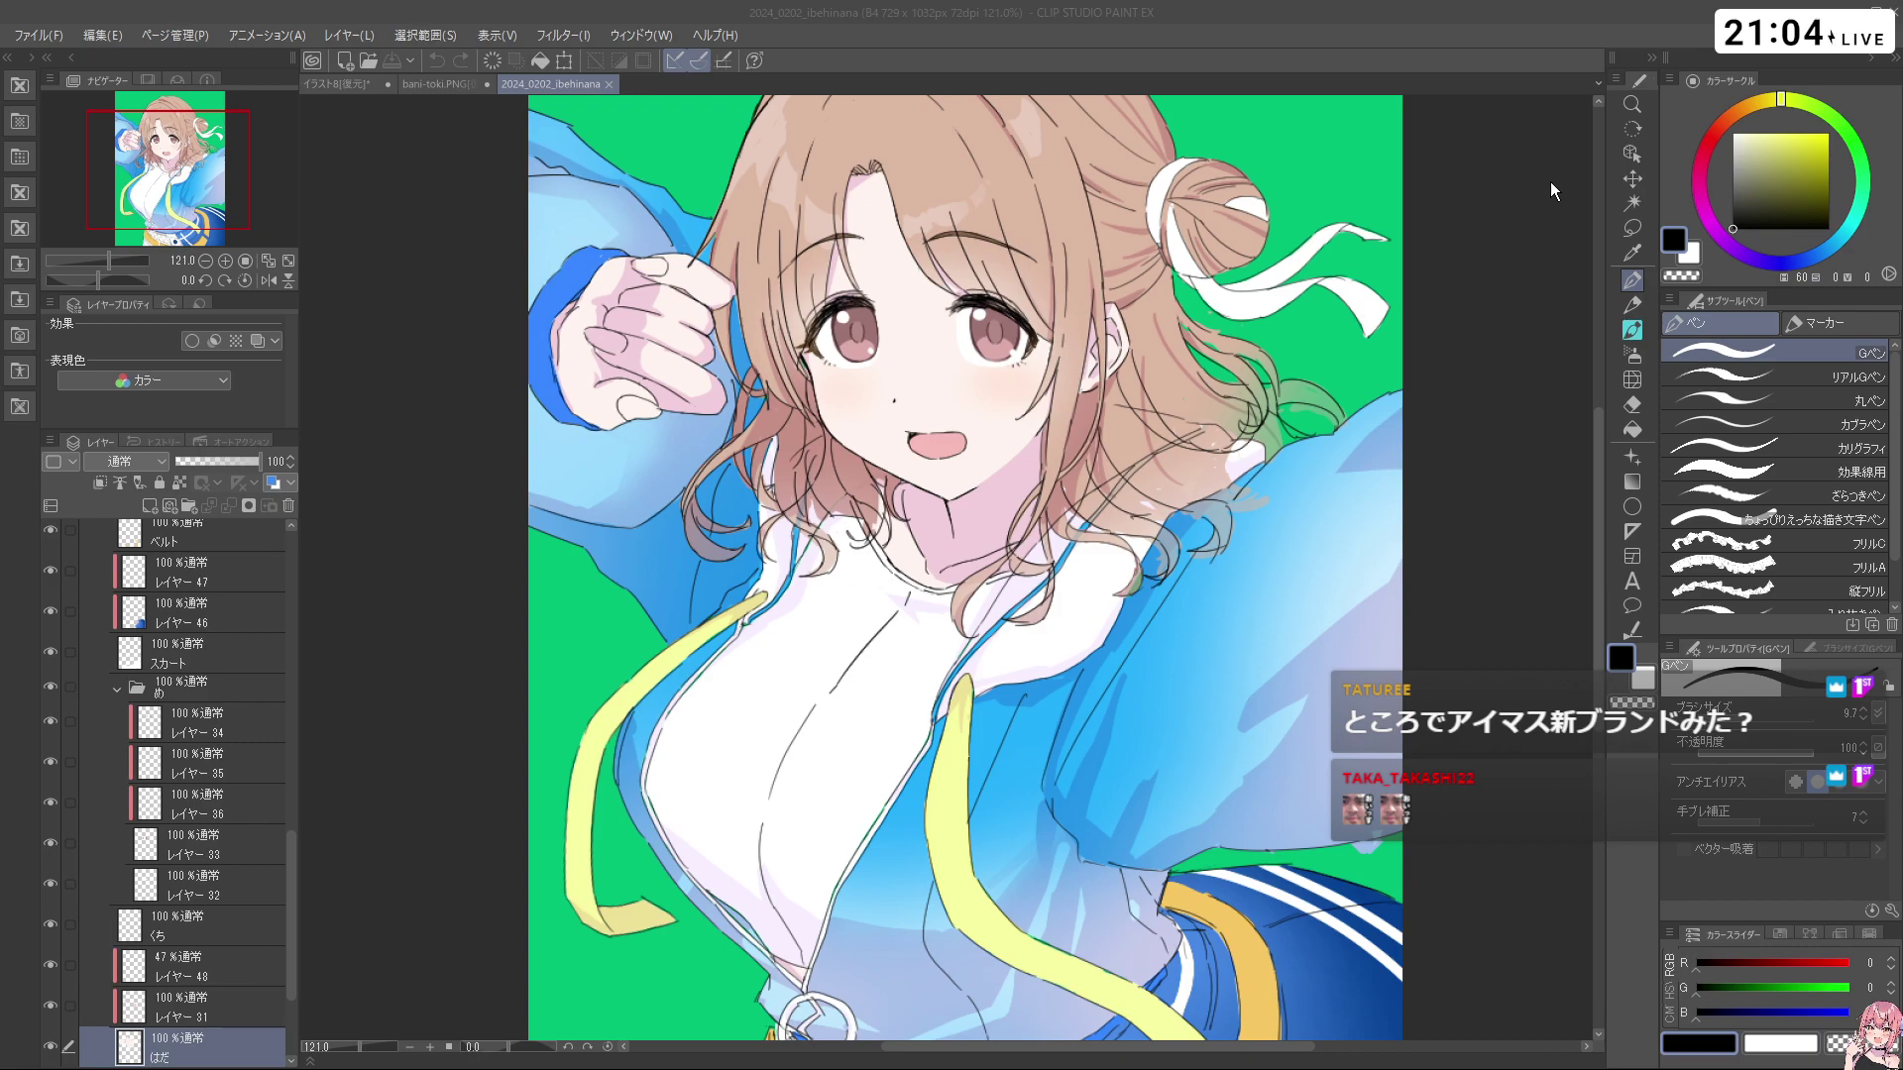
Examine the face, jacket and waist of the illustration for colouring flaws
key(space)
drag(1412, 116, 1066, 215)
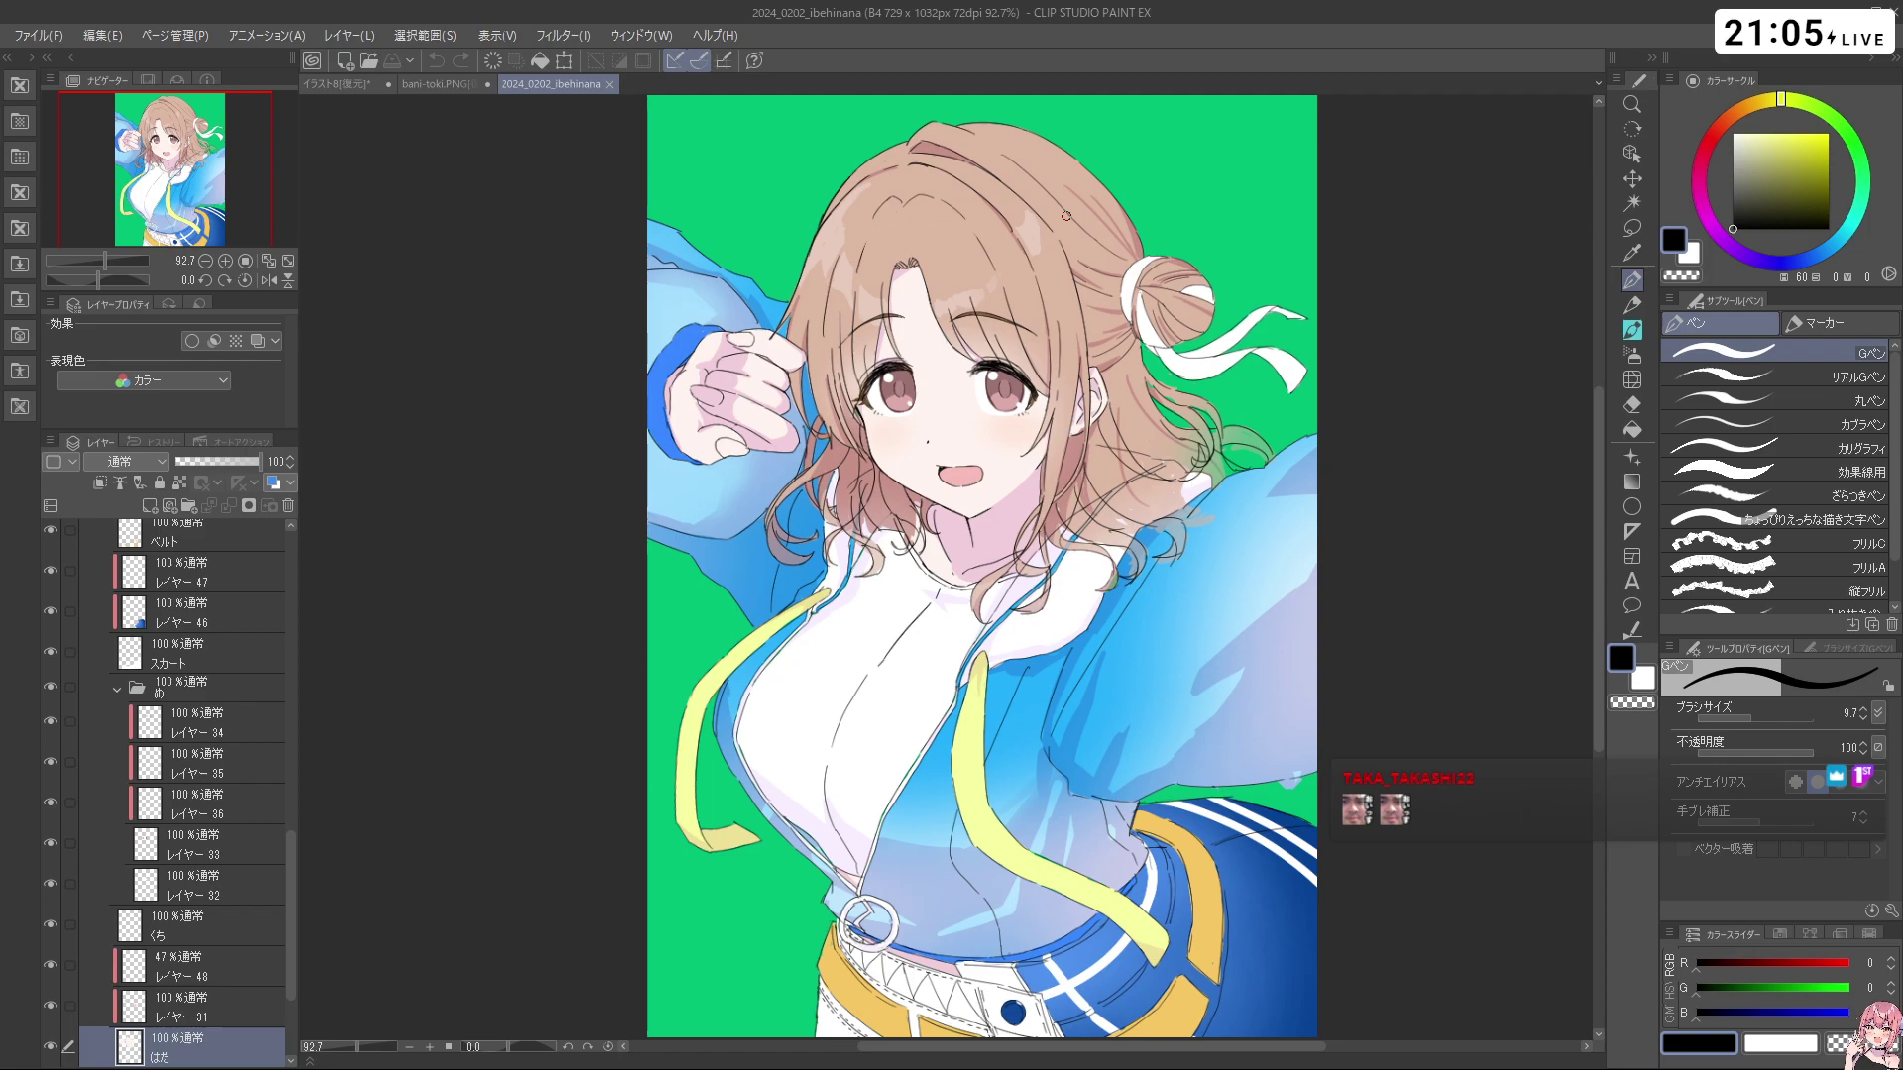
key(space)
mouse_move(1399, 344)
mouse_down()
mouse_move(1400, 397)
mouse_move(1371, 352)
mouse_move(1405, 348)
mouse_up()
ctrl+click(953, 486)
drag(952, 486, 1070, 481)
drag(1176, 433, 1031, 634)
drag(1035, 741, 984, 621)
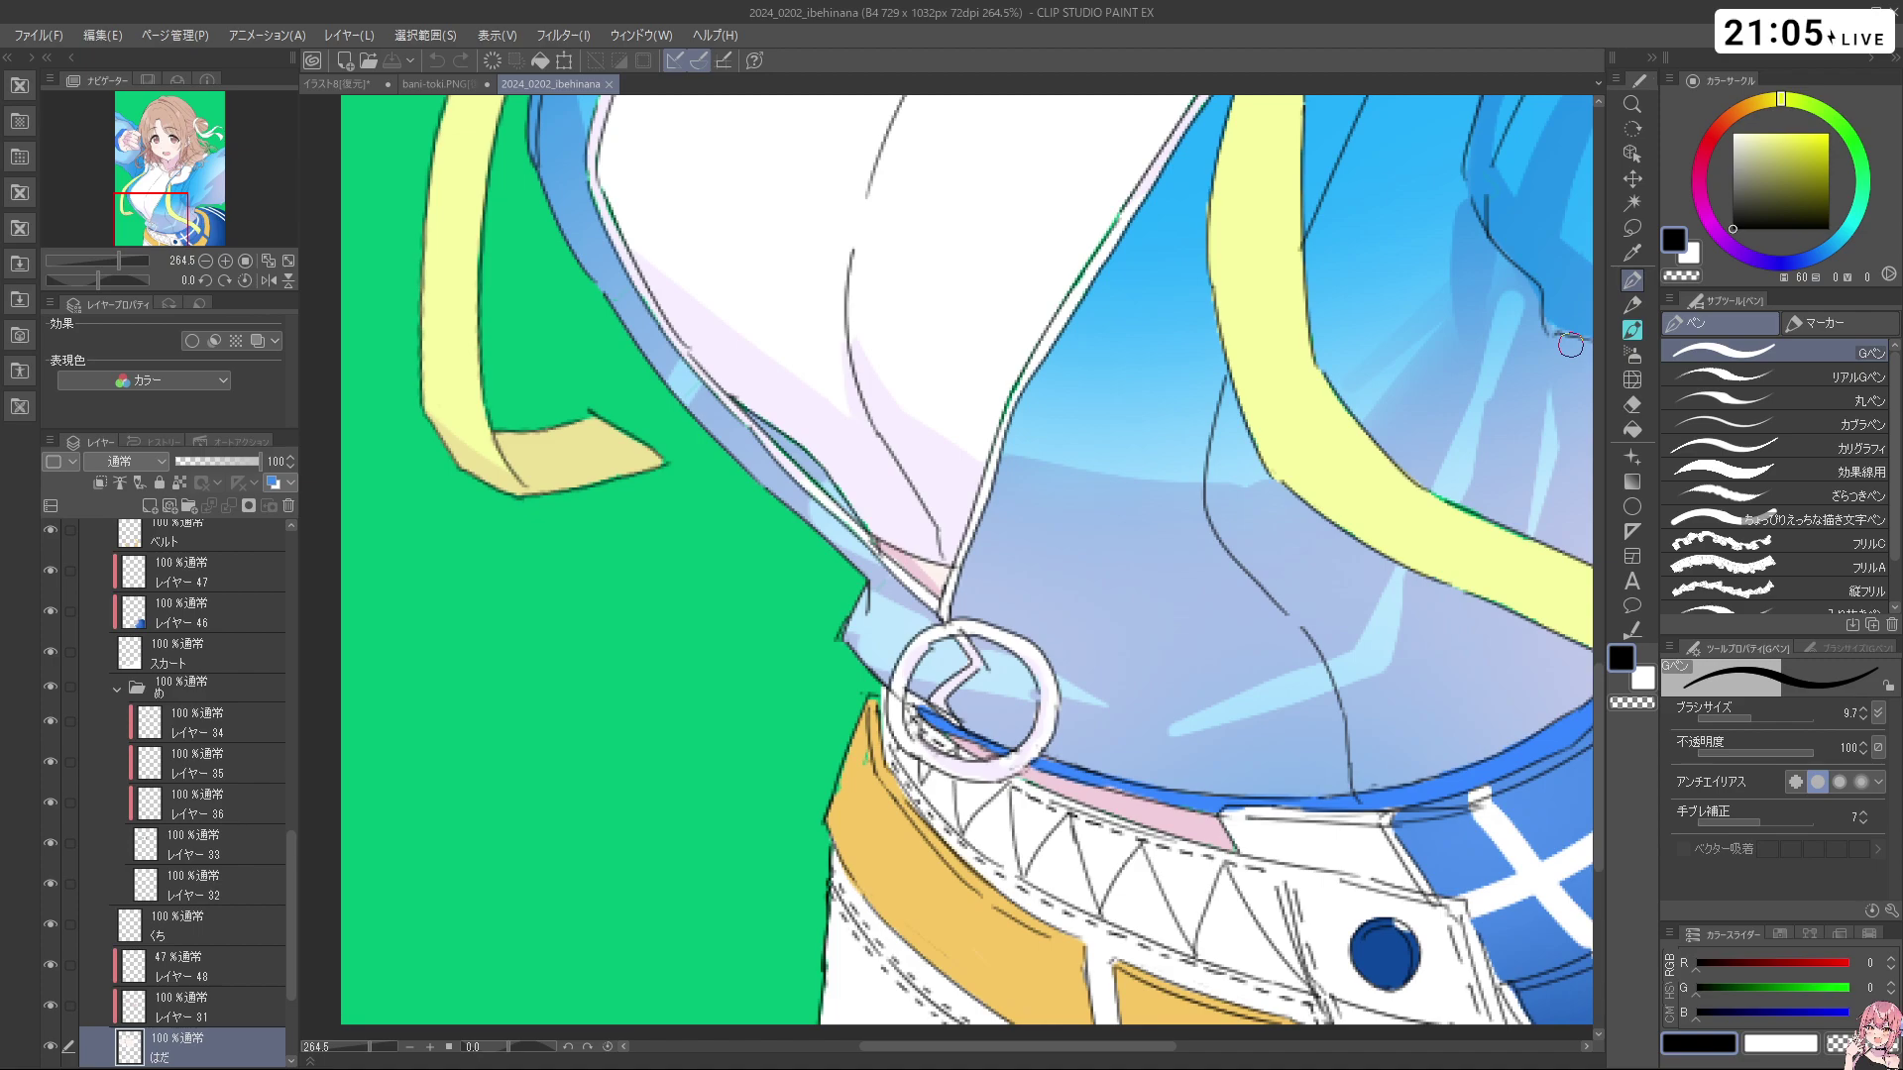
scroll(1420, 429, up, 3)
key(ctrl+space)
drag(1420, 429, 1198, 393)
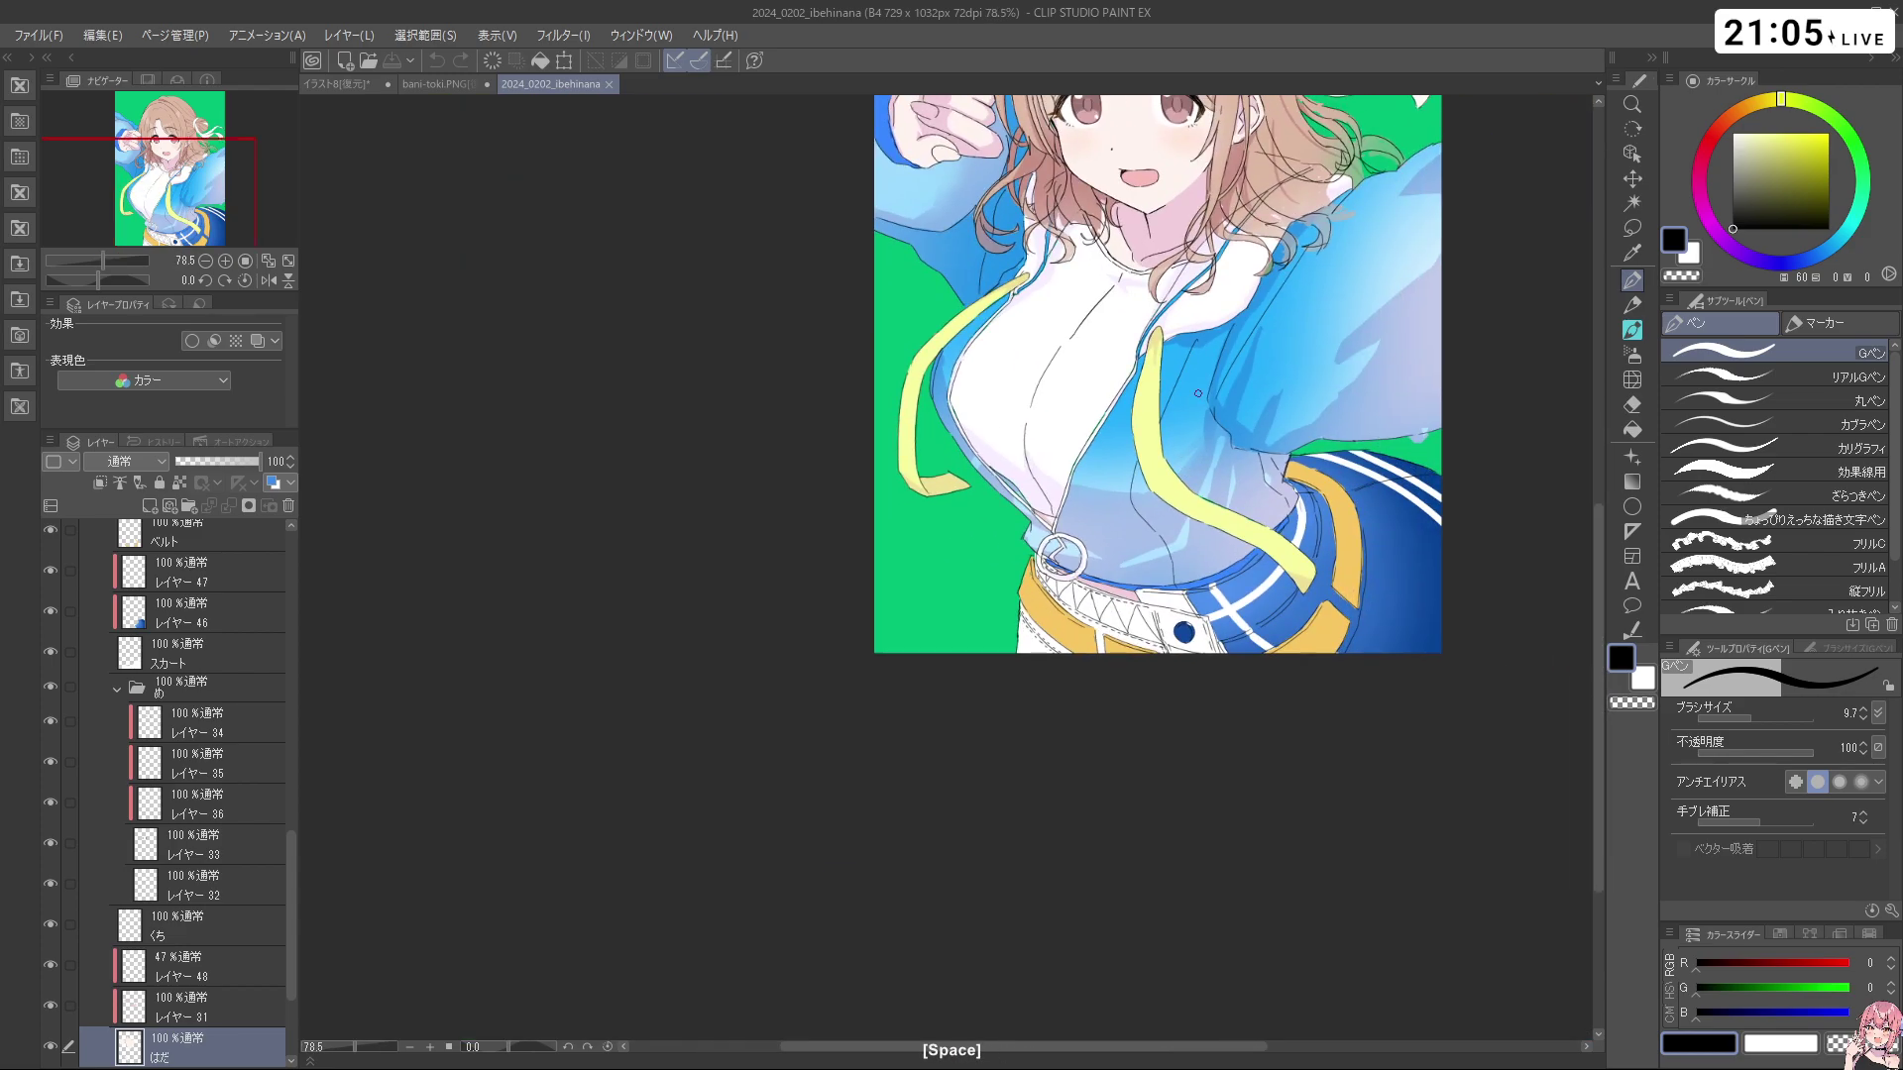
On layer 29 (レイヤー 29), erase the stray light-blue paint outside the lower edge of the outstretched jacket sleeve
drag(1417, 413, 1497, 431)
drag(1487, 518, 710, 852)
drag(287, 870, 291, 790)
click(234, 589)
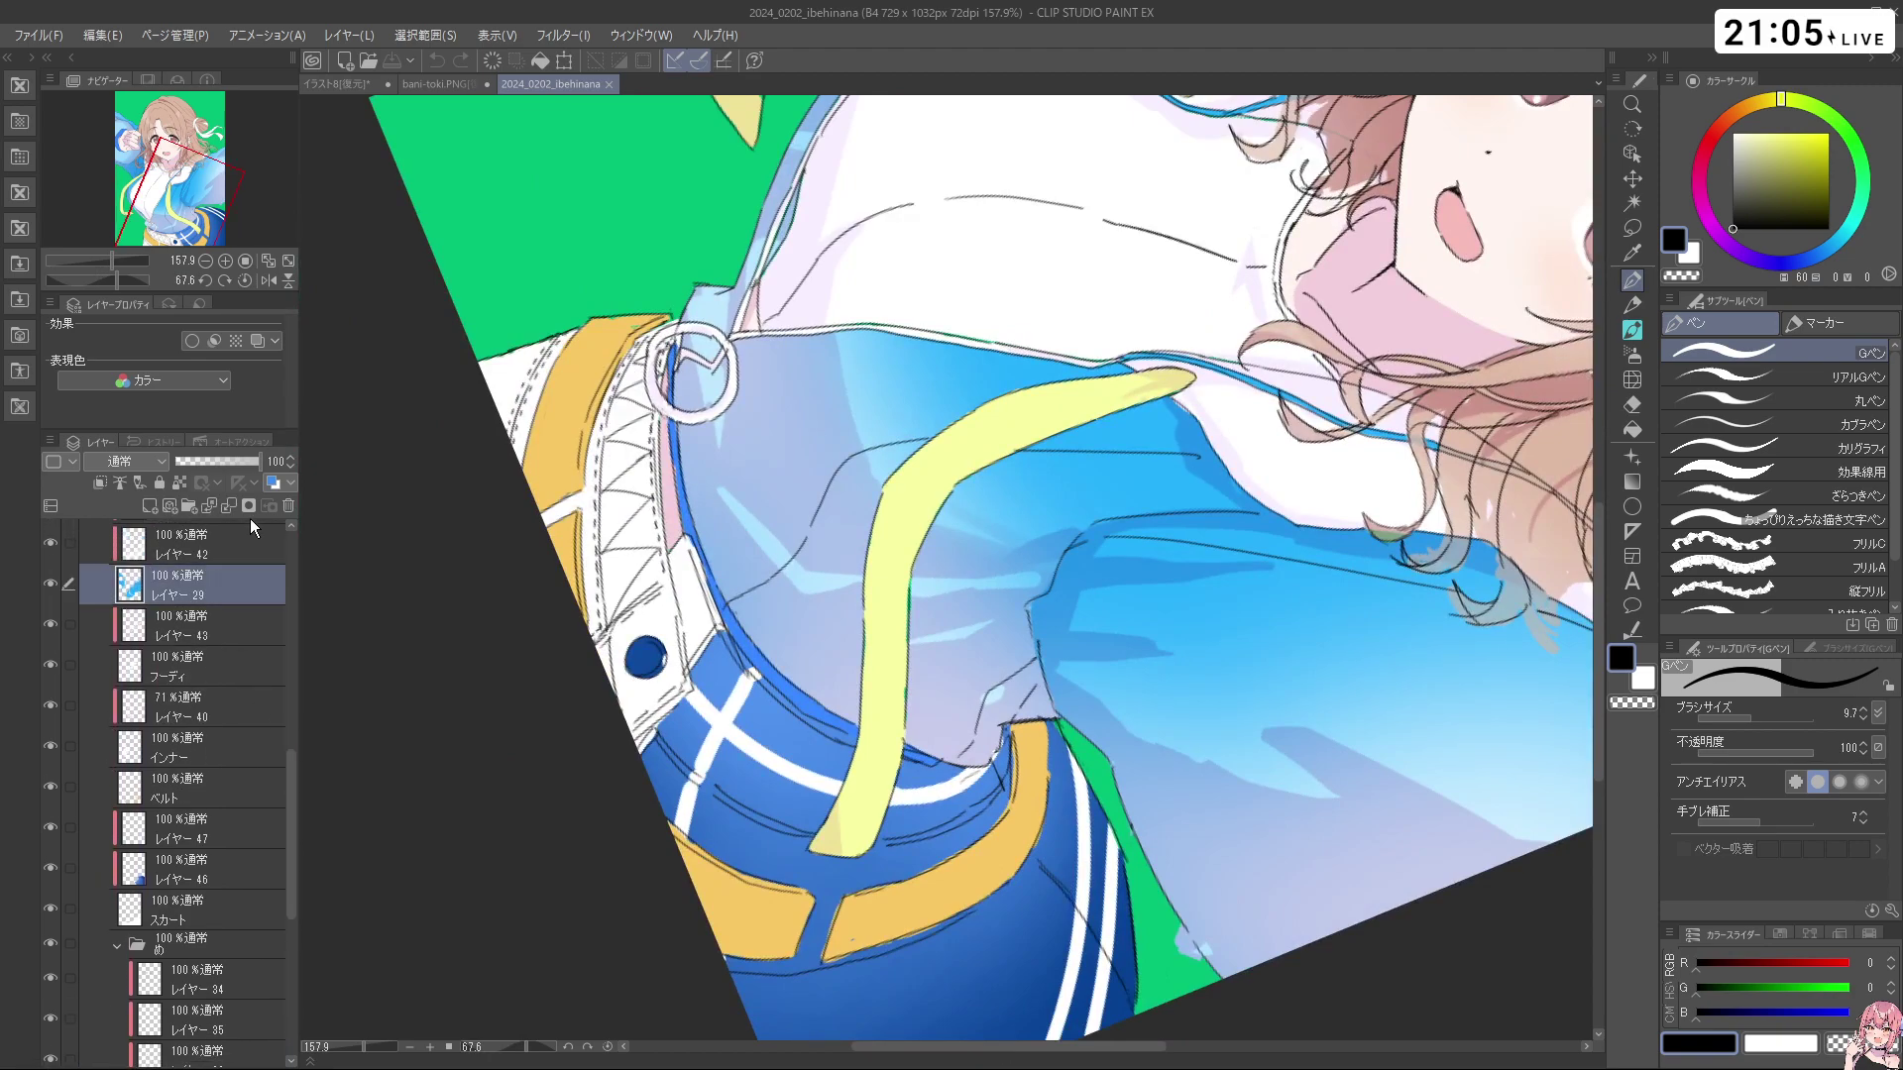
drag(1113, 758, 1081, 626)
drag(1080, 635, 1148, 630)
key(c)
key(c)
mouse_move(1152, 819)
mouse_down()
mouse_move(1186, 859)
mouse_move(1154, 813)
mouse_up()
key(ctrl+z)
key(c)
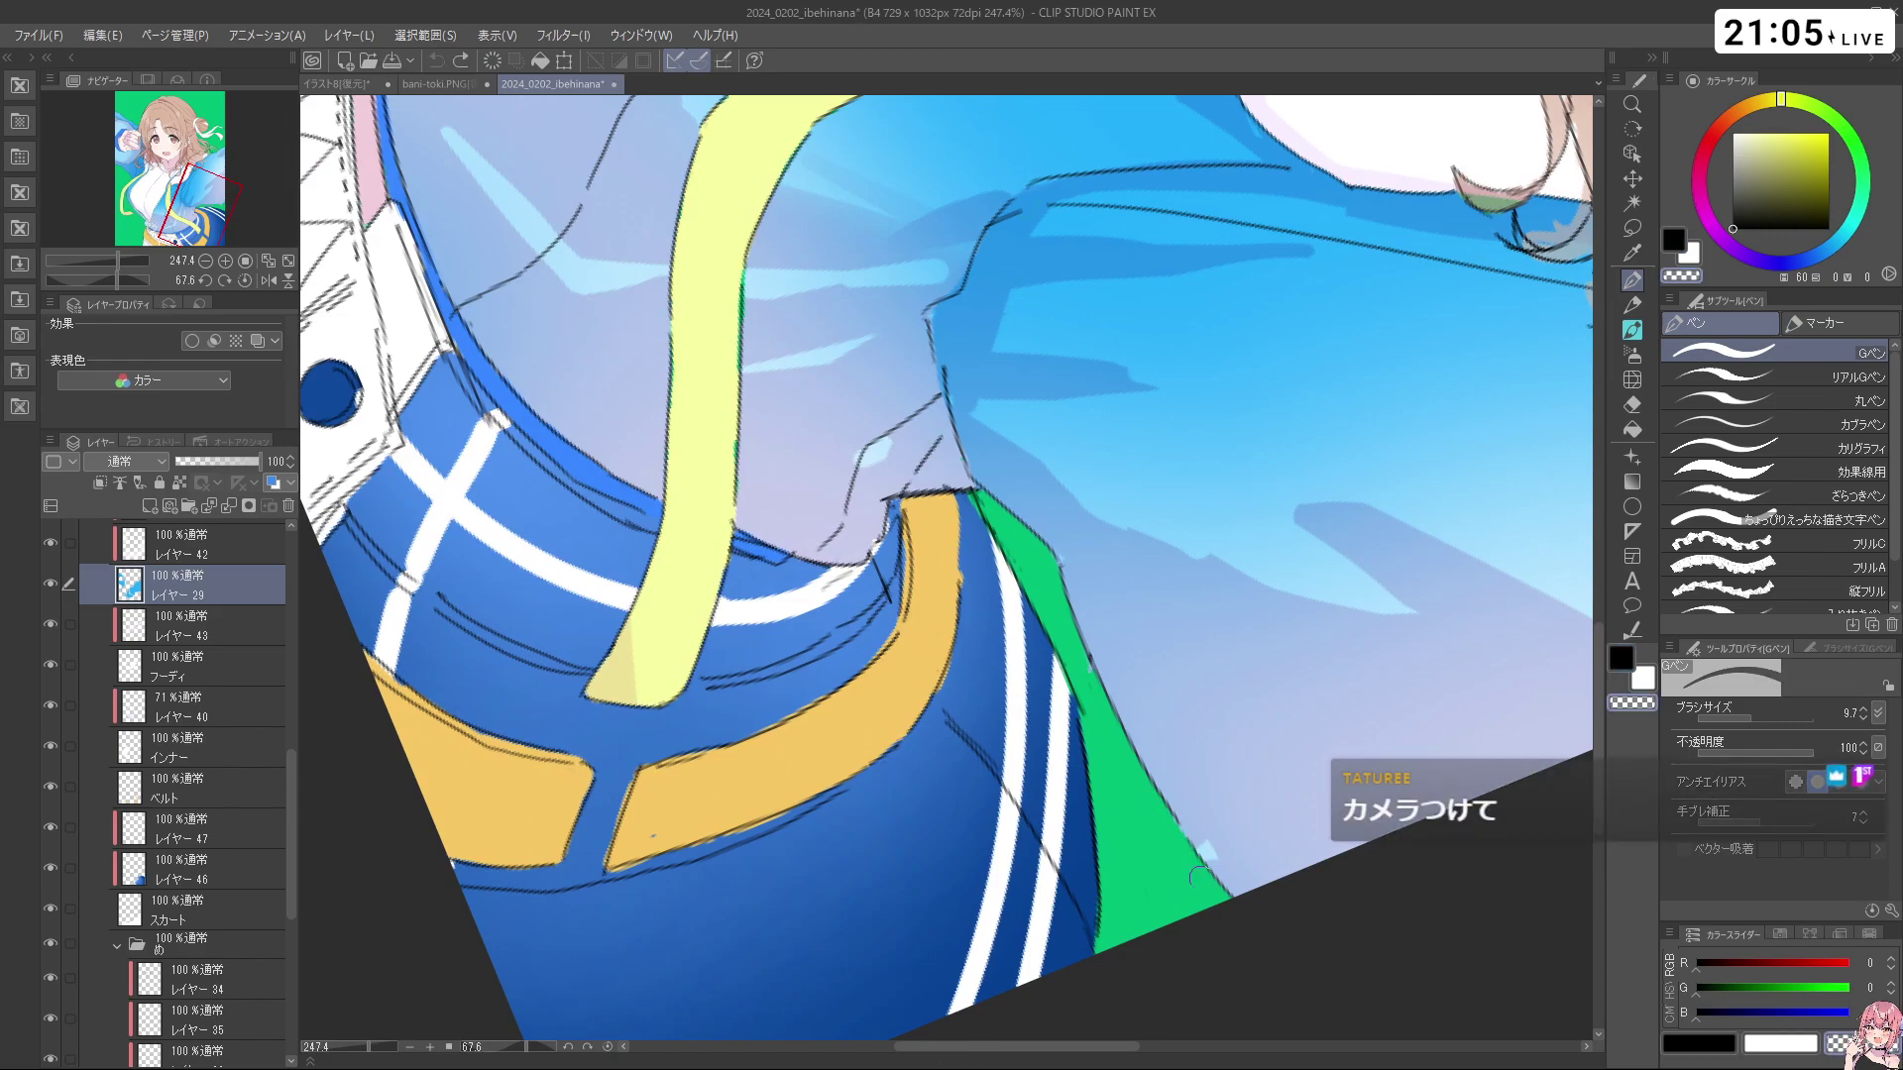
key(space)
drag(1219, 750, 1152, 750)
mouse_move(759, 567)
mouse_down()
mouse_move(773, 637)
mouse_move(901, 749)
mouse_move(1043, 694)
mouse_up()
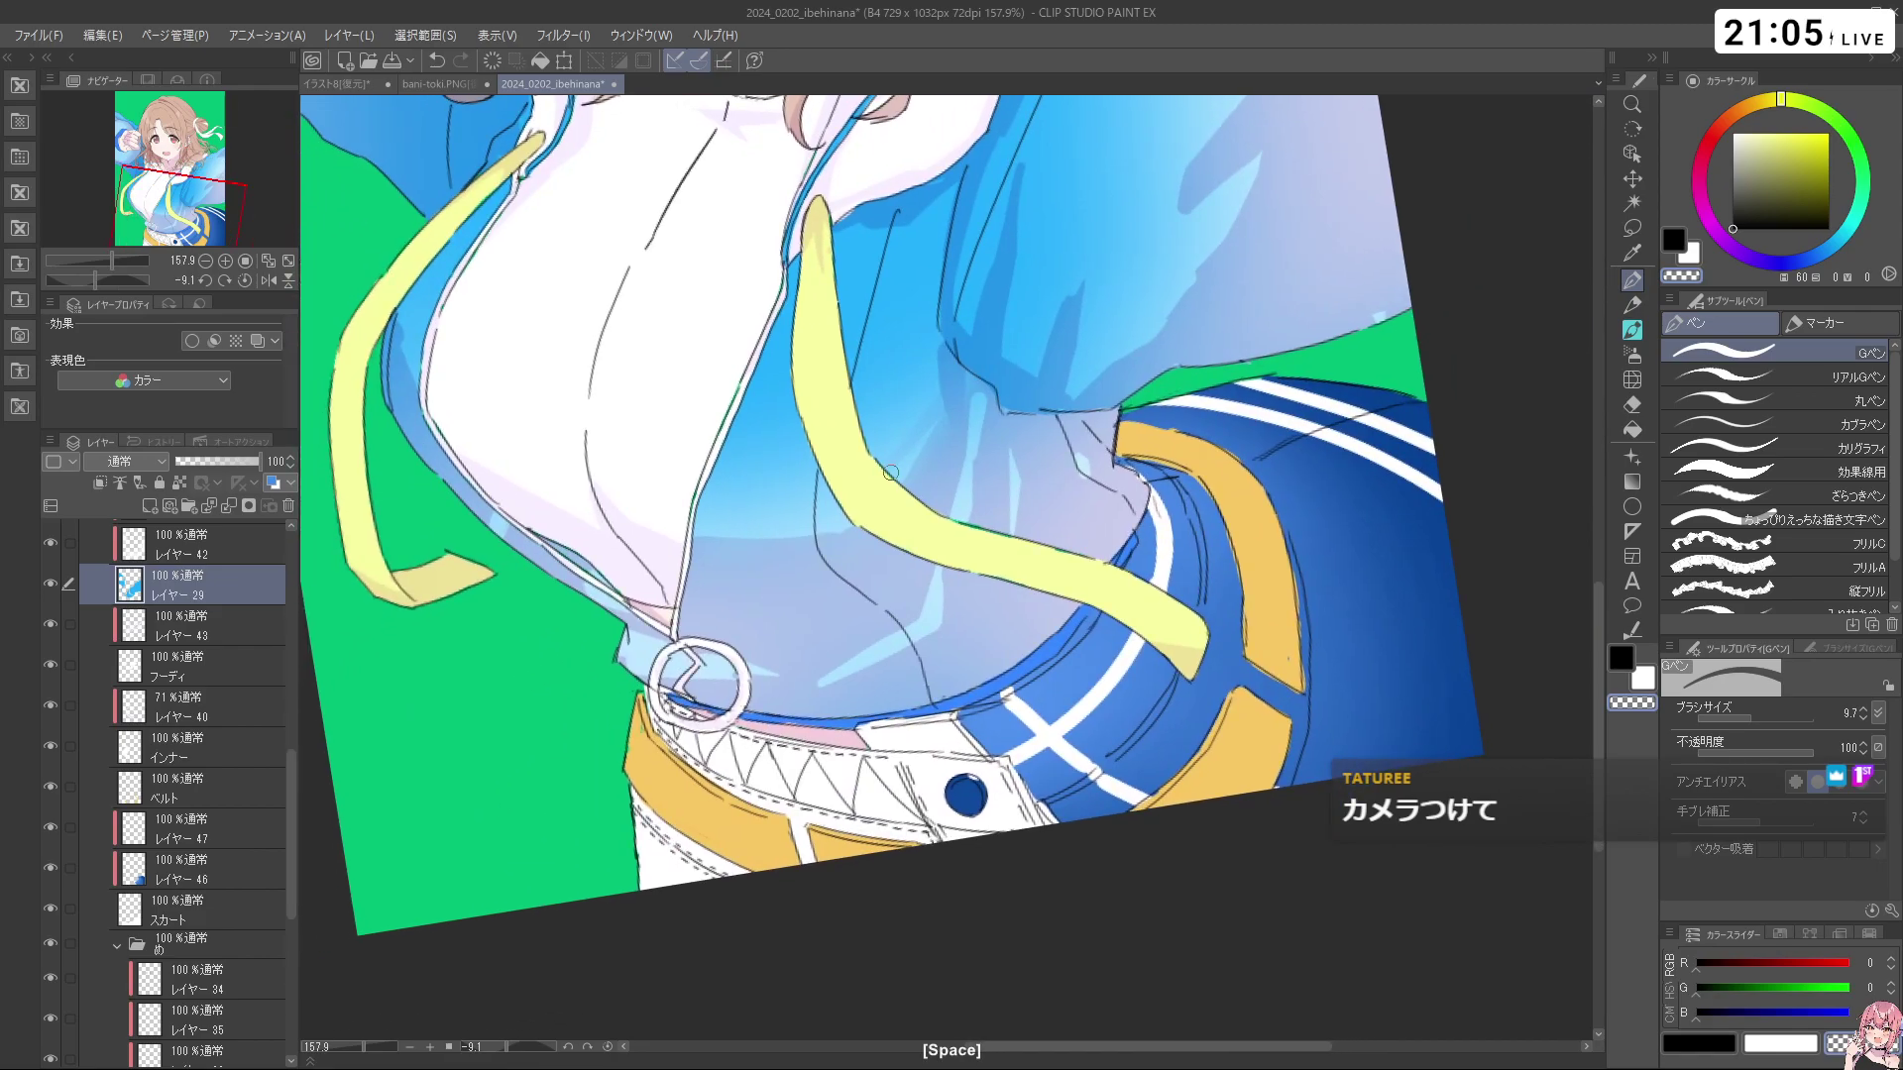
drag(721, 667, 768, 669)
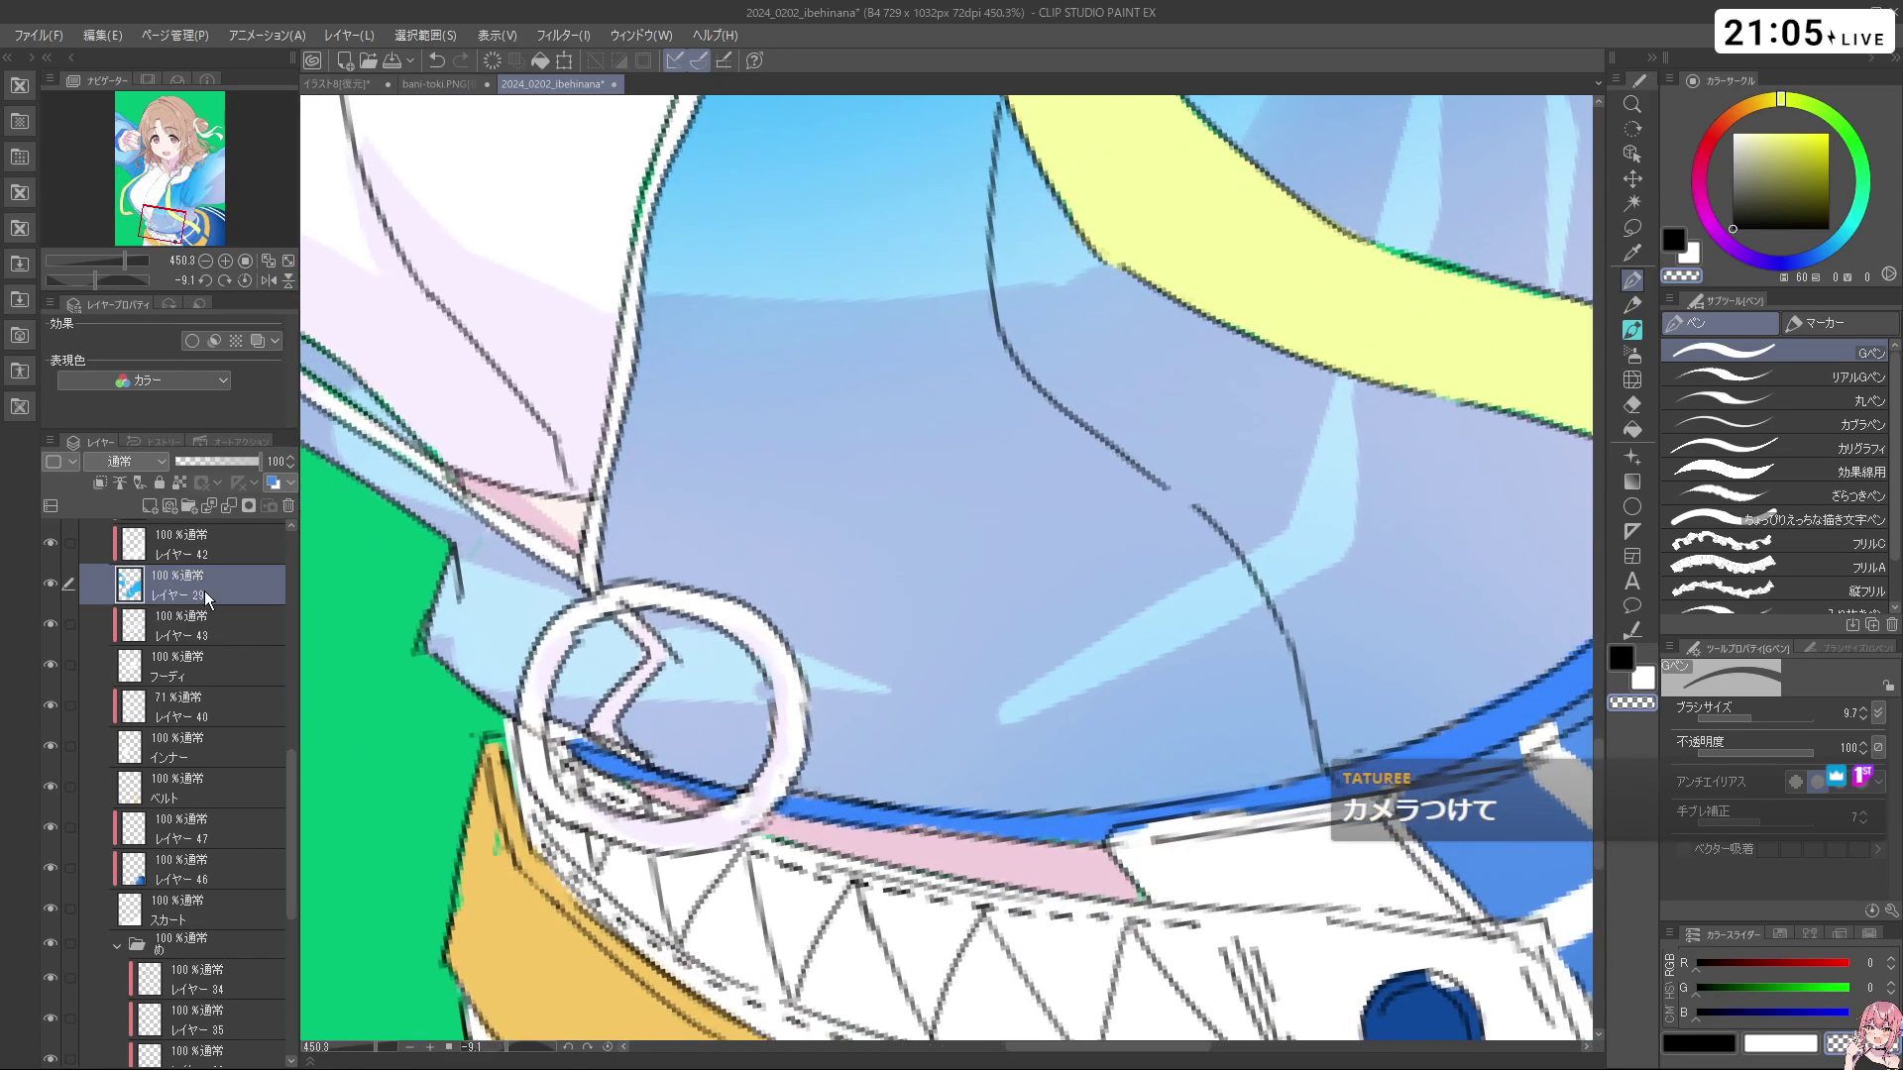
scroll(275, 693, up, 3)
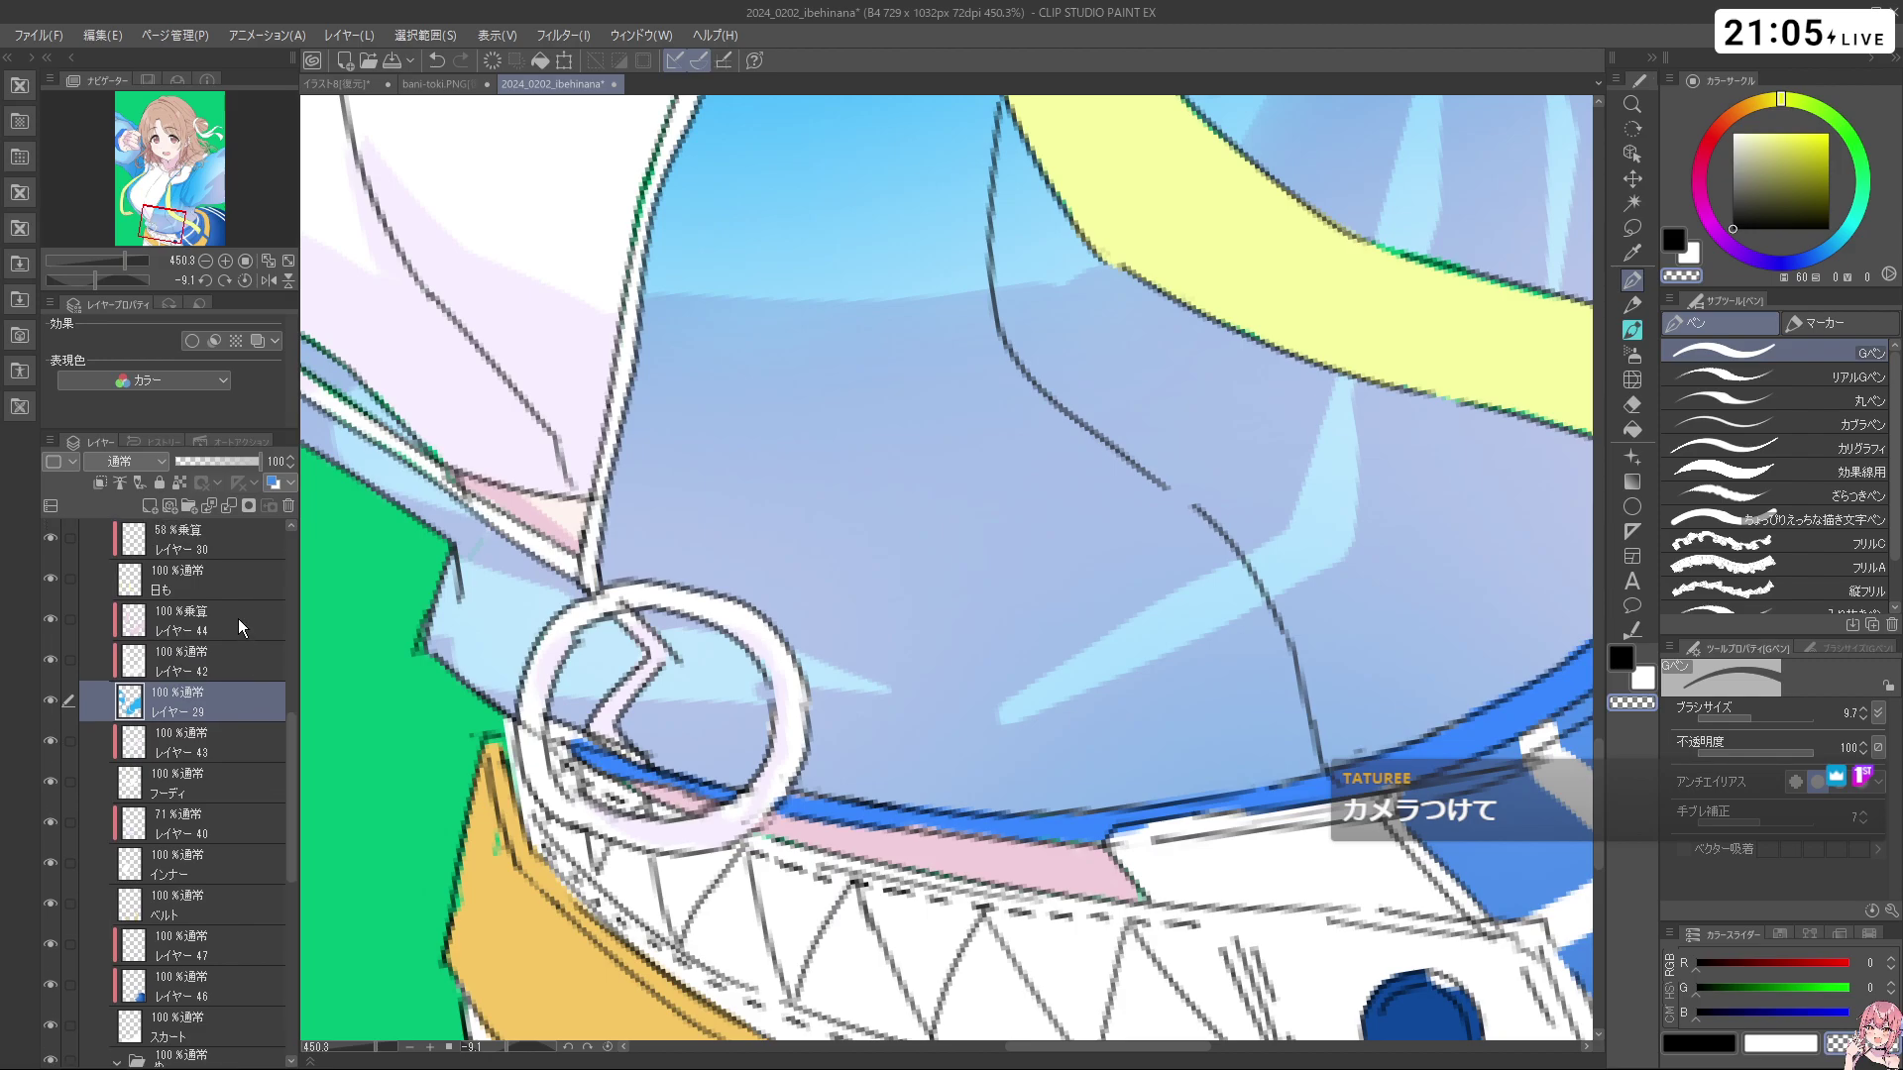
click(239, 626)
key(ctrl+z)
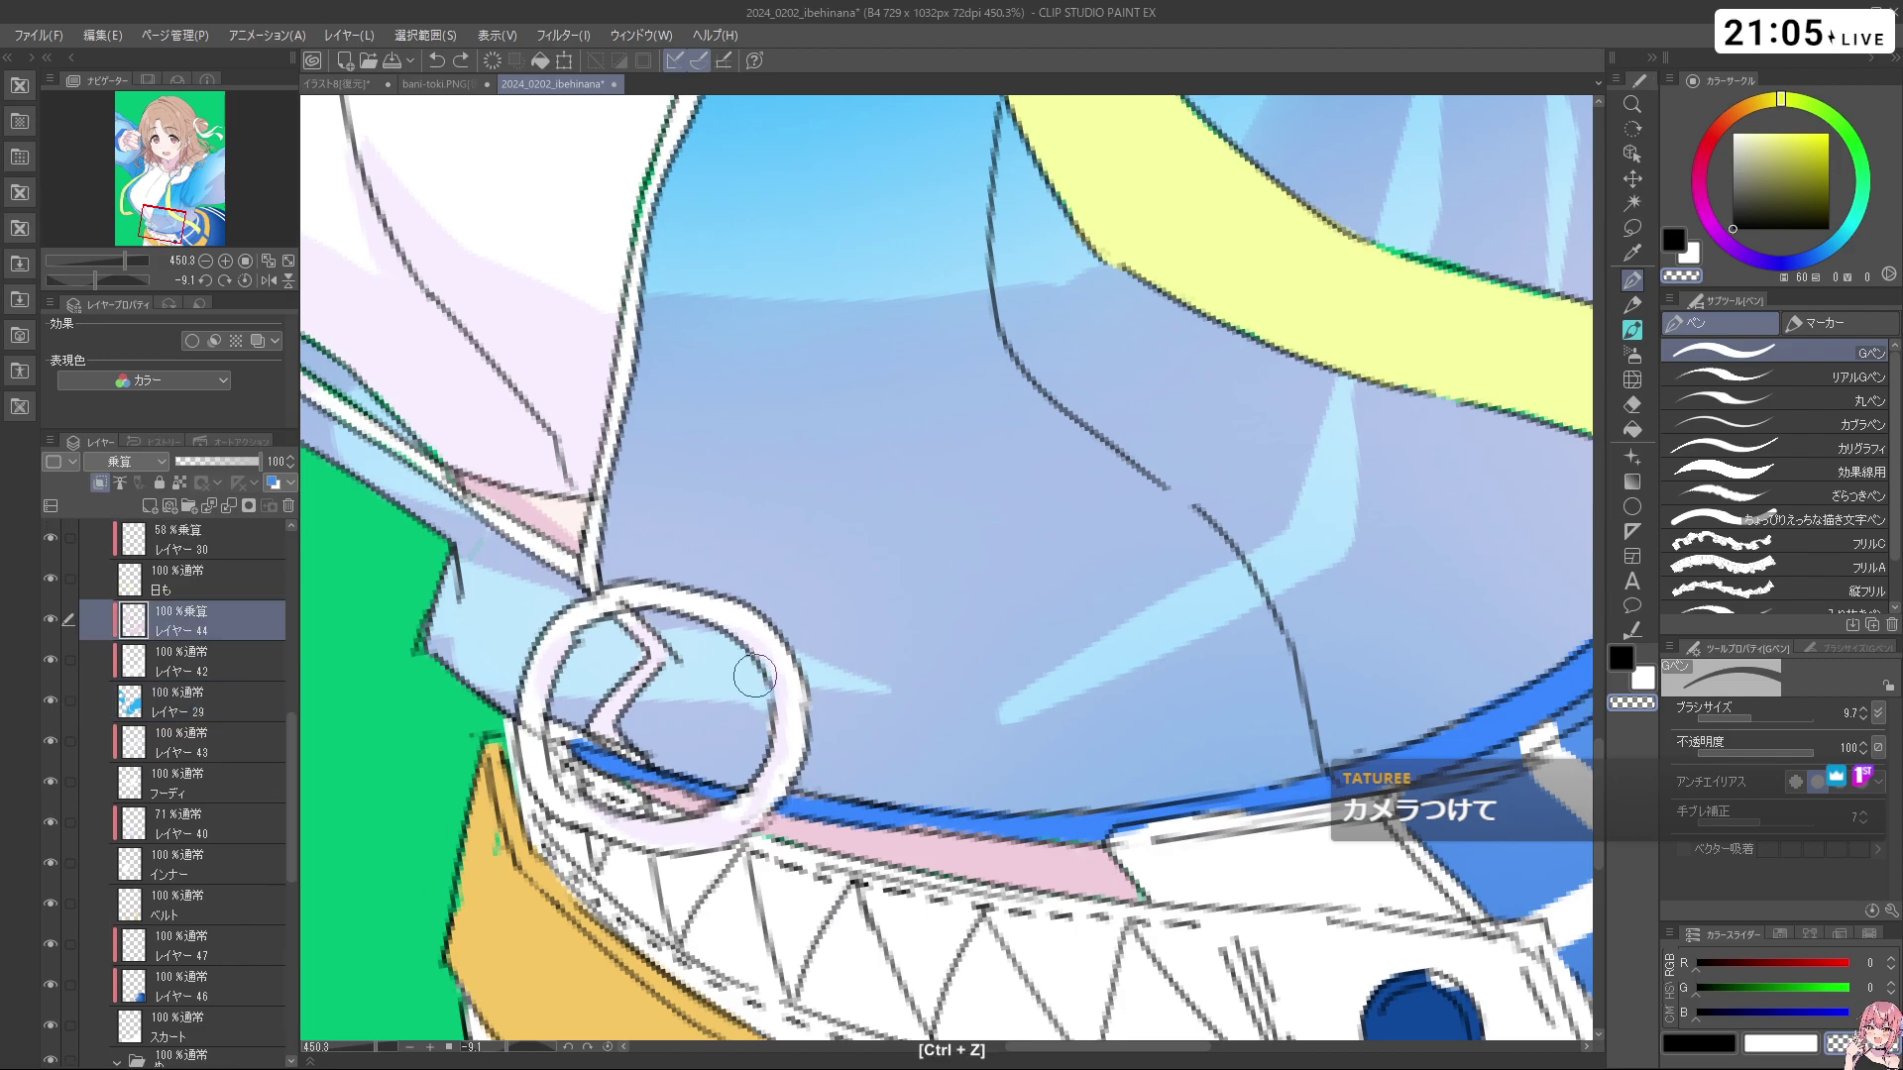
Examine the jacket, waist and skirt up close and in the full figure for remaining flaws
key(space)
key(ctrl+space)
drag(728, 605, 595, 606)
drag(1031, 538, 1168, 585)
drag(1171, 764, 1111, 659)
key(ctrl+space)
key(space)
drag(1095, 565, 1102, 659)
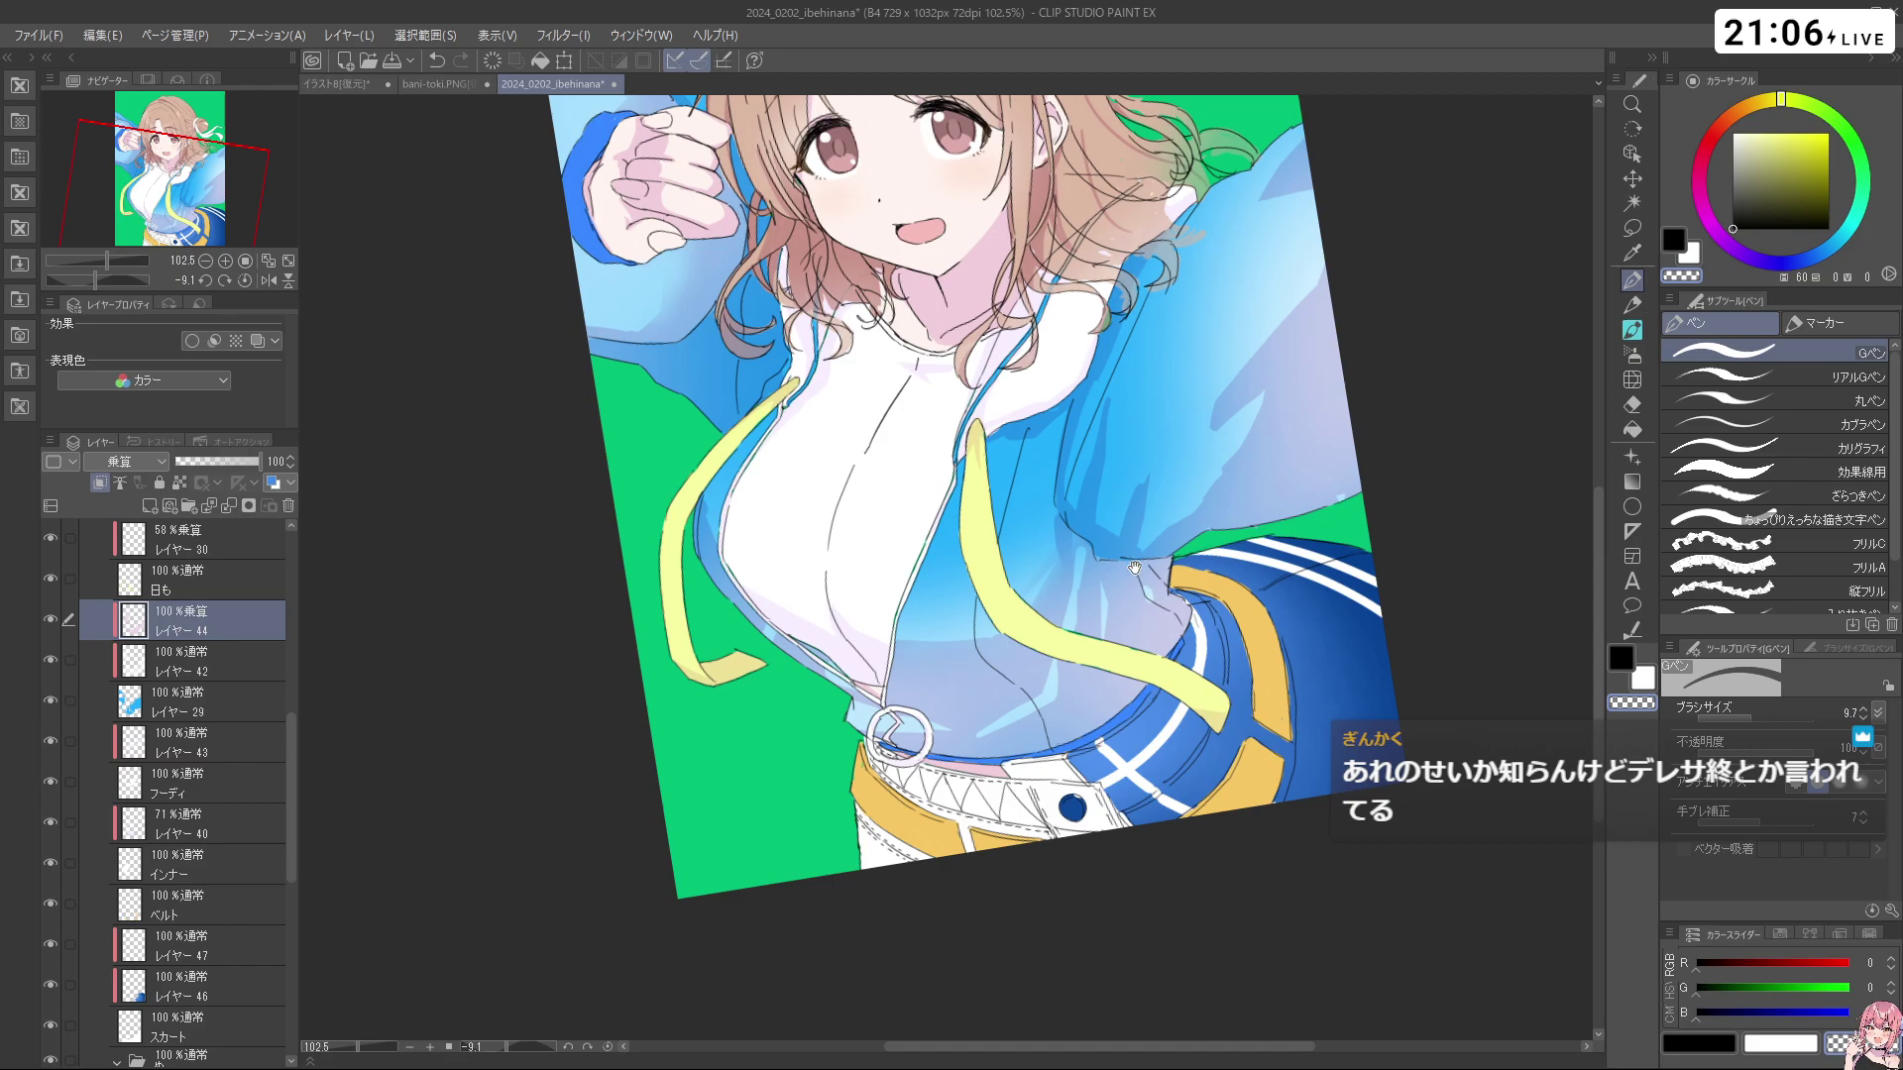
drag(1135, 566, 1162, 682)
On line art layer 25 (レイヤー 25), lasso the lower part of the raised hand's index finger, including its nail
key(ctrl+space)
drag(789, 354, 952, 432)
key(shift+space)
drag(832, 785, 1189, 587)
key(ctrl+space)
drag(797, 670, 902, 608)
key(space)
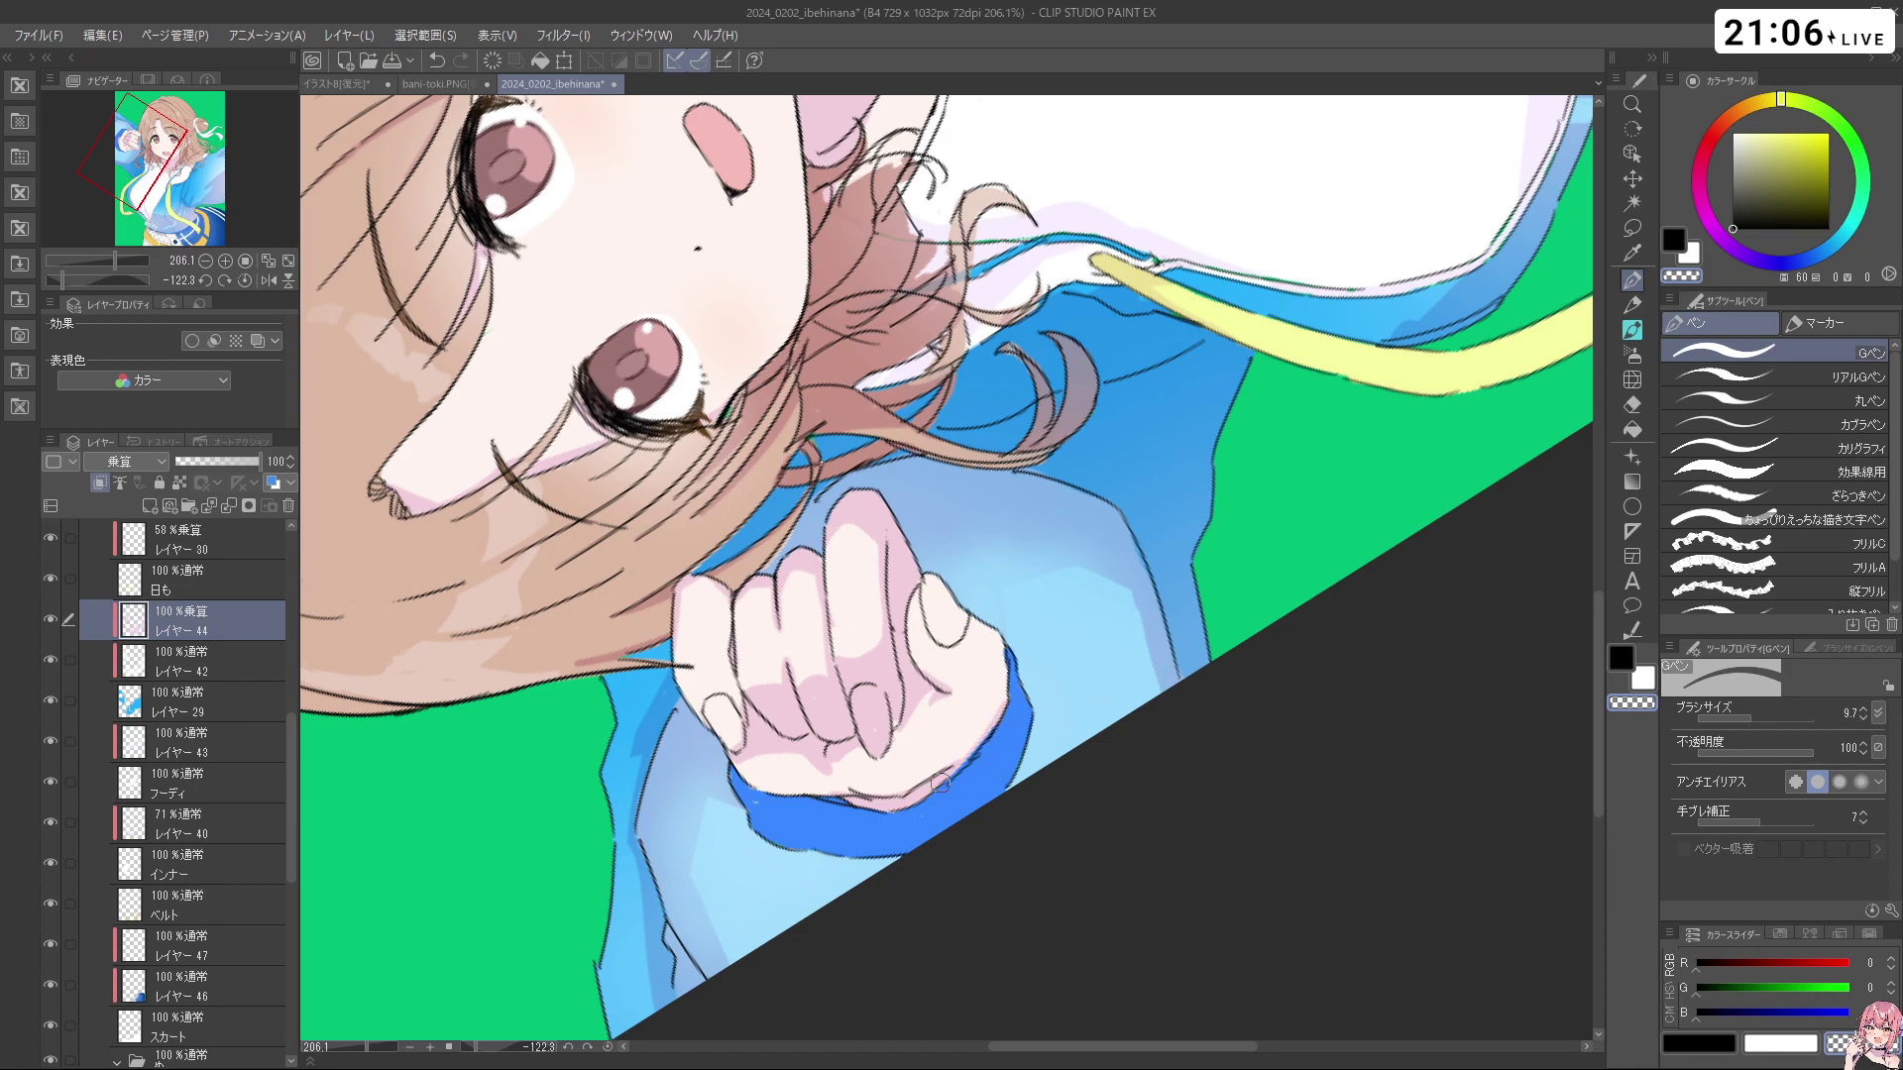
scroll(288, 718, up, 5)
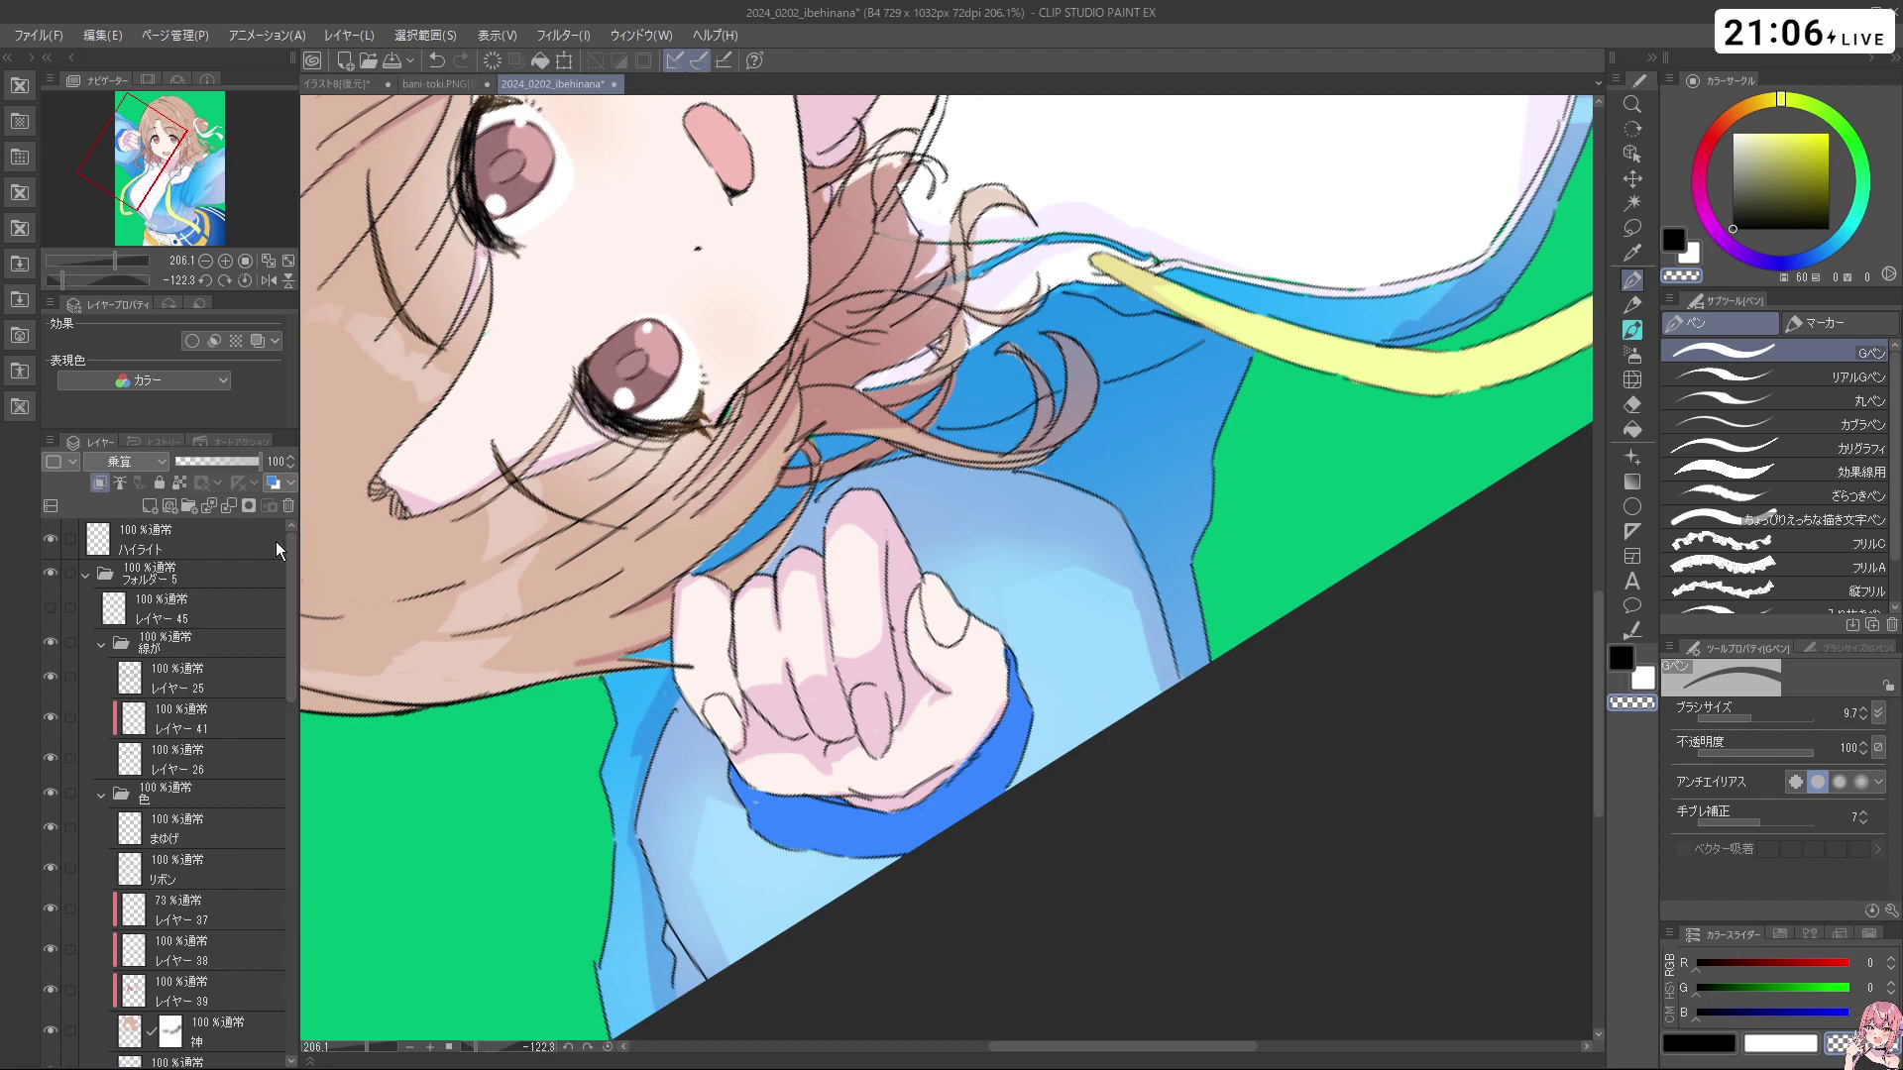
click(195, 761)
click(129, 686)
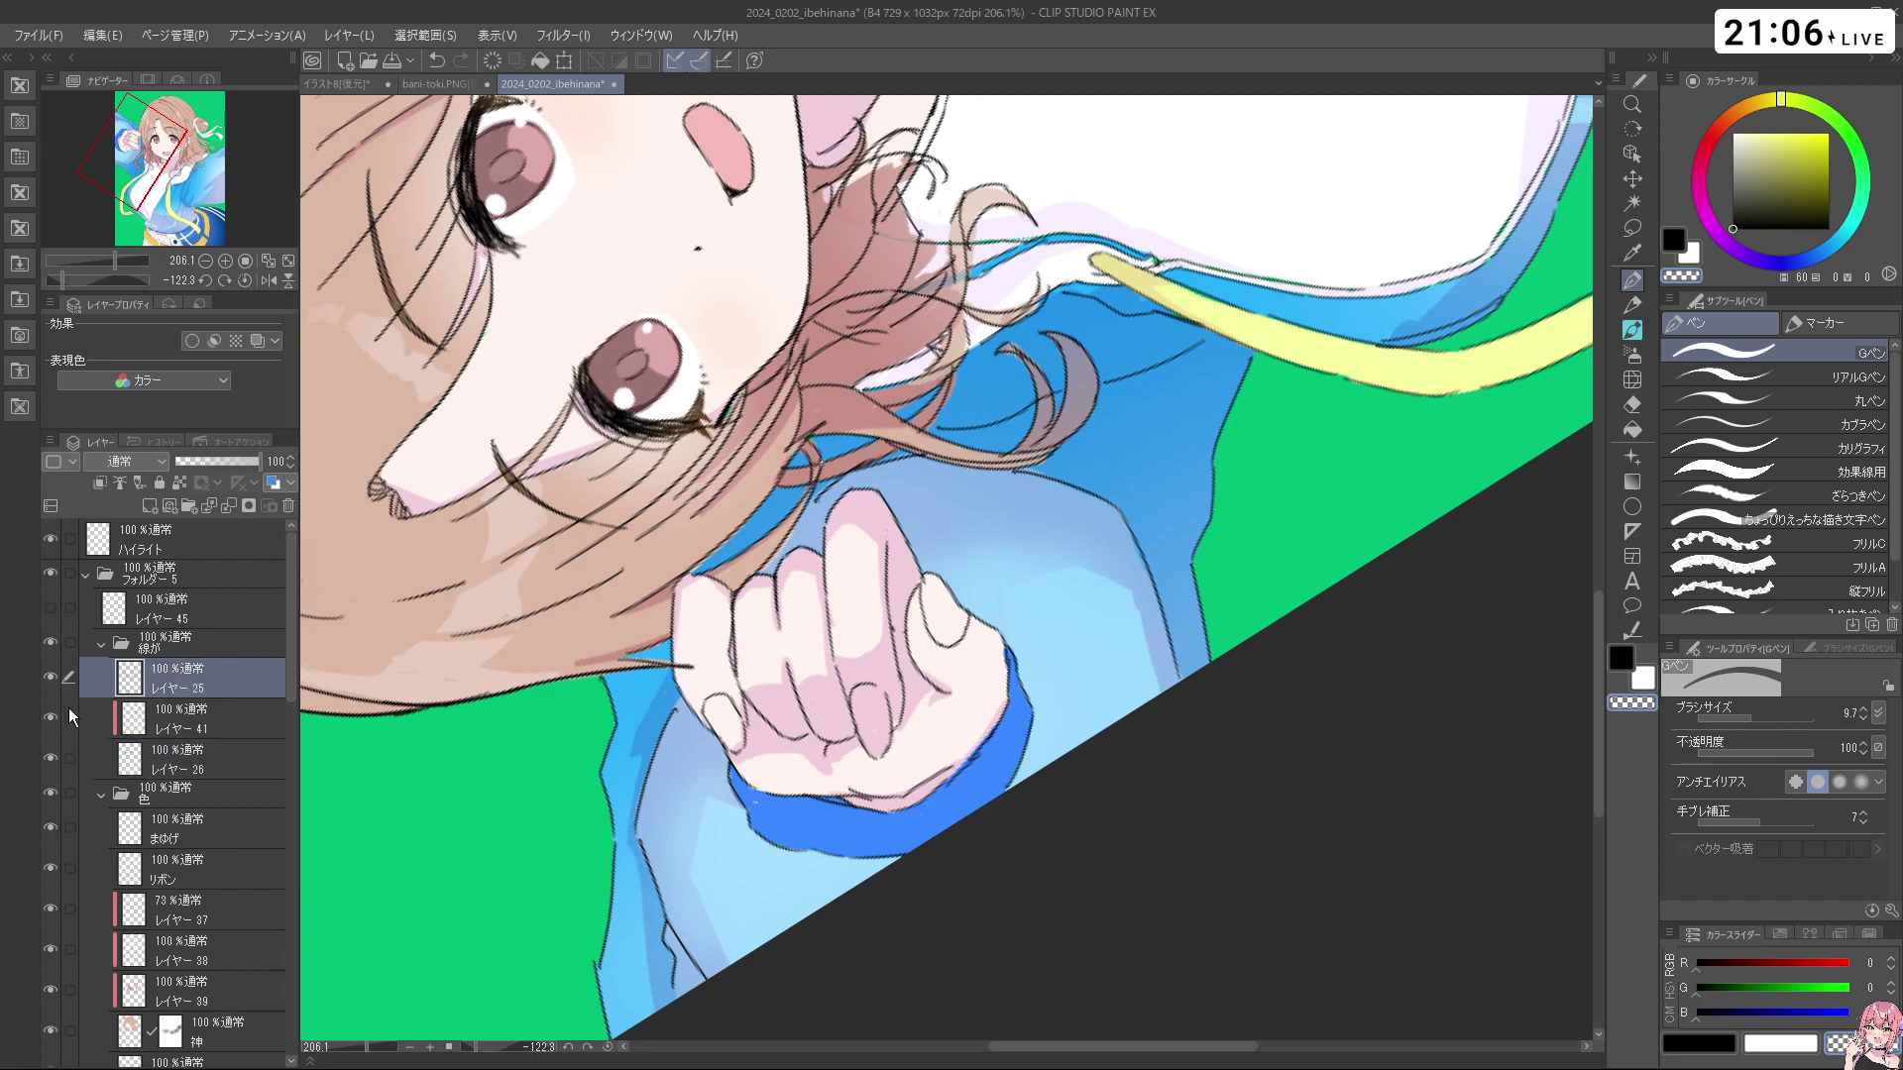
click(1633, 228)
ctrl+click(860, 694)
mouse_move(908, 793)
mouse_down()
mouse_move(872, 788)
mouse_move(805, 557)
mouse_move(920, 545)
mouse_up()
drag(944, 675, 922, 798)
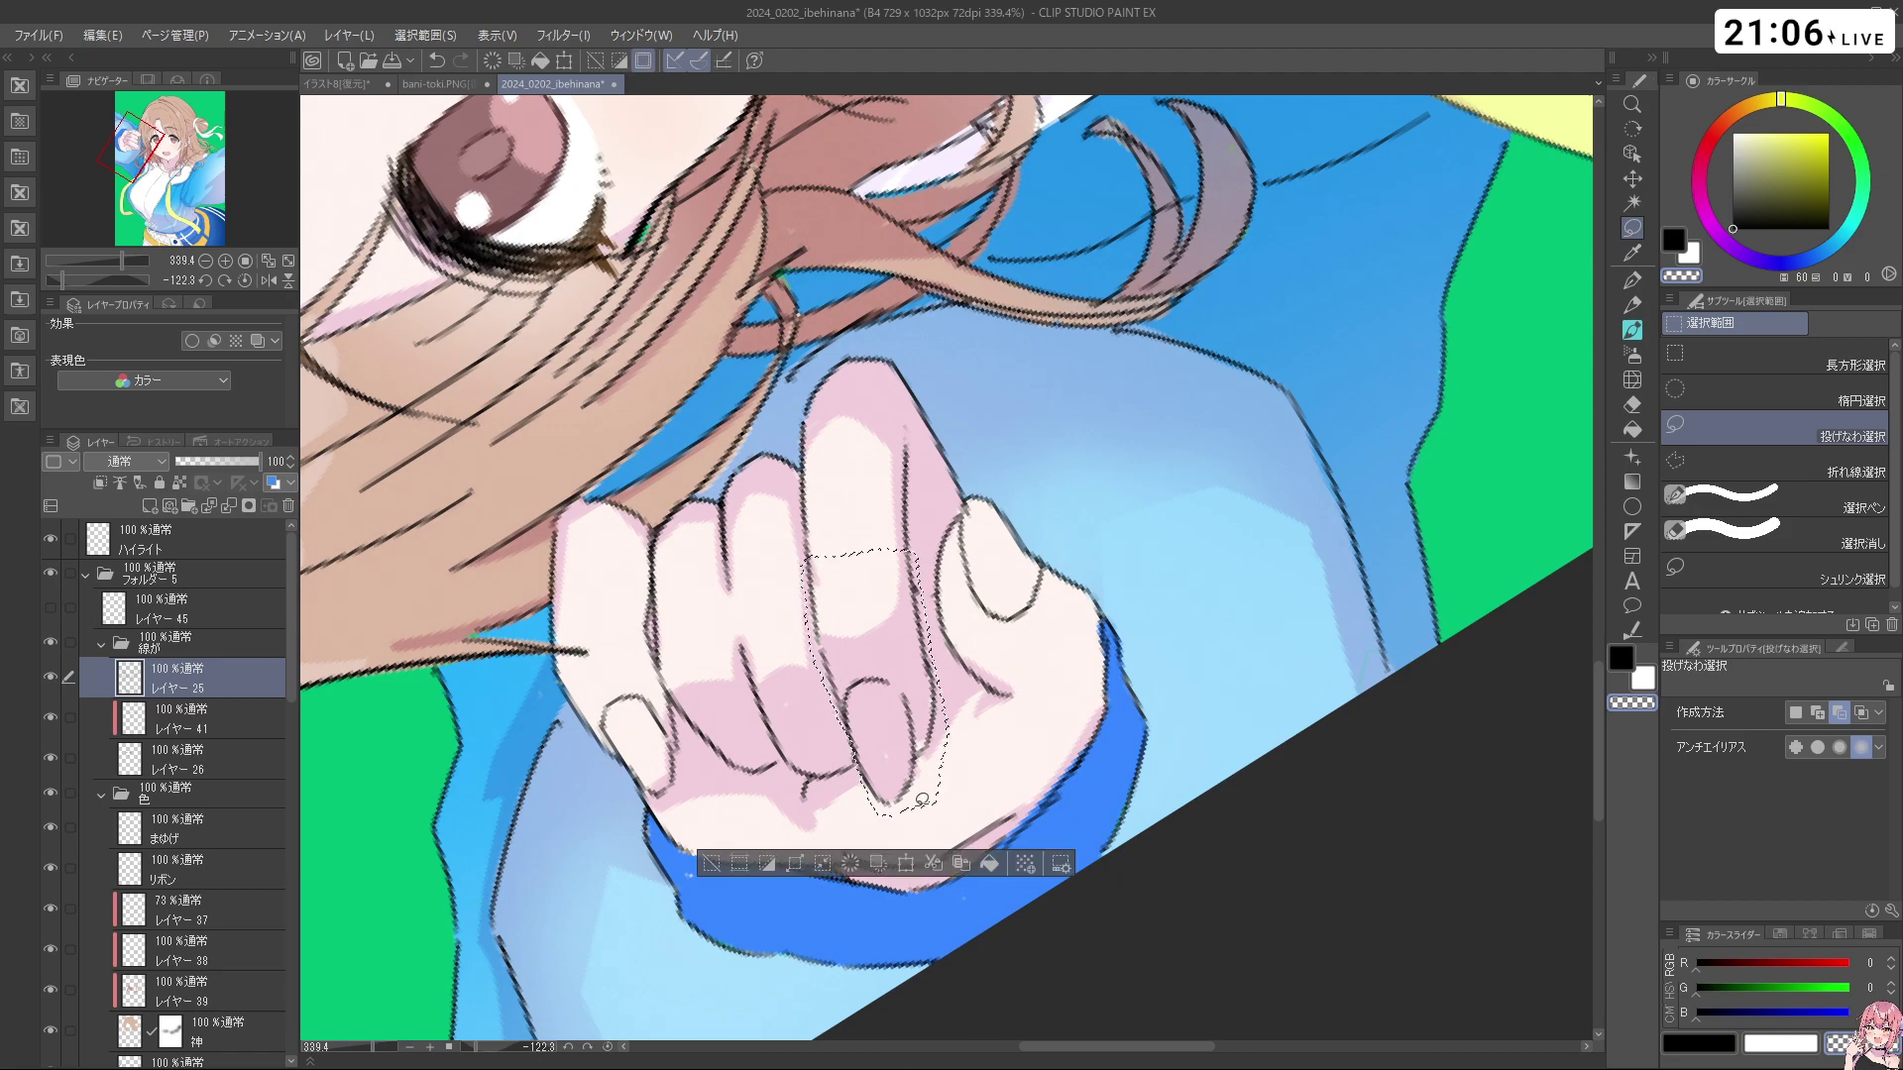
Transform the selected index fingertip lines by shifting them slightly towards the knuckle, and clear the selection
click(904, 870)
drag(924, 684, 921, 654)
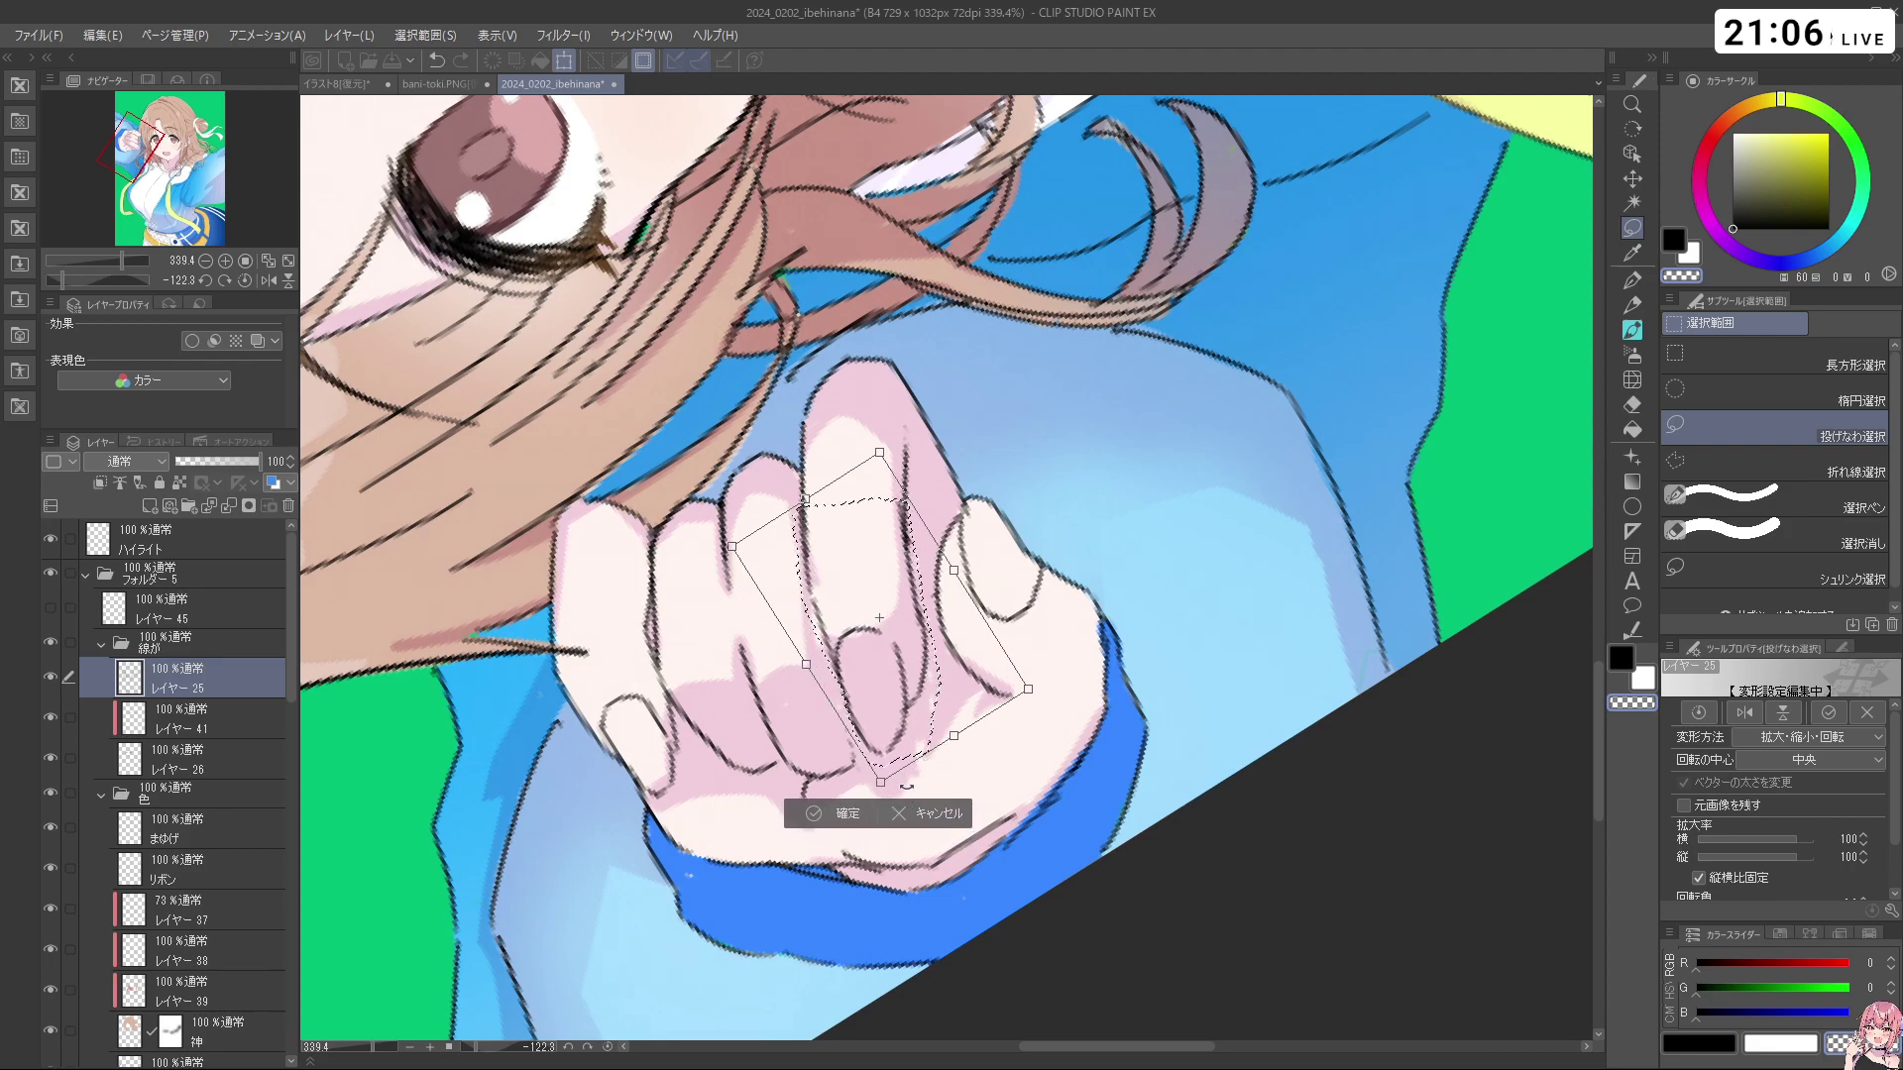
drag(957, 674, 958, 664)
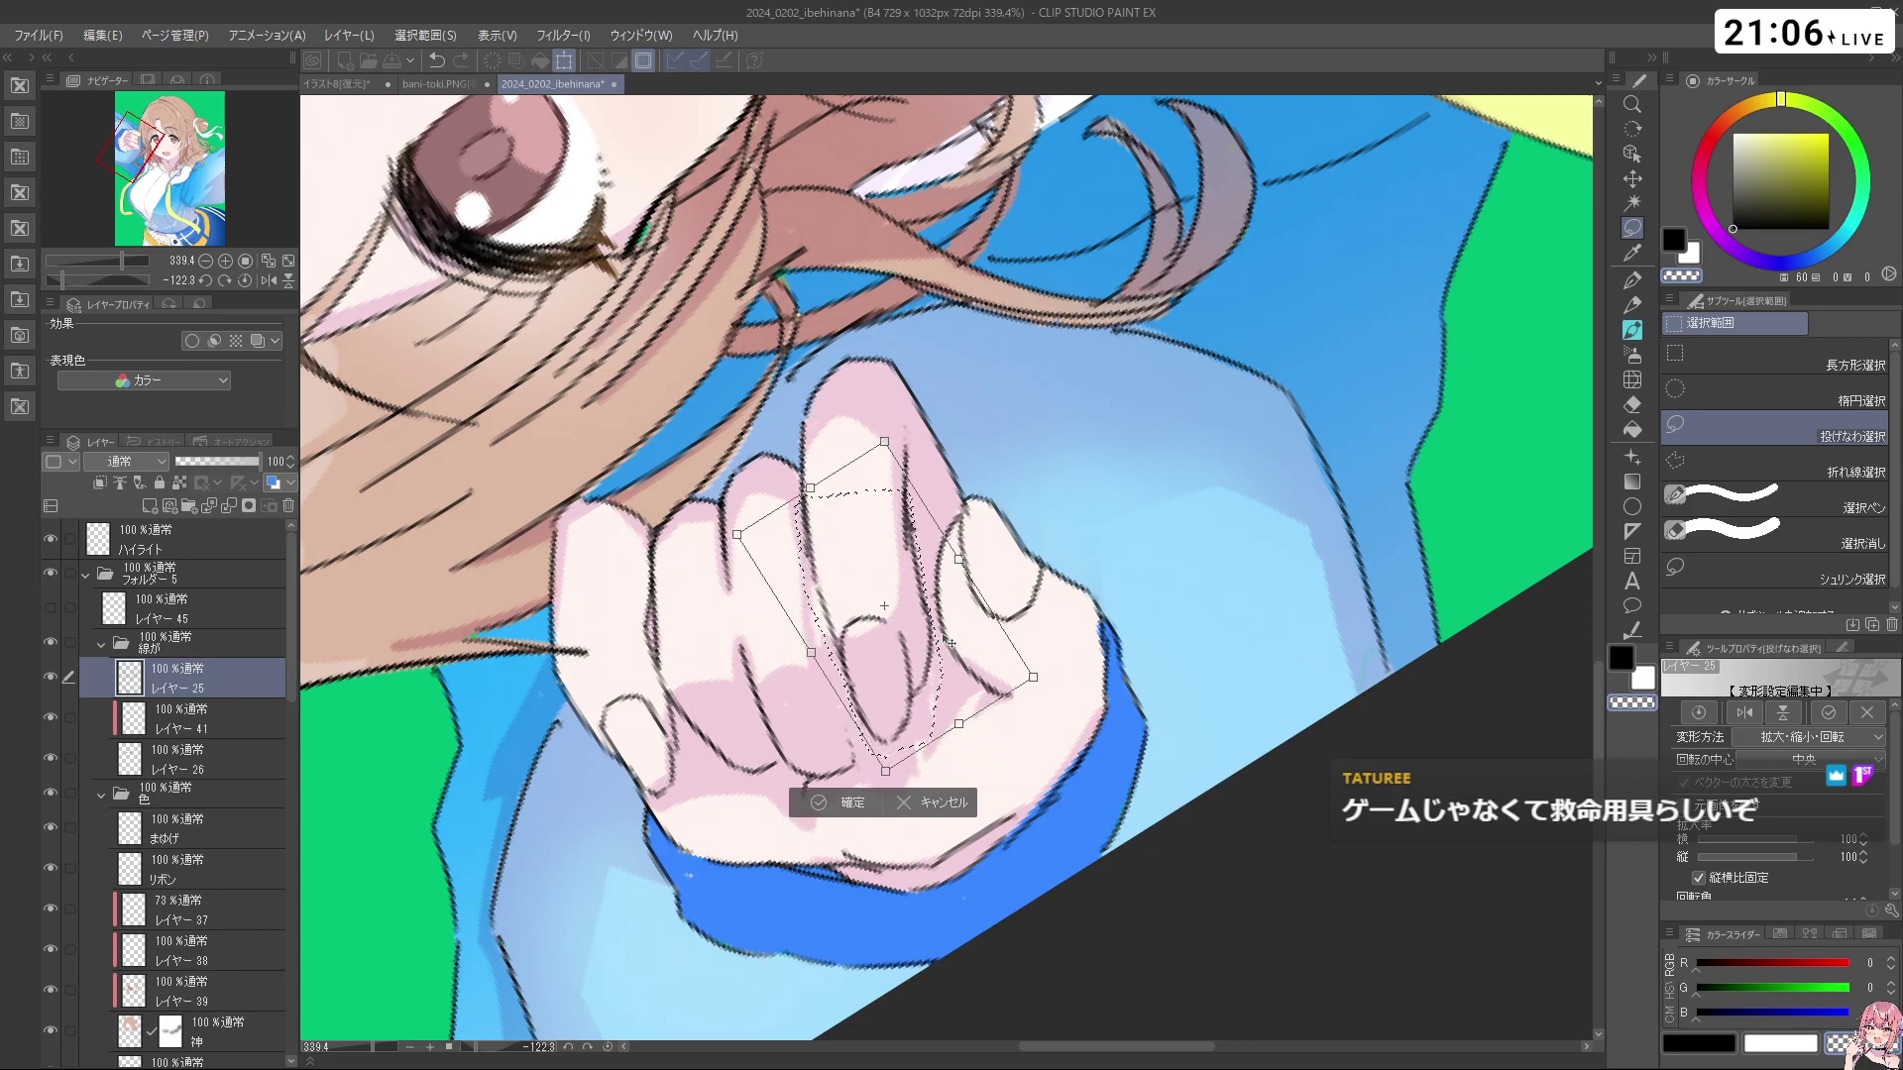
drag(1124, 491, 1031, 490)
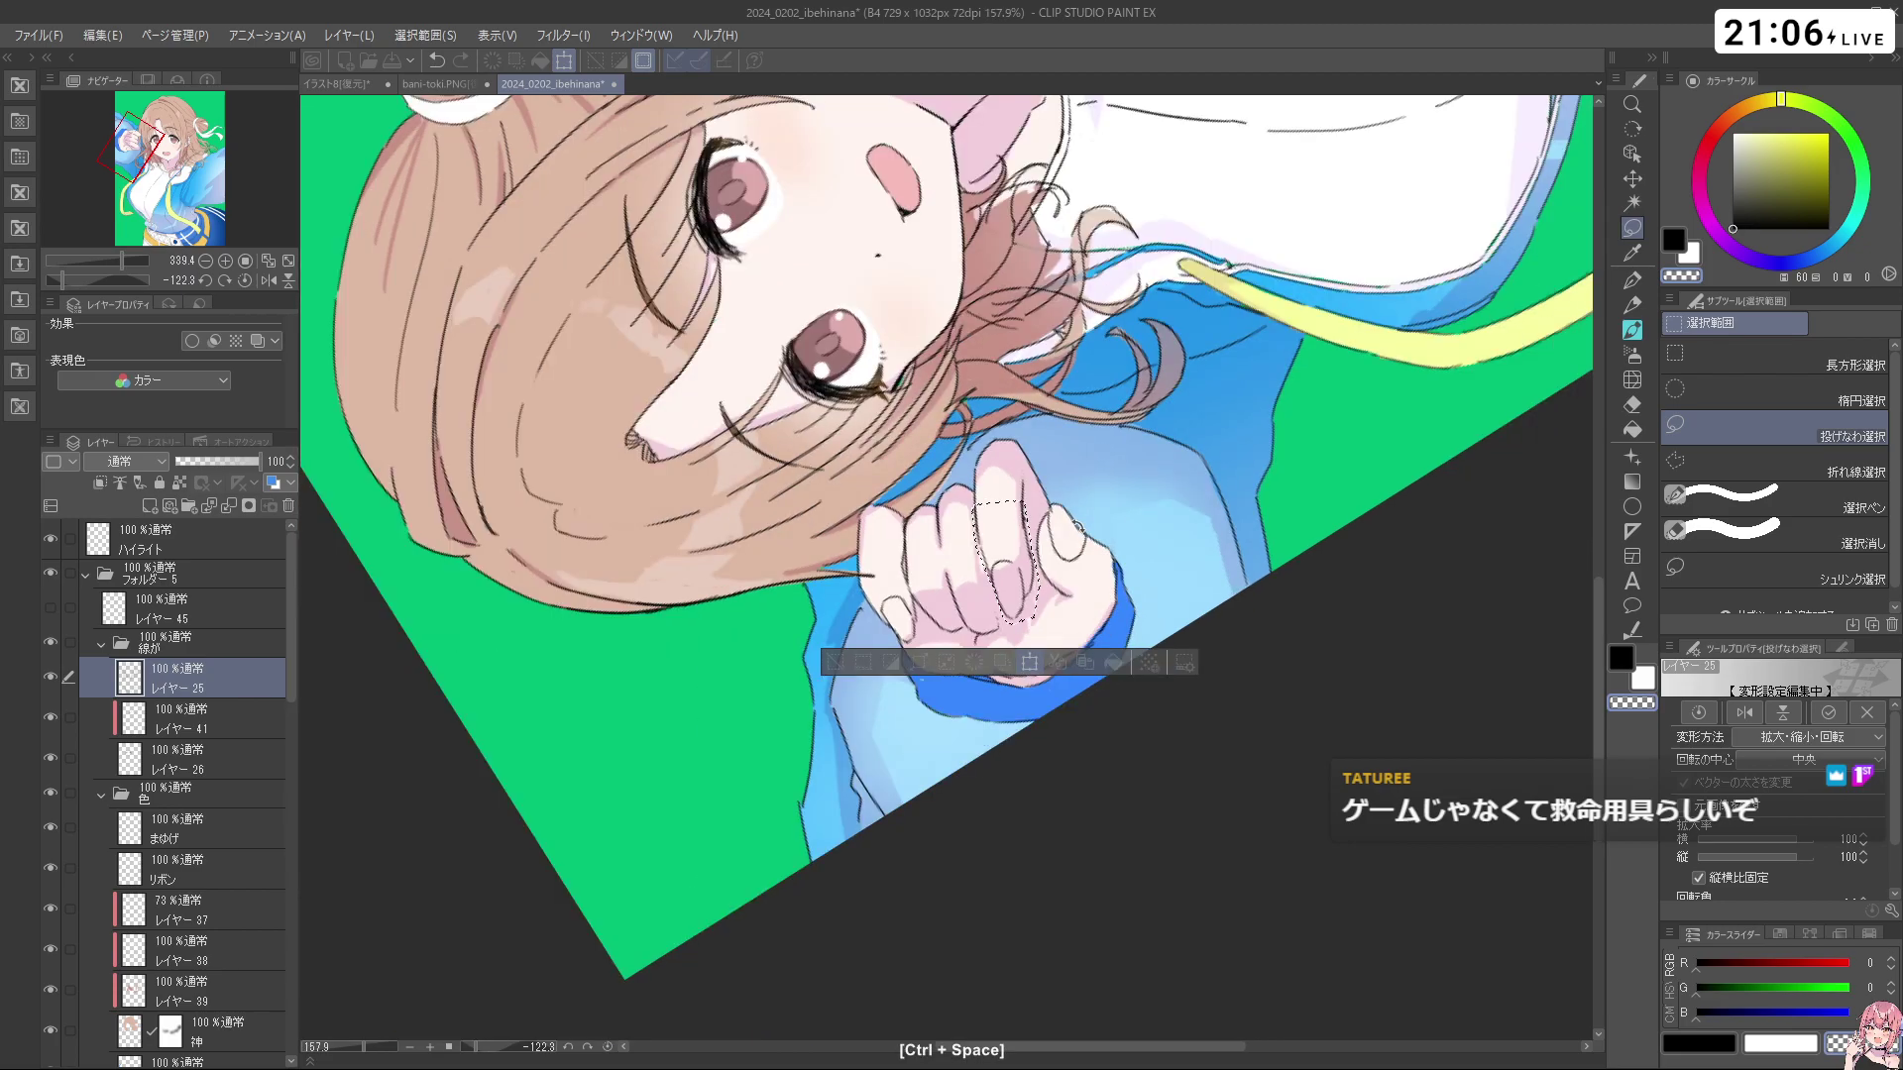
drag(1130, 555, 1032, 466)
drag(1239, 599, 1102, 255)
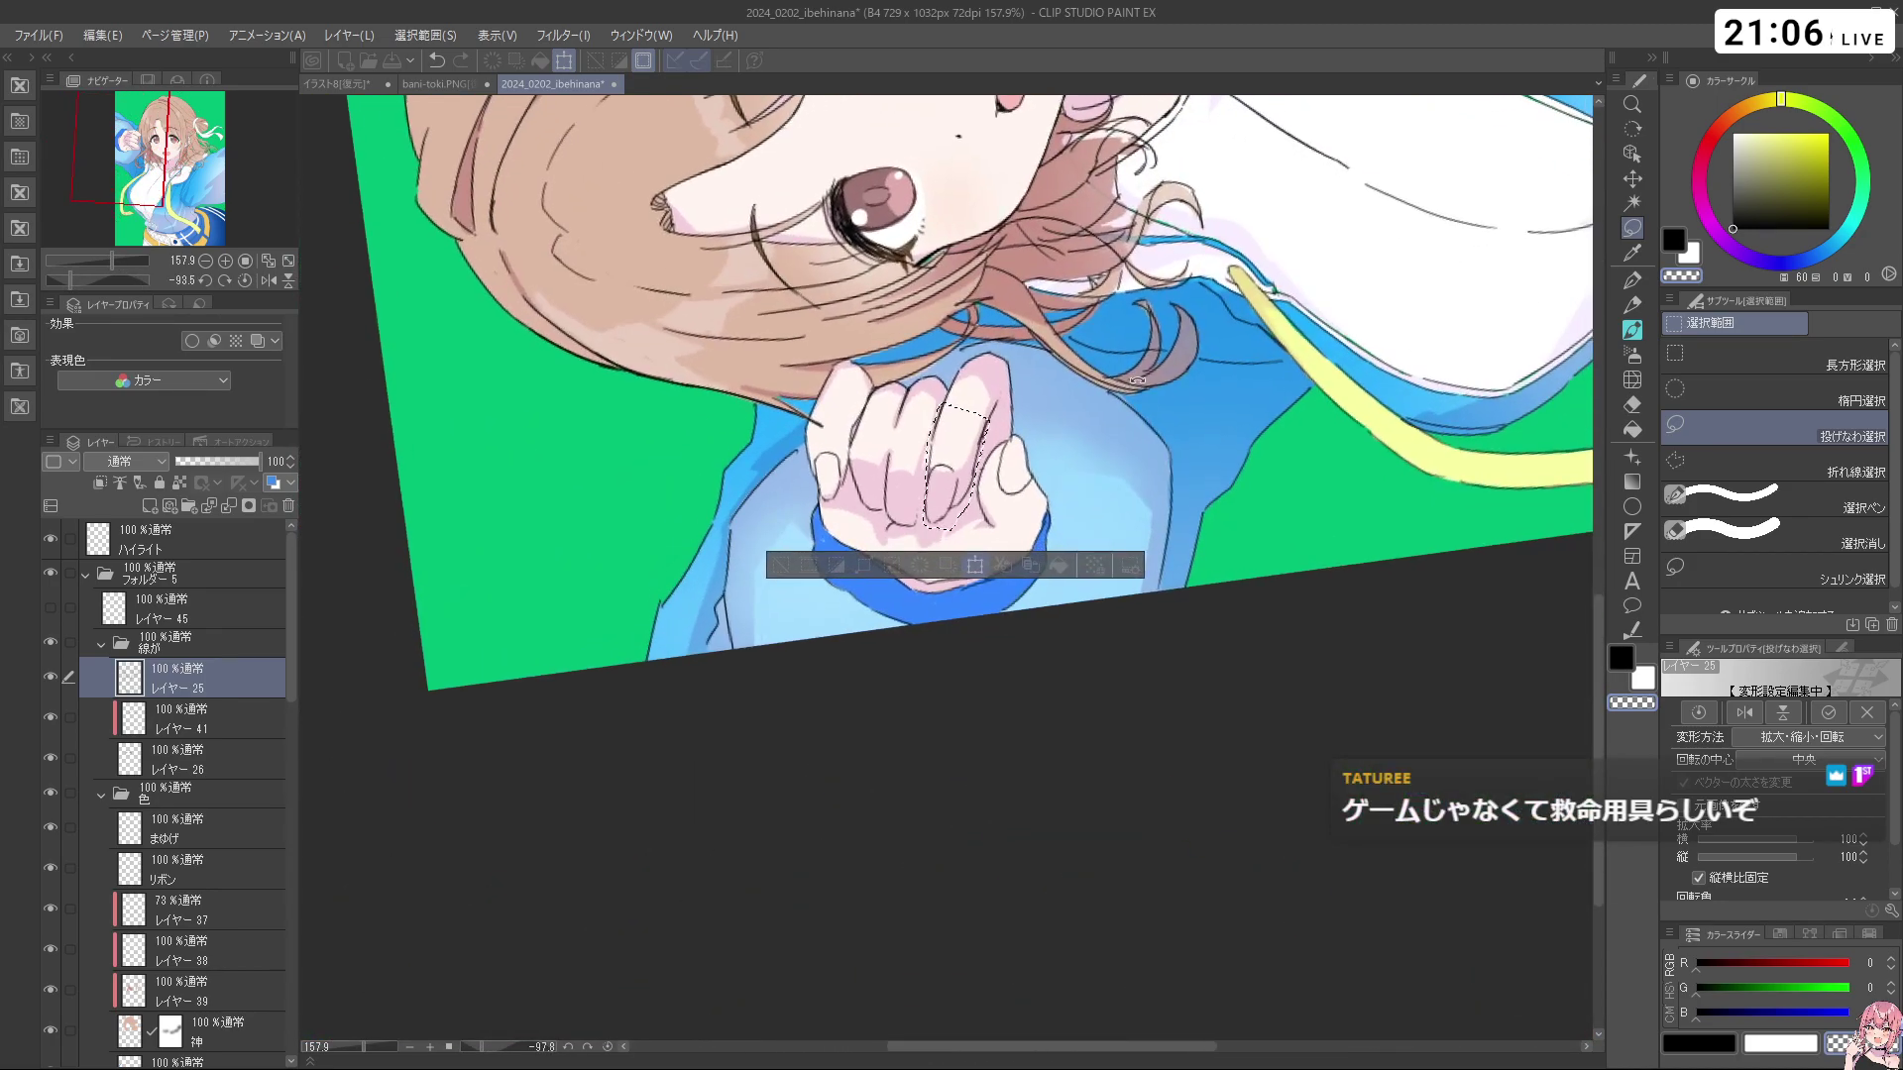
click(894, 568)
click(784, 562)
Switch to the G pen, select skin shadow layer 31 (レイヤー 31), and sample the pink shadow colour from the hand
drag(784, 562, 1017, 507)
ctrl+click(1017, 507)
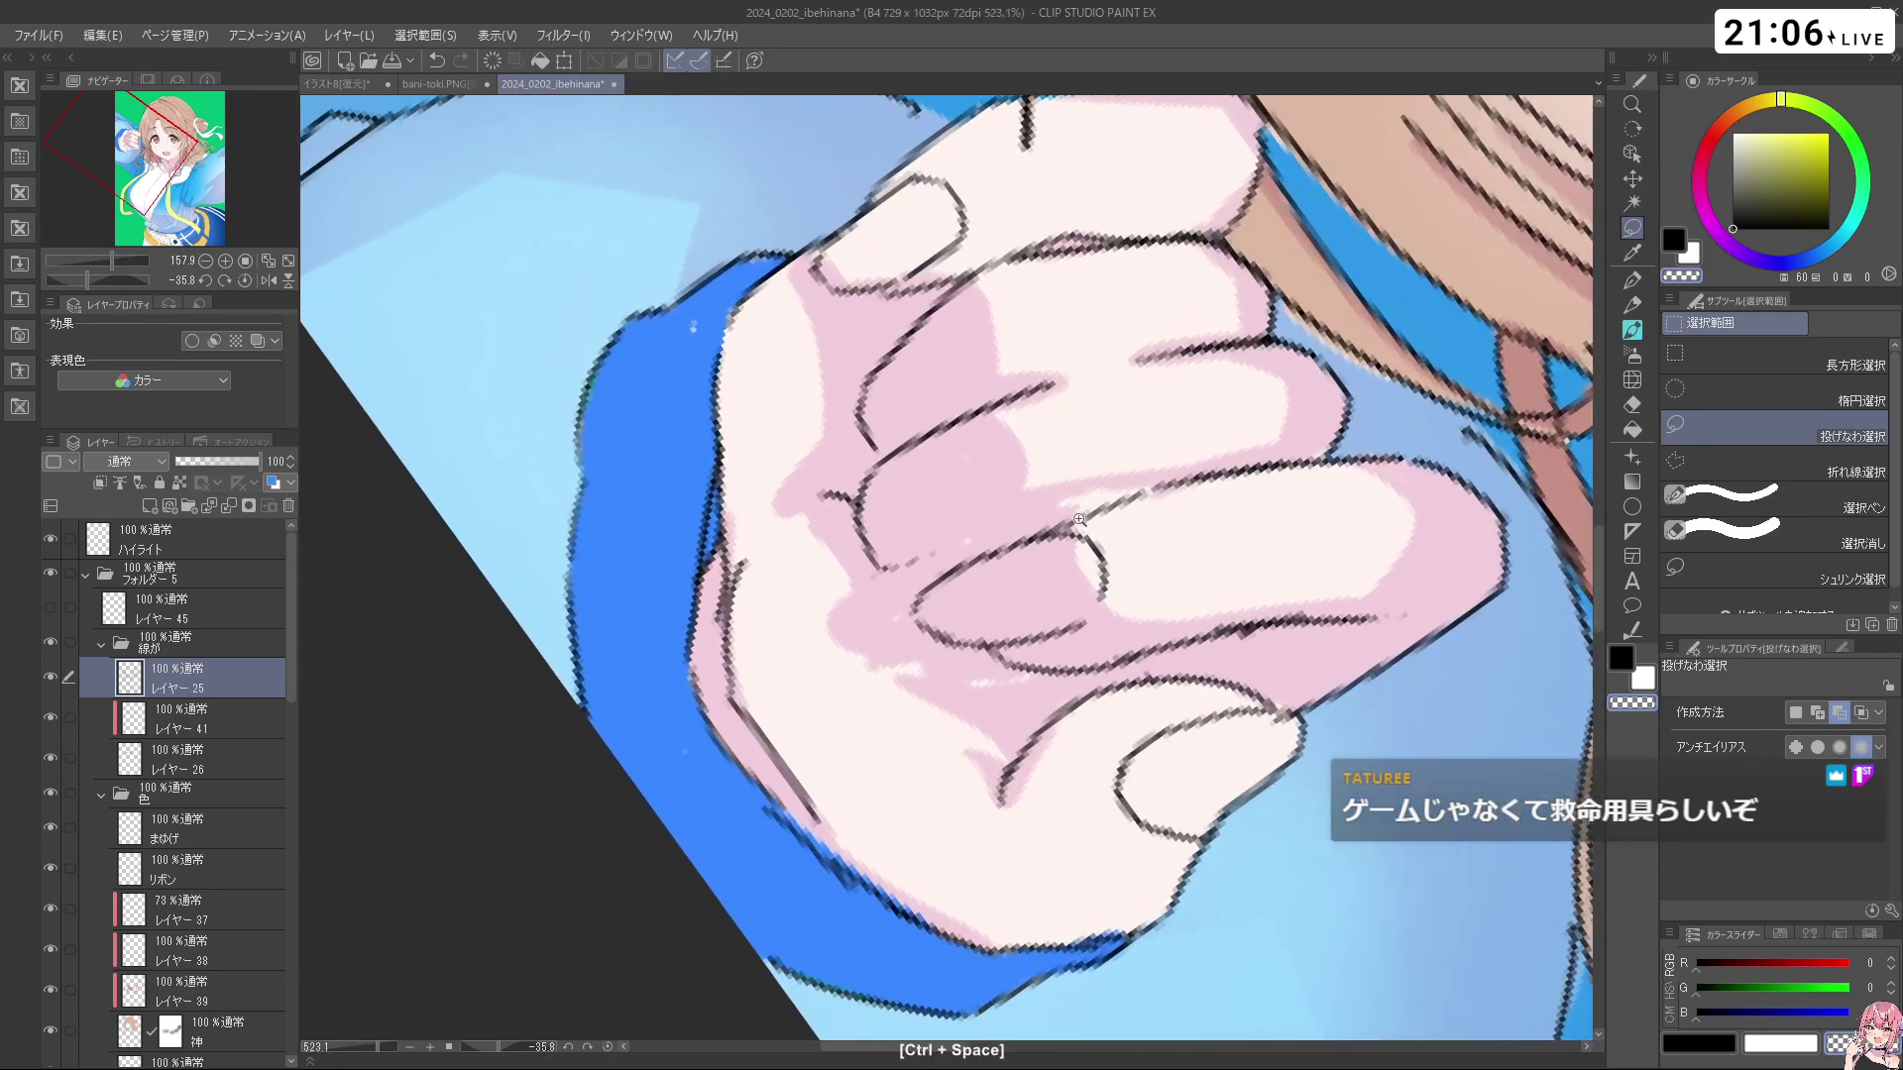
ctrl+click(1006, 502)
key(p)
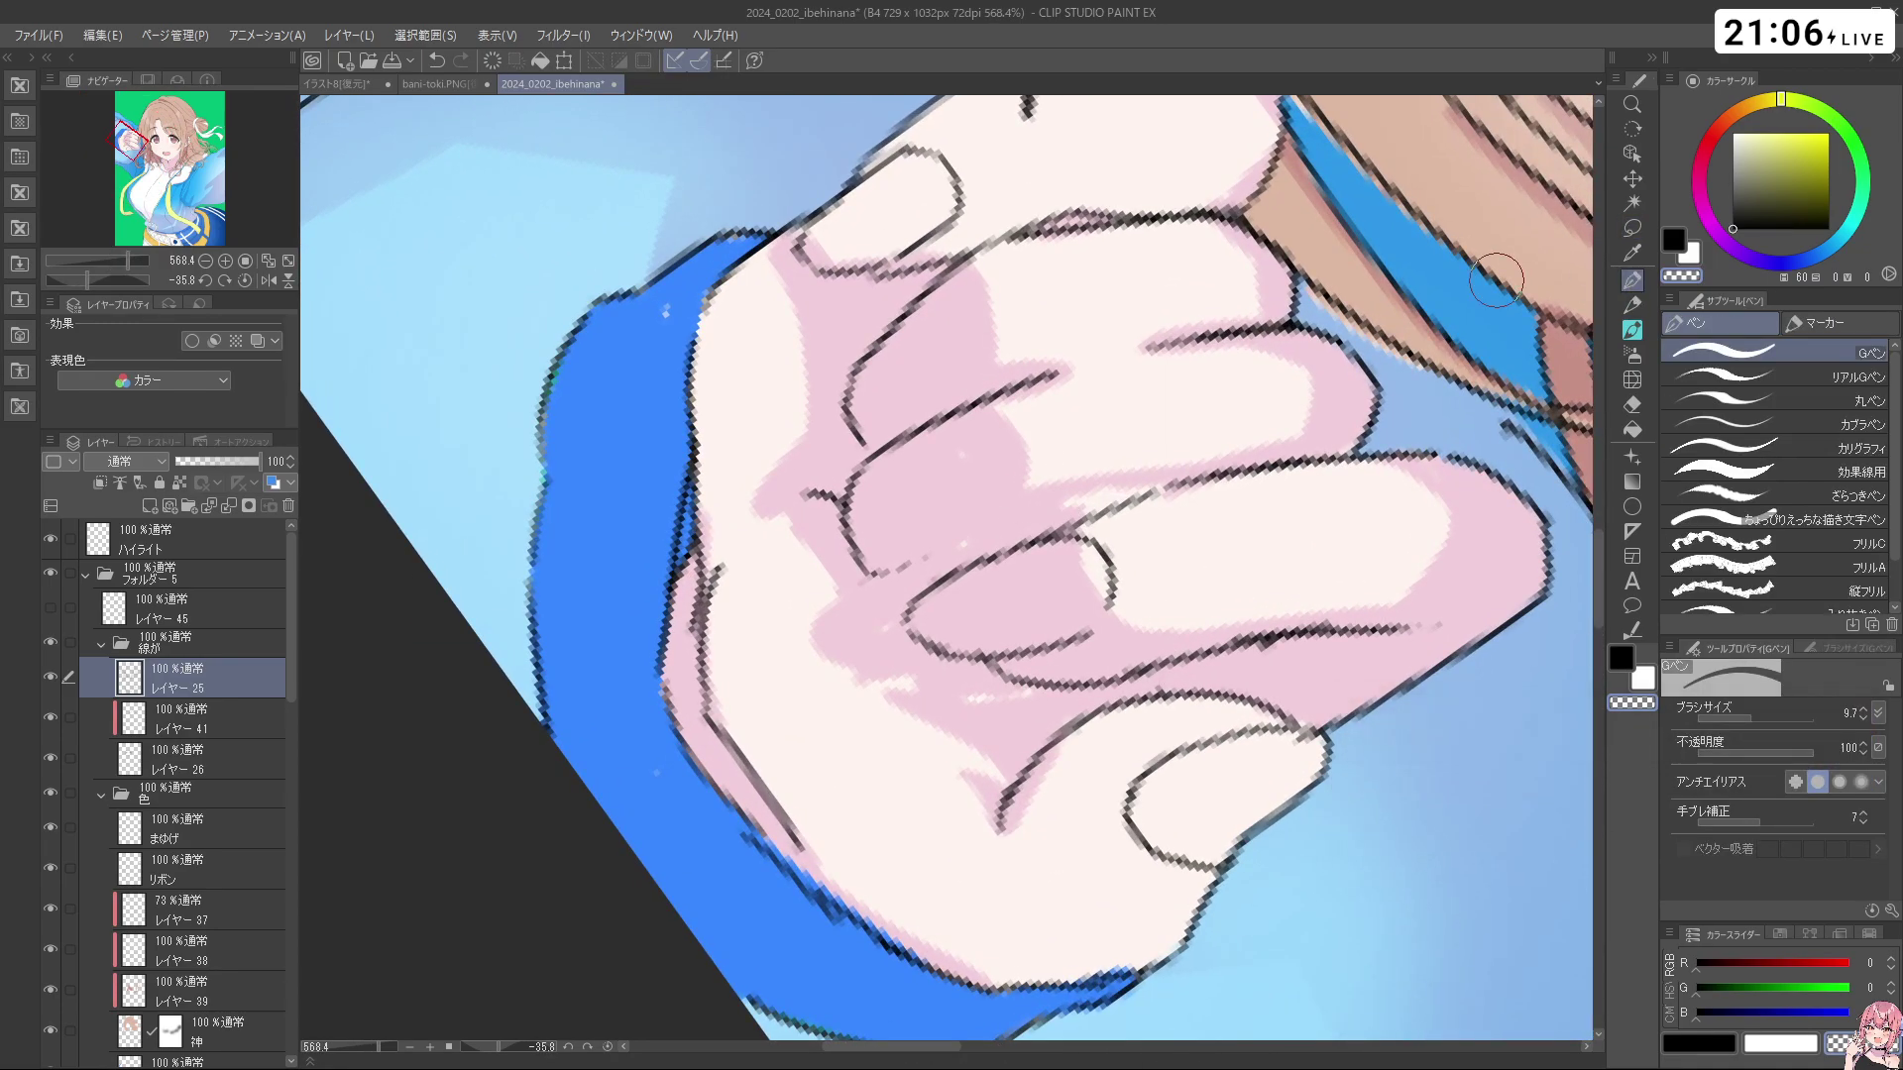
scroll(293, 746, down, 3)
drag(293, 746, 297, 993)
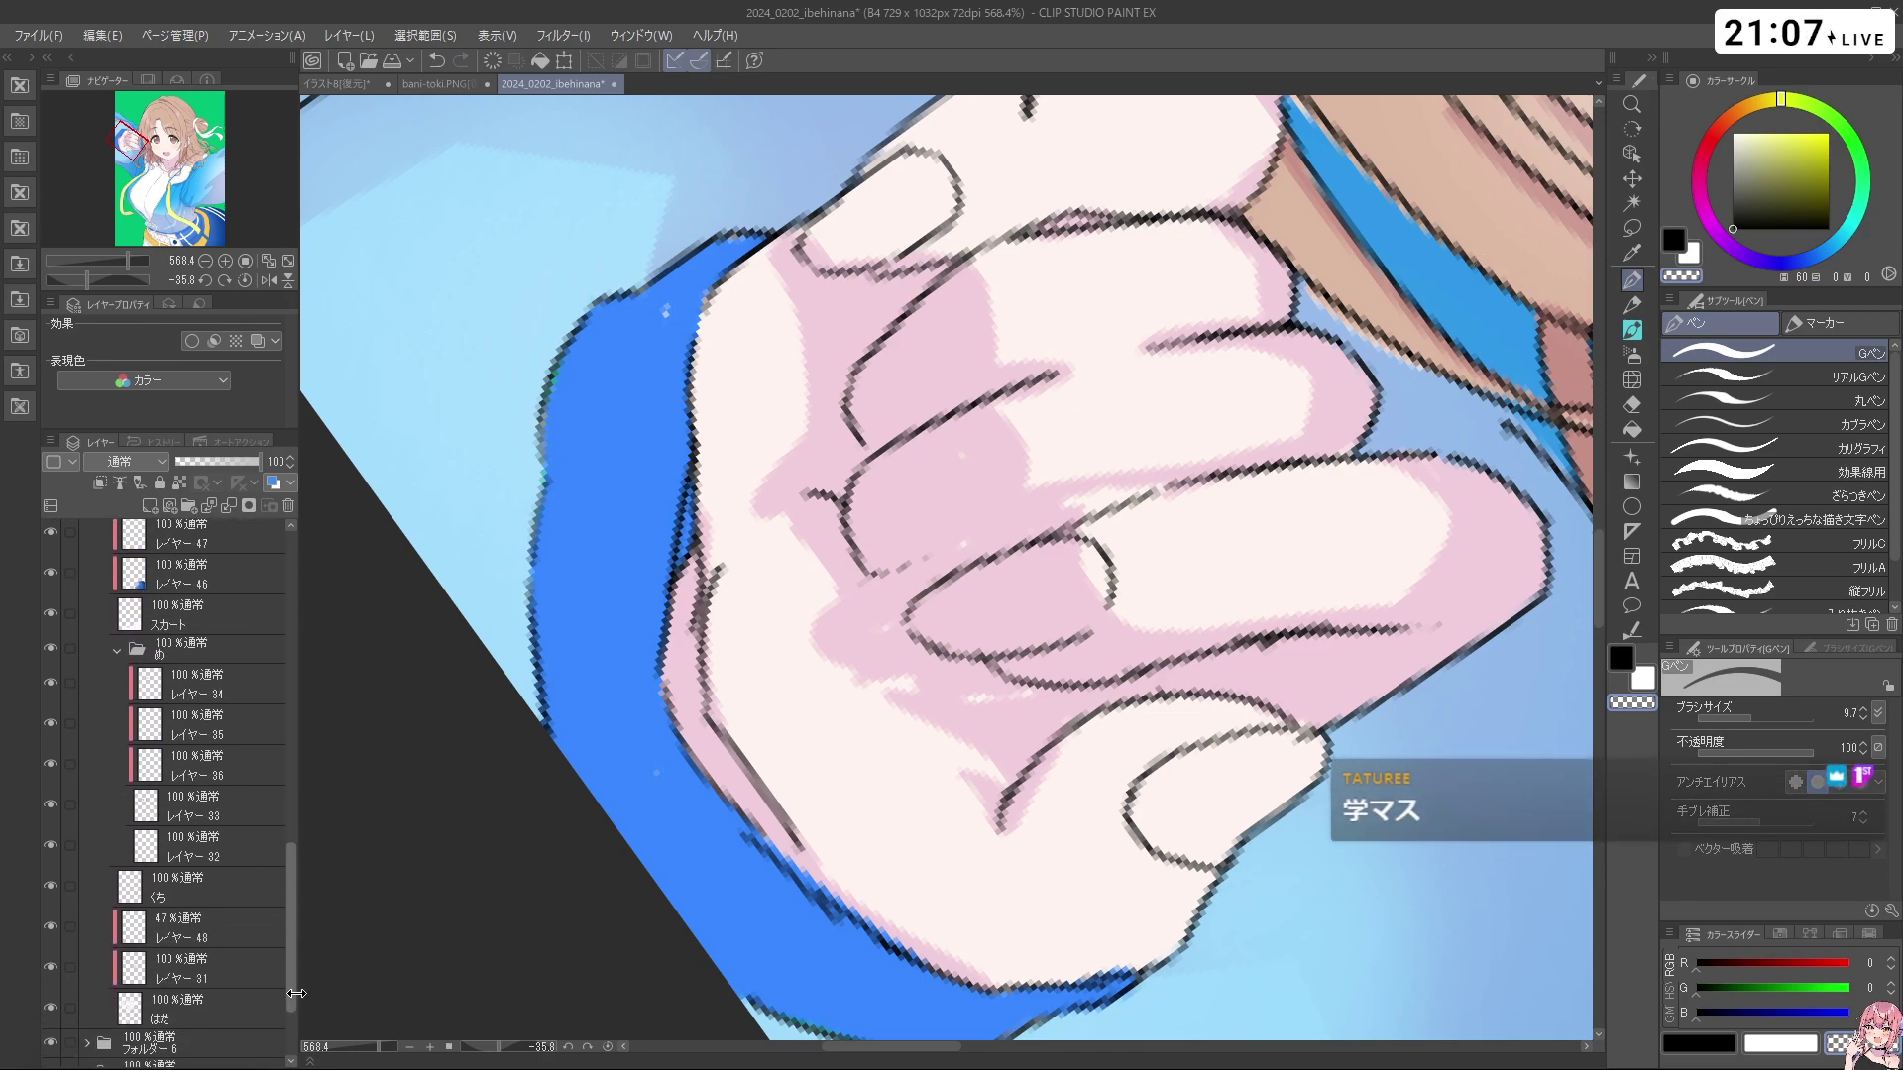
click(216, 963)
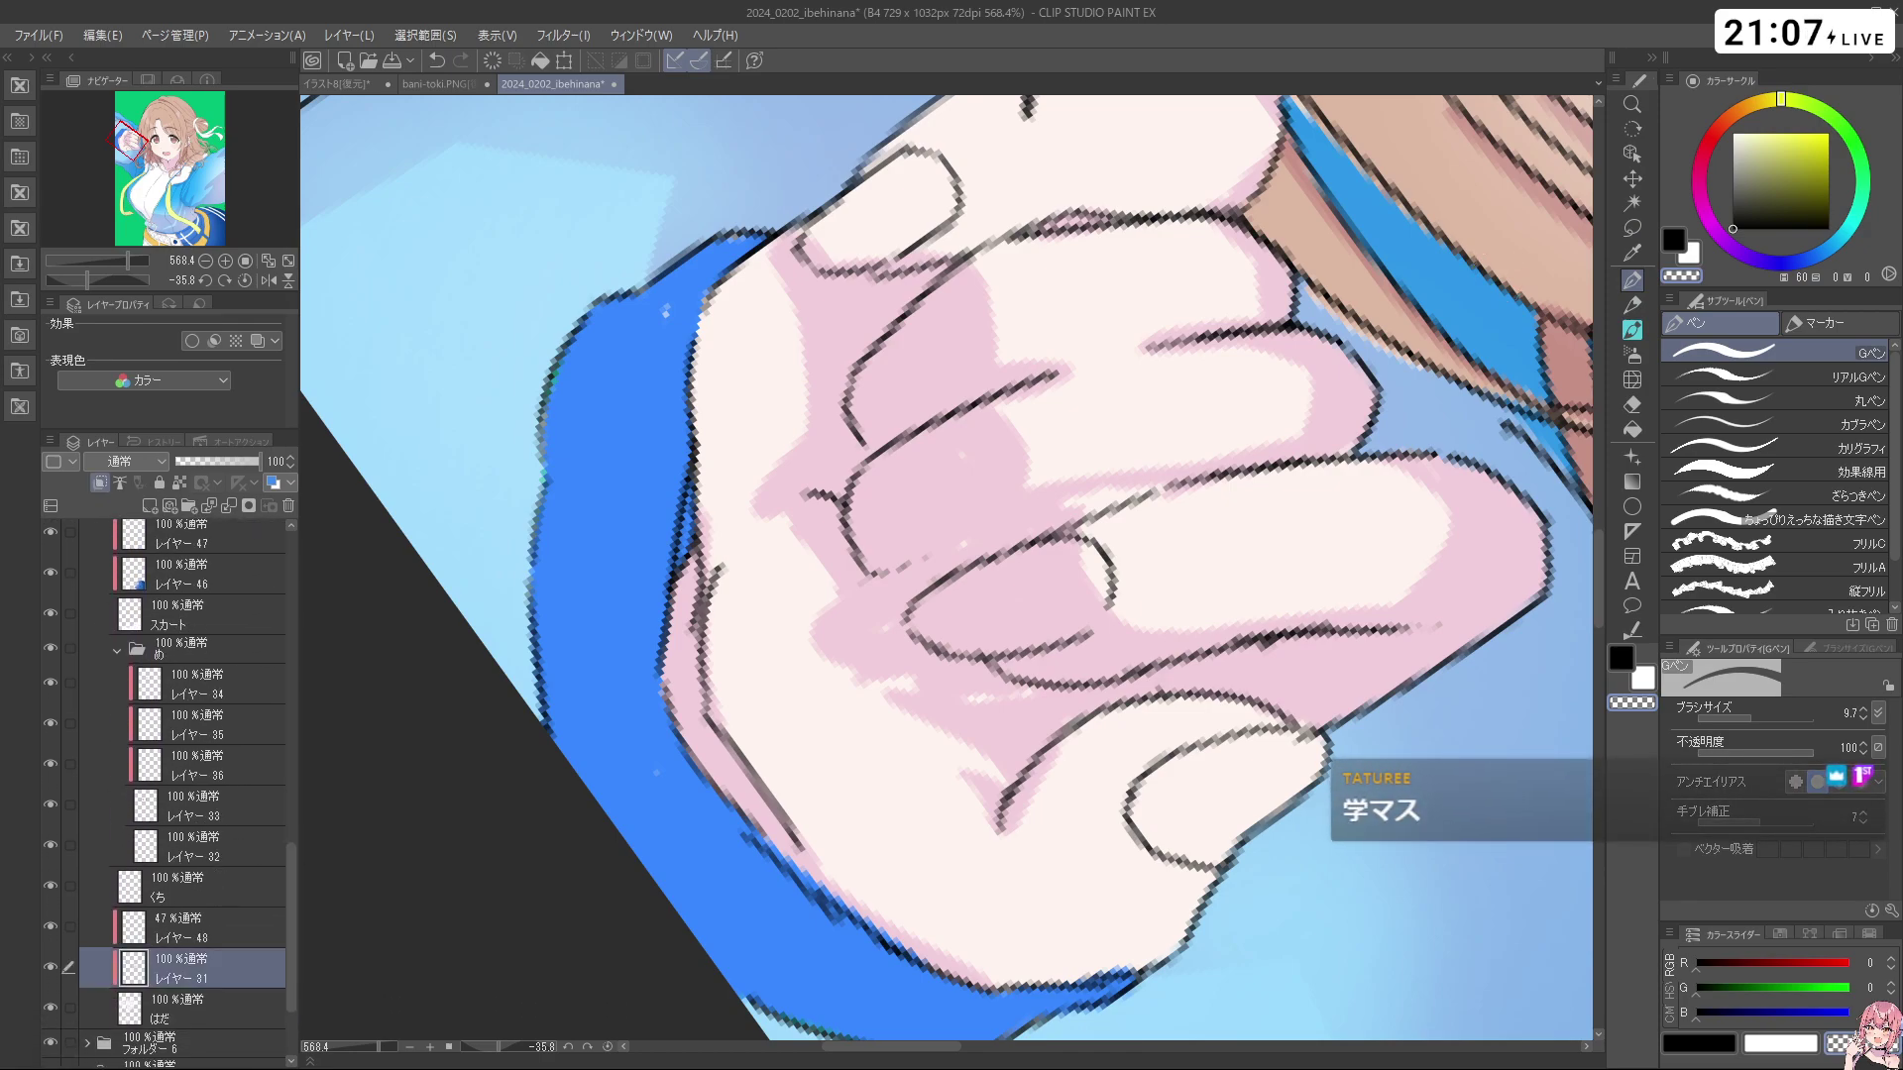
right_click(910, 494)
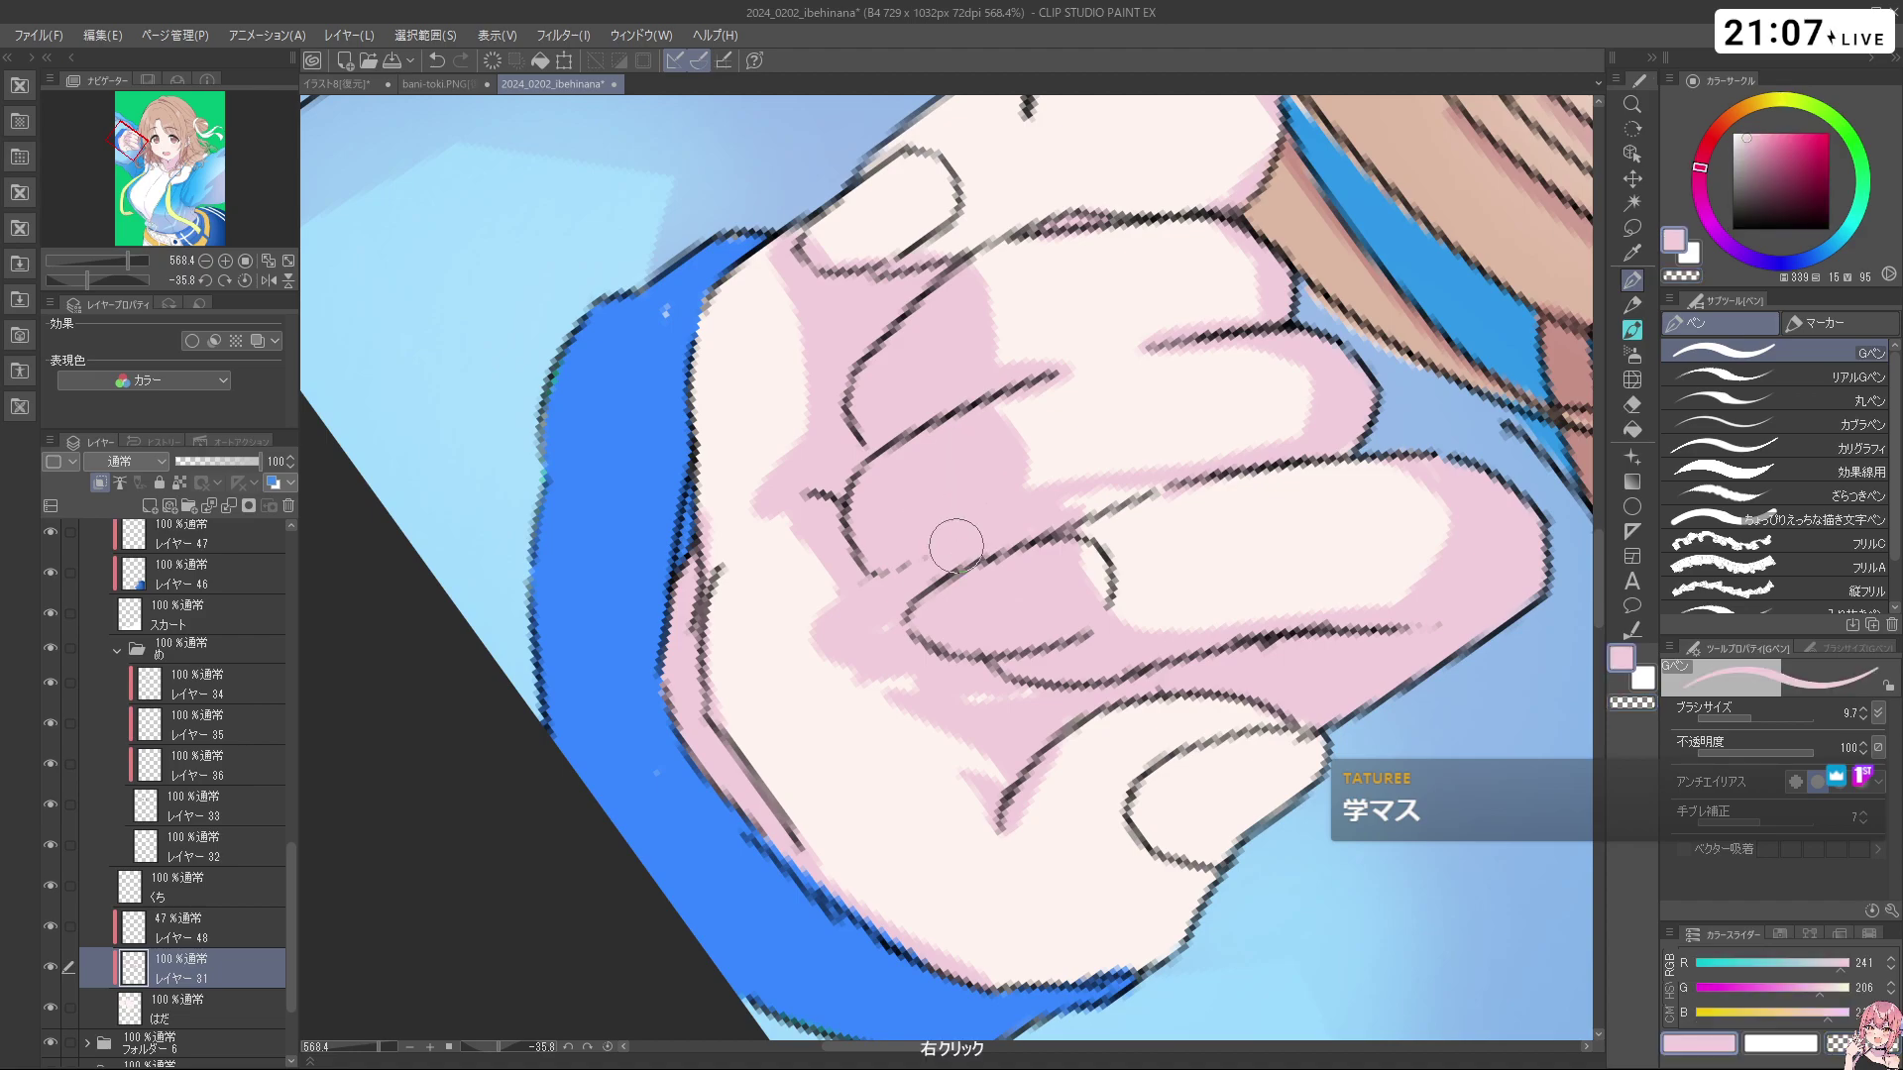
Clean up the pink shadow around the moved index fingertip by painting and erasing, filling the gaps beside the nail
key(shift+space)
drag(1110, 567, 1031, 478)
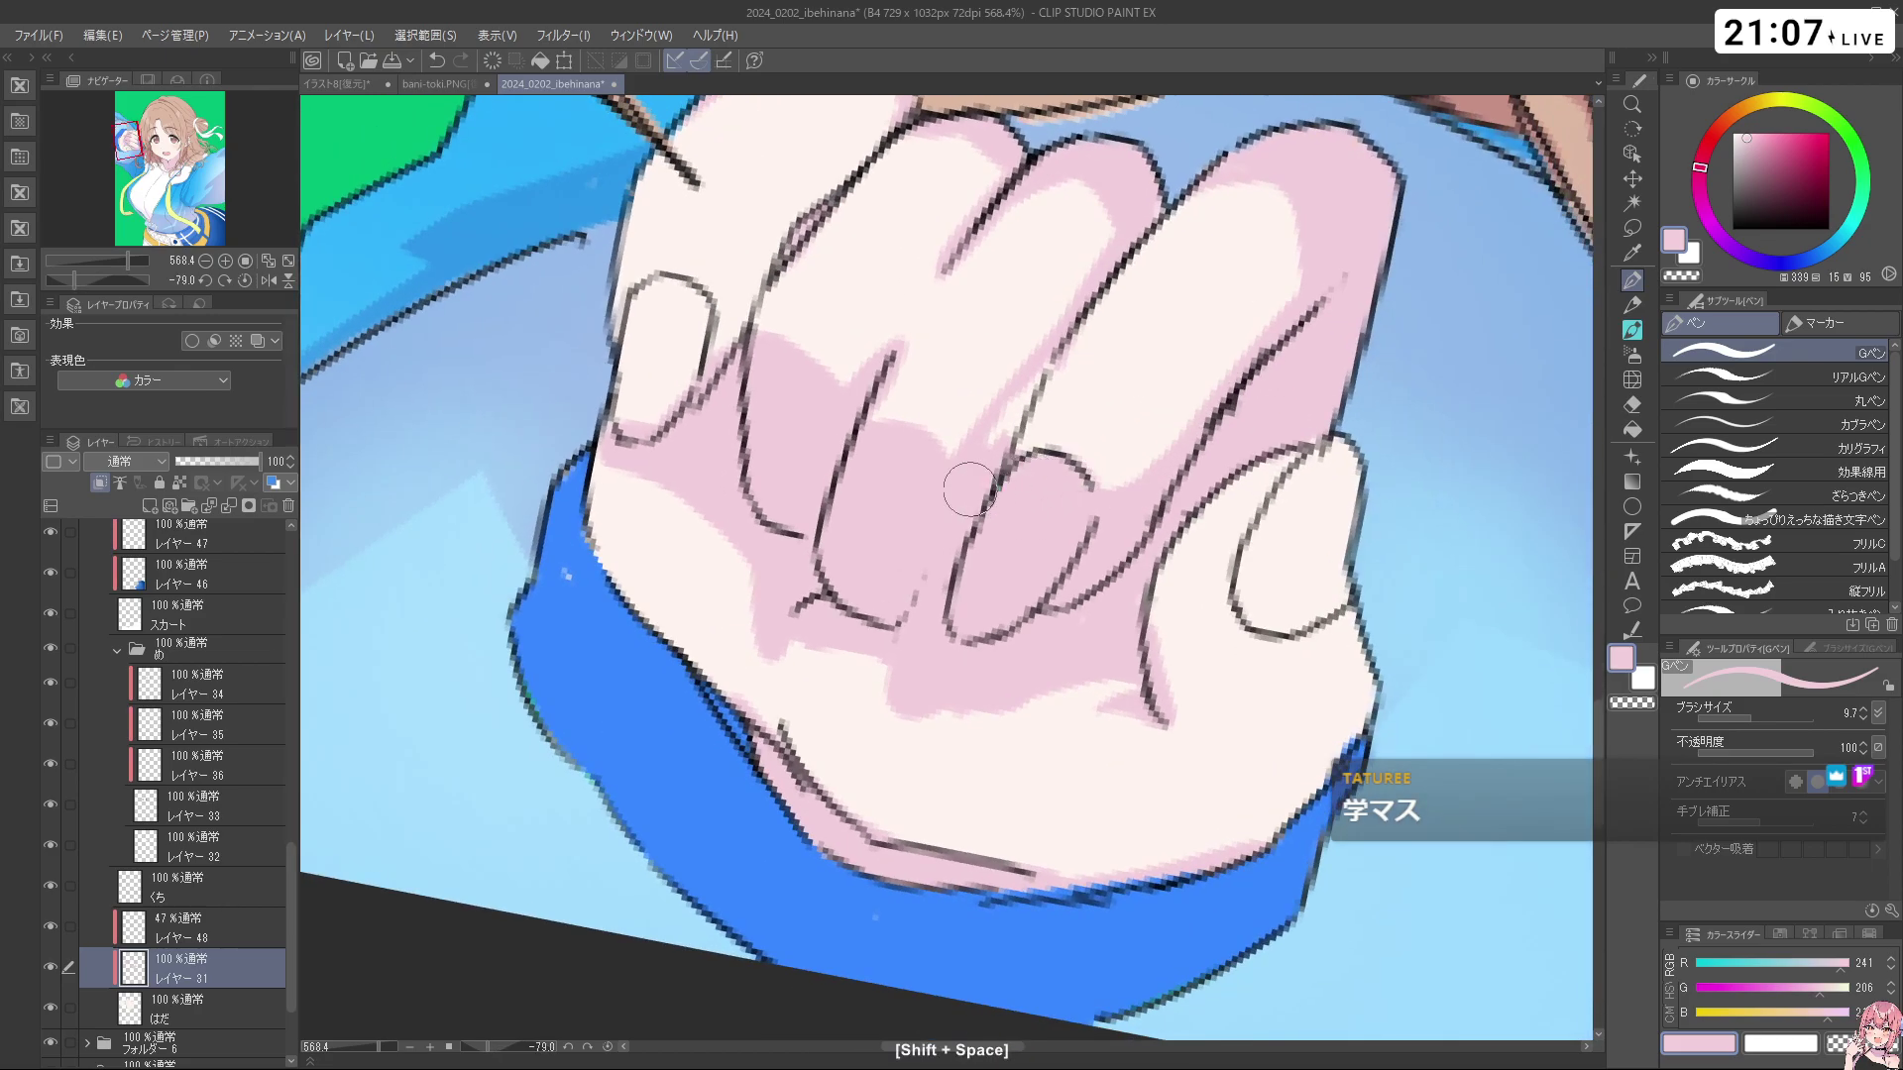
key(ctrl+z)
key(shift+space)
drag(1041, 374, 892, 451)
key(c)
key(space)
drag(1029, 292, 1021, 466)
key(ctrl+z)
mouse_move(952, 521)
mouse_down()
mouse_move(1096, 510)
mouse_move(1005, 491)
mouse_move(1000, 611)
mouse_up()
mouse_move(1020, 542)
mouse_down()
mouse_move(1073, 509)
mouse_move(1064, 482)
mouse_up()
Try to touch up the pink shadow on the palm beside the curled fingertips
key(ctrl+space)
key(space)
drag(1127, 705, 1087, 591)
key(shift+space)
drag(1034, 763, 942, 354)
drag(1079, 679, 777, 538)
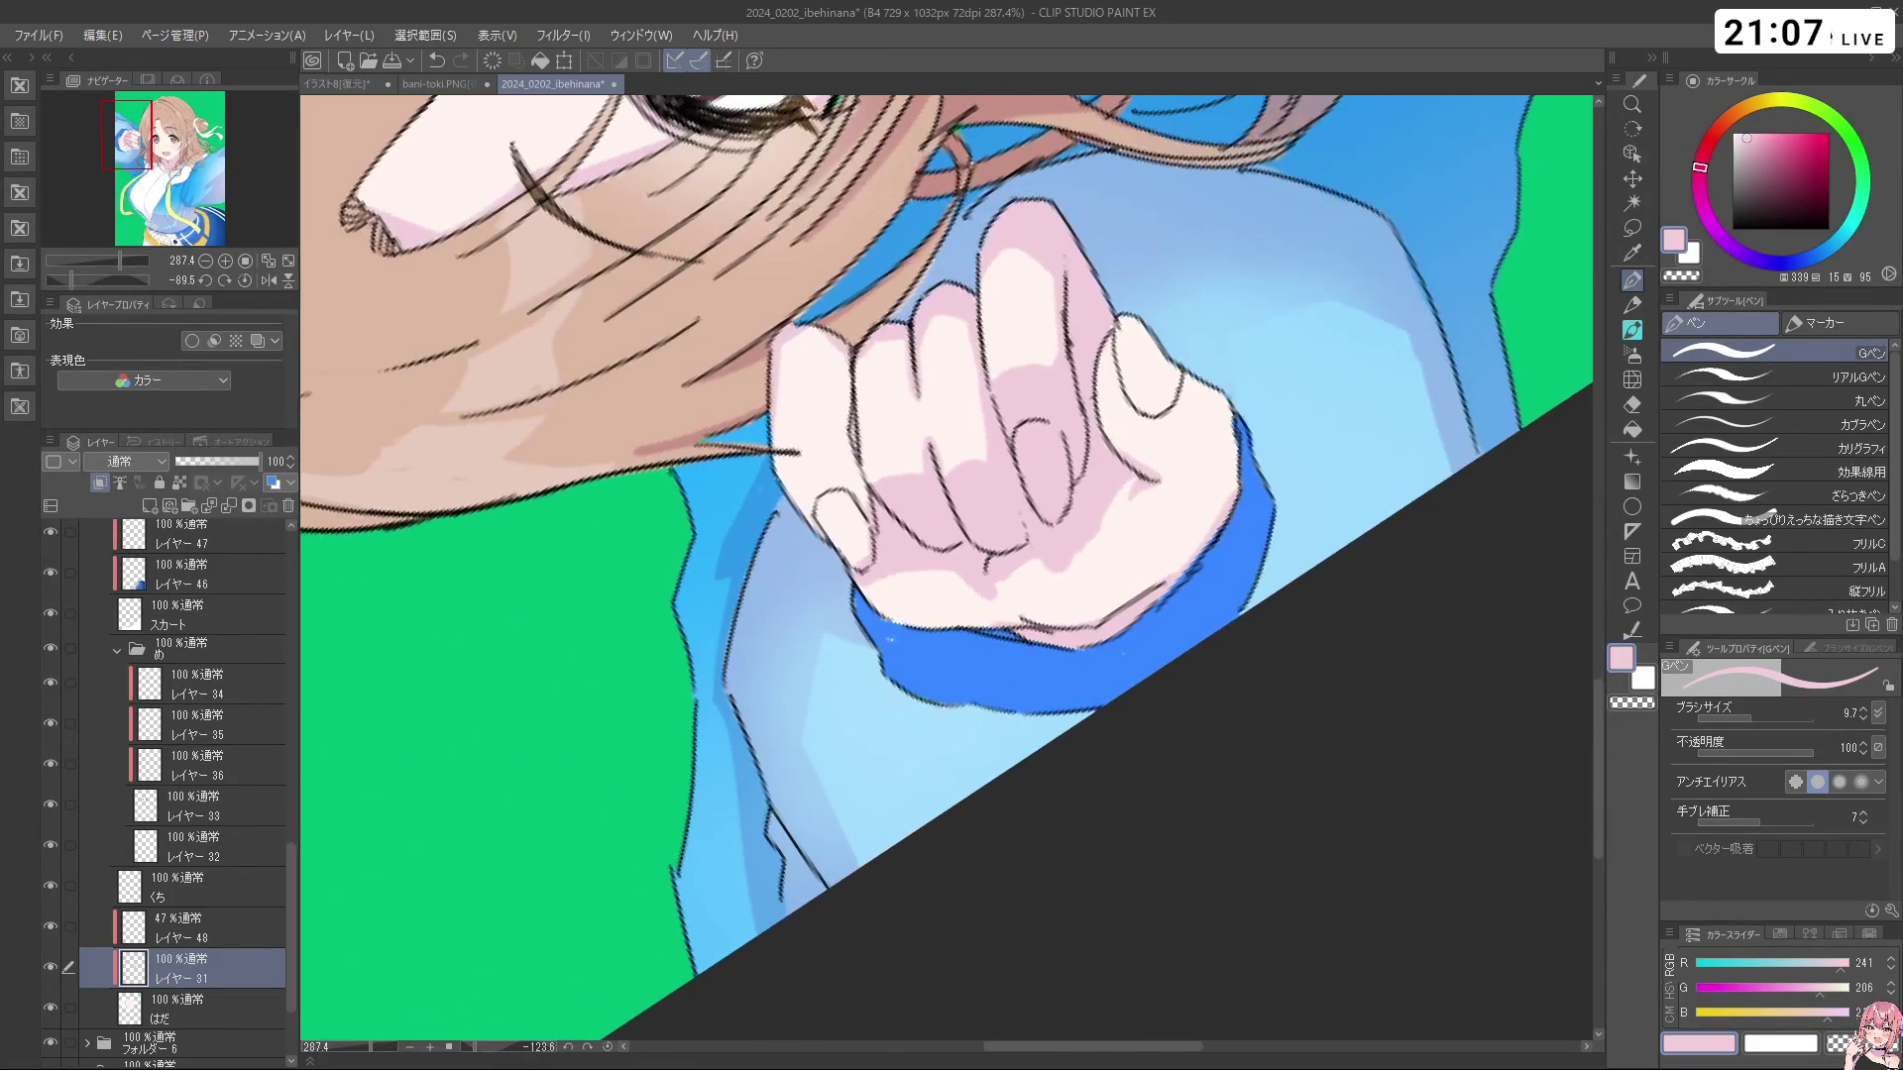
key(shift+space)
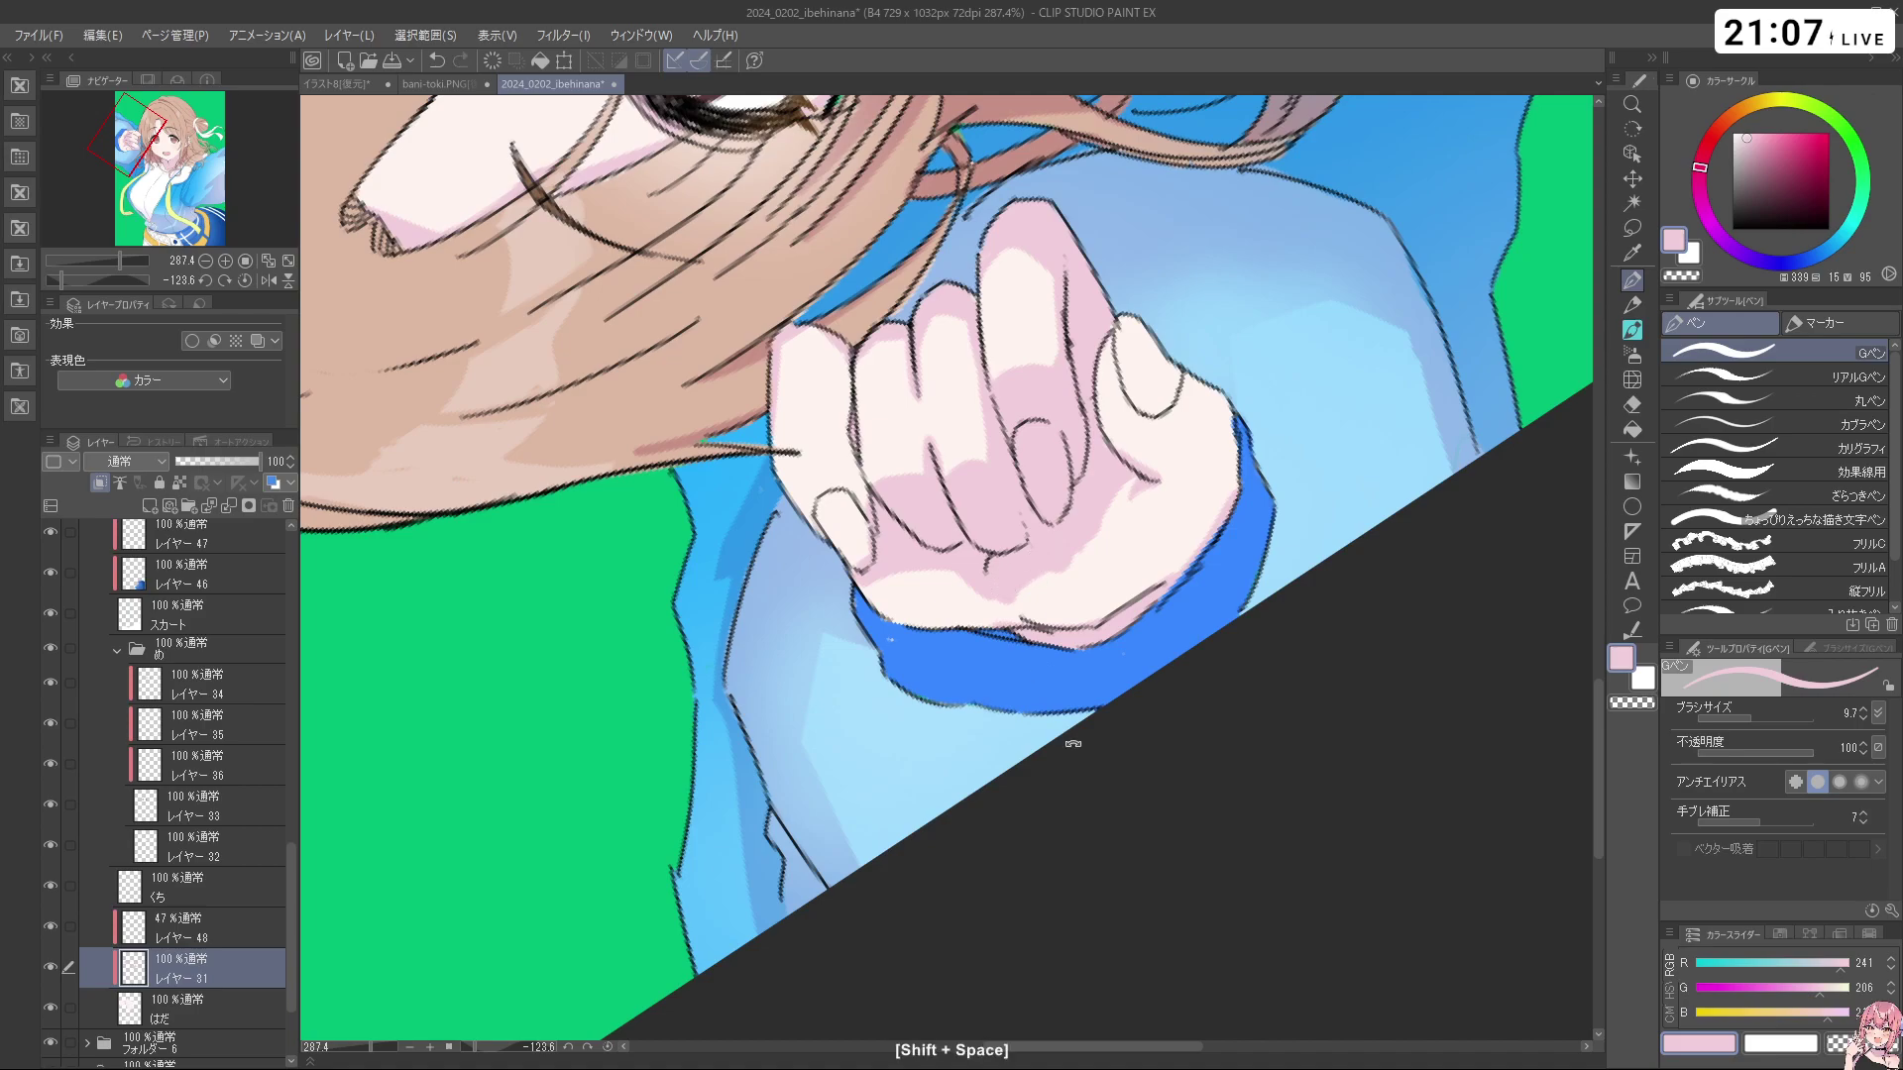
drag(1007, 582, 1064, 453)
key(ctrl+z)
key(c)
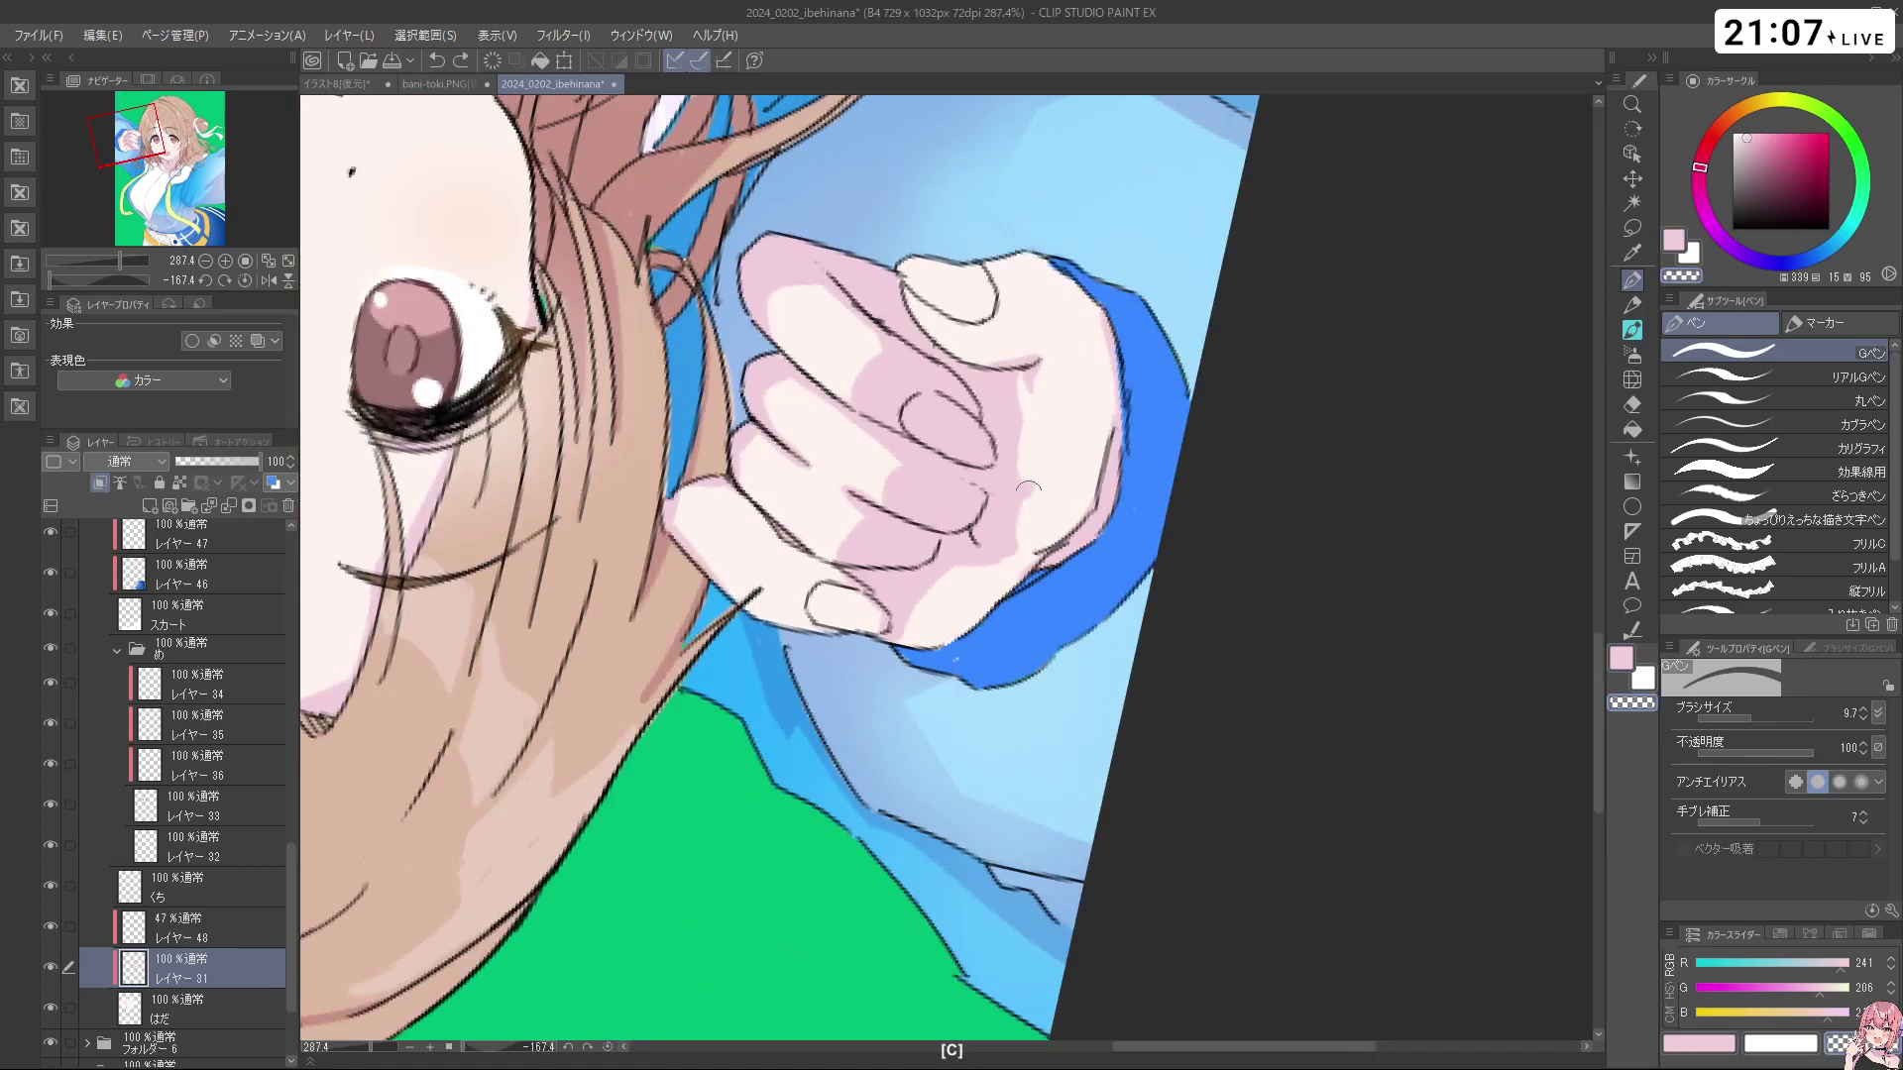
key(c)
key(ctrl+z)
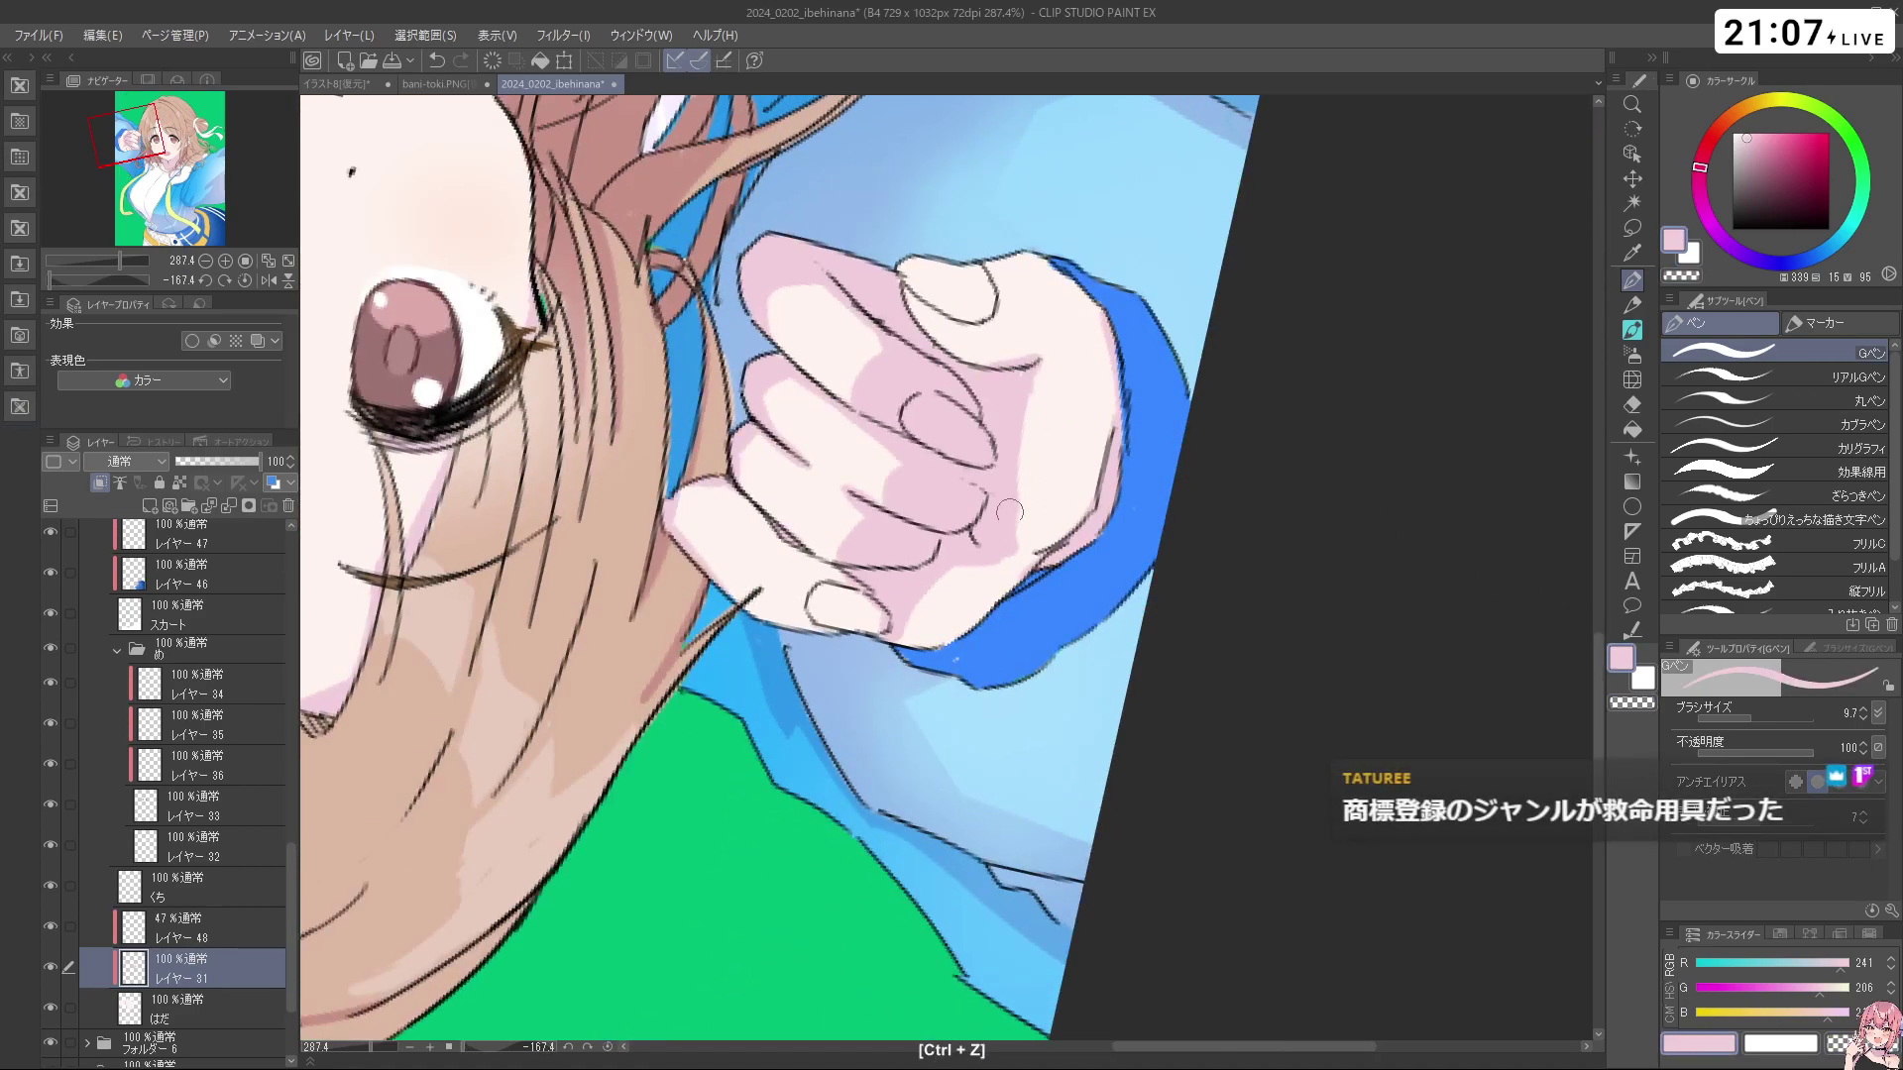
key(space)
key(ctrl+space)
drag(1031, 640, 931, 640)
key(shift+space)
drag(1179, 485, 1041, 734)
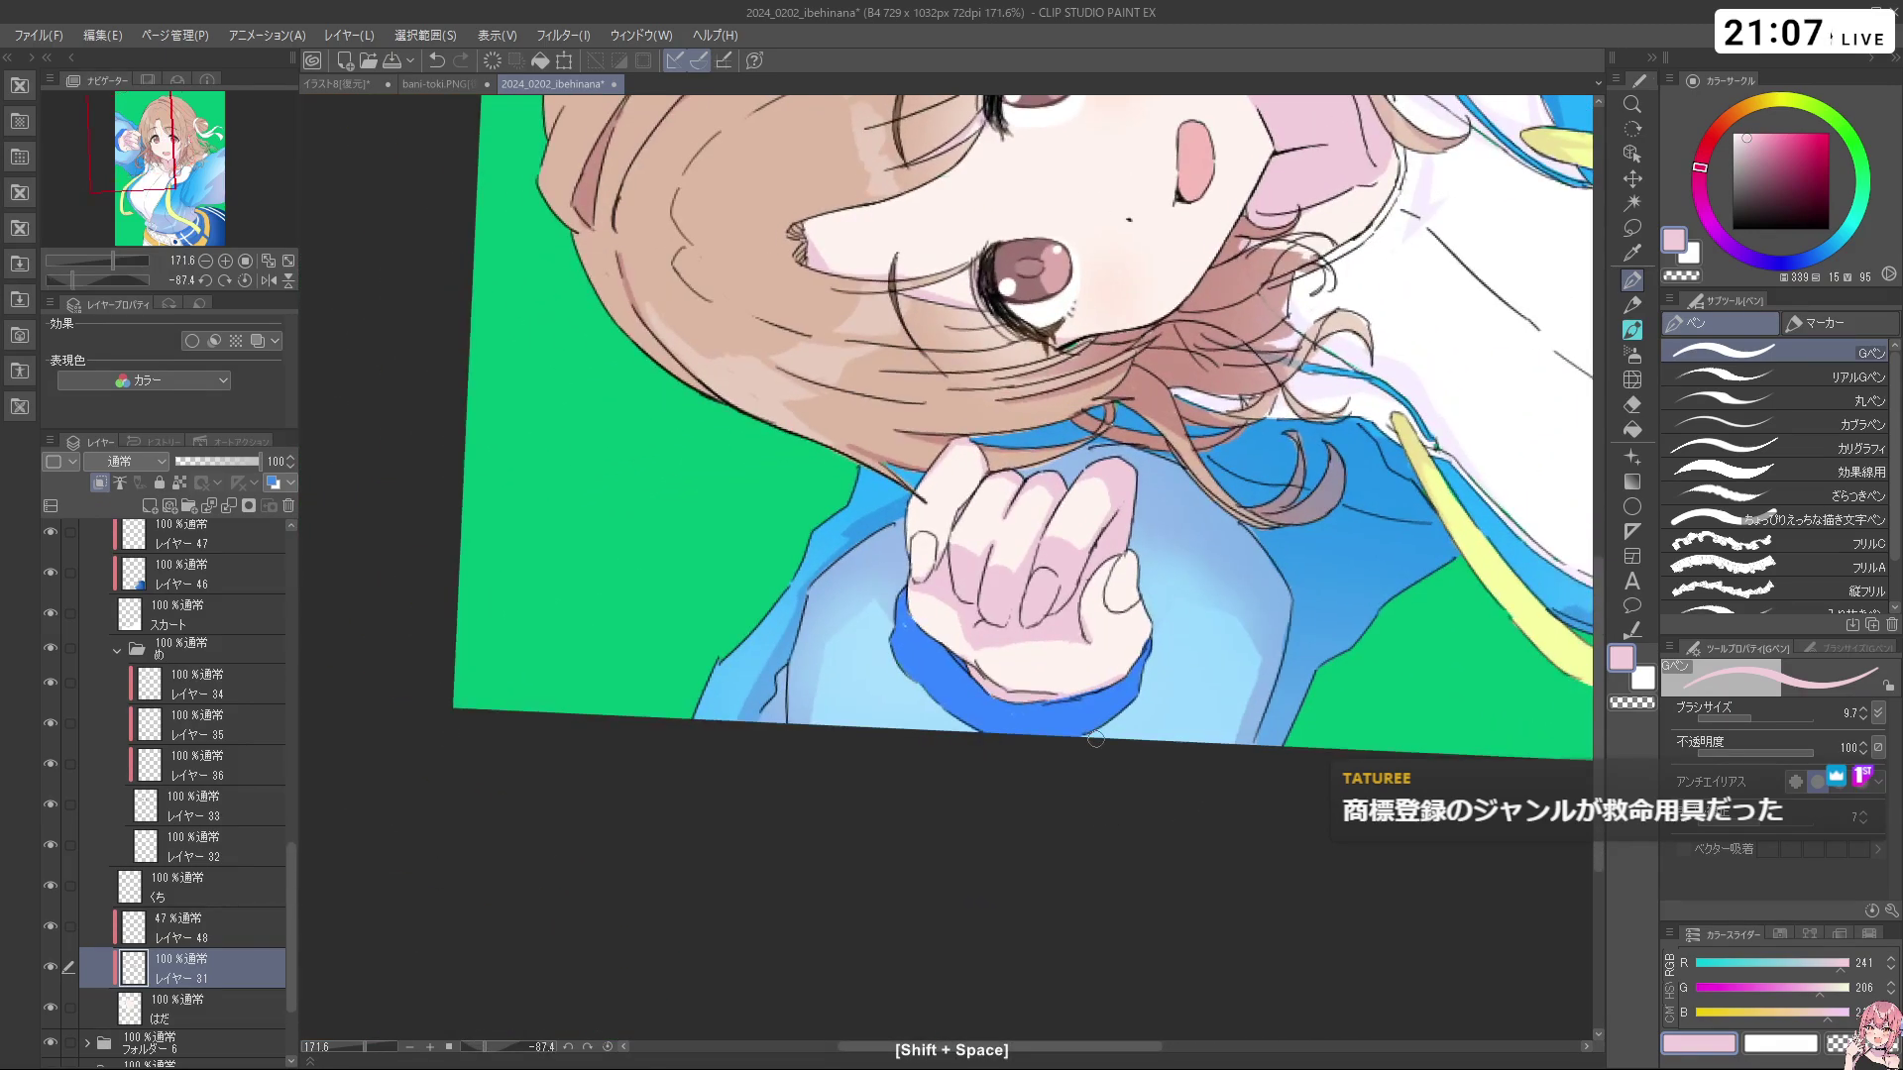
Paint more pink shadow onto the little finger side of the raised hand
key(ctrl+space)
drag(945, 529, 930, 584)
mouse_move(904, 599)
mouse_down()
mouse_move(917, 503)
mouse_move(922, 597)
mouse_move(958, 596)
mouse_move(965, 545)
mouse_move(1285, 622)
mouse_move(976, 371)
mouse_move(842, 446)
mouse_up()
key(c)
mouse_move(950, 664)
mouse_down()
mouse_move(952, 646)
mouse_move(952, 662)
mouse_up()
drag(1026, 567, 957, 518)
drag(957, 517, 1083, 538)
key(ctrl+z)
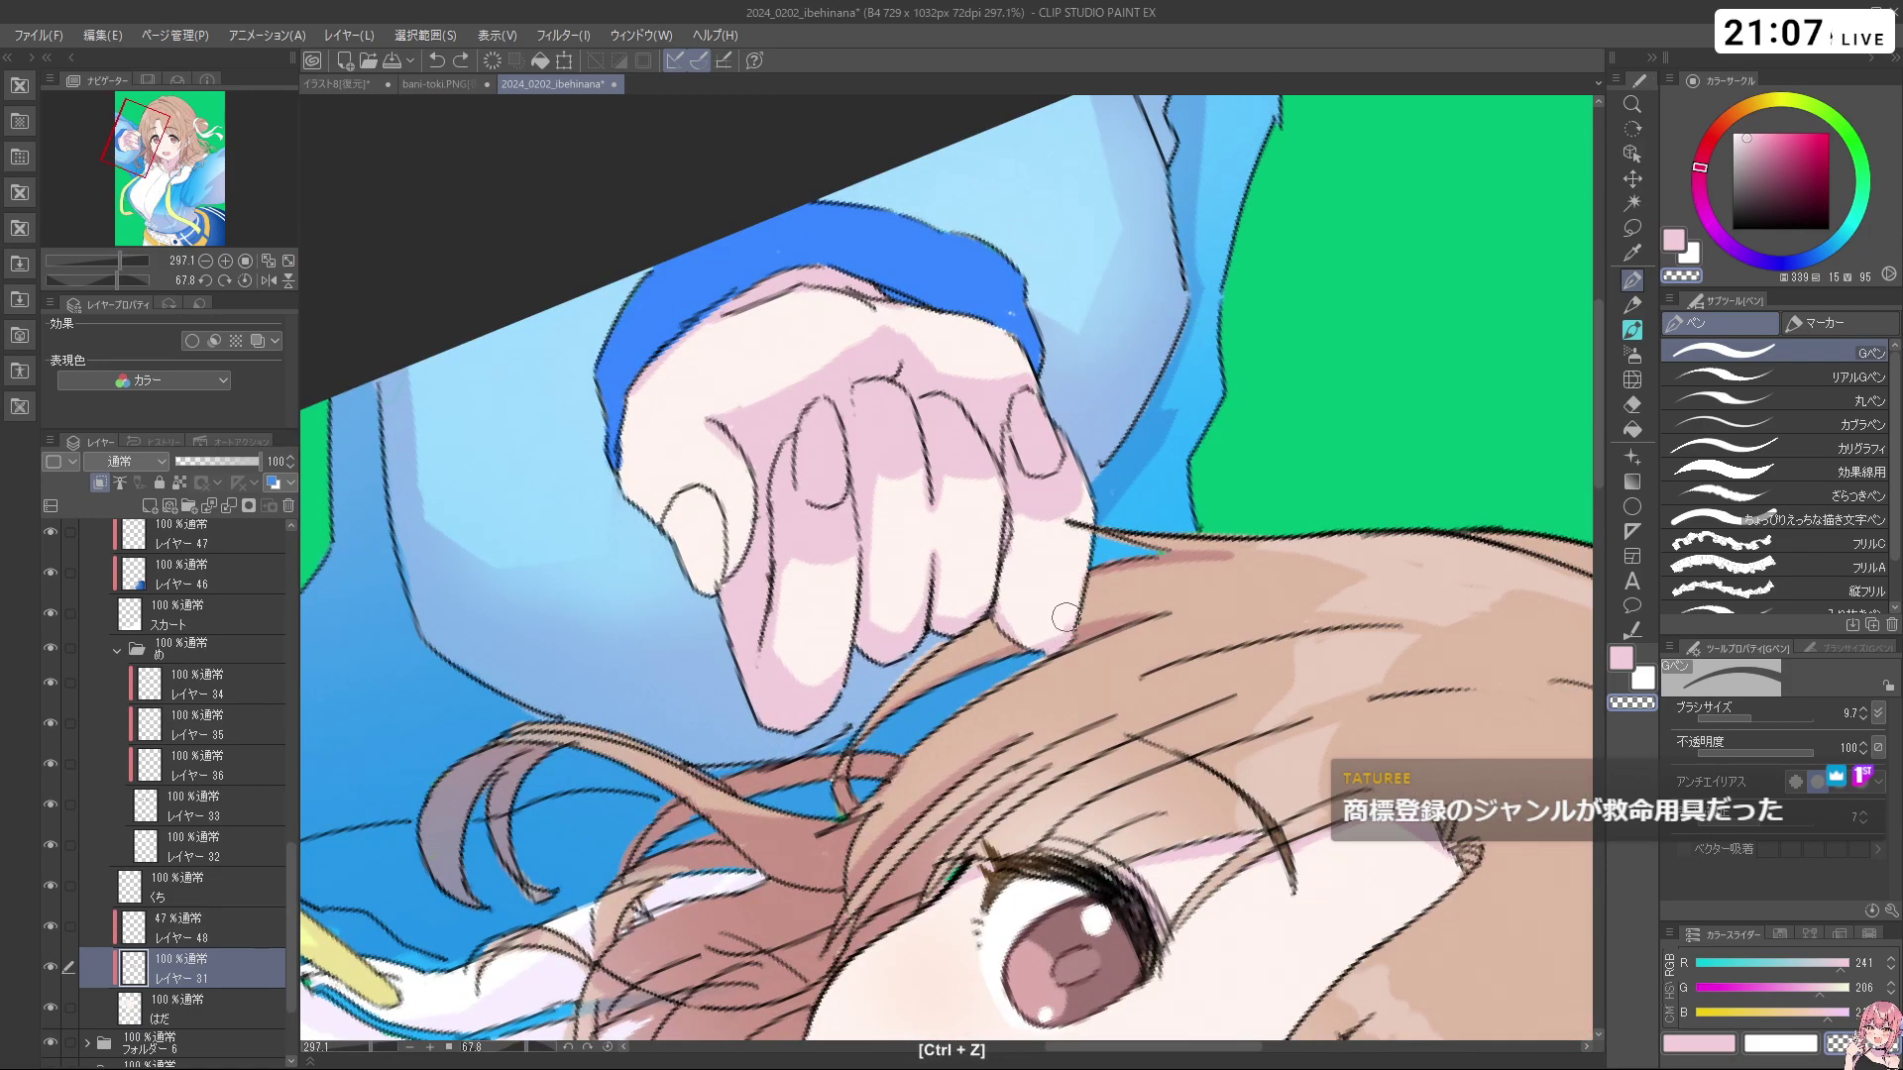
key(ctrl+z)
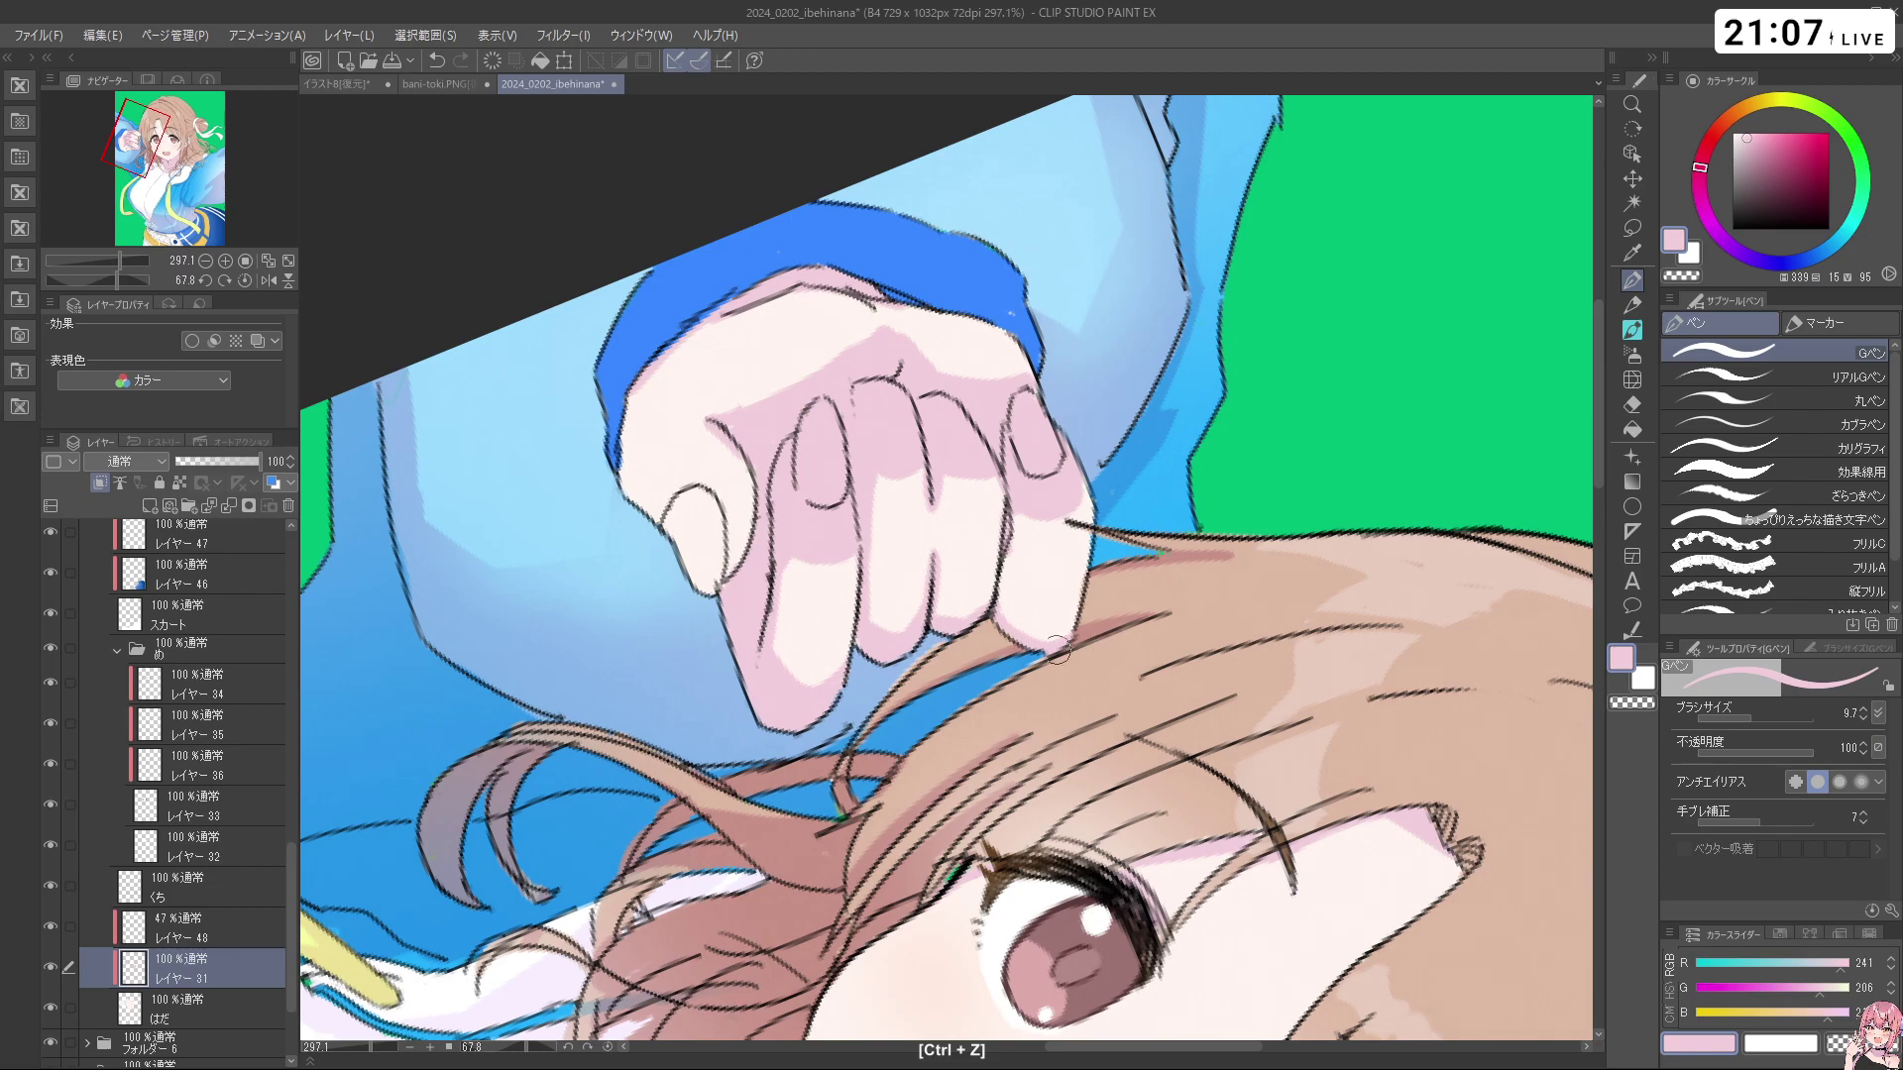
mouse_move(1011, 527)
mouse_down()
mouse_move(1016, 627)
mouse_move(1076, 609)
mouse_move(1006, 616)
mouse_up()
mouse_move(1009, 622)
mouse_down()
mouse_move(1267, 391)
mouse_move(1027, 174)
mouse_move(932, 180)
mouse_up()
Examine the hand, face and neck shading up close, and check the whole illustration
drag(1545, 370, 1029, 860)
drag(1132, 621, 1343, 621)
mouse_move(1118, 683)
mouse_down()
mouse_move(1207, 763)
mouse_move(1170, 751)
mouse_move(1096, 777)
mouse_move(1114, 747)
mouse_move(1217, 805)
mouse_up()
key(ctrl+z)
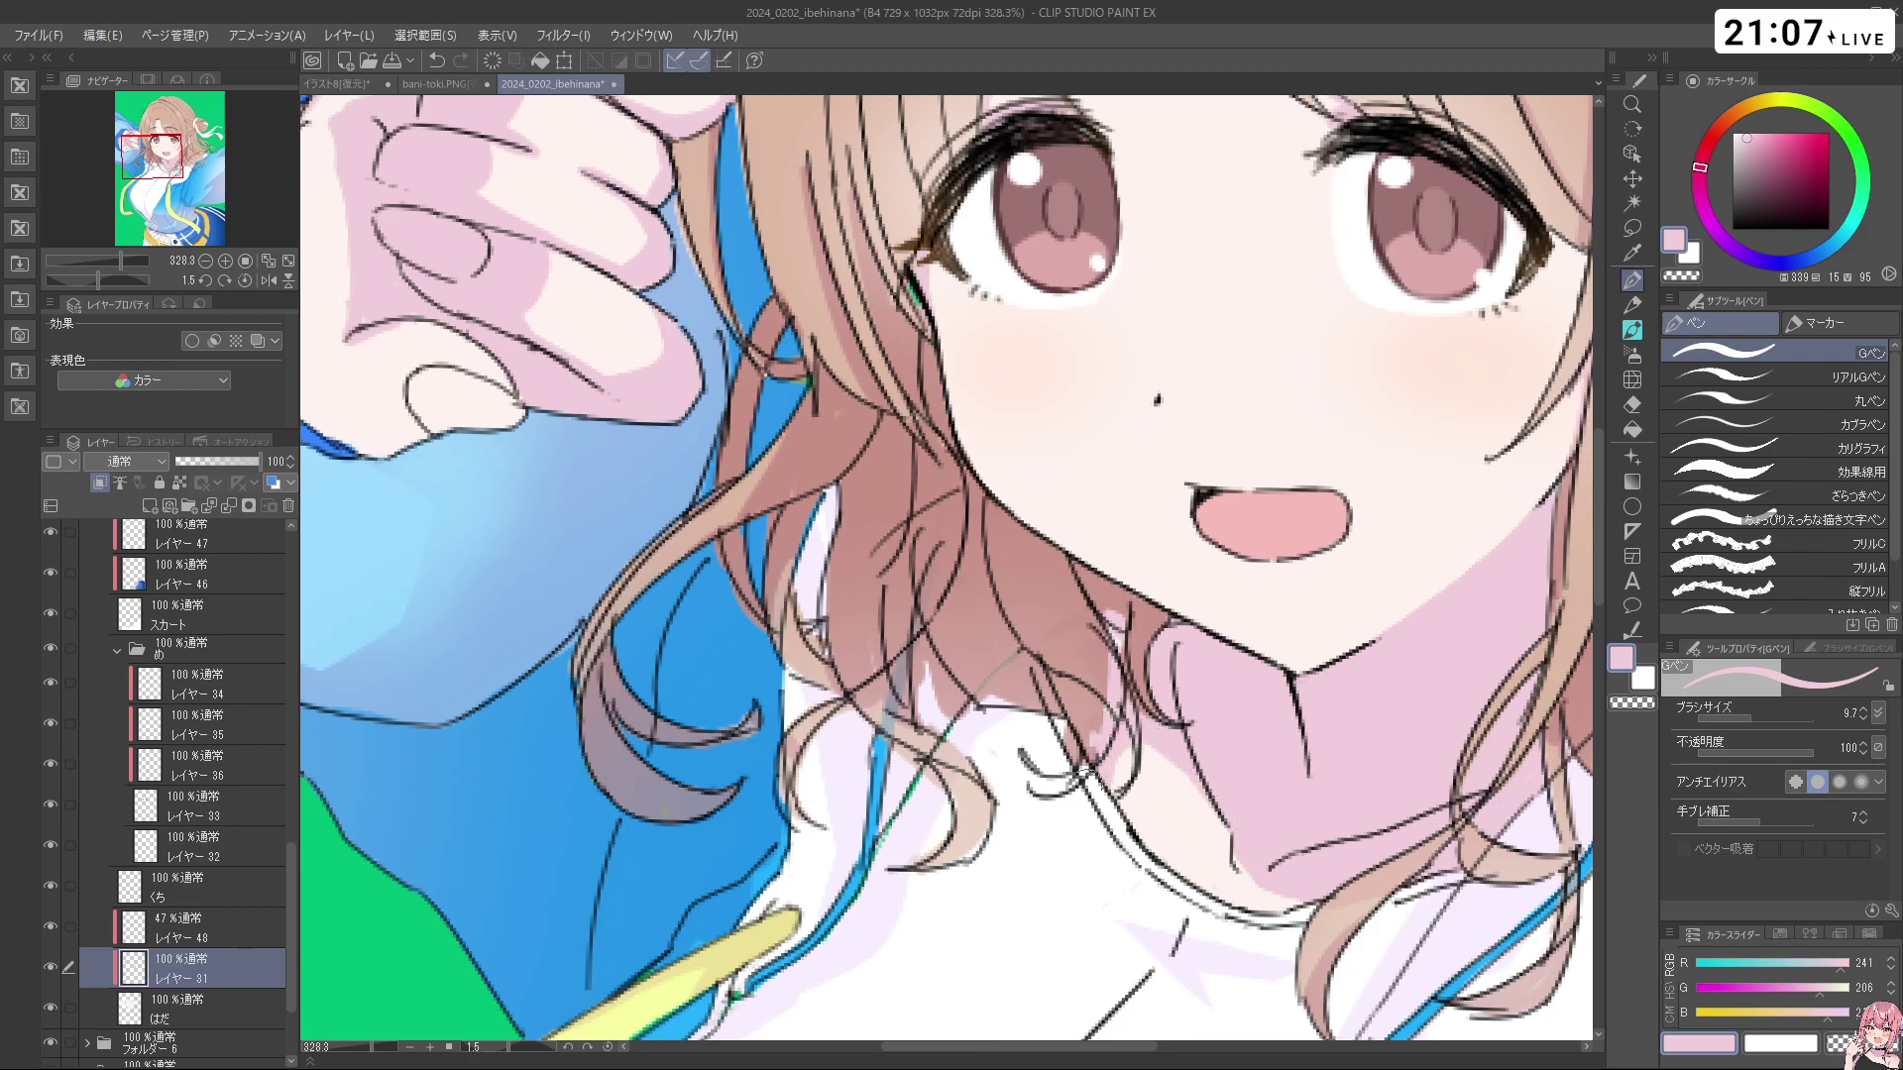
key(space)
key(ctrl+space)
drag(1291, 681, 1090, 500)
key(shift+space)
drag(1239, 652, 1045, 551)
key(ctrl+space)
key(space)
key(ctrl+space)
click(1031, 487)
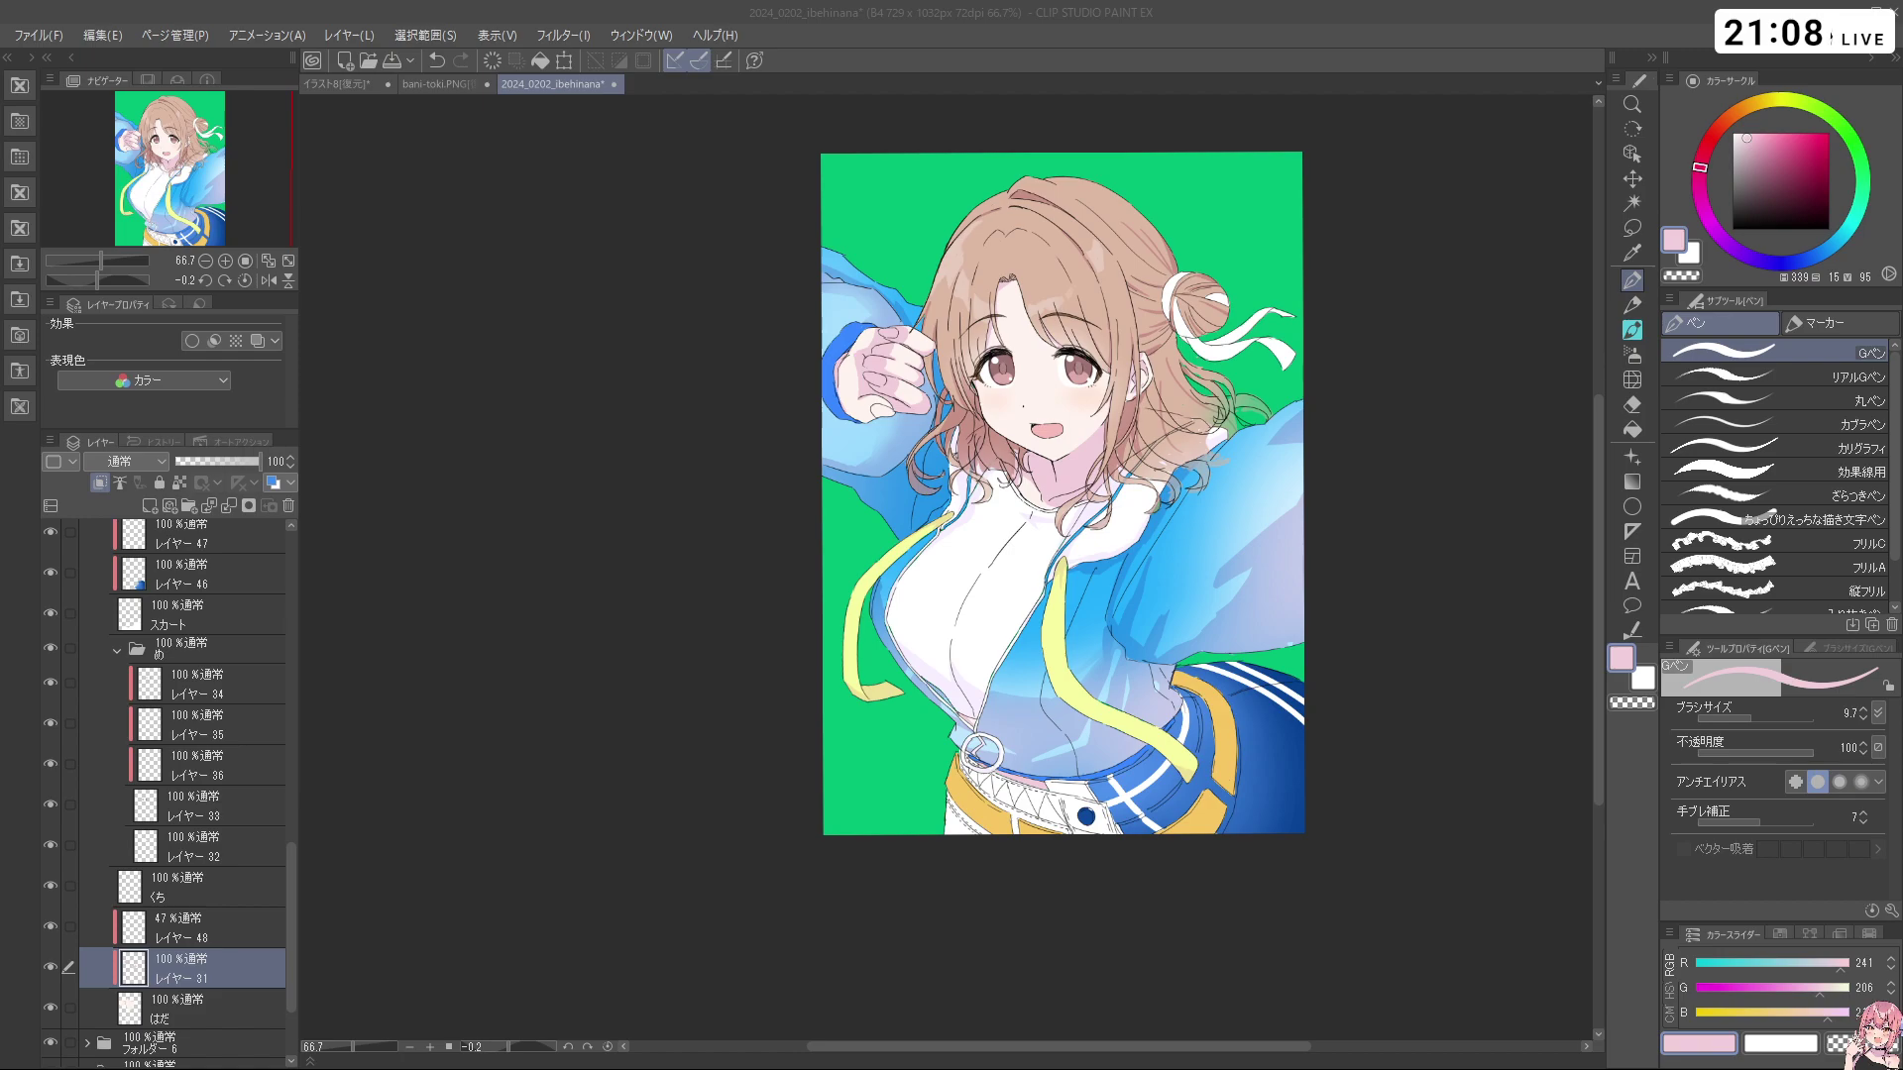
Review the character's face, raised hand and torso at a closer magnification
click(1328, 395)
drag(1594, 437, 1596, 419)
key(space)
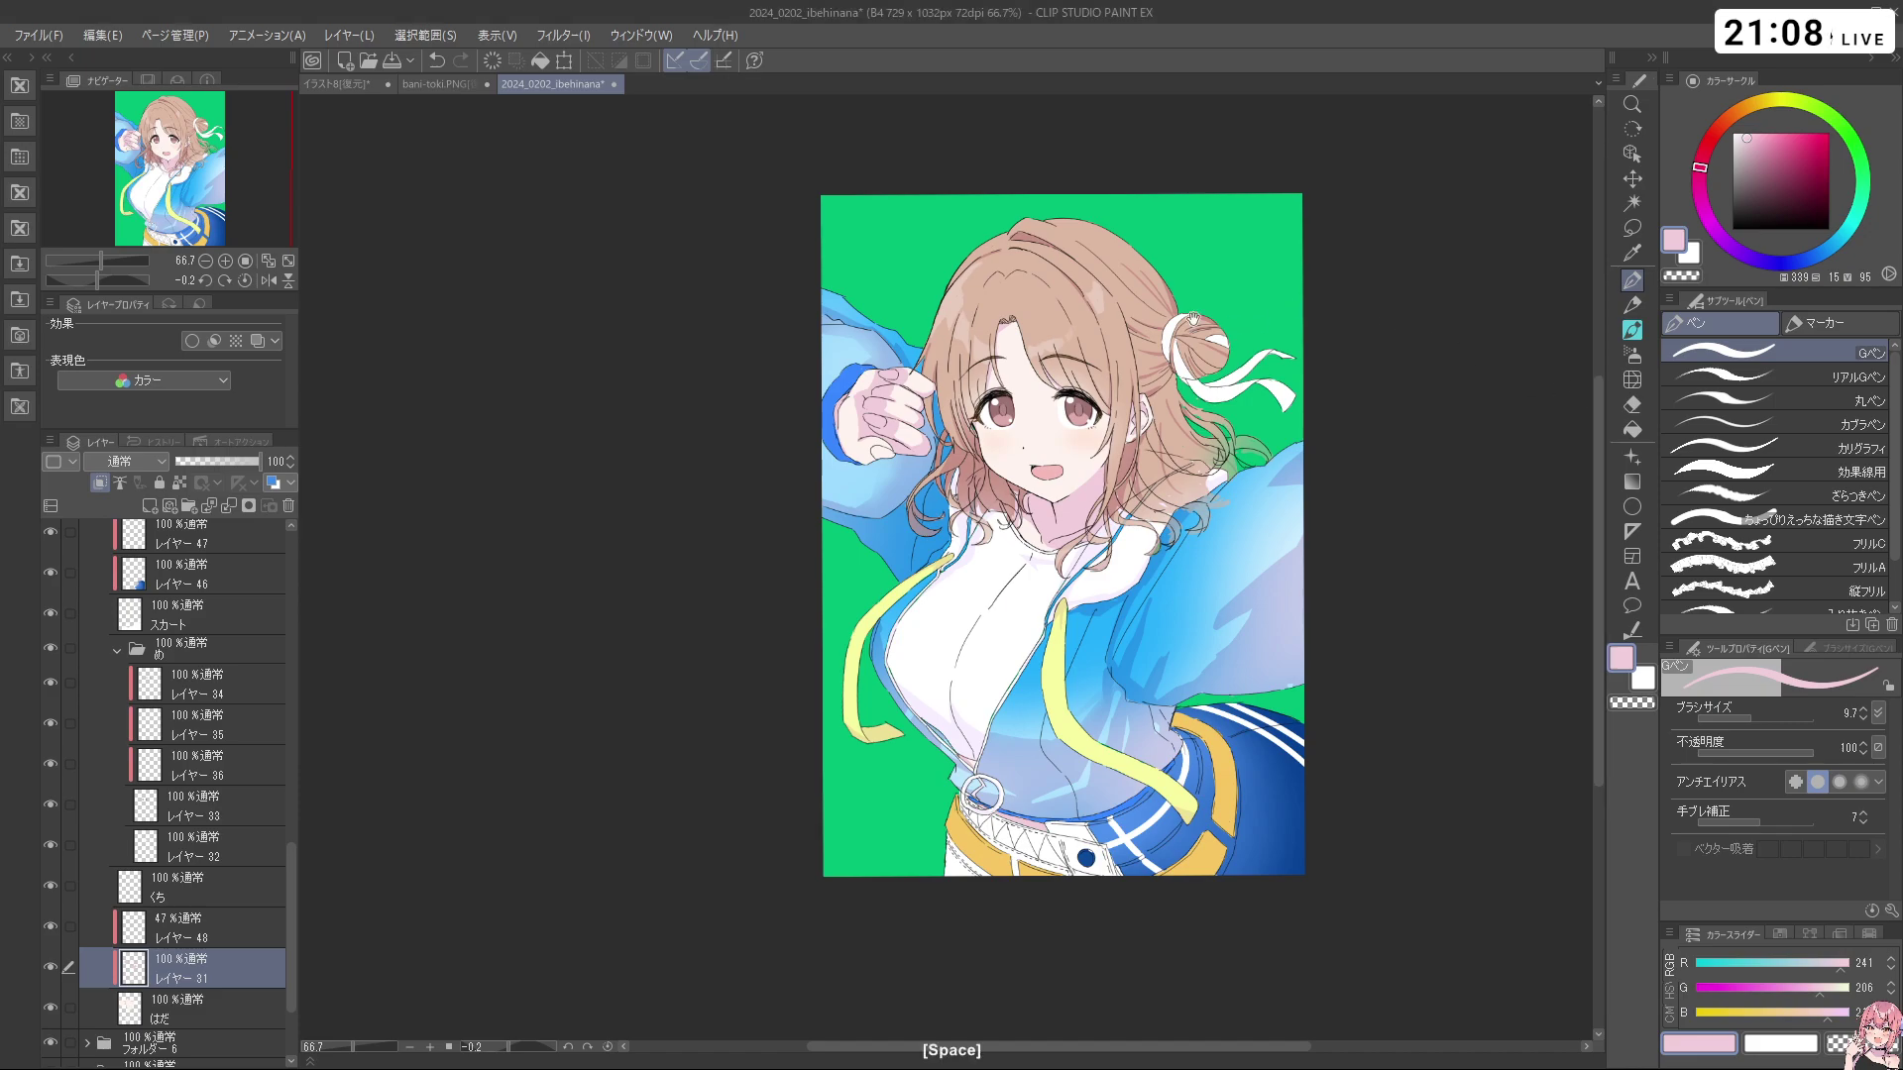
key(ctrl+space)
drag(1291, 444, 1377, 444)
key(space)
drag(994, 508, 1060, 446)
key(ctrl+space)
drag(802, 458, 882, 458)
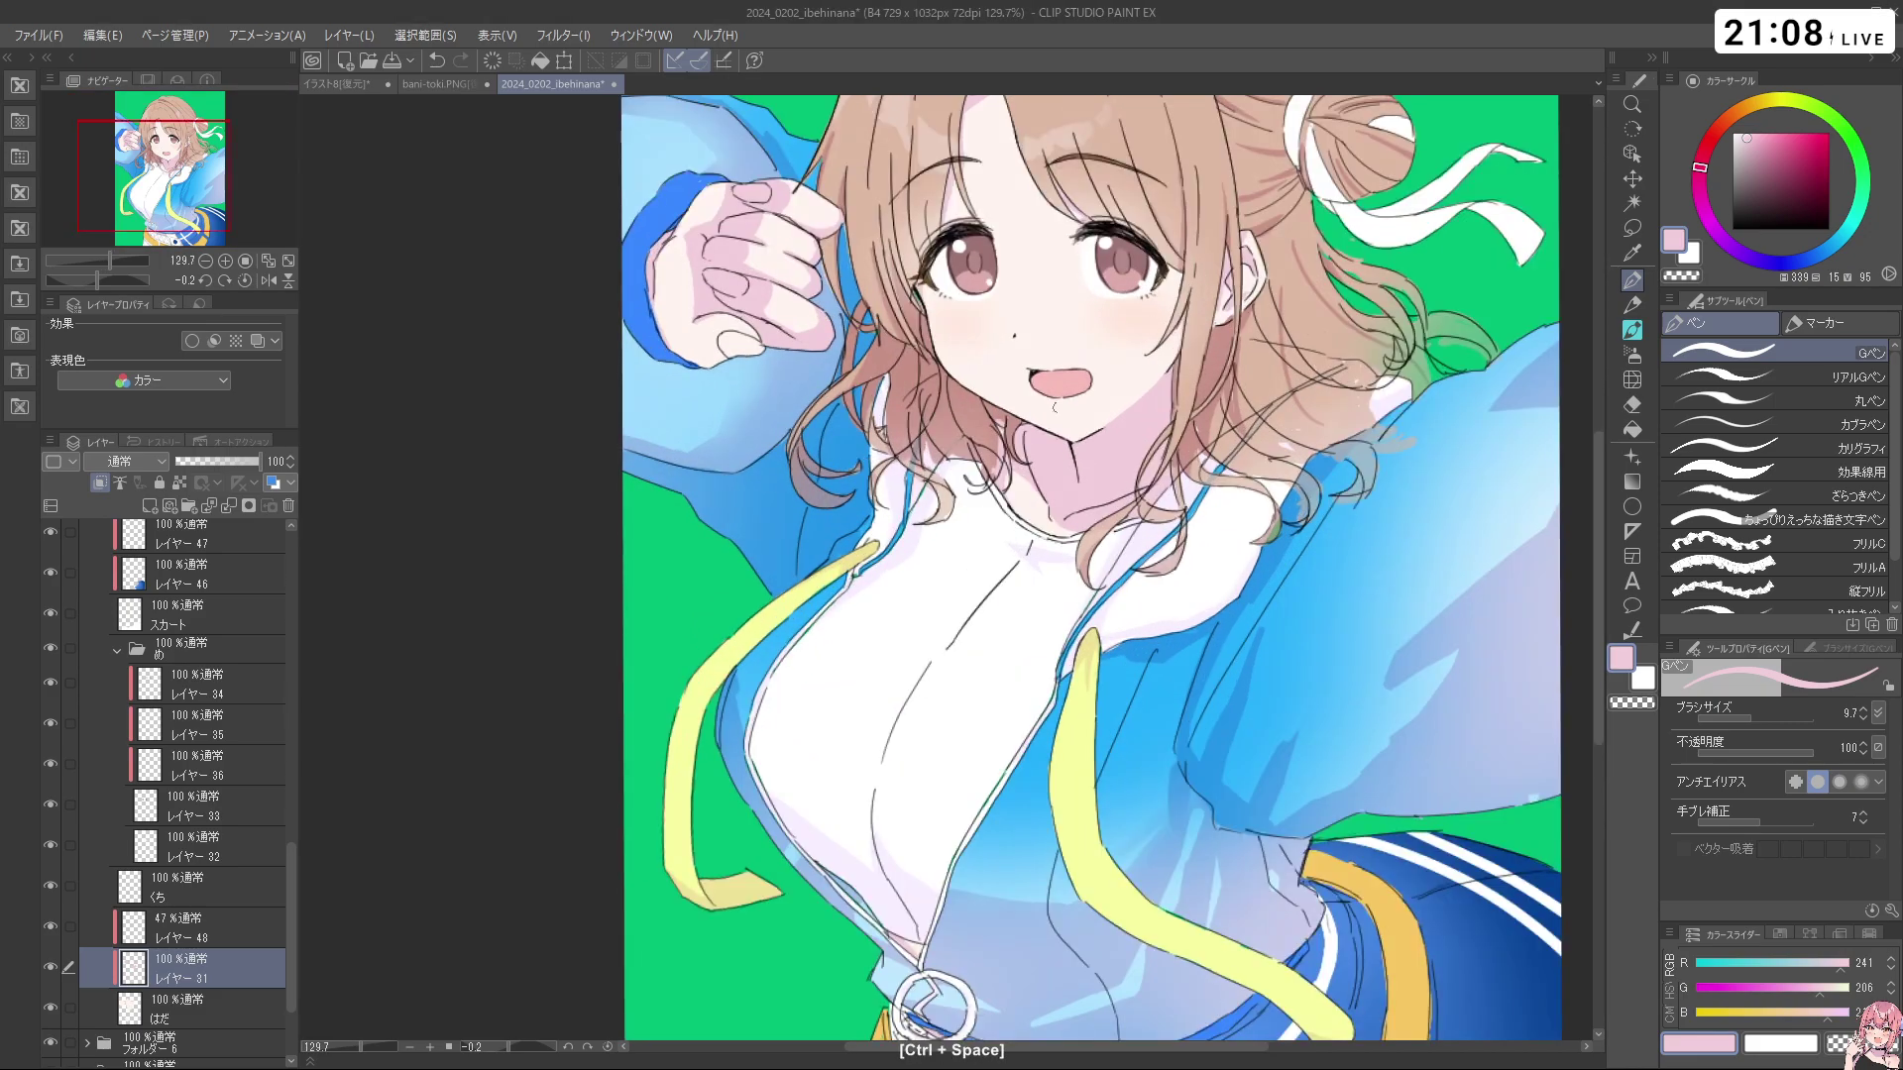
Set the opacity of the Multiply shading layer レイヤー 30 to 100%
drag(1205, 430, 1237, 379)
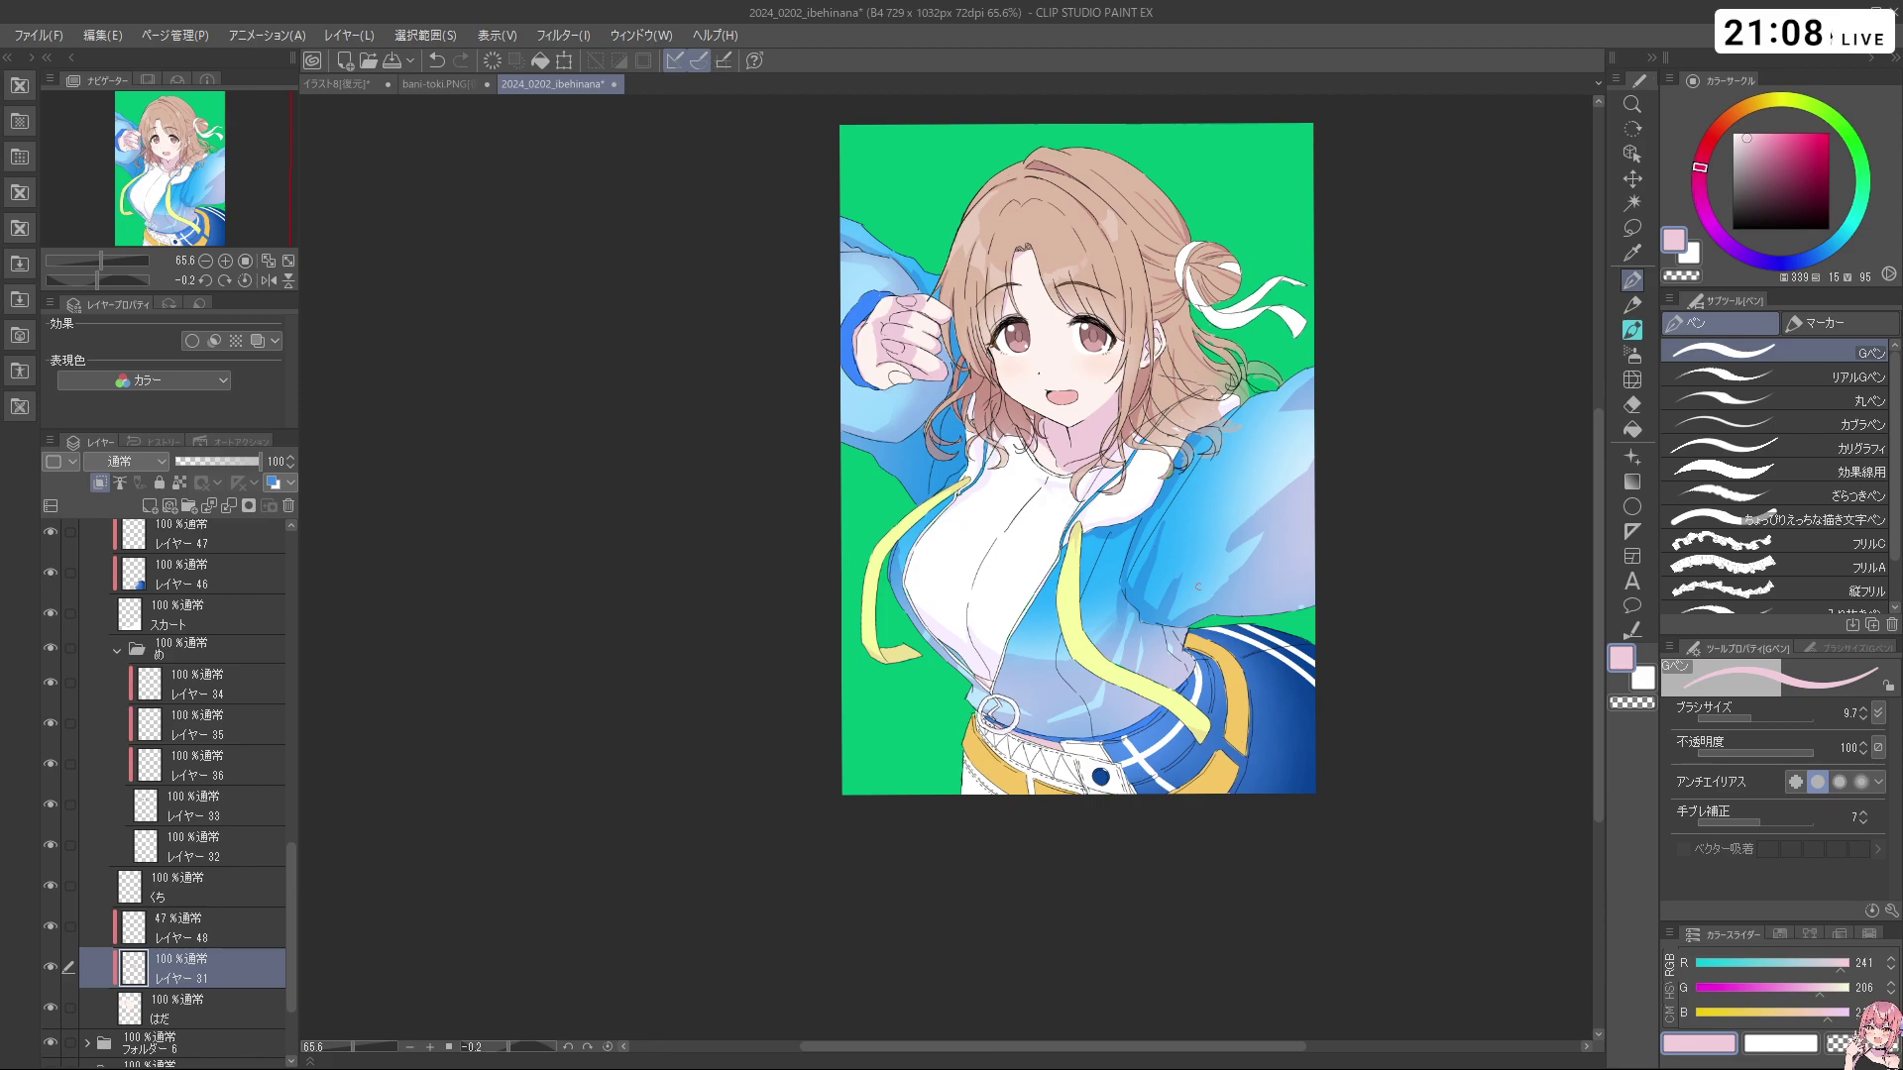
drag(1101, 734, 1131, 735)
drag(1132, 734, 1123, 593)
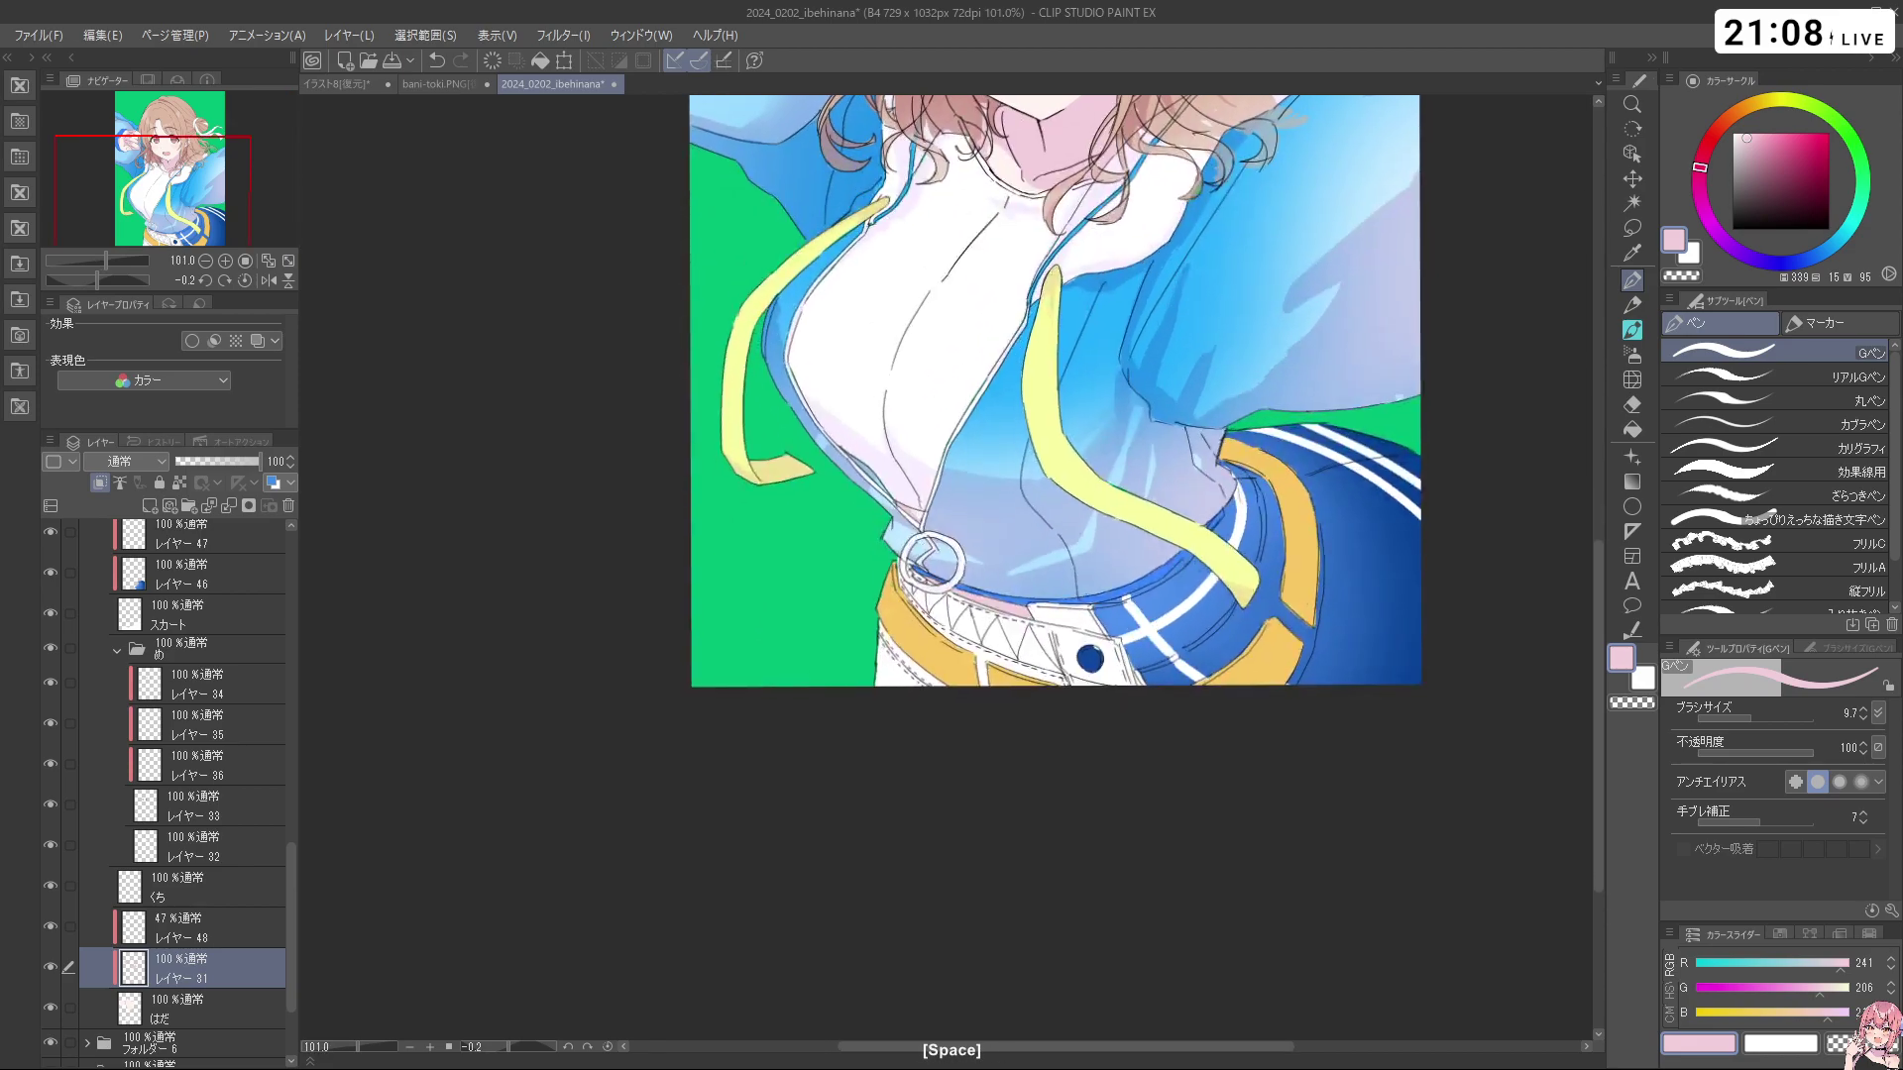
drag(979, 608, 963, 769)
drag(294, 878, 282, 708)
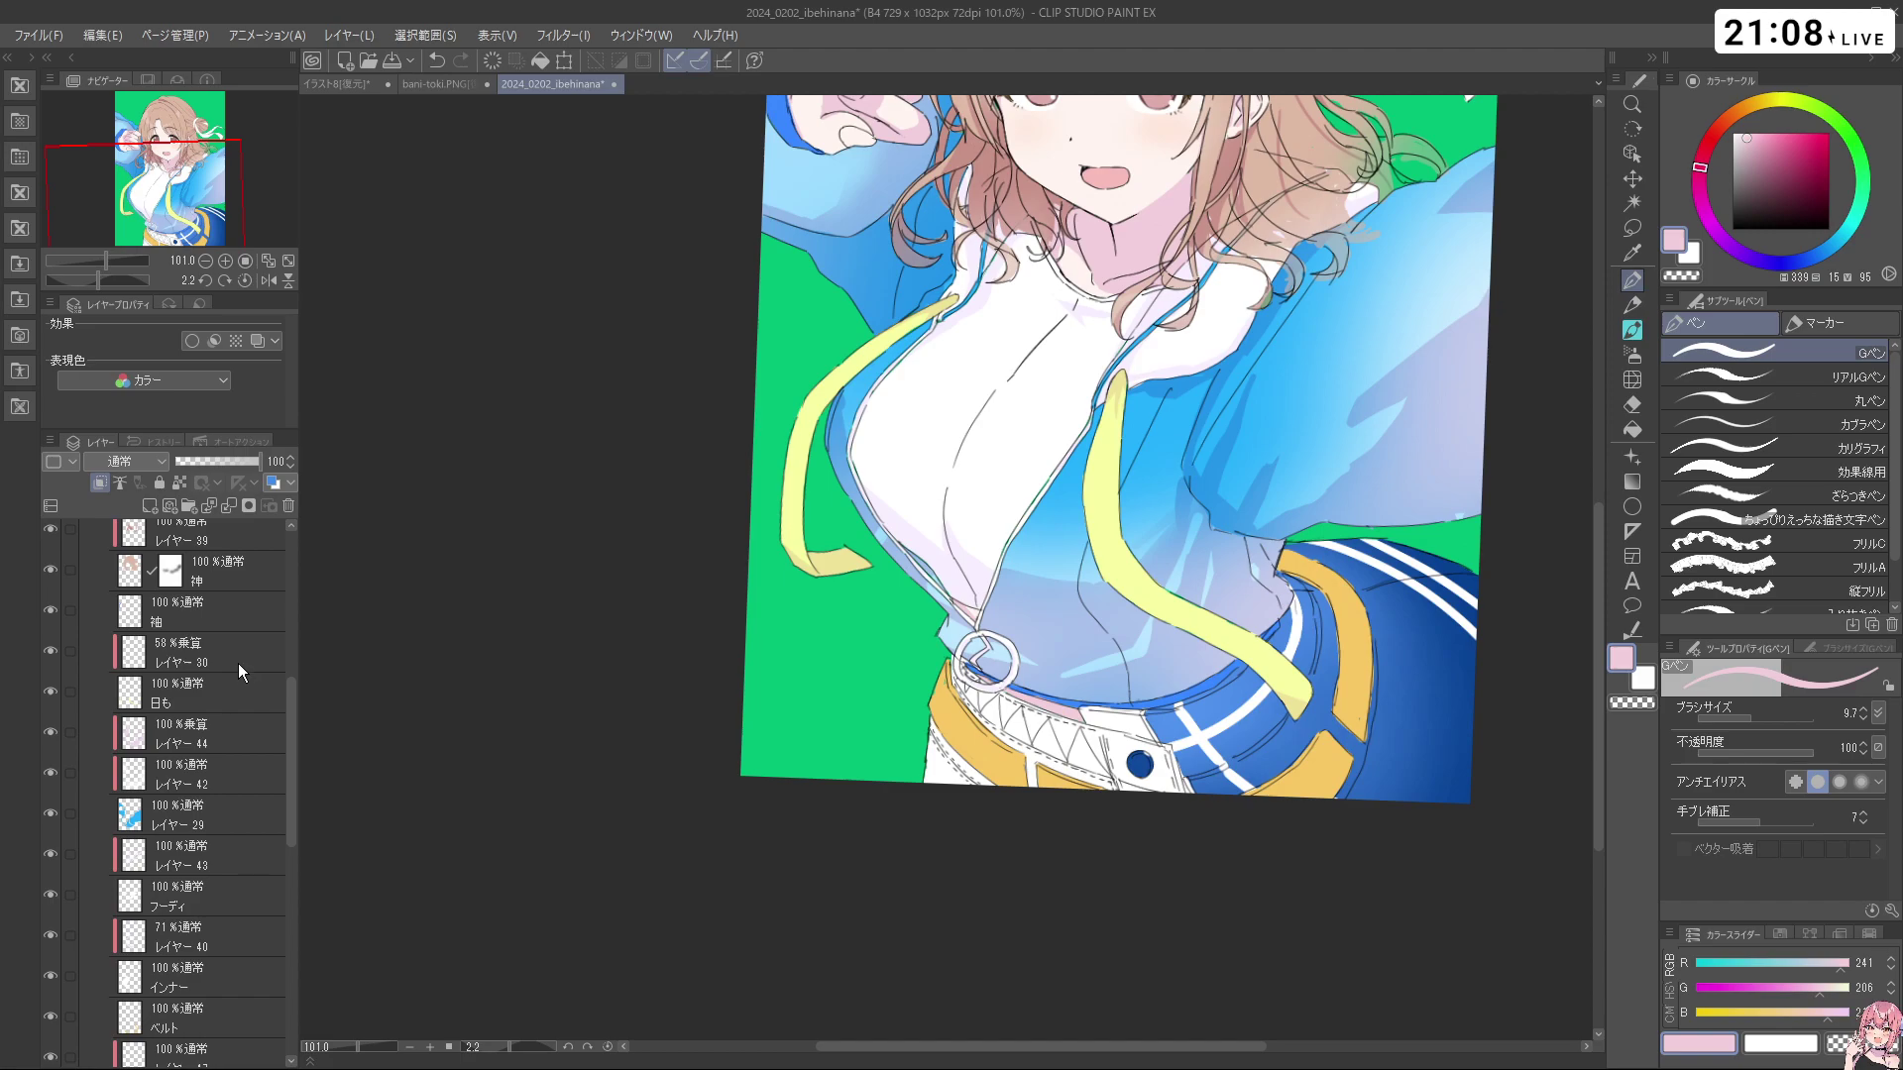
click(247, 647)
drag(212, 464, 303, 450)
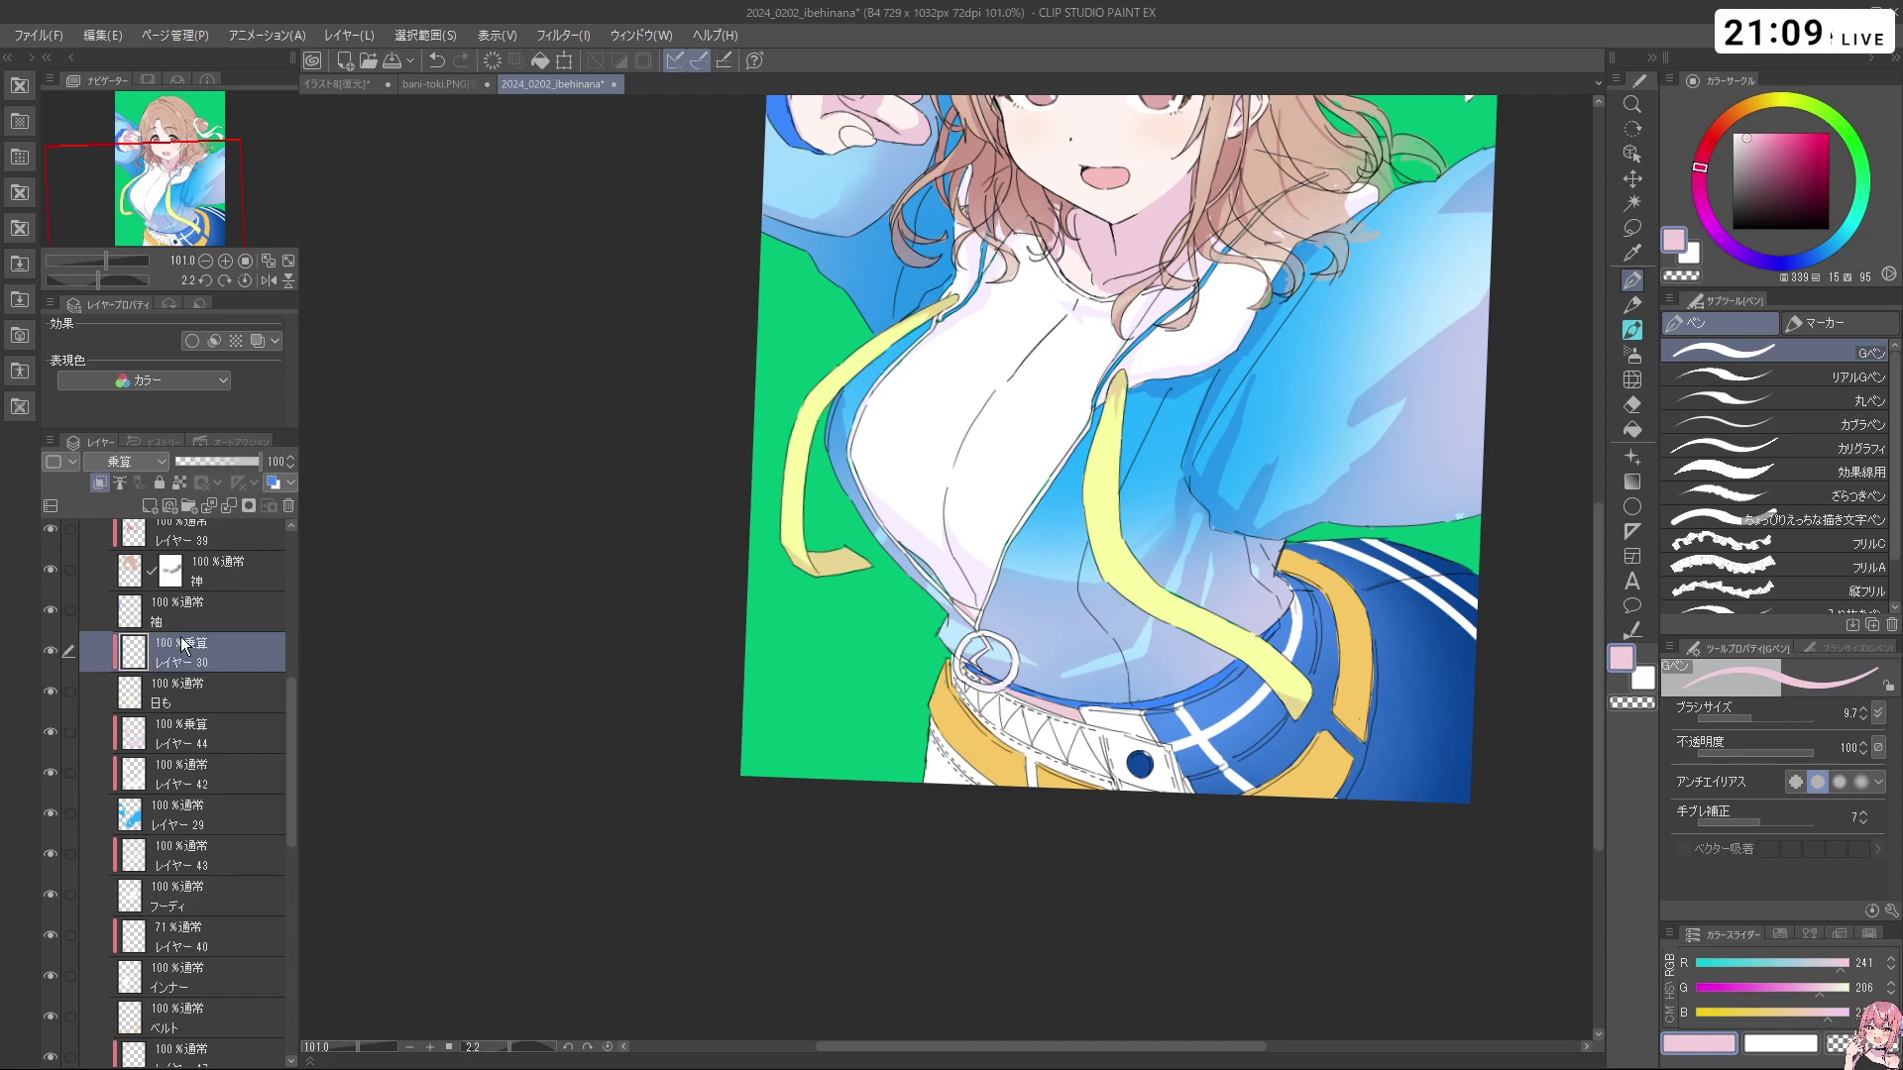
Sample a pale lavender shade from the shorter drawstring's tip with レイヤー 30 switched temporarily from Multiply to Normal blending
ctrl+click(853, 594)
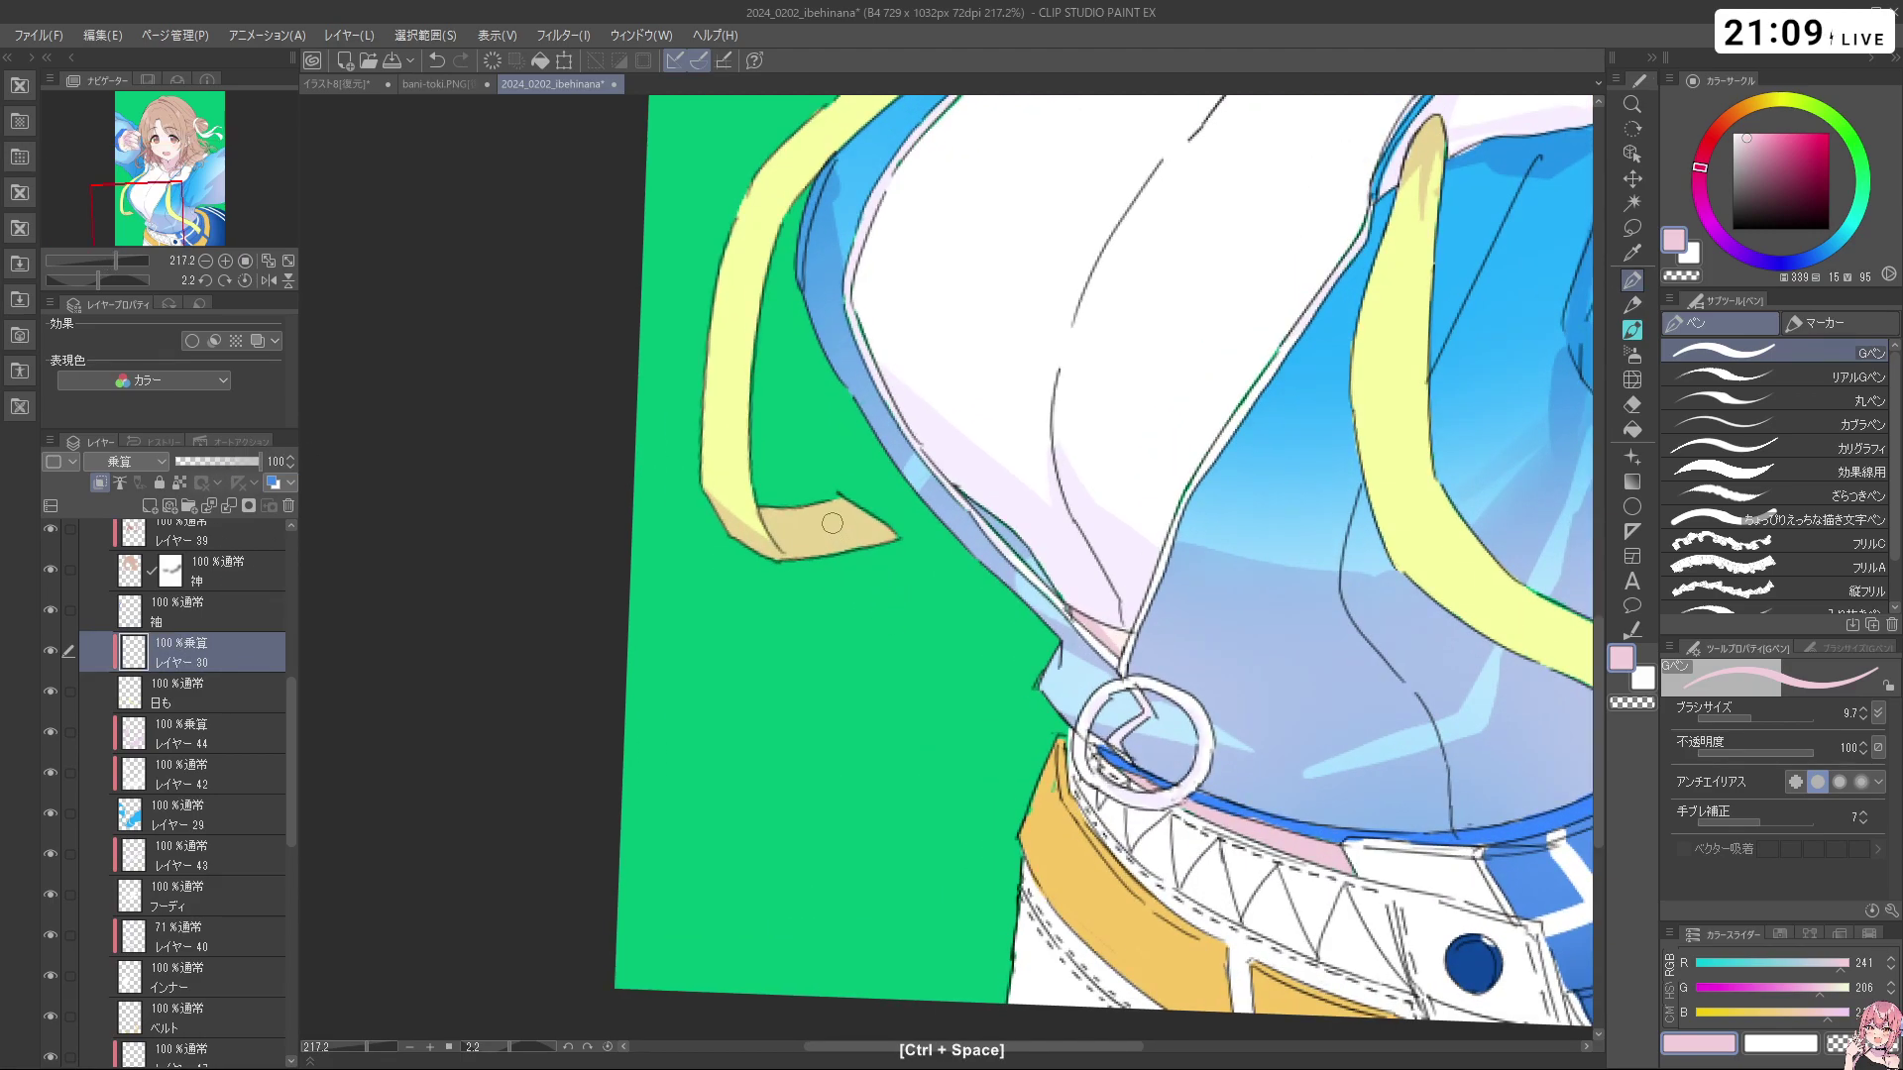
click(145, 466)
click(135, 480)
right_click(827, 529)
click(145, 466)
click(128, 520)
Paint a shadow on the lower part of the long yellow drawstring, trim it with transparent colour, and undo the last stroke
drag(1323, 509, 1110, 516)
mouse_move(1338, 515)
mouse_down()
mouse_move(1255, 530)
mouse_move(1116, 496)
mouse_up()
mouse_move(1150, 510)
mouse_down()
mouse_move(1244, 507)
mouse_move(1205, 570)
mouse_up()
mouse_move(1052, 597)
mouse_down()
mouse_move(1165, 630)
mouse_move(1049, 605)
mouse_move(1097, 625)
mouse_move(1108, 670)
mouse_up()
key(c)
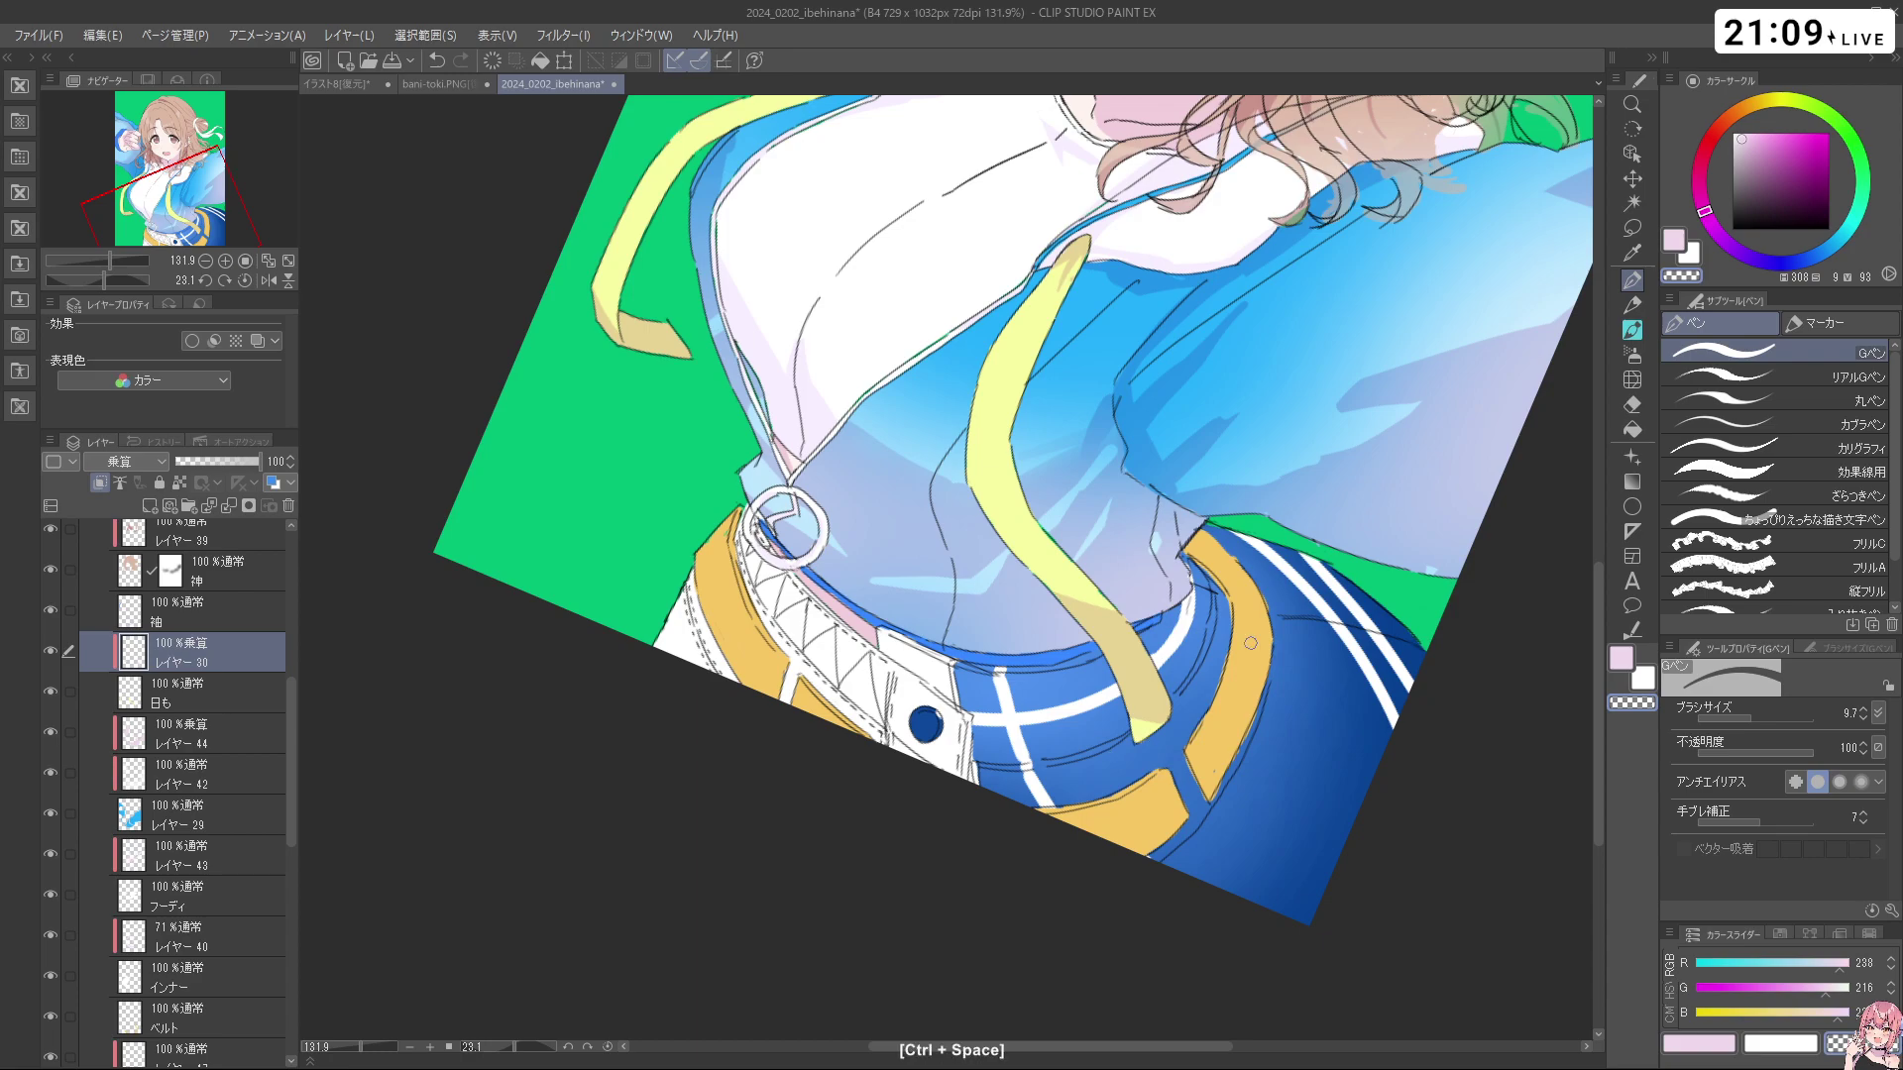
drag(1242, 611, 1101, 644)
drag(1279, 756, 1193, 277)
drag(1013, 322, 1078, 316)
drag(1120, 337, 1011, 286)
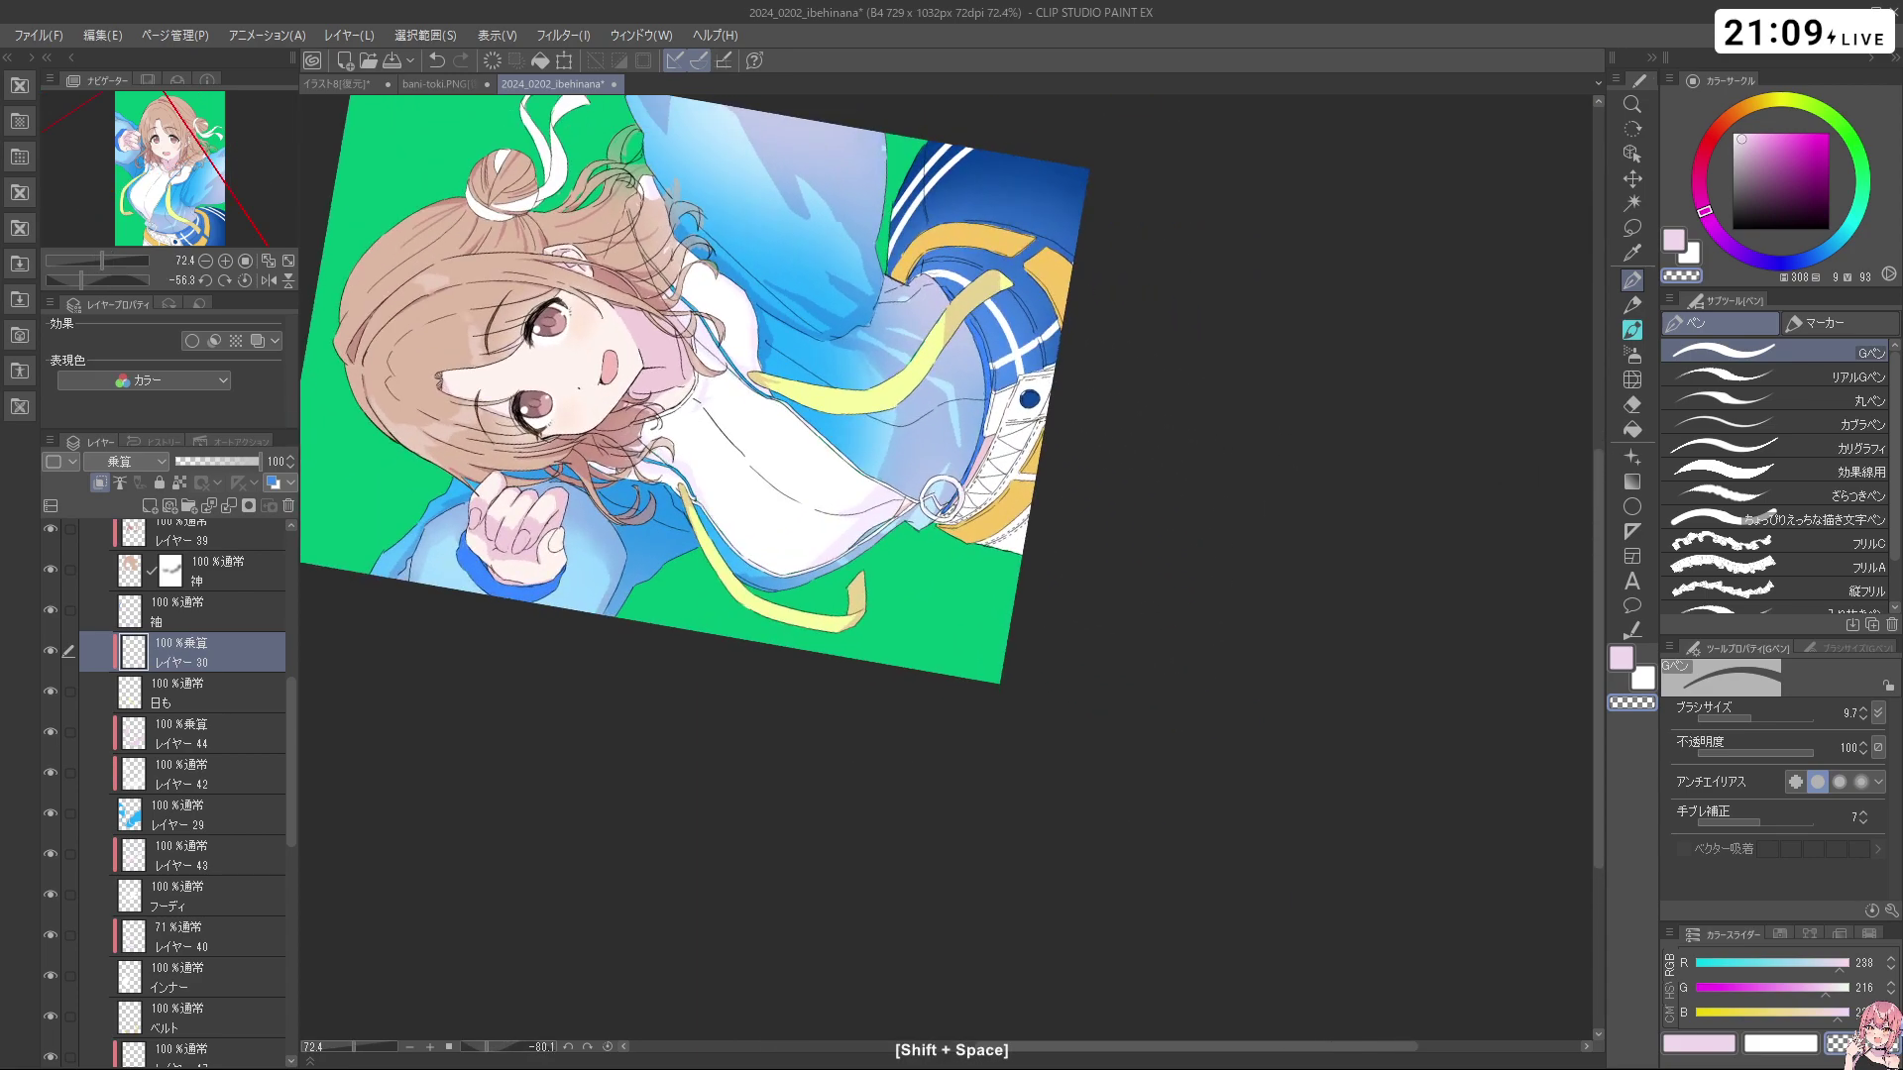
key(c)
mouse_move(931, 335)
mouse_down()
mouse_move(921, 378)
mouse_move(931, 367)
mouse_up()
drag(944, 313, 938, 356)
key(ctrl+z)
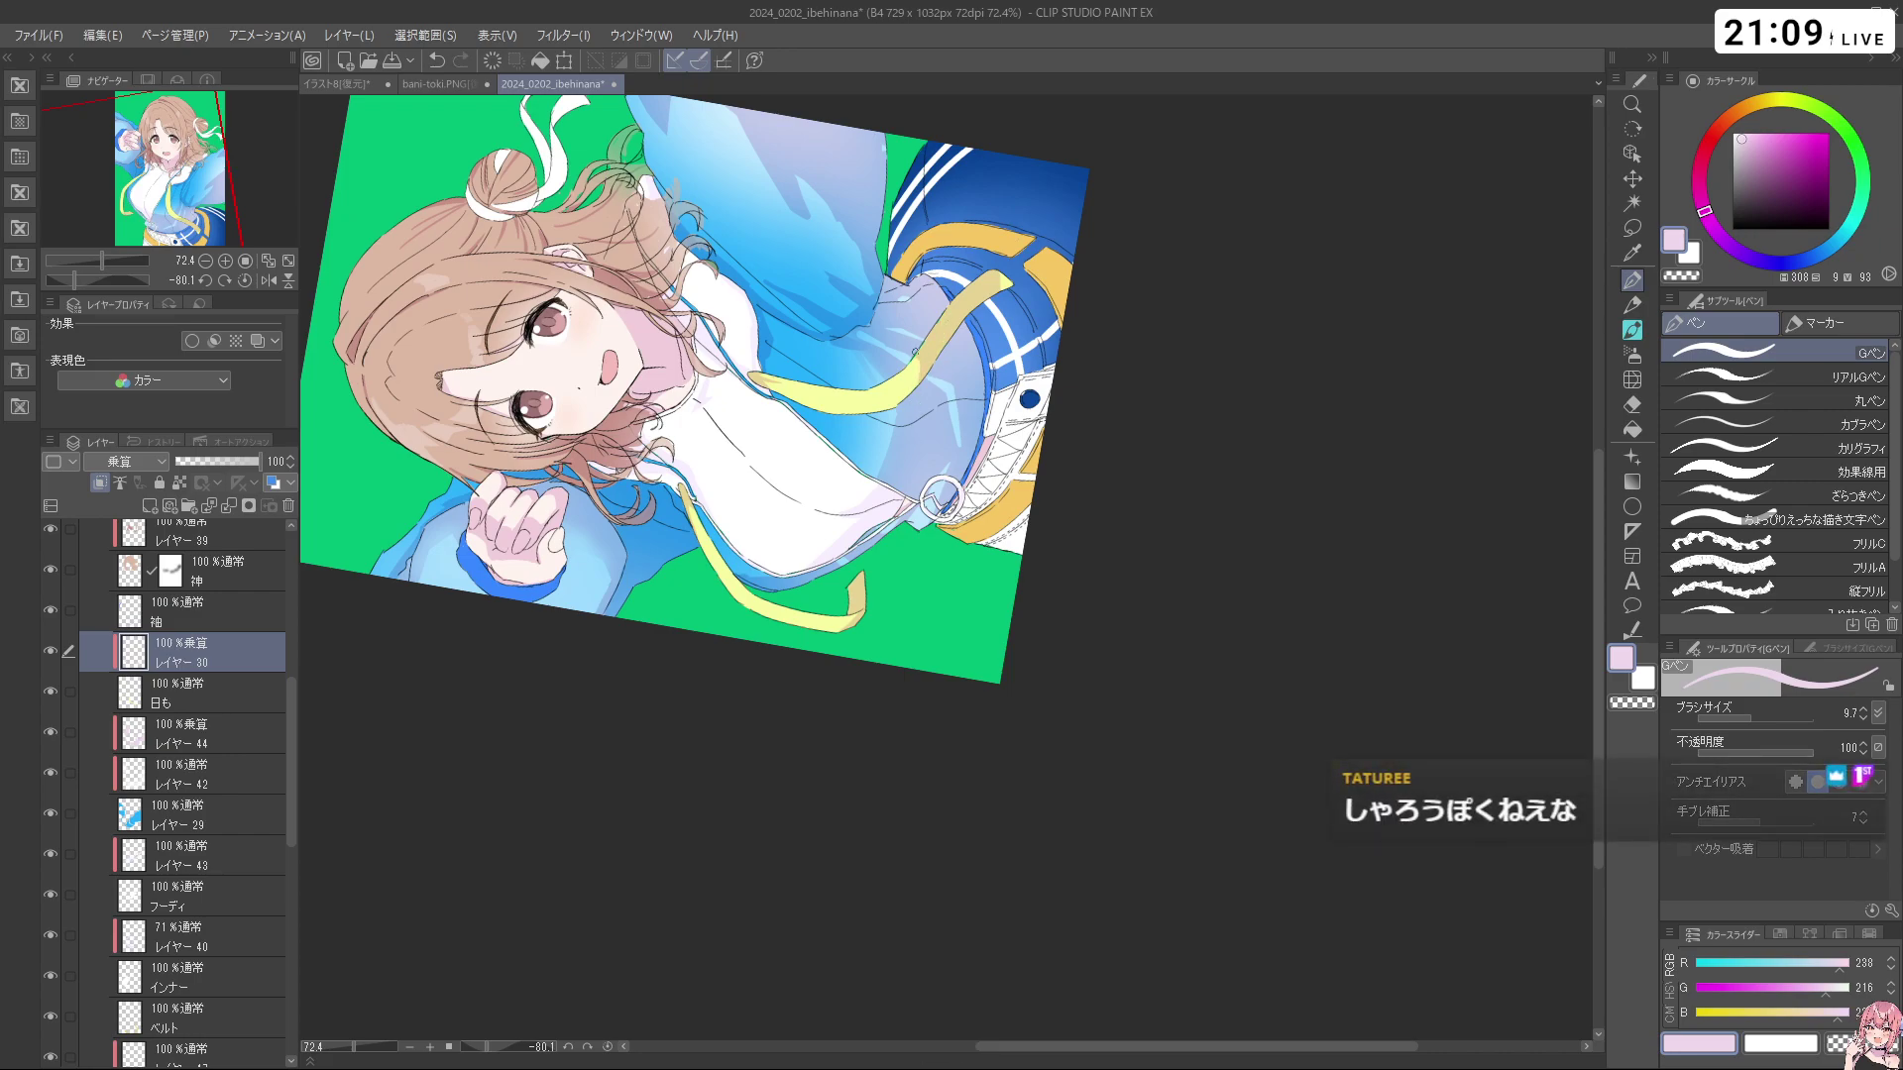
Examine the drawstrings, jacket hem and belt from several angles and magnifications
key(shift+space)
drag(1120, 674, 957, 288)
key(shift+space)
drag(1251, 663, 1110, 527)
key(ctrl+space)
key(space)
key(ctrl+space)
drag(1088, 507, 1074, 557)
key(space)
key(shift+space)
drag(1170, 653, 1182, 605)
key(ctrl+space)
drag(1052, 571, 1016, 580)
key(space)
drag(1021, 659, 1137, 626)
key(ctrl+space)
key(space)
drag(1168, 730, 1118, 739)
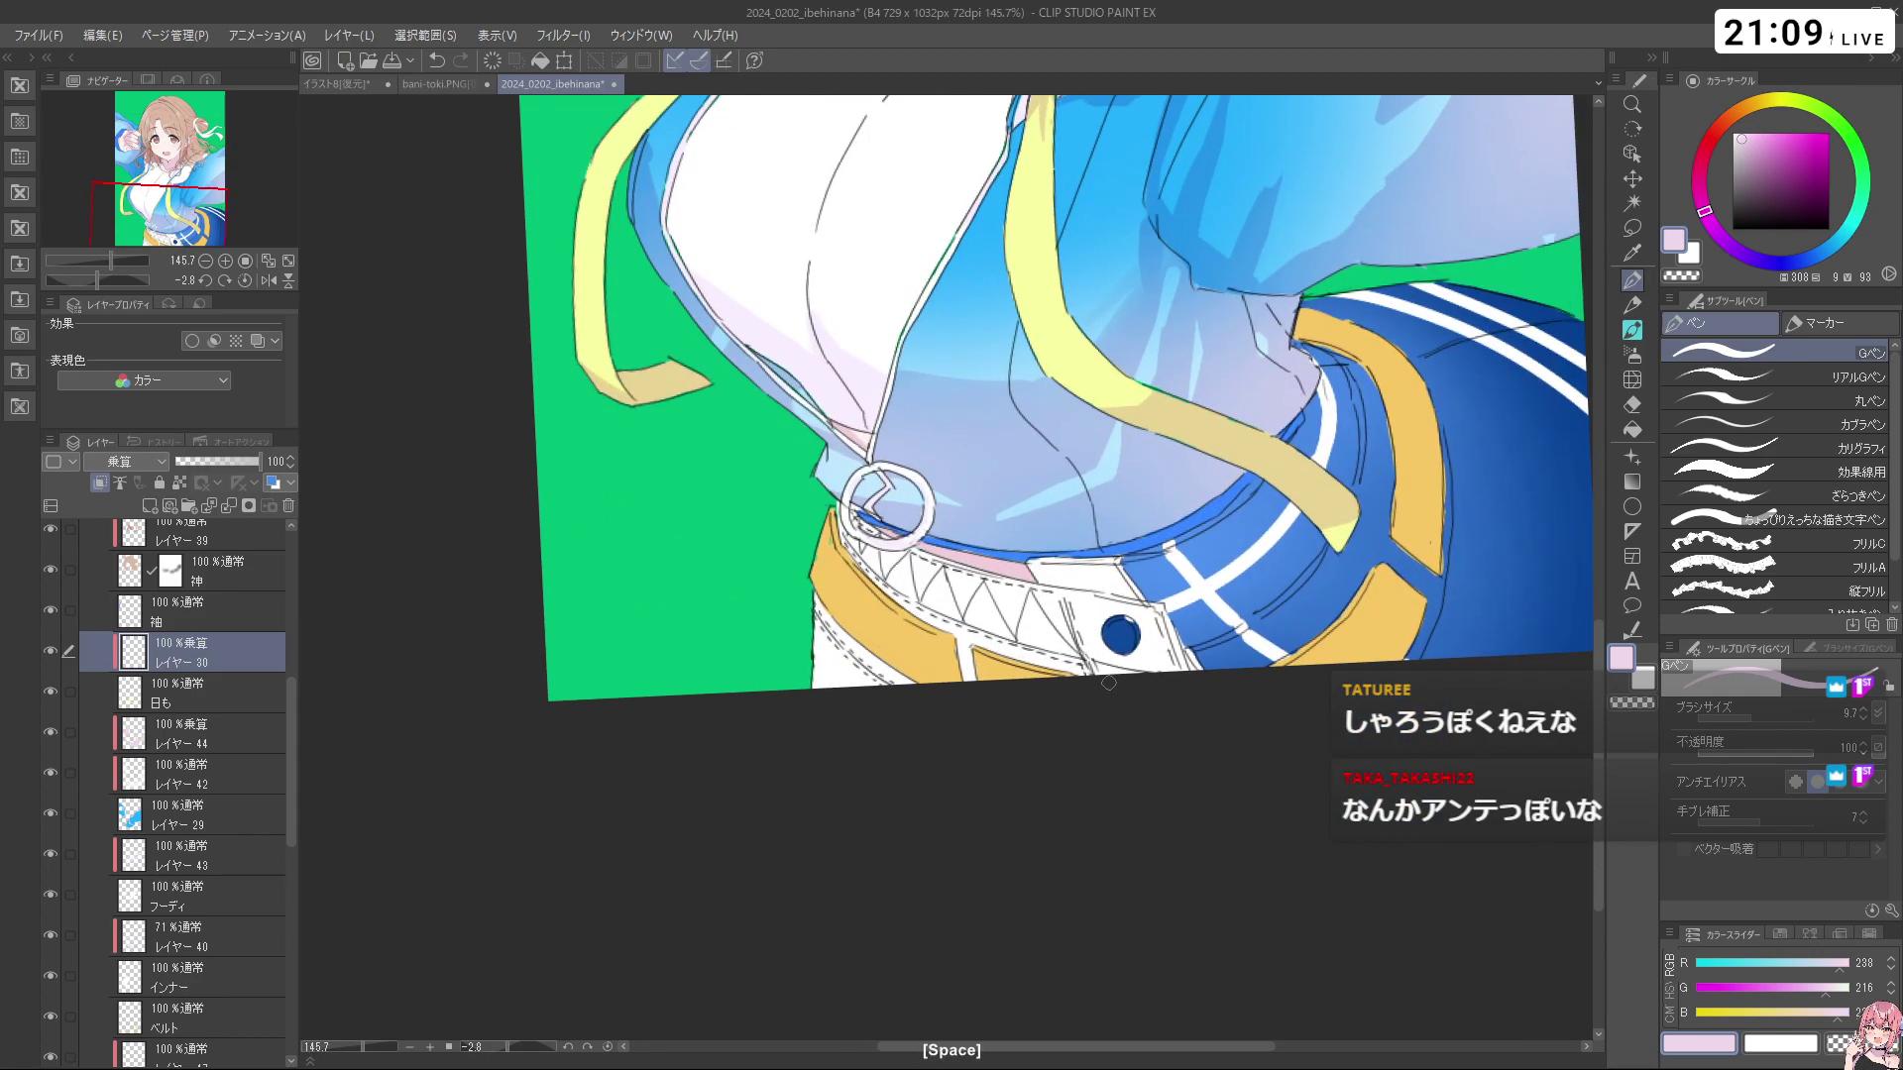
Collapse the eye layer folder and check the contents of the インナー layer by toggling its visibility
drag(289, 755, 270, 895)
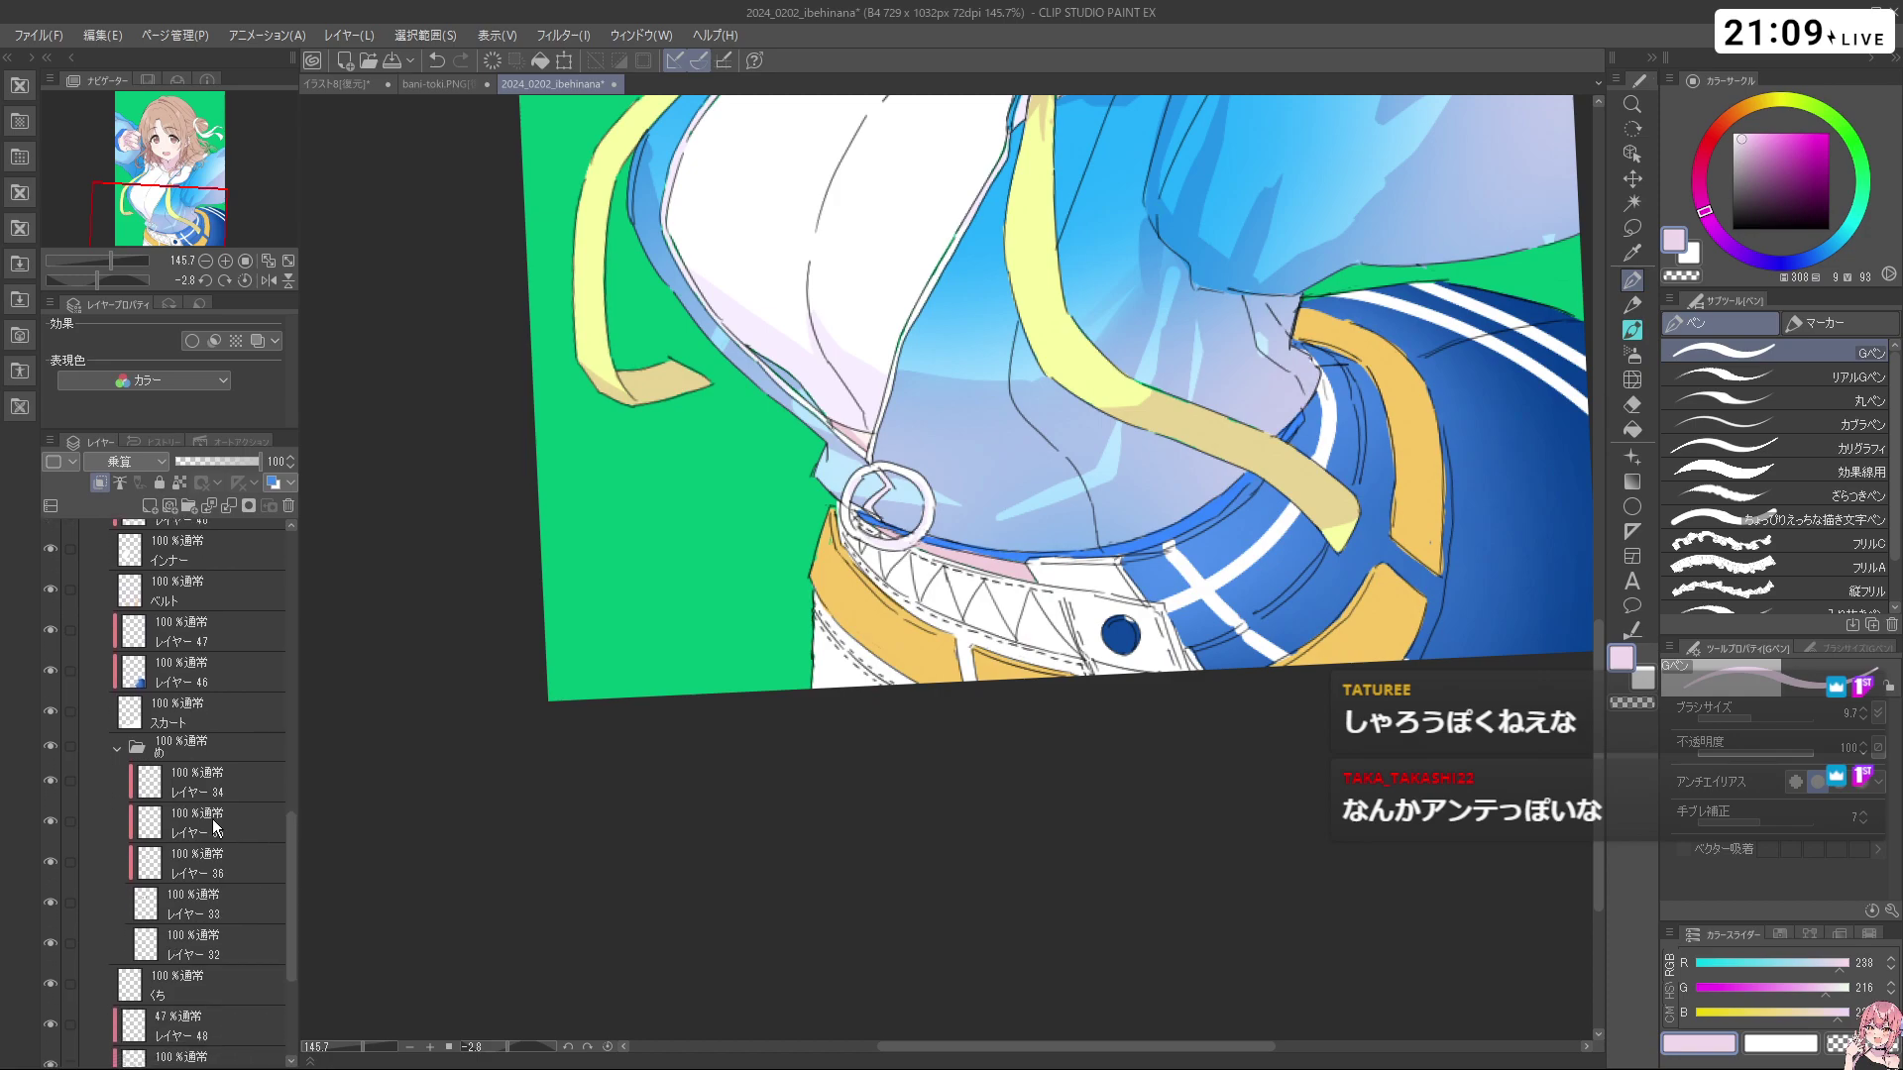
click(117, 749)
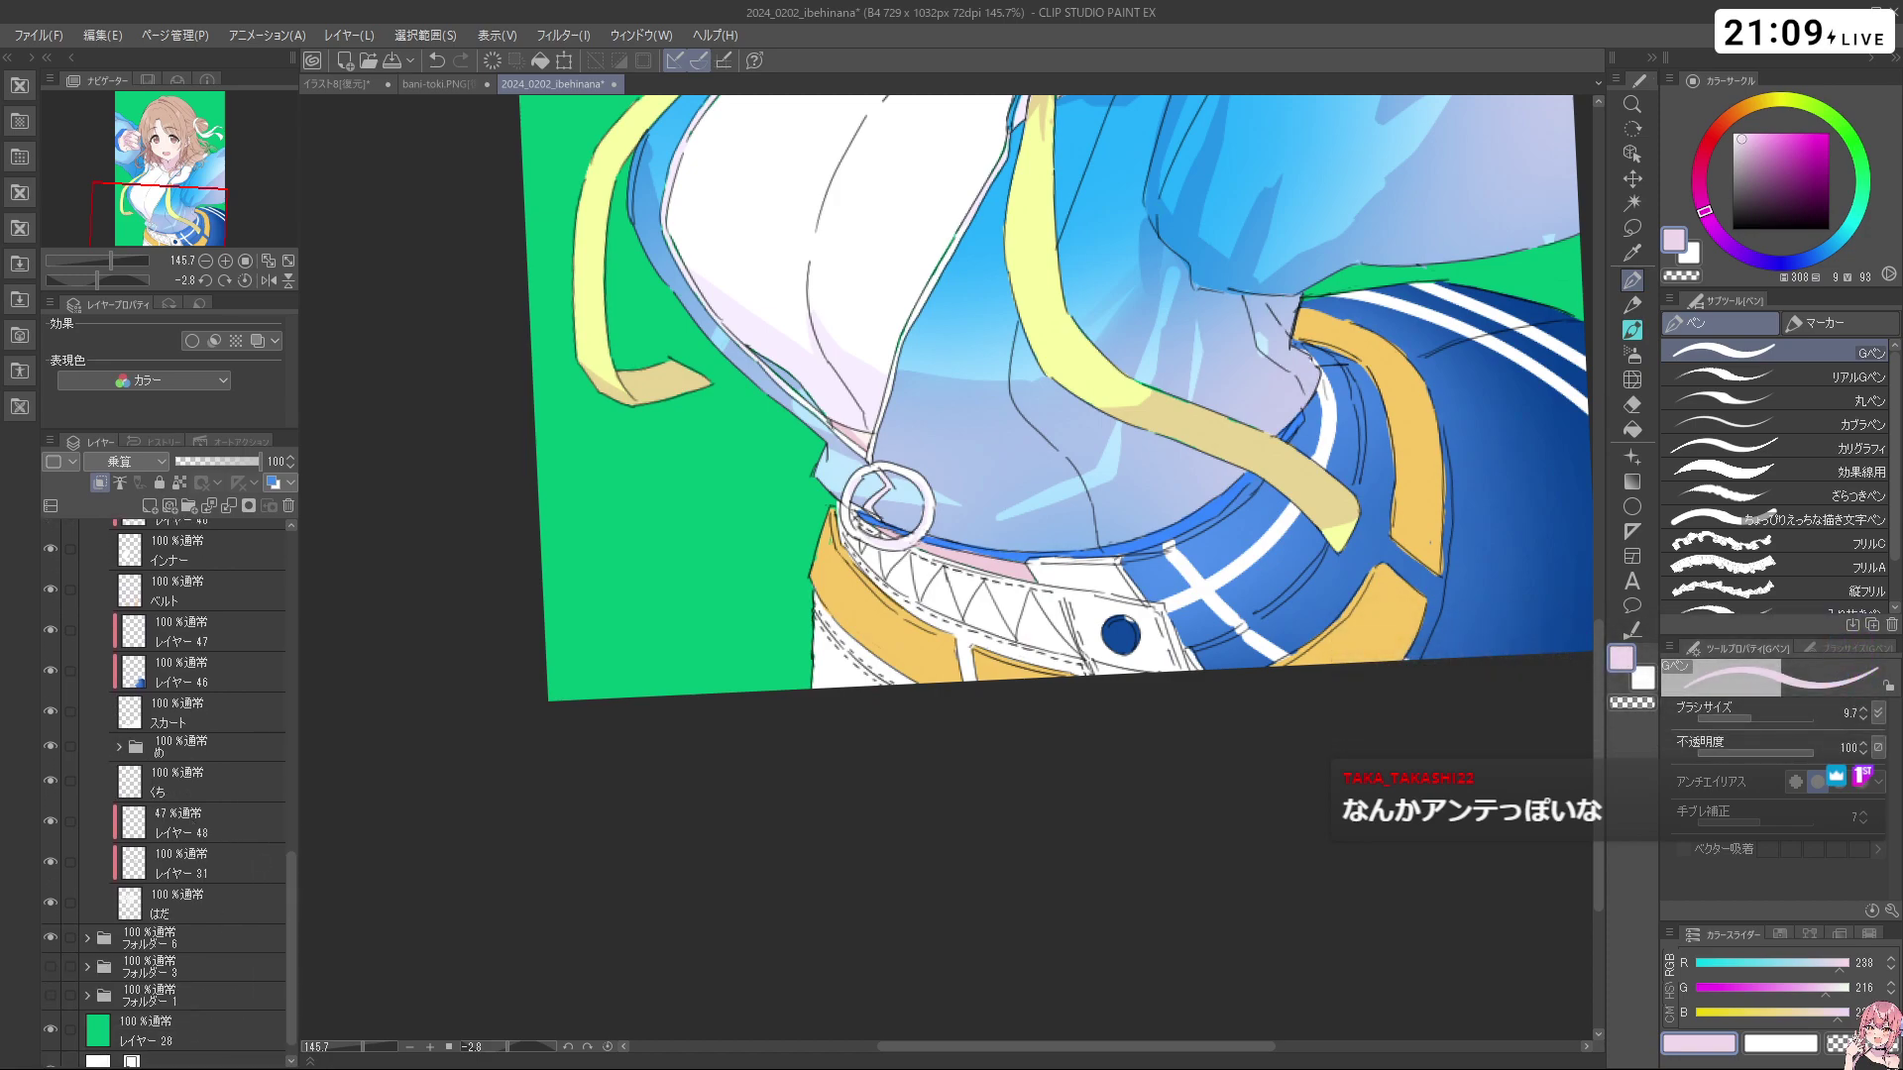
click(49, 548)
click(50, 548)
drag(290, 882, 292, 823)
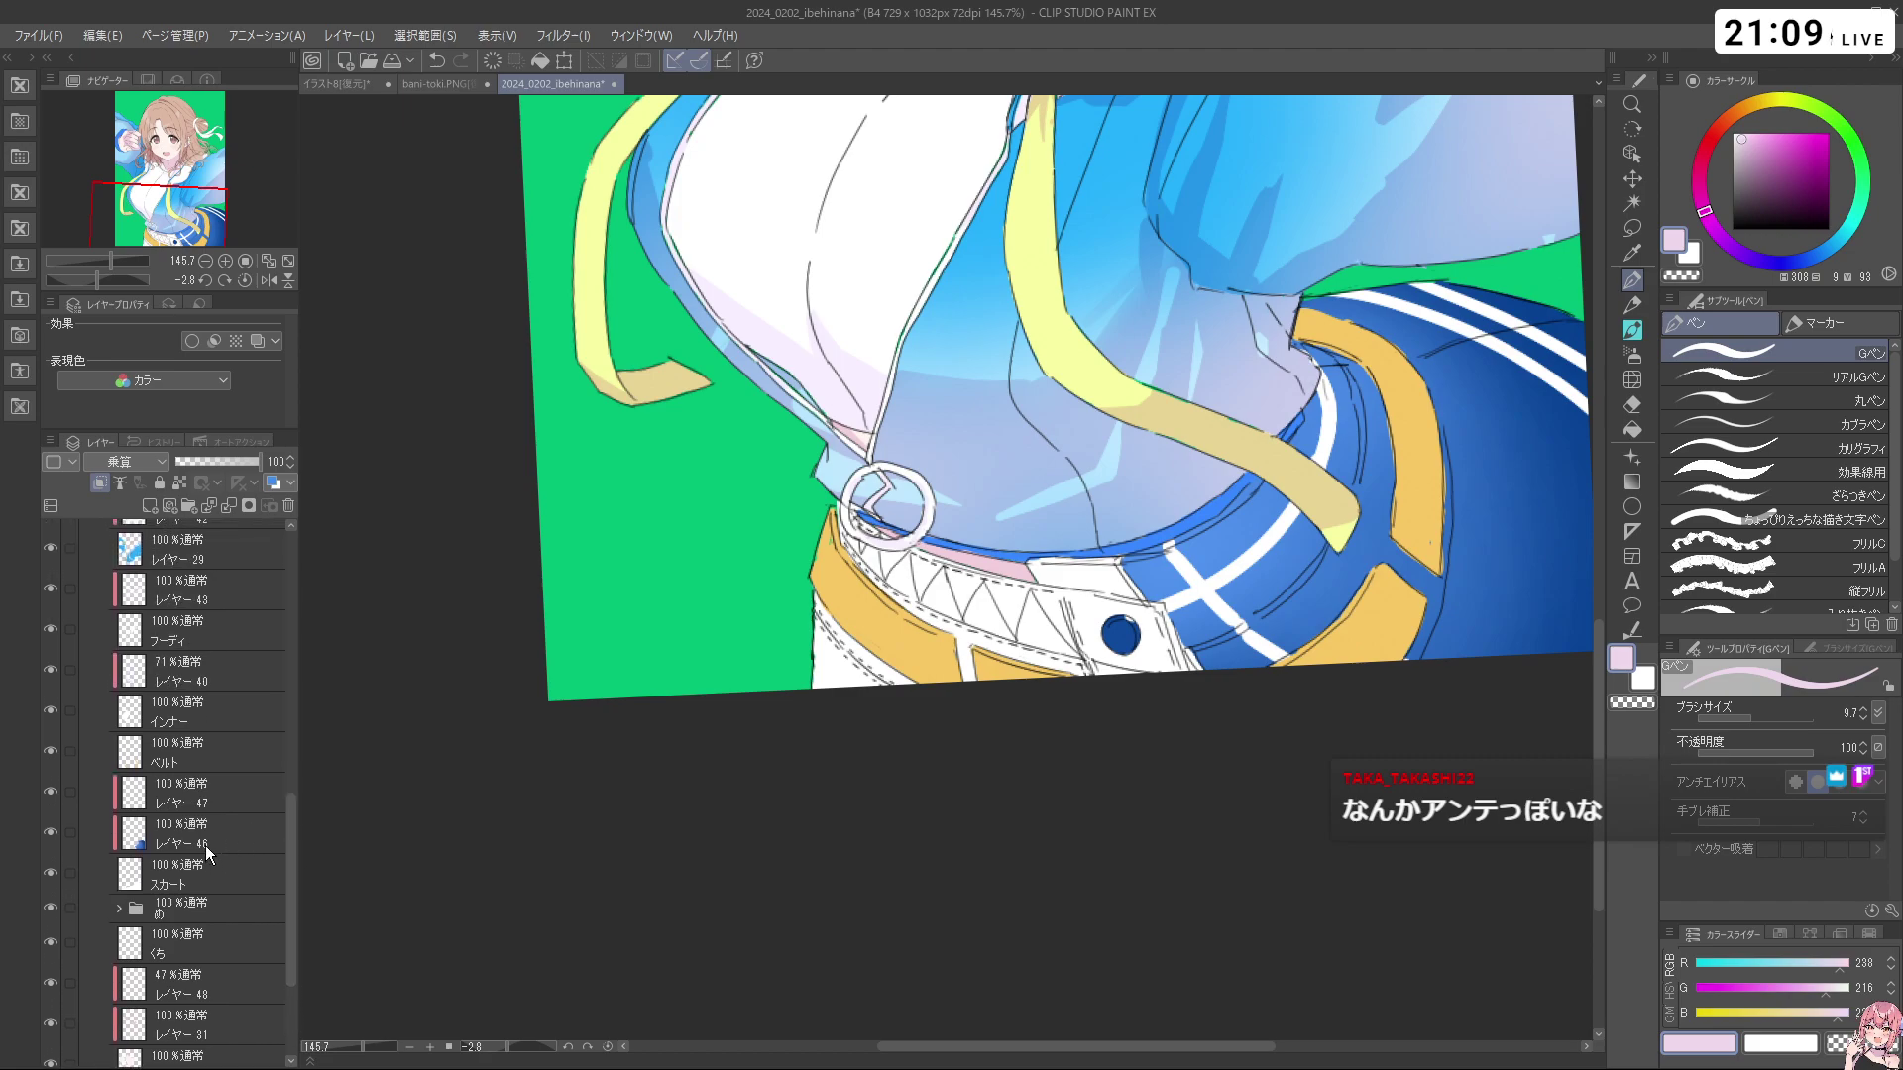
Add a new layer above レイヤー 47, clip it to the skirt layer and set its blending mode to Multiply
click(195, 793)
click(50, 788)
click(49, 788)
click(148, 507)
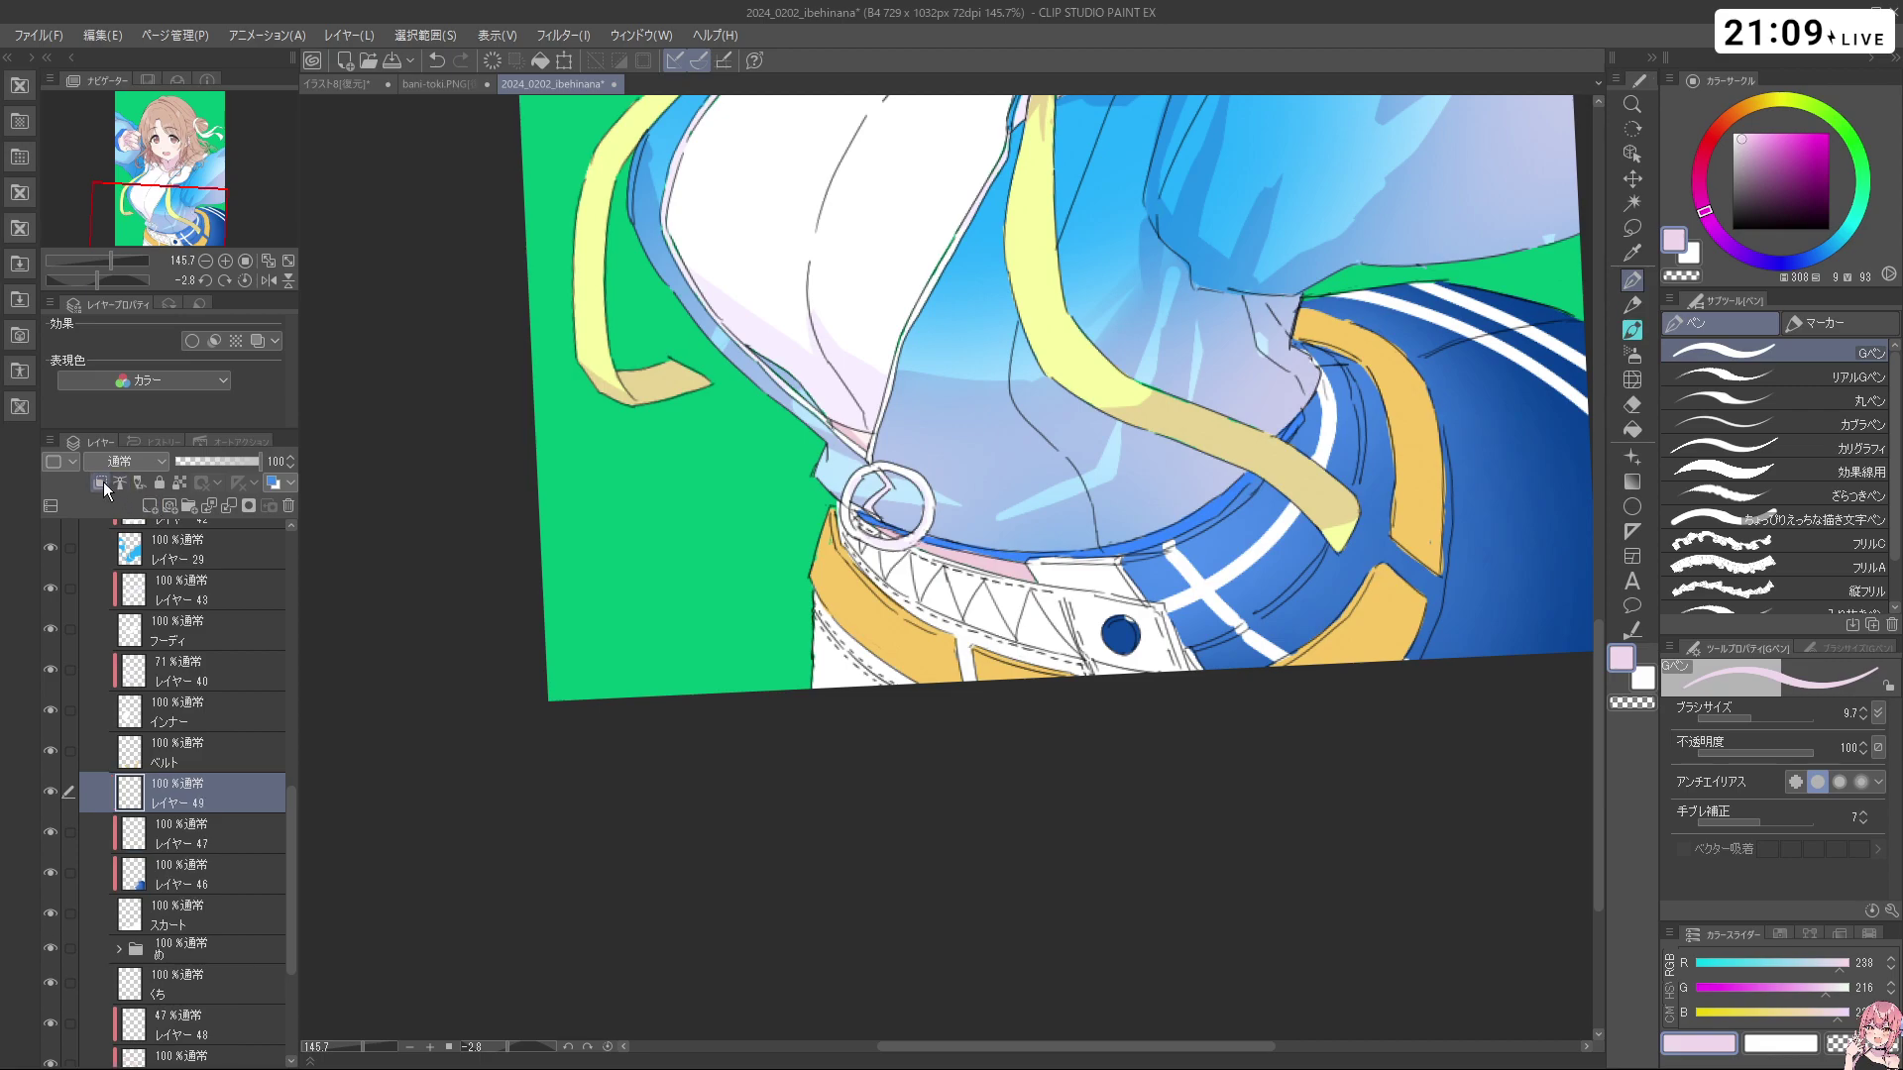
click(134, 460)
click(129, 572)
Paint pale lavender shadows on the white skirt front and the belt flap with a 16.1 brush, redoing unsatisfactory strokes
drag(849, 684, 862, 734)
key(ctrl+z)
mouse_move(823, 610)
mouse_down()
mouse_move(859, 743)
mouse_move(845, 729)
mouse_move(1202, 416)
mouse_up()
drag(917, 662, 937, 550)
key(ctrl+z)
key(ctrl+z)
drag(962, 363, 949, 511)
drag(957, 401, 917, 642)
drag(1069, 546, 1150, 678)
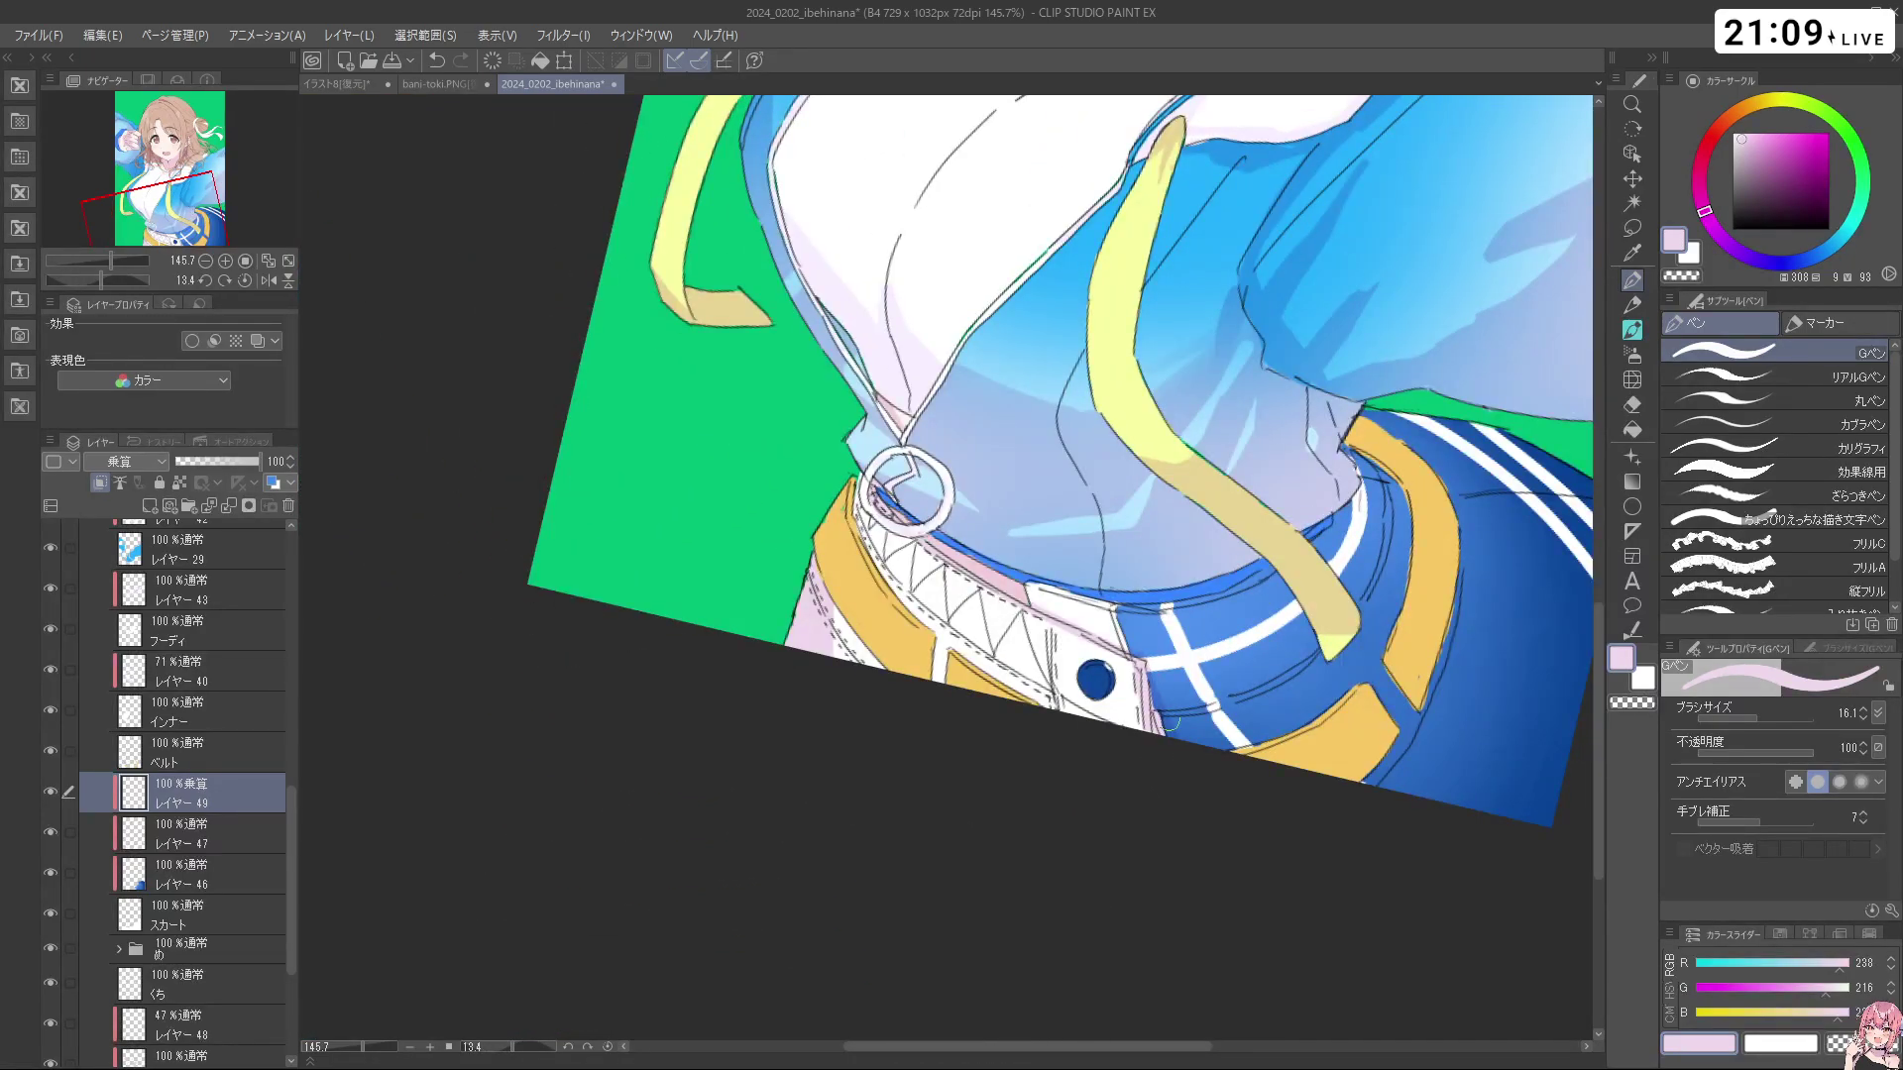
Extend the lavender shadow along the white waistband beneath the jacket hem, reducing the brush size to 7.9 for the finer strokes
key(shift+space)
drag(1172, 788, 1140, 439)
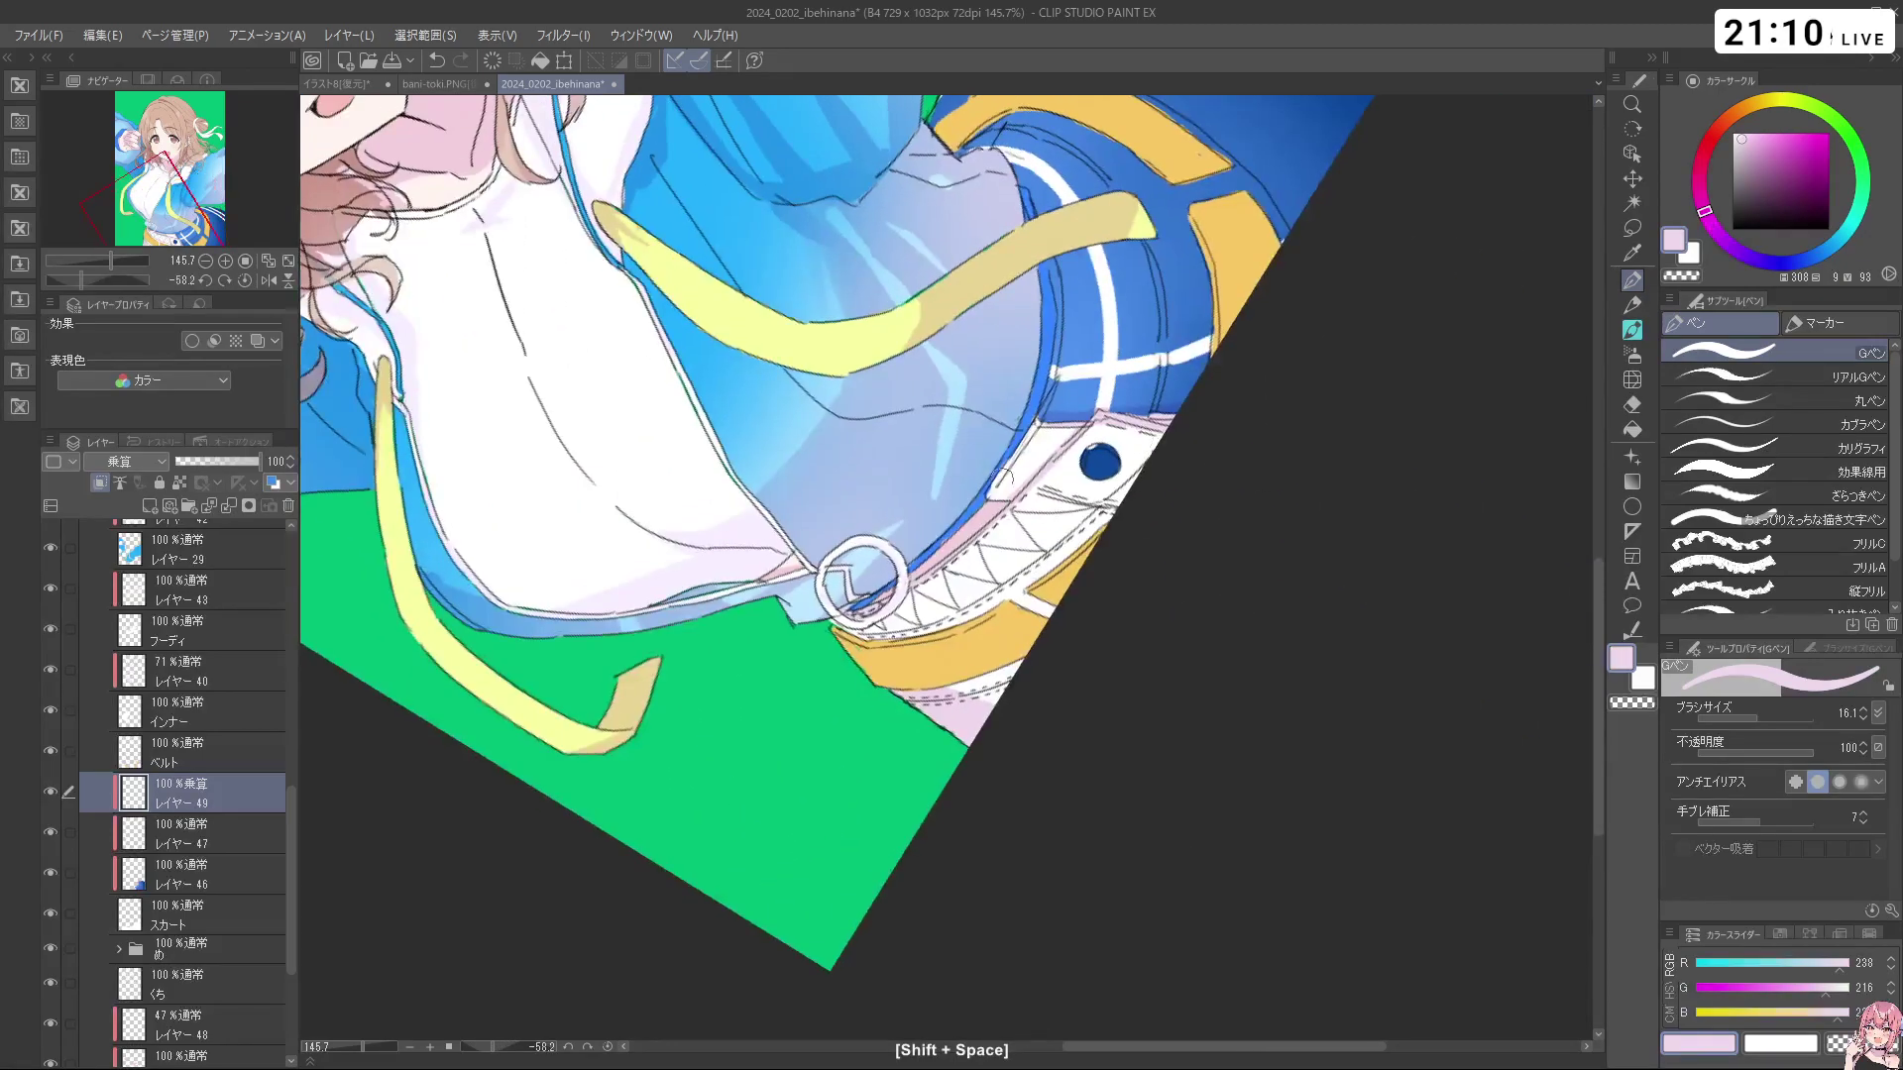
drag(1051, 364, 1021, 190)
key(shift+space)
drag(1053, 290, 1012, 646)
key(ctrl+space)
click(1000, 624)
key(ctrl+space)
mouse_move(888, 530)
mouse_down()
mouse_move(913, 523)
mouse_move(876, 498)
mouse_up()
key(ctrl+alt)
key(ctrl+z)
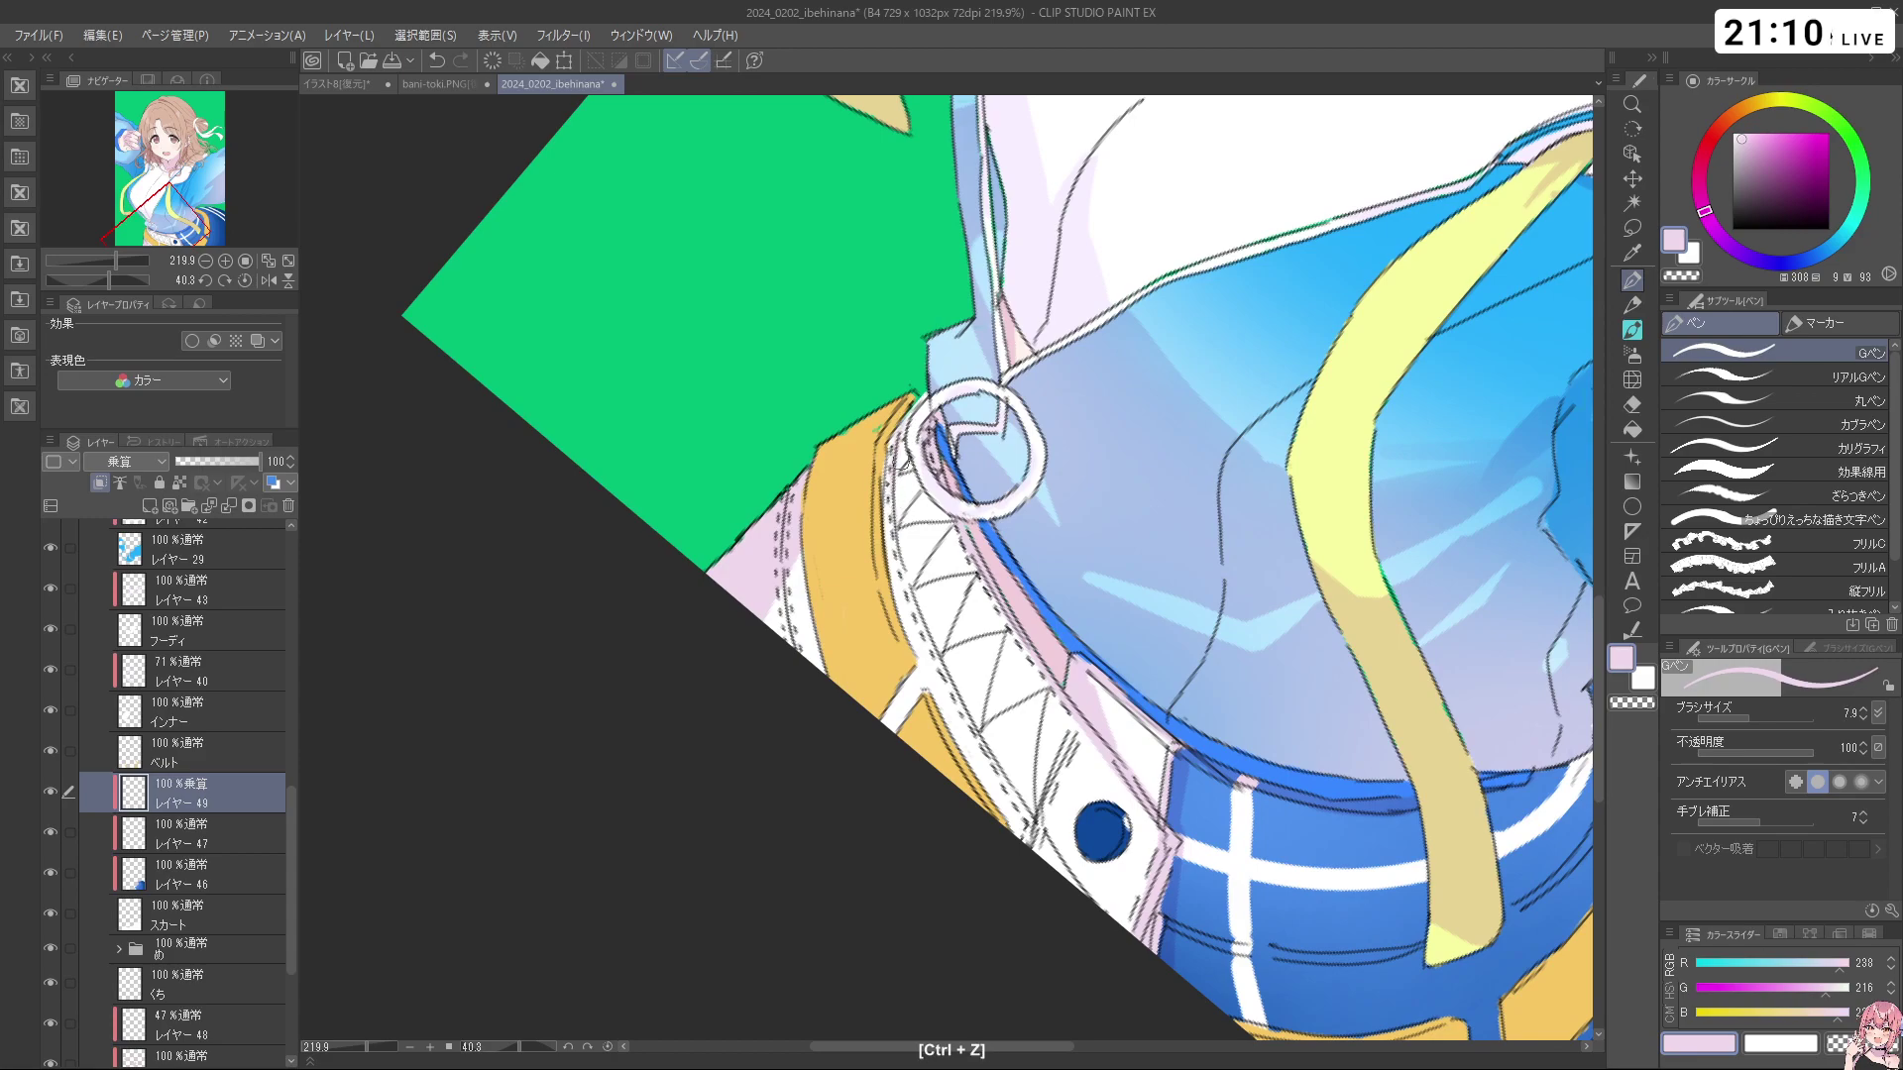
drag(880, 522, 914, 605)
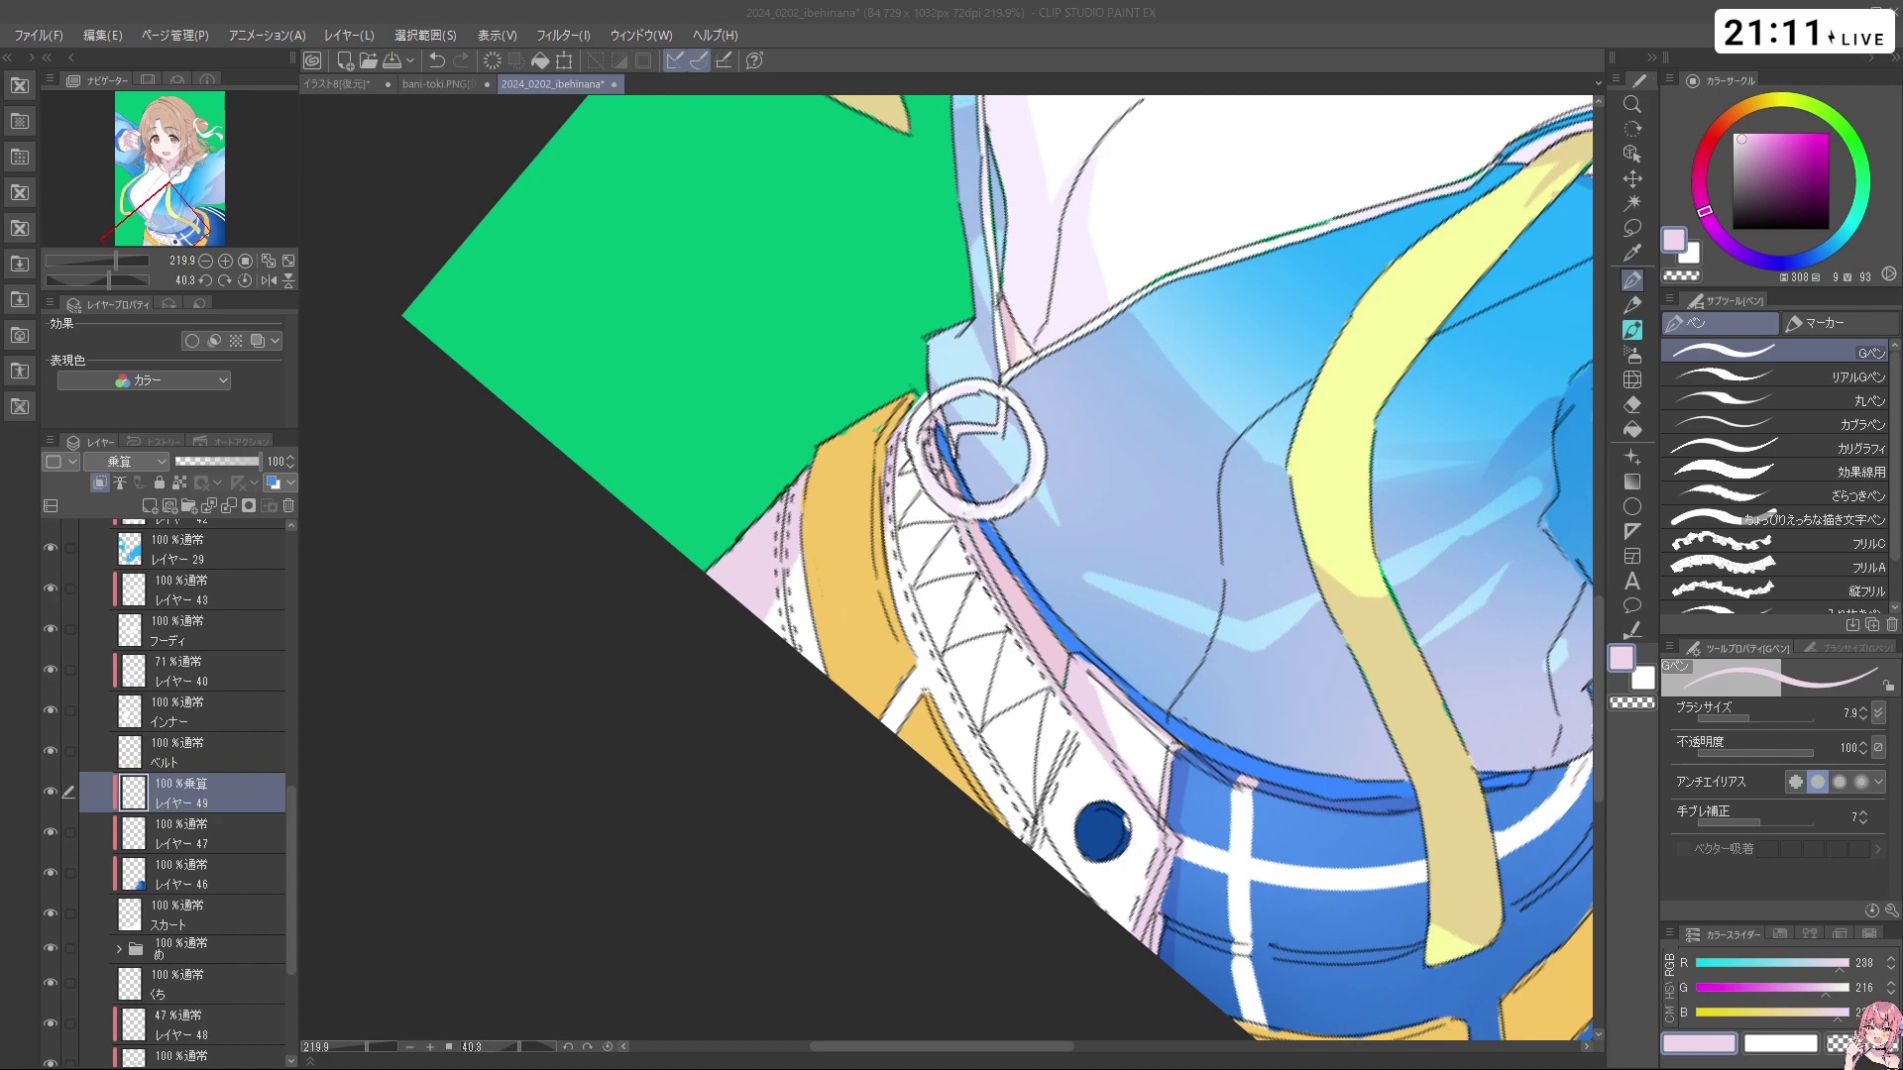
Open the reference image hin.PNG and view it in full
double_click(413, 341)
scroll(1039, 606, up, 1)
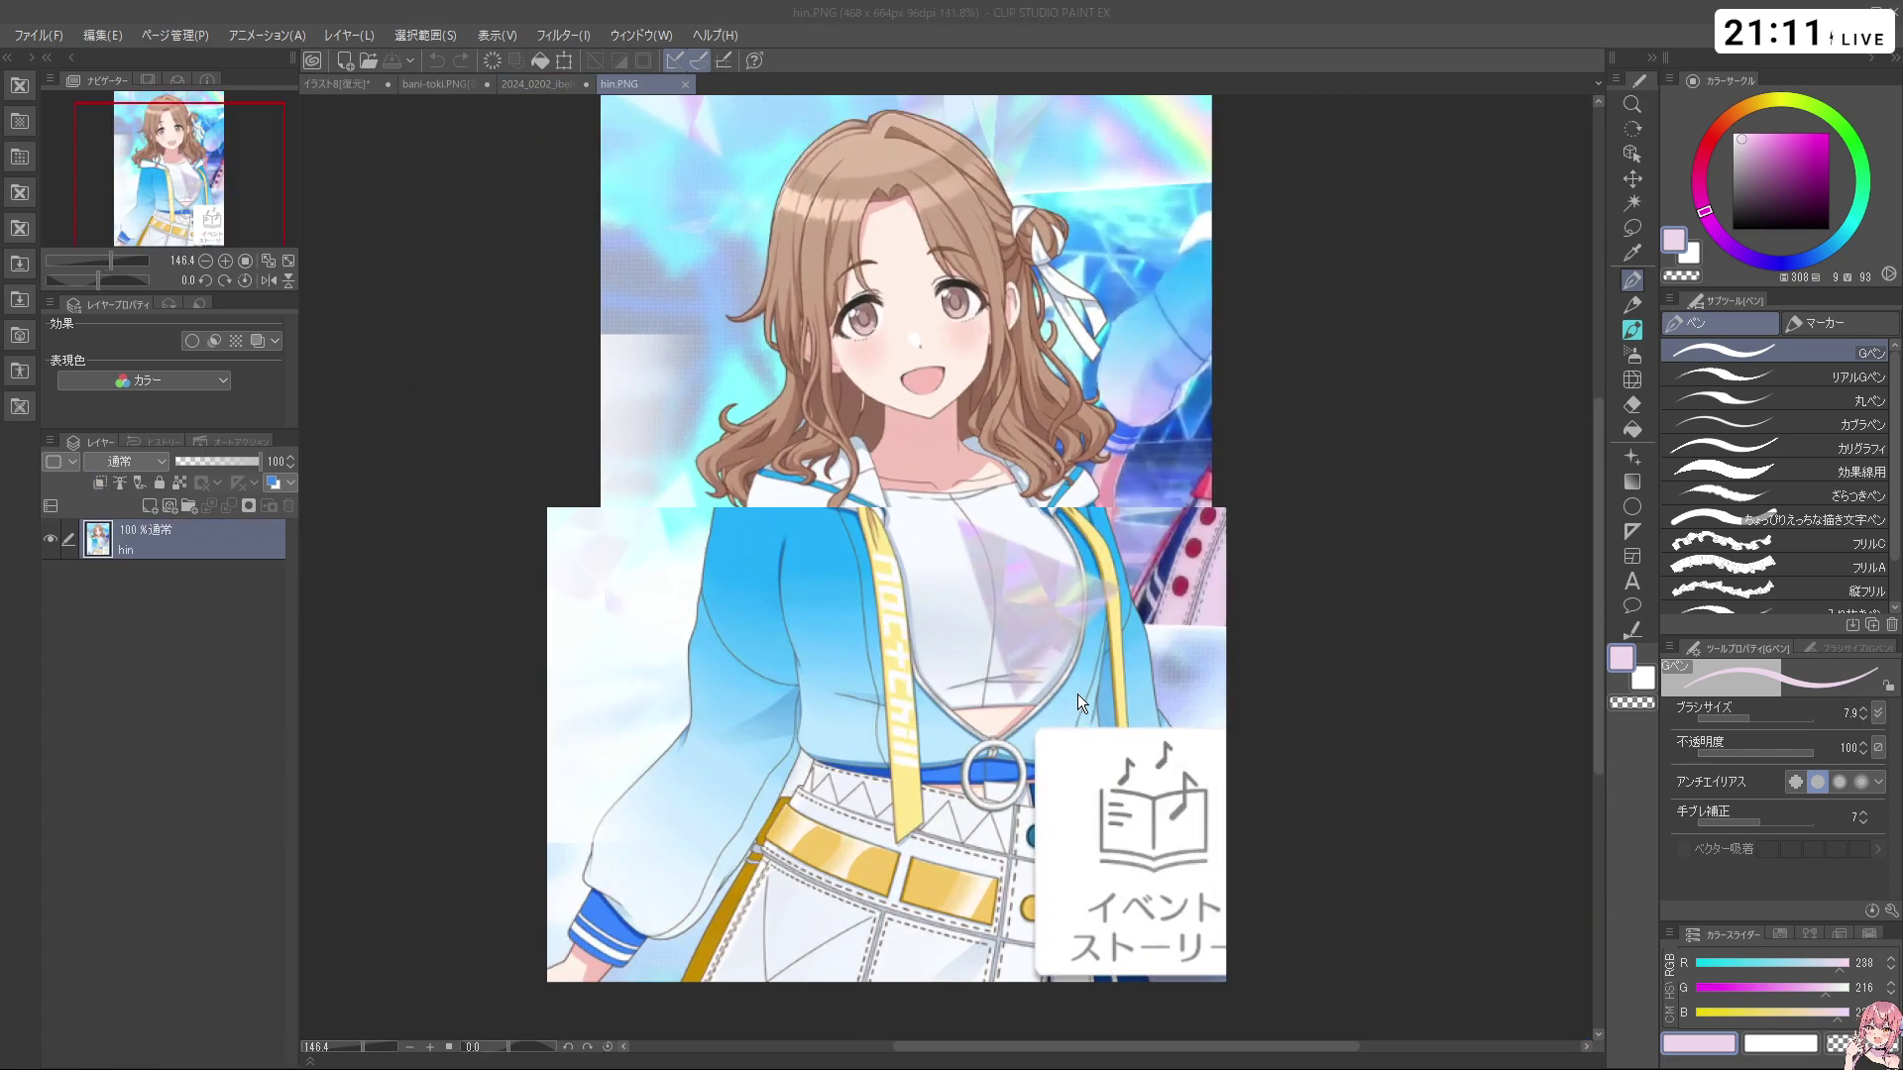
click(687, 73)
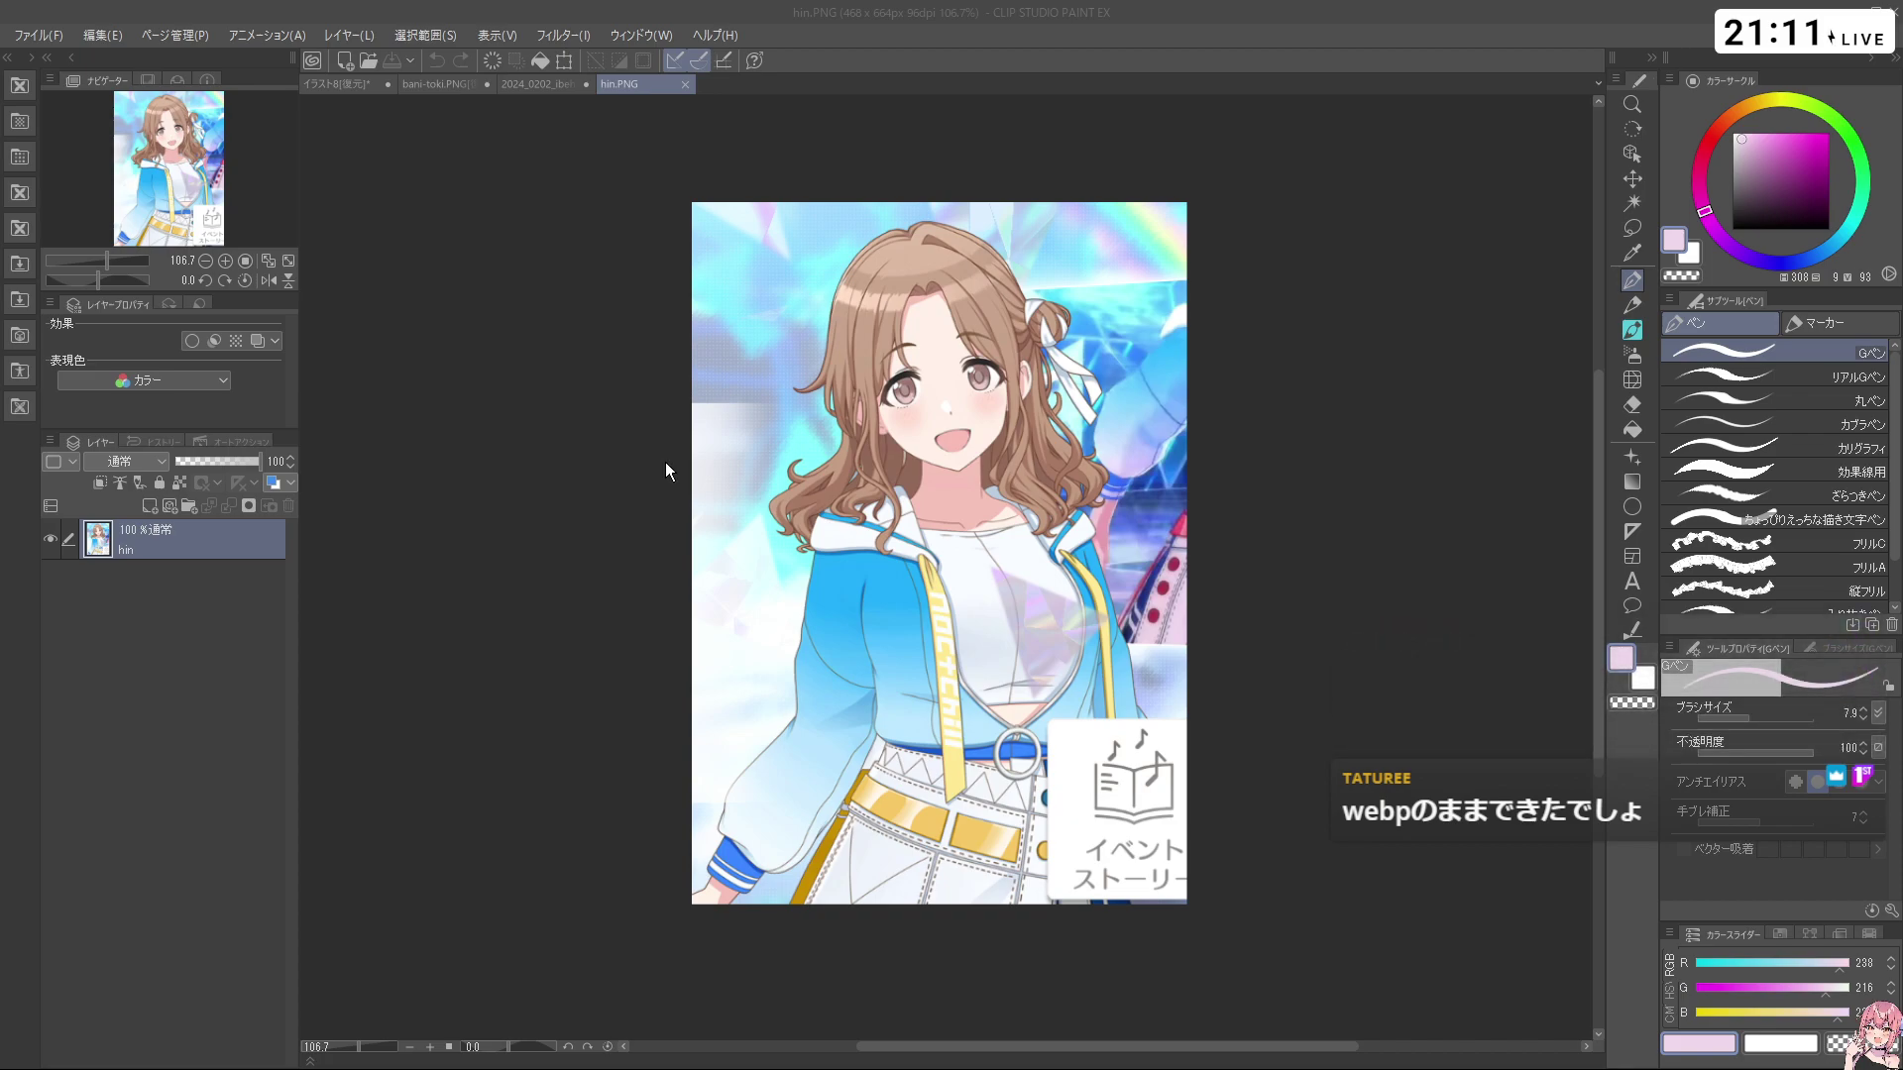
Look through the open documents and detach the full-body character reference into a floating window
click(527, 86)
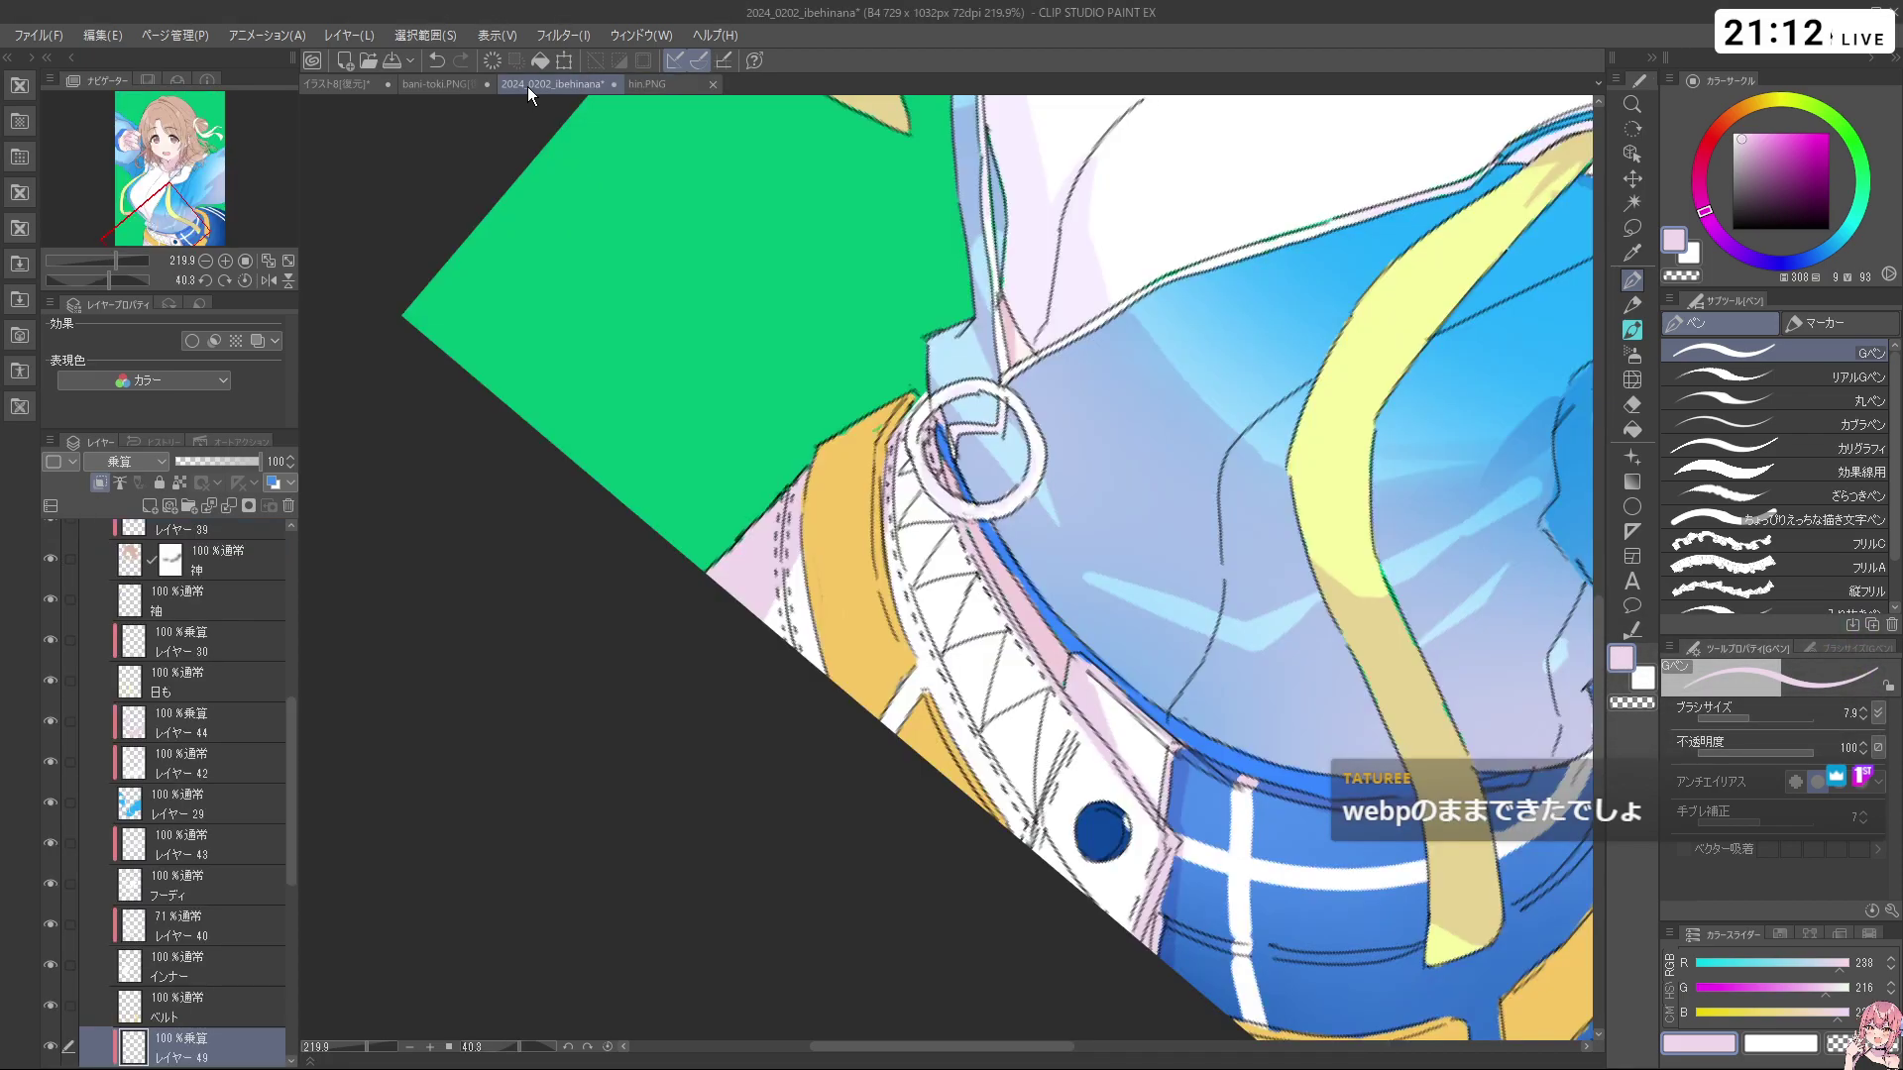
click(449, 87)
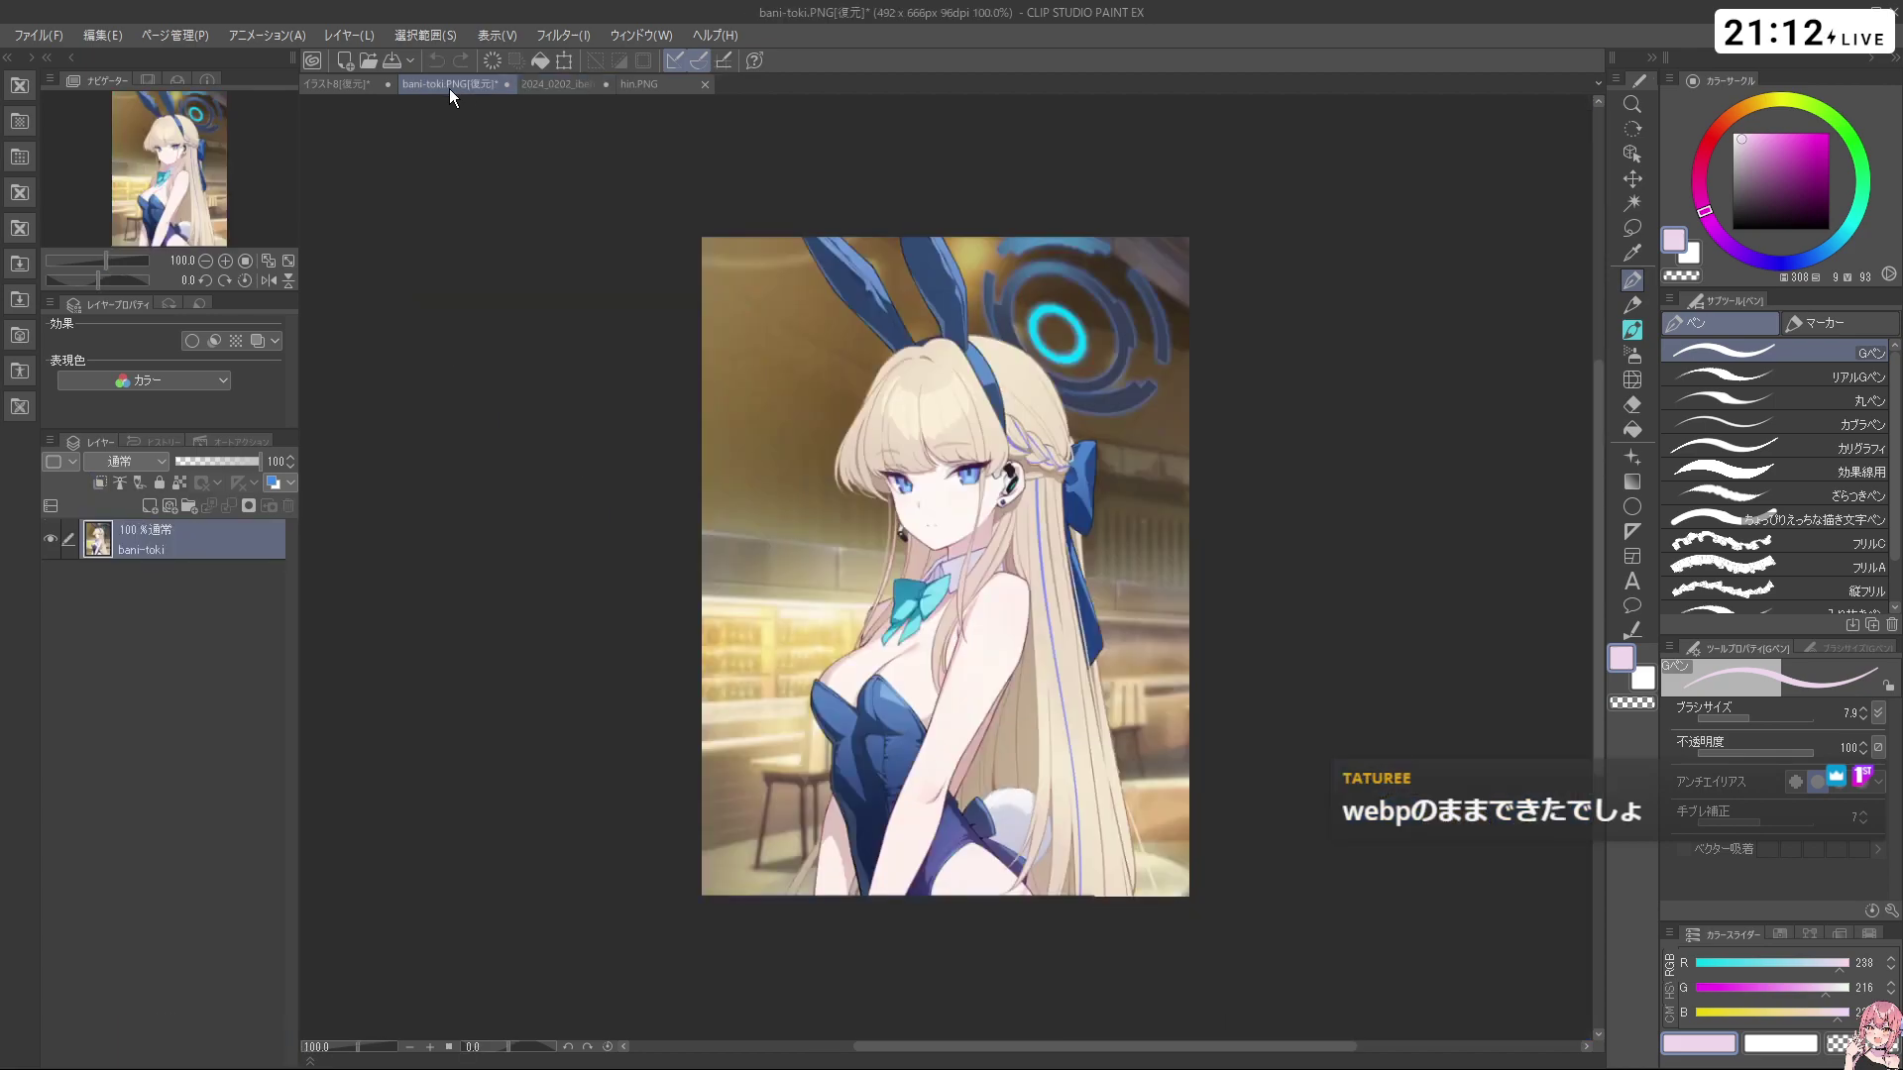
click(345, 88)
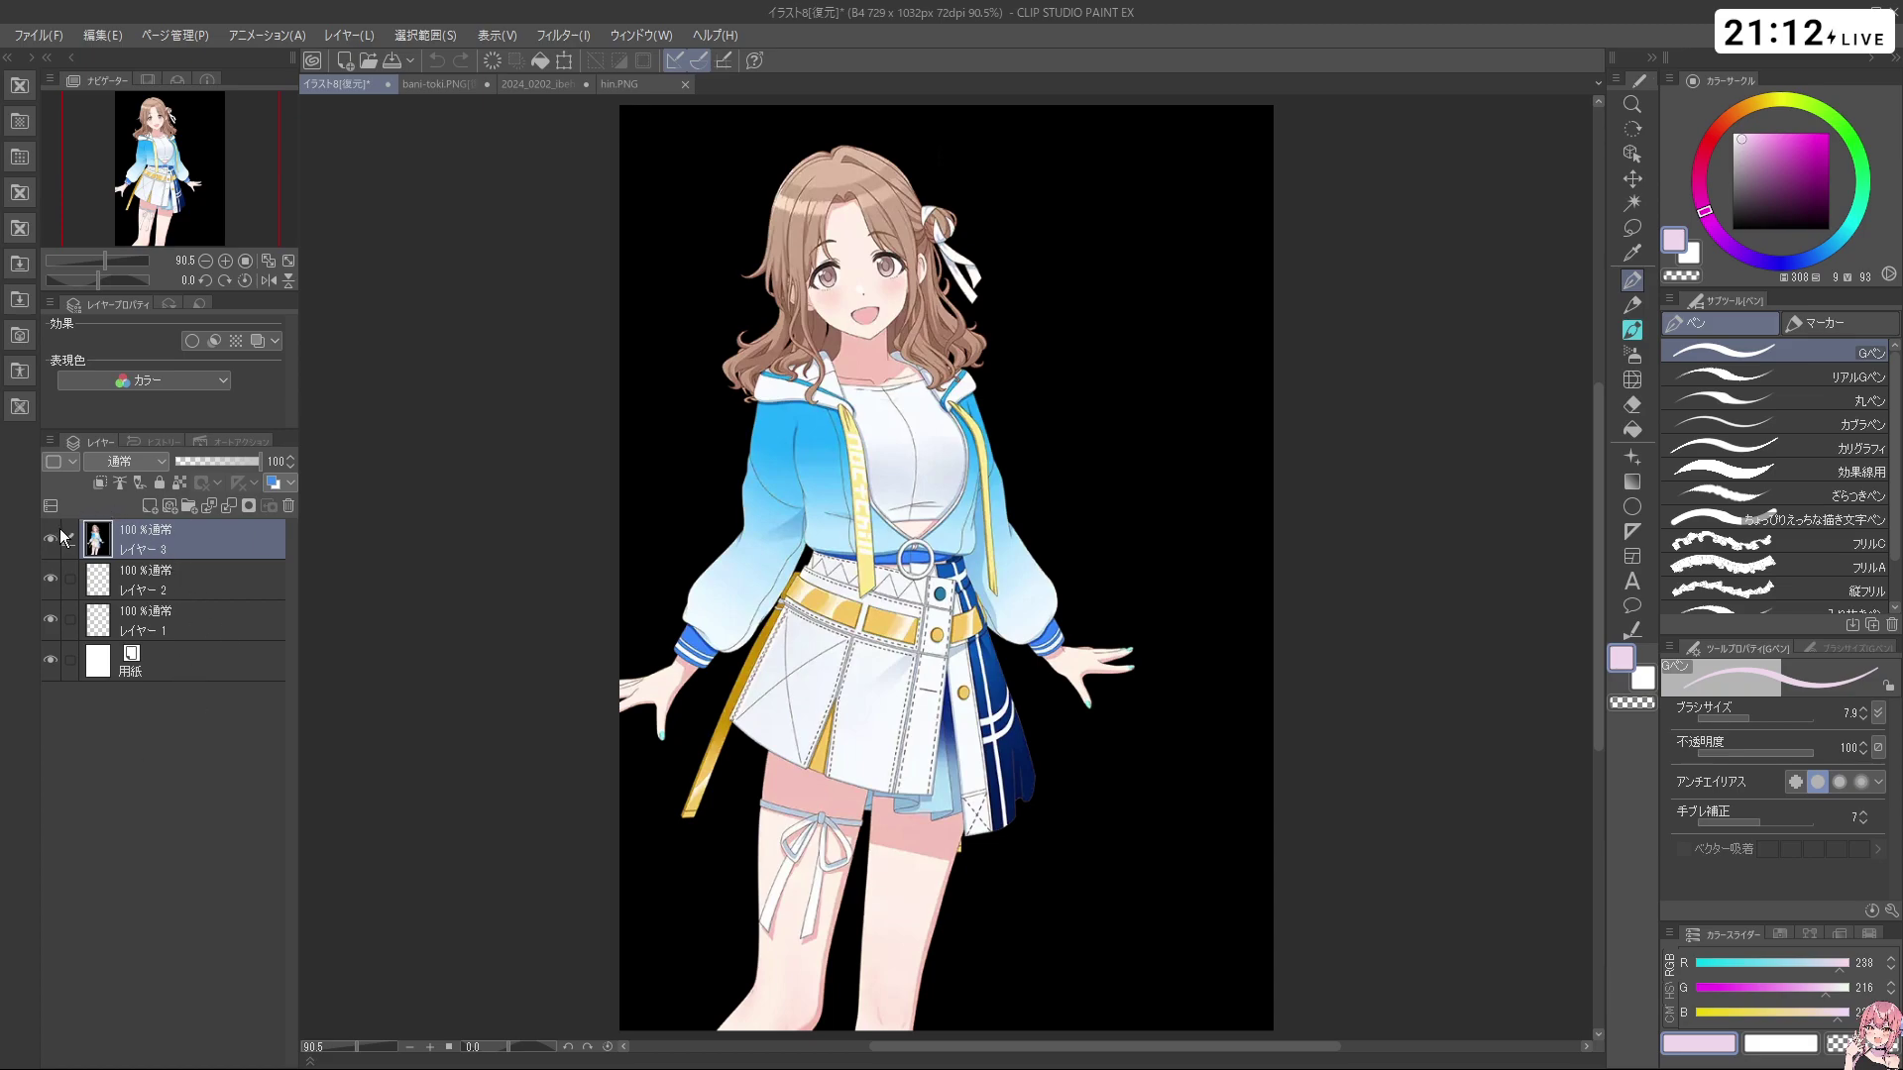
drag(331, 94, 390, 57)
Frame the character's upper body in the floating reference, narrow its window and place it beside the canvas area
scroll(463, 305, down, 3)
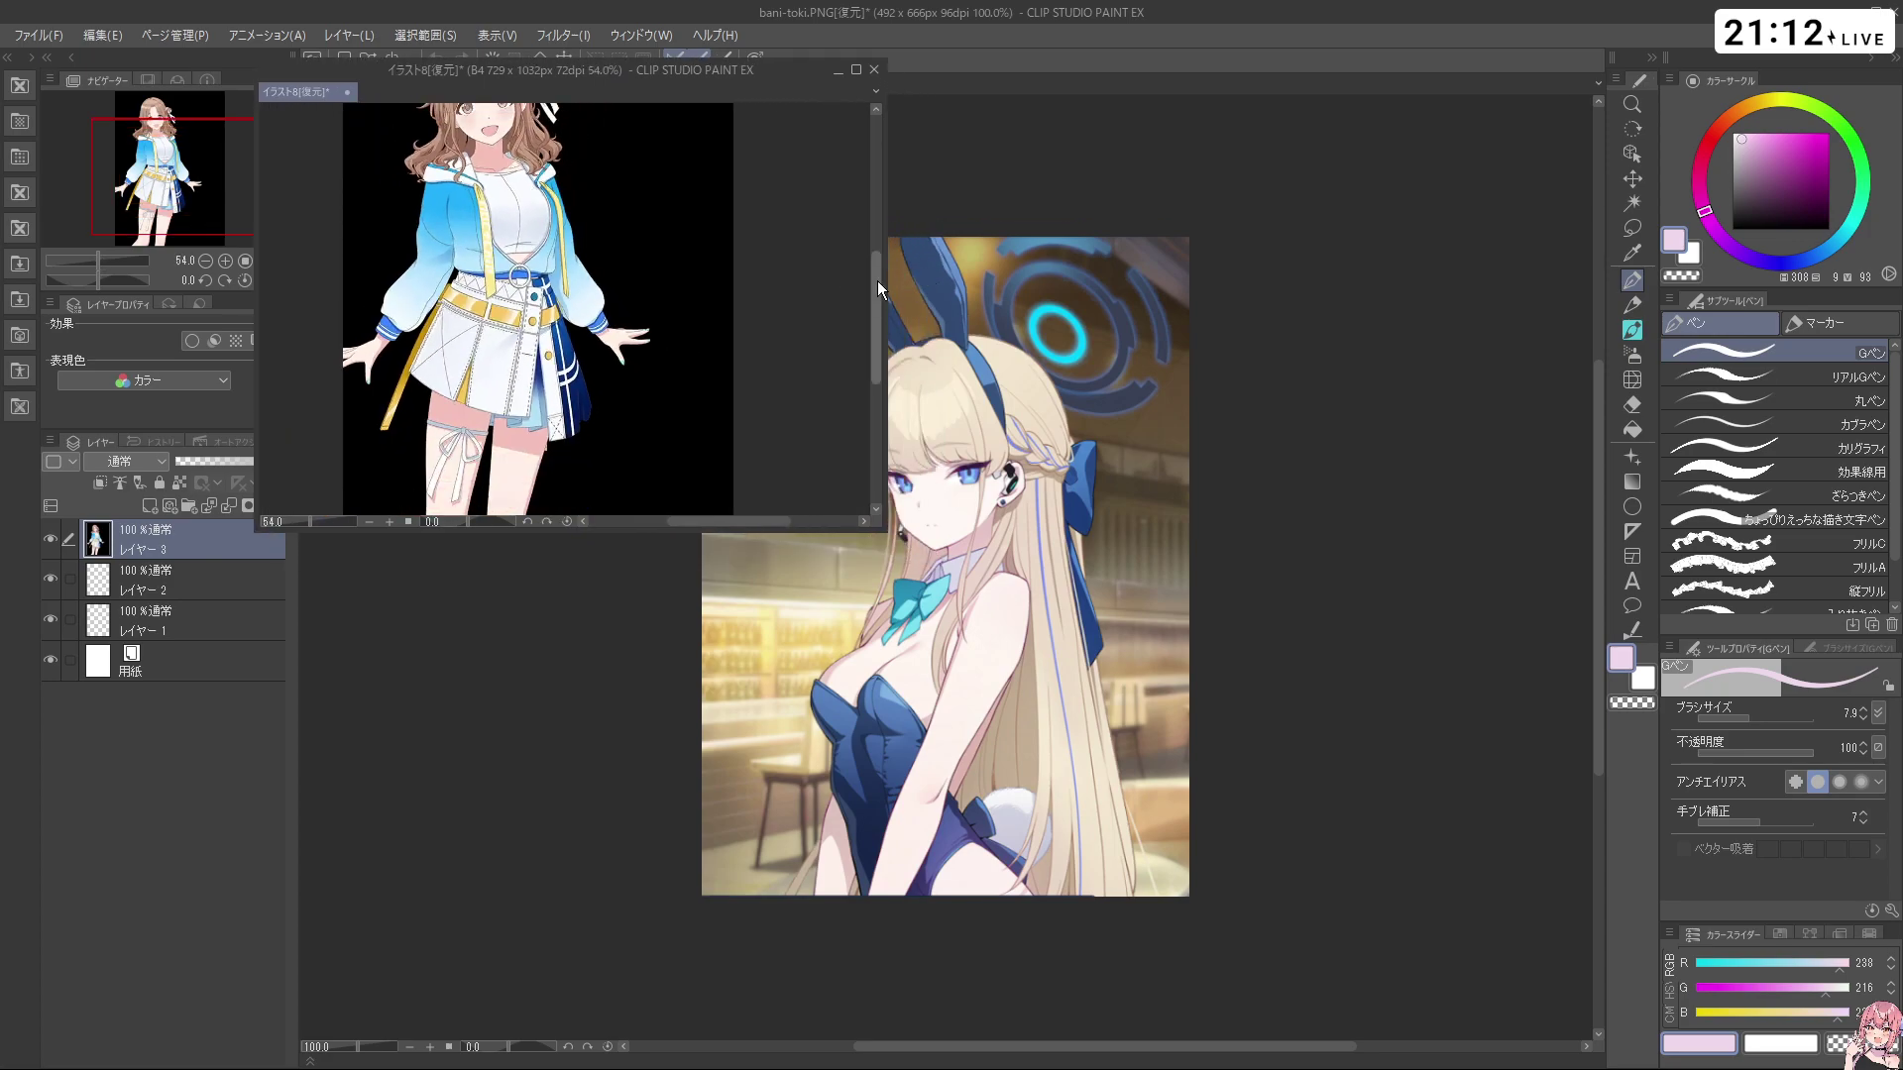
scroll(498, 429, up, 3)
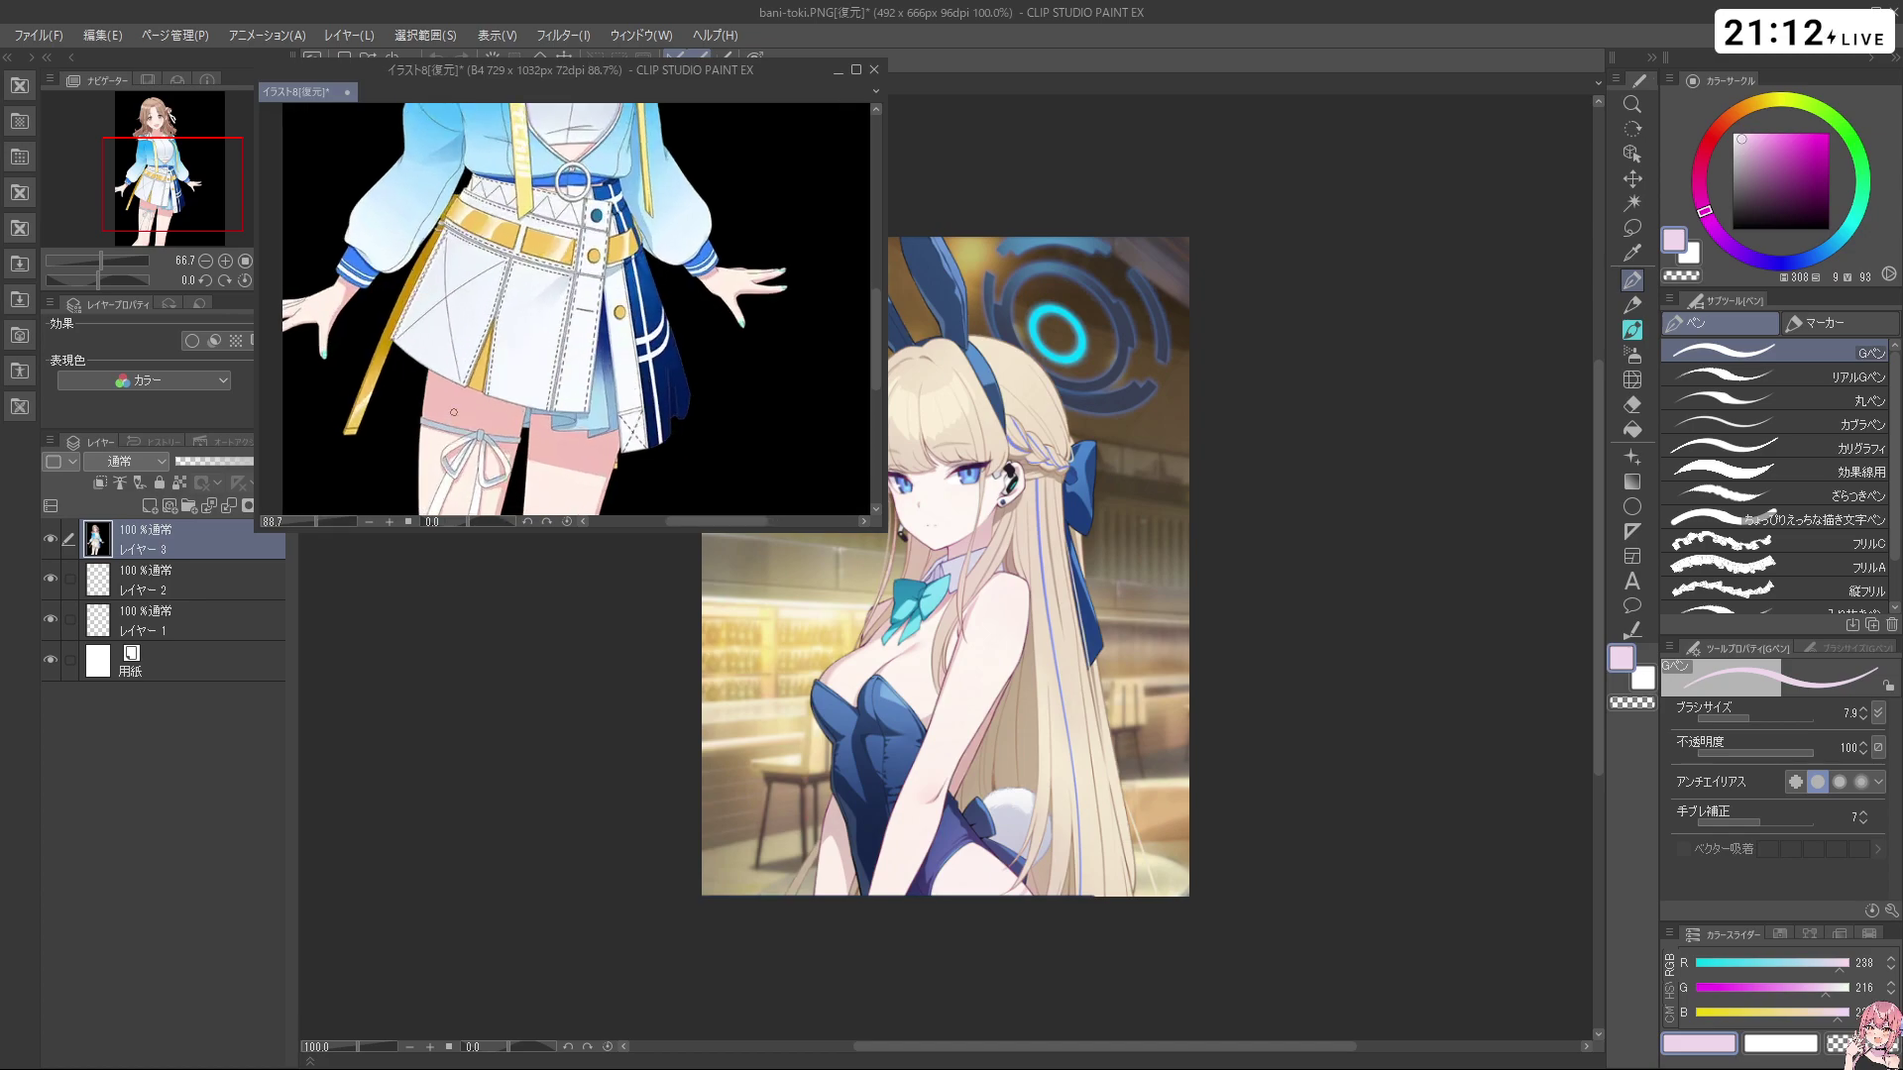
scroll(540, 446, down, 3)
scroll(469, 204, down, 3)
scroll(436, 175, up, 5)
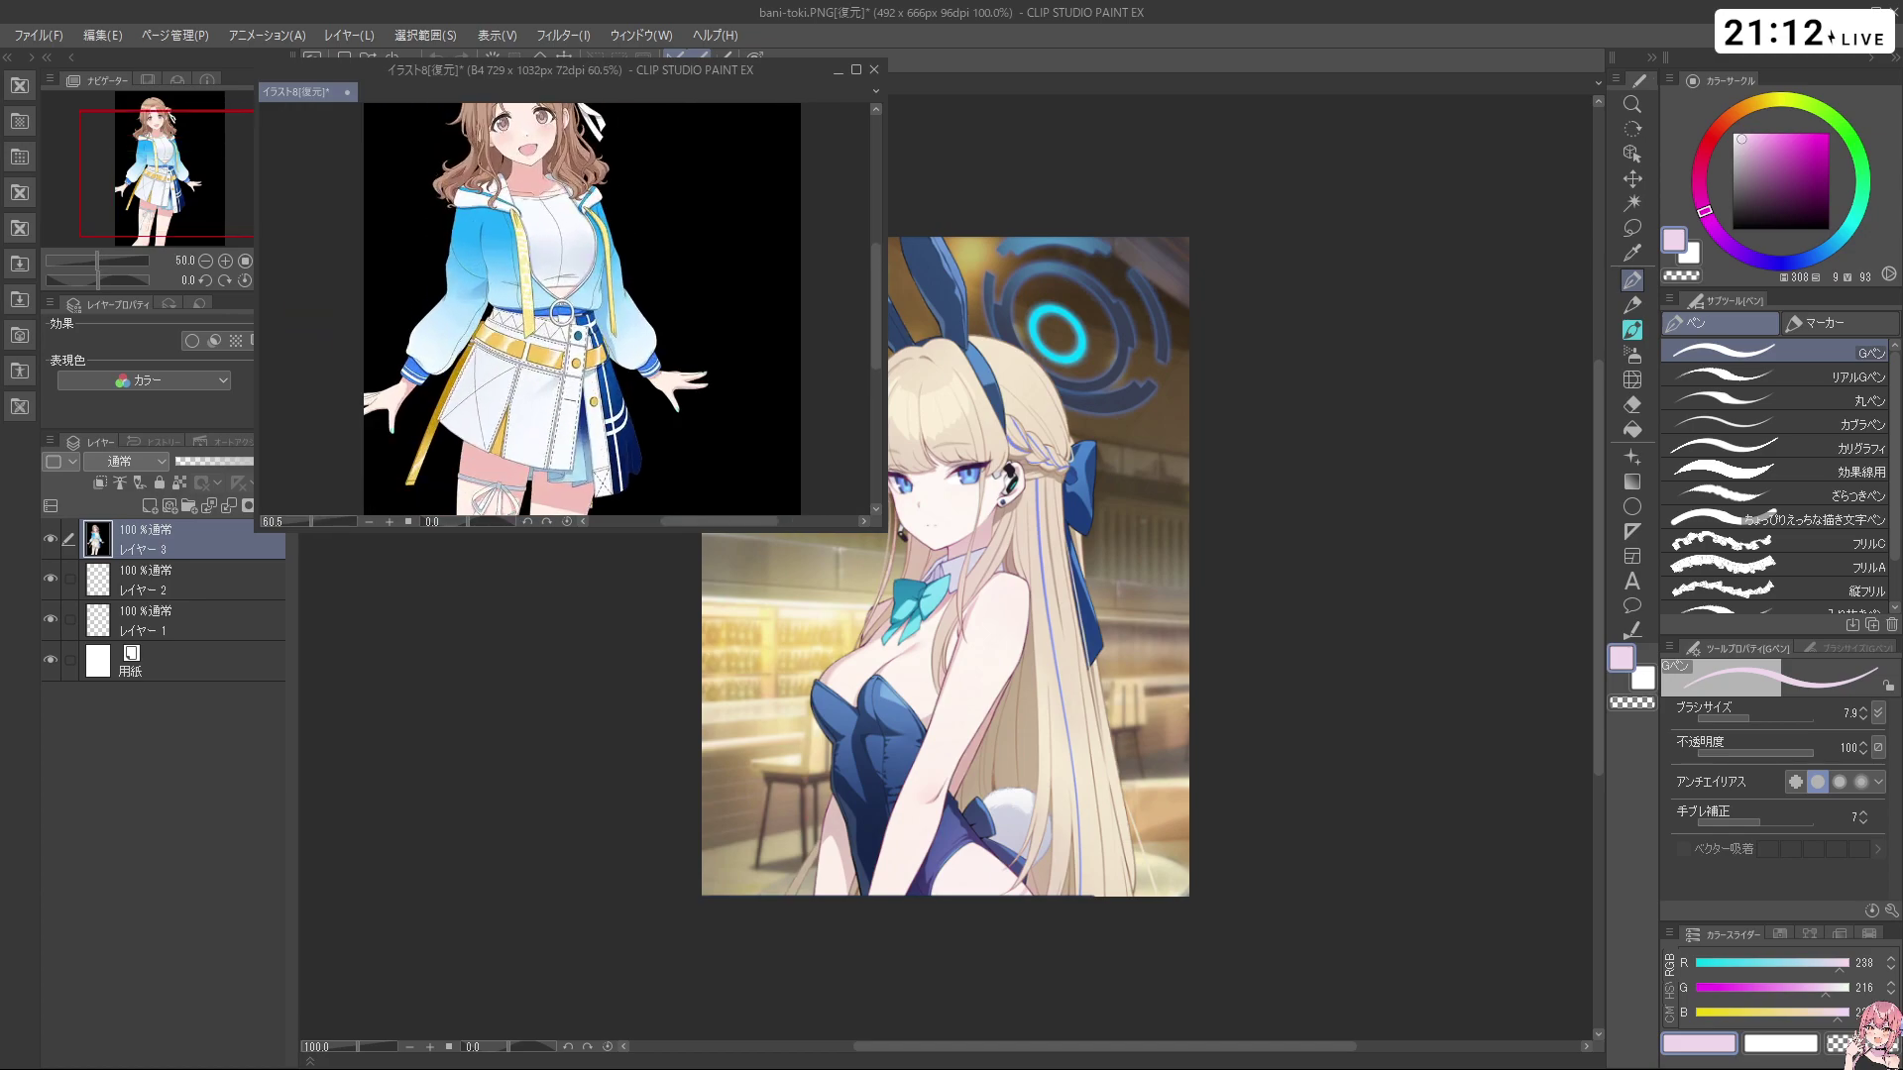
drag(876, 294, 634, 278)
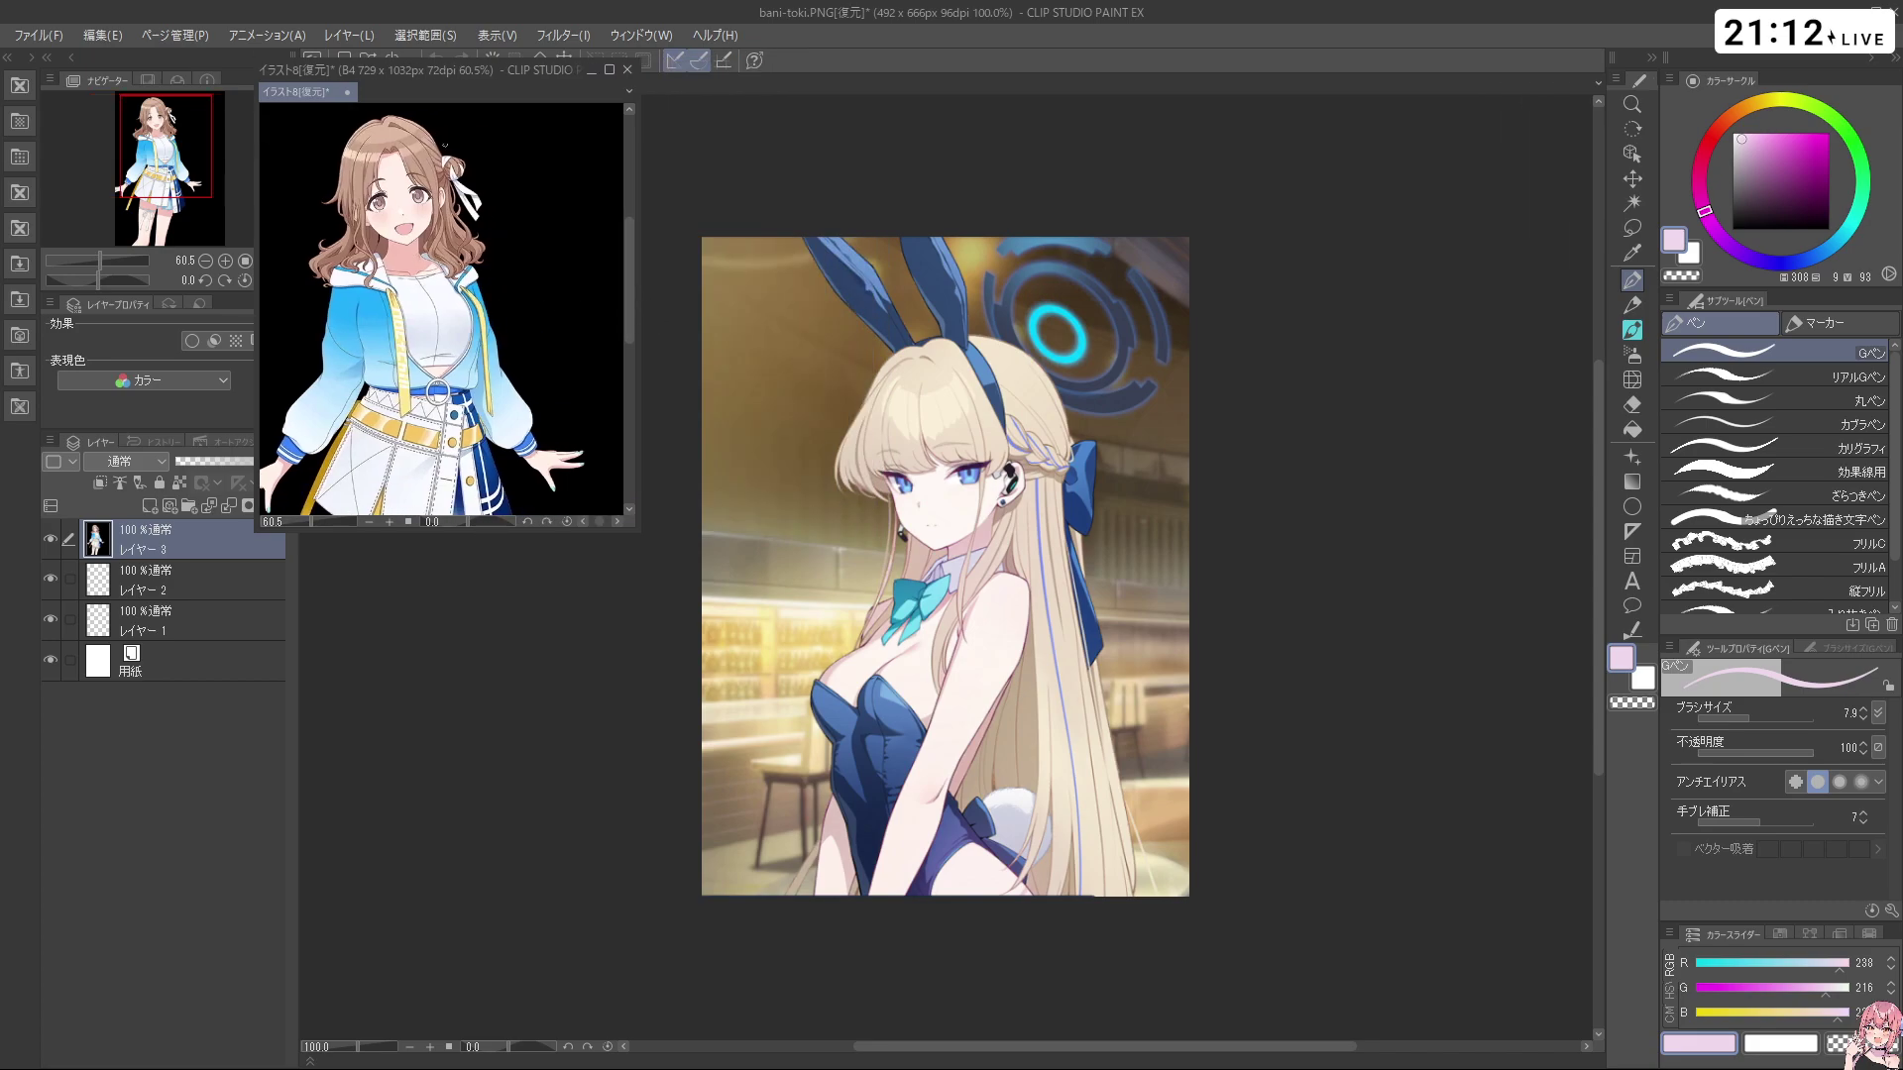
drag(530, 61, 569, 145)
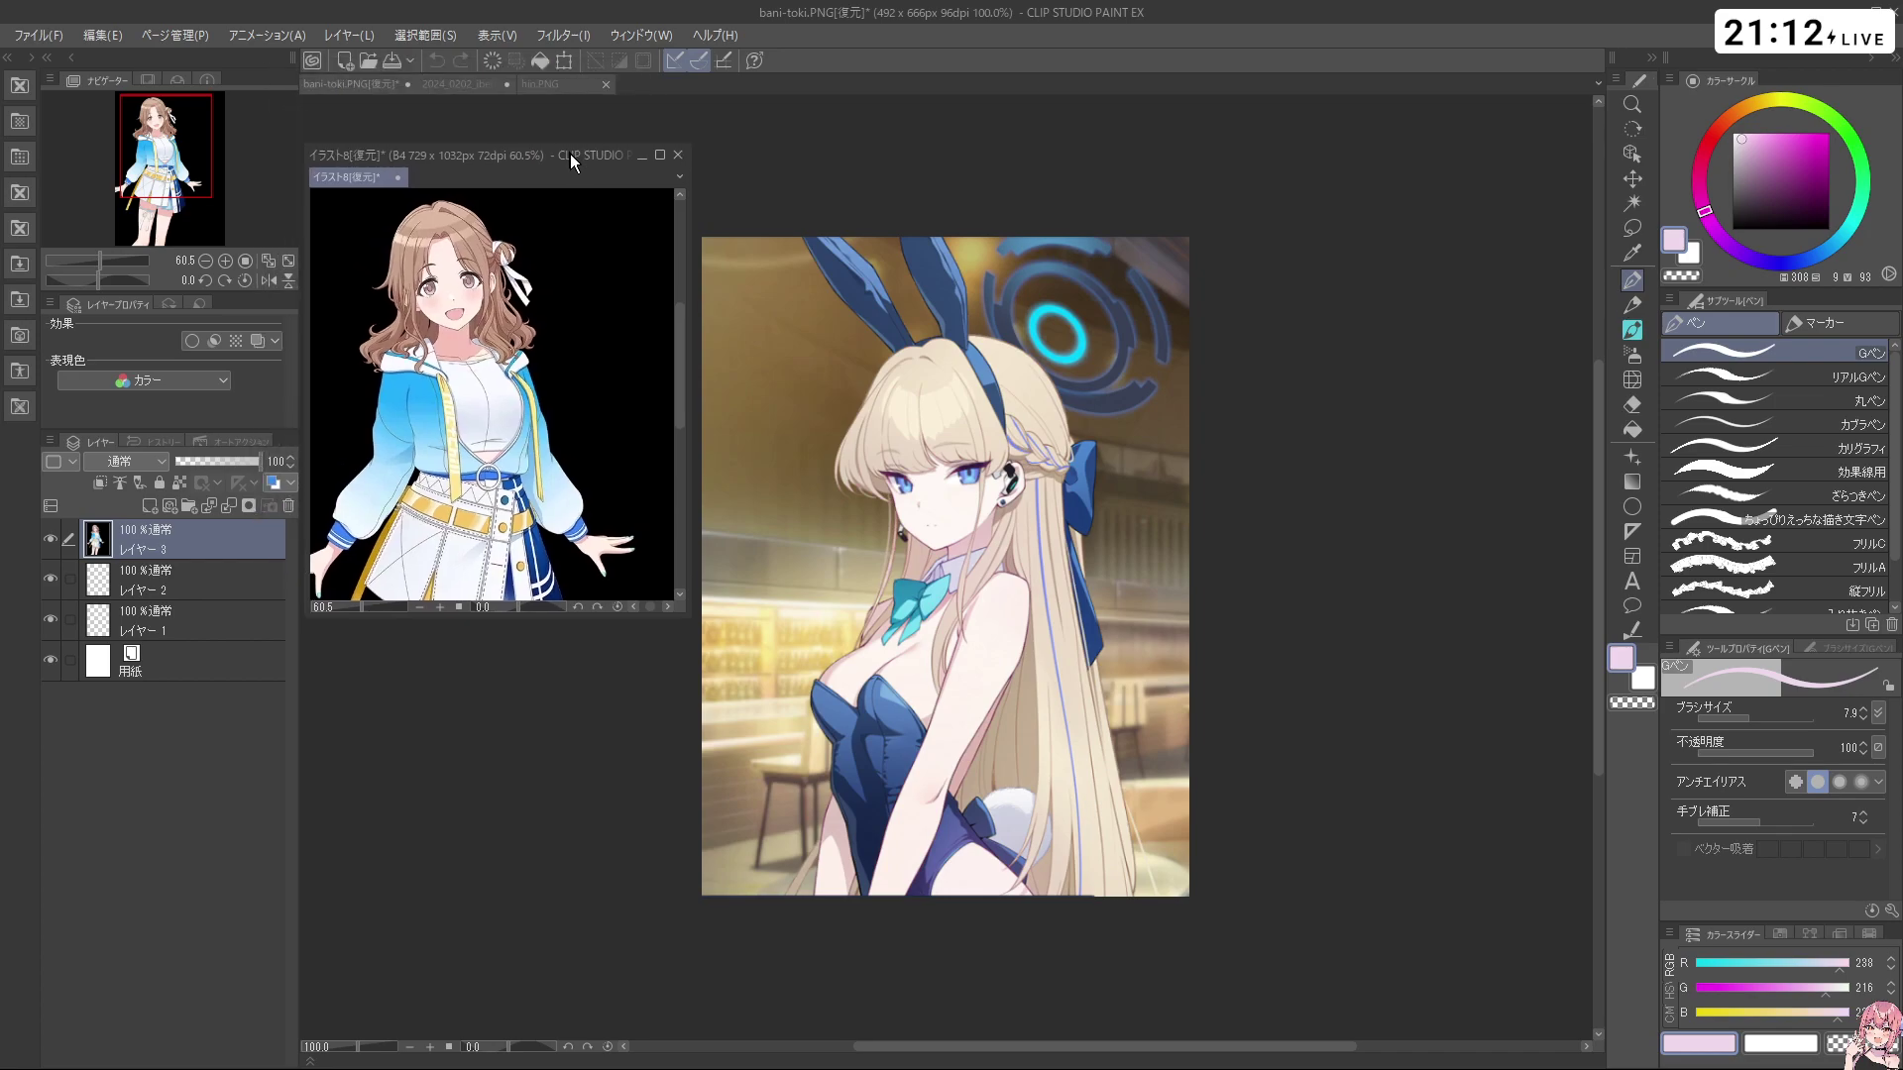
Return to the 2024_0202_ibehinana illustration, show the whole canvas beside the floating reference and reset its view rotation
click(560, 85)
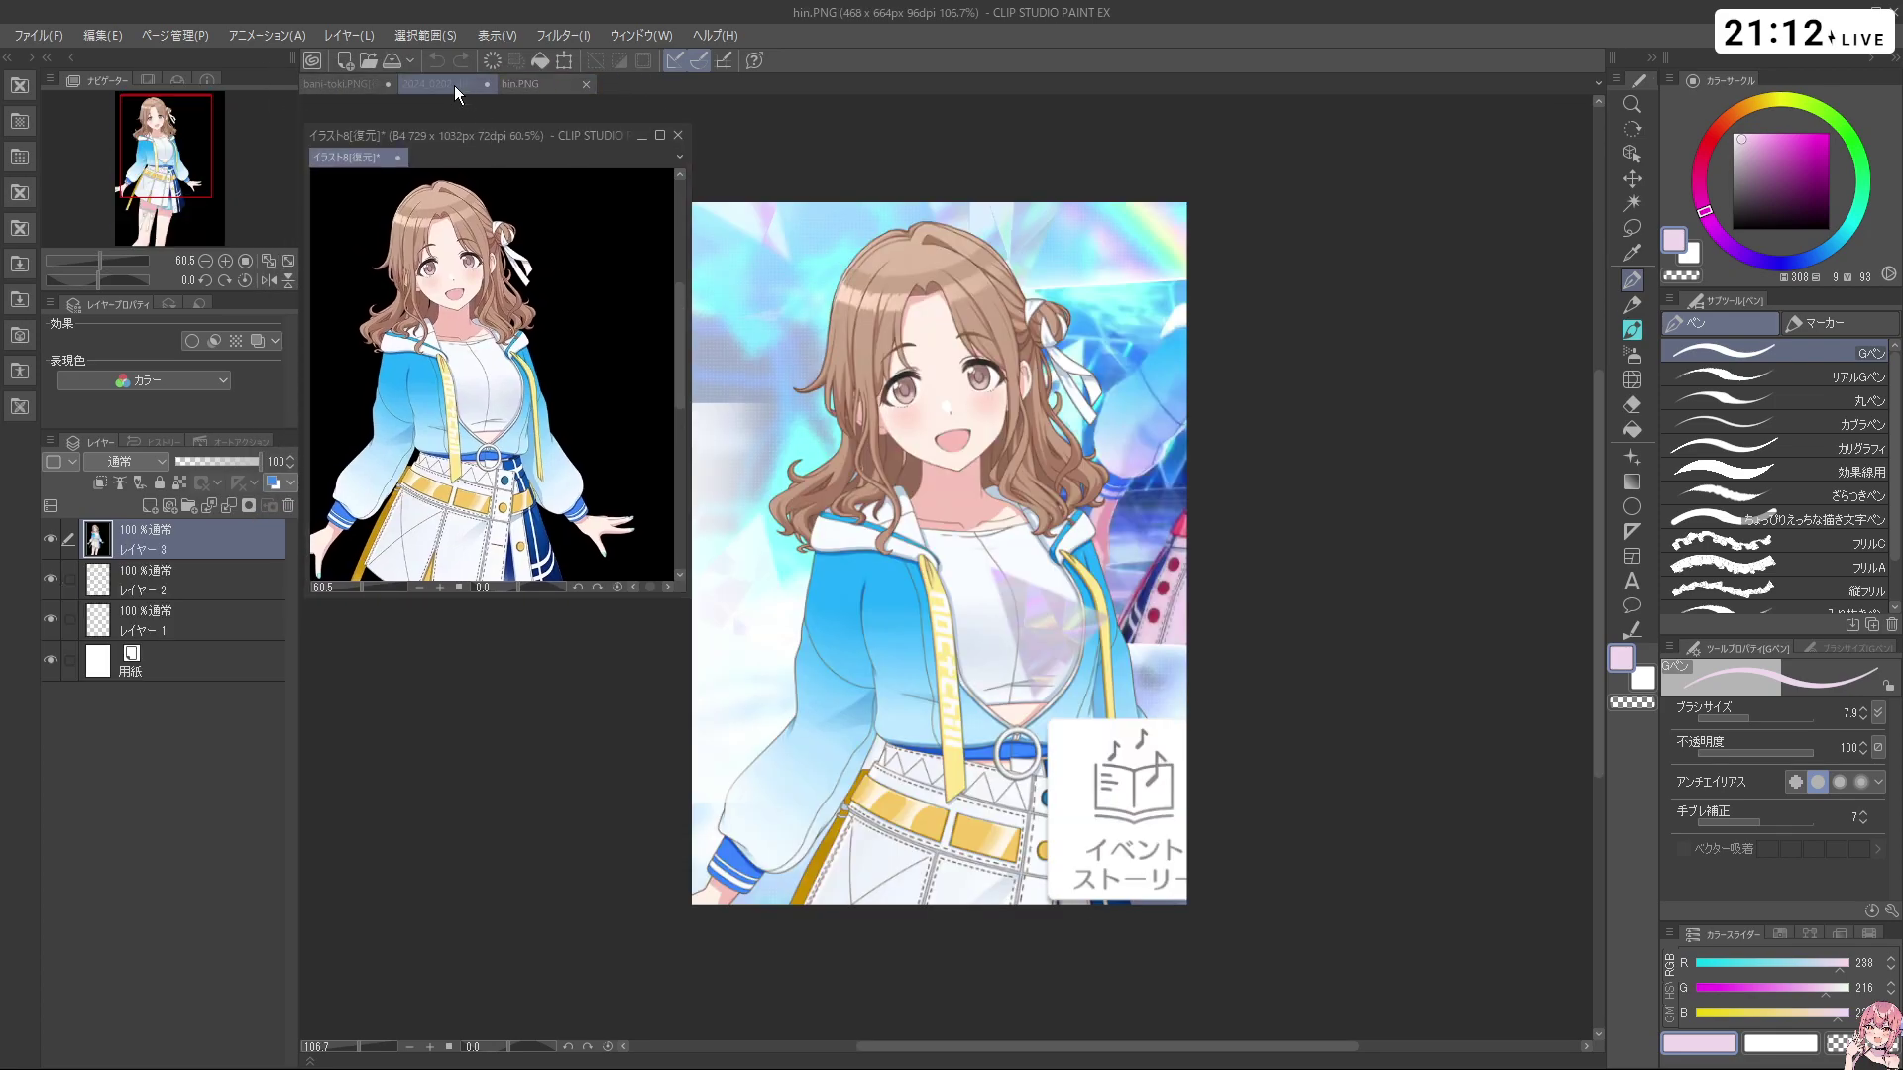
click(454, 85)
scroll(774, 319, down, 5)
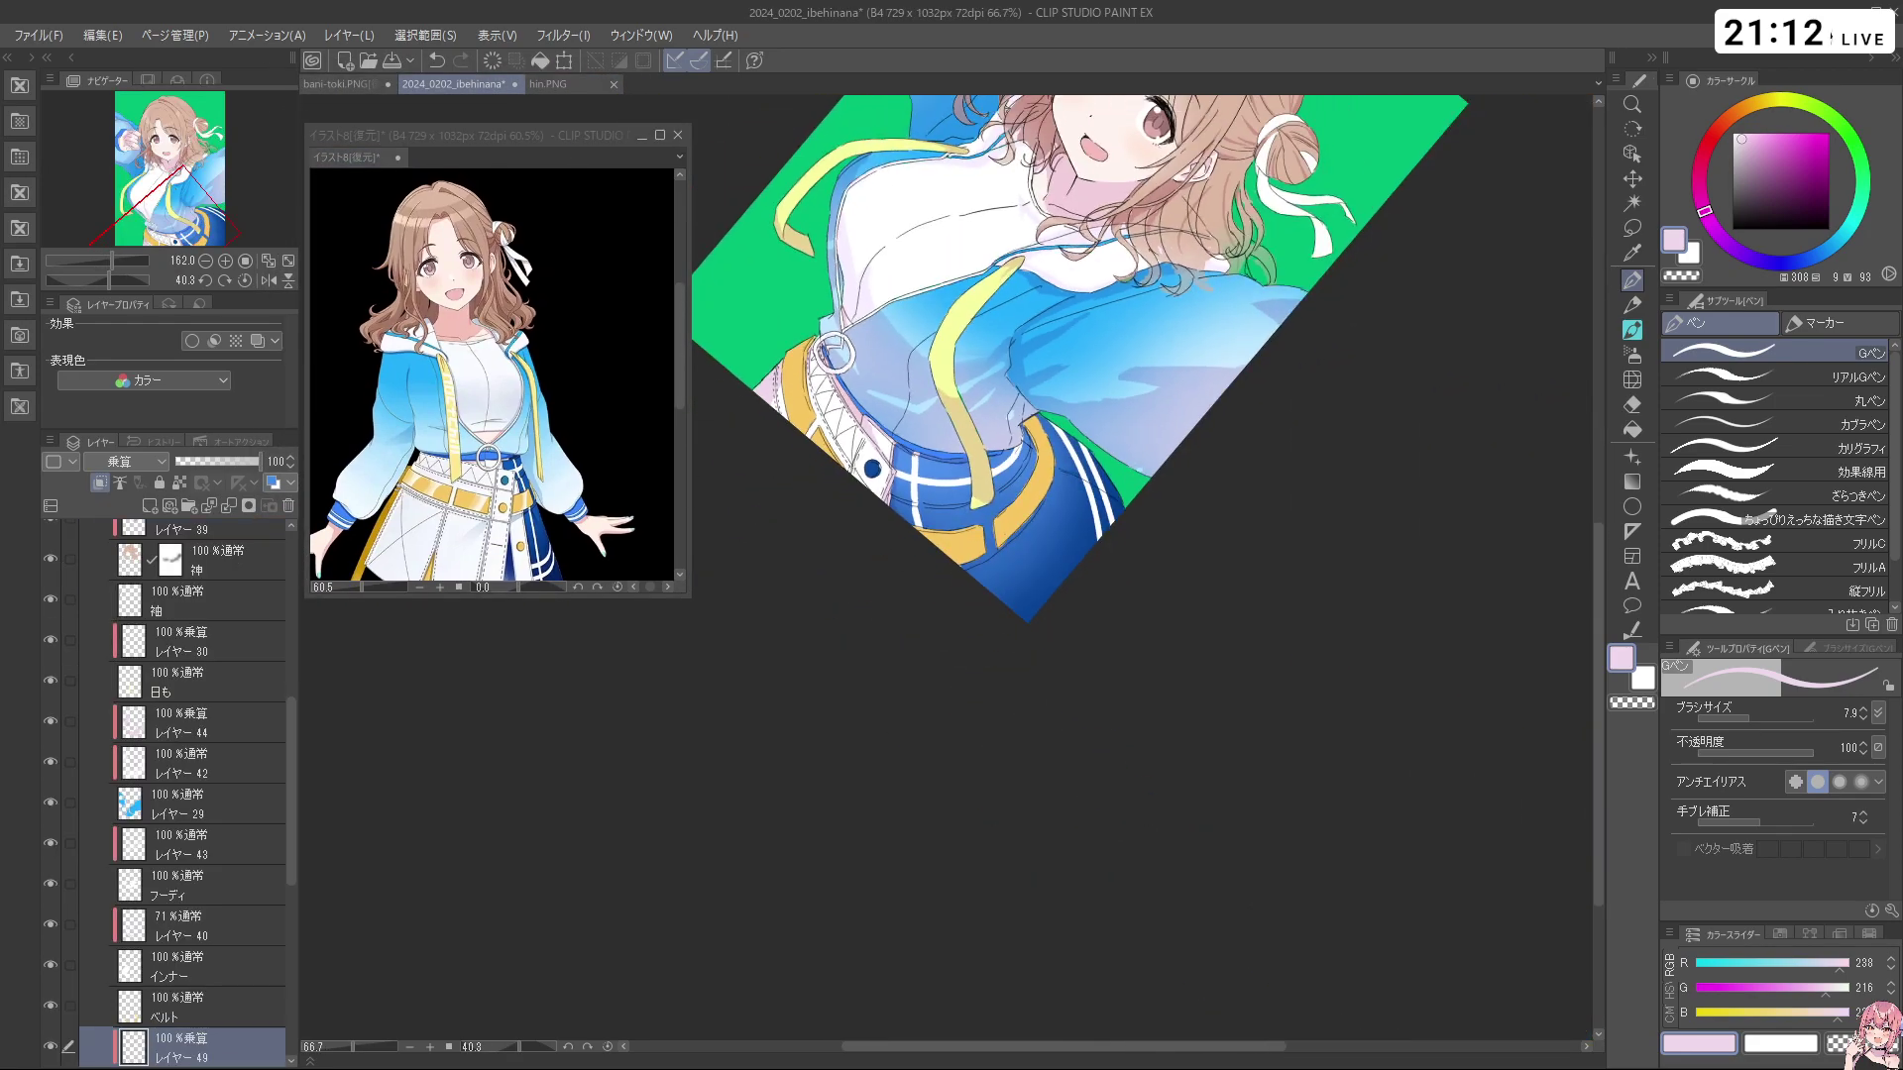
drag(937, 288, 966, 626)
scroll(1026, 464, up, 2)
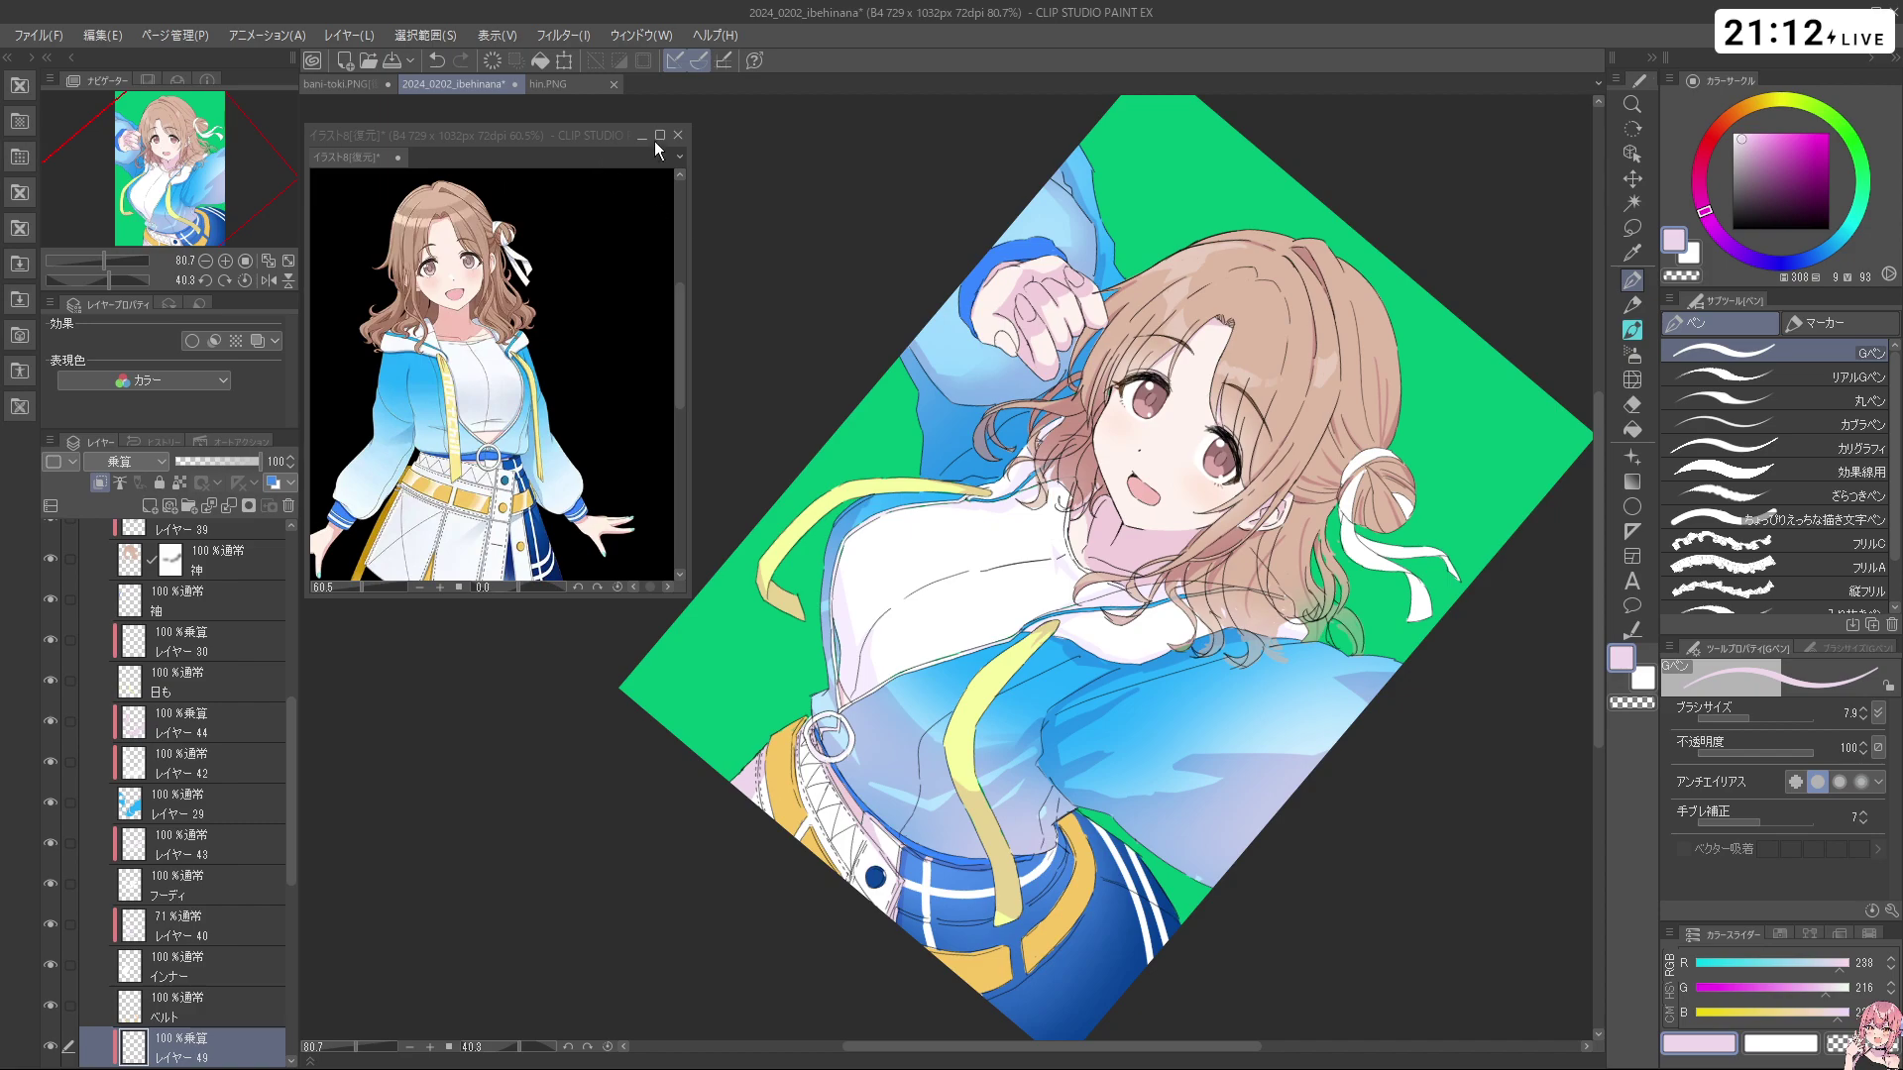
drag(1266, 219, 1249, 242)
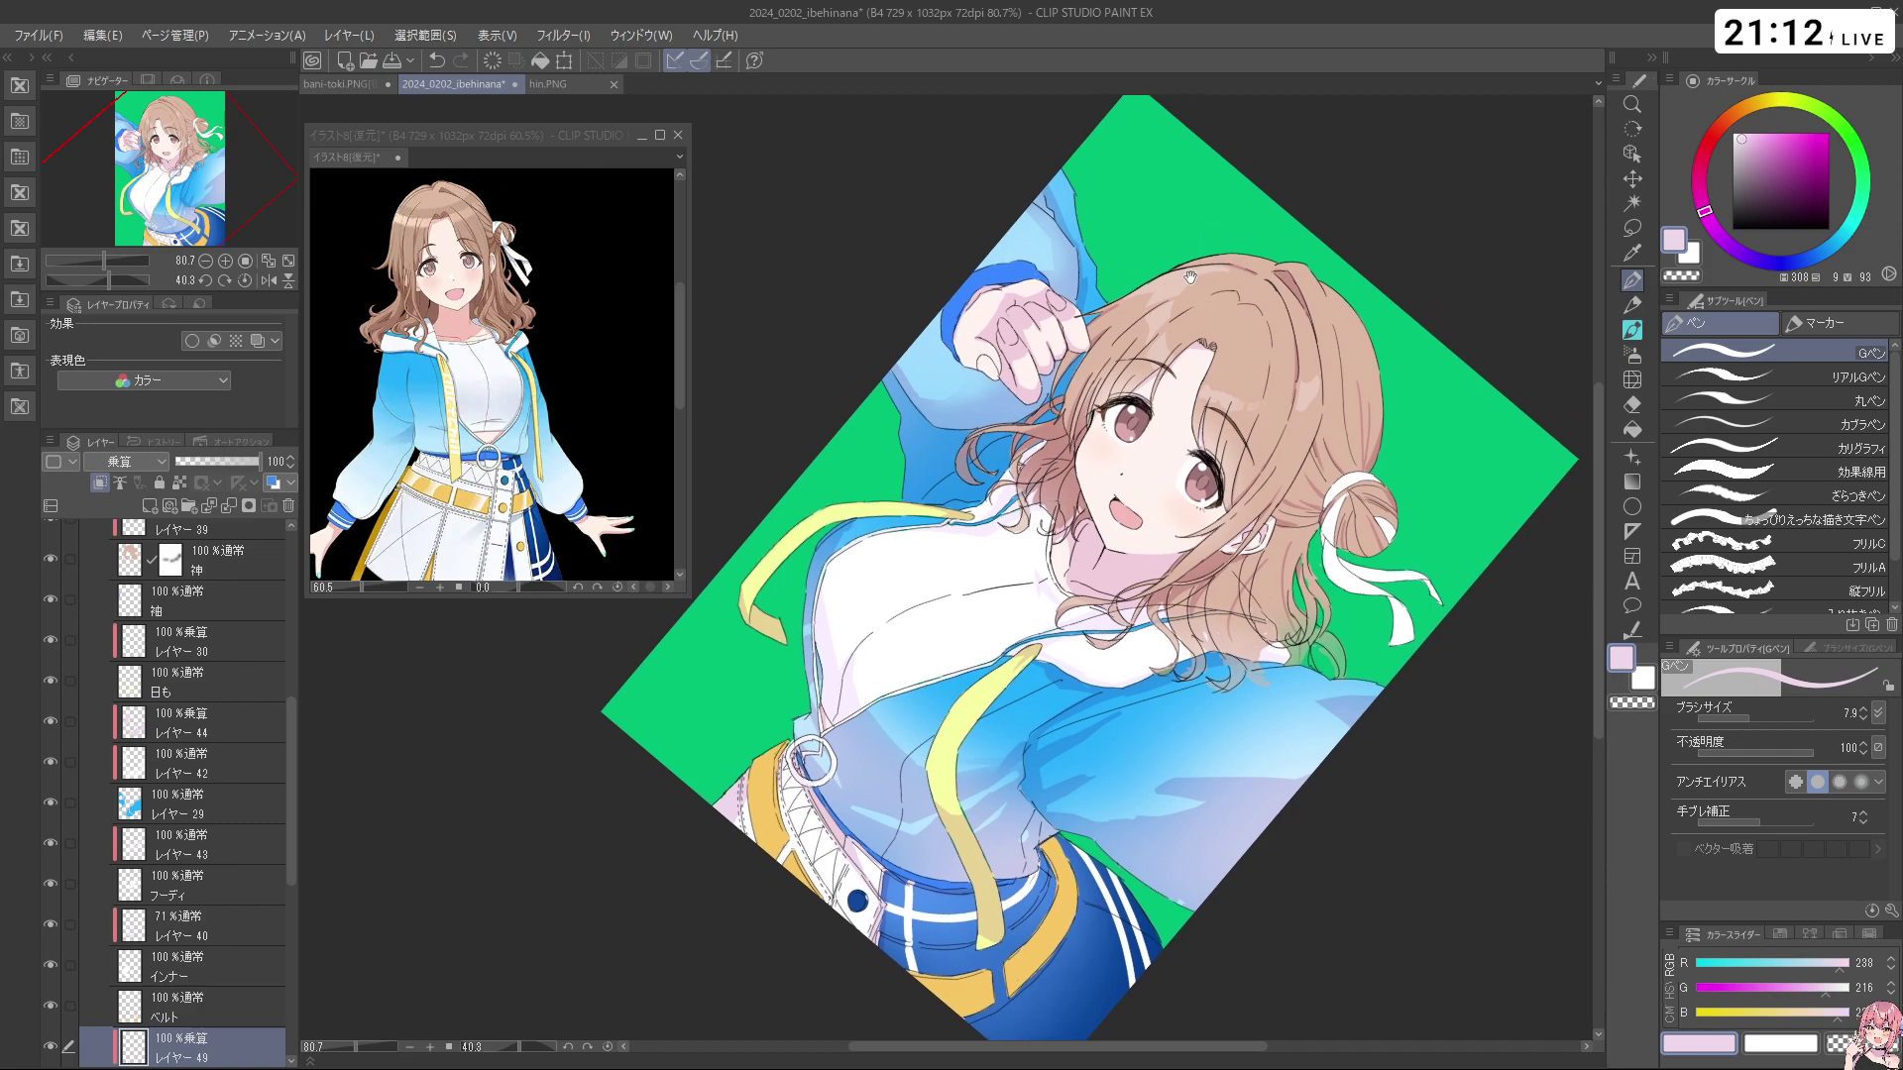
click(248, 282)
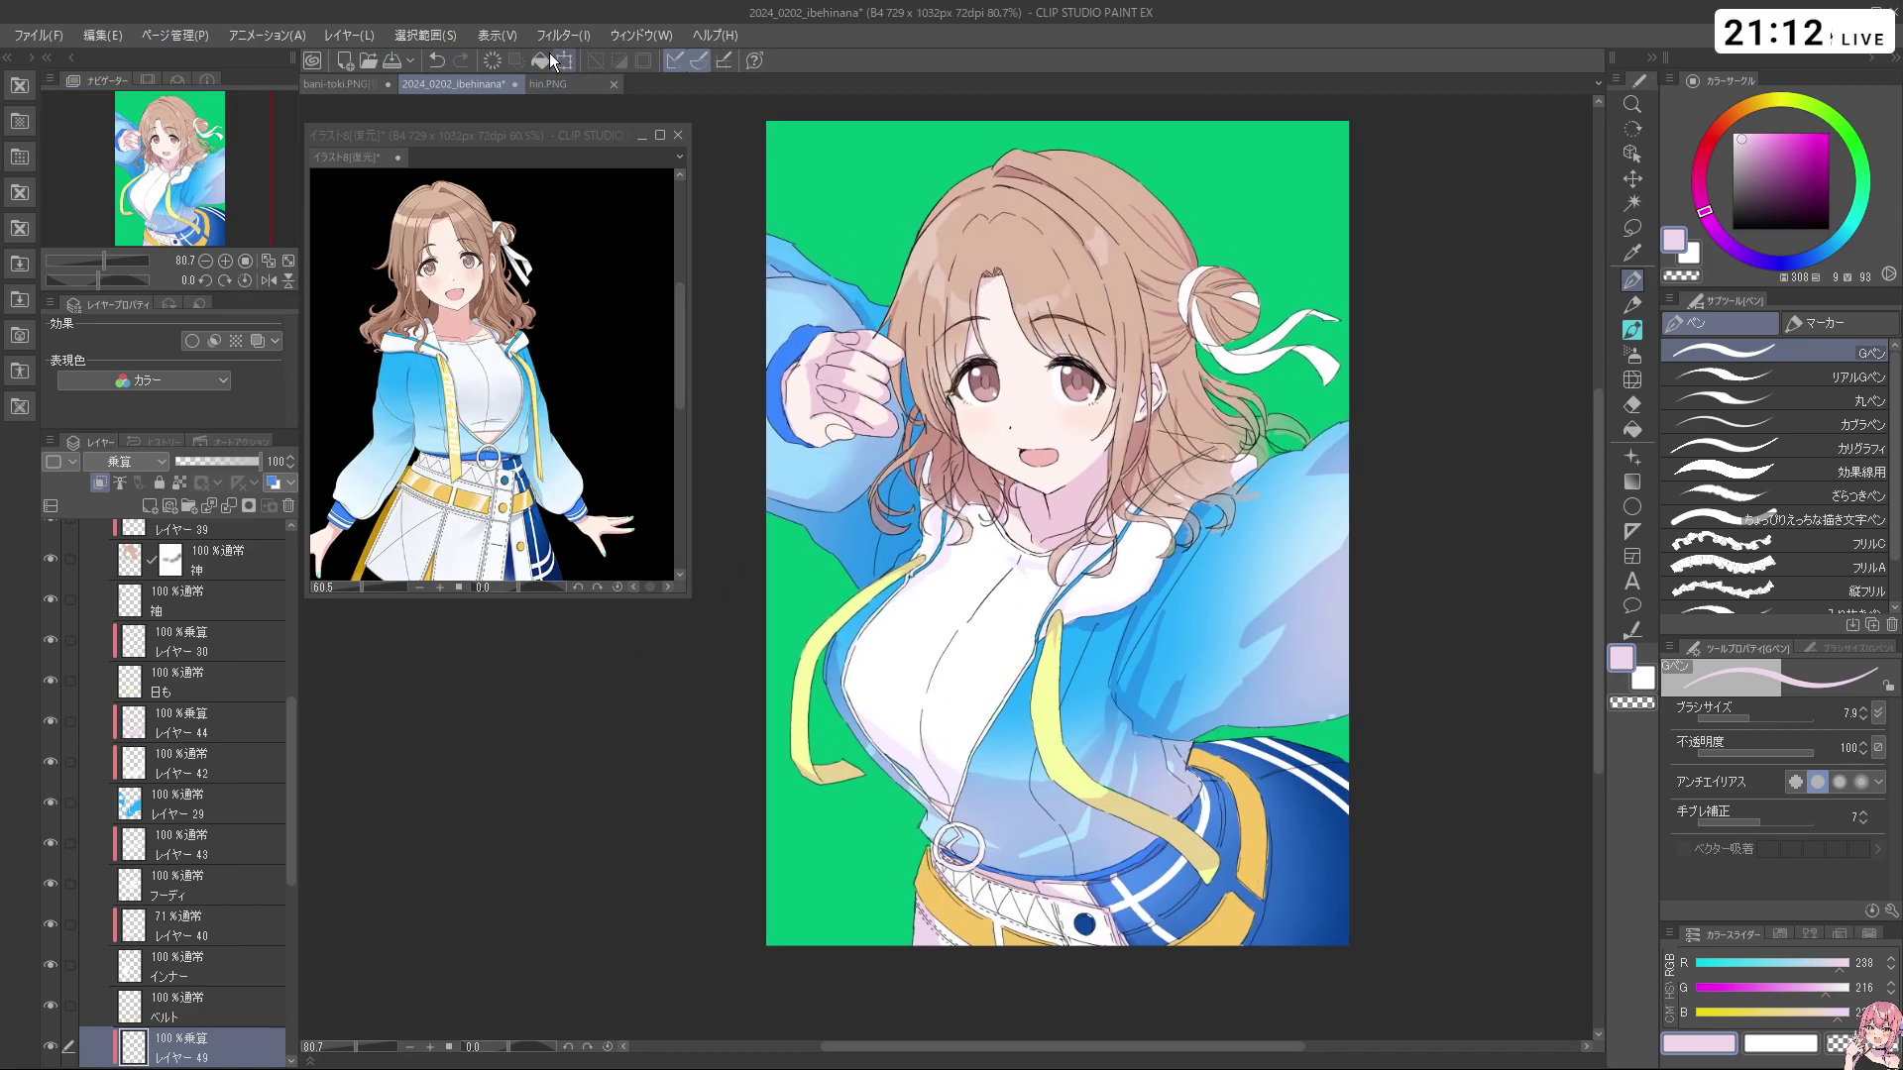
Open a new window of the 2024_0202_ibehinana canvas and dock it next to hin.PNG, showing the whole illustration
click(553, 37)
mouse_move(640, 36)
mouse_move(694, 61)
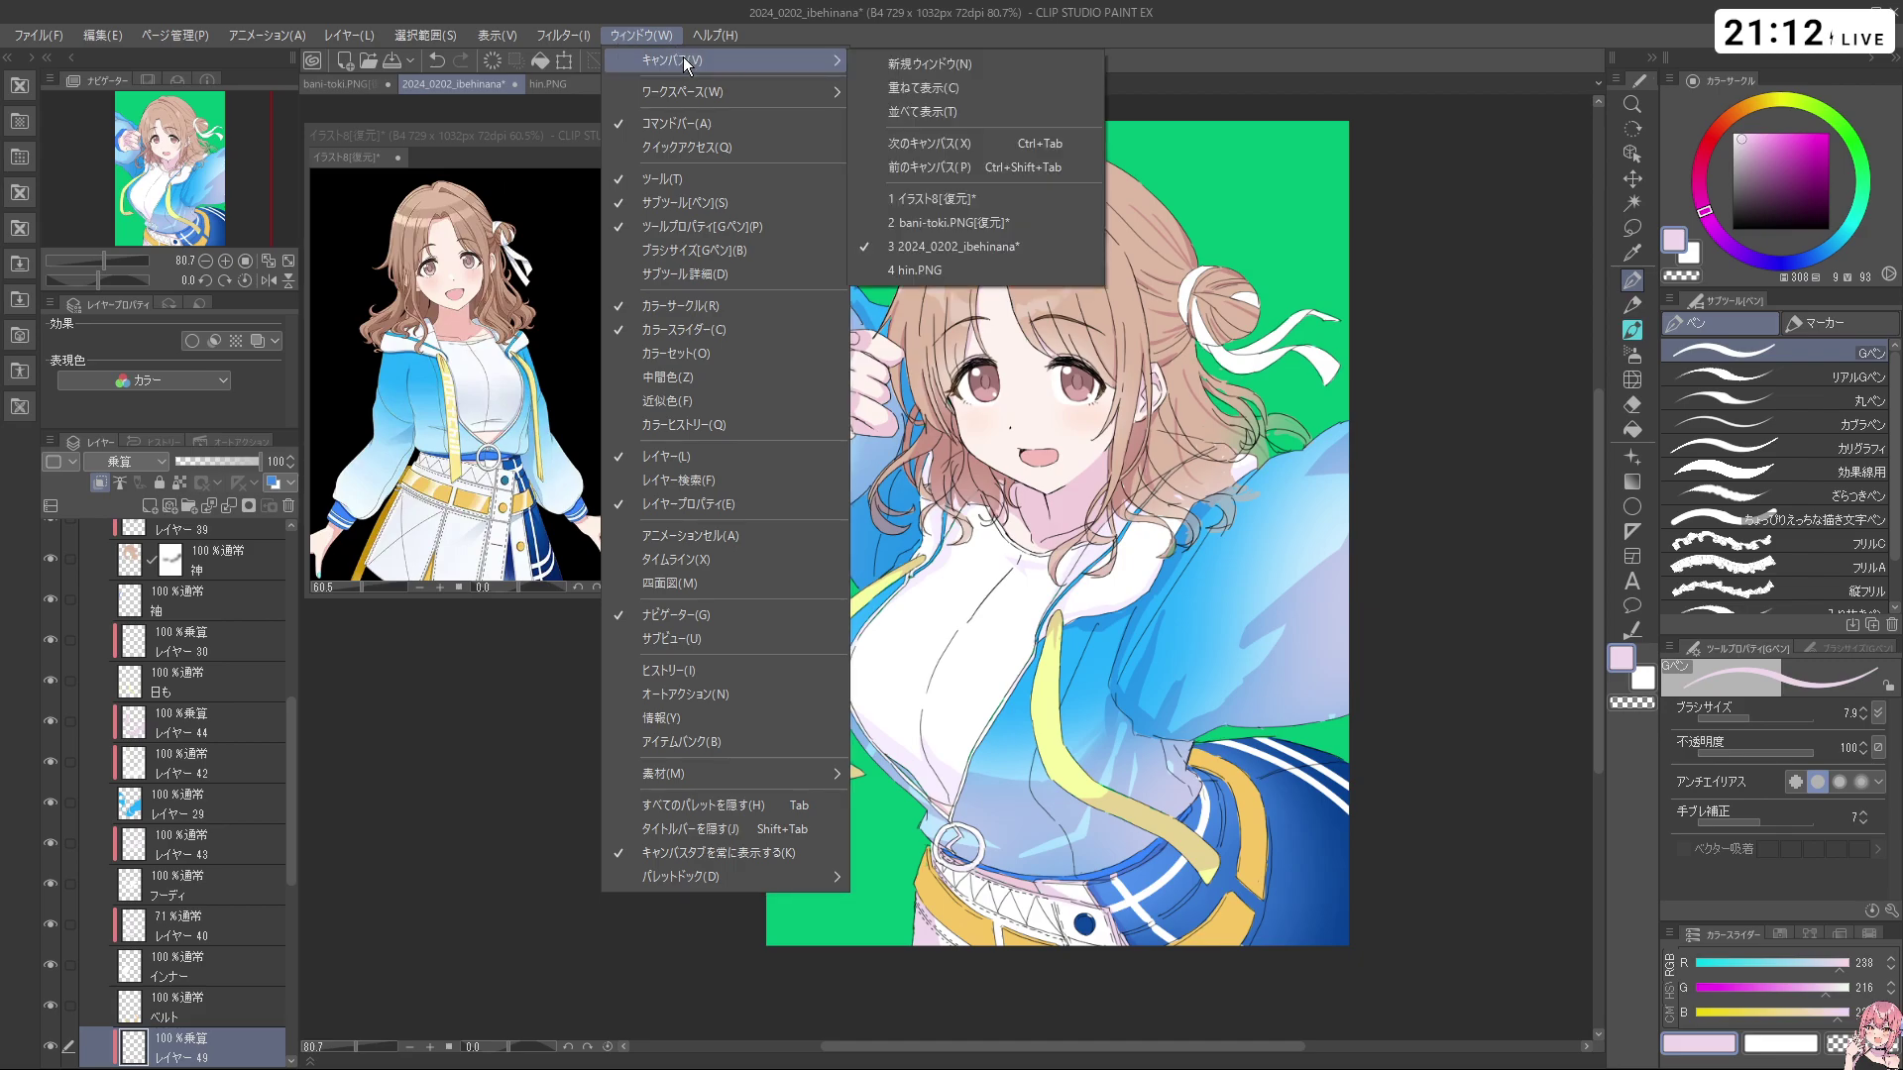
click(911, 87)
drag(645, 79, 305, 620)
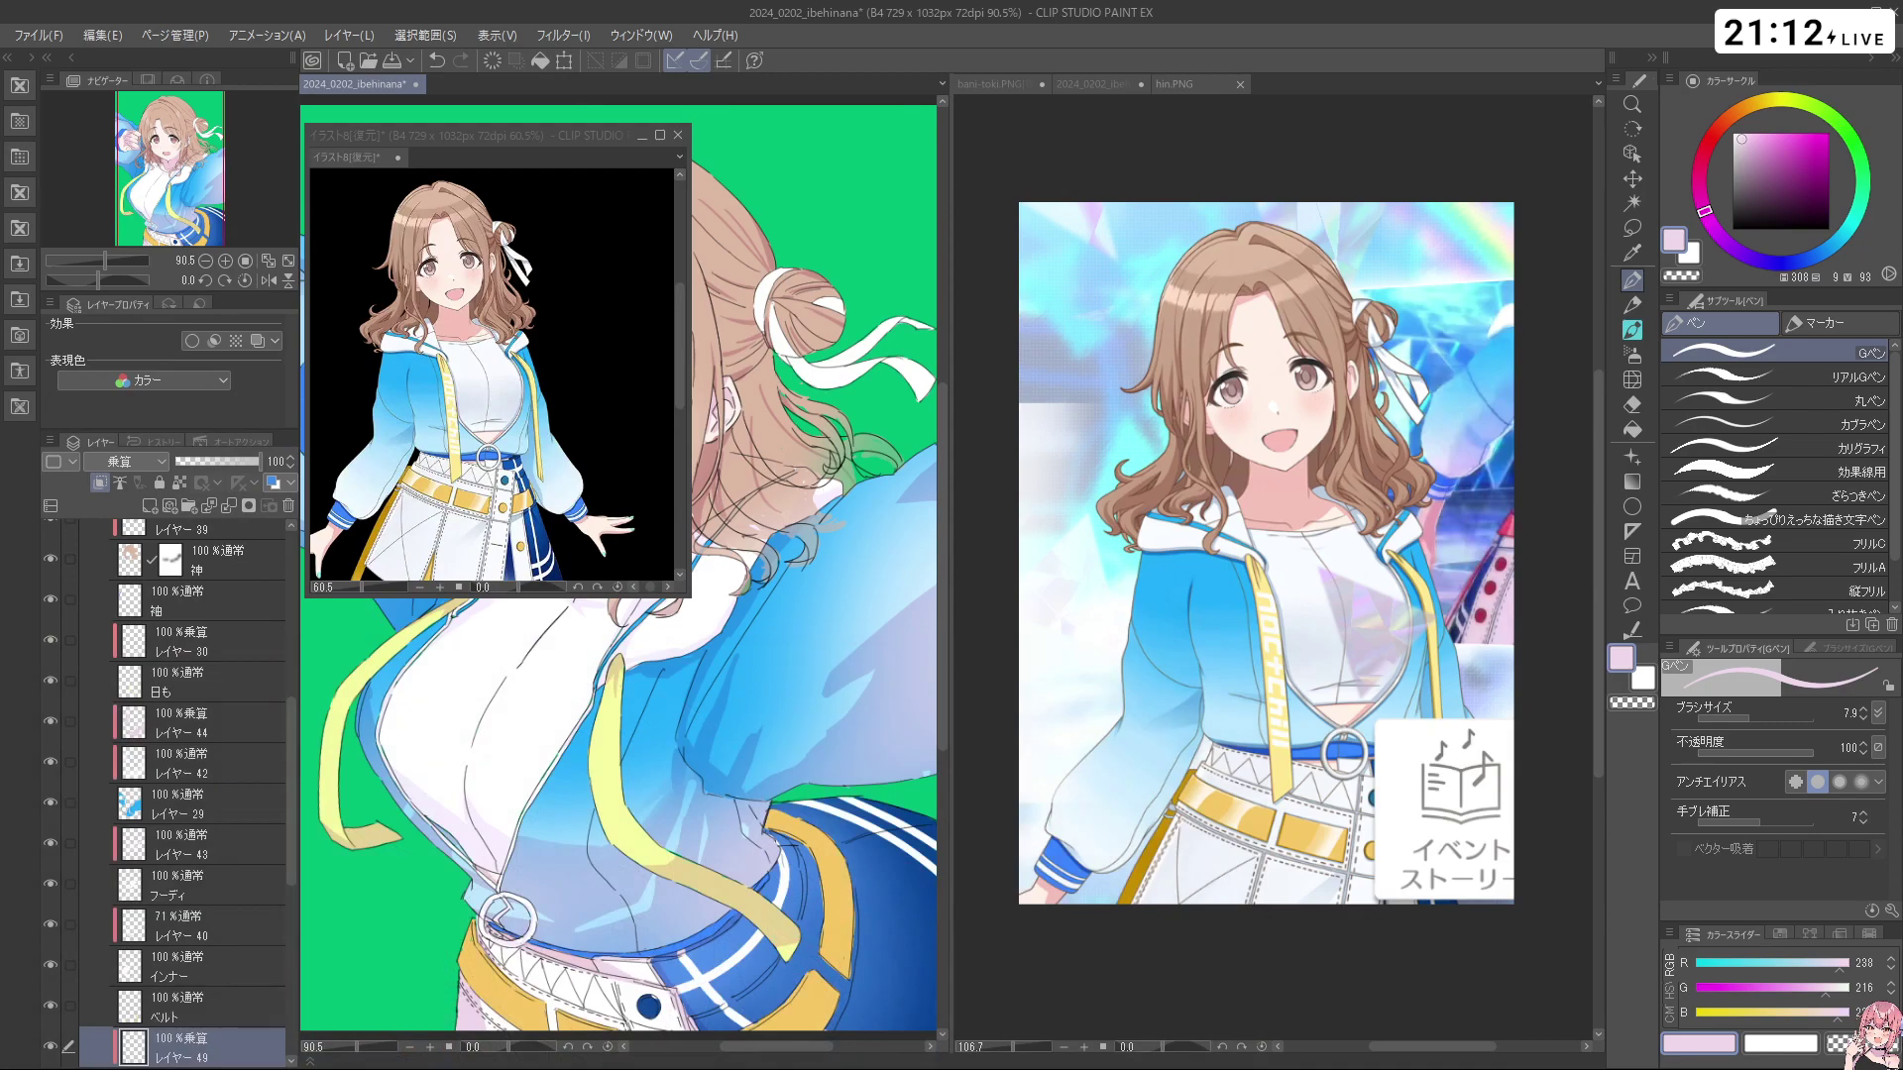
scroll(692, 646, down, 7)
drag(836, 407, 768, 587)
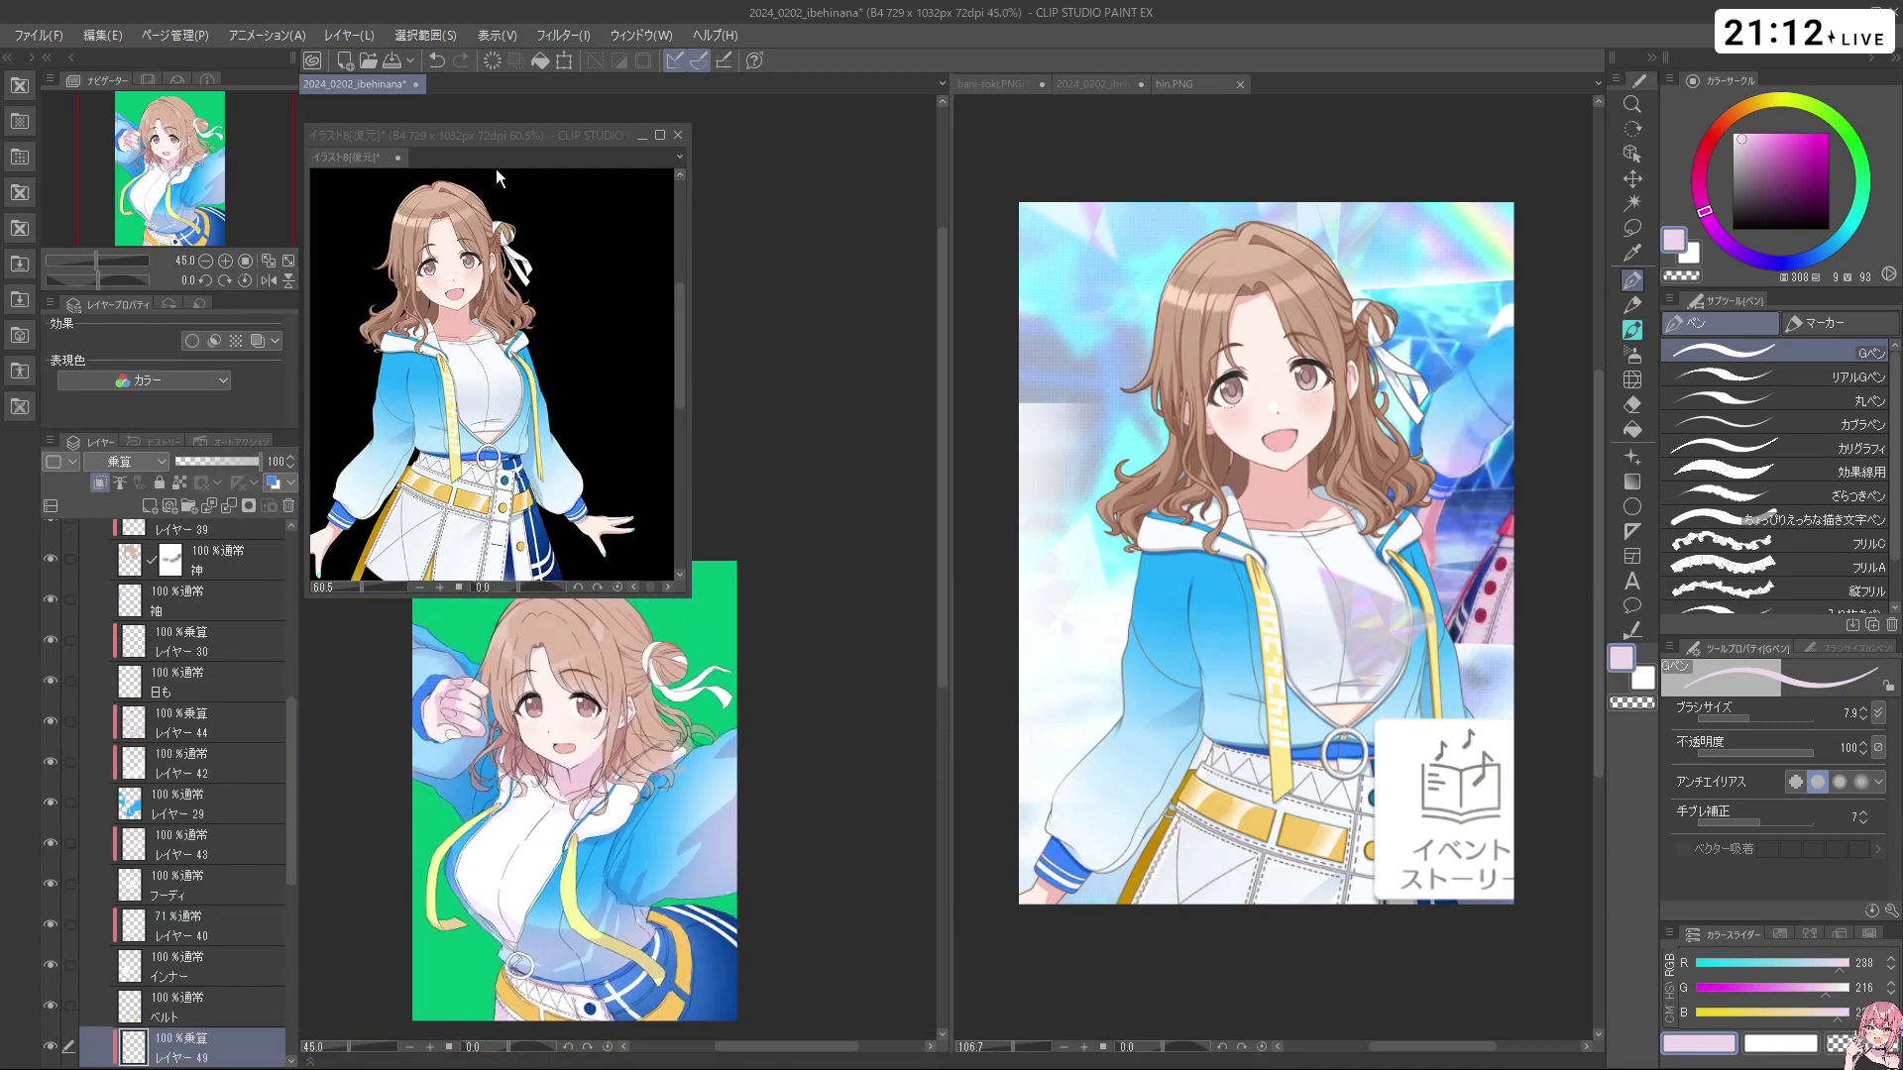
Place the floating character reference above the small canvas view, narrow that pane to fit, and flip its canvas view horizontally
drag(485, 131, 474, 70)
click(479, 610)
drag(479, 611, 405, 598)
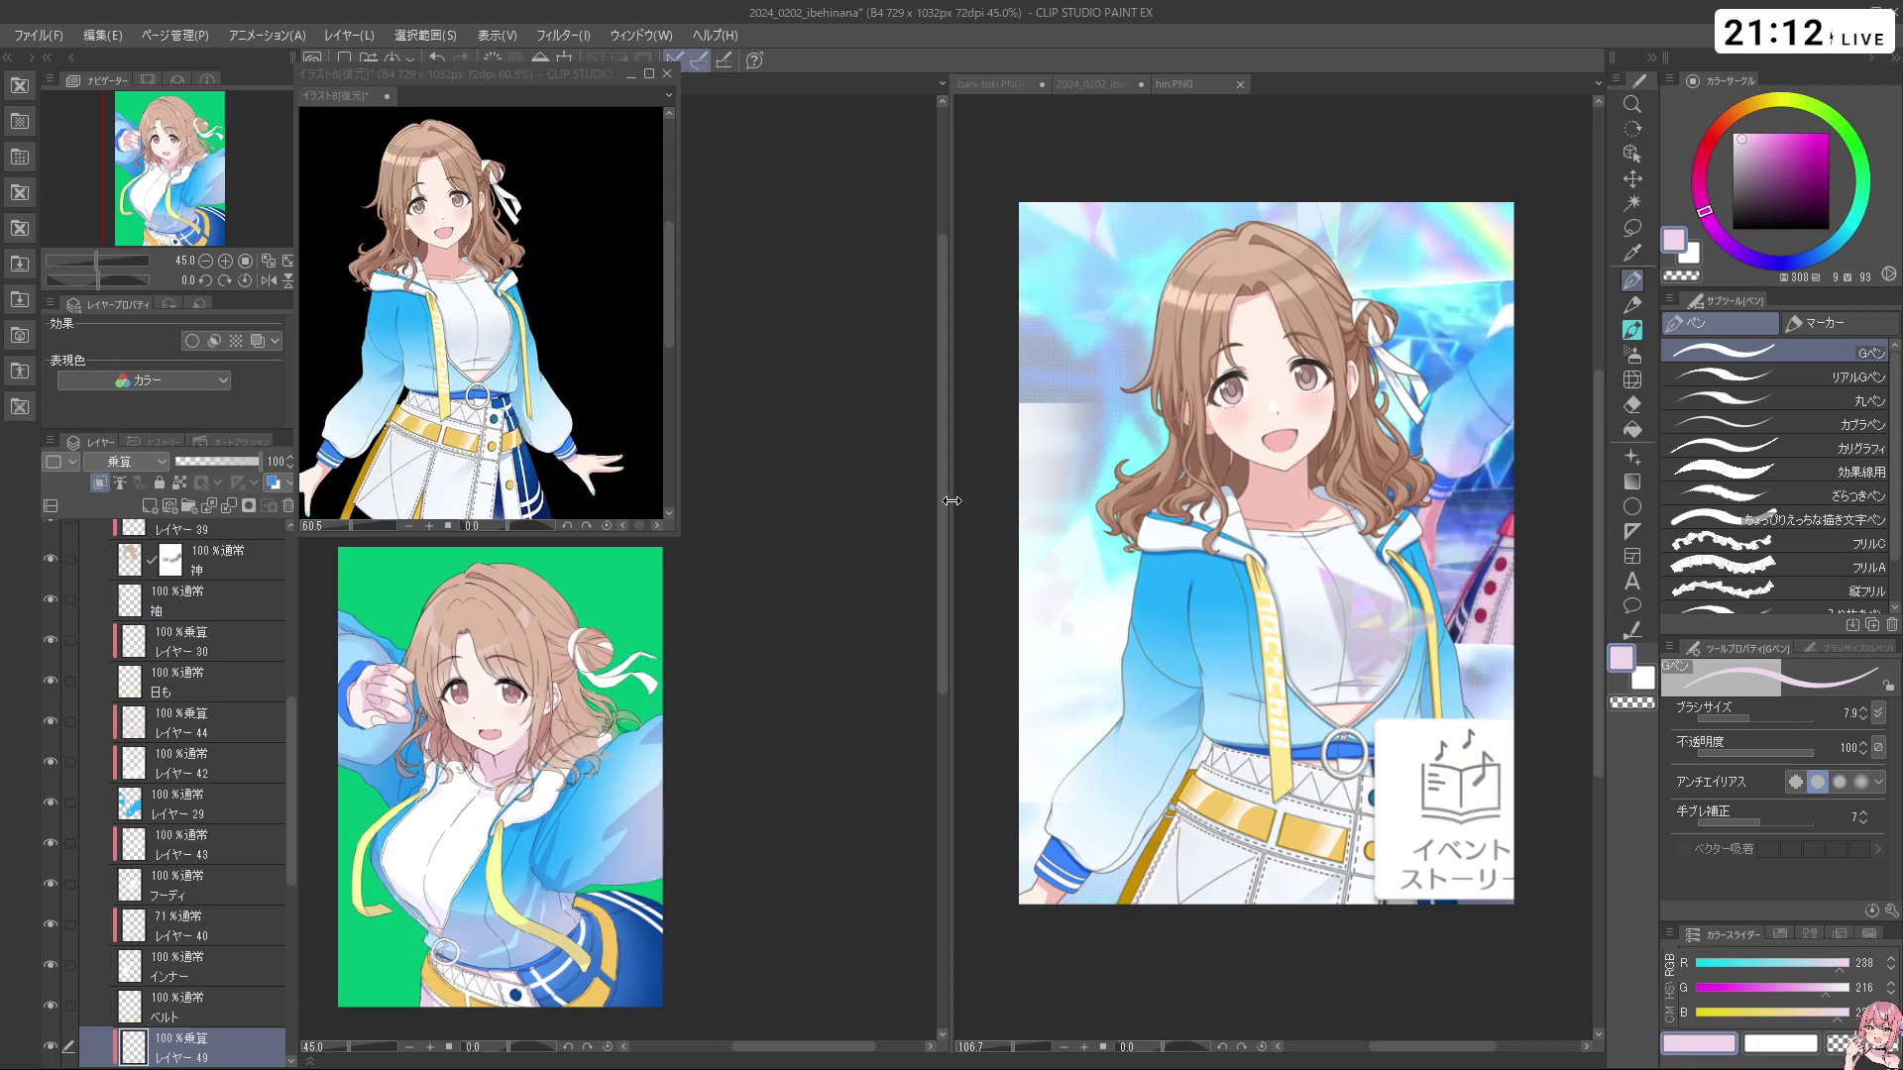
drag(945, 511, 680, 522)
drag(436, 713, 547, 714)
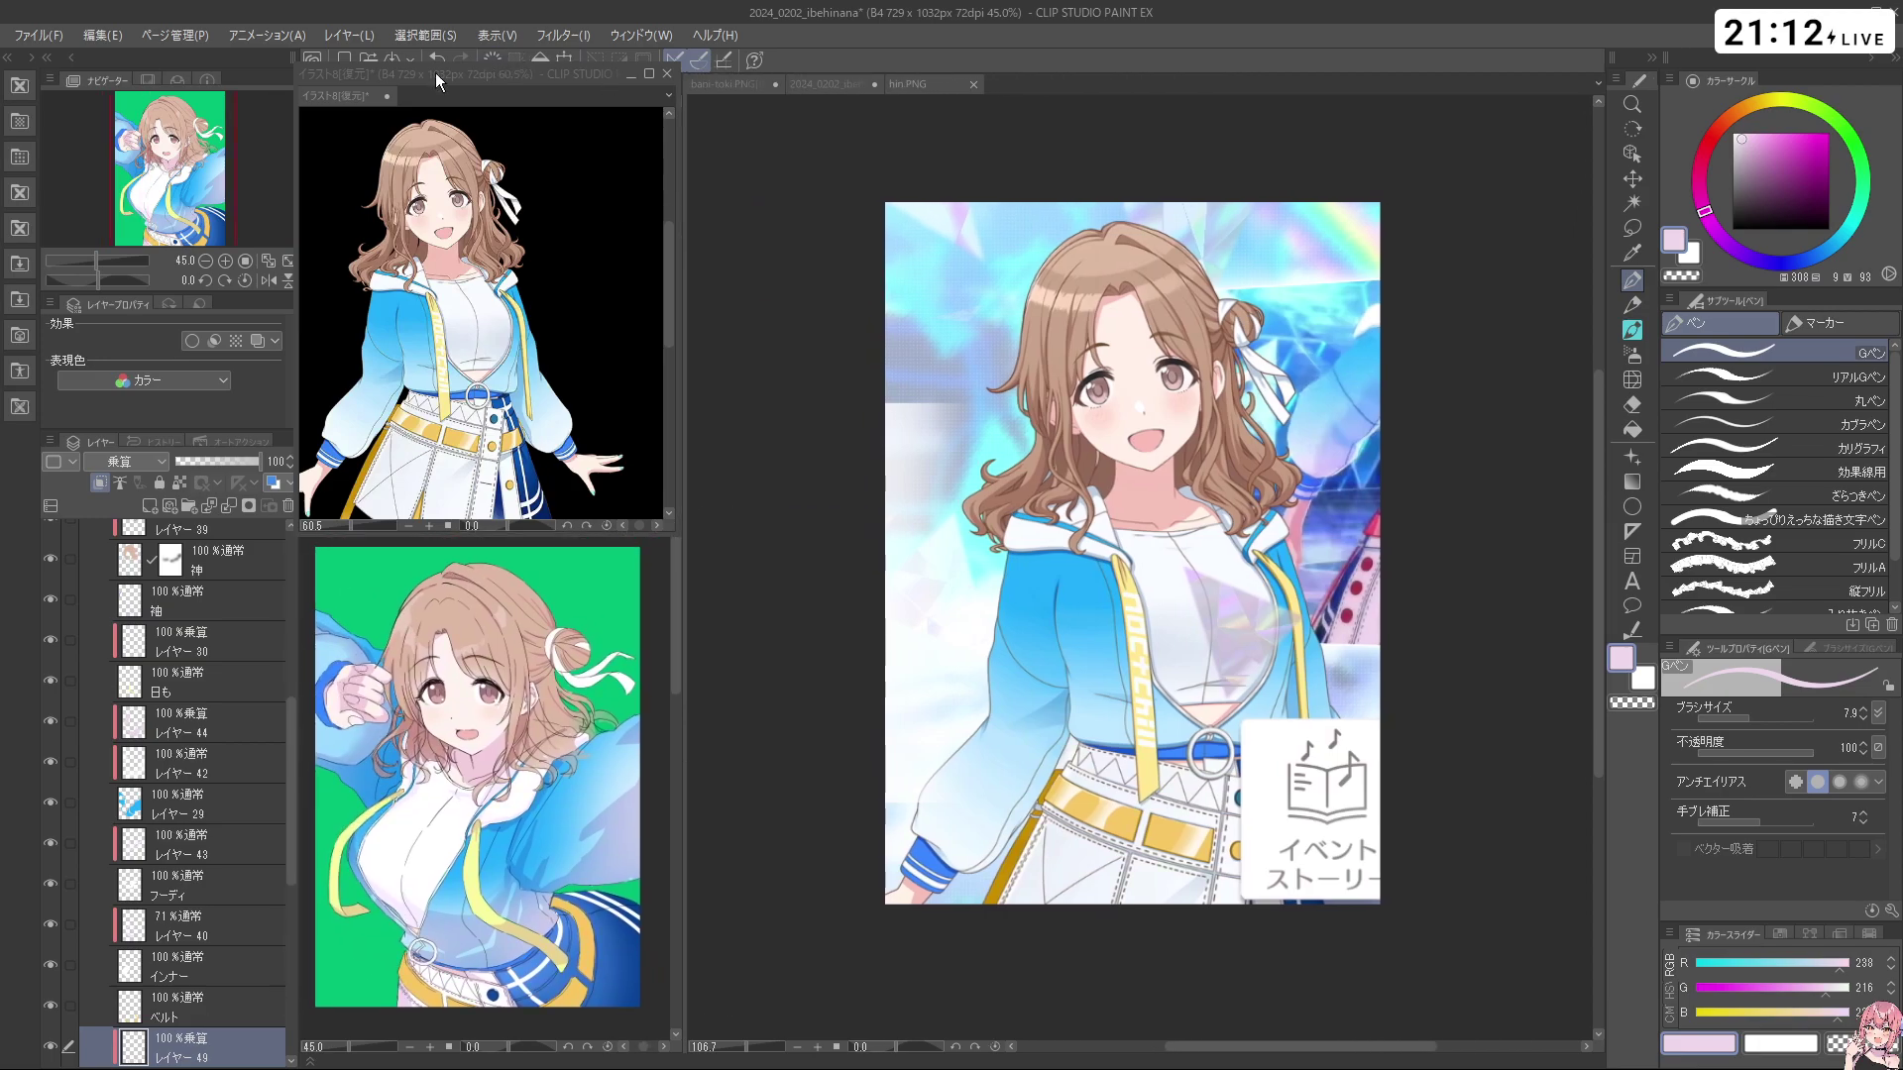
click(268, 280)
Bring up the 2024_0202_ibehinana canvas in the wide pane and examine the torso and waist up close and from farther out
click(741, 82)
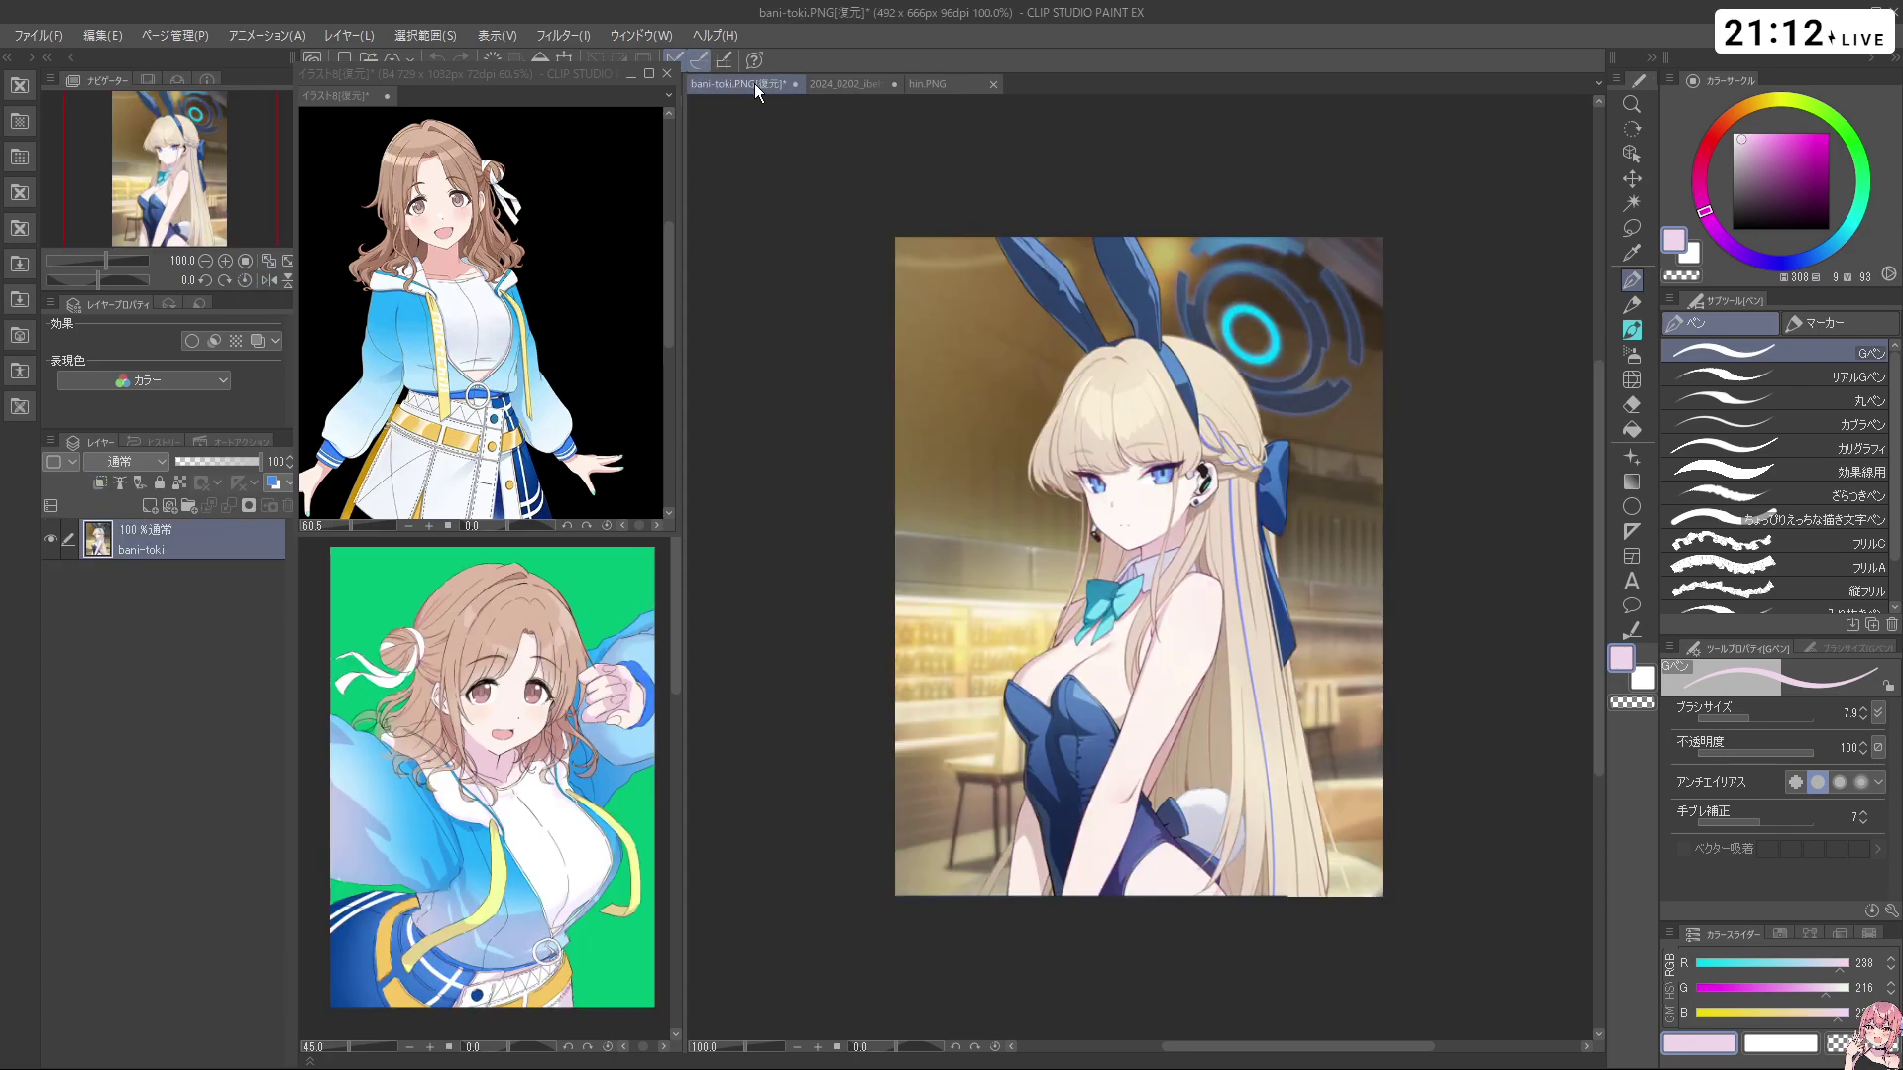
click(831, 85)
scroll(1028, 339, up, 4)
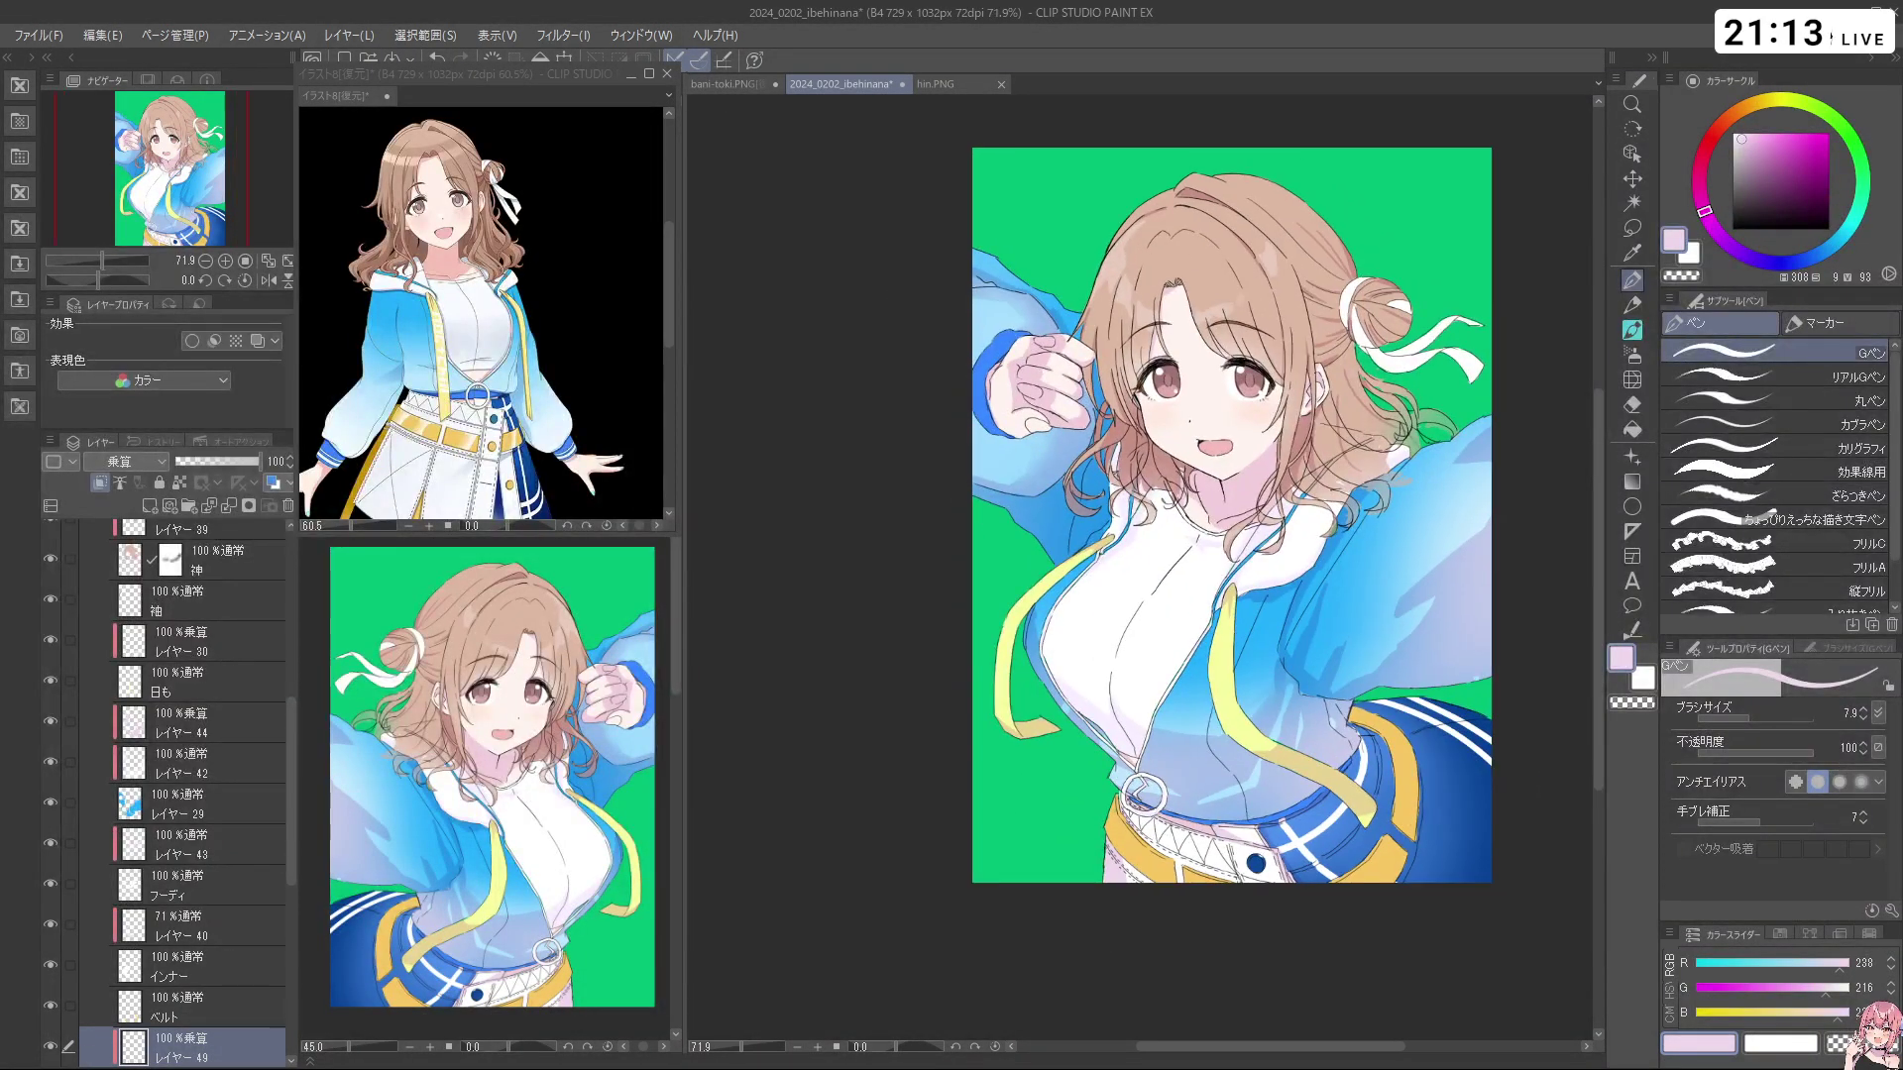
drag(1028, 337, 1057, 323)
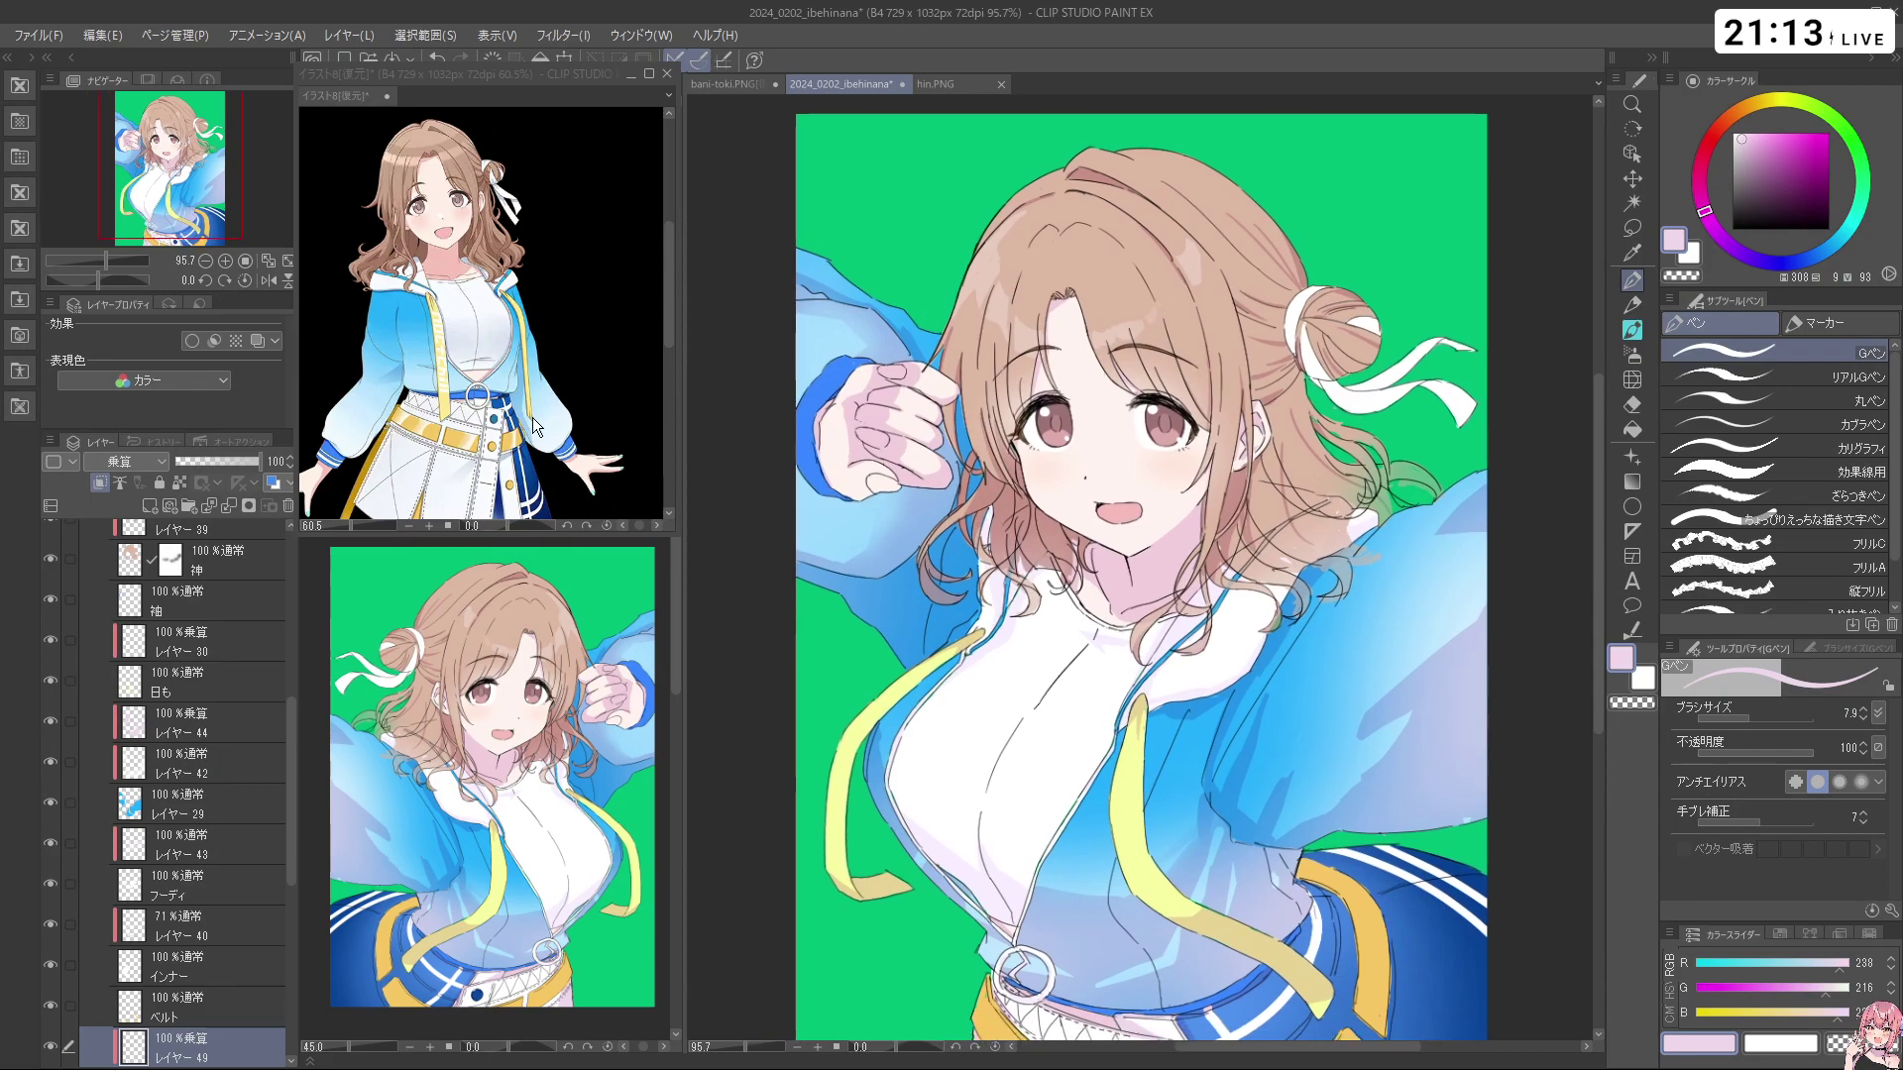
click(532, 418)
click(978, 549)
drag(1101, 958, 1061, 634)
scroll(1062, 634, up, 1)
scroll(1060, 633, up, 4)
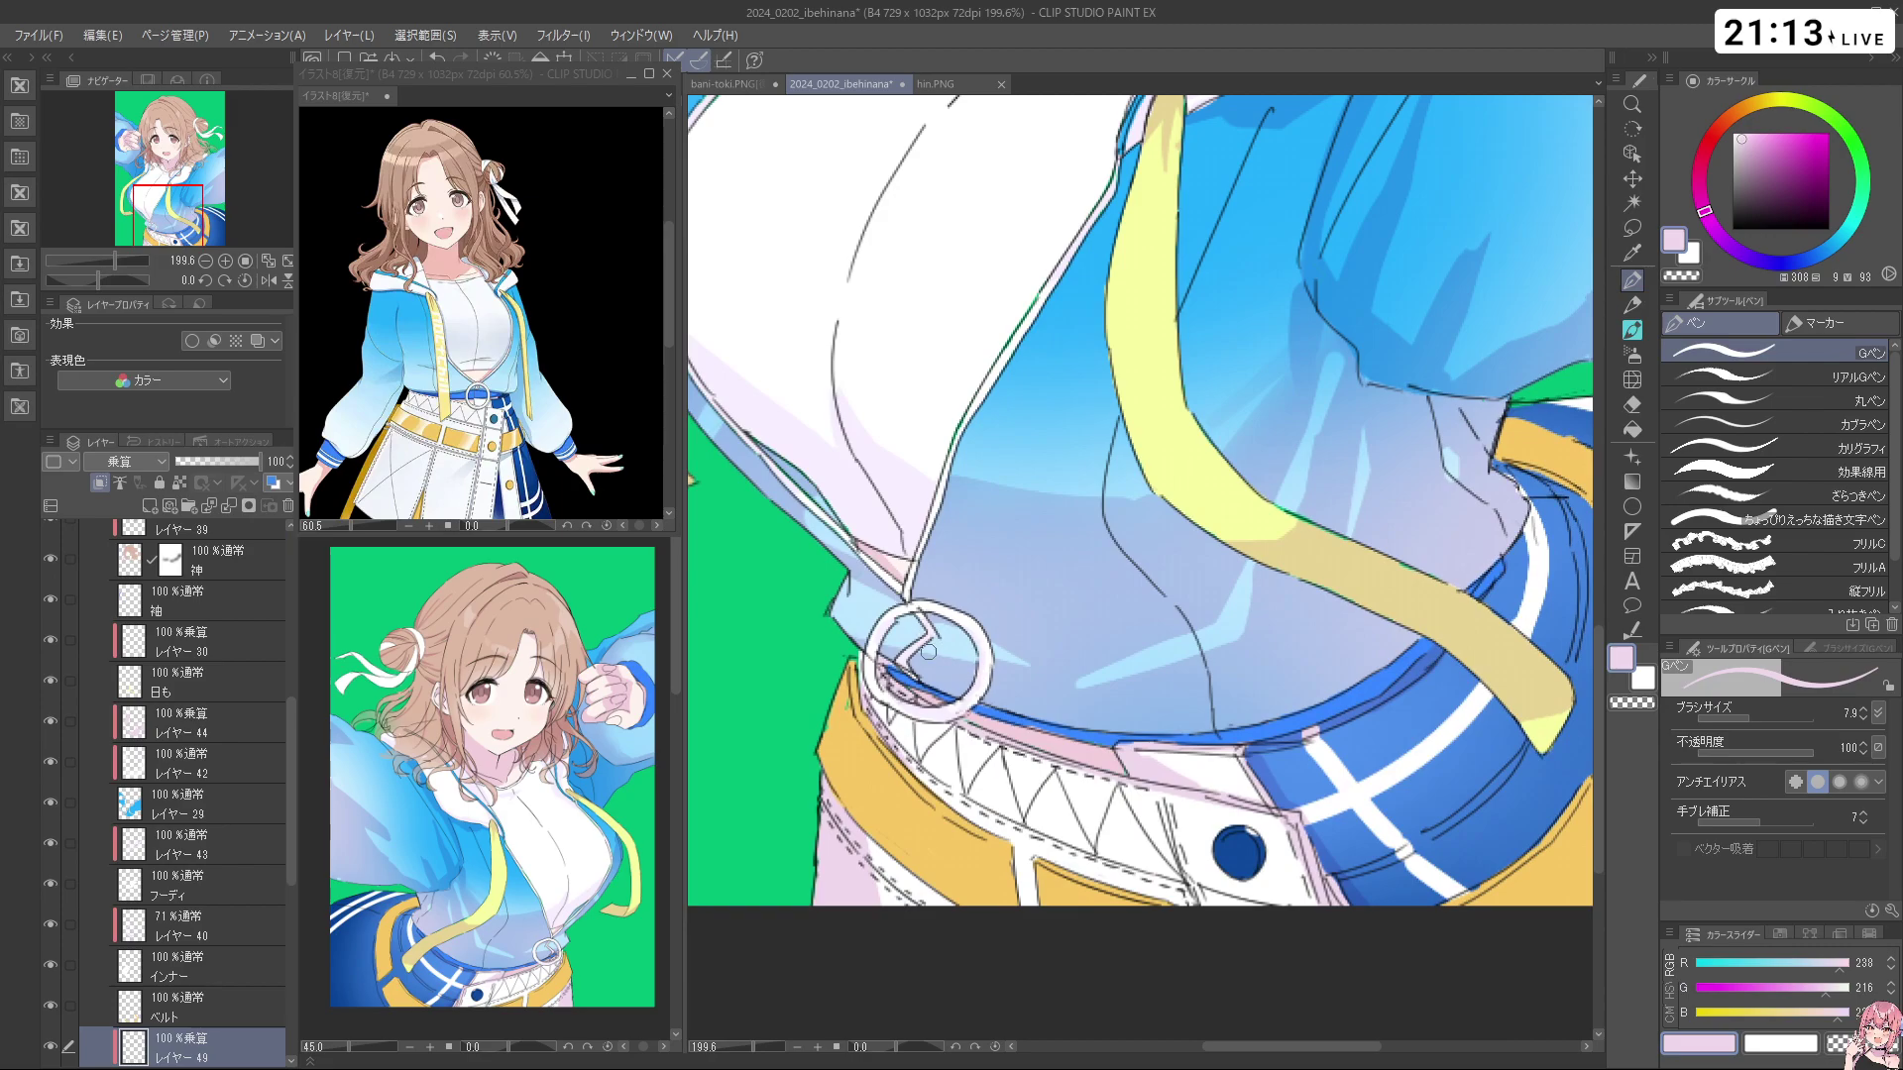
scroll(944, 418, down, 2)
scroll(945, 418, down, 2)
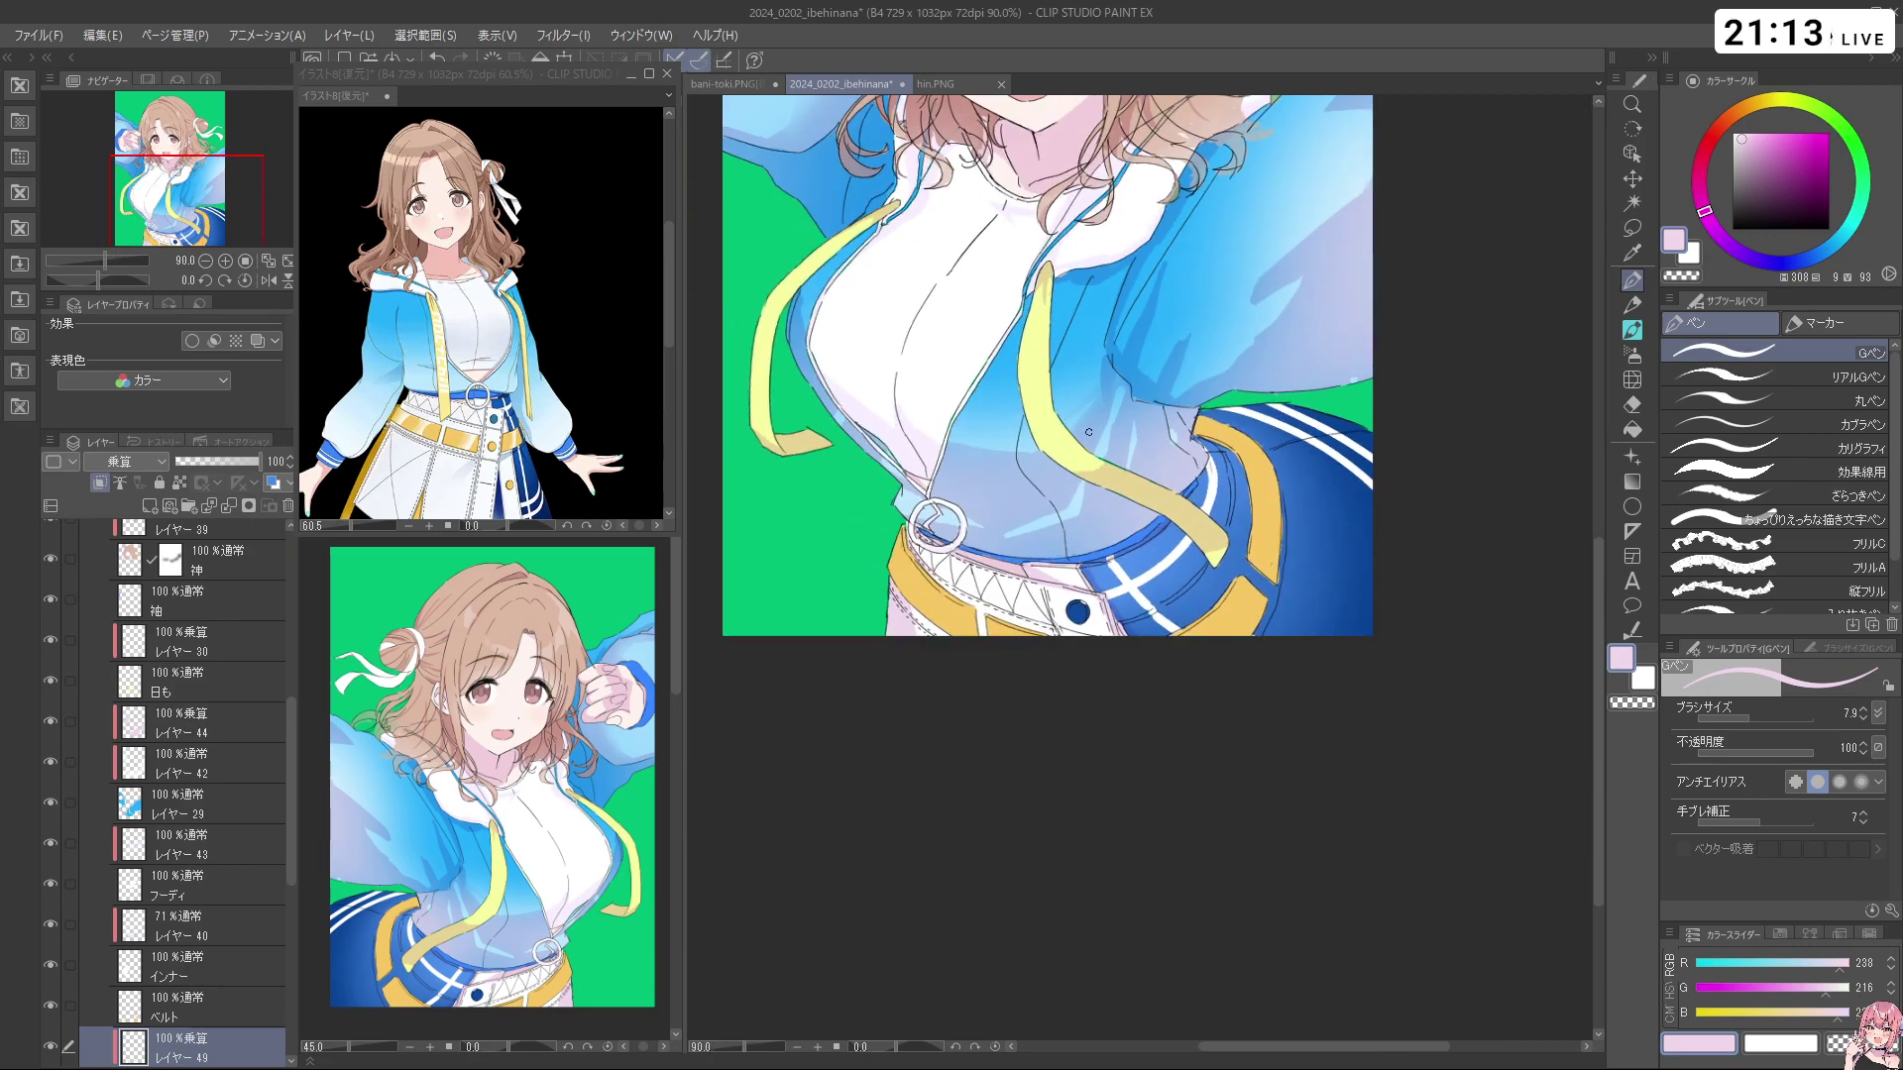
scroll(1213, 305, down, 1)
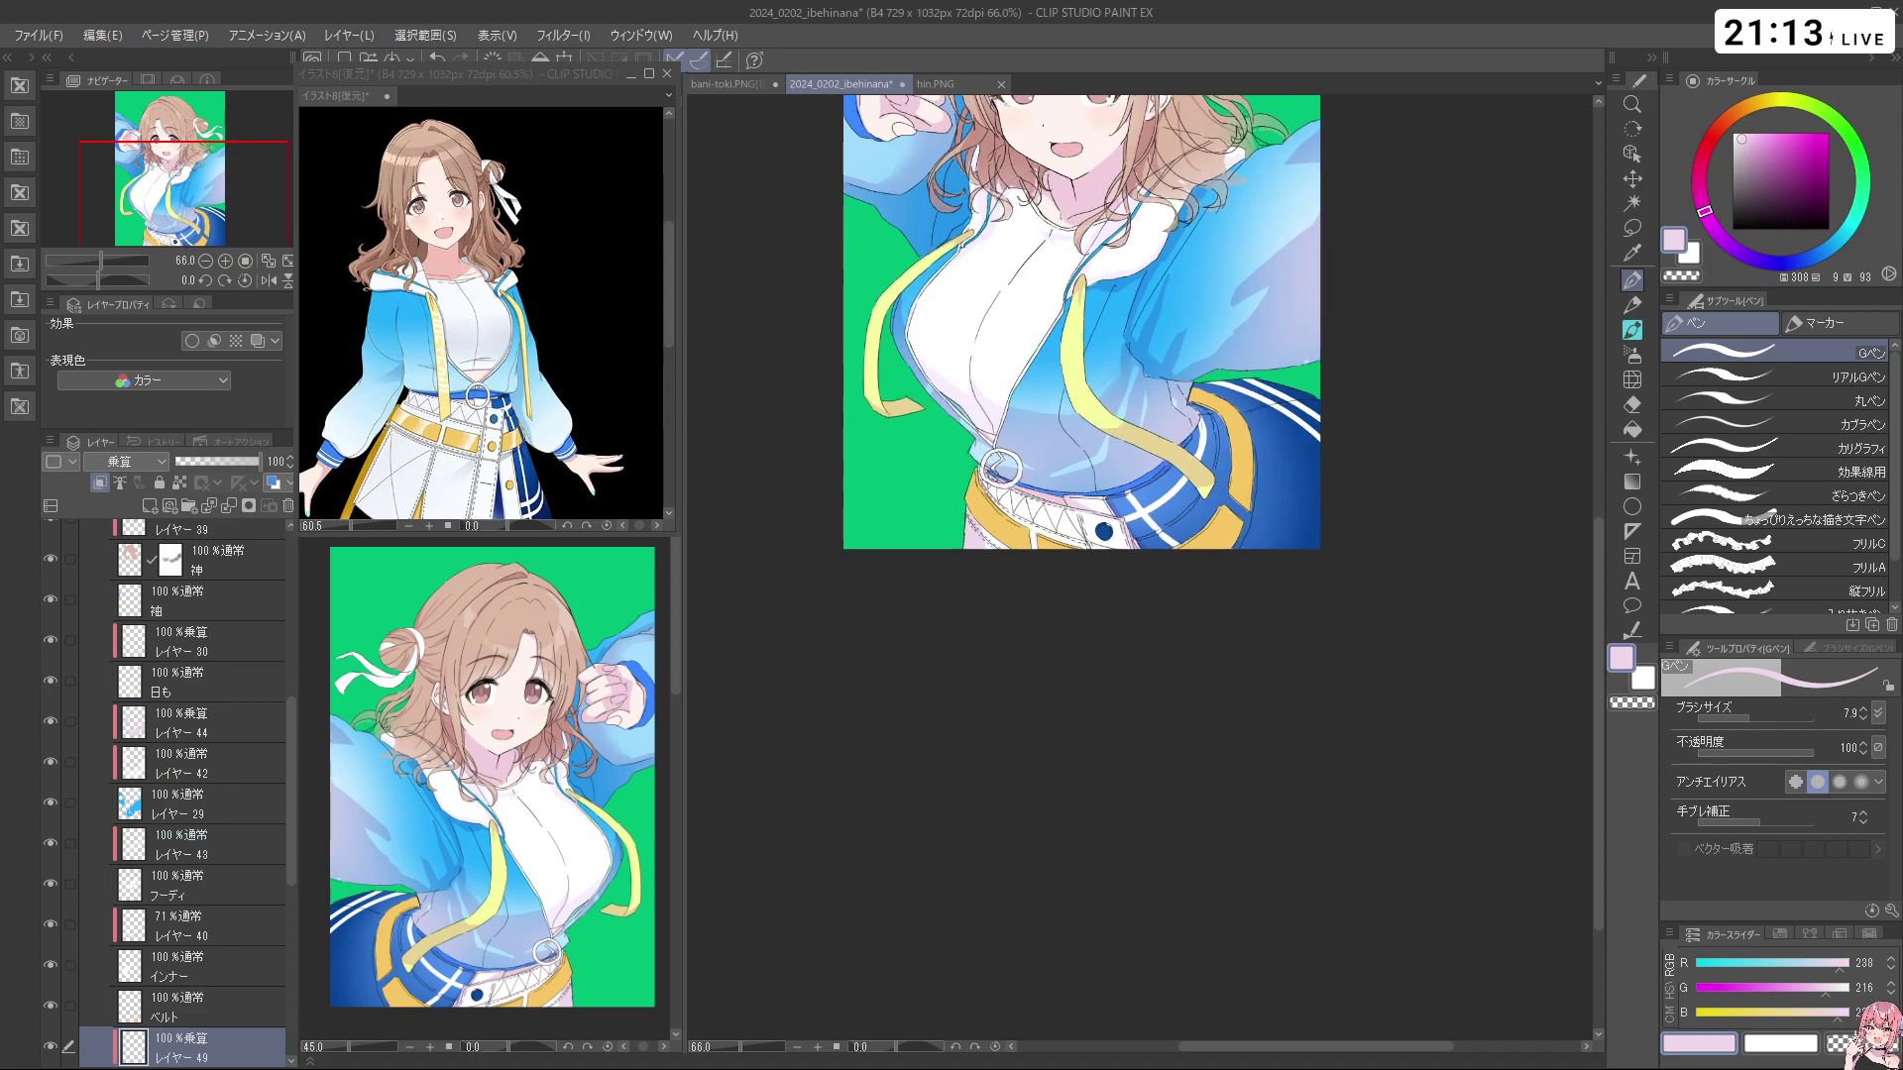
Work on the pale shadow of the white waistband beside the ring on レイヤー 49, using the G-pen at size 8.1 and the transparent colour
drag(1291, 196, 1342, 282)
mouse_move(1200, 598)
mouse_down()
mouse_move(1235, 598)
mouse_move(1197, 565)
mouse_up()
mouse_move(1171, 567)
mouse_down()
mouse_move(1207, 564)
mouse_move(1160, 585)
mouse_up()
key(ctrl+z)
mouse_move(1146, 612)
mouse_down()
mouse_move(1165, 612)
mouse_move(1122, 619)
mouse_up()
drag(966, 295, 969, 295)
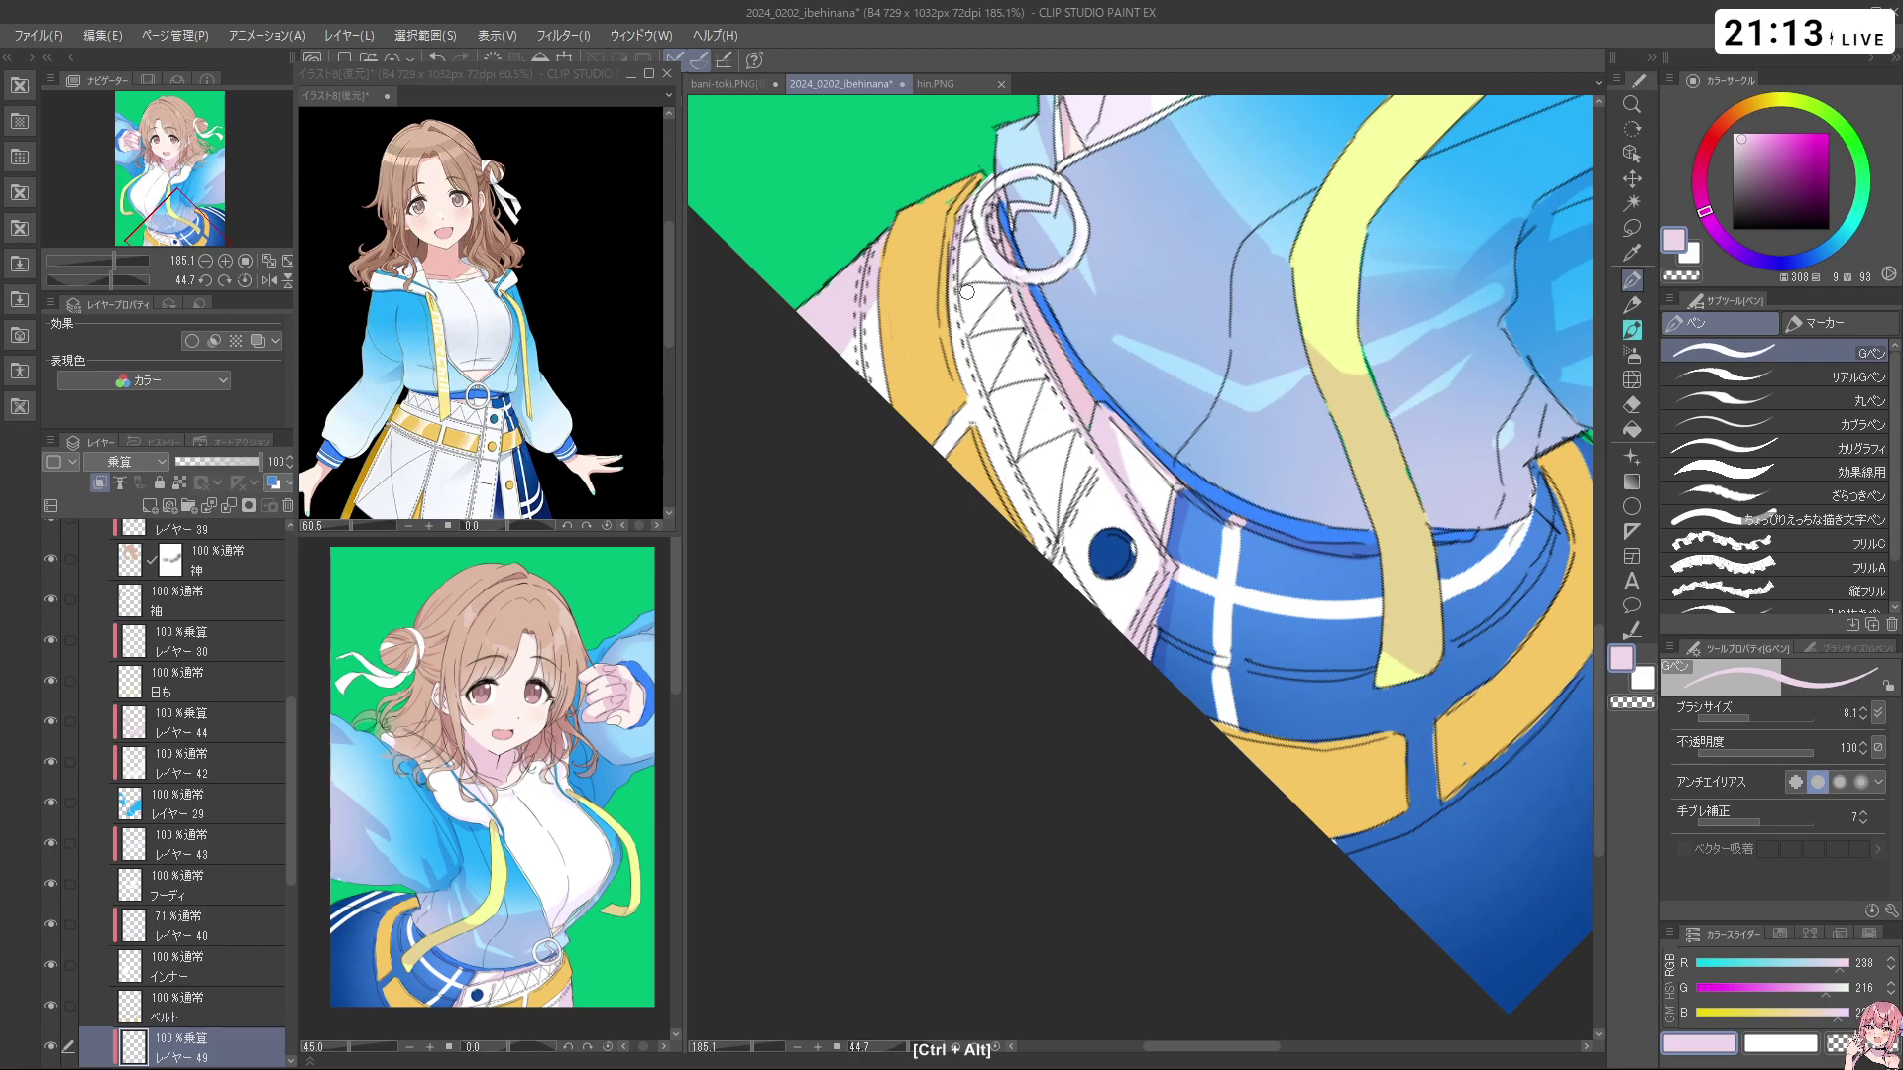
key(ctrl+z)
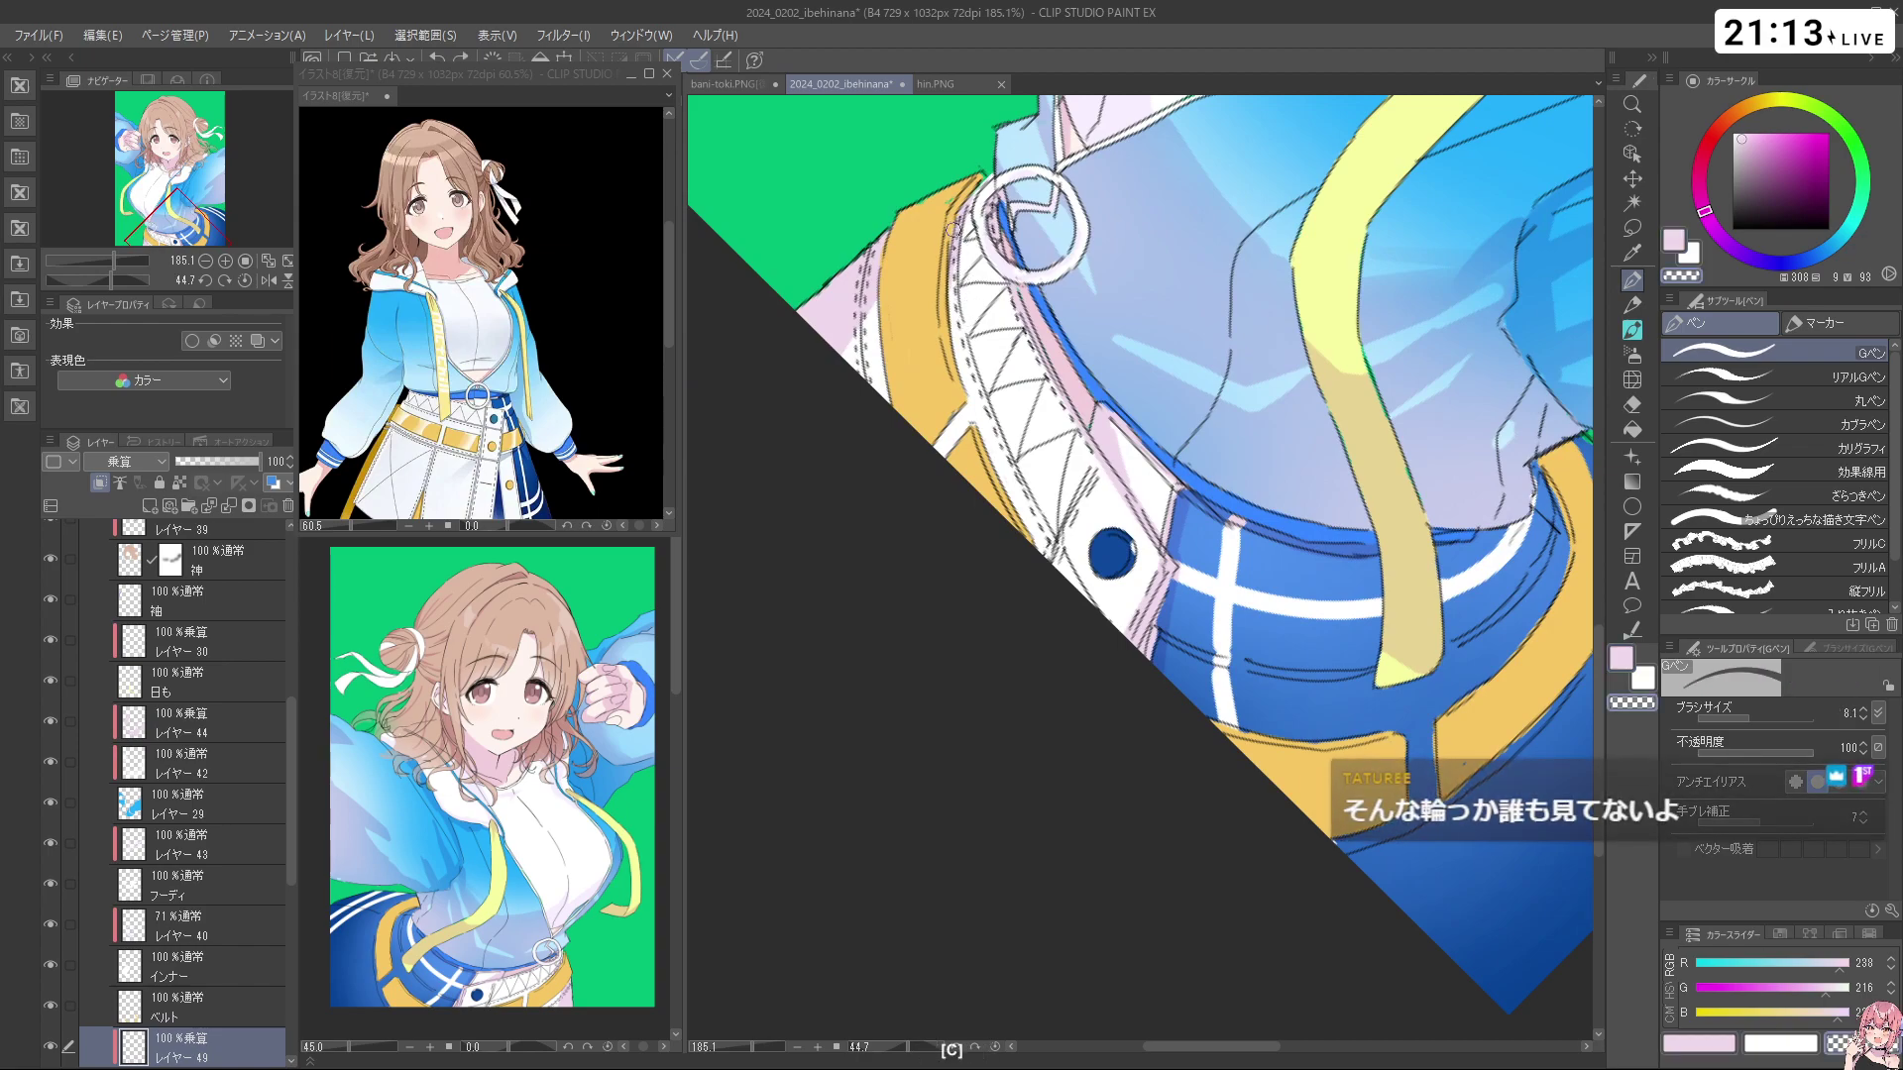
drag(963, 285, 968, 367)
key(ctrl+z)
mouse_move(957, 232)
mouse_down()
mouse_move(968, 297)
mouse_move(965, 216)
mouse_move(979, 345)
mouse_up()
key(ctrl+z)
key(ctrl+z)
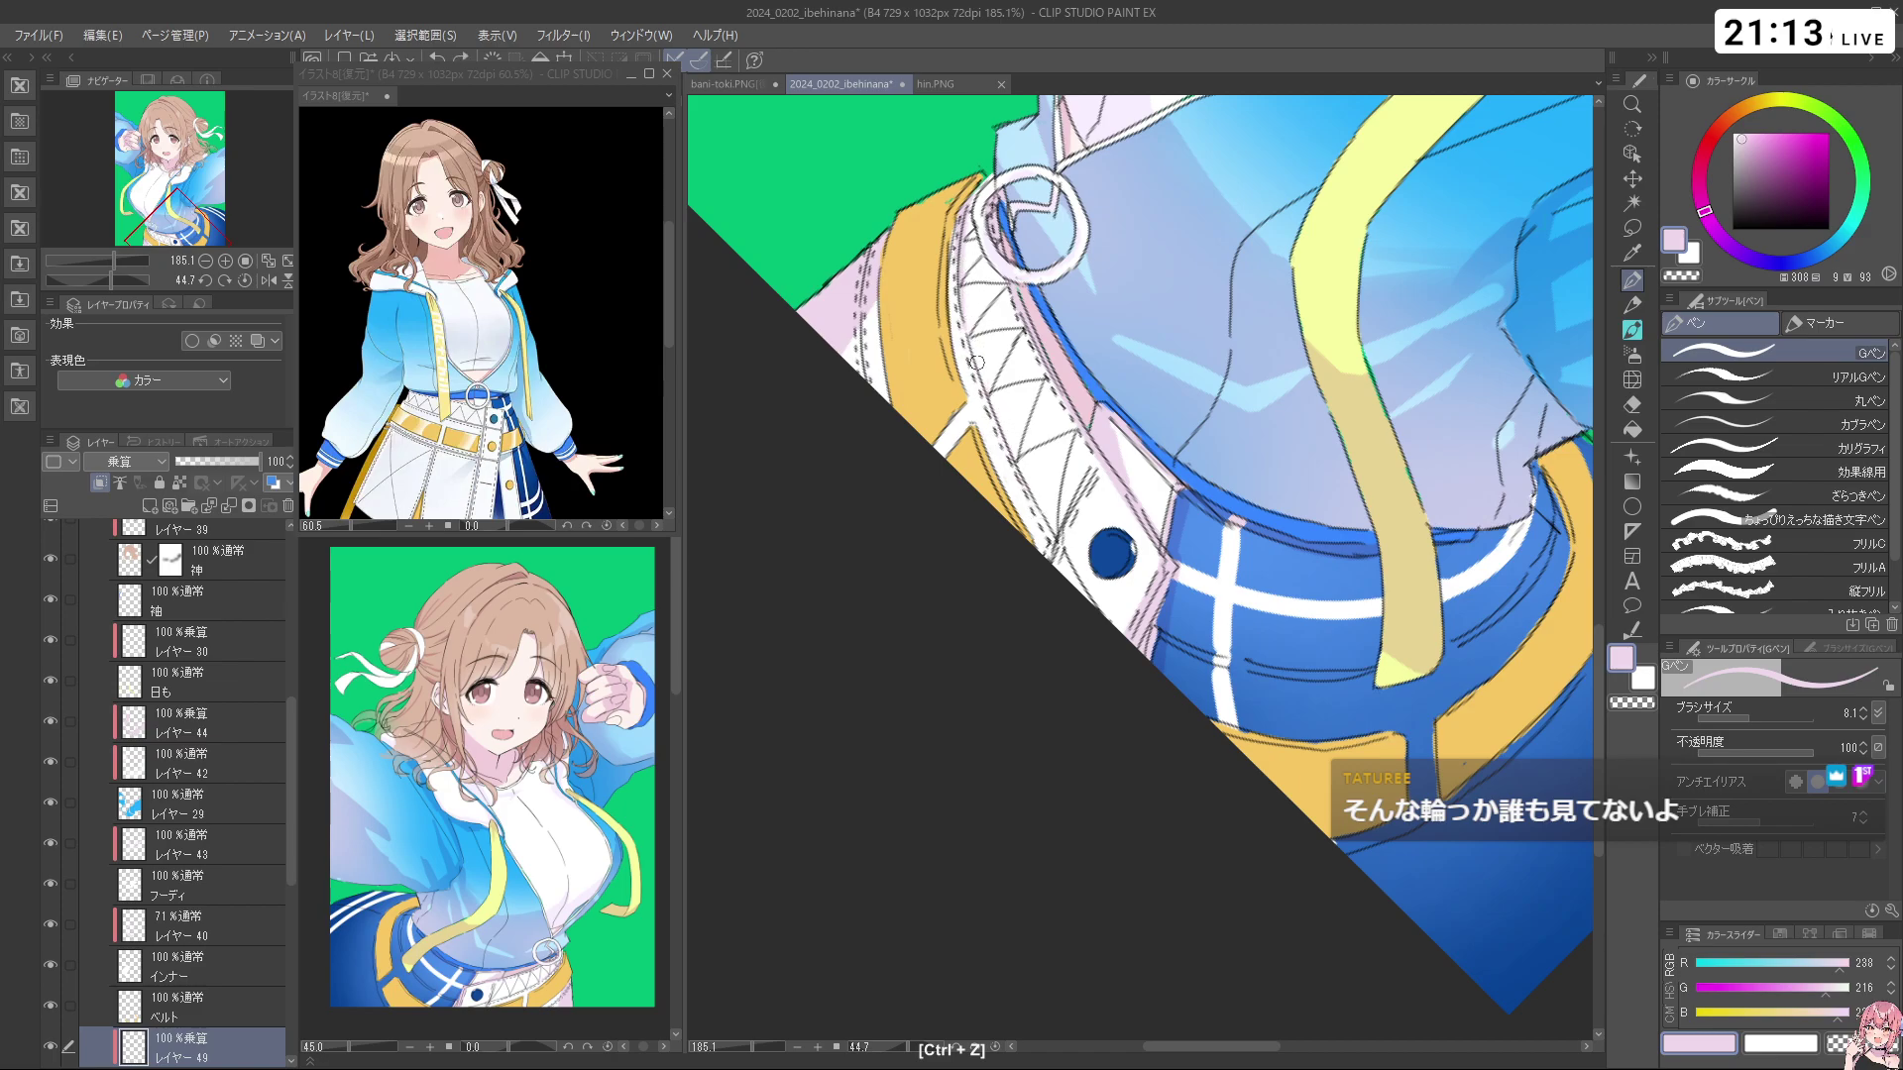
Shade the stitched edges of the white waistband and the side of its buttoned panel with short pale purple strokes, redoing unsatisfactory ones
key(shift+space)
drag(1196, 665, 1237, 511)
key(ctrl+z)
mouse_move(1053, 619)
mouse_down()
mouse_move(1129, 658)
mouse_move(1162, 508)
mouse_move(1091, 518)
mouse_move(1085, 582)
mouse_move(872, 422)
mouse_up()
key(ctrl+z)
key(ctrl+z)
key(shift+space)
key(ctrl+z)
key(ctrl+z)
key(shift+space)
mouse_move(1092, 769)
mouse_down()
mouse_move(1066, 858)
mouse_move(1001, 833)
mouse_up()
key(ctrl+z)
mouse_move(880, 312)
mouse_down()
mouse_move(875, 391)
mouse_move(893, 405)
mouse_up()
key(ctrl+z)
mouse_move(877, 294)
mouse_down()
mouse_move(925, 478)
mouse_move(956, 463)
mouse_move(961, 424)
mouse_up()
key(ctrl+z)
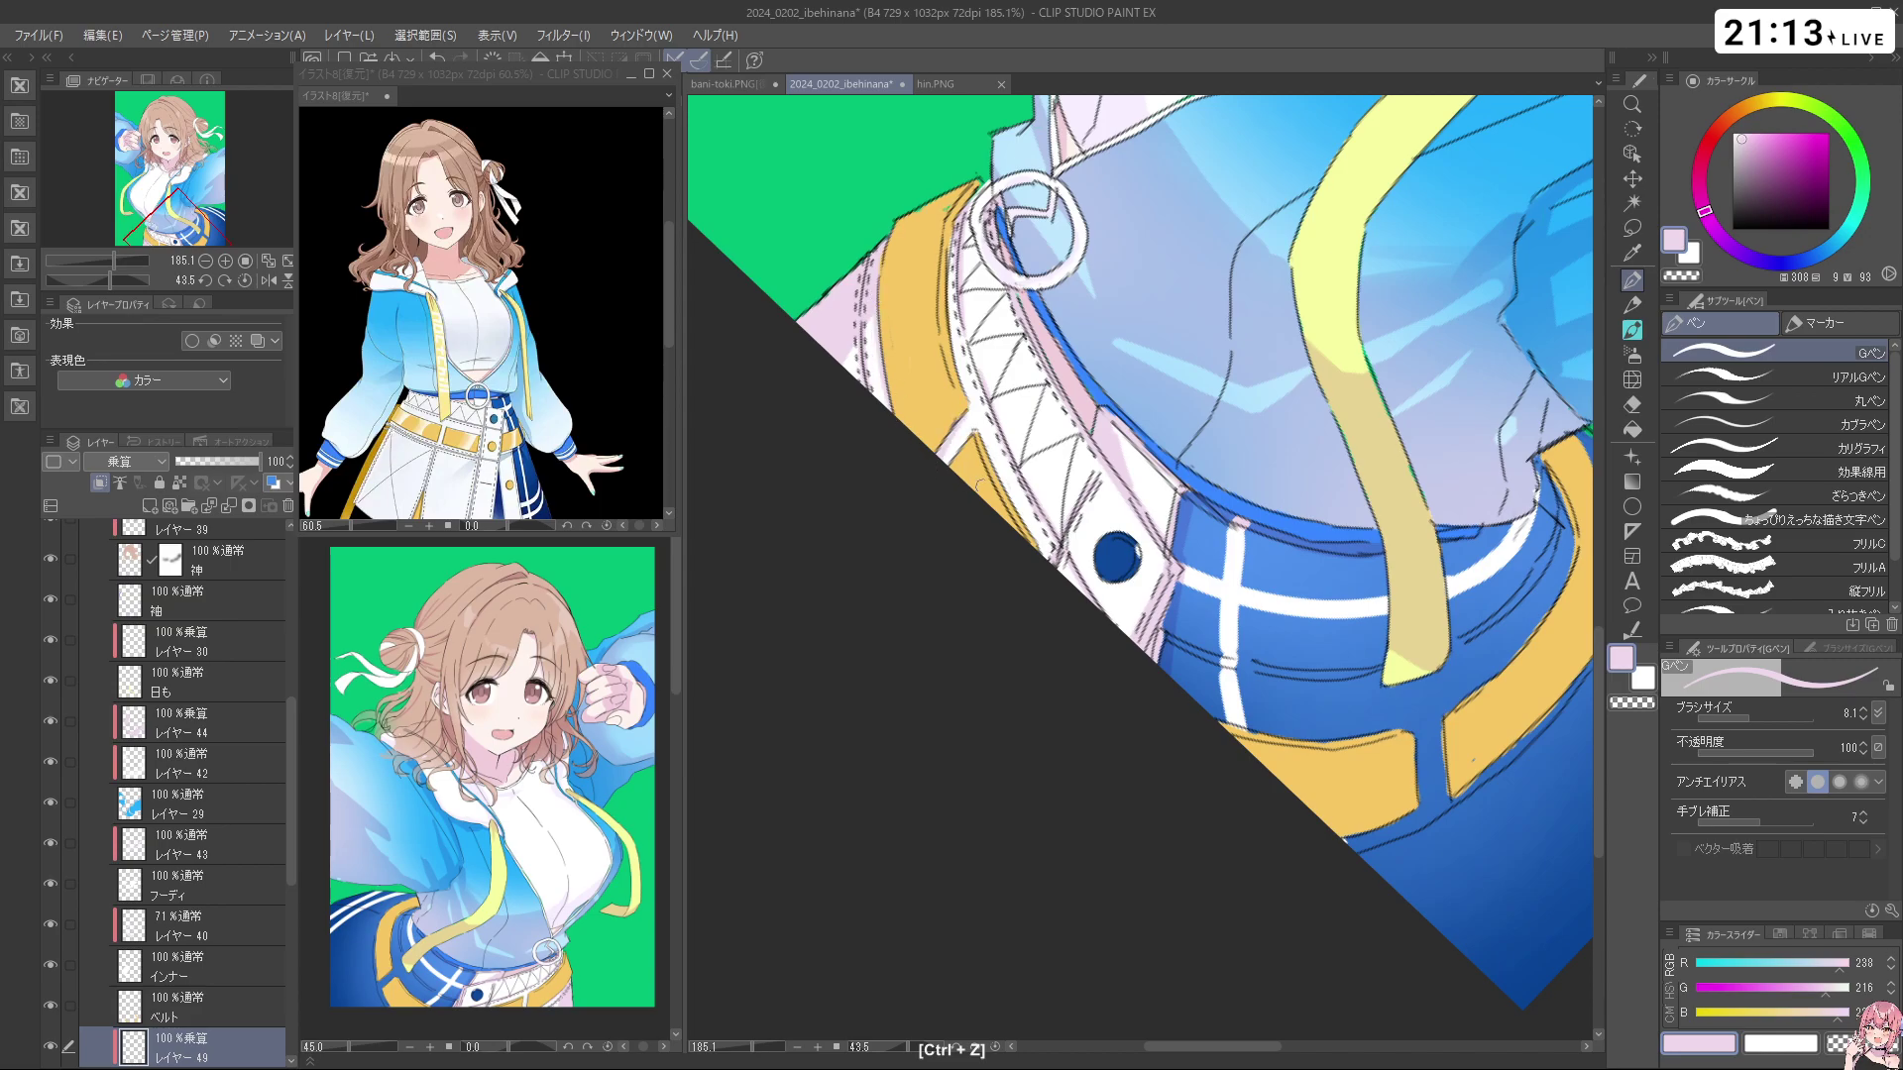
drag(1088, 777, 1085, 644)
key(ctrl+z)
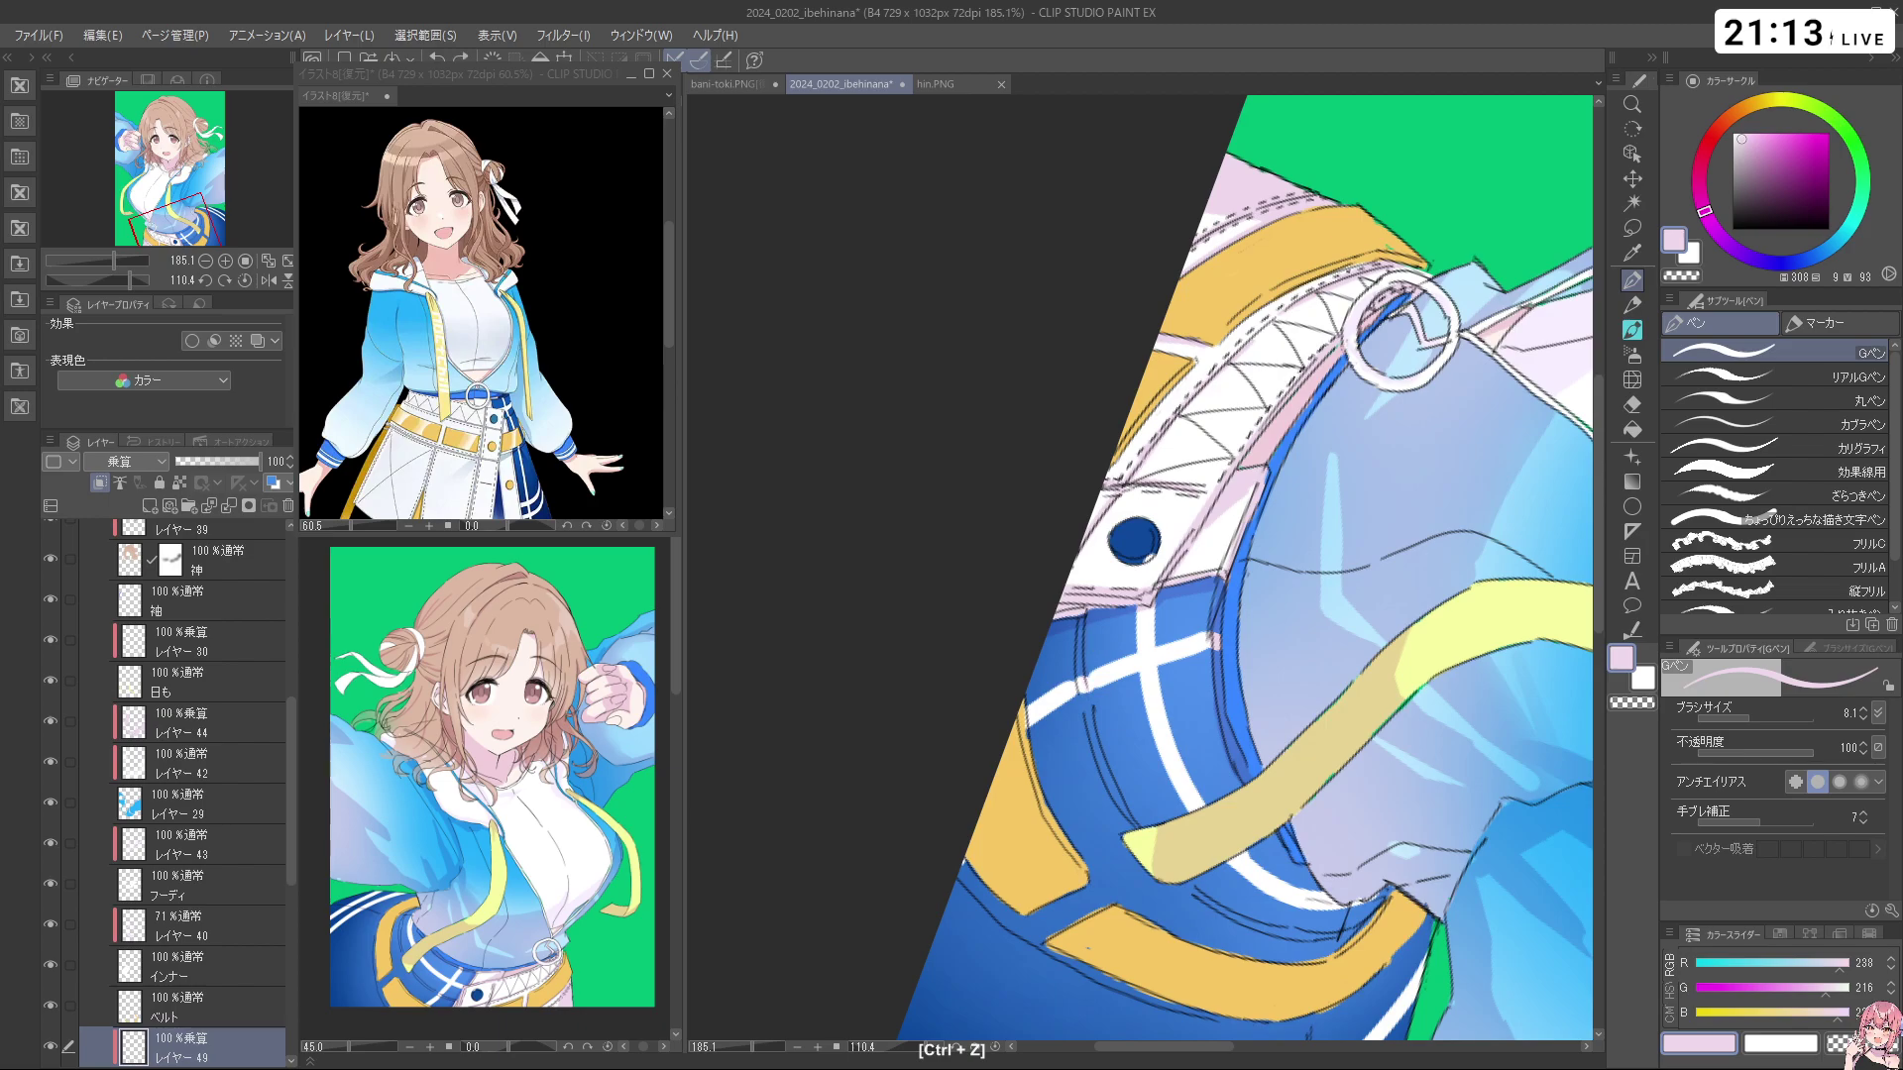
Add shadows along the pleat lines of the blue skirt's upper section, carrying them across the white stripes
drag(1133, 820, 981, 684)
key(ctrl+z)
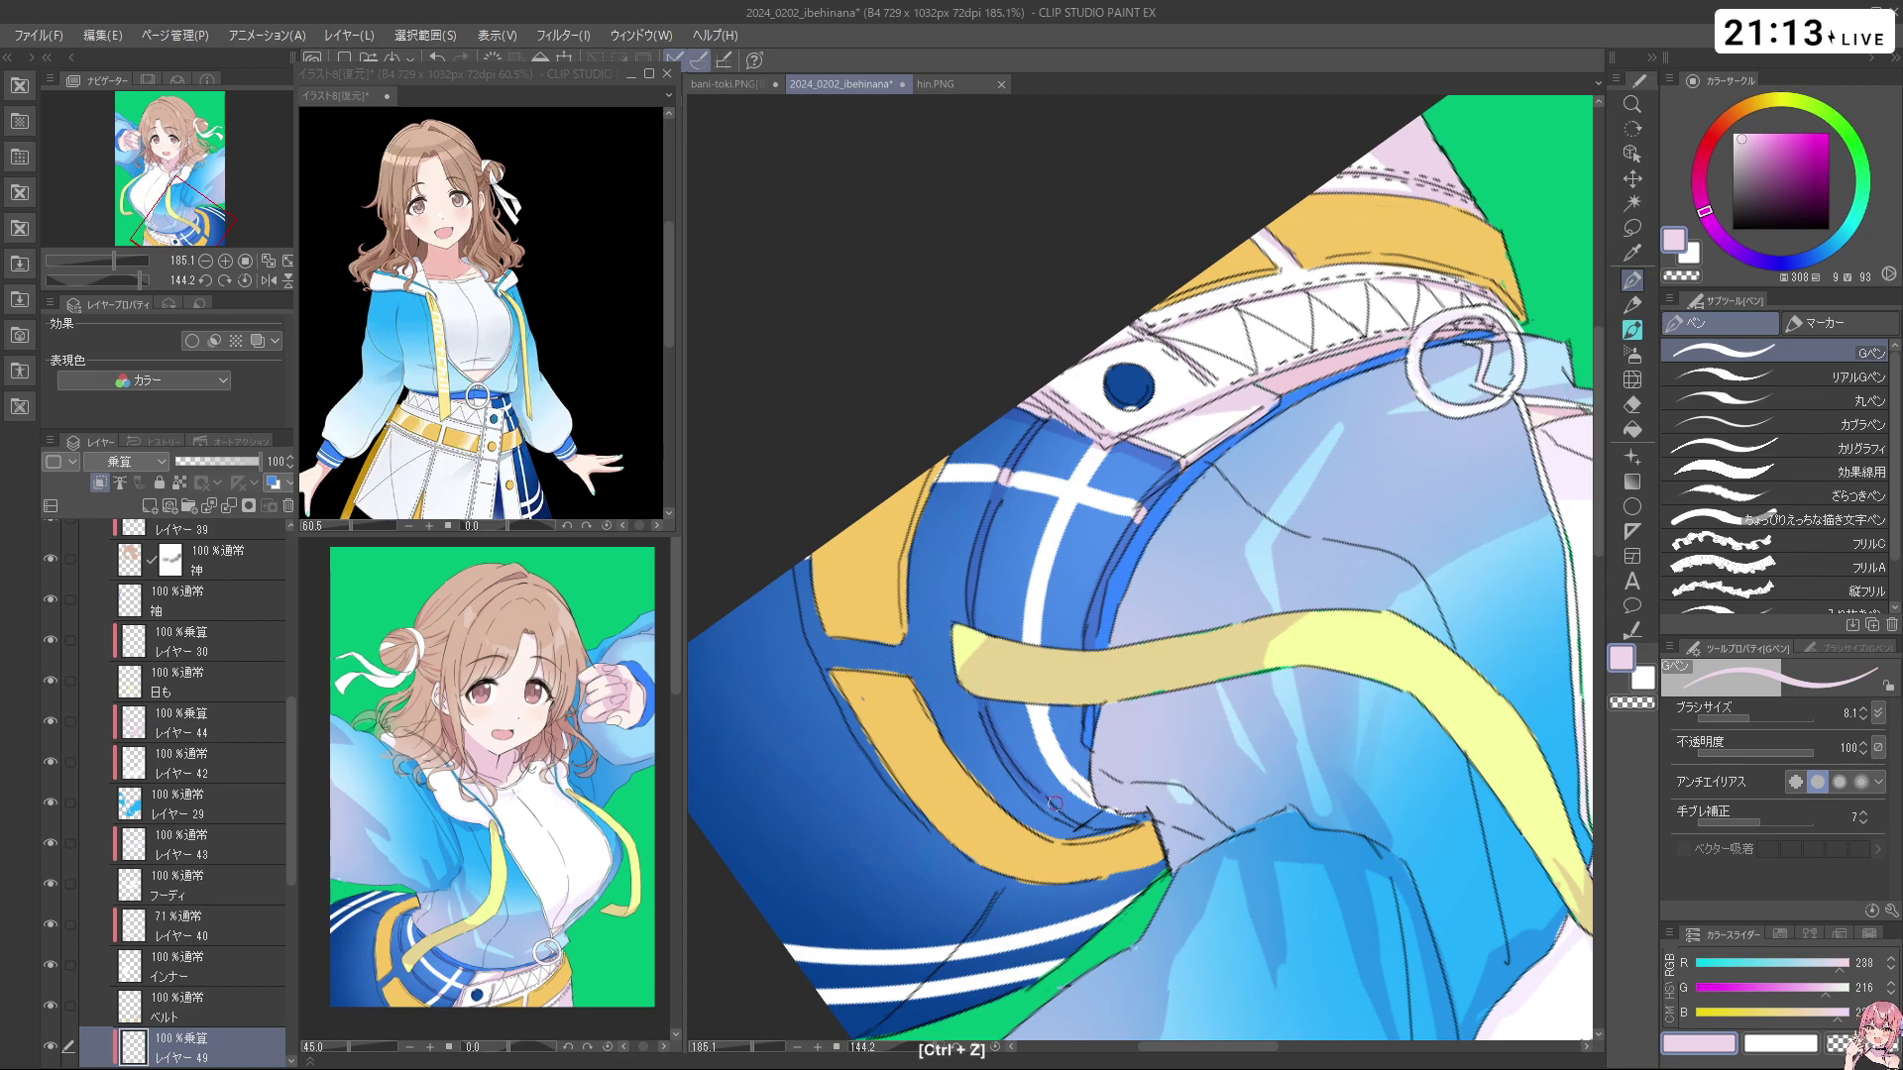
drag(1095, 831, 1333, 396)
drag(1368, 495, 1145, 491)
drag(1205, 783, 1136, 416)
drag(1075, 696, 1224, 695)
key(ctrl+z)
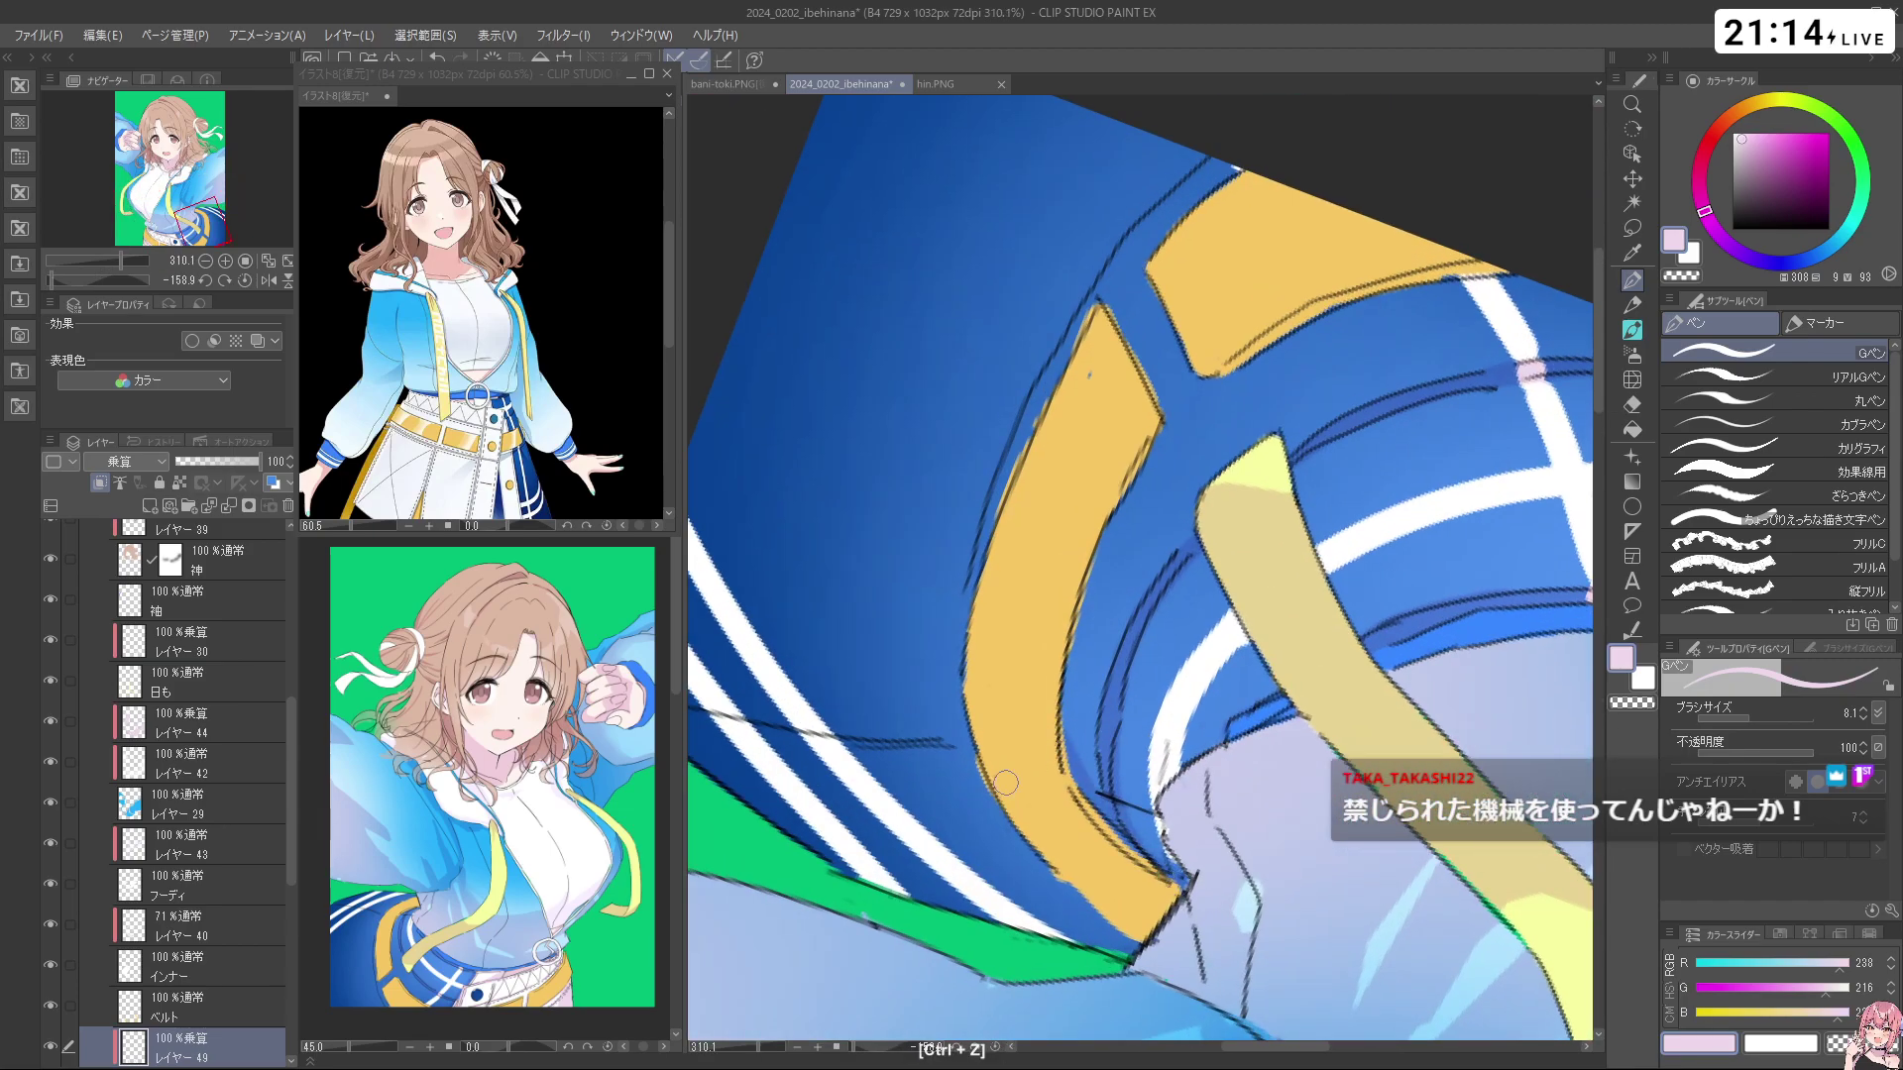
drag(897, 771, 1356, 678)
drag(1275, 494, 1292, 603)
drag(1288, 436, 1232, 436)
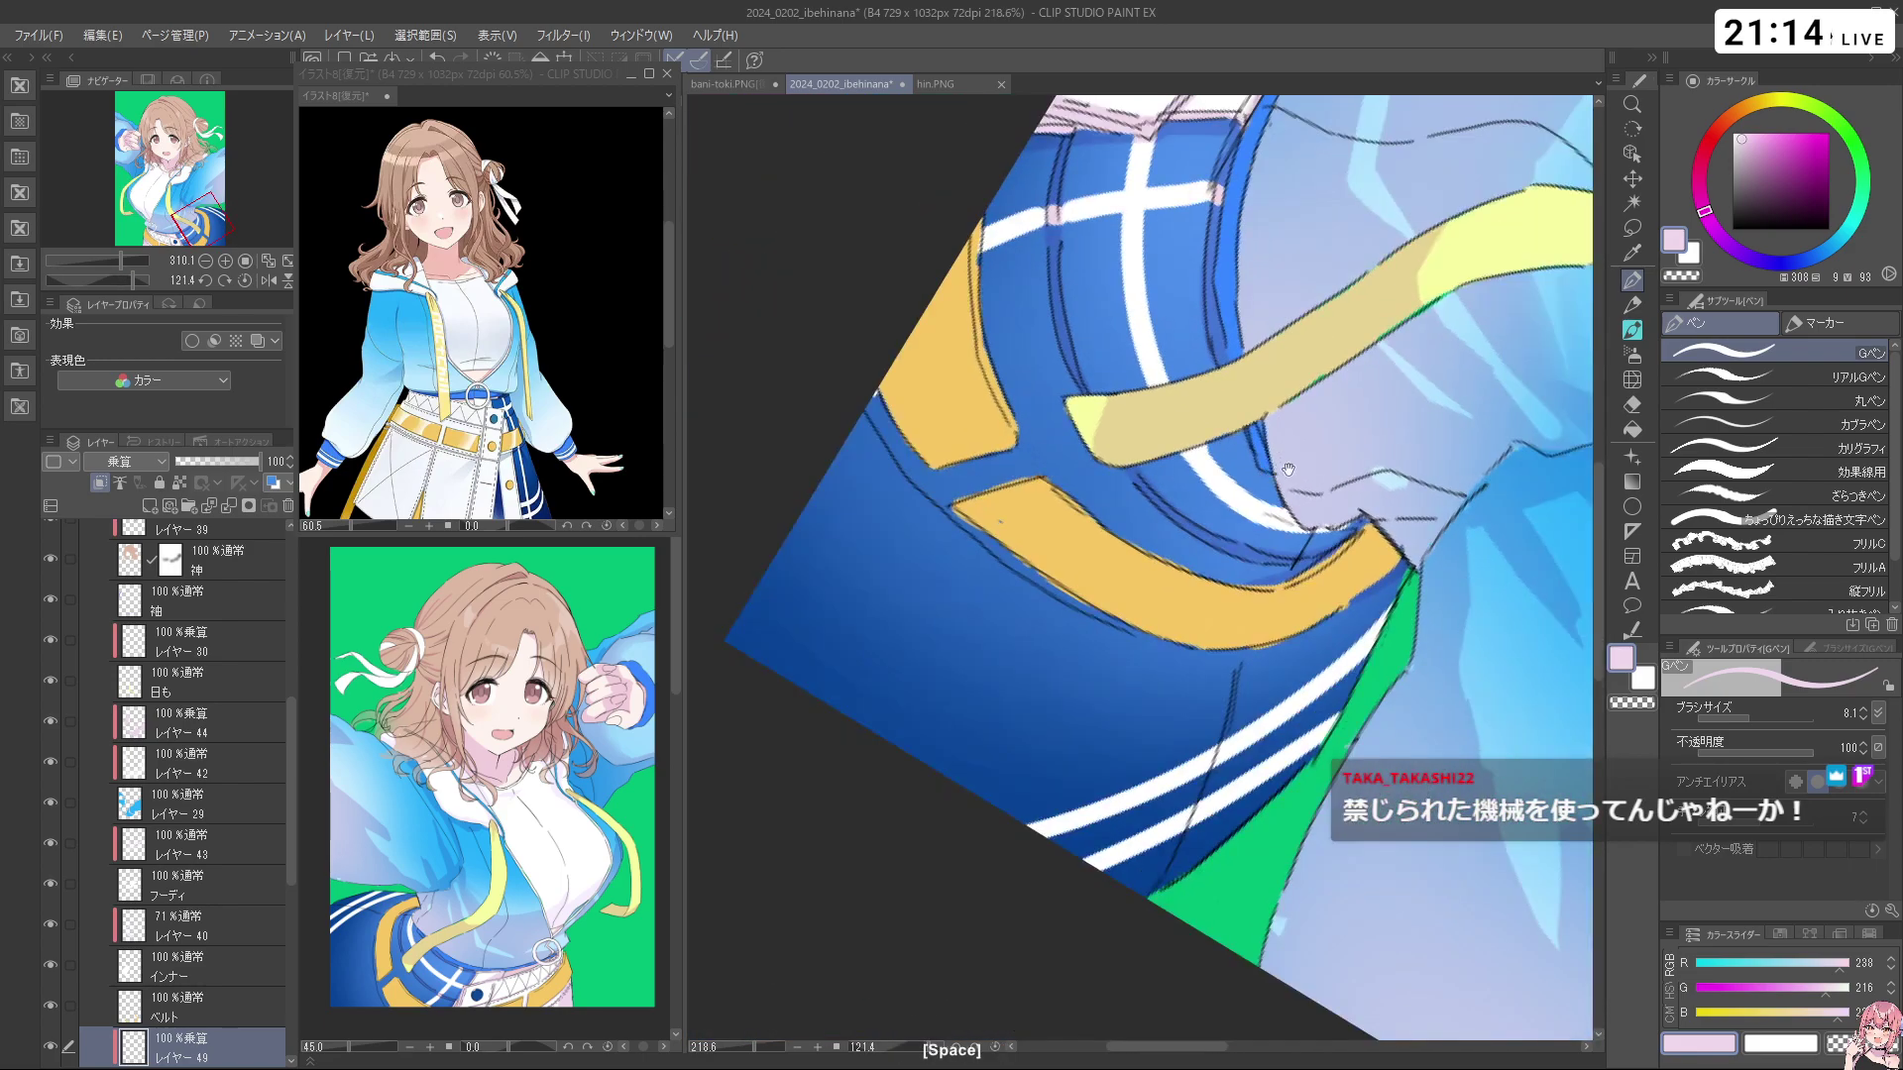
Enlarge the G-pen to 82.2 and lay a broad shadow over the blue skirt and its white stripes beside the sleeve
drag(1218, 515, 1293, 515)
mouse_move(1257, 471)
mouse_down()
mouse_move(1306, 555)
mouse_move(1402, 559)
mouse_move(1360, 607)
mouse_move(1316, 593)
mouse_move(1278, 624)
mouse_up()
drag(1304, 845, 1288, 372)
mouse_move(1106, 743)
mouse_down()
mouse_move(1229, 696)
mouse_move(1274, 650)
mouse_up()
drag(882, 451, 896, 451)
drag(902, 451, 847, 520)
key(ctrl+z)
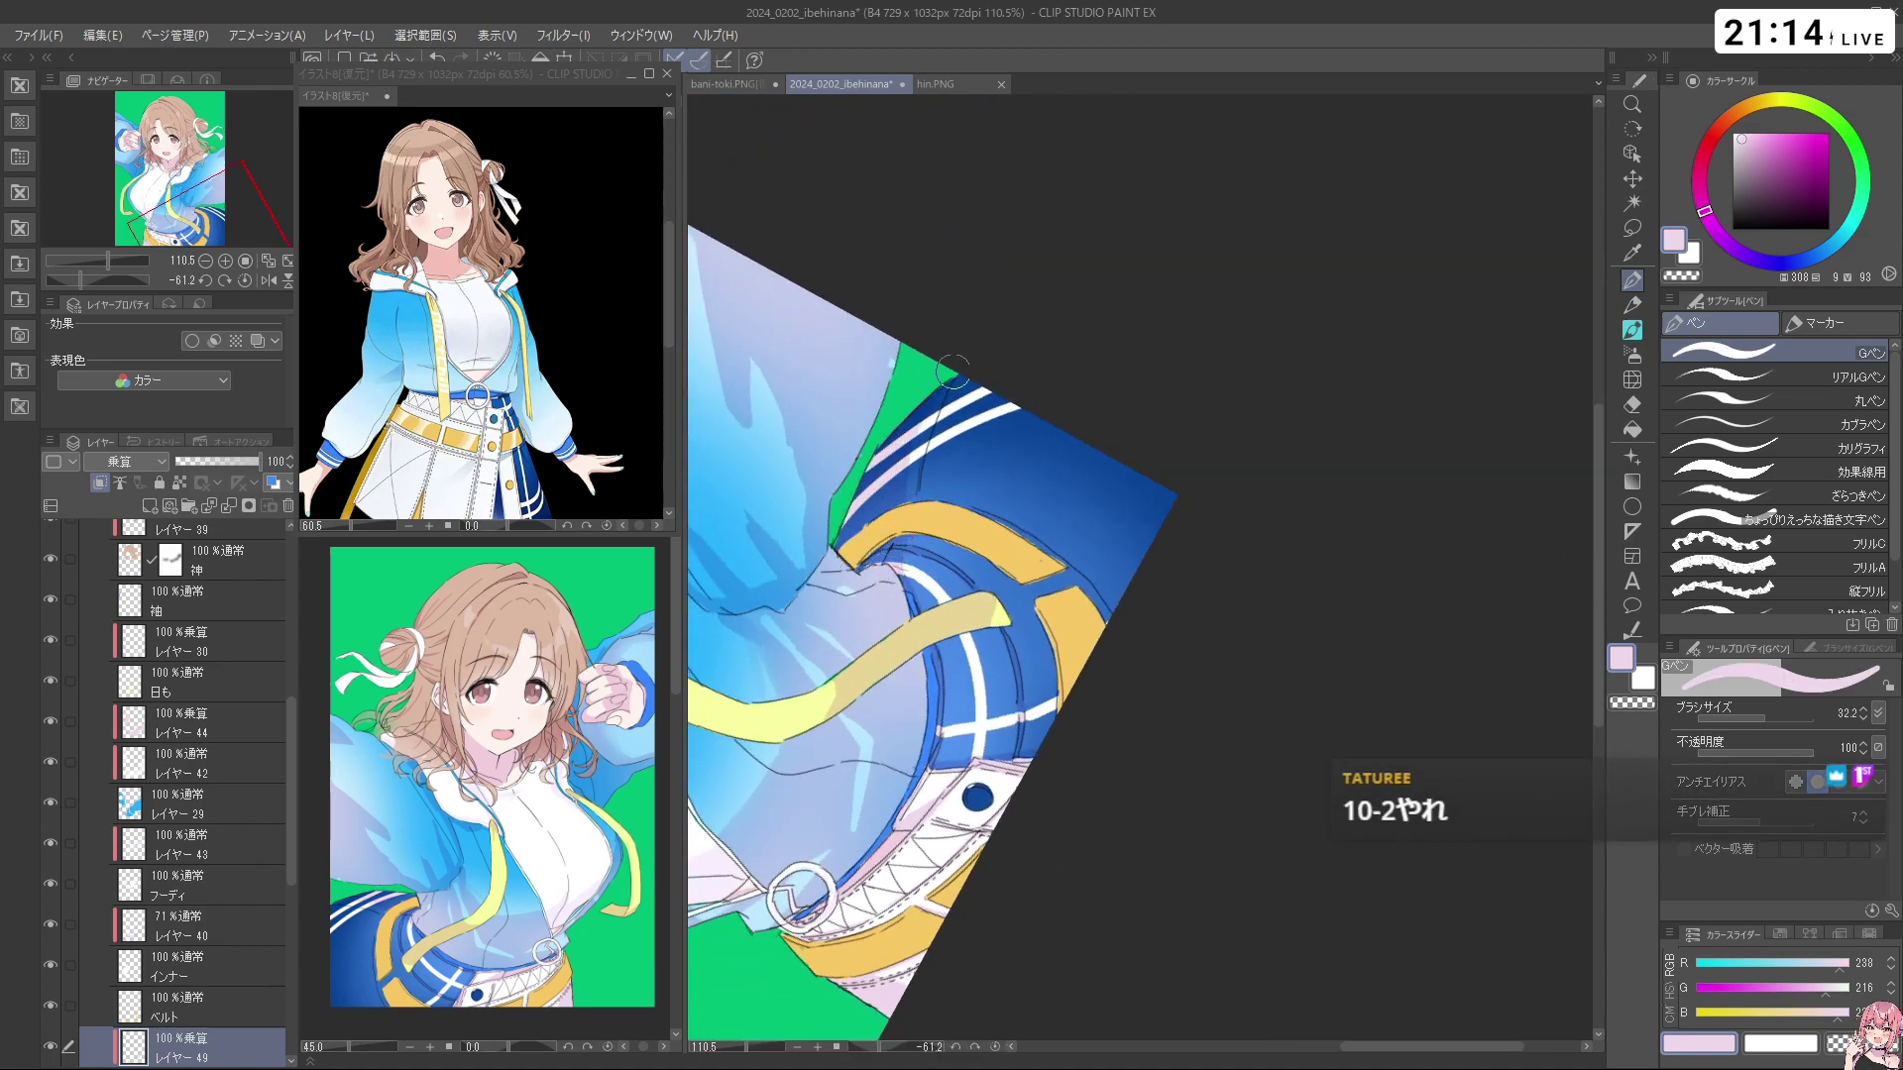
Reduce the G-pen to 7.9 and touch up the shadow on the waistband beneath the jacket hem
key(shift+space)
drag(862, 550, 1353, 749)
key(space)
drag(1311, 419, 1200, 476)
key(shift+space)
drag(1190, 668, 1351, 664)
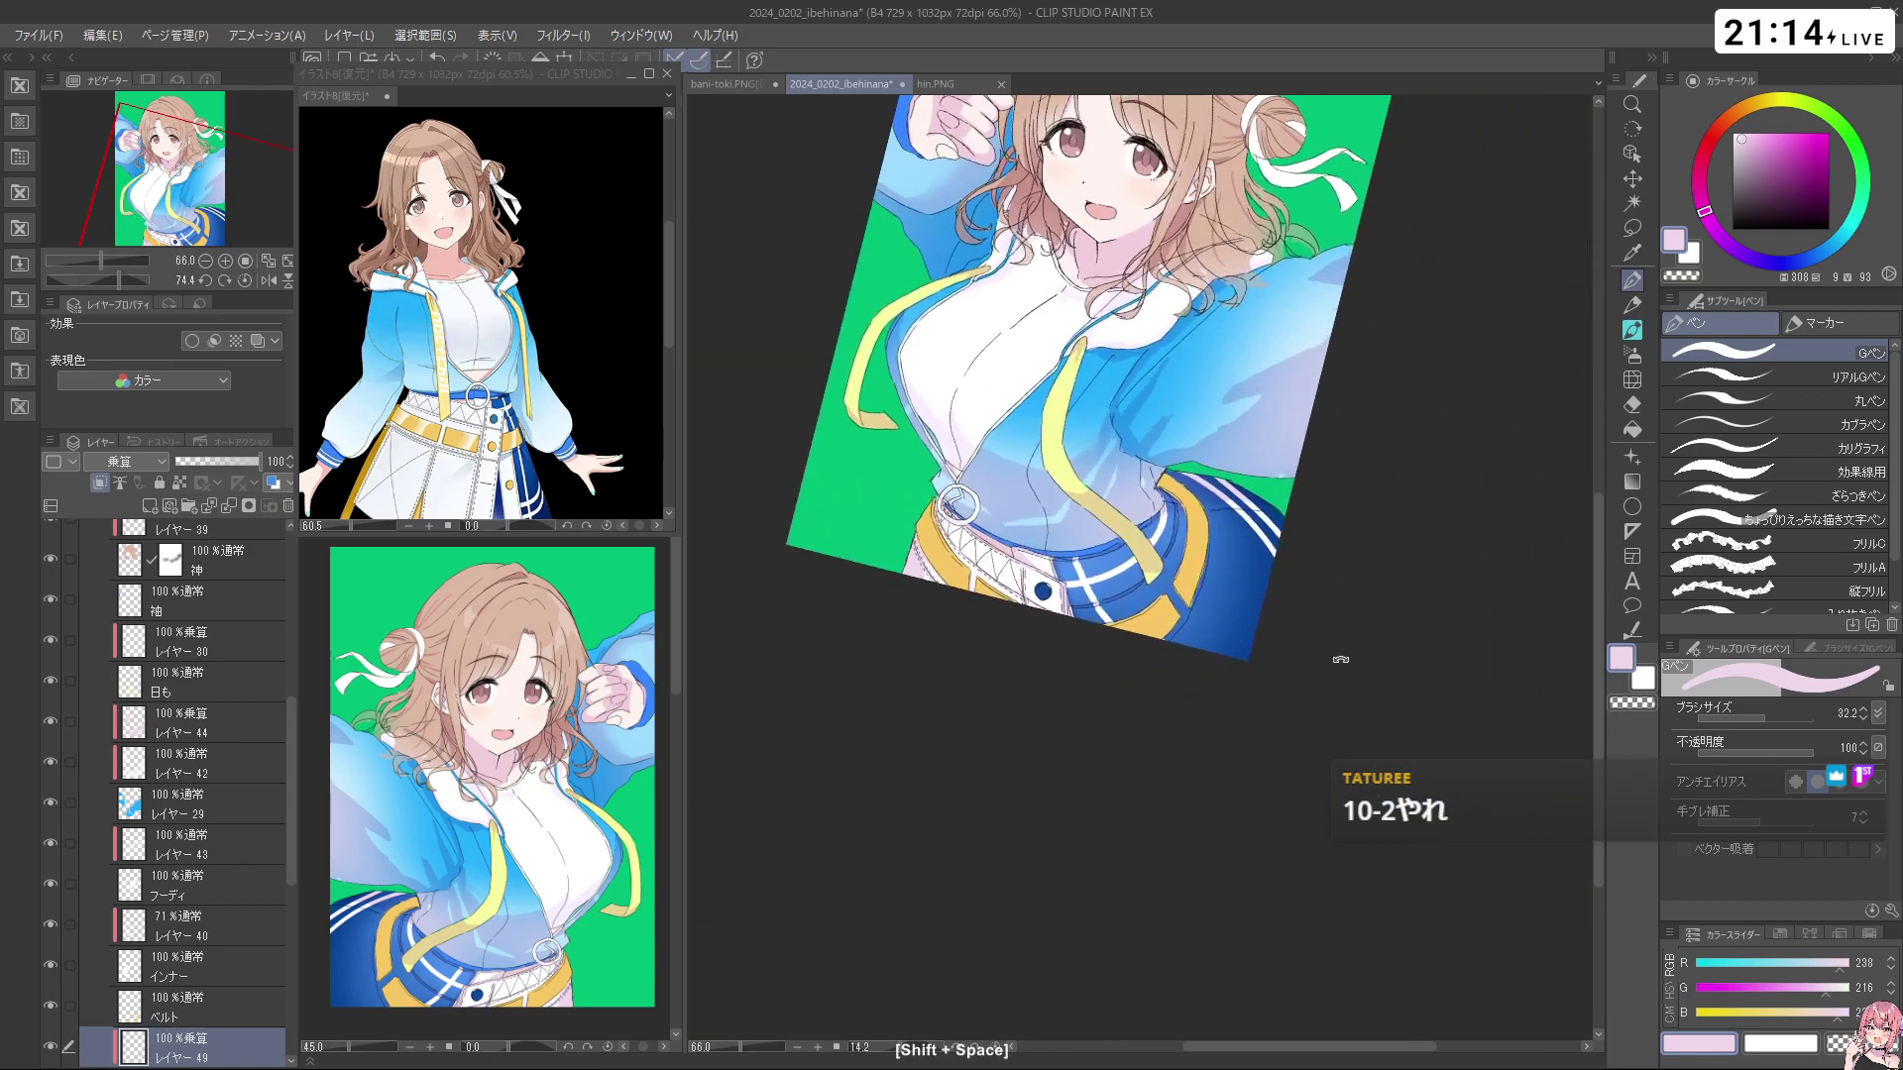
key(space)
mouse_move(1074, 637)
mouse_down()
mouse_move(1160, 648)
mouse_move(1190, 612)
mouse_move(1145, 612)
mouse_up()
key(ctrl+space)
key(ctrl+alt)
key(c)
key(c)
key(ctrl+alt)
mouse_move(1153, 572)
mouse_down()
mouse_move(1159, 603)
mouse_move(1142, 557)
mouse_up()
key(ctrl+z)
key(ctrl+space)
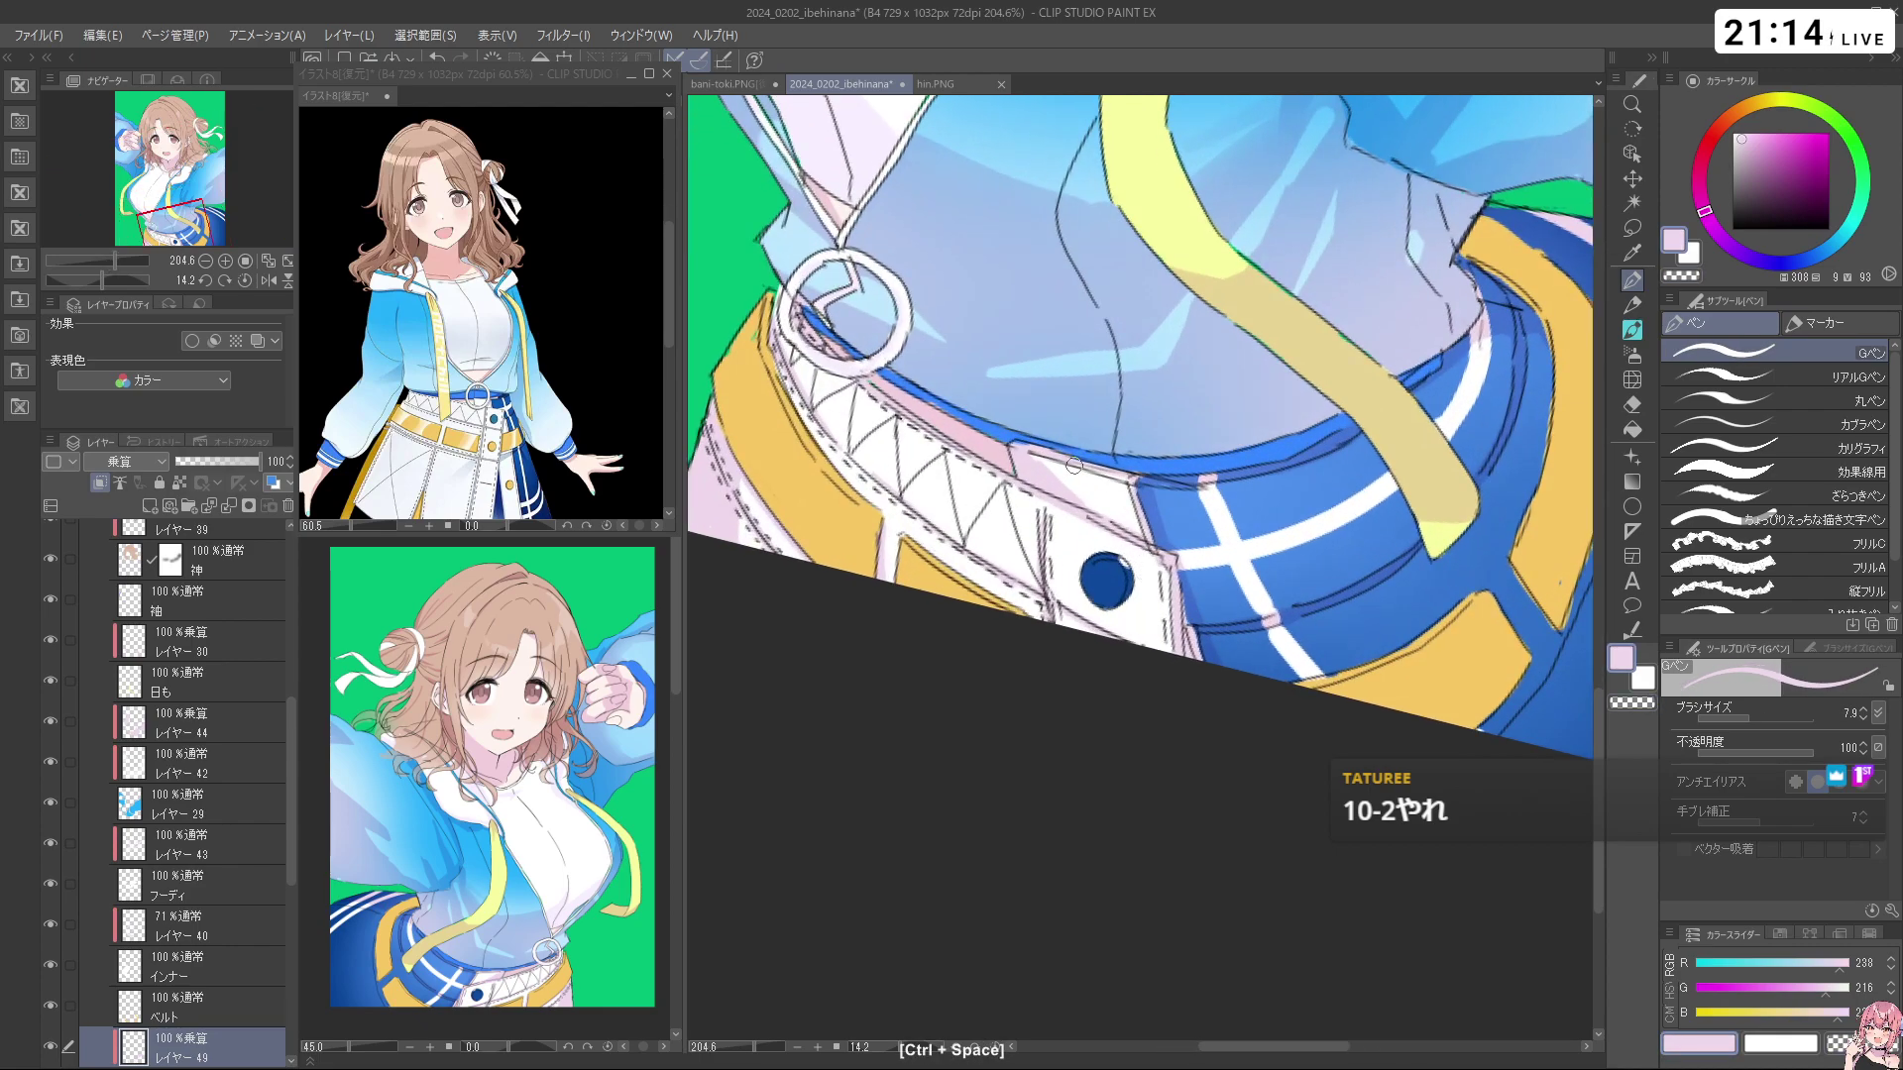
key(ctrl+space)
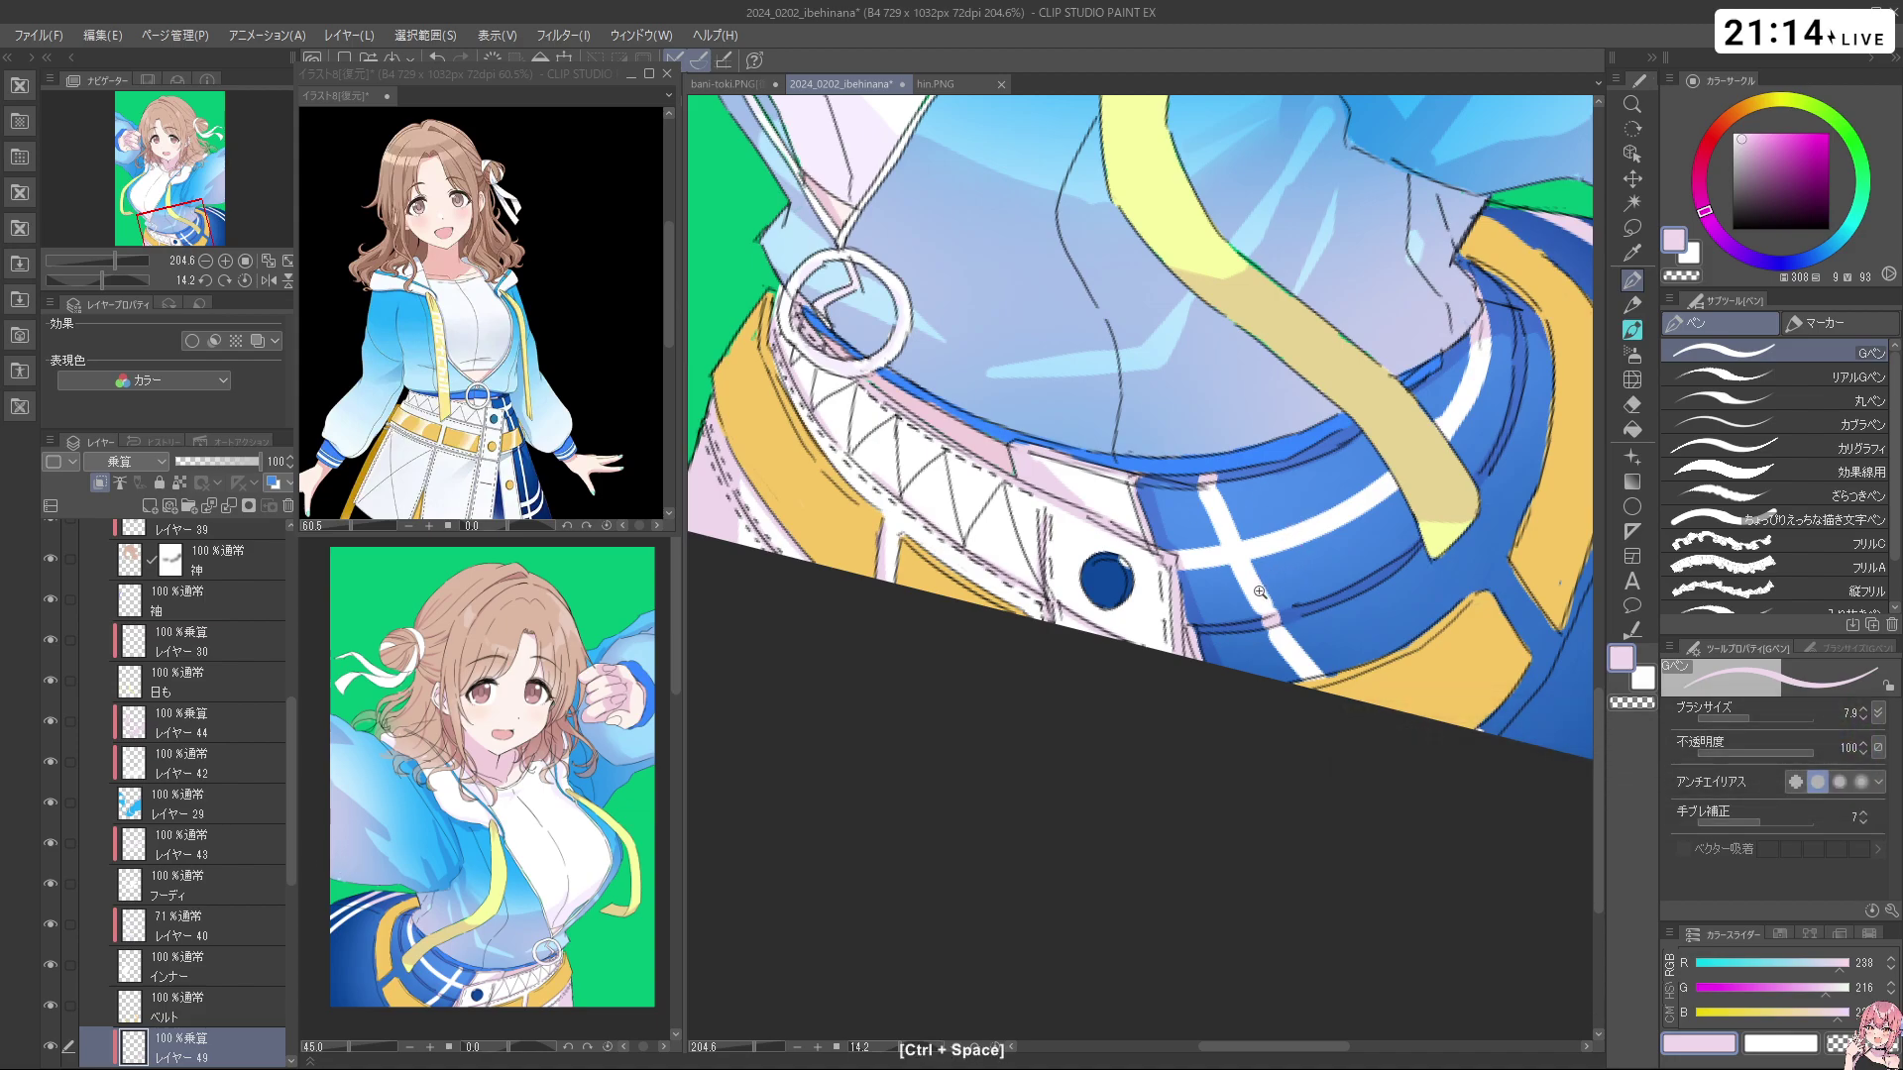
drag(1261, 592, 1245, 594)
key(ctrl+space)
Examine the shading of the jacket, waist and skirt at several zoom levels and canvas rotations
drag(1117, 431, 1037, 556)
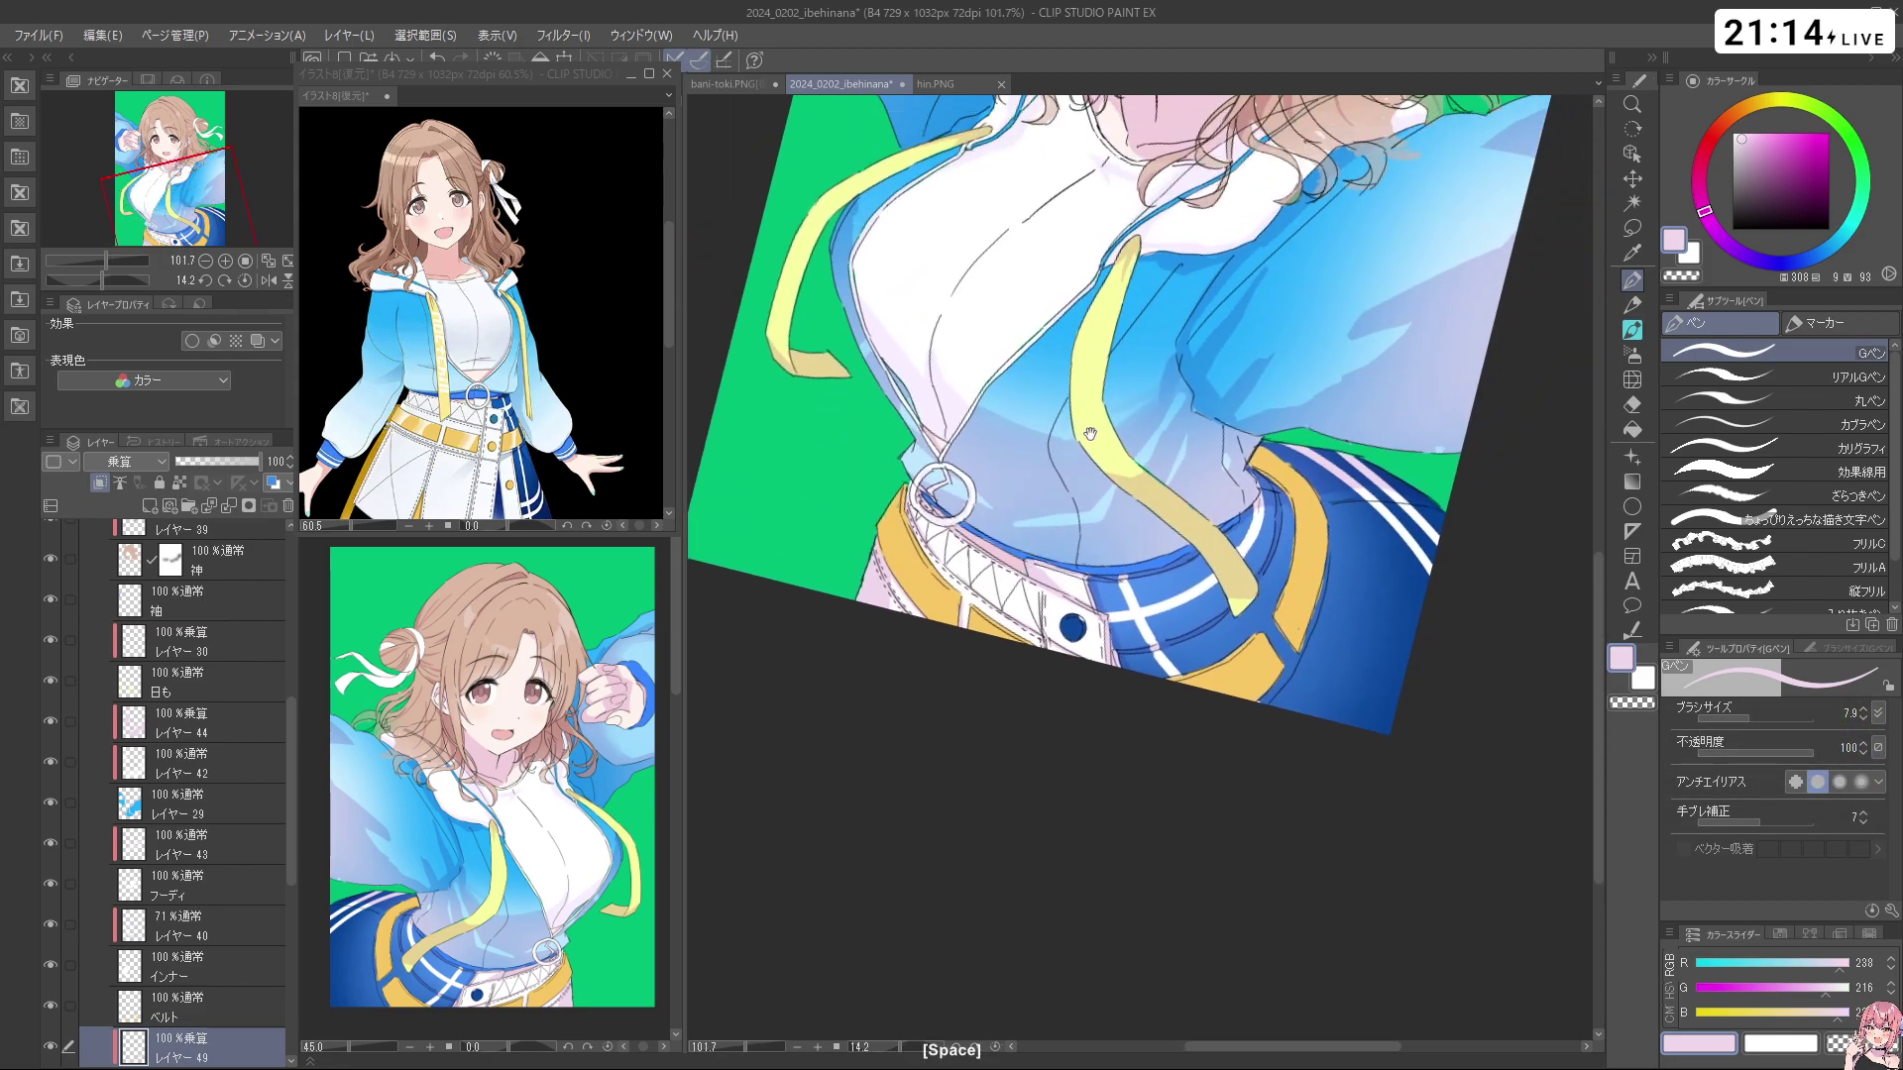
key(ctrl+space)
drag(1108, 396, 1088, 402)
drag(1053, 466, 1021, 549)
key(shift+space)
drag(1001, 674, 991, 862)
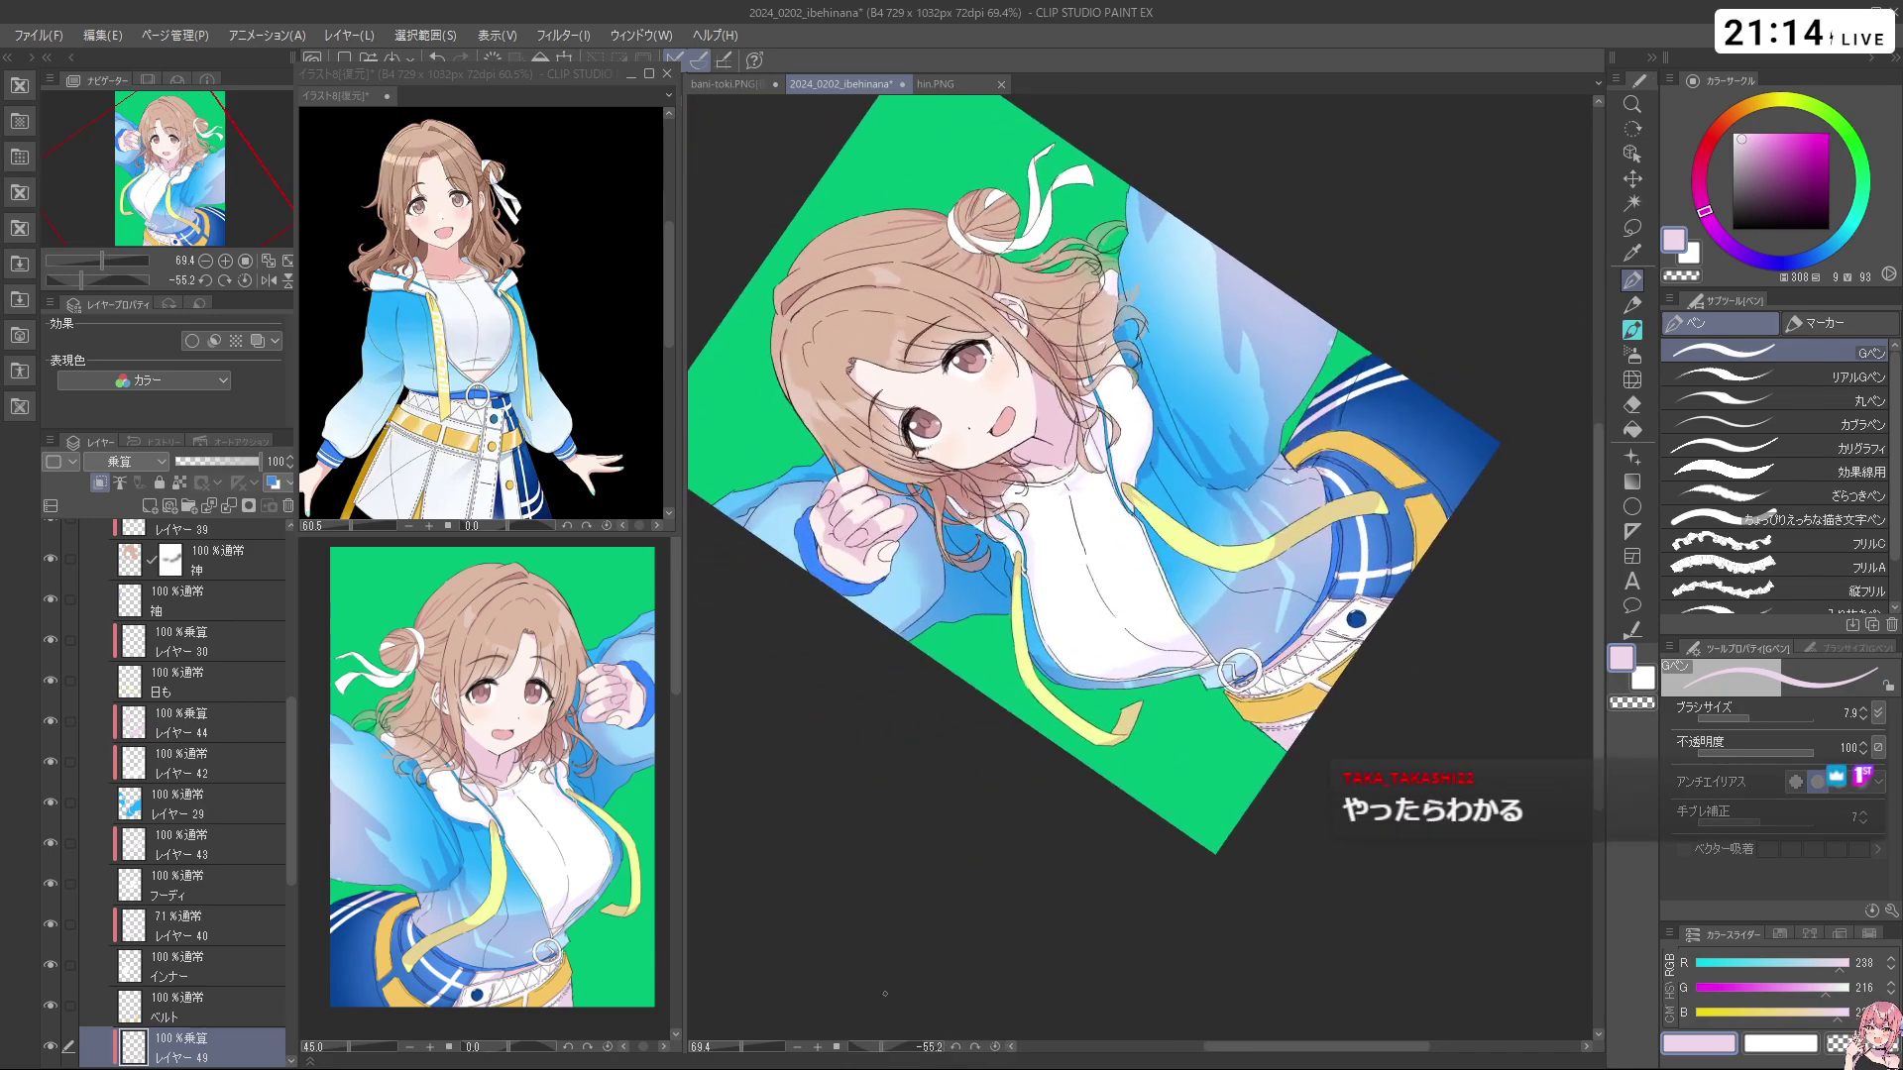
drag(885, 993, 935, 914)
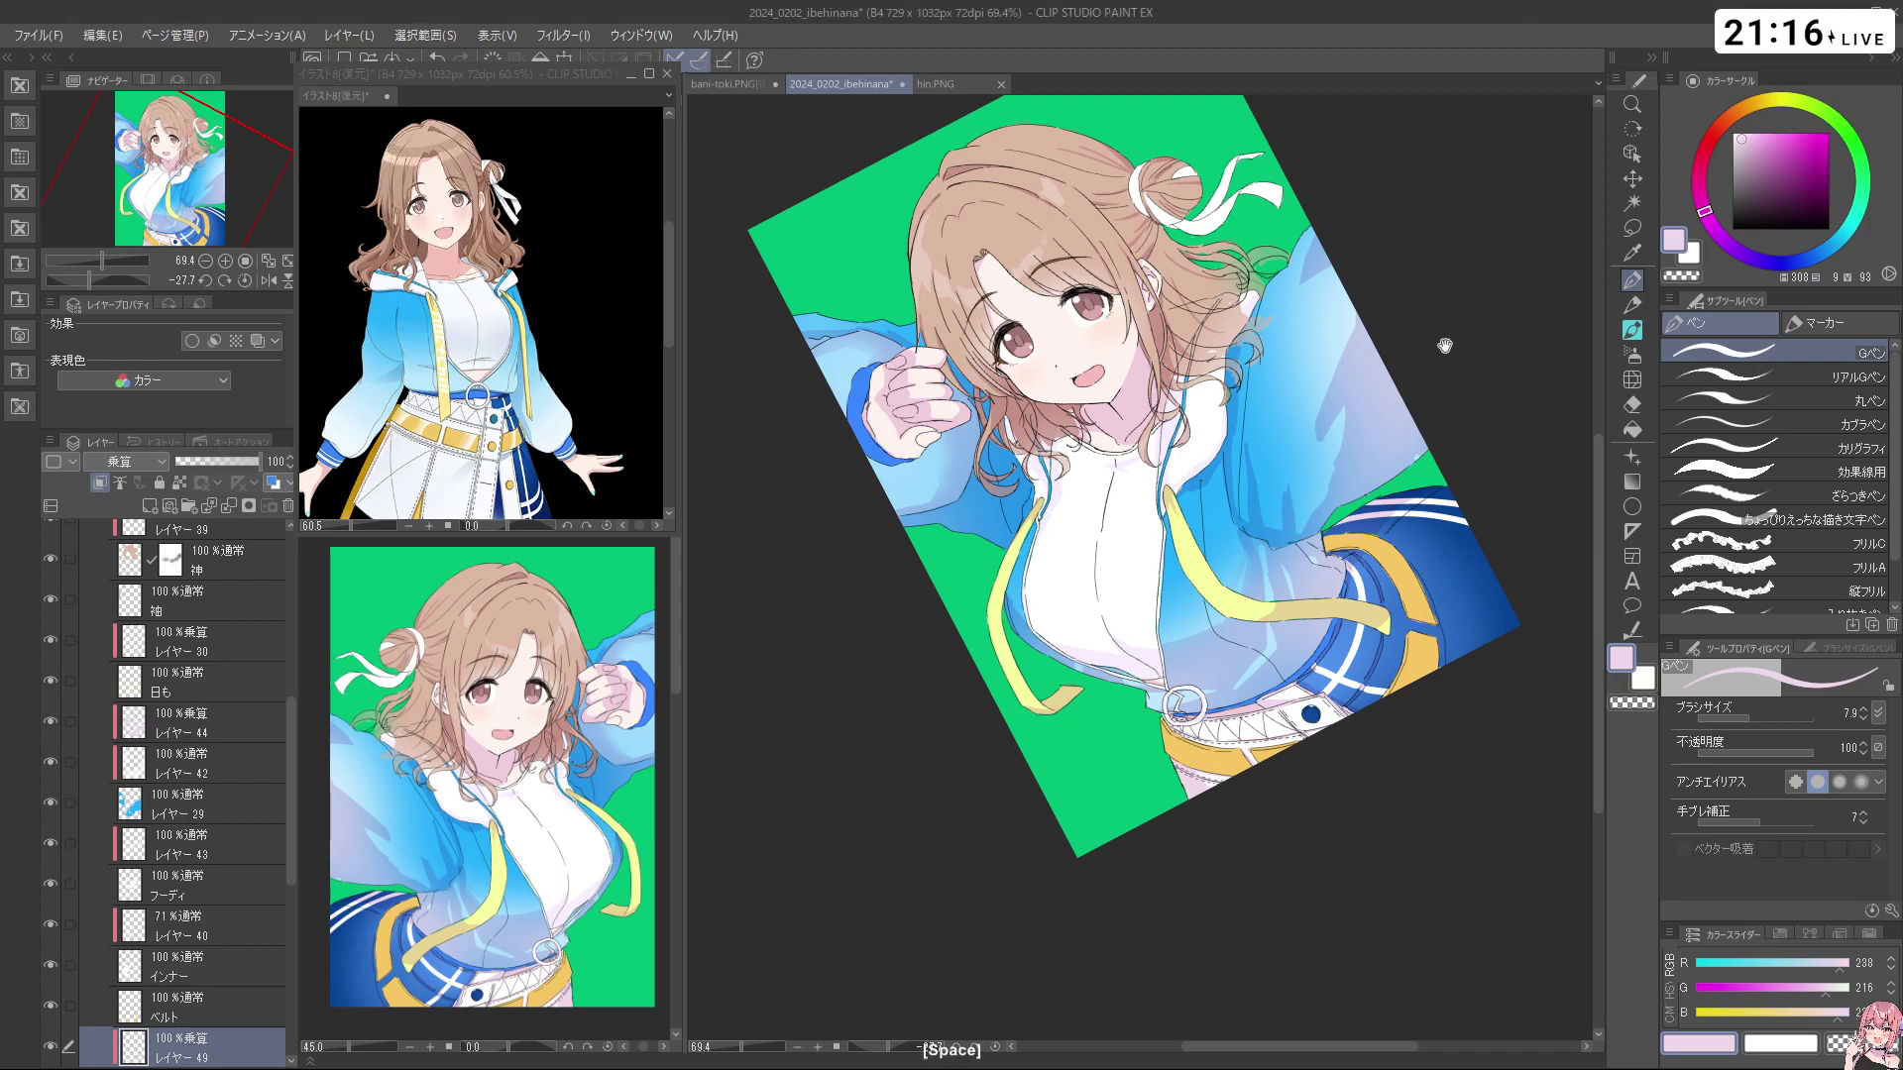
drag(1445, 344, 1364, 399)
ctrl+drag(1202, 352, 1172, 268)
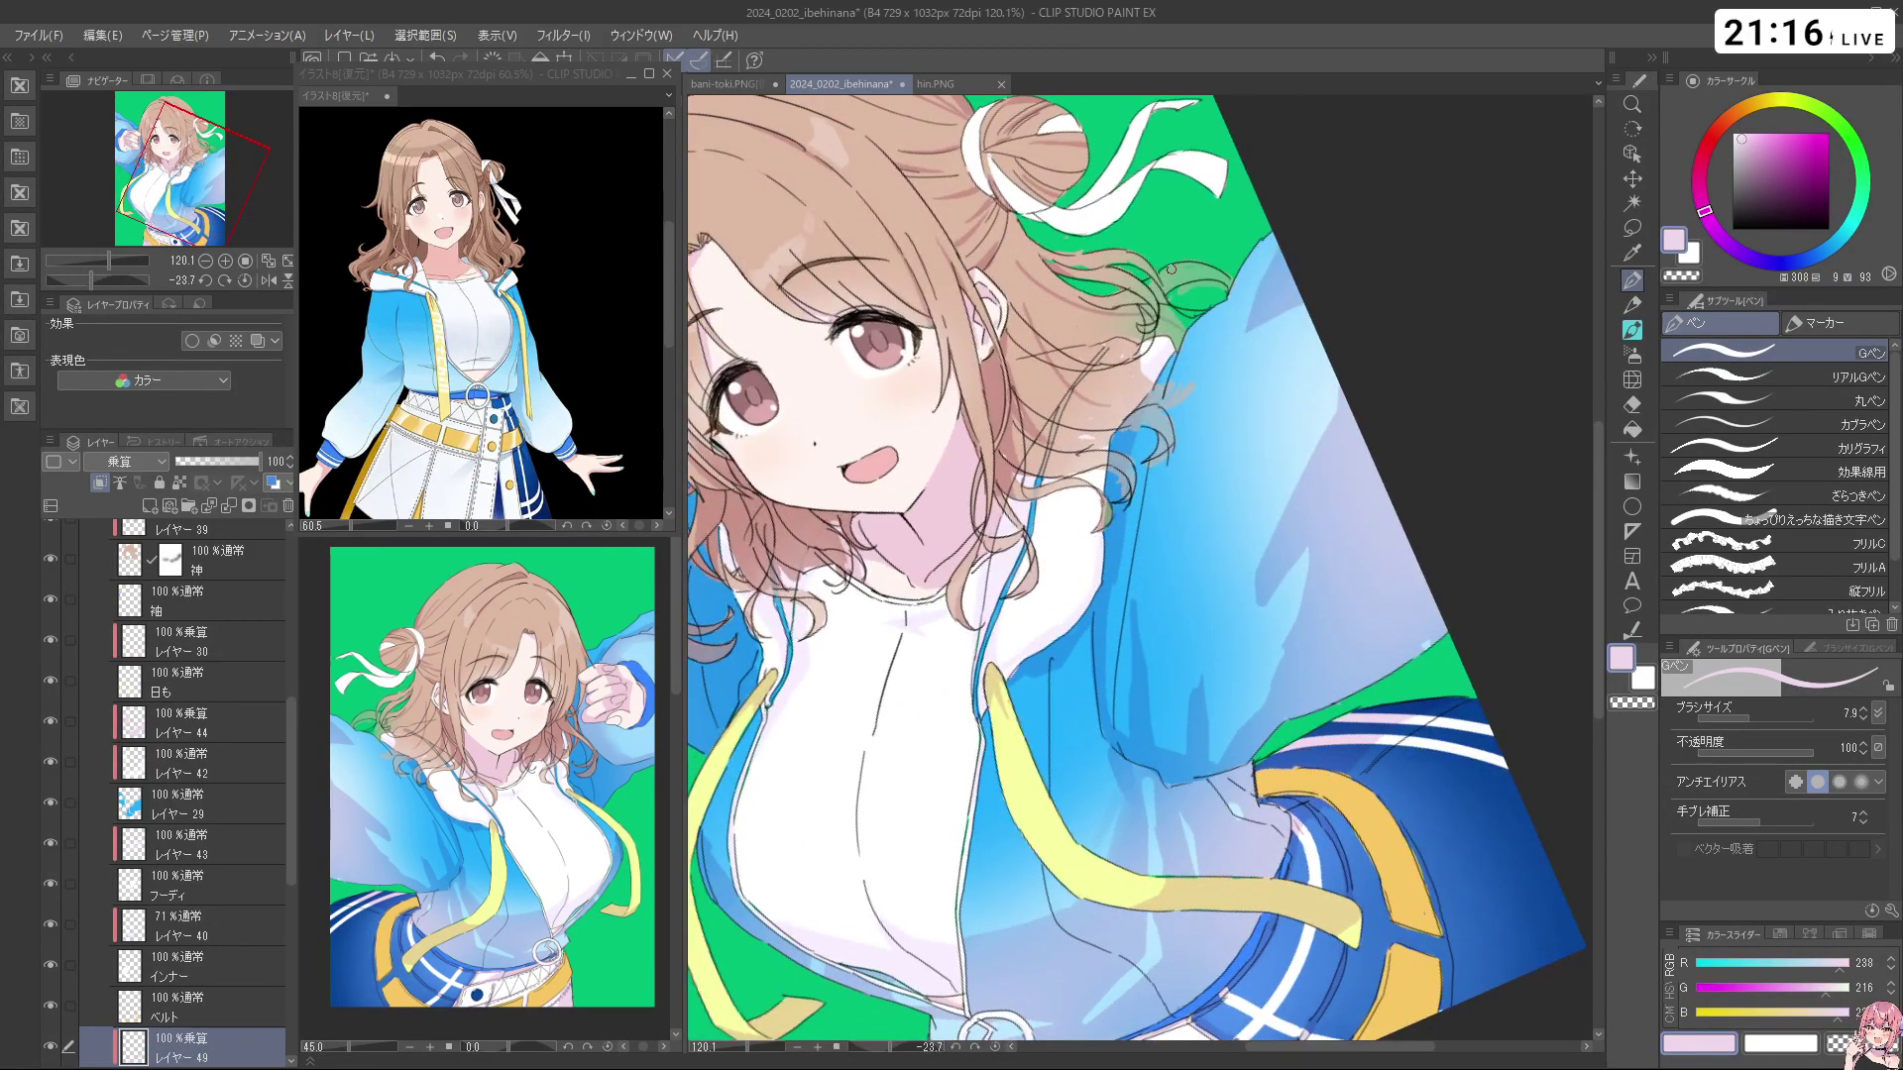
ctrl+drag(1328, 438, 1276, 442)
drag(1354, 553, 1332, 478)
shift+drag(1416, 542, 1341, 672)
key(ctrl+z)
key(ctrl+z)
drag(1232, 621, 1225, 689)
key(ctrl+z)
drag(1251, 577, 1214, 623)
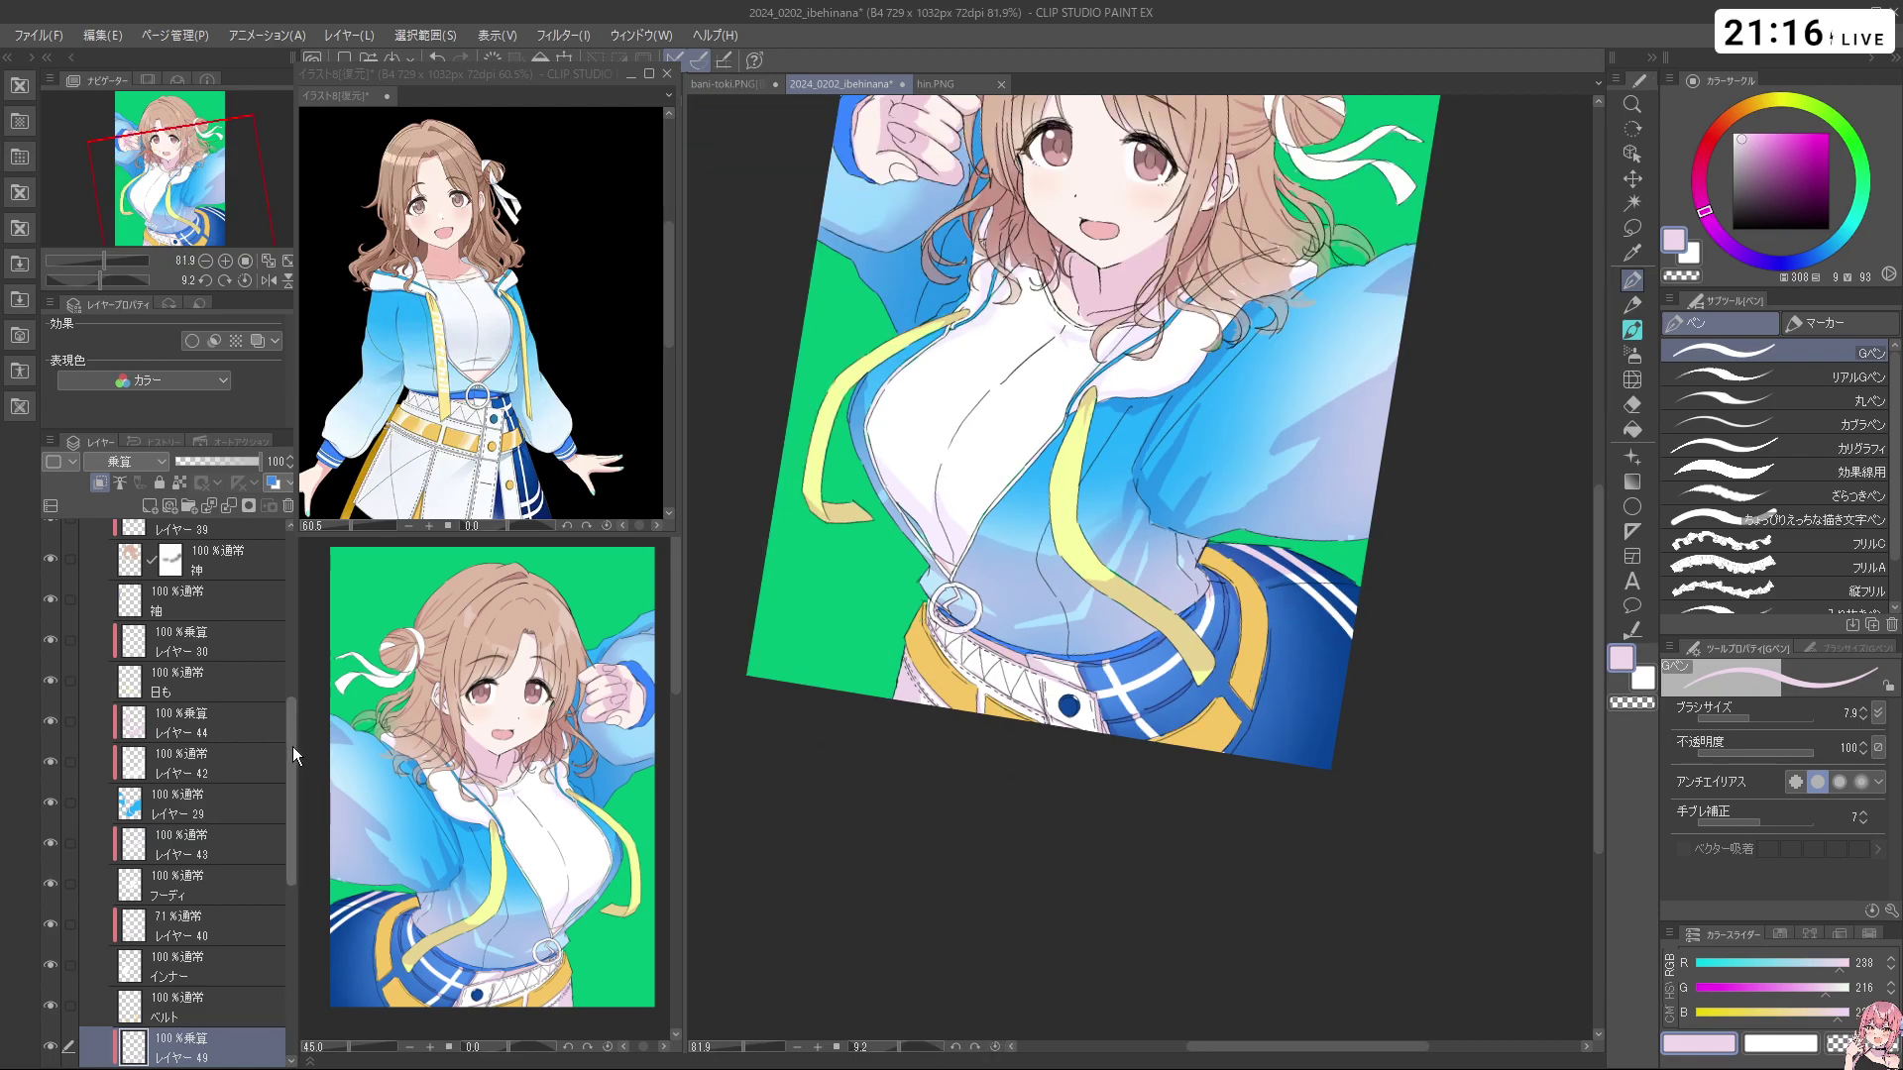
Create a new layer directly above the ベルト layer, clip it to the layer below and set its blending mode to Multiply (乗算)
drag(293, 746, 291, 835)
click(240, 746)
click(150, 506)
click(100, 483)
click(117, 463)
click(119, 512)
Shade the yellow belt where it passes below the sleeve on レイヤー 50 with the G-pen at size 18.7
drag(1251, 581, 1233, 548)
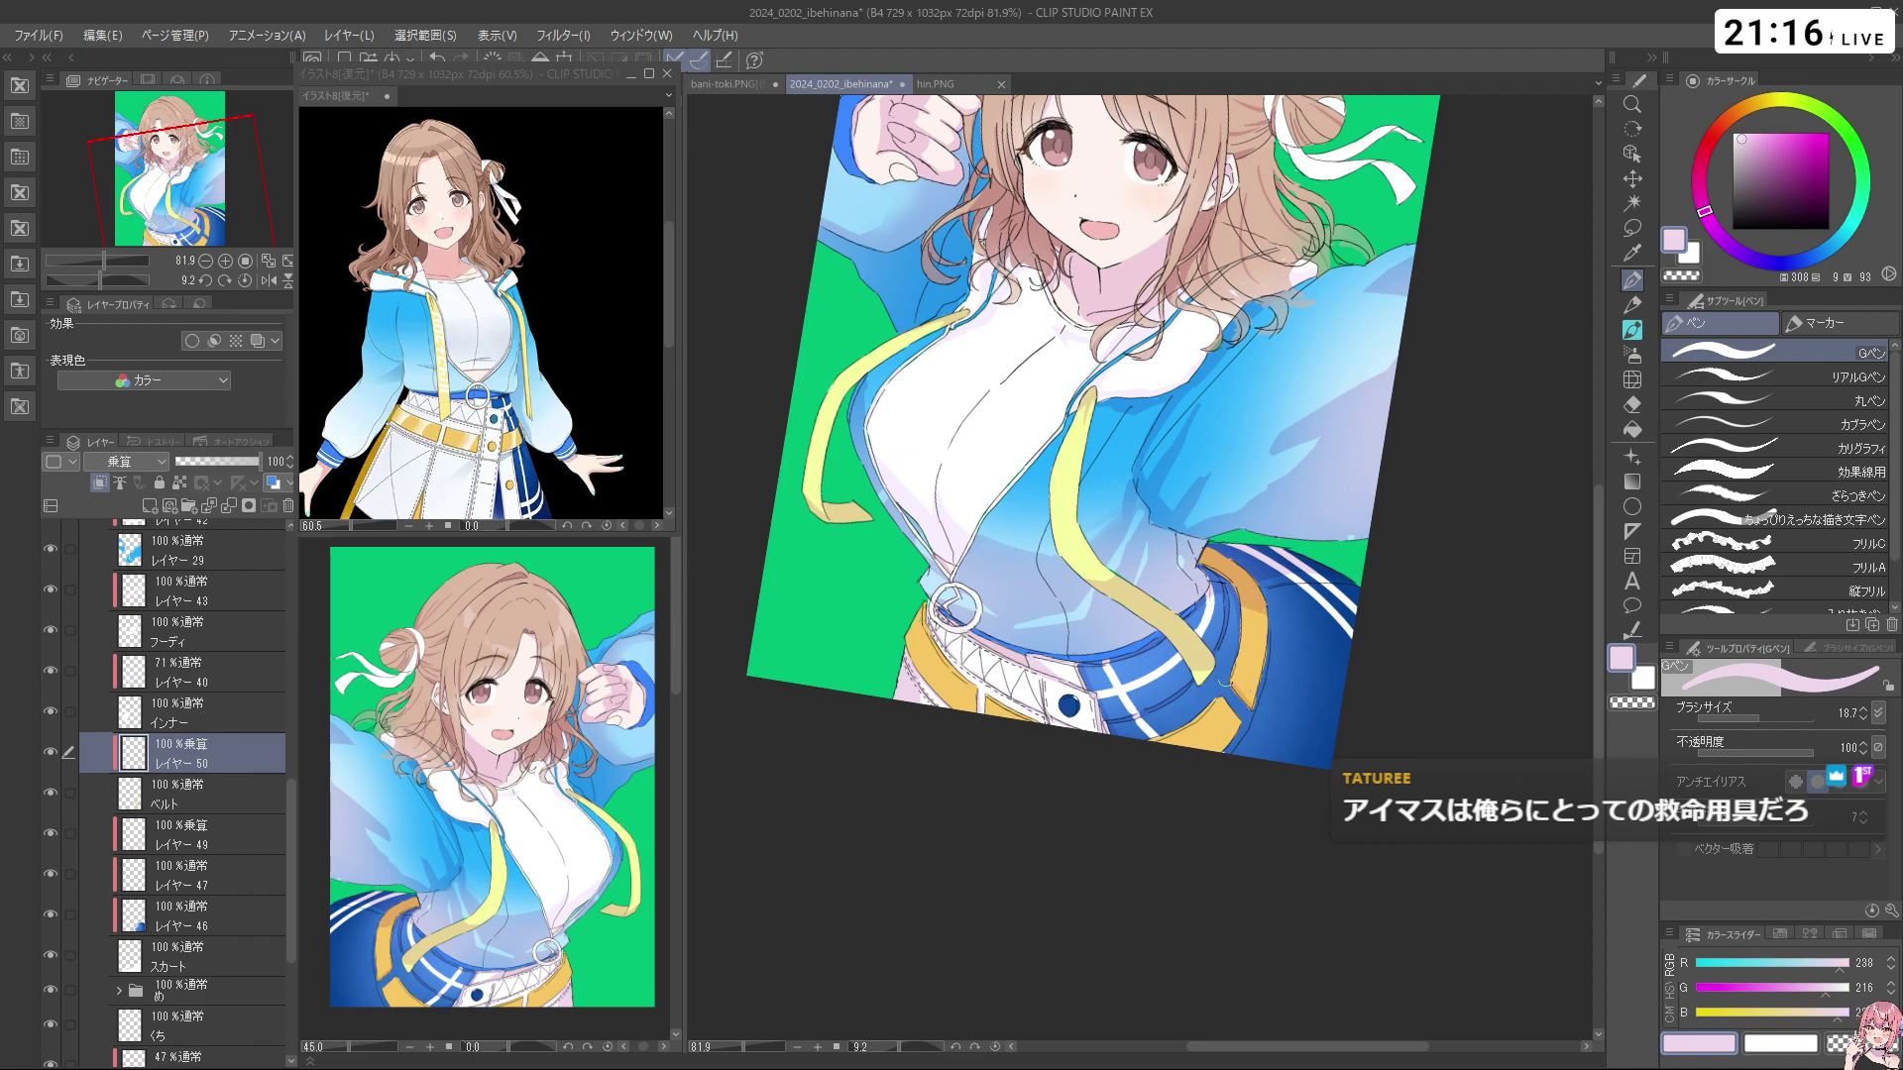
key(space)
drag(1228, 705, 1273, 708)
drag(1206, 777, 802, 658)
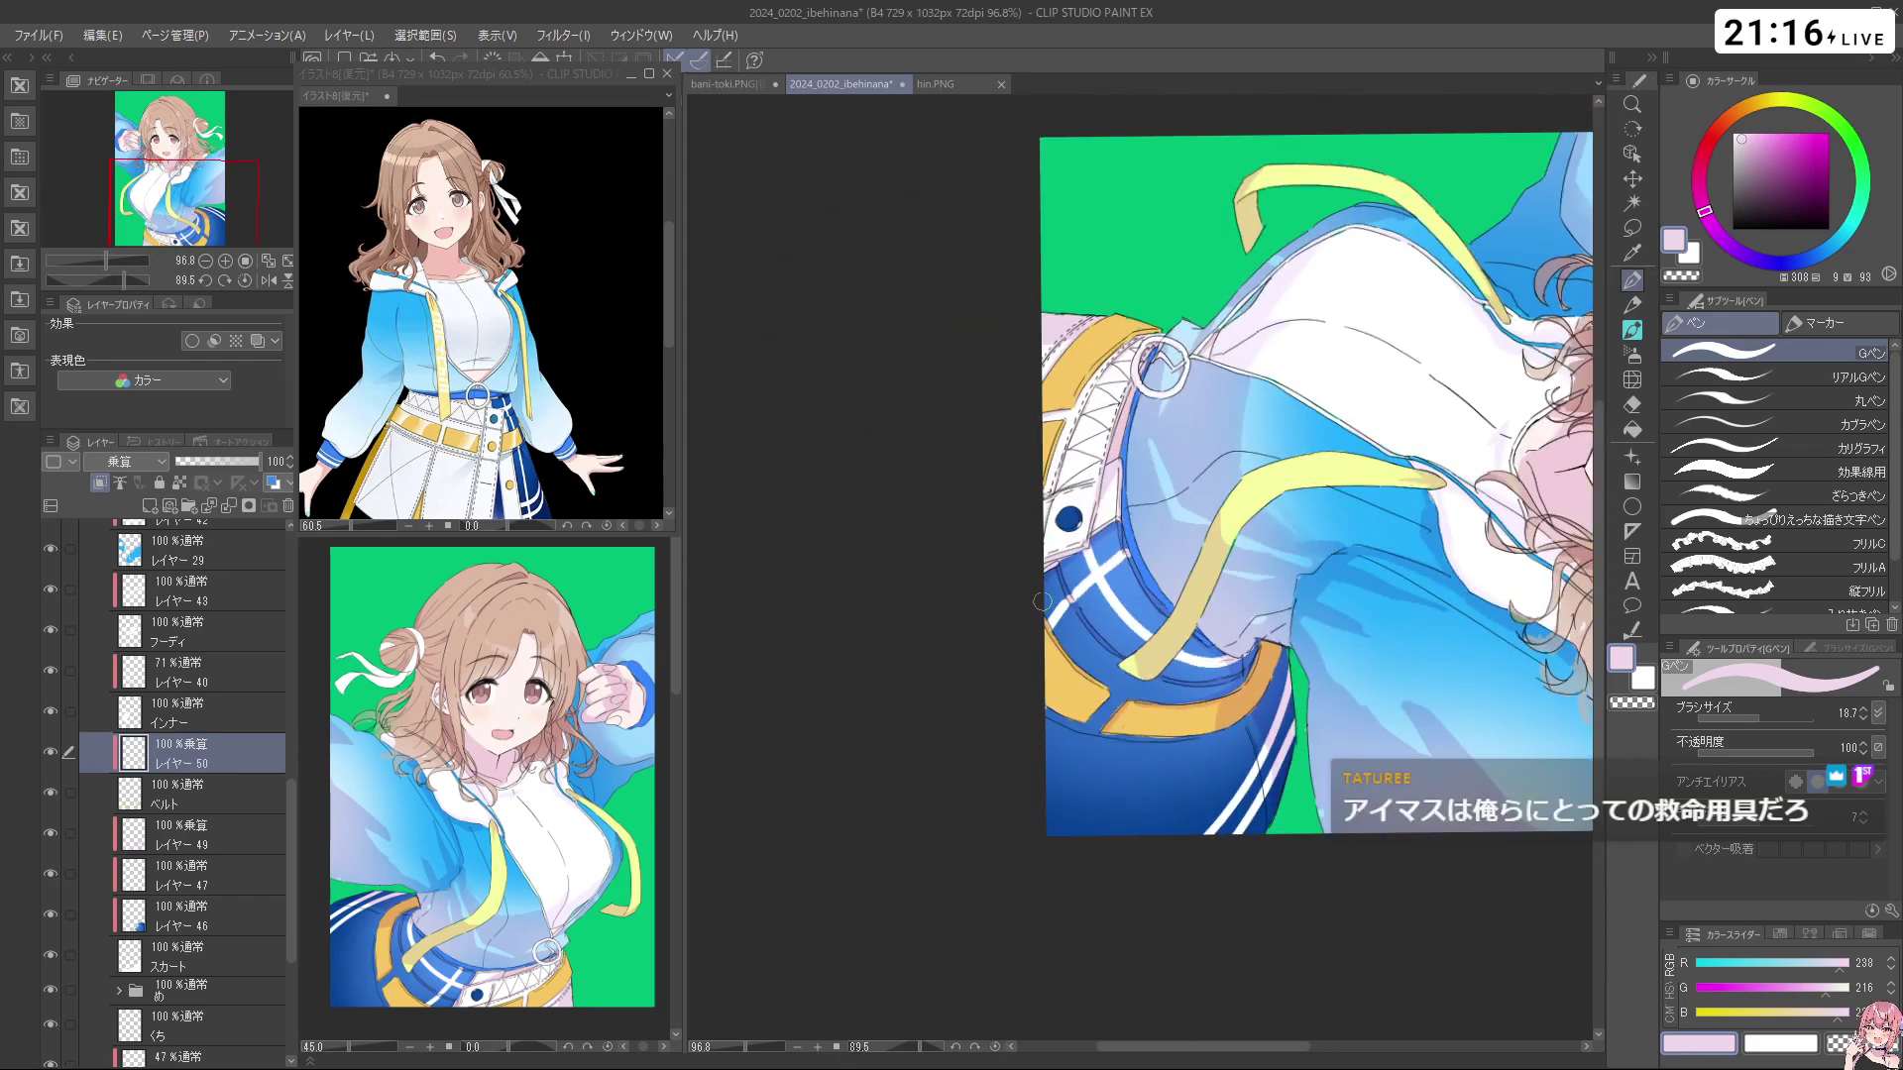
key(shift+space)
drag(1103, 713, 1028, 714)
key(ctrl+z)
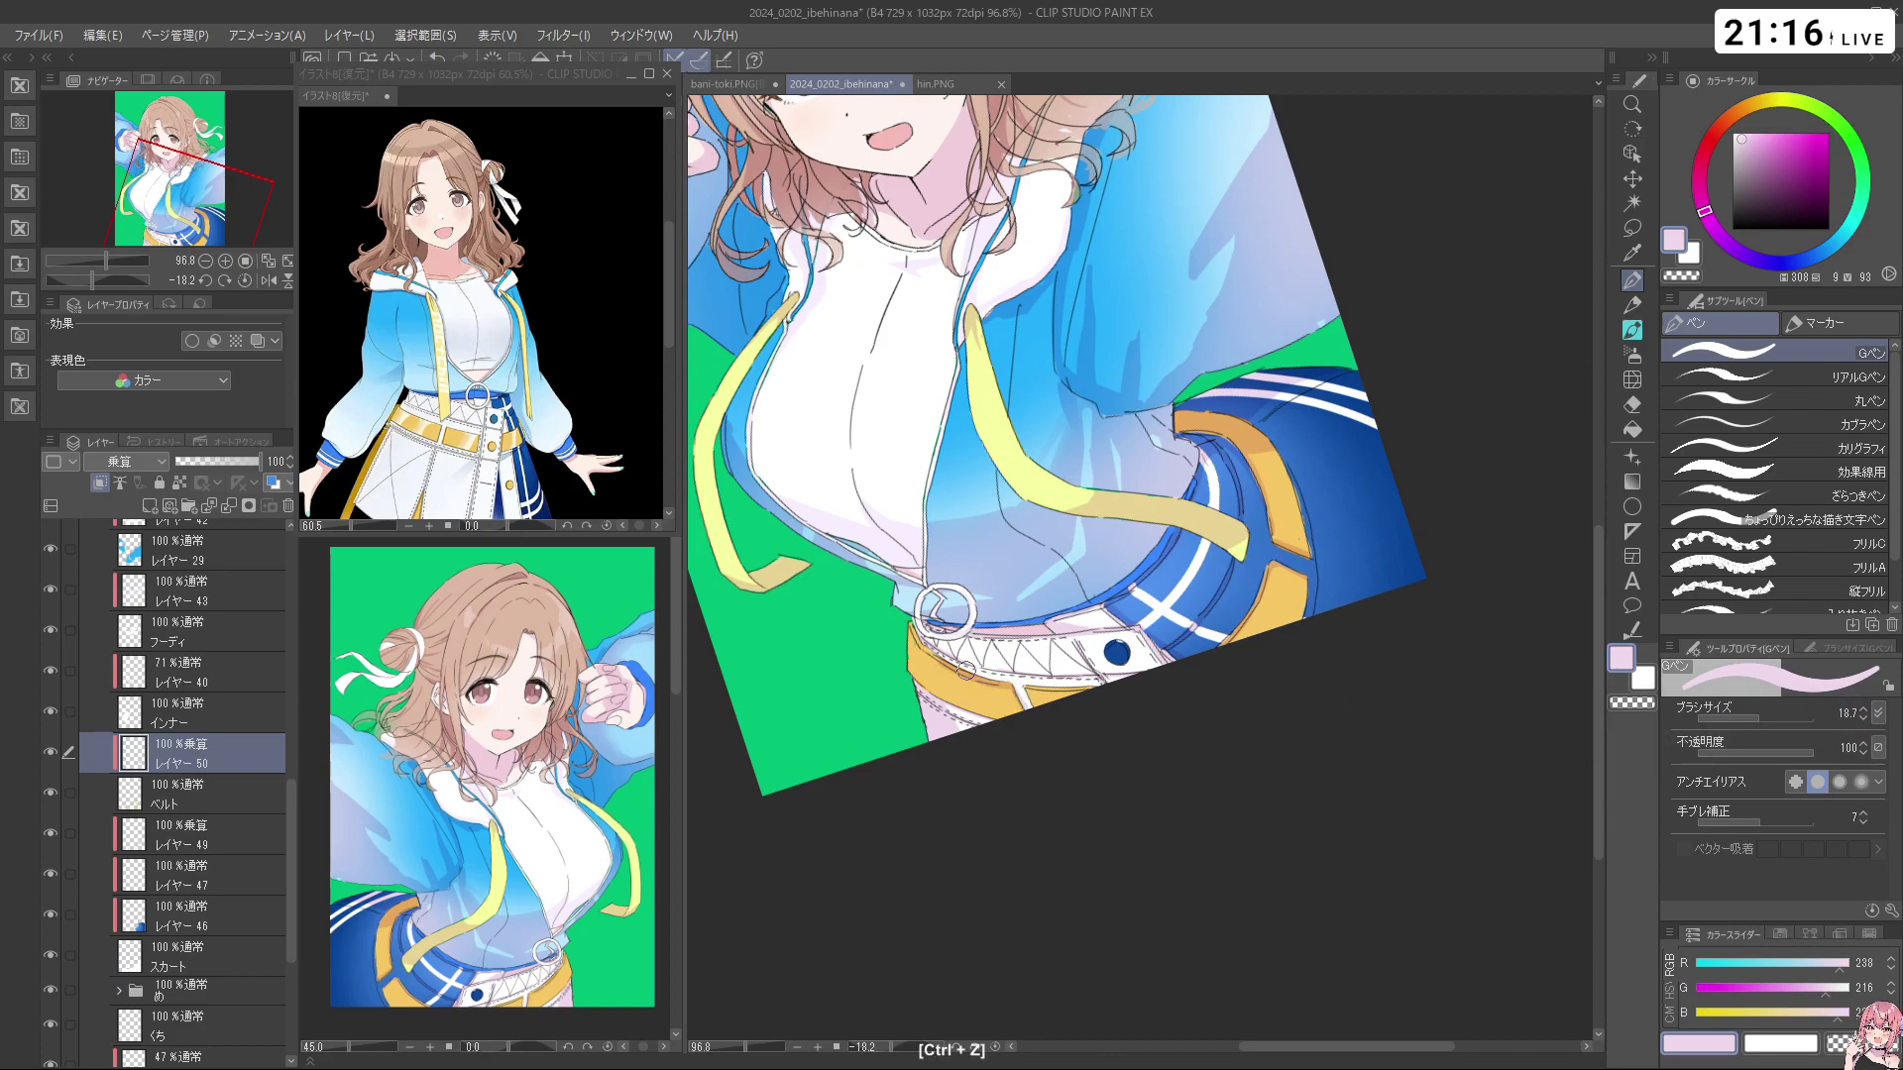
mouse_move(1028, 705)
mouse_down()
mouse_move(1019, 683)
mouse_move(1117, 866)
mouse_move(1015, 540)
mouse_up()
Shade the front segment of the yellow belt below the ring, trimming the shadow with the transparent colour
key(shift+space)
key(ctrl+space)
drag(1236, 576, 1170, 594)
key(shift+space)
drag(1244, 649, 1298, 391)
key(ctrl+space)
drag(1011, 636, 1090, 627)
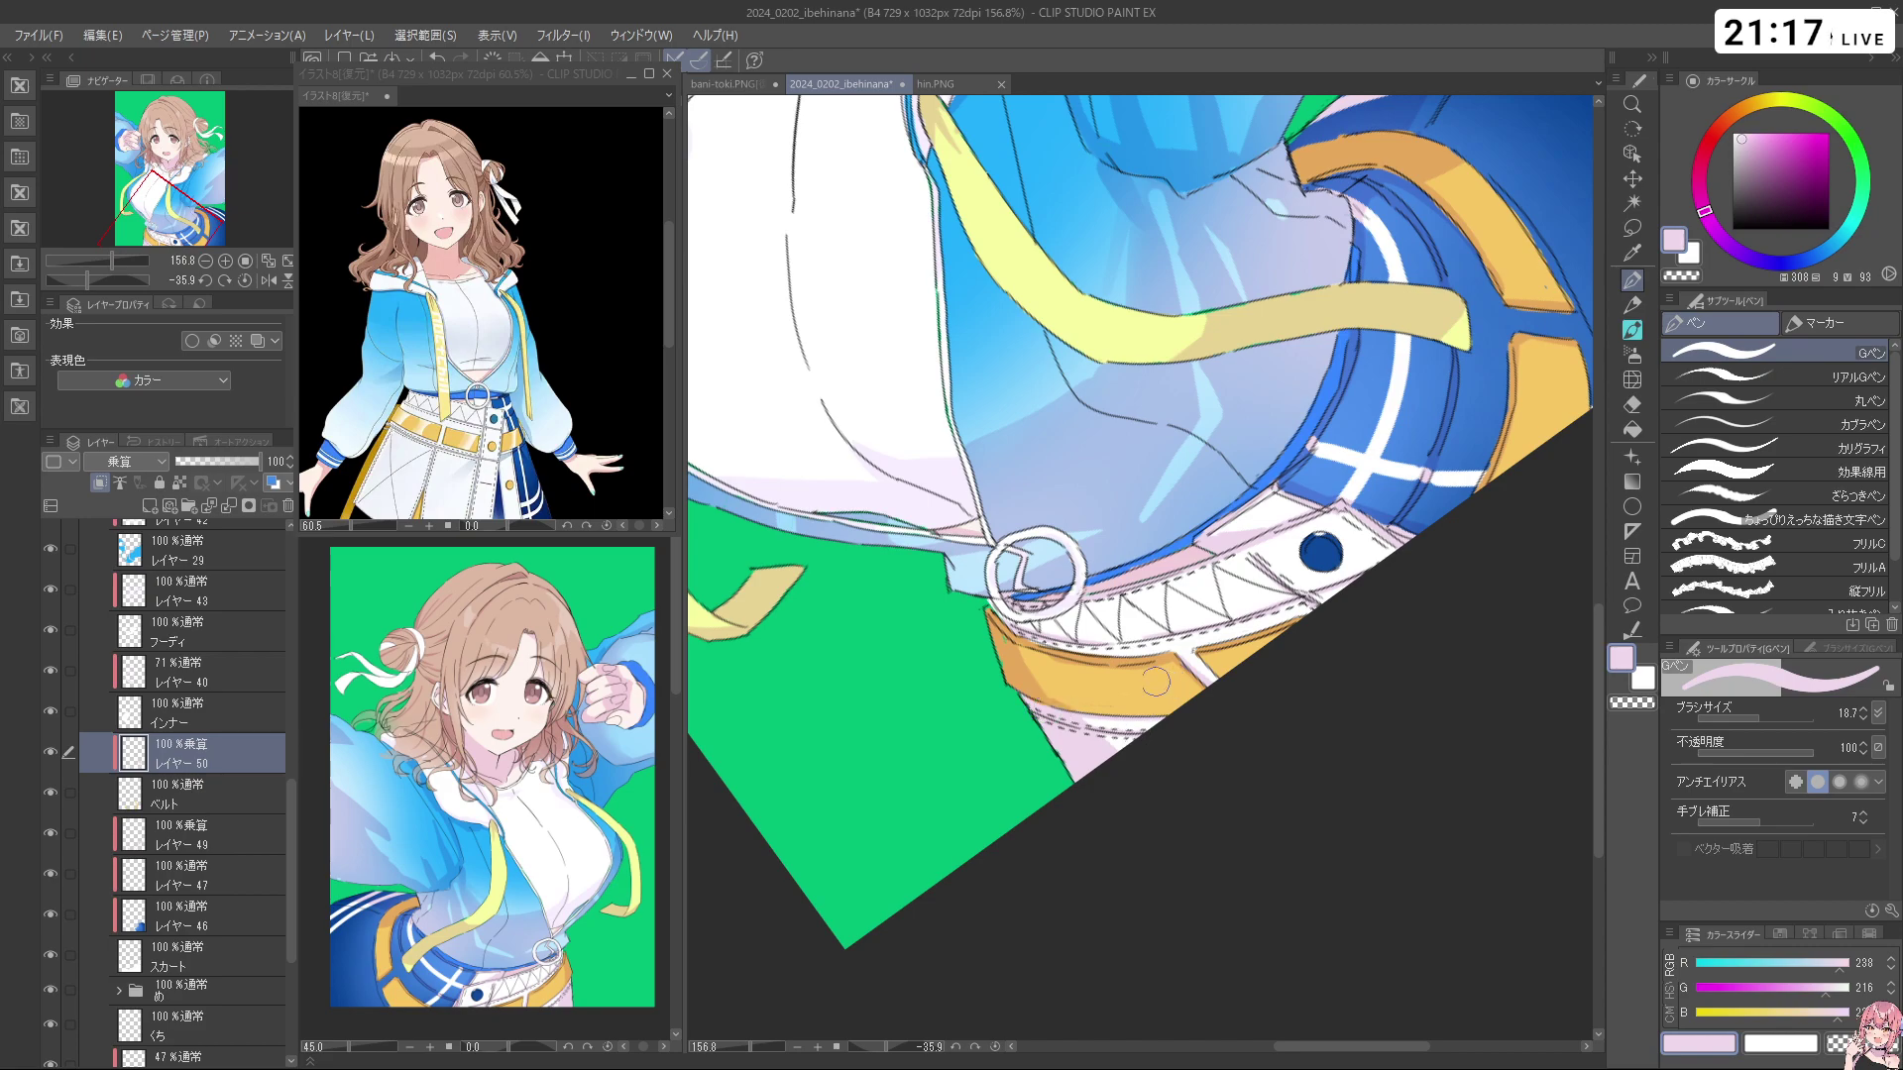
key(c)
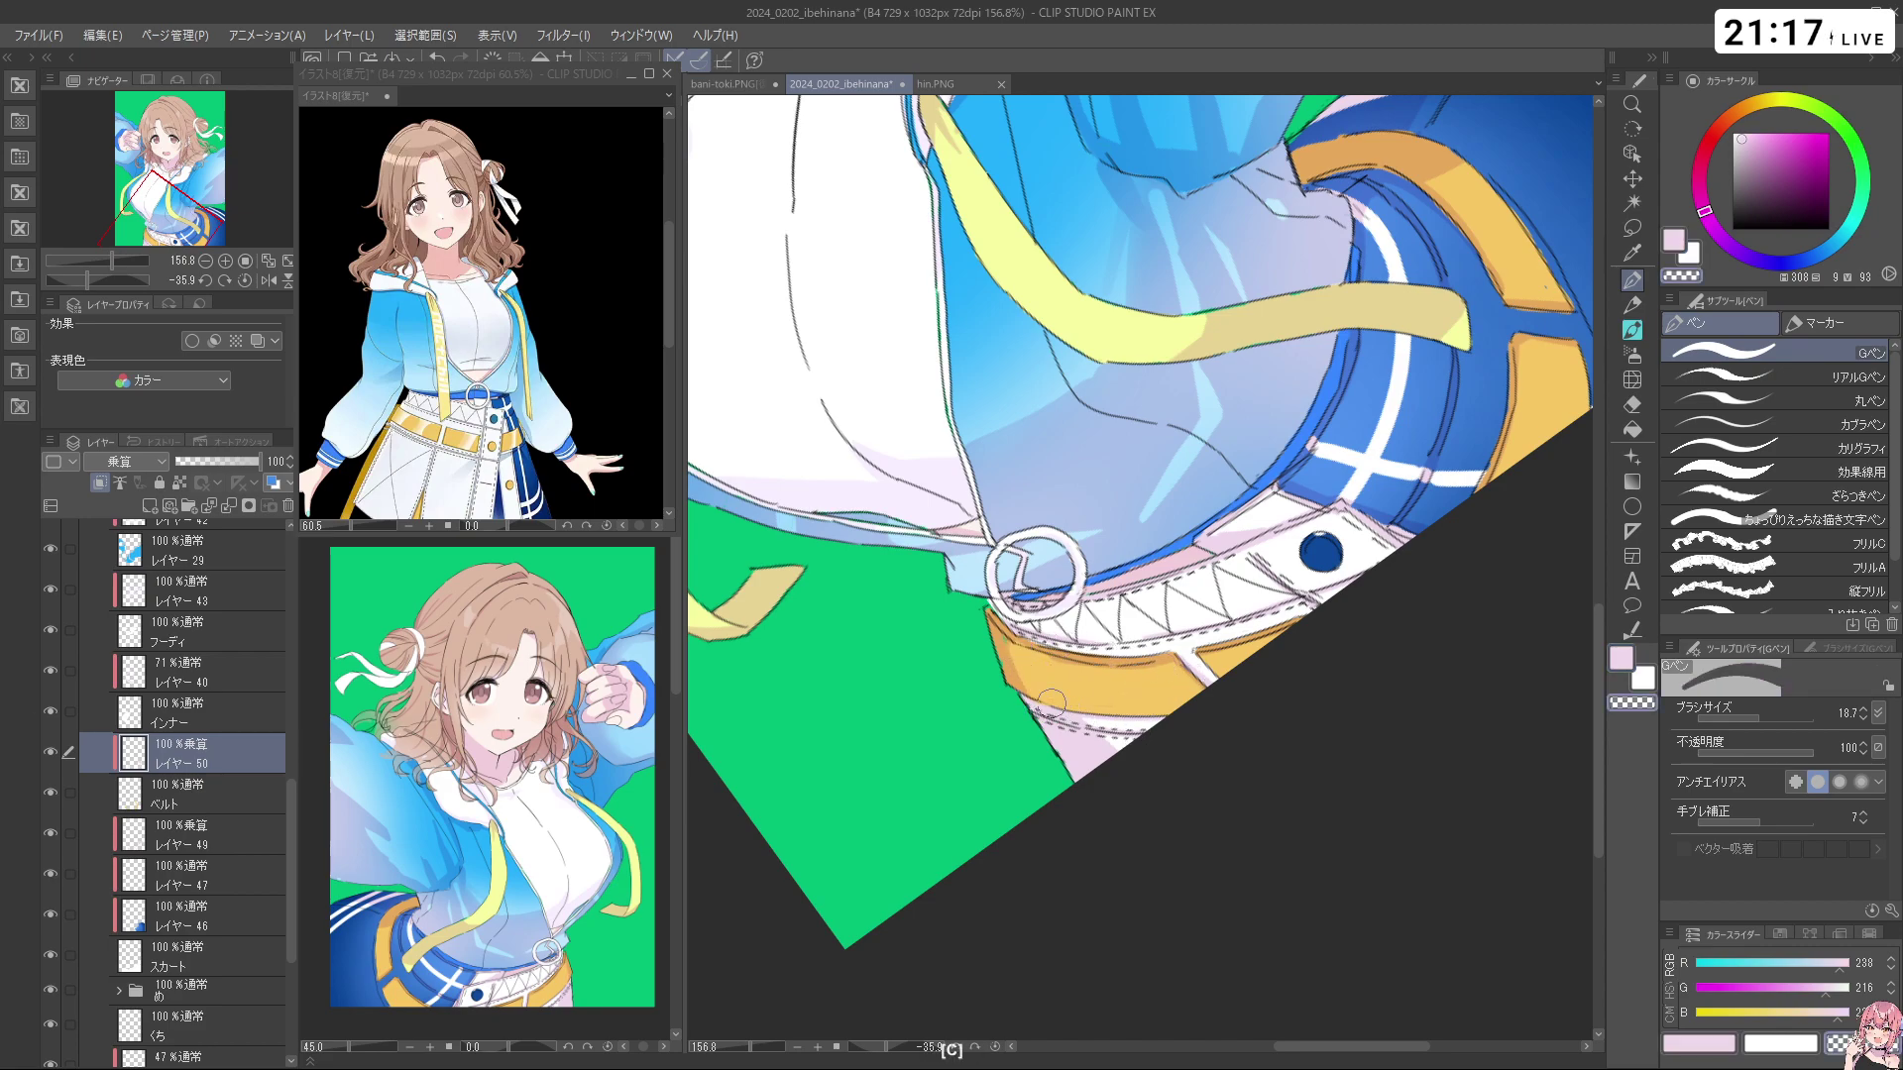
key(c)
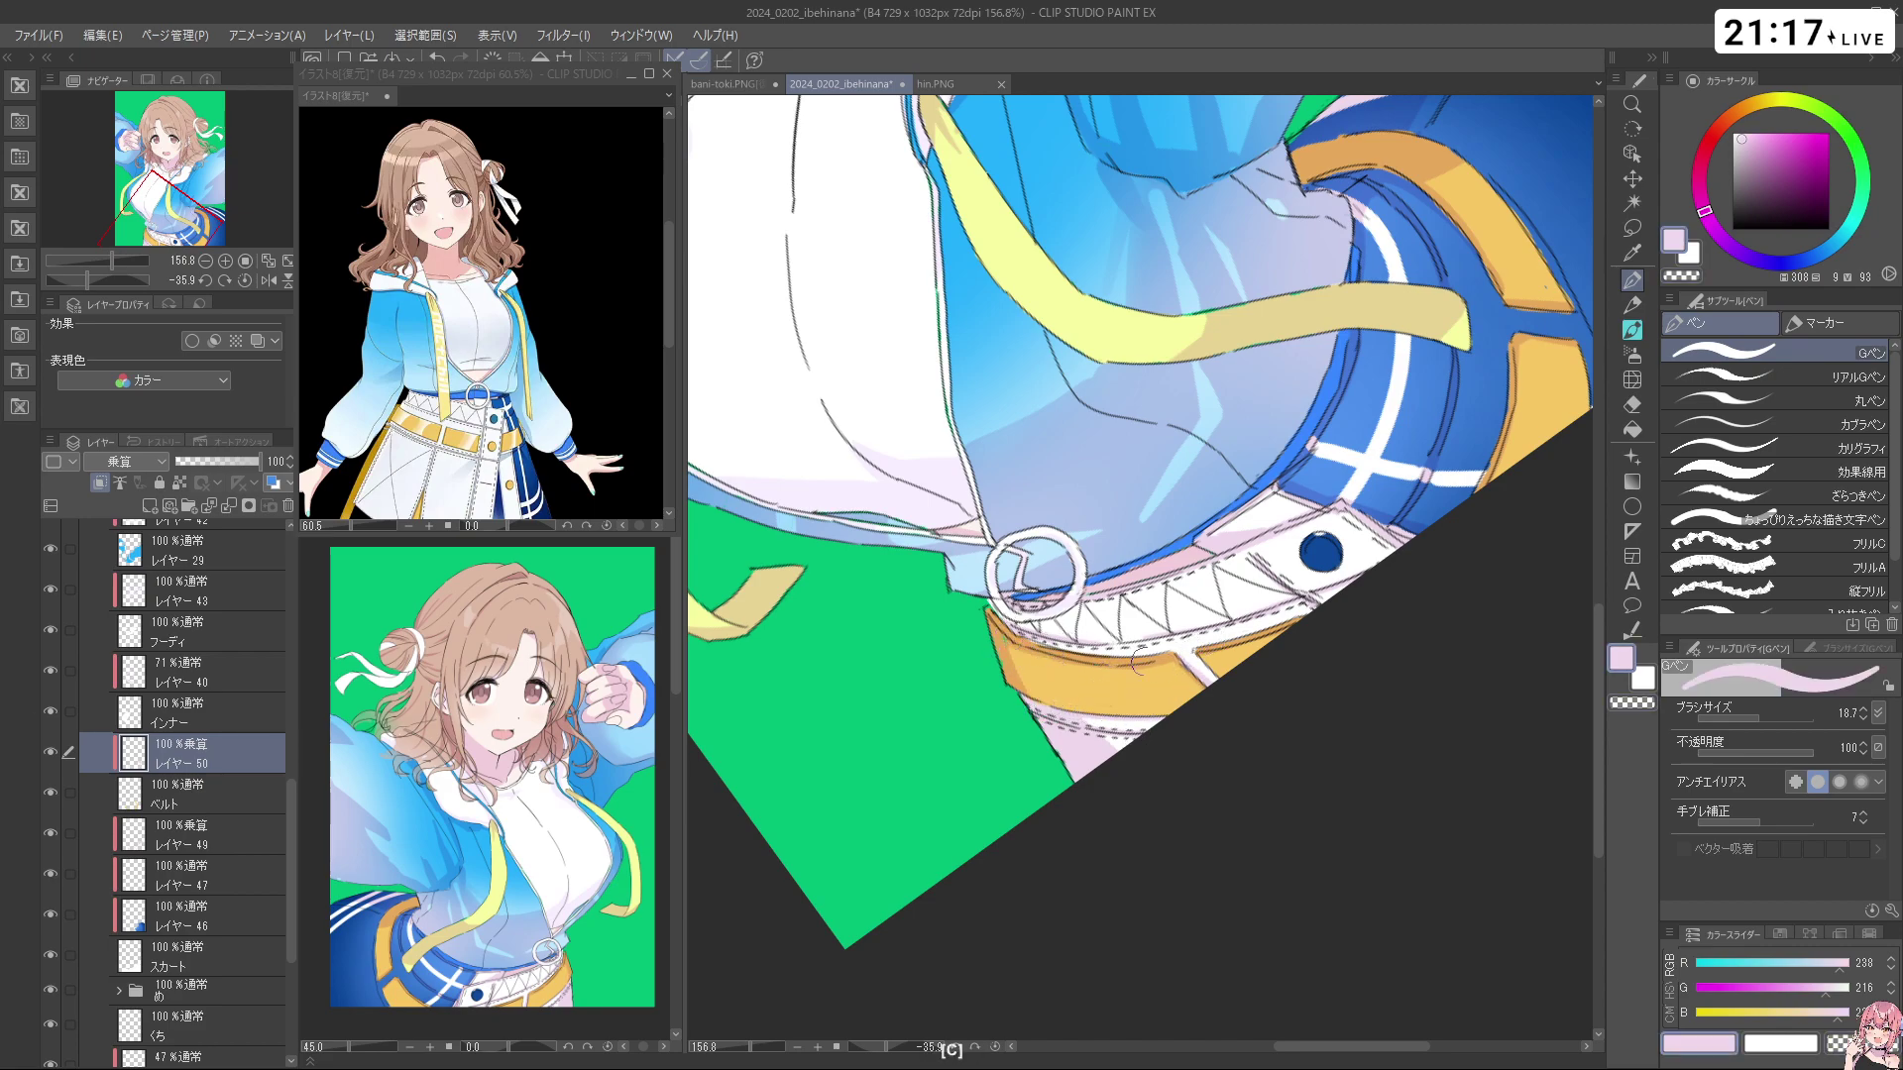
Continue refining the yellow belt's shadow around the waist, alternating between the drawing colour and transparent
key(ctrl+space)
drag(1340, 644, 1270, 675)
key(space)
key(ctrl+space)
mouse_move(1308, 525)
mouse_down()
mouse_move(1350, 522)
mouse_move(1307, 698)
mouse_up()
key(shift+space)
key(c)
drag(1227, 564, 1259, 613)
key(ctrl+z)
Switch to the ベルト layer, reduce the G-pen to 8.1 and correct the belt's base-colour edges
click(198, 793)
key(c)
key(ctrl+alt)
drag(1258, 622, 1120, 674)
key(ctrl+z)
key(c)
key(ctrl+z)
key(c)
drag(1054, 838, 970, 811)
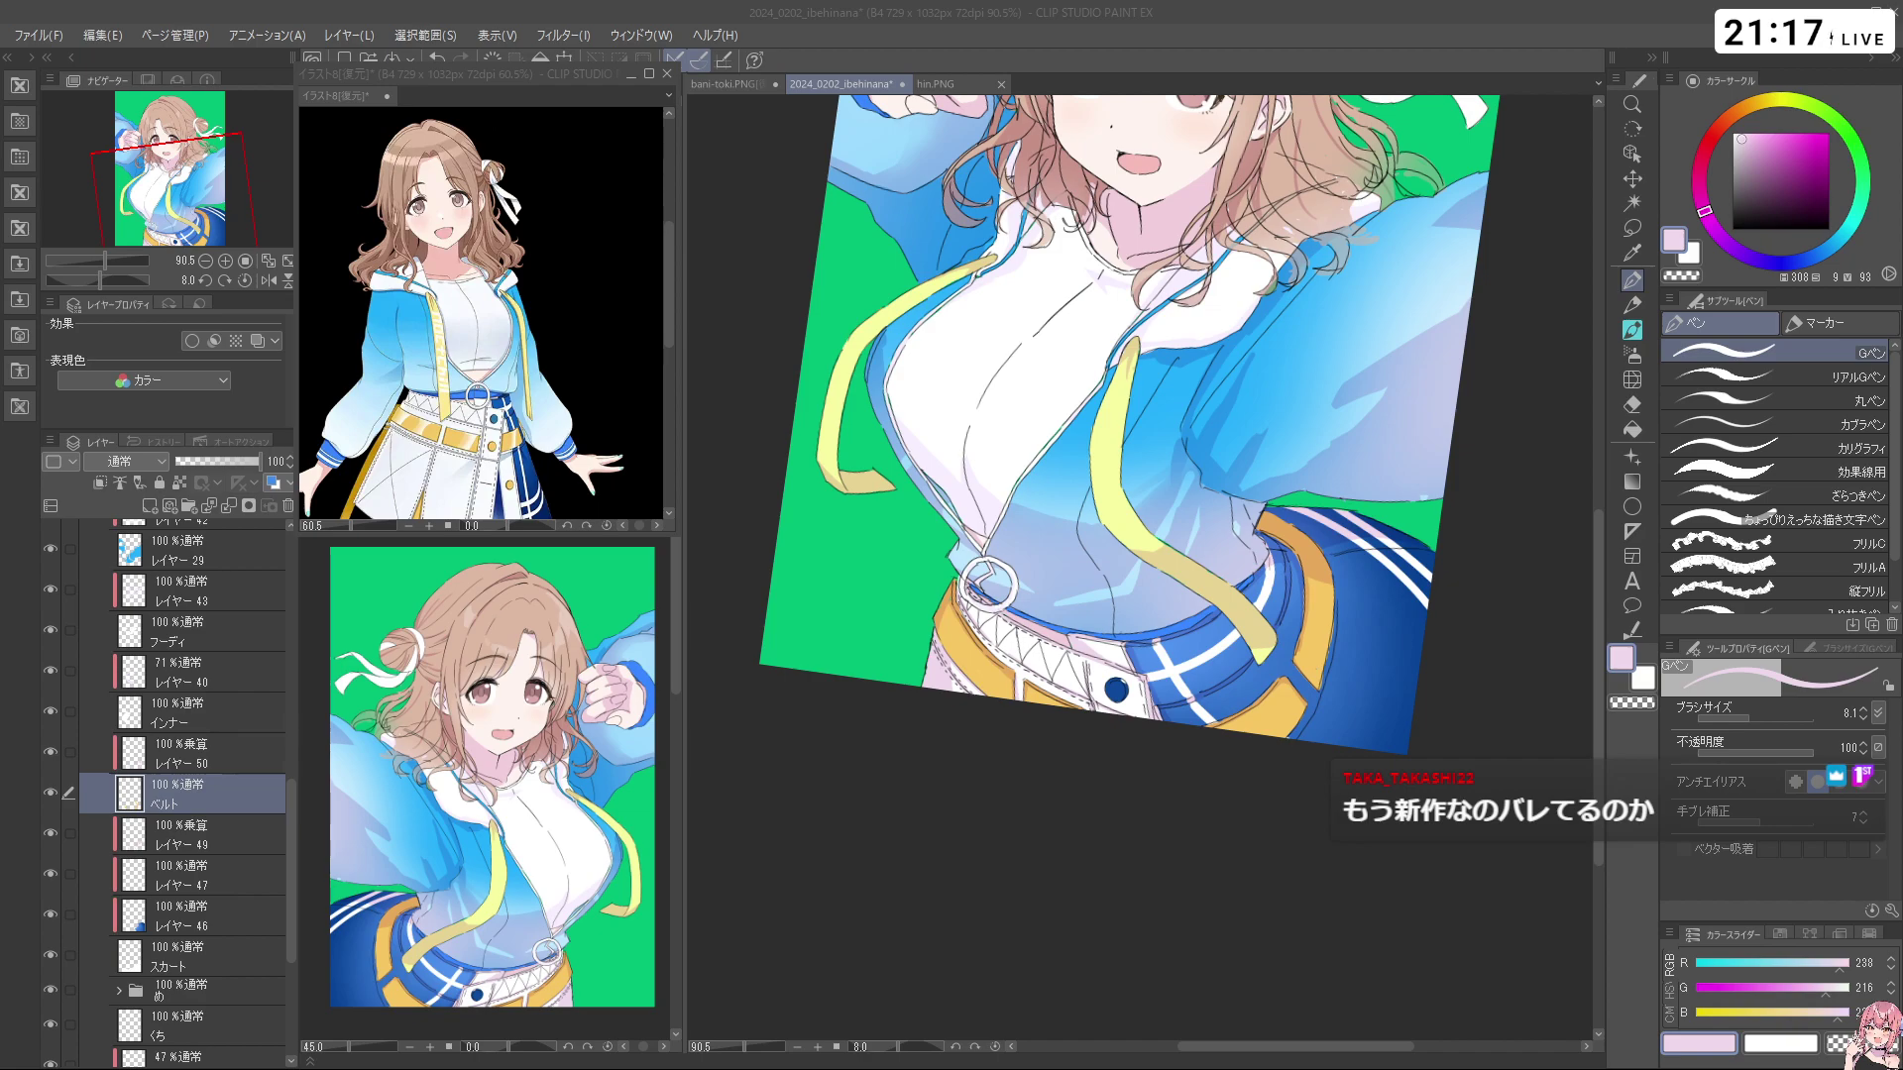
Erase stray base colour along the outer and inner edges of the side belt segments on the ベルト layer using transparent
drag(1597, 537, 1371, 479)
key(shift+space)
key(shift+space)
key(ctrl+space)
mouse_move(1323, 602)
mouse_down()
mouse_move(1418, 597)
mouse_move(1232, 632)
mouse_move(1332, 680)
mouse_up()
key(ctrl+space)
key(ctrl+z)
drag(1239, 631, 1324, 679)
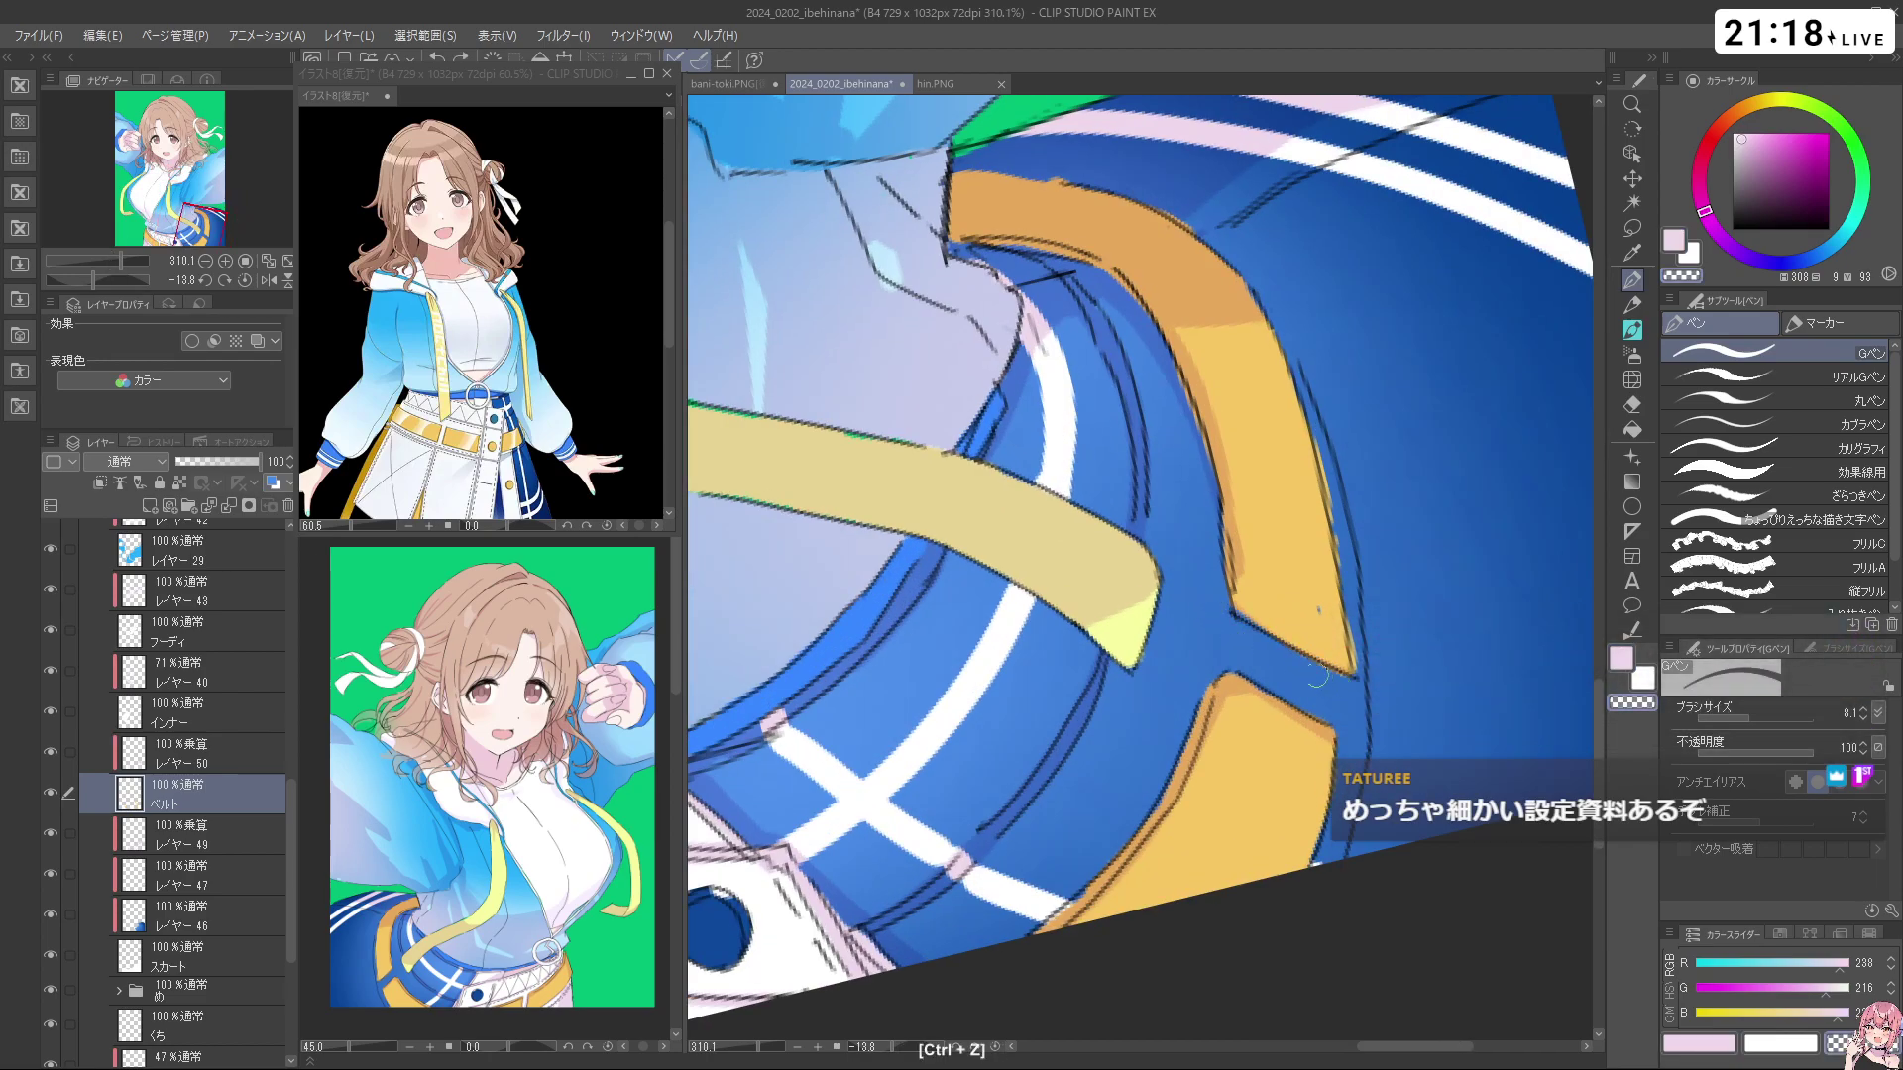
drag(1345, 543, 1362, 670)
key(ctrl+z)
drag(1345, 535, 1323, 426)
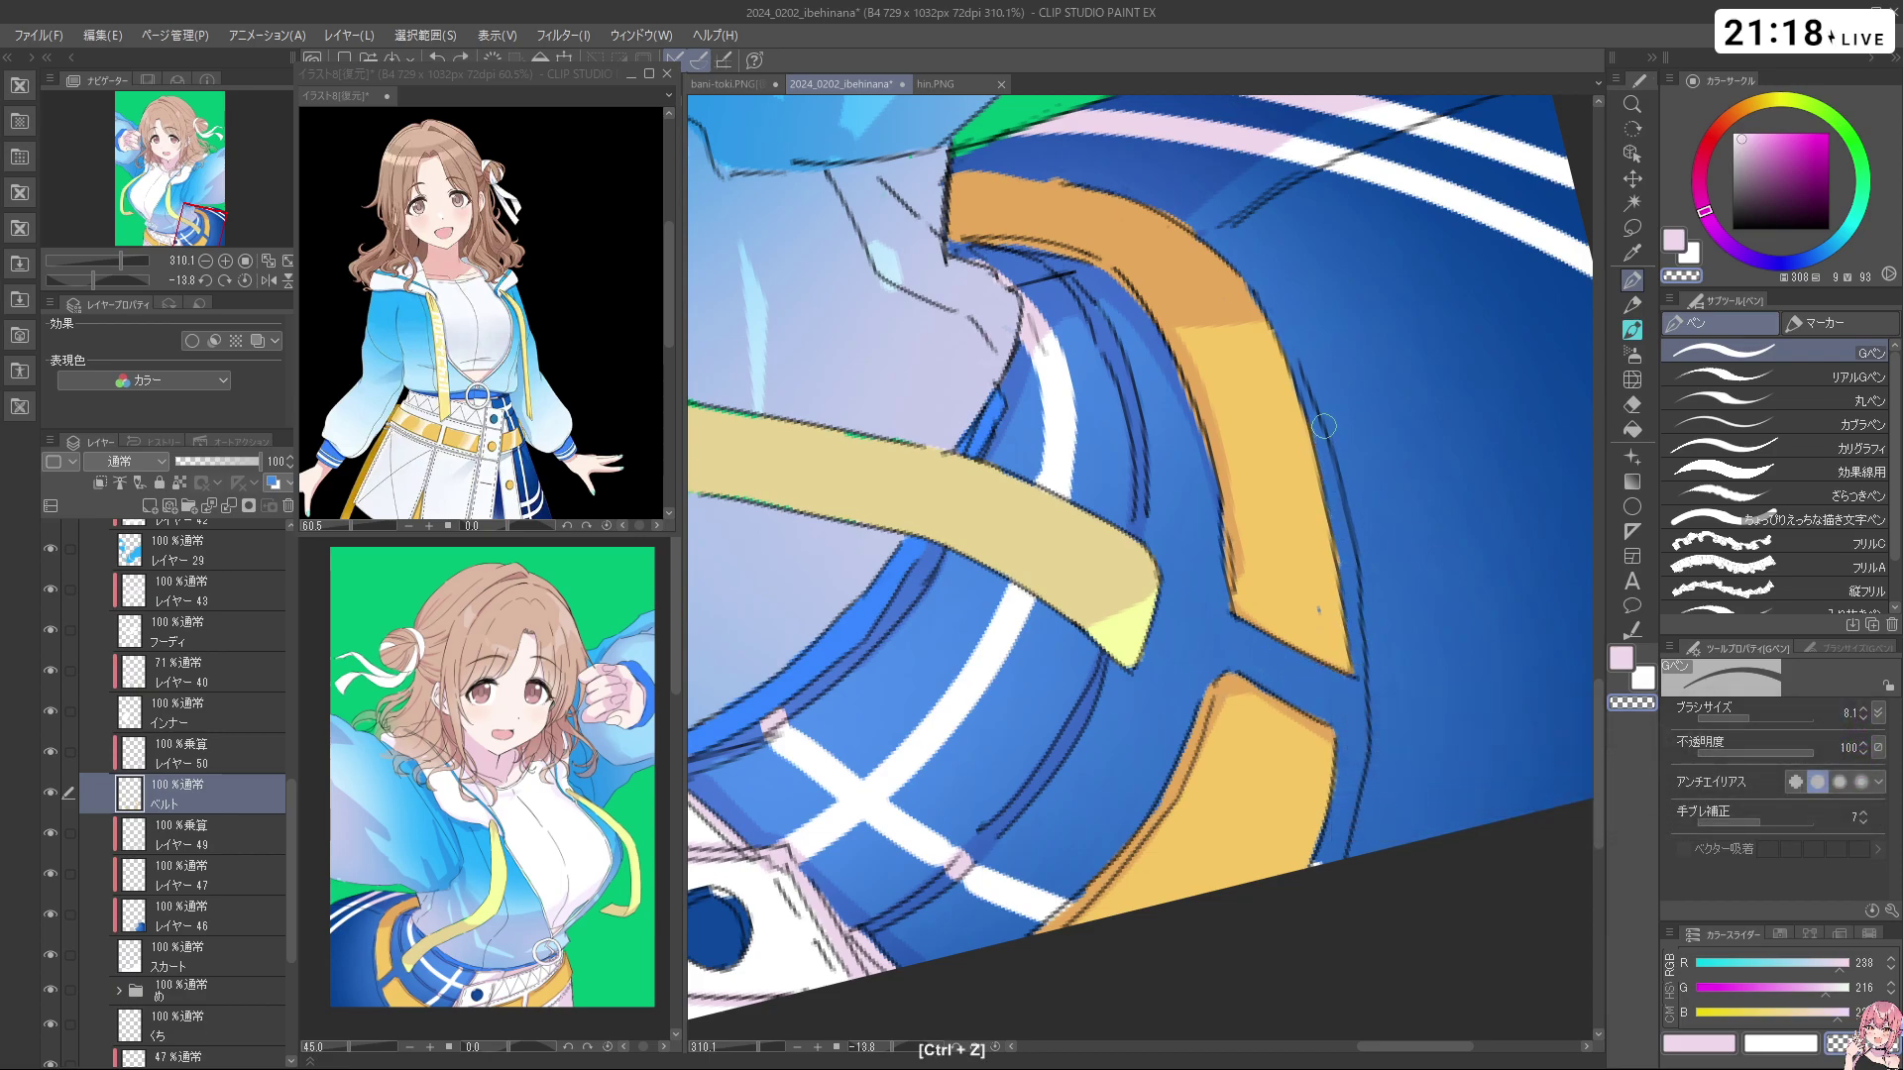
drag(1194, 434, 1090, 651)
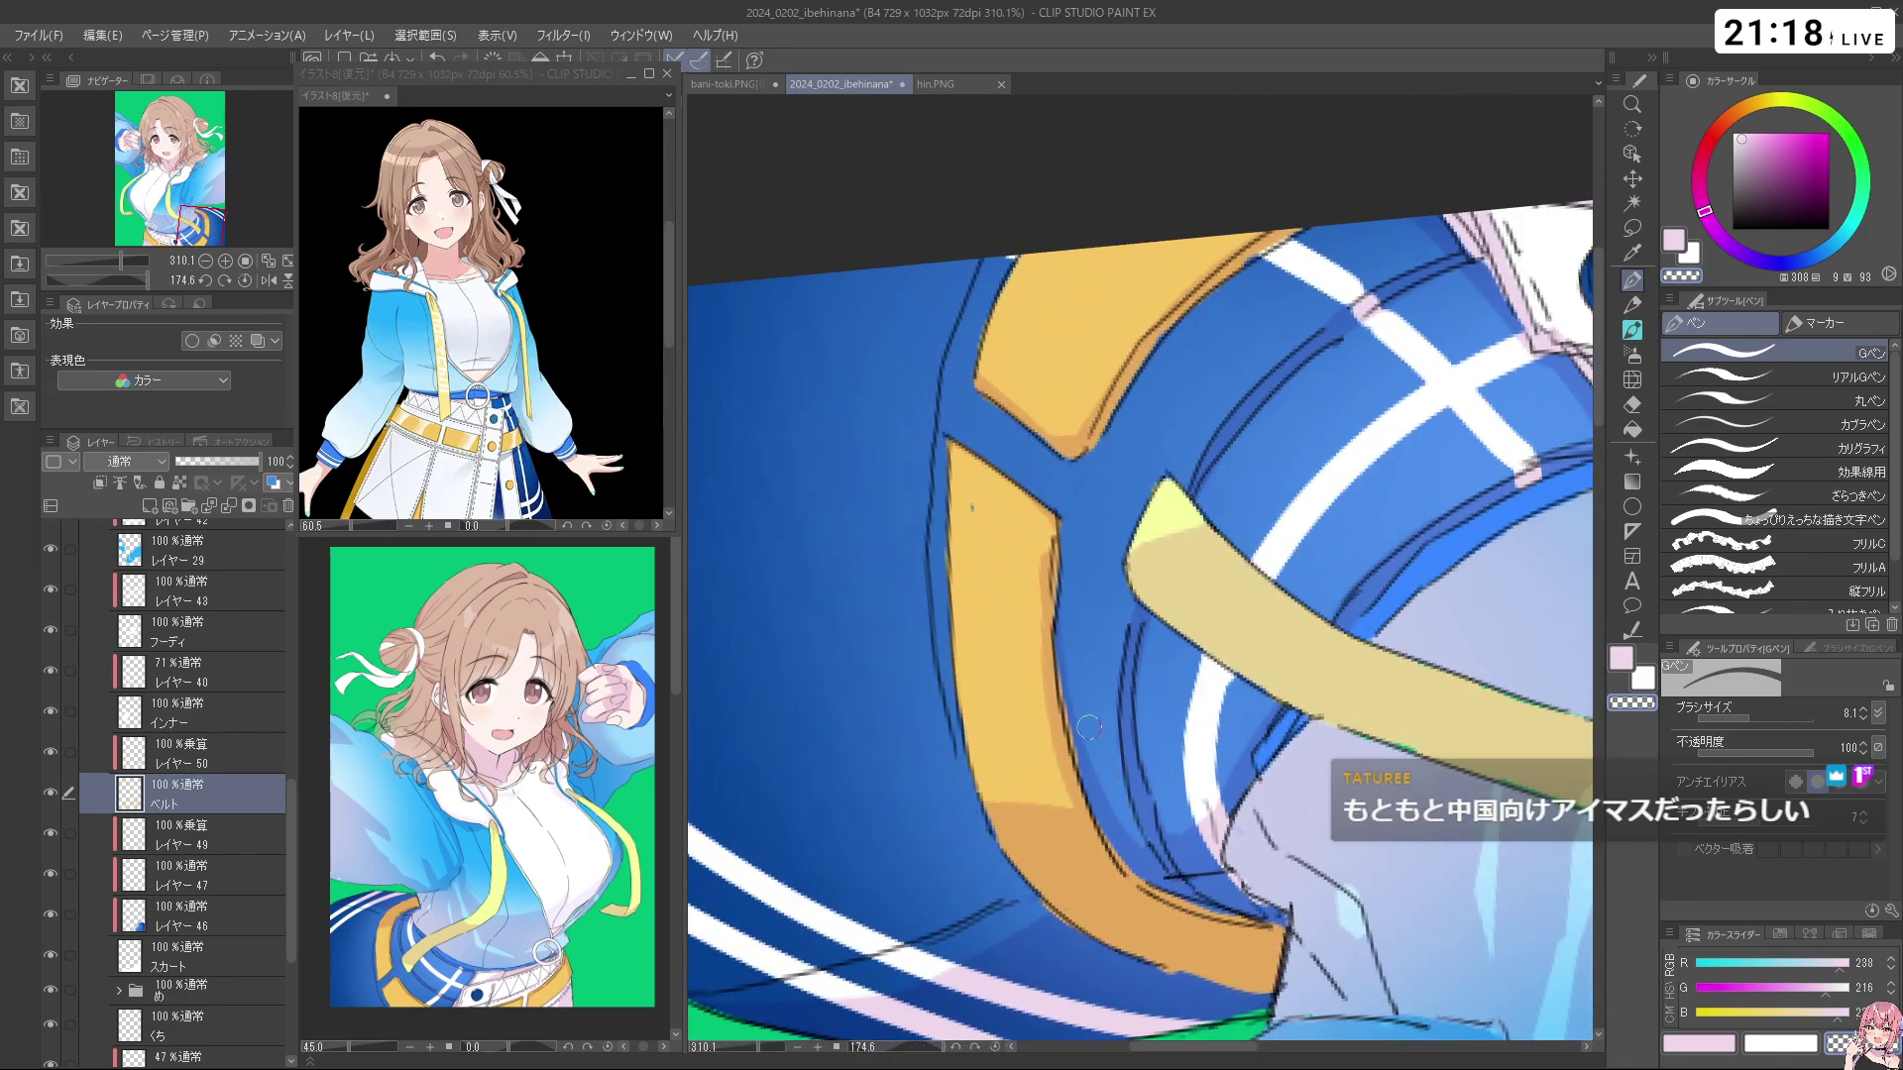
drag(1217, 482, 1120, 486)
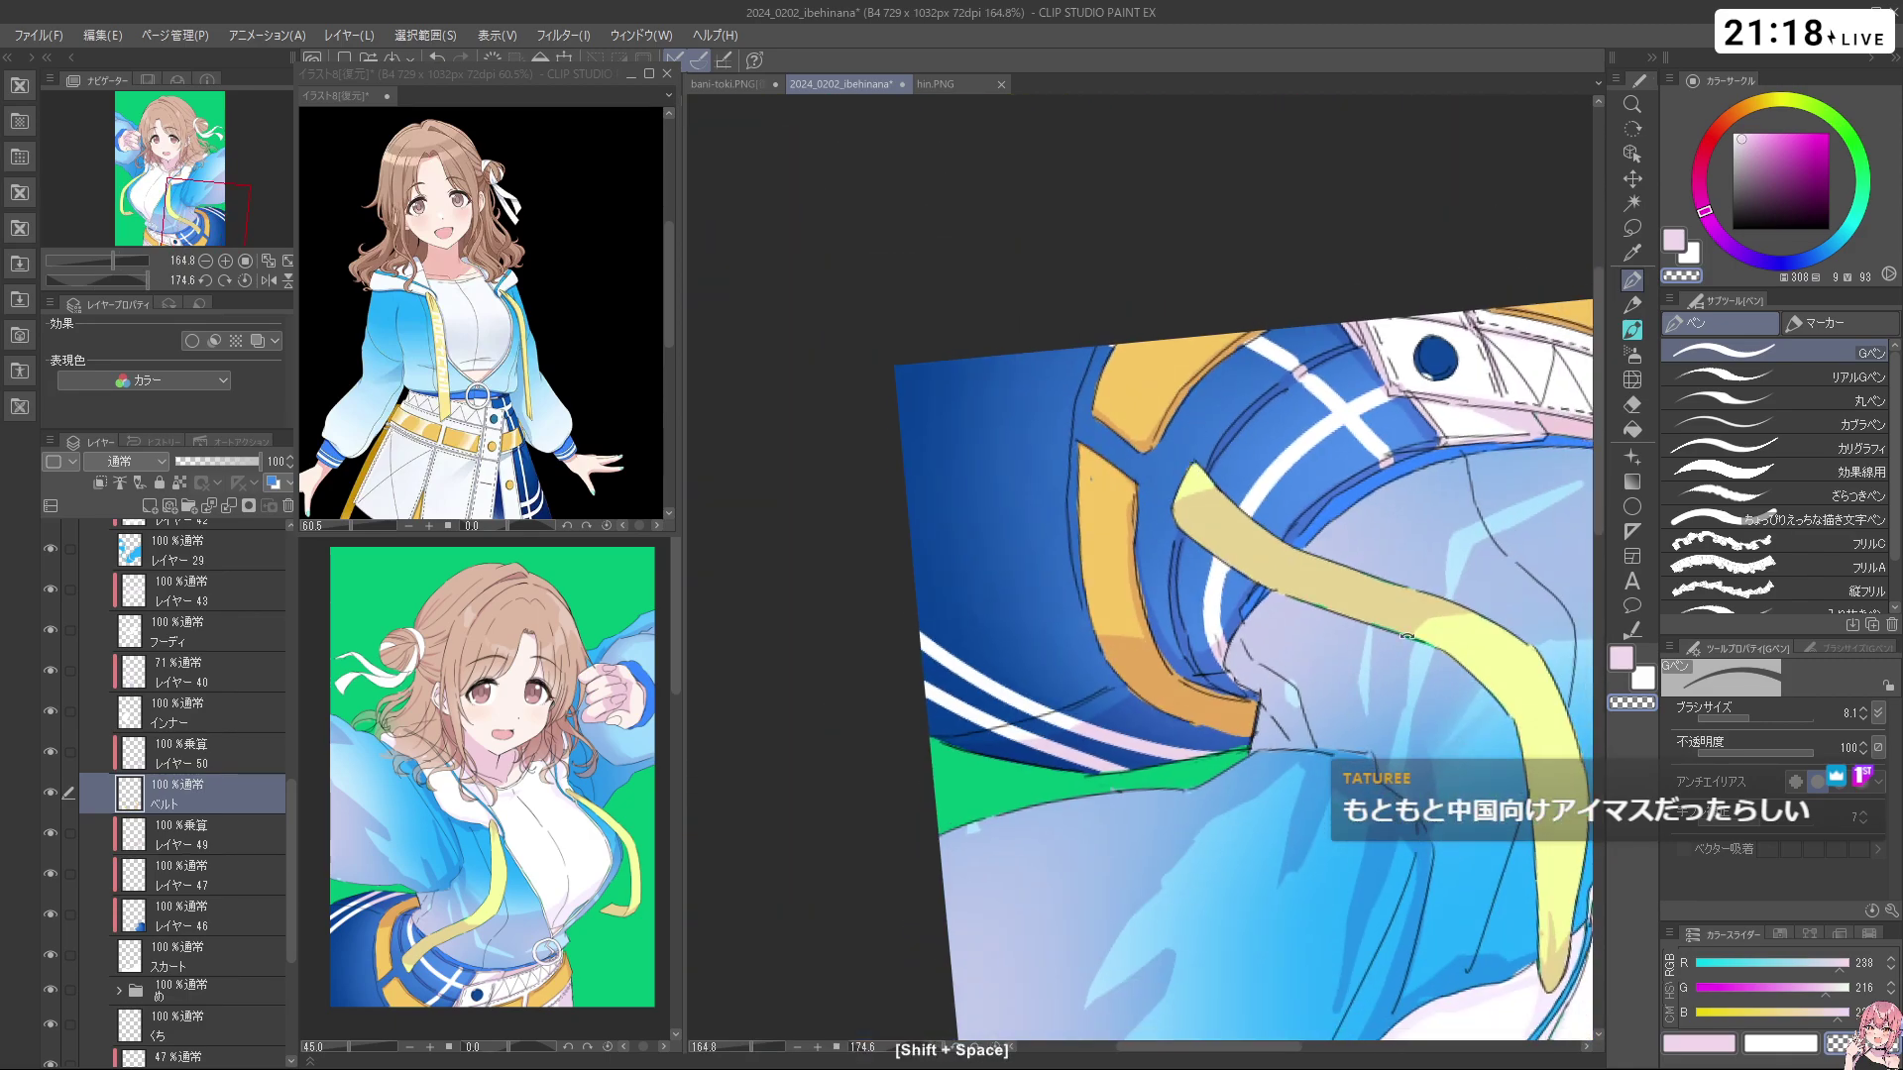
Examine the belt, waistband and skirt within the whole figure from several angles and magnifications
drag(1437, 724, 1418, 173)
drag(1276, 261, 1200, 264)
drag(1136, 509, 1222, 496)
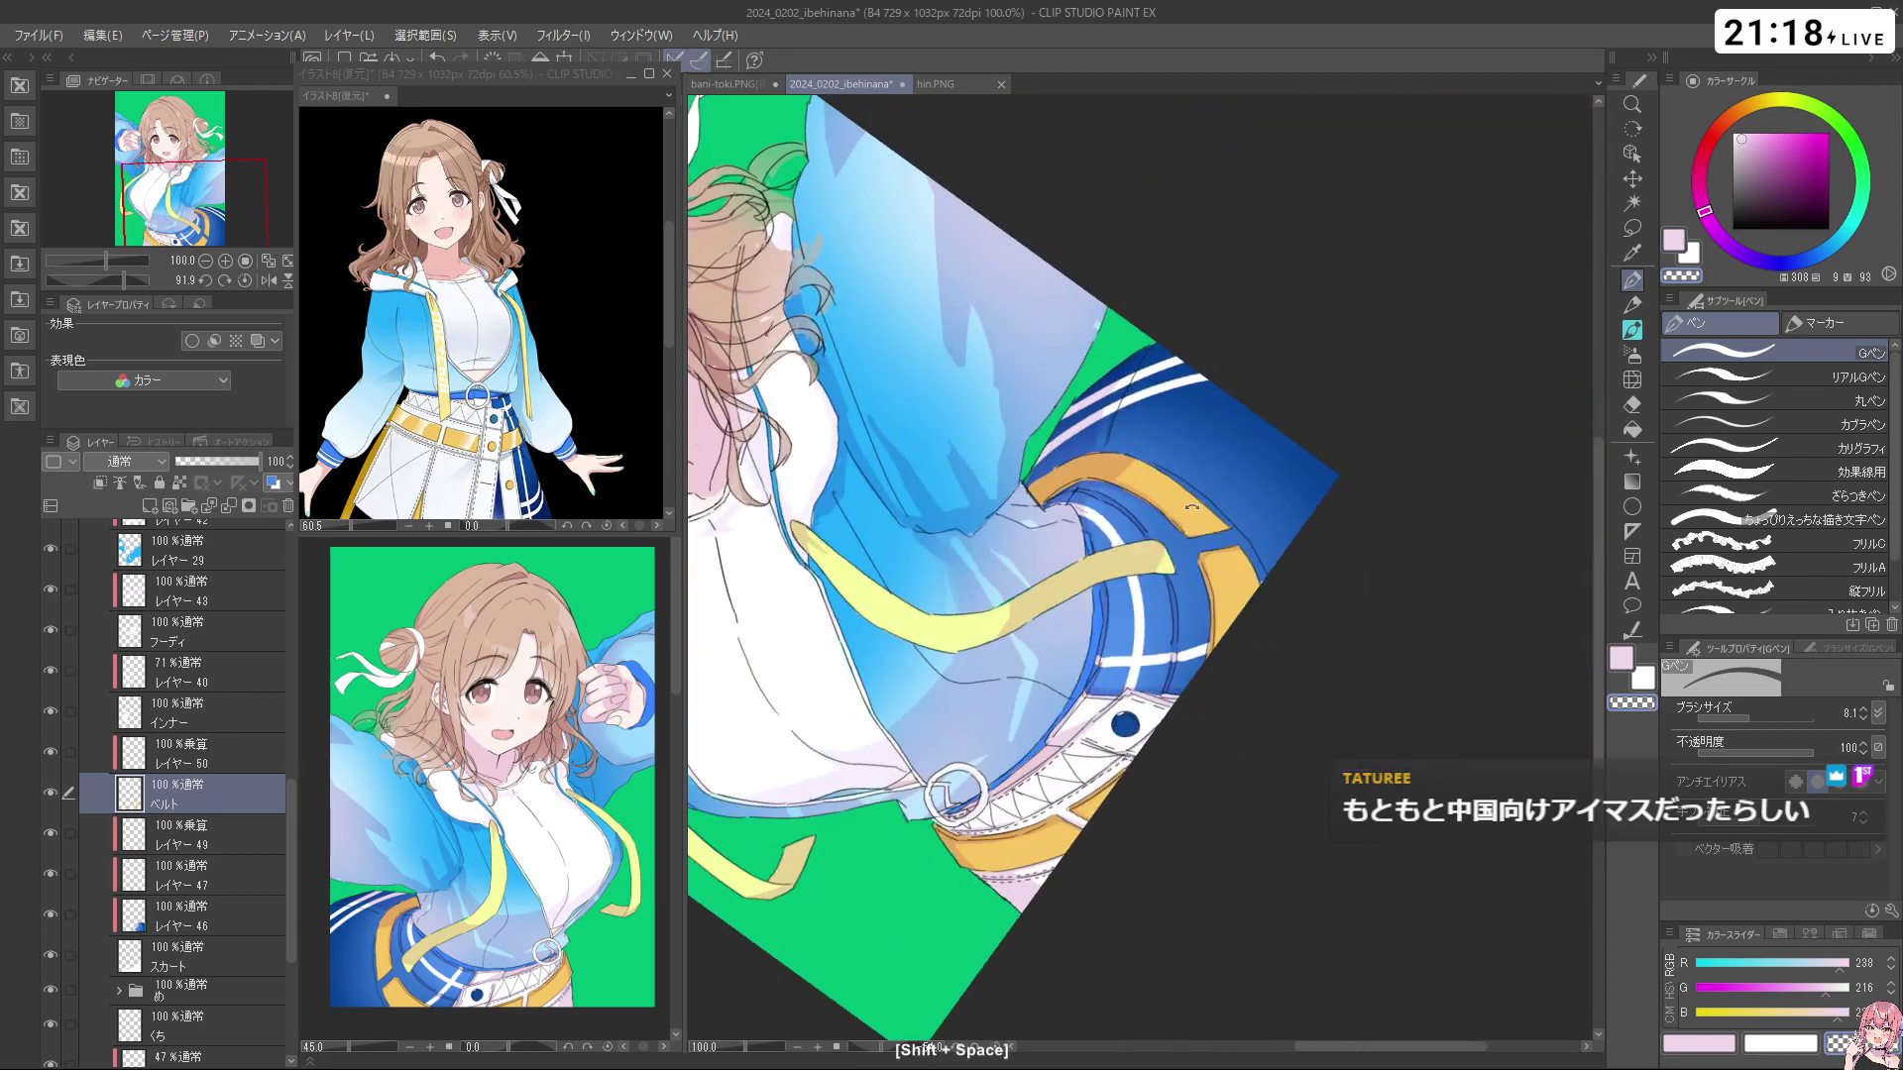
drag(1032, 548, 1007, 477)
drag(976, 475, 1013, 474)
drag(1020, 406, 1333, 609)
drag(1097, 833, 1166, 772)
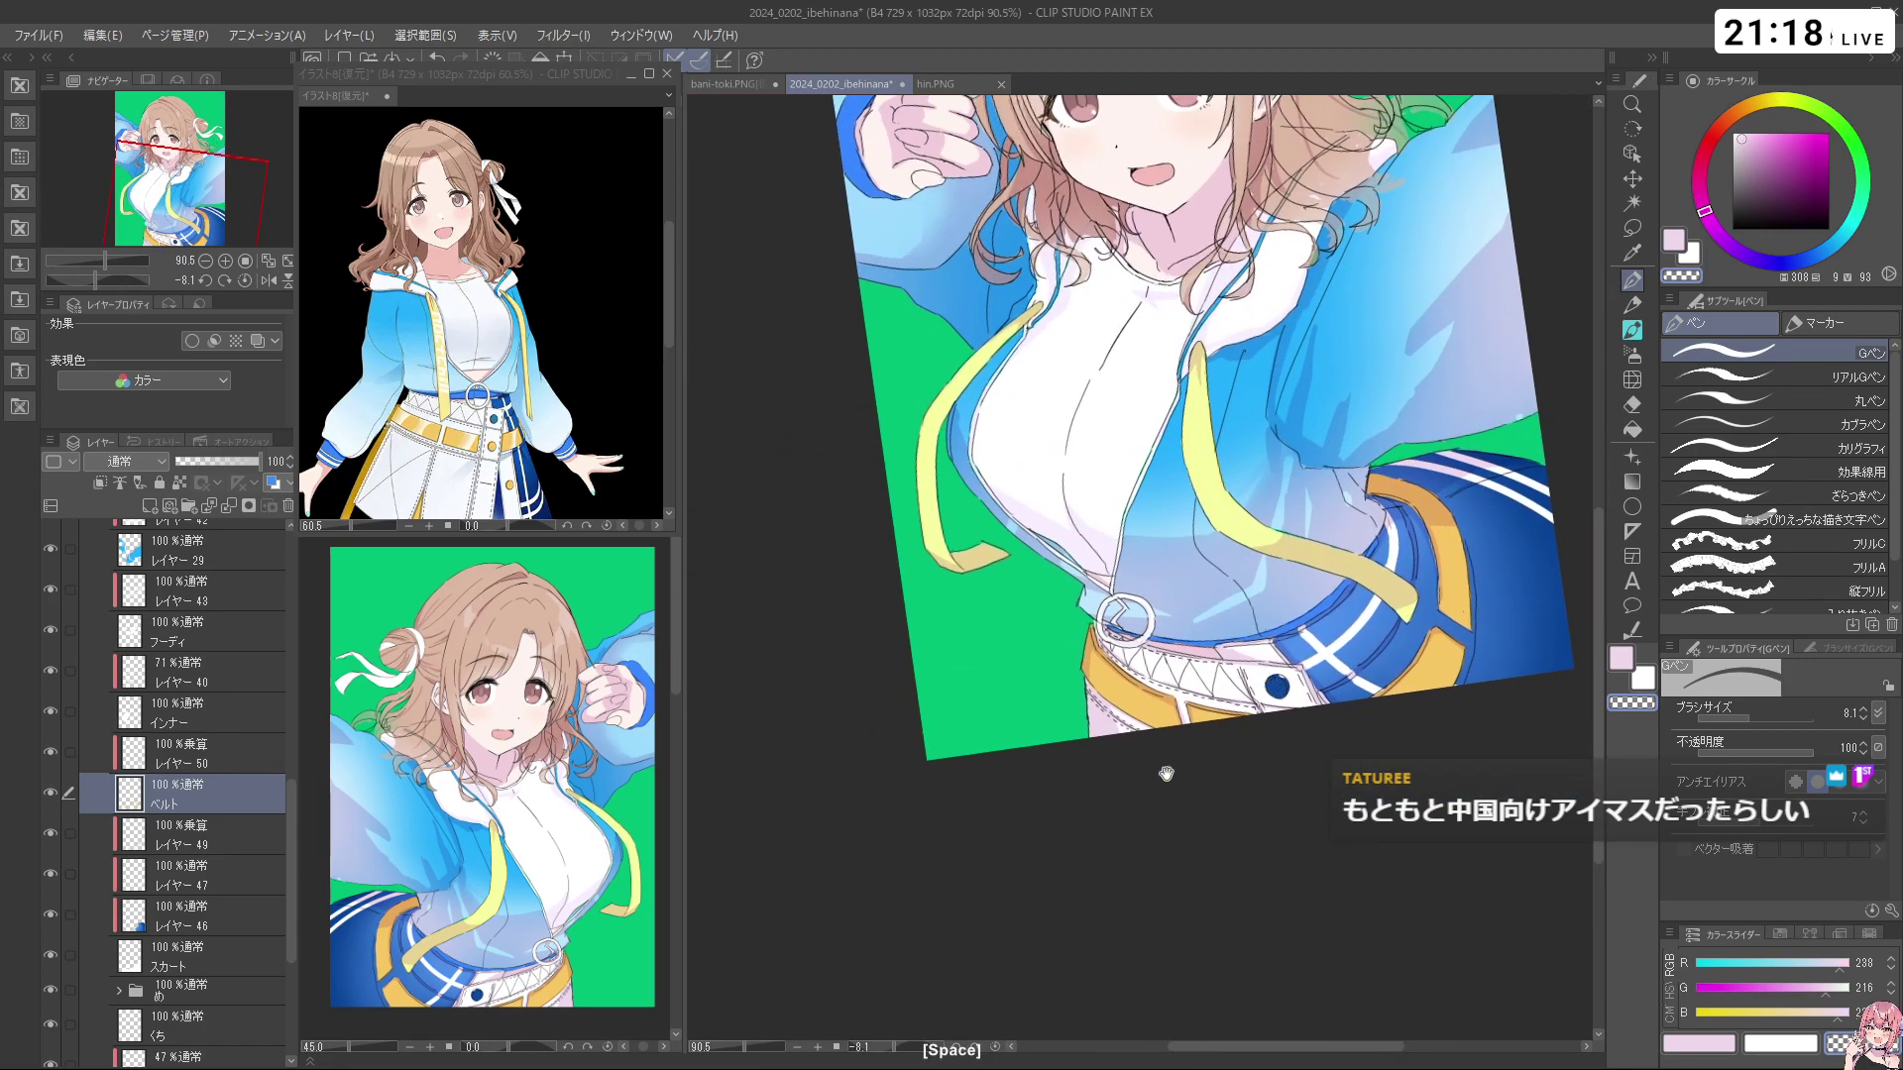
drag(1115, 386, 1079, 384)
drag(1097, 259, 1024, 444)
drag(1045, 342, 1111, 372)
drag(1065, 528, 1021, 382)
drag(1199, 594, 1067, 601)
drag(875, 674, 902, 685)
drag(815, 855, 980, 783)
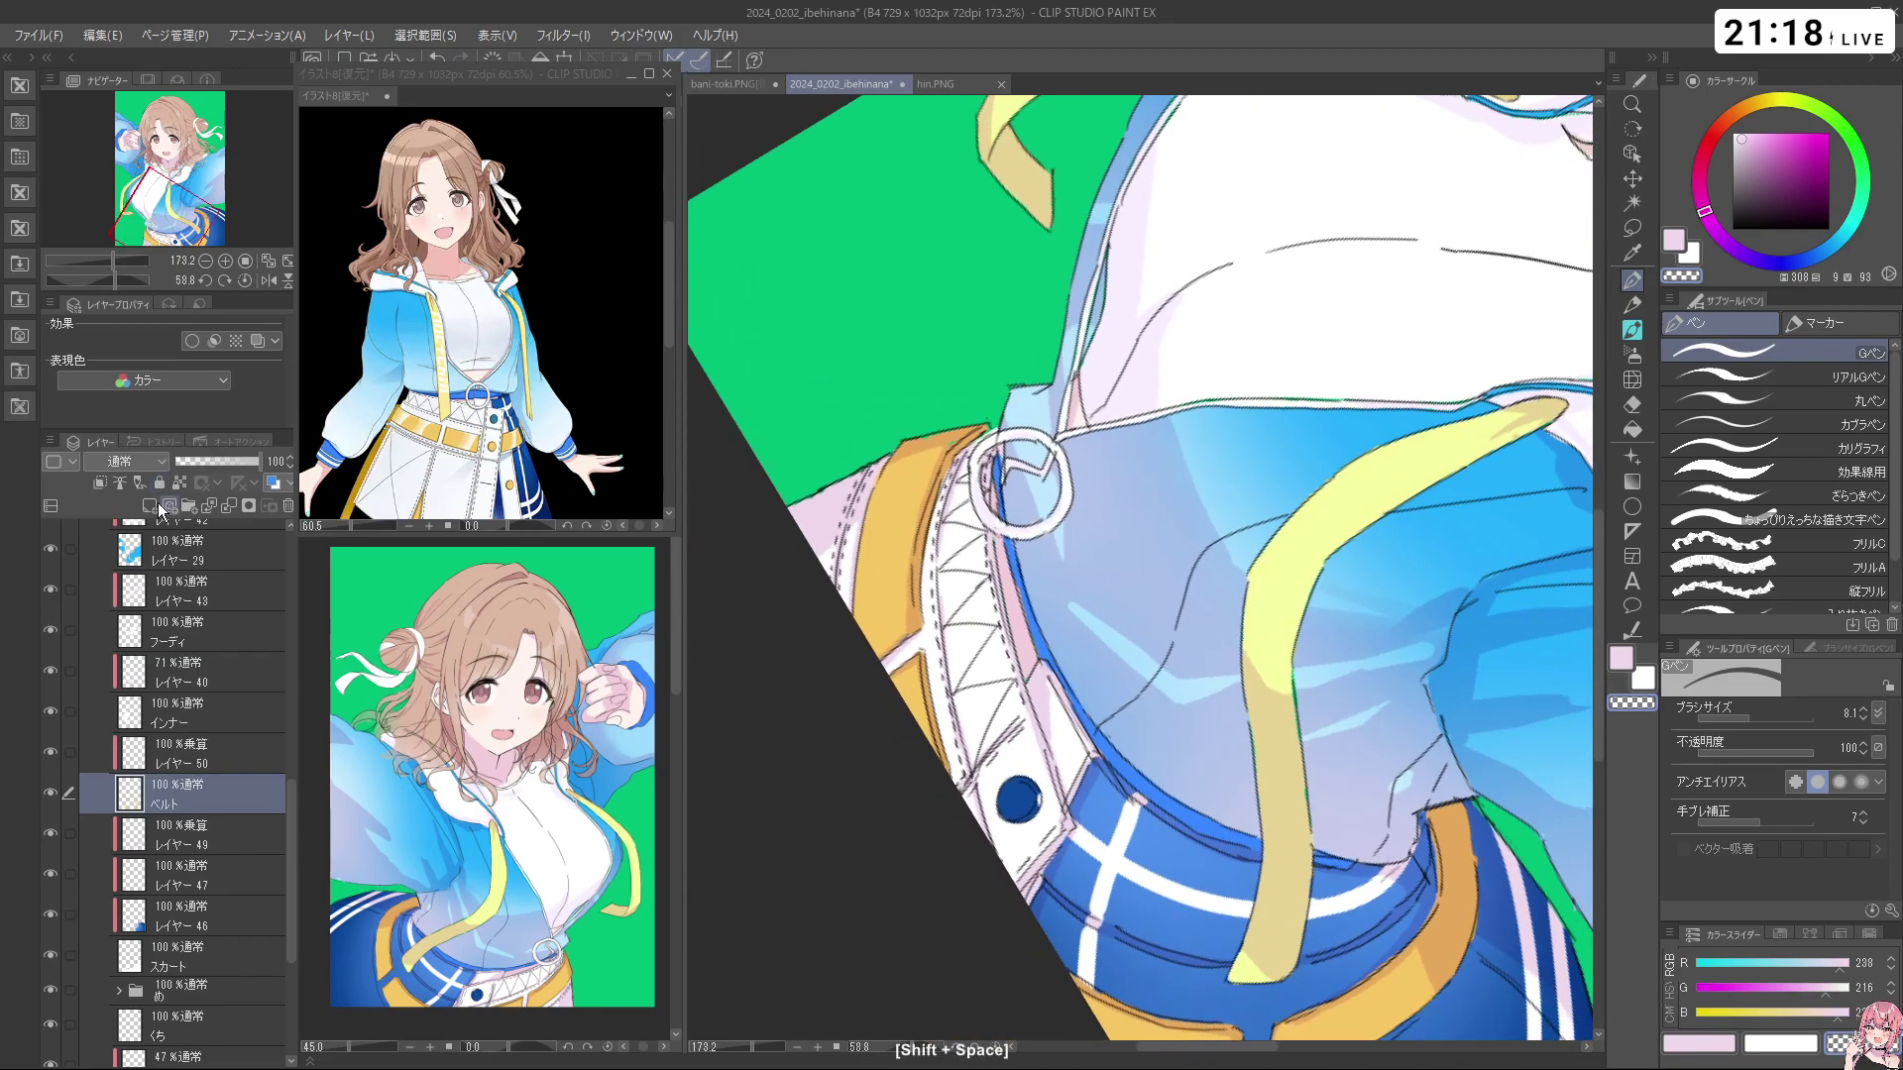
Add a new clipped layer above ベルト and place it over レイヤー 50 for the belt highlights
click(151, 506)
click(100, 483)
drag(892, 496, 1097, 822)
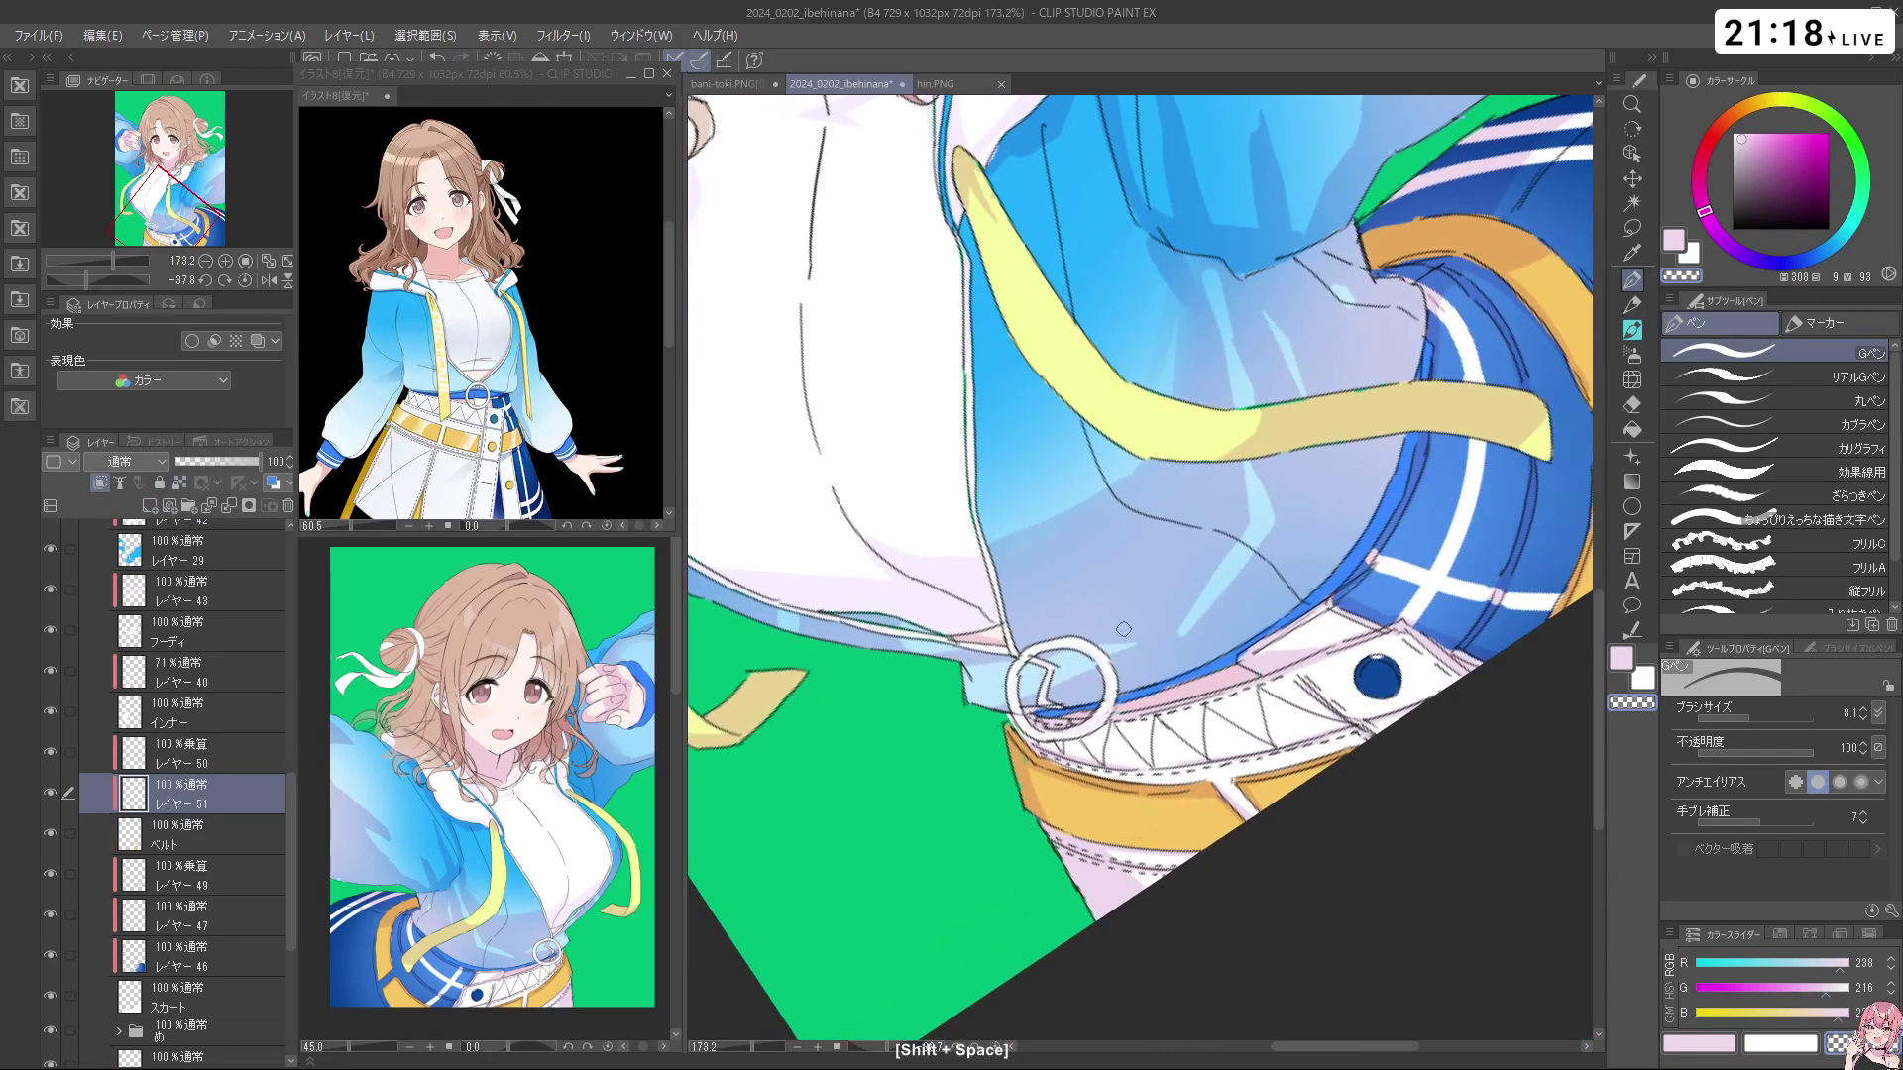
drag(229, 777, 229, 738)
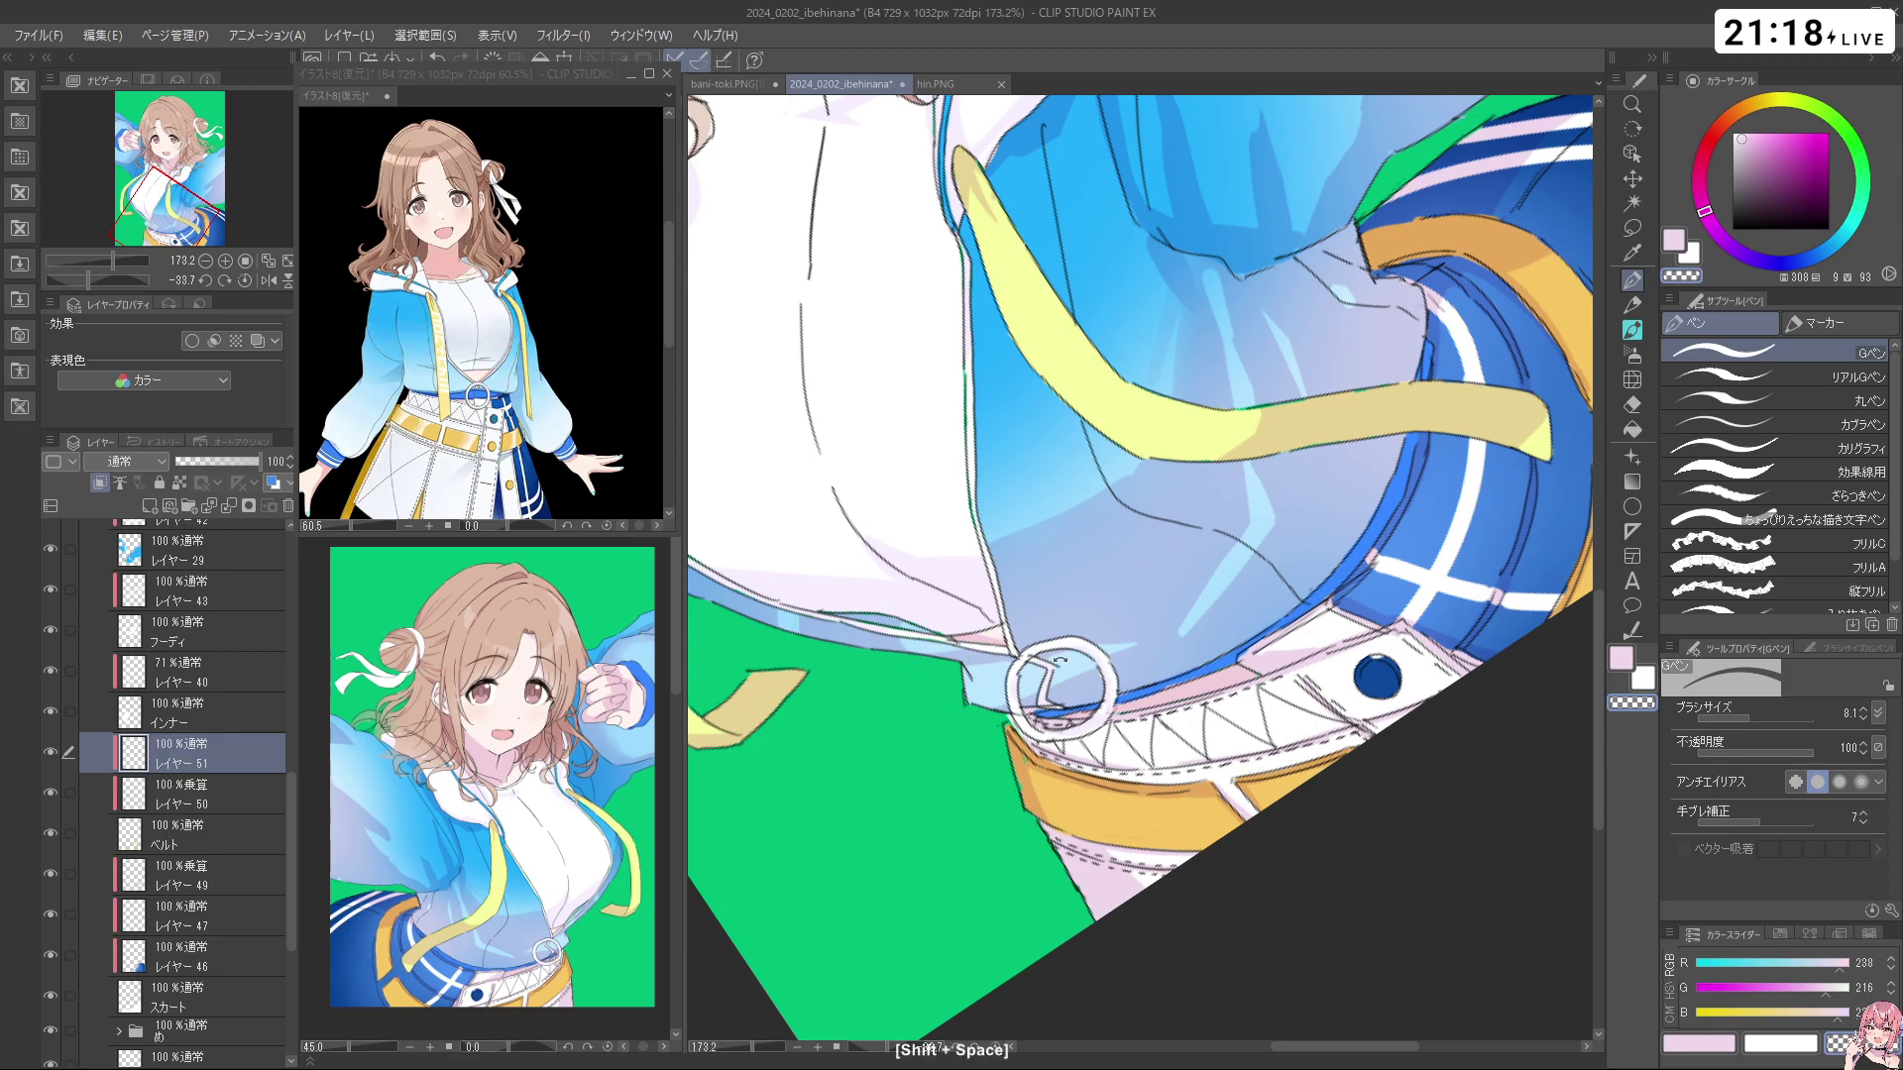
Sample the belt's orange, lighten it to a pale cream (hue 41, saturation 17, brightness 100) and test it on the front segment
right_click(1112, 819)
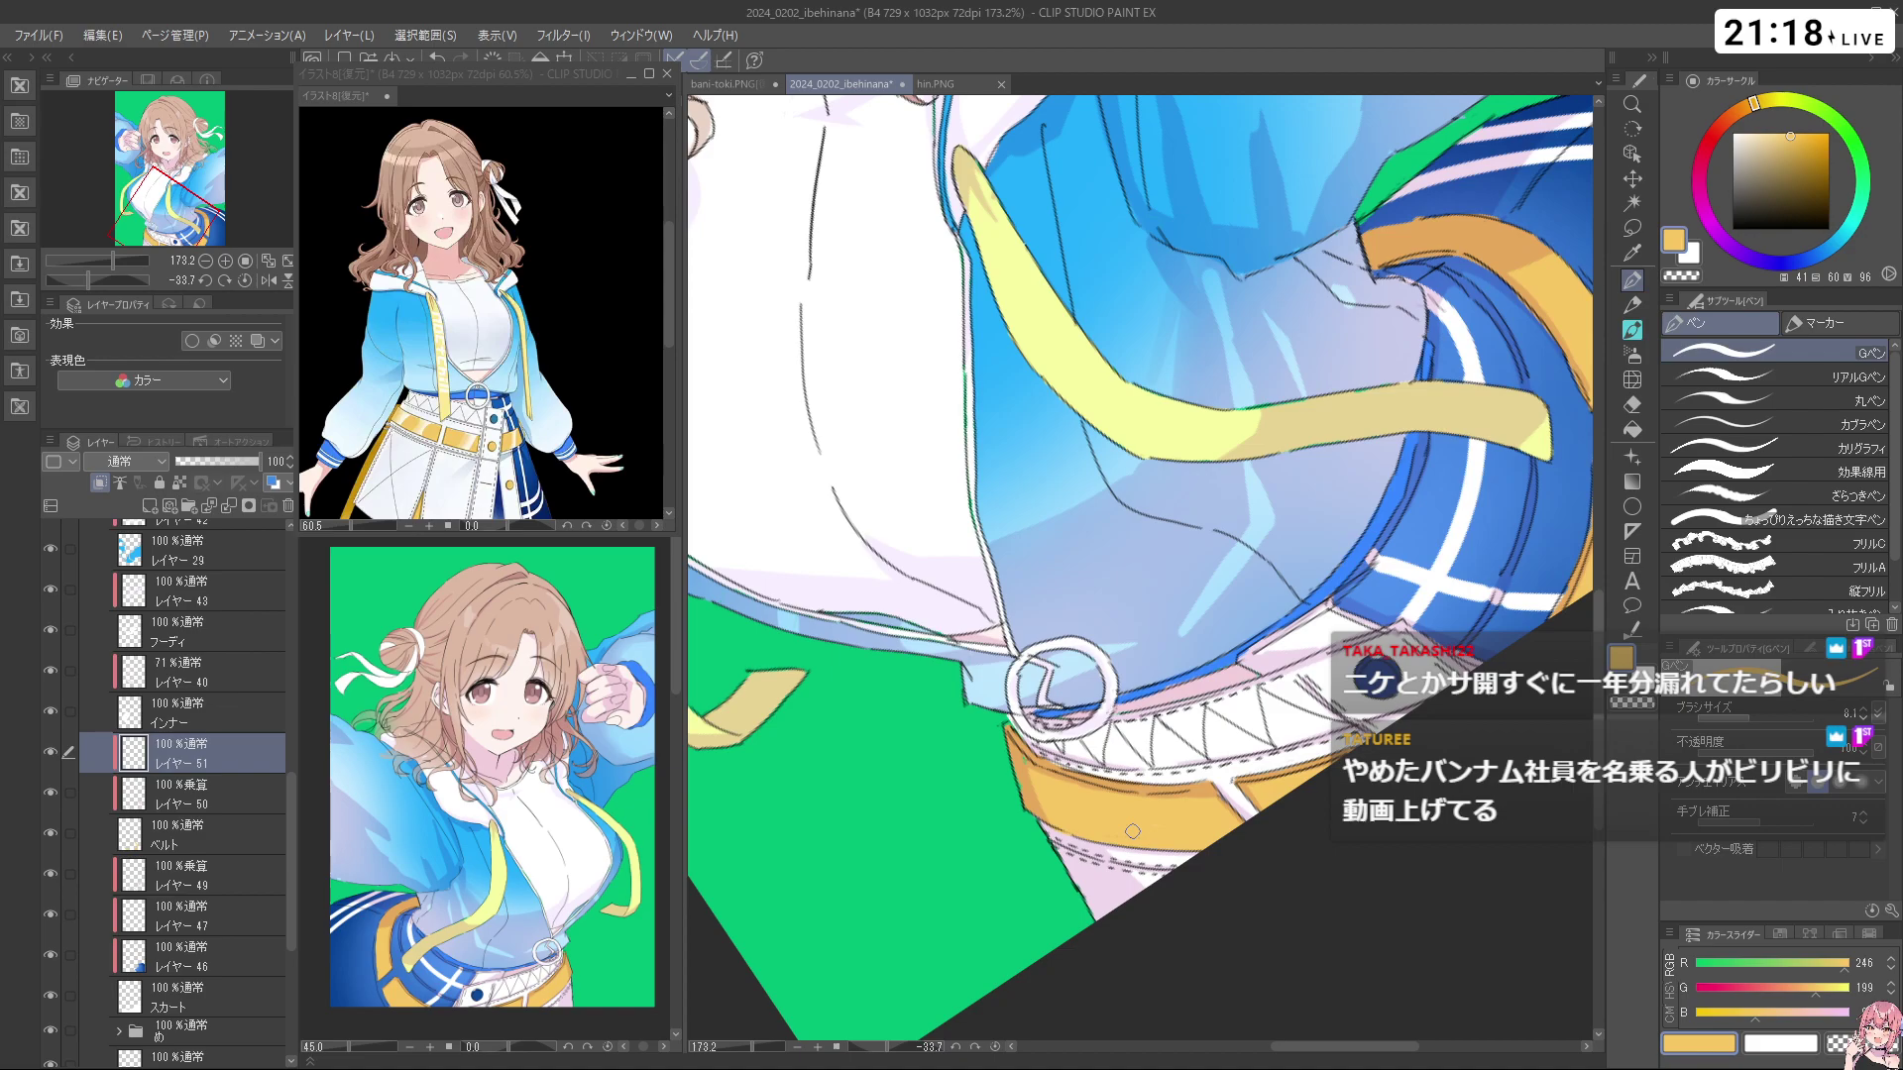
drag(1783, 136, 1757, 132)
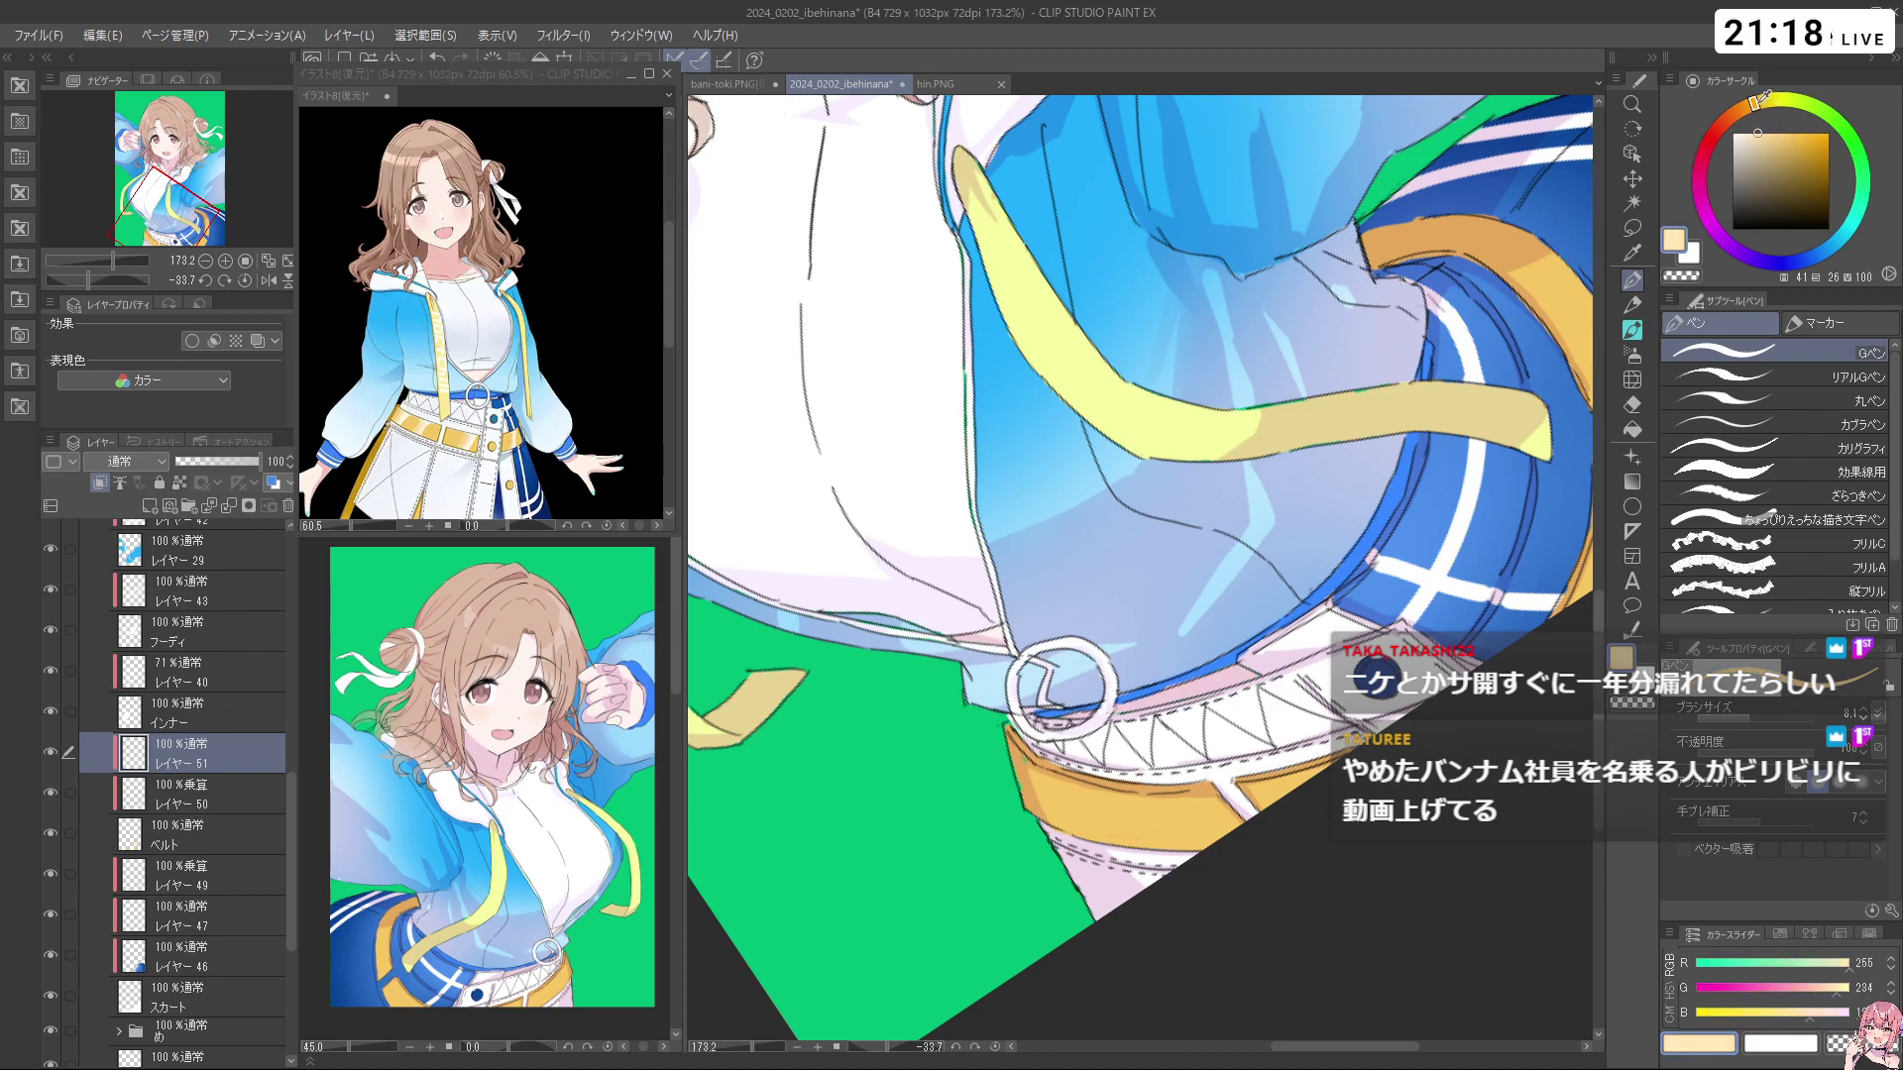
key(ctrl+z)
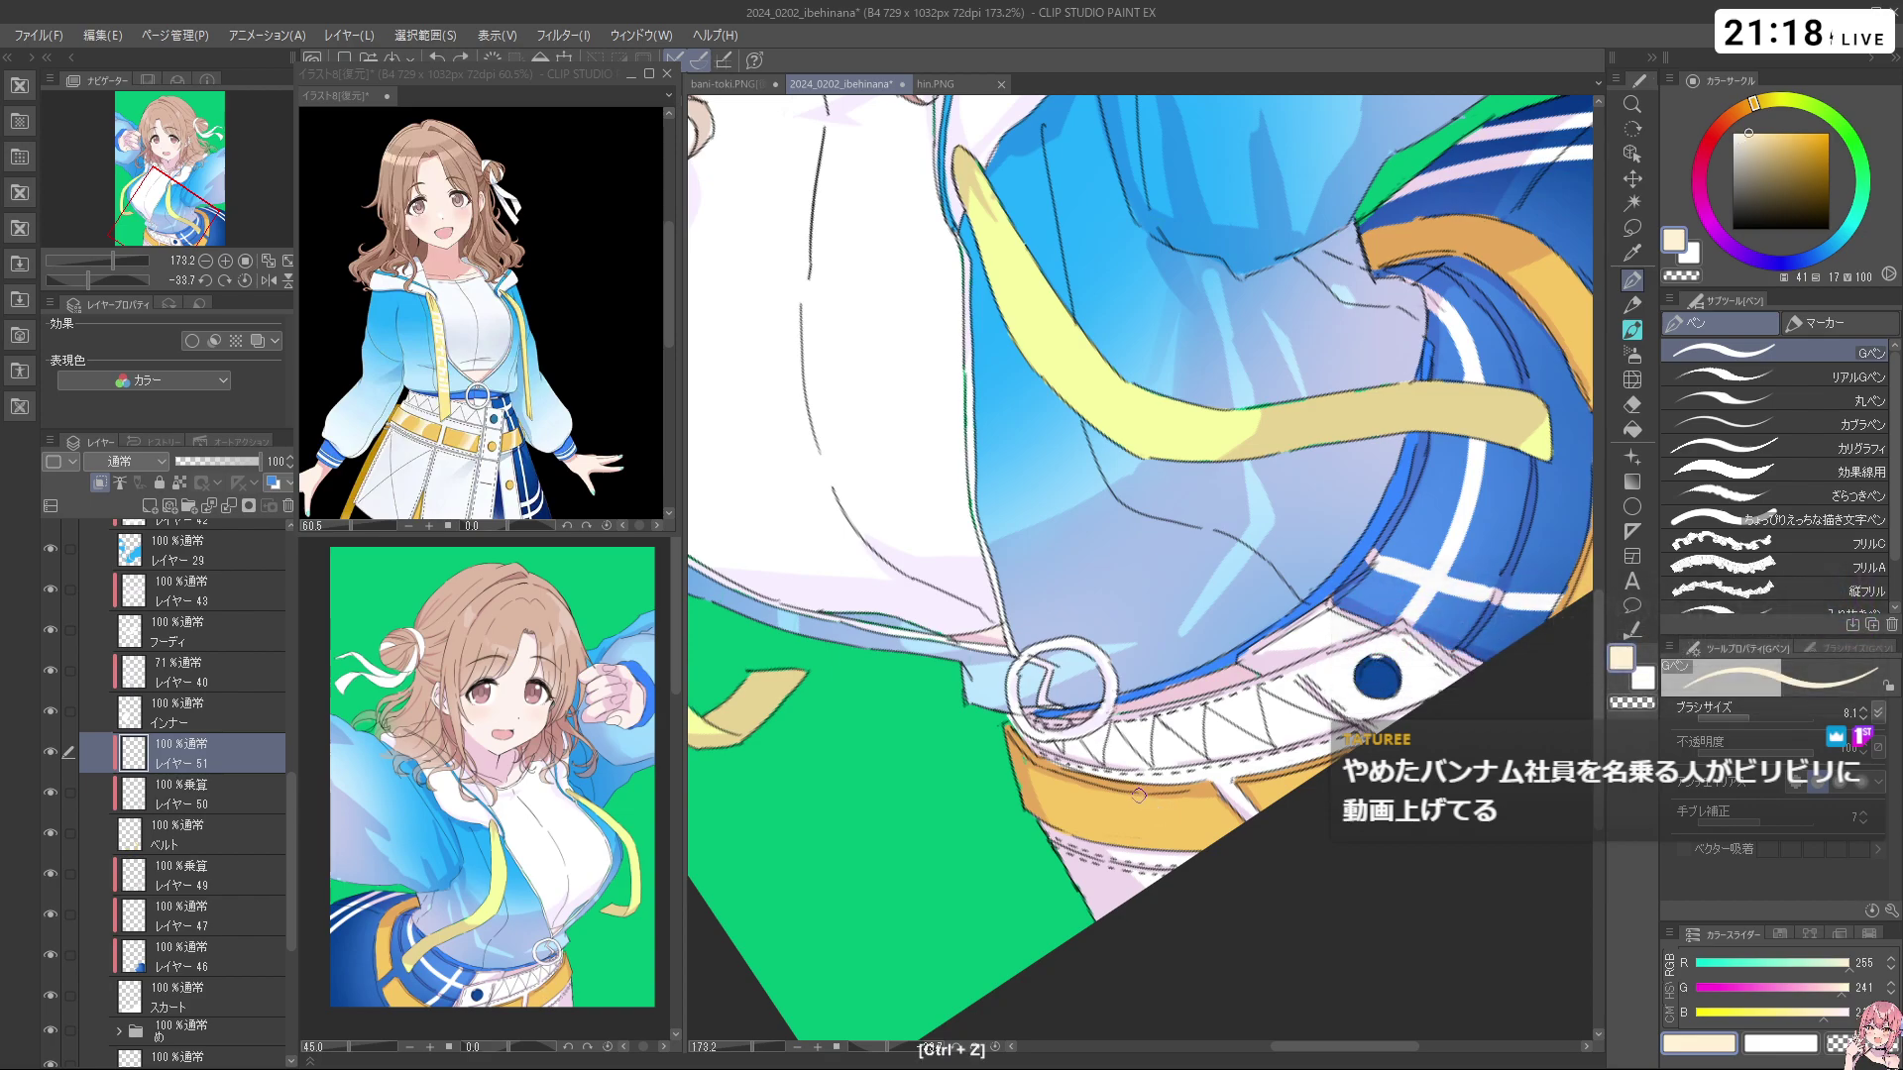
key(ctrl+z)
mouse_move(1180, 827)
mouse_down()
mouse_move(1185, 849)
mouse_move(942, 710)
mouse_move(972, 708)
mouse_up()
key(ctrl+z)
click(1160, 800)
Set the G-pen to size 7.5 and paint a pale highlight band across the front belt segment, trimming it with transparent
key(shift+space)
key(ctrl+space)
key(ctrl+alt)
drag(969, 709, 941, 714)
key(shift+space)
mouse_move(944, 719)
mouse_down()
mouse_move(1006, 768)
mouse_move(1297, 765)
mouse_up()
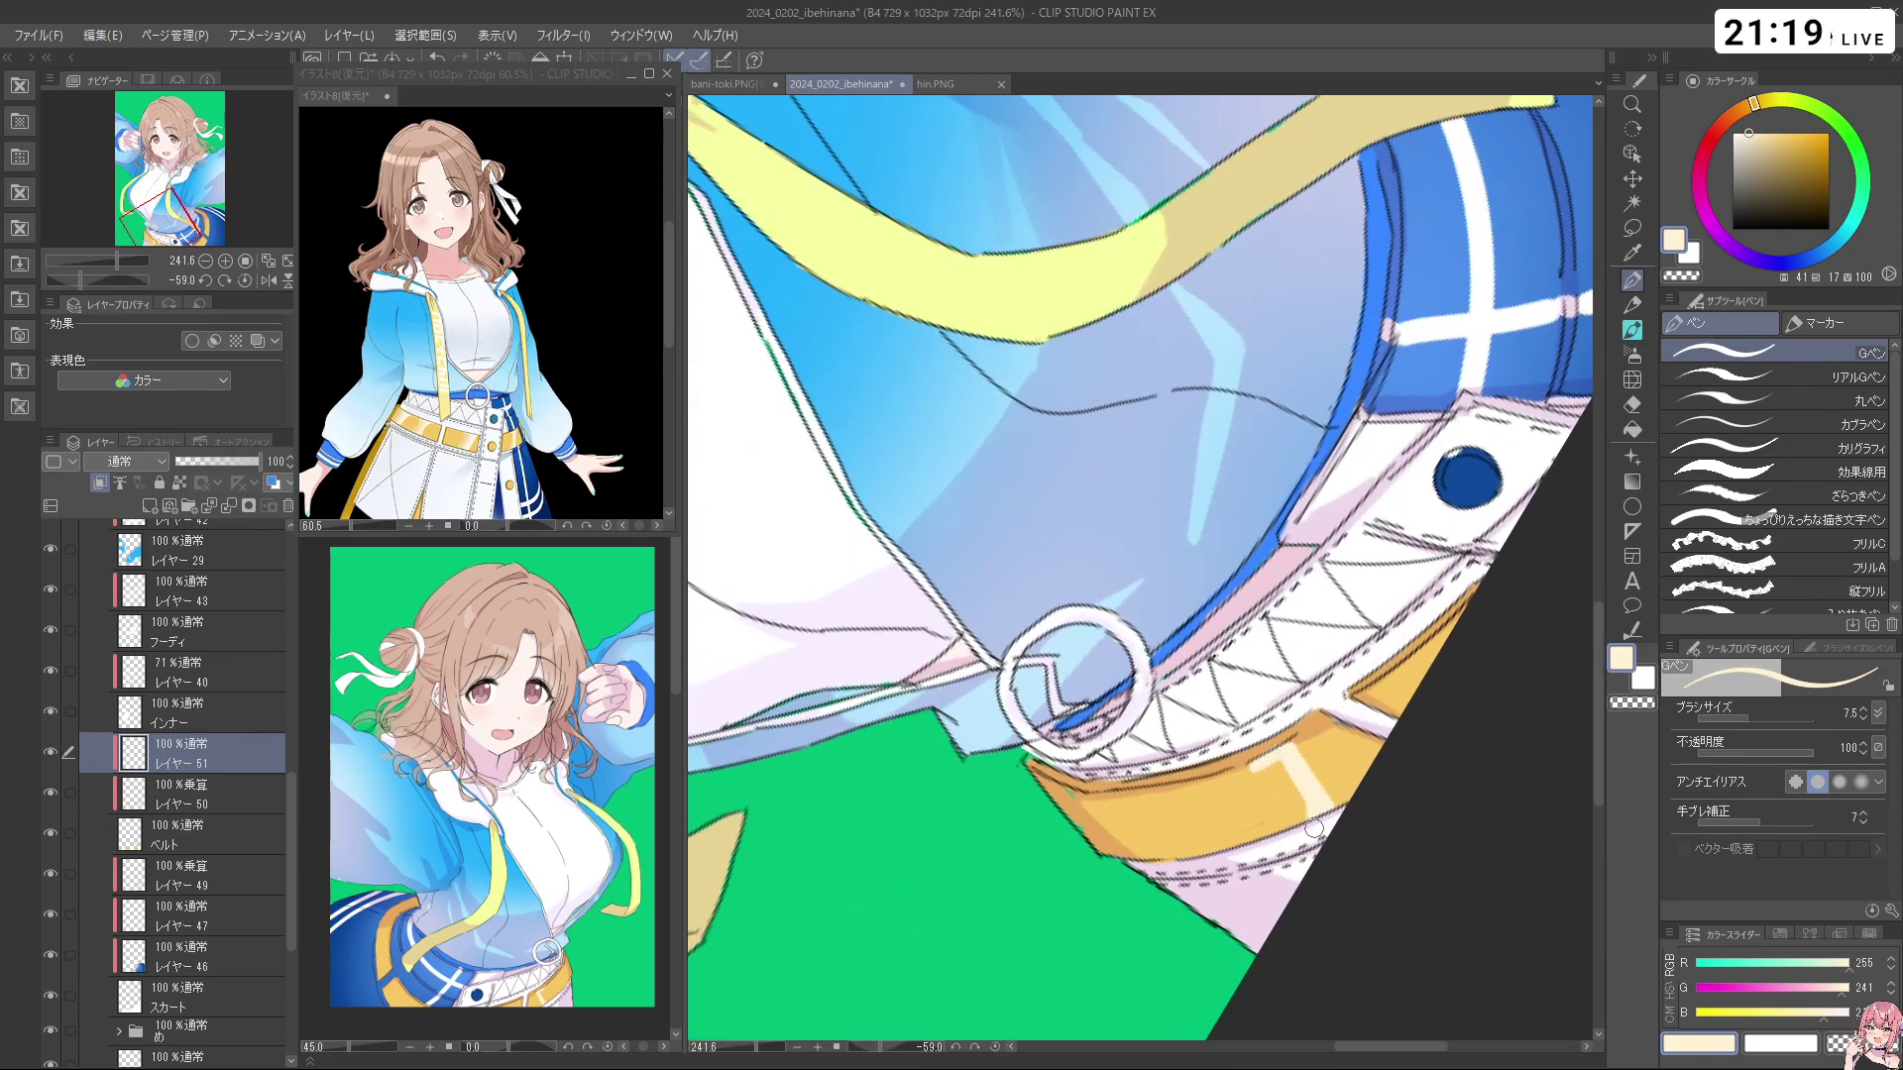
drag(1294, 782, 1363, 562)
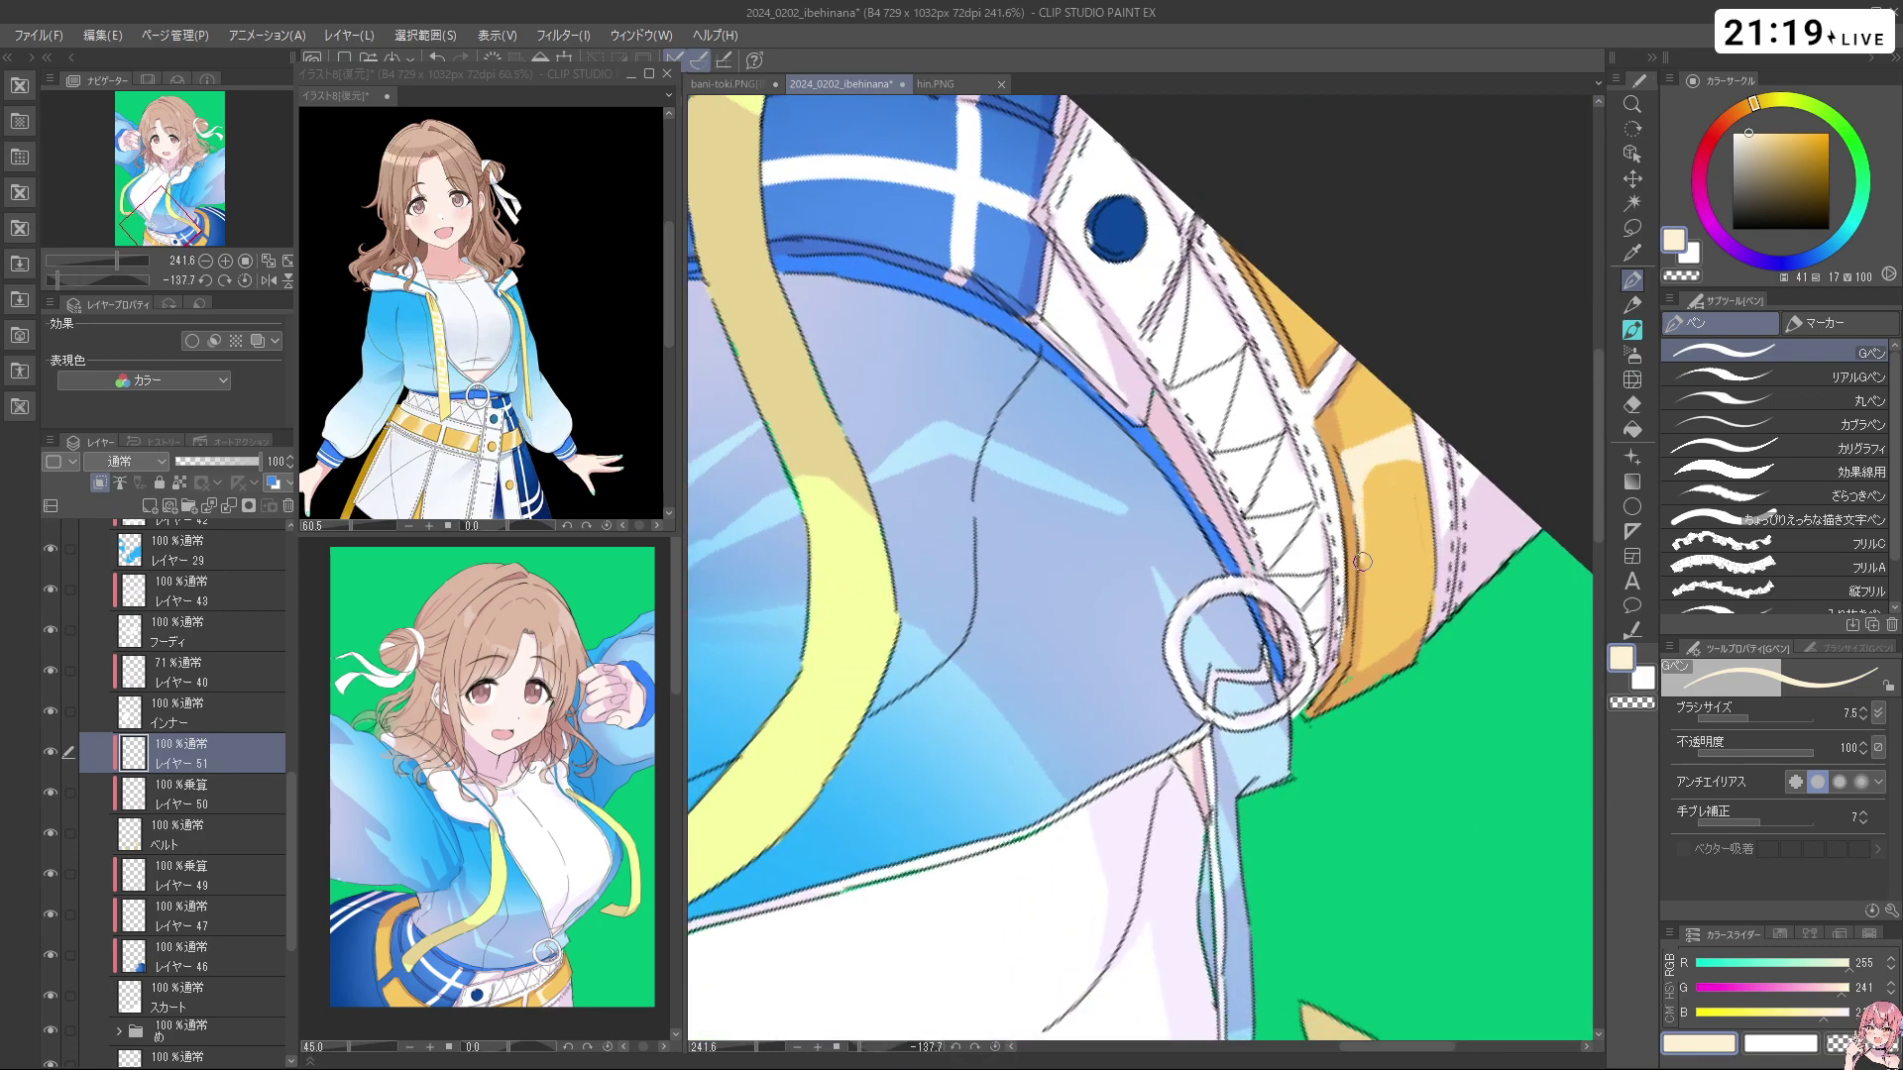
key(c)
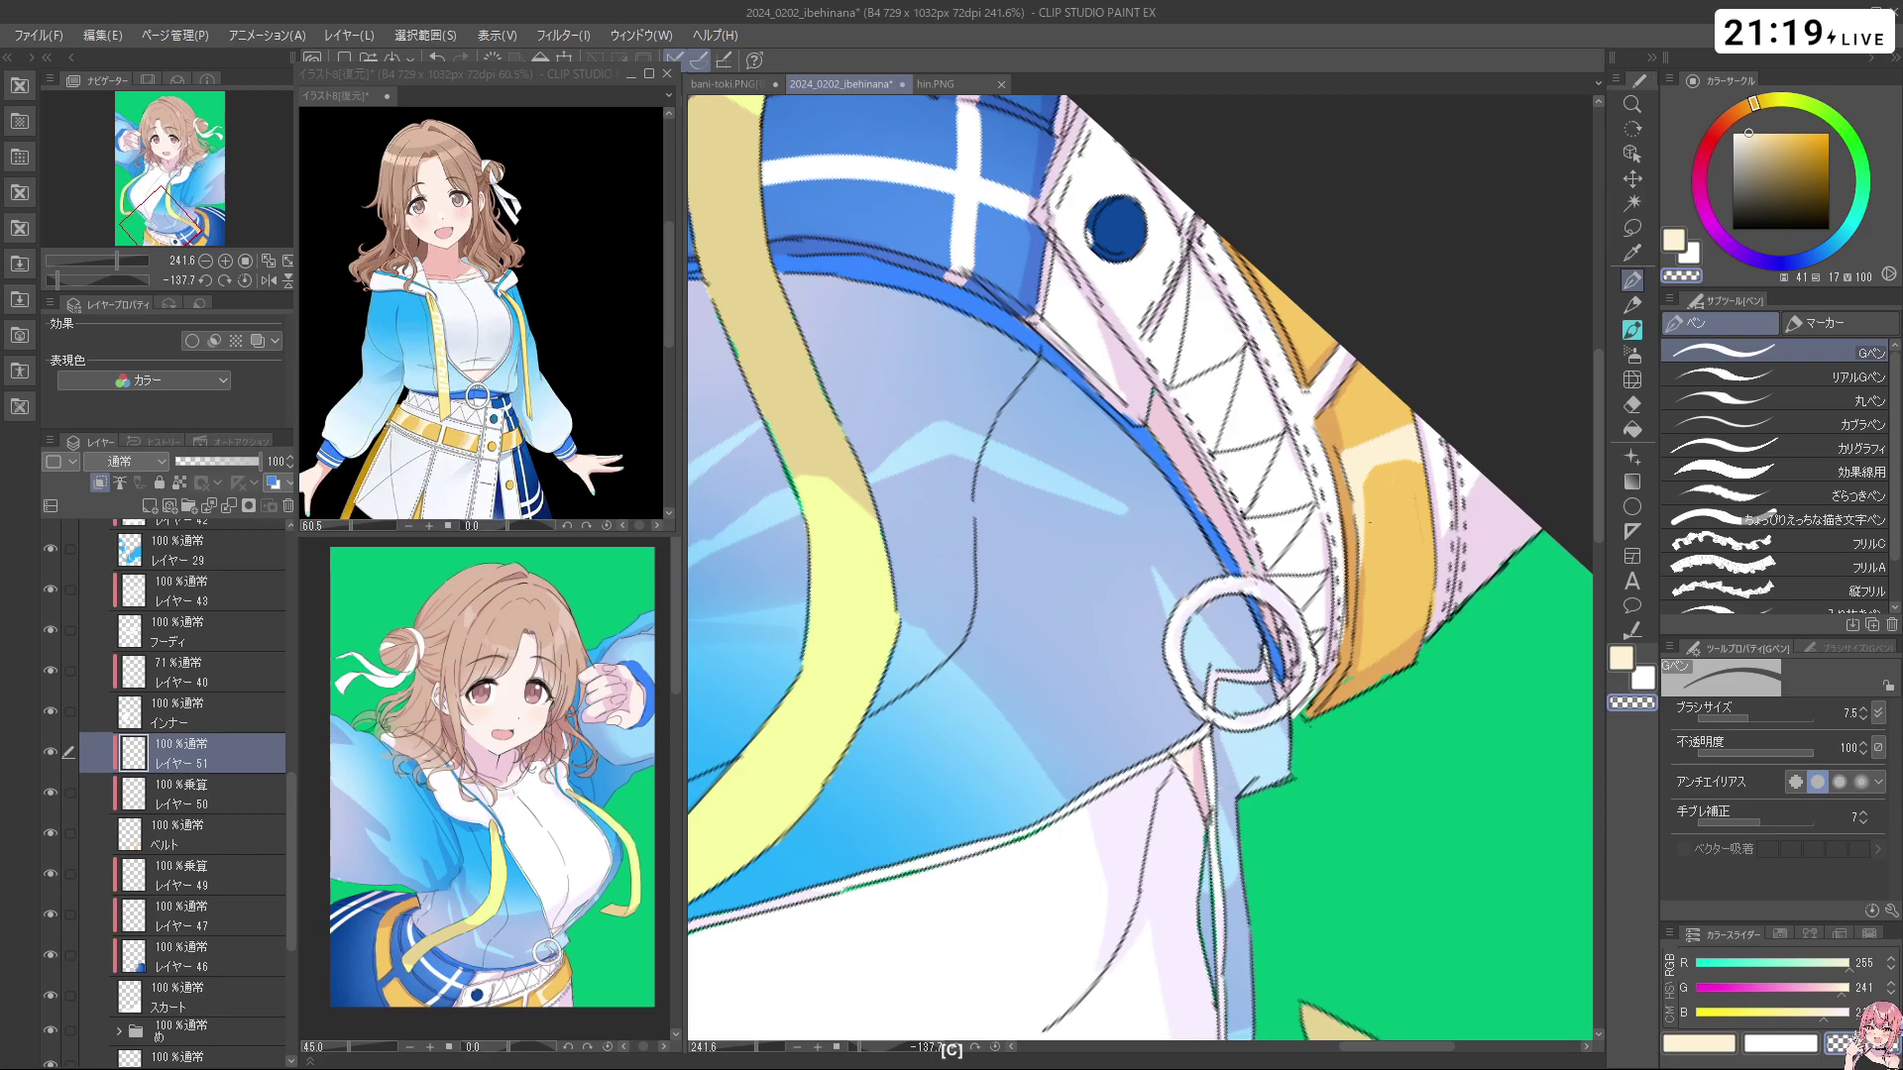
key(c)
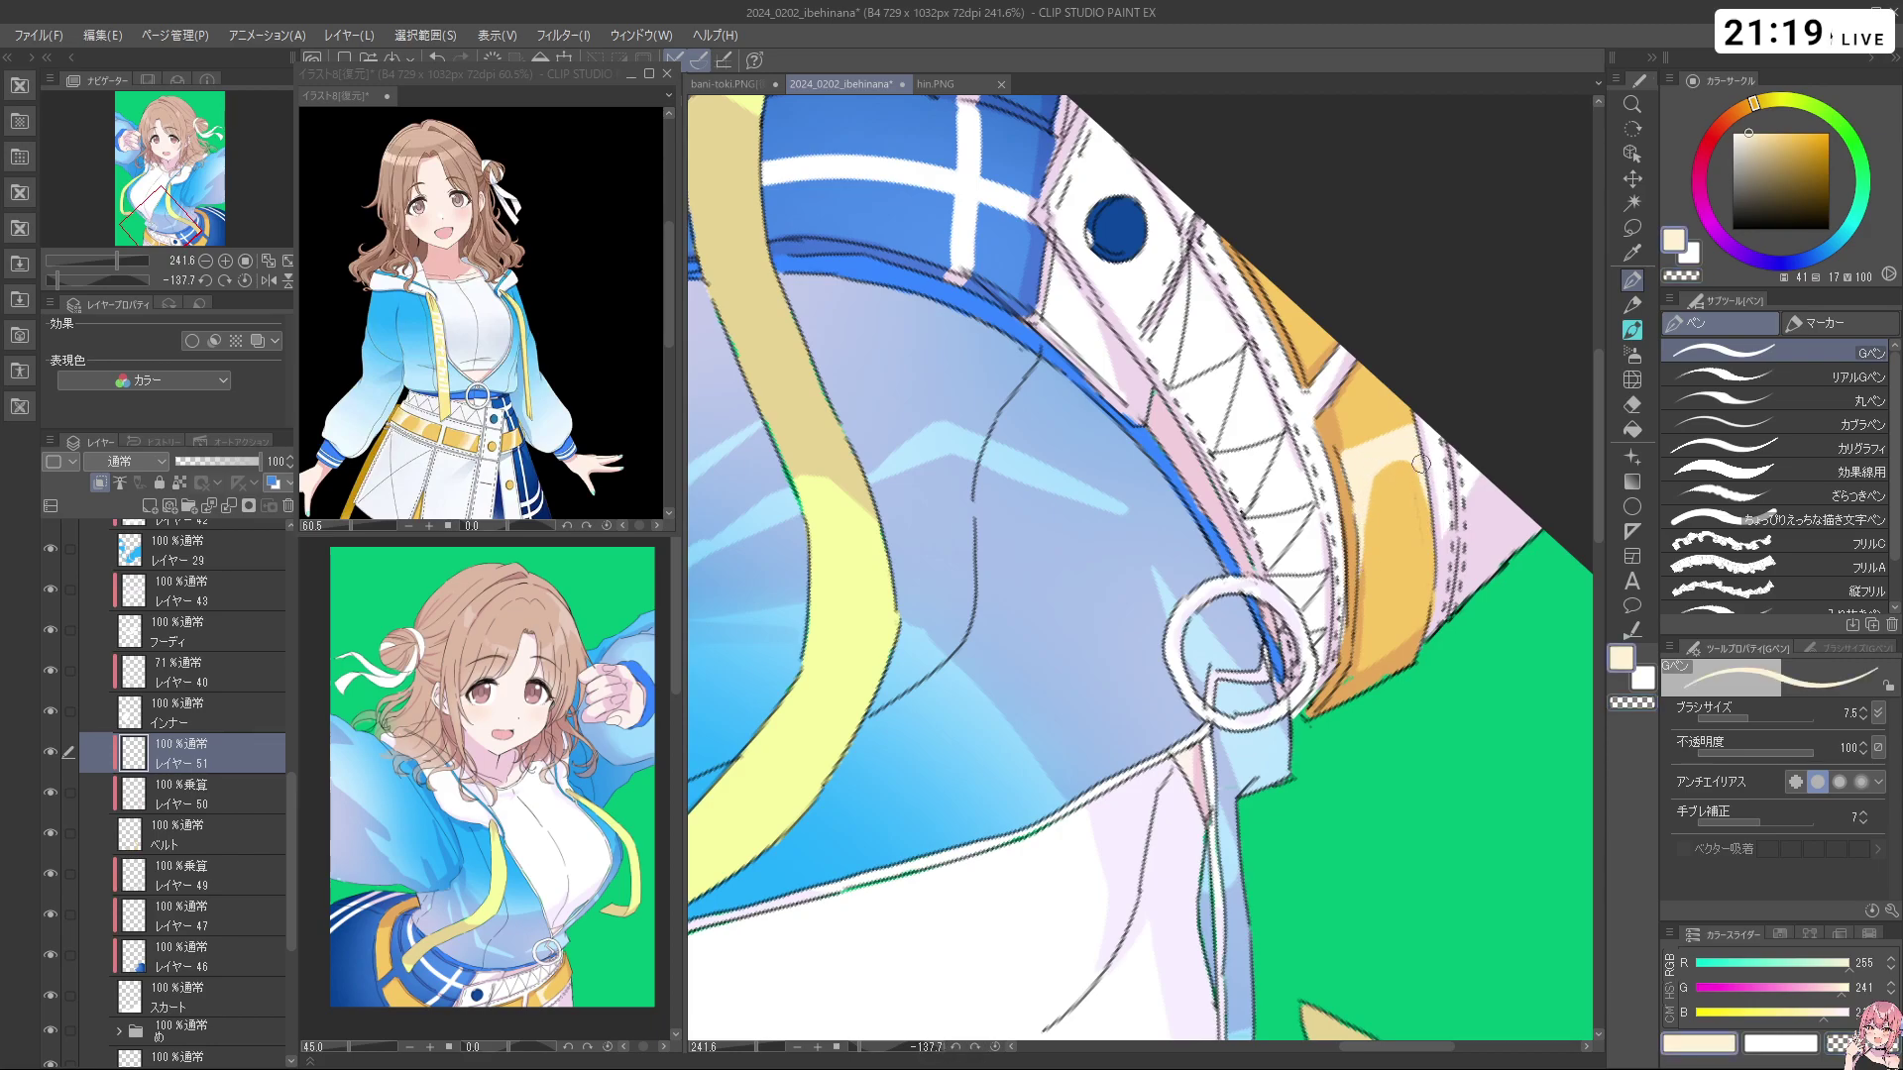
Extend the front belt segment's highlight towards its lower edge, alternating between cream and transparent
key(ctrl+z)
key(shift+space)
drag(1274, 604, 992, 690)
key(c)
key(ctrl+z)
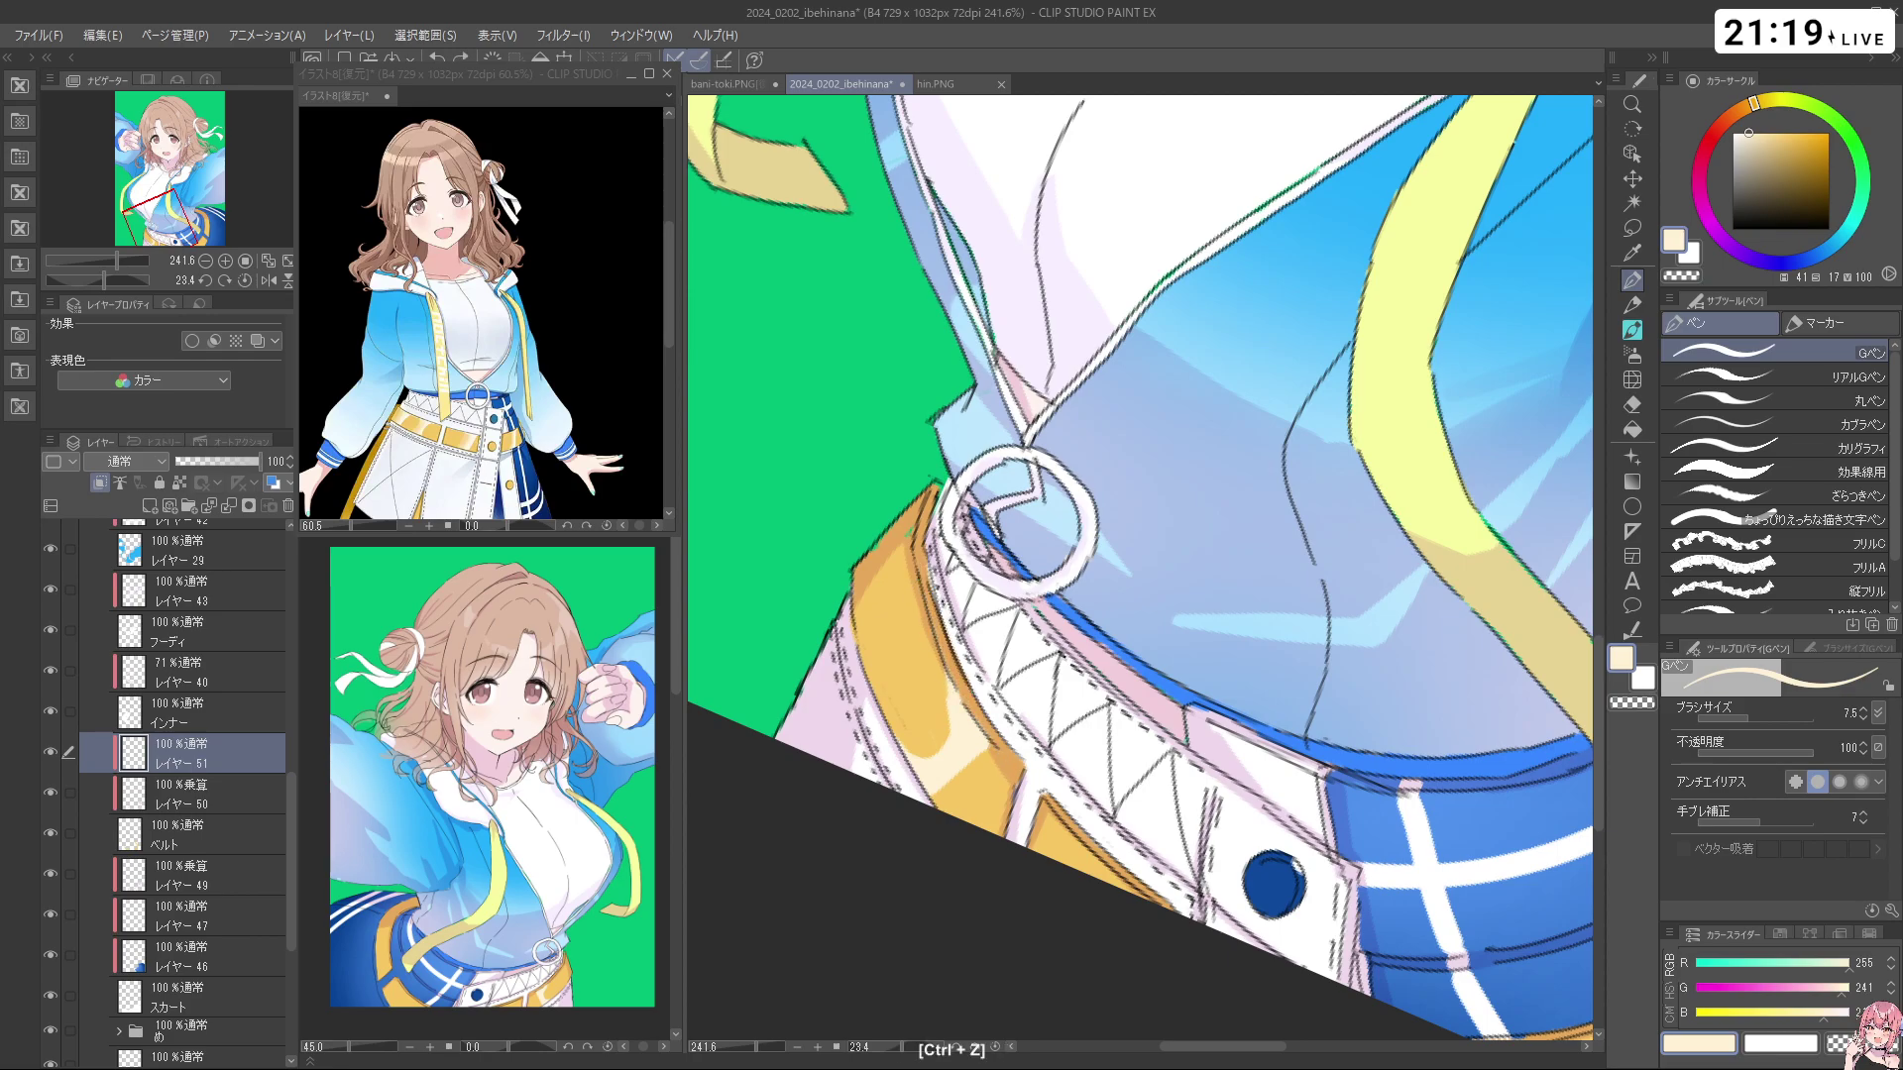
key(c)
key(c)
Paint more cream highlight along the front belt segment's edges towards the ring
mouse_move(923, 593)
mouse_down()
mouse_move(957, 677)
mouse_move(892, 656)
mouse_move(888, 694)
mouse_up()
key(ctrl+z)
key(shift+space)
key(ctrl+z)
drag(863, 627, 906, 741)
key(shift+space)
drag(874, 673, 1248, 738)
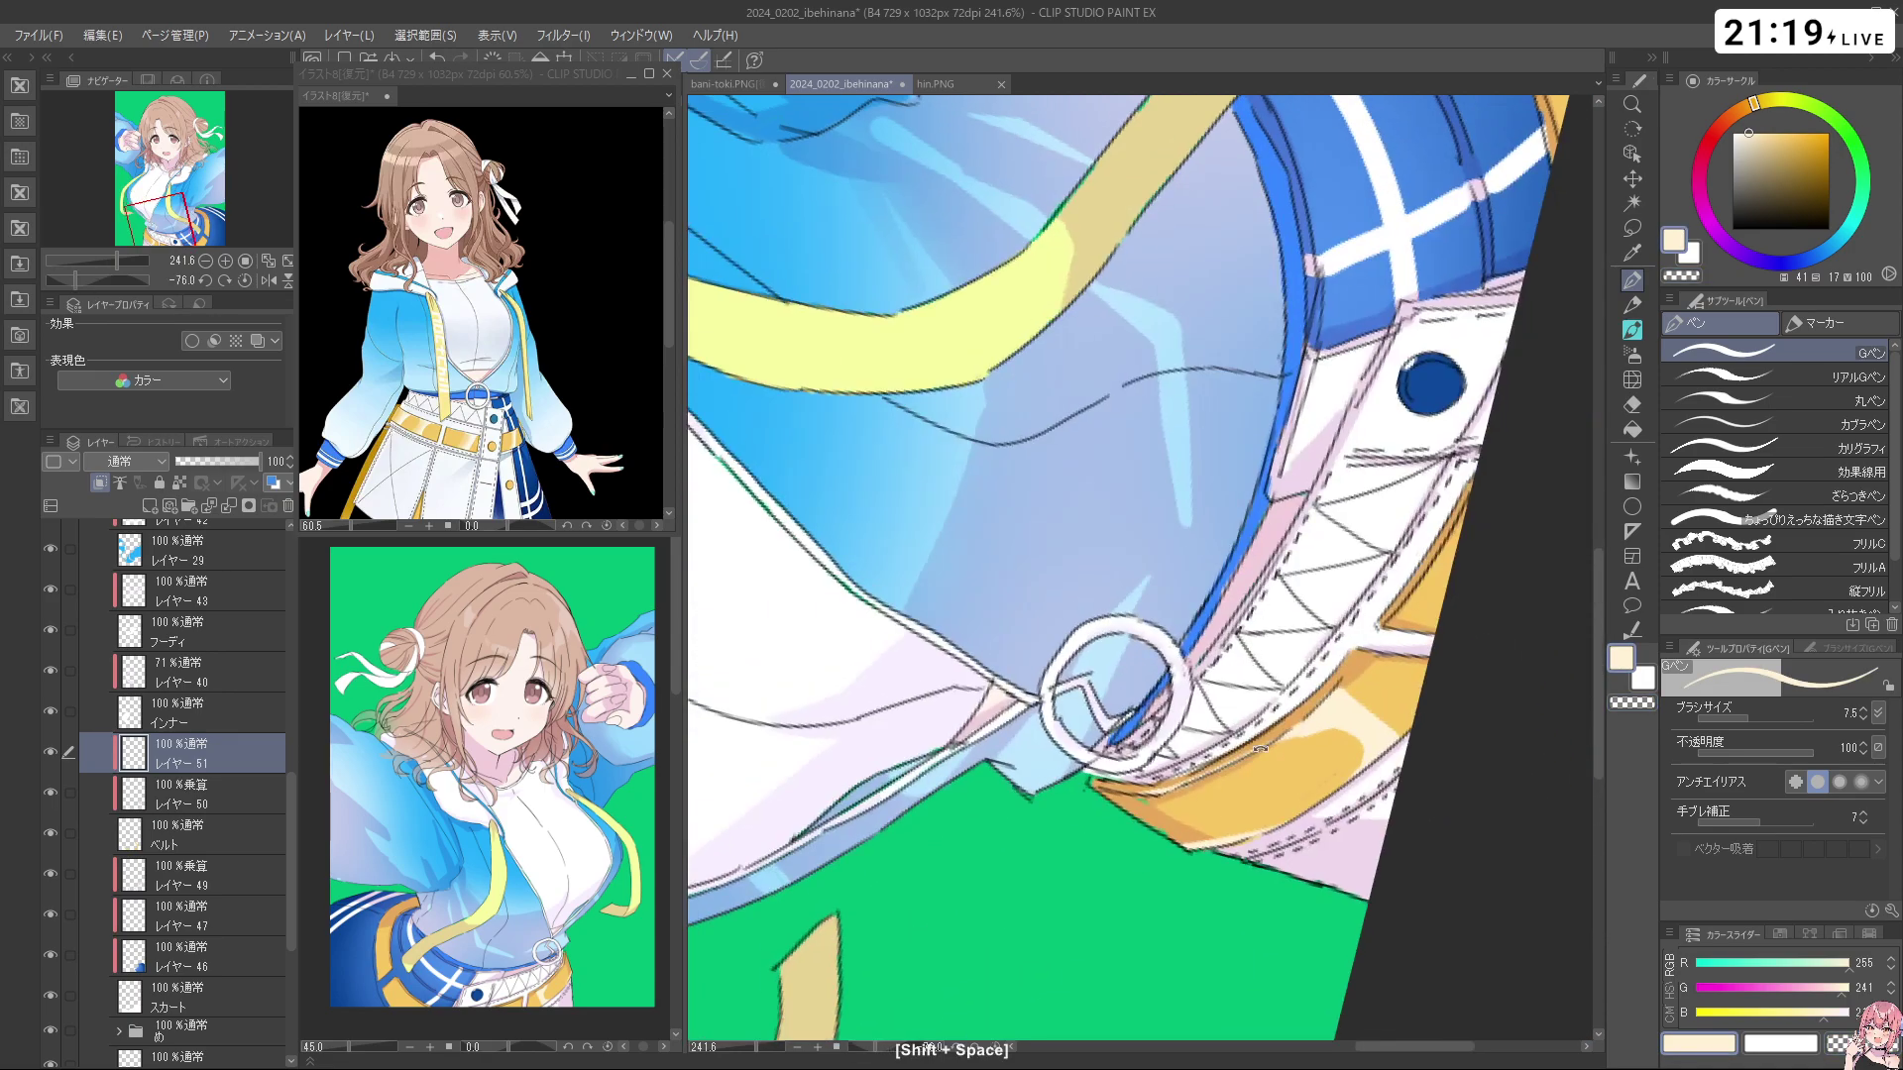
key(ctrl+z)
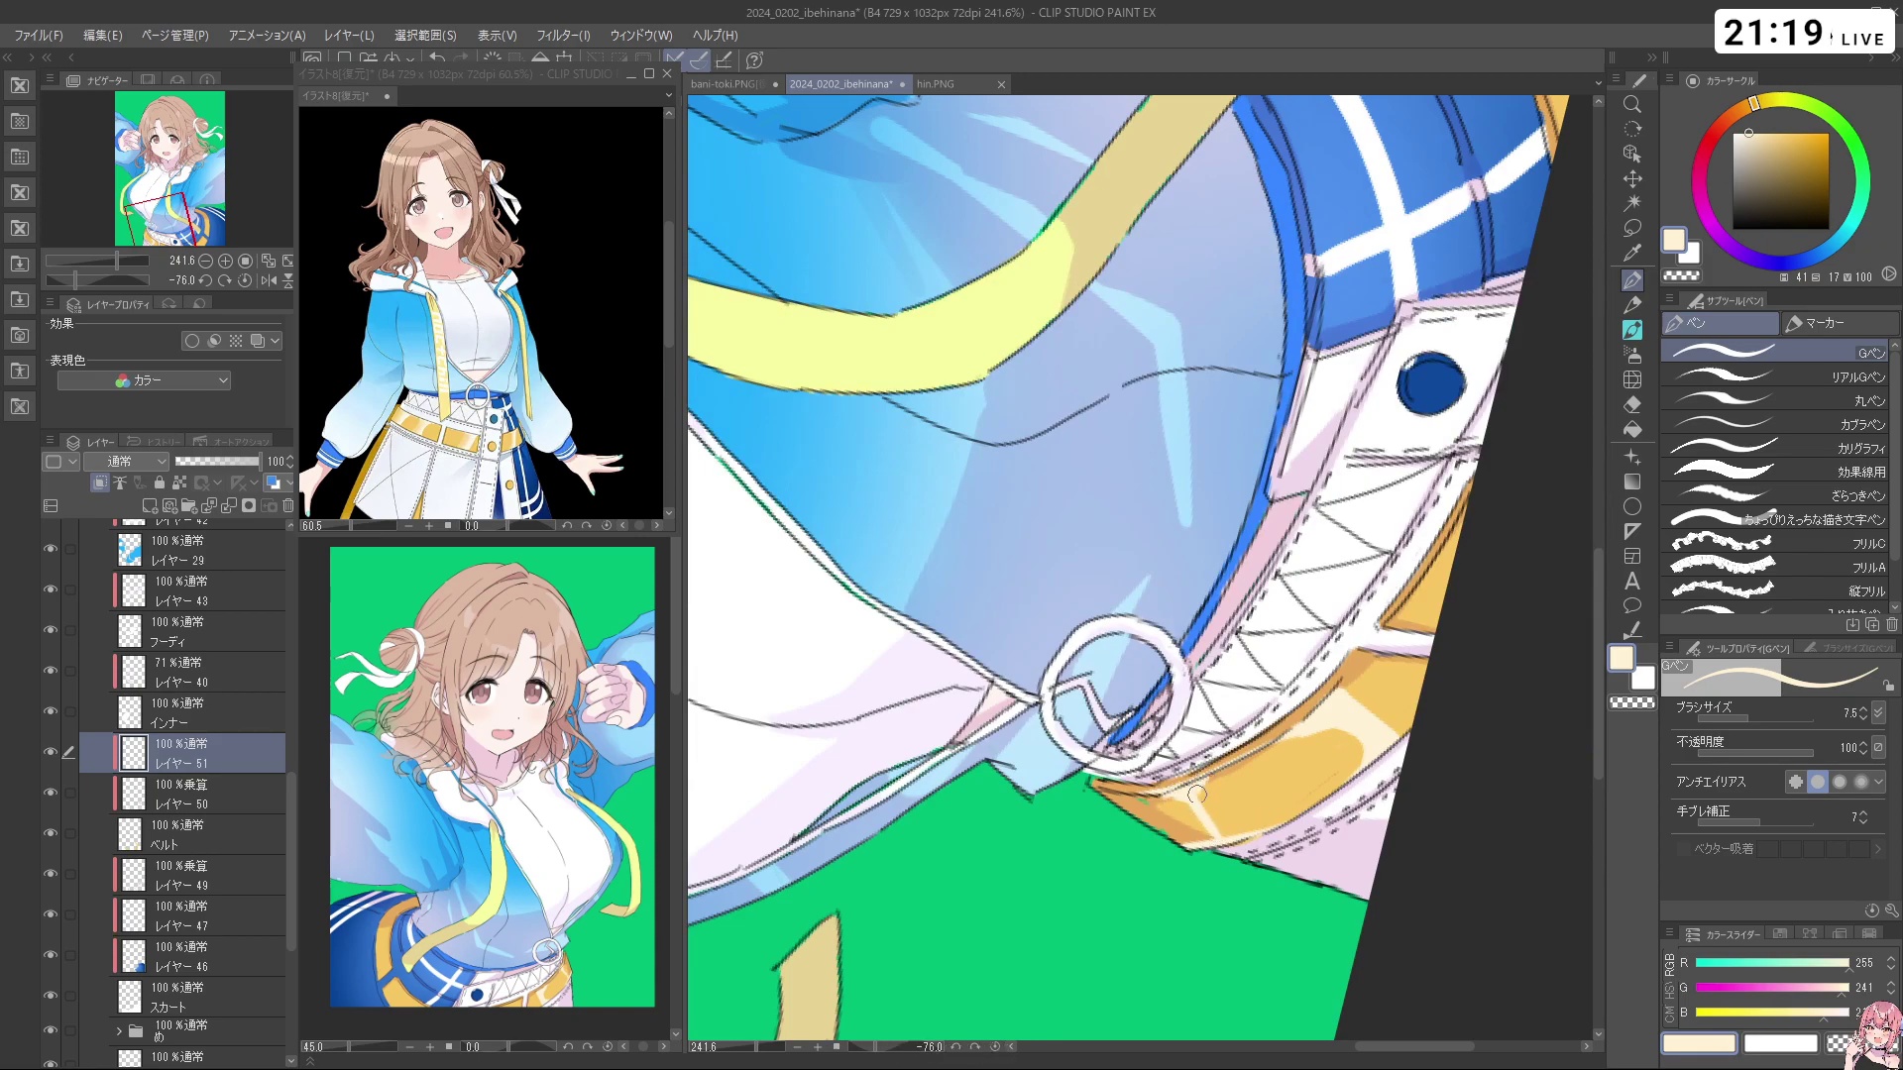
Shape the highlight at the ring end of the front belt segment, carving it with transparent
key(c)
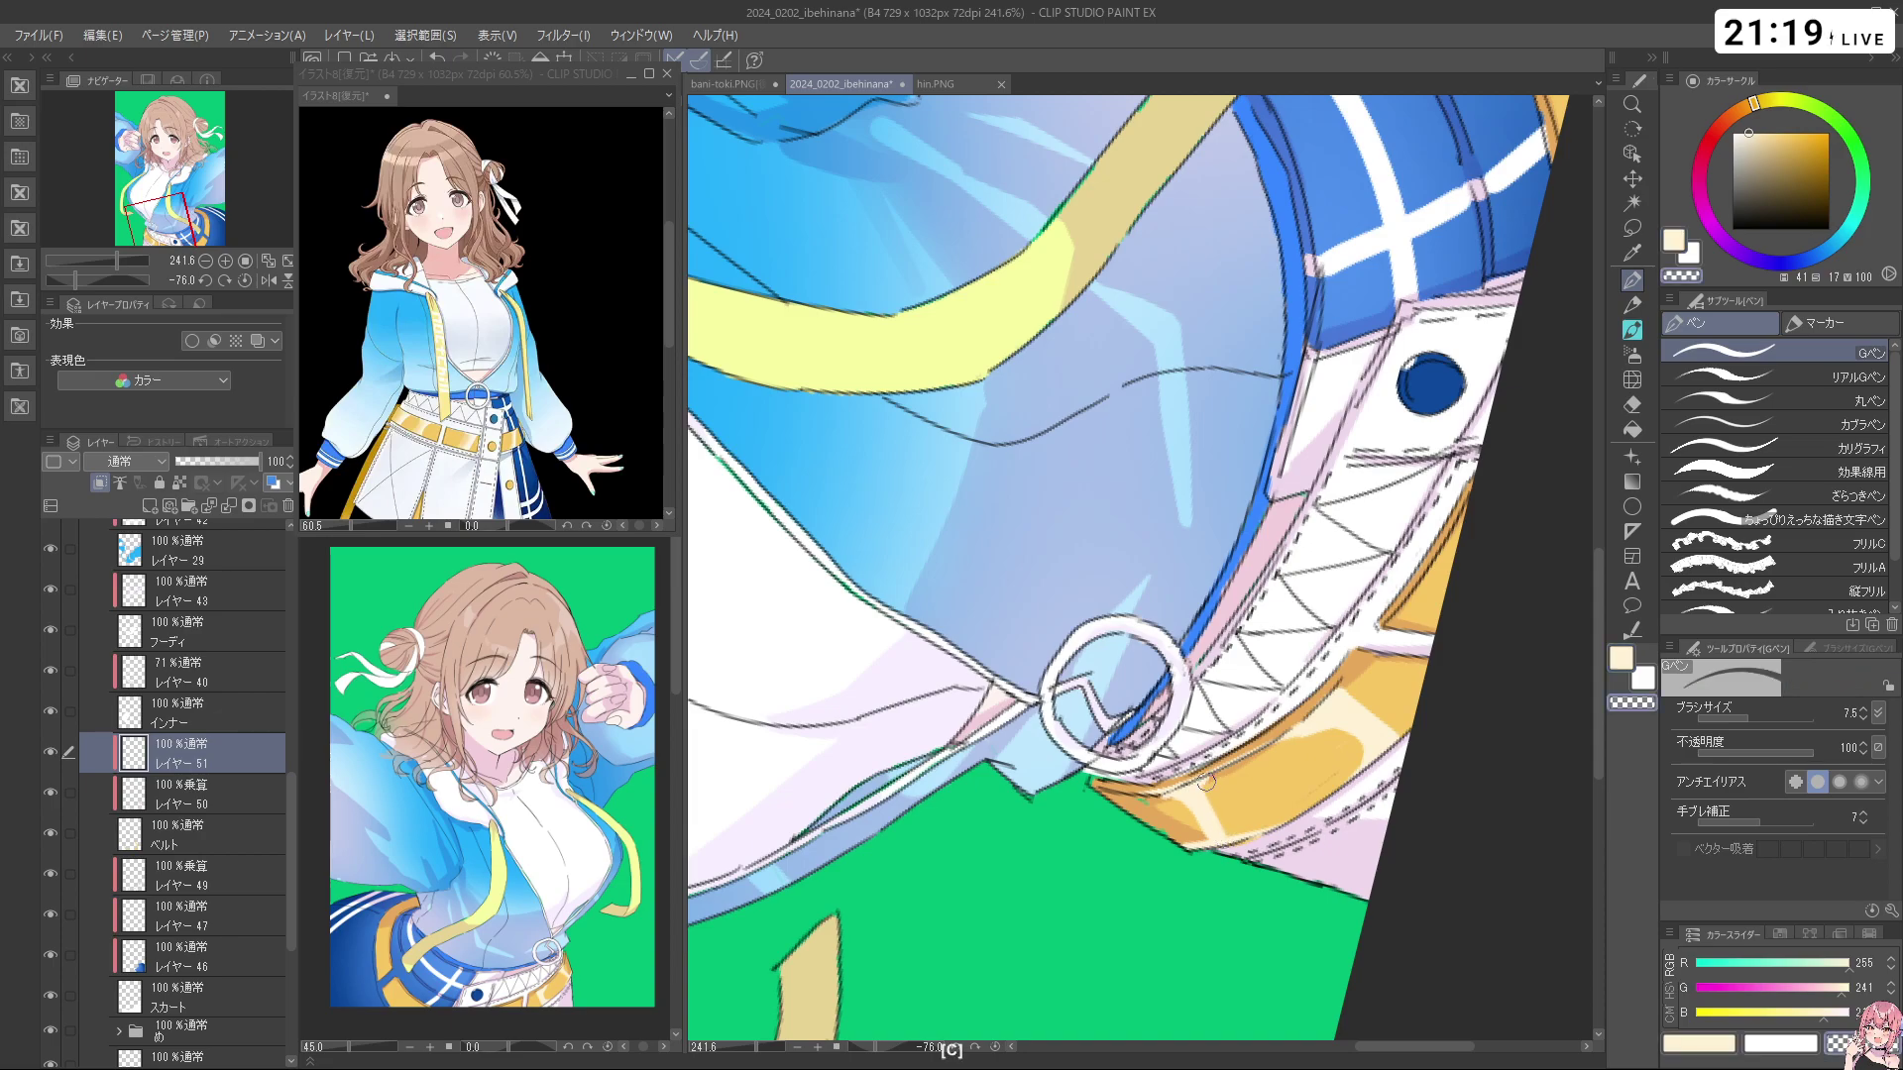
drag(1264, 832, 1142, 829)
key(c)
key(c)
key(c)
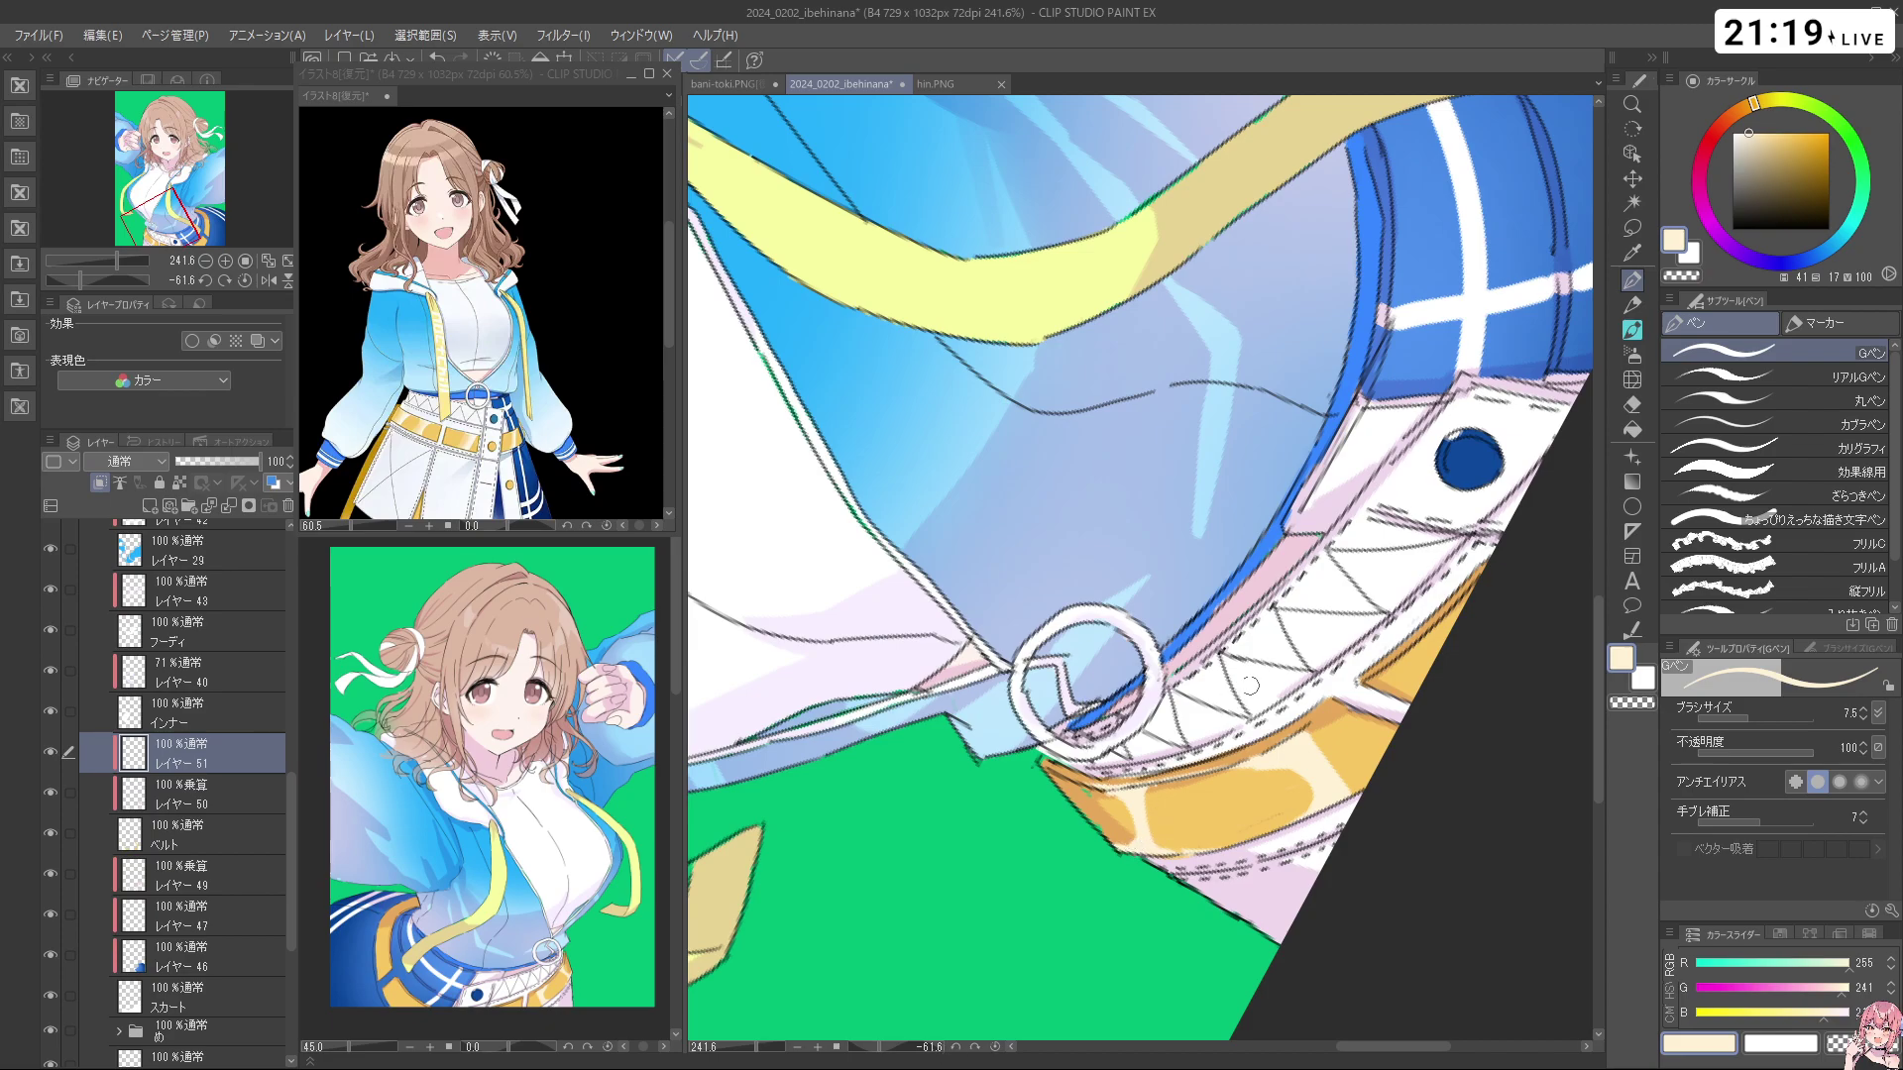
drag(1236, 656, 1130, 673)
drag(1289, 830, 1090, 842)
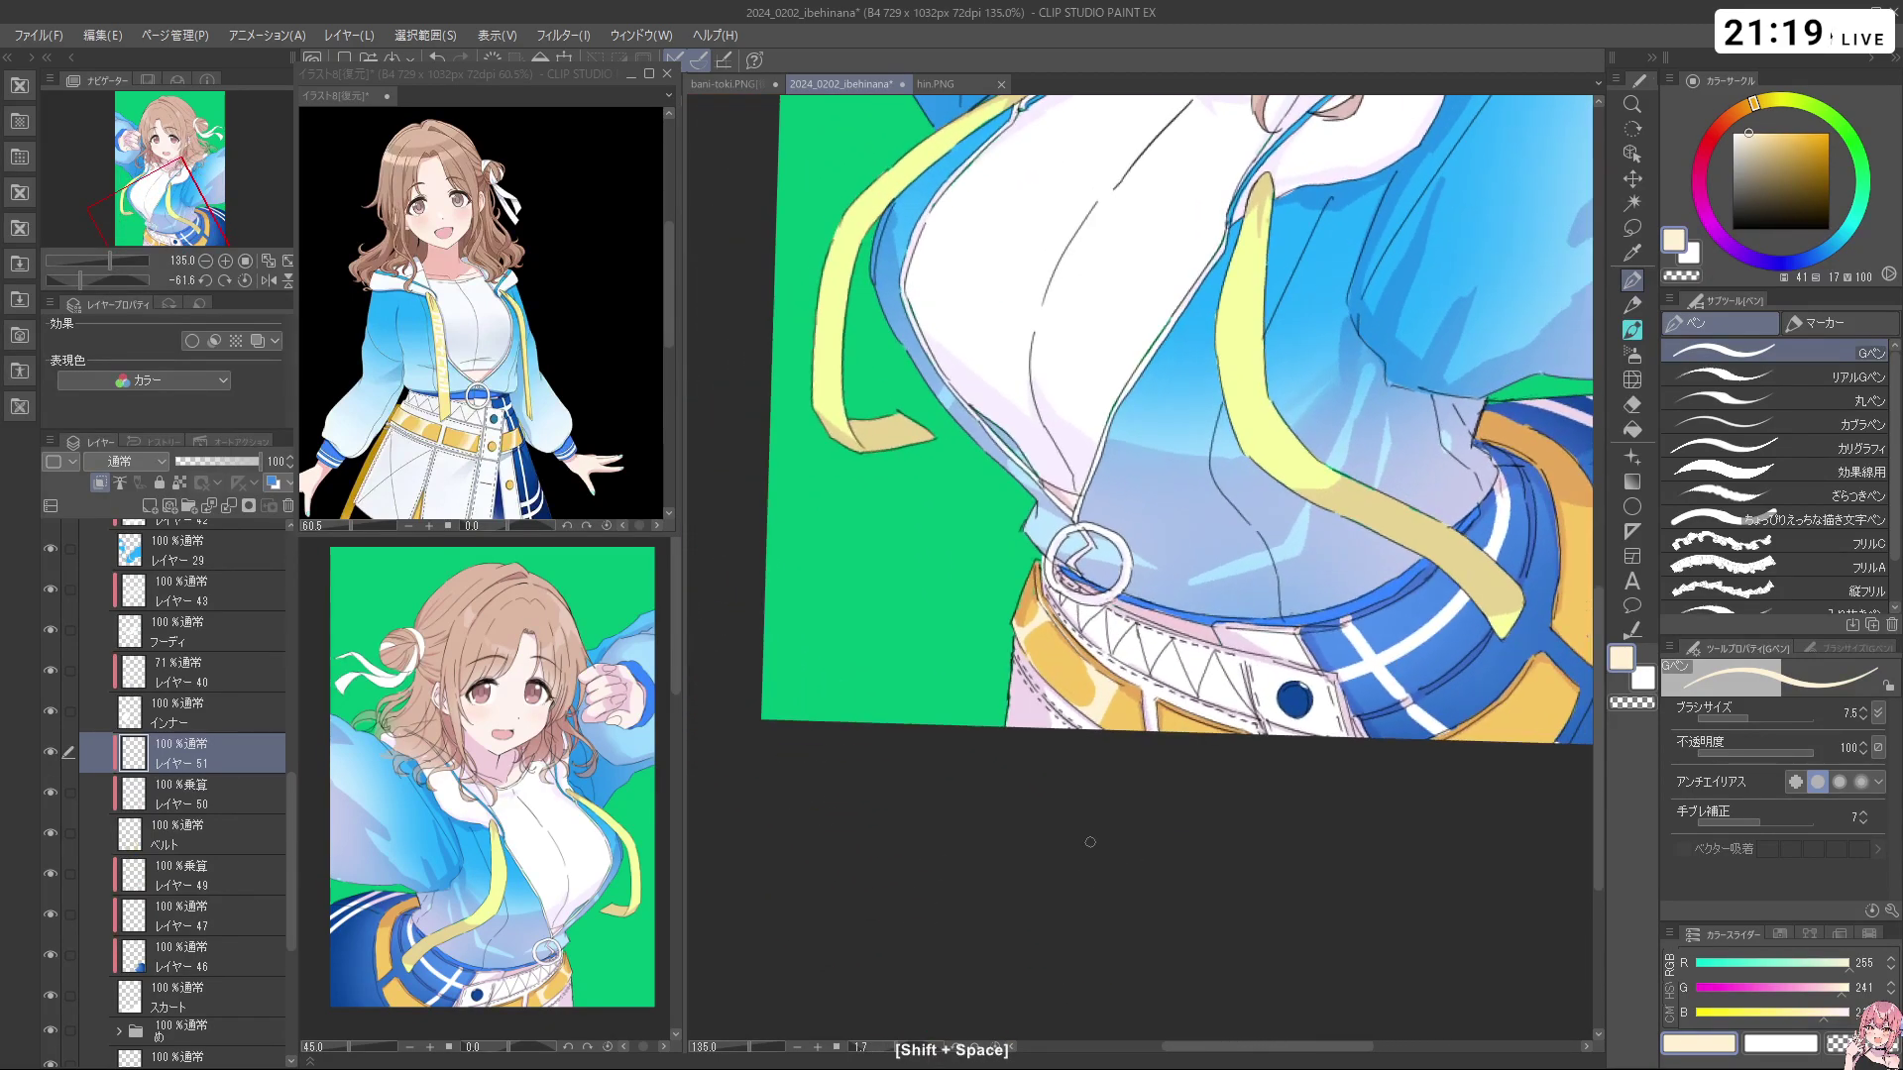
Undo the last highlight stroke and rework the highlight beside the belt's white divider
key(ctrl+z)
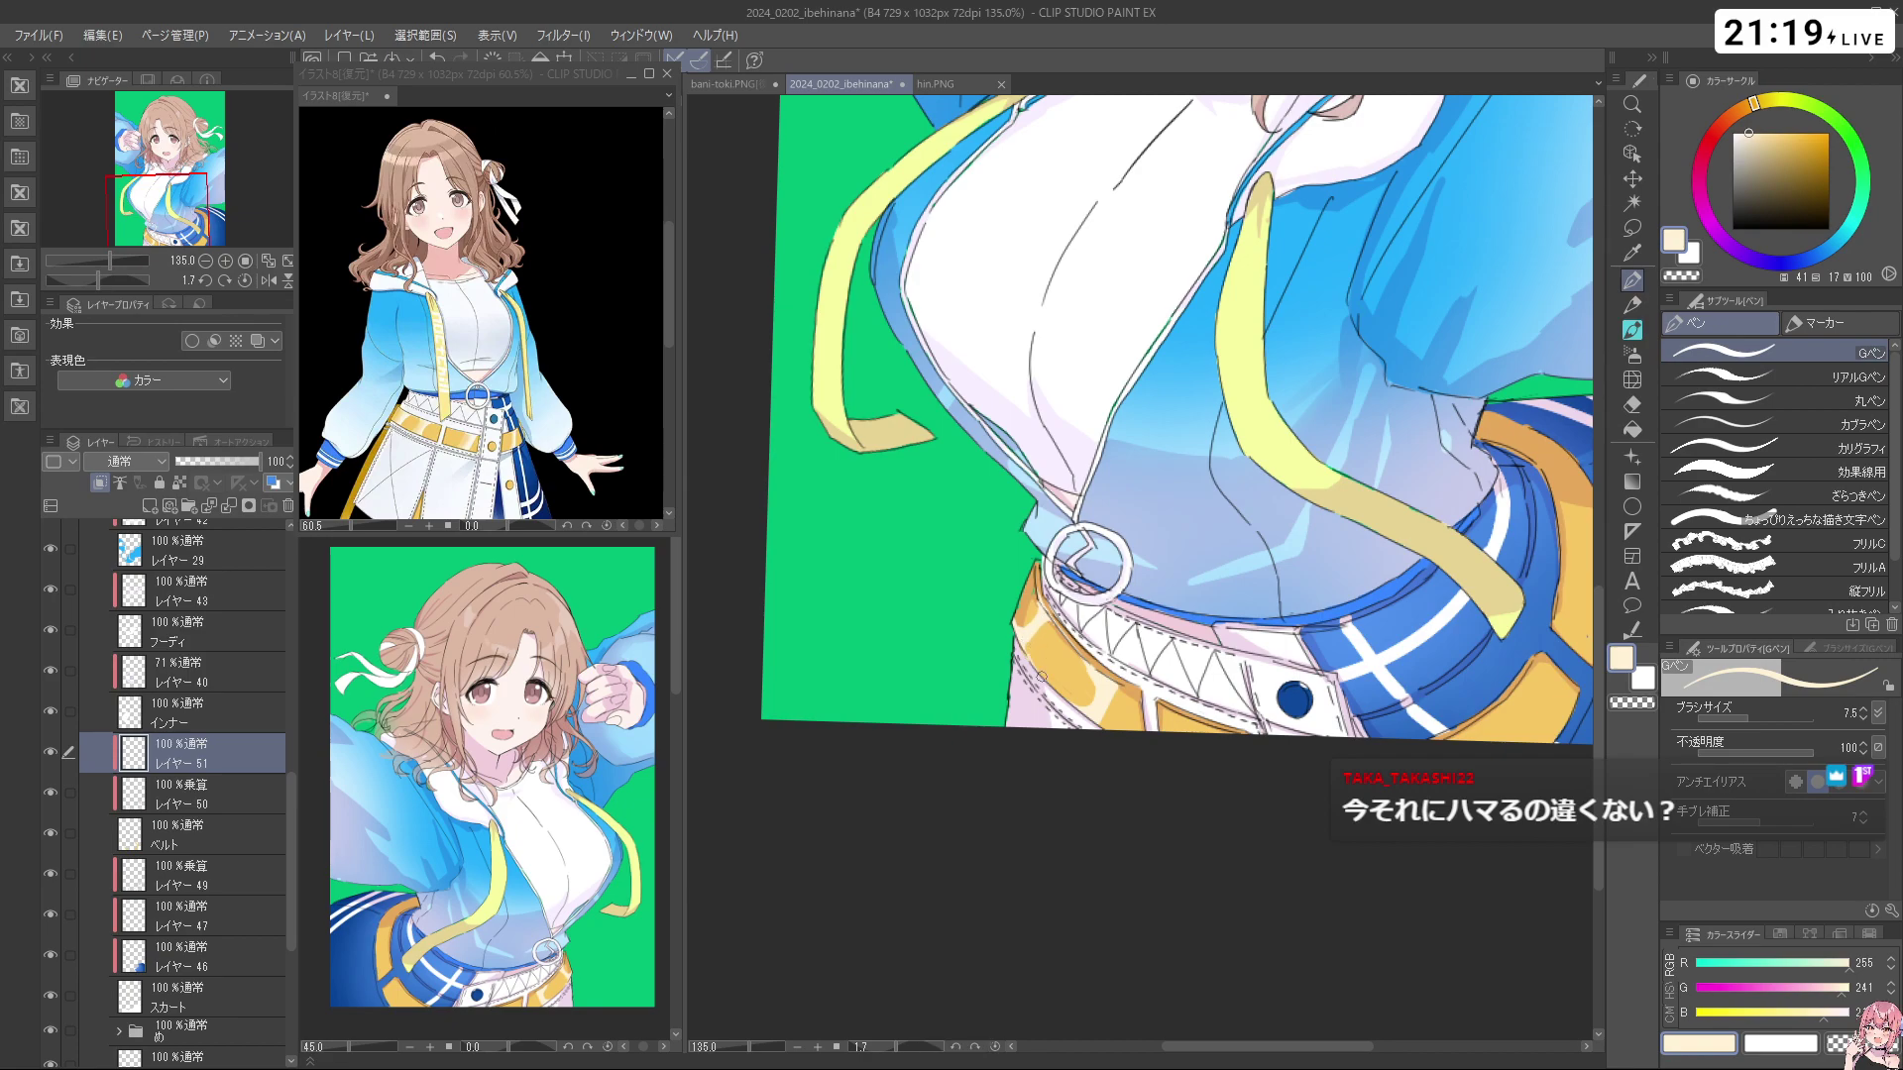
drag(1161, 852, 1258, 778)
drag(1257, 688, 1214, 721)
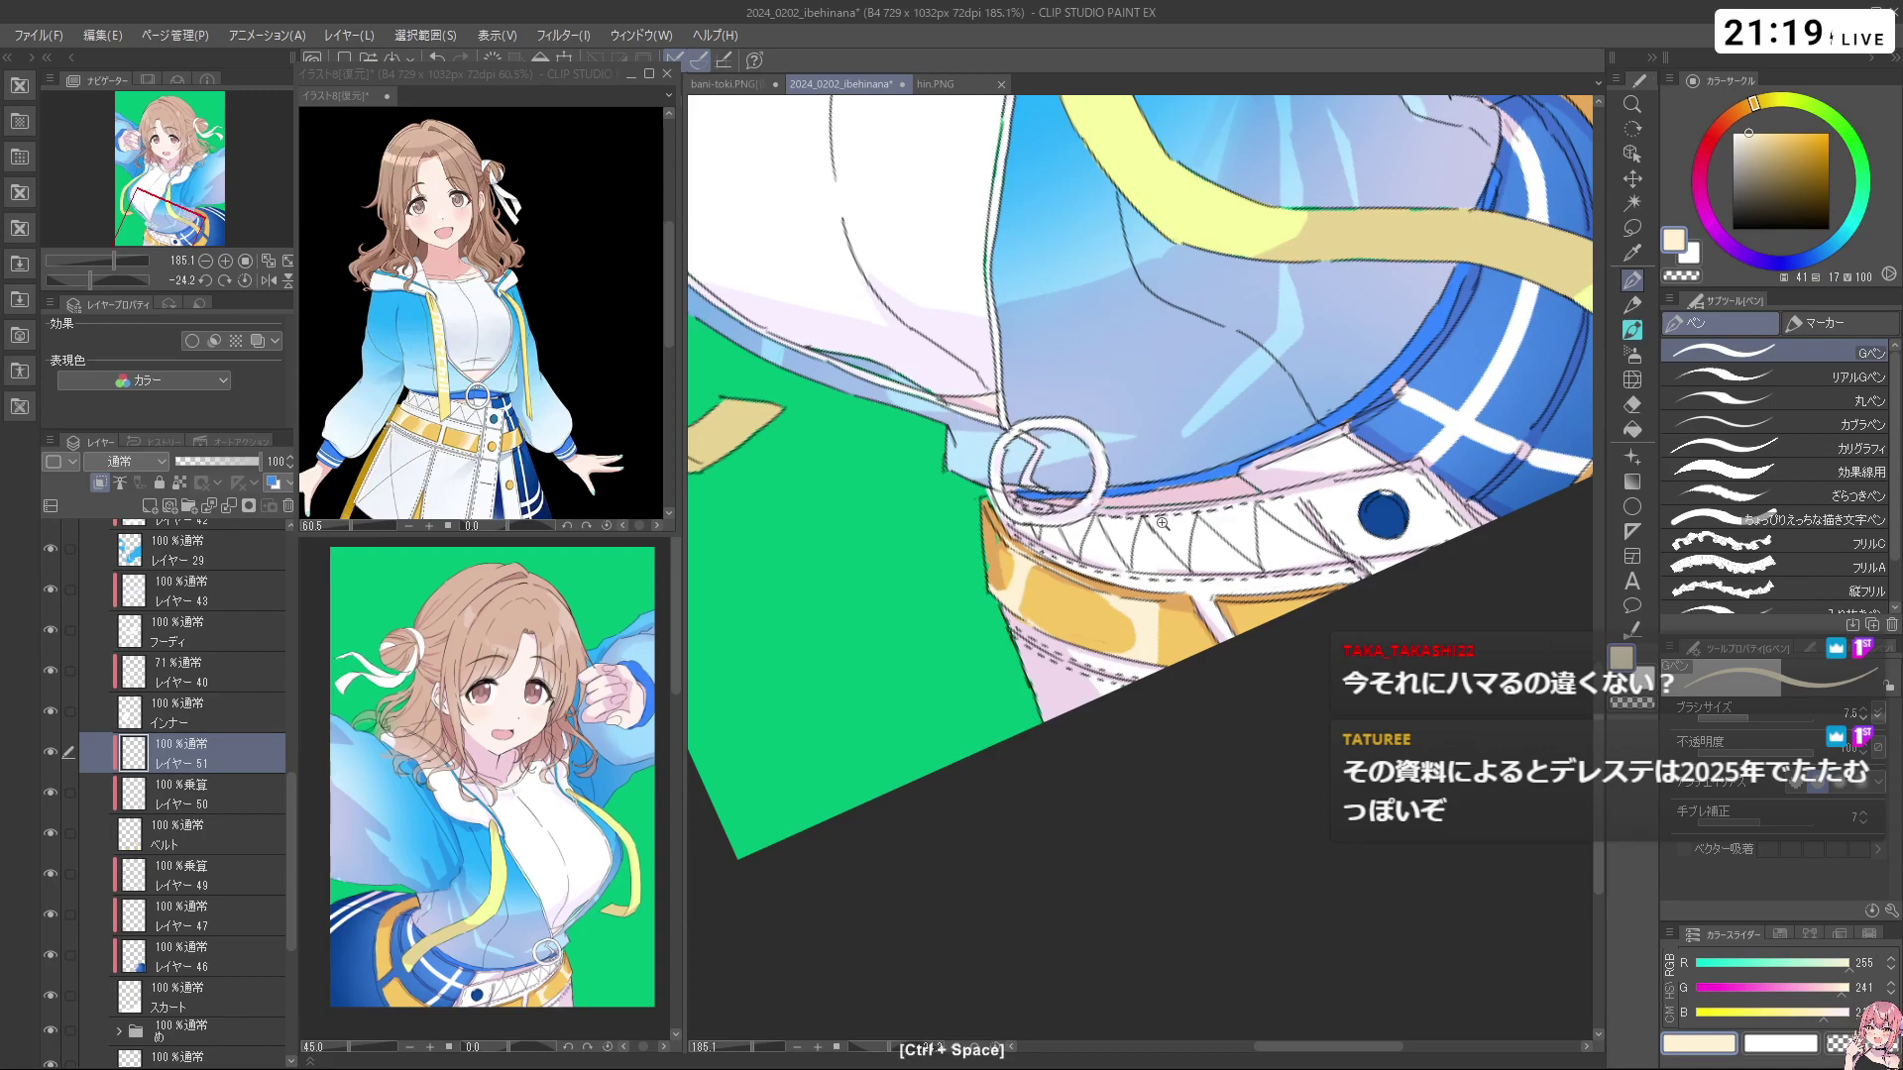
drag(1168, 535, 1225, 560)
key(c)
drag(1161, 635, 1150, 716)
key(ctrl+z)
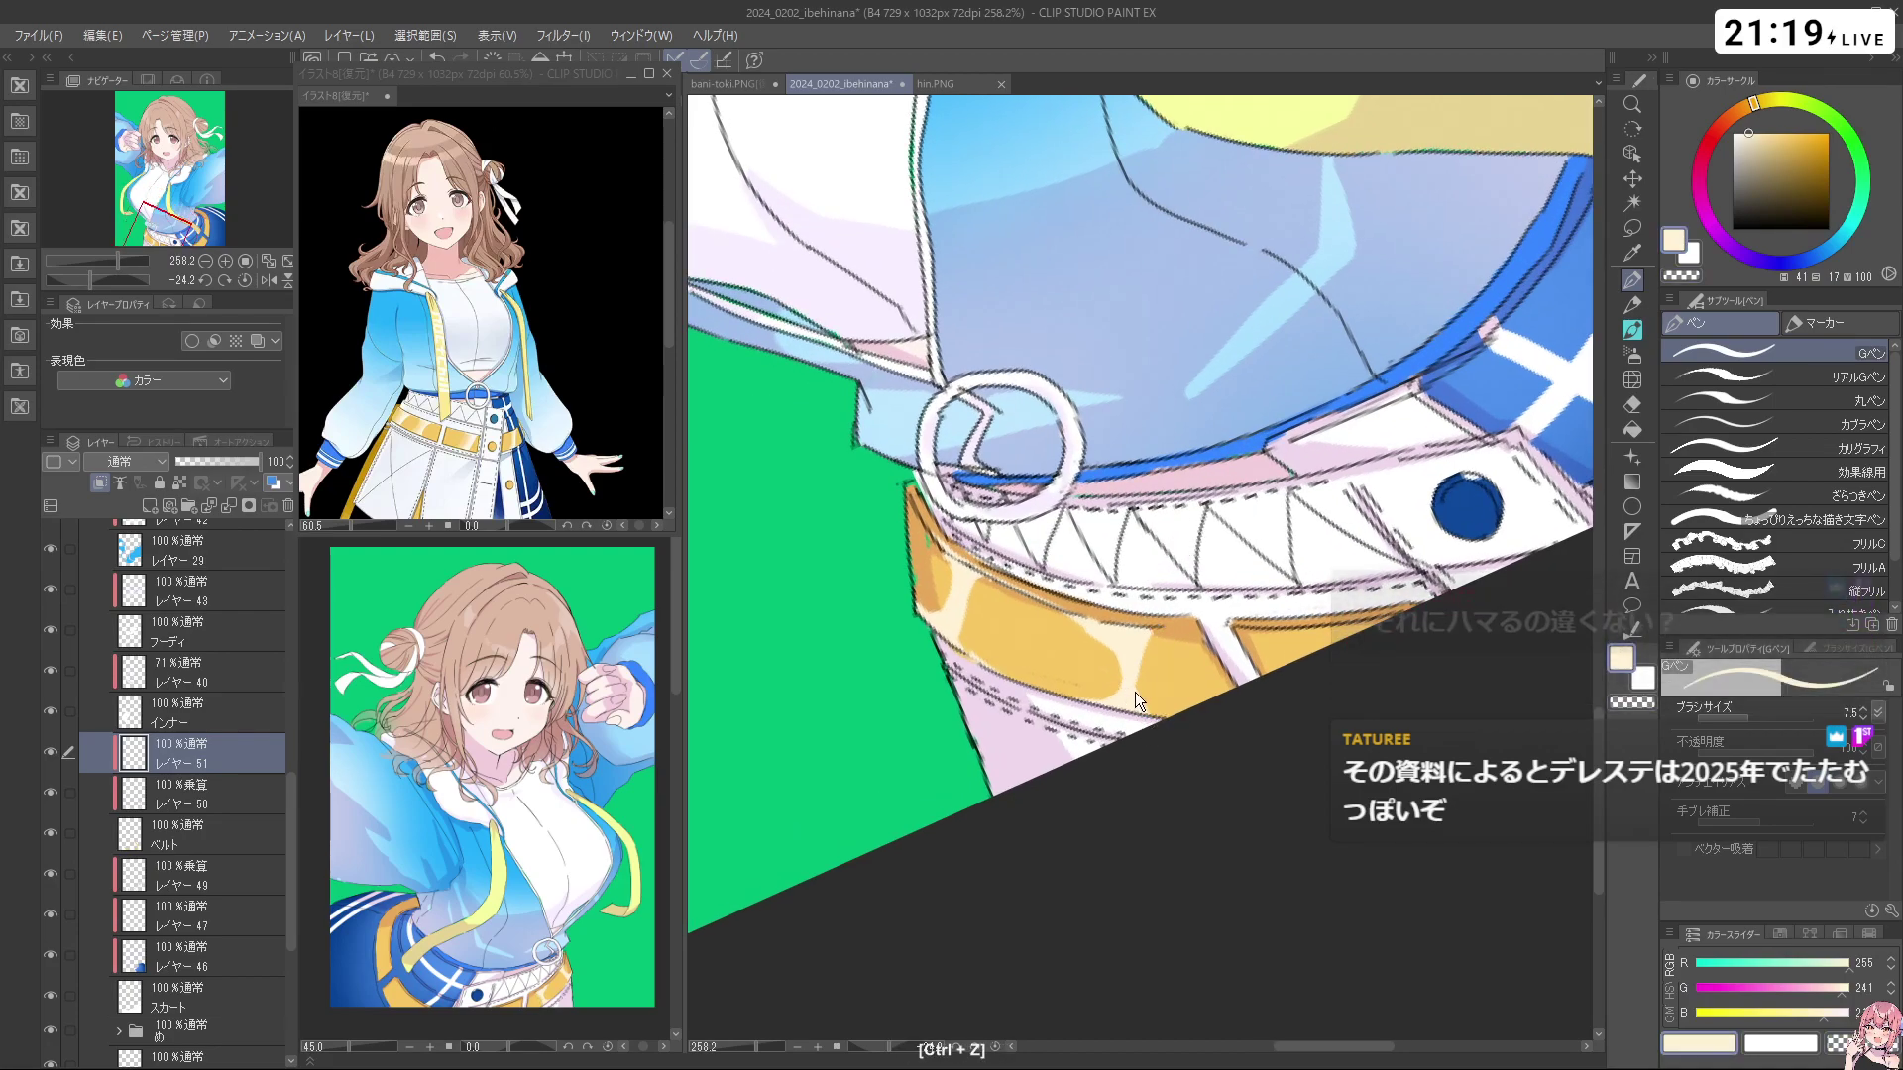
key(shift+space)
drag(1082, 724, 1062, 571)
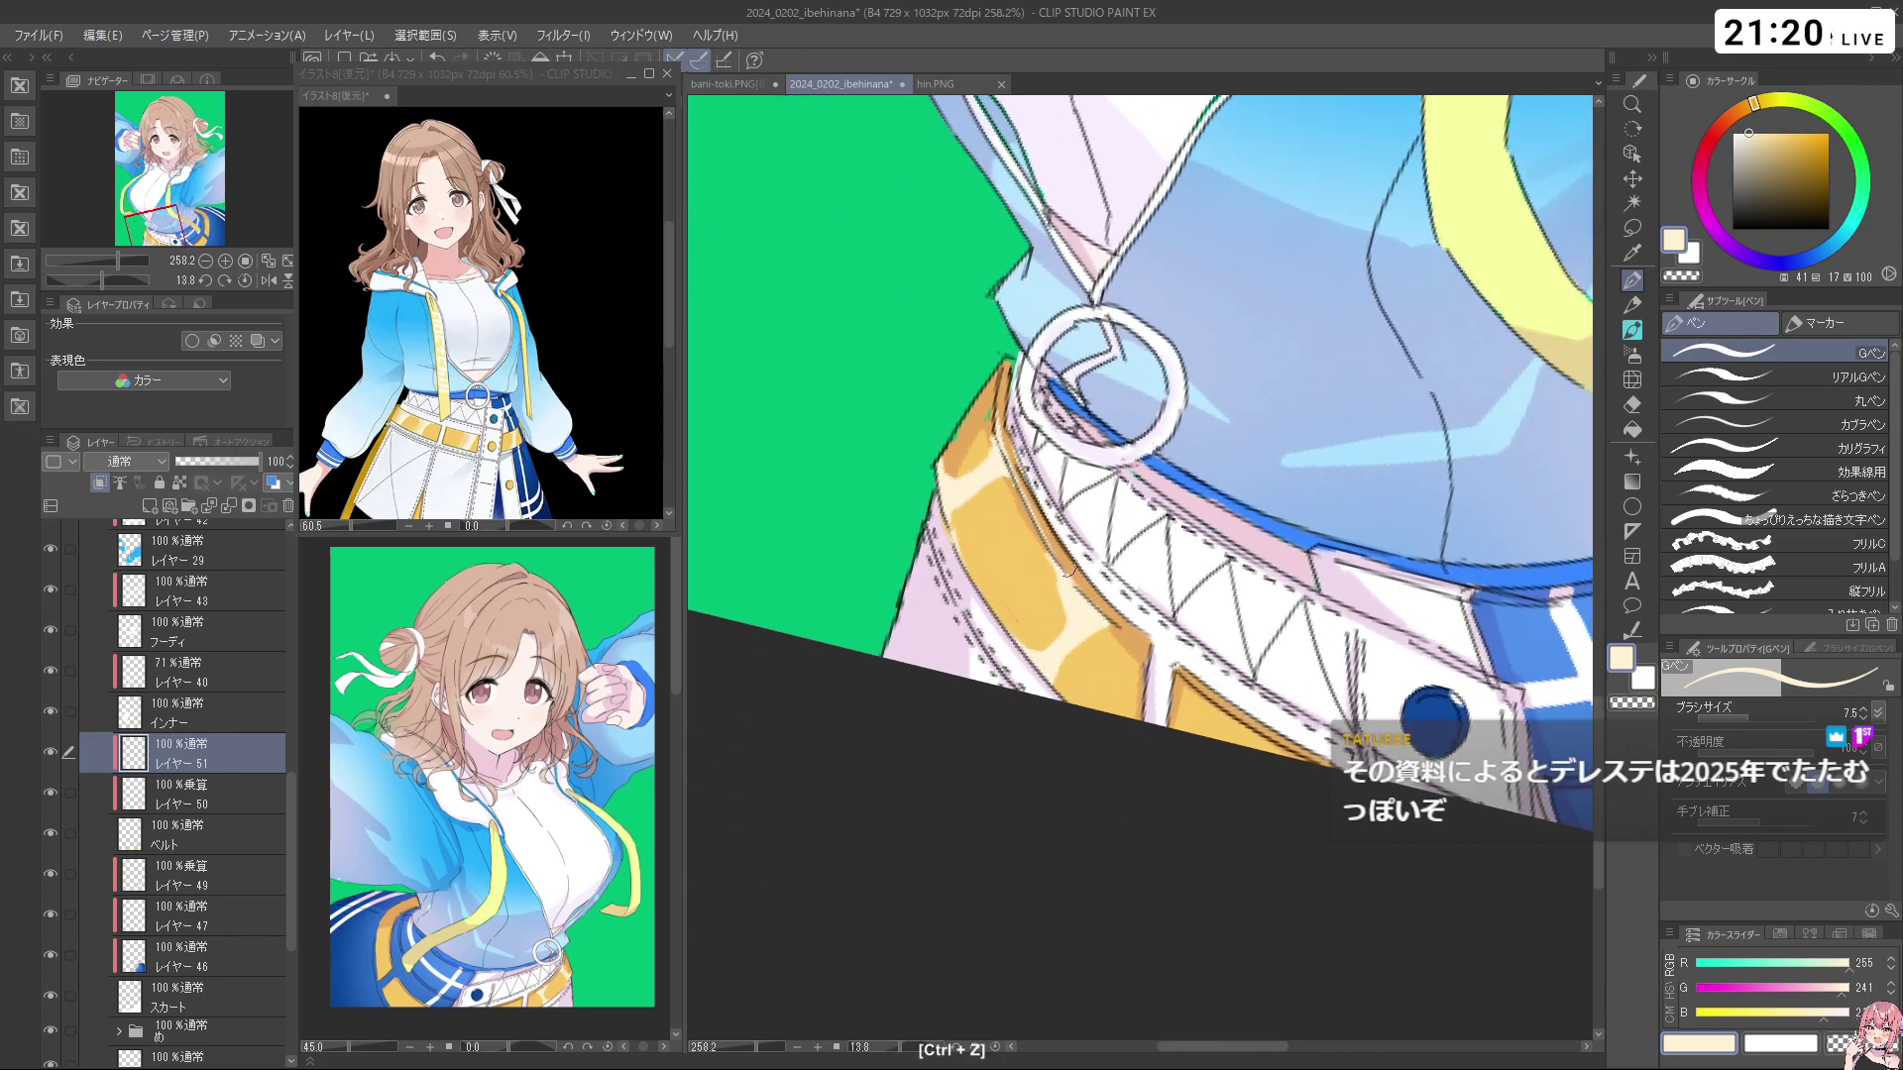
Refine the outlines of both highlight patches on the front belt segment with cream and transparent strokes
key(c)
key(c)
key(shift+space)
mouse_move(1103, 618)
mouse_down()
mouse_move(1199, 818)
mouse_move(1274, 788)
mouse_up()
key(ctrl+space)
mouse_move(1021, 456)
mouse_down()
mouse_move(1110, 458)
mouse_move(1043, 557)
mouse_move(1087, 461)
mouse_move(1217, 443)
mouse_move(1203, 495)
mouse_move(1194, 470)
mouse_move(1130, 480)
mouse_up()
key(ctrl+z)
key(shift+space)
key(c)
key(c)
key(ctrl+space)
key(shift+space)
mouse_move(1060, 517)
mouse_down()
mouse_move(1053, 628)
mouse_move(1192, 668)
mouse_move(1227, 654)
mouse_up()
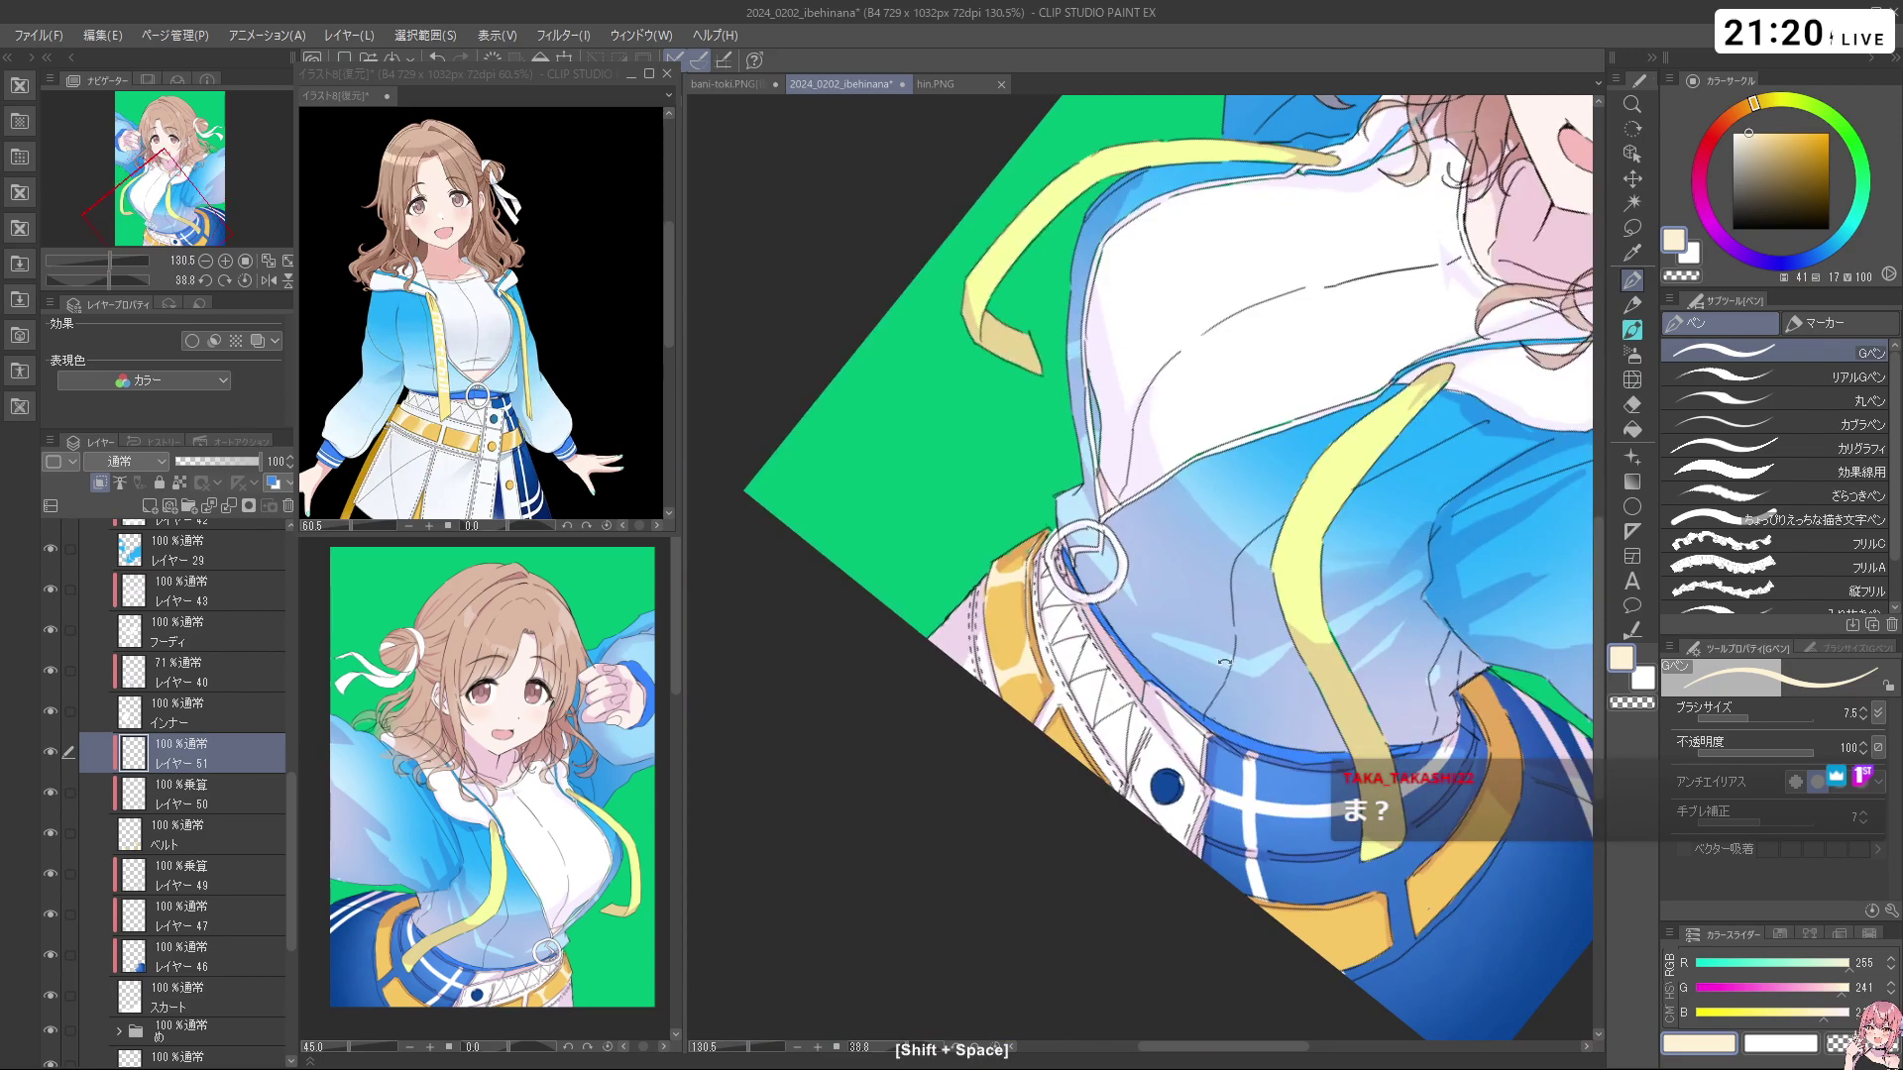
Retry the highlight strokes across the front belt segment below the ring, undoing the unwanted ones
key(space)
drag(1031, 678, 1153, 680)
key(shift+space)
key(ctrl+space)
drag(1023, 679, 1179, 682)
key(c)
mouse_move(982, 625)
mouse_down()
mouse_move(988, 690)
mouse_move(1026, 738)
mouse_move(1110, 724)
mouse_move(1188, 677)
mouse_up()
key(ctrl+z)
key(c)
key(ctrl+z)
Trim the front belt segment's highlights into narrow vertical bands, switching between transparent and cream
key(c)
drag(1275, 583, 1214, 565)
mouse_move(1234, 535)
mouse_down()
mouse_move(1264, 672)
mouse_move(1245, 692)
mouse_up()
key(c)
key(c)
key(c)
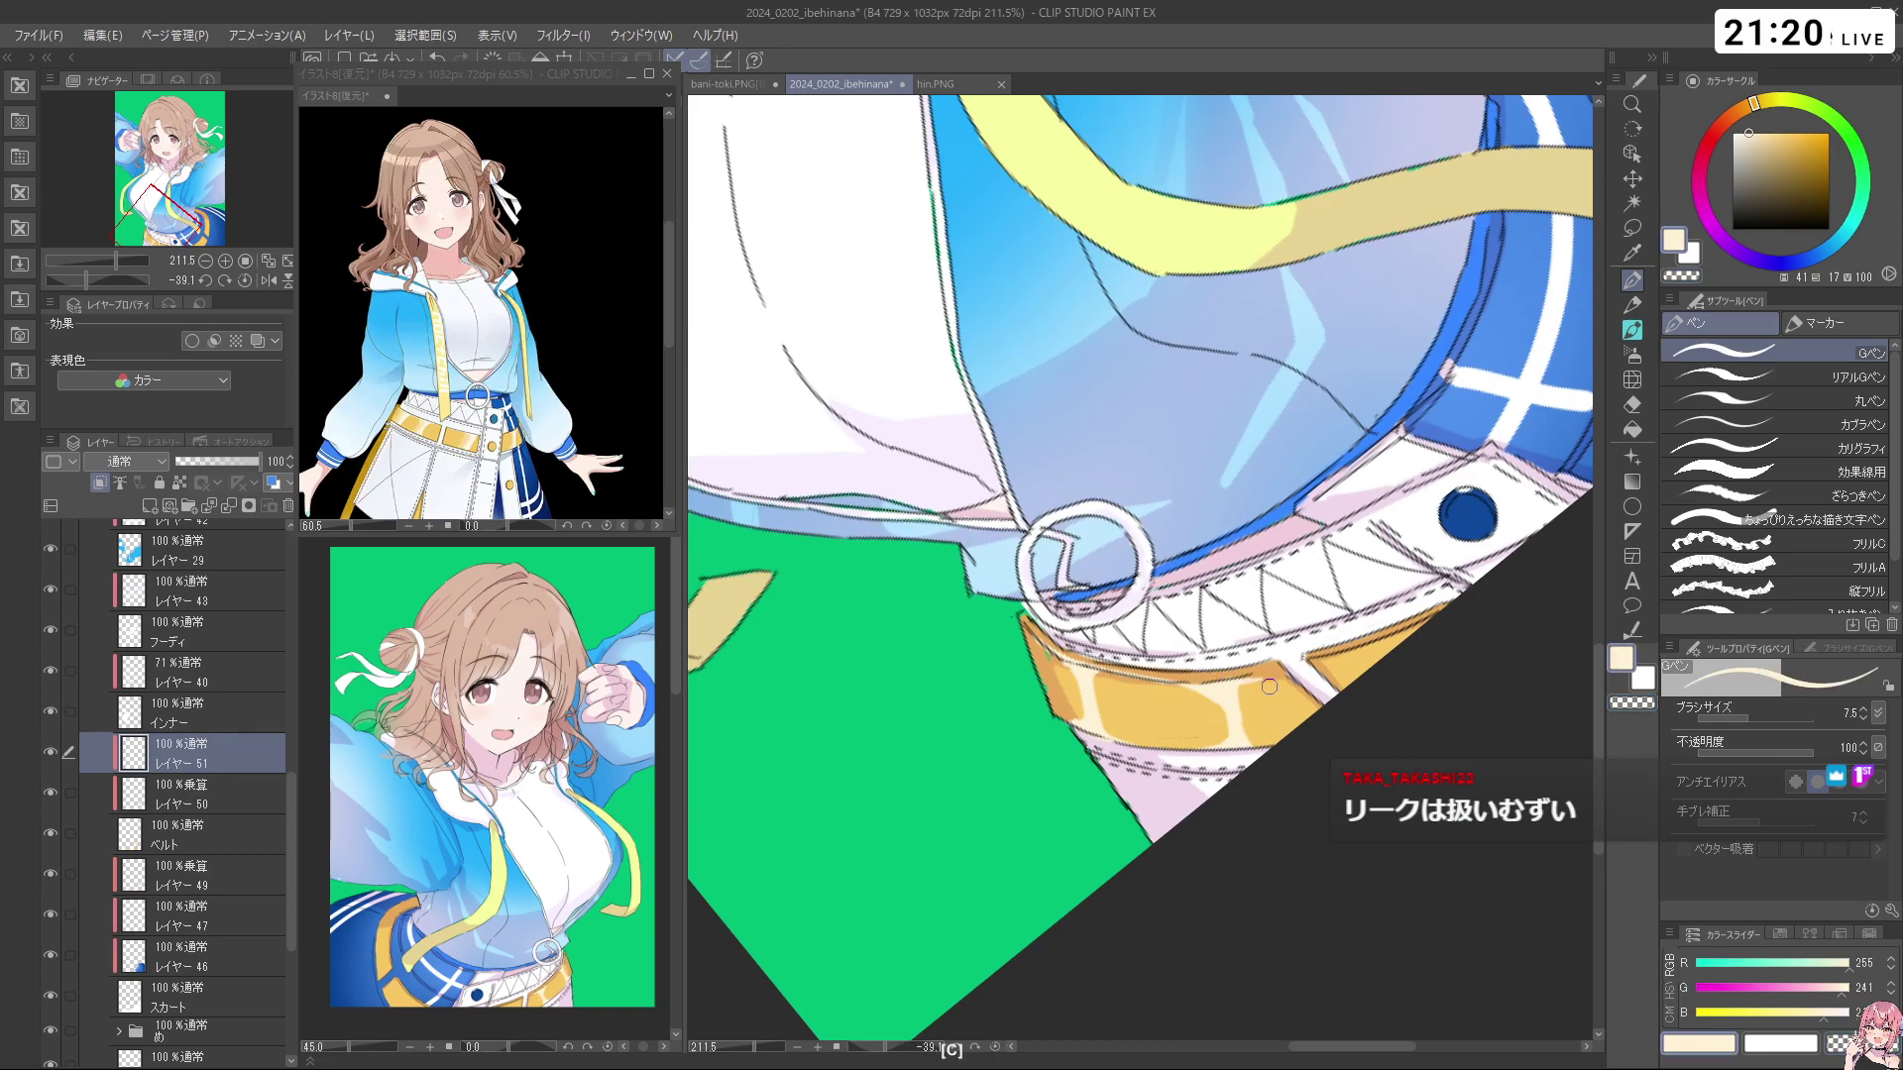
Retouch the cream highlight around the white divider at the end of the front belt segment
drag(1353, 659, 1293, 649)
drag(1418, 595, 1199, 611)
key(c)
key(c)
key(ctrl+z)
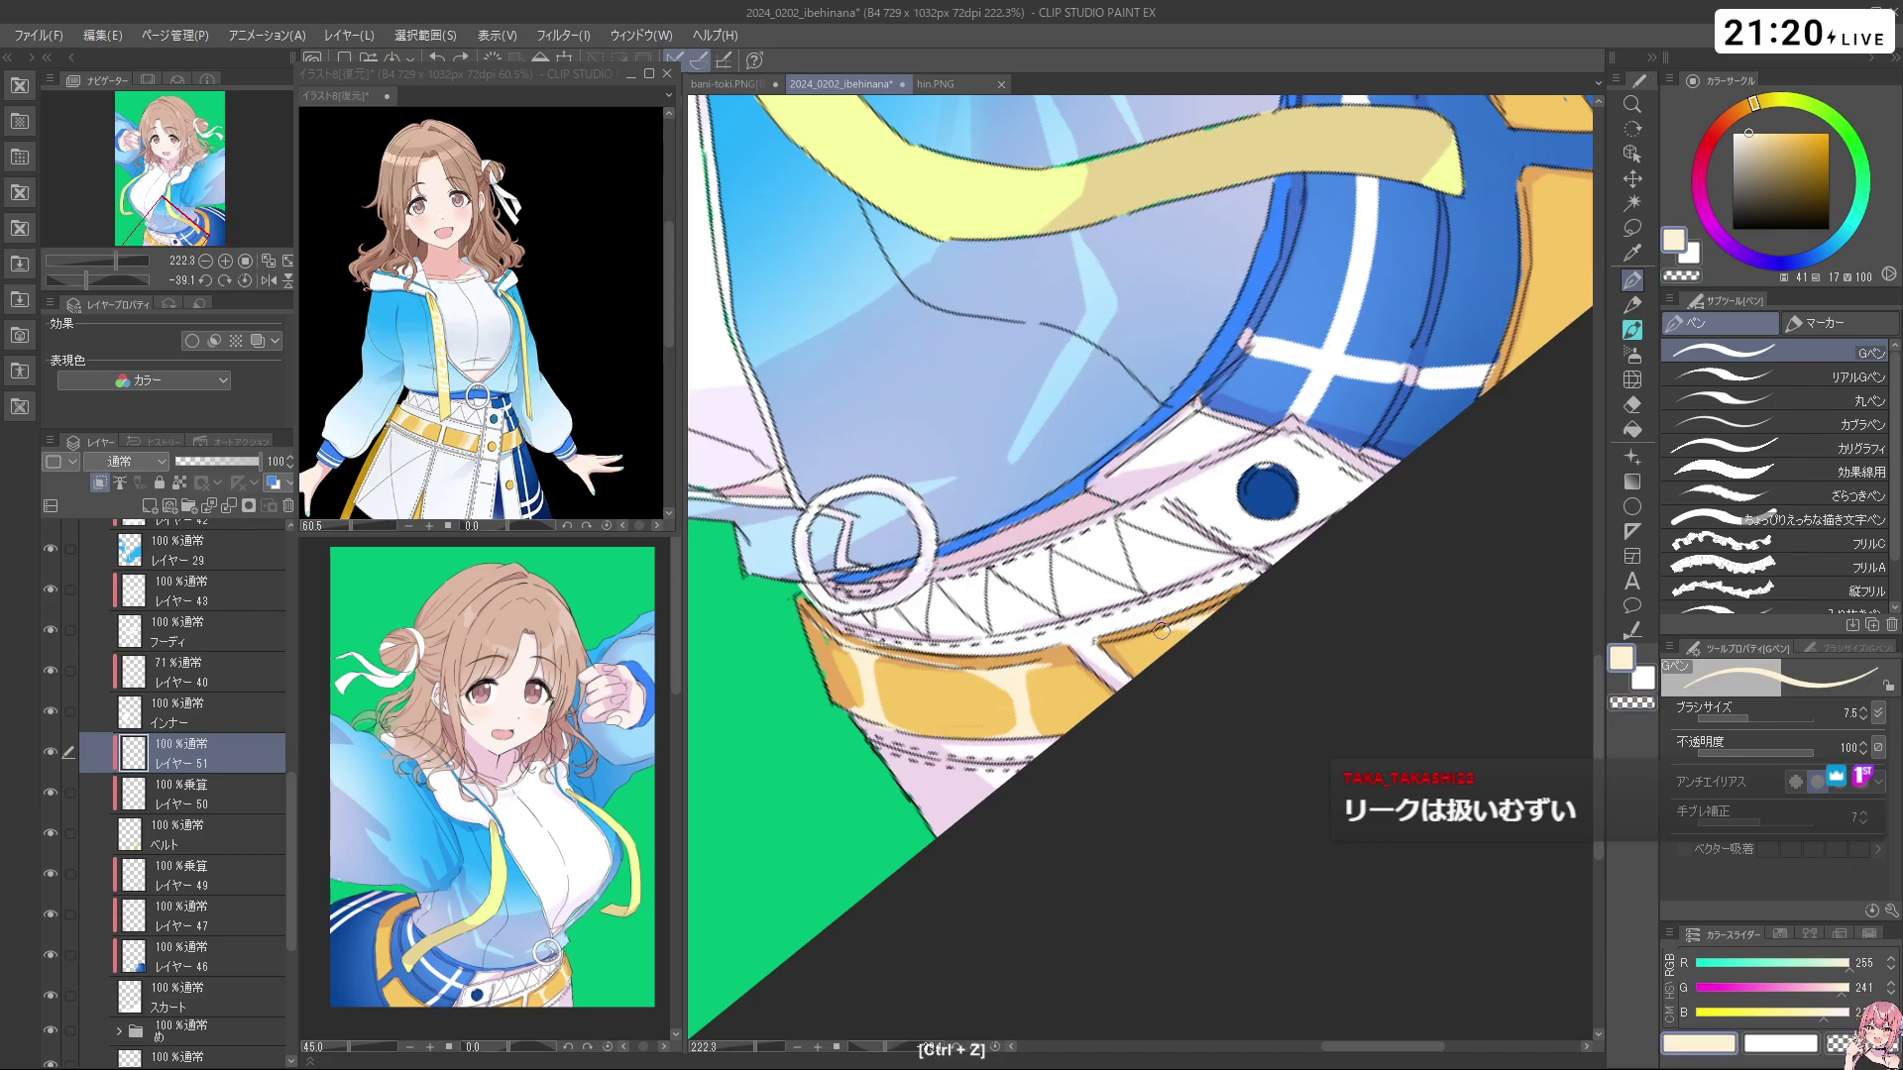
drag(1296, 552, 1227, 679)
drag(1421, 670, 1130, 712)
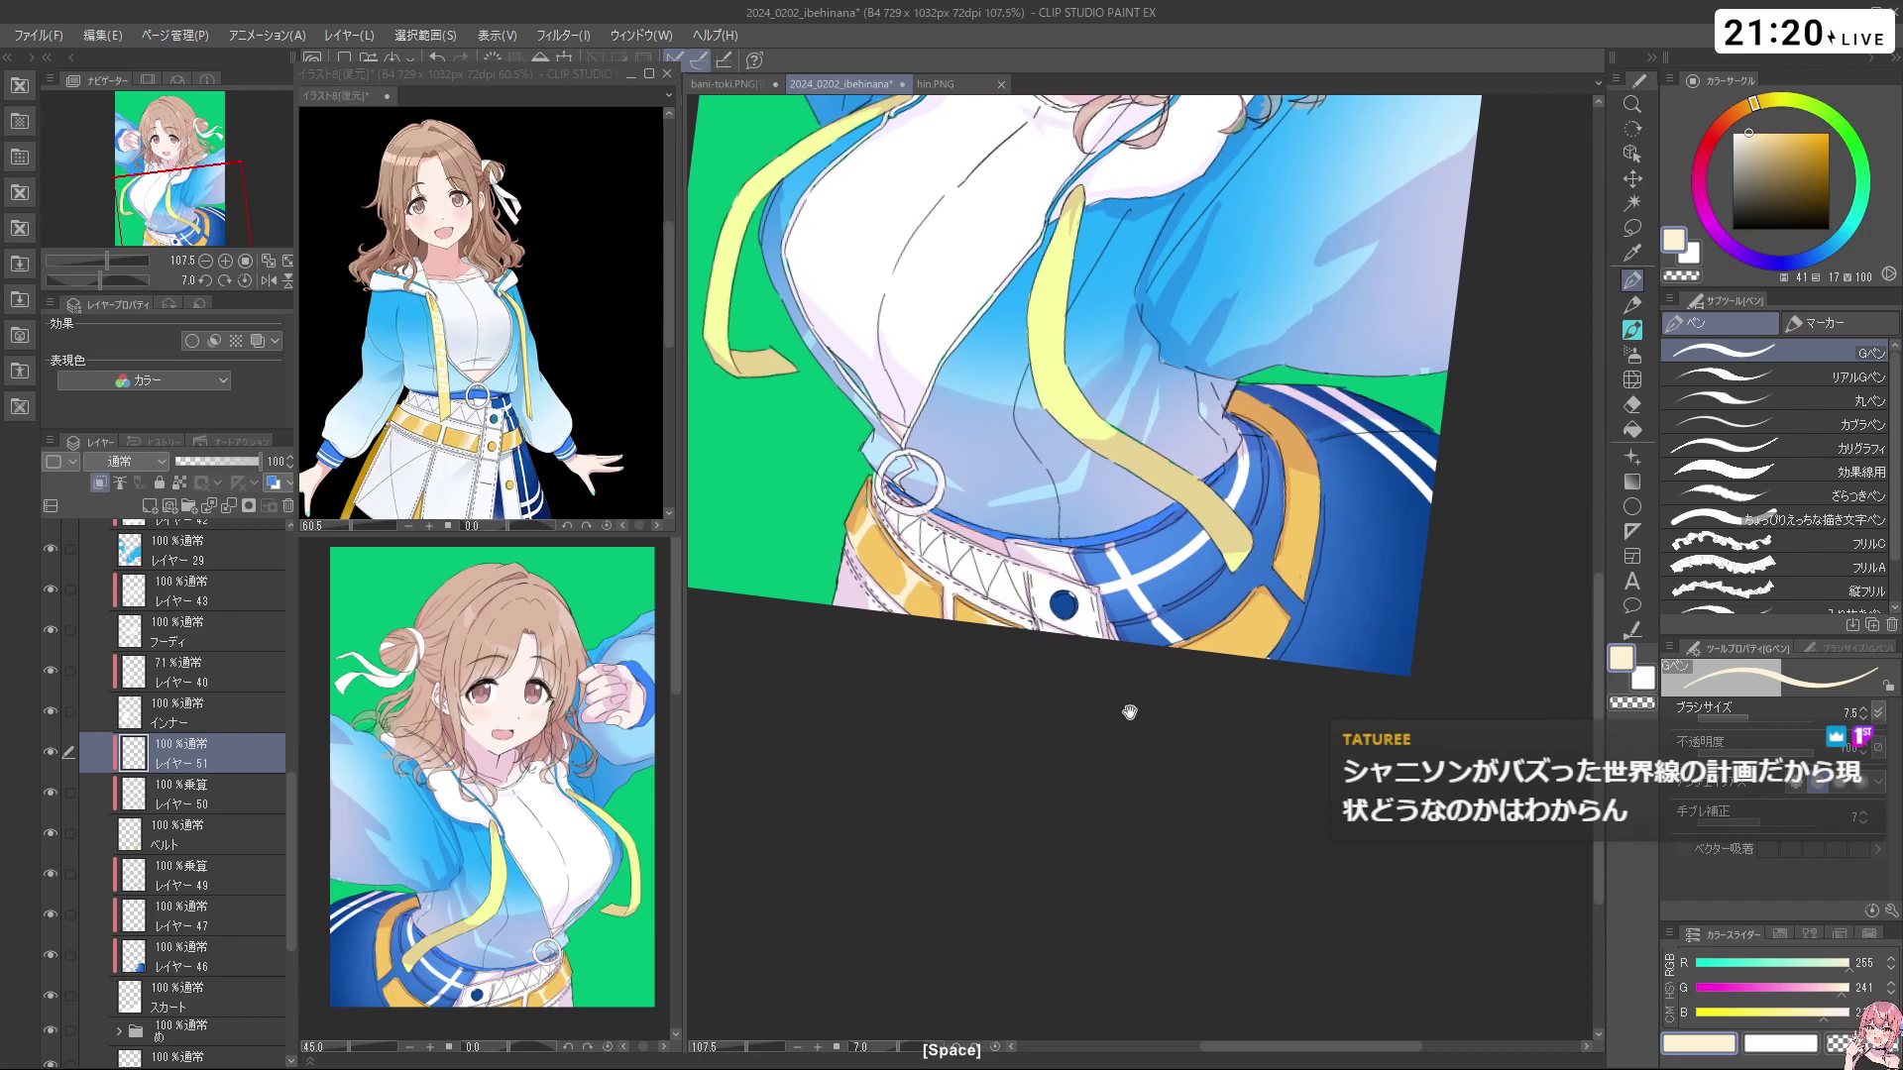
Paint a cream highlight on the belt segment below the blue plaid panel
drag(1259, 621, 1303, 623)
mouse_move(1288, 706)
mouse_down()
mouse_move(1310, 625)
mouse_move(1234, 615)
mouse_move(1276, 608)
mouse_up()
drag(1262, 752, 1160, 785)
key(ctrl+z)
mouse_move(1183, 654)
mouse_down()
mouse_move(1195, 686)
mouse_move(1219, 636)
mouse_up()
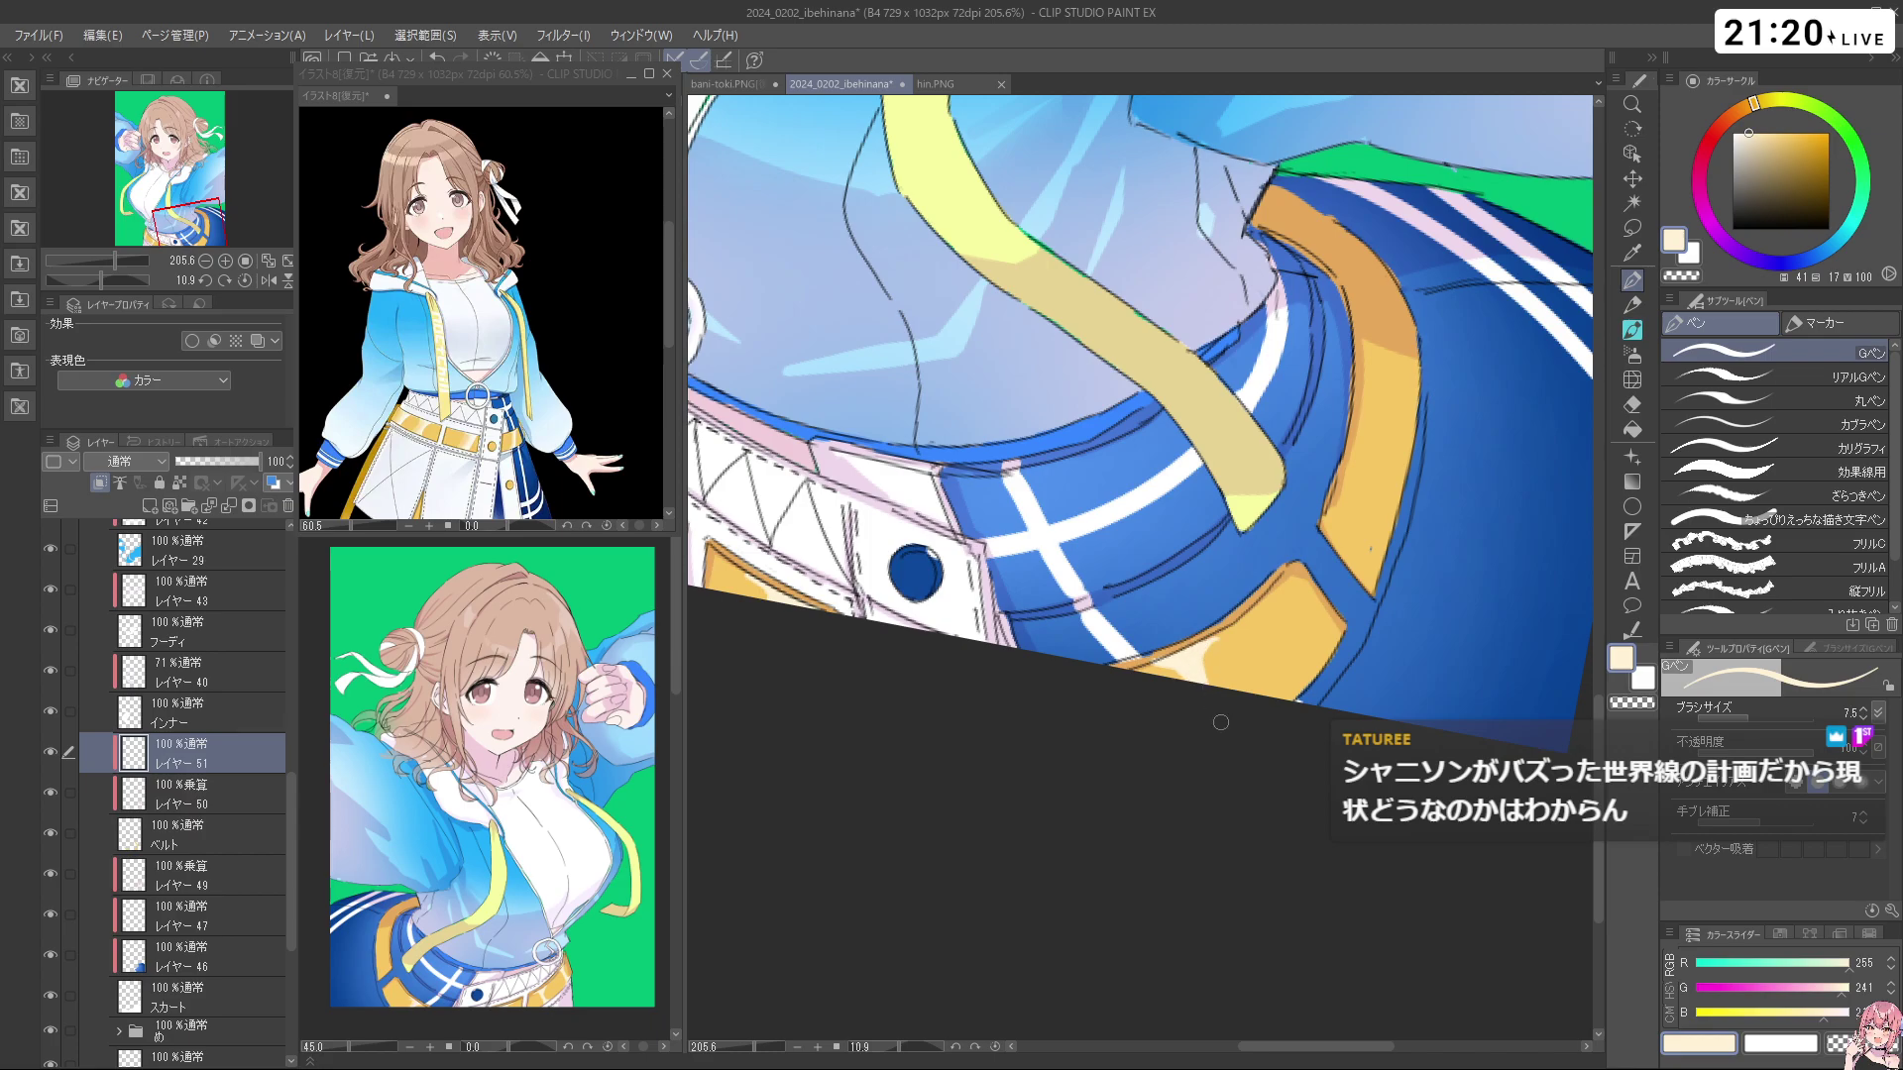
mouse_move(1252, 760)
mouse_down()
mouse_move(1095, 783)
mouse_move(1256, 750)
mouse_up()
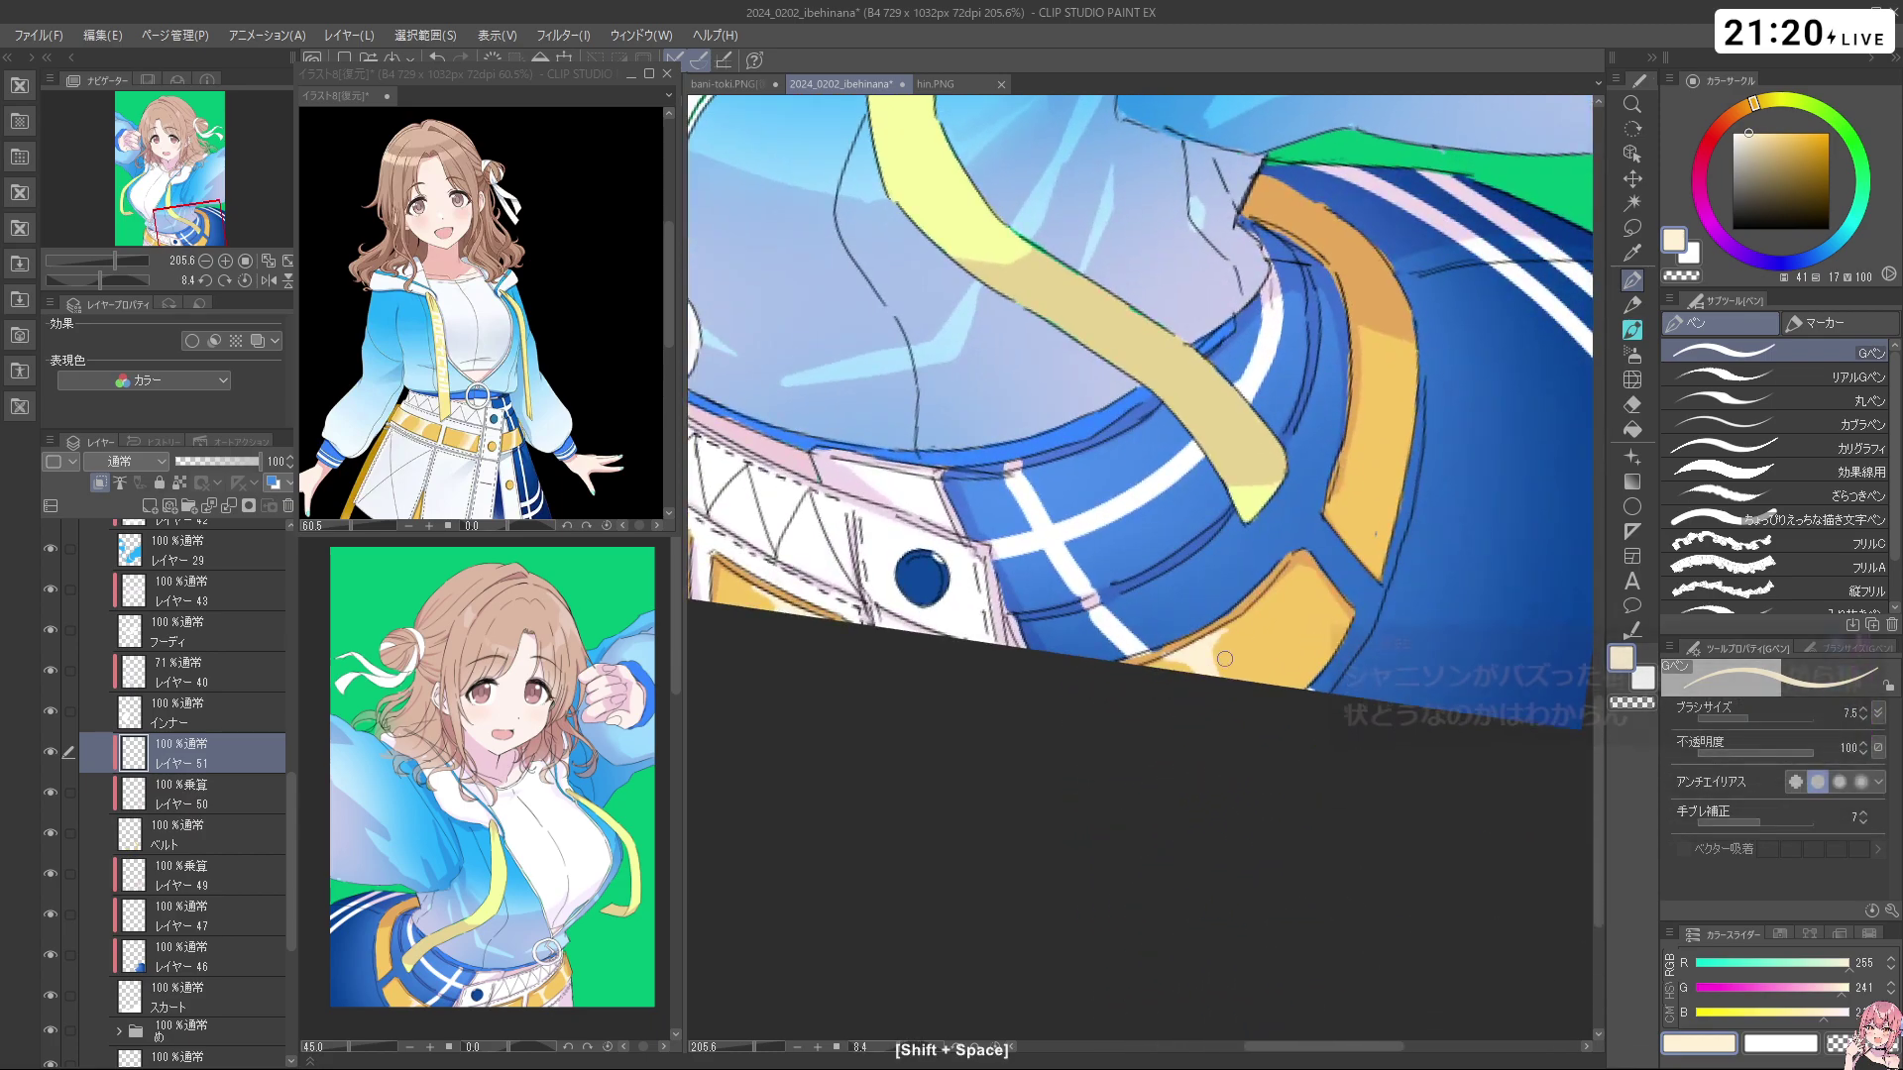
key(ctrl+z)
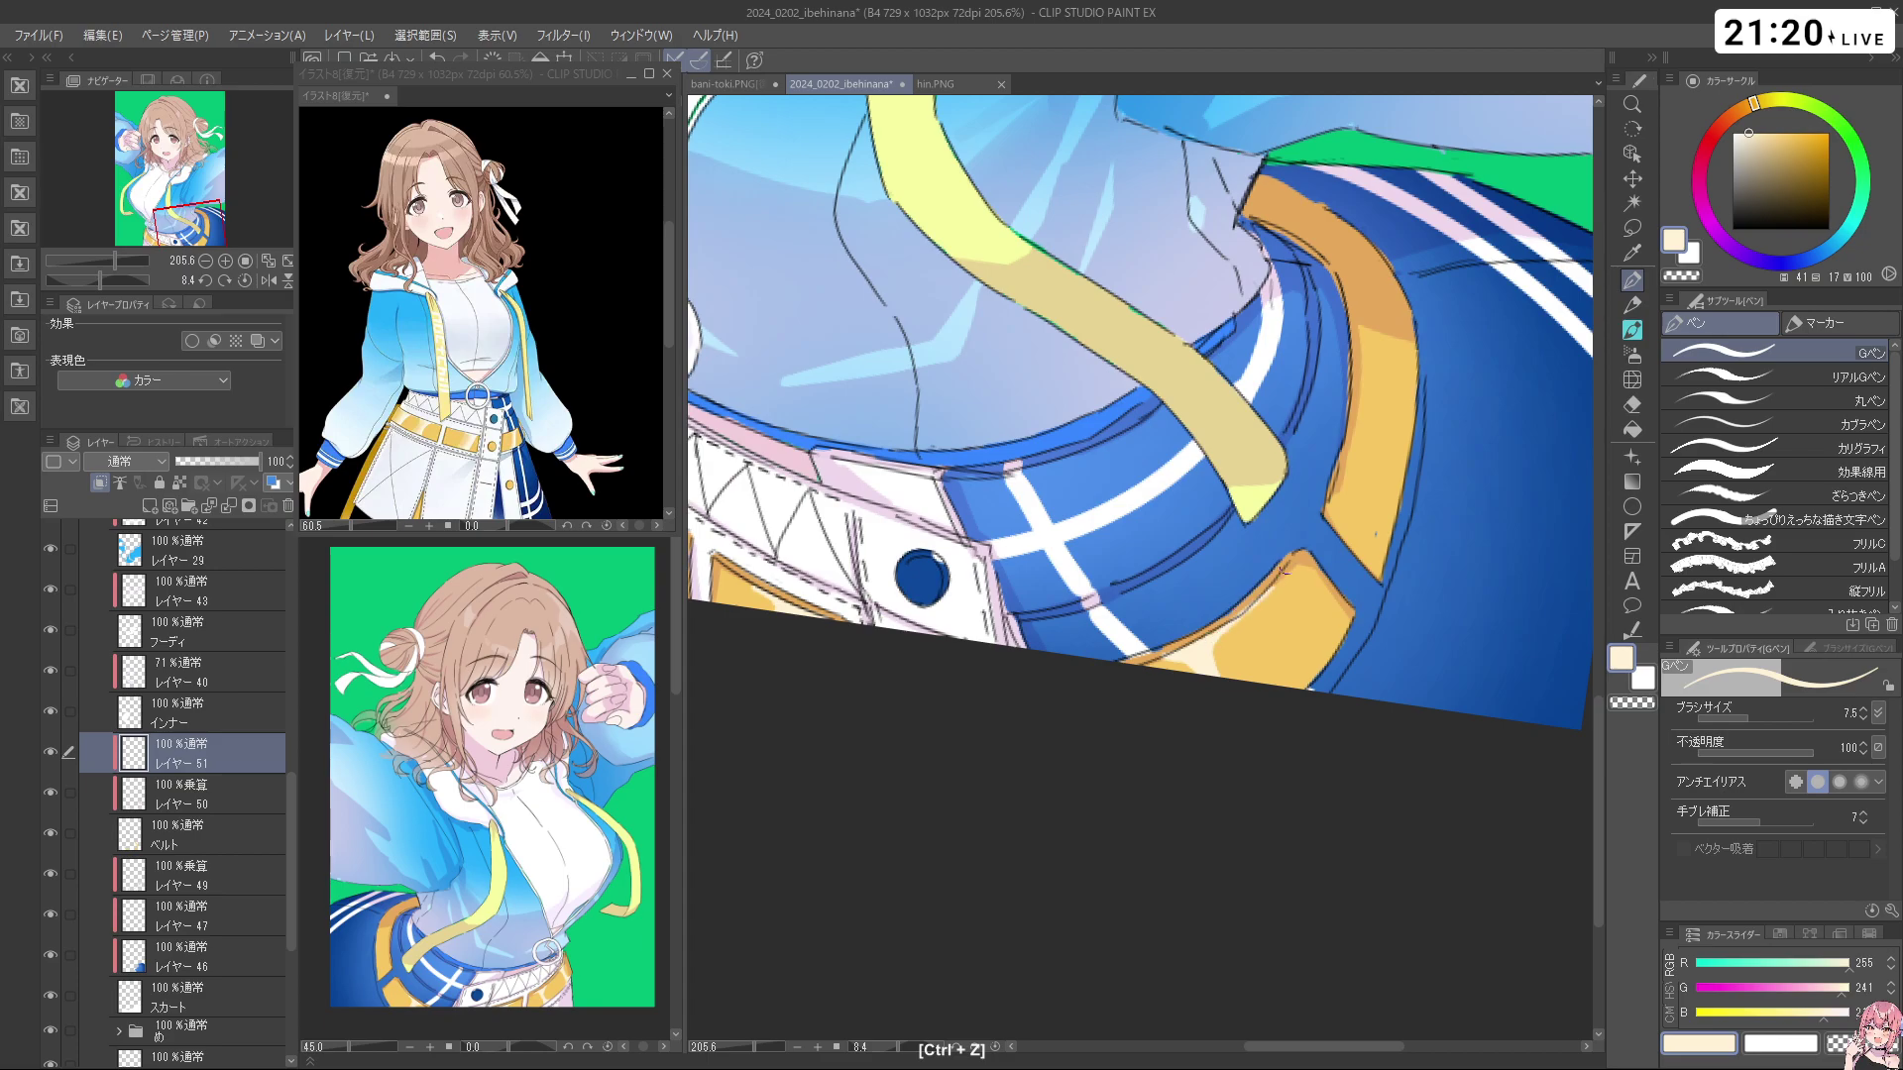
Paint a cream highlight across the middle of the side belt segment behind the blue gap, undoing unwanted strokes
drag(1425, 541, 1259, 622)
drag(1258, 623, 1328, 595)
drag(1080, 728, 1180, 733)
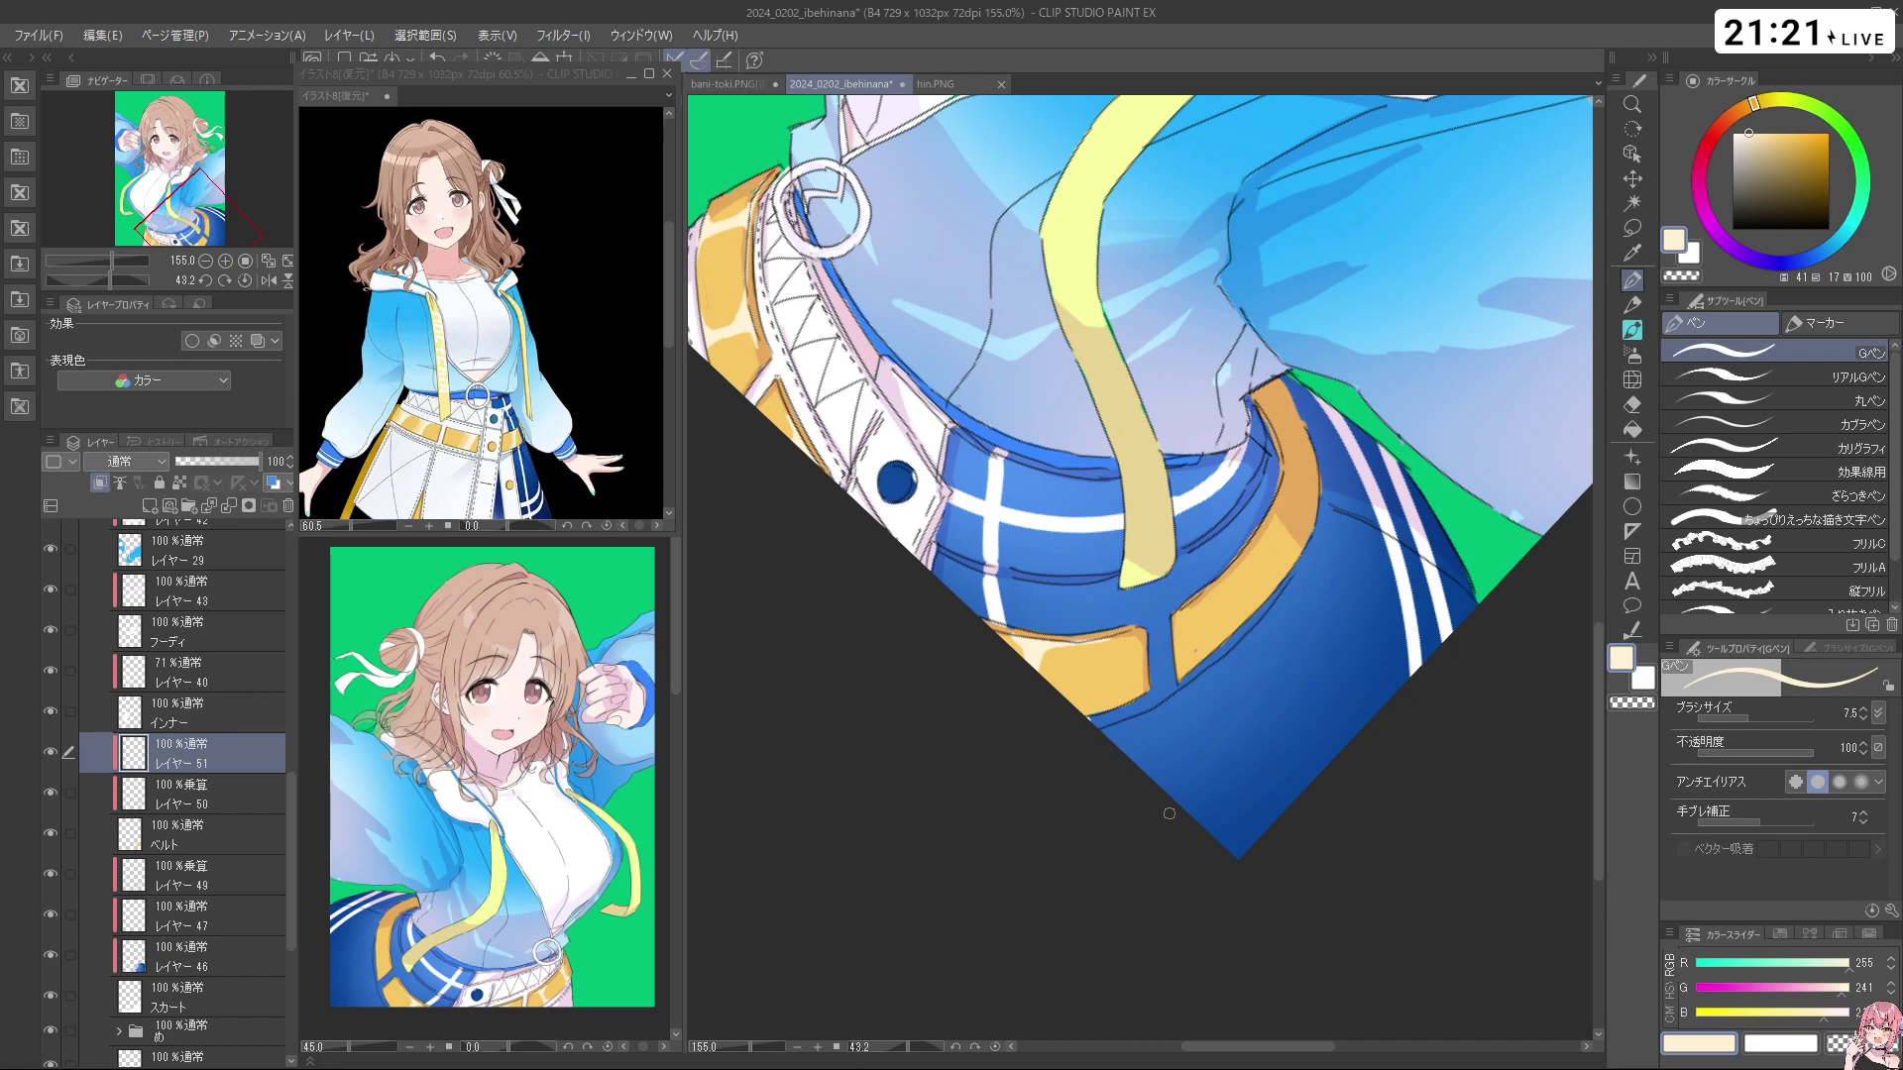
key(ctrl+space)
drag(1263, 588, 1269, 601)
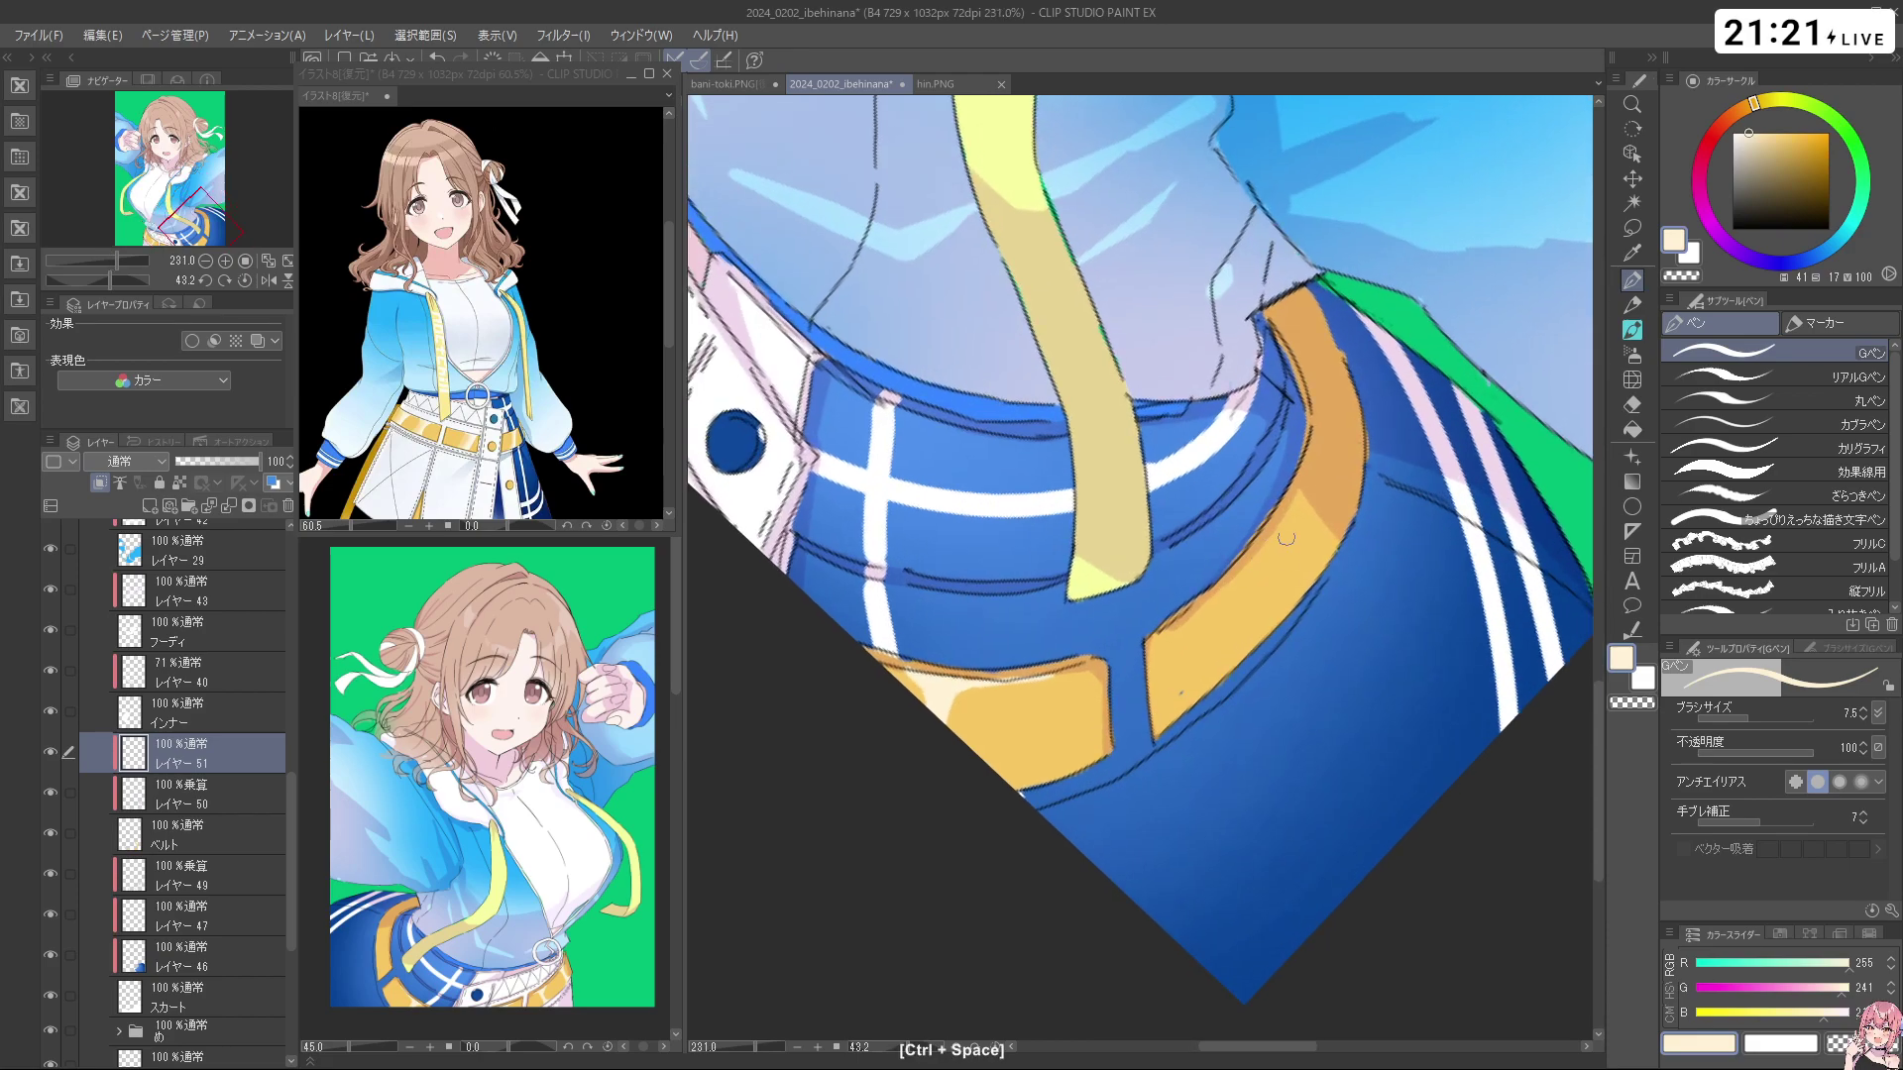
key(ctrl+z)
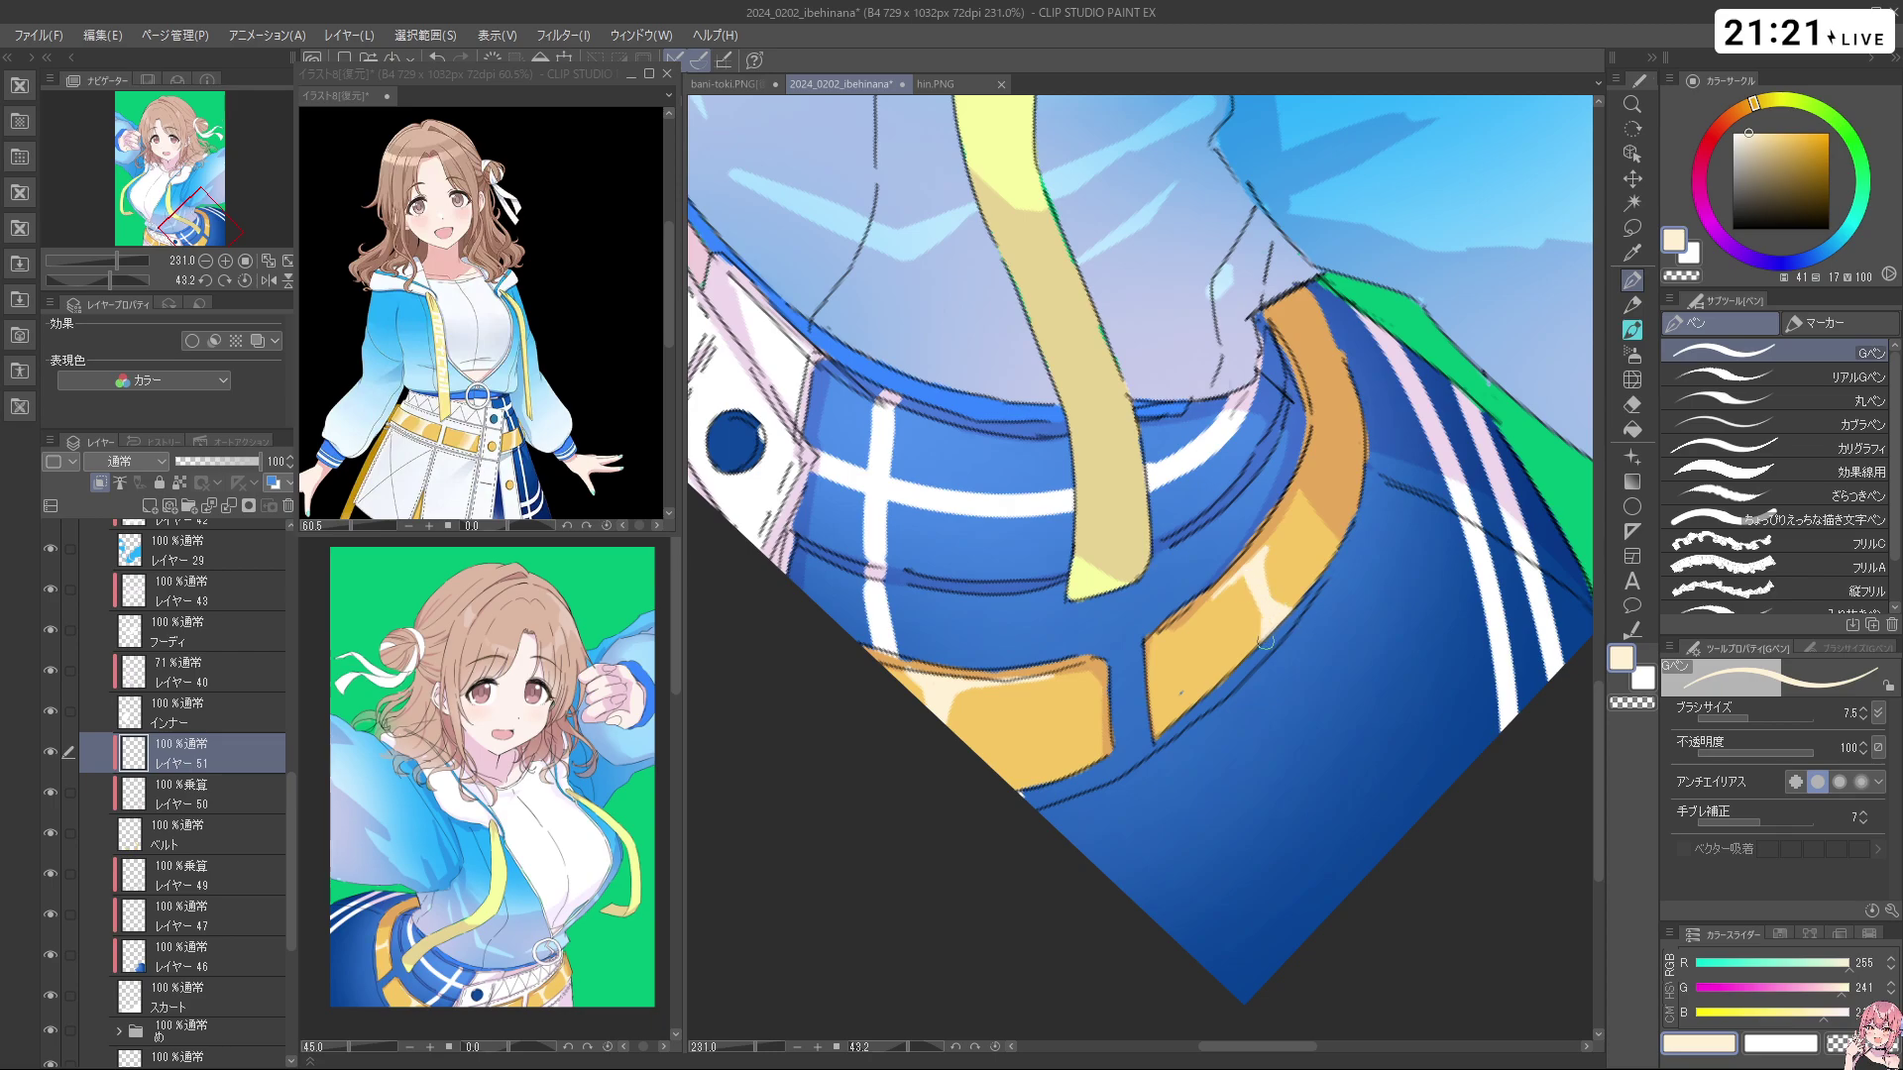
key(shift+space)
drag(1264, 646, 1204, 522)
key(ctrl+z)
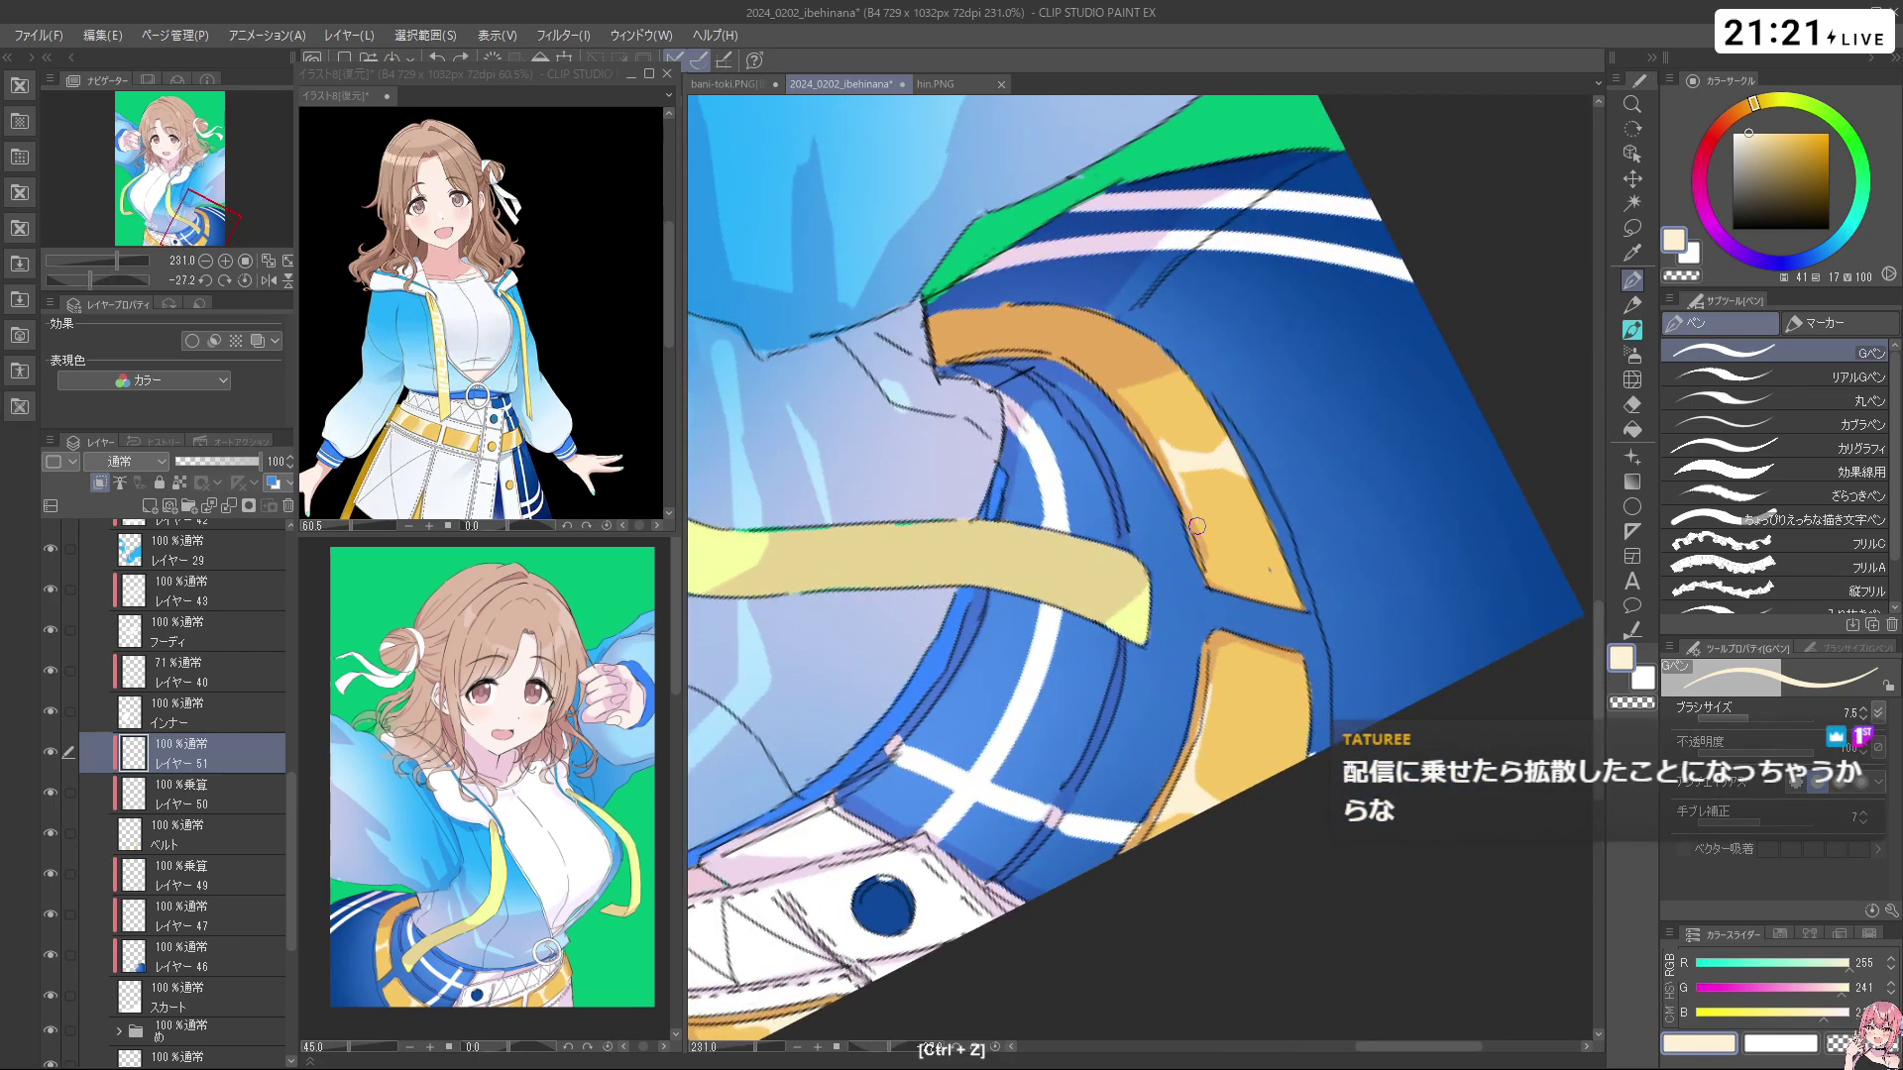
Retry the highlight strokes along the inner edge of the side belt segment, undoing the unwanted one
key(shift+space)
drag(1243, 649, 1186, 446)
drag(998, 620, 1078, 706)
key(ctrl+z)
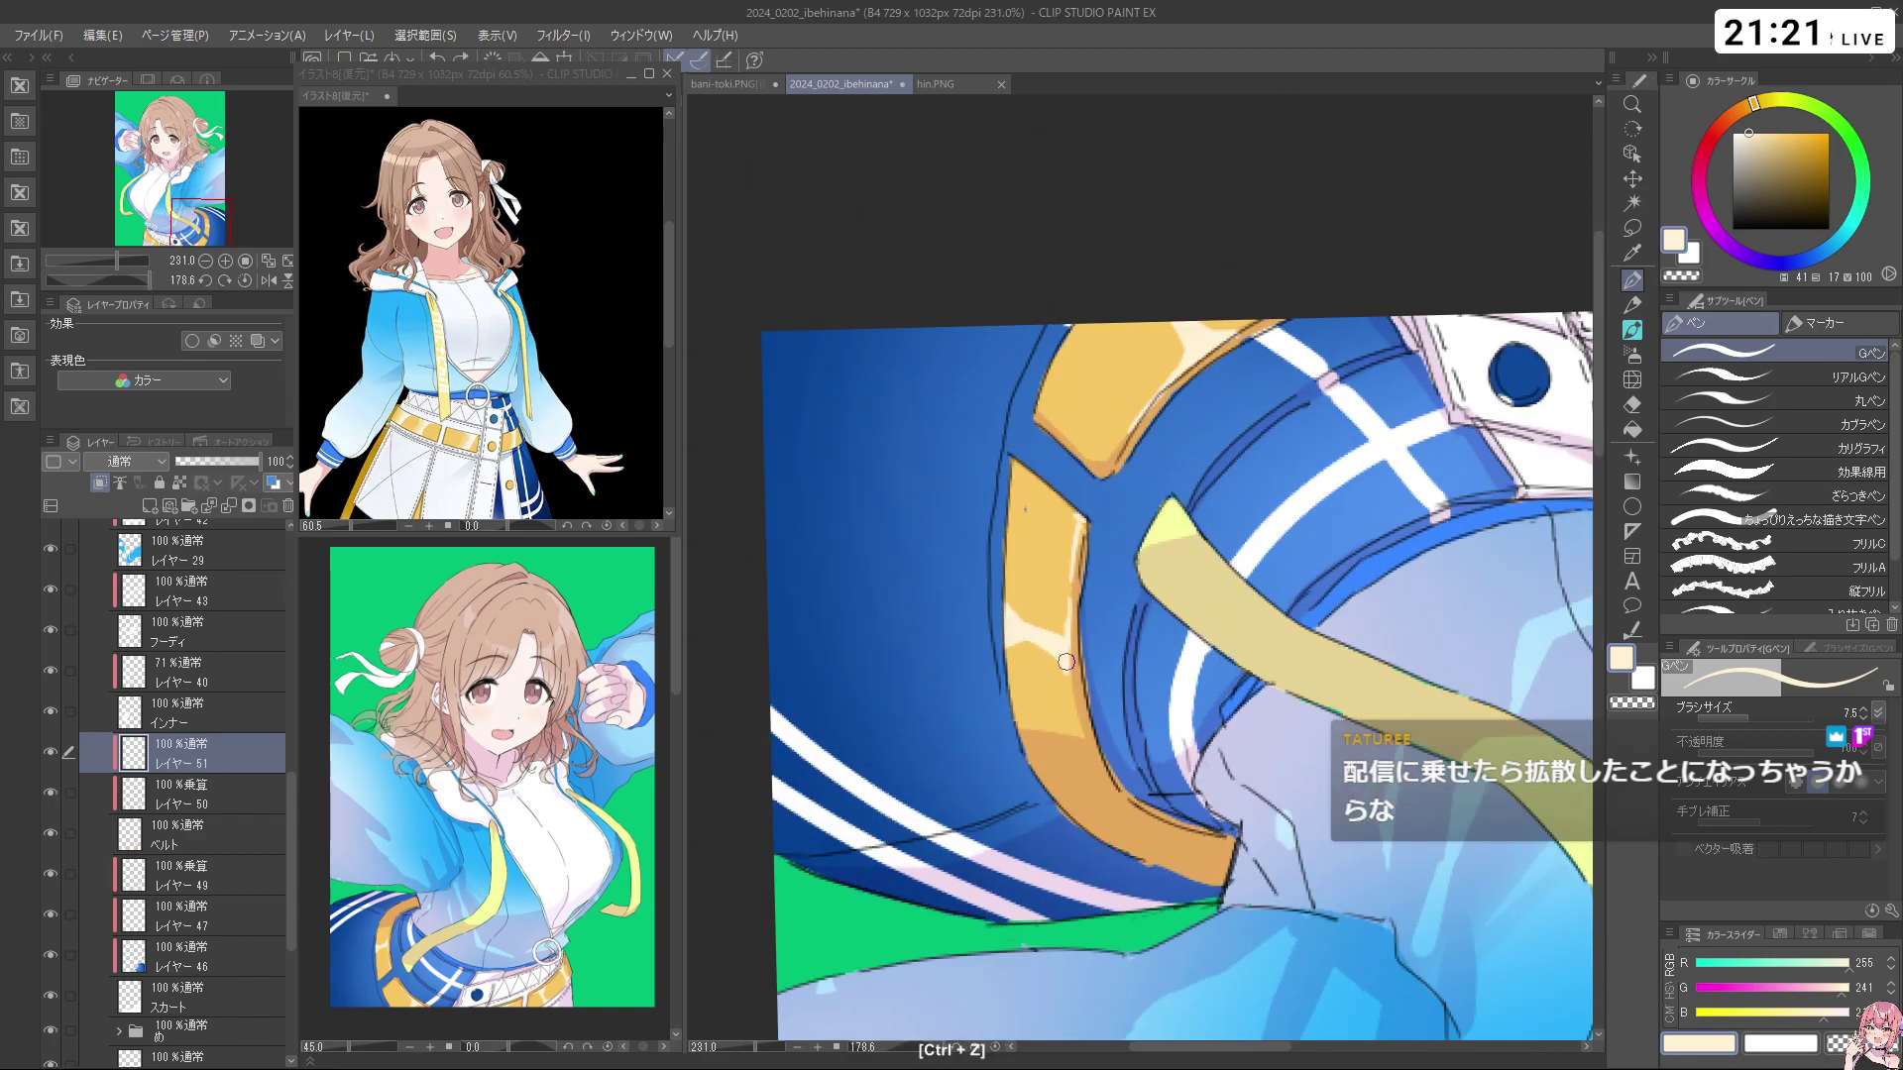
key(shift+space)
drag(1025, 510, 1100, 692)
Retouch the side belt segment's highlight, switching between transparent and cream and undoing unwanted strokes
key(ctrl+space)
drag(1275, 637, 1175, 644)
key(shift+space)
drag(1364, 758, 1448, 601)
key(shift+space)
key(ctrl+space)
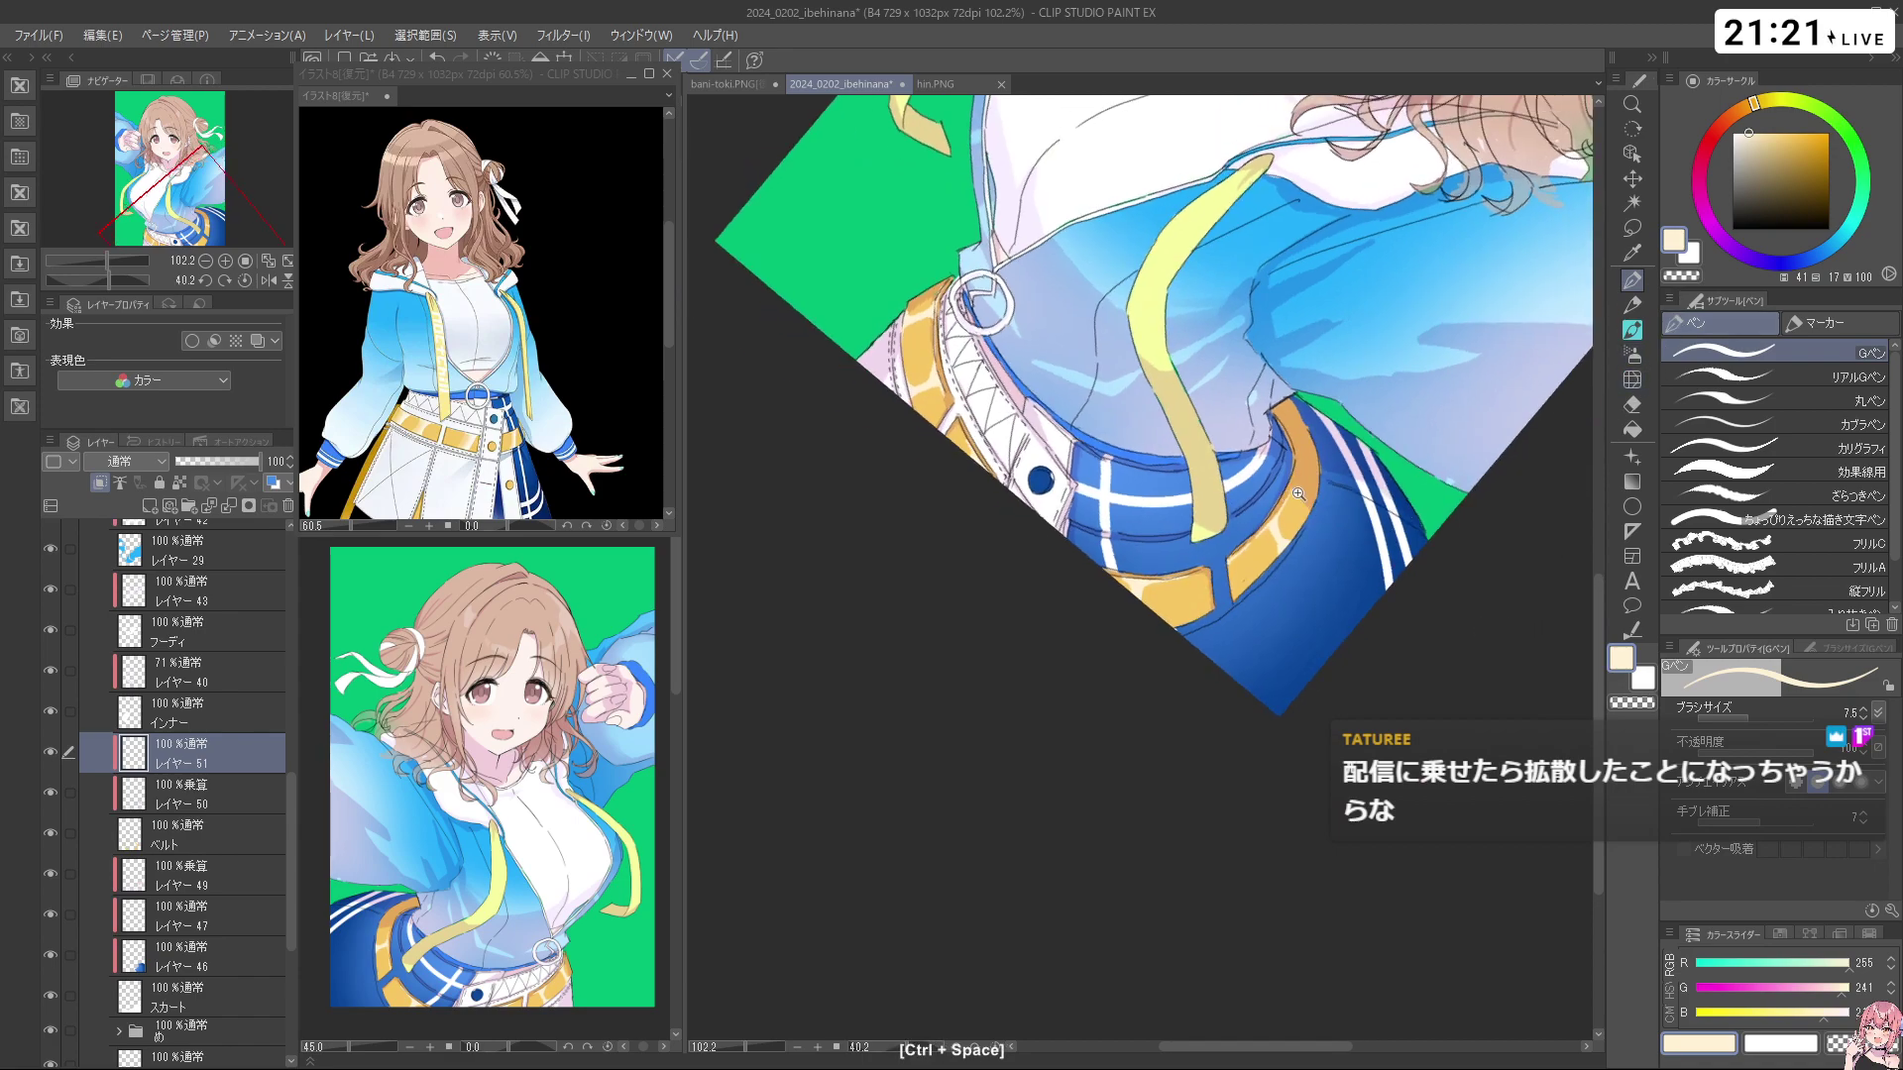
drag(1285, 493, 1373, 484)
key(ctrl+z)
key(c)
key(c)
key(ctrl+z)
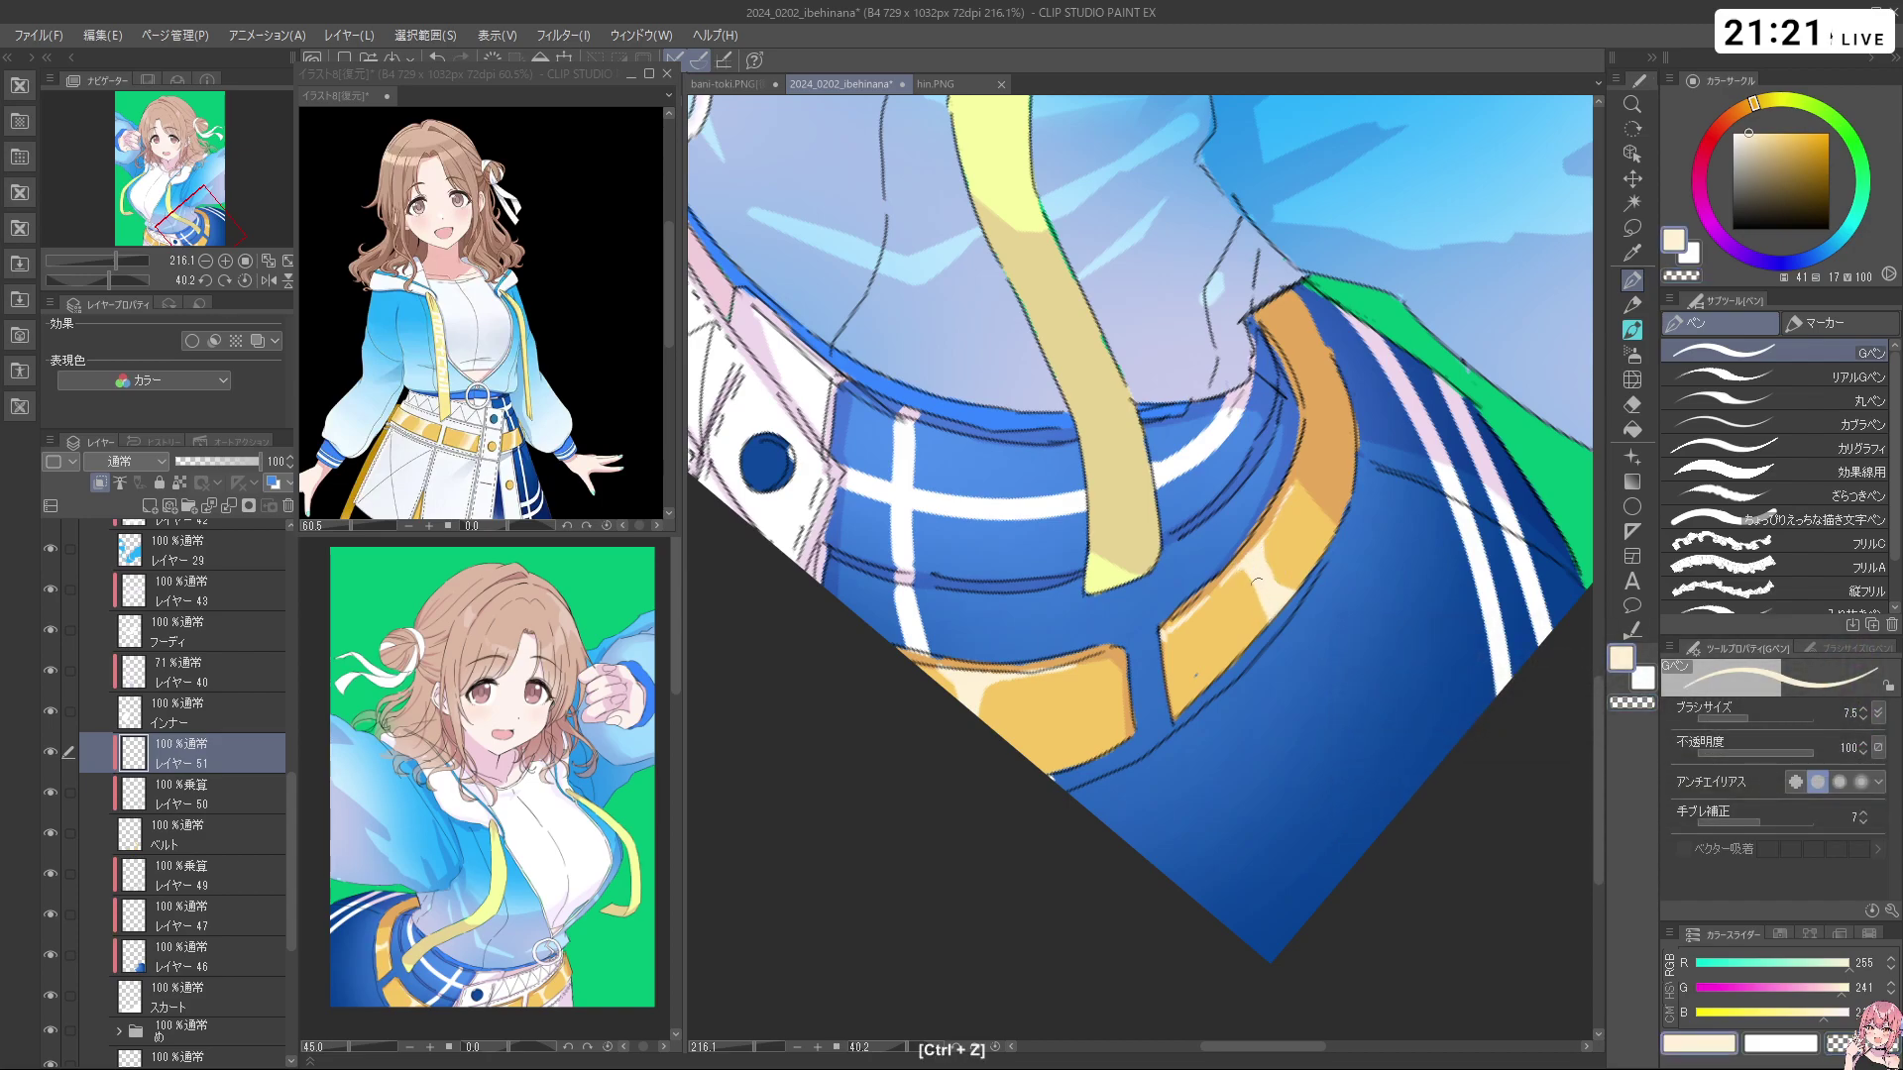
Refine the highlight shapes on the belt segments either side of the blue gap, alternating transparent and cream strokes
drag(1265, 607, 996, 525)
drag(1068, 610, 1024, 515)
drag(1024, 515, 1293, 575)
drag(1288, 510, 1194, 594)
drag(1194, 684, 1136, 693)
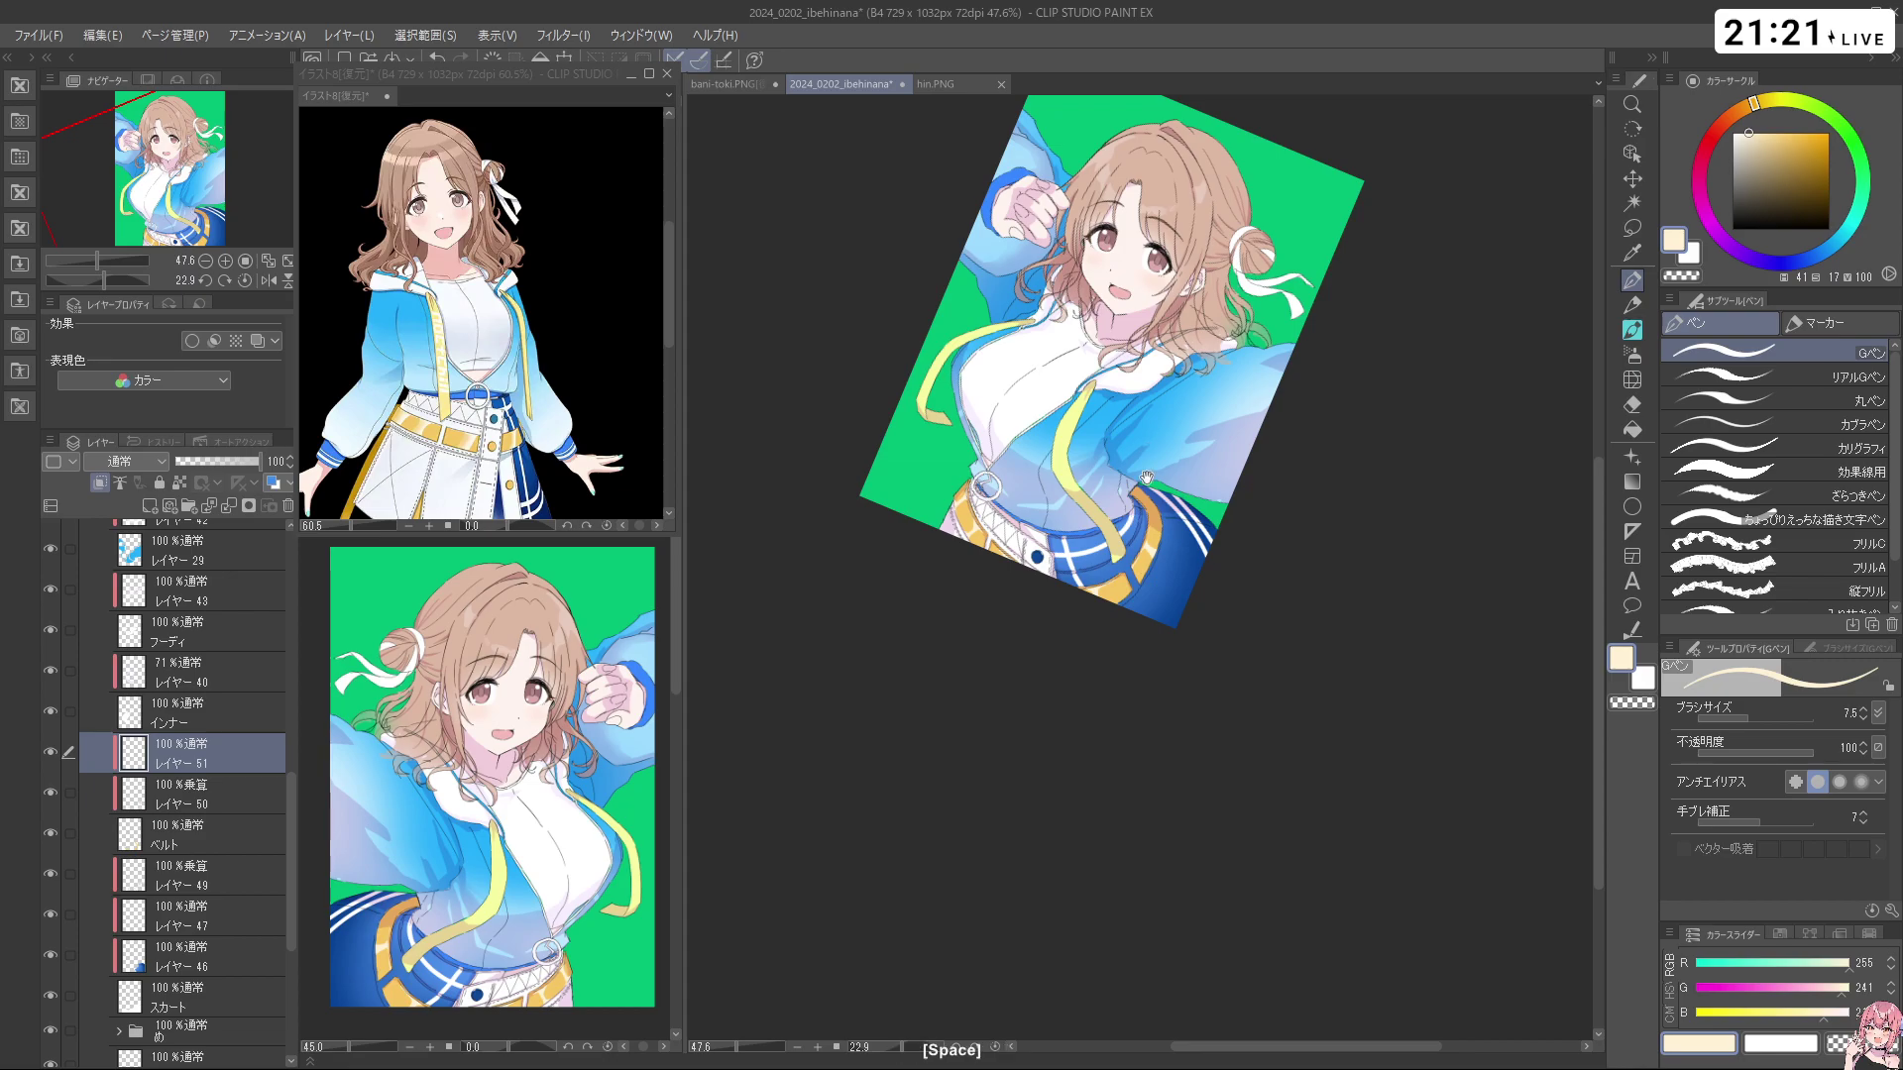
drag(1149, 491, 1159, 576)
drag(1234, 689, 1102, 438)
key(c)
key(c)
key(c)
key(ctrl+z)
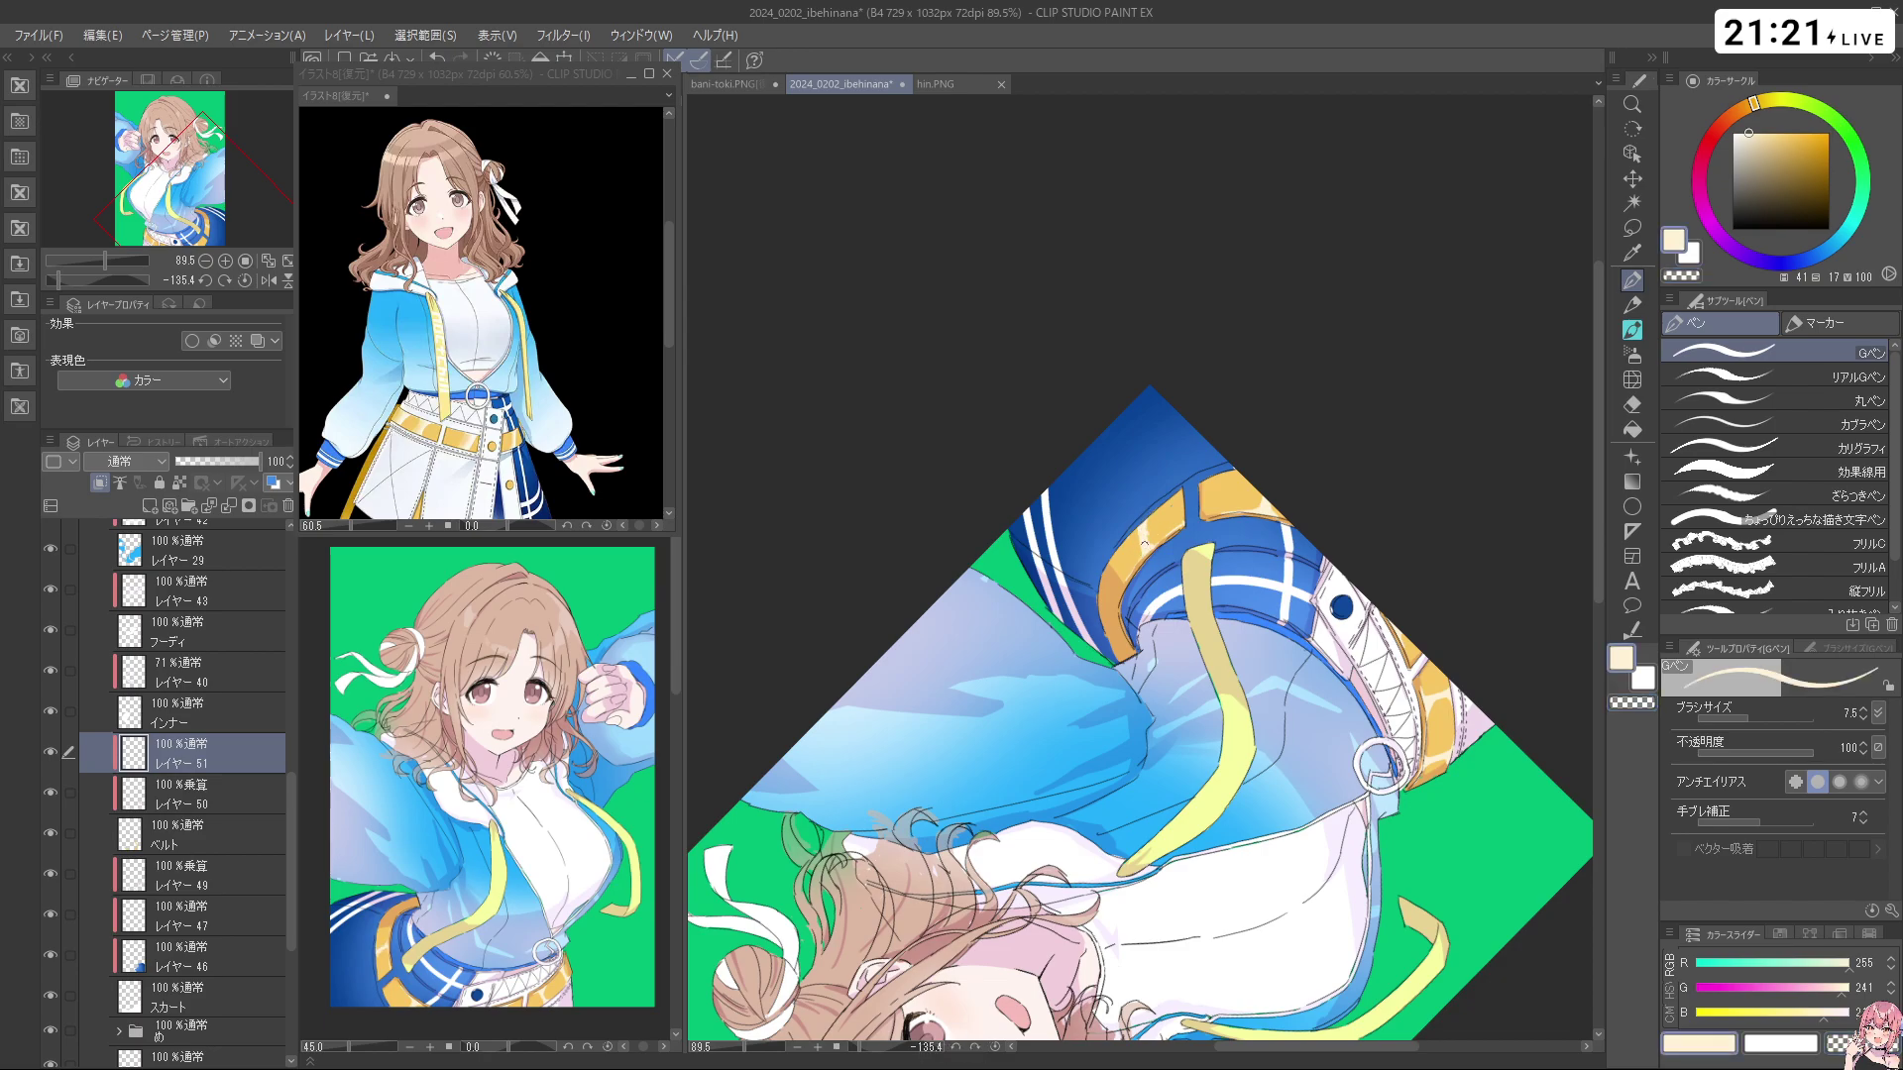
drag(1229, 565, 1170, 481)
key(ctrl+z)
drag(1107, 535, 1190, 540)
key(c)
key(c)
Examine the belt highlights against the whole figure at several zoom levels and rotations
mouse_move(1281, 675)
mouse_down()
mouse_move(1219, 670)
mouse_move(1267, 549)
mouse_up()
drag(1384, 601, 1320, 602)
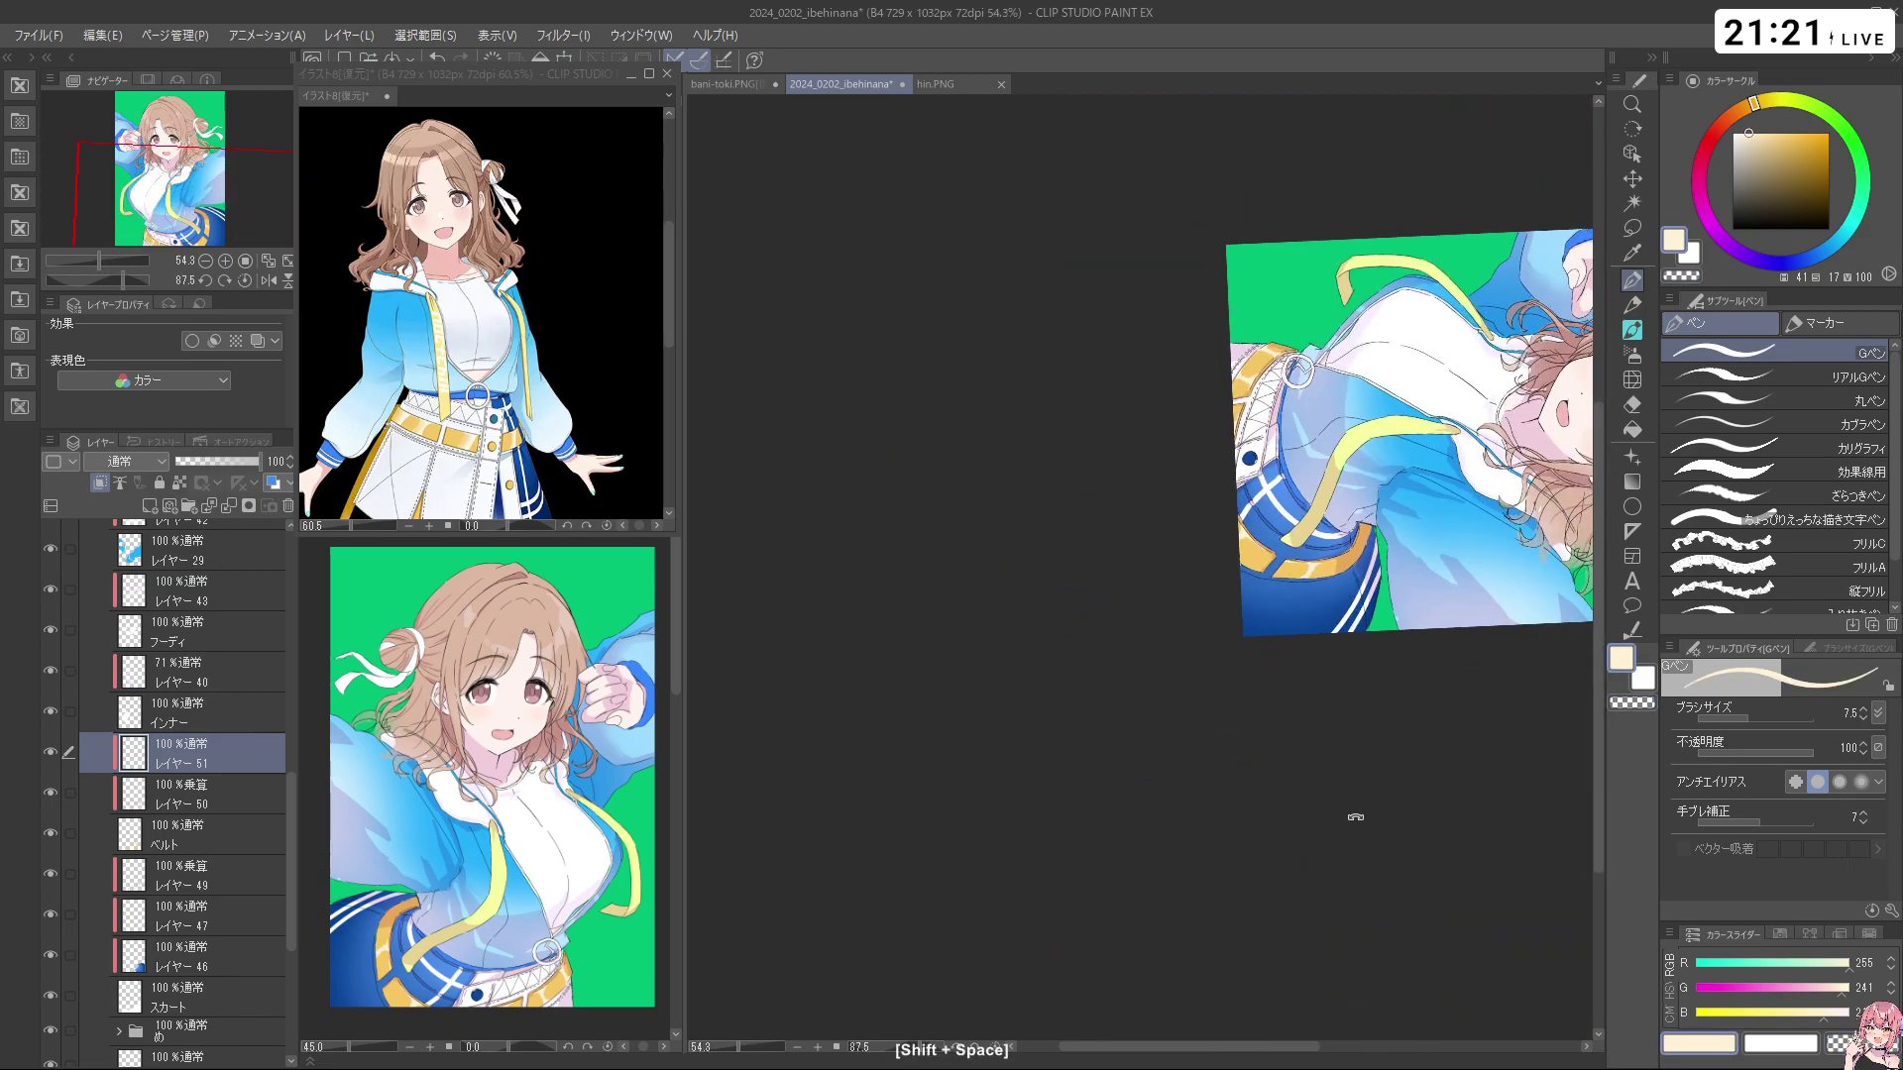
drag(1370, 785, 1489, 611)
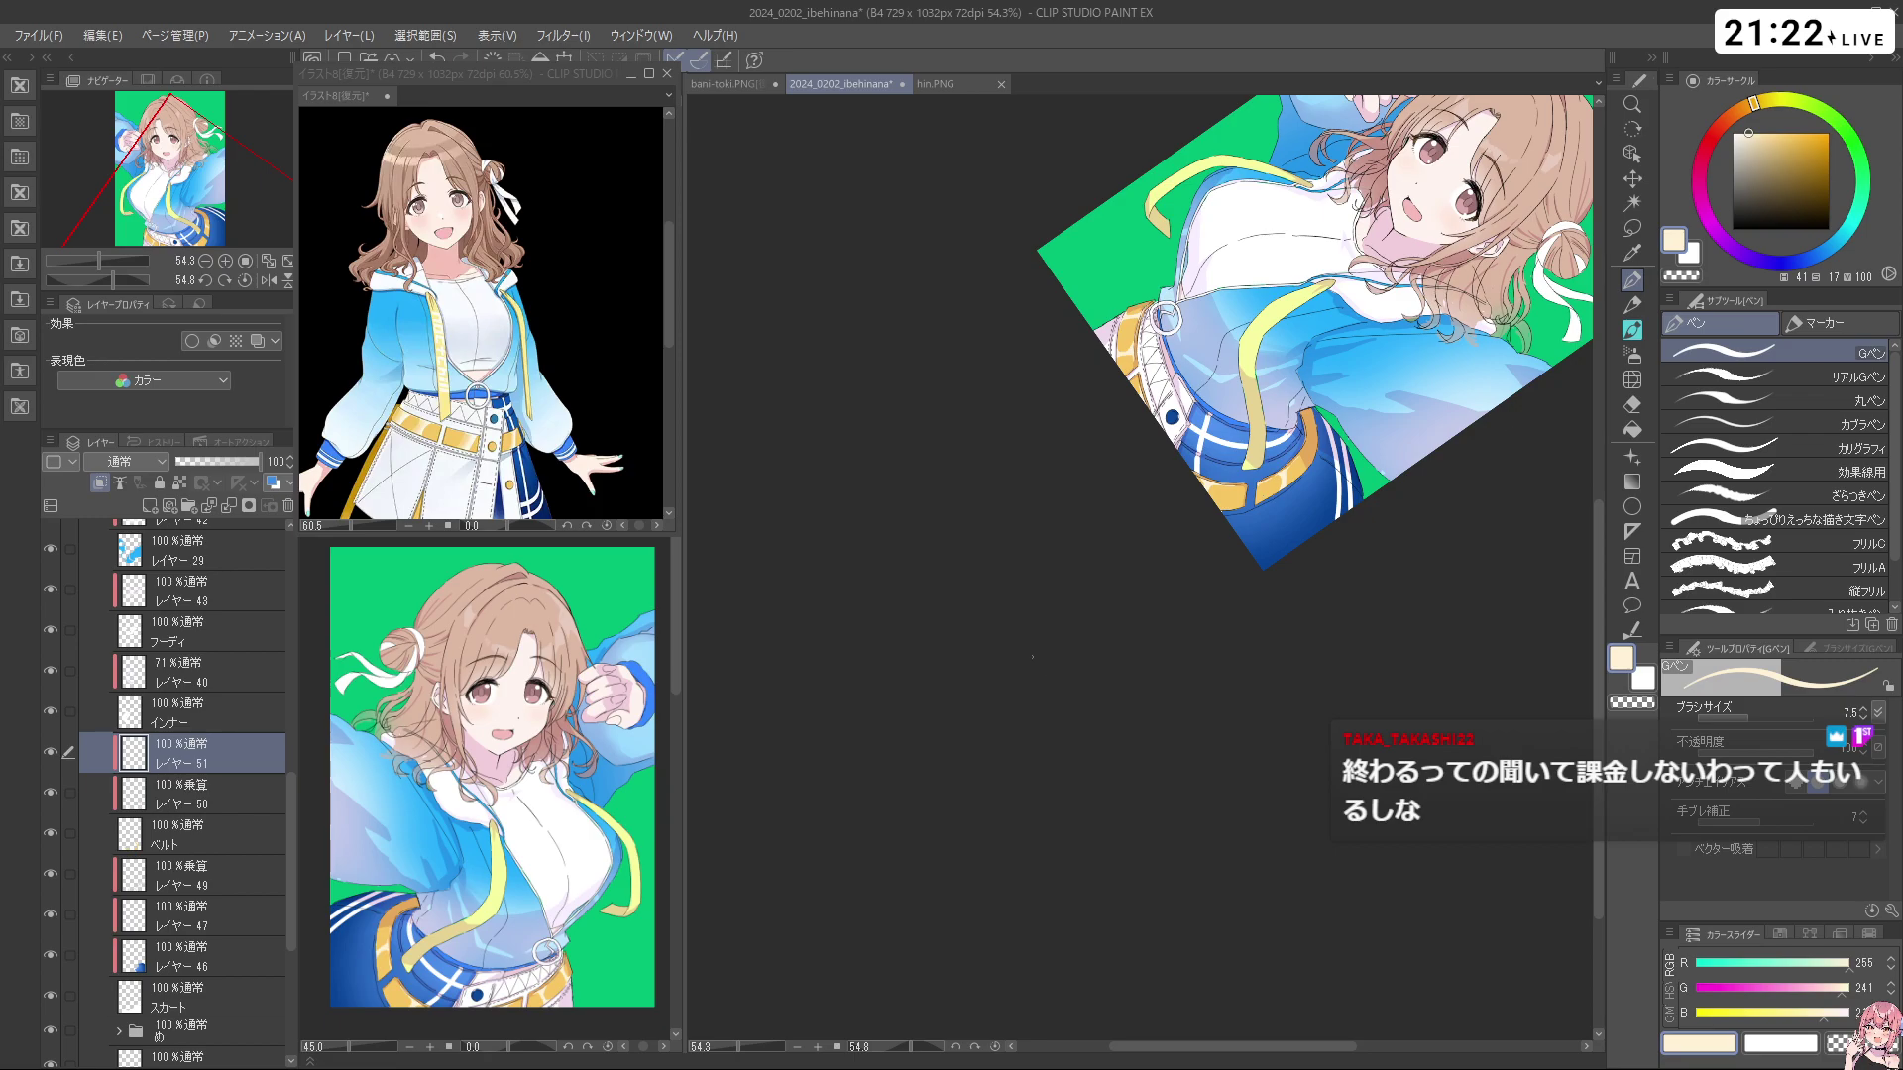
drag(1052, 676, 1262, 591)
drag(937, 654, 973, 547)
drag(961, 759, 932, 731)
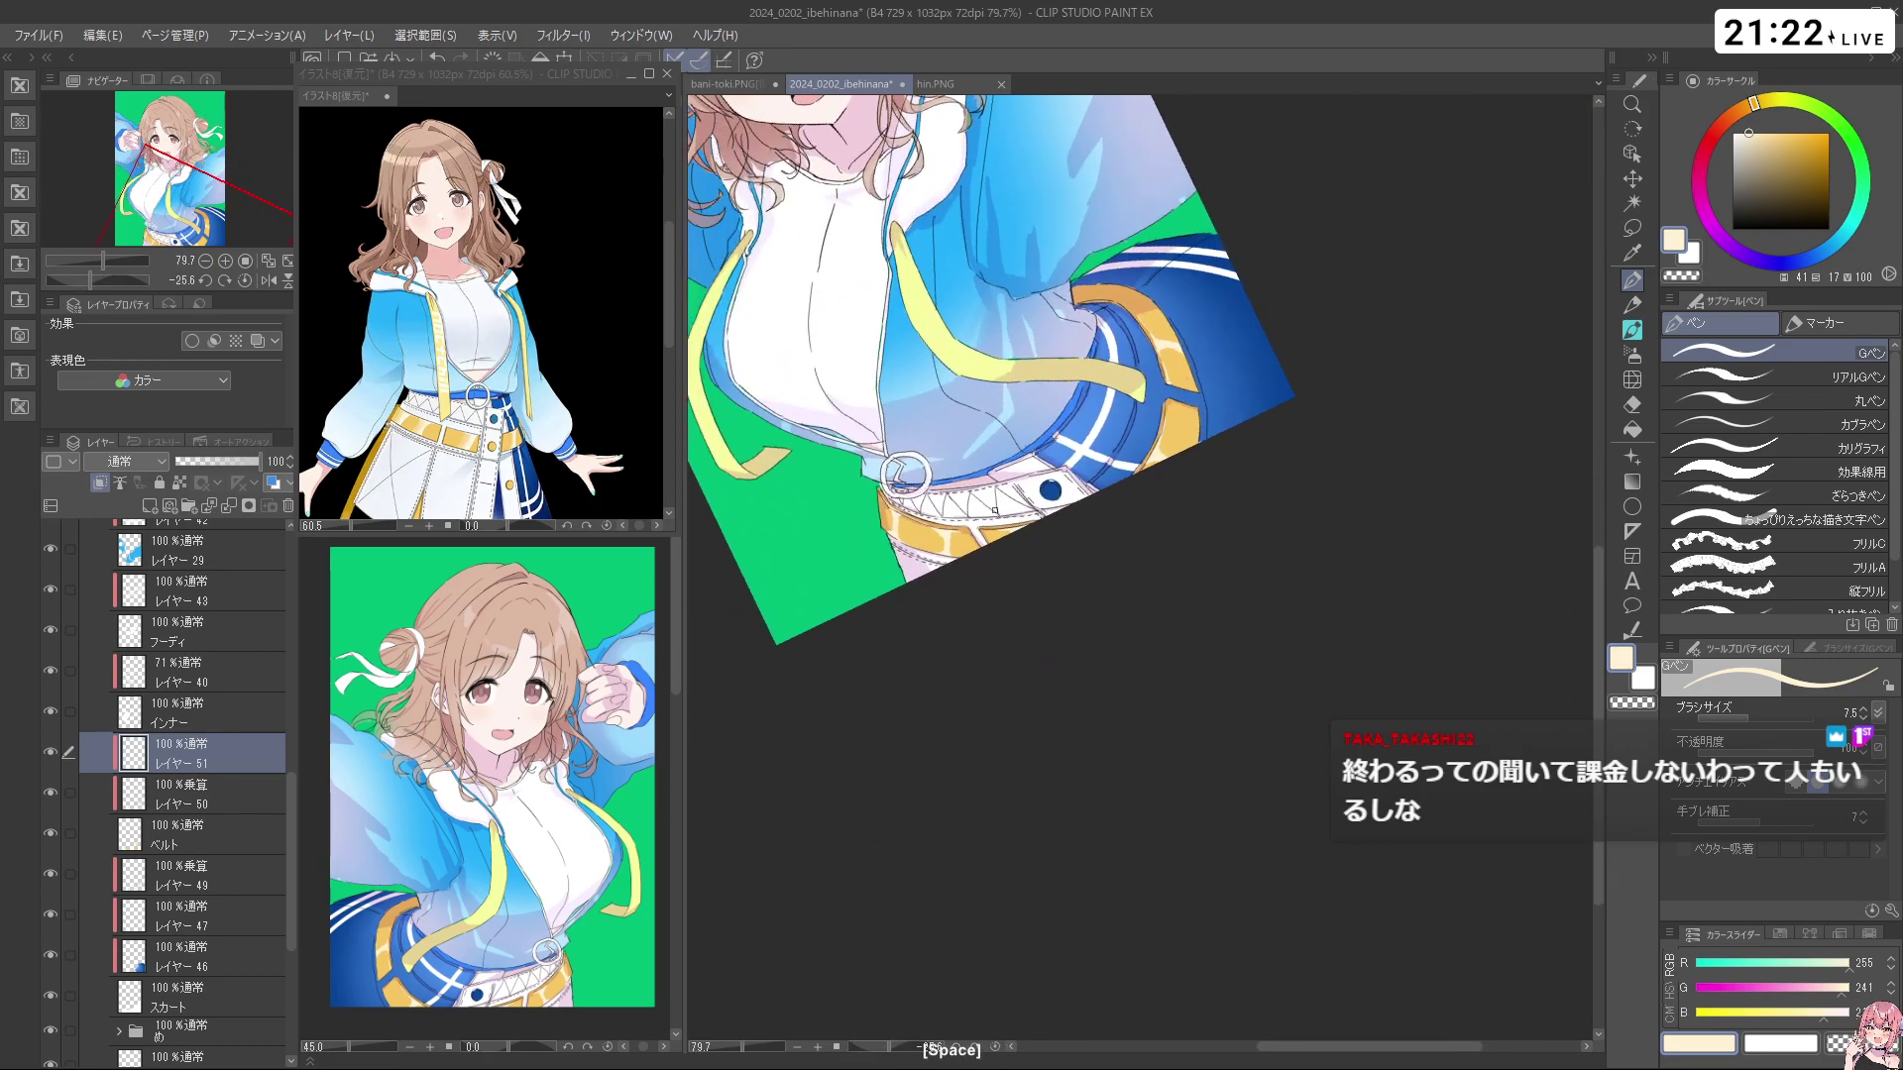
drag(996, 523, 1066, 524)
drag(1135, 835, 808, 738)
drag(1219, 768, 1157, 783)
drag(1215, 489, 1094, 571)
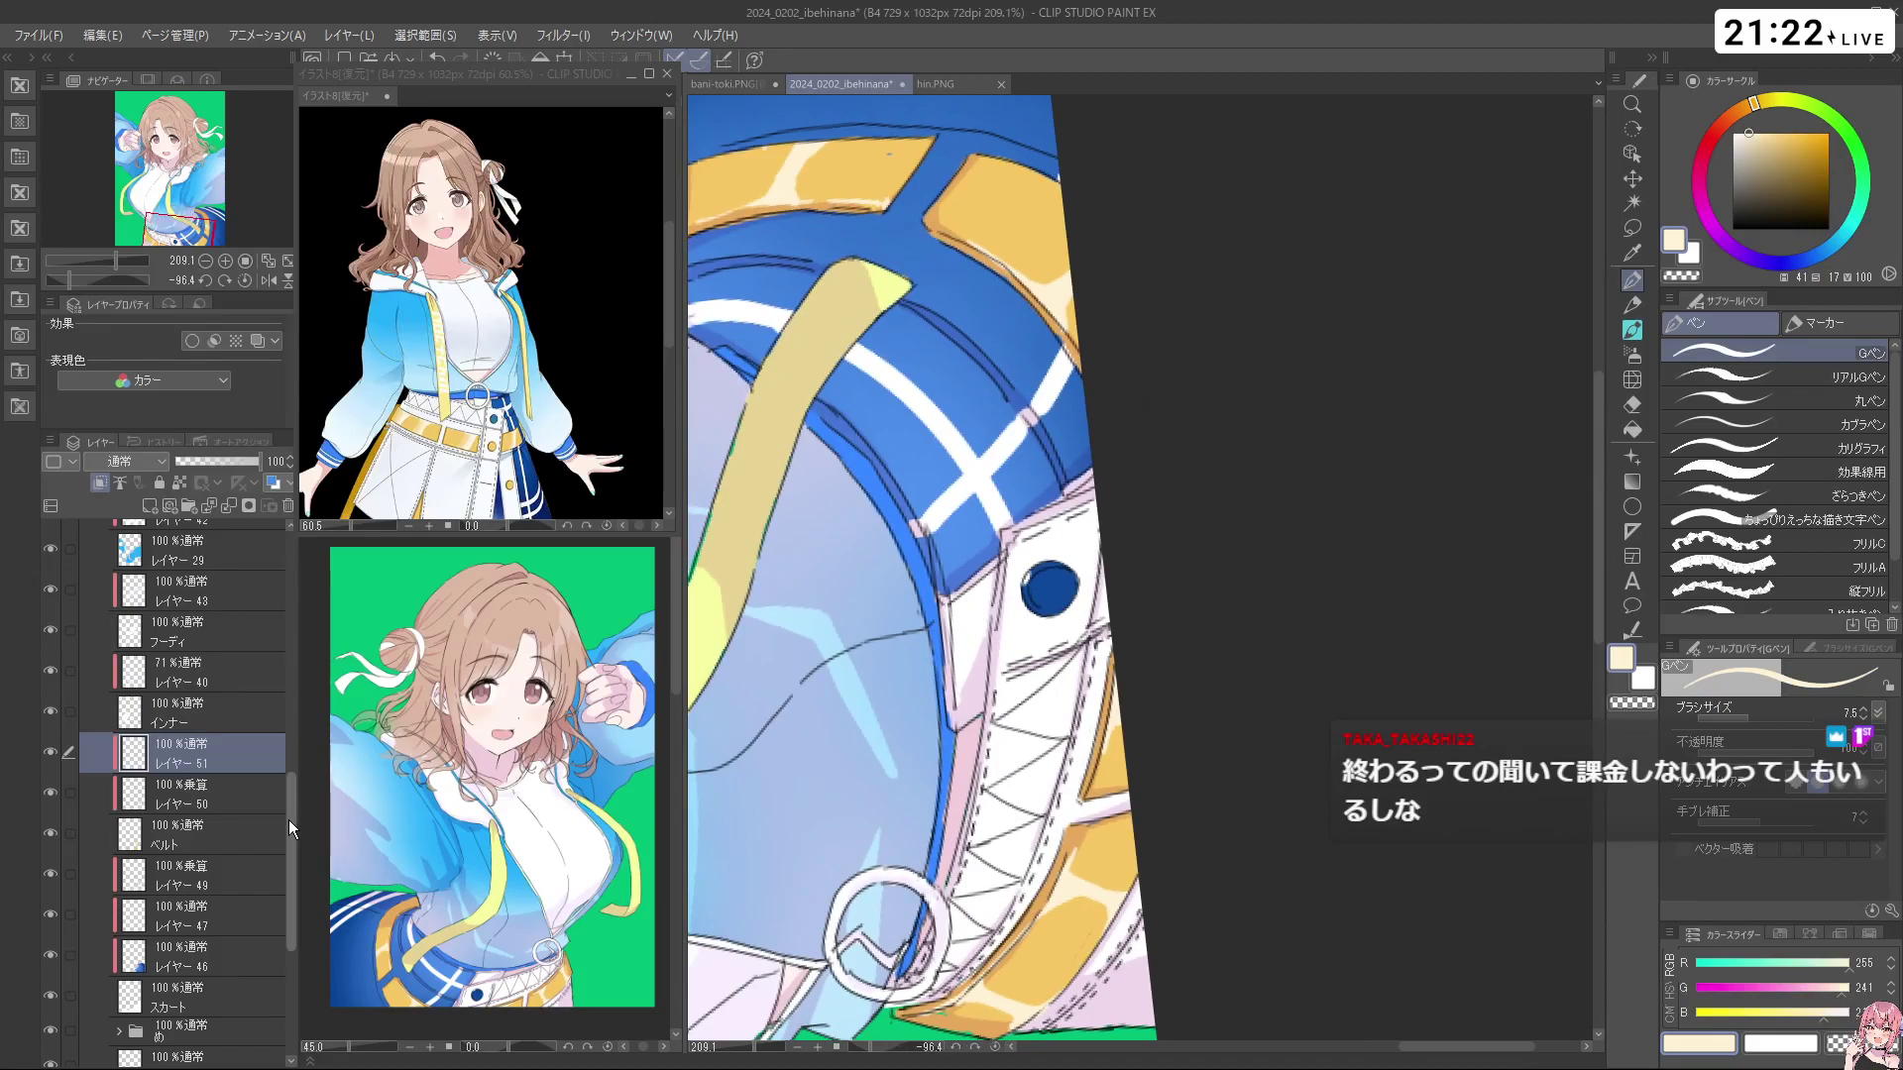
Clean up the edge of the waistband's blue button on レイヤー 47 with transparent colour
click(179, 1001)
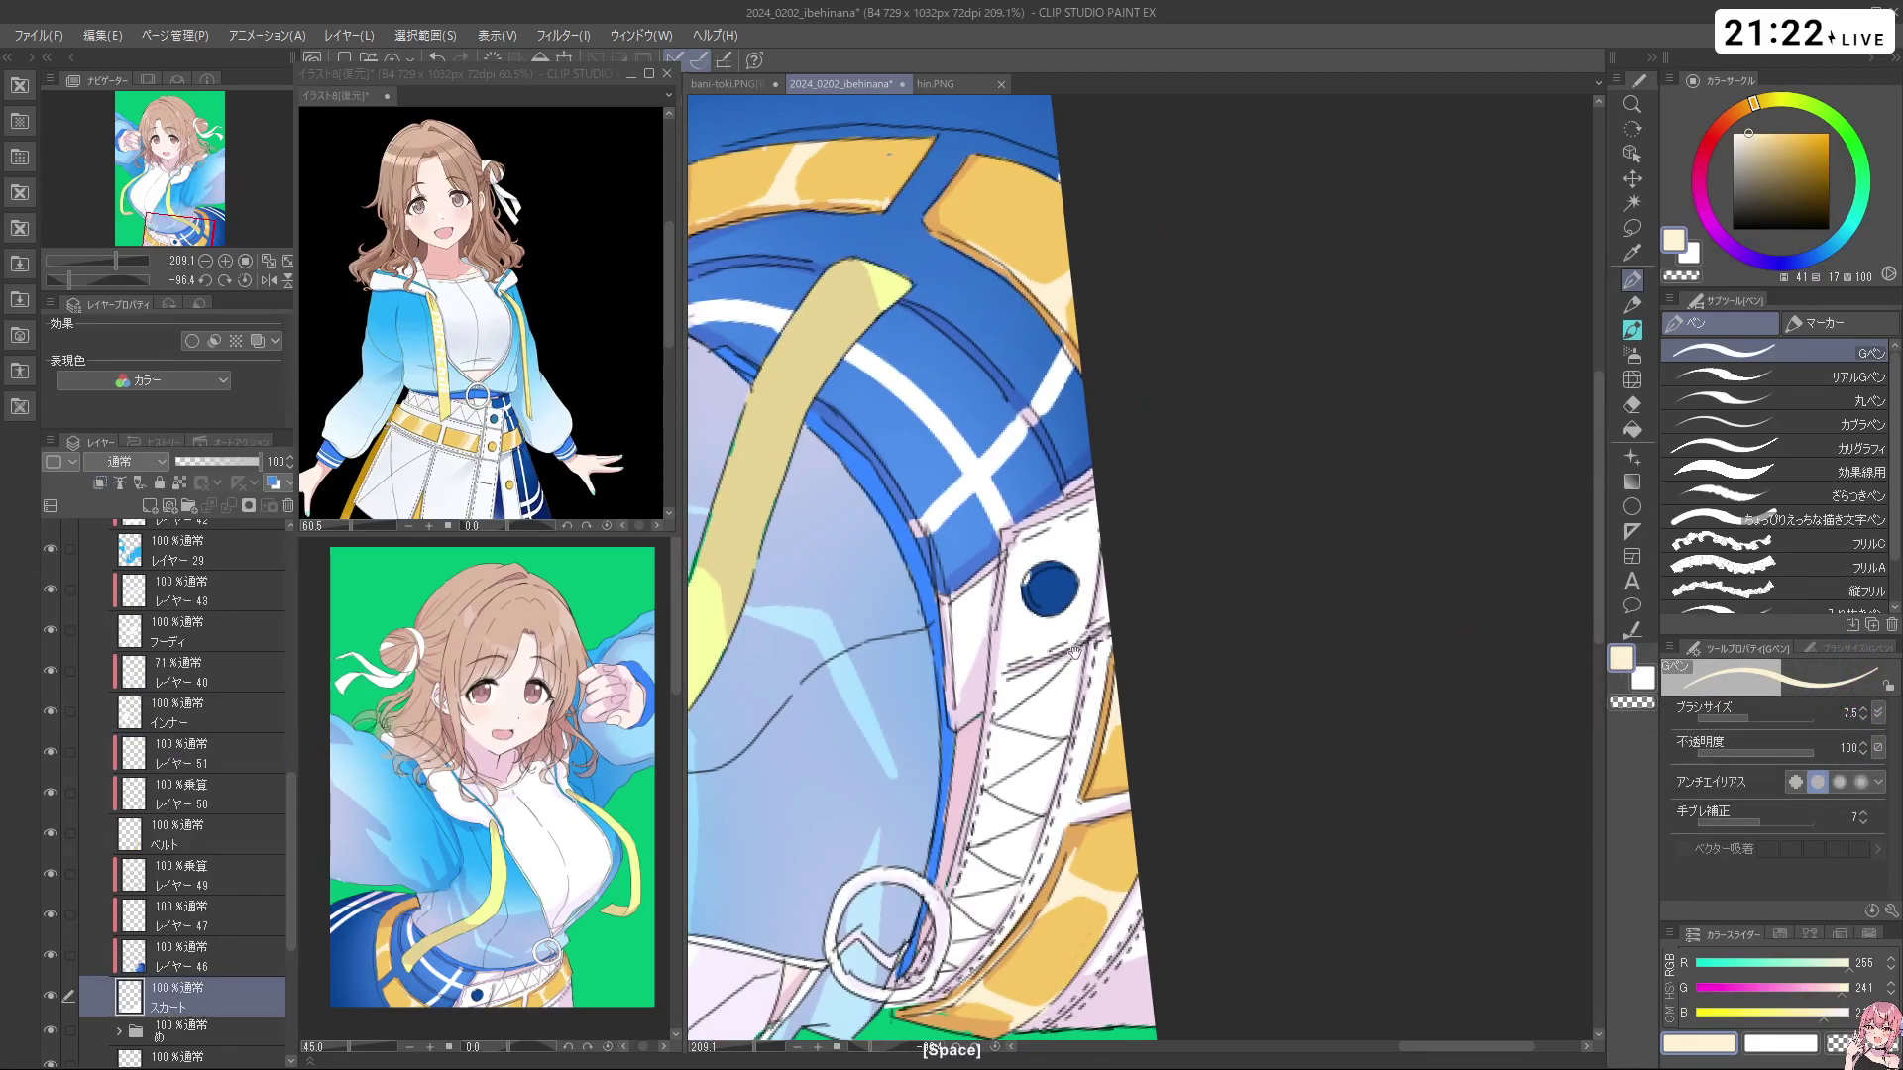
drag(1070, 654, 1078, 446)
mouse_move(1029, 369)
mouse_down()
mouse_move(1110, 369)
mouse_move(1041, 383)
mouse_up()
key(c)
key(c)
click(195, 923)
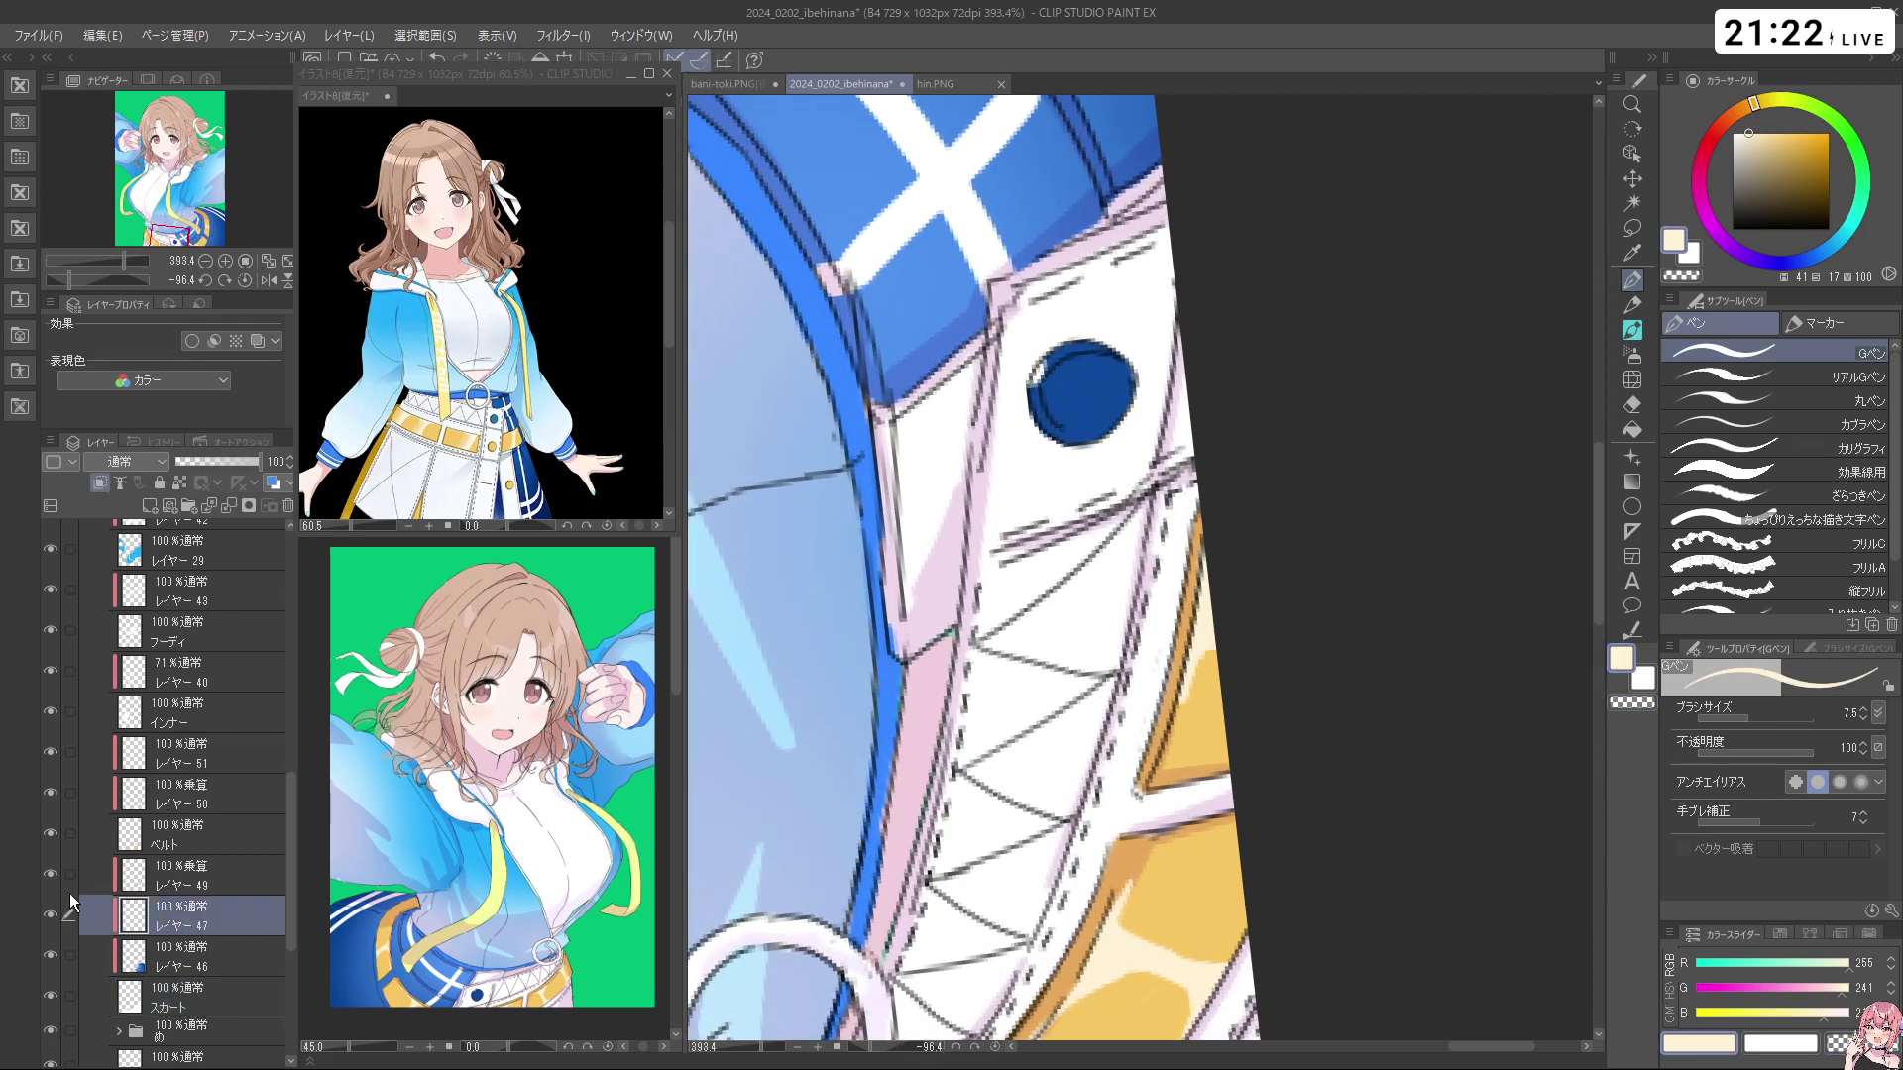
key(c)
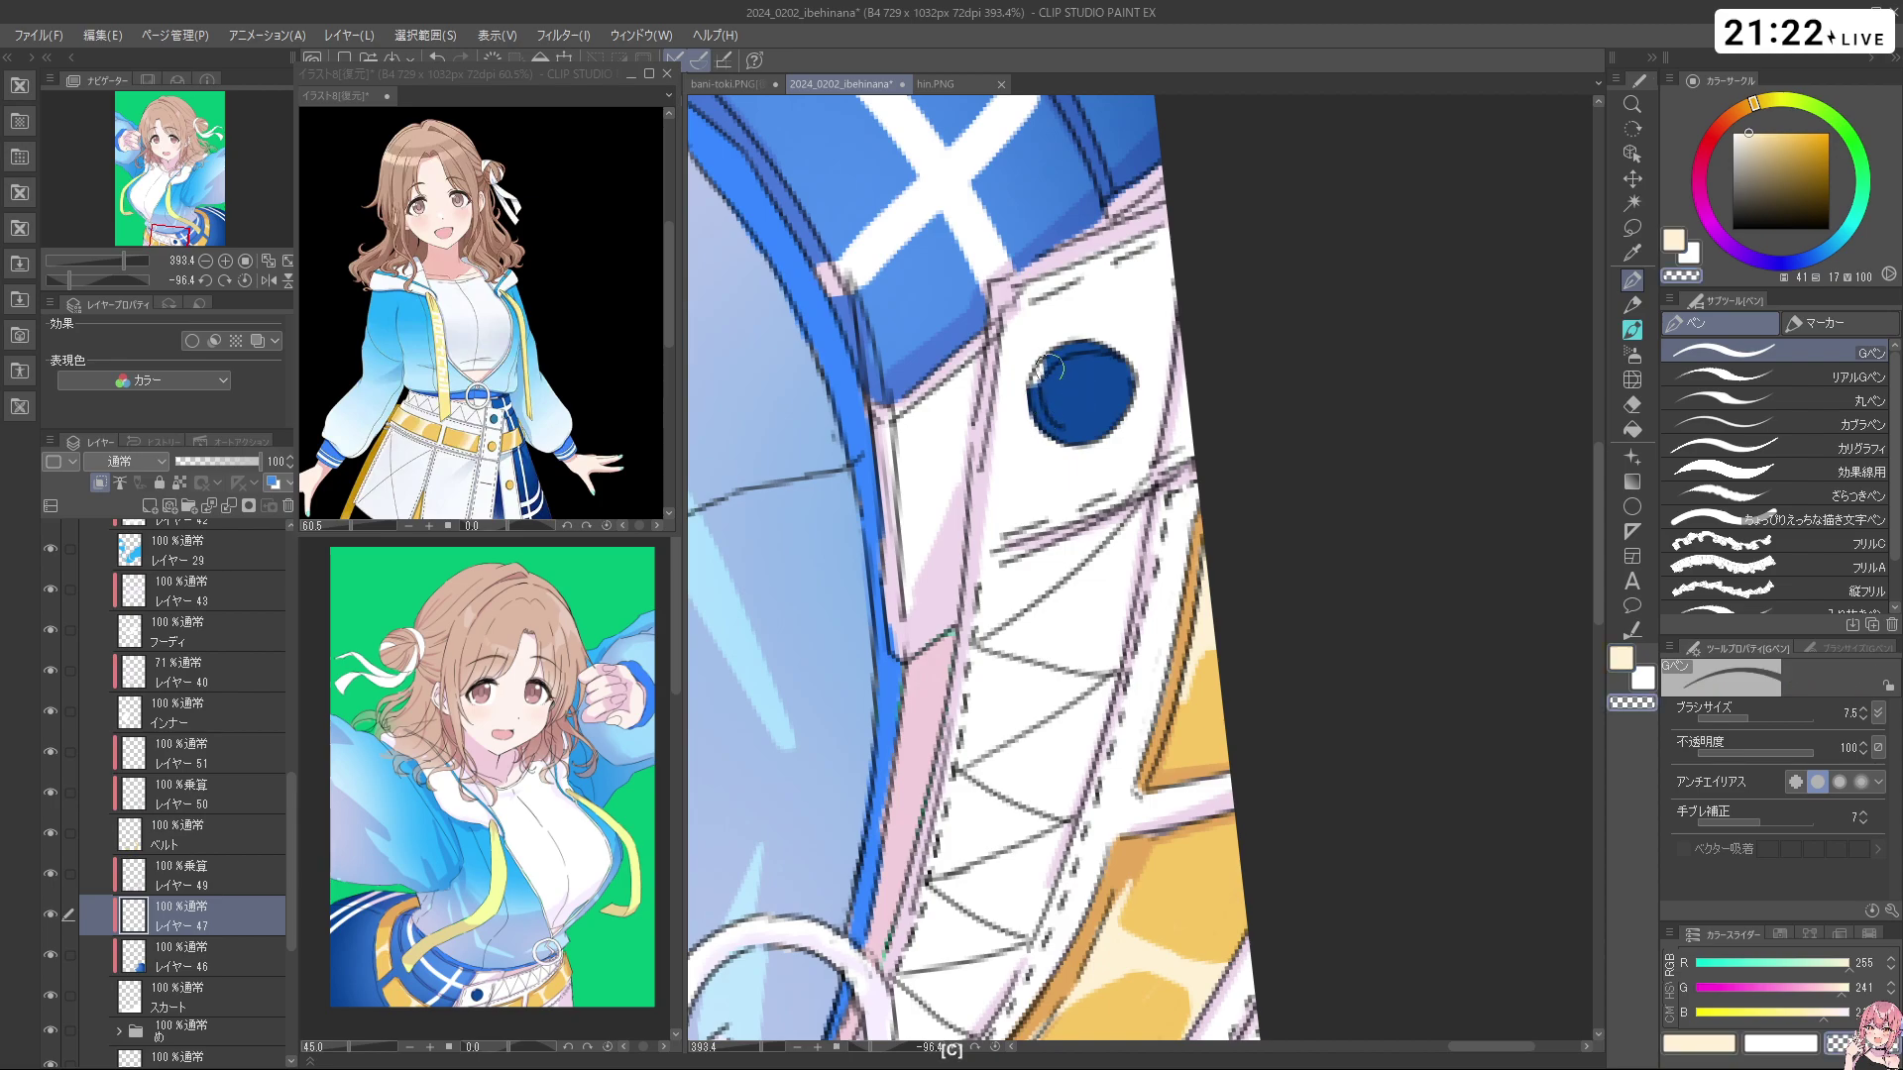
Examine the waistband, button and belt from several angles
key(space)
key(ctrl+space)
drag(1165, 371, 1102, 379)
key(shift+space)
drag(1115, 386, 1447, 631)
drag(1535, 746, 1249, 773)
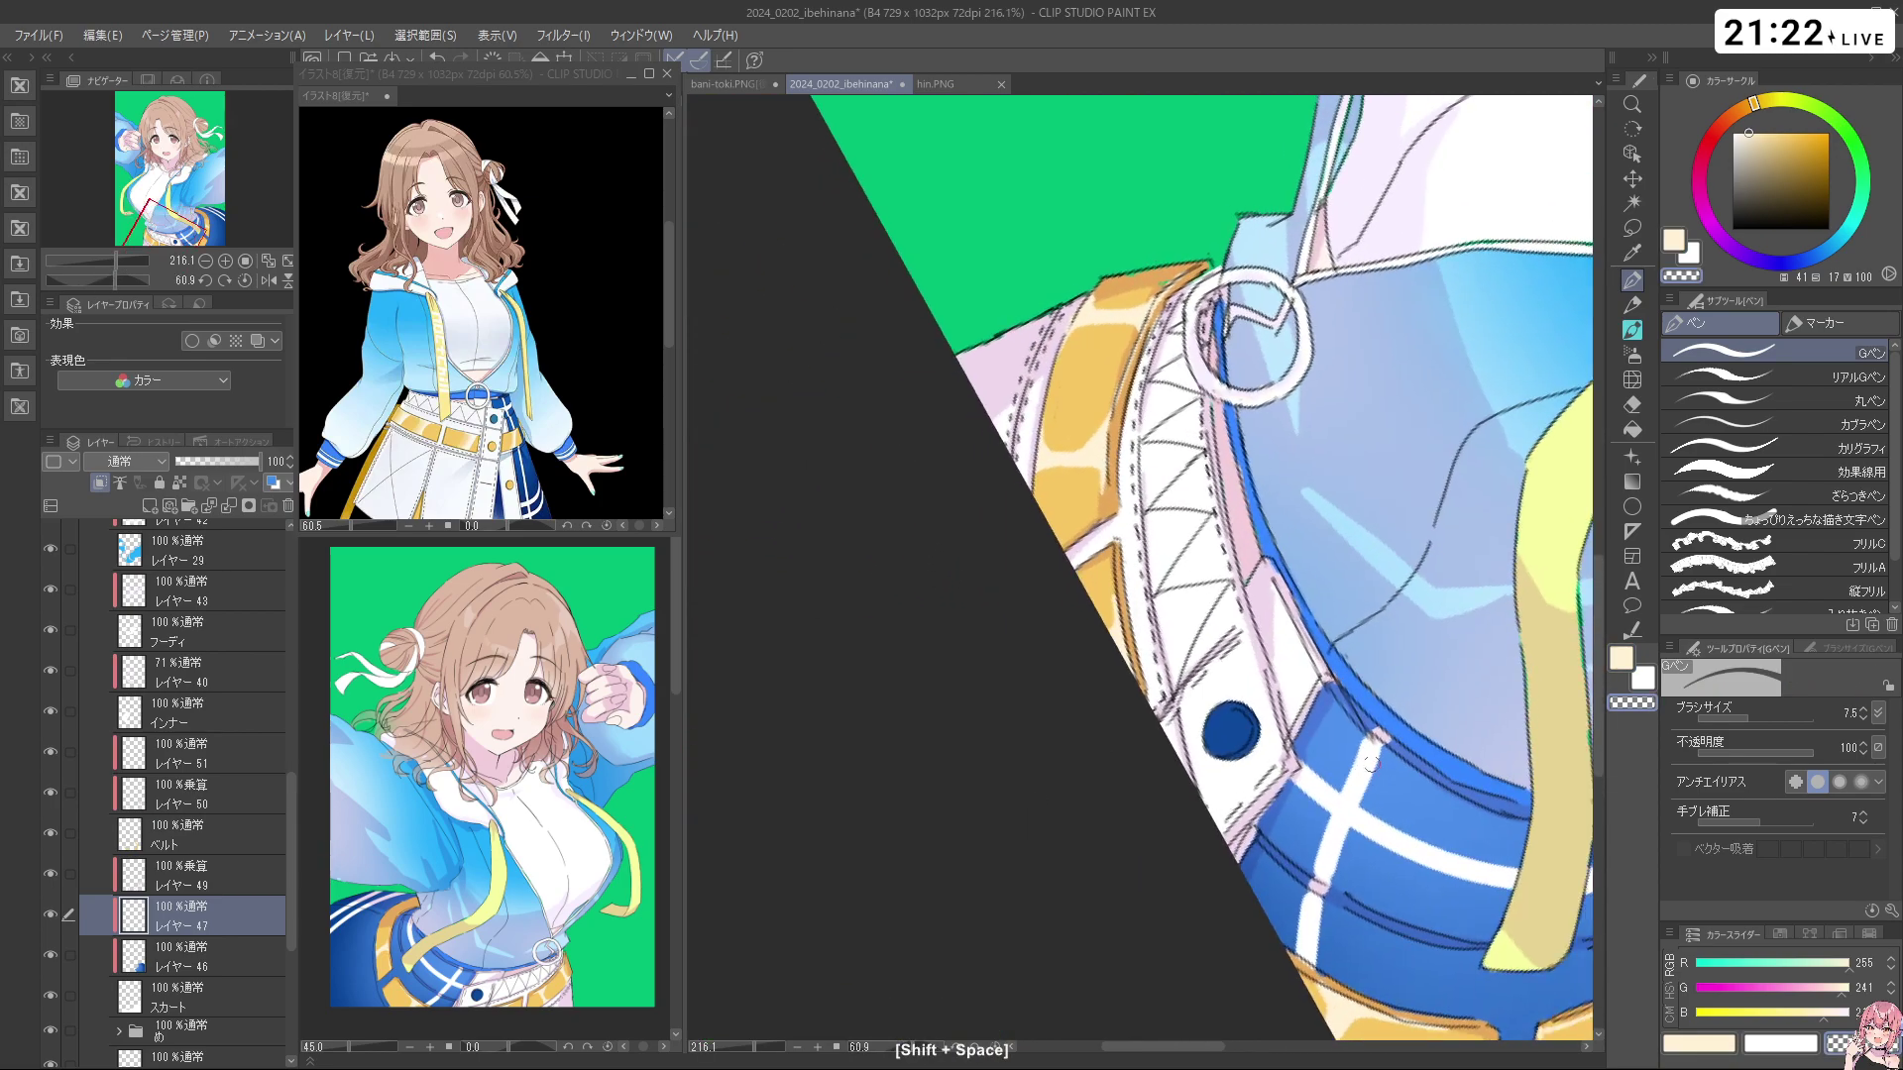
key(ctrl+space)
drag(1151, 543, 1102, 543)
key(ctrl+space)
key(shift+space)
drag(1079, 627, 1265, 707)
key(ctrl+space)
mouse_move(904, 507)
mouse_down()
mouse_move(980, 509)
mouse_move(901, 508)
mouse_up()
drag(952, 582, 1120, 957)
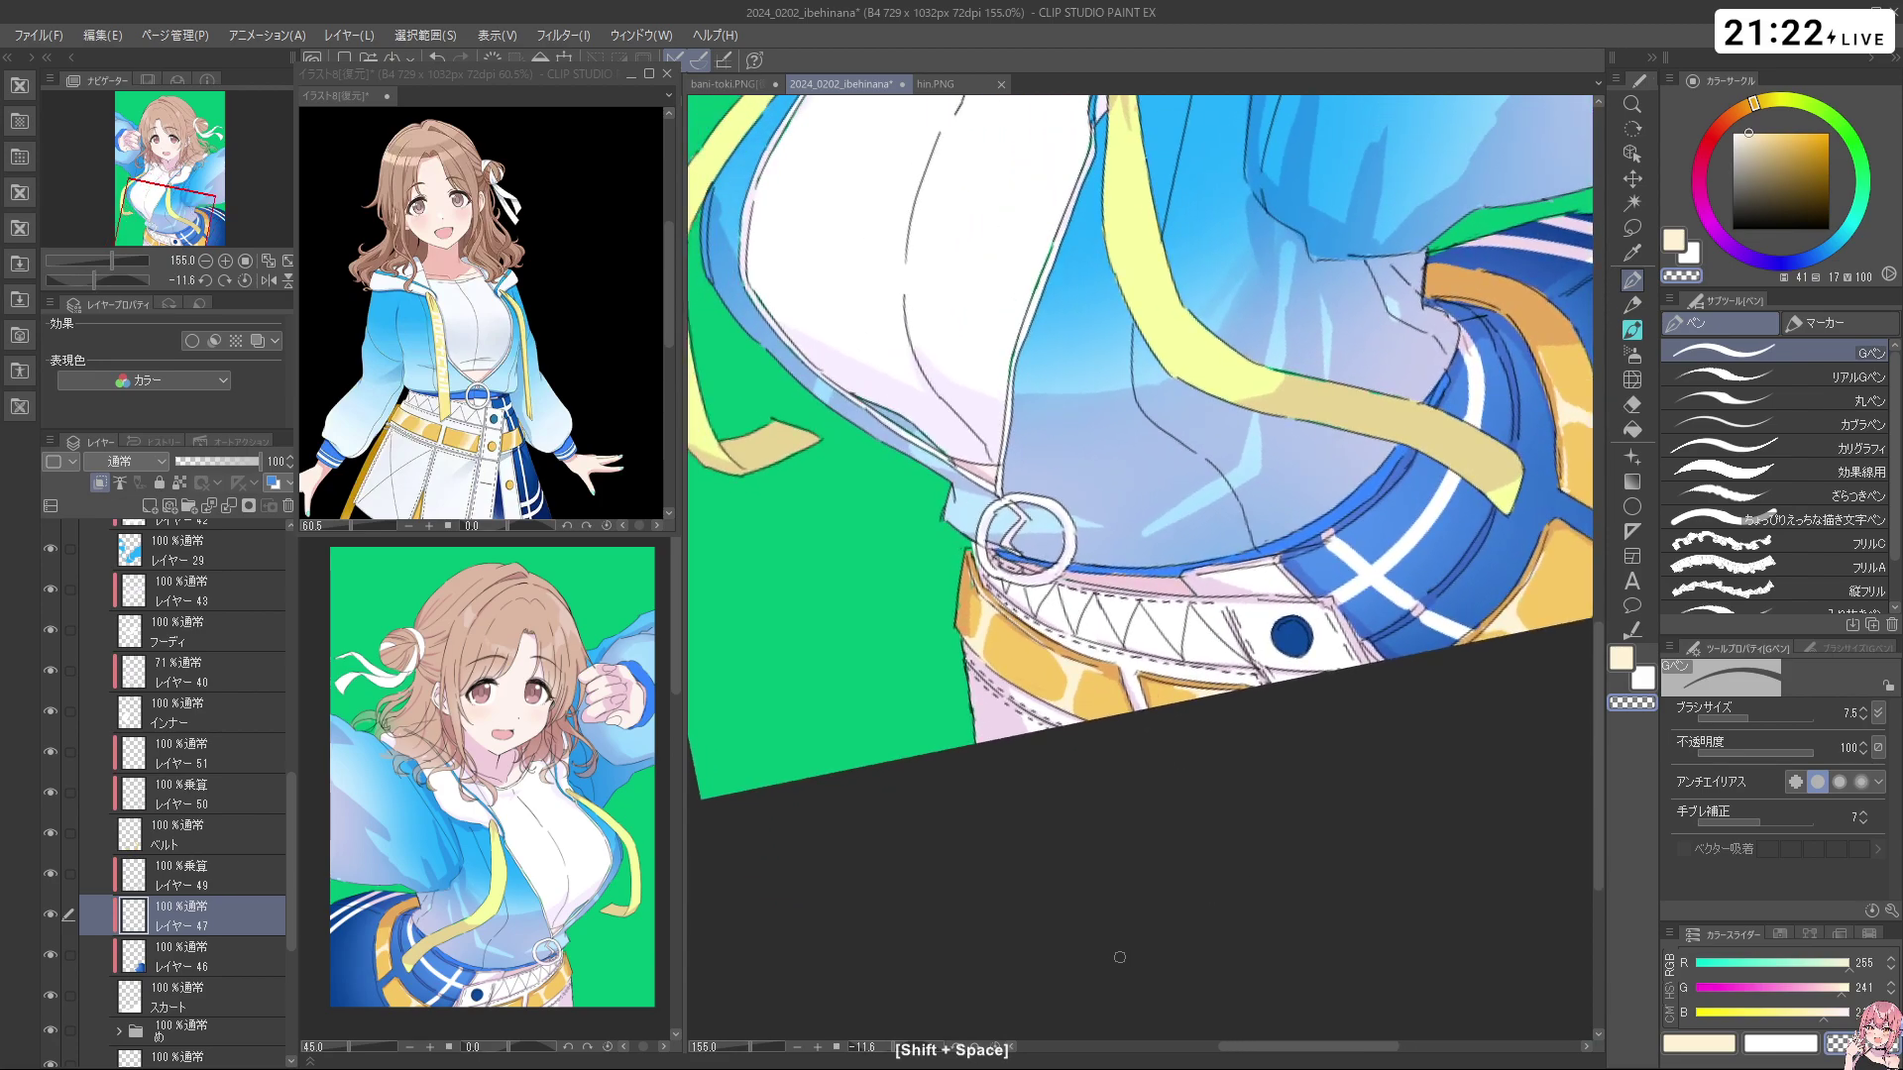
Clean the line art on レイヤー 25 where the plaid waistband meets the side belt, erasing with transparent colour
scroll(223, 624, up, 5)
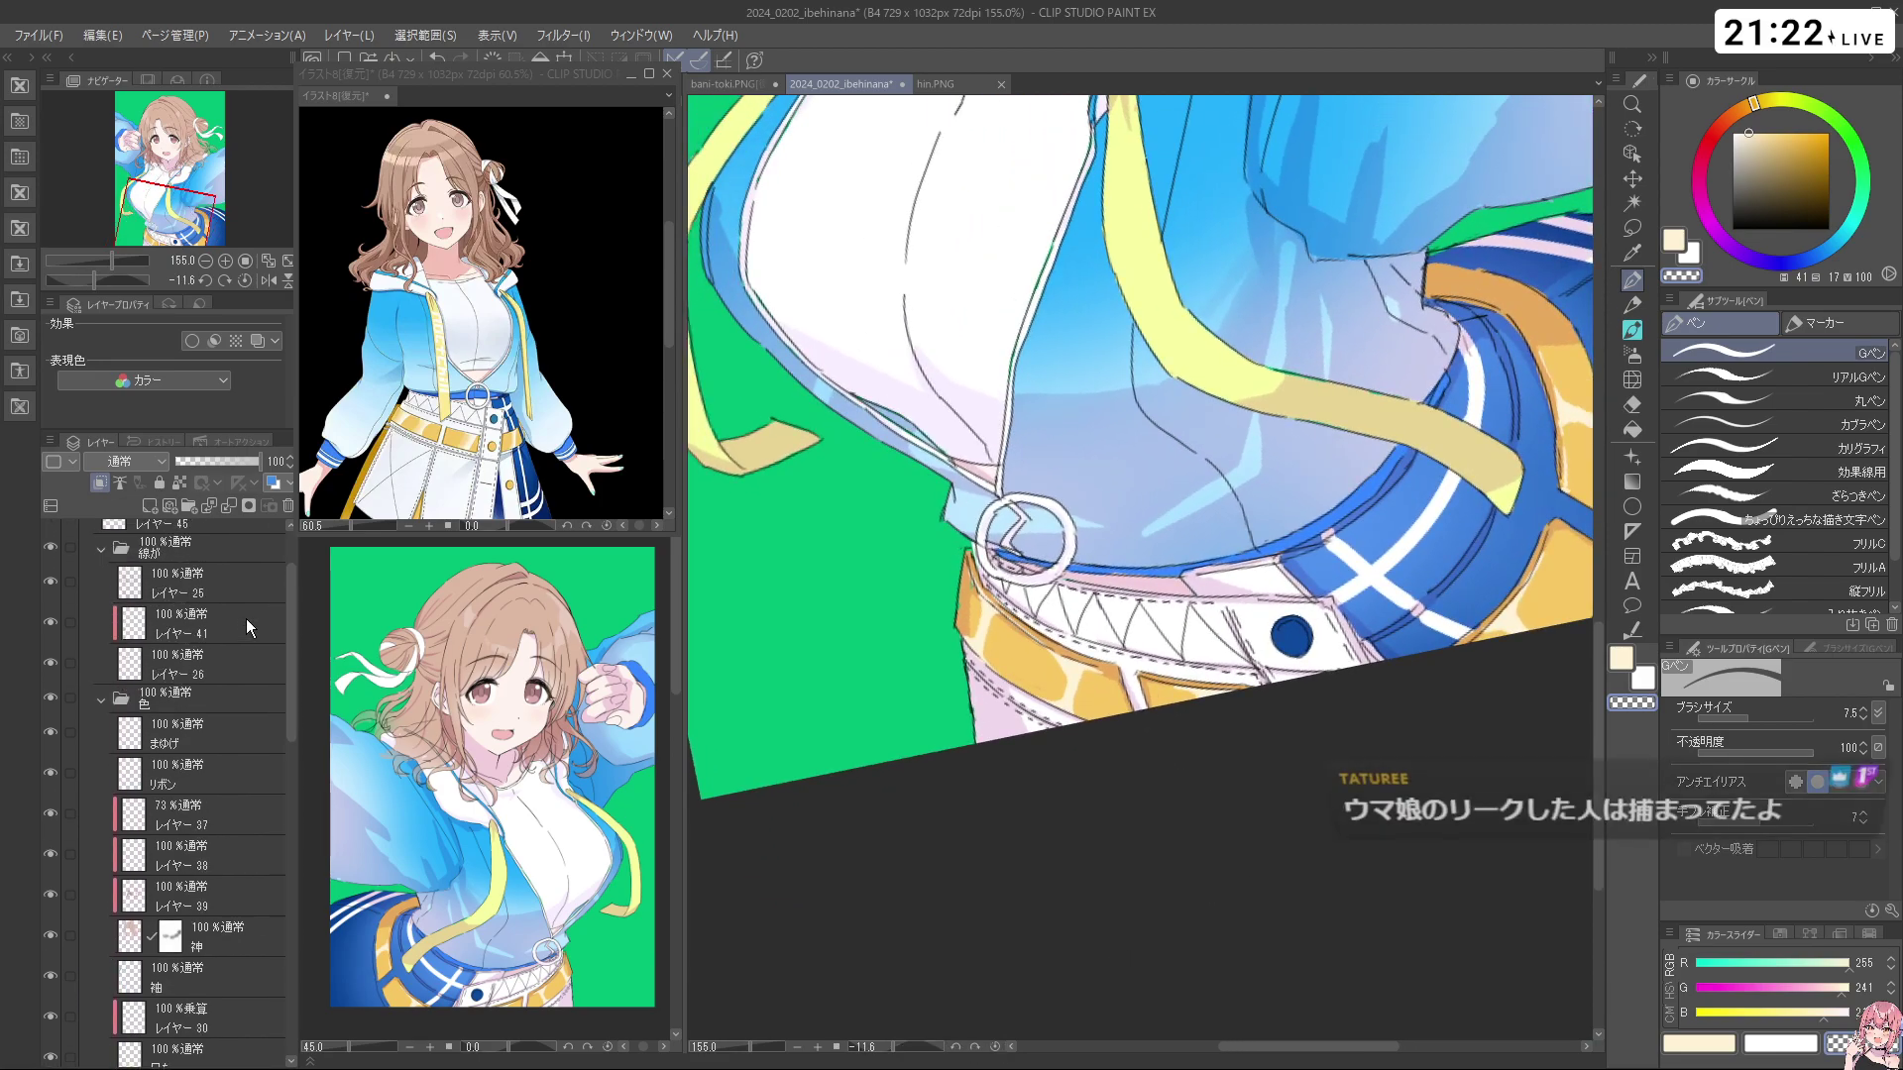
click(266, 575)
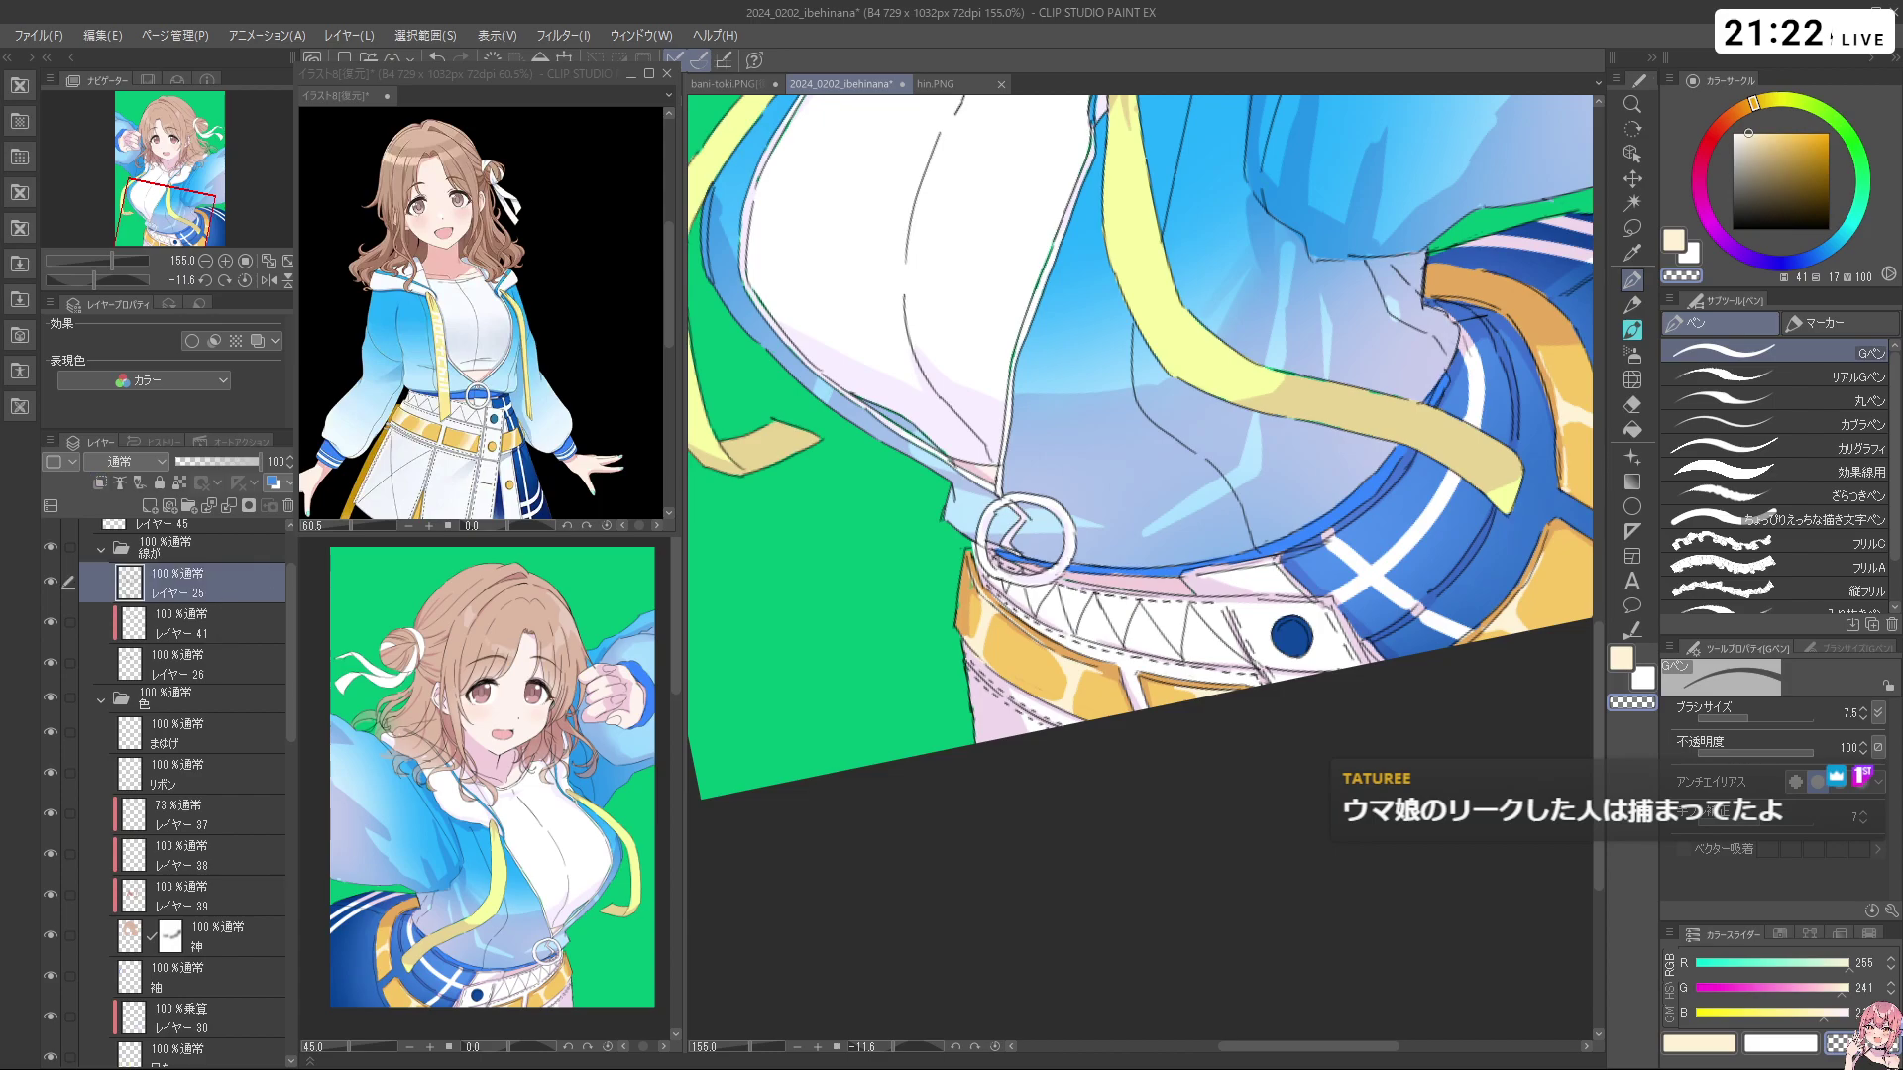
drag(1448, 438, 1411, 446)
drag(1442, 383, 1505, 381)
key(c)
drag(1418, 319, 1433, 369)
key(c)
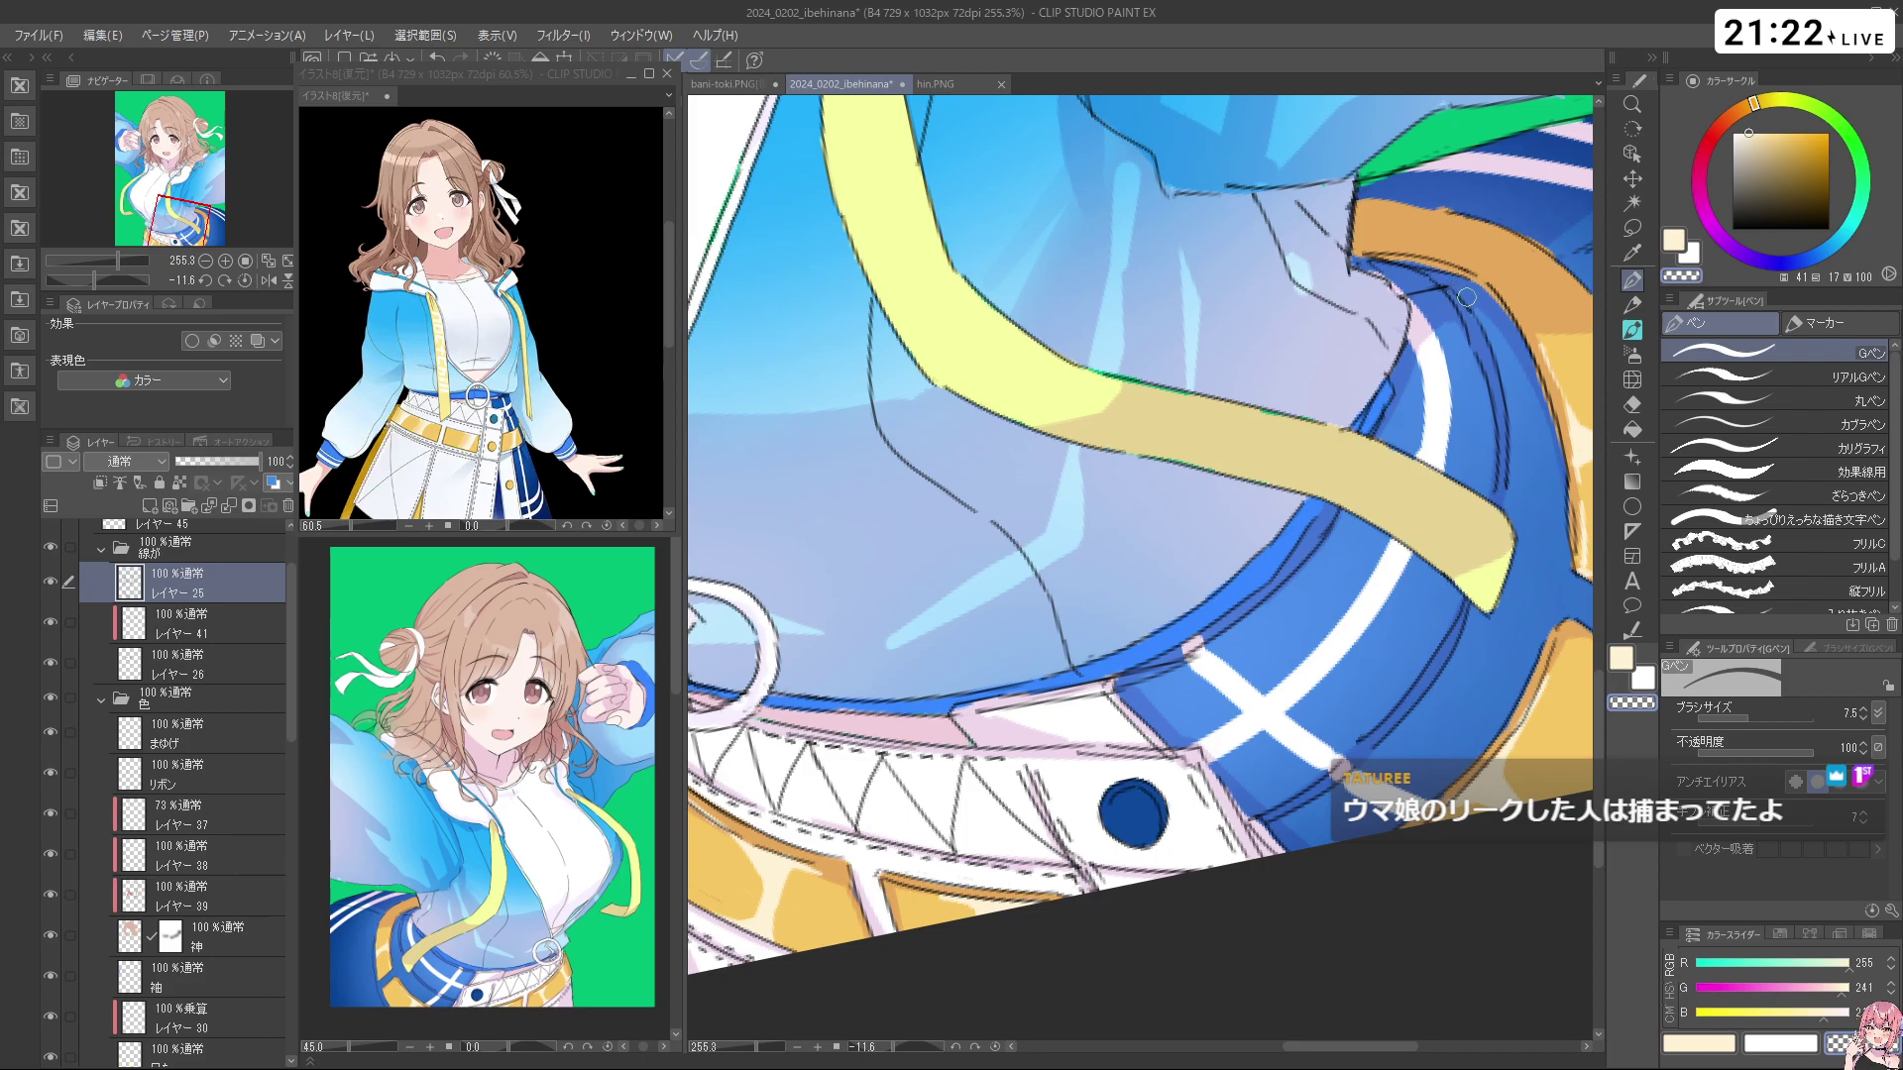
drag(1479, 343, 1243, 333)
mouse_move(1264, 713)
mouse_down()
mouse_move(1355, 586)
mouse_move(1283, 419)
mouse_up()
drag(883, 663, 886, 550)
mouse_move(852, 608)
mouse_down()
mouse_move(926, 605)
mouse_move(871, 604)
mouse_up()
drag(993, 813, 958, 814)
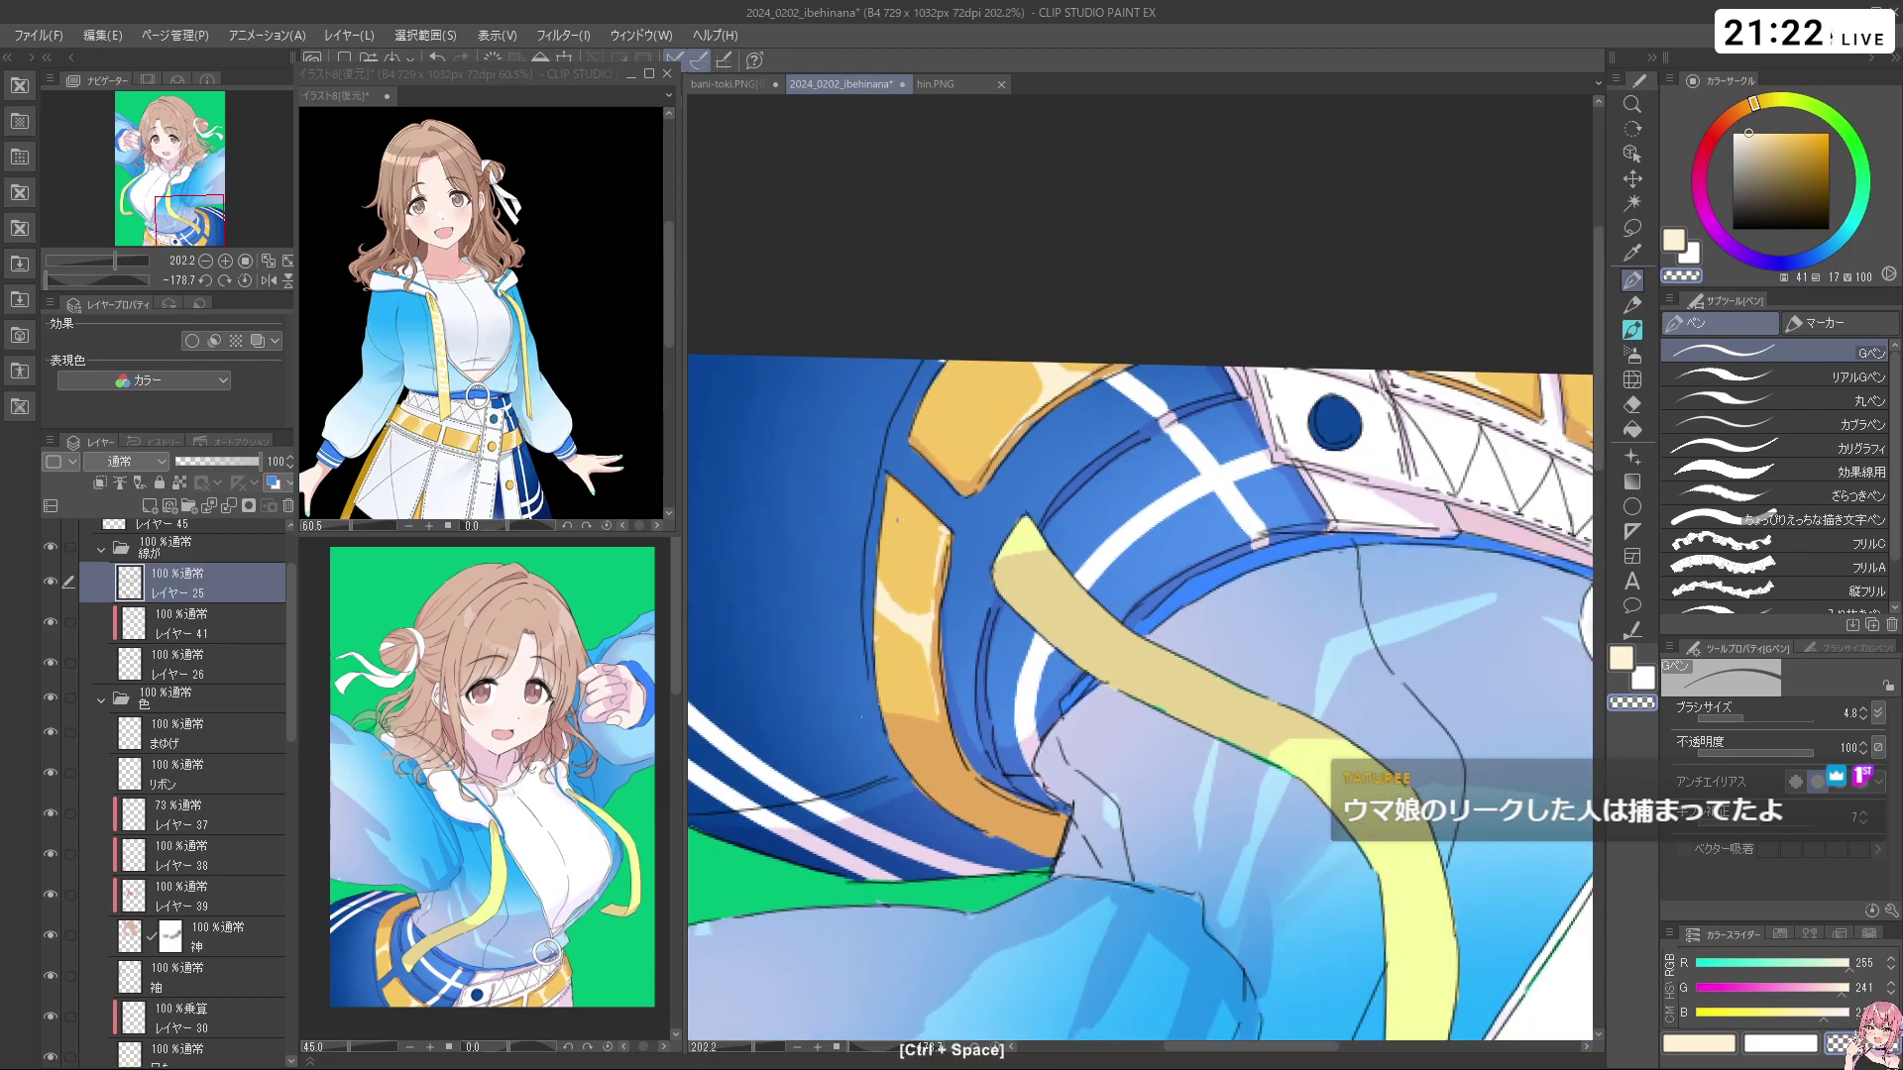
Try to retouch the side belt's base colour on the ベルト layer
drag(287, 701, 286, 892)
click(256, 903)
key(c)
key(ctrl+z)
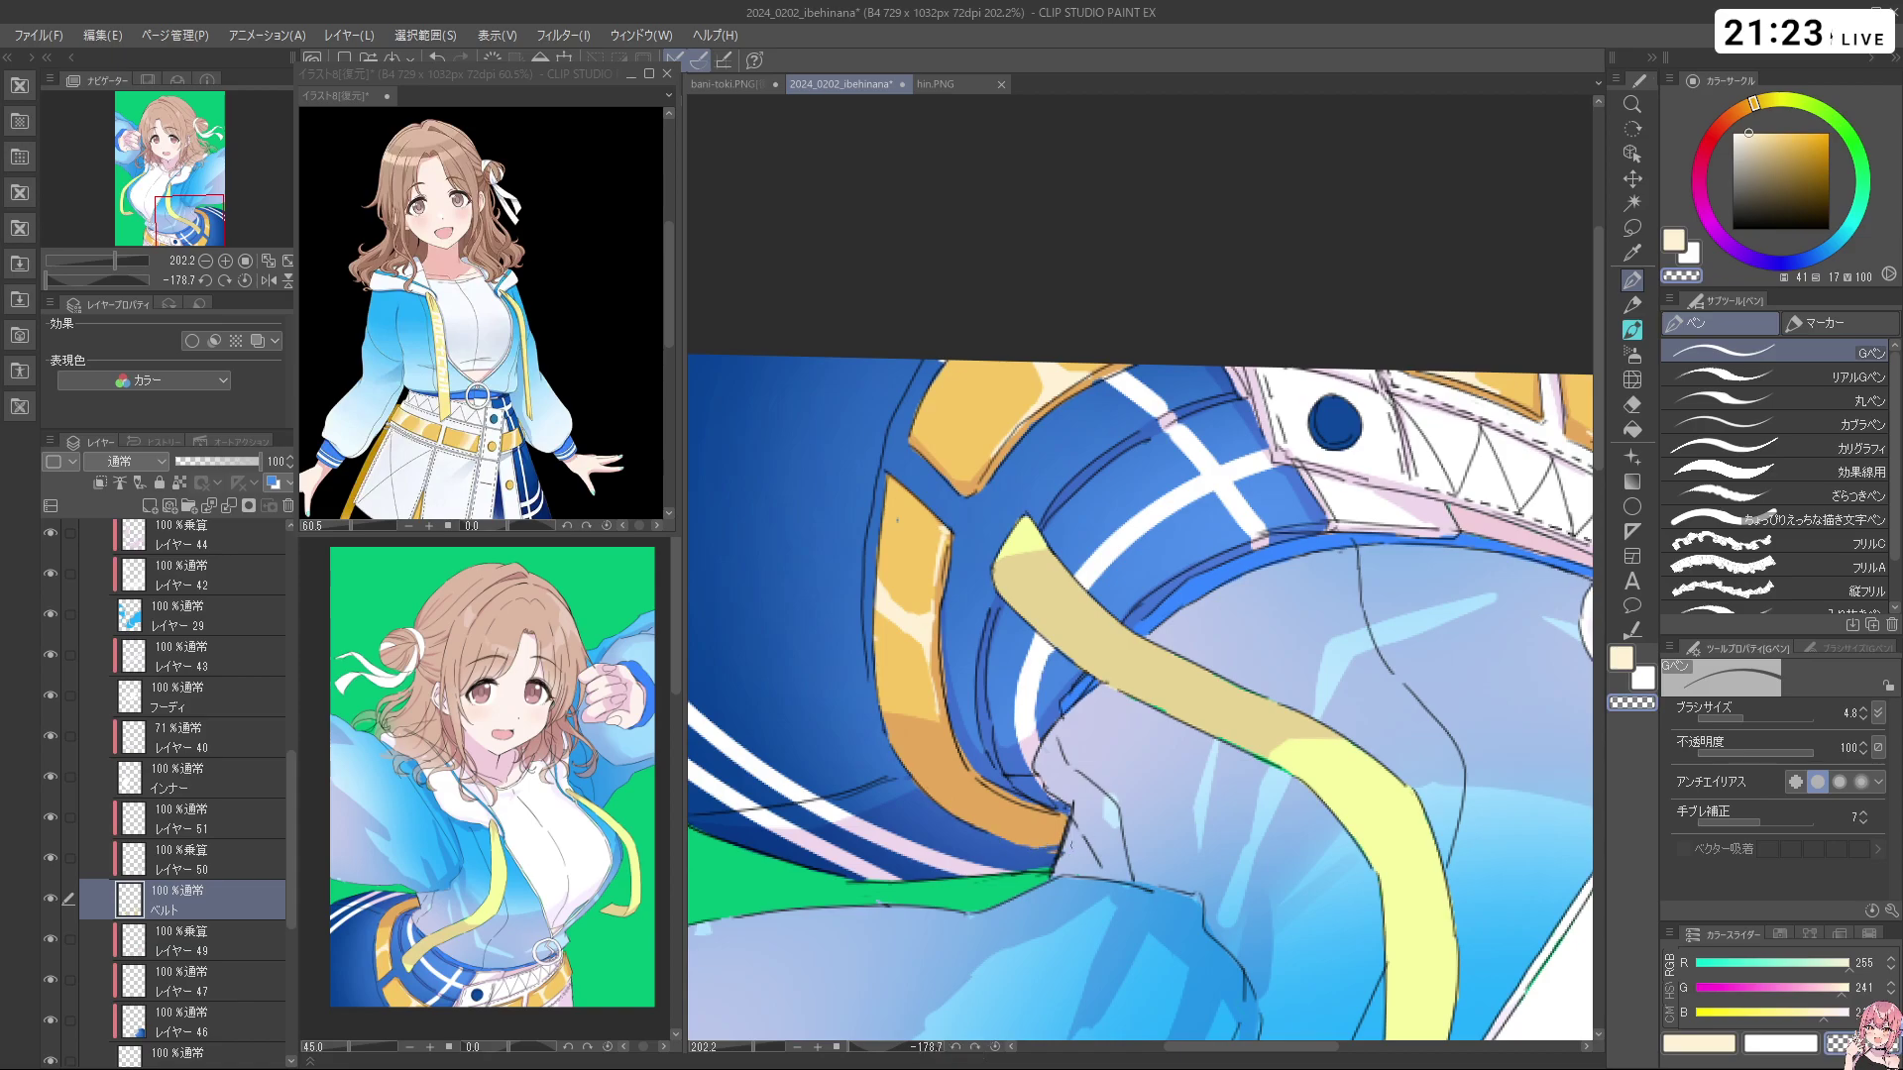
key(ctrl+z)
Examine the side belt and plaid waistband at different zoom levels and rotations
key(ctrl+space)
drag(1155, 751, 1272, 164)
key(shift+space)
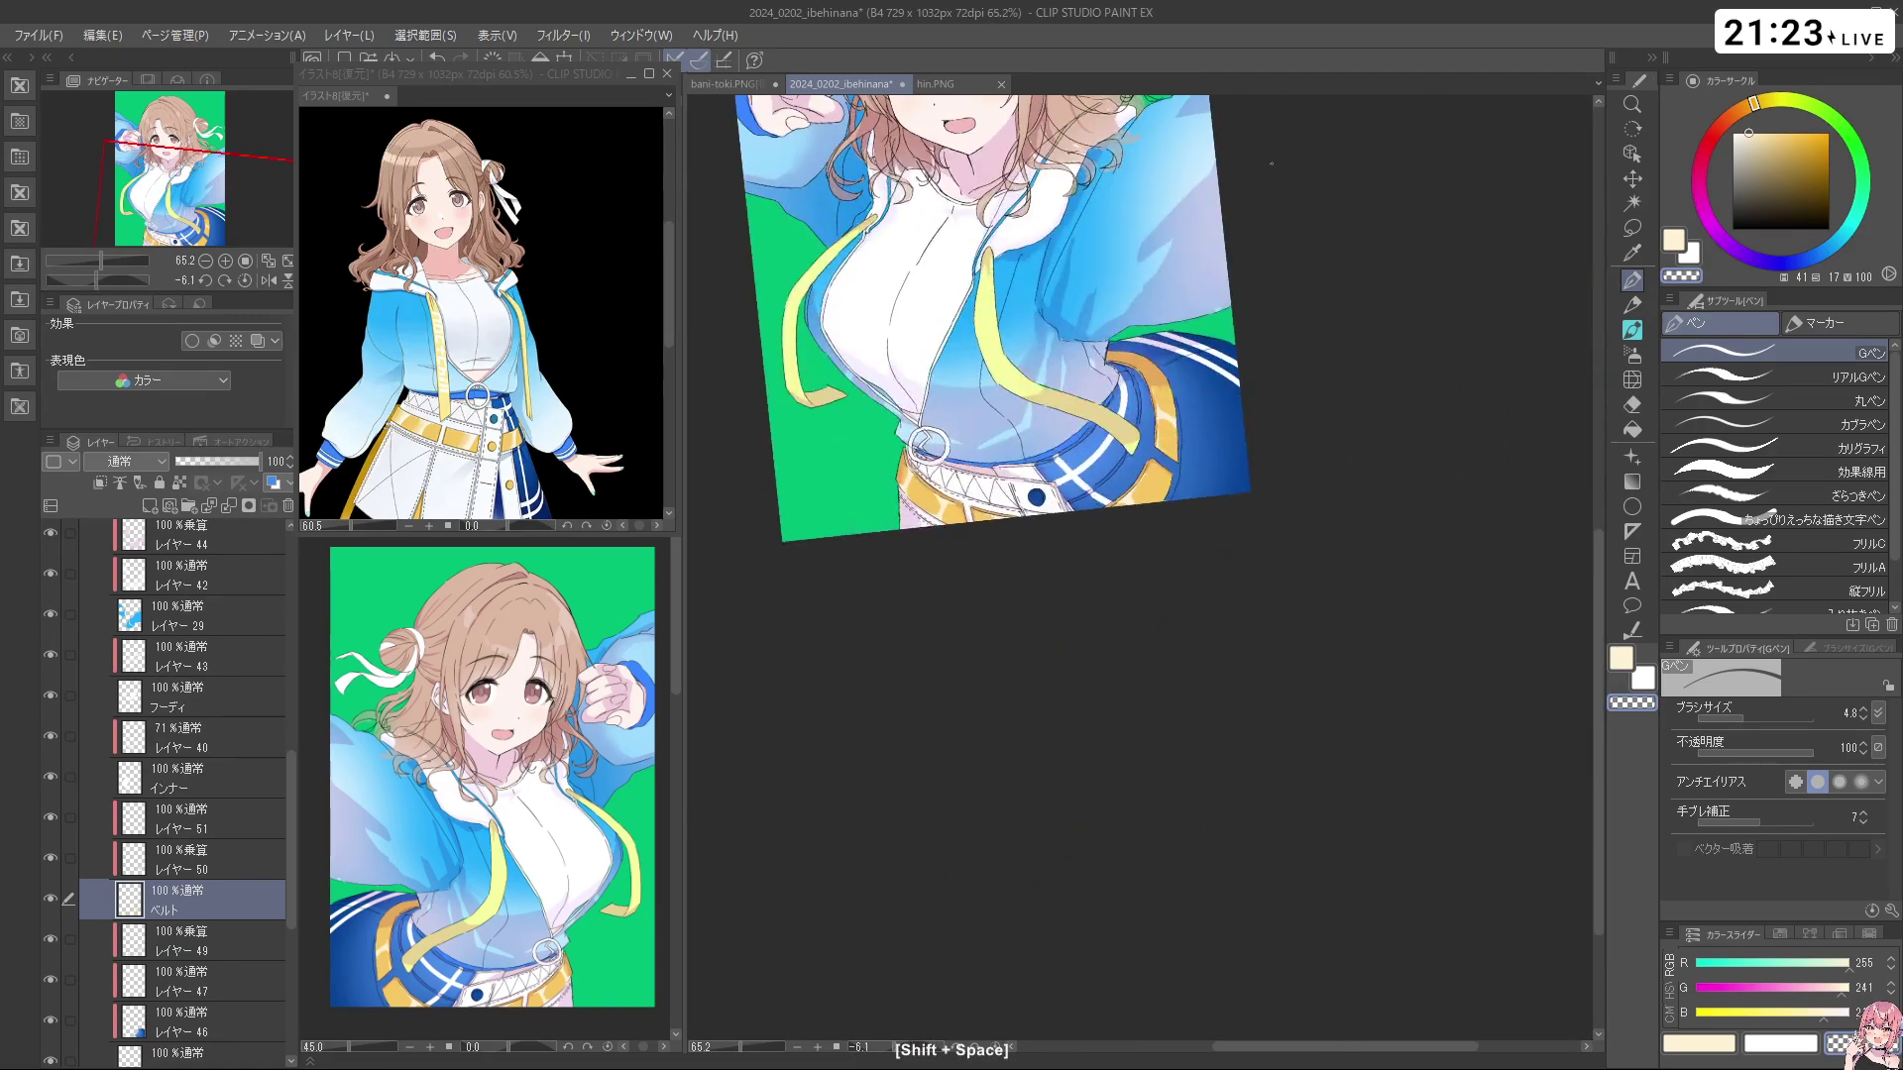
key(ctrl+space)
drag(1165, 343, 1299, 476)
key(shift+space)
drag(1333, 619, 1092, 402)
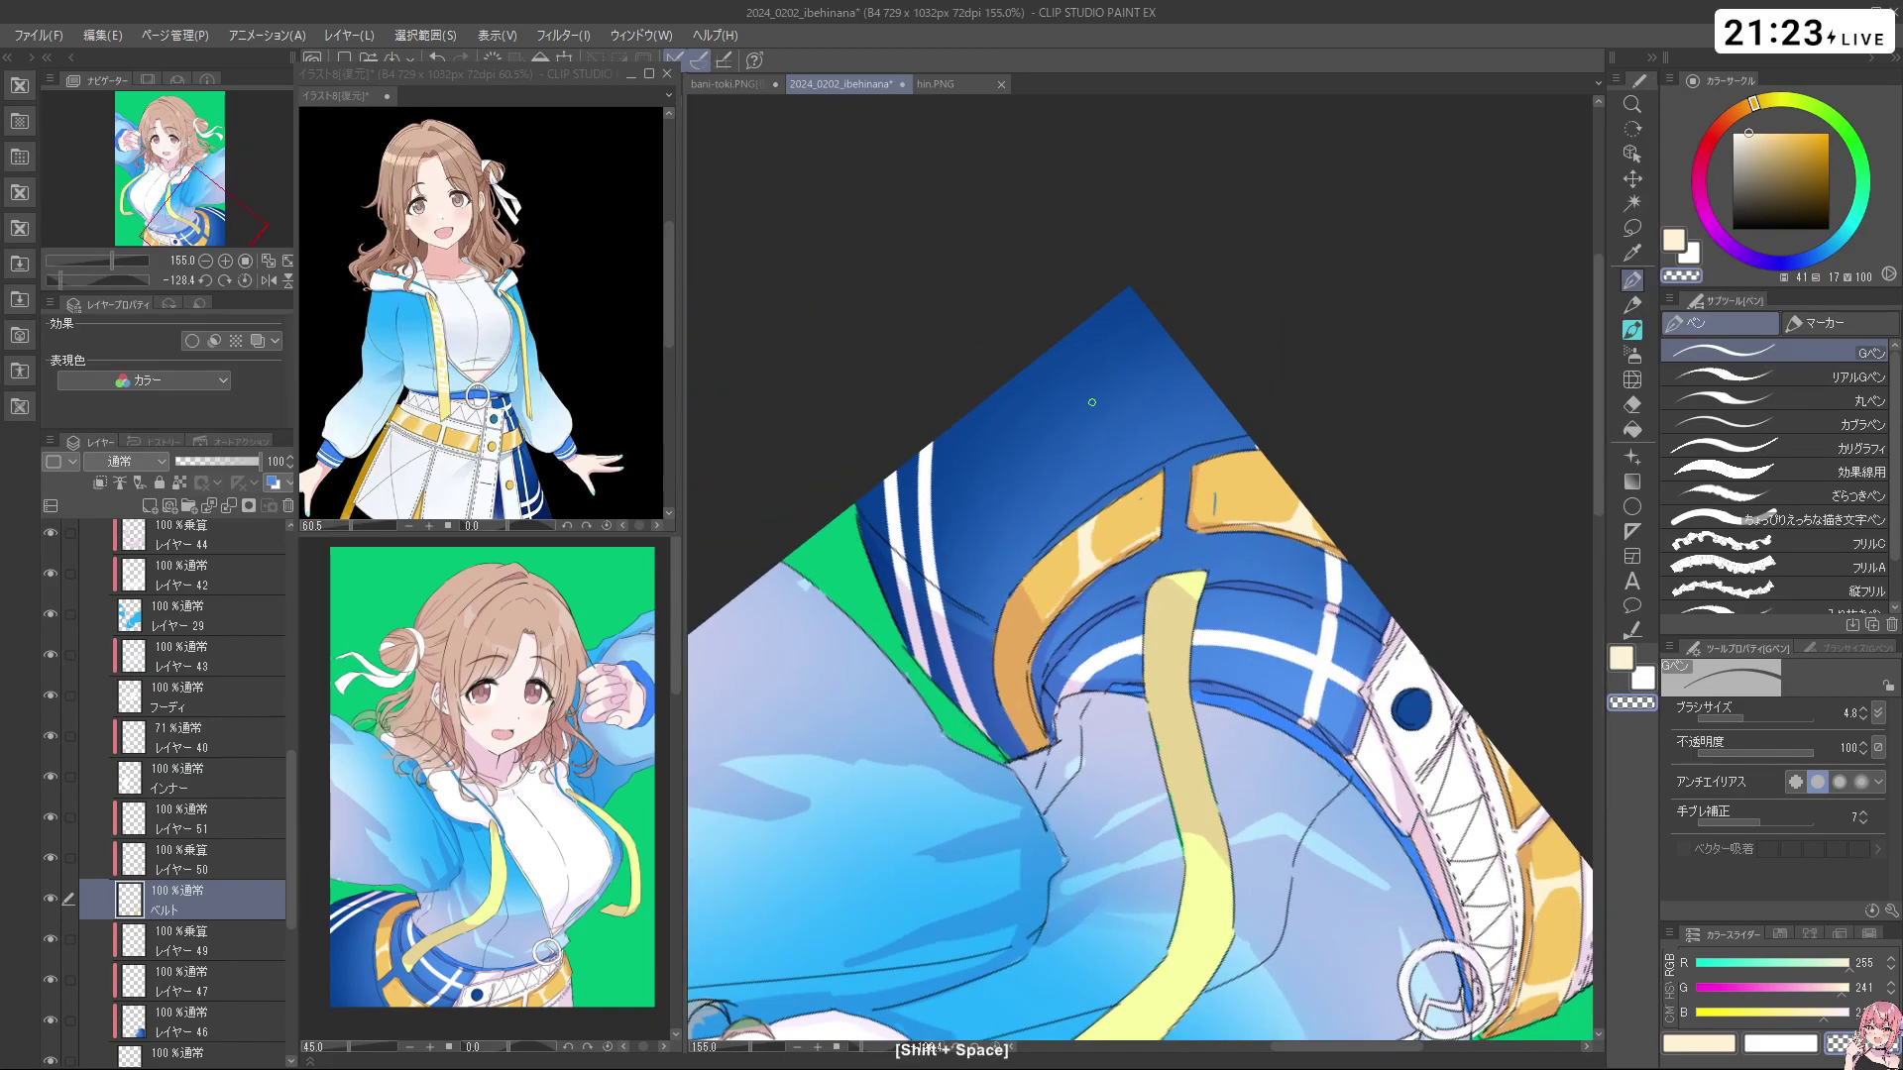
key(ctrl+space)
drag(930, 551, 976, 570)
key(shift+space)
drag(1164, 461, 1177, 645)
key(ctrl+space)
drag(1109, 445, 1076, 434)
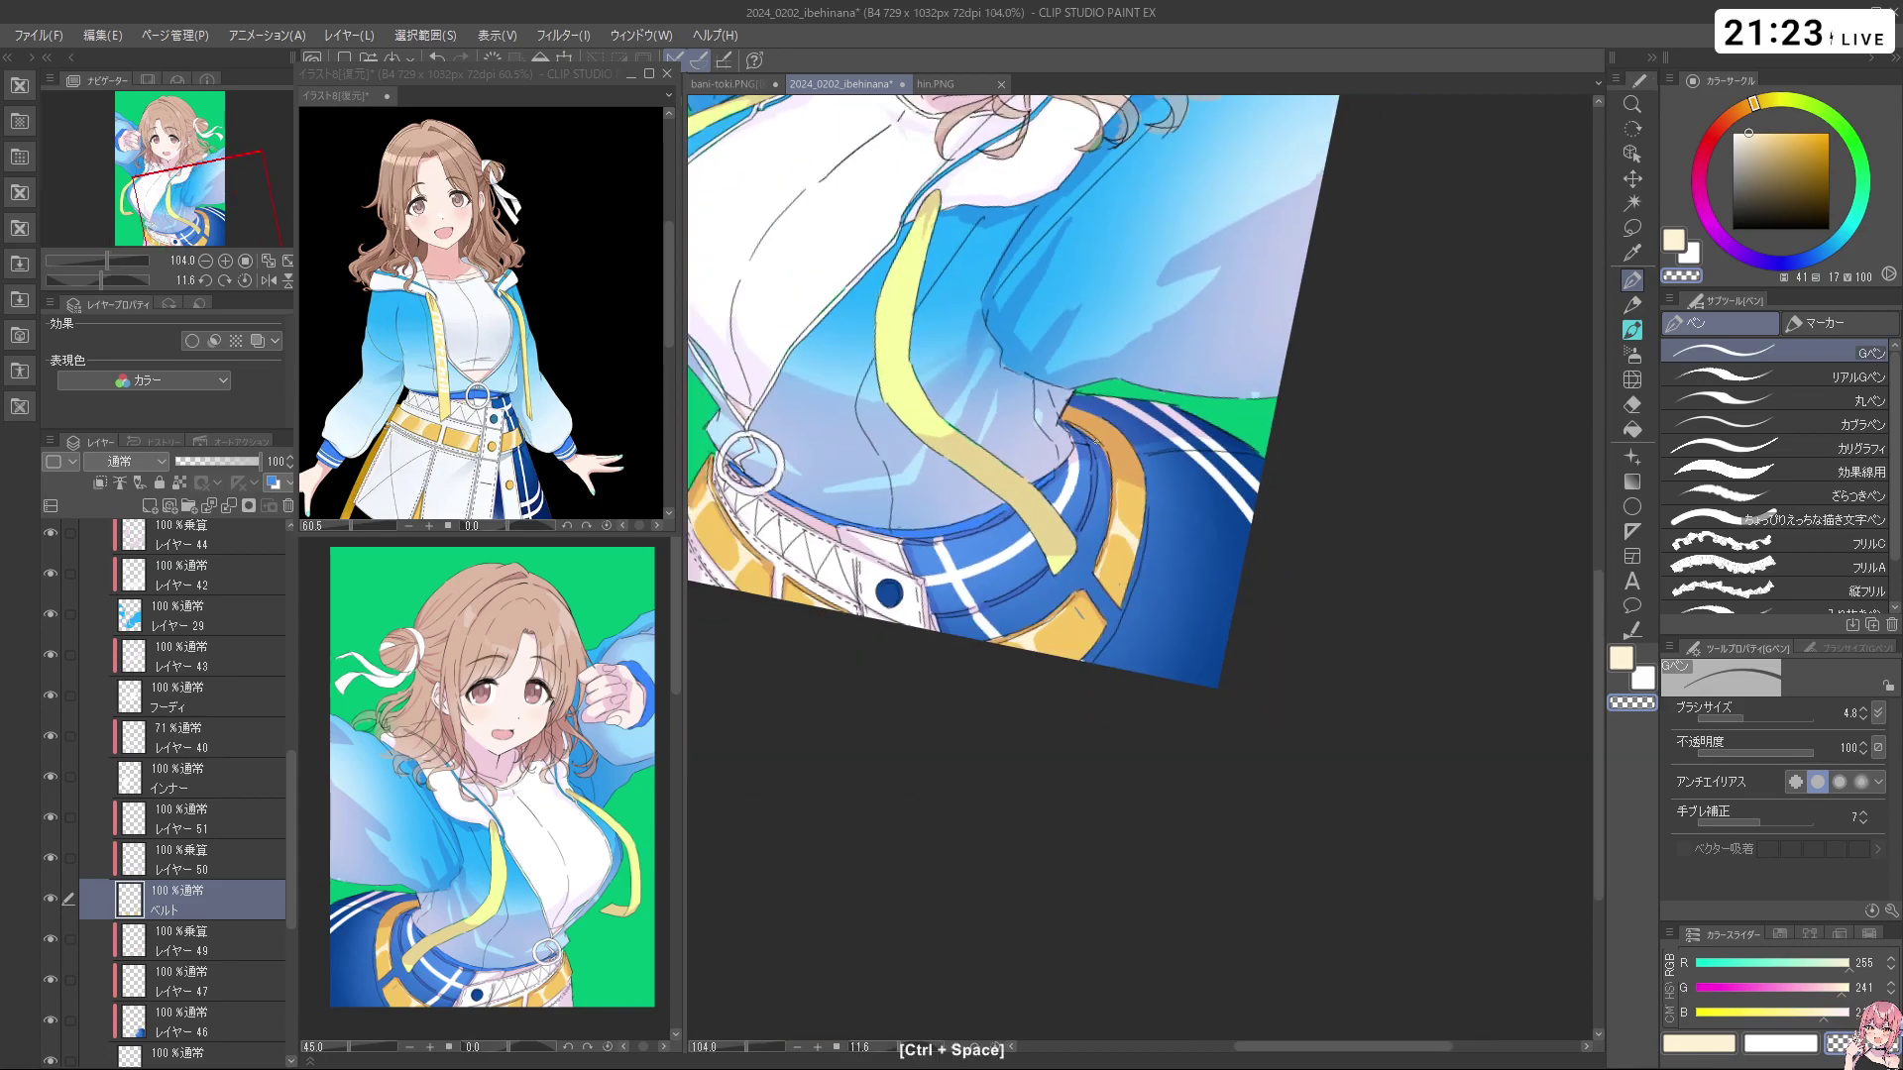
key(ctrl+space)
drag(1091, 418, 1184, 420)
key(shift+space)
drag(1068, 605, 1231, 571)
Retouch the line art on レイヤー 25 in black where the side belt meets the plaid waistband's end
drag(287, 759, 285, 579)
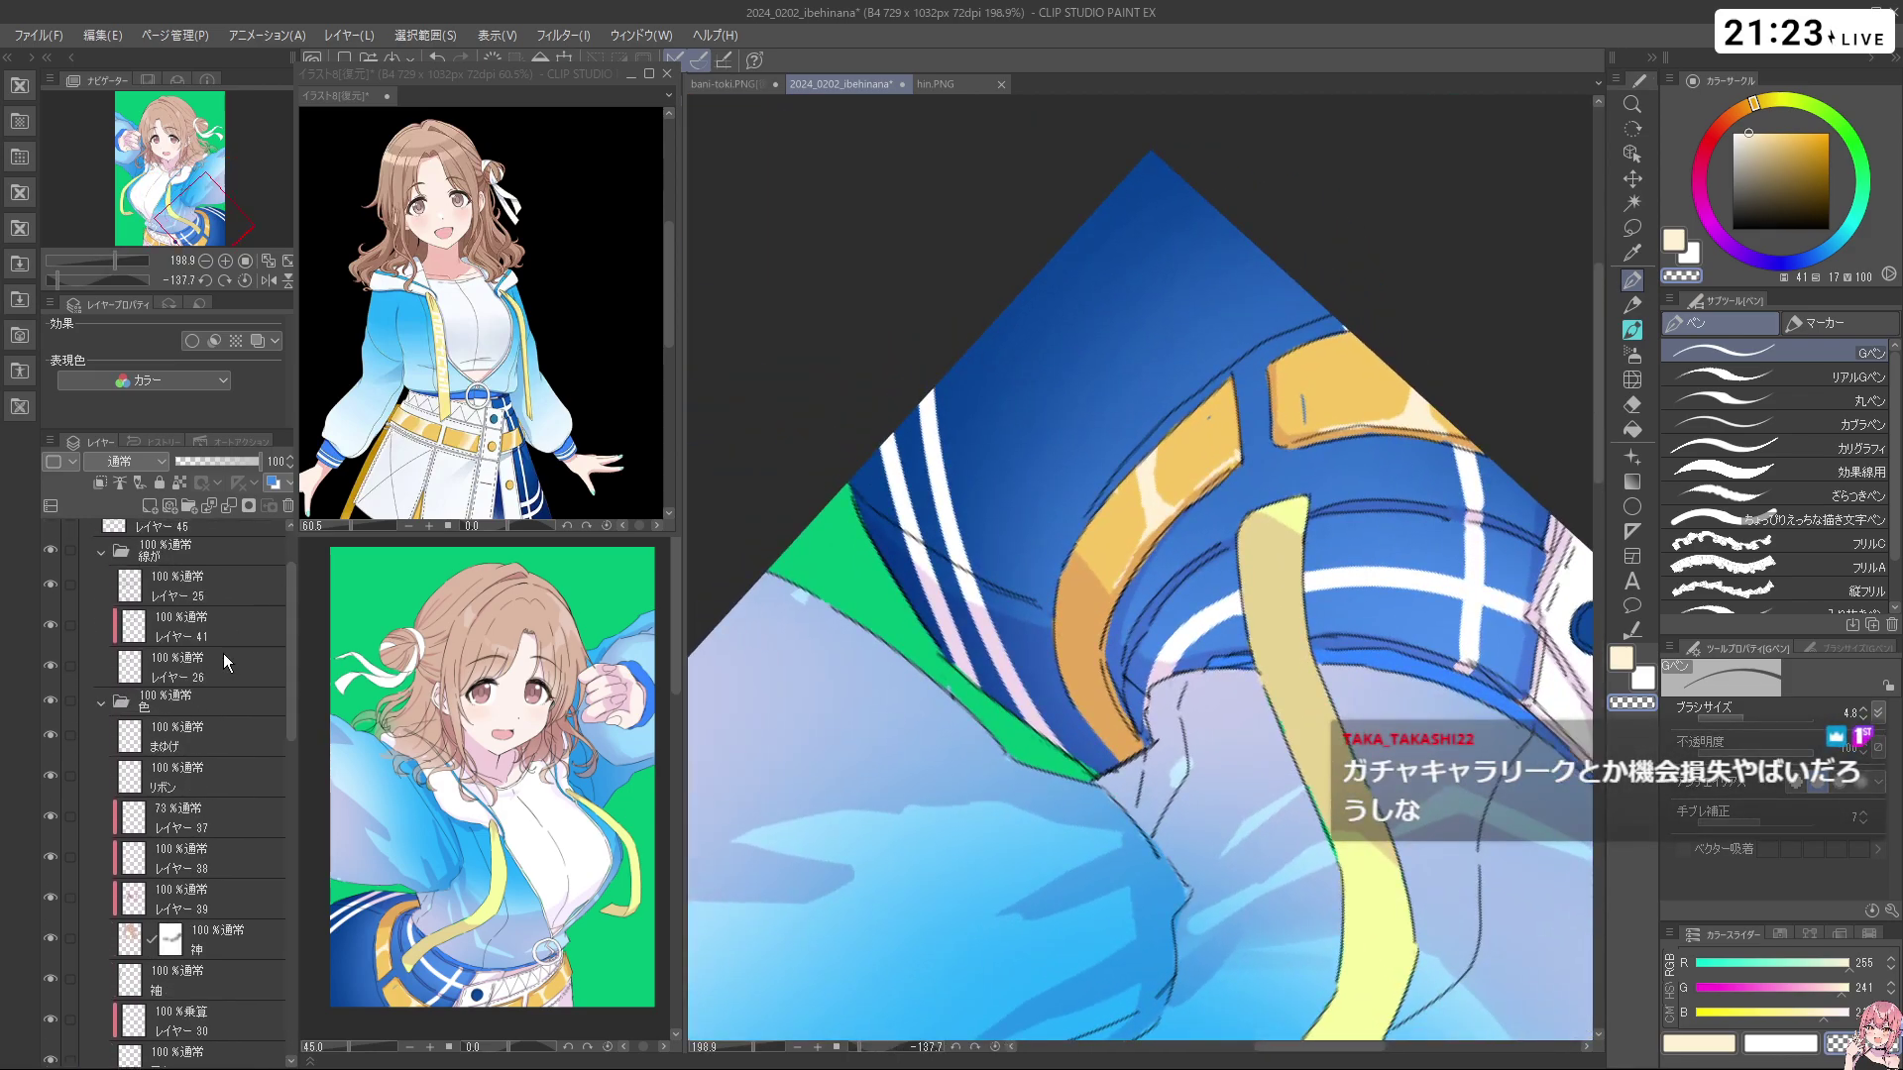
click(230, 595)
key(shift+space)
drag(1248, 605, 1253, 592)
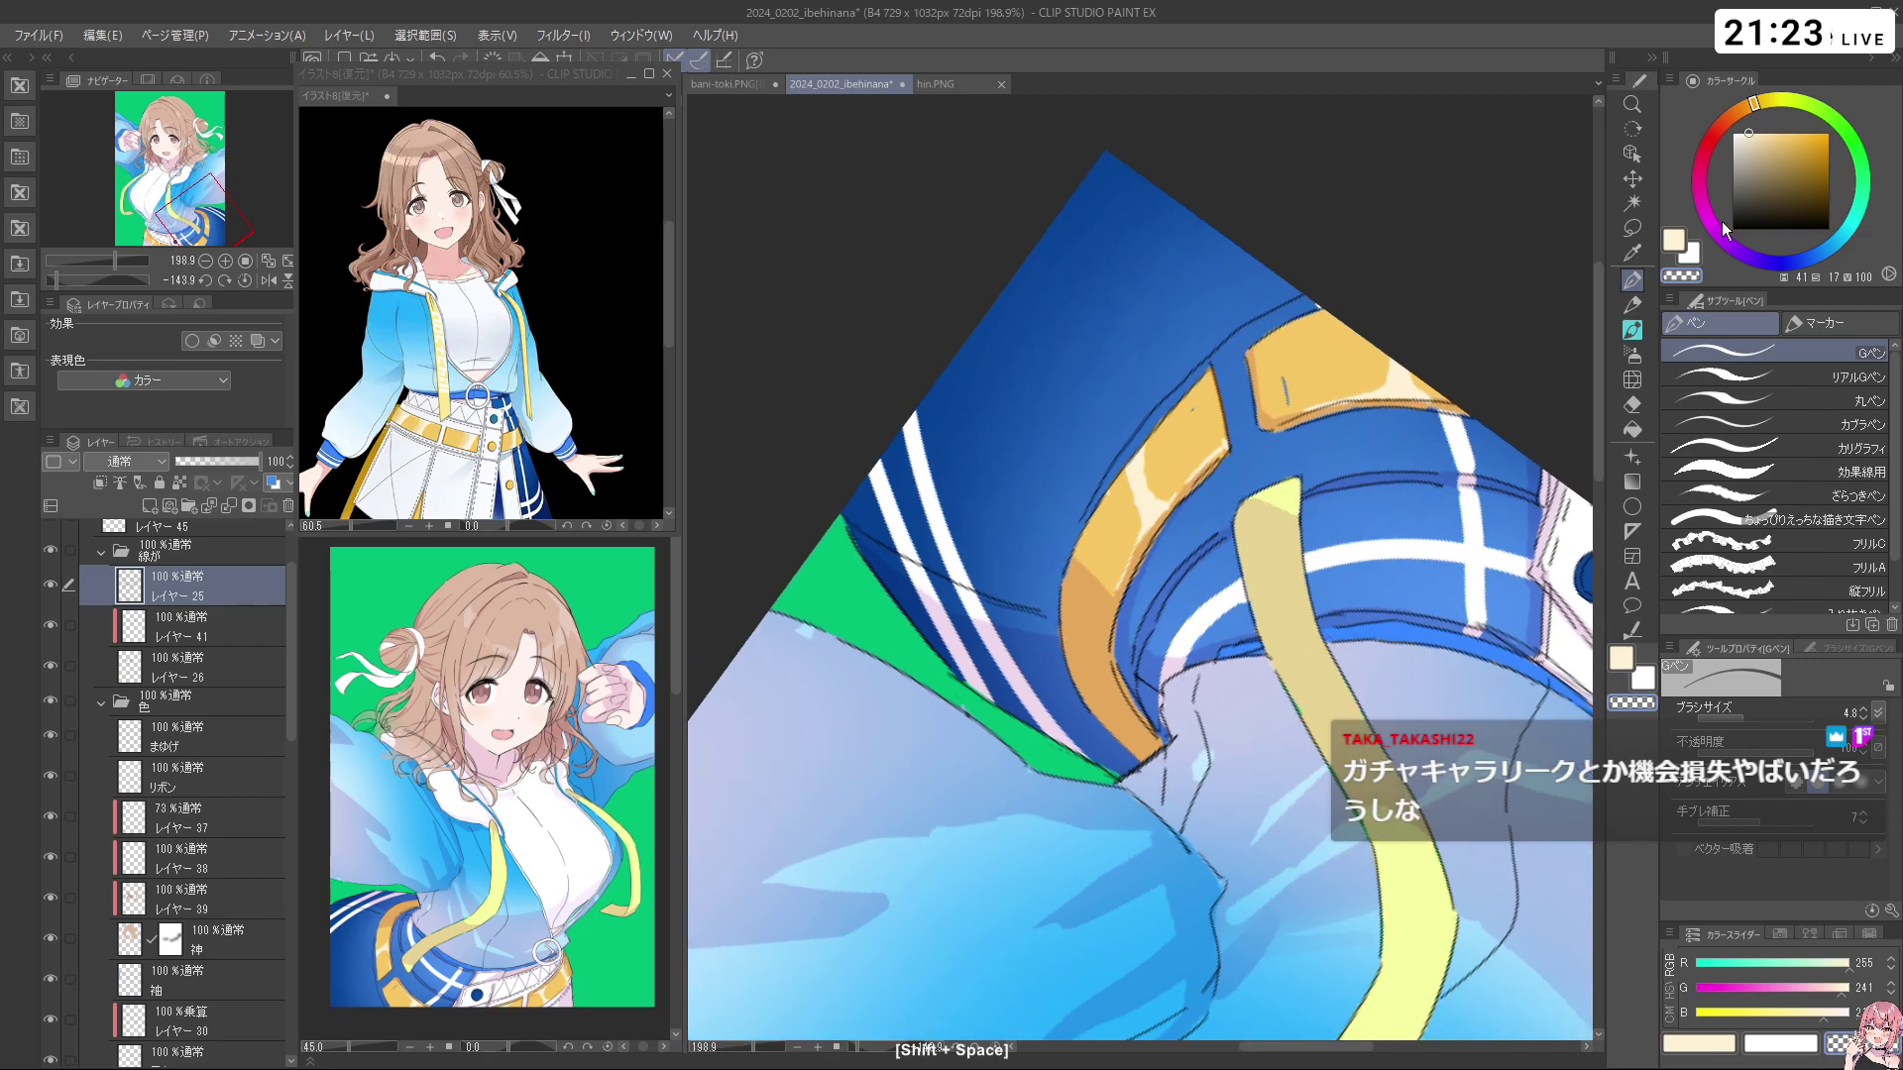
click(1733, 229)
key(space)
drag(1202, 676, 1195, 596)
key(ctrl+space)
mouse_move(1145, 593)
mouse_down()
mouse_move(1209, 593)
mouse_move(1149, 680)
mouse_up()
key(ctrl+z)
key(c)
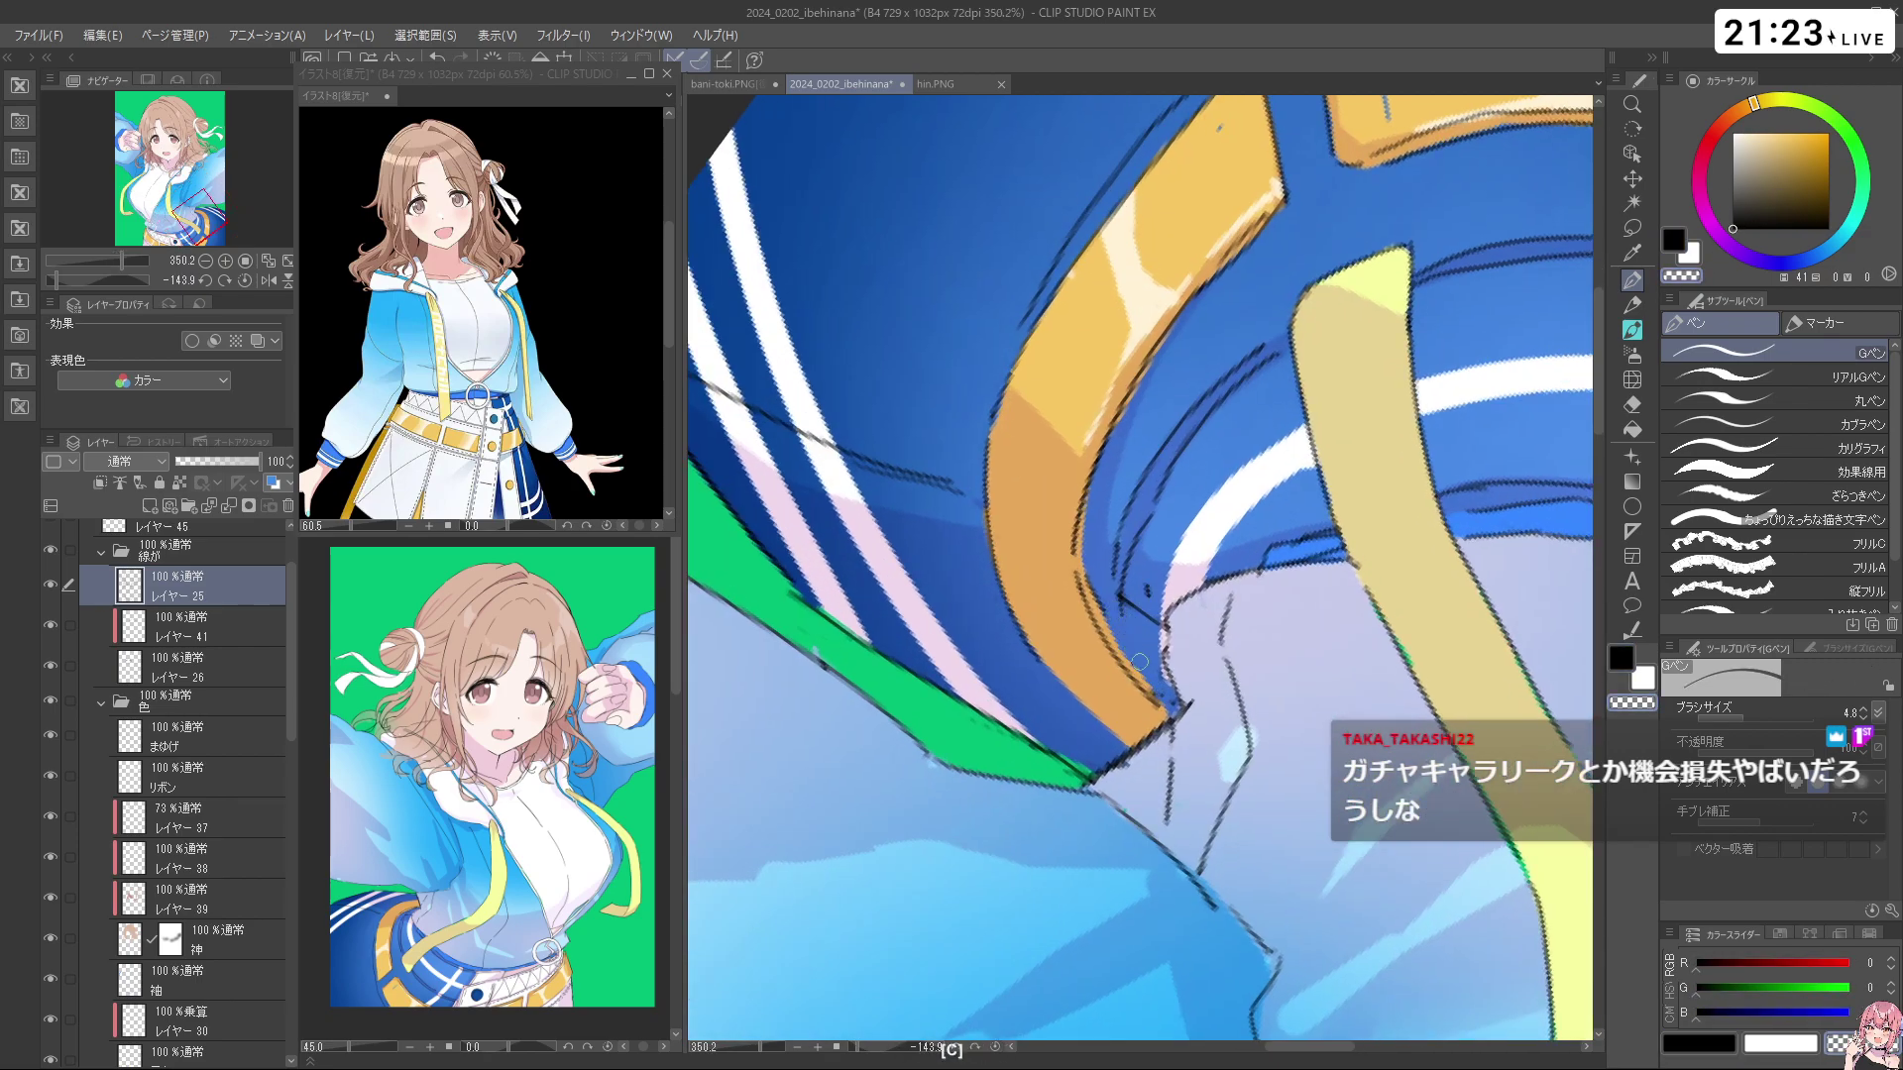
Reduce the brush size to 1.1 and retry the thin black line at the plaid waistband's end, undoing unwanted strokes
key(c)
key(ctrl+alt)
drag(1148, 630, 1131, 631)
key(ctrl+z)
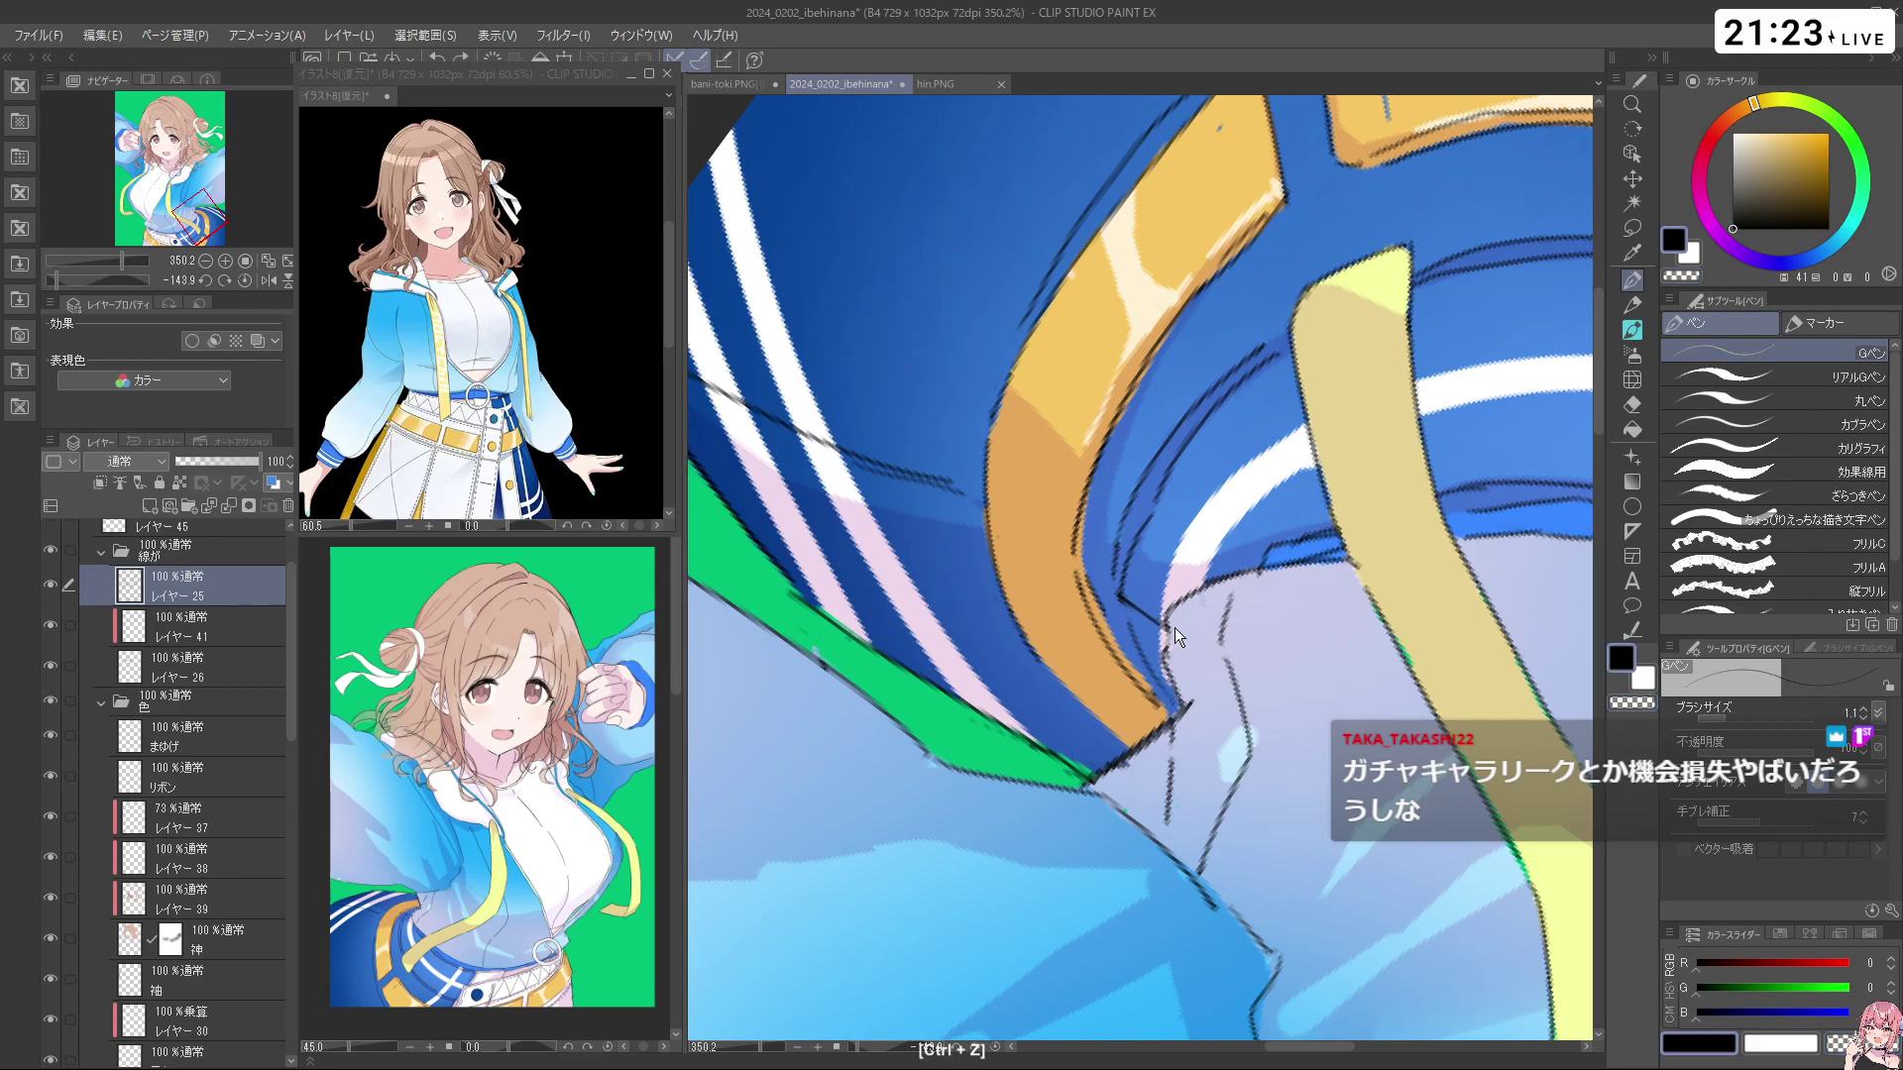
drag(1121, 621, 1155, 676)
key(ctrl+z)
key(ctrl+z)
drag(1127, 609, 1177, 688)
key(ctrl+z)
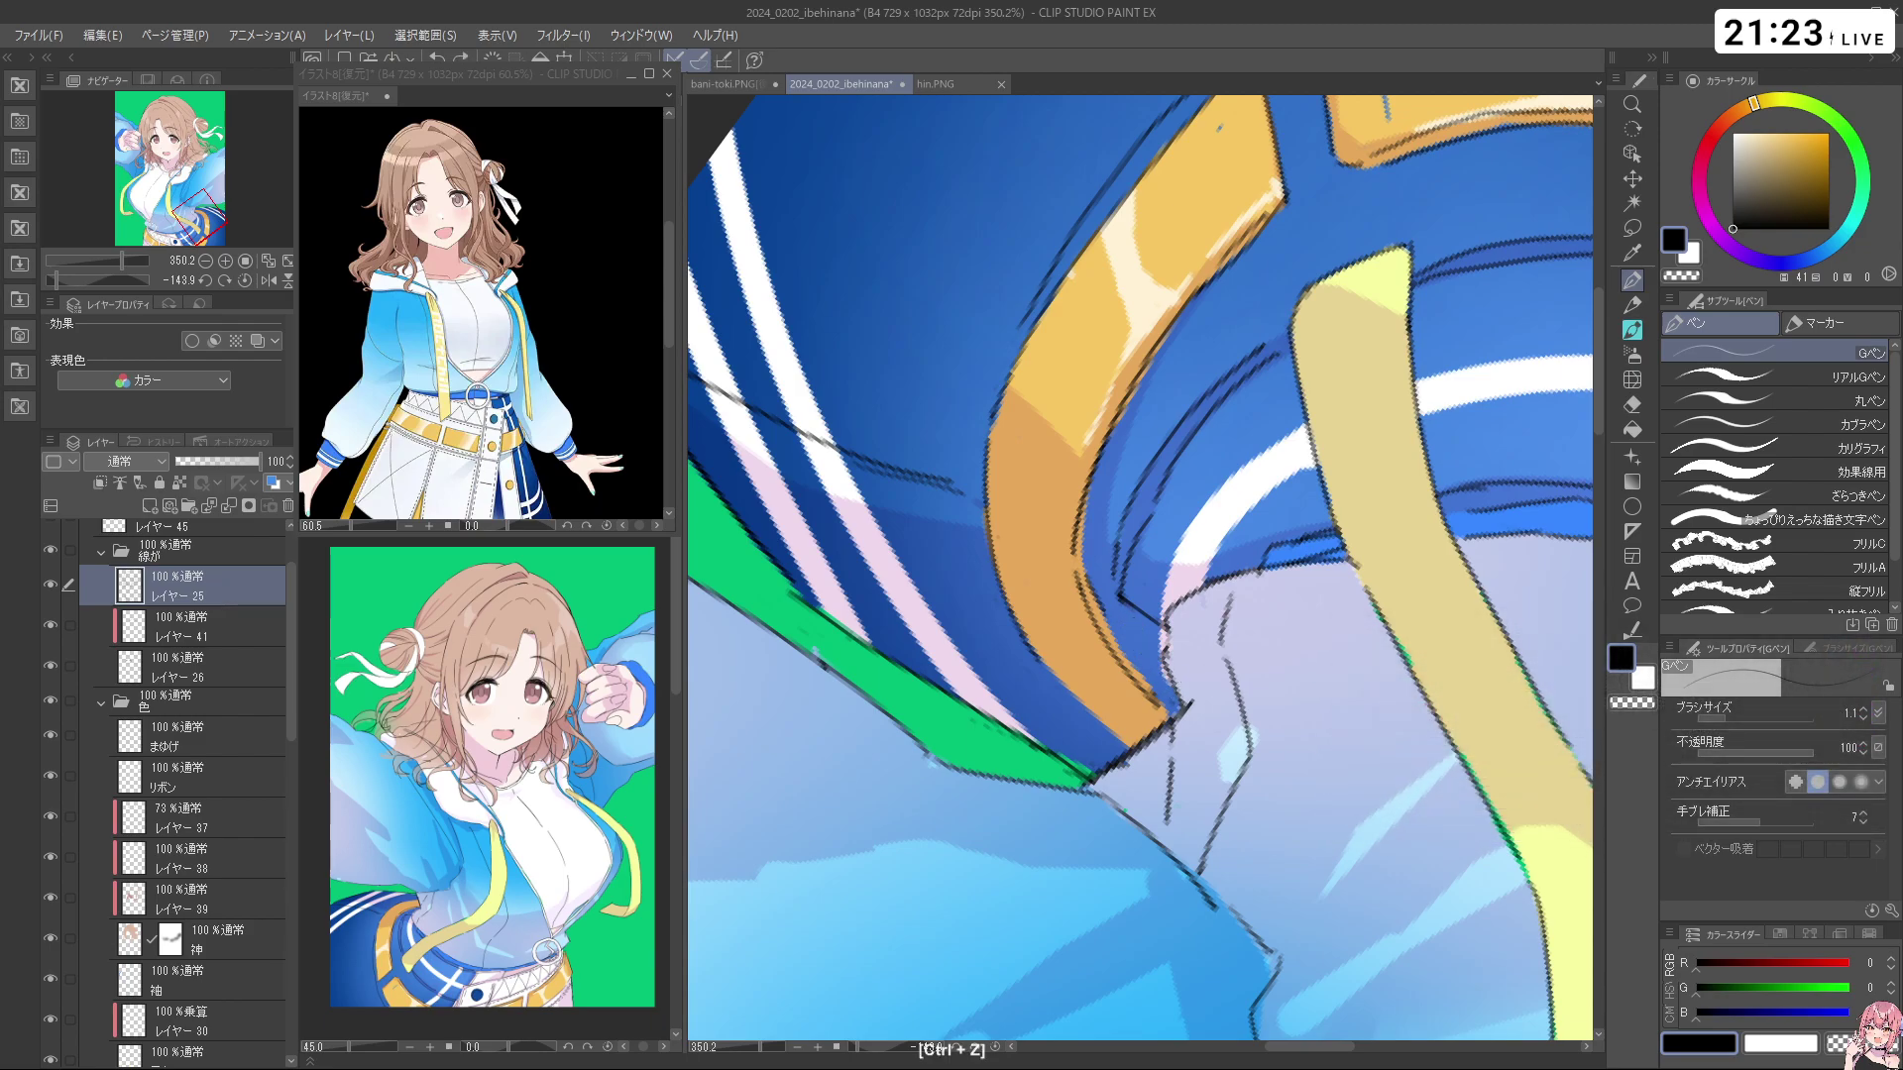
key(ctrl+z)
key(ctrl+z)
Extend the plaid panel's inner seam lines up to the pink trim, alternating black and transparent strokes
mouse_move(1246, 619)
mouse_down()
mouse_move(1100, 678)
mouse_move(1258, 657)
mouse_move(1251, 471)
mouse_up()
drag(1019, 443, 1071, 426)
drag(991, 528, 1039, 605)
drag(1038, 604, 1062, 569)
key(c)
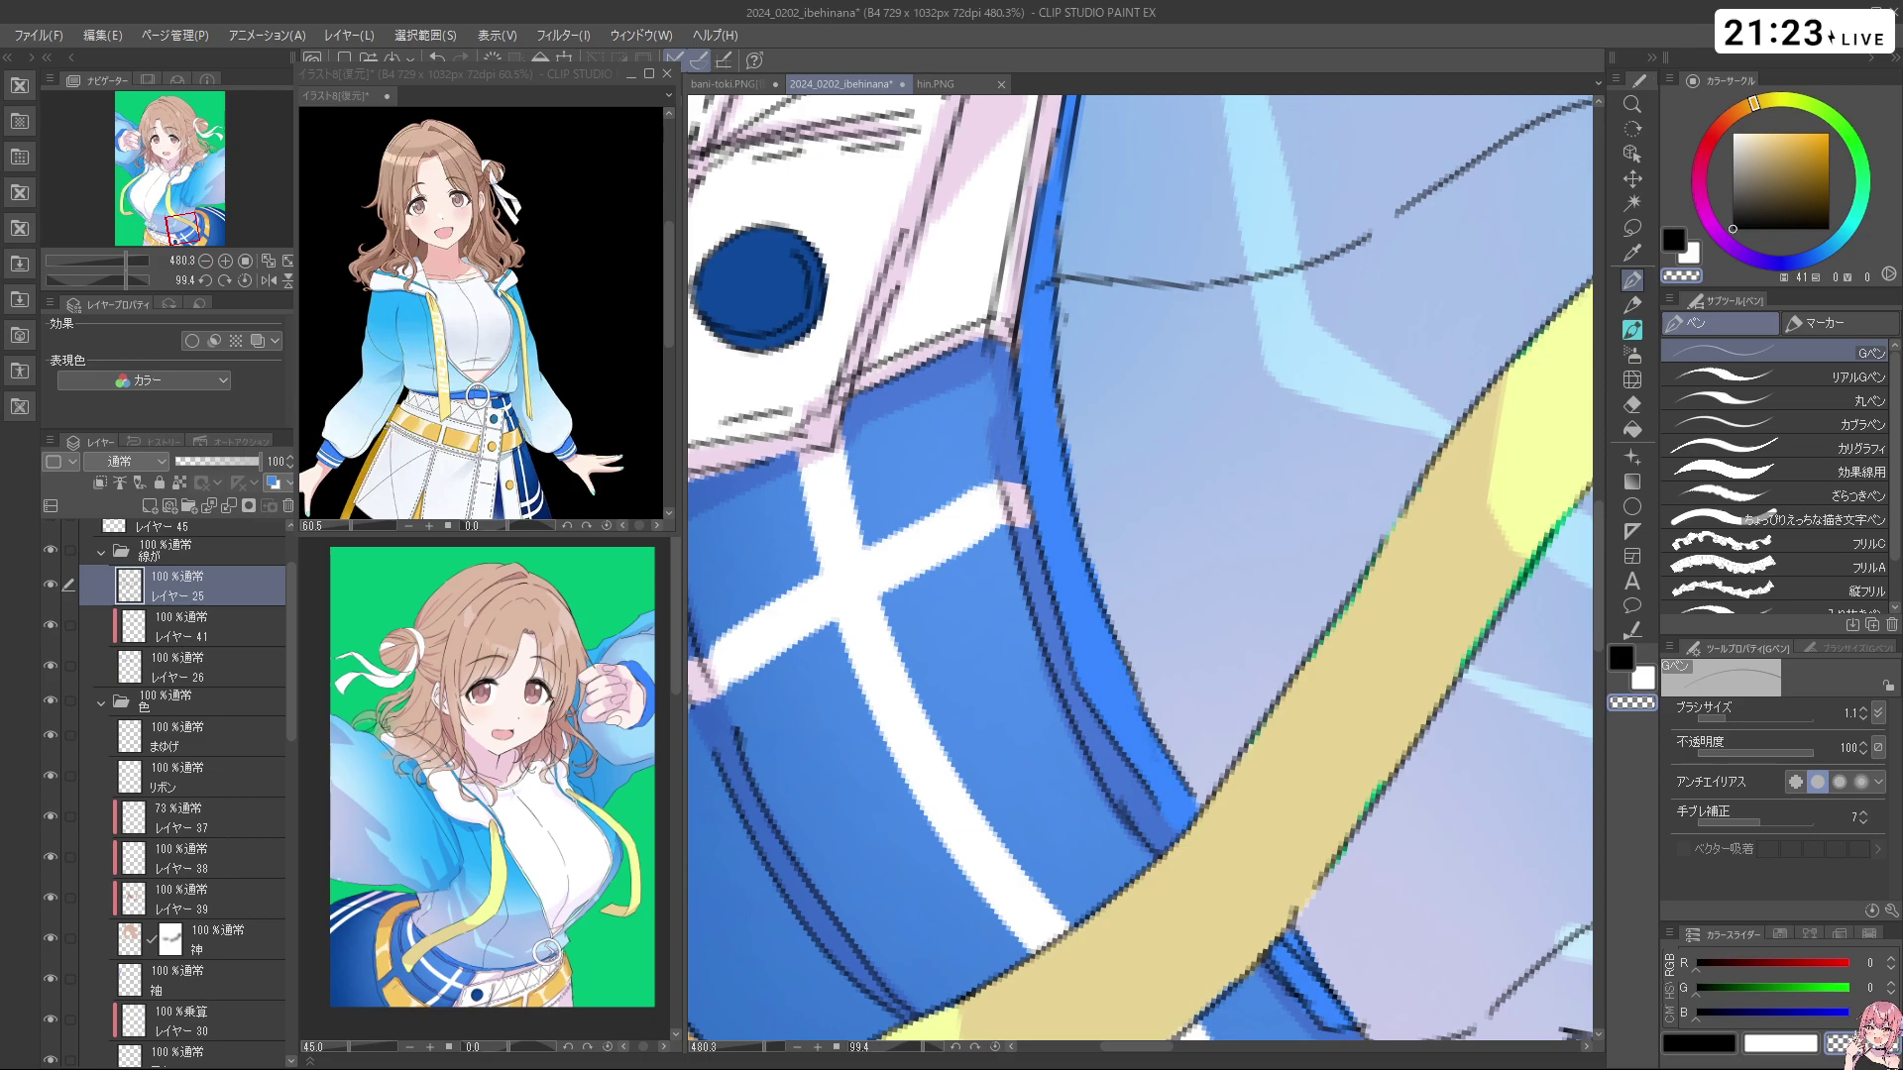
key(c)
key(ctrl+z)
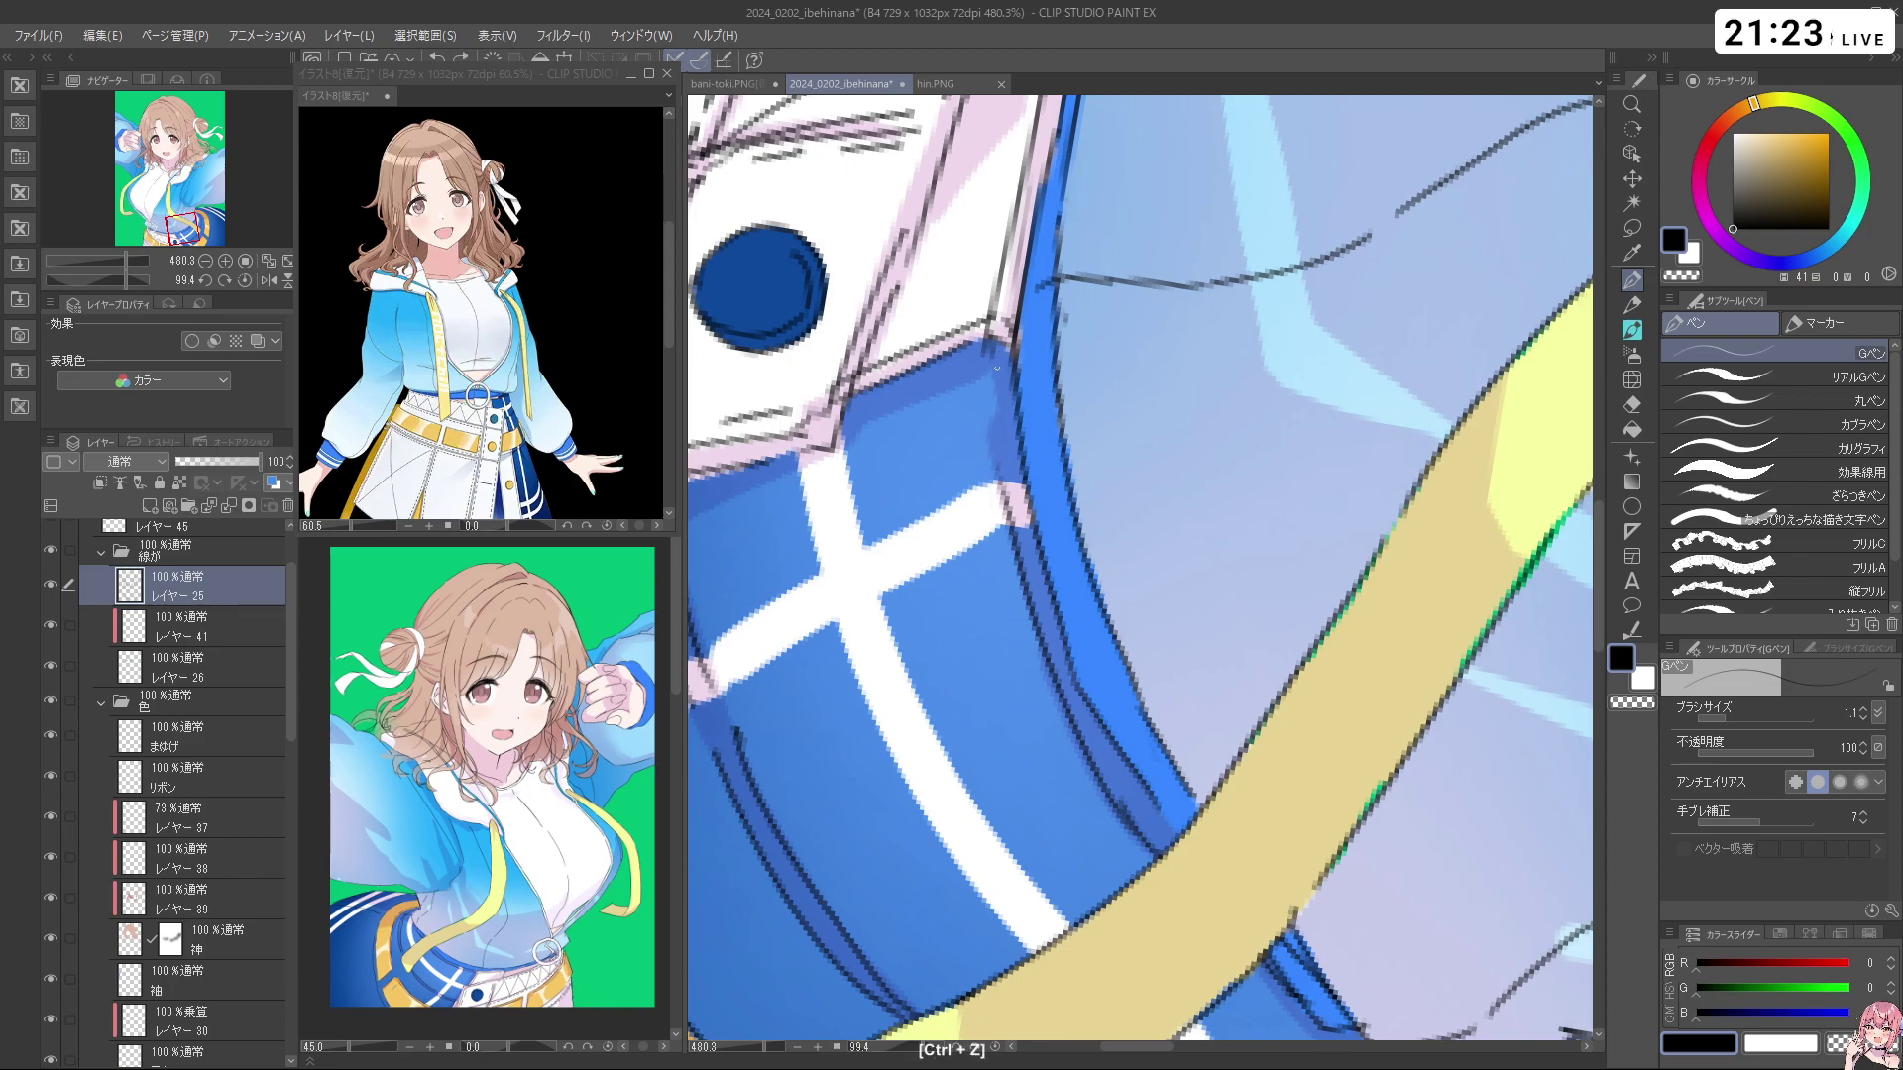
key(c)
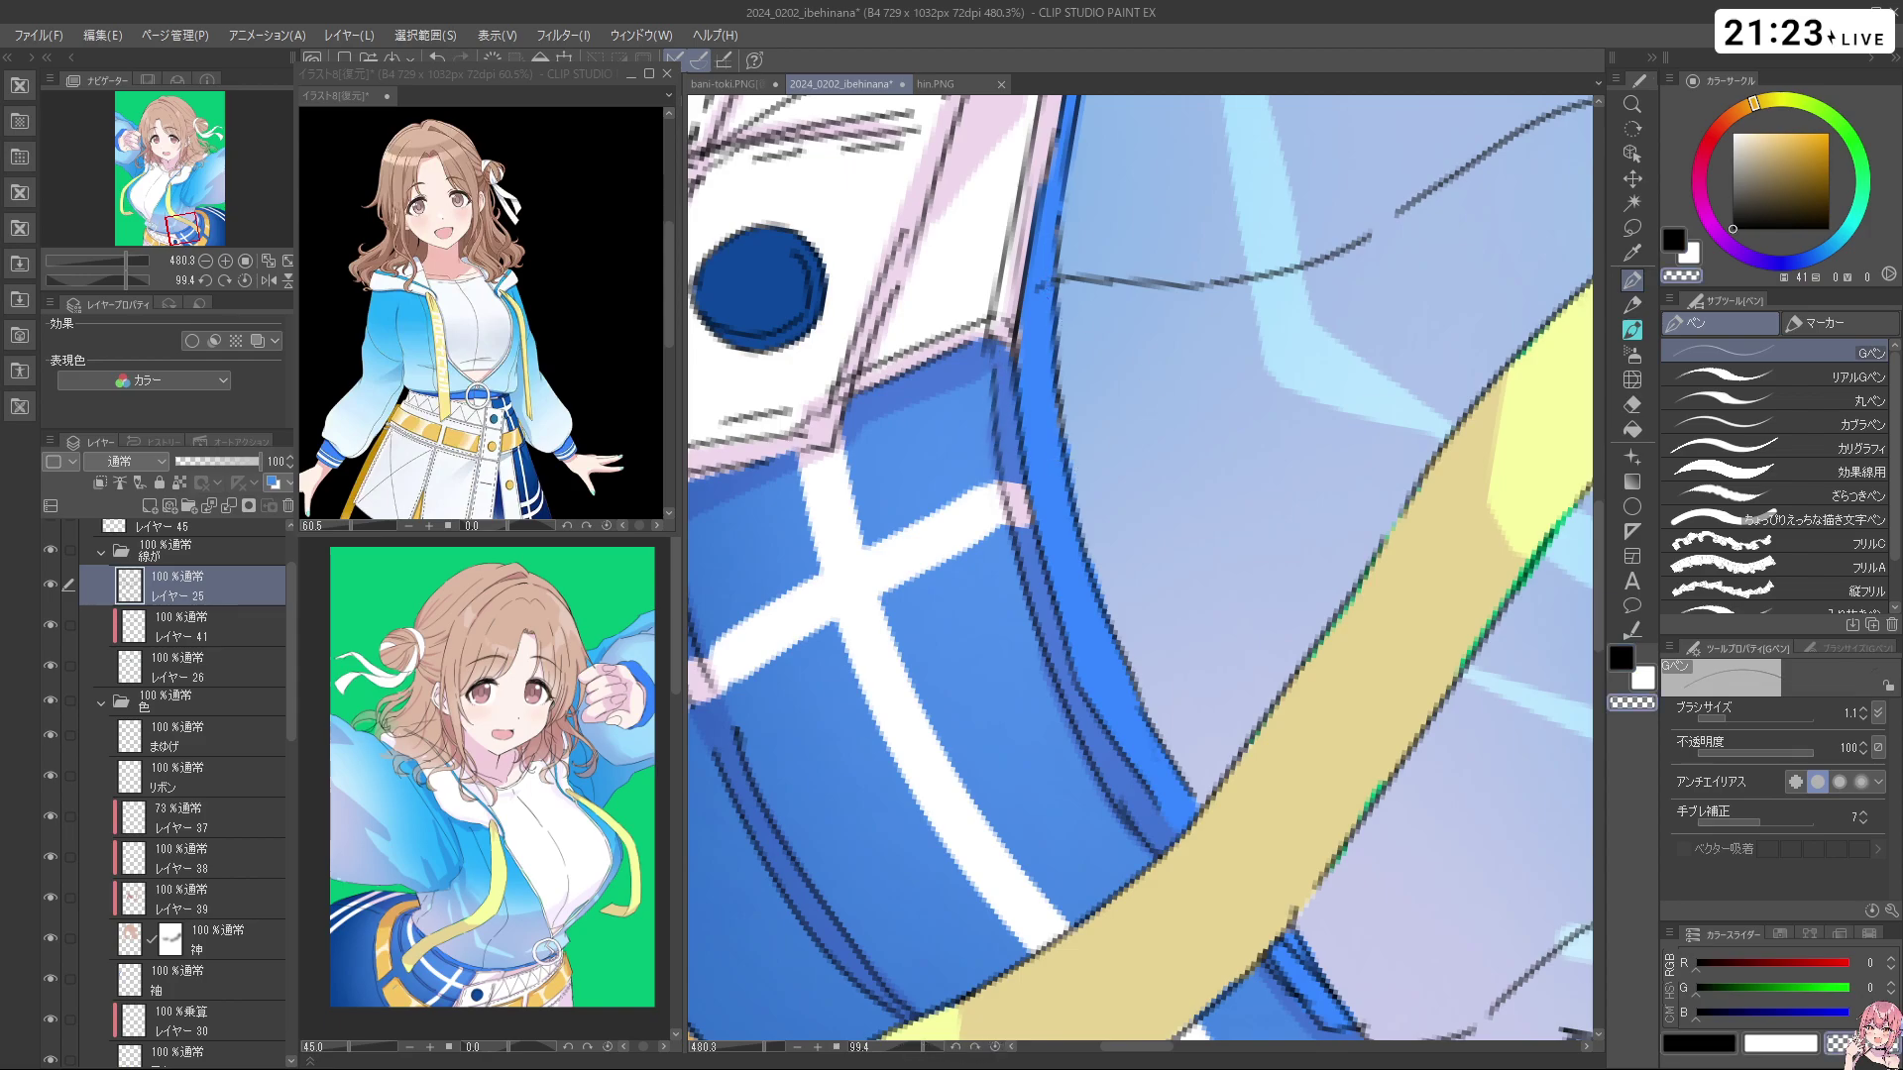
Check the waistband and belt line art at a wider view
key(ctrl+space)
drag(1168, 410, 1060, 446)
key(shift+space)
drag(1215, 692, 1187, 525)
key(ctrl+space)
key(space)
drag(1323, 430, 1300, 469)
ctrl+click(1299, 467)
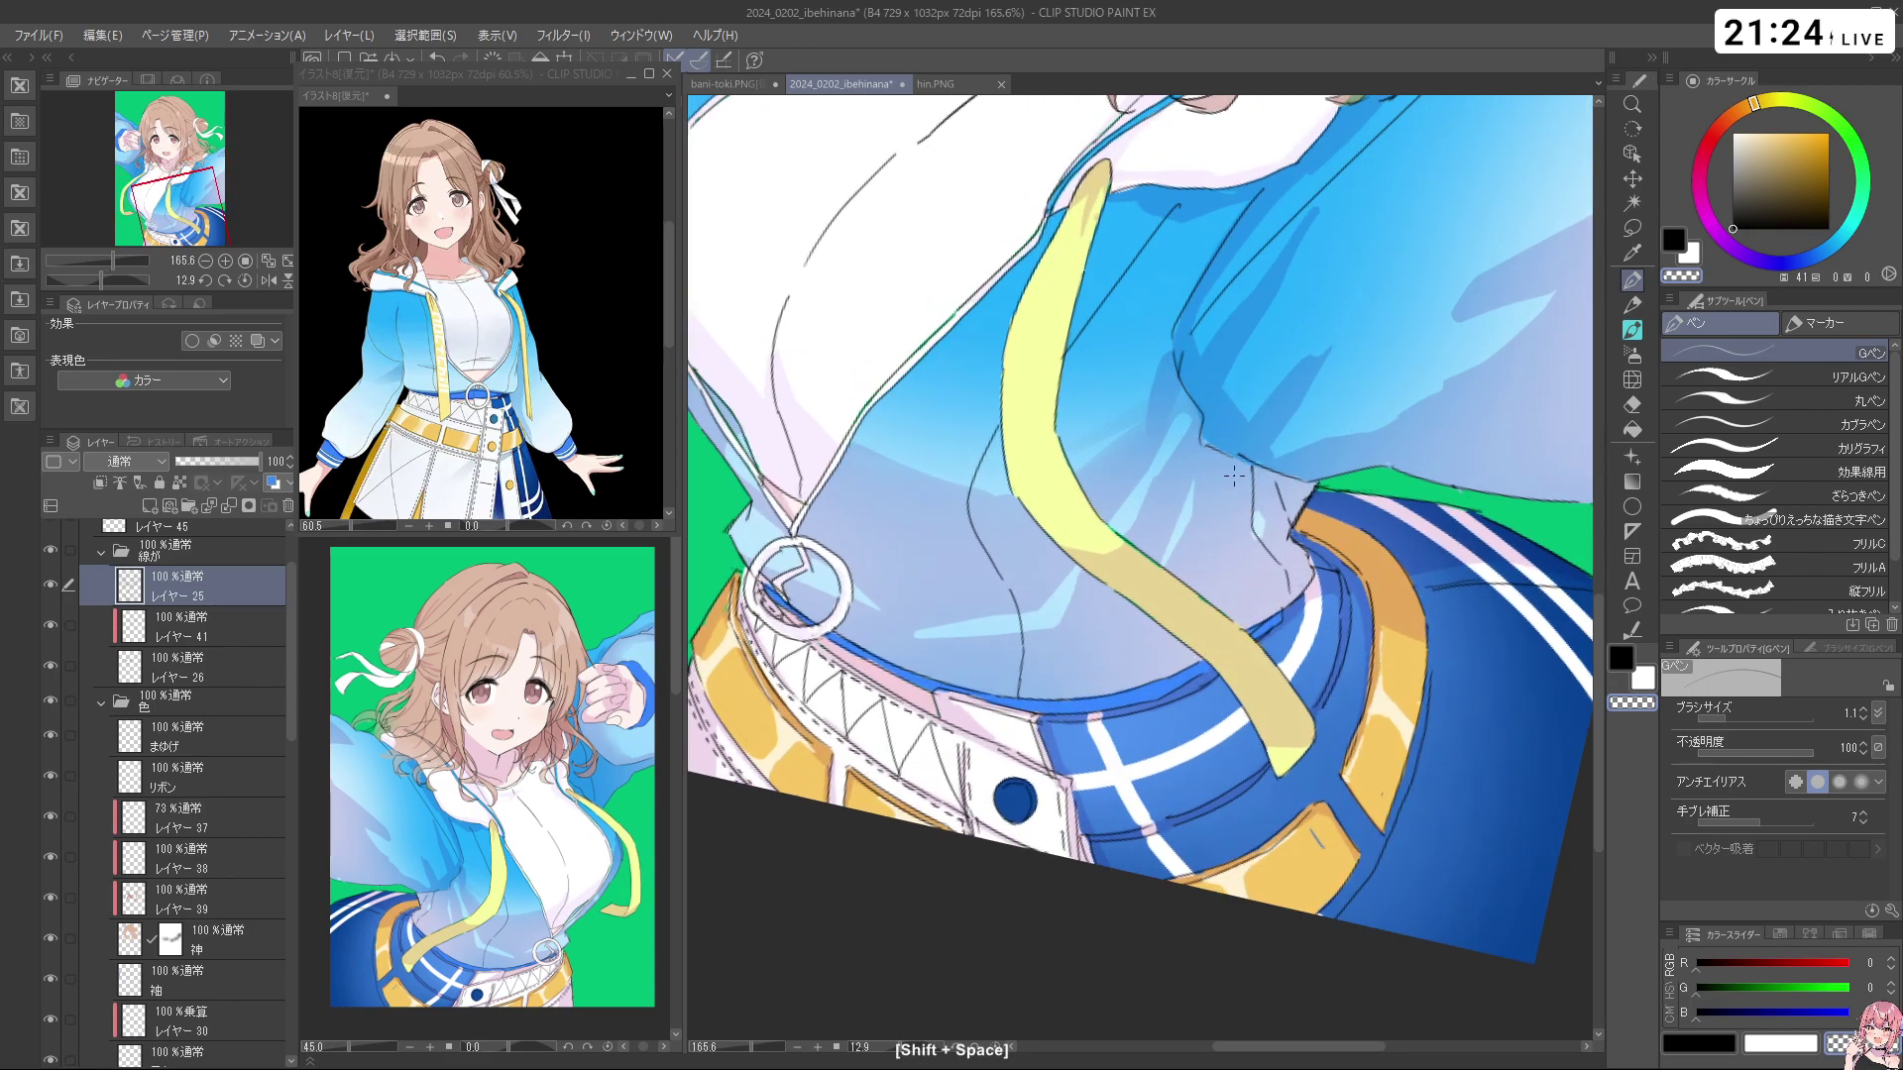
Try line retouches on the jacket's body and raised sleeve on レイヤー 25, undoing the strokes
key(space)
mouse_move(1387, 354)
mouse_down()
mouse_move(1160, 233)
mouse_move(1173, 369)
mouse_move(1155, 442)
mouse_up()
key(c)
key(ctrl+z)
drag(1148, 366, 1159, 483)
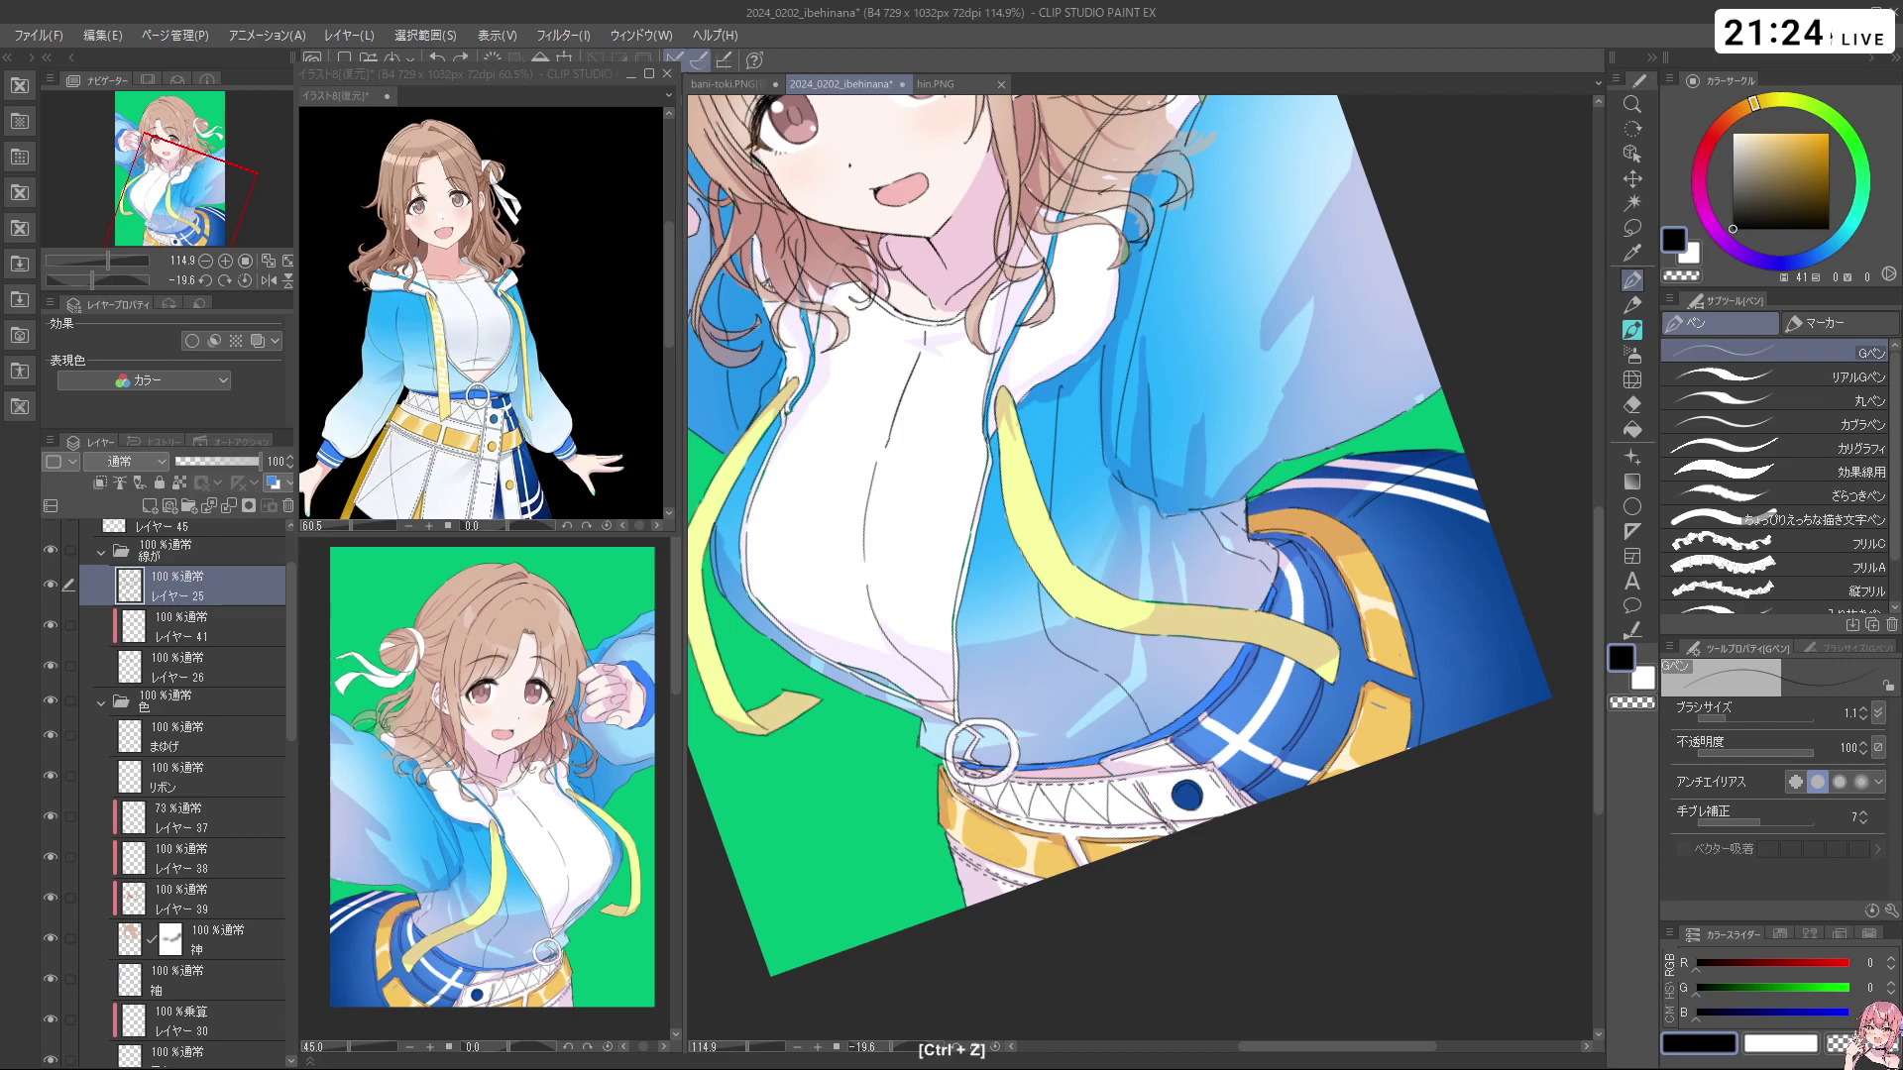
drag(1141, 698, 1213, 458)
scroll(1237, 500, down, 4)
drag(1251, 570, 1181, 435)
drag(1159, 708, 1158, 416)
key(ctrl+z)
ctrl+click(1205, 594)
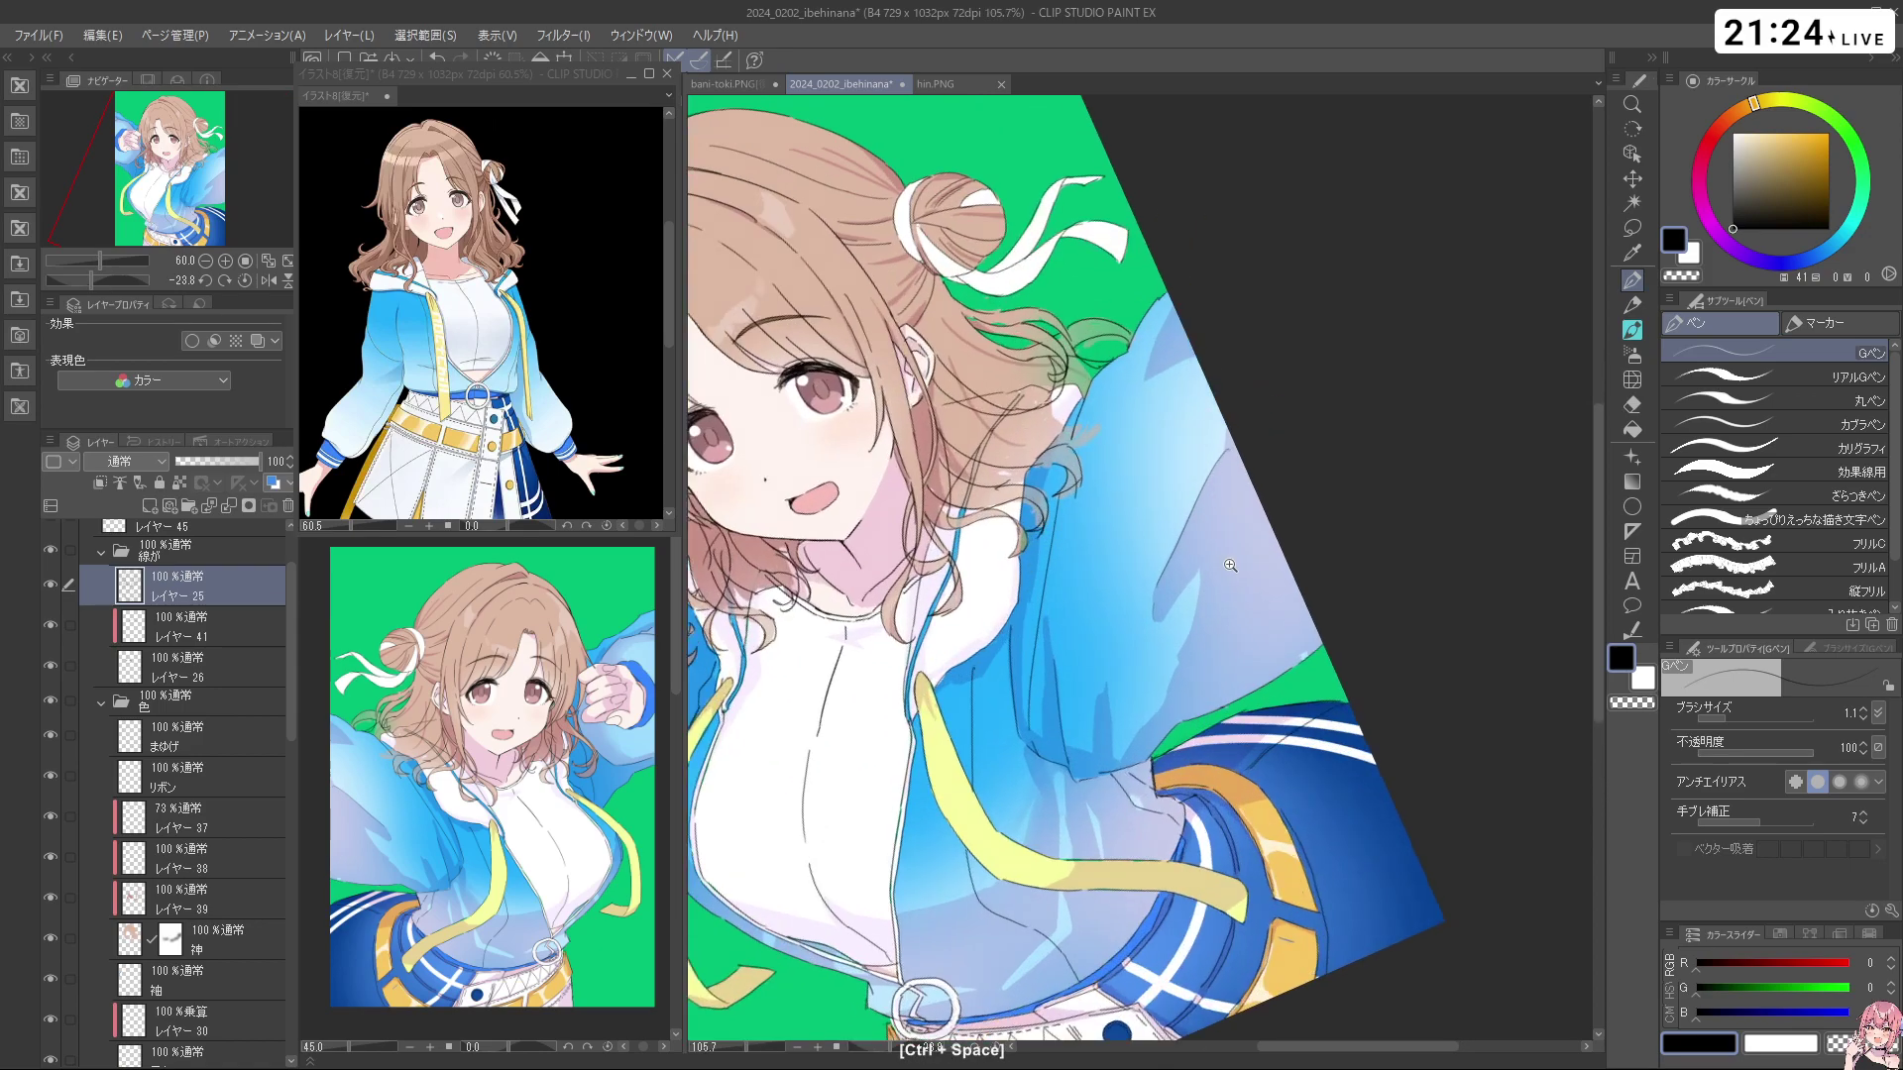
ctrl+click(1188, 591)
key(ctrl+z)
key(ctrl+z)
drag(1268, 457, 1194, 569)
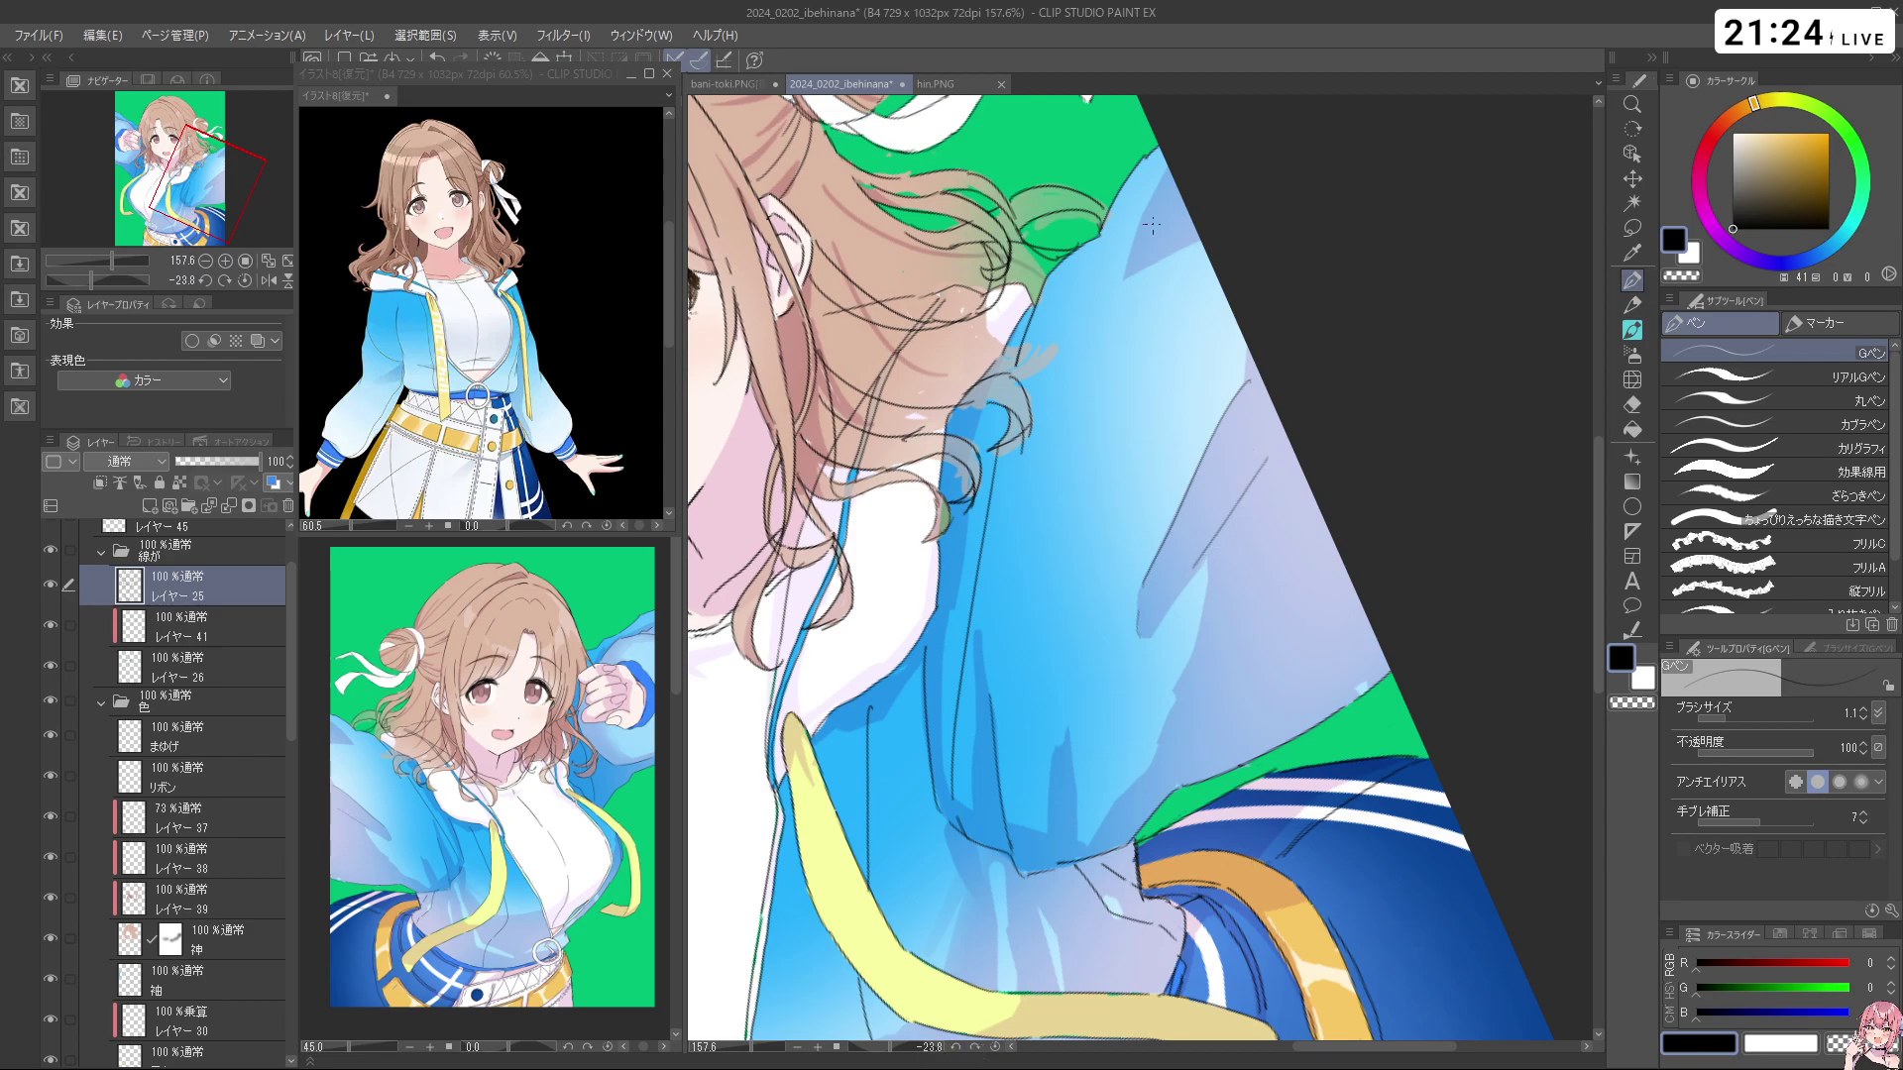
drag(1102, 347, 1078, 402)
key(ctrl+z)
key(ctrl+space)
mouse_move(1190, 443)
mouse_down()
mouse_move(1110, 496)
mouse_move(1179, 448)
mouse_up()
key(space)
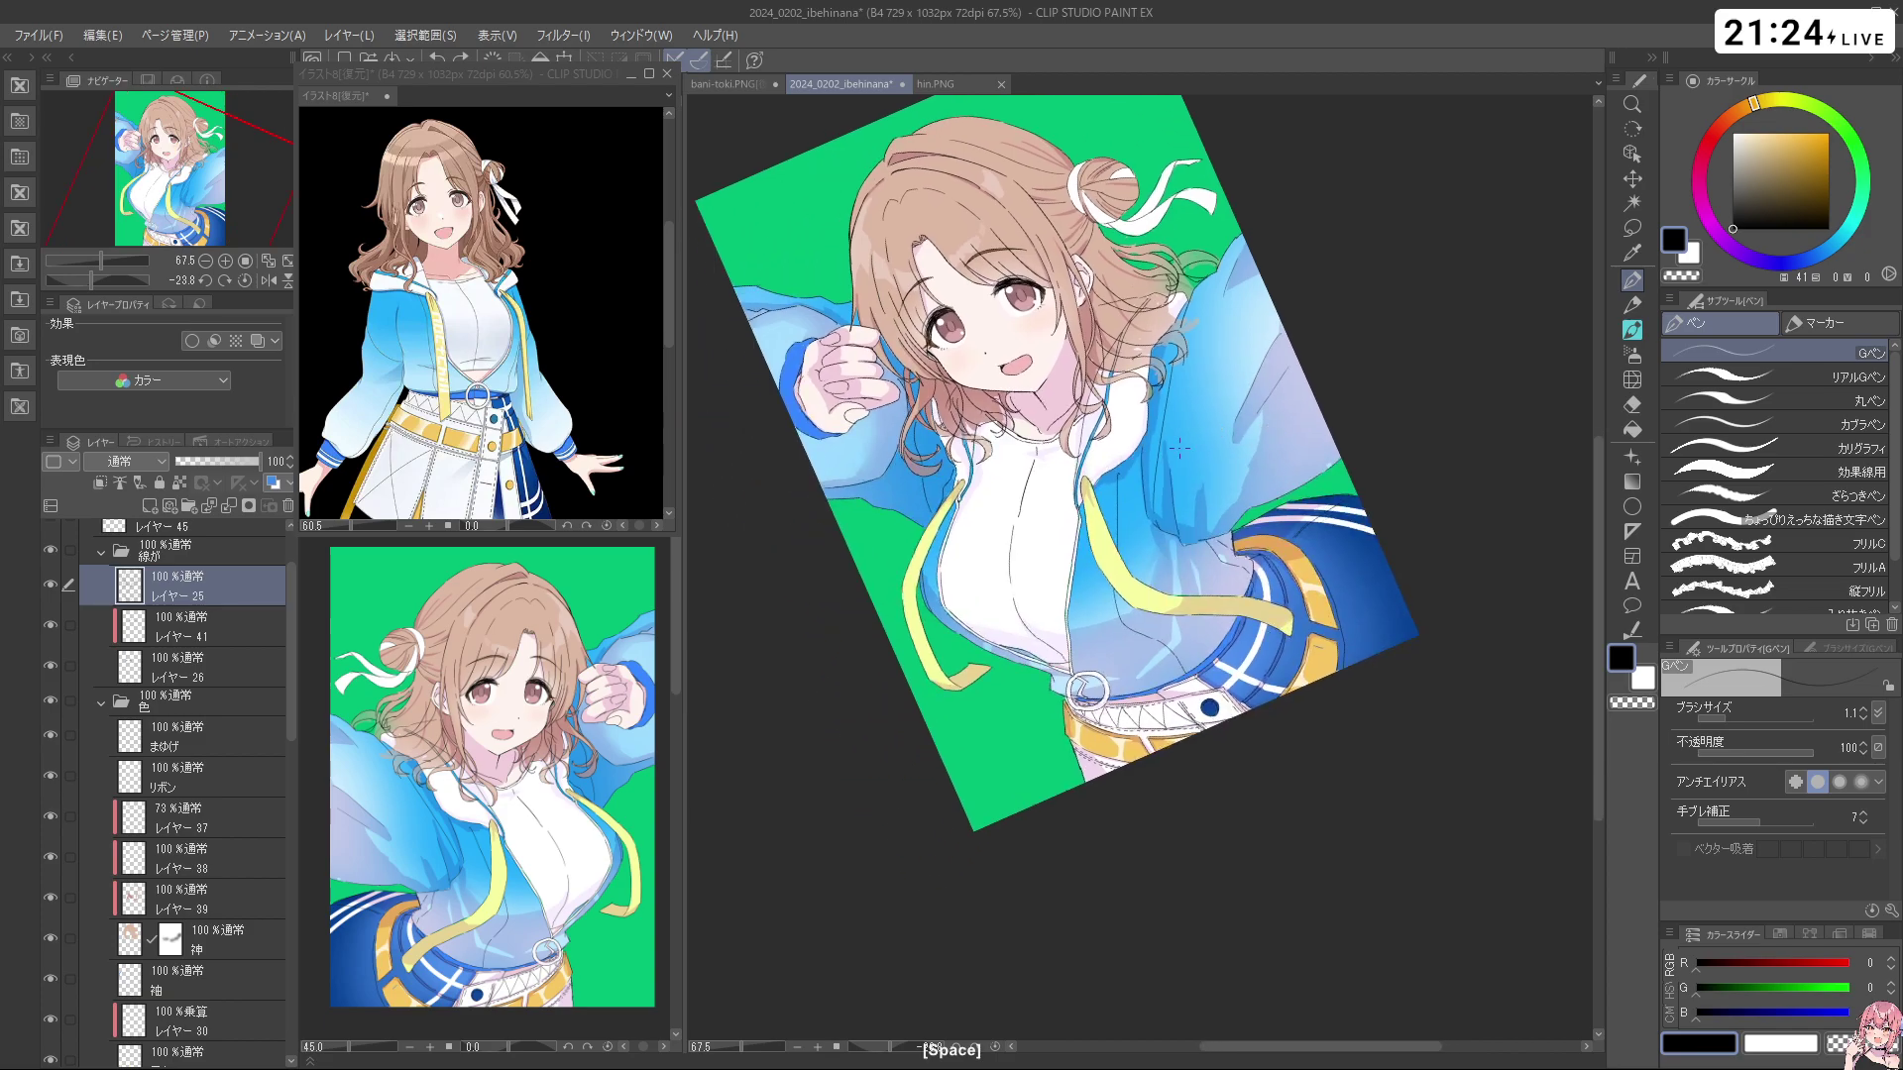
Examine the jacket, sleeve folds and waist at several zoom levels and canvas rotations
key(ctrl+space)
drag(1307, 353, 1411, 377)
key(space)
key(ctrl+space)
drag(998, 330, 1031, 352)
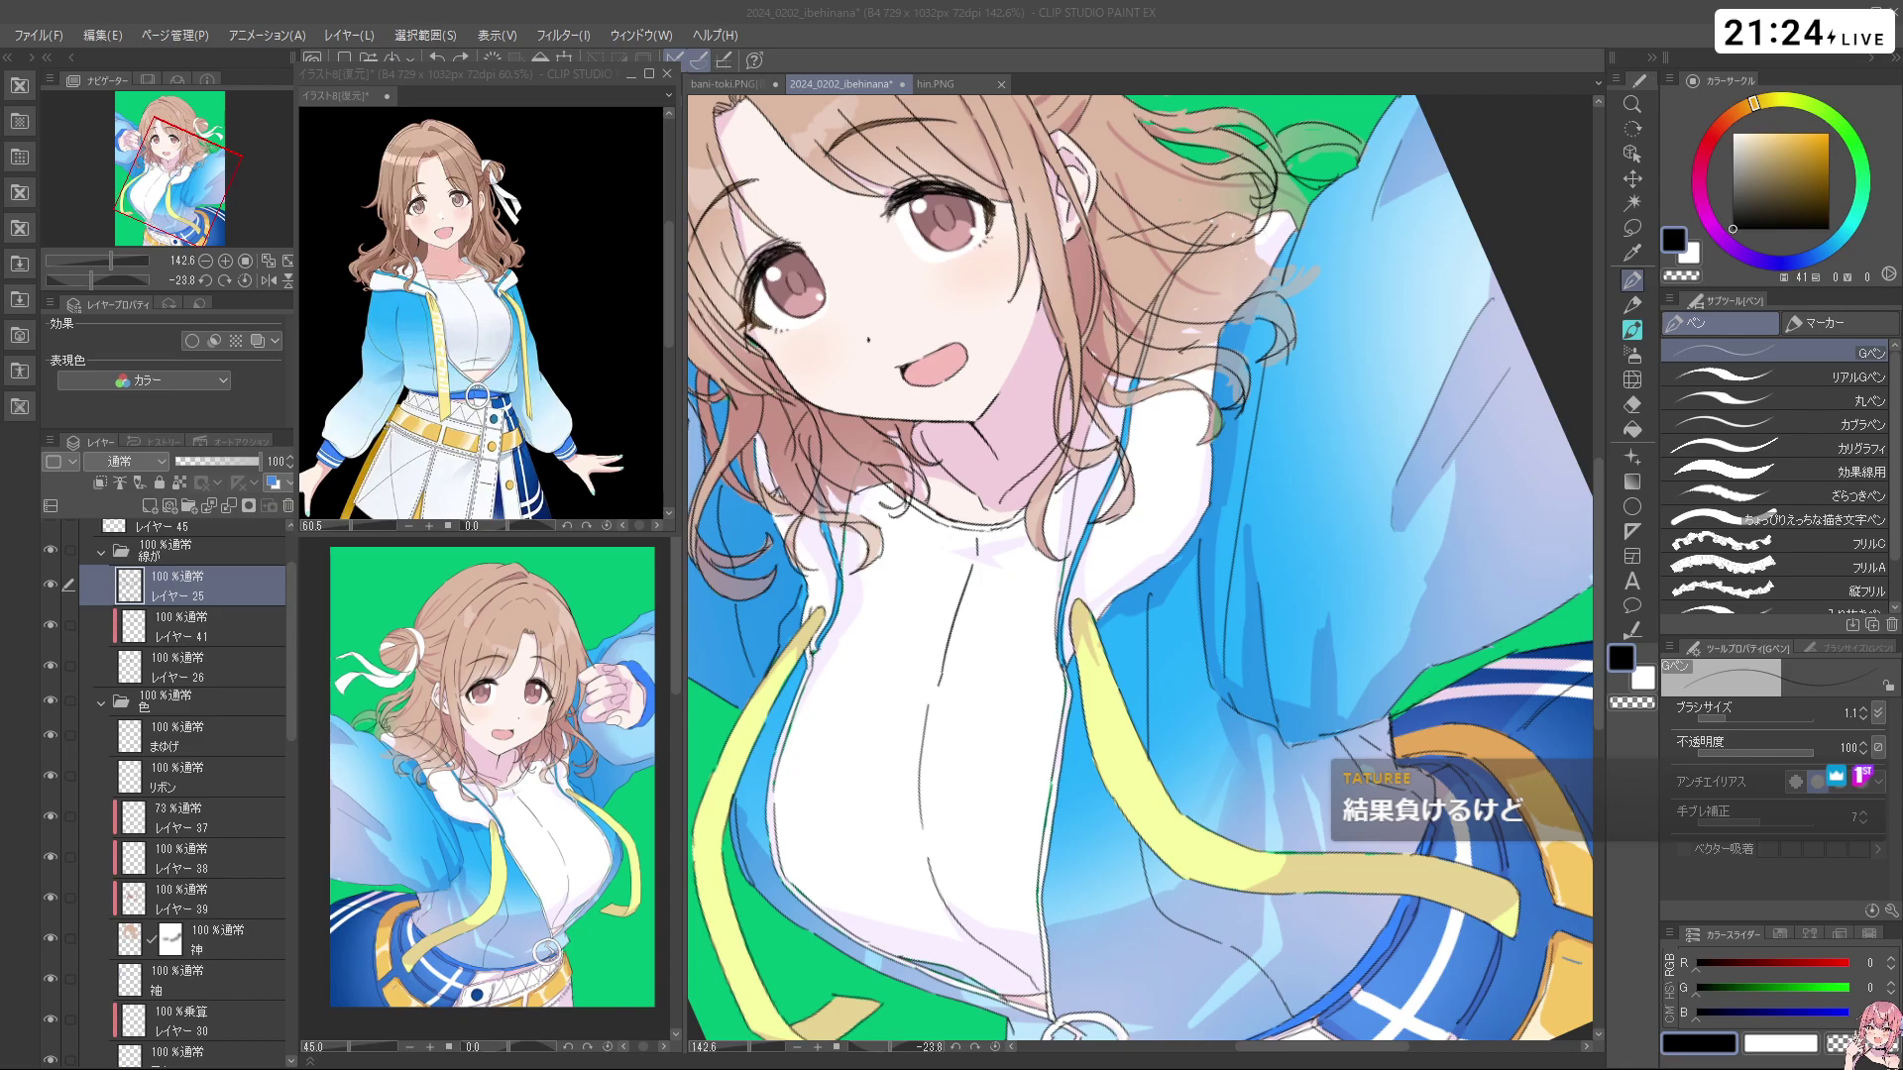
key(ctrl+space)
scroll(1409, 202, down, 4)
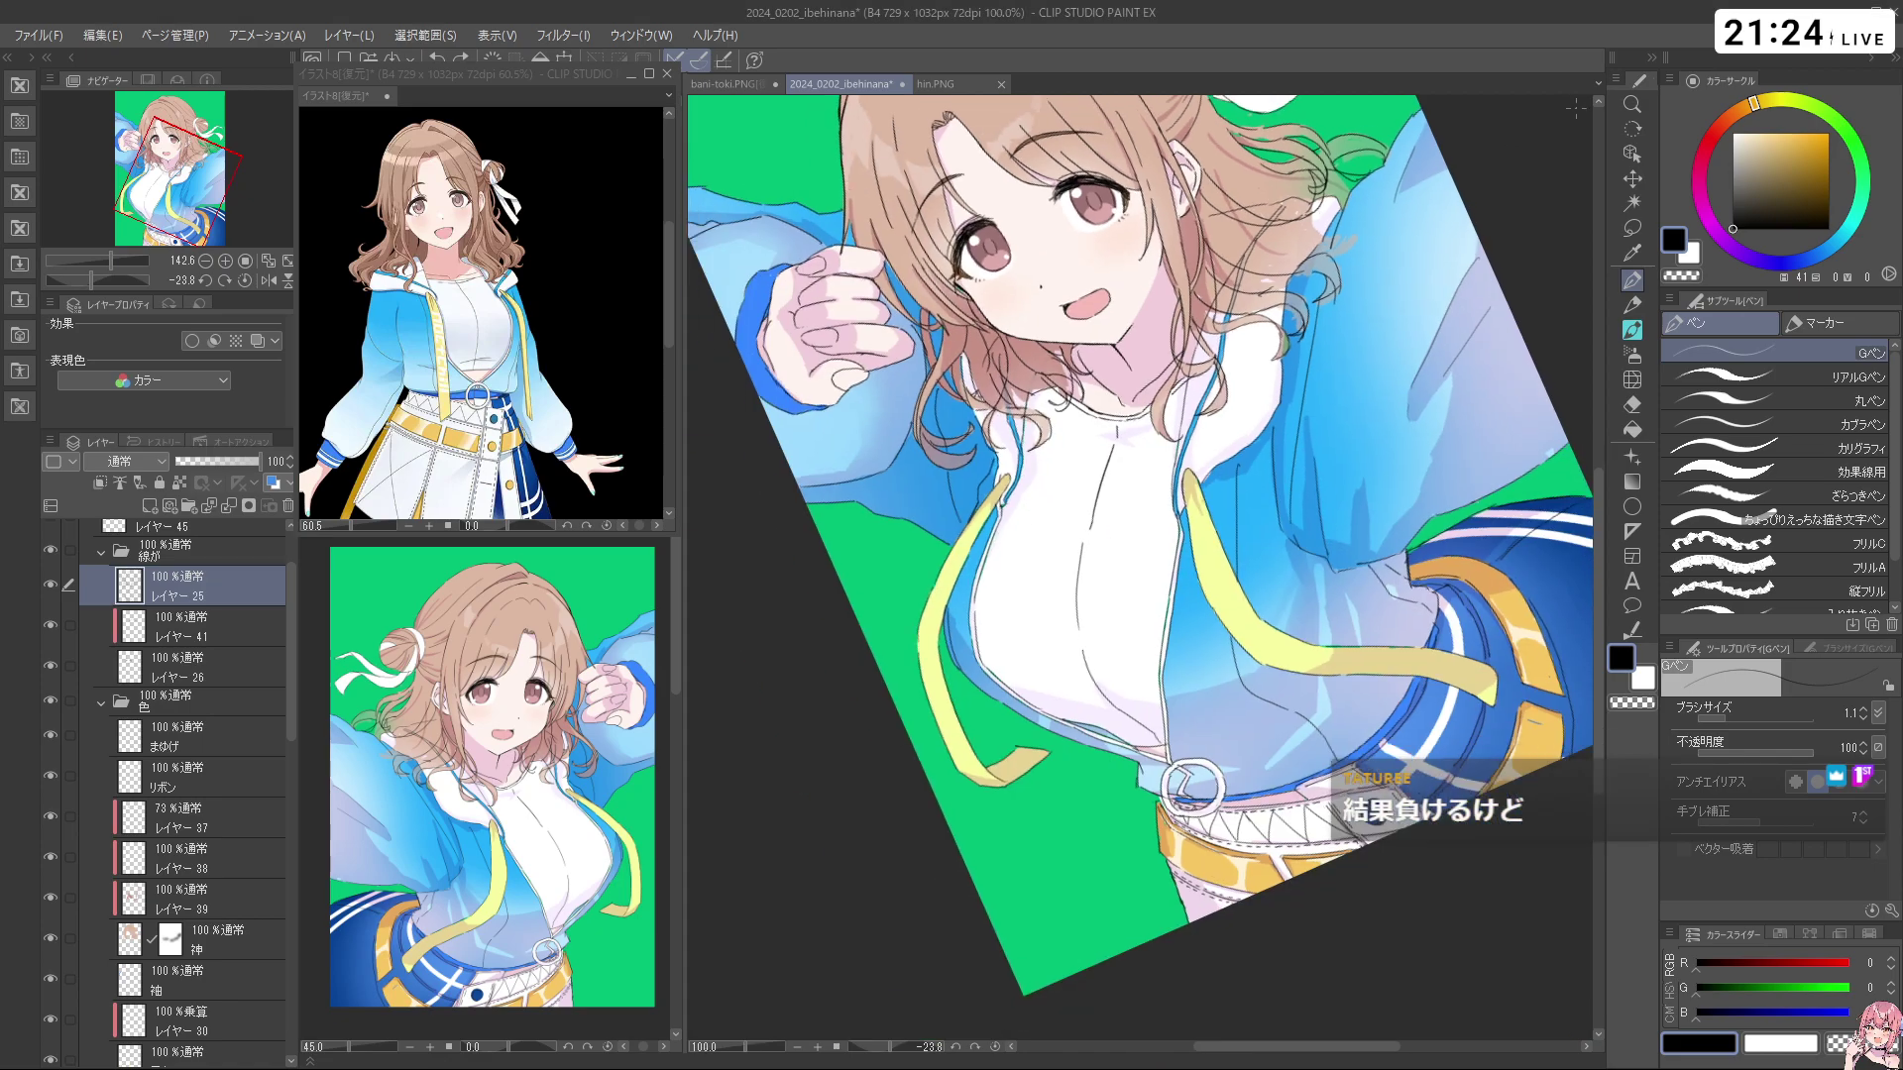
key(space)
mouse_move(1563, 375)
mouse_down()
mouse_move(1475, 354)
mouse_move(1558, 382)
mouse_up()
key(ctrl+space)
key(shift+space)
drag(1526, 728, 1208, 893)
drag(1480, 633, 968, 902)
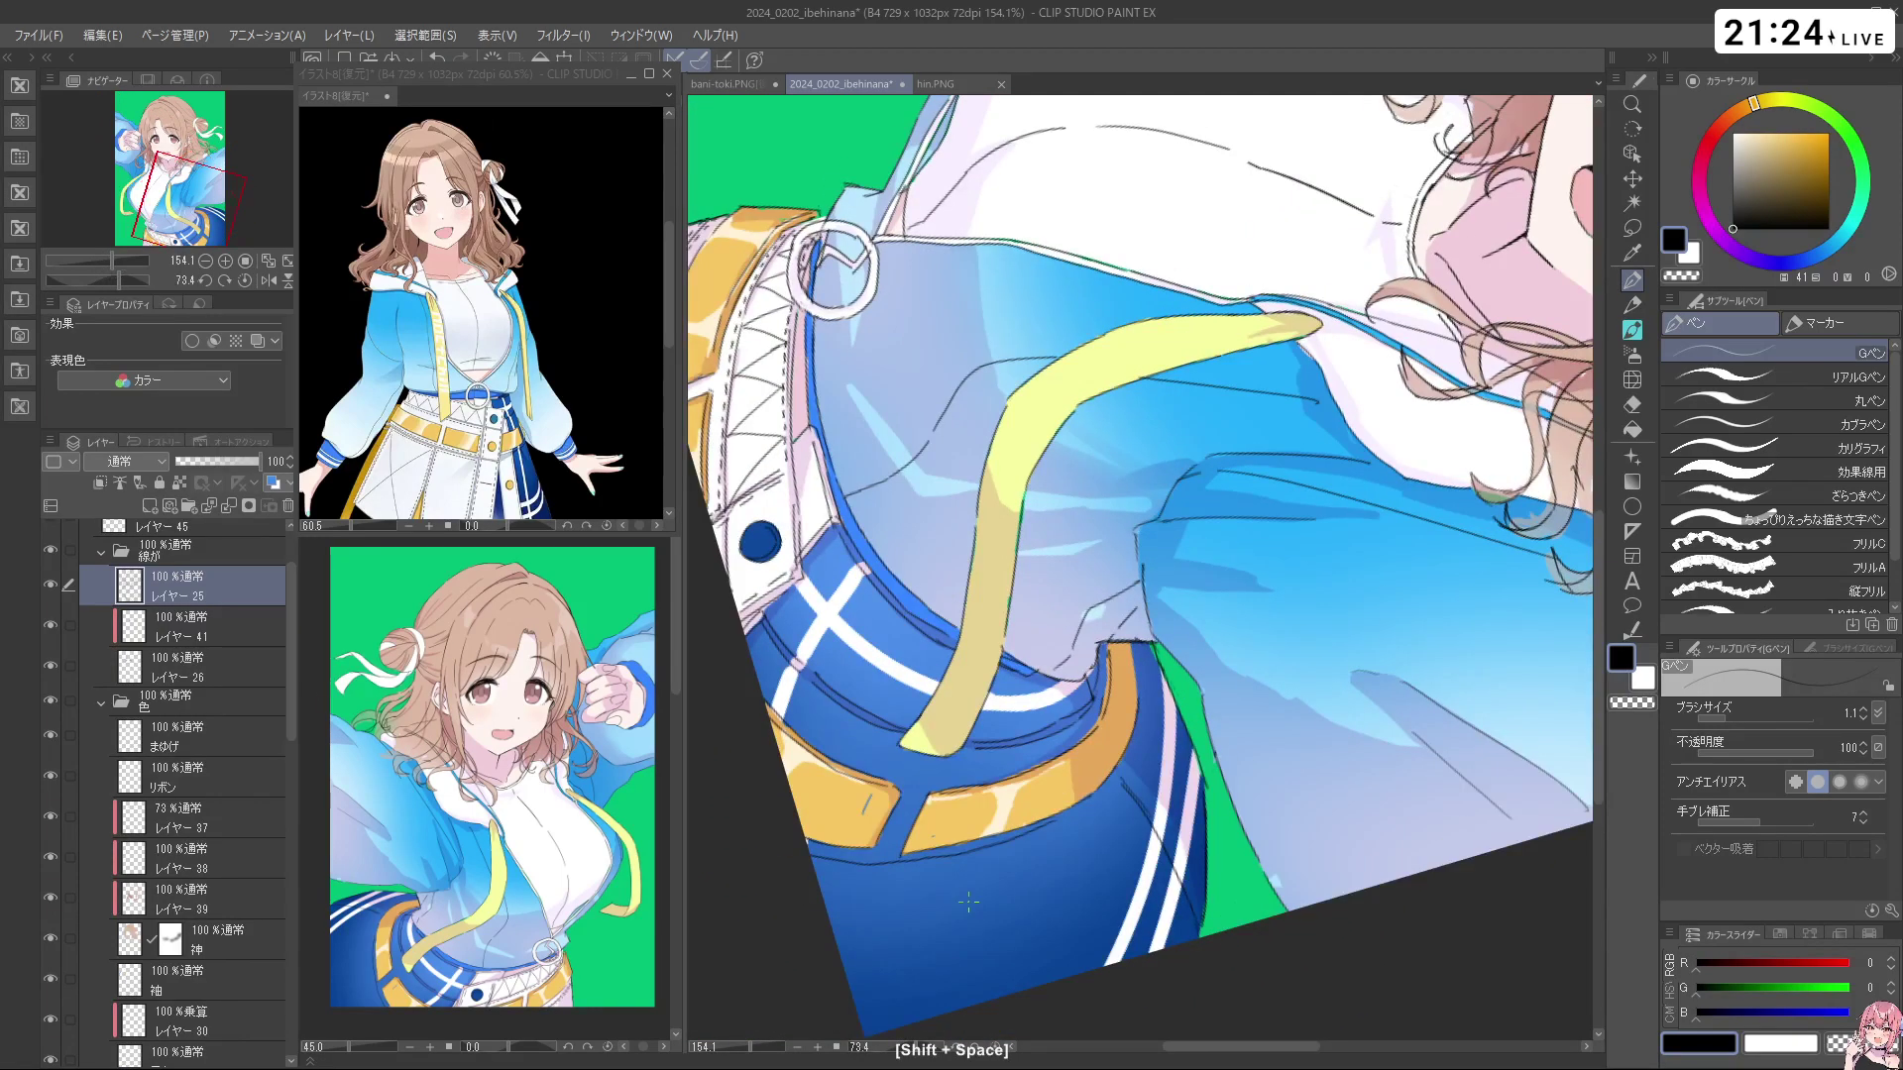
Switch to レイヤー 44, set its blending mode to 通常 and sample the pale pink shadow colour from the sleeve
drag(291, 674, 295, 828)
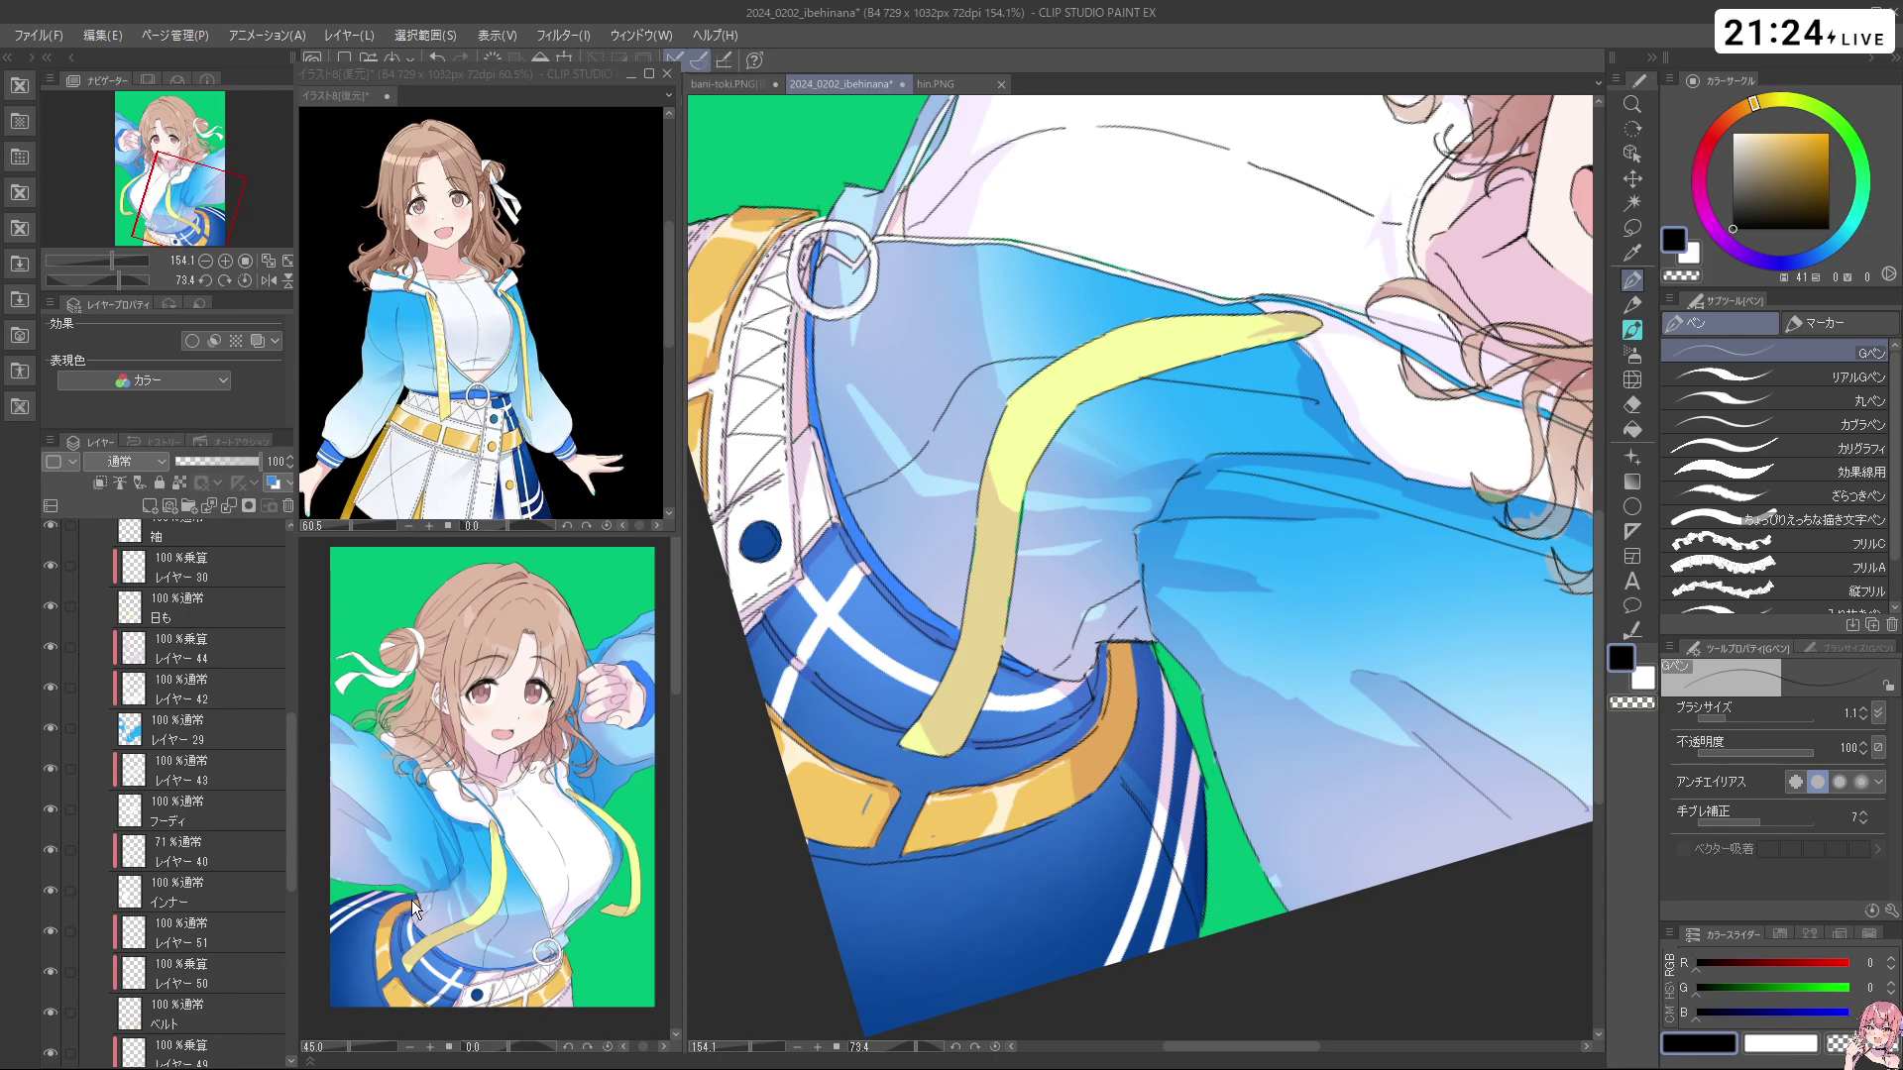
key(shift+space)
drag(1231, 592, 1206, 380)
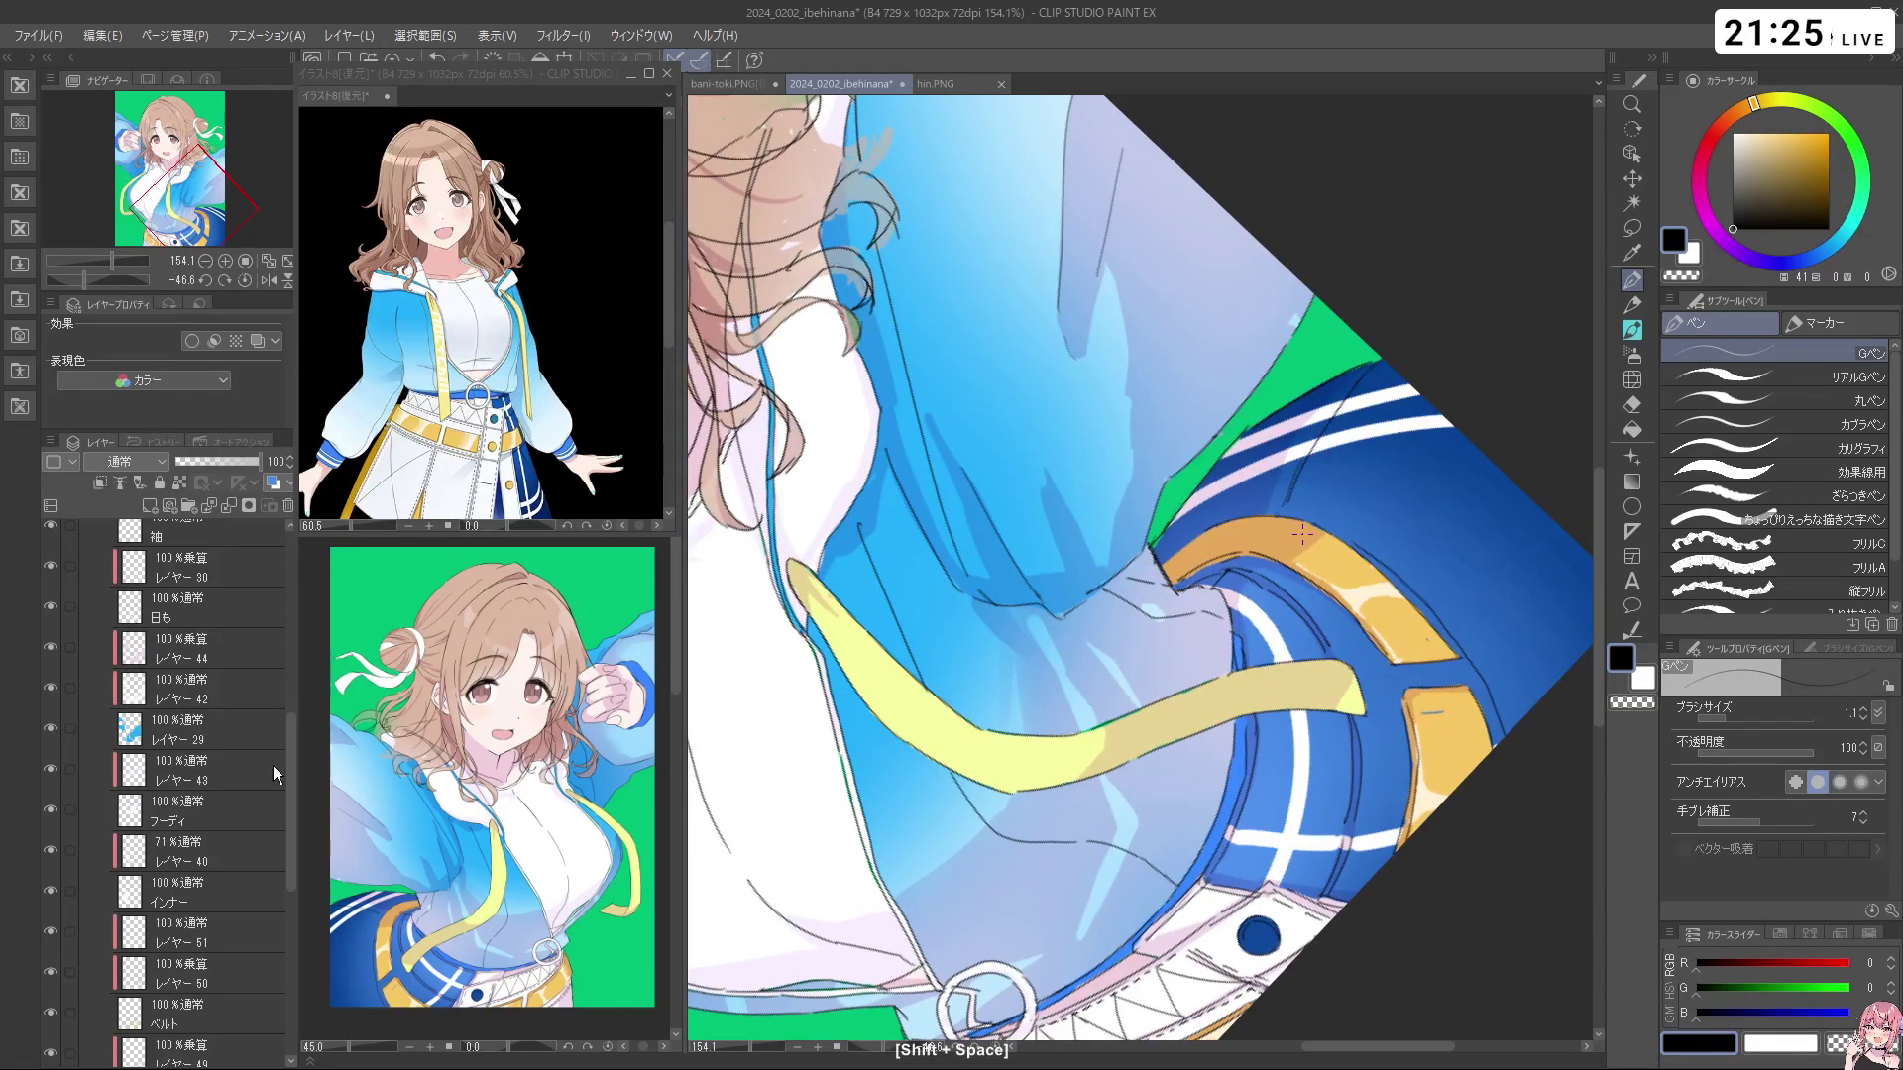
mouse_move(291, 774)
mouse_down()
mouse_move(274, 857)
mouse_move(282, 781)
mouse_up()
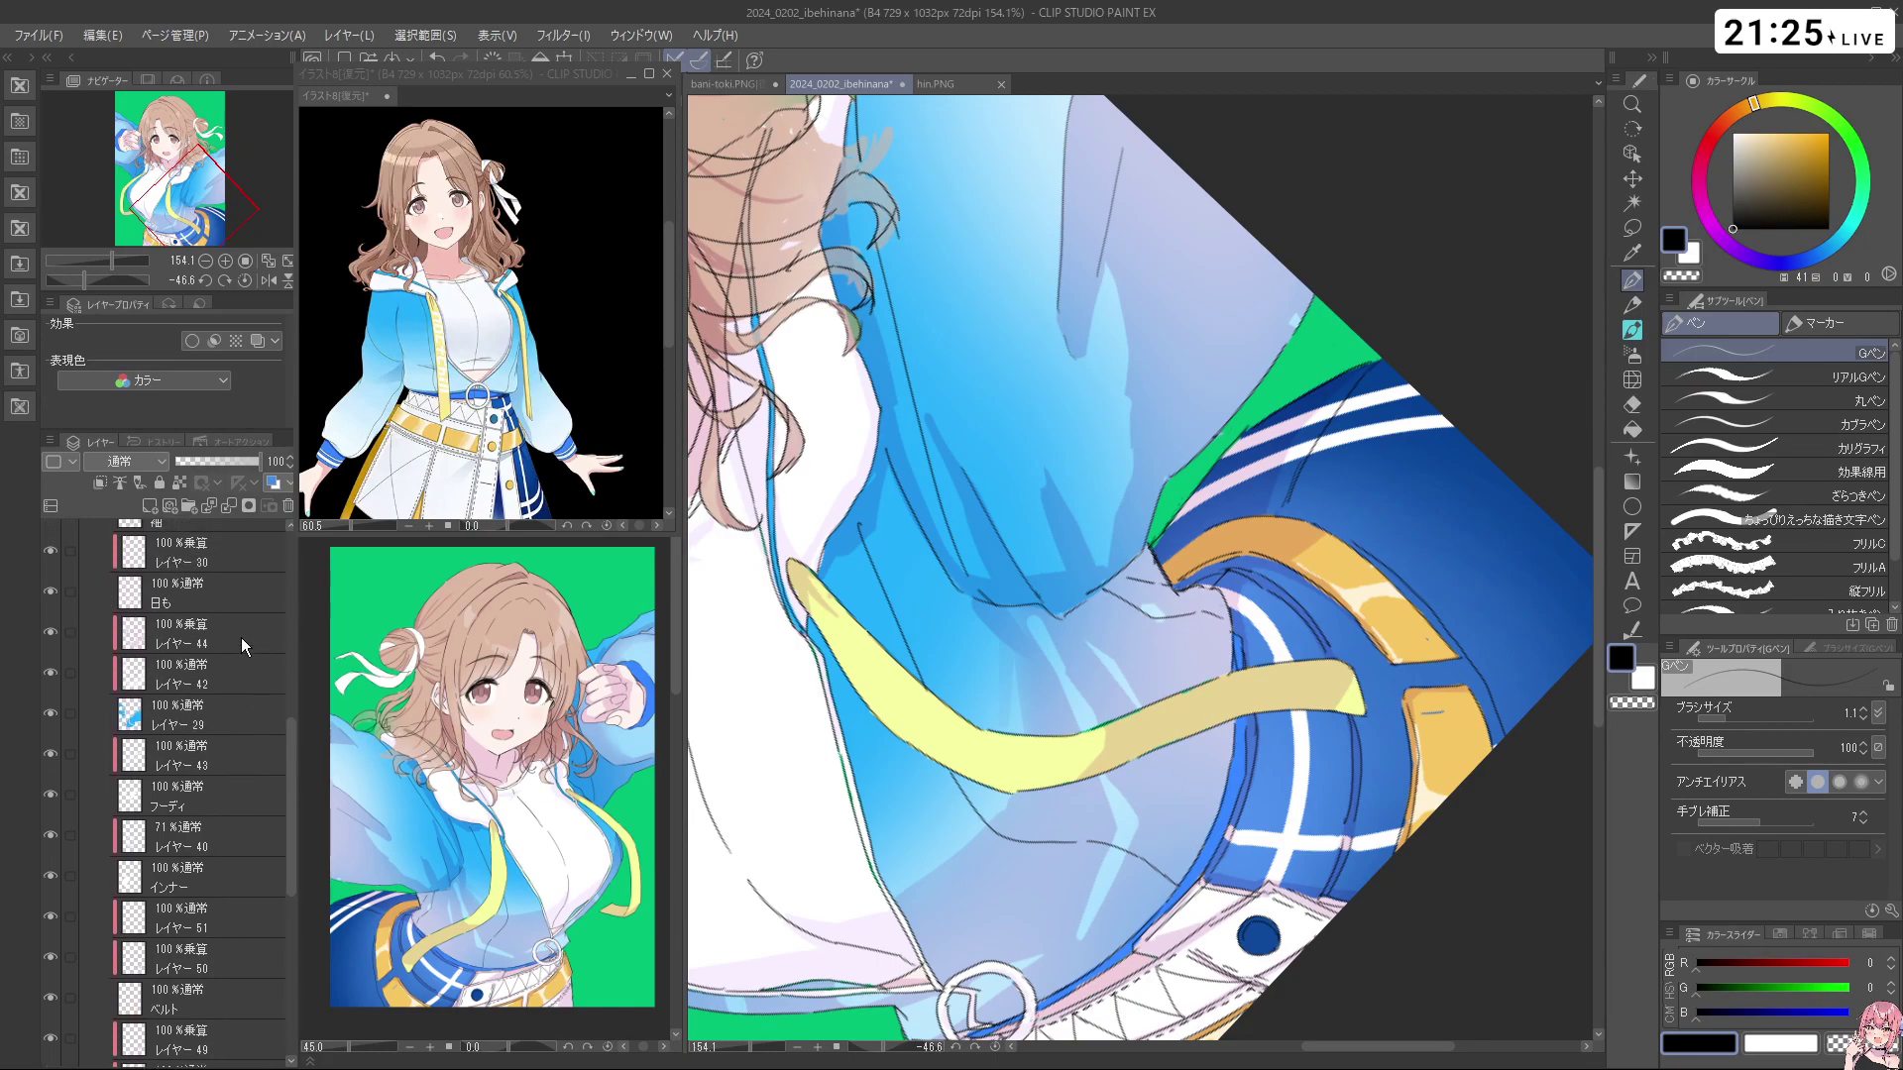
click(240, 639)
click(128, 458)
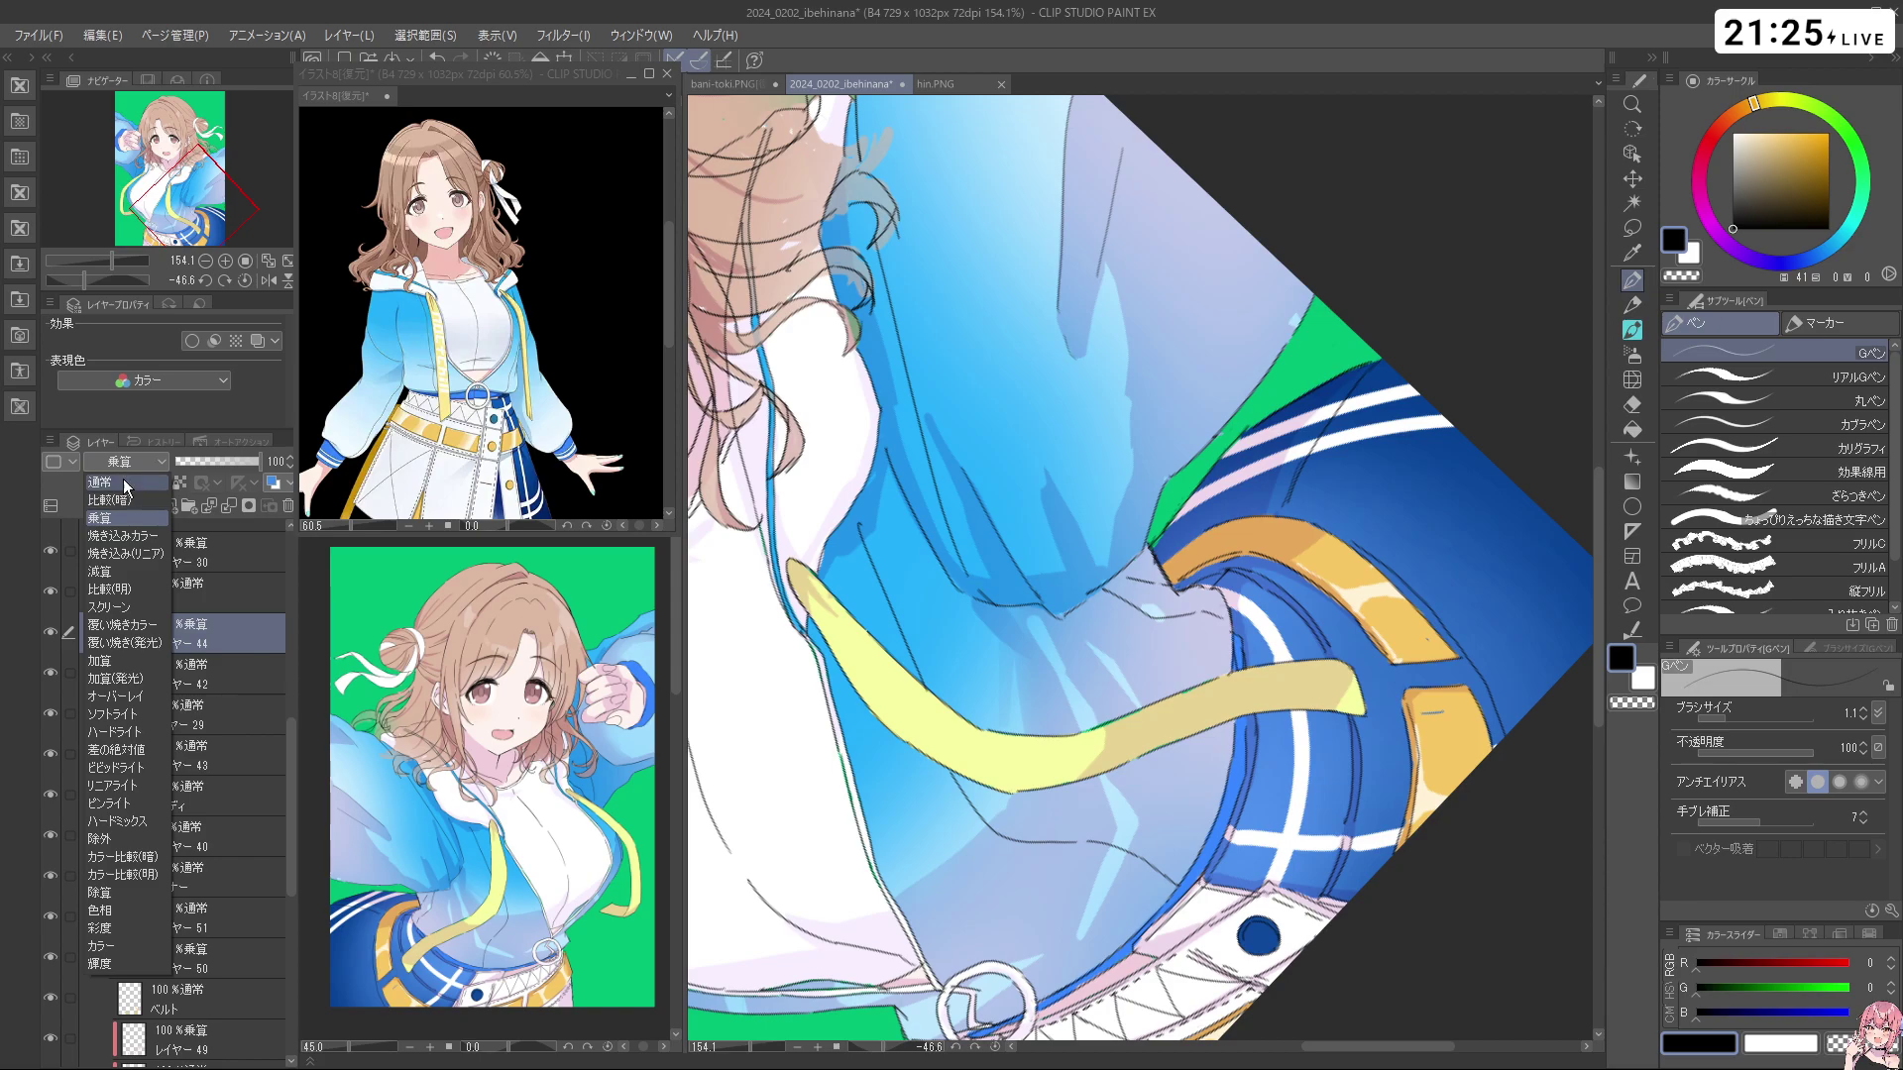
click(121, 480)
alt+click(1279, 375)
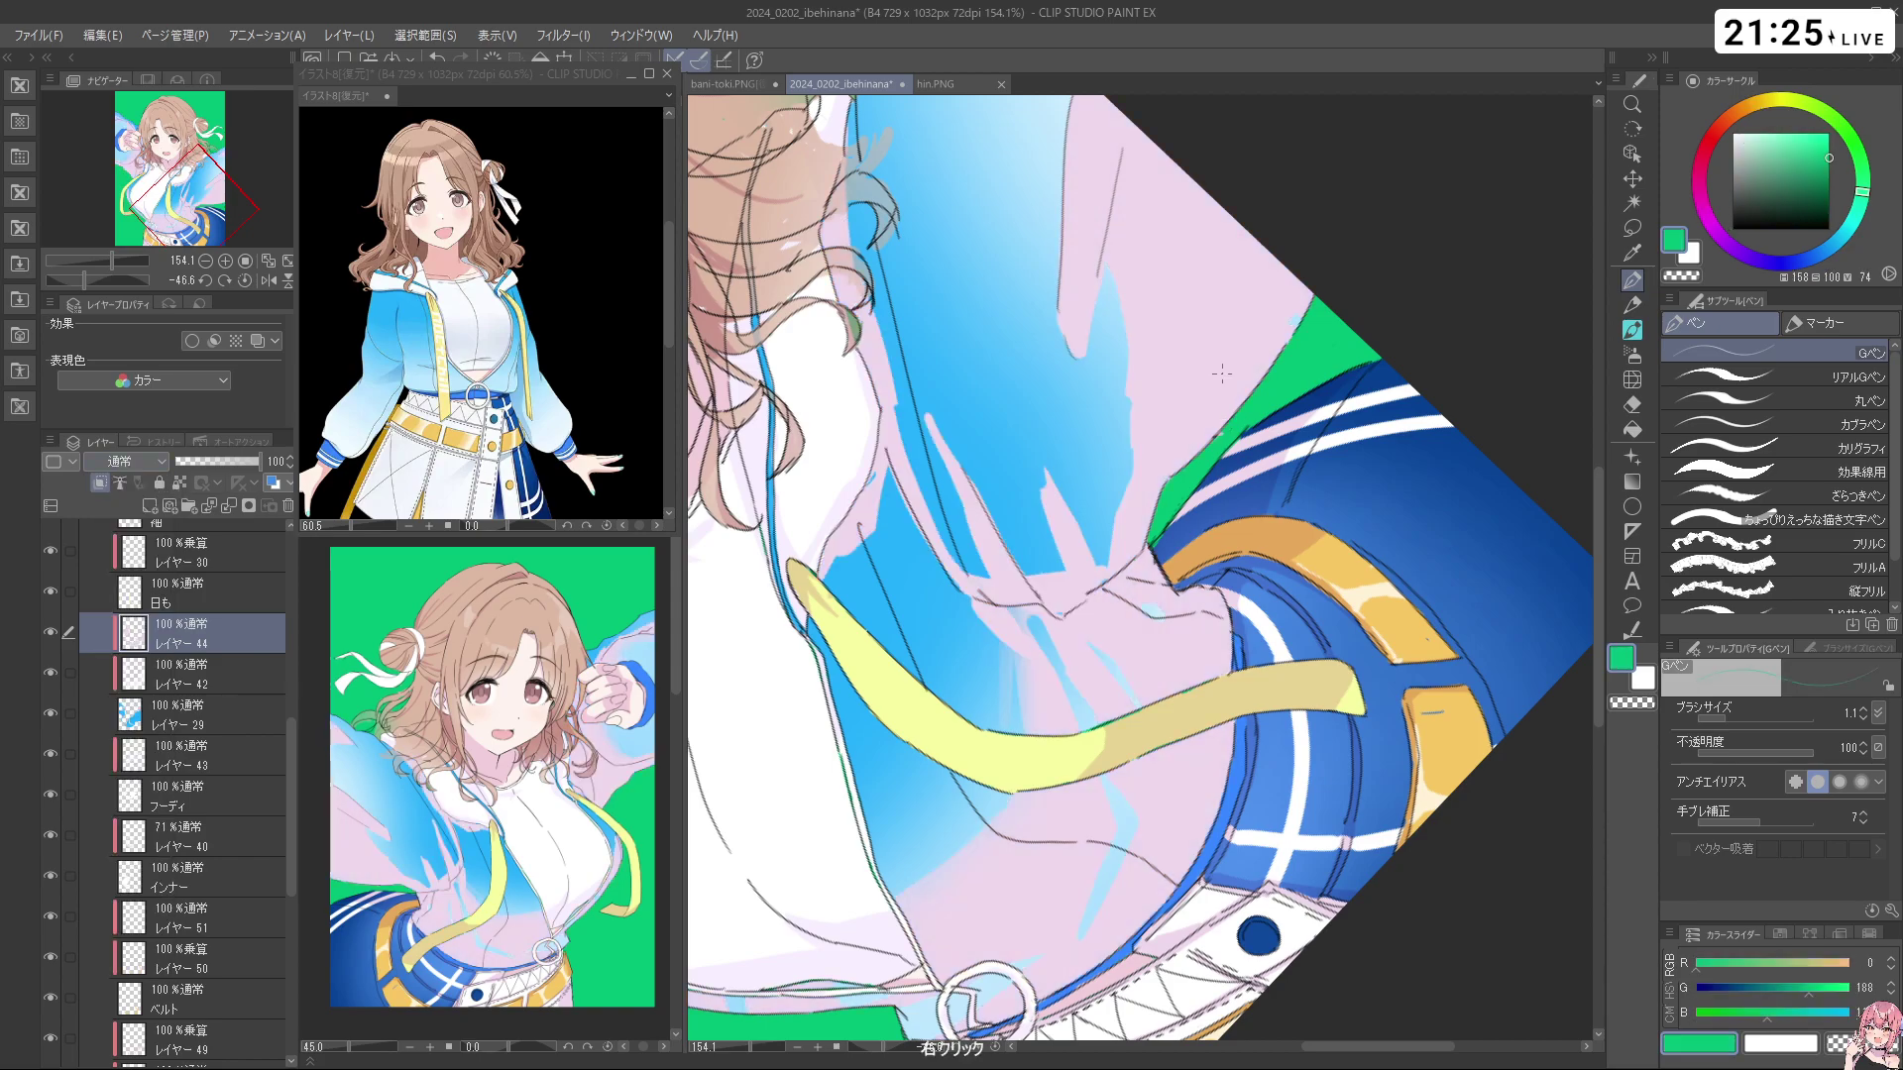
drag(1197, 333, 1212, 323)
right_click(1218, 377)
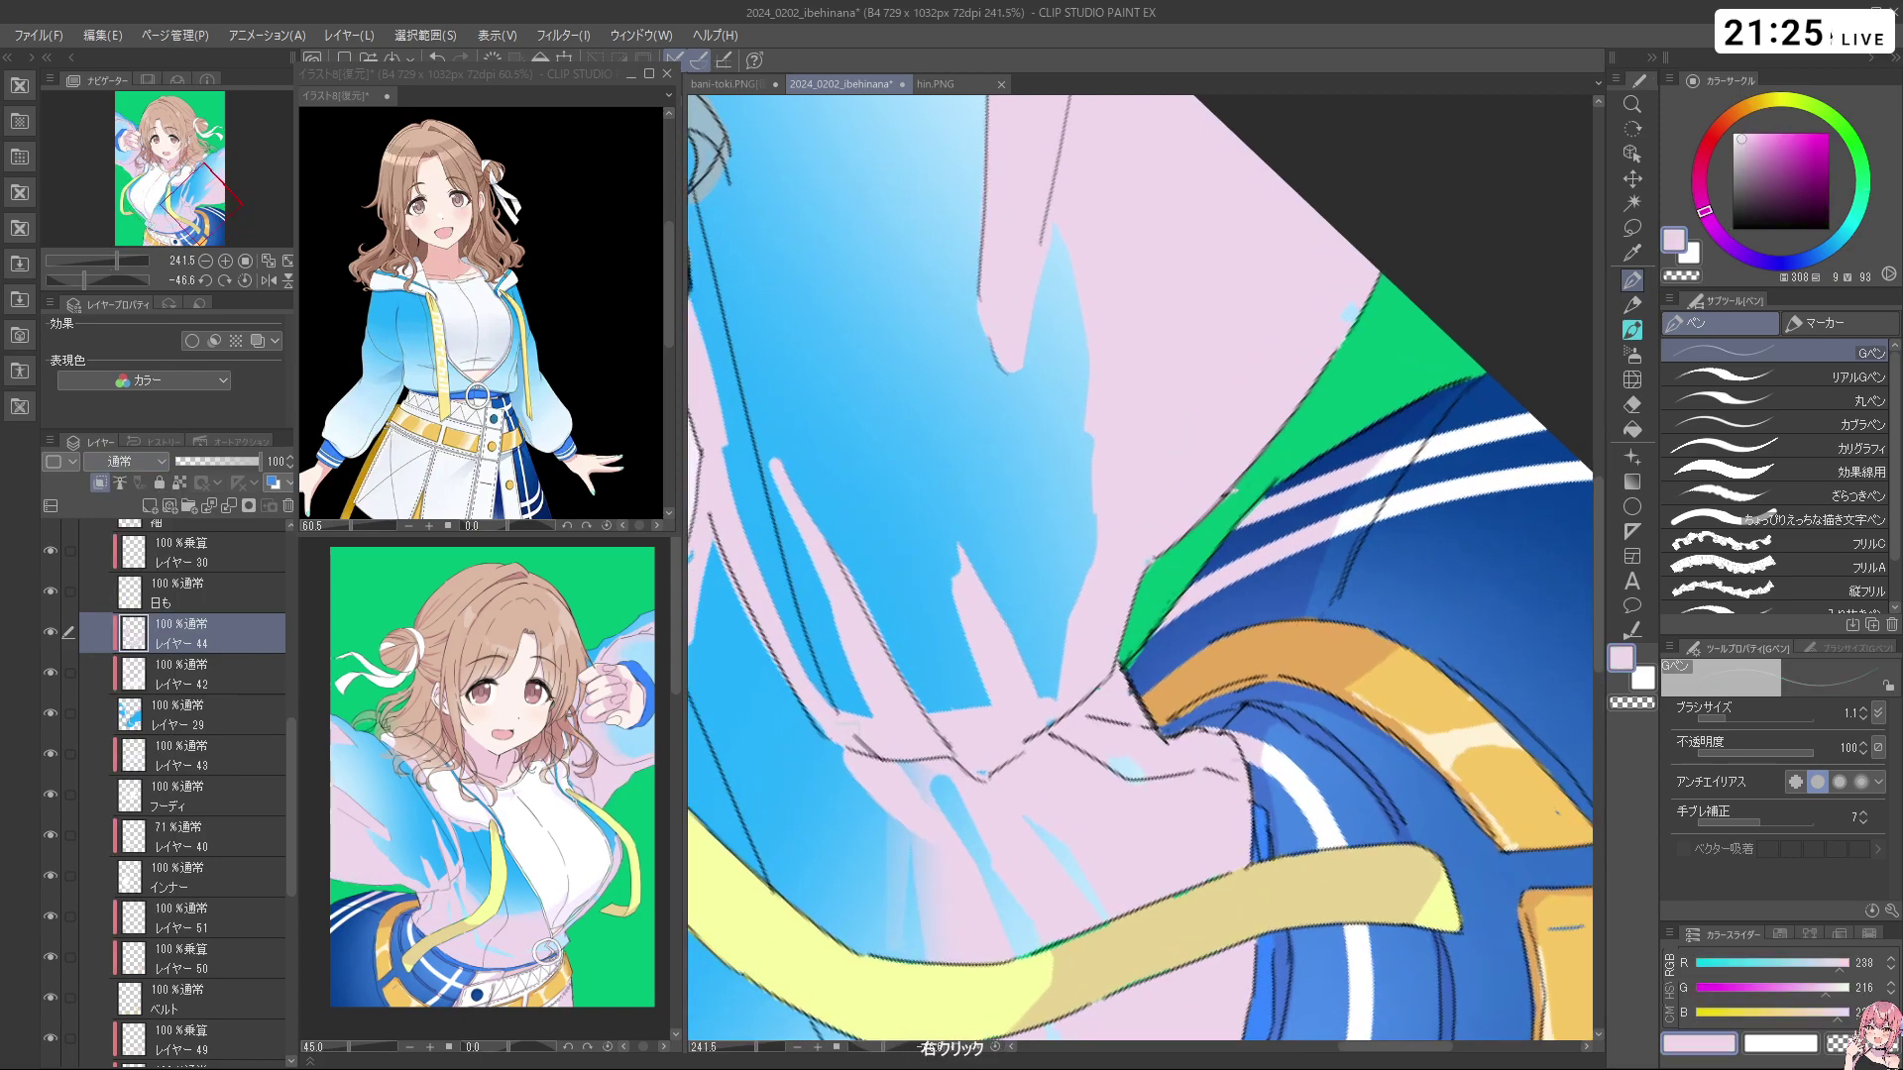
Retouch the jacket shadow near the waist fold with a 9.1 brush and return レイヤー 44 to 乗算
mouse_move(1137, 792)
mouse_down()
mouse_move(1174, 824)
mouse_move(1163, 805)
mouse_up()
key(c)
key(ctrl+z)
key(c)
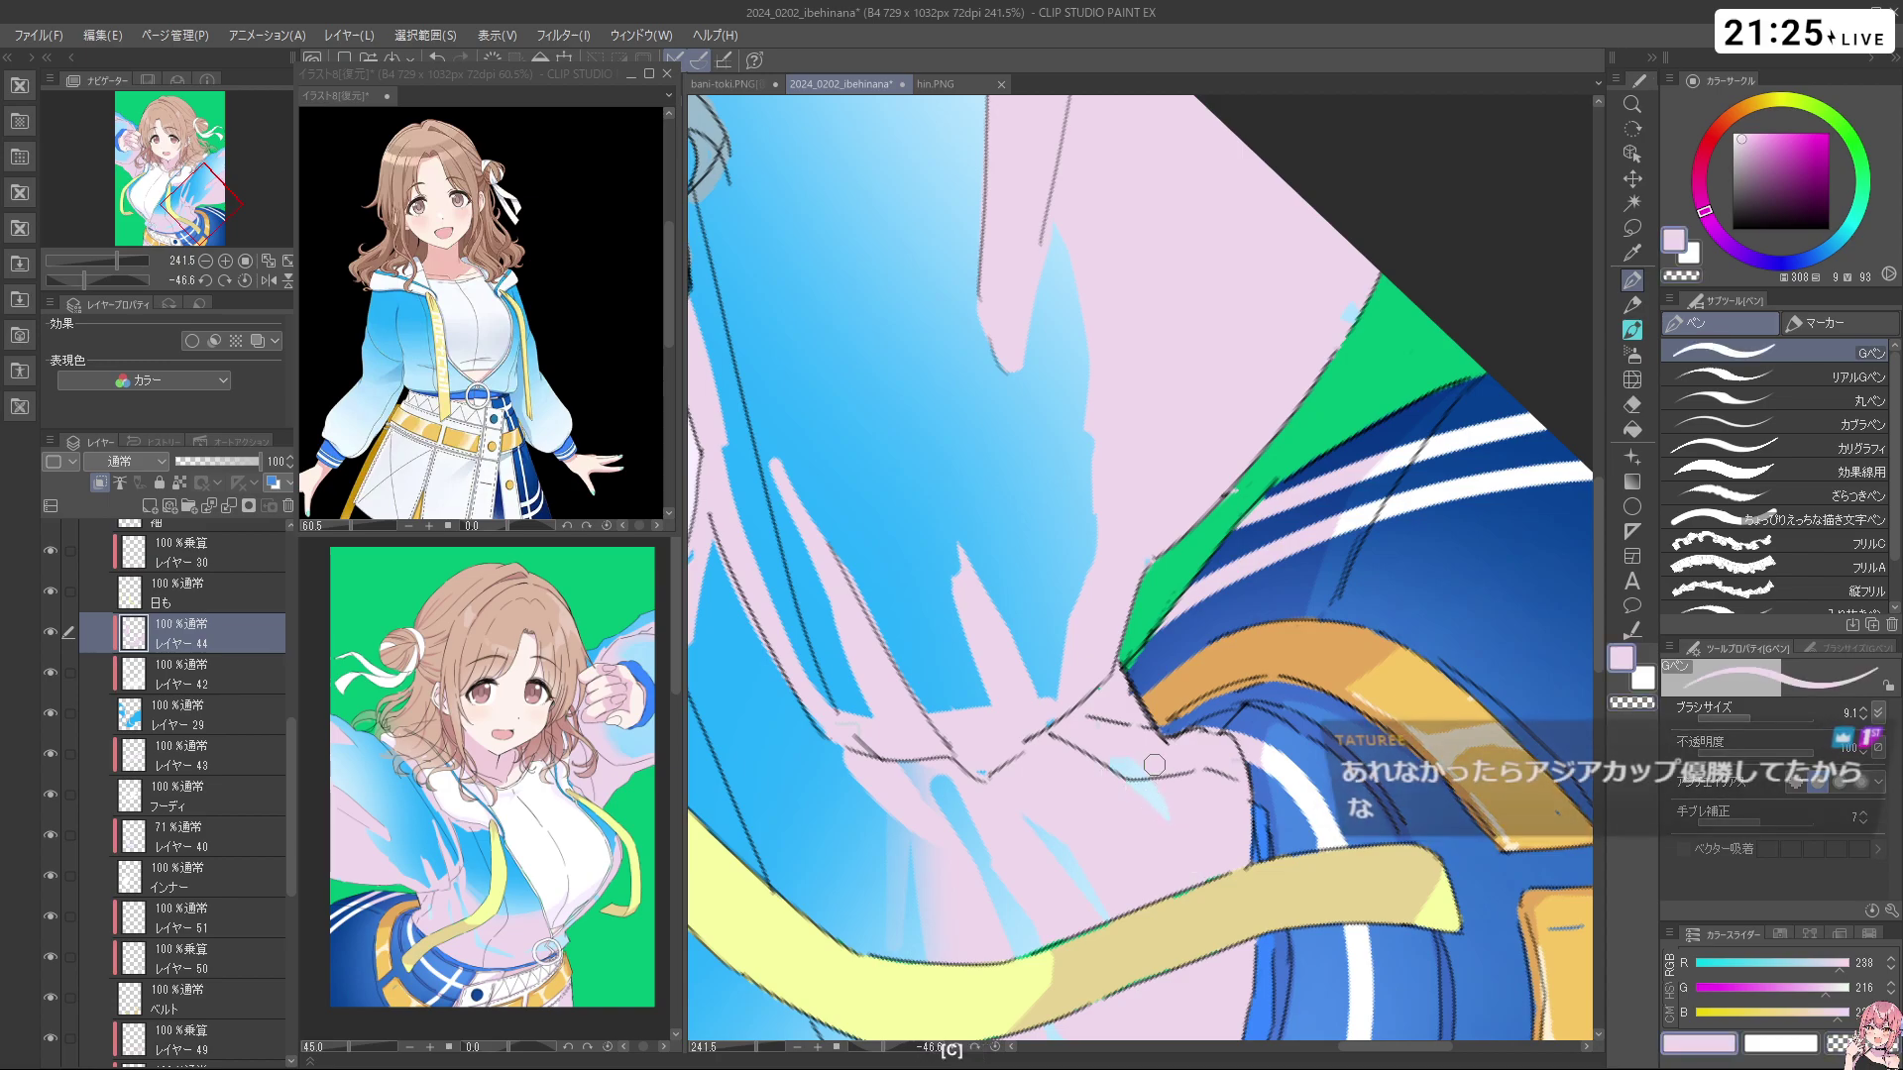
key(c)
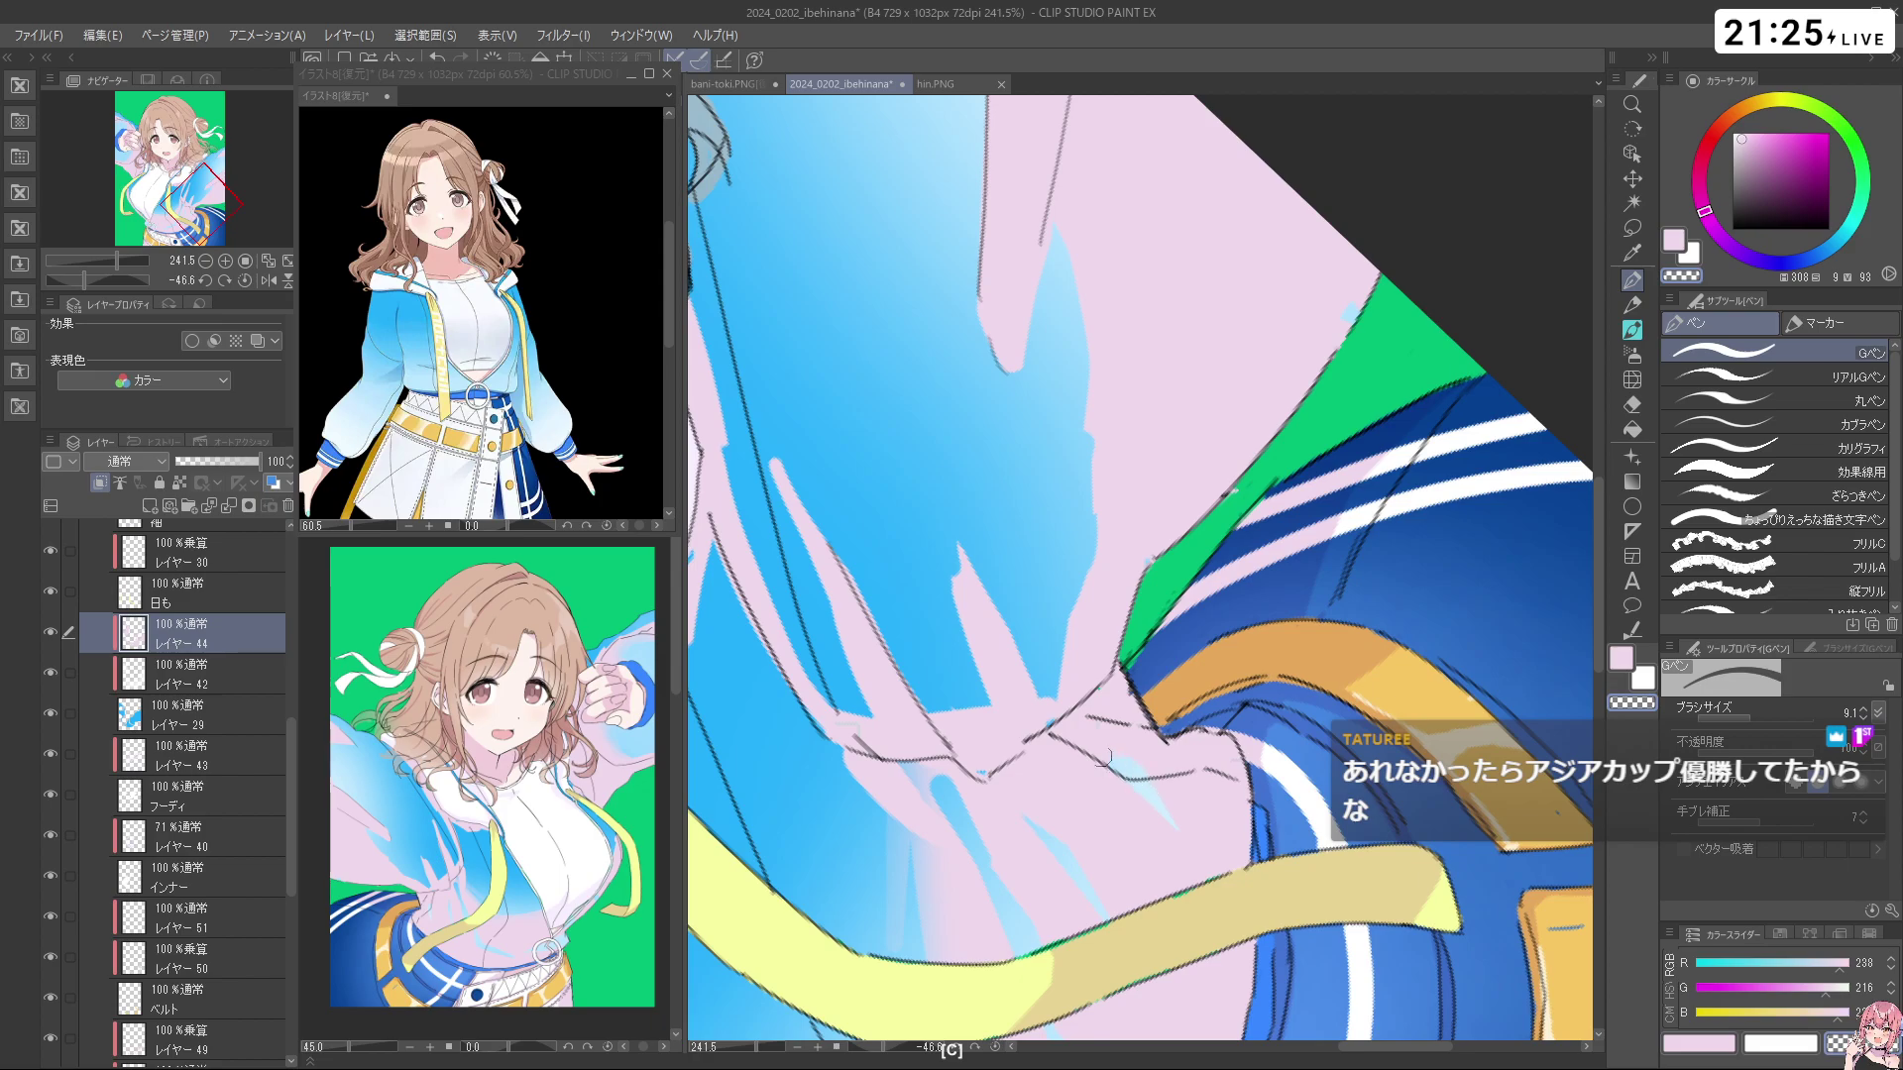
click(126, 461)
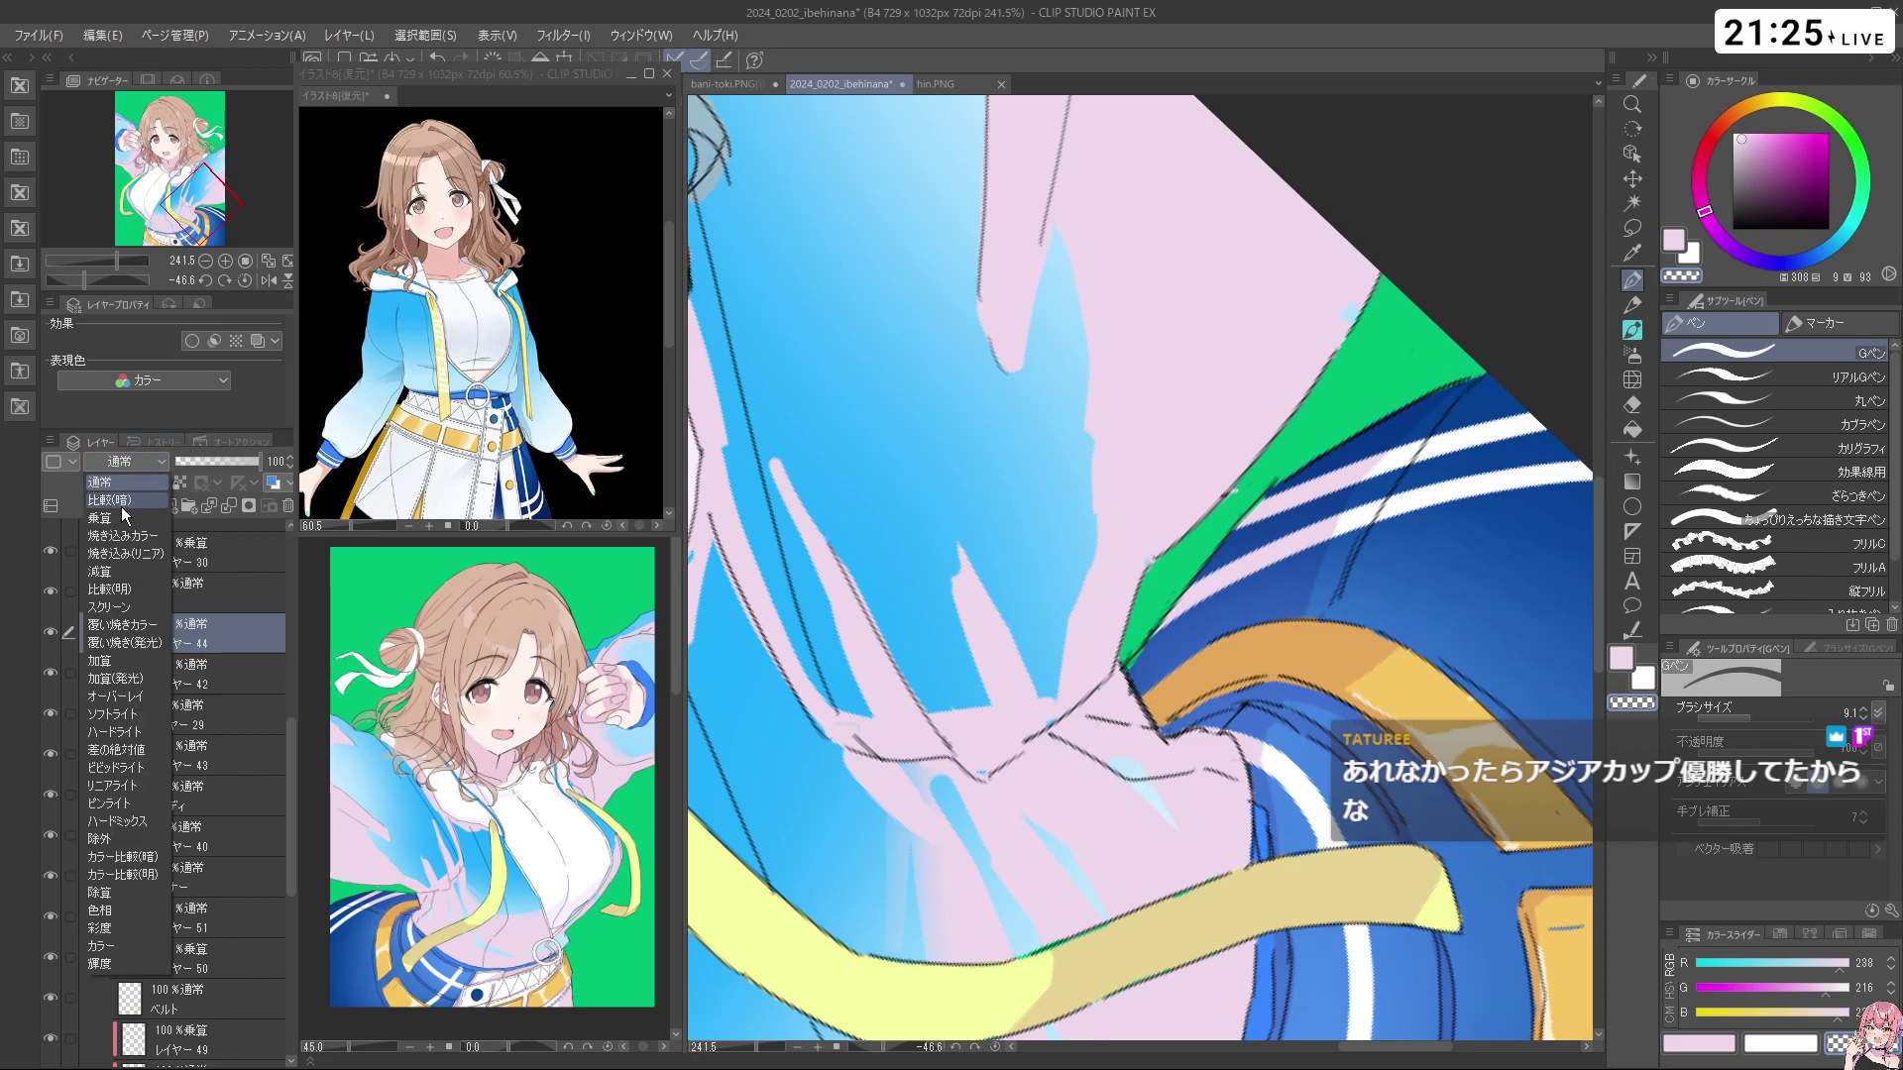
click(124, 509)
Try shadow strokes along the pale highlight on the lower sleeve, undoing them
key(c)
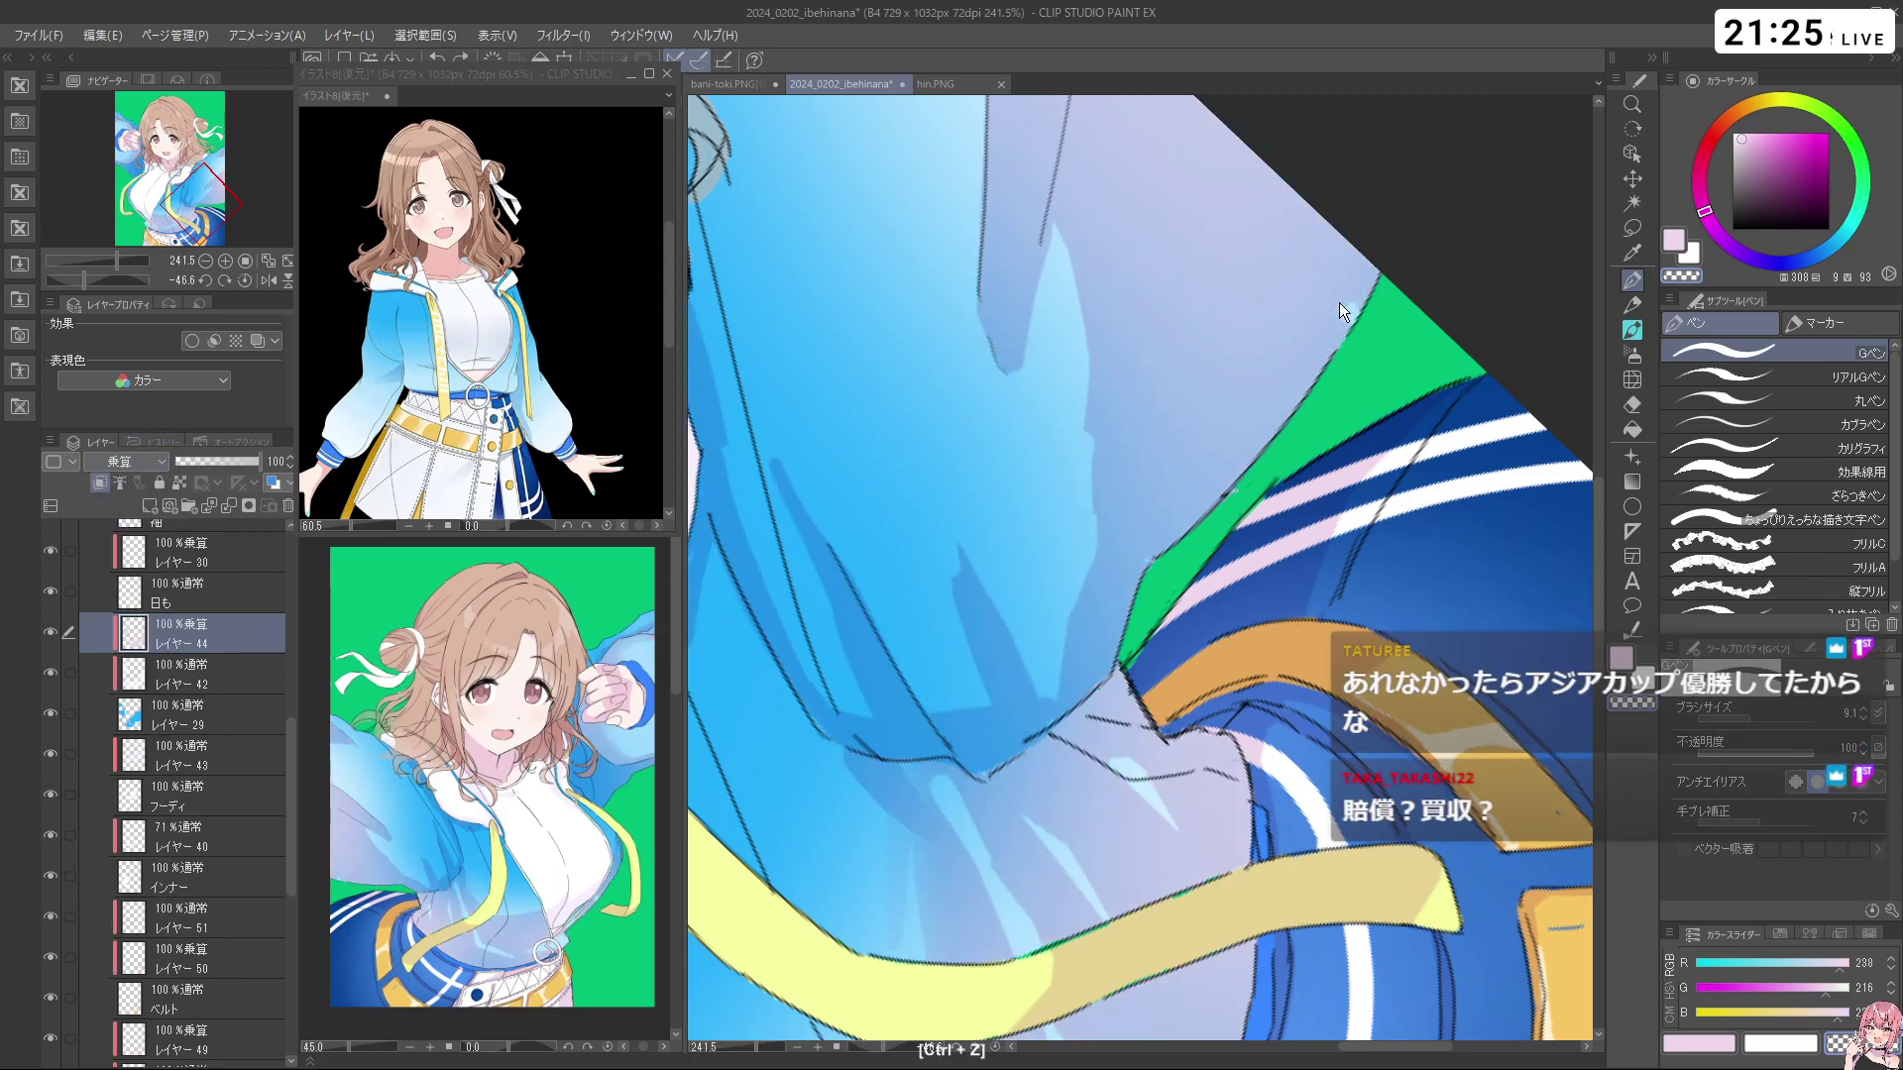
key(space)
key(ctrl+z)
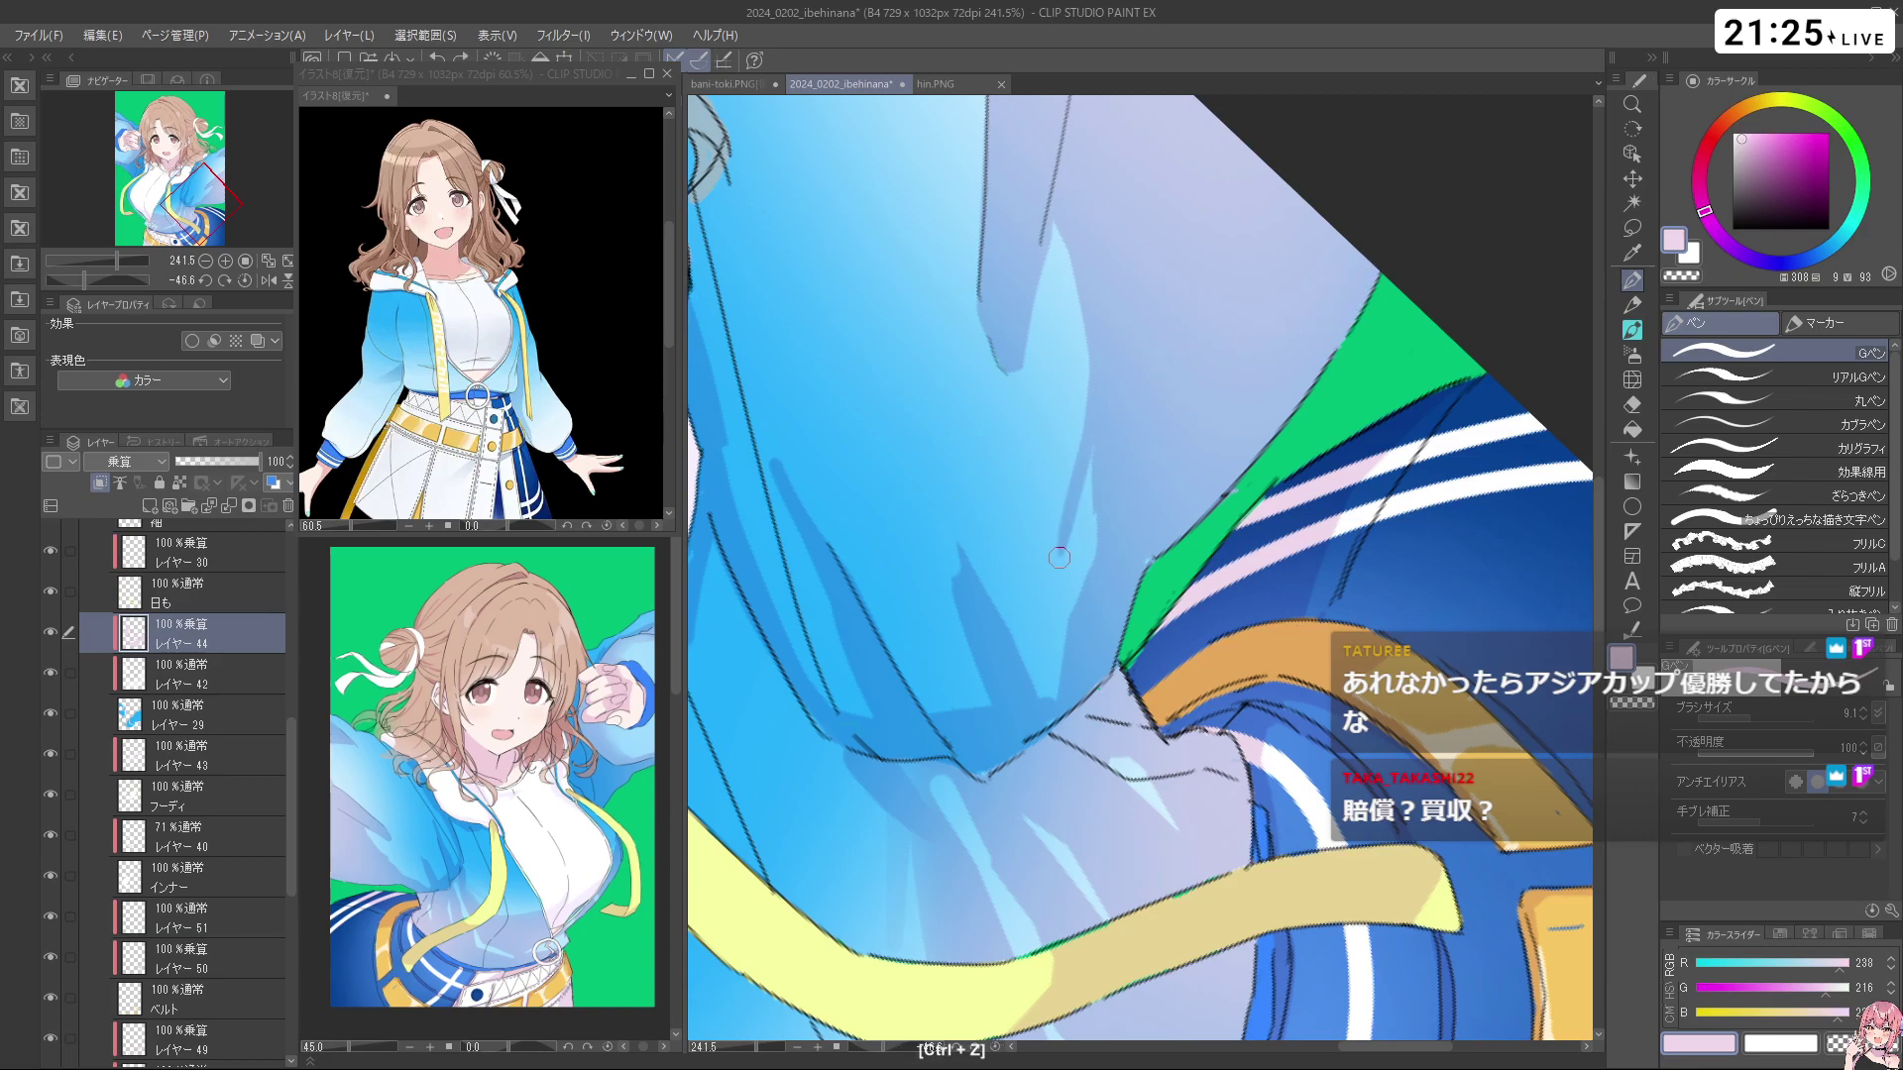
key(ctrl+z)
mouse_move(1090, 458)
mouse_down()
mouse_move(1084, 506)
mouse_move(1106, 380)
mouse_move(1054, 622)
mouse_up()
key(ctrl+z)
key(ctrl+z)
key(c)
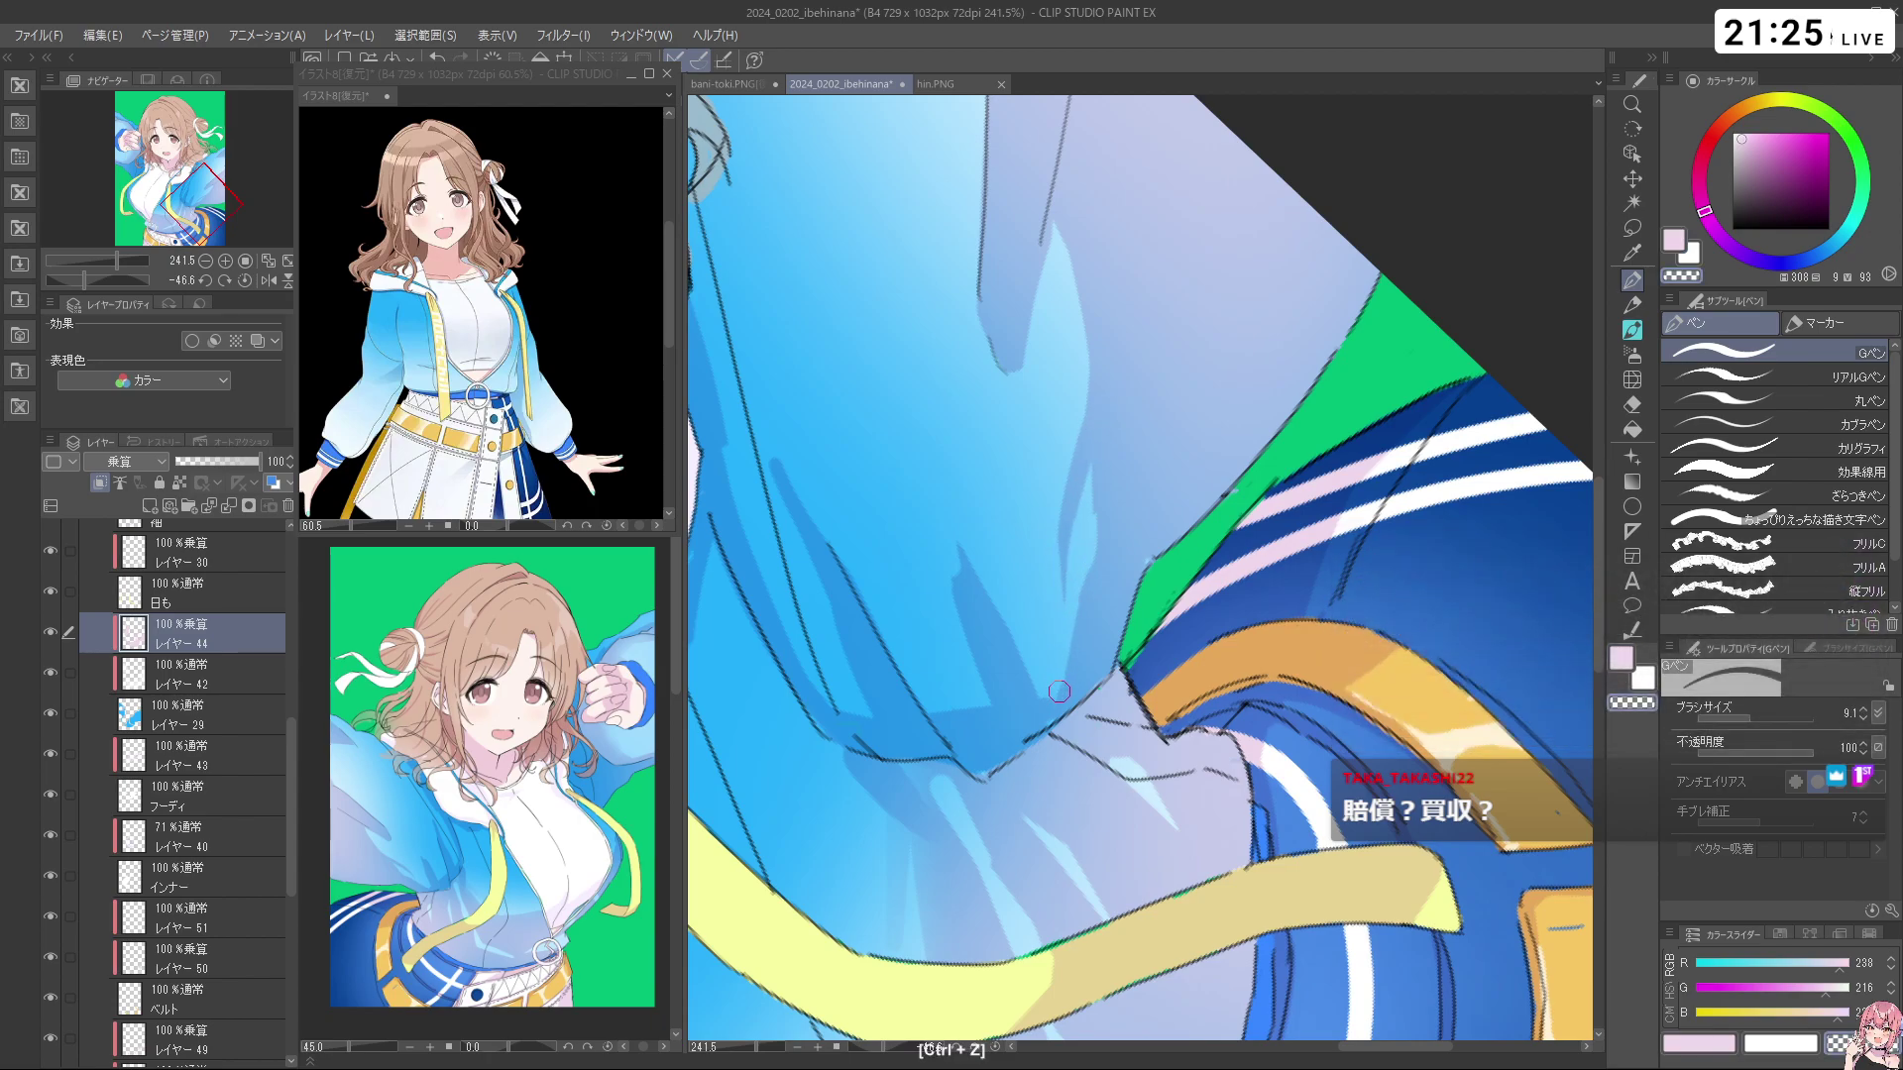
Rework the lower sleeve's fold shadows on レイヤー 44, alternating the pale pink and transparent colours and undoing unwanted strokes
ctrl+click(1089, 684)
drag(1089, 684, 946, 585)
key(c)
drag(946, 585, 1194, 515)
key(c)
key(ctrl+z)
drag(1129, 452, 1132, 501)
key(c)
drag(1137, 434, 1136, 654)
key(ctrl+z)
mouse_move(1136, 852)
mouse_down()
mouse_move(1421, 545)
mouse_move(1171, 289)
mouse_move(967, 793)
mouse_move(1166, 851)
mouse_up()
key(ctrl+z)
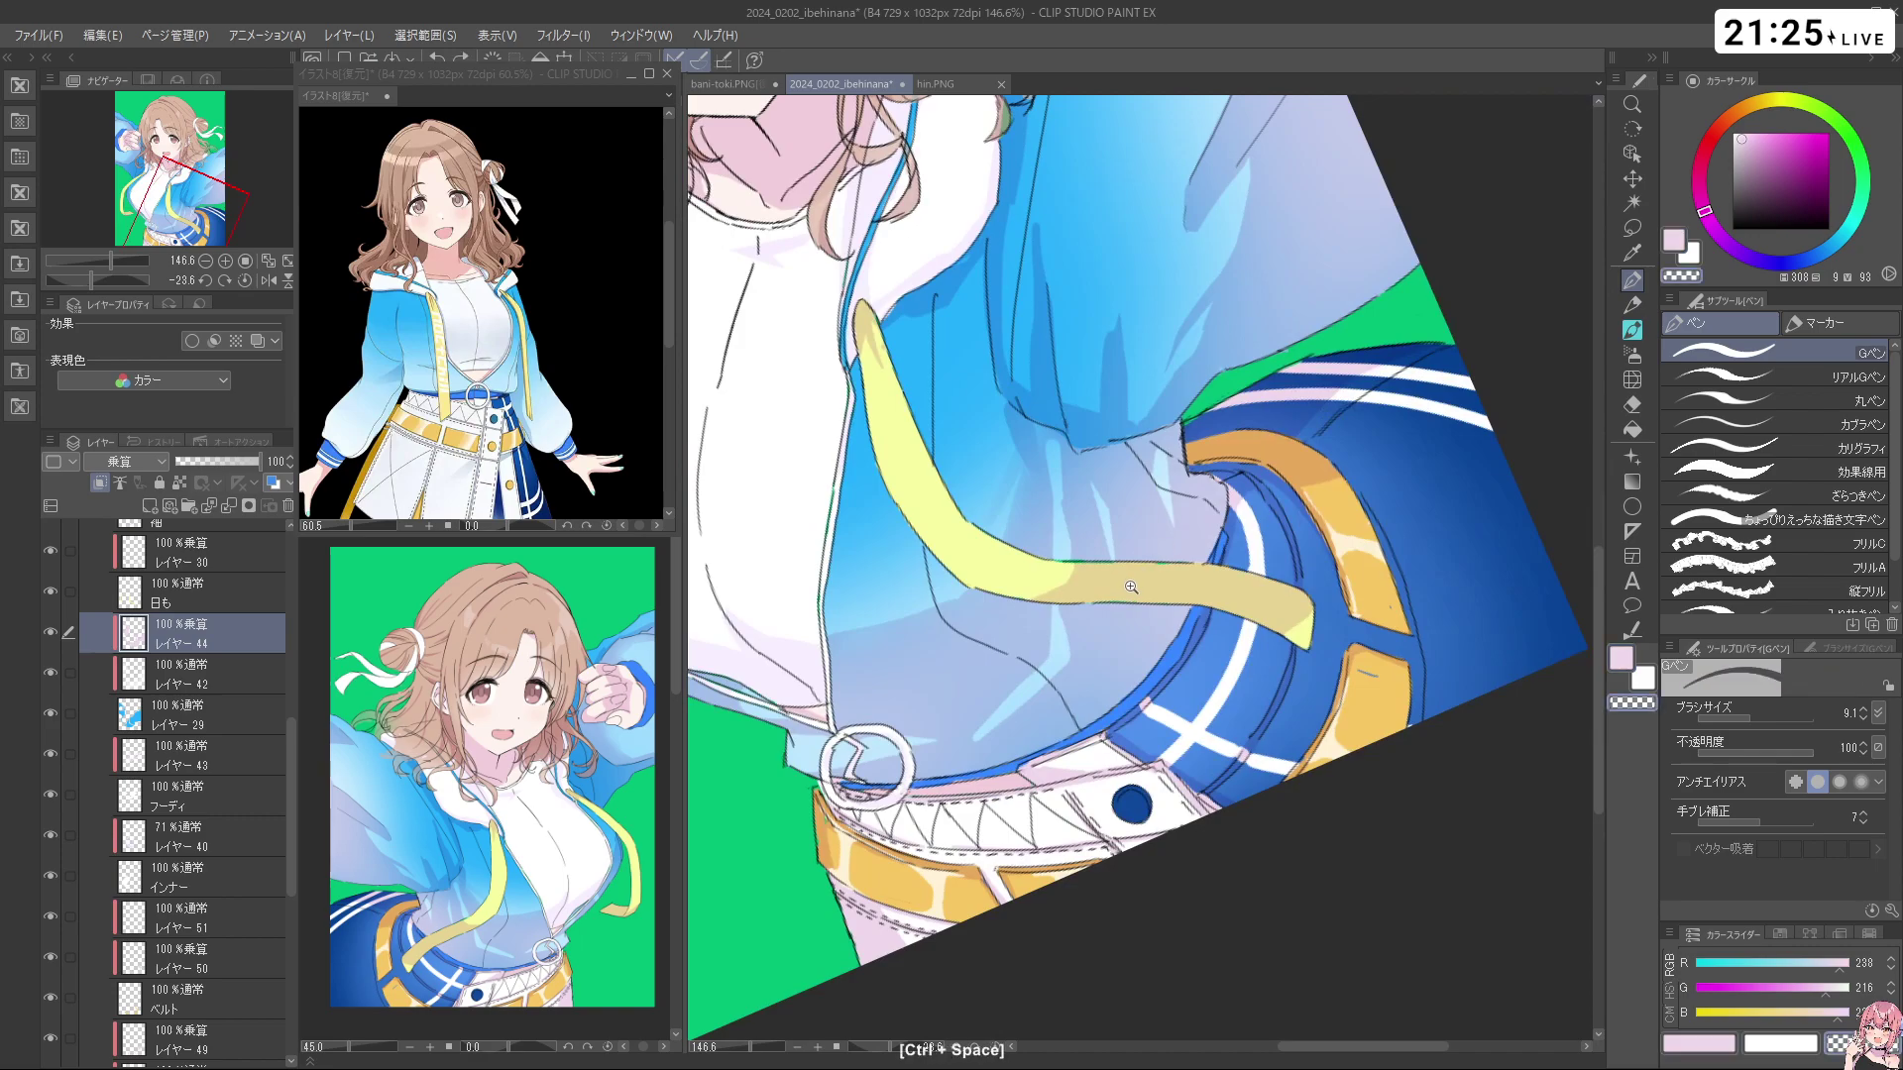
Refine the shadow shapes where the sleeve meets the jacket body, undoing unwanted strokes
drag(1113, 548, 1084, 628)
drag(1084, 627, 1182, 504)
key(ctrl+z)
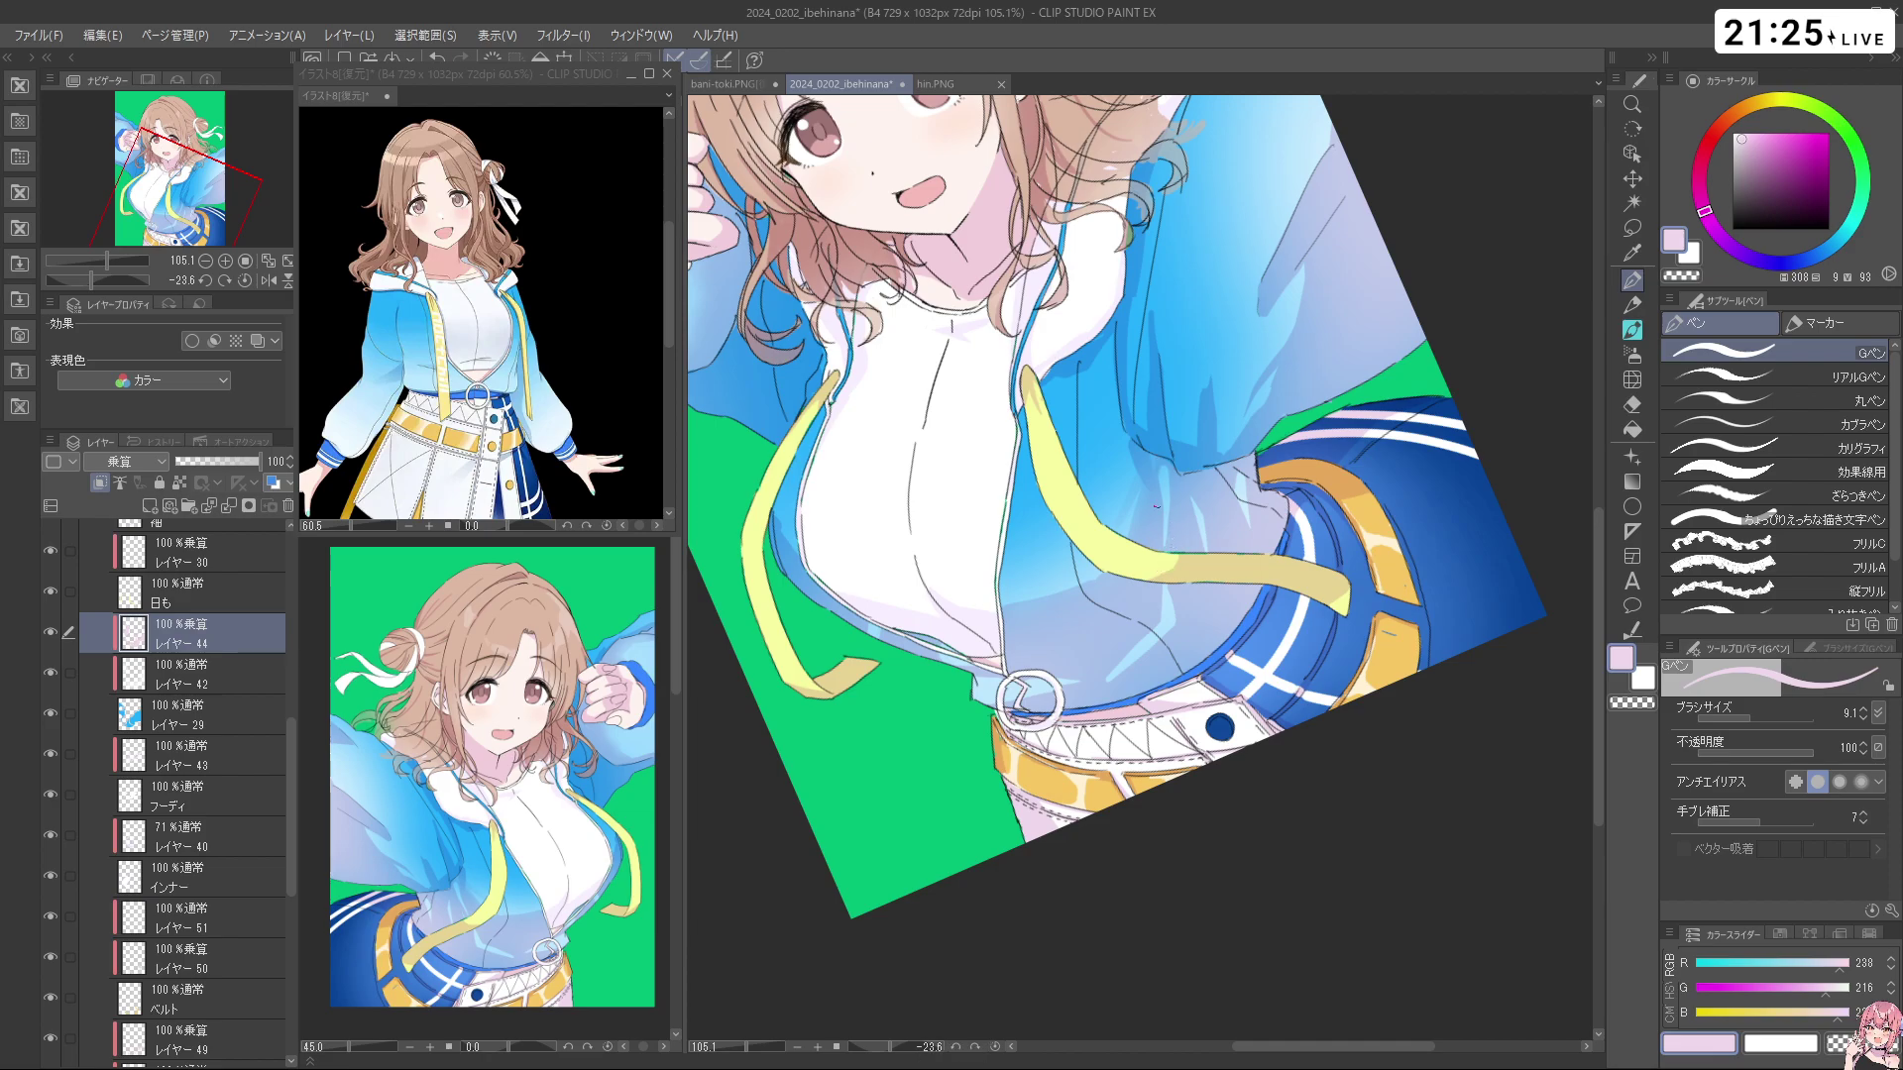
drag(1165, 497, 1279, 674)
drag(1130, 577, 1194, 592)
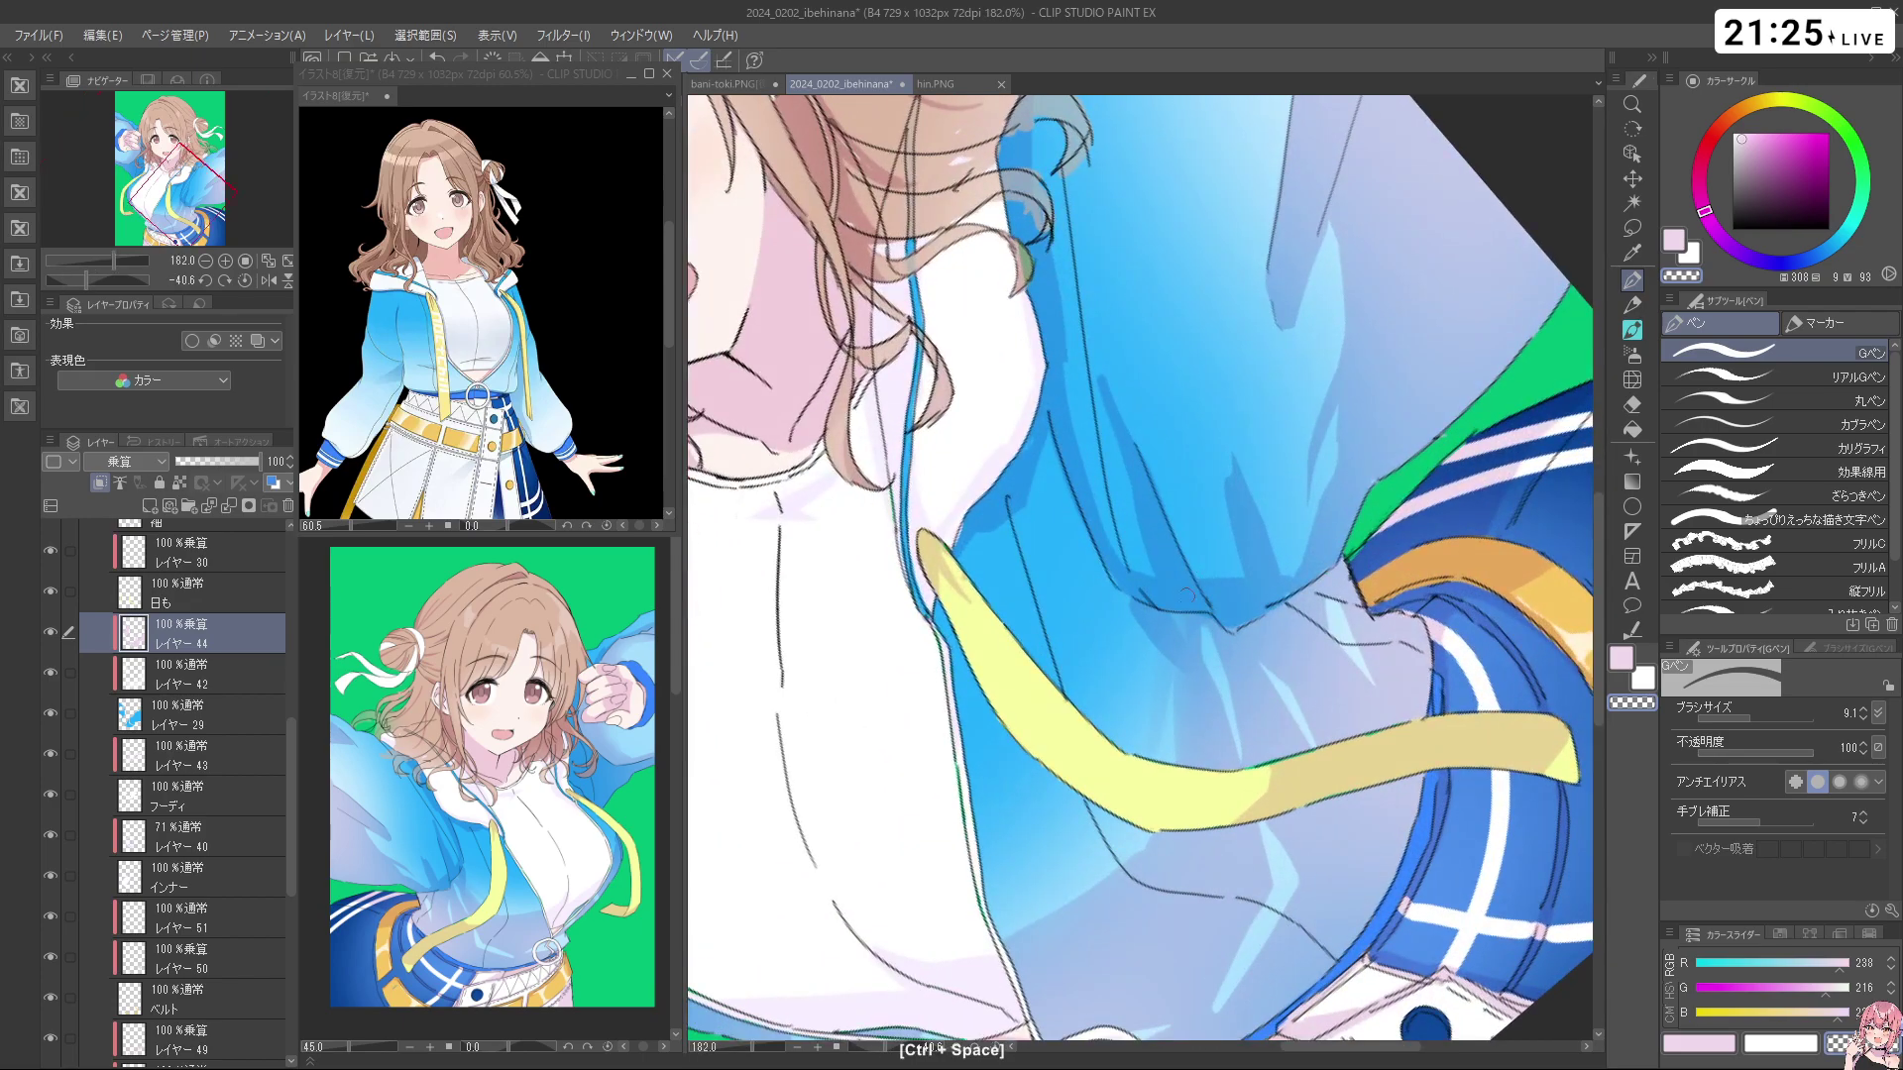
key(ctrl+z)
key(c)
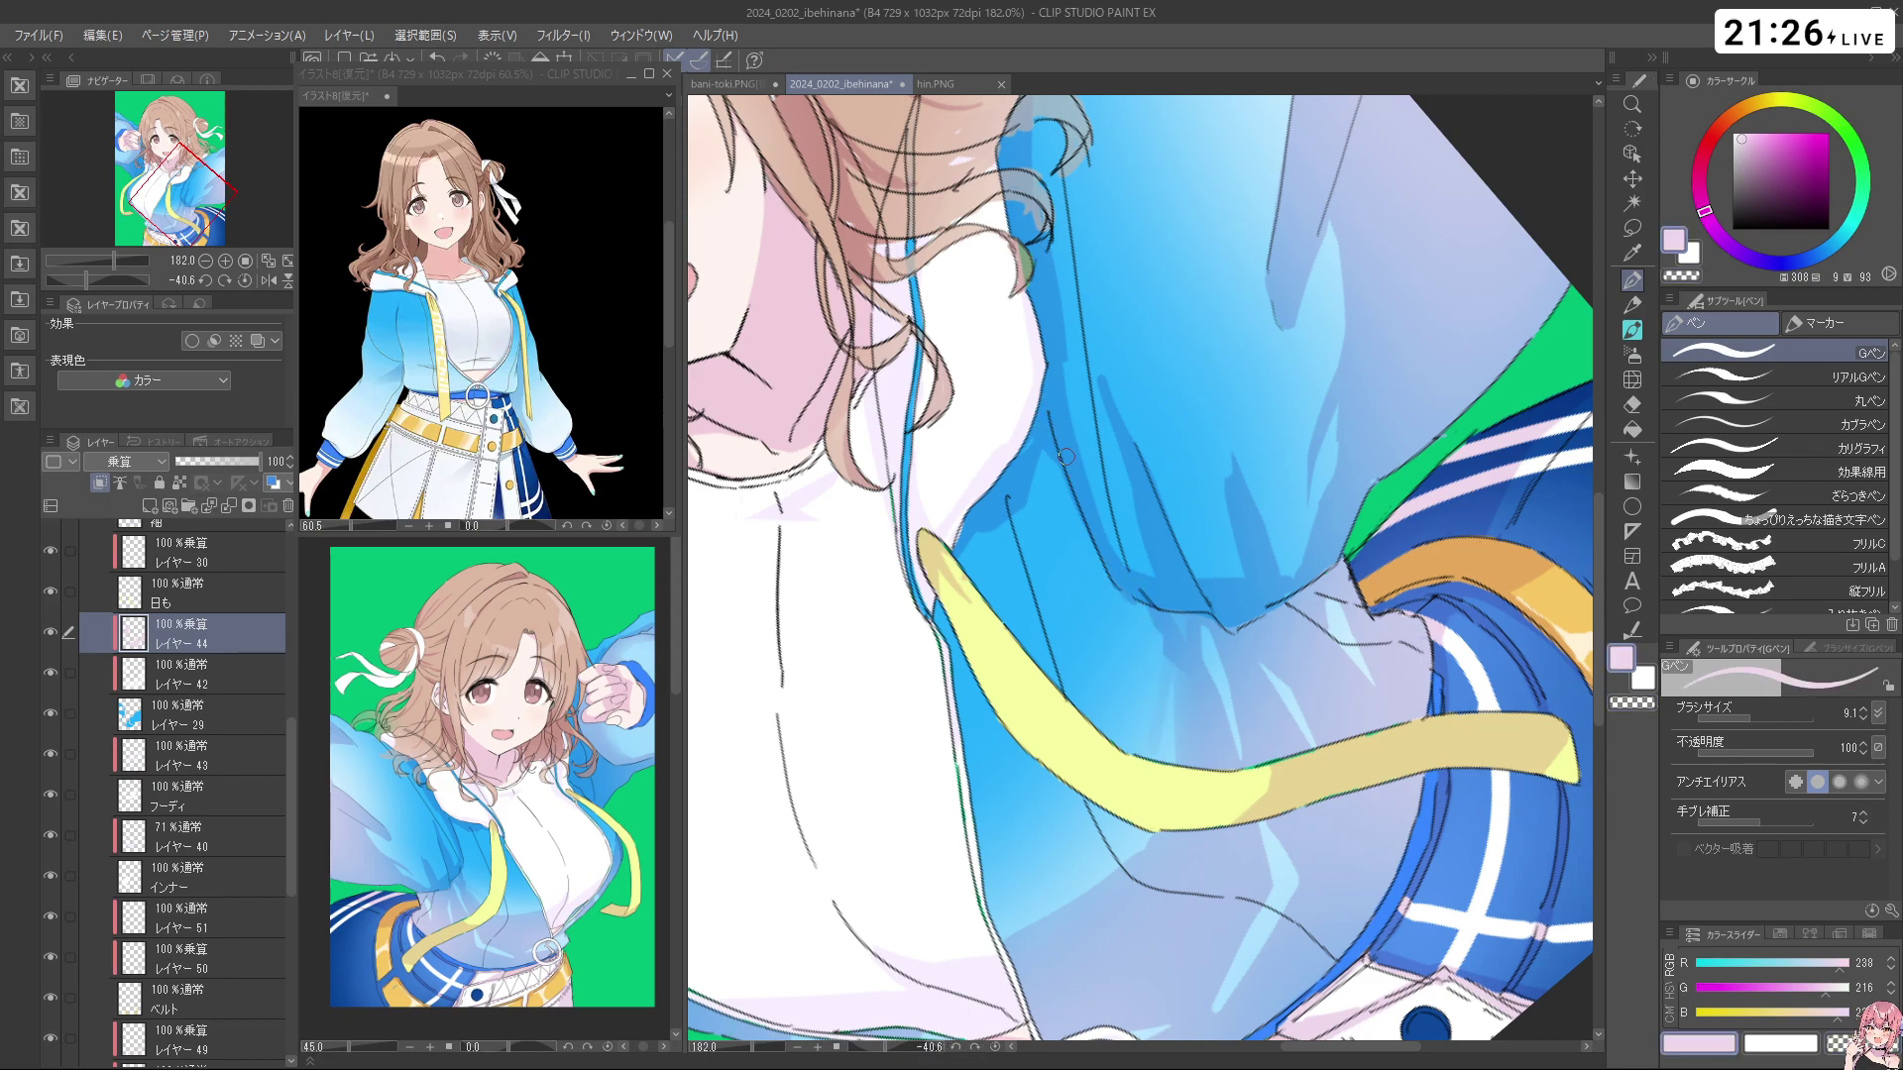
drag(1095, 496, 952, 585)
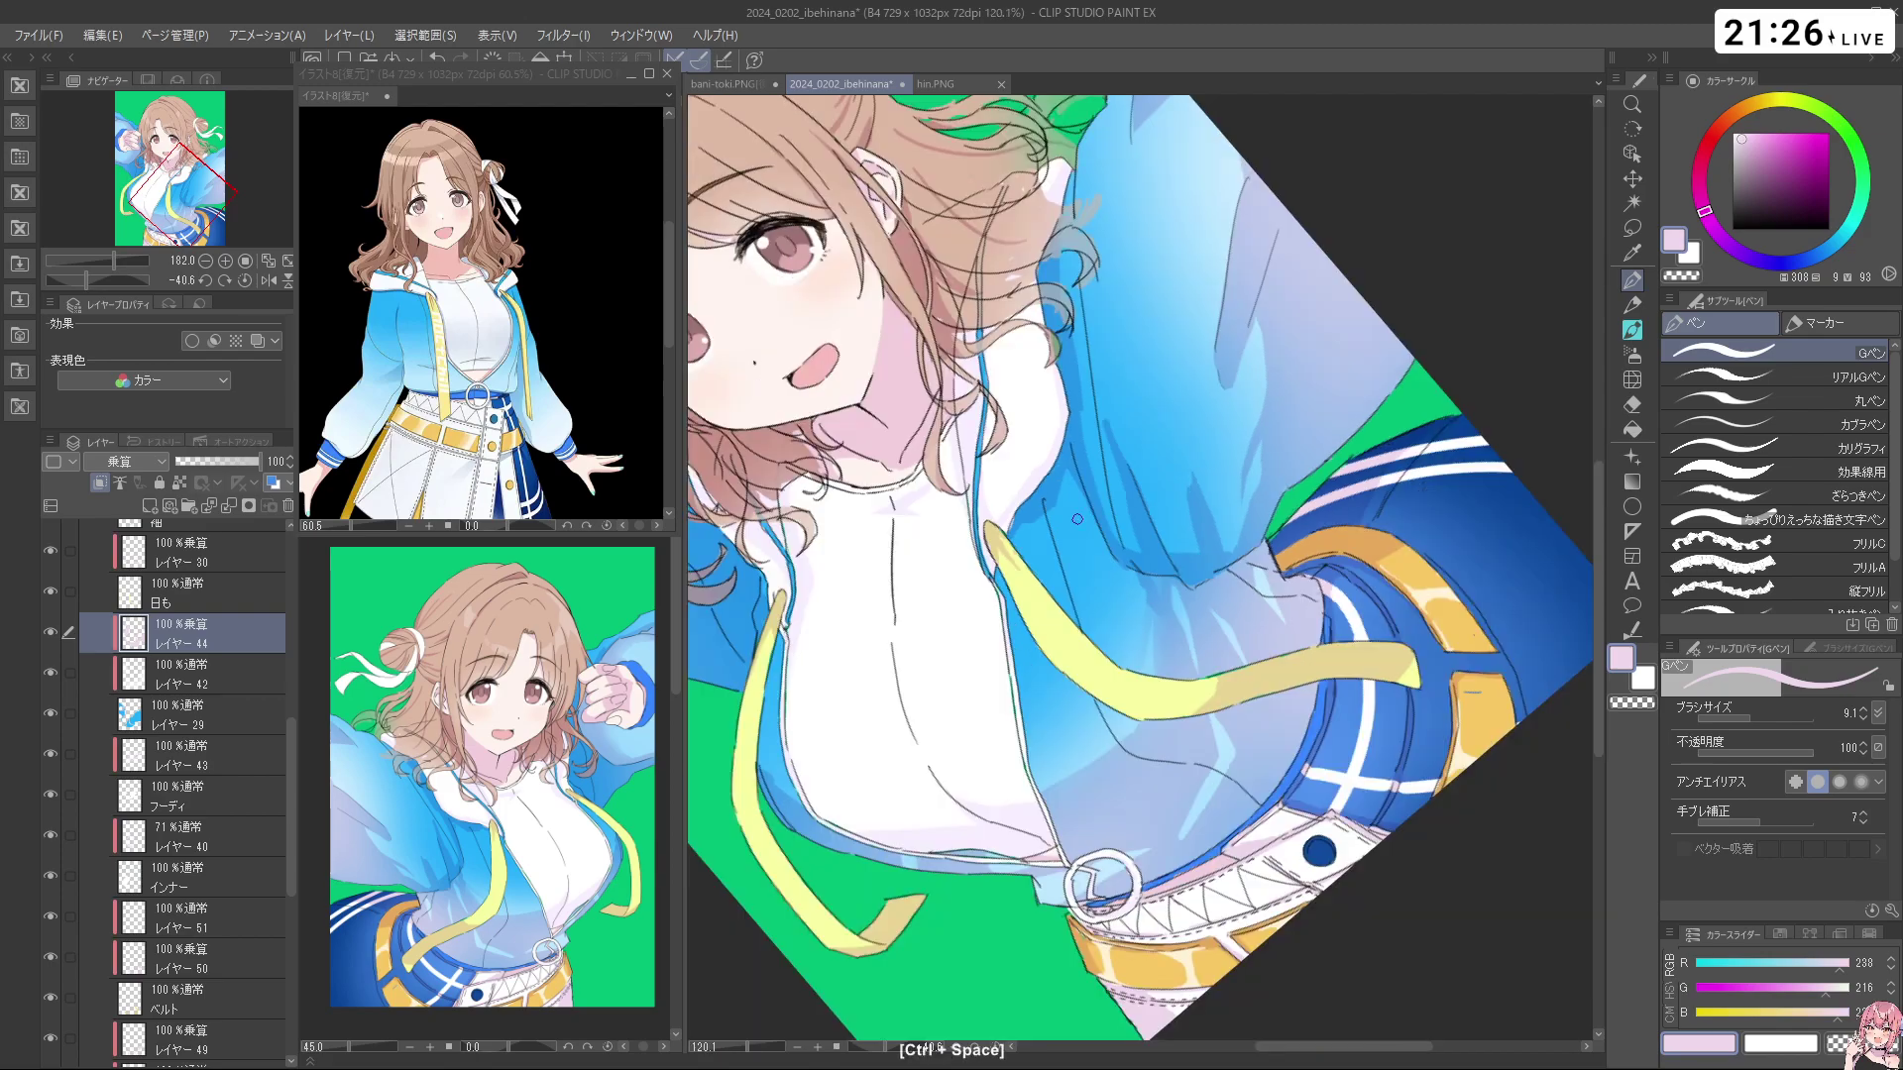
drag(908, 722, 1088, 618)
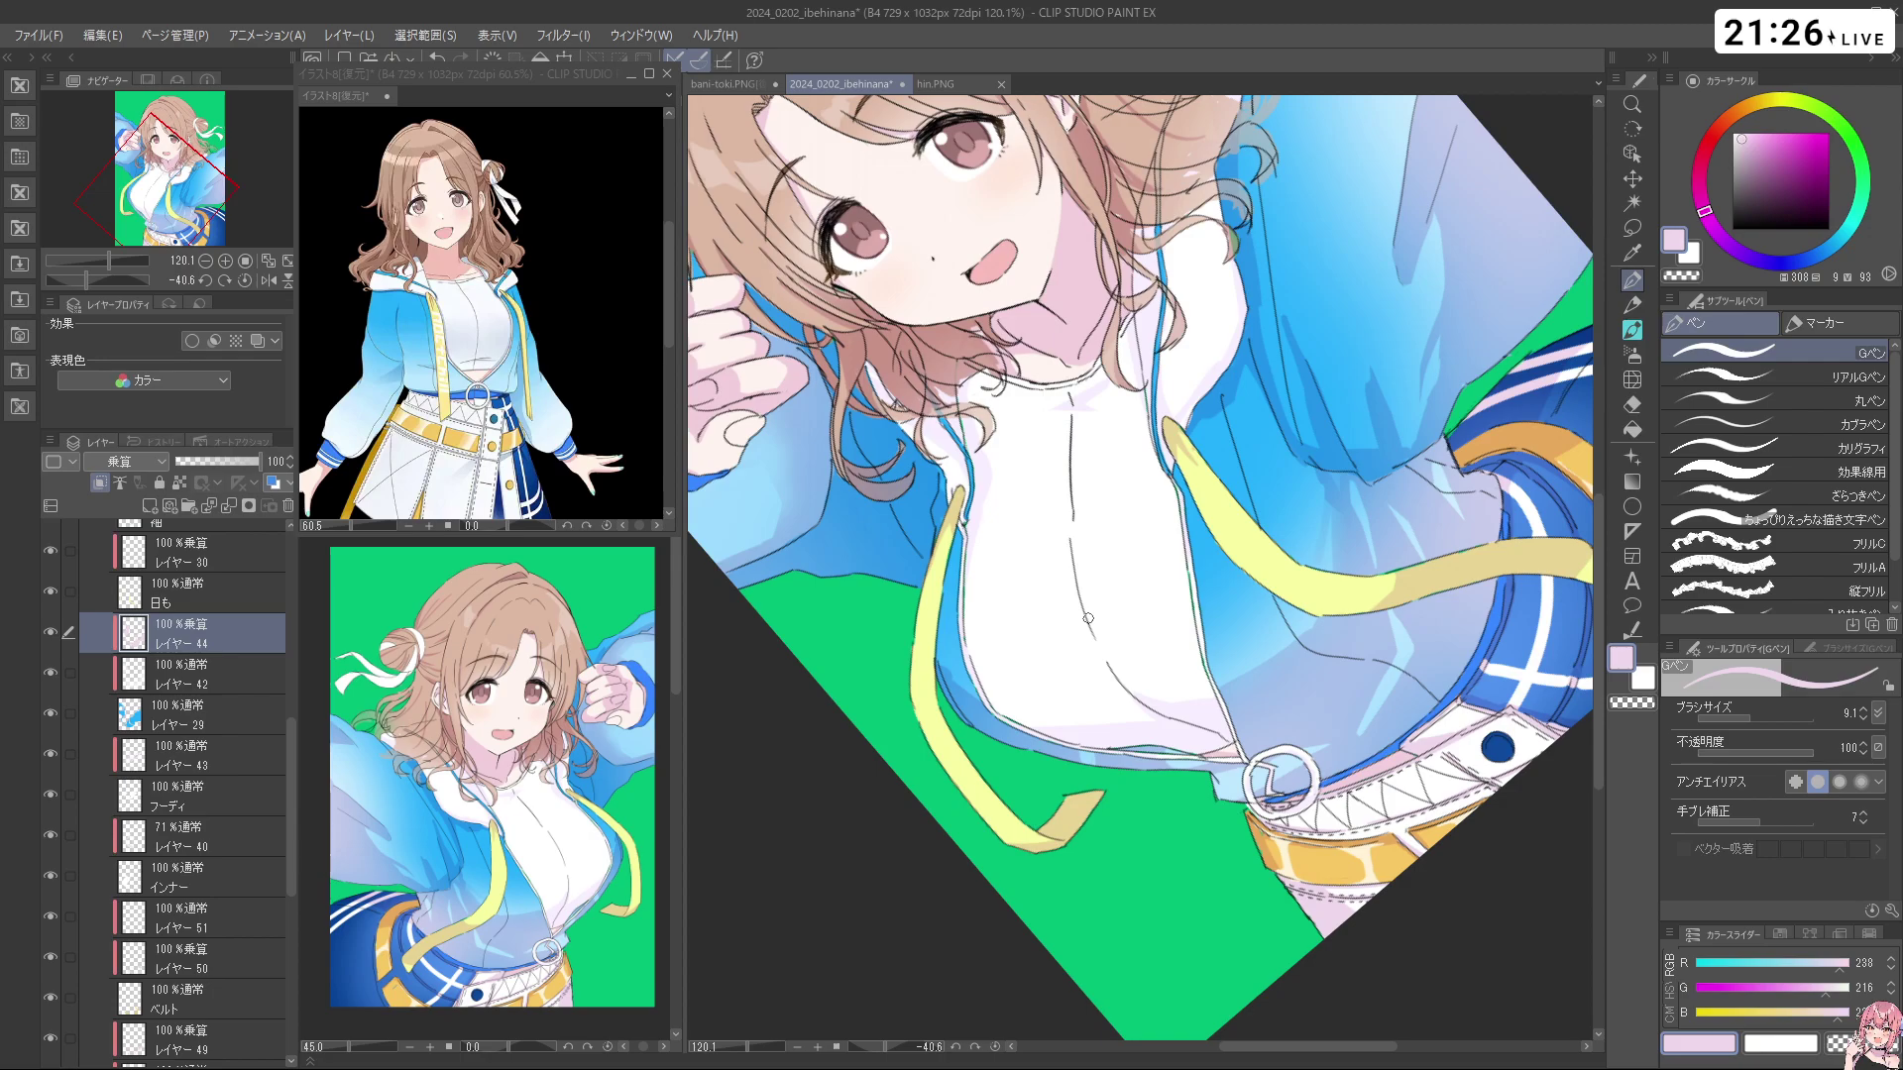
Review the sleeve shading against the whole figure, undoing the latest strokes
key(space)
key(ctrl+z)
key(ctrl+space)
drag(1257, 309, 1175, 309)
key(space)
drag(1219, 257, 1299, 337)
key(ctrl+space)
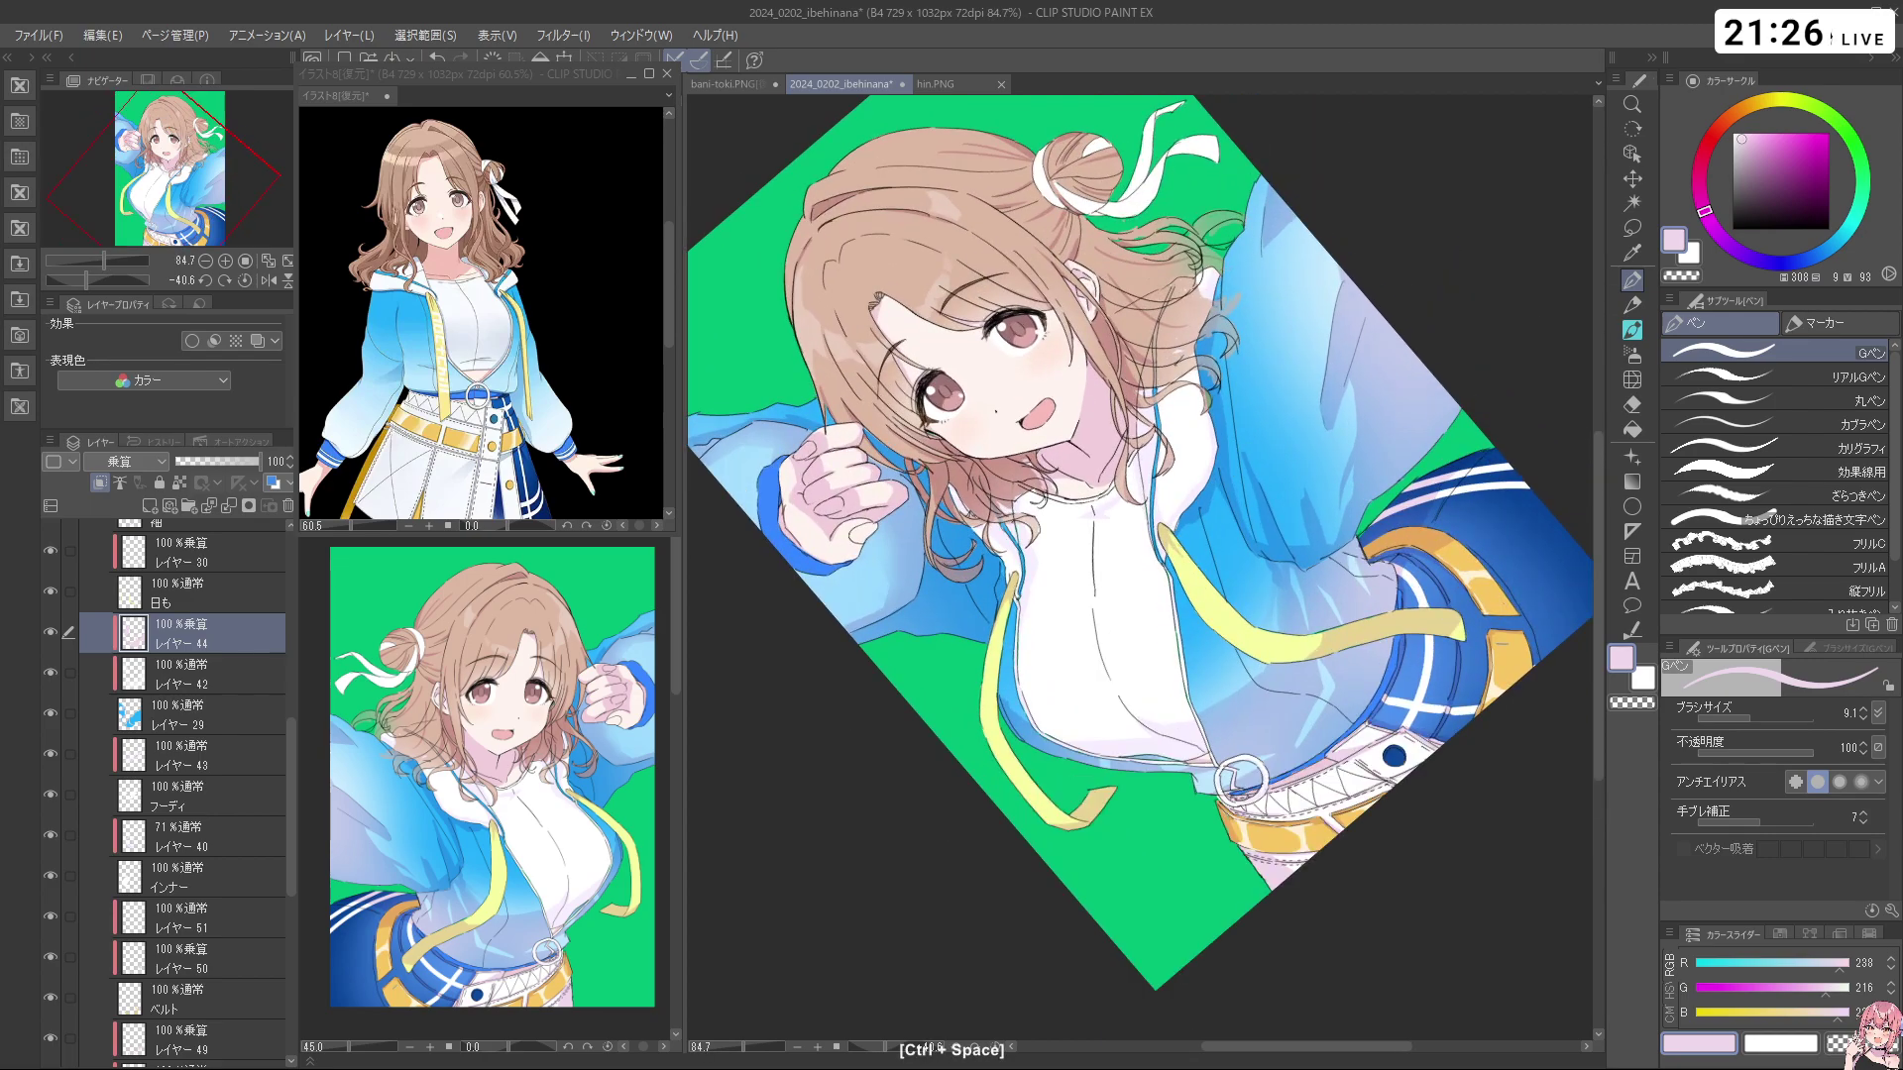
key(ctrl+z)
key(c)
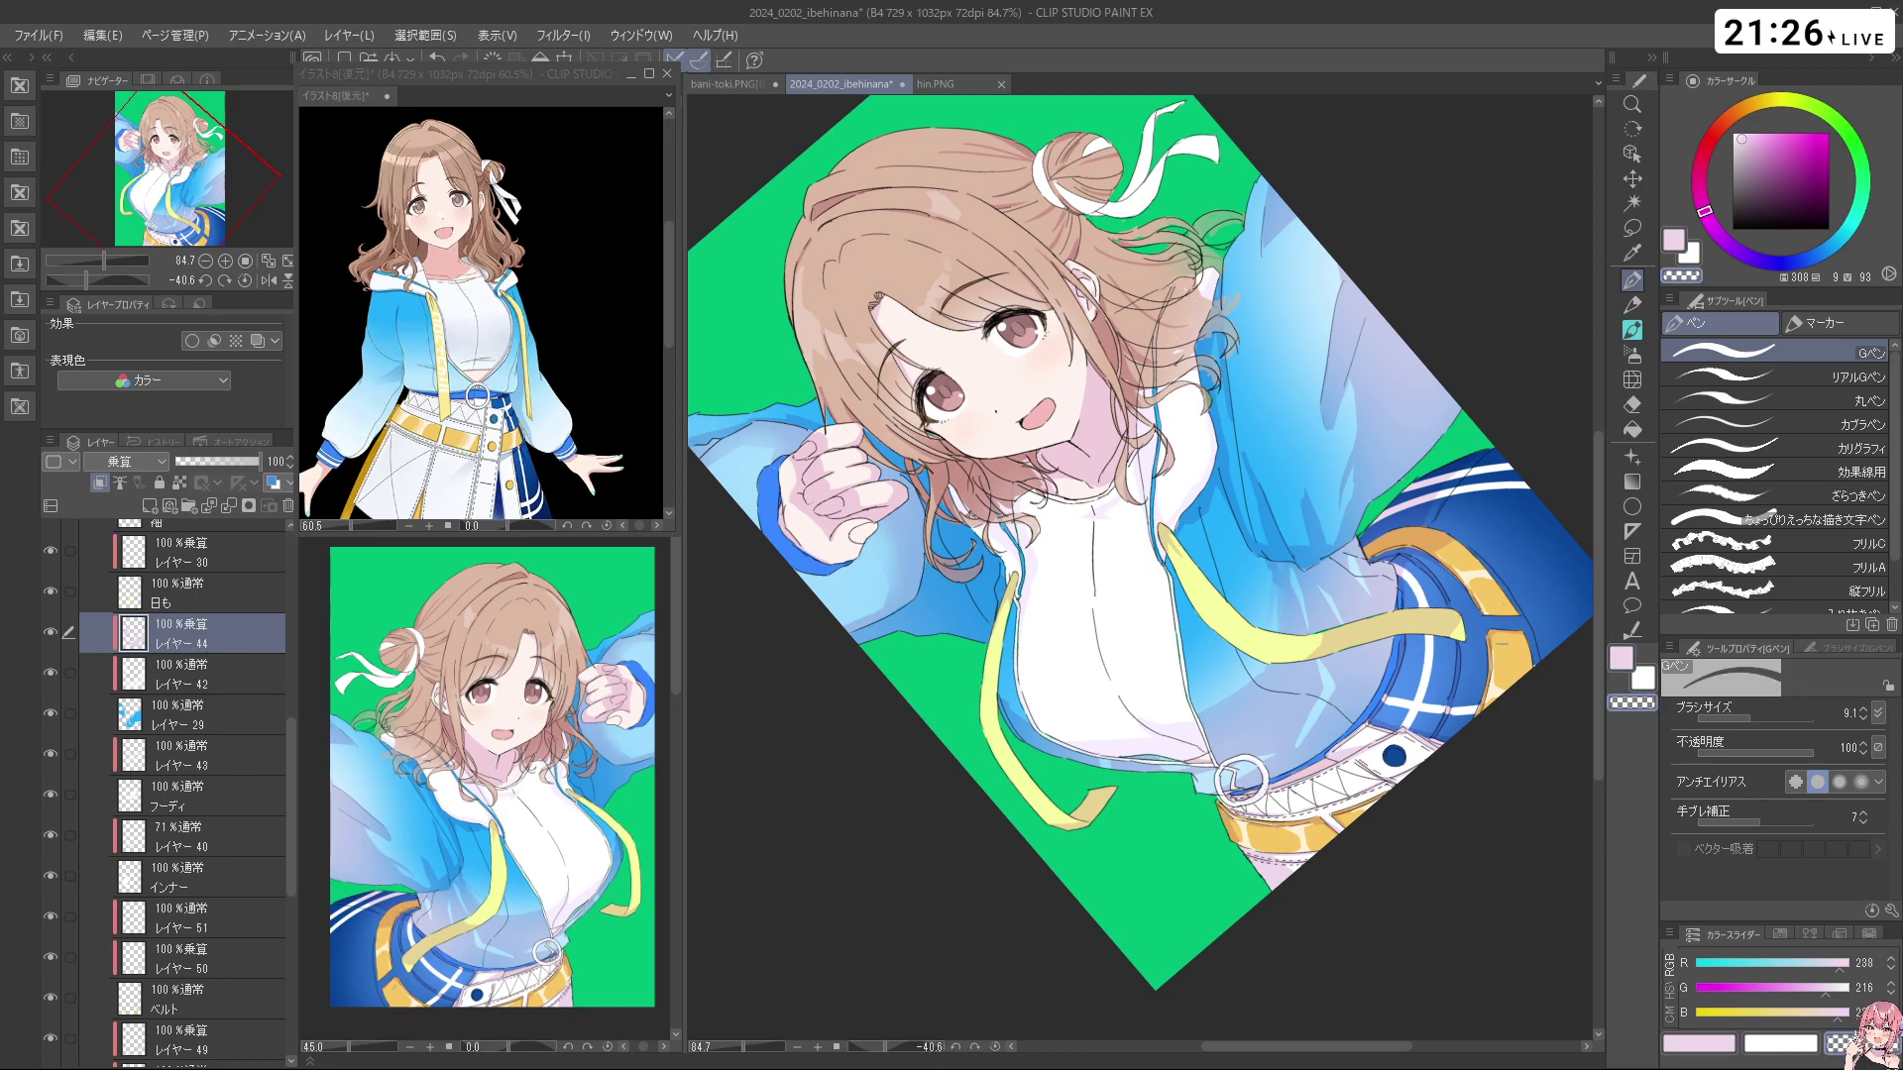
Try fold shadows on the sleeve beside the hair with pale pink and transparent strokes, undoing unwanted ones
key(c)
key(shift+space)
mouse_move(1250, 436)
mouse_down()
mouse_move(991, 510)
mouse_move(1004, 644)
mouse_move(1080, 634)
mouse_move(1057, 515)
mouse_move(960, 661)
mouse_up()
key(ctrl+space)
key(space)
key(c)
key(ctrl+z)
key(c)
key(ctrl+z)
drag(992, 505, 956, 763)
key(ctrl+z)
Paint a long fold shadow running down from the upper sleeve beside the hair, redoing strokes that miss
mouse_move(983, 505)
mouse_down()
mouse_move(925, 822)
mouse_move(819, 511)
mouse_move(1188, 199)
mouse_move(1210, 303)
mouse_up()
key(ctrl+z)
drag(1172, 209, 1239, 403)
key(ctrl+z)
key(ctrl+z)
mouse_move(1215, 319)
mouse_down()
mouse_move(1241, 397)
mouse_move(1183, 203)
mouse_move(1203, 277)
mouse_up()
mouse_move(1202, 176)
mouse_down()
mouse_move(1216, 302)
mouse_move(1211, 244)
mouse_up()
key(ctrl+z)
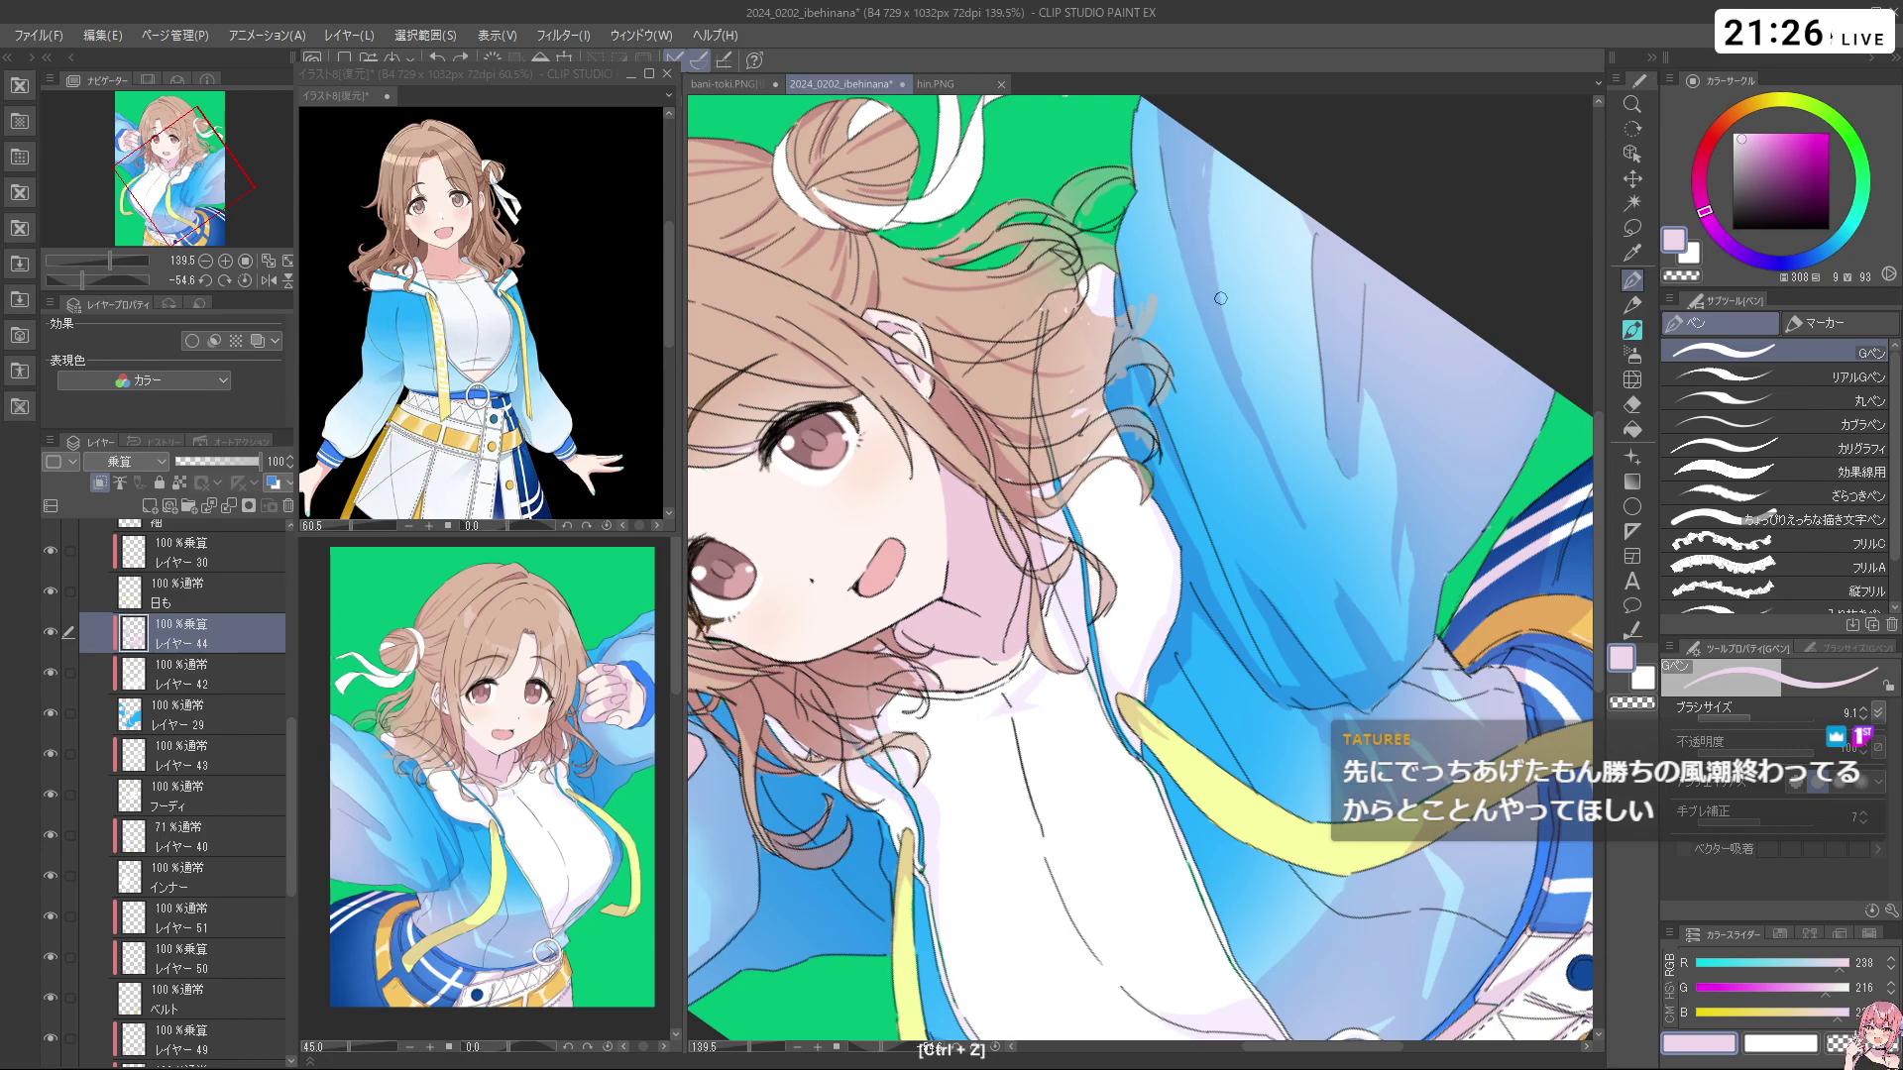
key(ctrl+z)
drag(1215, 289, 1295, 506)
key(ctrl+z)
Trim and taper the upper sleeve's long fold shadow with transparent and pale pink strokes
key(c)
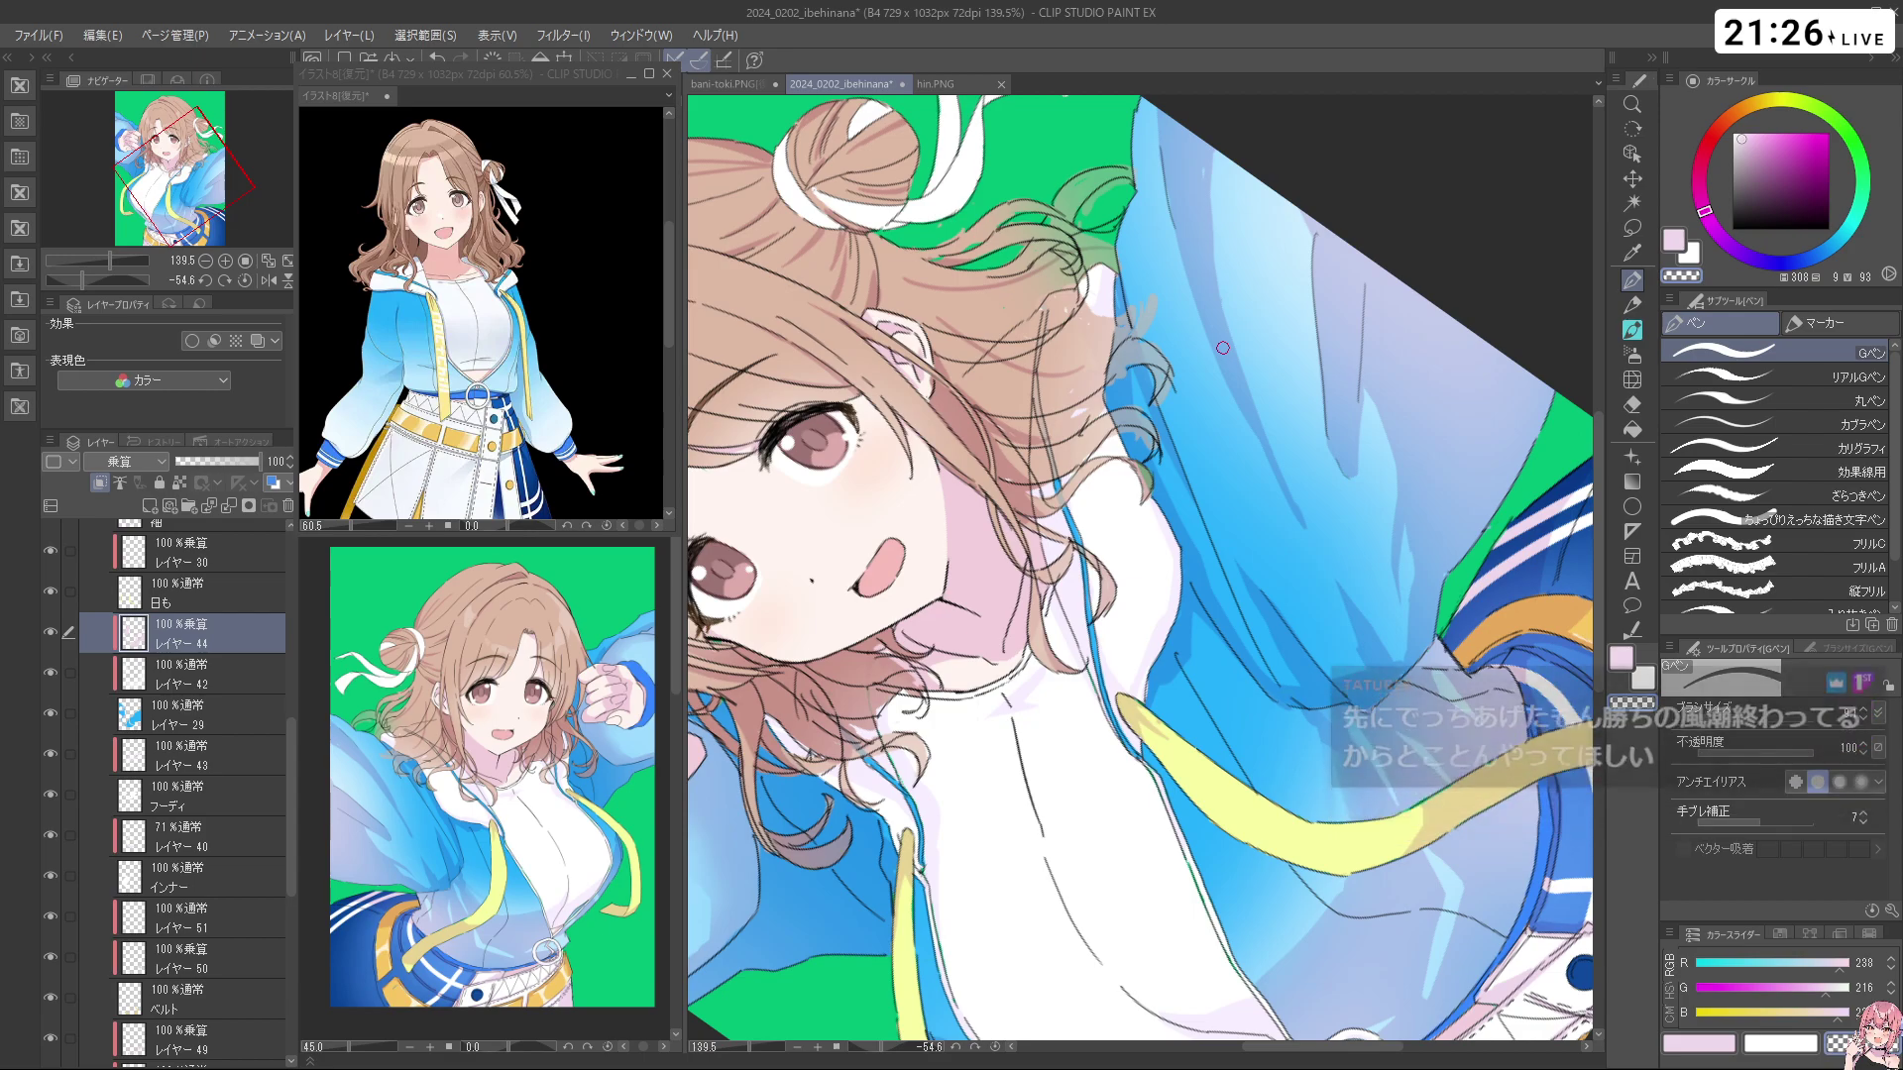
key(ctrl+z)
key(c)
drag(1294, 535, 1234, 540)
drag(1200, 752, 1216, 381)
drag(1205, 766, 1376, 401)
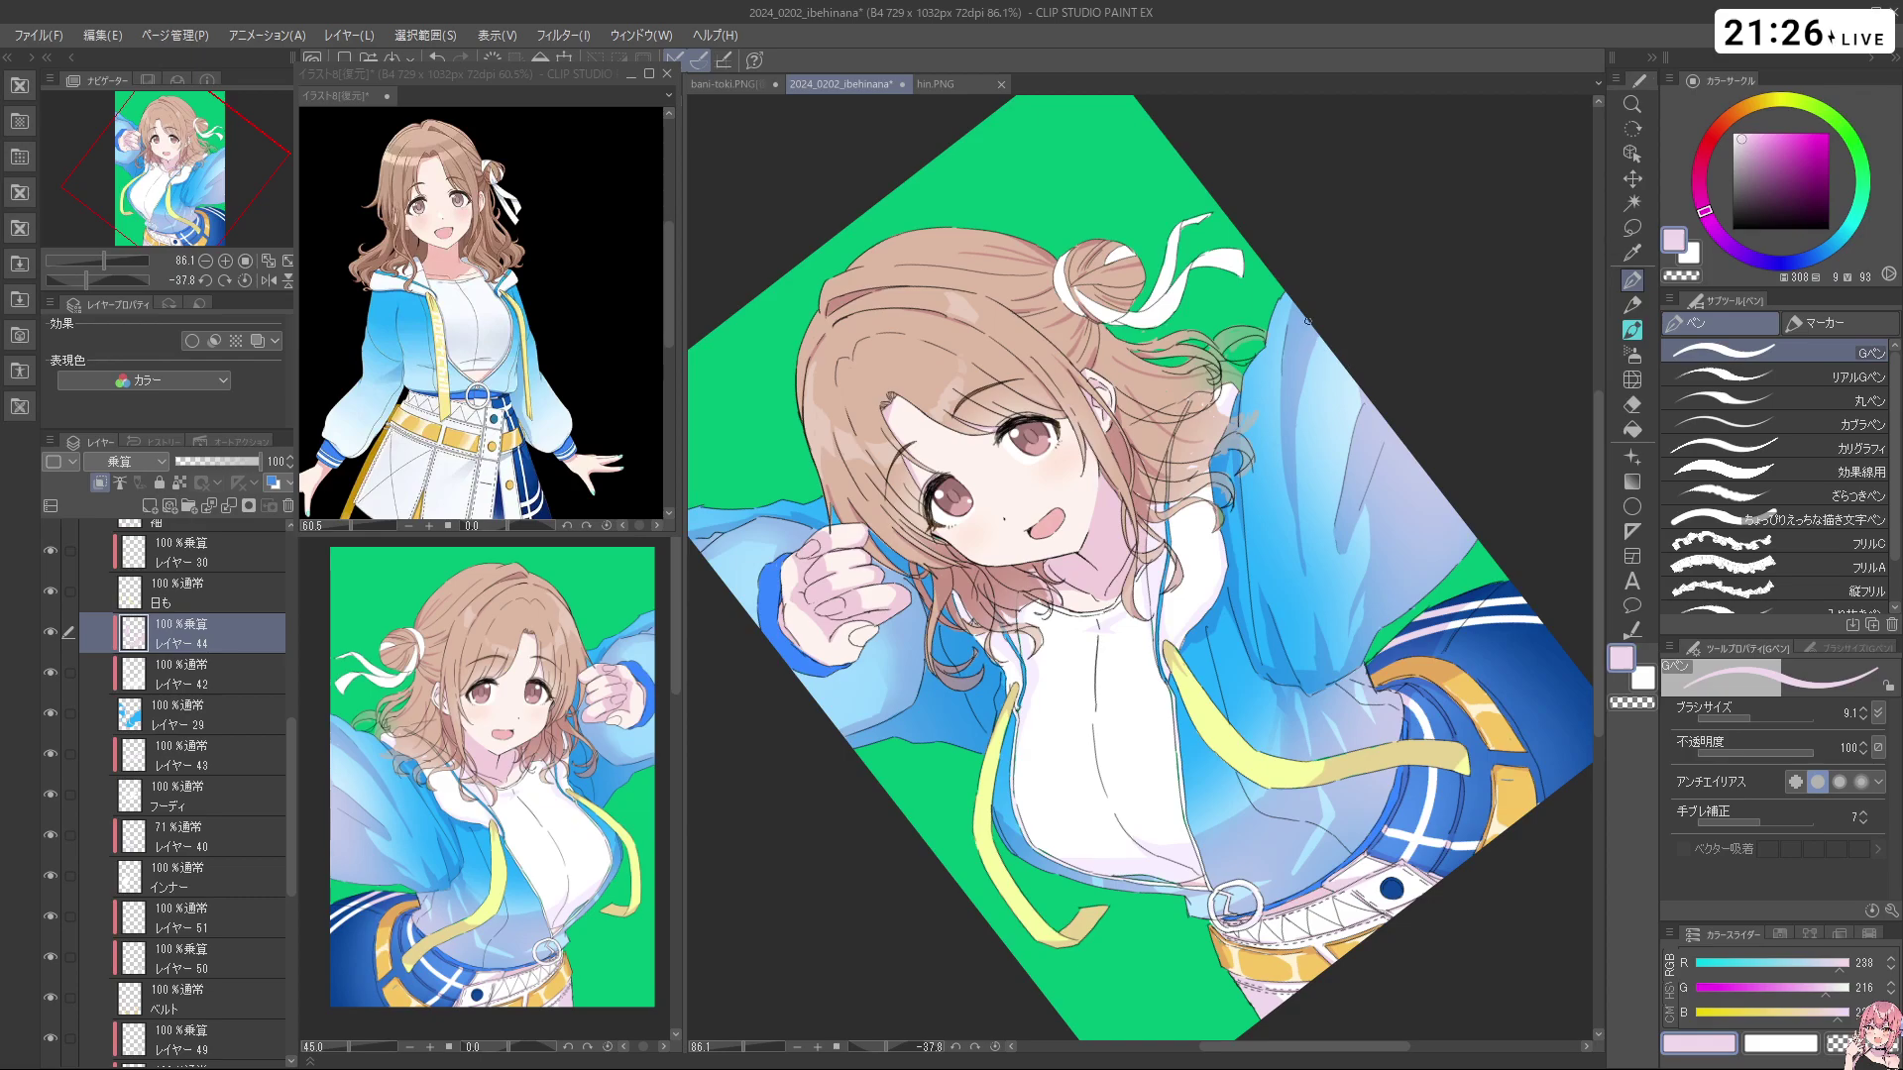
key(ctrl+z)
key(ctrl+z)
Compare the sleeve shading with the full figure at different canvas rotations, undoing the last stroke
key(shift+space)
drag(1263, 386, 1308, 387)
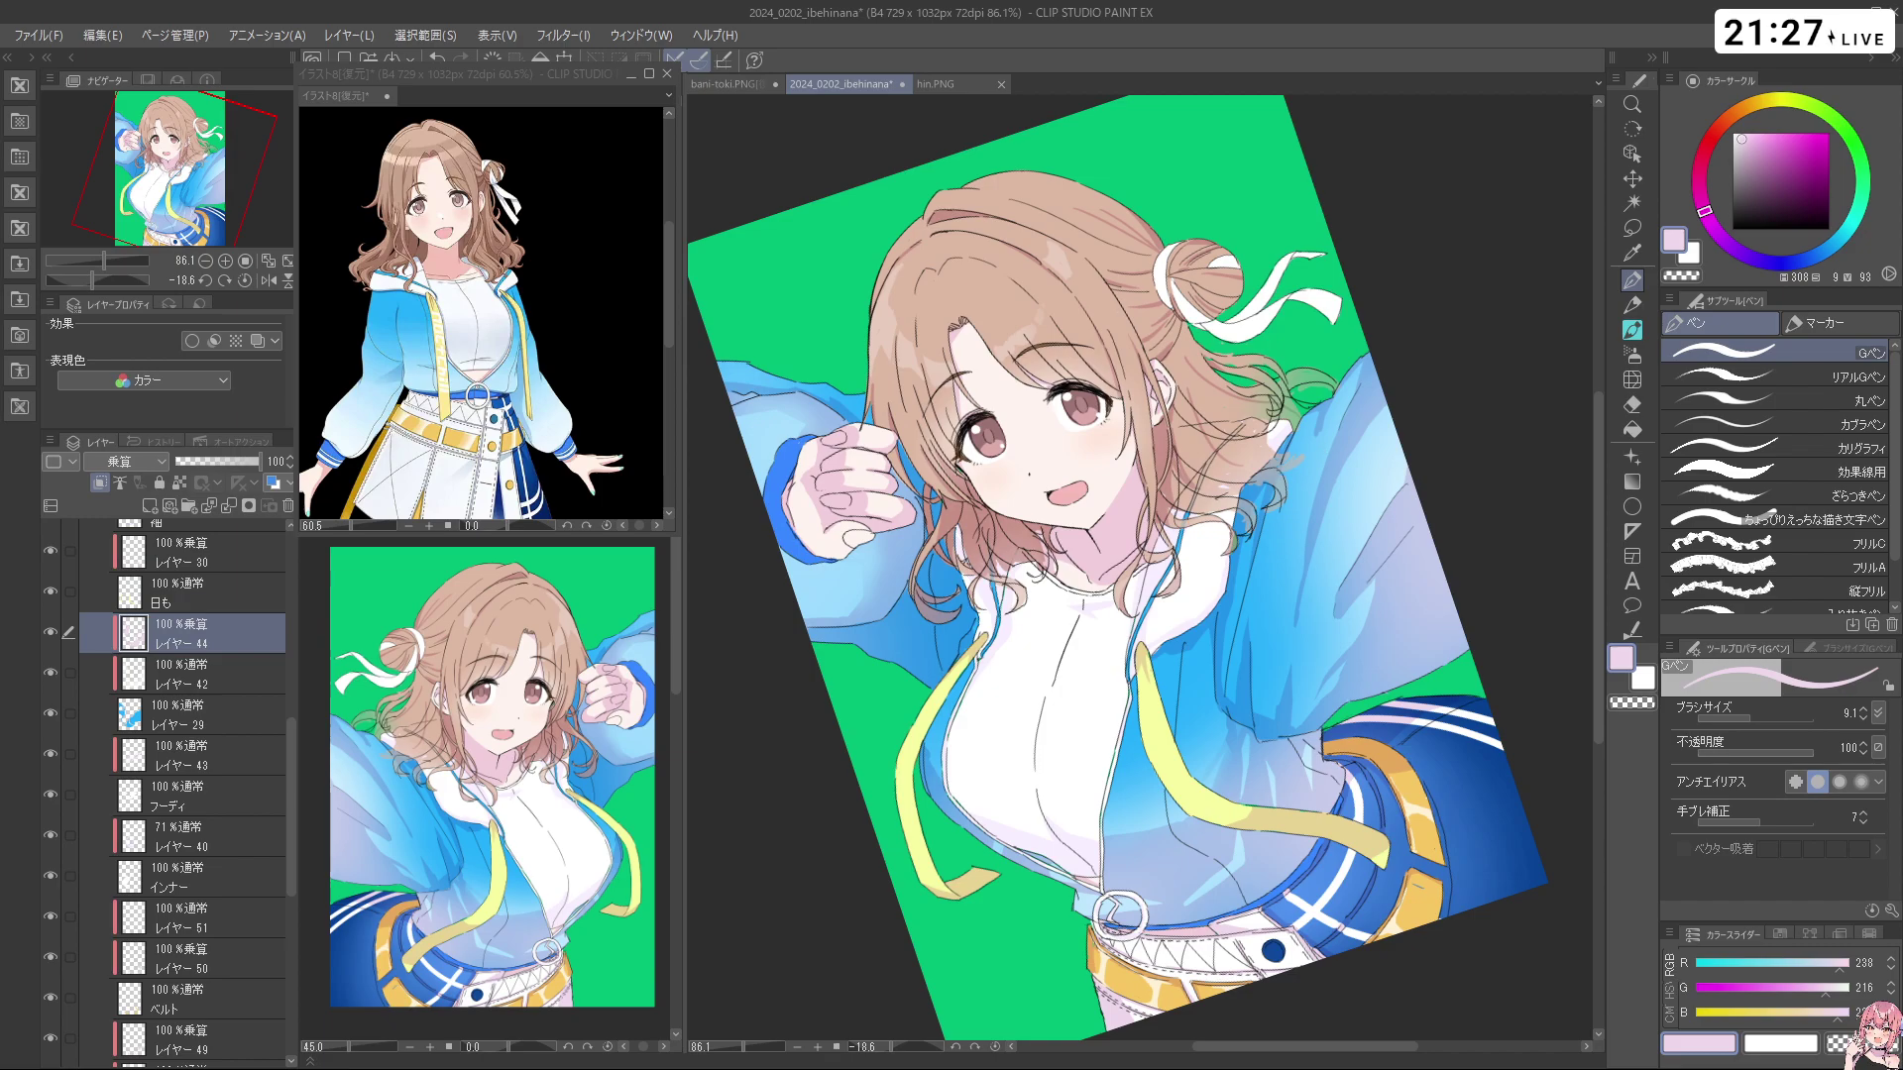
key(space)
key(ctrl+z)
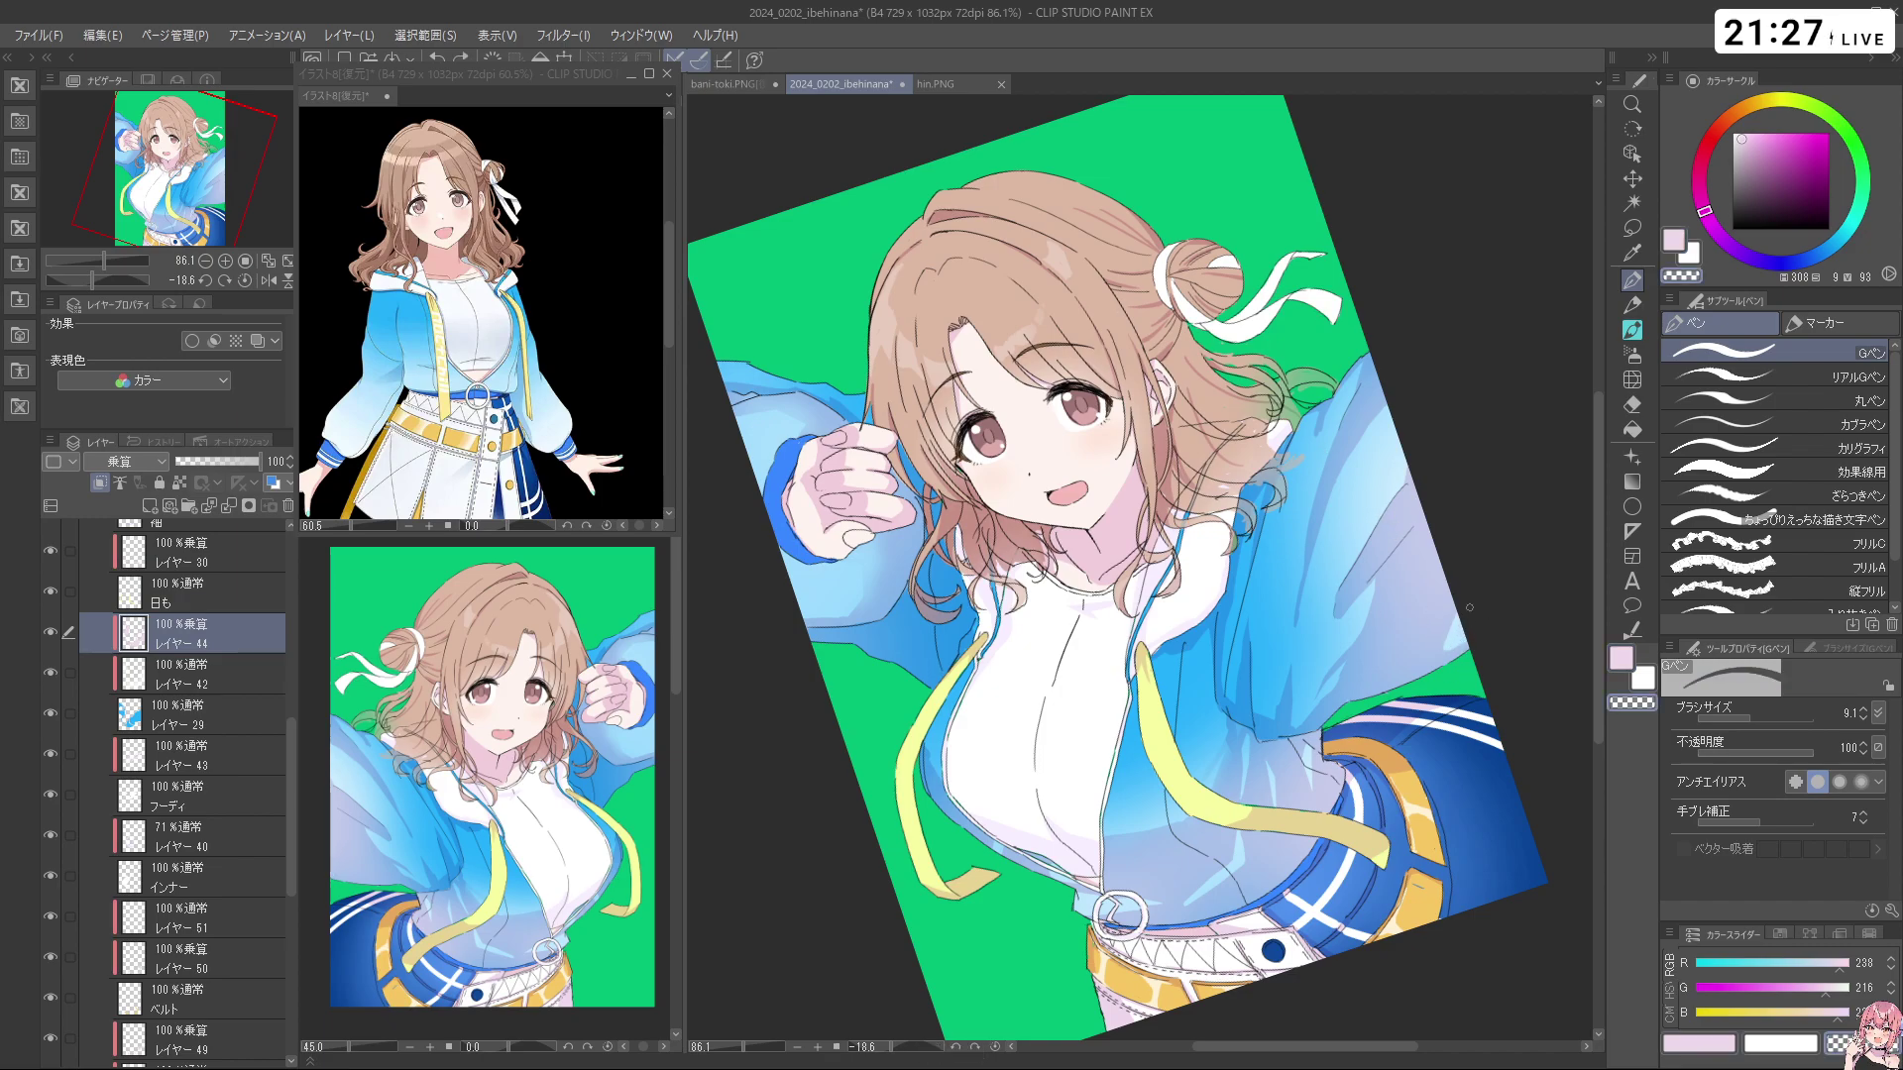
key(shift+space)
drag(1445, 656, 1447, 473)
key(c)
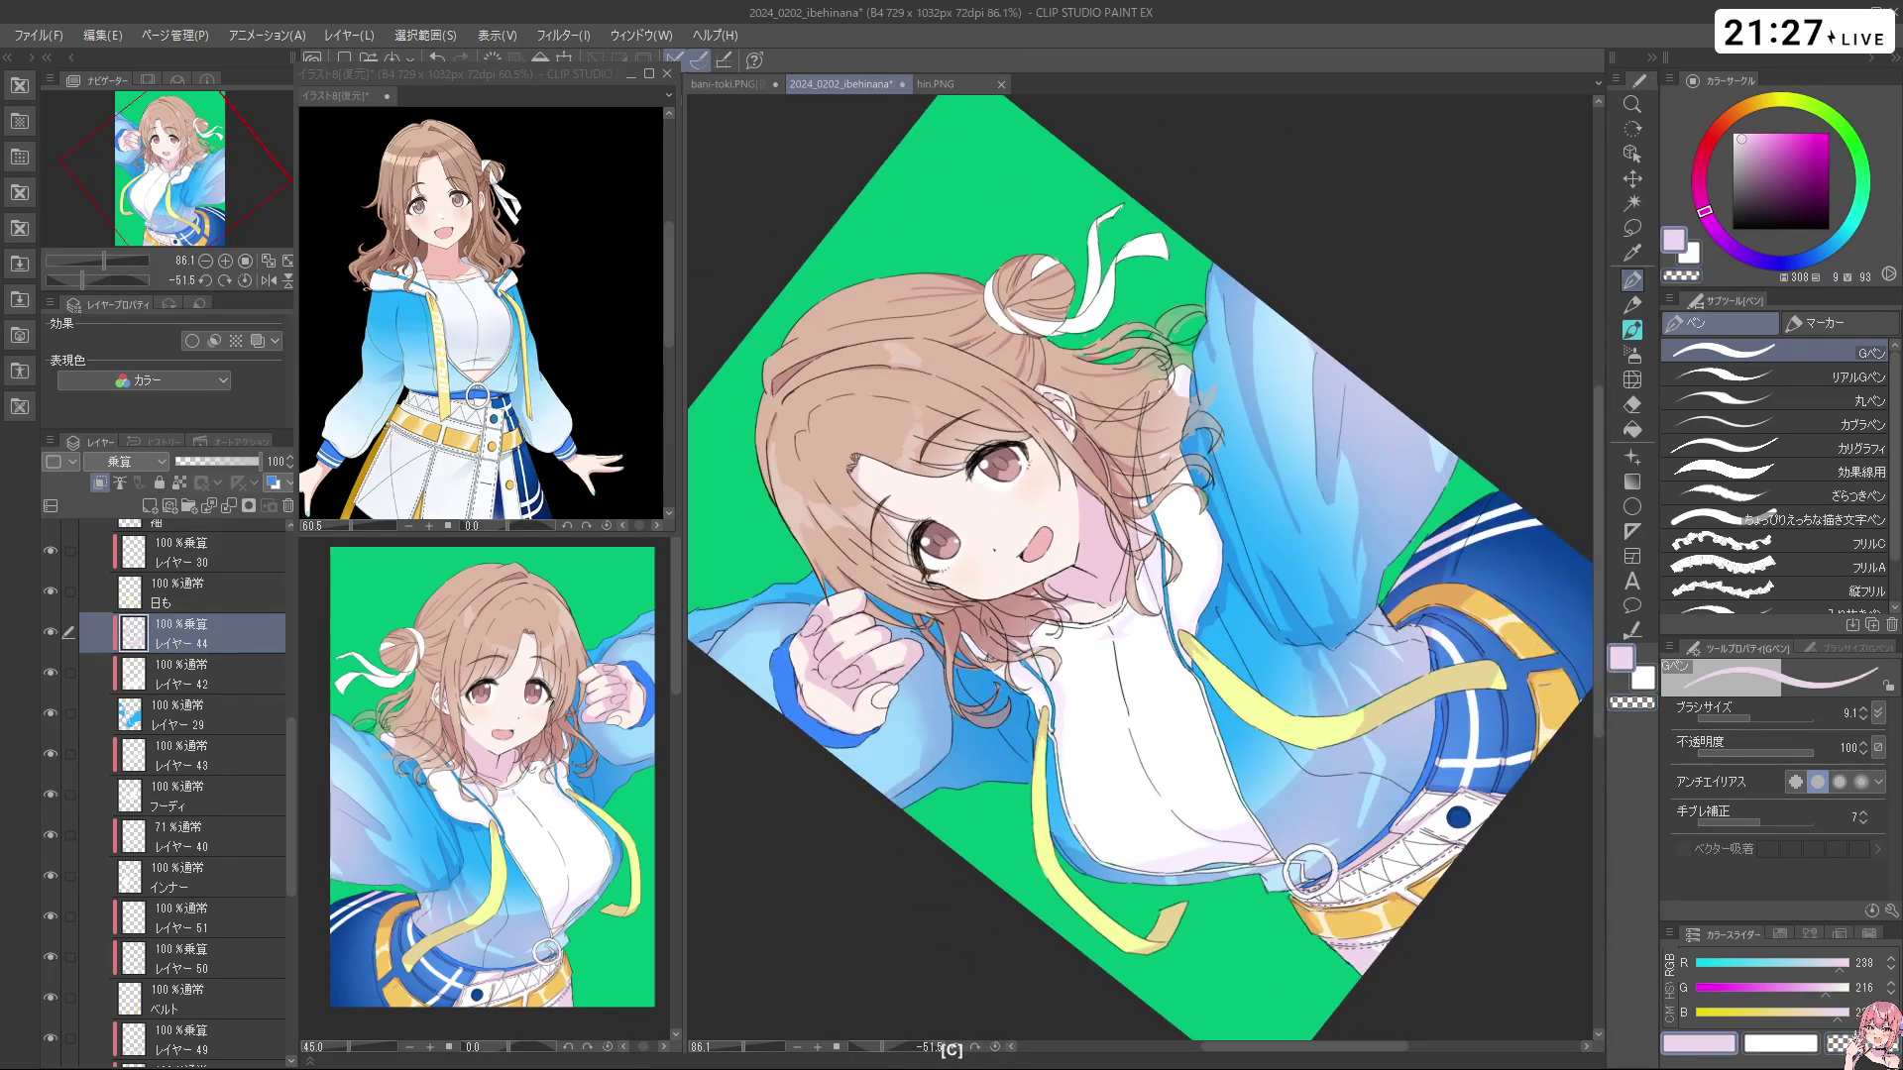
key(c)
key(ctrl+space)
drag(1471, 572, 1372, 572)
key(shift+space)
Refine the long fold shadow on the sleeve beside the hair with transparent and pale pink strokes, undoing the last one
scroll(1407, 478, up, 6)
key(c)
key(c)
scroll(1430, 471, down, 5)
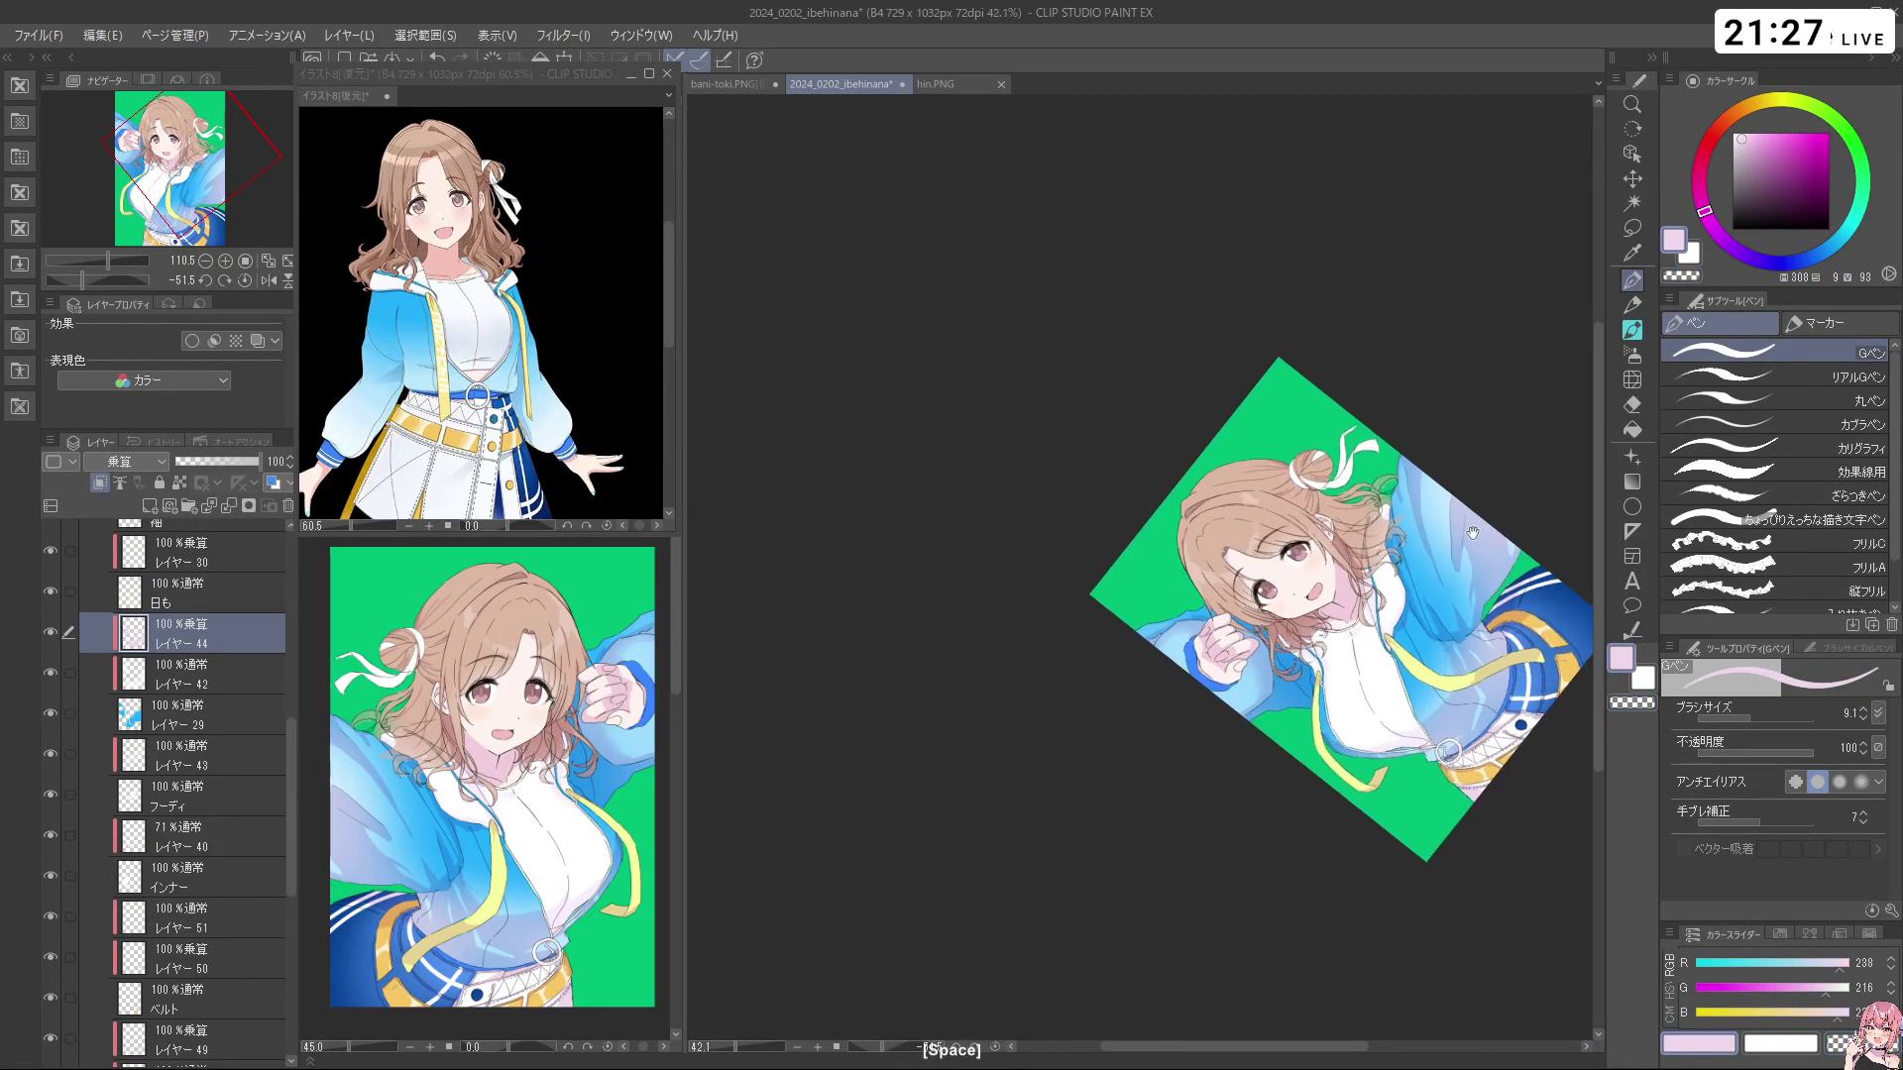
scroll(1338, 288, up, 7)
key(c)
key(ctrl+z)
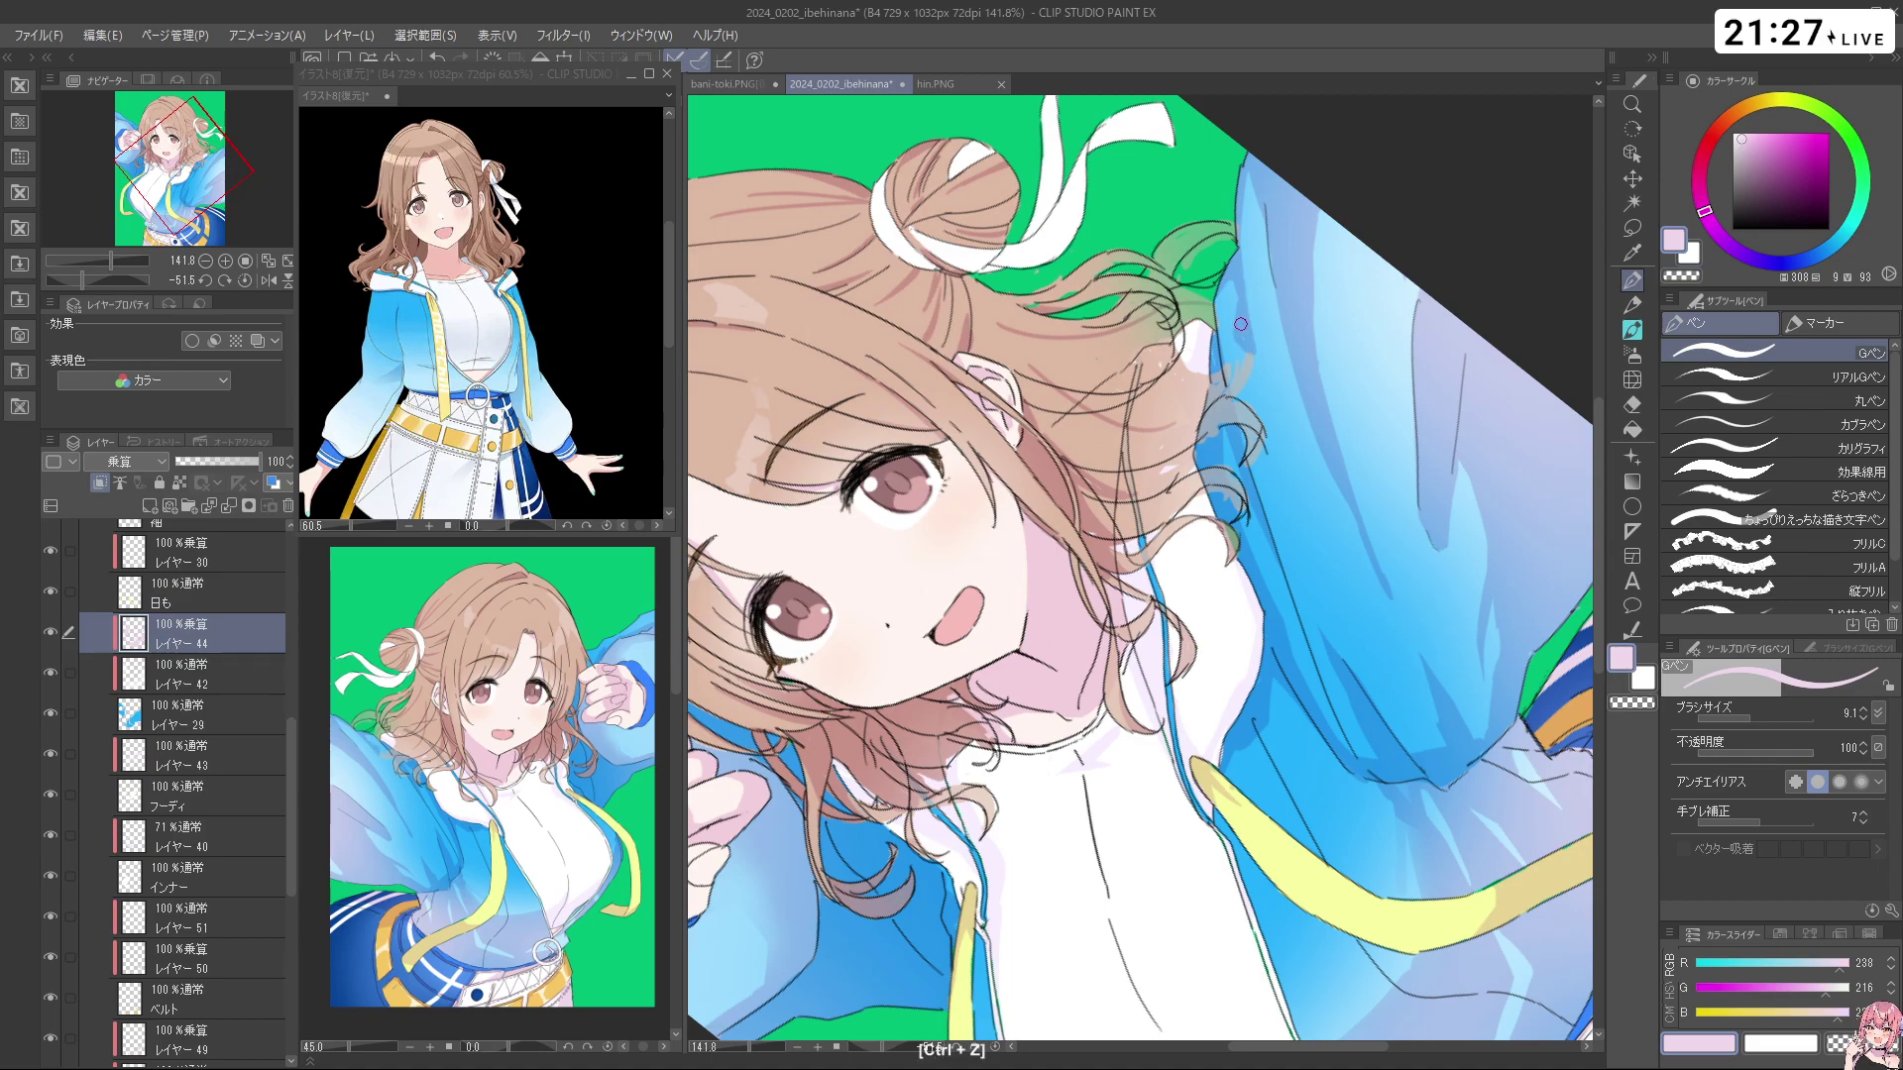
Try another shadow correction on the upper sleeve, undo it and return to the pale pink colour
key(space)
scroll(1328, 565, down, 3)
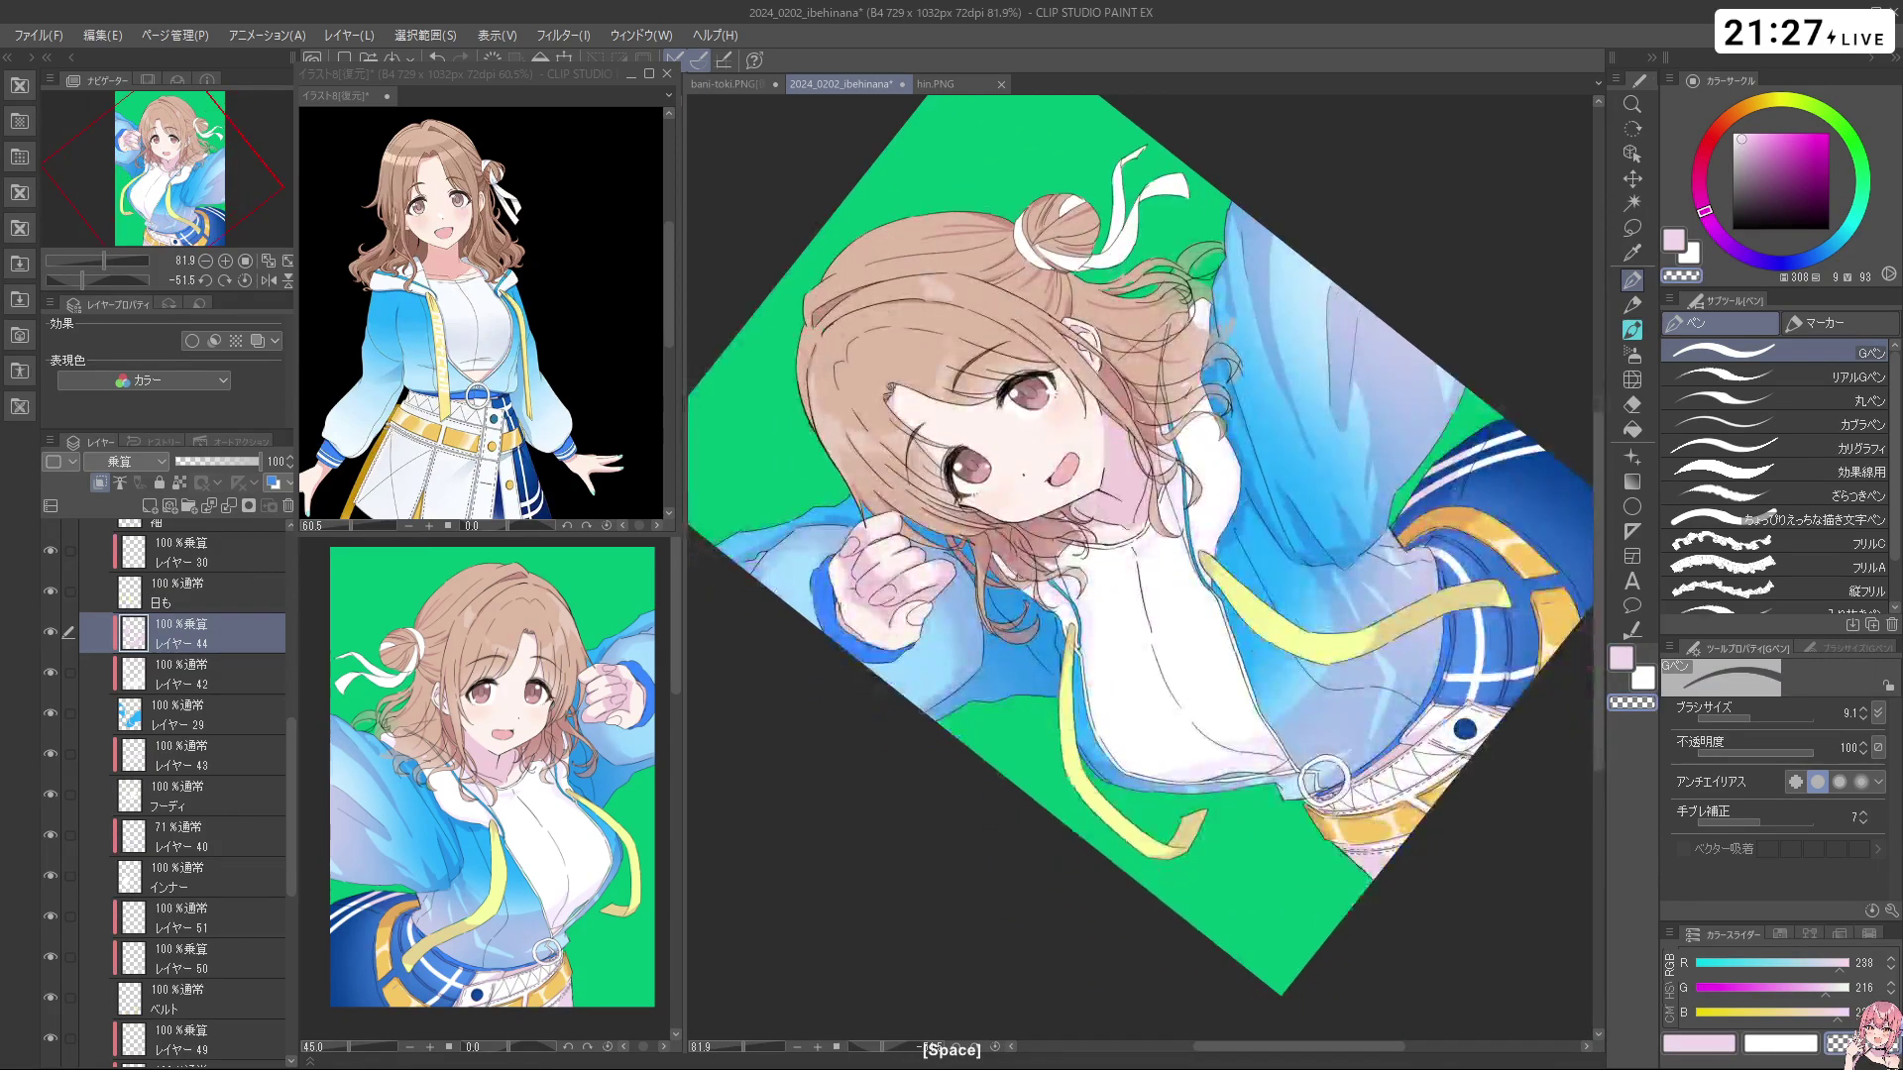
key(shift+space)
drag(1233, 367, 1296, 413)
key(ctrl+space)
ctrl+click(1313, 360)
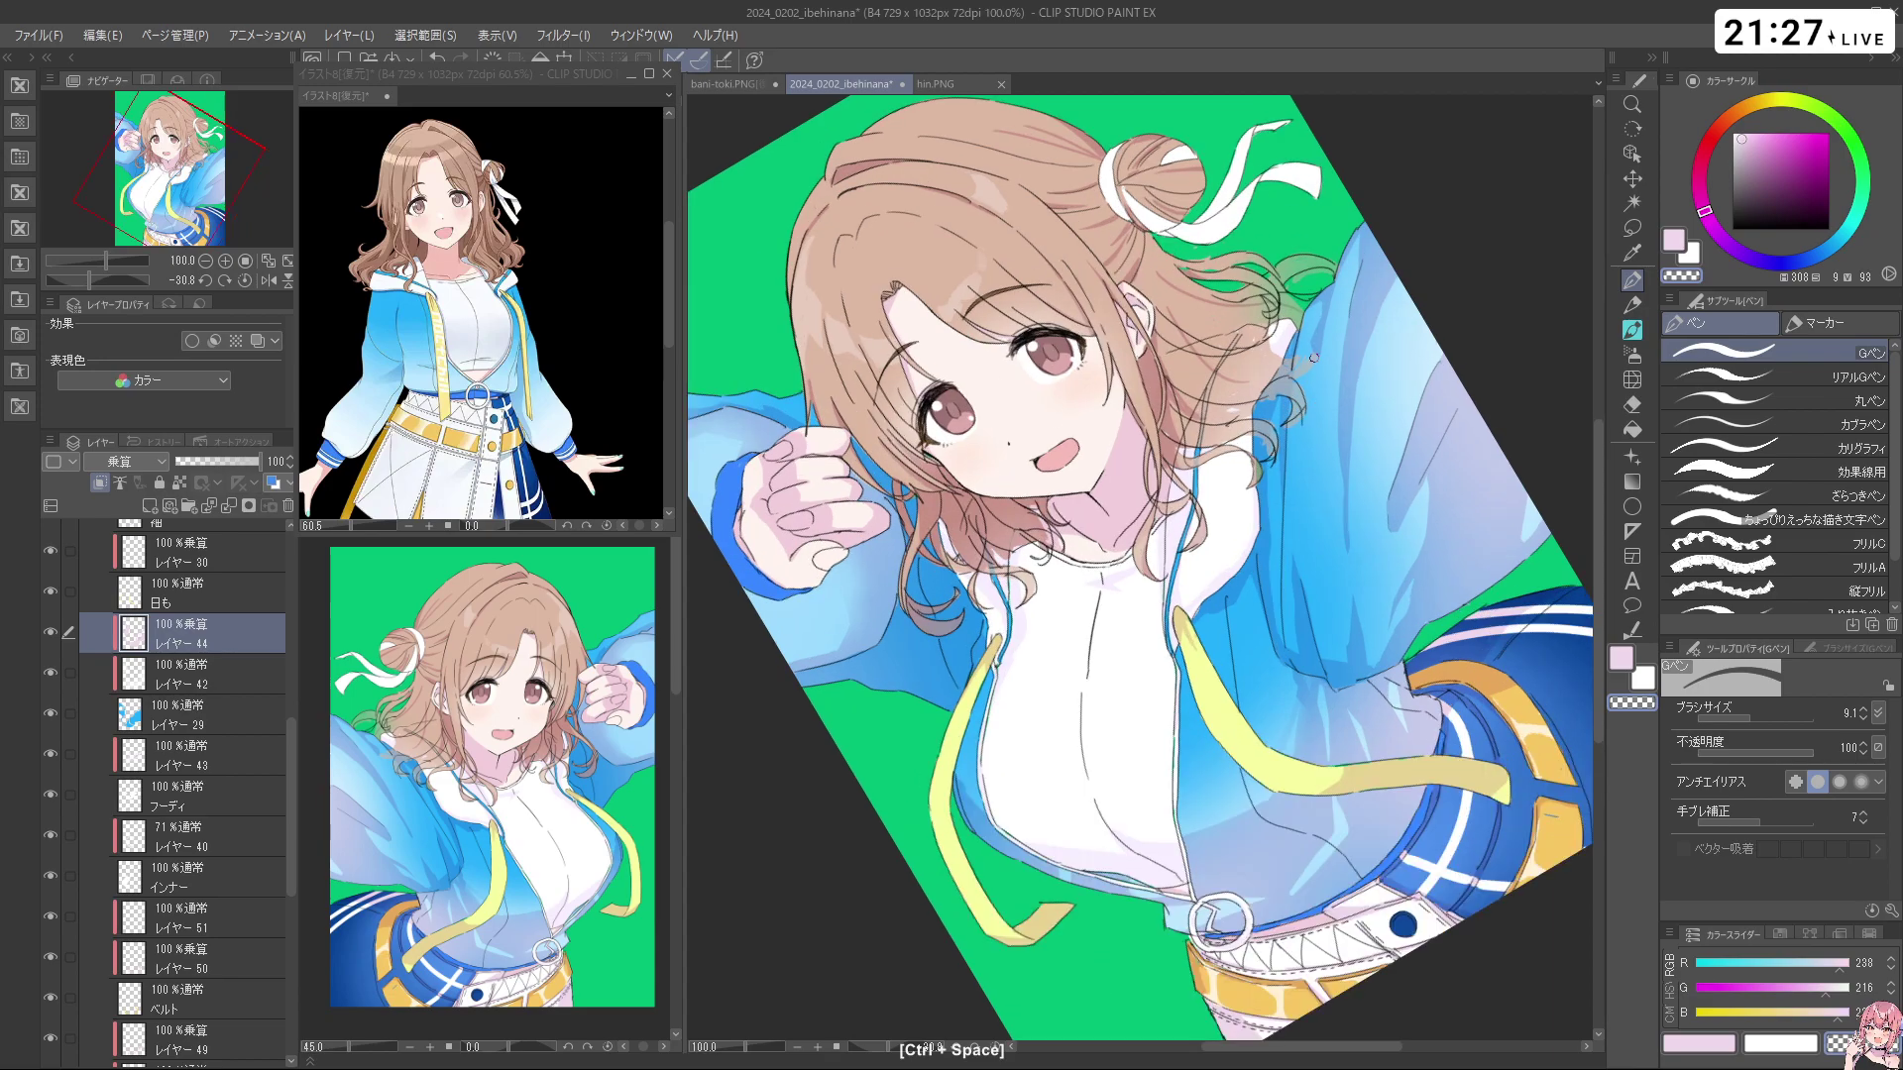
key(ctrl+z)
key(c)
Inspect the jacket's sleeve and body shading across the whole figure at different canvas rotations
key(ctrl+space)
drag(1320, 461, 1311, 593)
key(space)
drag(1310, 592, 1249, 471)
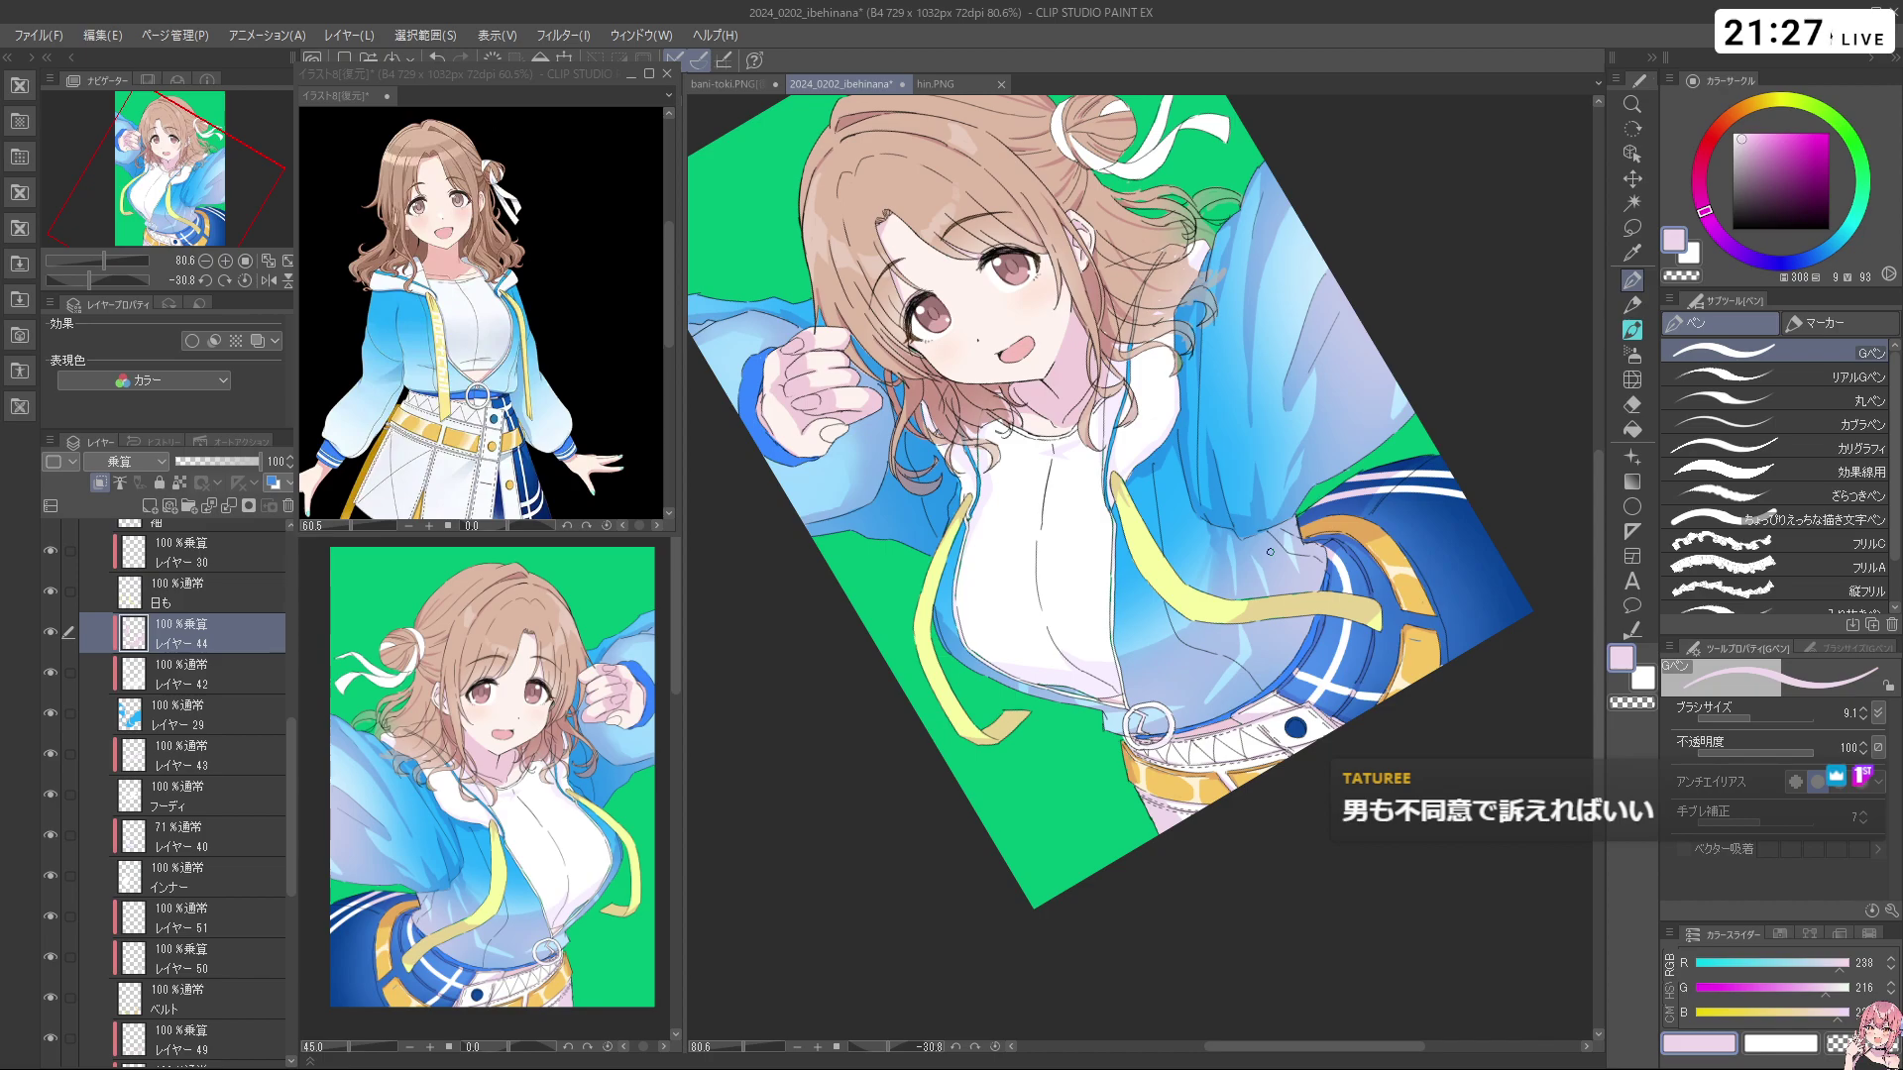
drag(881, 468, 1179, 502)
drag(1113, 581, 1033, 463)
drag(1224, 561, 1392, 562)
drag(1267, 633, 1225, 556)
drag(1264, 642, 1223, 744)
drag(1291, 238, 1298, 455)
drag(1182, 322, 1154, 357)
drag(1271, 371, 1175, 743)
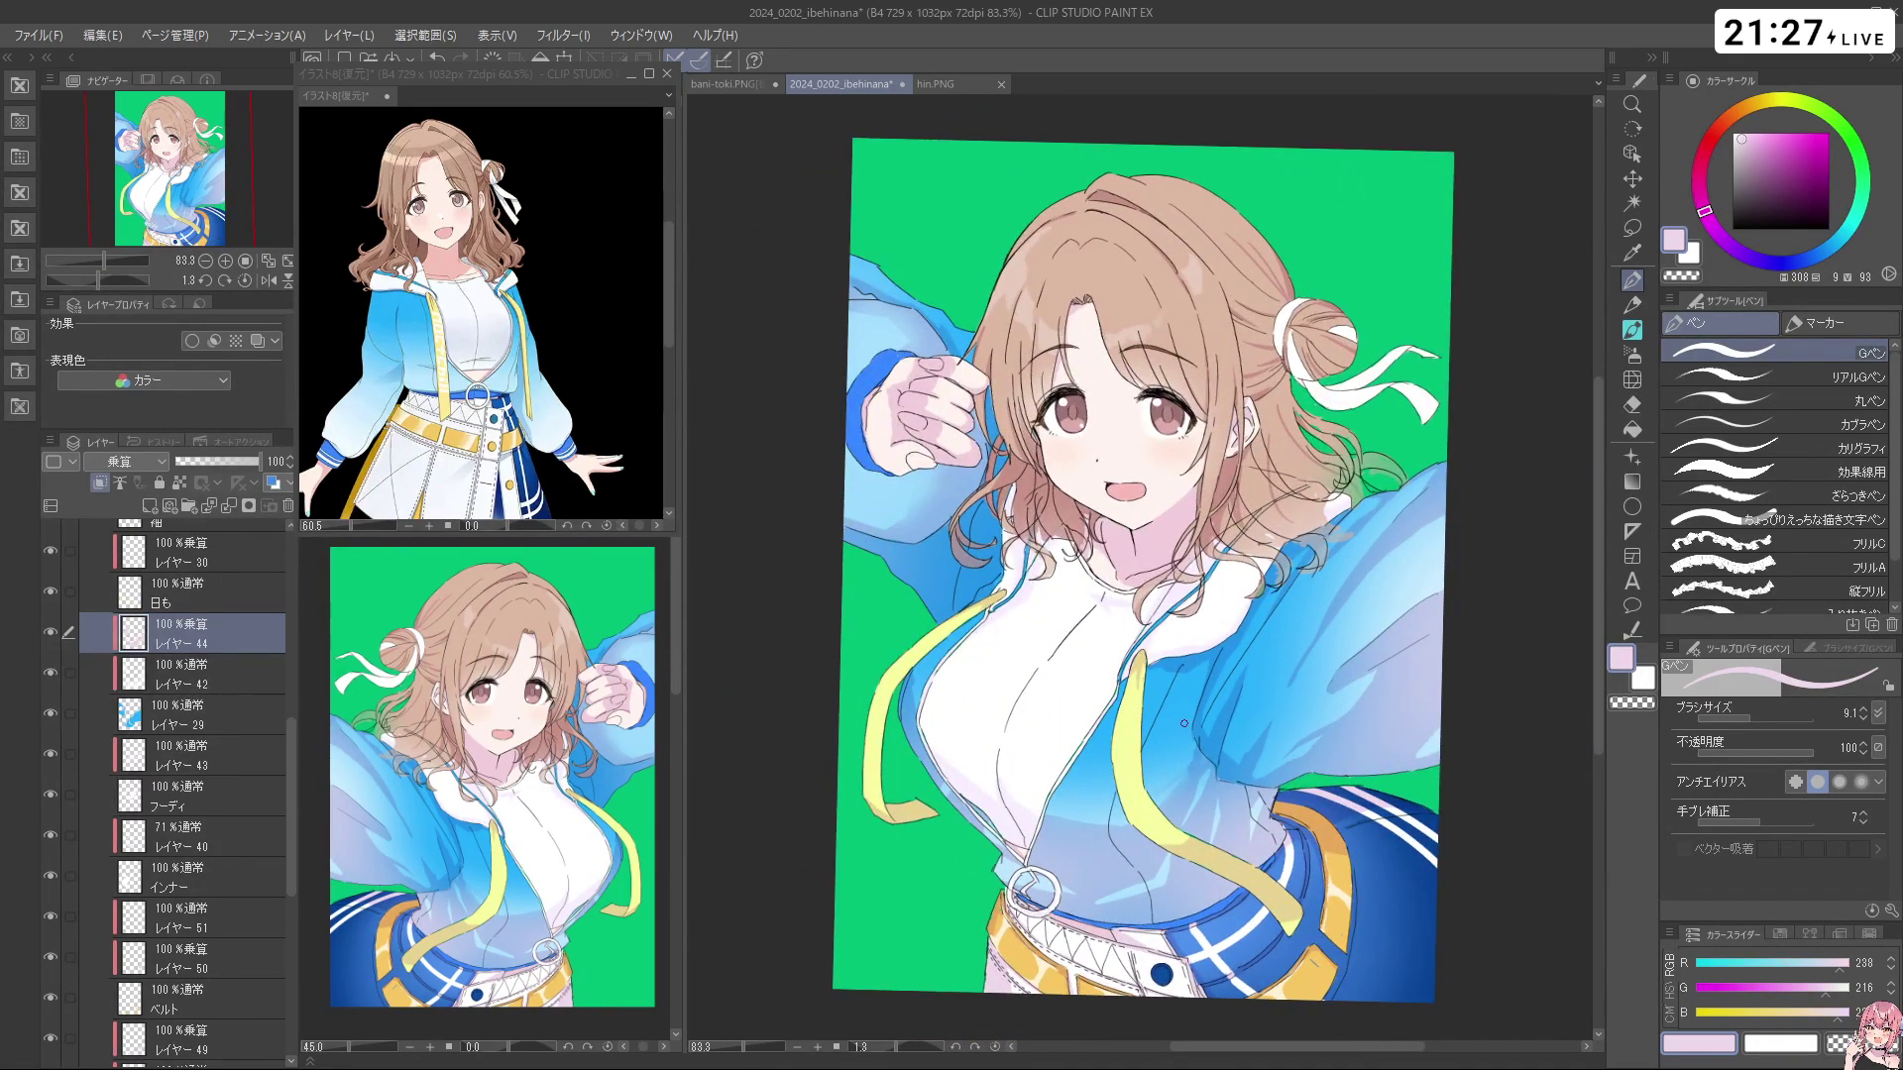
Add a clipped layer in multiply mode (乗算) directly above the リボン layer for the ribbon shadows
drag(293, 753, 282, 651)
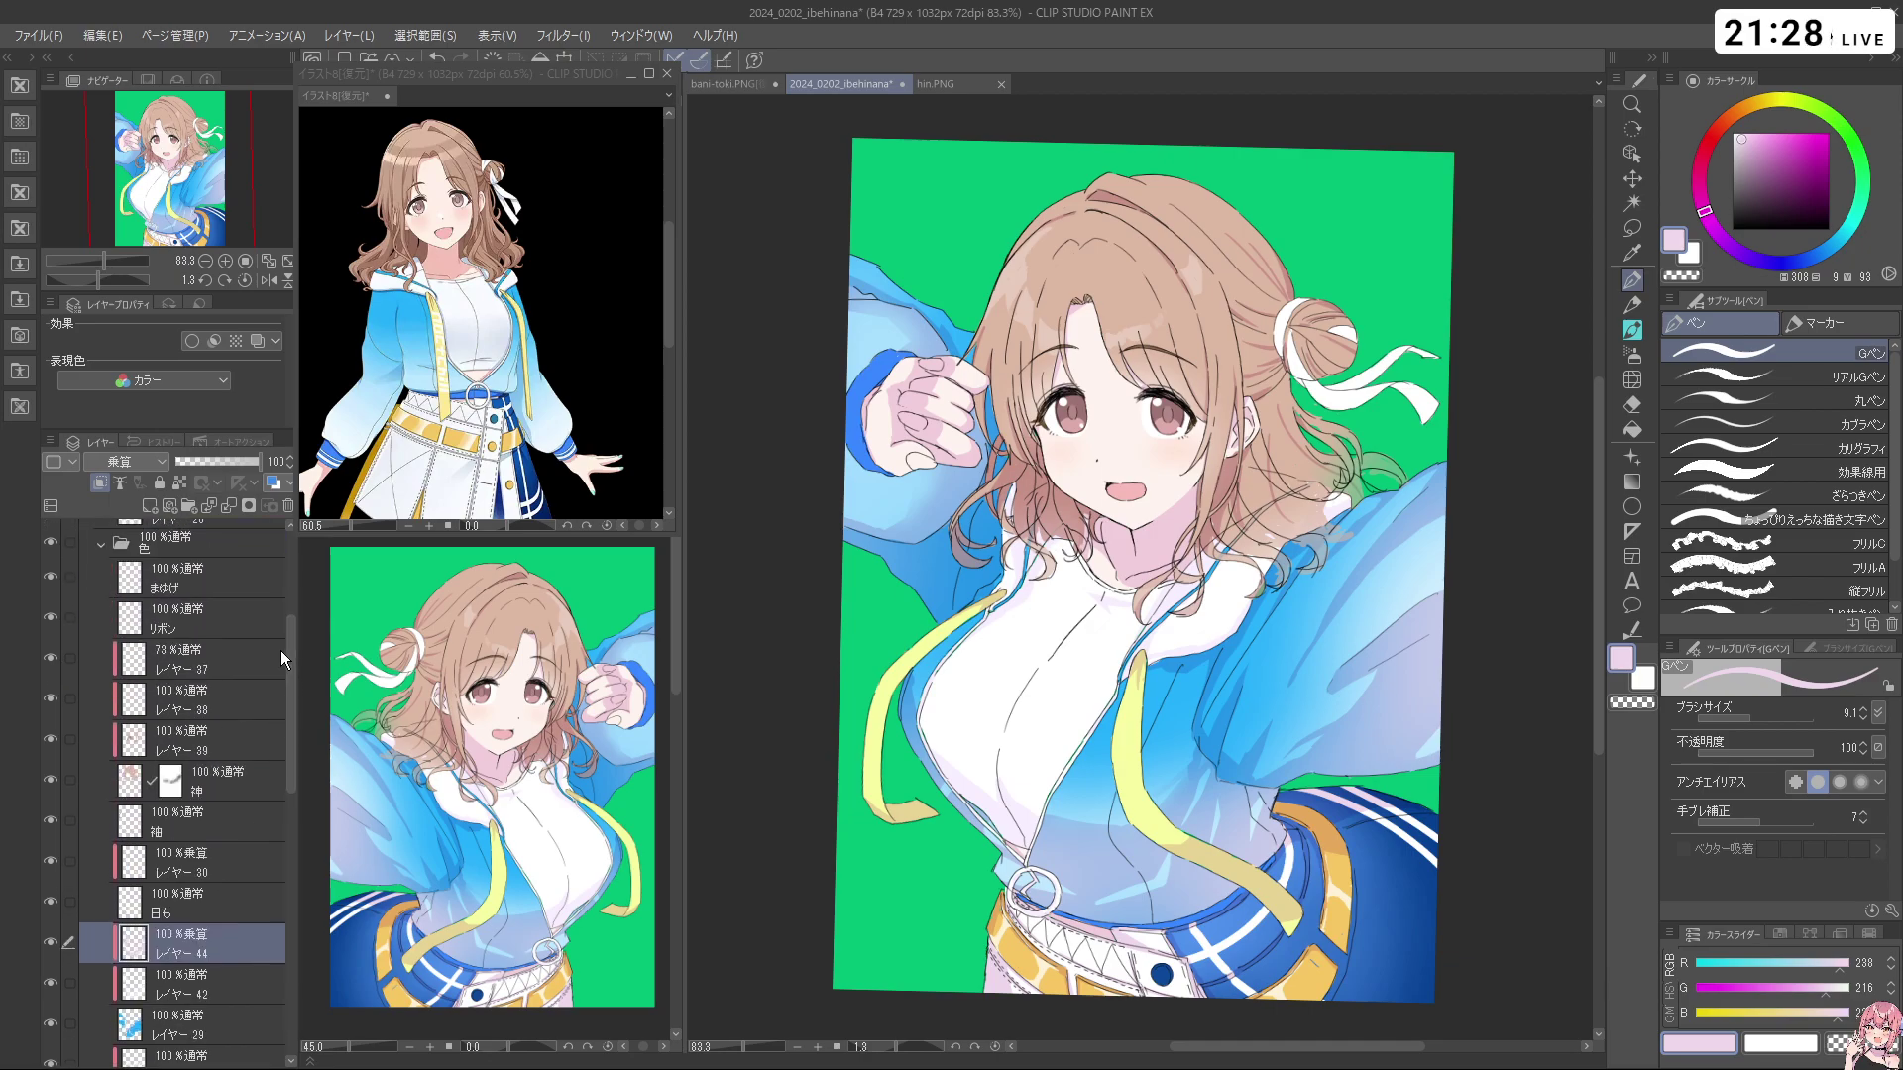
click(248, 616)
click(150, 507)
click(121, 463)
click(123, 517)
Paint pale pink shadows on the hair ribbon's two hanging tails and clean their edges with transparent
drag(1303, 340, 1303, 419)
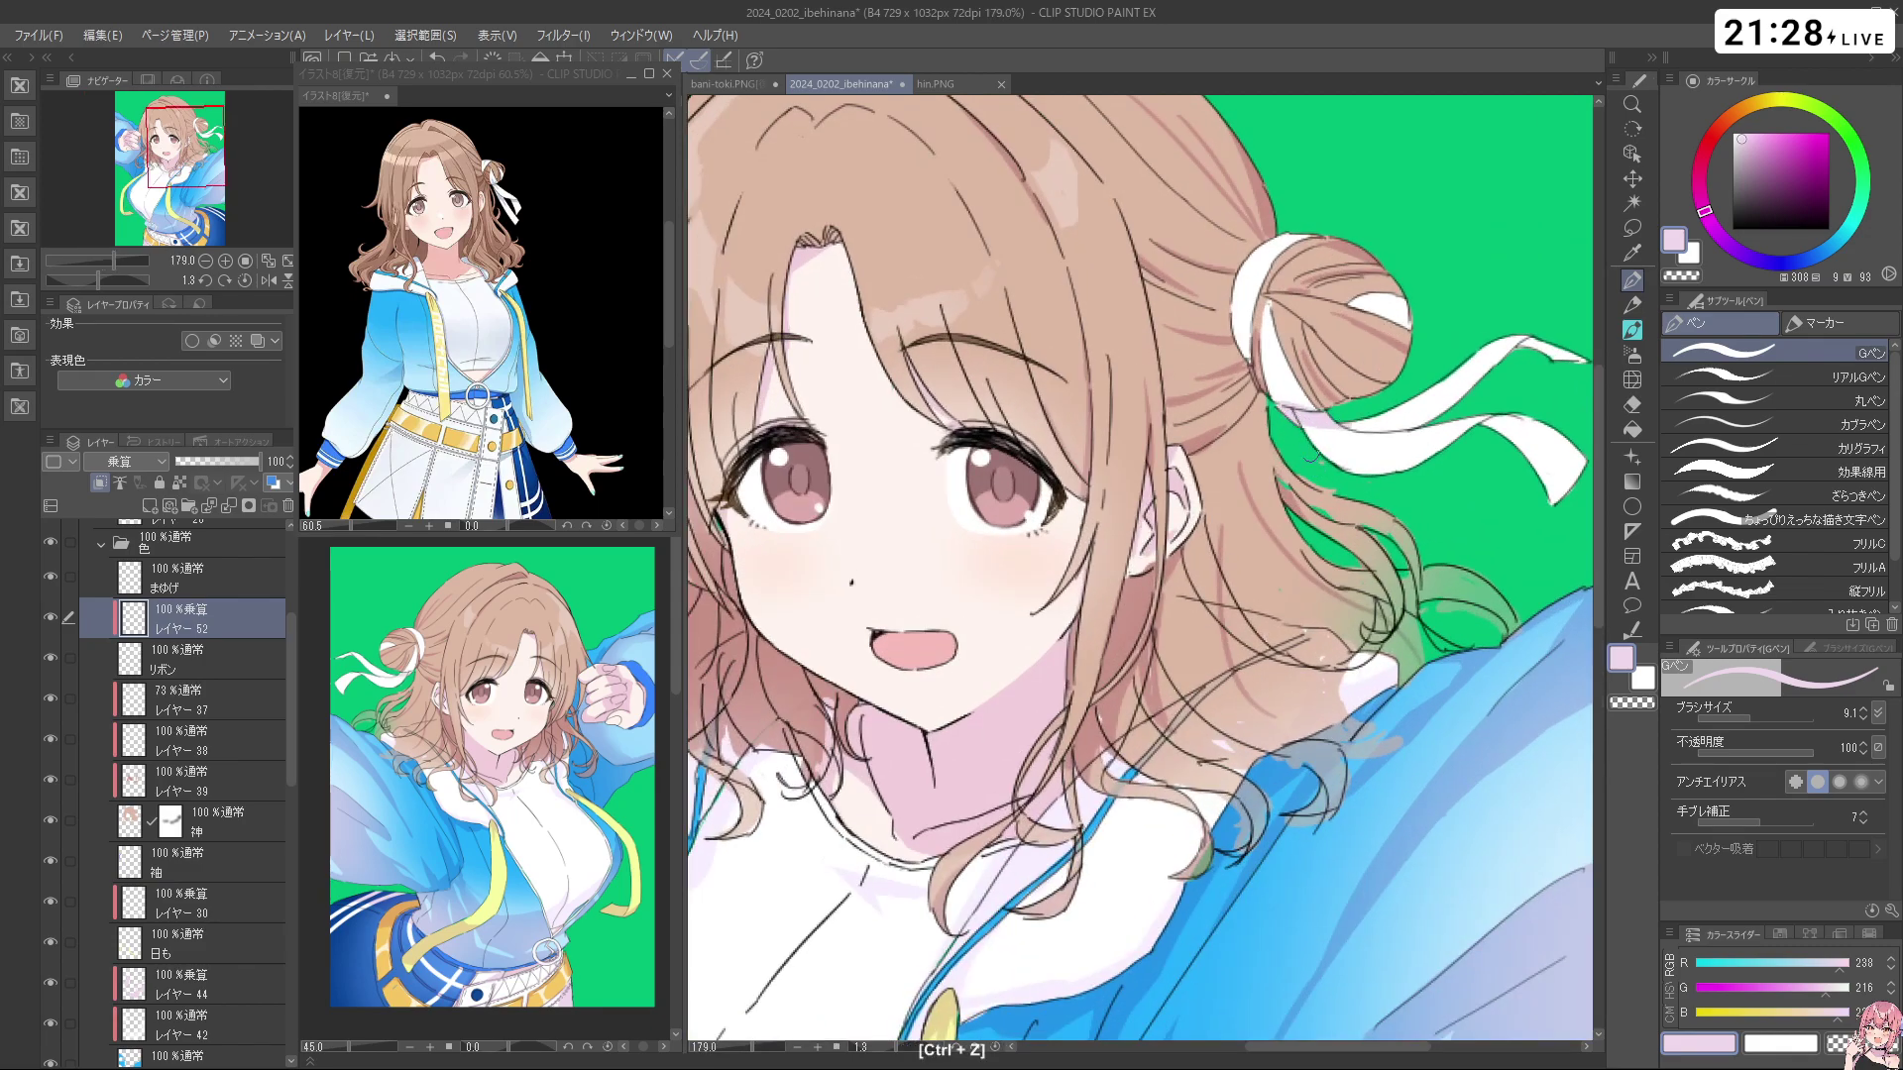
drag(1350, 421, 1414, 420)
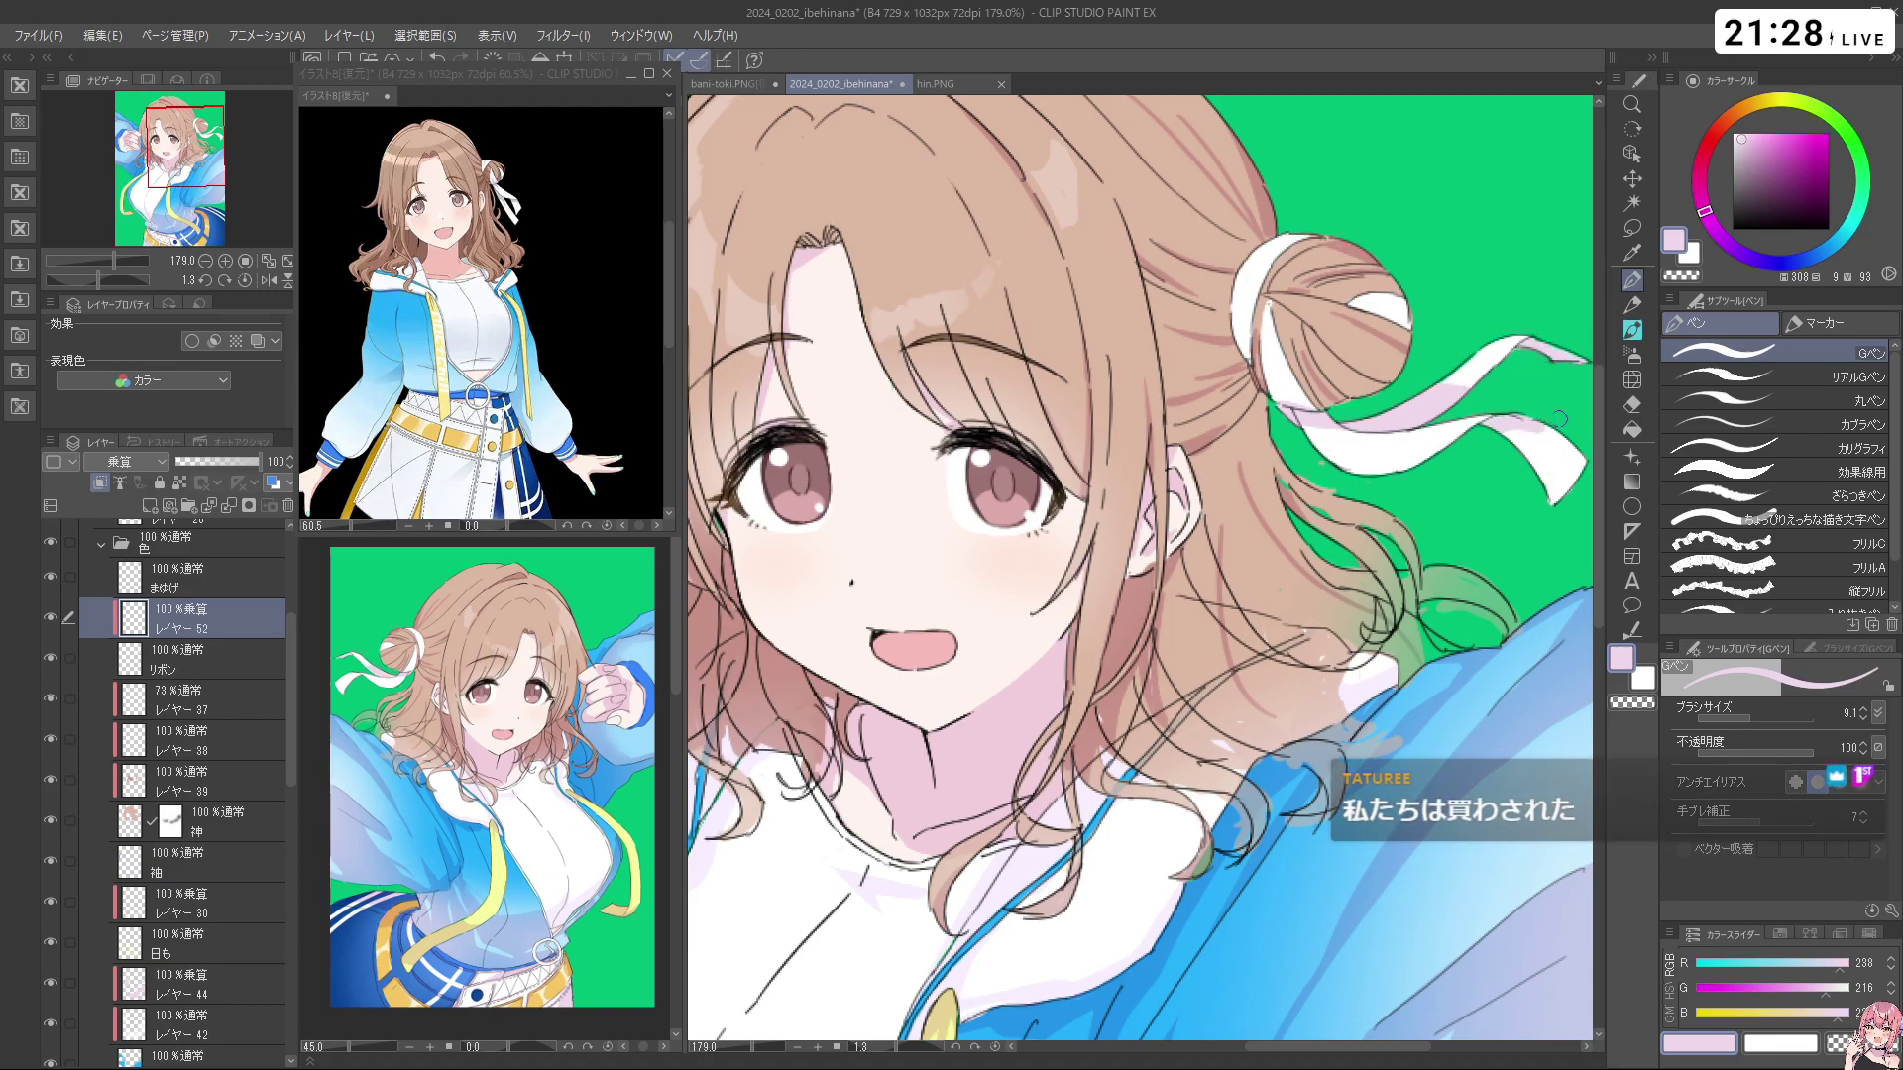
drag(1576, 432, 1338, 460)
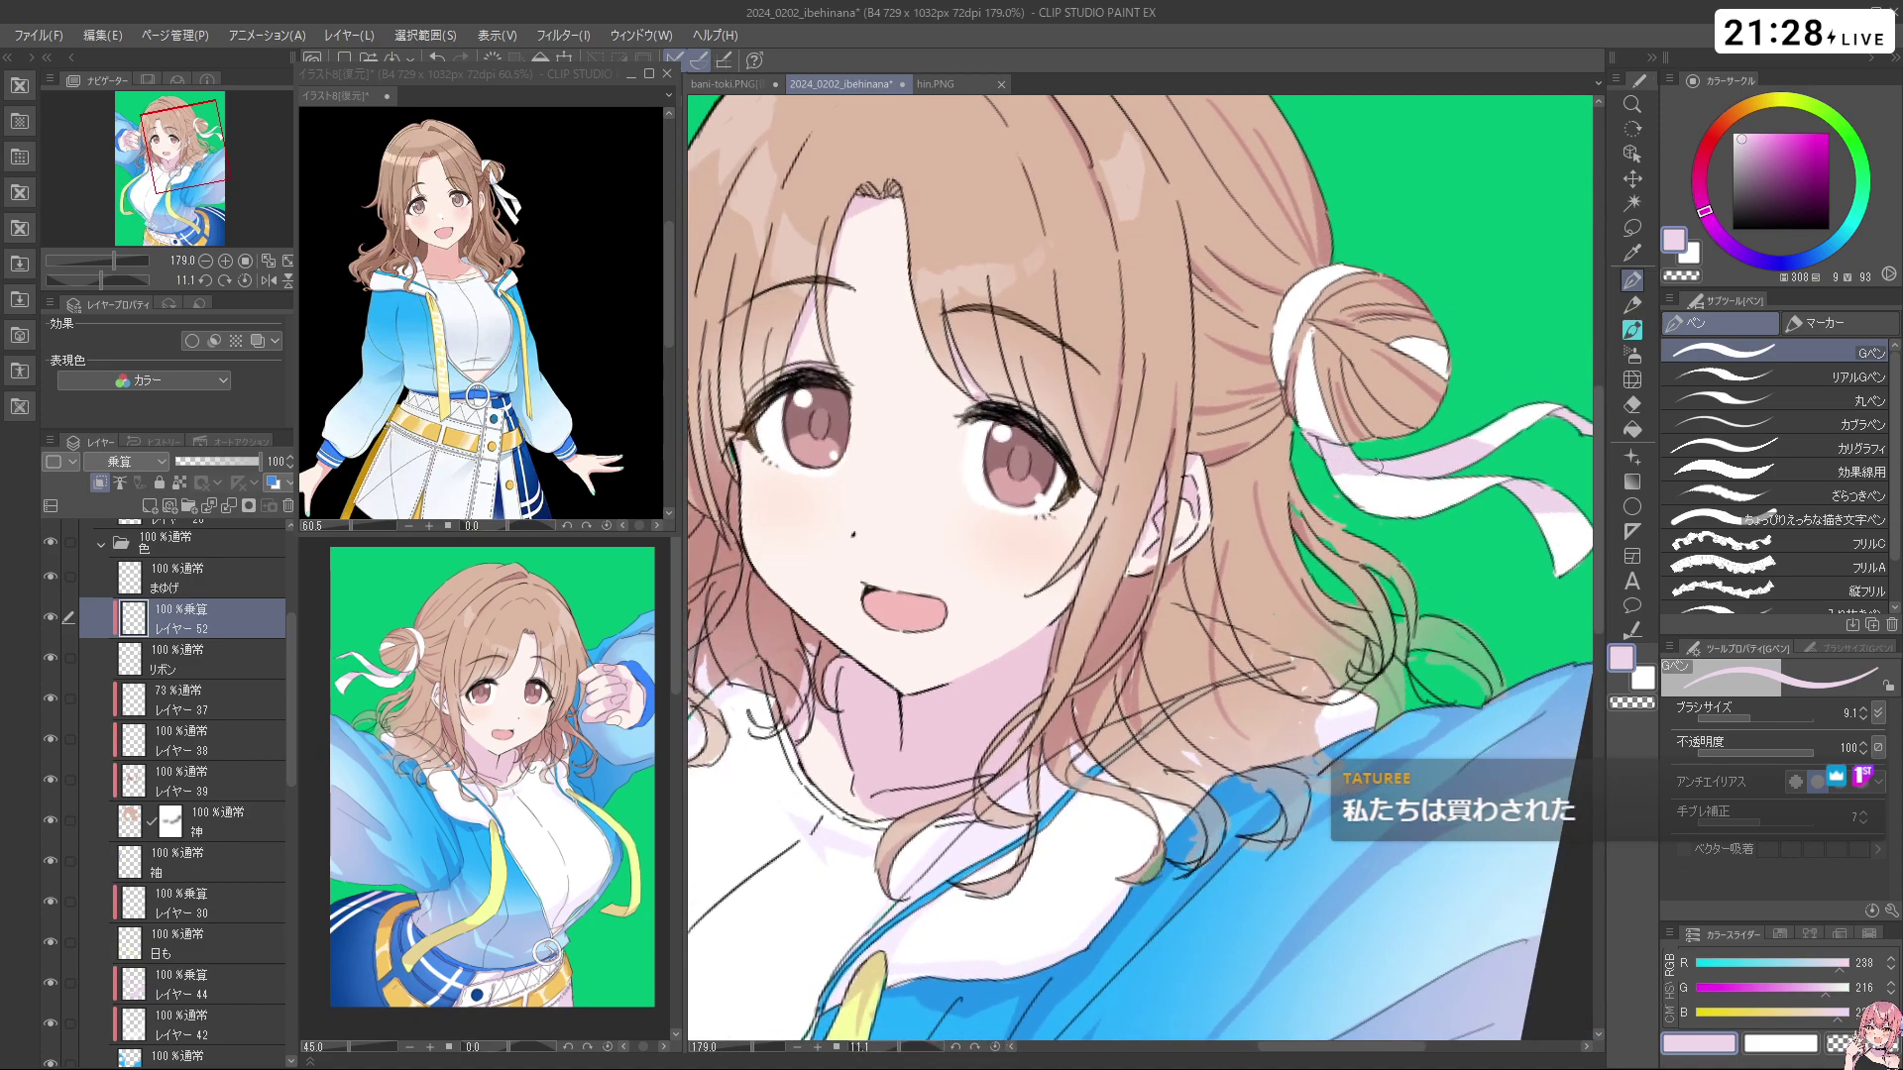
drag(1536, 594, 1437, 183)
key(c)
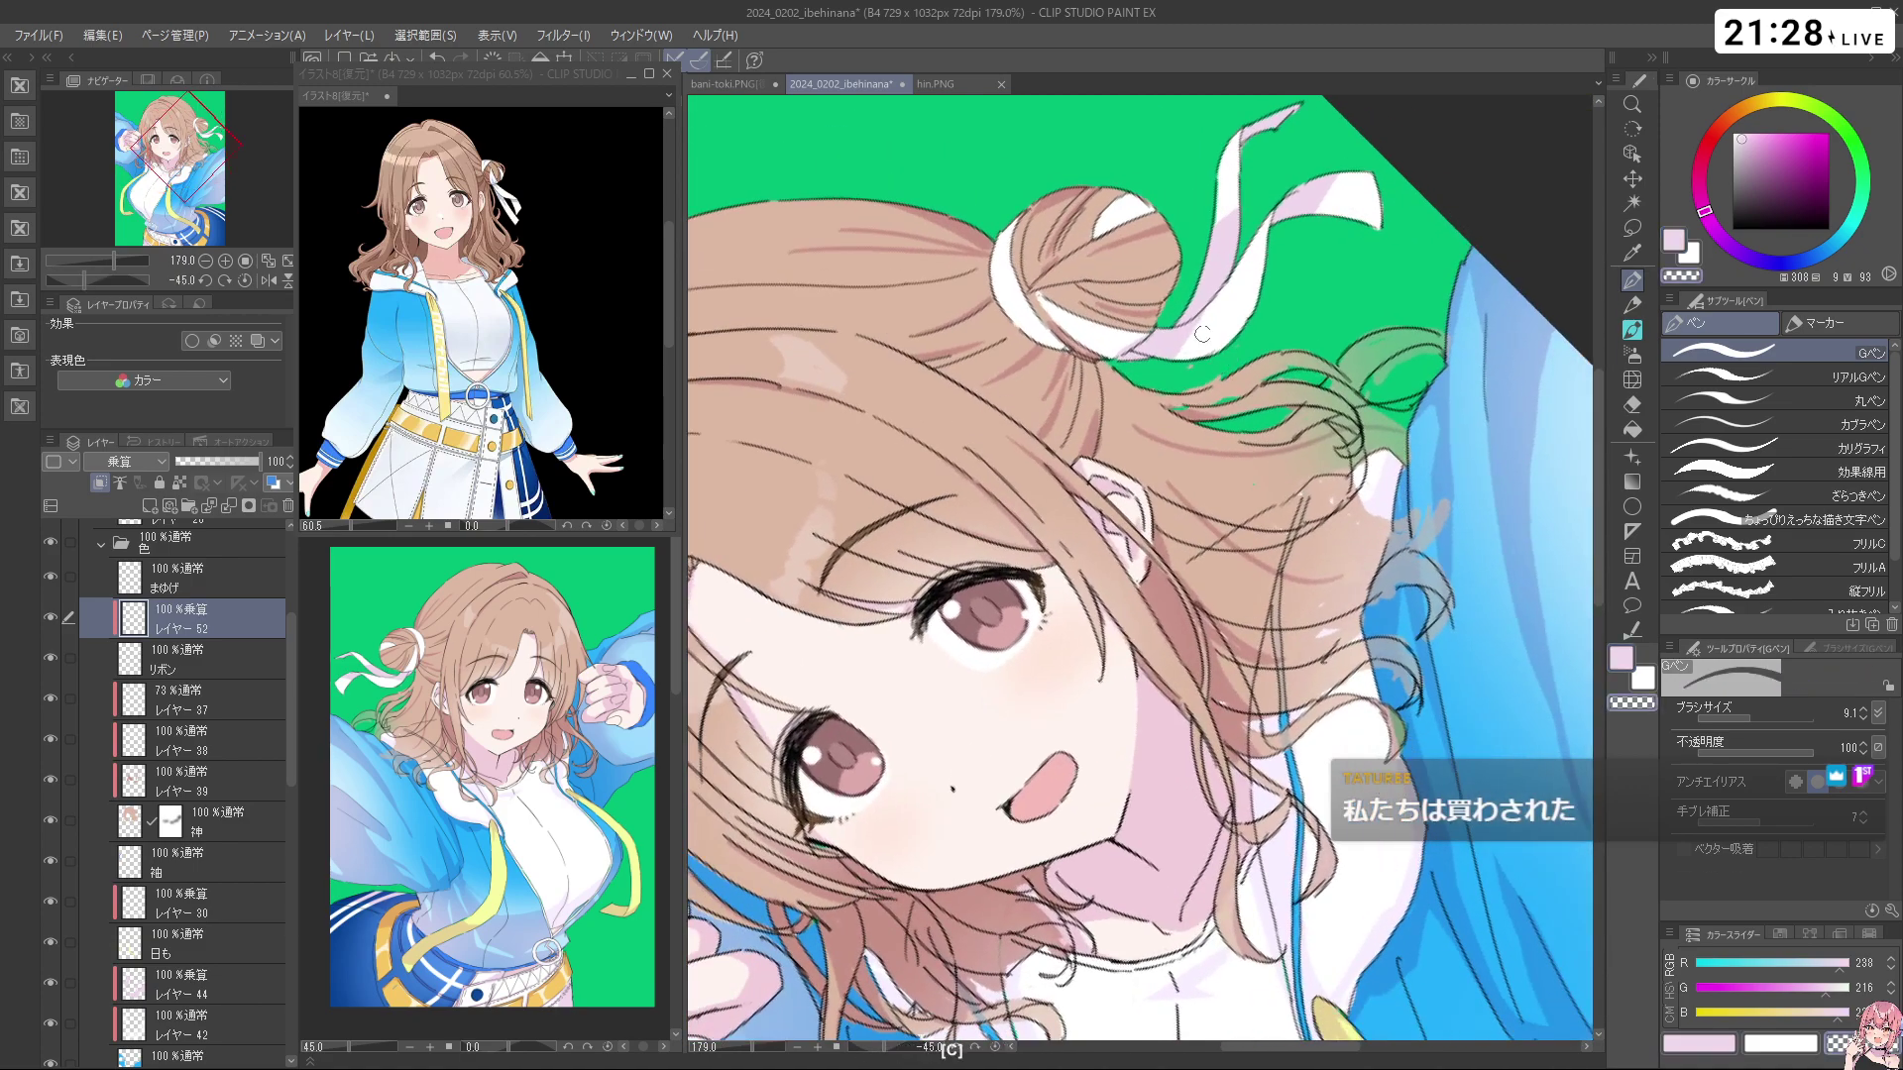
ctrl+click(1284, 361)
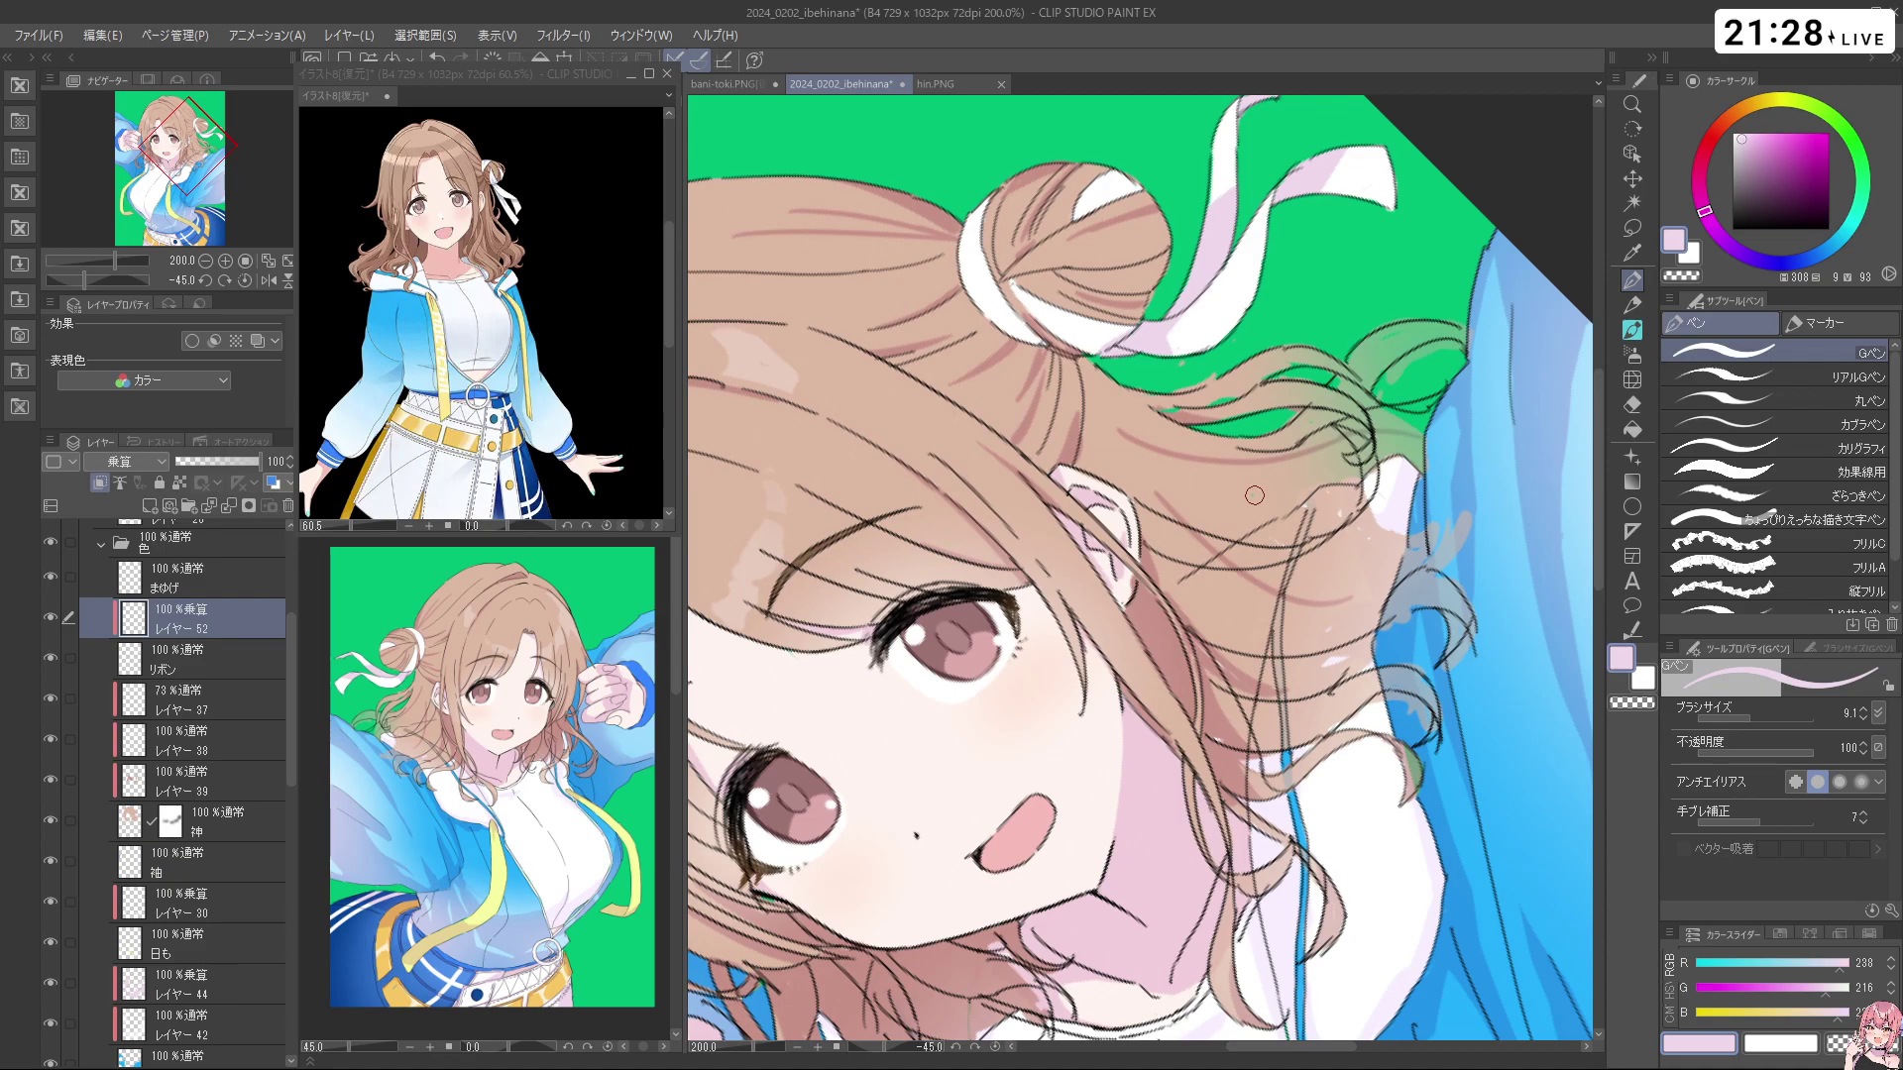
Shade the ribbon band around the base of the hair bun with pale pink, redoing a missed stroke
mouse_move(1011, 298)
mouse_down()
mouse_move(1055, 348)
mouse_move(1090, 337)
mouse_move(1128, 441)
mouse_up()
key(ctrl+z)
drag(1000, 382, 1074, 433)
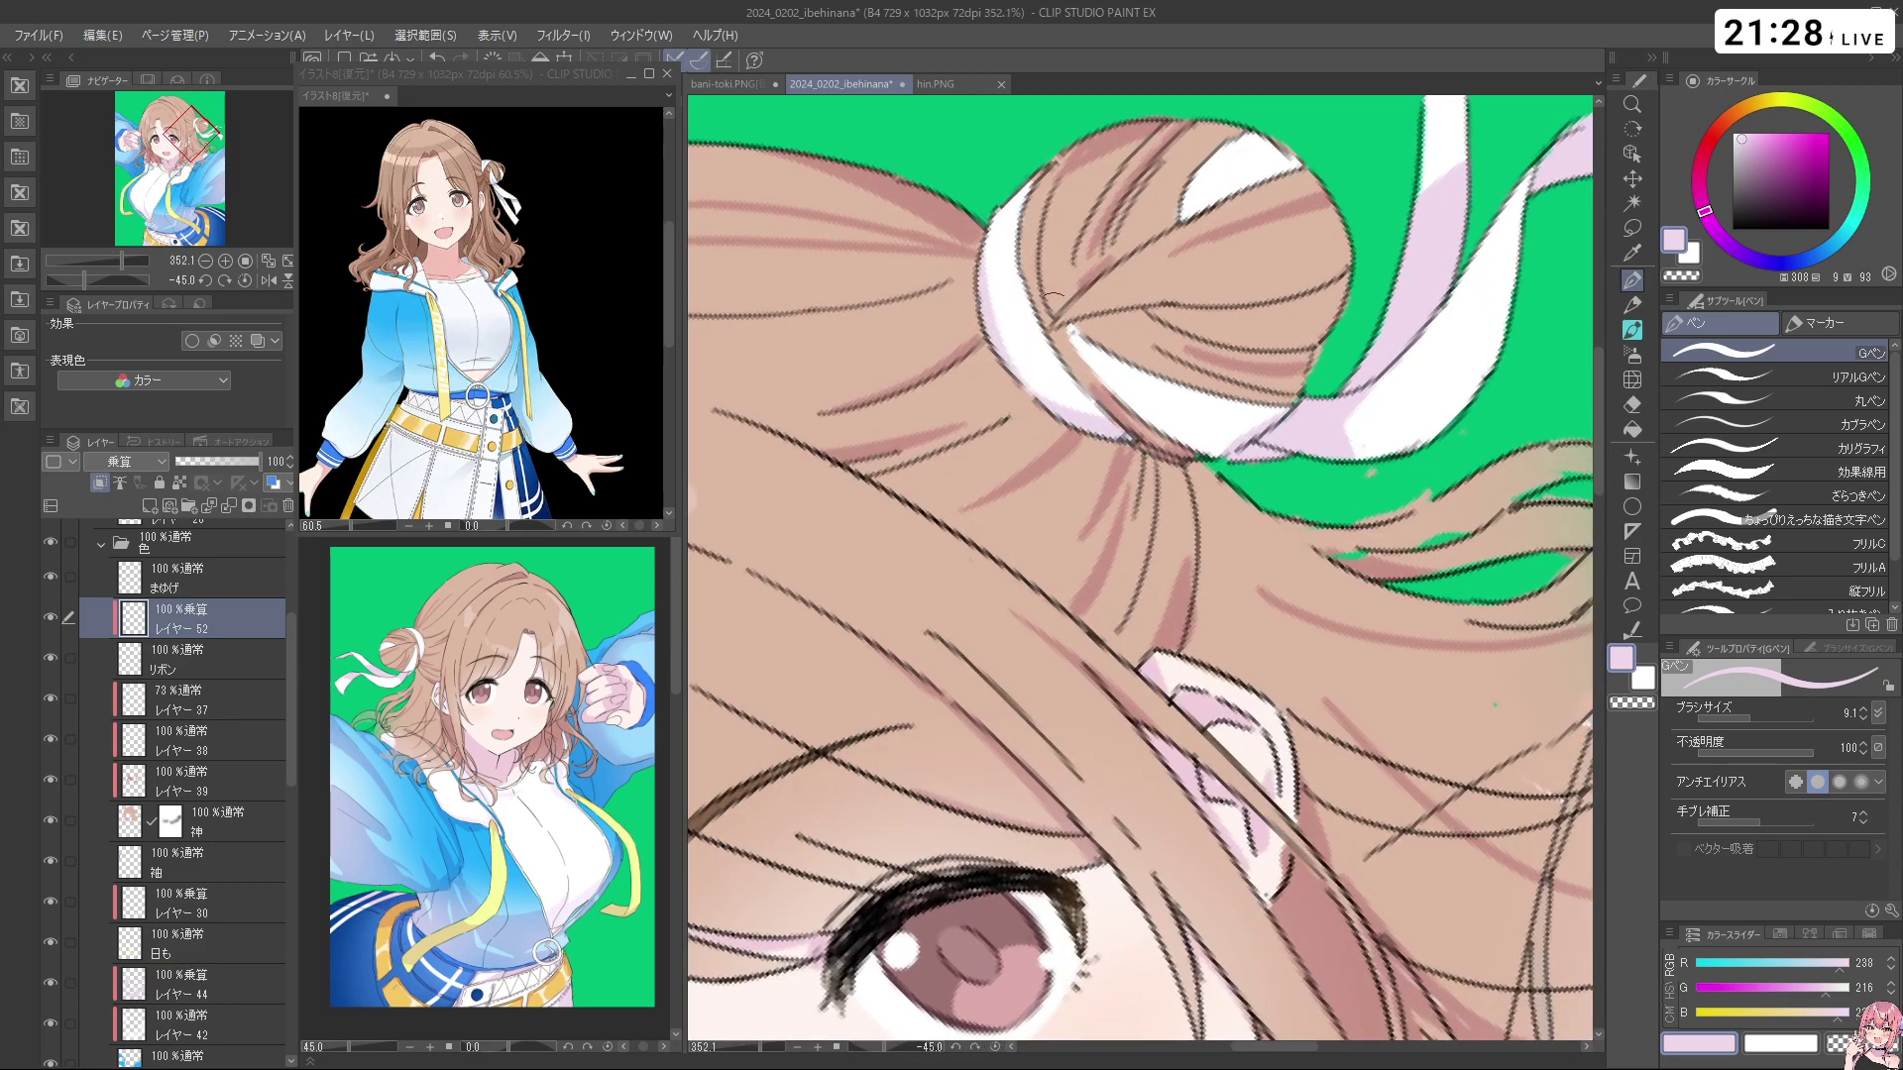
key(shift+space)
drag(1179, 441, 1345, 556)
key(shift+space)
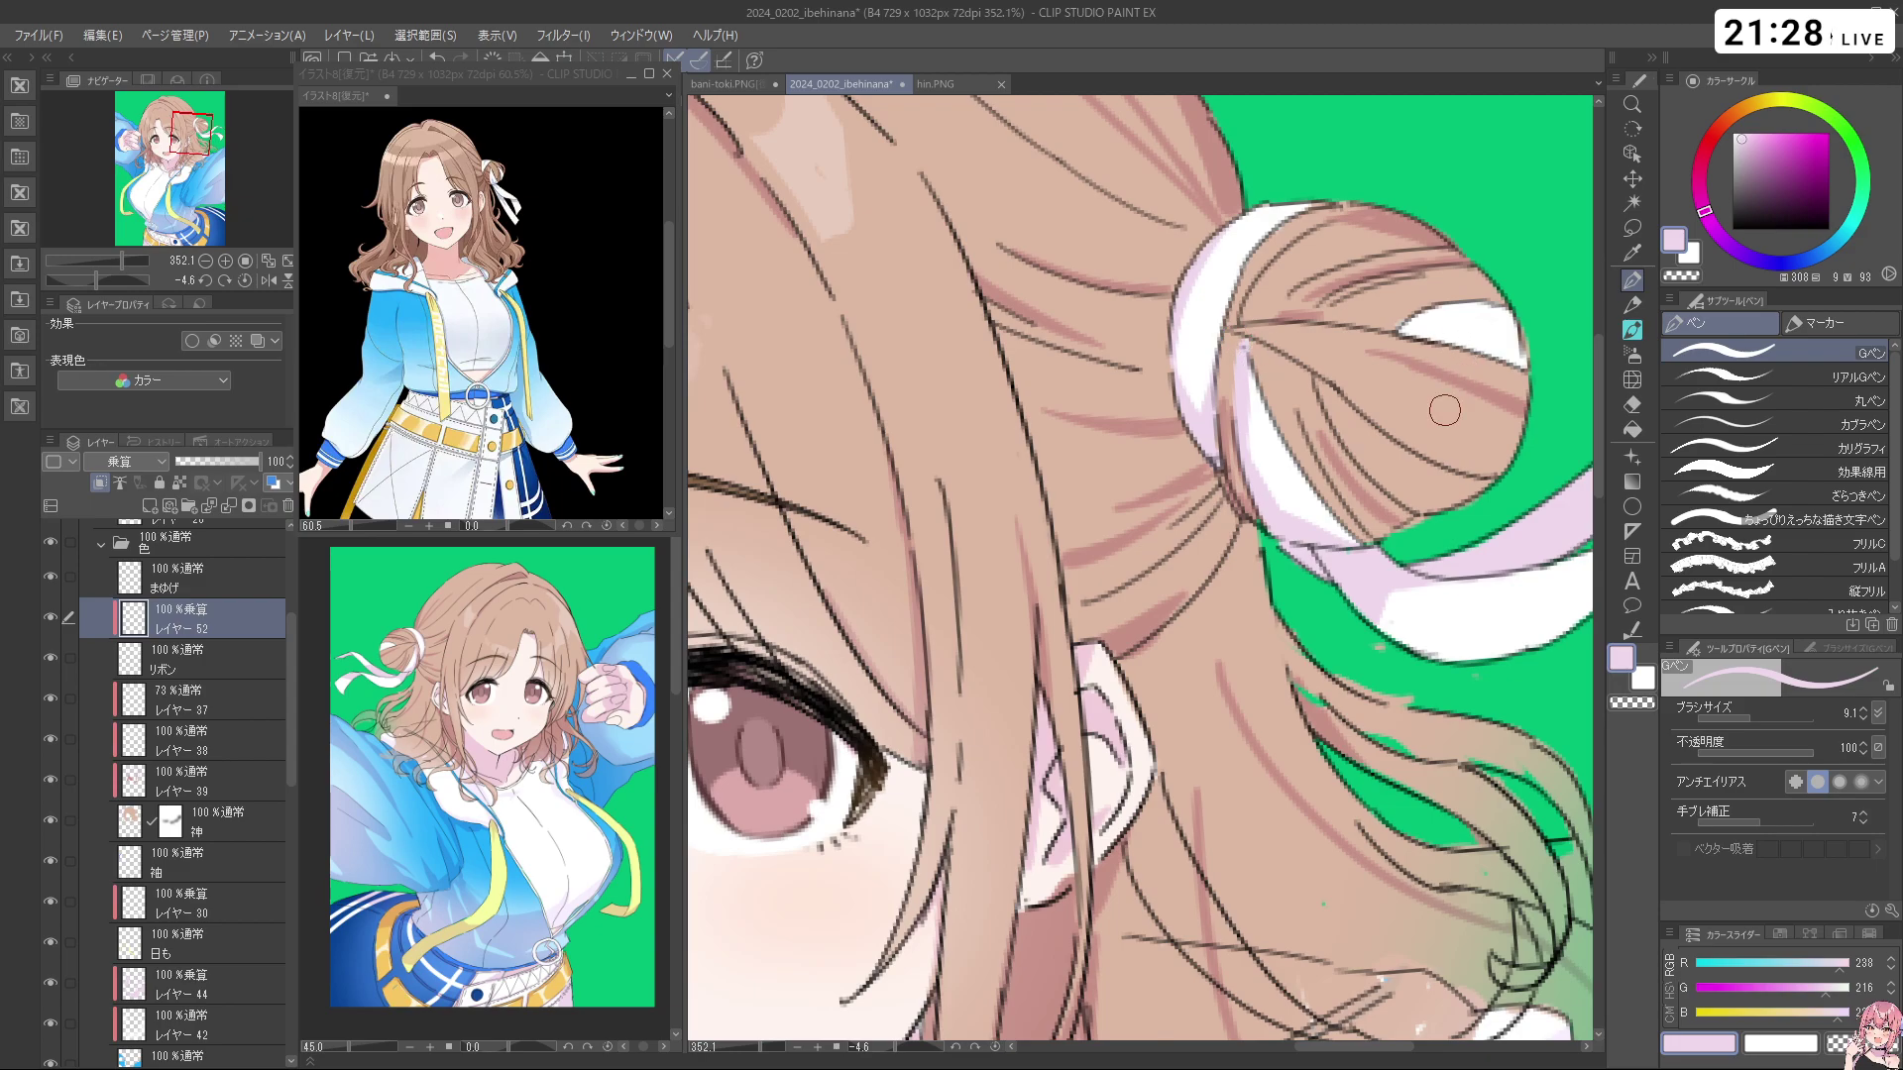
Shade the small ribbon section on the bun's outer side with pale pink, undoing unwanted strokes
key(shift+space)
mouse_move(1445, 410)
mouse_down()
mouse_move(1483, 406)
mouse_move(1574, 522)
mouse_move(1587, 407)
mouse_move(1570, 491)
mouse_up()
key(ctrl+z)
key(c)
key(ctrl+z)
drag(1508, 430, 1581, 516)
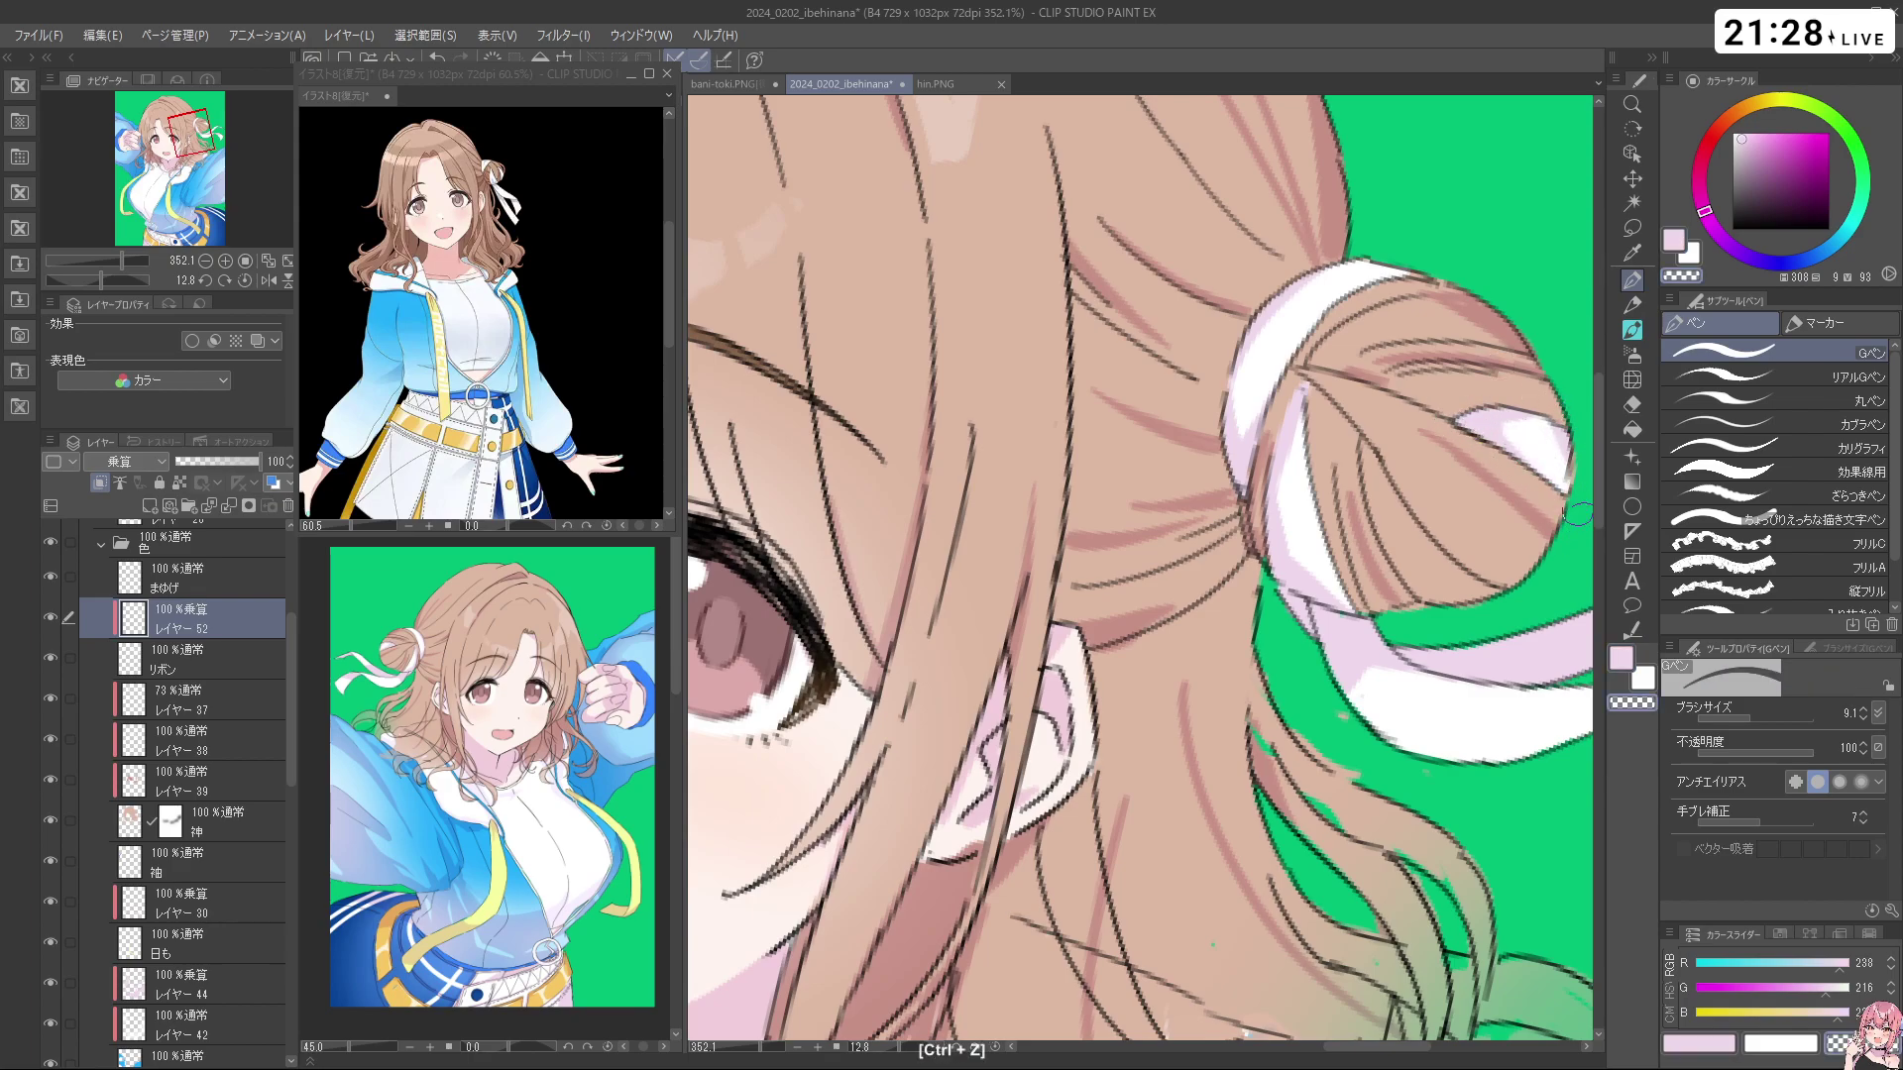
key(c)
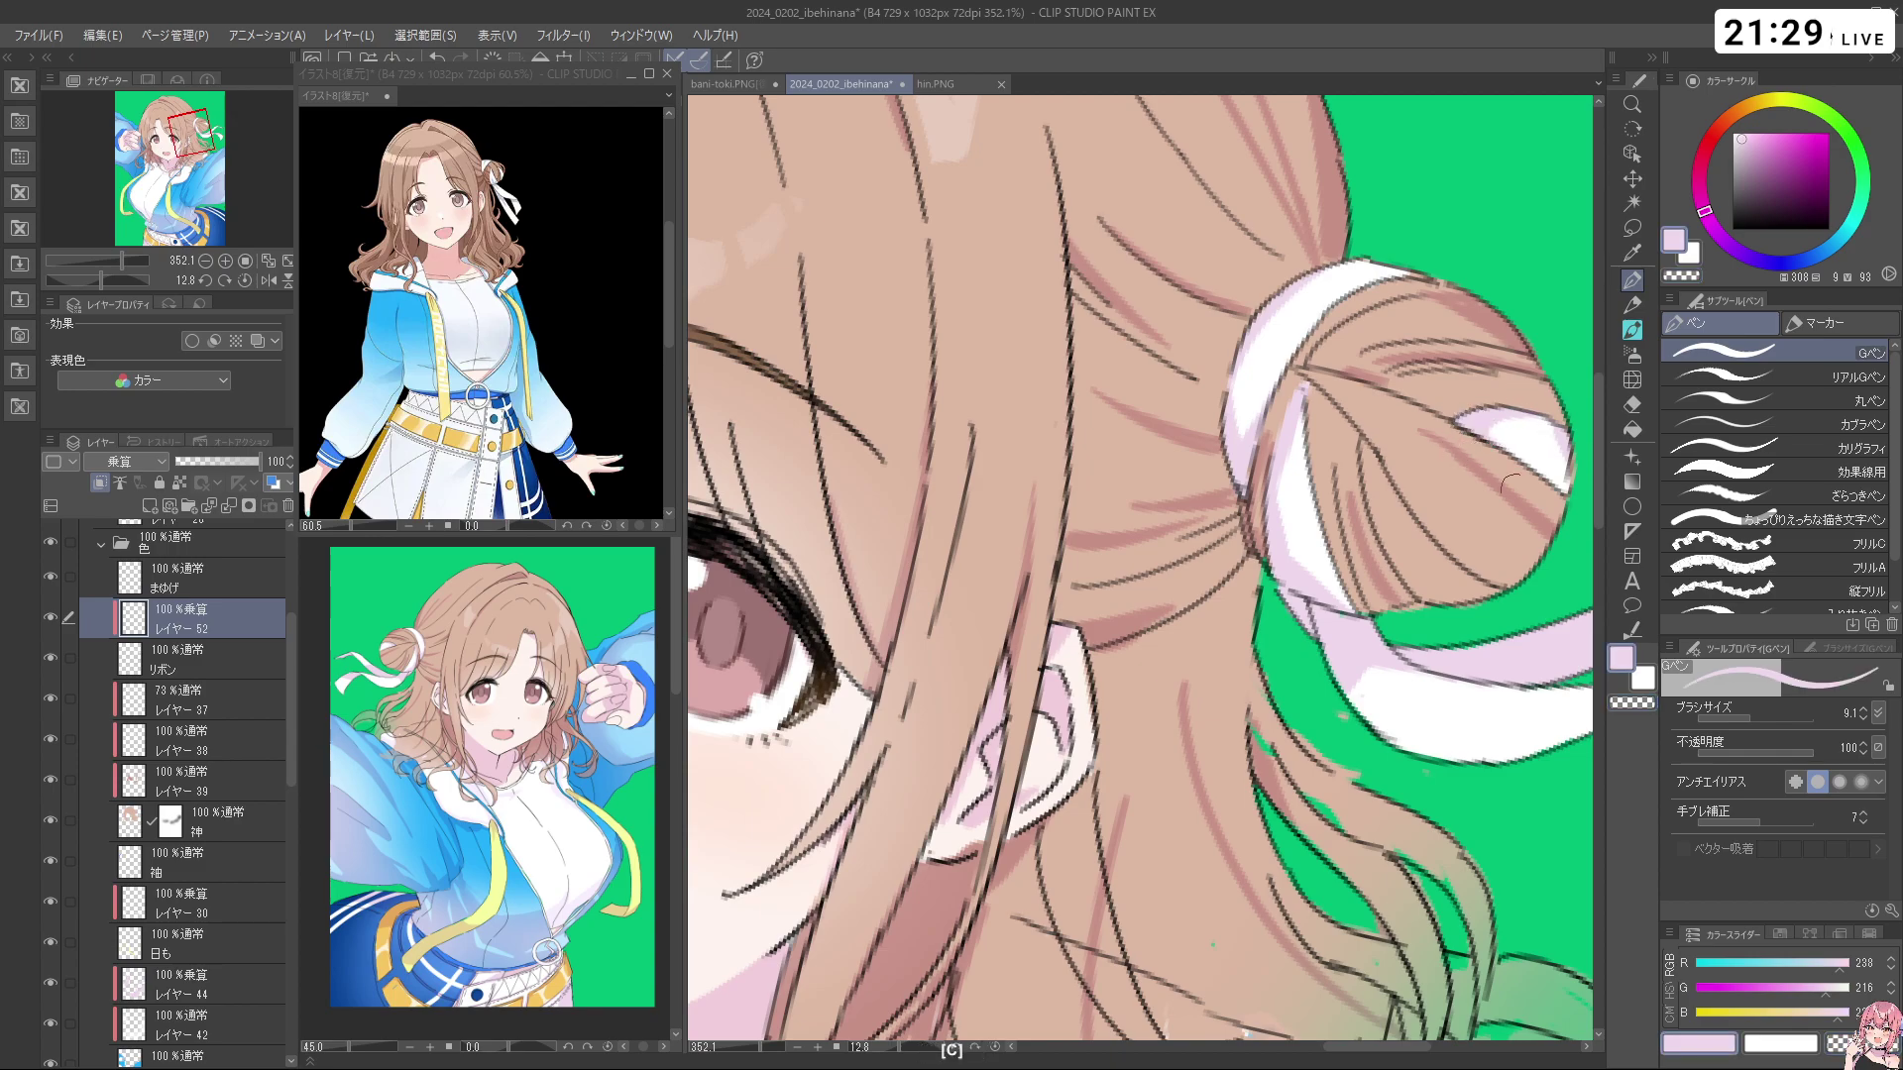
Refine the shadow edge on the ribbon band around the bun with transparent and pale pink strokes
key(shift+space)
drag(1313, 684, 1328, 426)
drag(953, 226, 936, 333)
key(c)
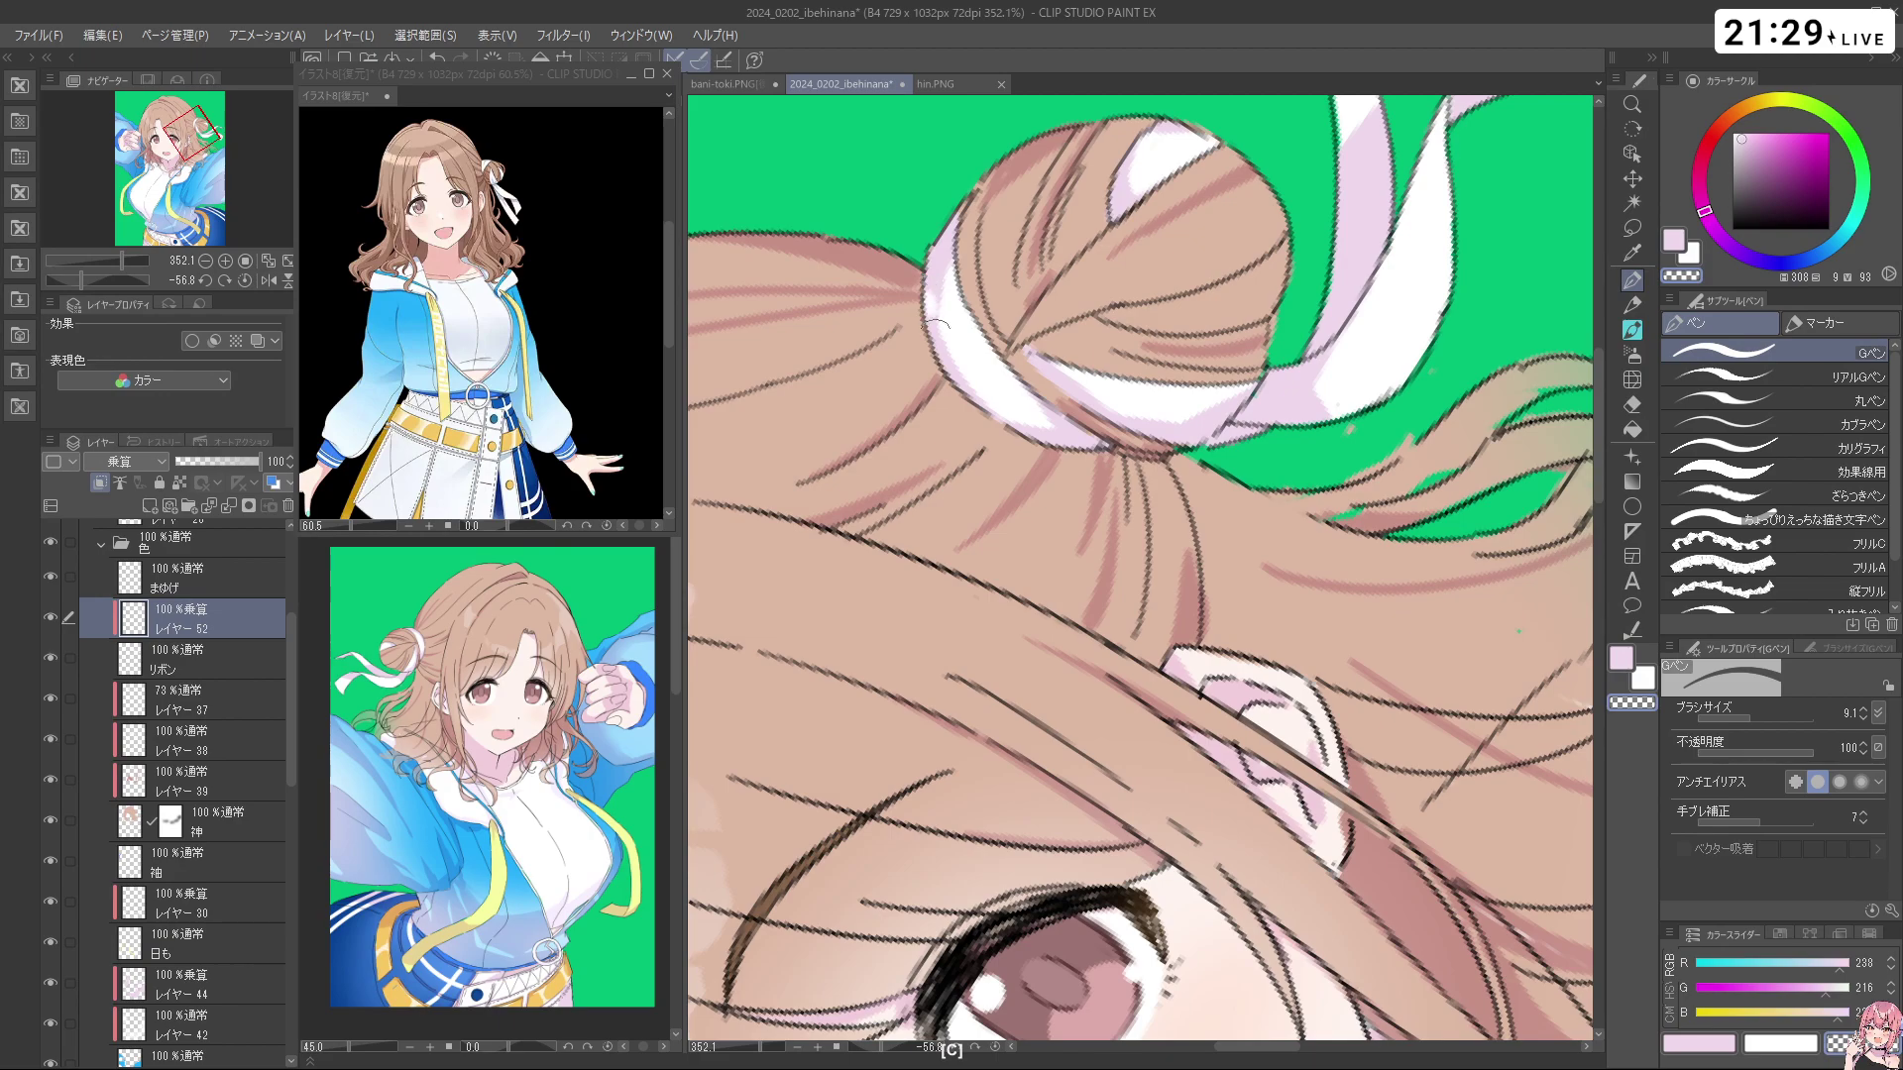
key(c)
Touch up the ribbon tails' shadows below the bun with pale pink and transparent strokes, undoing a misplaced one
scroll(1172, 535, down, 3)
drag(1172, 535, 1271, 162)
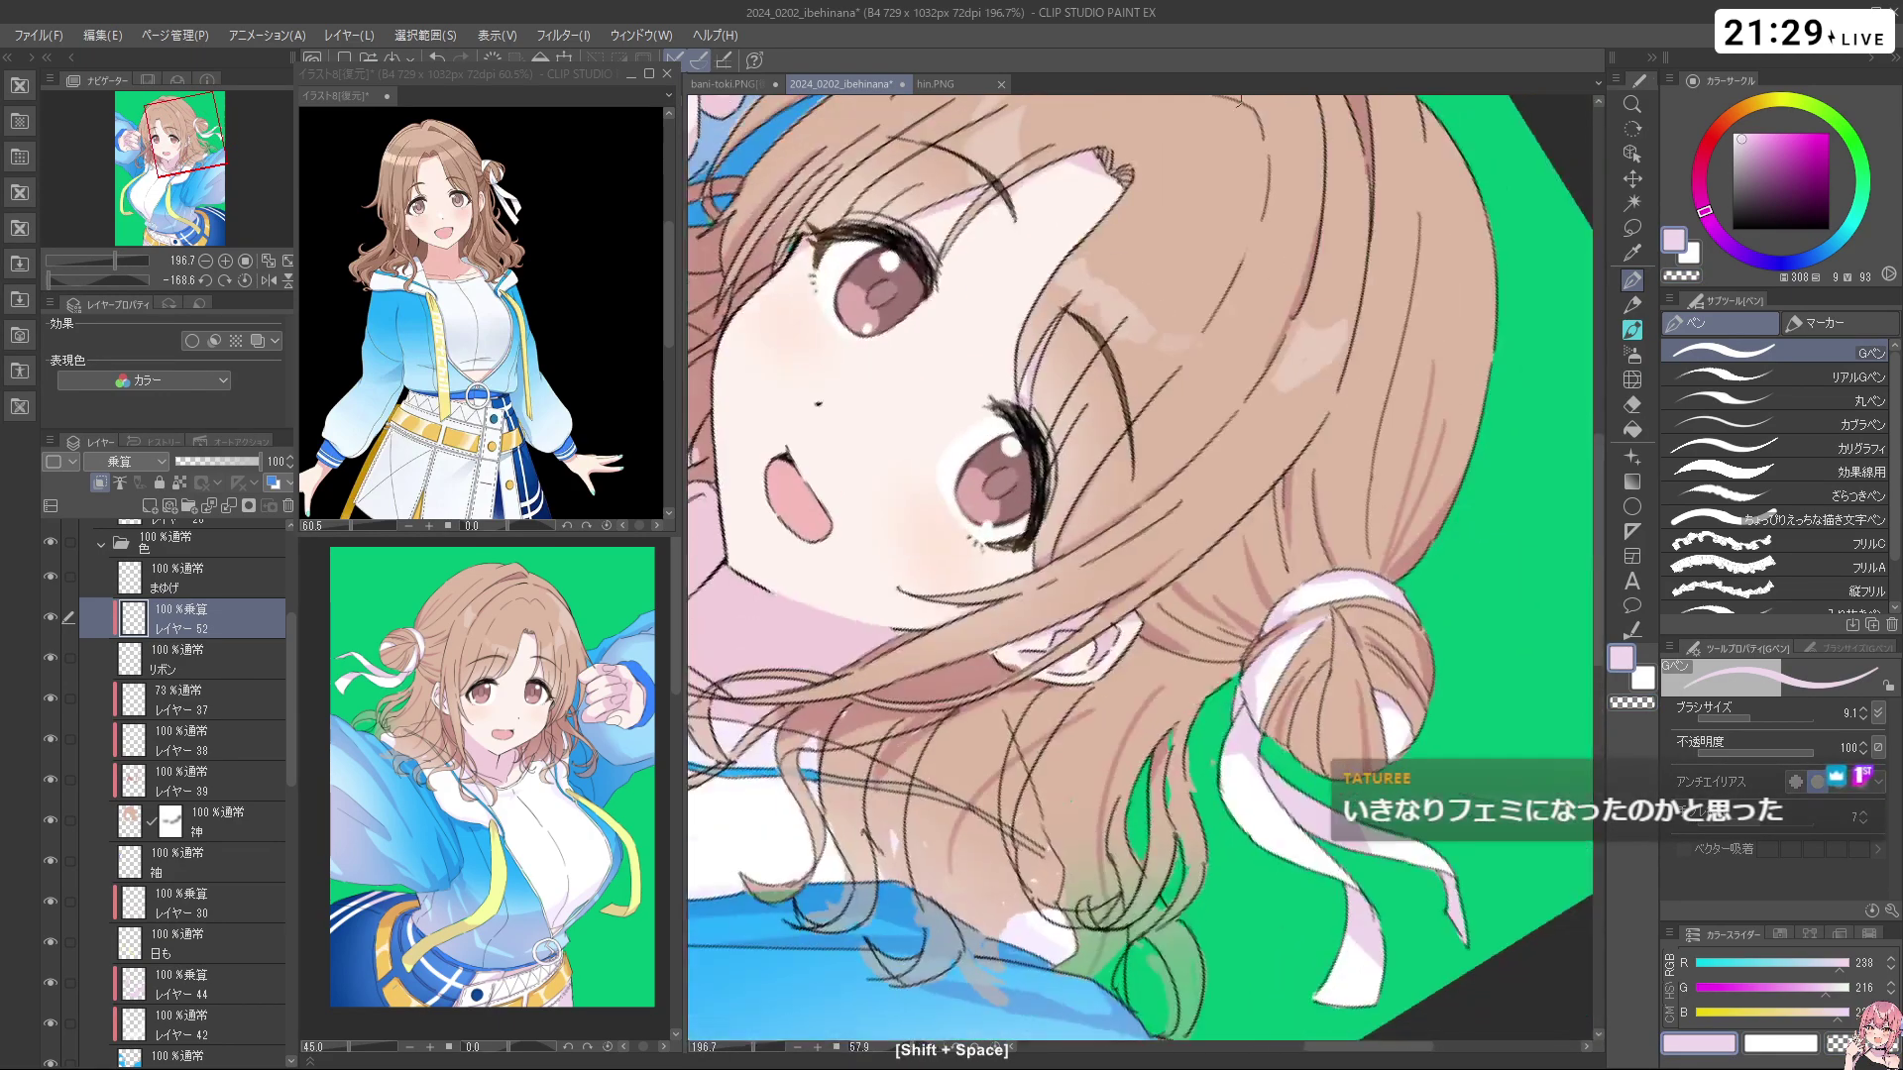
scroll(1273, 654, up, 2)
key(c)
key(ctrl+z)
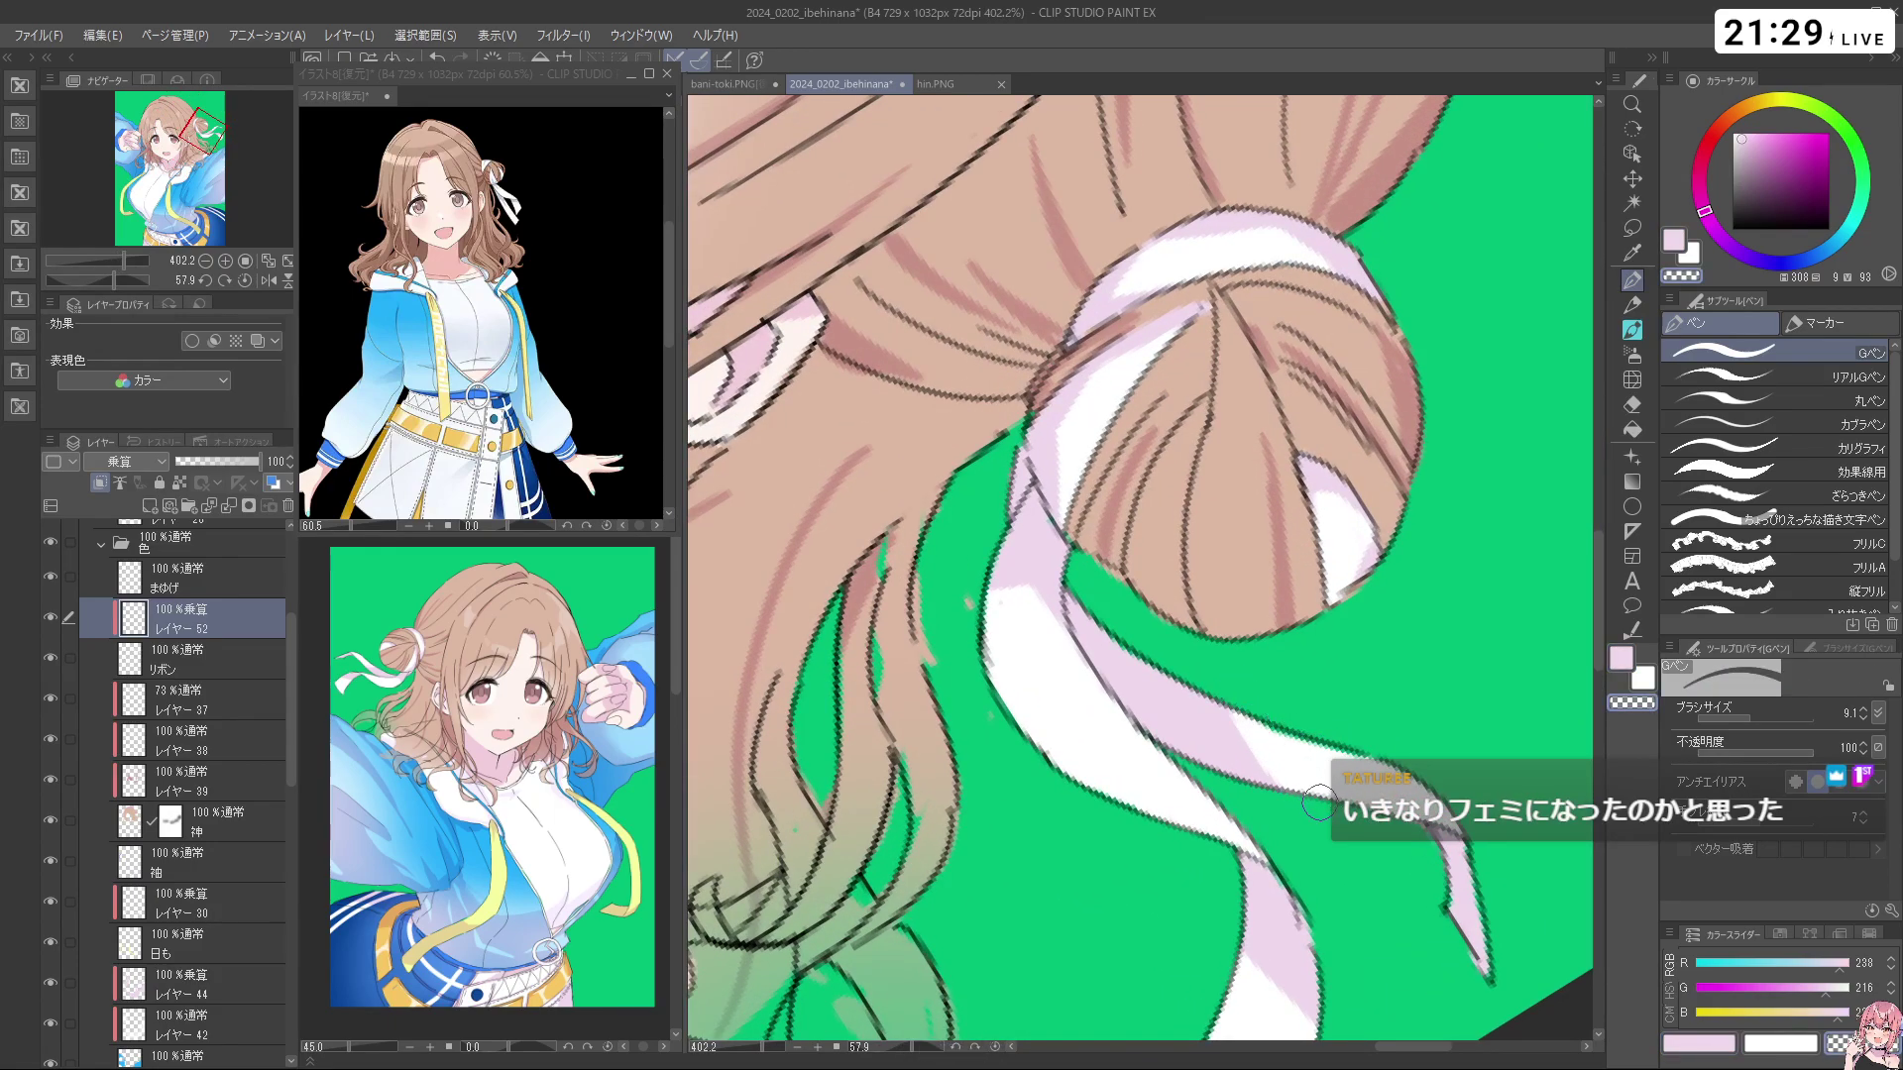
drag(1237, 687, 1031, 592)
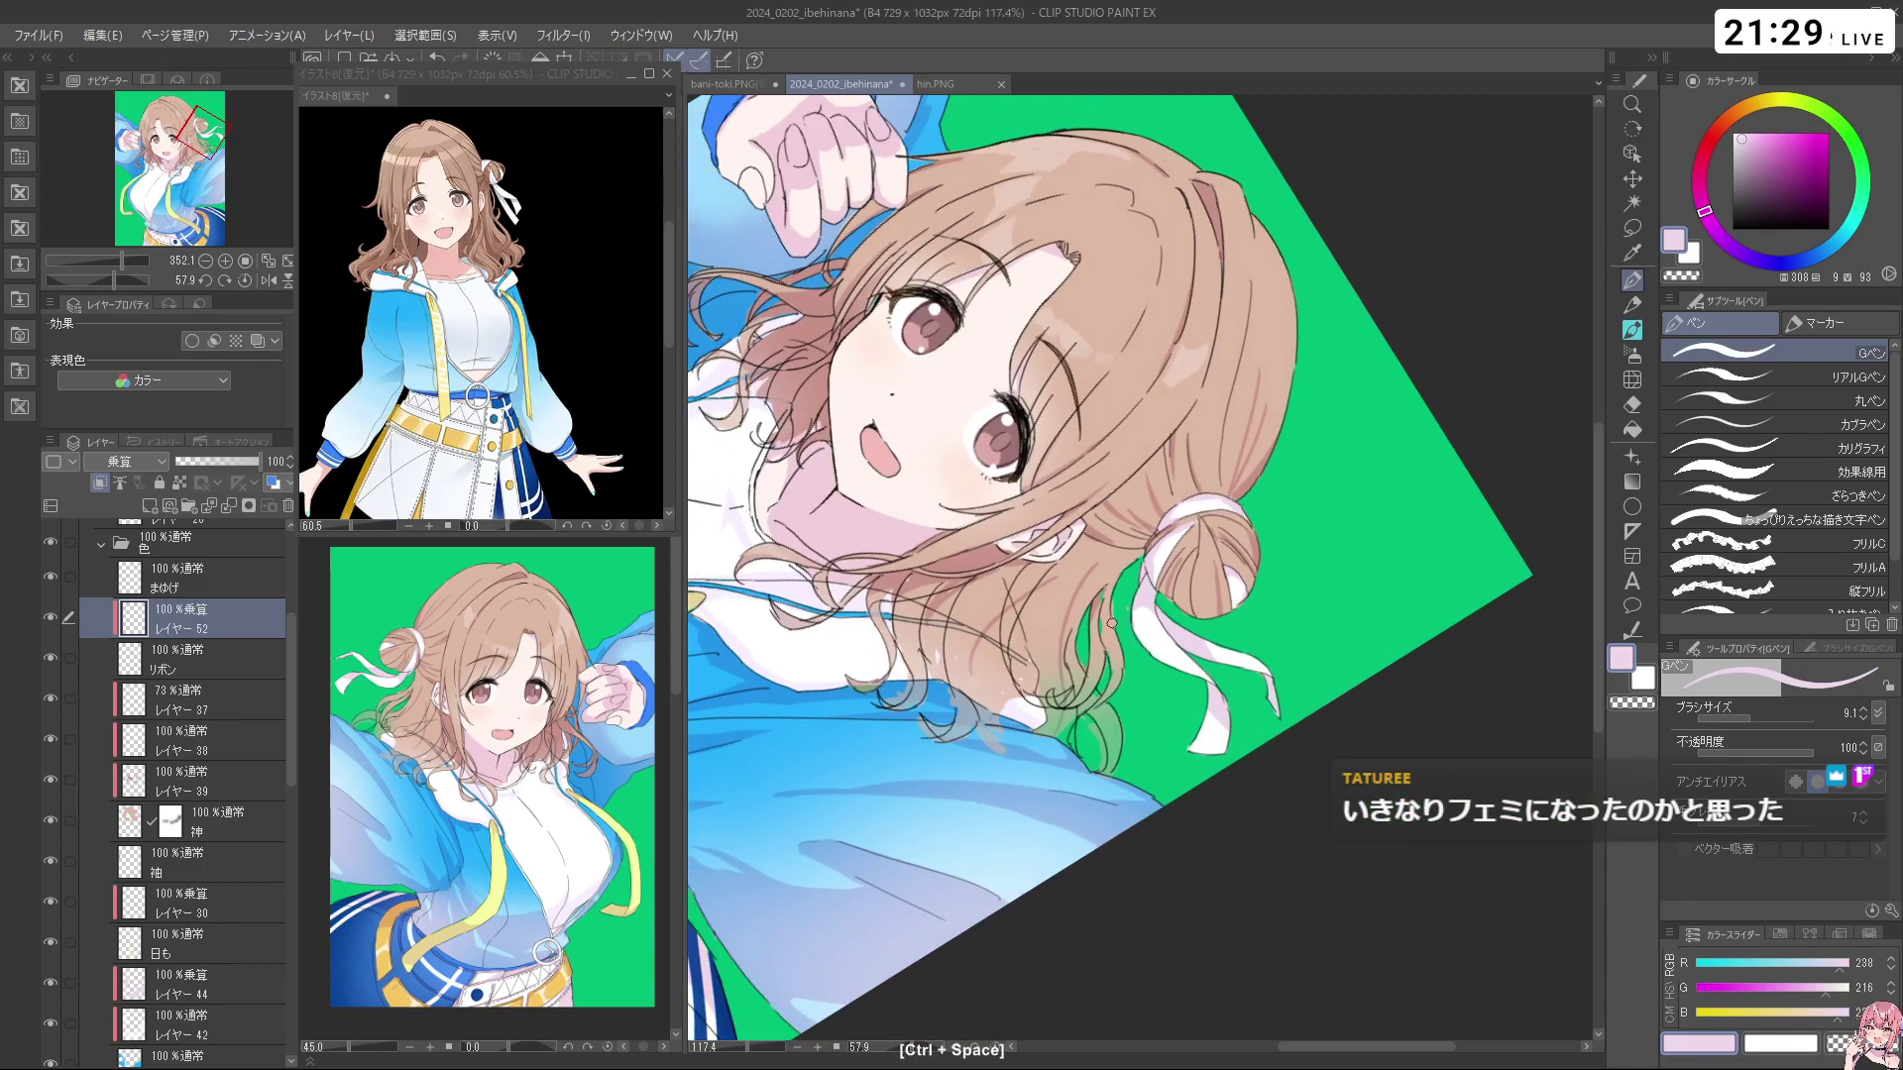
Retouch the shadow on the bun's outer ribbon section with transparent, undoing the last stroke
scroll(1163, 601, down, 3)
drag(1049, 755, 1323, 684)
drag(1323, 684, 1300, 513)
drag(1232, 408, 1323, 398)
key(c)
key(ctrl+z)
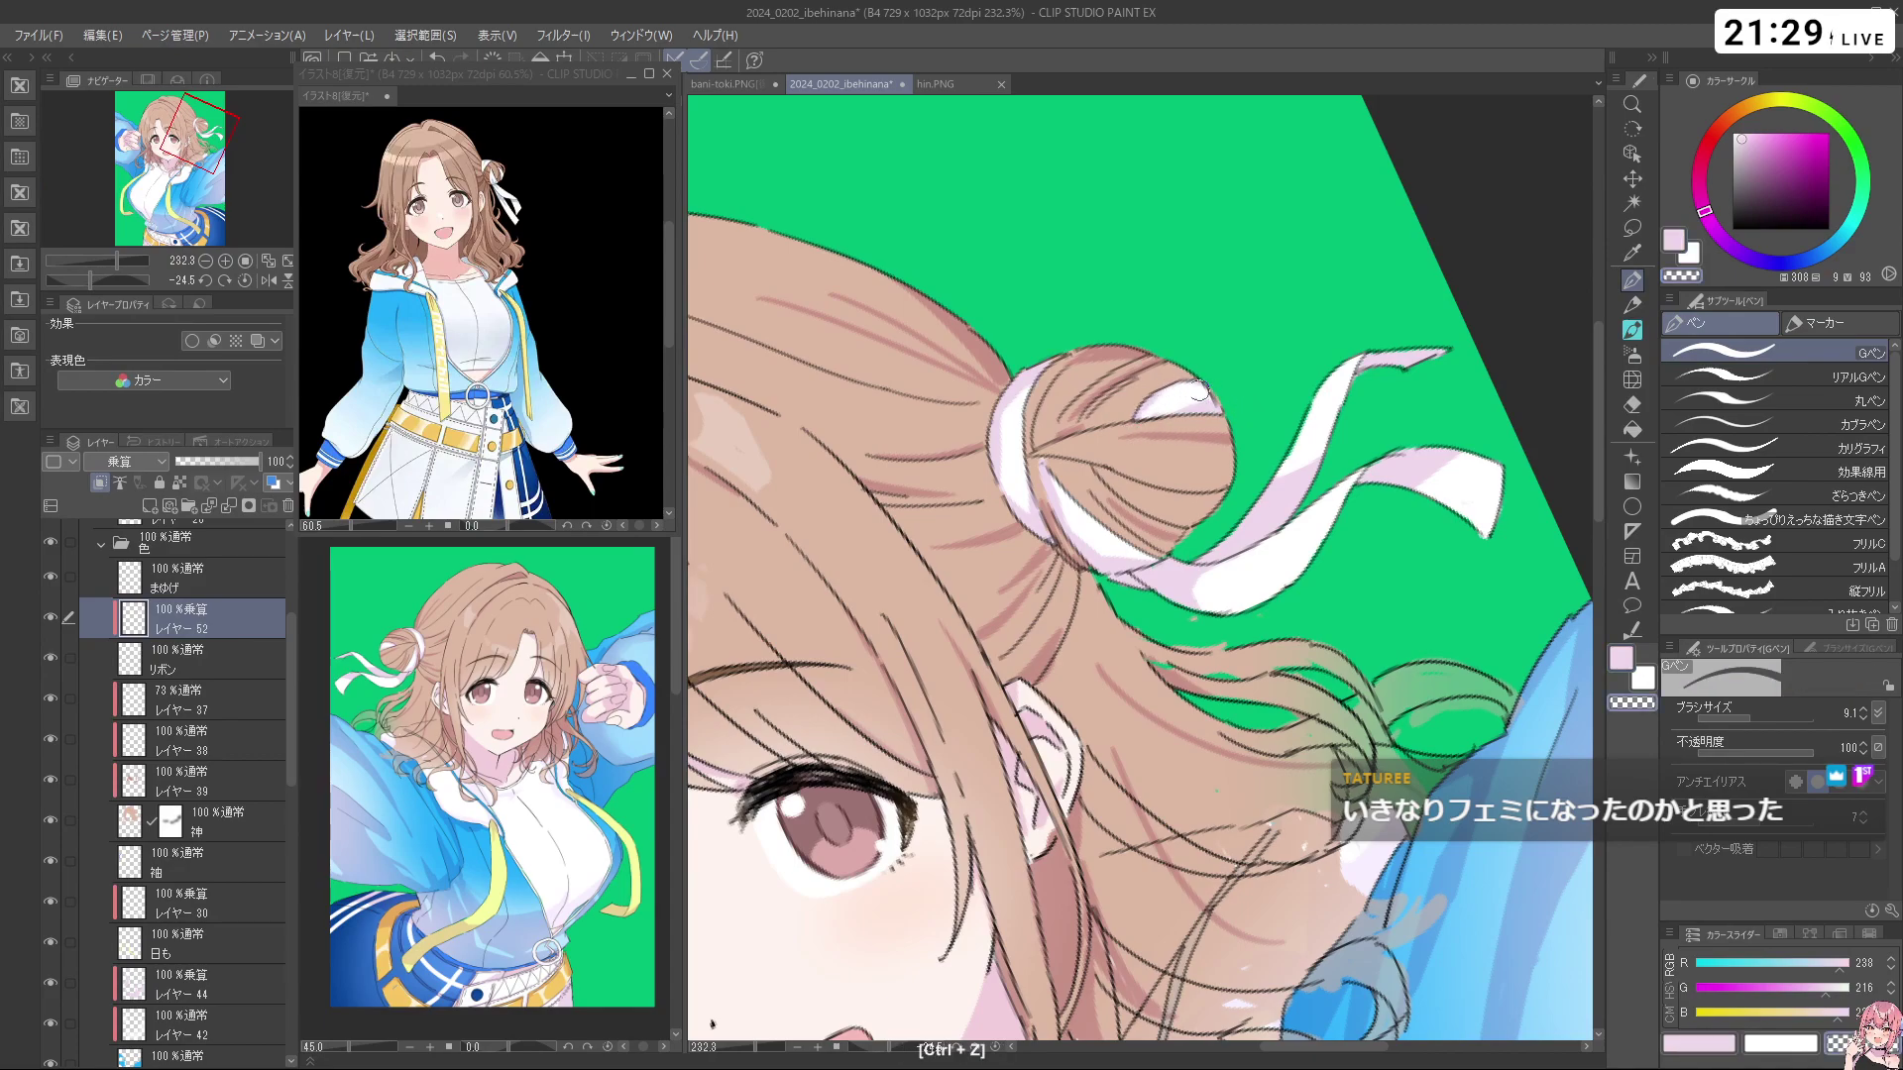
key(c)
Examine the ribbon shading together with the hair, face and jacket at different zooms and canvas rotations
key(ctrl+space)
drag(1229, 421, 1090, 446)
key(space)
drag(991, 694, 1197, 546)
key(ctrl+space)
drag(1135, 649, 1209, 649)
key(shift+space)
drag(1038, 864, 1198, 742)
key(ctrl+space)
drag(1304, 577, 1209, 585)
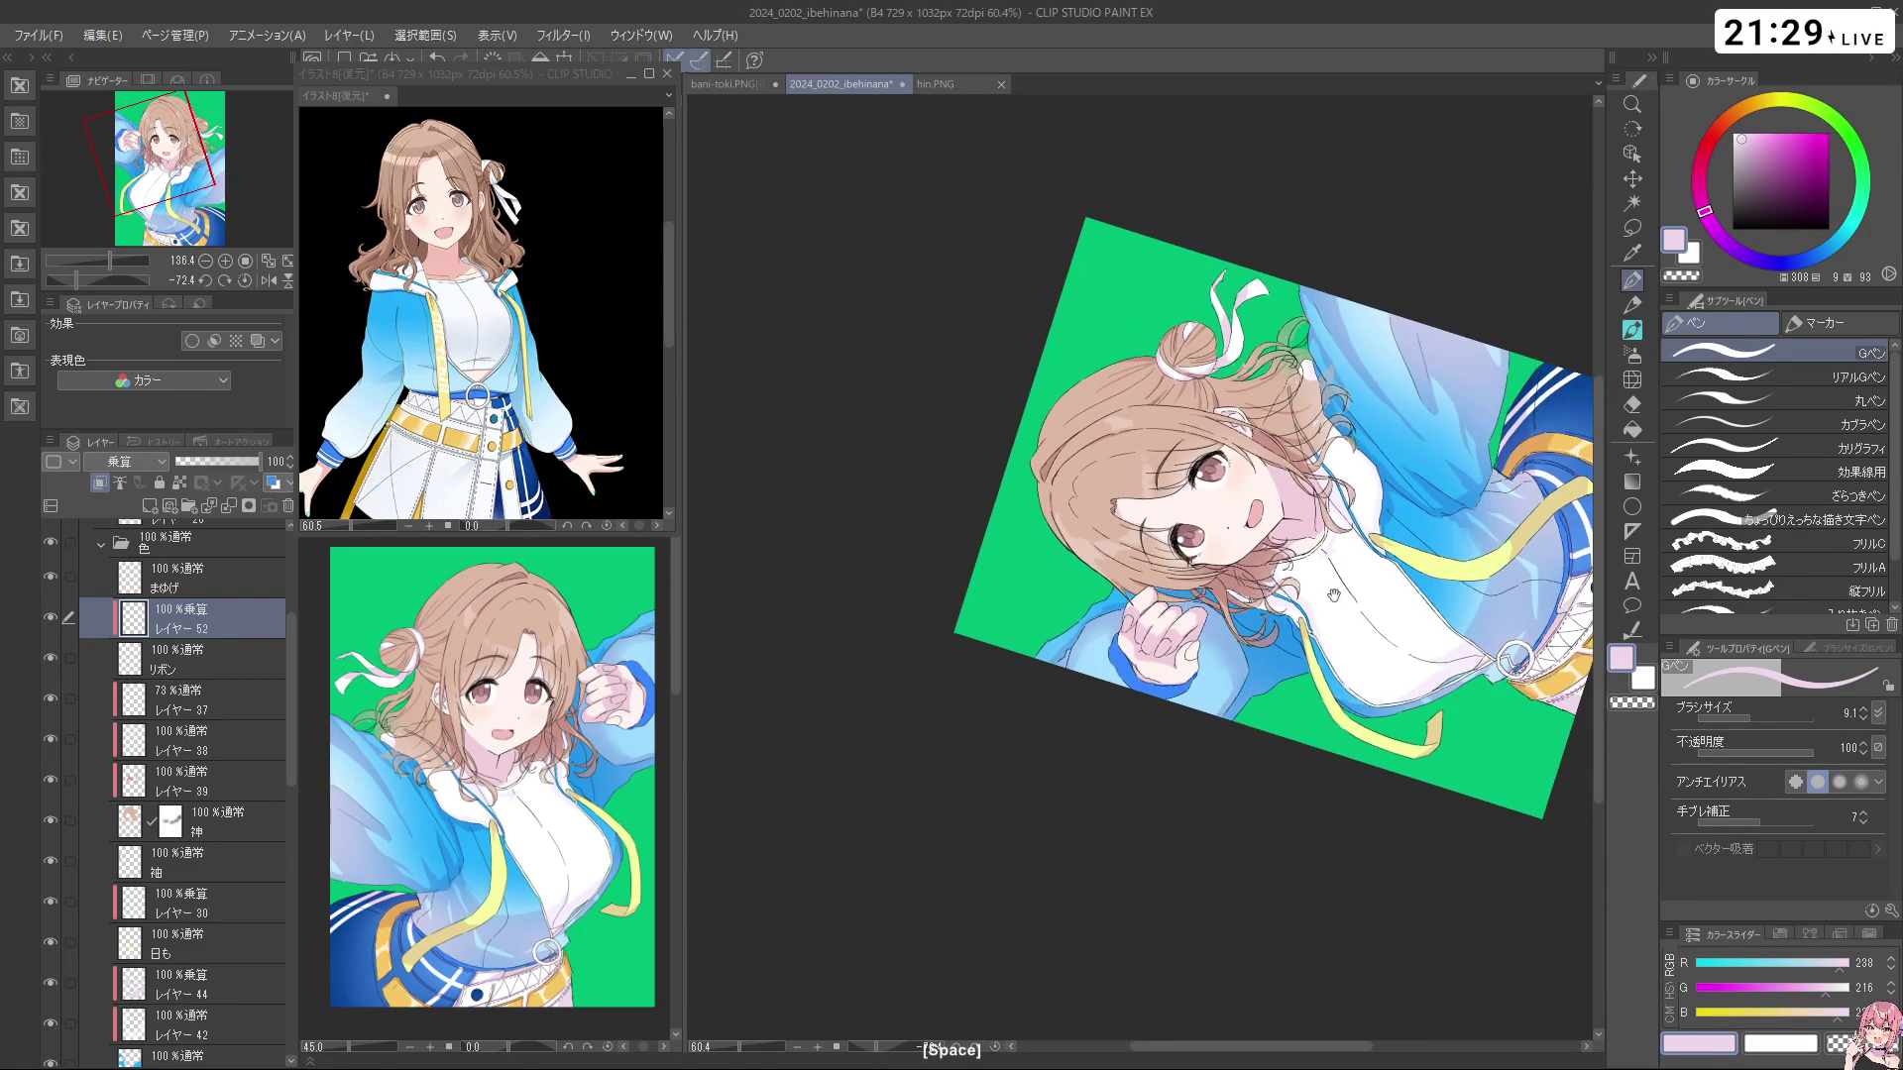
key(space)
drag(1368, 655, 1225, 509)
key(shift+space)
drag(1430, 595, 1389, 717)
key(ctrl+space)
drag(1231, 458, 1323, 458)
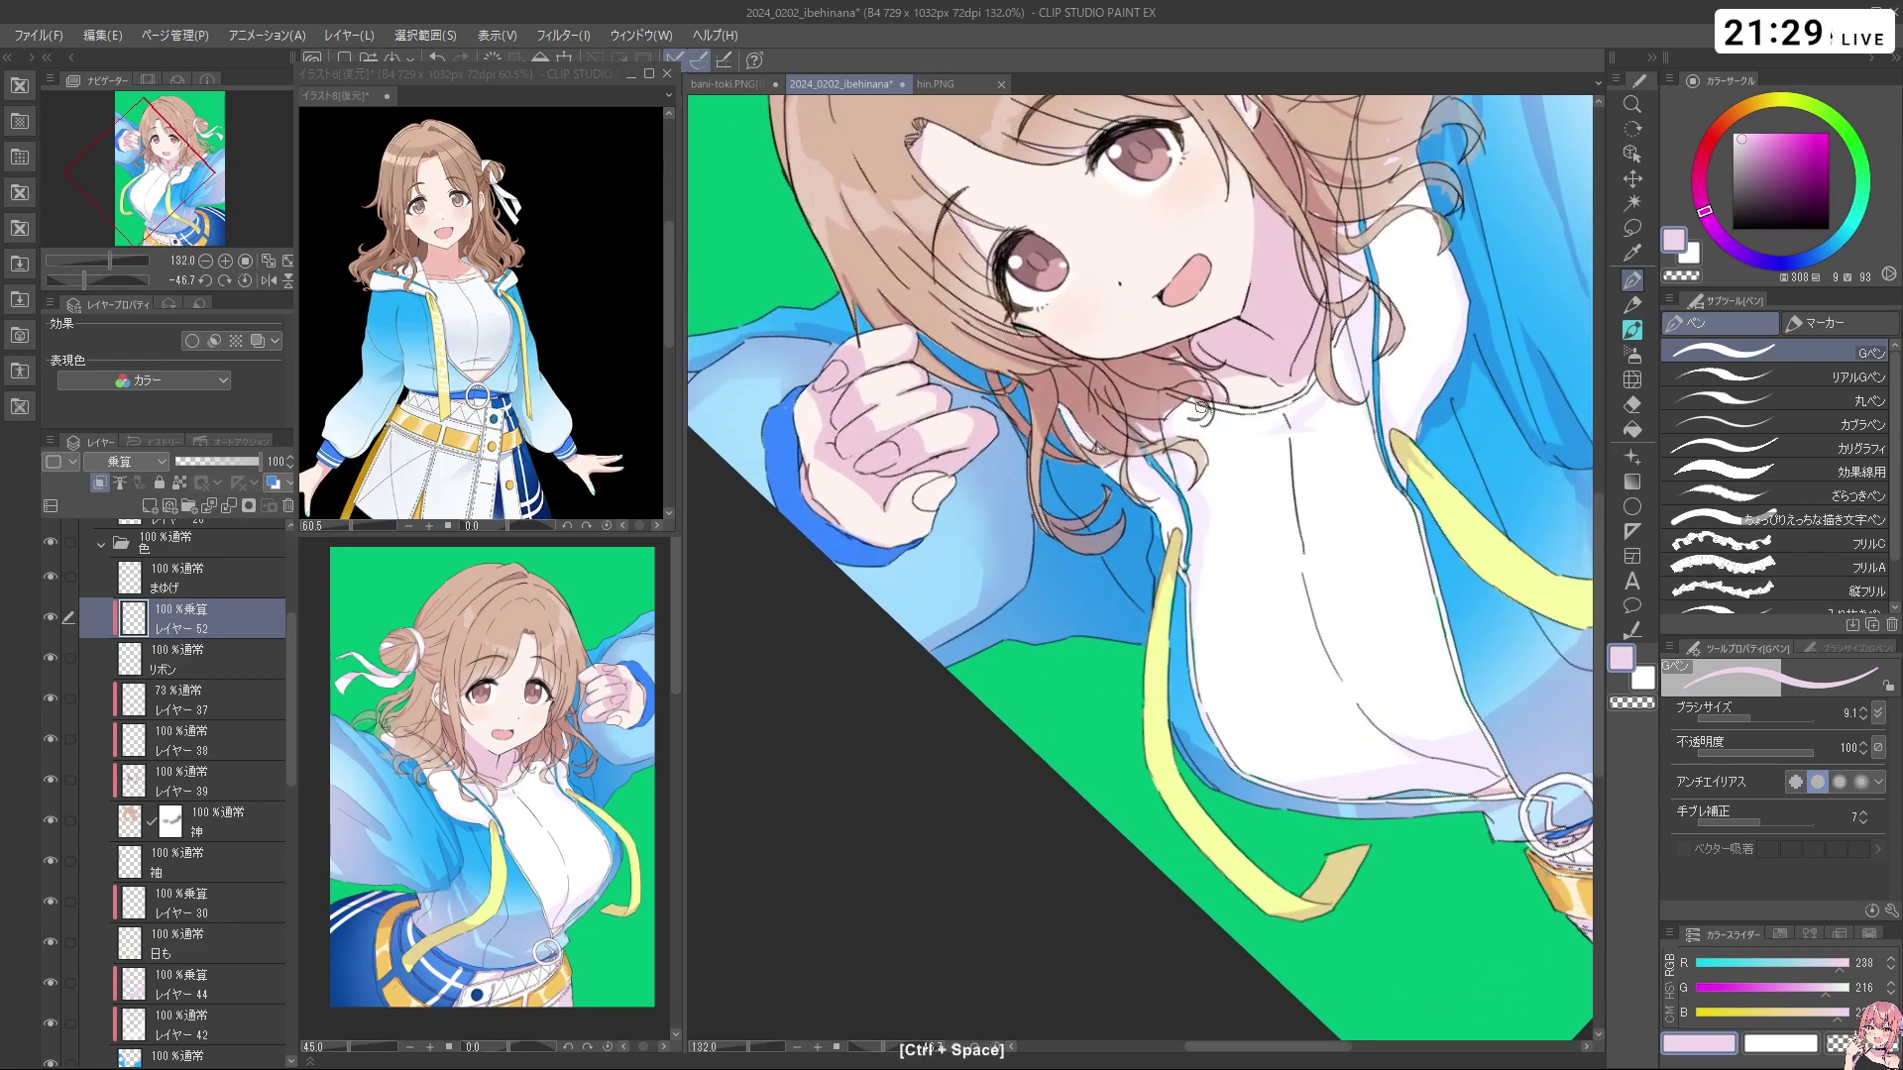
Select the inner top's shadow layer レイヤー 40 and set its opacity to 100%
key(c)
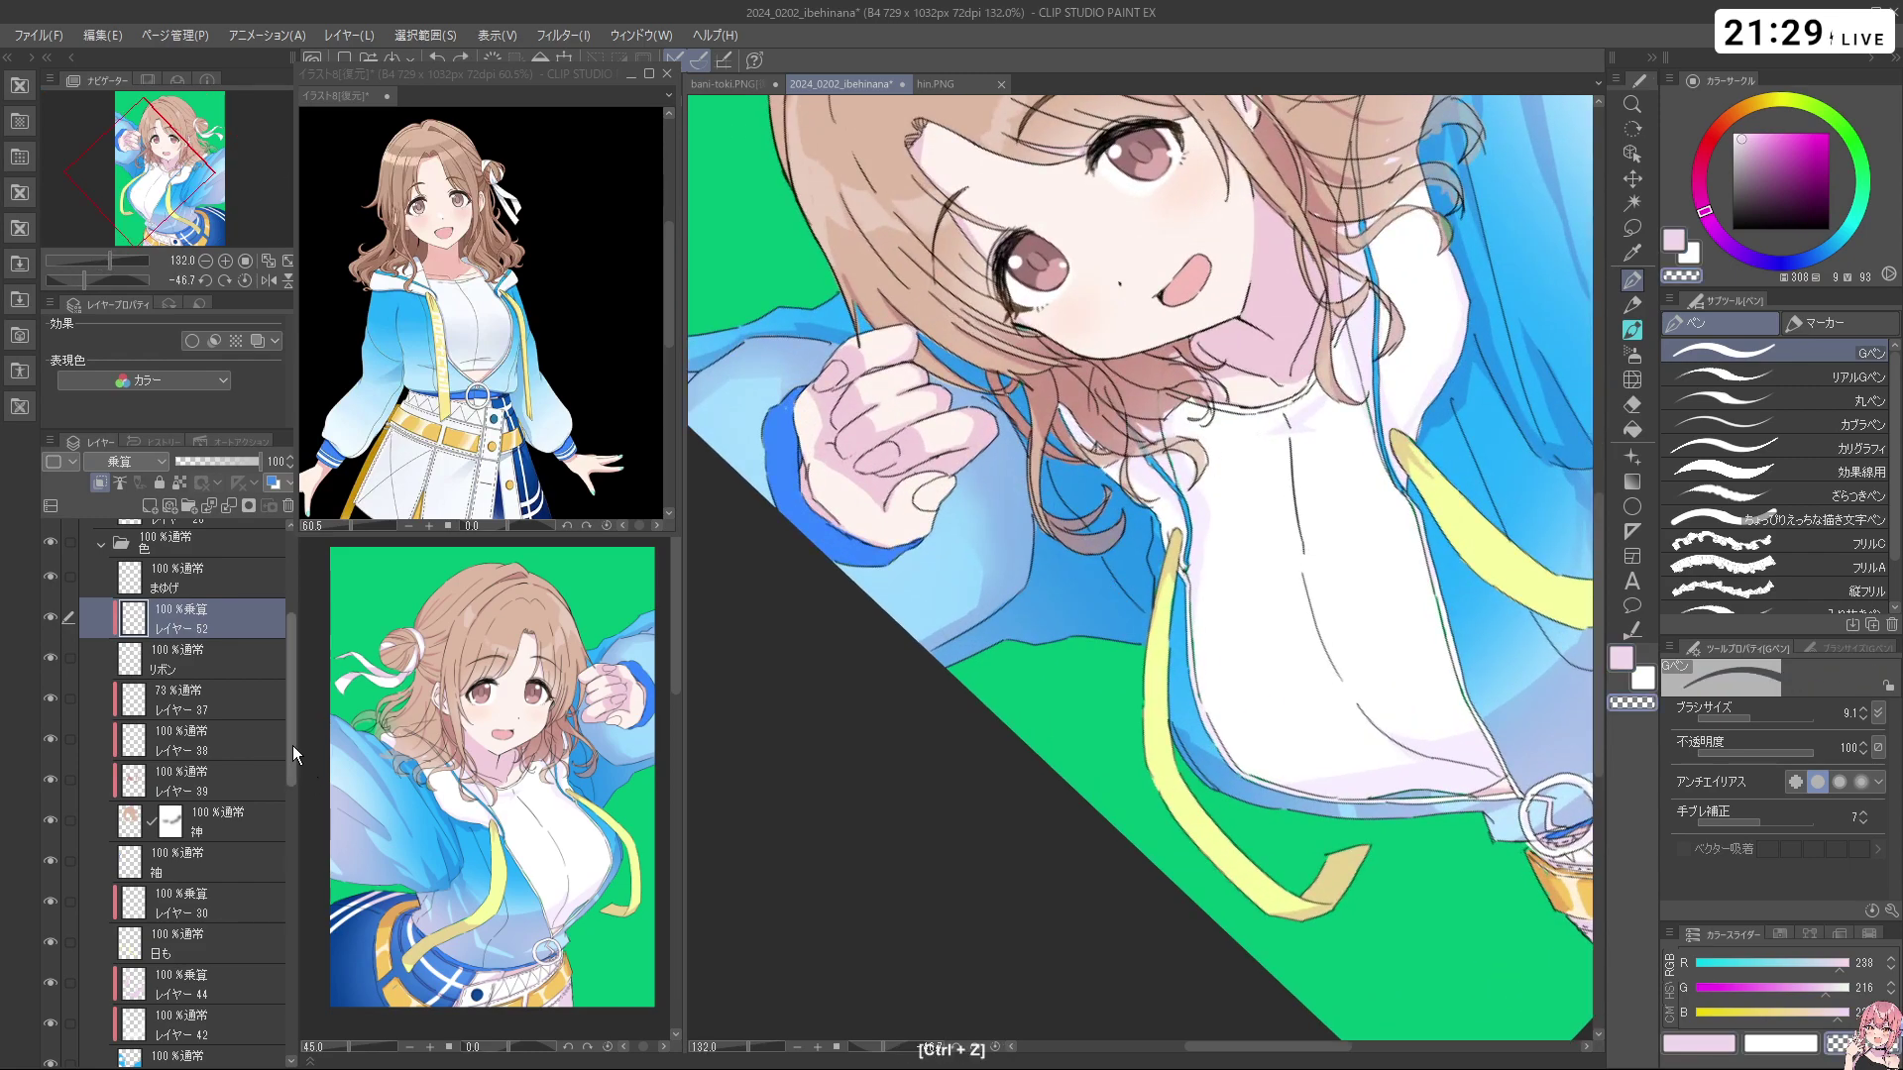
scroll(294, 747, down, 5)
scroll(283, 799, down, 8)
drag(283, 912, 394, 865)
mouse_move(293, 793)
mouse_down()
mouse_move(278, 829)
mouse_move(306, 805)
mouse_move(307, 645)
mouse_move(333, 734)
mouse_move(312, 793)
mouse_move(290, 793)
mouse_up()
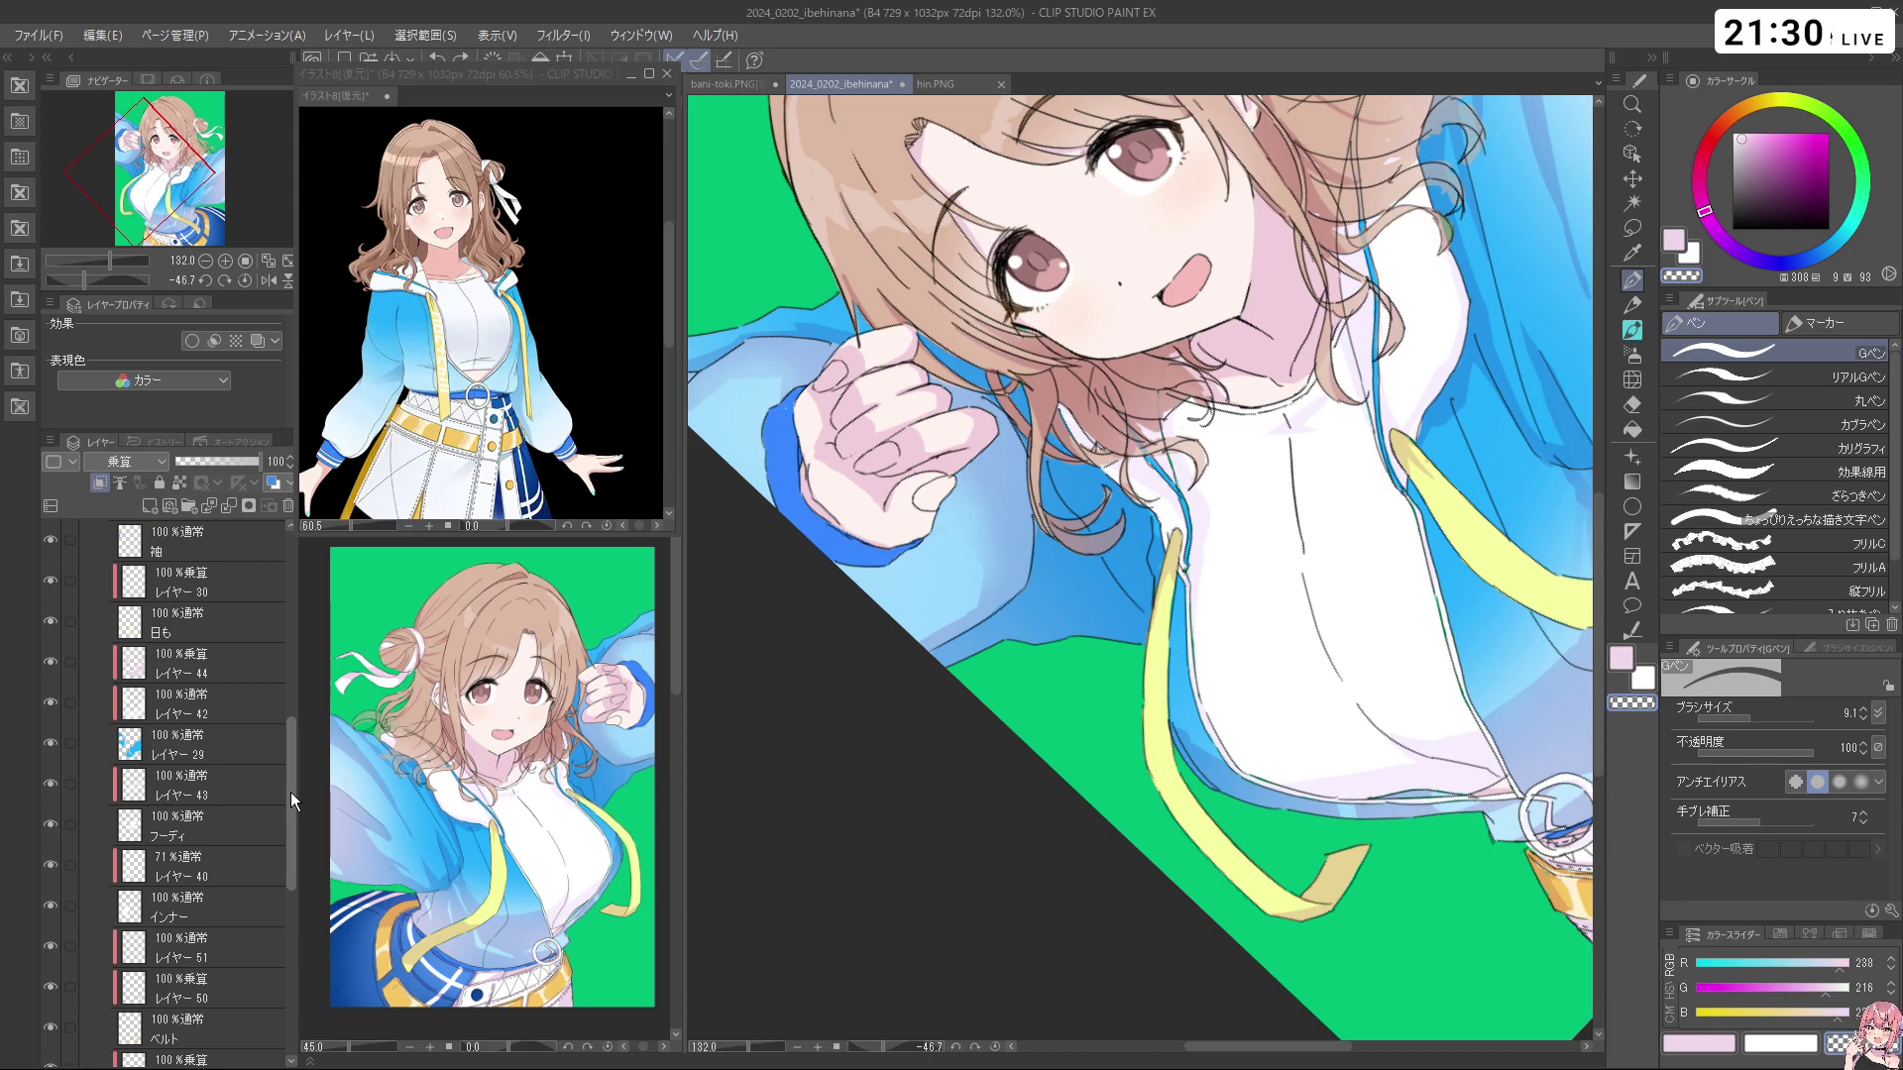
mouse_move(289, 793)
mouse_down()
mouse_move(300, 674)
mouse_move(289, 759)
mouse_move(311, 812)
mouse_up()
click(220, 812)
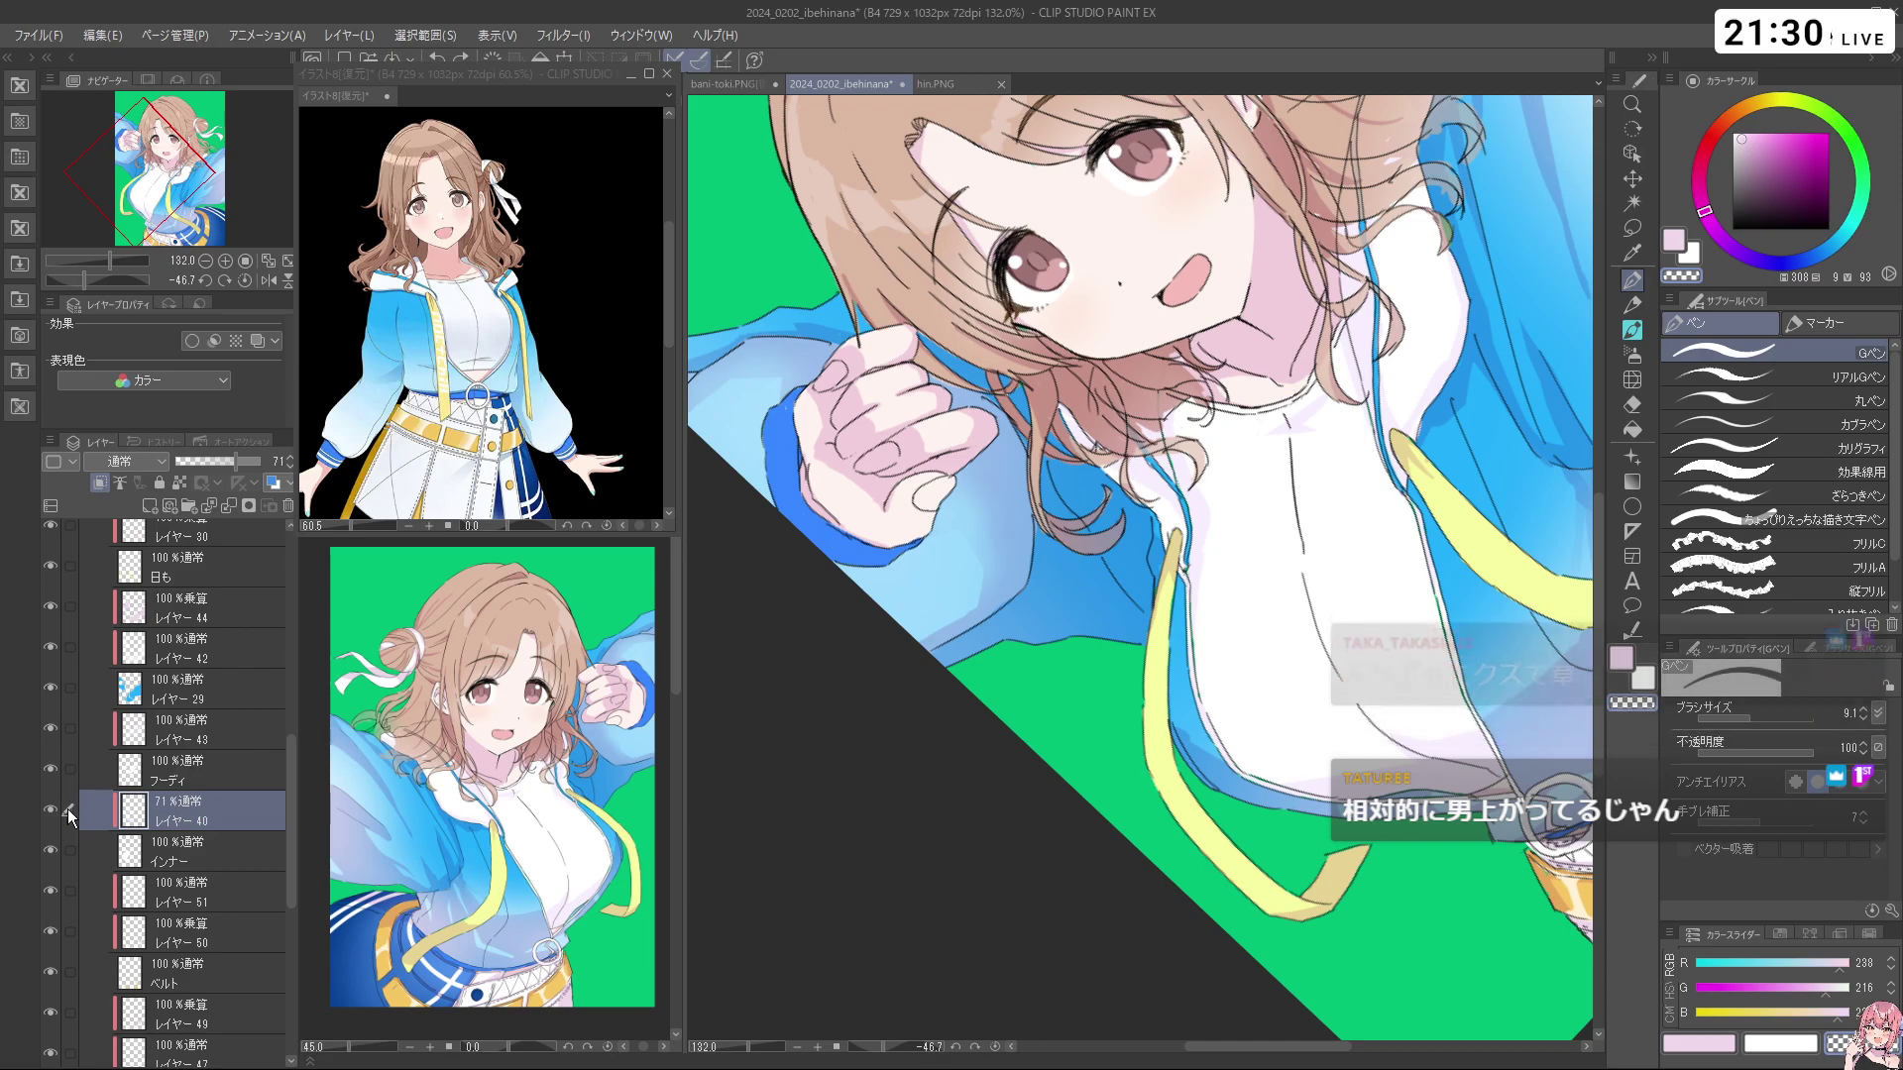
drag(233, 464, 295, 461)
Sample the inner top's pale lavender shadow colour and retouch the shadow beneath the hair and hood, undoing a stroke
key(ctrl+space)
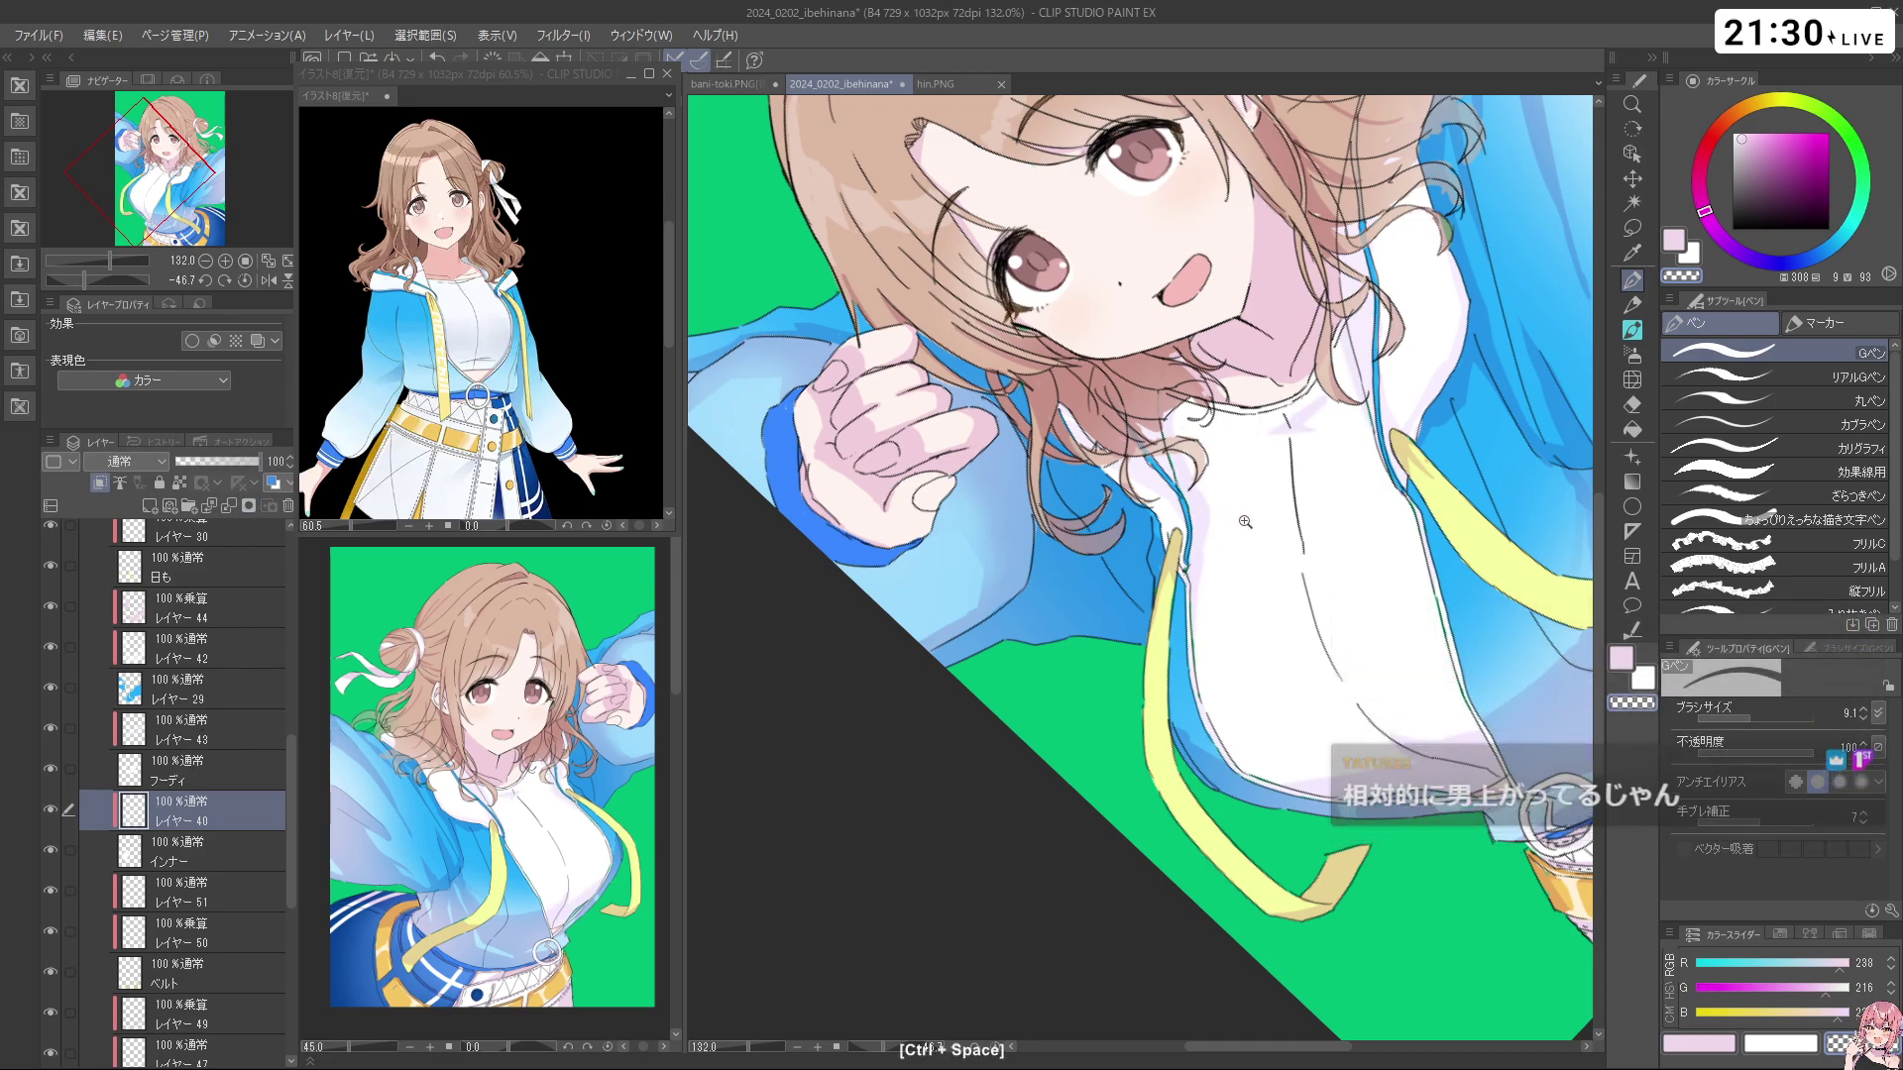
drag(1213, 511, 1278, 513)
right_click(1185, 513)
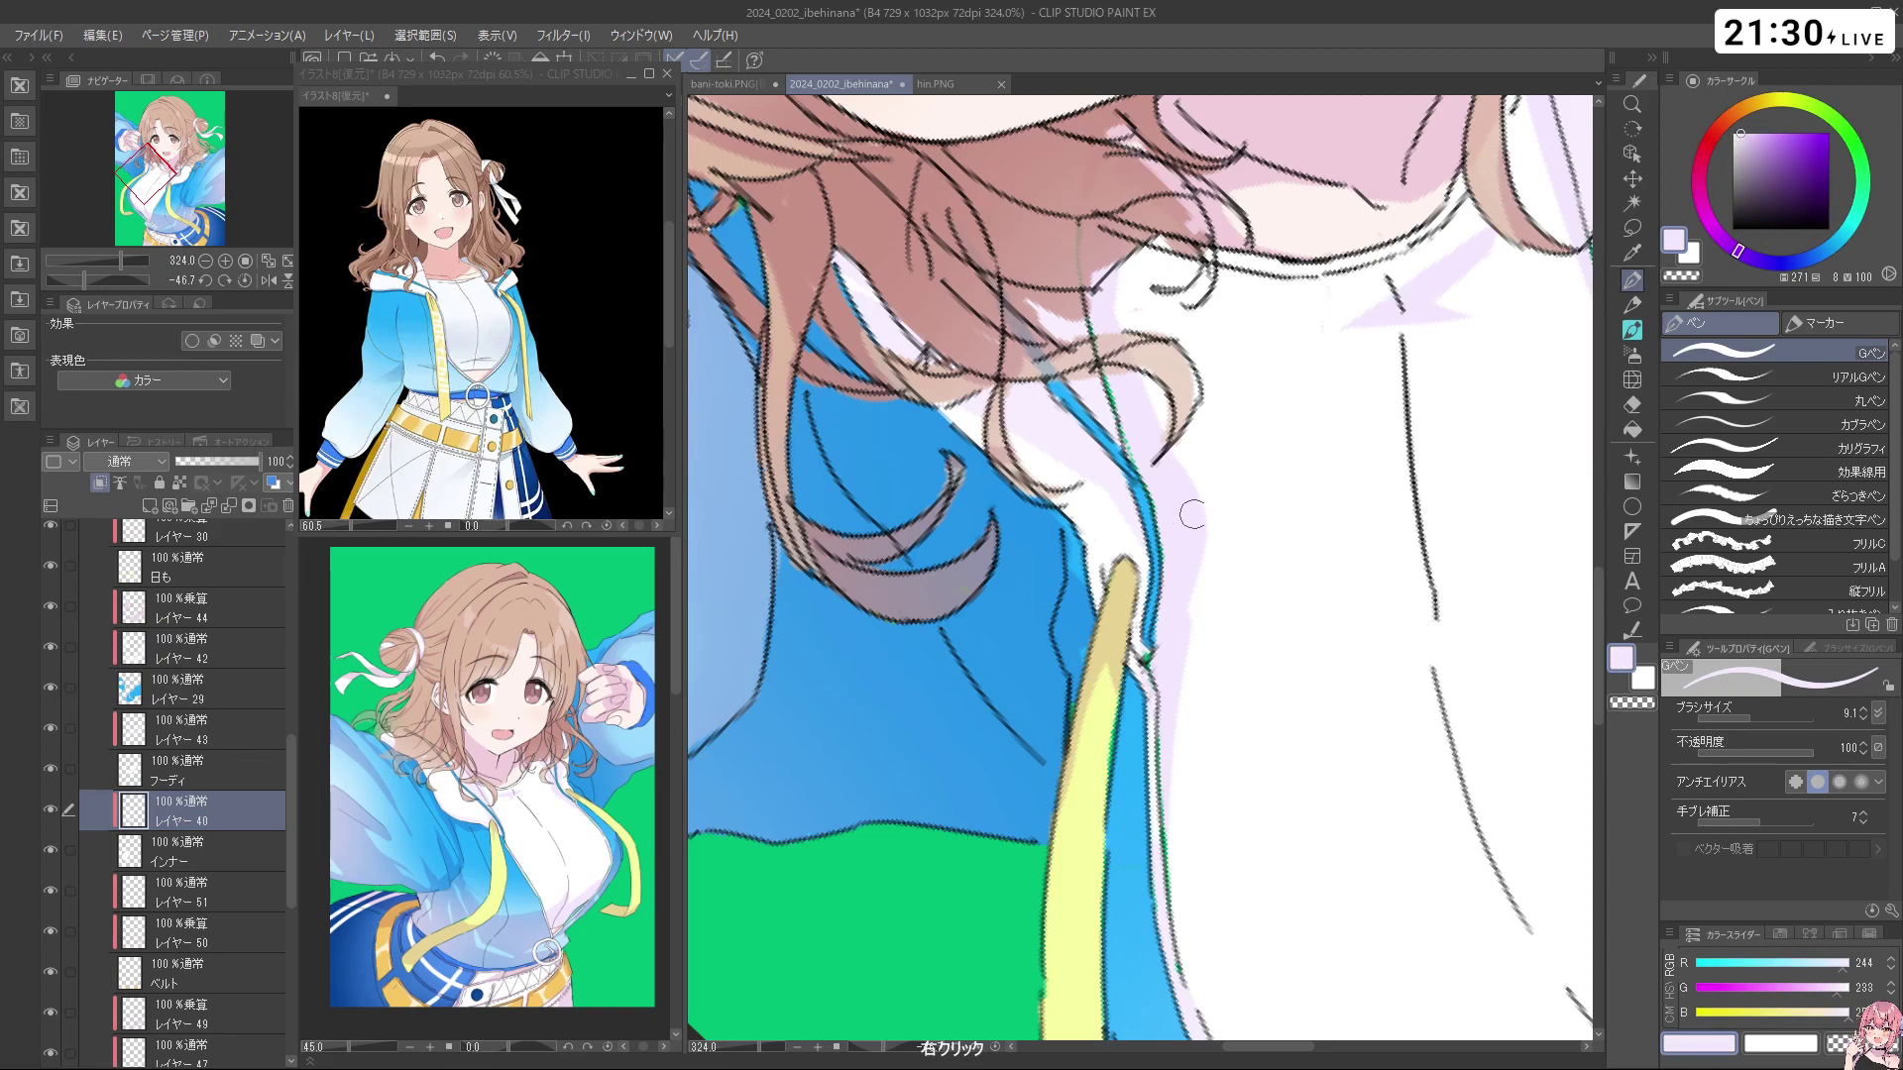
mouse_move(1164, 234)
mouse_down()
mouse_move(1129, 315)
mouse_move(1148, 369)
mouse_move(1125, 415)
mouse_move(1138, 257)
mouse_move(1263, 273)
mouse_up()
key(space)
key(ctrl+space)
drag(1435, 297, 1354, 298)
drag(1354, 298, 1135, 336)
key(shift+space)
drag(934, 685, 1114, 663)
key(ctrl+z)
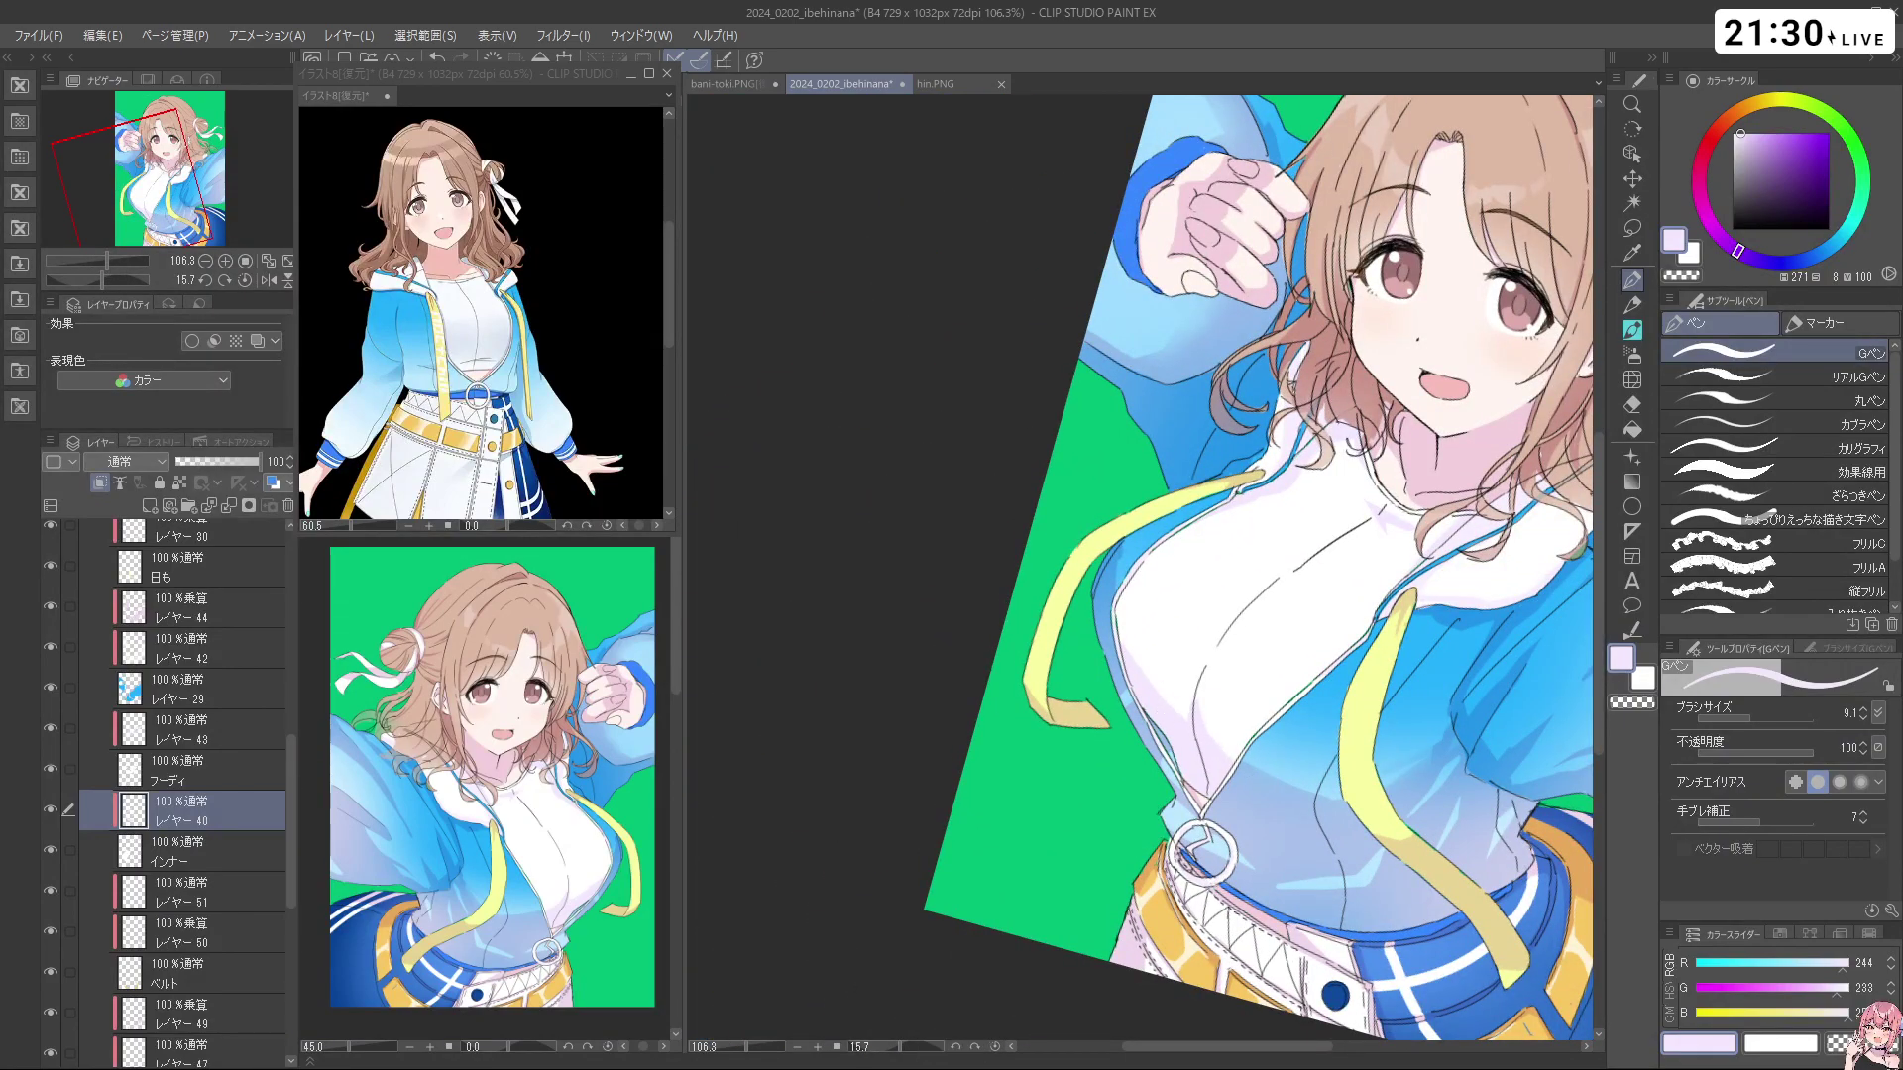
Try a pale lavender shadow stroke on the inner top's side beside the long drawstring and undo it
key(shift+space)
drag(1219, 753, 1338, 577)
key(ctrl+space)
drag(1268, 510, 1448, 513)
key(shift+space)
drag(1291, 762, 1179, 807)
key(ctrl+z)
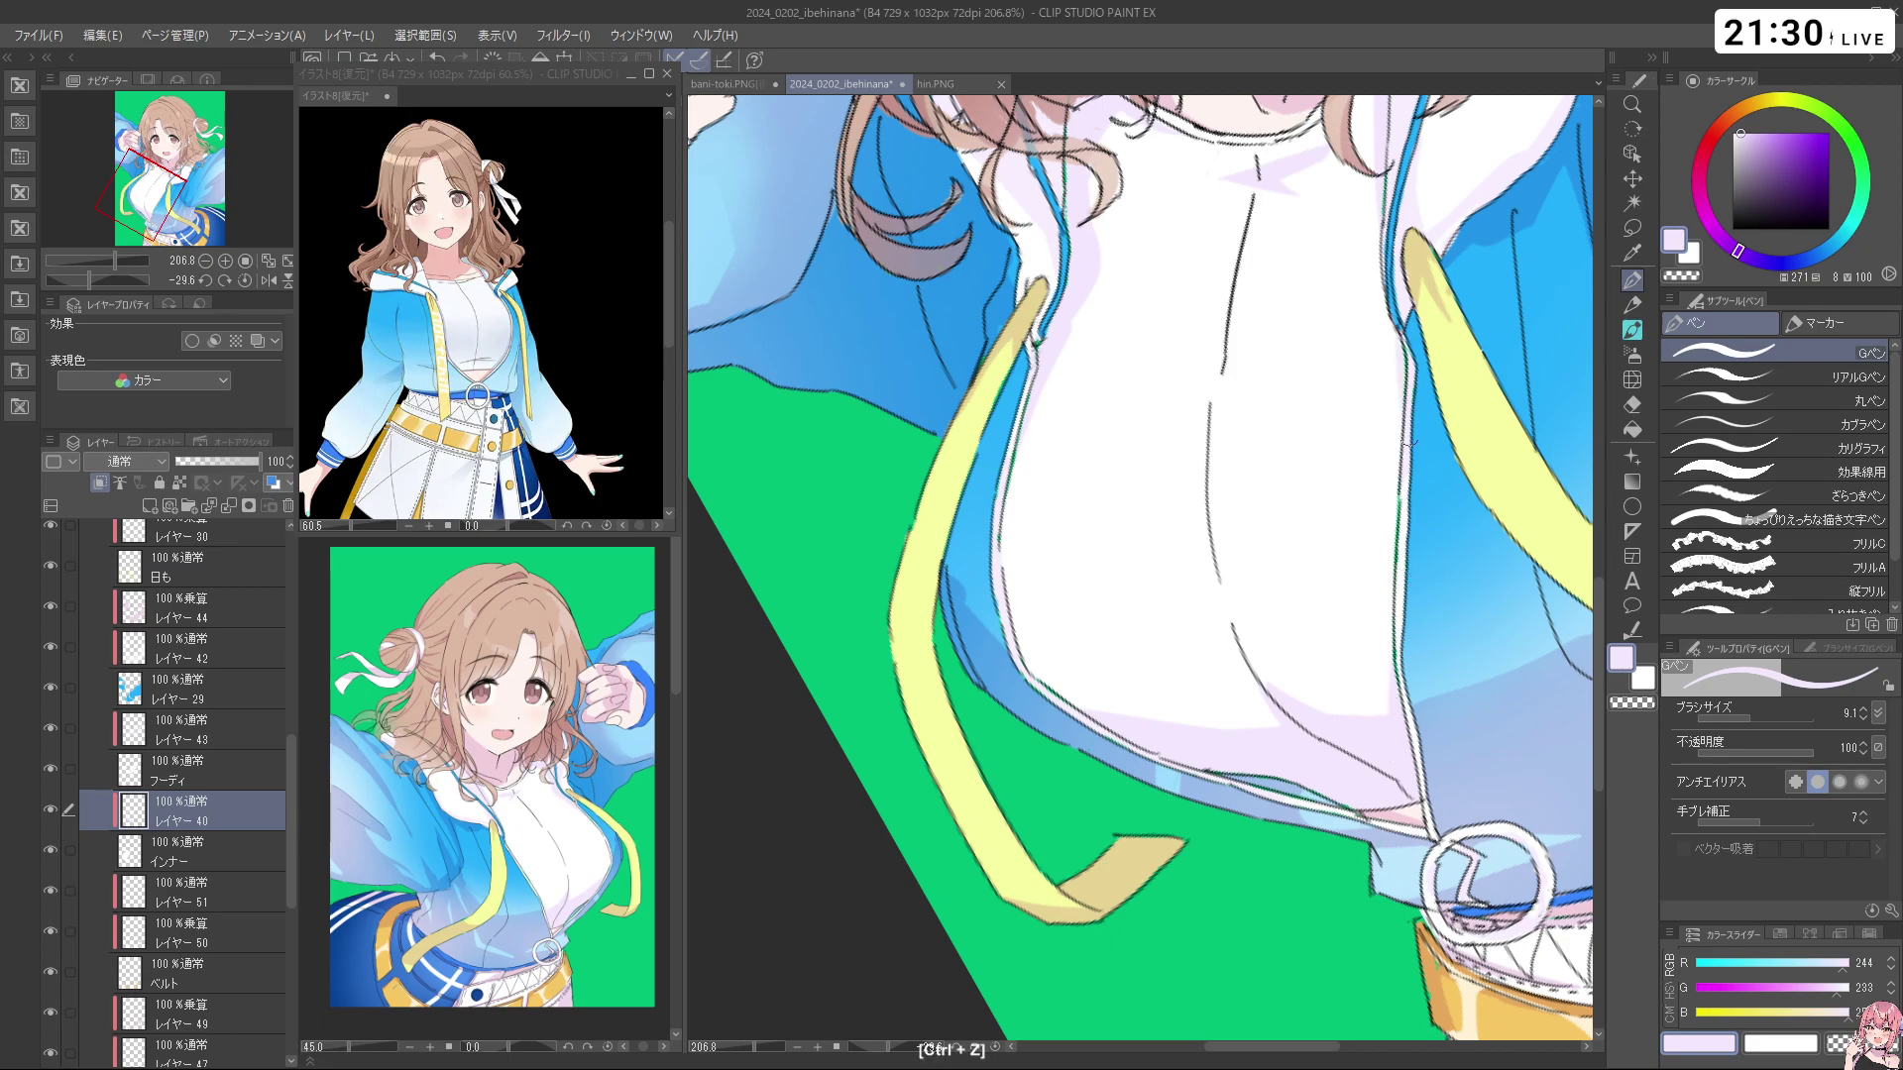
Rework the shadow just below the inner top's neckline with short strokes, undoing the ones that miss
key(ctrl+space)
drag(1412, 456, 1201, 458)
key(space)
key(shift+space)
drag(1160, 633, 1276, 514)
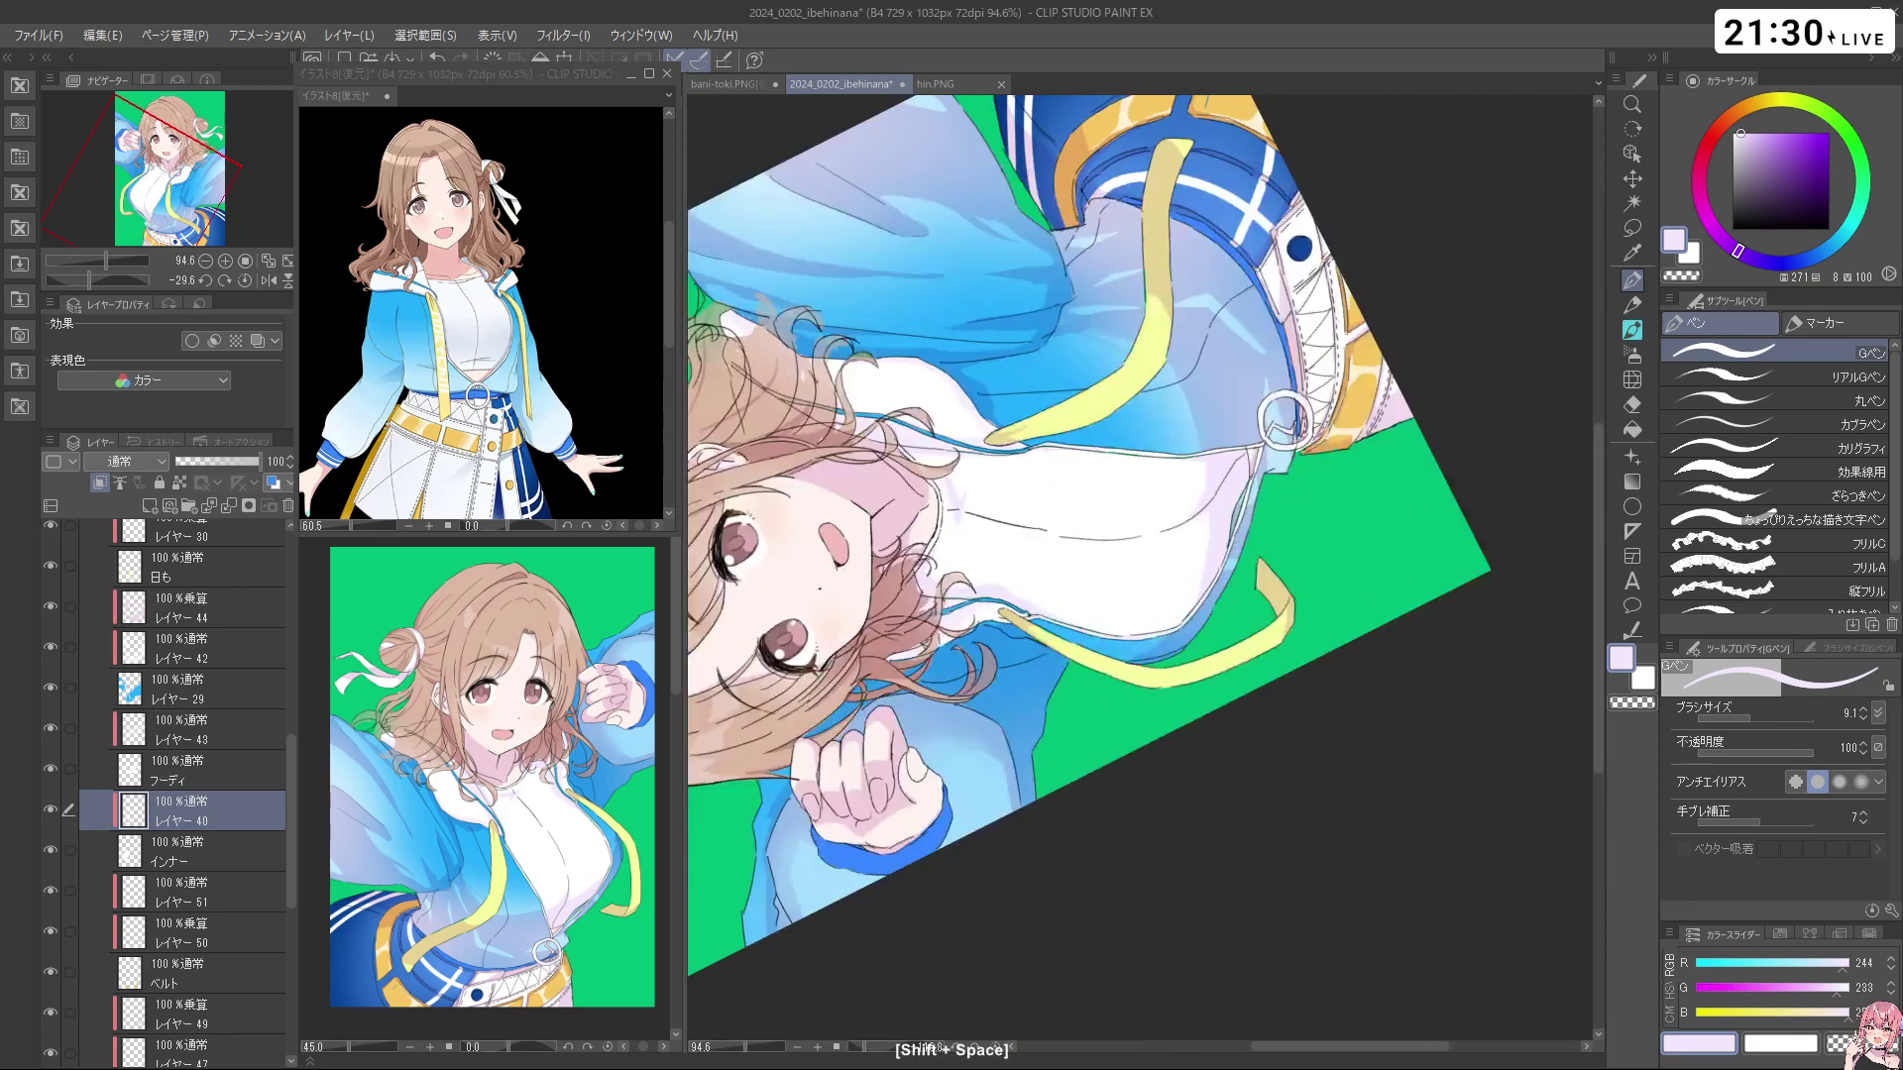
key(ctrl+space)
drag(929, 514, 1140, 514)
drag(957, 464, 957, 553)
key(ctrl+z)
key(ctrl+z)
drag(949, 451, 953, 564)
Adjust the shadow along the inner top's lower curve with lavender and transparent strokes, undoing unwanted ones
drag(957, 761, 1189, 808)
key(c)
key(c)
key(ctrl+z)
drag(1264, 847, 1367, 325)
drag(1093, 564, 1373, 662)
key(ctrl+z)
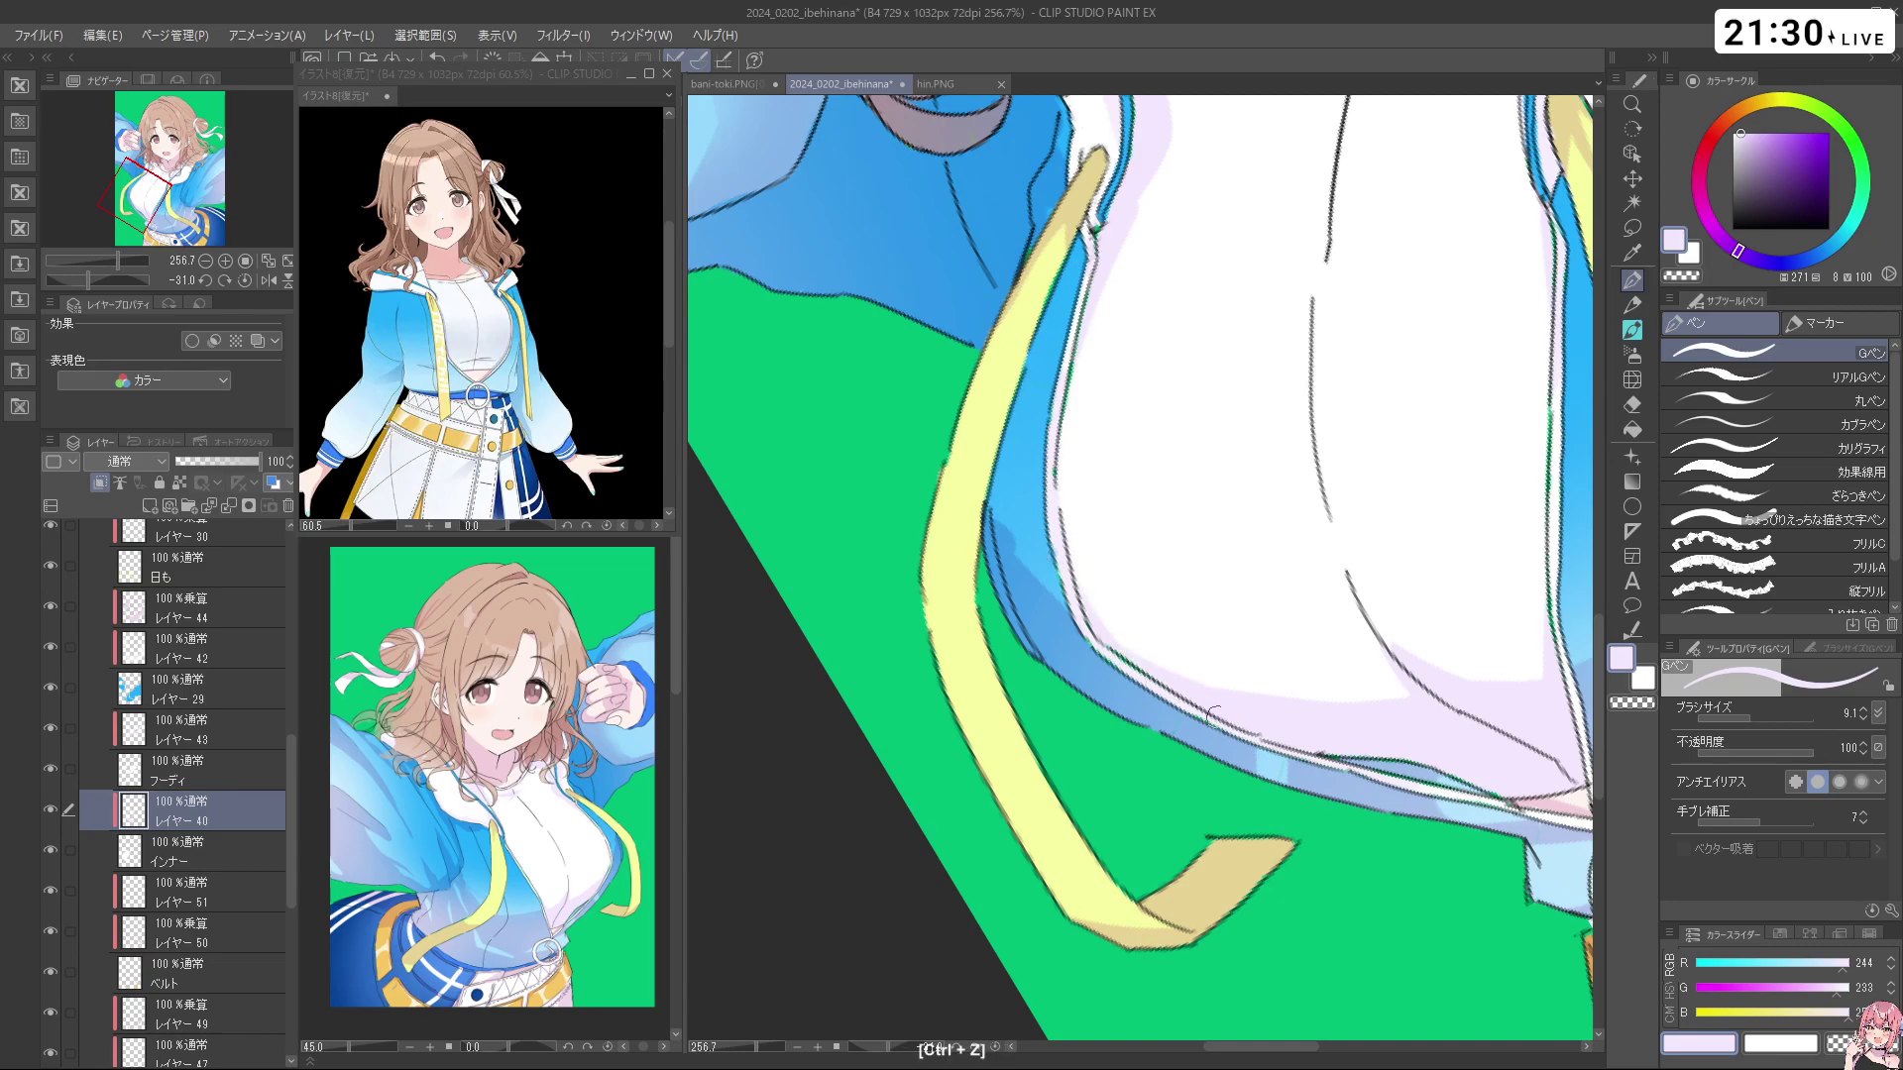
Set the opacity of the inner top's shadow layer レイヤー 40 to 83%
key(ctrl+space)
drag(1403, 600, 1150, 595)
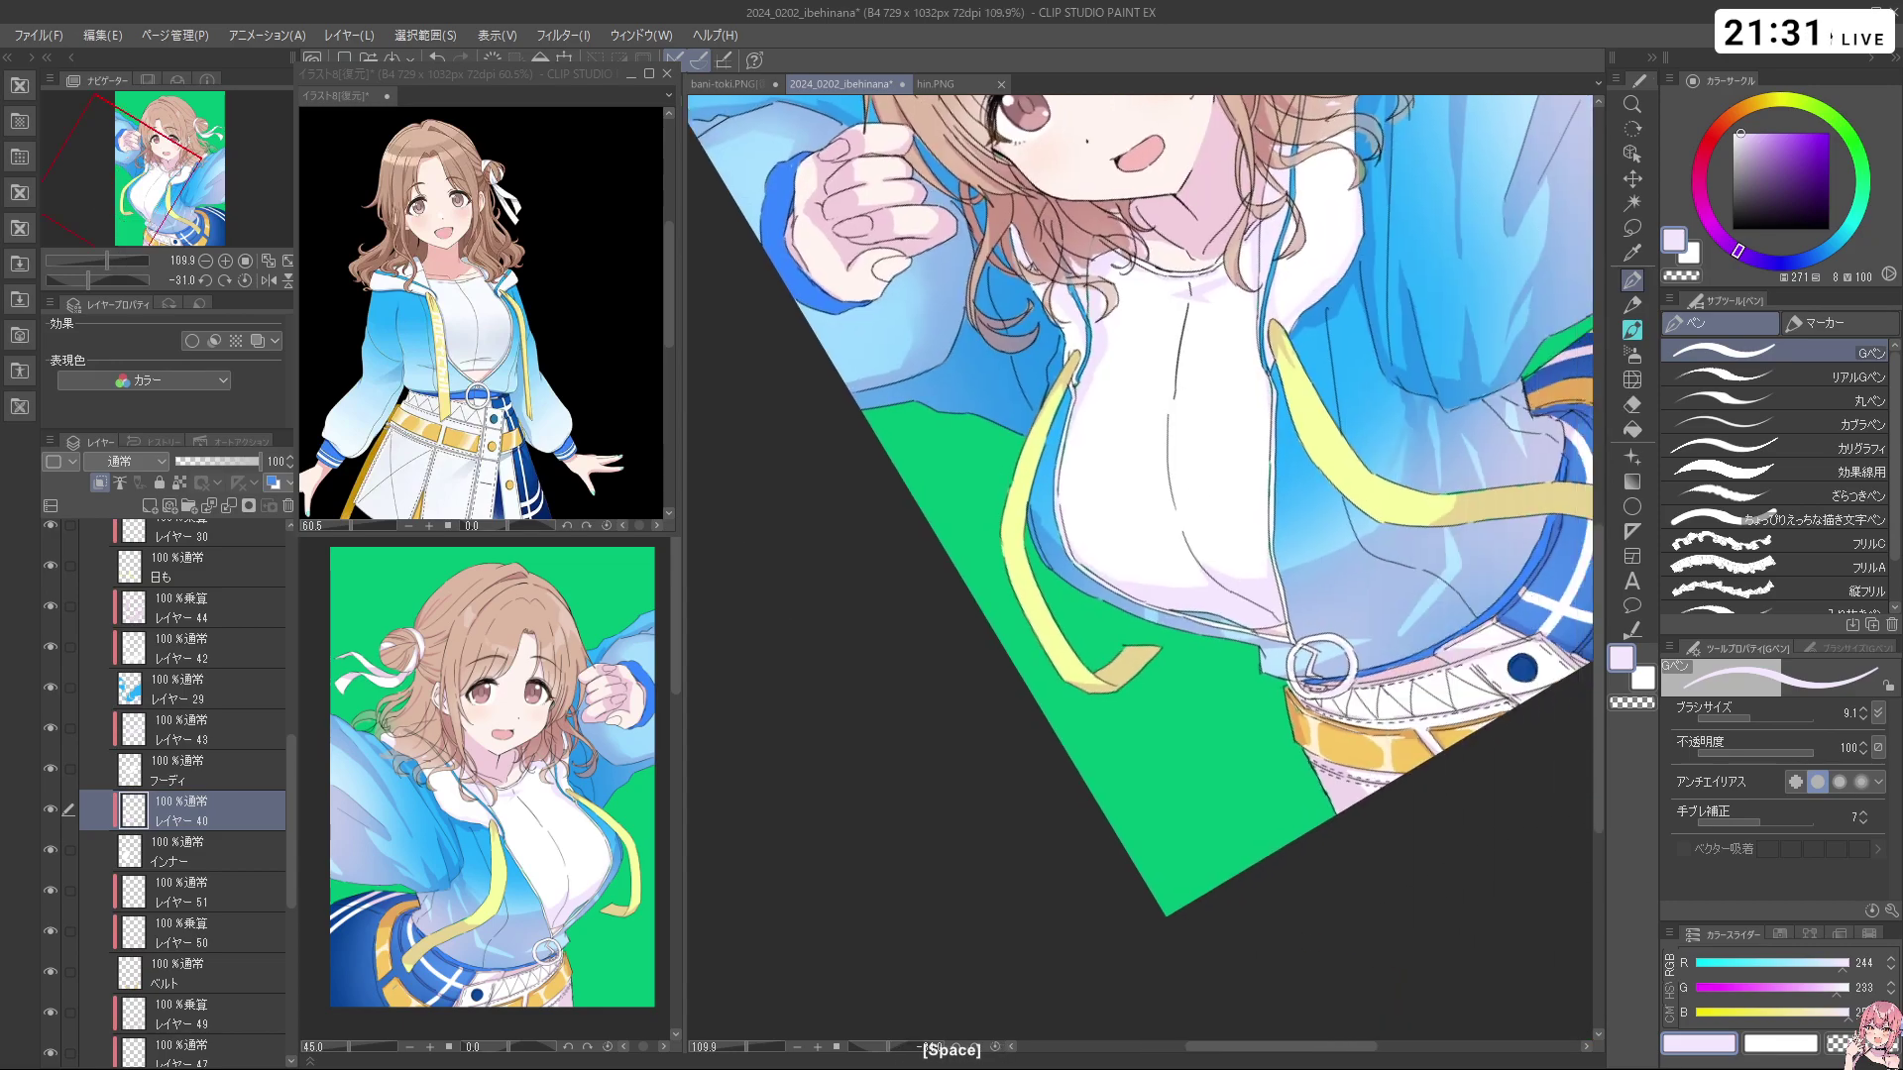
drag(1190, 396, 1303, 386)
drag(1289, 241, 1293, 296)
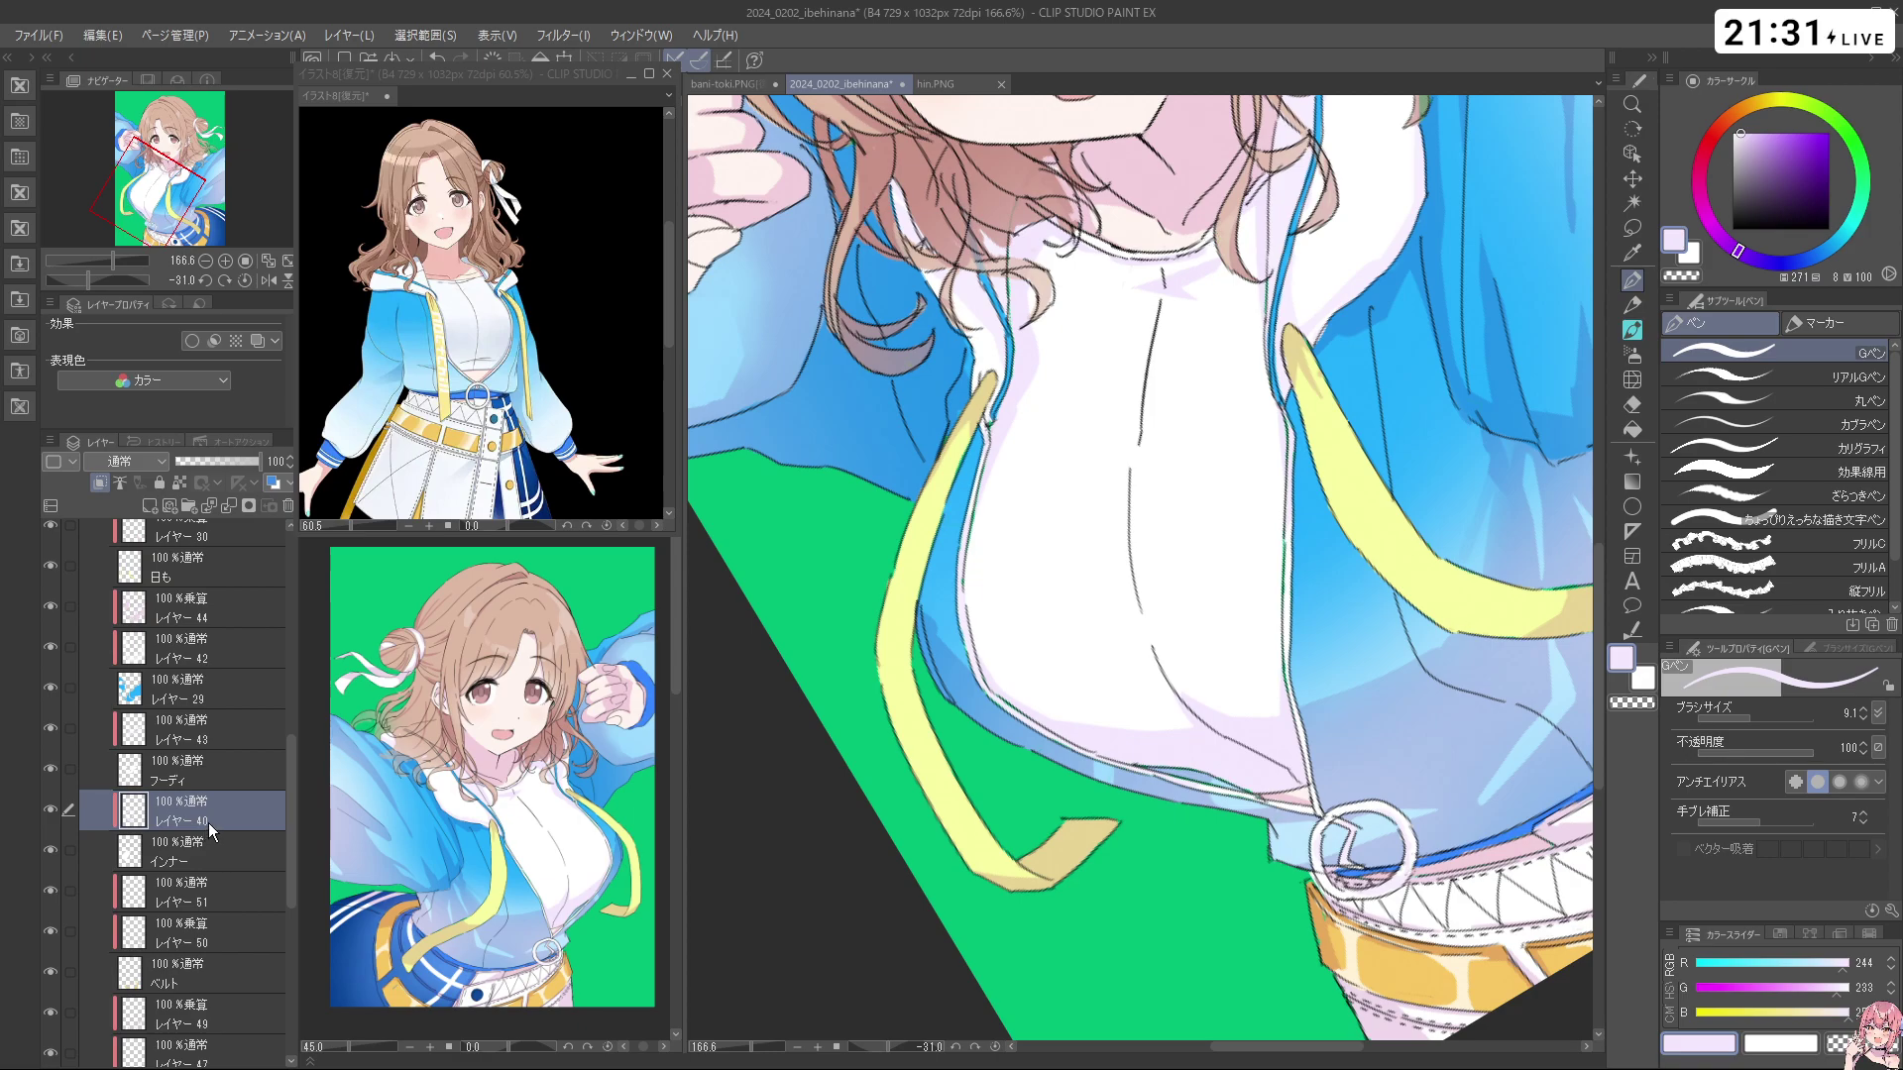
drag(260, 462, 246, 462)
drag(1298, 473, 1273, 453)
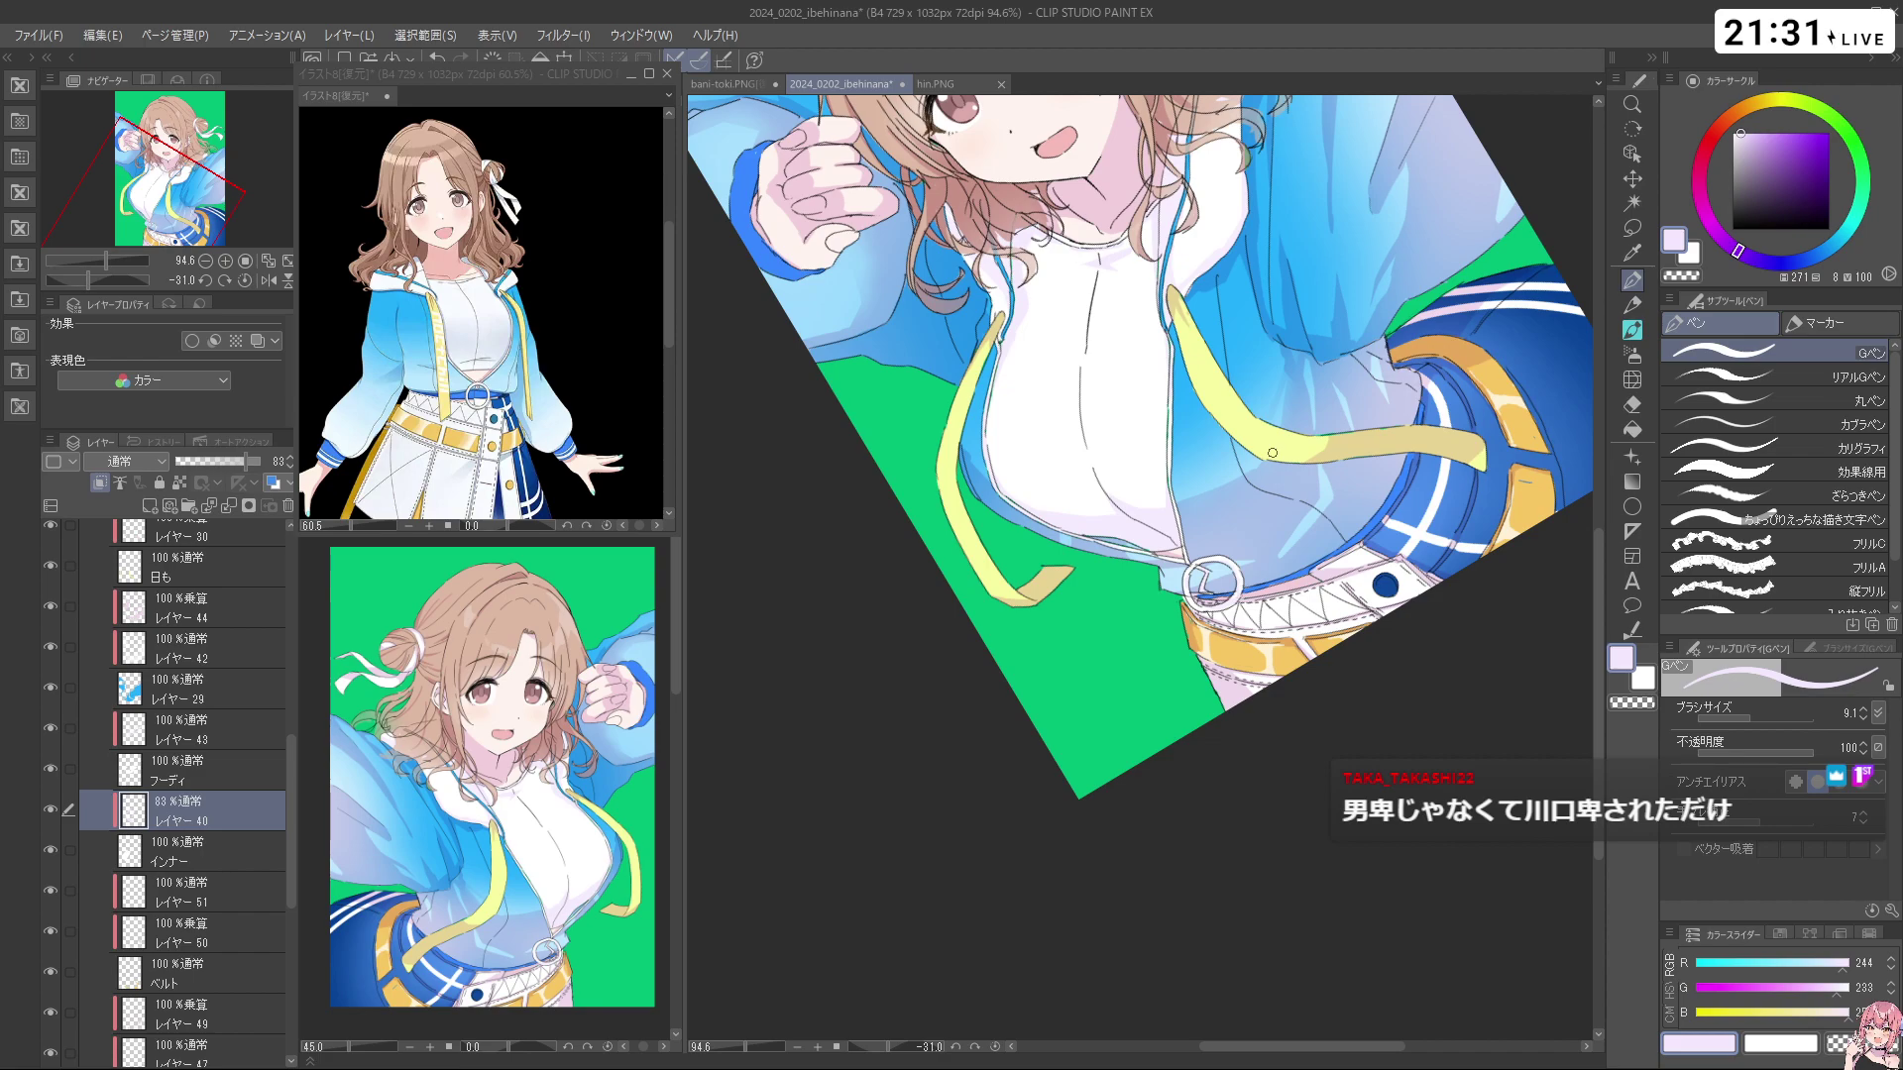
Touch up the golden belt band on the hip on the ベルト layer, using golden yellow sampled from the belt
drag(1542, 414, 1351, 332)
drag(1465, 527, 1407, 684)
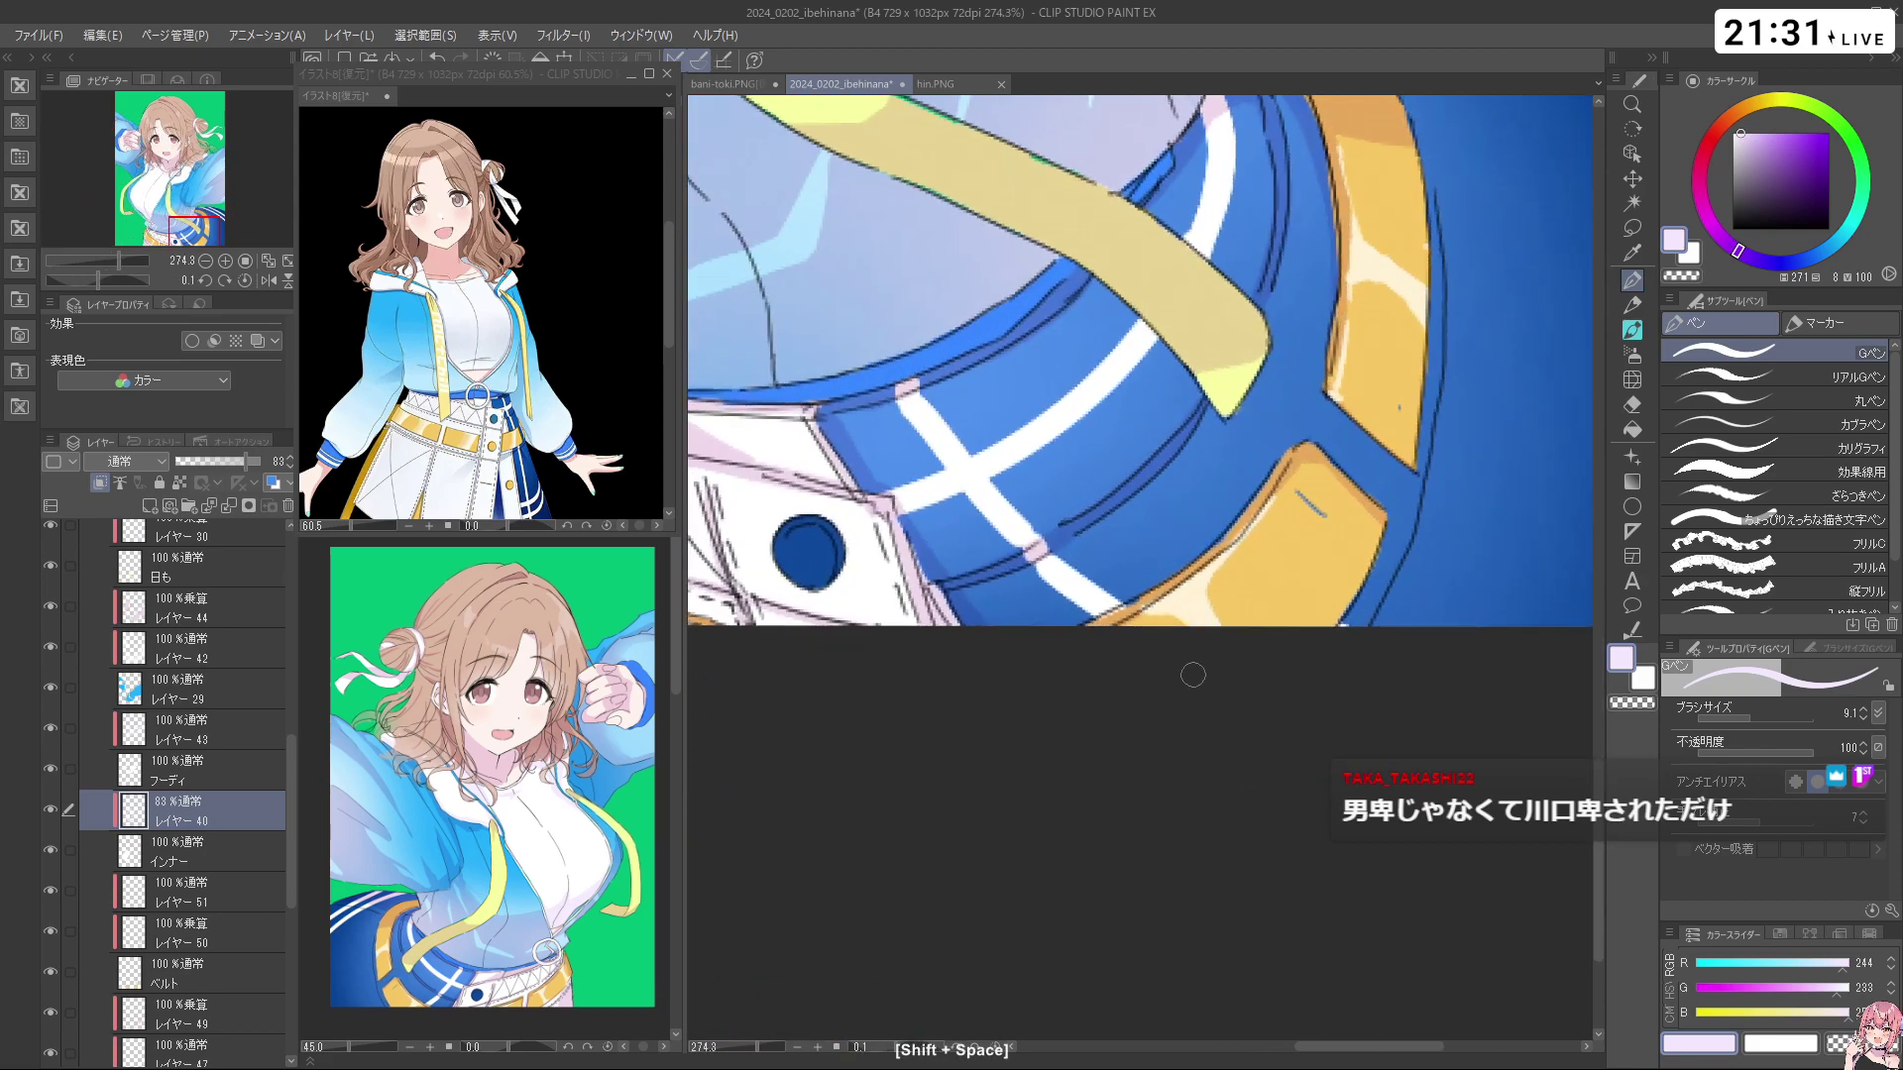
drag(292, 794, 288, 870)
click(227, 738)
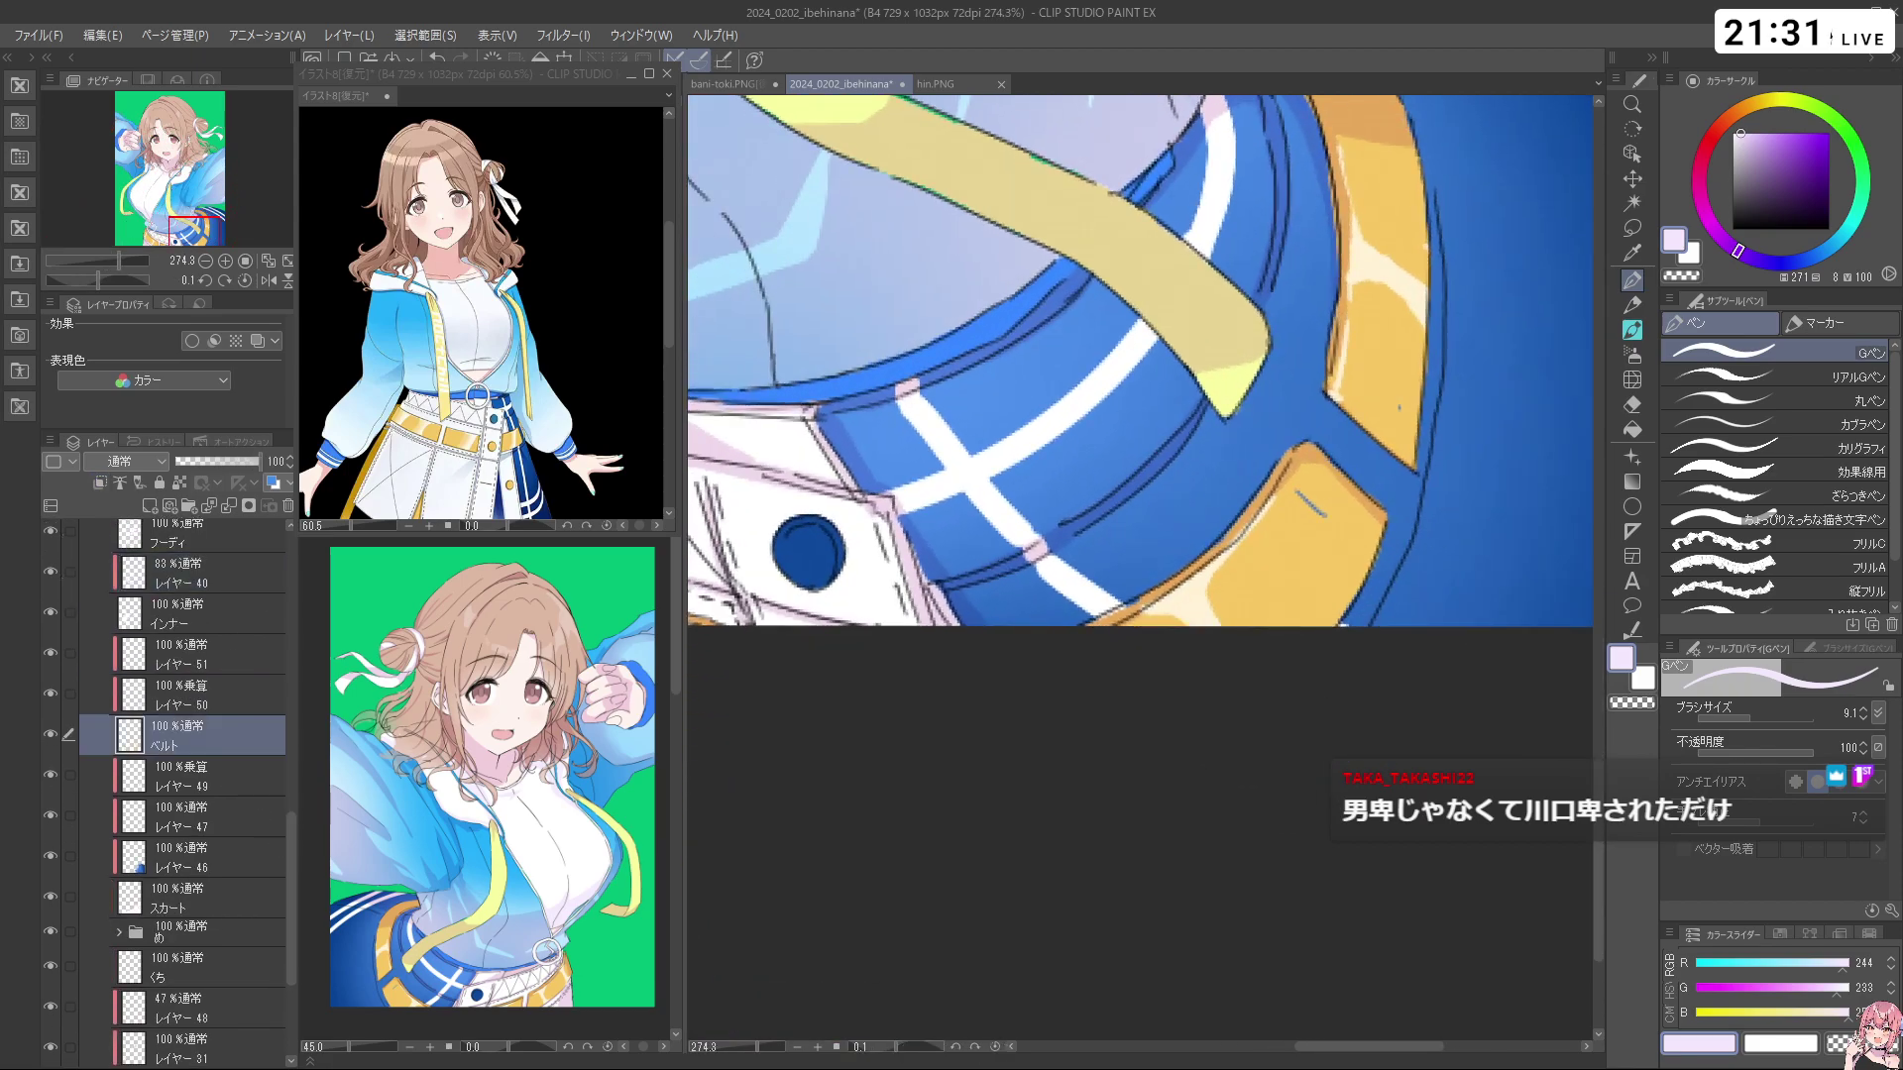
right_click(1318, 533)
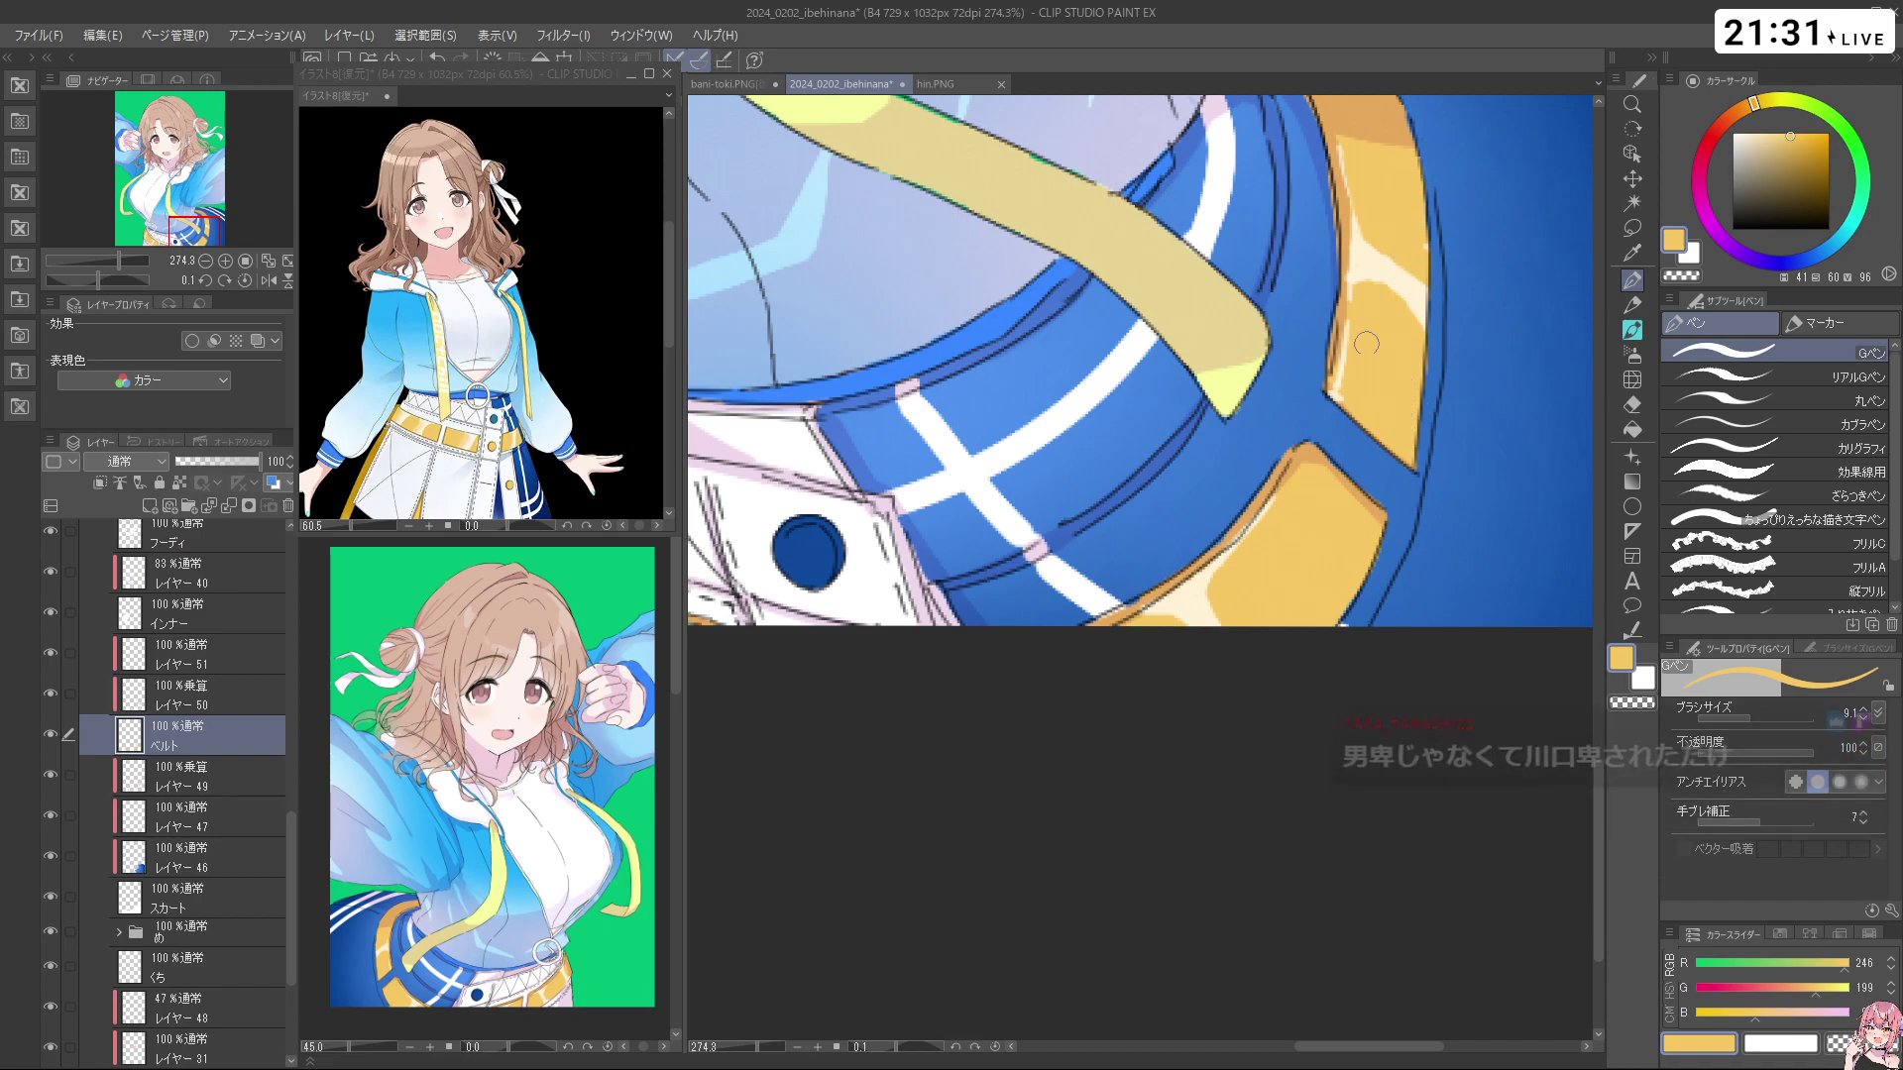
drag(1369, 323, 1323, 323)
drag(1348, 312, 1288, 501)
drag(1414, 555, 1242, 313)
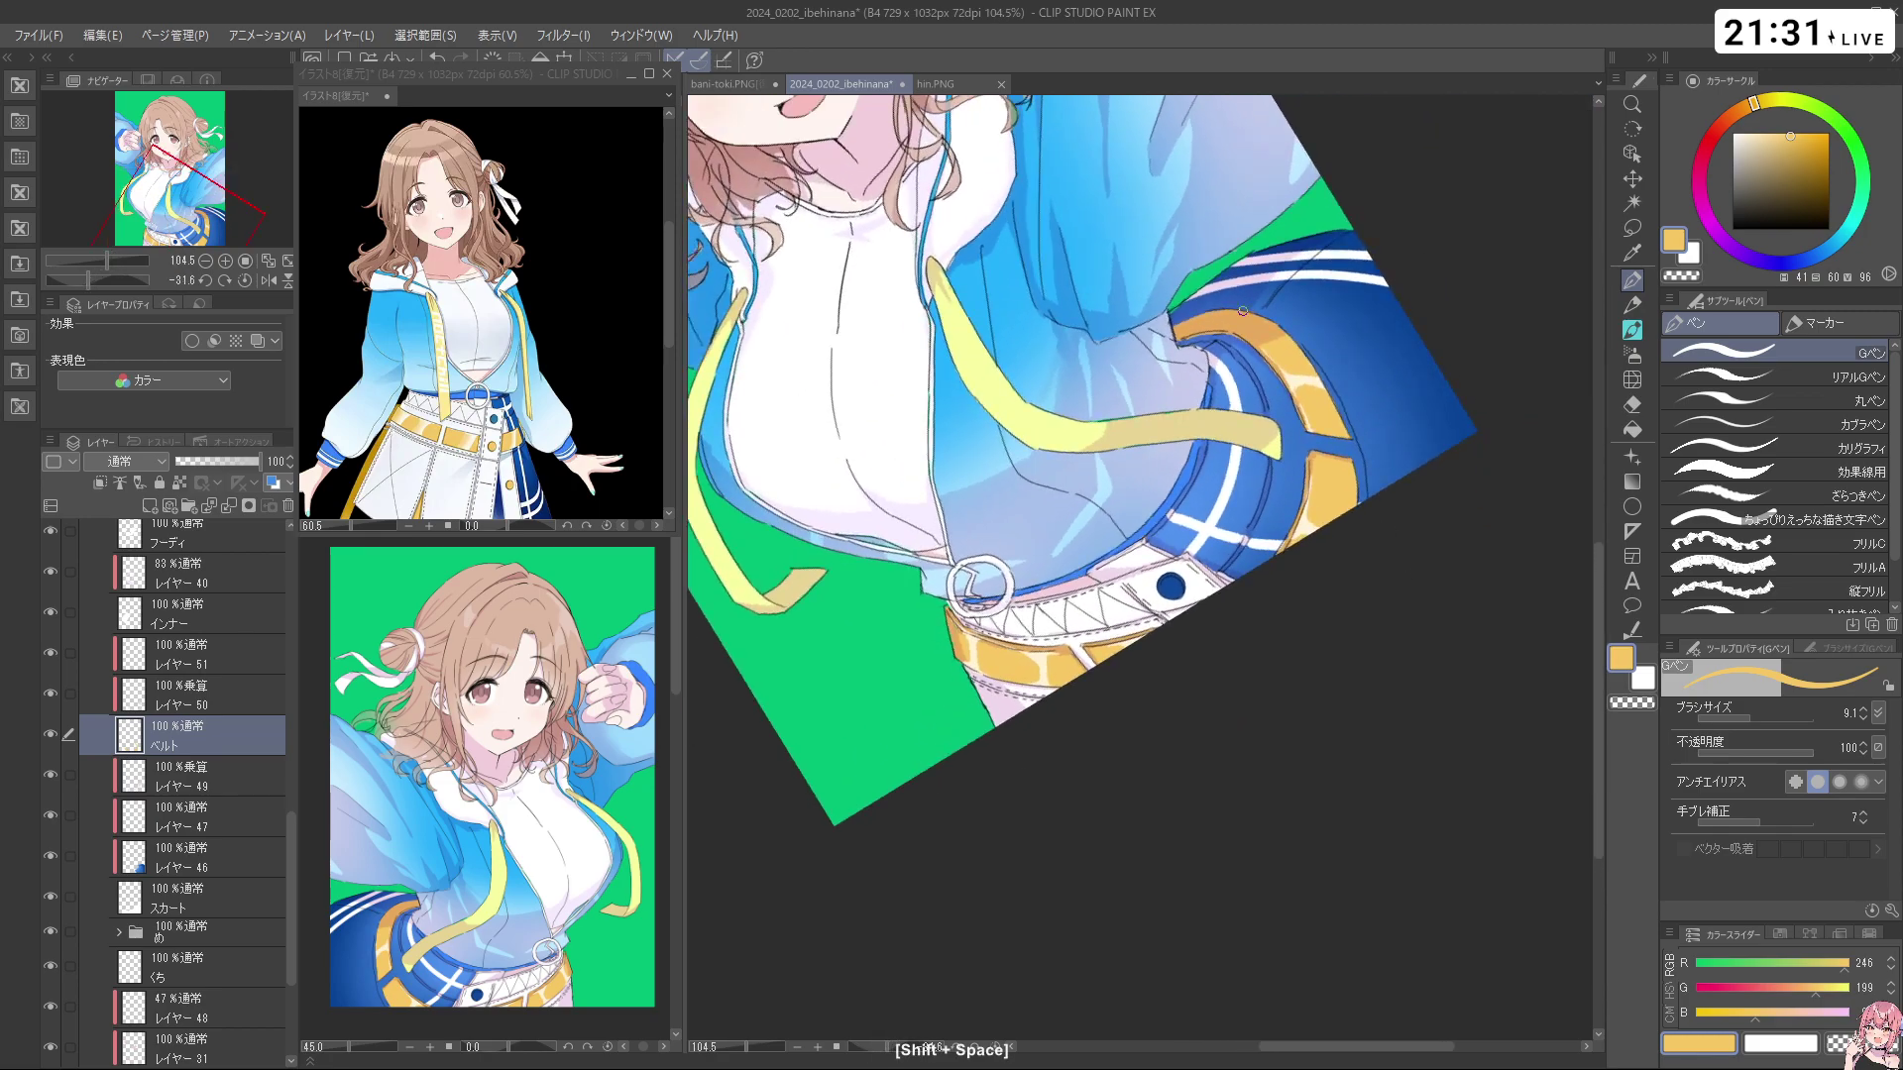
Examine the whole illustration at several zoom levels and rotations, checking the face, jacket, inner top and belt
scroll(1212, 425, up, 2)
scroll(1211, 424, down, 2)
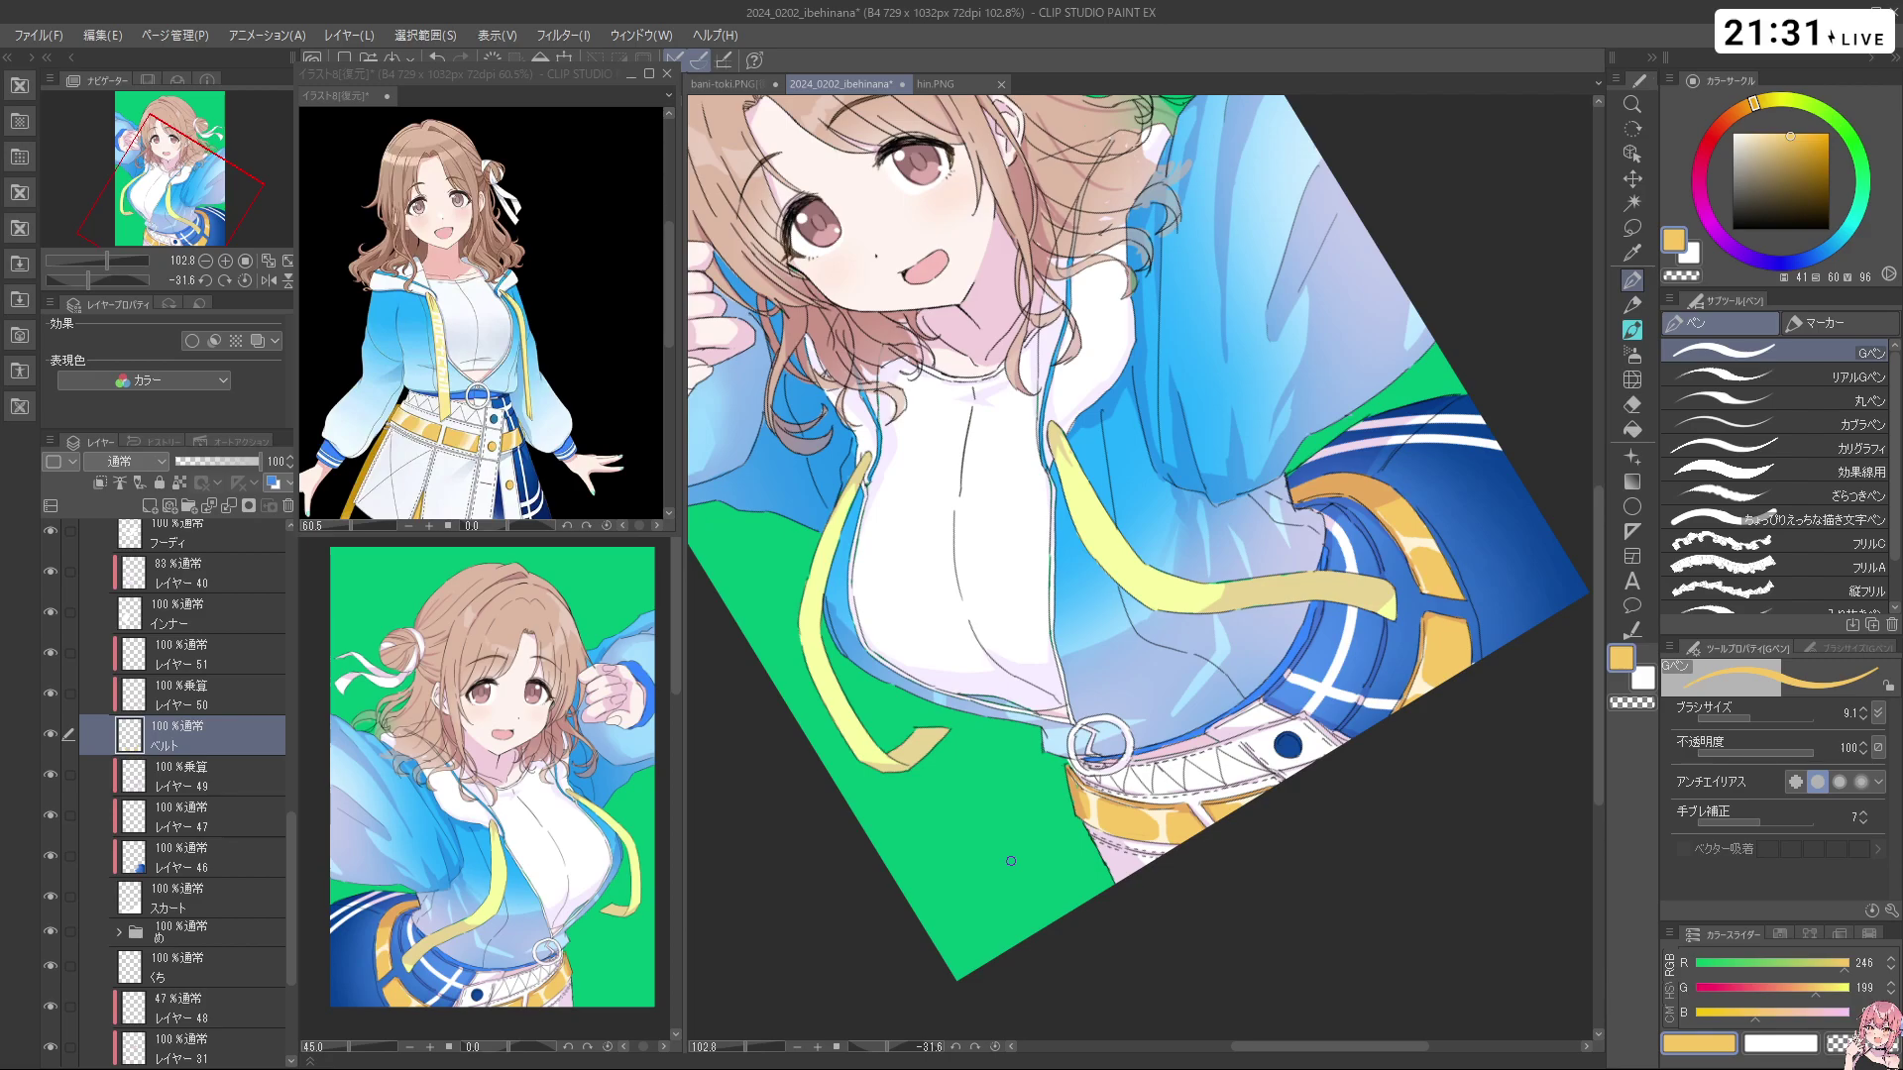
key(space)
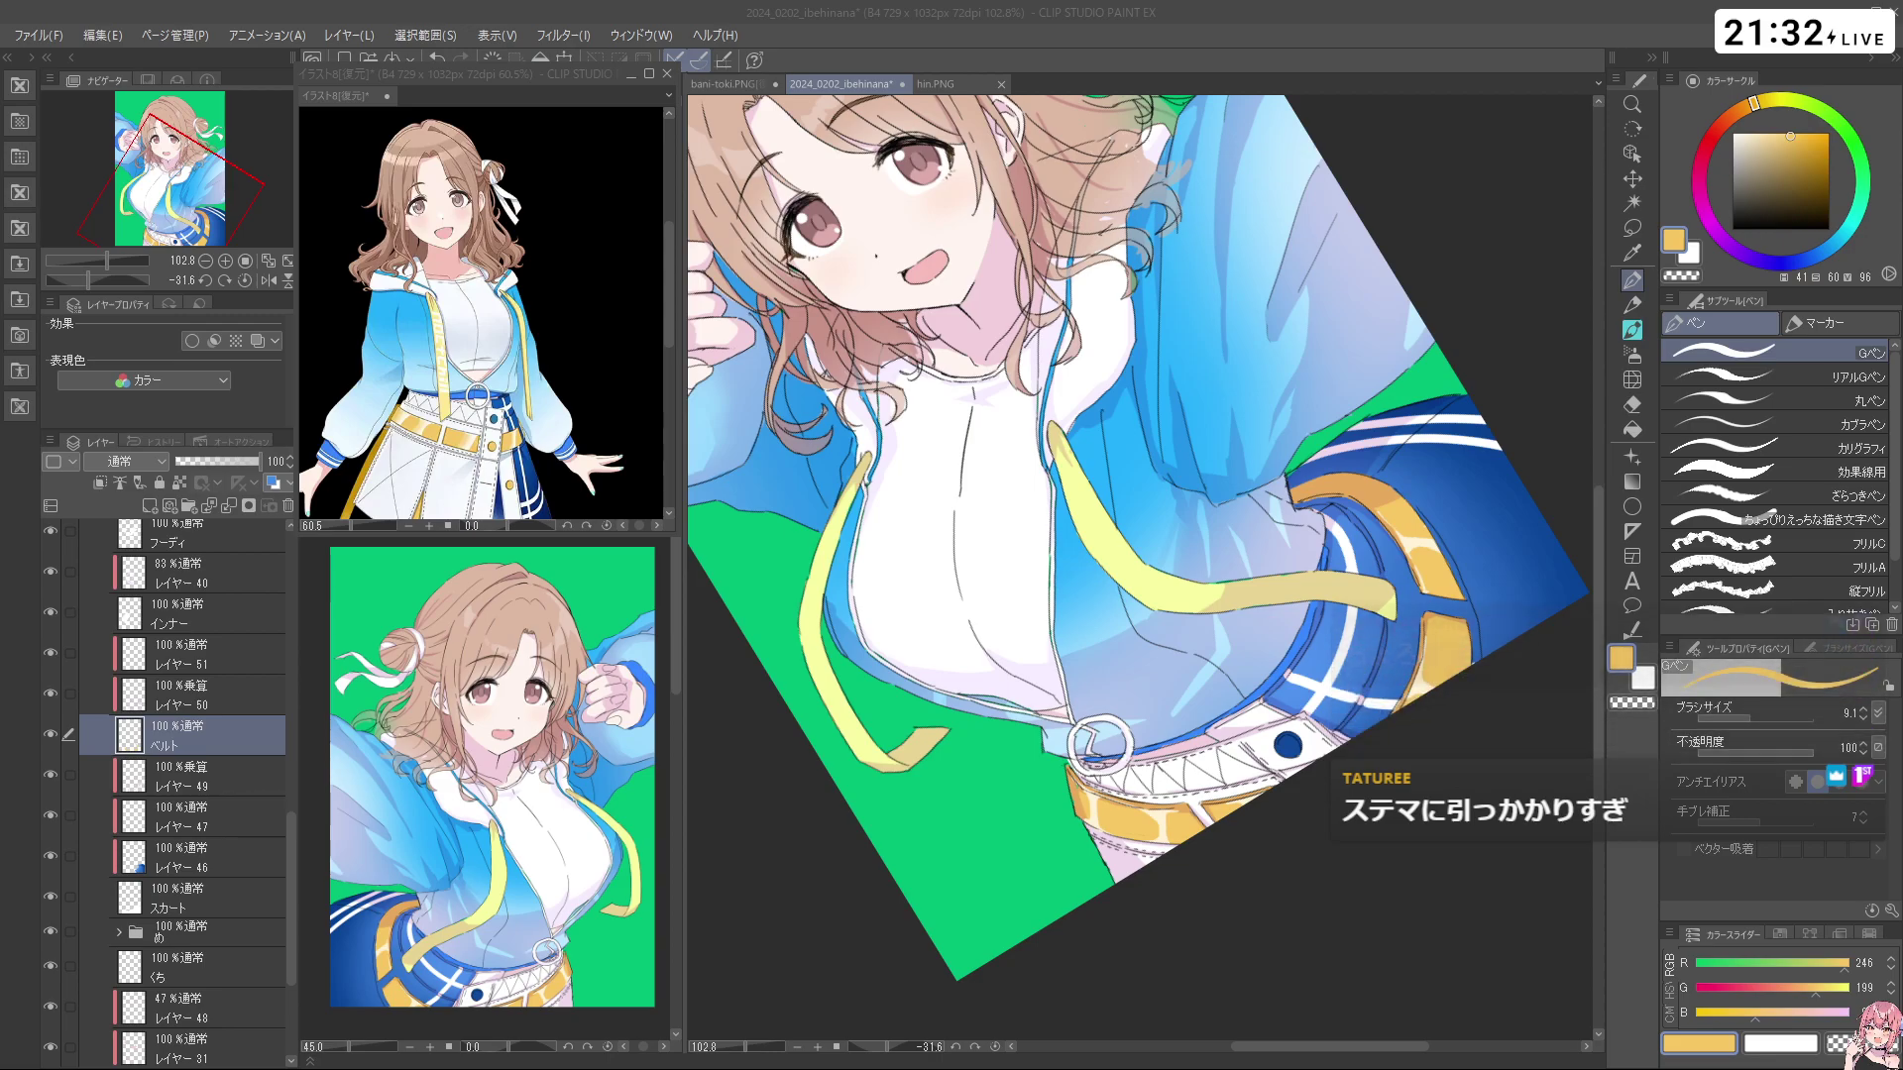
click(1454, 343)
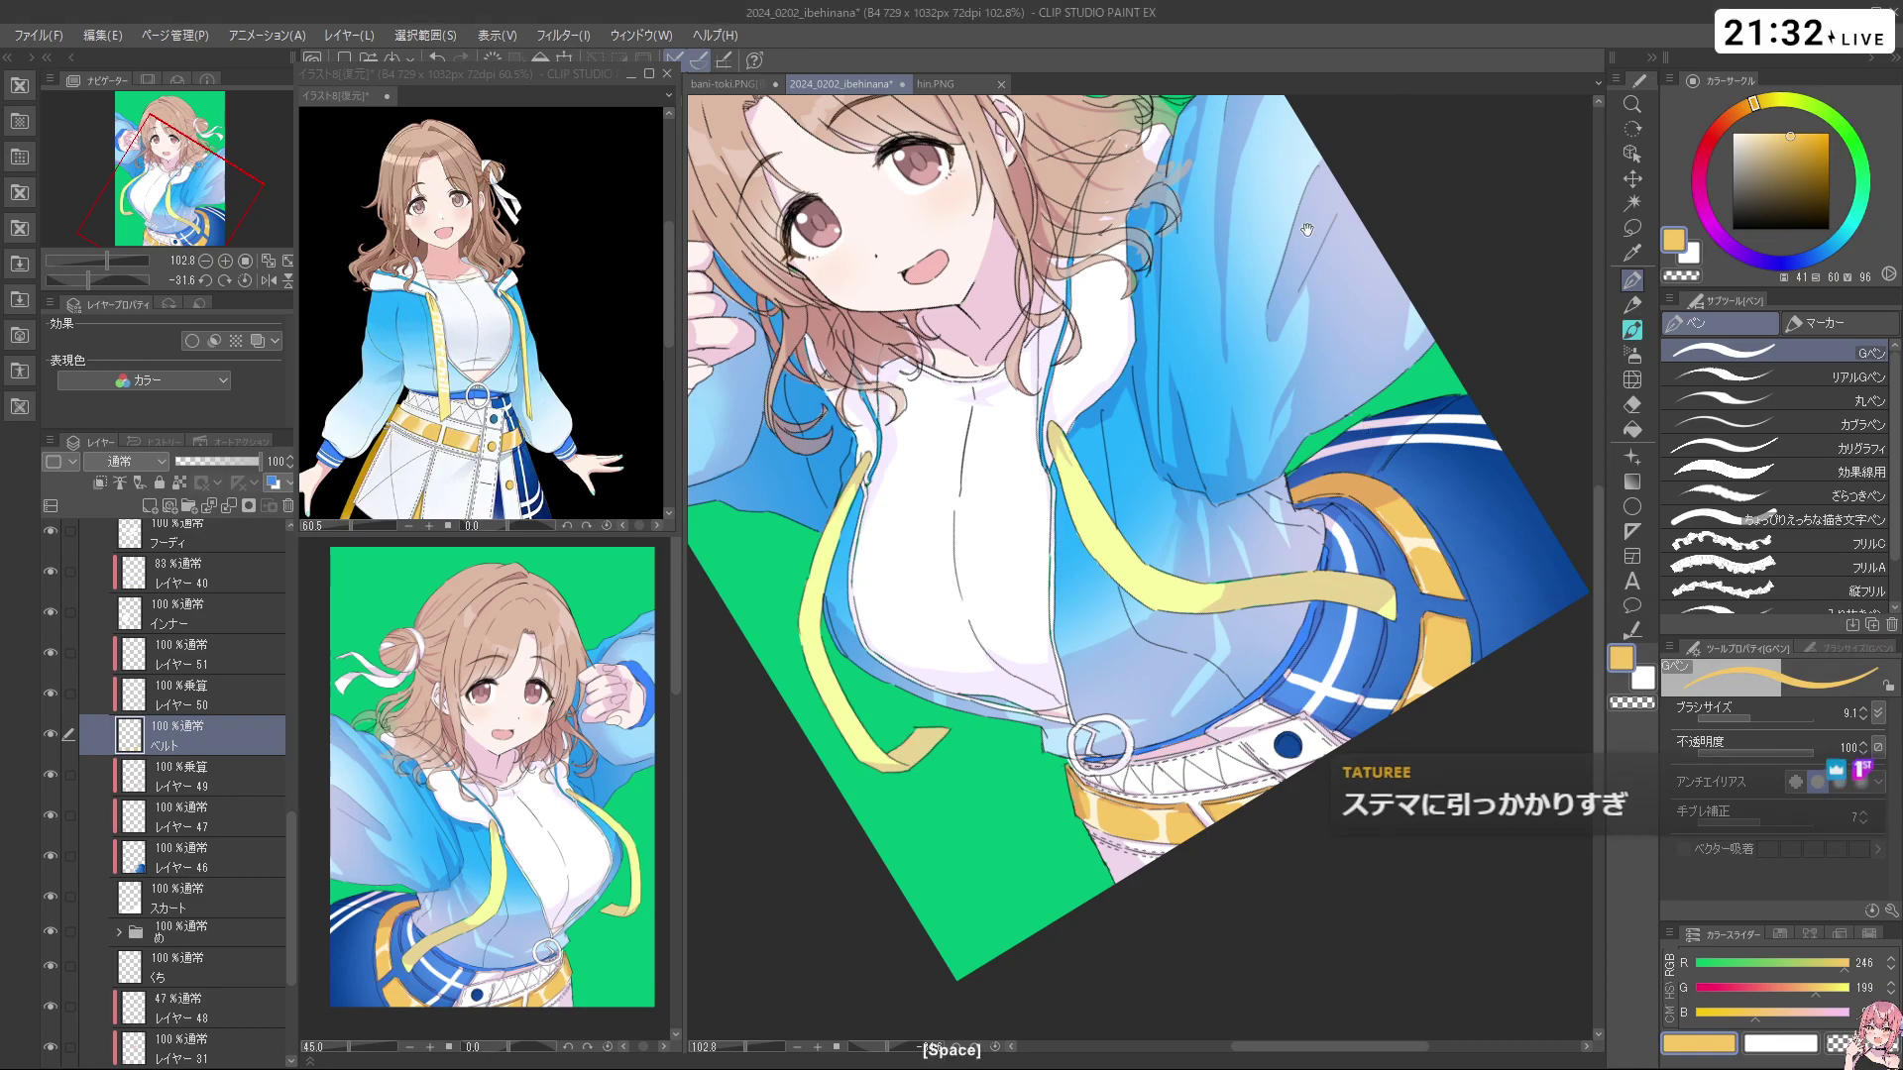
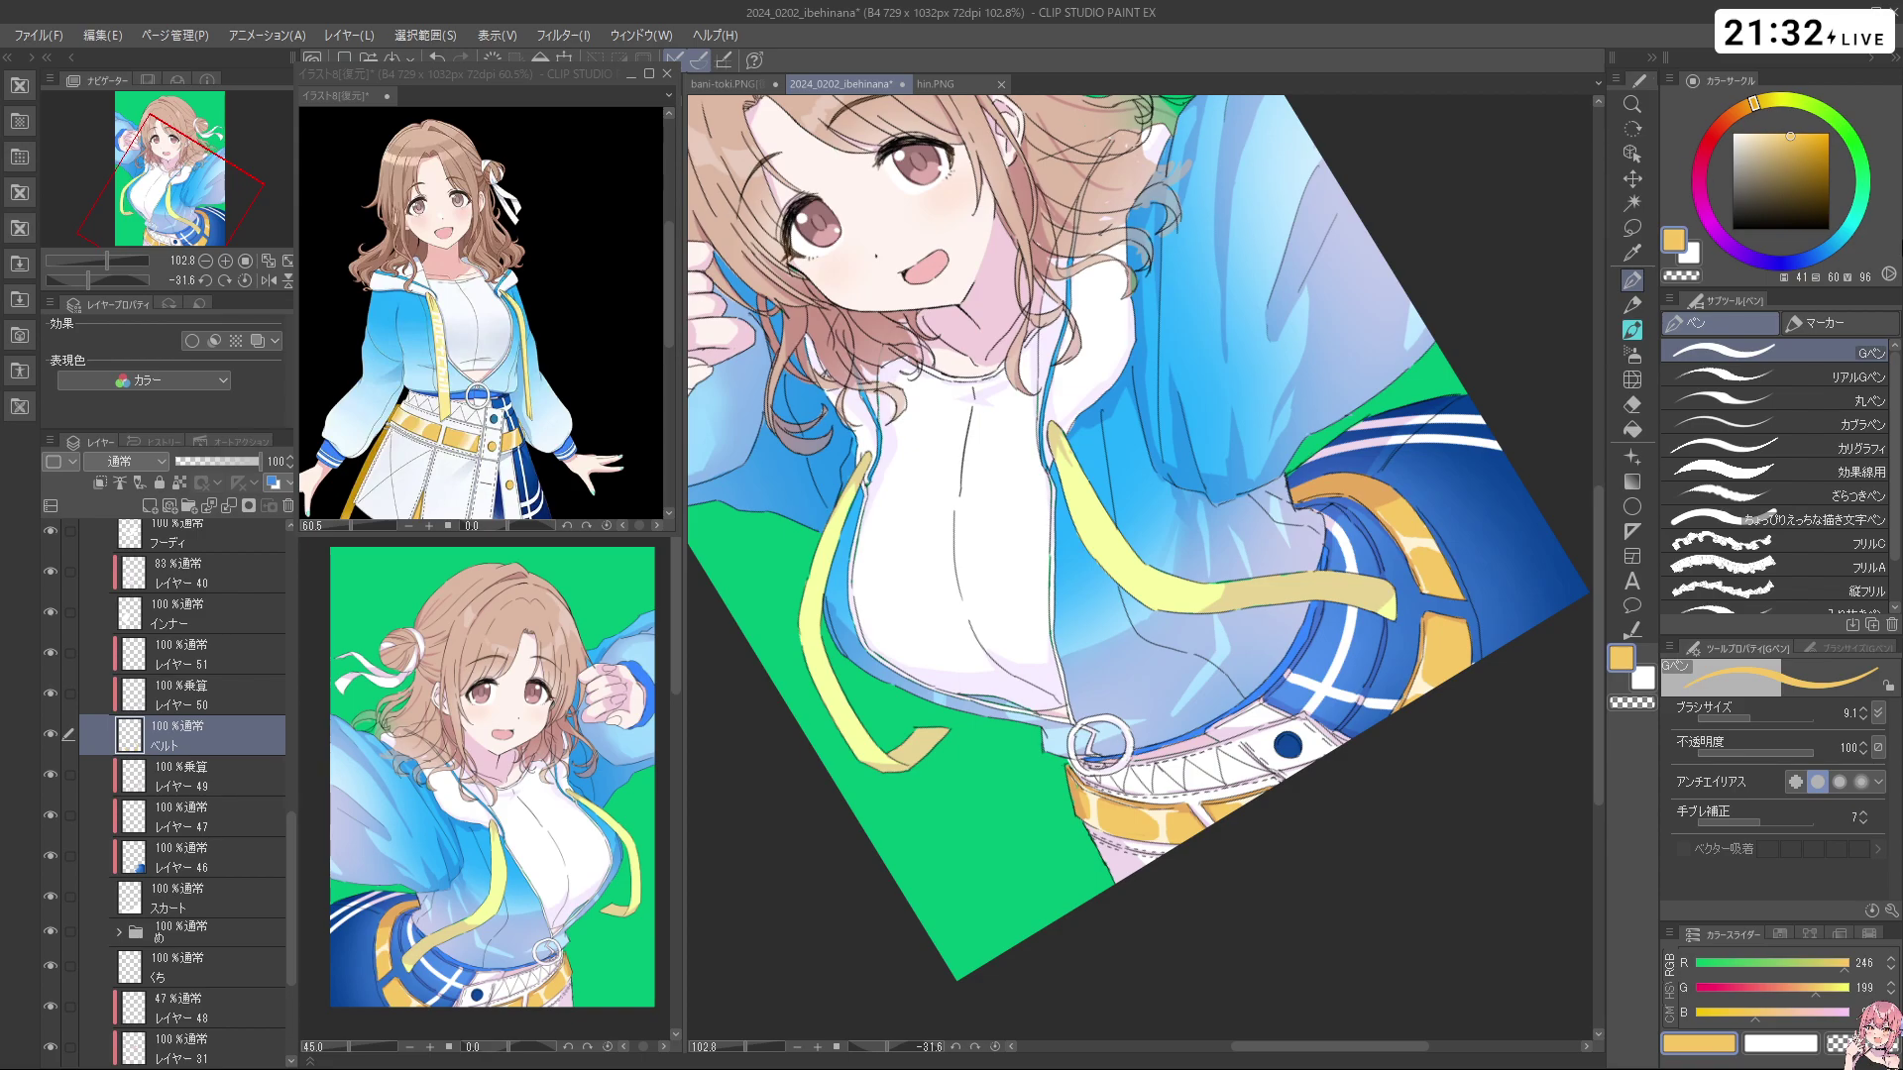
drag(1480, 579, 1466, 442)
drag(1467, 274, 1446, 348)
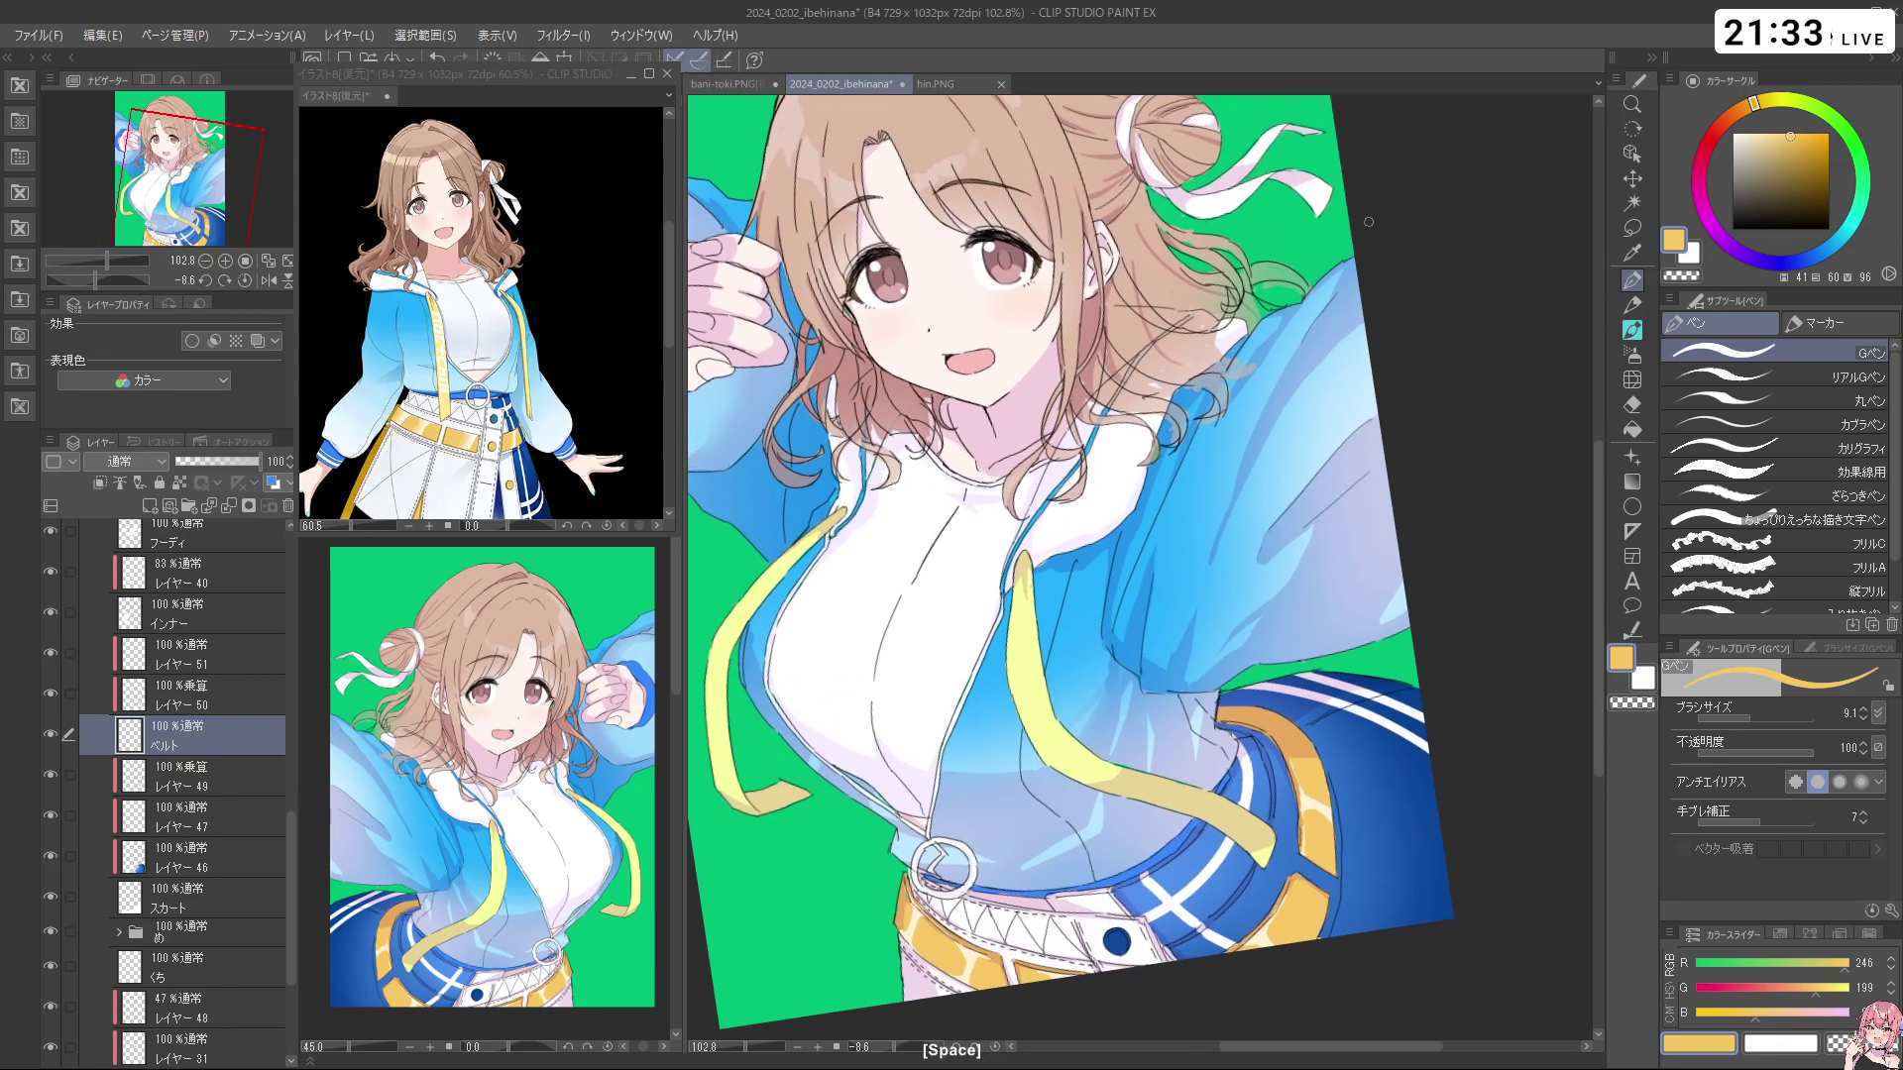
drag(1598, 472, 1596, 468)
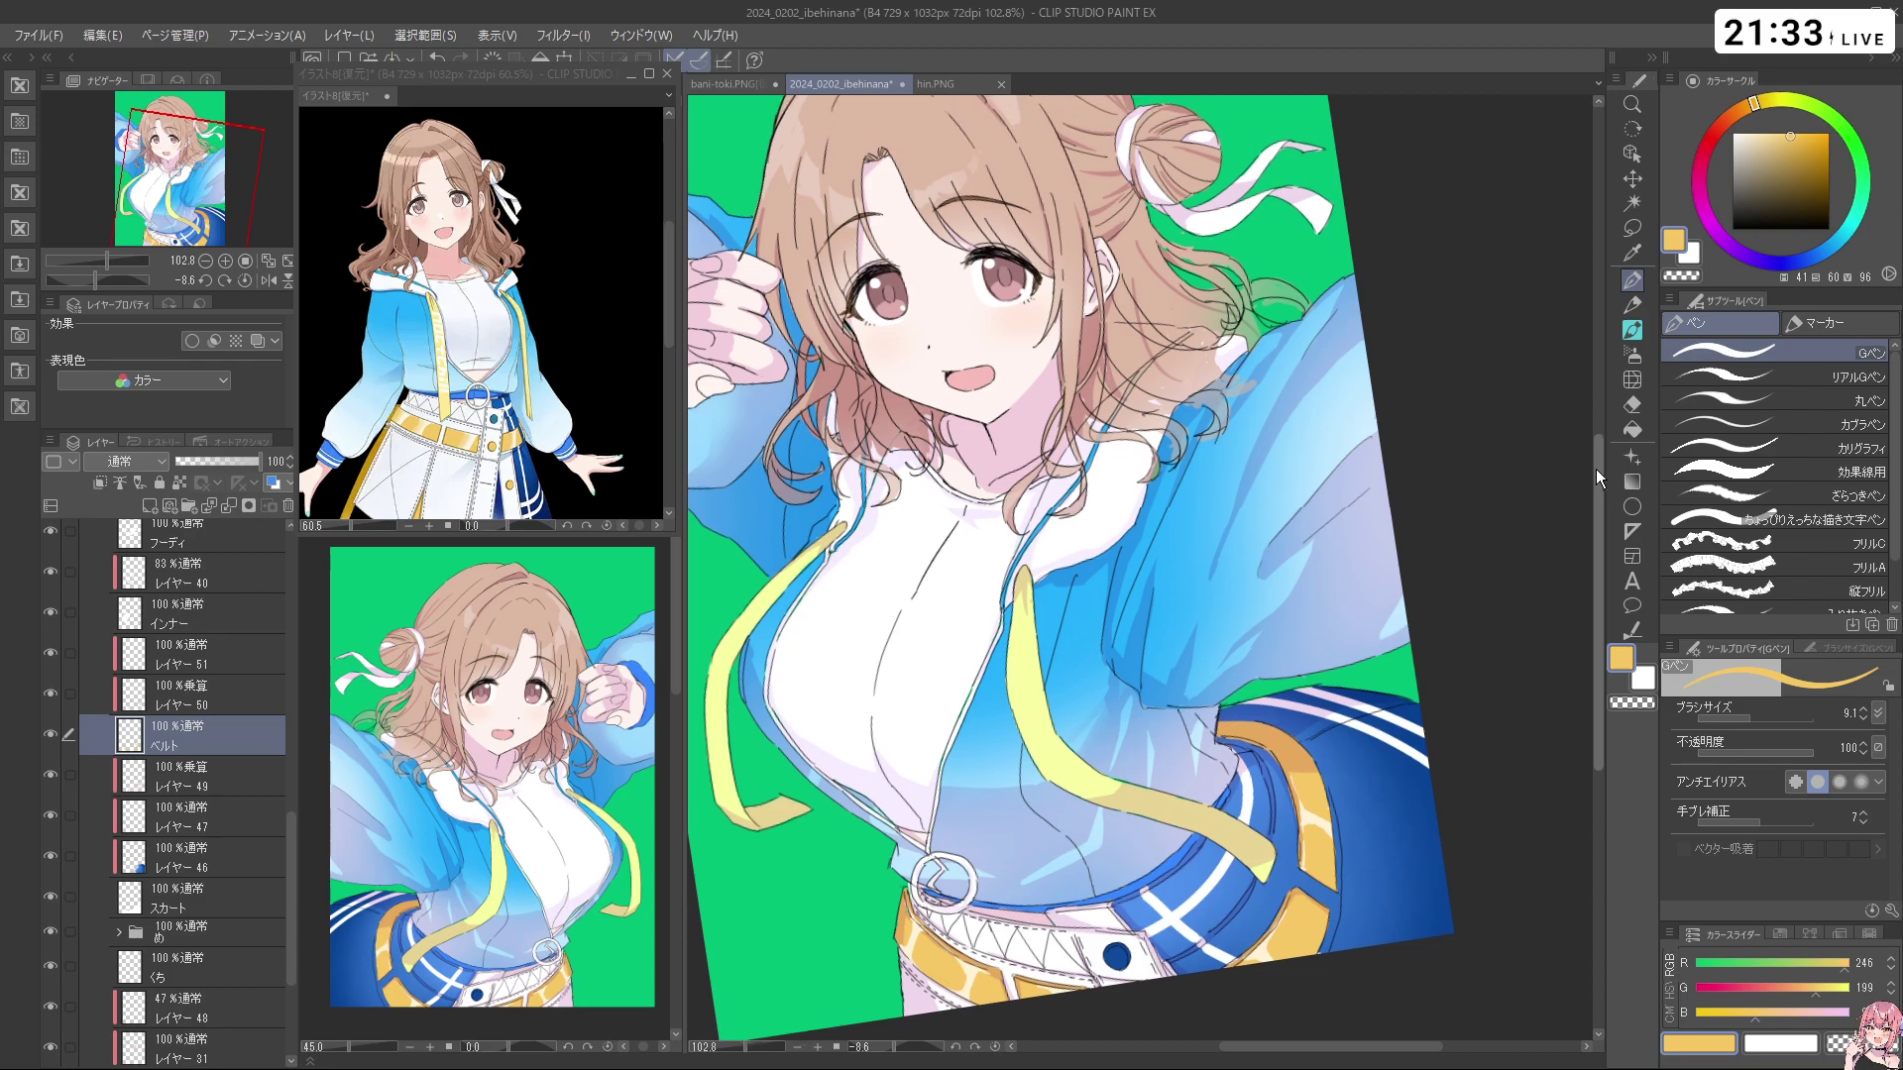
drag(1436, 421, 1399, 379)
drag(1400, 379, 1402, 456)
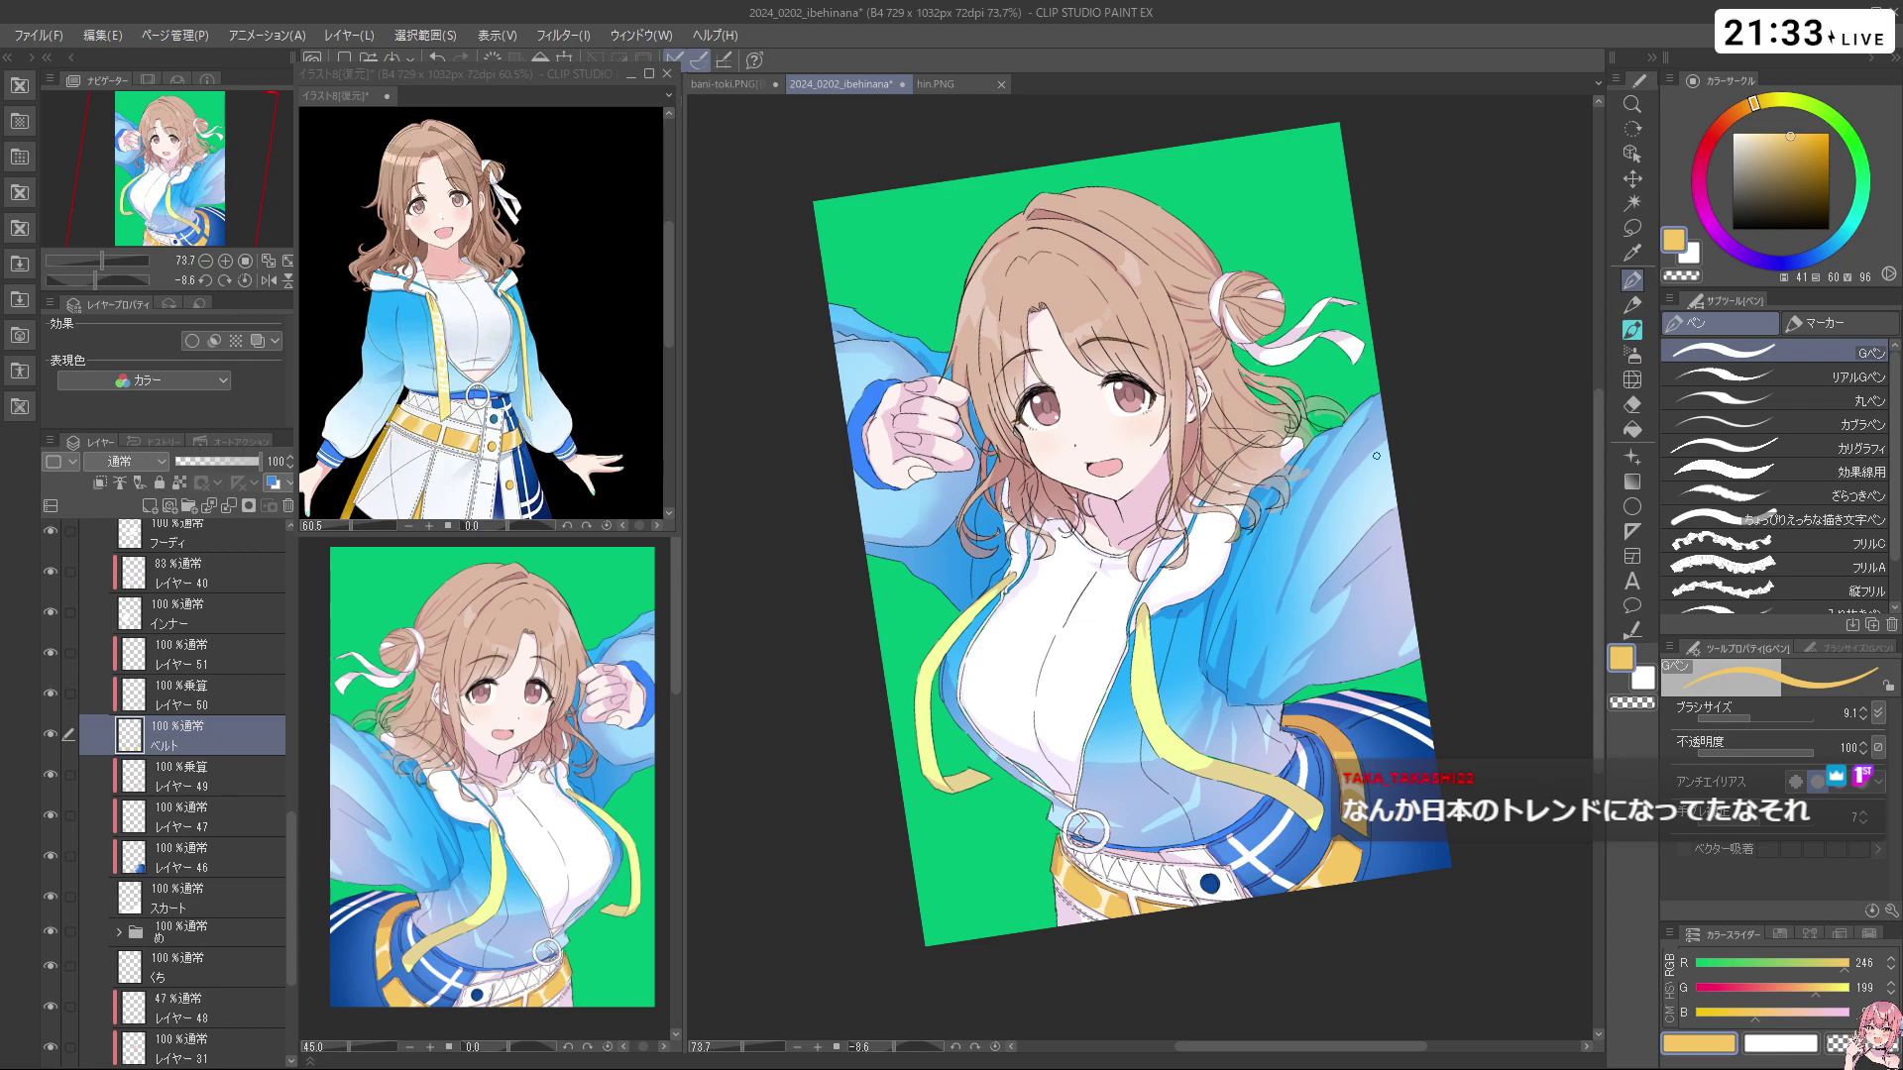
drag(1005, 592, 1310, 644)
drag(1071, 733, 1317, 575)
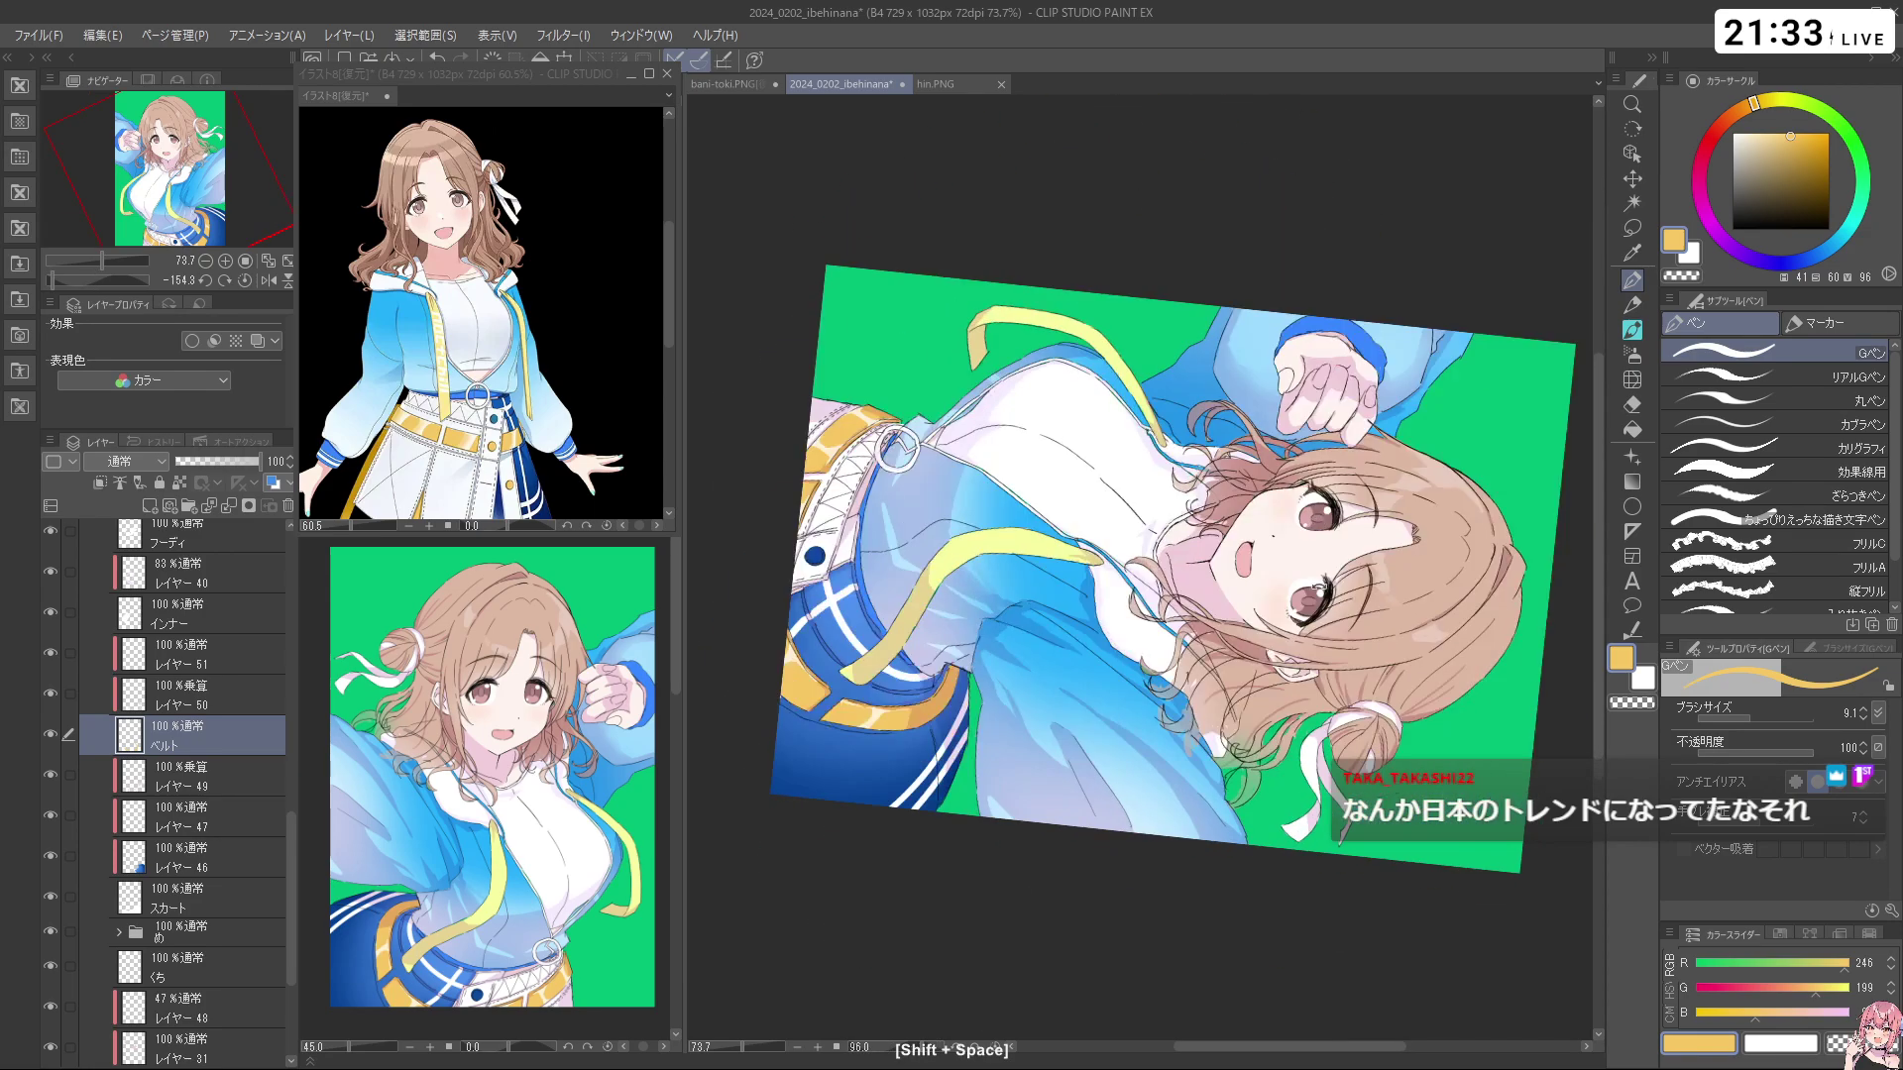
drag(1009, 843, 1362, 313)
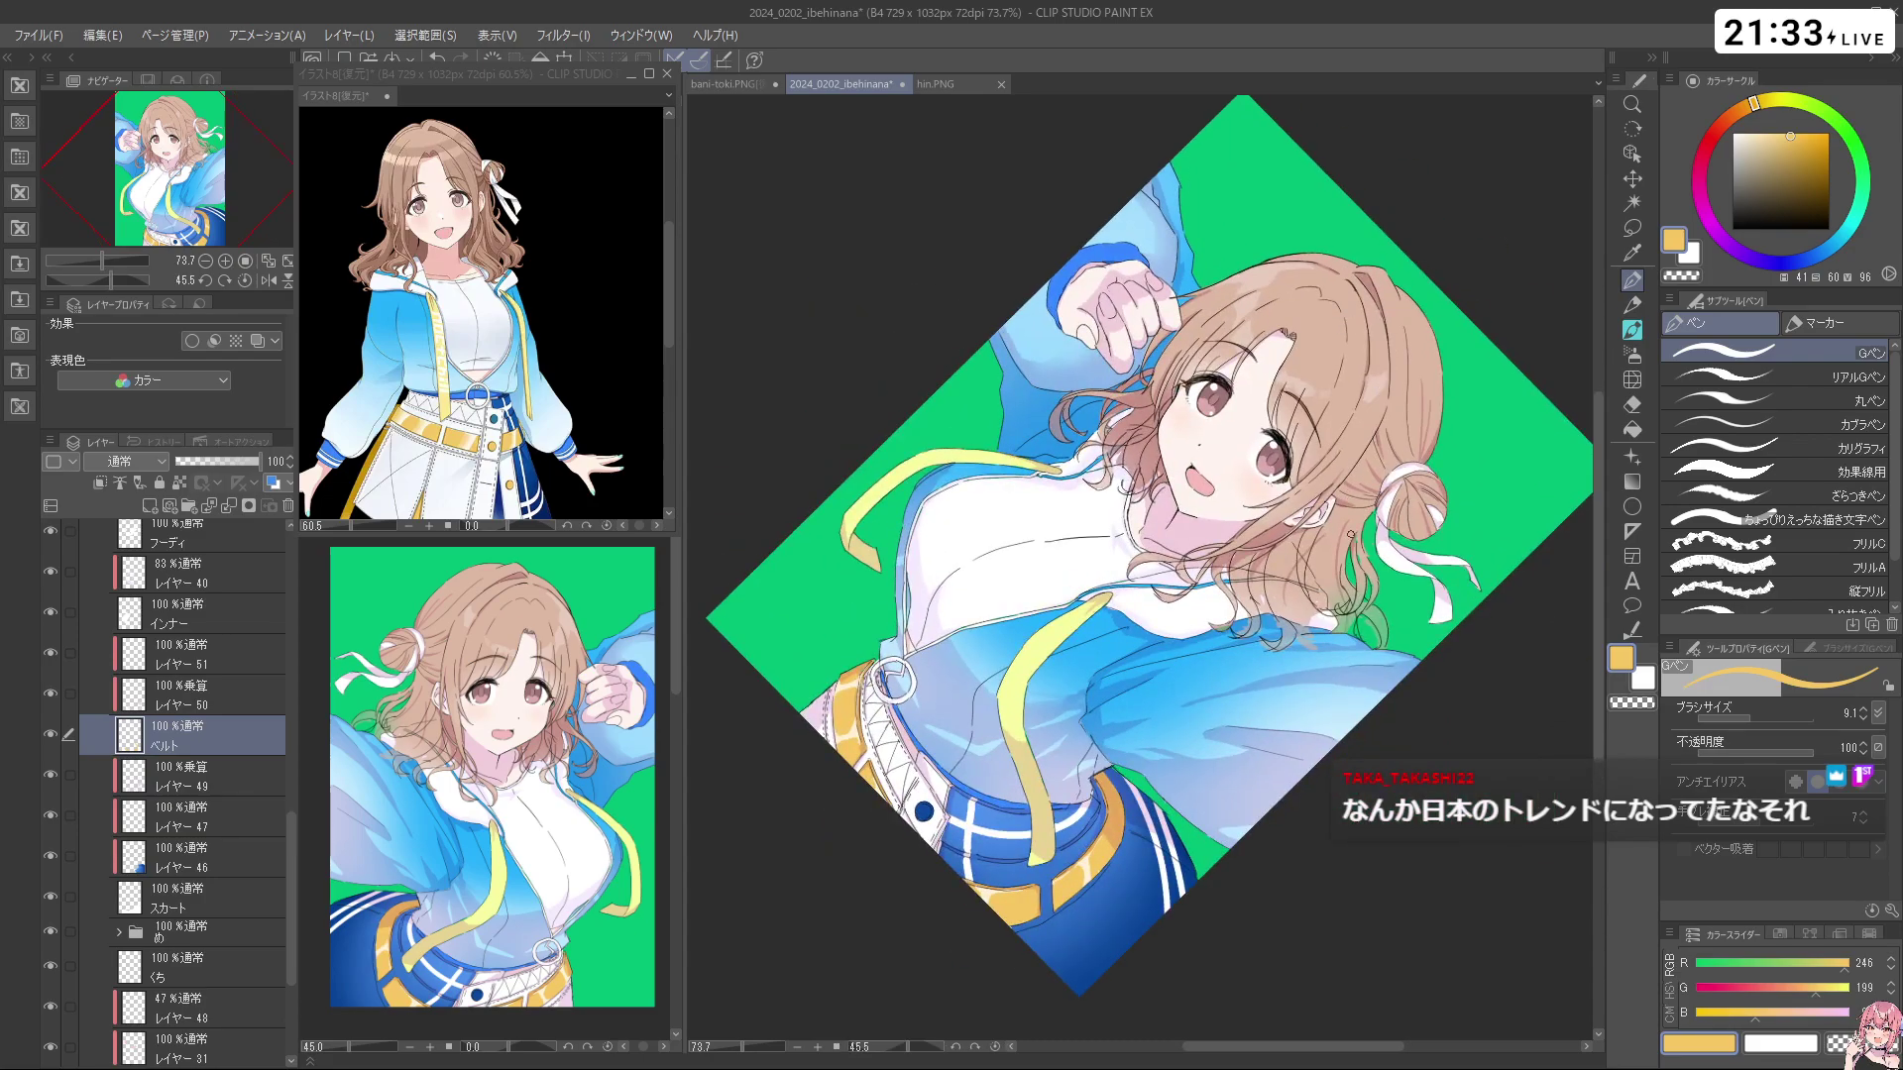
drag(1398, 683, 1450, 519)
drag(1207, 447, 1333, 441)
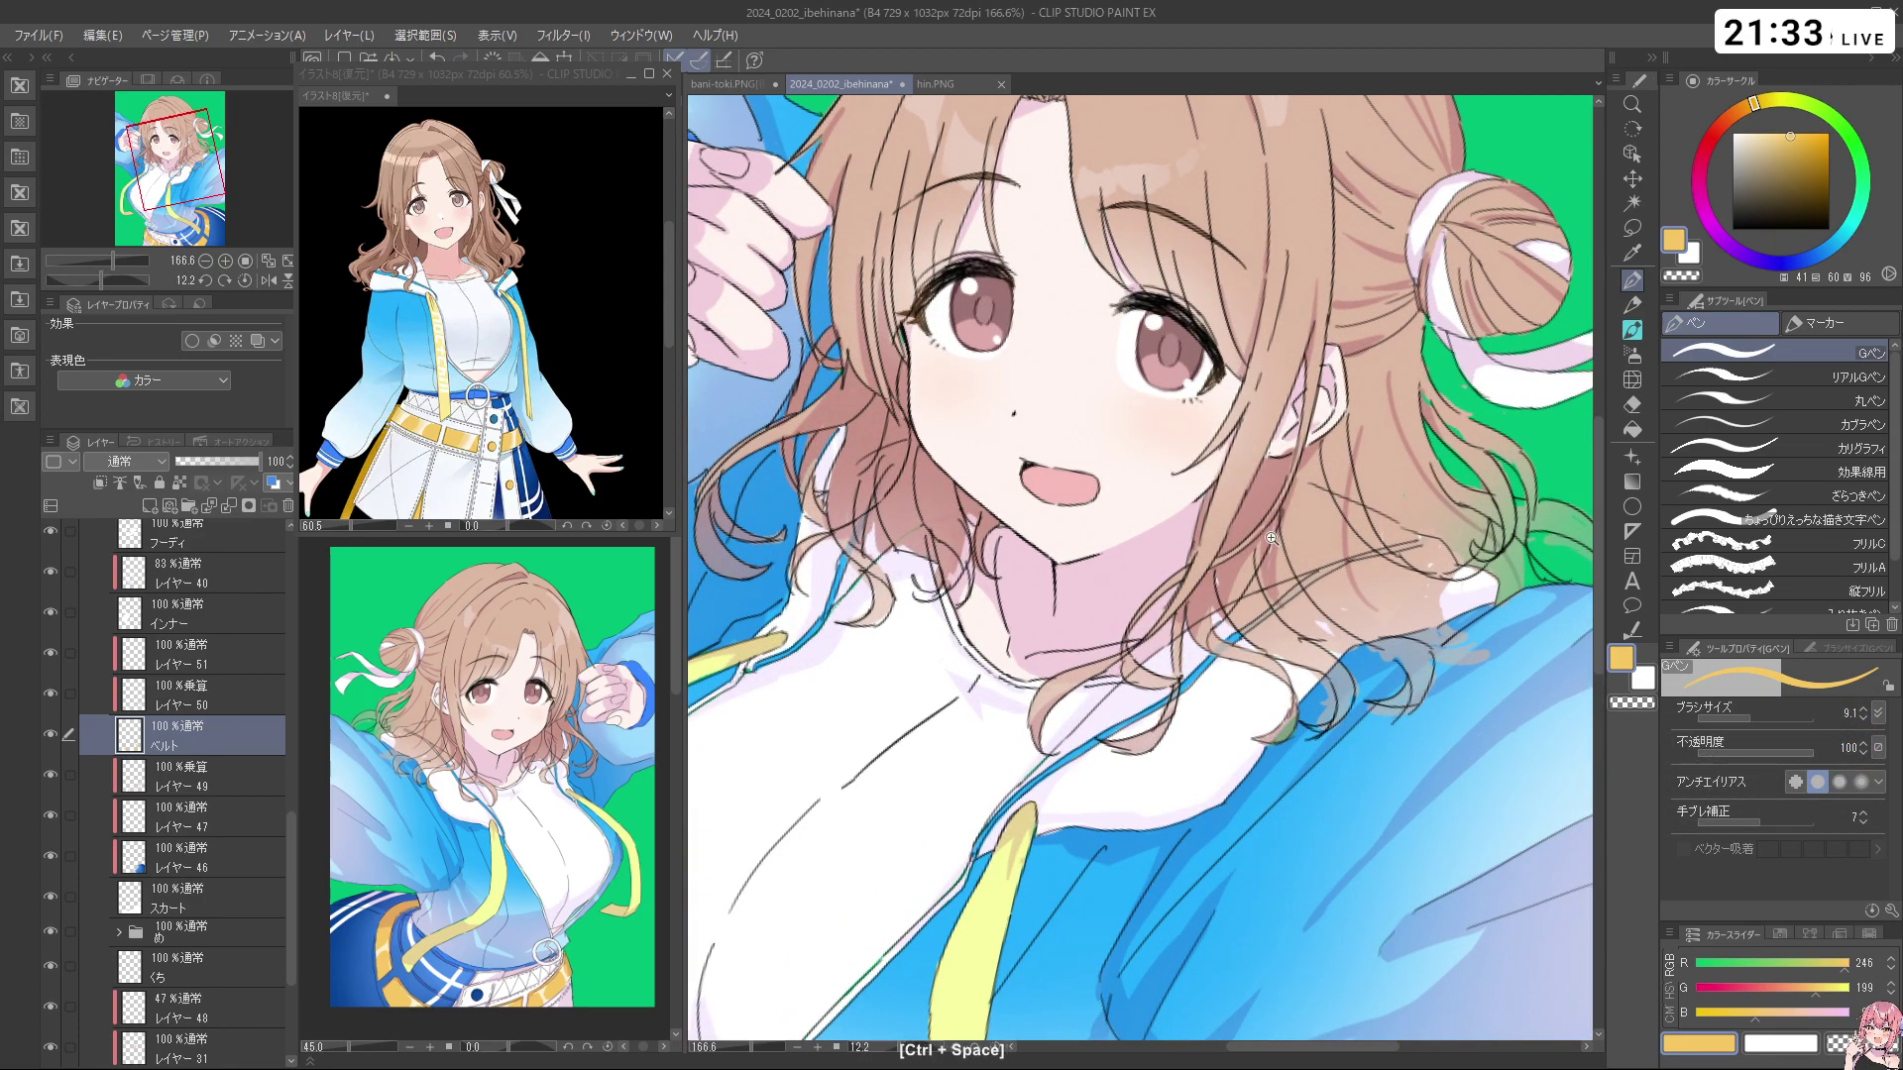
drag(1053, 545, 992, 593)
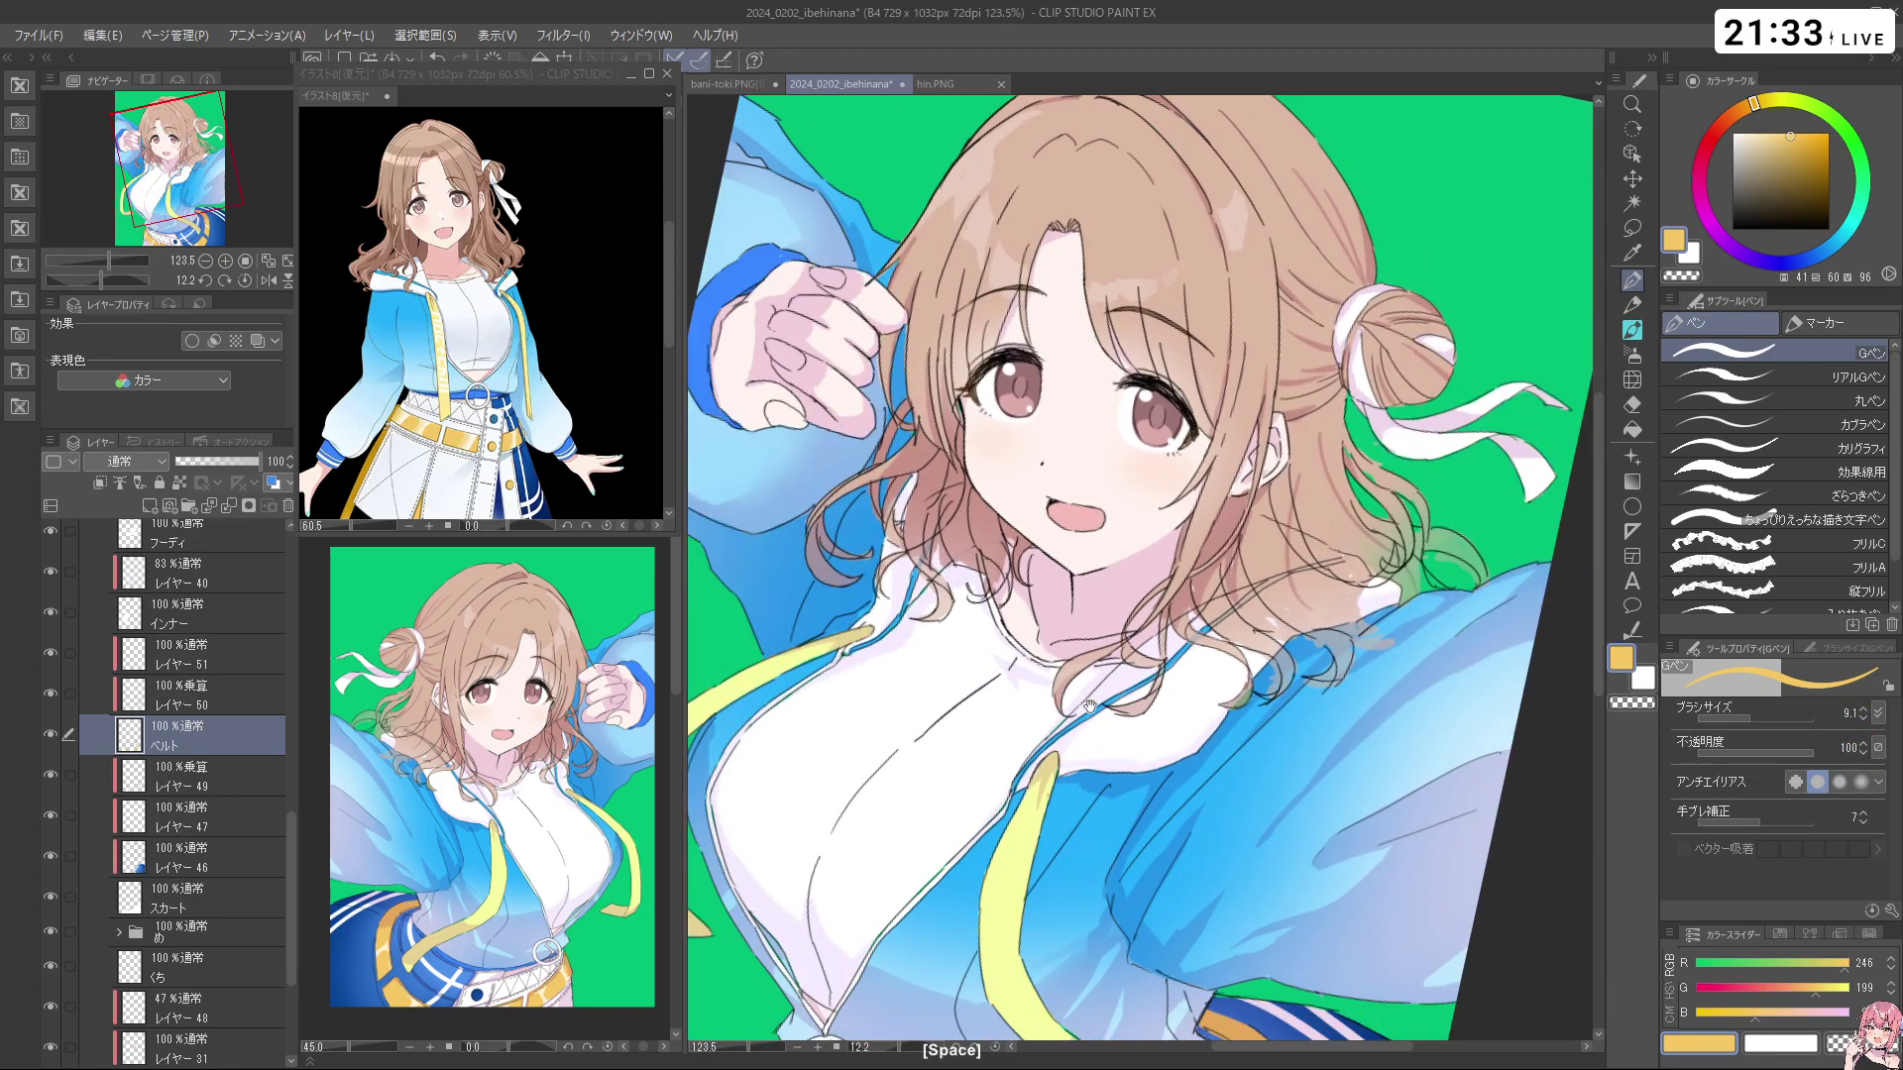
drag(1062, 781, 1089, 570)
drag(1105, 760, 1248, 399)
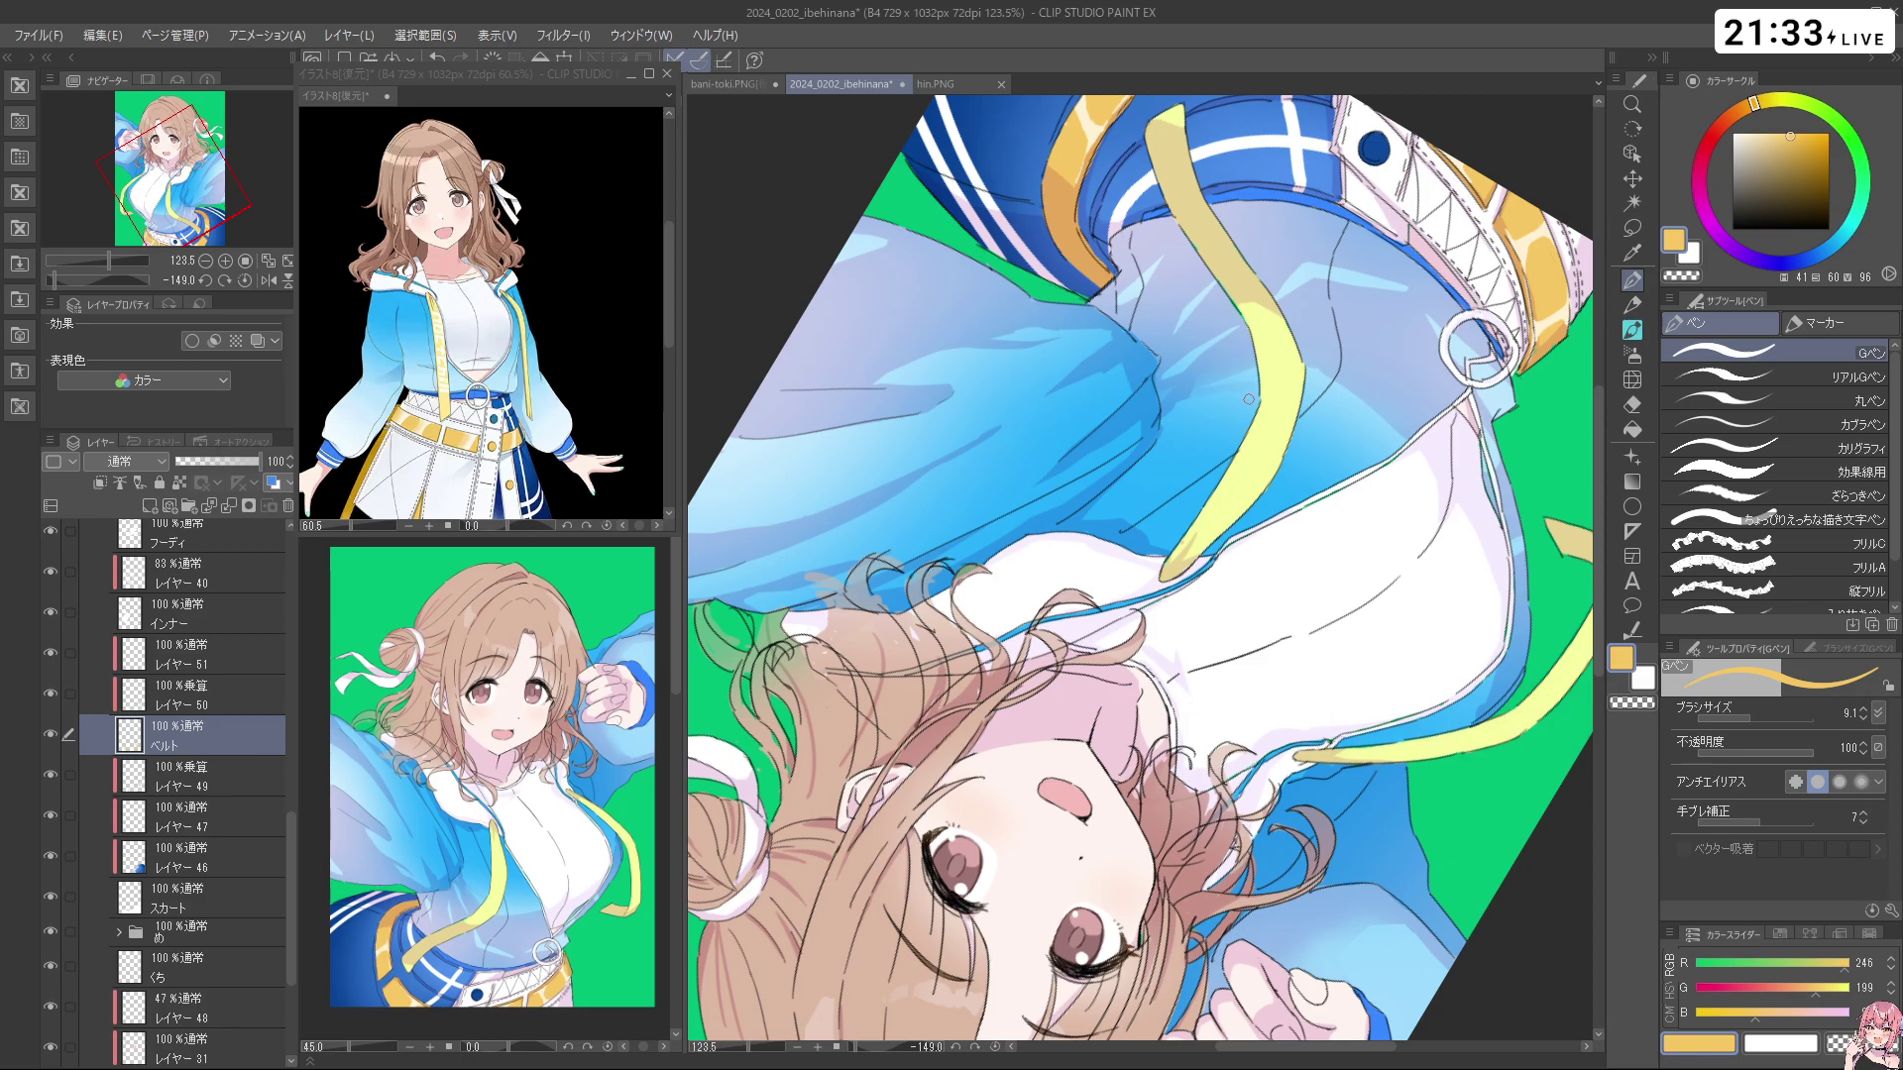
drag(1249, 399, 1304, 441)
drag(1265, 551, 1179, 595)
drag(1269, 476, 1297, 536)
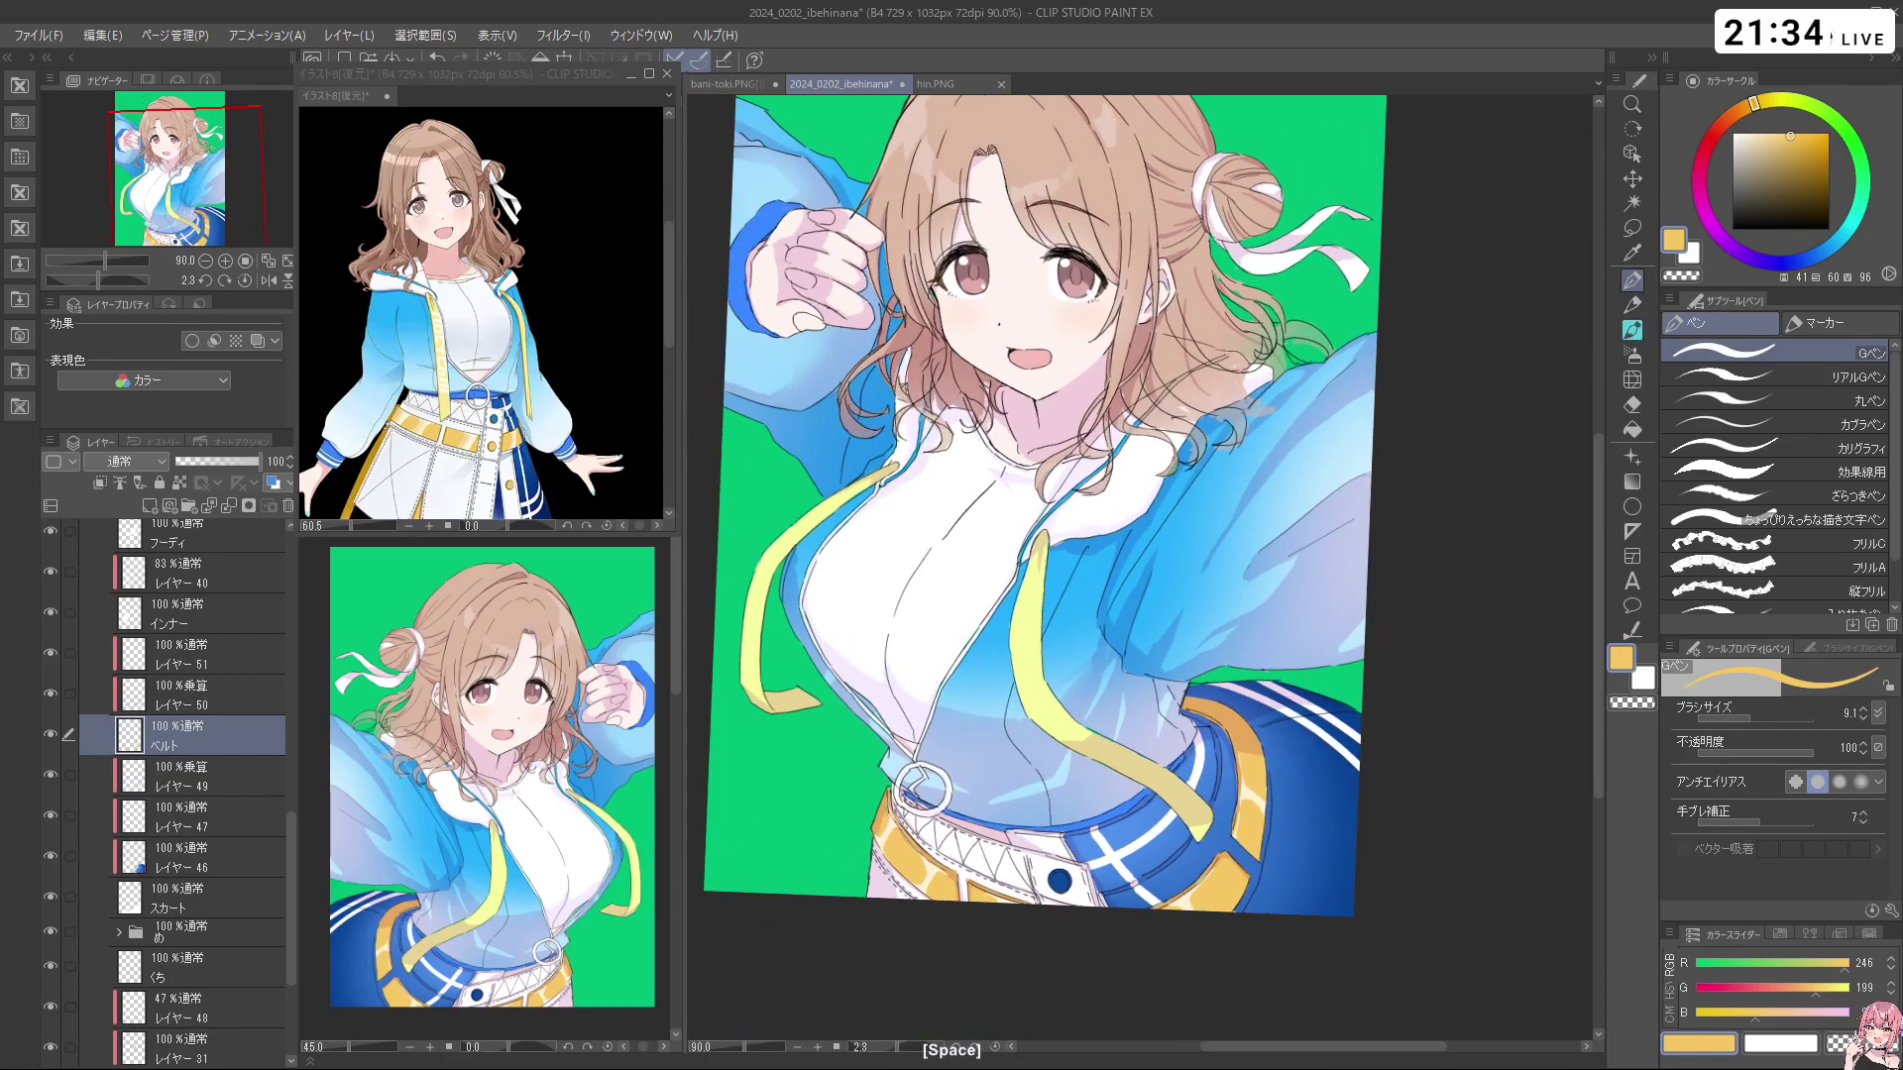
drag(920, 660, 1051, 644)
key(c)
drag(942, 704, 866, 598)
key(ctrl+z)
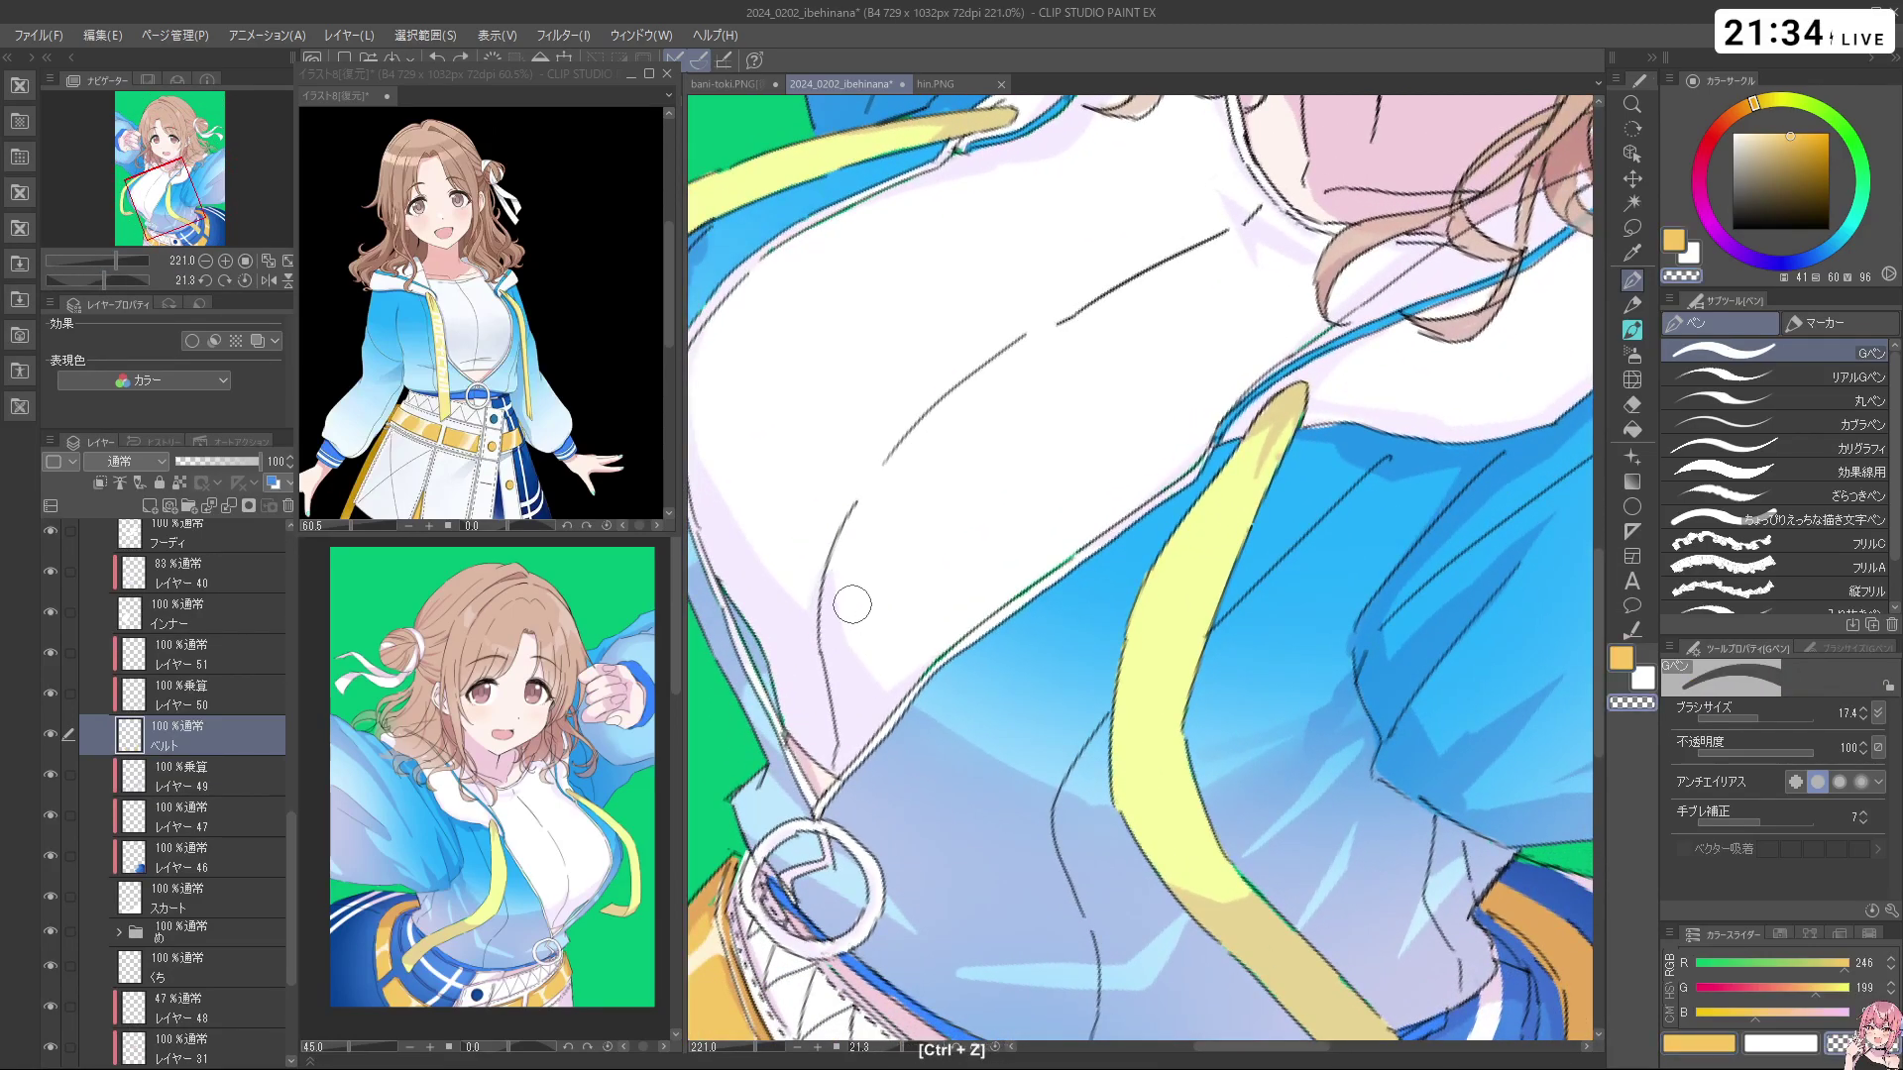
Rework the shadow's edge along the inner top's lower fold with transparent strokes on レイヤー 40, undoing the ones that miss
drag(295, 847, 371, 741)
scroll(295, 763, down, 4)
click(250, 914)
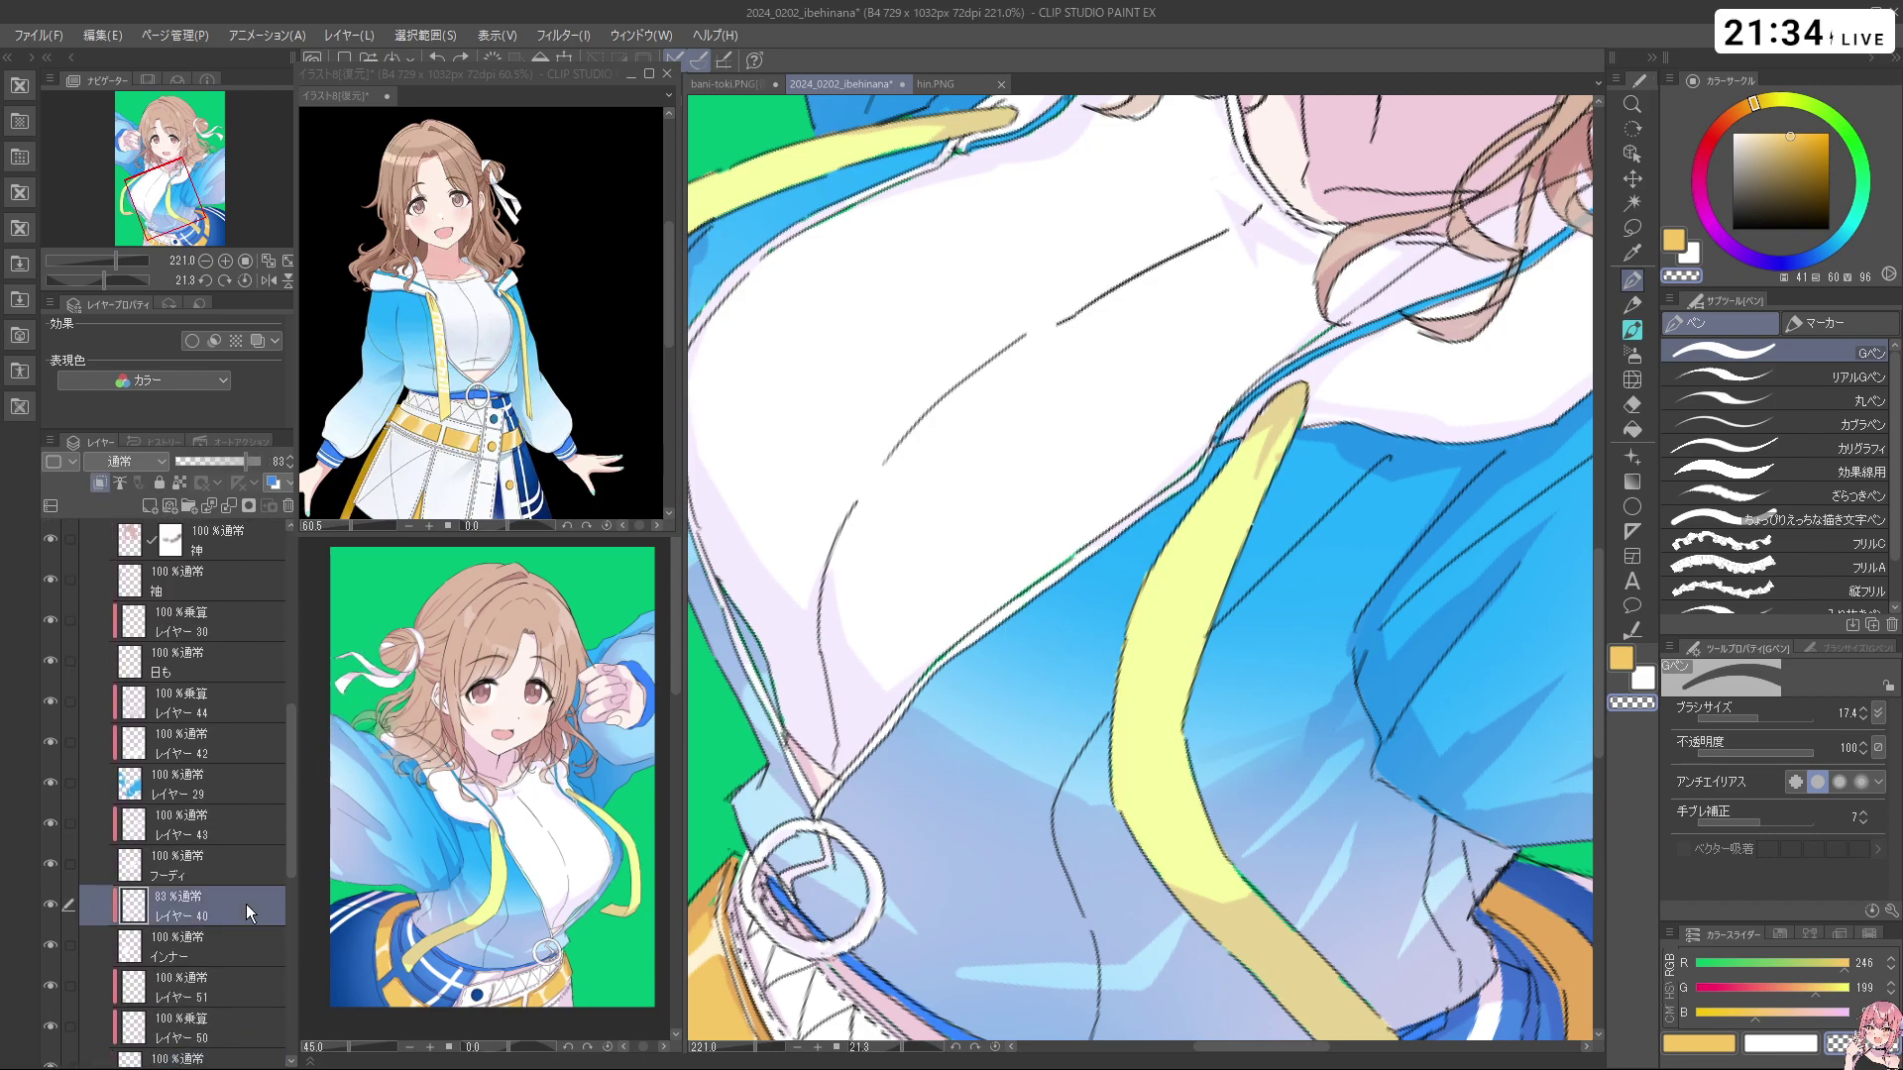
key(c)
key(ctrl+z)
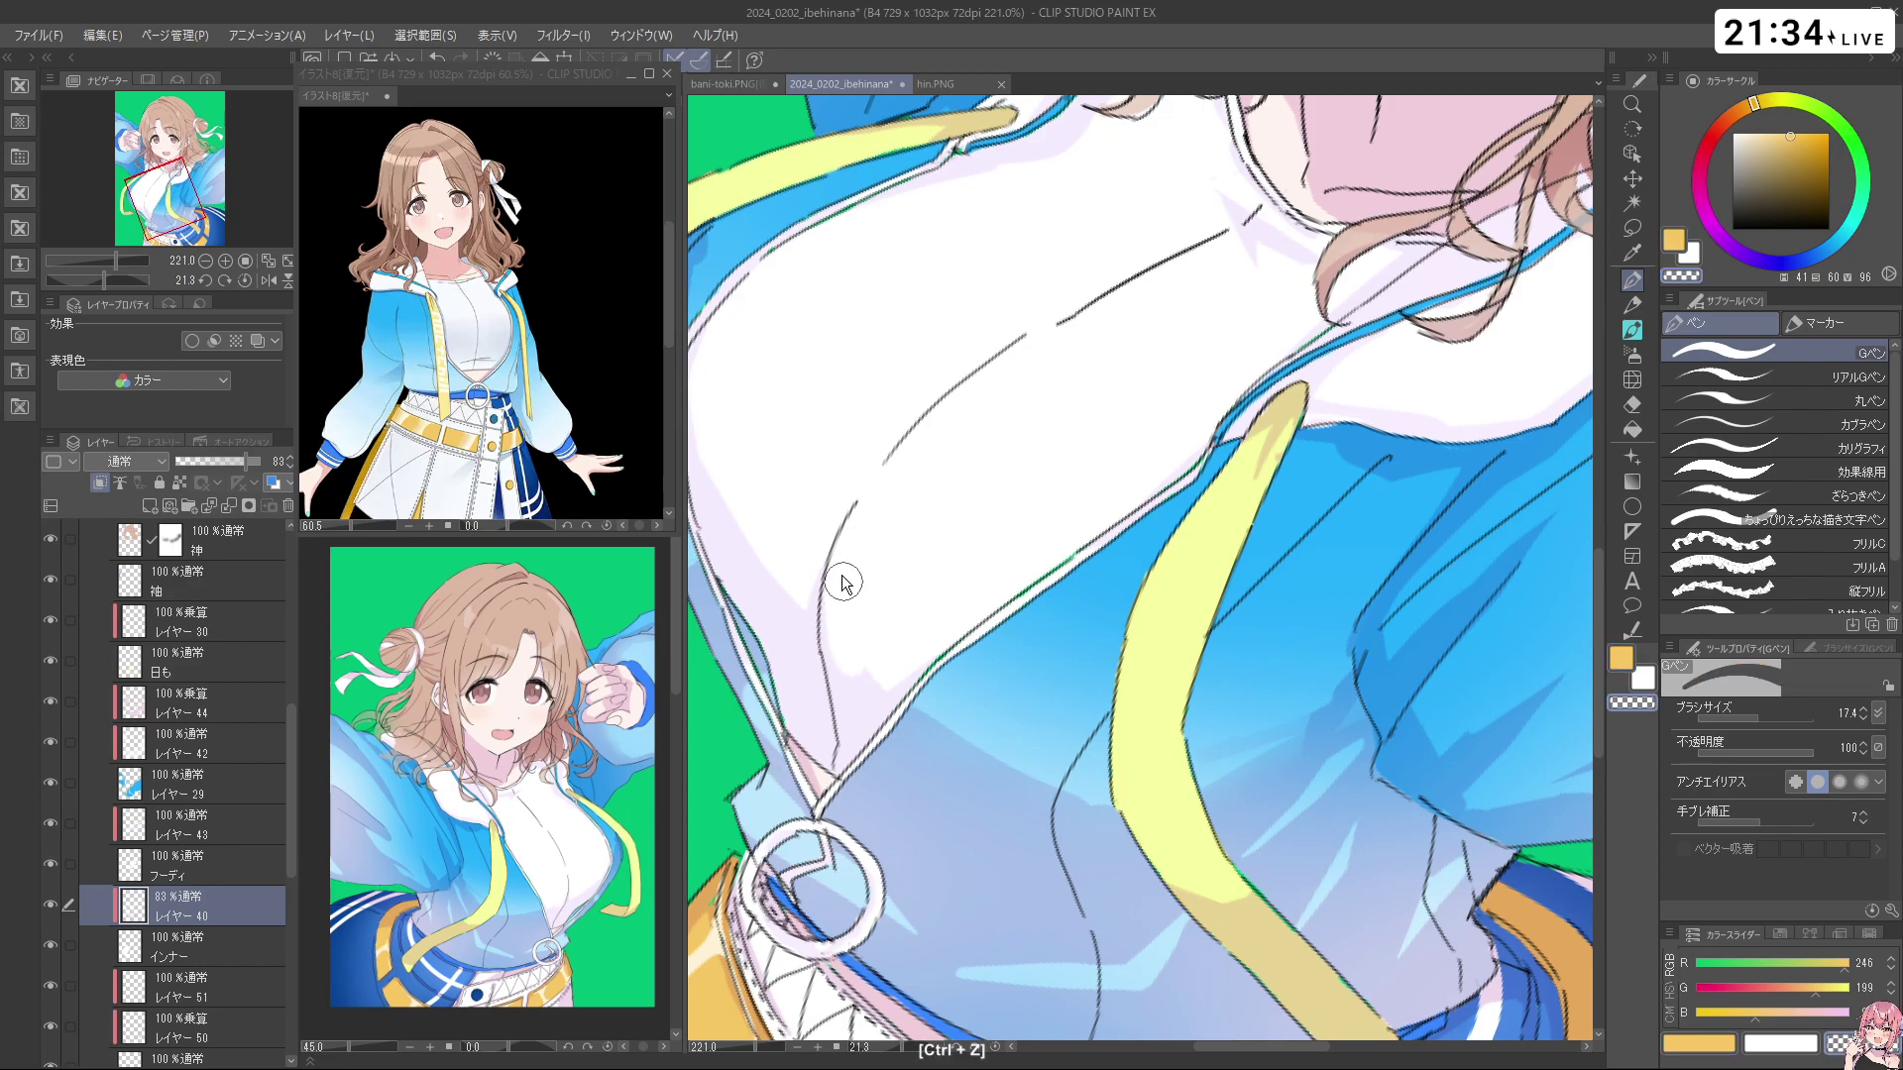
key(shift+space)
drag(981, 639, 890, 554)
key(ctrl+space)
key(space)
key(shift+space)
key(ctrl+space)
key(ctrl+z)
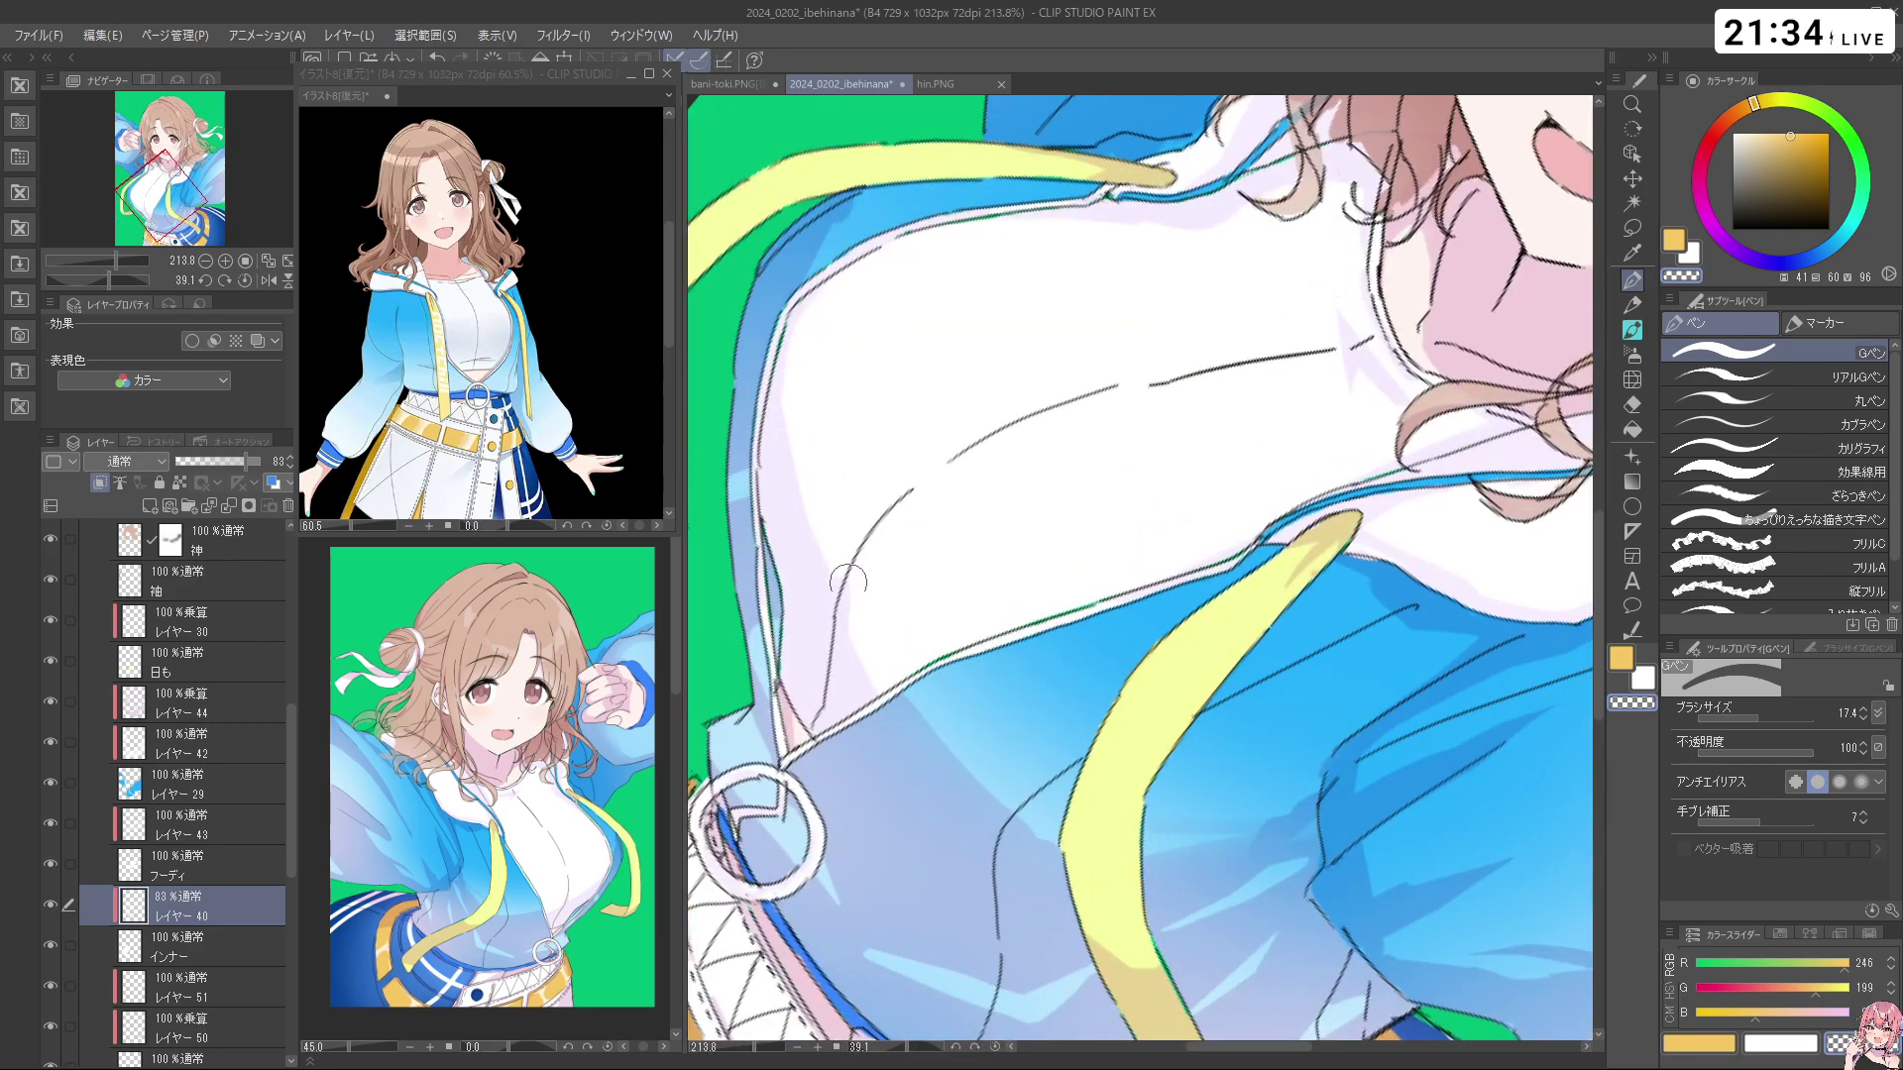
Review the full figure rotated and upright to judge the inner top's shadows against the rest of the outfit
key(ctrl+space)
drag(1080, 605, 1035, 606)
key(shift+space)
drag(1046, 770, 1363, 607)
key(space)
drag(1174, 336, 1202, 399)
key(ctrl+space)
drag(1202, 400, 1165, 402)
key(space)
key(shift+space)
drag(1043, 551, 1292, 462)
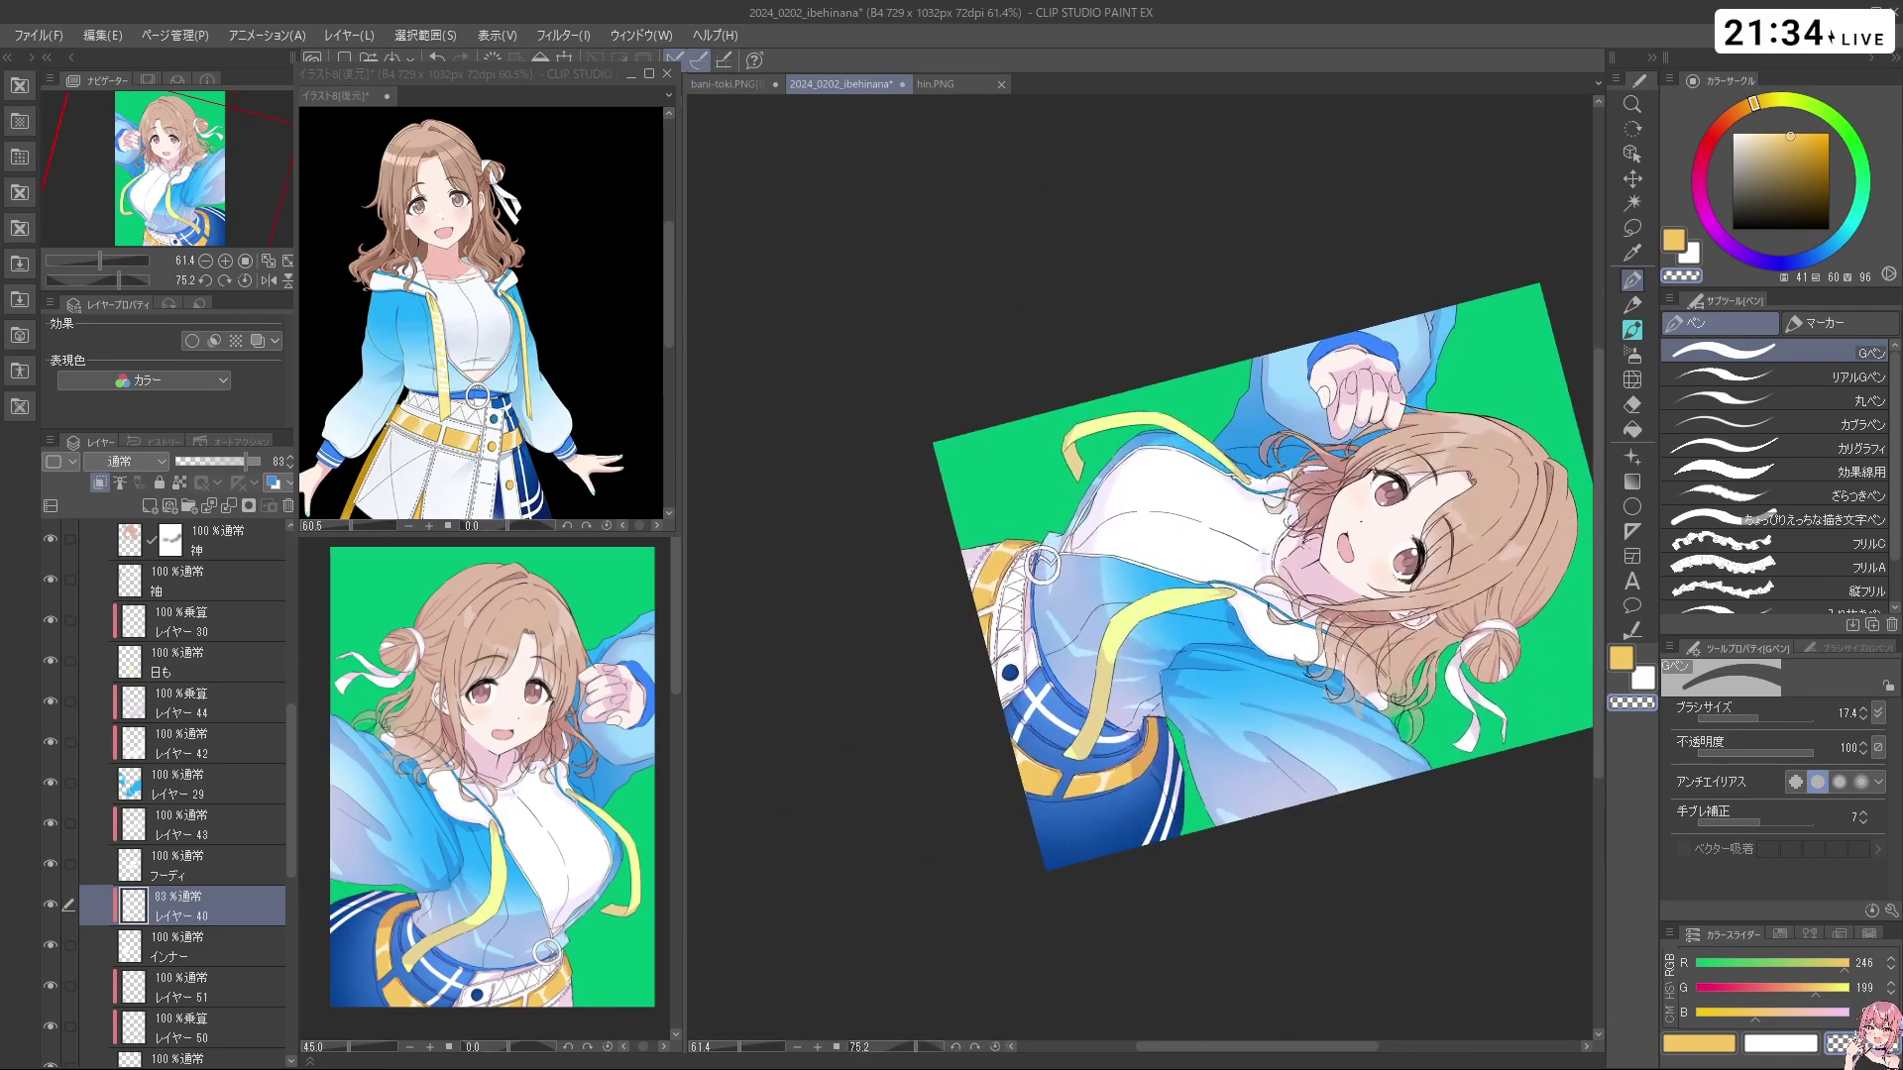
key(shift+space)
drag(1303, 680, 1319, 404)
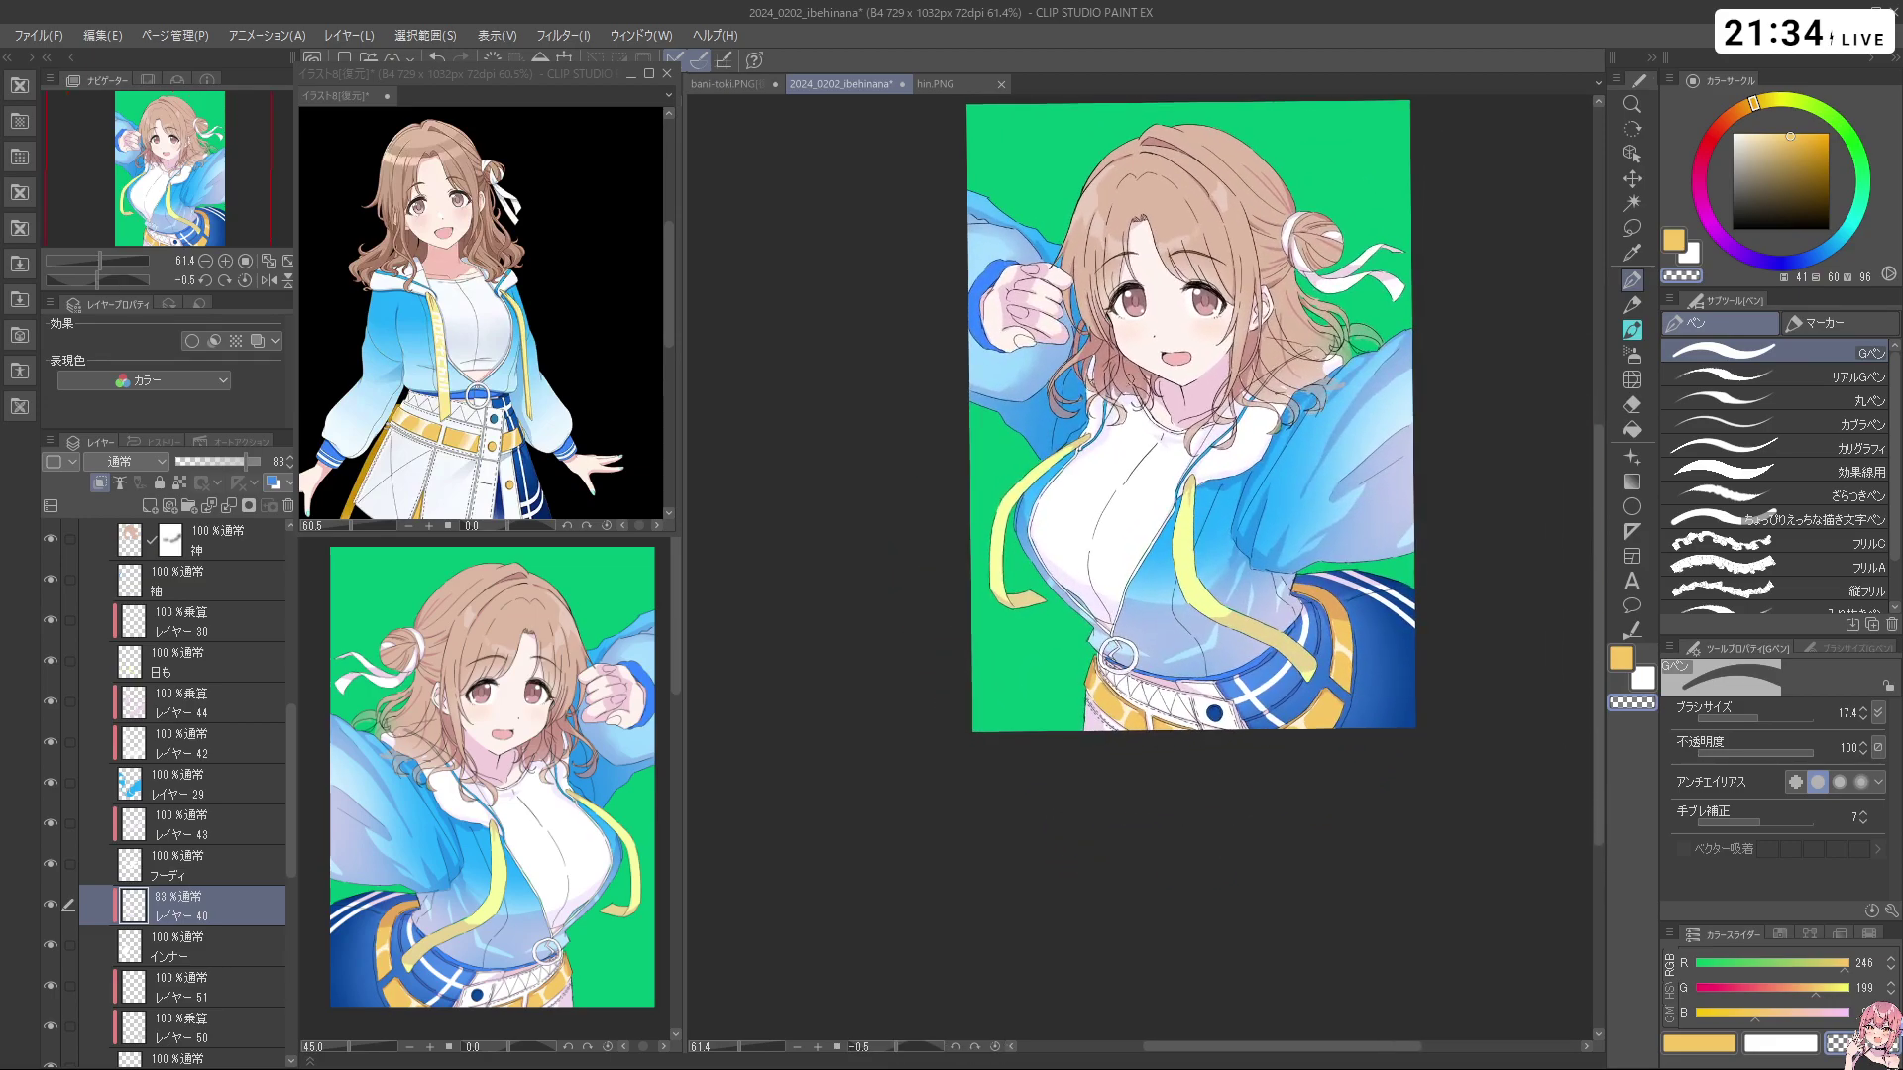
Set the opacity of レイヤー 40 to 100% and sample the pale lavender from the inner top's lower shadow
drag(246, 465, 289, 457)
key(ctrl+space)
drag(1131, 533, 1063, 723)
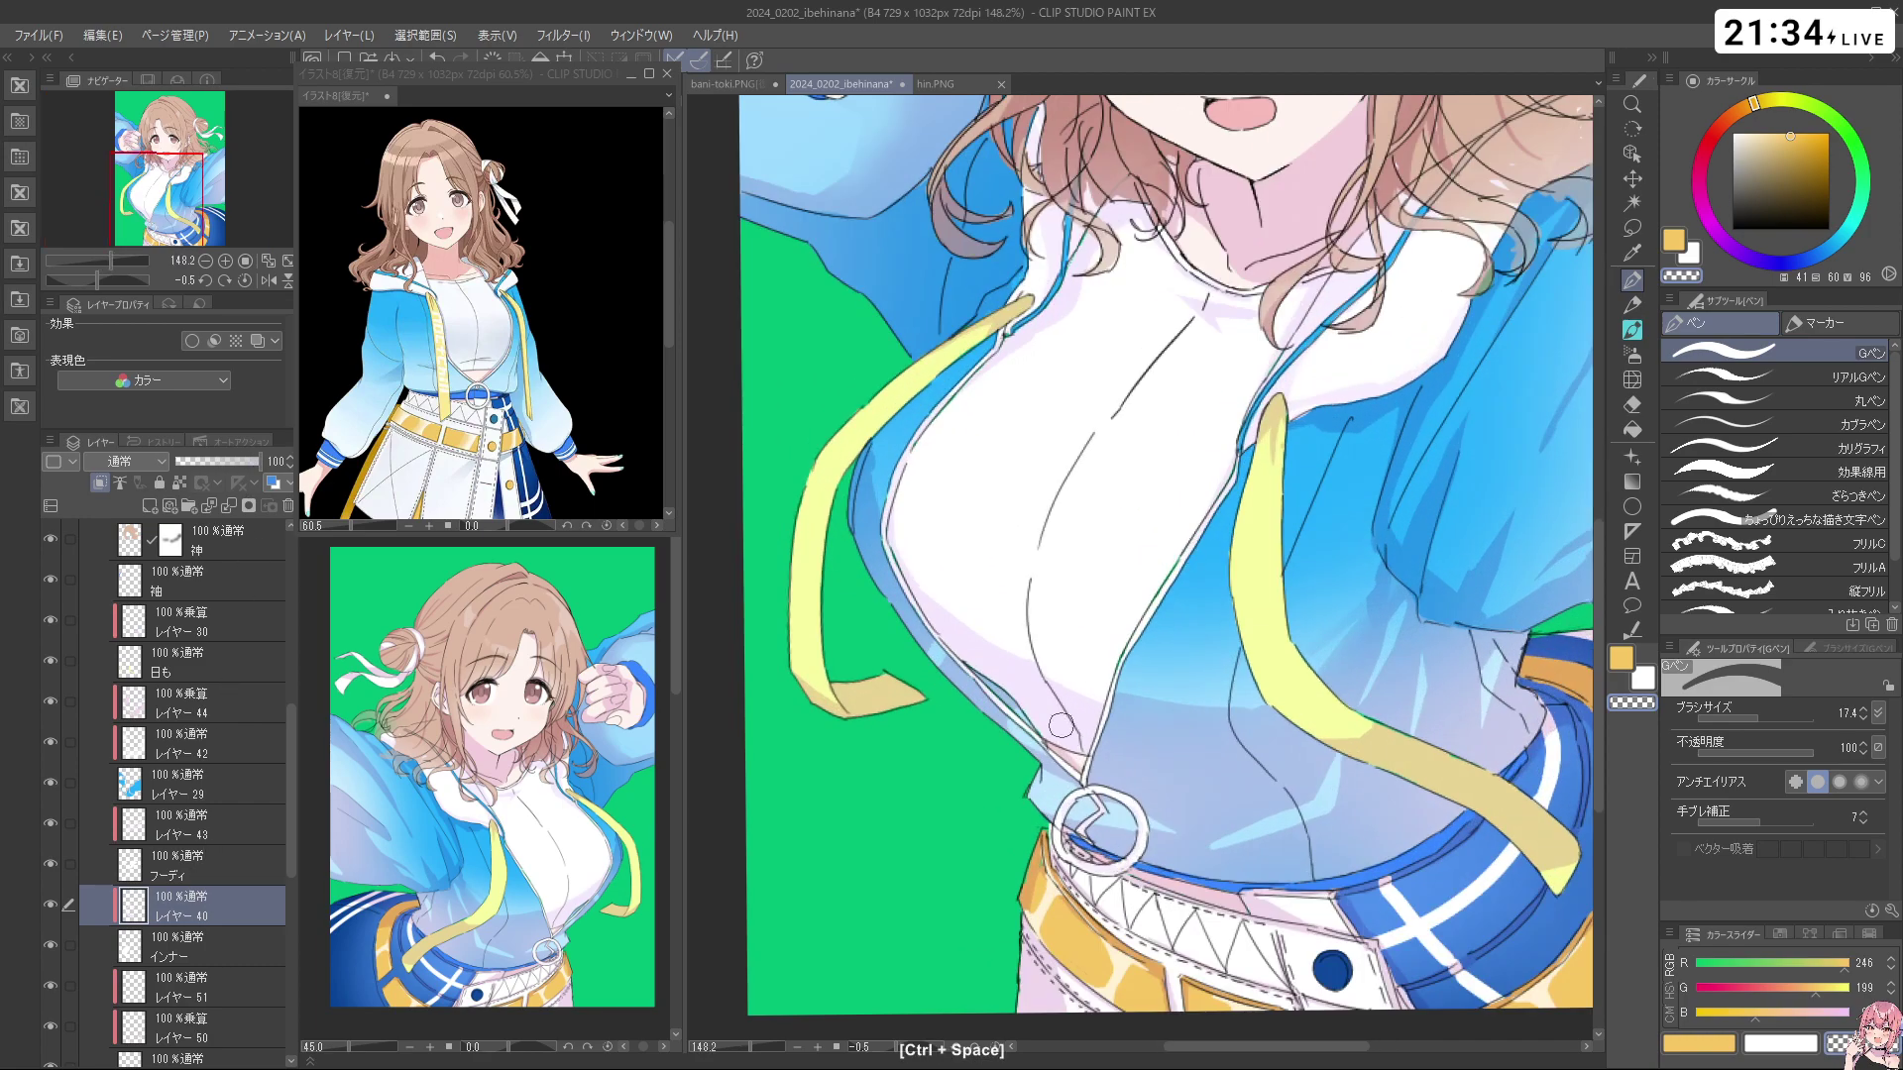
right_click(1058, 715)
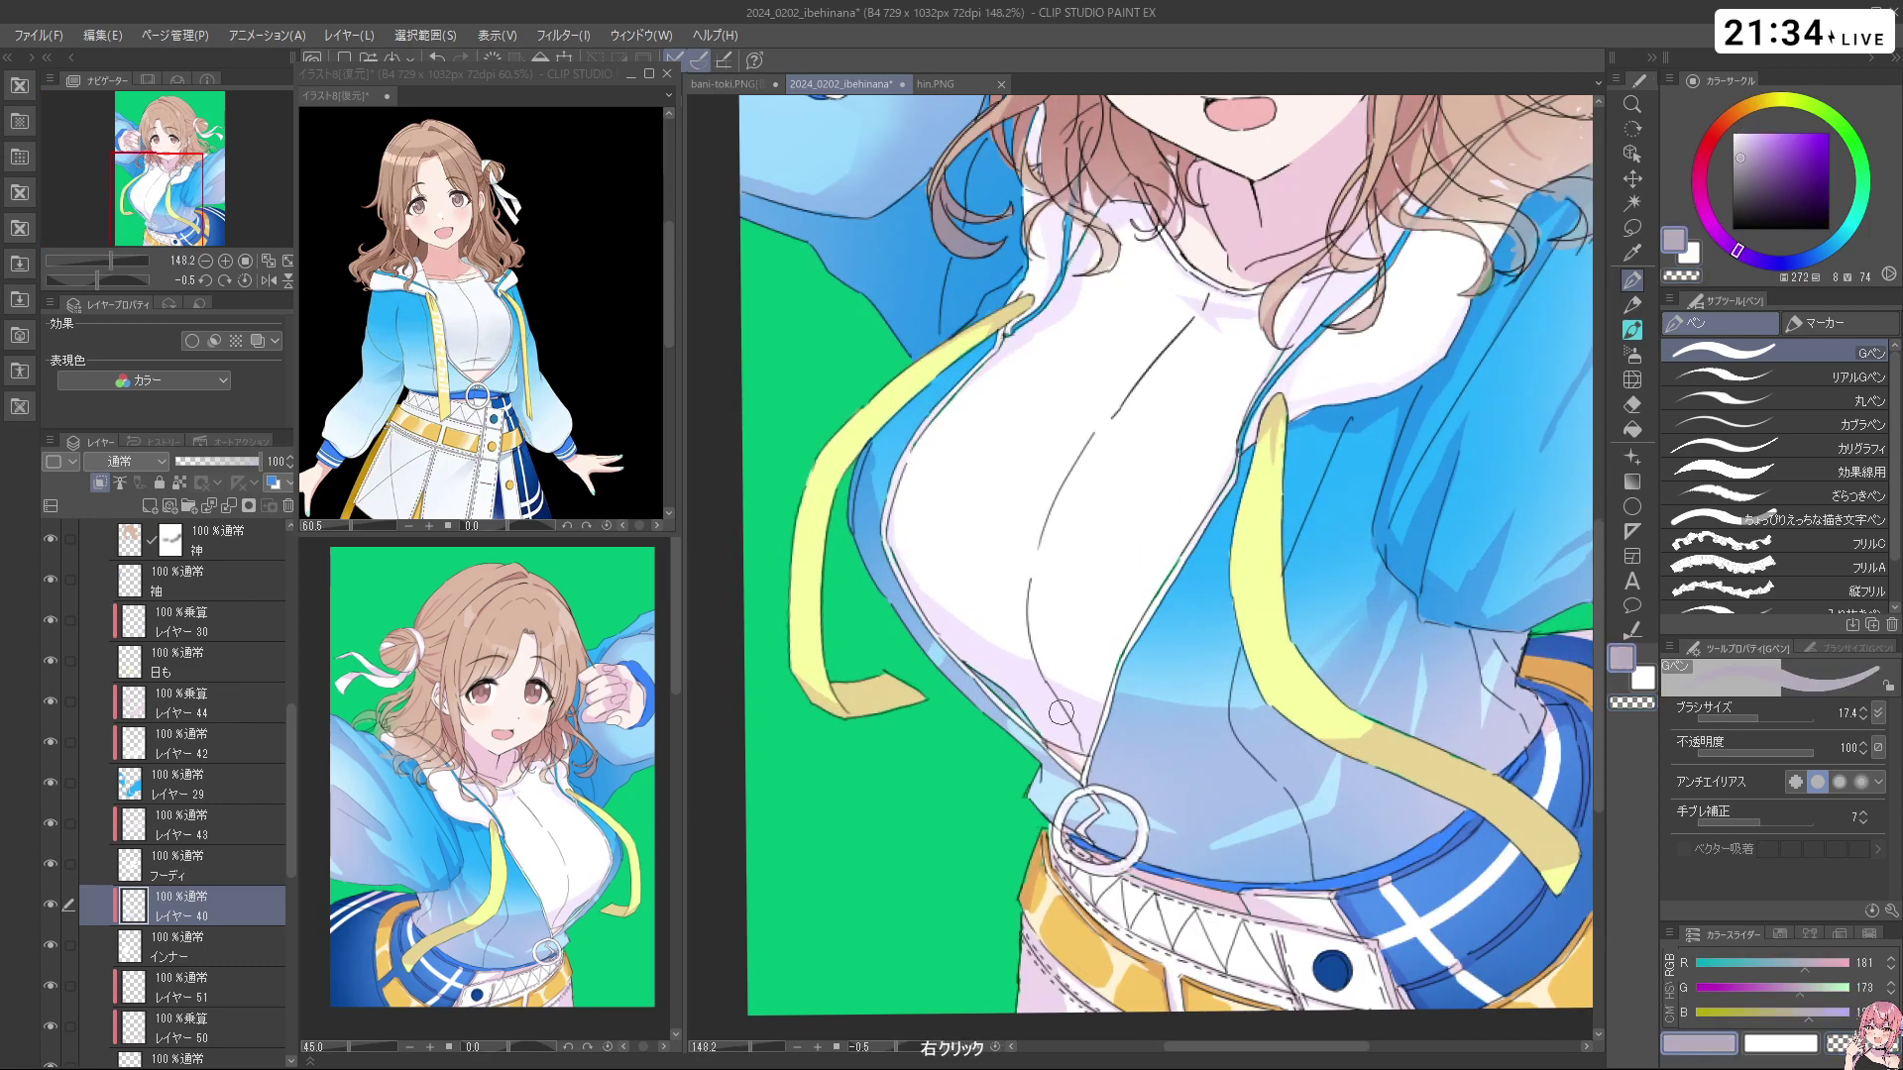
right_click(1059, 713)
right_click(1069, 710)
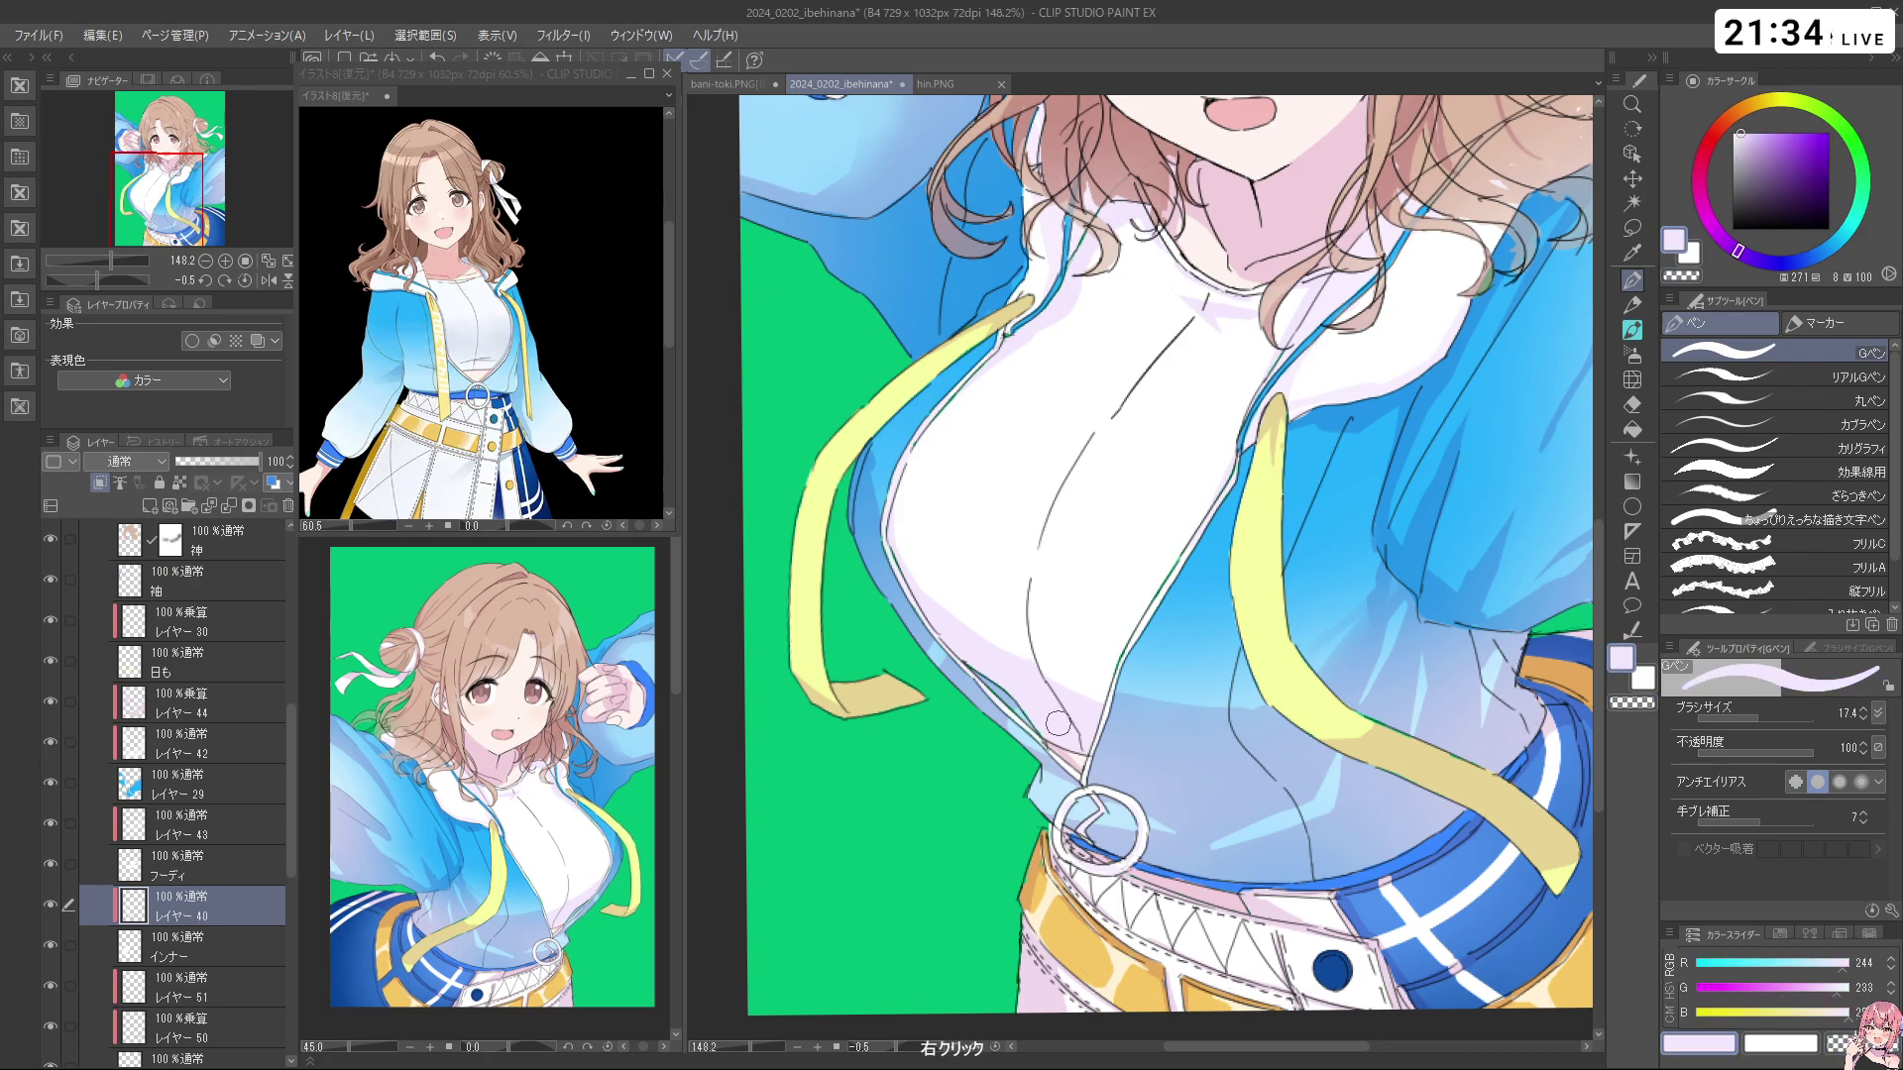
key(ctrl+z)
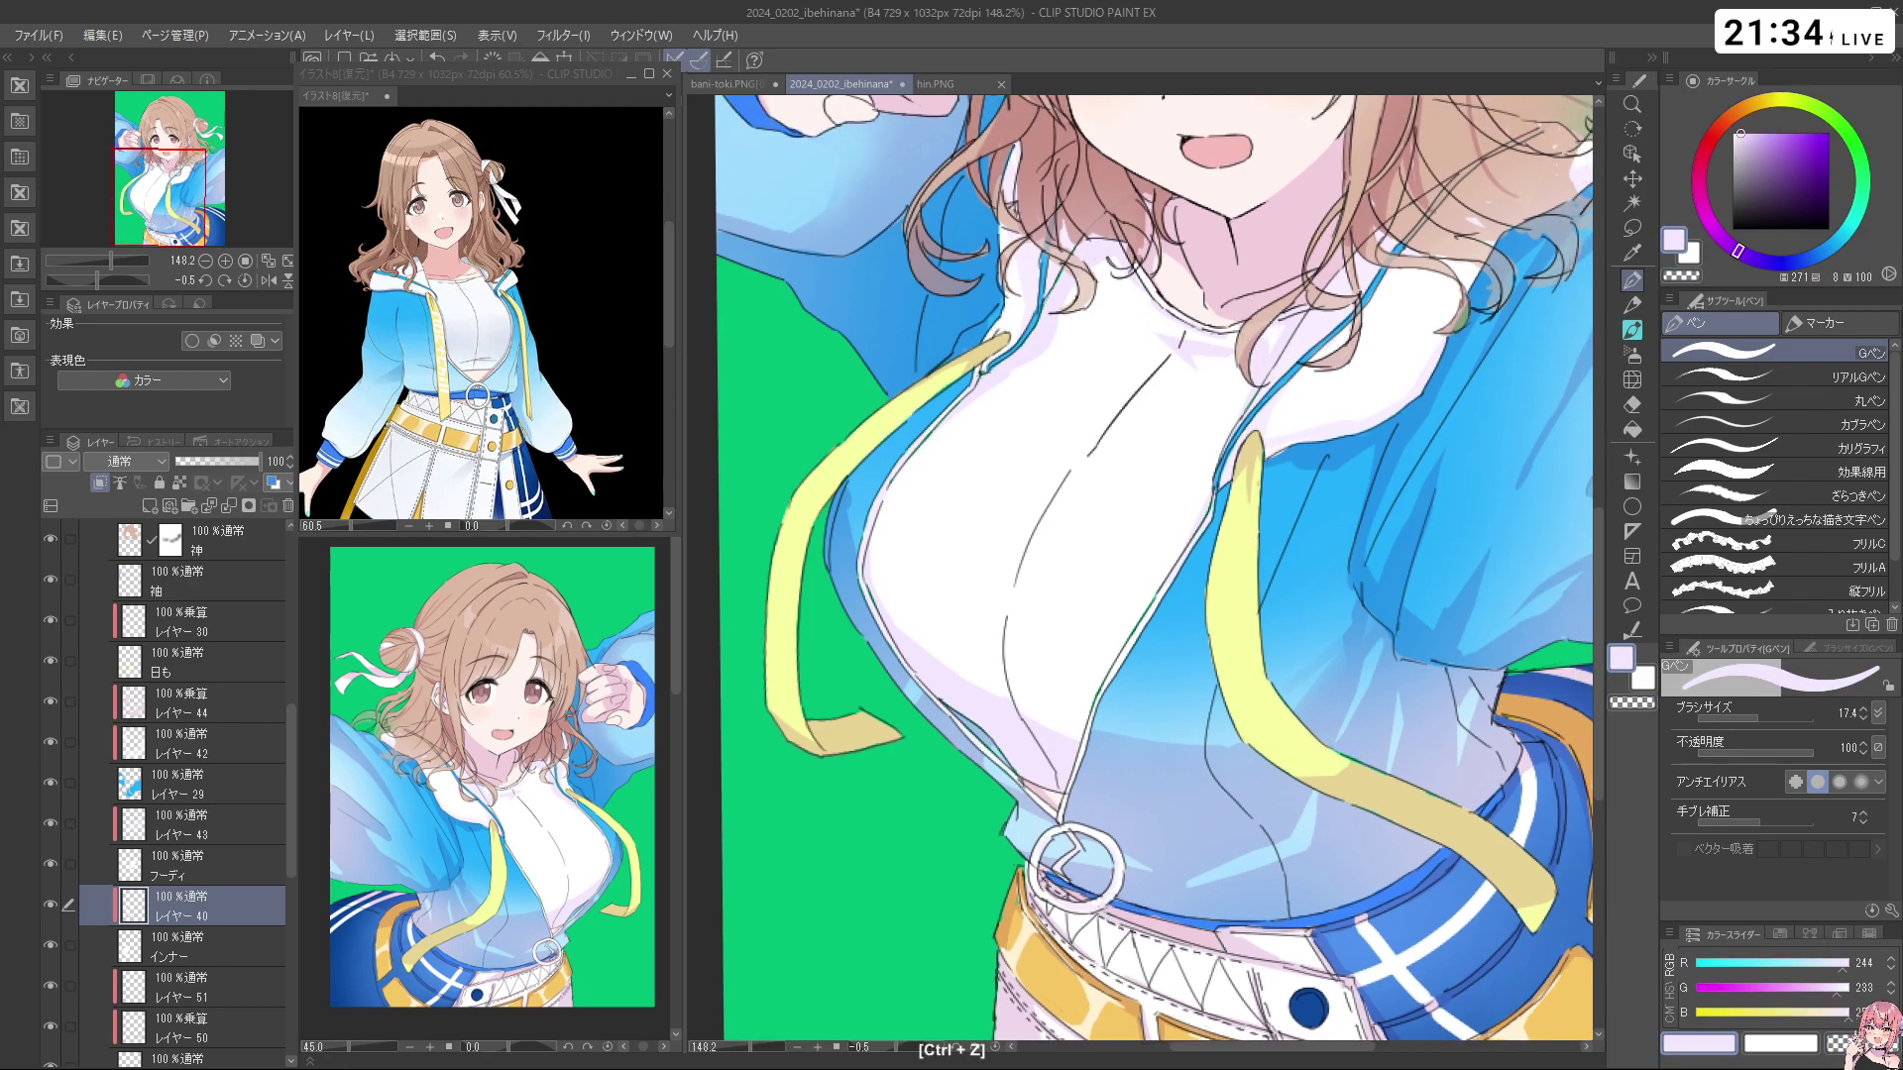
Paint a pale lavender shadow on the inner top between the neckline and the long drawstring, and trim it with transparent colour
mouse_move(1254, 357)
mouse_down()
mouse_move(1220, 416)
mouse_move(1237, 453)
mouse_up()
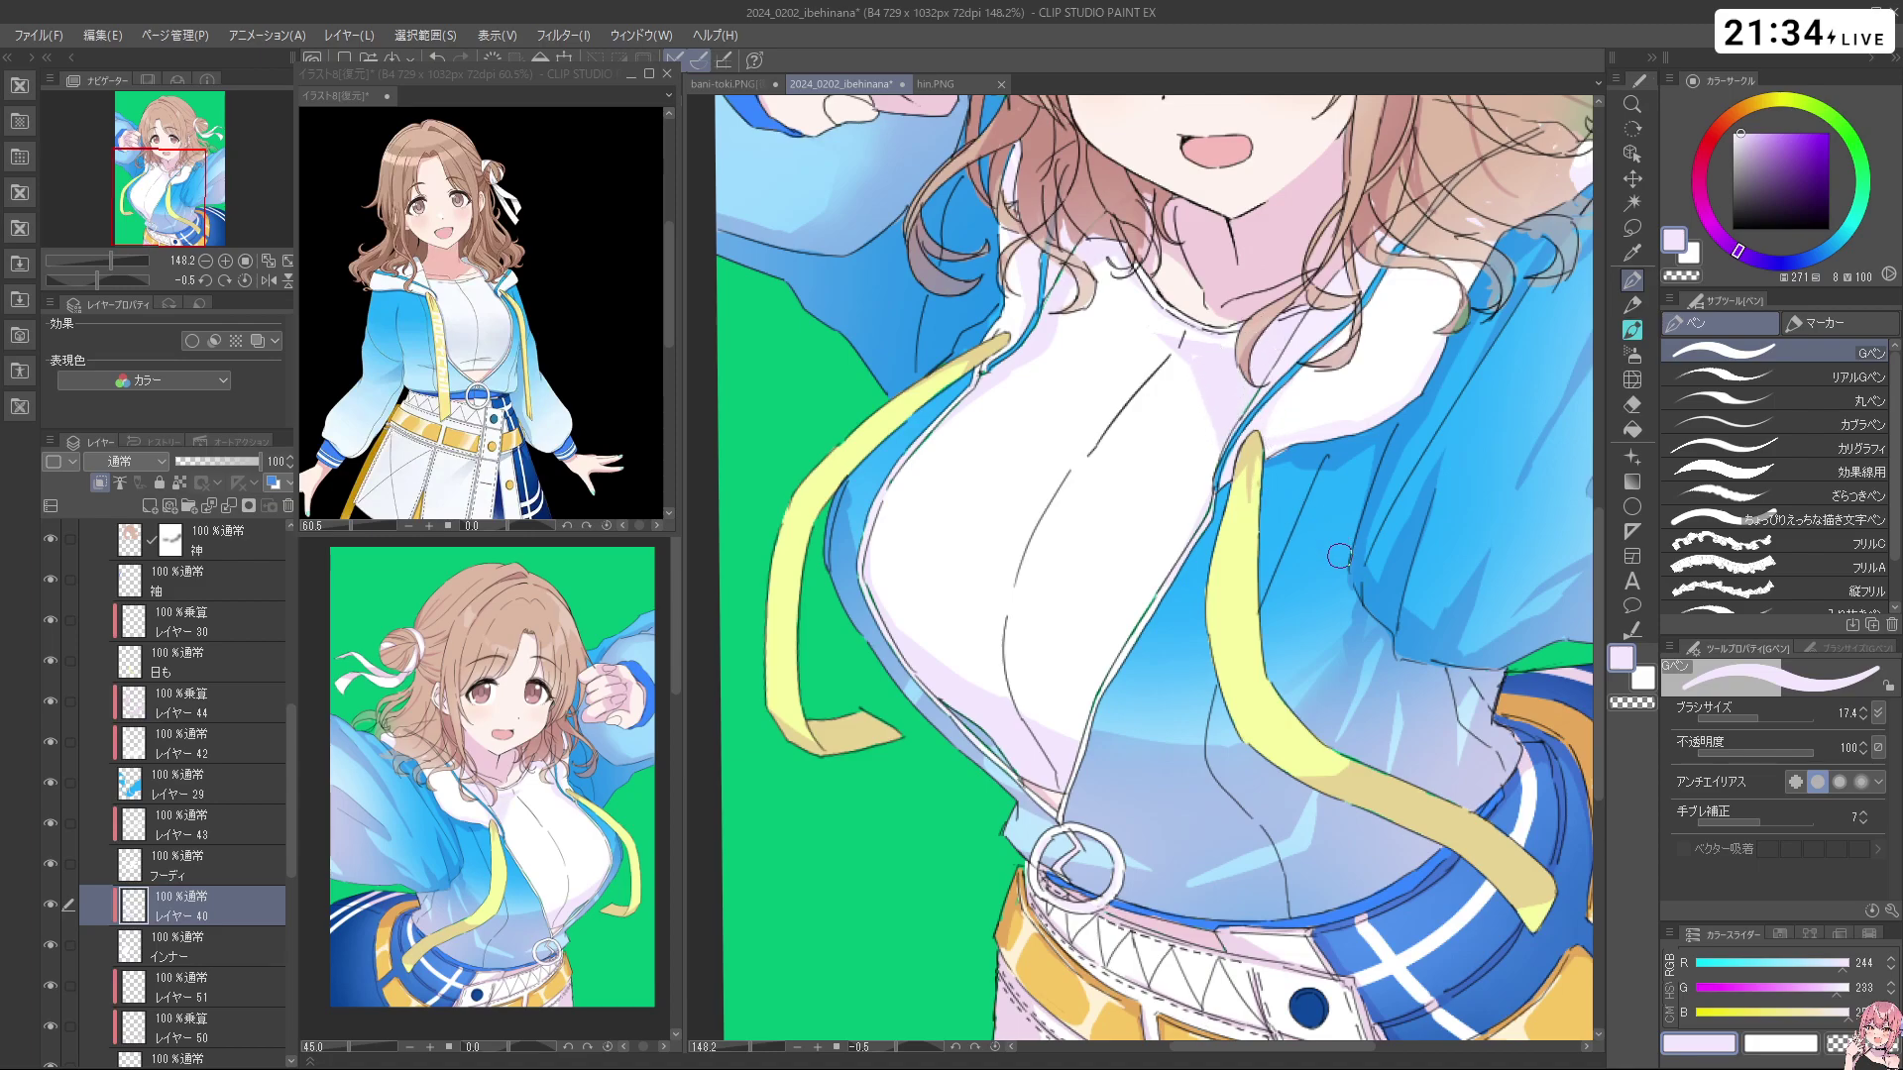
key(c)
key(ctrl+z)
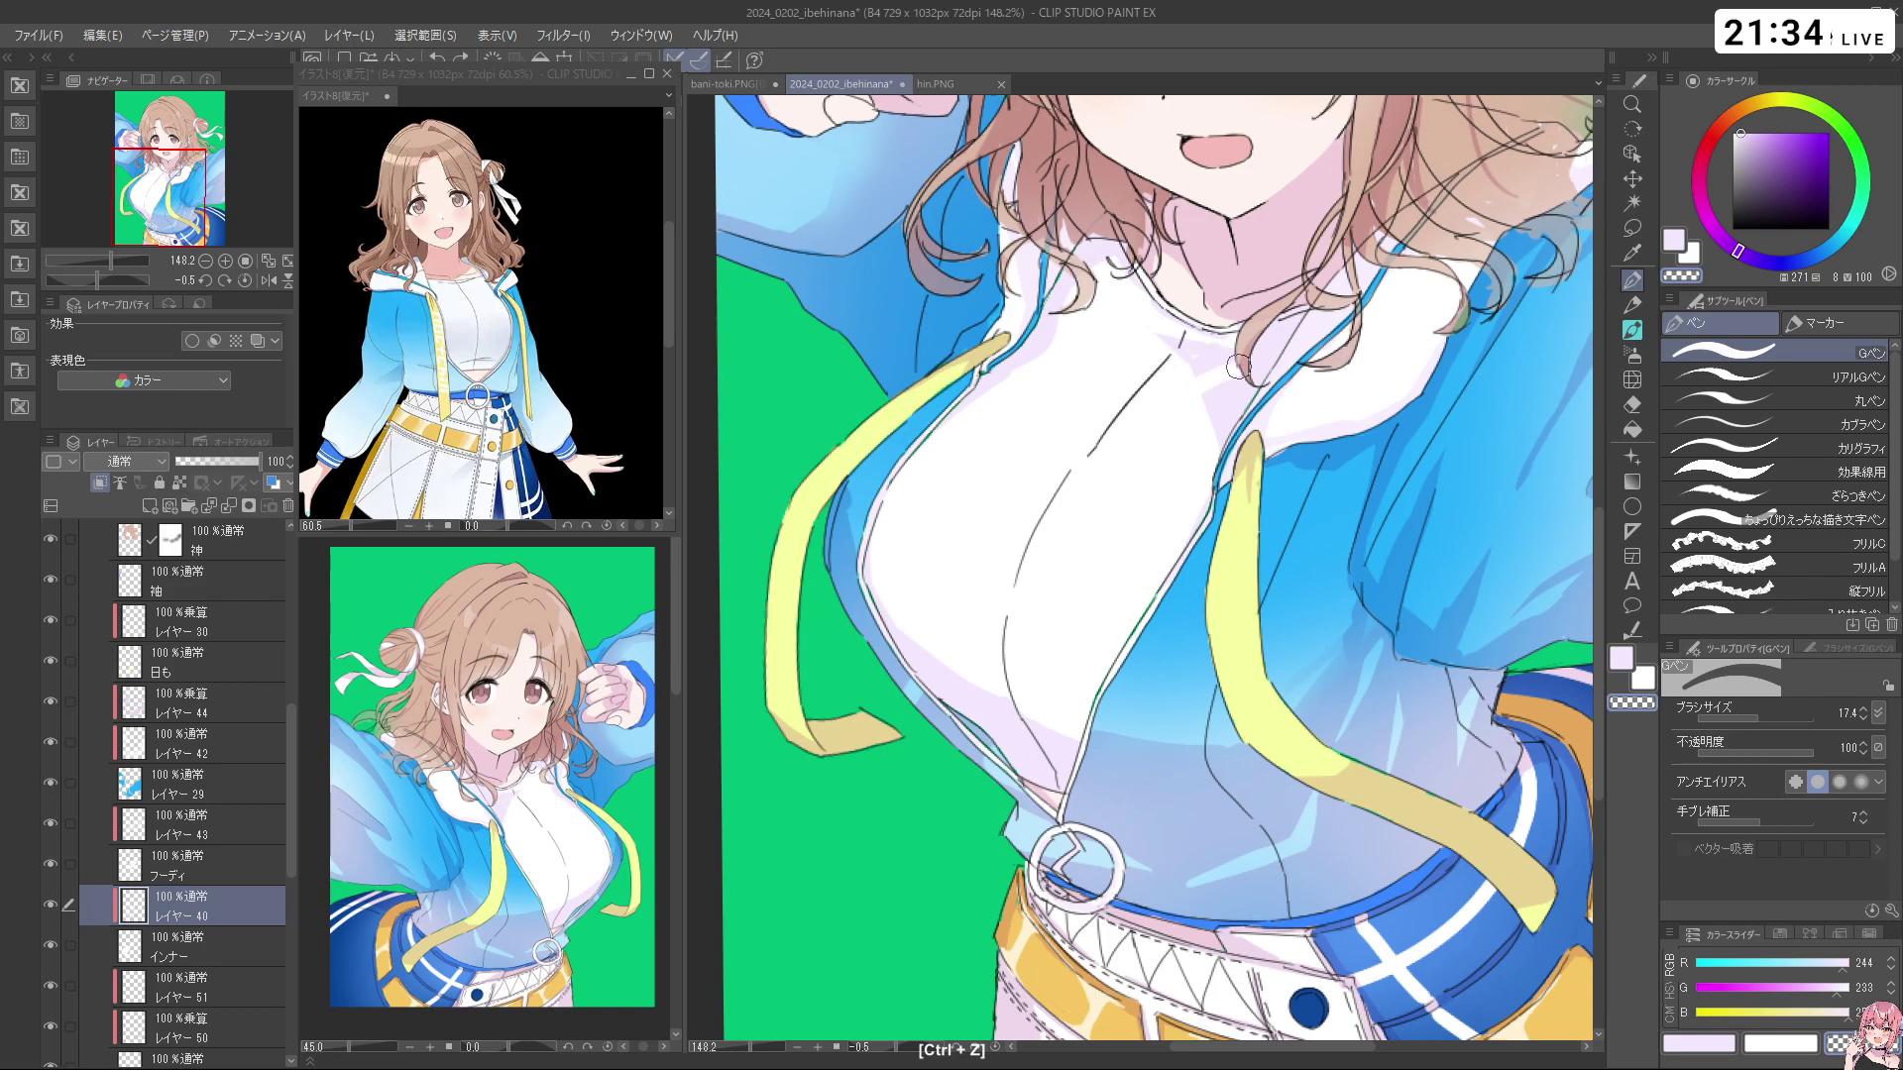
key(shift+space)
drag(1181, 368, 1307, 434)
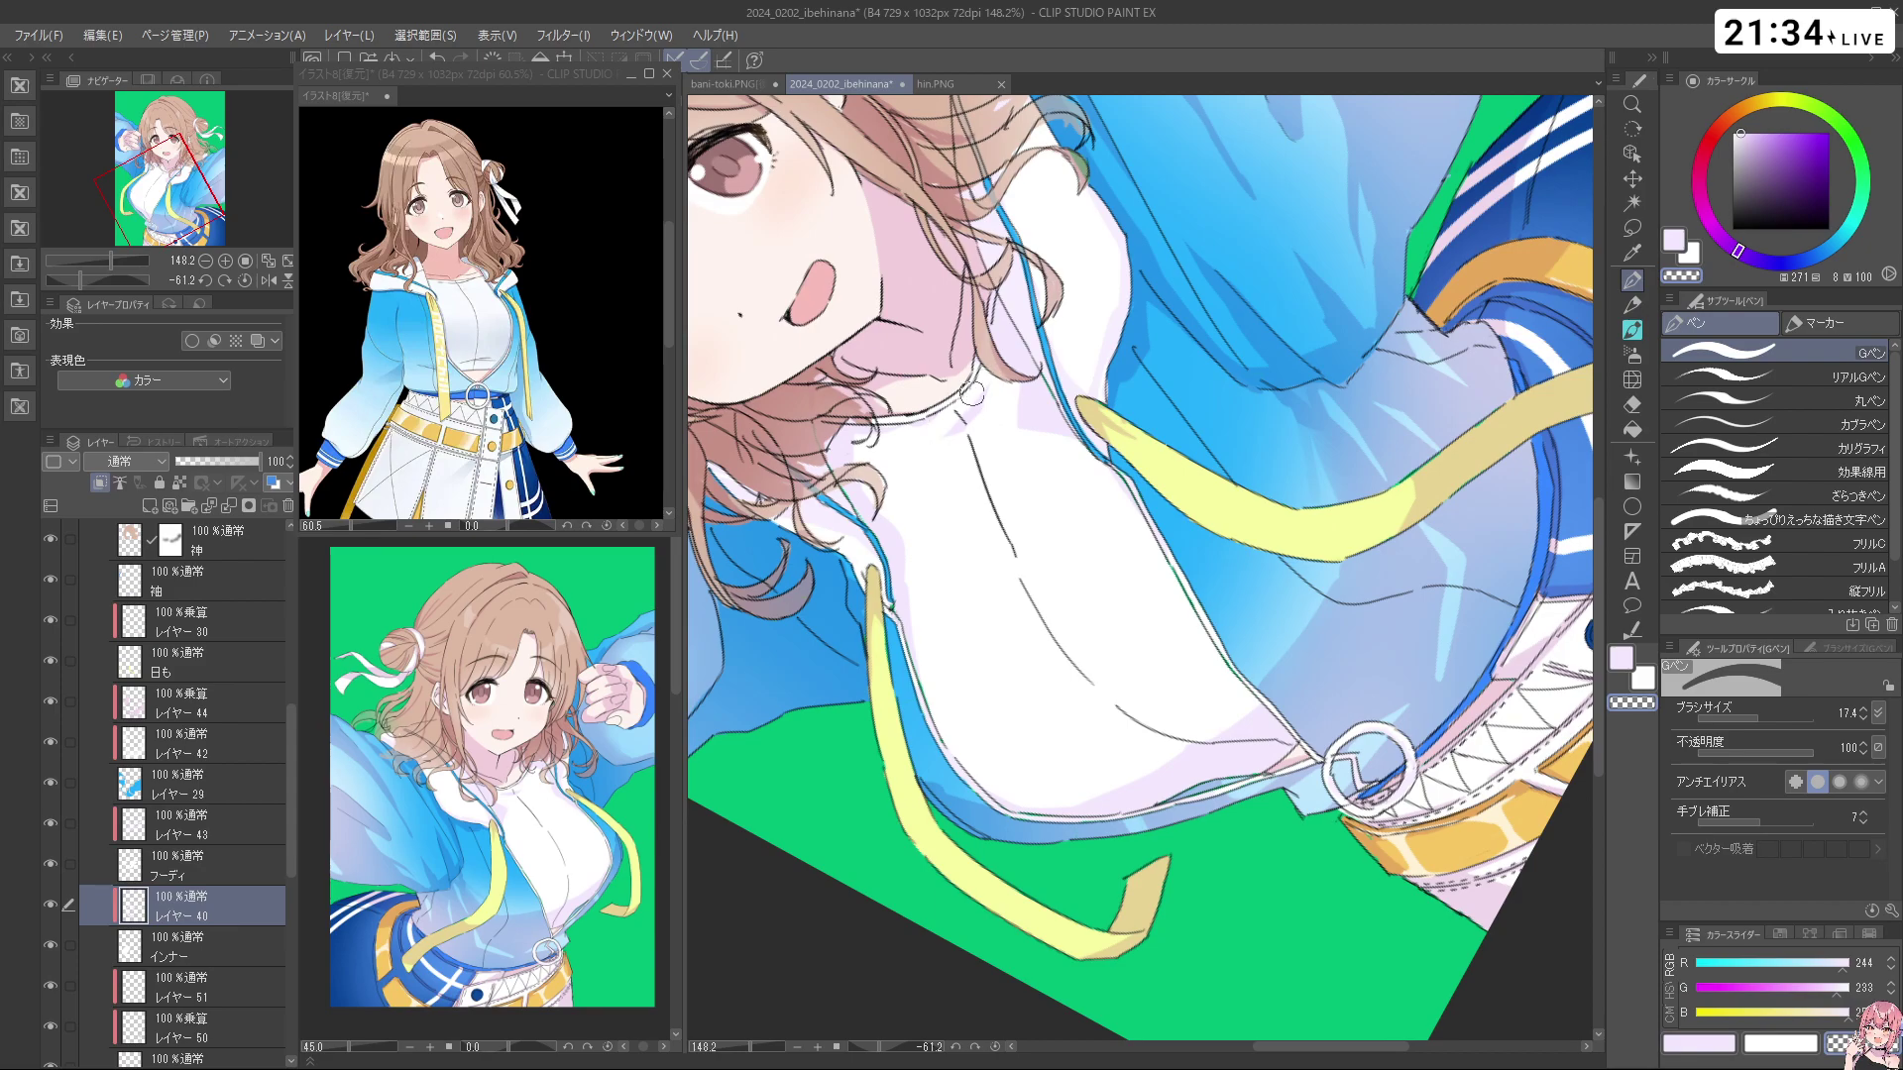
Refine the shadow beside the long drawstring with pale lavender strokes from rotated views, undoing the ones that miss
key(shift+space)
drag(1203, 735, 1319, 526)
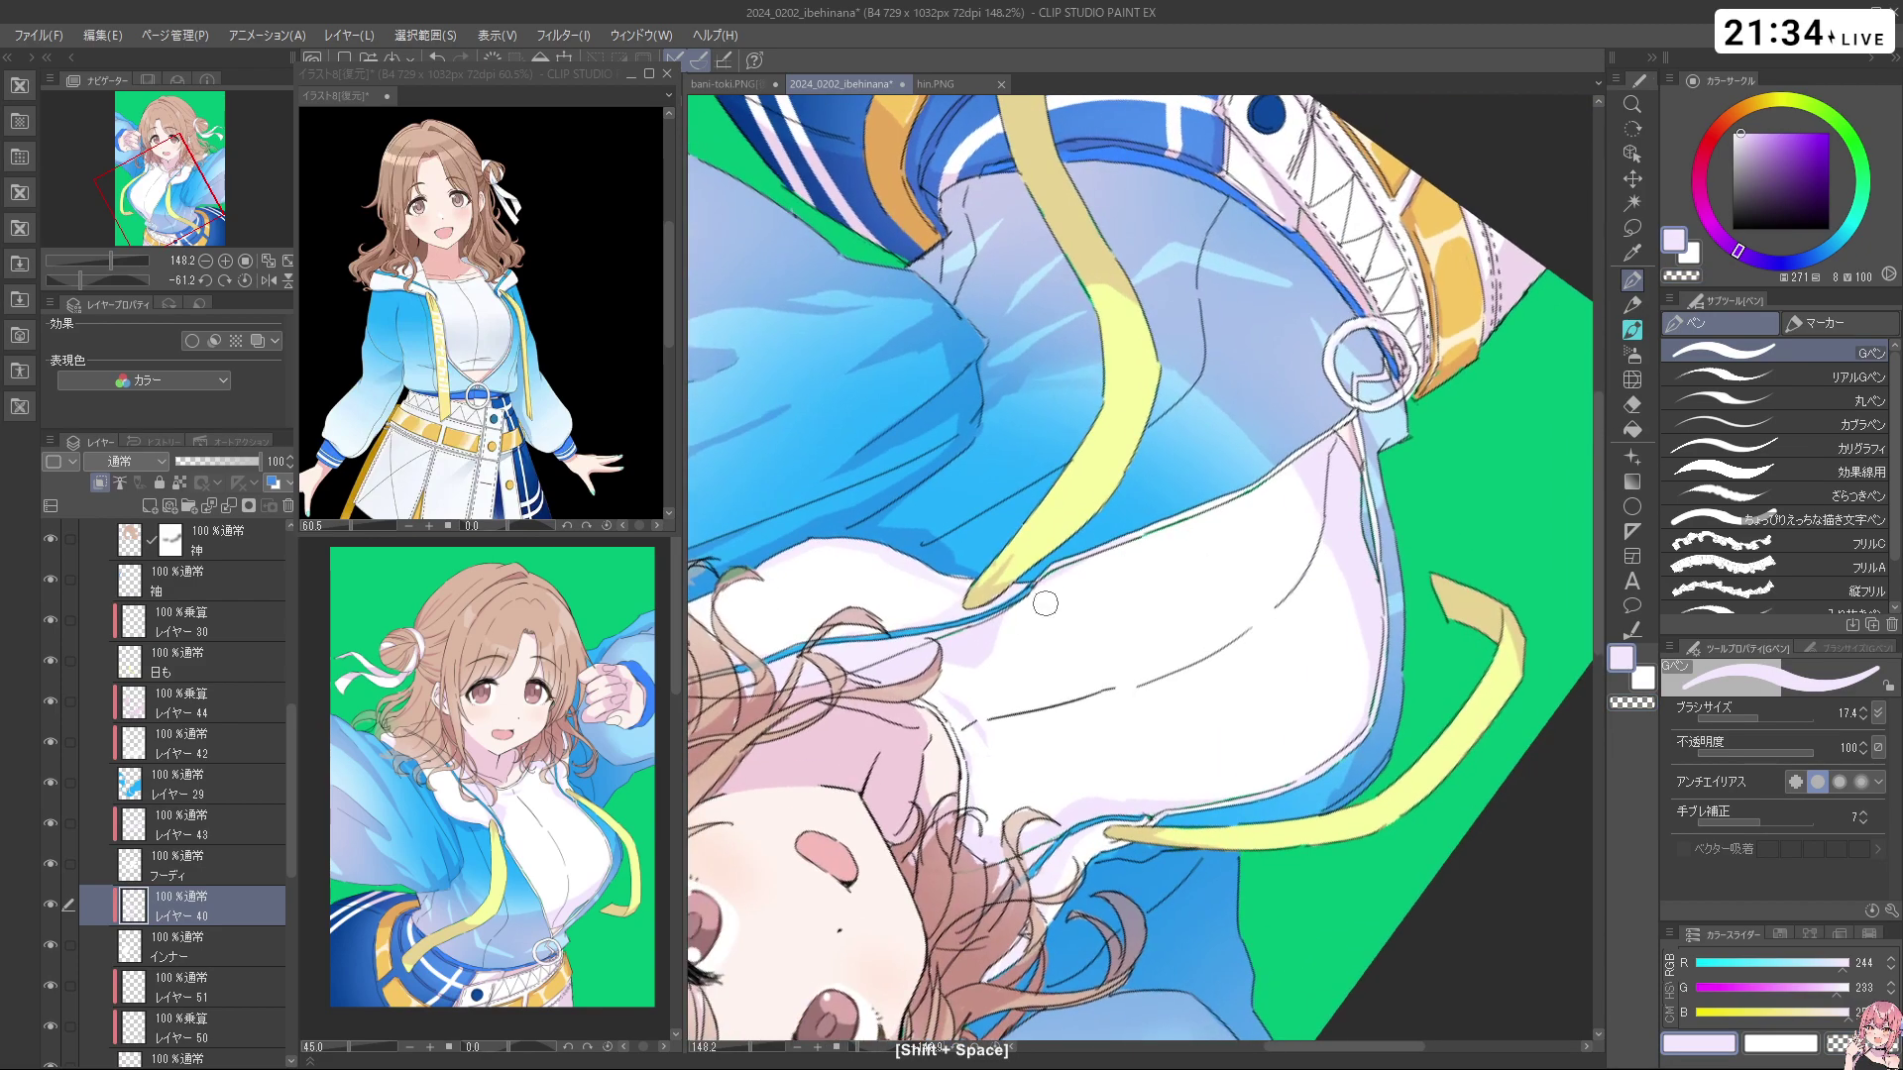
key(ctrl+z)
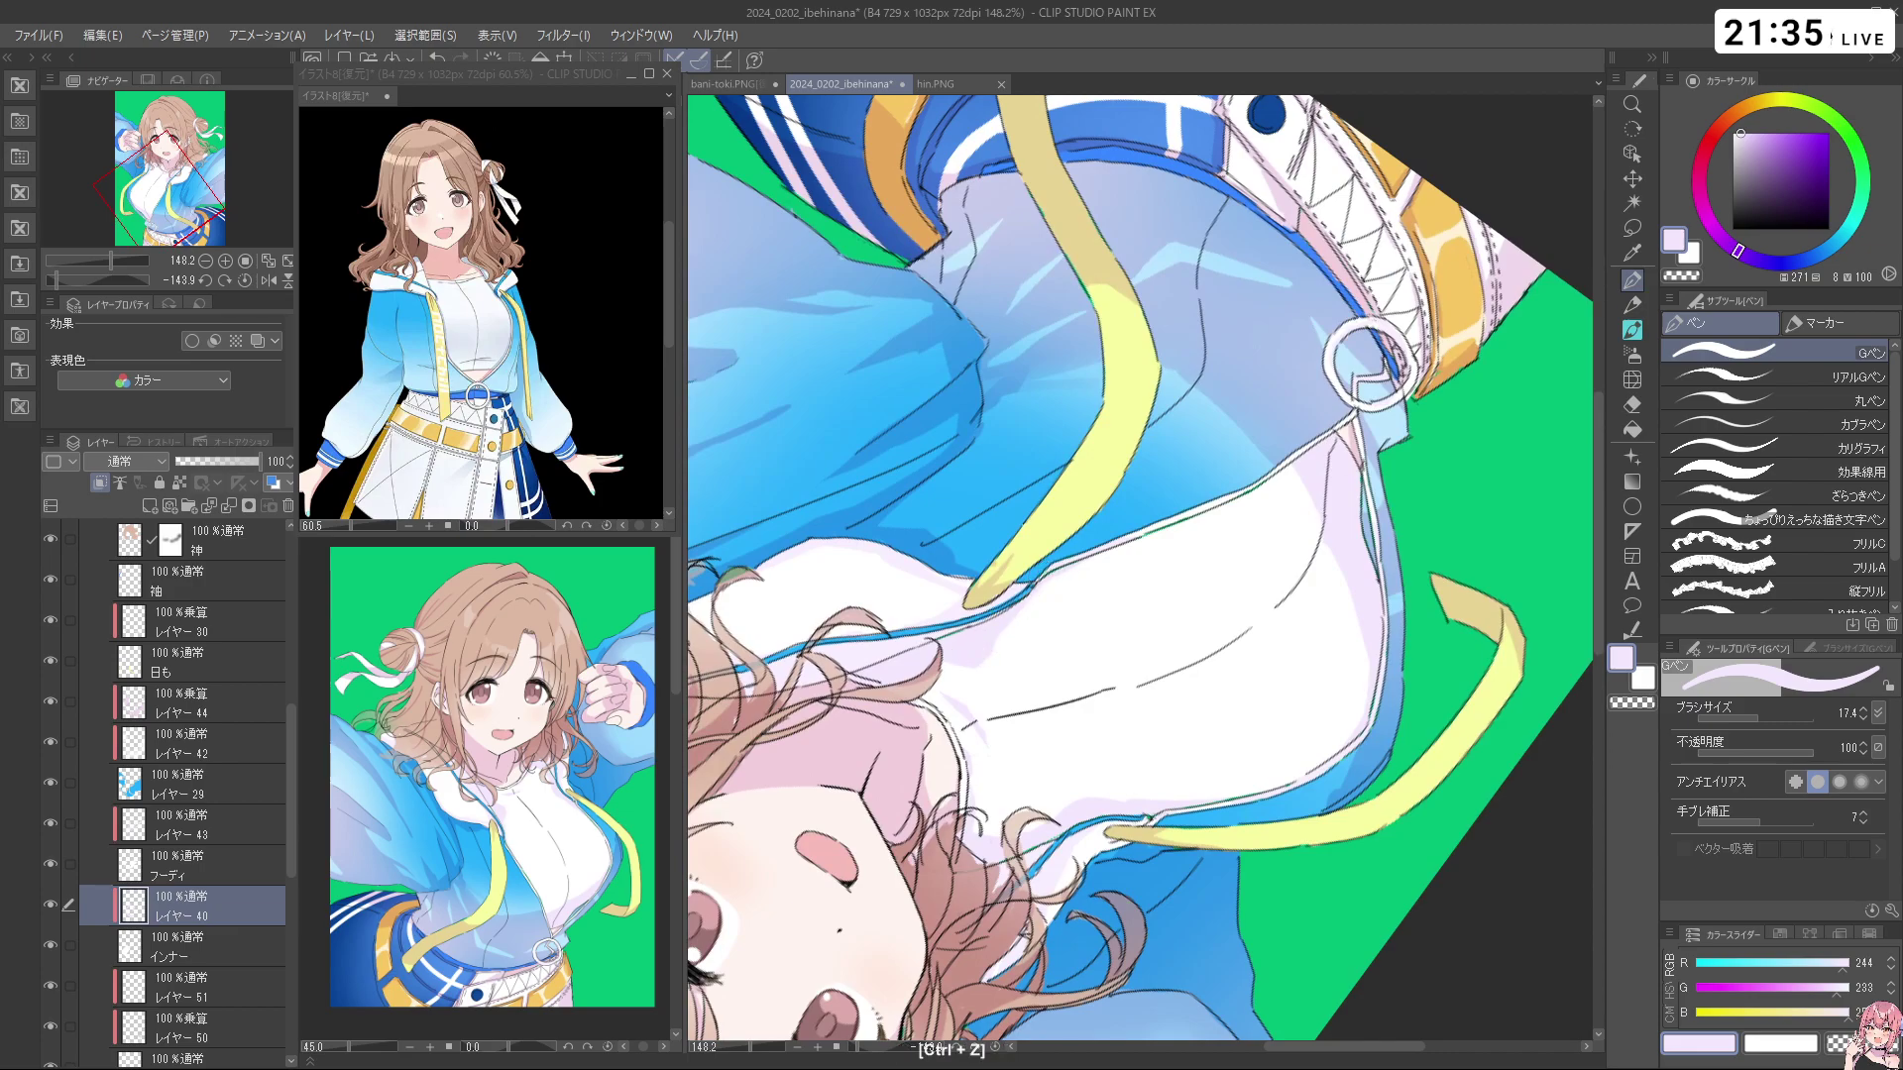
key(shift+space)
drag(1159, 545, 1101, 371)
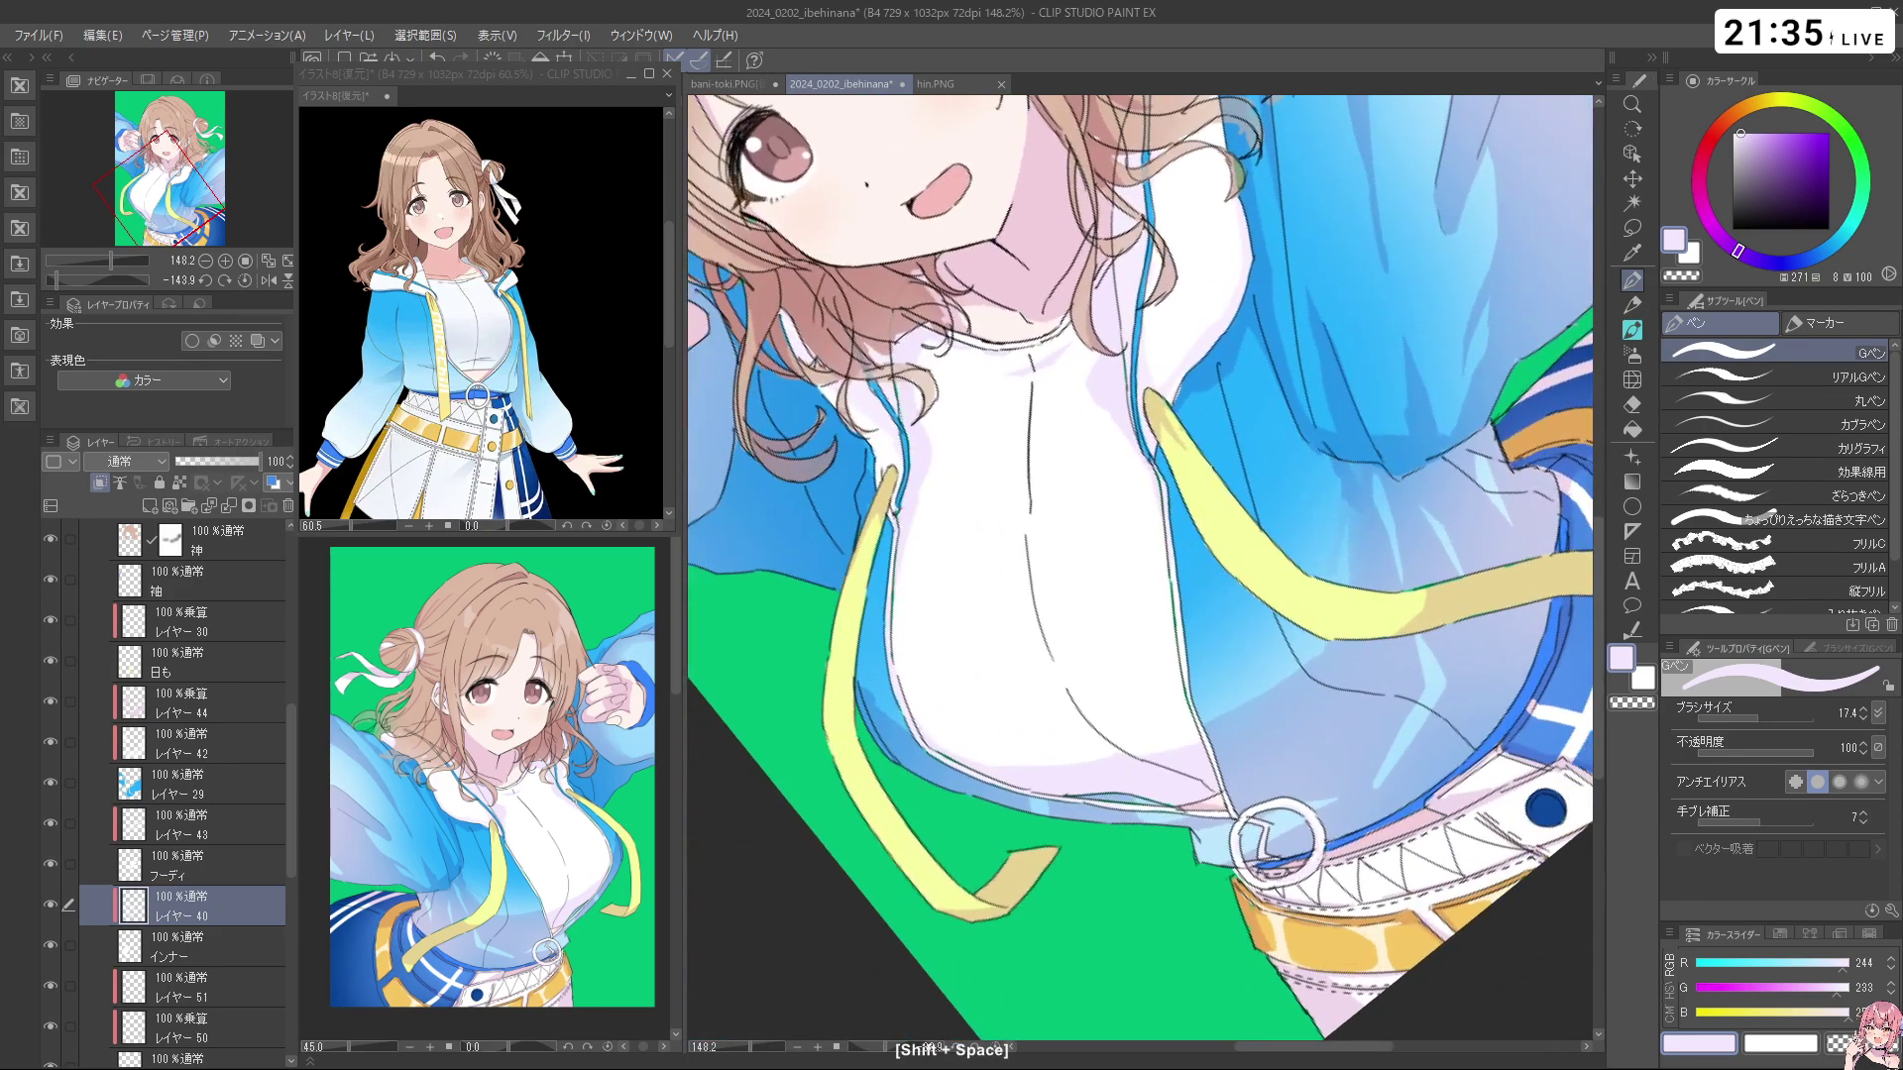
key(ctrl+z)
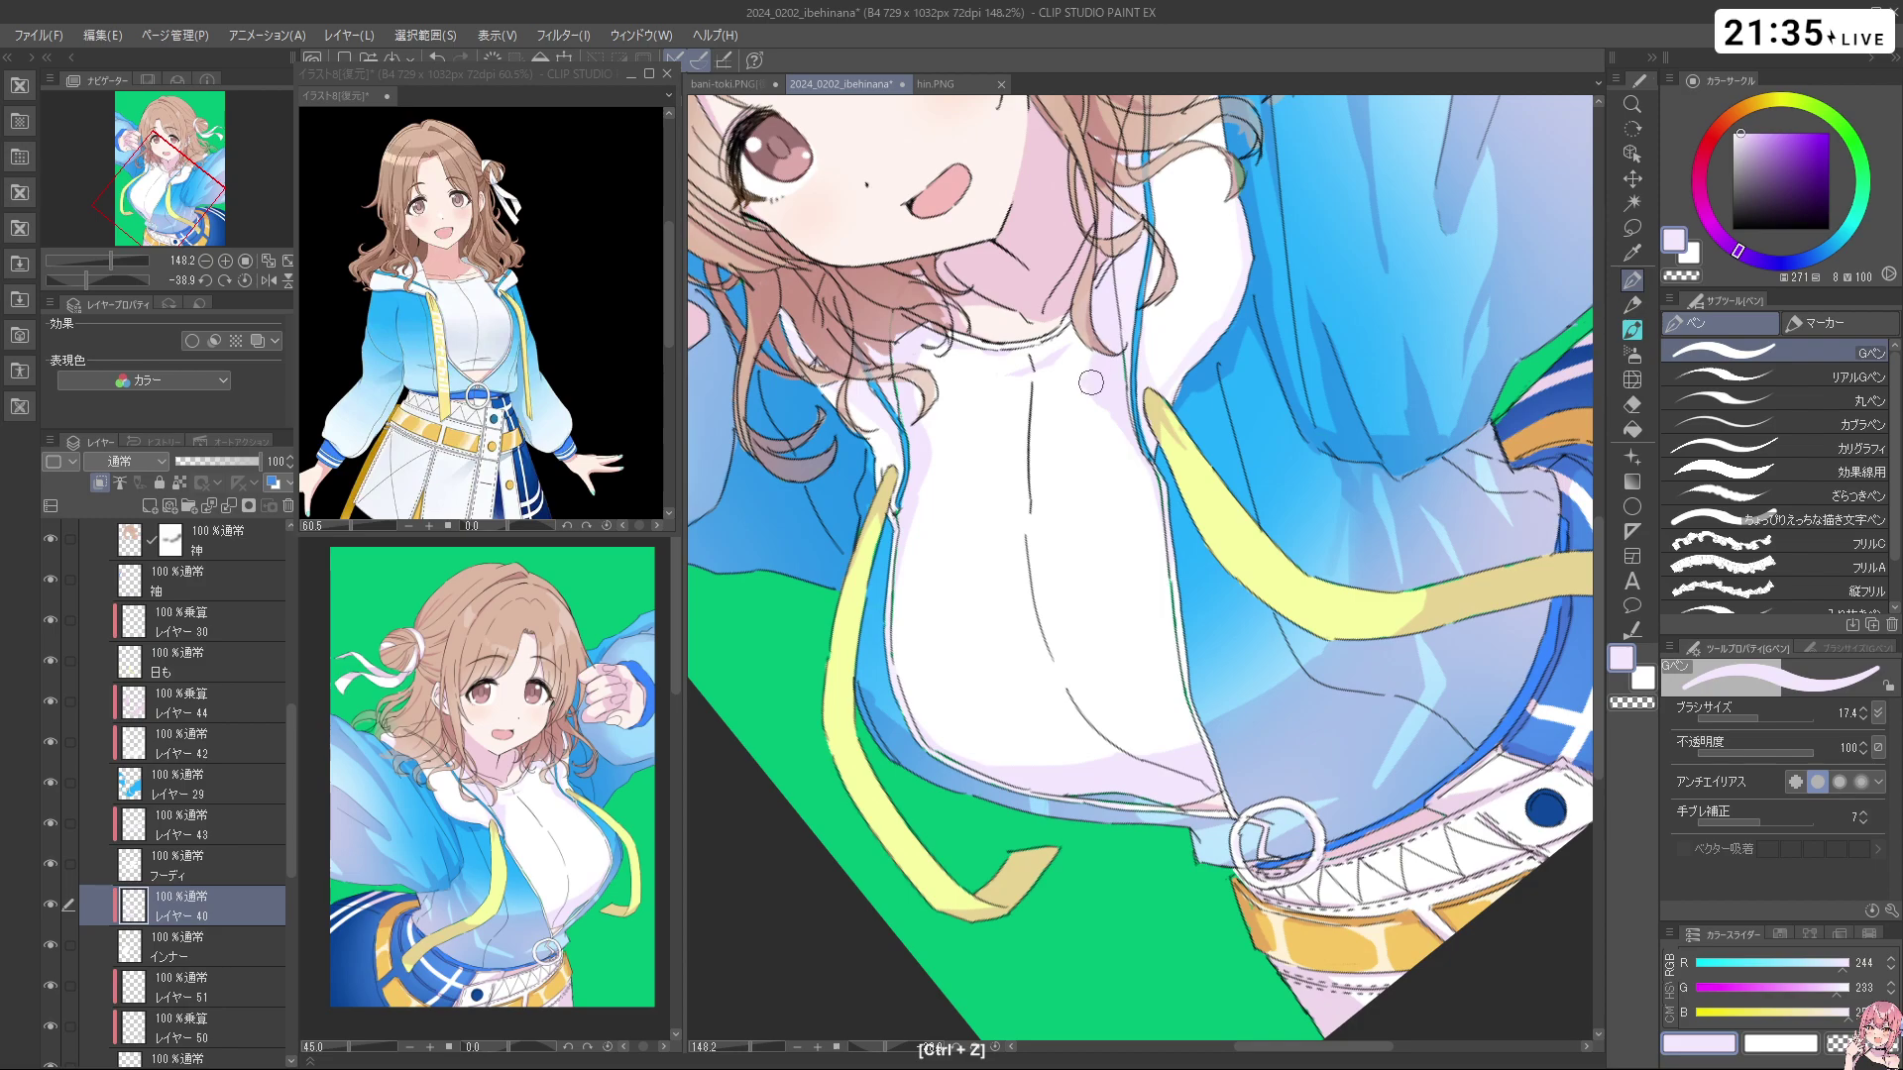
key(ctrl+space)
drag(1206, 422, 1202, 440)
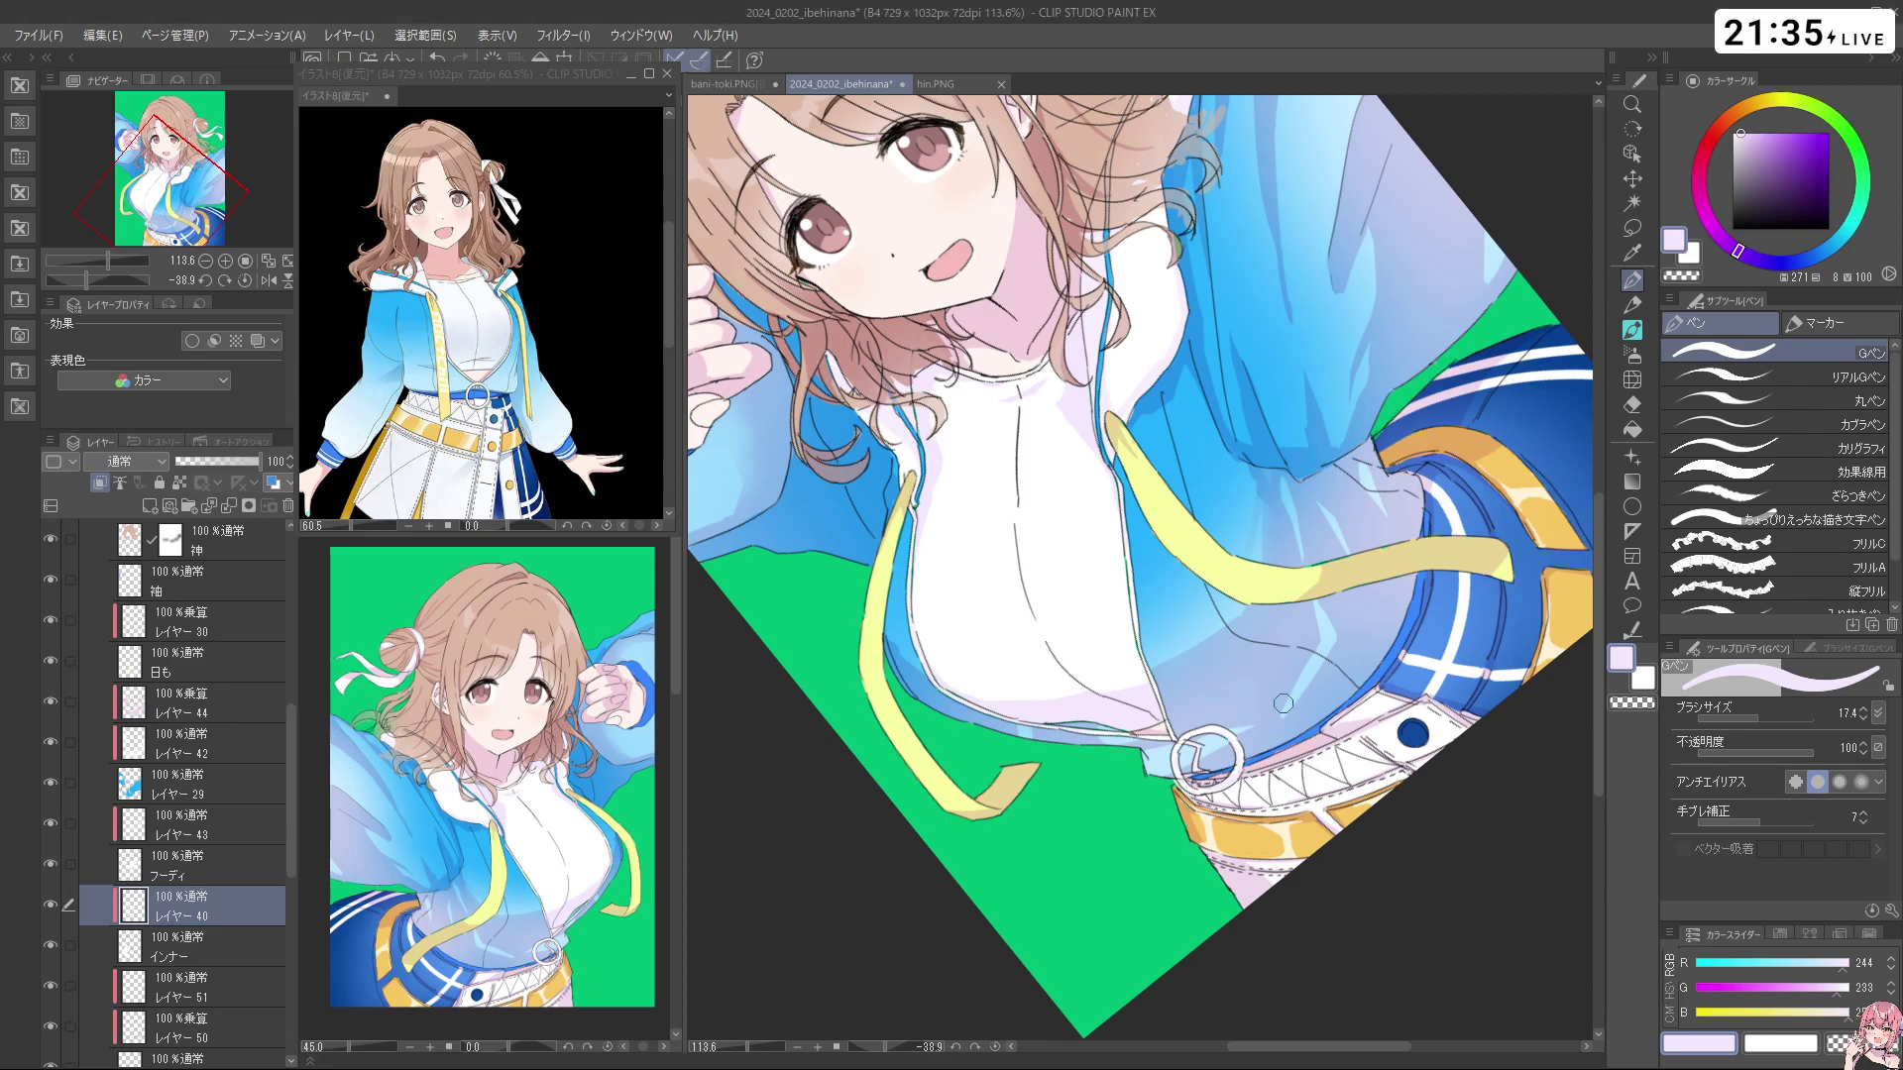
Touch up the inner top's pale lavender shadow from several view angles, alternating with transparent colour and undoing the strokes that miss
key(c)
key(ctrl+z)
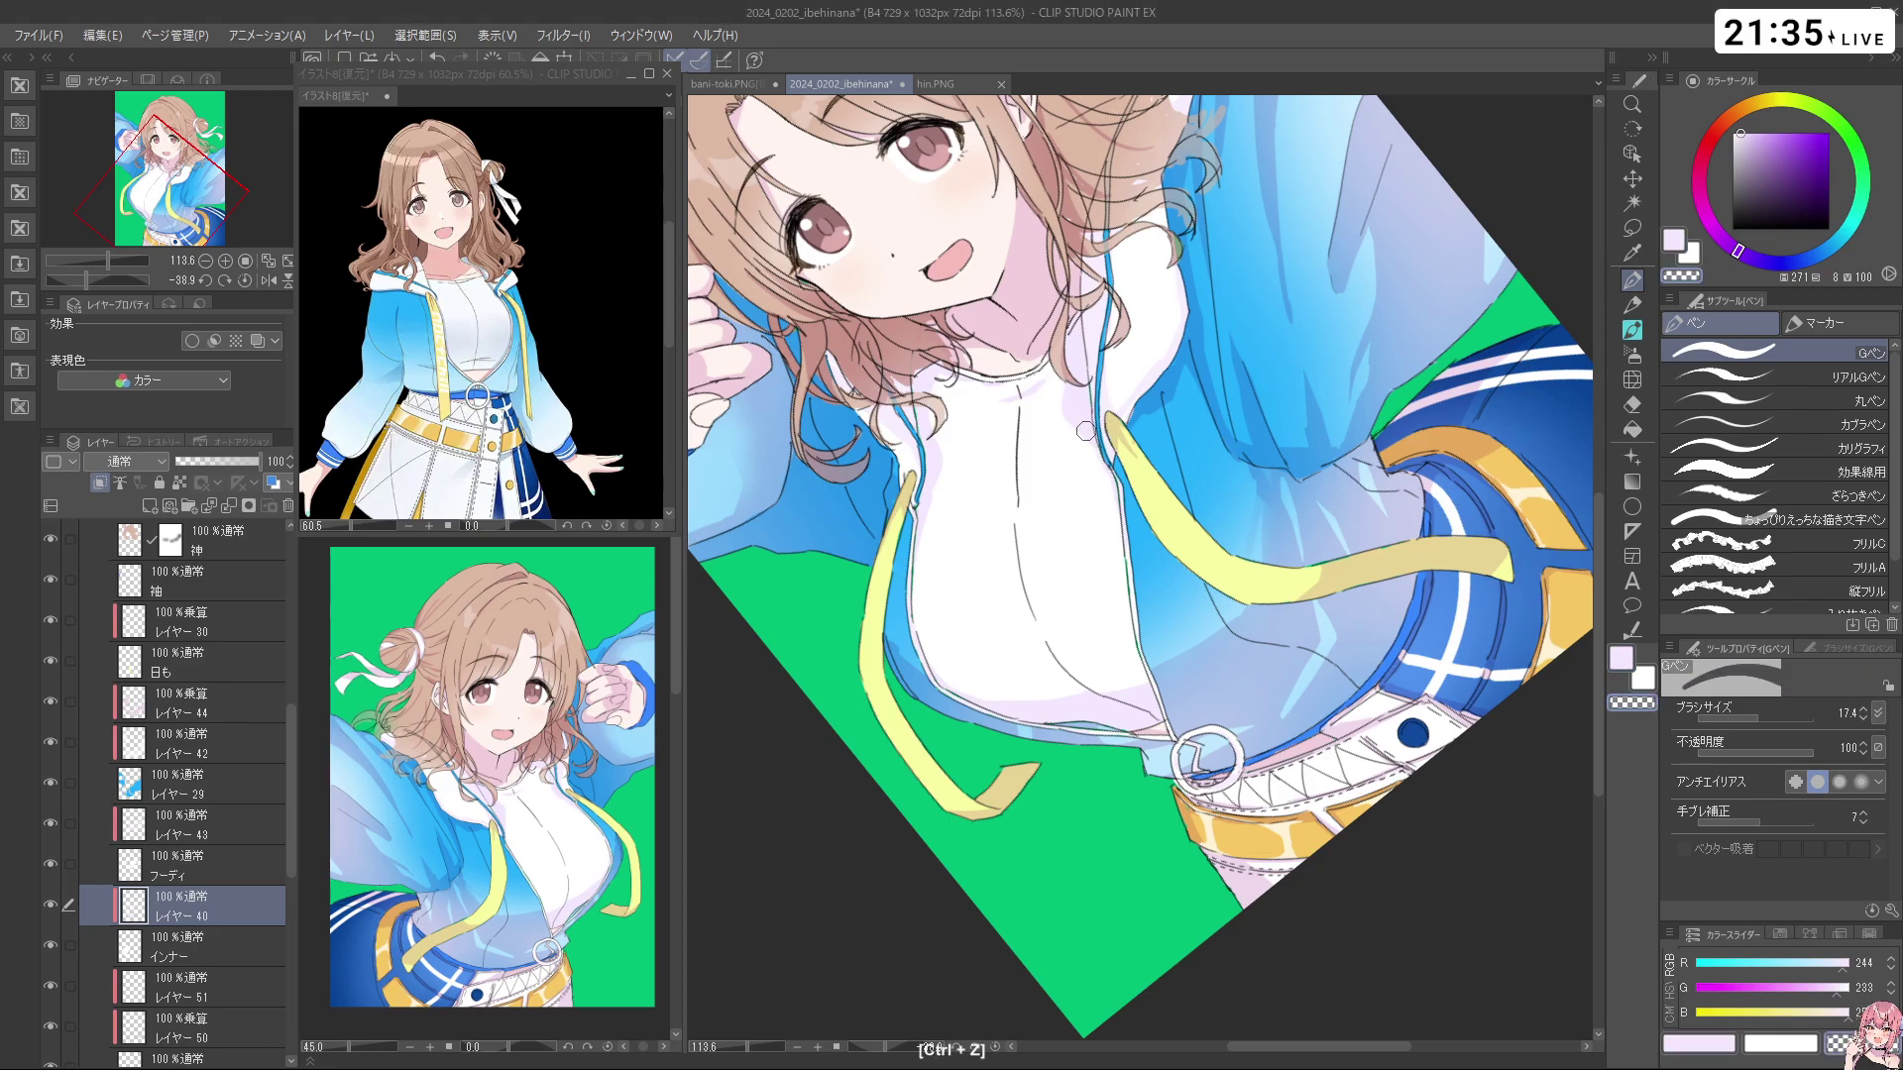
key(c)
key(ctrl+space)
drag(1279, 451, 1189, 456)
key(shift+space)
drag(1291, 363, 1226, 583)
key(space)
key(ctrl+space)
drag(1106, 561, 1236, 426)
key(ctrl+space)
drag(1157, 516, 1242, 581)
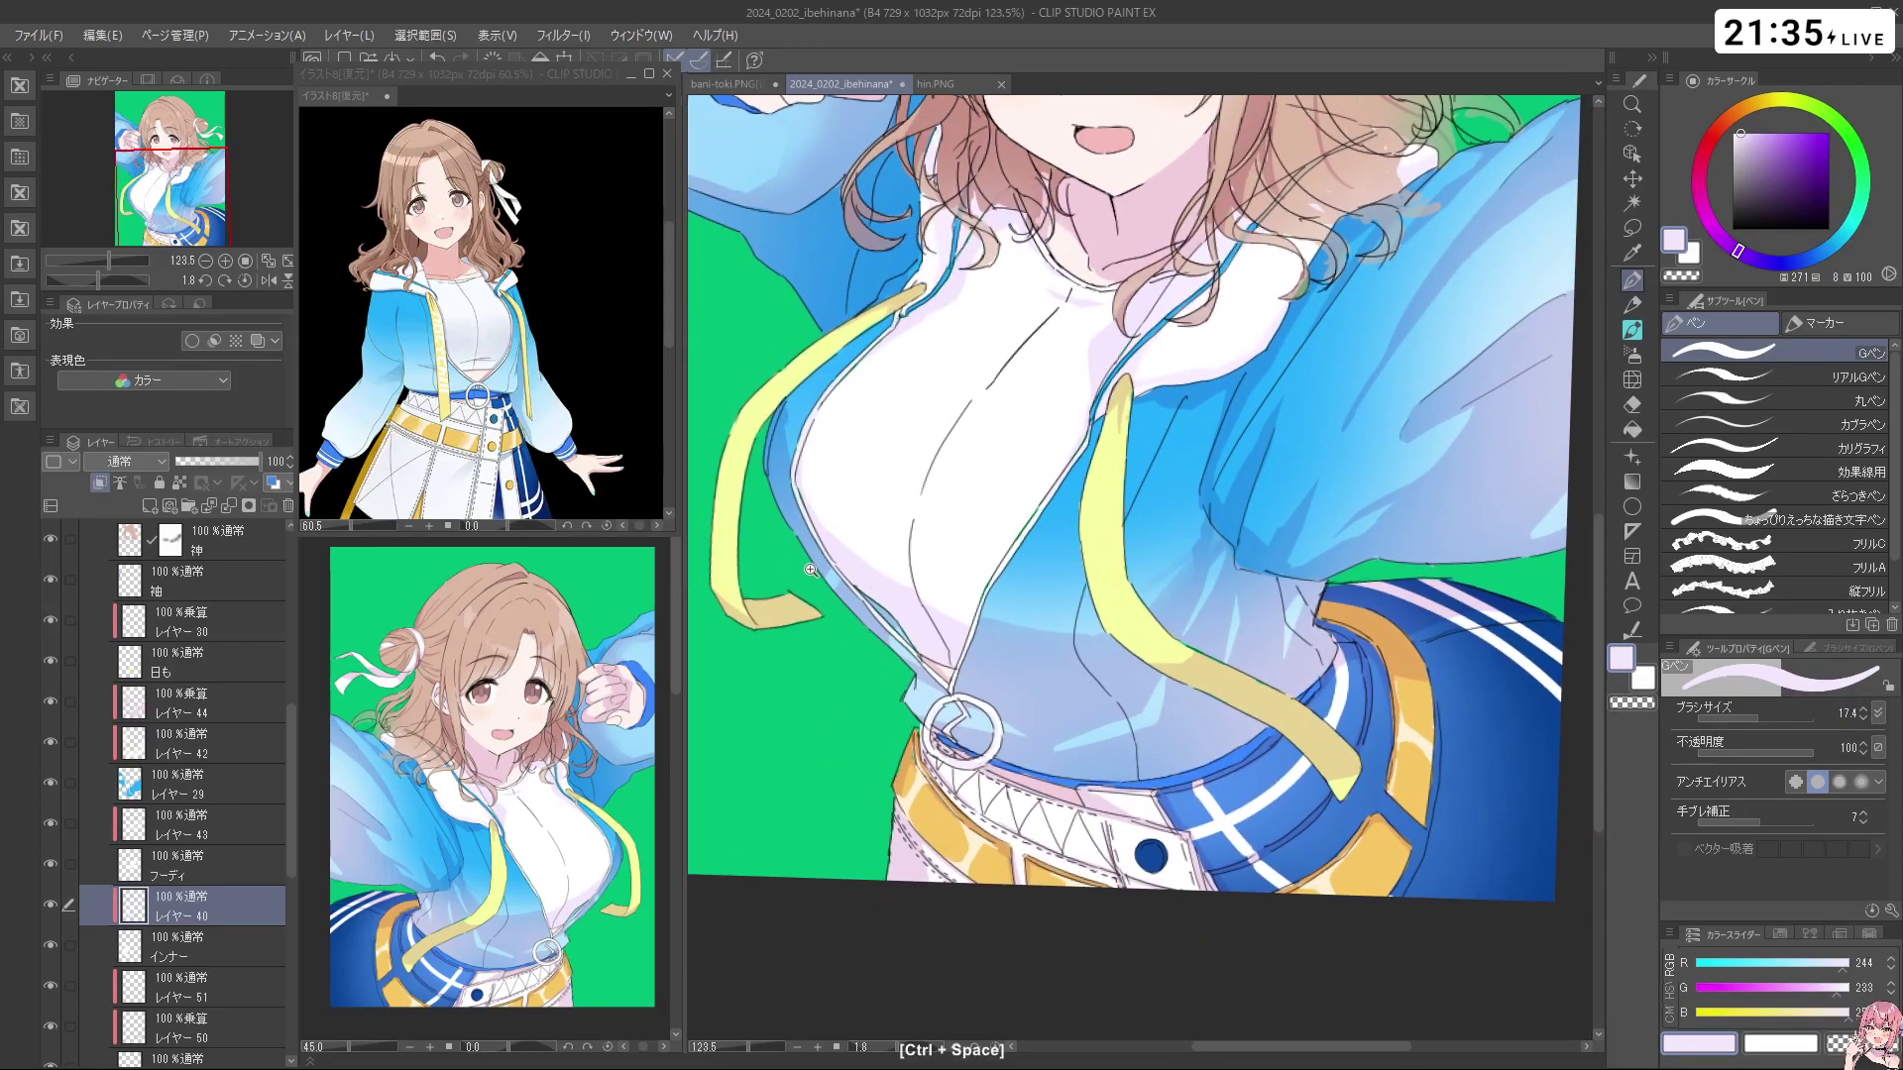
Select レイヤー 44 and retouch the shadow on the narrow jacket edge beside the inner top, undoing the strokes that miss
drag(812, 565, 837, 607)
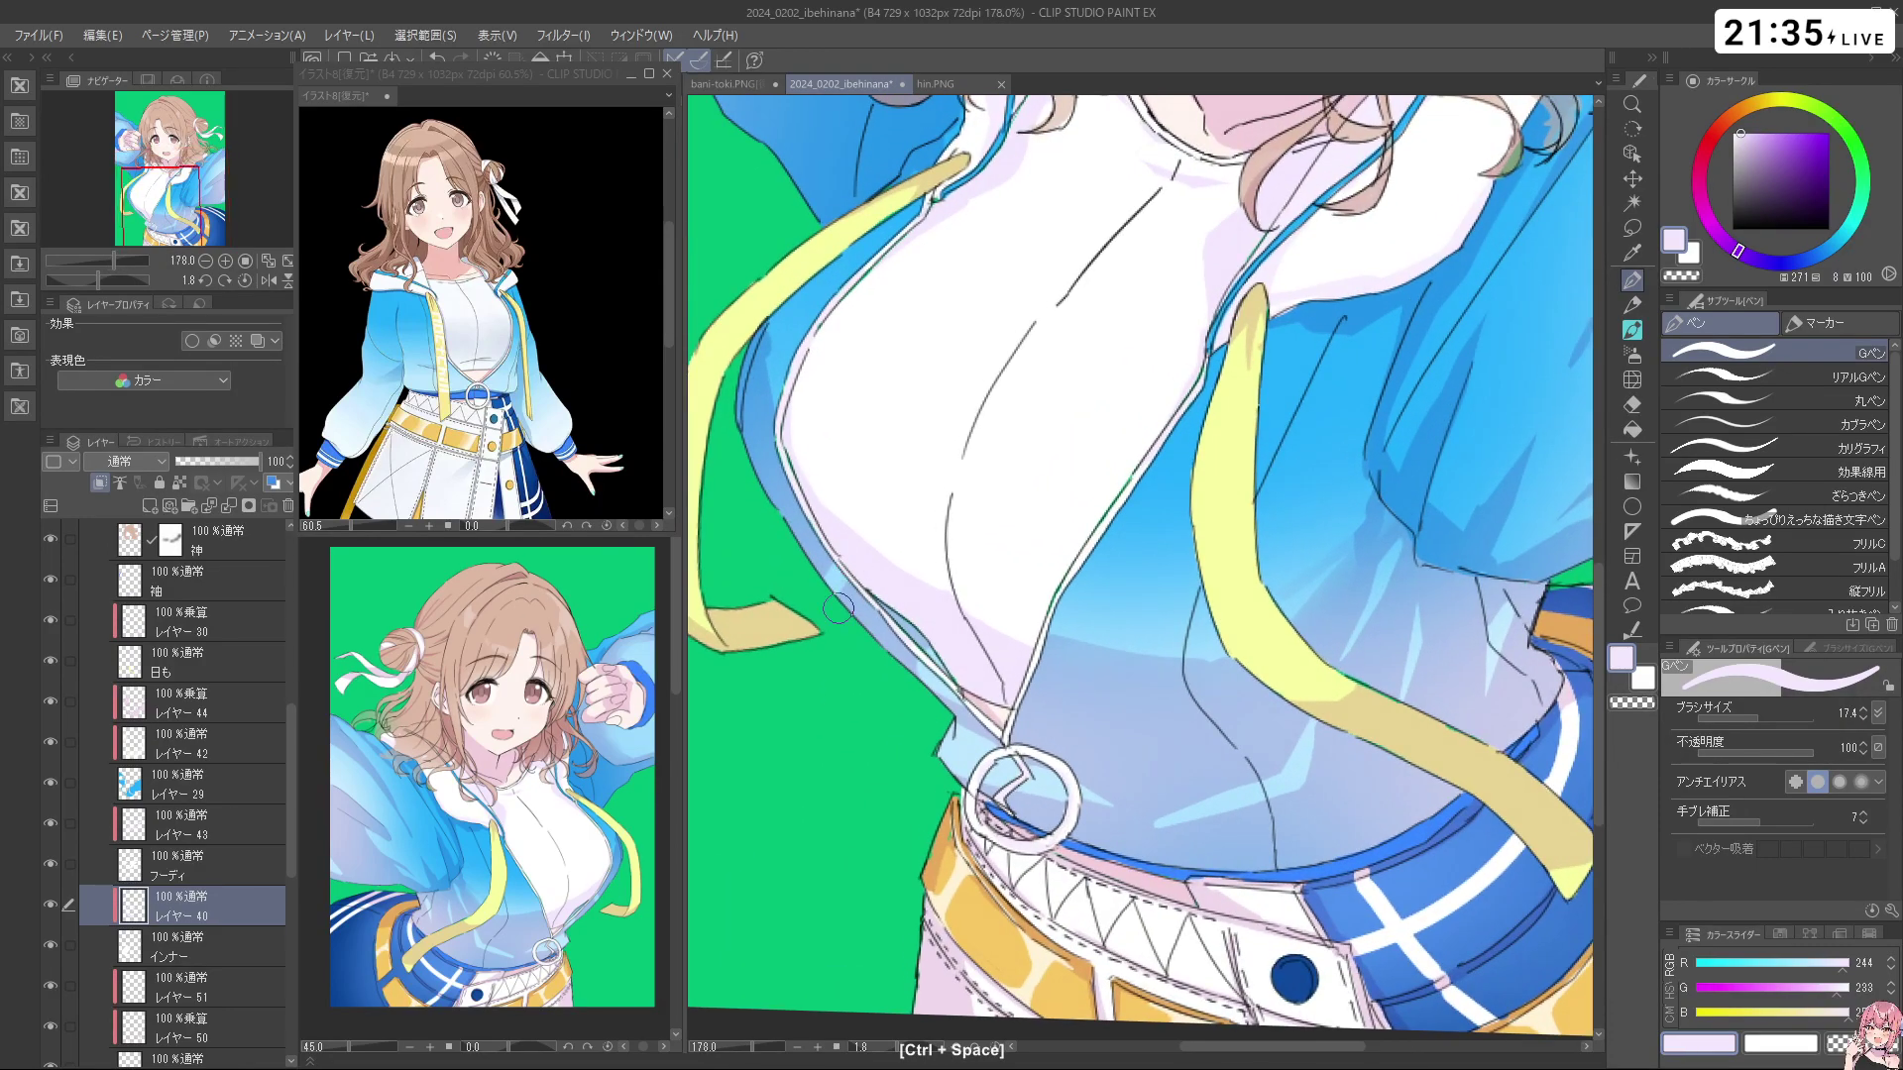
click(218, 702)
key(c)
key(ctrl+z)
drag(818, 553, 859, 612)
key(c)
key(ctrl+z)
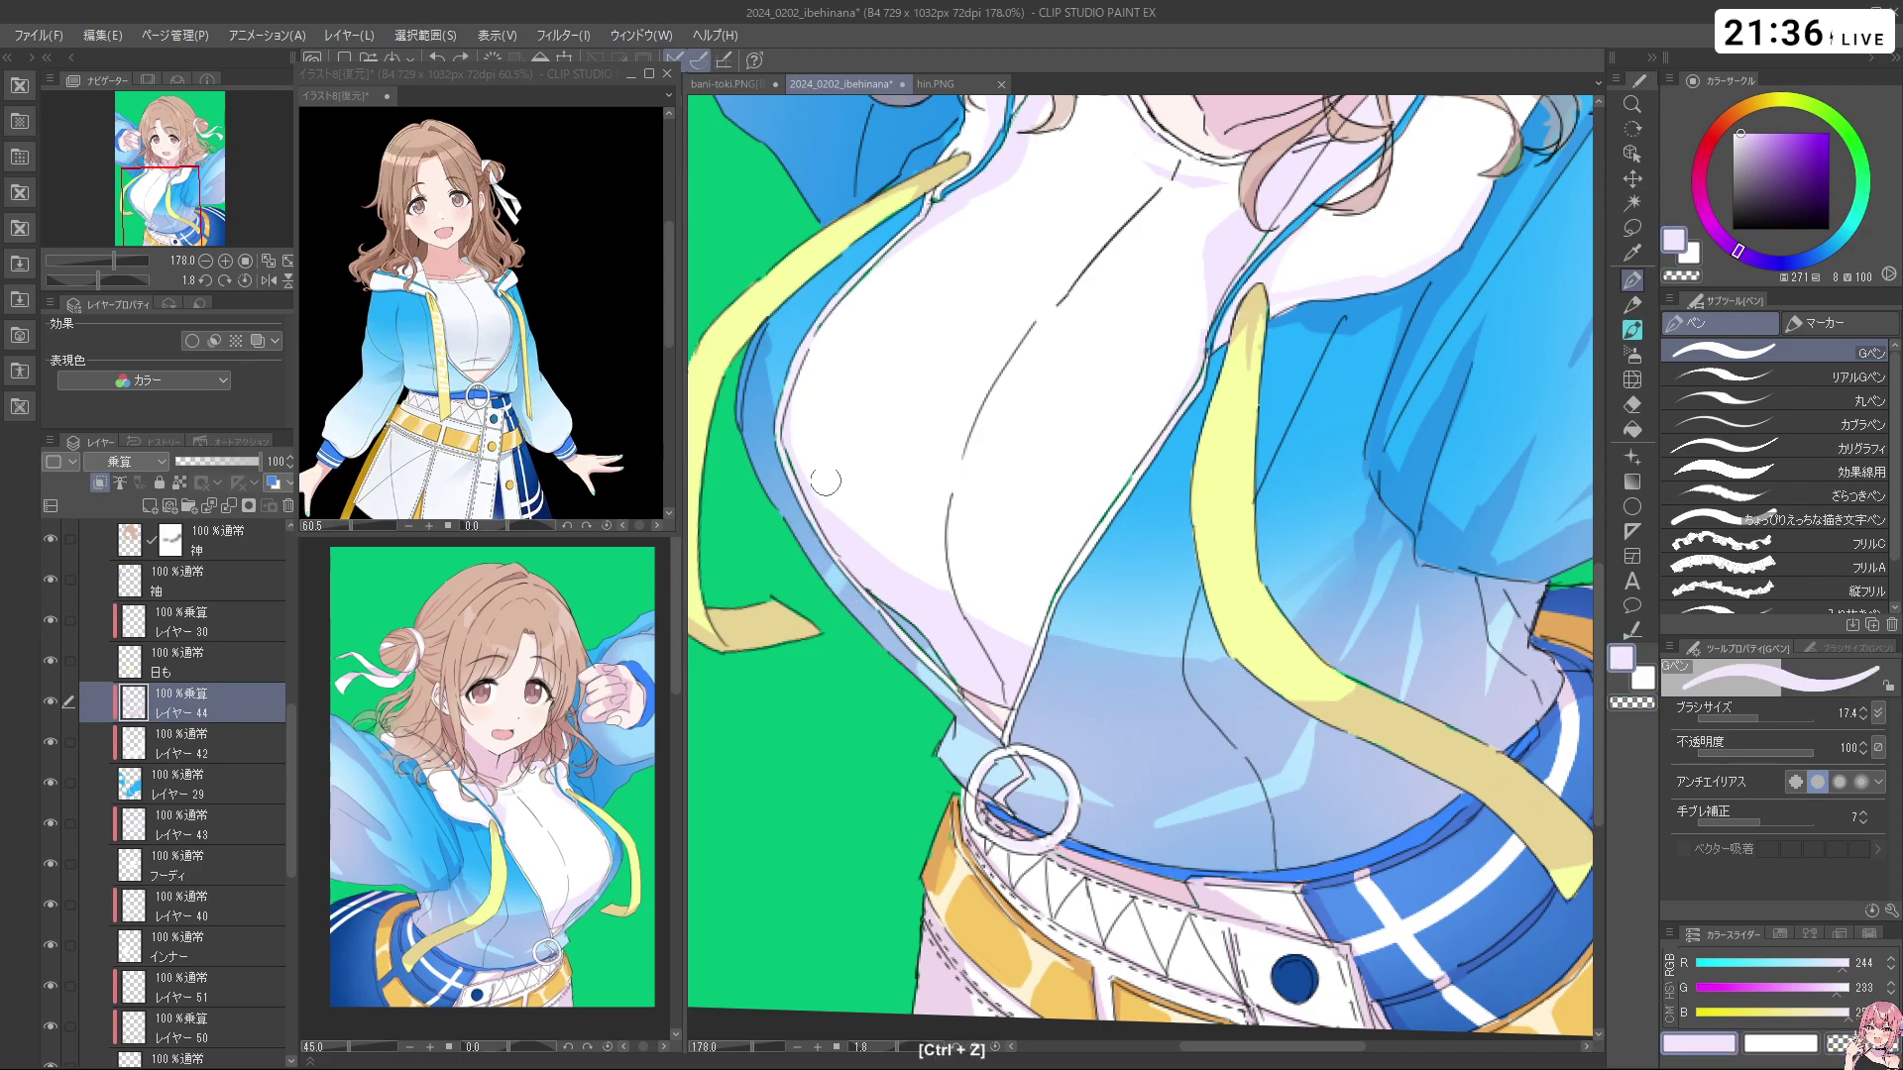
Set the blending mode of レイヤー 44 to 通常 and toggle its visibility to compare the jacket with and without shadows
click(145, 460)
click(164, 442)
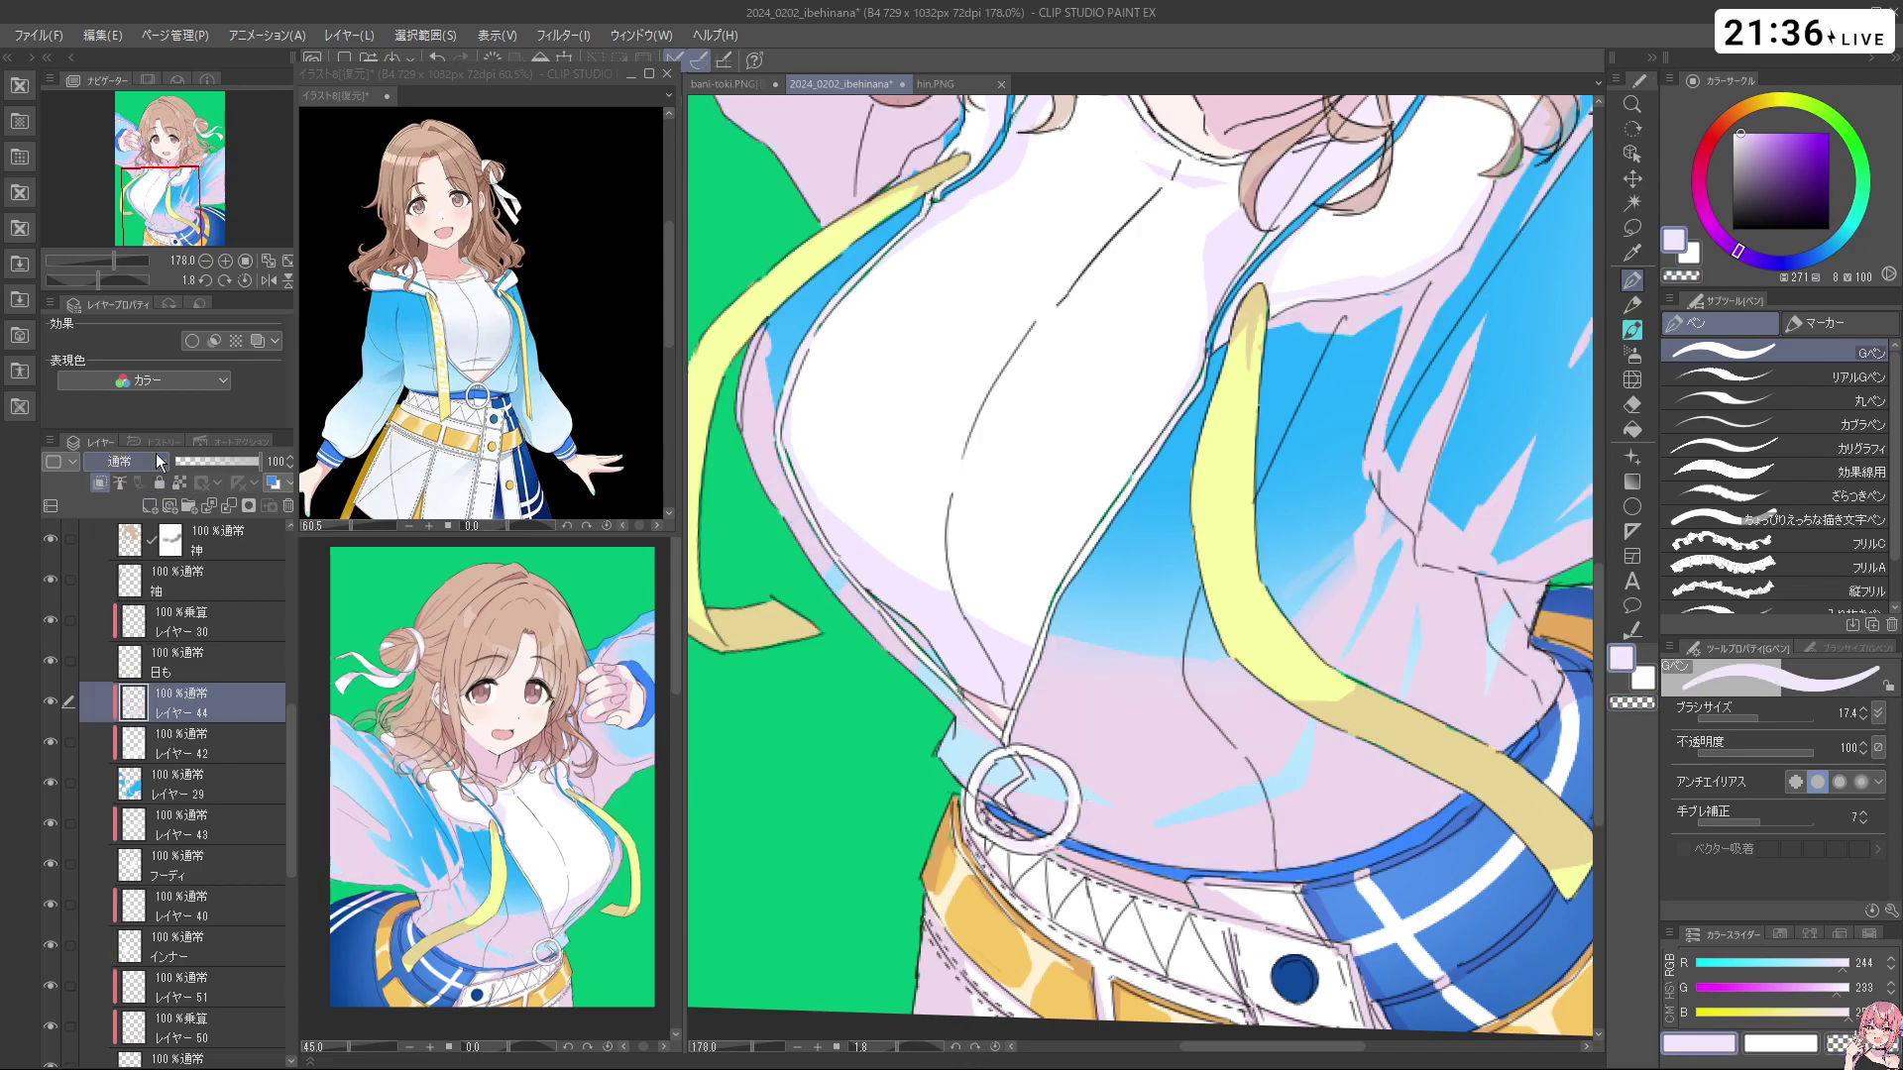
ctrl+click(1455, 572)
drag(1455, 572, 1302, 659)
click(50, 704)
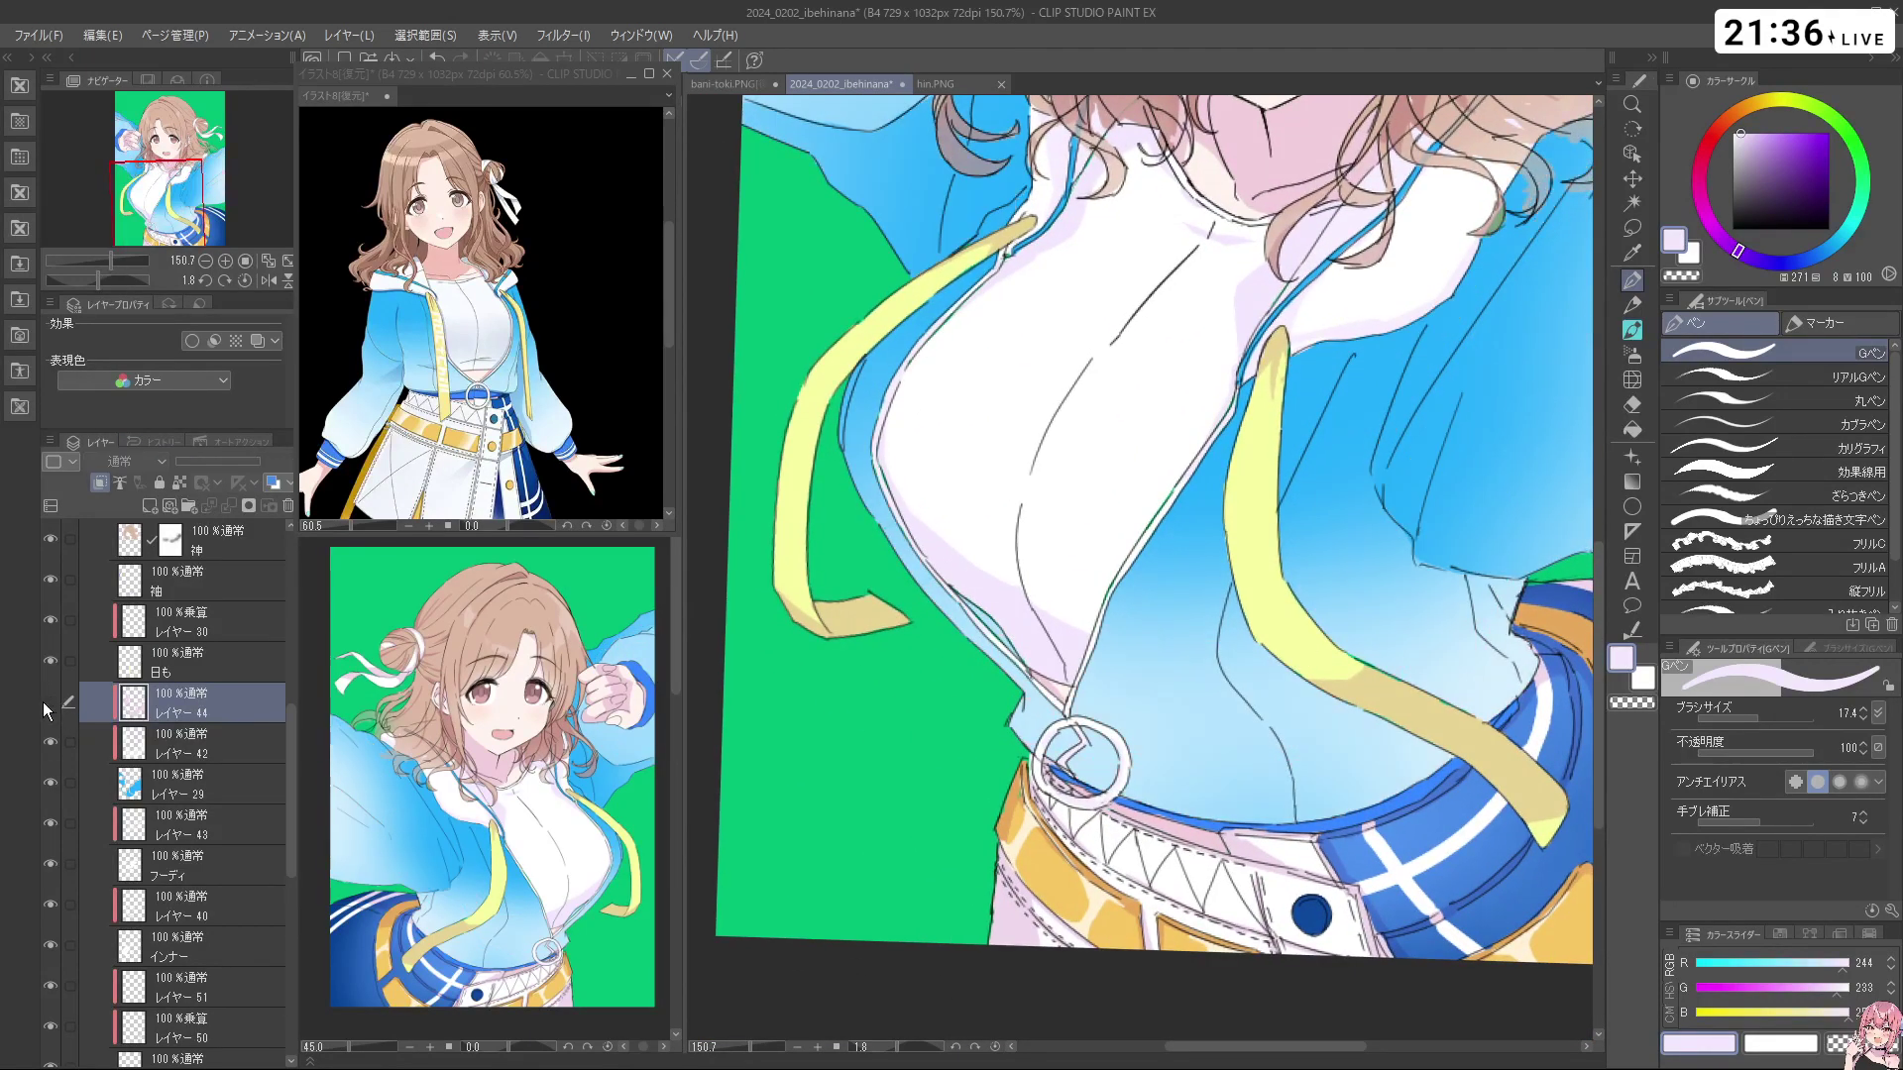
click(49, 704)
click(50, 704)
click(50, 704)
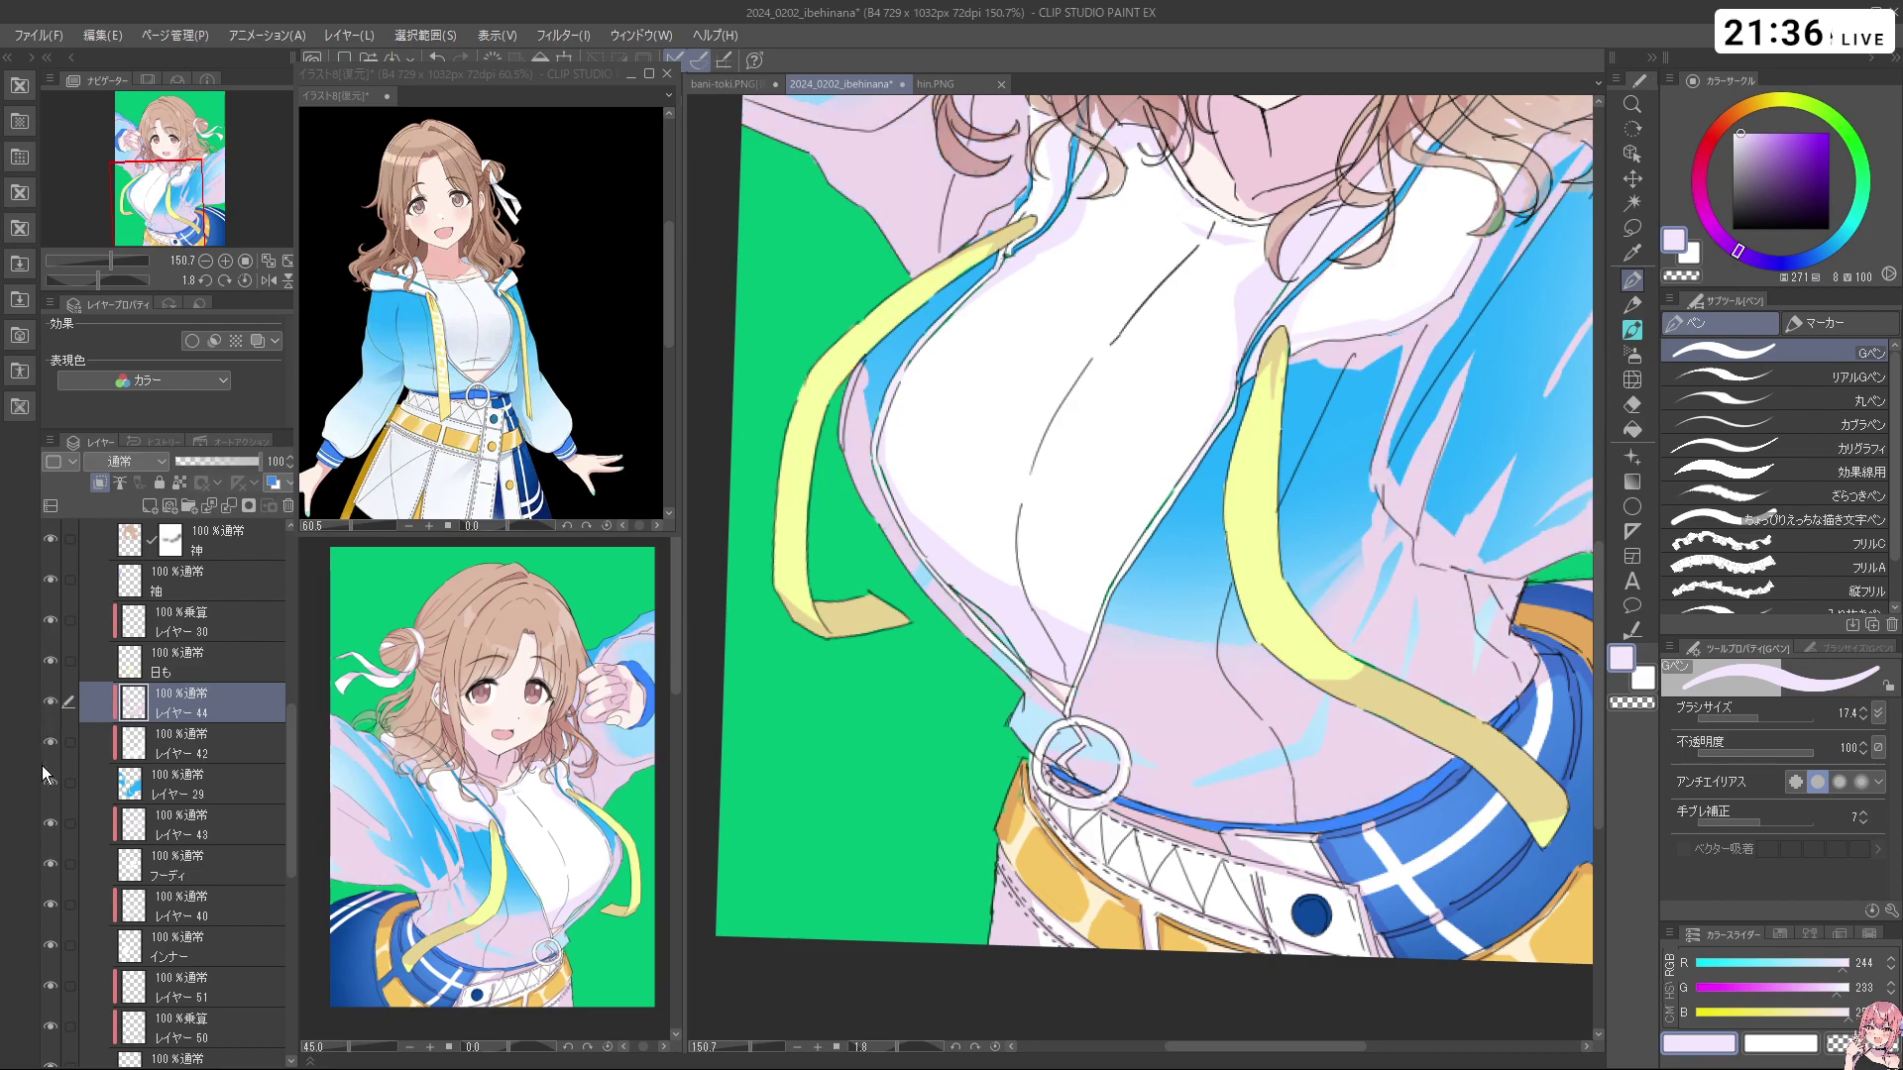
Sample the jacket shadow's pale pink, retouch the jacket shadow with it, and return レイヤー 44 to 乗算 blending
mouse_move(1394, 534)
mouse_down()
mouse_move(1454, 534)
mouse_move(1425, 534)
mouse_up()
drag(758, 504, 978, 516)
drag(1311, 614, 1223, 446)
right_click(1384, 642)
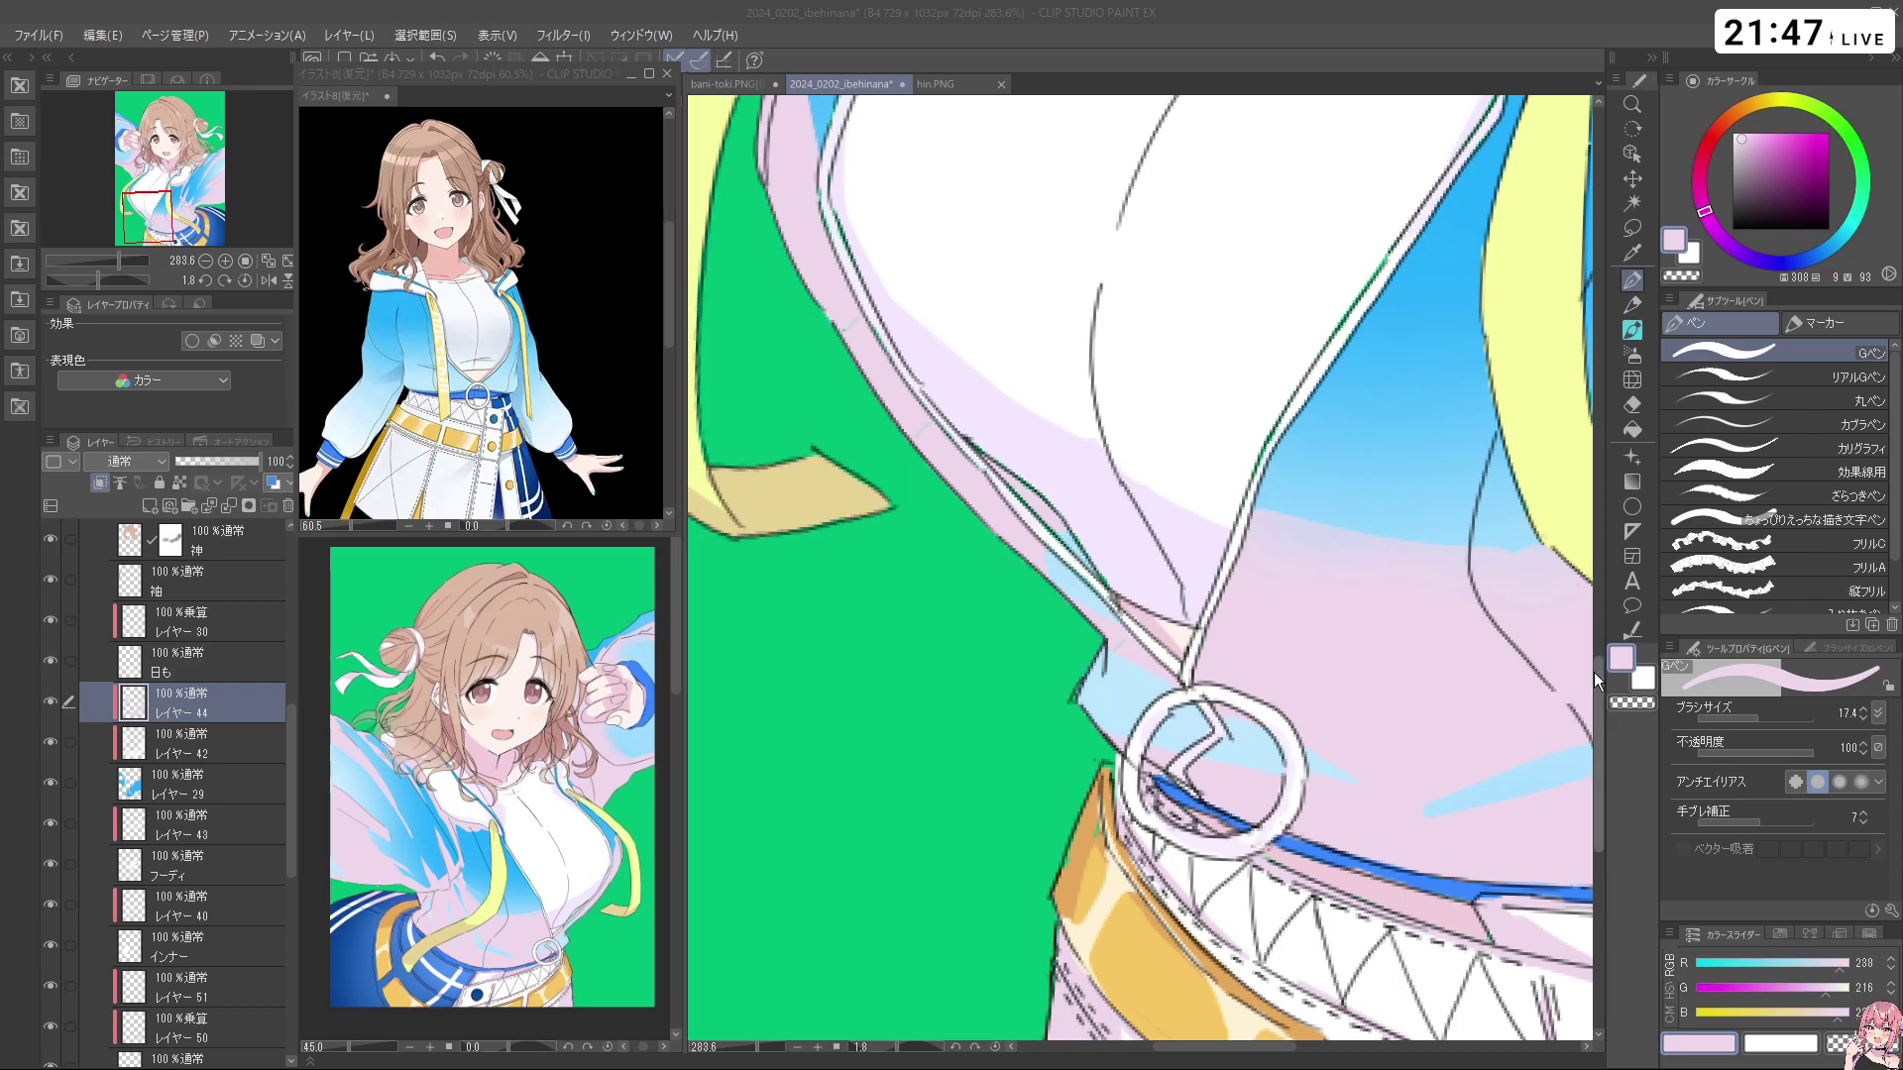
drag(1594, 674, 1597, 668)
drag(1513, 565, 1387, 567)
mouse_move(1585, 374)
mouse_down()
mouse_move(1237, 379)
mouse_move(1307, 419)
mouse_move(1333, 473)
mouse_up()
key(c)
key(ctrl+z)
mouse_move(1224, 557)
mouse_down()
mouse_move(1227, 515)
mouse_move(1109, 663)
mouse_move(1251, 505)
mouse_move(1197, 611)
mouse_up()
key(c)
key(ctrl+z)
click(124, 461)
click(131, 505)
Try smaller pale pink shadow strokes on the jacket around the long drawstring at brush size 9.7, undoing the ones that miss
key(space)
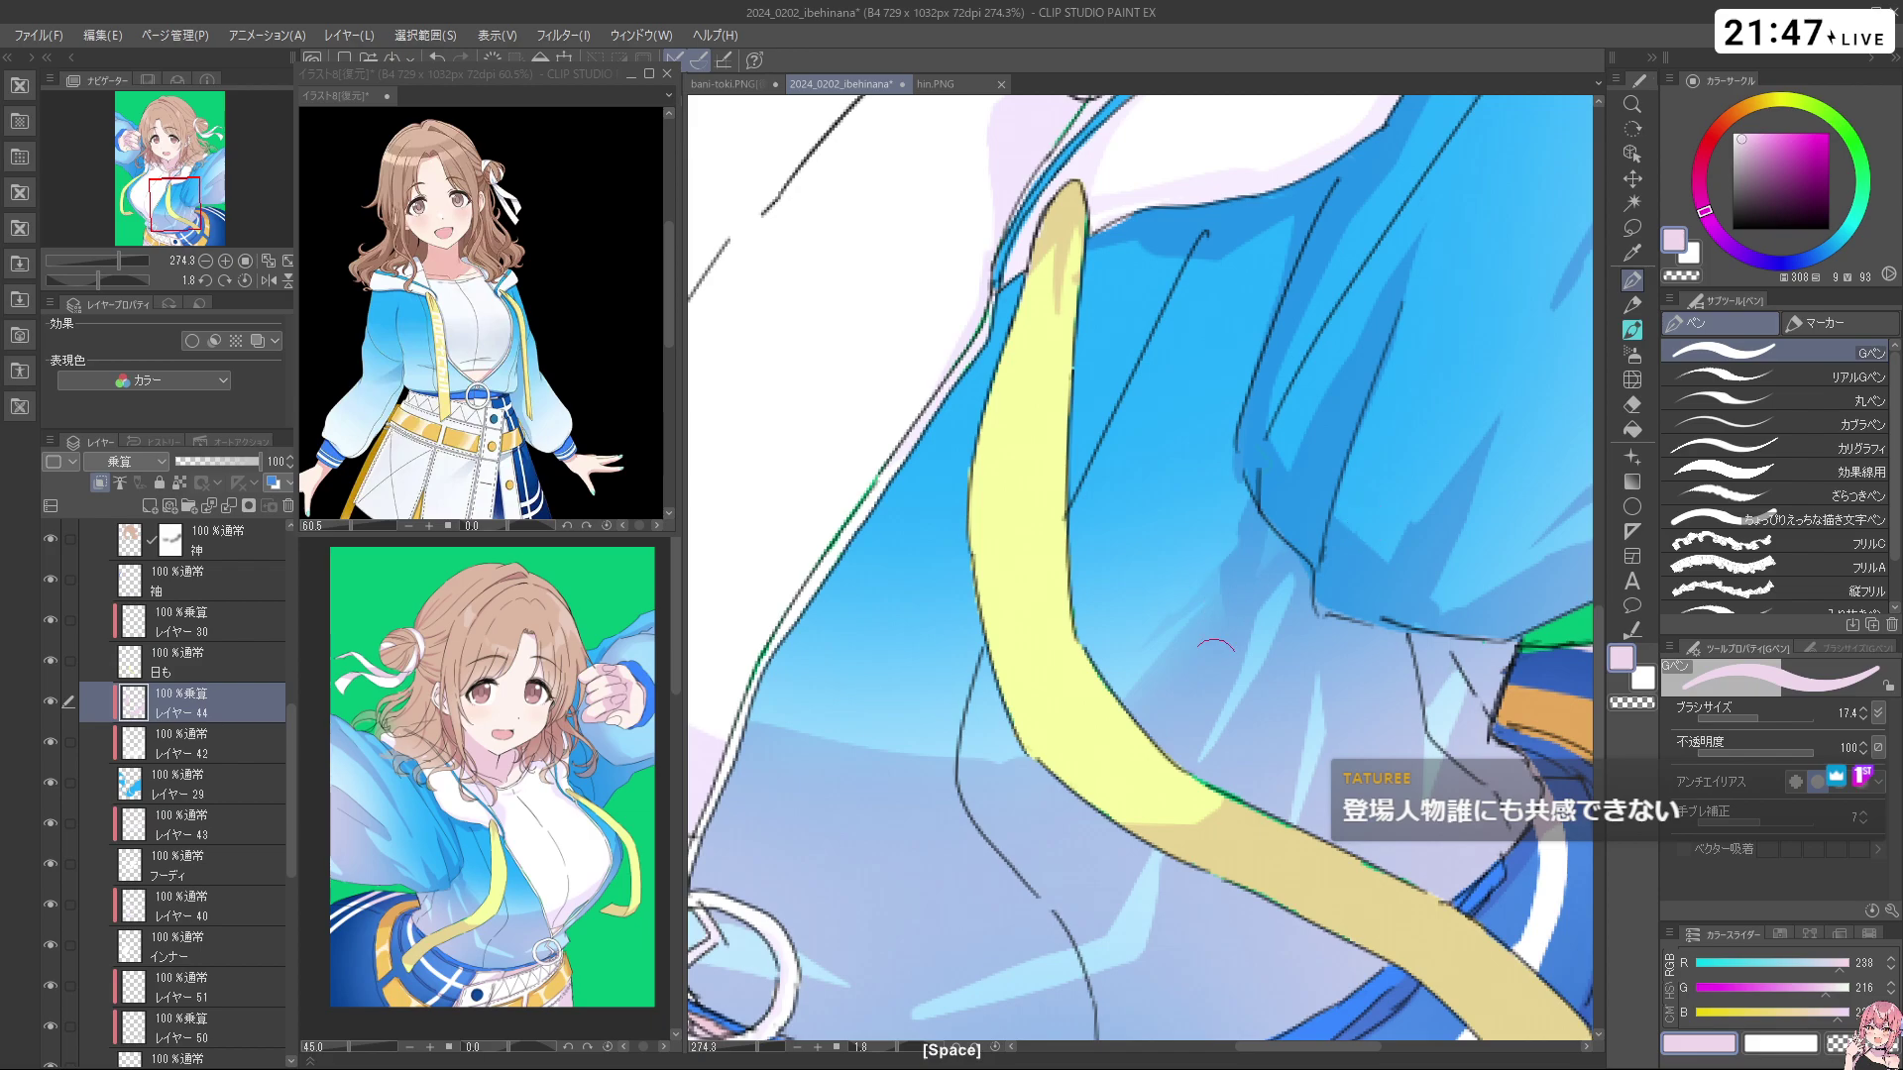
mouse_move(1222, 619)
mouse_down()
mouse_move(1447, 725)
mouse_move(1321, 493)
mouse_up()
drag(1234, 537, 1214, 537)
mouse_move(1196, 500)
mouse_down()
mouse_move(1214, 615)
mouse_move(1200, 509)
mouse_move(1221, 560)
mouse_up()
key(ctrl+z)
key(ctrl+z)
key(ctrl+space)
drag(1407, 495, 1336, 513)
key(ctrl+space)
key(ctrl+z)
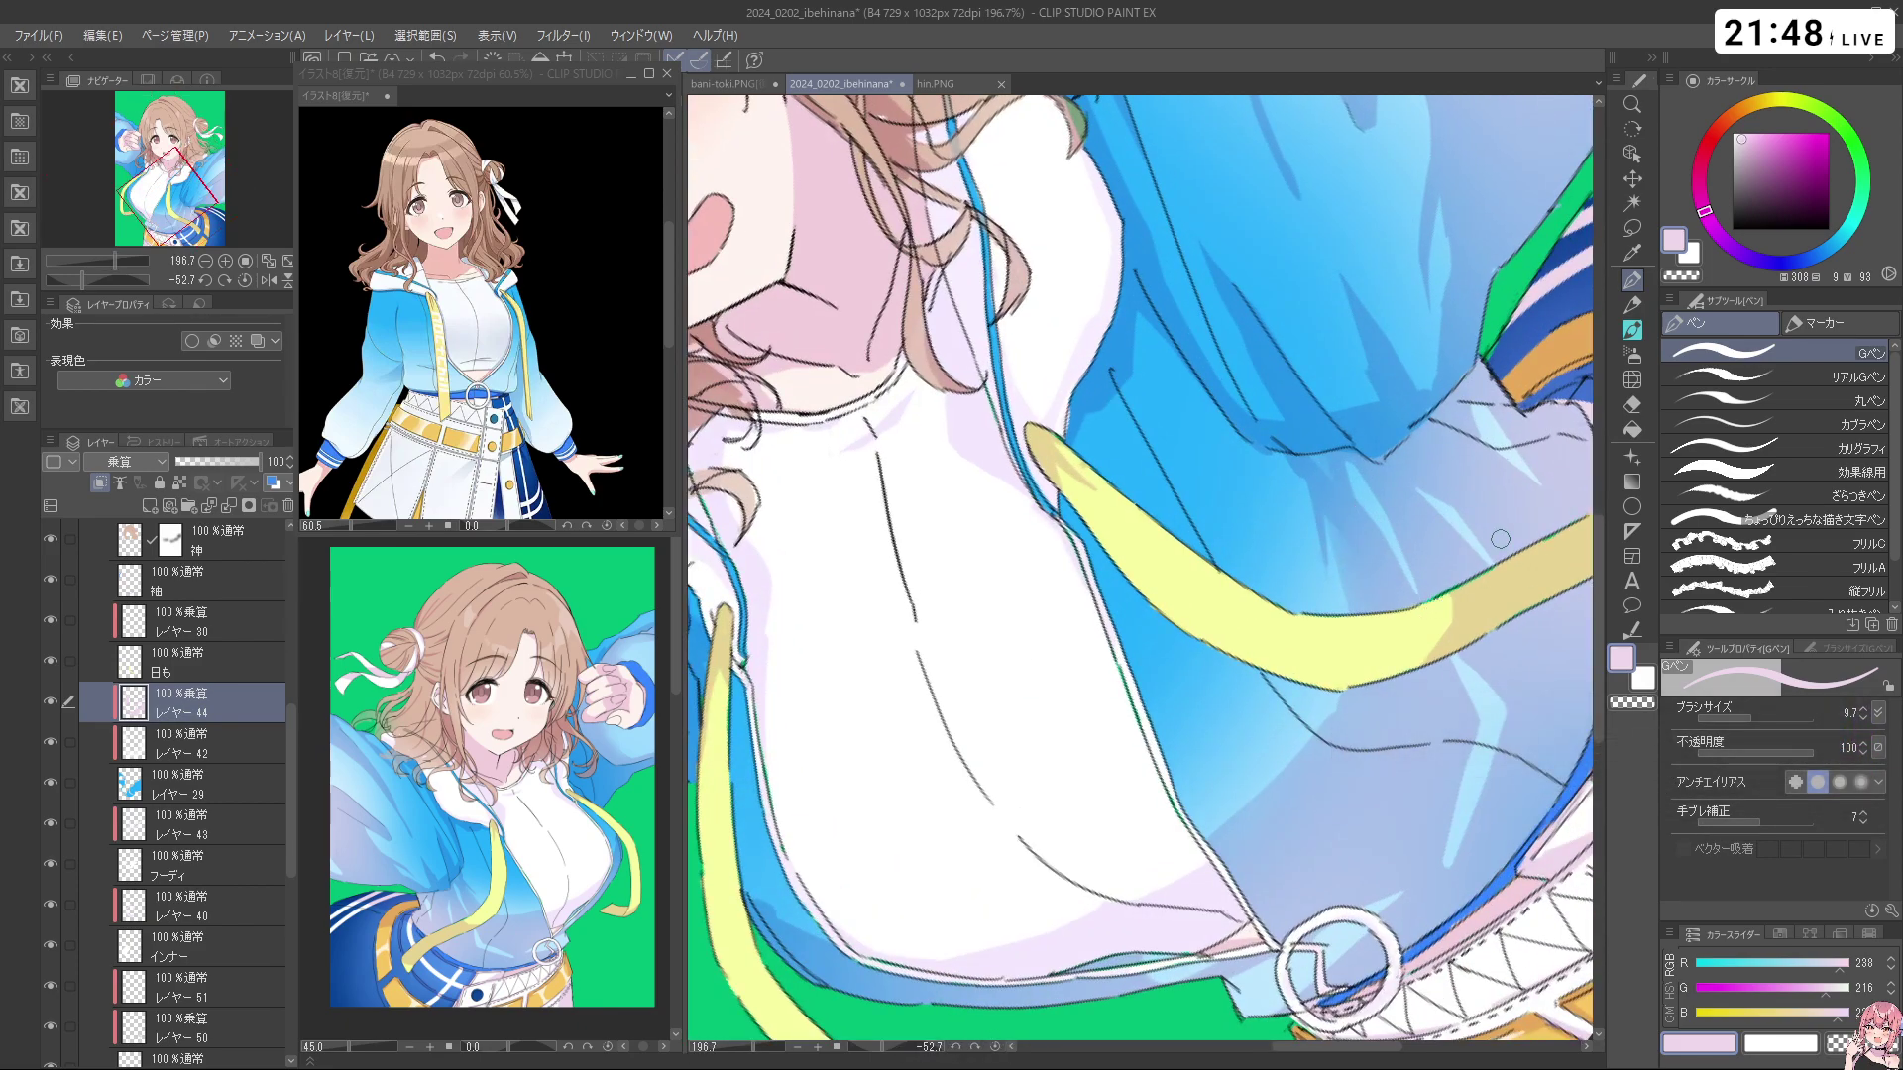
key(space)
key(ctrl+z)
Refine the jacket's fold shadows beside the long drawstring from rotated views, trimming them with transparent colour
key(ctrl+space)
drag(1505, 449, 1356, 348)
key(shift+space)
drag(1407, 424, 1442, 562)
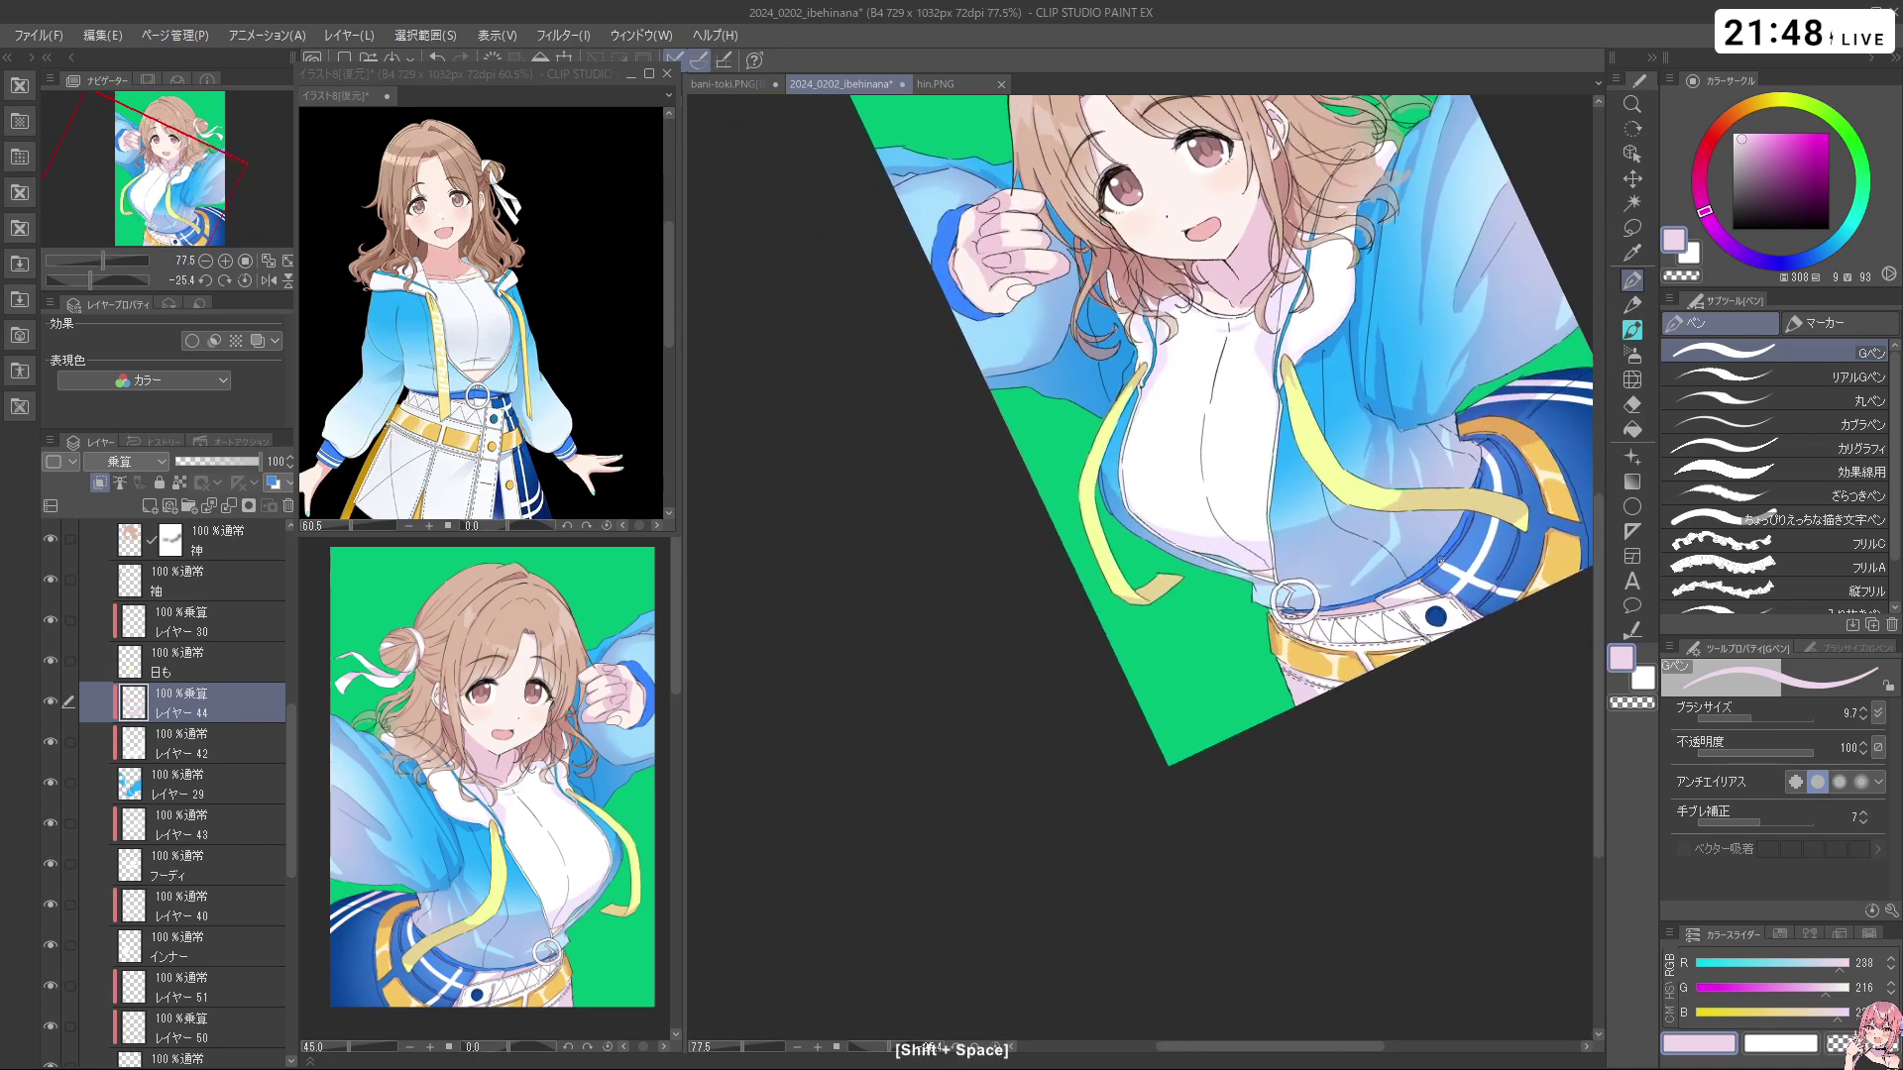
key(ctrl+space)
click(1389, 453)
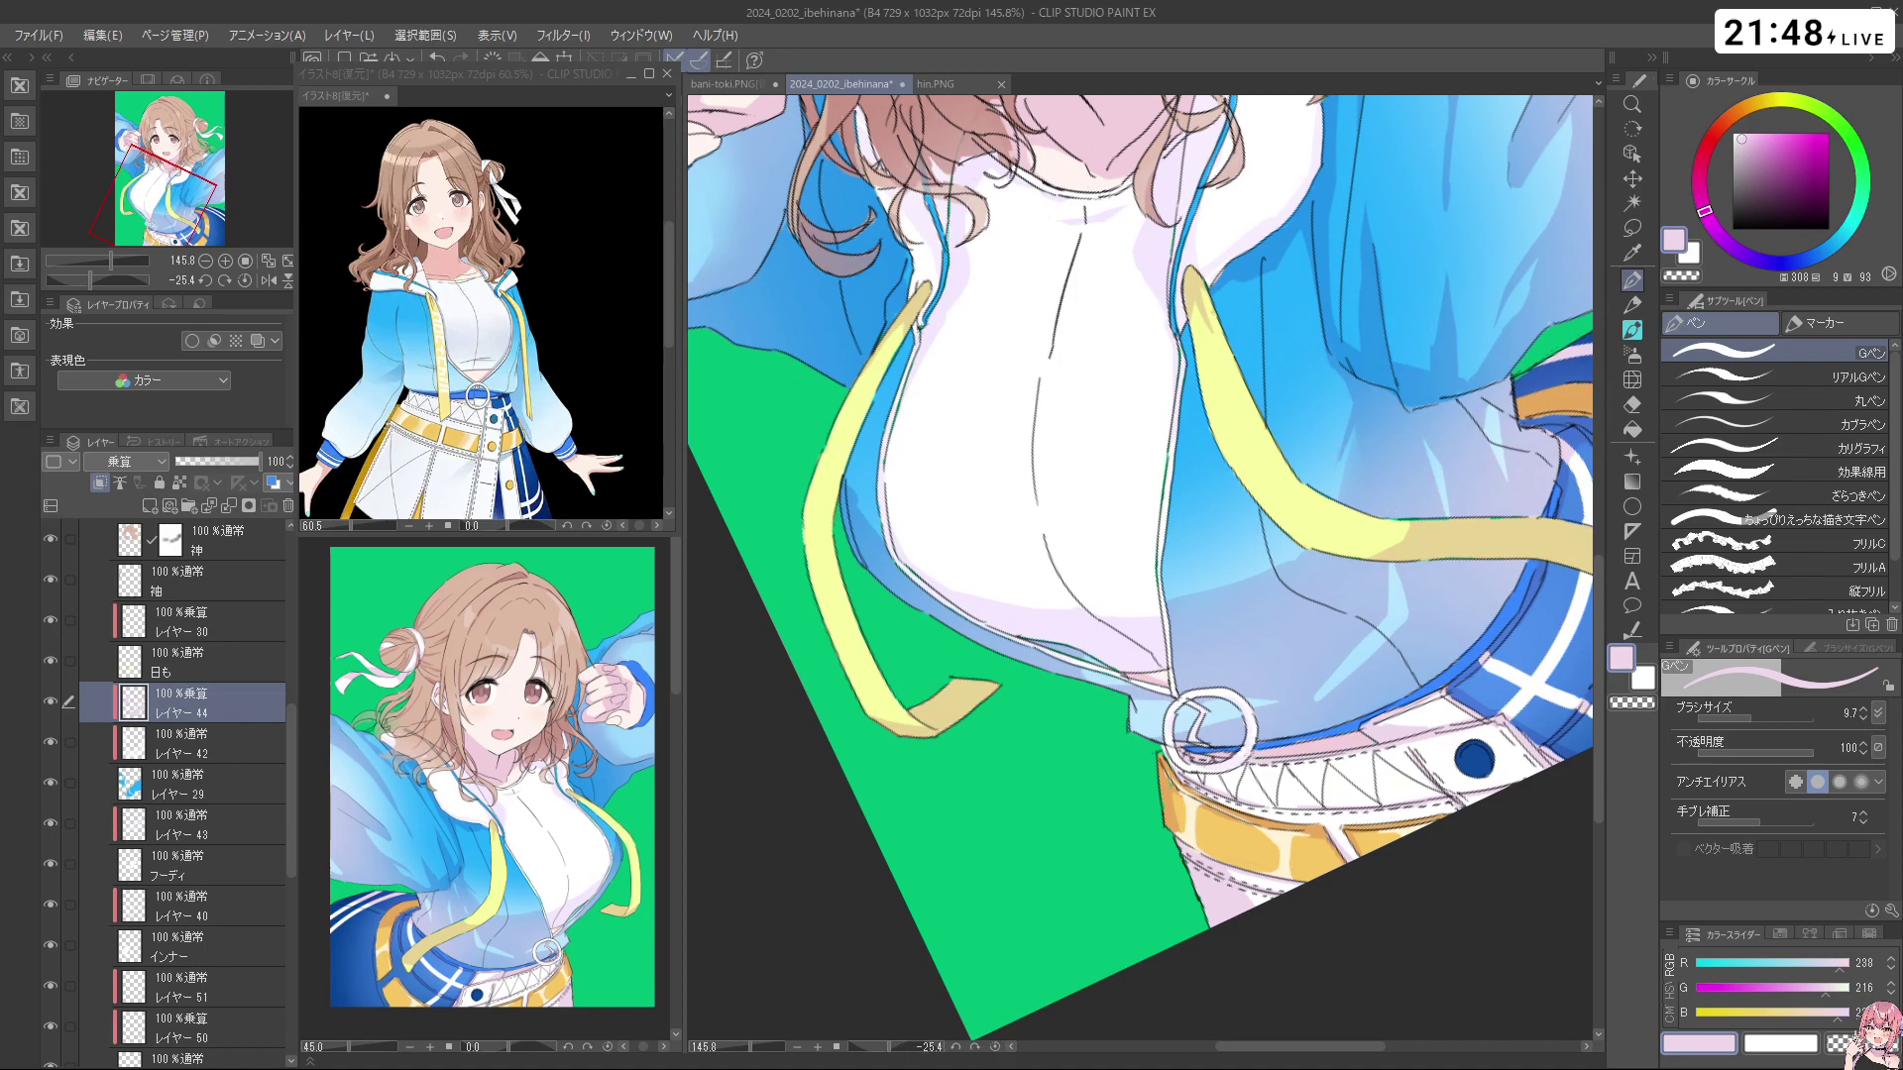
key(shift+space)
mouse_move(1400, 494)
mouse_down()
mouse_move(1446, 336)
mouse_move(1477, 515)
mouse_move(1503, 354)
mouse_up()
key(ctrl+z)
key(c)
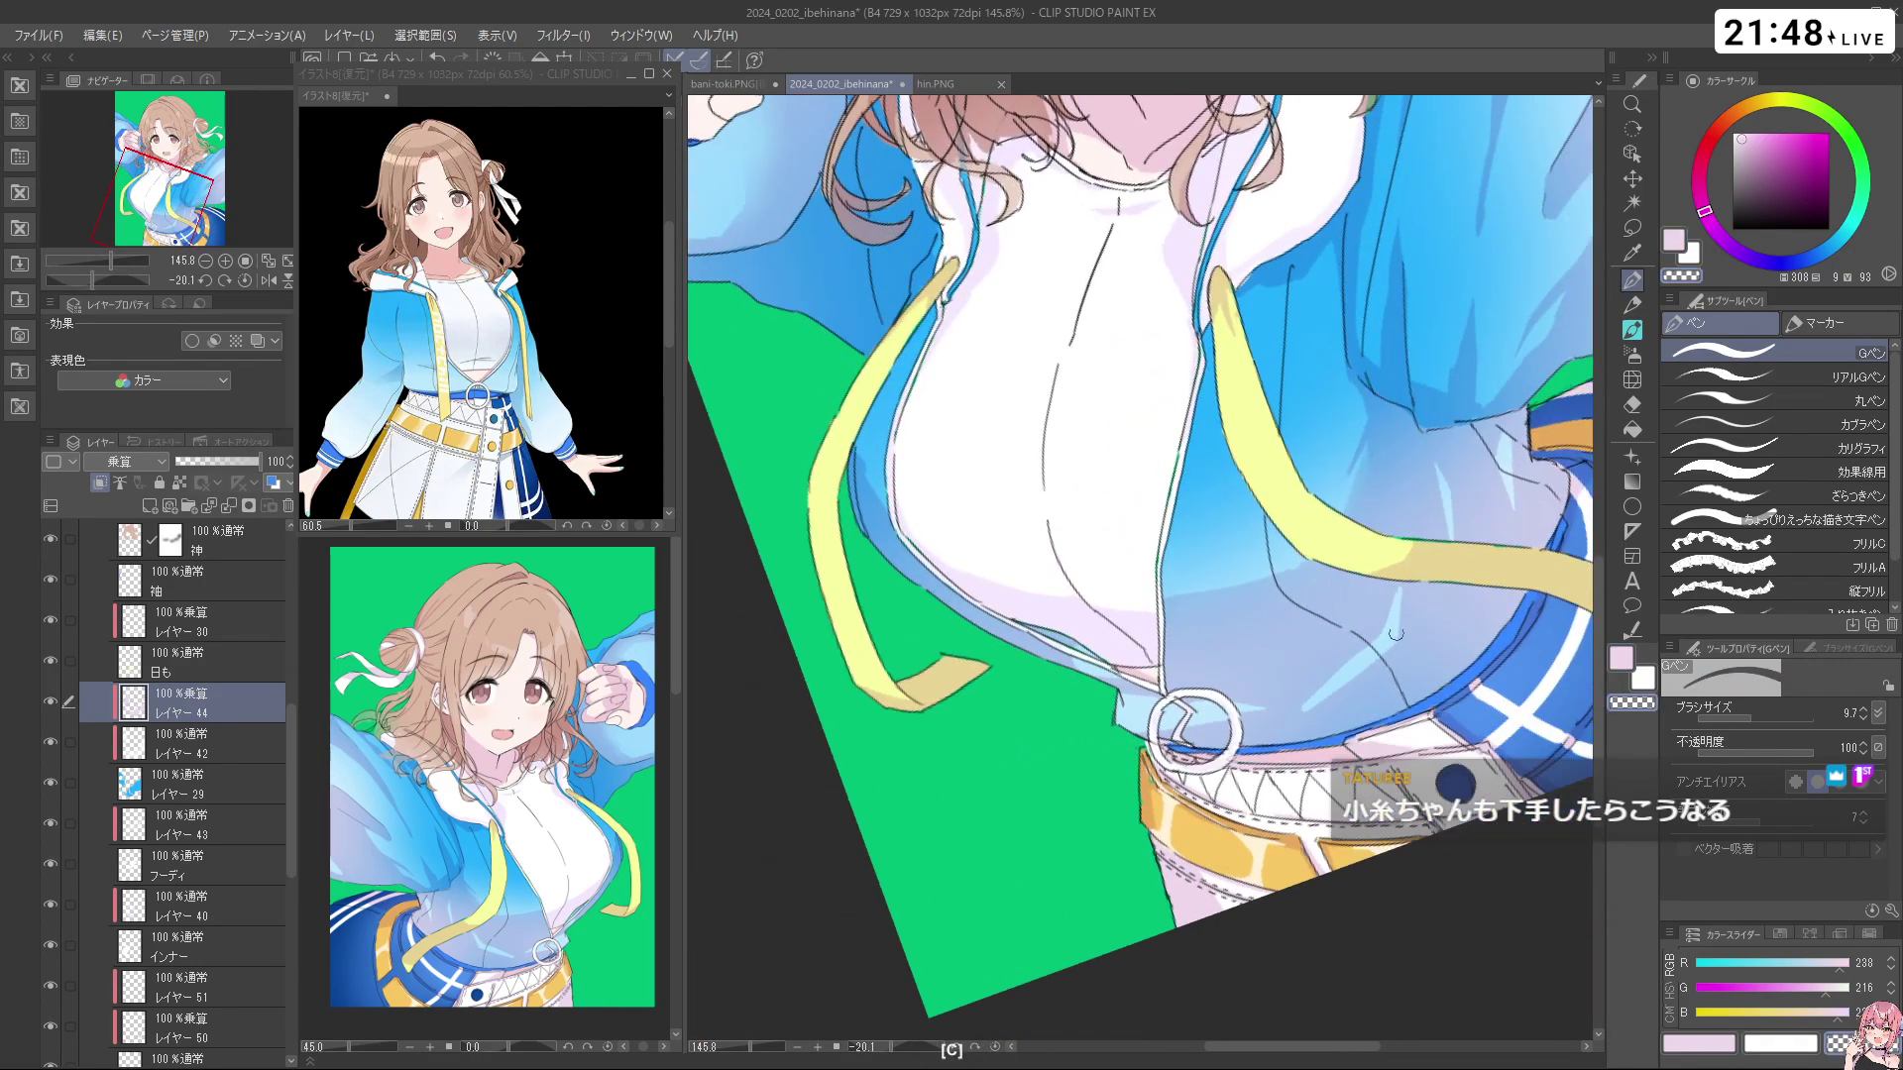
key(shift+space)
key(ctrl+z)
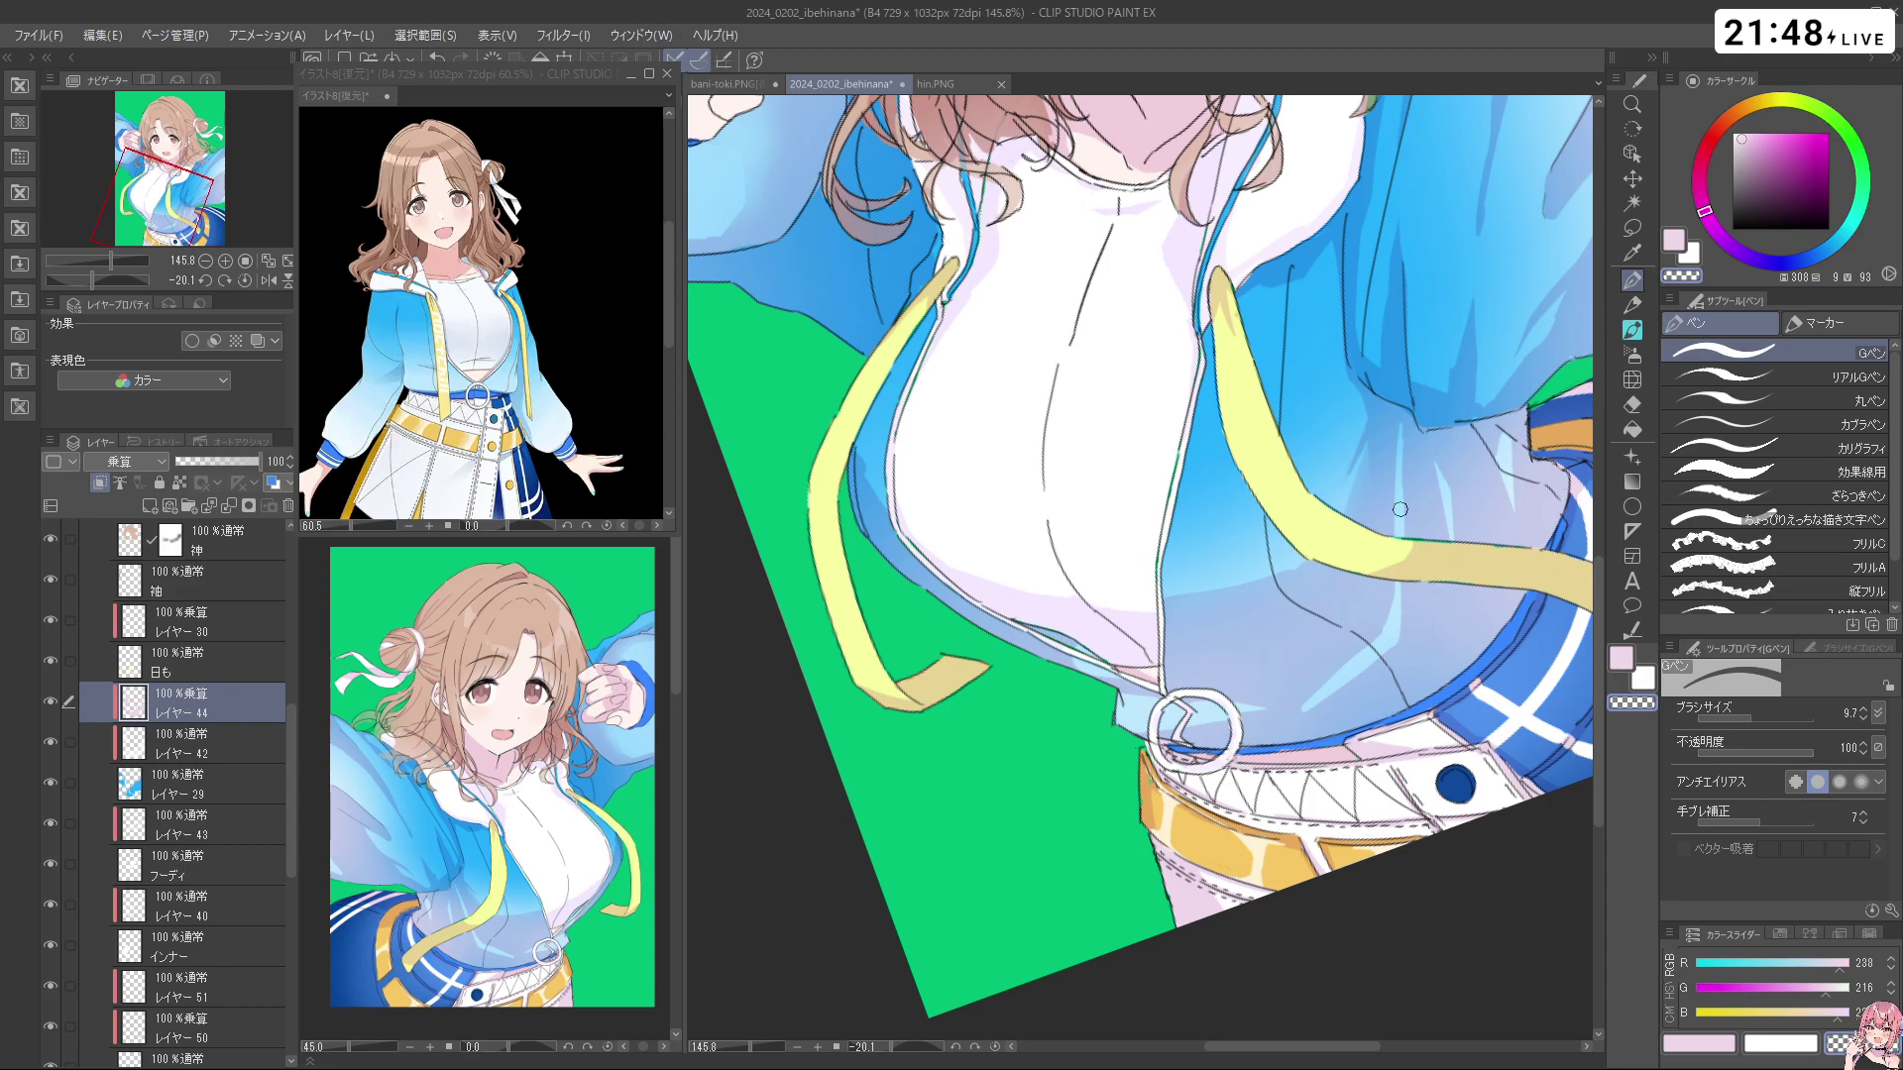
Try a shadow correction on the narrow jacket edge beside the other drawstring, undo it, and check the figure zoomed out
drag(862, 457, 879, 518)
key(ctrl+z)
key(c)
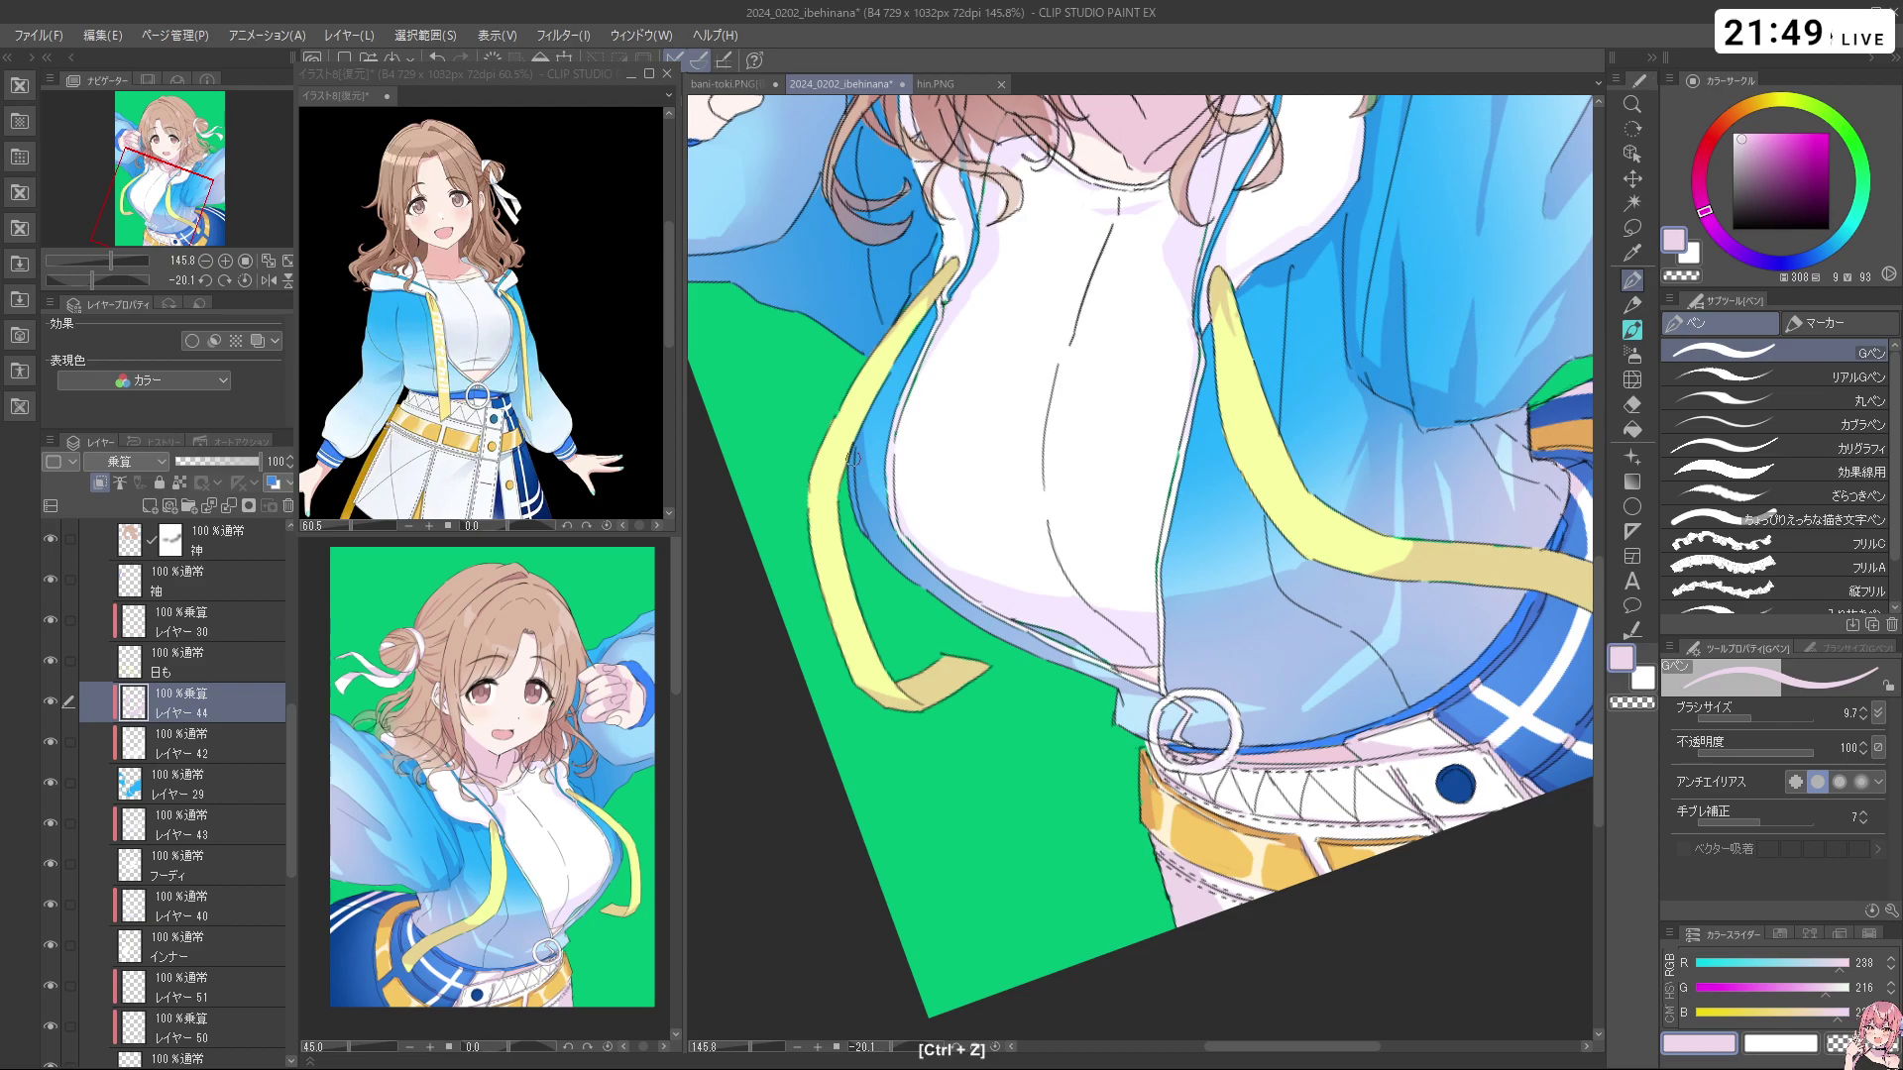
drag(1178, 395, 1105, 377)
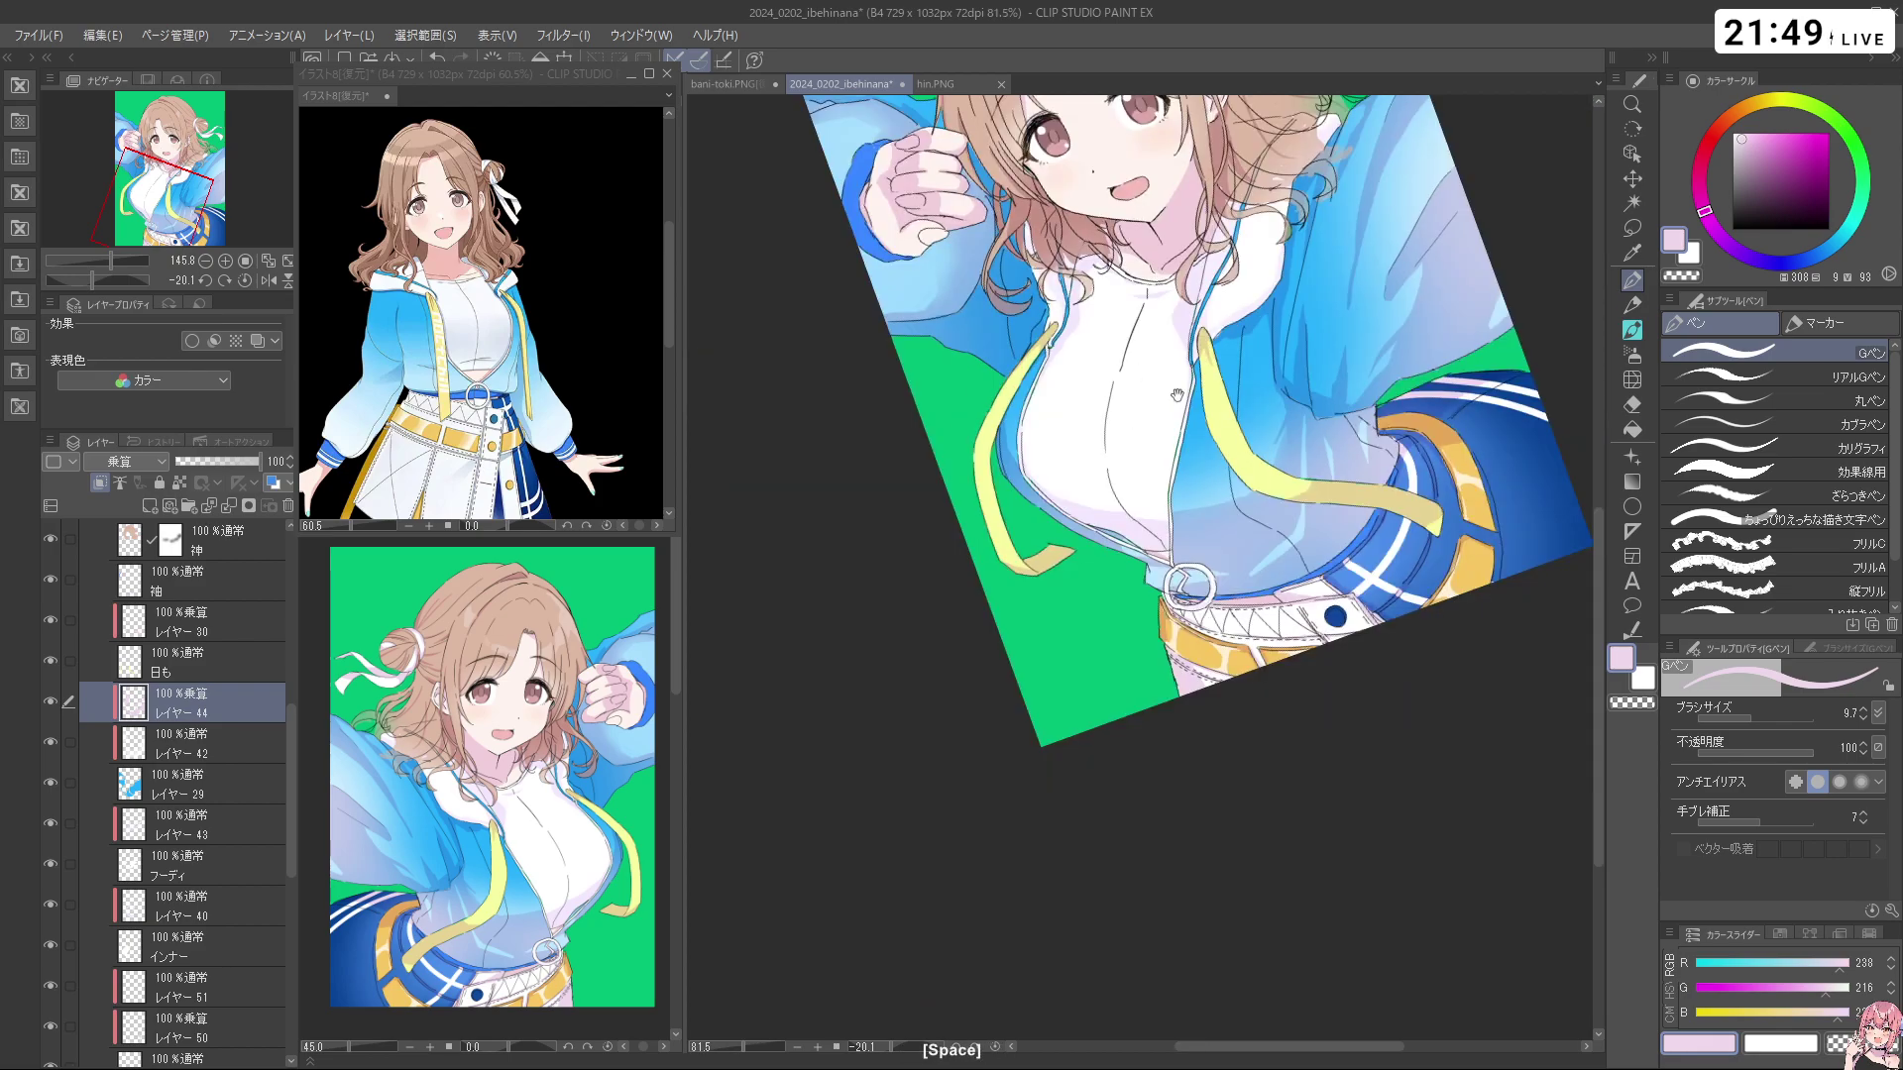
drag(1131, 183, 1091, 271)
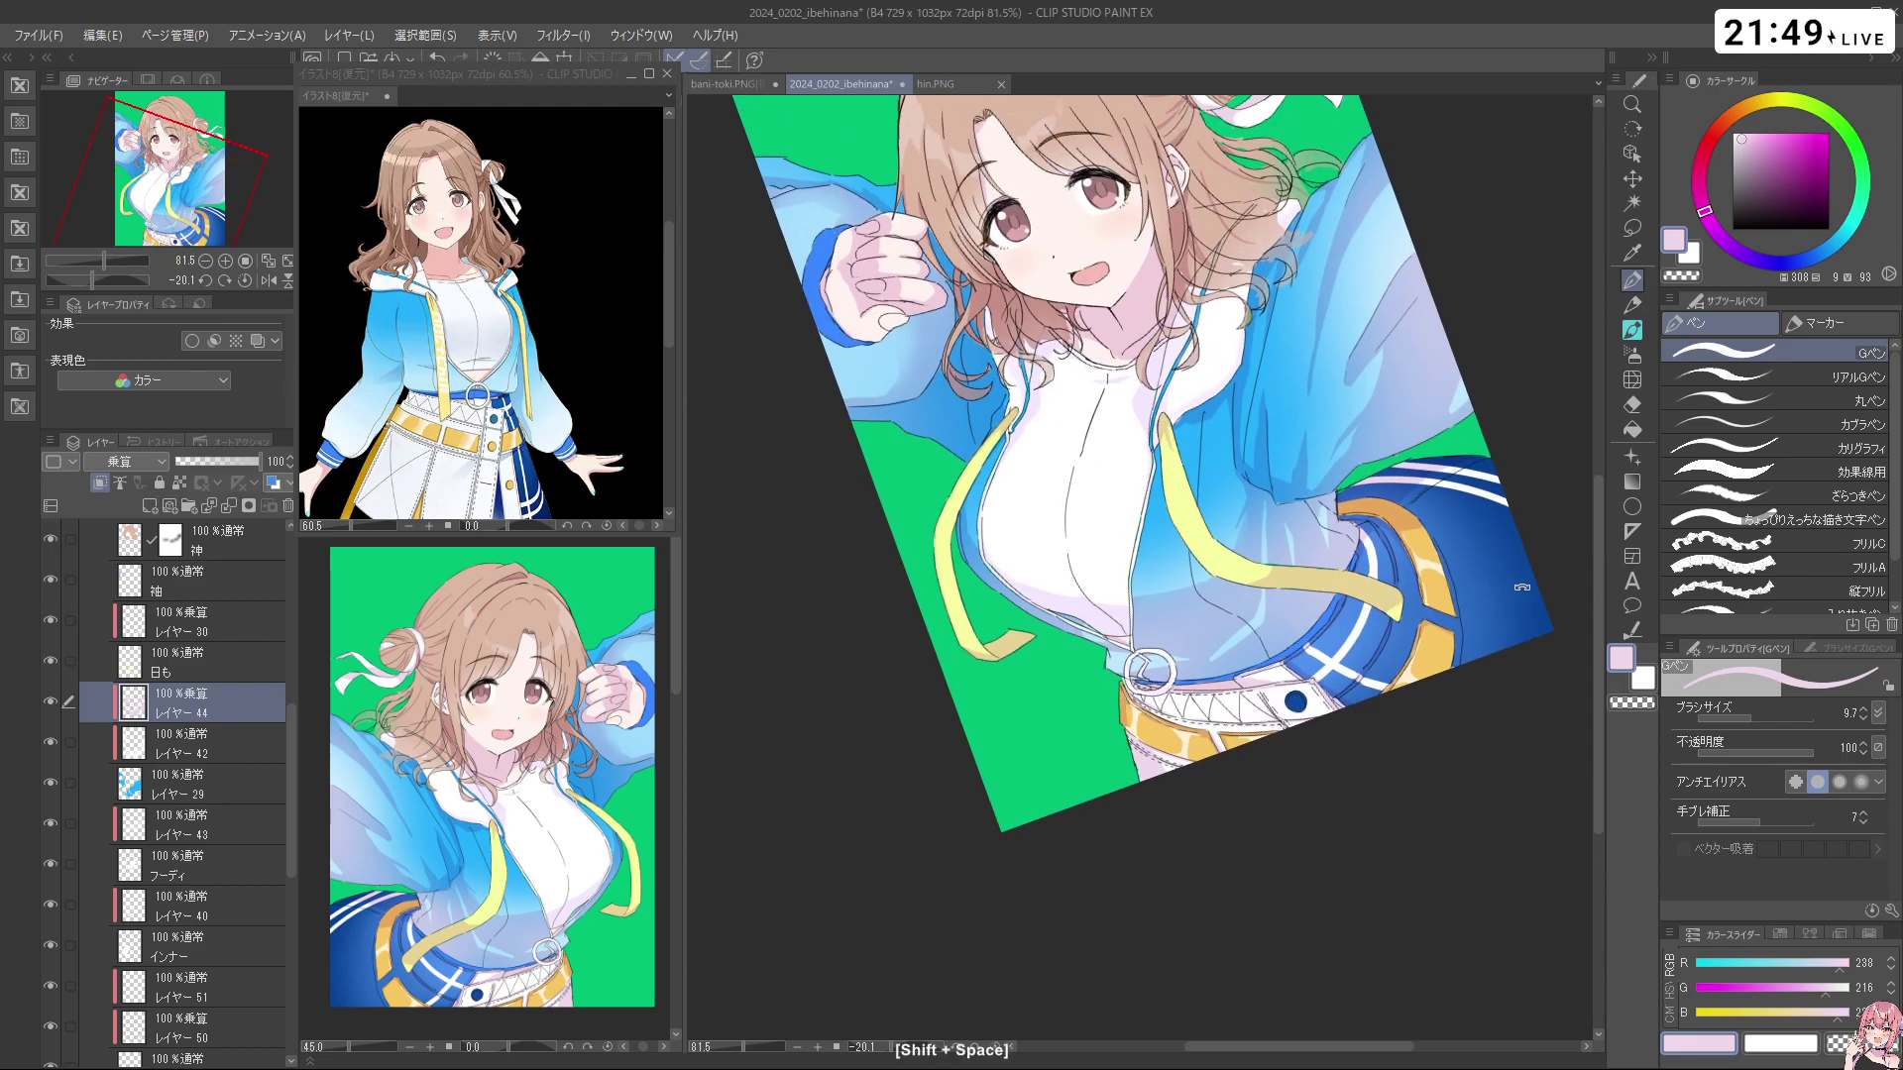
Select レイヤー 51, sample the belt highlight's cream, darken it to a tan-cream, and paint over the golden belt's highlight
drag(1513, 572, 1427, 779)
drag(285, 705, 283, 827)
click(223, 676)
key(ctrl+space)
click(1158, 722)
click(1157, 721)
right_click(1194, 619)
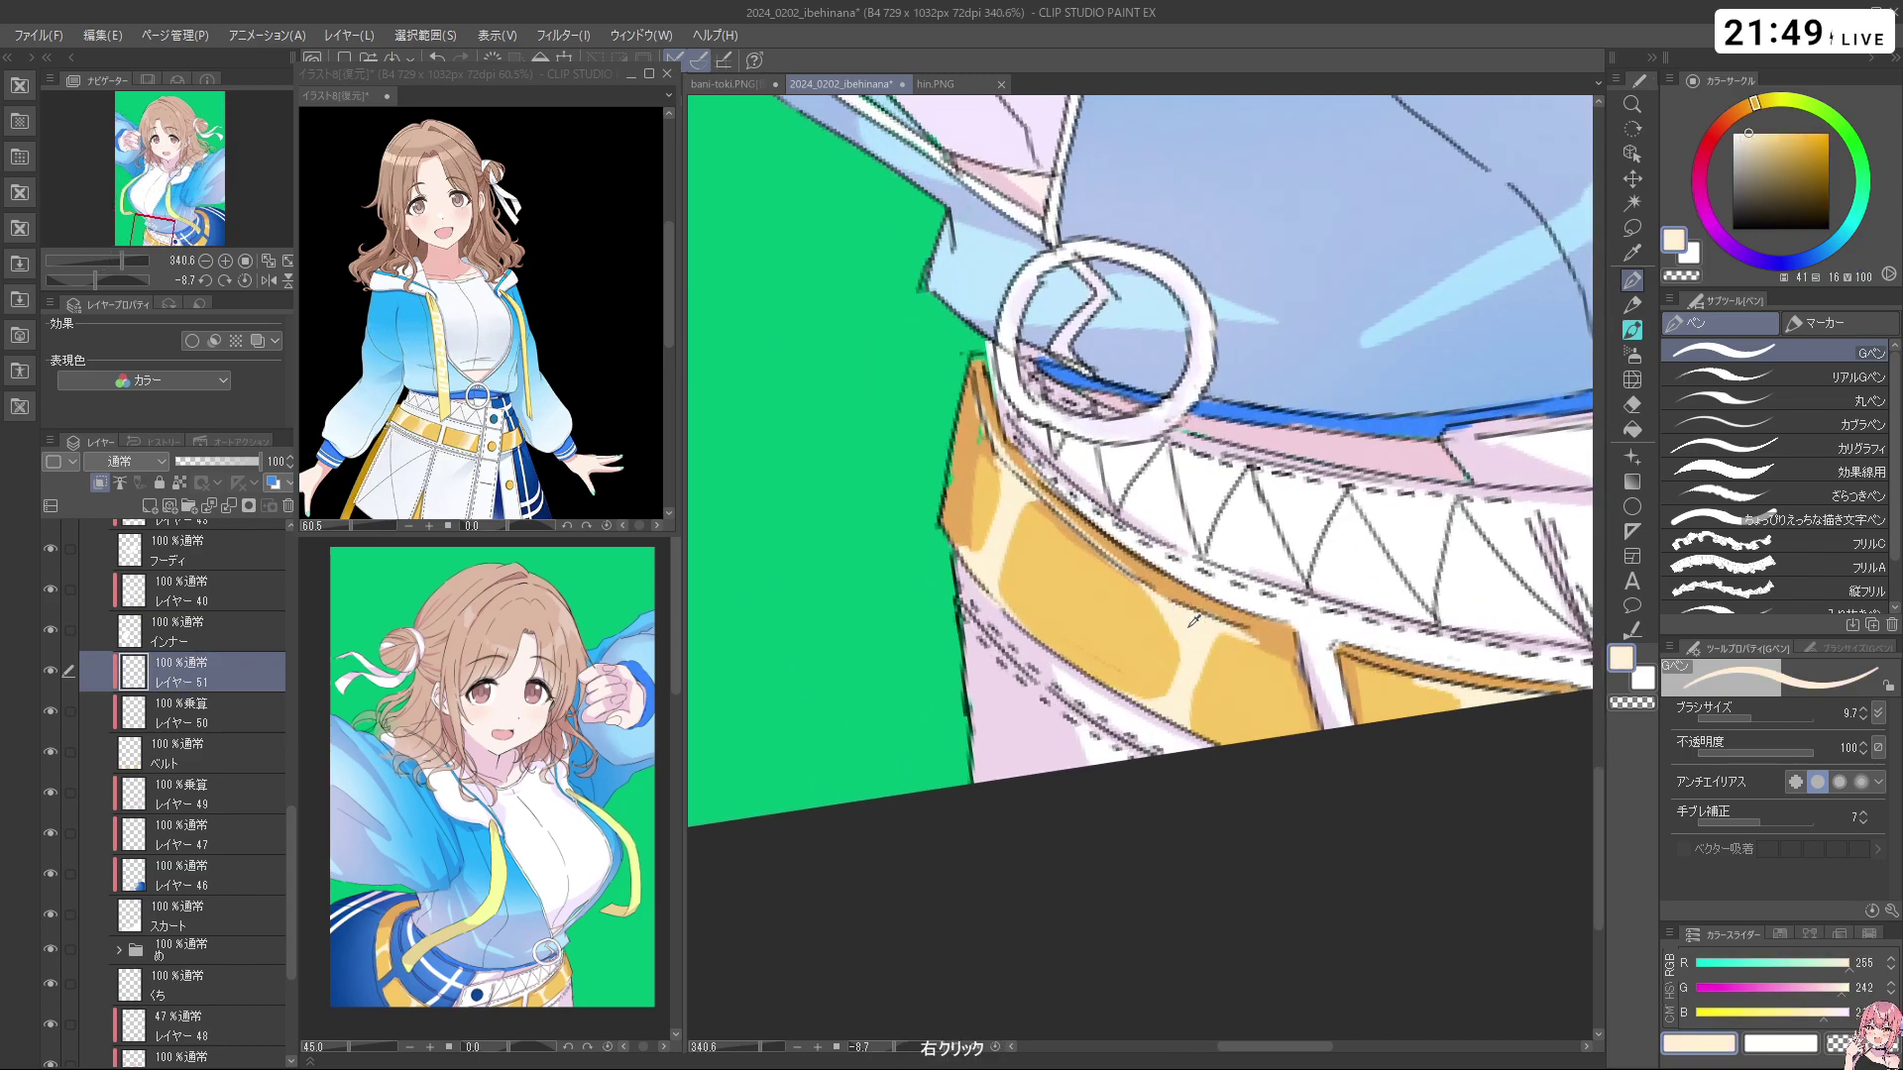
click(1763, 139)
drag(1142, 596, 1174, 648)
key(ctrl+z)
drag(1139, 587, 1171, 643)
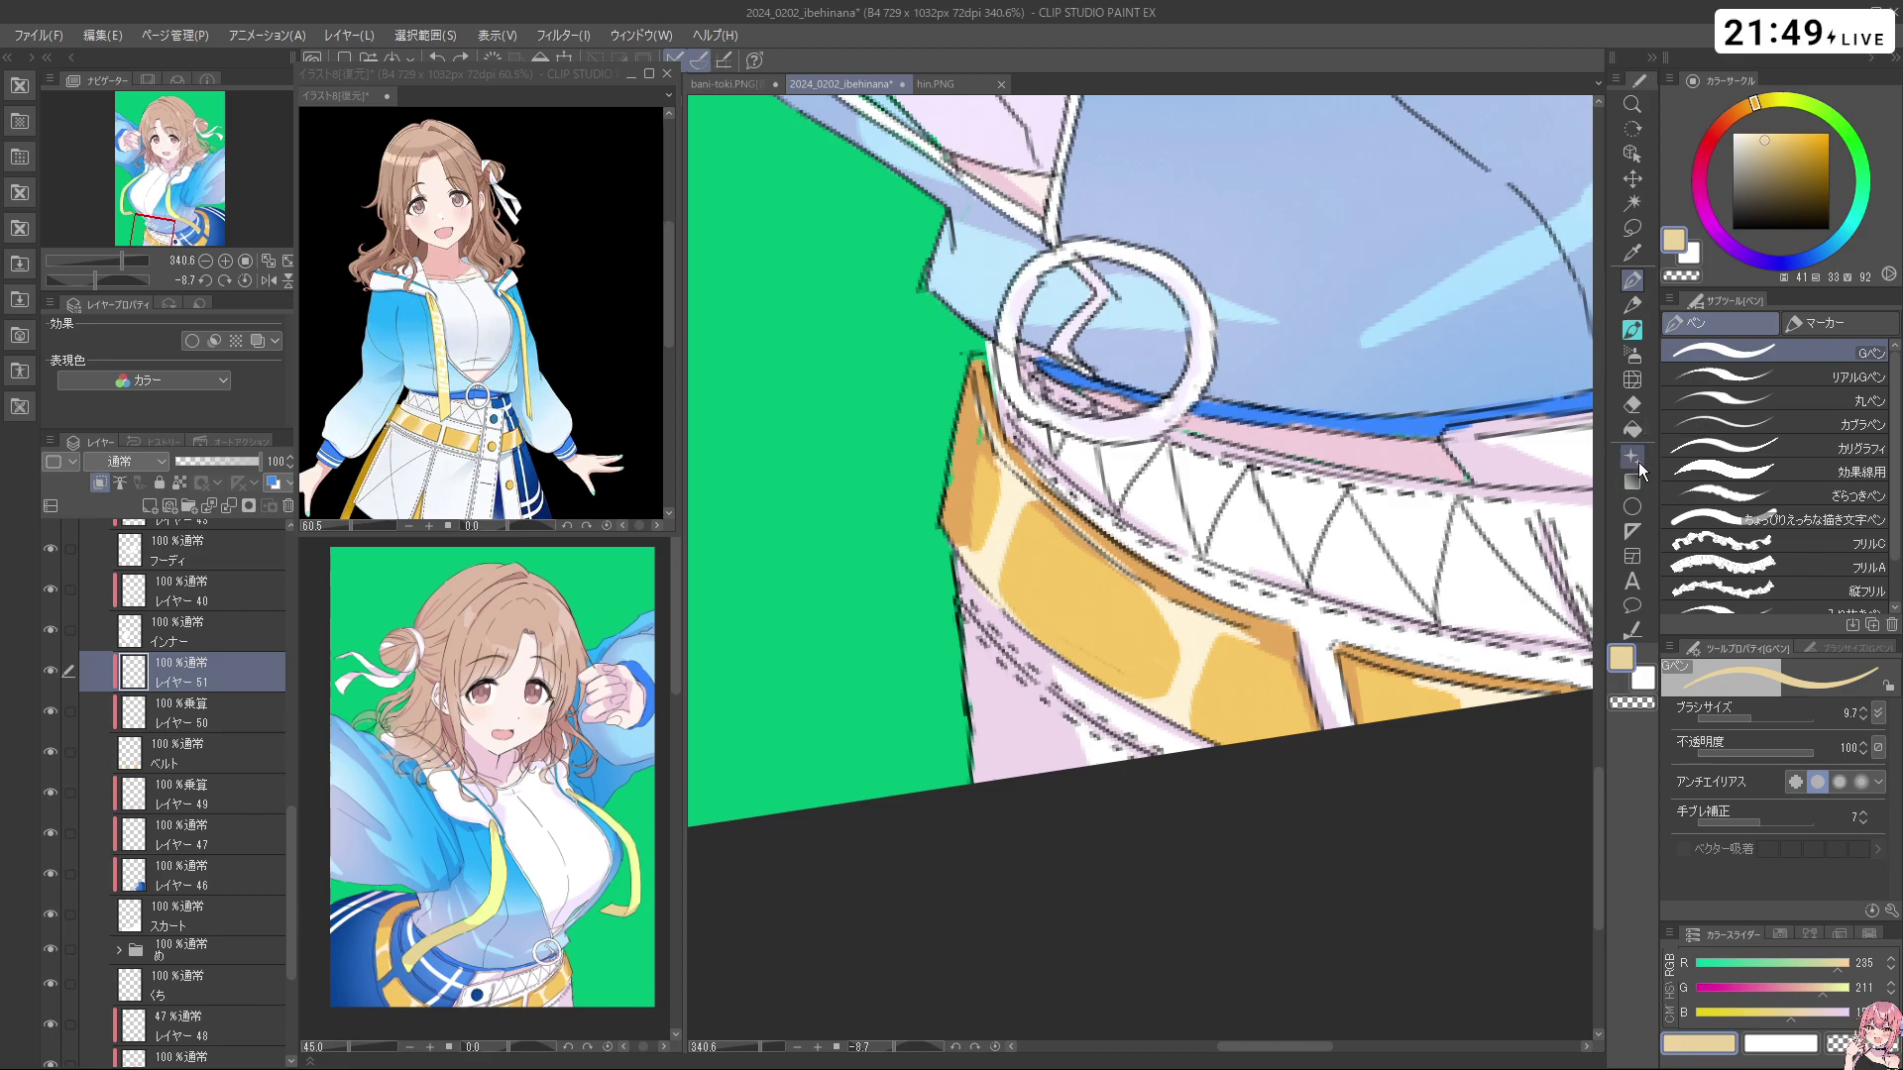
Soften the golden belt's cream highlights with the ぼかし blur brush at sizes 28.1 and 16.5
click(1640, 389)
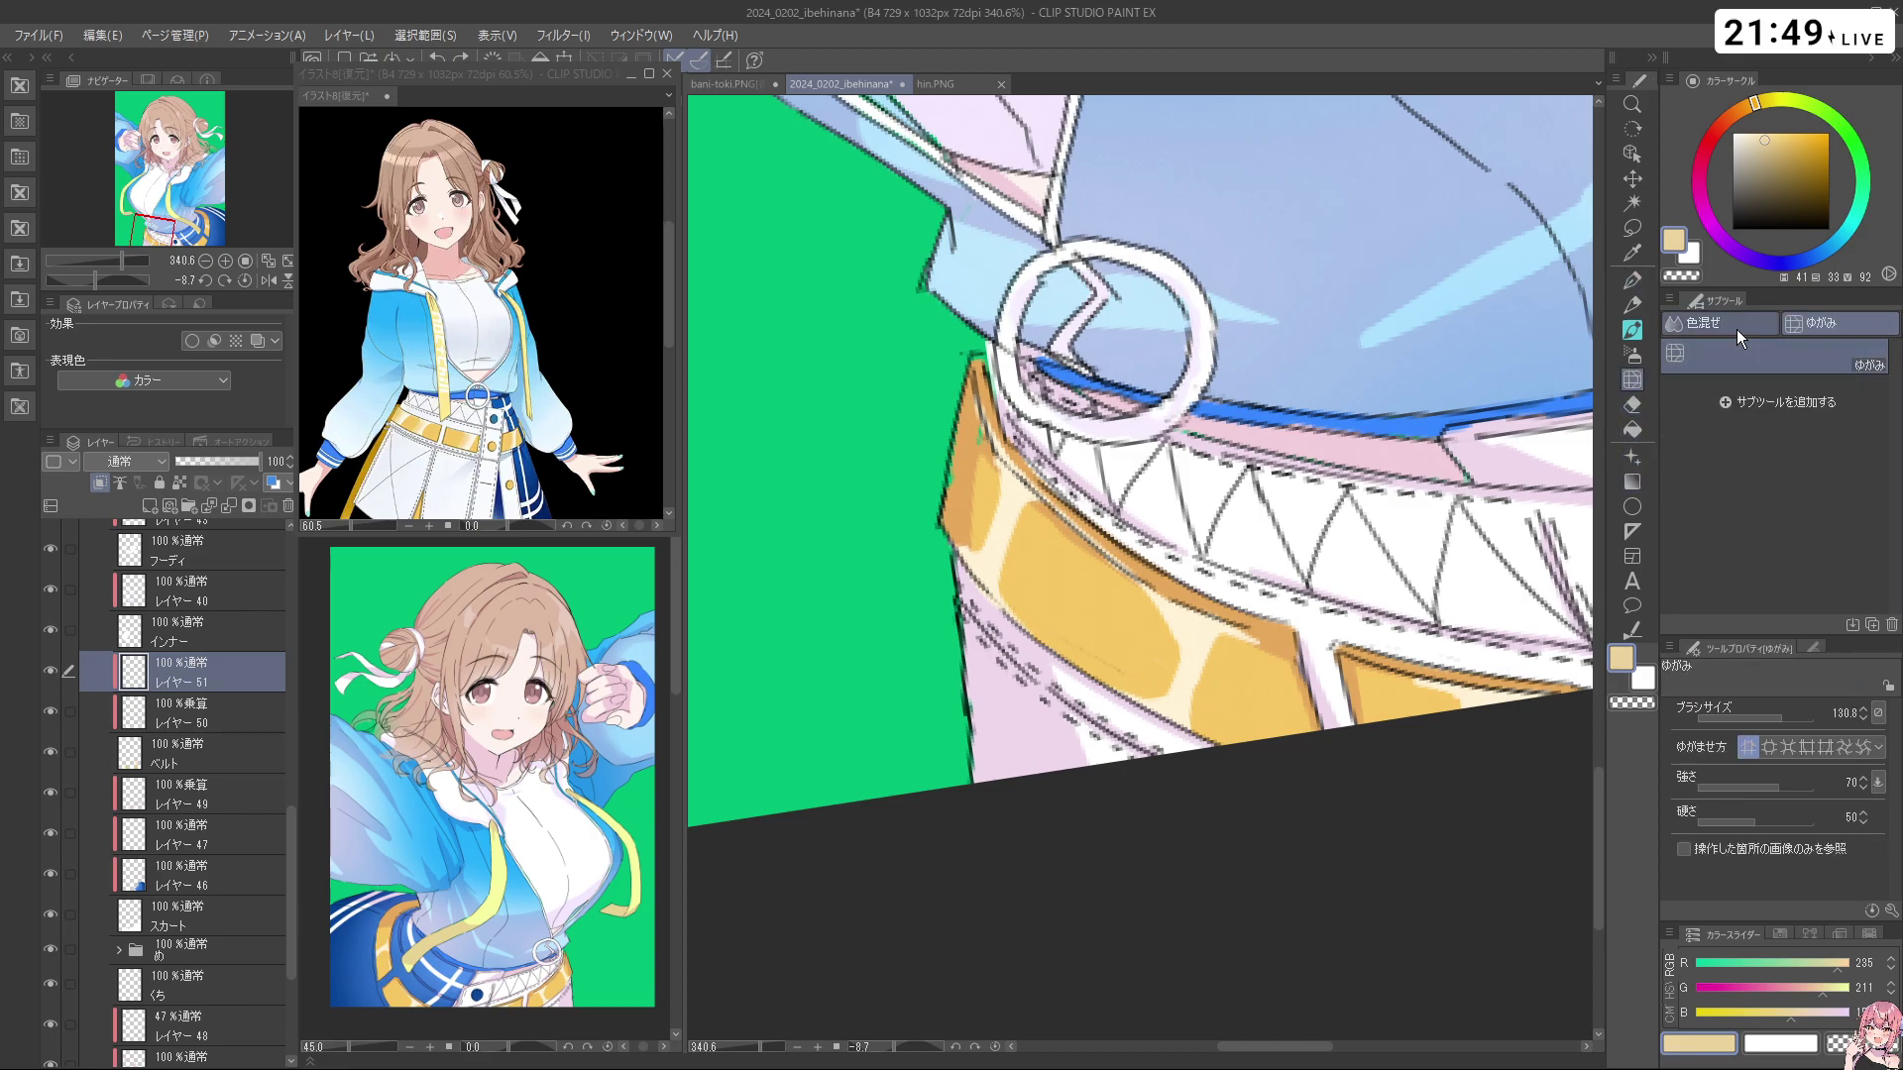
click(1736, 324)
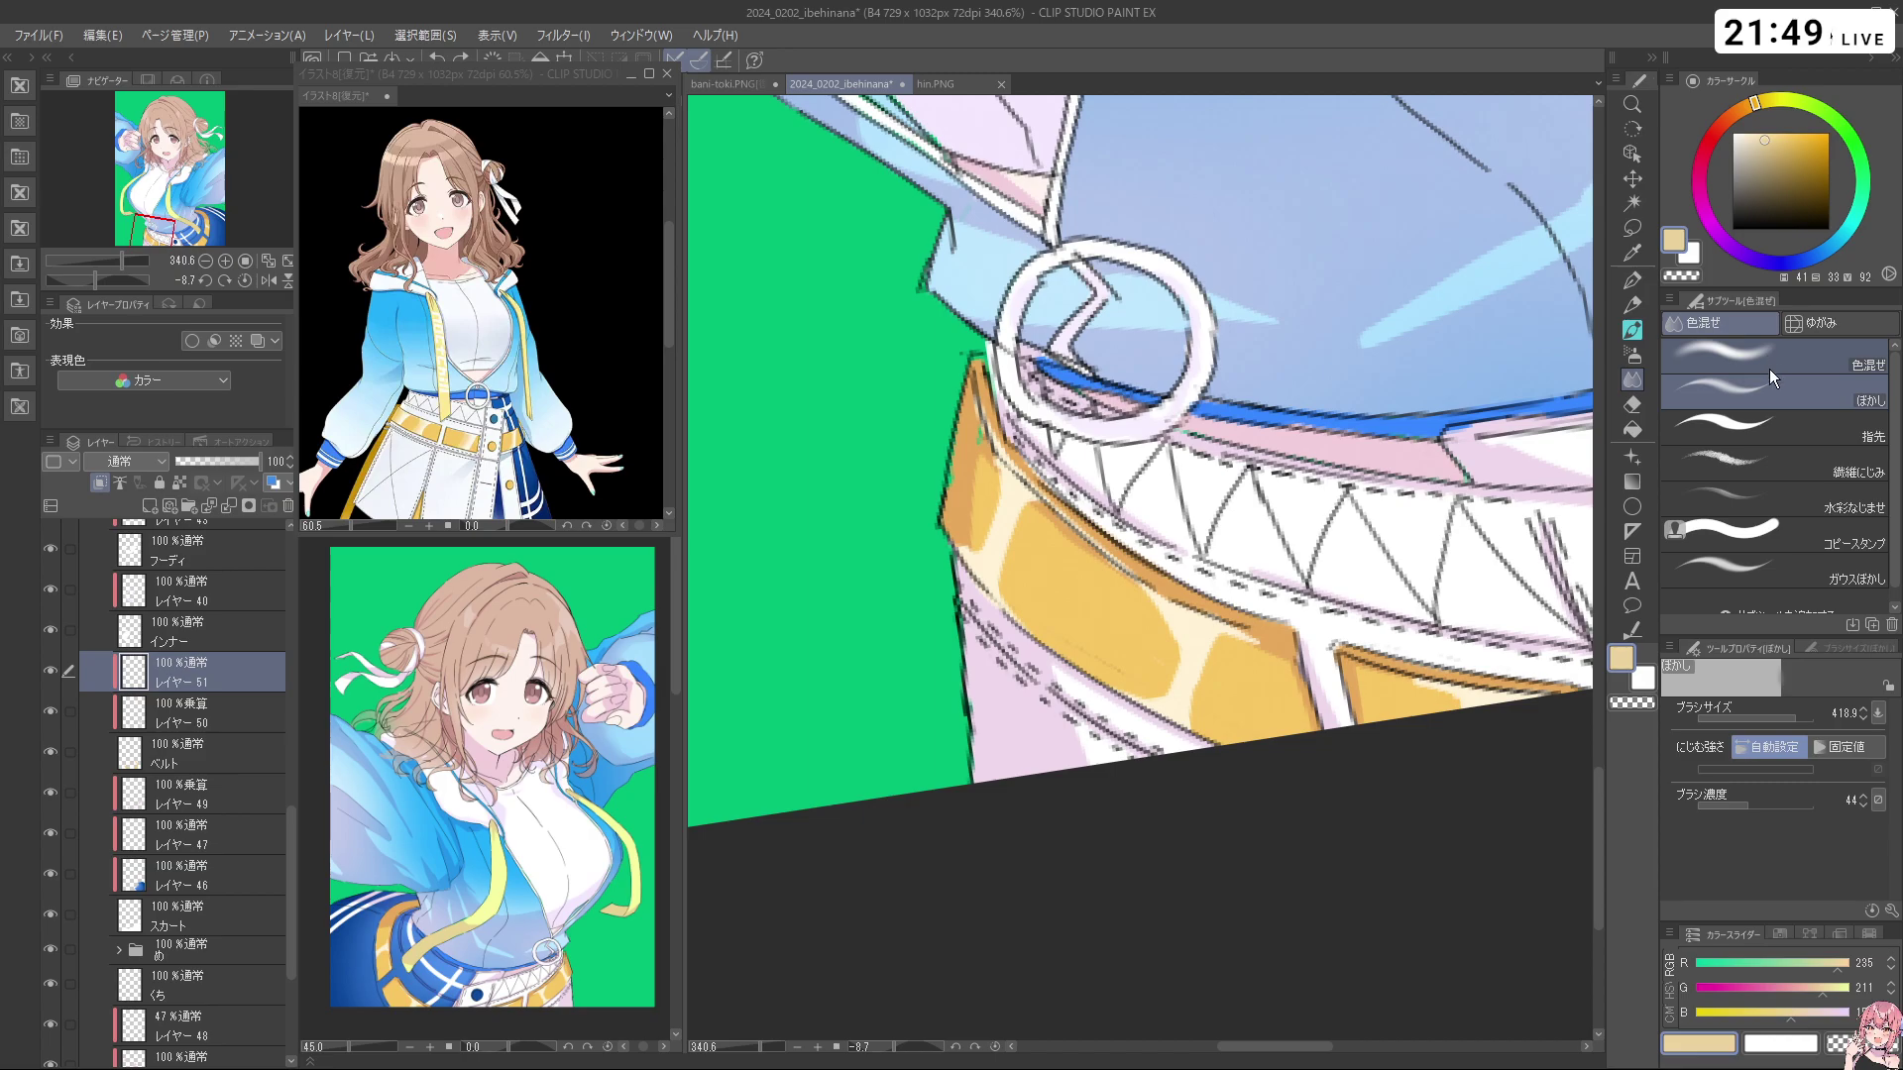
drag(1158, 573, 758, 573)
drag(1173, 691, 922, 656)
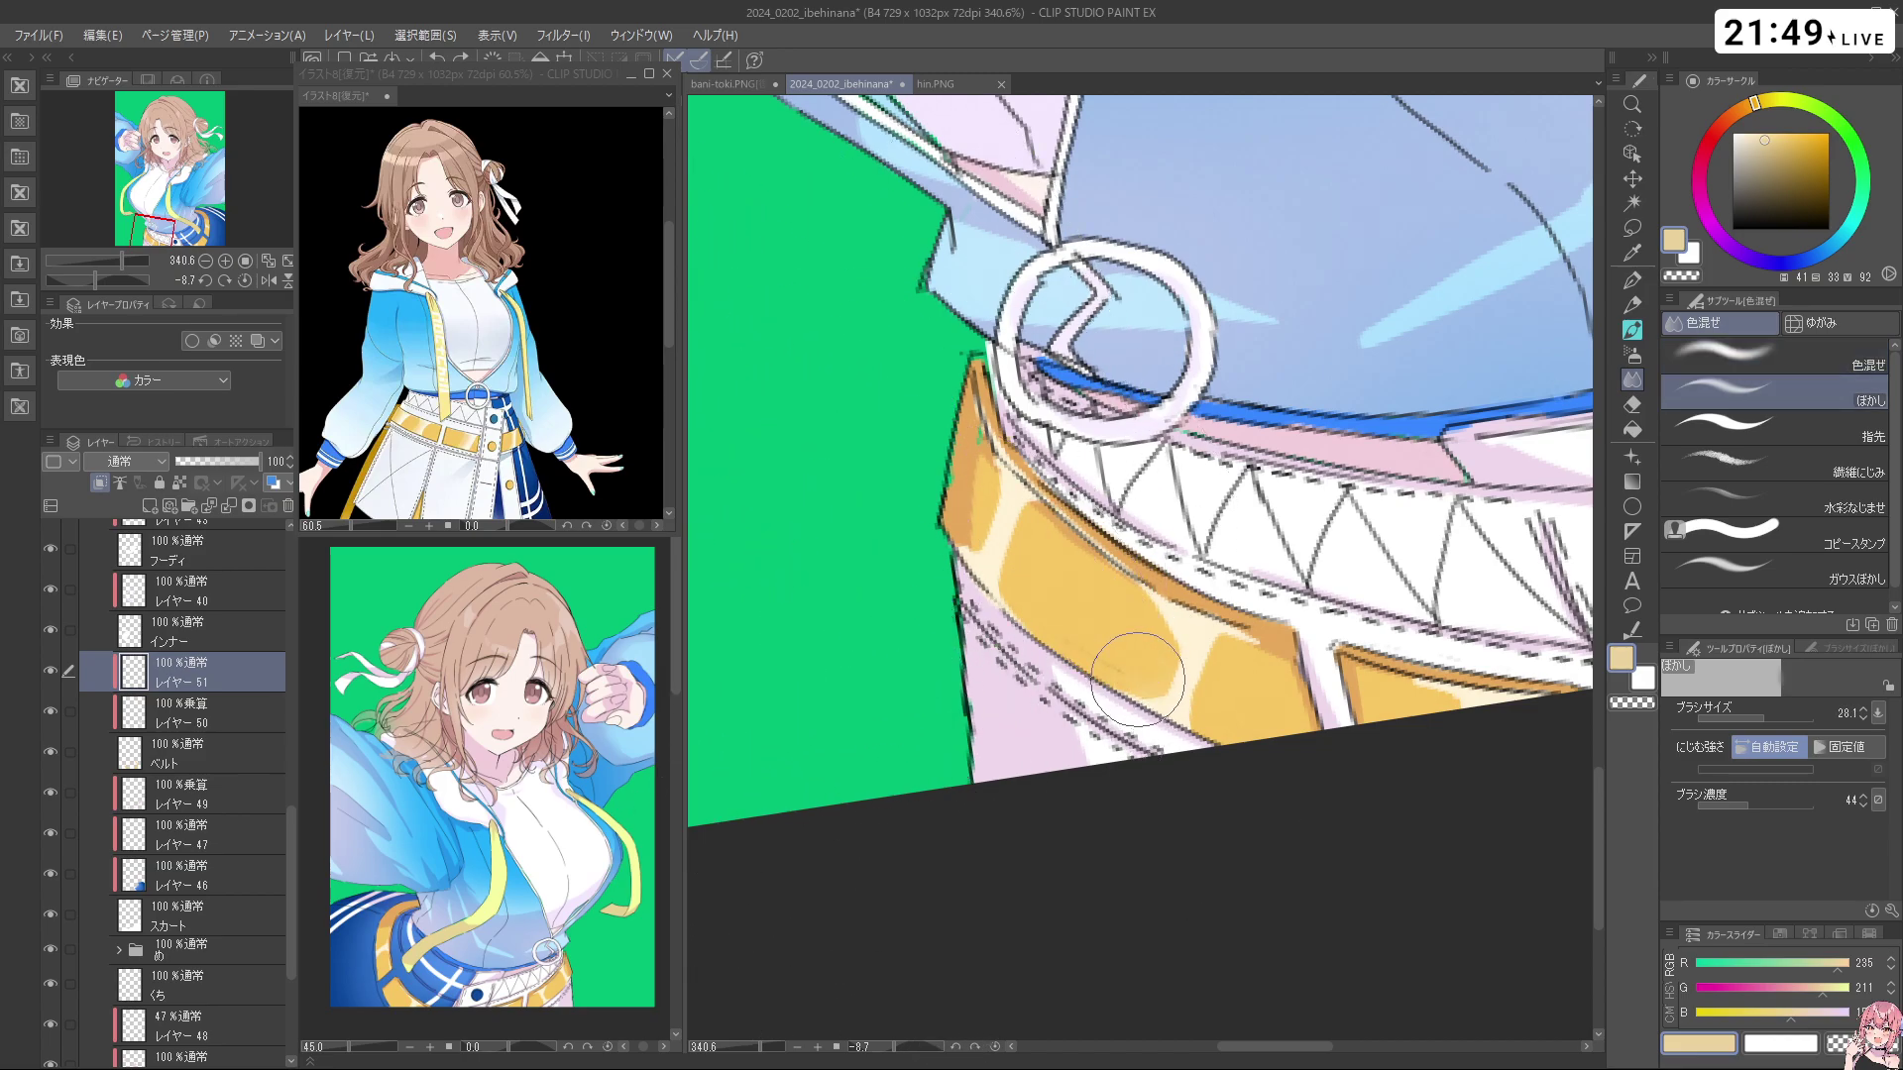
mouse_move(1146, 692)
mouse_down()
mouse_move(1170, 680)
mouse_move(1155, 626)
mouse_move(1160, 666)
mouse_up()
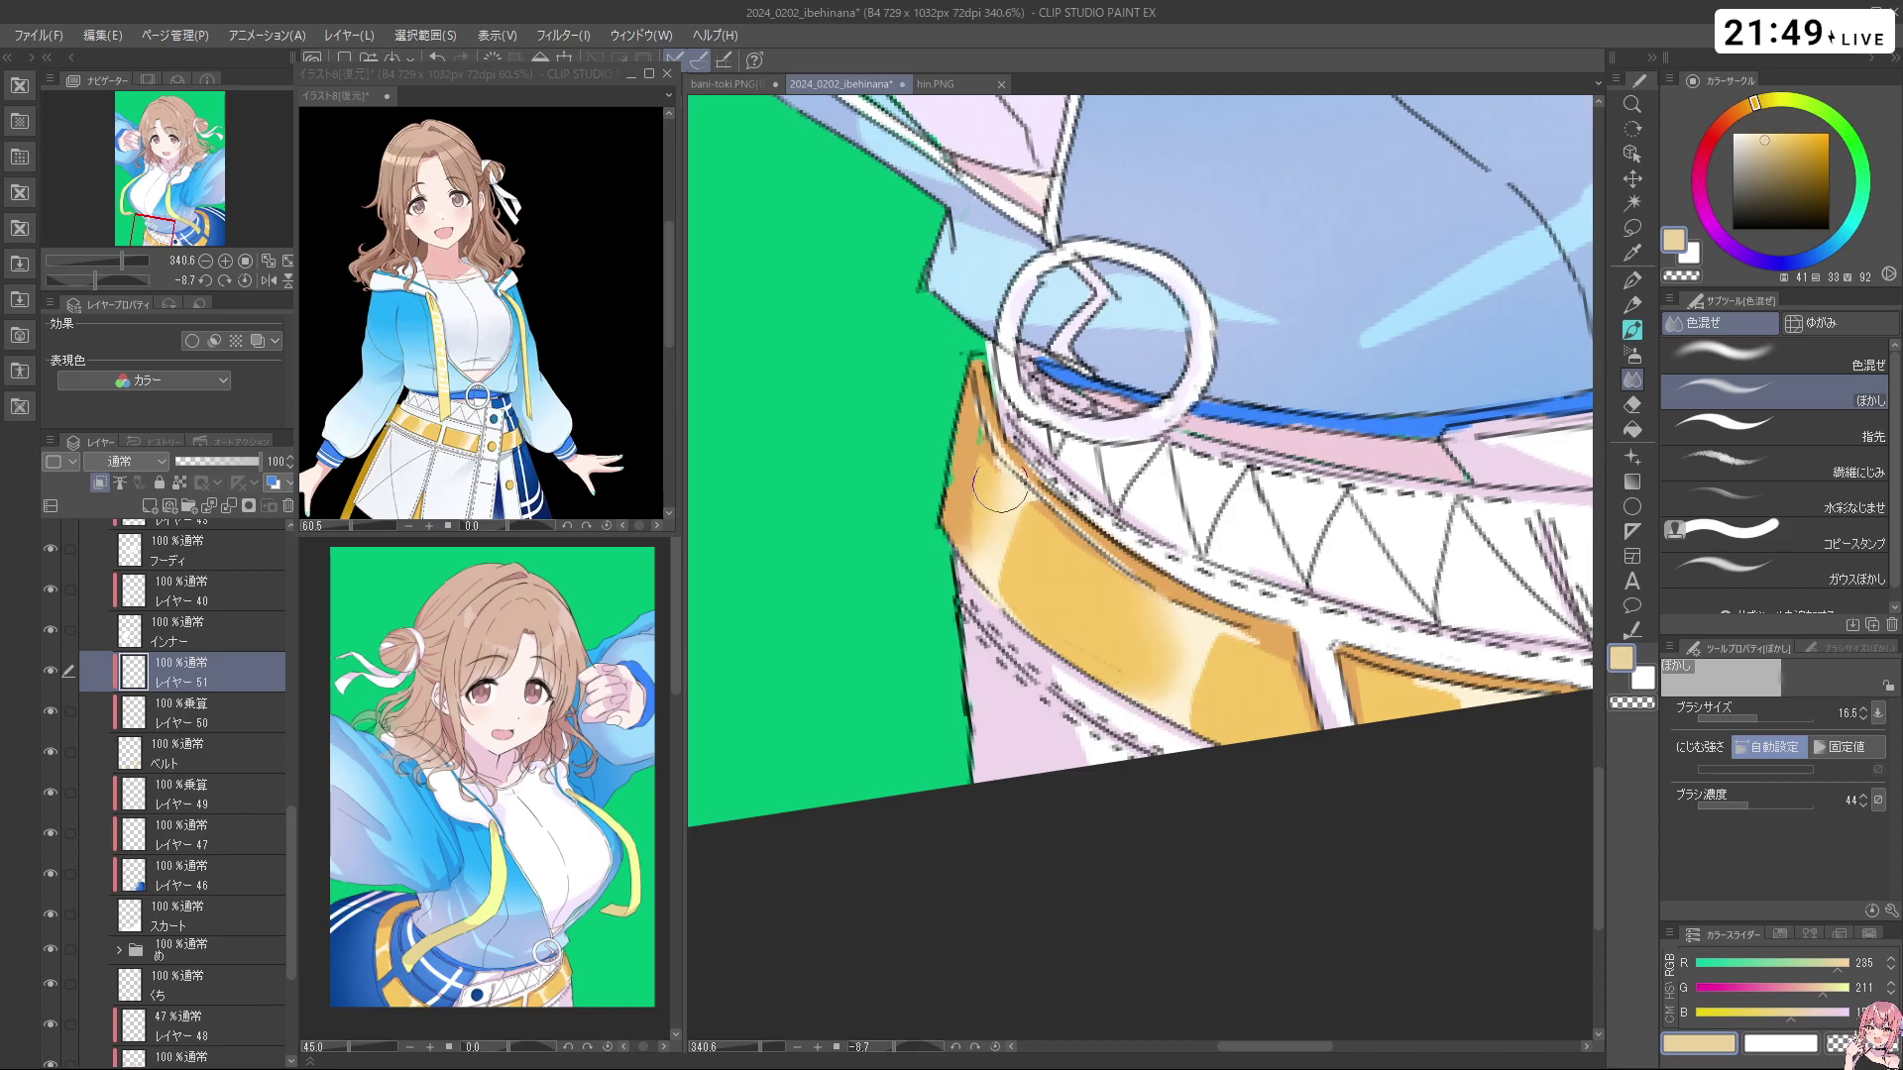
Review the whole figure zoomed out to judge the softened belt highlights against the rest of the outfit
scroll(1394, 561, down, 4)
scroll(1395, 561, down, 2)
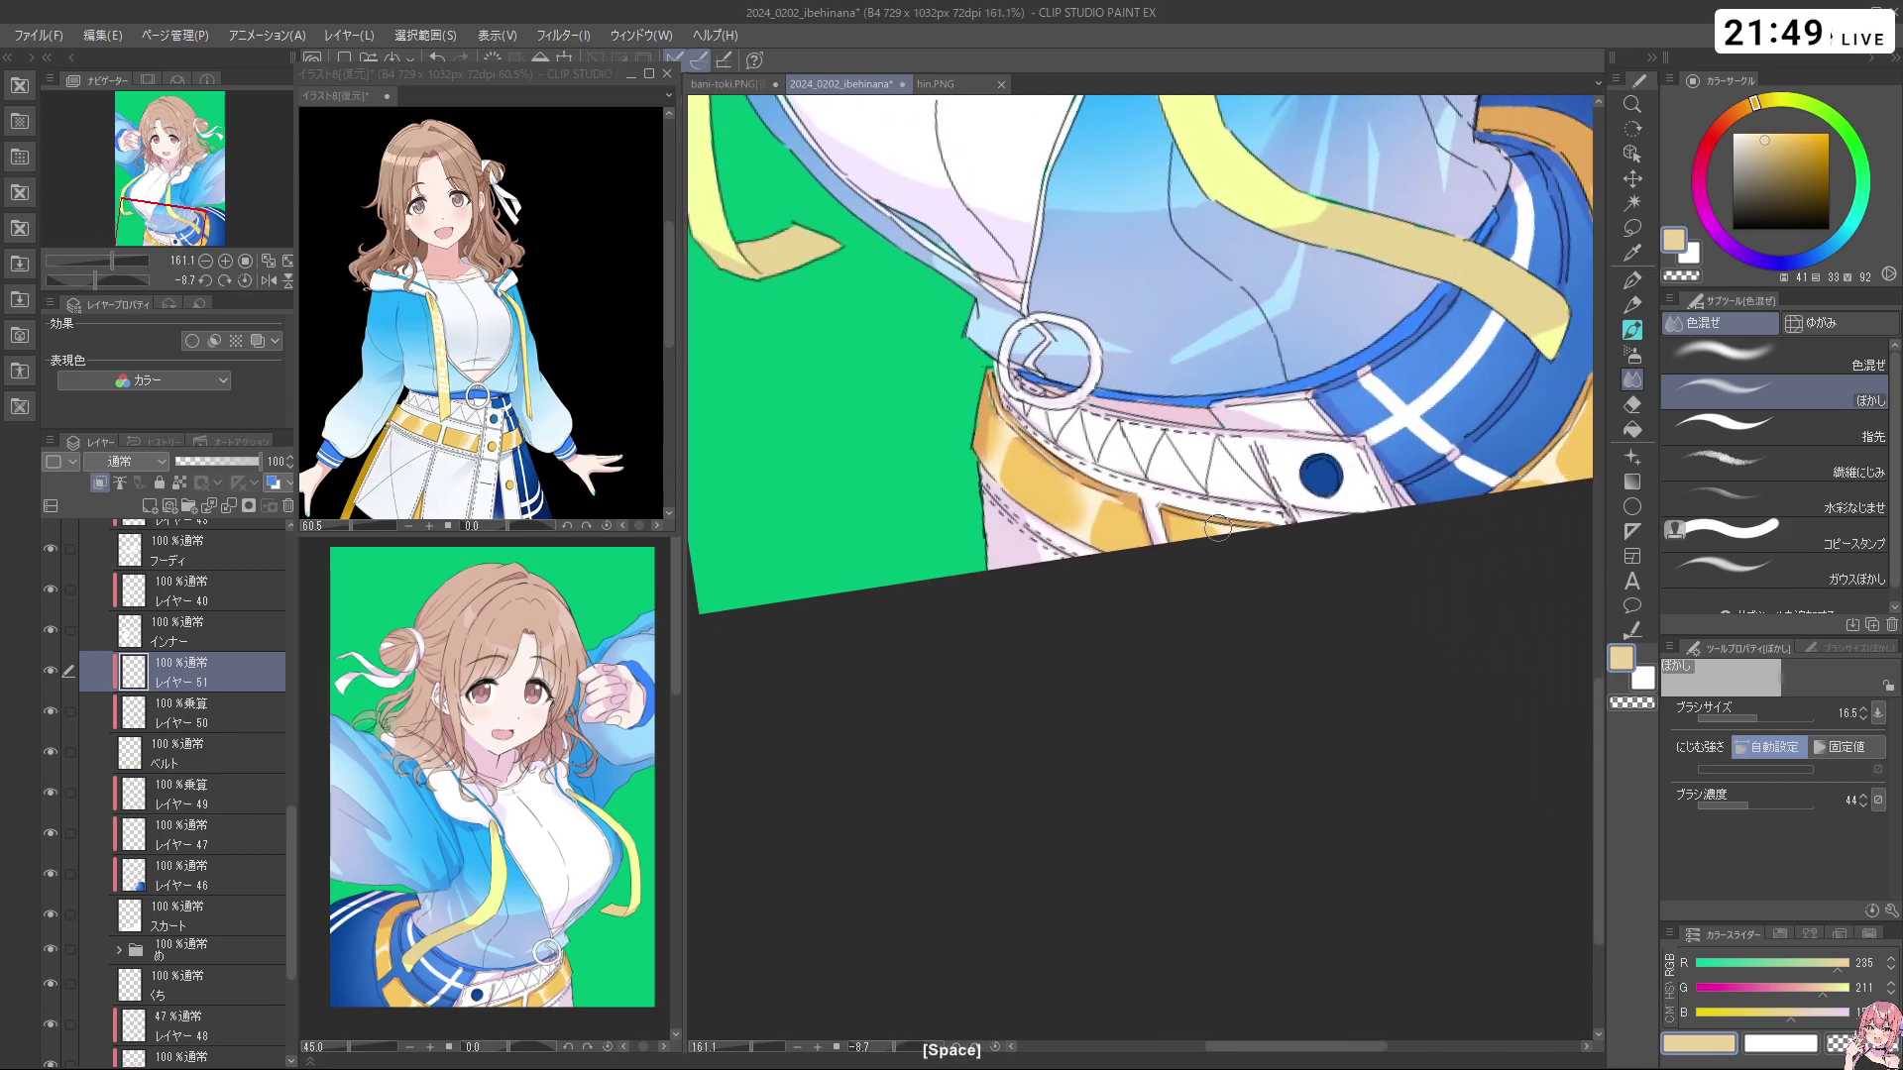
scroll(1324, 500, down, 2)
drag(1325, 501, 1200, 557)
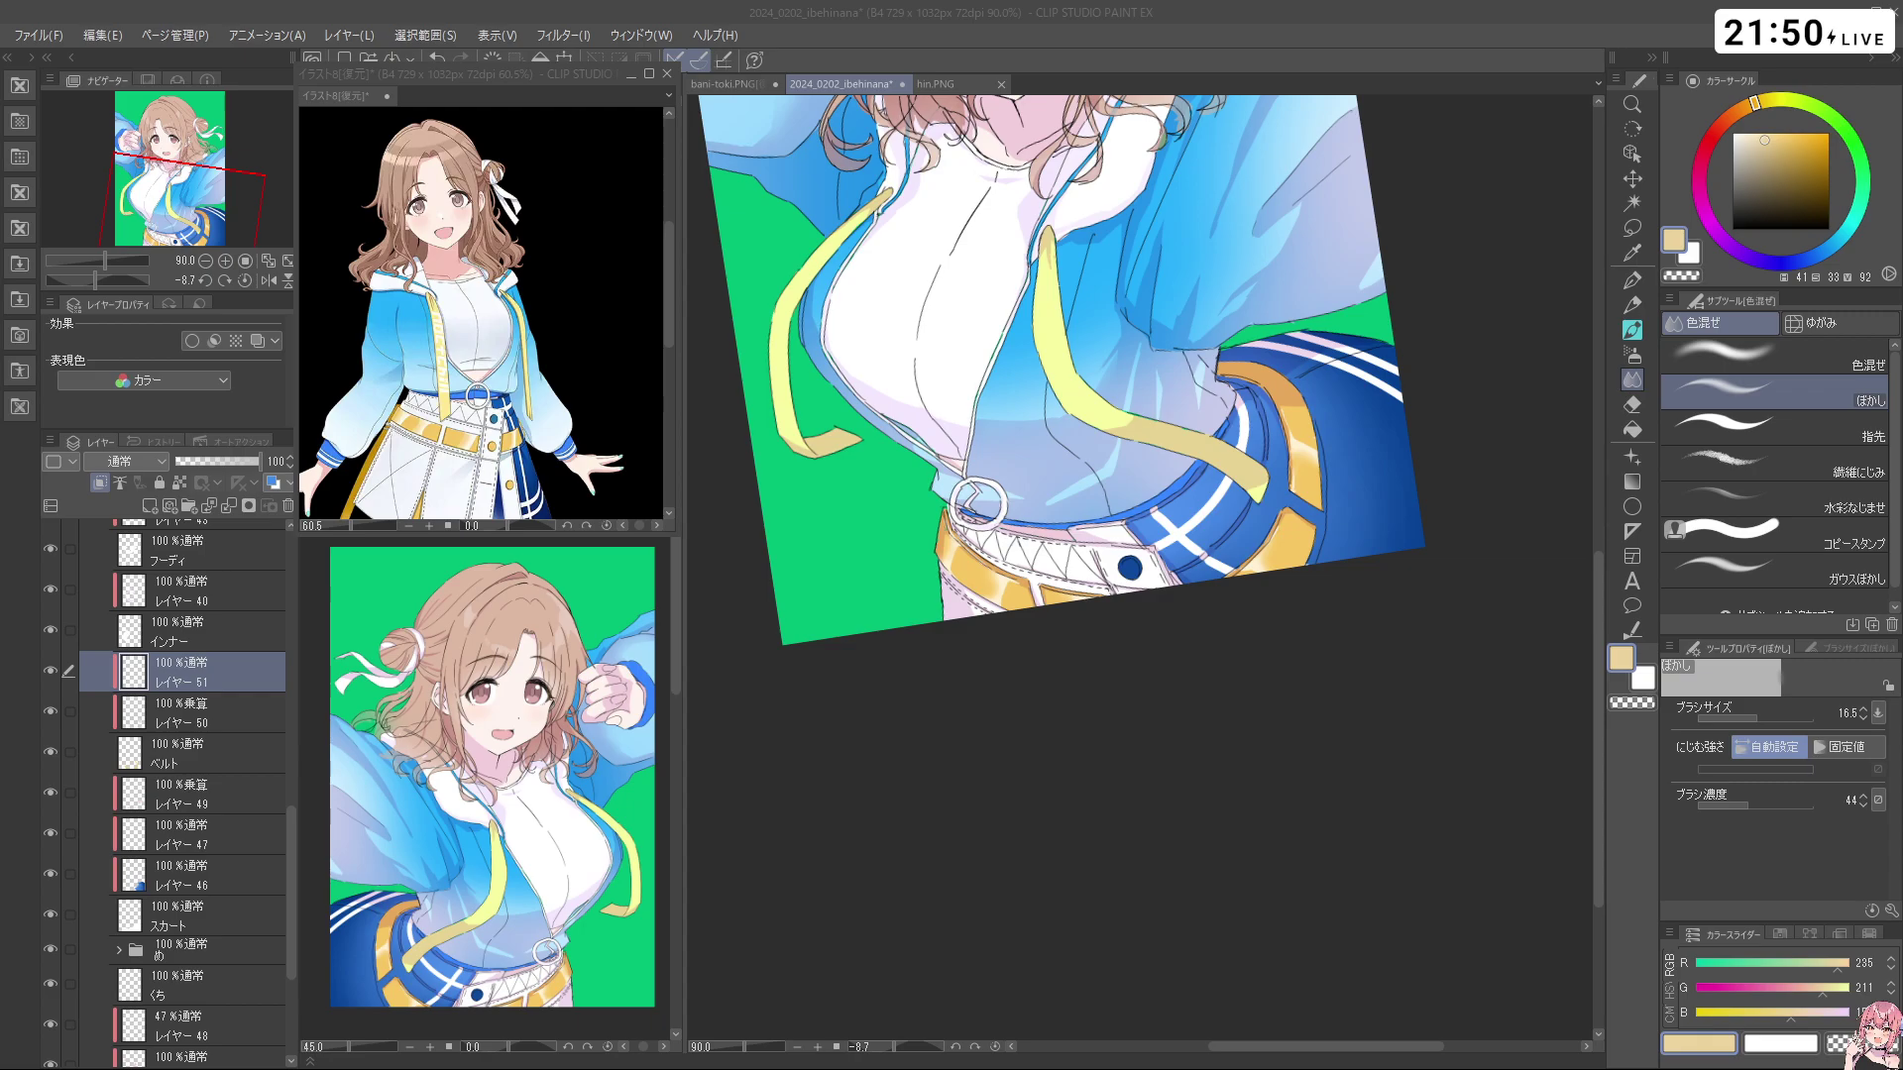
drag(1199, 514, 1076, 555)
mouse_move(1046, 649)
mouse_down()
mouse_move(1304, 535)
mouse_move(1282, 520)
mouse_move(1512, 384)
mouse_move(1487, 394)
mouse_move(1469, 203)
mouse_up()
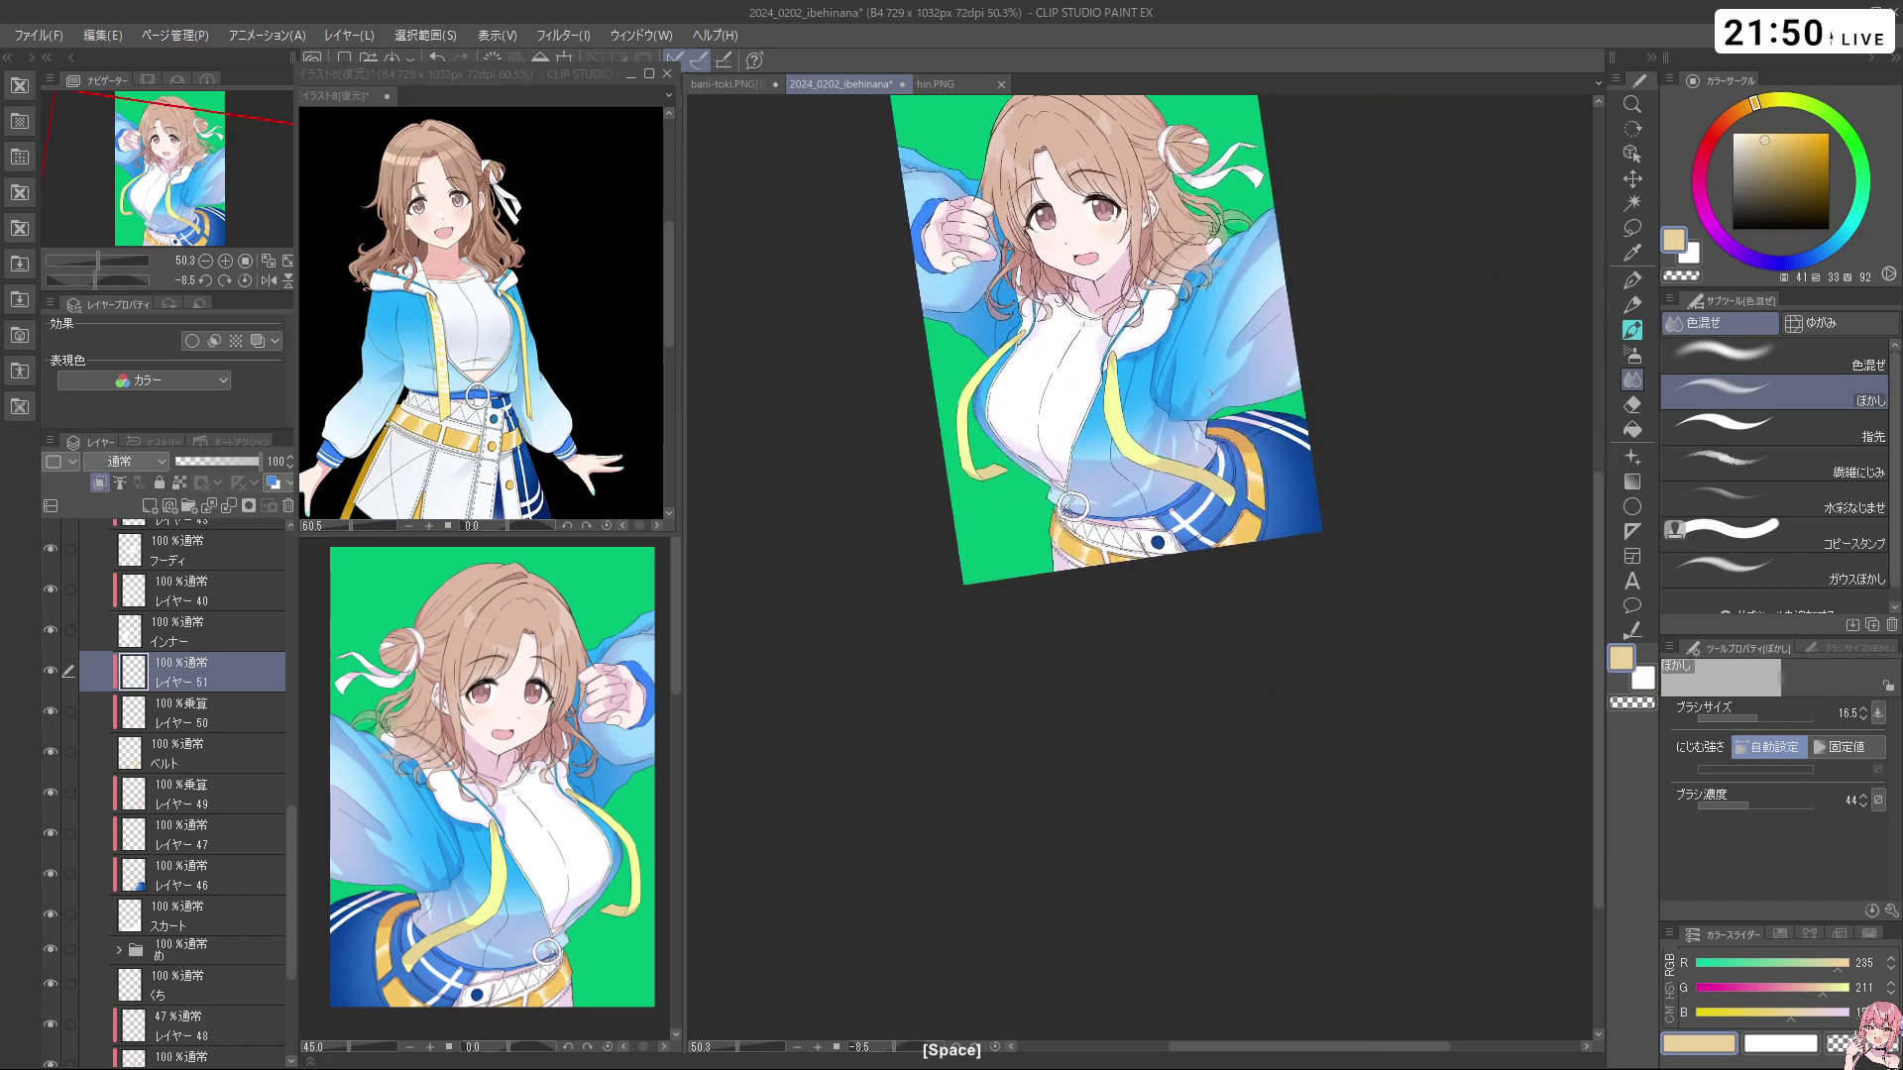
drag(1293, 479, 1310, 662)
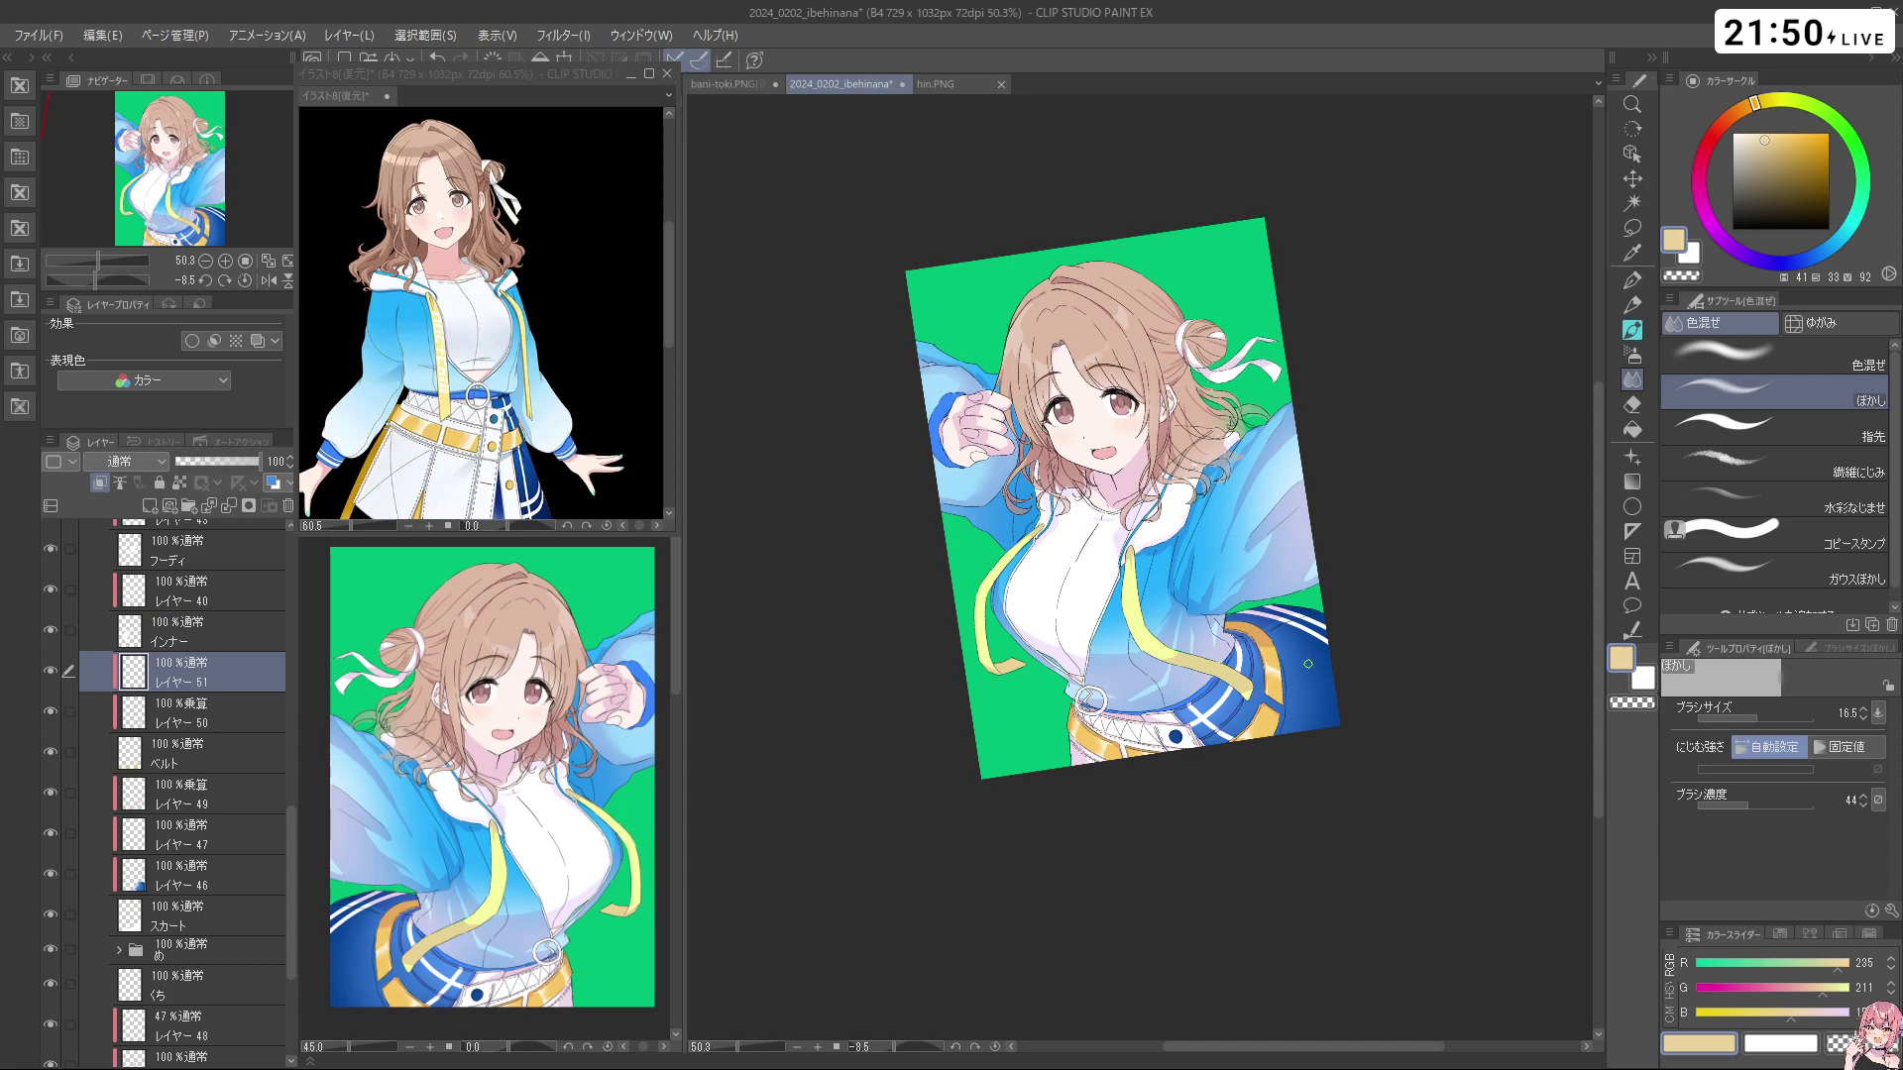
drag(1188, 443, 1256, 481)
Select レイヤー 25 and trim the line art around the zipper ring with the G pen at size 3.5 using transparent colour
drag(289, 823, 279, 556)
drag(1253, 284, 1160, 320)
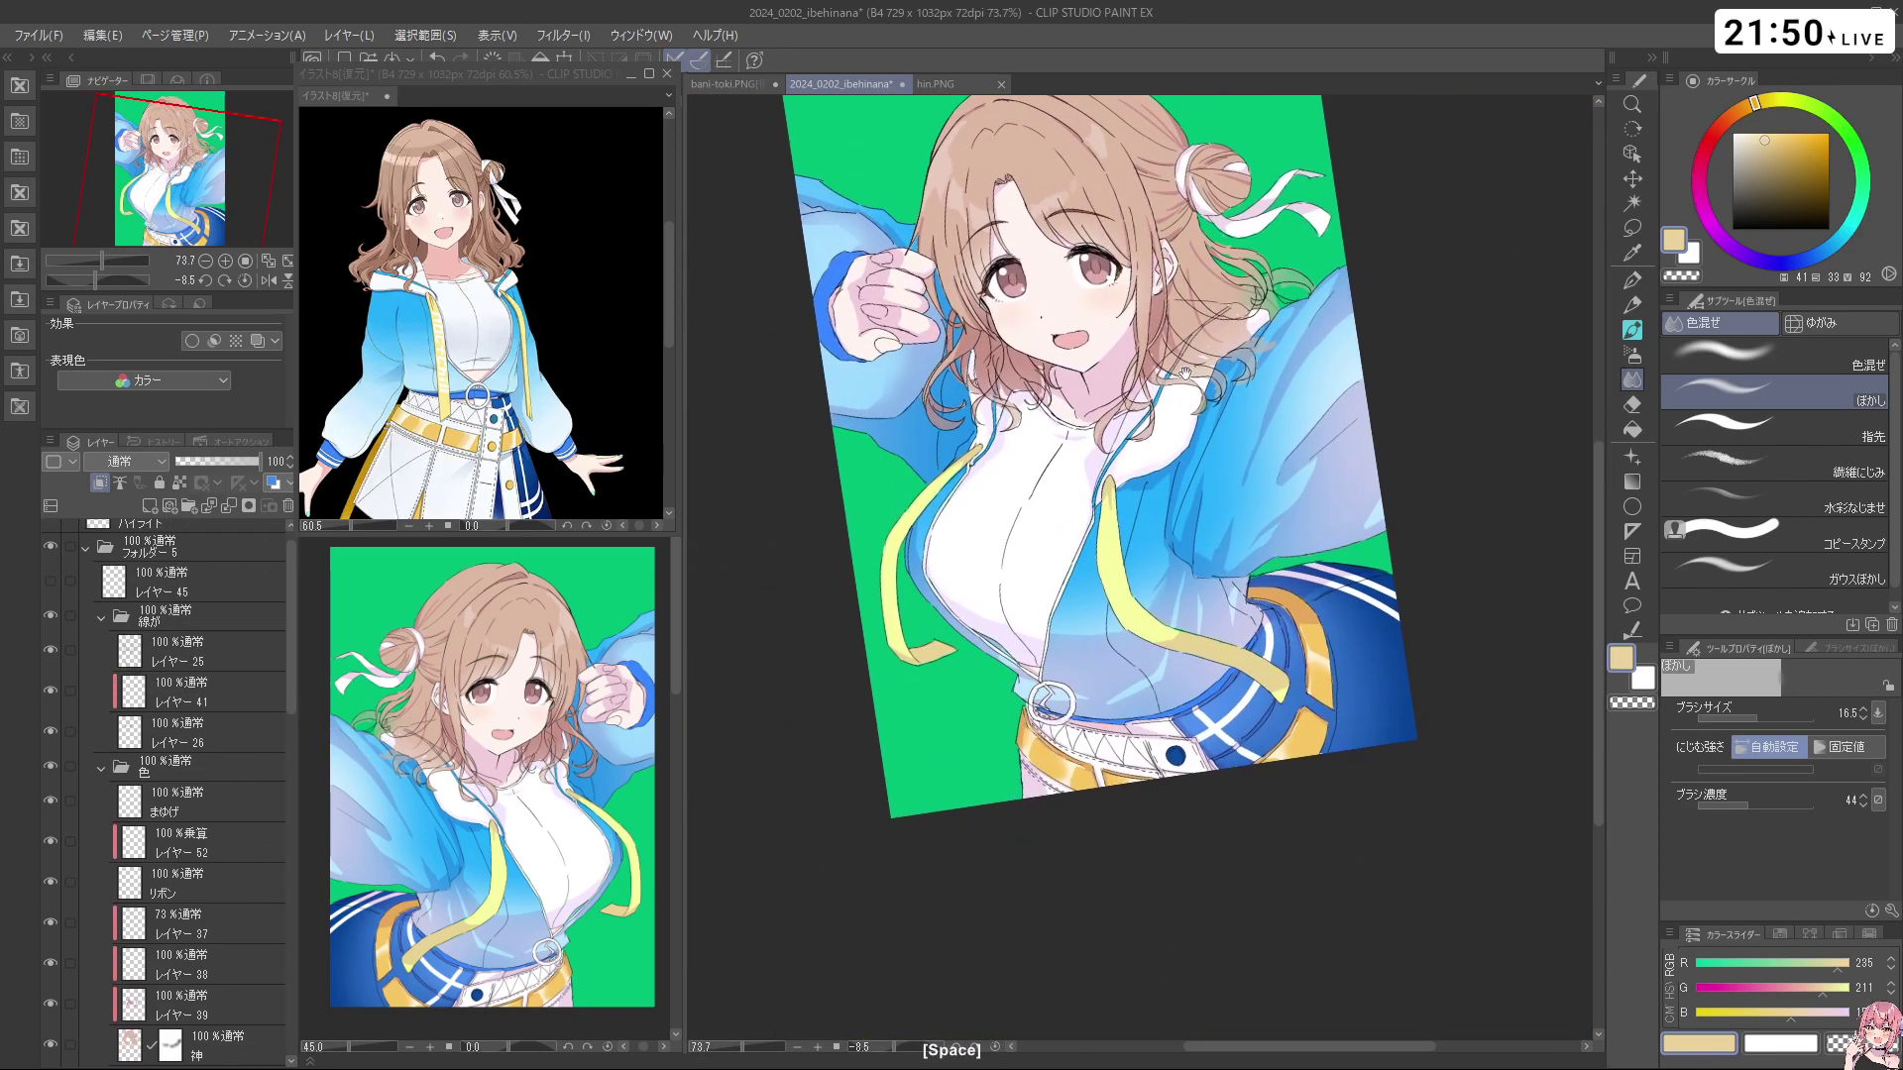
drag(1126, 713, 1234, 709)
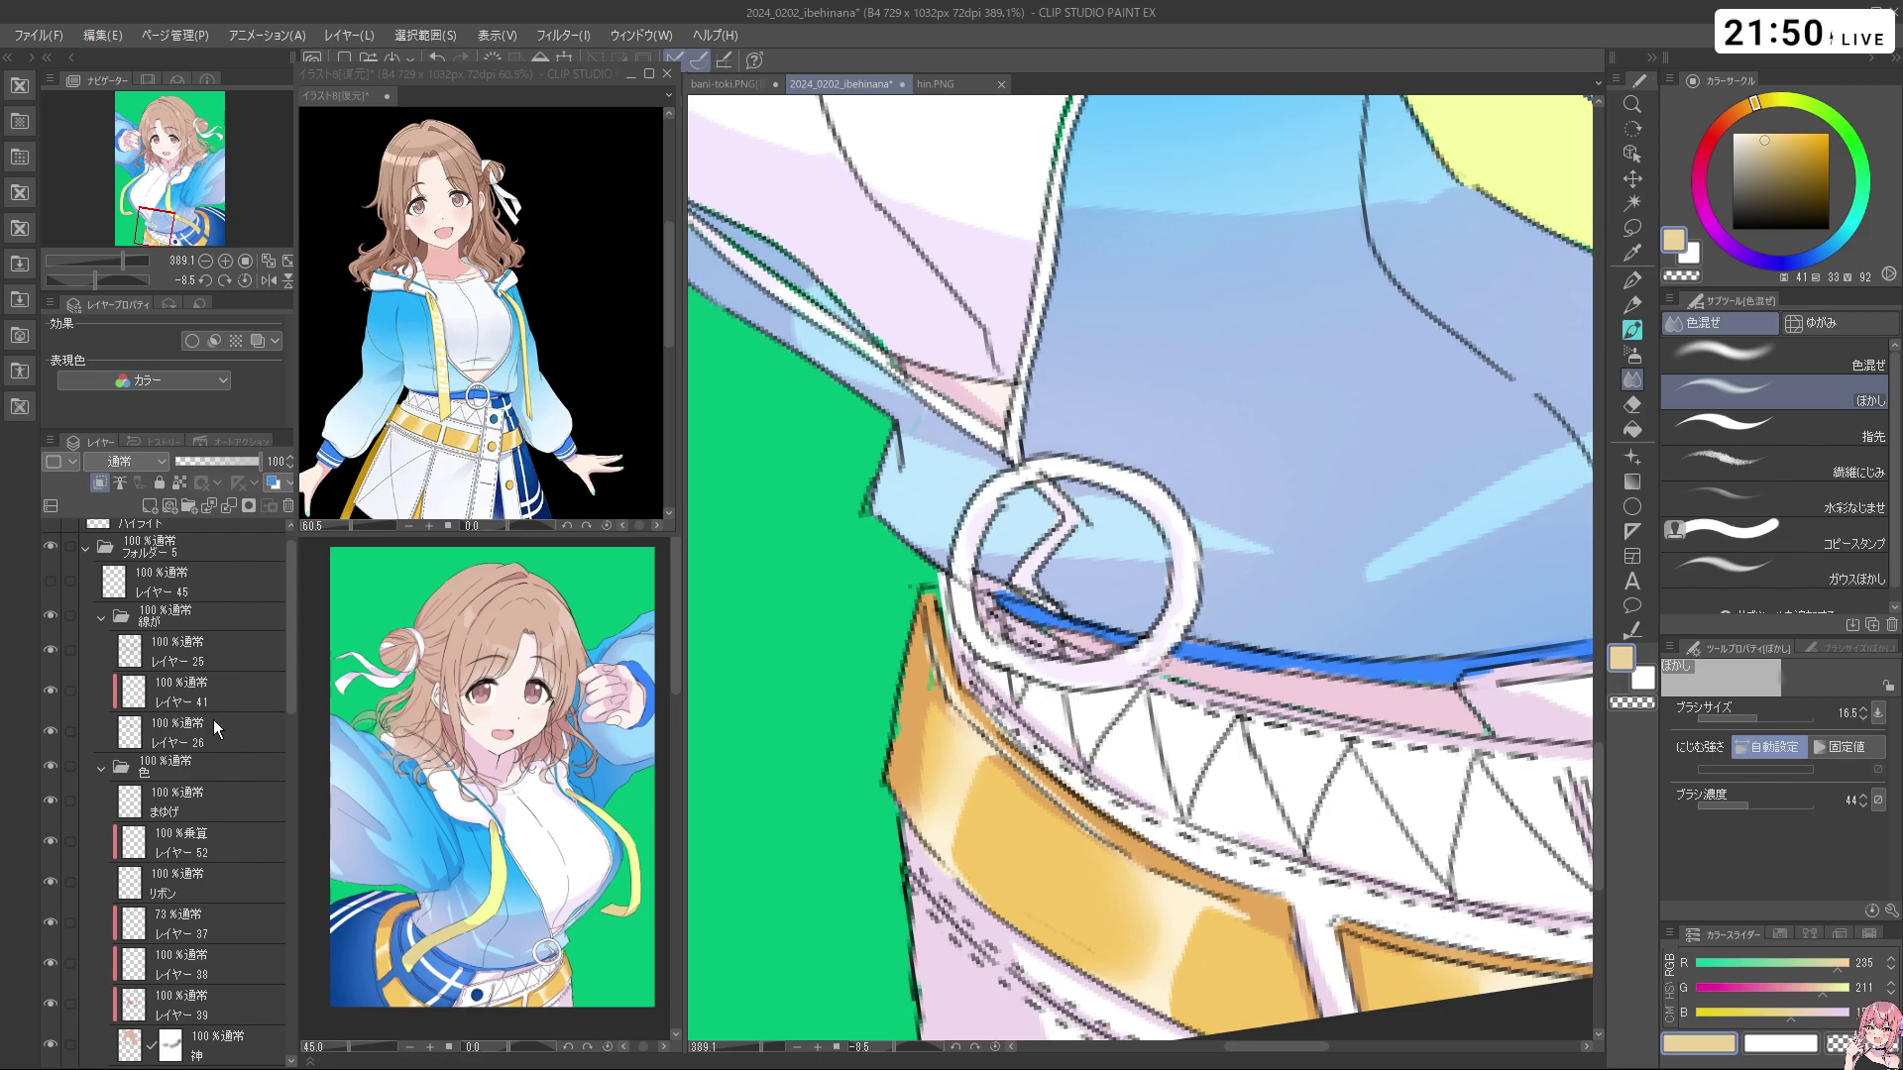
click(223, 651)
key(p)
mouse_move(1370, 428)
mouse_down()
mouse_move(1088, 377)
mouse_move(942, 419)
mouse_up()
key(c)
drag(1075, 651, 1056, 651)
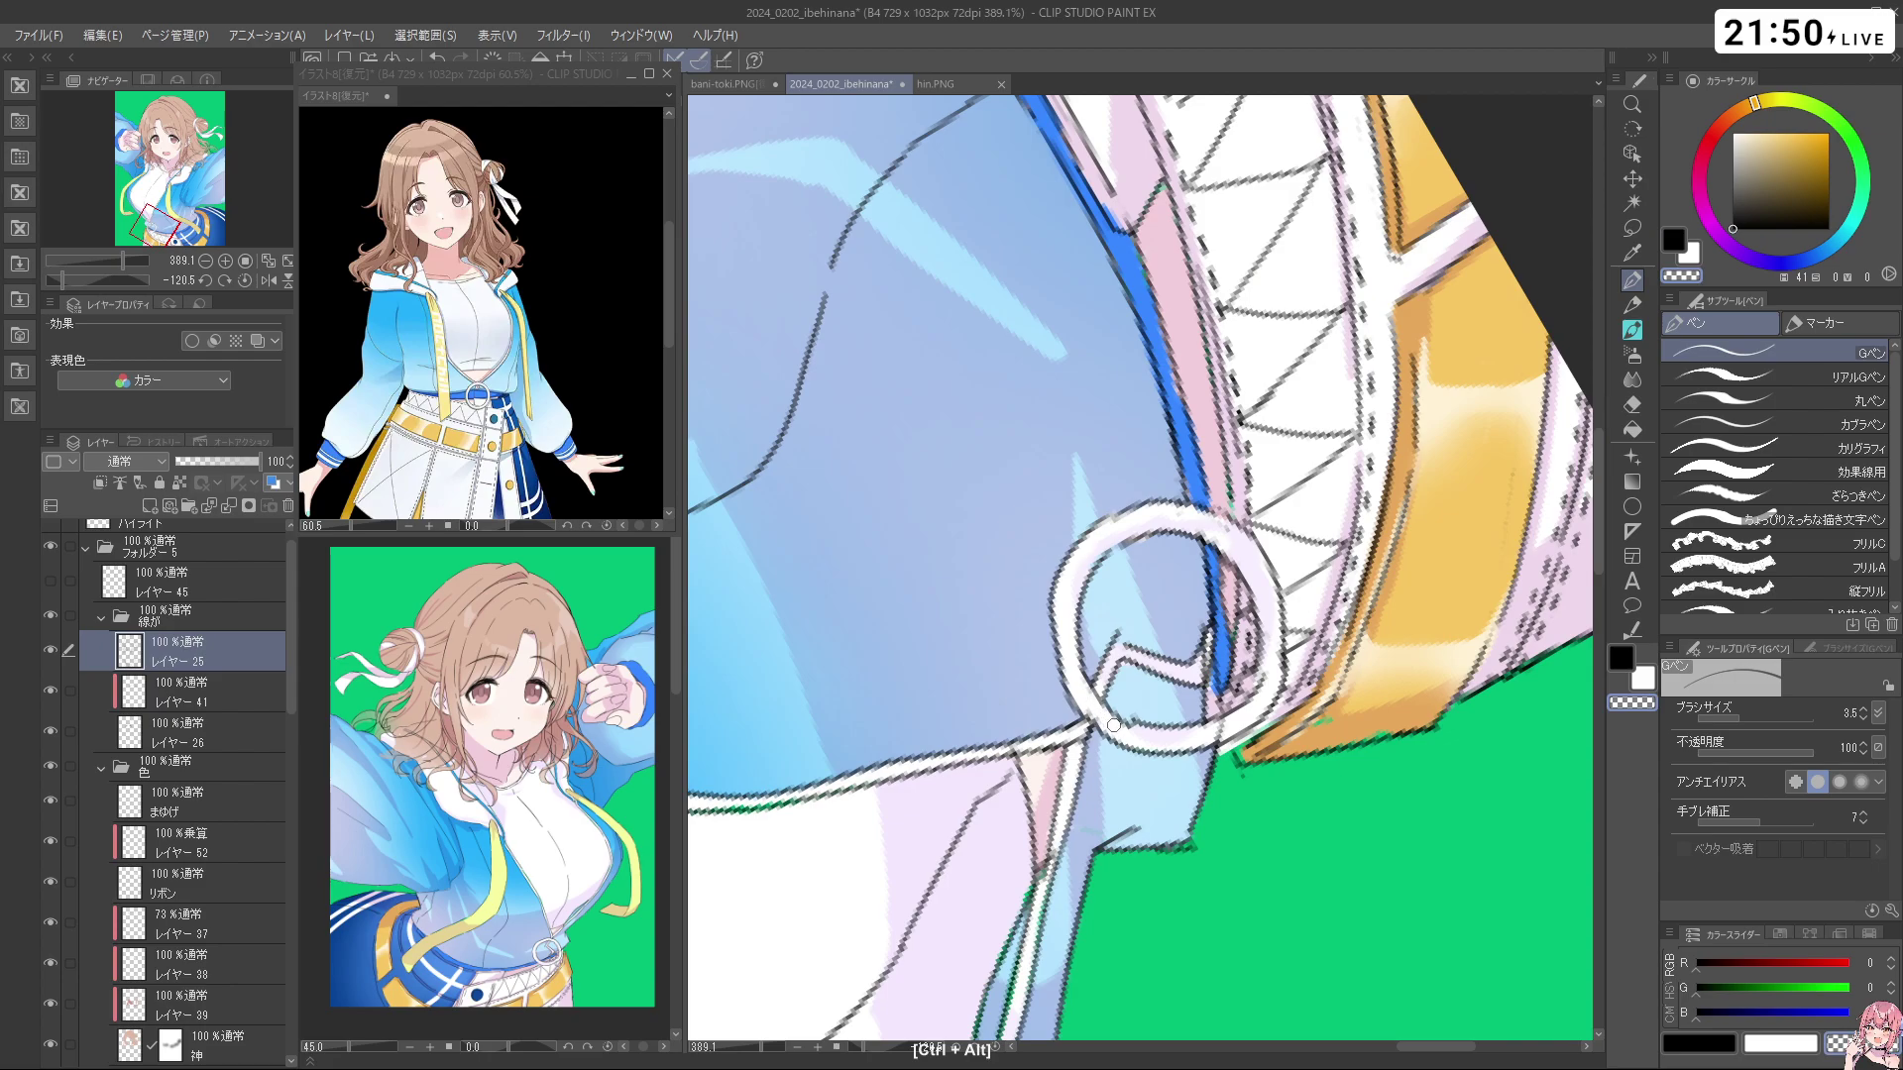
key(ctrl+z)
key(ctrl+z)
key(c)
key(ctrl+z)
Refine the black line art where the zipper ring meets the waistband from rotated views, undoing the strokes that miss
mouse_move(1121, 638)
mouse_down()
mouse_move(1144, 656)
mouse_move(1036, 590)
mouse_move(1065, 481)
mouse_up()
key(c)
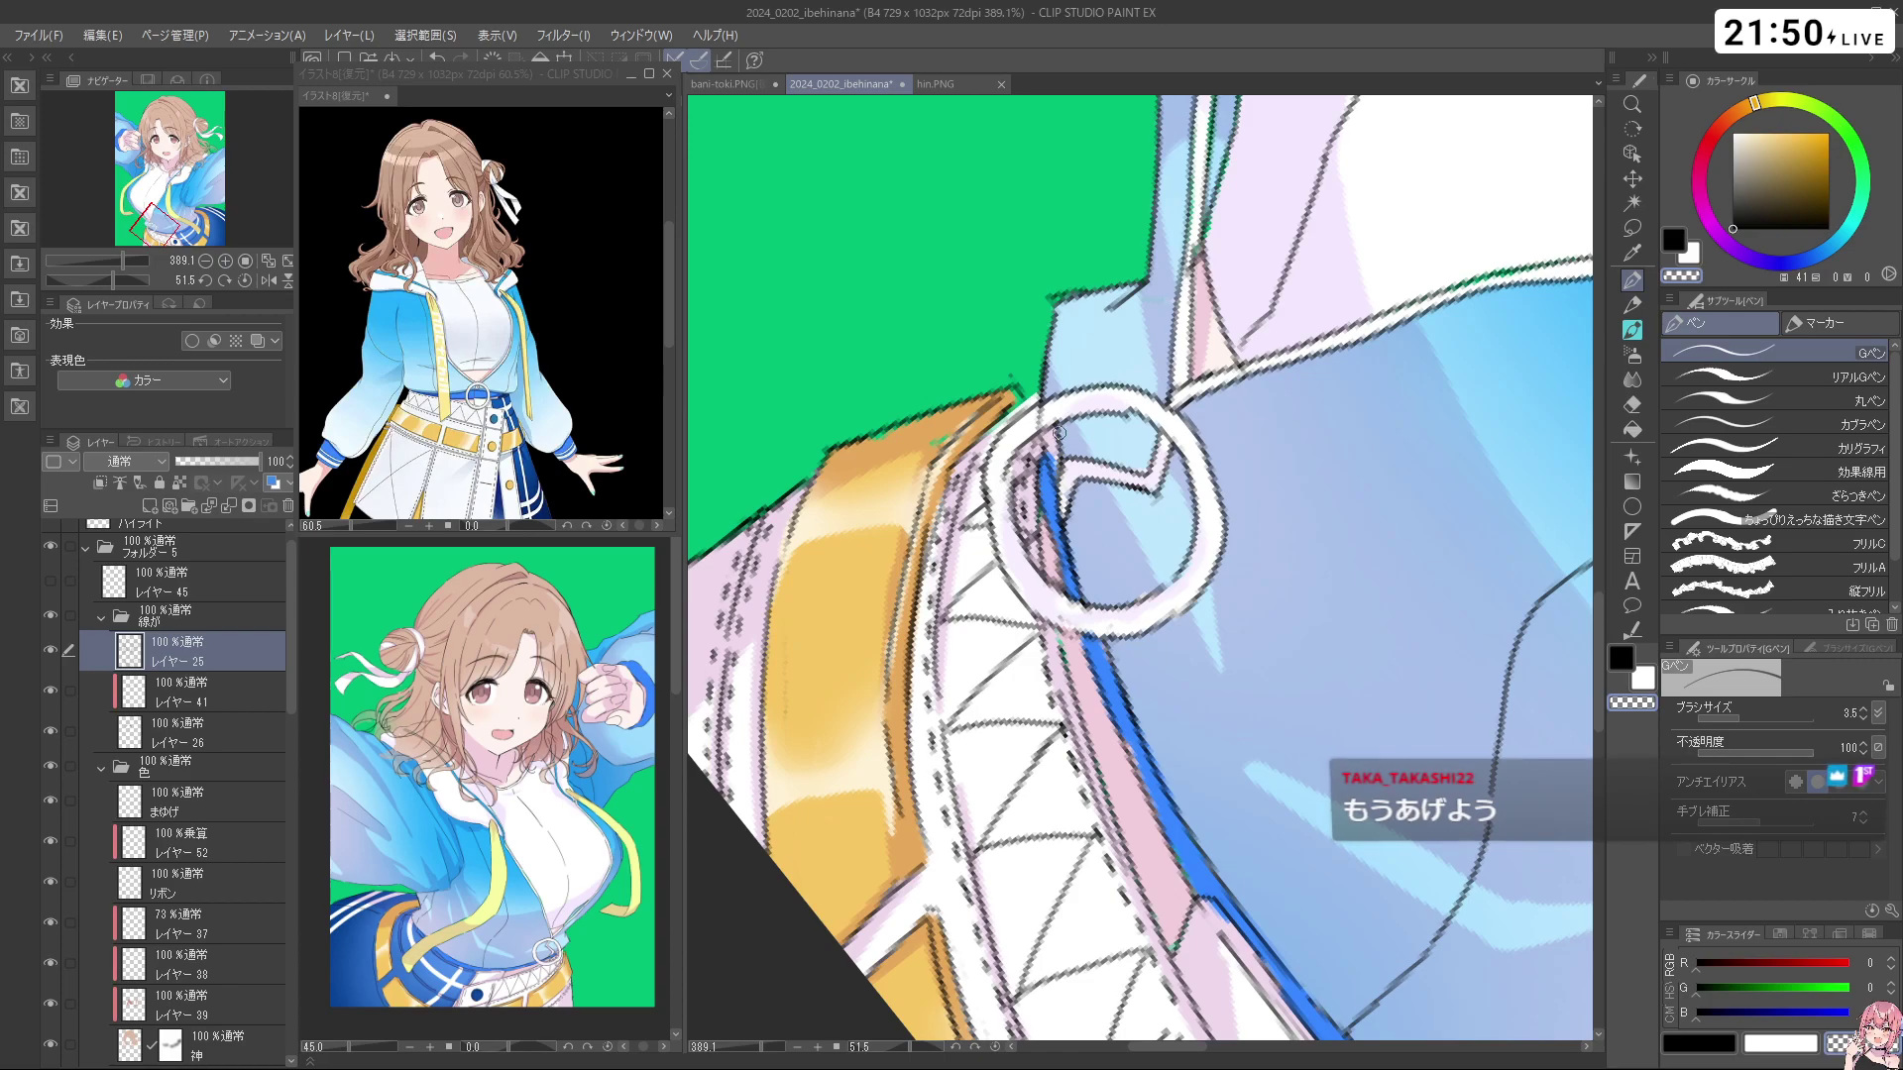
key(ctrl+z)
drag(1071, 501, 1055, 616)
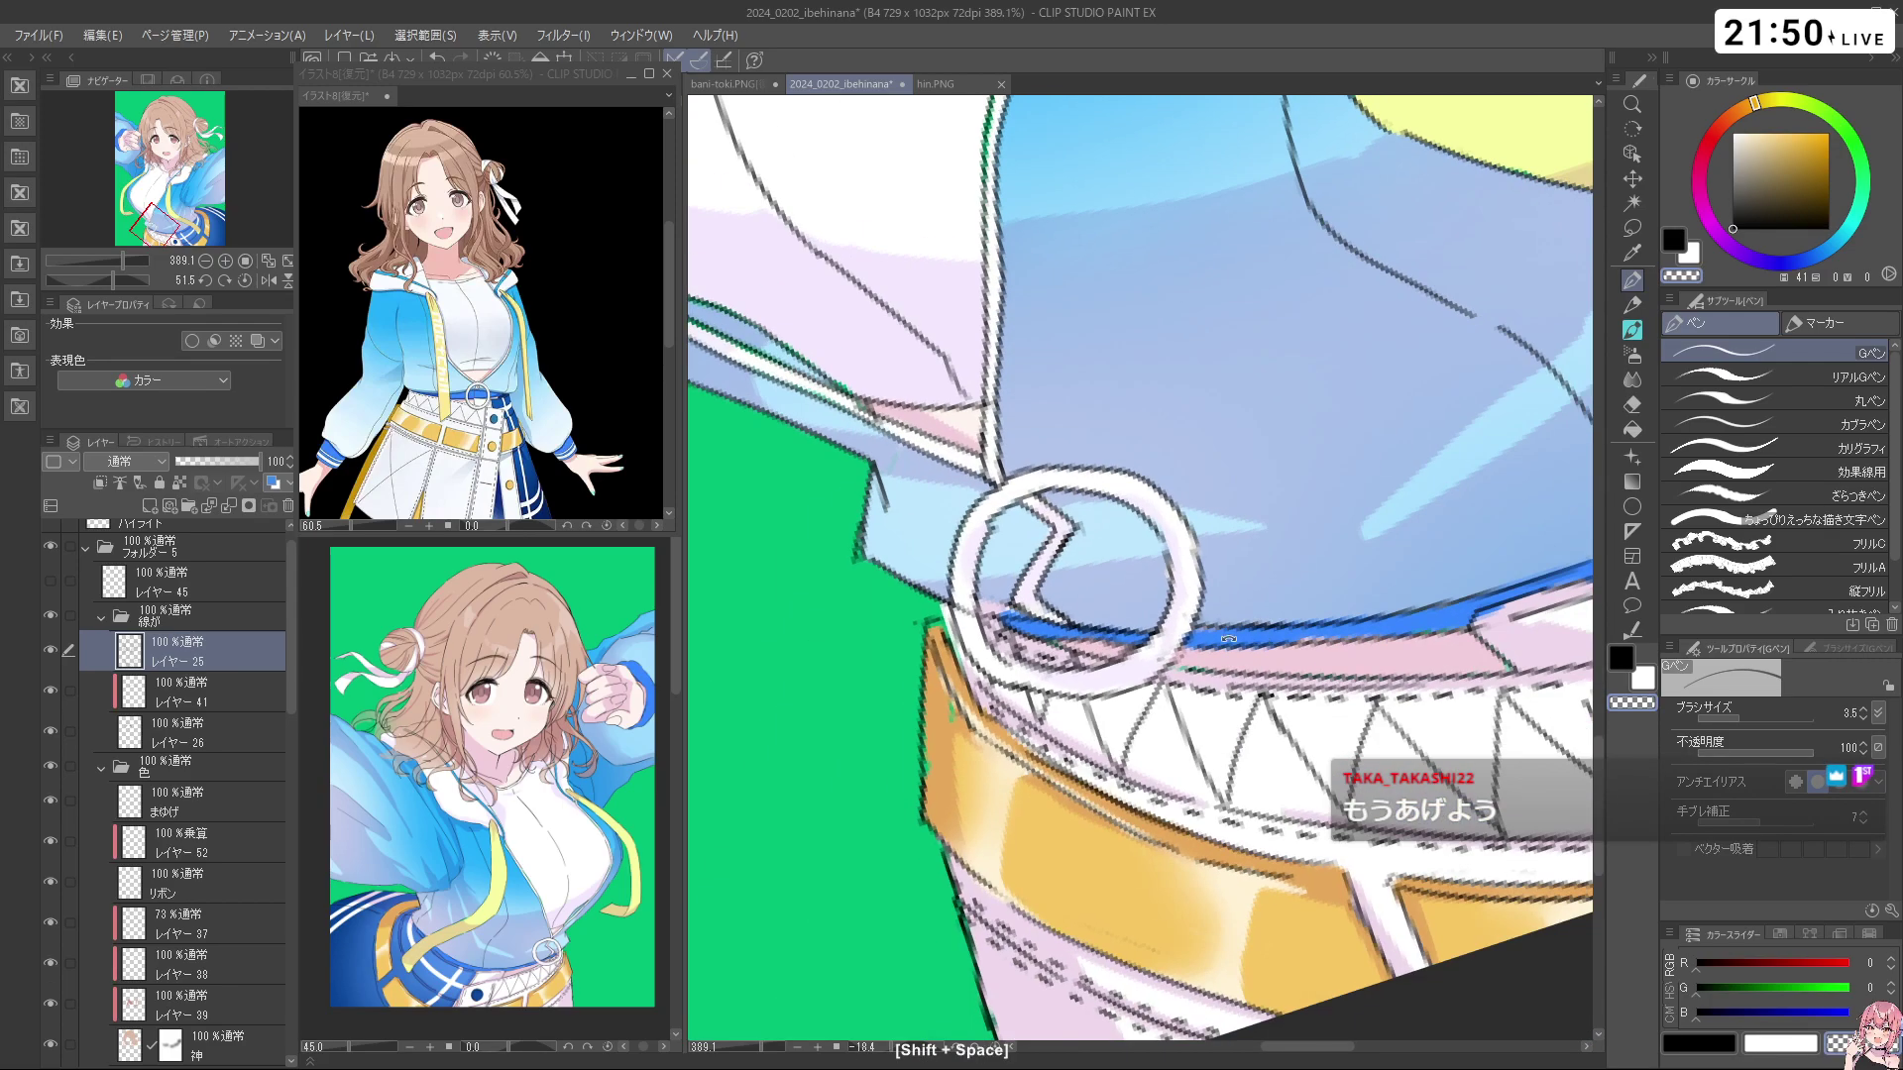
drag(1132, 714, 1221, 668)
key(c)
drag(1217, 637, 988, 545)
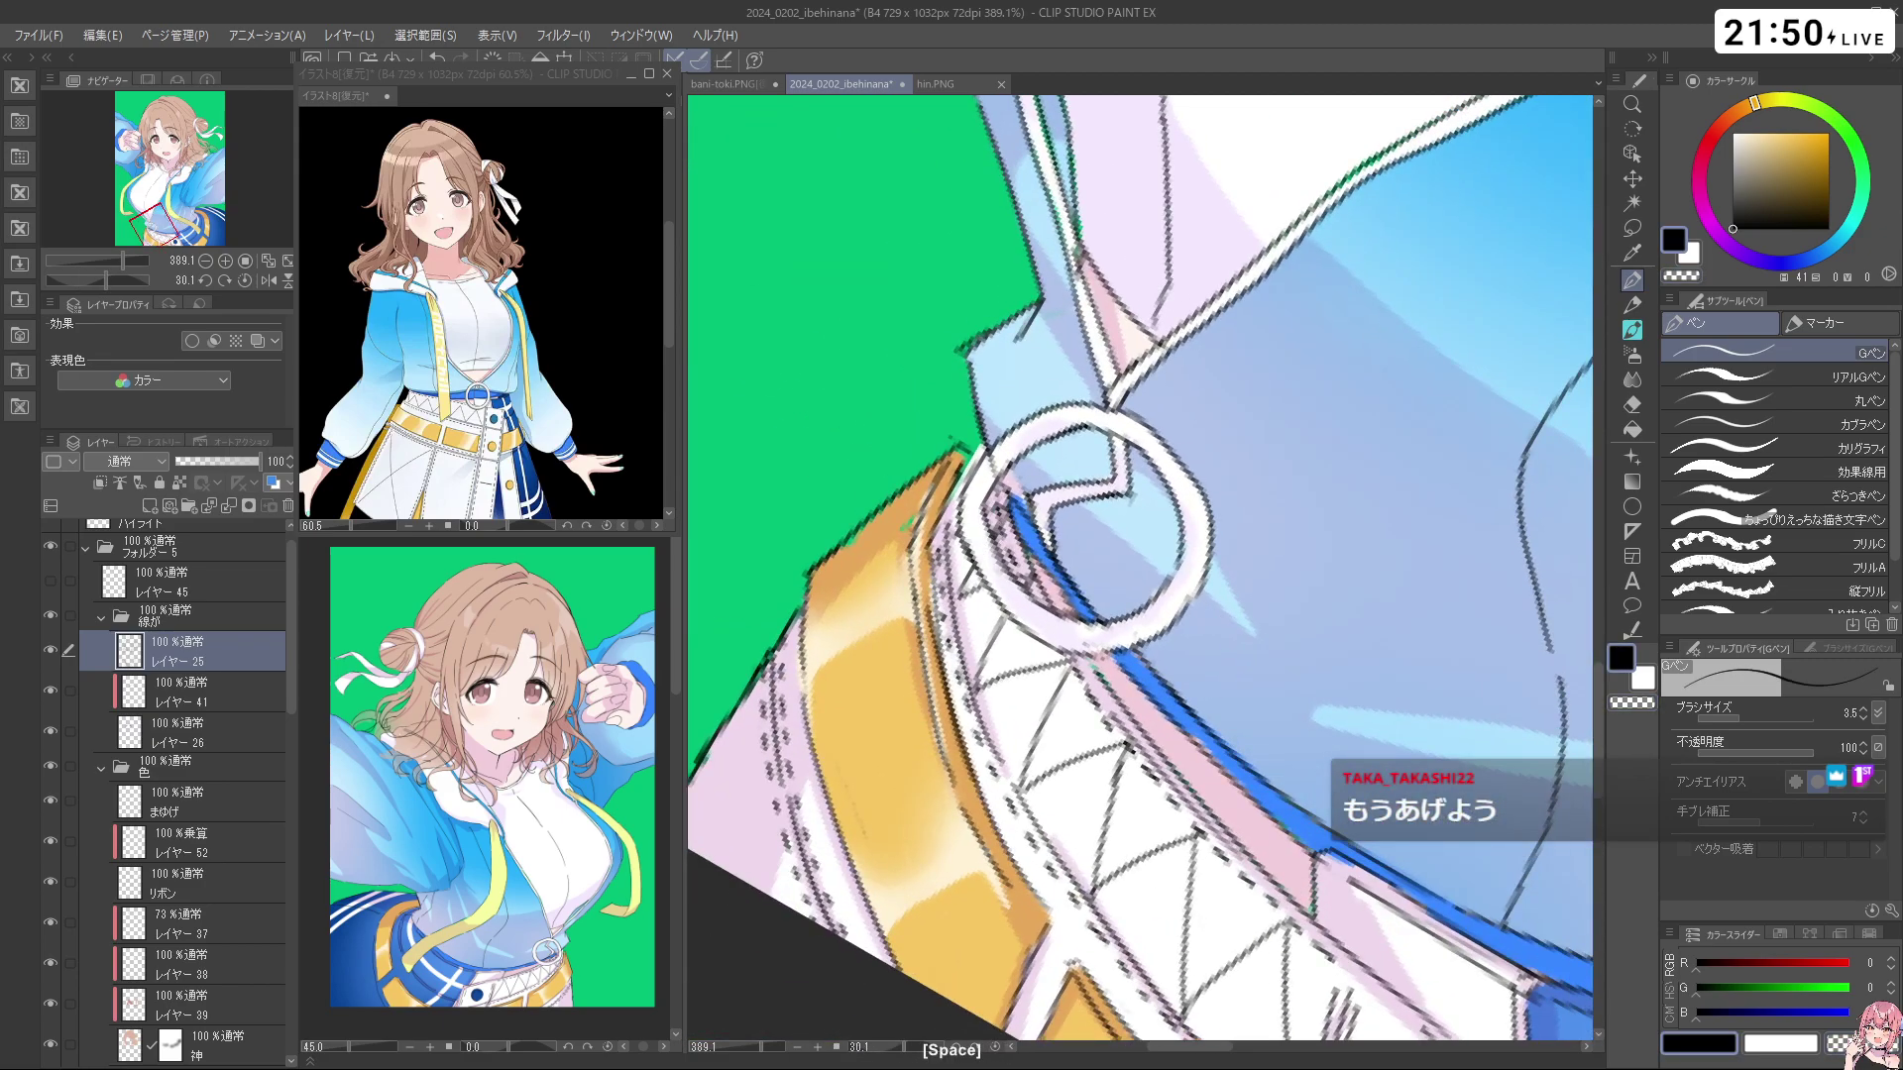
drag(1229, 629, 1424, 763)
key(c)
key(c)
key(ctrl+z)
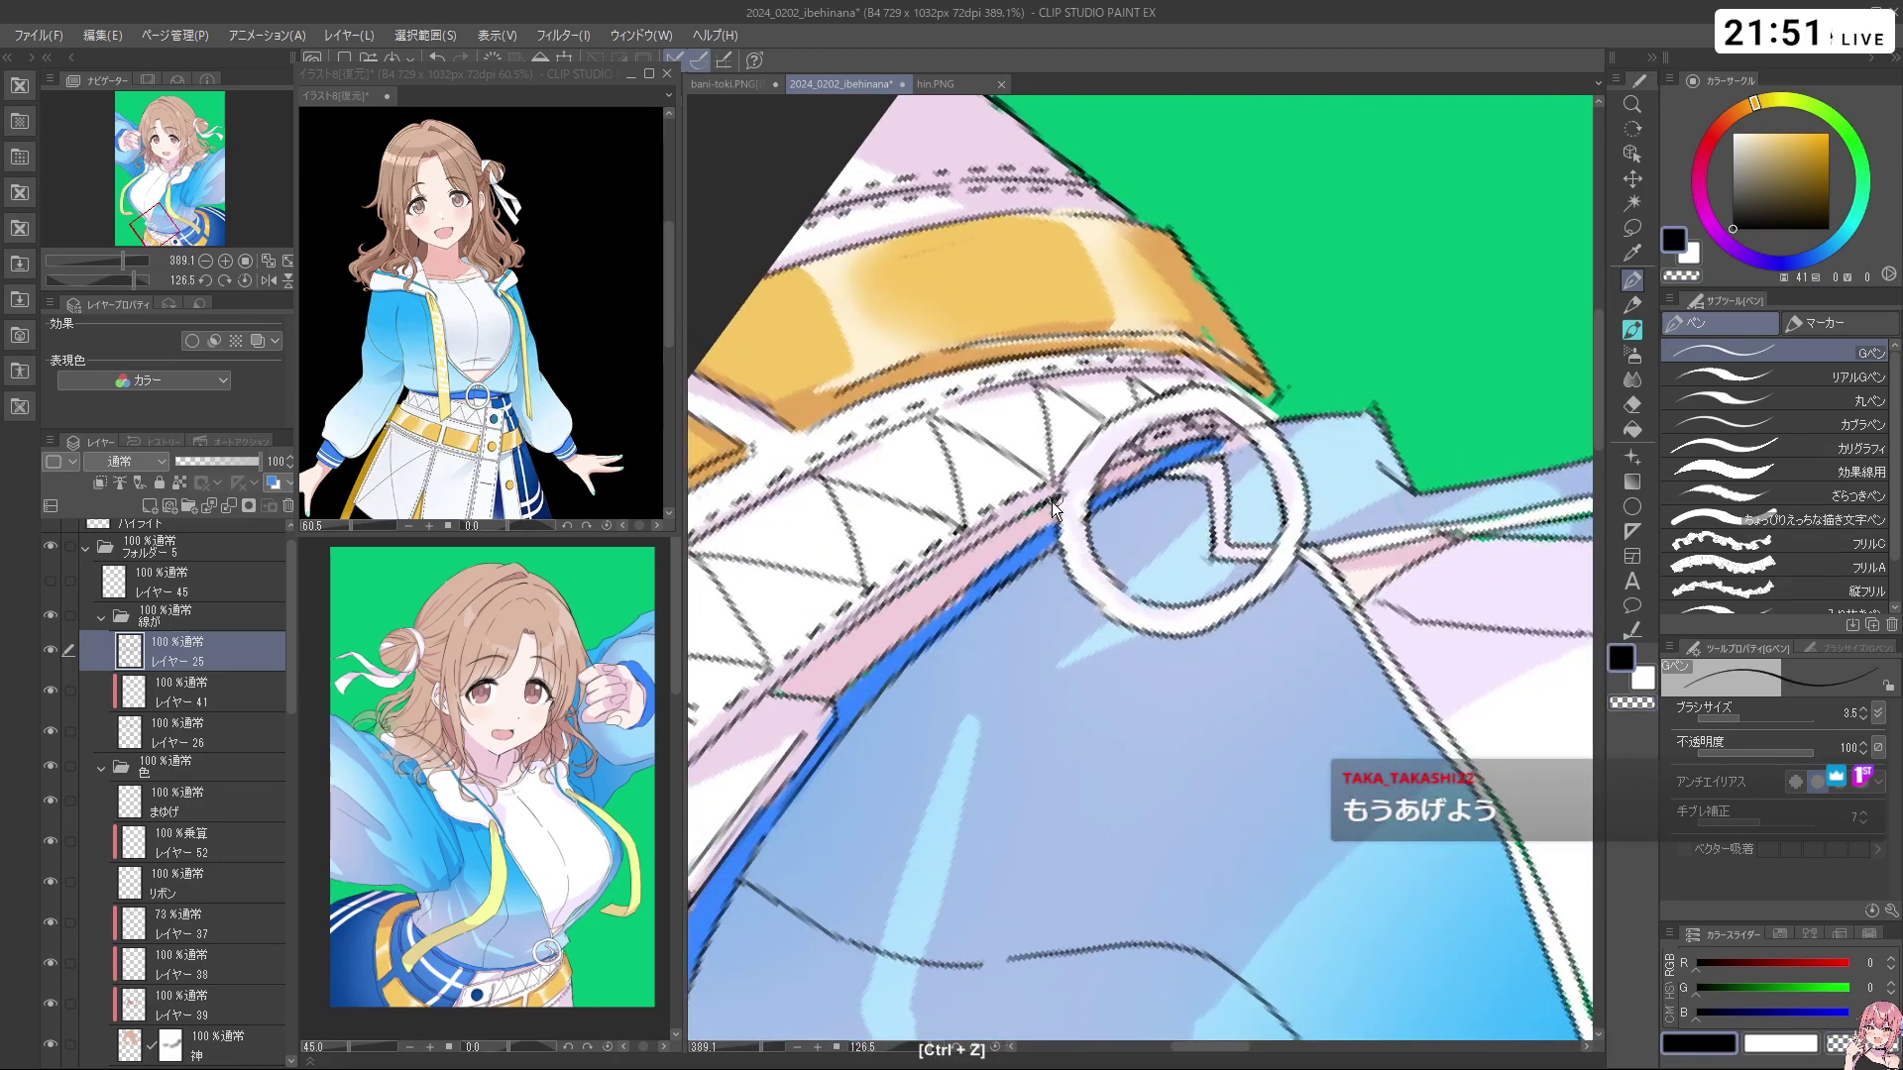
drag(1252, 607, 1331, 420)
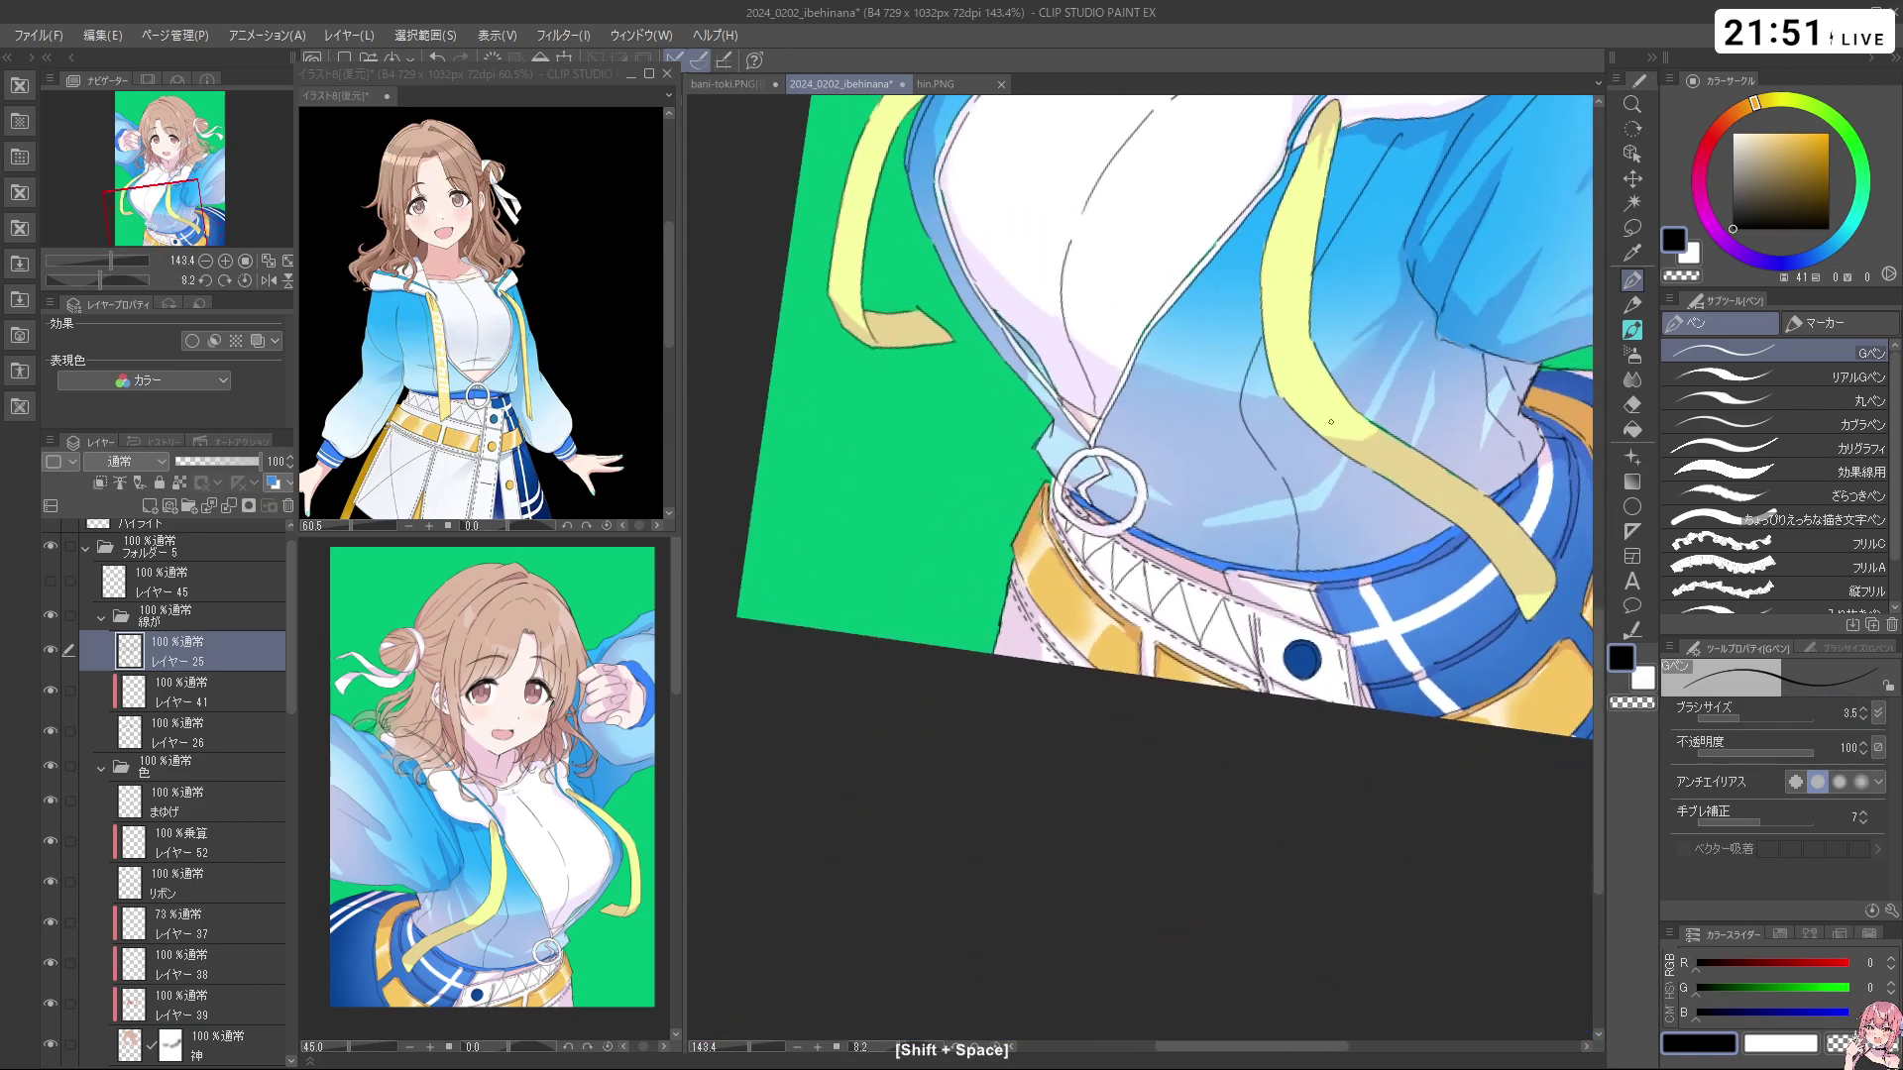
Erase the stray lines crossing the hair above the shoulder with the G pen at size 5.9 using transparent colour
drag(1193, 626, 1167, 608)
drag(1162, 729, 1048, 847)
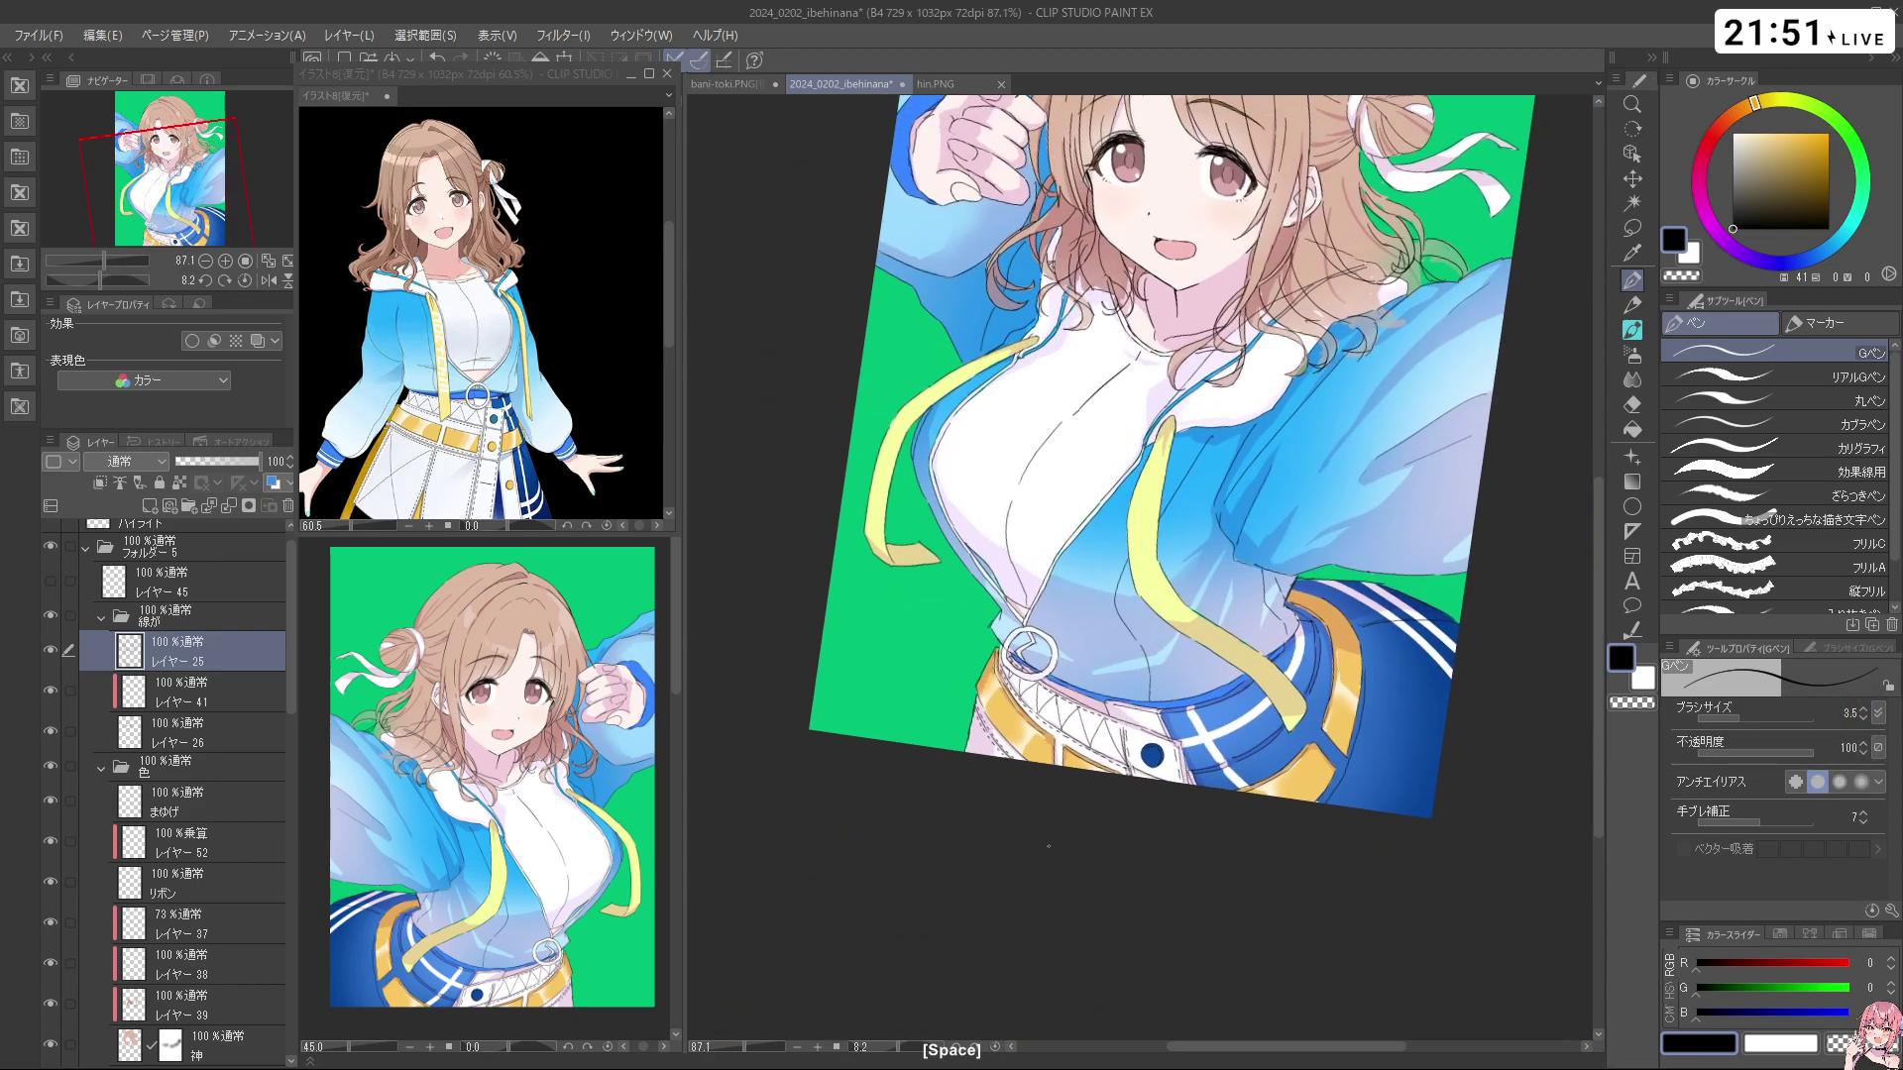
drag(1048, 846, 993, 864)
drag(1383, 435, 1331, 435)
mouse_move(1331, 322)
mouse_down()
mouse_move(1302, 392)
mouse_move(1427, 392)
mouse_up()
key(c)
mouse_move(1137, 458)
mouse_down()
mouse_move(1155, 458)
mouse_move(1111, 466)
mouse_up()
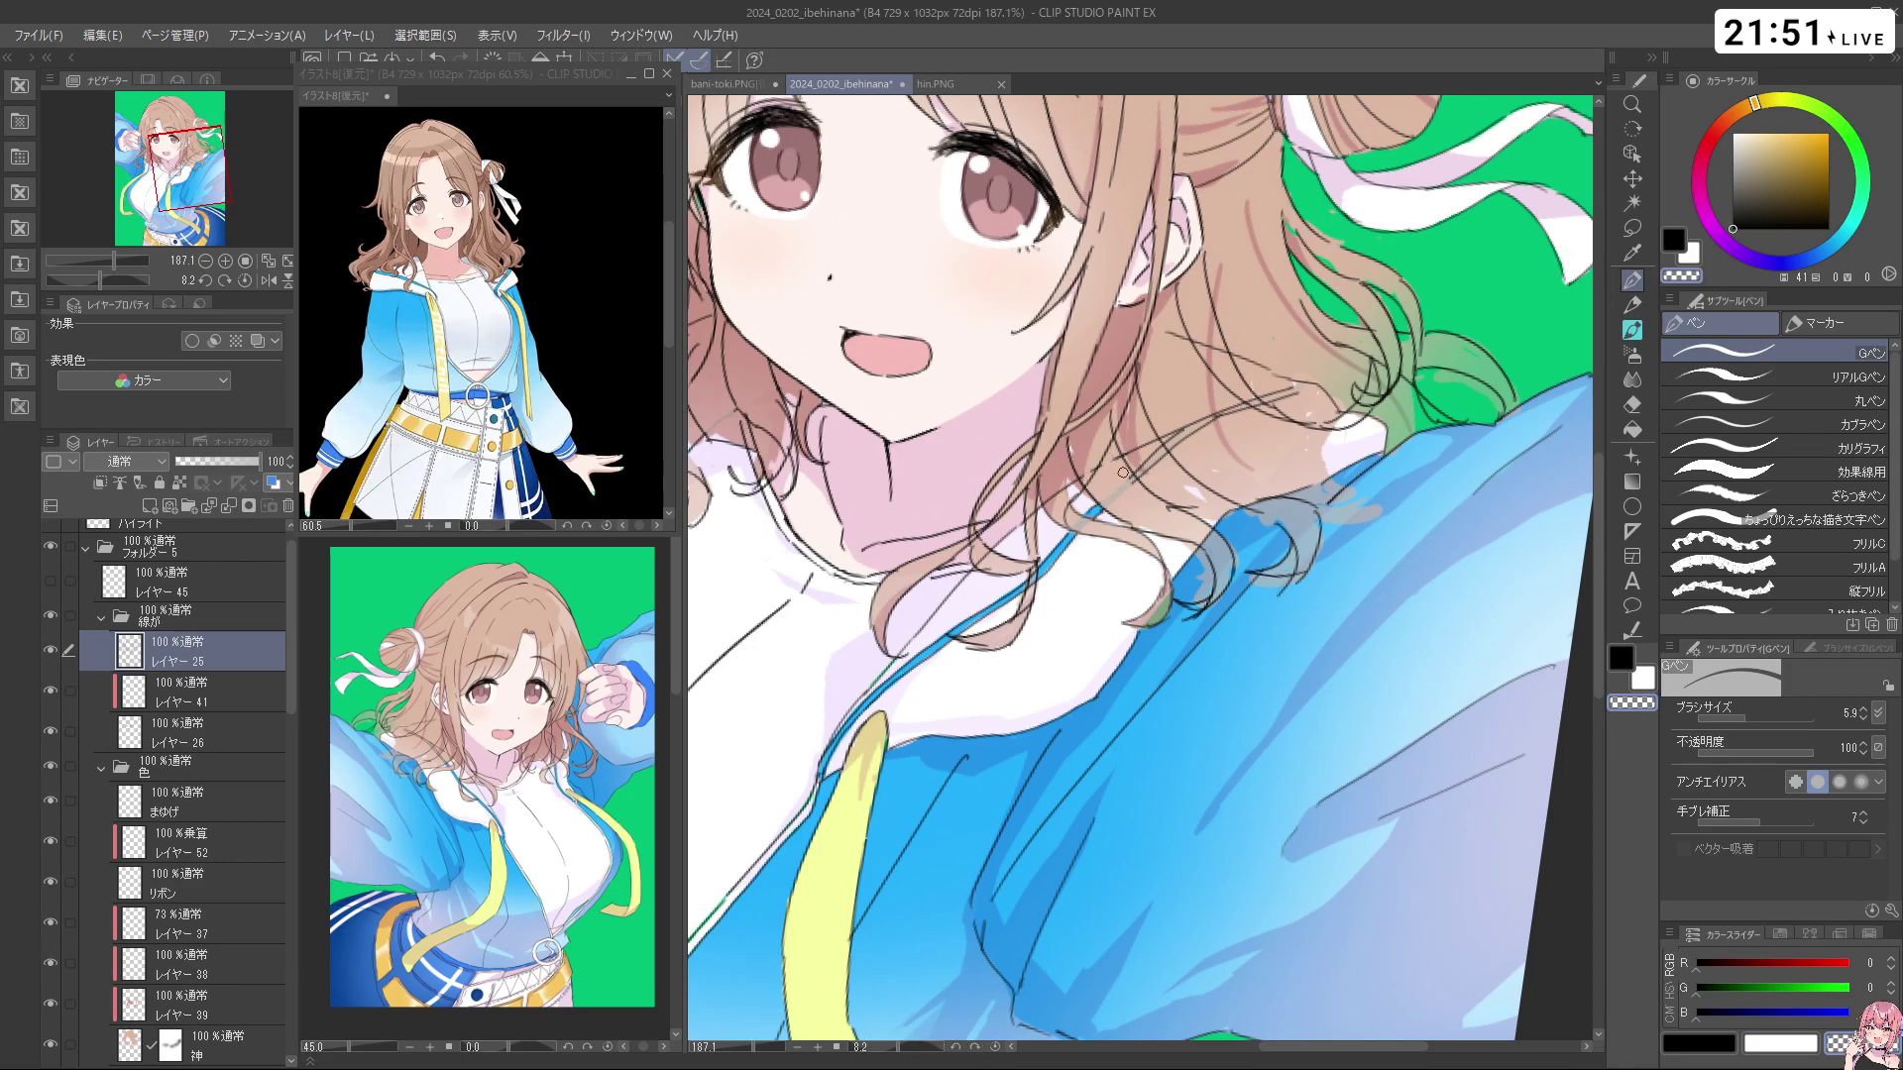
key(space)
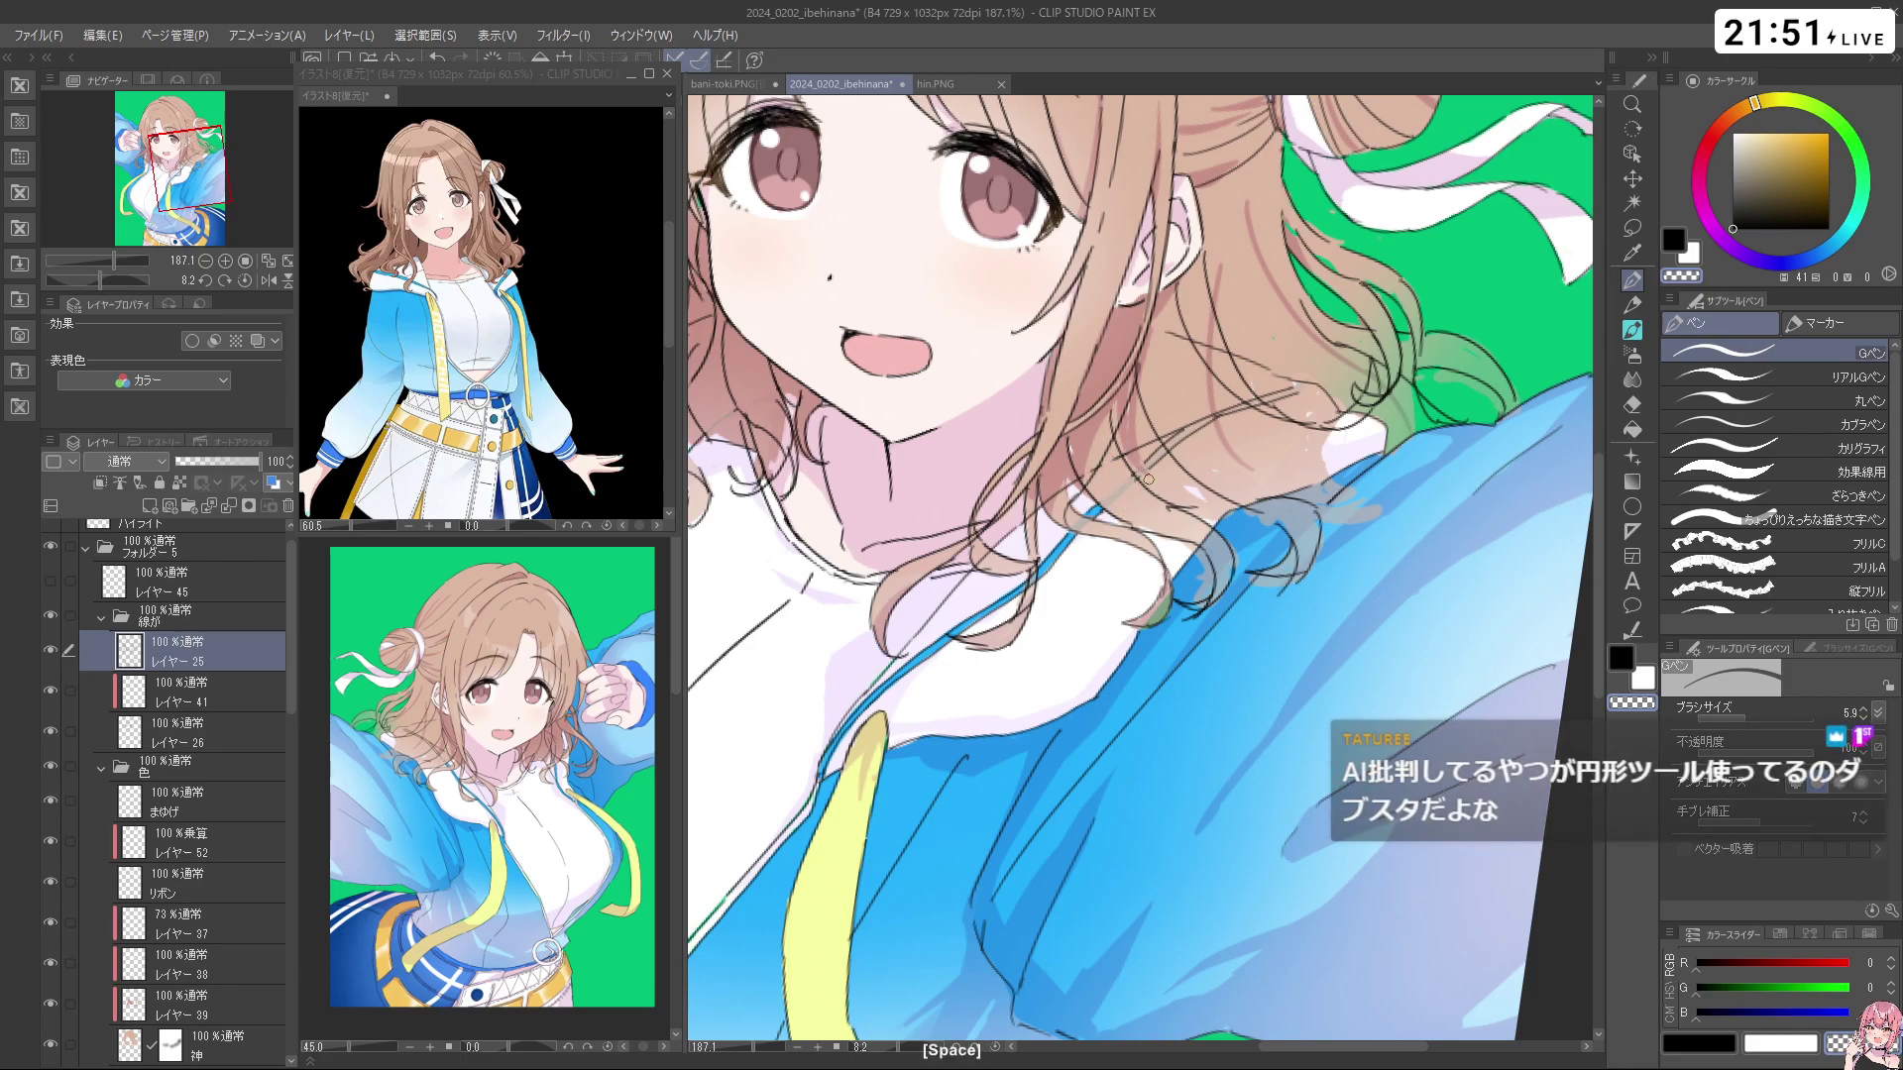
key(ctrl+z)
drag(1189, 436, 1115, 720)
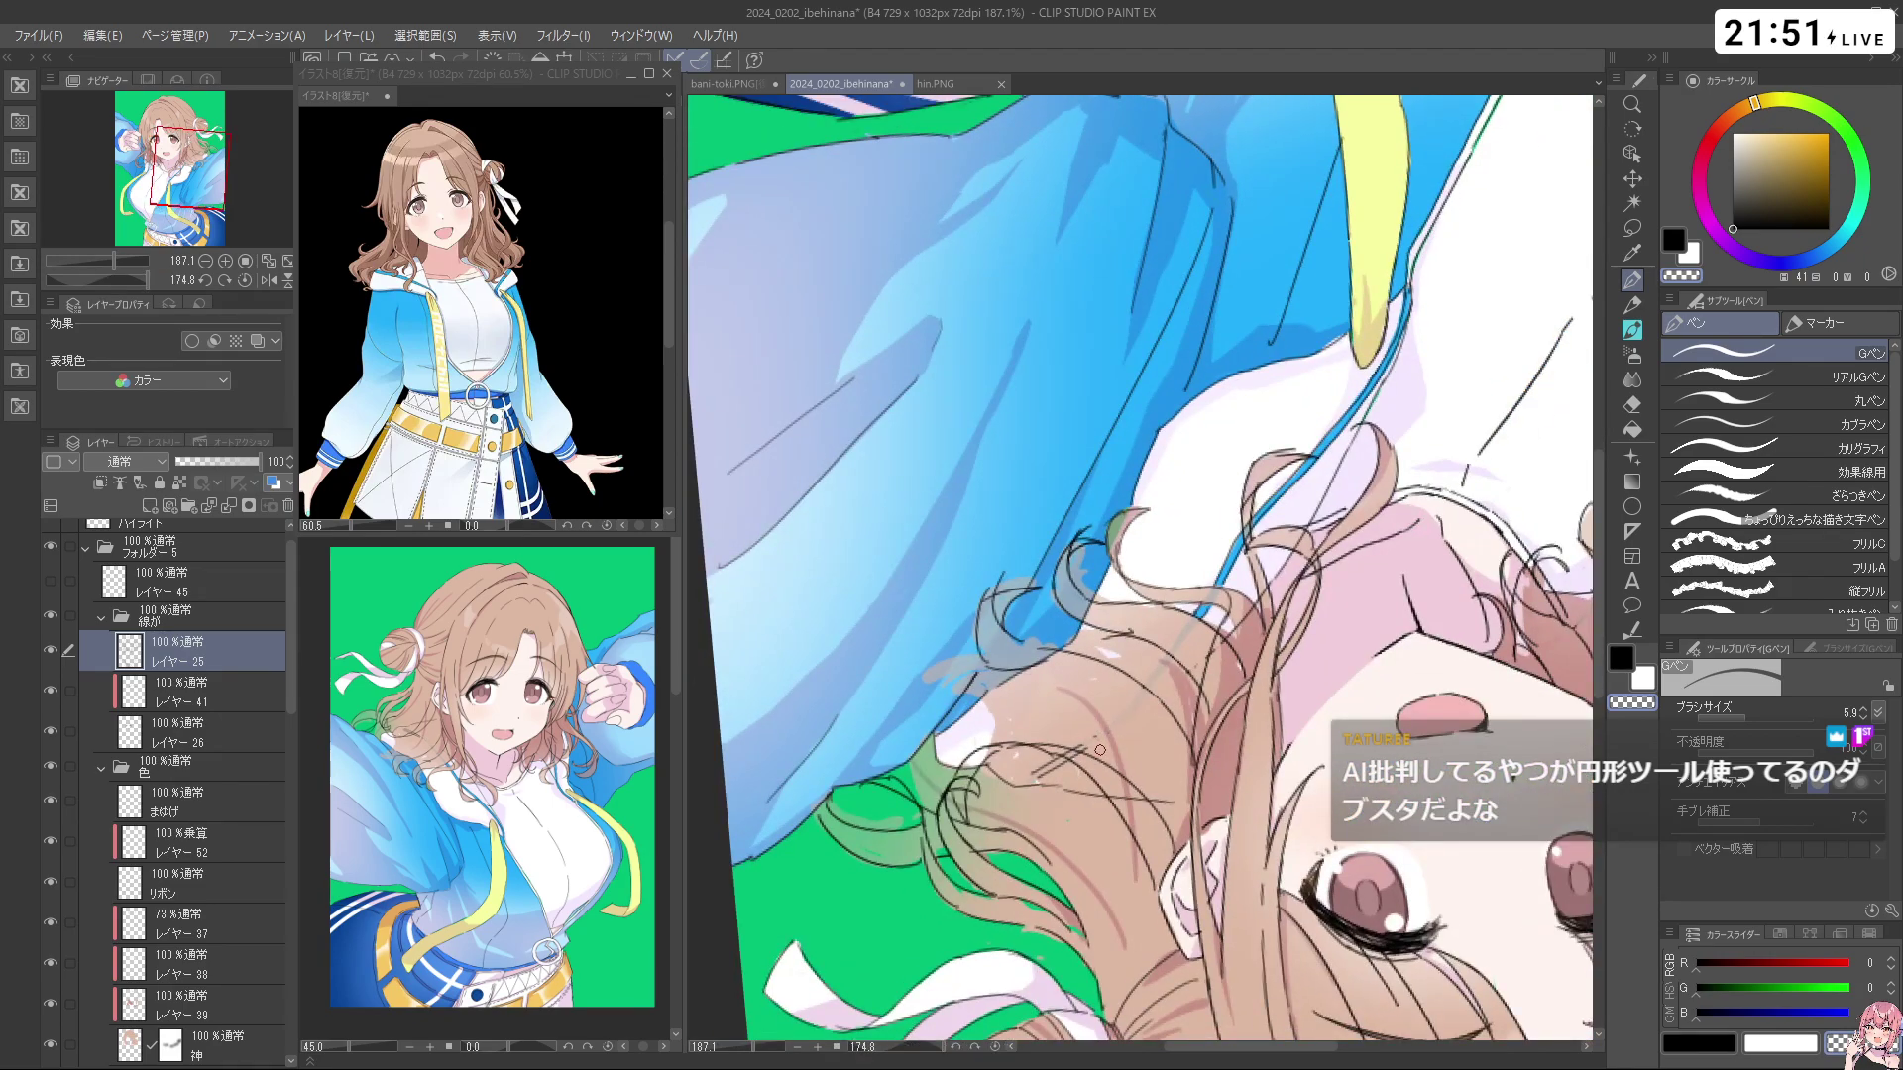
drag(1090, 732, 1174, 513)
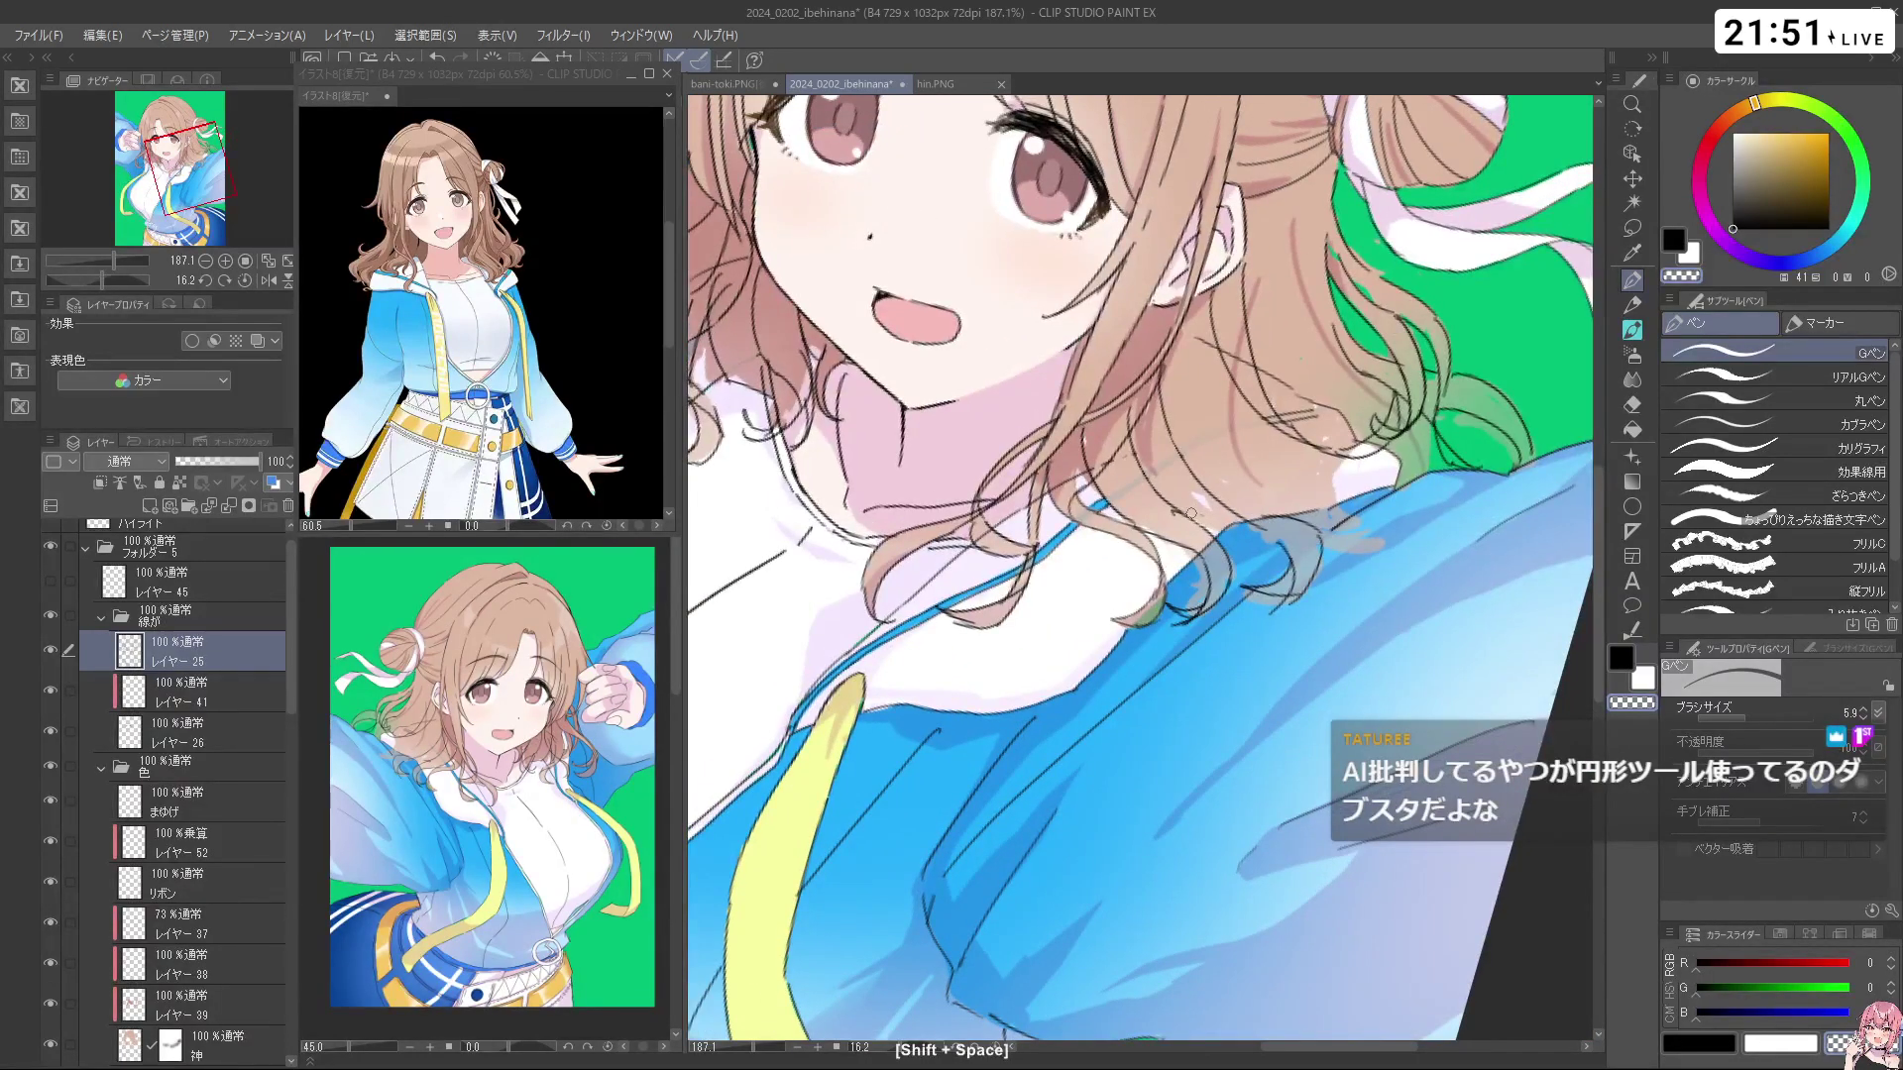
drag(1234, 455, 1260, 485)
key(ctrl+z)
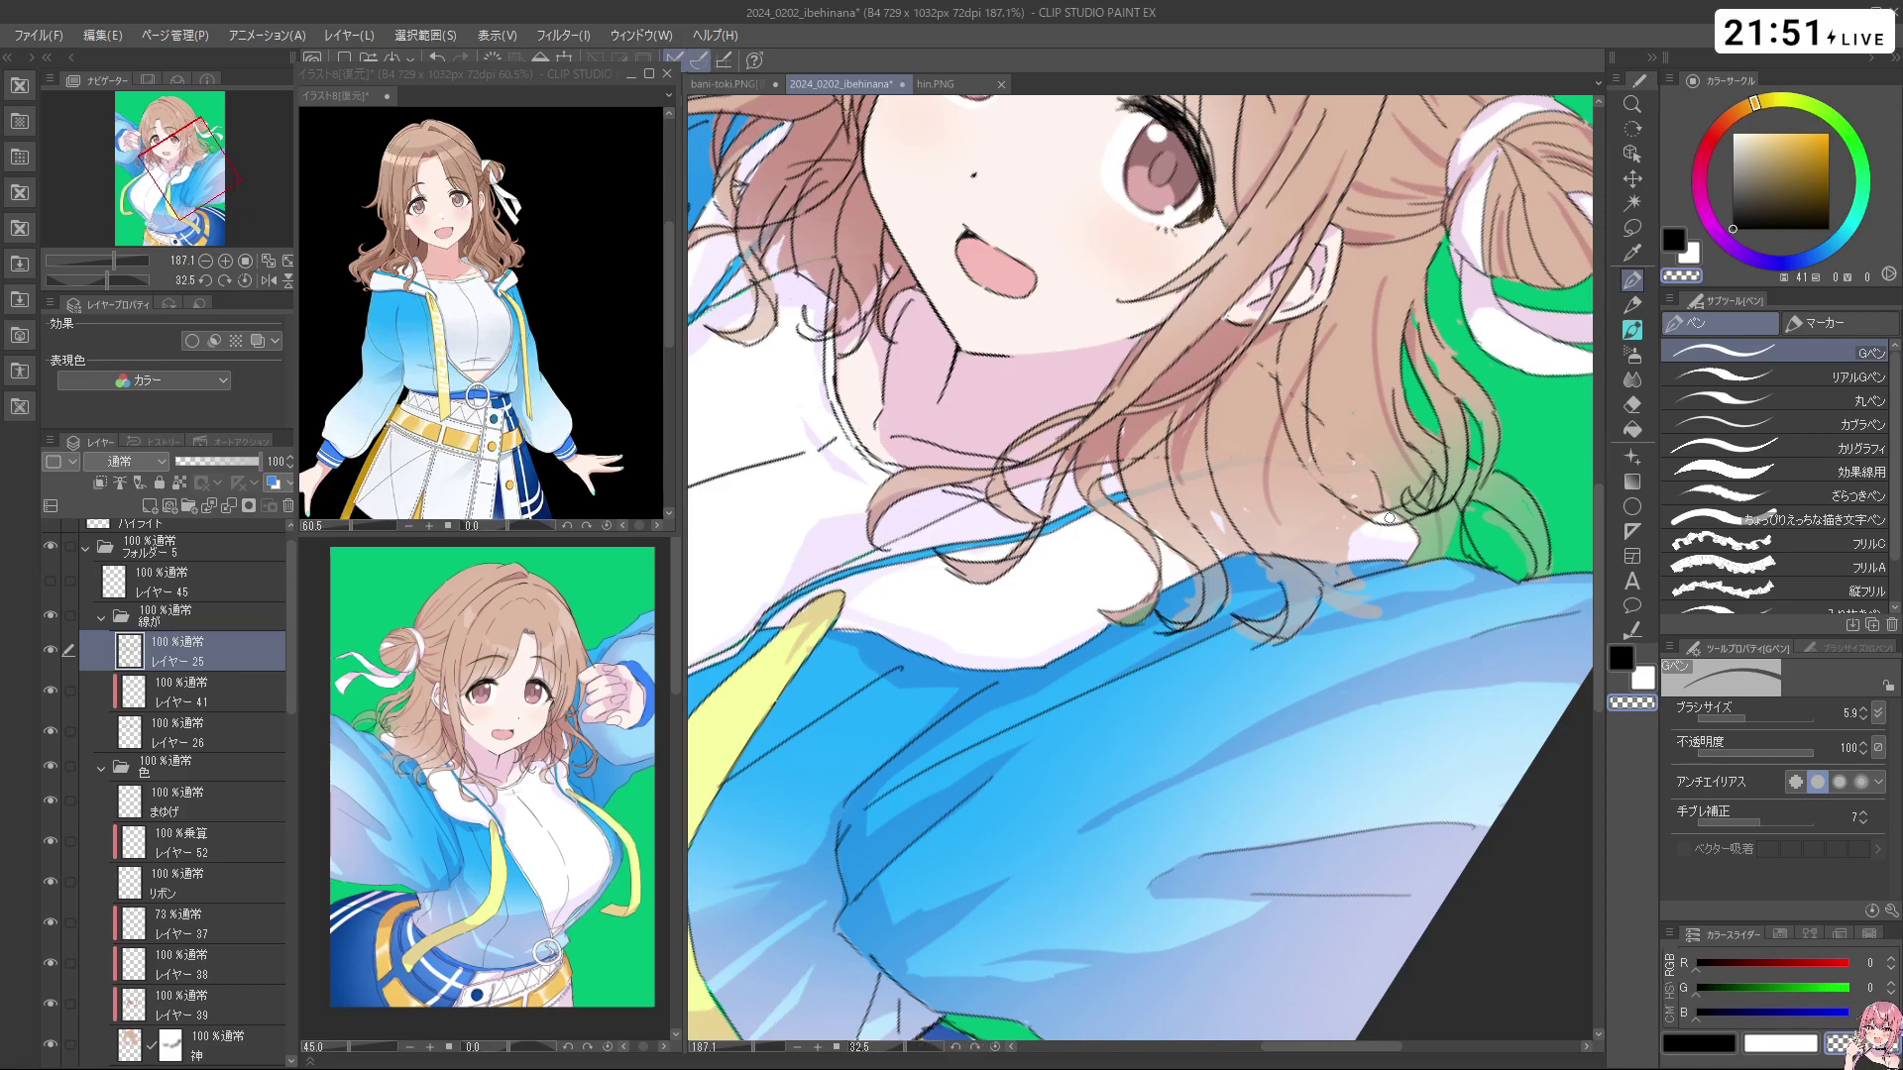
Rework the line art of the hair ends resting on the jacket shoulder with the G pen, undoing the strokes that miss
mouse_move(1390, 517)
mouse_down()
mouse_move(1395, 493)
mouse_move(1361, 513)
mouse_move(1328, 585)
mouse_up()
key(ctrl+z)
key(c)
key(ctrl+z)
mouse_move(1396, 481)
mouse_down()
mouse_move(1328, 569)
mouse_move(1346, 567)
mouse_up()
key(ctrl+z)
key(ctrl+z)
mouse_move(1399, 484)
mouse_down()
mouse_move(1353, 497)
mouse_move(1341, 541)
mouse_move(1380, 632)
mouse_up()
key(ctrl+z)
key(ctrl+z)
mouse_move(1287, 595)
mouse_down()
mouse_move(1408, 650)
mouse_move(1325, 654)
mouse_move(1412, 643)
mouse_move(1180, 570)
mouse_move(994, 663)
mouse_up()
key(ctrl+z)
key(ctrl+z)
drag(991, 661, 1331, 612)
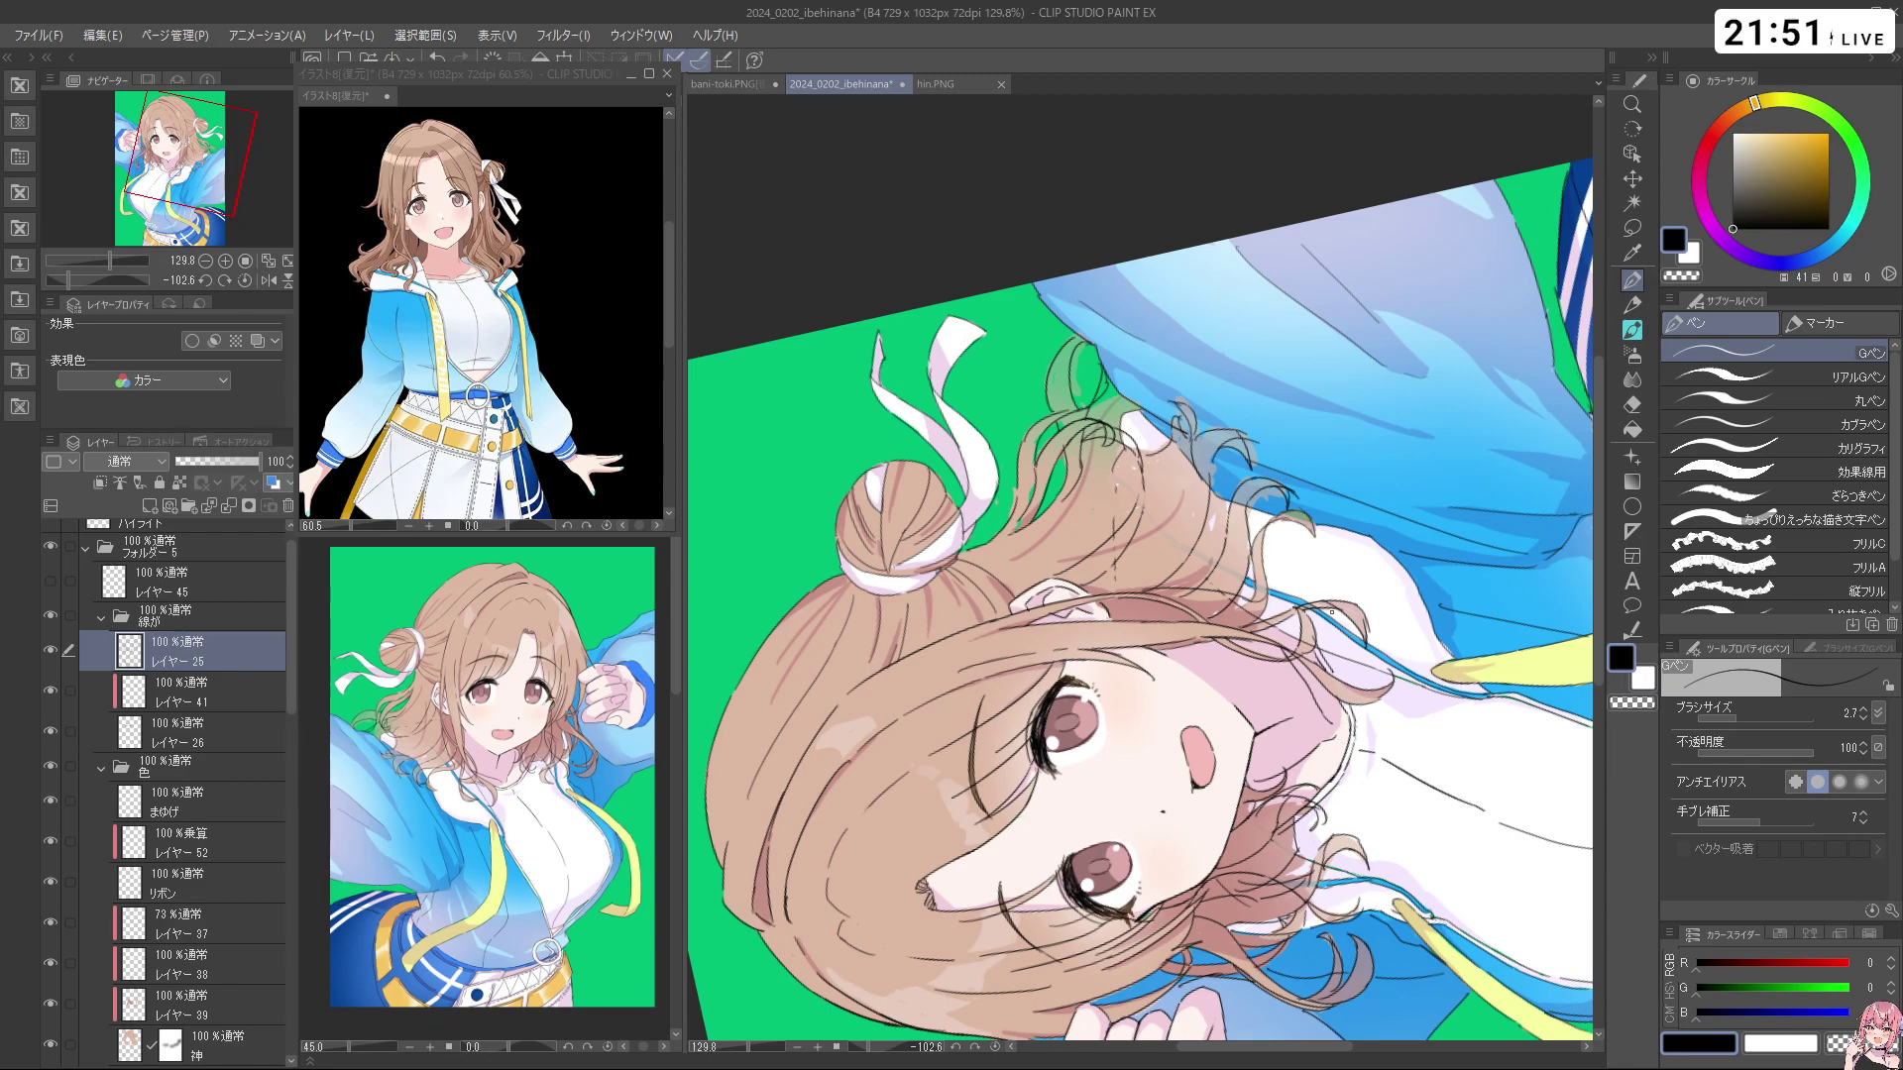
Retry the short hair strand lines beside the neck with the G pen at size 2.7, undoing the strokes that miss
drag(1332, 612, 1173, 484)
key(ctrl+z)
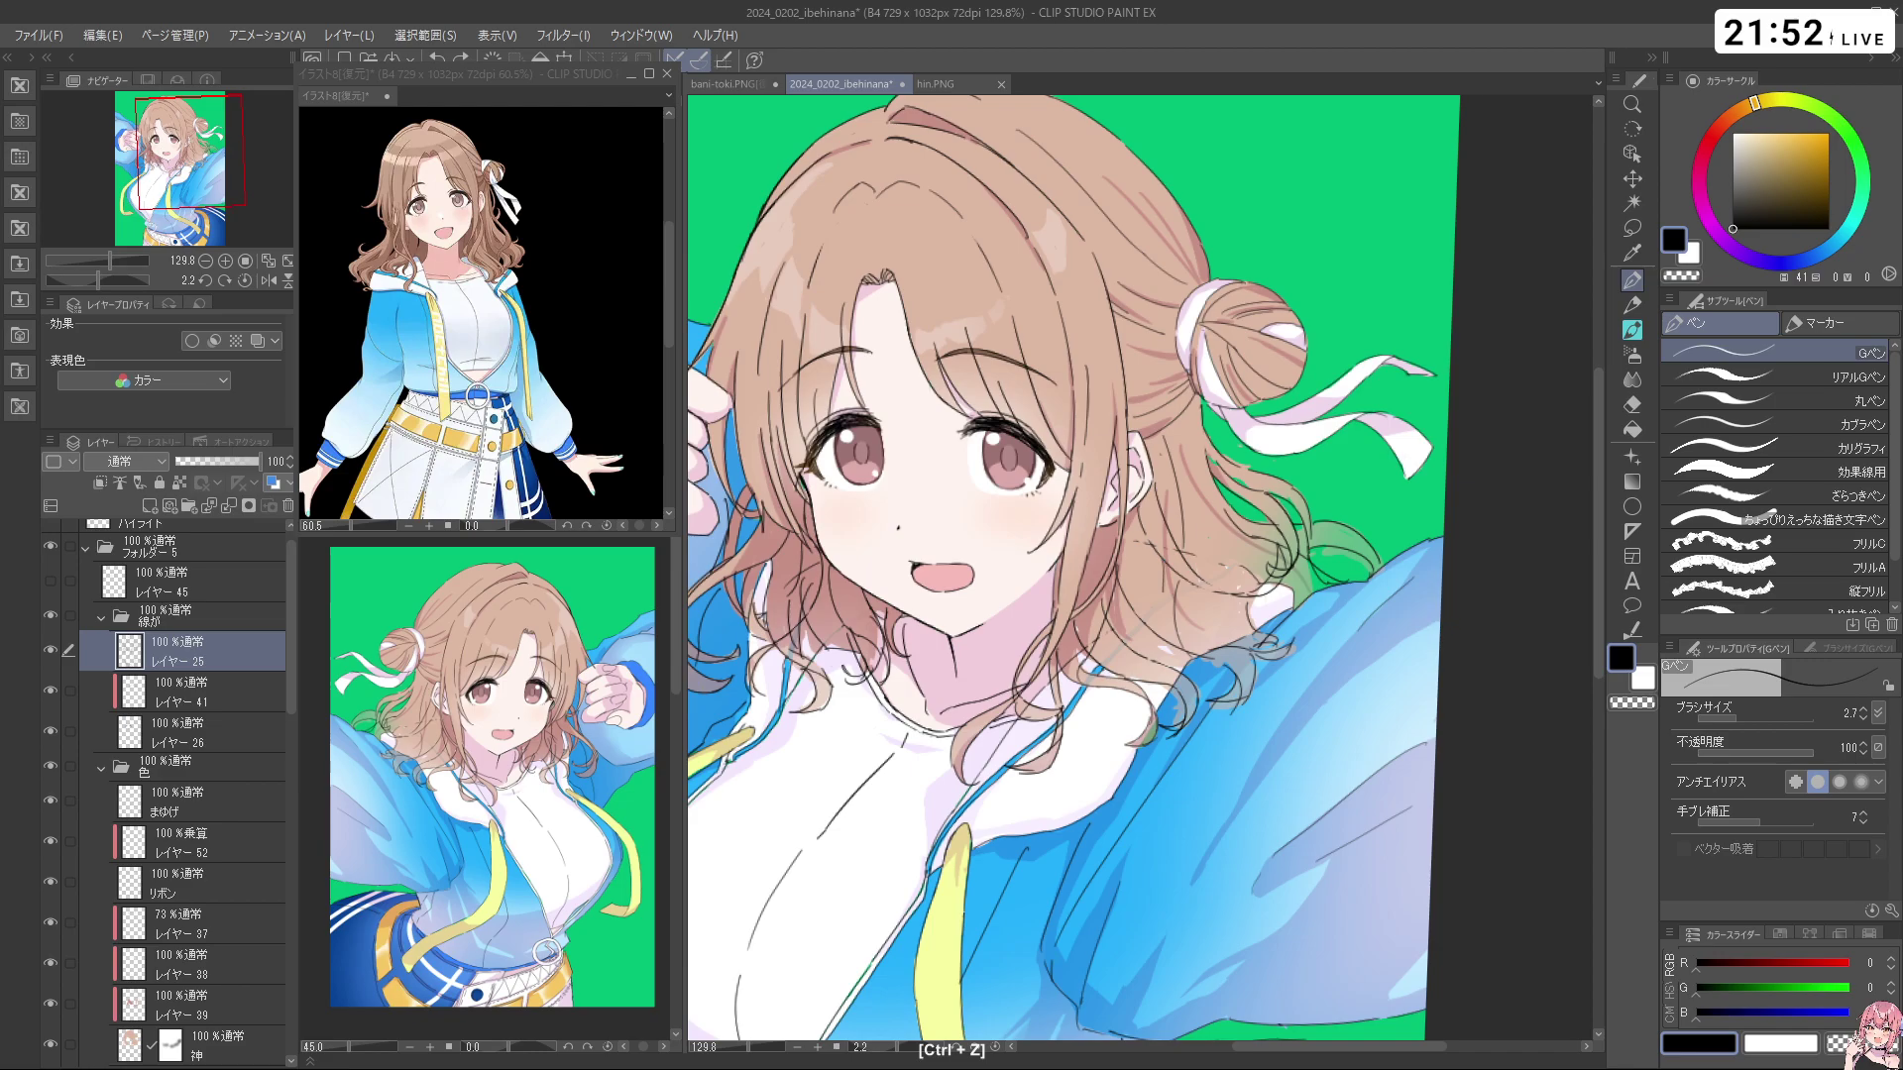
key(shift+space)
key(ctrl+z)
key(shift+space)
mouse_move(1206, 602)
mouse_down()
mouse_move(1179, 508)
mouse_move(1196, 614)
mouse_up()
key(ctrl+z)
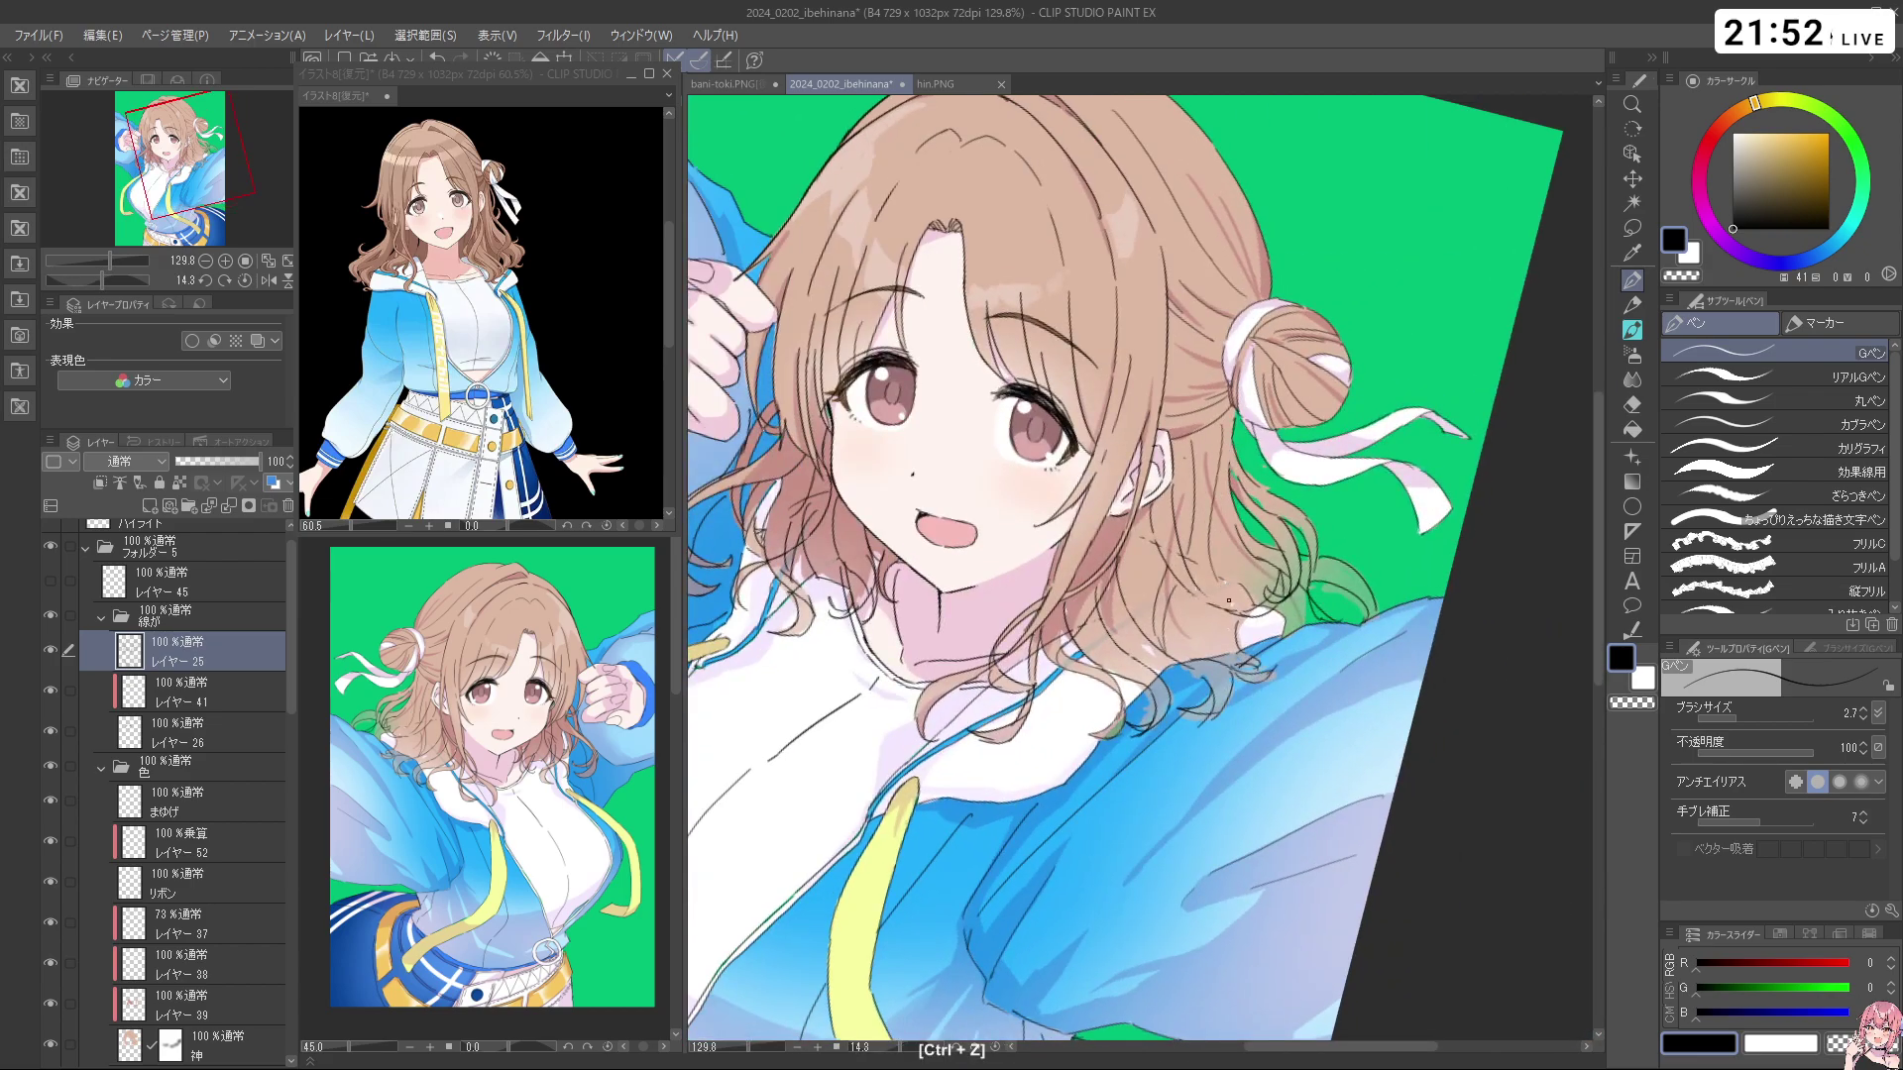
Draw long black strand lines down the hair from the ear to the shoulder, undoing the strokes that miss
drag(1218, 442, 1228, 589)
key(ctrl+z)
drag(1218, 438, 1232, 603)
key(ctrl+z)
key(ctrl+z)
mouse_move(1218, 443)
mouse_down()
mouse_move(1232, 571)
mouse_move(1224, 556)
mouse_up()
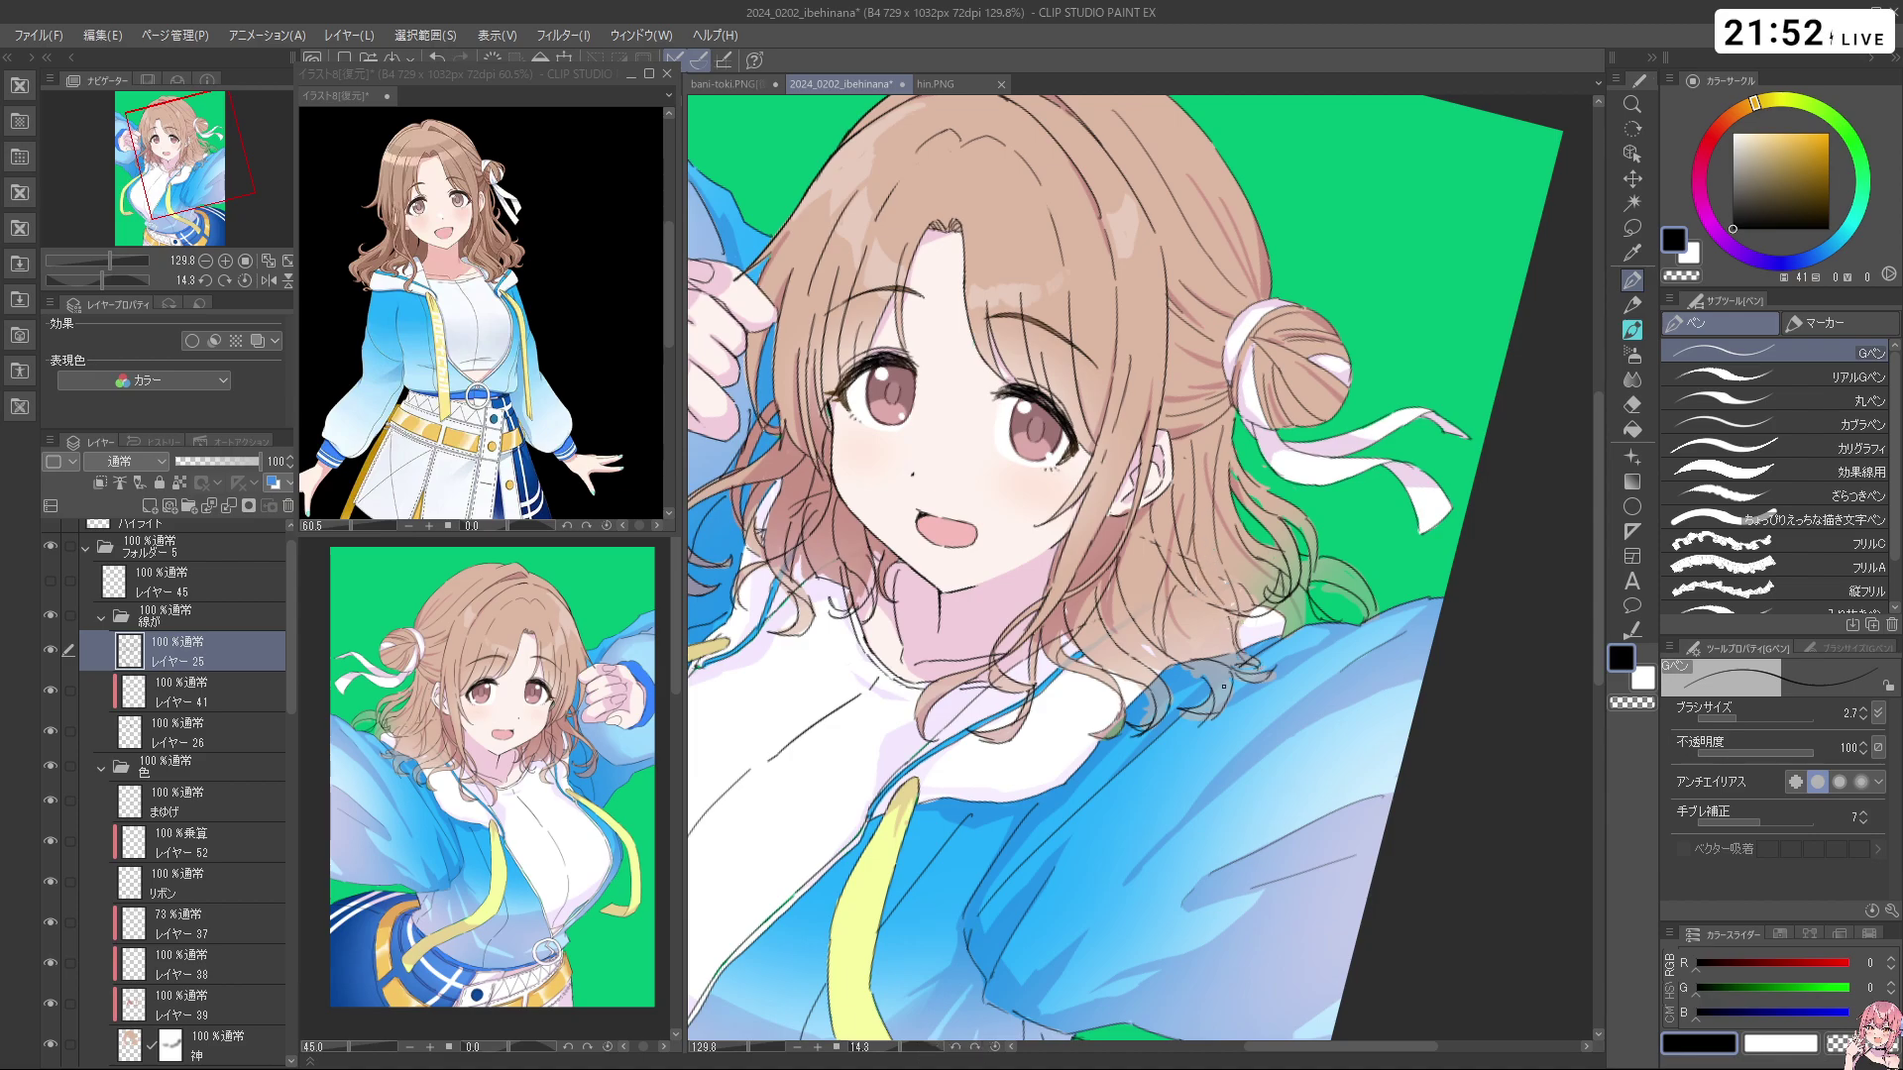
key(ctrl+z)
mouse_move(1232, 506)
mouse_down()
mouse_move(1236, 553)
mouse_move(1194, 651)
mouse_up()
key(ctrl+z)
drag(1149, 514, 1121, 606)
Inspect the hair line art around the head and the raised hand from rotated and zoomed views
mouse_move(908, 527)
mouse_down()
mouse_move(920, 651)
mouse_move(886, 788)
mouse_move(1143, 617)
mouse_move(1367, 573)
mouse_move(1265, 743)
mouse_move(1157, 768)
mouse_move(1333, 690)
mouse_up()
key(shift+space)
key(space)
key(ctrl+space)
drag(858, 323, 861, 379)
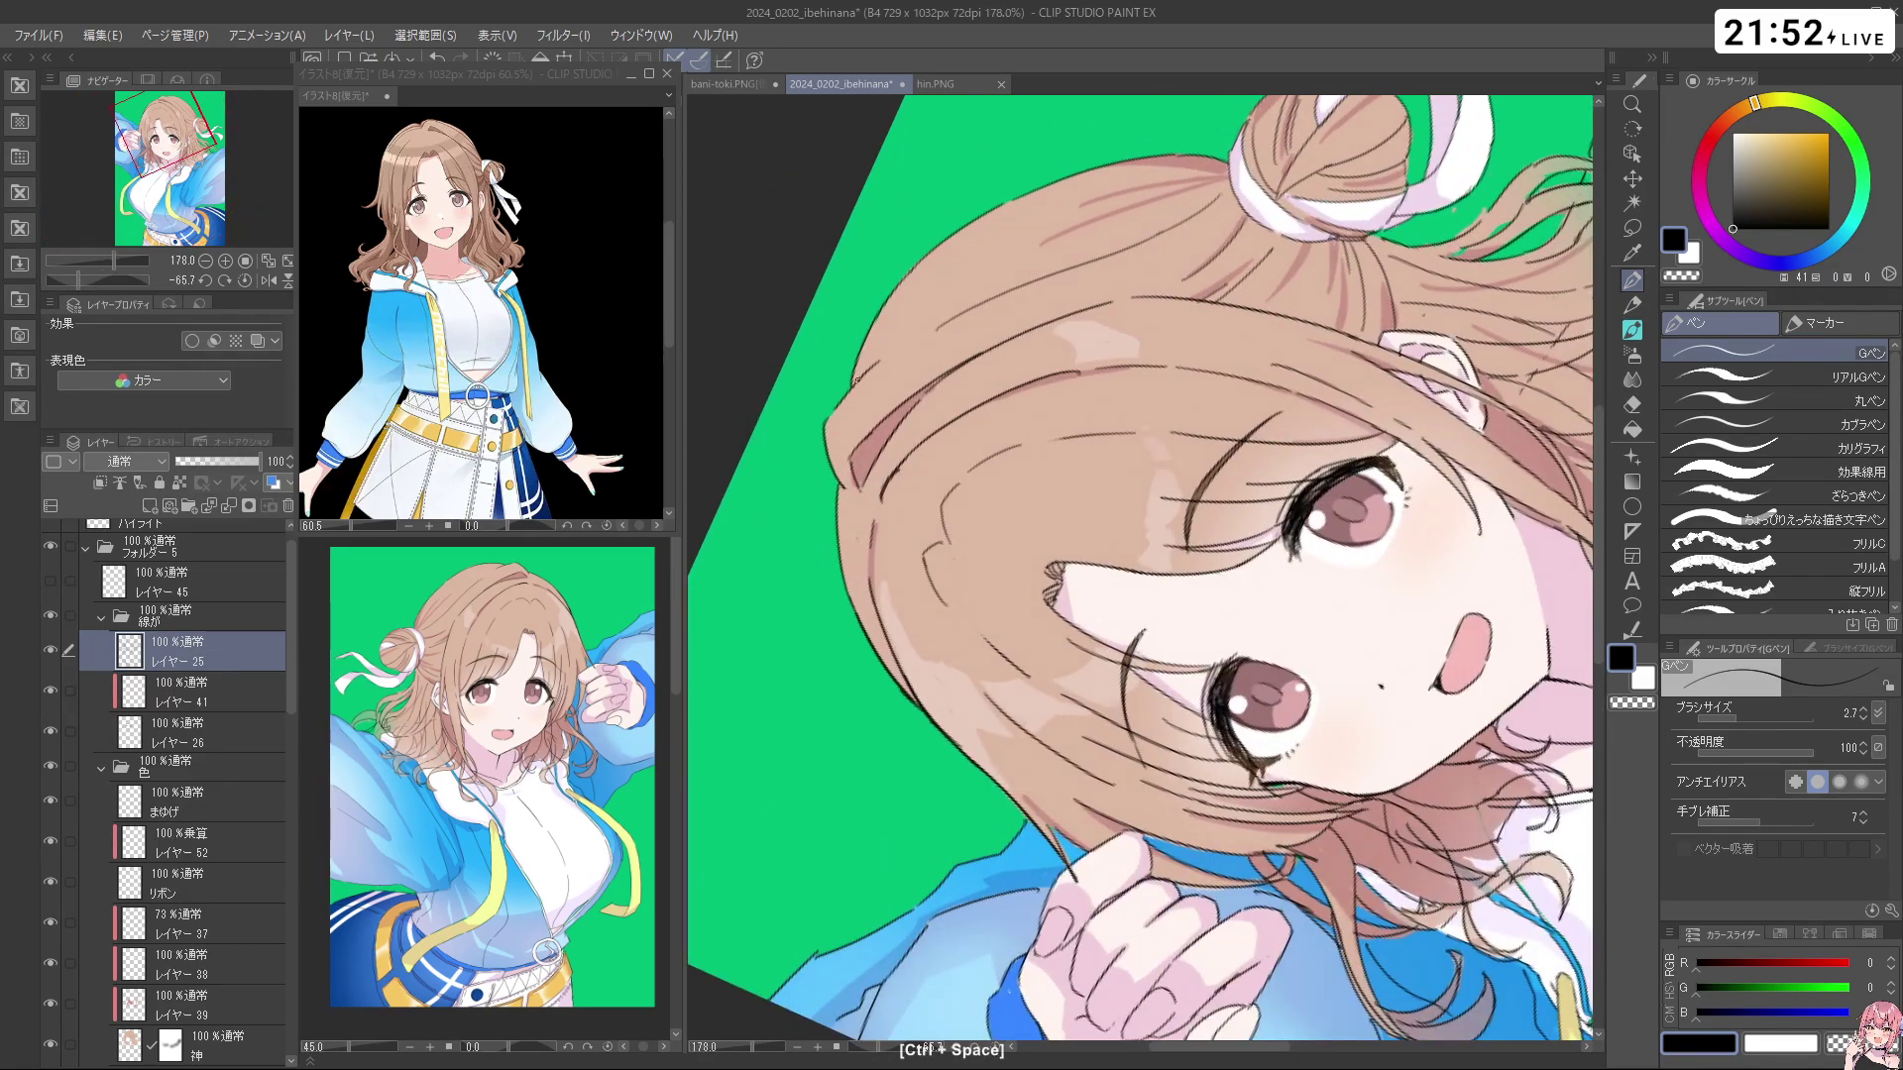
key(space)
drag(1195, 544, 1271, 506)
key(shift+space)
key(ctrl+space)
drag(1403, 571, 1323, 565)
key(space)
drag(1346, 435, 1187, 331)
Sample the light cyan nail colour from the fingertip in the zoomed reference illustration
drag(348, 466, 499, 417)
key(ctrl+space)
key(shift+space)
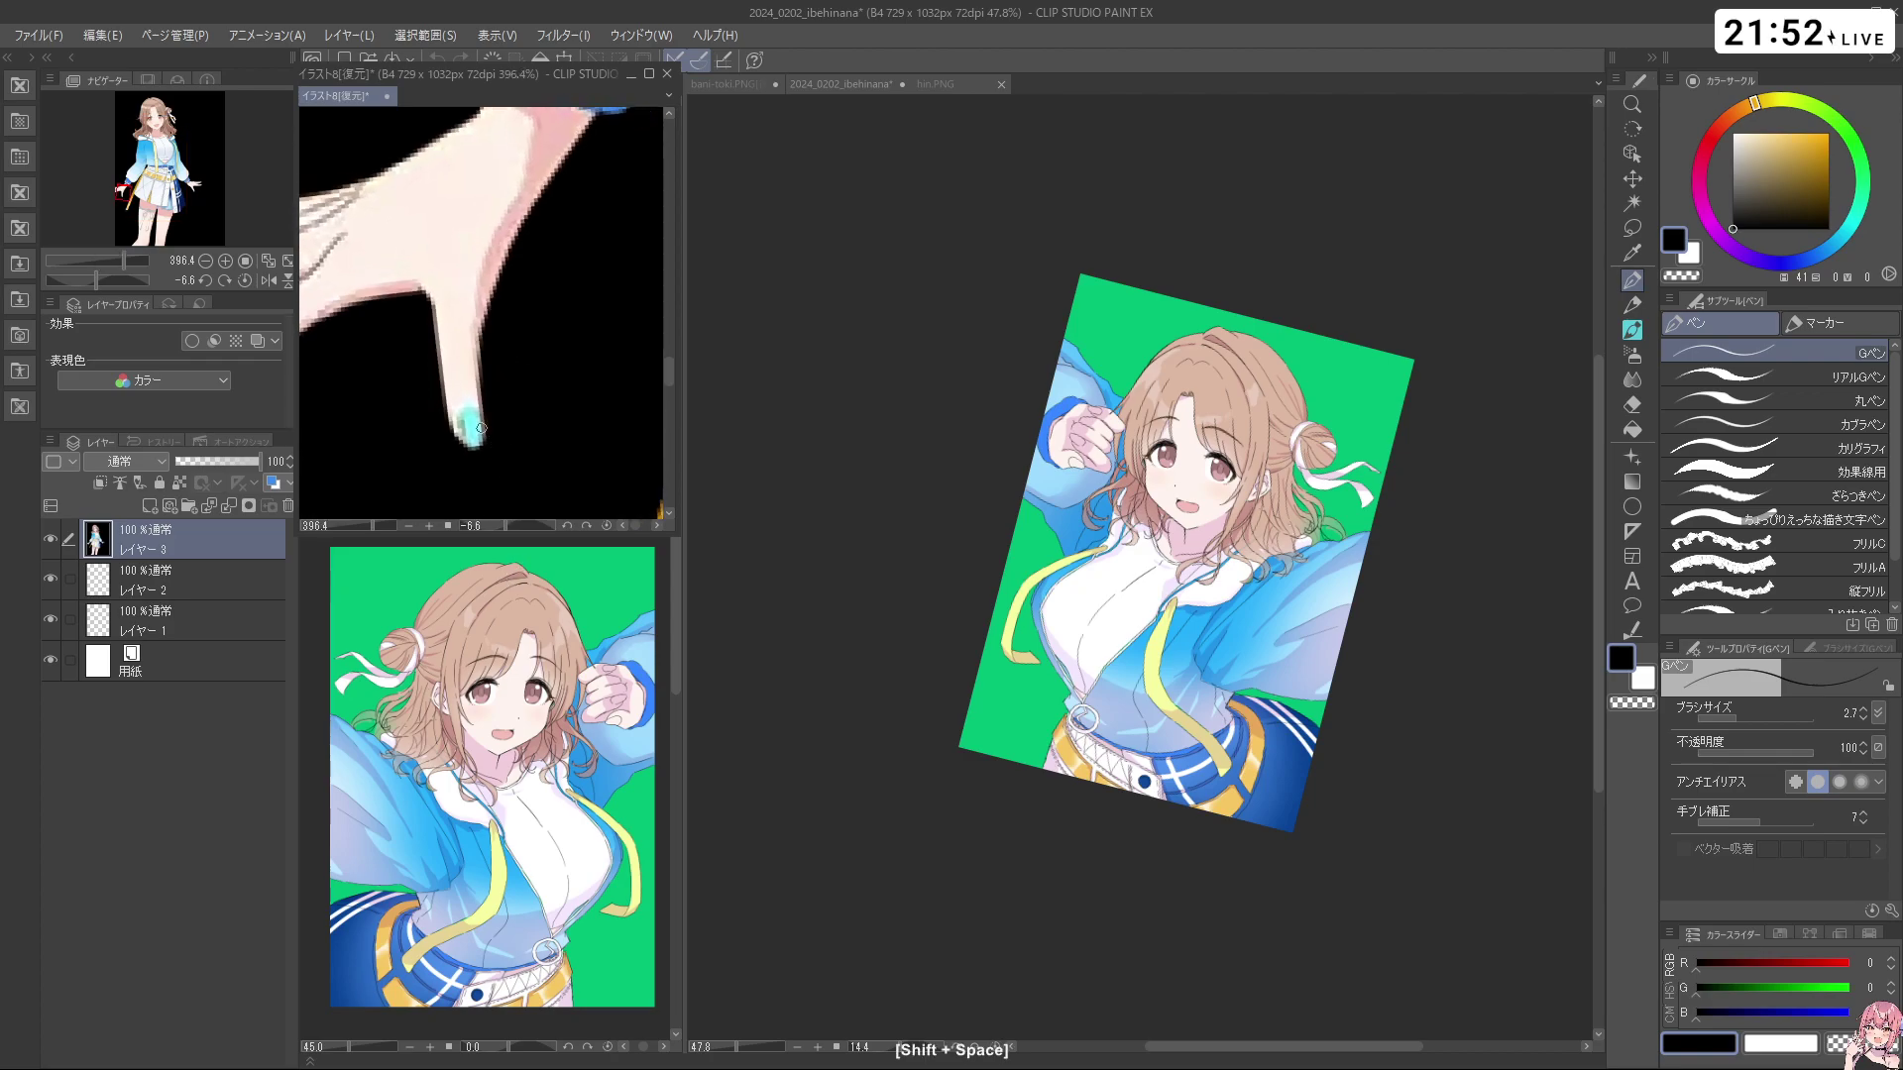
right_click(473, 431)
right_click(470, 415)
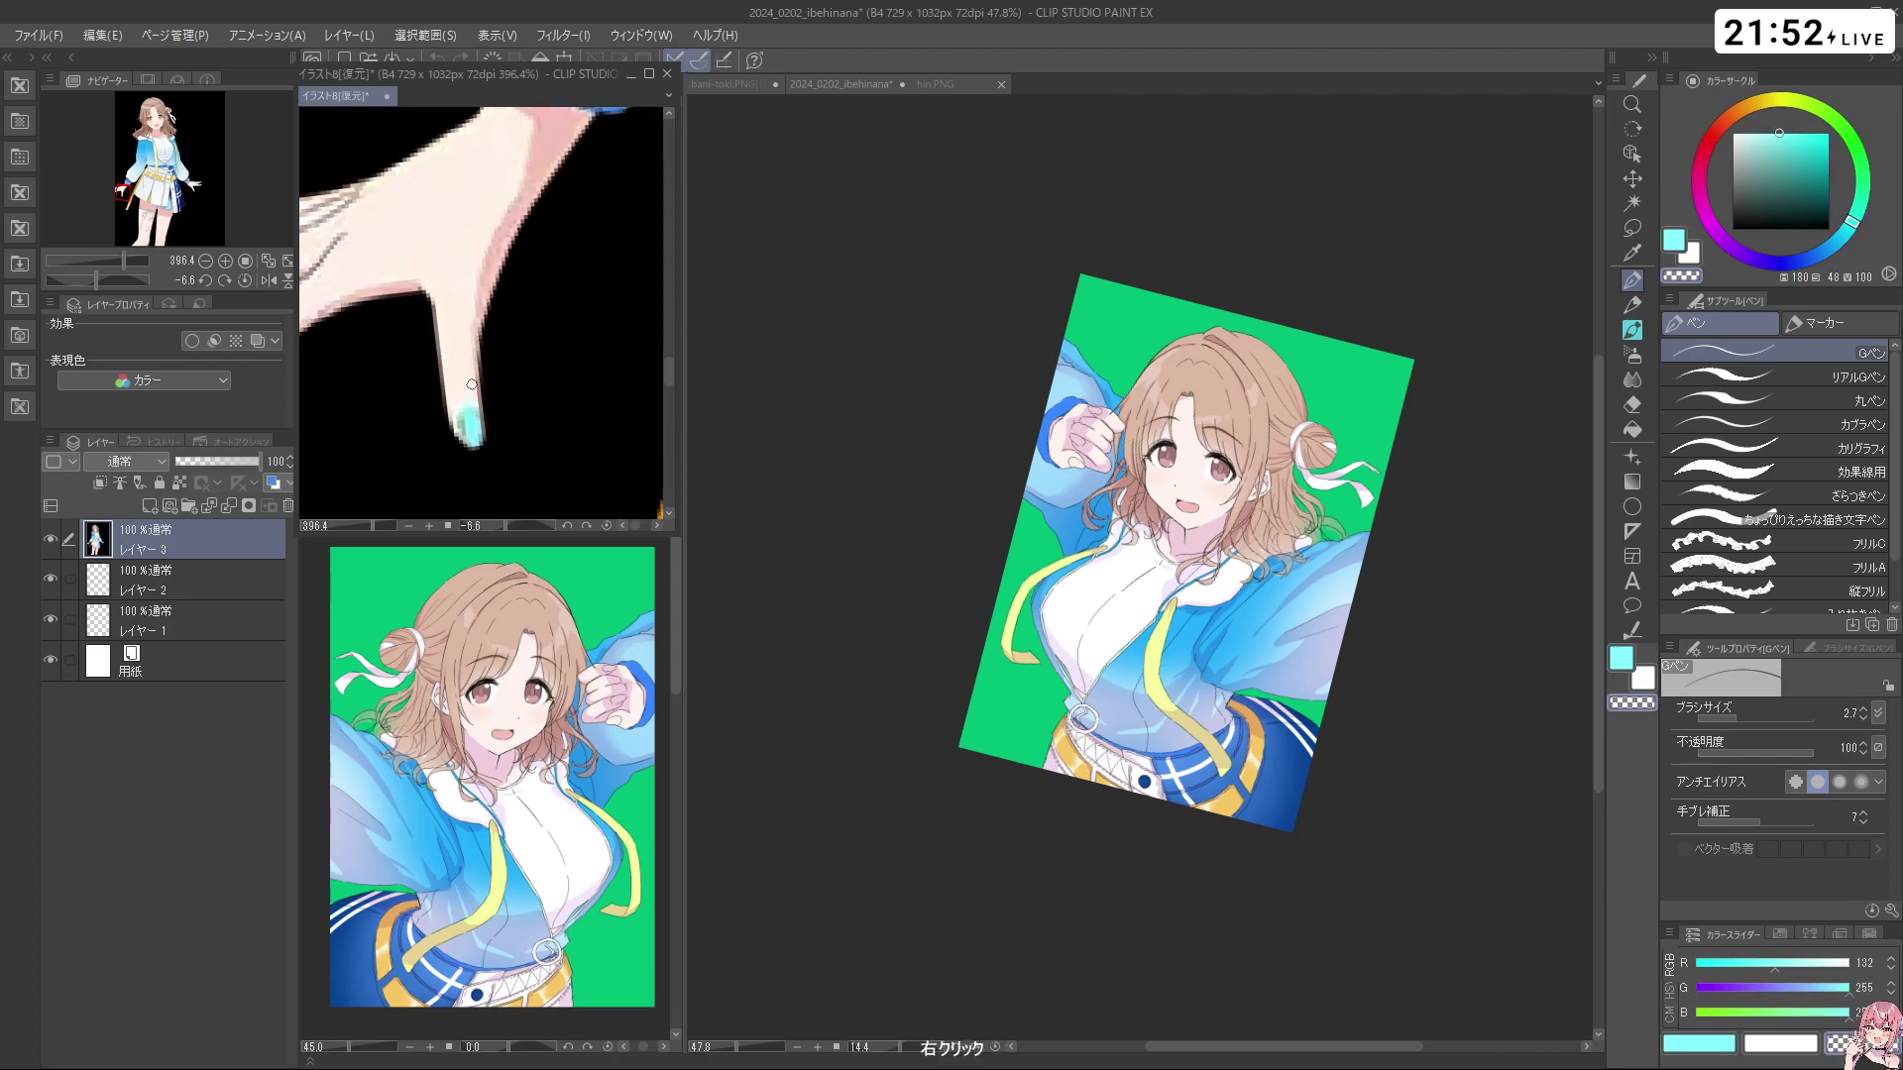
right_click(480, 417)
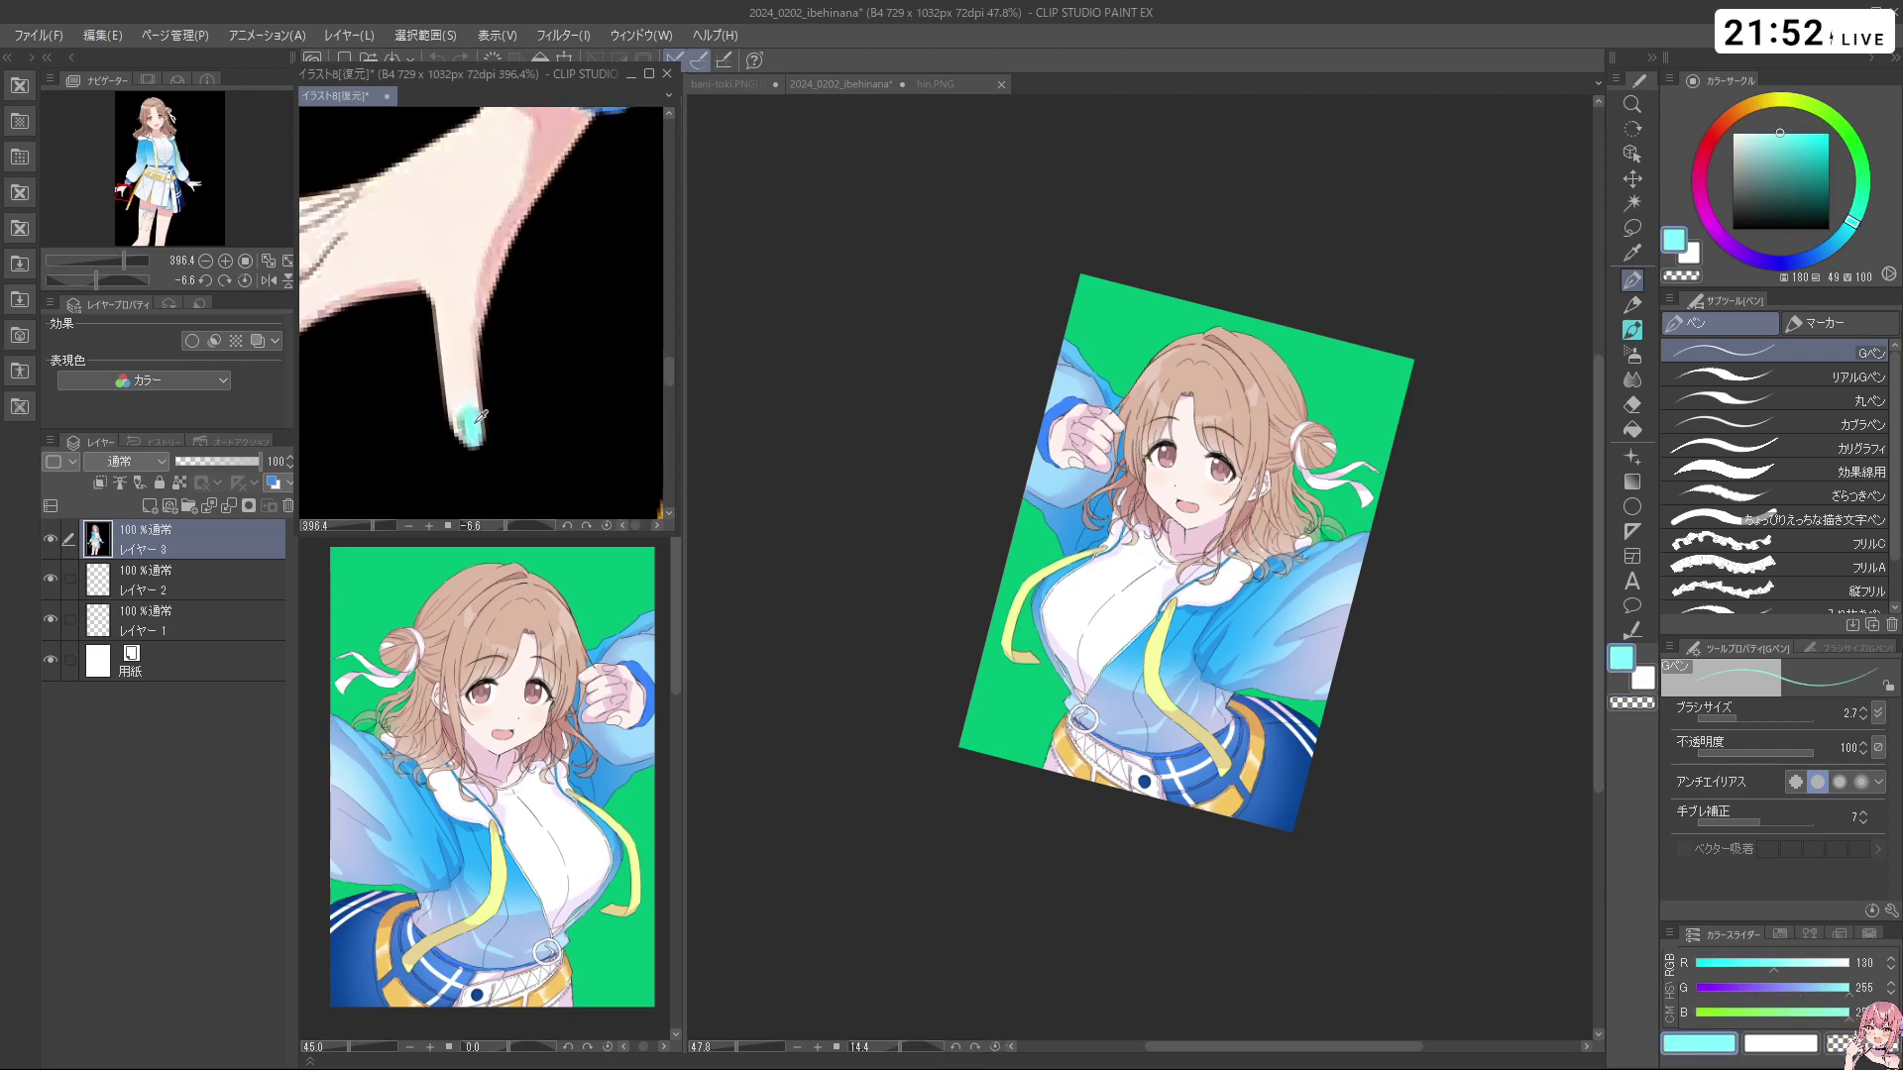
Add a new layer named ネイル above レイヤー 48 in the main illustration
click(1408, 819)
key(shift+space)
drag(1408, 819, 799, 753)
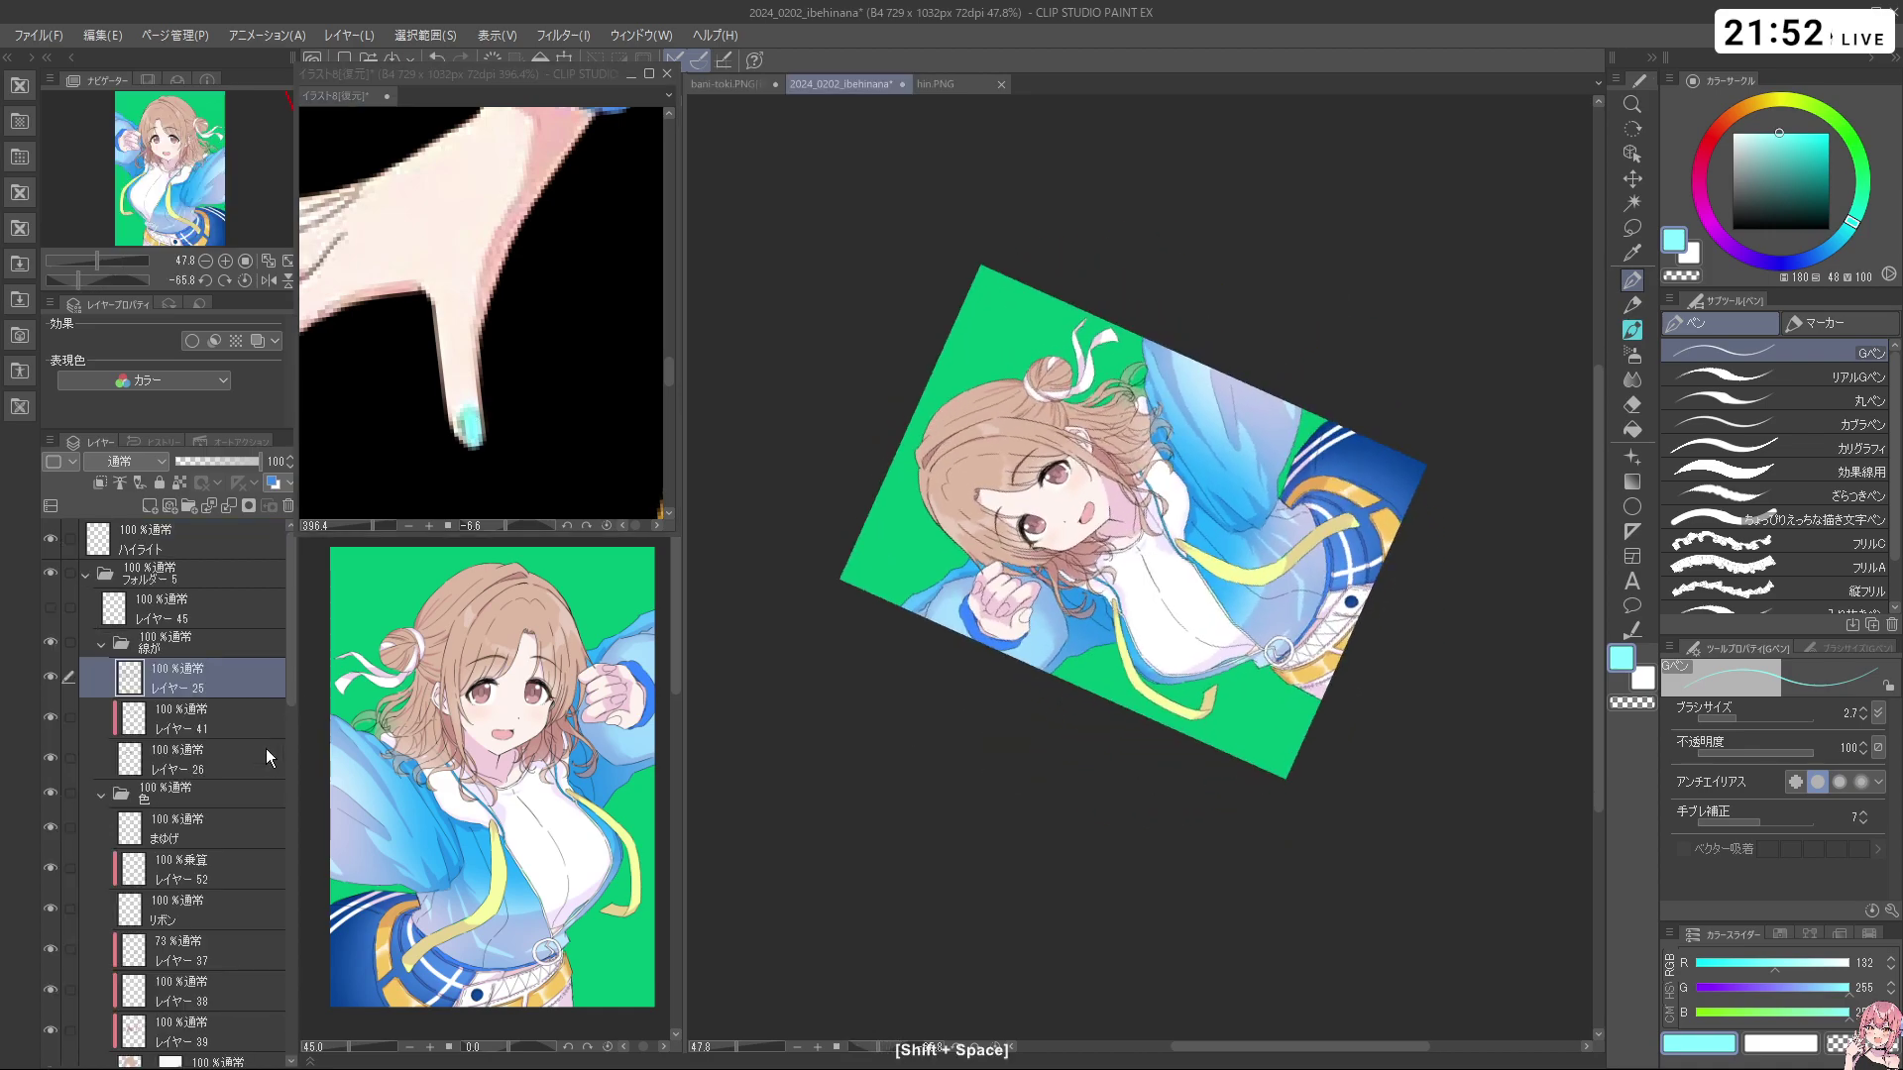
drag(287, 676, 313, 1003)
click(217, 872)
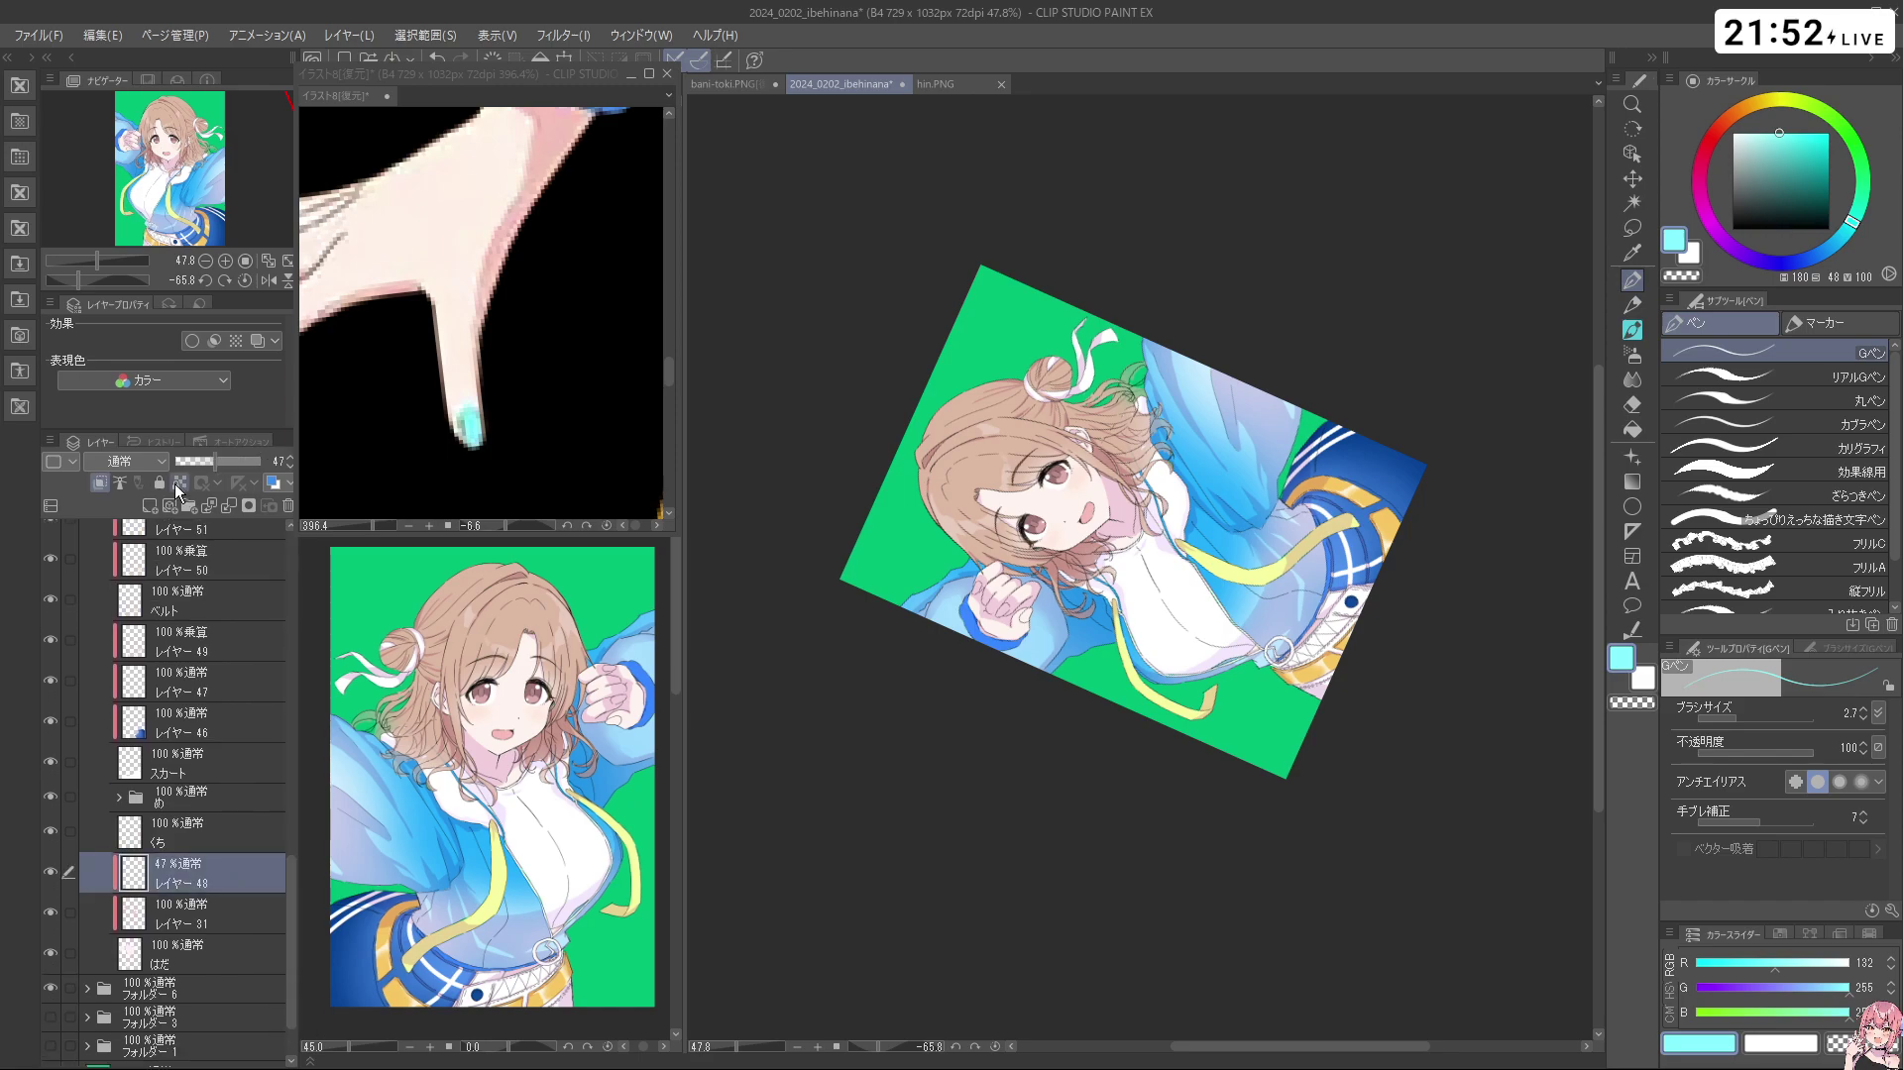
click(150, 506)
double_click(195, 881)
text(n)
key(Escape)
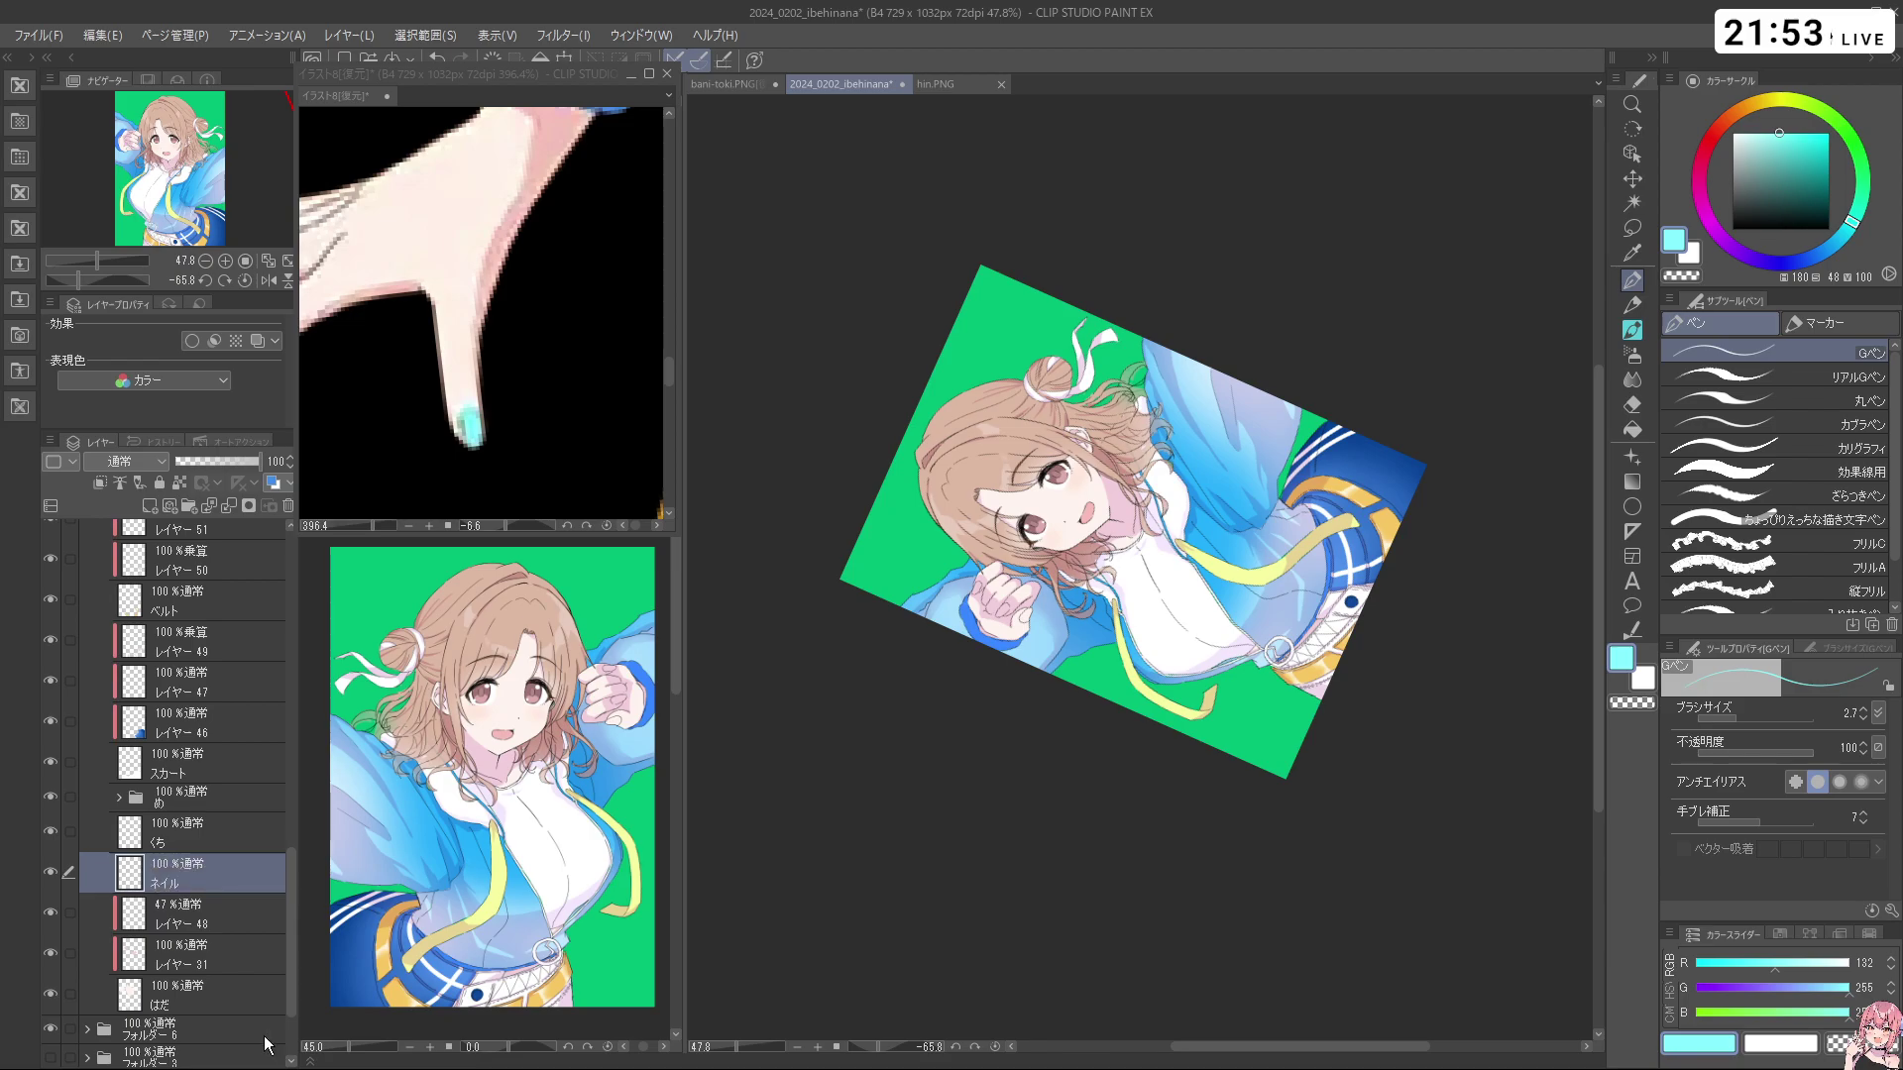
Paint the three visible fingernails of the raised hand light cyan with the G pen at size 7.9
drag(1023, 627, 1117, 634)
drag(1037, 558, 1056, 558)
mouse_move(1040, 580)
mouse_down()
mouse_move(1082, 523)
mouse_move(1070, 543)
mouse_up()
mouse_move(946, 524)
mouse_down()
mouse_move(920, 547)
mouse_move(960, 506)
mouse_move(924, 550)
mouse_move(1013, 707)
mouse_up()
key(shift+space)
key(c)
key(c)
mouse_move(840, 776)
mouse_down()
mouse_move(823, 783)
mouse_move(854, 818)
mouse_up()
key(ctrl+space)
drag(1140, 652, 944, 672)
key(space)
key(shift+space)
drag(944, 672, 1140, 263)
drag(1335, 209, 844, 530)
key(ctrl+space)
drag(975, 591, 1112, 586)
drag(973, 646, 961, 646)
key(shift+space)
drag(1156, 783, 1103, 796)
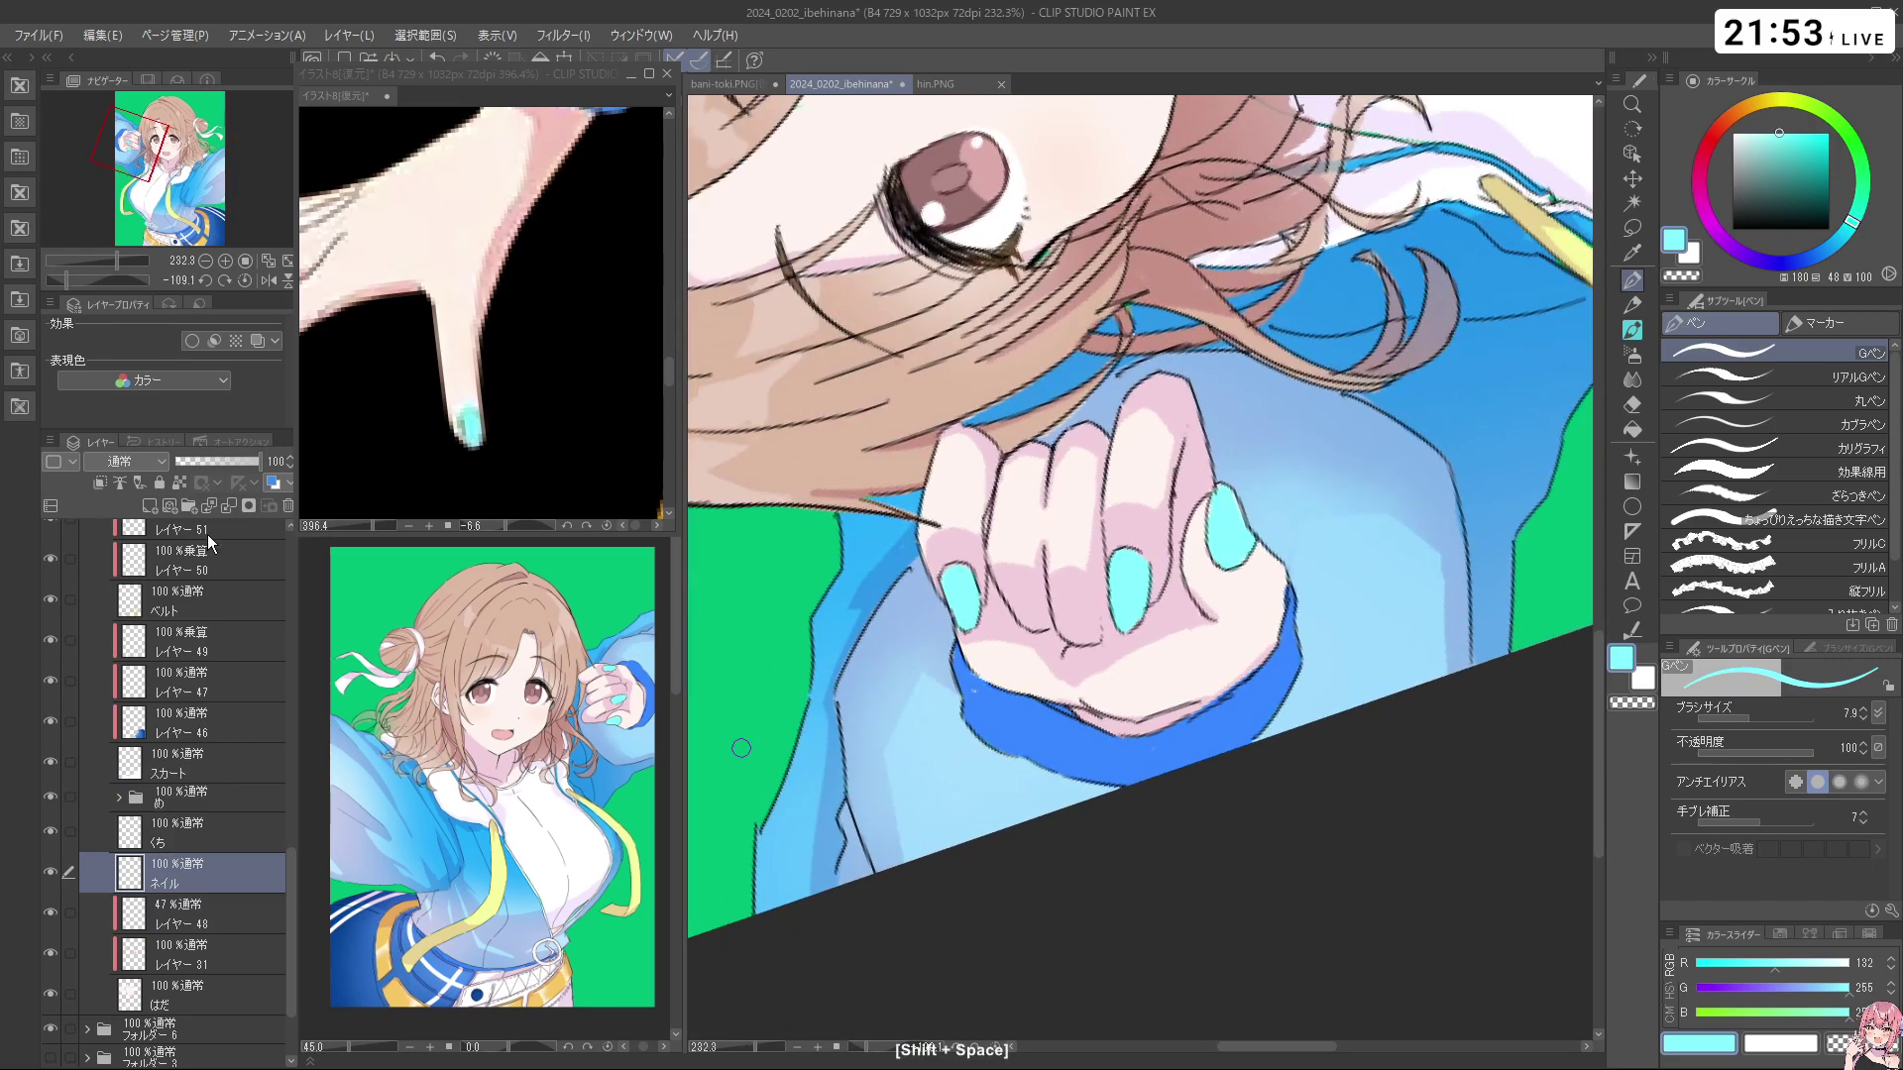
Add a layer clipped to ネイル and try a darker cyan shade on the nails
click(151, 507)
click(102, 483)
right_click(1234, 522)
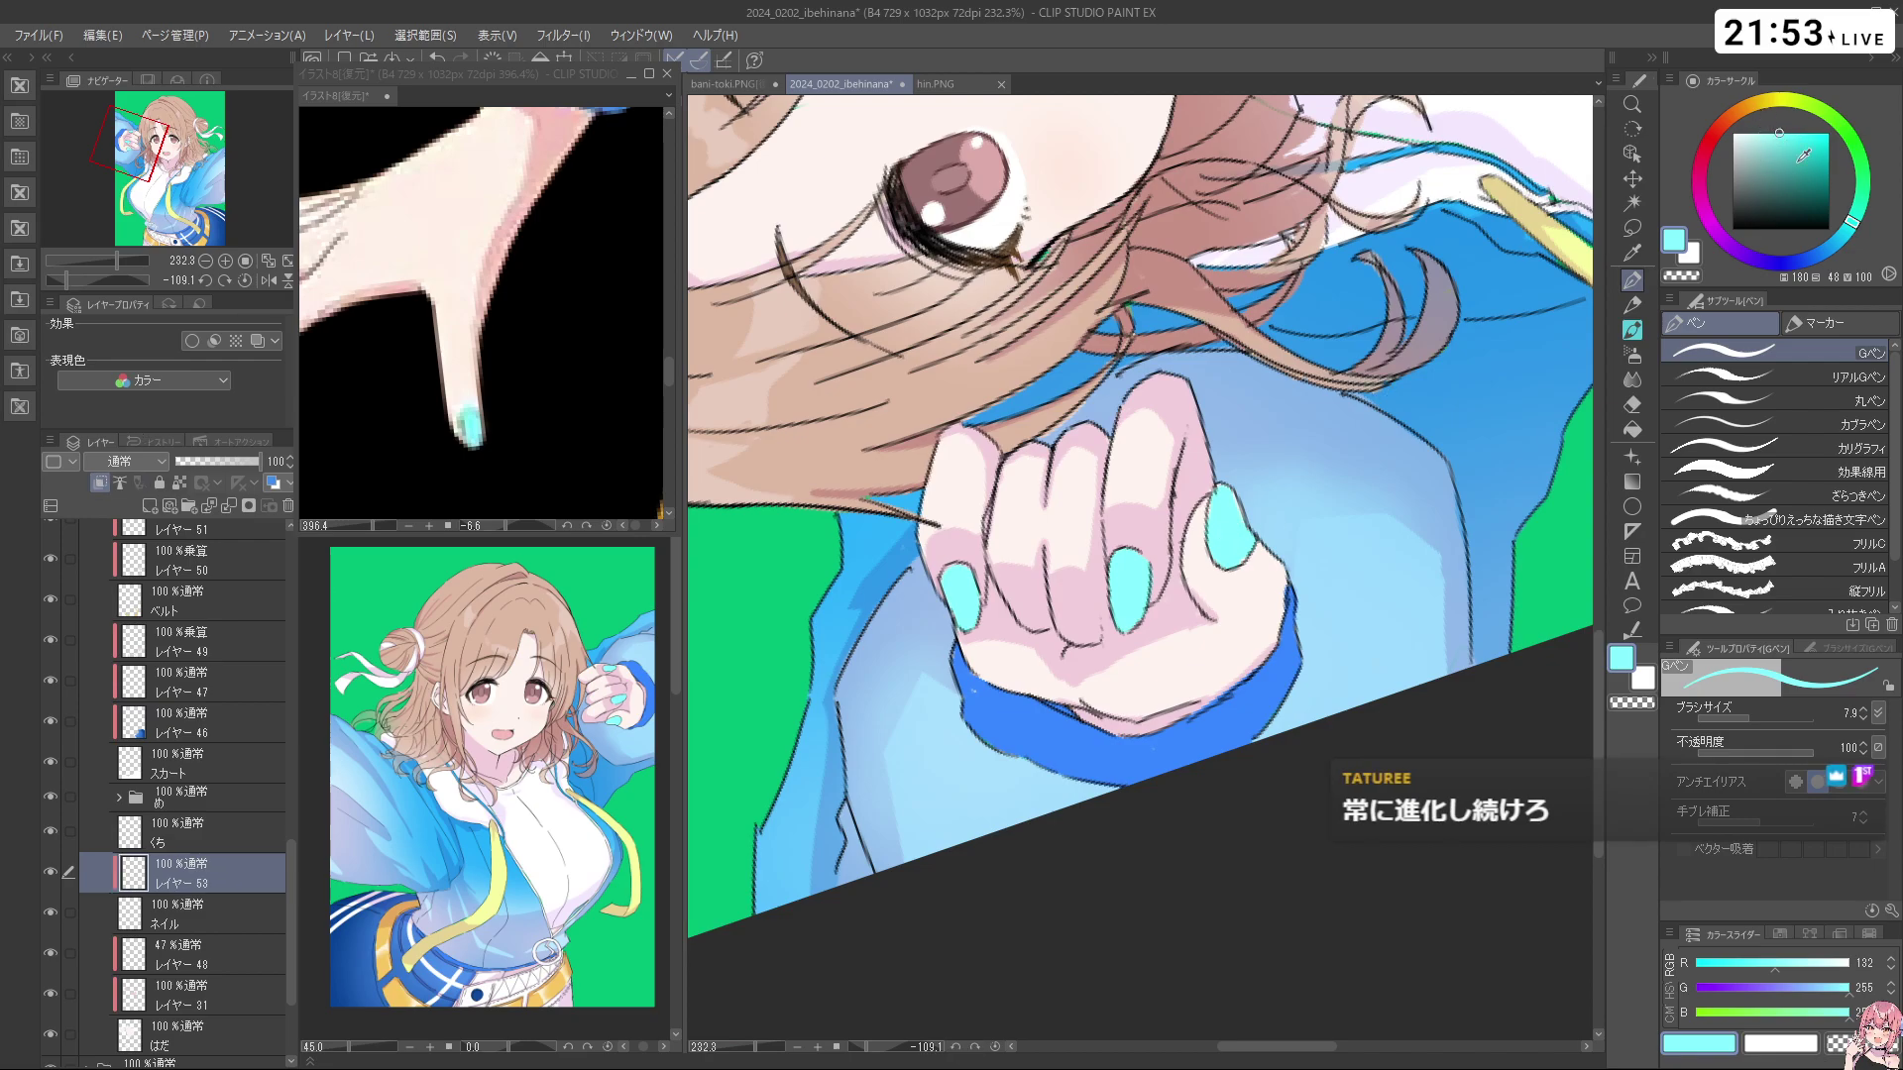
click(1789, 149)
click(1847, 236)
key(ctrl+z)
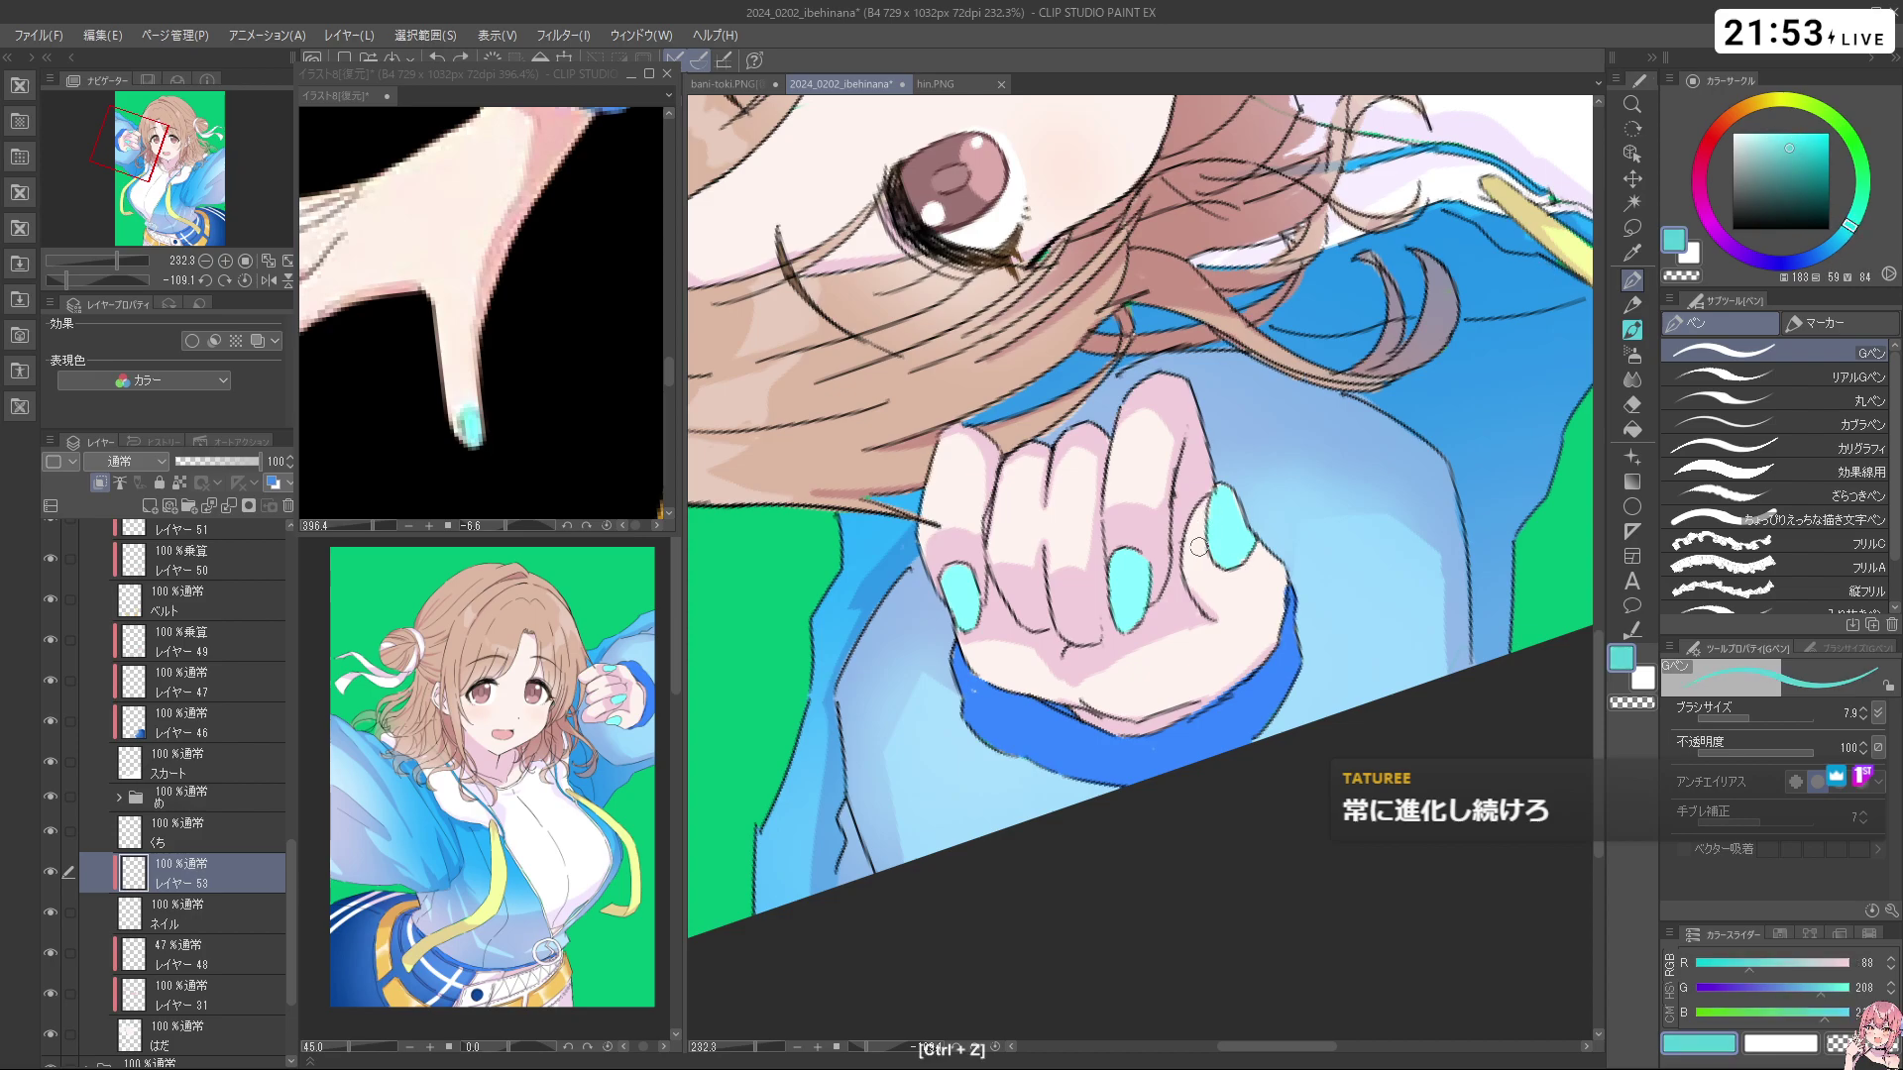
Shade the nails with a lighter, less saturated cyan on the clipped layer, undoing the strokes that miss
click(1778, 138)
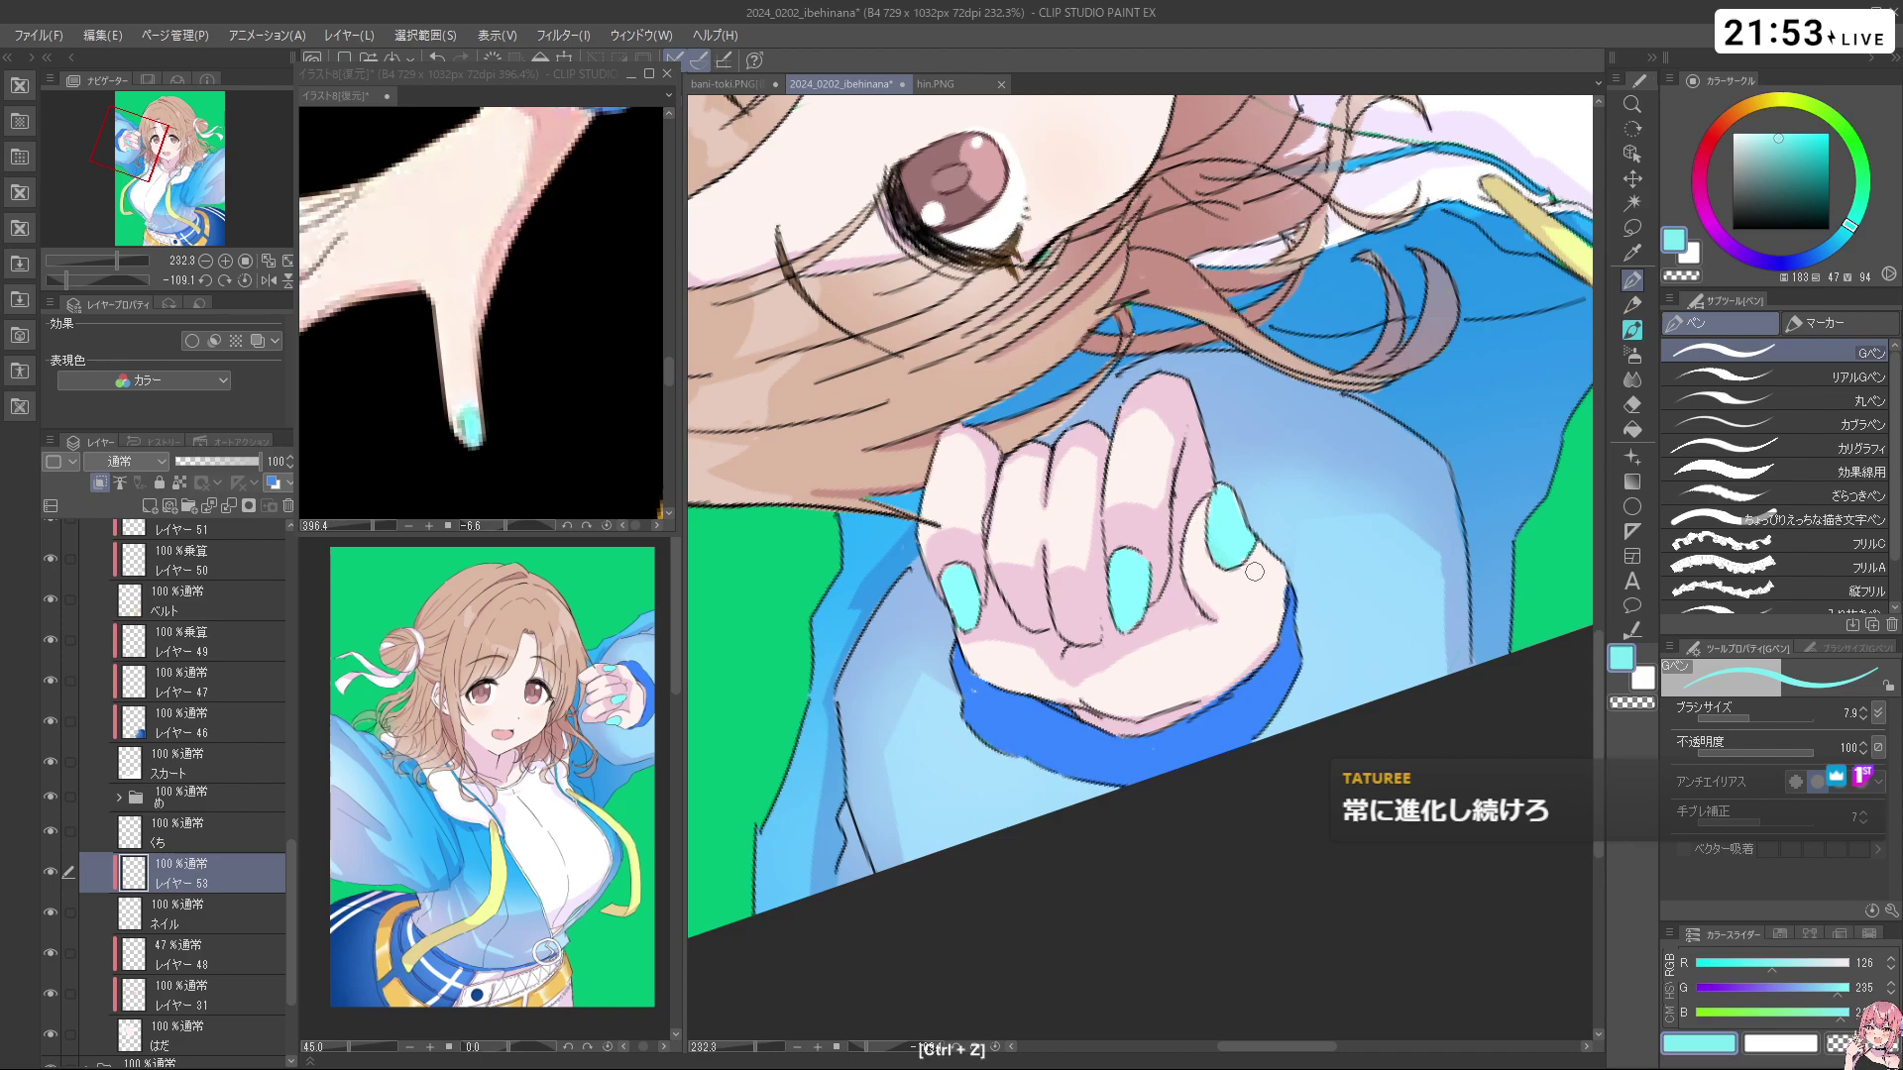
key(ctrl+z)
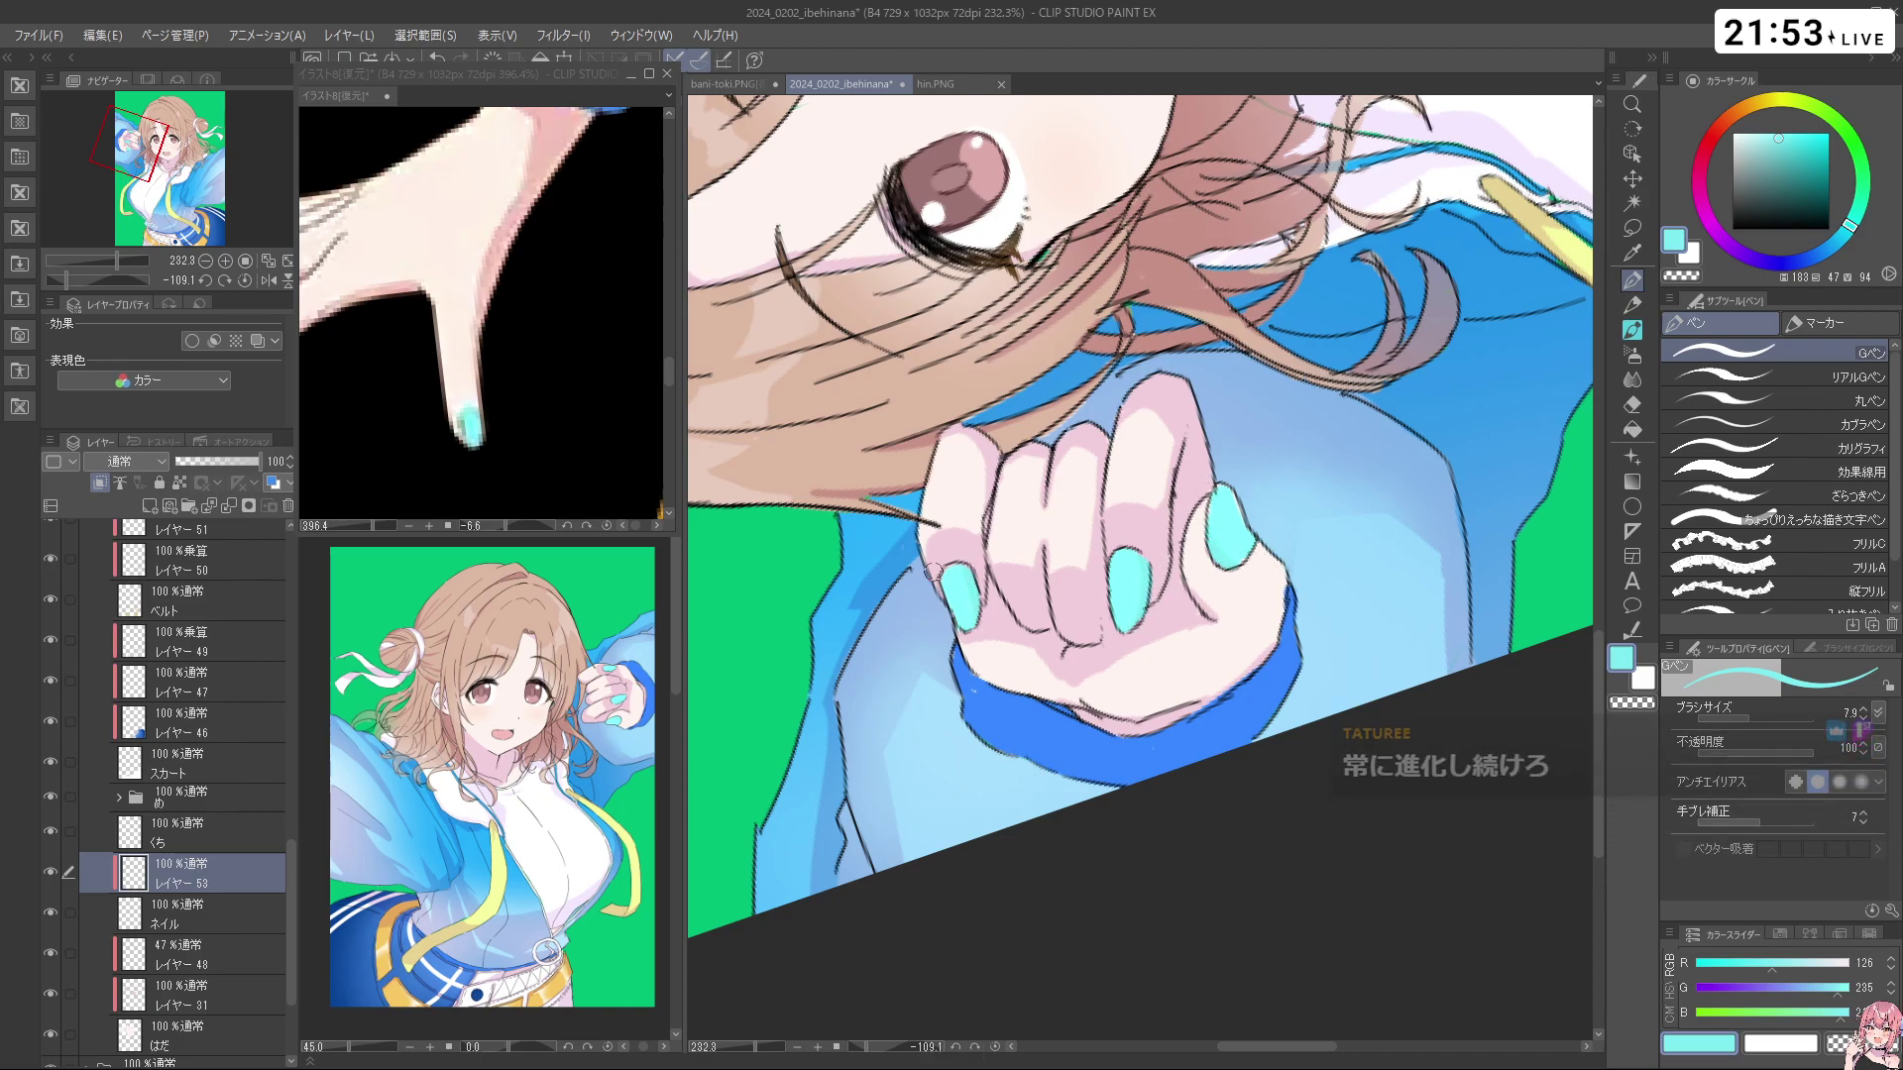
drag(1265, 610, 1027, 572)
key(ctrl+z)
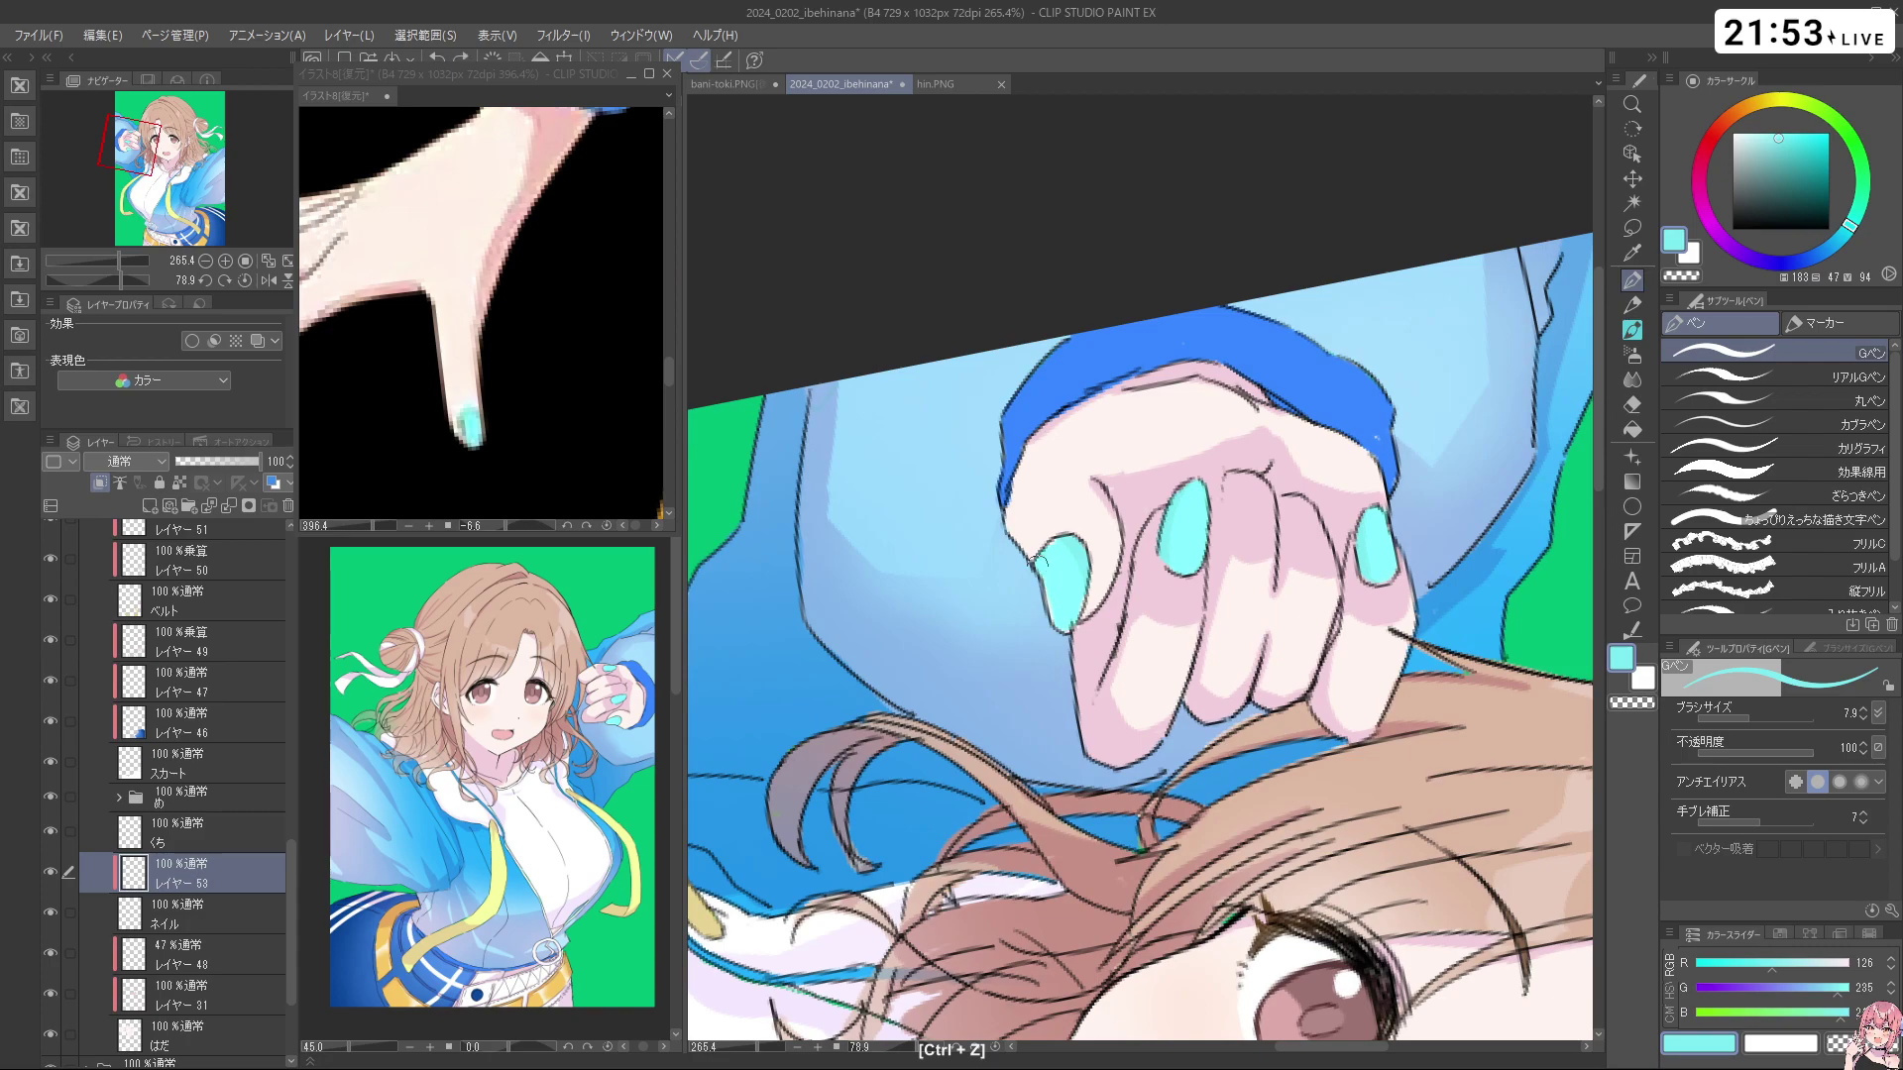
drag(1052, 645, 1288, 352)
Add a new layer above the nail shading and paint small white highlights on the nails with the G pen at size 4.7
drag(1802, 146, 1723, 99)
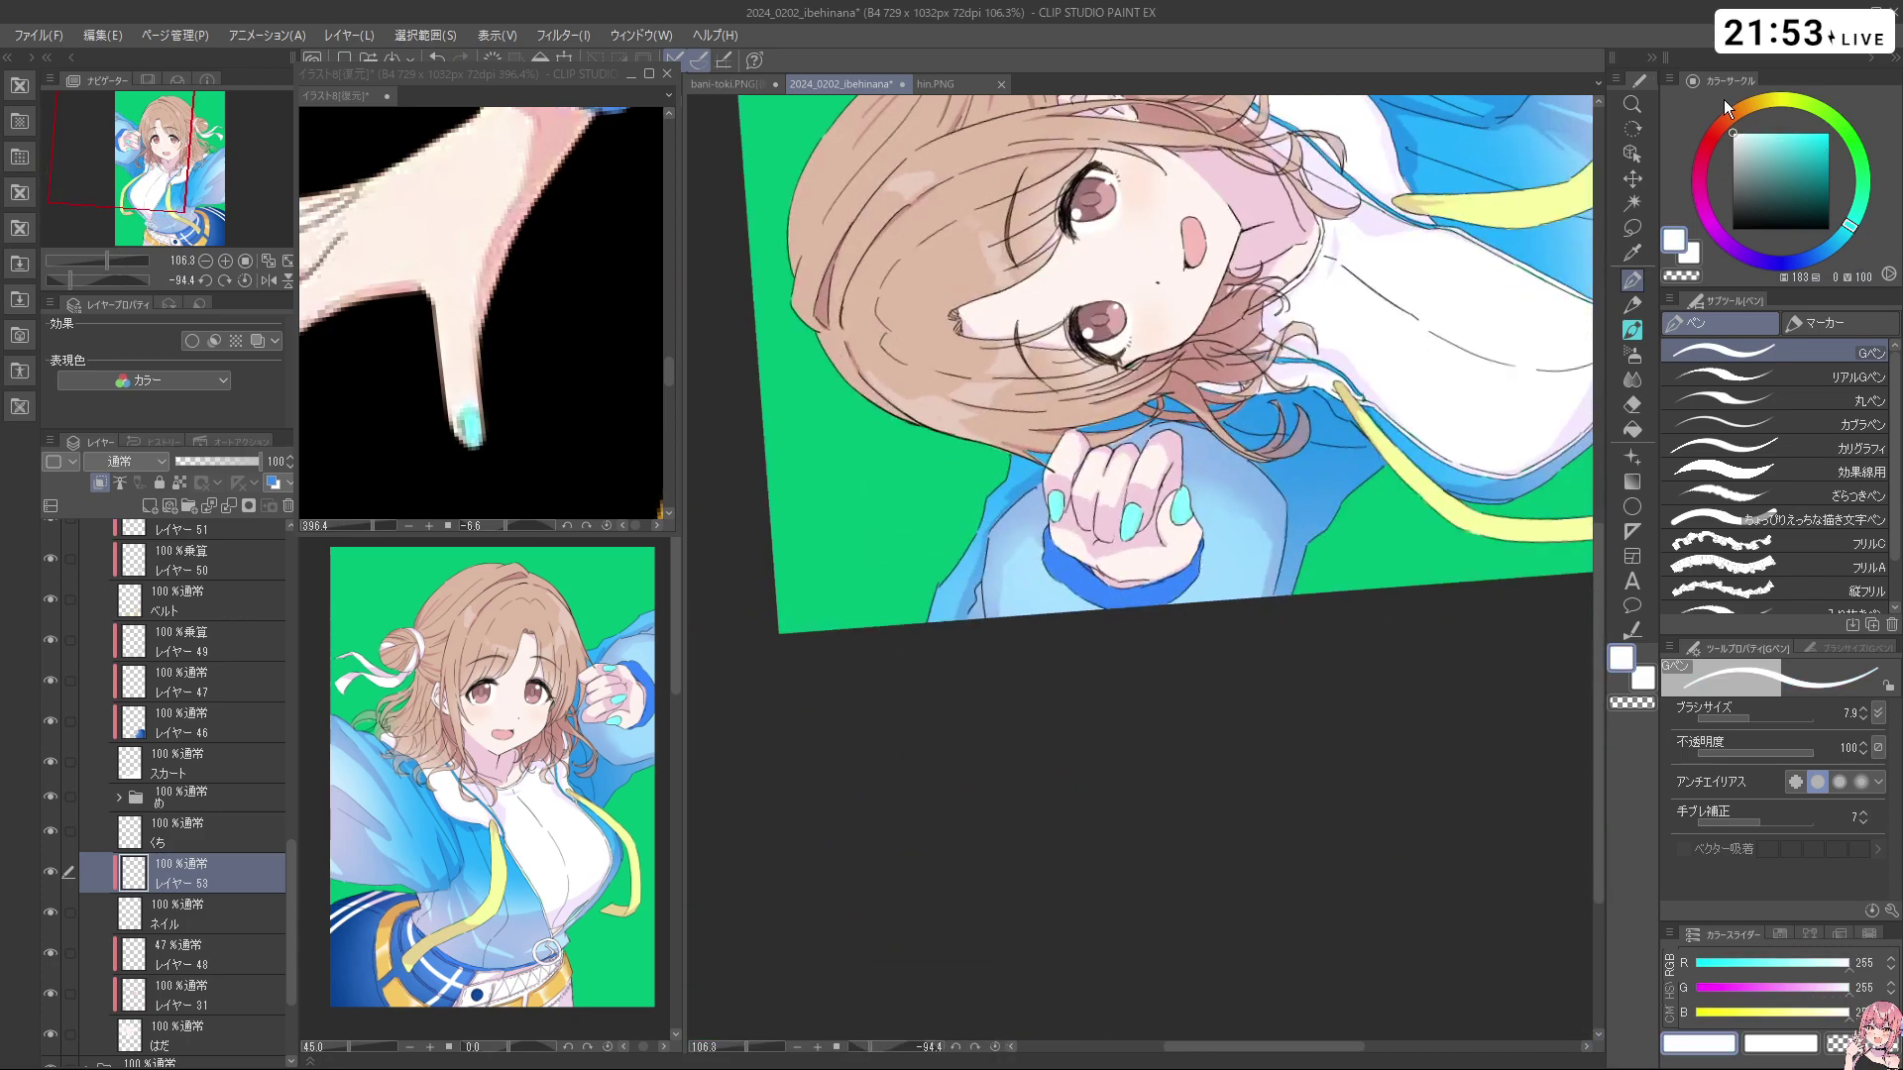
click(150, 505)
click(100, 483)
drag(1150, 486, 1269, 555)
key(ctrl+z)
drag(1217, 489, 1215, 501)
key(ctrl+z)
drag(1221, 432, 1220, 449)
drag(969, 598, 995, 652)
click(993, 571)
mouse_move(851, 556)
mouse_down()
mouse_move(889, 548)
mouse_move(893, 600)
mouse_up()
drag(1130, 530, 961, 669)
drag(1190, 769, 1356, 321)
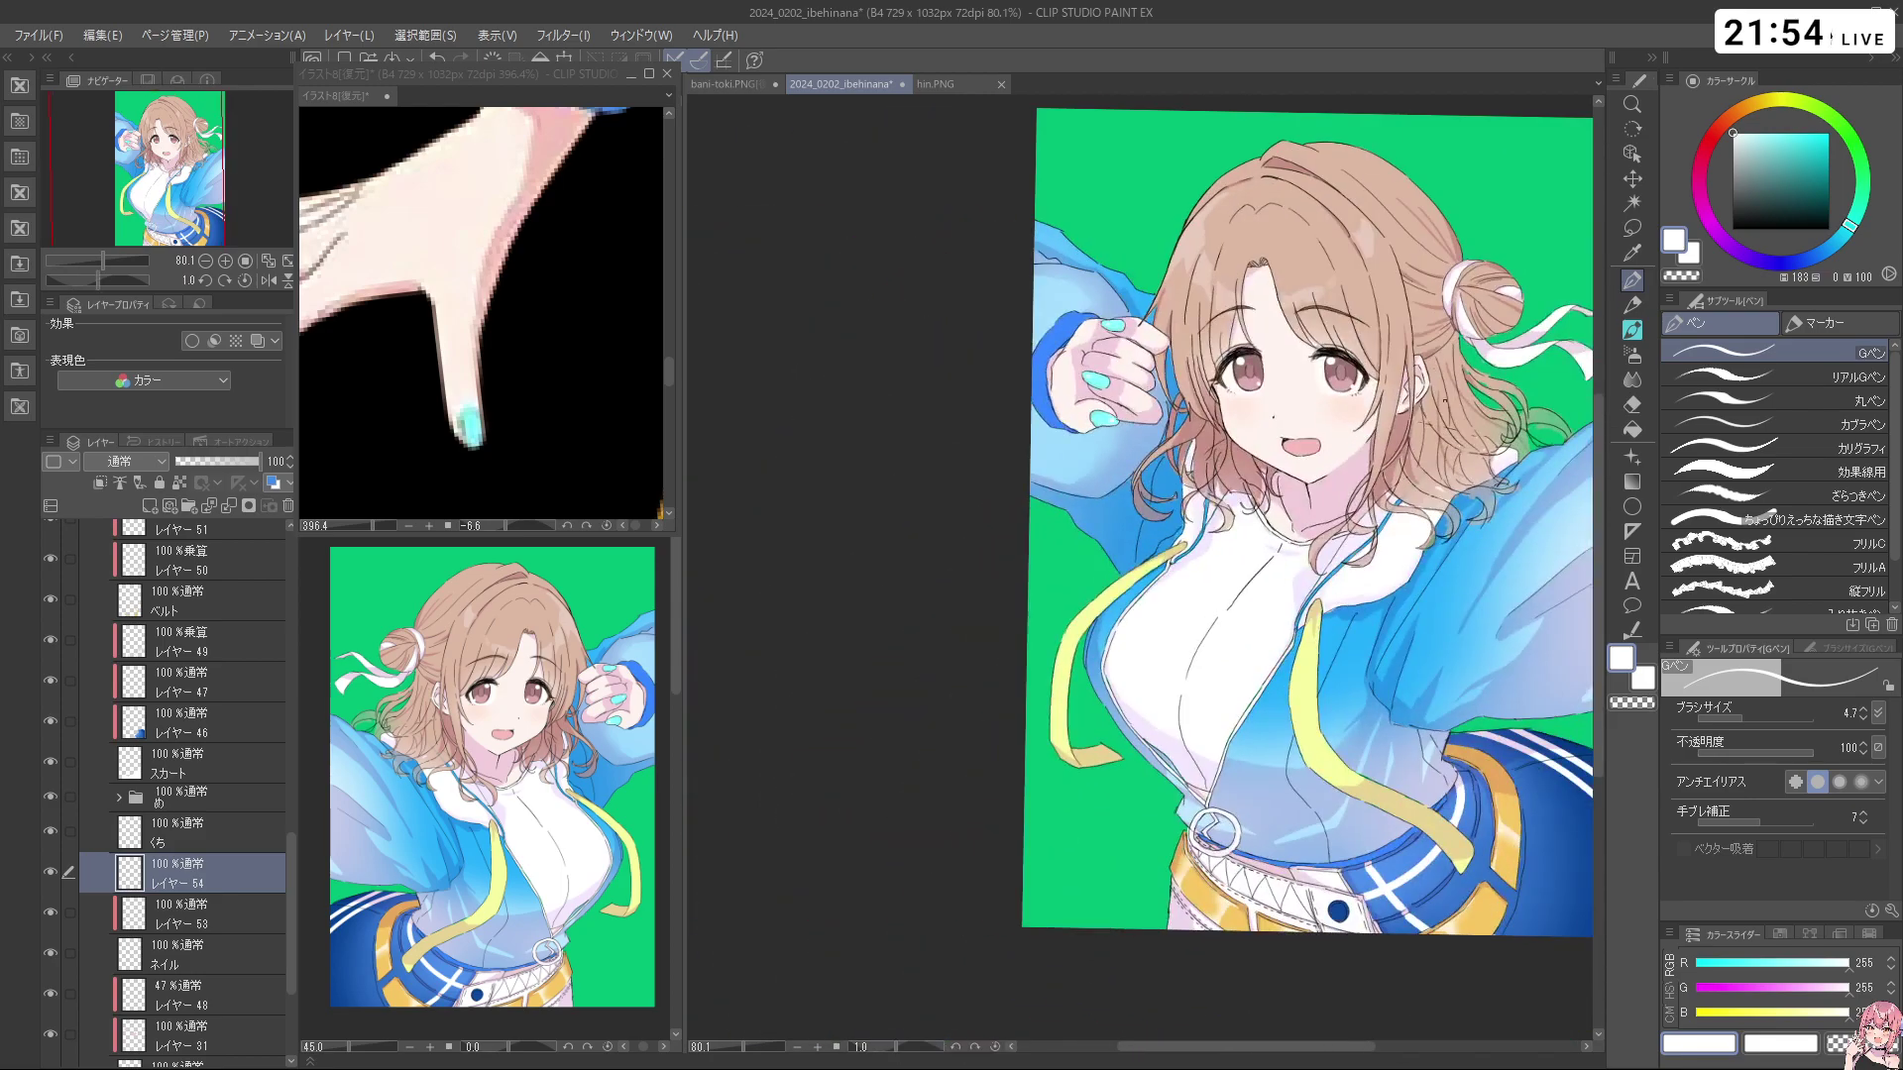
Set the opacity of レイヤー 40, above the インナー layer, to 76%
drag(1486, 456, 1282, 533)
drag(293, 858, 293, 736)
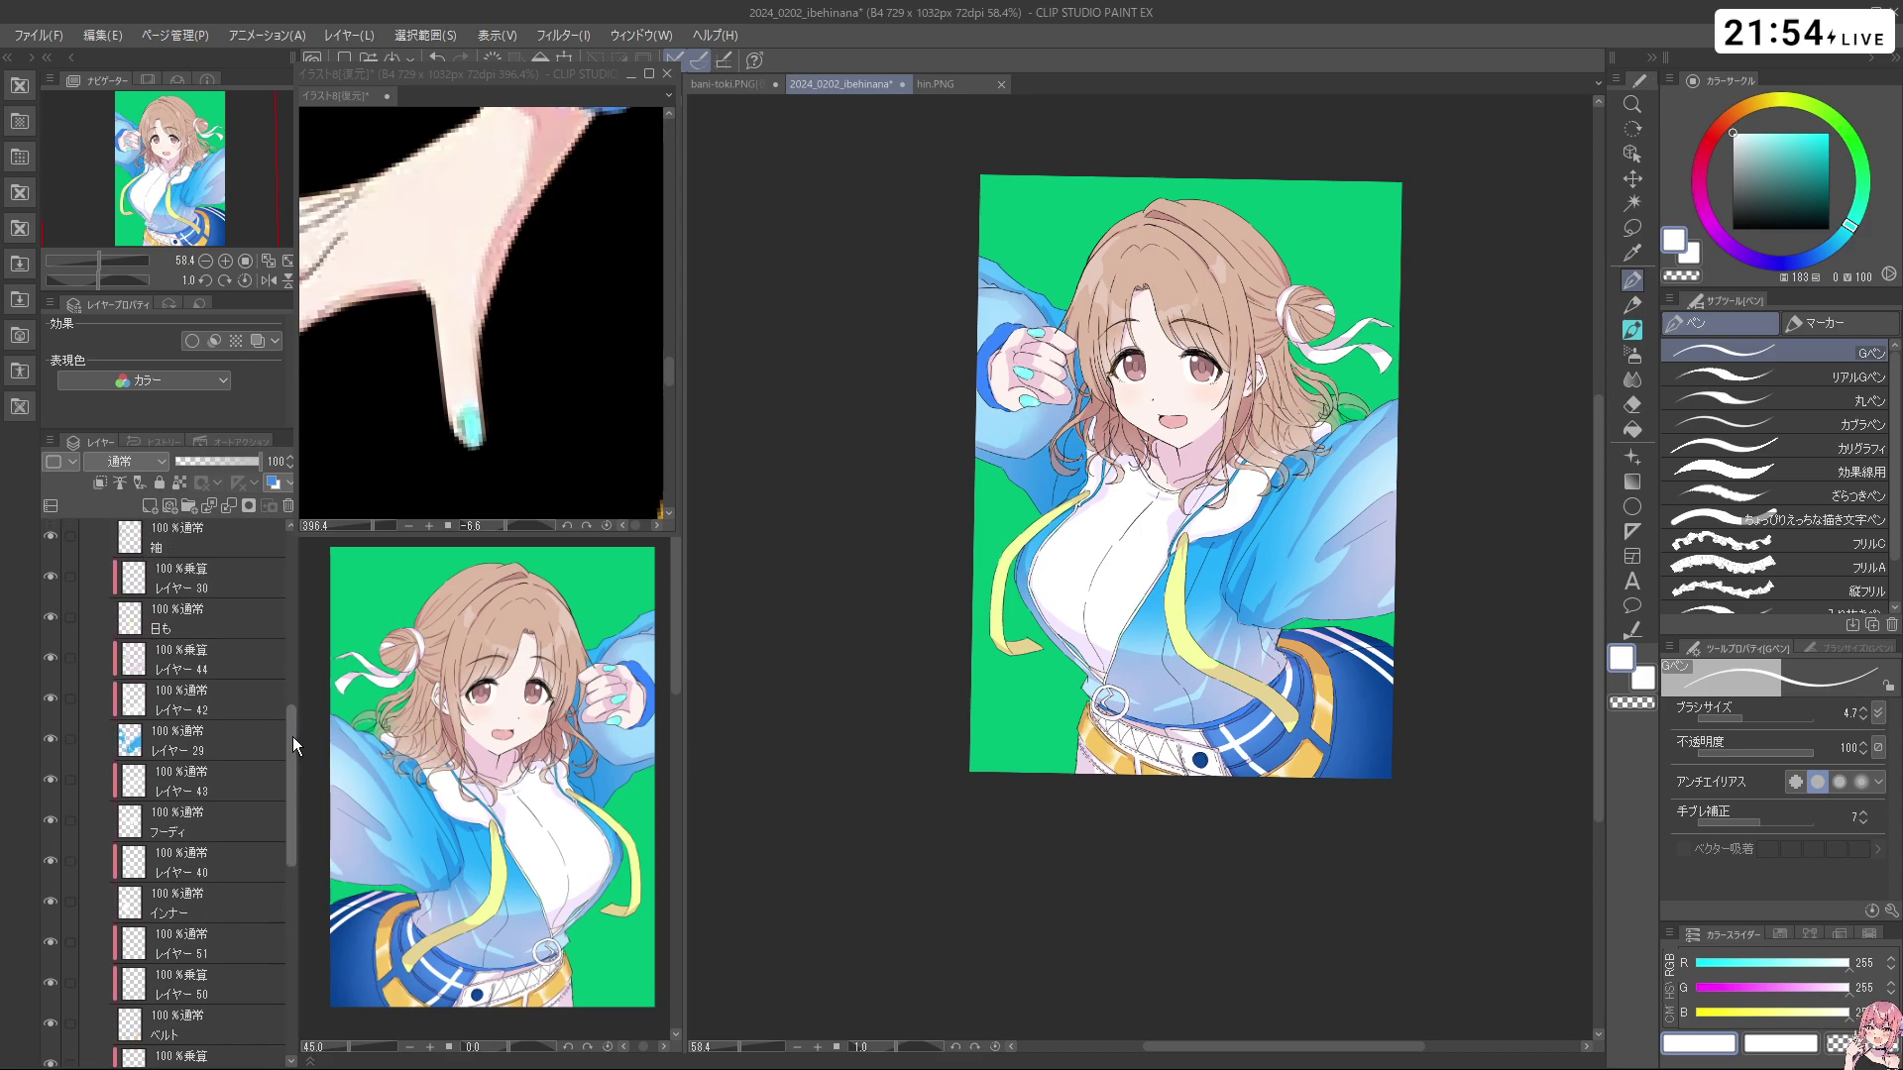
click(236, 851)
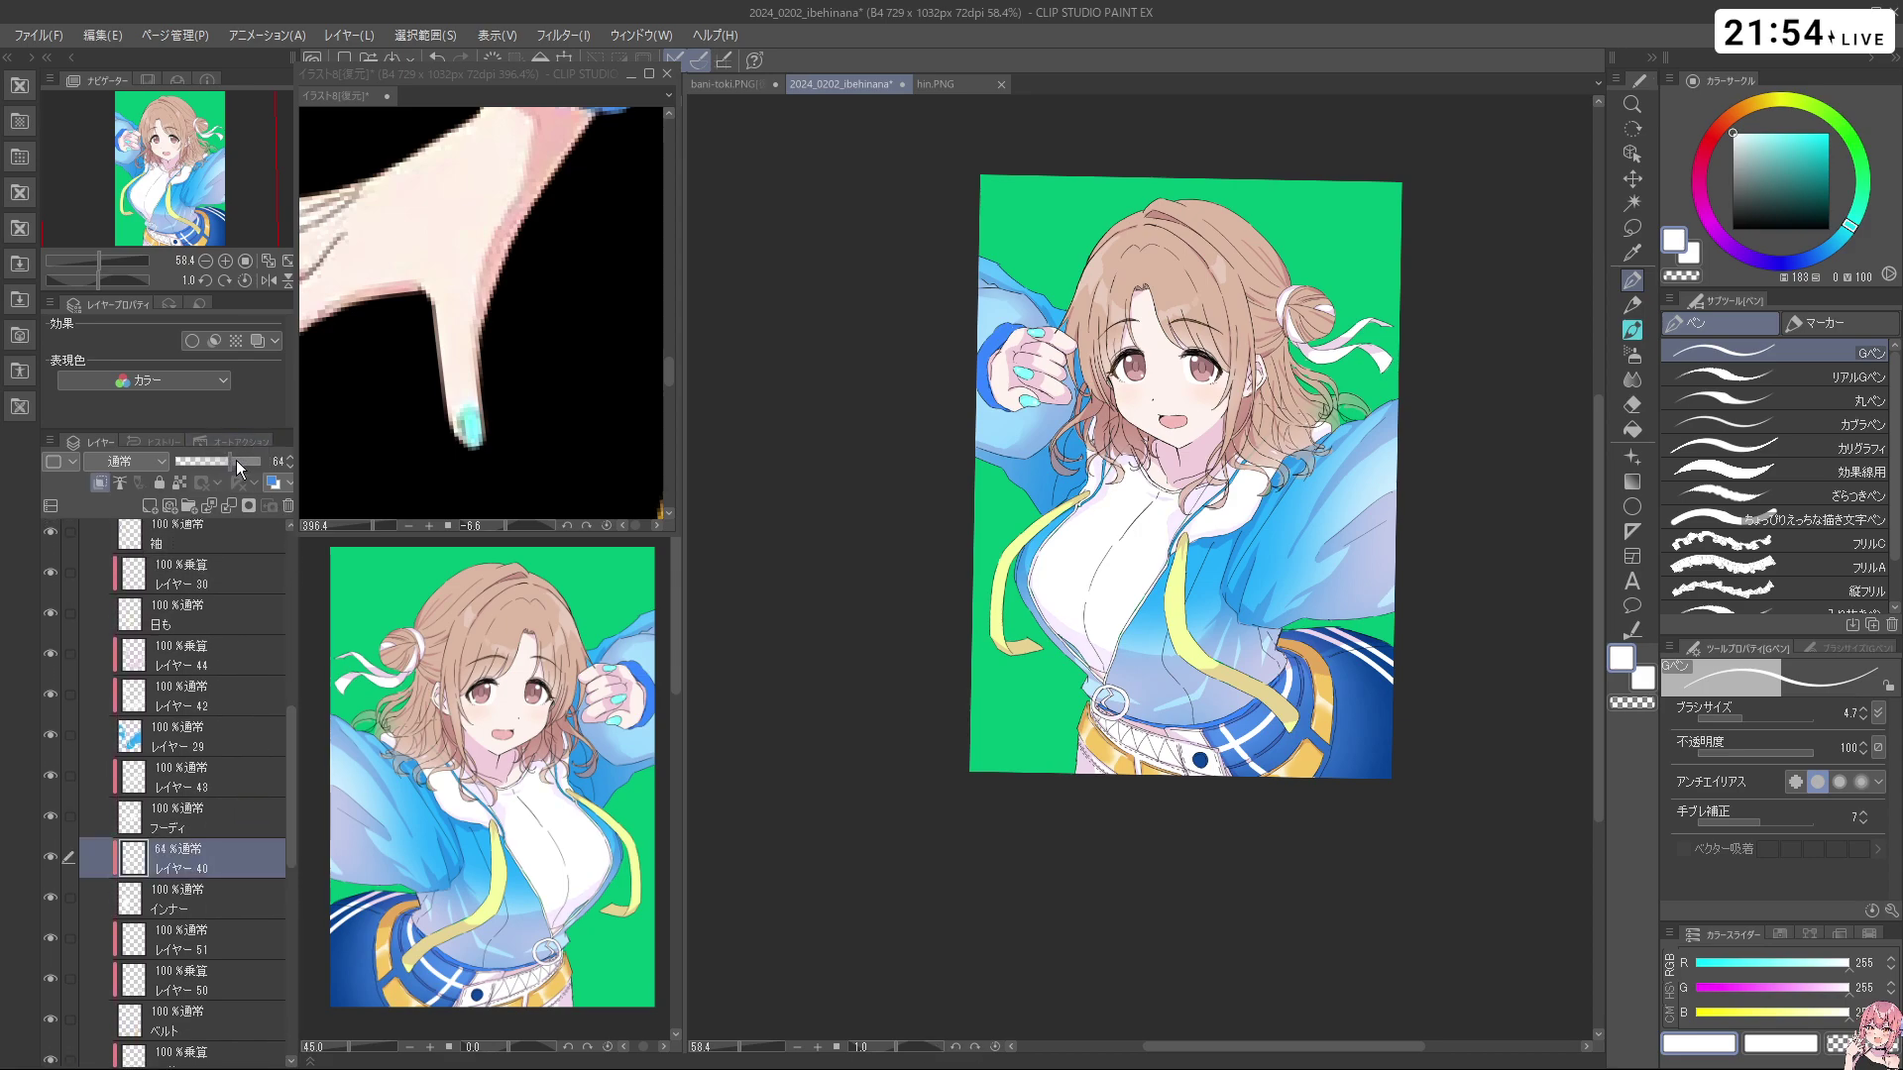
drag(1475, 496, 1431, 526)
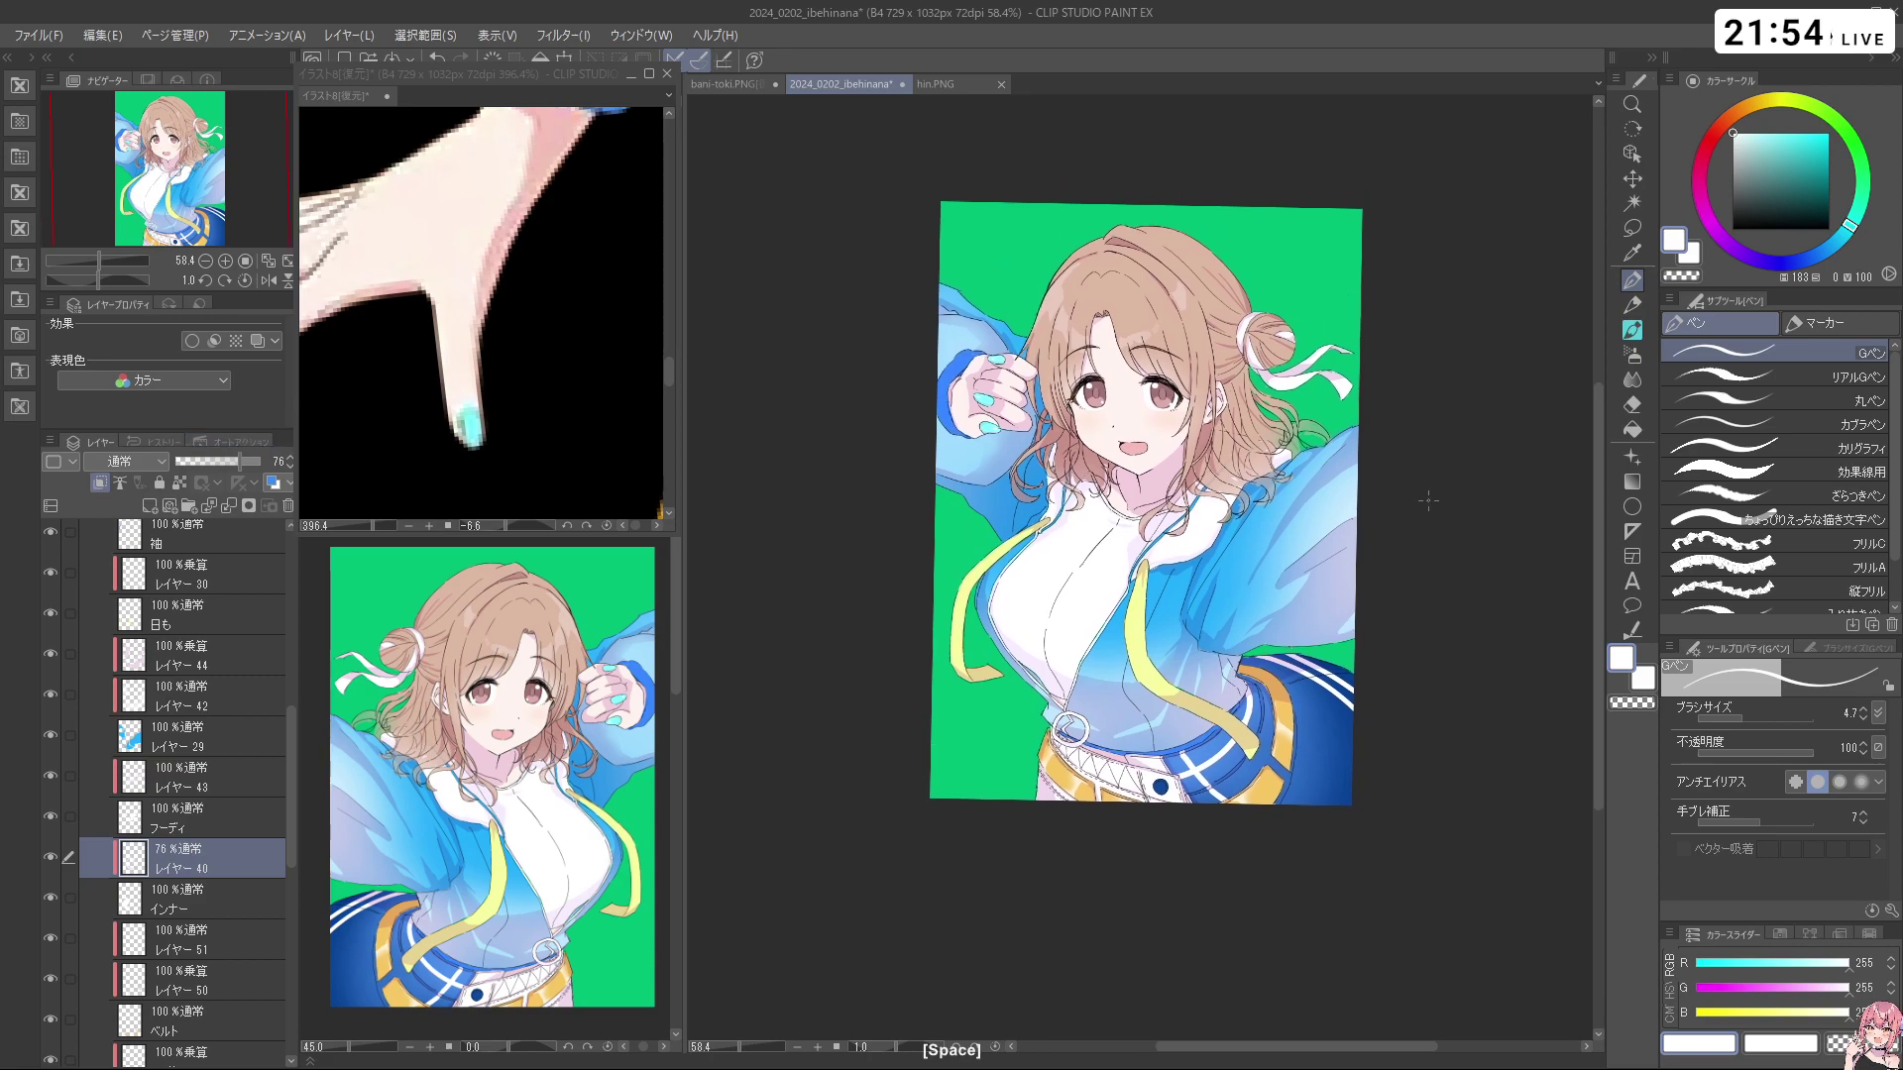
ctrl+click(1039, 380)
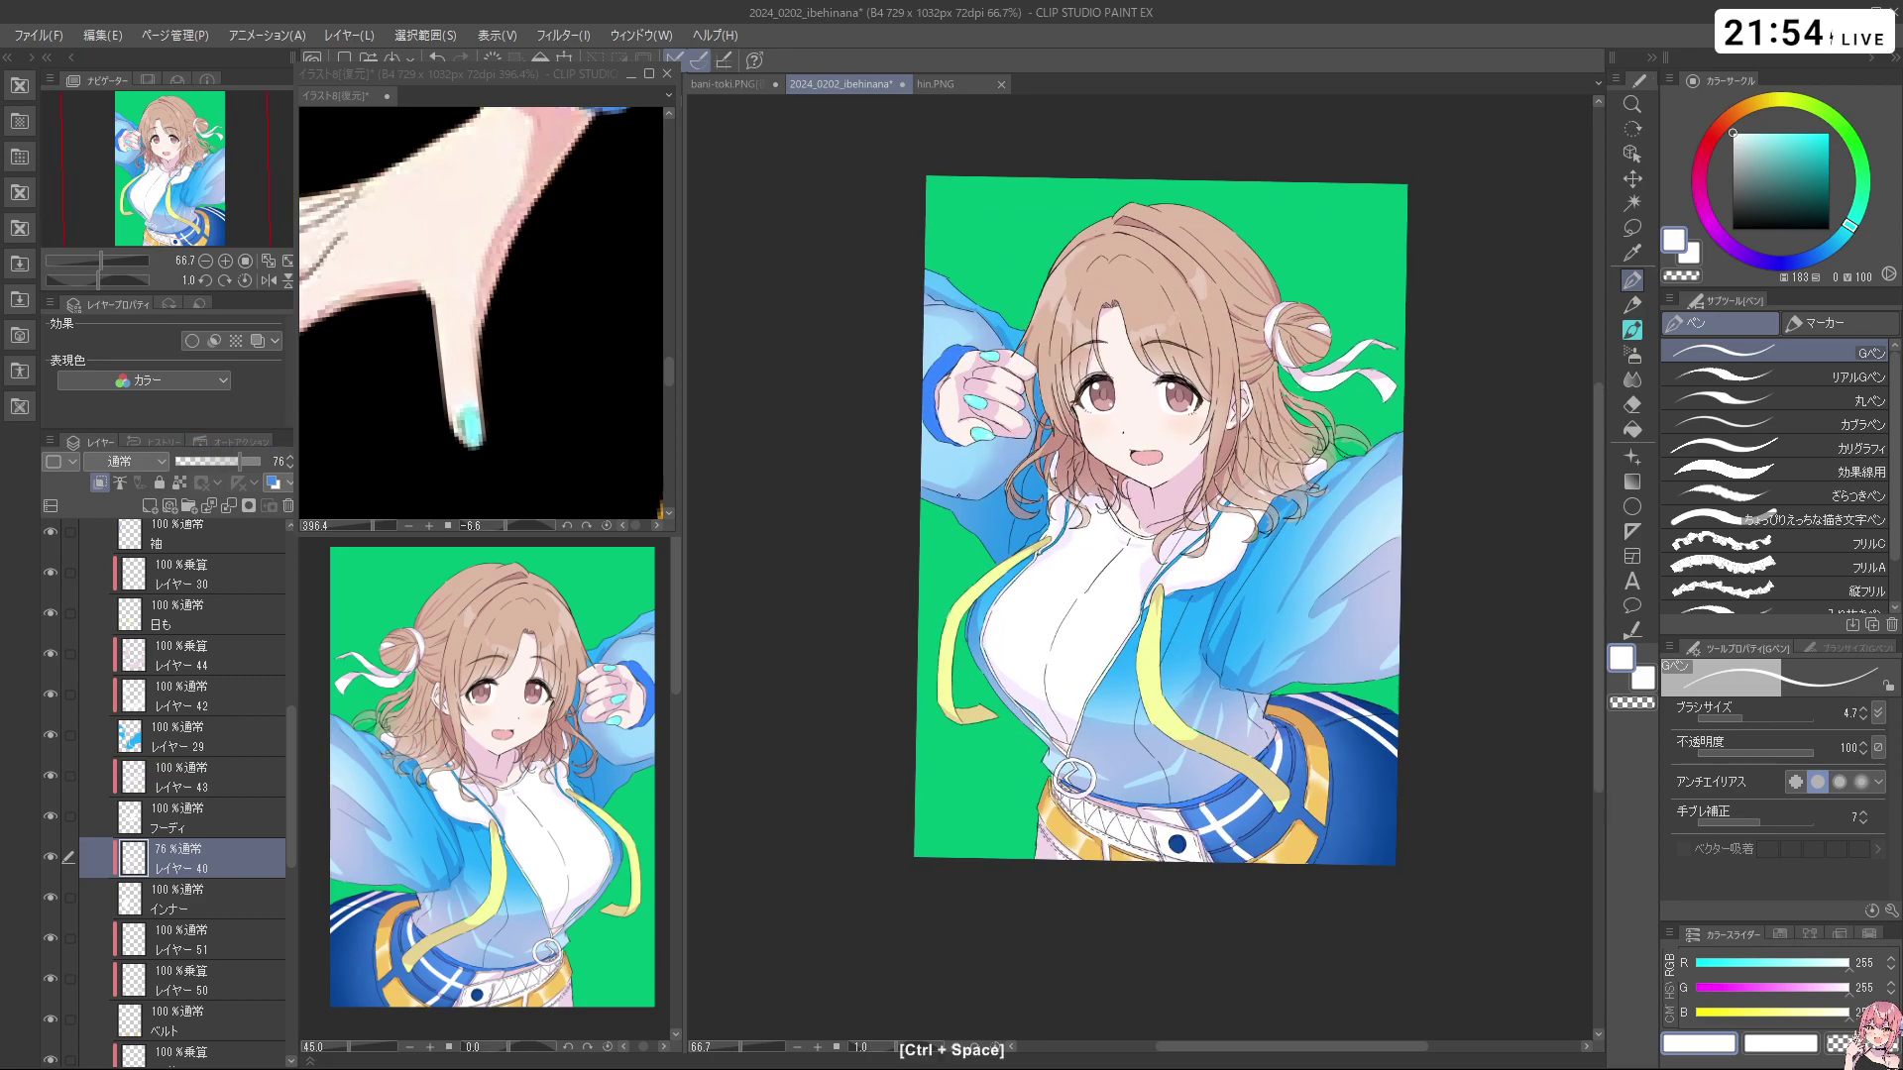
drag(913, 932, 959, 895)
Expand the め layer folder and select レイヤー 33 inside it
drag(1147, 388, 1222, 431)
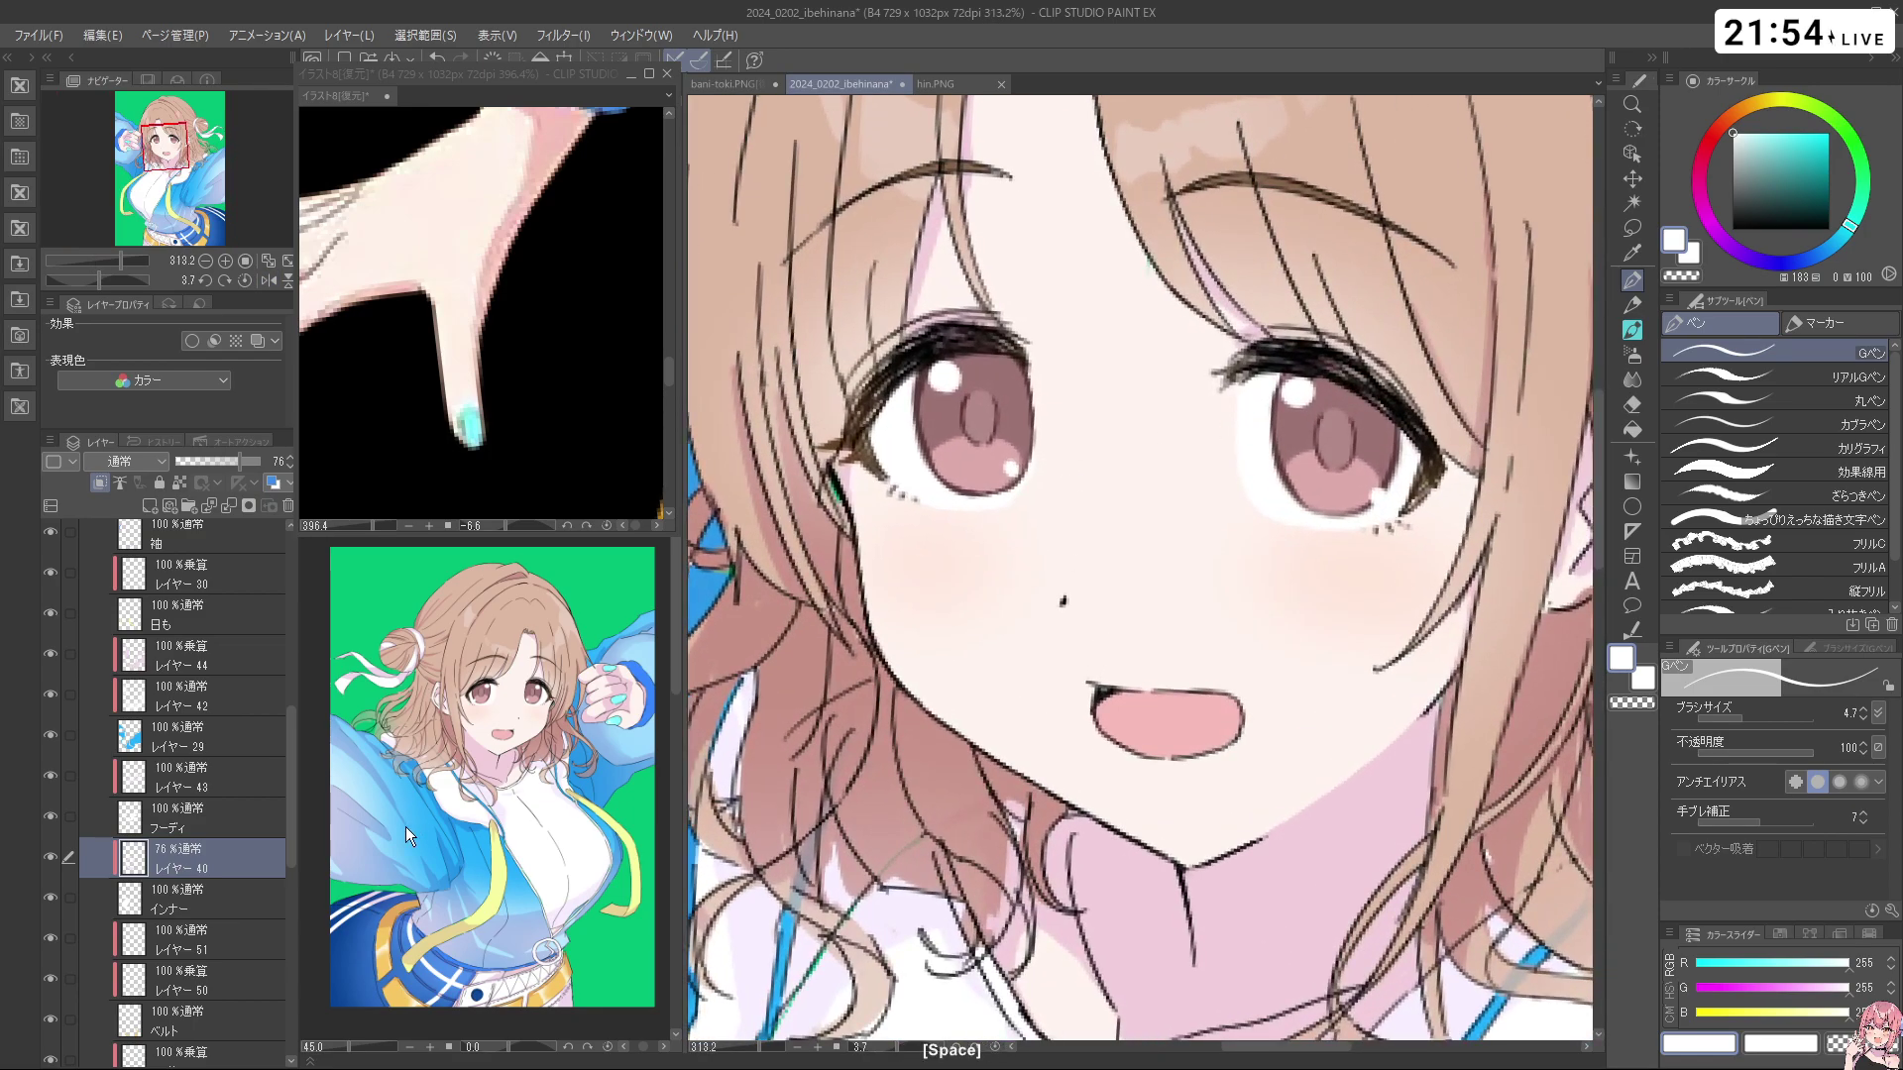
drag(293, 825, 323, 1013)
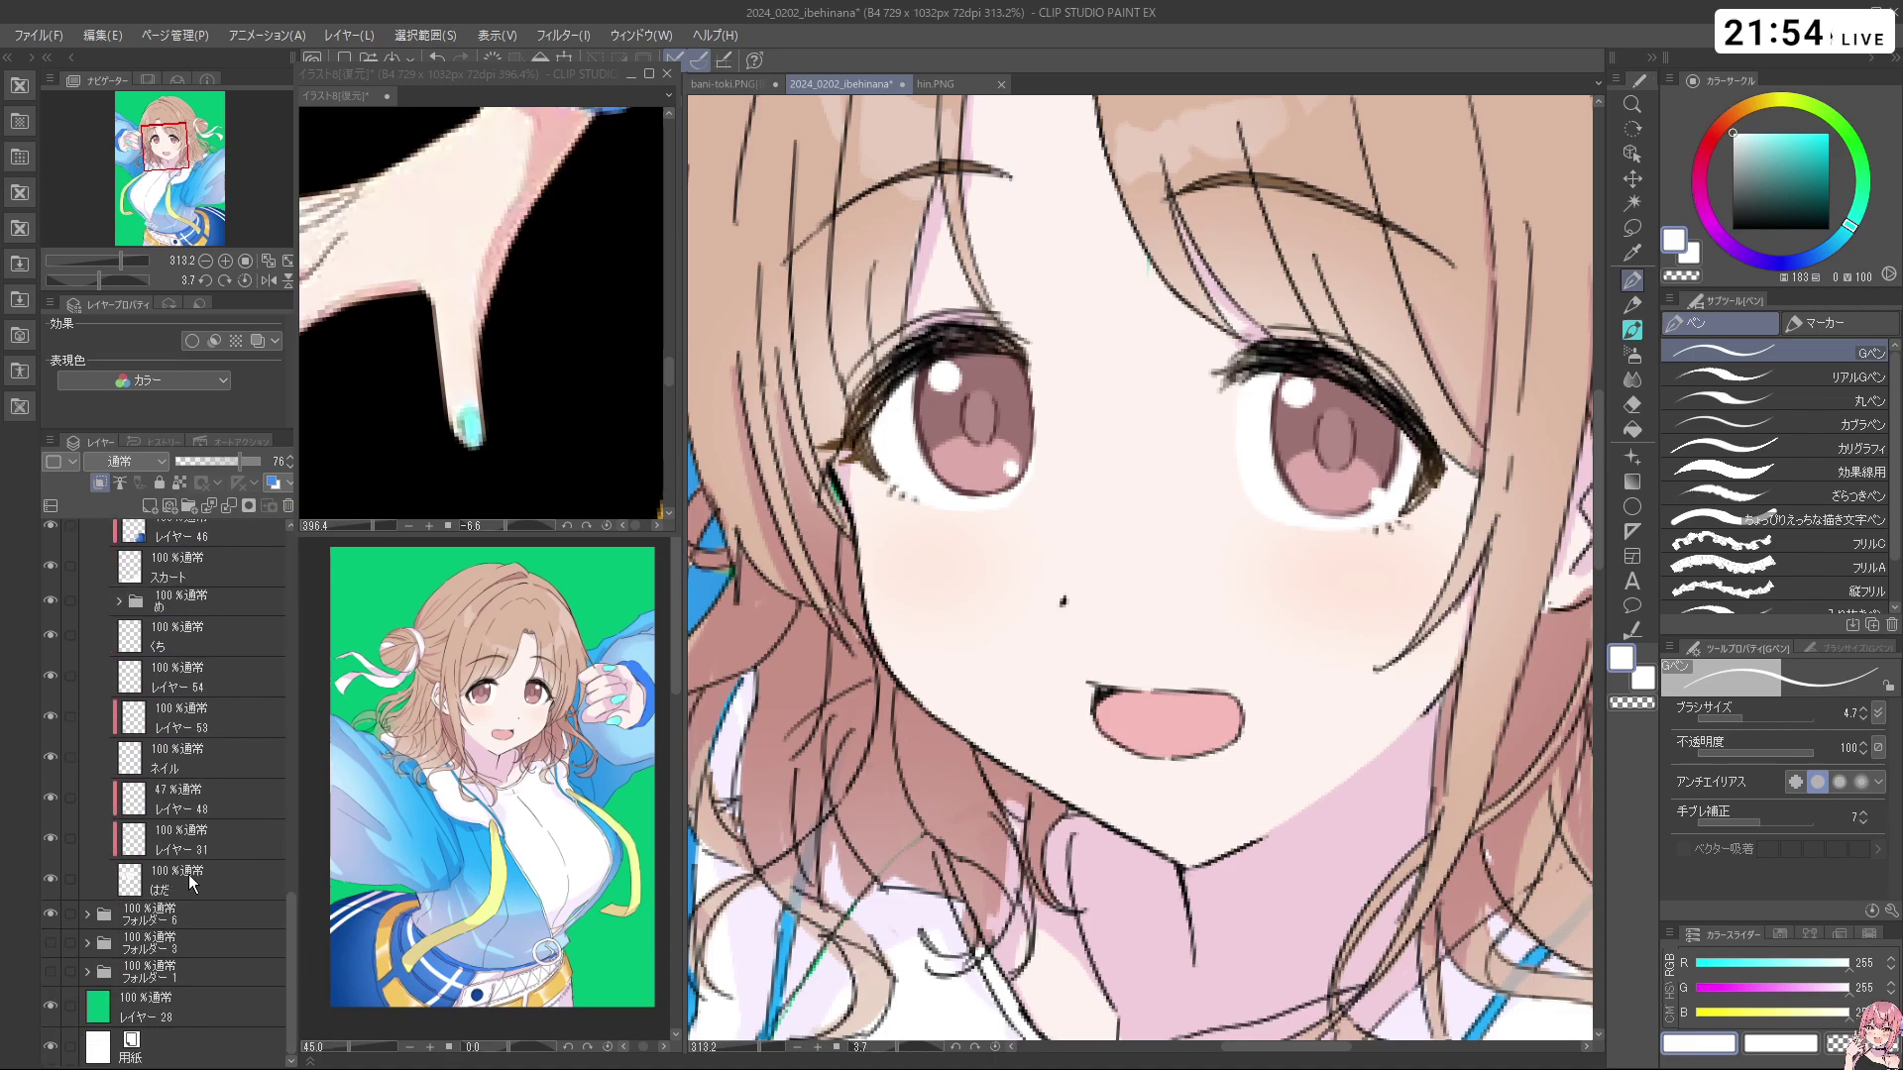
click(119, 601)
key(ctrl+space)
drag(1247, 579, 1120, 583)
drag(1305, 632, 1186, 520)
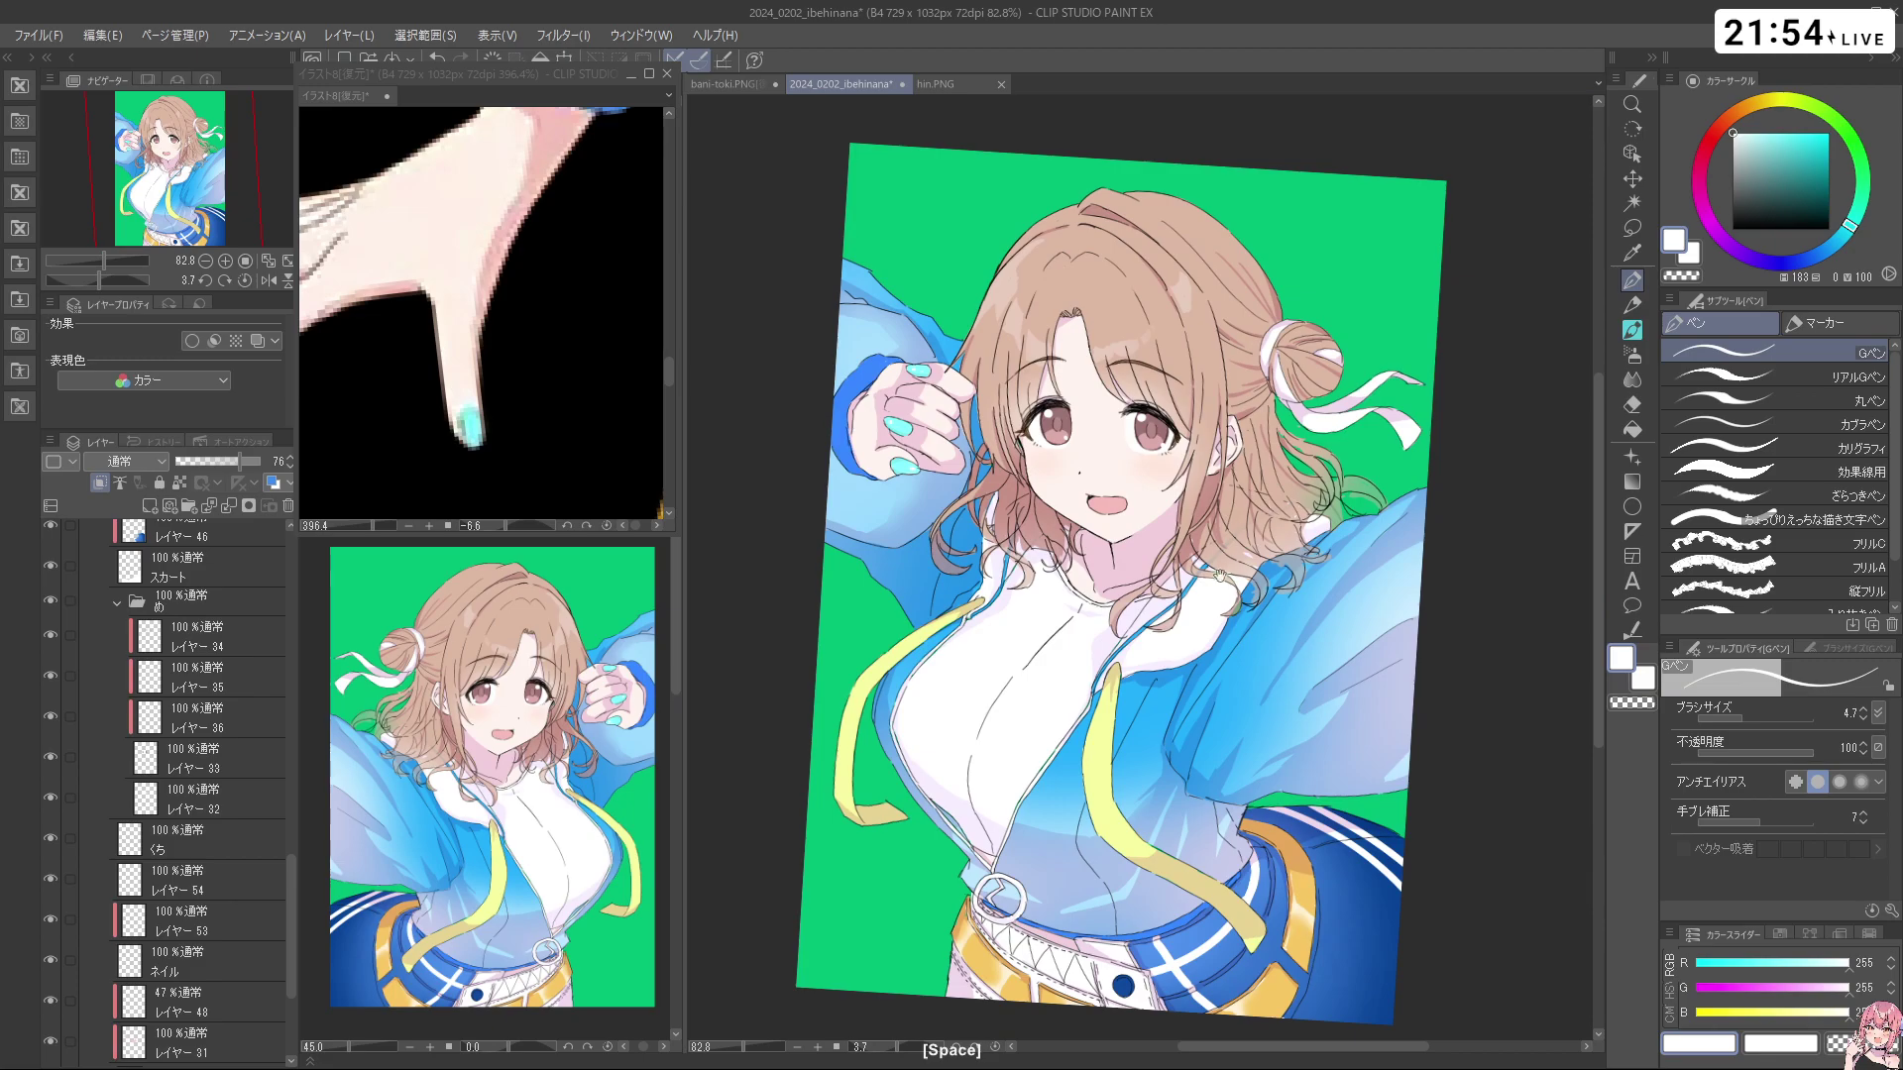
key(ctrl+space)
drag(1082, 357, 1122, 377)
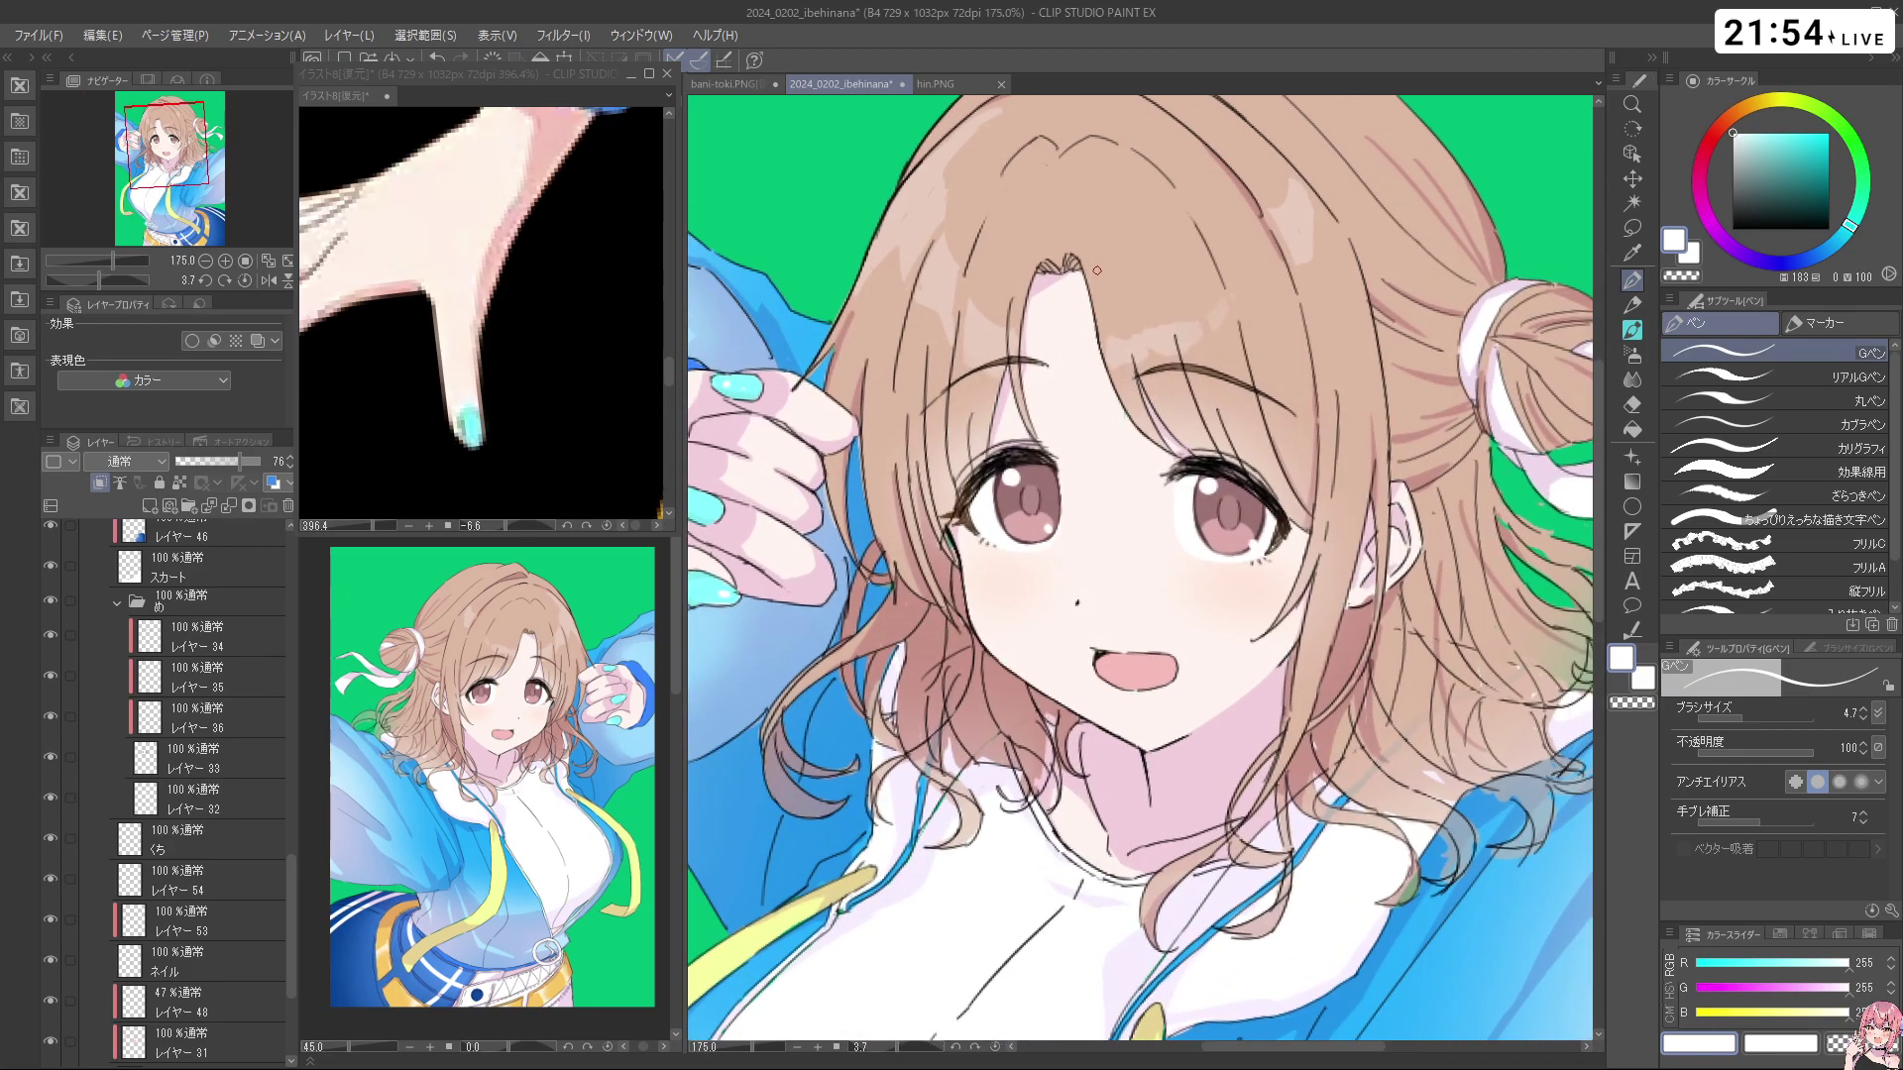
click(189, 645)
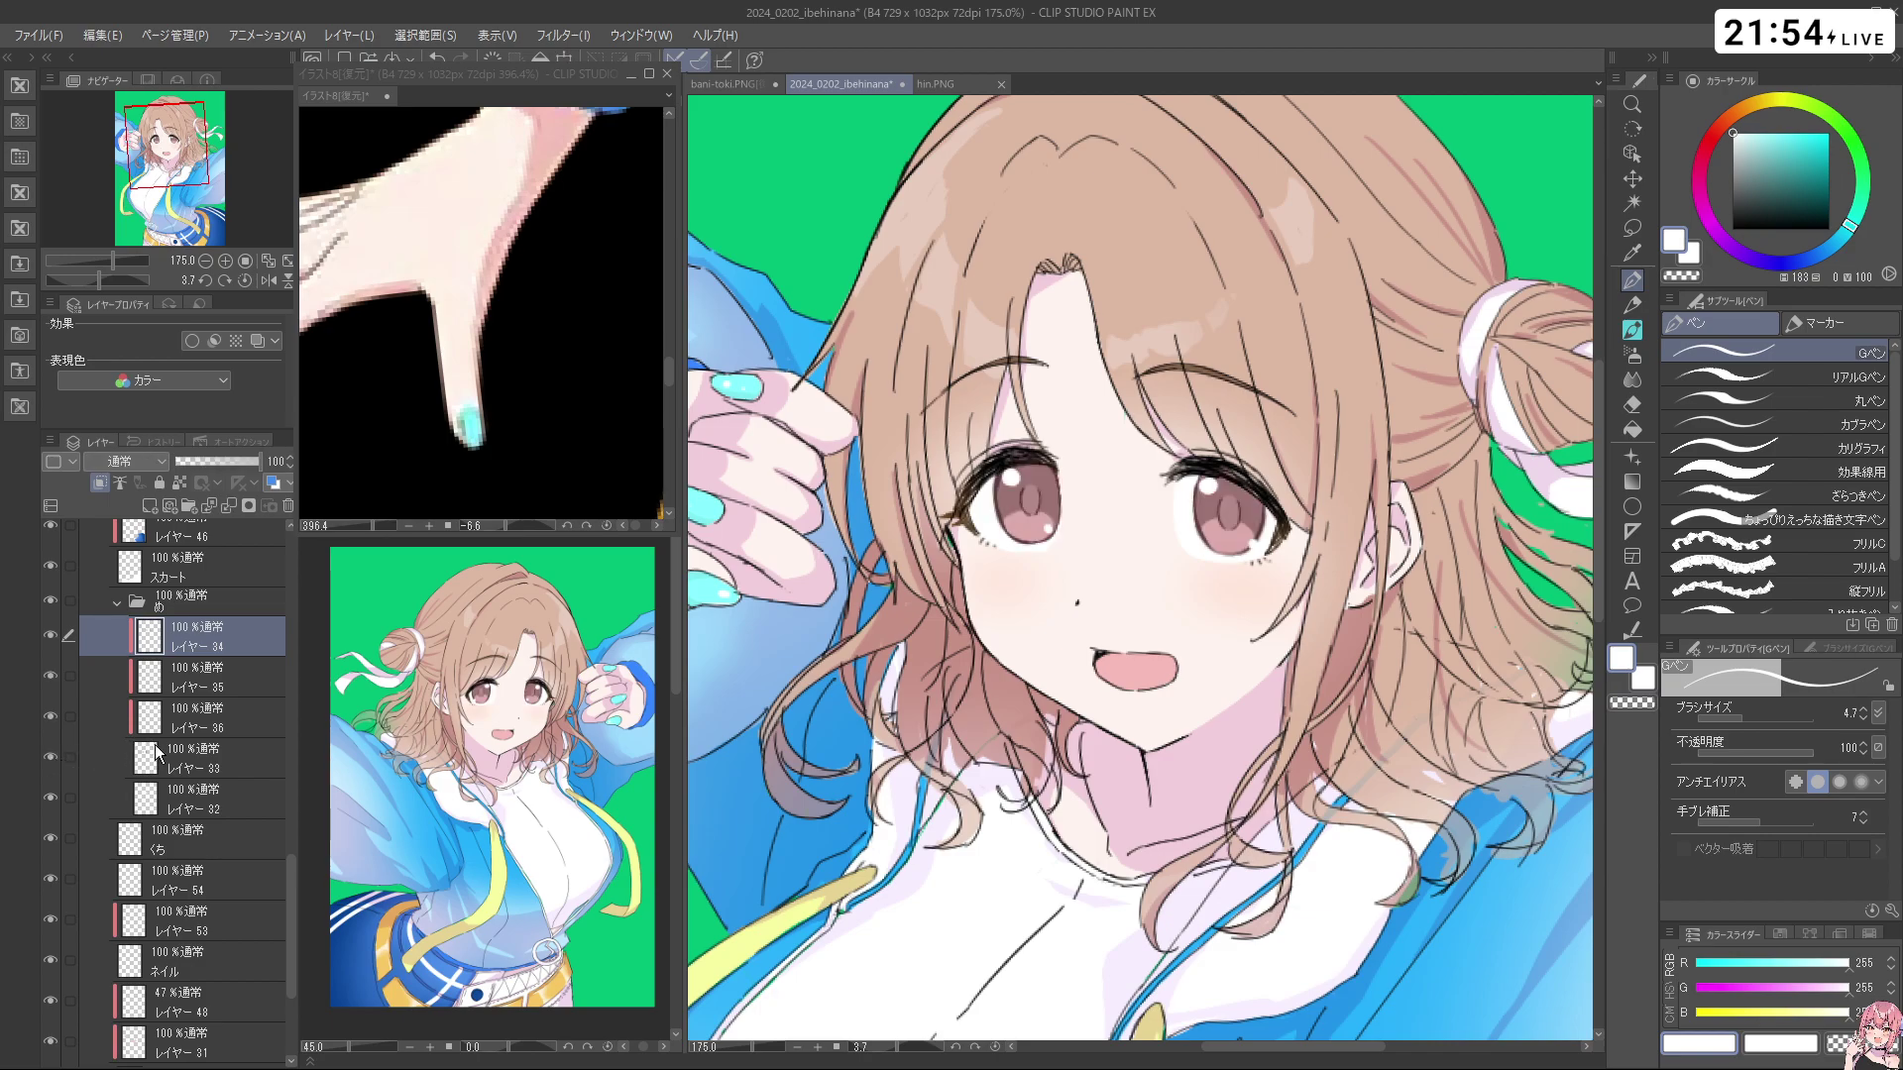
click(252, 757)
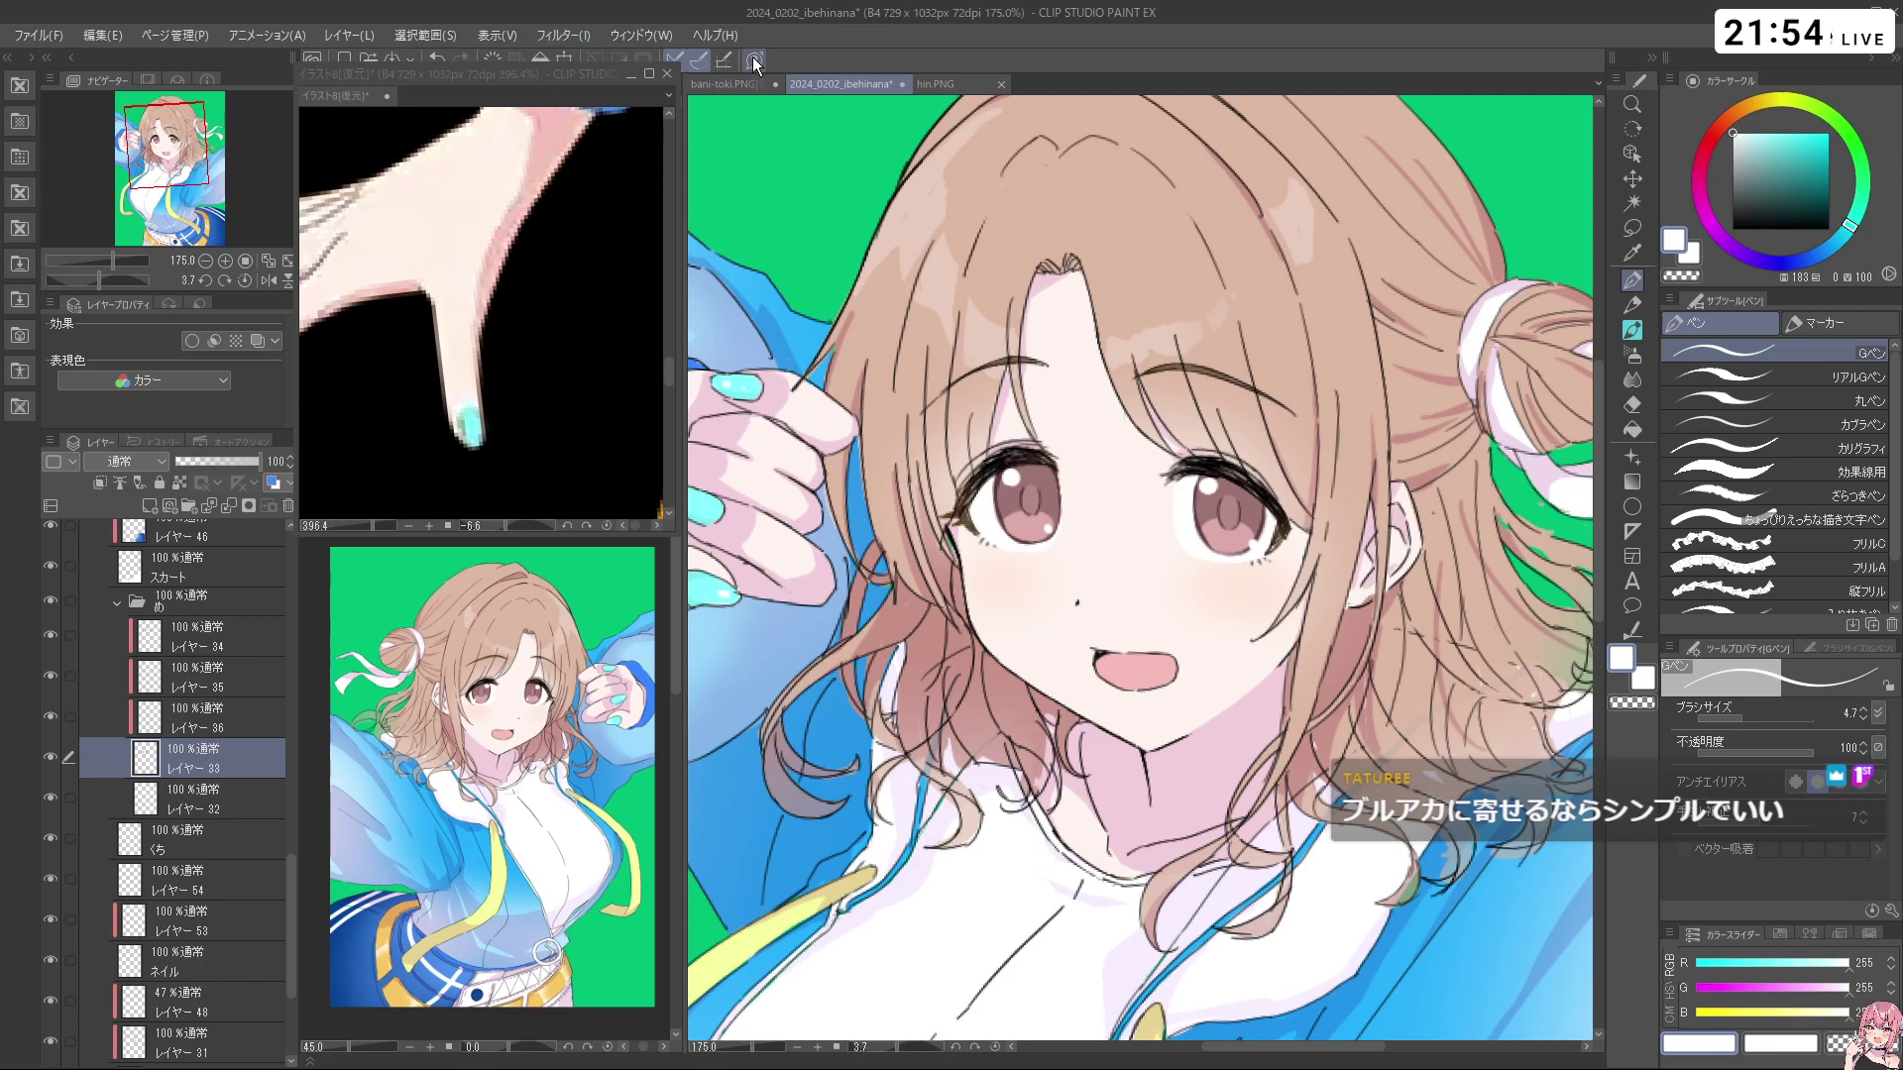
Switch to the bani-toki.PNG reference and examine how its eyes are coloured
click(723, 84)
scroll(1149, 465, up, 5)
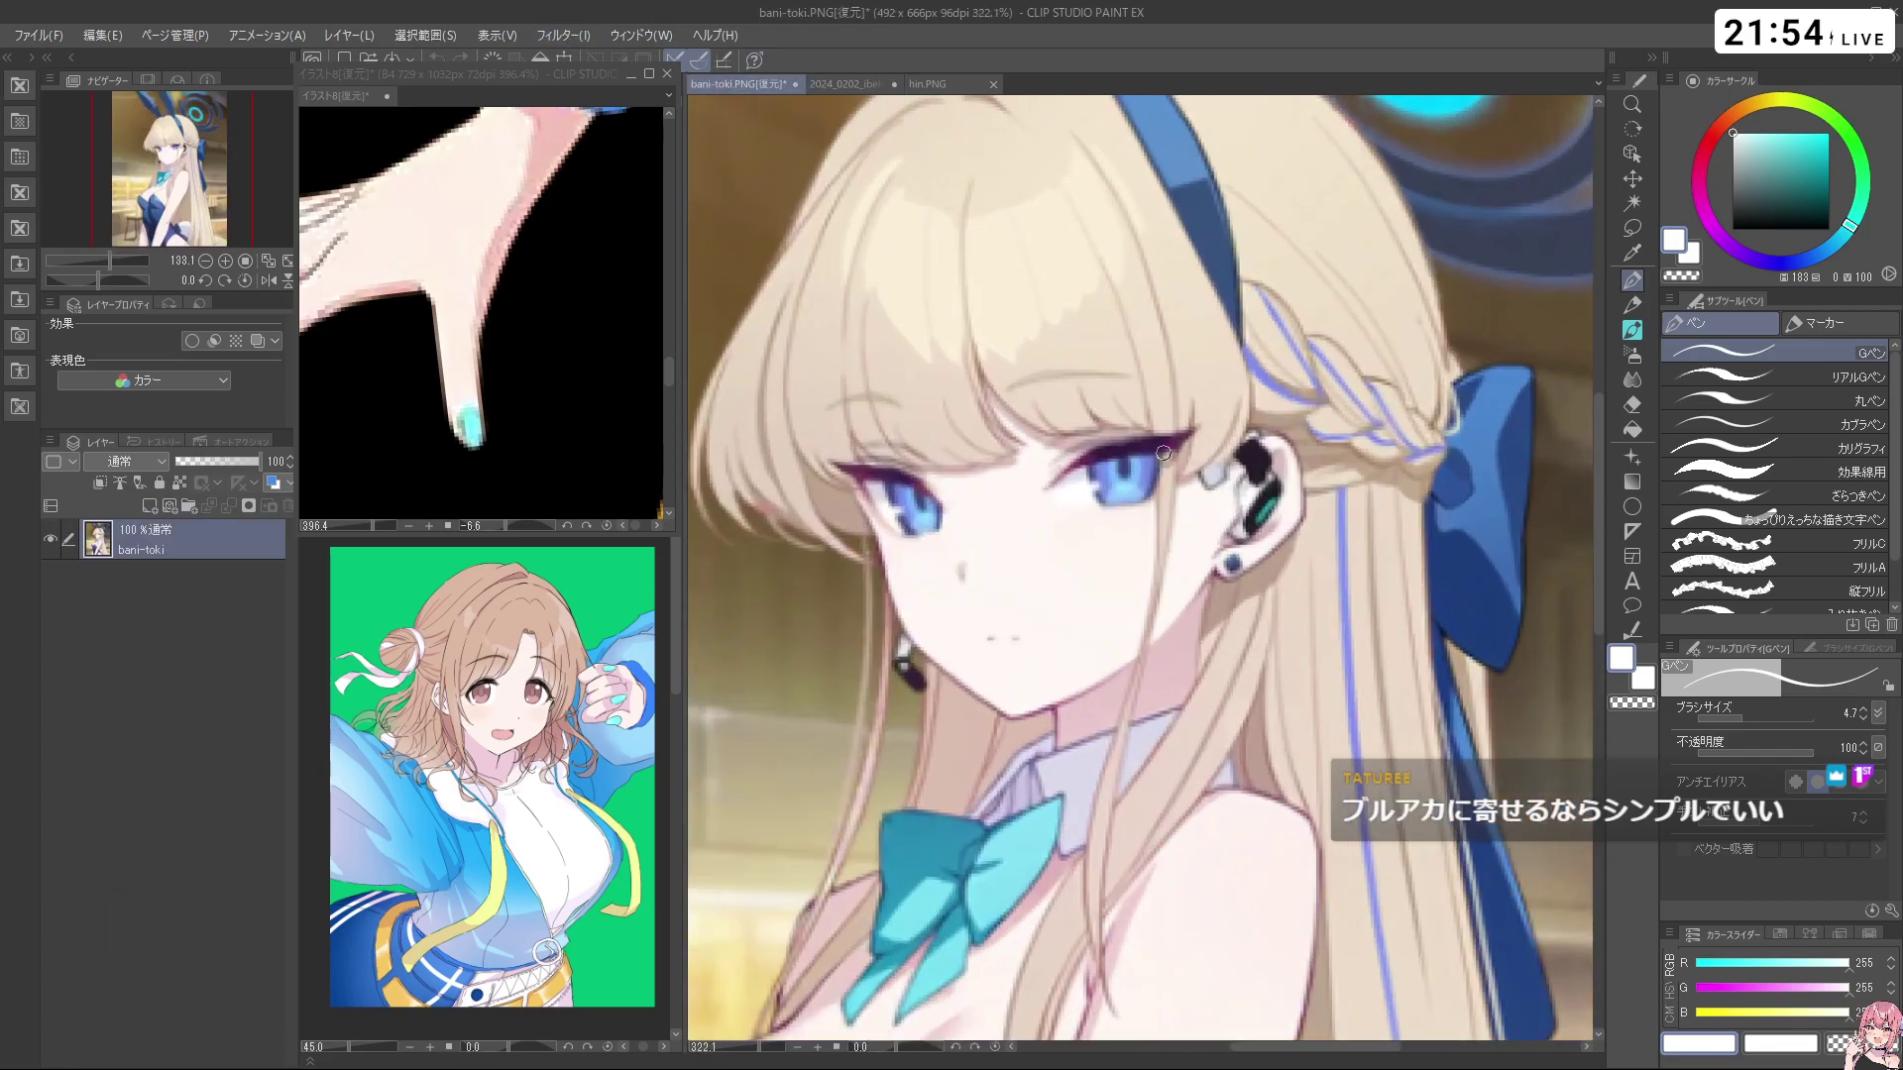
scroll(1150, 466, down, 2)
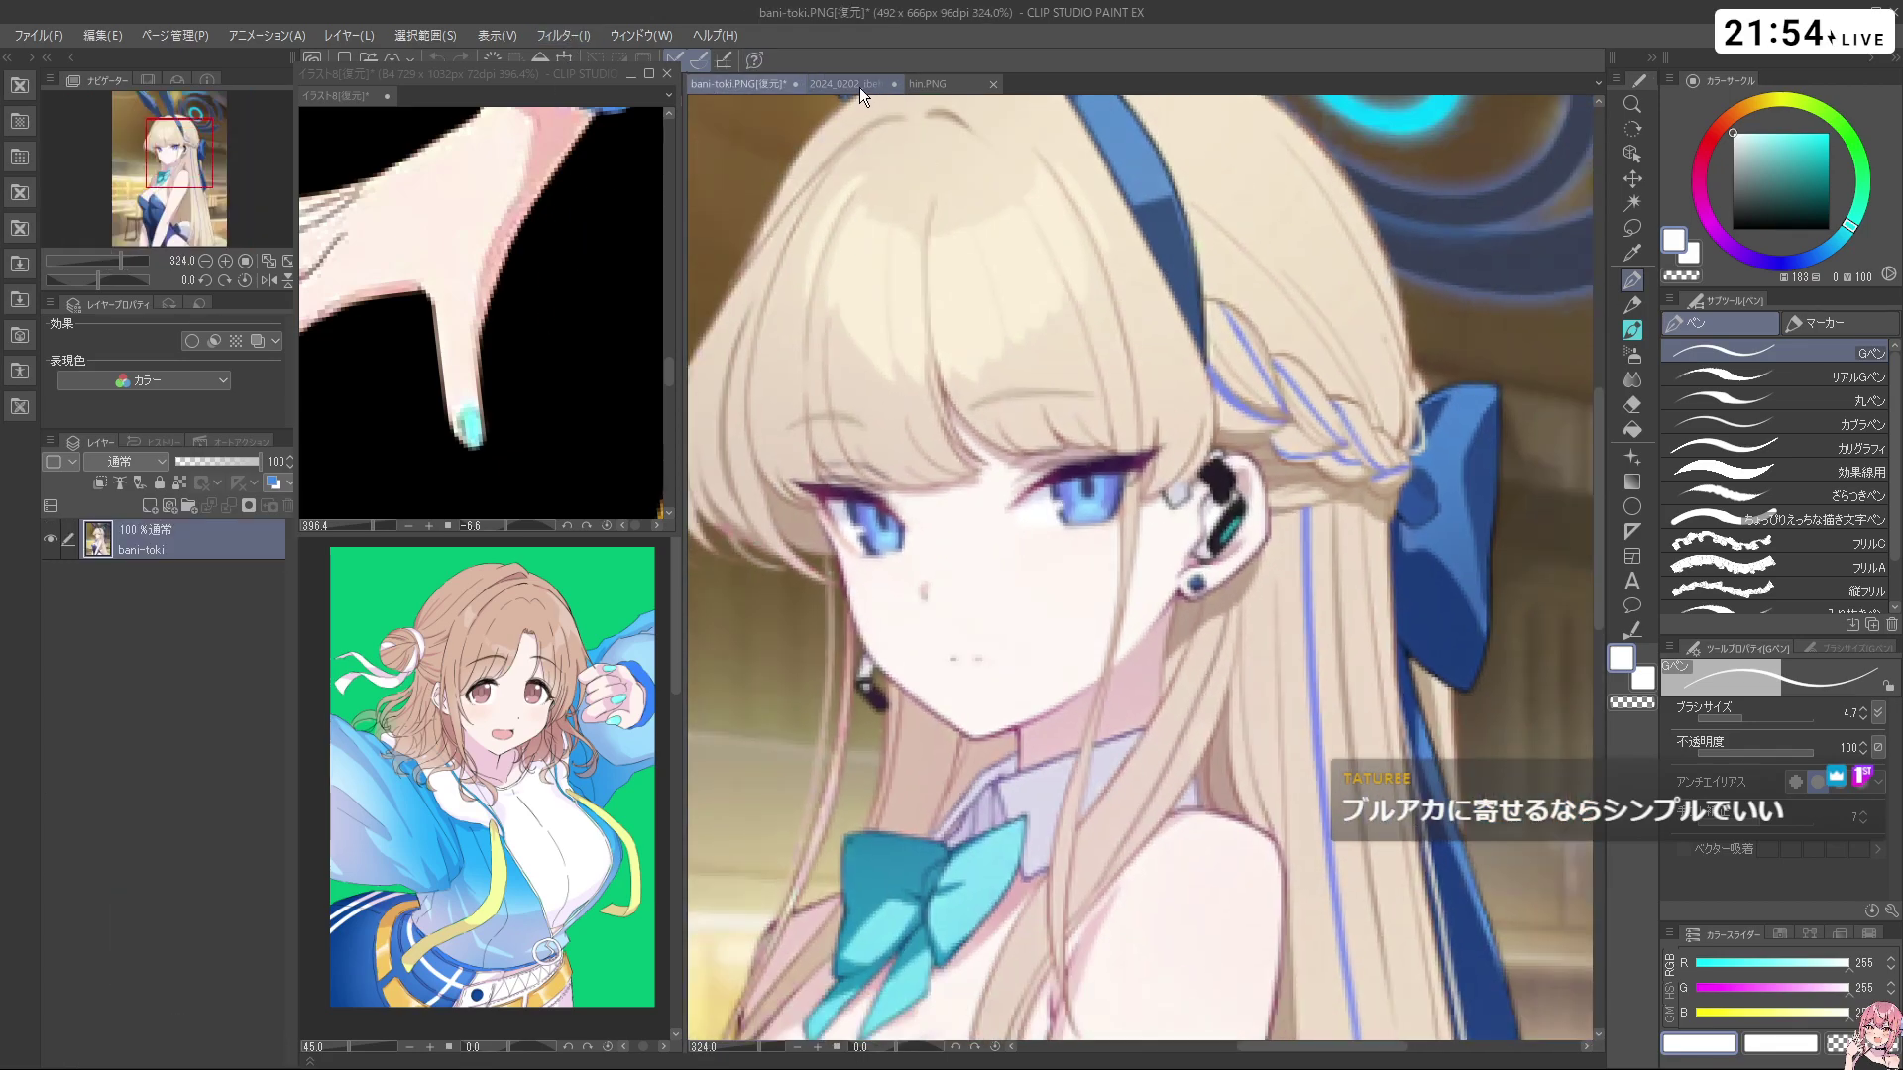
Return to the 2024_0202_ibehinana illustration and examine the character's eyes and face both close up and from afar
click(859, 84)
scroll(1140, 565, up, 1)
scroll(1140, 565, down, 3)
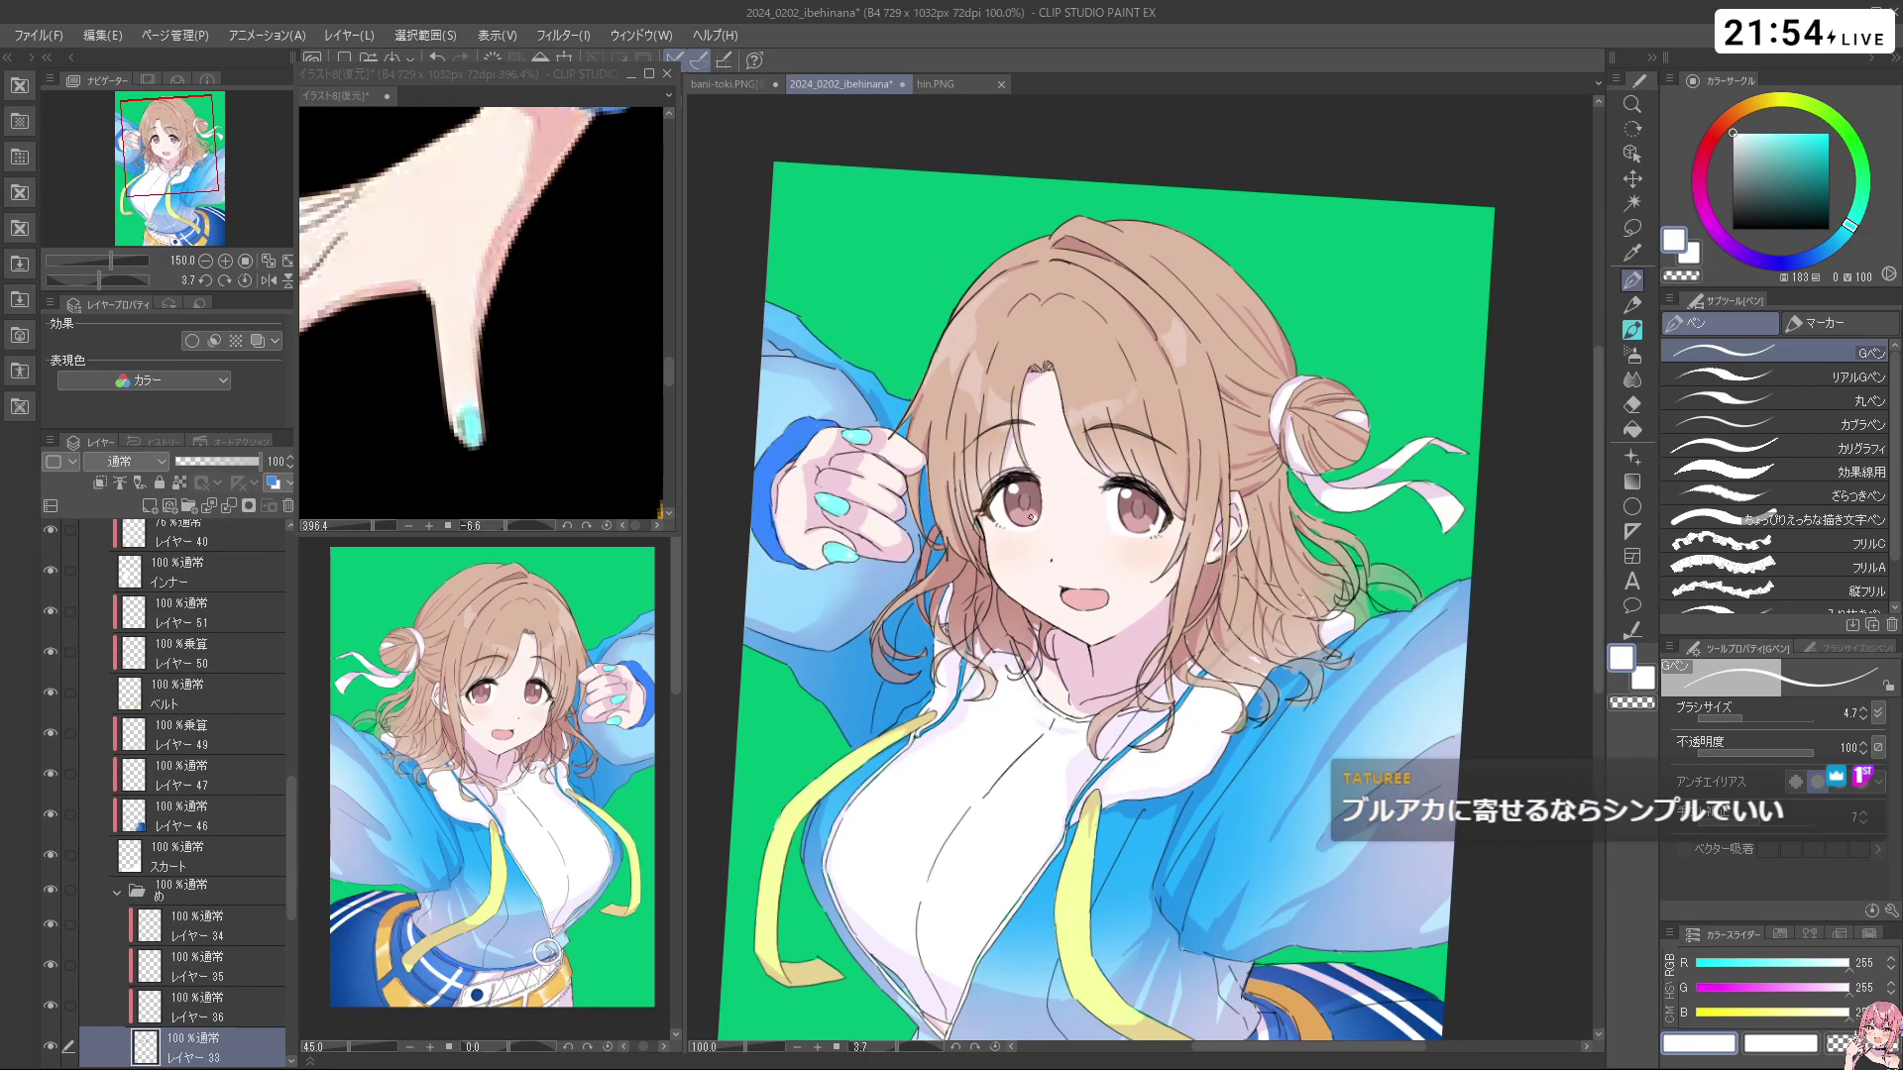
scroll(1030, 516, down, 1)
scroll(1031, 516, up, 3)
scroll(1023, 513, down, 4)
scroll(959, 437, up, 4)
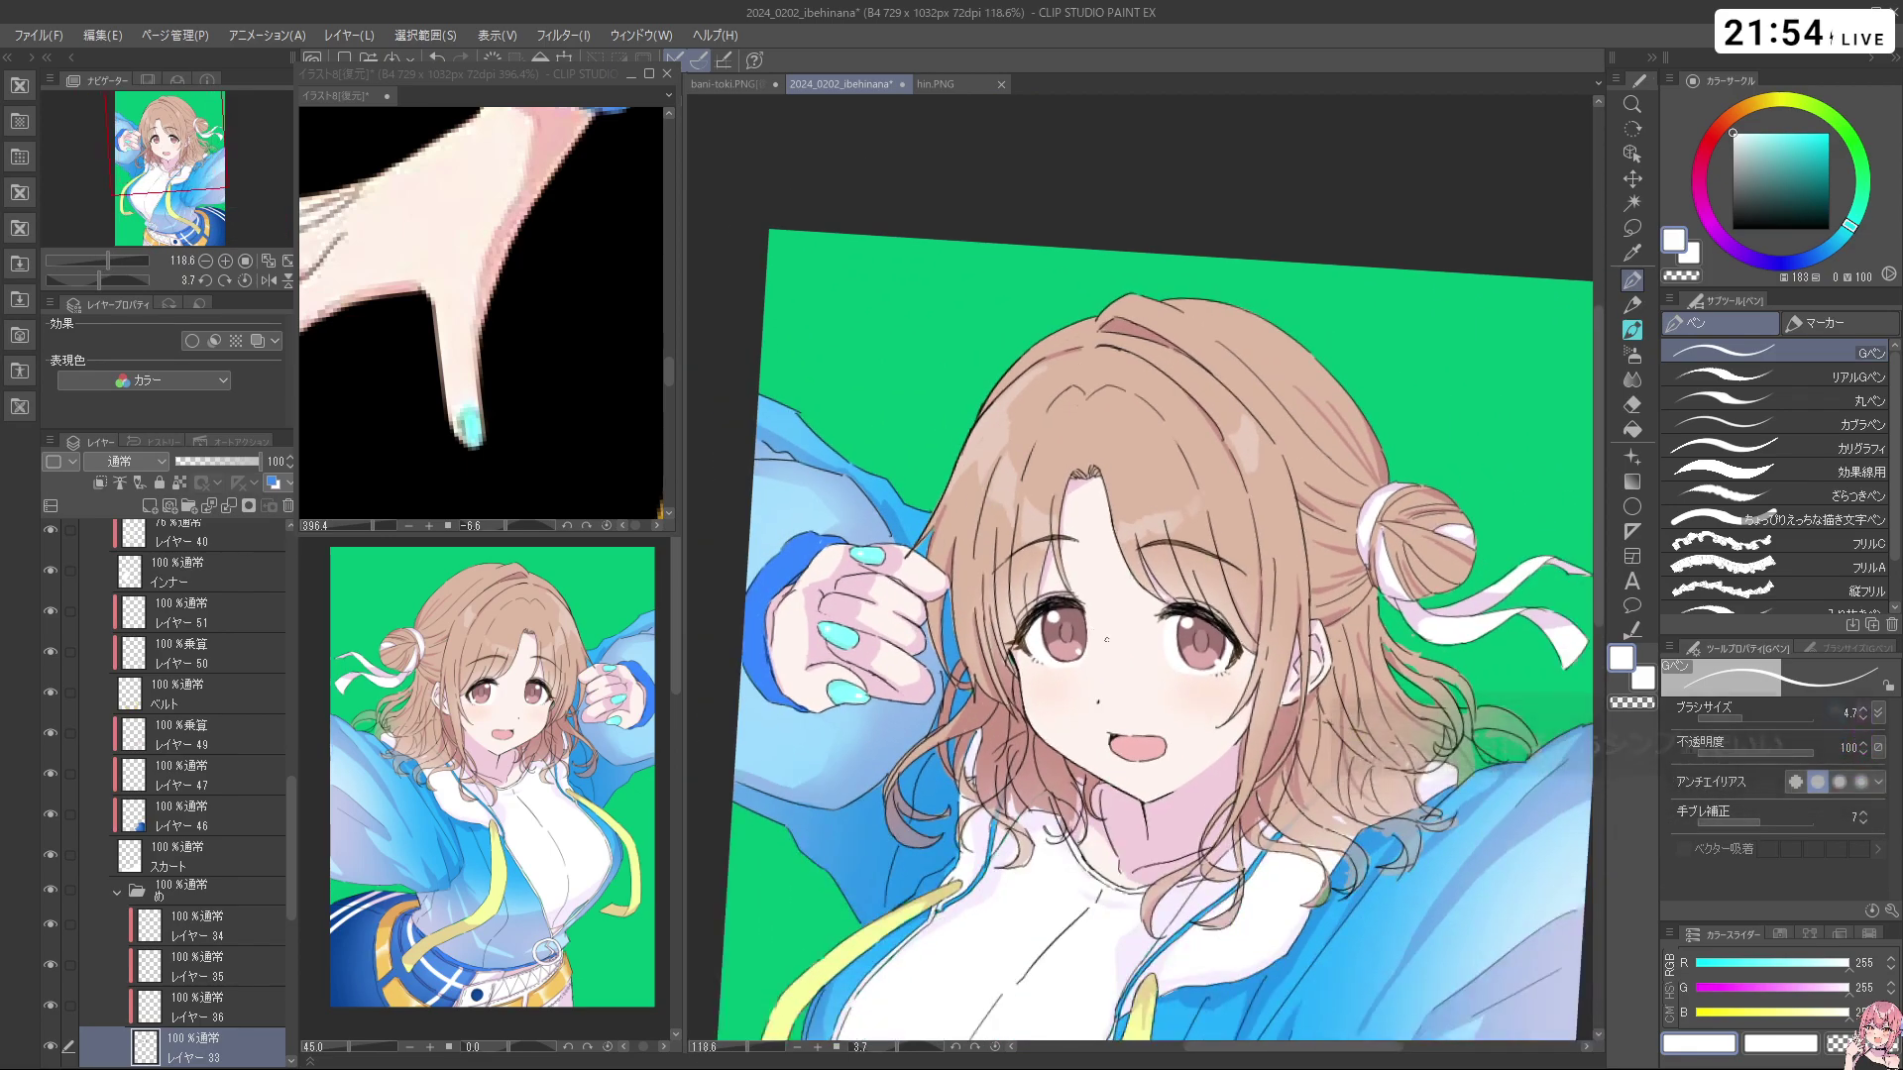
scroll(1104, 638, up, 4)
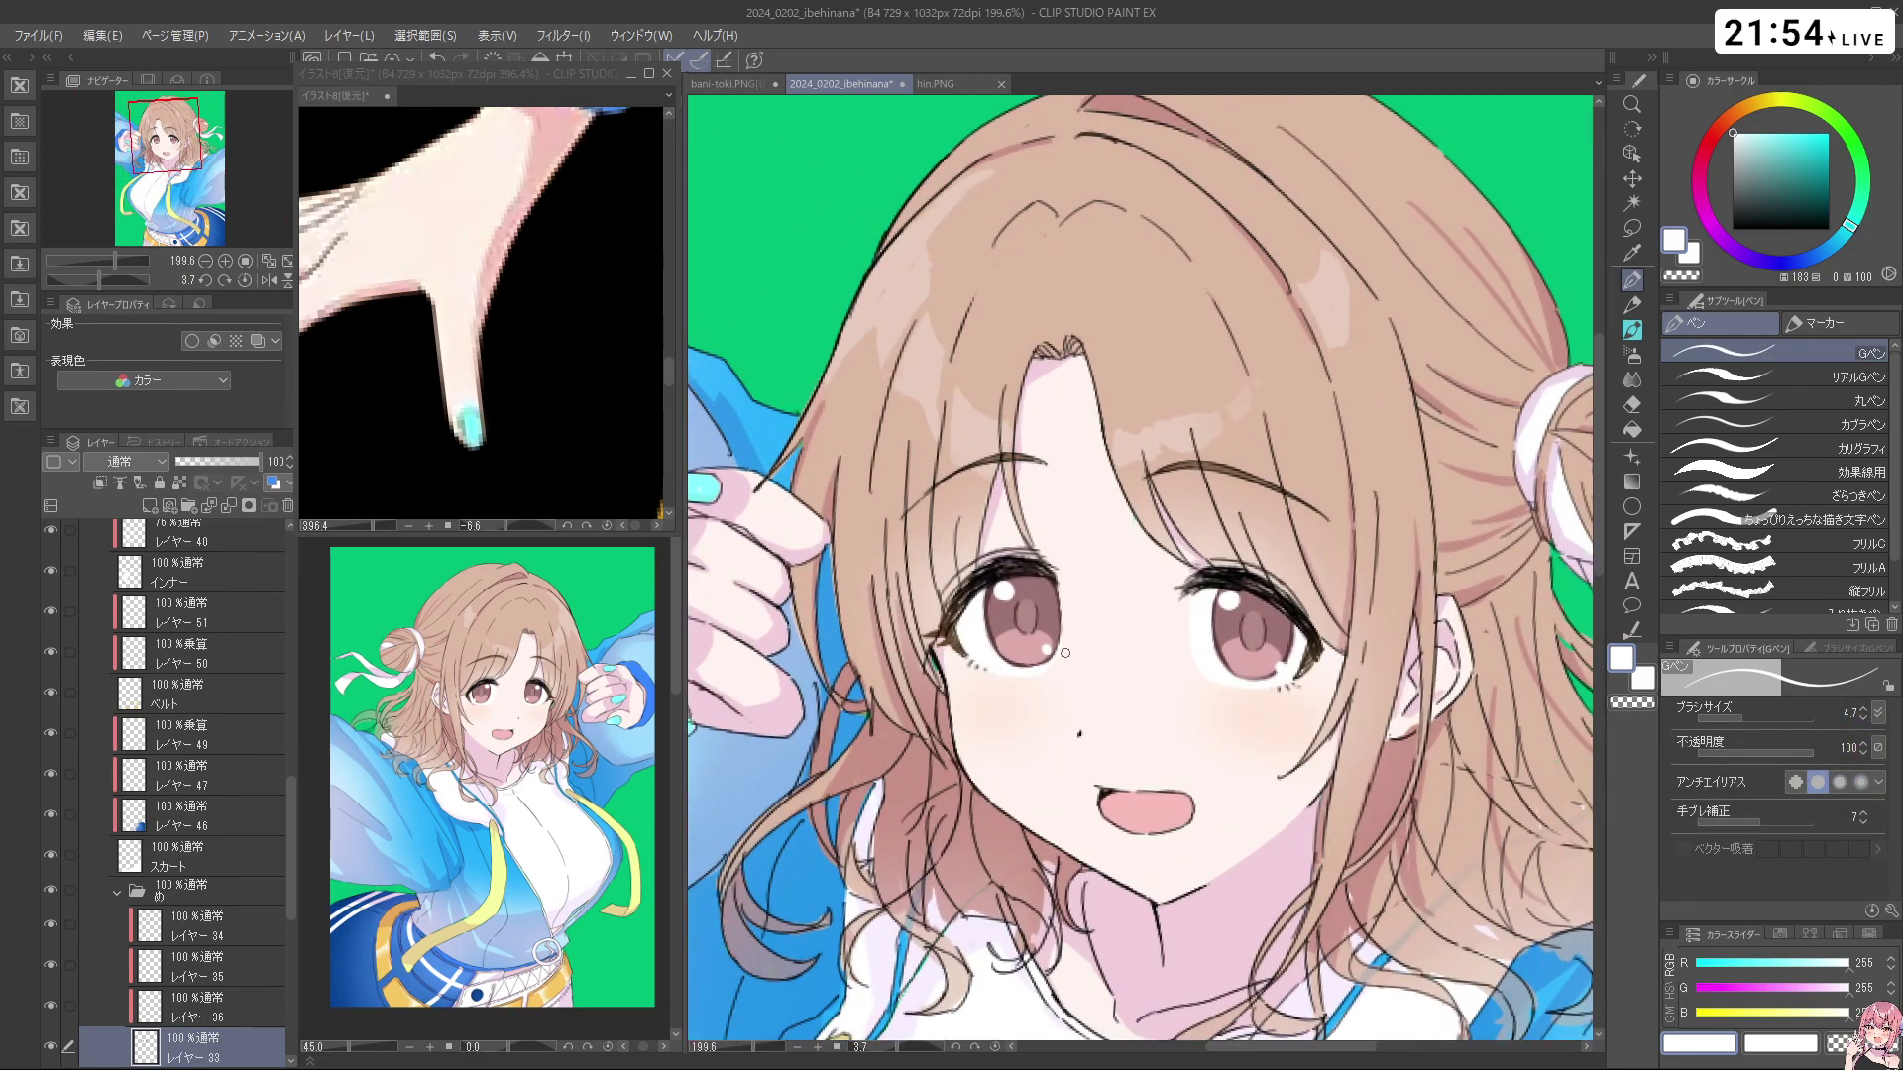
scroll(984, 765, down, 5)
scroll(1086, 790, up, 5)
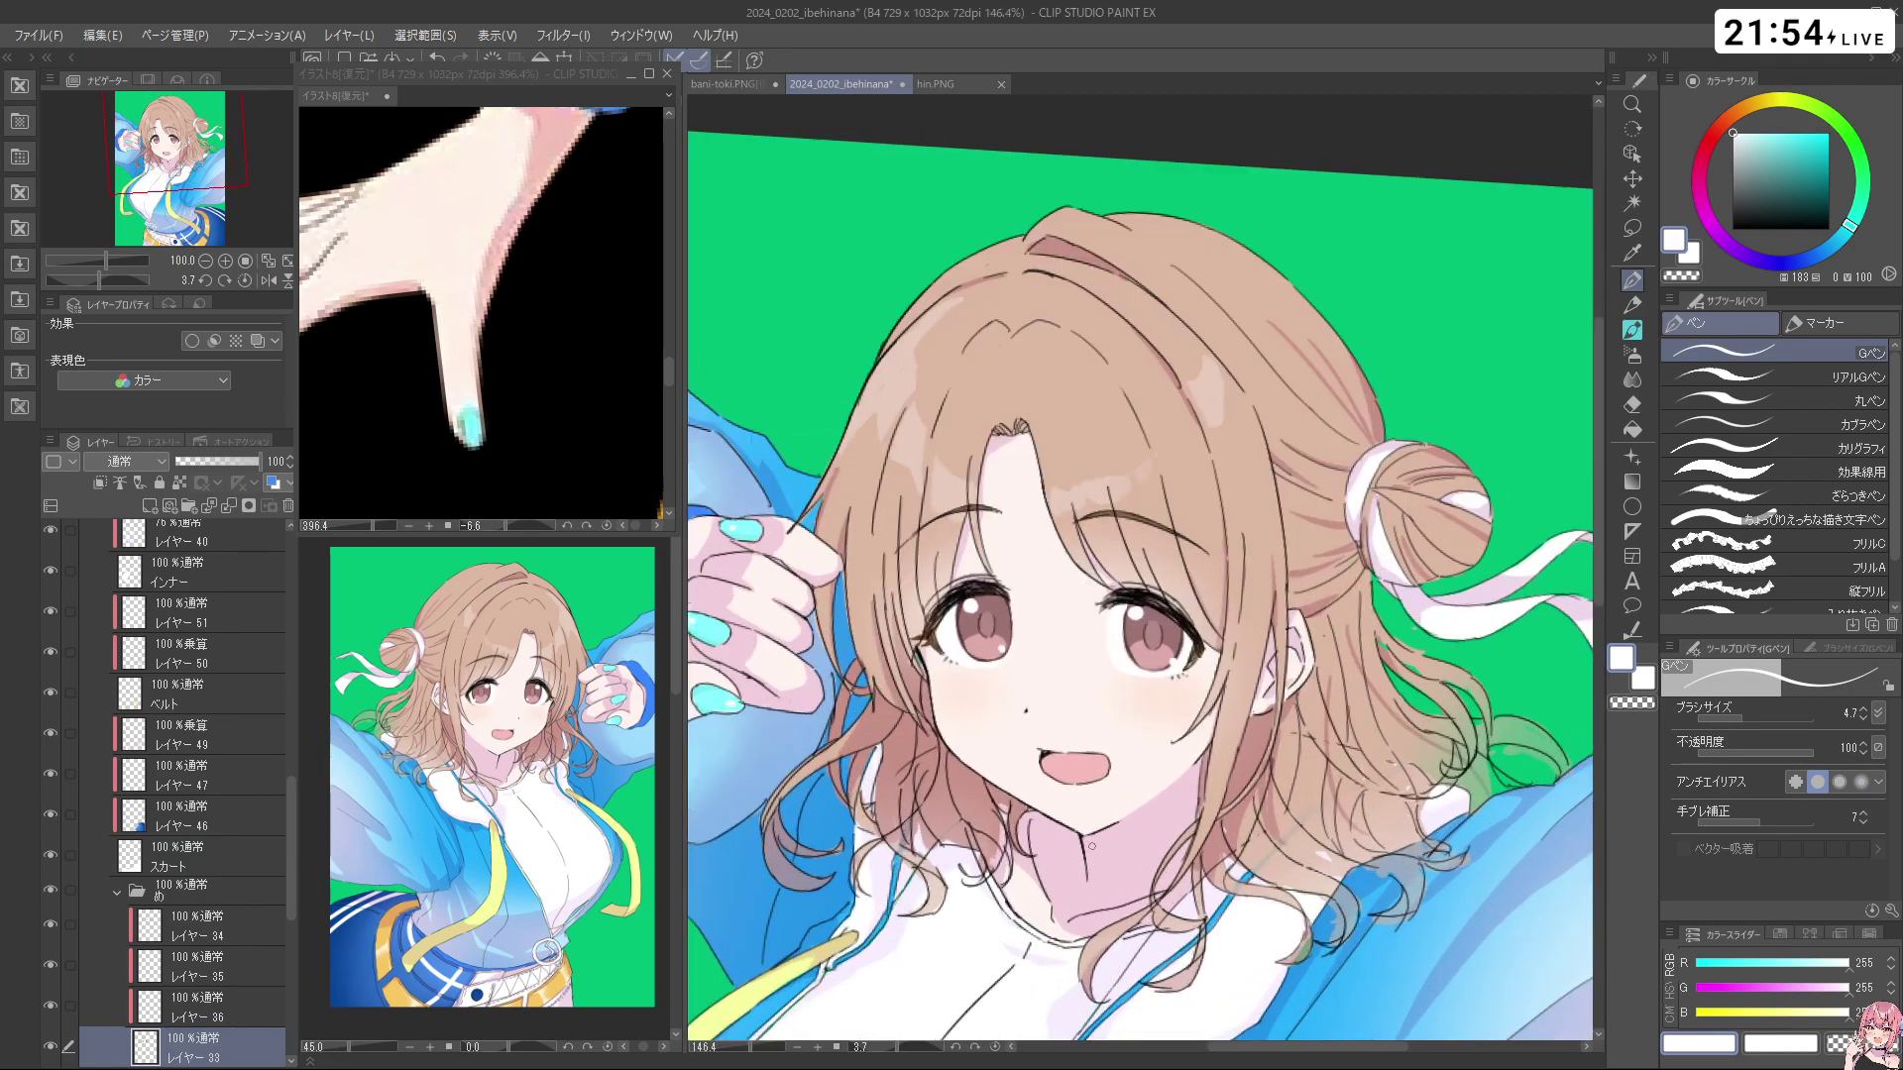
scroll(1072, 763, up, 2)
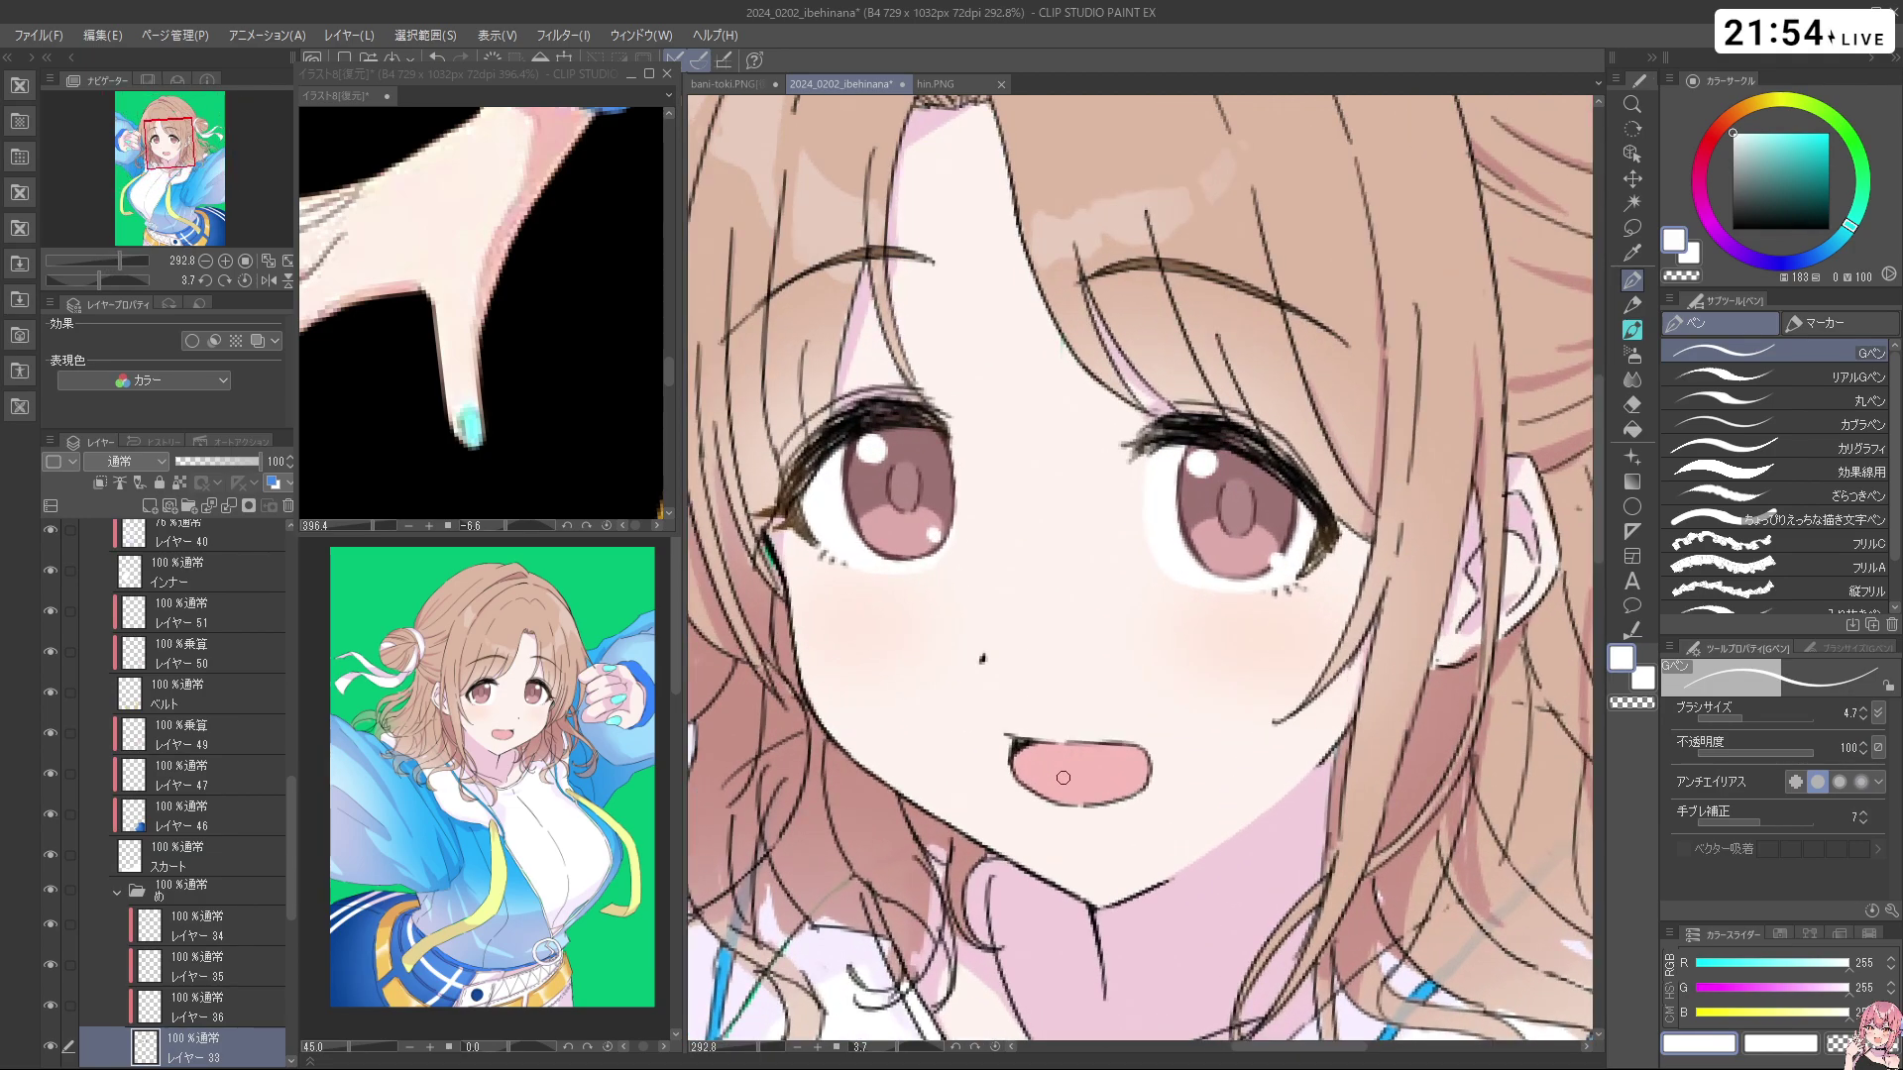
scroll(1064, 778, down, 1)
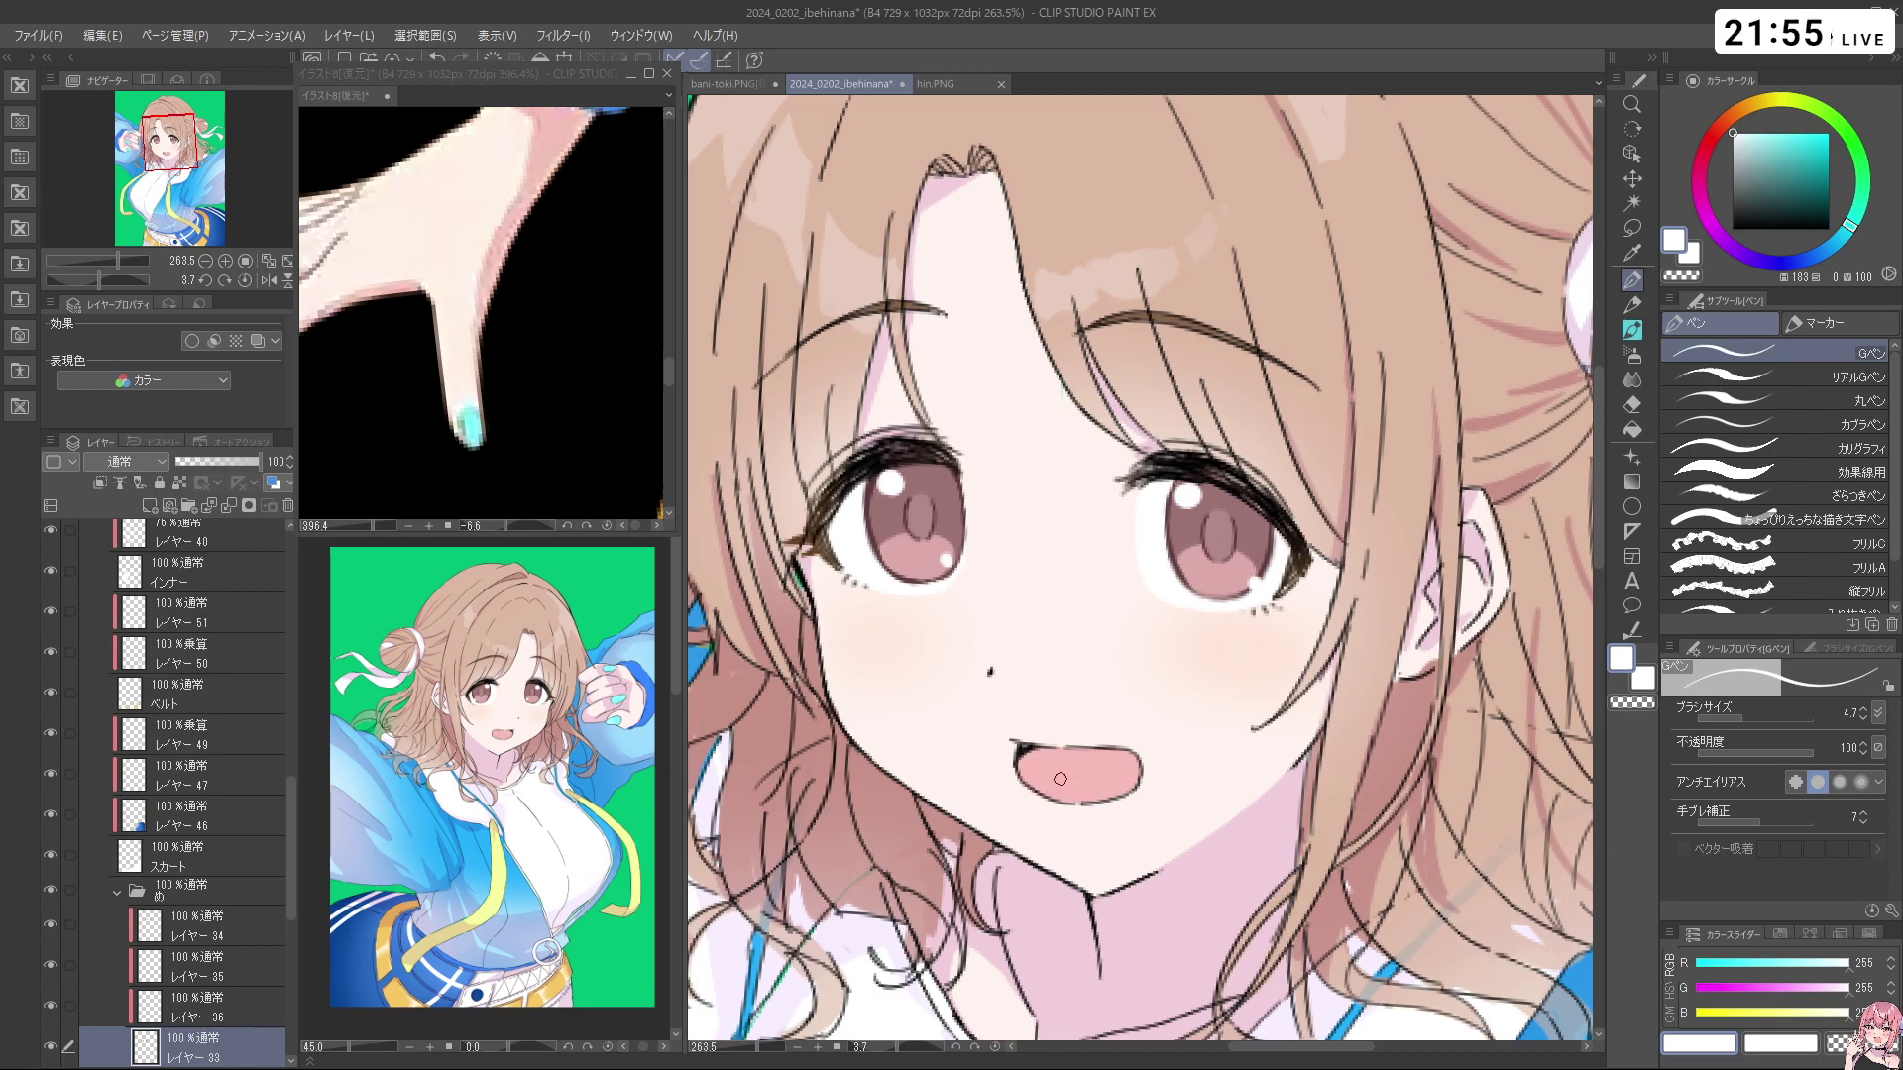
Add a new layer above レイヤー 36 in the め folder, checking that layer's content by toggling its visibility
scroll(282, 823, down, 5)
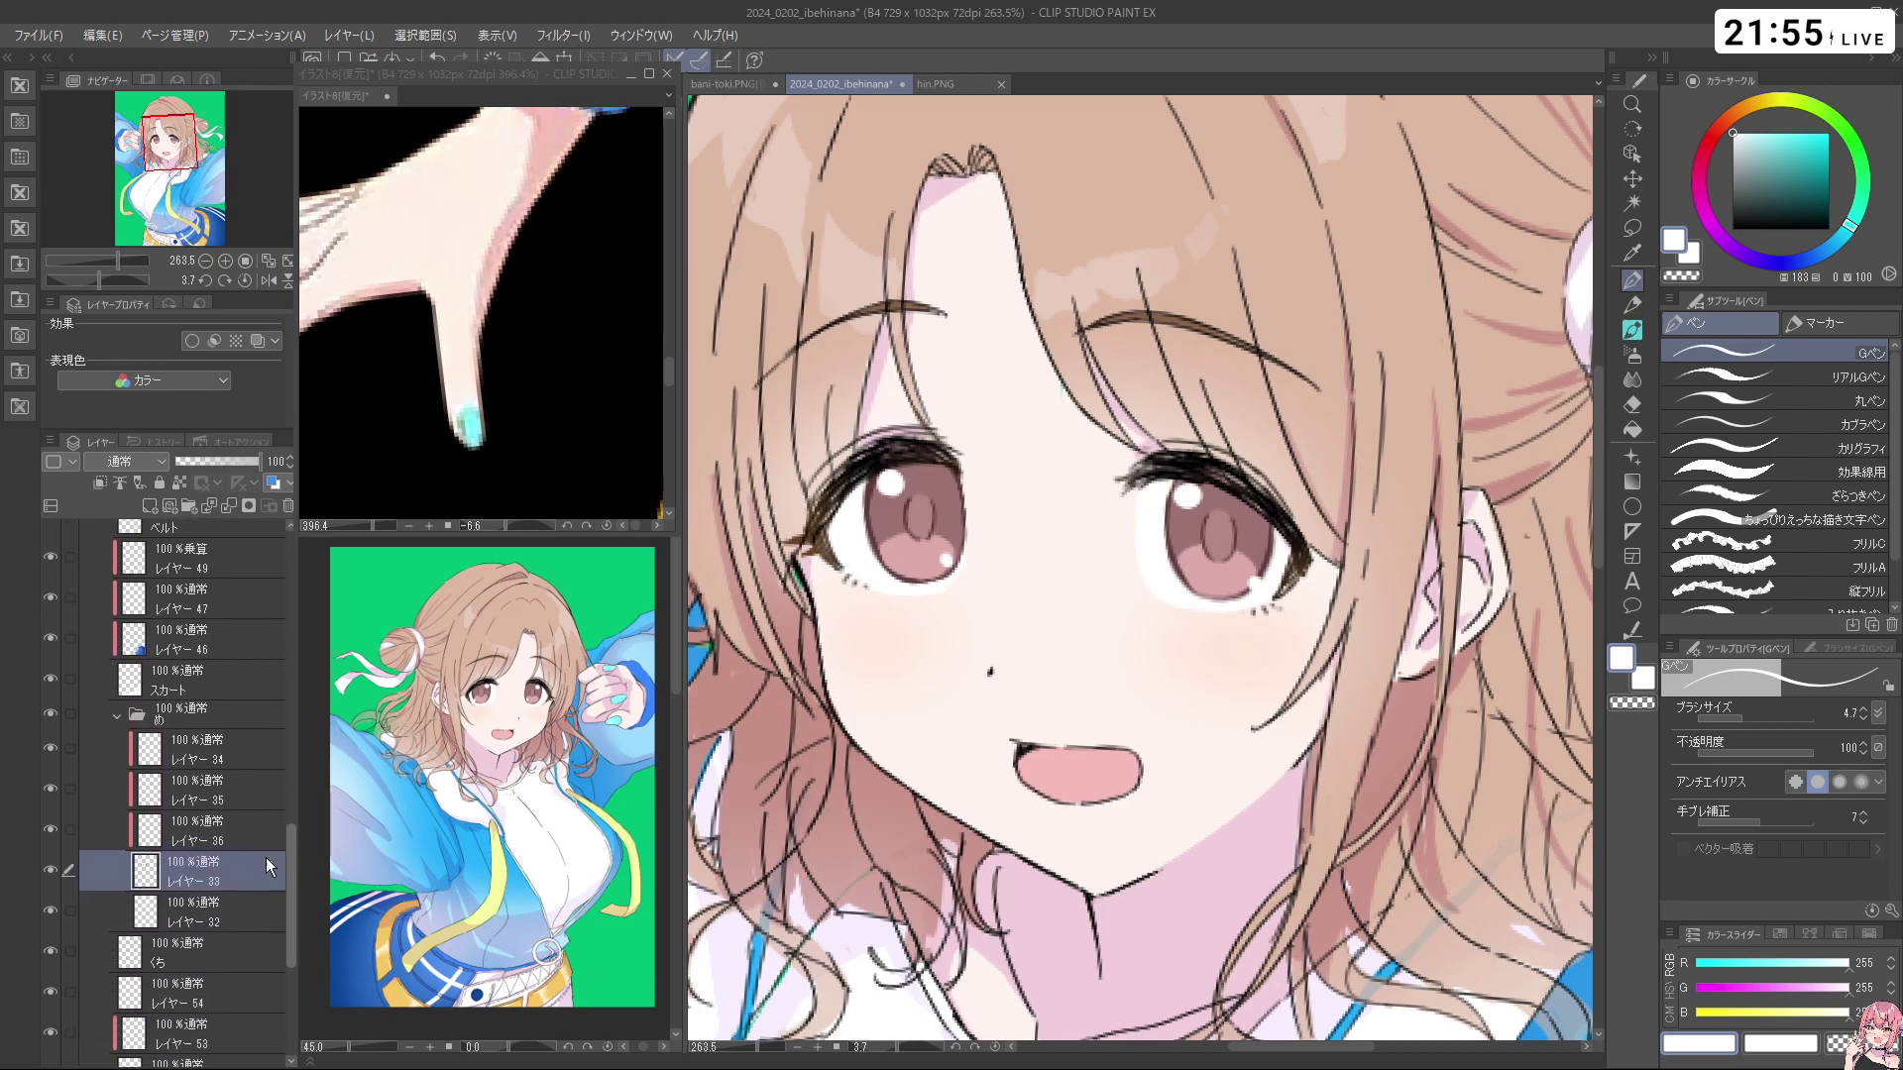
scroll(268, 870, up, 1)
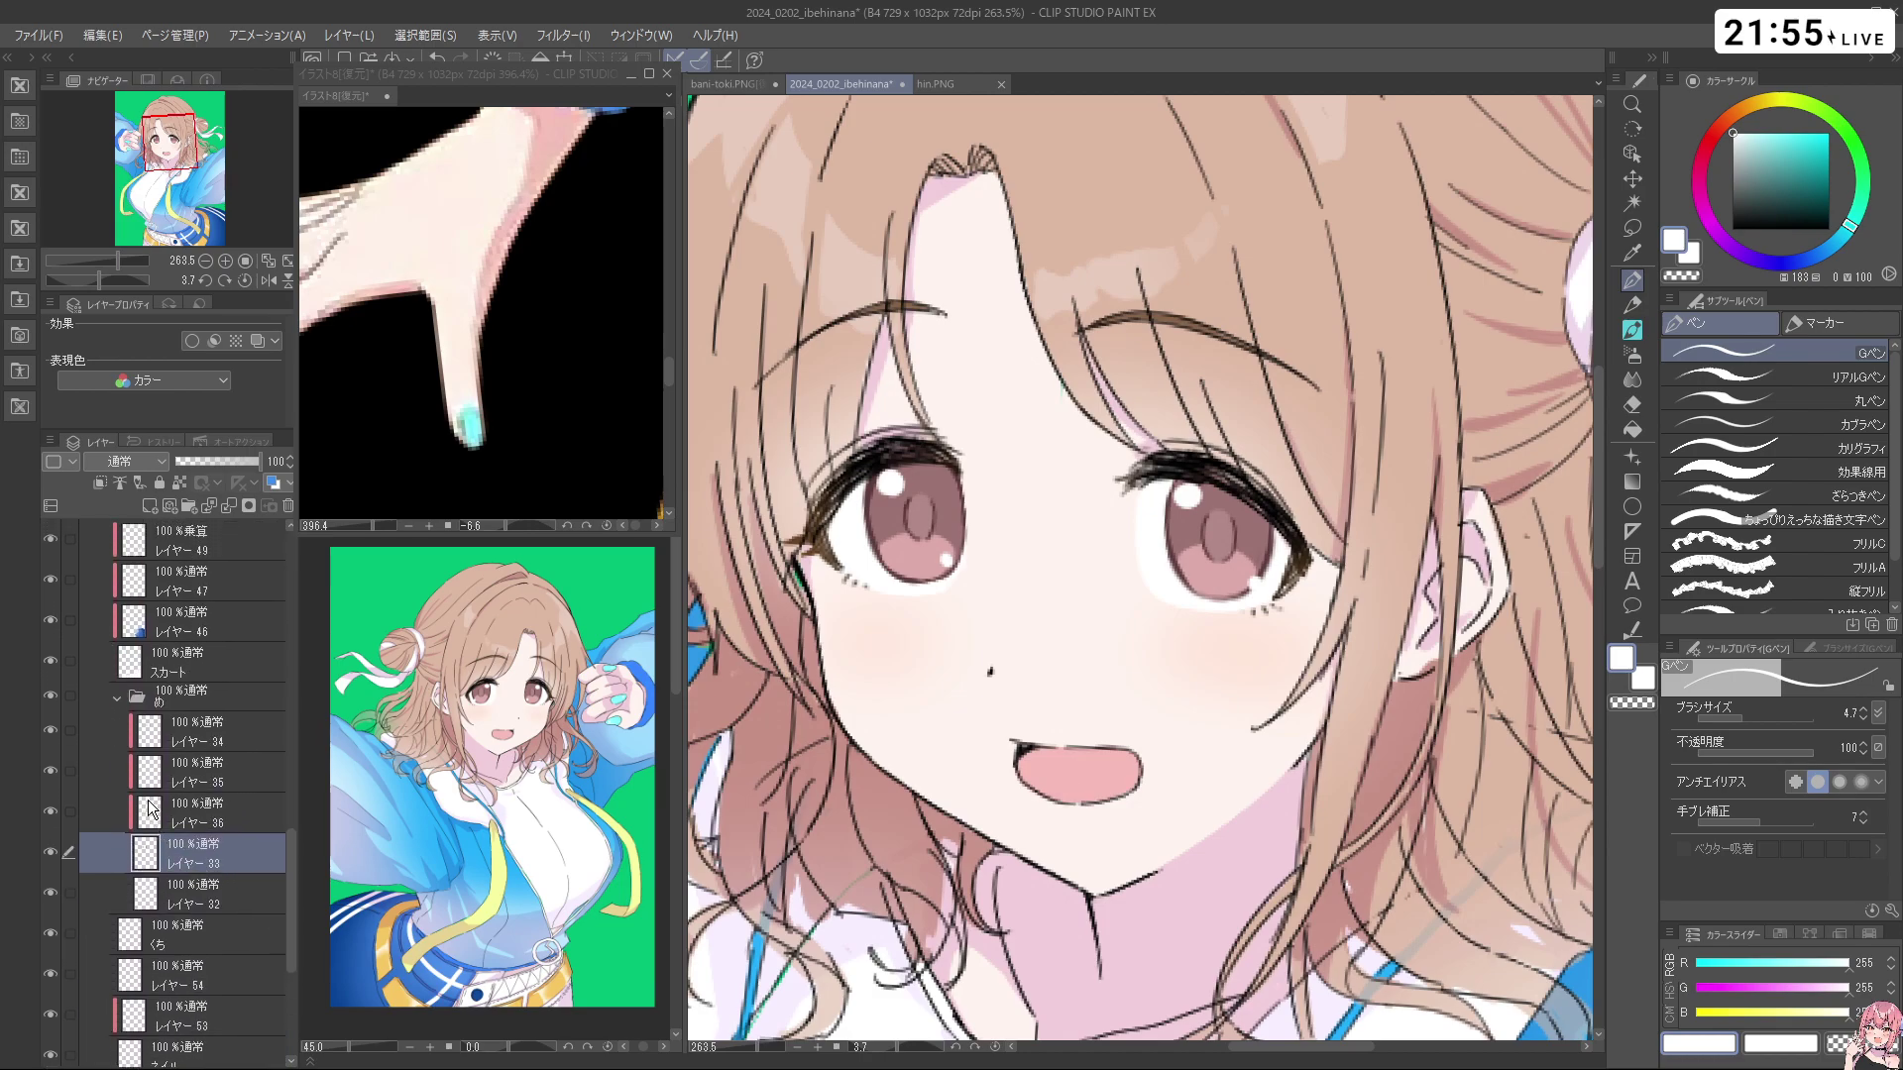
click(186, 746)
click(175, 826)
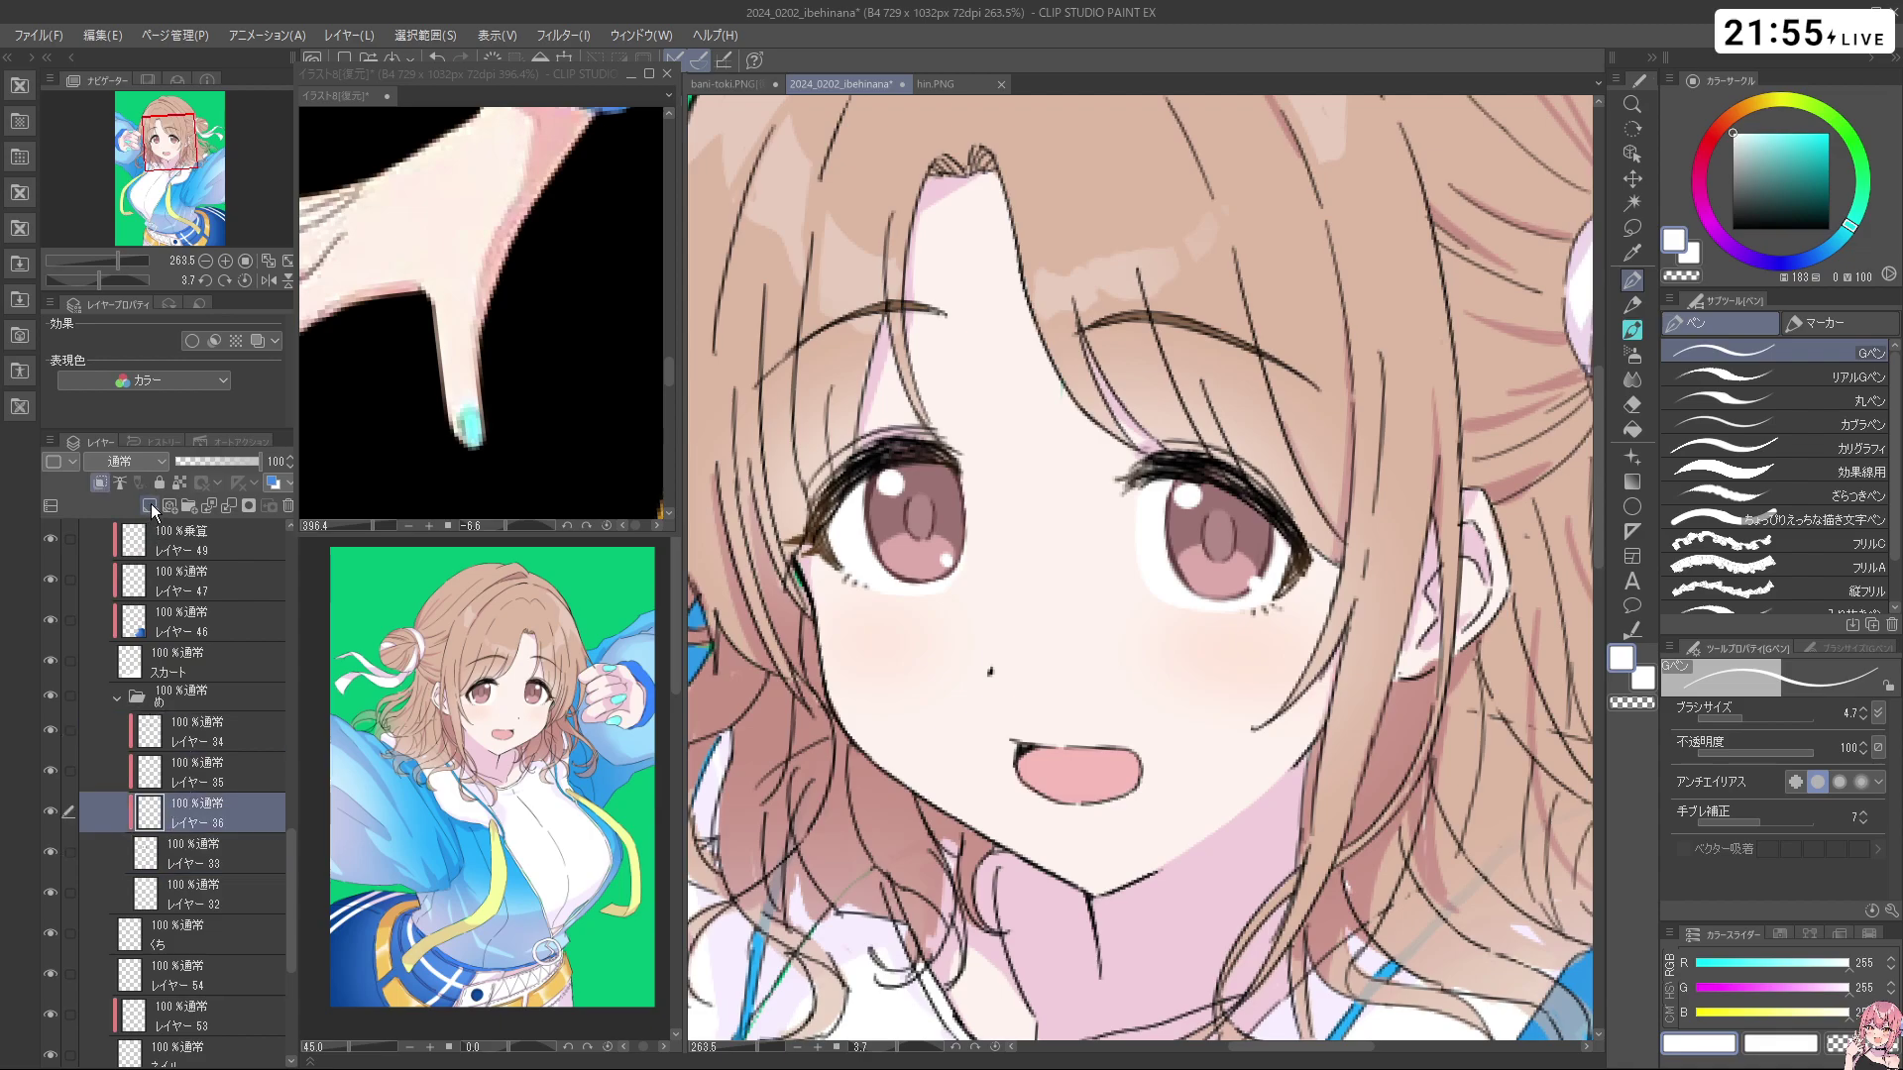
click(149, 506)
click(49, 853)
click(50, 854)
Sample the iris pink, lighten it to a pale pink, and paint highlights in the lower irises with the G pen at size 6.4
right_click(938, 555)
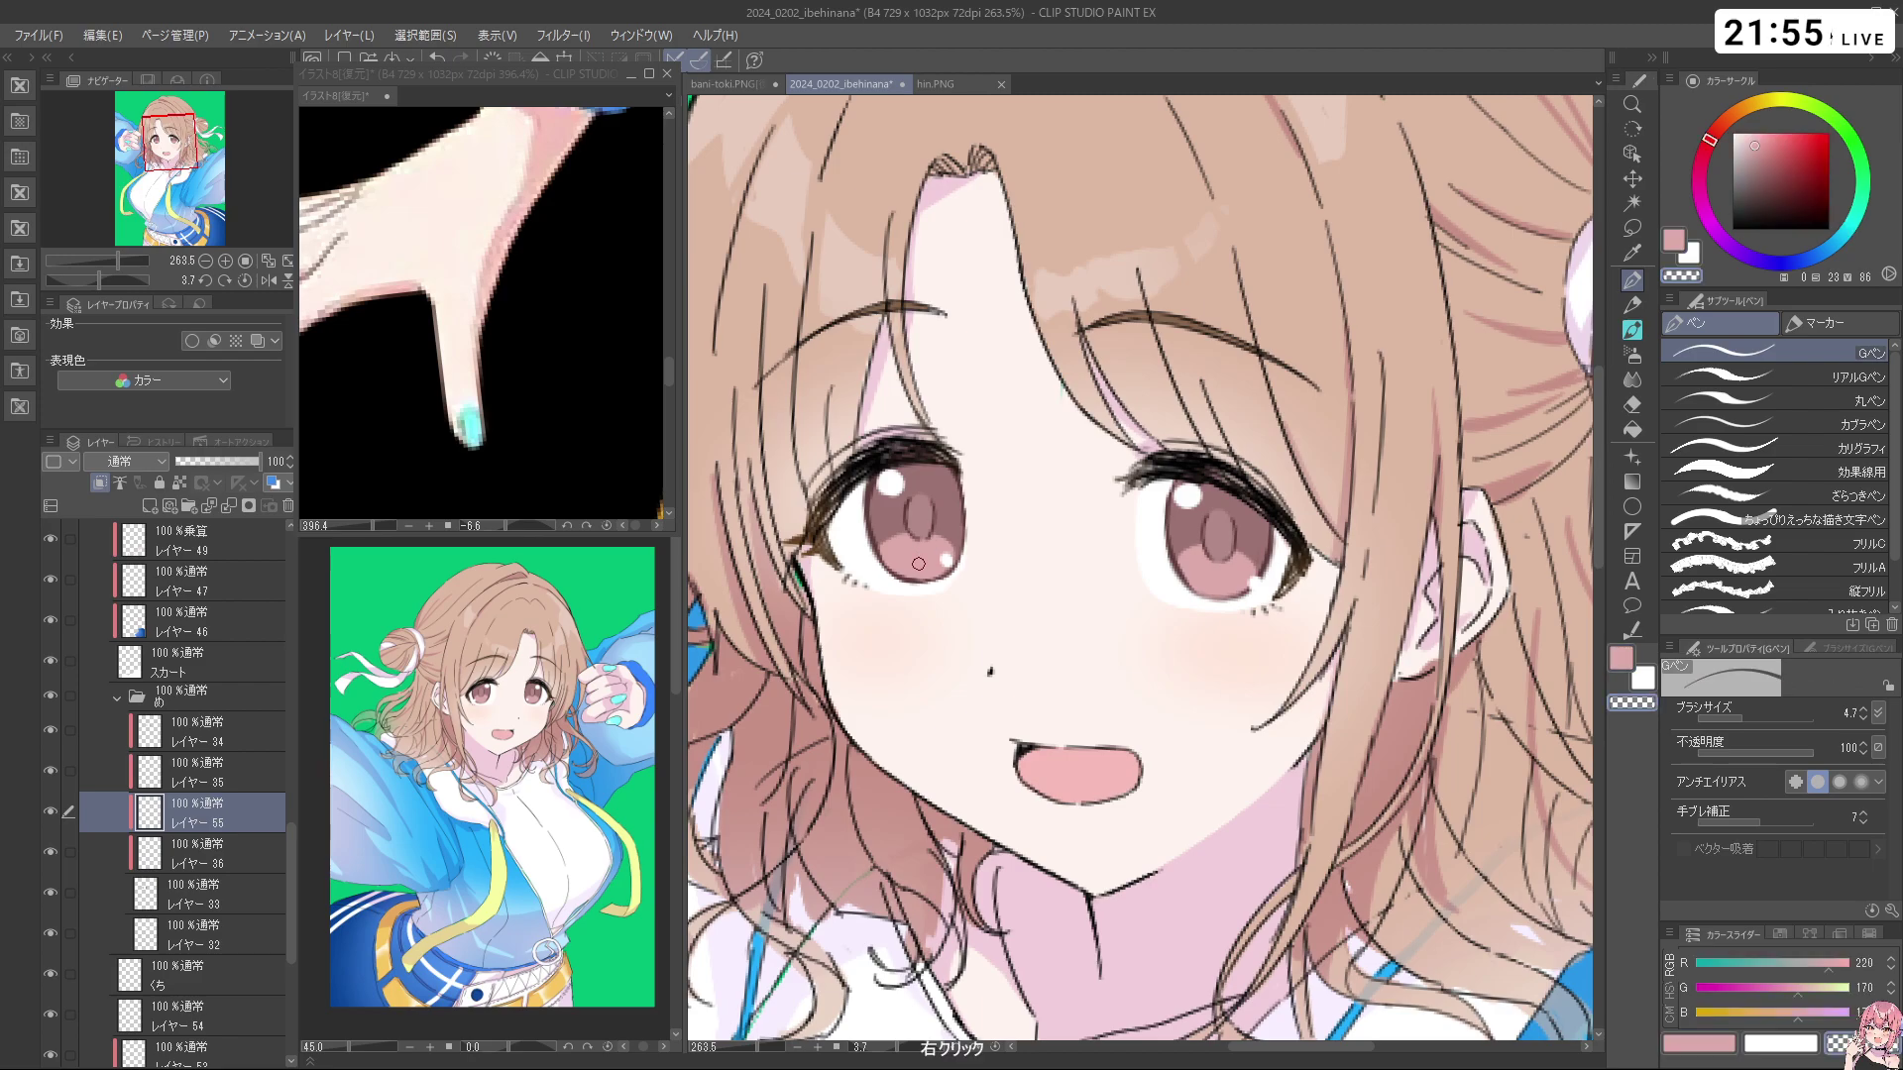
click(1745, 135)
key(shift+space)
mouse_move(902, 560)
mouse_down()
mouse_move(1185, 802)
mouse_move(1189, 772)
mouse_move(1192, 803)
mouse_up()
key(ctrl+z)
key(ctrl+z)
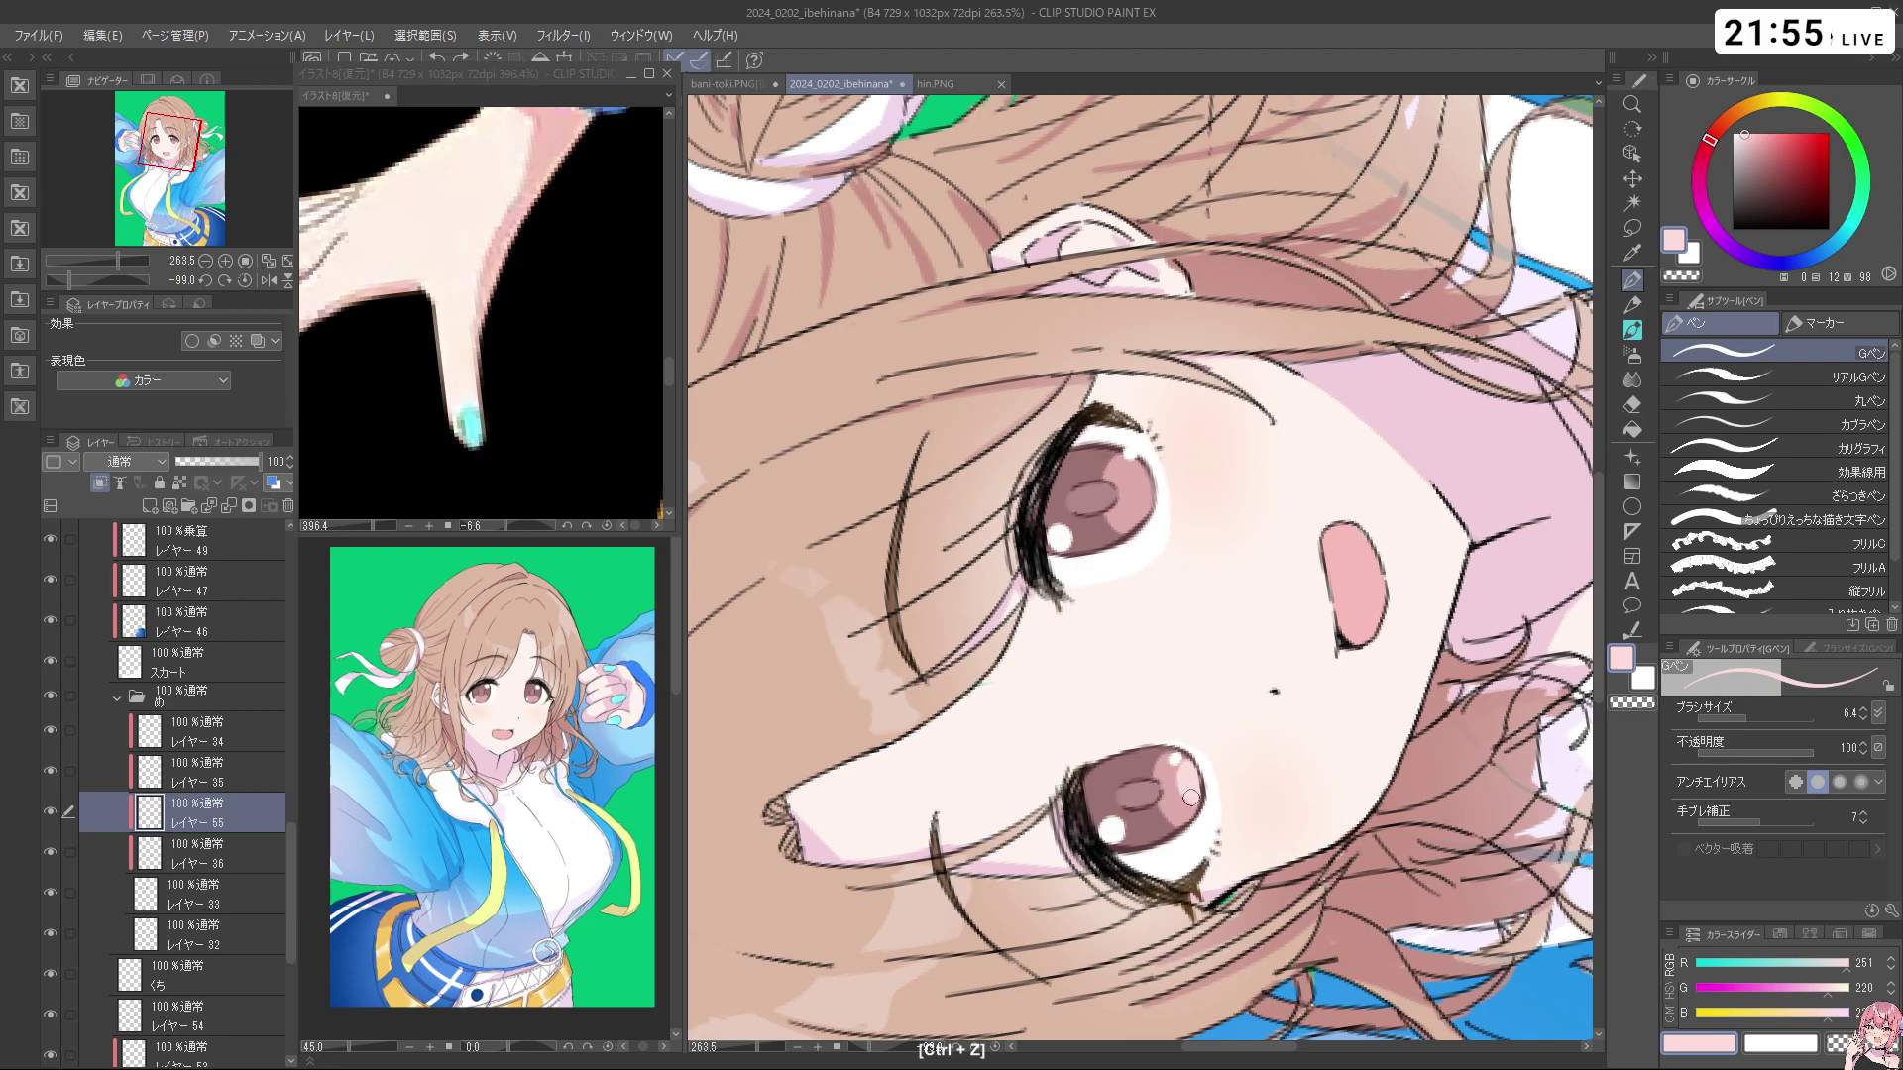
mouse_move(1140, 510)
mouse_down()
mouse_move(1133, 466)
mouse_move(1140, 493)
mouse_move(996, 583)
mouse_move(1213, 729)
mouse_move(1329, 606)
mouse_move(1254, 515)
mouse_move(1172, 491)
mouse_up()
drag(1094, 783, 1094, 766)
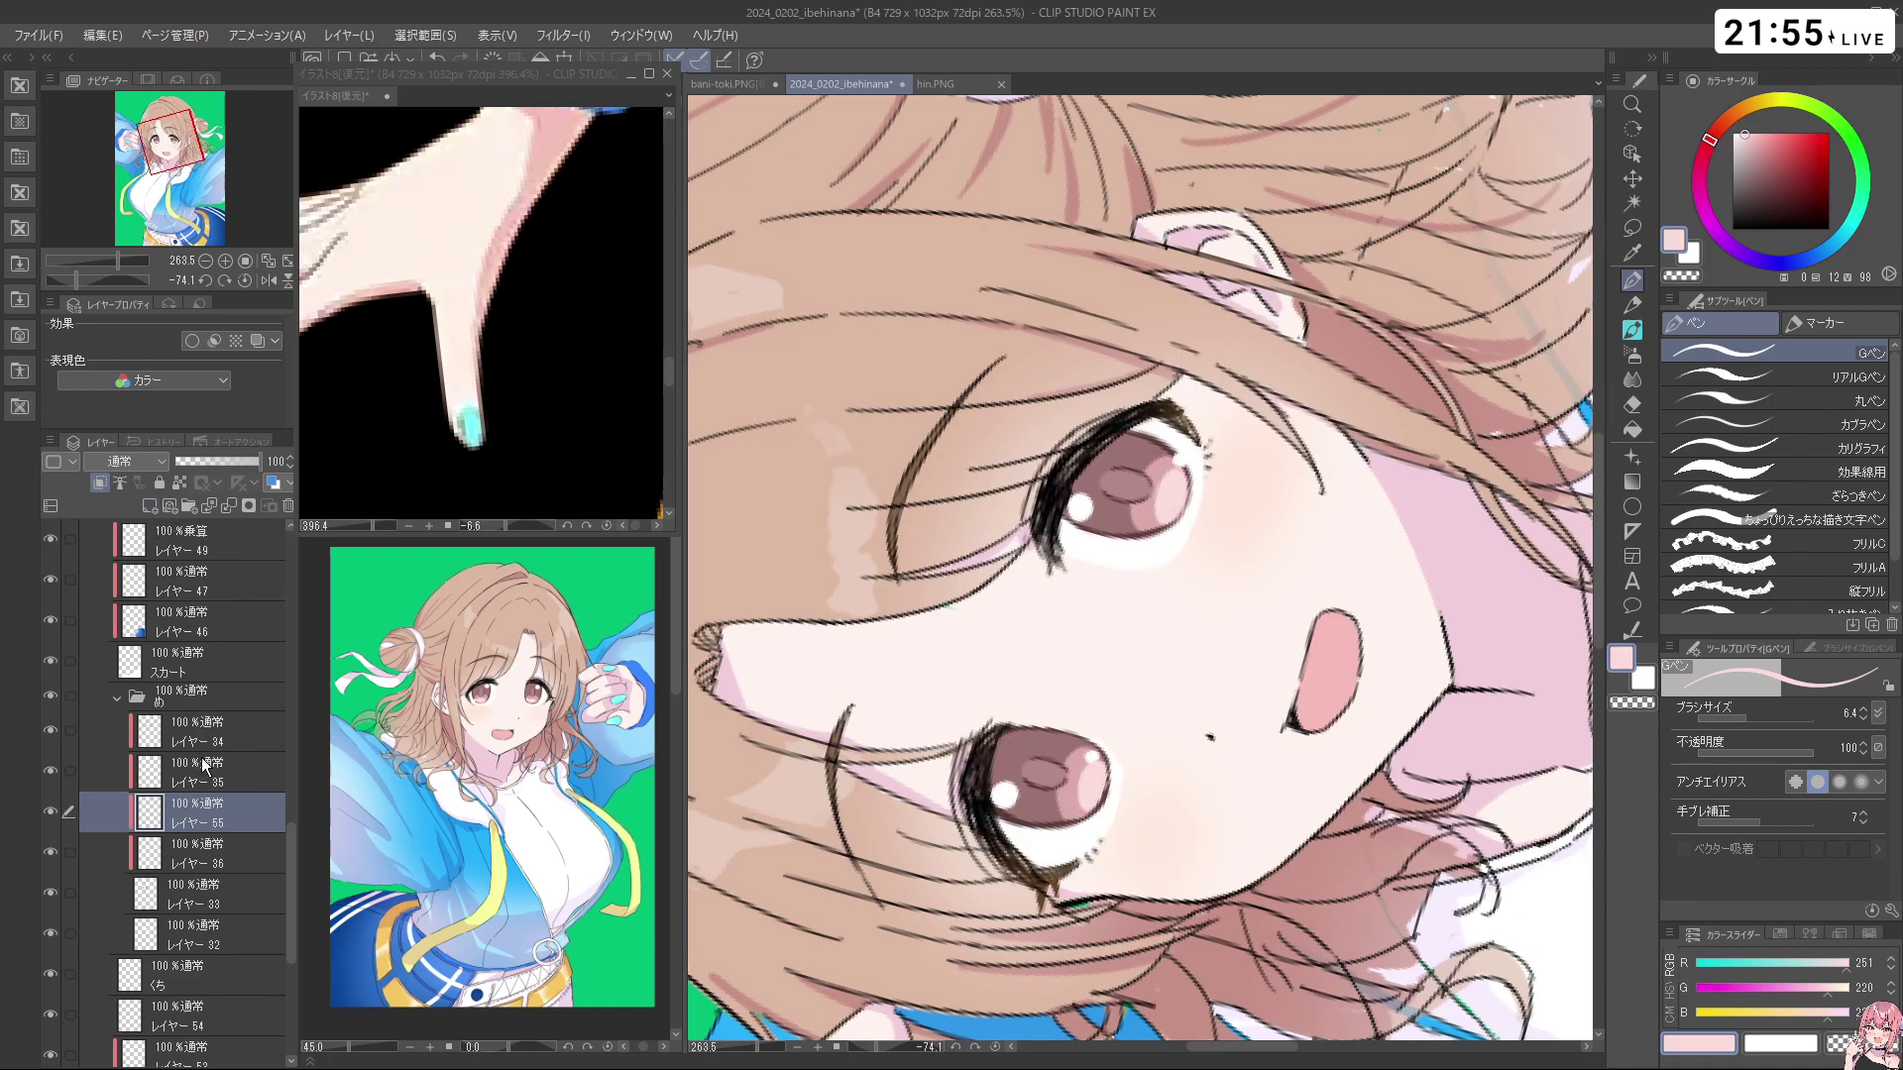
Add a new layer above レイヤー 34 in the め folder and clip it to the layer below
click(203, 733)
click(150, 507)
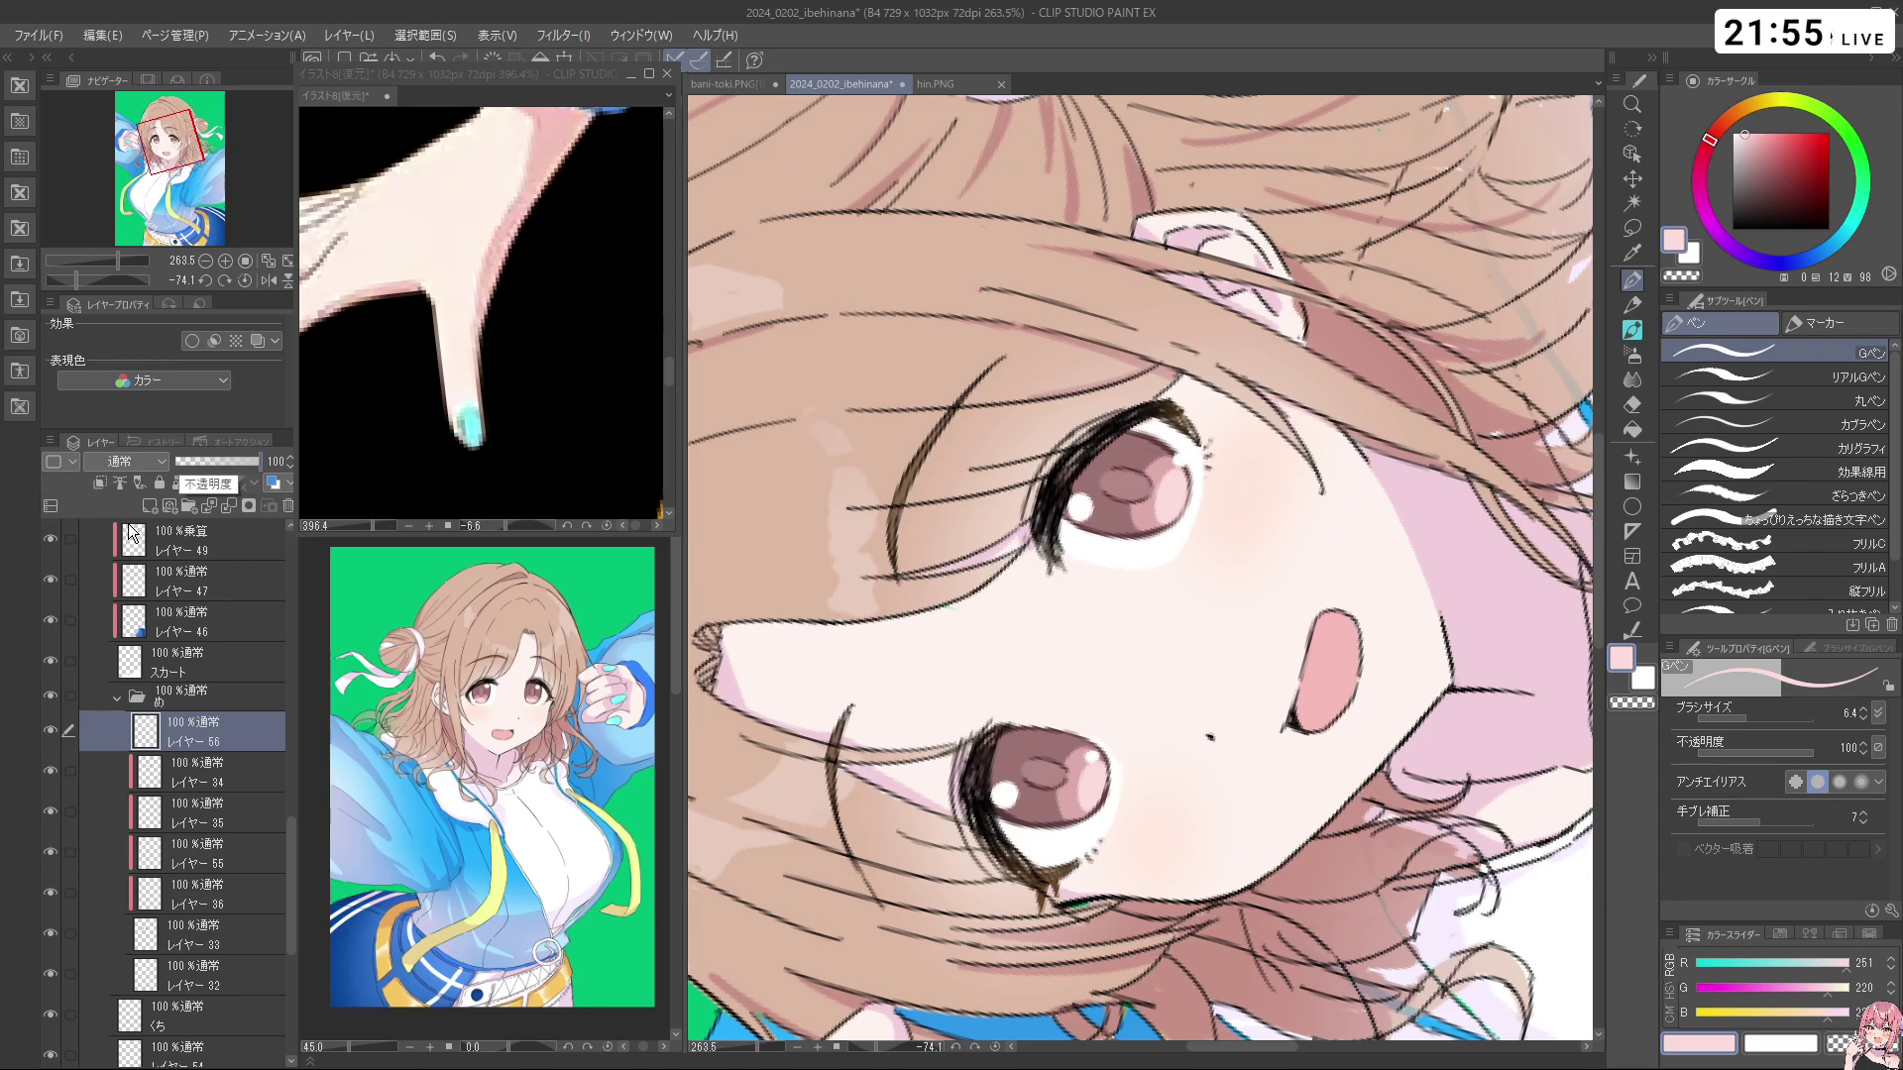
click(100, 482)
Sample the beige hair colour and paint it over the upper part of both irises, undoing the strokes that miss
drag(1006, 764, 989, 781)
right_click(888, 841)
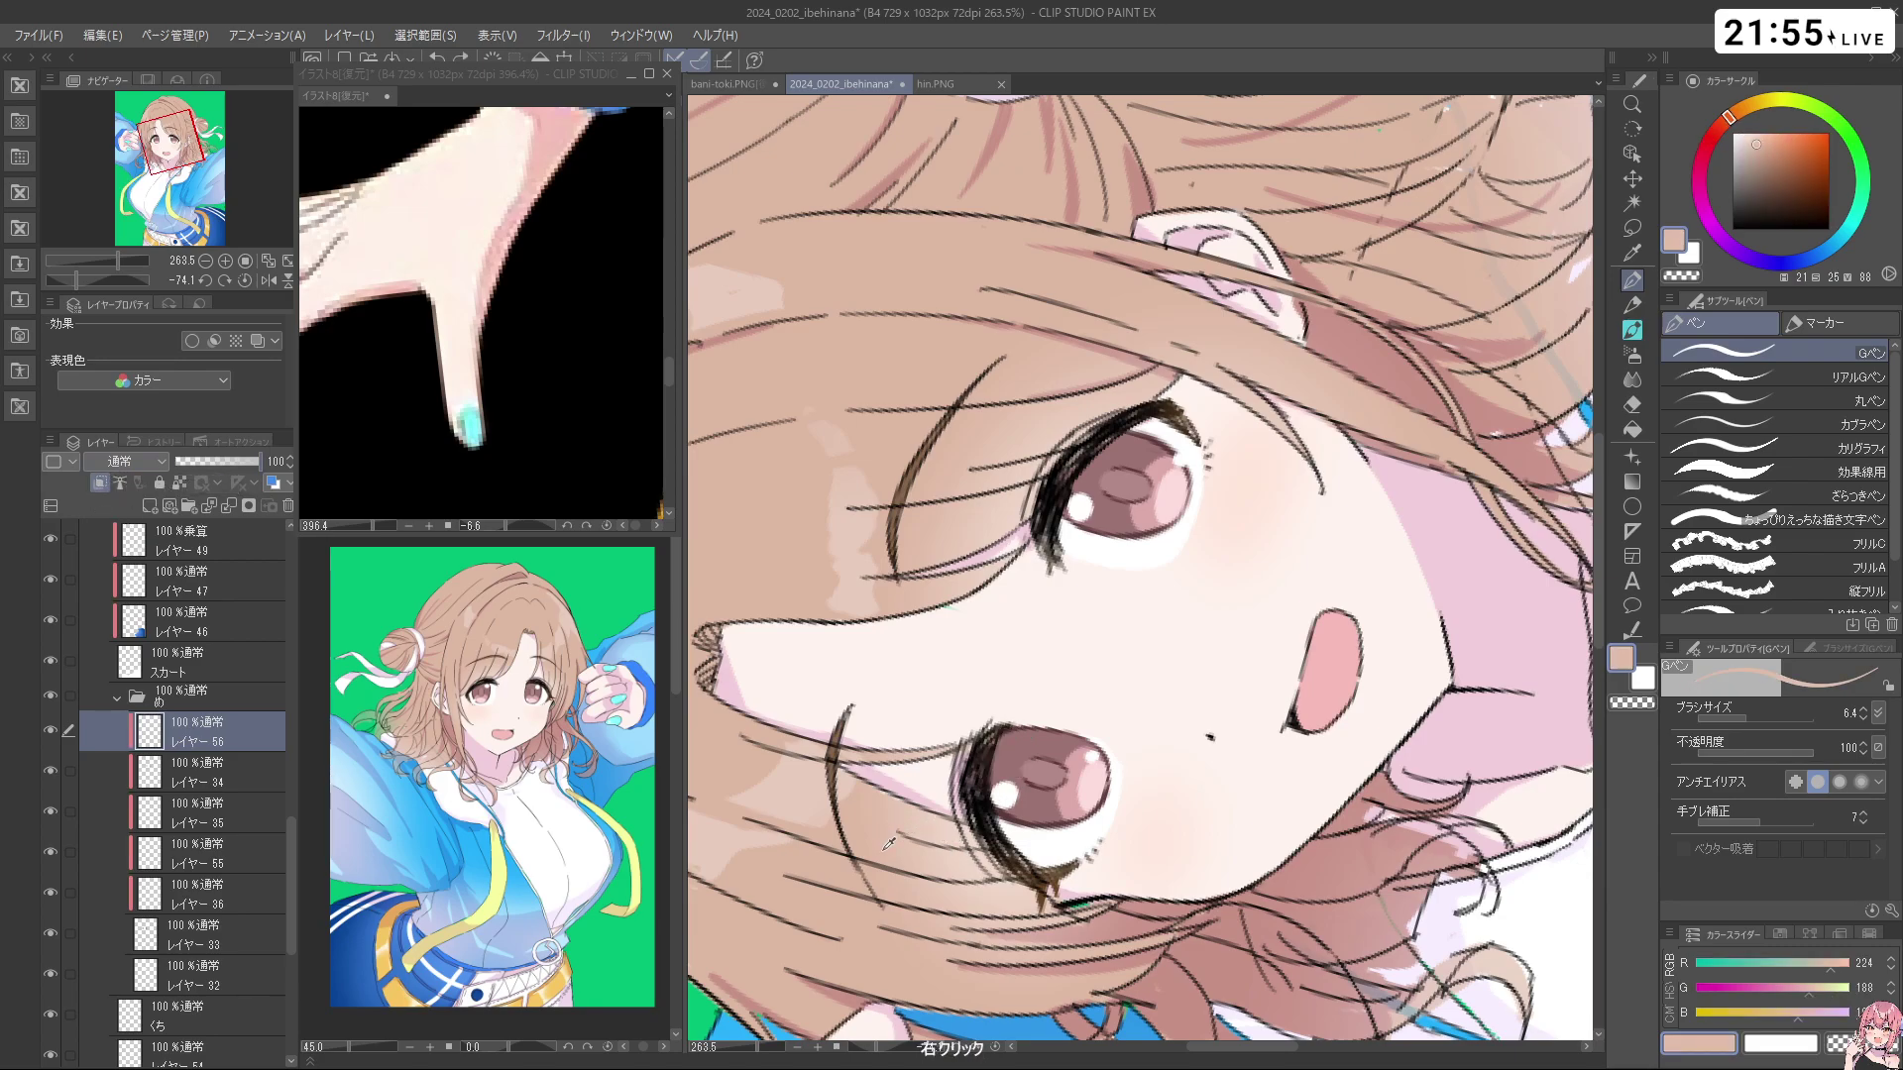
drag(1003, 785, 1000, 761)
key(ctrl+z)
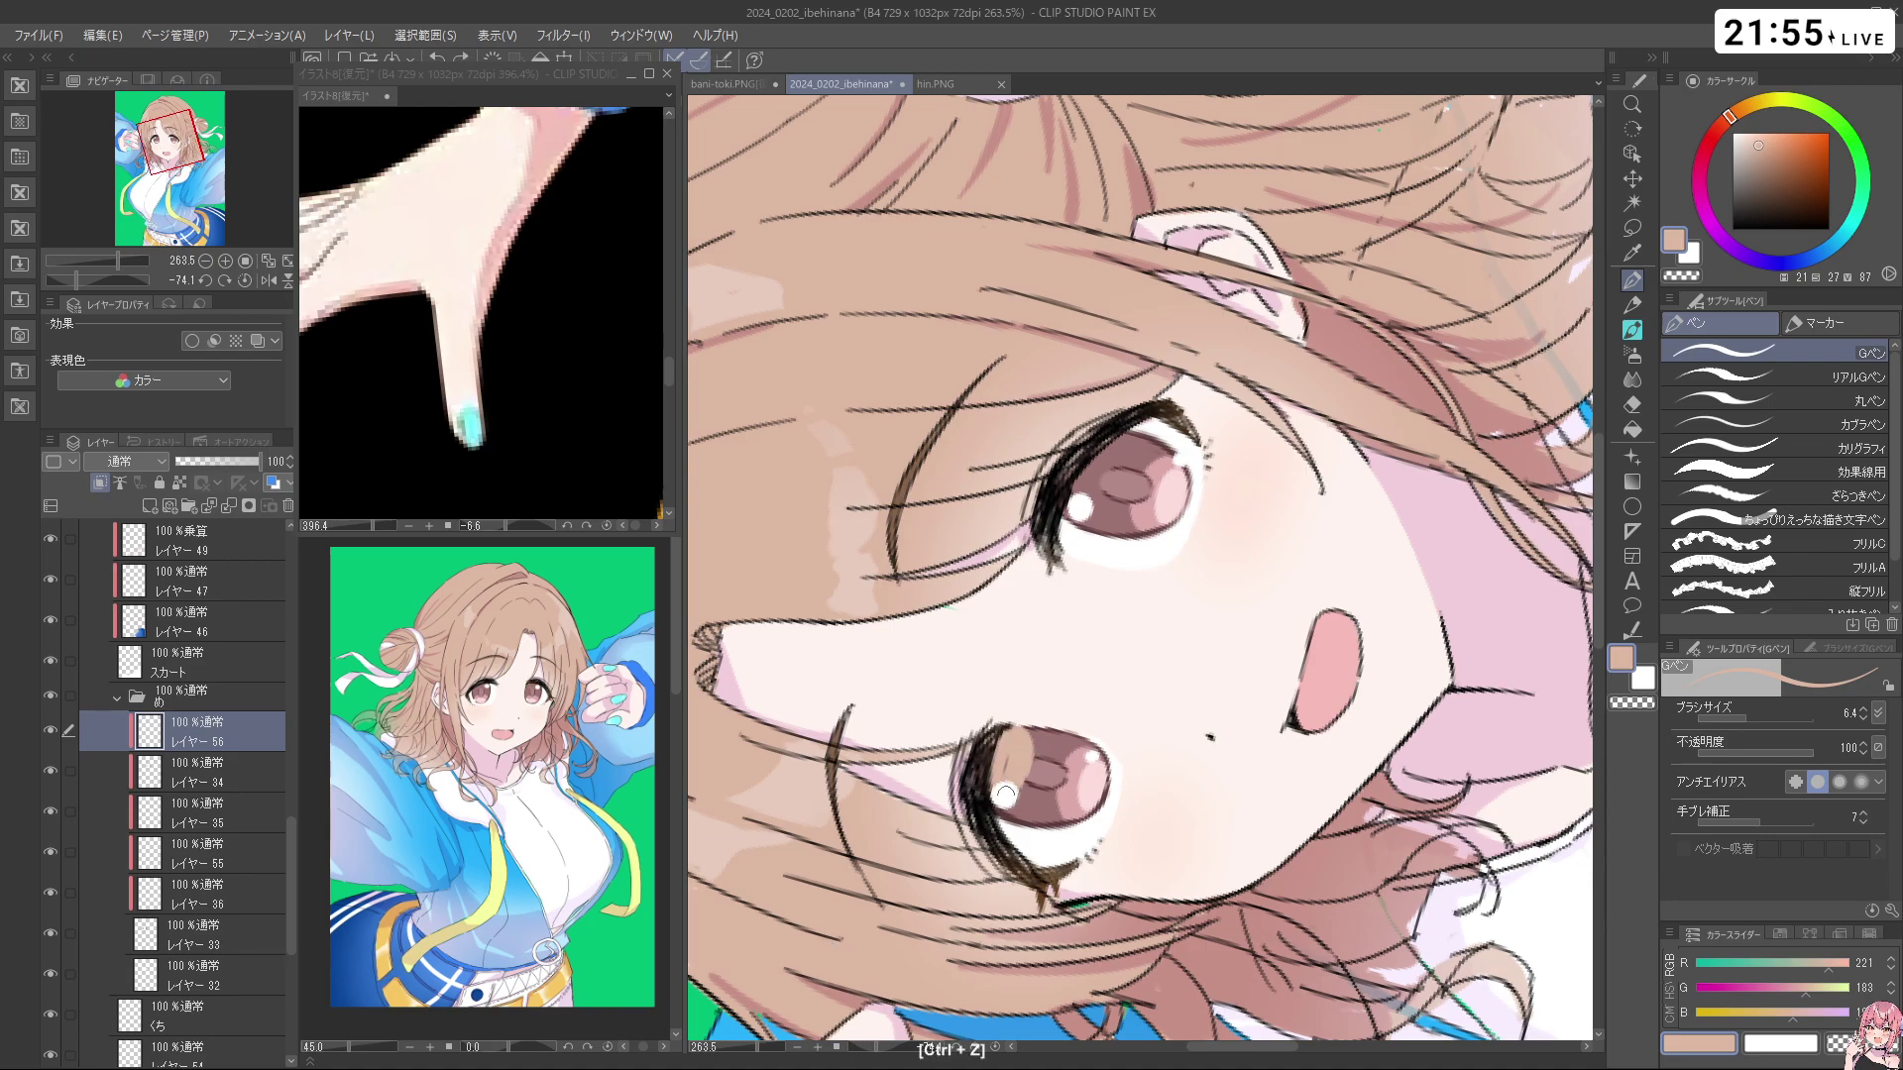
mouse_move(1083, 523)
mouse_down()
mouse_move(1110, 451)
mouse_move(1075, 526)
mouse_up()
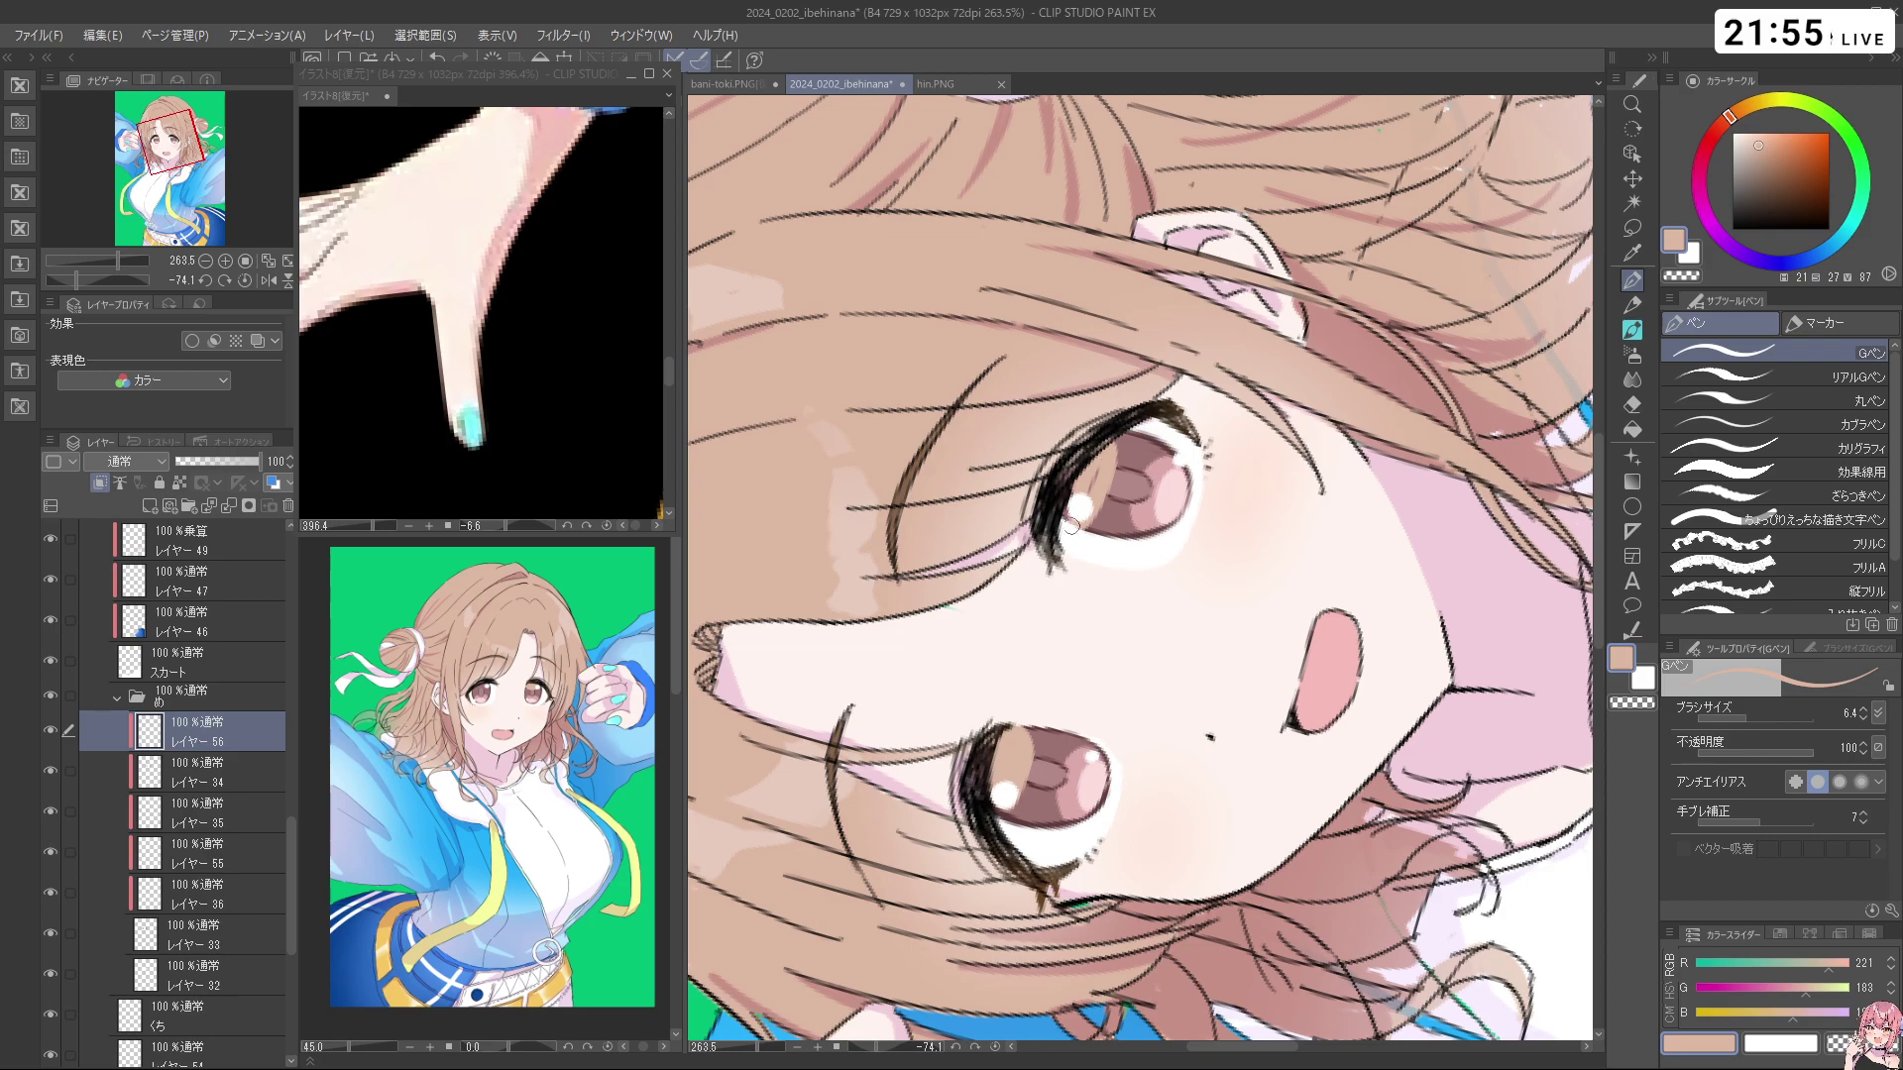
key(ctrl+z)
Set レイヤー 56, the upper-iris tint, to Screen (スクリーン) blending at 17% opacity
key(shift+space)
drag(1071, 773, 1104, 340)
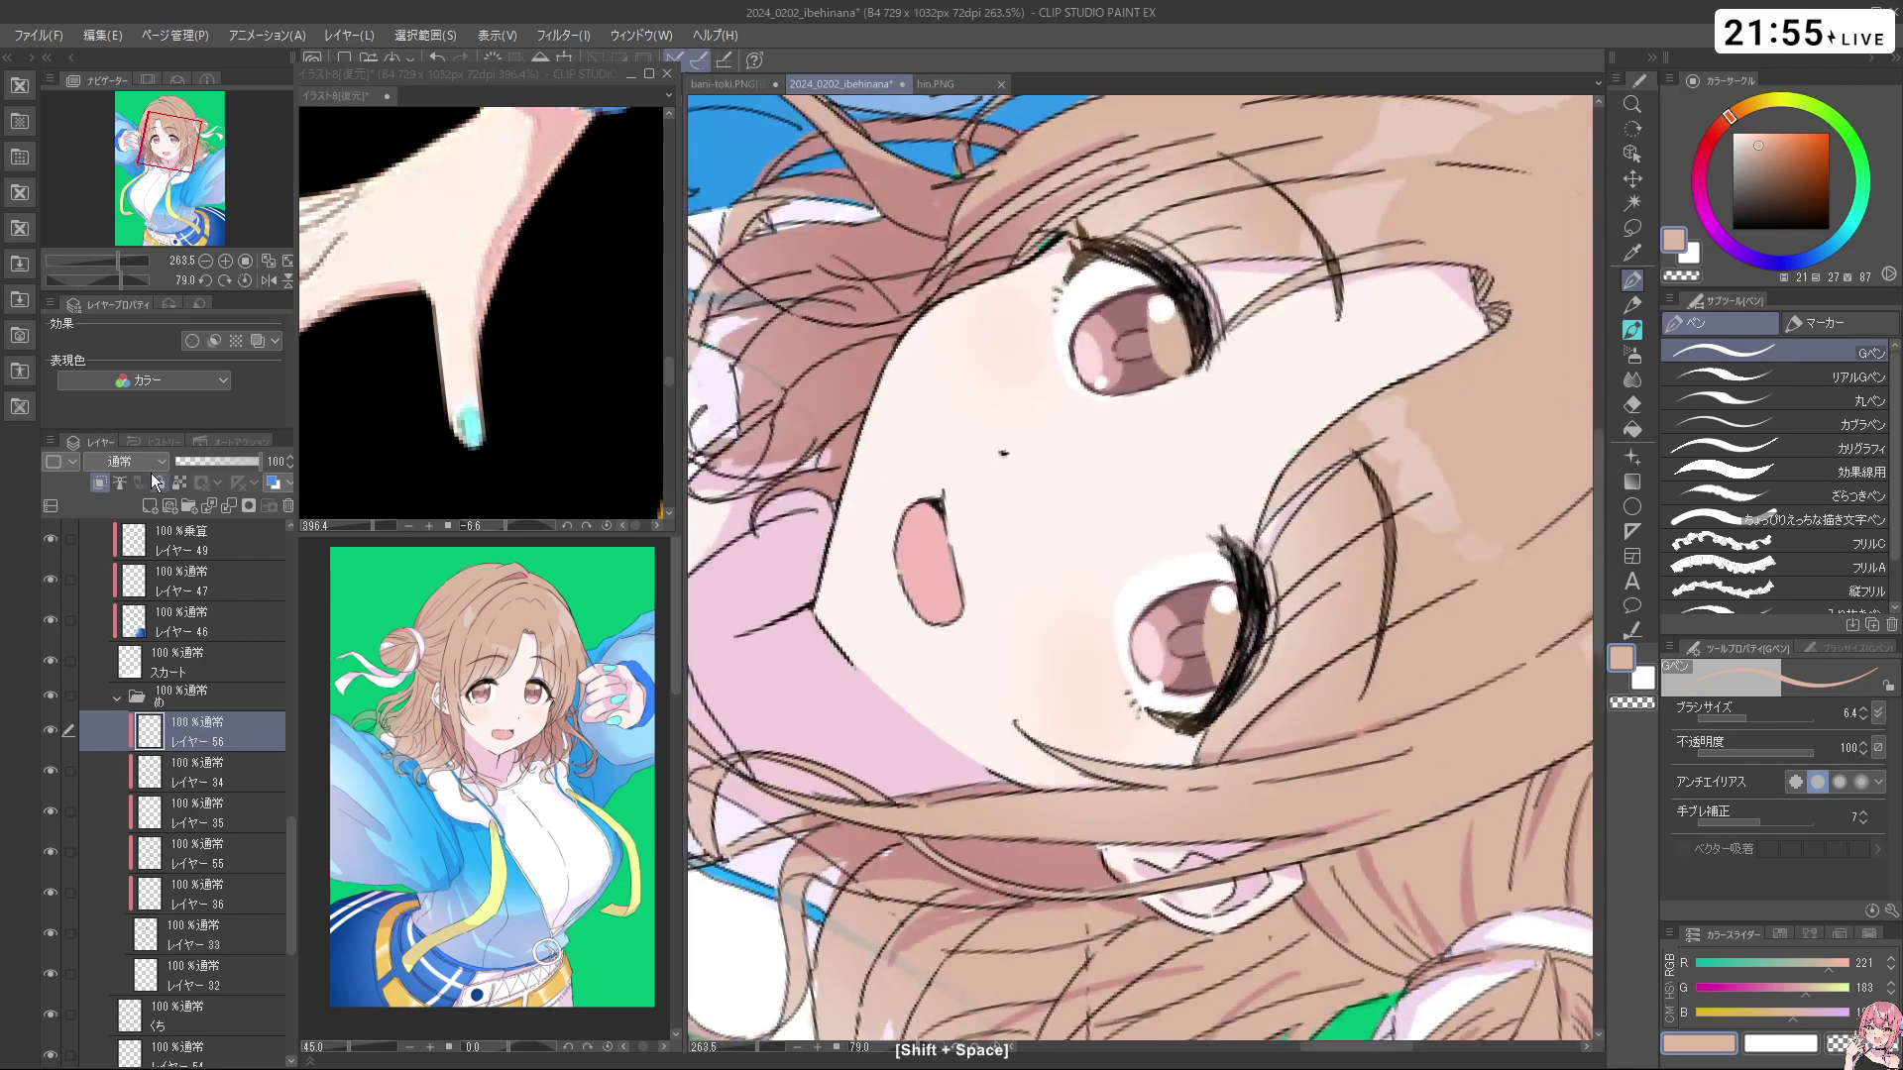
click(127, 461)
click(124, 616)
click(378, 790)
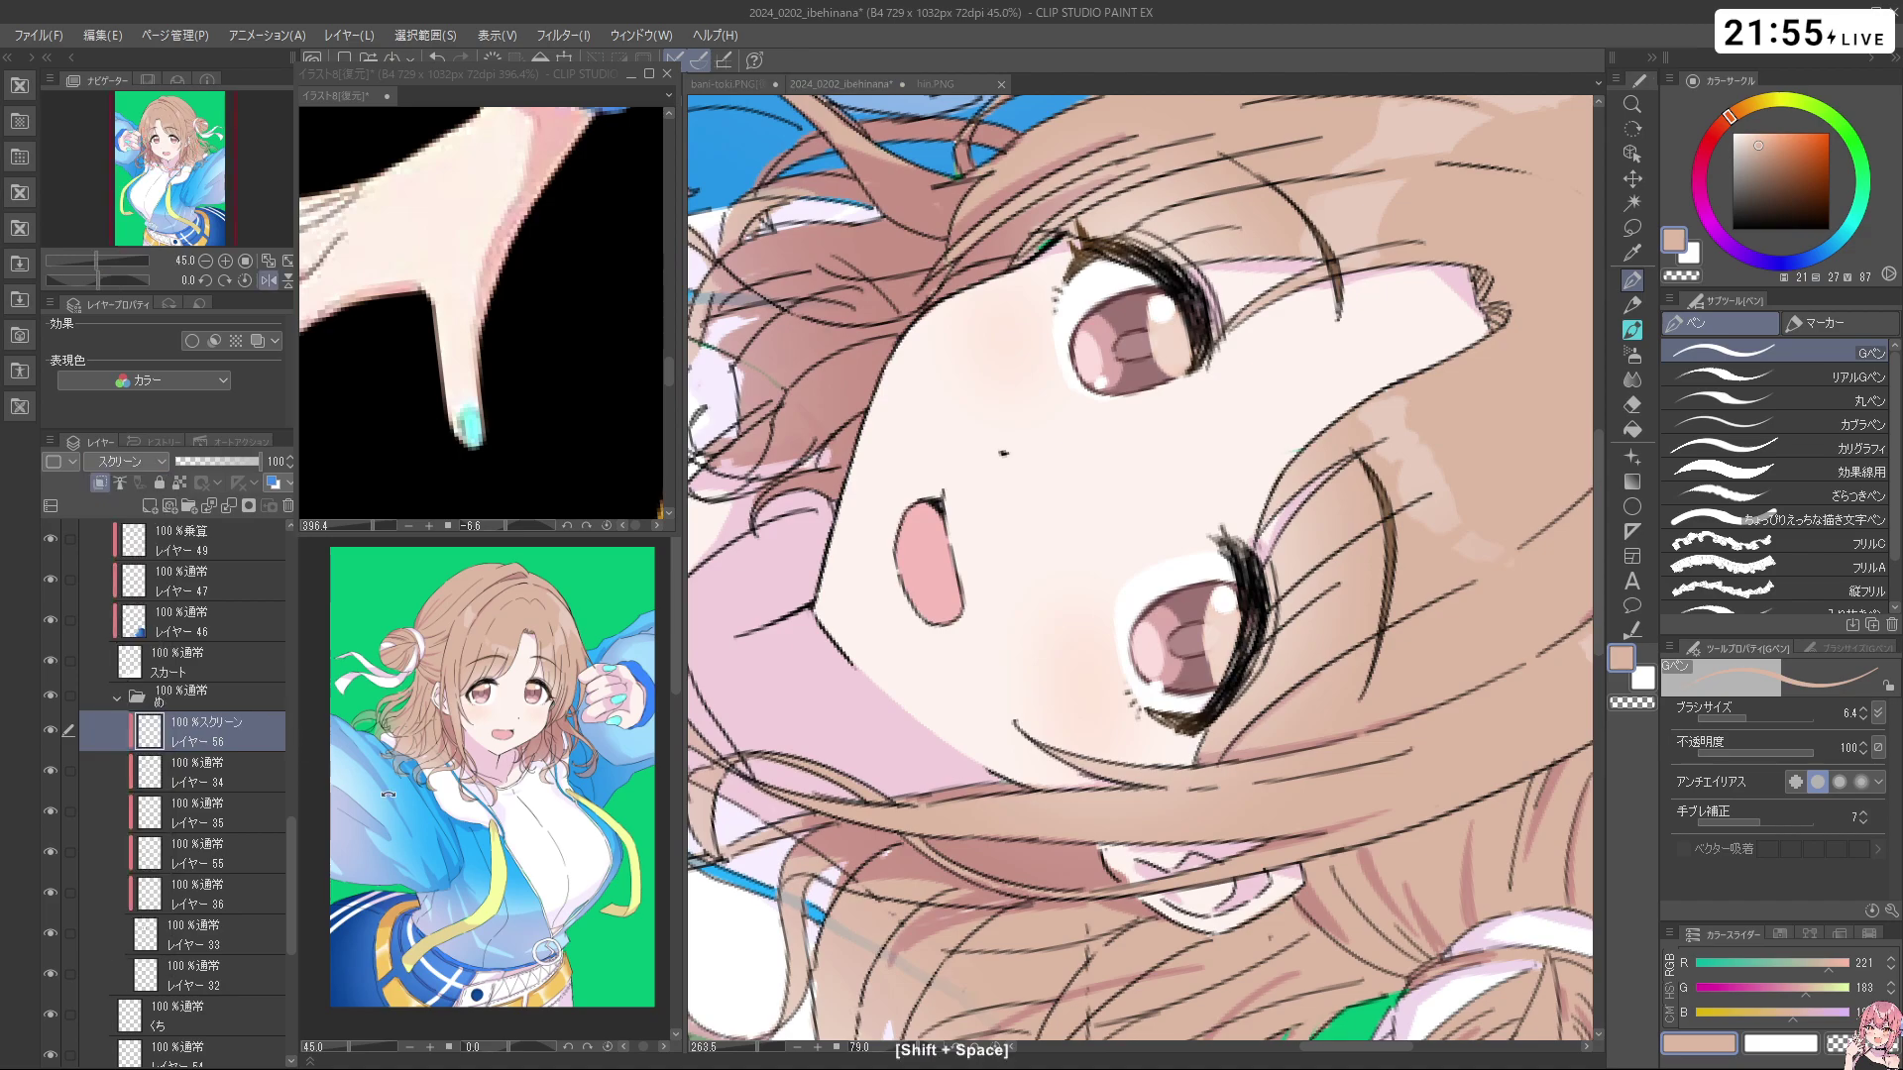
click(155, 463)
drag(204, 461, 188, 460)
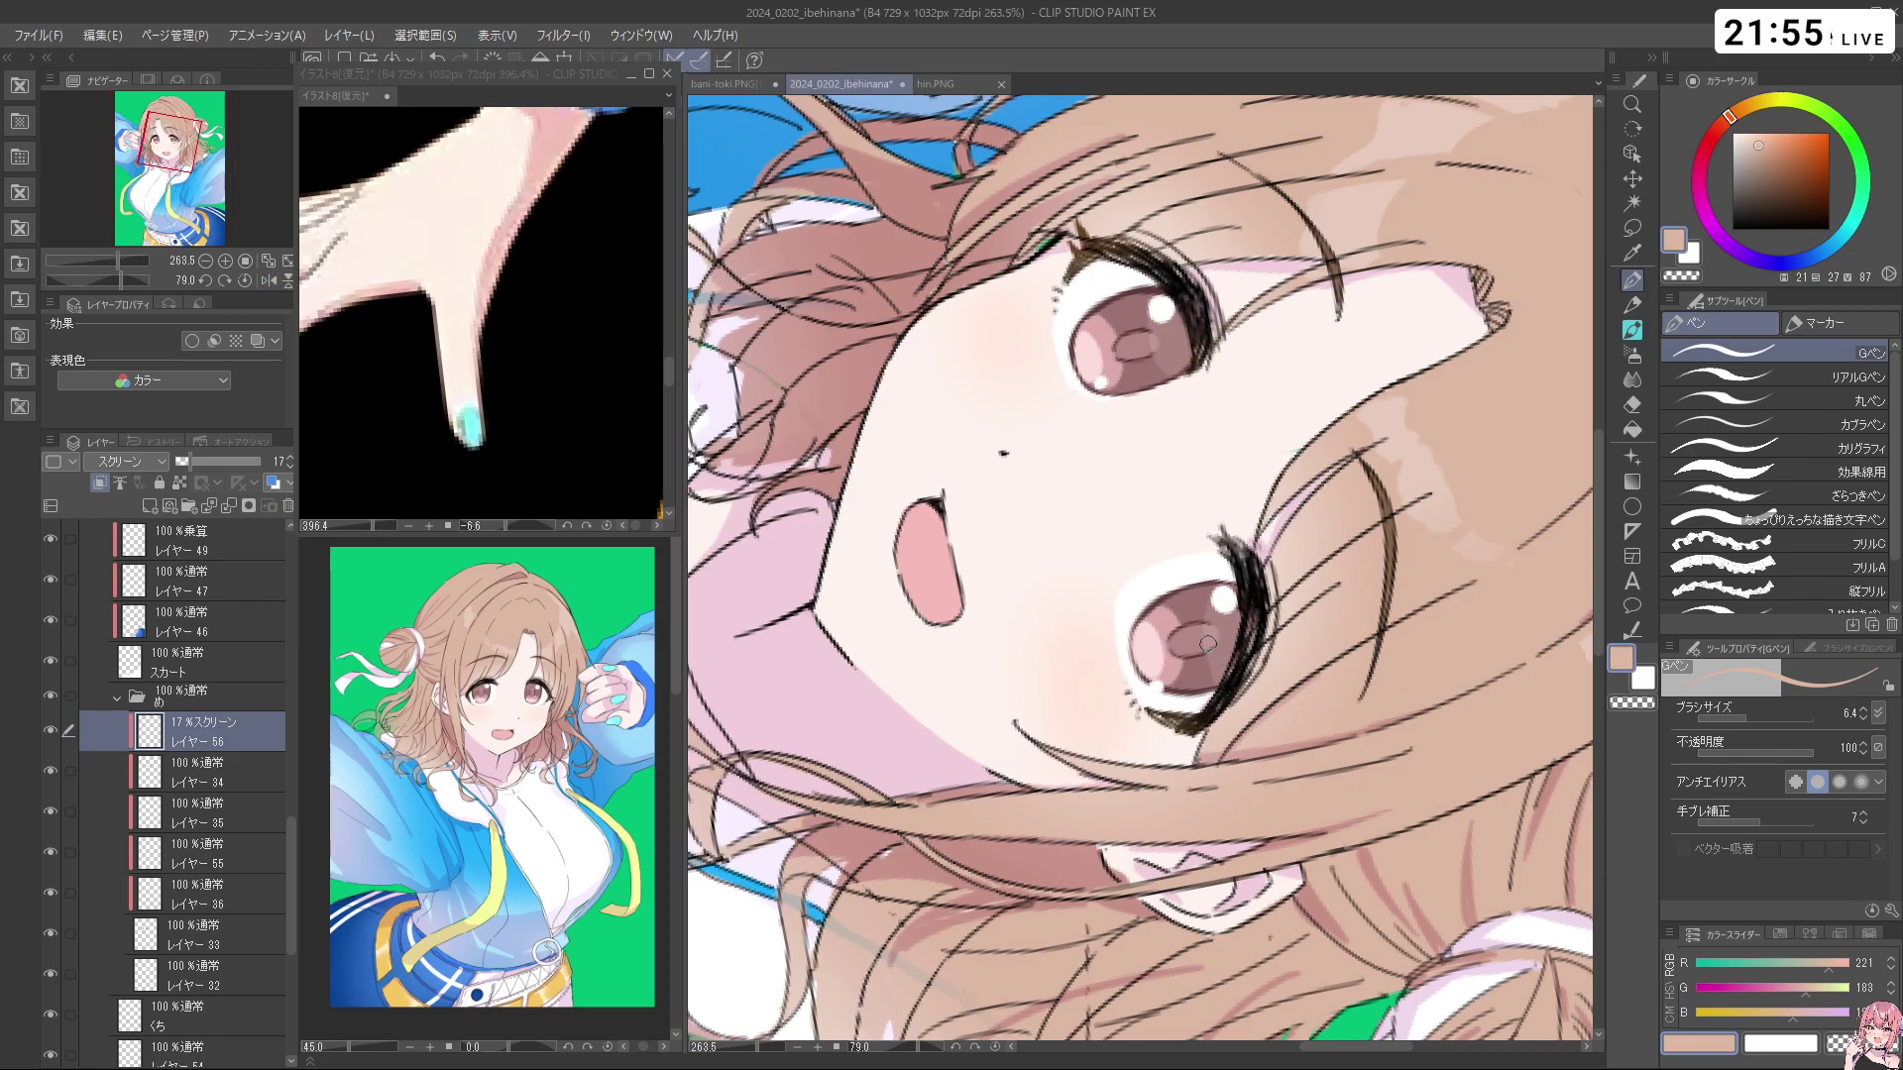
Try erasing part of the iris tint with transparent colour, undo it, and select the ぼかし blur tool
key(c)
drag(1210, 663, 1224, 684)
key(ctrl+z)
click(1635, 379)
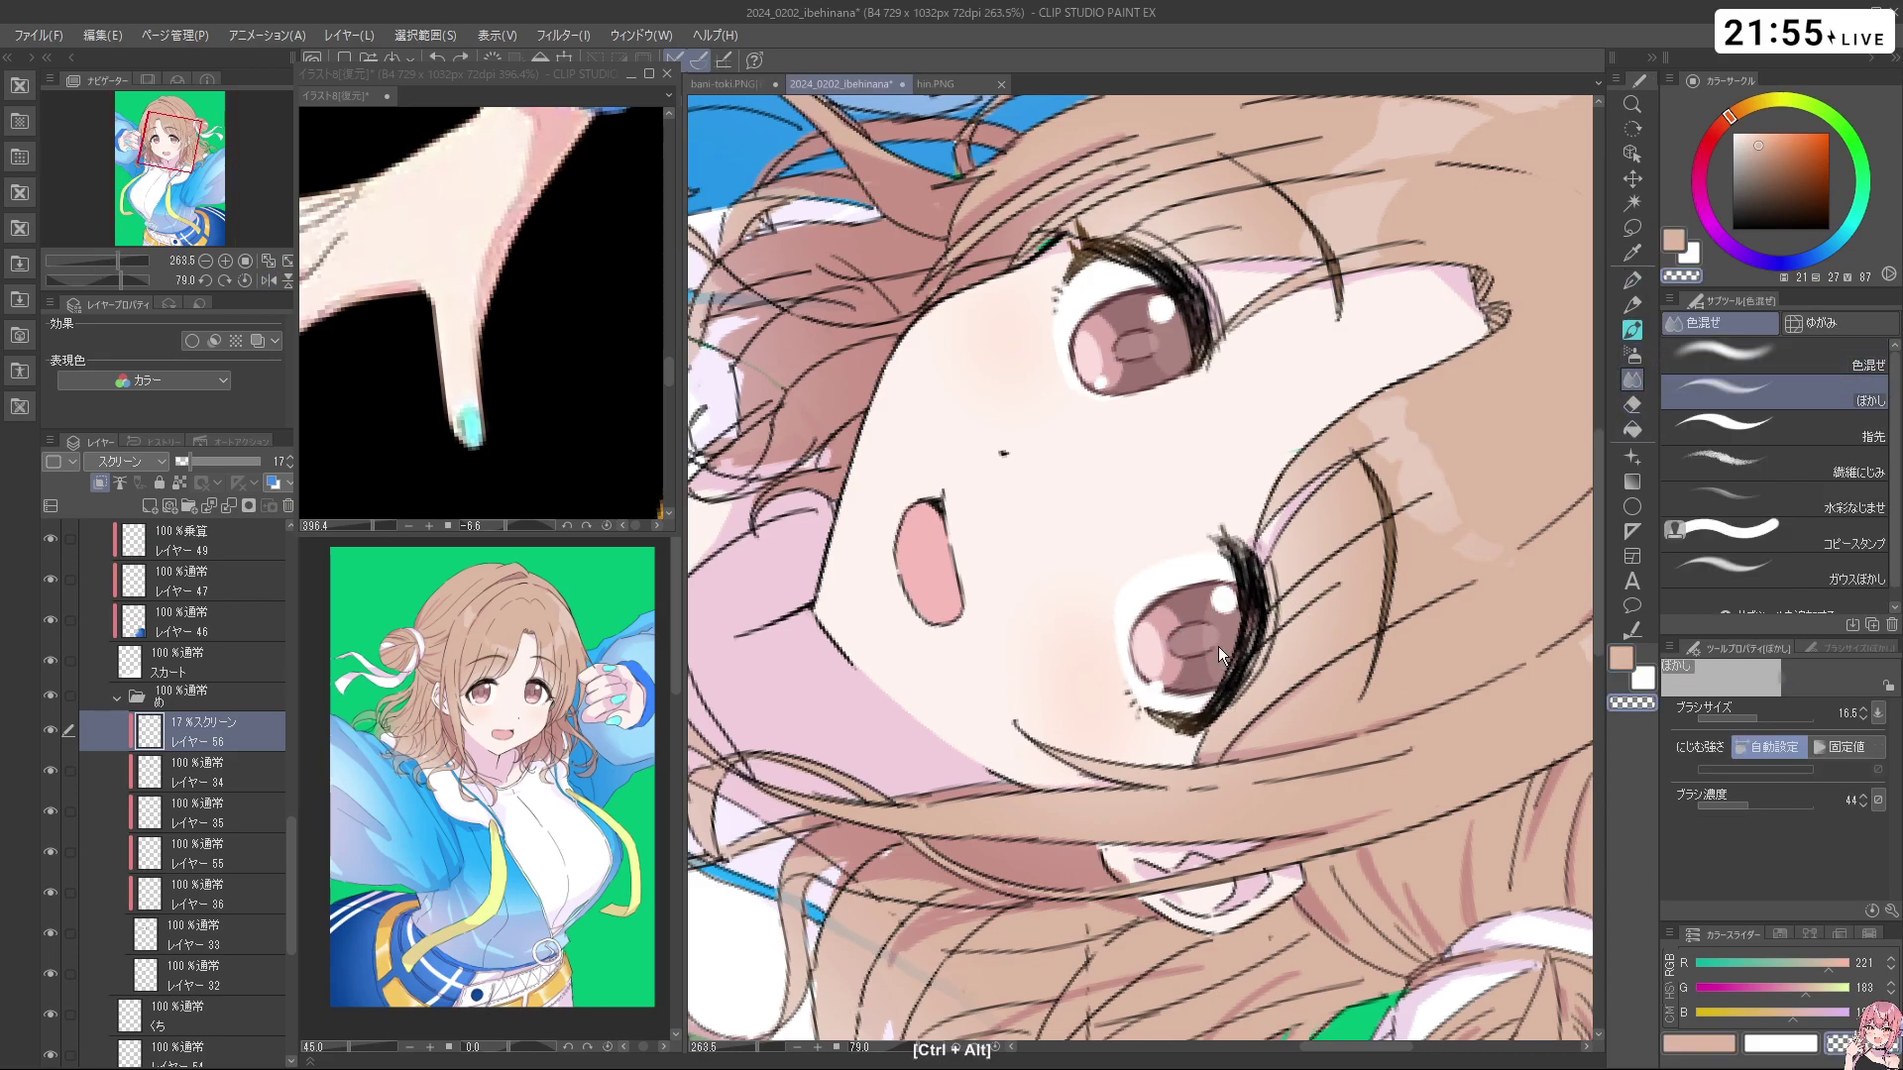
Examine the recoloured eyes and the whole illustration from different angles and distances
key(shift+space)
drag(1232, 708, 1088, 750)
key(ctrl+space)
drag(1319, 730, 1189, 733)
key(shift+space)
drag(1279, 694, 996, 674)
key(ctrl+space)
key(space)
drag(1007, 741, 1123, 686)
key(ctrl+space)
key(space)
drag(1113, 693, 1135, 684)
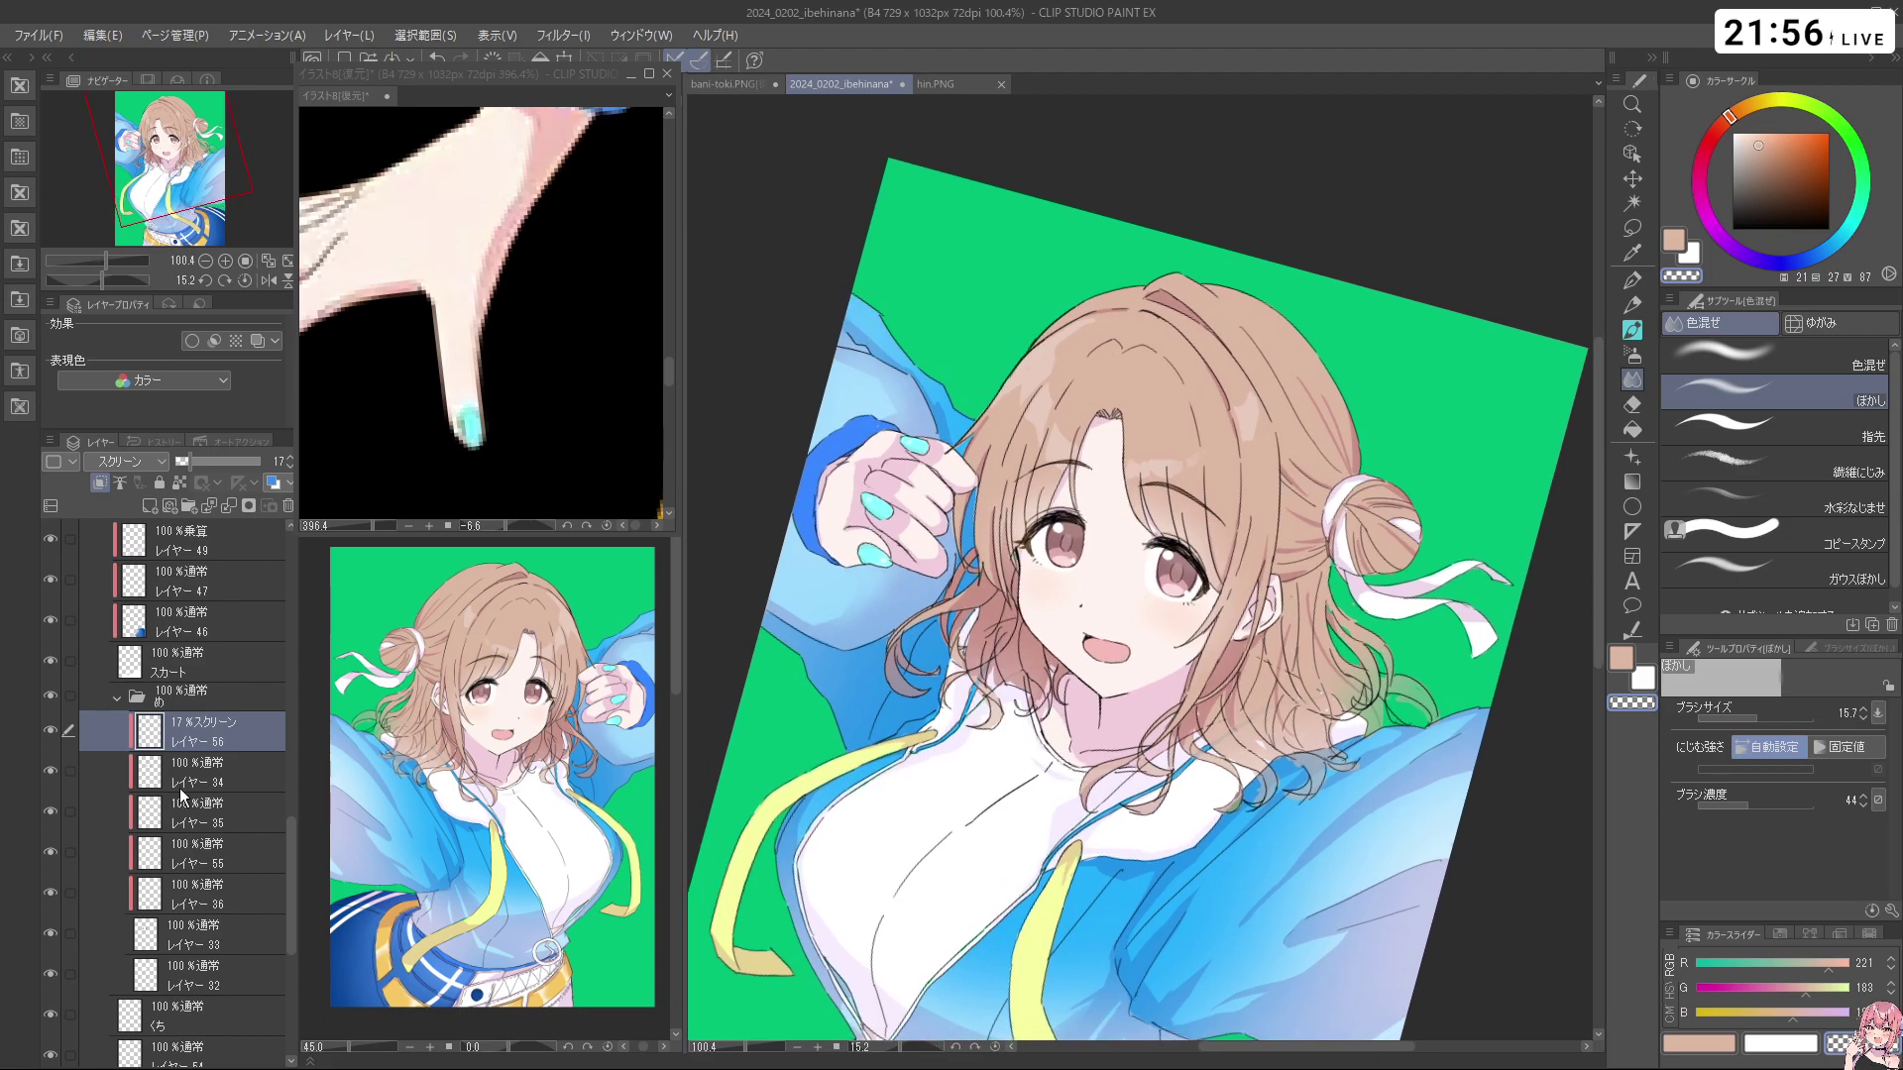
scroll(1098, 583, down, 5)
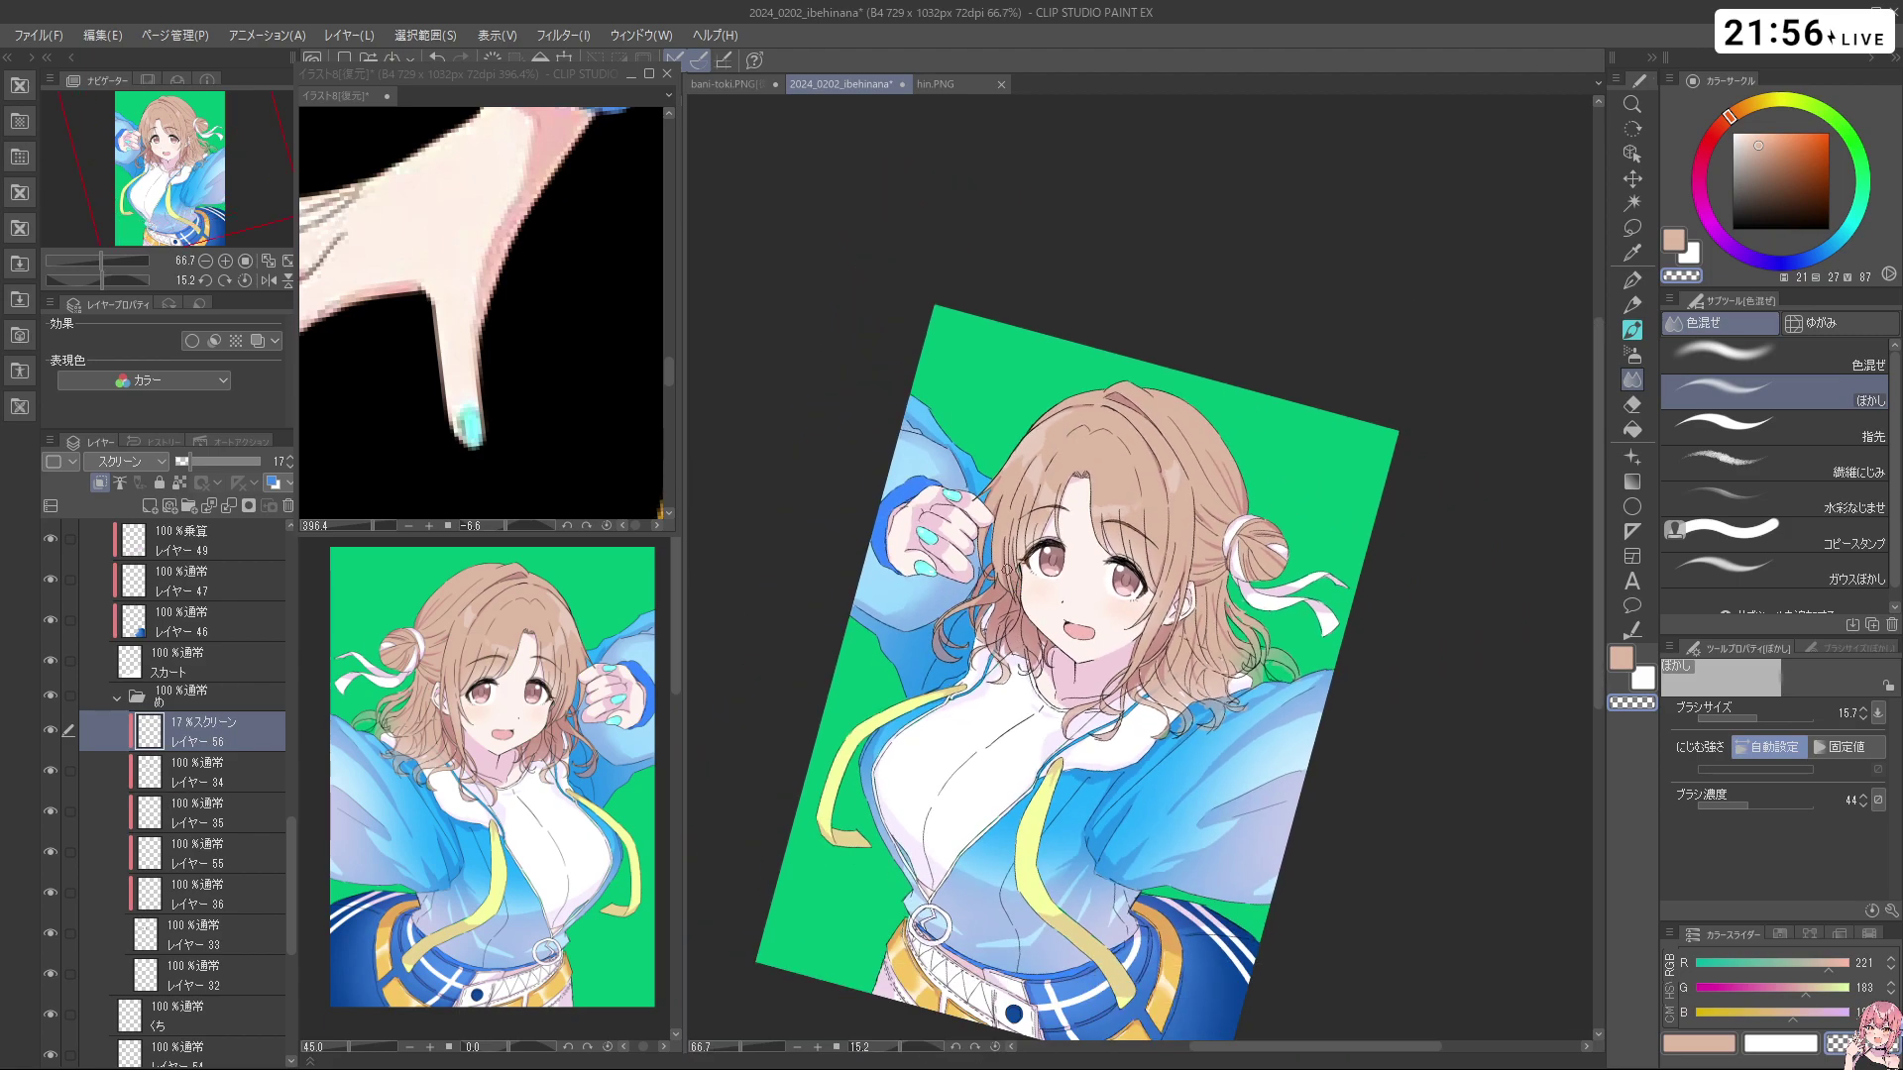
scroll(1098, 583, up, 1)
scroll(1098, 583, up, 4)
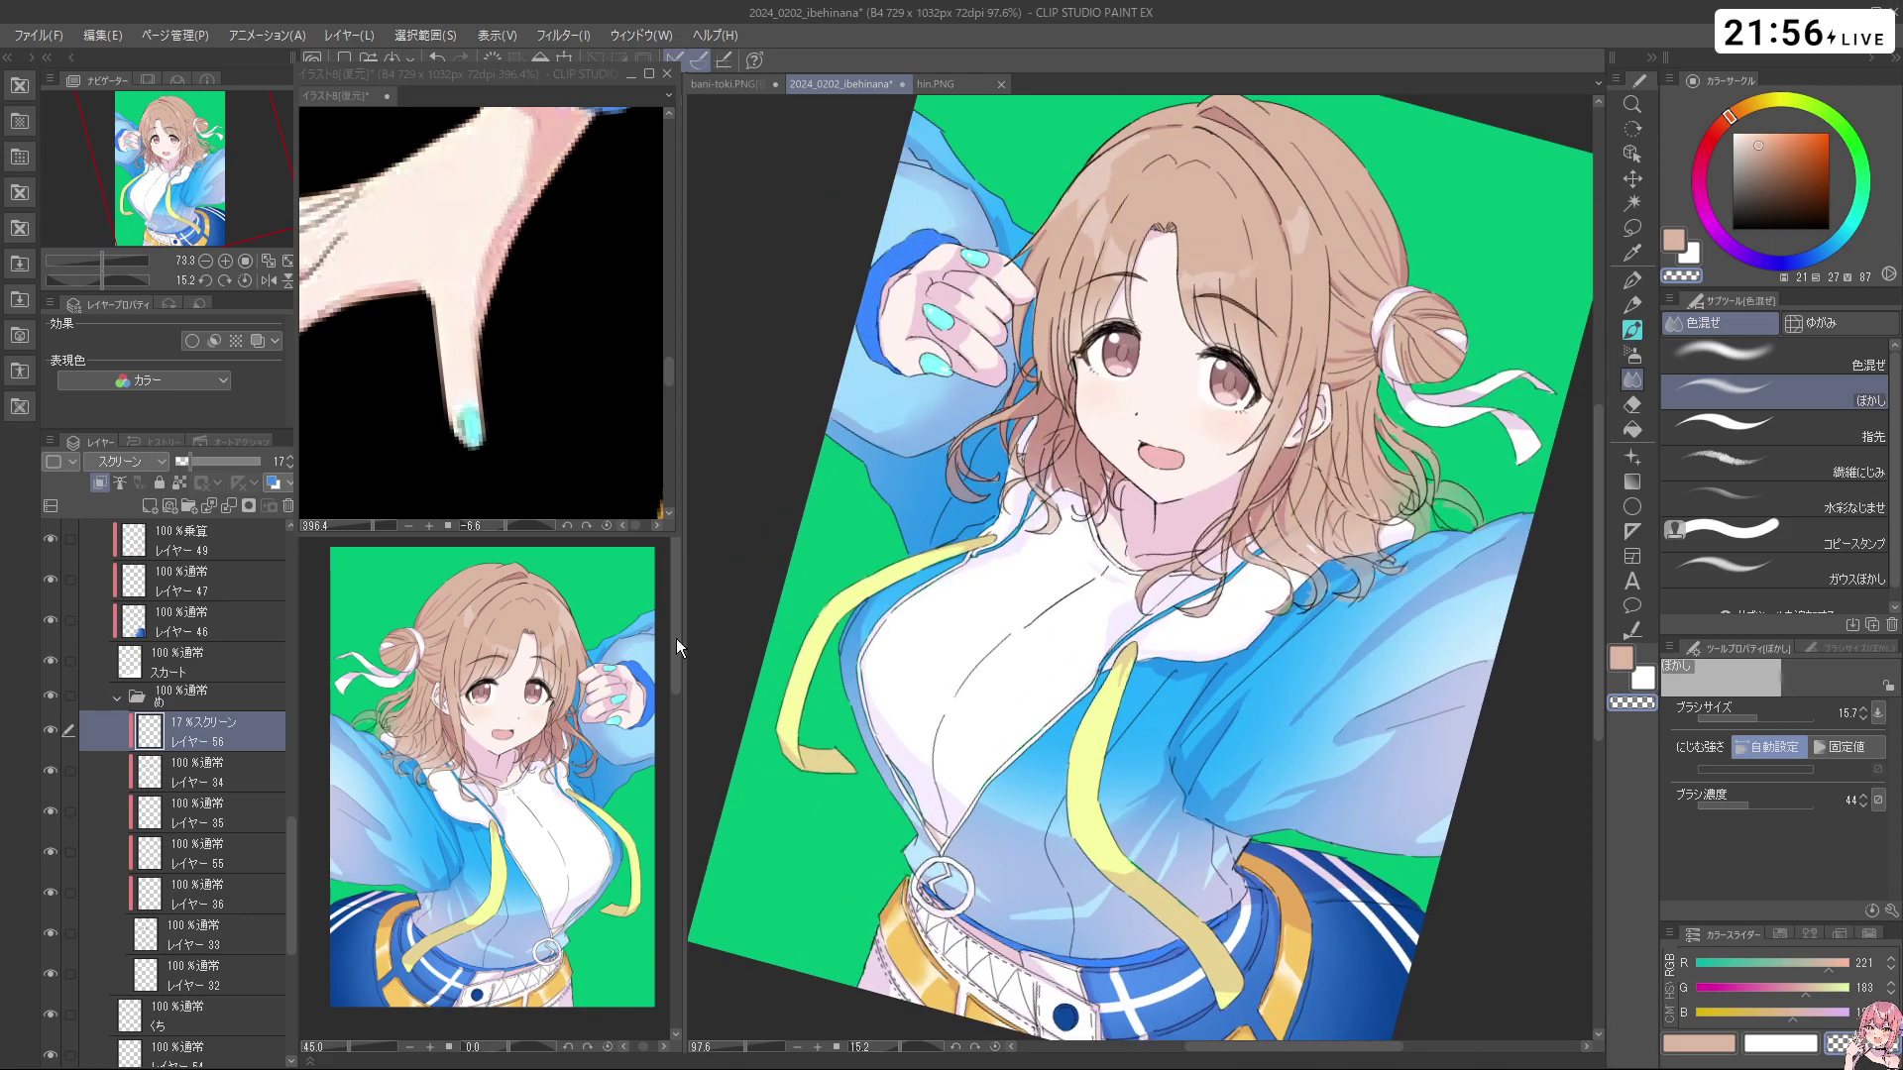
Add a new layer directly above the sleeve layer (袖) and clip it to that layer
click(523, 283)
scroll(531, 268, down, 4)
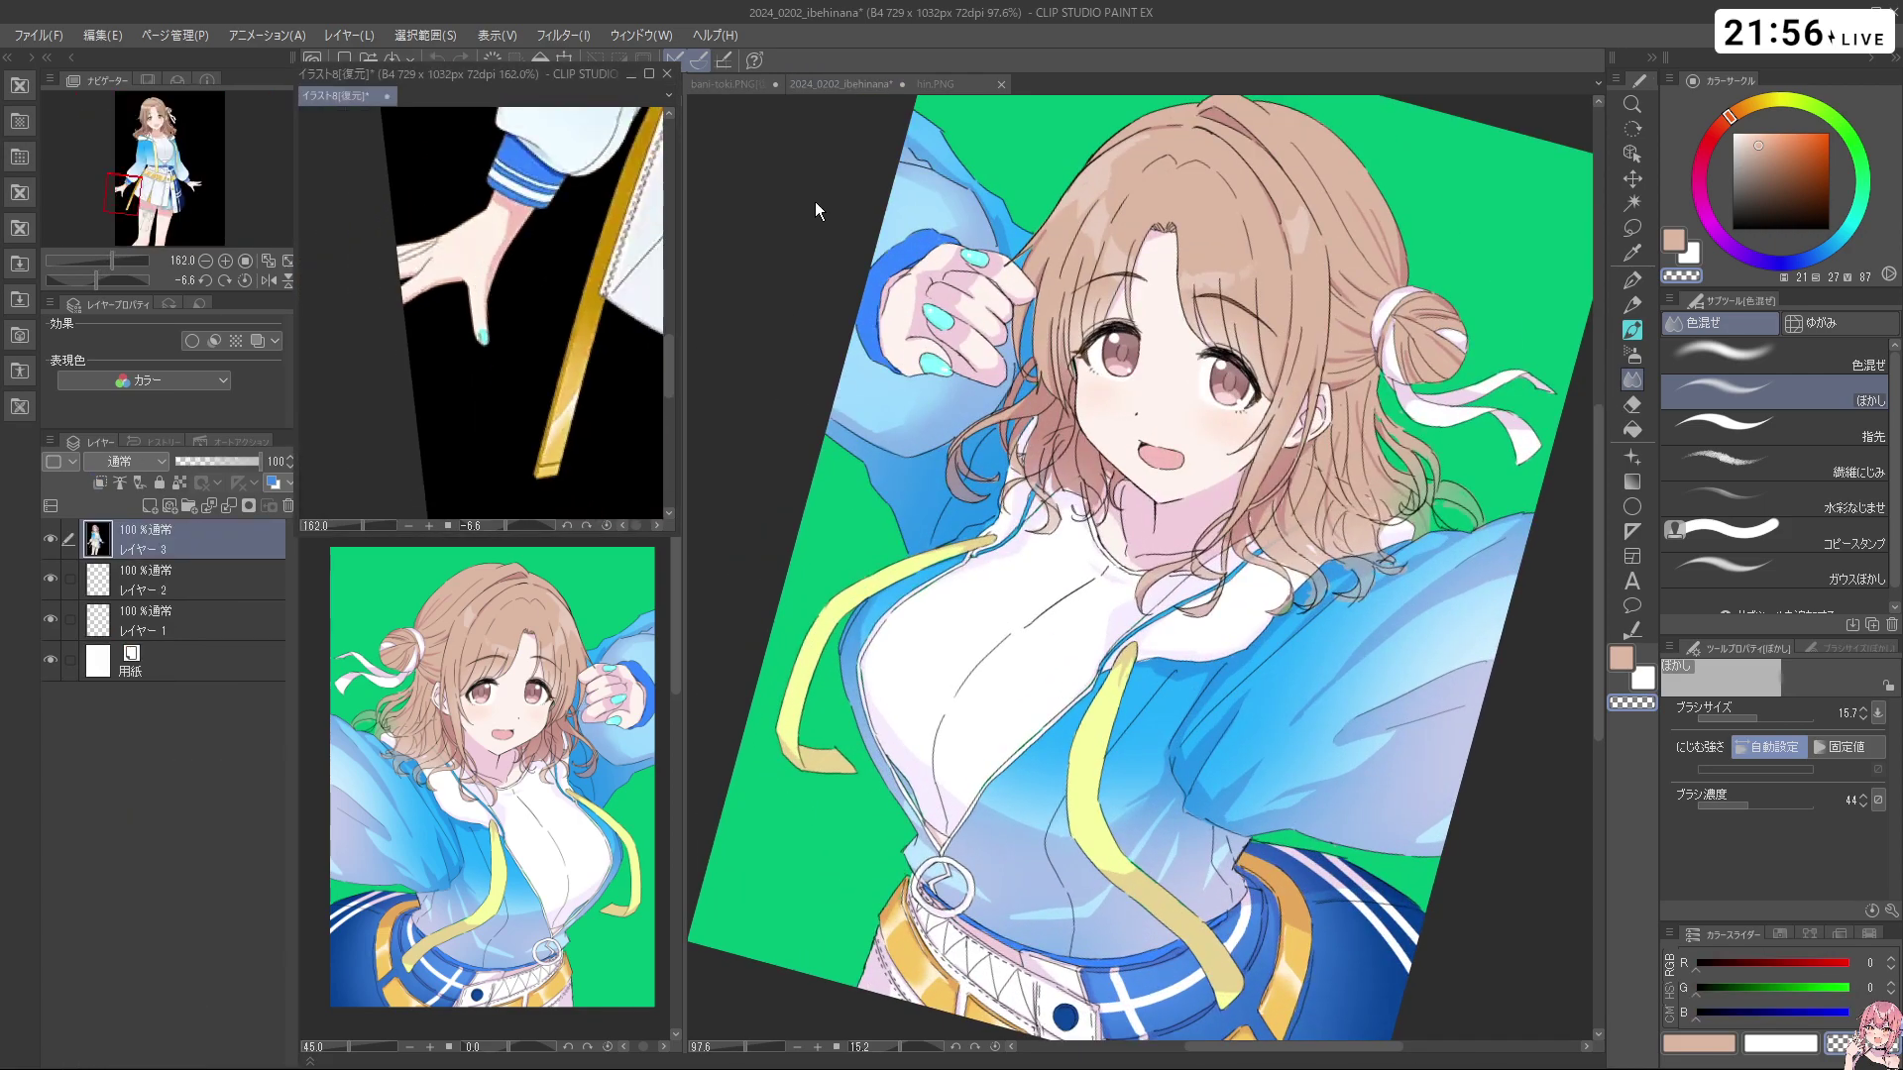
click(793, 293)
scroll(793, 293, up, 1)
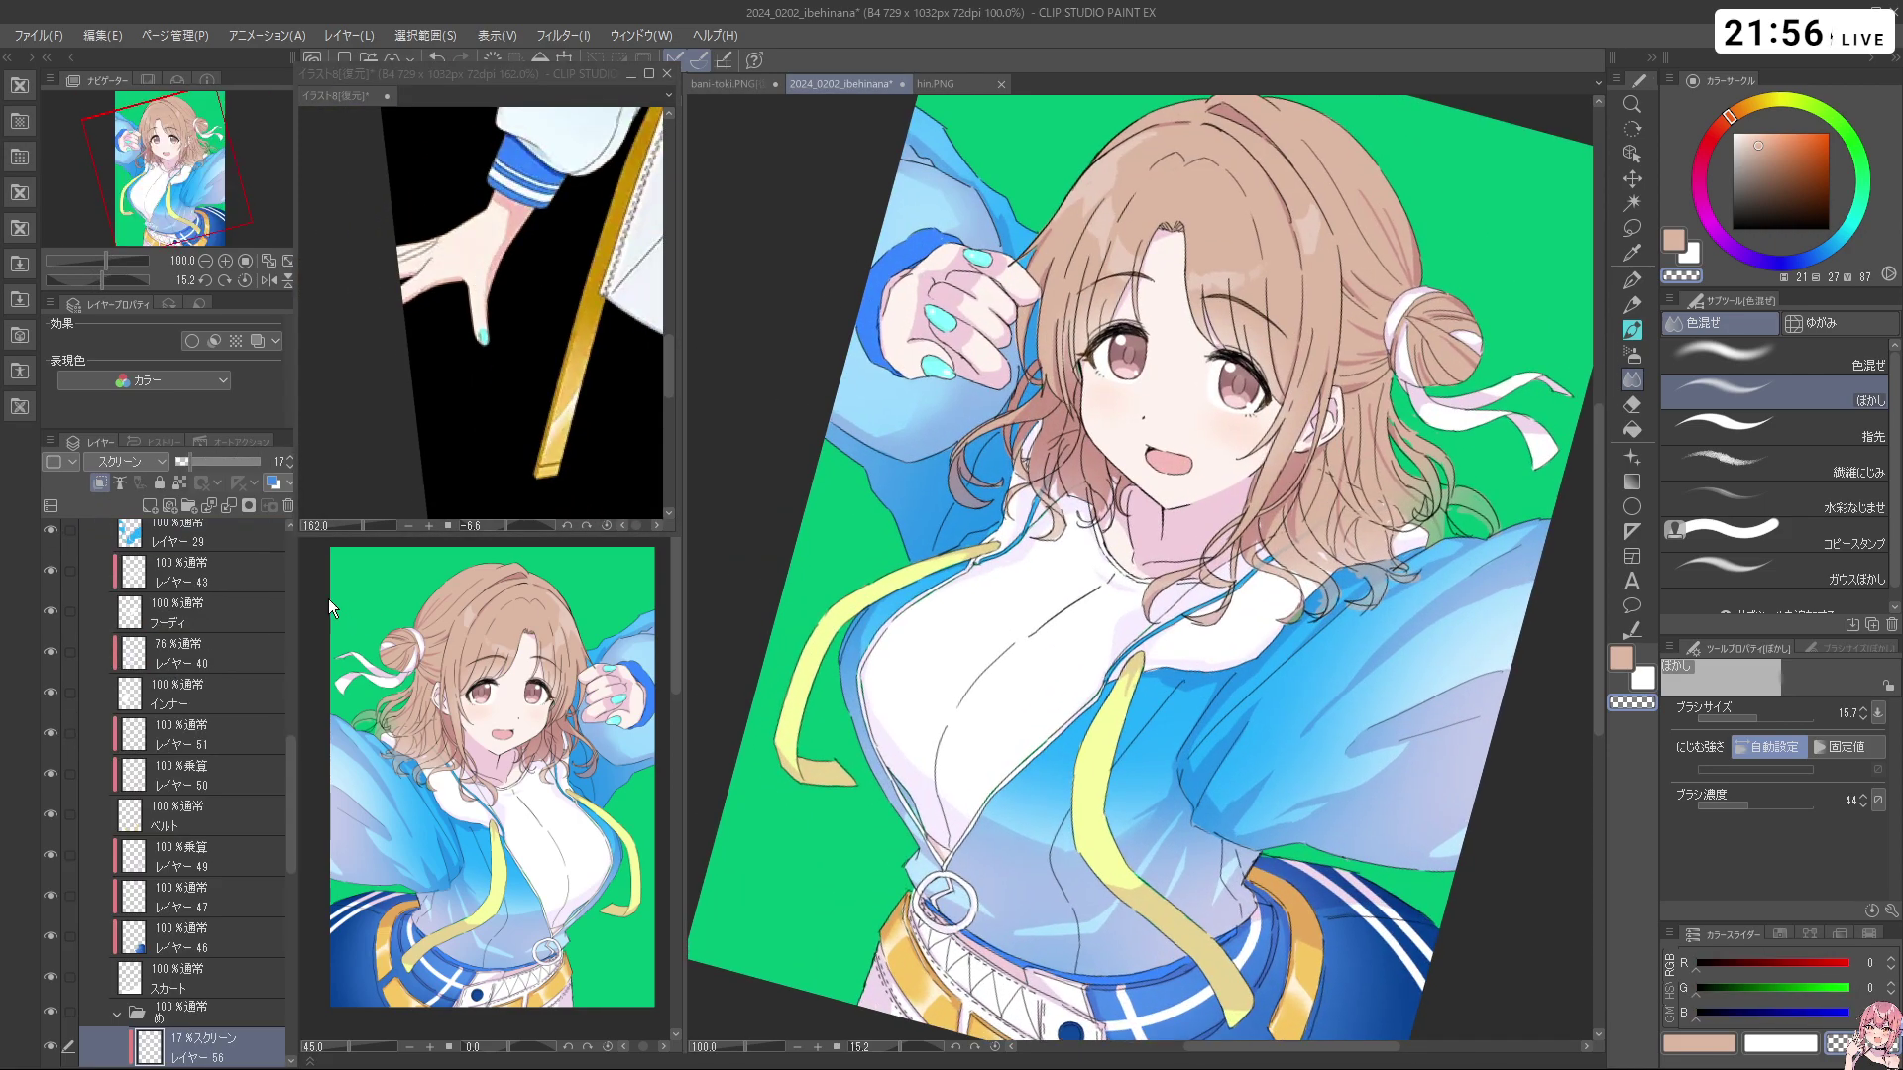
scroll(235, 794, up, 6)
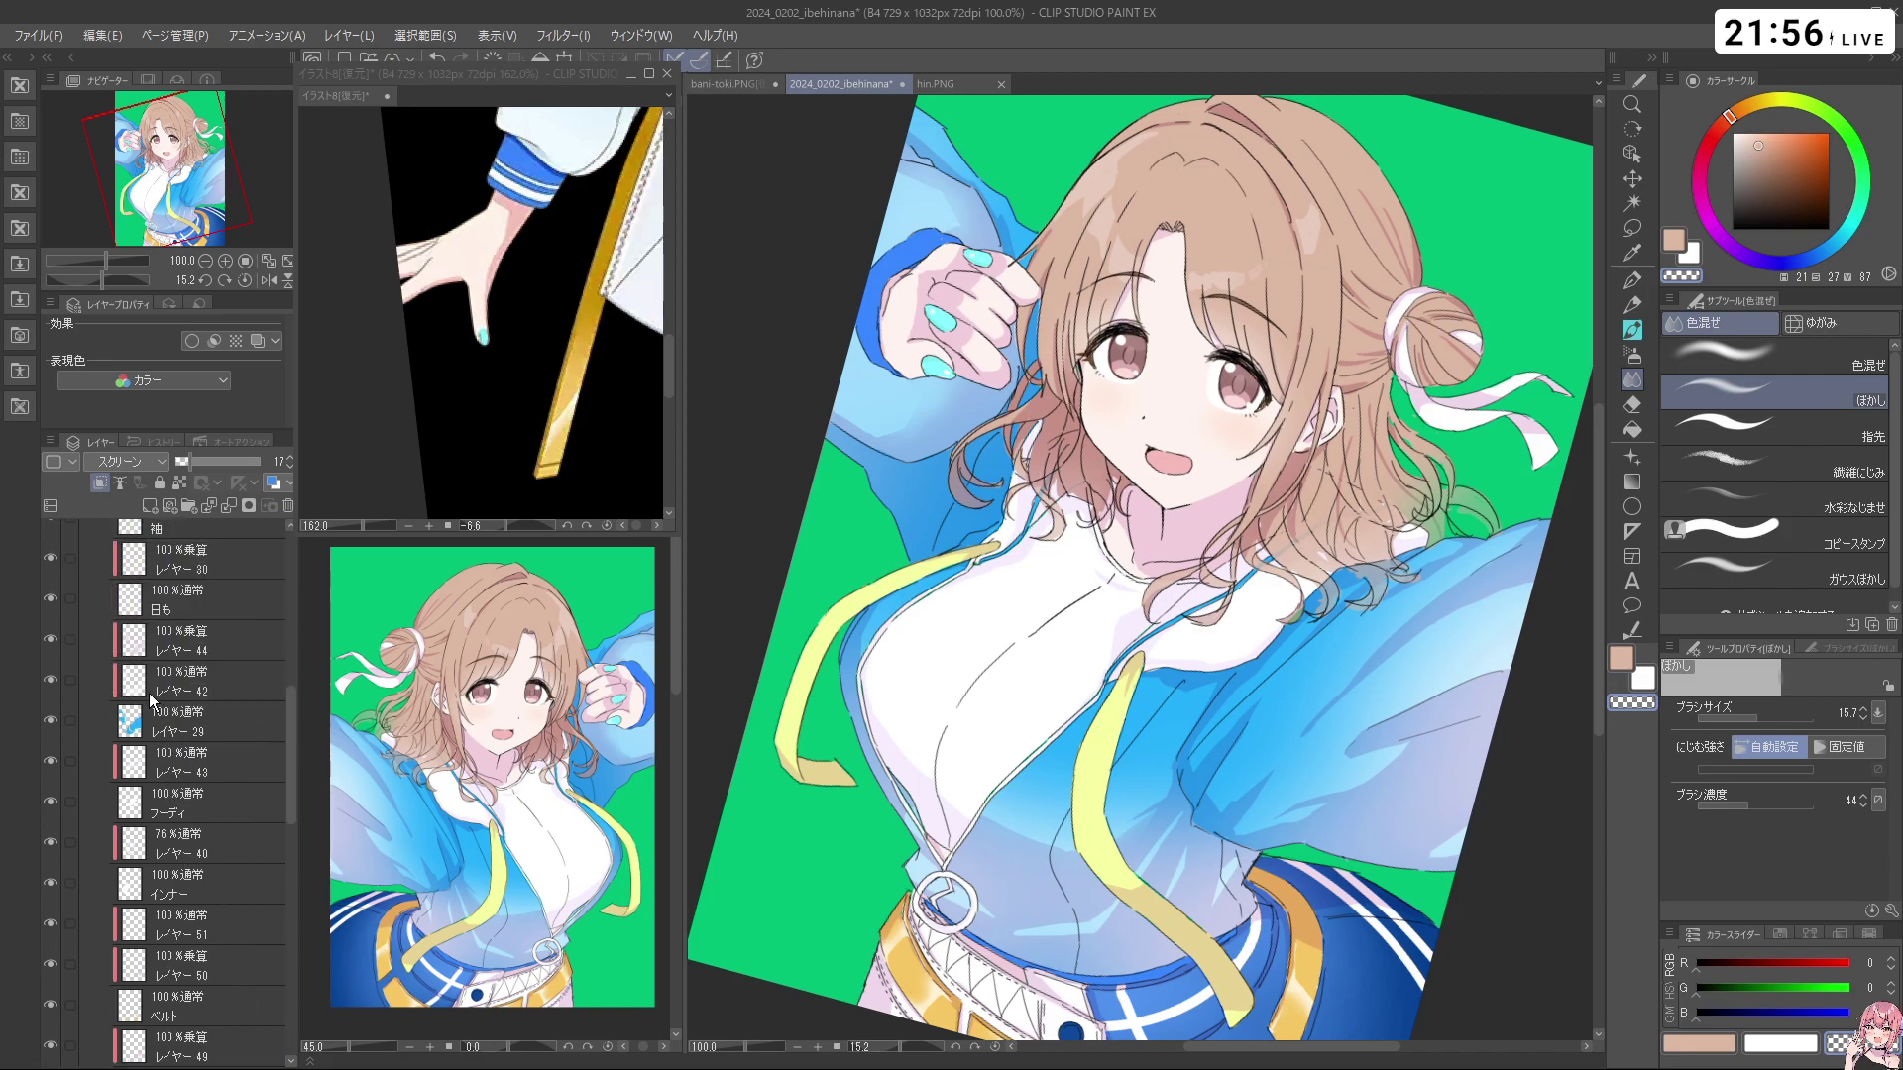
scroll(179, 684, up, 1)
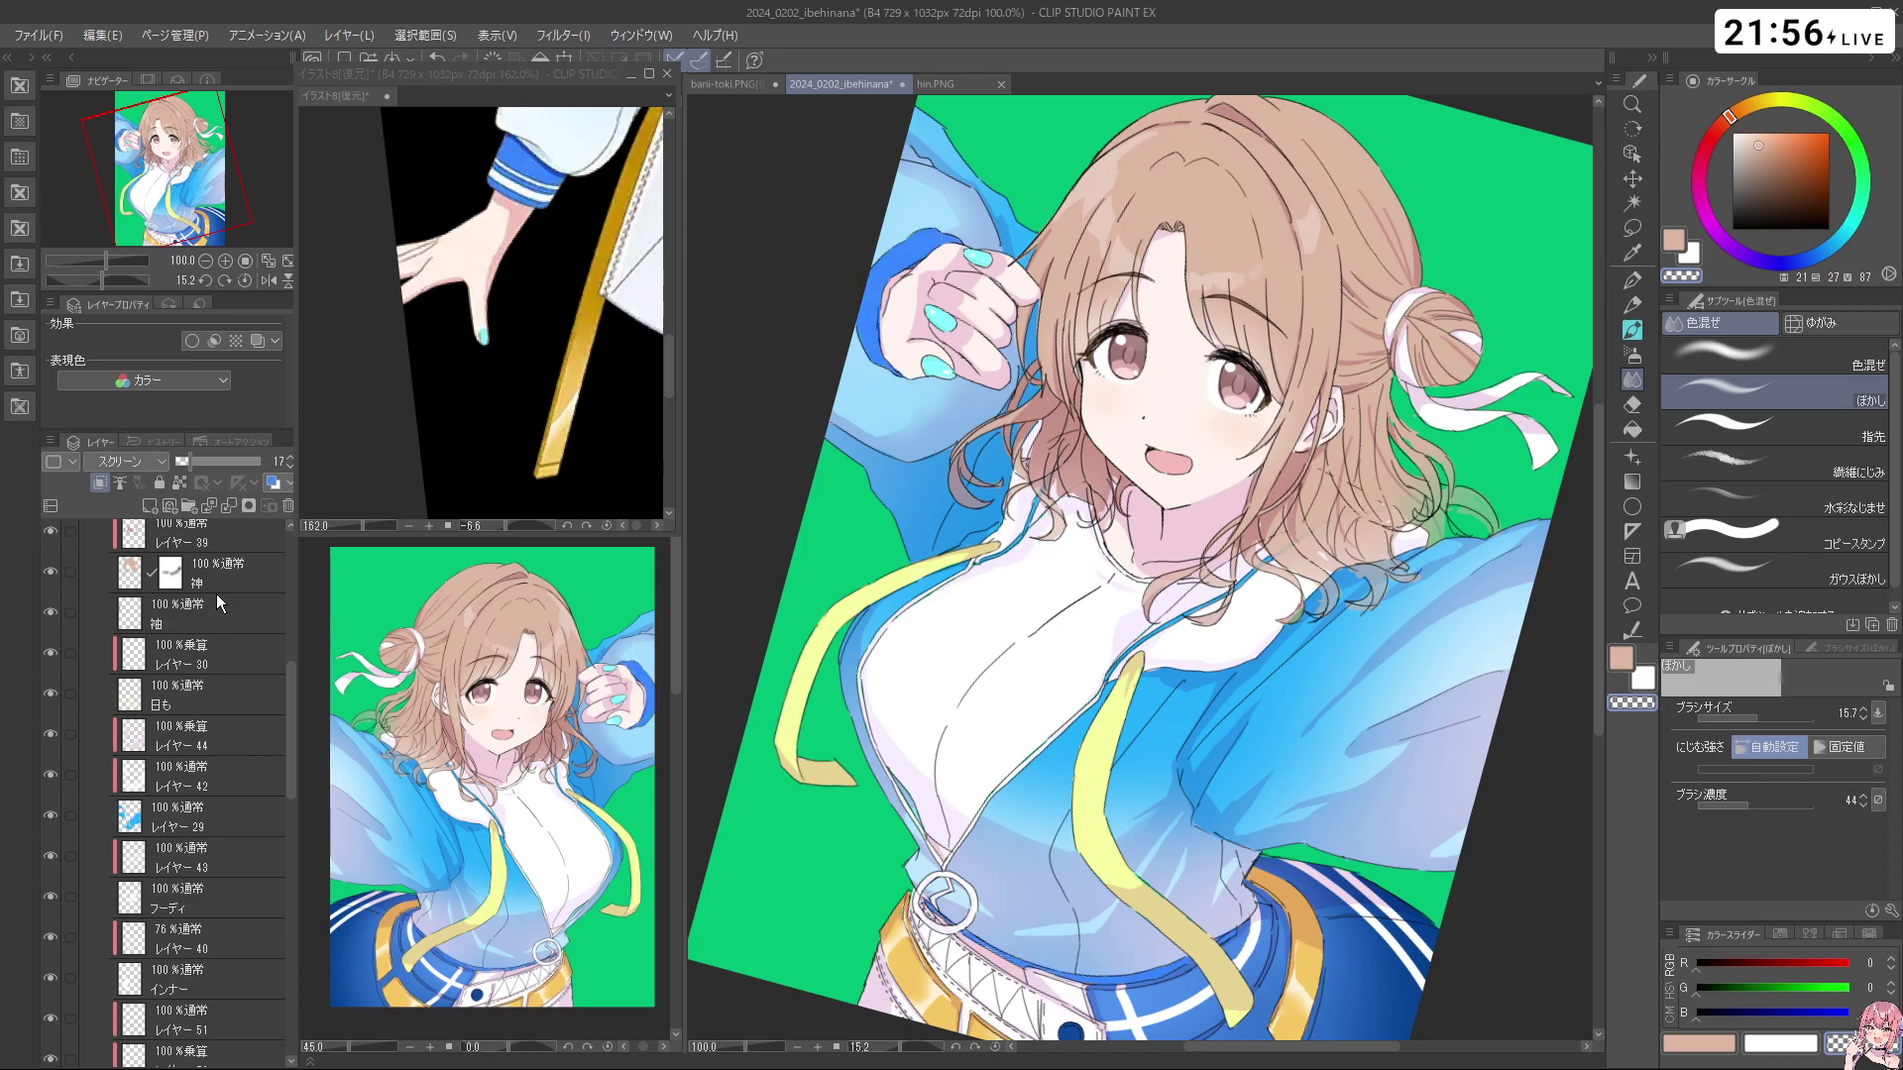
click(177, 612)
click(150, 507)
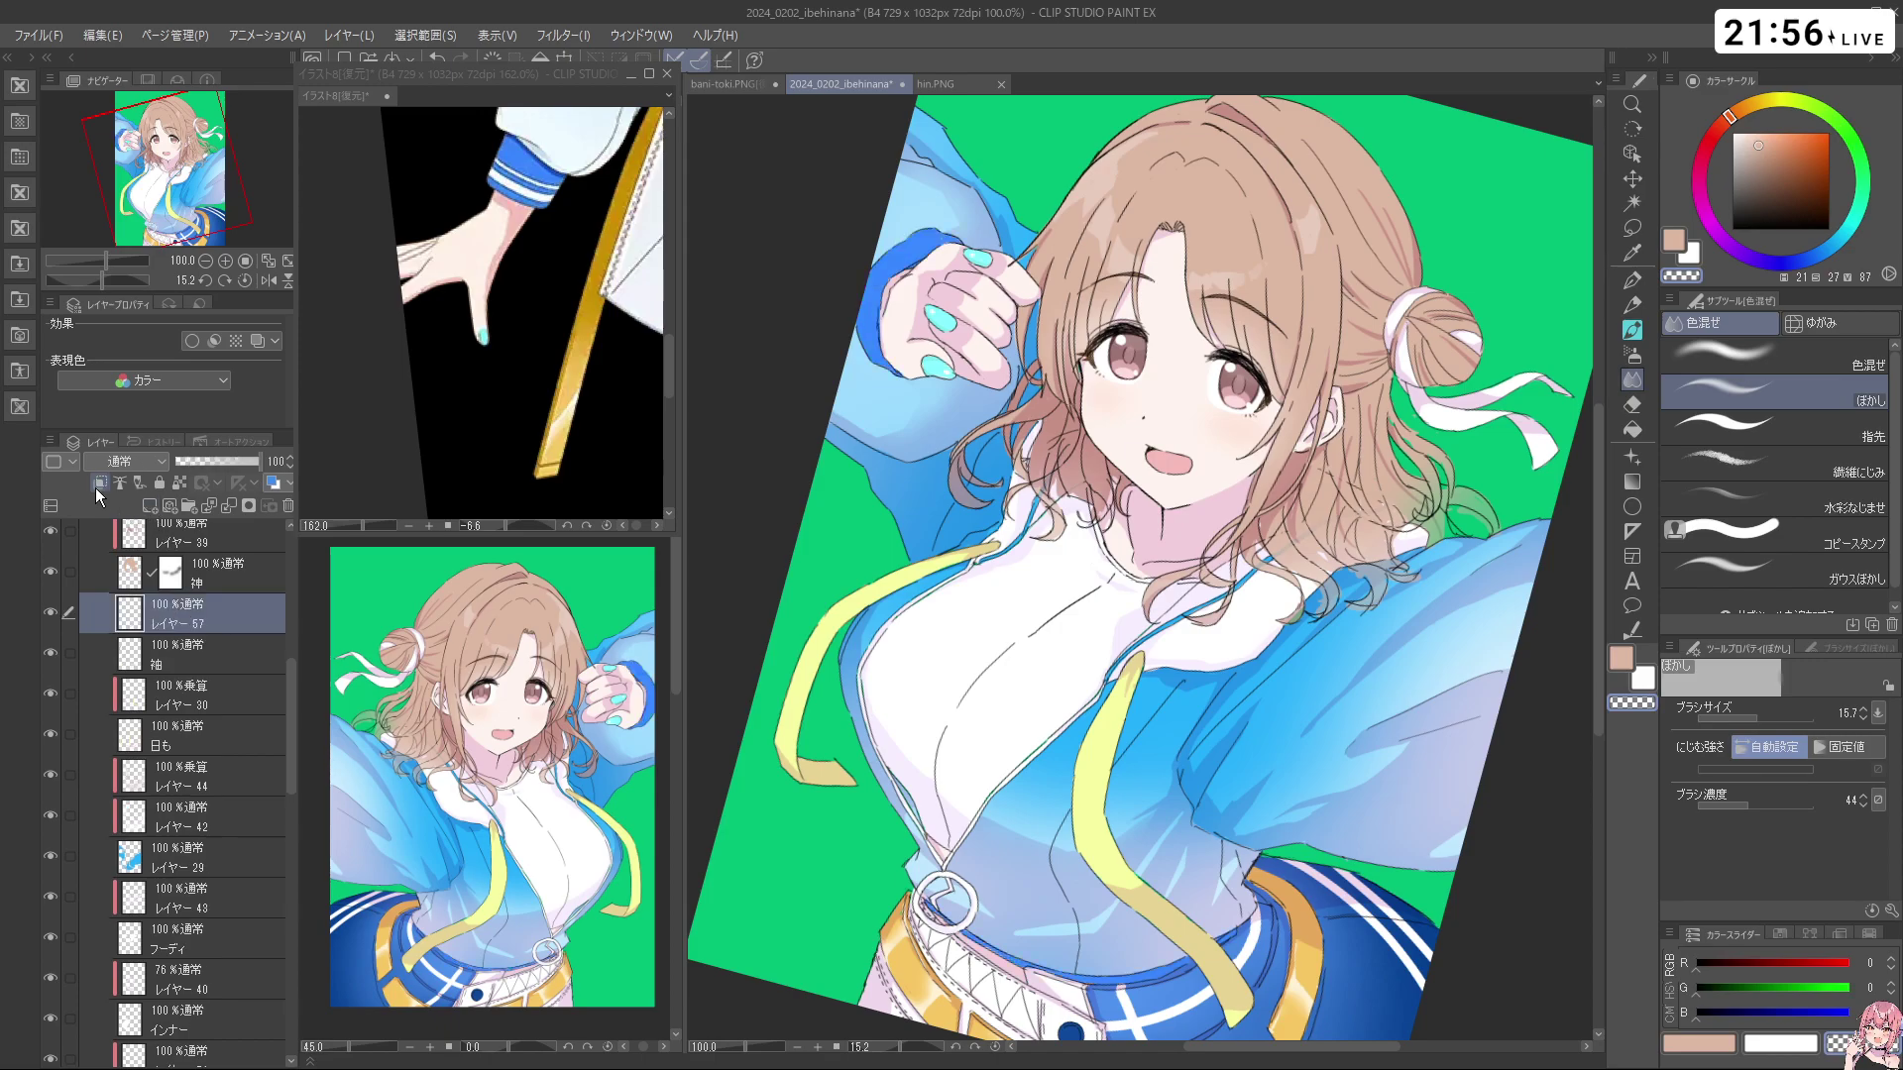
Sample the cuff's blue, shift it towards violet, try a G-pen (Gペン) stroke across the cuff by the raised hand, and undo it
scroll(1036, 176, up, 3)
alt+click(836, 323)
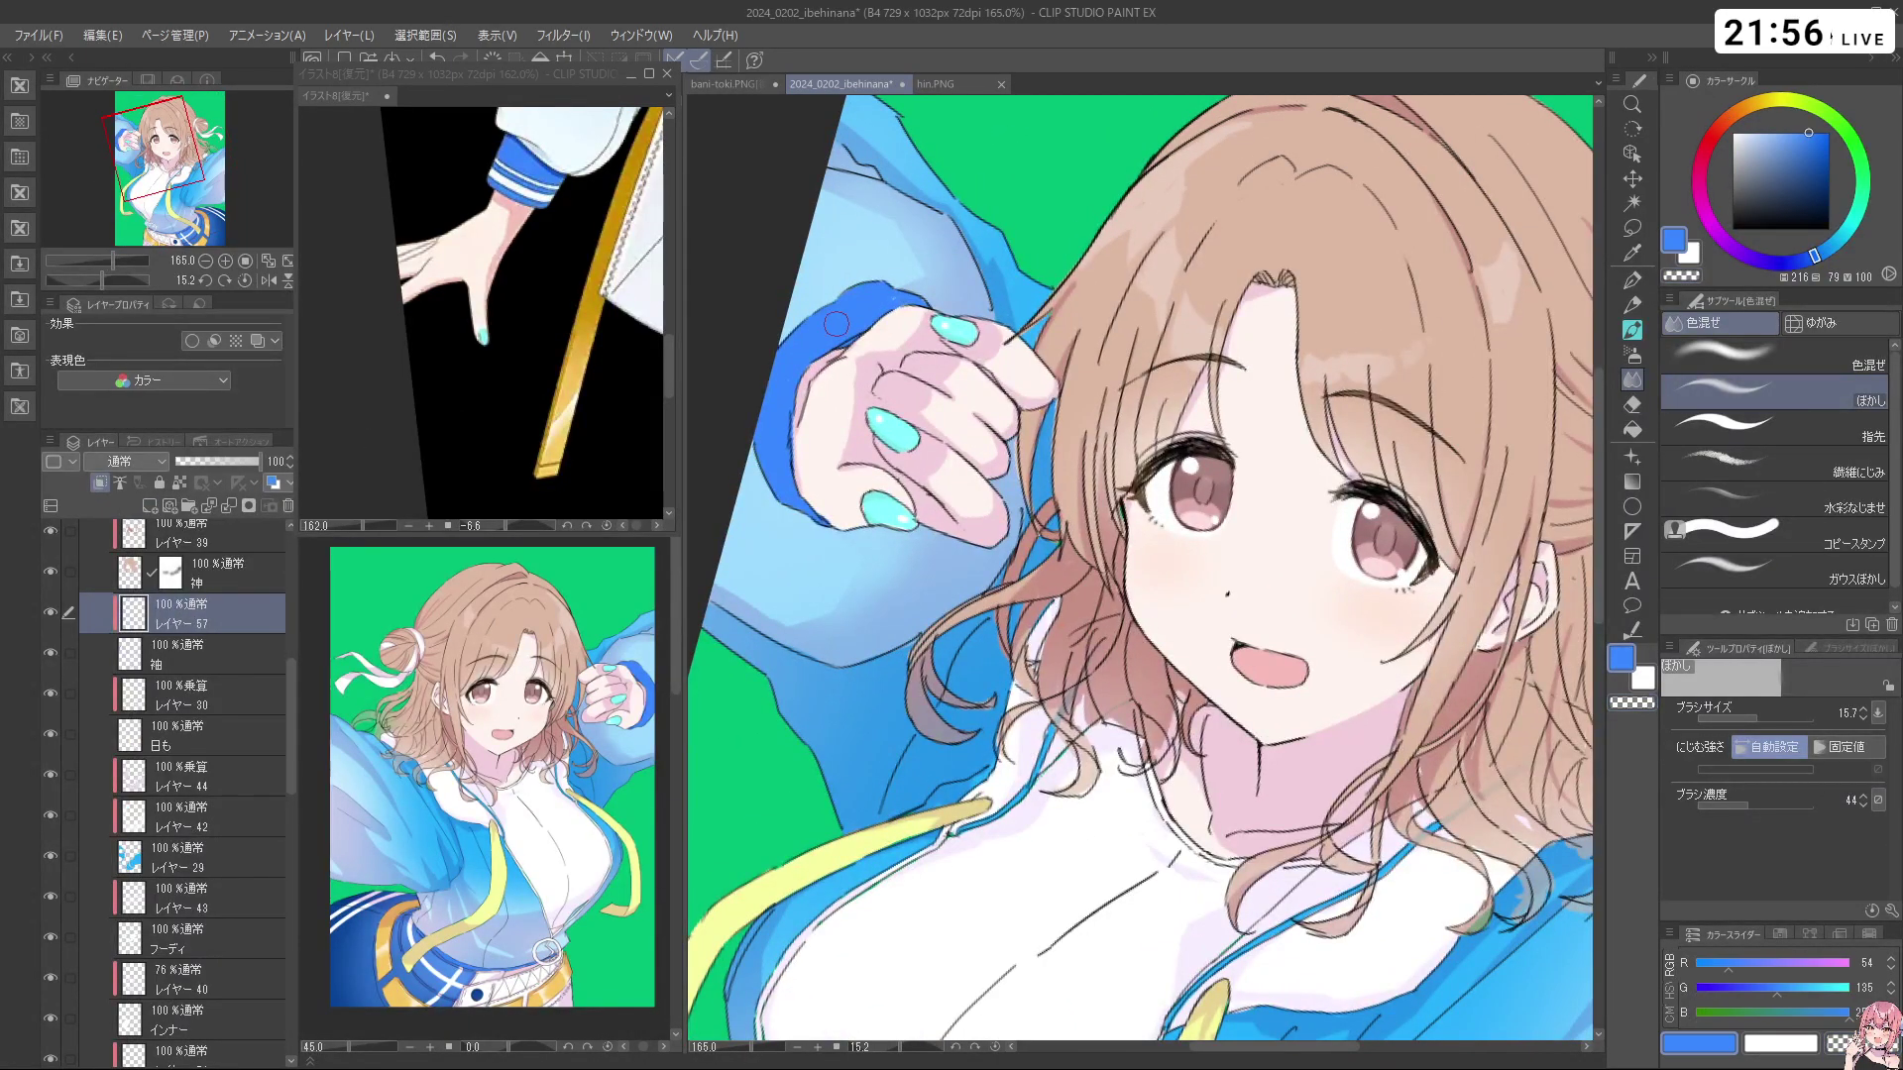
drag(1810, 260, 1793, 261)
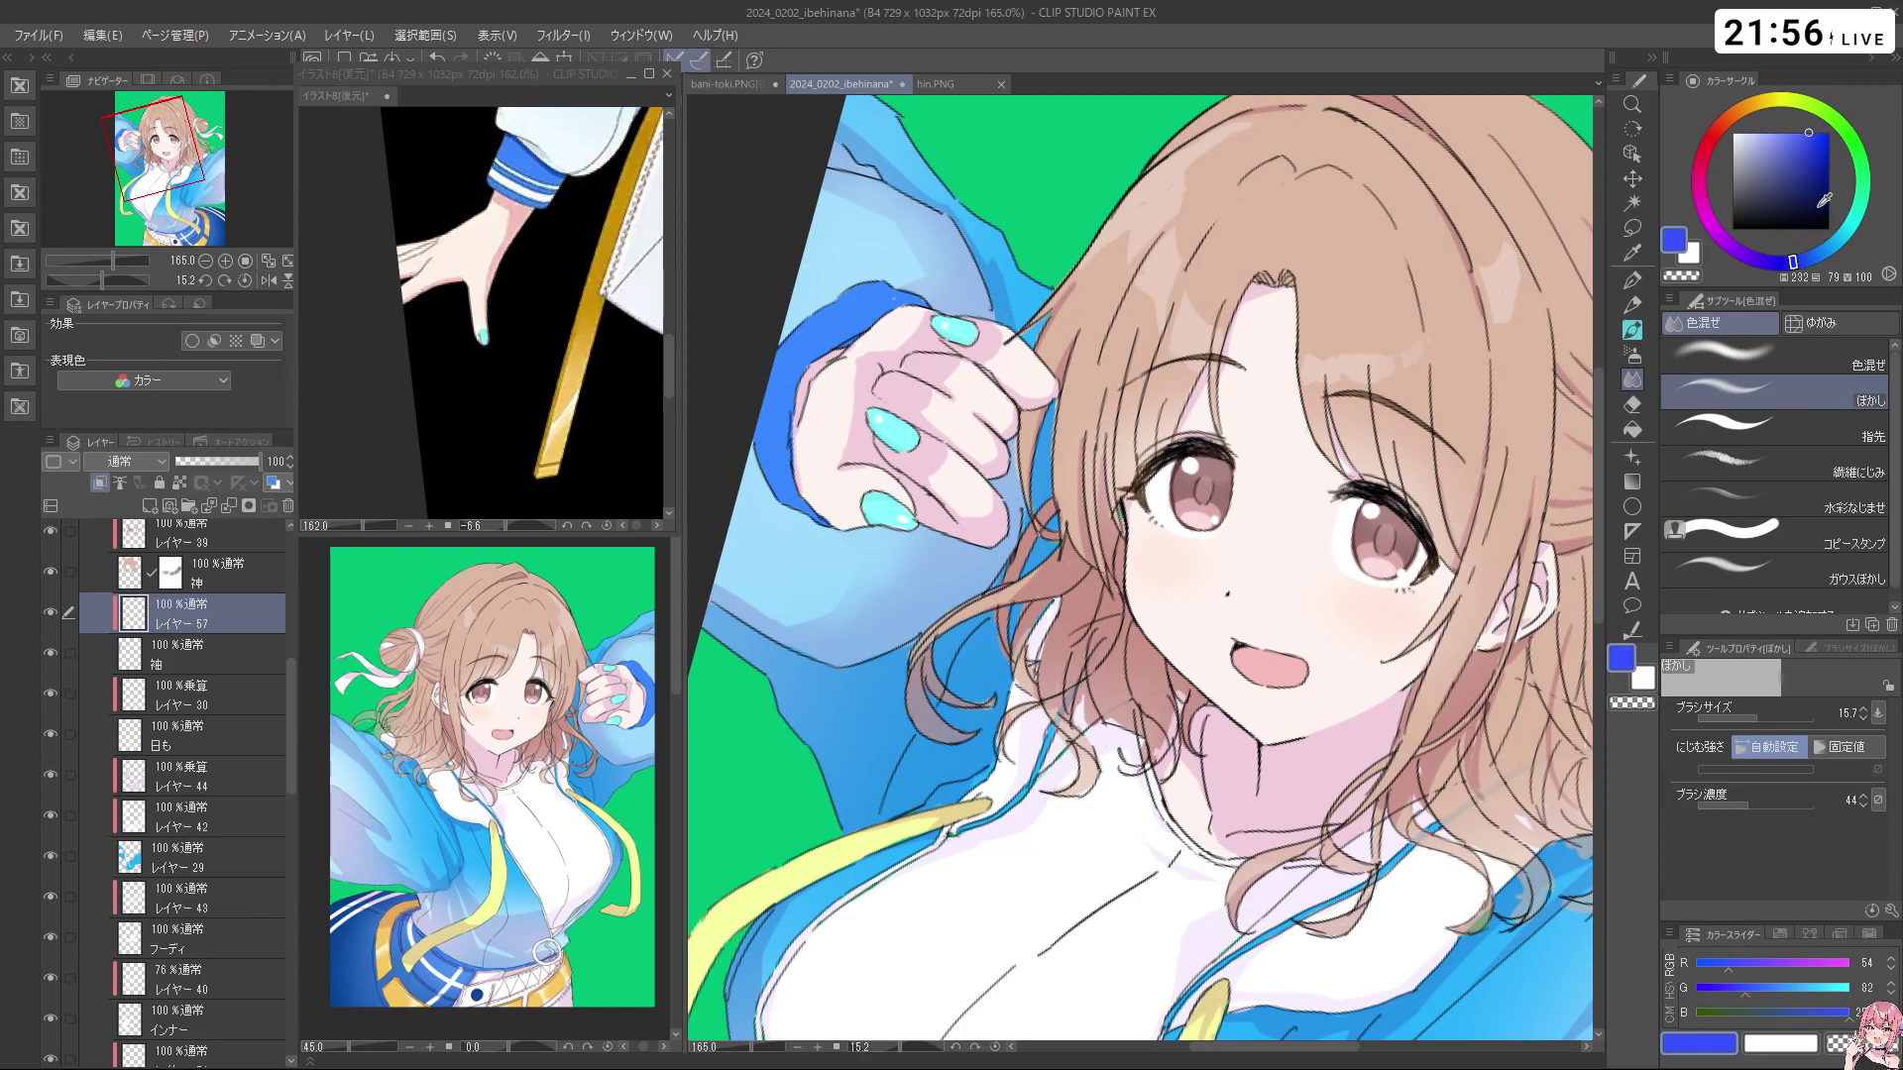
click(1812, 140)
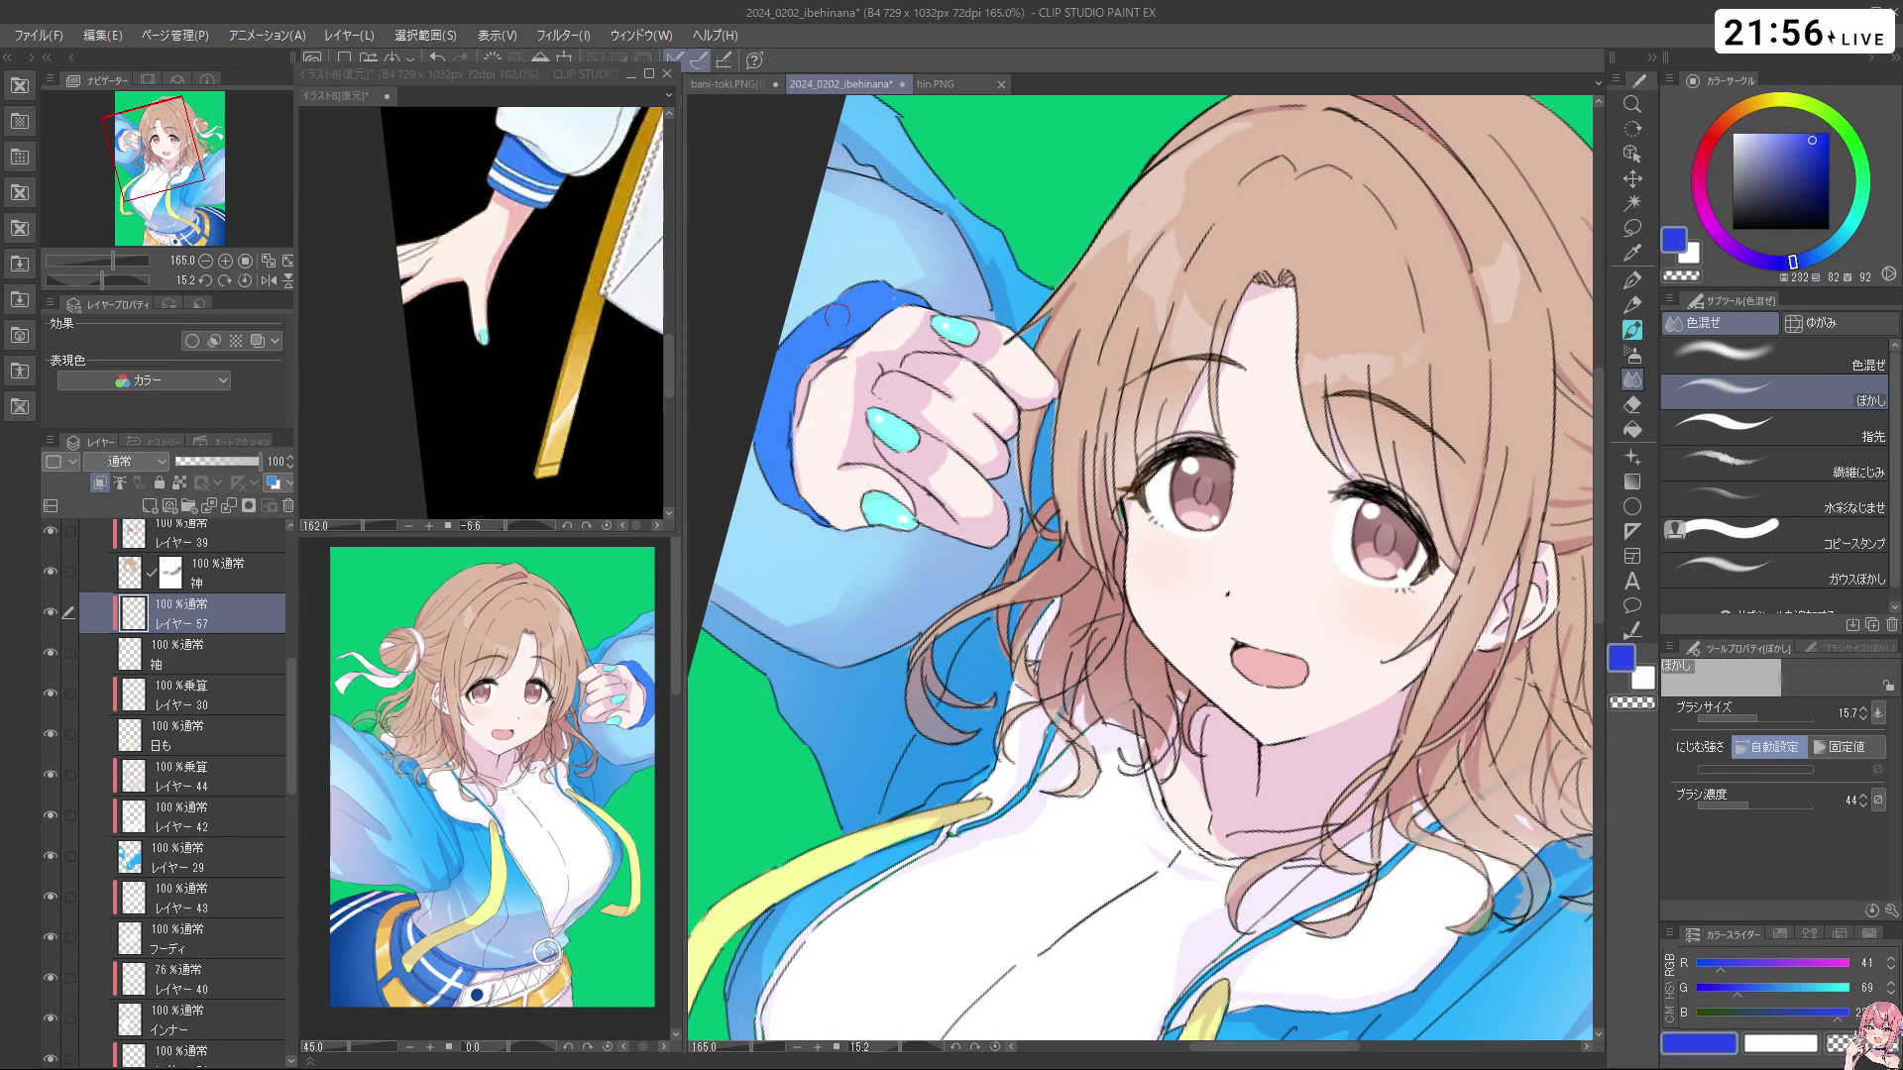
key(ctrl+z)
key(p)
key(c)
mouse_move(820, 330)
mouse_down()
mouse_move(909, 297)
mouse_move(907, 333)
mouse_up()
key(ctrl+z)
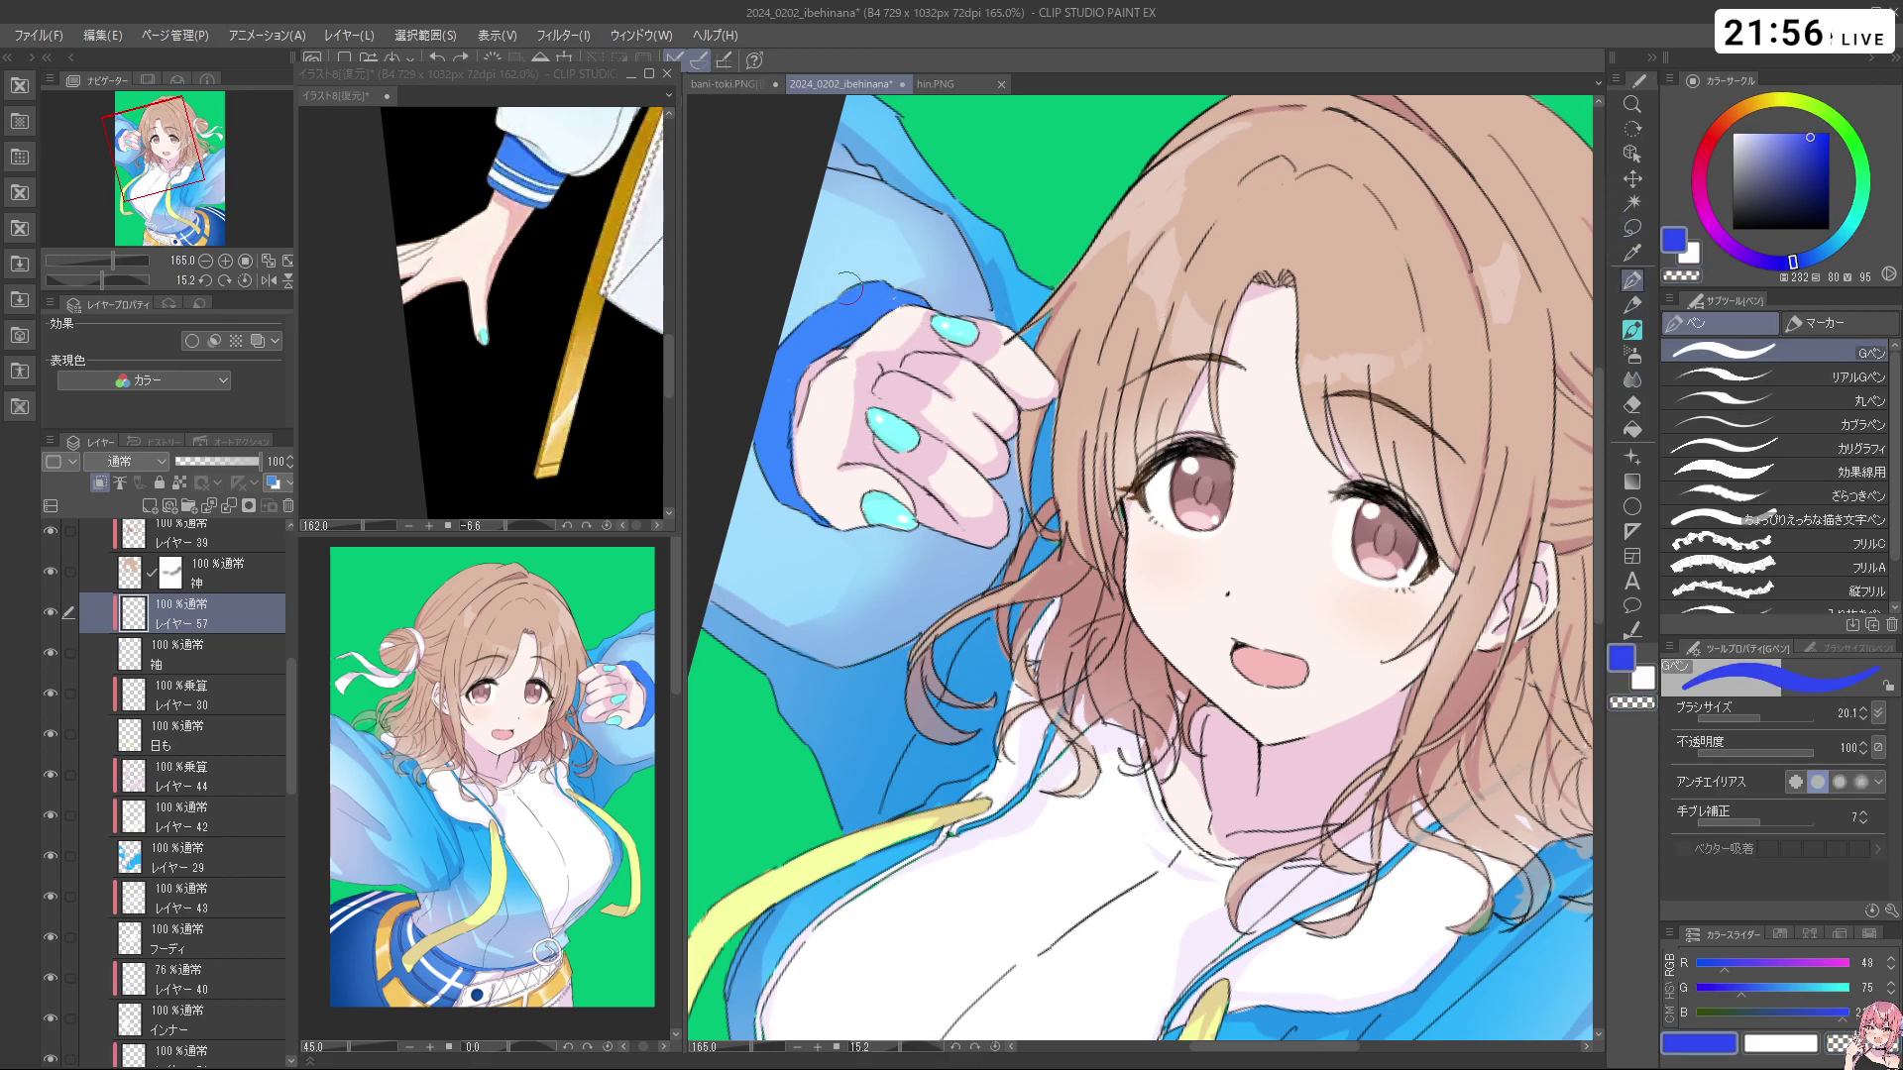
key(ctrl+z)
Resample the cuff's blue and deepen it slightly to hue 216, saturation 82, brightness 95 for the cuff shading
right_click(842, 410)
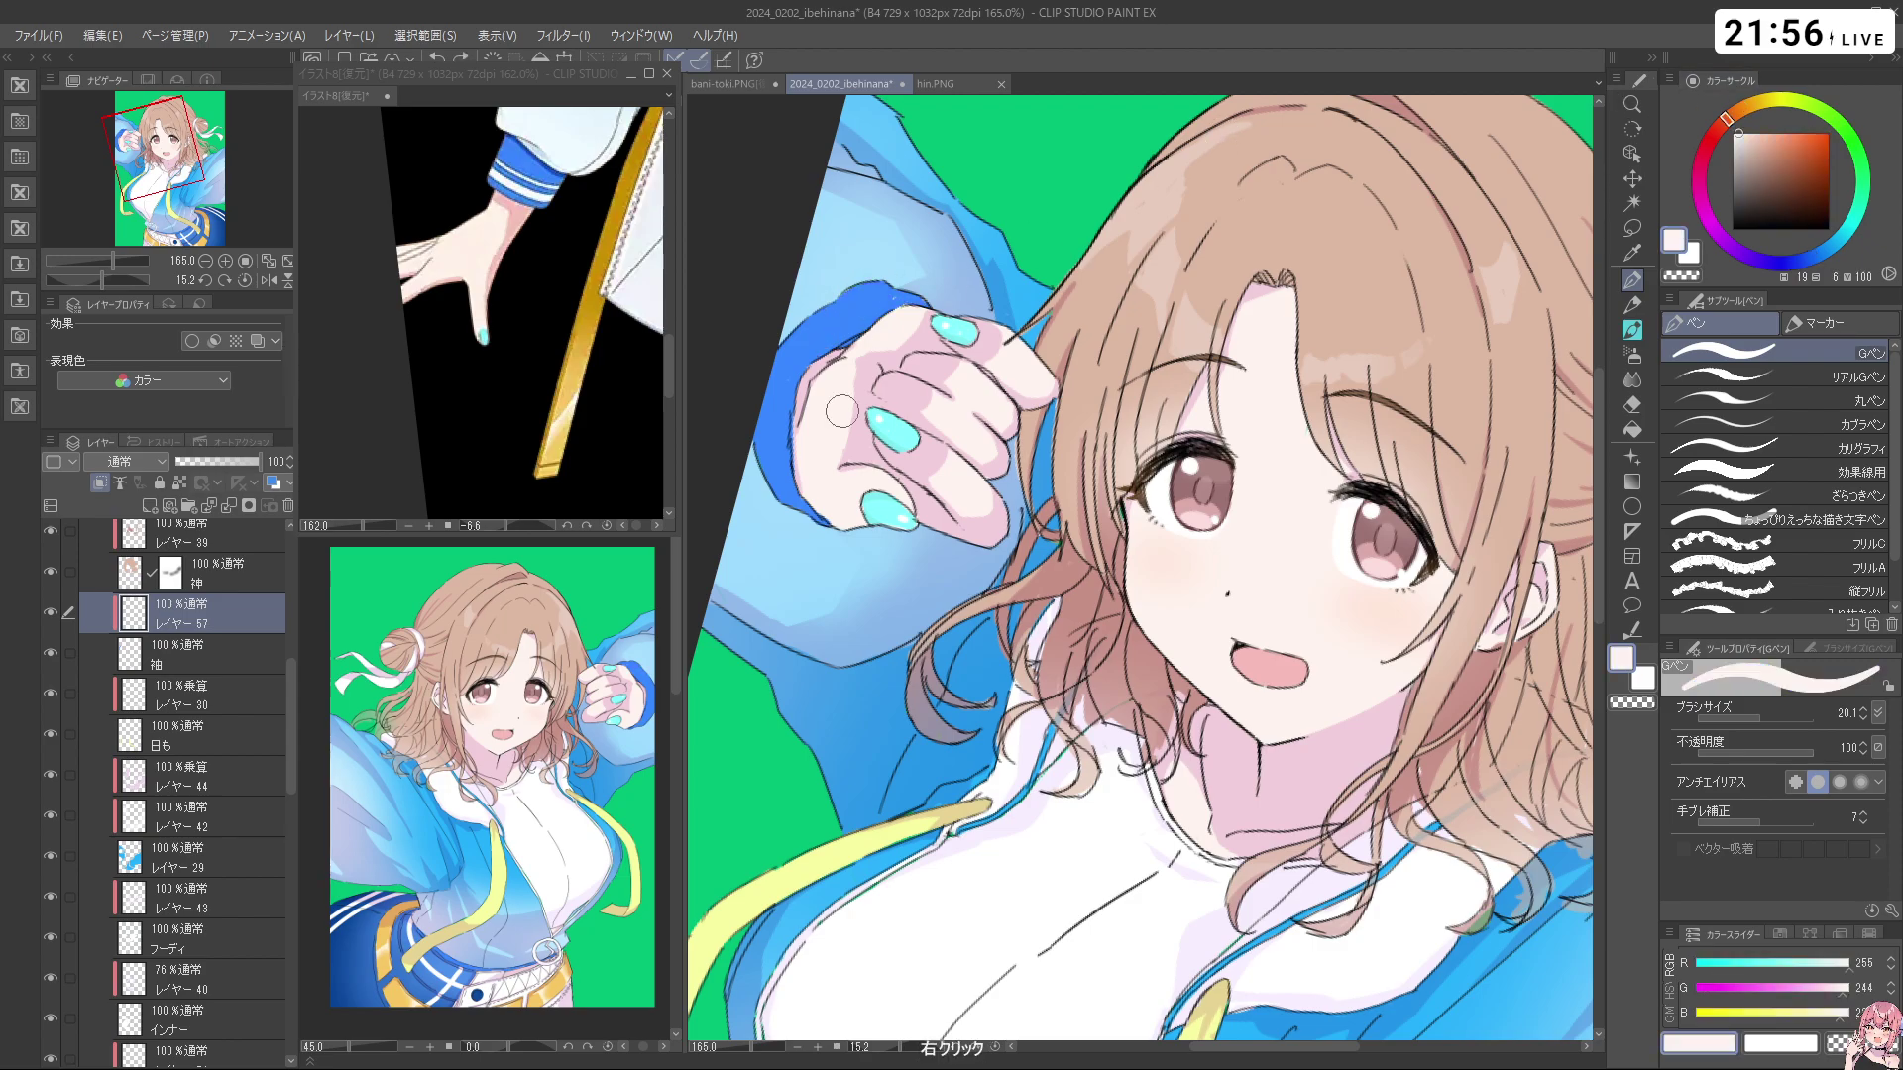
right_click(844, 322)
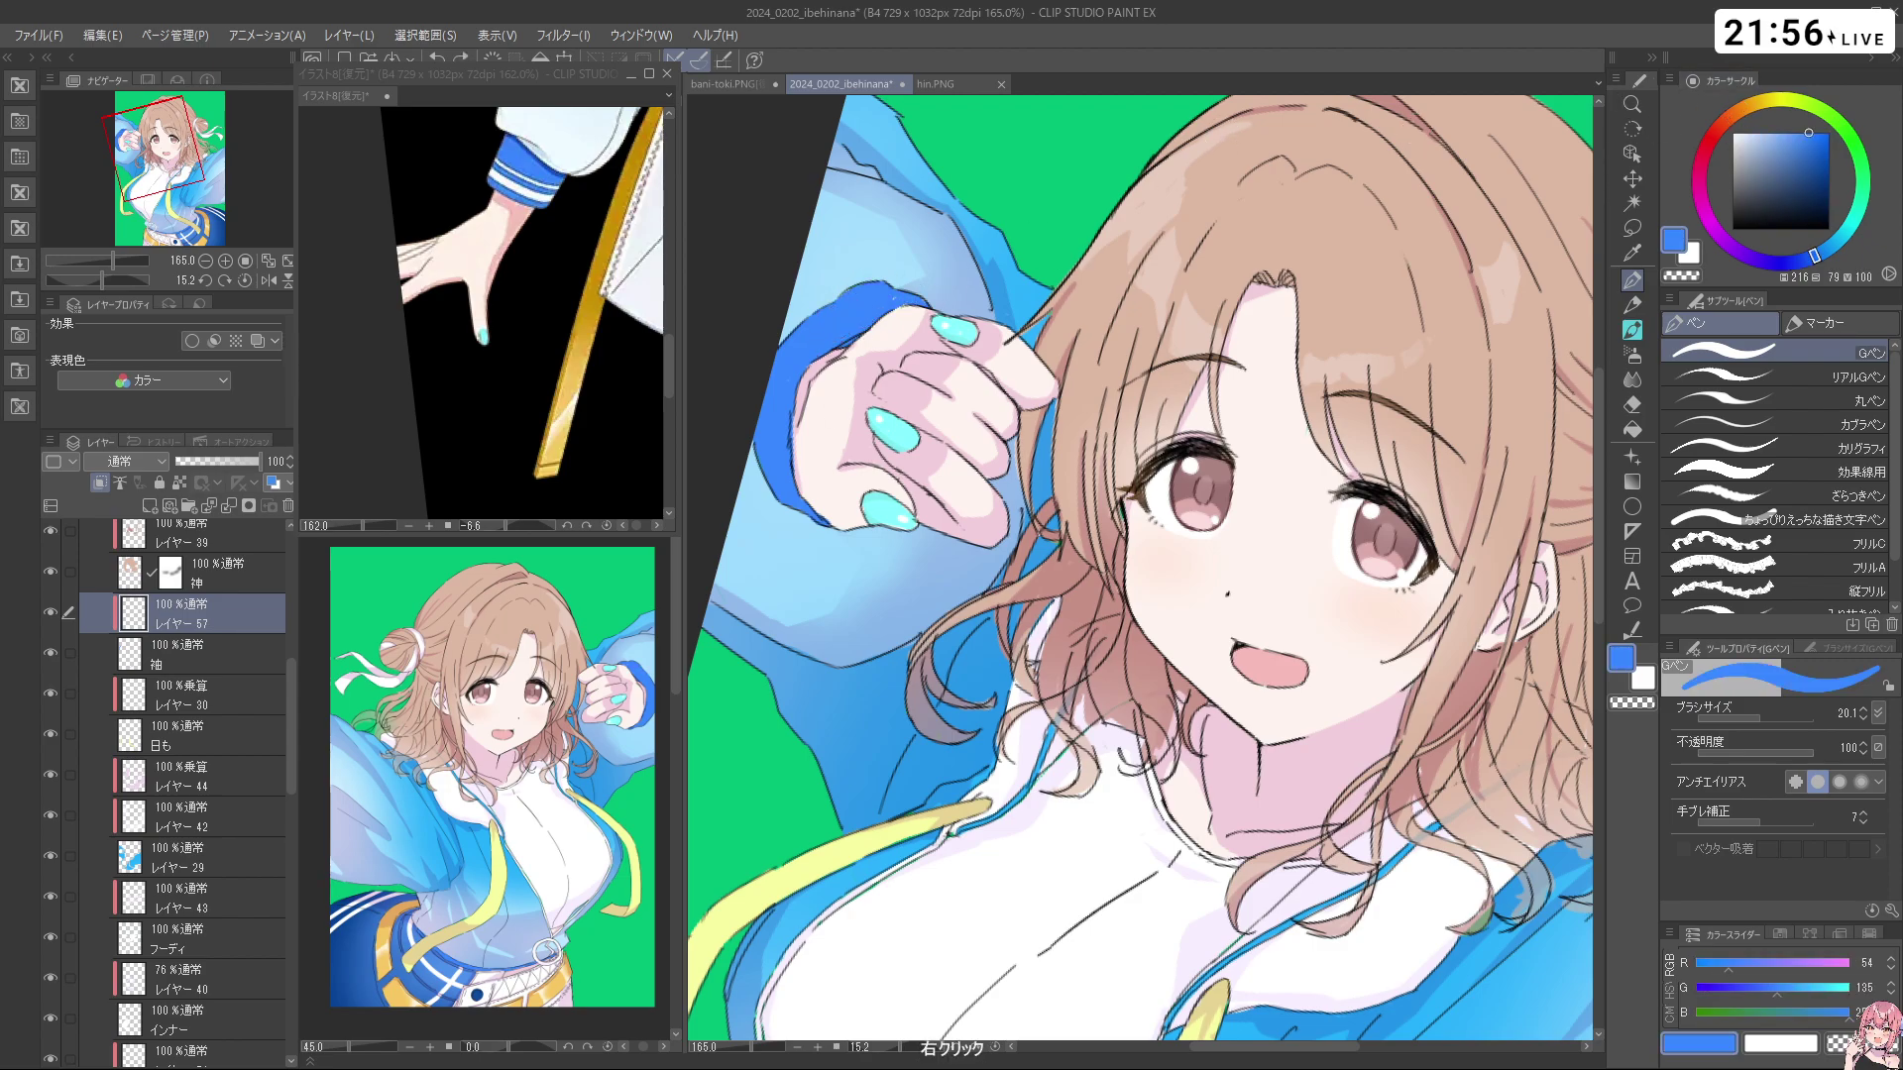
click(1812, 138)
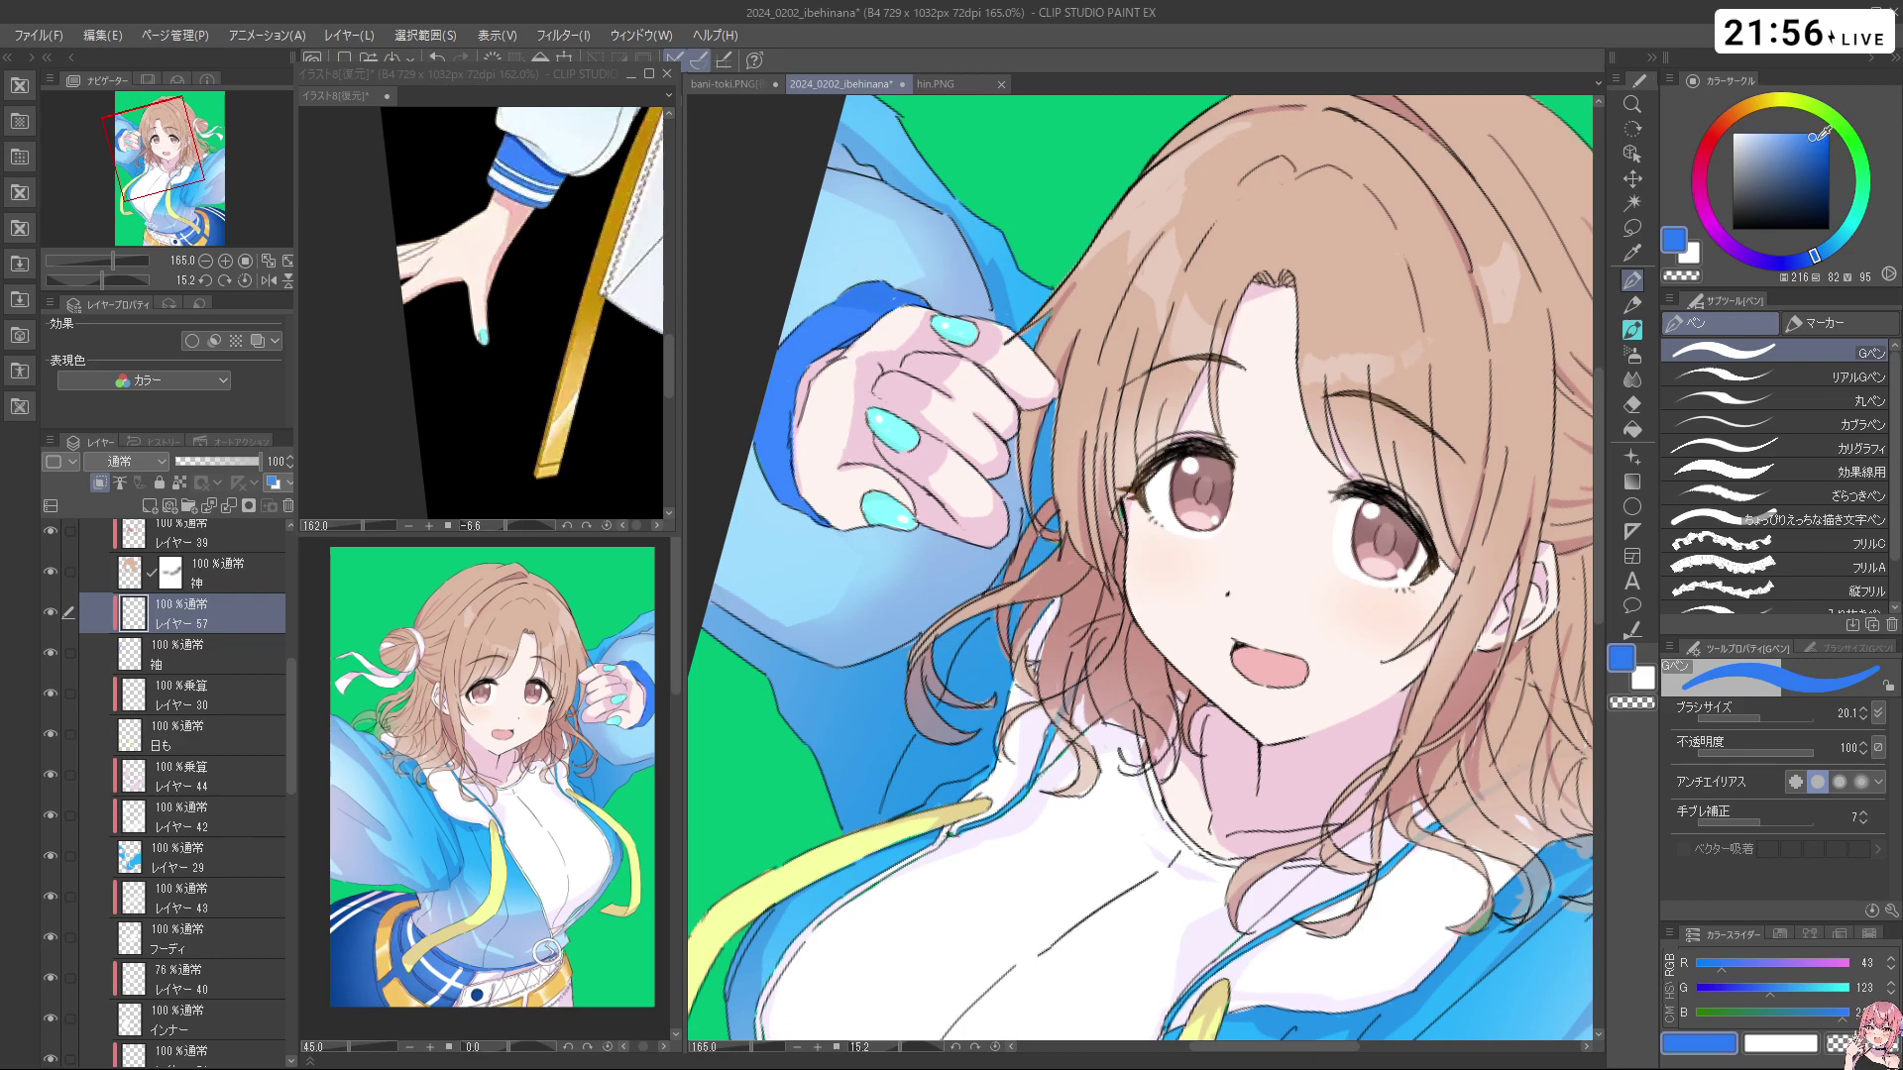
Touch up the solid blue cuff around the raised hand's wrist with the G-pen, alternating blue and transparent colour
mouse_move(820, 297)
mouse_down()
mouse_move(932, 322)
mouse_move(847, 315)
mouse_move(758, 629)
mouse_move(790, 711)
mouse_move(851, 769)
mouse_move(903, 776)
mouse_move(874, 786)
mouse_move(743, 631)
mouse_up()
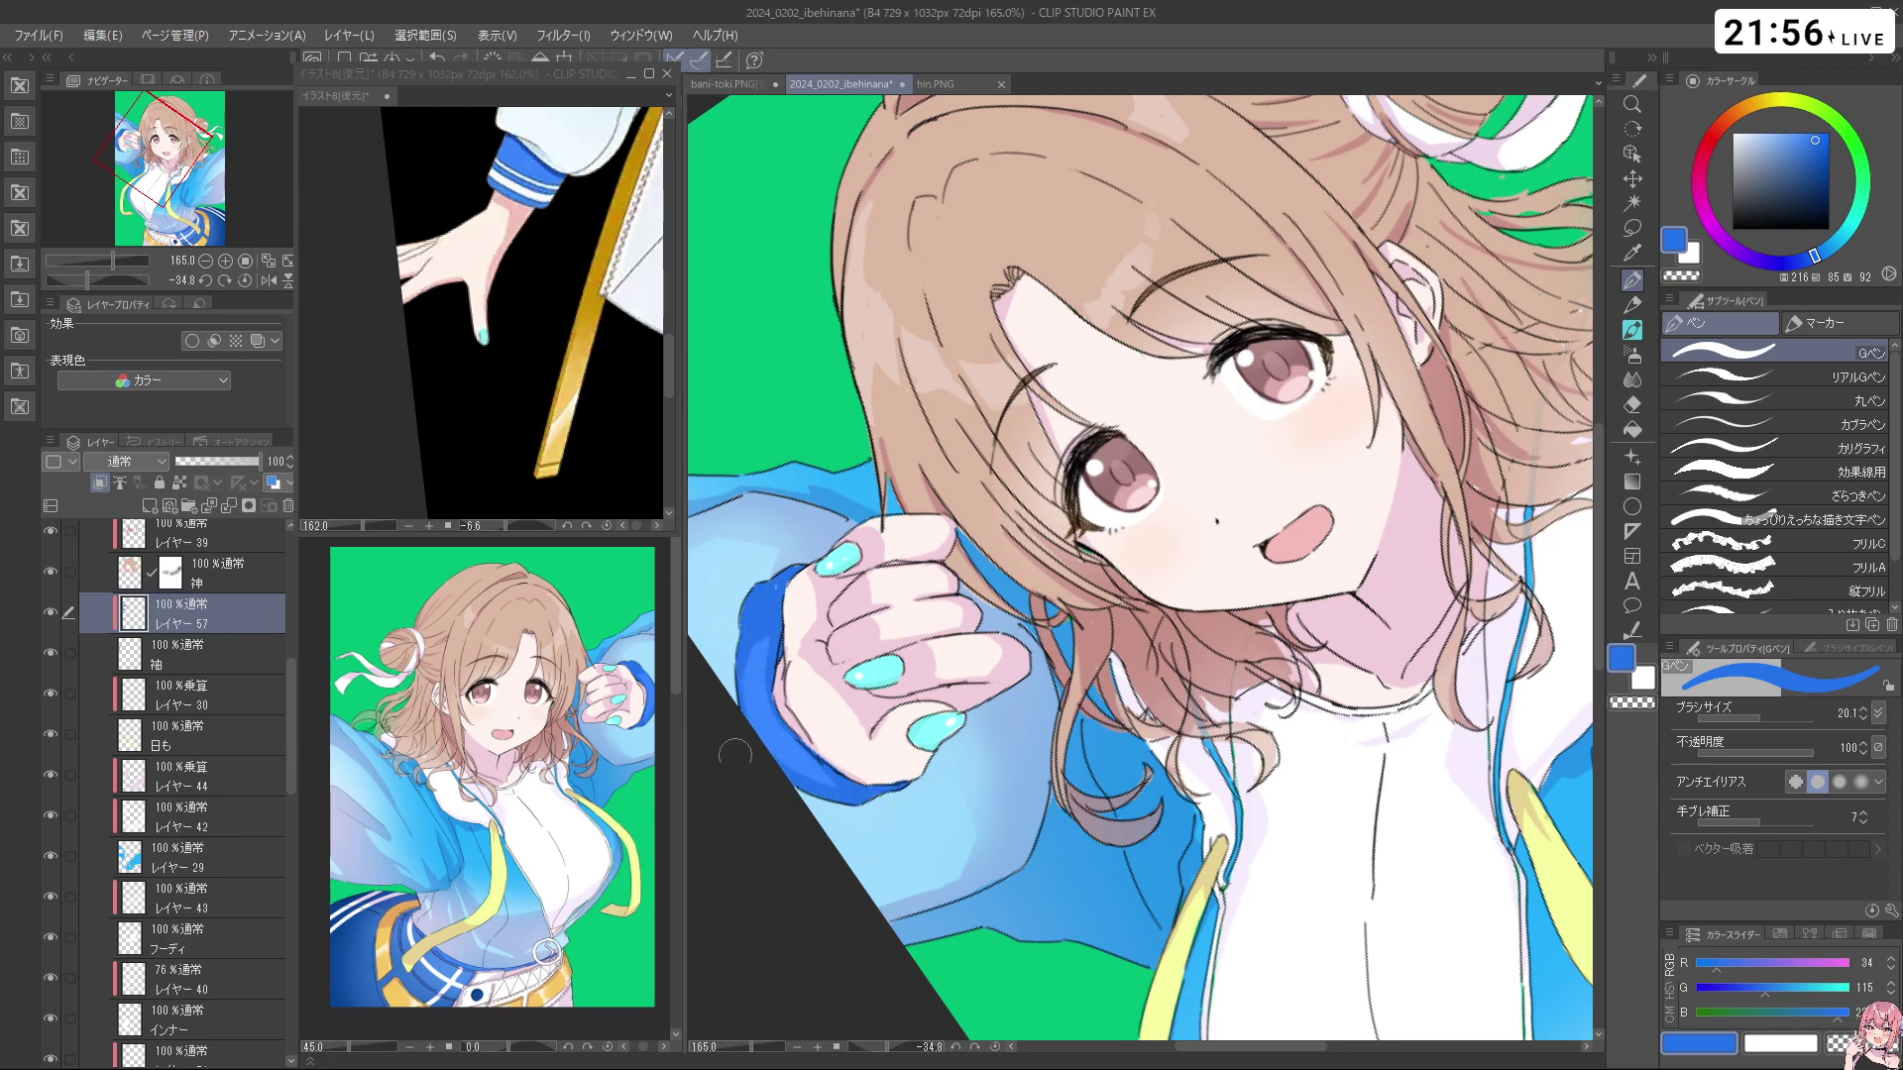
key(c)
key(ctrl+z)
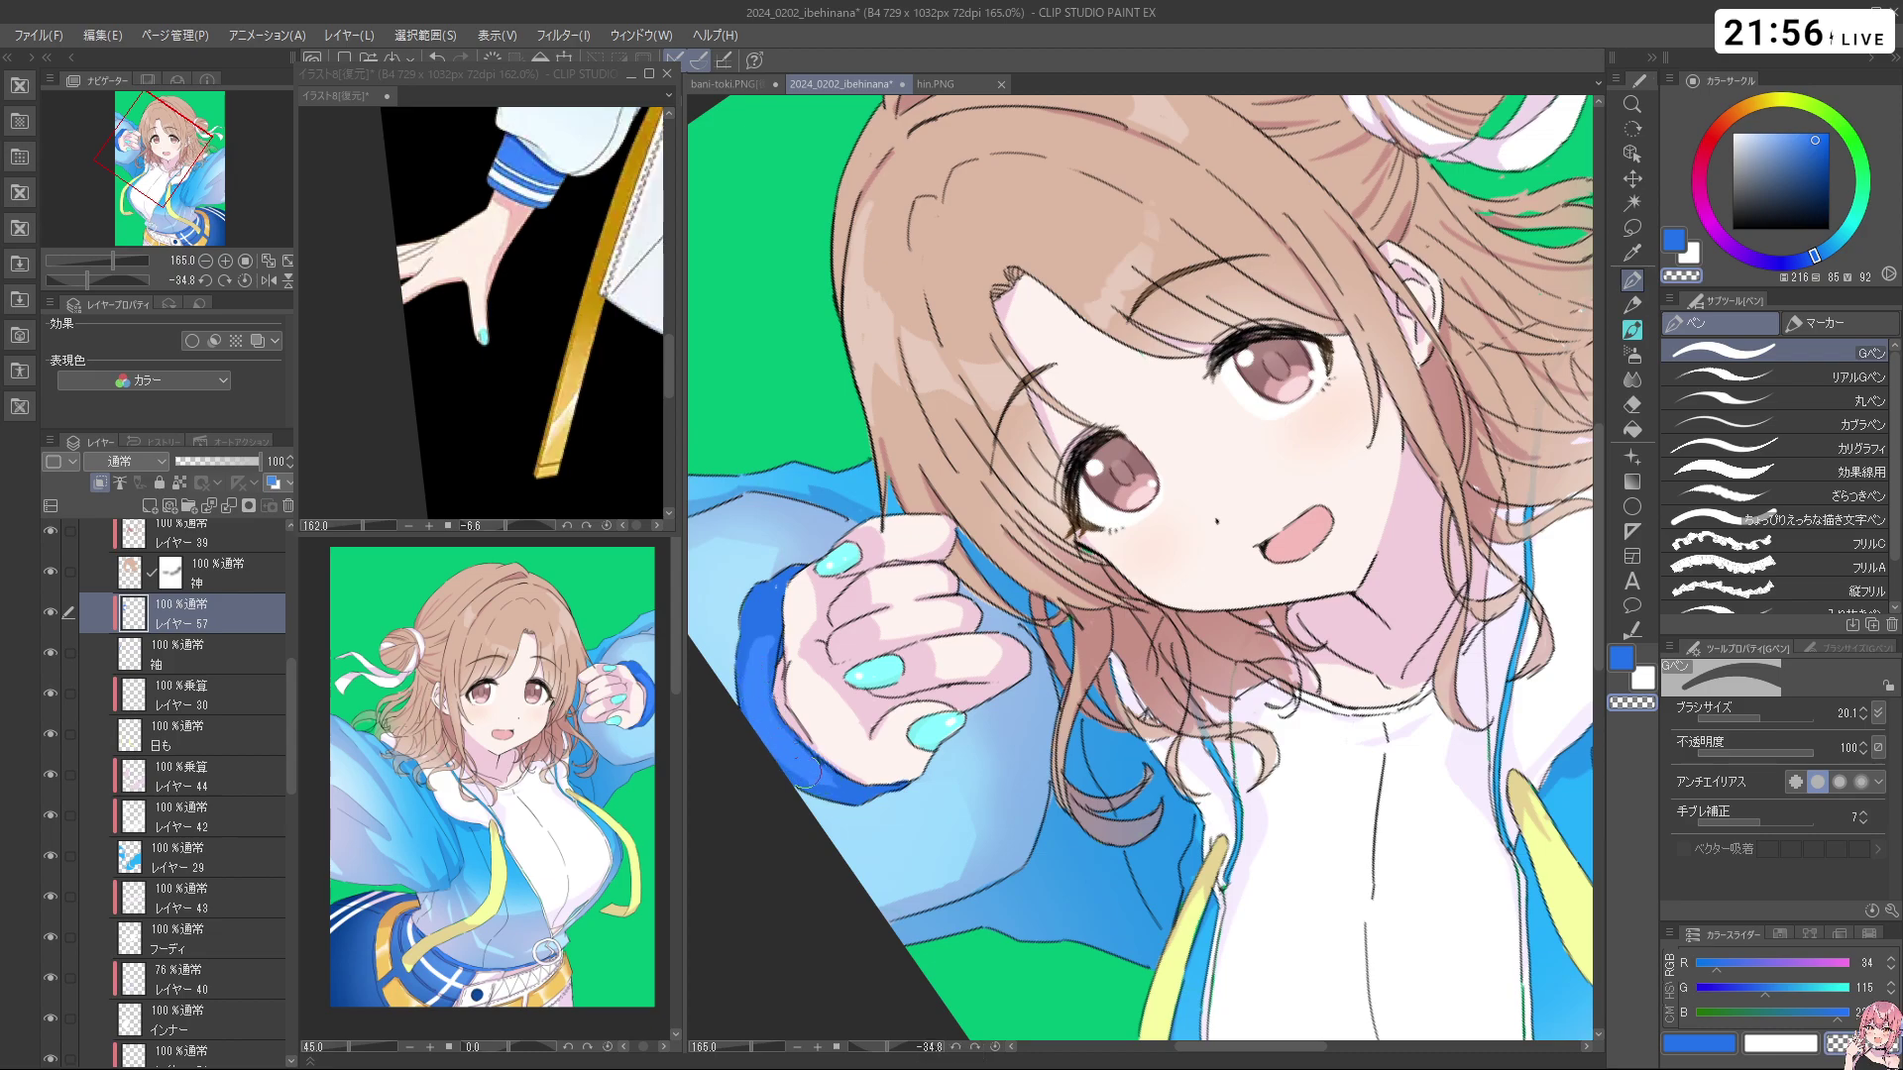
key(c)
drag(755, 612, 754, 643)
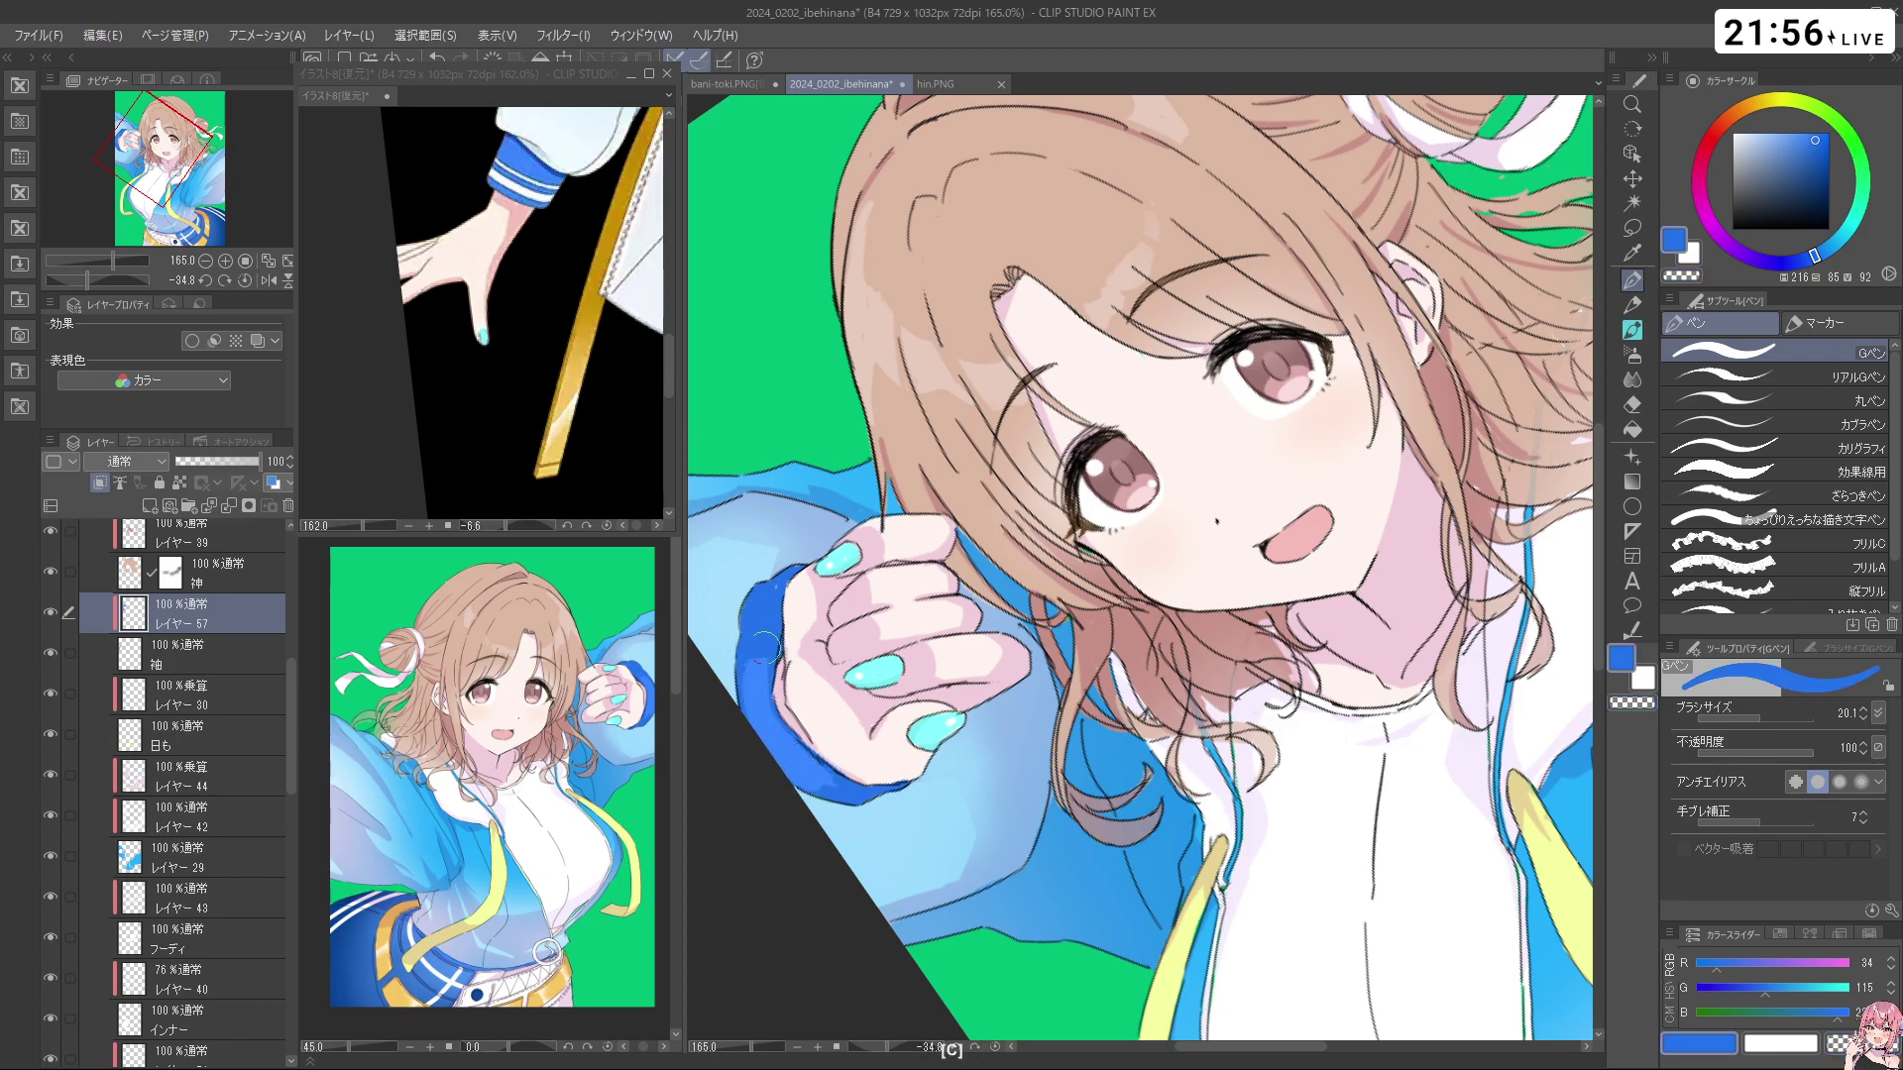
key(c)
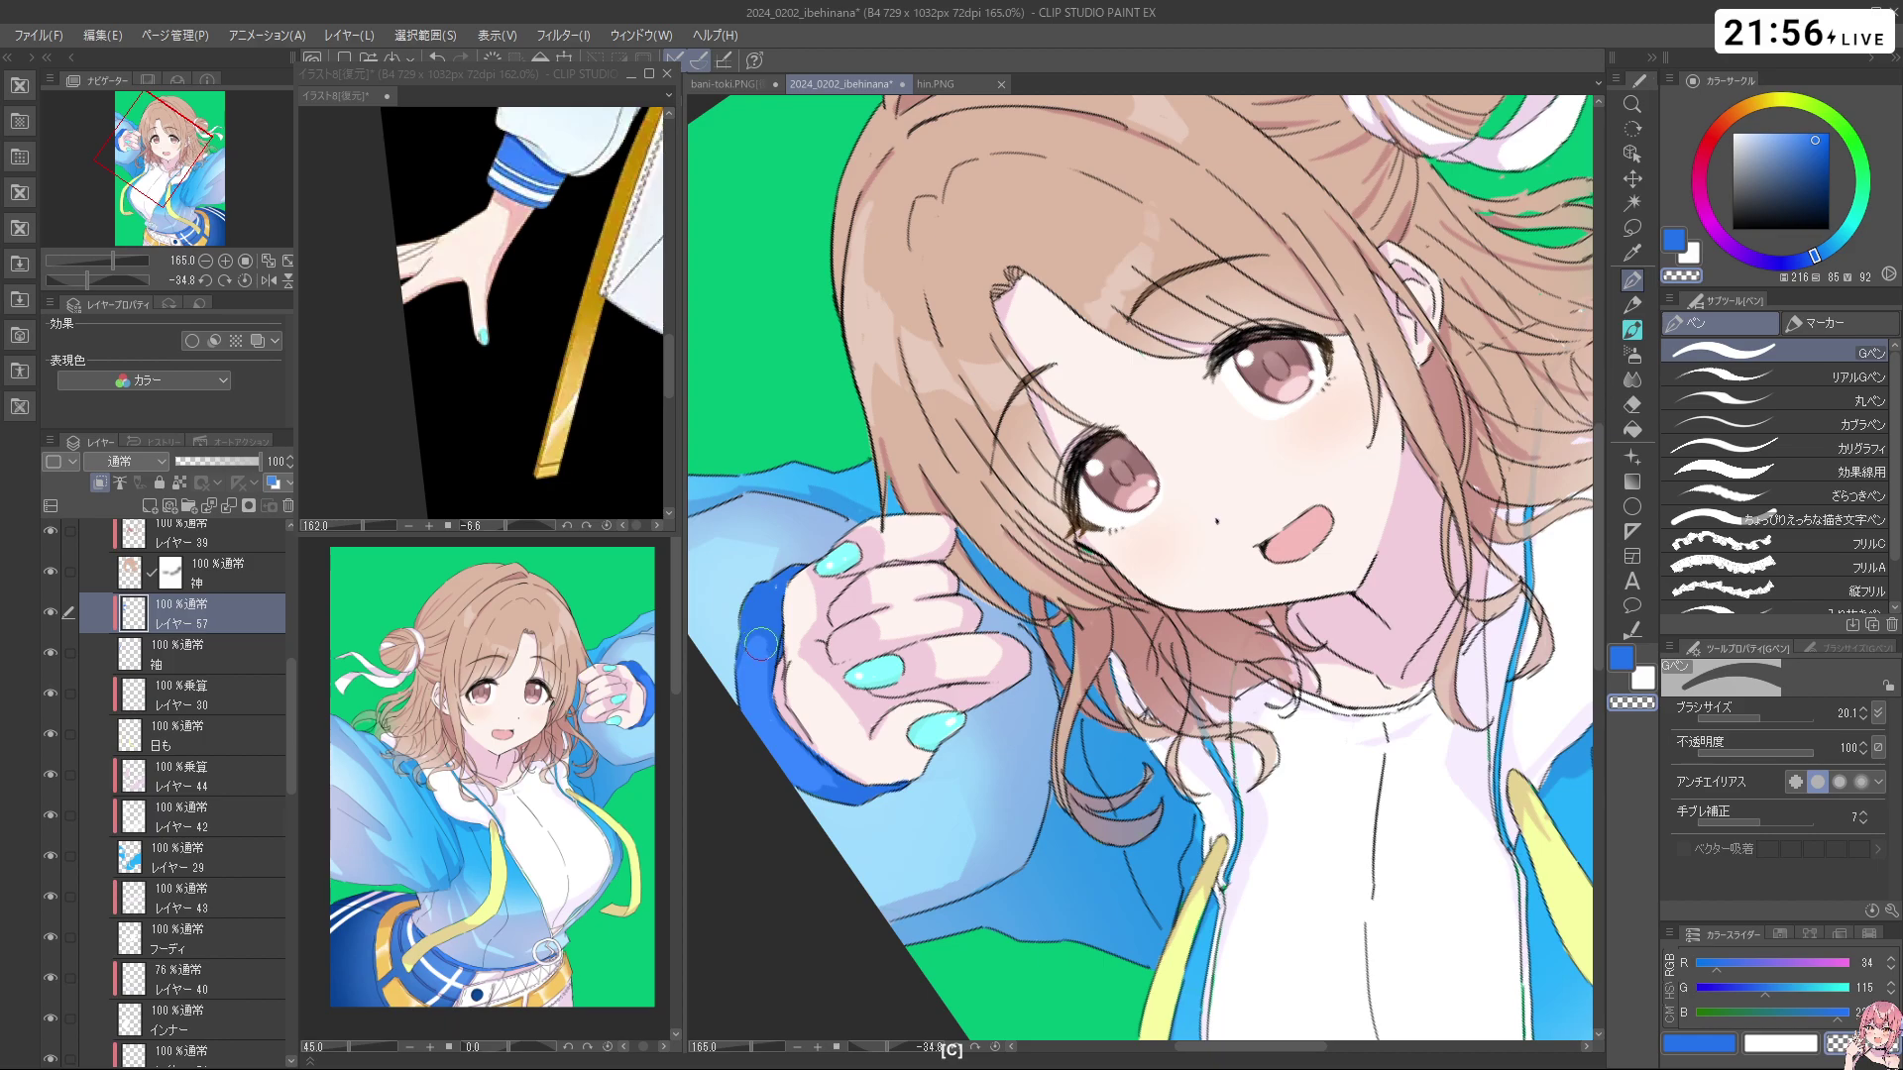
key(c)
Clean up the outer edge of the blue cuff near the canvas border by painting and erasing with the G-pen
key(ctrl+space)
drag(1033, 728, 1353, 584)
key(shift+space)
key(ctrl+z)
key(c)
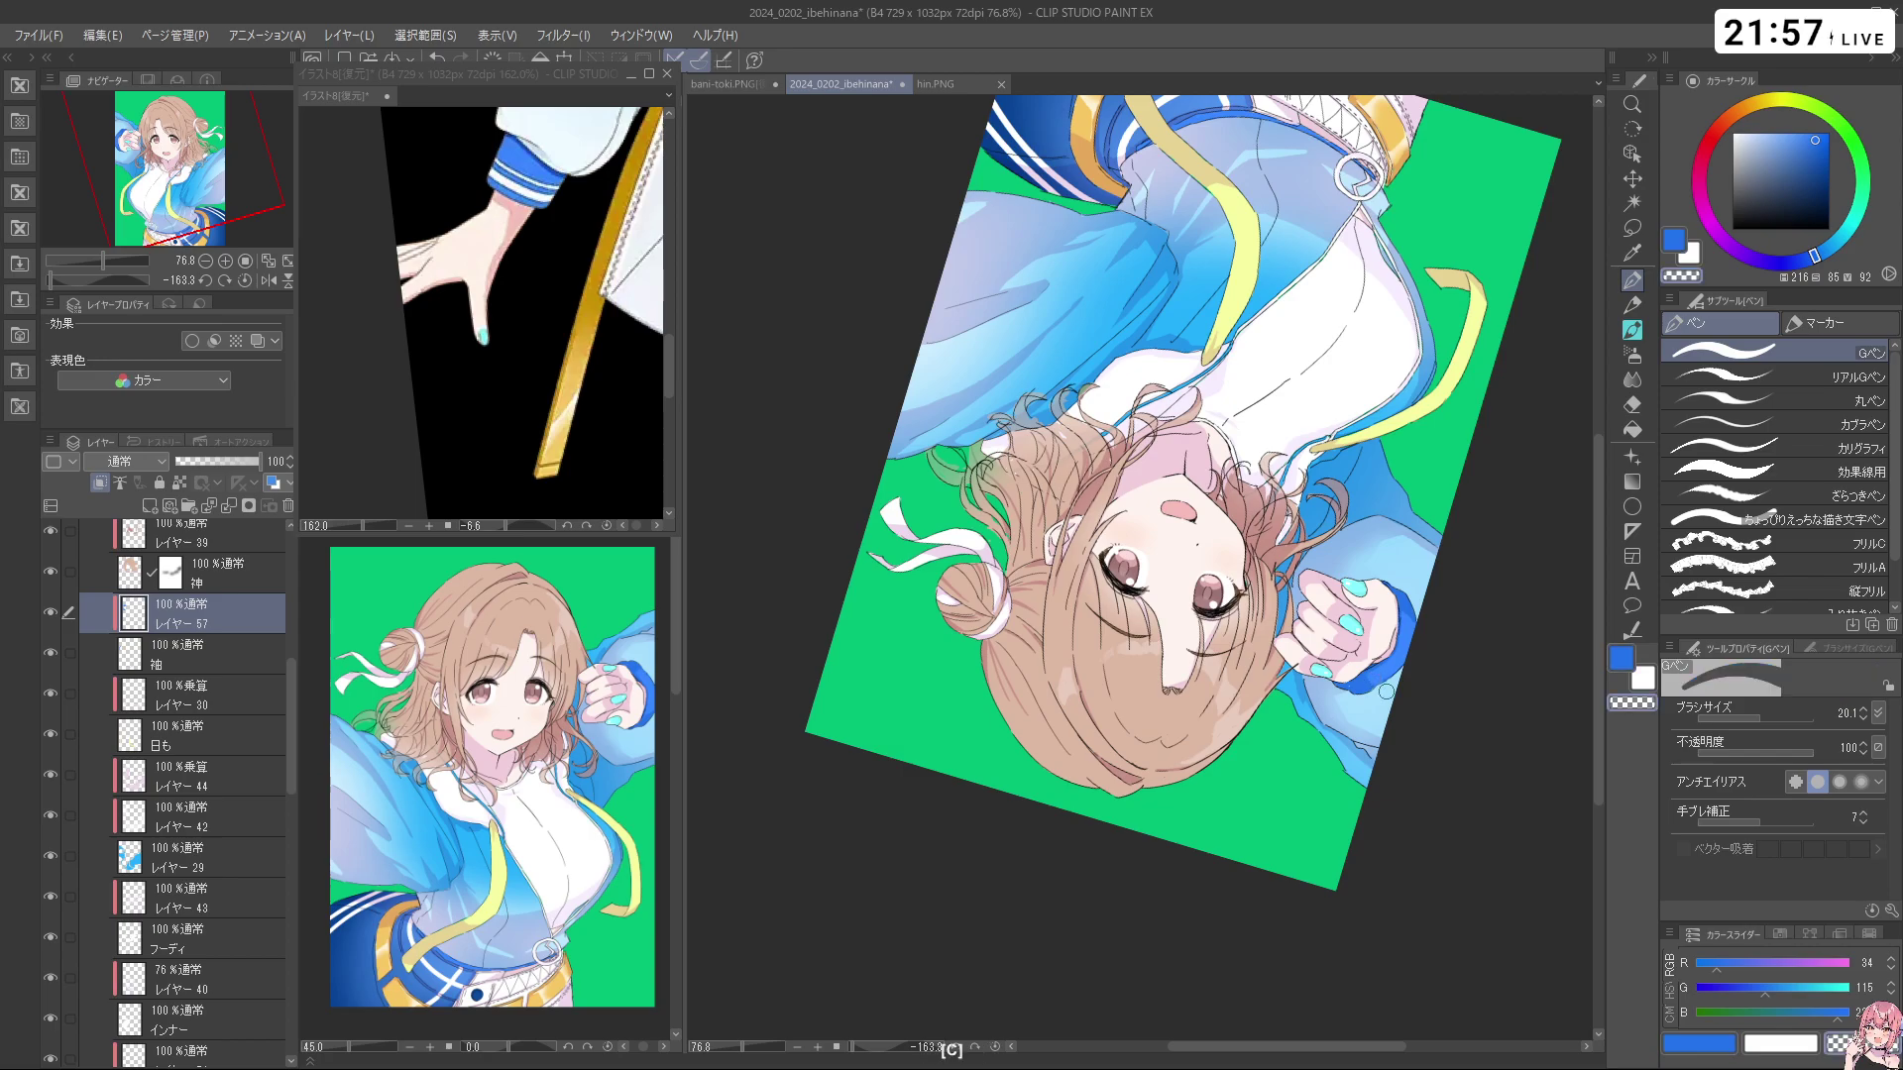
key(c)
drag(1485, 547, 1362, 482)
drag(1298, 748, 1193, 437)
drag(977, 548, 1131, 540)
mouse_move(976, 684)
mouse_down()
mouse_move(1236, 744)
mouse_move(1177, 775)
mouse_move(1248, 749)
mouse_up()
key(c)
key(c)
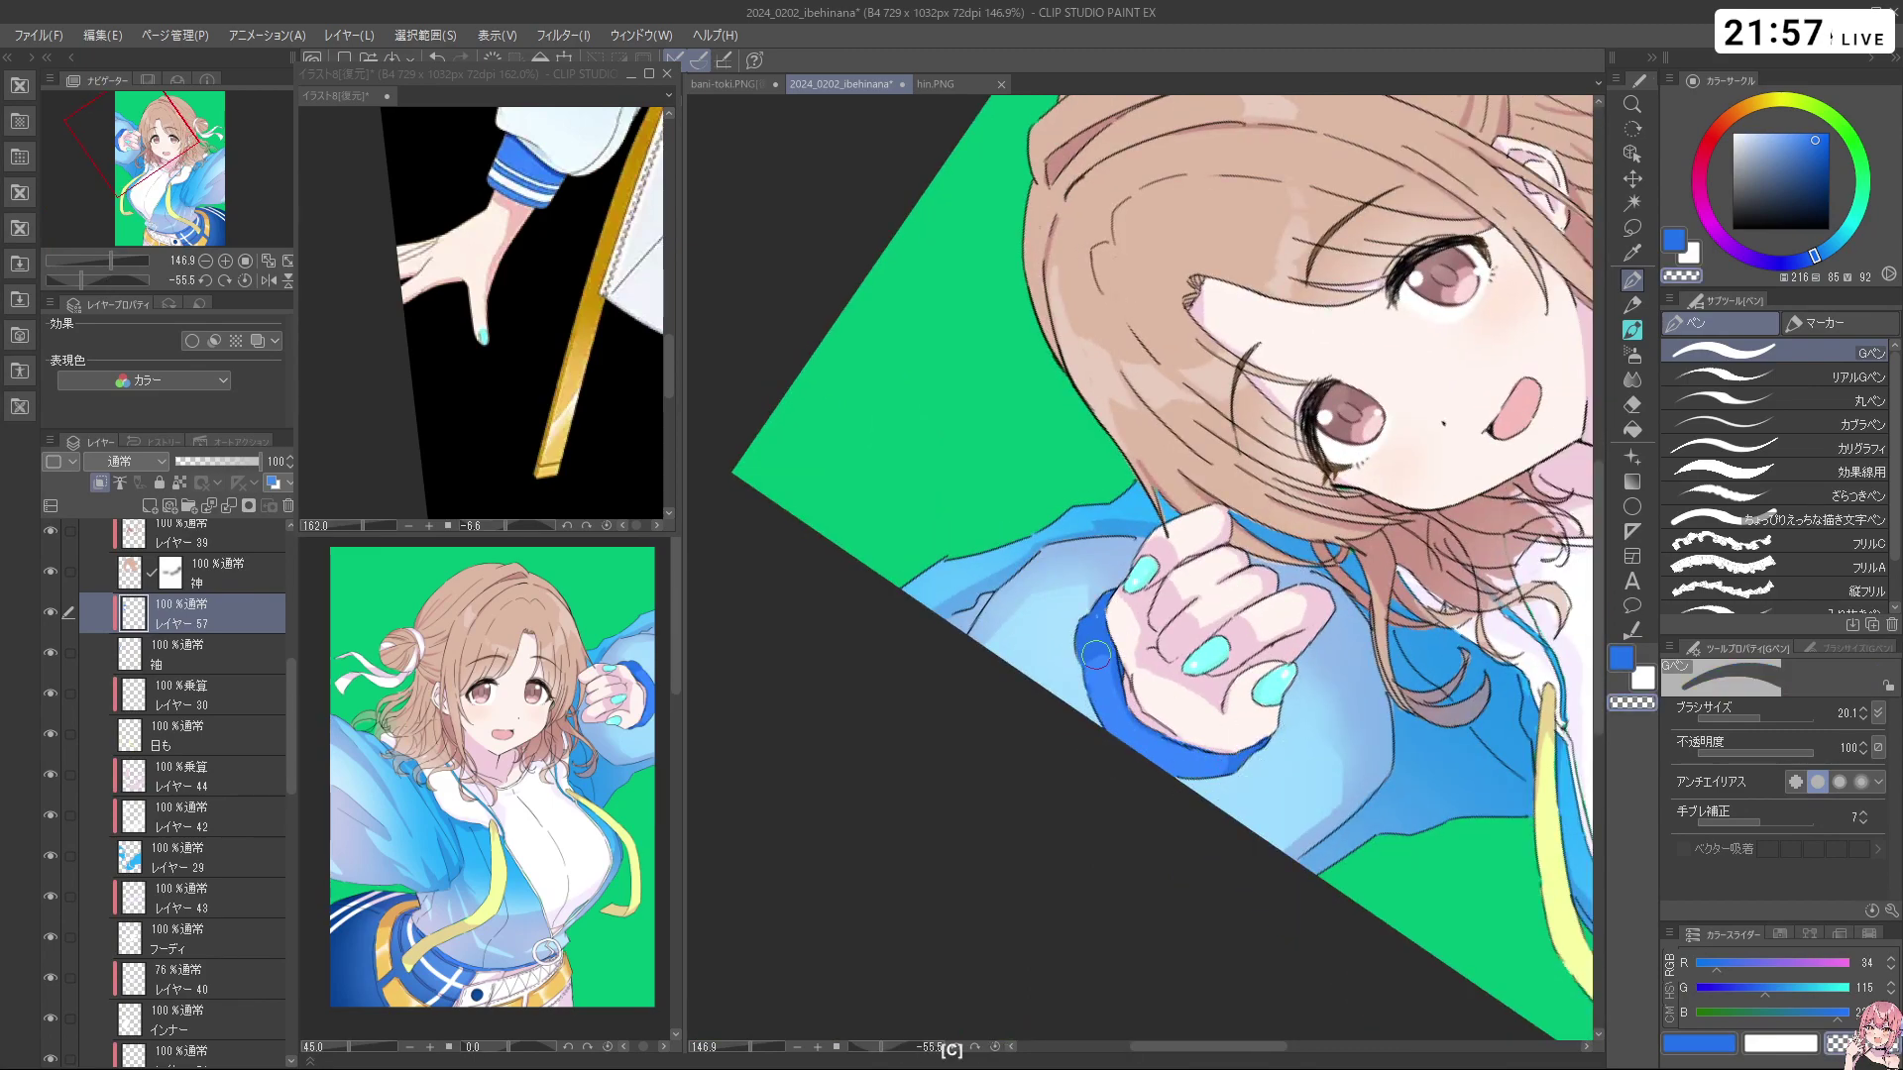
key(c)
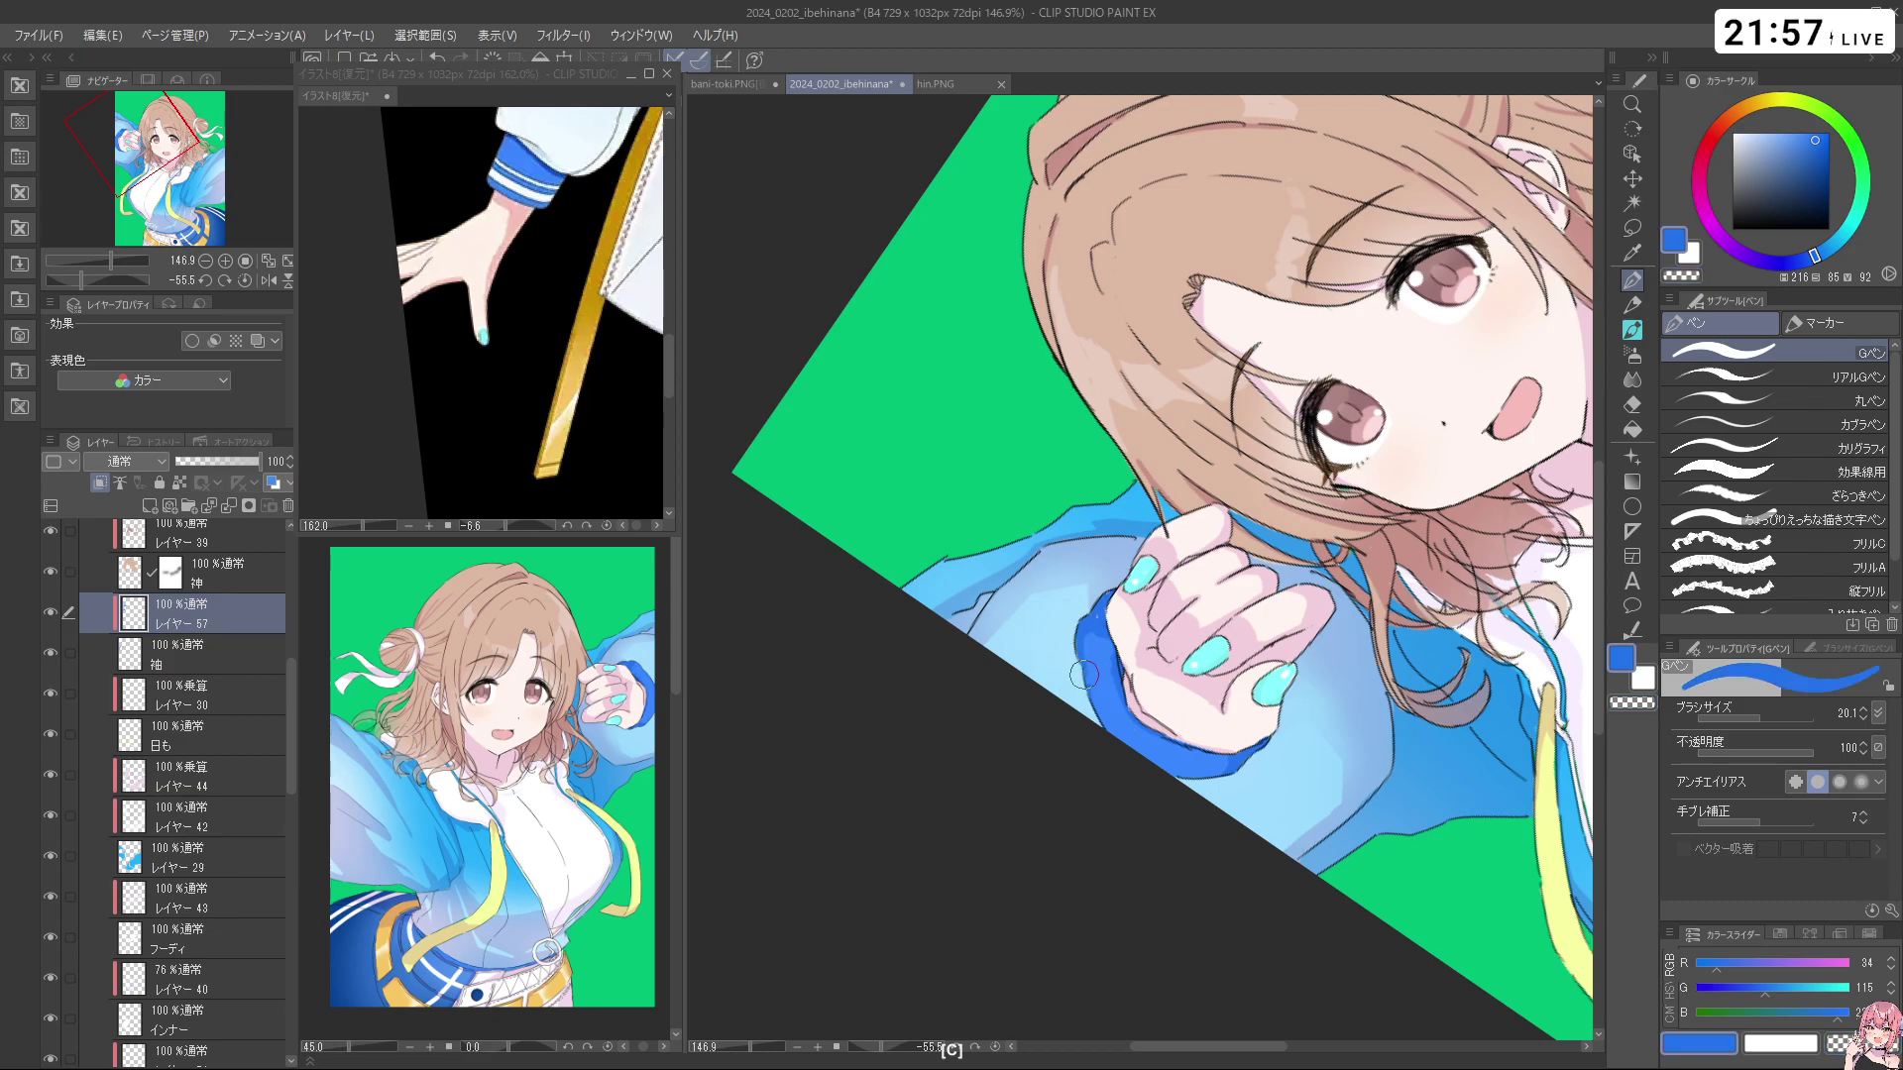
key(c)
key(c)
Add a new layer above the blue cuff layer, clip it to the cuff, and choose white as the drawing colour
drag(1416, 670, 1288, 678)
drag(1387, 605, 972, 787)
drag(1484, 770, 1456, 817)
drag(1459, 844, 1456, 591)
key(c)
key(c)
drag(1440, 694, 1456, 597)
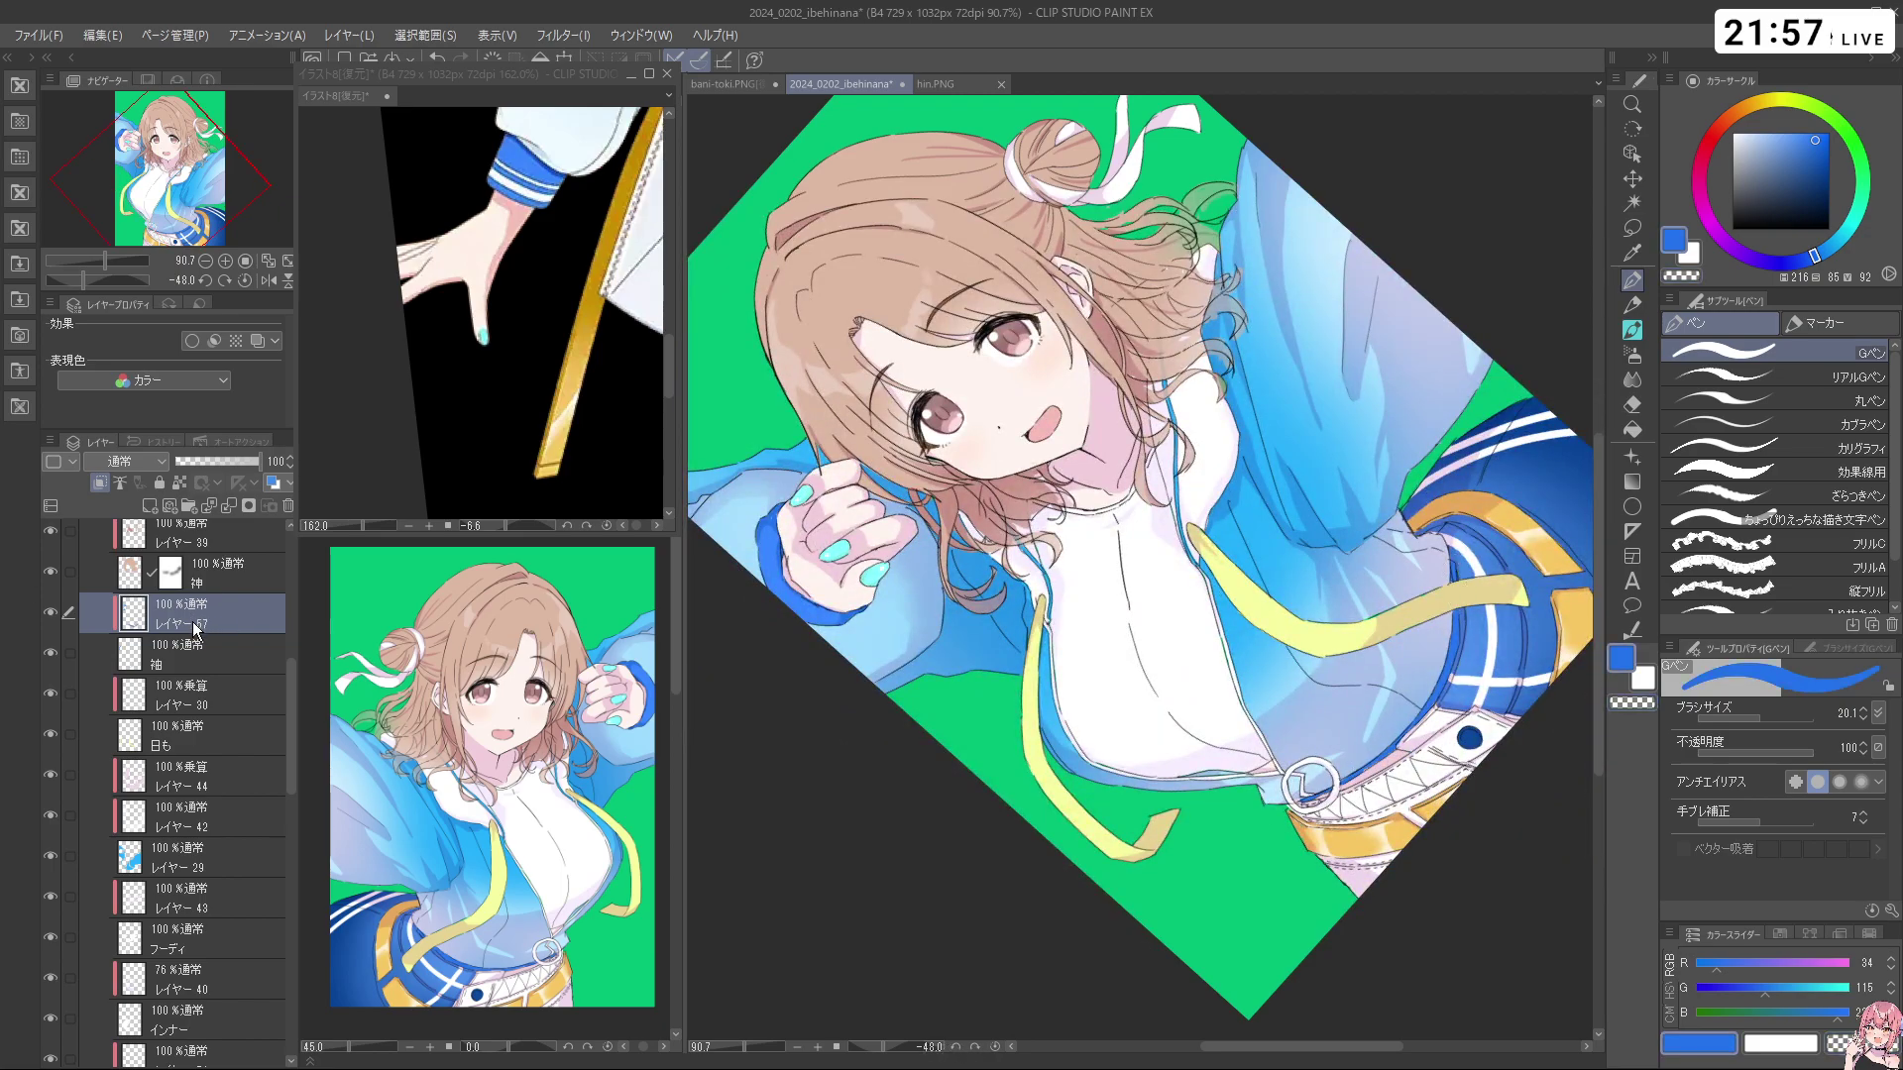
click(100, 483)
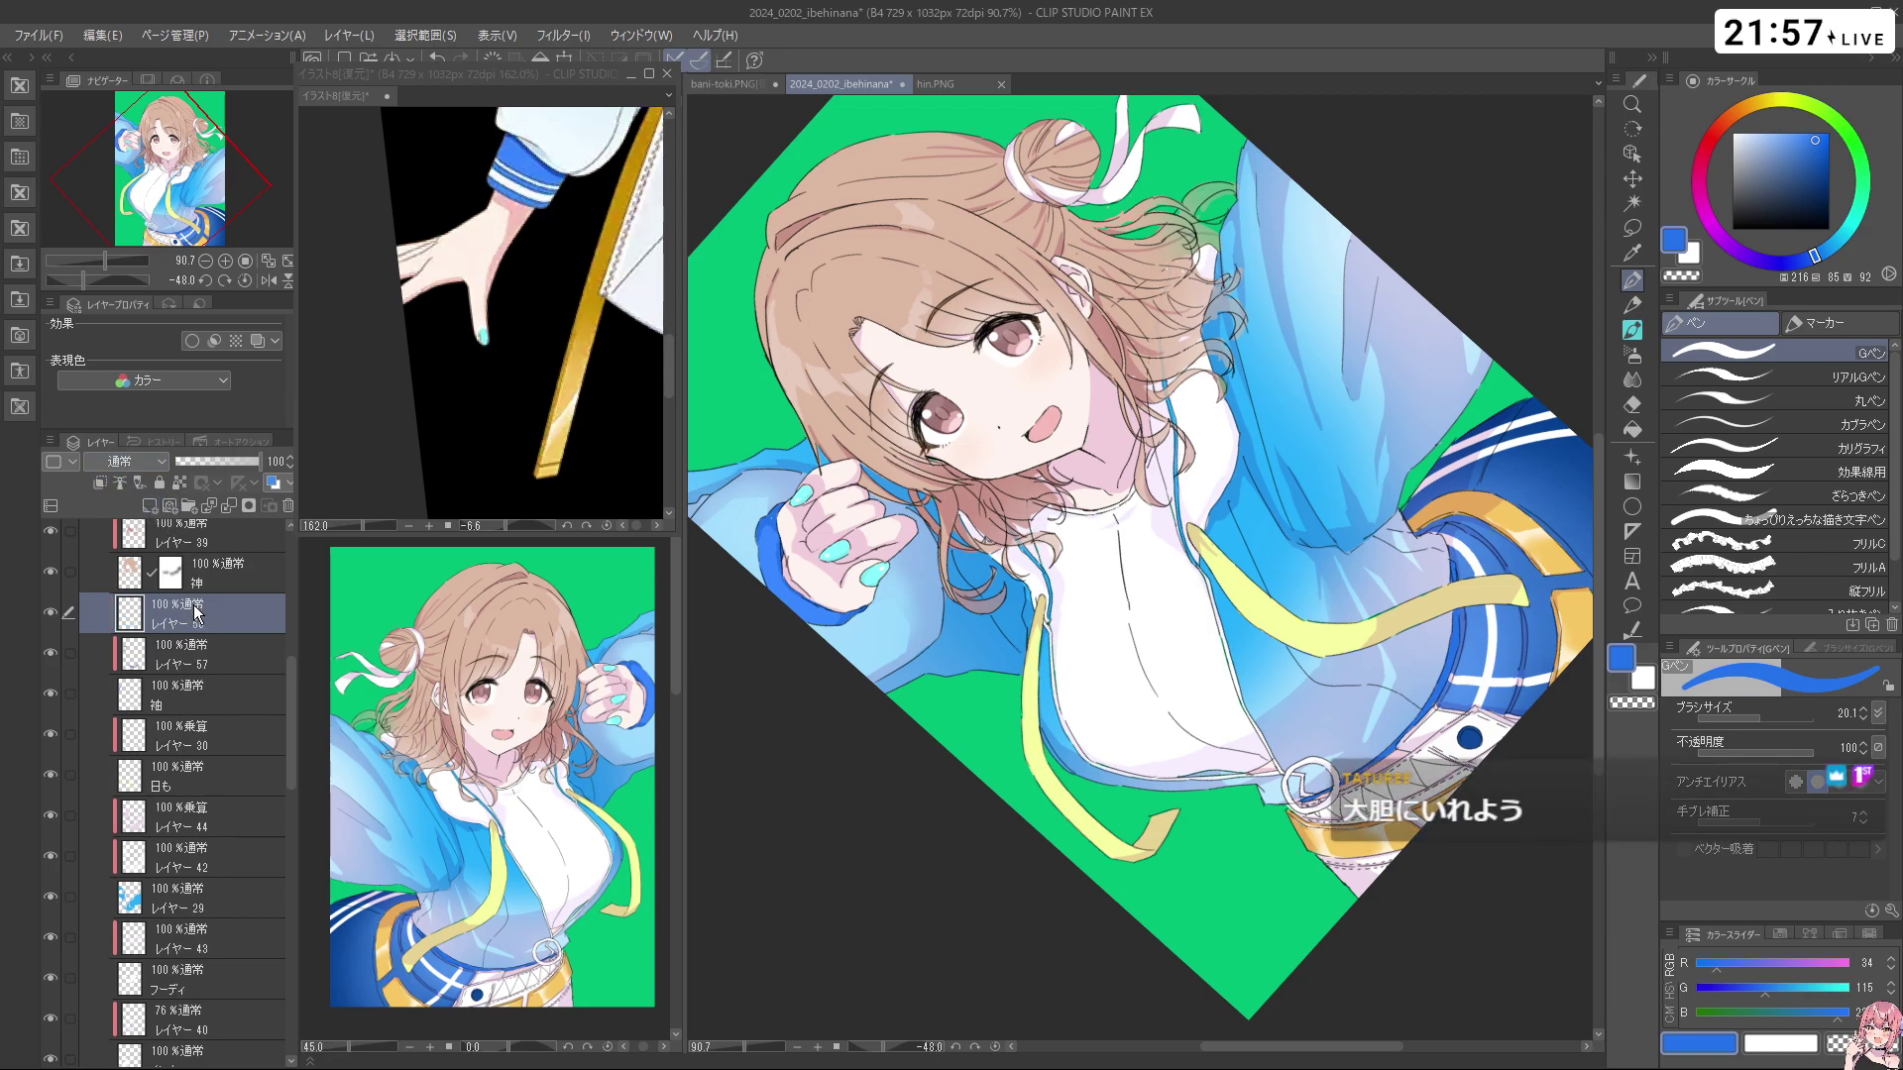
key(ctrl+alt+g)
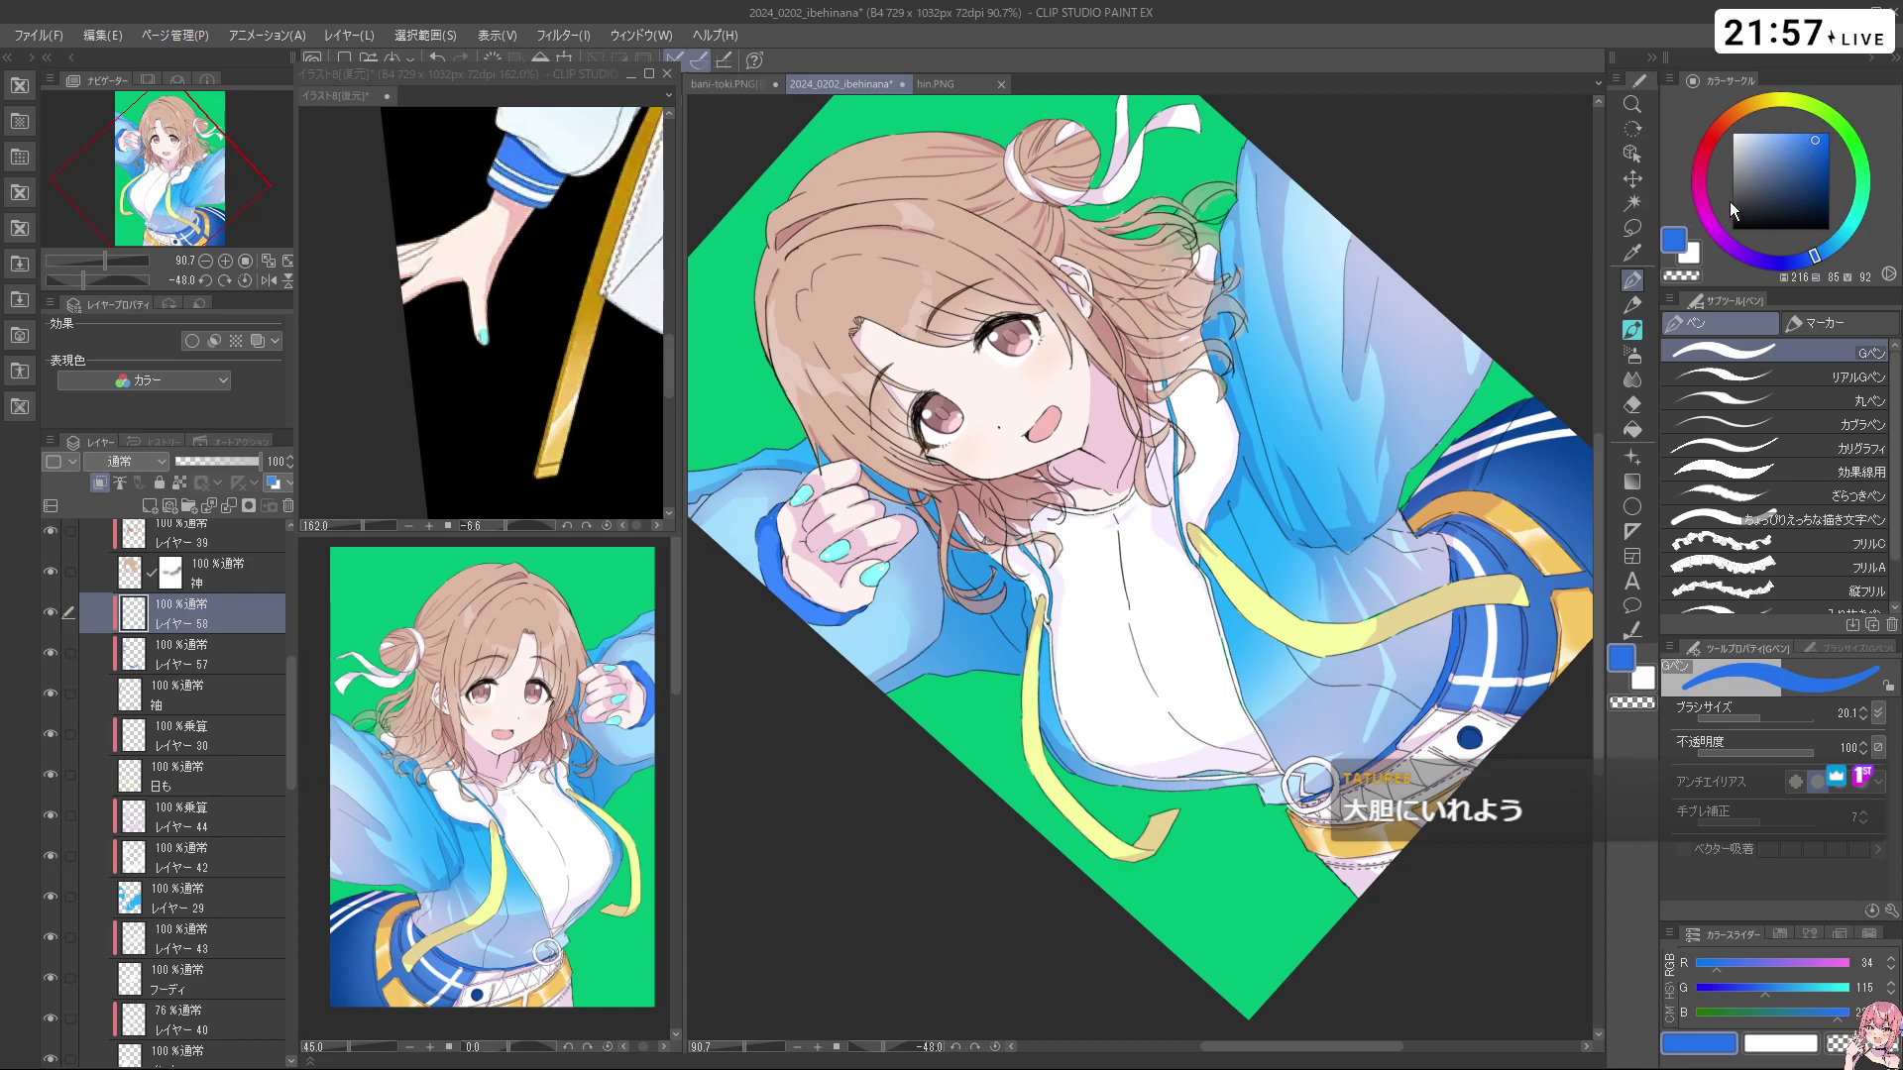
drag(1768, 162, 1722, 129)
Draw white stripe strokes along the curve of the blue cuff, undoing and retrying the uneven ones
mouse_move(754, 527)
mouse_down()
mouse_move(775, 527)
mouse_move(757, 527)
mouse_move(783, 621)
mouse_up()
key(ctrl+z)
key(ctrl+z)
drag(789, 563, 789, 615)
key(ctrl+z)
key(ctrl+z)
drag(781, 503, 797, 636)
key(ctrl+z)
key(ctrl+z)
drag(782, 500, 805, 645)
key(ctrl+z)
mouse_move(779, 498)
mouse_down()
mouse_move(807, 640)
mouse_move(850, 674)
mouse_move(851, 535)
mouse_move(879, 545)
mouse_up()
key(ctrl+z)
Draw two thin parallel white stripes around the cuff with a 2.8 G-pen, redoing strokes at its upper and lower ends
key(shift+space)
key(ctrl+z)
mouse_move(830, 521)
mouse_down()
mouse_move(895, 550)
mouse_move(842, 494)
mouse_move(862, 555)
mouse_move(810, 507)
mouse_move(796, 426)
mouse_up()
key(ctrl+z)
key(ctrl+z)
key(ctrl+alt)
key(ctrl+z)
key(ctrl+z)
drag(833, 338, 791, 439)
key(ctrl+z)
key(ctrl+z)
key(ctrl+z)
drag(837, 340, 795, 429)
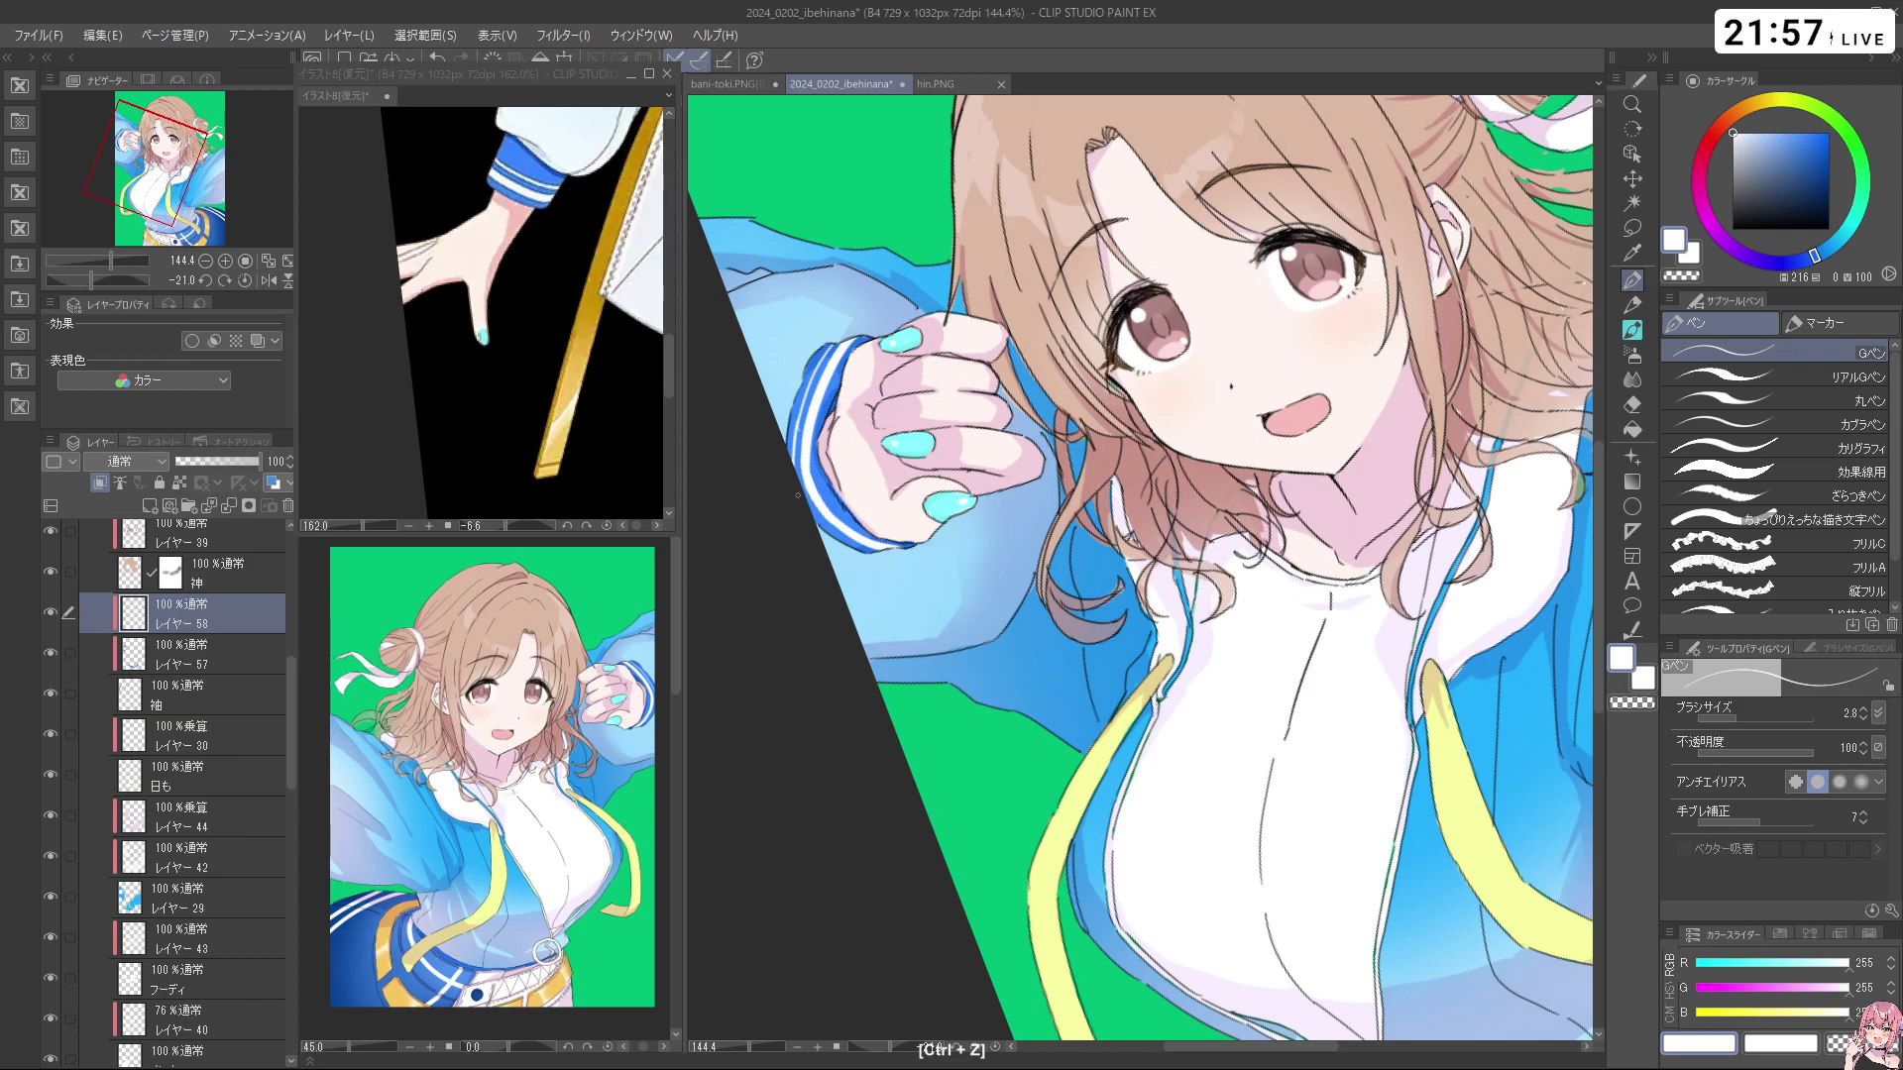
drag(836, 343, 801, 406)
key(ctrl+z)
drag(811, 506, 865, 552)
key(ctrl+z)
Trim the white cuff stripes using transparent colour at brush size 5.6 and undo the last change
drag(1070, 603, 1320, 541)
drag(1320, 545, 1482, 592)
mouse_move(1482, 593)
mouse_down()
mouse_move(1204, 392)
mouse_move(946, 624)
mouse_move(968, 640)
mouse_up()
key(c)
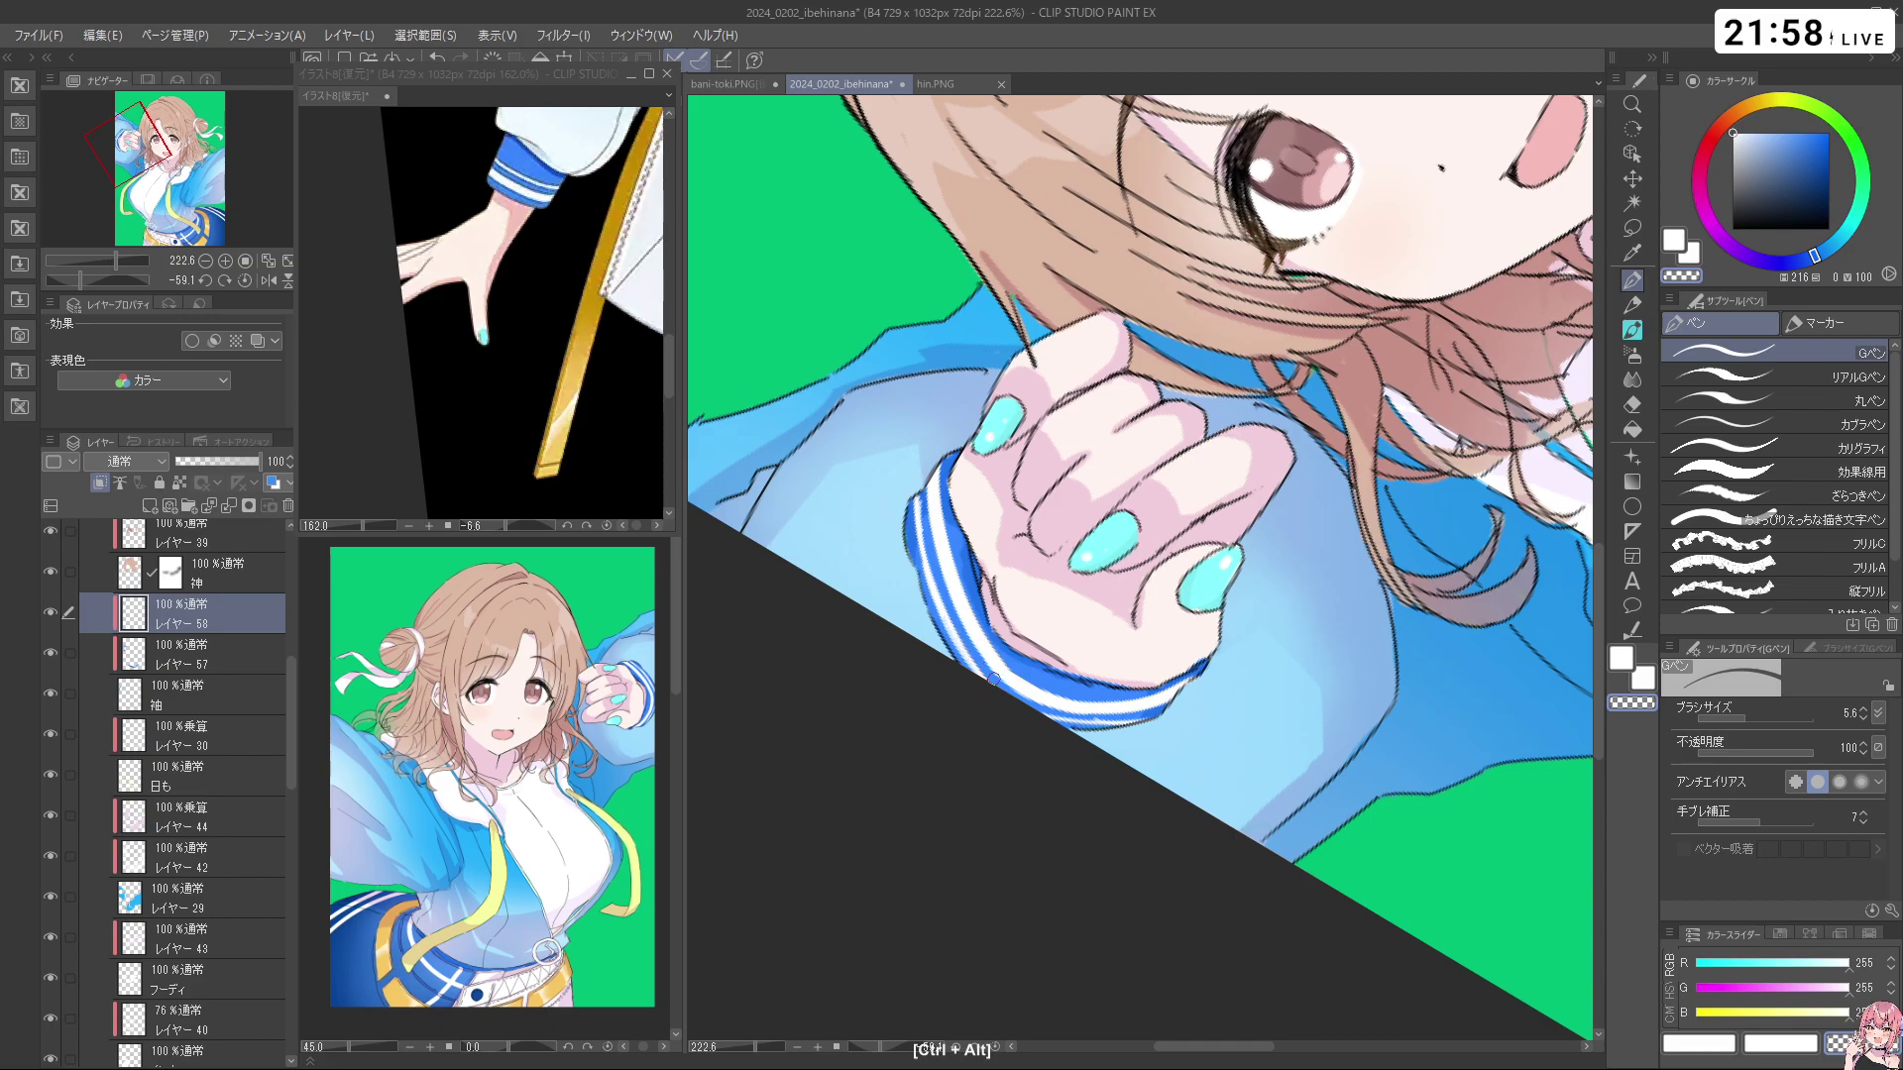
drag(1051, 702, 969, 436)
key(ctrl+z)
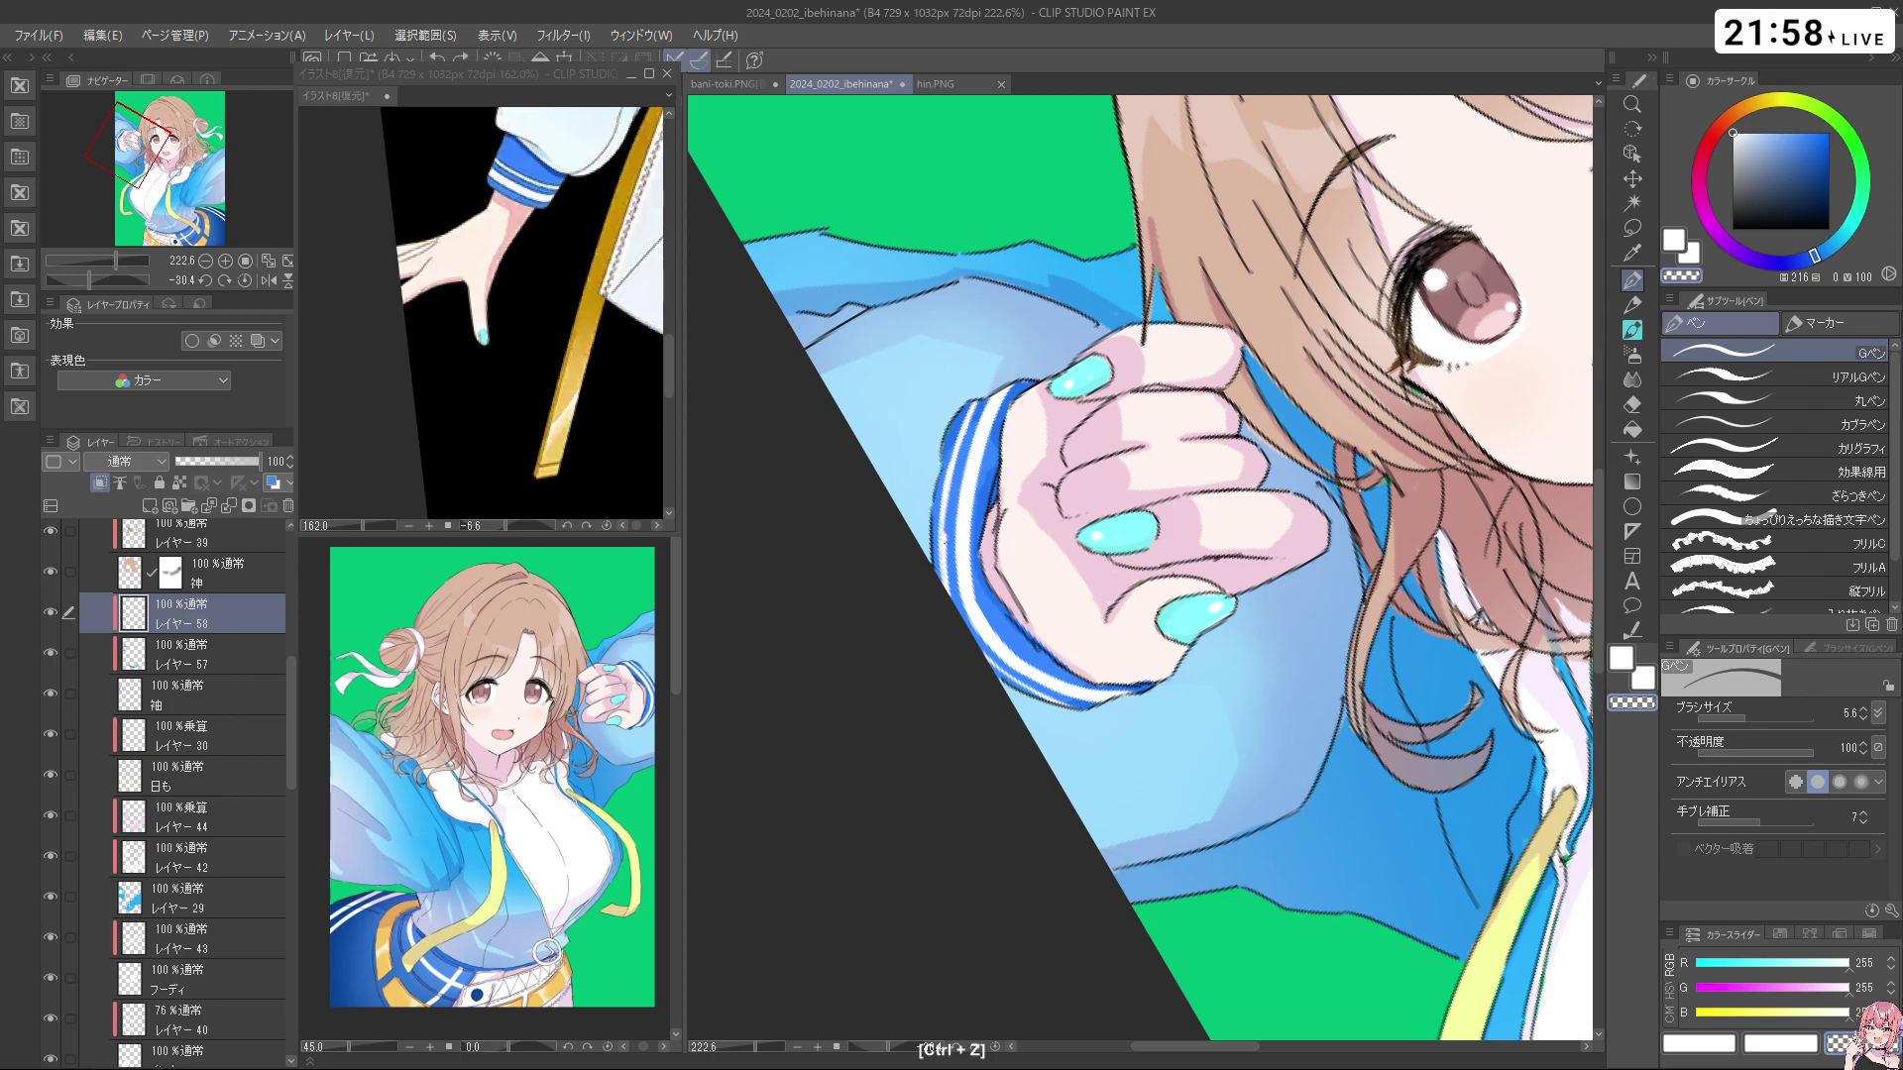
Try to nudge the white stripe layer on the cuff with the Move Layer tool
scroll(1040, 649, down, 5)
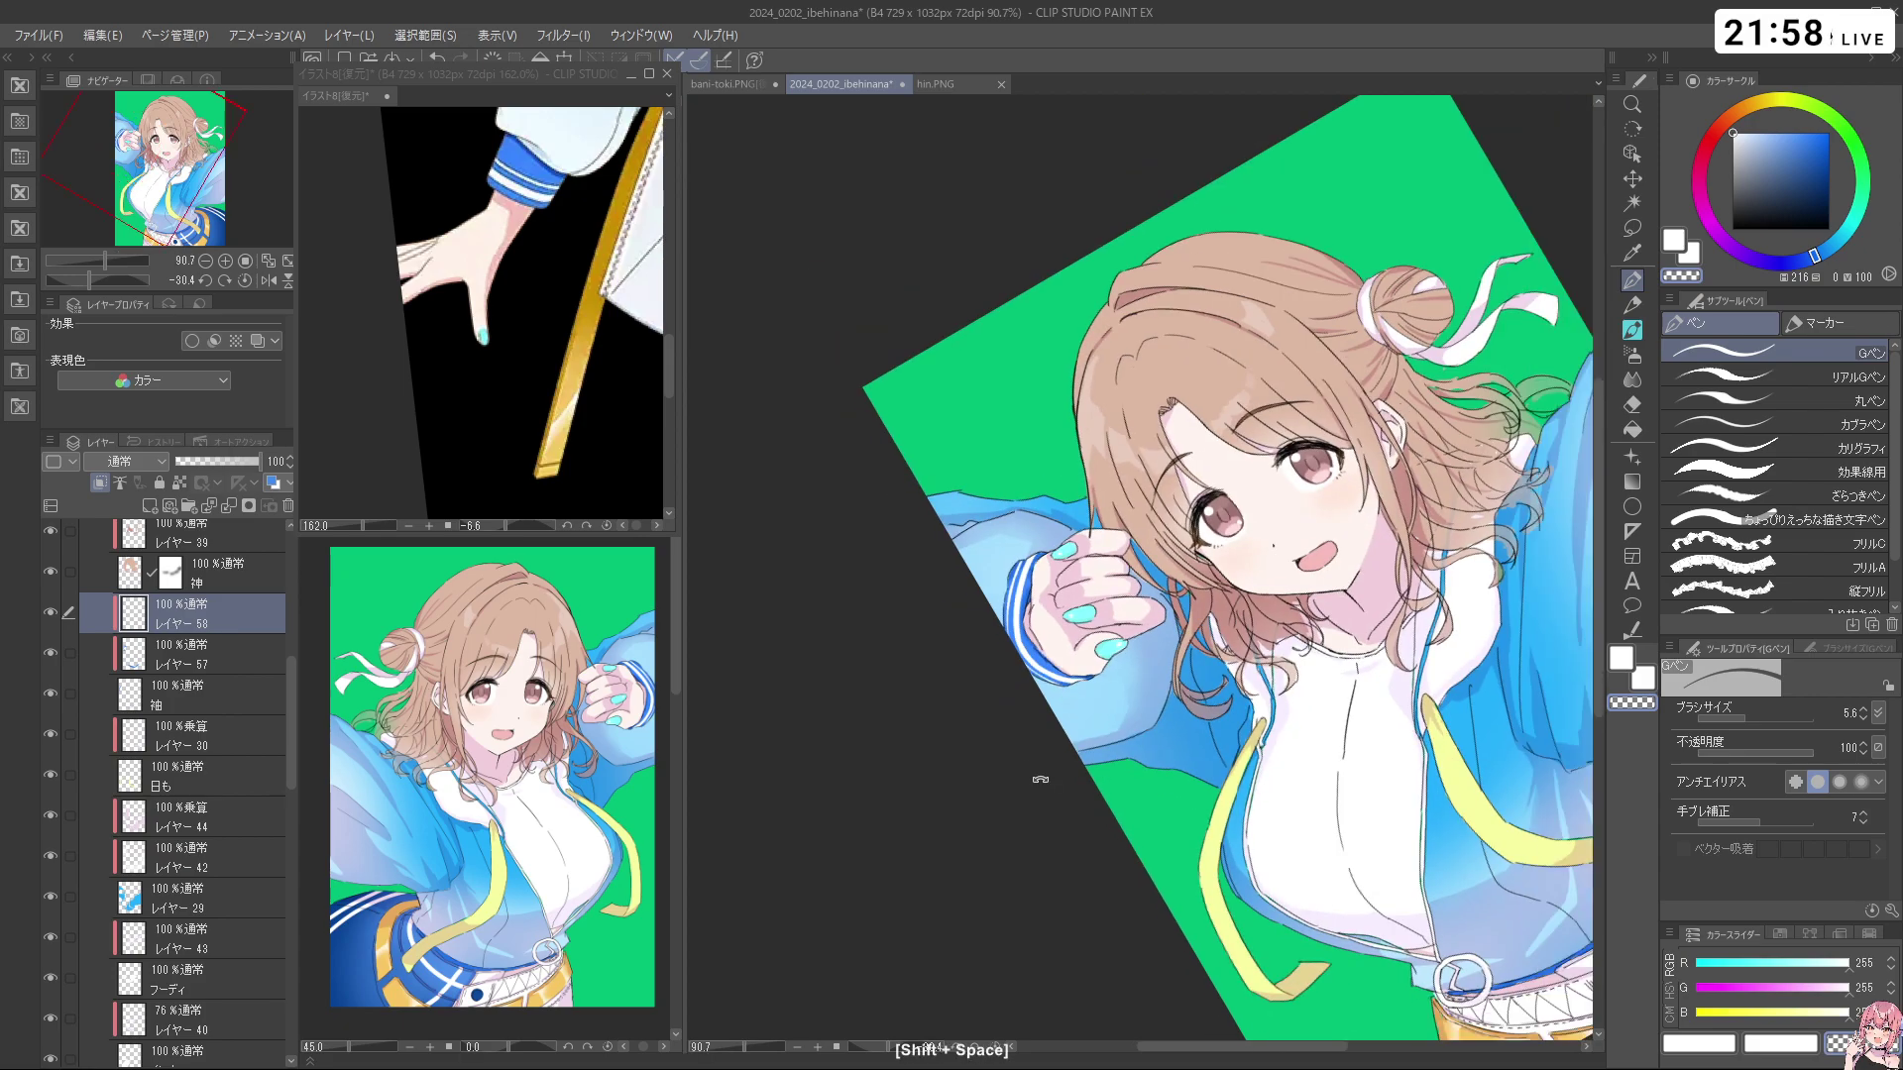
drag(1022, 688, 888, 659)
key(k)
drag(1096, 638, 1099, 640)
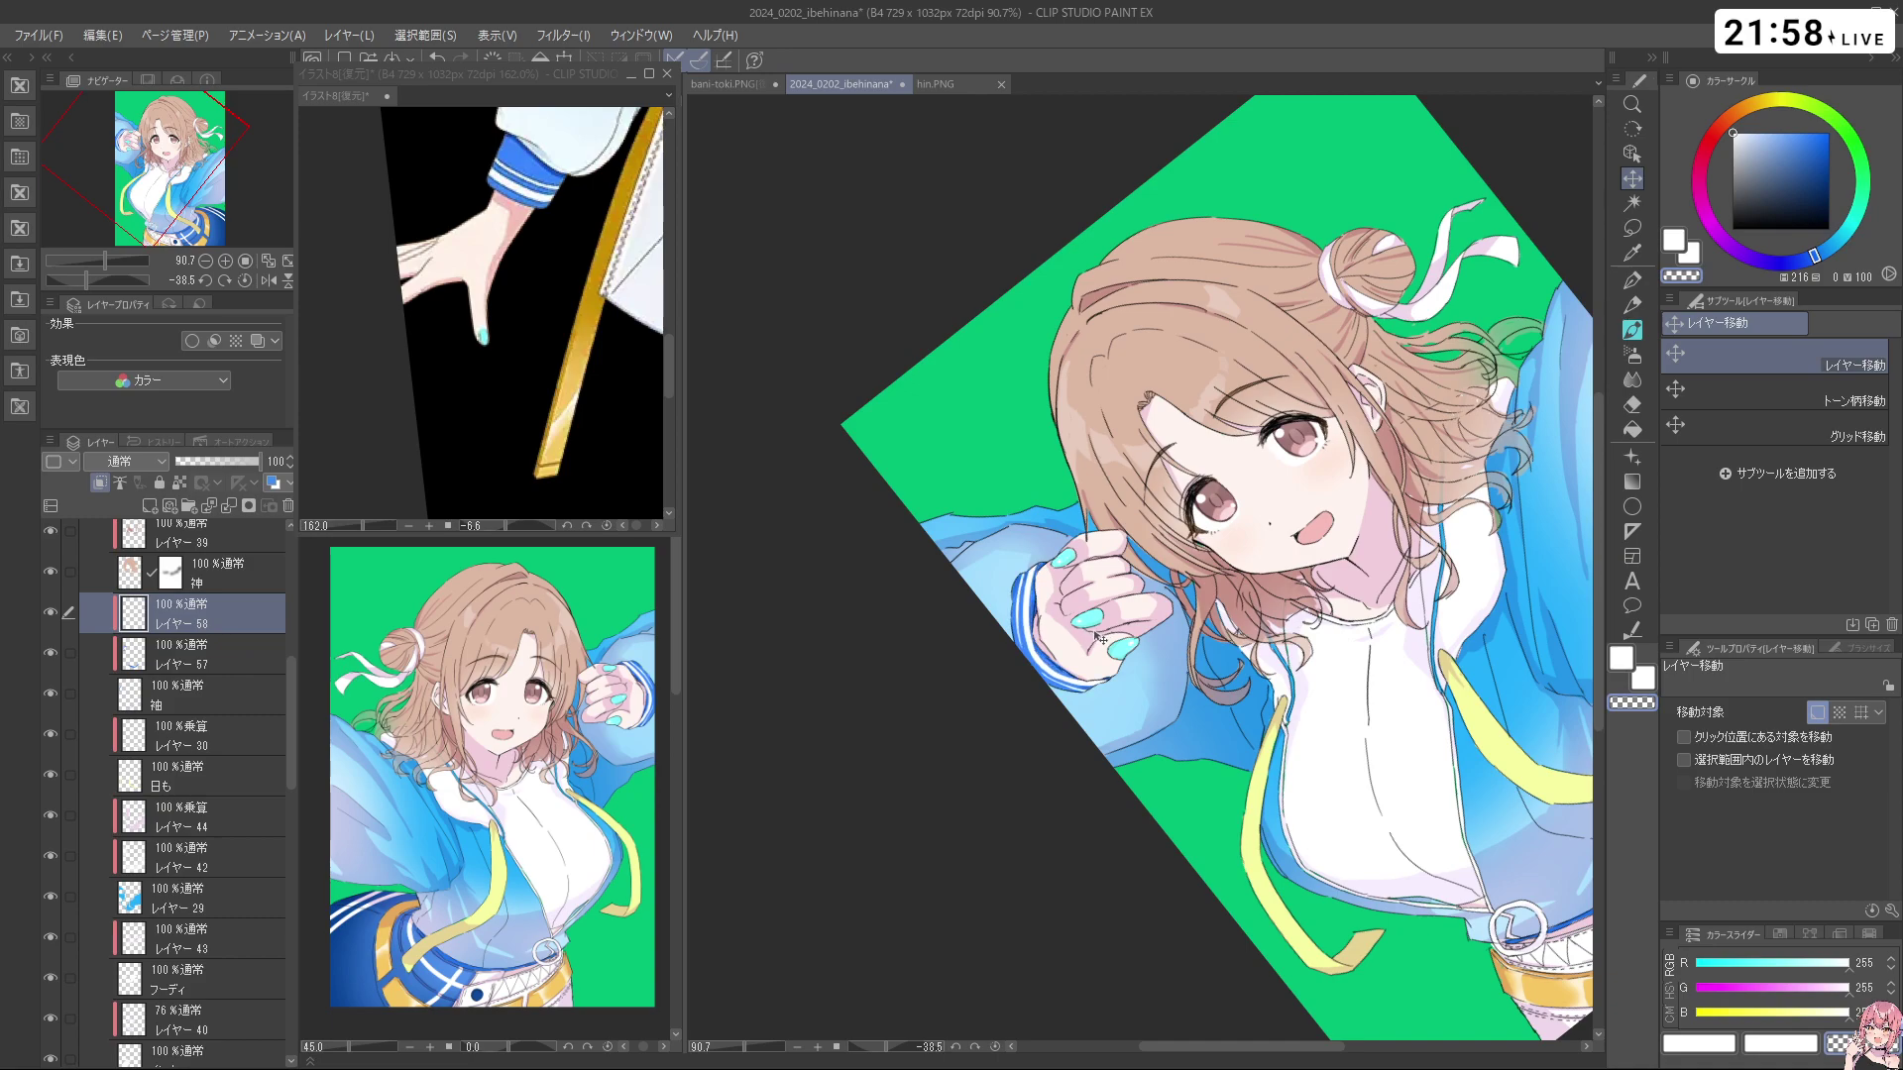
key(ctrl+z)
key(ctrl+y)
key(ctrl+z)
drag(1124, 841, 1051, 843)
drag(1225, 791, 1055, 678)
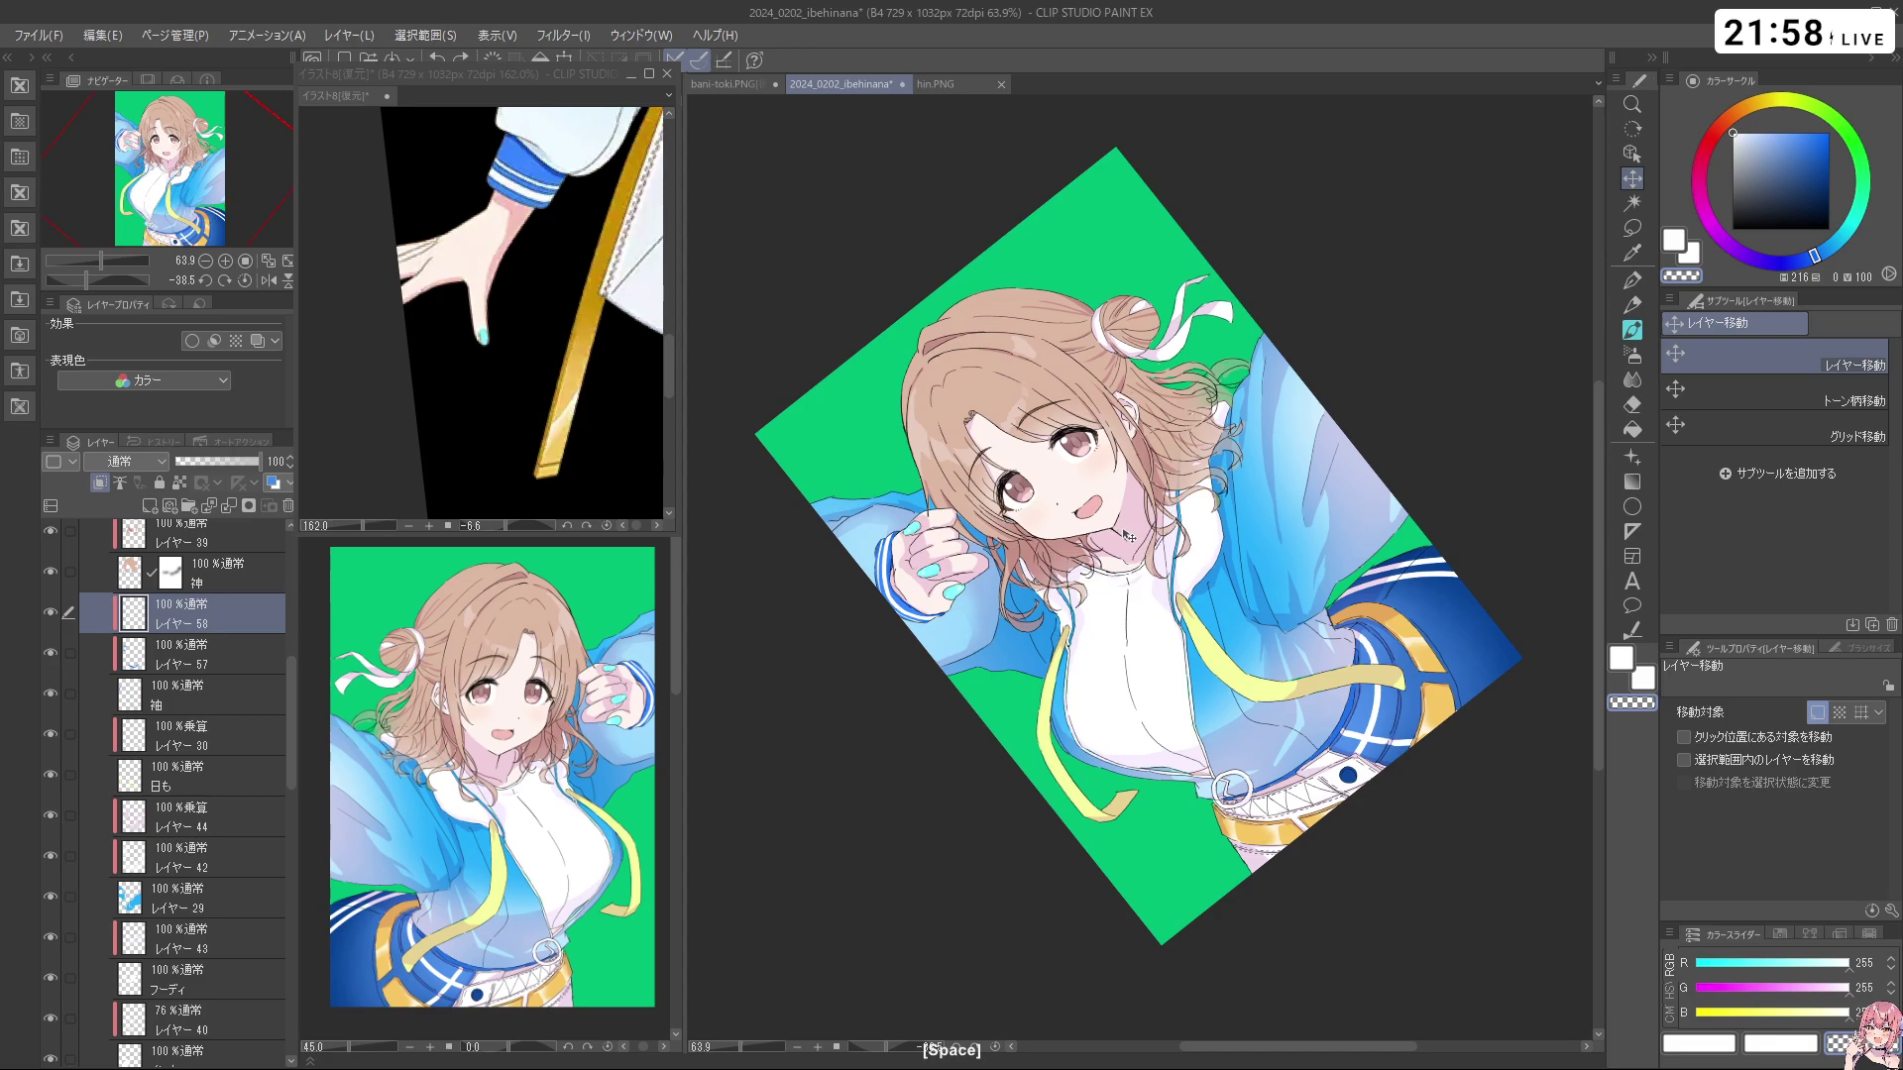
mouse_move(923, 540)
mouse_down()
mouse_move(965, 535)
mouse_move(881, 572)
mouse_move(1001, 527)
mouse_up()
key(c)
key(ctrl+y)
key(ctrl+z)
Refine the white stripes on the outer and lower parts of the cuff using the G-pen in transparent colour
key(p)
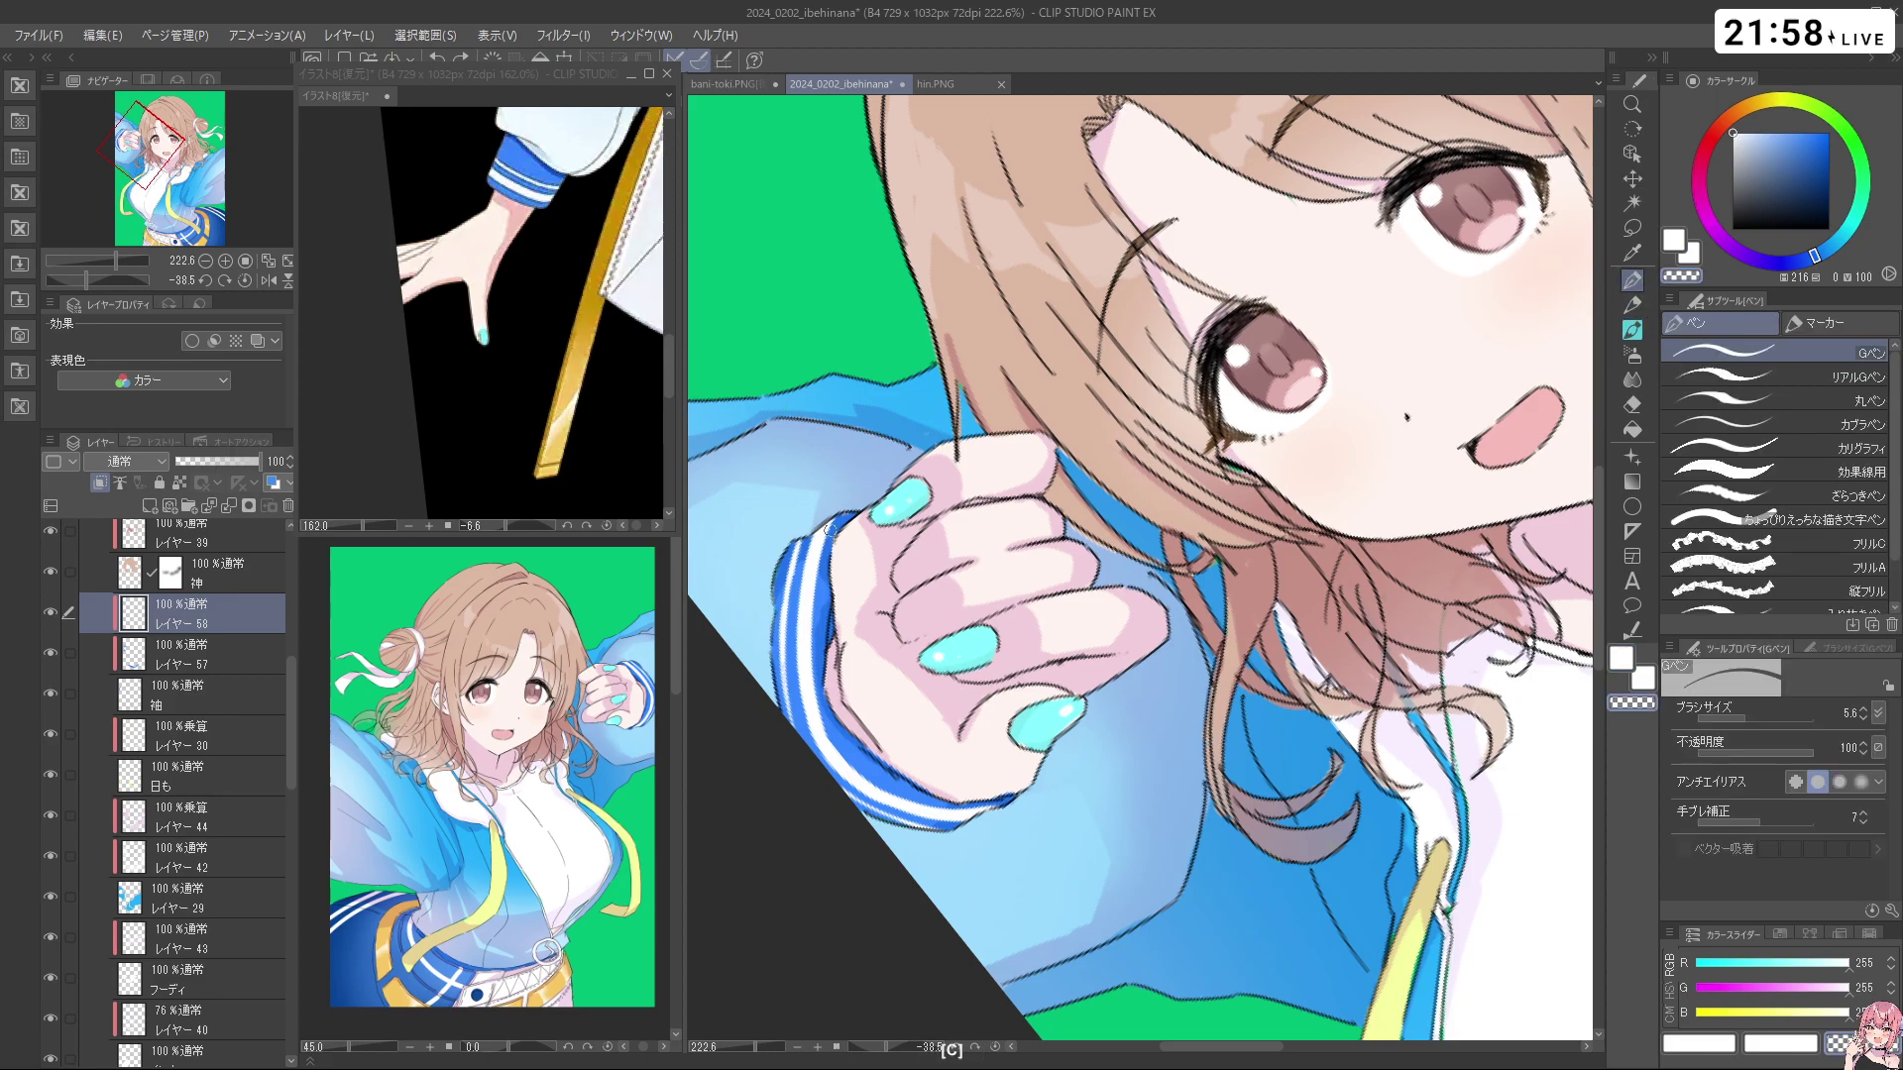
mouse_move(830, 524)
mouse_down()
mouse_move(817, 691)
mouse_move(843, 761)
mouse_move(793, 627)
mouse_up()
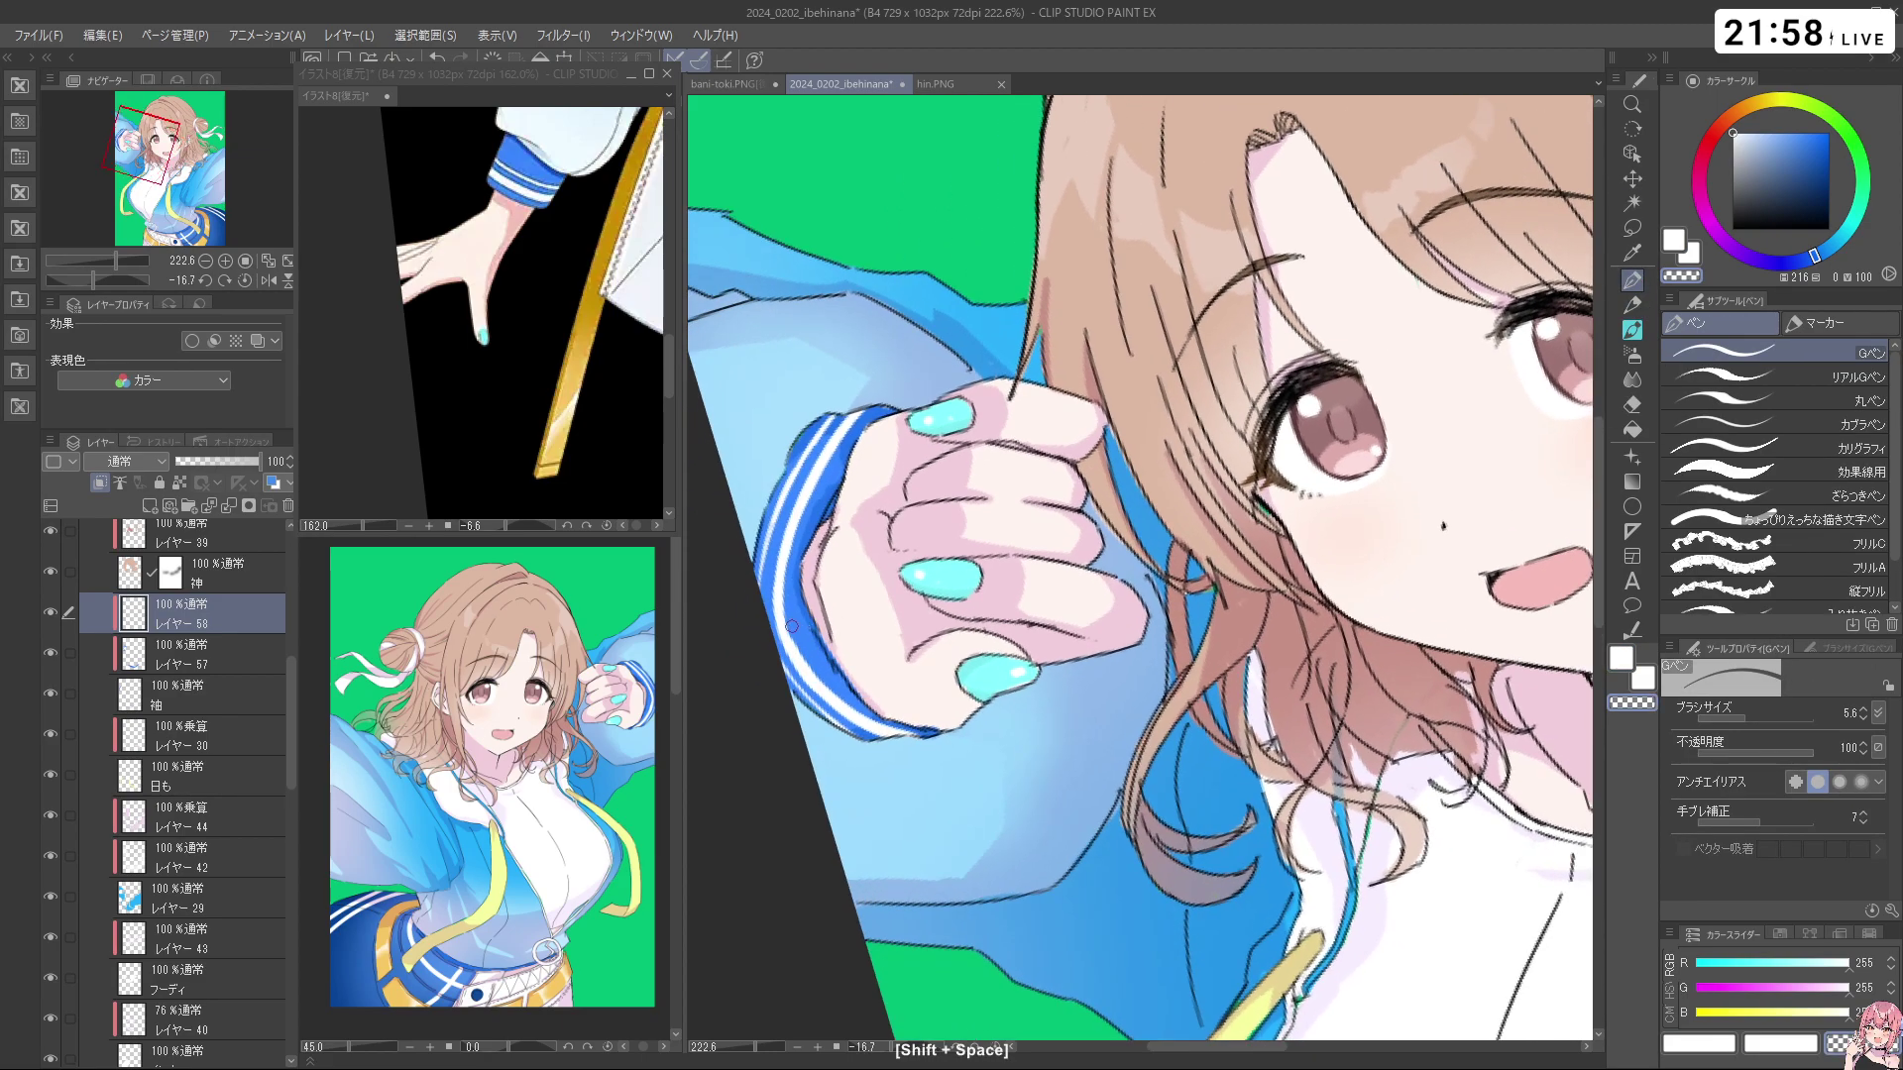
drag(901, 731, 861, 717)
drag(924, 740, 900, 732)
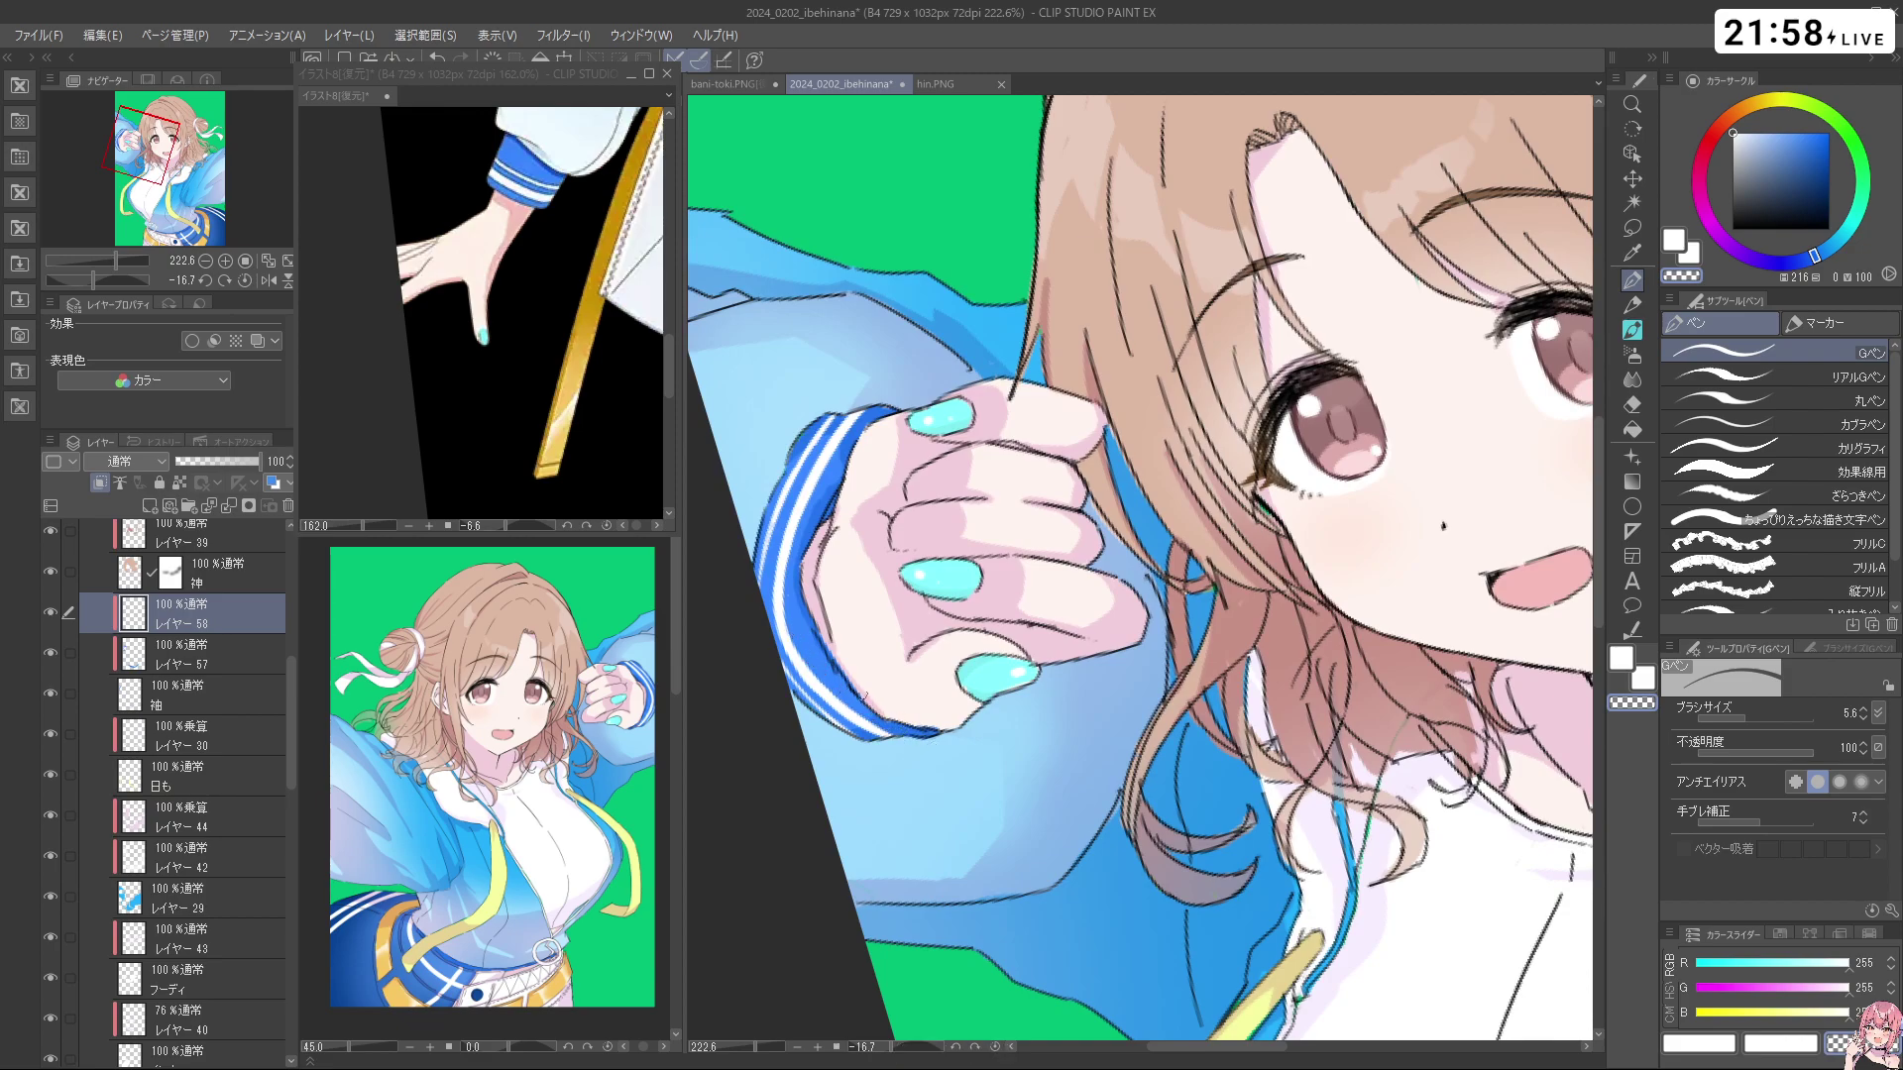
drag(878, 656, 783, 595)
drag(872, 426, 1082, 395)
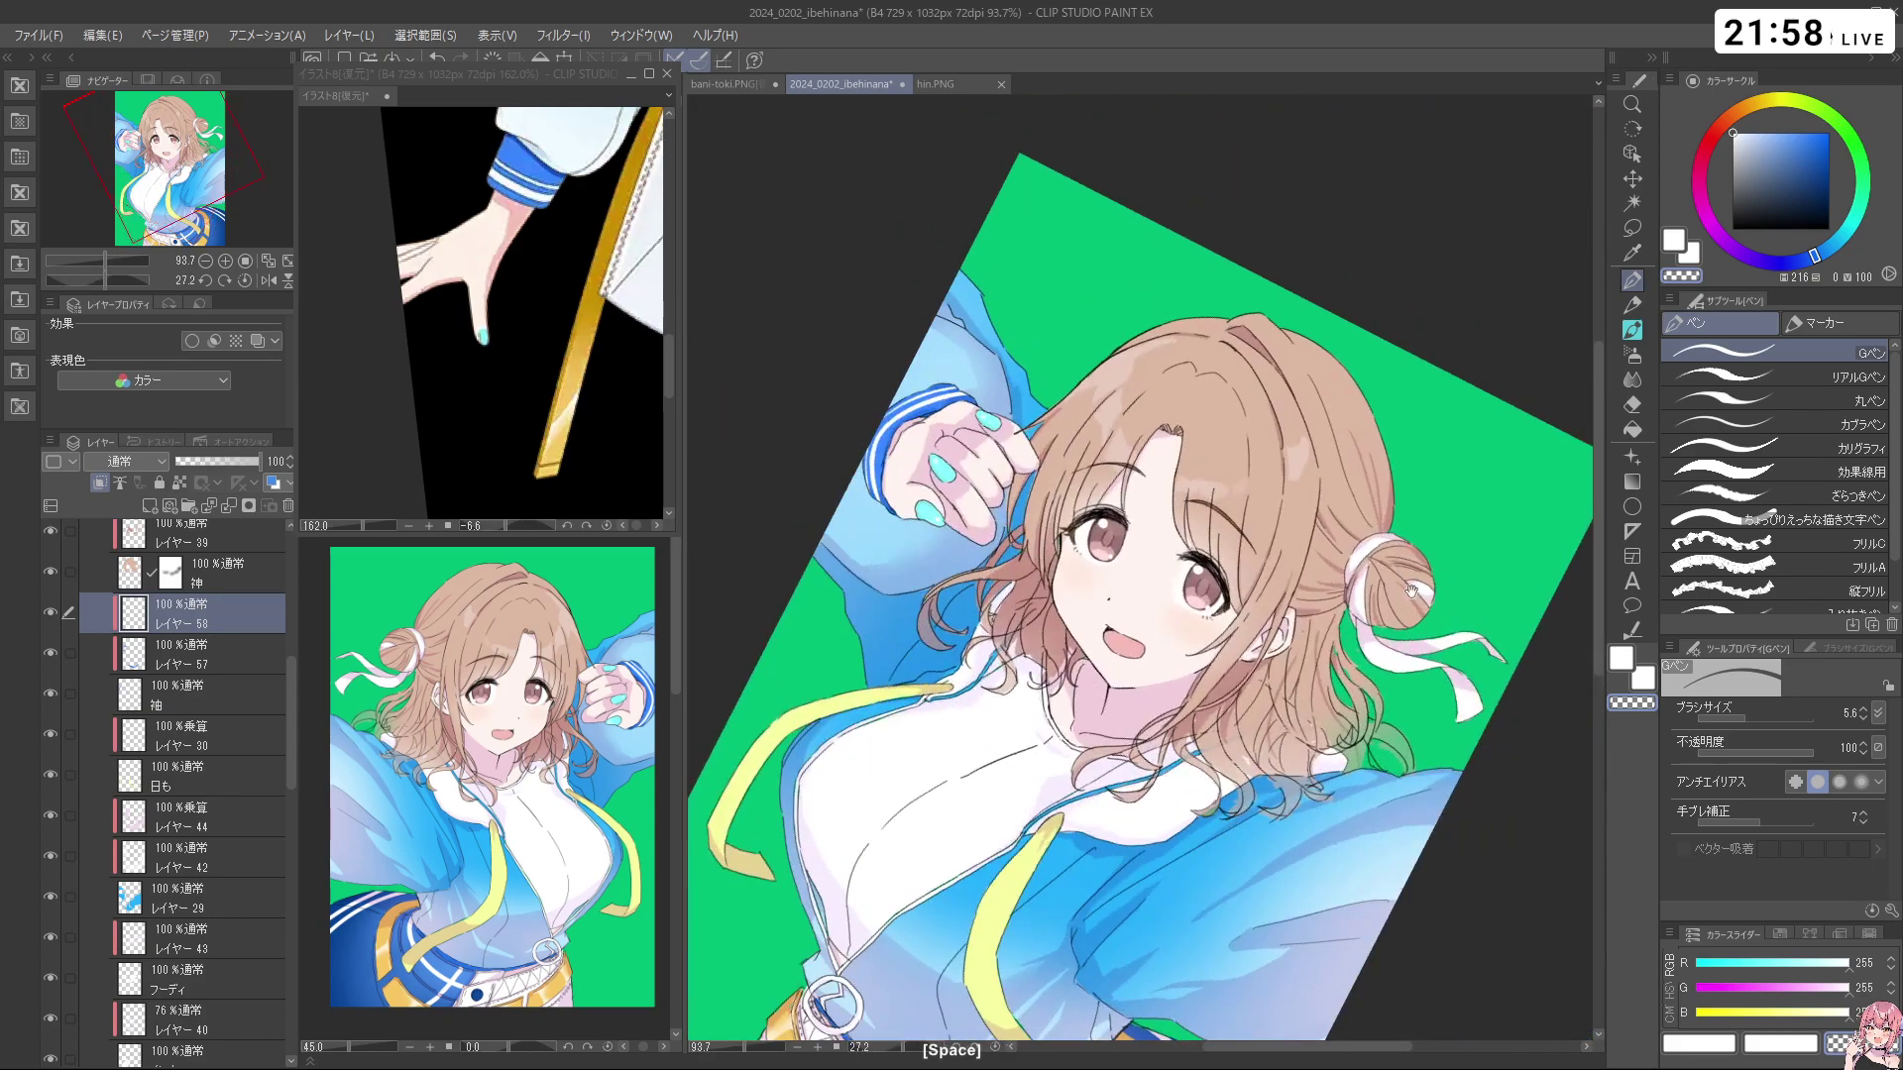
Hide the green background layer レイヤー 28
drag(1412, 535, 1323, 535)
drag(1465, 521, 1328, 382)
drag(1298, 401, 1348, 400)
drag(889, 717, 1363, 623)
scroll(277, 727, down, 10)
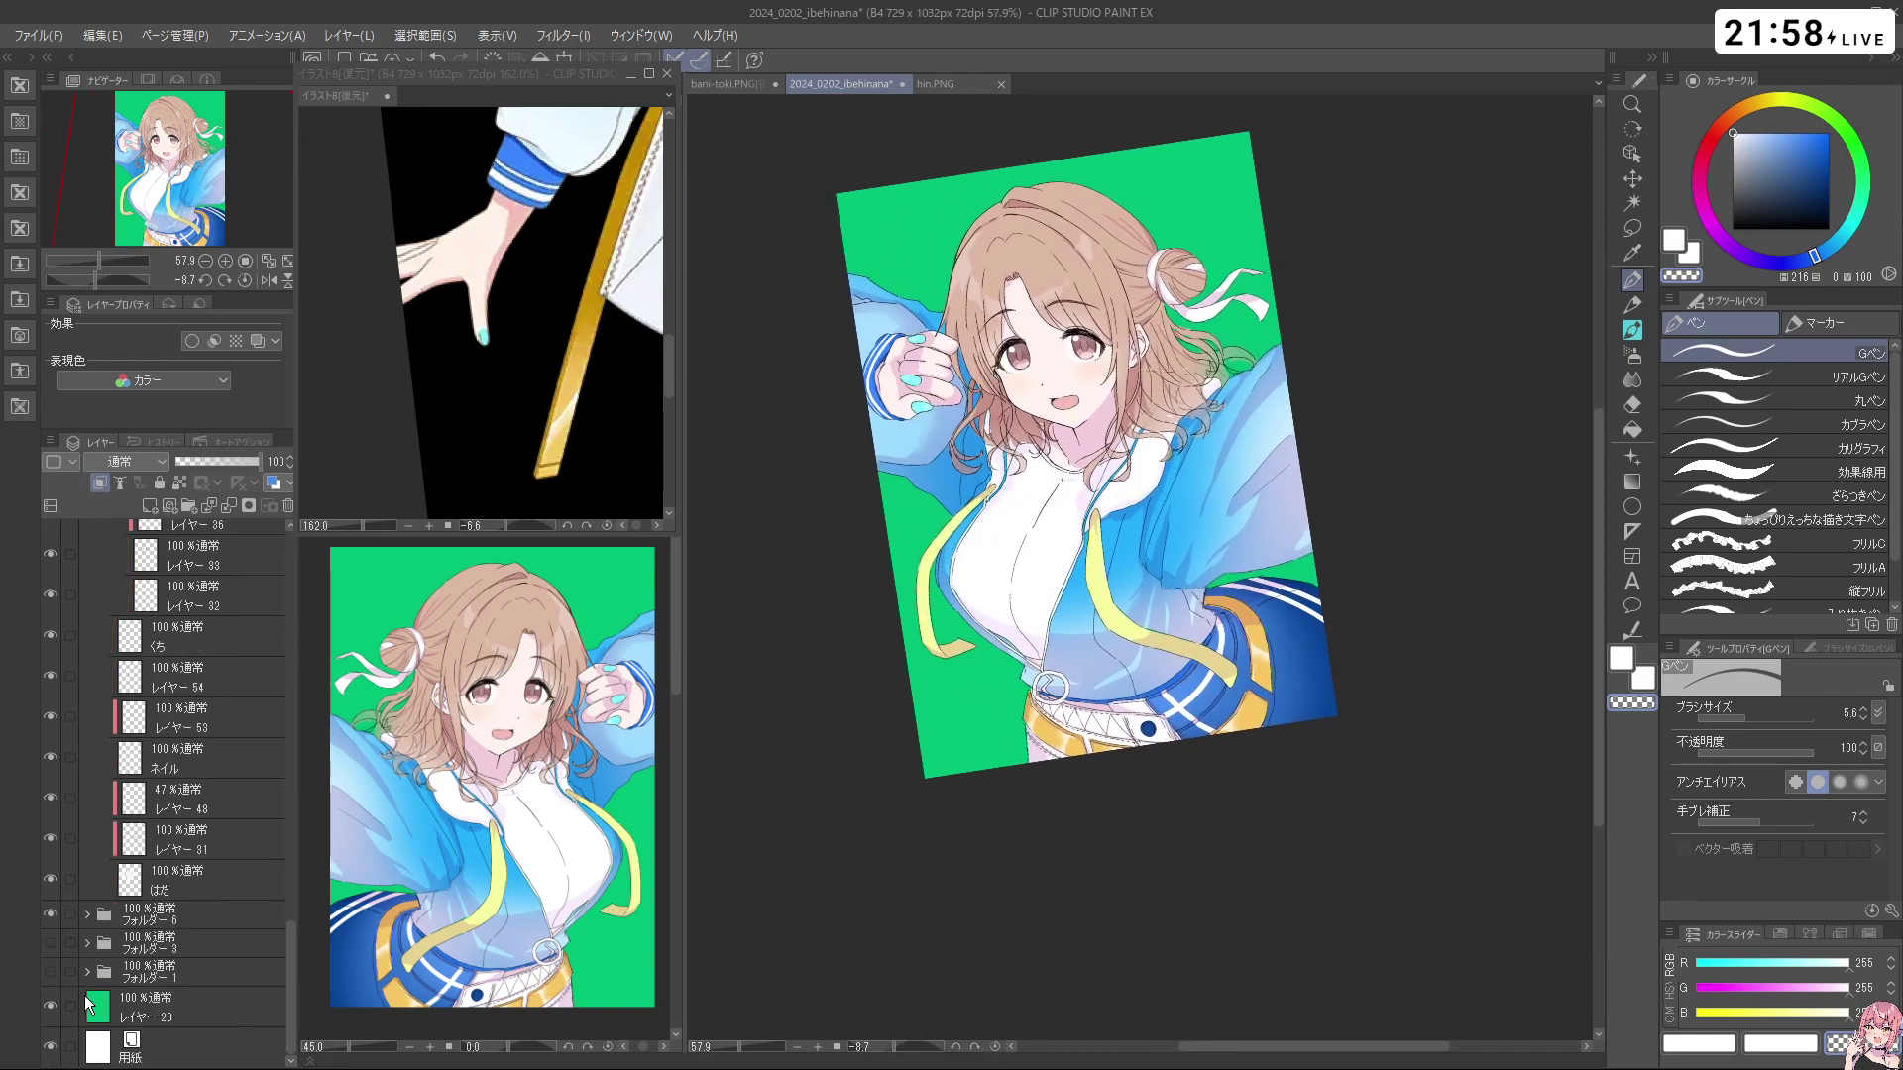
click(50, 1008)
key(space)
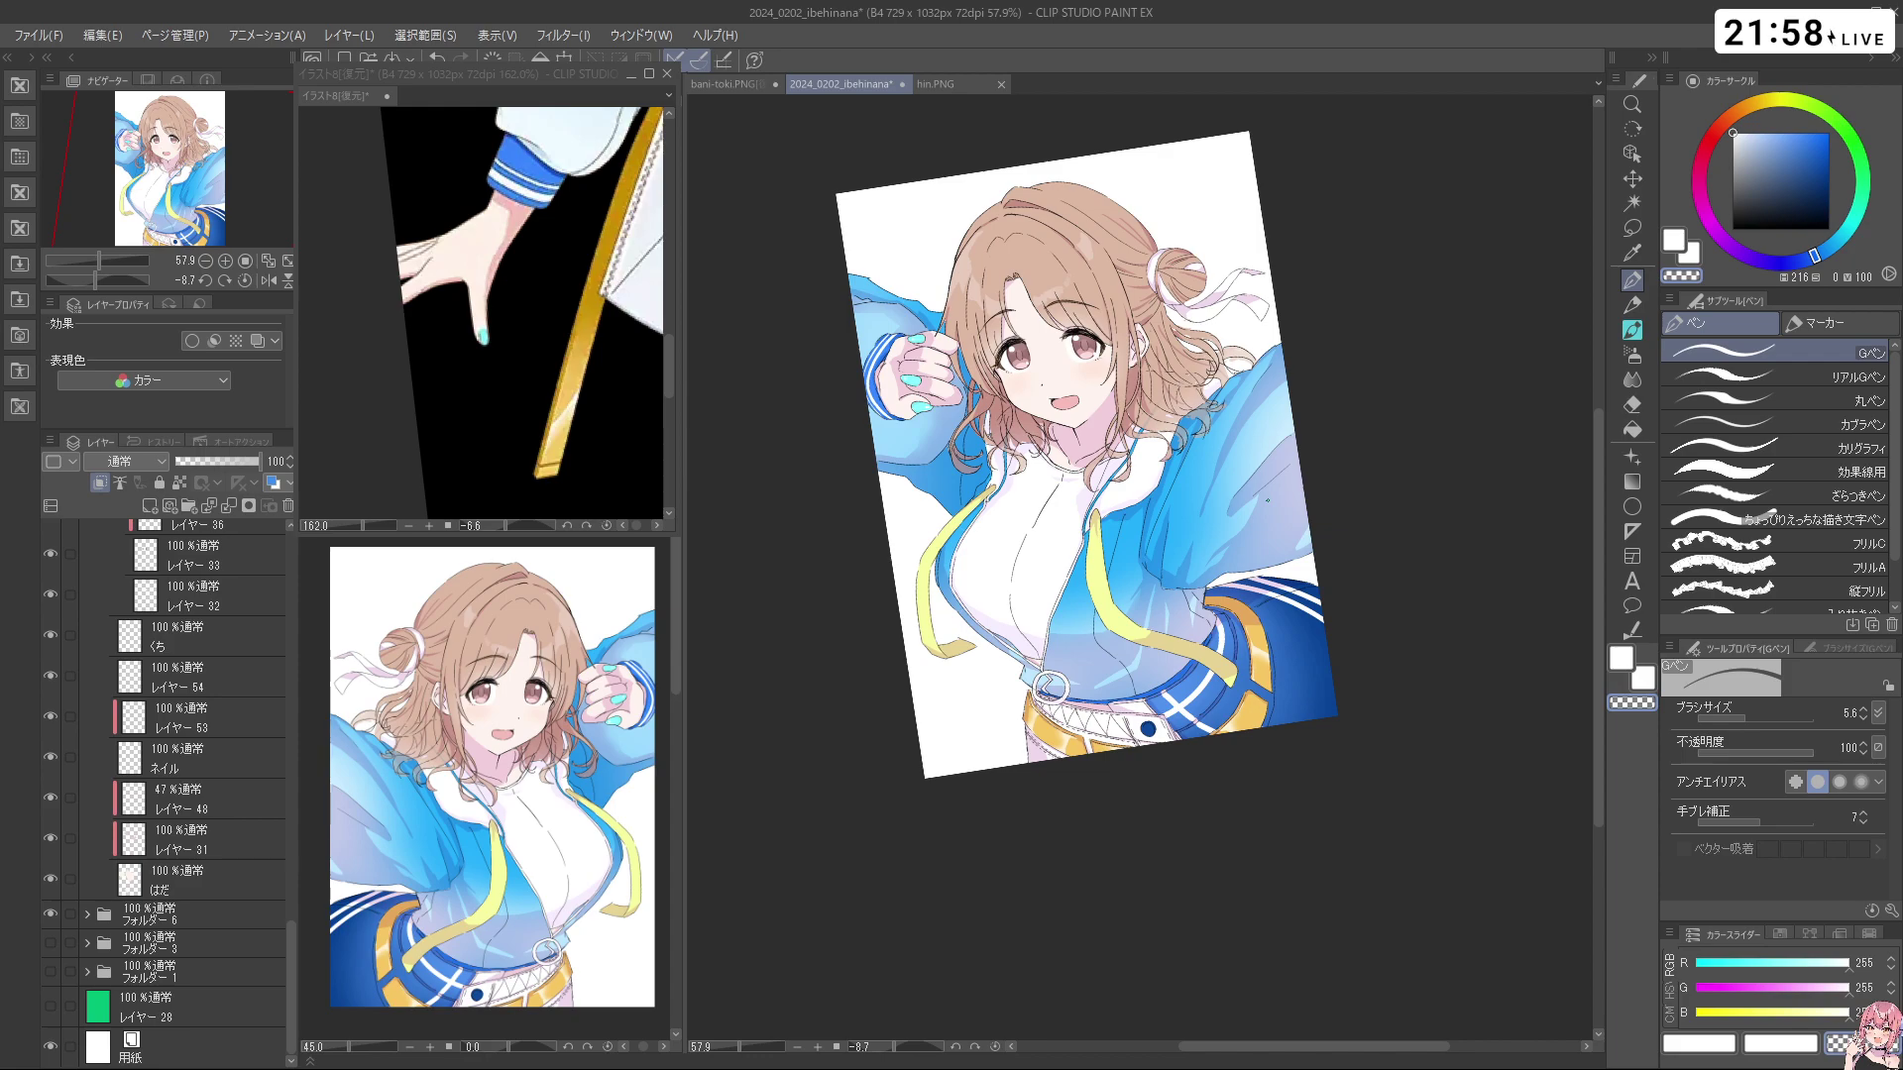
Add a new empty layer directly above the green background layer and choose a light blue drawing colour
click(178, 1008)
click(150, 505)
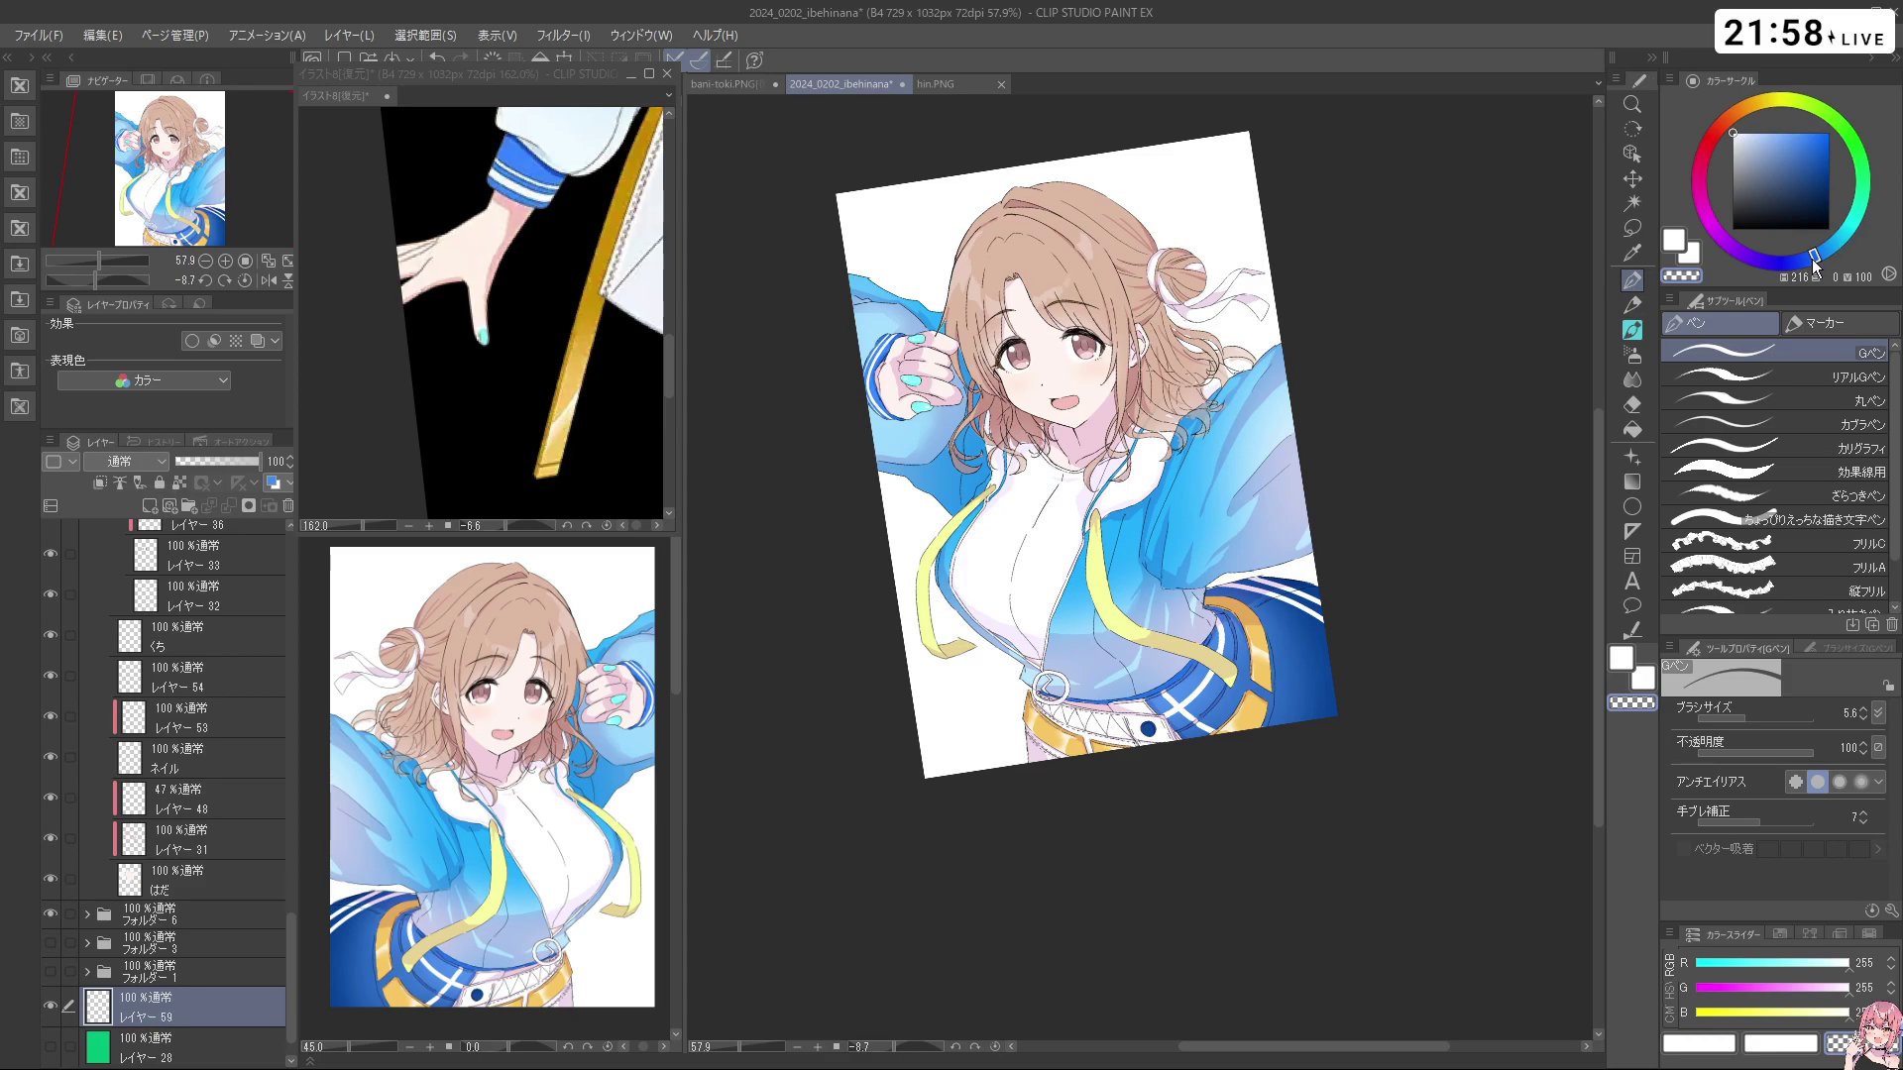
click(1790, 132)
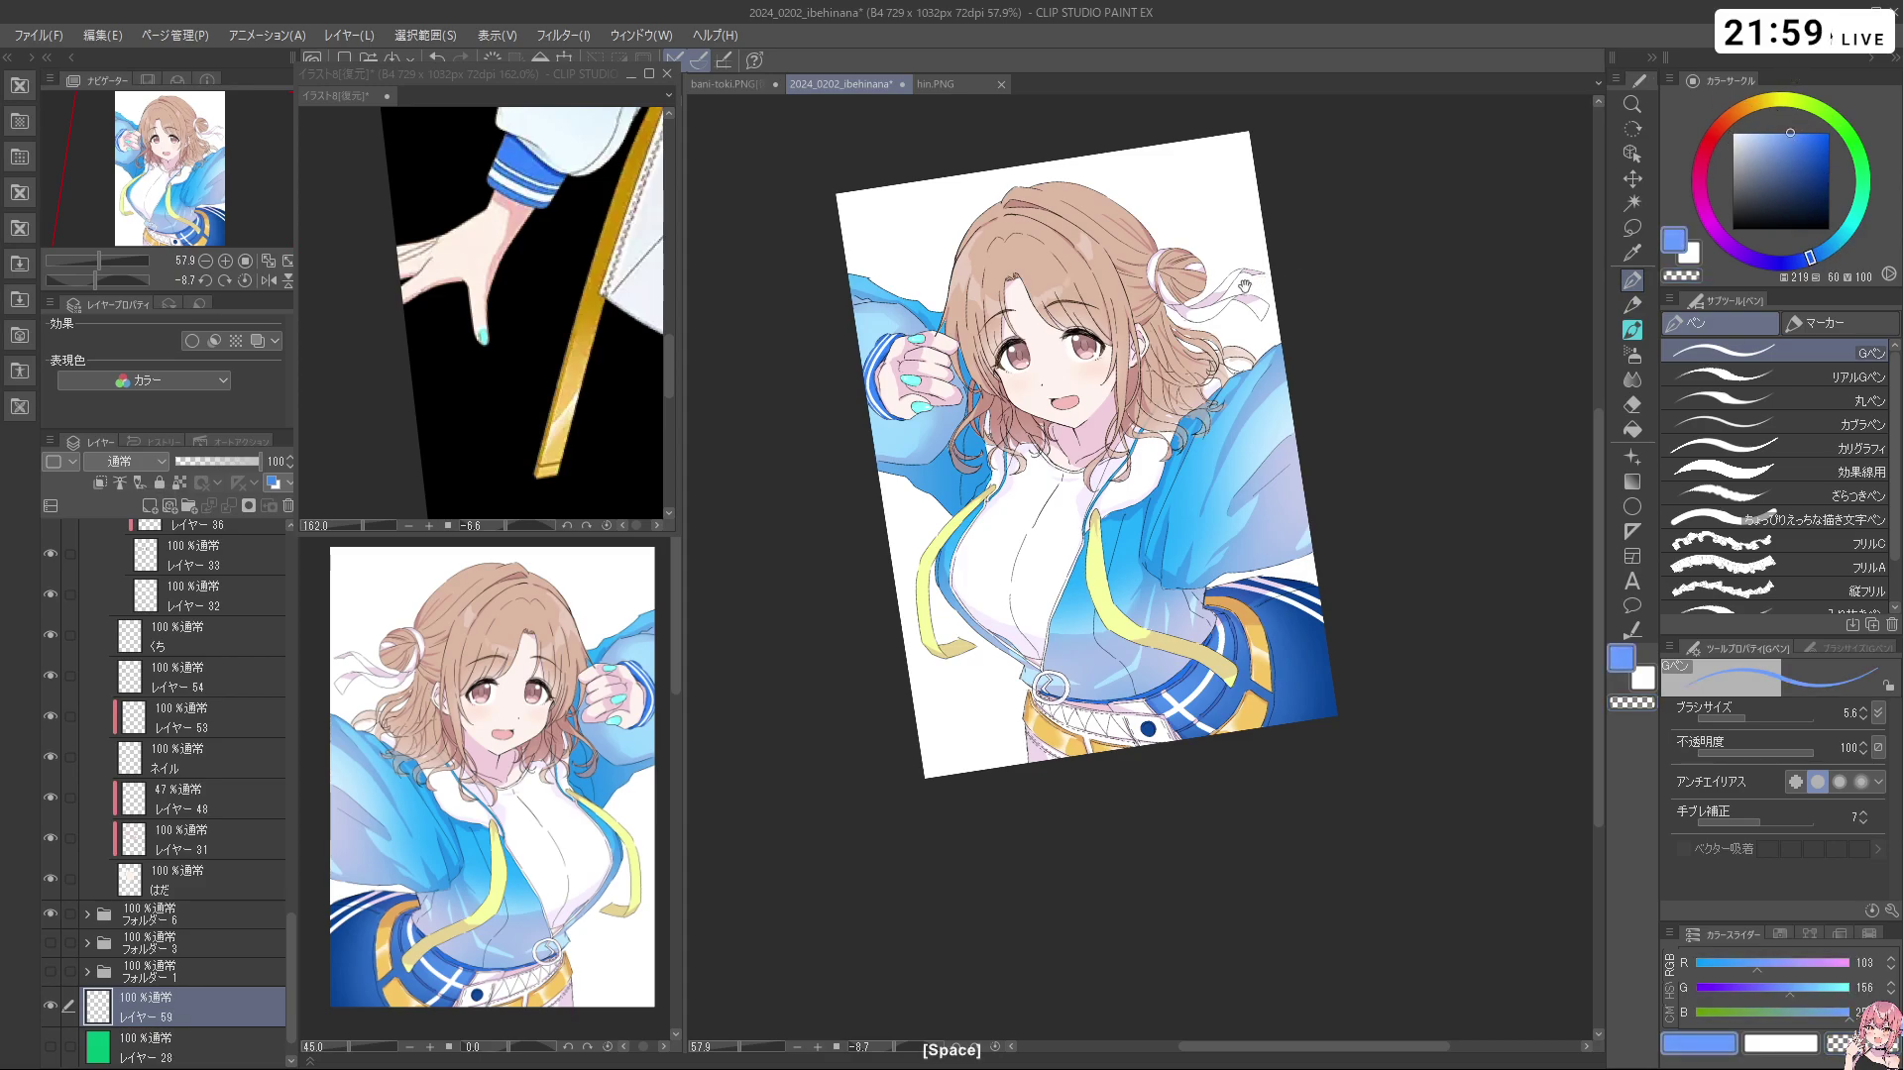
Select the hair base layer, sample its light brown colour, and touch up the strands behind the ear
drag(1238, 291, 1297, 293)
drag(1116, 339, 1164, 343)
drag(1166, 346, 1235, 347)
drag(1451, 446, 1457, 480)
drag(290, 950, 287, 673)
click(111, 642)
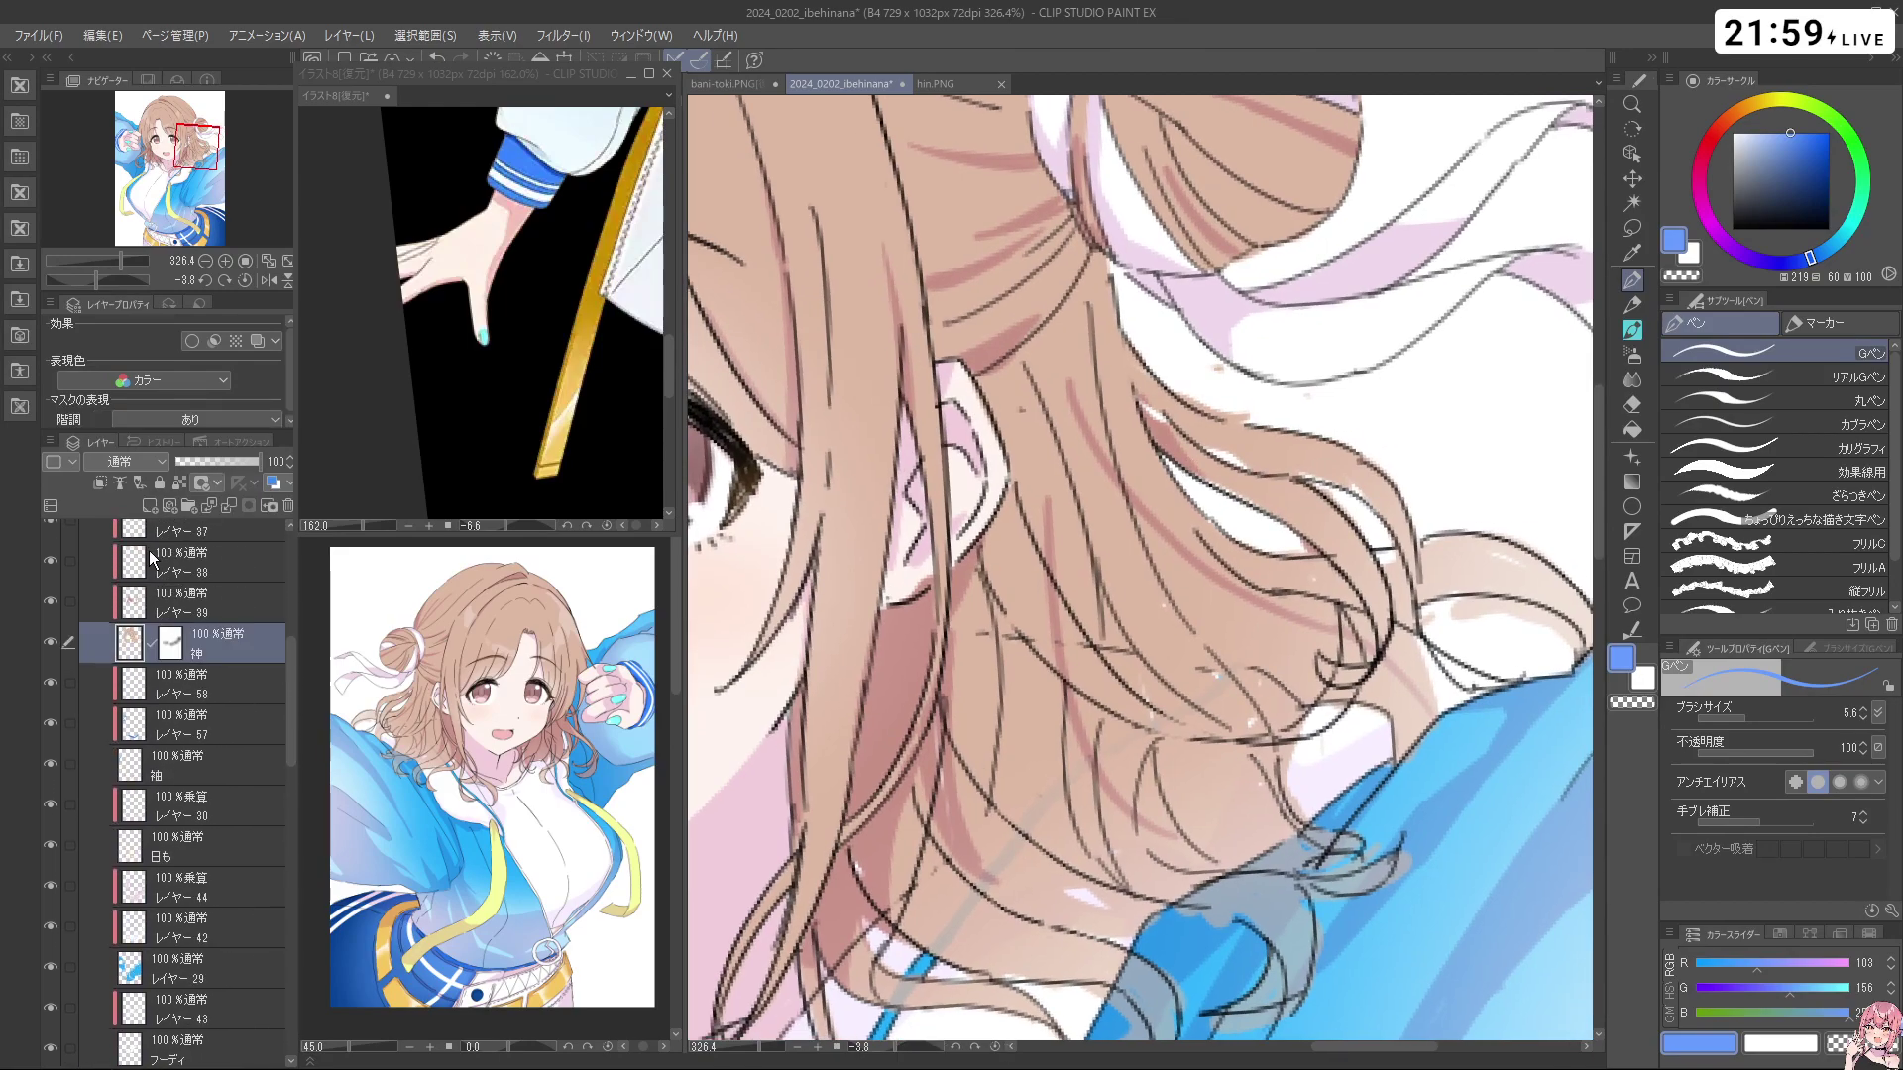
right_click(1191, 582)
right_click(873, 244)
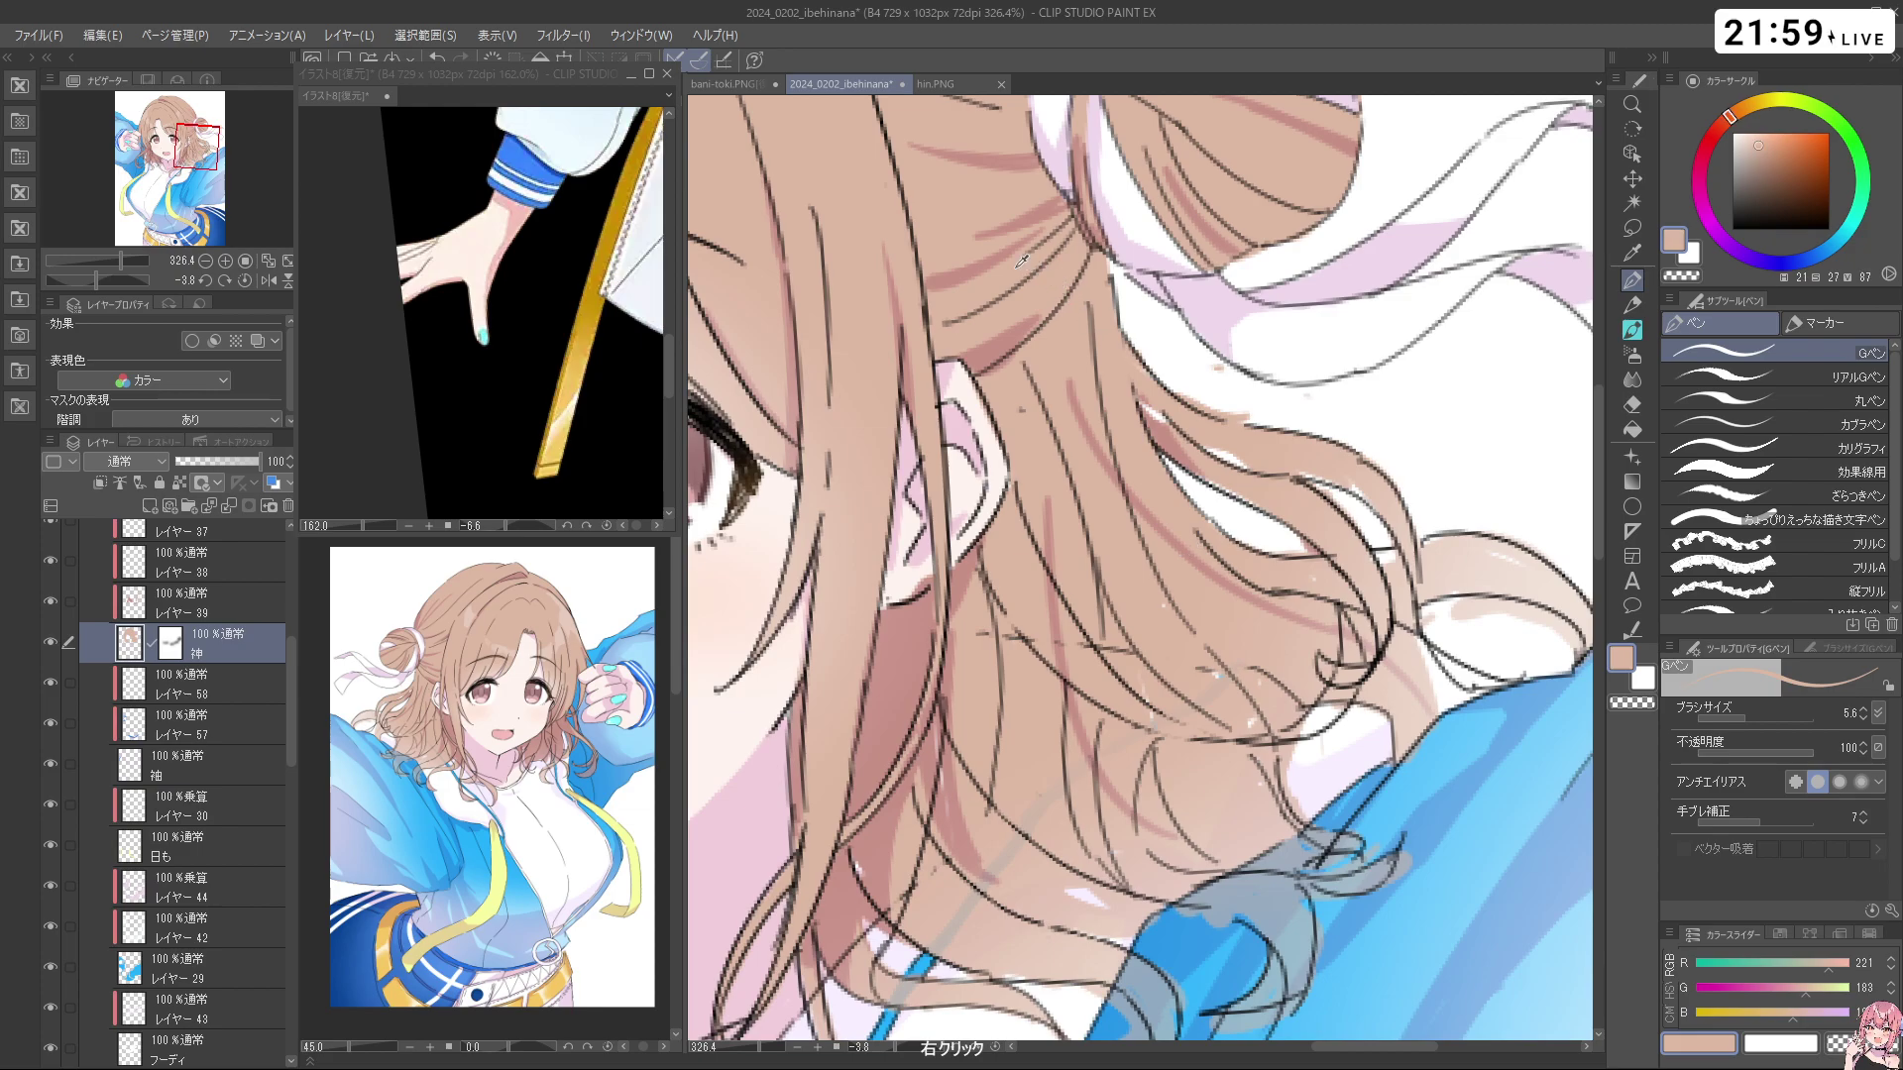
mouse_move(1157, 416)
mouse_down()
mouse_move(1268, 479)
mouse_move(1209, 450)
mouse_move(1295, 456)
mouse_move(1306, 499)
mouse_up()
Open a thin gap between the hair strands below the ear with the G-pen in transparent colour at size 3.8
key(shift+space)
key(c)
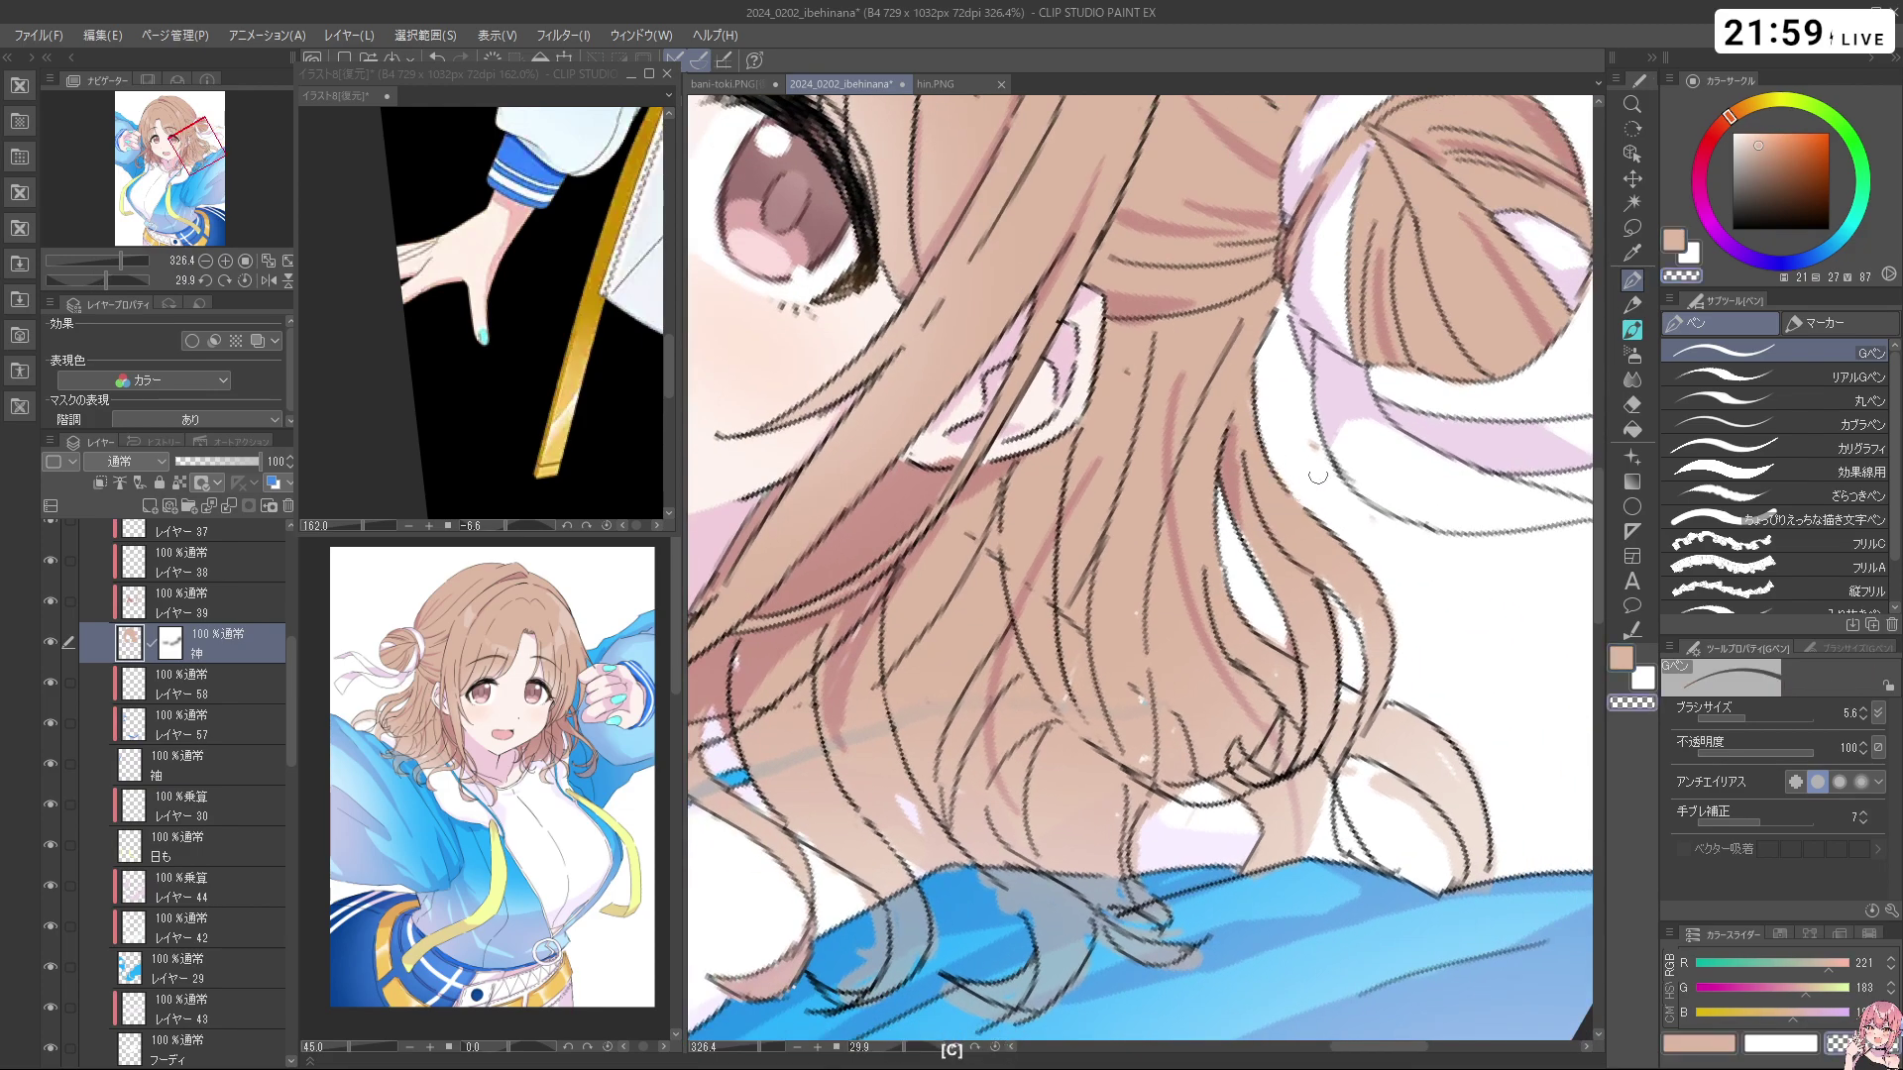
key(ctrl+space)
mouse_move(1477, 451)
mouse_down()
mouse_move(1350, 452)
mouse_move(1422, 456)
mouse_up()
key(space)
key(ctrl+space)
mouse_move(1290, 552)
mouse_down()
mouse_move(1292, 644)
mouse_move(1284, 552)
mouse_up()
key(c)
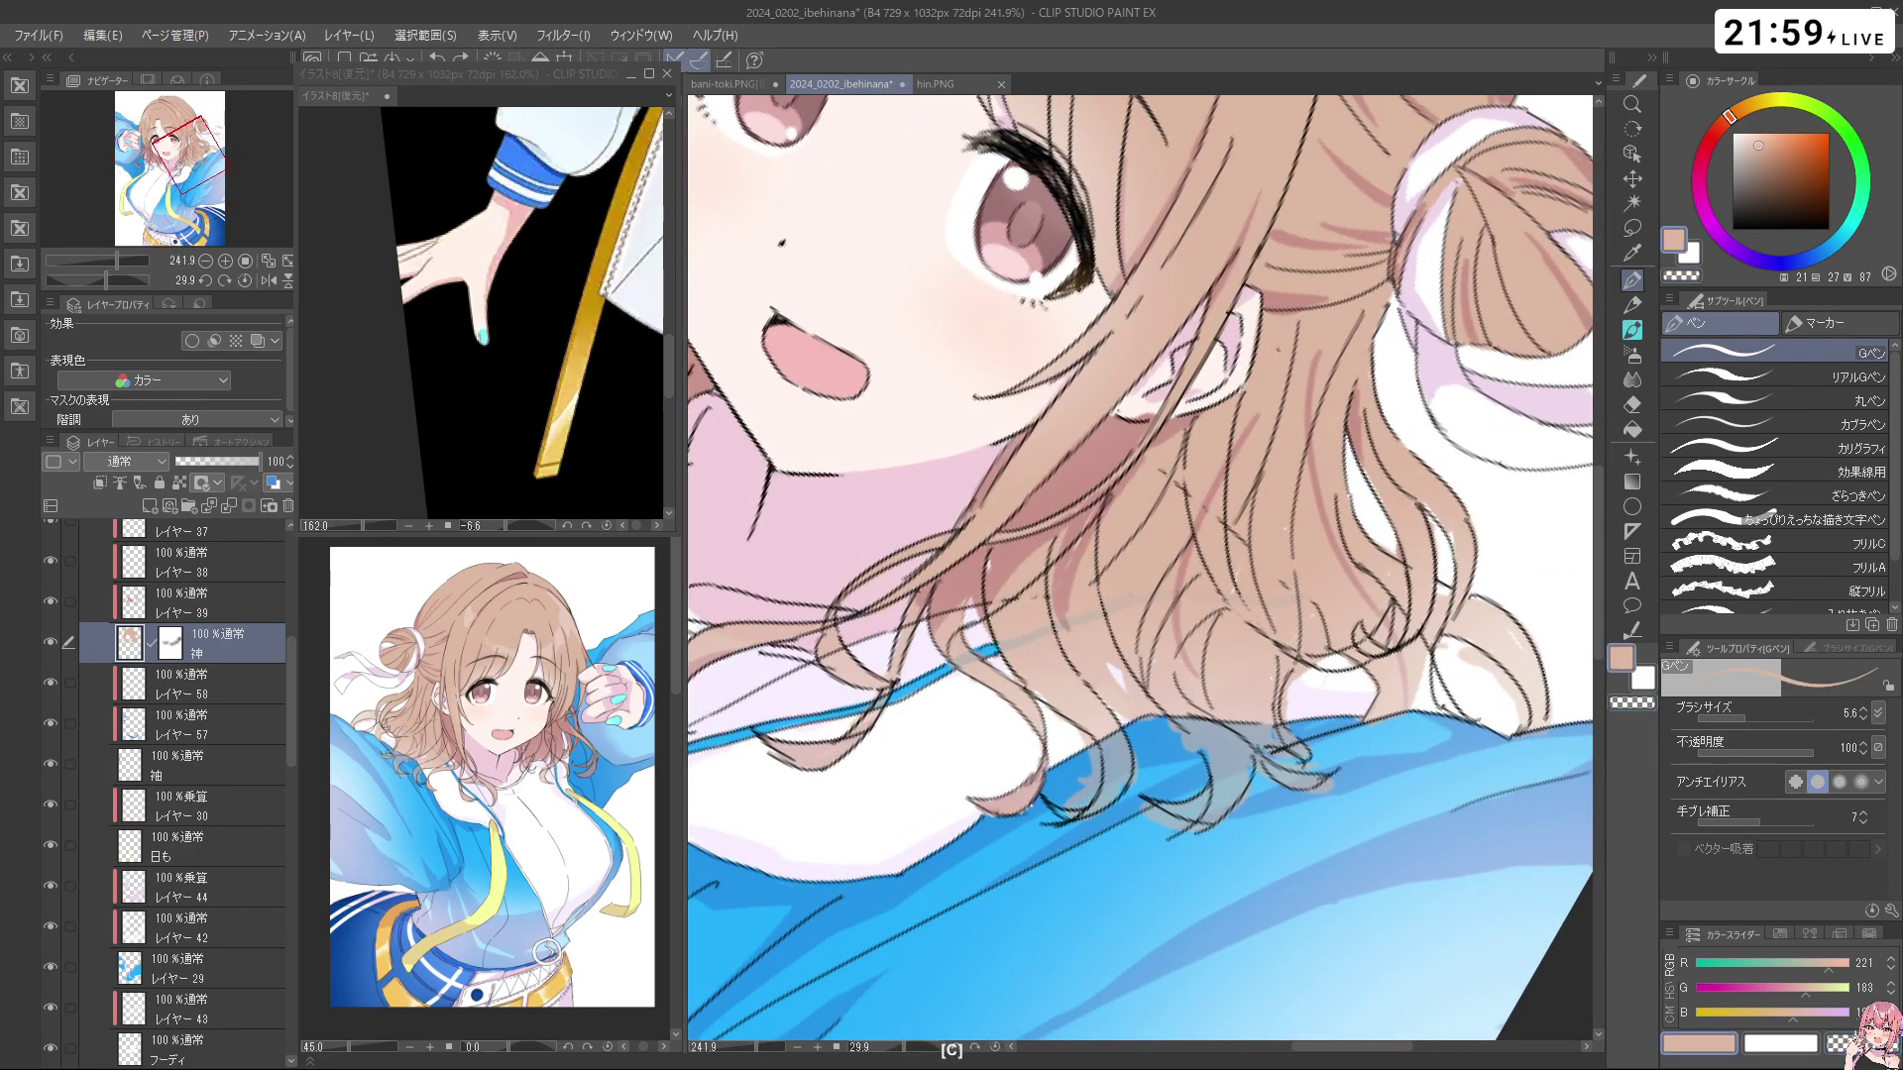
key(ctrl+z)
key(ctrl+z)
mouse_move(1081, 563)
mouse_down()
mouse_move(1124, 686)
mouse_move(1112, 668)
mouse_up()
key(ctrl+z)
drag(1088, 601, 1118, 669)
key(c)
drag(1078, 559, 1081, 581)
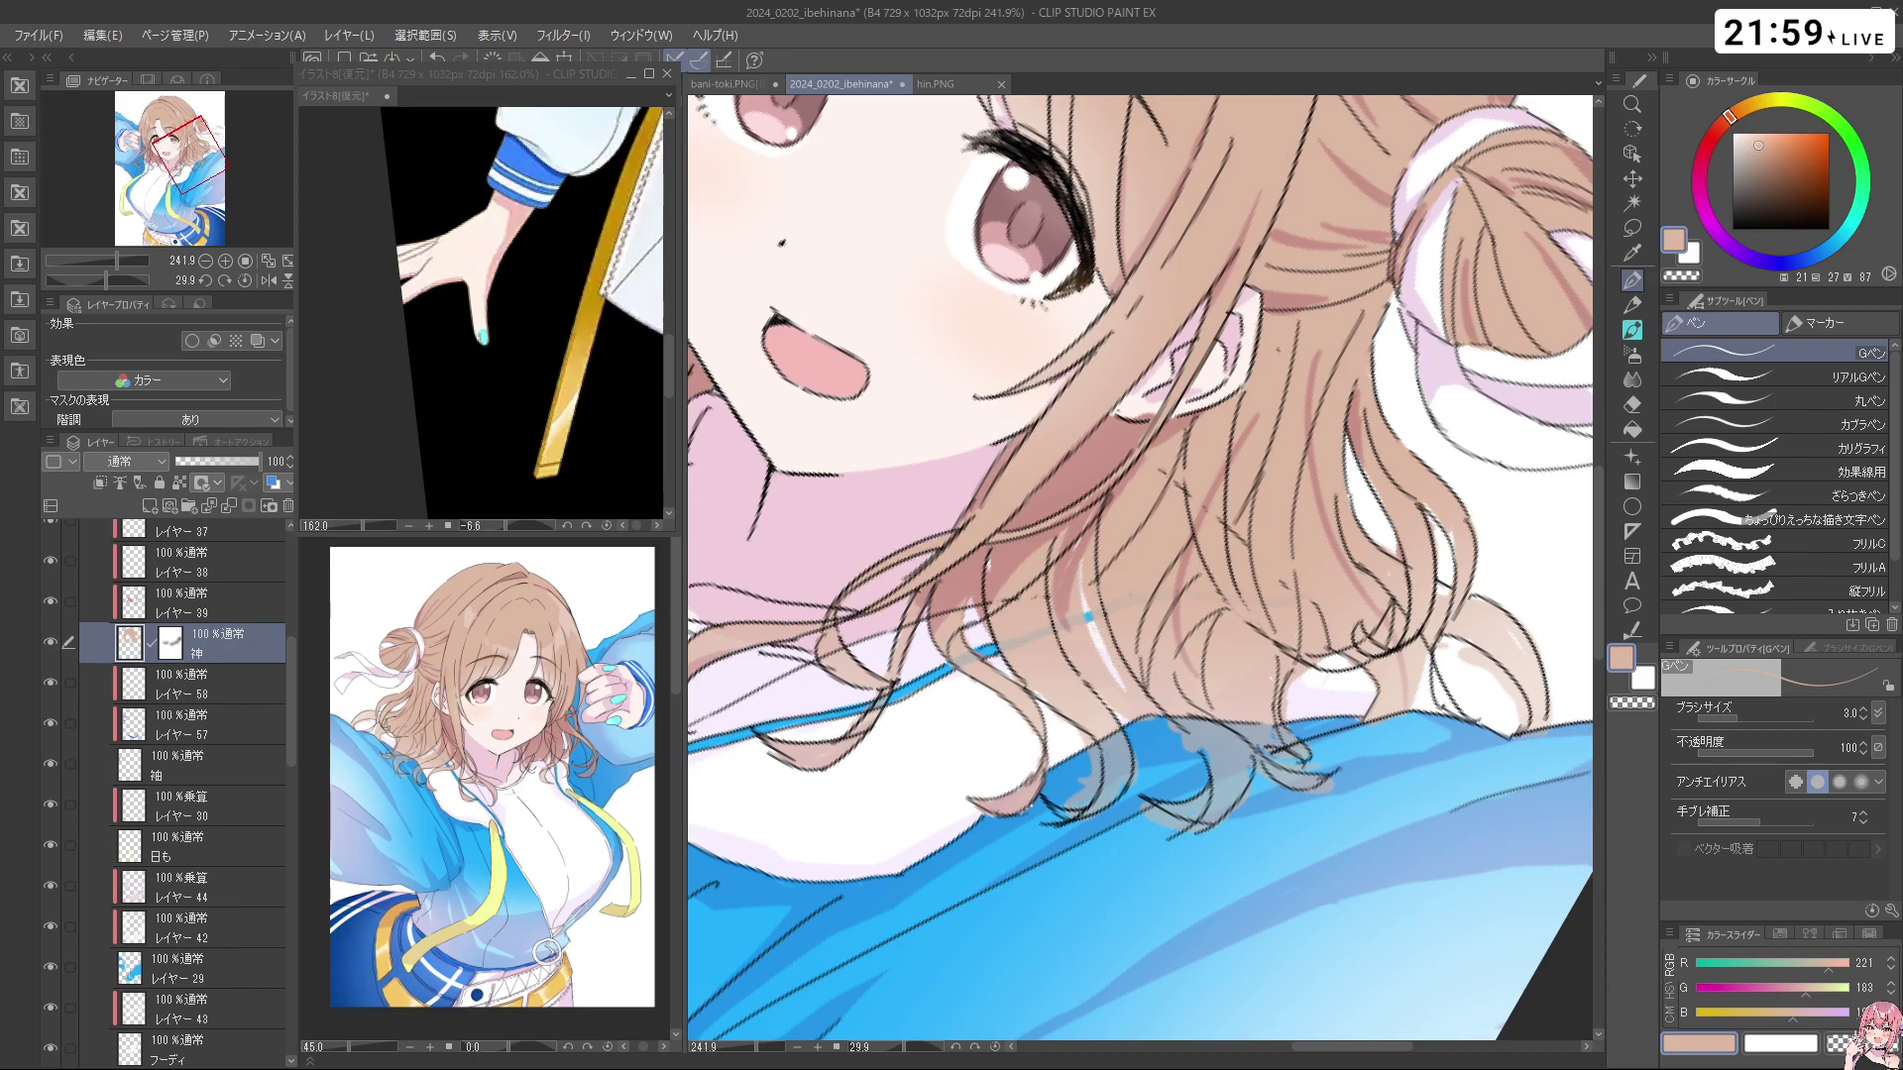
key(c)
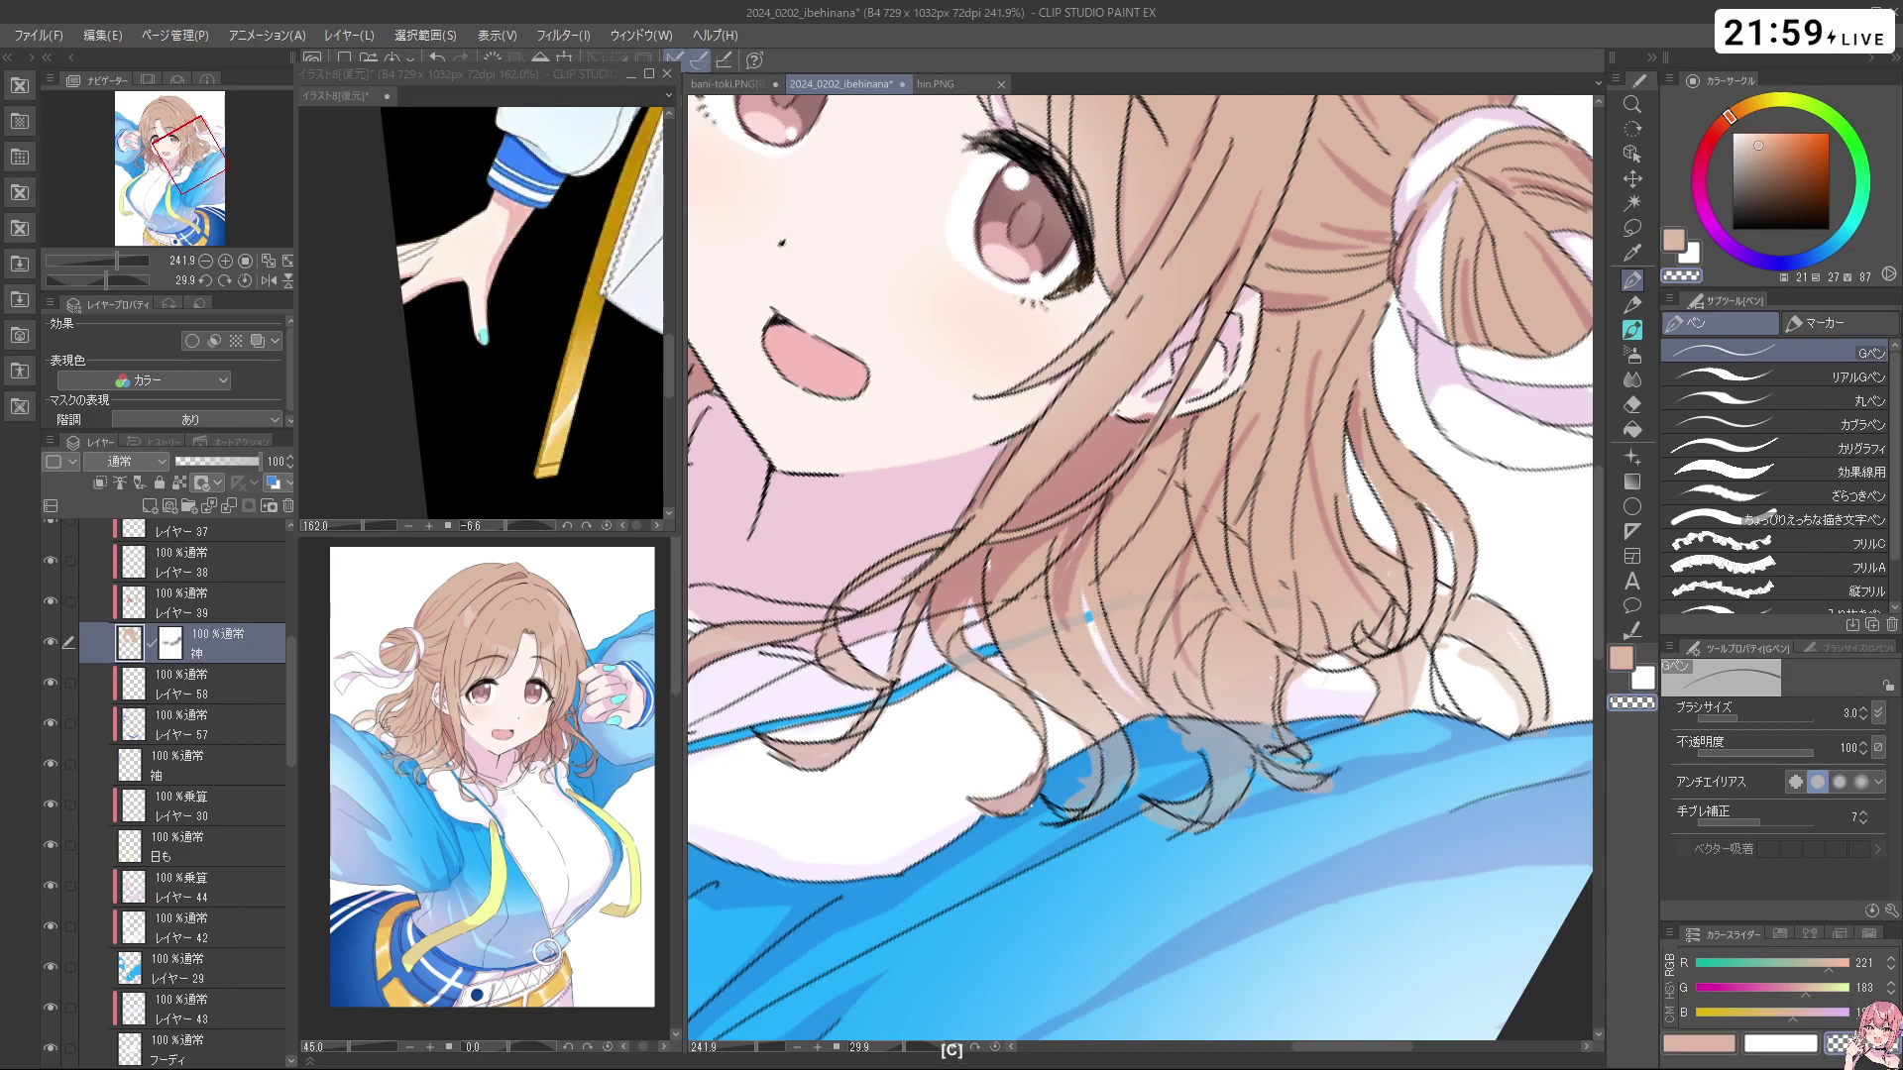
Open another narrow gap among the curled strands below the hair bun, alternating hair colour and transparent colour
key(shift+space)
drag(1140, 696, 1234, 803)
key(c)
key(c)
key(ctrl+space)
key(space)
mouse_move(1157, 697)
mouse_down()
mouse_move(1070, 763)
mouse_move(1331, 489)
mouse_move(1282, 417)
mouse_up()
key(shift+space)
key(ctrl+space)
drag(1065, 638, 1140, 615)
drag(1094, 597, 1086, 541)
key(ctrl+z)
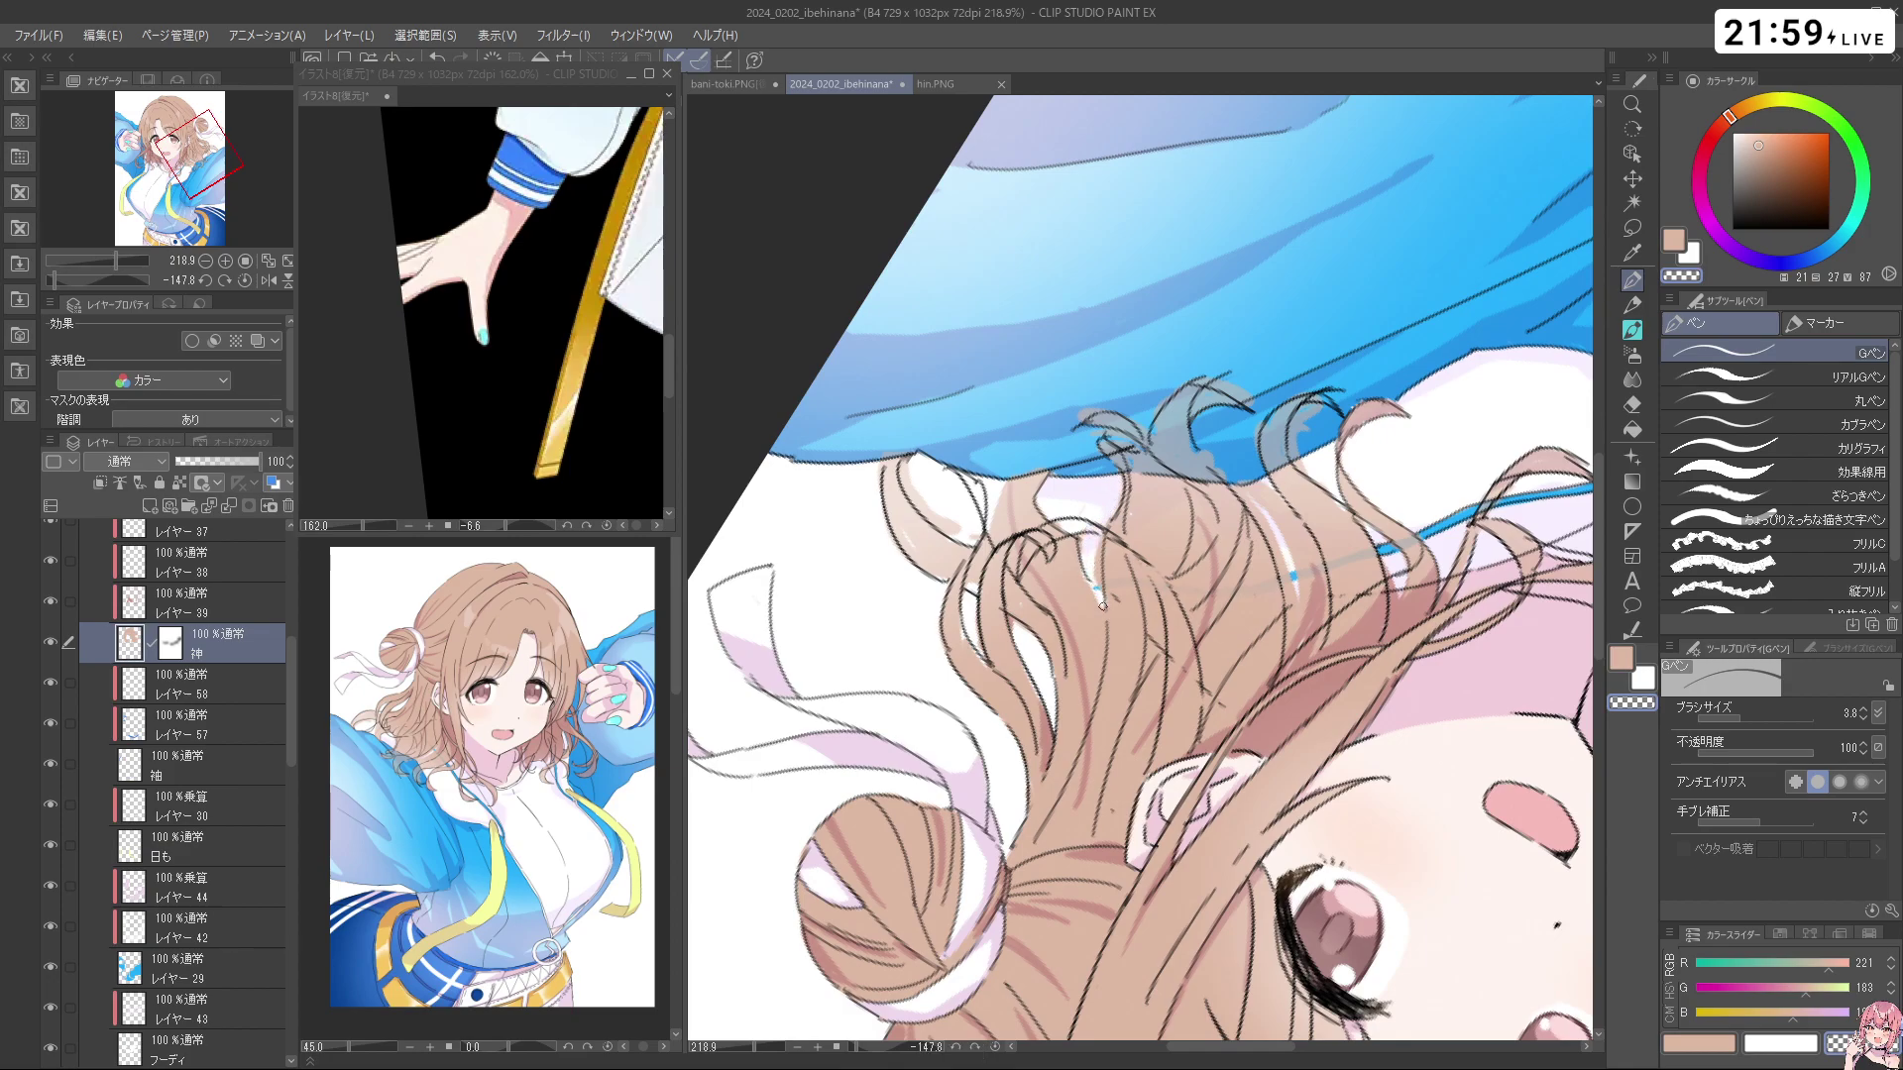
key(c)
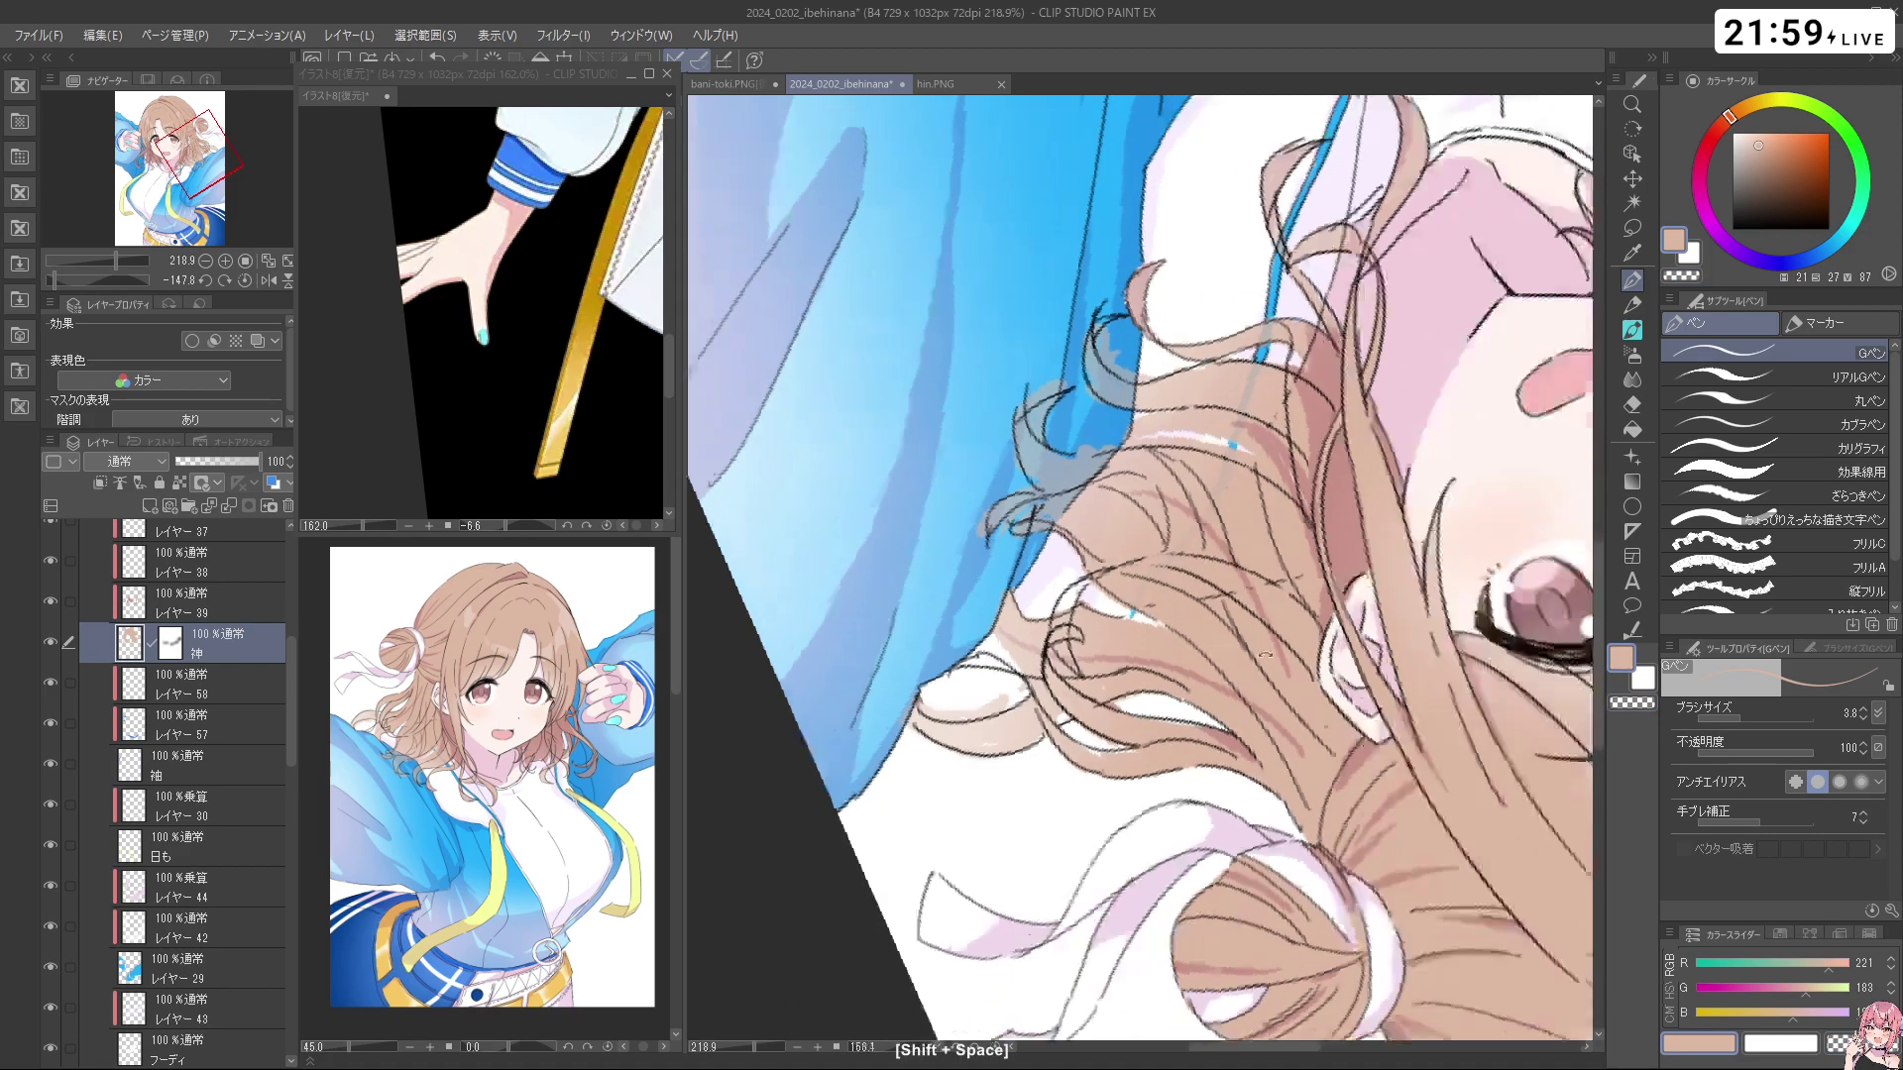
drag(1141, 489, 1024, 632)
key(c)
key(c)
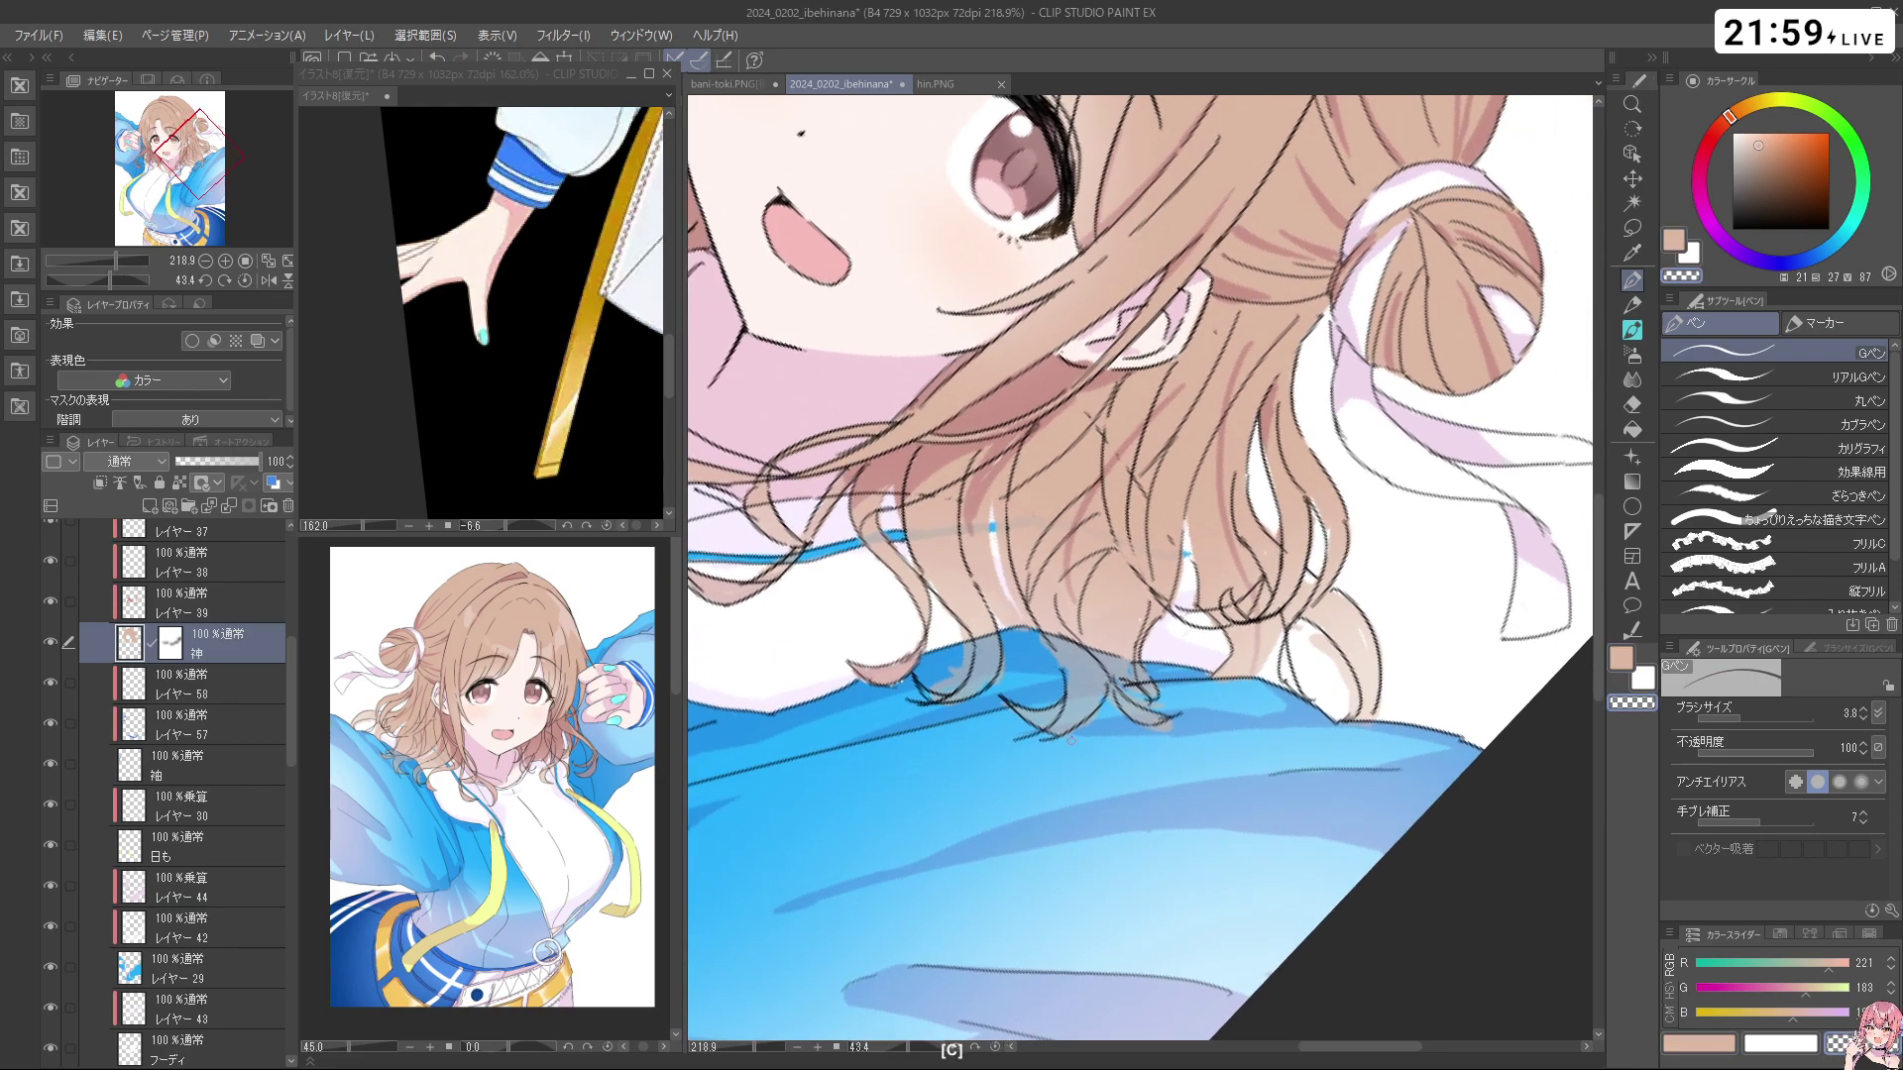
Refine the gaps and tips of the loose hair strands over the shoulder by painting and erasing with the G-pen
key(c)
key(c)
key(c)
key(c)
ctrl+drag(978, 612, 892, 612)
ctrl+drag(882, 510, 1001, 515)
drag(1045, 700, 1078, 733)
key(c)
key(c)
drag(1214, 666, 1140, 543)
drag(1333, 565, 1227, 472)
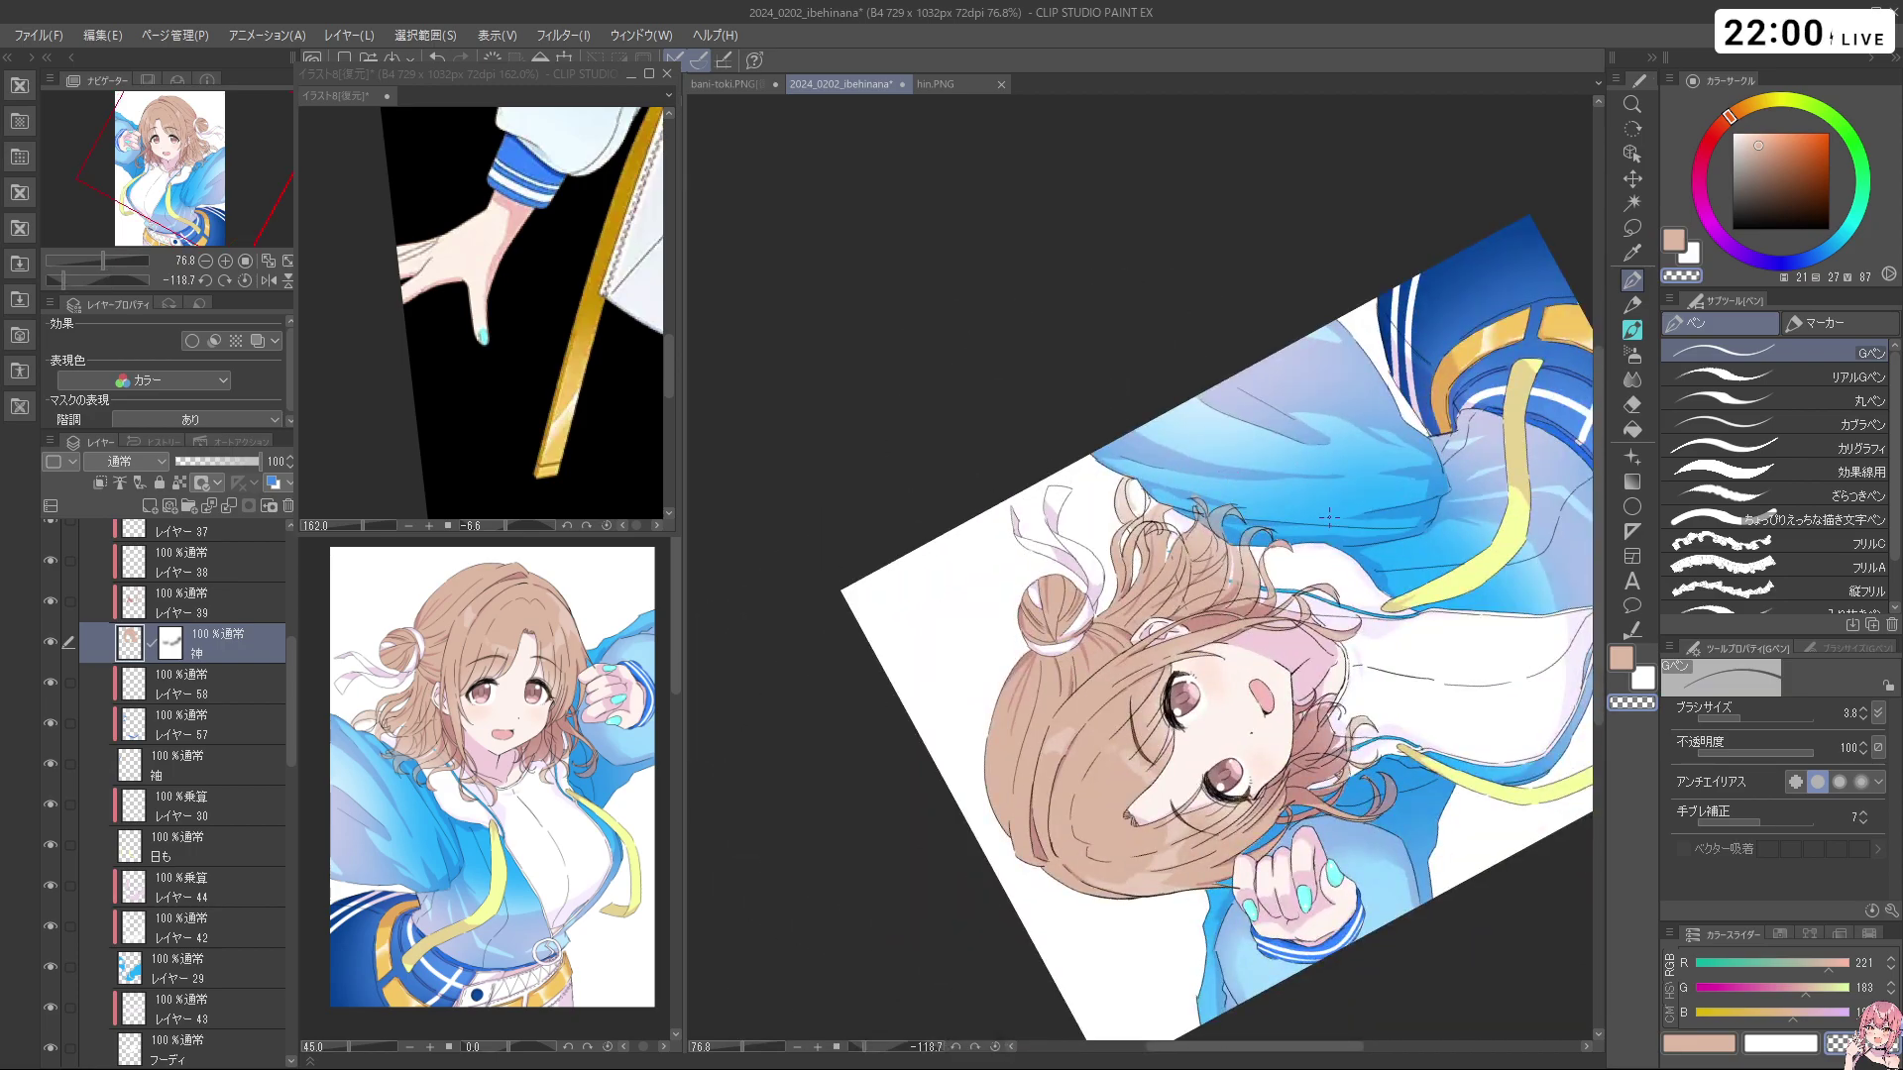
shift+drag(1326, 515, 1068, 701)
ctrl+drag(1078, 578, 1115, 600)
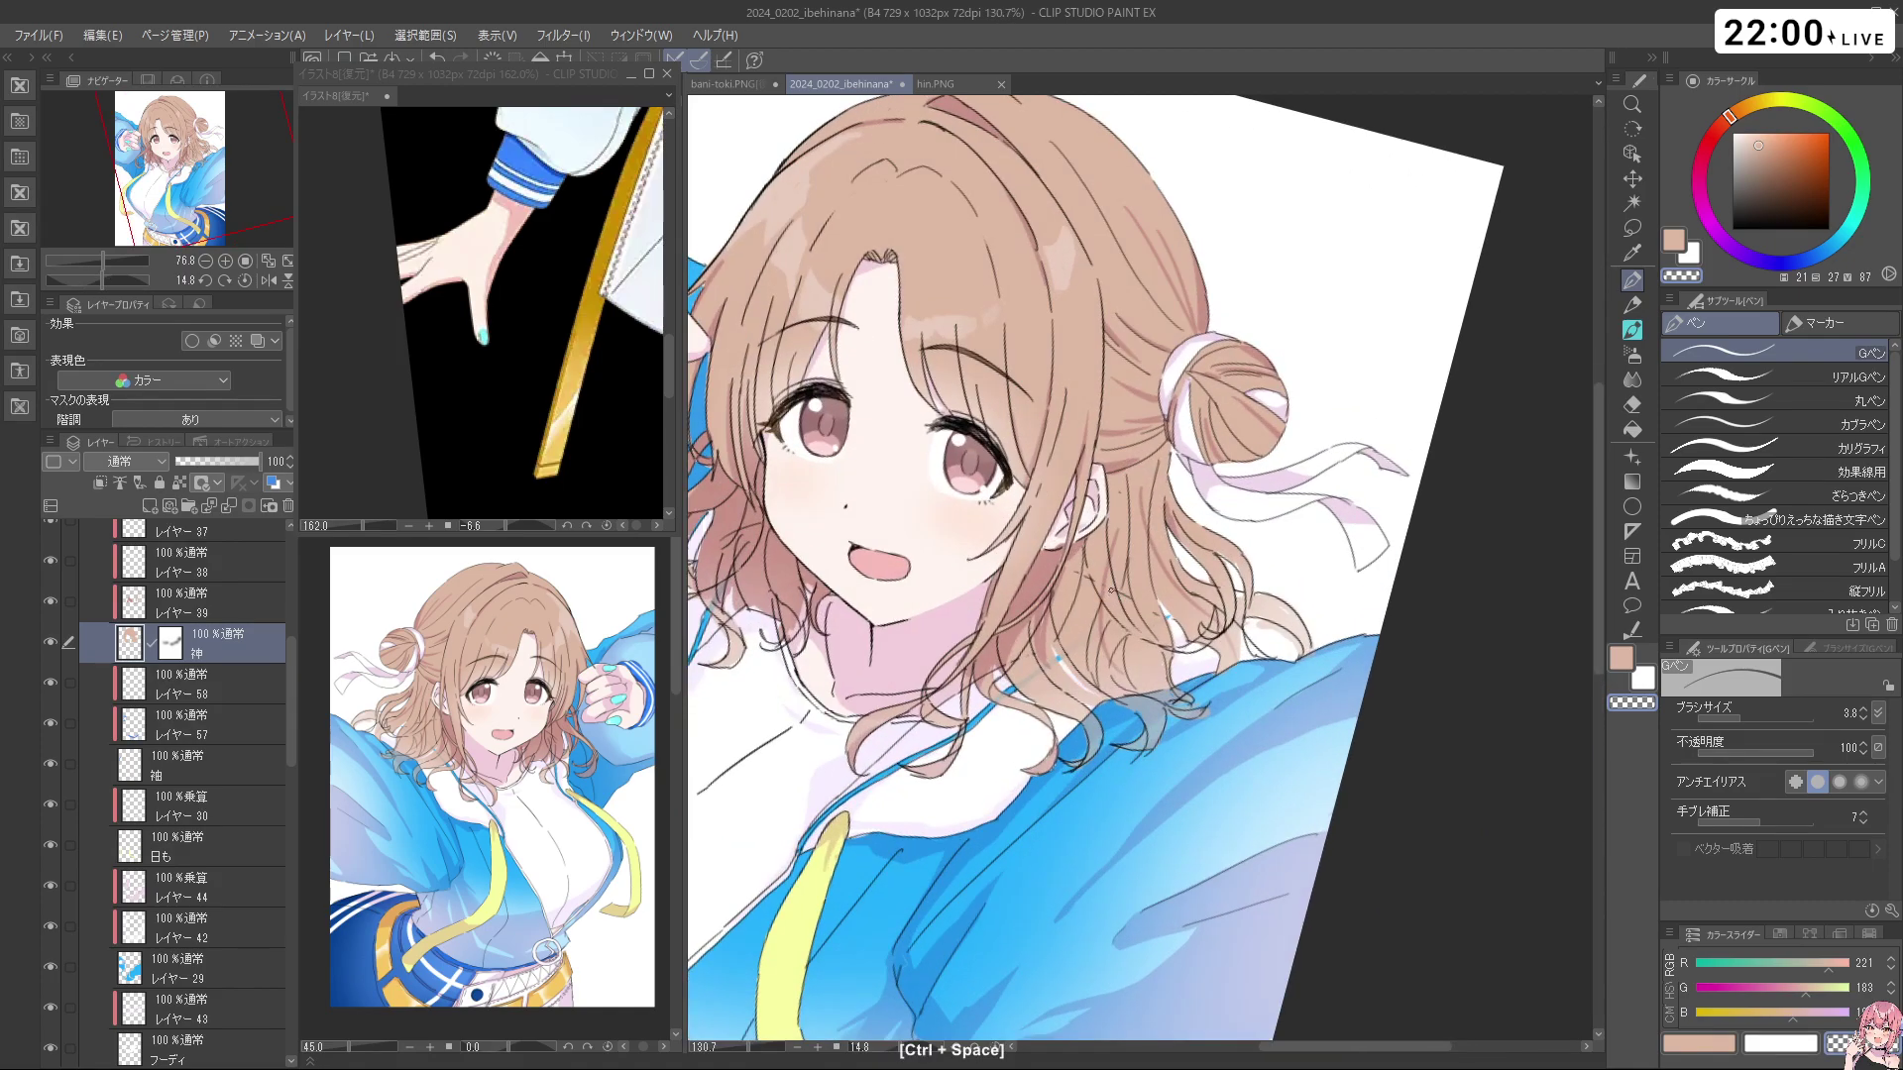
Touch up the hair base around the curled strands beside the chin with the G-pen, alternating hair colour and transparent colour
drag(783, 670, 920, 704)
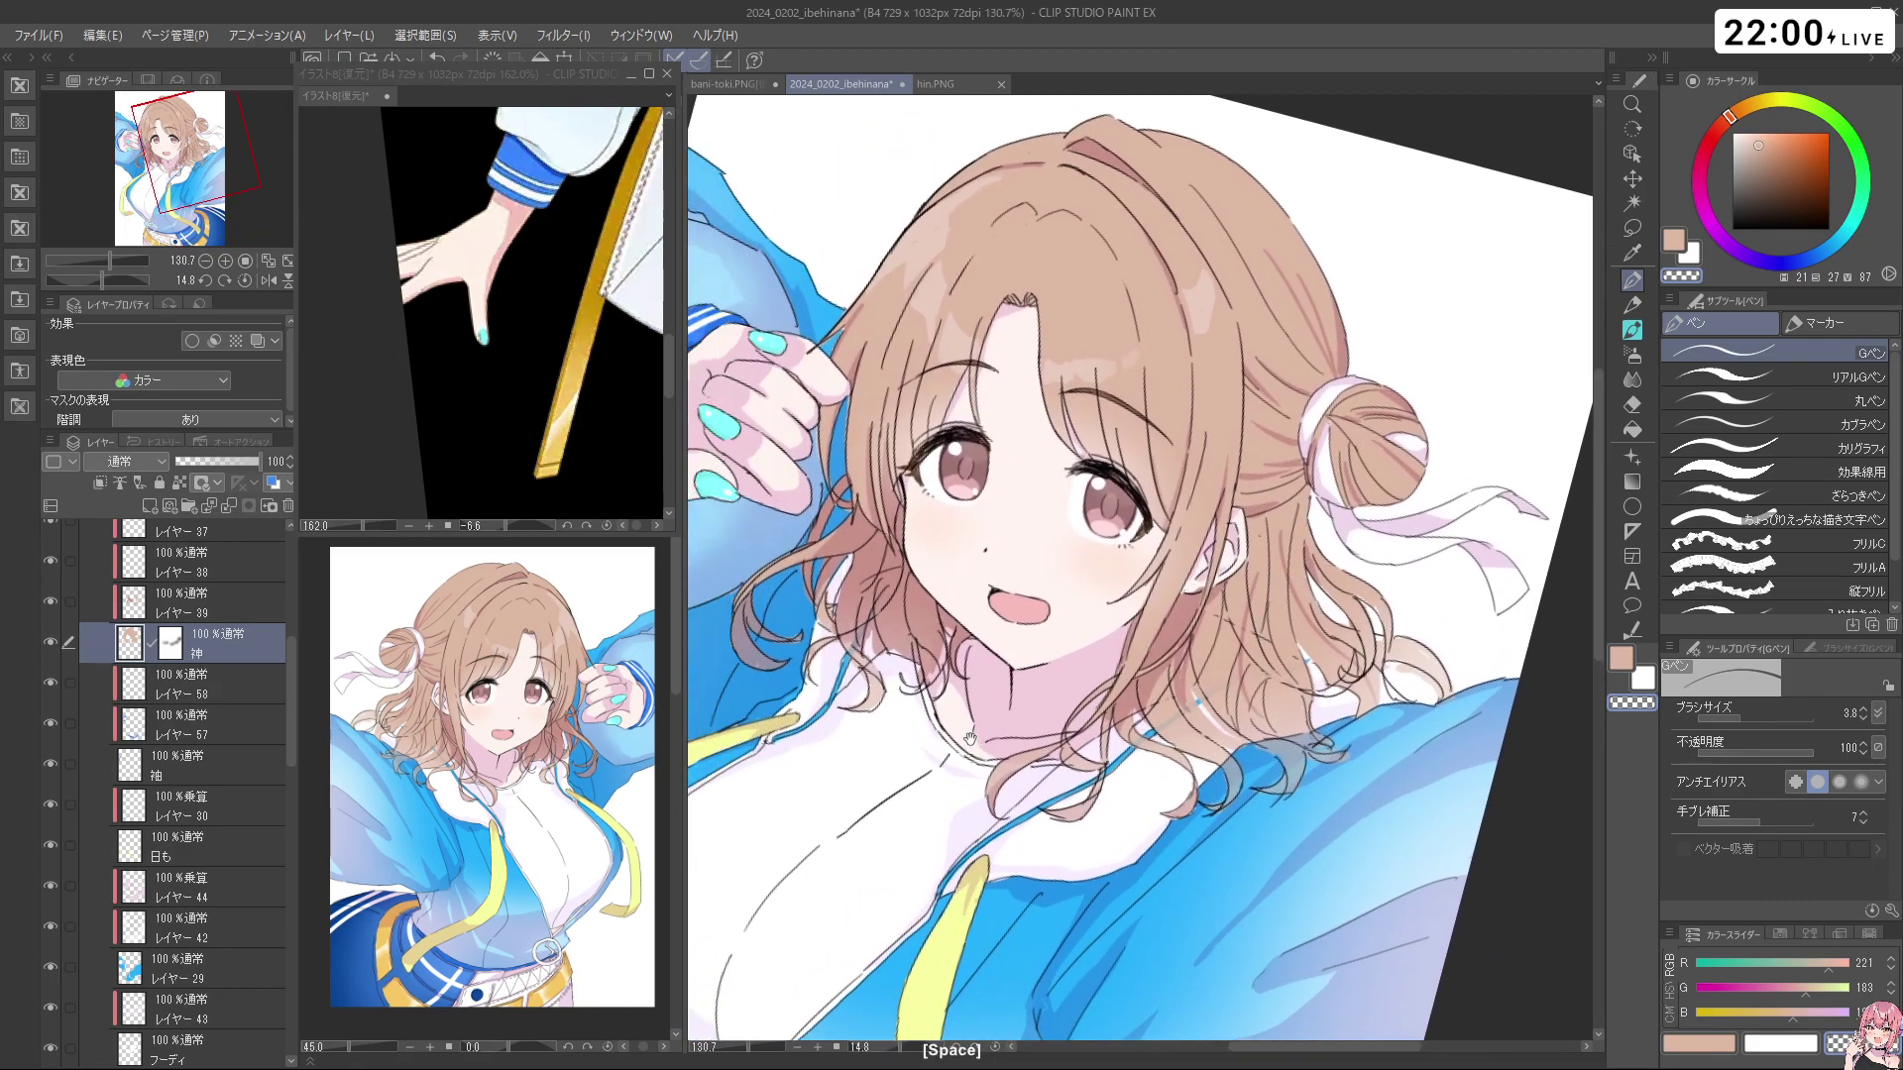
ctrl+drag(846, 634, 878, 635)
key(c)
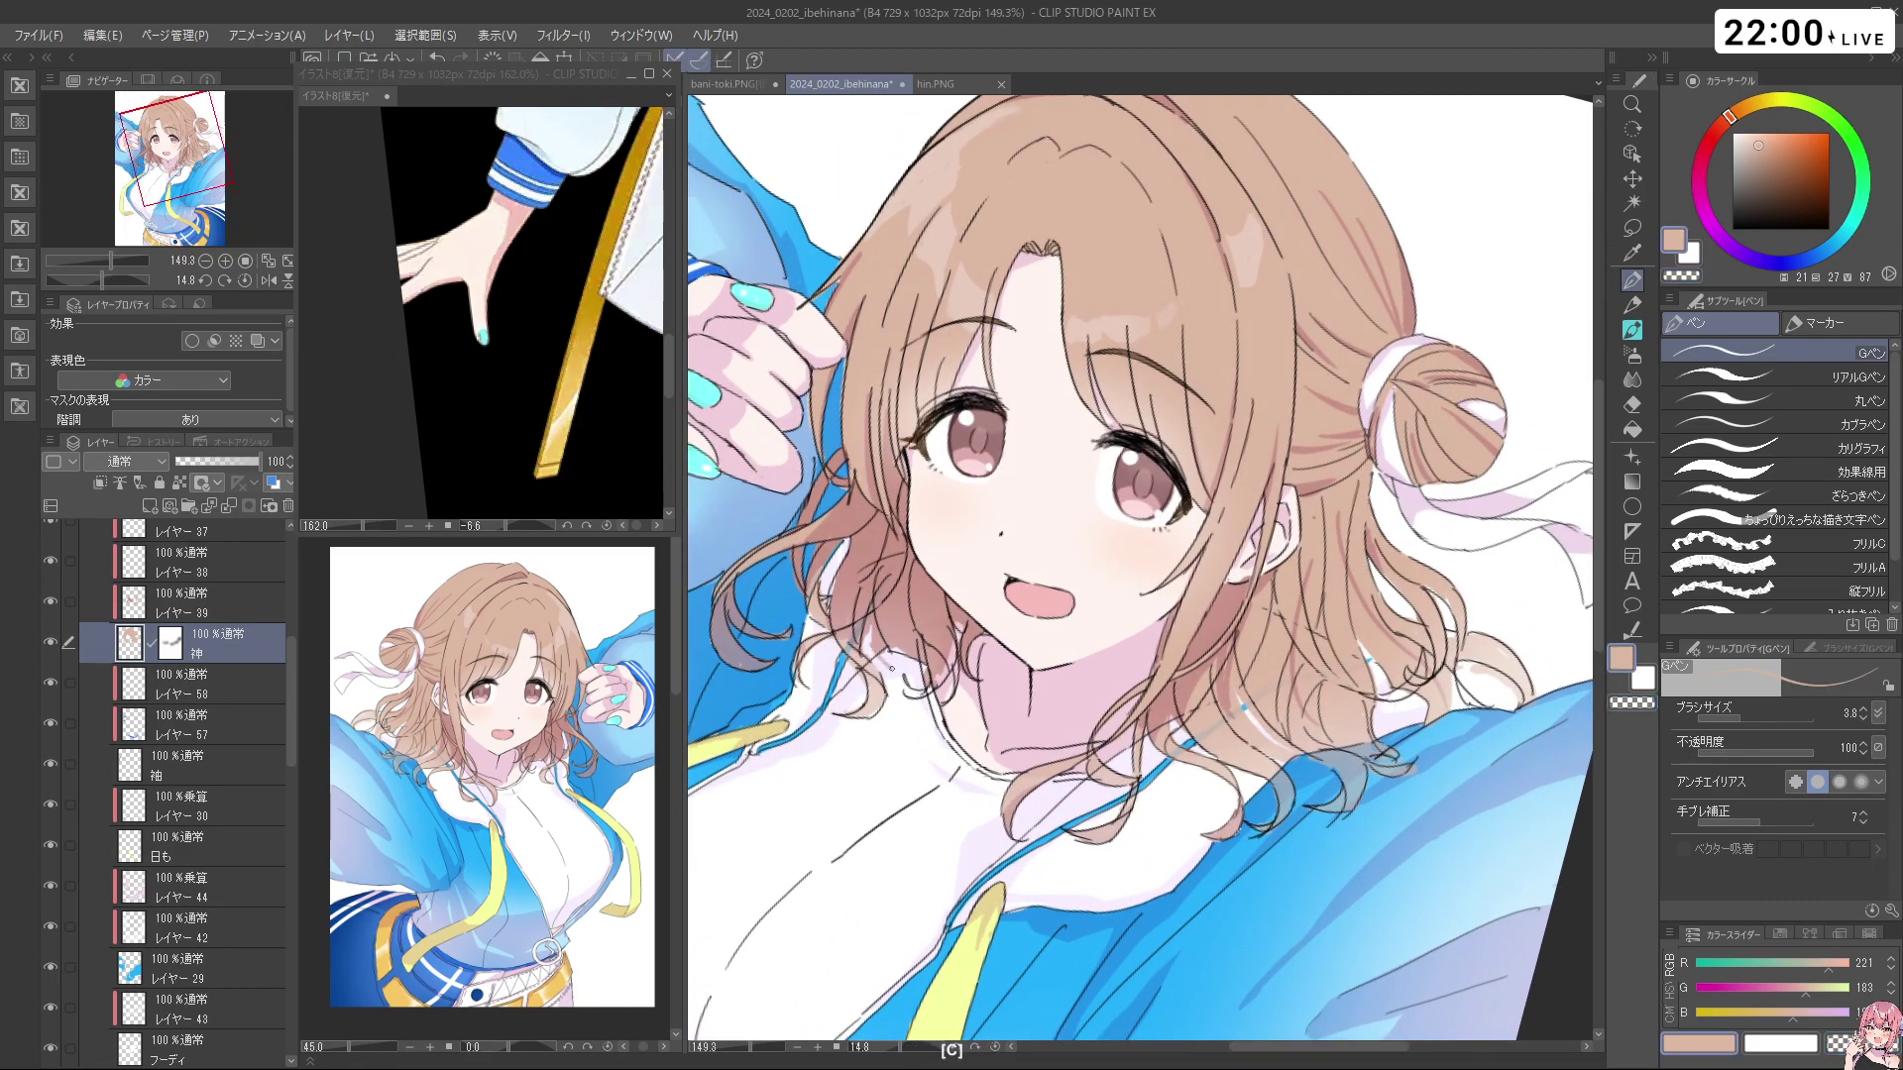
key(c)
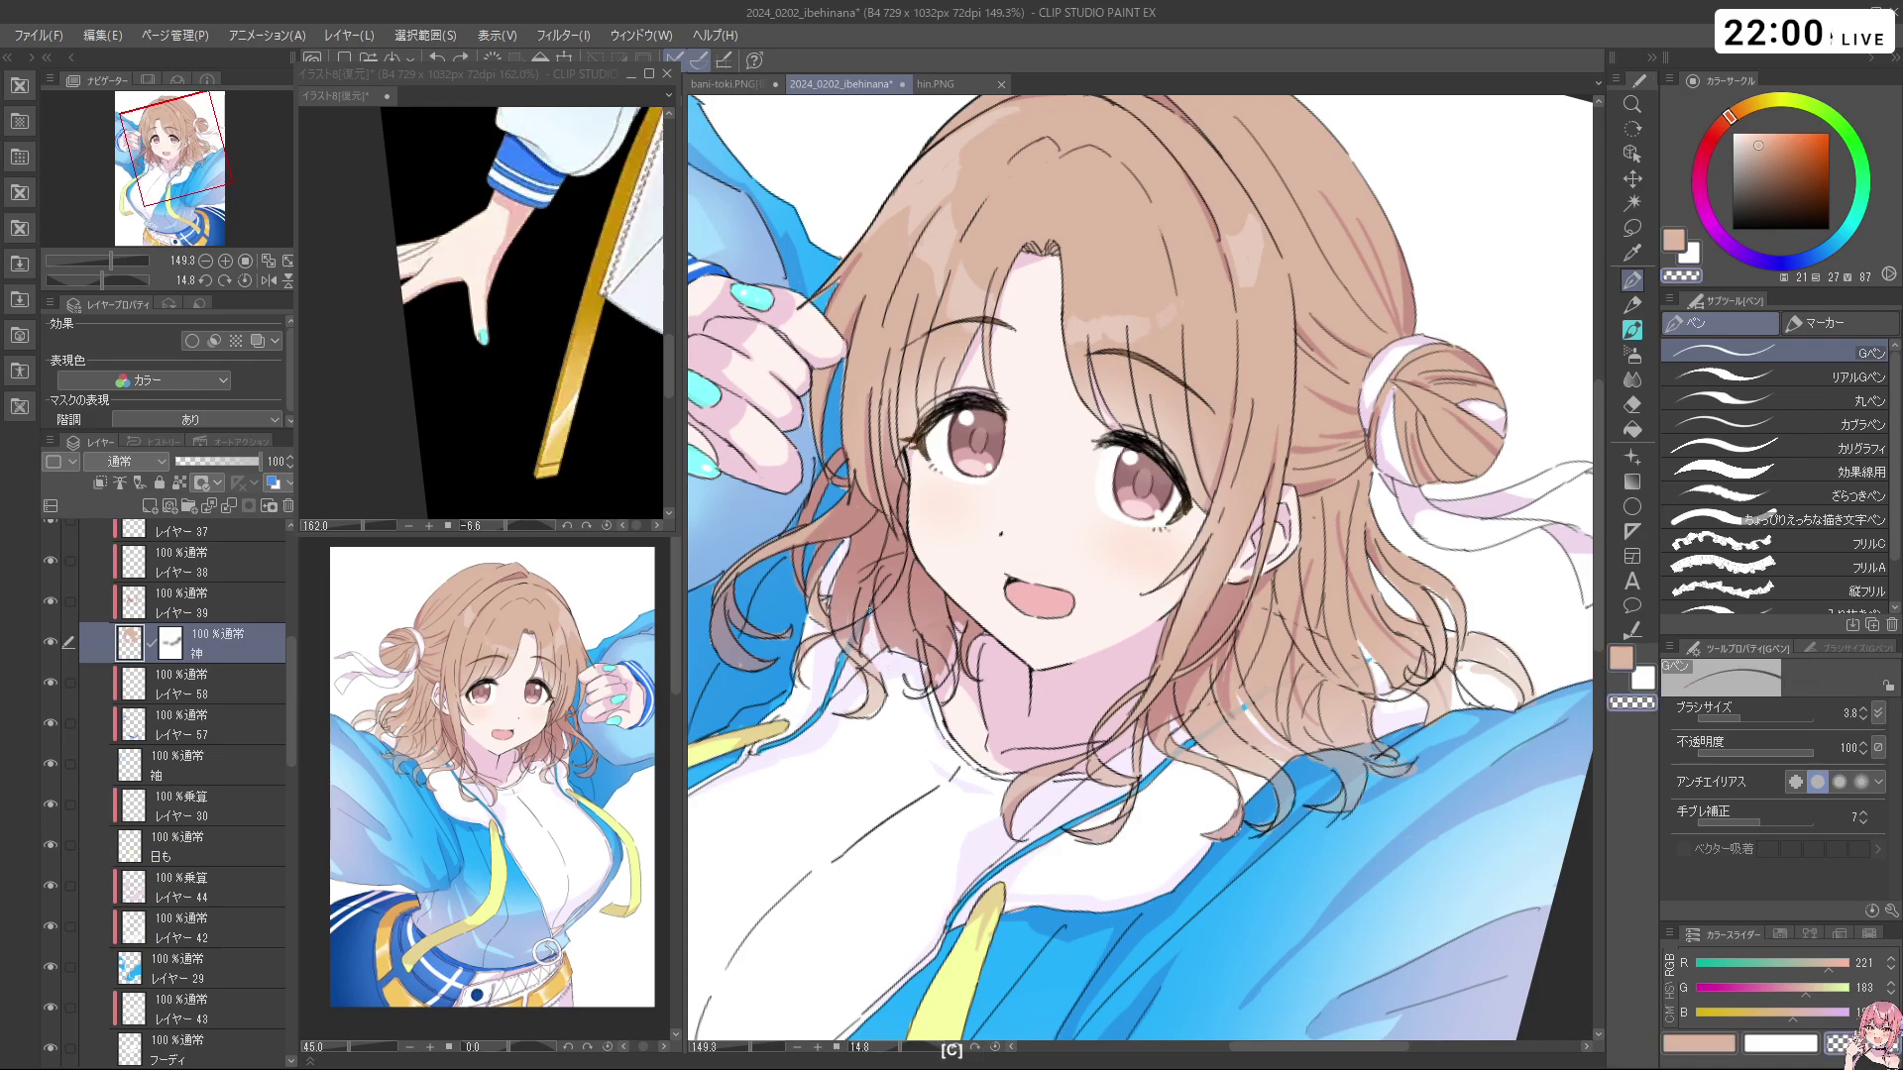
key(c)
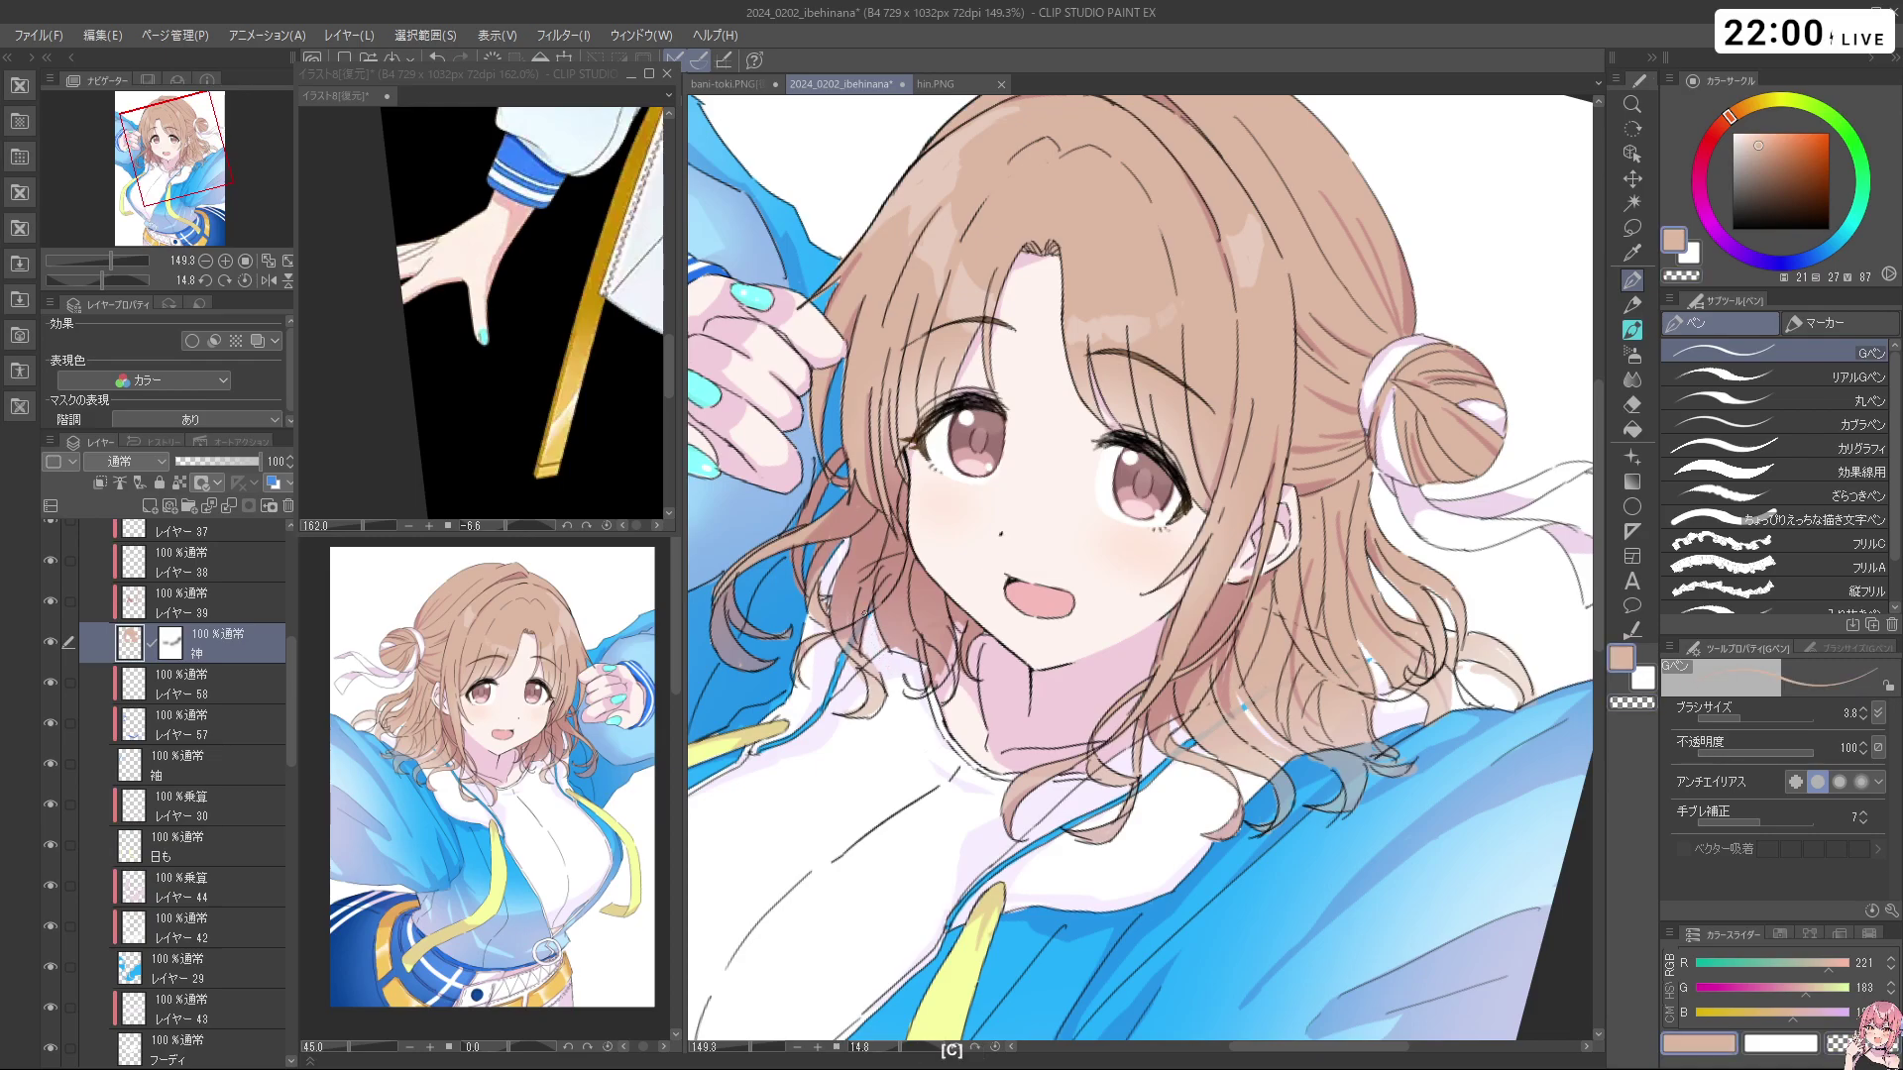
key(c)
key(c)
Refine the hair base edges along the loose curls above the collar, painting and erasing with the G-pen and undoing a stray stroke
drag(945, 642, 1014, 733)
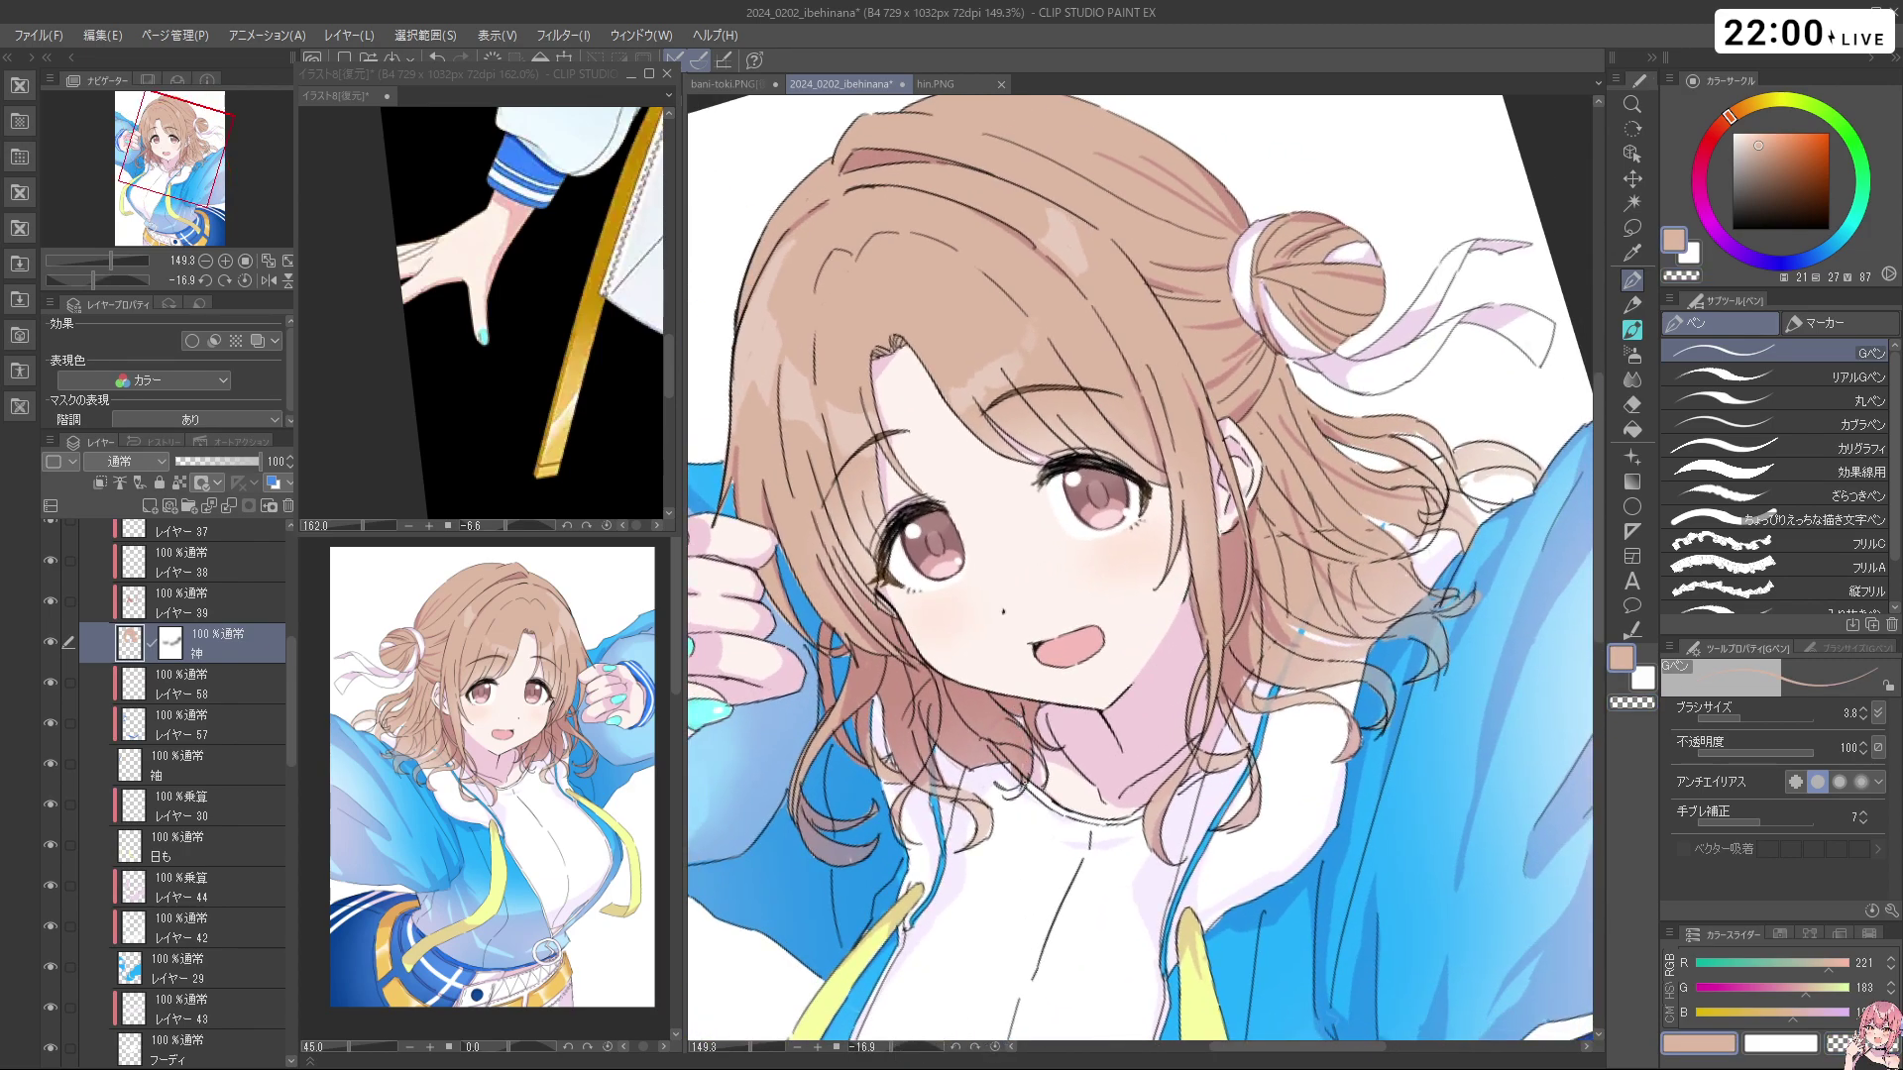
key(c)
key(c)
key(ctrl+z)
key(c)
key(c)
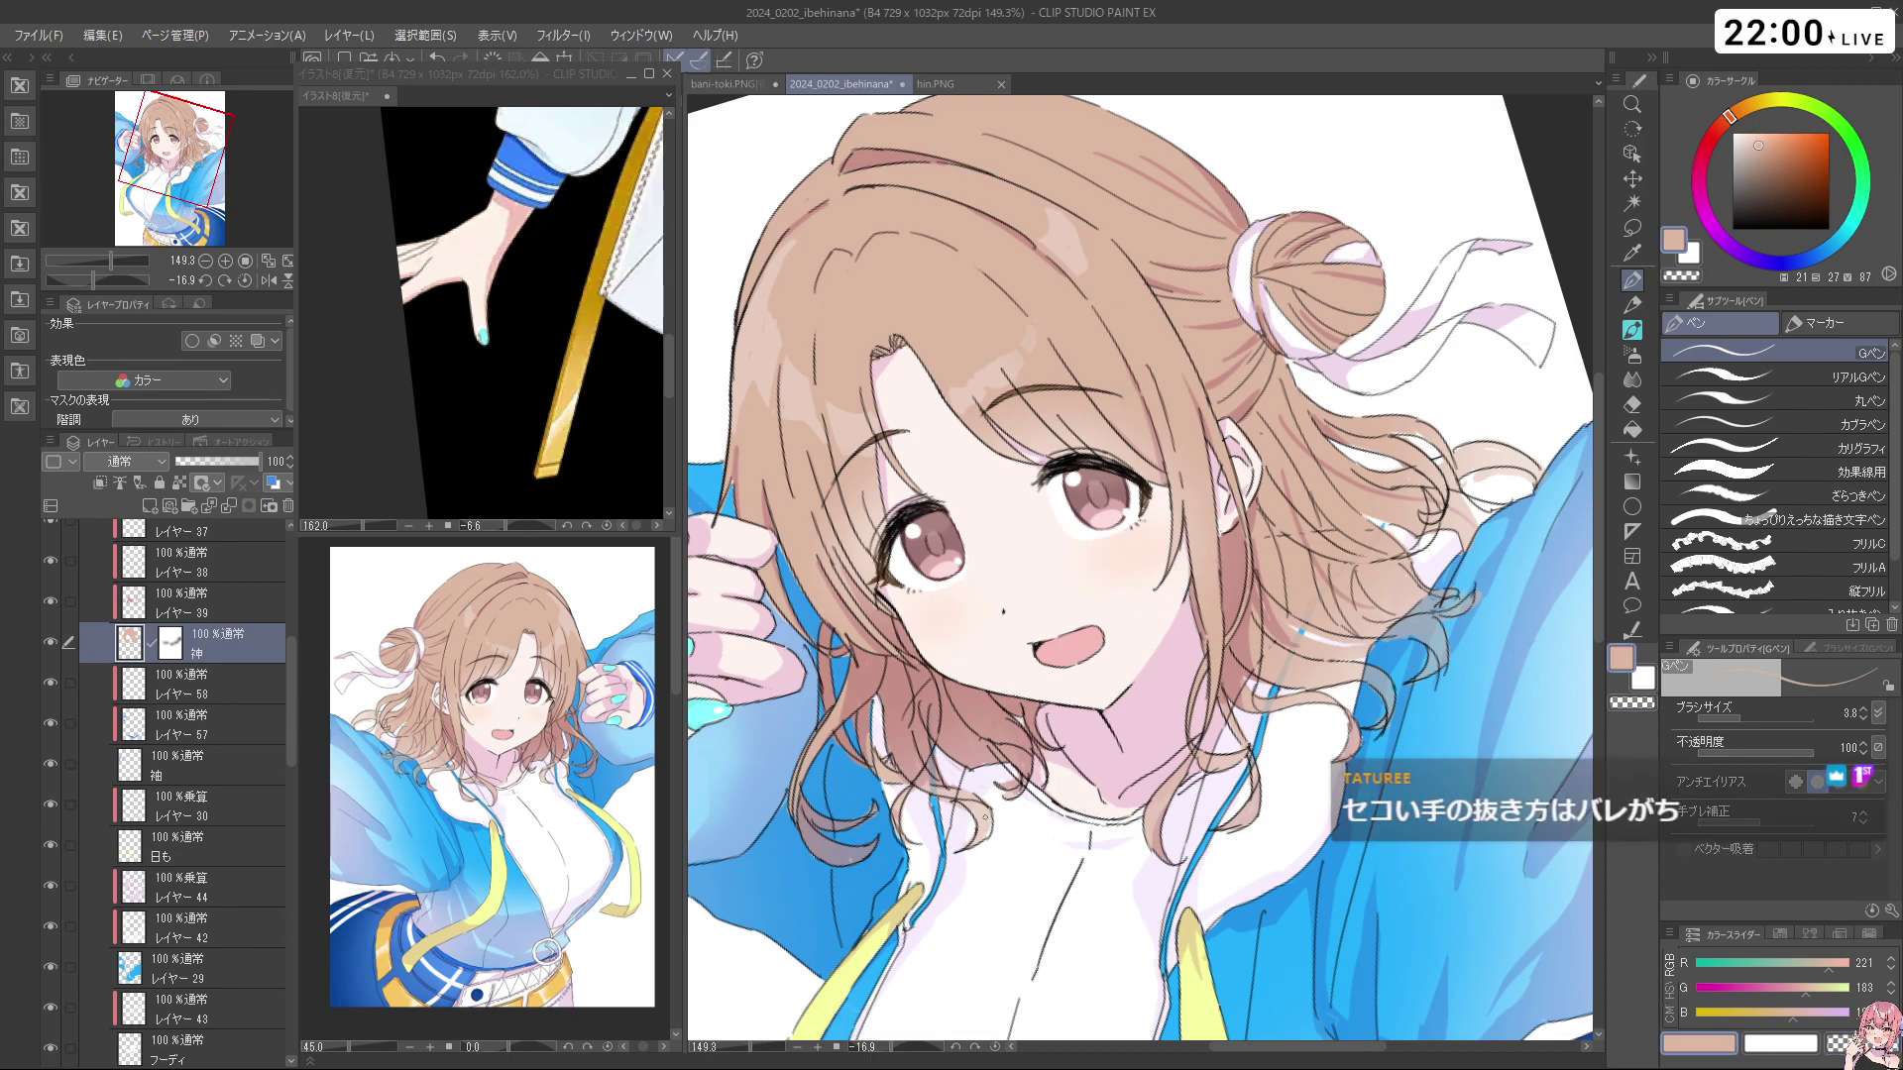
key(c)
key(c)
Review the overall hair silhouette and clean up remaining base colour edges near the shoulder with hair colour and transparent colour
key(ctrl+space)
drag(1026, 706, 942, 674)
key(shift+space)
drag(959, 480, 1305, 358)
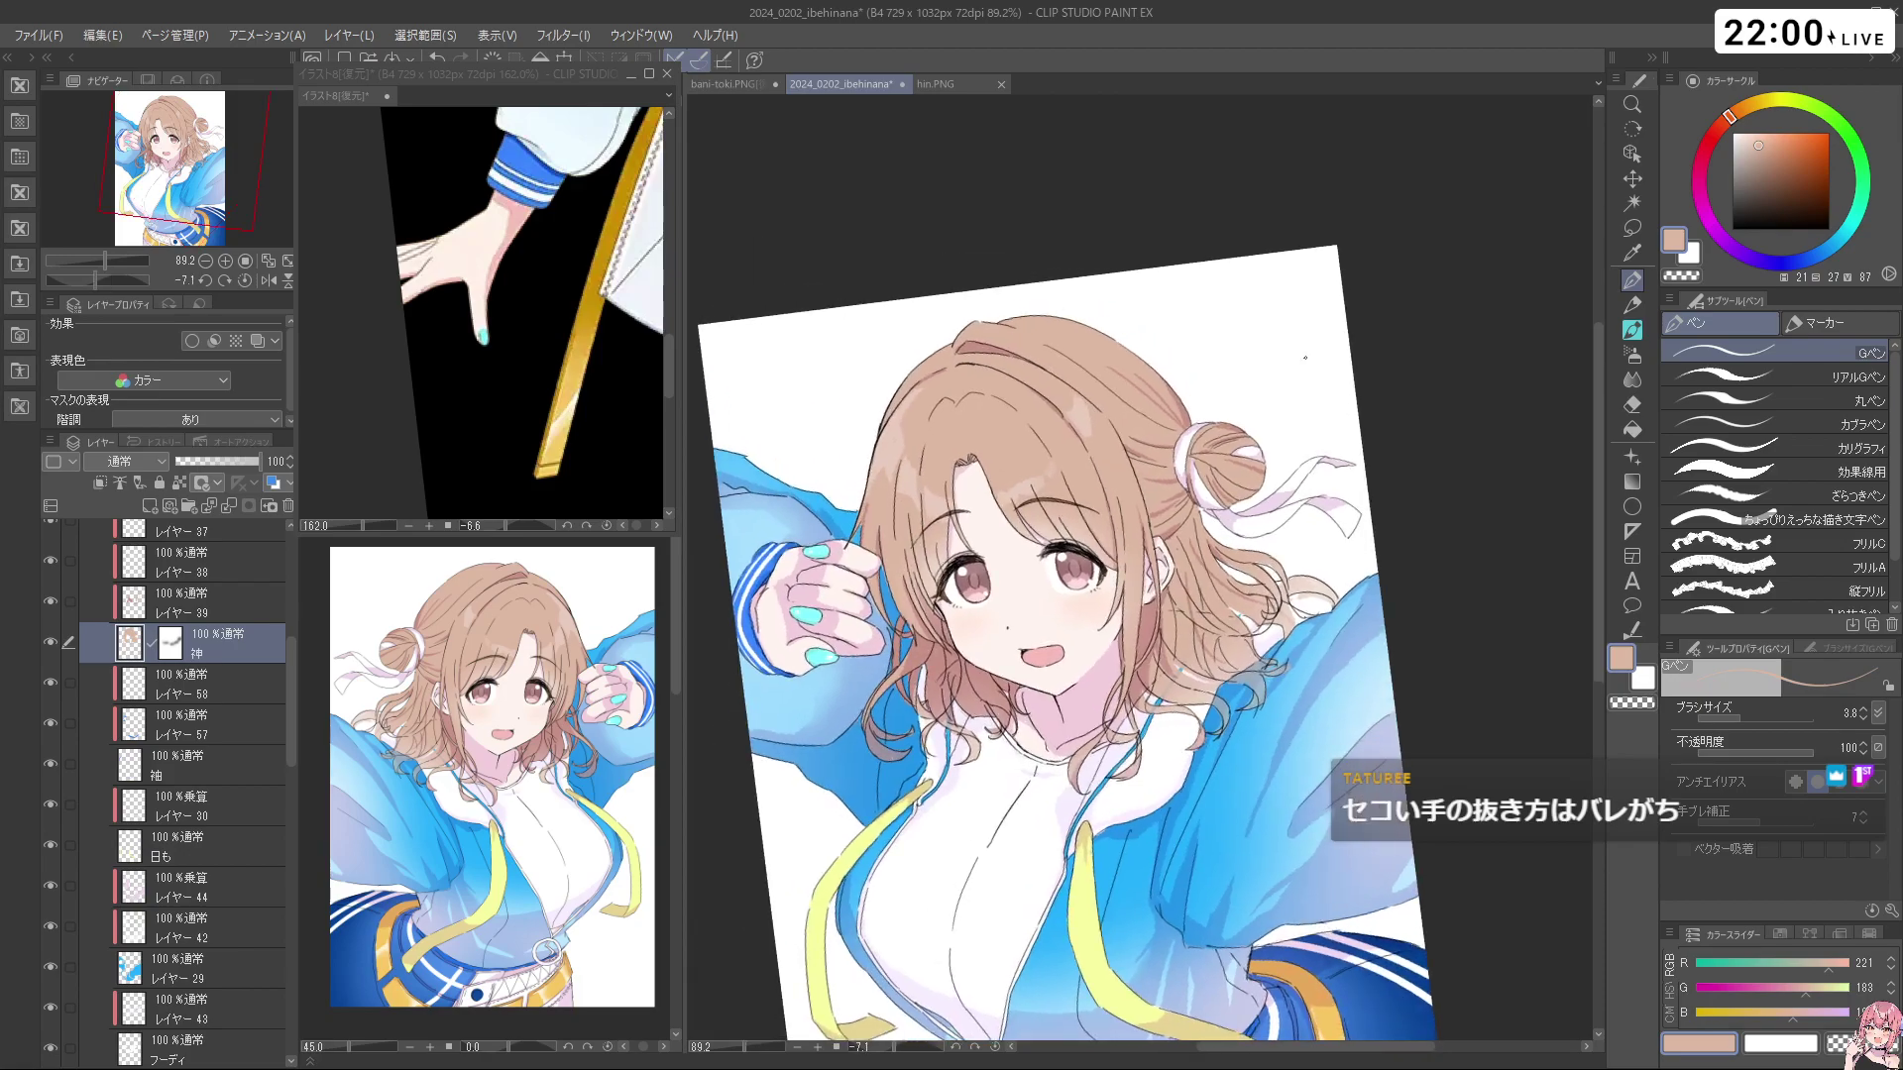
key(ctrl+space)
mouse_move(1158, 603)
mouse_down()
mouse_move(1227, 581)
mouse_move(1167, 585)
mouse_up()
key(ctrl+space)
key(c)
key(c)
key(ctrl+space)
drag(1193, 653, 1201, 585)
key(space)
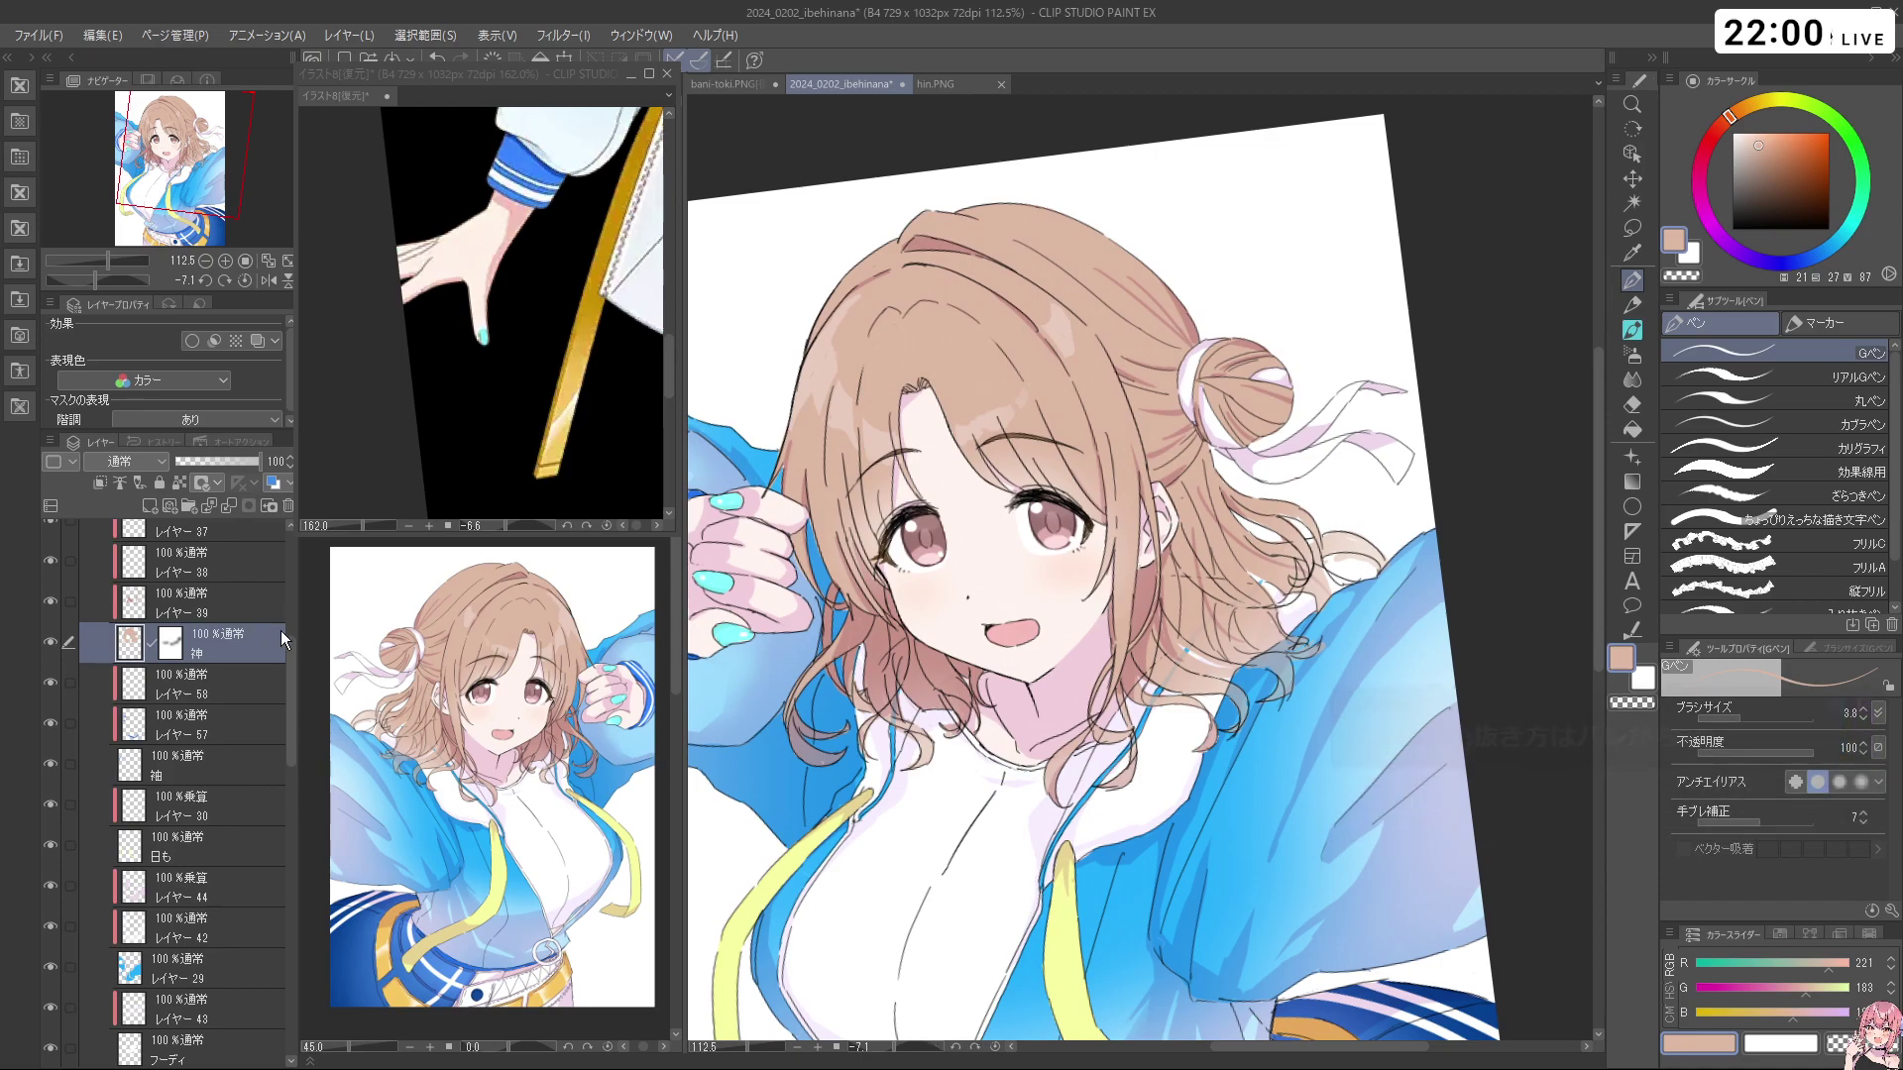
Select layer レイヤー 39 above the hair base, sample the reddish-brown shadow colour from the hair, and set the G-pen size to 7.3
click(158, 600)
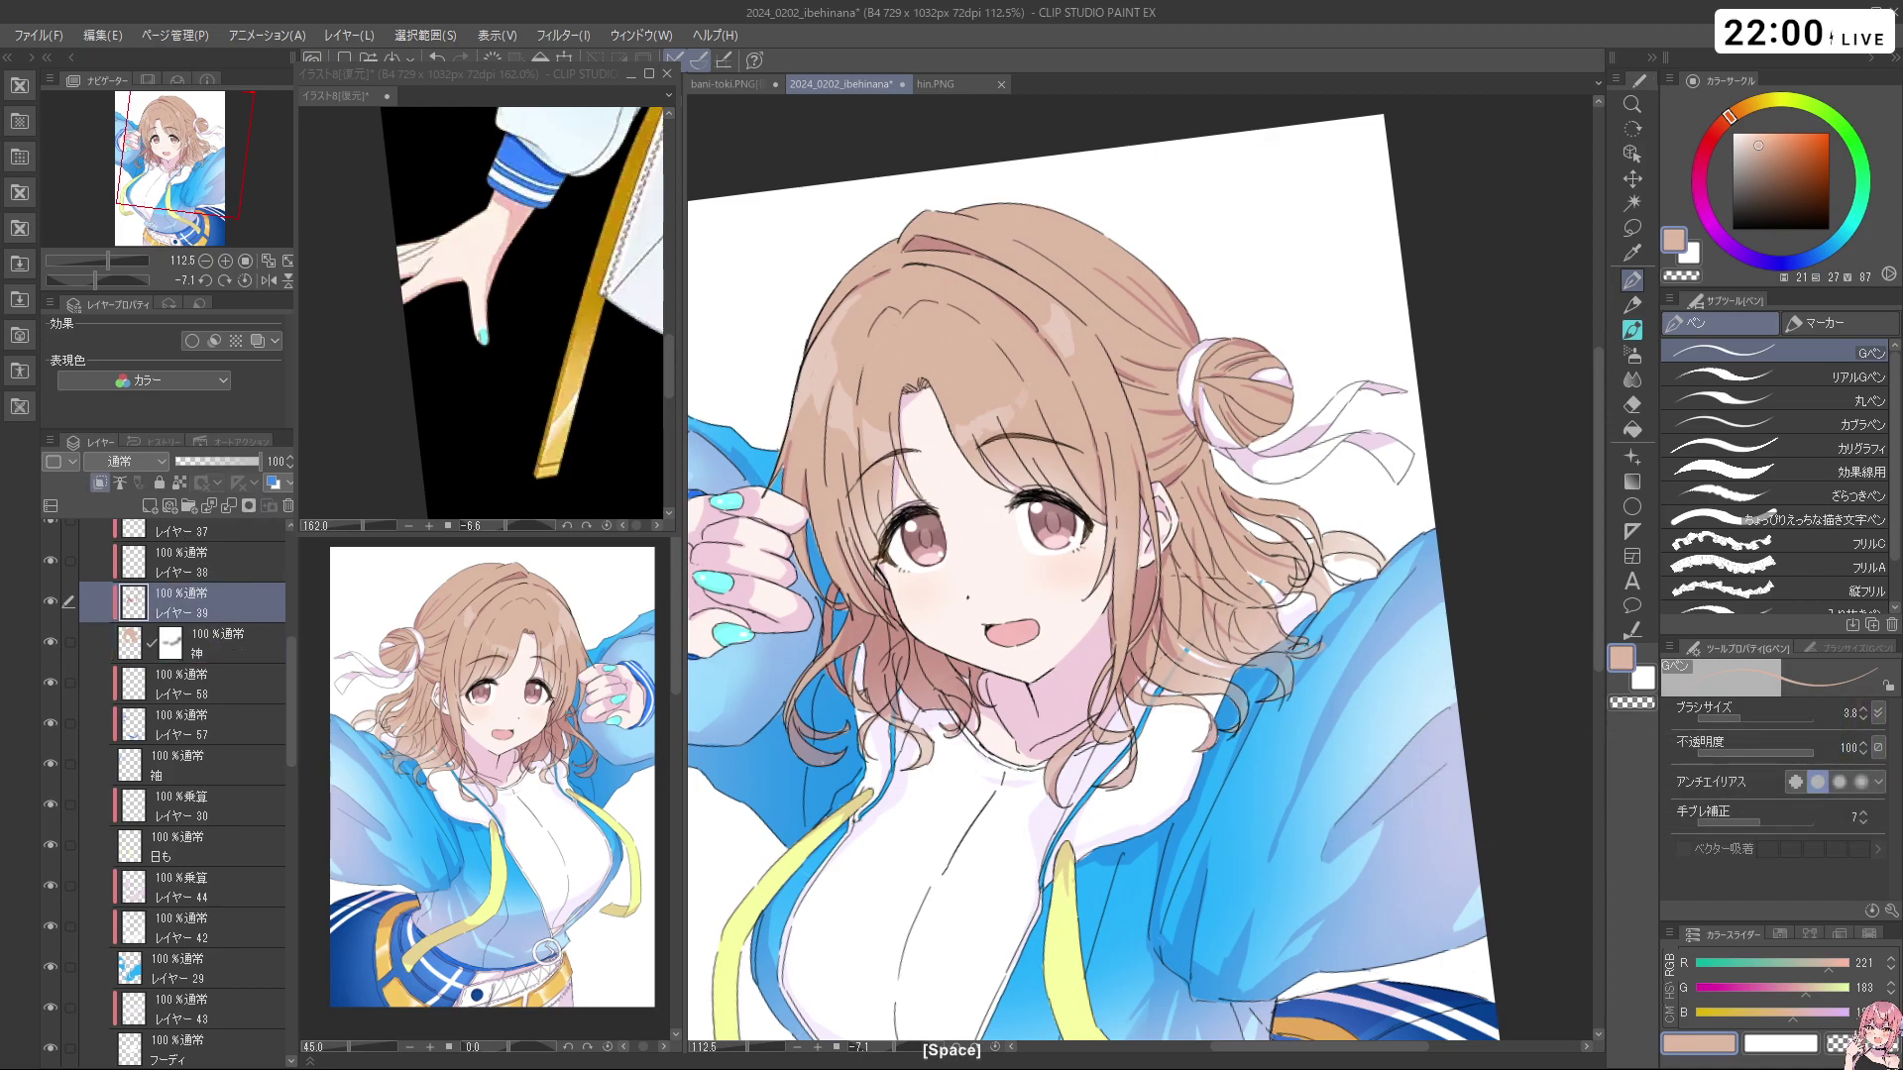
key(ctrl+space)
drag(874, 609, 957, 609)
right_click(851, 641)
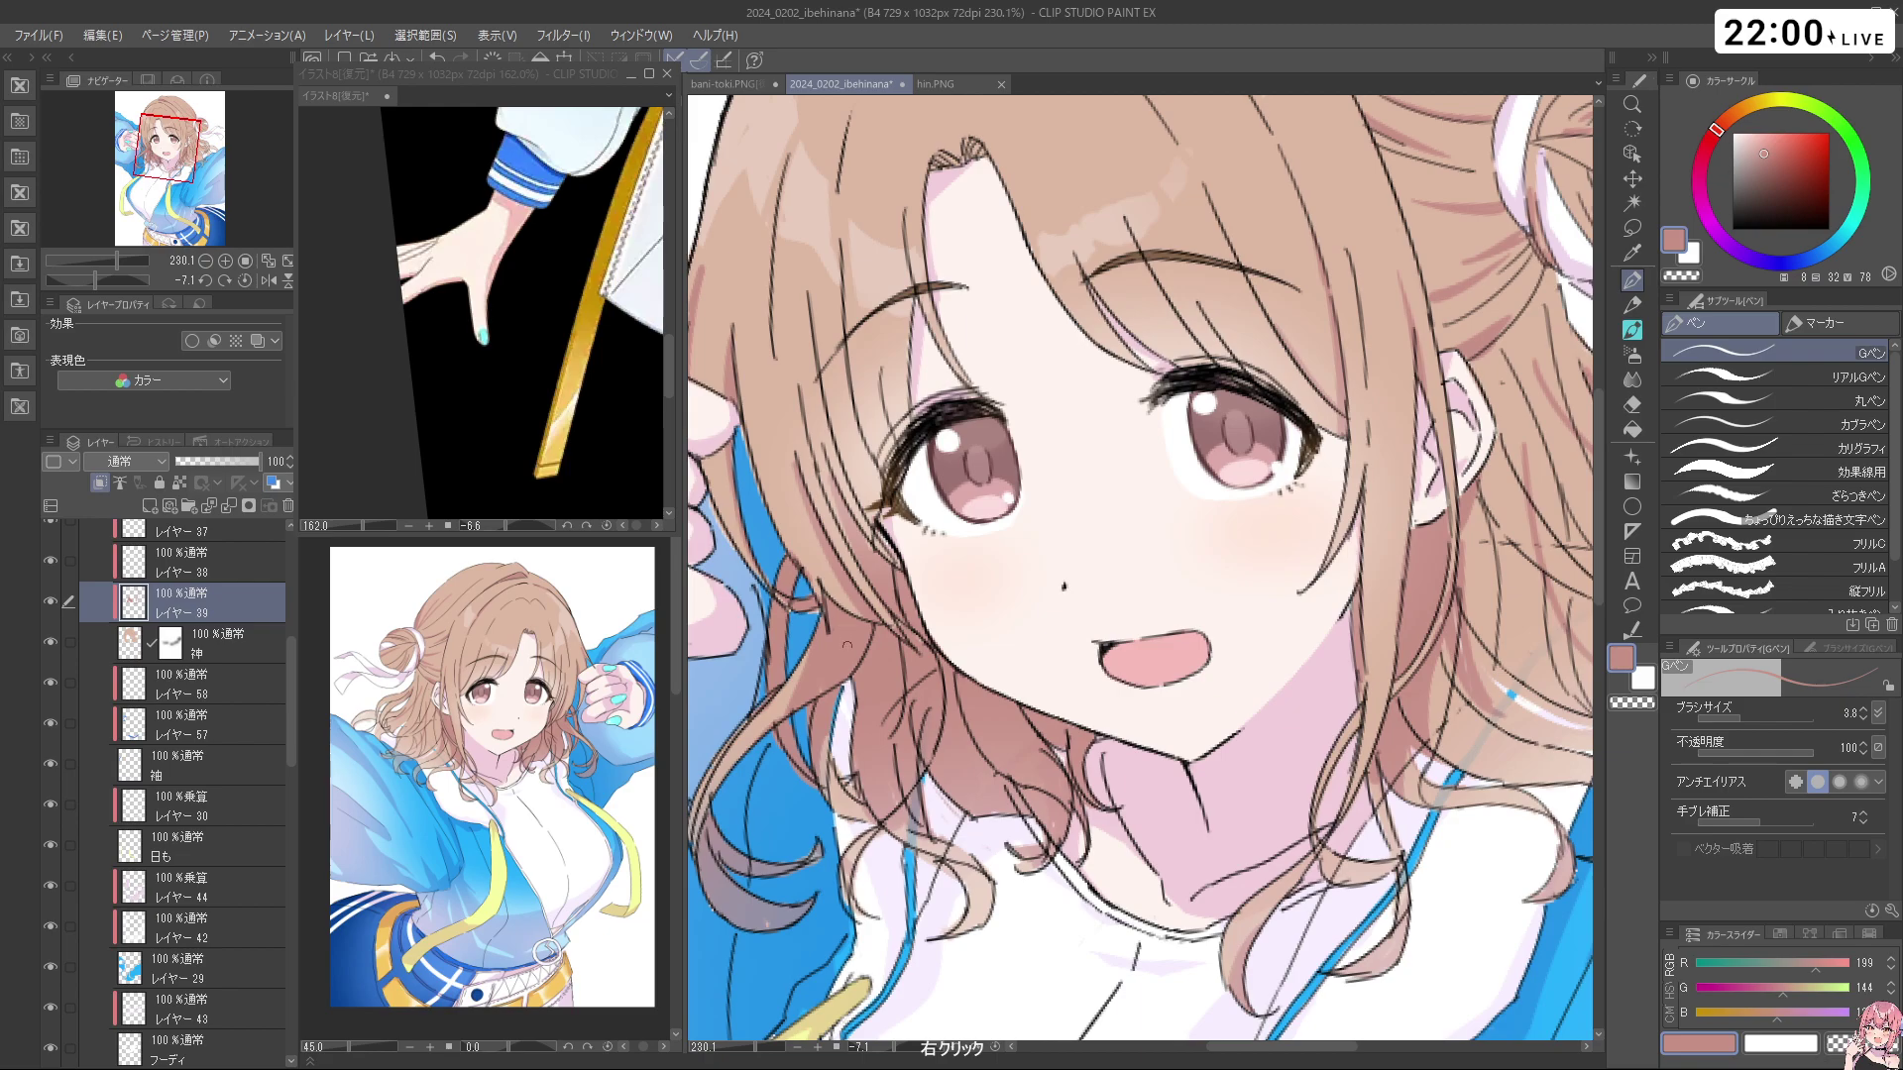
drag(847, 650, 827, 680)
key(c)
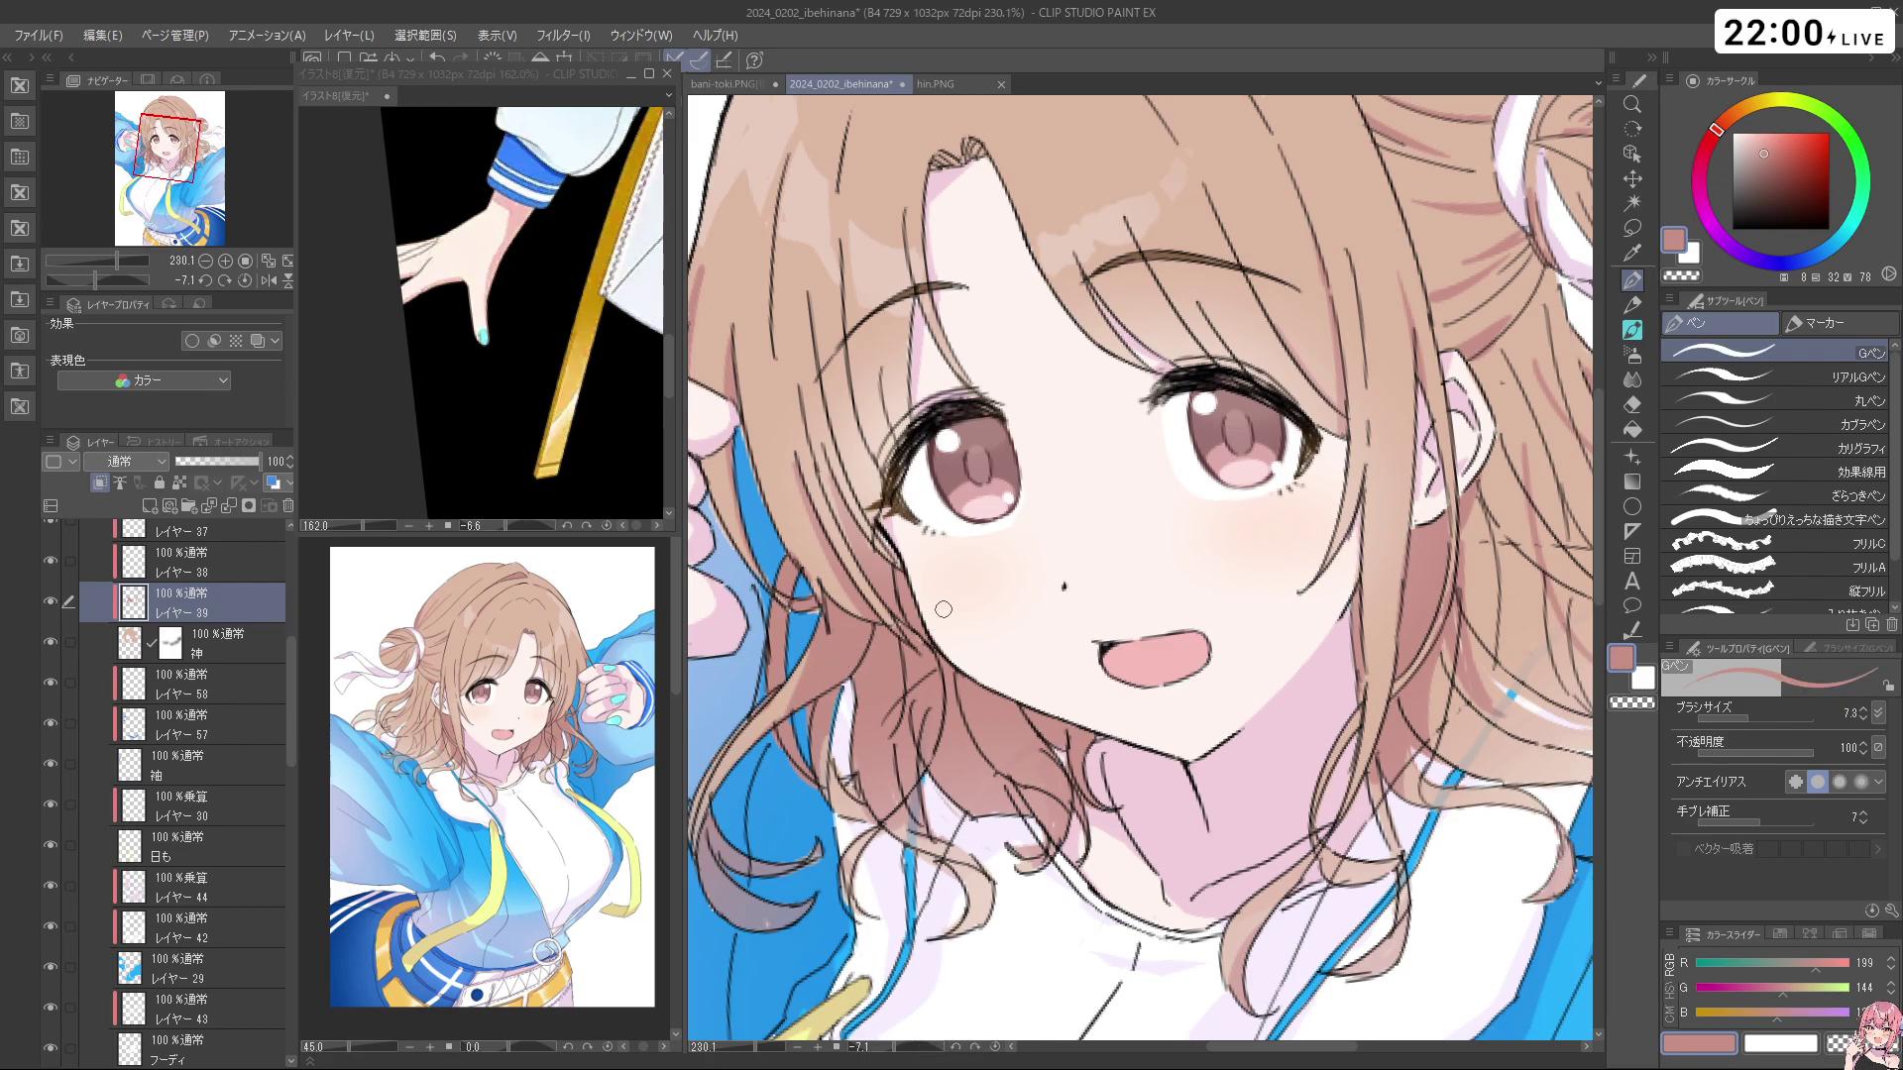
key(ctrl+z)
Try hair shadow strokes on the curls on the raised-hand side of the face, undoing the last one
key(ctrl+space)
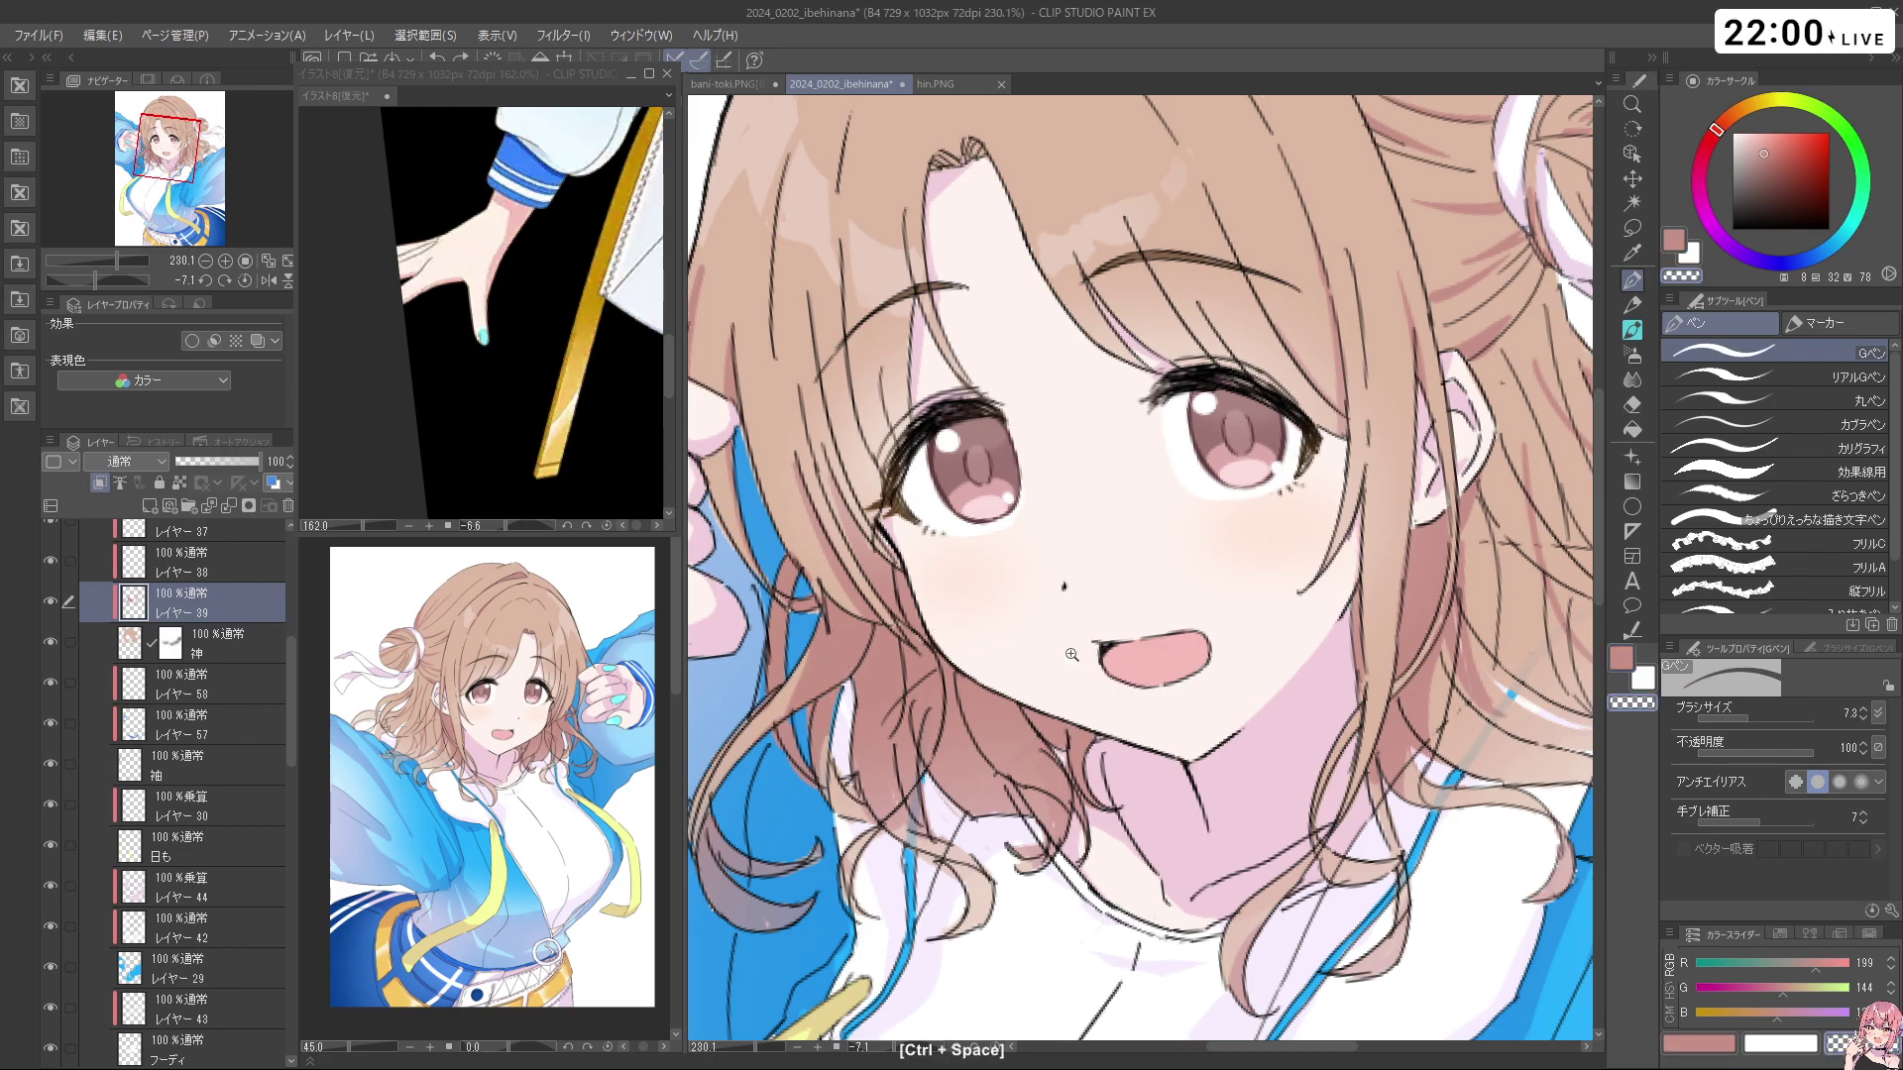
drag(1051, 667, 961, 667)
key(space)
drag(961, 667, 833, 631)
key(ctrl+space)
drag(793, 748, 842, 748)
key(ctrl+z)
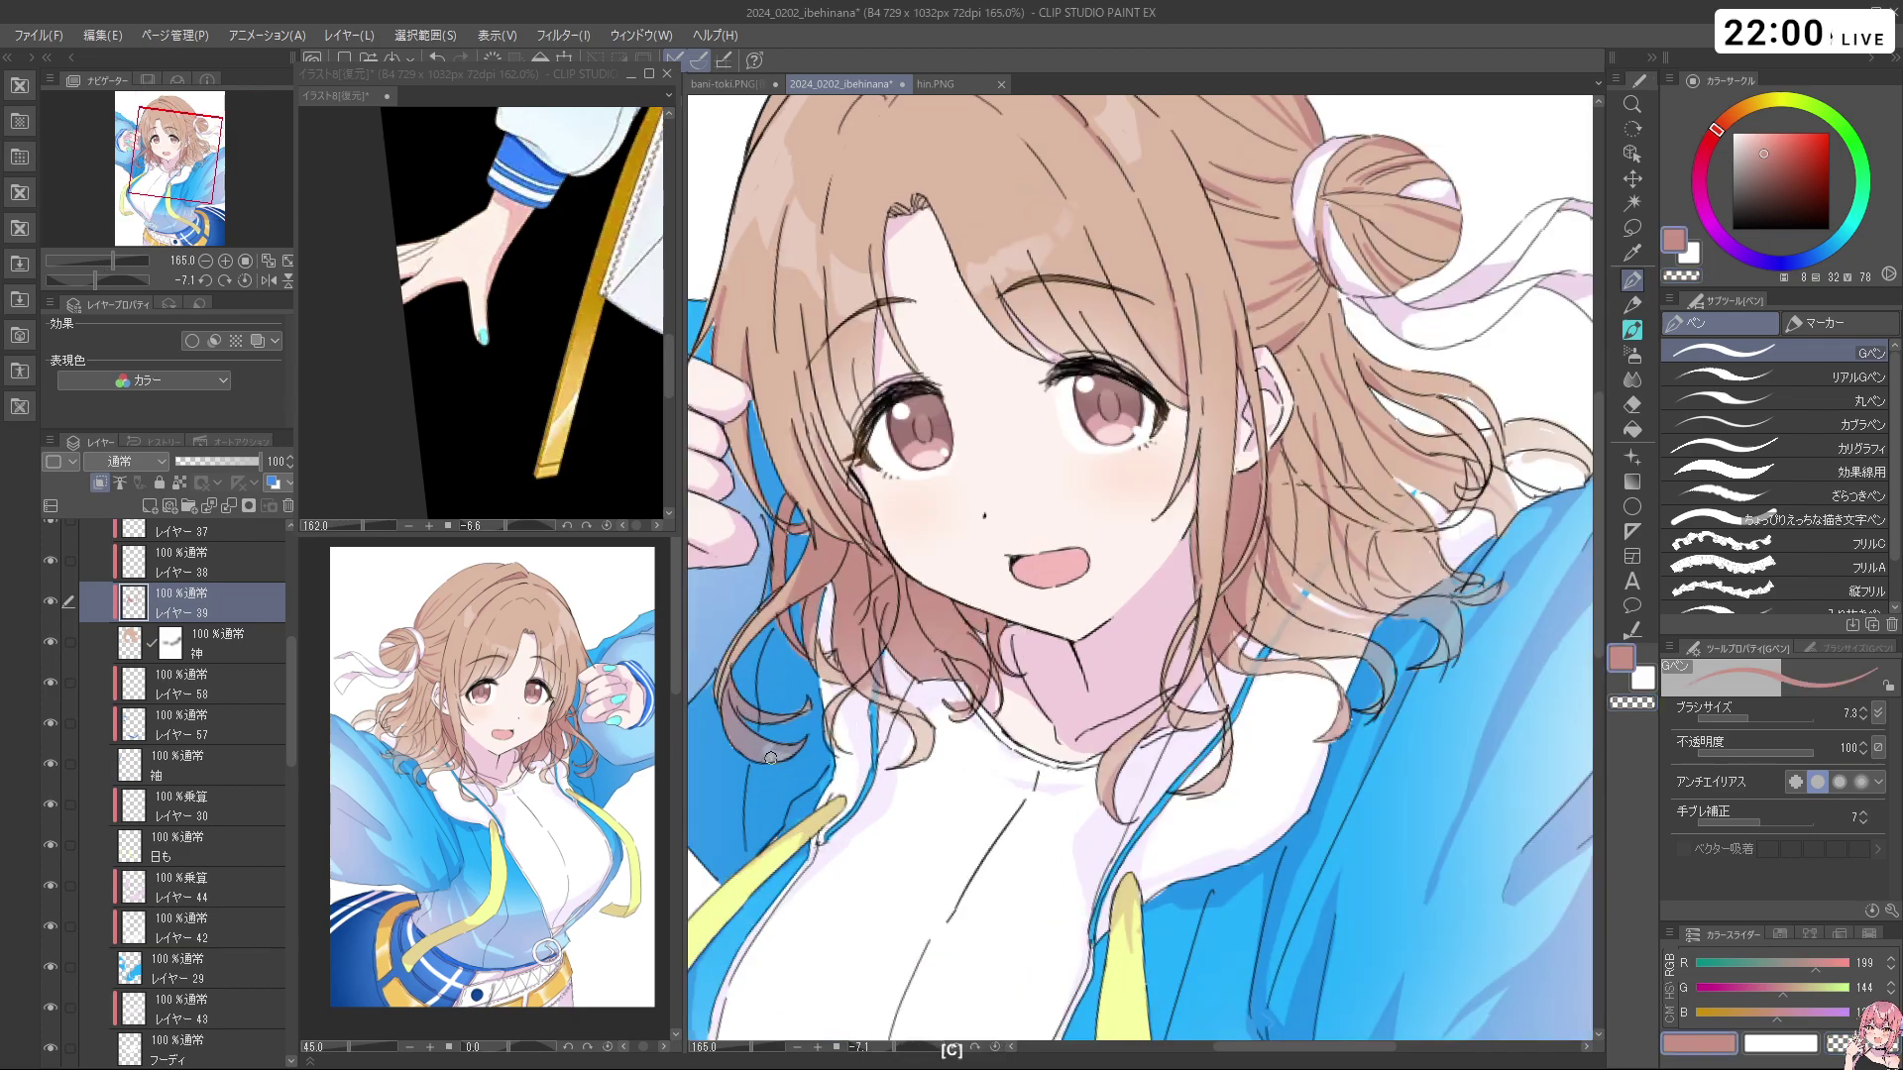
Paint reddish-brown shadow on the hair directly behind the ear, trimming with transparent colour and undoing poor strokes
key(space)
drag(1237, 601, 1059, 637)
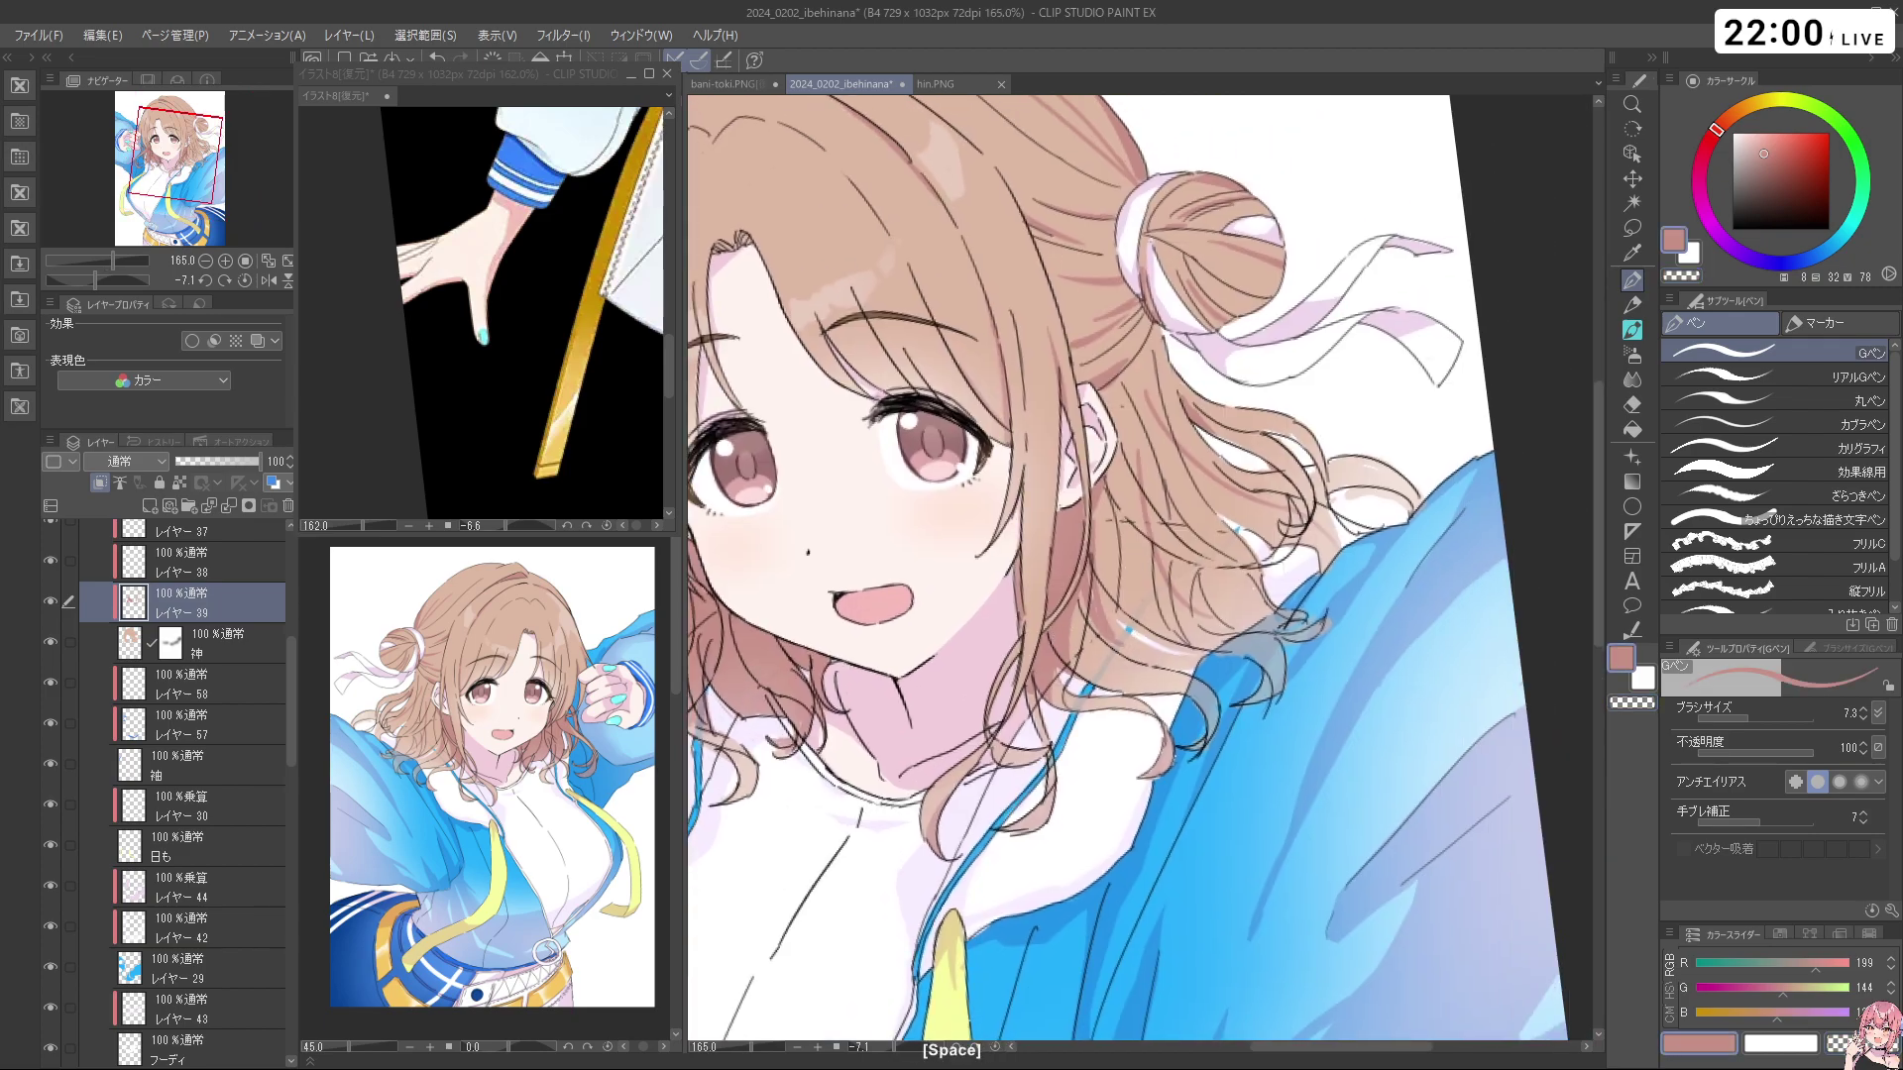
key(ctrl+z)
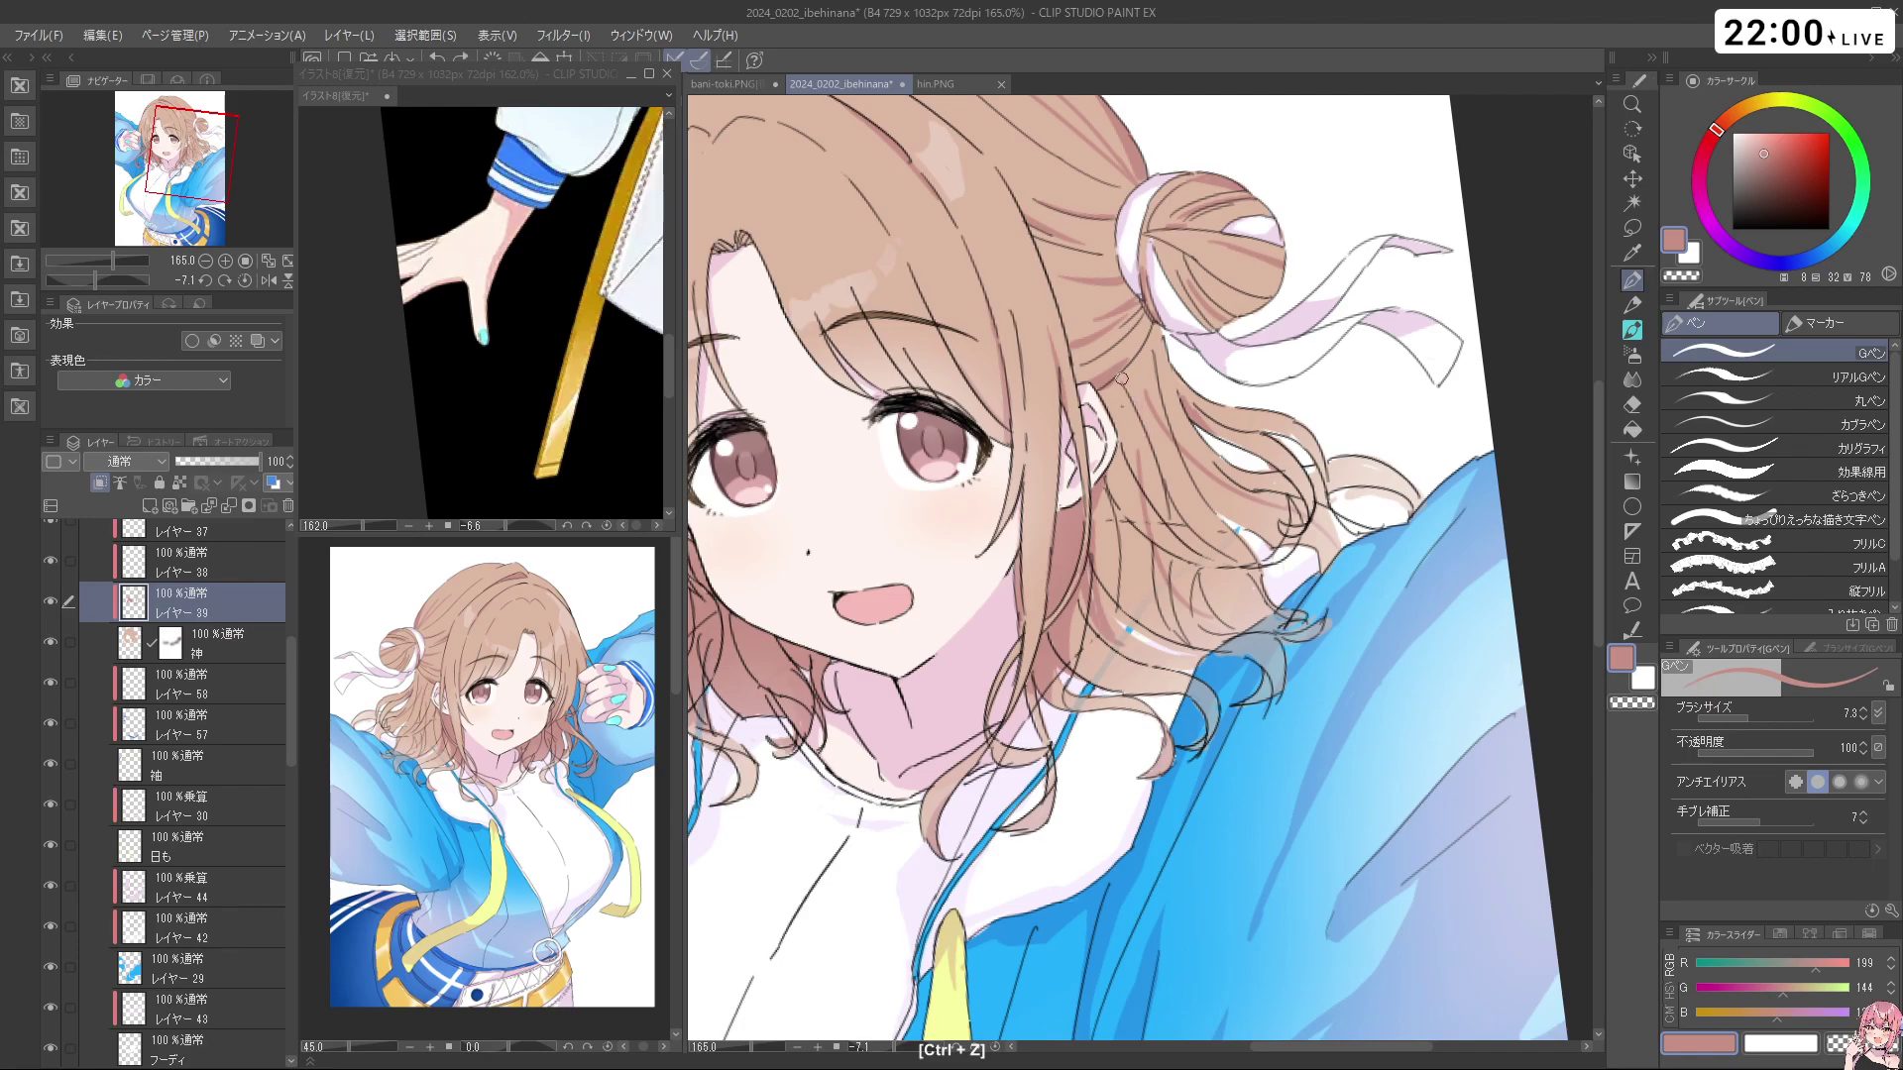
key(c)
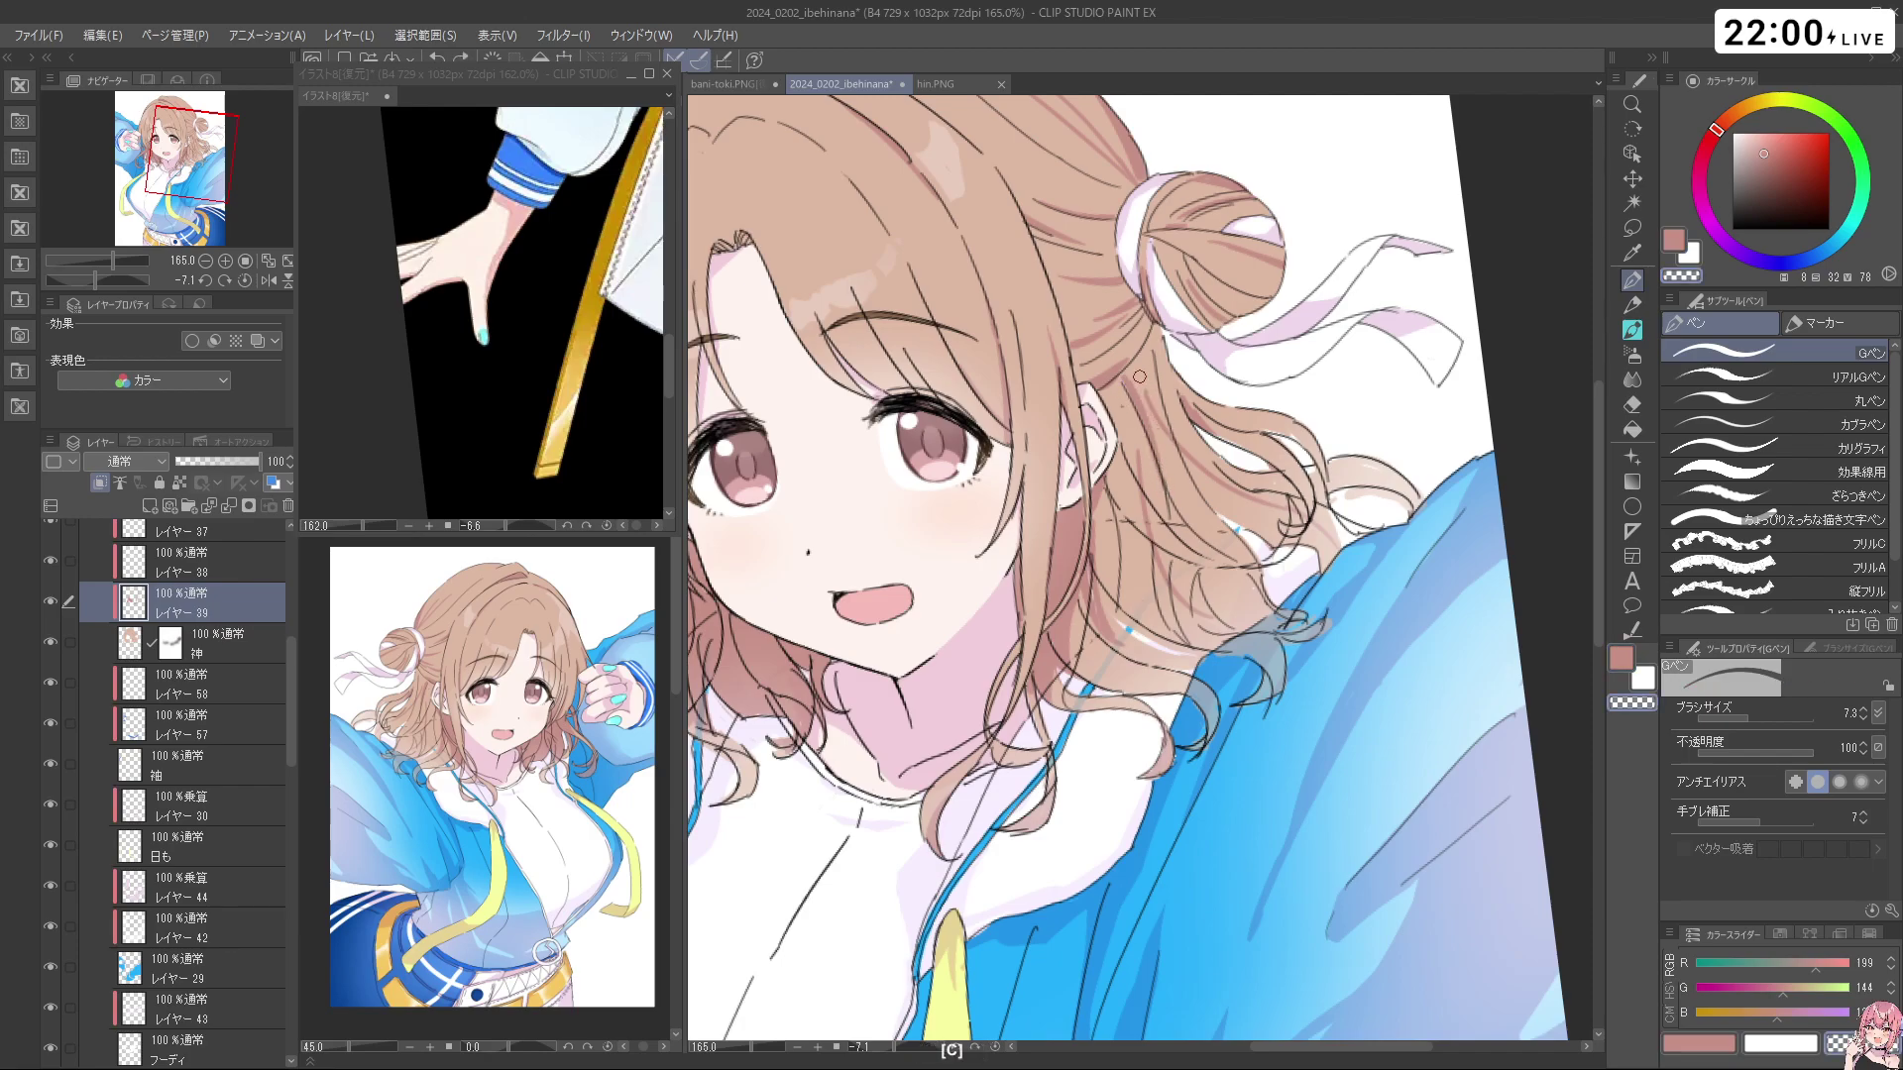
key(c)
key(ctrl+z)
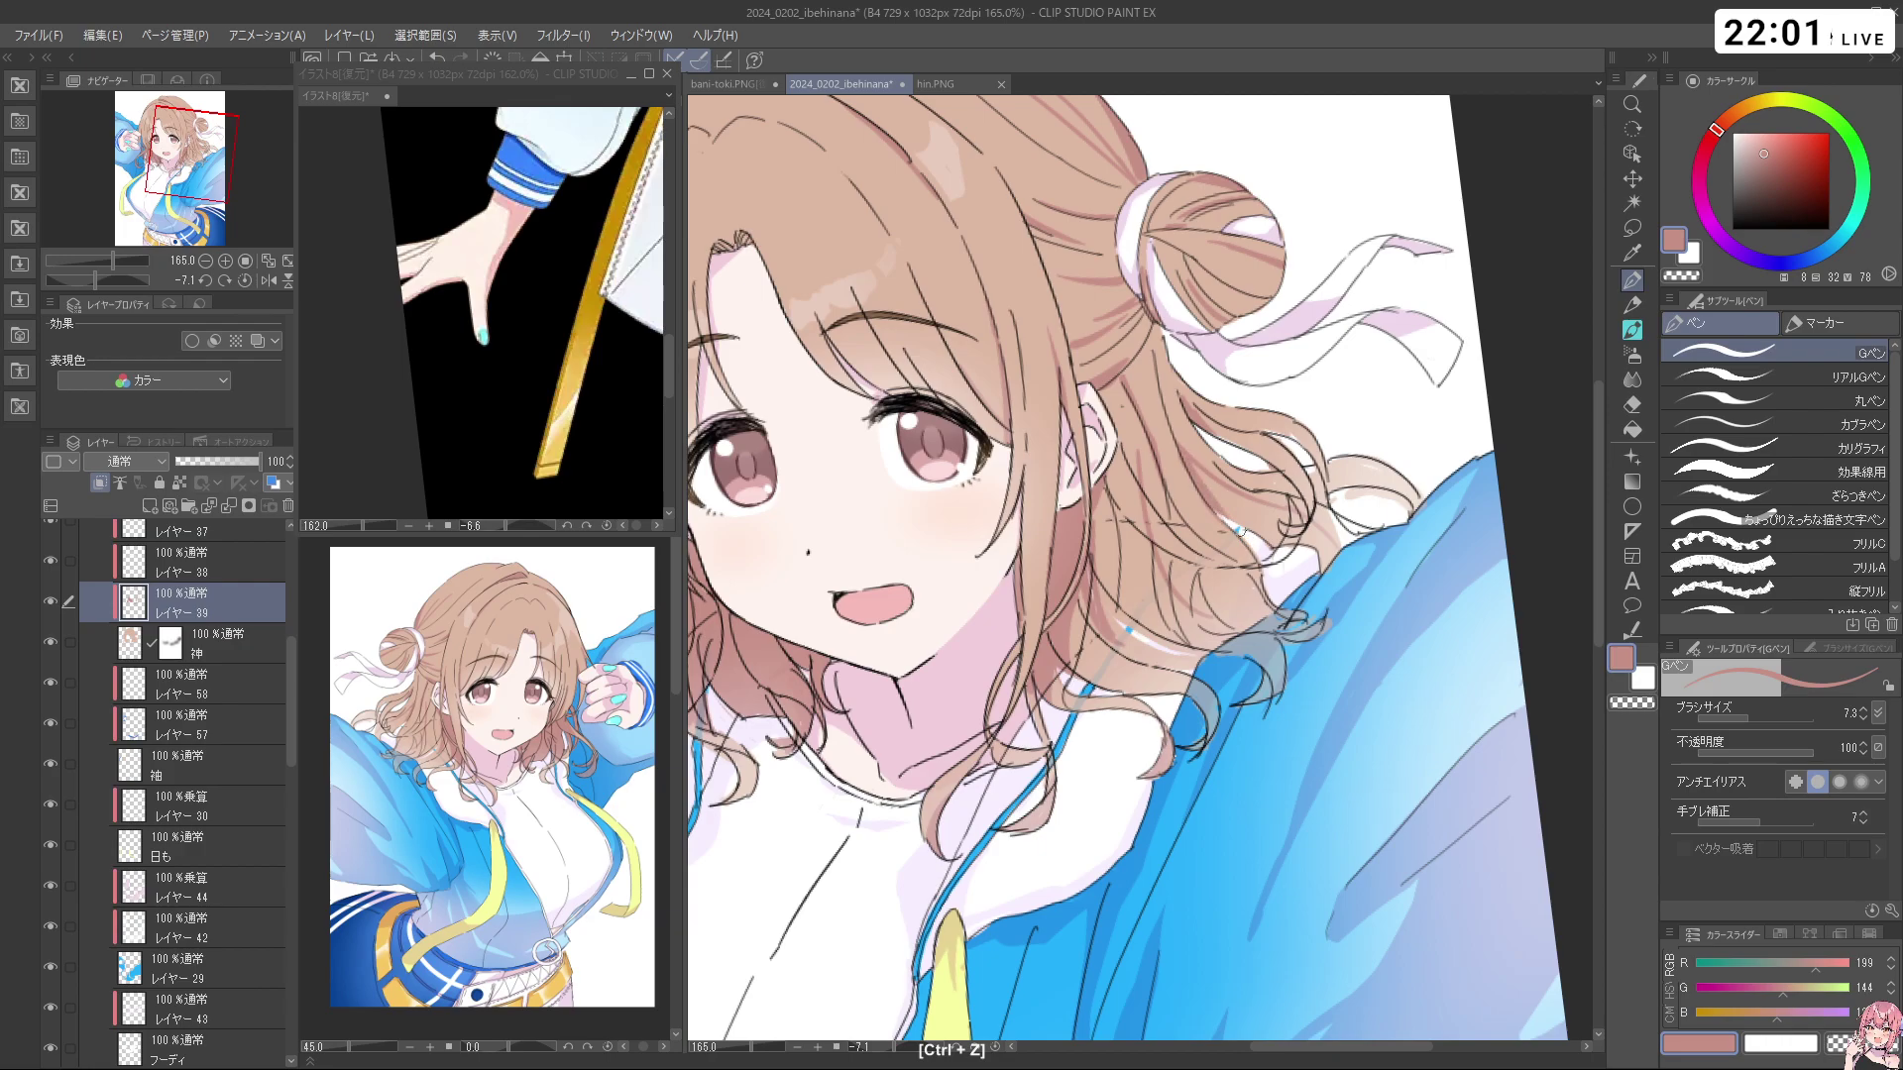
Add shadow strokes along the hair strands falling below the ear, switching to transparent colour for corrections
key(shift+space)
drag(1259, 529, 1323, 448)
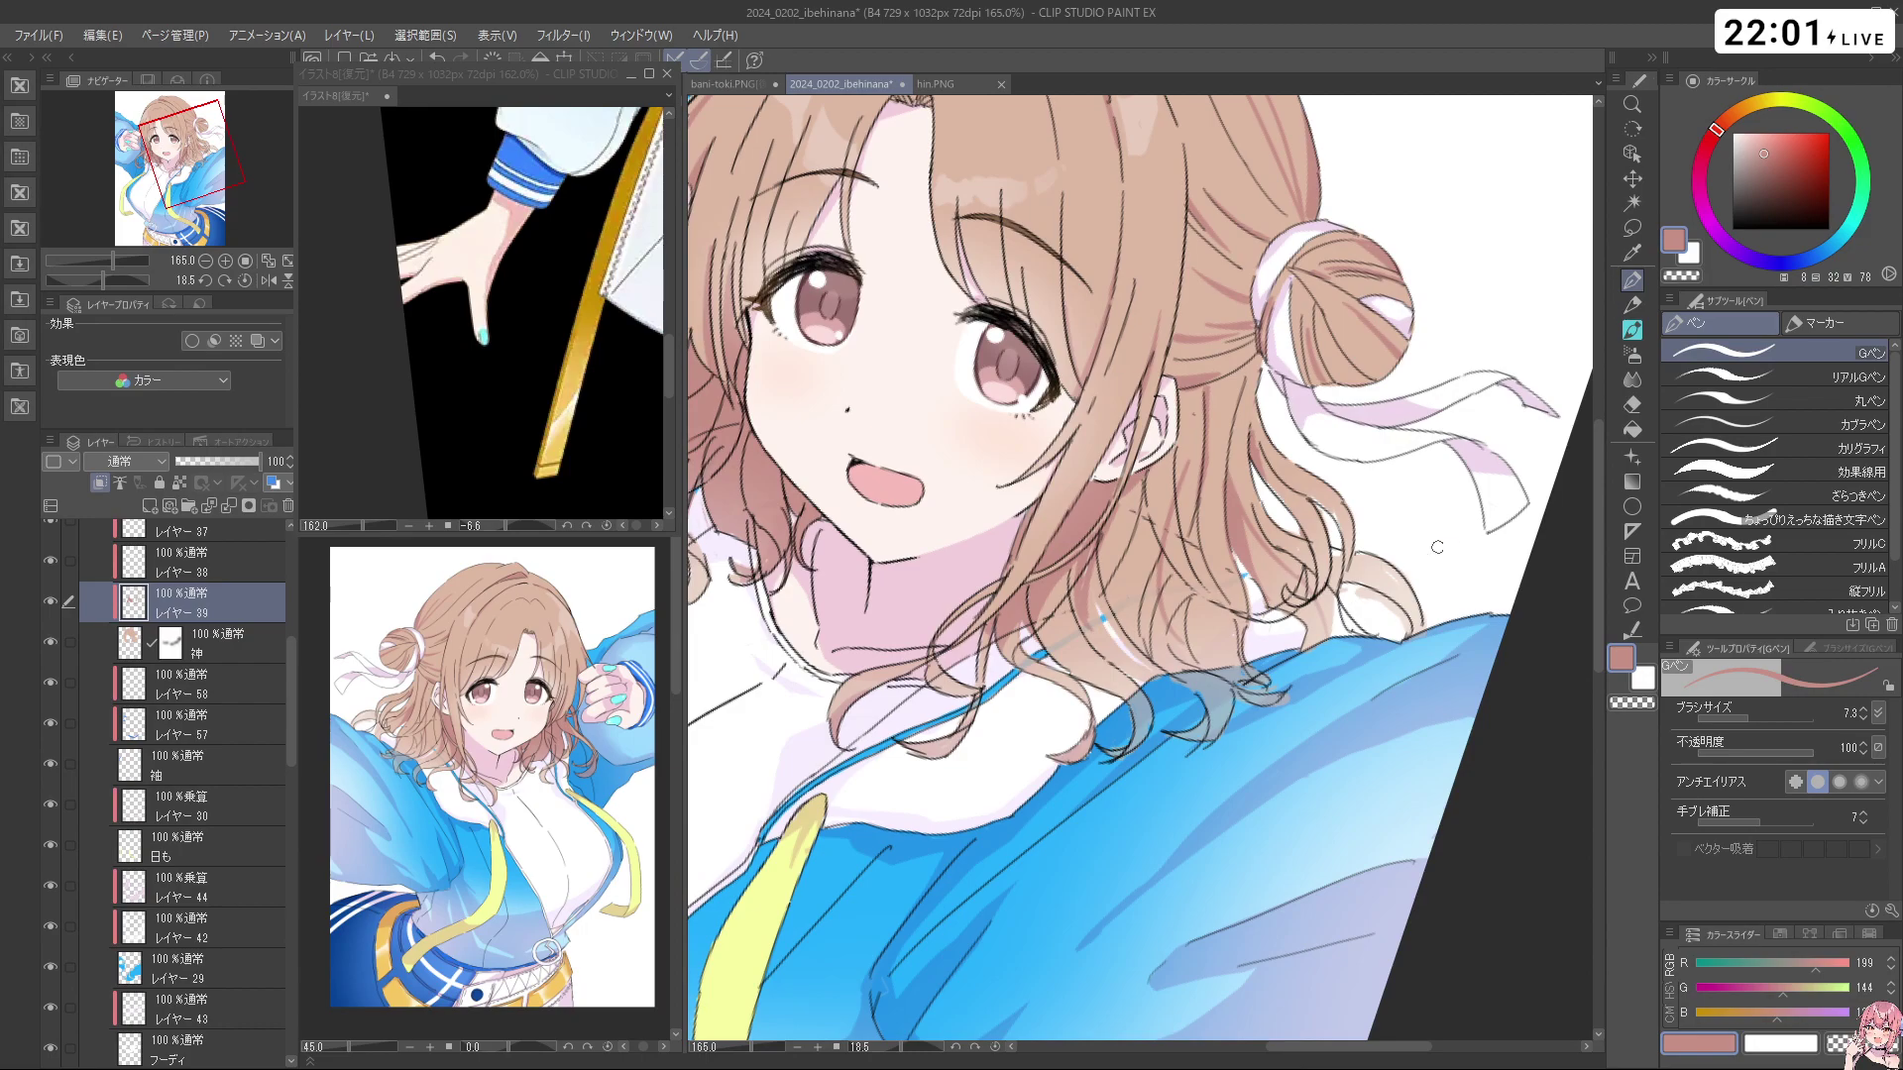
drag(1209, 532, 1221, 467)
key(ctrl+z)
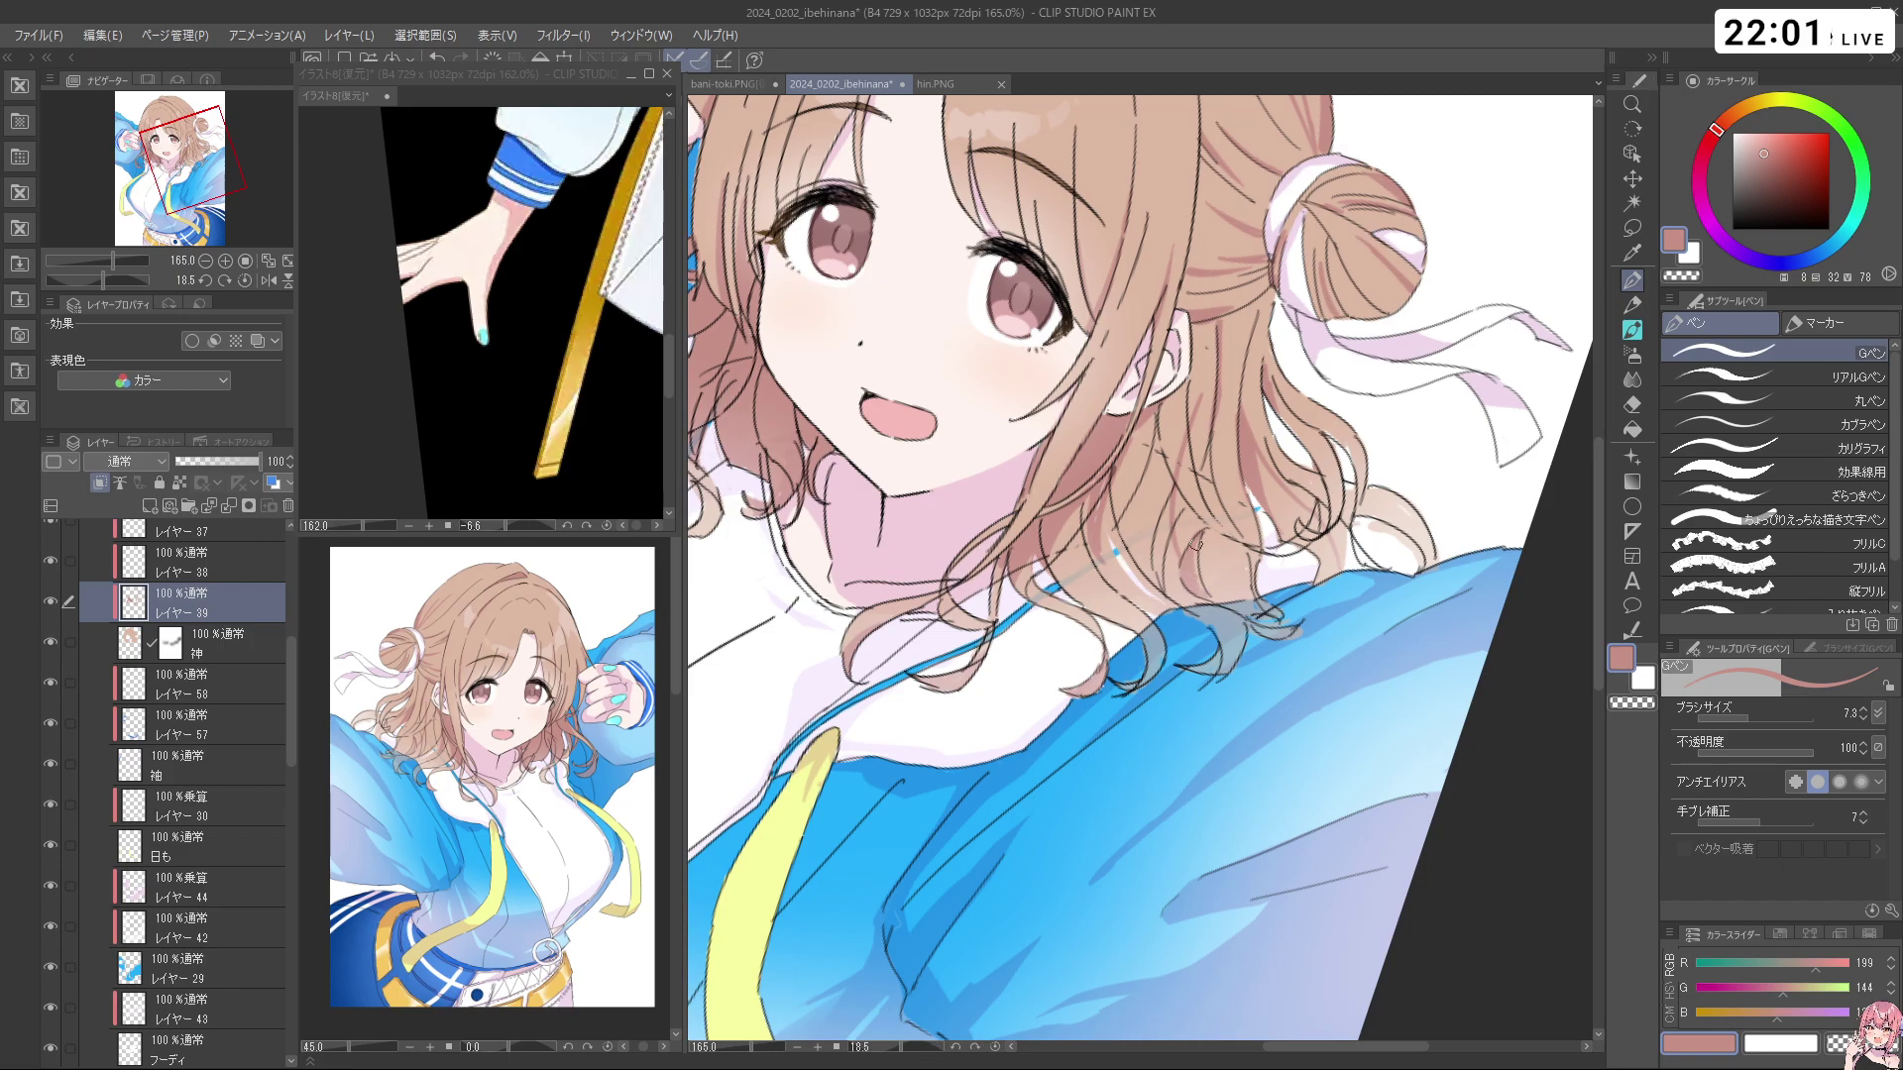
key(c)
key(c)
key(ctrl+z)
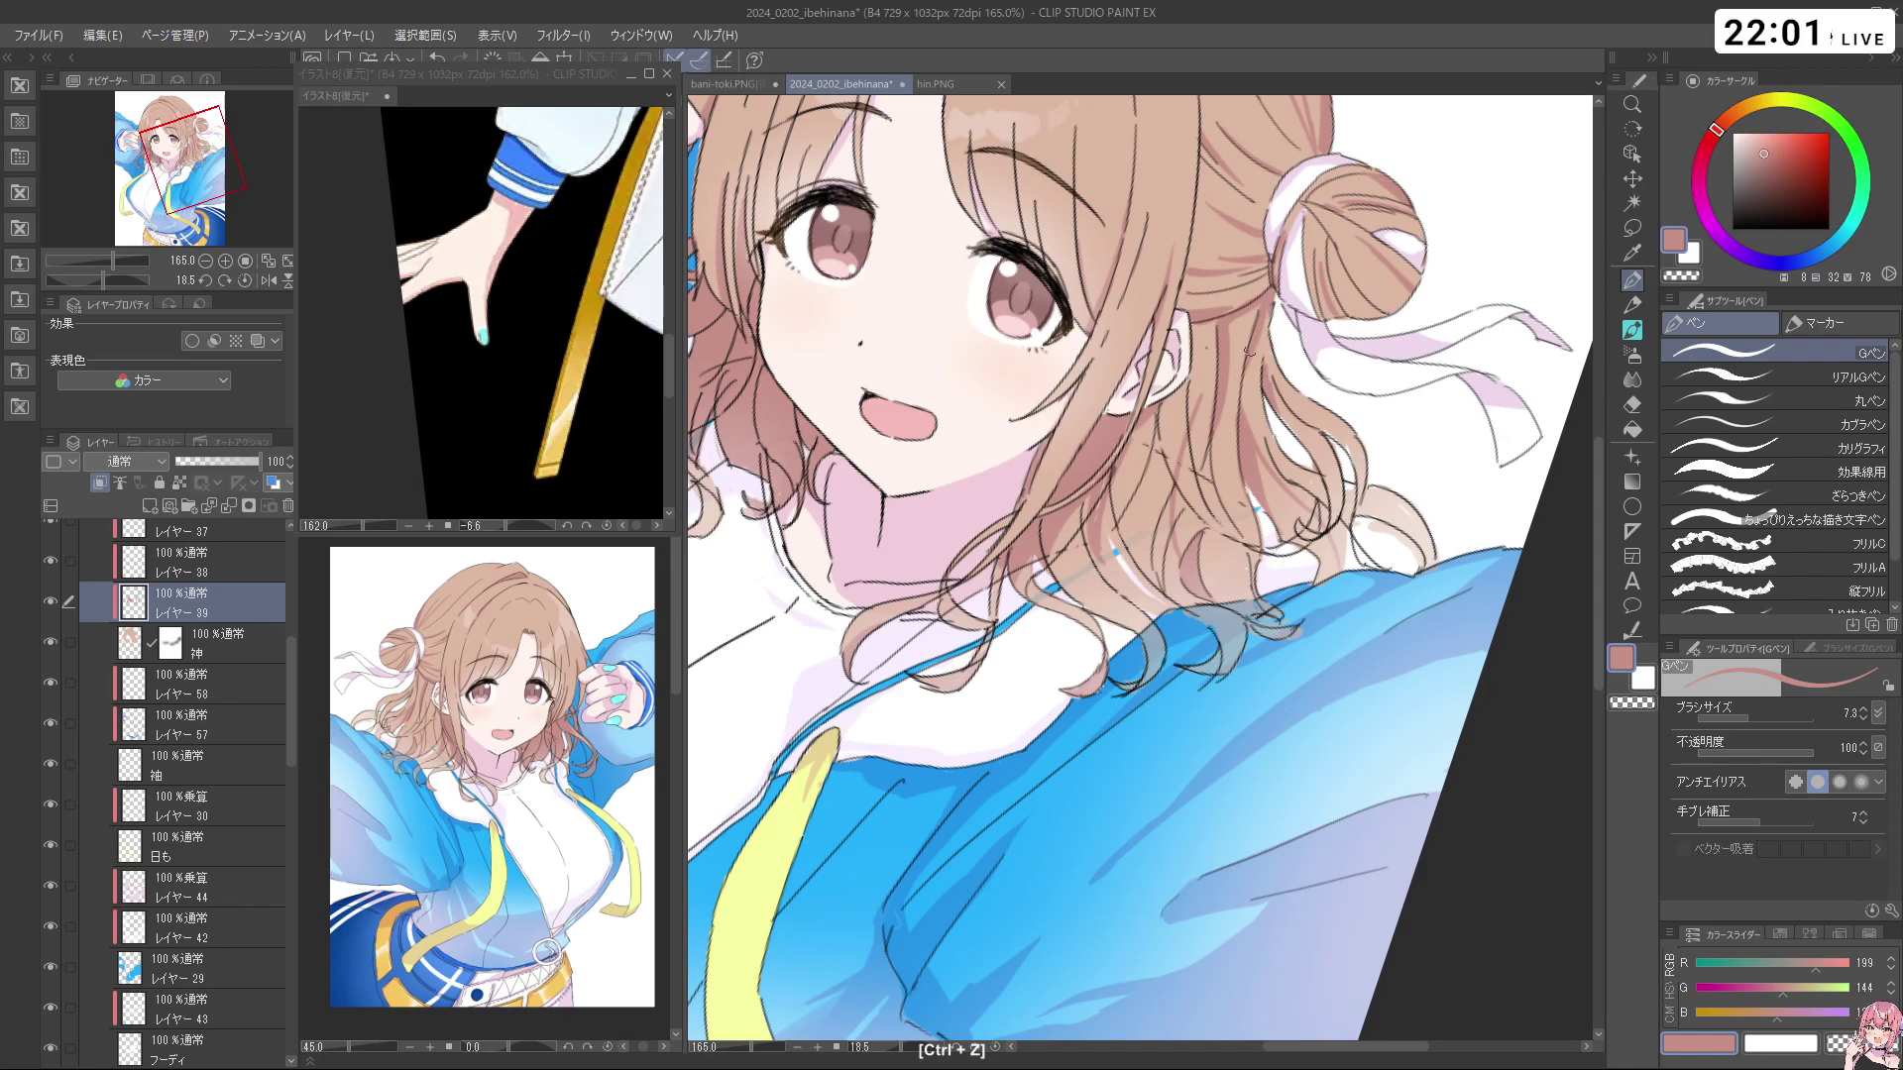
Rework the shadow between the strands below the ear with the canvas turned upside down, erasing excess and undoing the last stroke
mouse_move(1255, 354)
mouse_down()
mouse_move(1245, 421)
mouse_move(1095, 413)
mouse_move(1040, 694)
mouse_up()
key(shift+space)
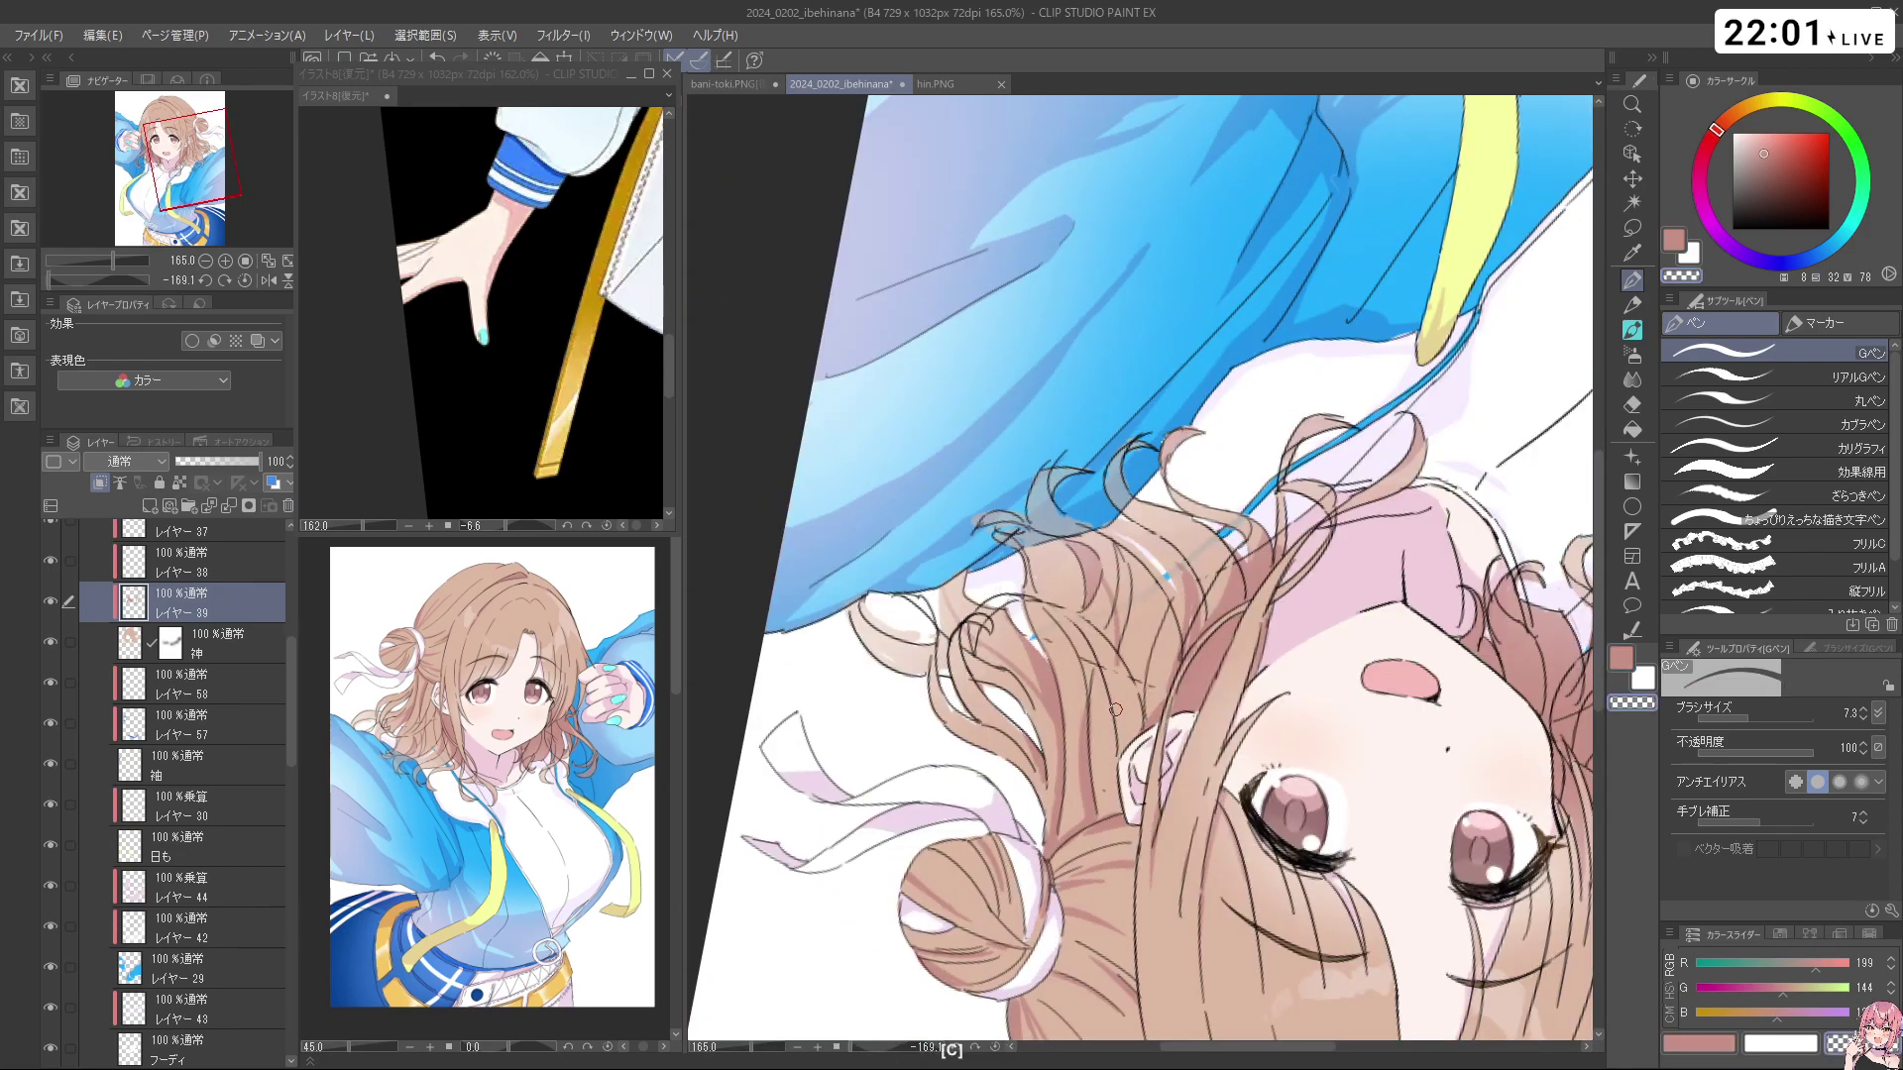
key(shift+space)
drag(1162, 861, 1184, 783)
key(c)
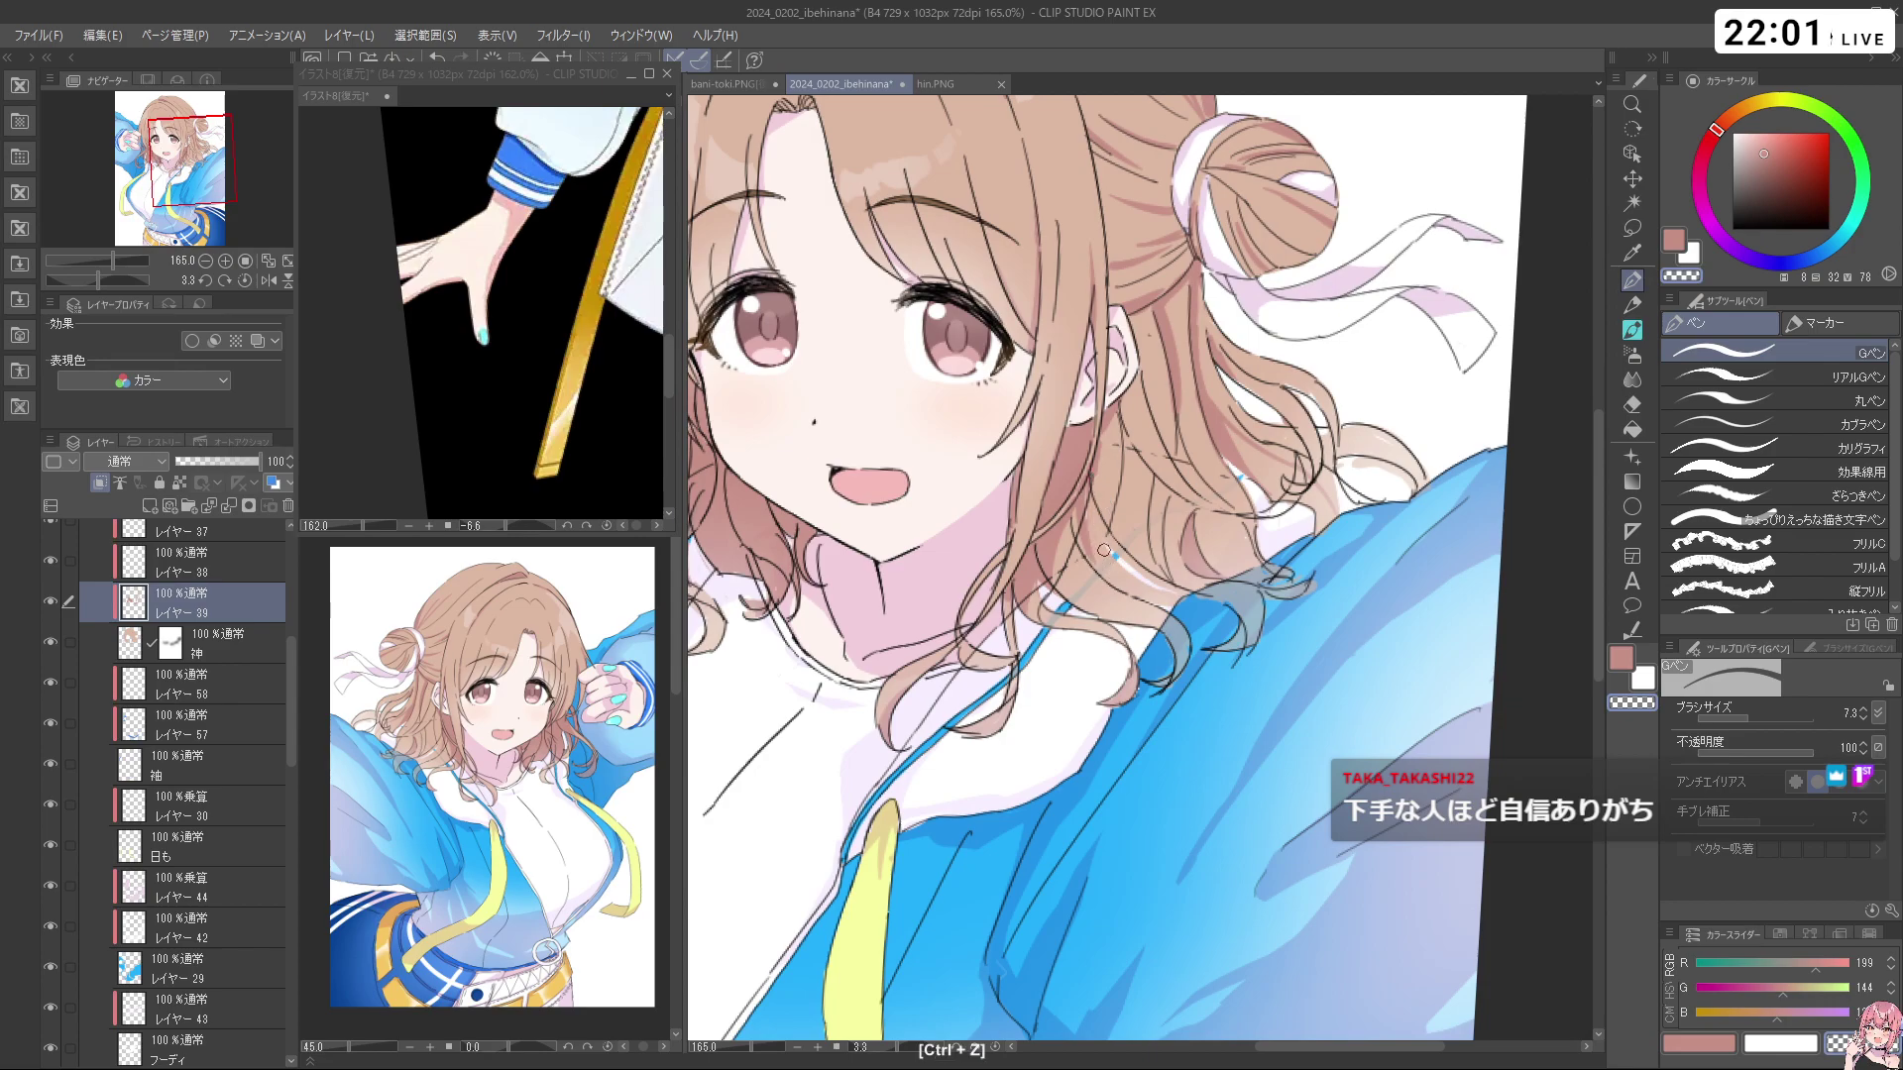
key(ctrl+z)
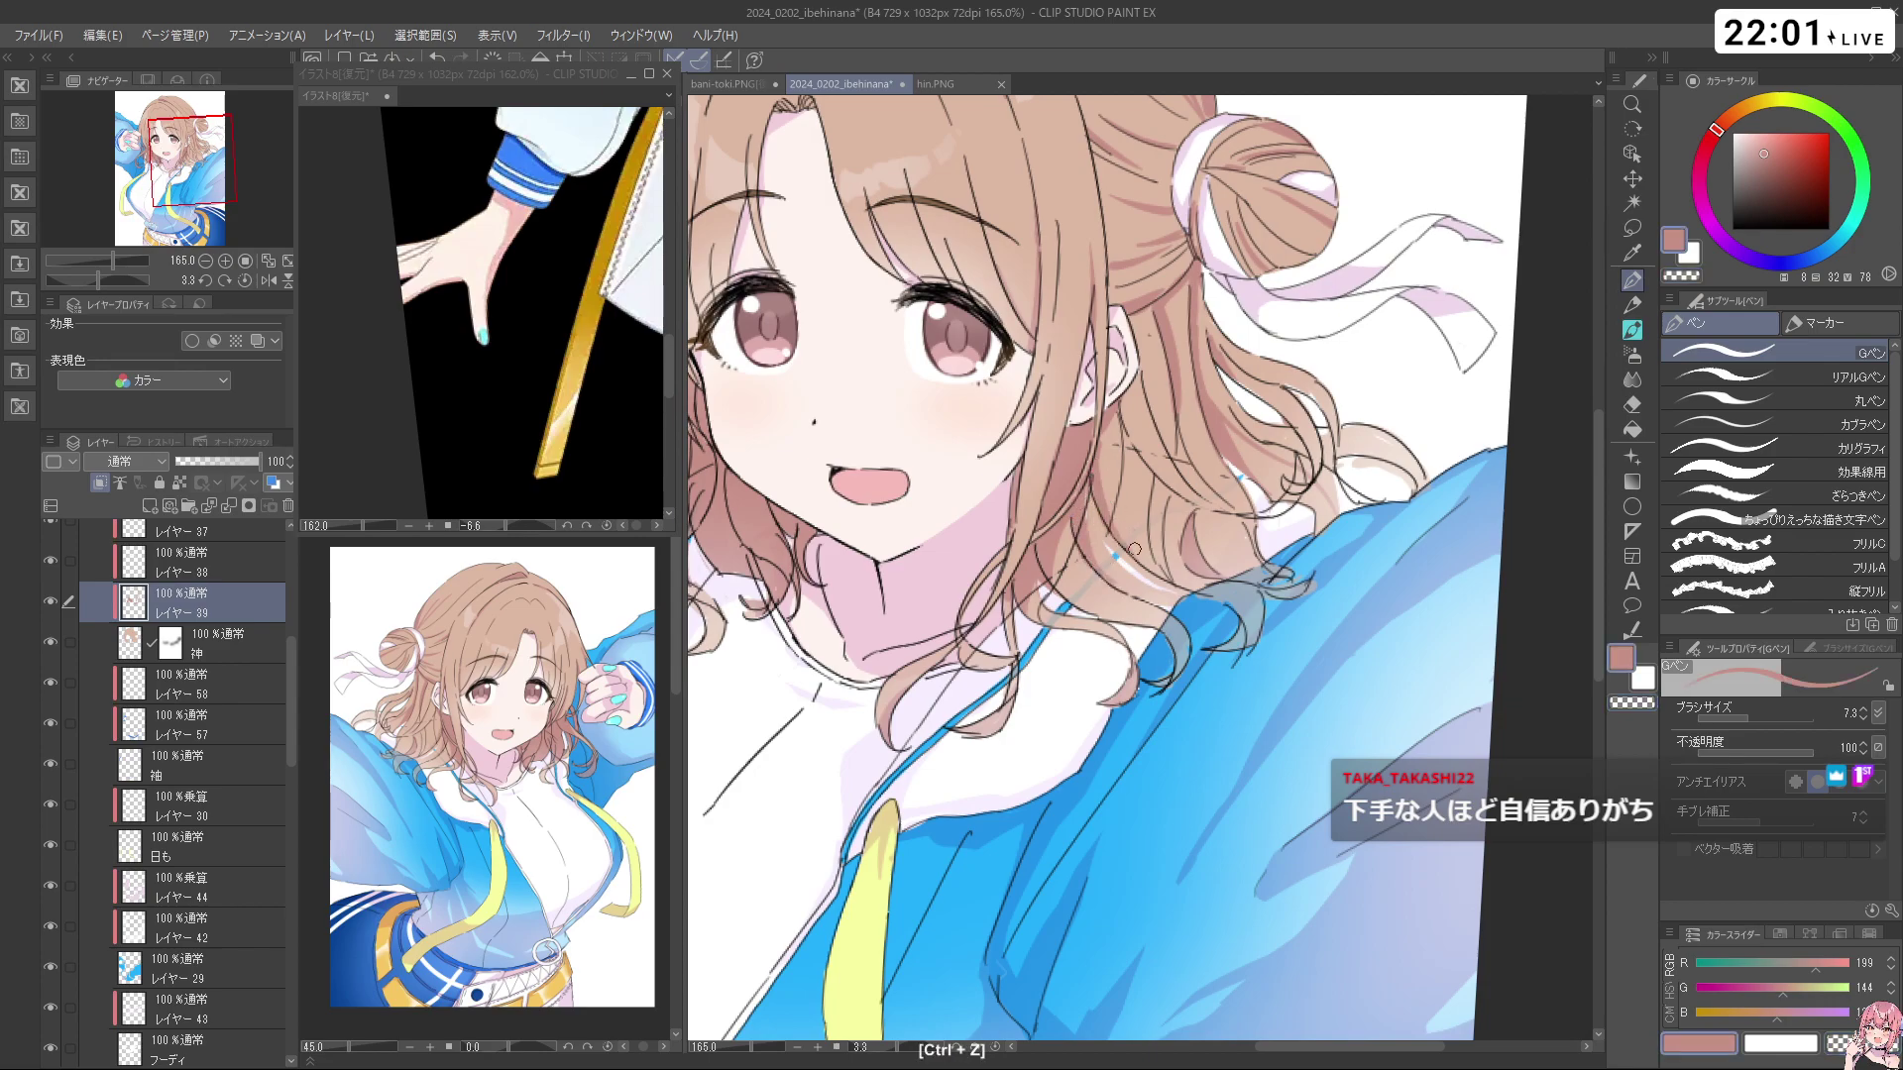
Try further shadow strokes on the strands over the shoulder from an inverted and an upright canvas, undoing the unwanted ones
mouse_move(1229, 496)
mouse_down()
mouse_move(1050, 640)
mouse_move(1094, 673)
mouse_up()
drag(1138, 581, 1178, 647)
key(ctrl+z)
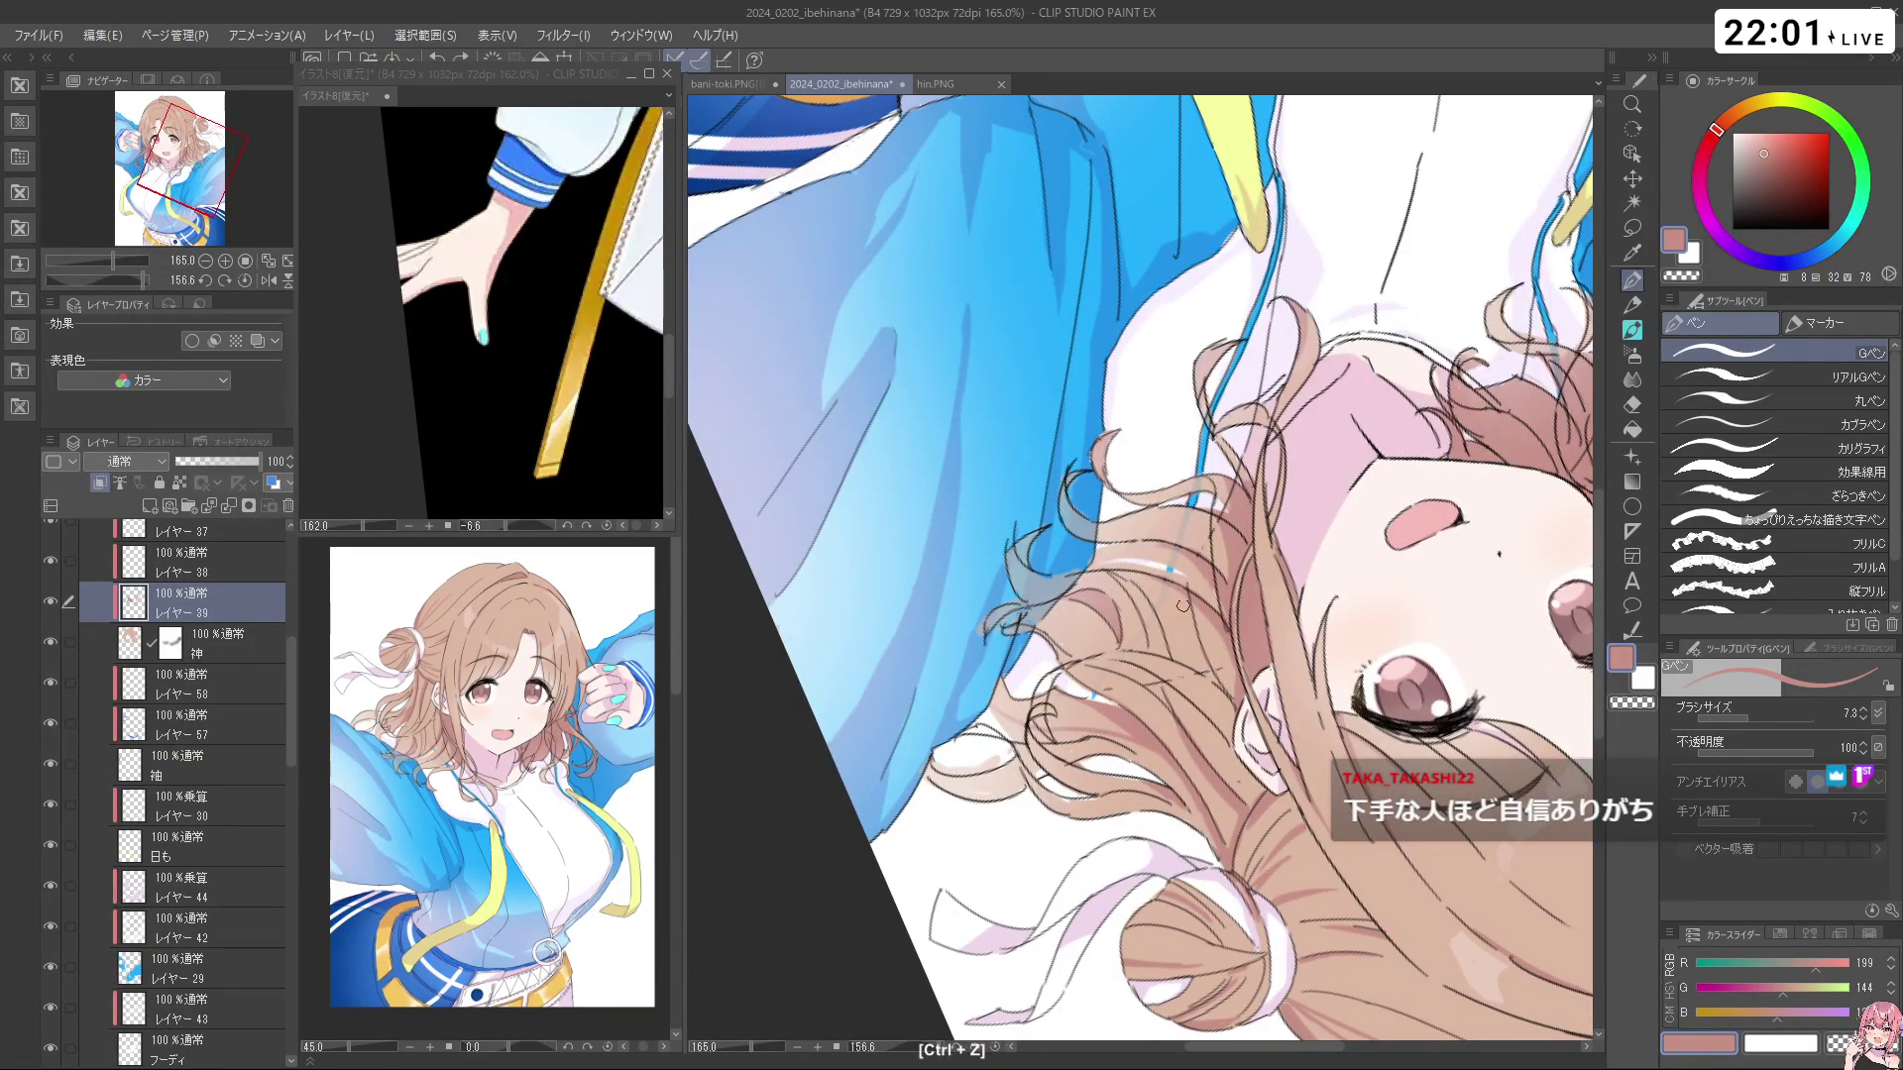
key(shift+space)
drag(1319, 883, 1137, 434)
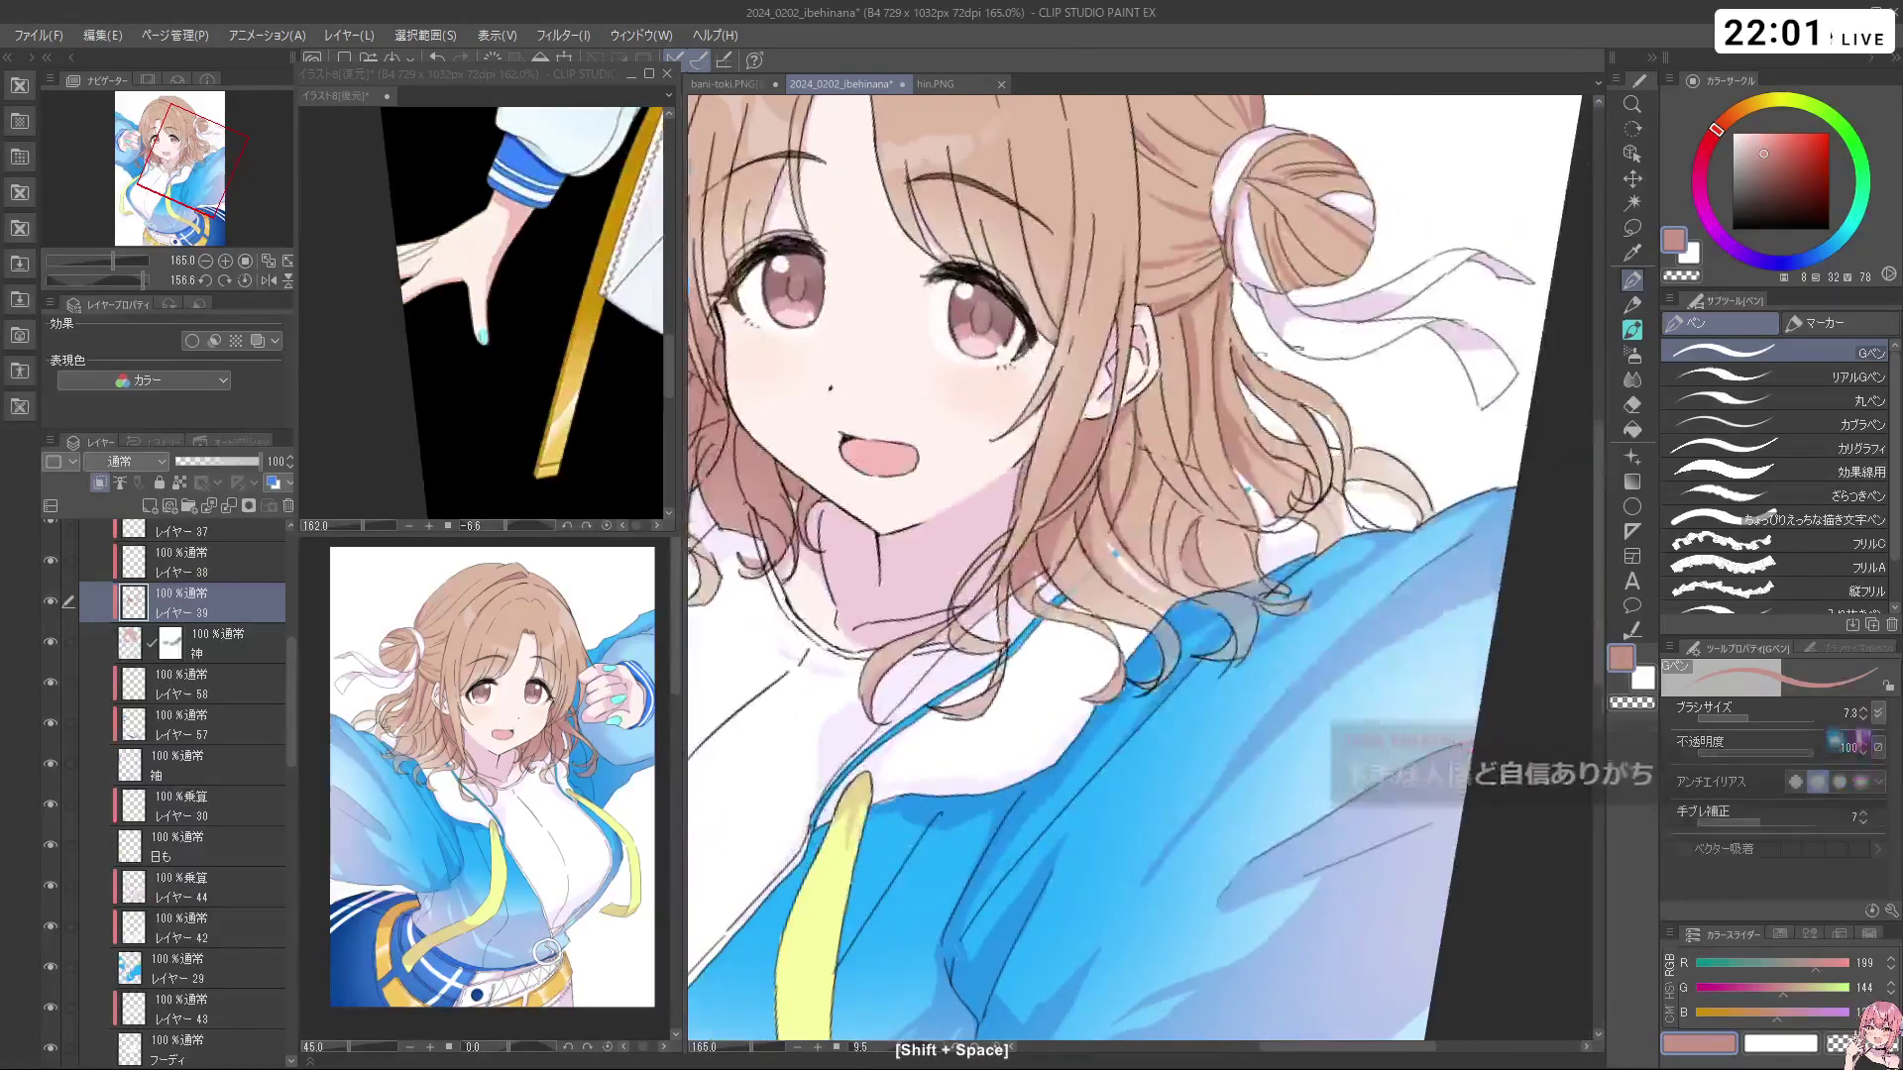
key(ctrl+z)
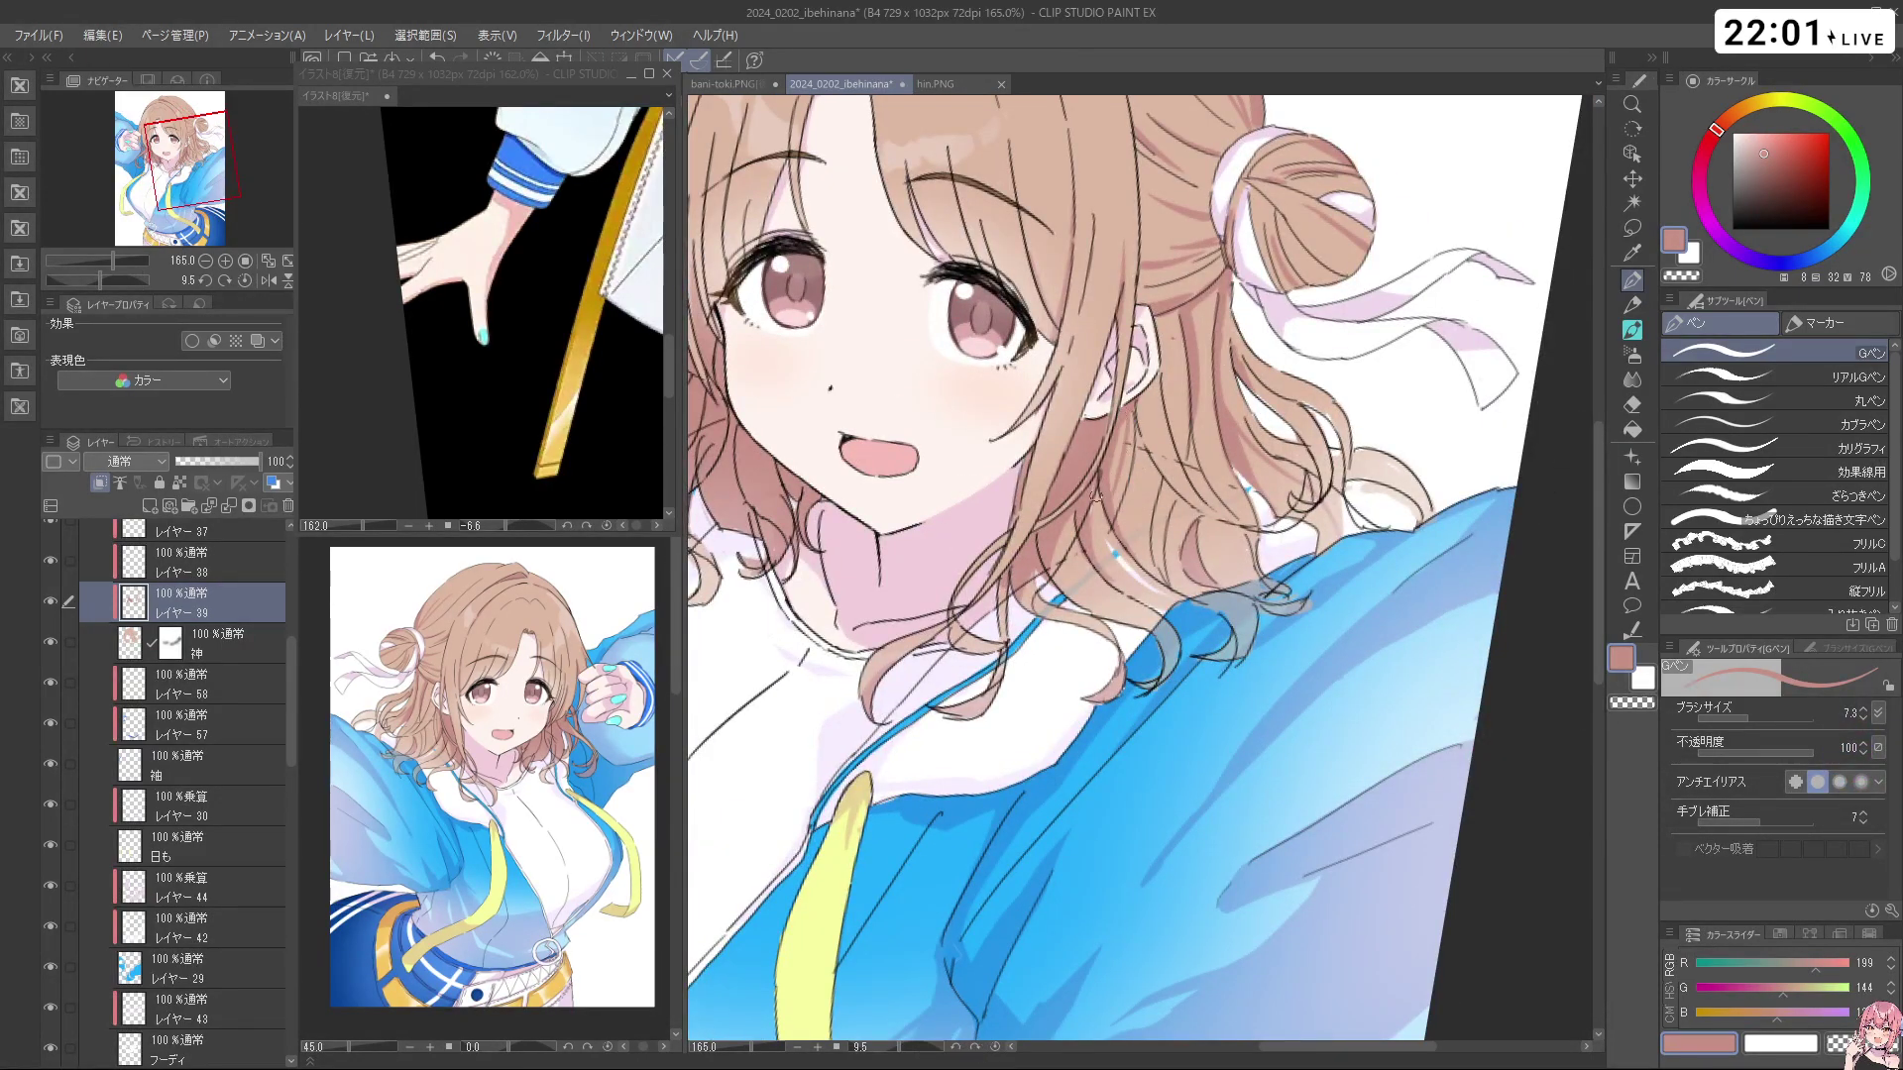
Shade the wavy strands between the ear and shoulder at a tilted canvas angle, undoing strokes that miss the hair flow
key(shift+space)
drag(1092, 481, 1144, 461)
key(shift+space)
drag(1092, 541, 1109, 496)
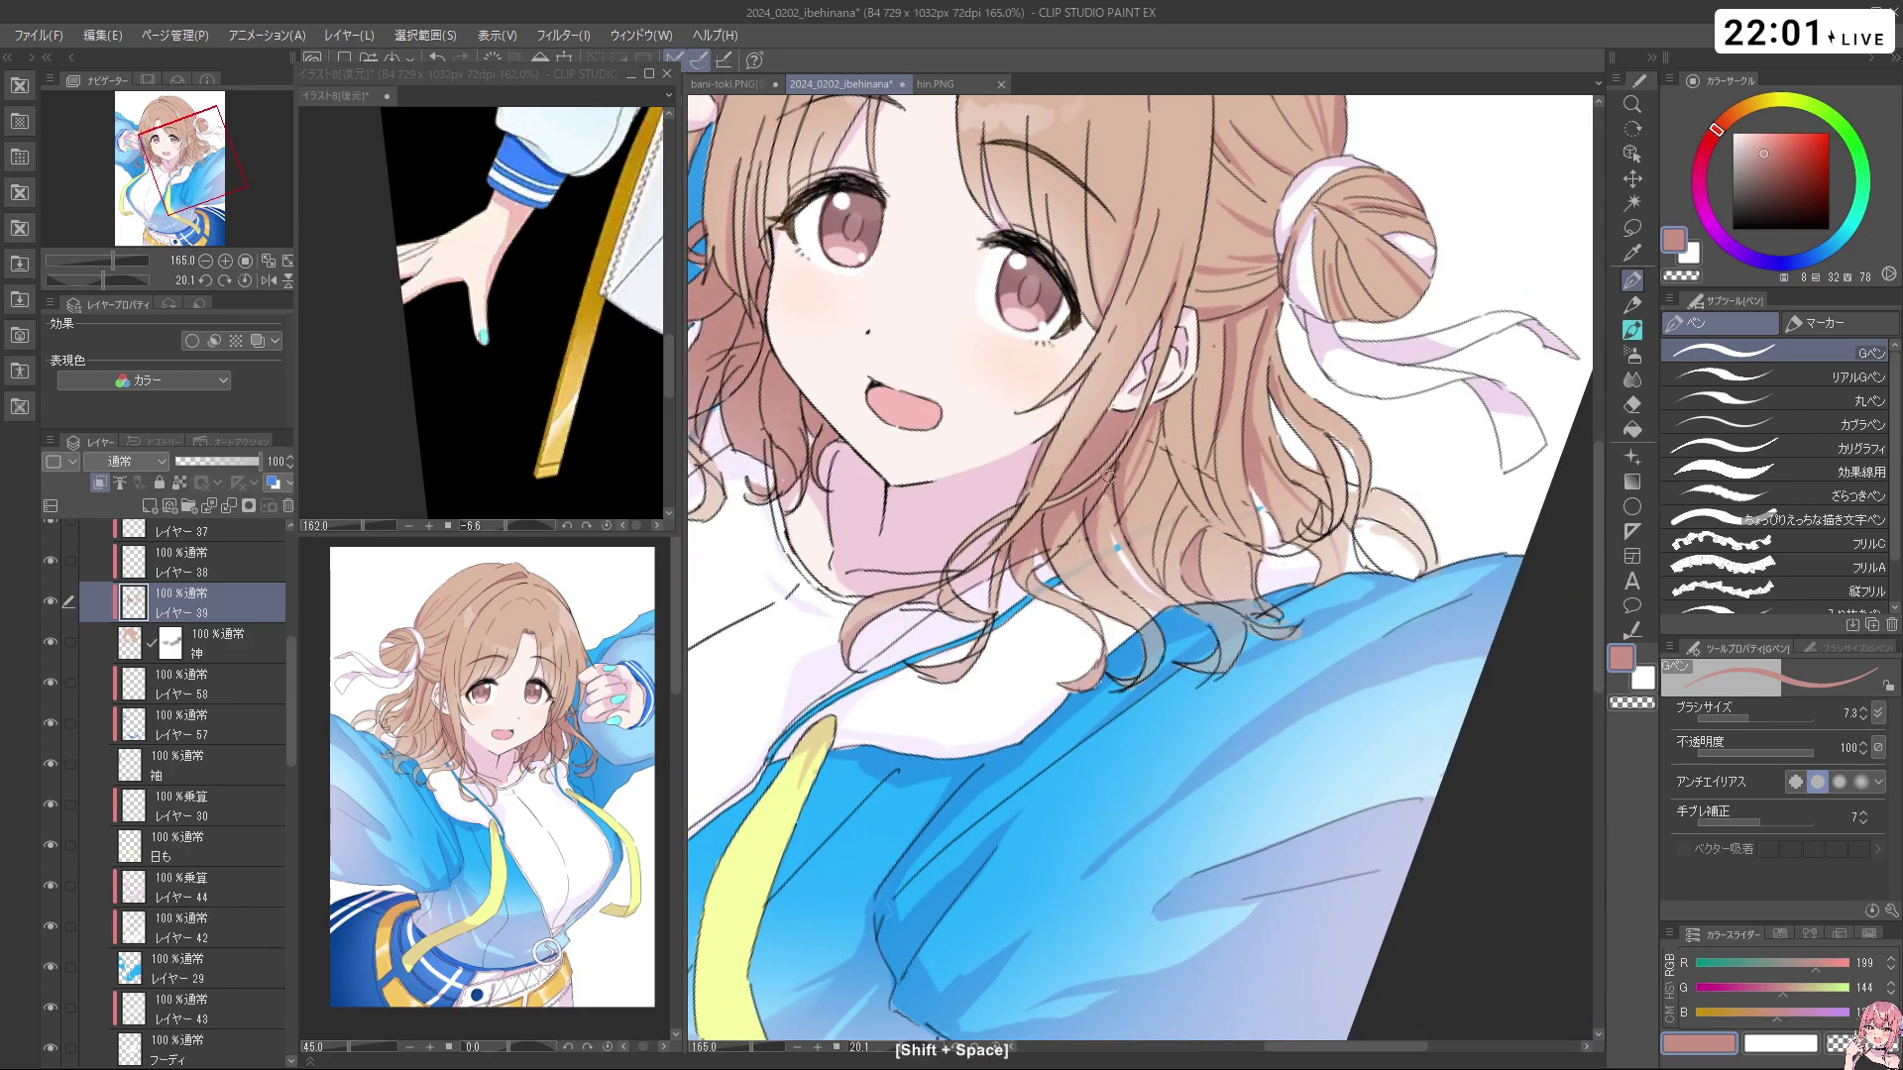
key(ctrl+z)
key(shift+space)
drag(1170, 516, 1189, 446)
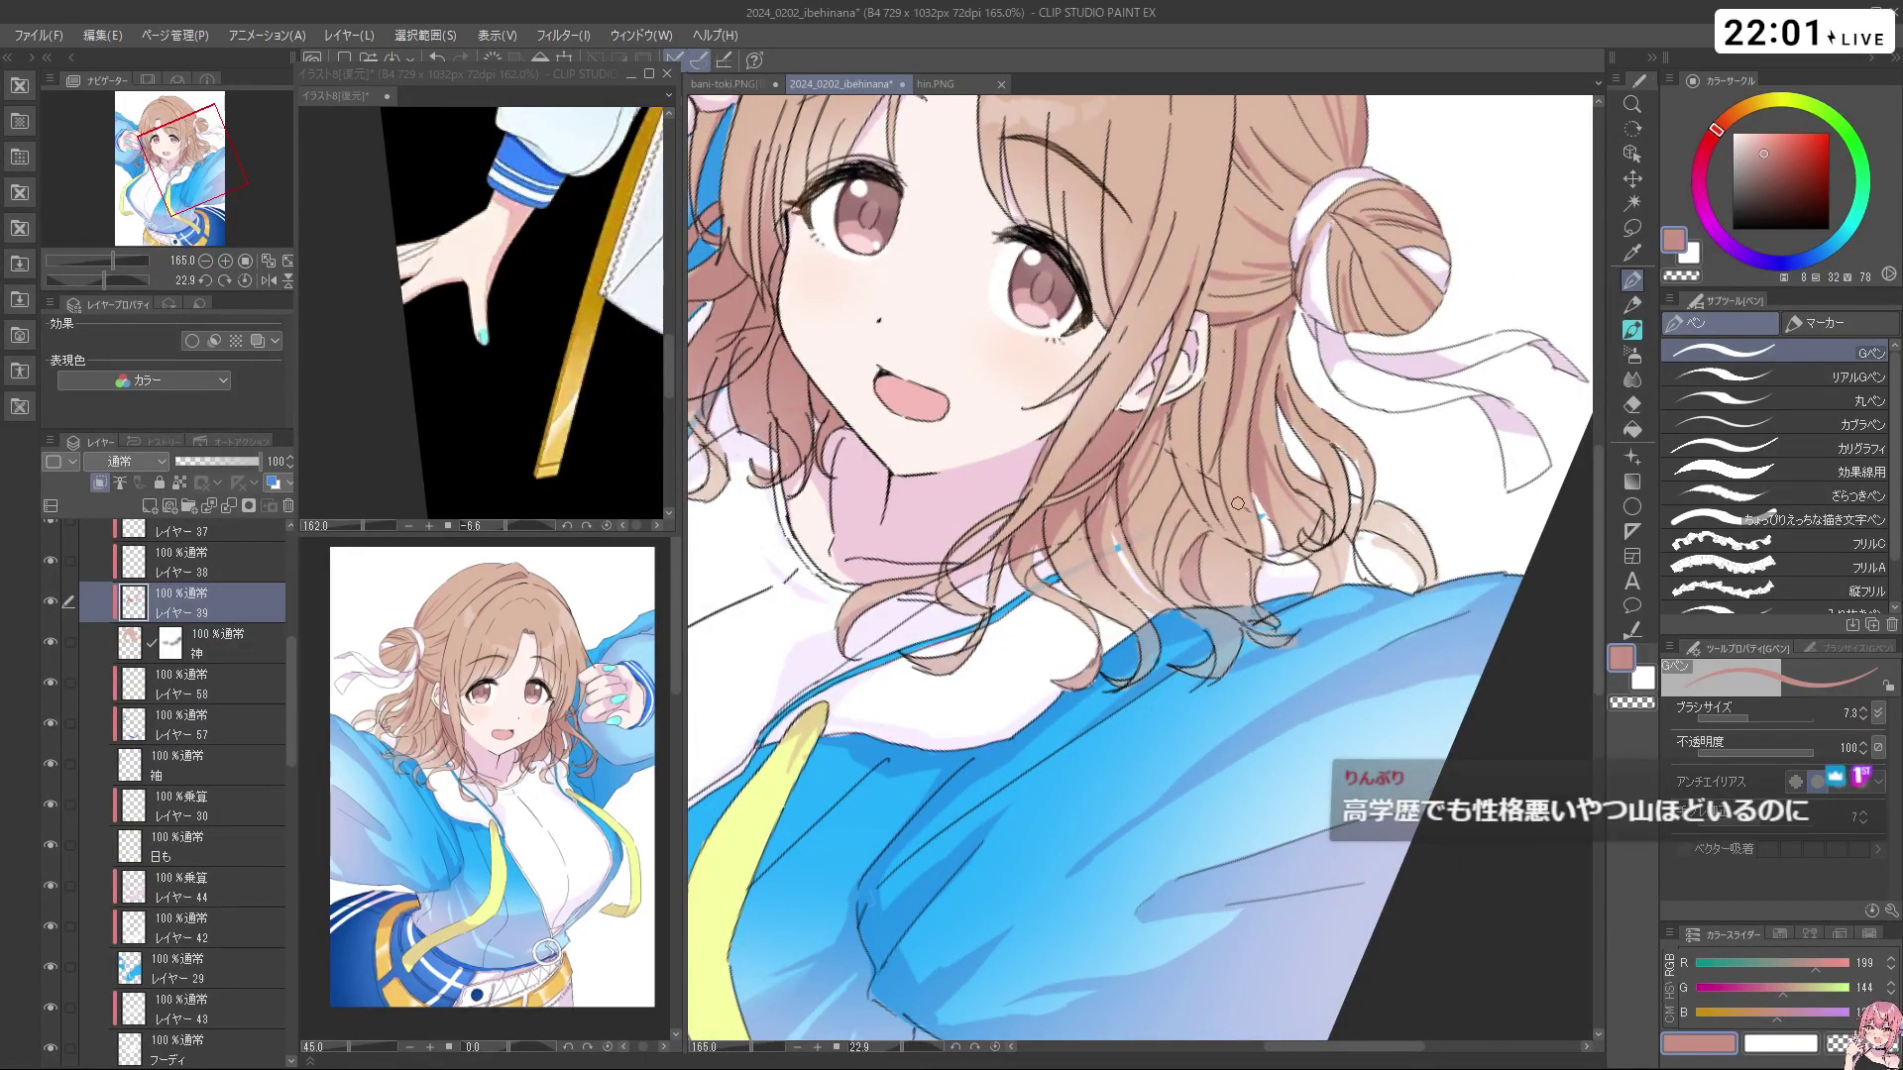
key(ctrl+z)
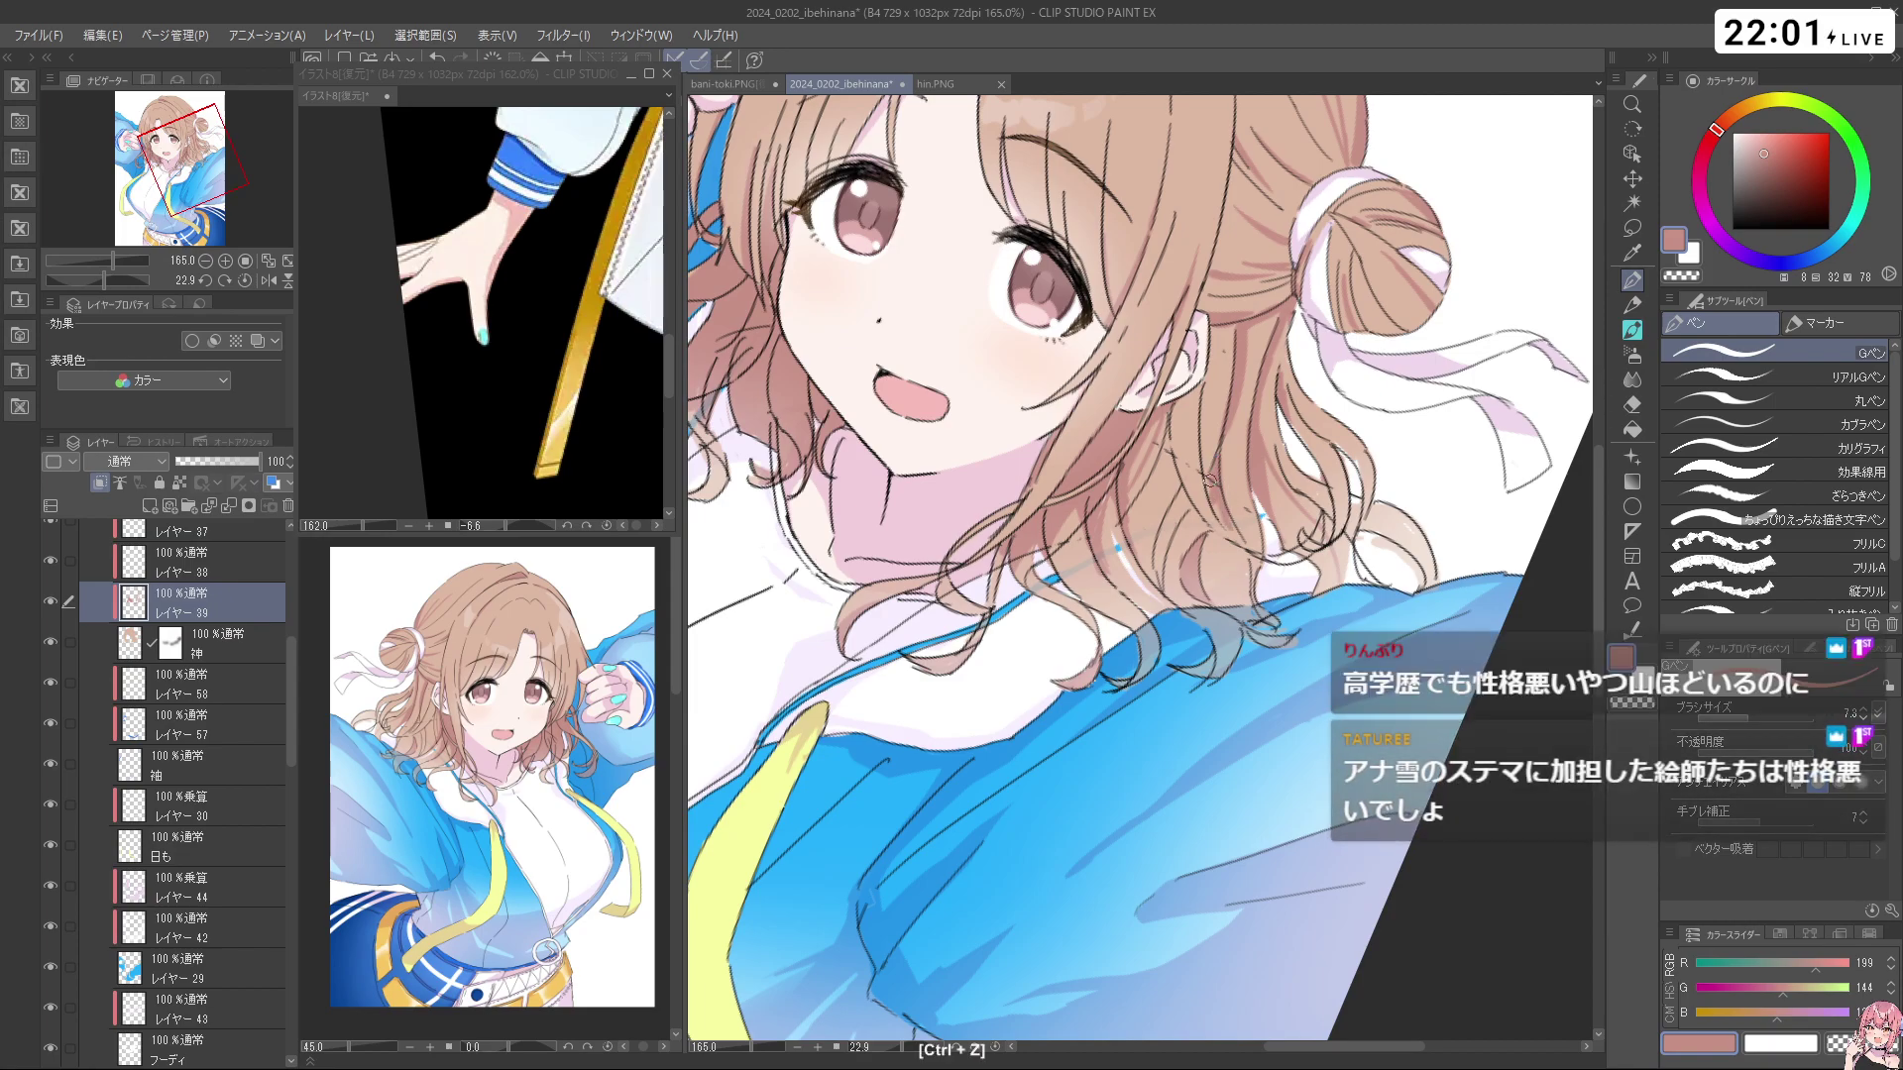
key(ctrl+z)
Refine the hair shadow beneath the ear by trimming it with transparent colour and redrawing strokes, undoing the failed attempts
key(shift+space)
mouse_move(1214, 541)
mouse_down()
mouse_move(1153, 476)
mouse_move(1057, 601)
mouse_move(1179, 646)
mouse_move(1215, 520)
mouse_up()
key(ctrl+z)
key(c)
drag(1195, 503, 1186, 487)
key(c)
drag(1151, 379, 1128, 413)
key(ctrl+z)
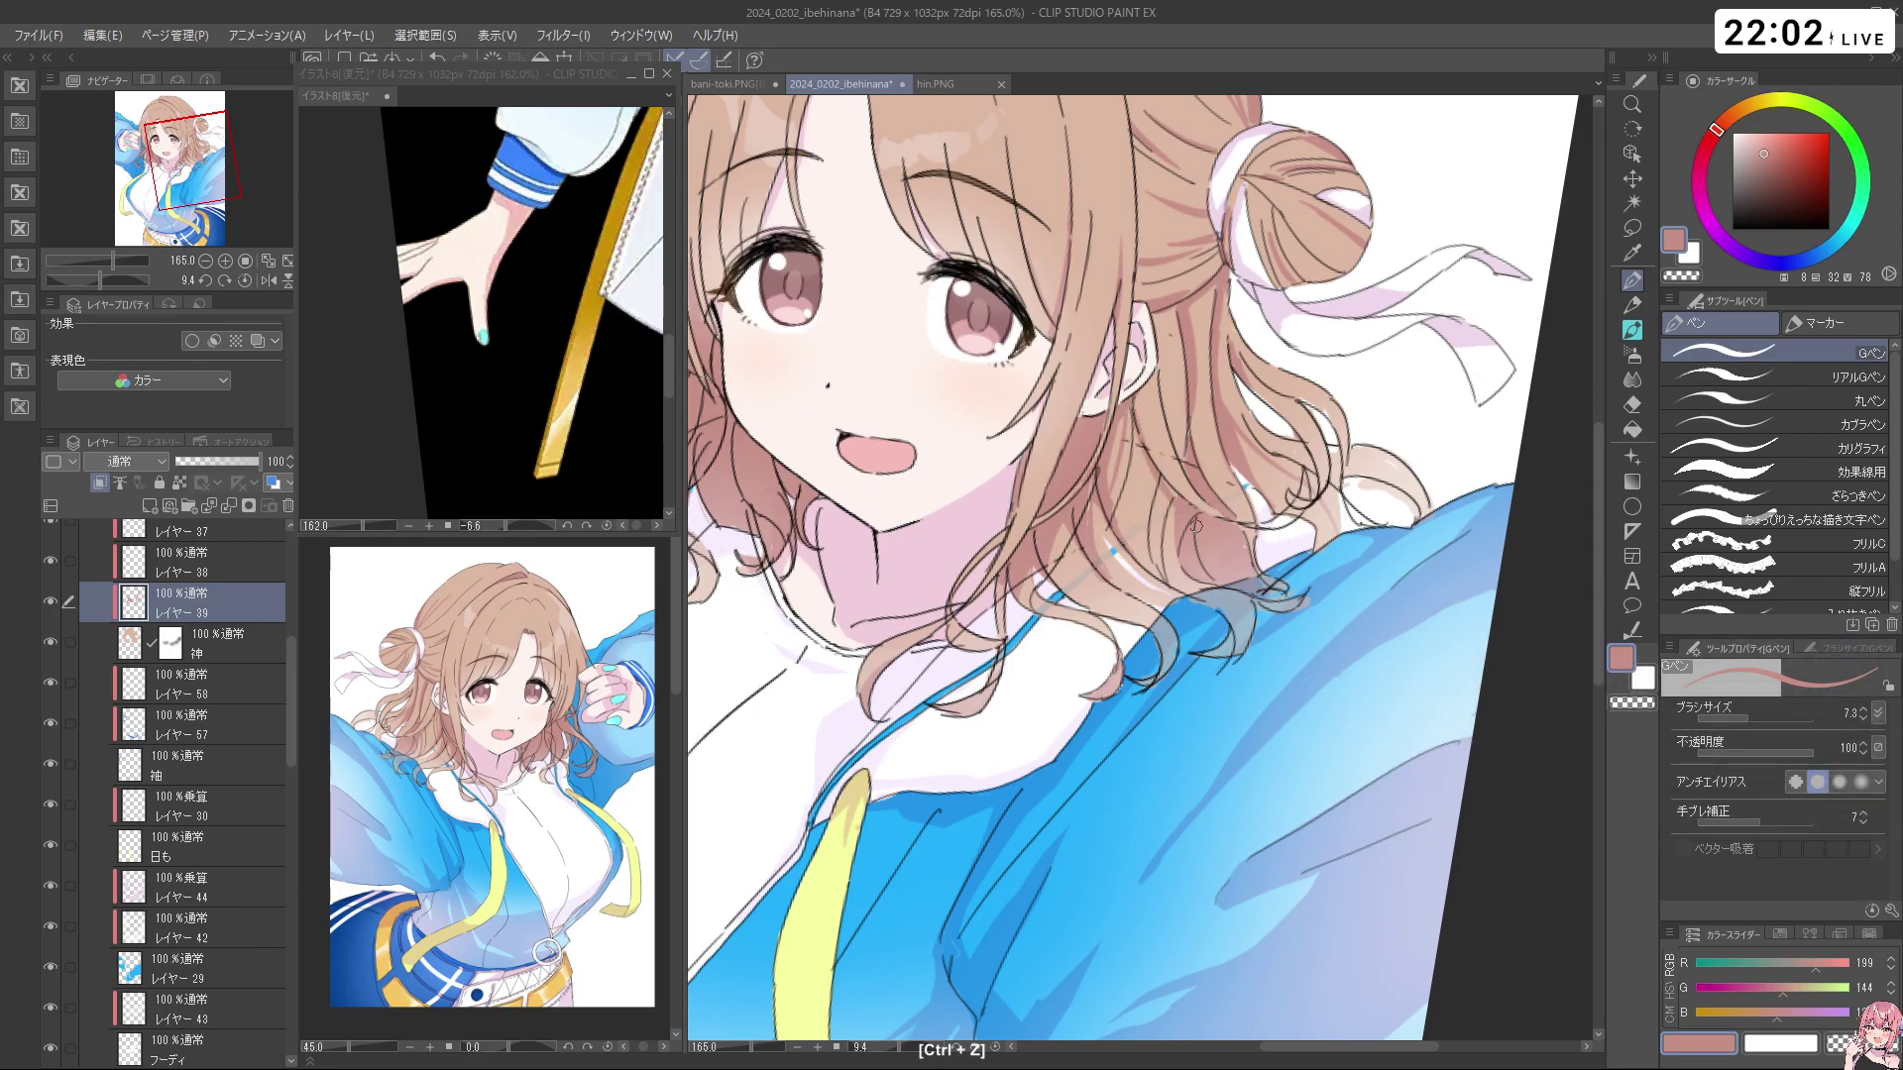
mouse_move(1147, 446)
mouse_down()
mouse_move(1021, 544)
mouse_move(1178, 682)
mouse_move(1172, 451)
mouse_up()
key(ctrl+z)
Refine the reddish-brown shadow on the strands just below the ear, trimming it with transparent colour and undoing stray strokes
key(shift+space)
drag(1185, 513, 1038, 692)
key(ctrl+space)
drag(1268, 397, 1274, 356)
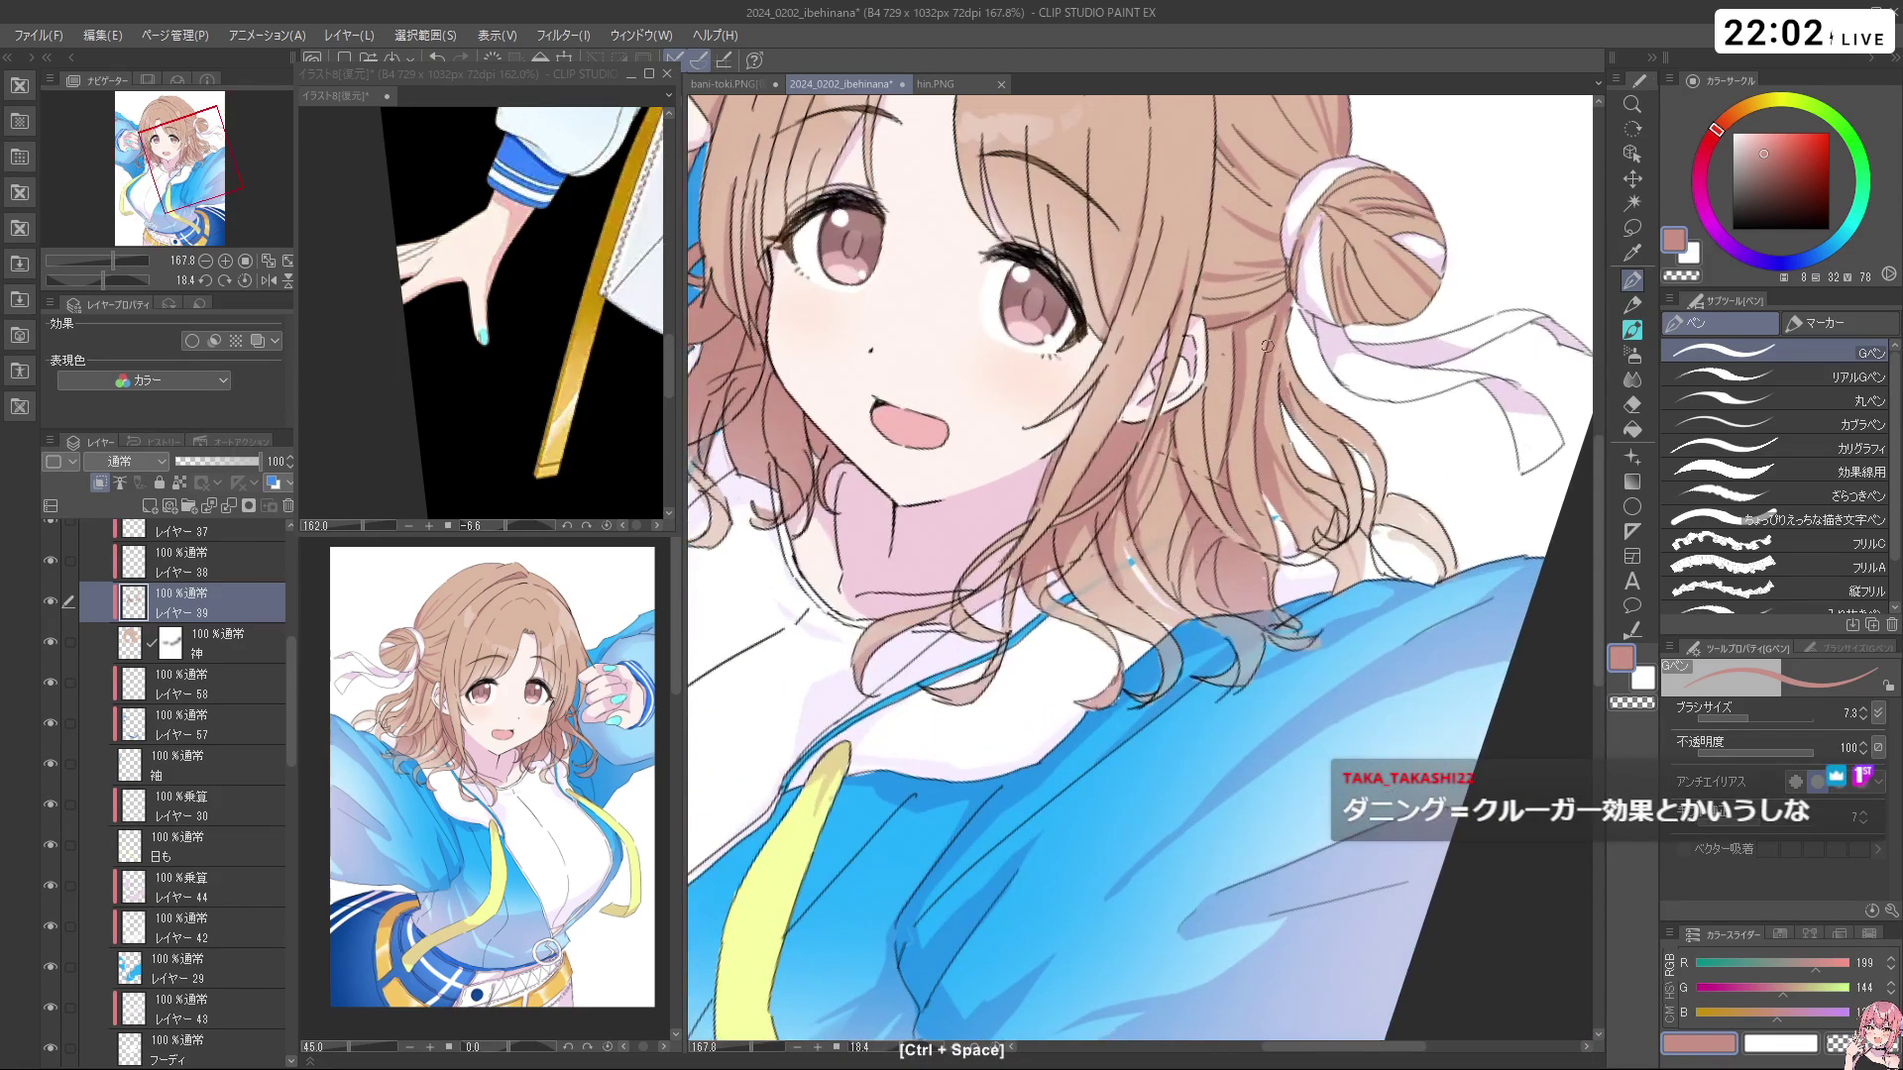
key(c)
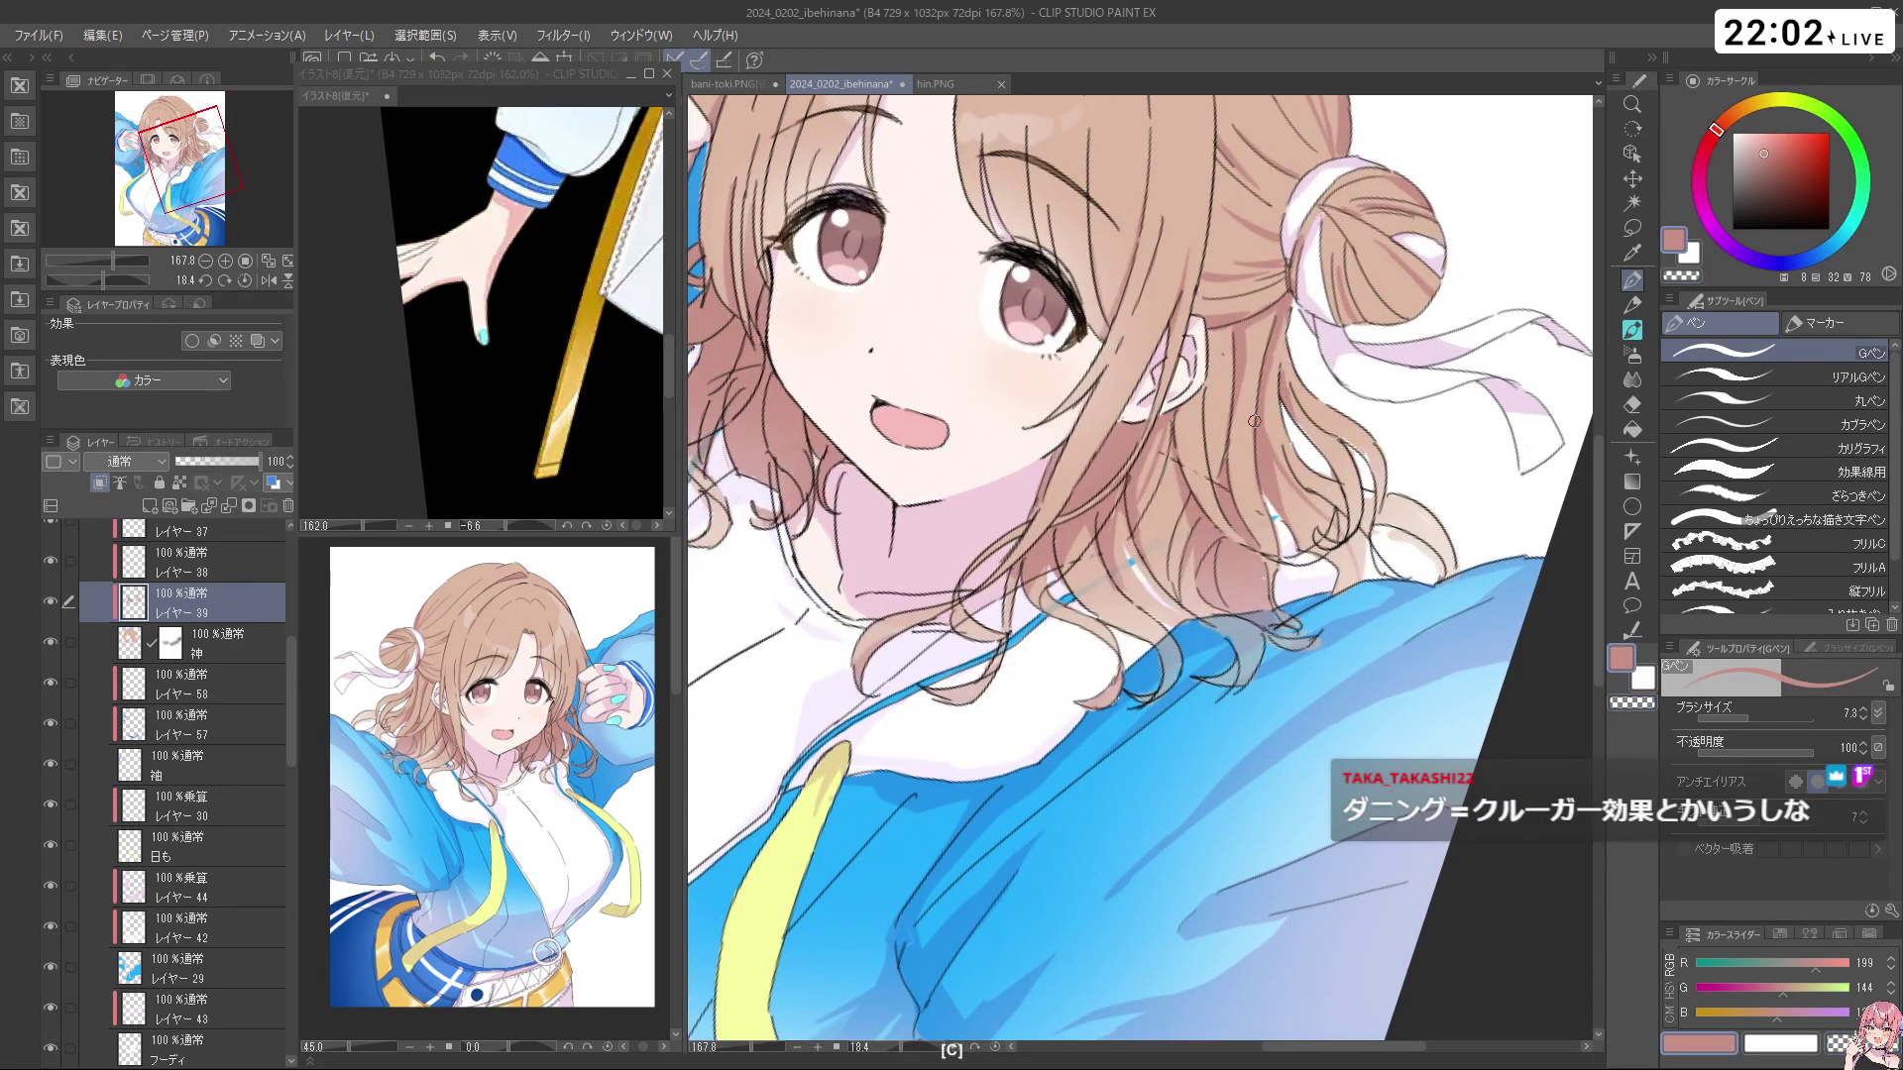
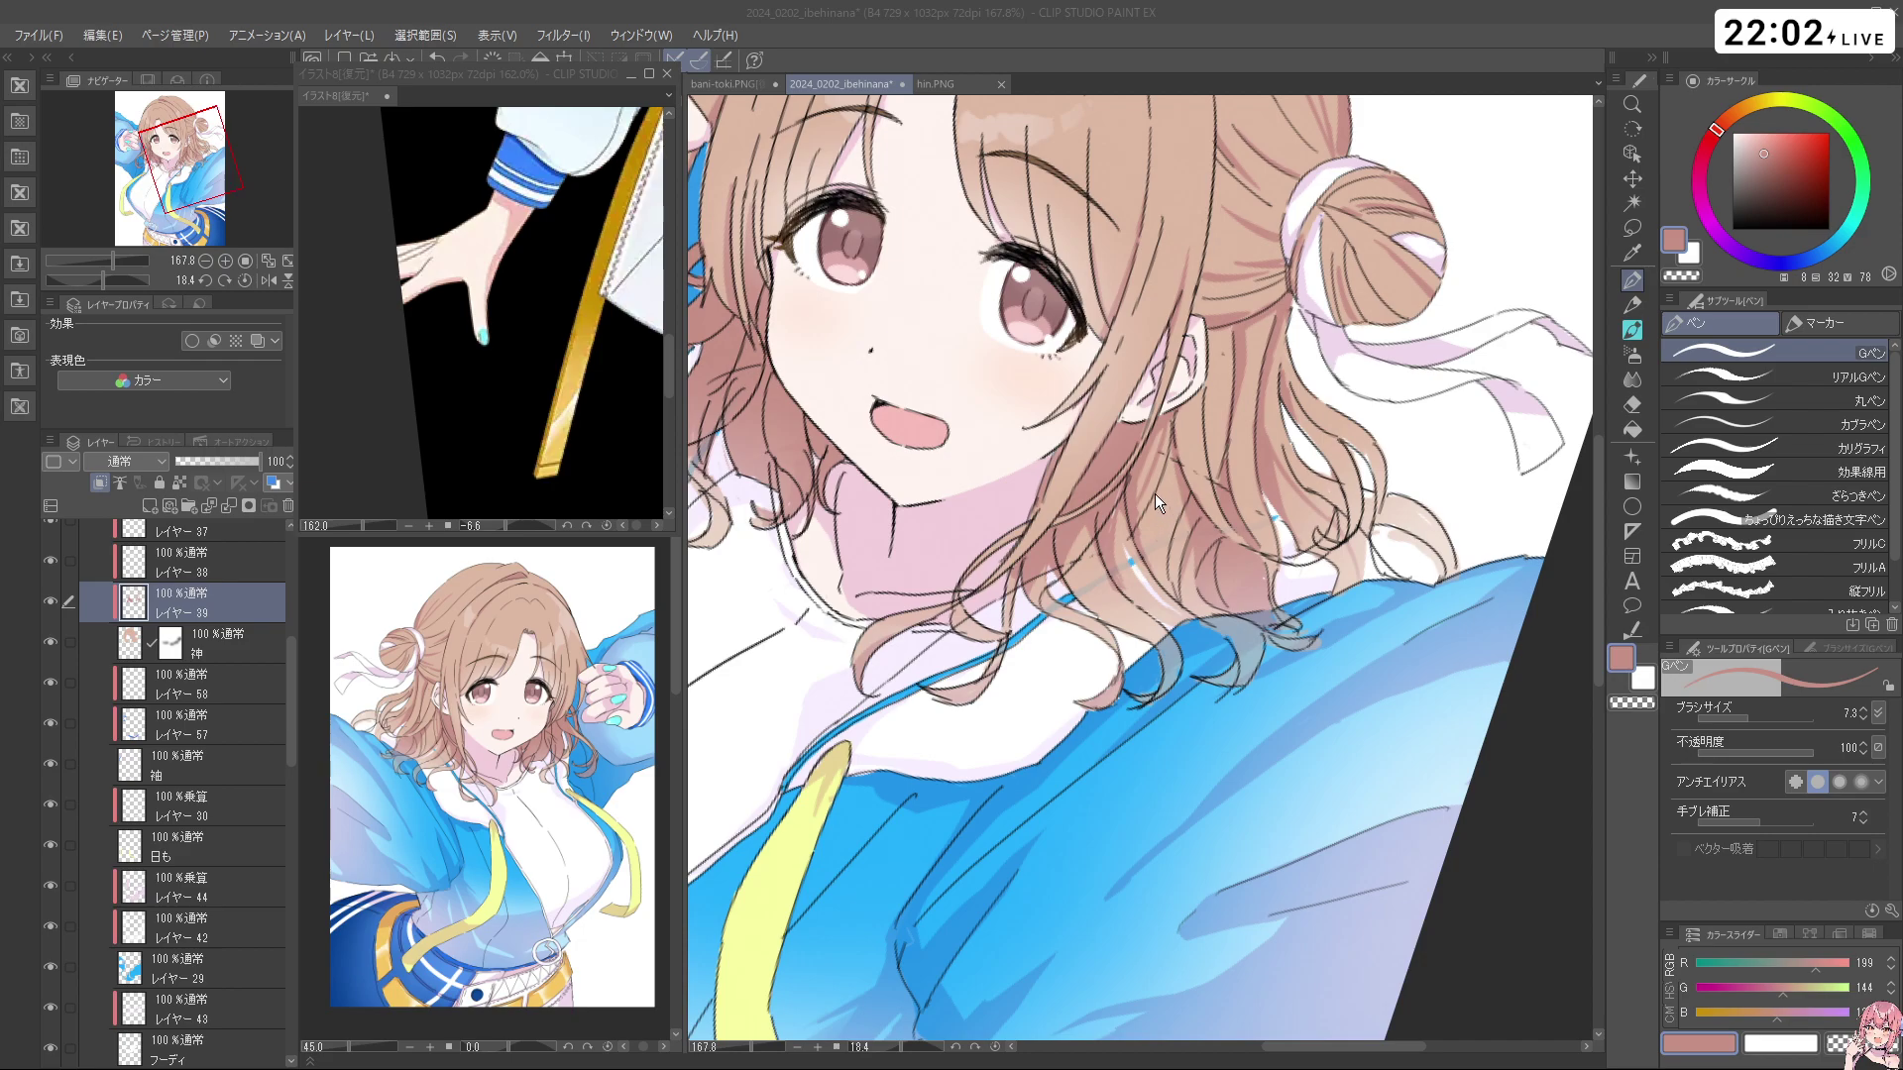
key(ctrl+z)
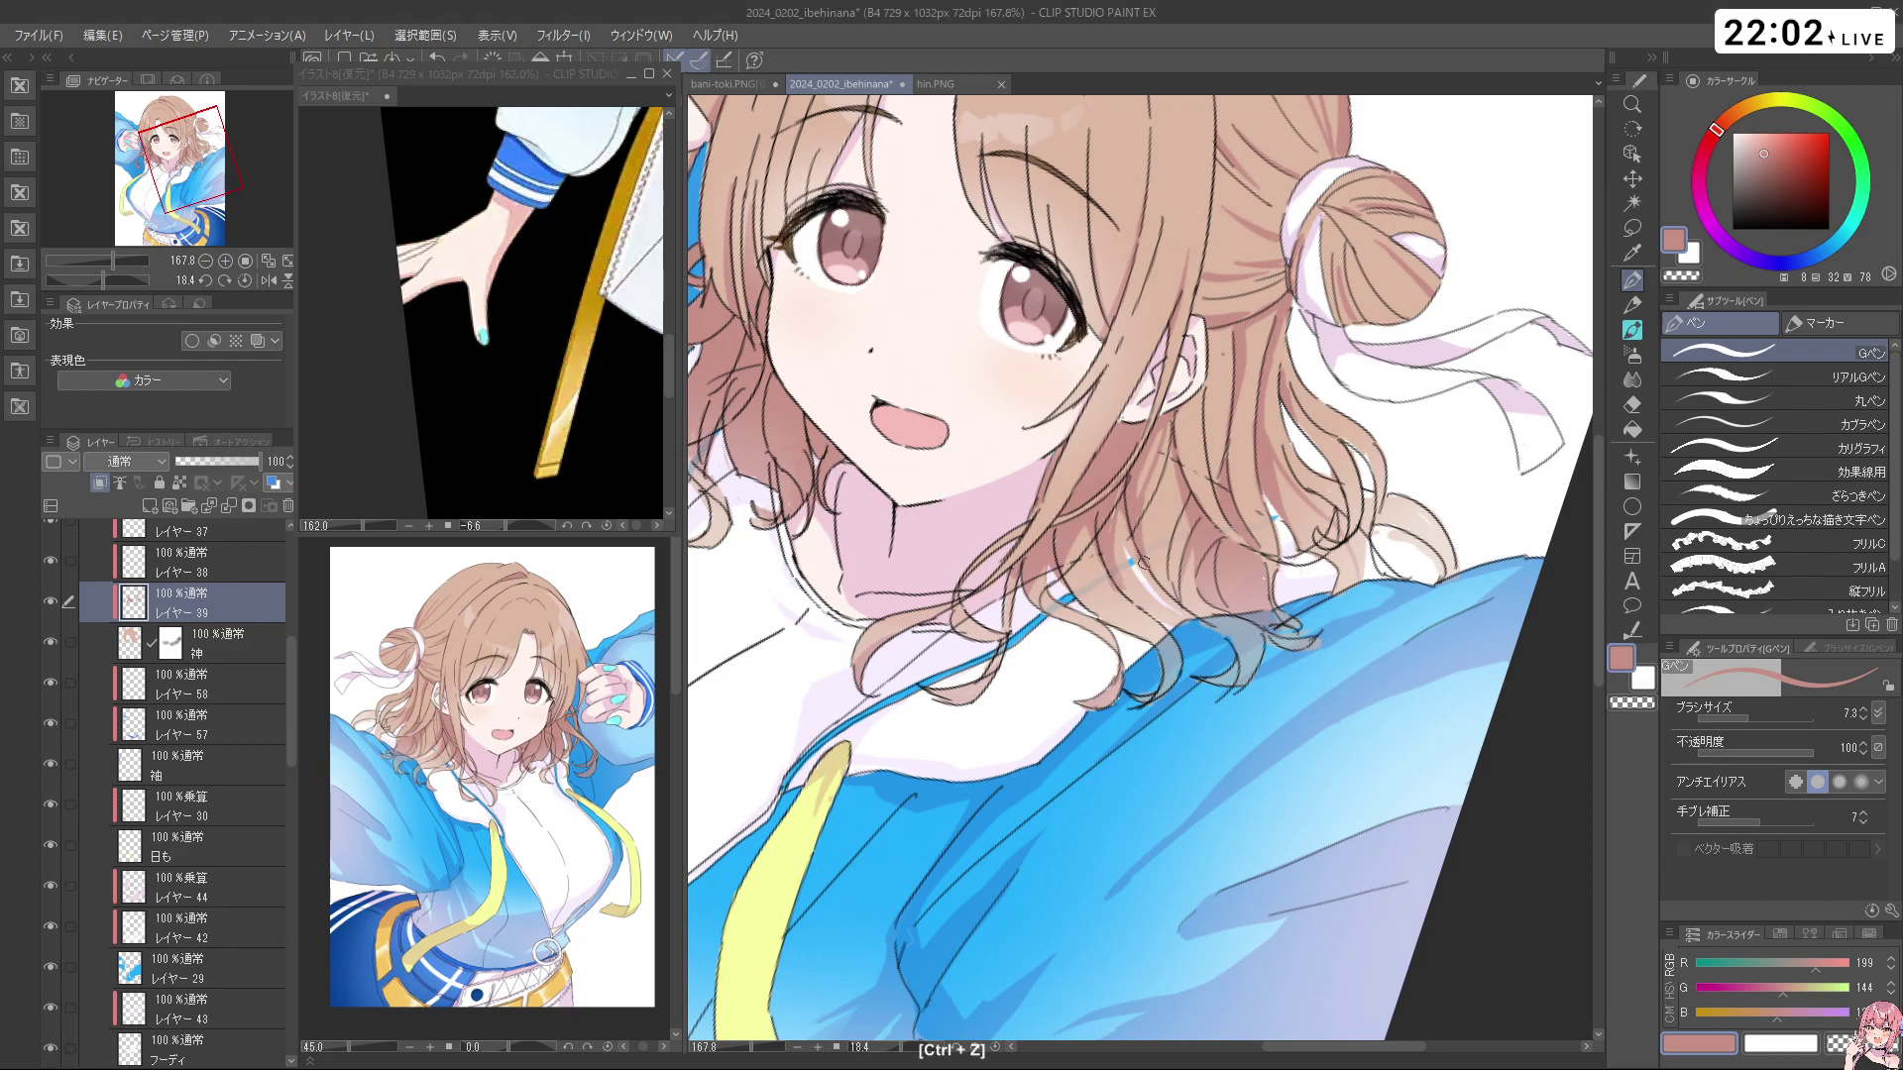
key(c)
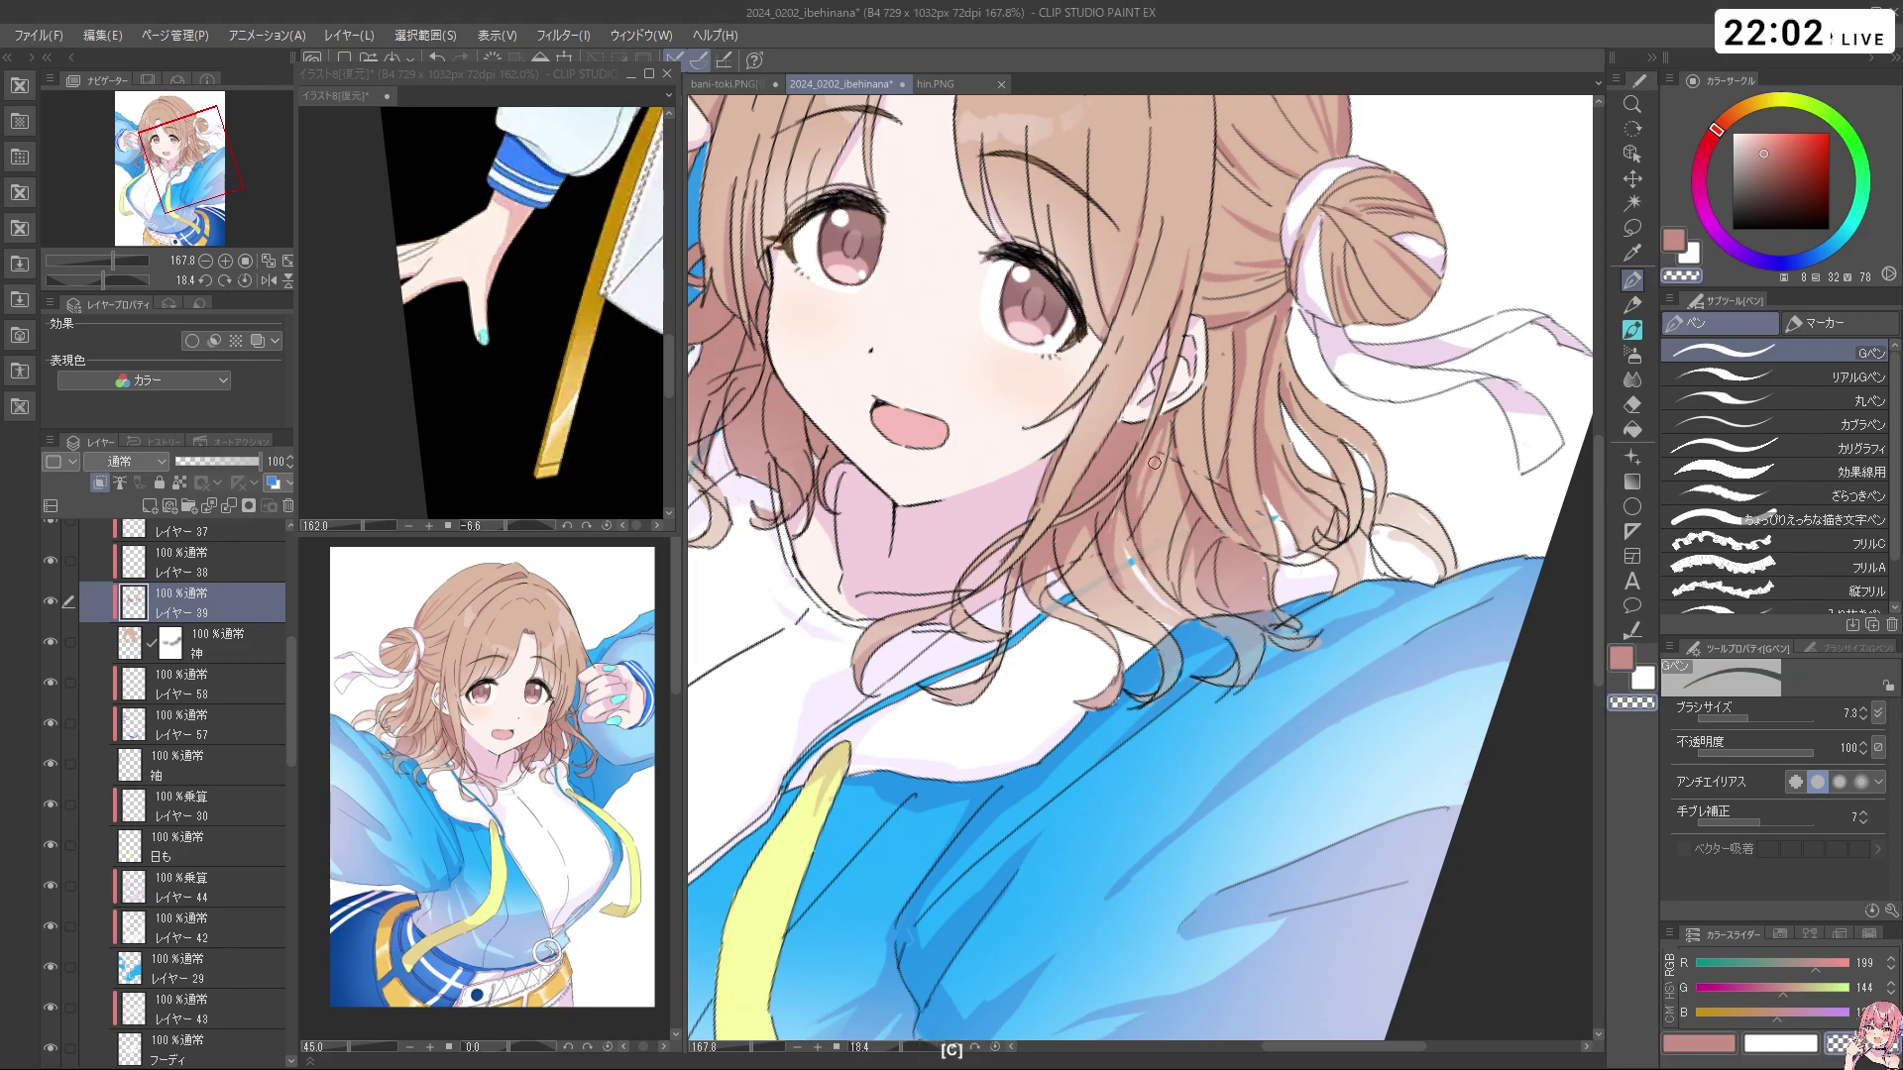
key(c)
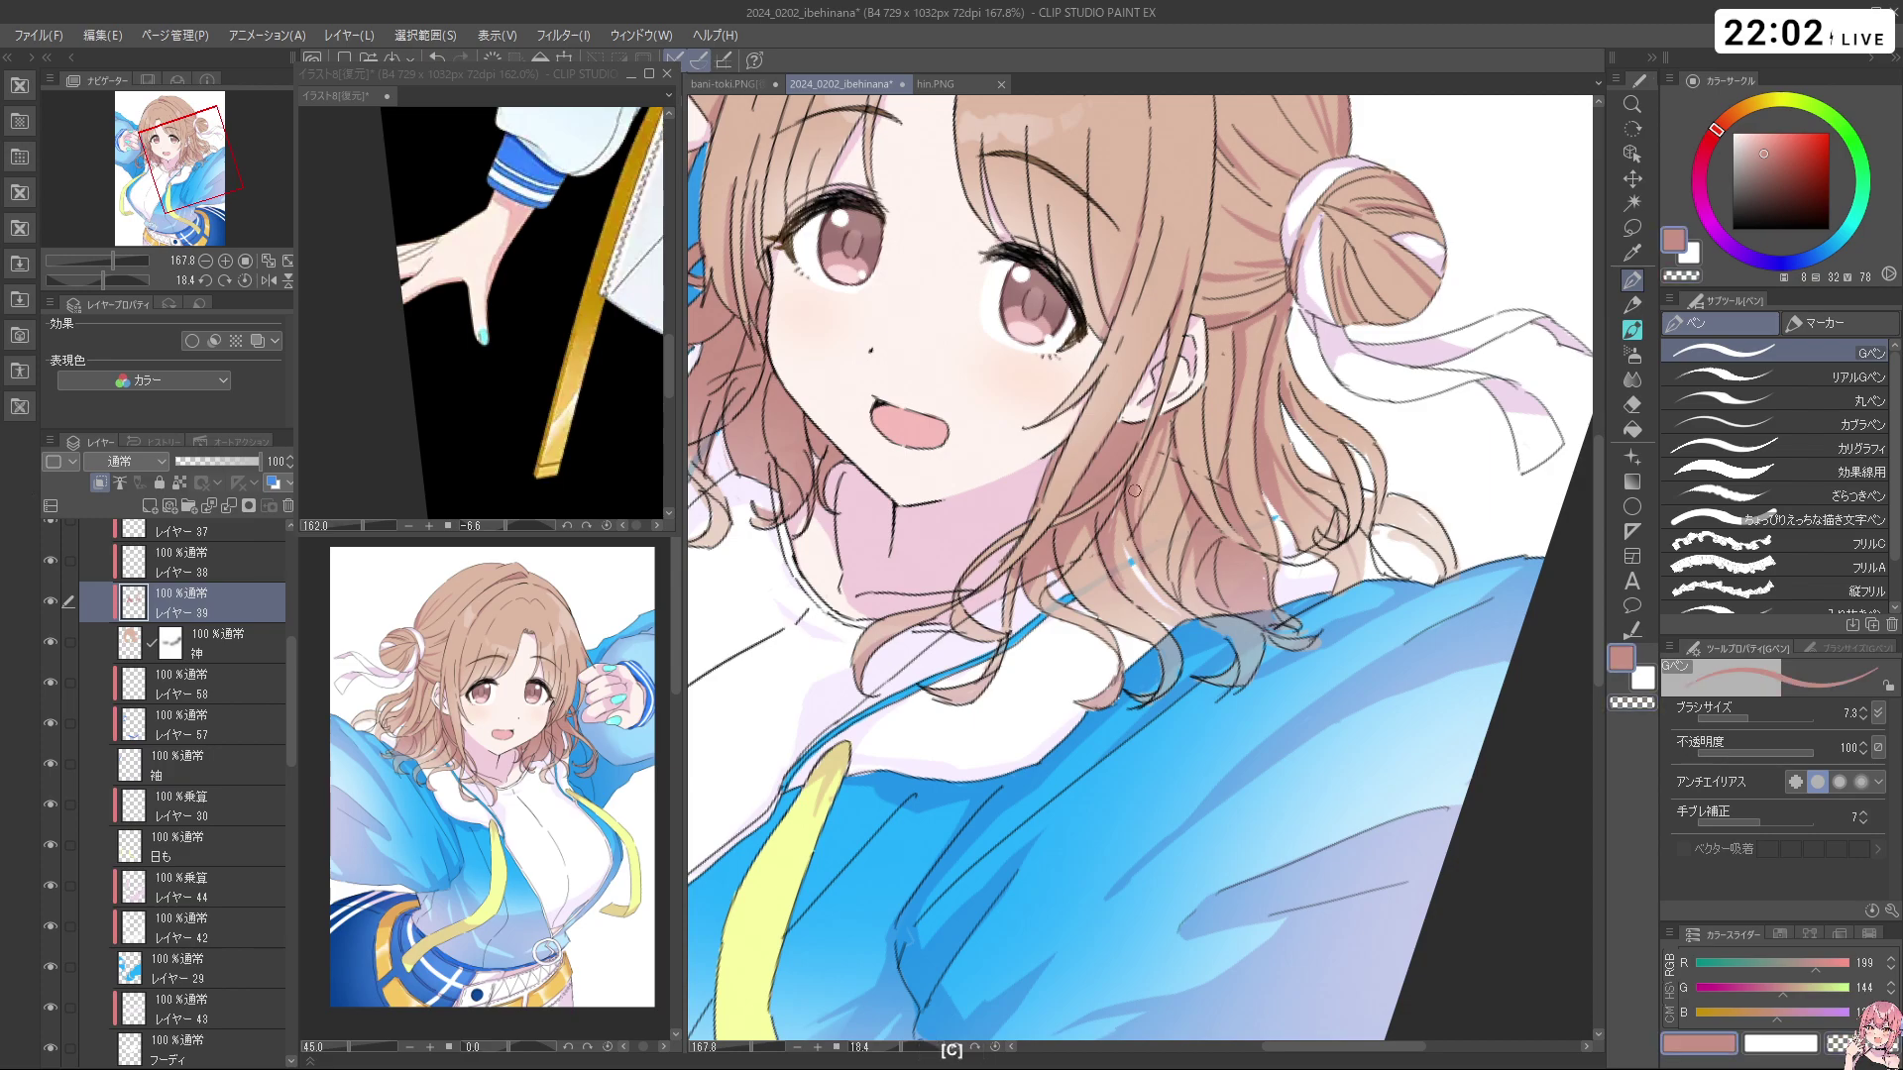
key(c)
key(c)
key(ctrl+z)
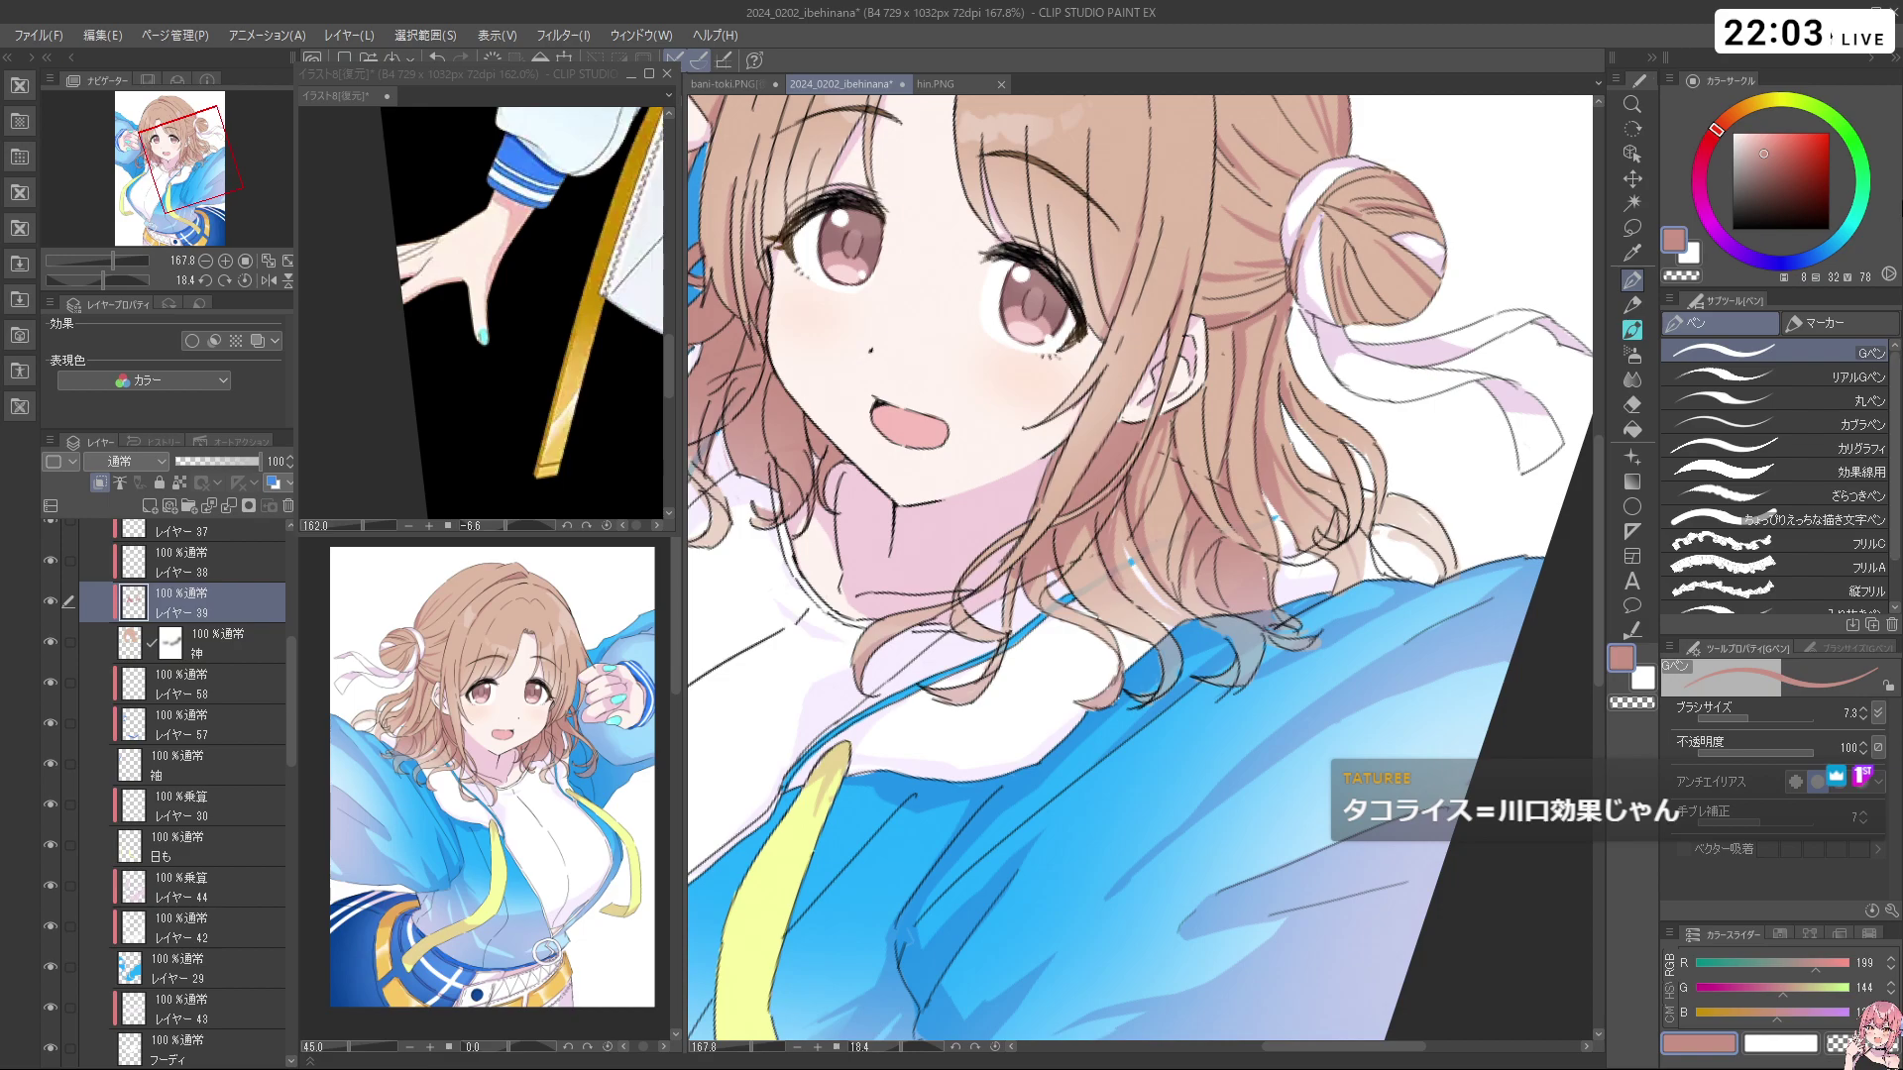
Retouch the hair shadow from rotated canvas angles, alternating pen and transparent colour and undoing the unwanted strokes
drag(1075, 483, 1037, 852)
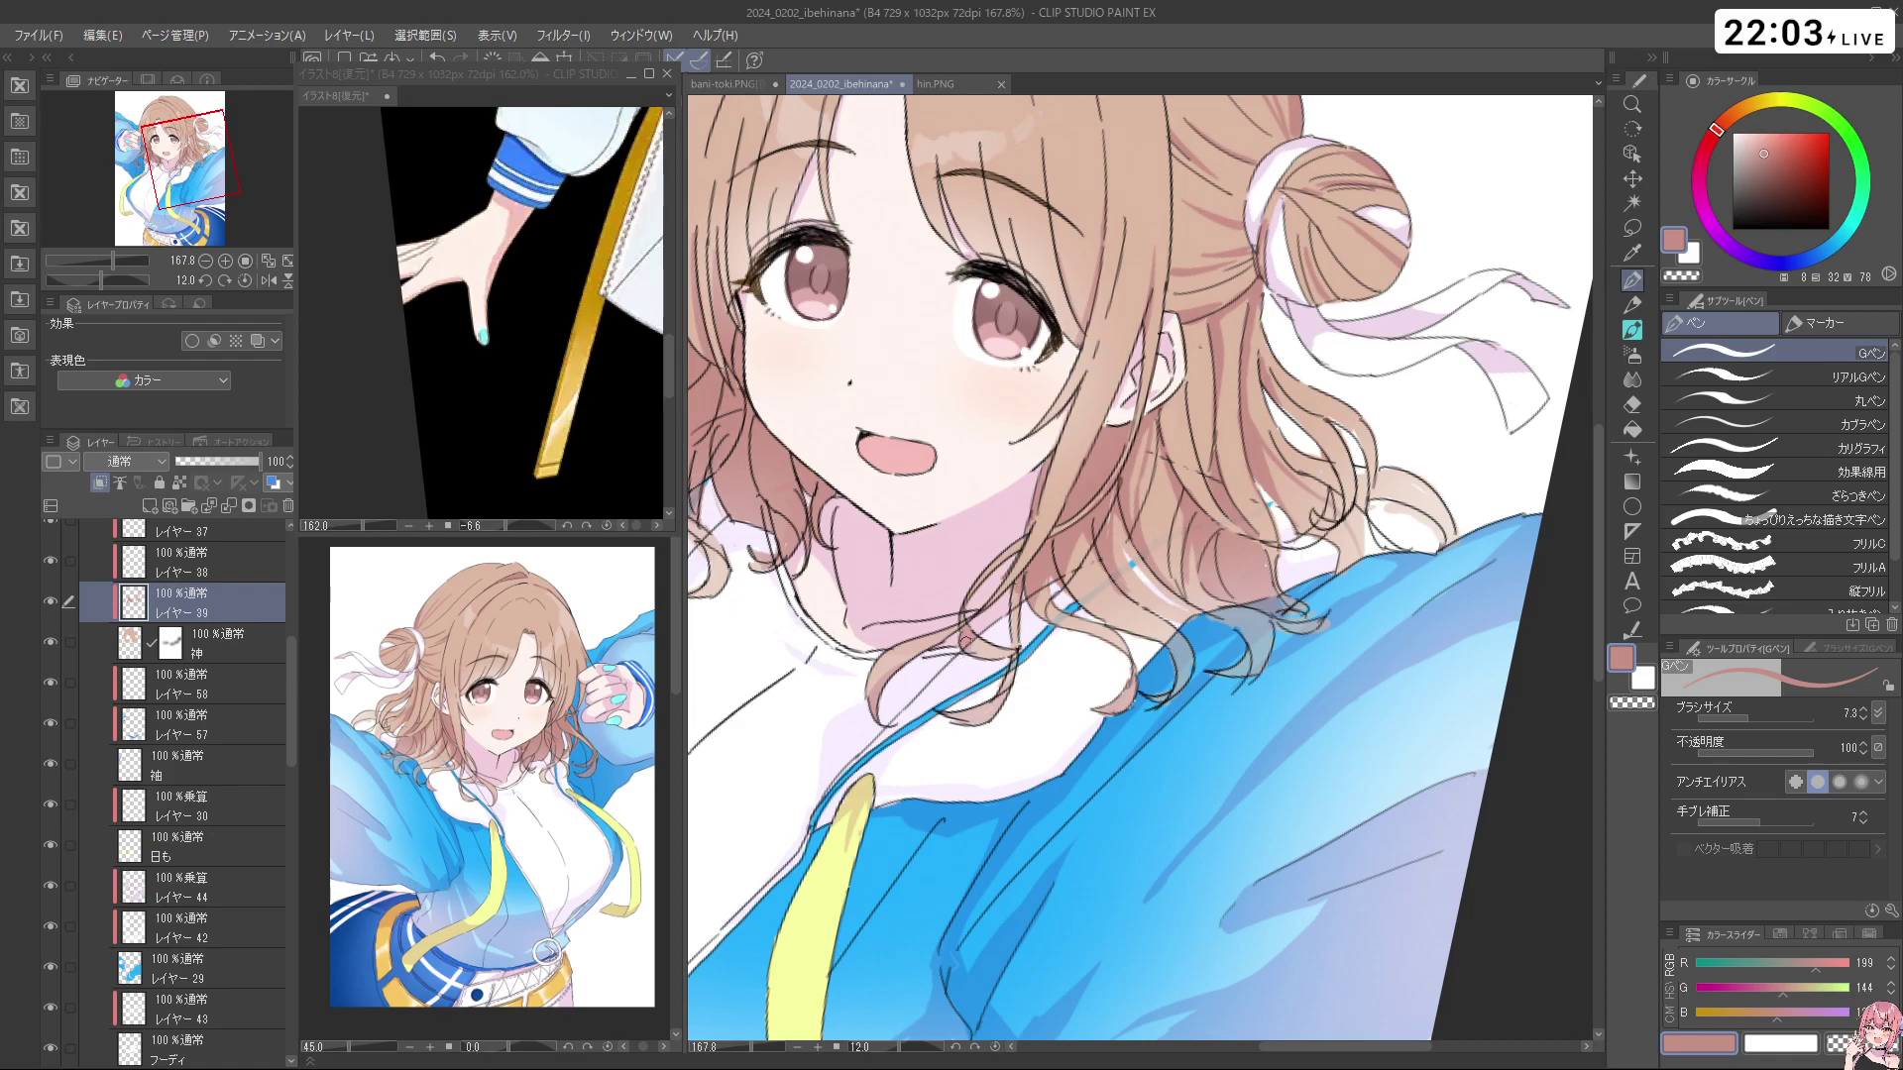
key(c)
key(c)
key(c)
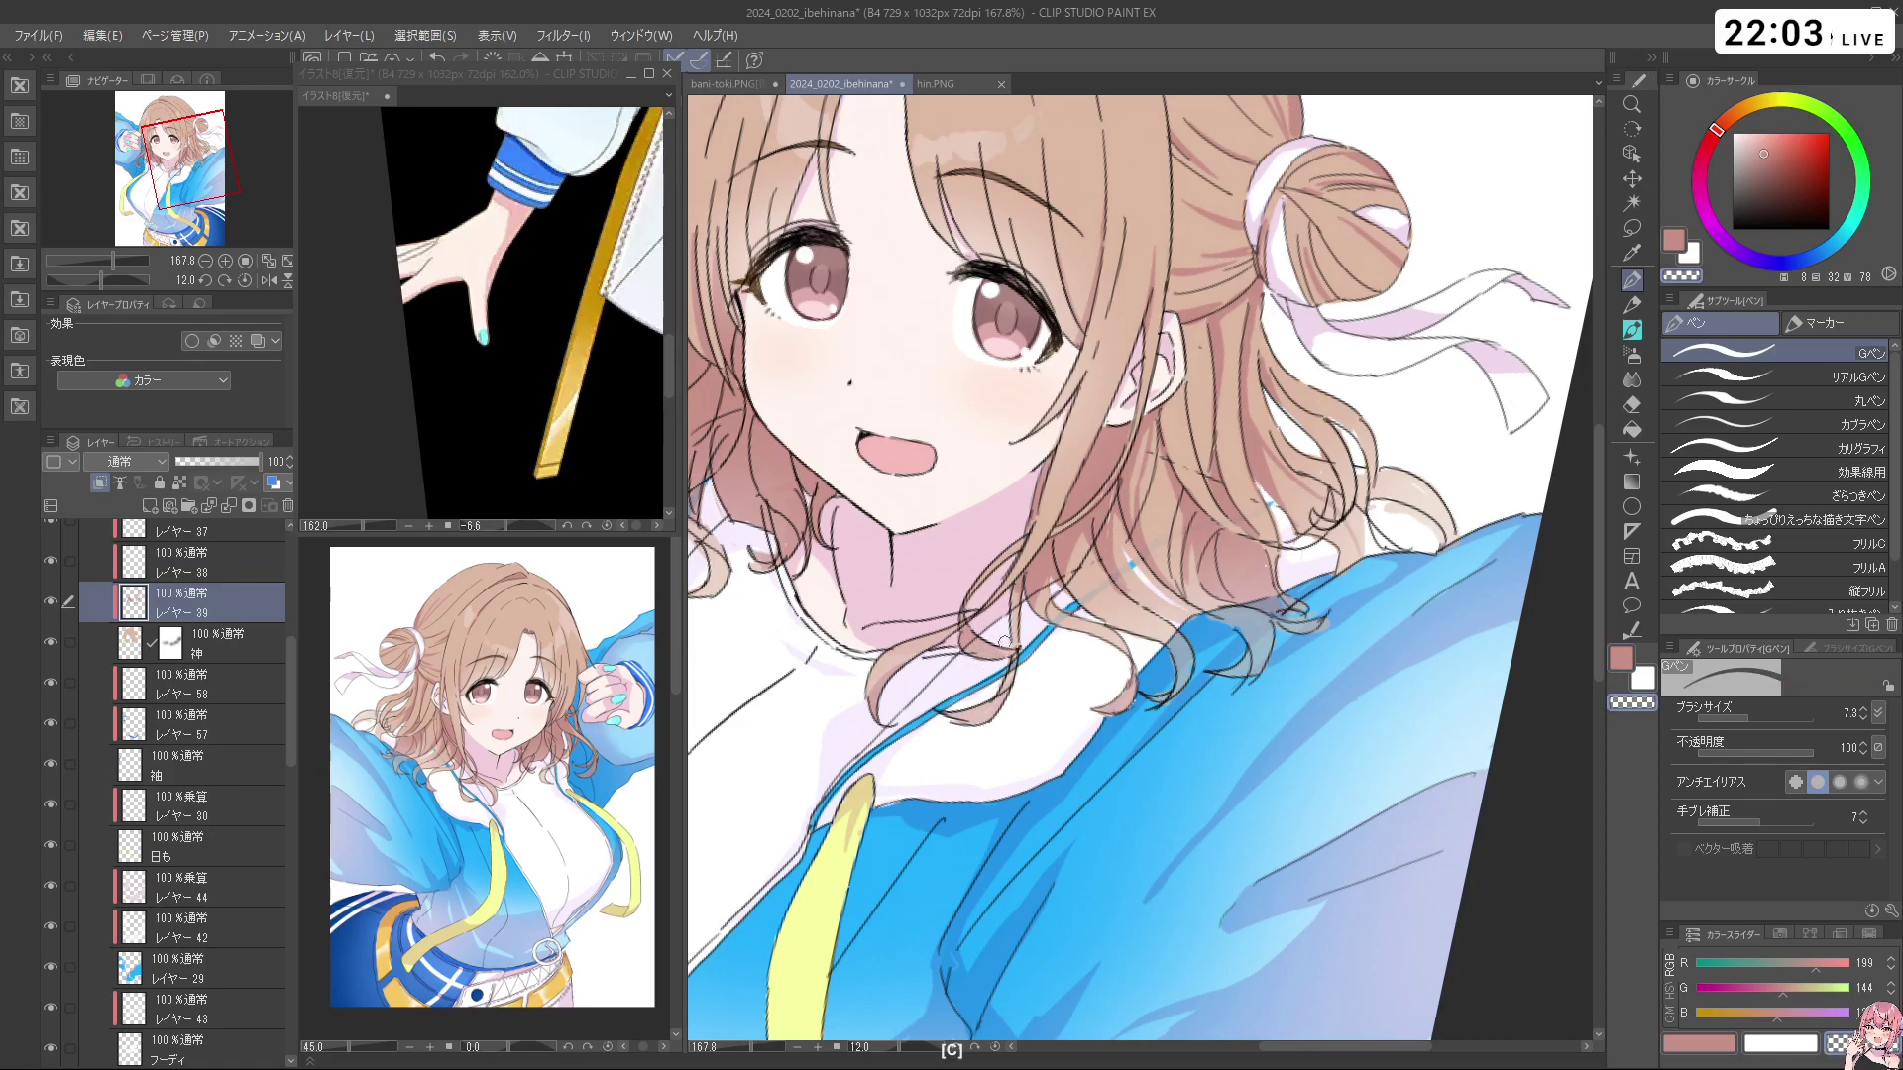
key(c)
drag(1363, 679, 1144, 674)
mouse_move(1194, 357)
mouse_down()
mouse_move(1288, 358)
mouse_move(944, 539)
mouse_move(1017, 724)
mouse_up()
drag(1219, 754, 1143, 507)
mouse_move(1210, 794)
mouse_down()
mouse_move(1330, 526)
mouse_move(1280, 565)
mouse_move(1199, 416)
mouse_move(1071, 437)
mouse_move(995, 528)
mouse_up()
key(ctrl+z)
key(c)
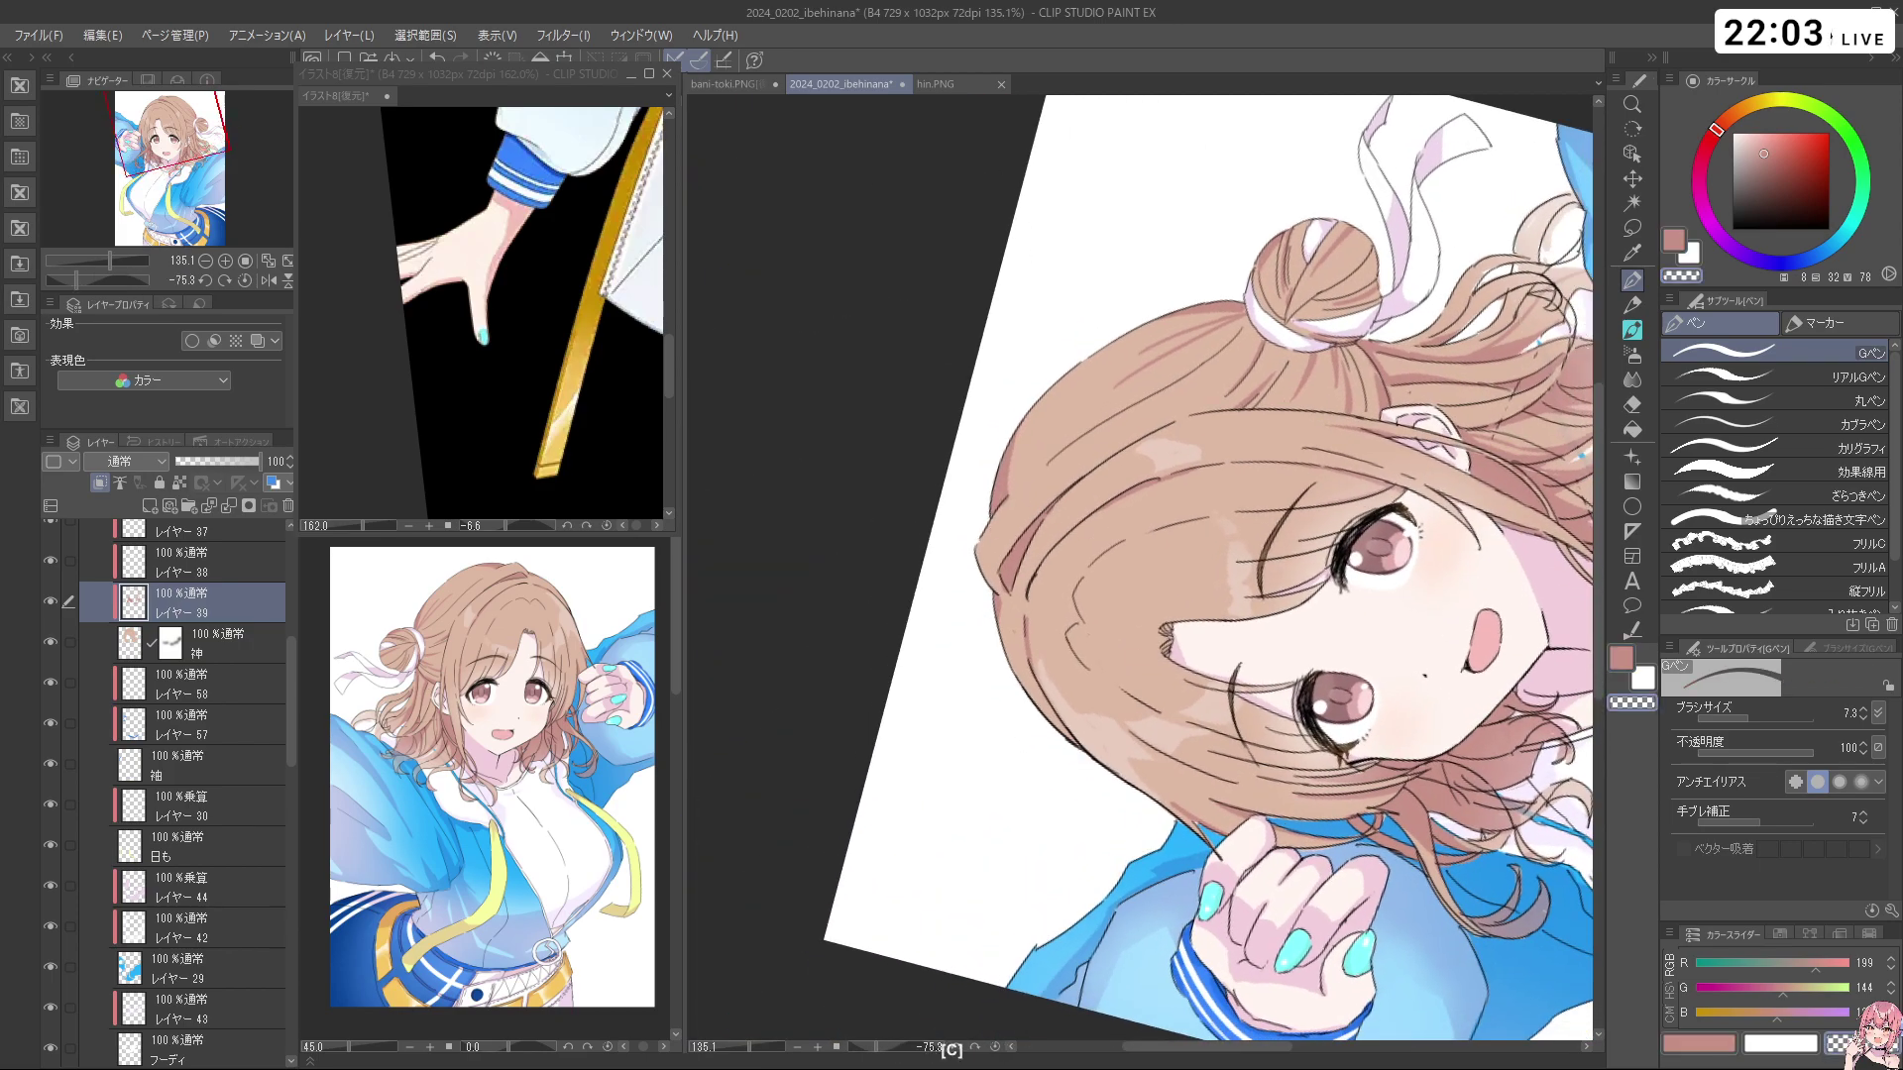
key(ctrl+z)
Shade the small notch at the hair parting above the forehead and trim its edge with transparent colour
drag(1036, 406, 1007, 477)
drag(1266, 355, 1111, 381)
drag(1075, 745, 1212, 772)
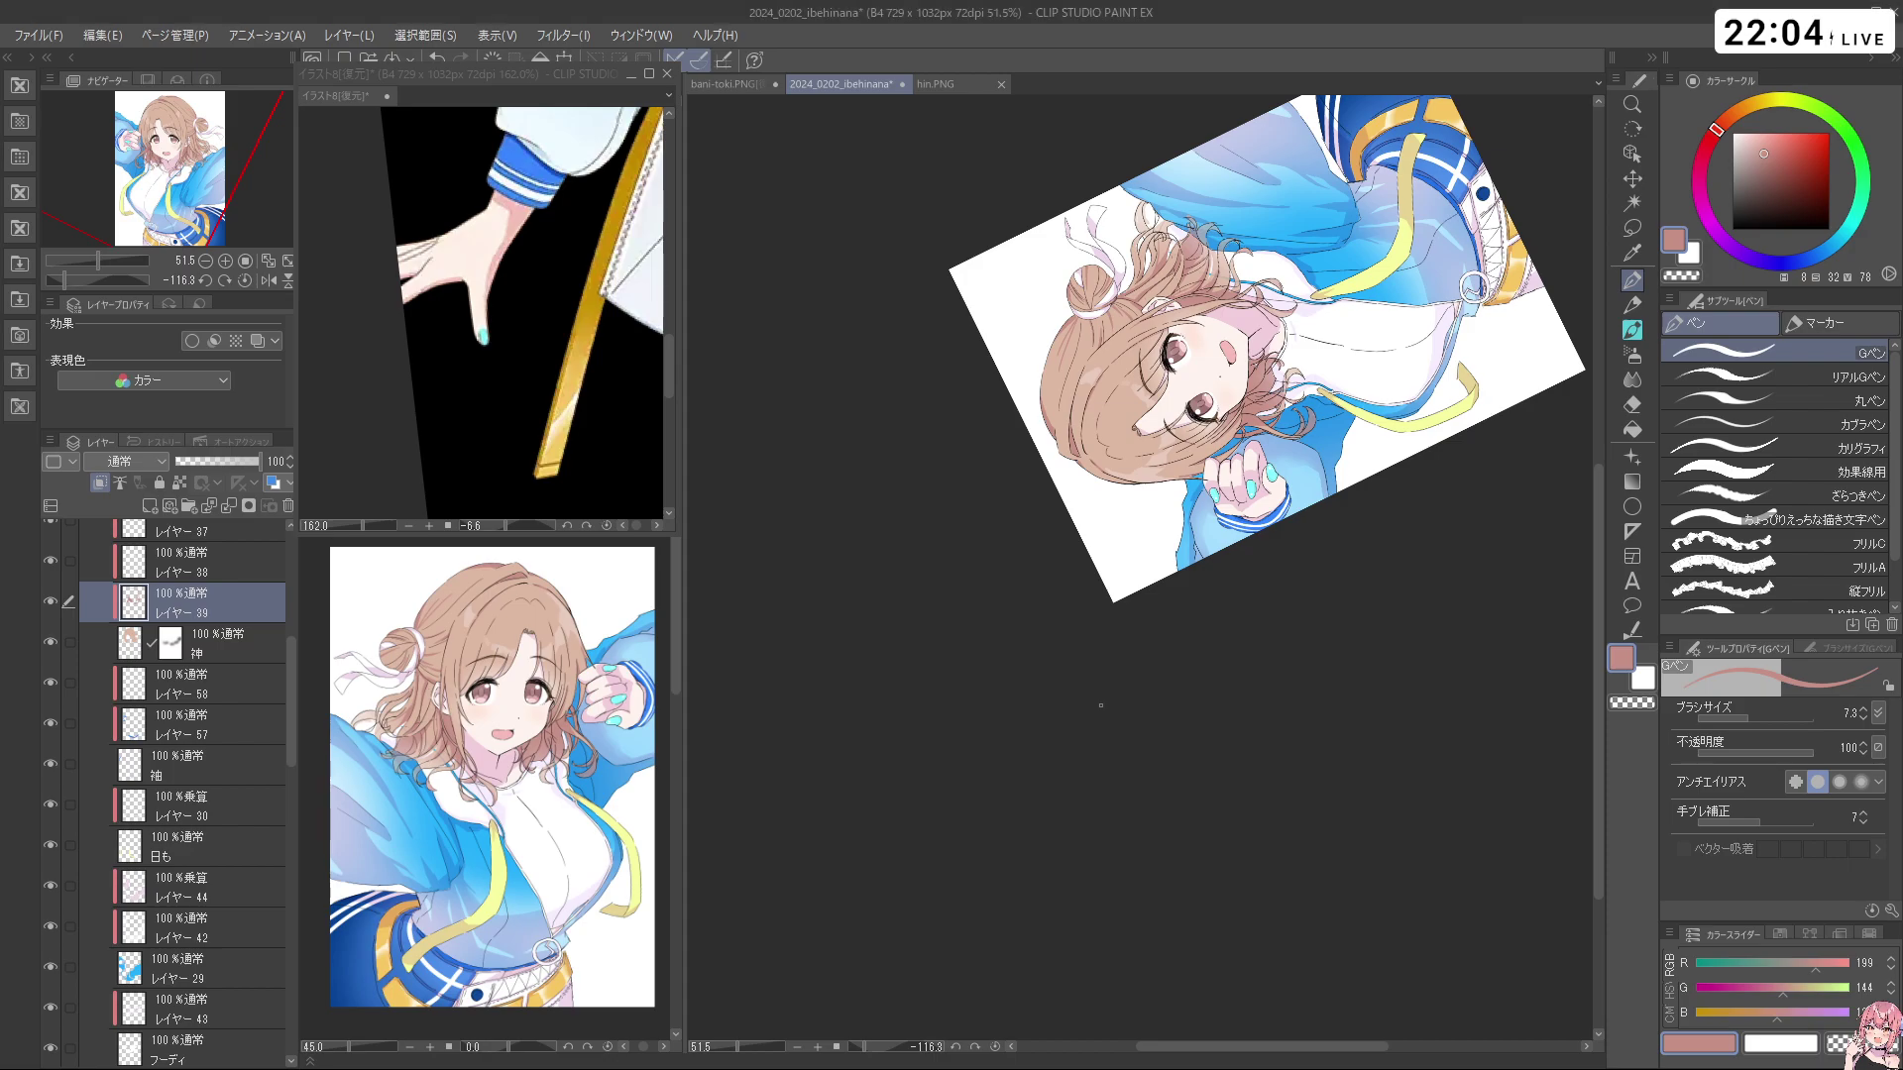
drag(1050, 372, 1219, 381)
drag(1011, 661, 1227, 405)
drag(1356, 625, 1270, 548)
drag(1170, 436, 1243, 492)
key(ctrl+z)
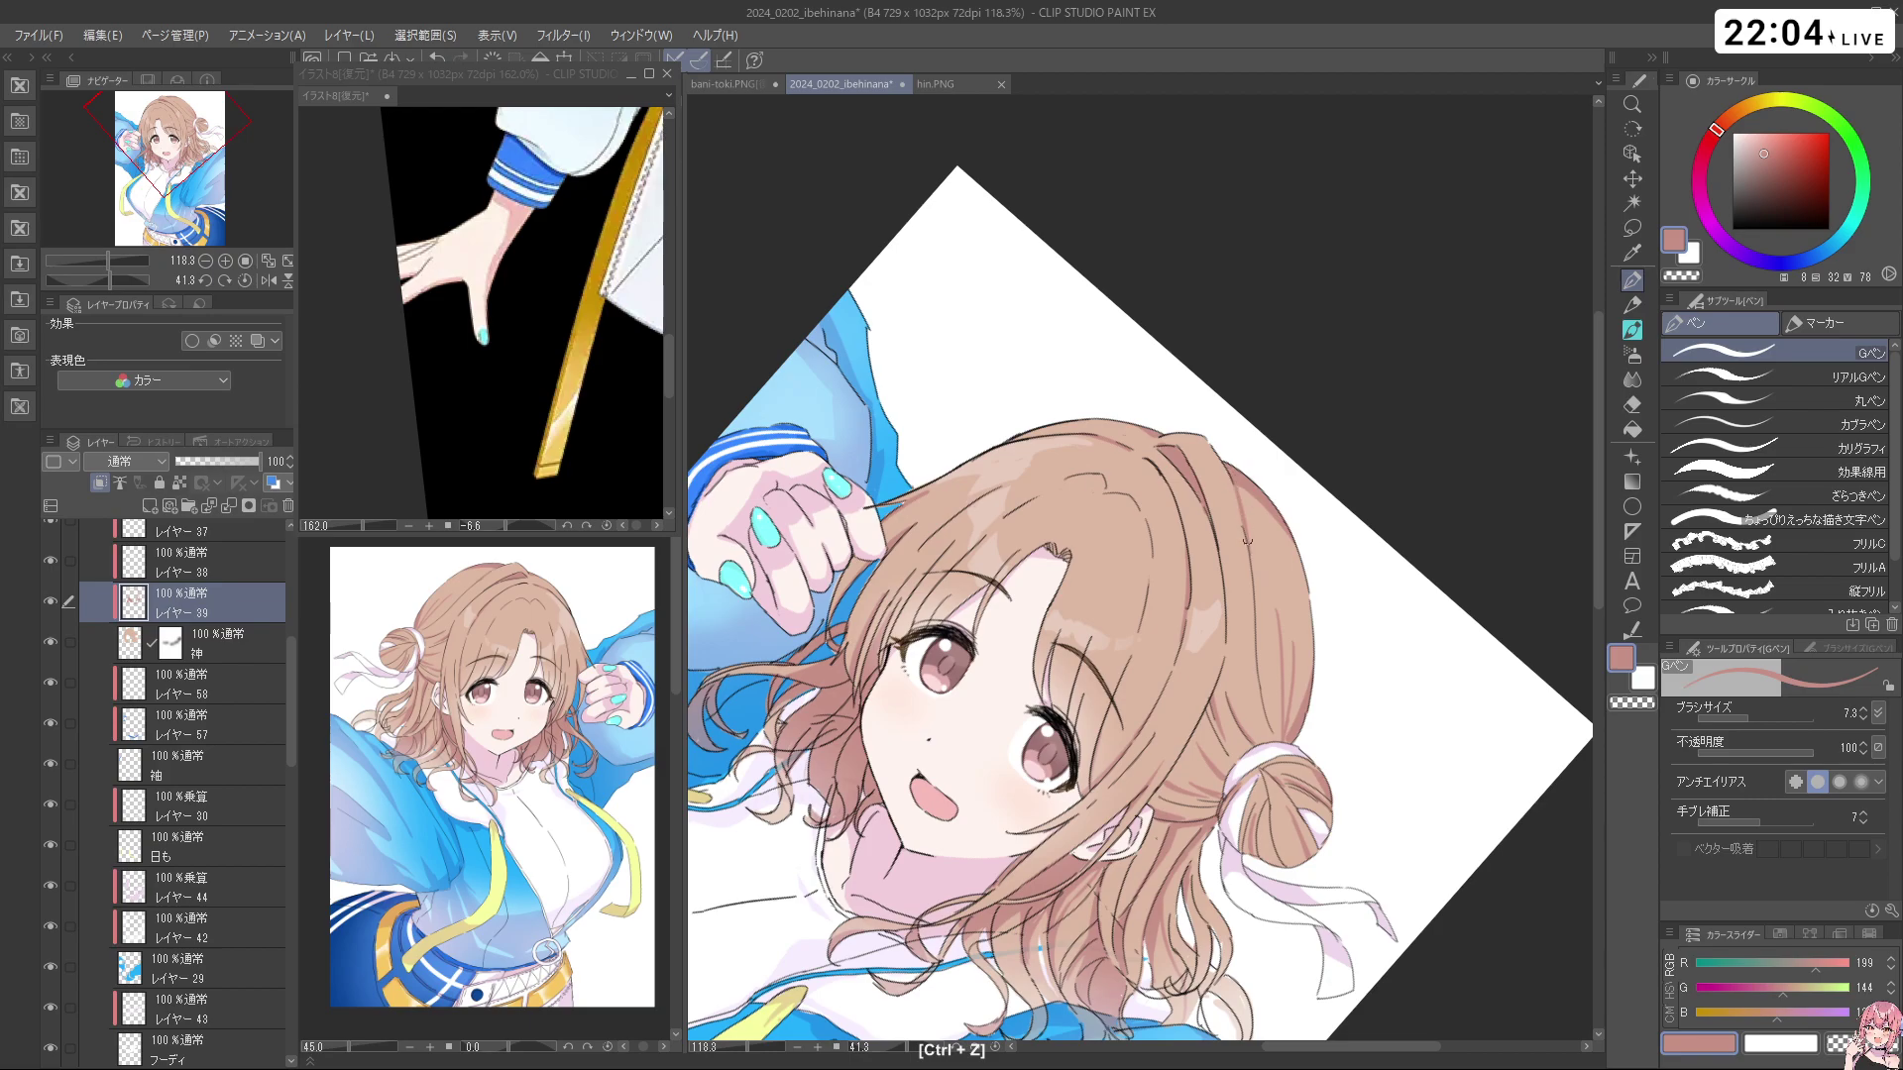
mouse_move(1303, 607)
ctrl+space+mouse_down()
mouse_move(1283, 917)
mouse_move(1236, 799)
mouse_move(1296, 649)
mouse_move(1309, 520)
mouse_move(1311, 601)
ctrl+space+mouse_up()
mouse_move(1030, 555)
mouse_down()
mouse_move(1268, 475)
mouse_move(1047, 541)
mouse_up()
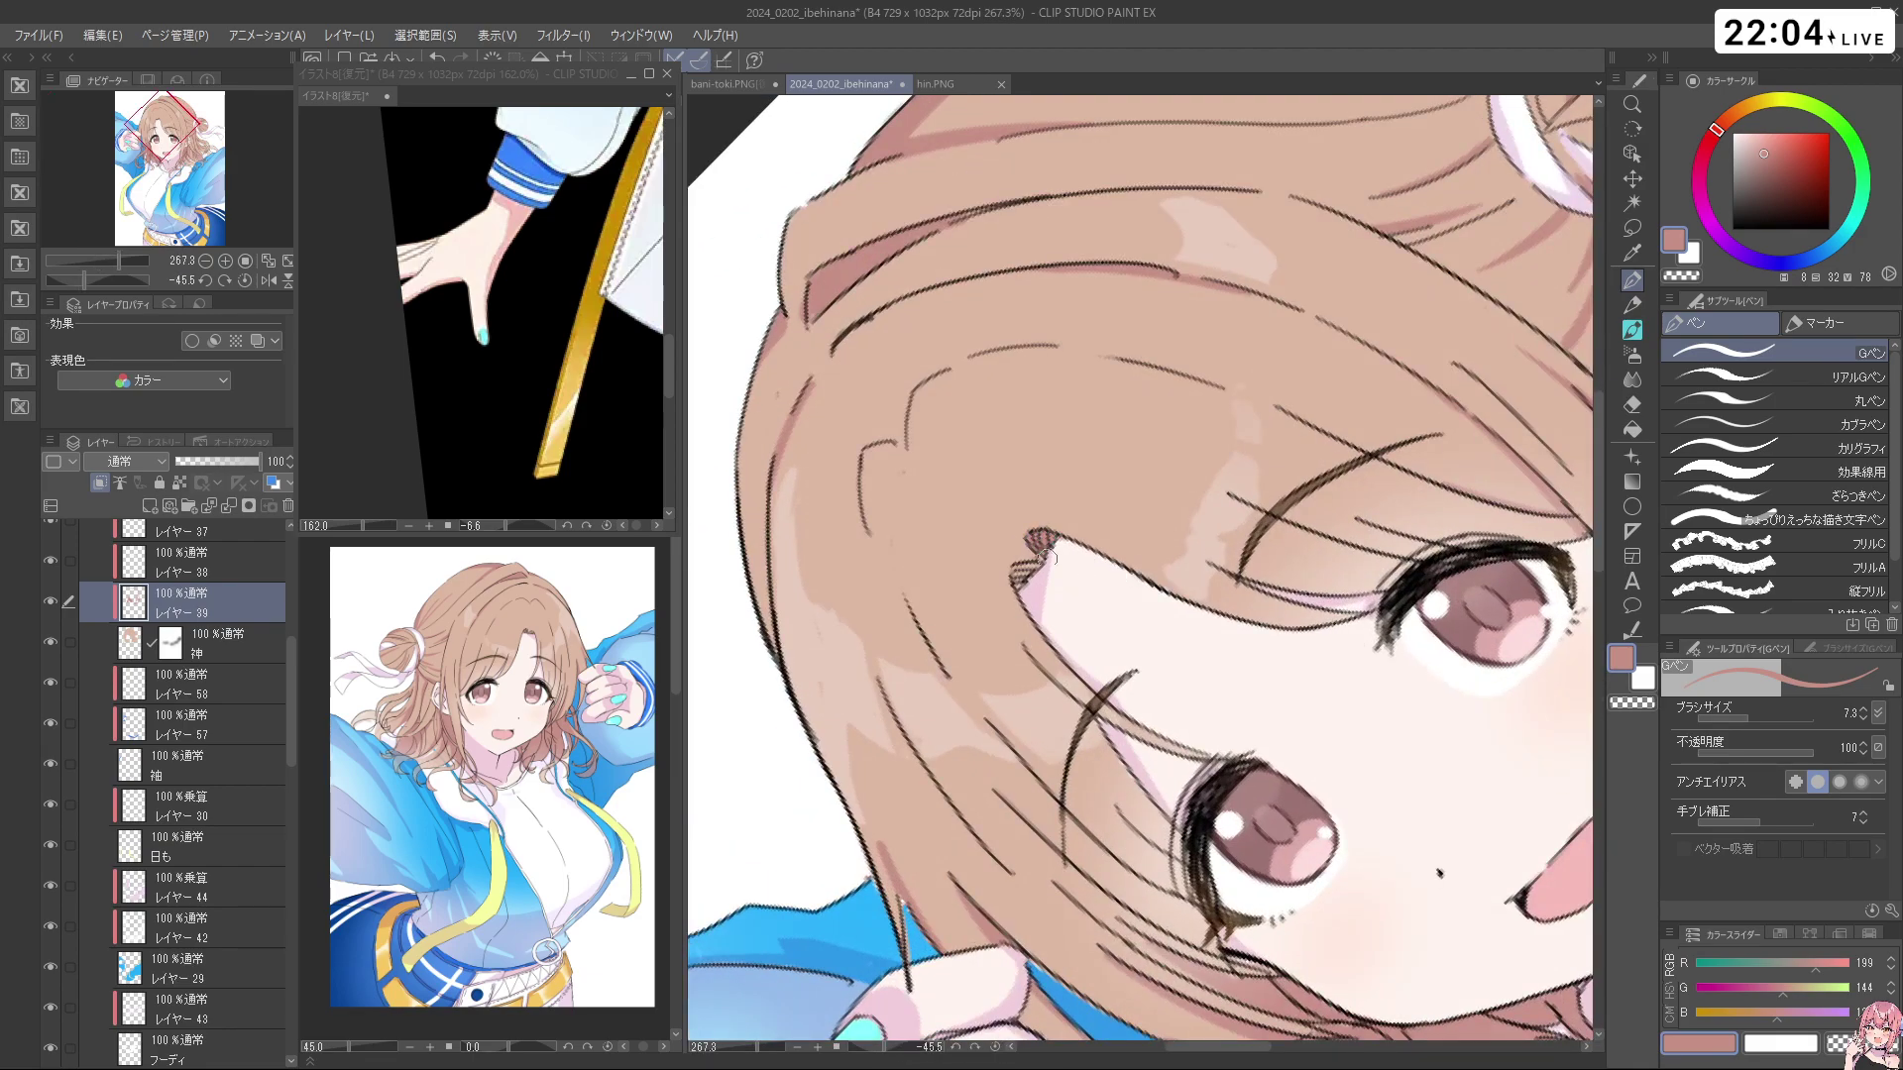
key(c)
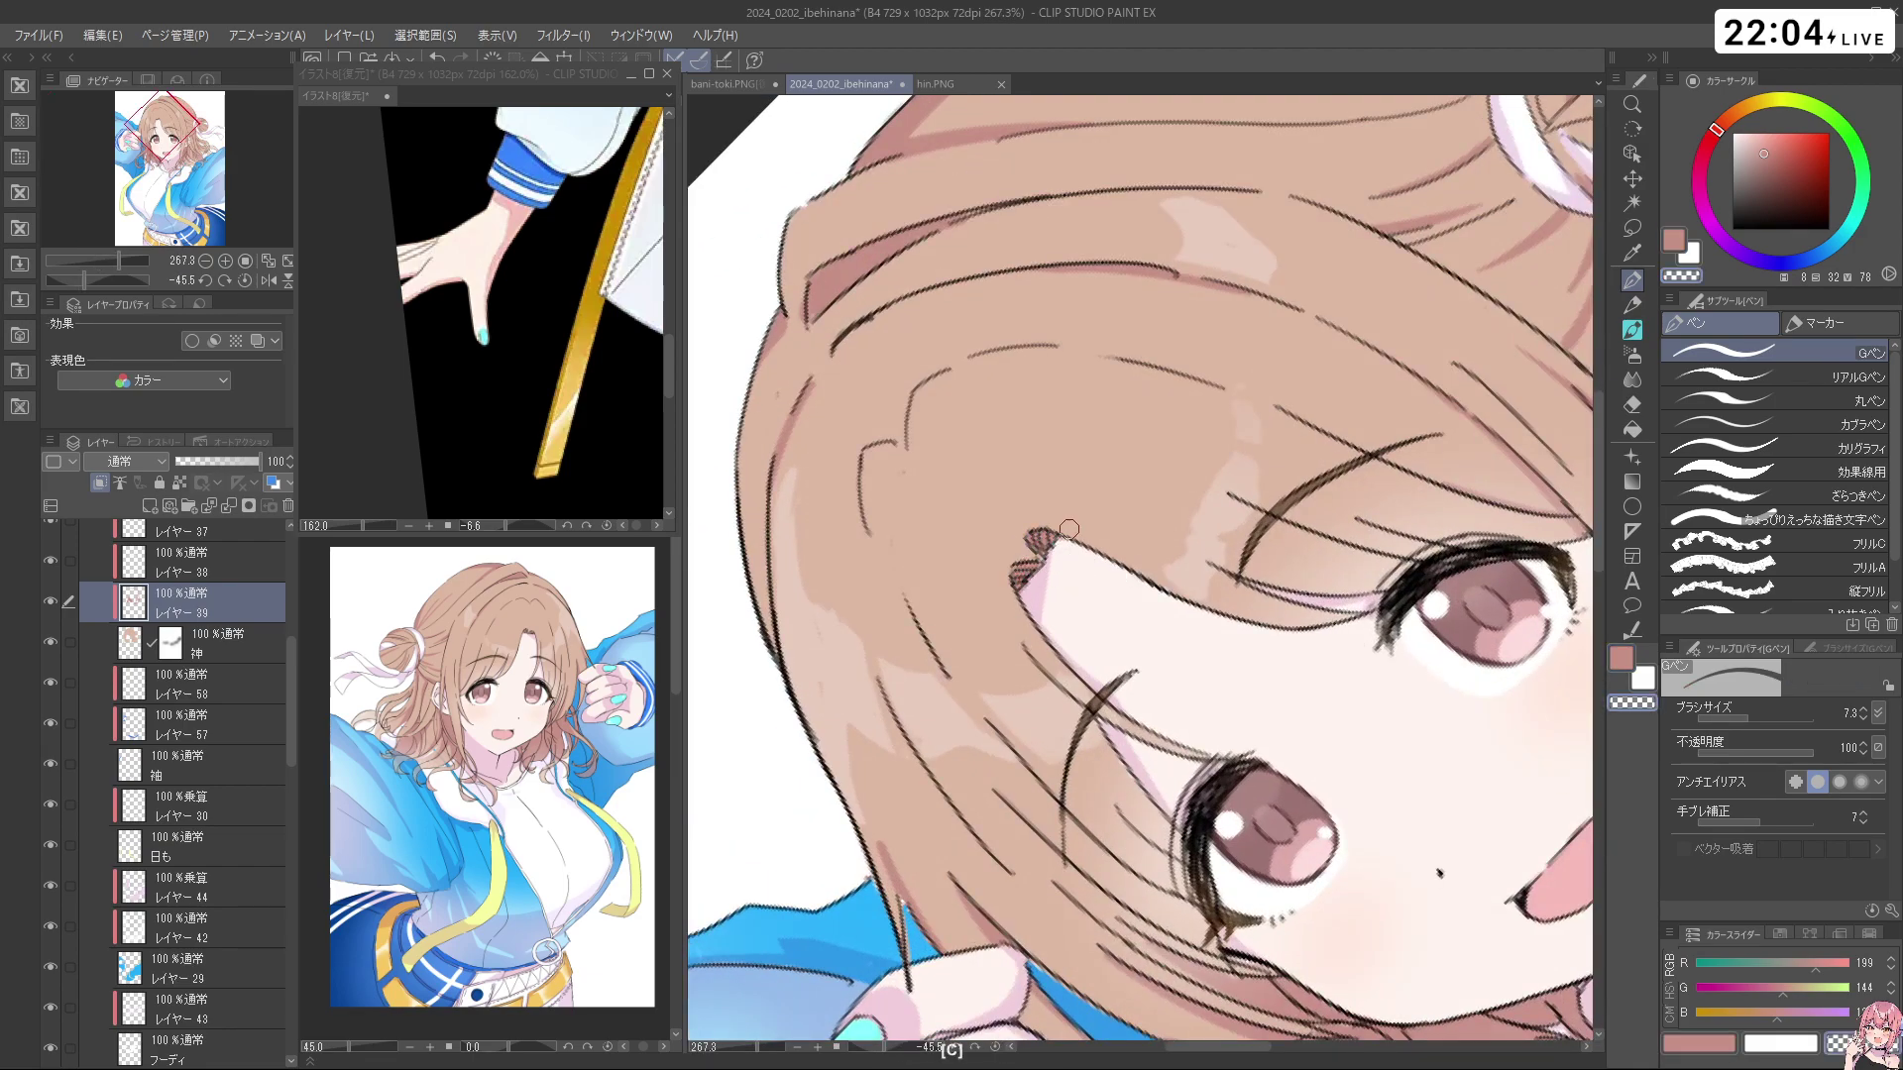
key(c)
Rework the shadow strokes around the hair parting at a closer view, undoing the ones that miss the shape
ctrl+space+drag(1202, 537, 1150, 584)
space+drag(1294, 572, 1188, 503)
shift+space+drag(1188, 503, 1217, 590)
ctrl+space+drag(1070, 664, 1108, 645)
key(ctrl+z)
mouse_move(1079, 479)
mouse_down()
mouse_move(1073, 561)
mouse_move(1098, 463)
mouse_move(1051, 495)
mouse_up()
key(c)
key(c)
key(ctrl+z)
key(c)
key(c)
Examine the whole illustration at several zoom levels and angles and compare it with the outfit reference illustration
space+drag(1091, 515, 1102, 463)
drag(1246, 733, 1276, 708)
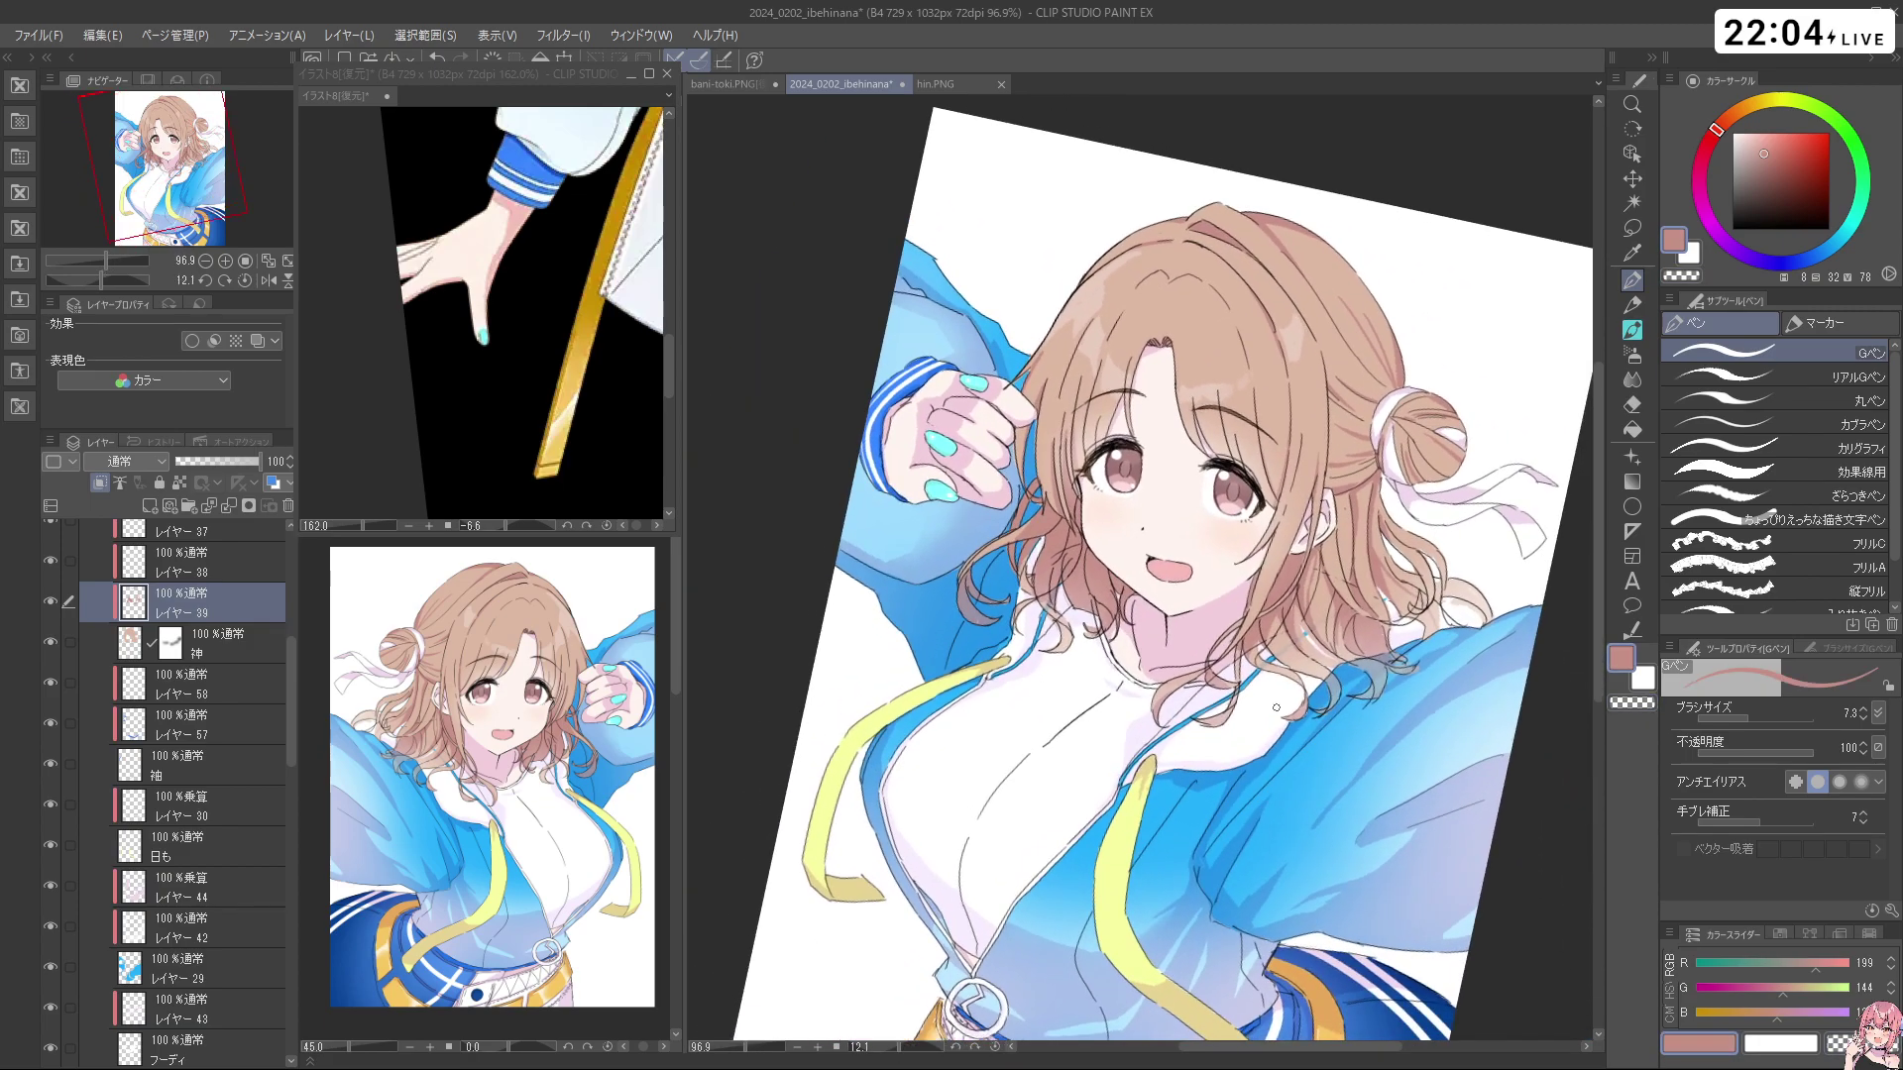
drag(1311, 447, 1273, 254)
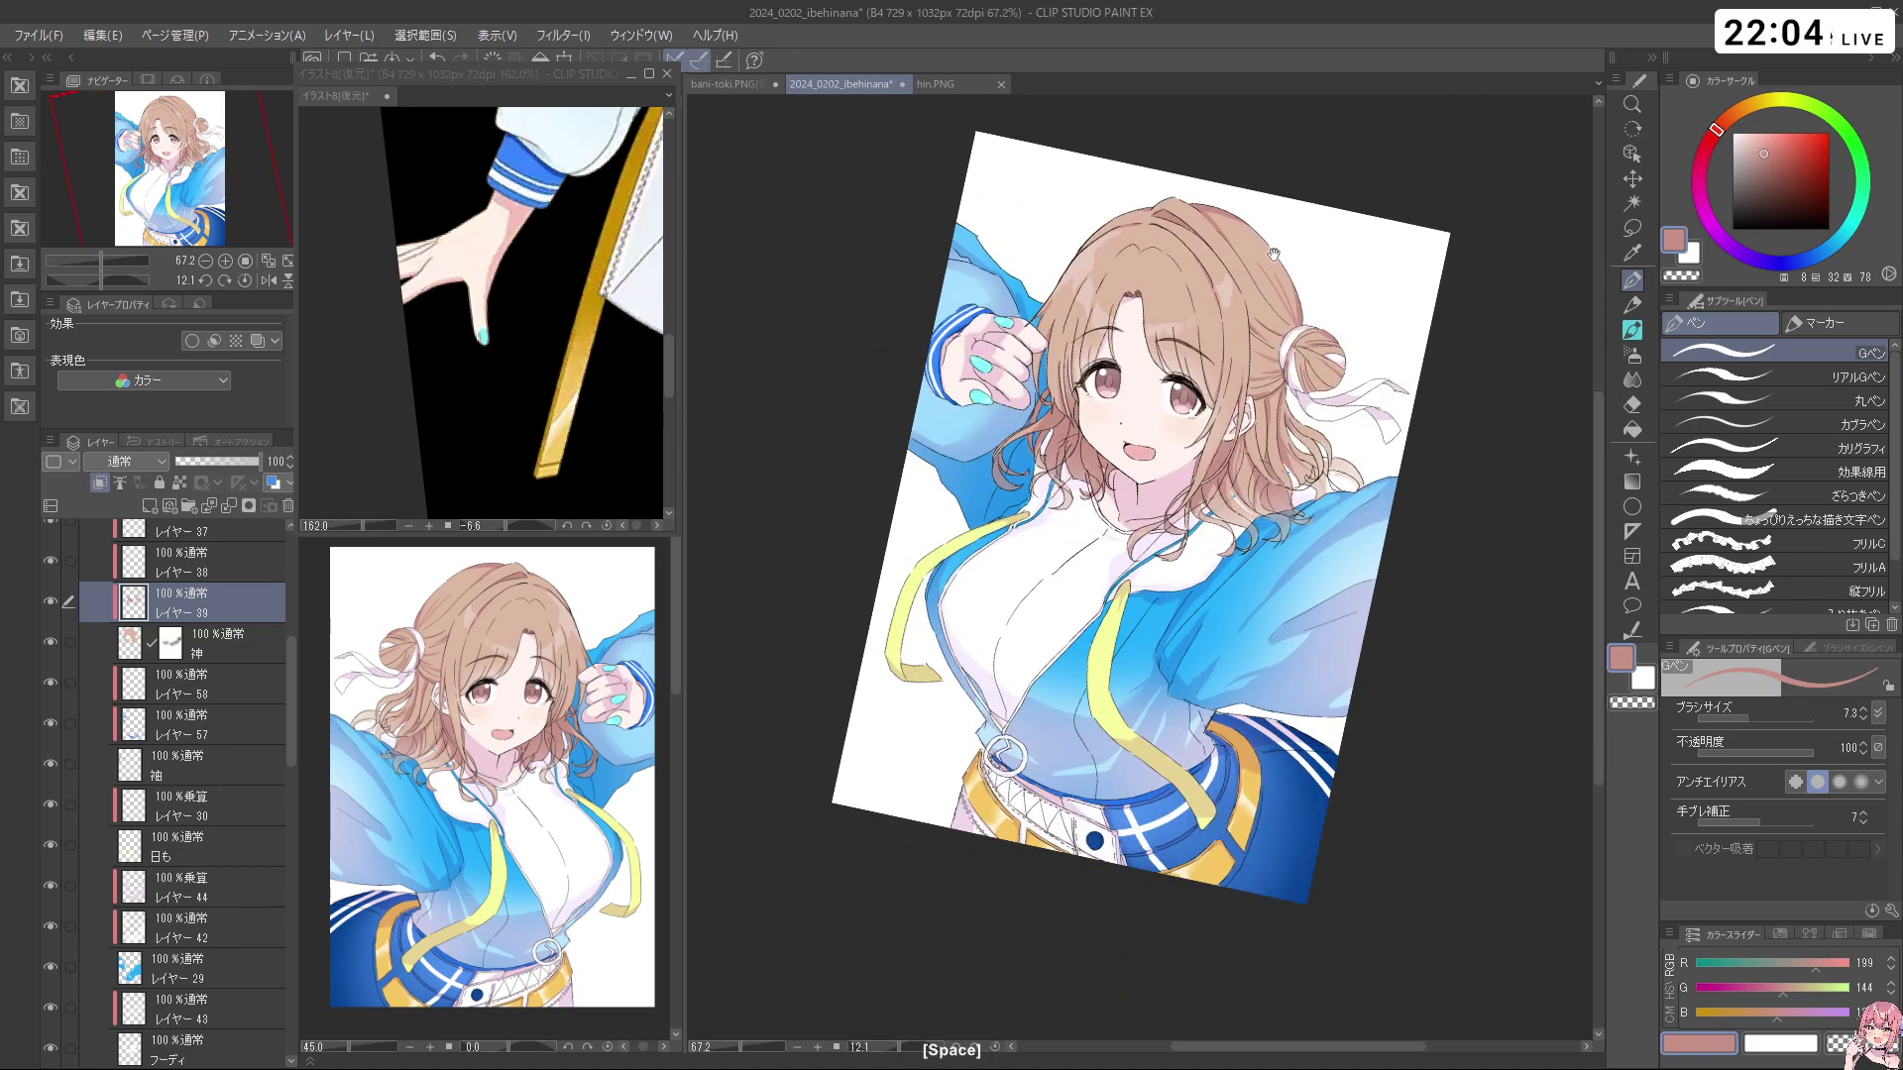
drag(1148, 557, 1135, 563)
drag(1238, 635, 1259, 556)
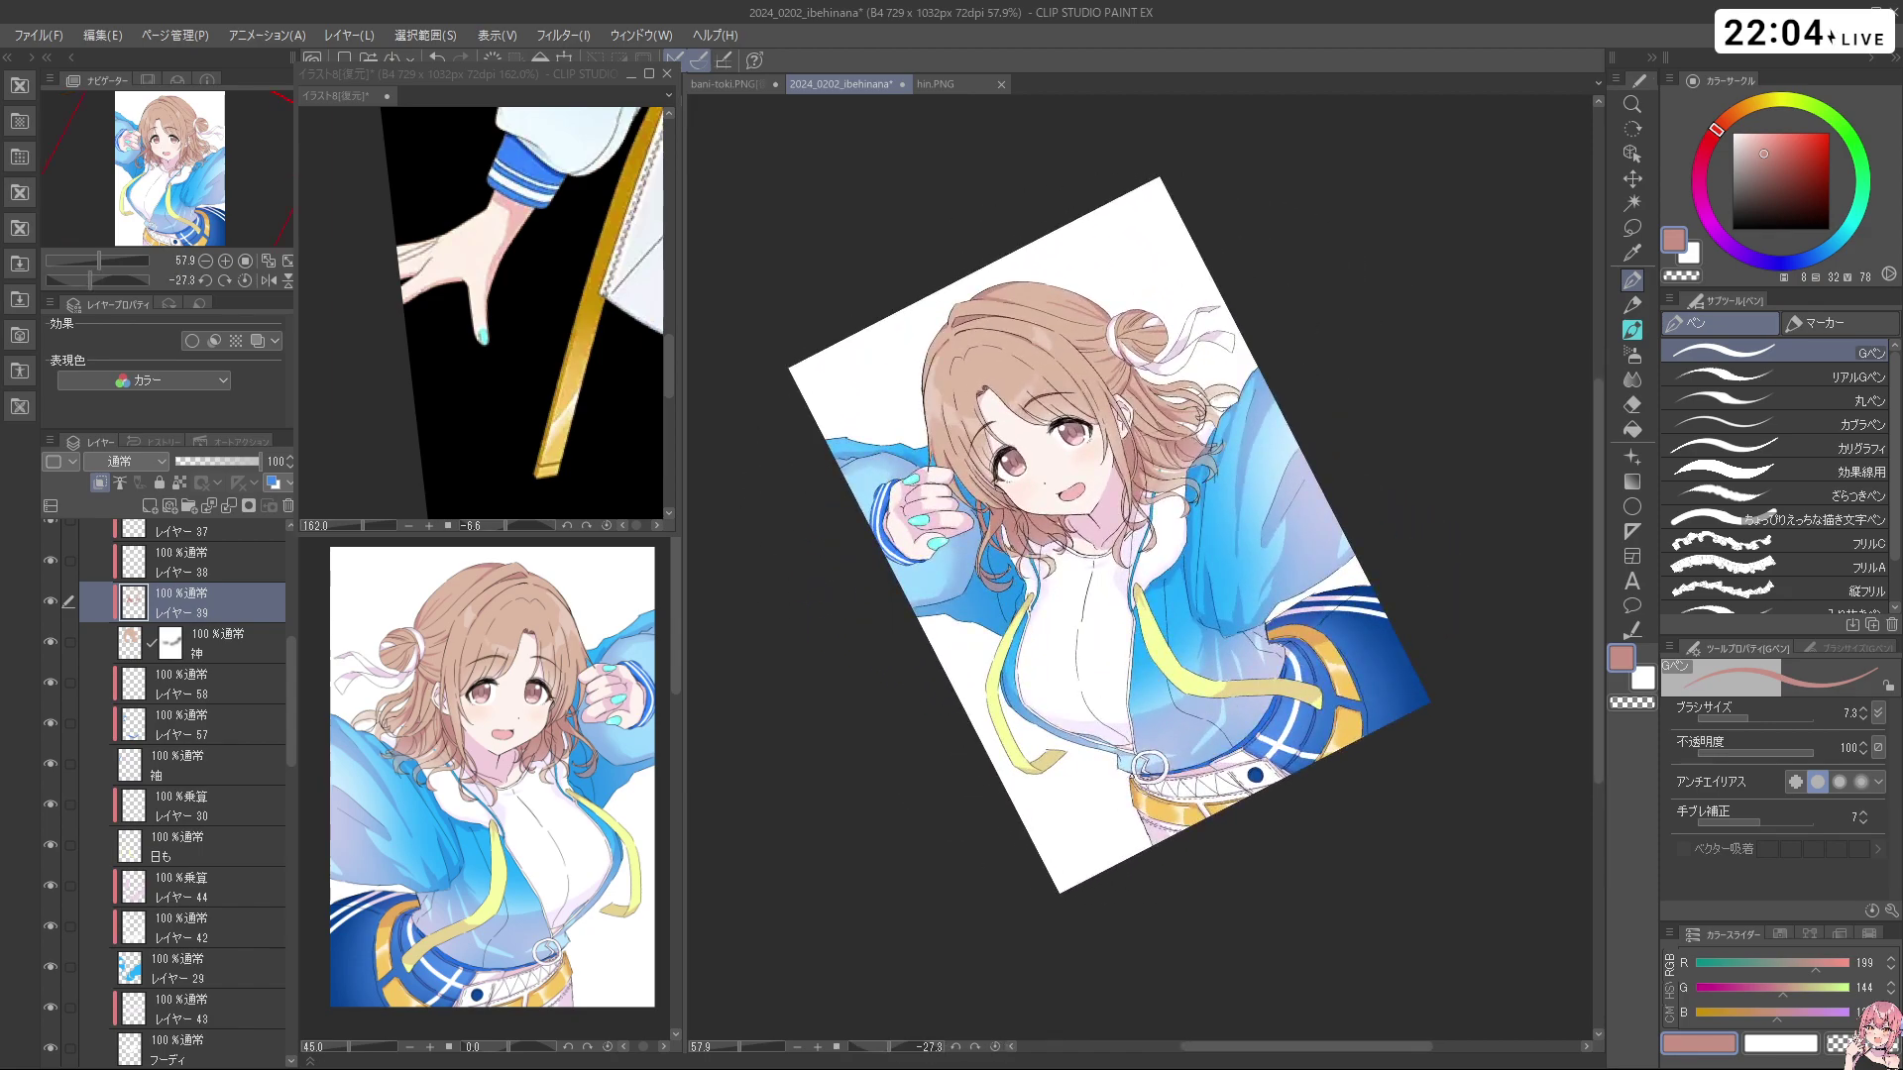
click(574, 428)
drag(574, 428, 535, 430)
drag(661, 442, 608, 442)
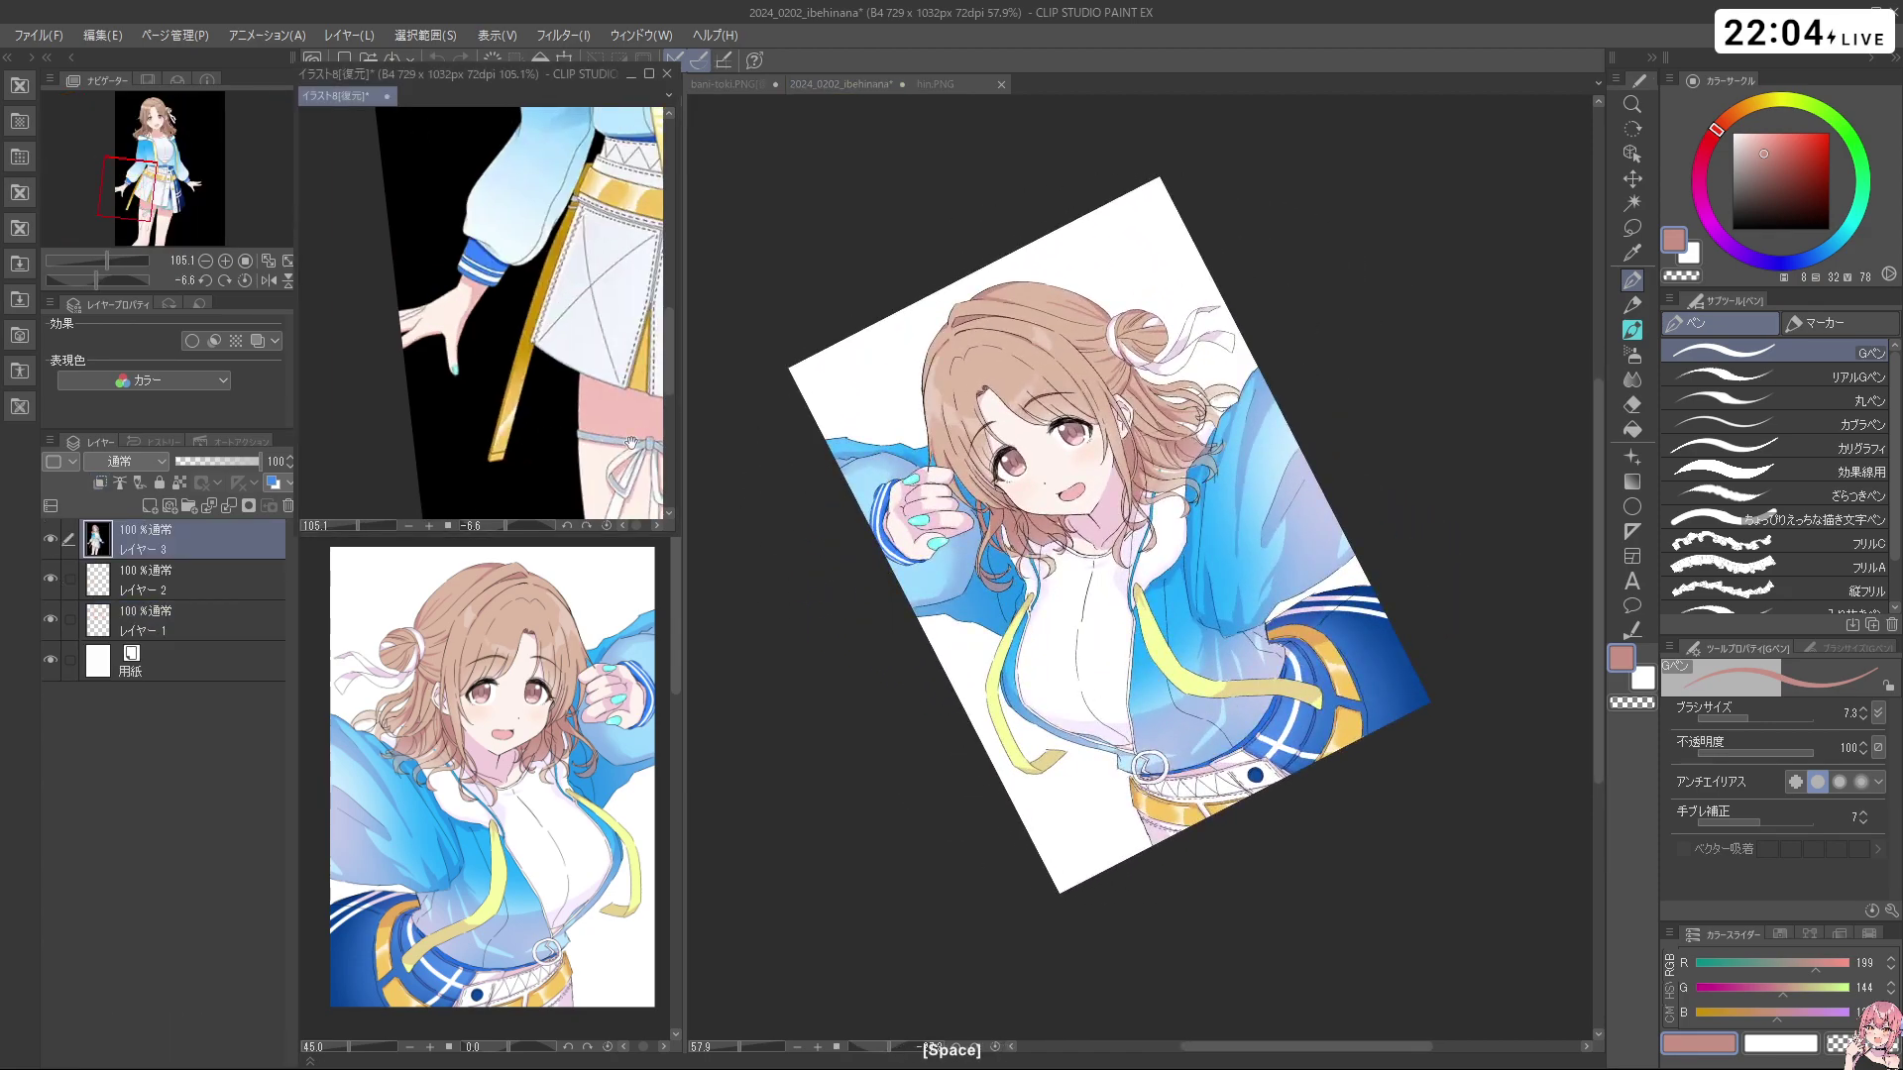
click(987, 502)
drag(1287, 439, 1328, 436)
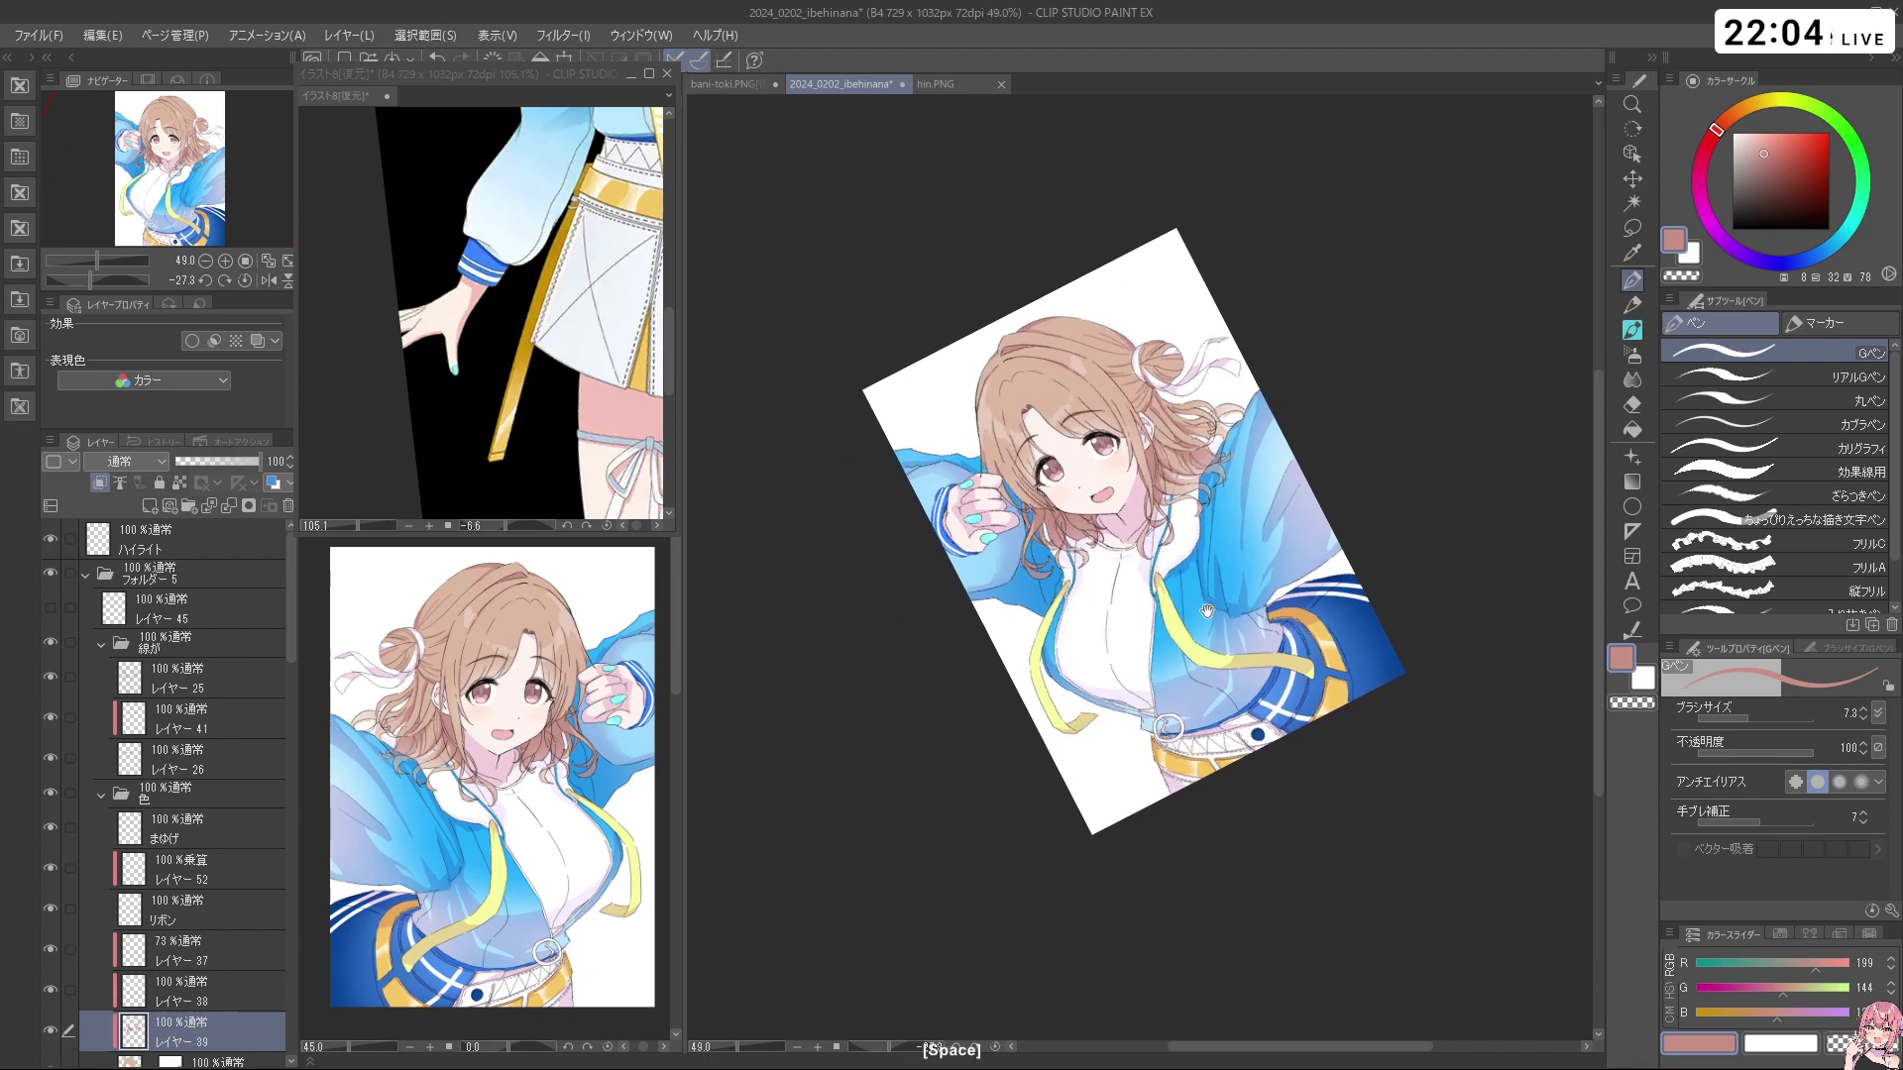
drag(1398, 625, 1291, 755)
drag(1236, 390, 1275, 397)
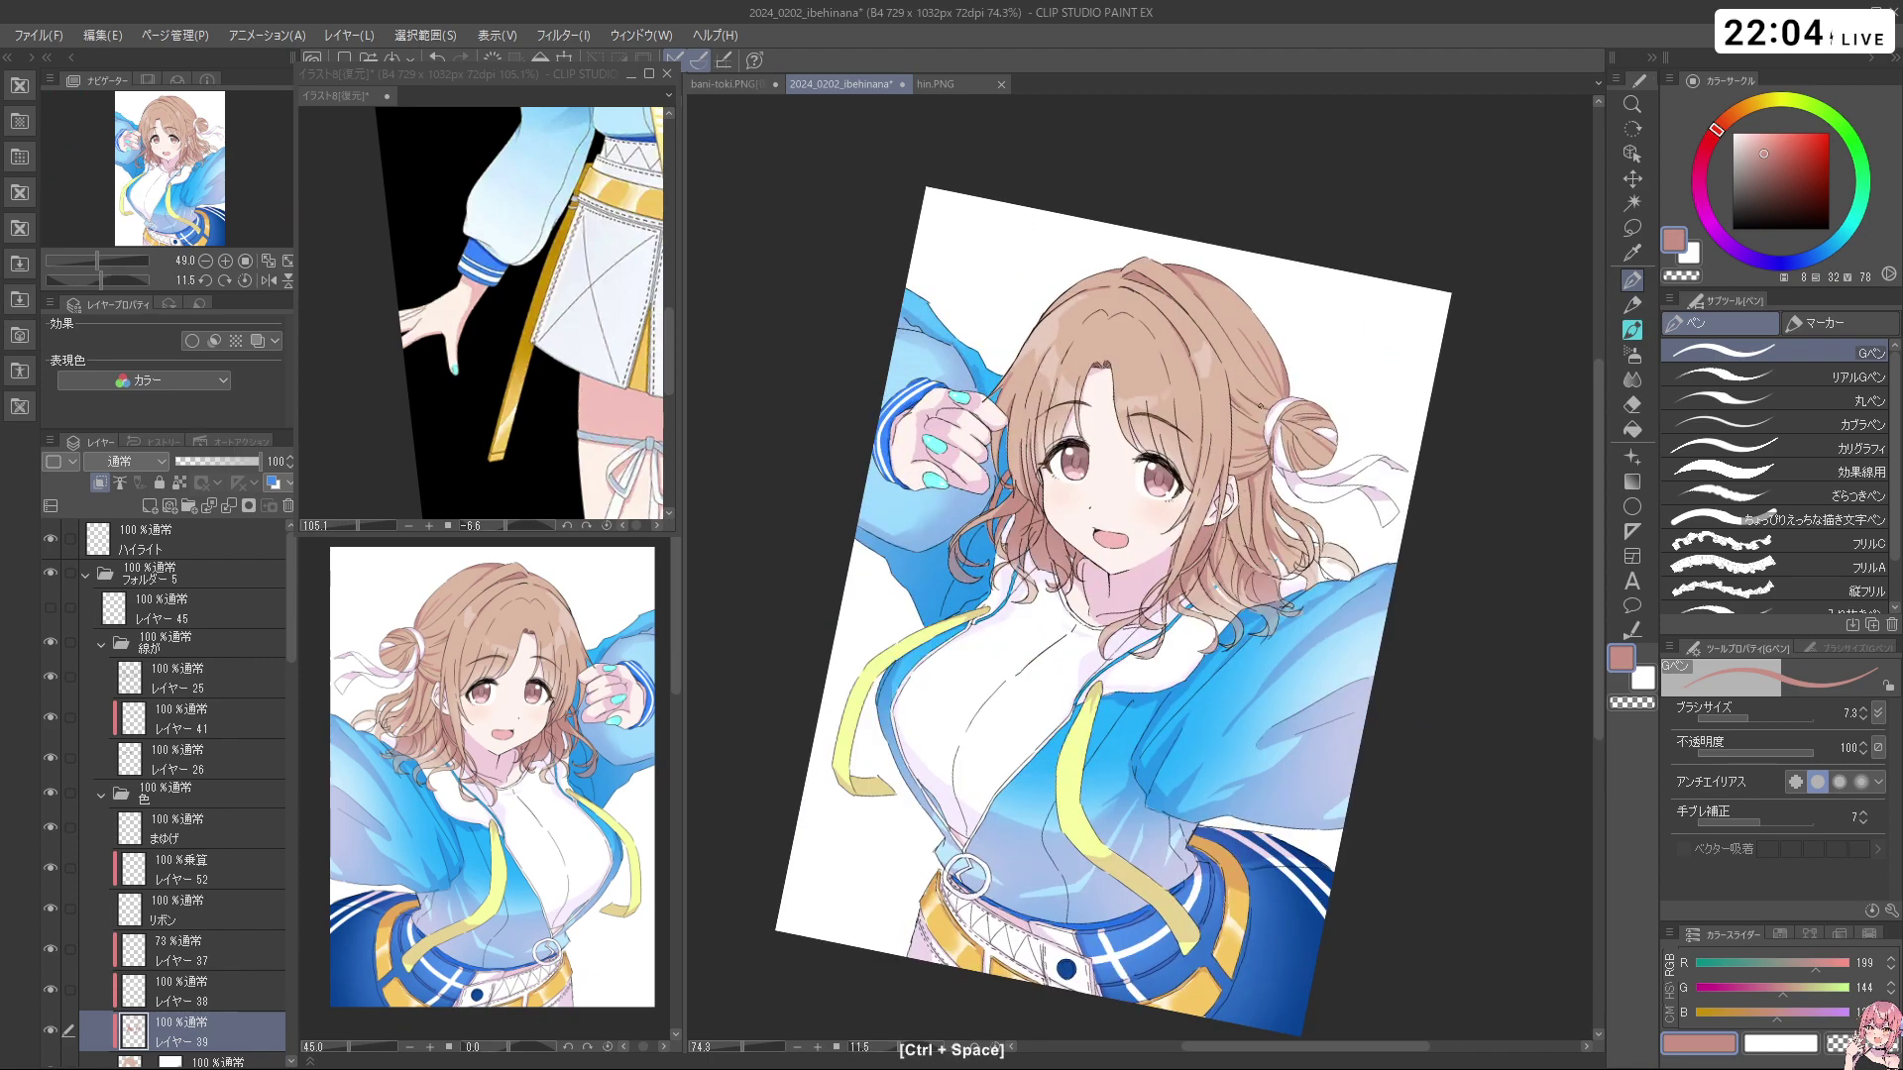
drag(1327, 592, 1287, 473)
mouse_move(1059, 408)
mouse_down()
mouse_move(1079, 425)
mouse_move(1004, 408)
mouse_move(976, 456)
mouse_move(977, 525)
mouse_move(1031, 512)
mouse_move(1022, 489)
mouse_up()
Activate line-art layer レイヤー 25 and clean up stray lines around the hair tips over the shoulder with transparent colour
click(203, 662)
drag(1334, 476, 1319, 472)
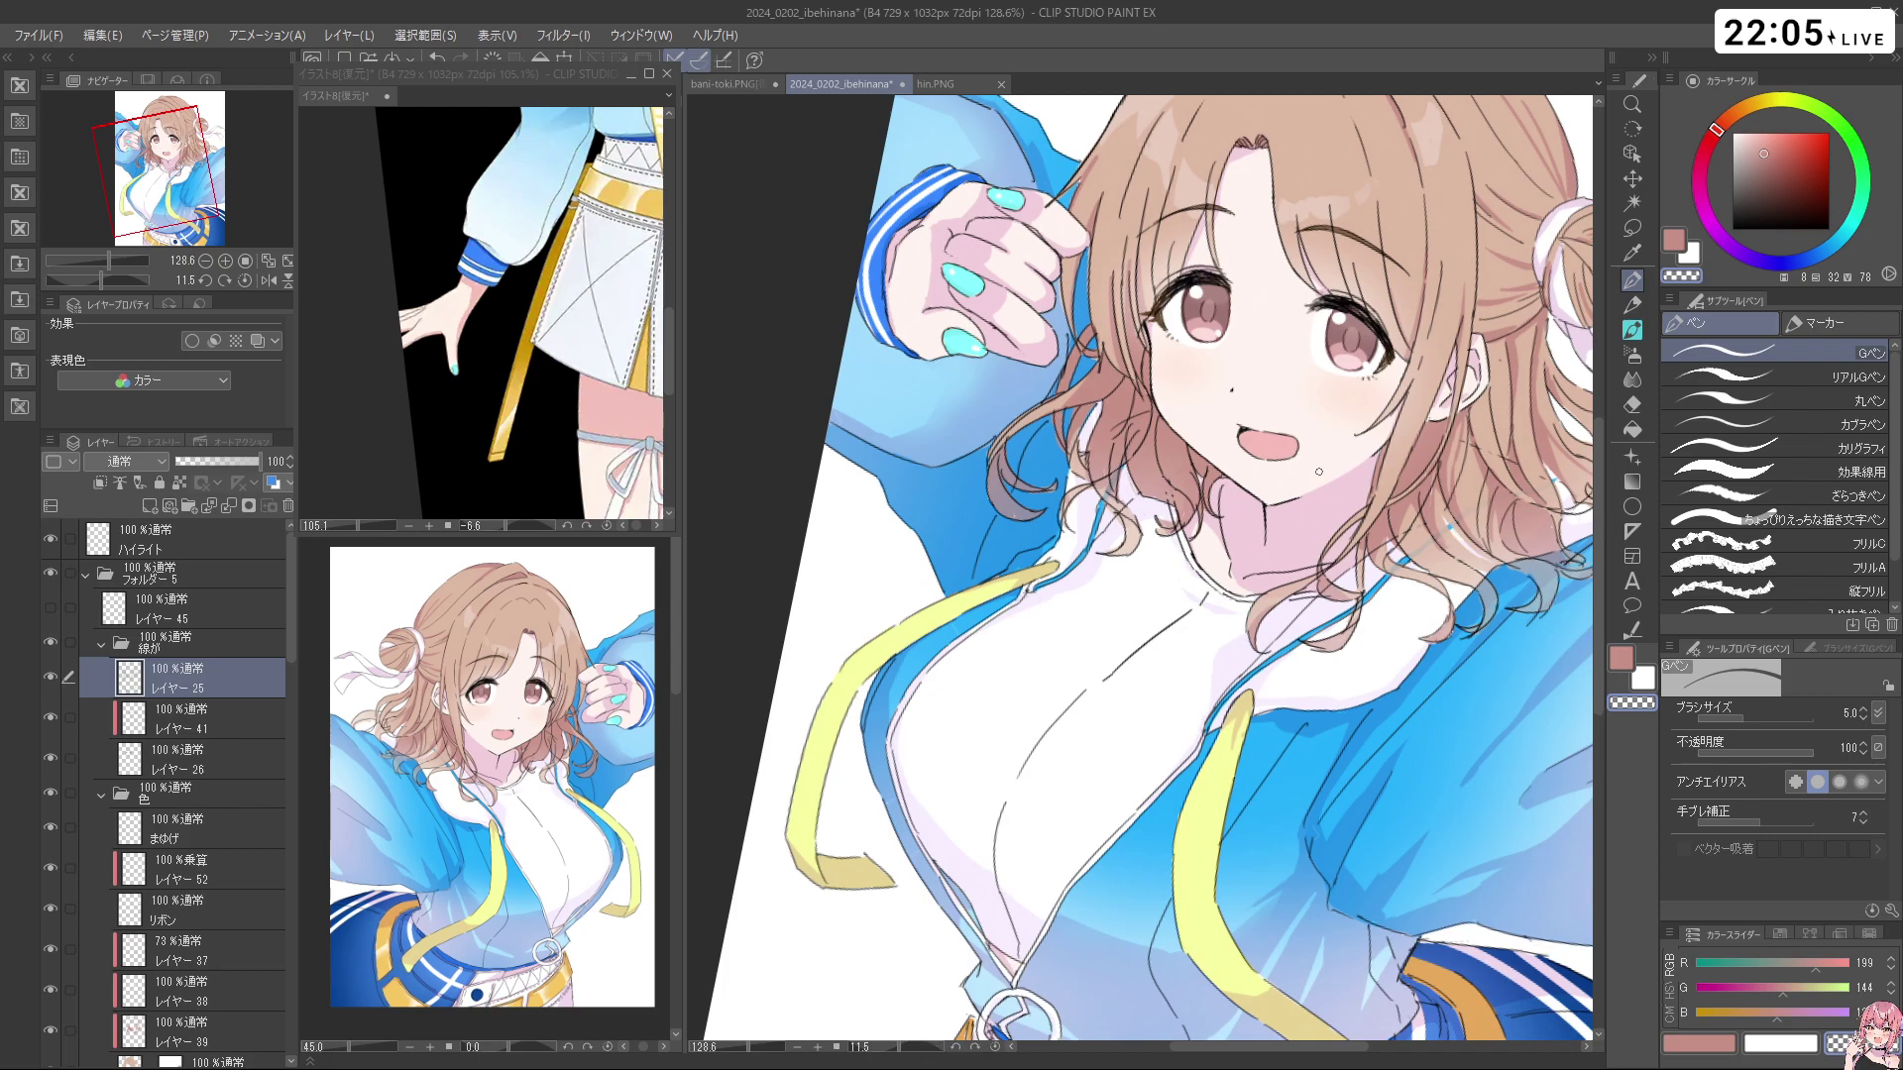
mouse_move(1318, 472)
mouse_down()
mouse_move(1392, 473)
mouse_move(1427, 506)
mouse_up()
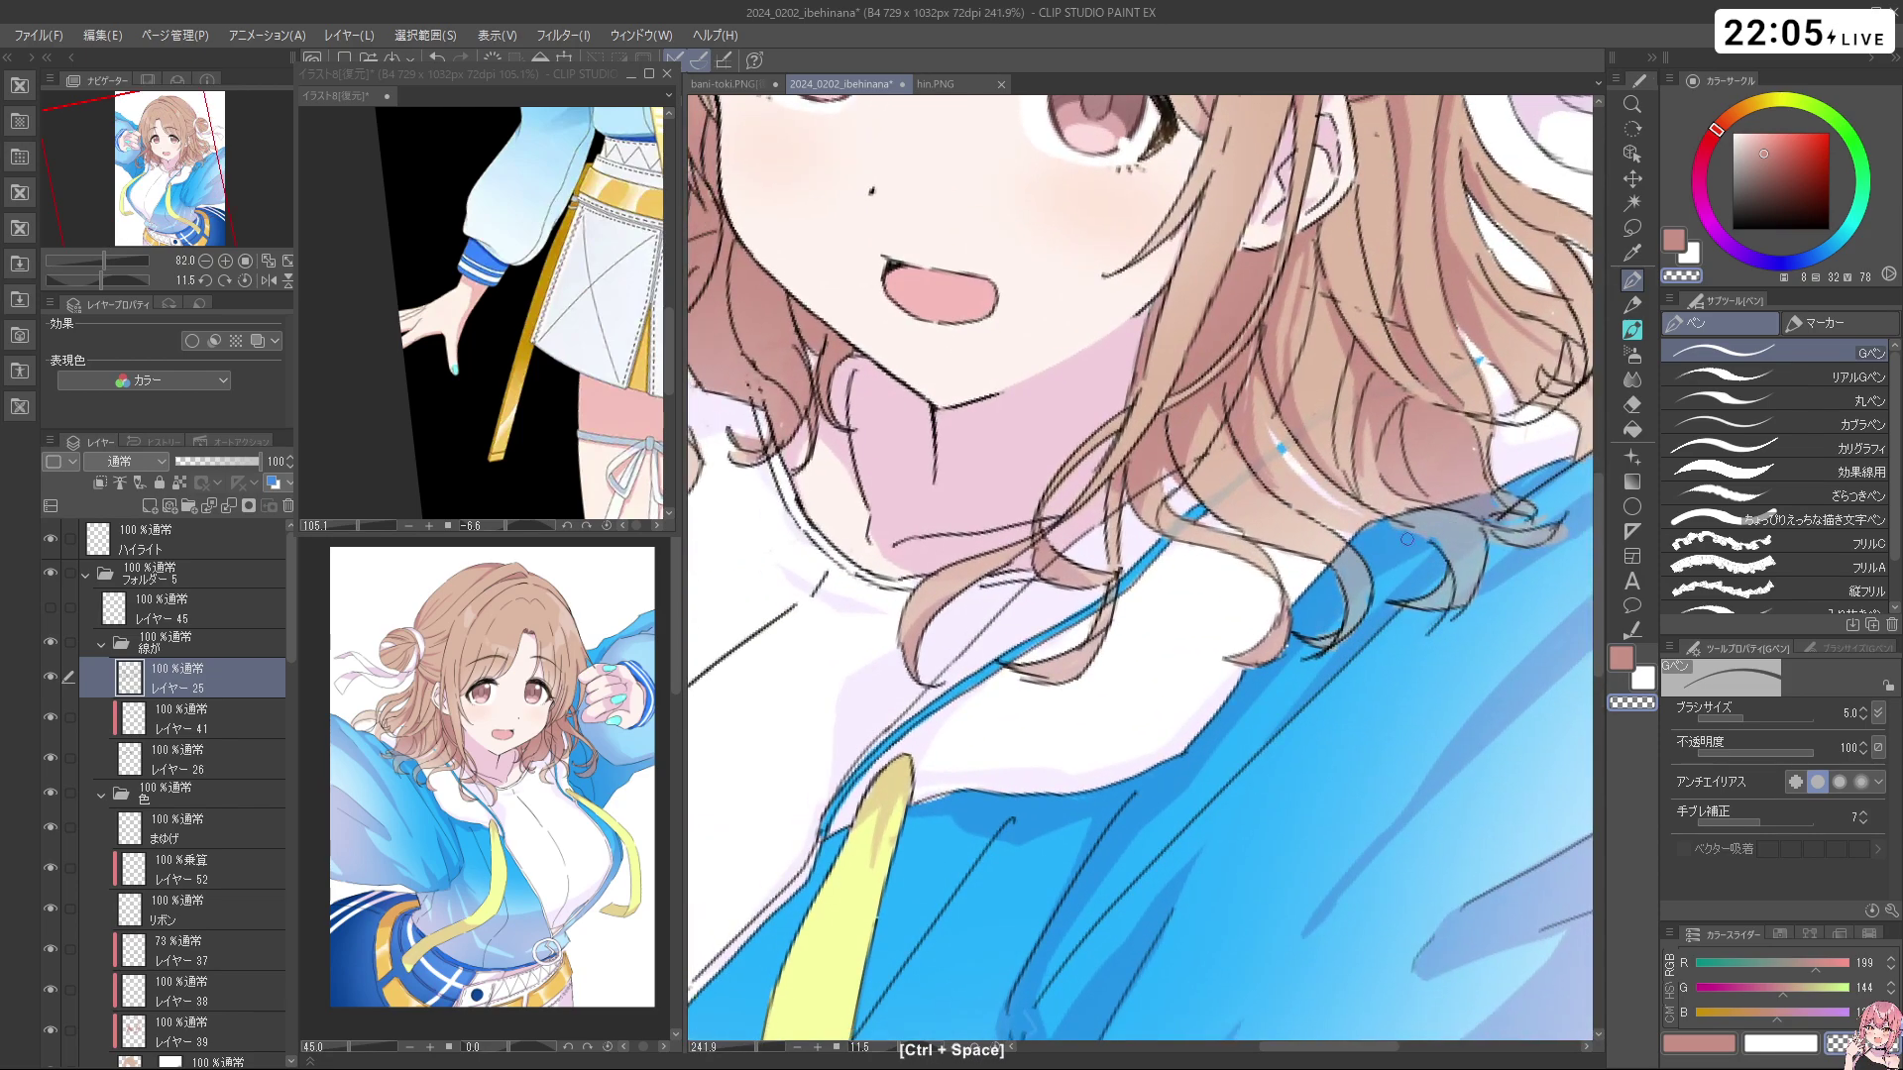
drag(1422, 628, 1439, 622)
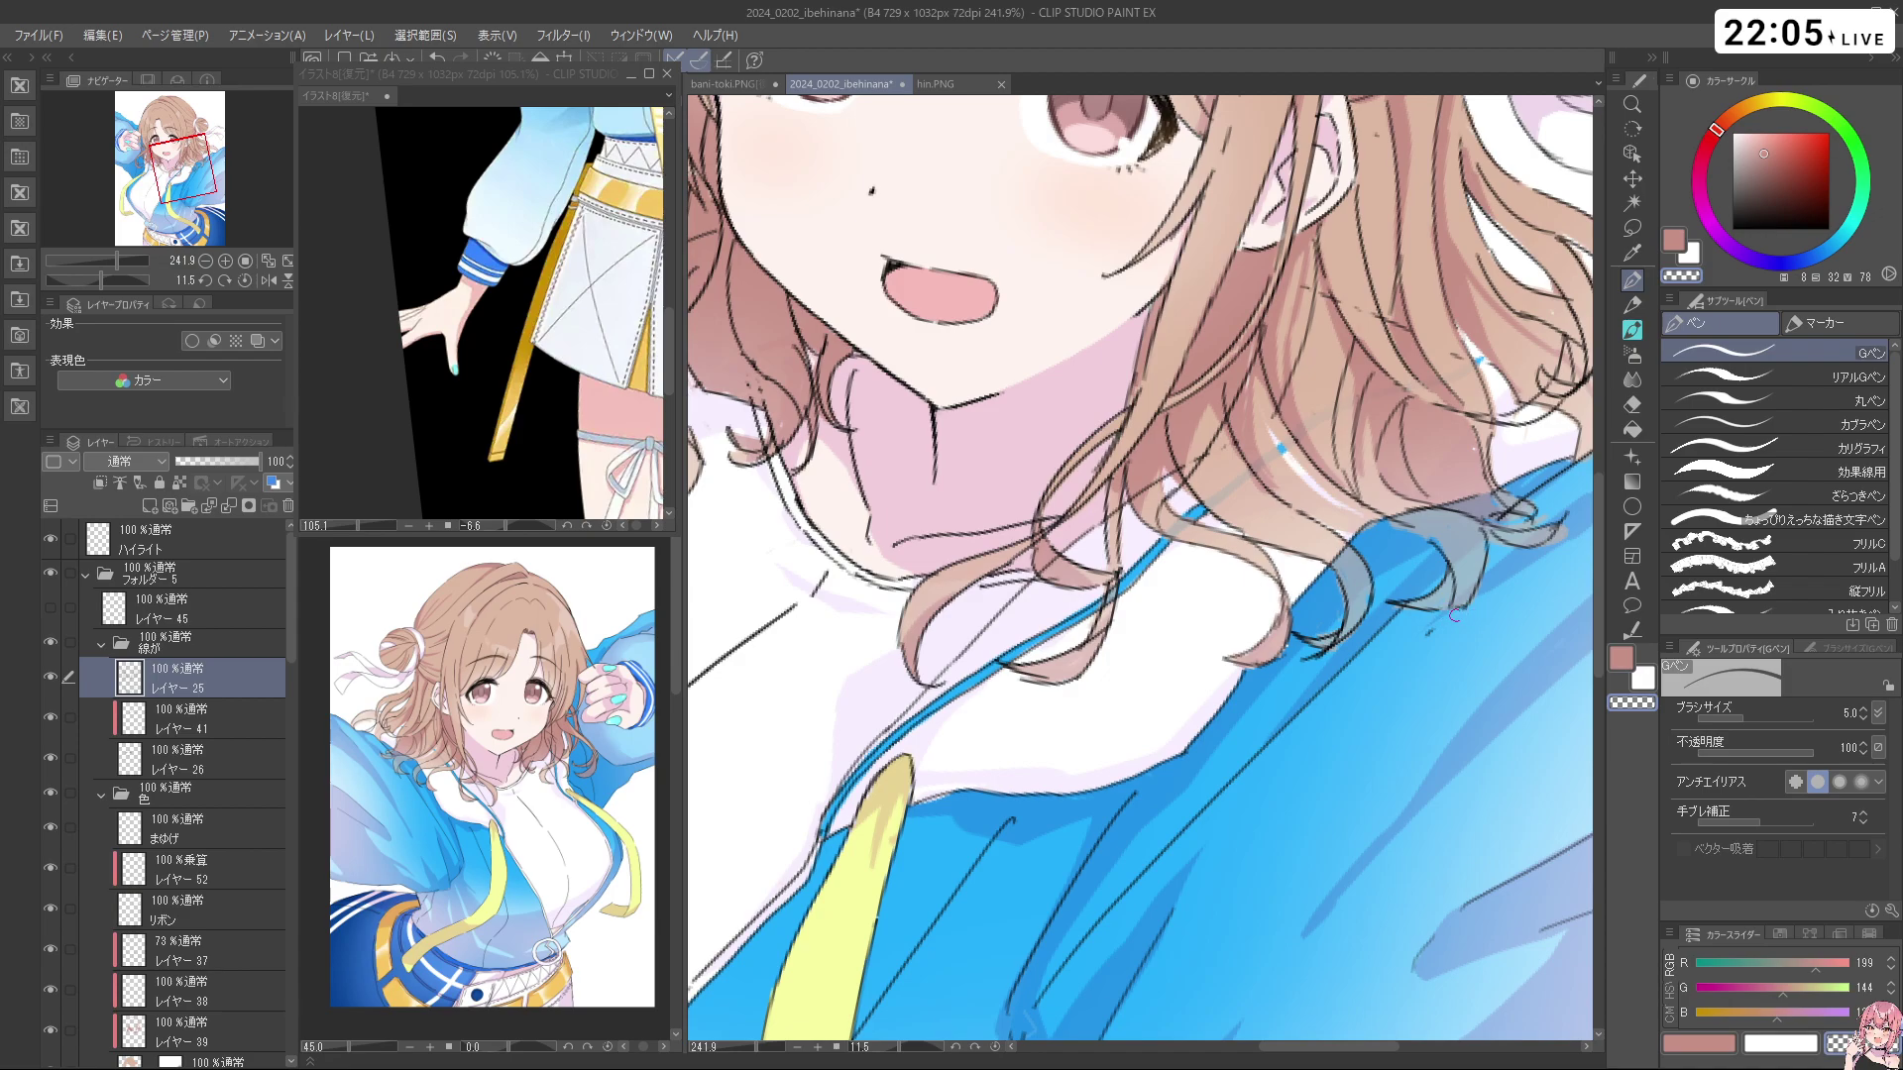
key(ctrl+z)
key(space)
drag(1510, 567, 1285, 657)
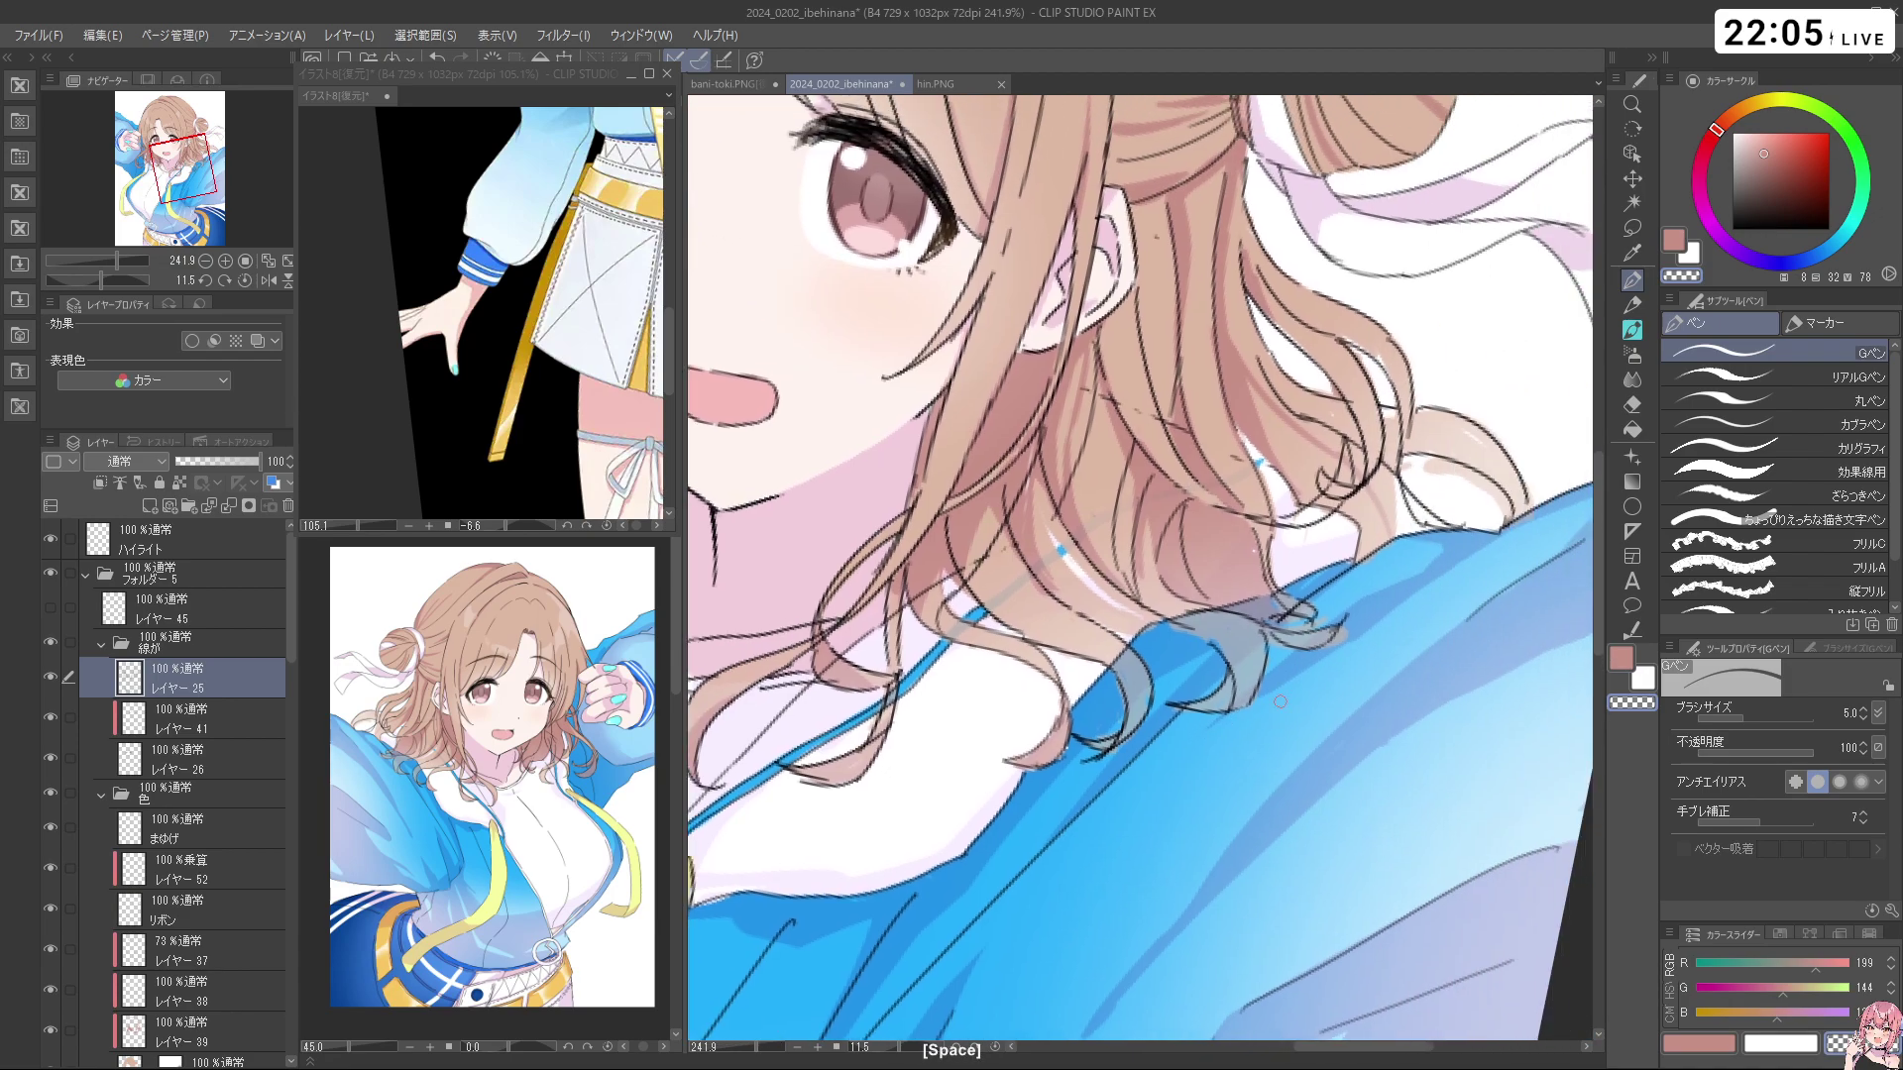
drag(1372, 547, 1343, 547)
drag(1299, 411, 1296, 490)
Set the pen to black at size 2.8 and try a line along the white top's edge, undoing the last stroke
key(ctrl+space)
drag(1423, 508, 1357, 516)
key(space)
drag(1193, 963, 1031, 616)
key(shift+space)
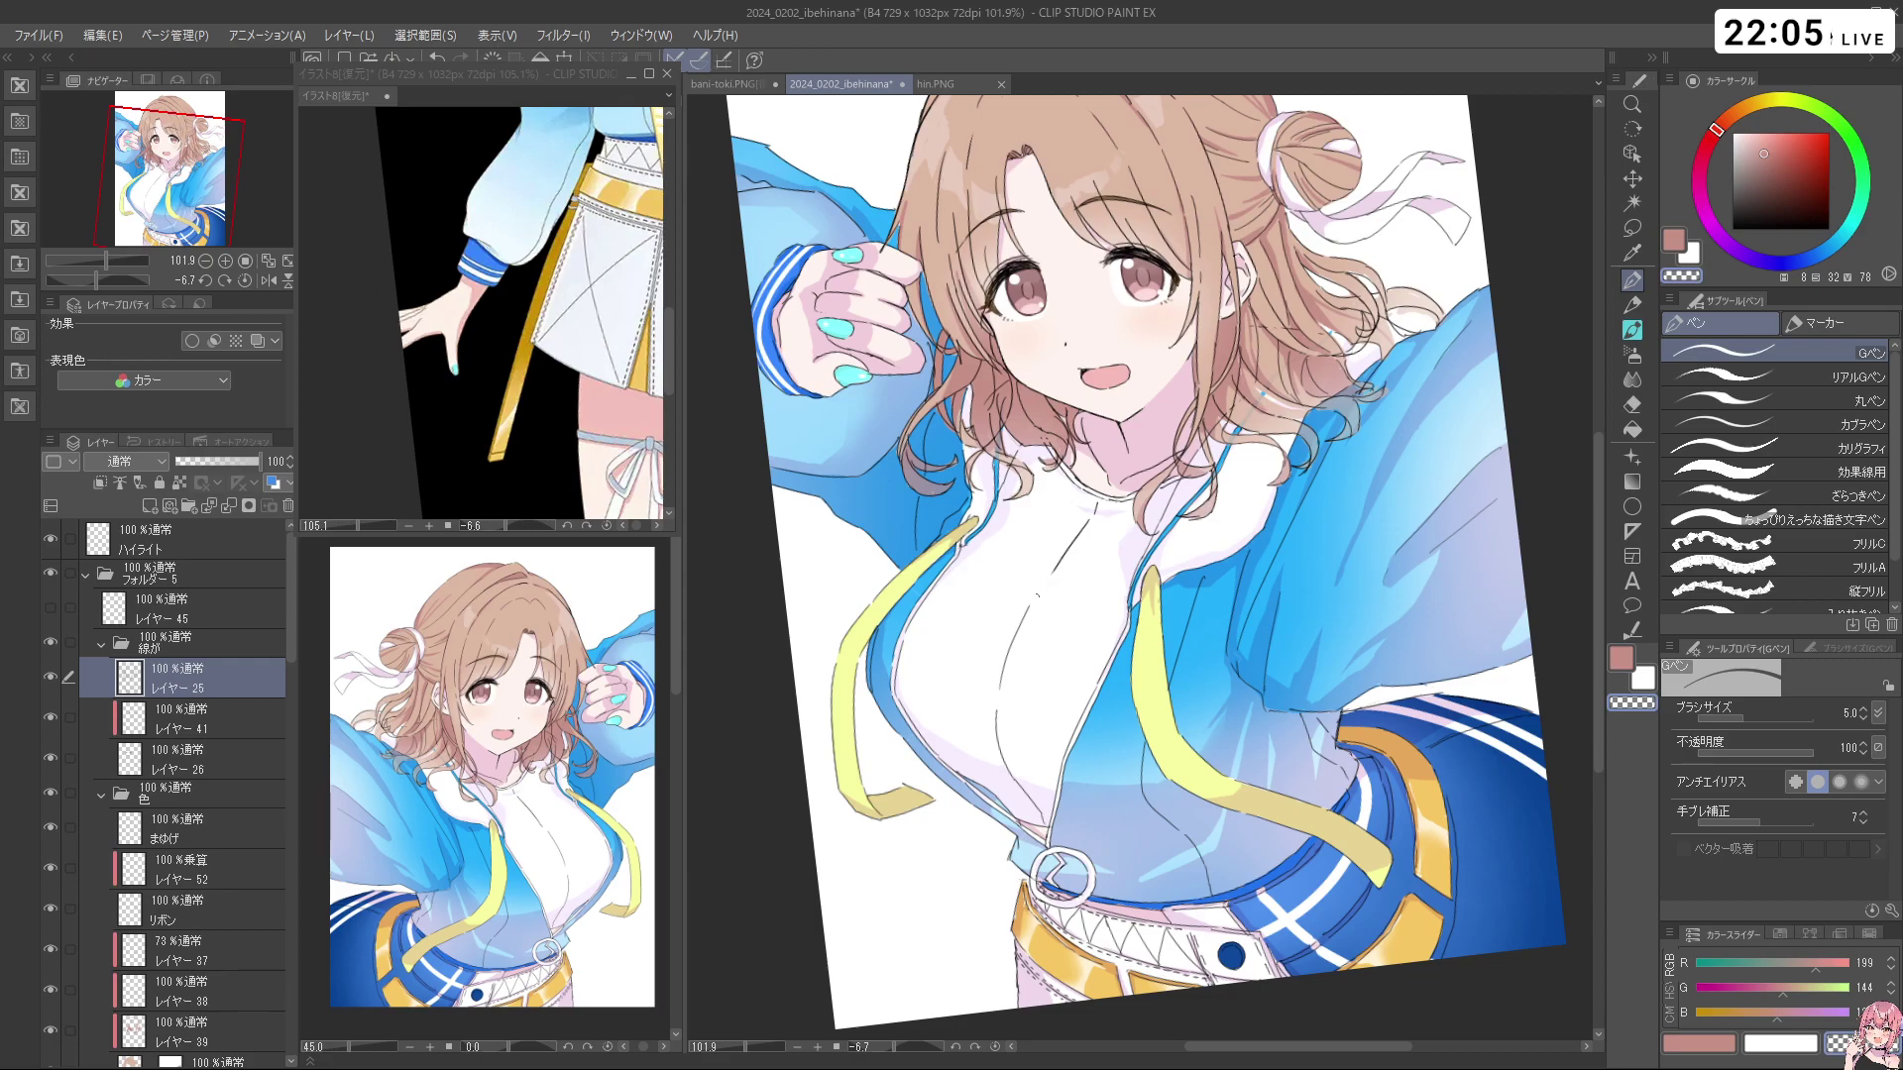
key(space)
key(ctrl+space)
drag(1135, 551, 1067, 547)
key(ctrl+space)
drag(985, 670, 910, 573)
key(shift+space)
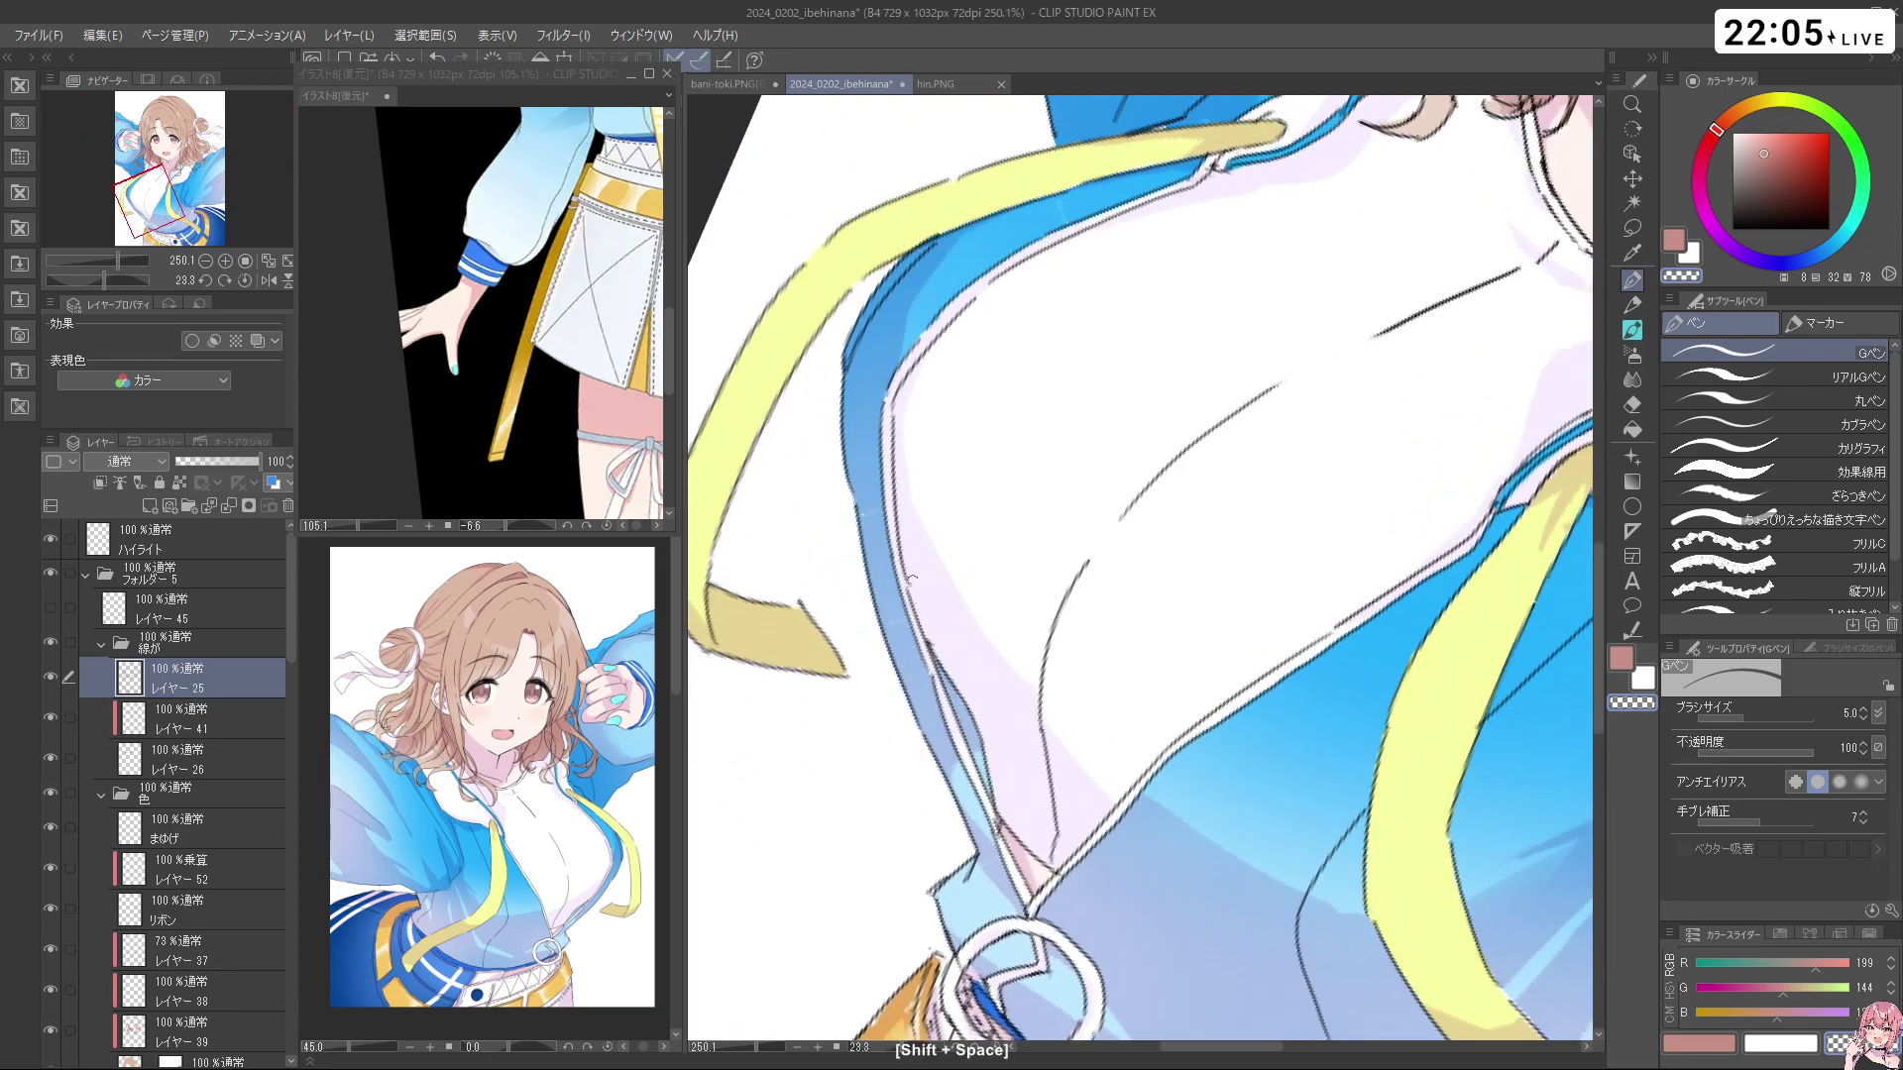
drag(1784, 190, 1727, 234)
key(ctrl+alt)
drag(923, 598, 917, 598)
key(ctrl+z)
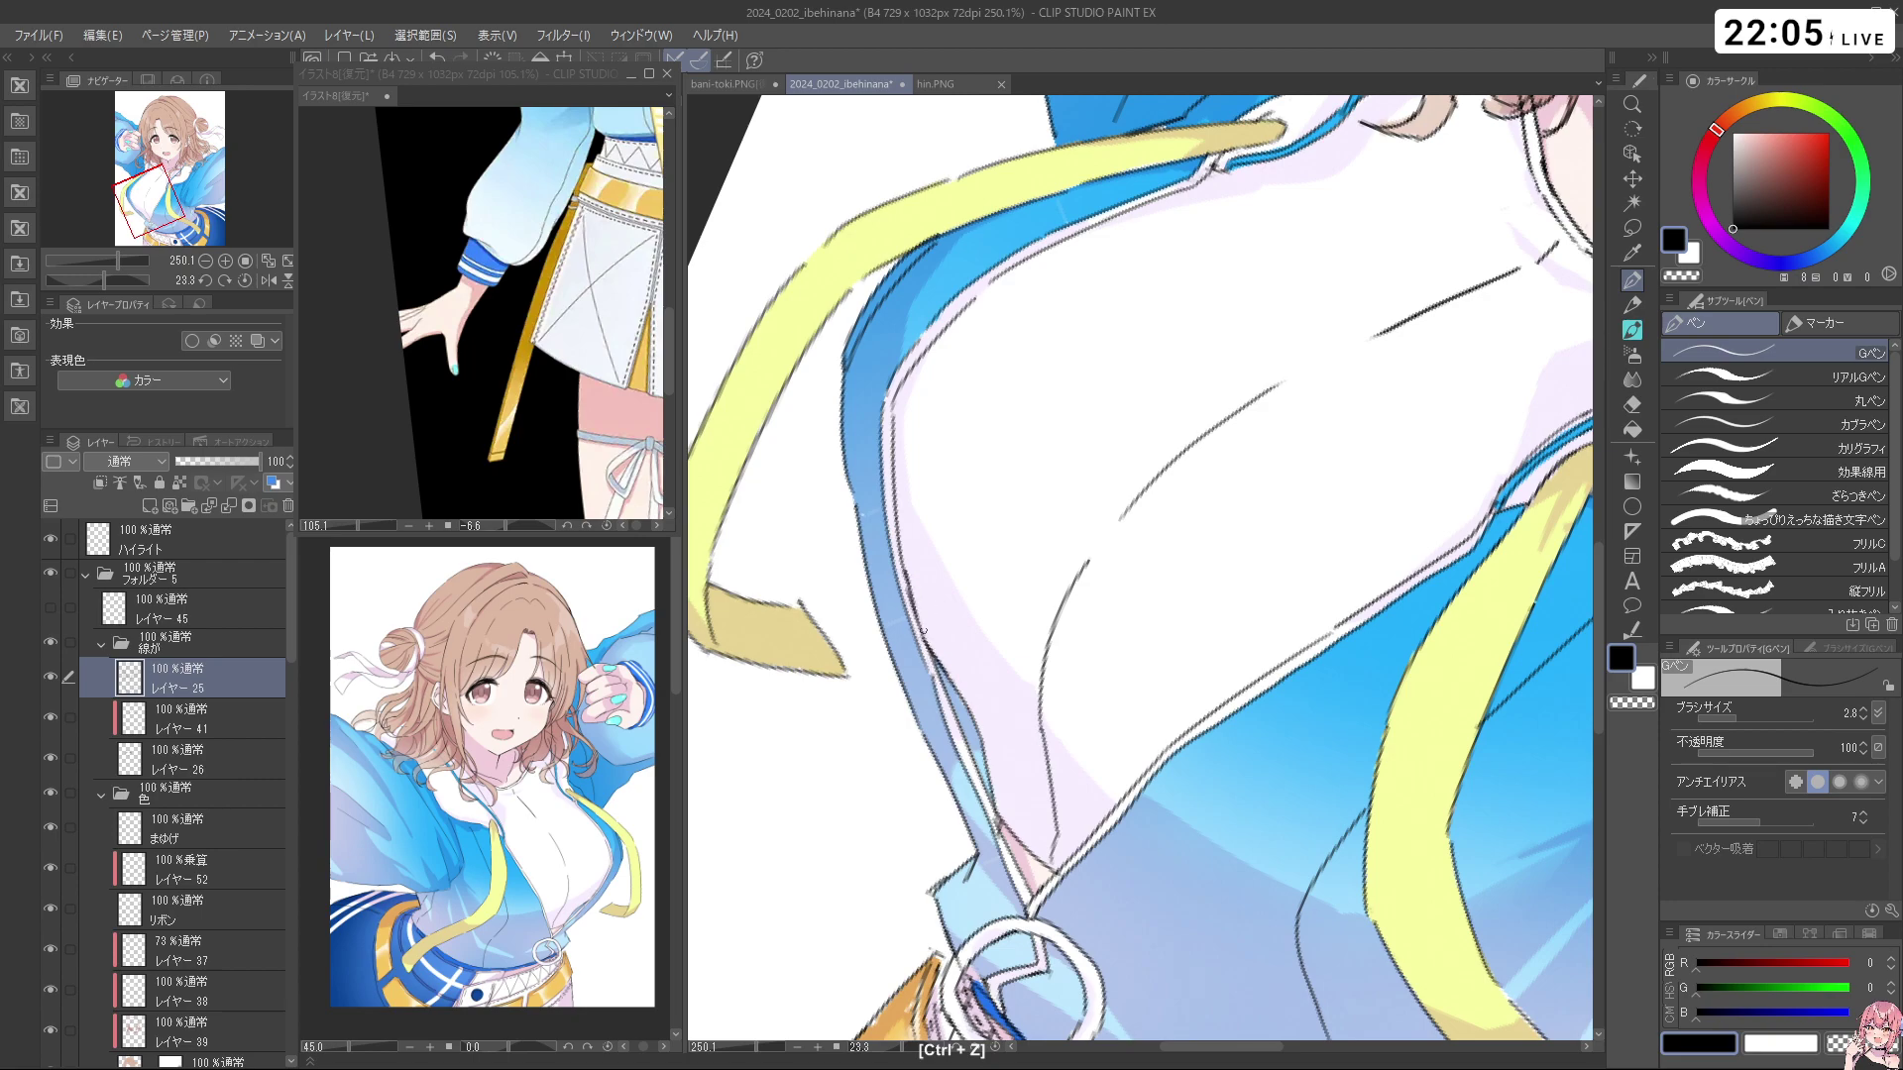
Try to rework the jacket's edge line above the ring-shaped zipper pull, undoing the strokes
key(space)
key(ctrl+space)
drag(1200, 567, 1095, 570)
drag(1225, 634, 1092, 656)
key(shift+space)
drag(1093, 709, 1385, 654)
key(space)
key(ctrl+space)
drag(1272, 622, 1217, 597)
key(shift+space)
drag(1332, 765, 984, 791)
key(ctrl+space)
drag(1082, 894, 1282, 866)
key(shift+space)
key(shift+space)
key(ctrl+z)
key(ctrl+z)
key(ctrl+z)
key(ctrl+z)
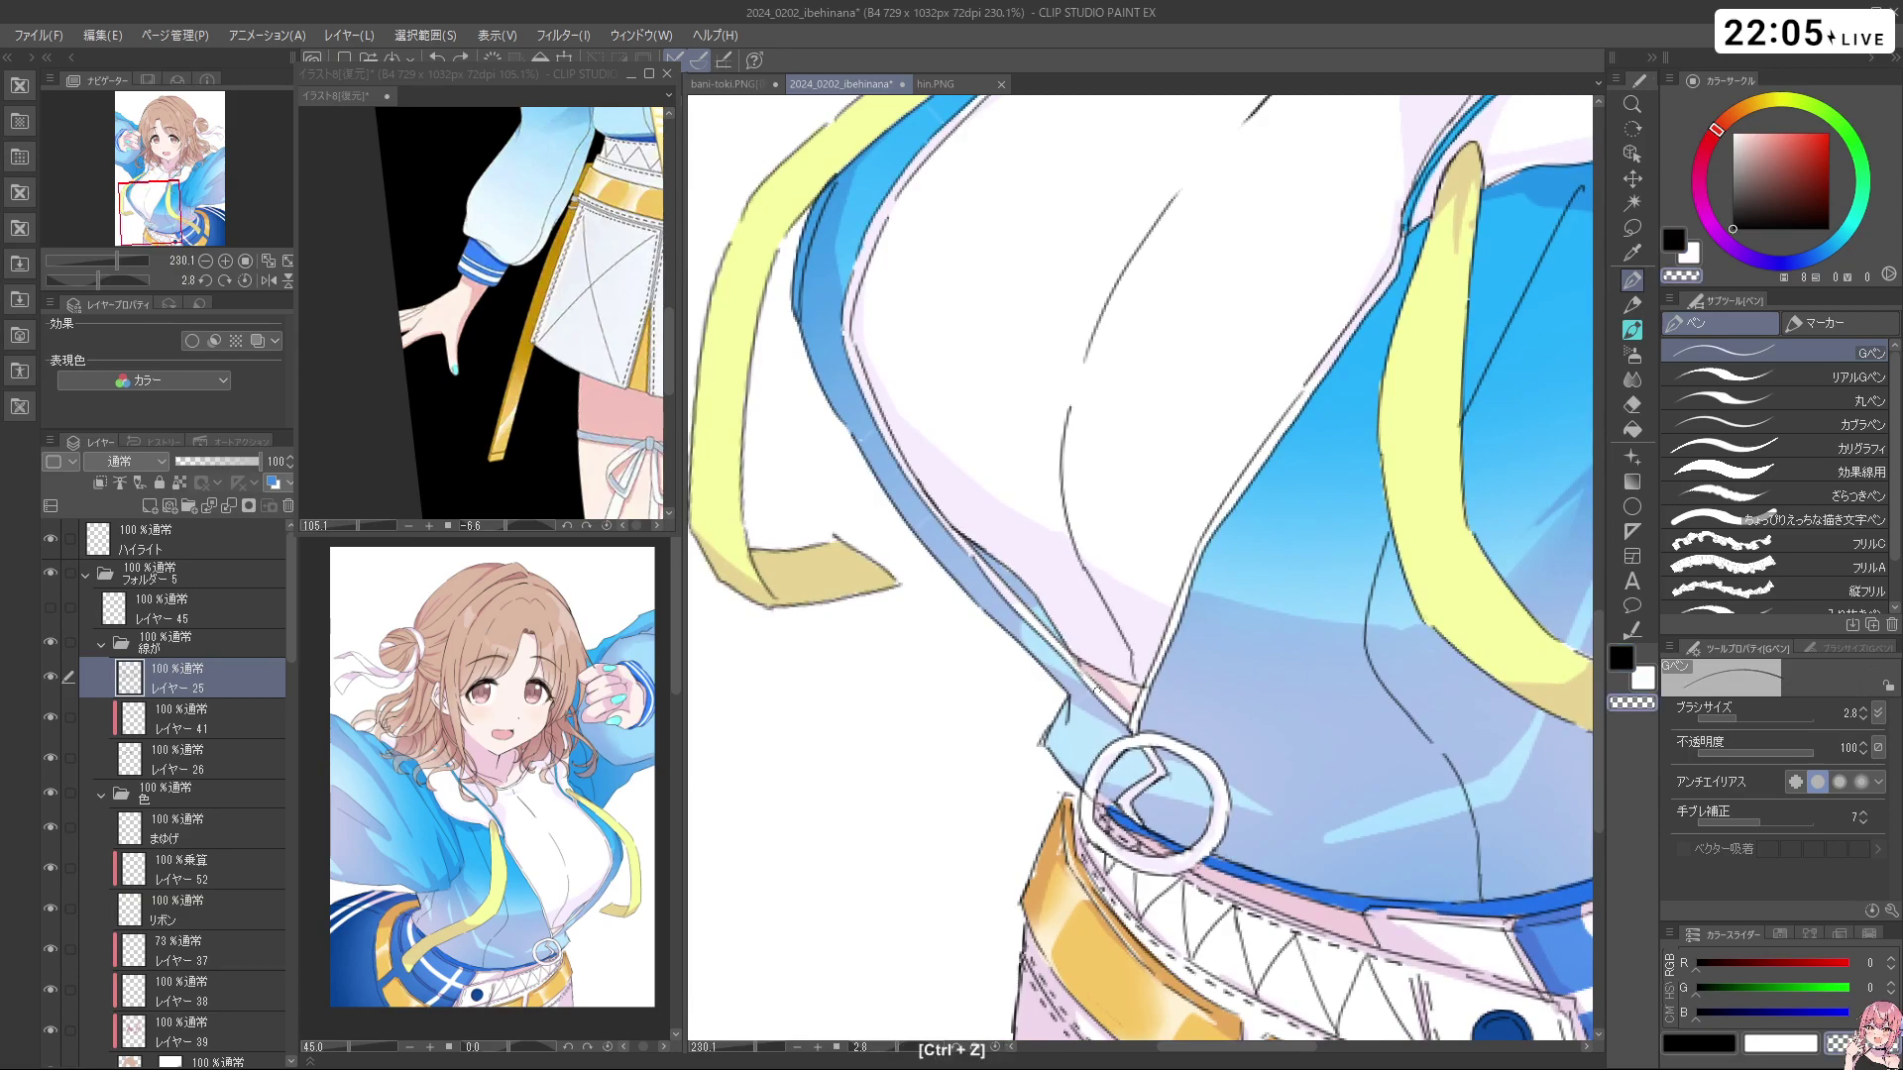
key(c)
drag(1067, 650, 1109, 693)
key(ctrl+z)
key(shift+space)
Doodle a black curve that rises, dips and rises again across the white top, marking its turning points with dots
drag(1189, 753, 1274, 705)
key(ctrl+space)
drag(1291, 556, 1181, 593)
key(space)
drag(1287, 353, 1282, 461)
key(ctrl+space)
key(space)
key(ctrl+space)
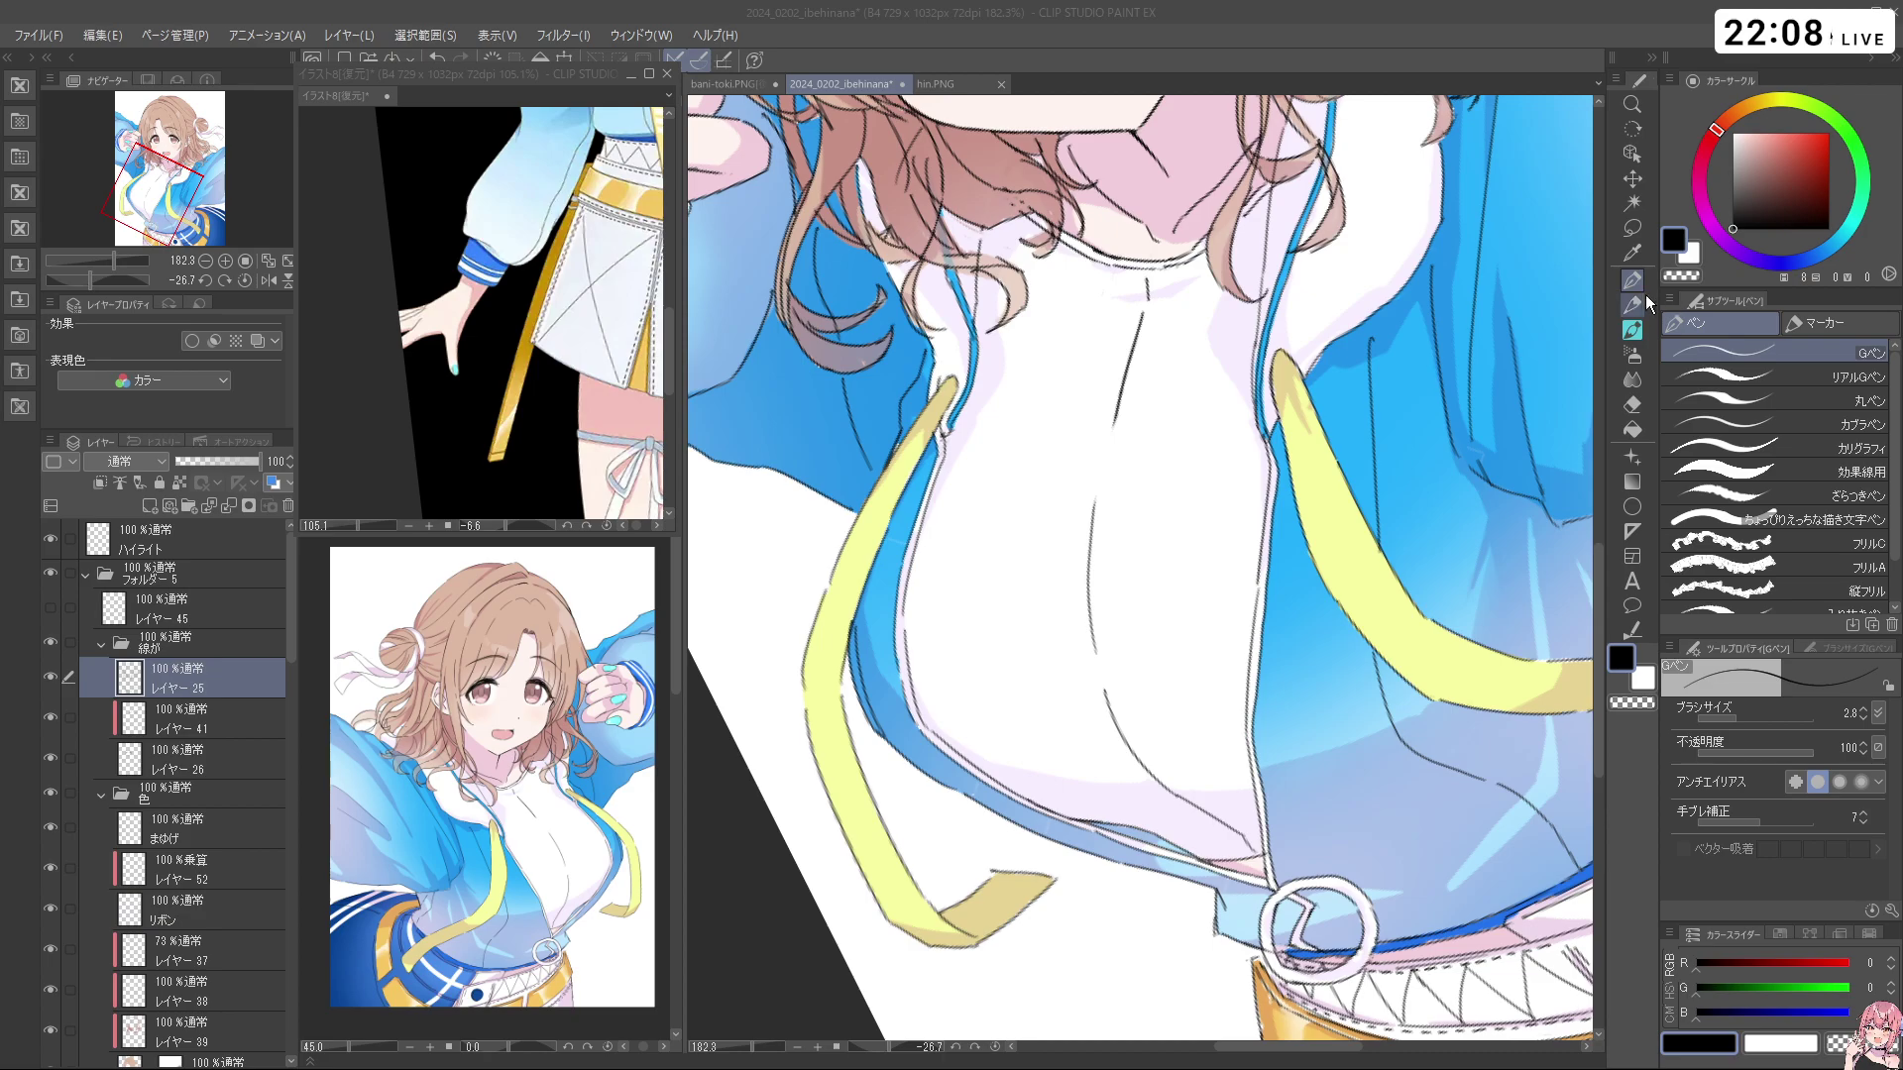
key(shift+space)
drag(1354, 650, 1348, 663)
mouse_move(982, 657)
mouse_down()
mouse_move(992, 536)
mouse_move(1006, 529)
mouse_move(1028, 613)
mouse_move(1063, 641)
mouse_move(1112, 541)
mouse_move(1232, 514)
mouse_up()
mouse_move(1007, 526)
mouse_down()
mouse_move(999, 512)
mouse_move(1001, 535)
mouse_up()
drag(1072, 655, 1068, 650)
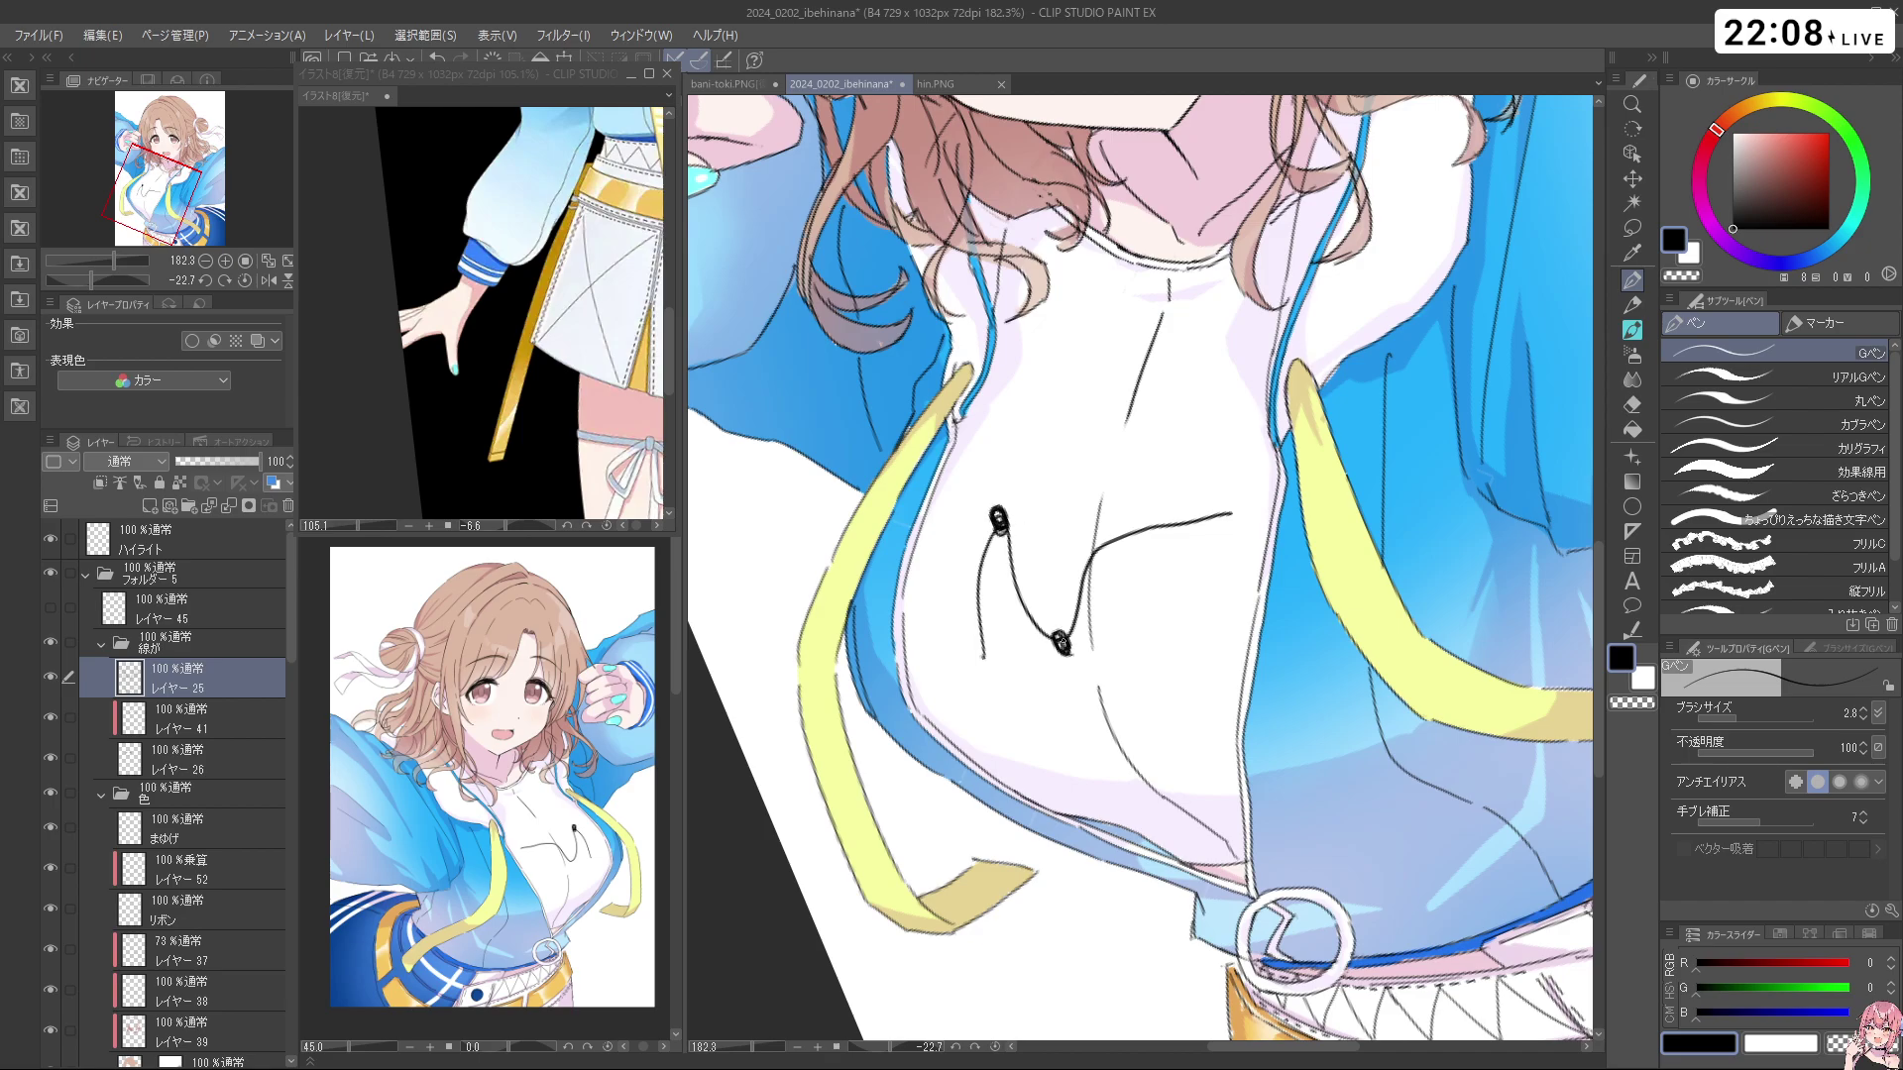
drag(1101, 541, 1111, 546)
drag(1213, 515, 1217, 522)
Try extra strokes along the rising first part of the doodled curve, undoing them
drag(982, 640, 994, 517)
key(ctrl+z)
drag(983, 650, 994, 527)
key(ctrl+z)
drag(976, 591, 995, 530)
key(ctrl+z)
key(ctrl+z)
key(ctrl+z)
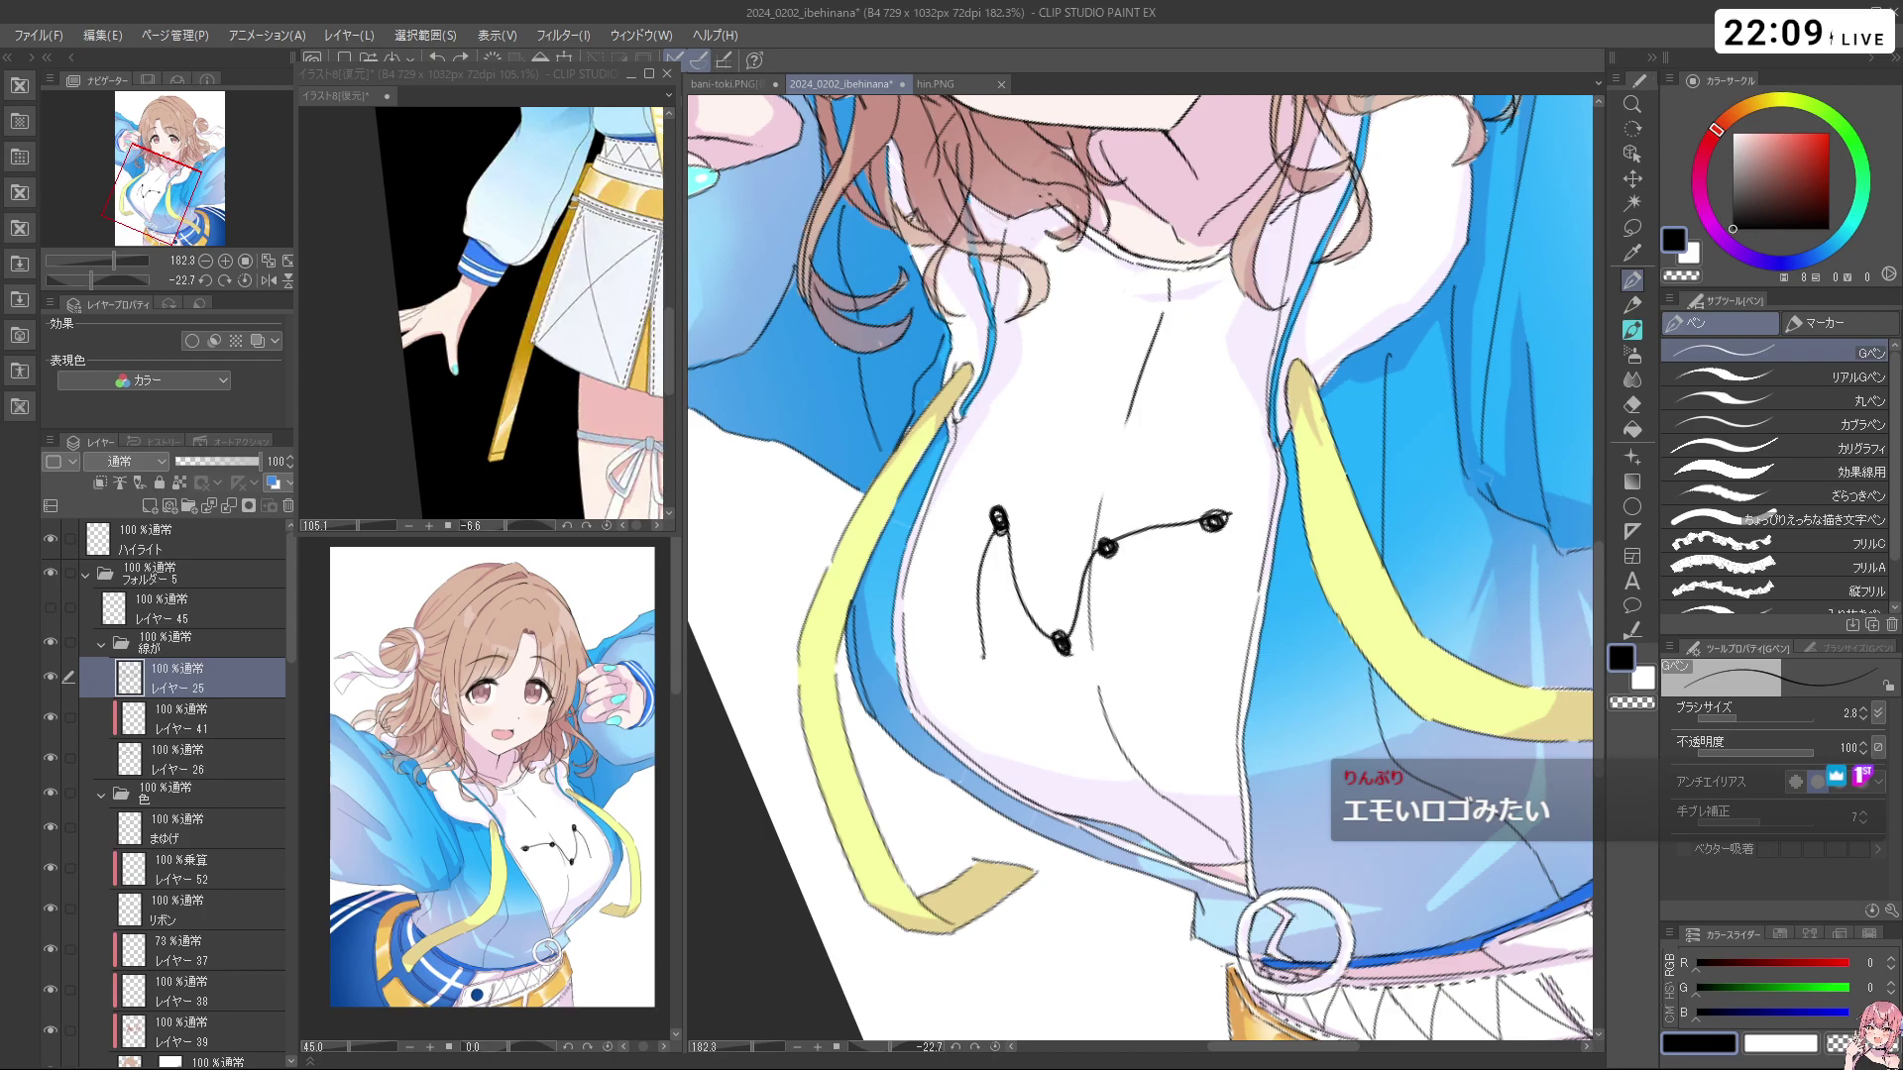
Thicken the dot on the curve's first peak and circle the three following dots, undoing stray strokes
drag(989, 512, 1005, 505)
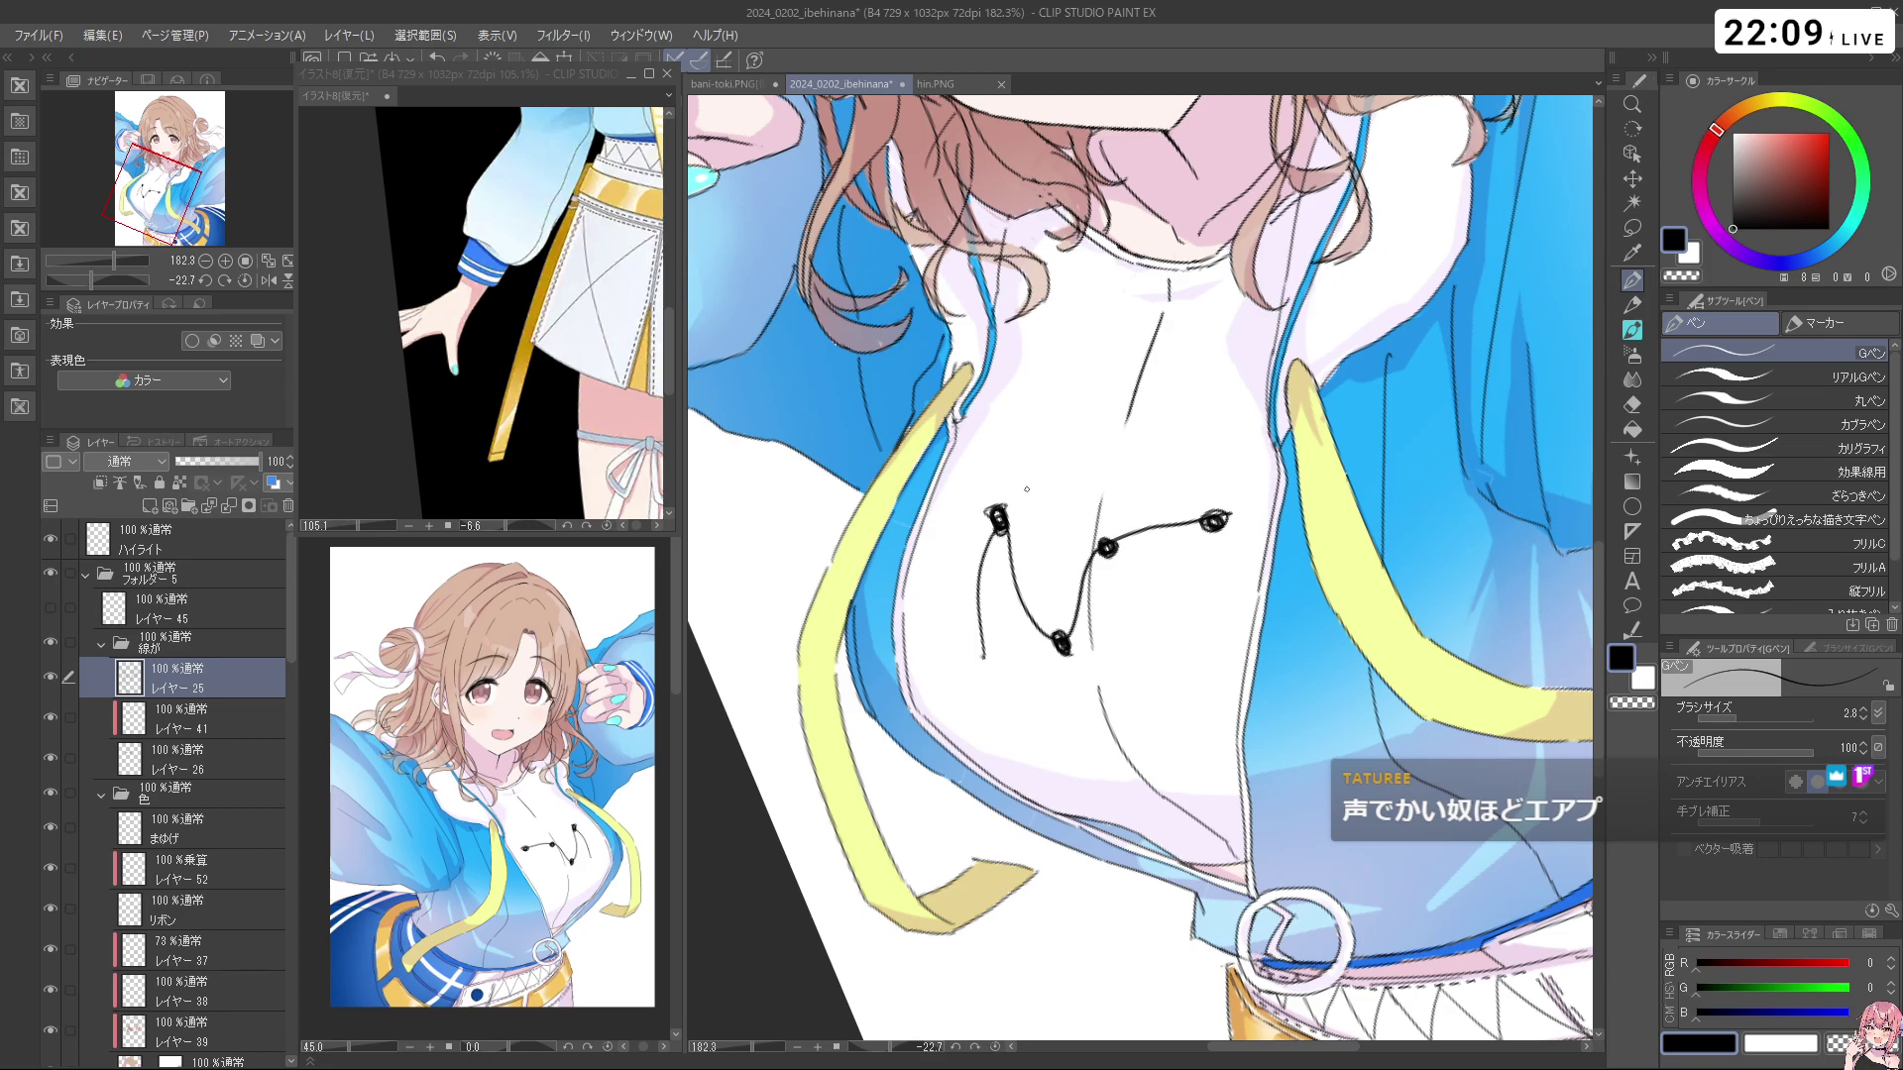
mouse_move(1041, 649)
mouse_down()
mouse_move(1056, 674)
mouse_move(1050, 624)
mouse_move(1065, 666)
mouse_up()
key(ctrl+z)
drag(985, 549, 981, 656)
key(ctrl+z)
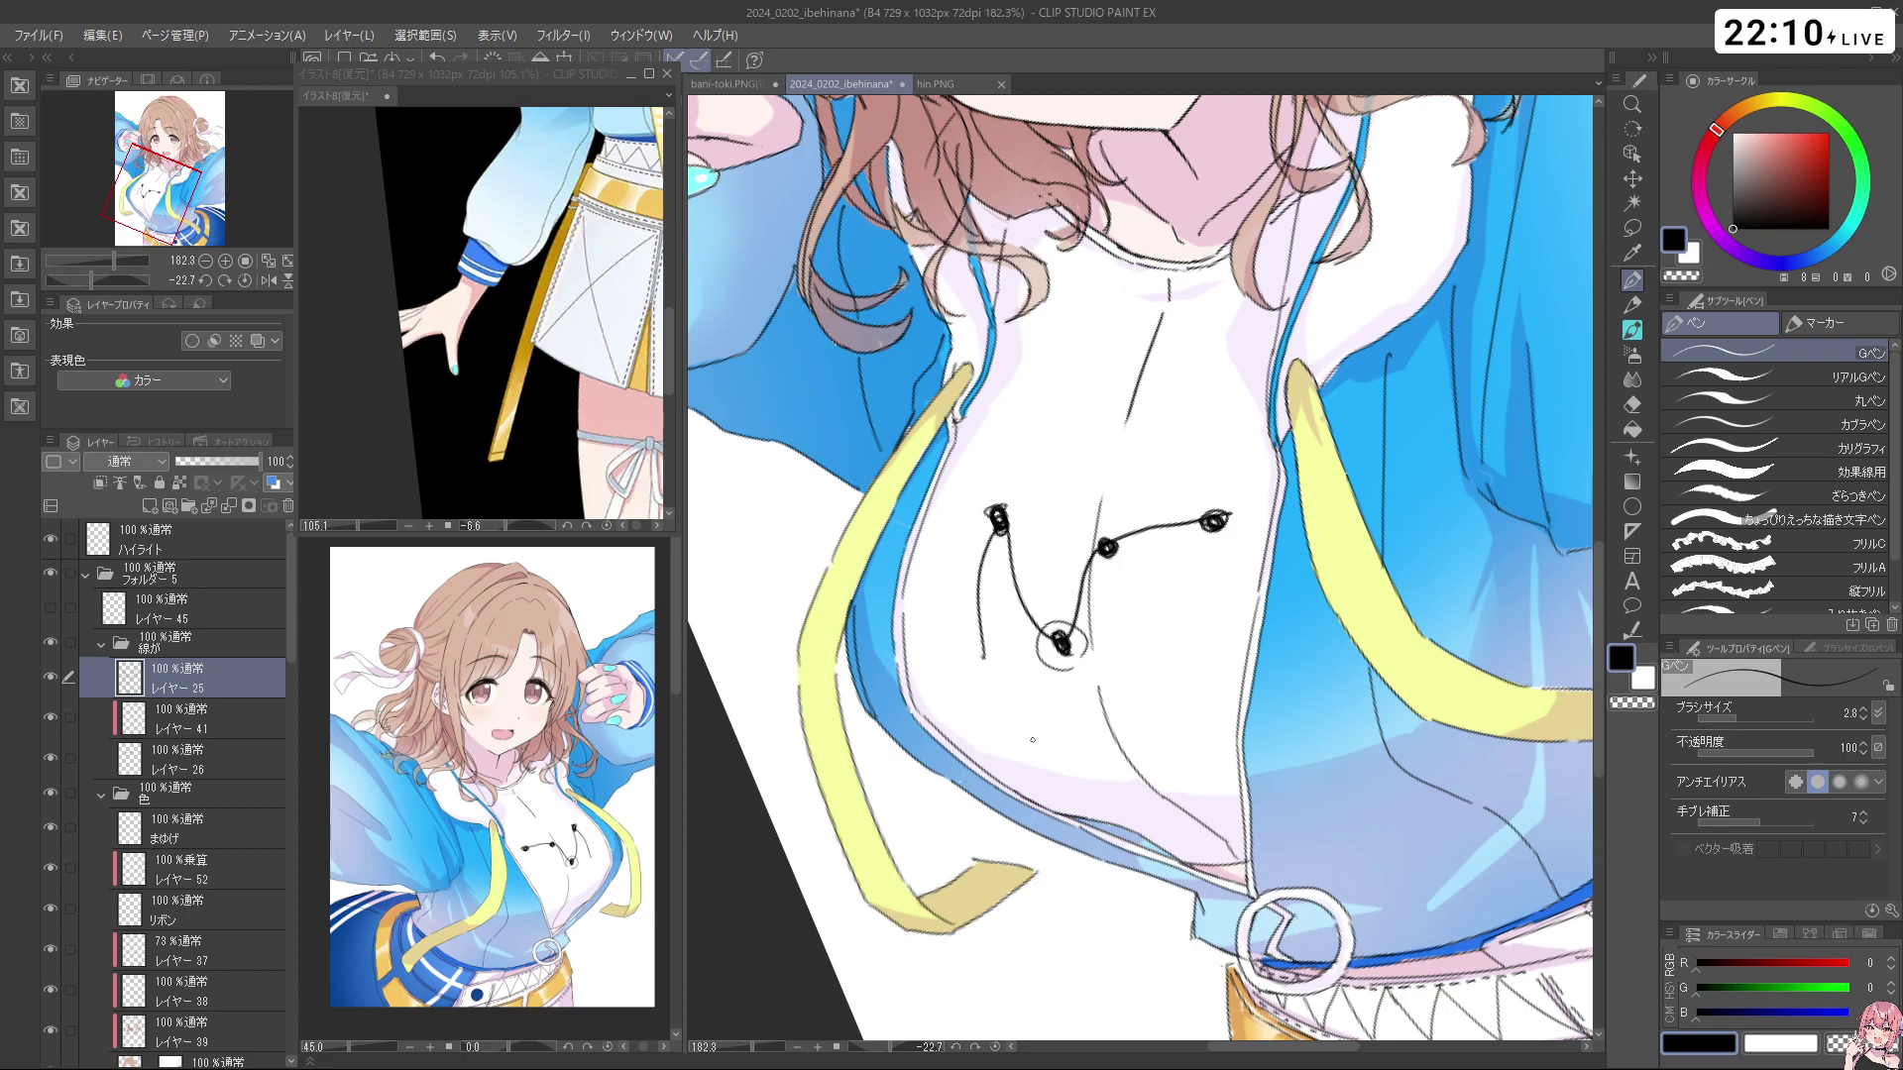
mouse_move(1110, 567)
mouse_down()
mouse_move(1117, 529)
mouse_move(1132, 567)
mouse_up()
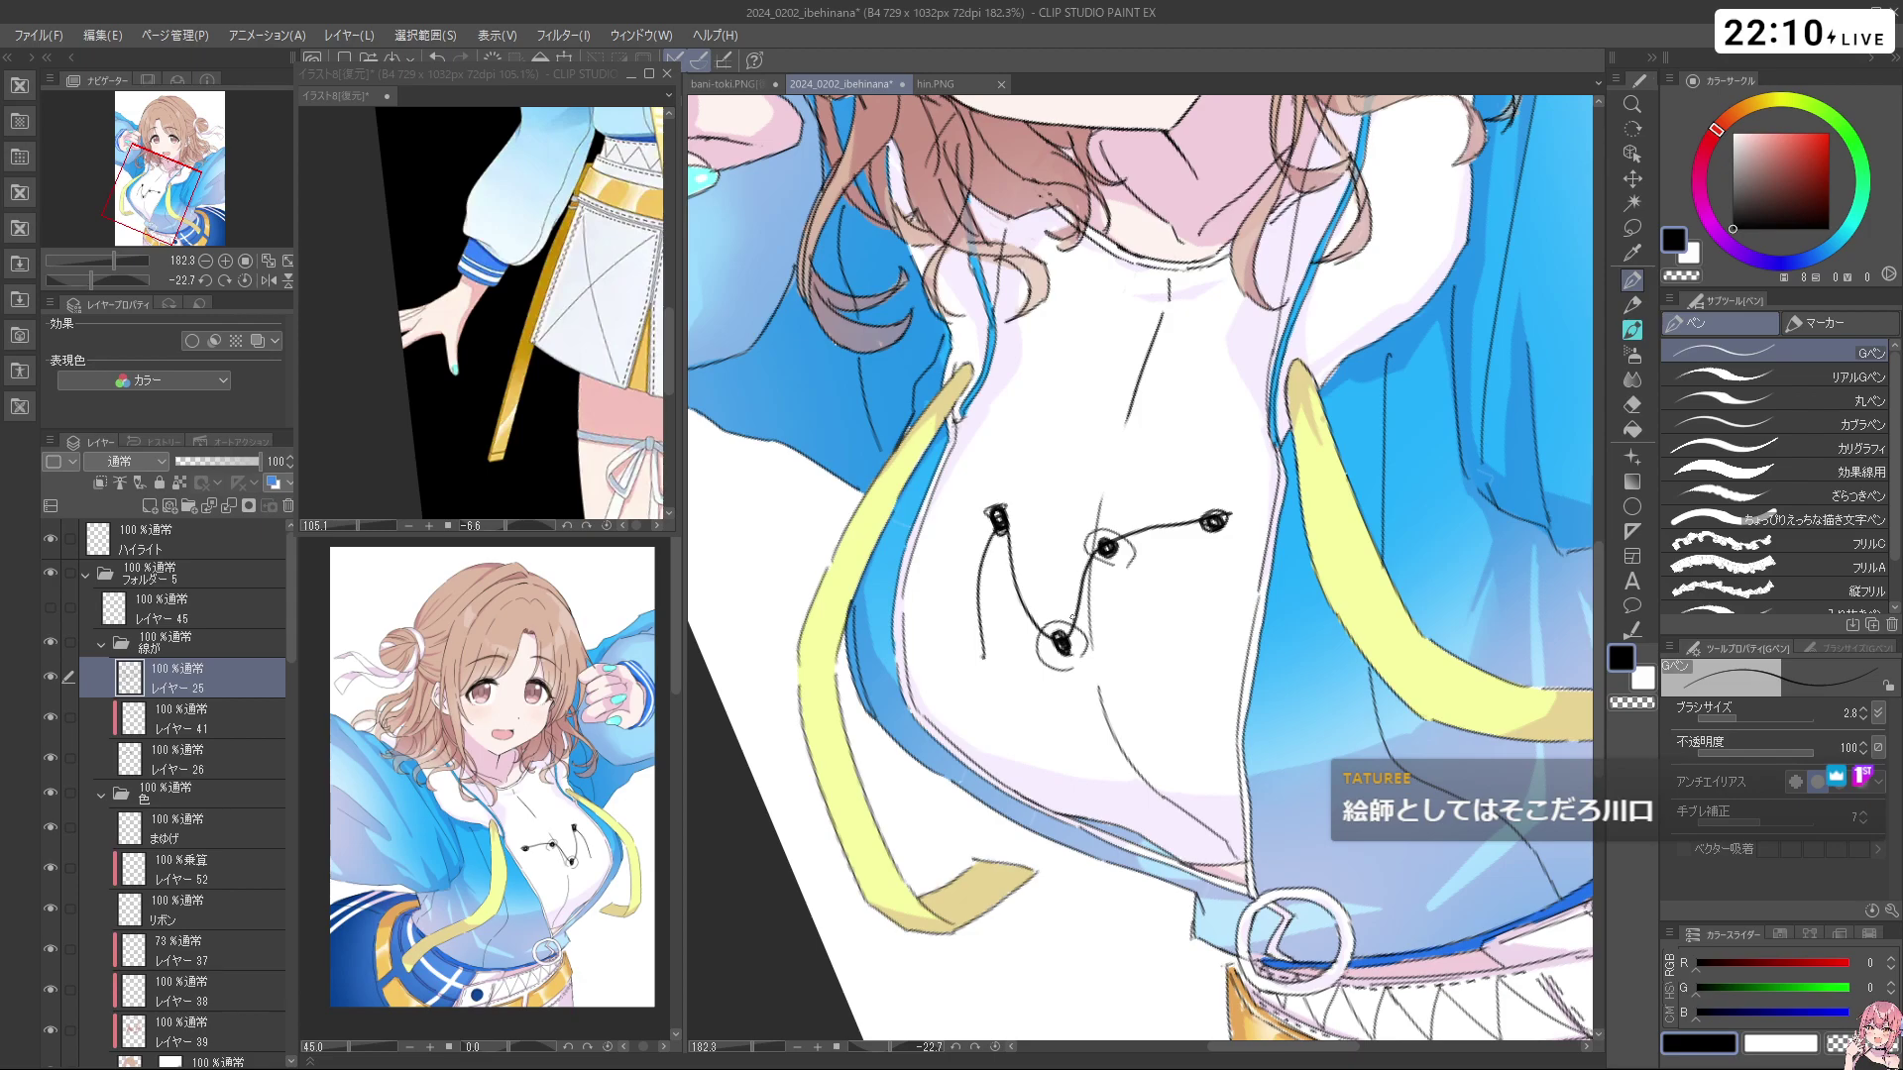
drag(1181, 530, 1232, 543)
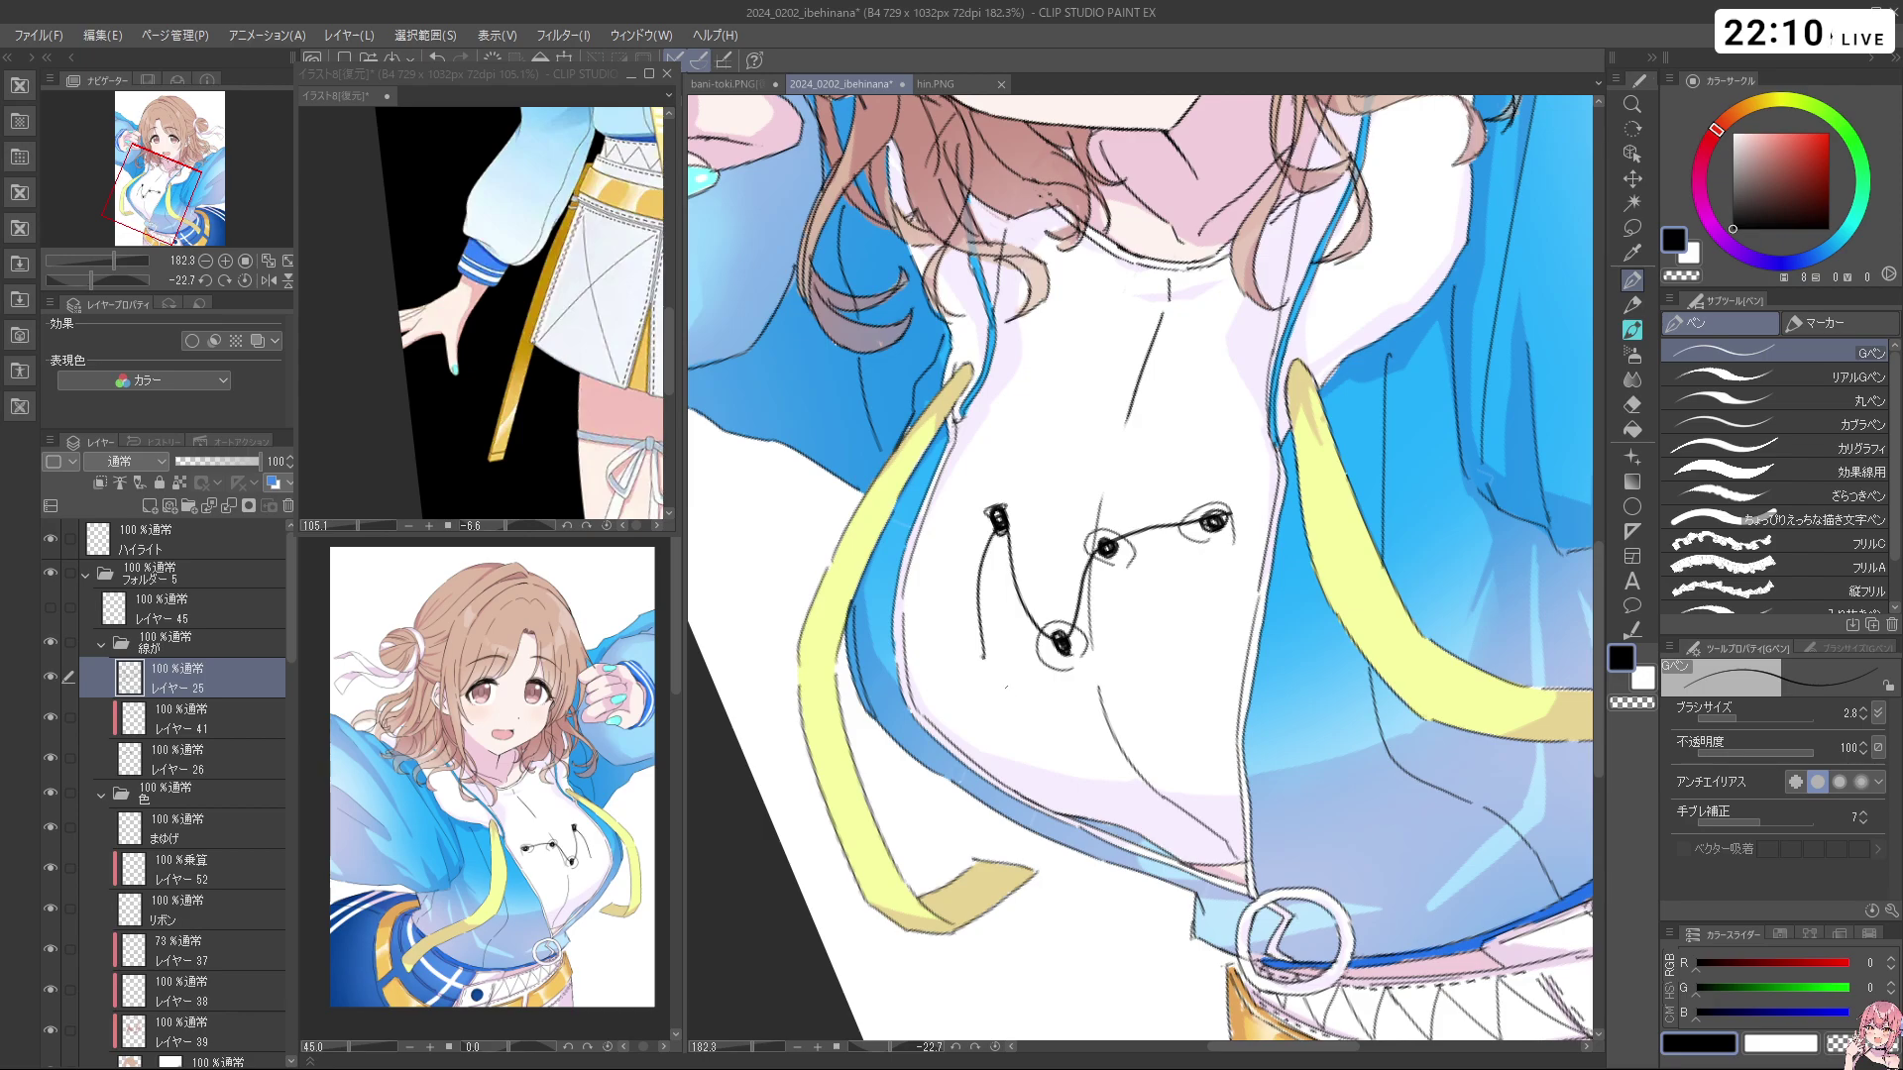
Circle the first dot, and undo the whole doodled curve with its dots and circles on the white top
mouse_move(1015, 512)
mouse_down()
mouse_move(1001, 548)
mouse_move(981, 508)
mouse_up()
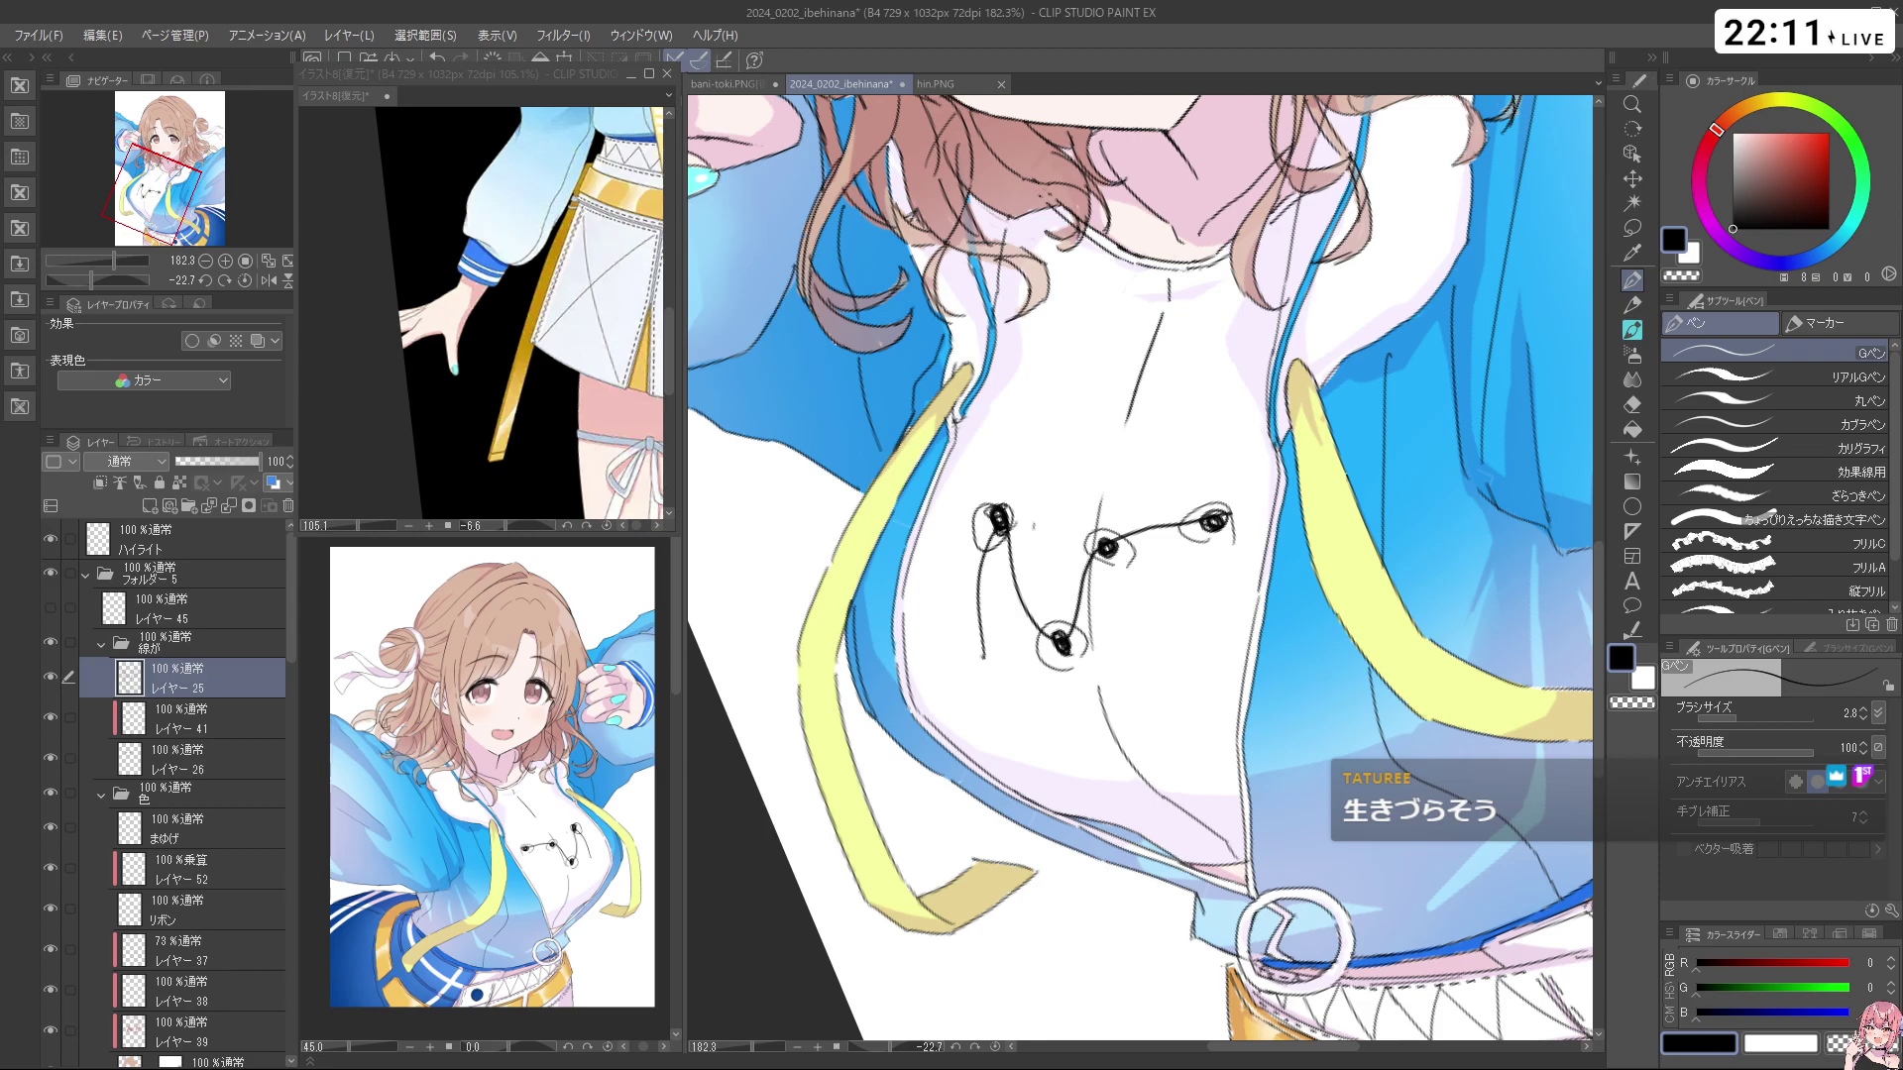
key(ctrl+z)
key(ctrl+z)
key(ctrl+z)
key(ctrl+z)
key(ctrl+z)
key(ctrl+z)
key(ctrl+z)
key(ctrl+z)
key(ctrl+z)
key(ctrl+z)
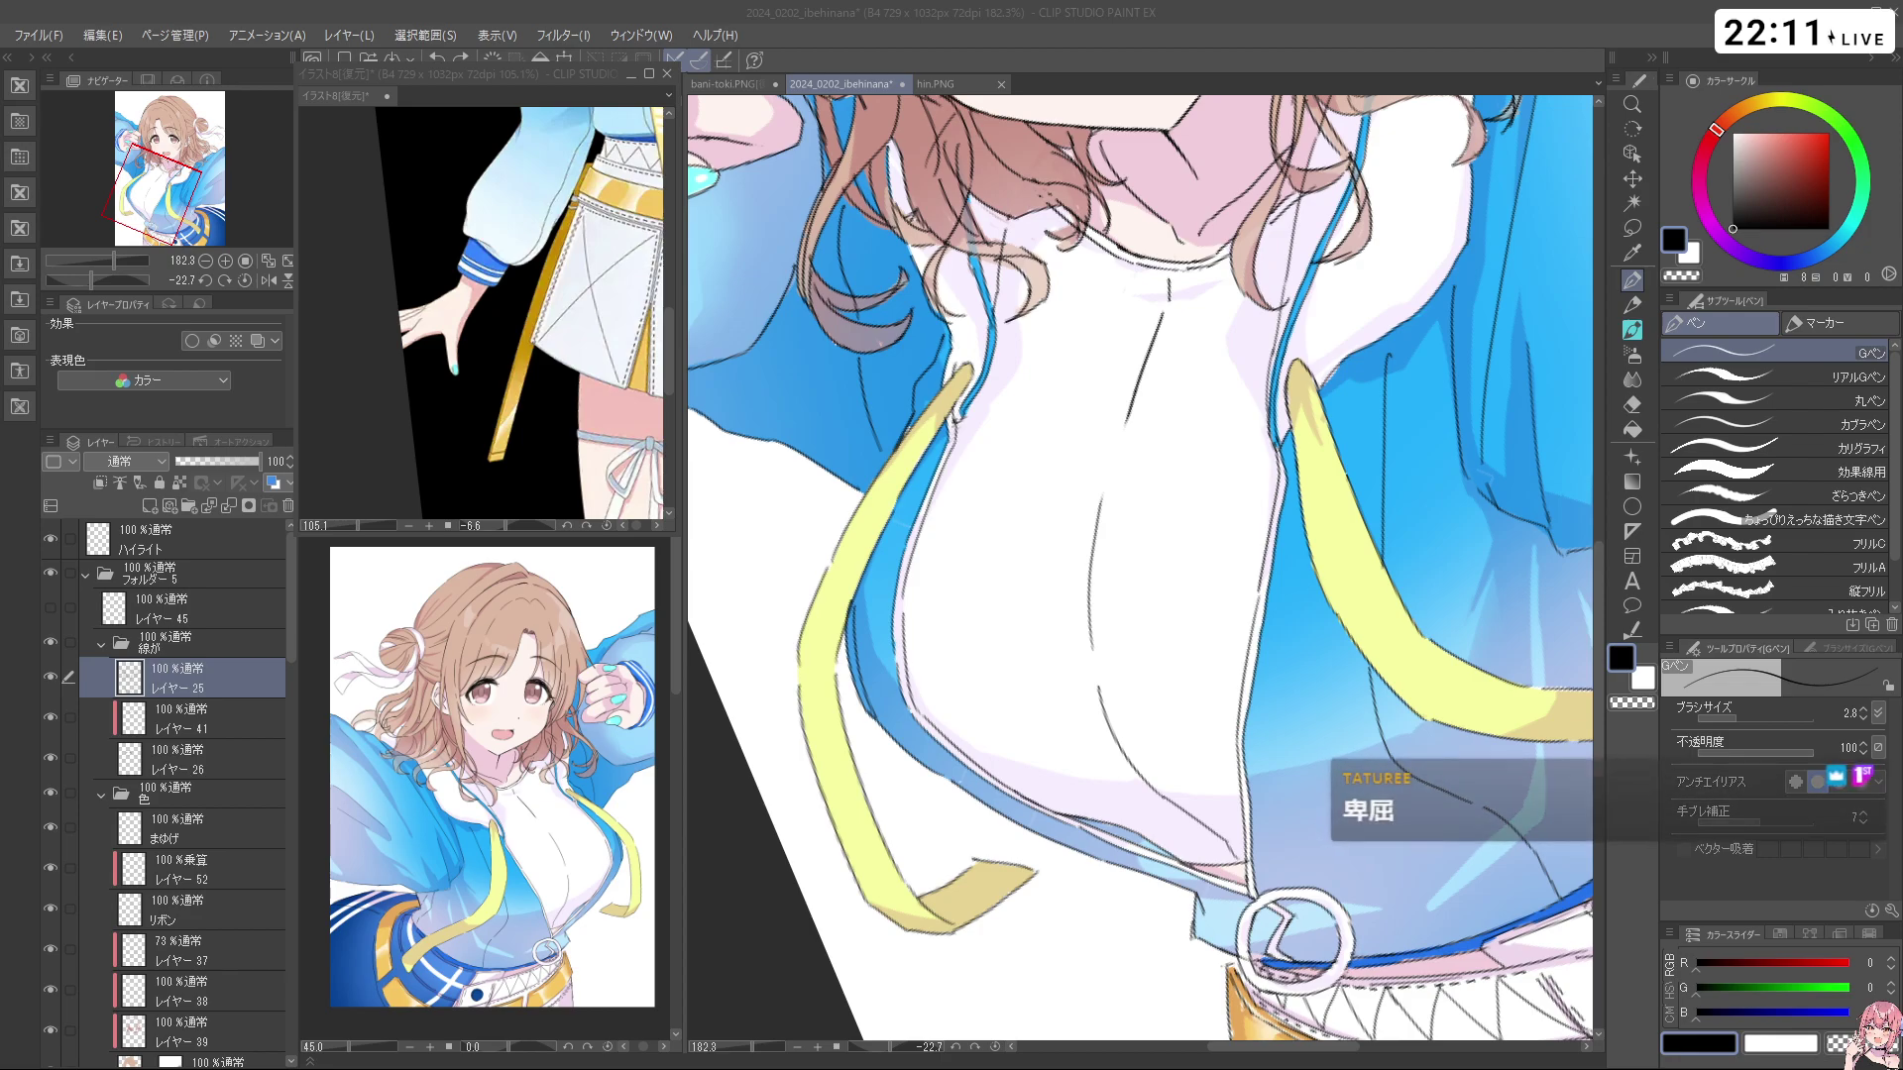
key(ctrl+z)
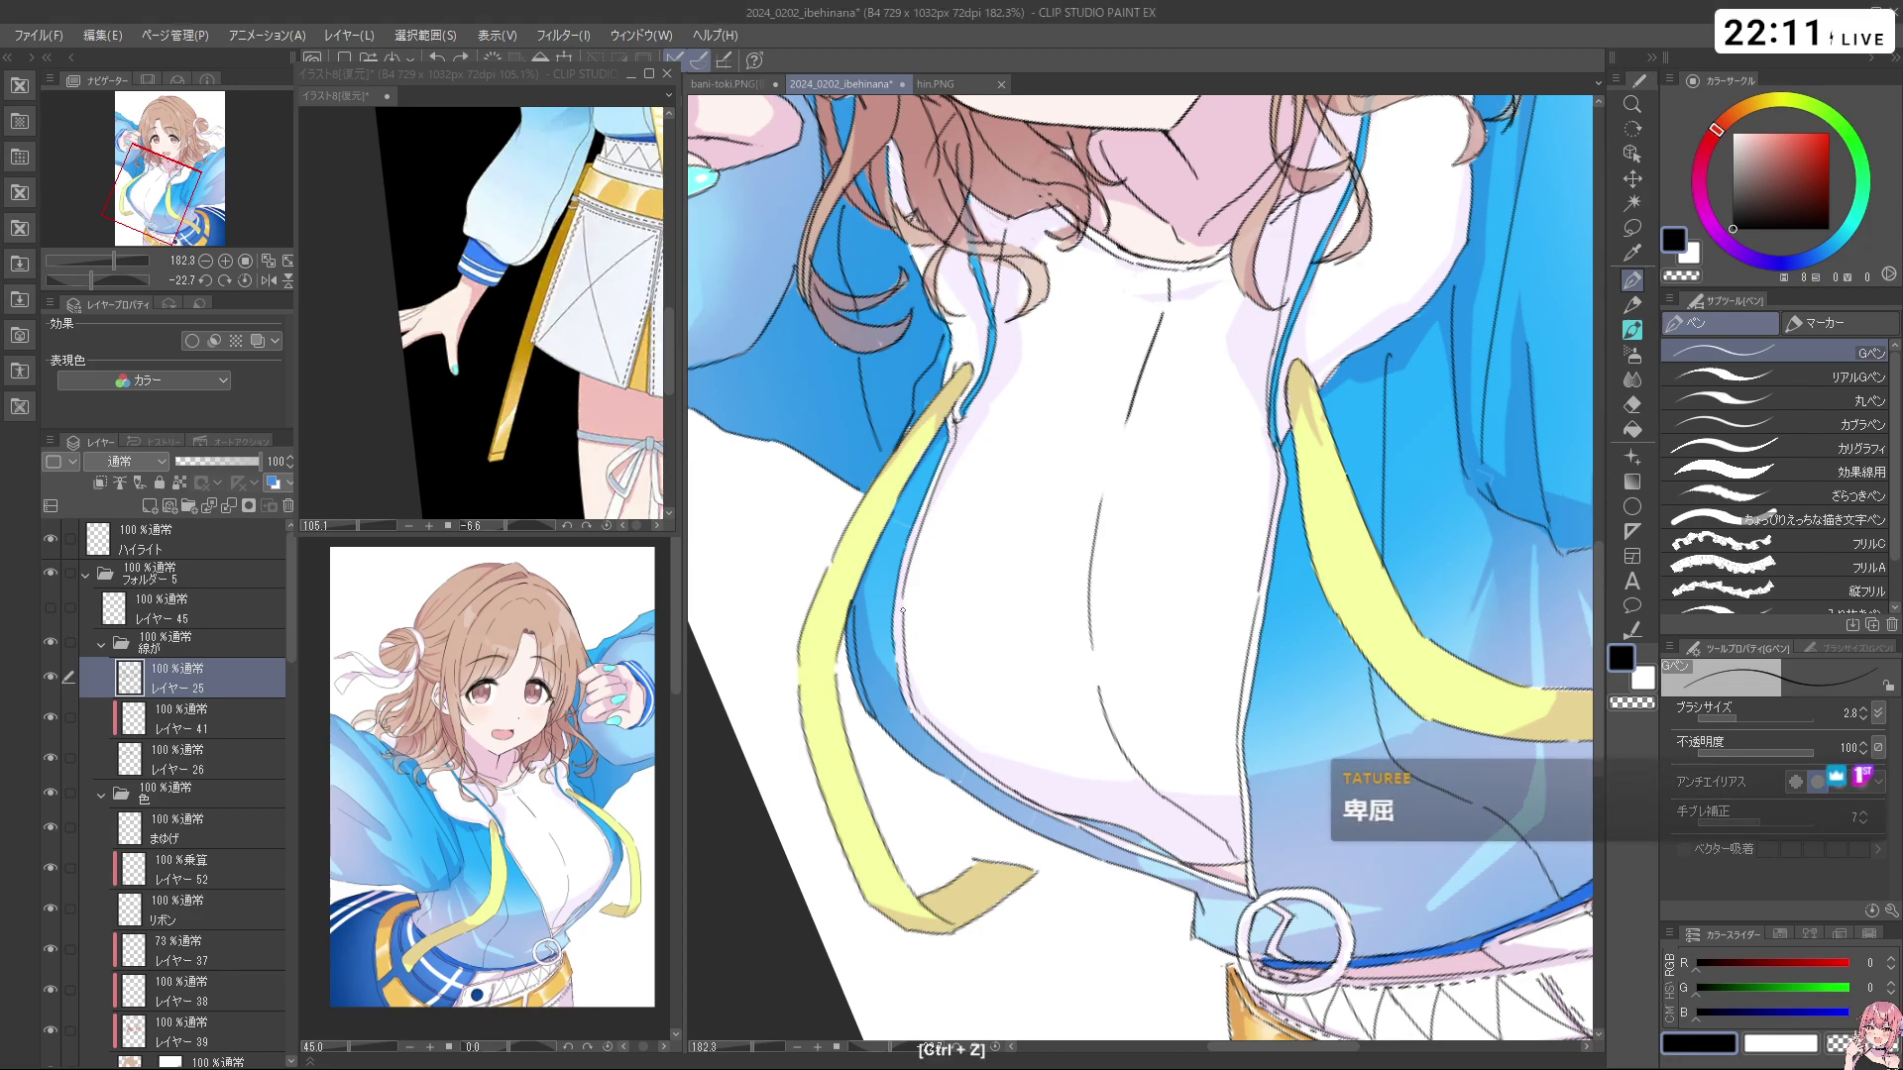
Try touching up the center fold lines below the white top's neckline, undoing the strokes
key(c)
drag(1316, 523, 1251, 540)
mouse_move(1327, 600)
mouse_down()
mouse_move(1150, 756)
mouse_move(1525, 604)
mouse_up()
key(c)
drag(1344, 563, 1350, 490)
key(ctrl+z)
key(c)
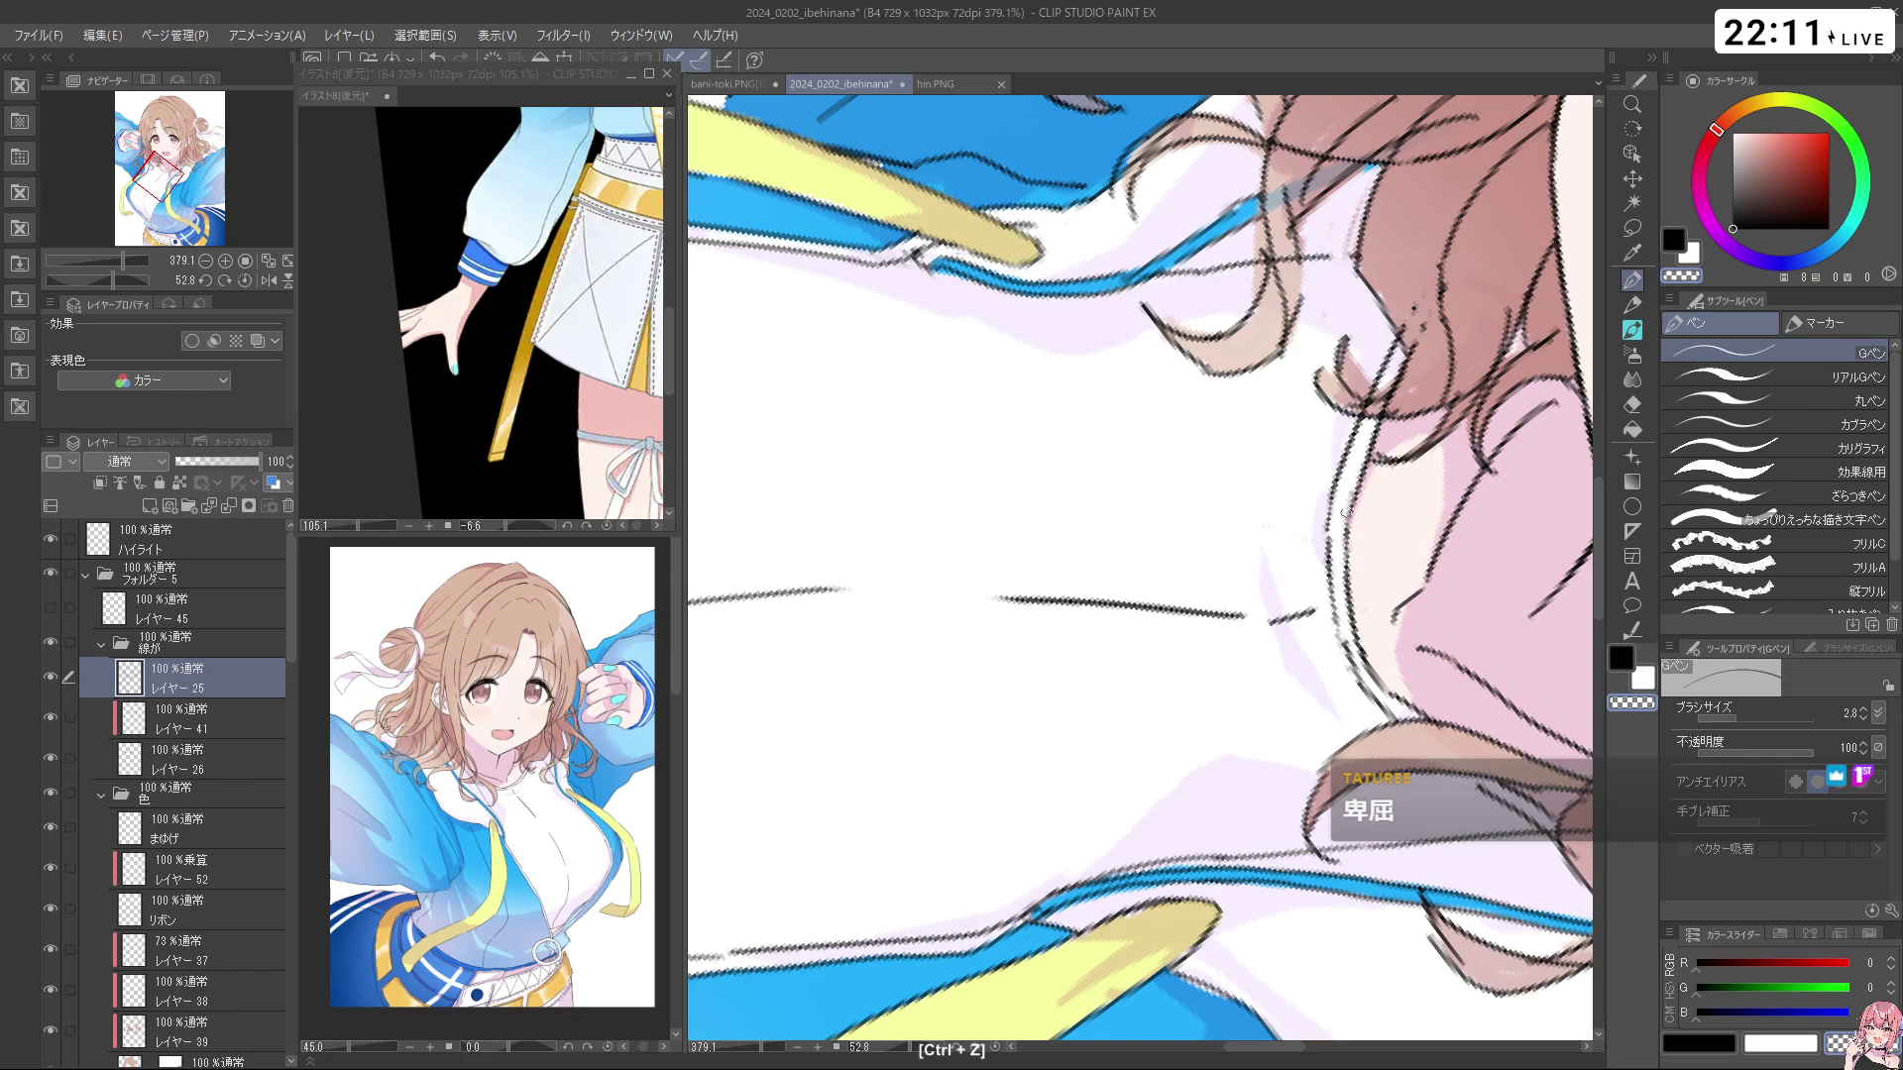
key(c)
key(ctrl+z)
mouse_move(1331, 605)
mouse_down()
mouse_move(1348, 654)
mouse_move(1298, 758)
mouse_move(1219, 812)
mouse_up()
drag(1402, 877, 1482, 784)
drag(1367, 557, 1487, 557)
key(c)
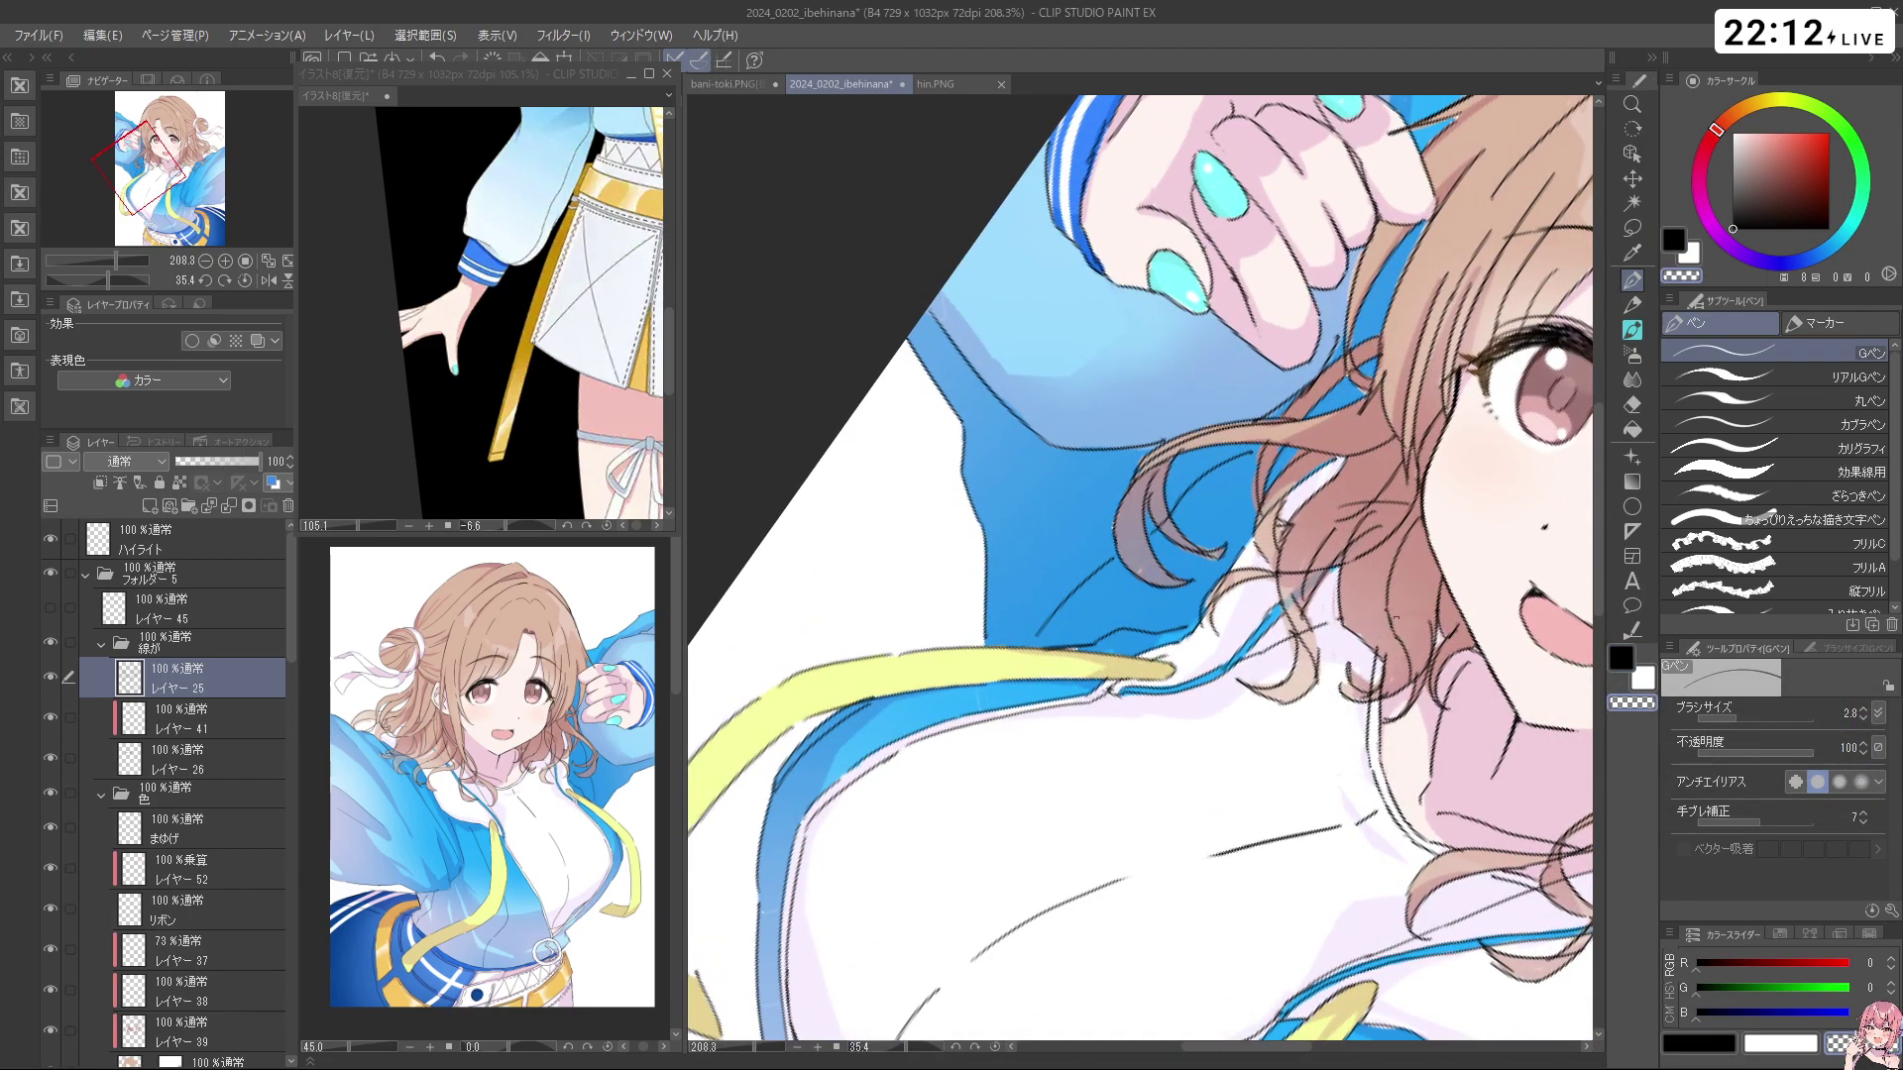
Pick the blue of the raised sleeve's cuff stripe as the drawing color
key(c)
mouse_move(1424, 682)
mouse_down()
mouse_move(1362, 682)
mouse_move(1172, 579)
mouse_up()
mouse_move(1391, 211)
mouse_down()
mouse_move(1457, 266)
mouse_move(1217, 281)
mouse_move(932, 362)
mouse_move(954, 439)
mouse_up()
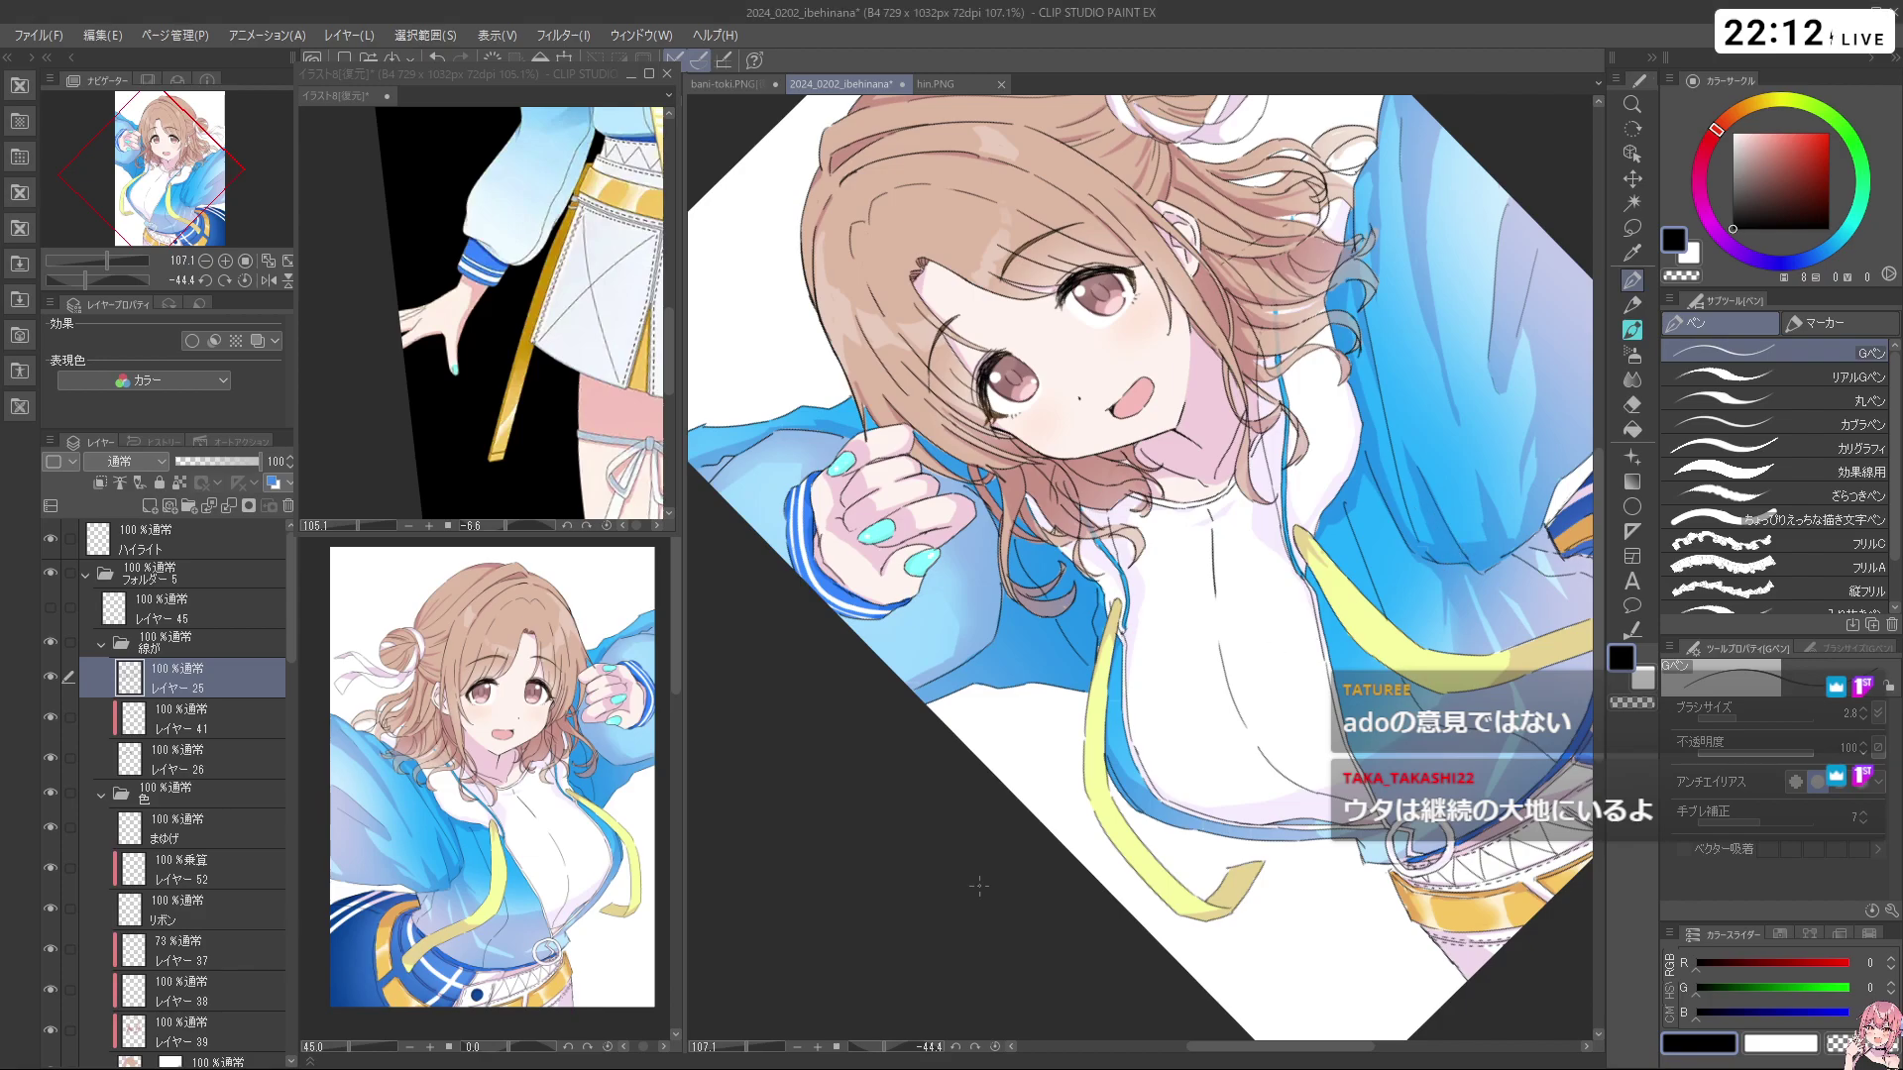
drag(1328, 735, 1212, 738)
drag(1450, 783, 1348, 687)
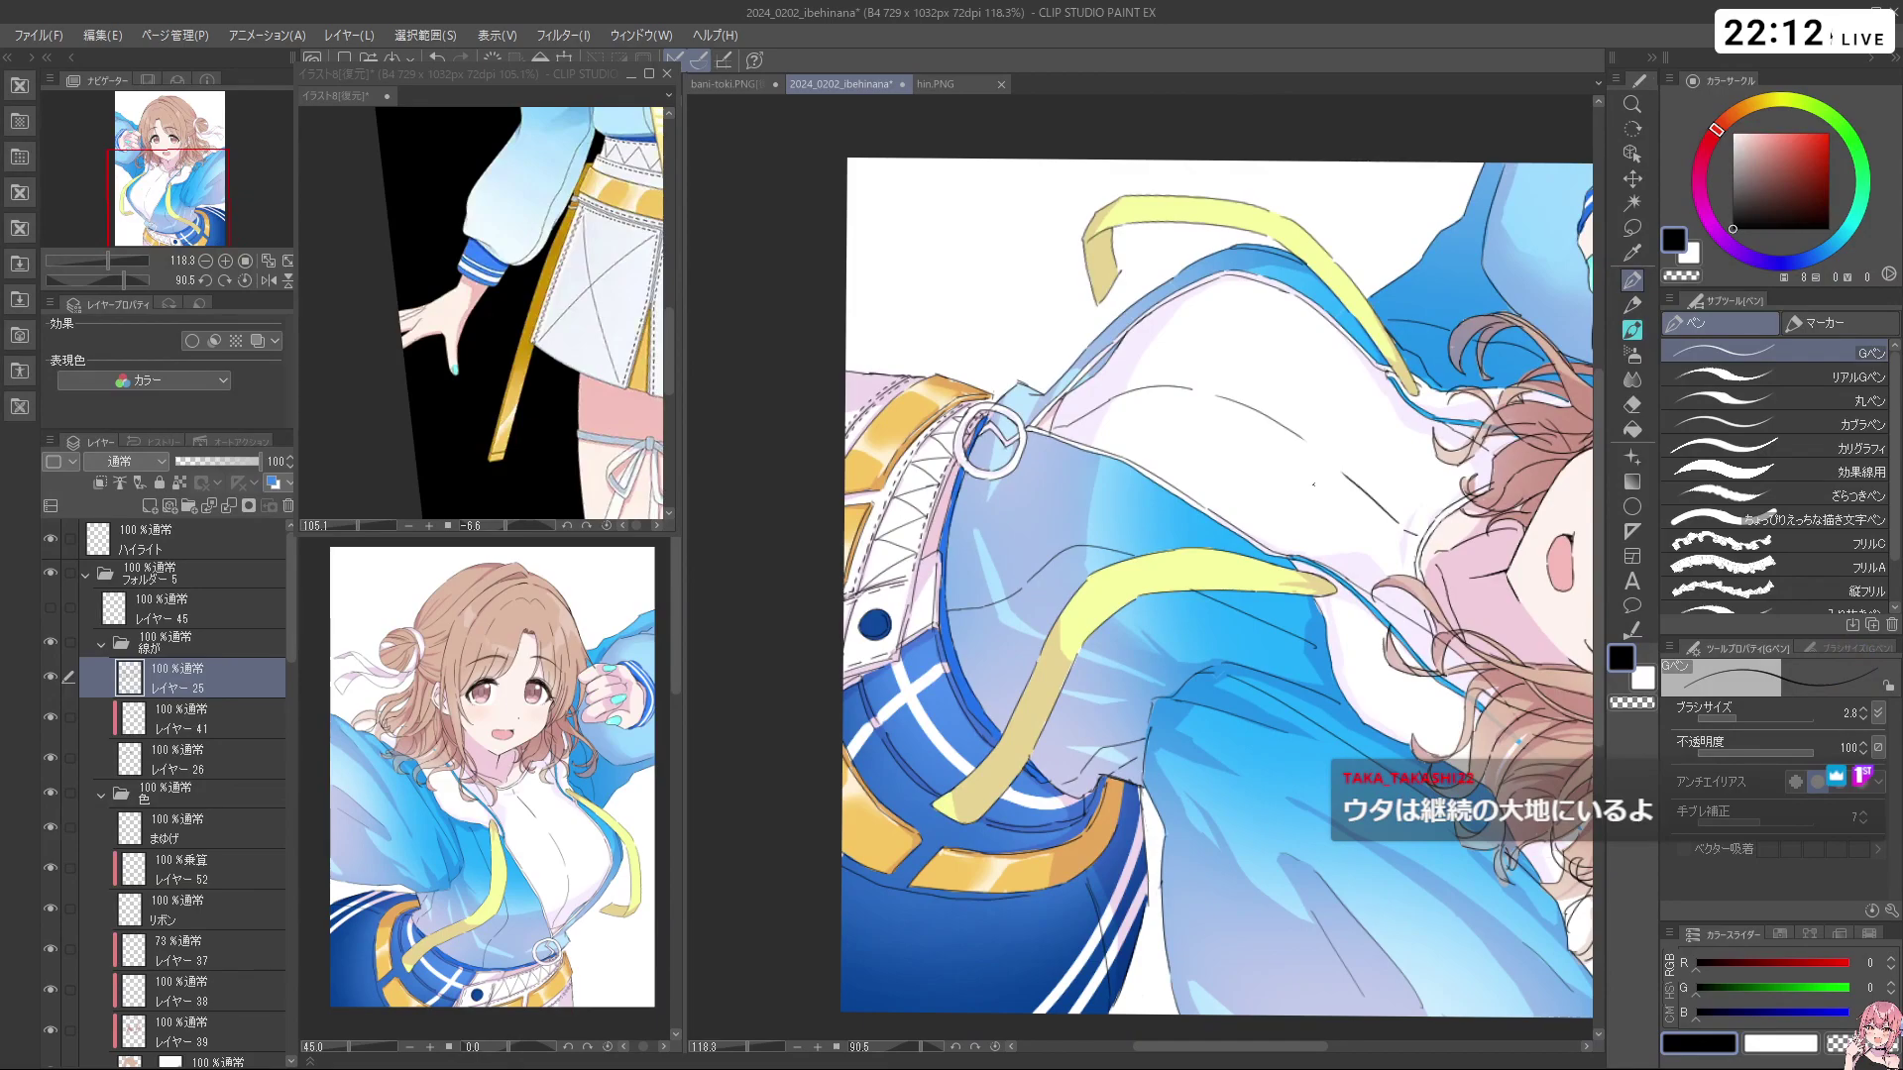
drag(1310, 484, 1039, 841)
drag(1493, 727, 1526, 523)
drag(1463, 358, 1546, 357)
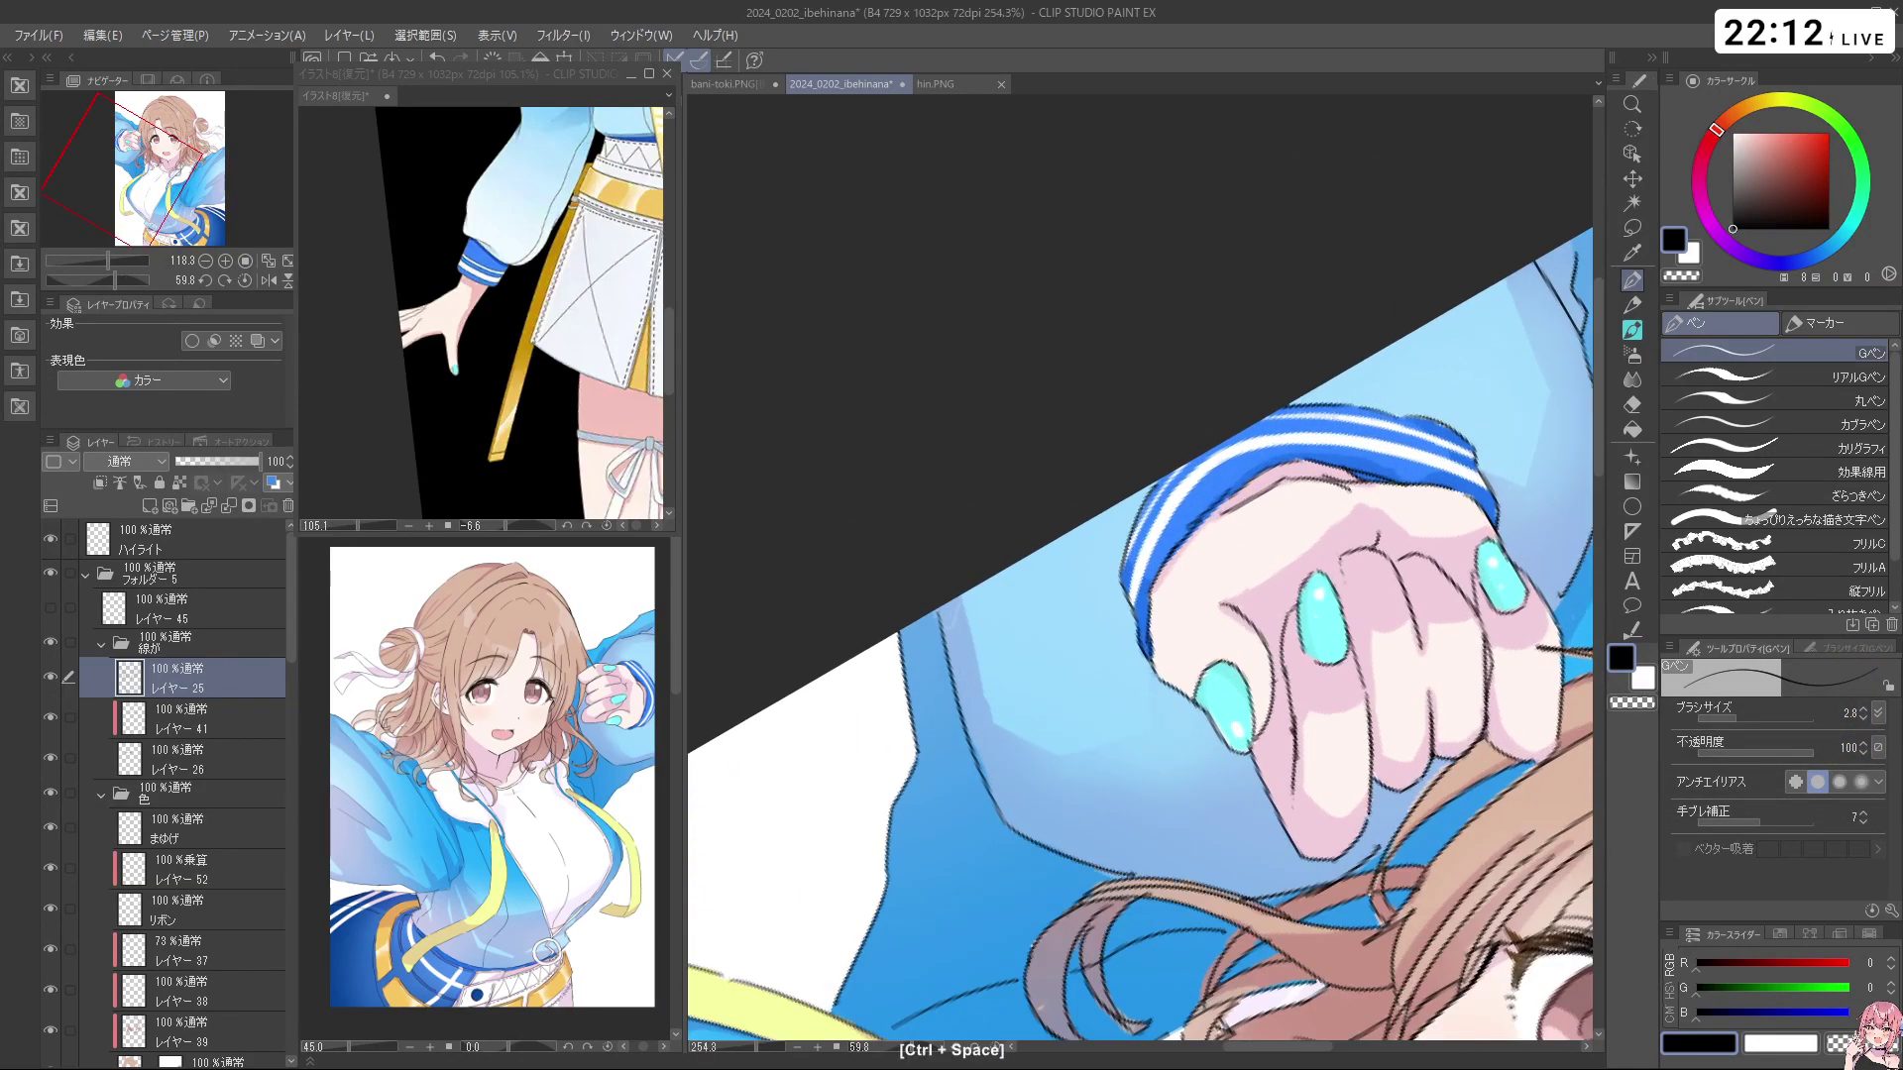
right_click(1481, 494)
drag(1485, 491, 1498, 506)
drag(1217, 547, 1124, 547)
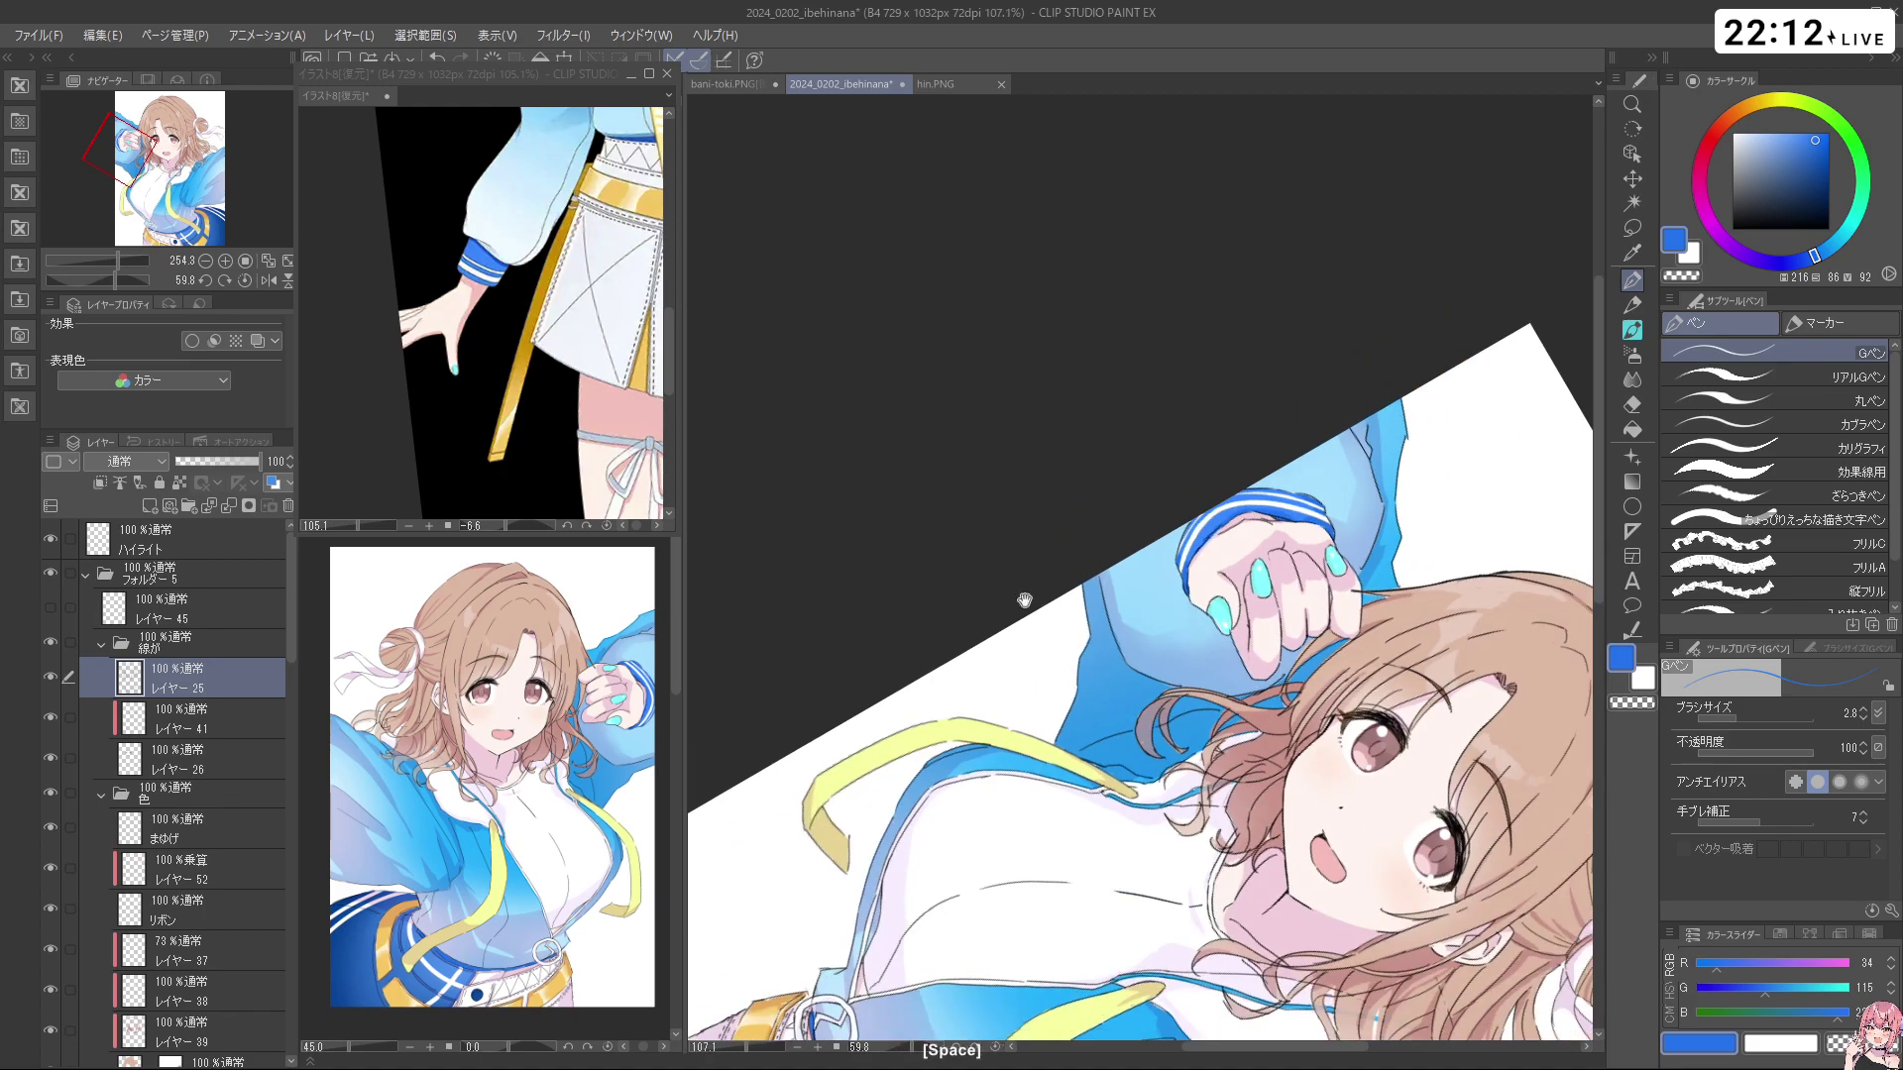
drag(1125, 714, 1268, 372)
Check what layer 57 contains by toggling its visibility, and add a new layer between layers 44 and 42 for the jacket
drag(288, 635, 293, 757)
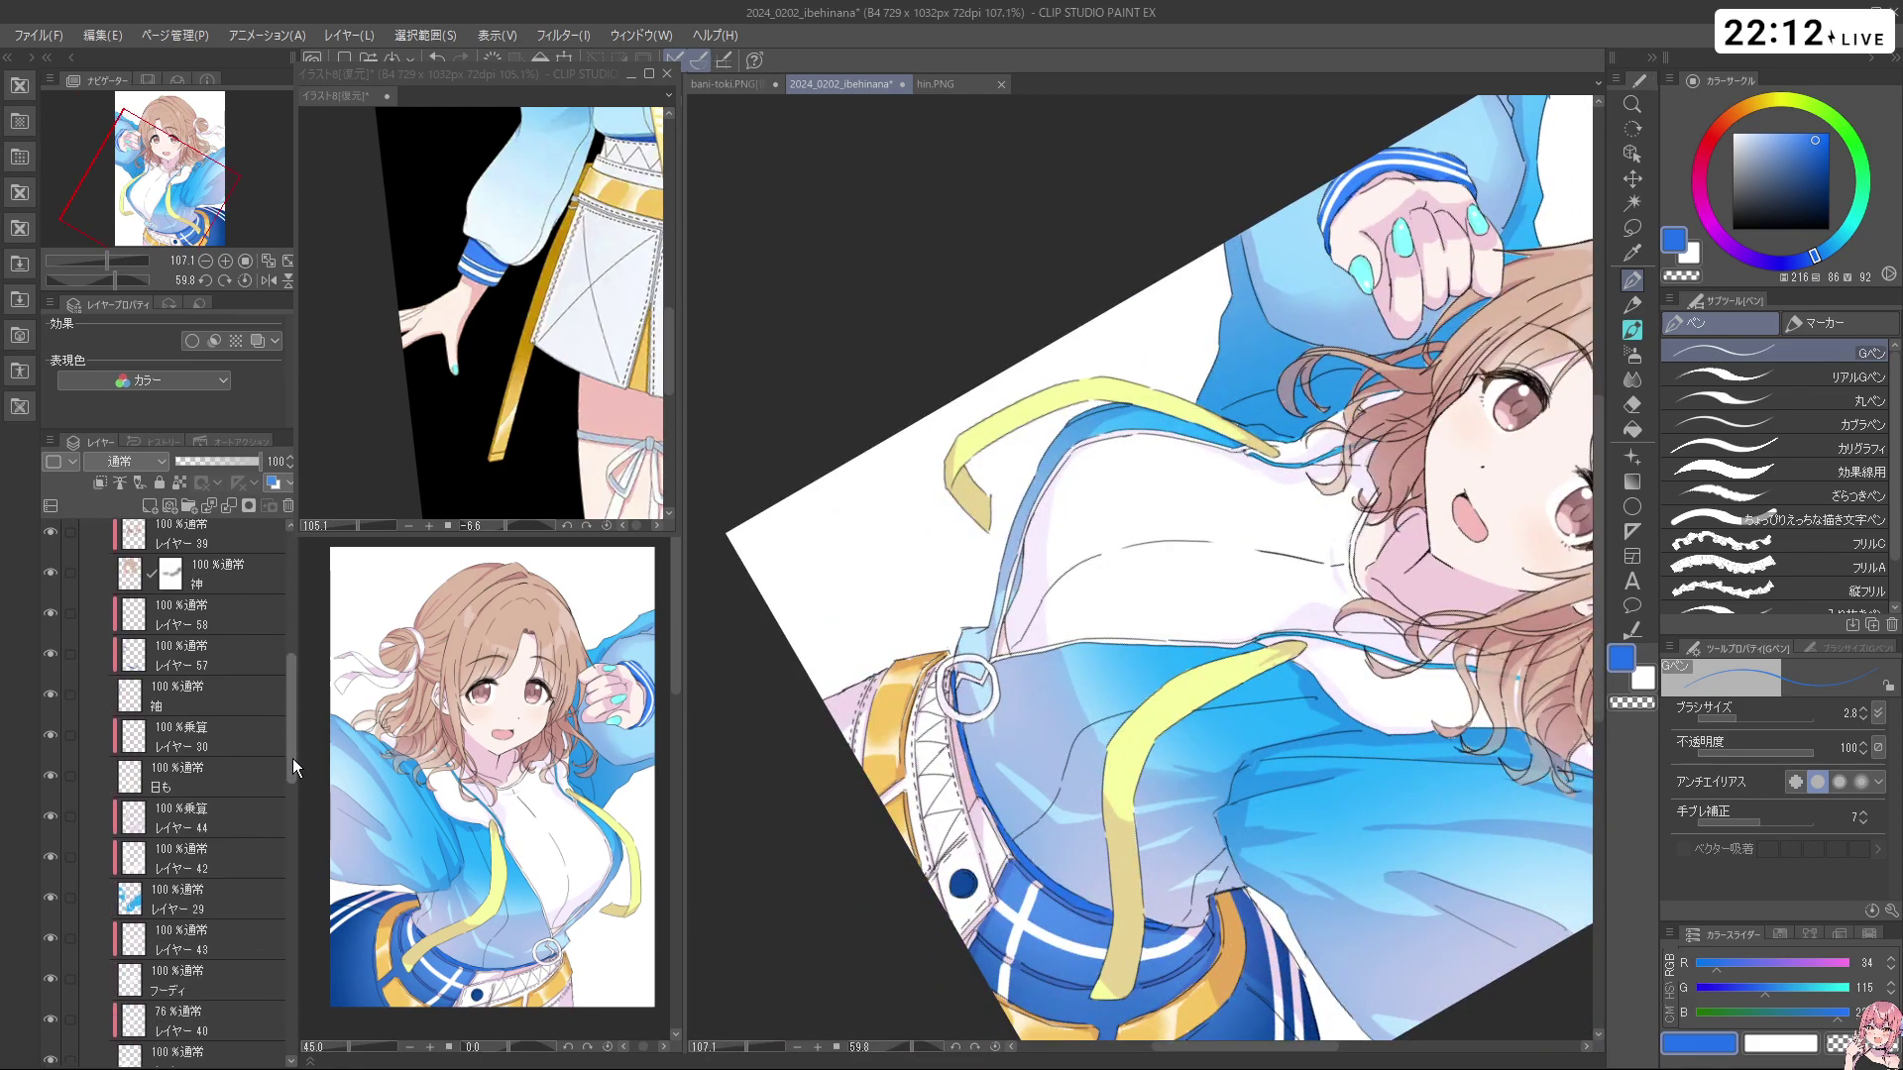
click(238, 686)
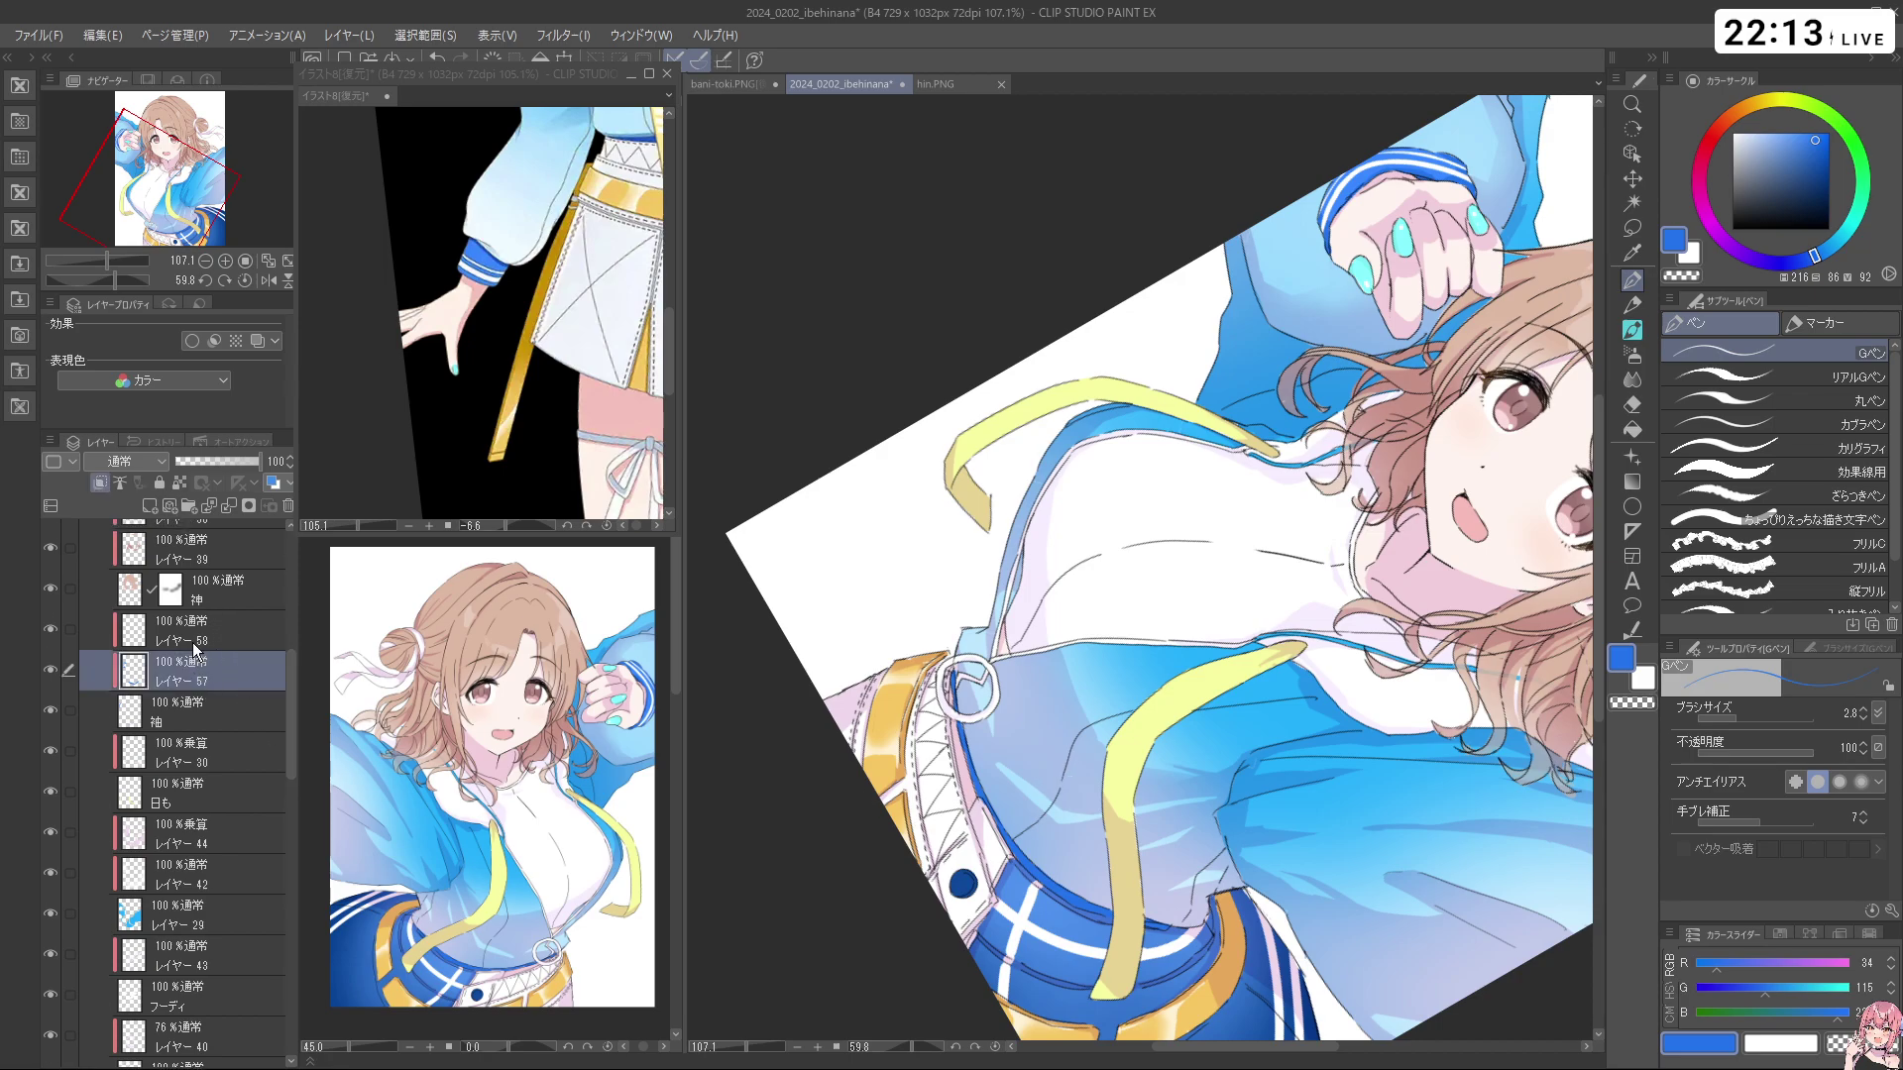
click(51, 670)
click(51, 670)
drag(1151, 863, 1102, 745)
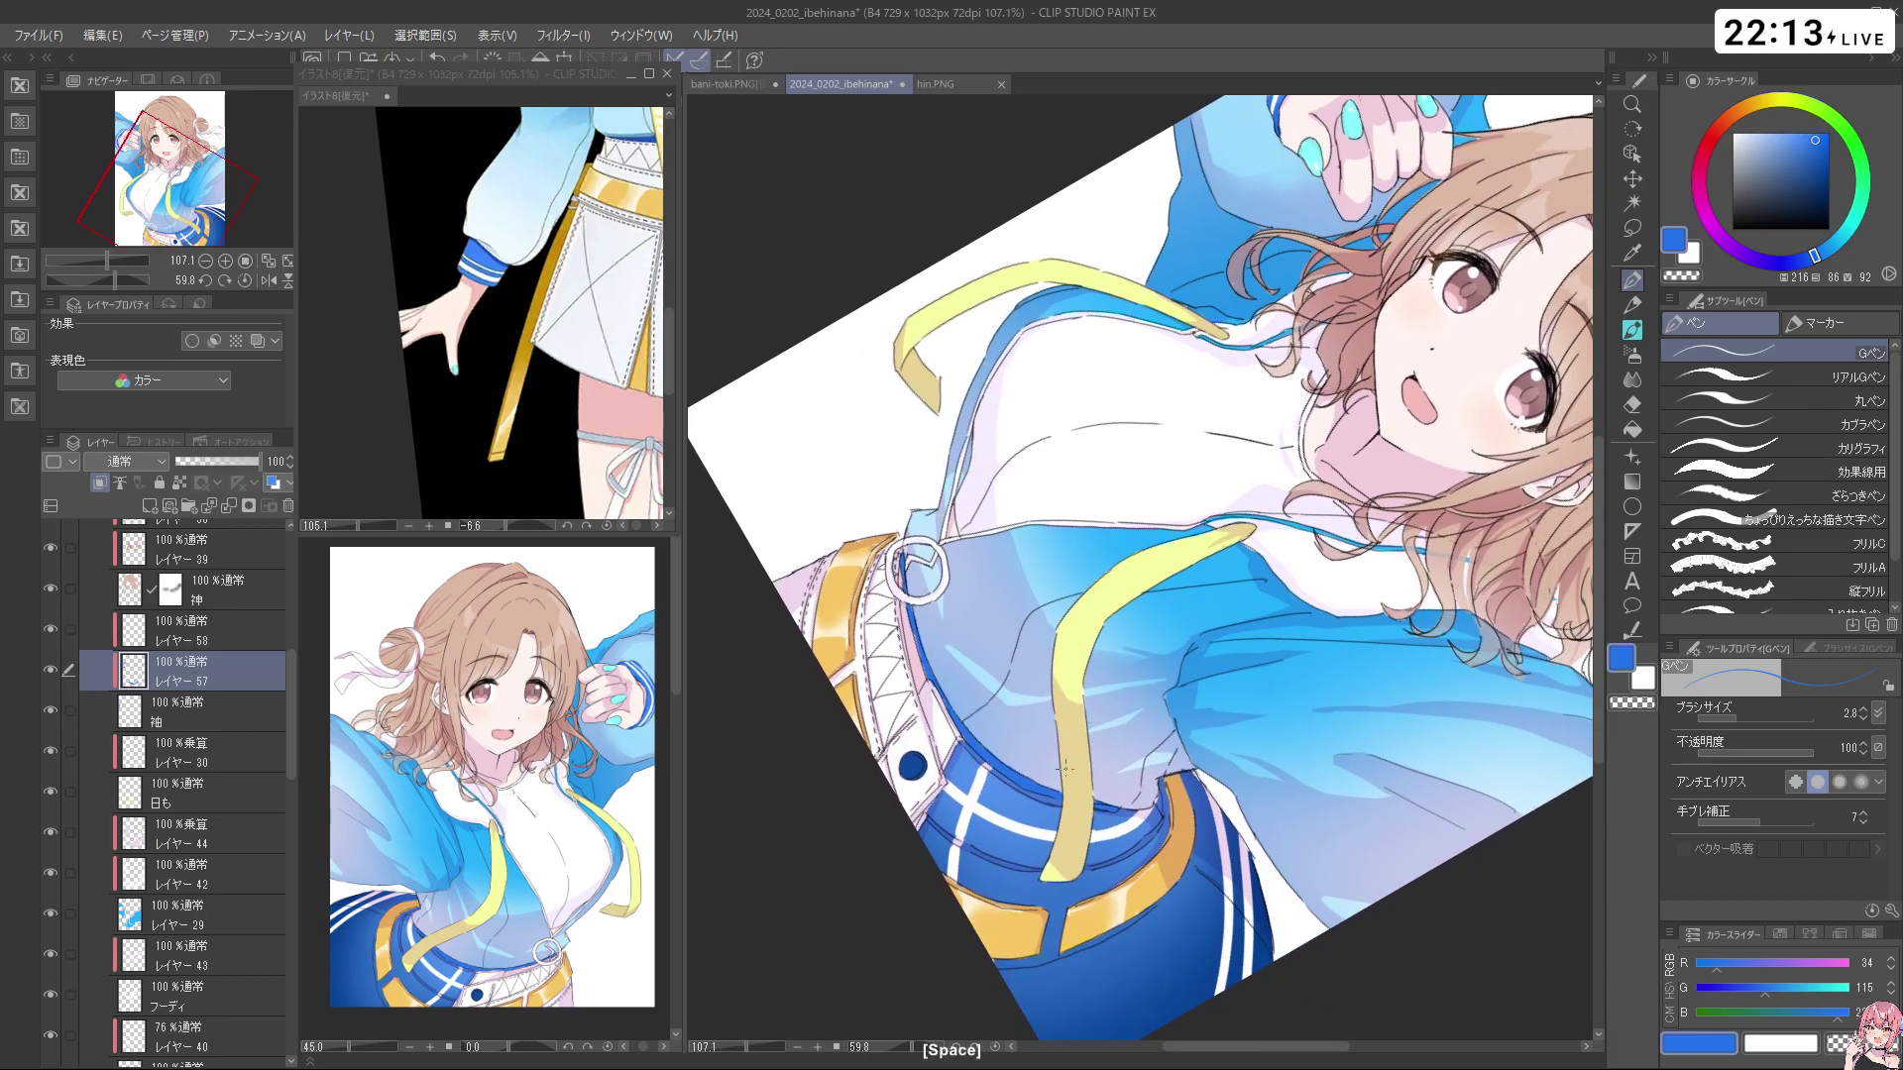
drag(1204, 947, 1514, 467)
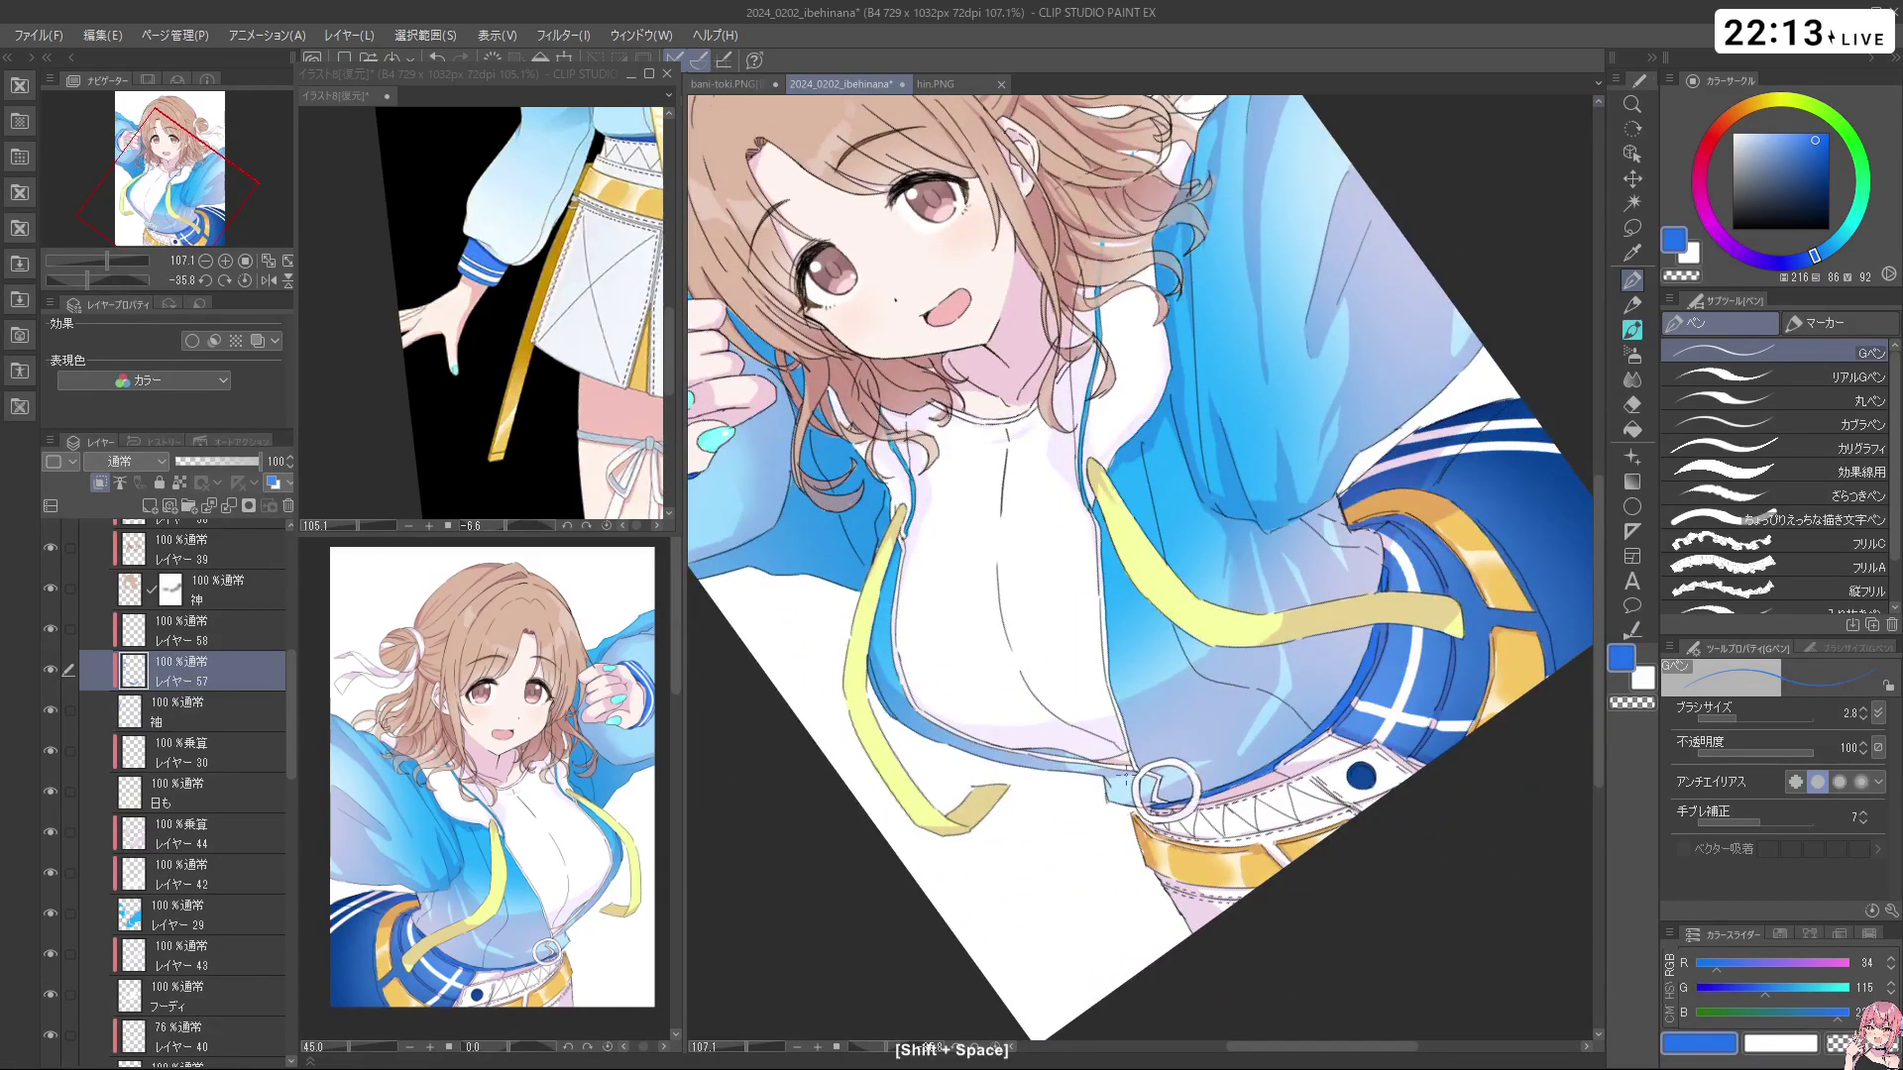
scroll(293, 781, down, 6)
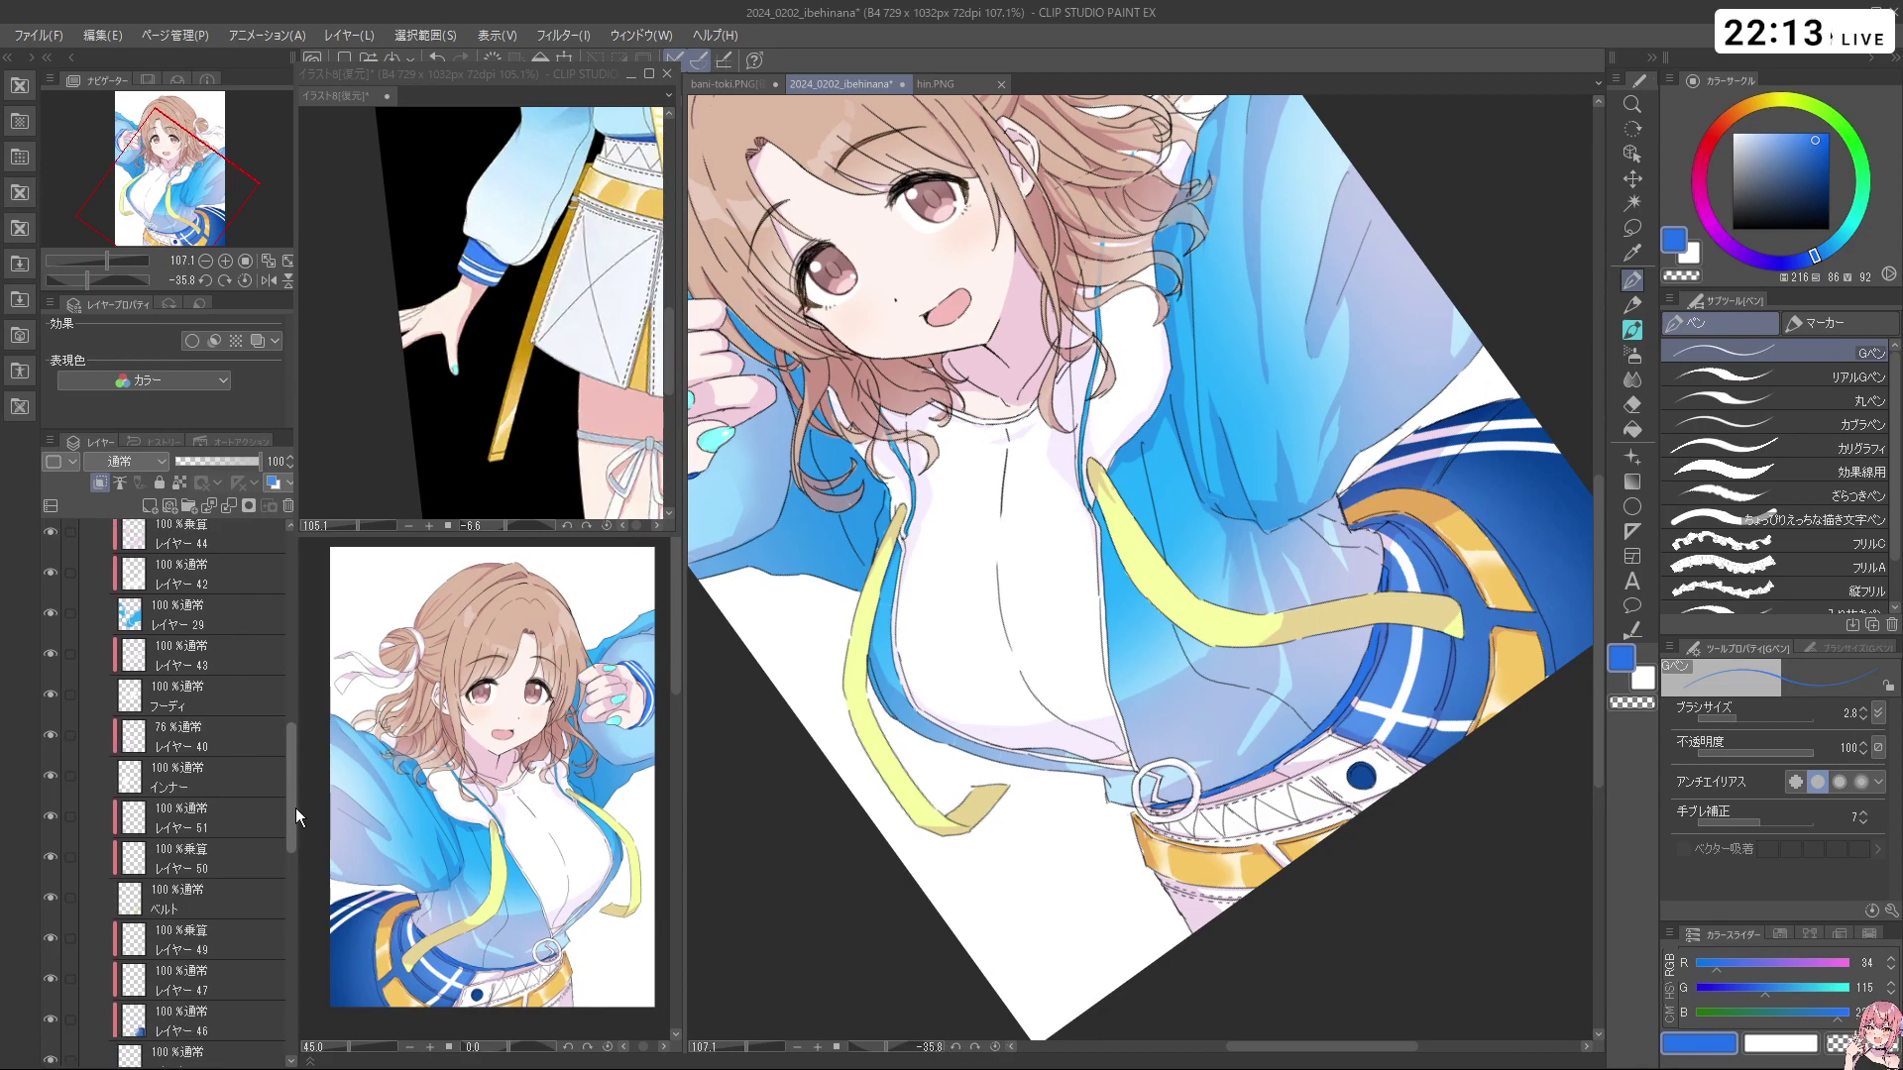
drag(296, 806, 294, 771)
click(213, 705)
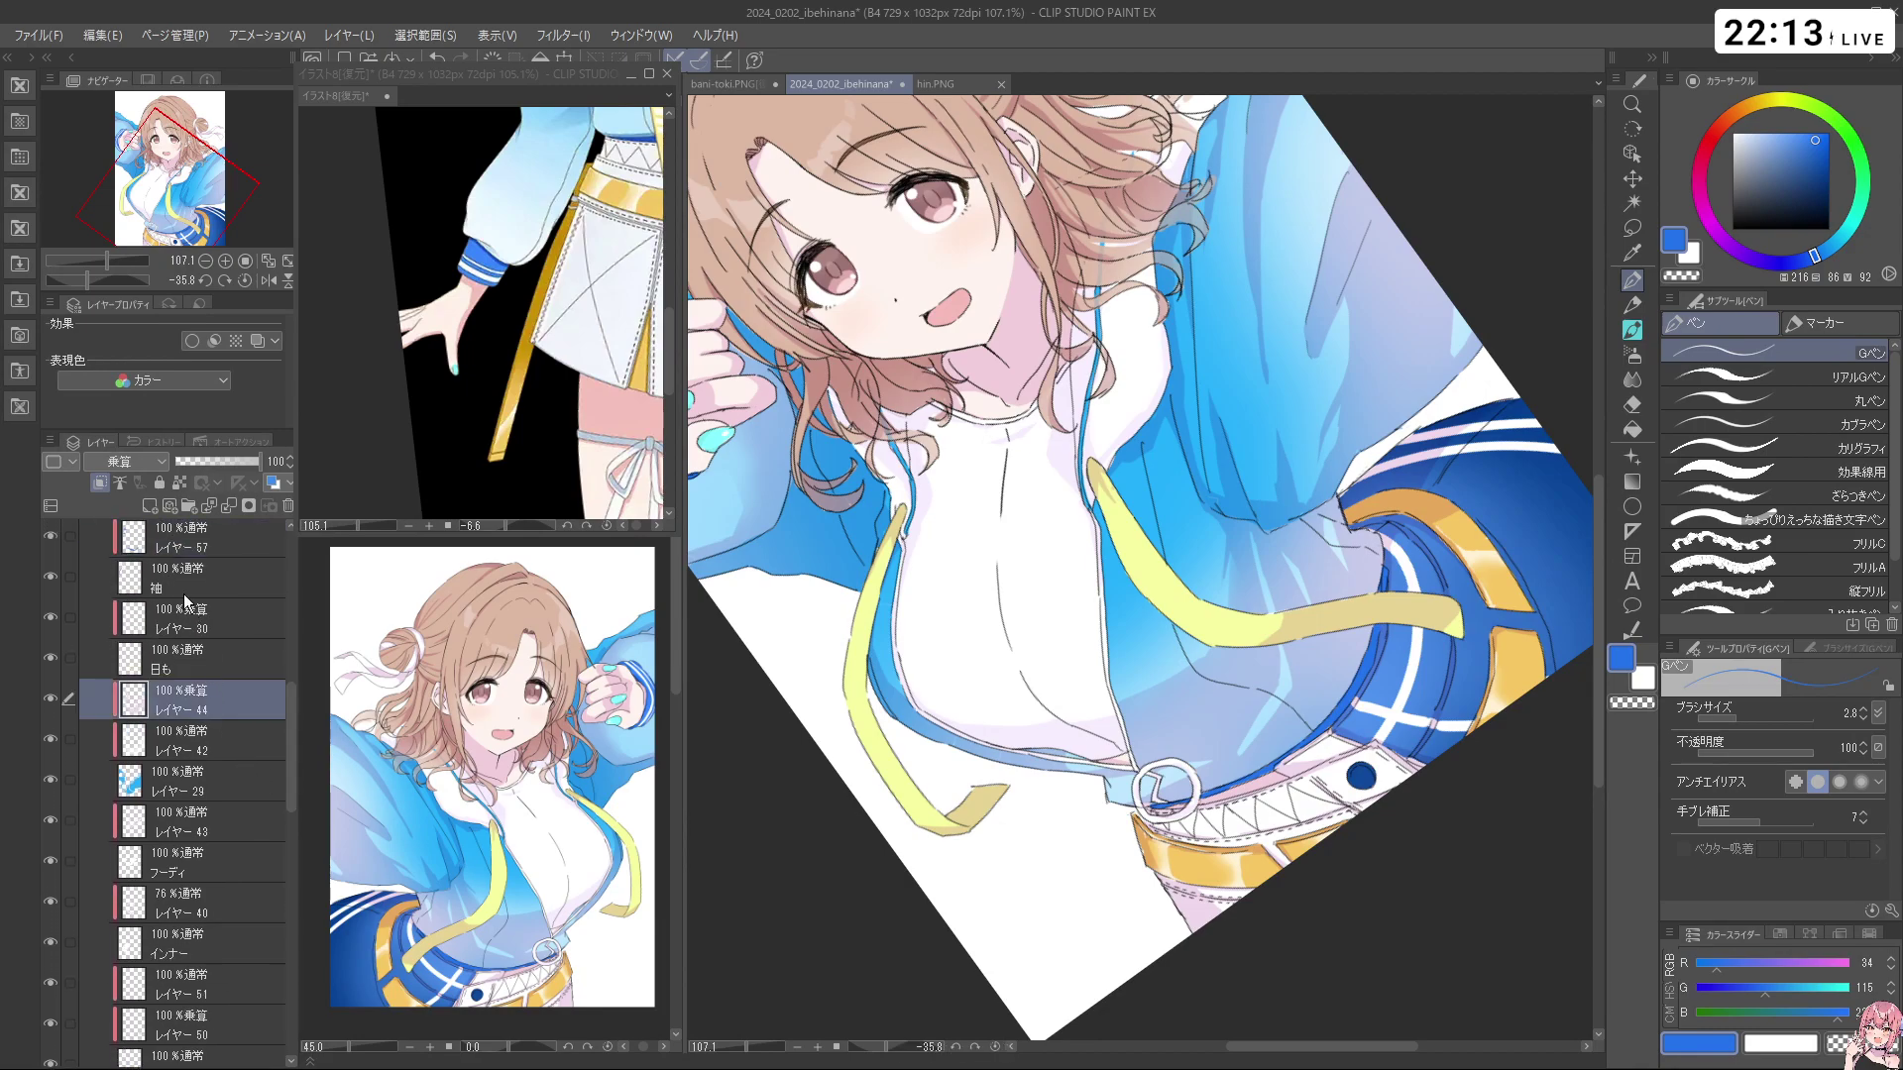
key(ctrl+shift+n)
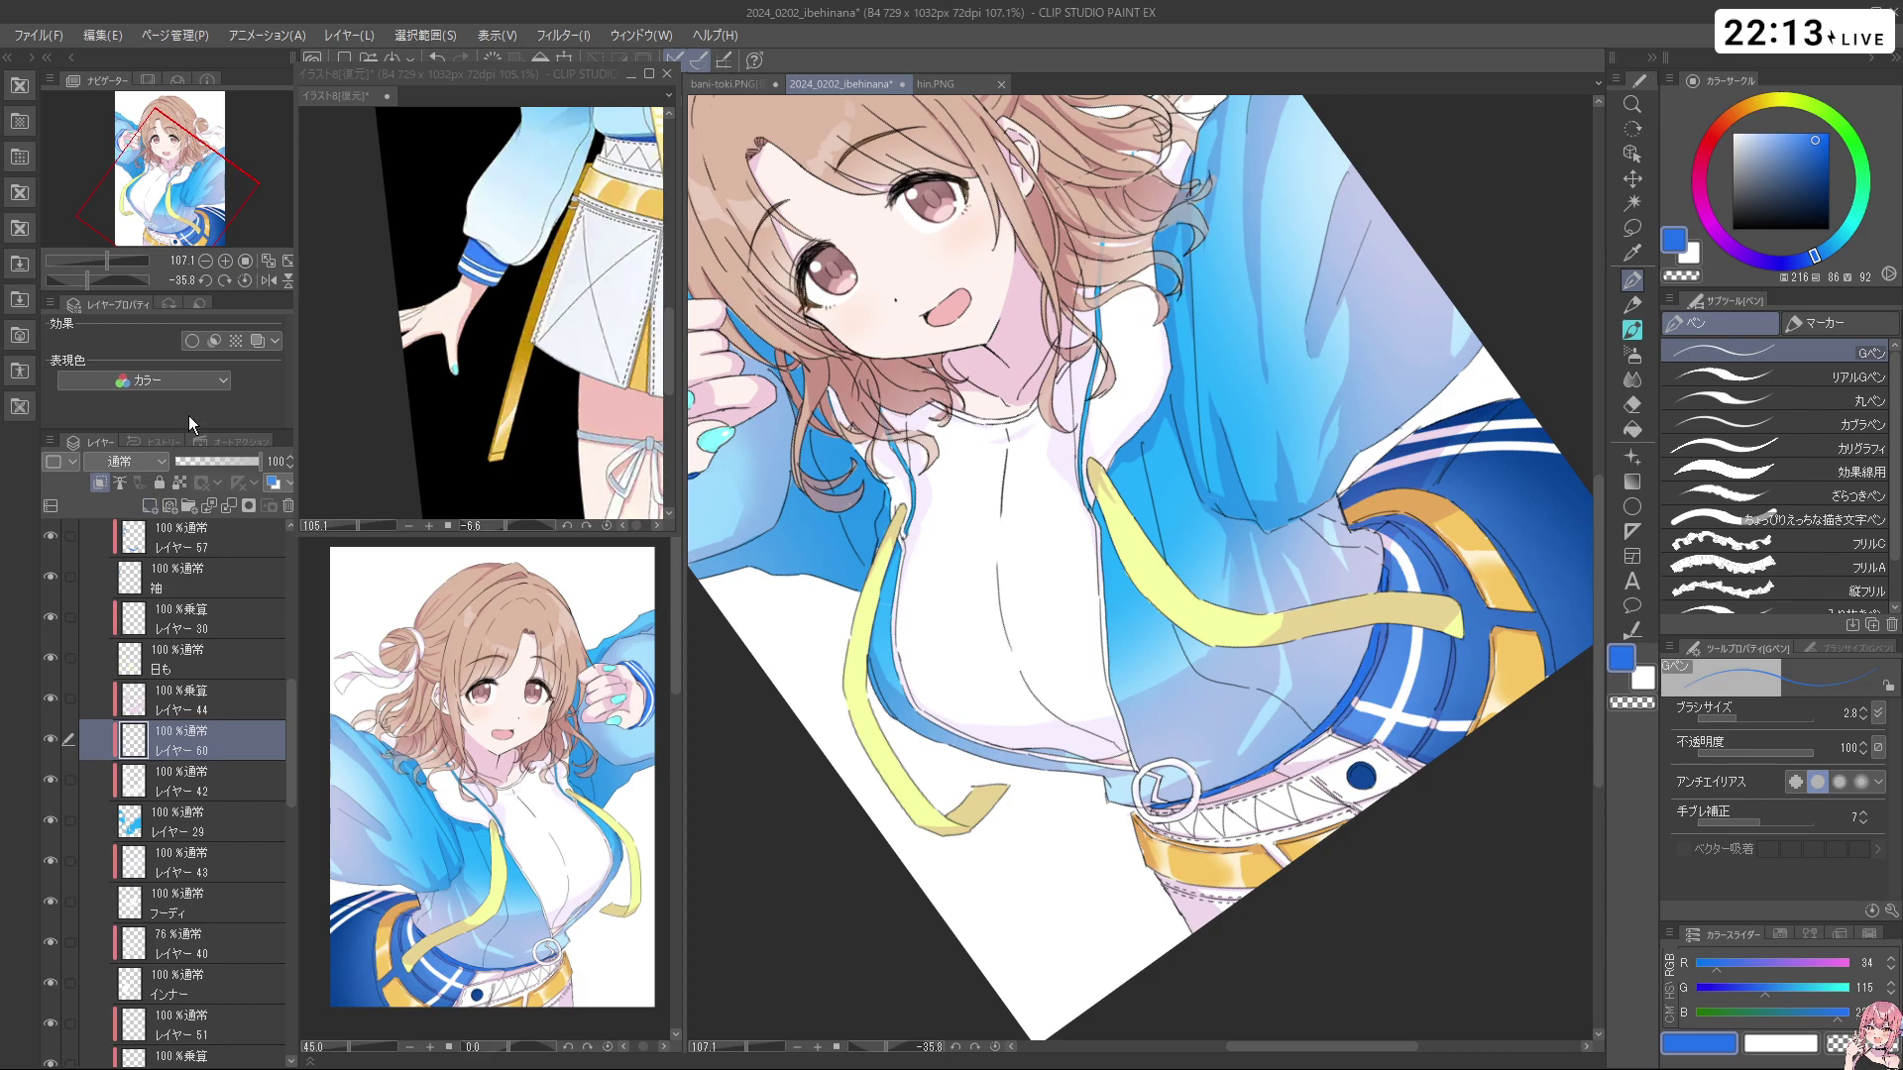
Paint blue shading along the jacket's hem above the belt with a pen size of about 66, undoing and erasing the excess
mouse_move(1286, 703)
mouse_down()
mouse_move(1234, 797)
mouse_move(958, 812)
mouse_up()
drag(939, 686, 964, 689)
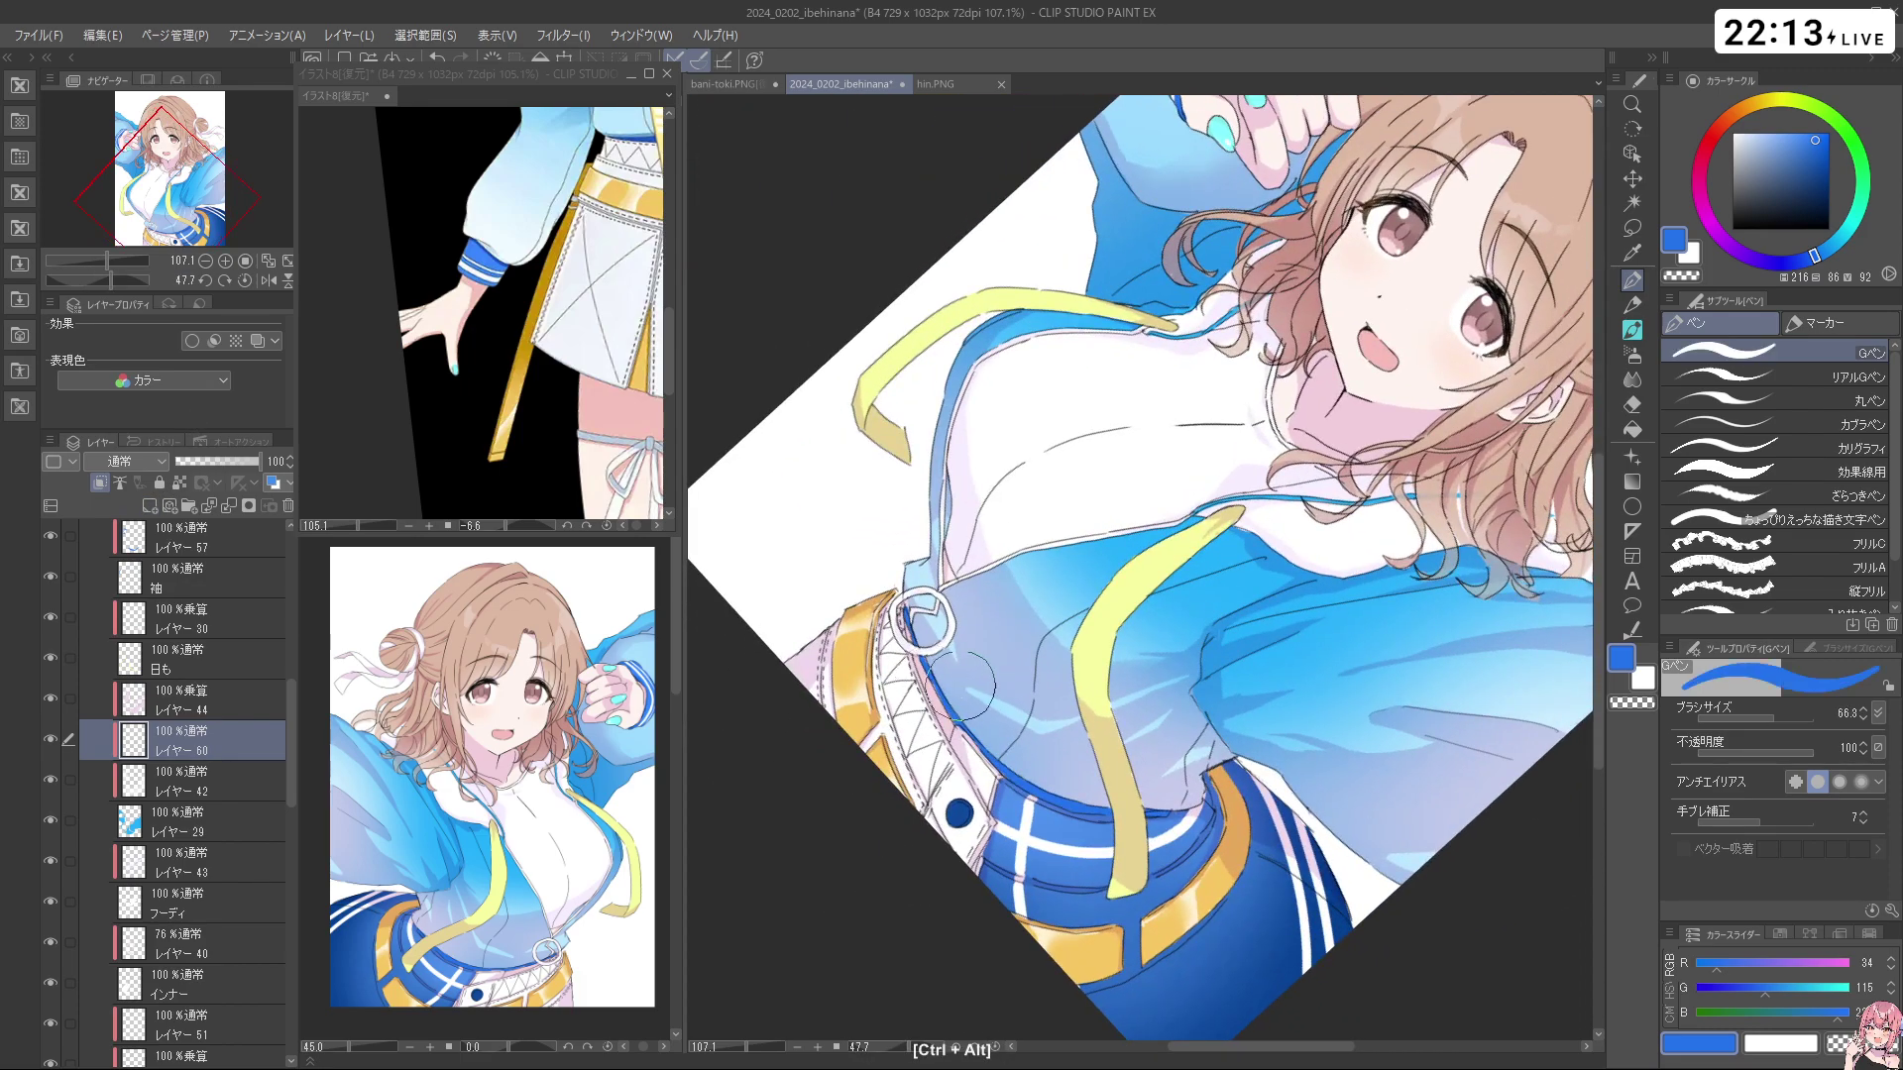
key(ctrl+z)
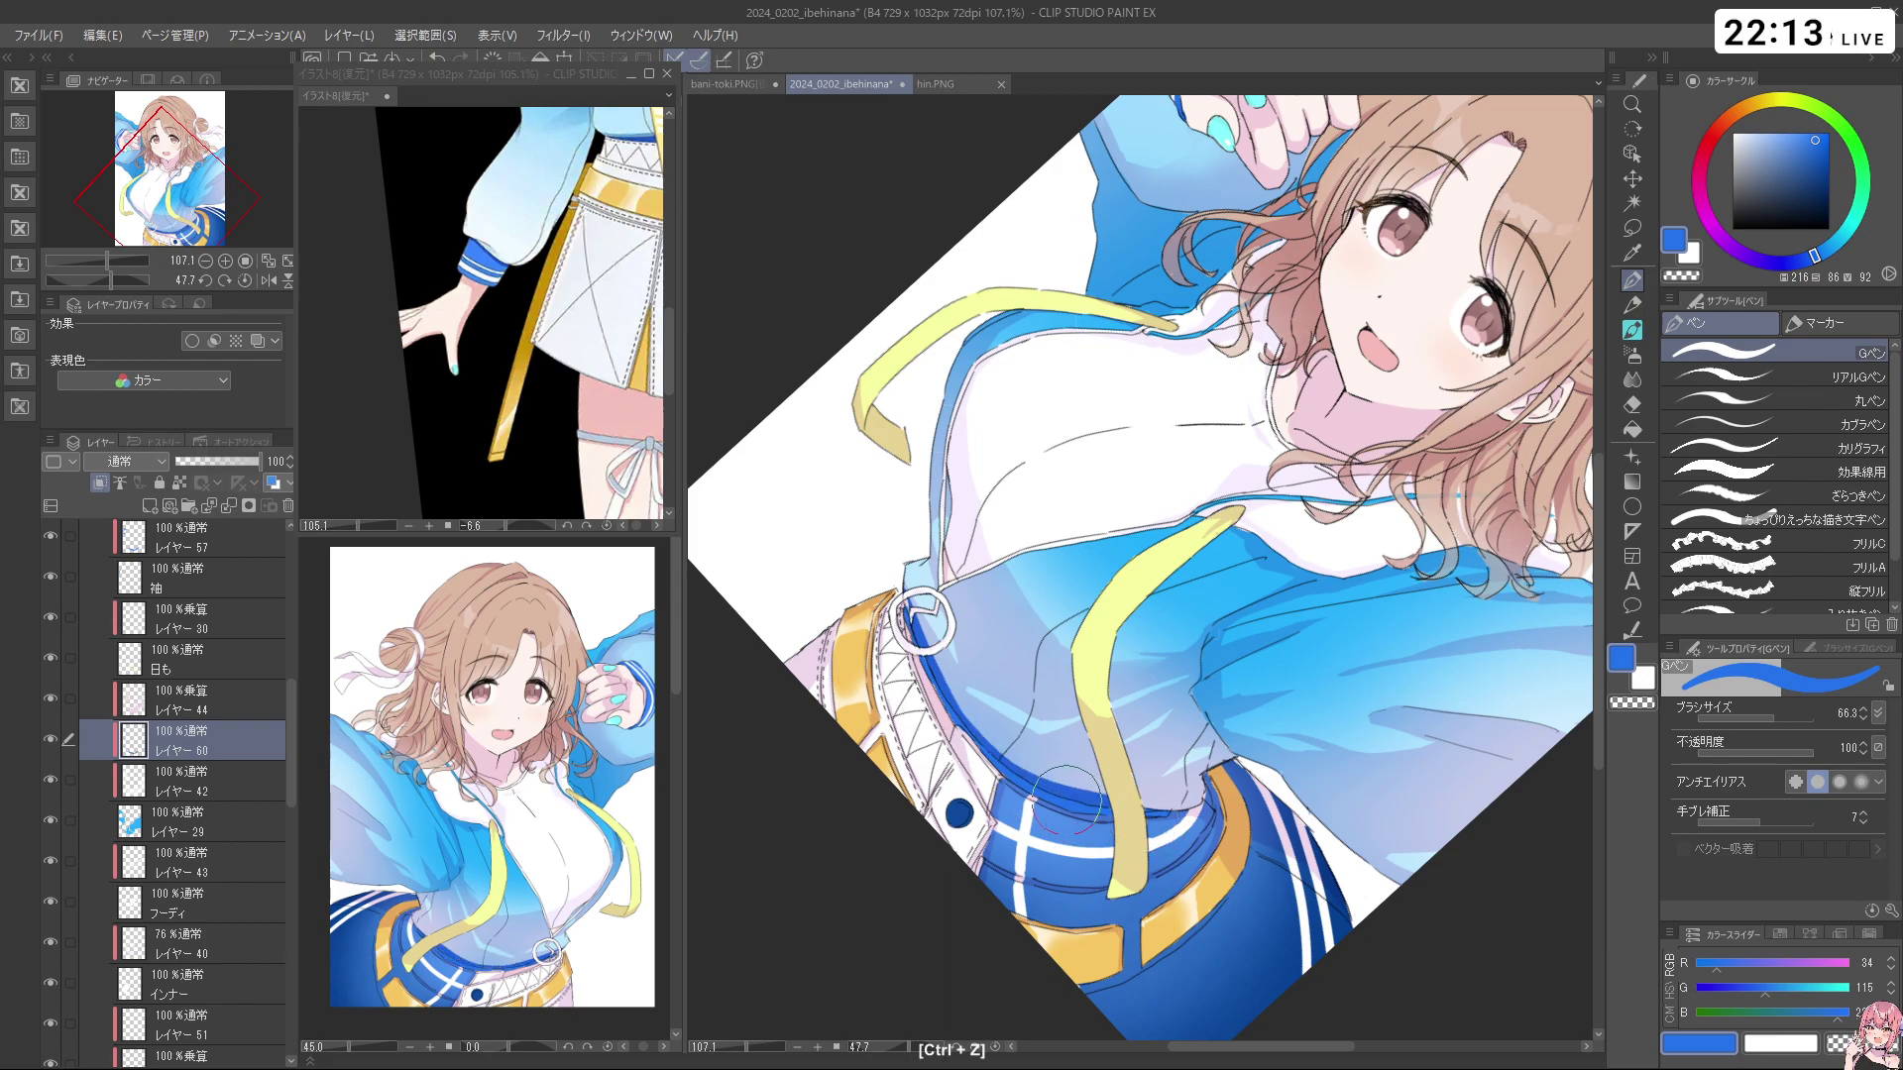
drag(1189, 772, 1239, 768)
key(ctrl+z)
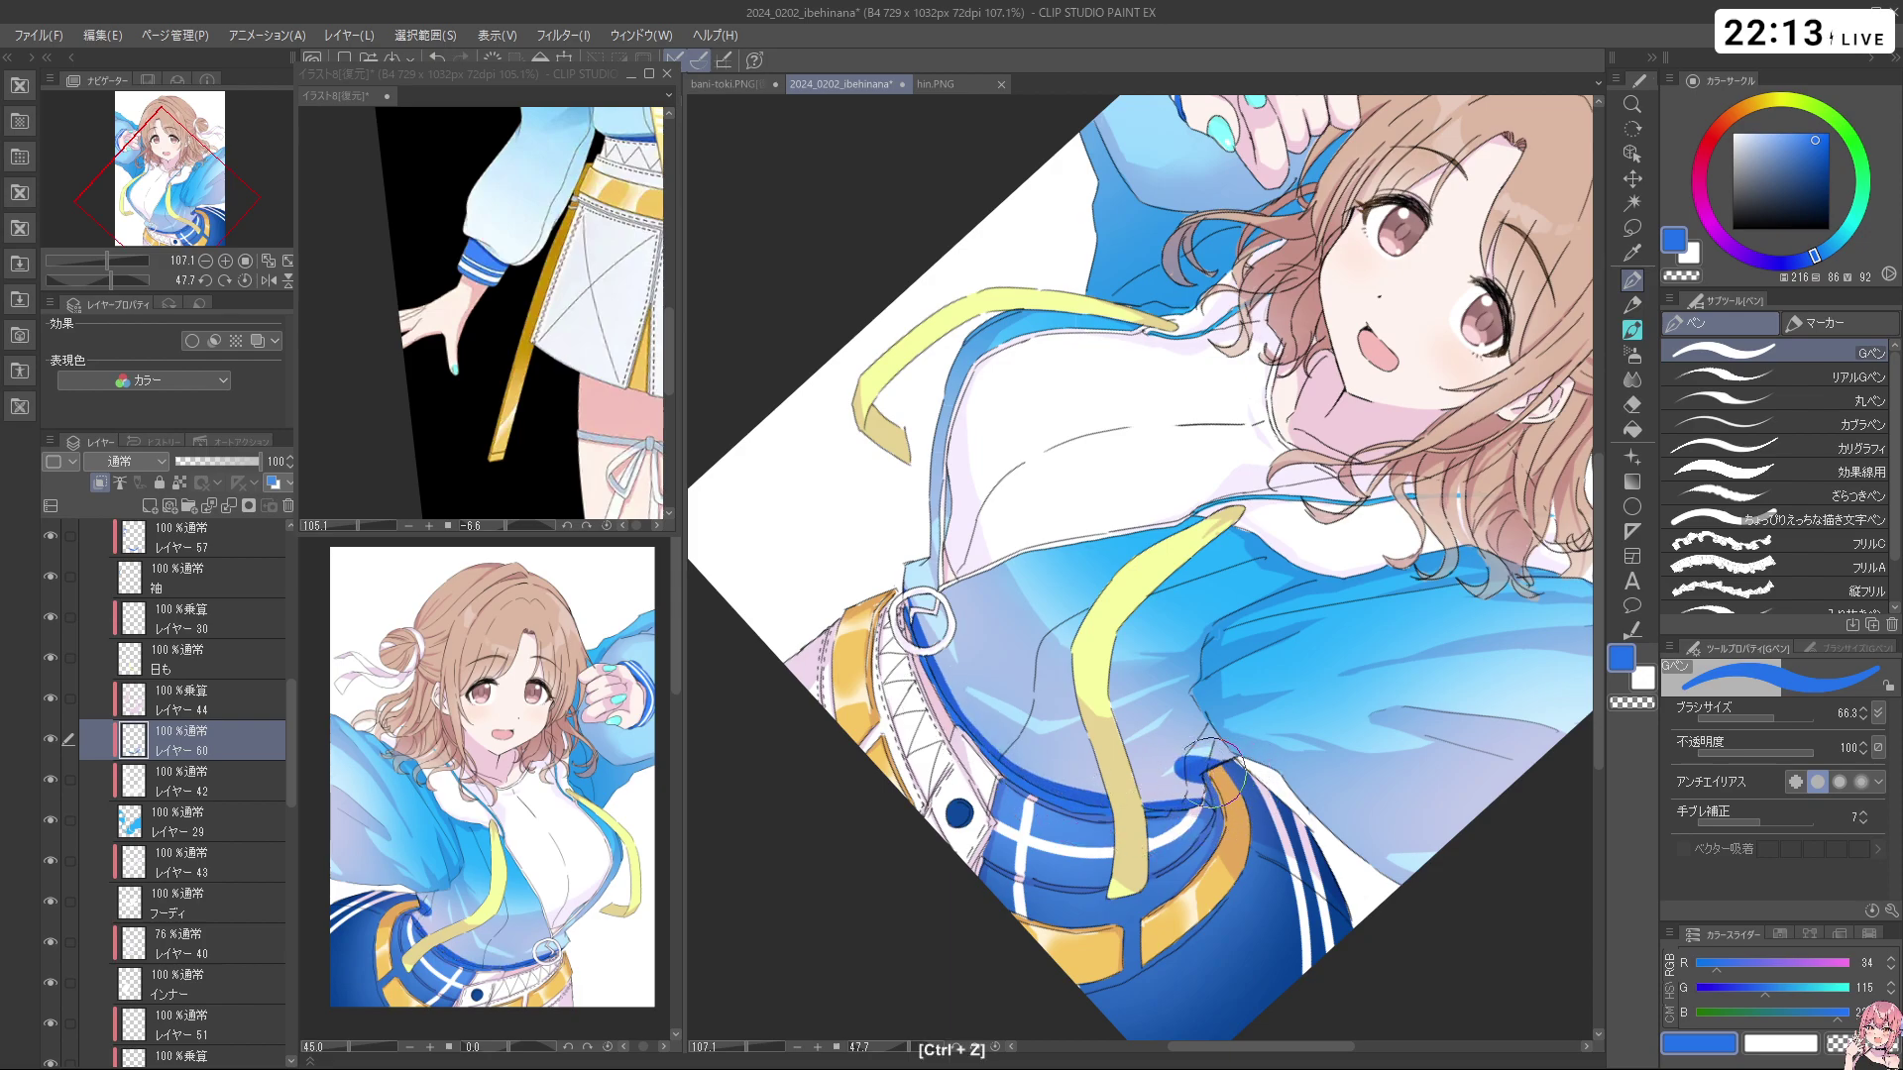
key(c)
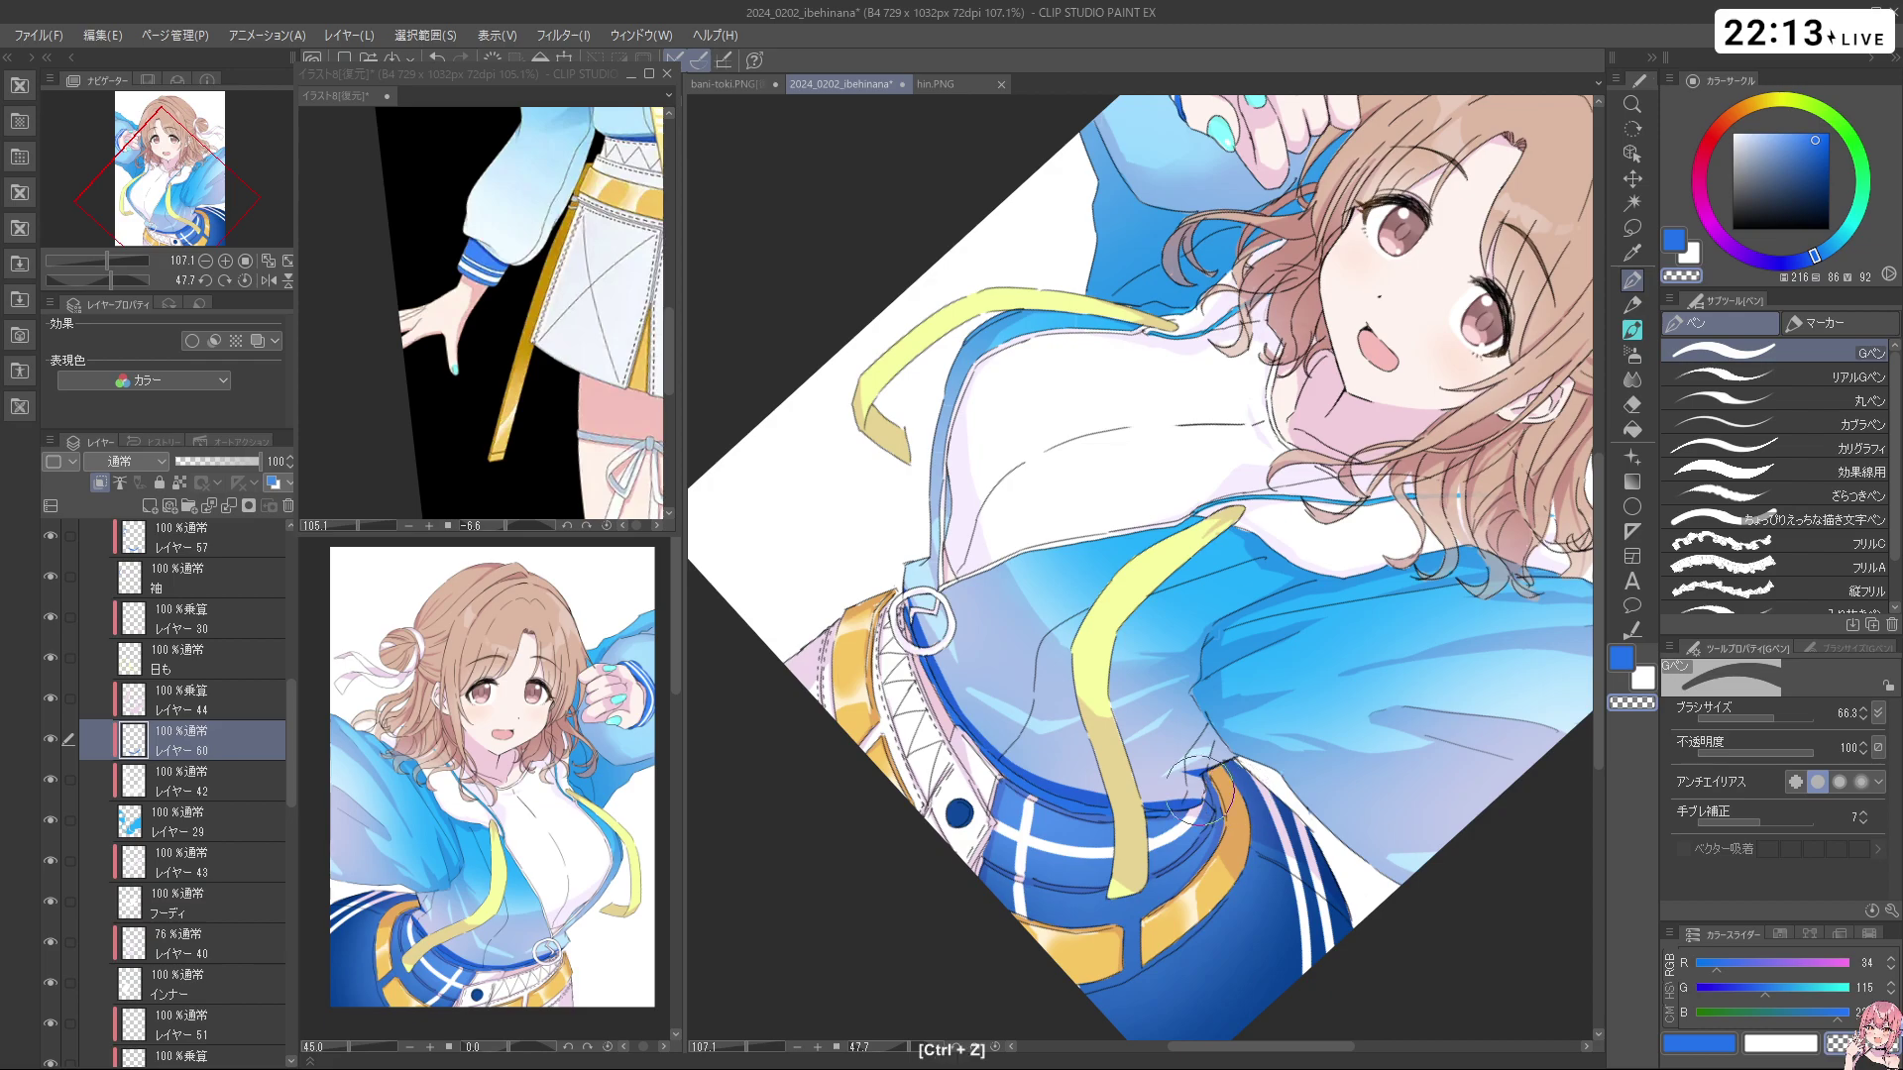
key(shift+space)
mouse_move(1205, 803)
mouse_down()
mouse_move(1229, 911)
mouse_move(1342, 861)
mouse_up()
drag(941, 698, 1001, 768)
key(ctrl+z)
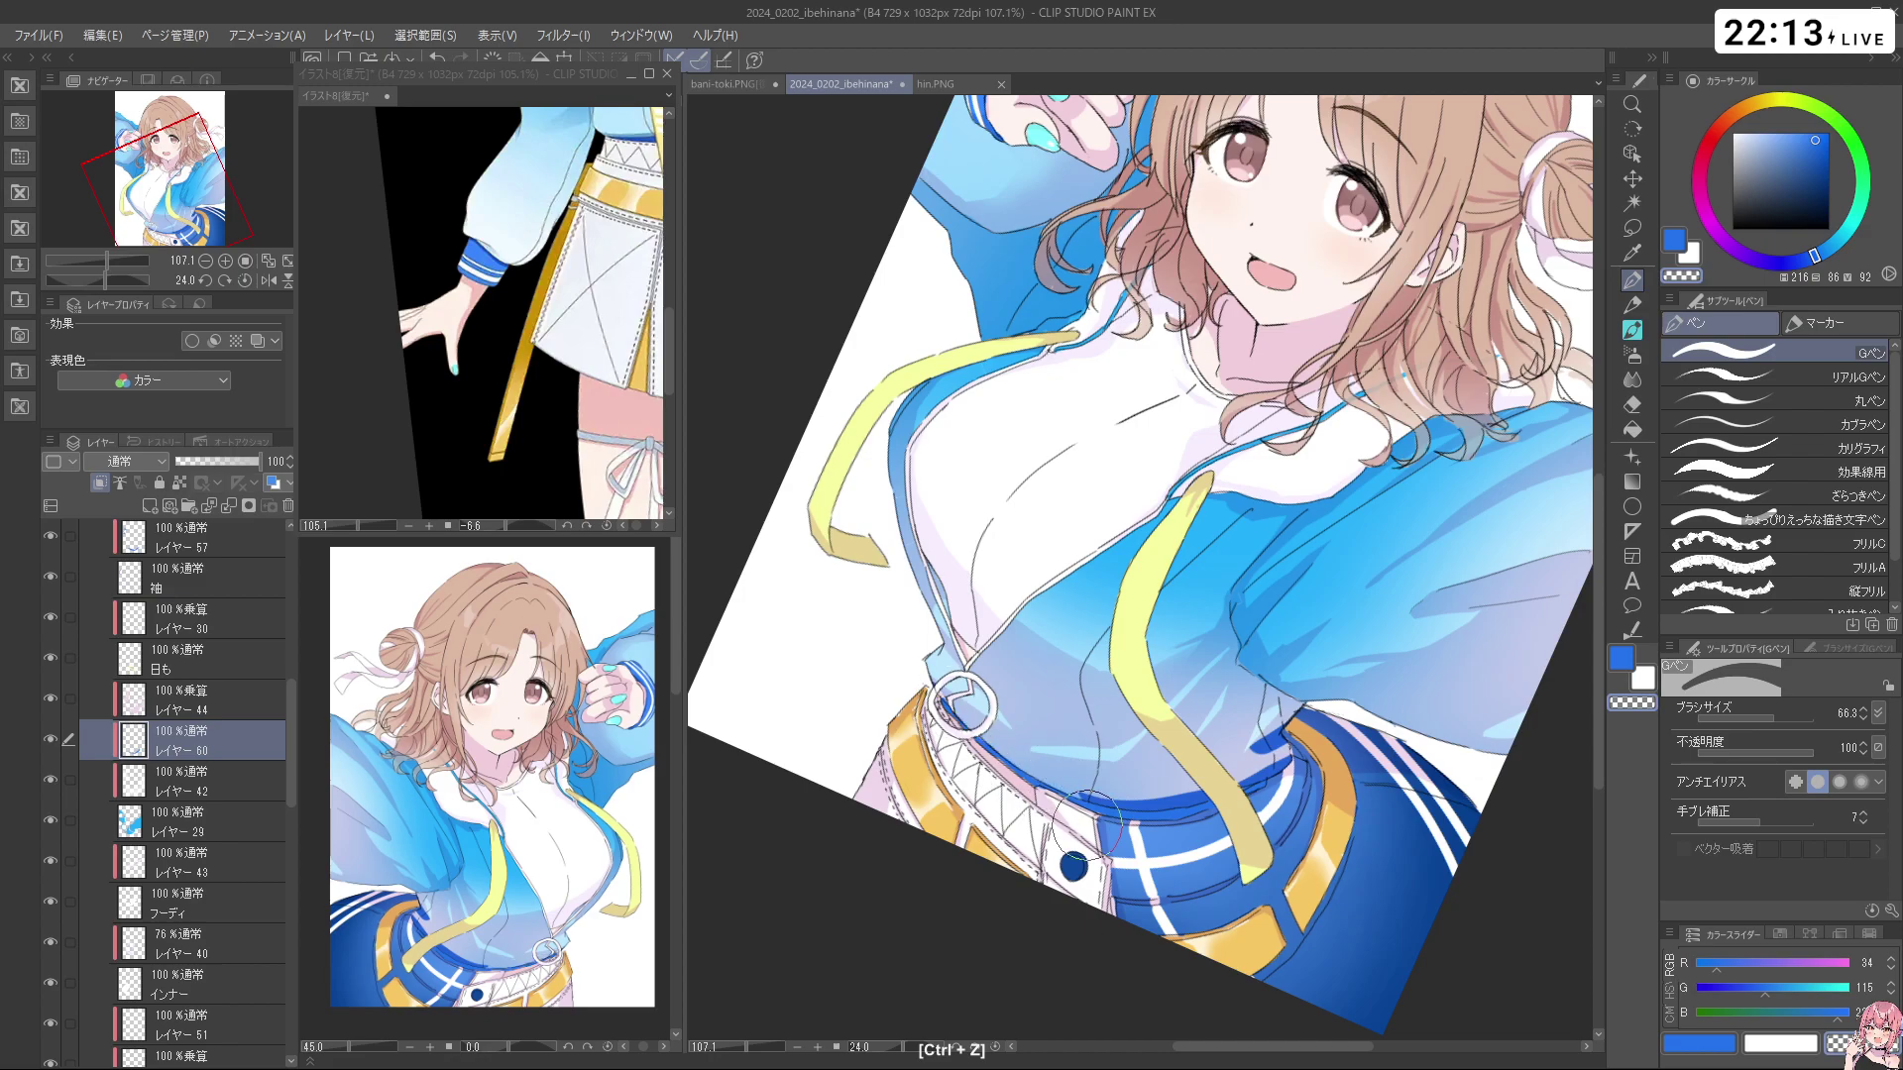
Try the Screen blending mode on the new hem shading layer, and set it to Soft Light
click(149, 462)
click(114, 606)
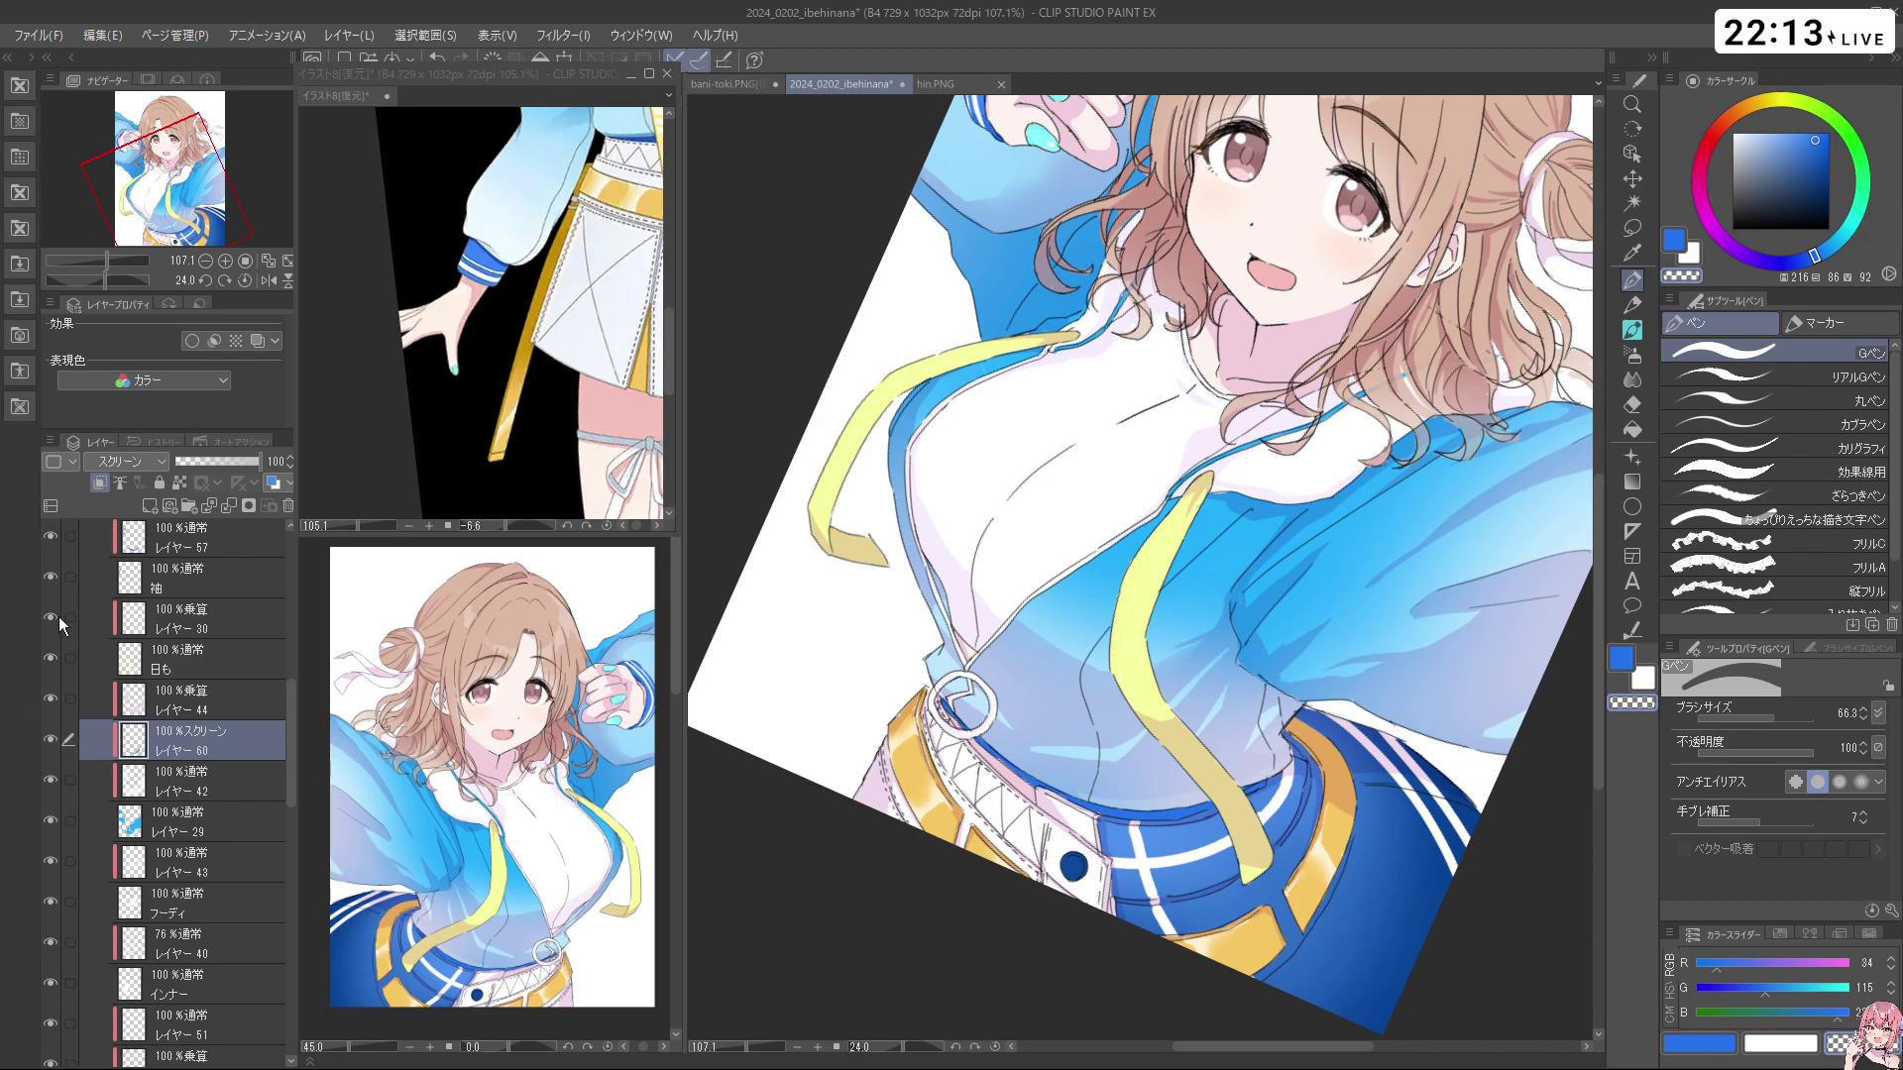
click(117, 466)
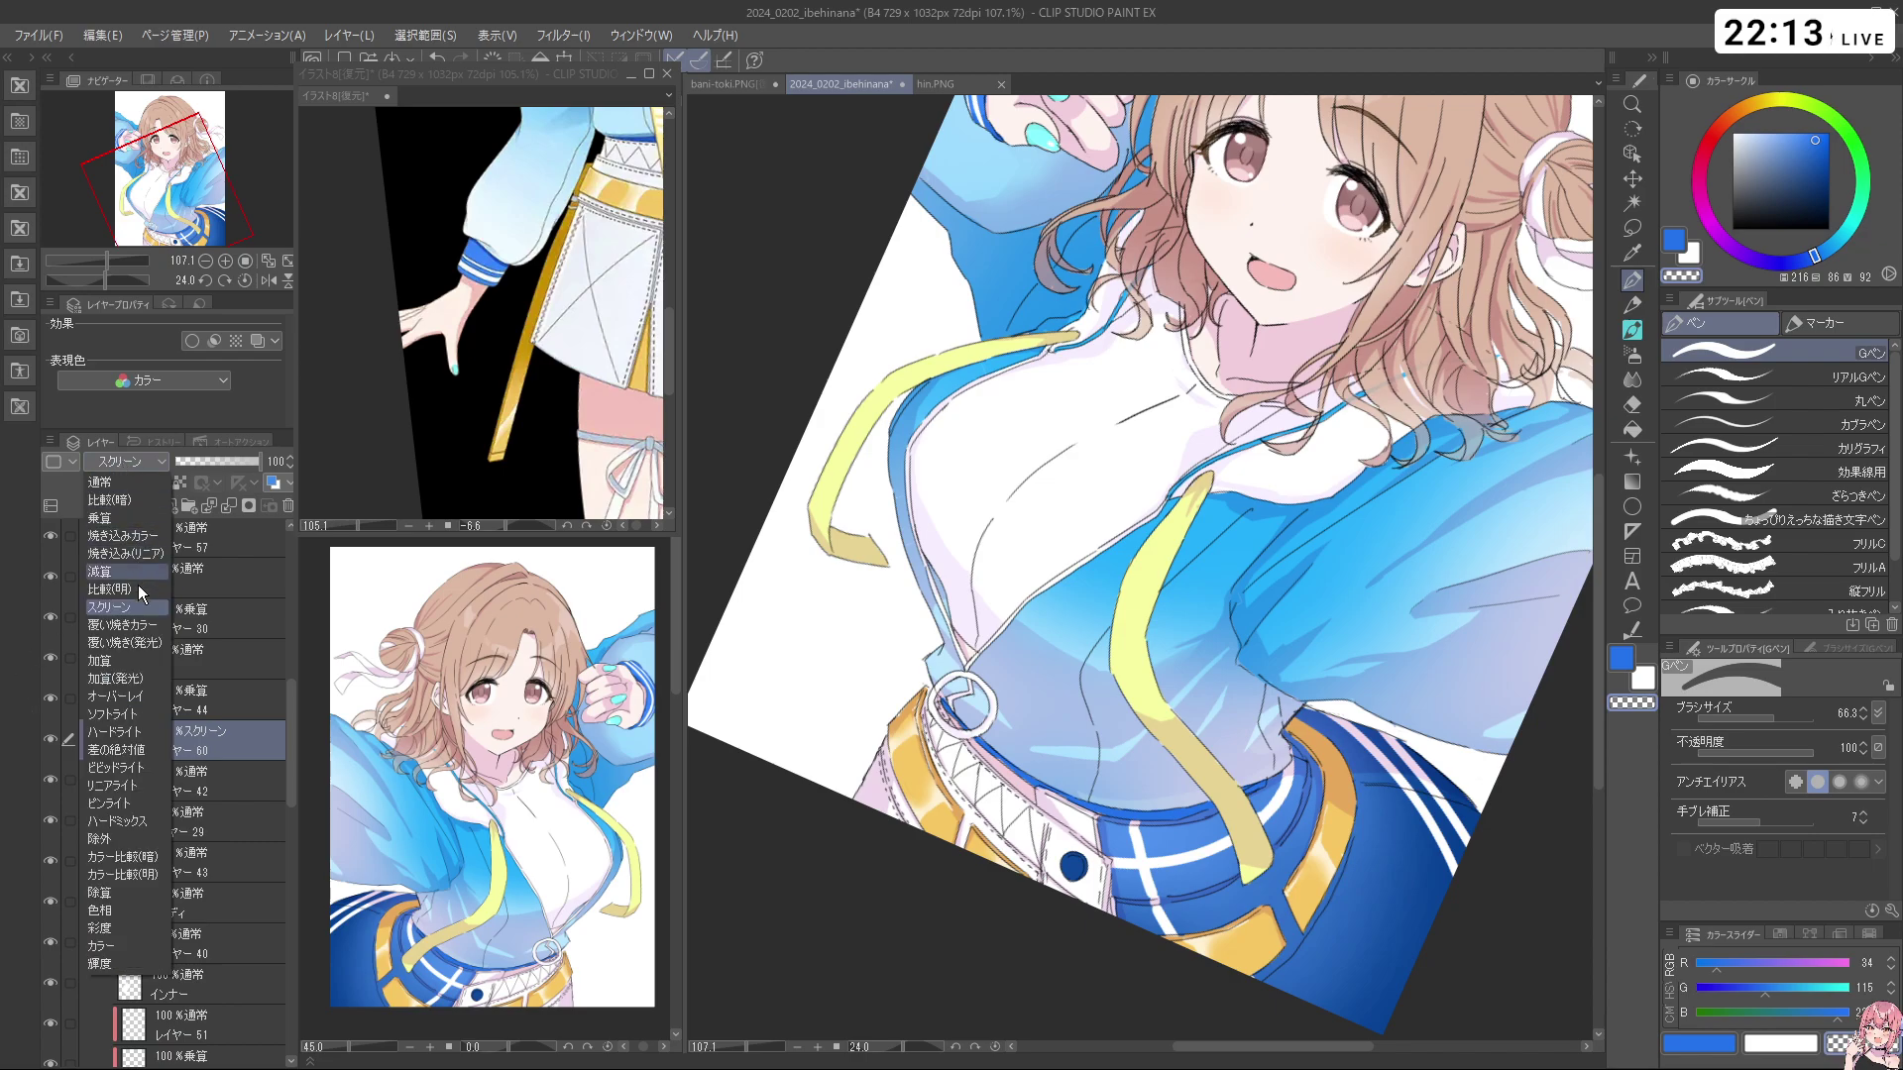
click(131, 711)
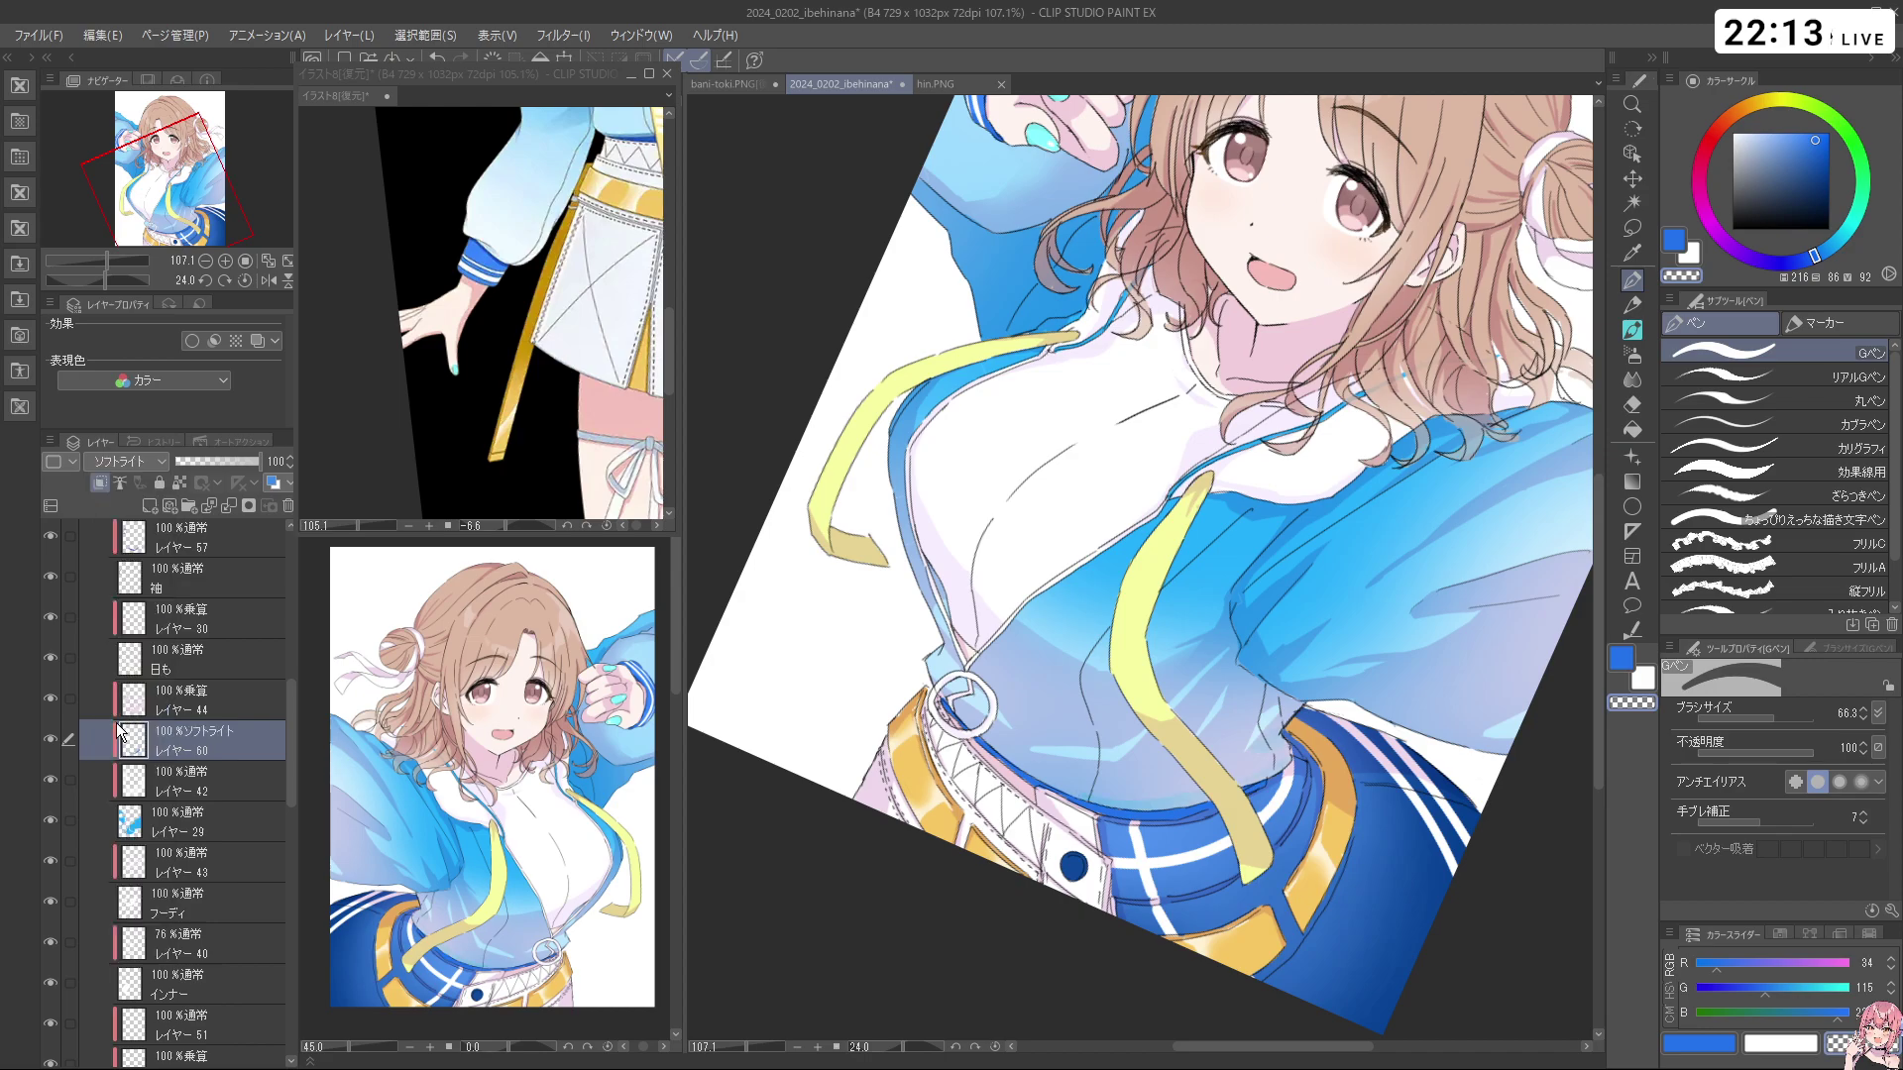
drag(1170, 729, 1081, 753)
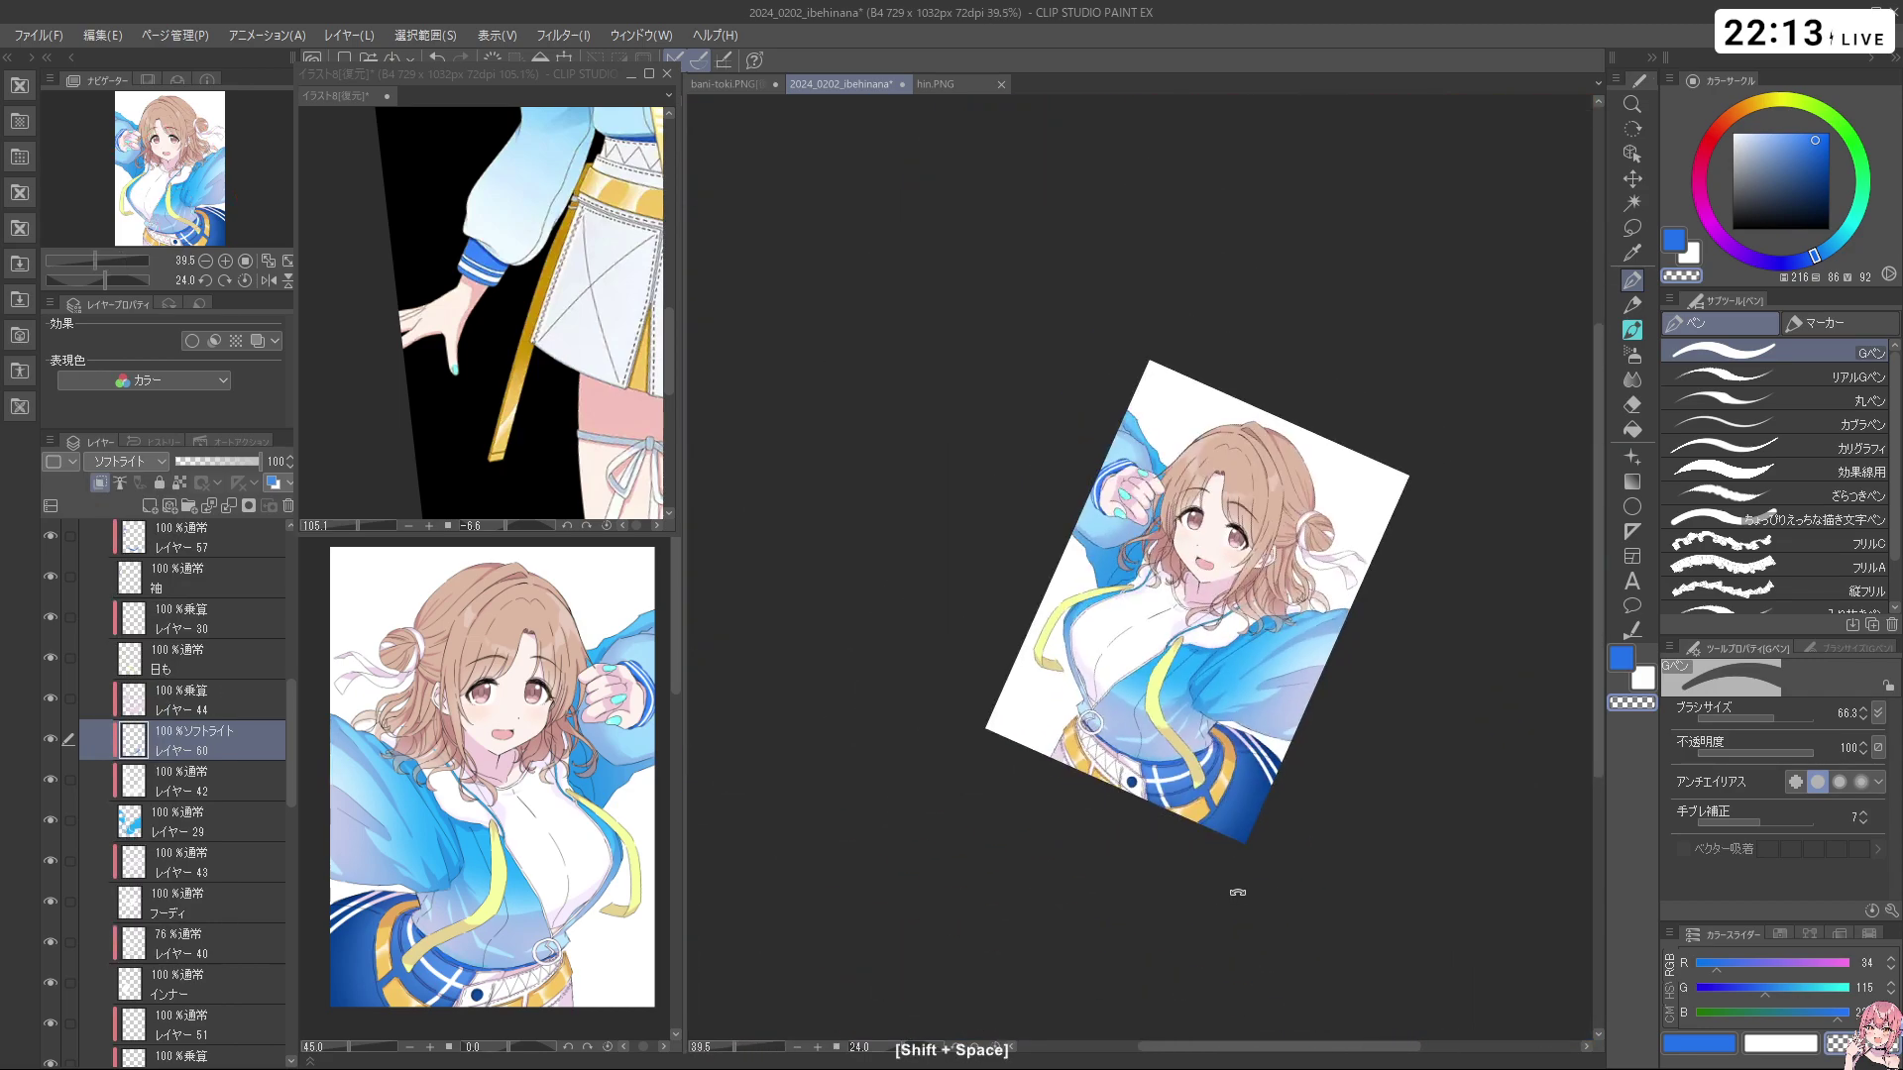
drag(1228, 888, 1372, 234)
drag(1189, 421, 1254, 430)
drag(1066, 664, 1193, 368)
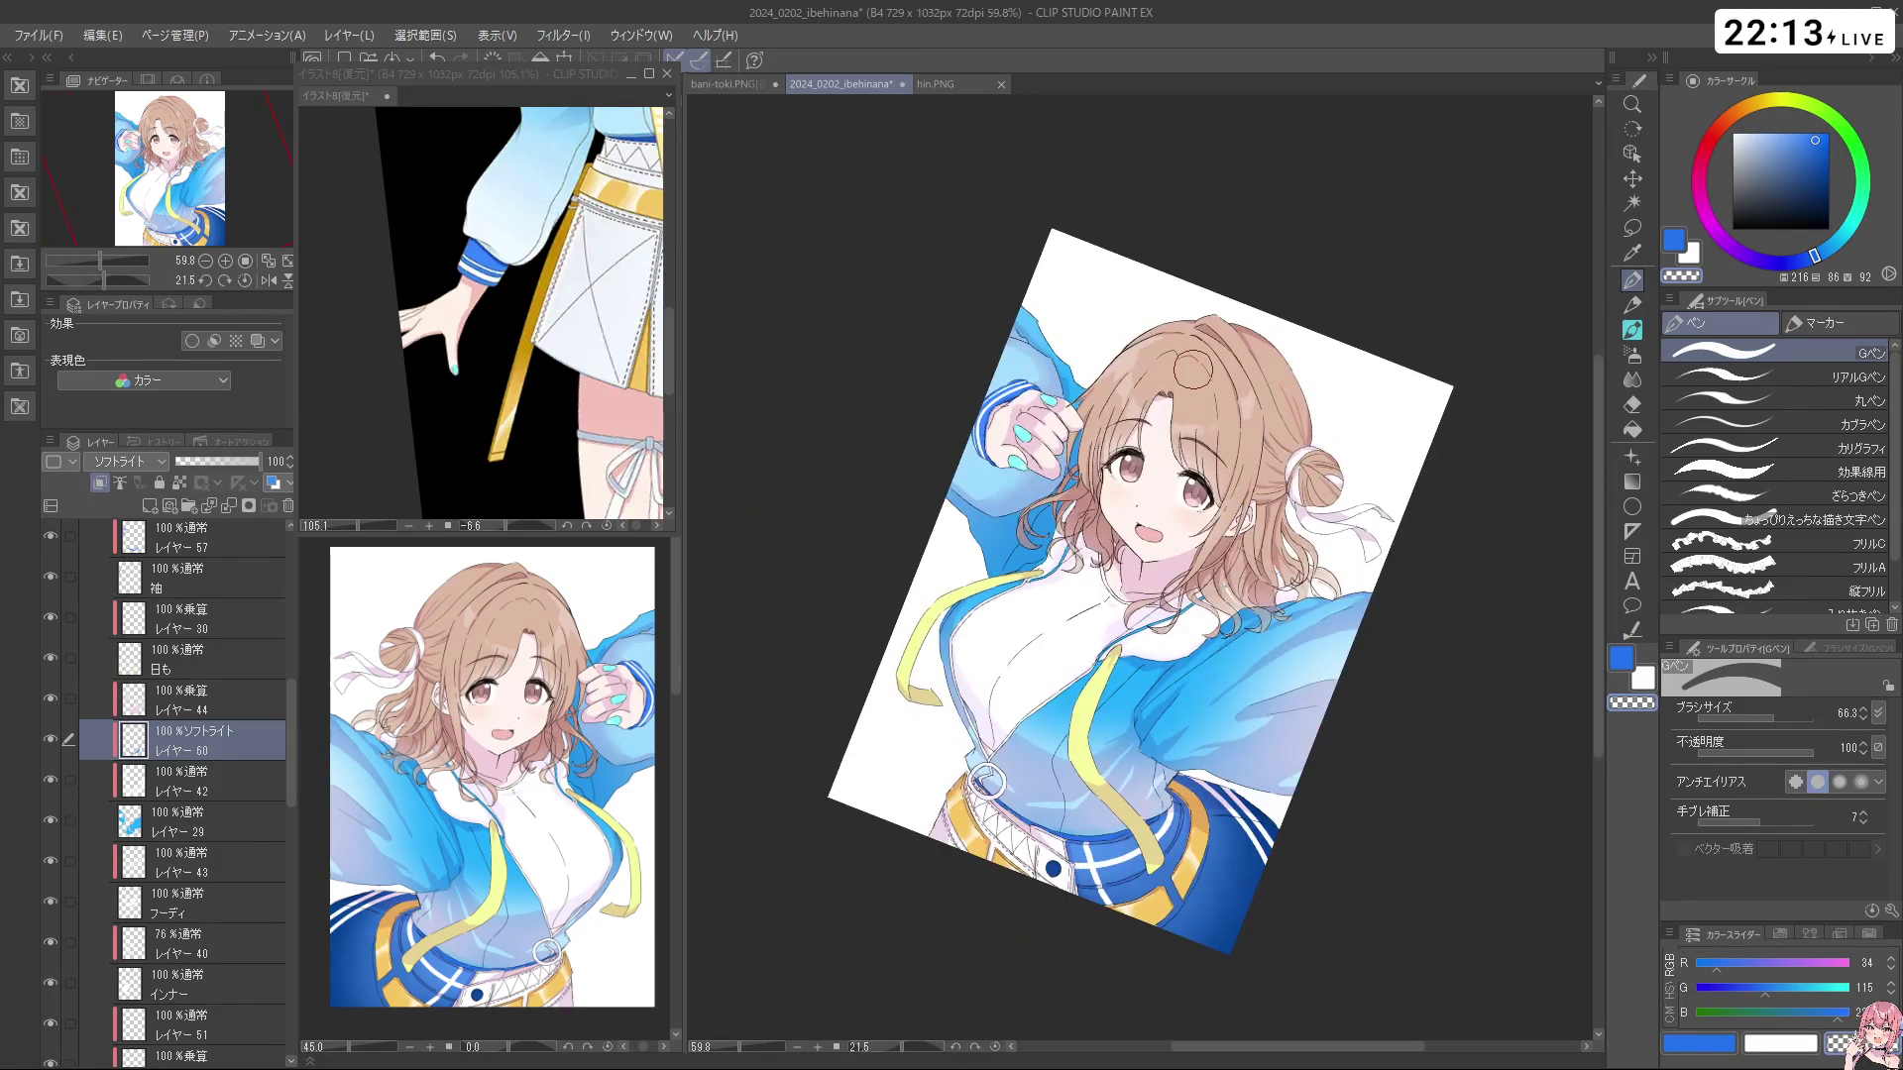
drag(1068, 476, 1090, 712)
Return to line art layer 25 and set the pen to black with a size of 2.4
drag(290, 696, 282, 545)
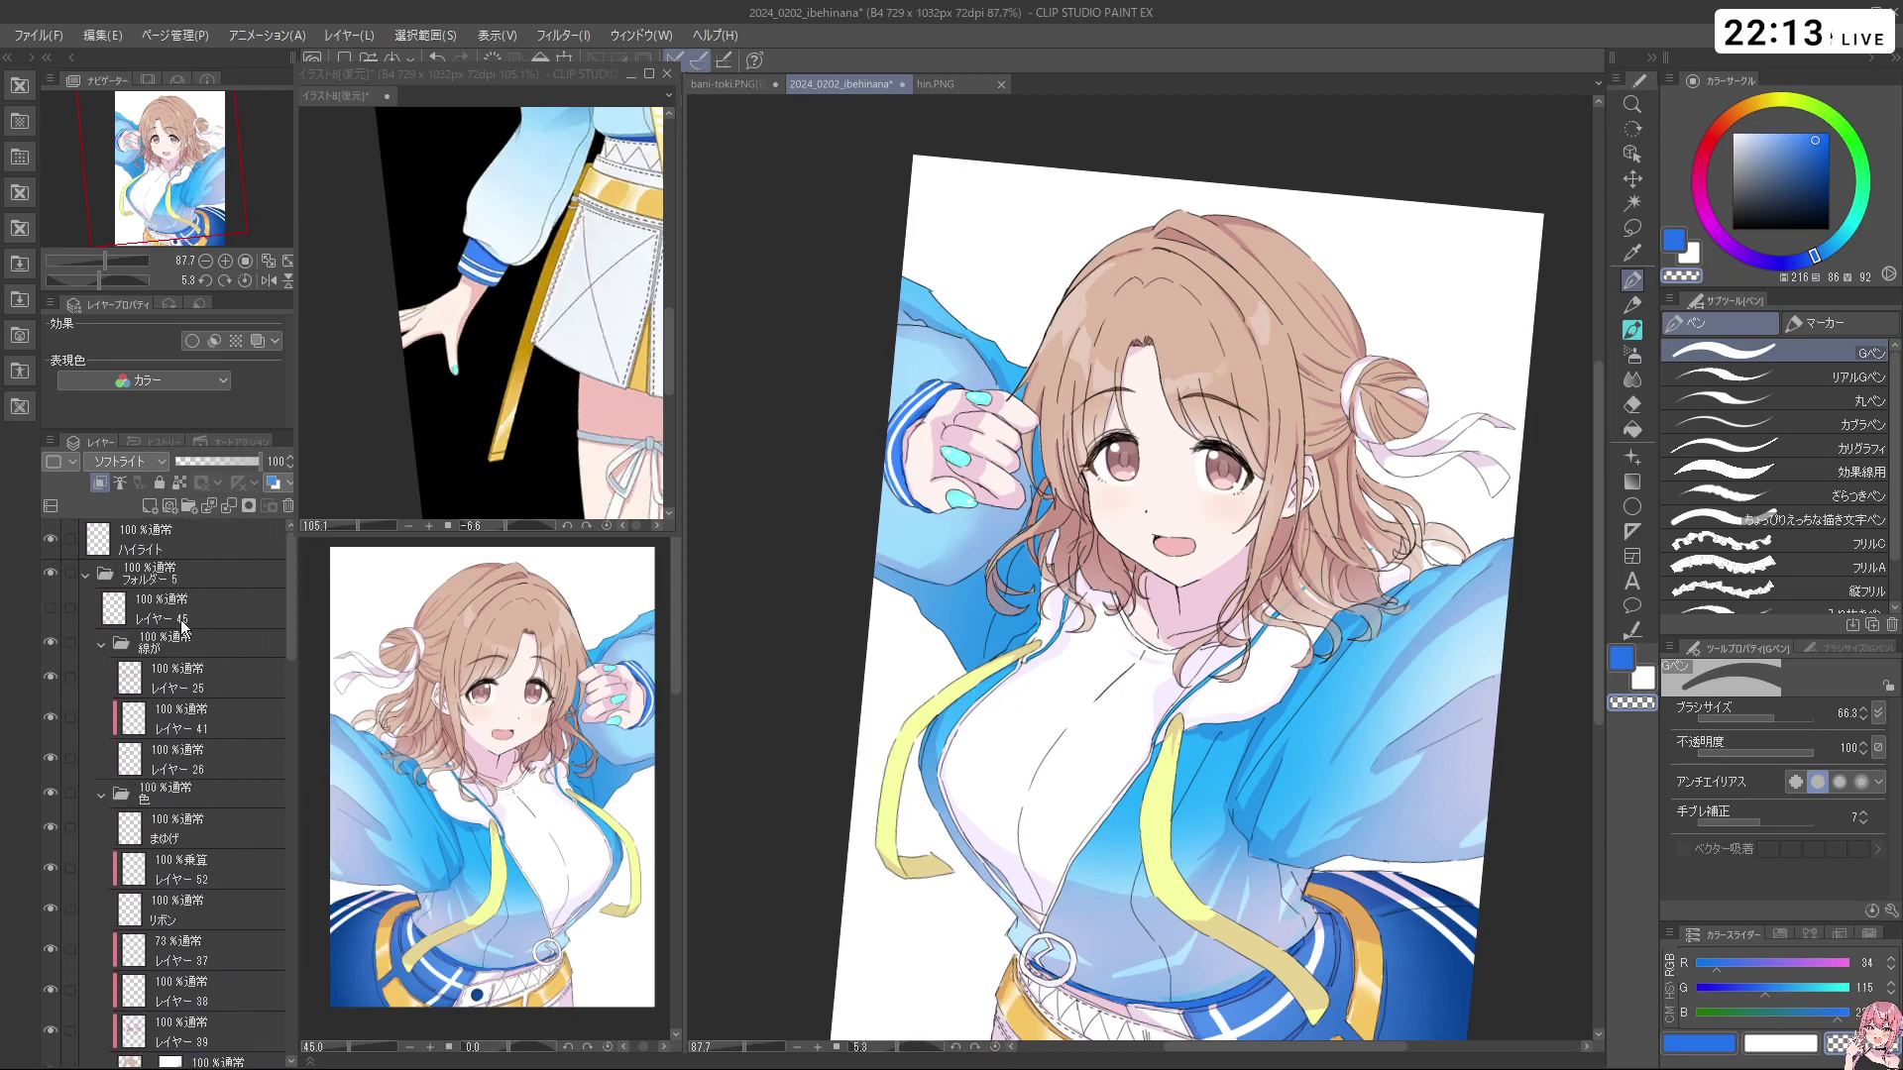
click(218, 680)
drag(1801, 181, 1630, 284)
key(ctrl+alt)
drag(1009, 512, 991, 504)
key(shift+space)
mouse_move(922, 631)
mouse_down()
mouse_move(1273, 709)
mouse_move(1369, 501)
mouse_up()
key(ctrl+alt)
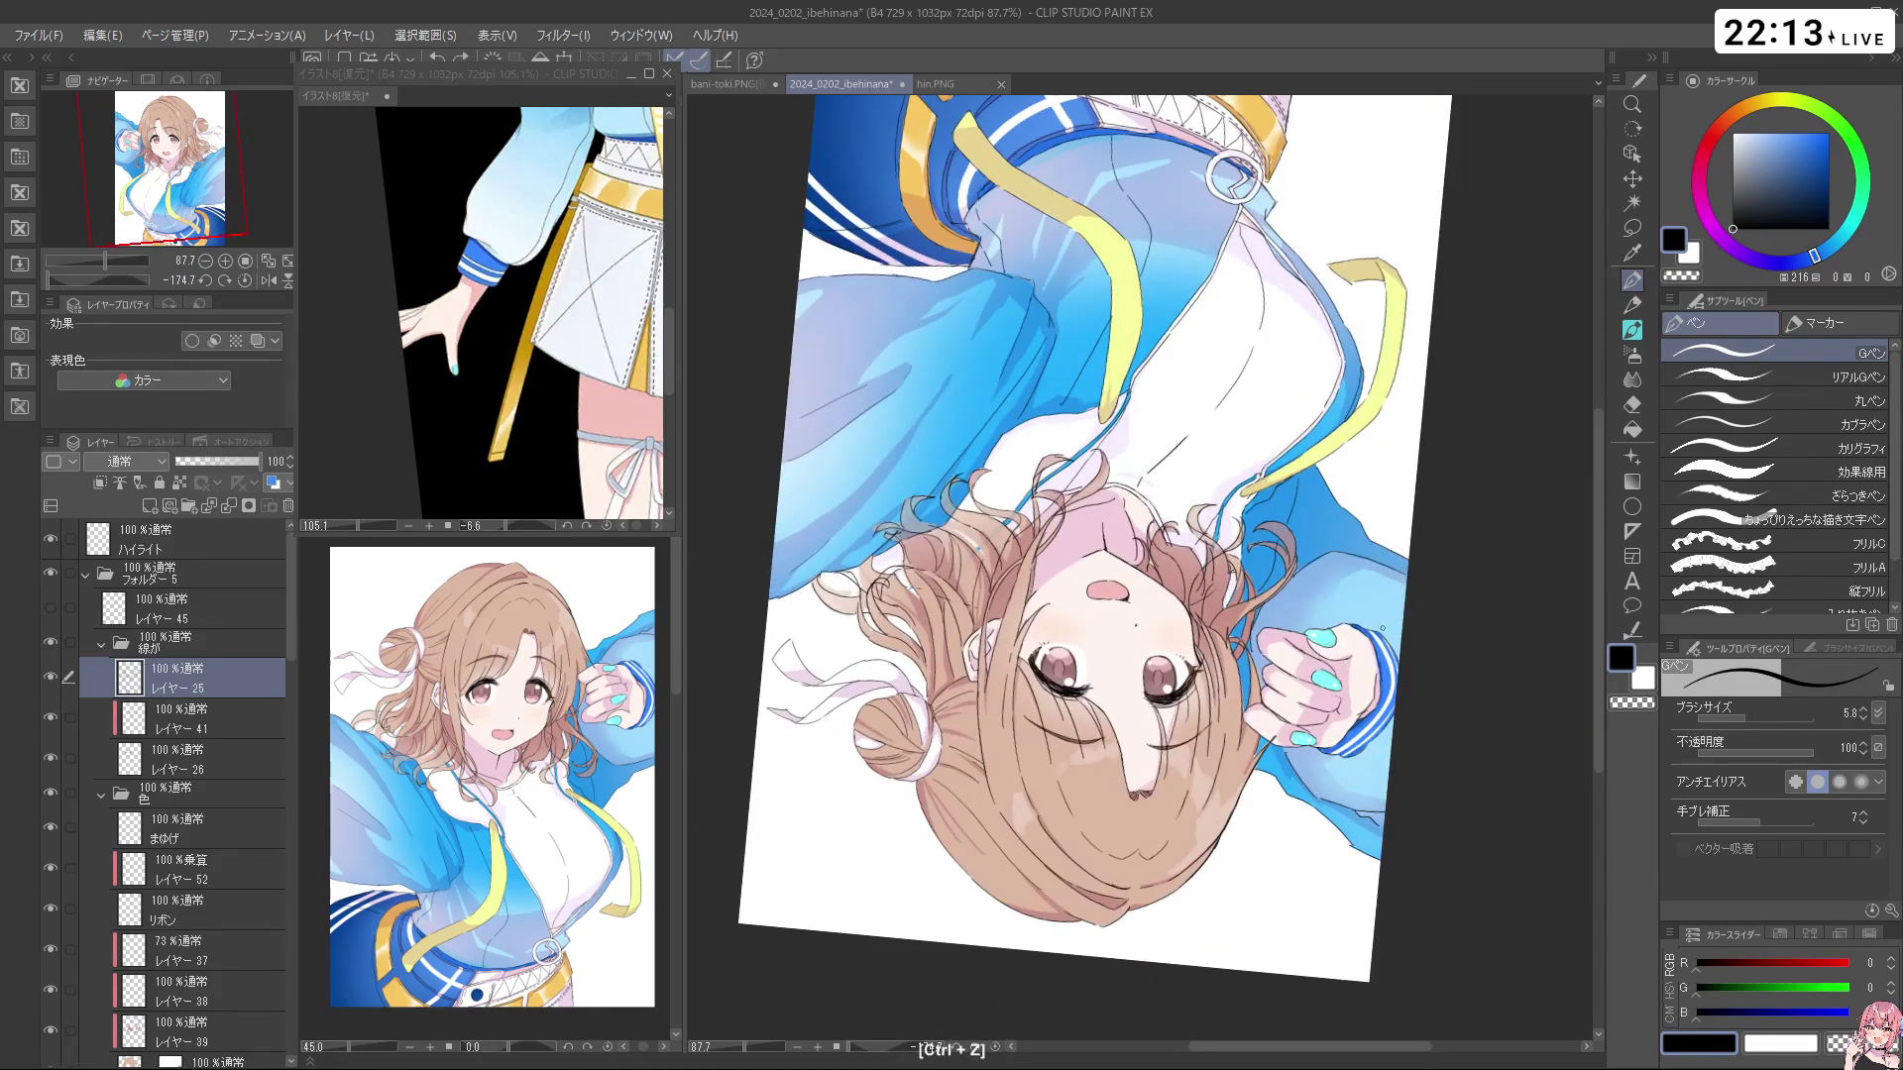
drag(1400, 605, 1374, 618)
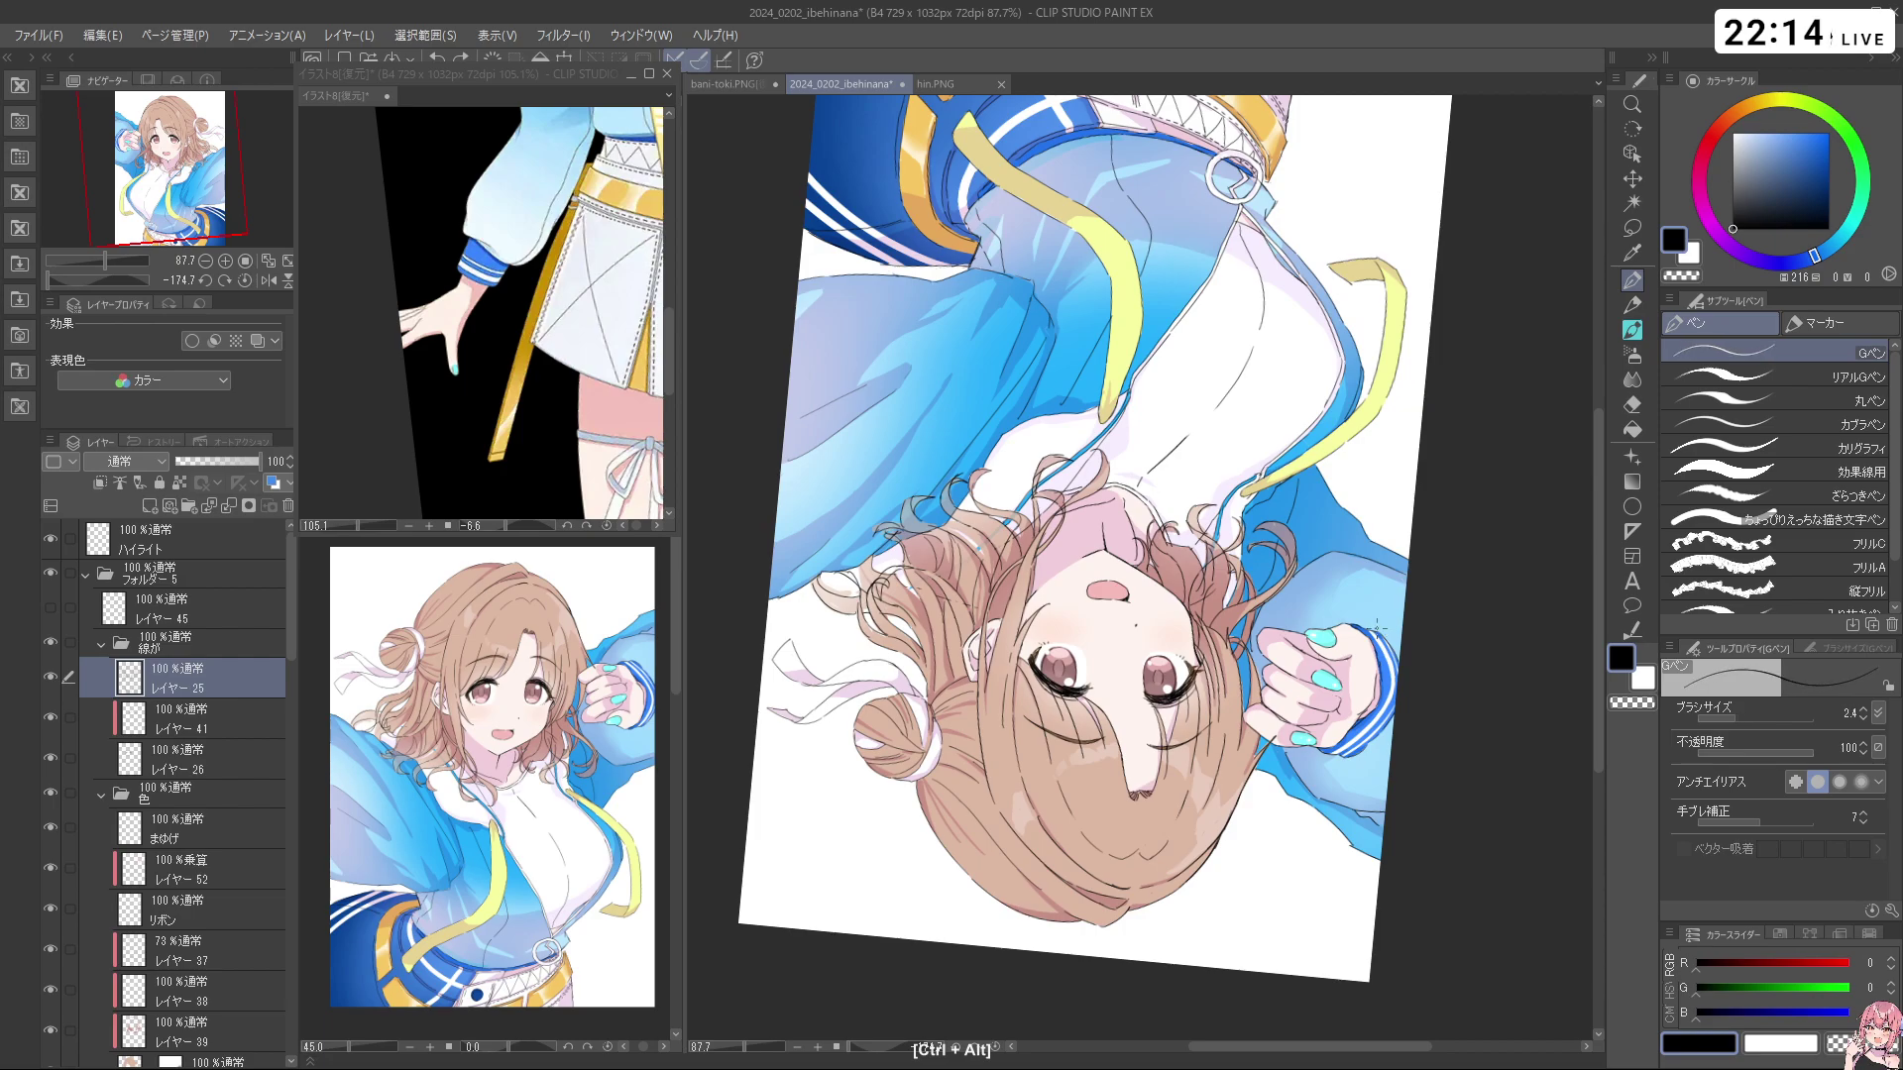
Try black line strokes on the raised sleeve near the hand, undoing them
key(ctrl+z)
key(ctrl+z)
drag(1421, 662, 1170, 684)
drag(986, 693, 1309, 669)
drag(1320, 848, 1377, 413)
key(ctrl+z)
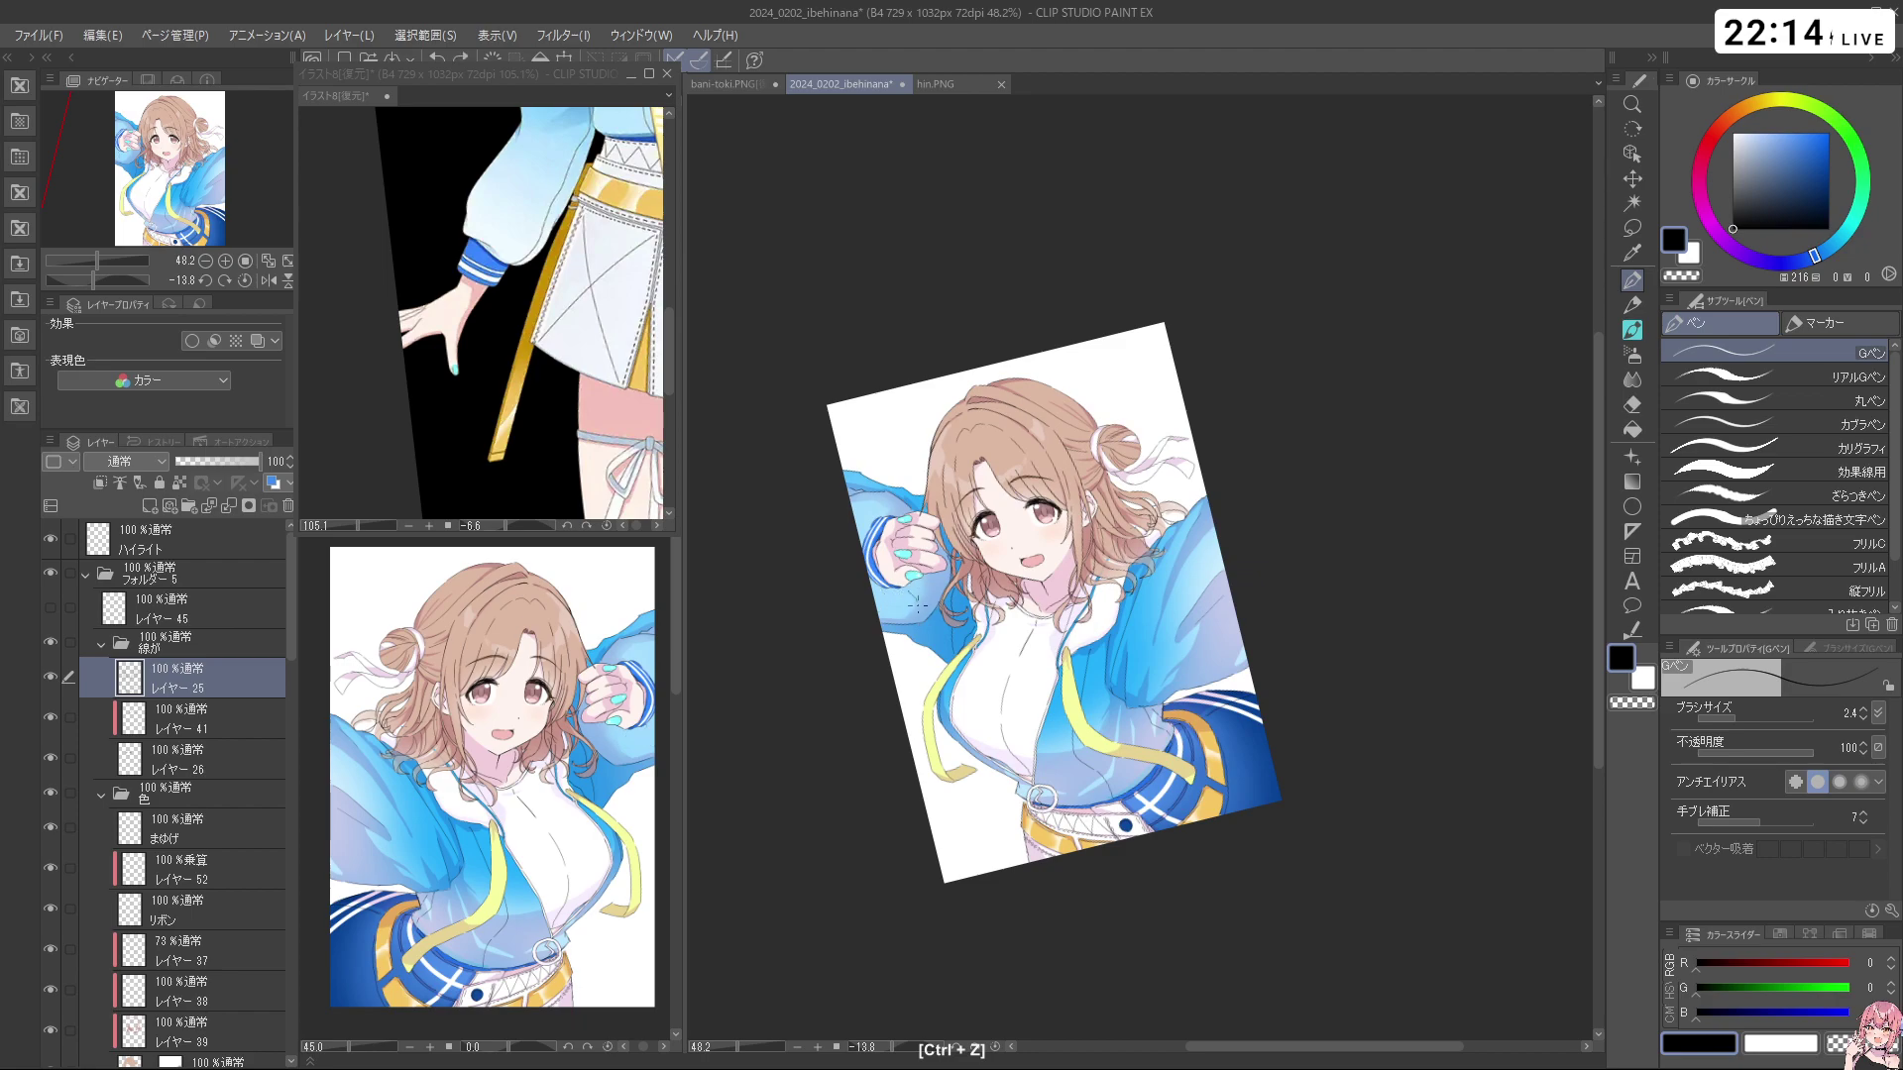
drag(884, 498, 902, 527)
key(ctrl+z)
drag(1140, 626, 1208, 412)
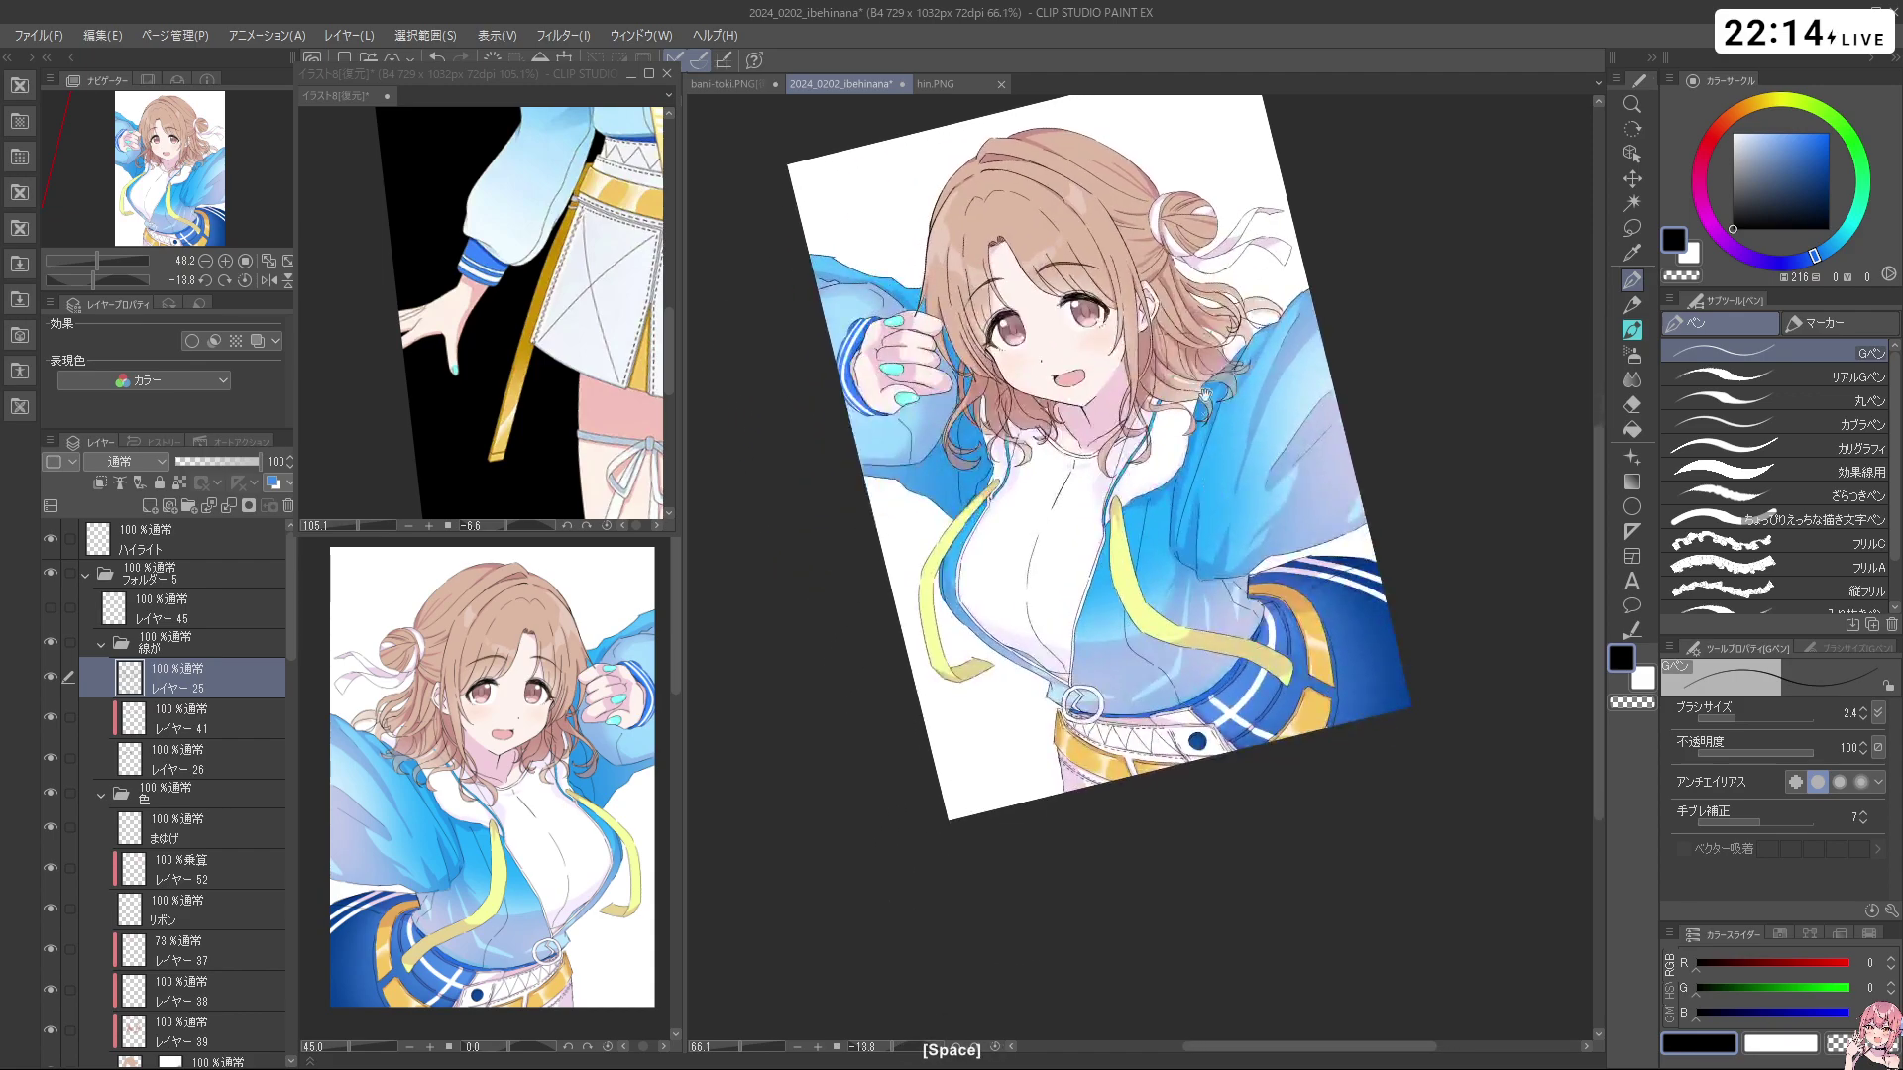
Reframe the reference illustration to examine the girl's face, jacket and belt together
click(595, 443)
drag(638, 391, 585, 416)
drag(605, 416, 568, 493)
drag(640, 327, 598, 413)
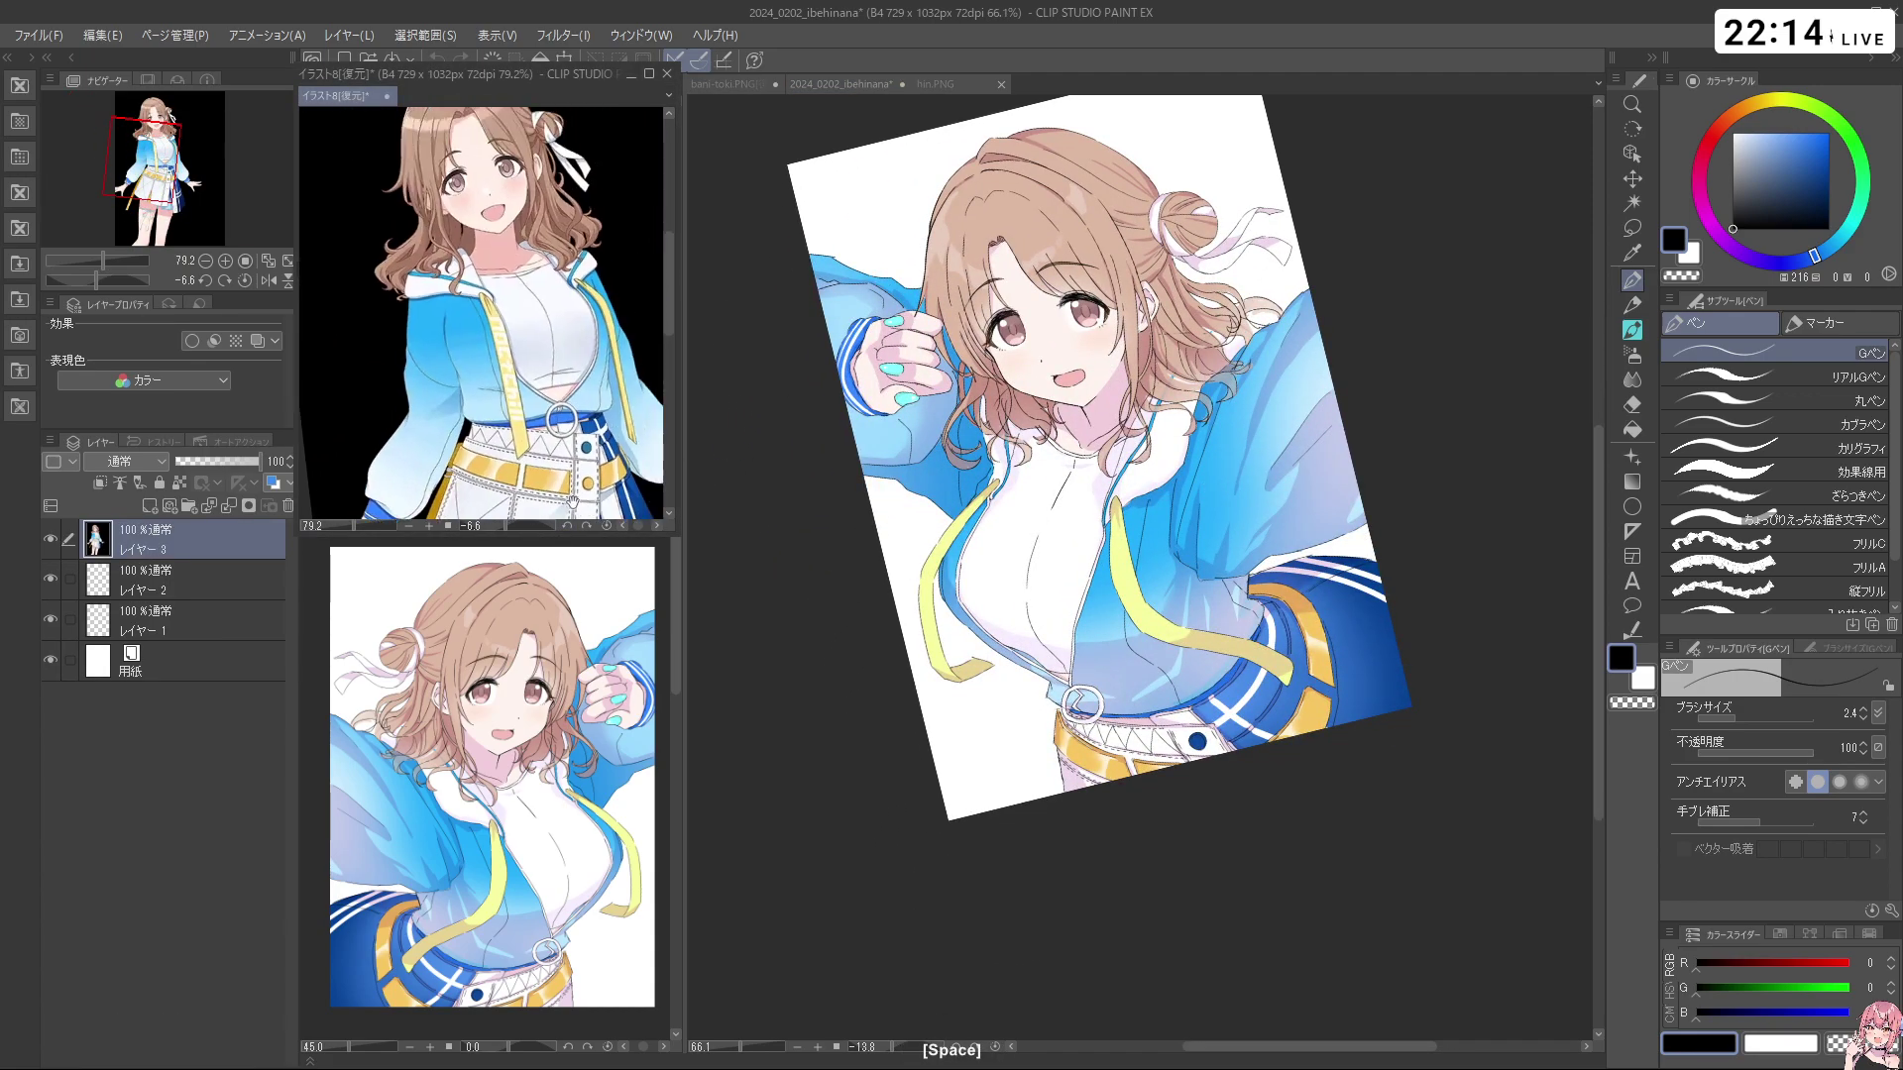
Go back to the main illustration, collapse the line art folder and hide it
click(758, 591)
drag(1052, 229, 1211, 230)
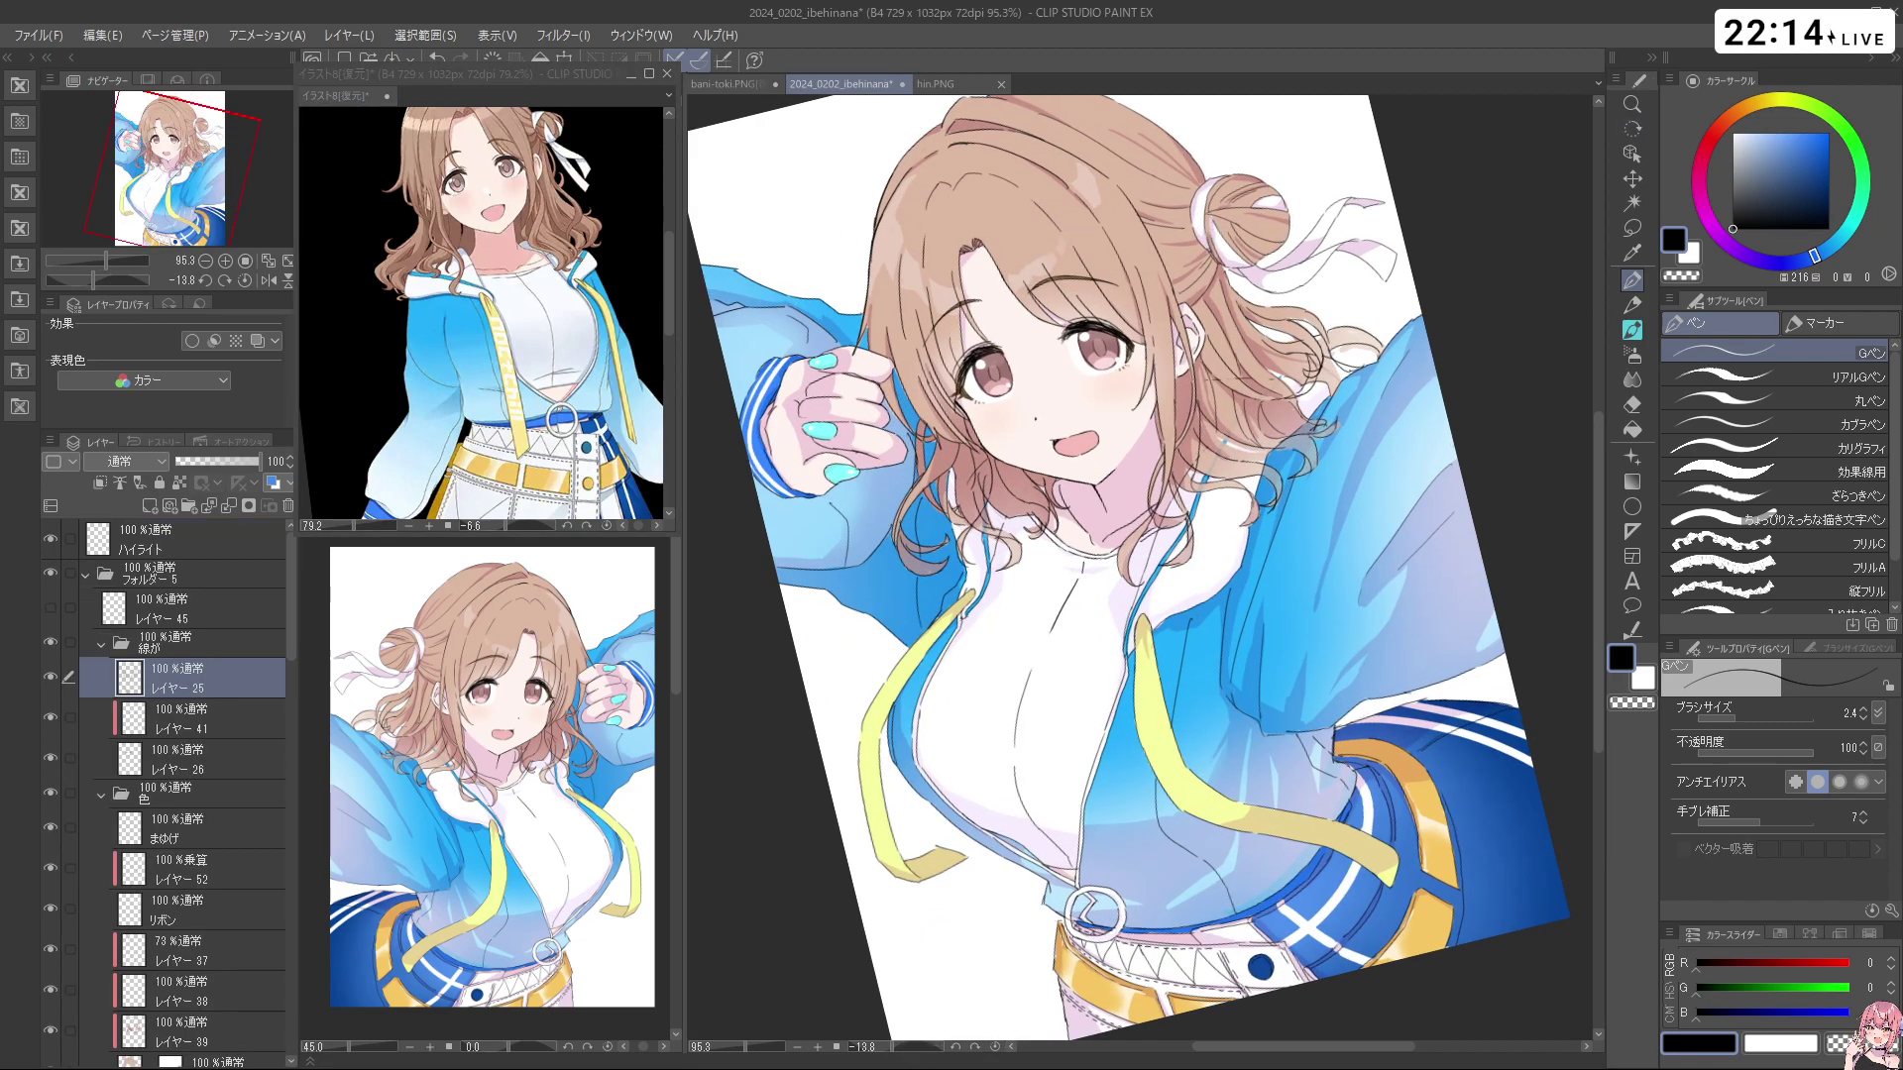
click(103, 644)
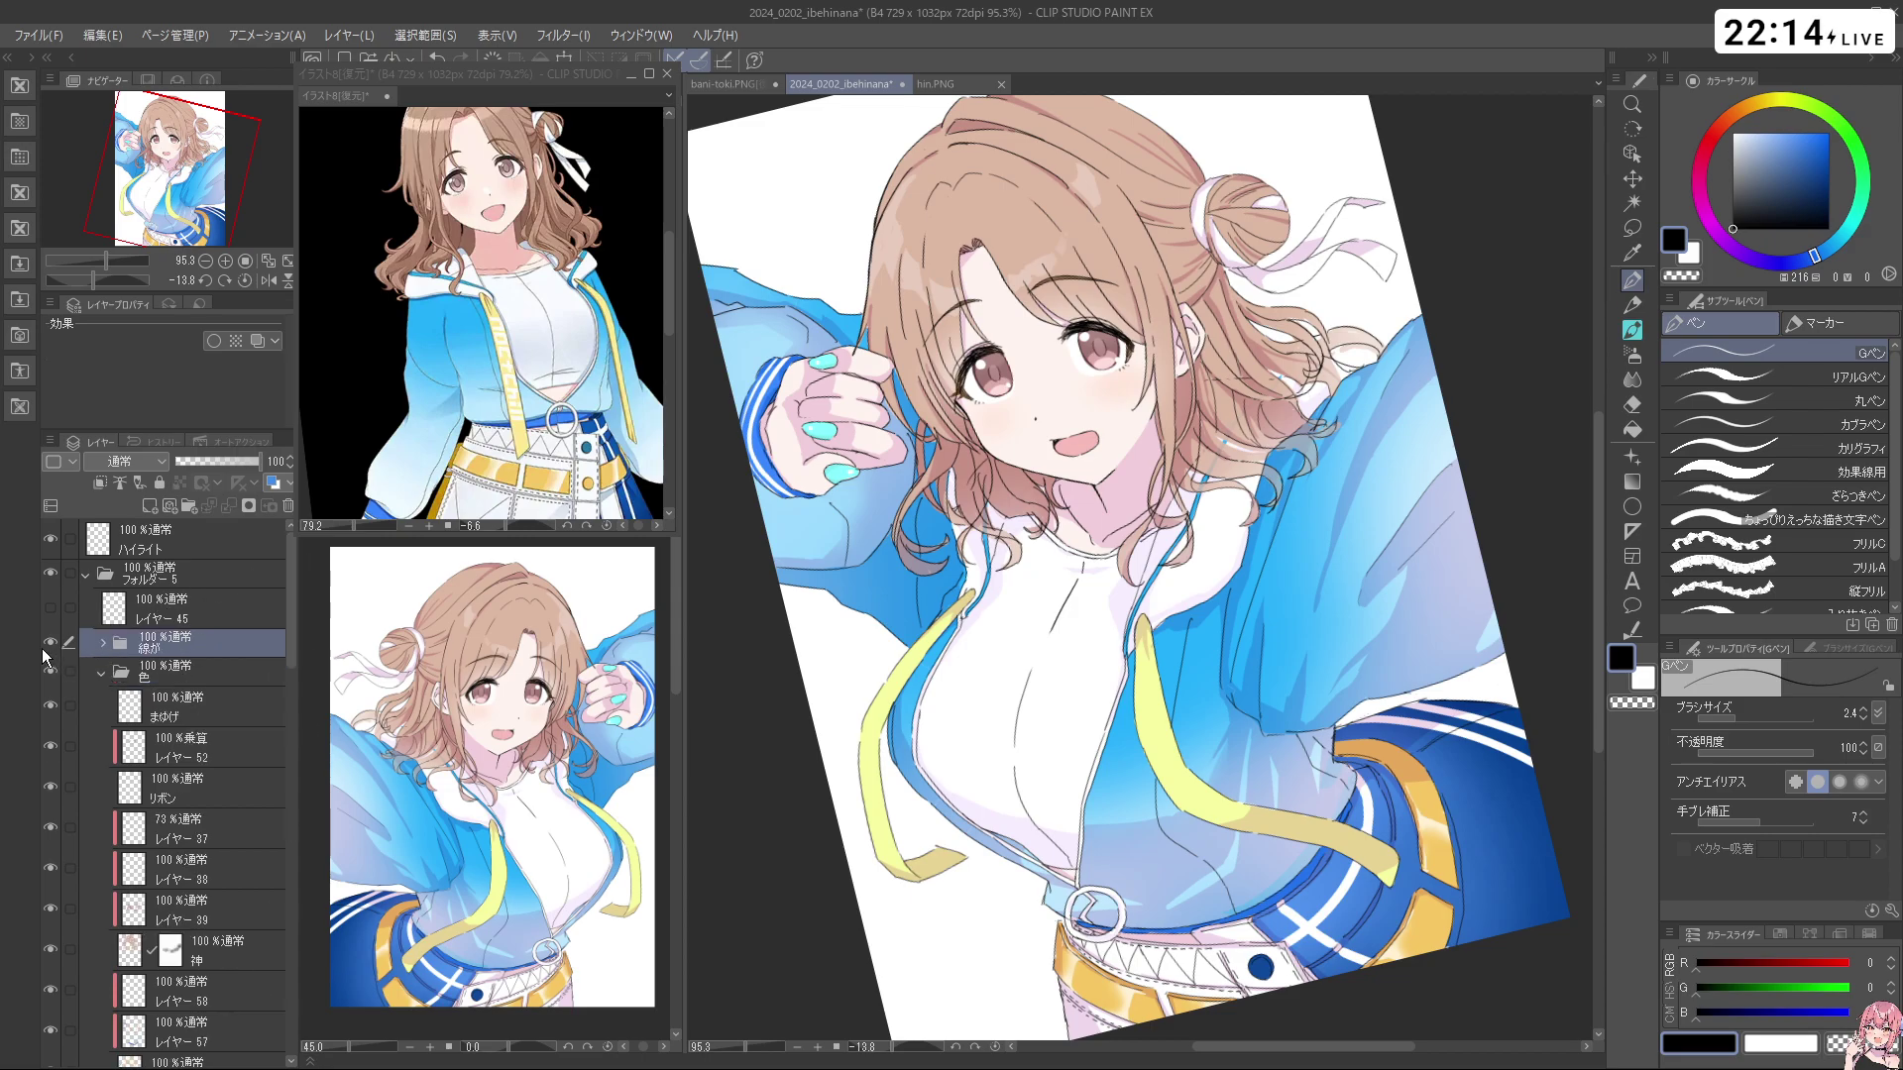
click(50, 644)
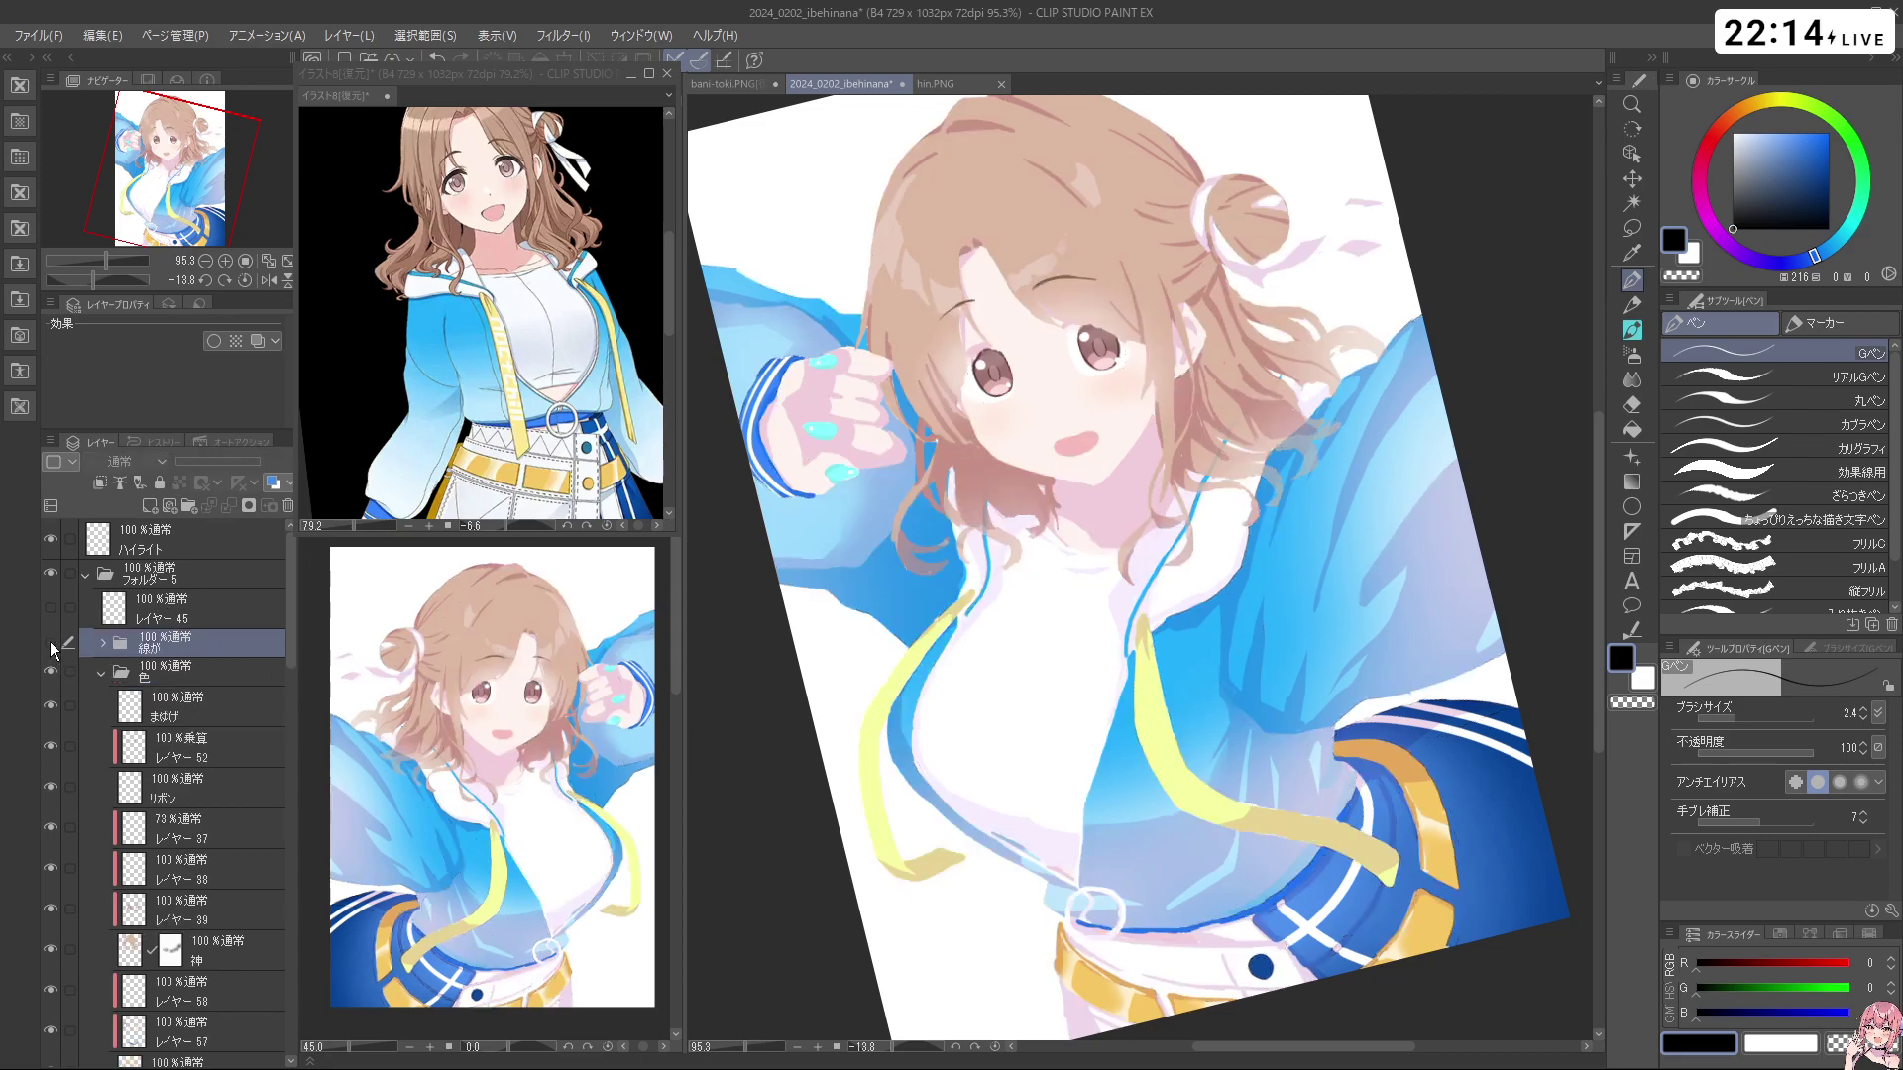
Collapse the colour folder, hide the paper layer, and place a merged copy of the colours atop the line art folder
click(99, 670)
click(51, 874)
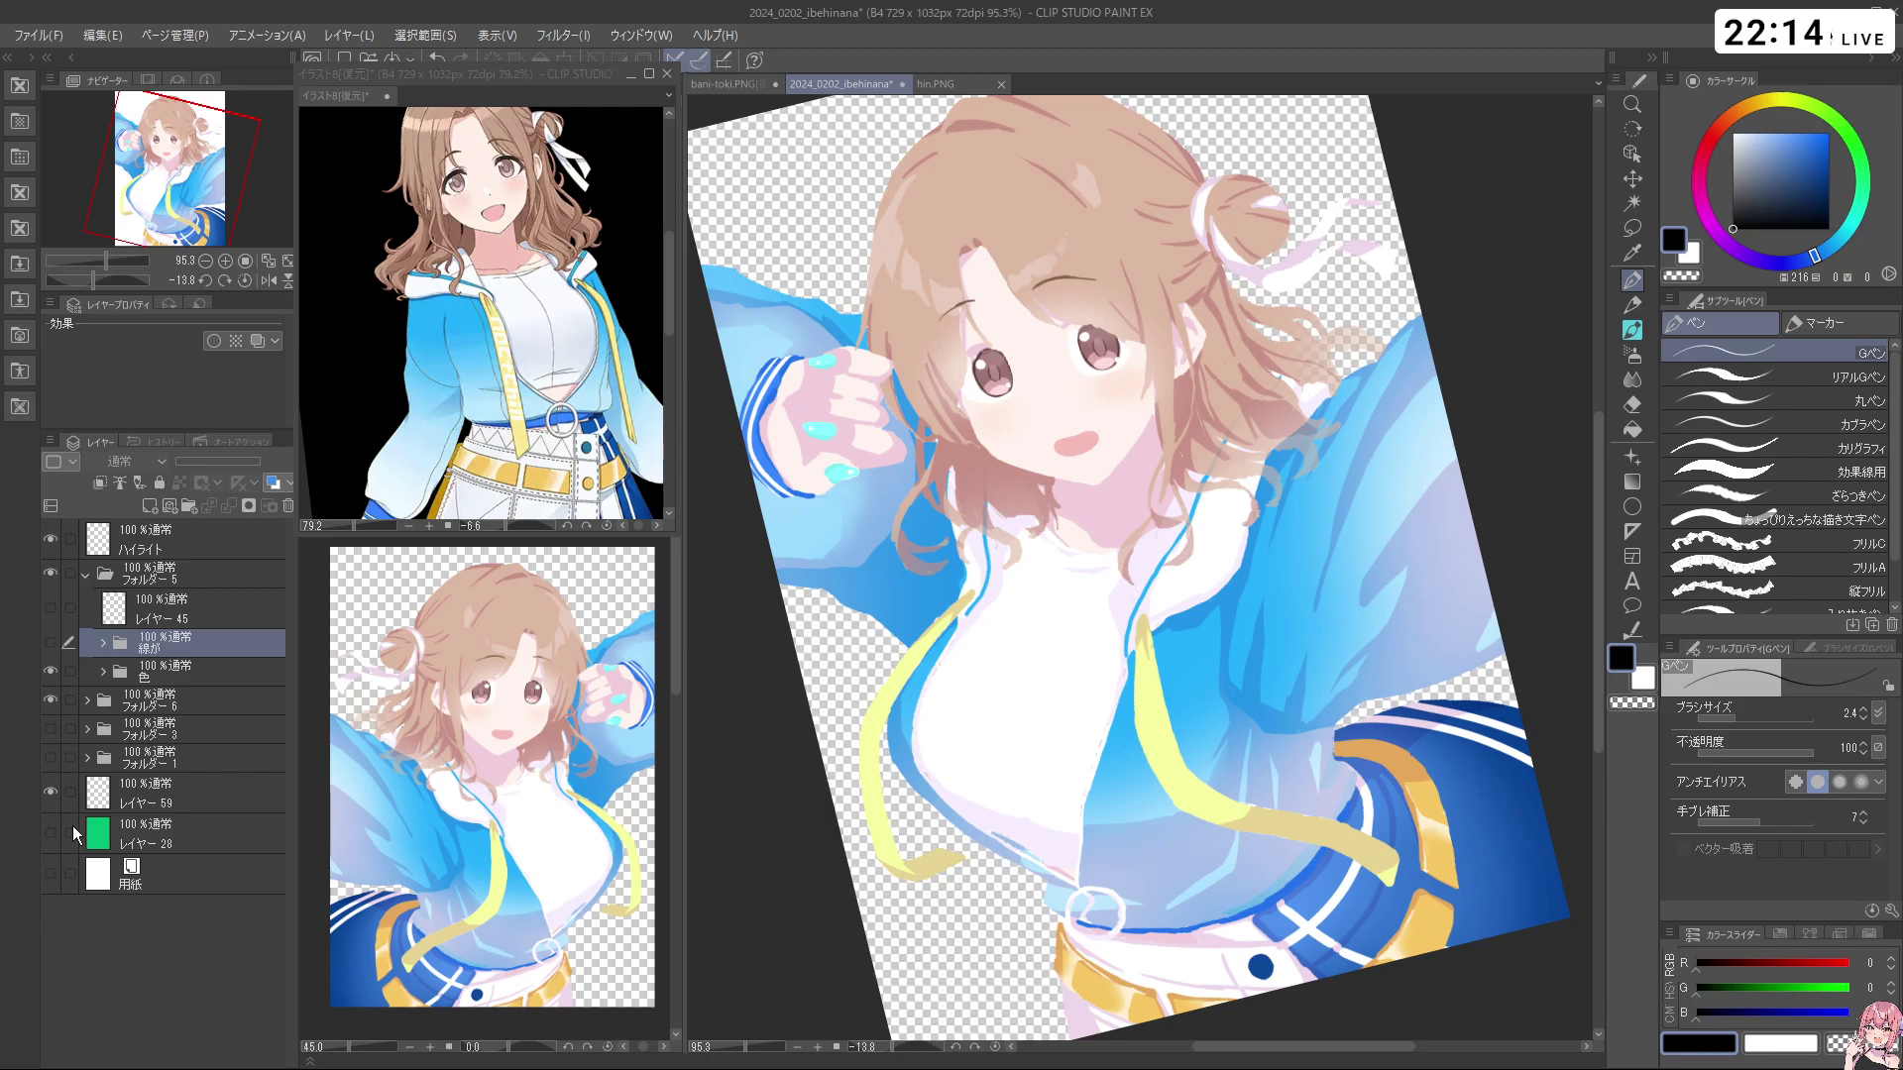
right_click(151, 670)
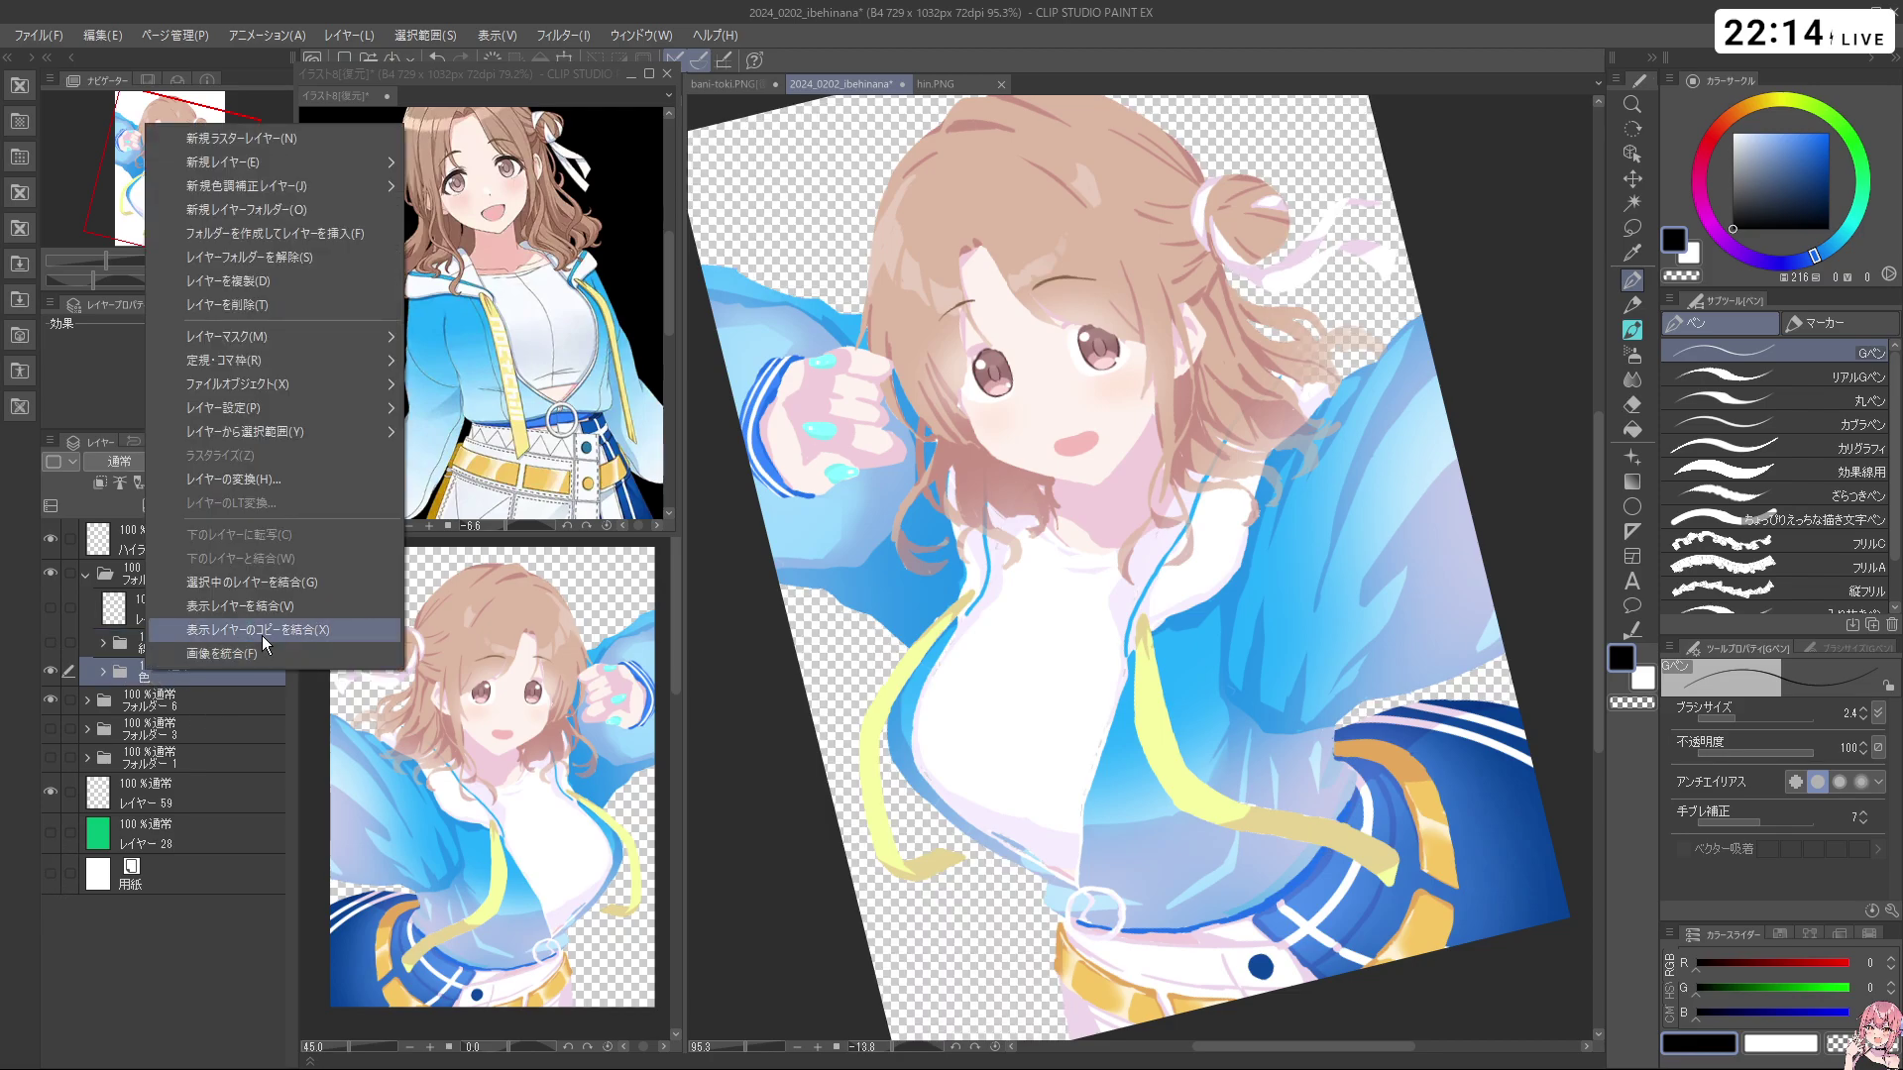
click(247, 656)
mouse_move(135, 683)
mouse_down()
mouse_move(147, 645)
mouse_move(158, 689)
mouse_up()
click(119, 687)
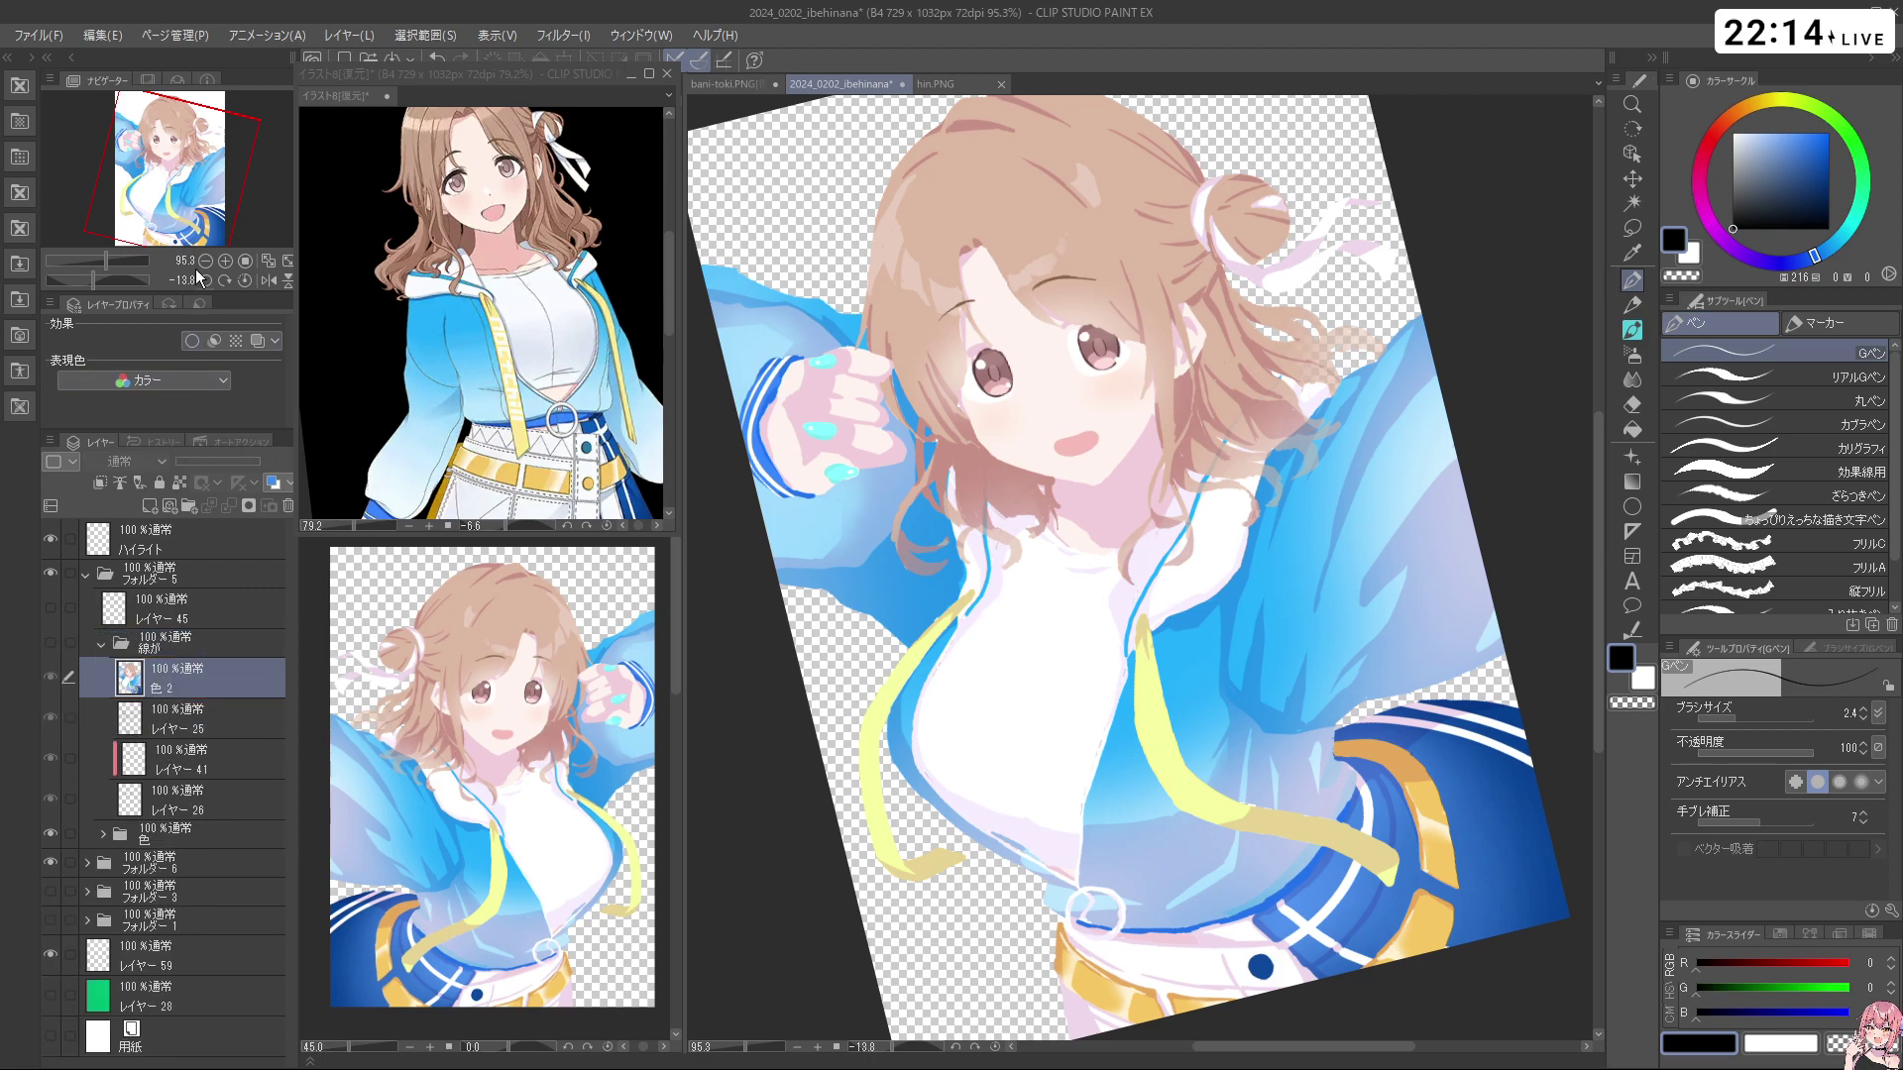
Show the line art folder and apply a Gaussian blur to the merged colour copy
click(425, 35)
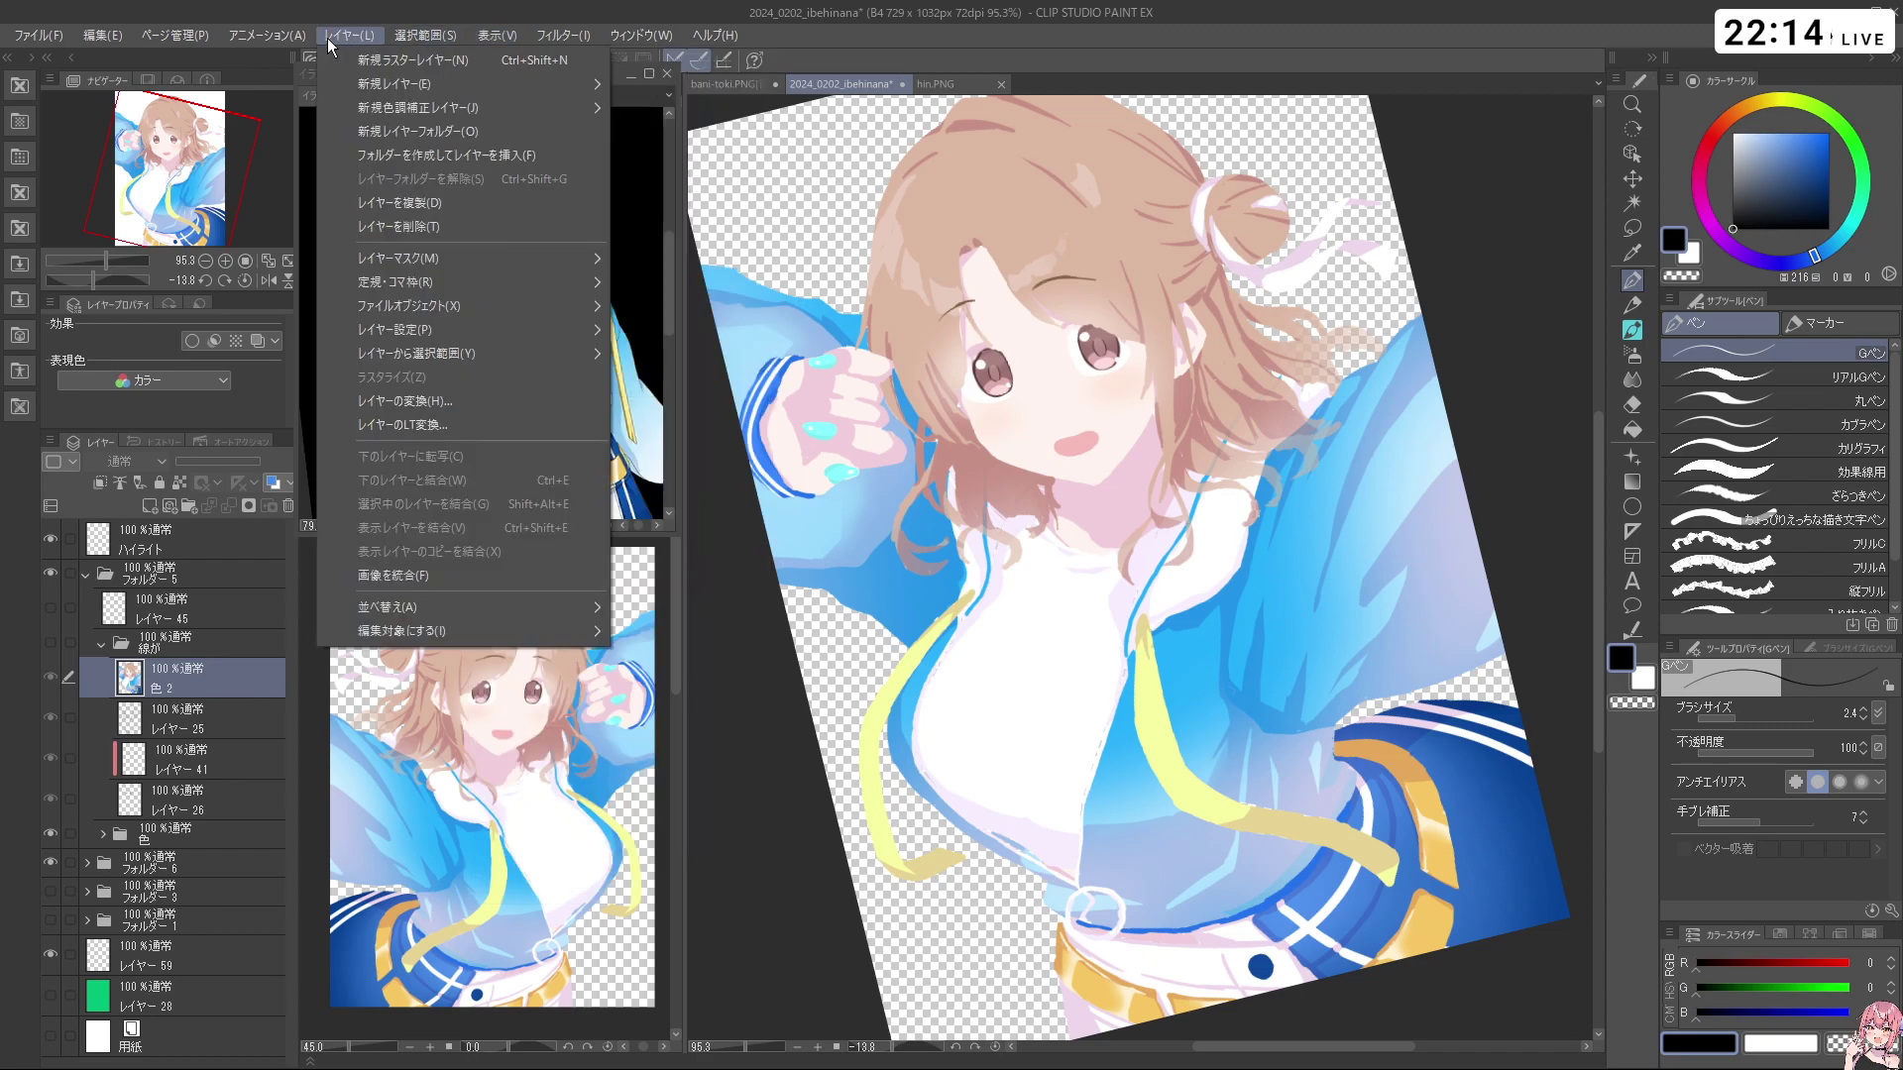
mouse_move(288, 38)
mouse_move(213, 38)
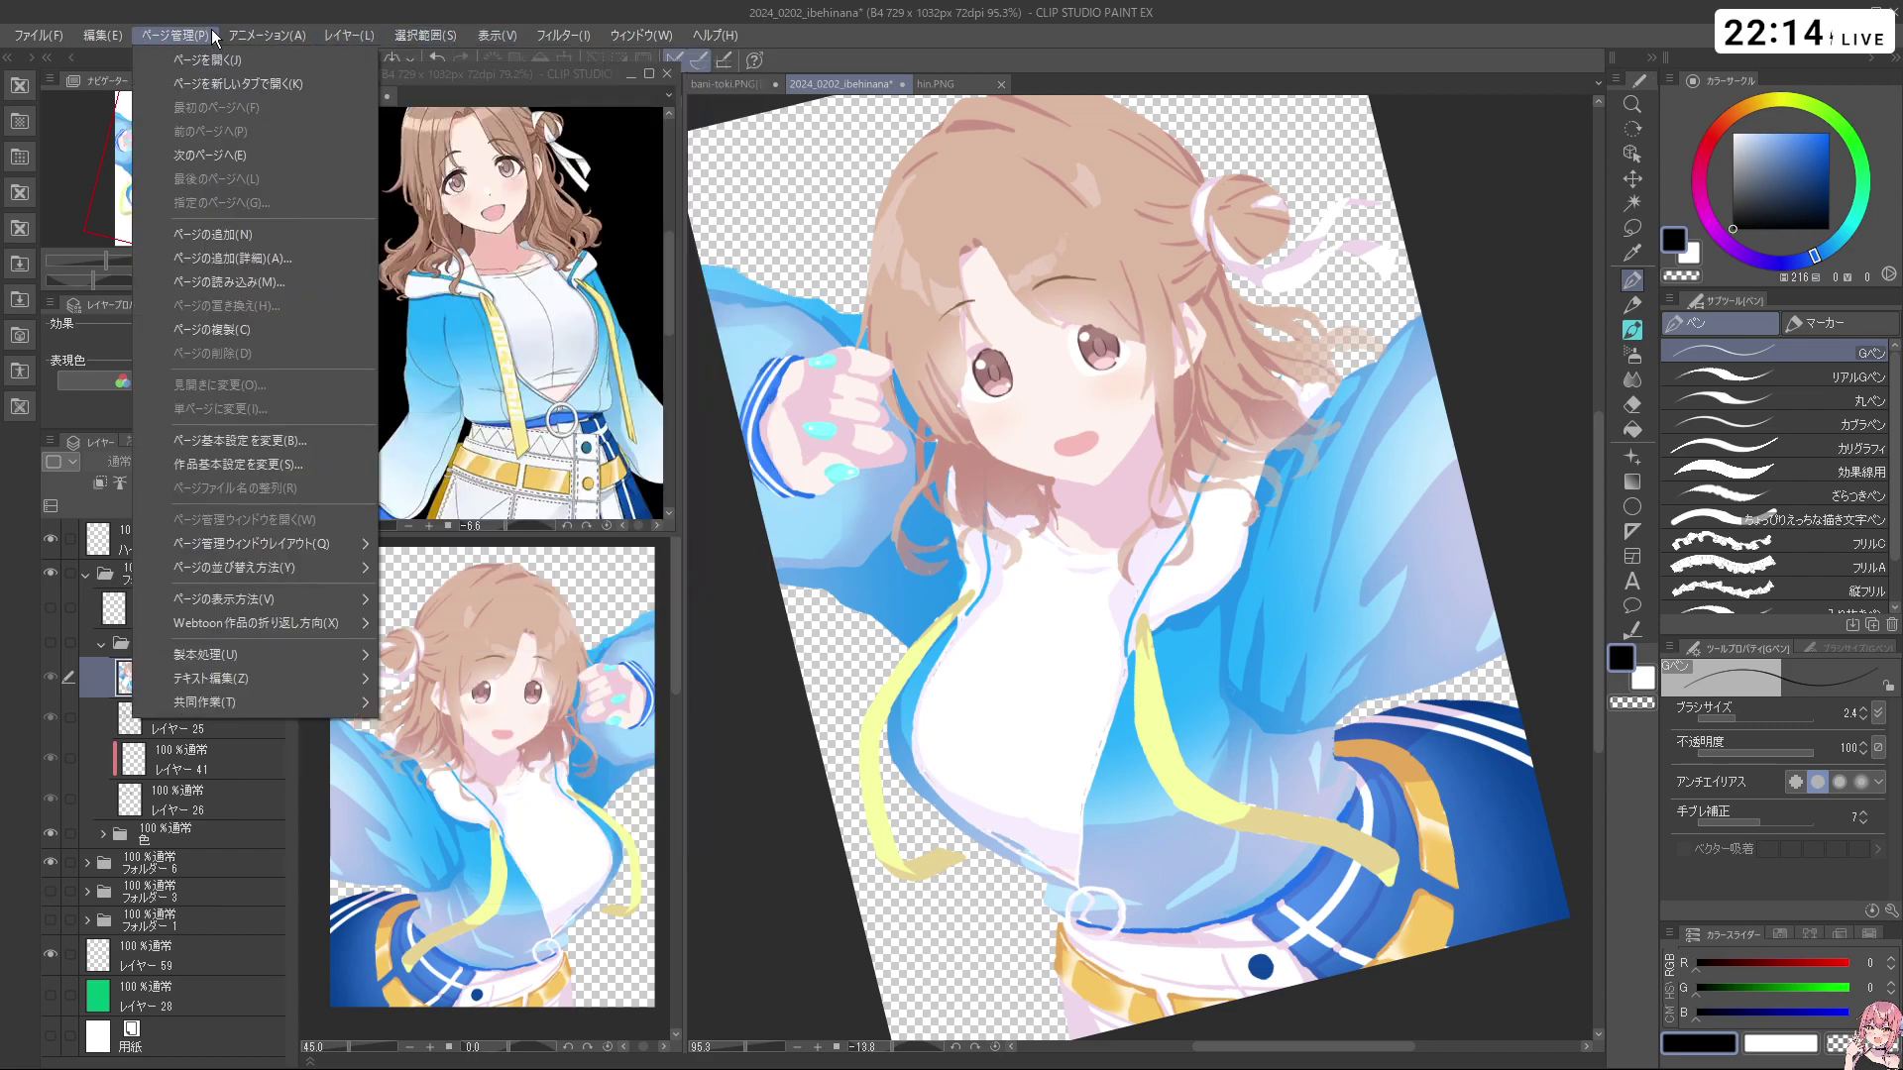
mouse_move(562, 37)
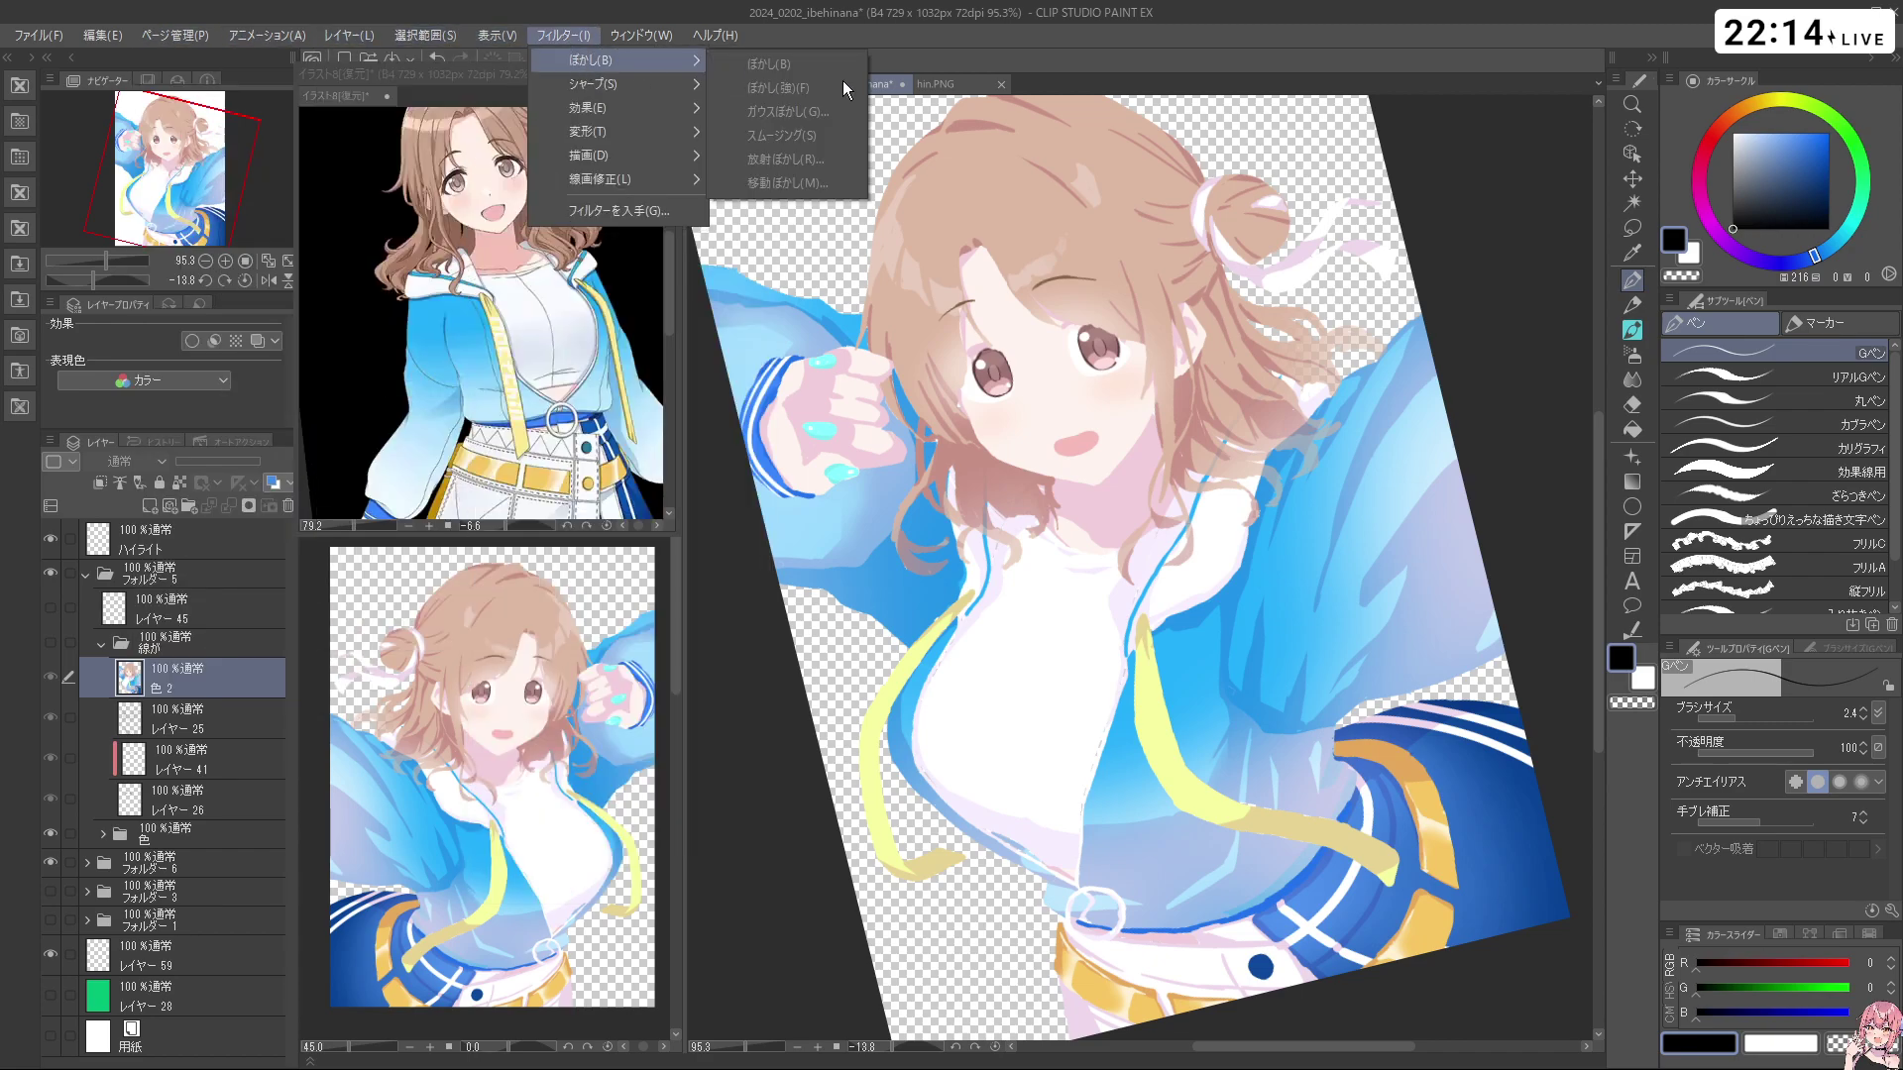
click(271, 579)
click(50, 642)
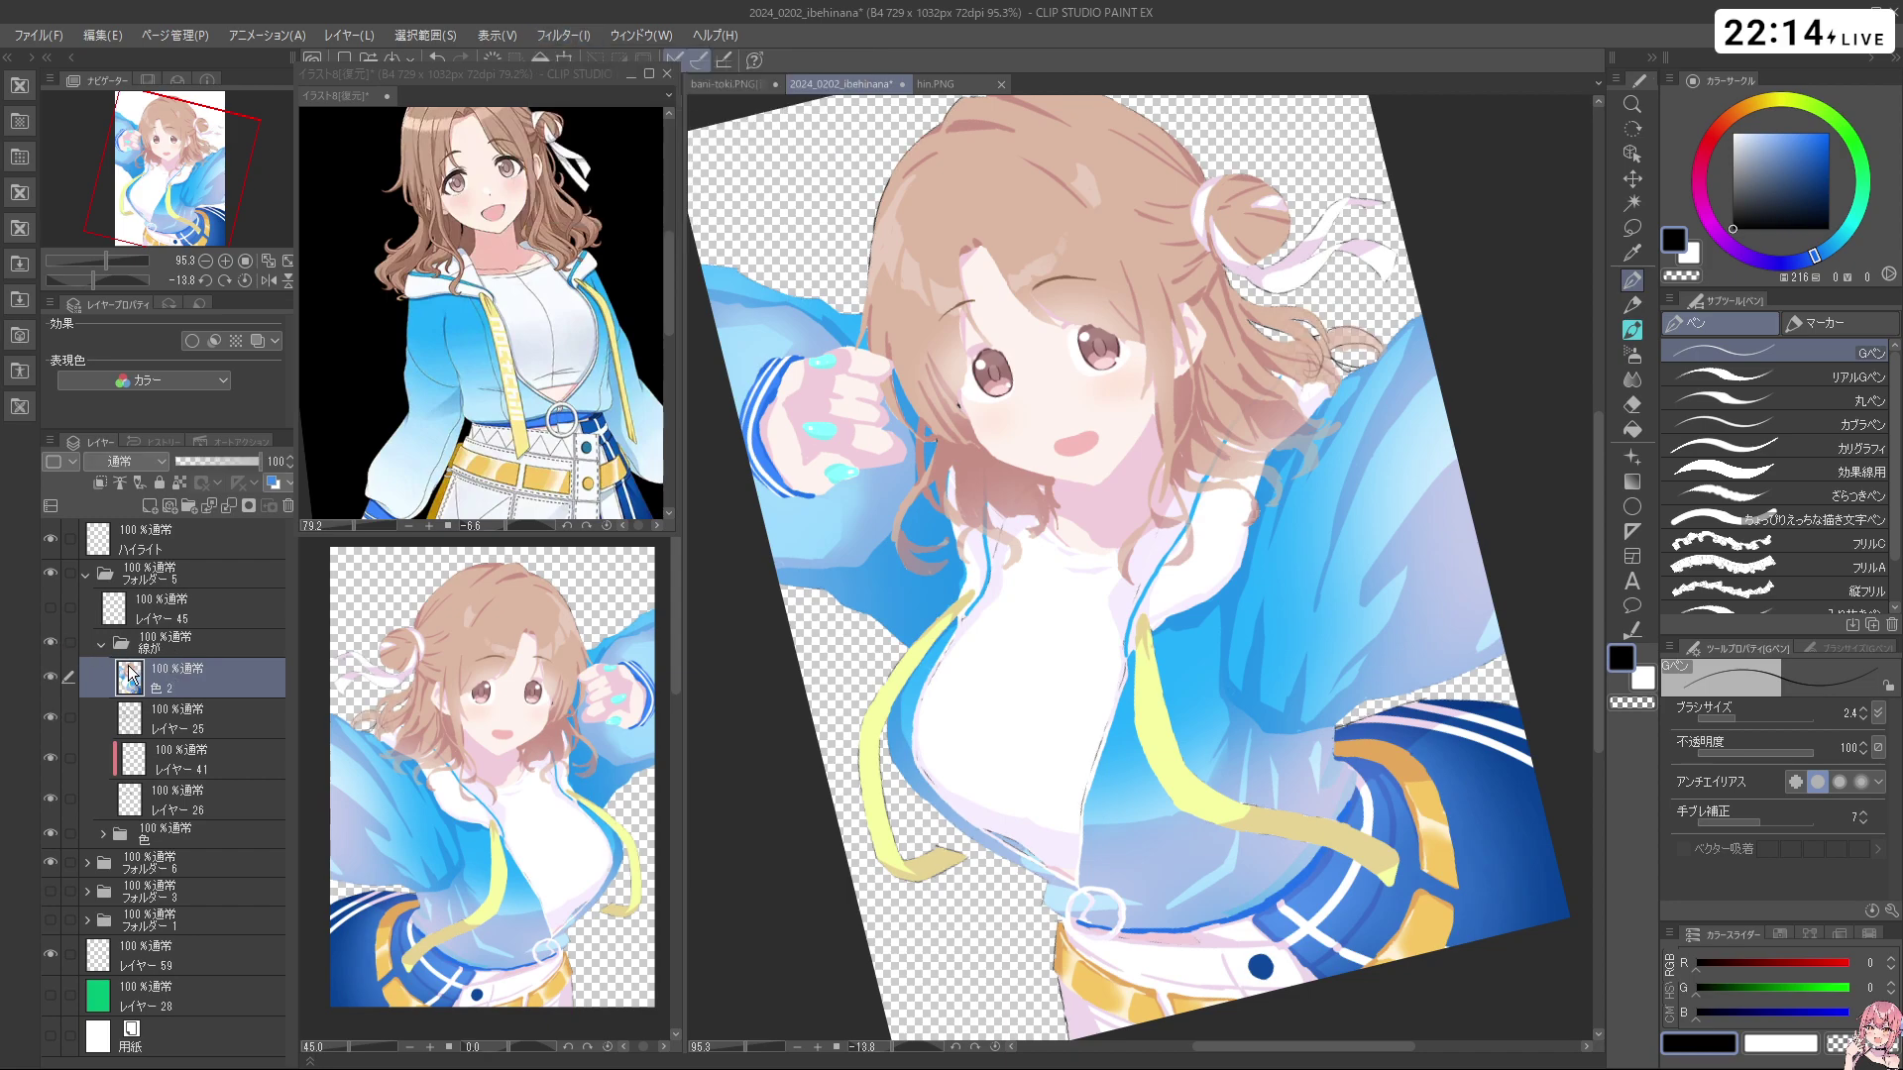
click(567, 40)
mouse_move(575, 57)
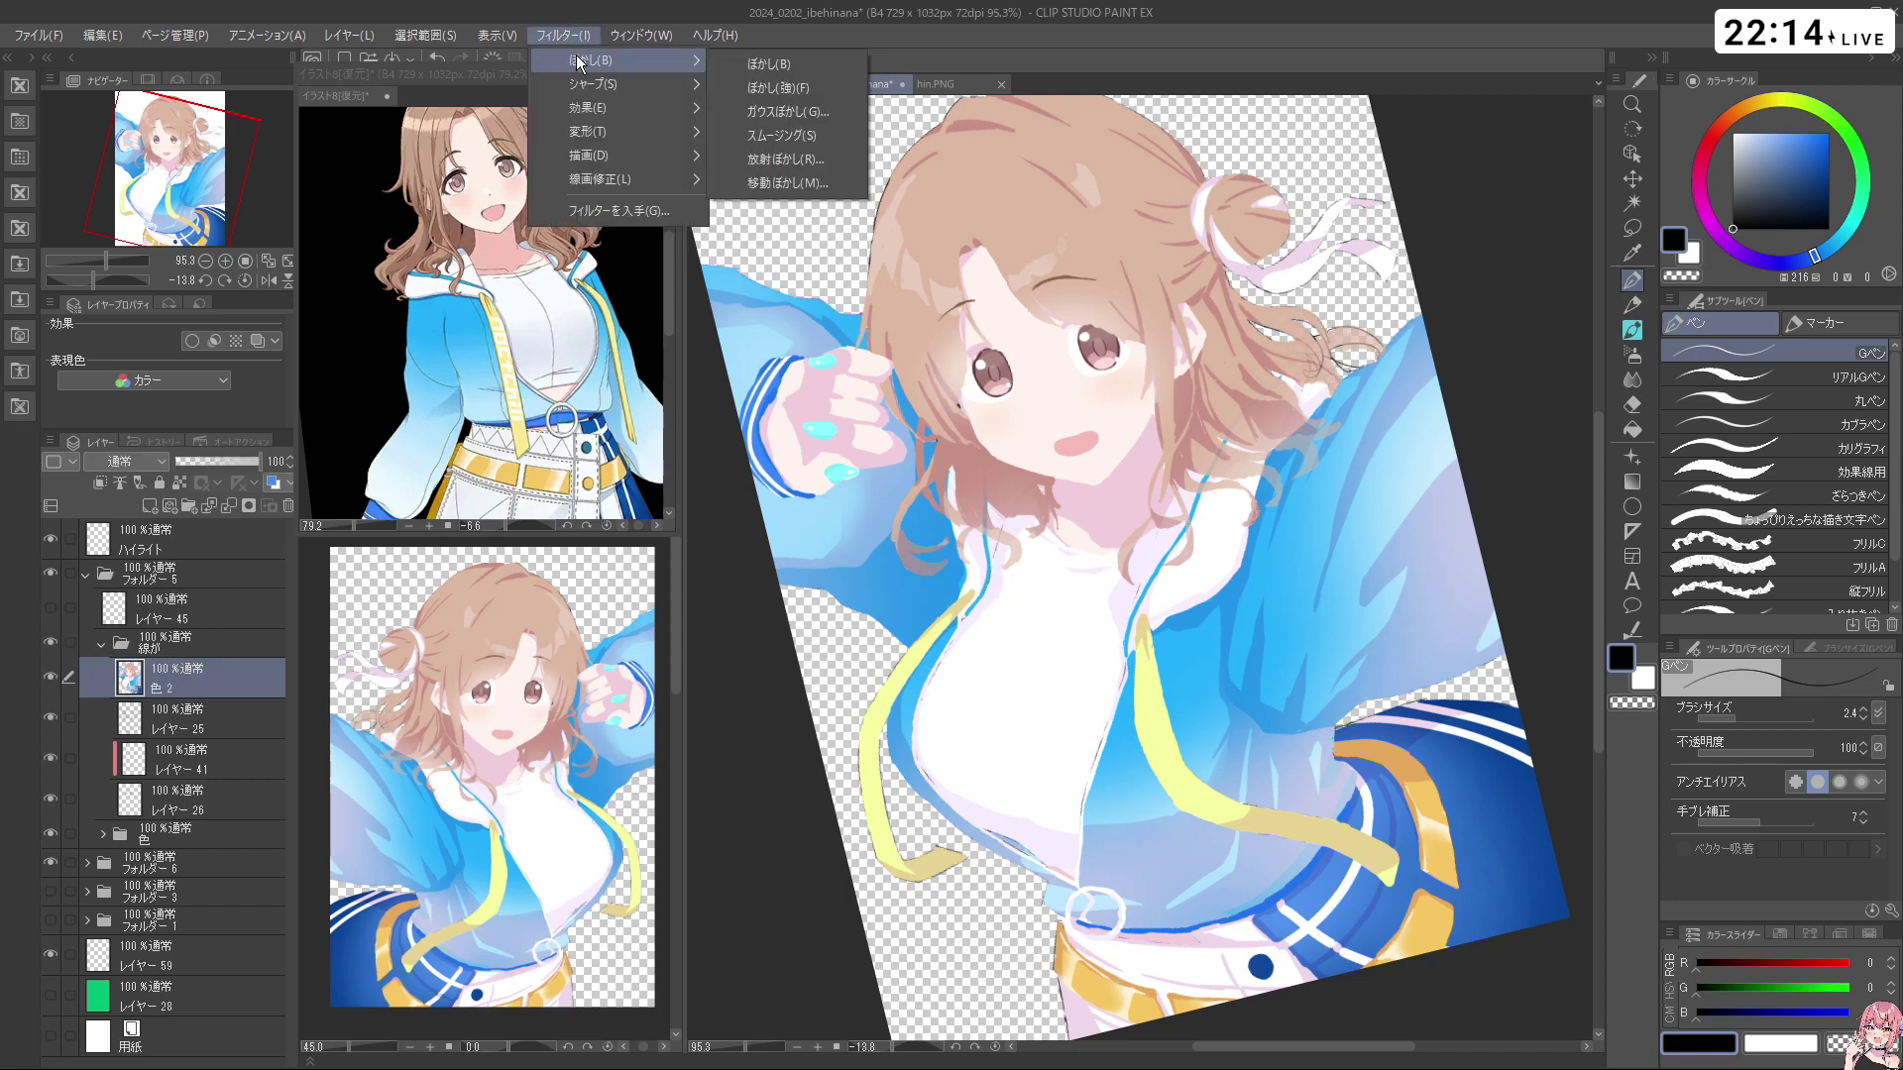
click(782, 105)
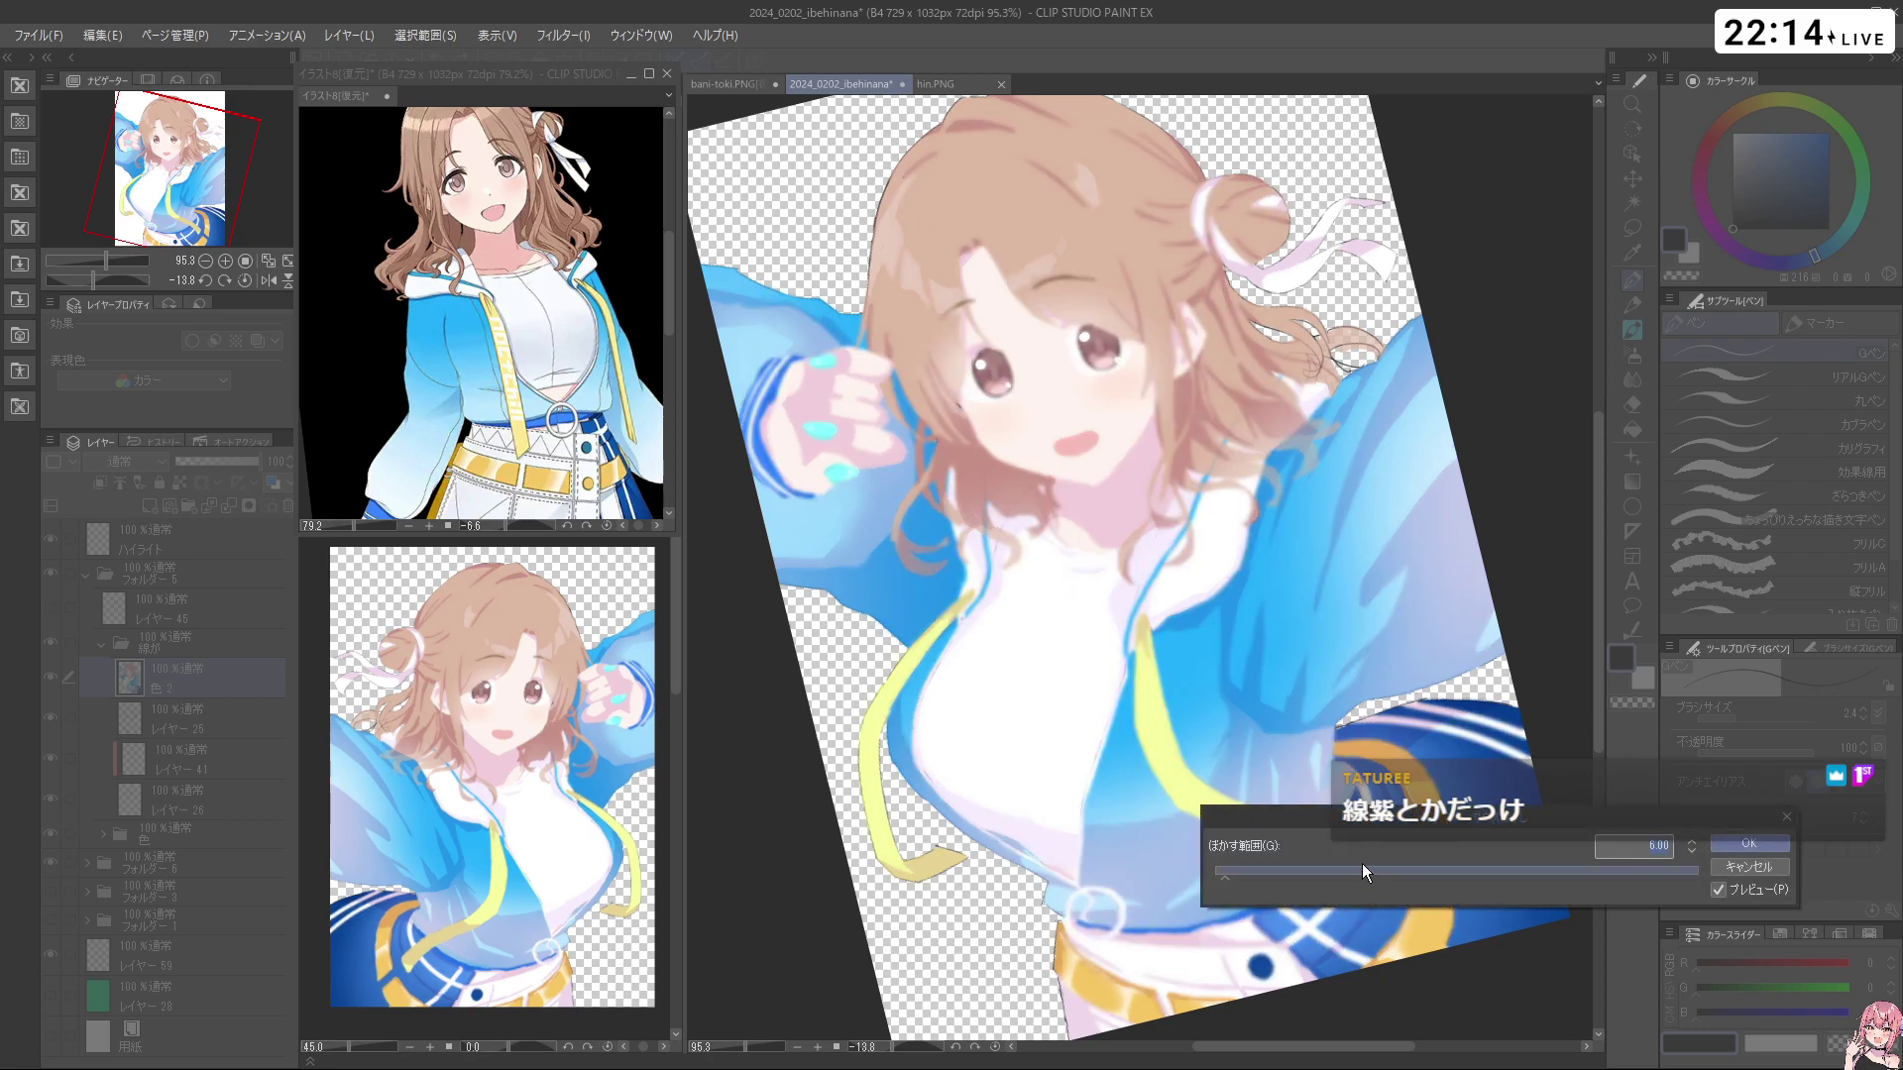
click(1244, 876)
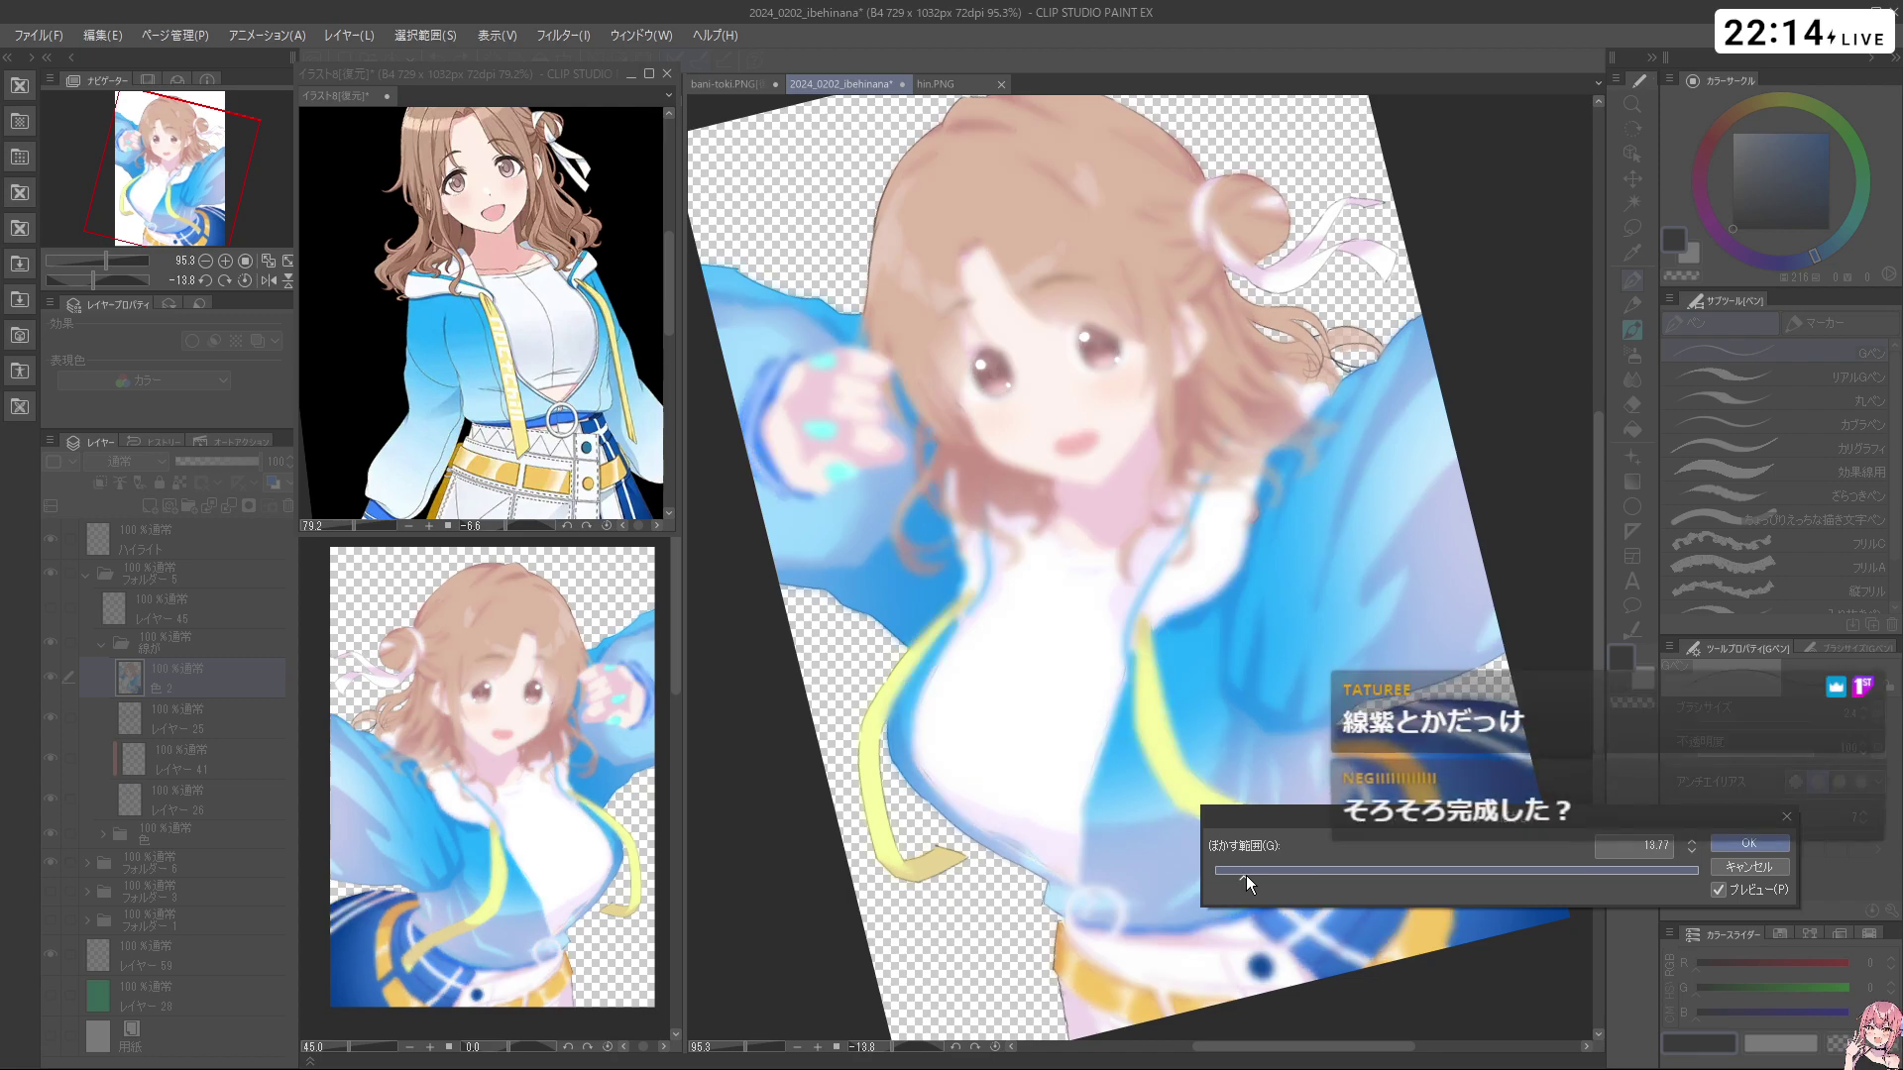
drag(1245, 876, 1235, 871)
click(1746, 844)
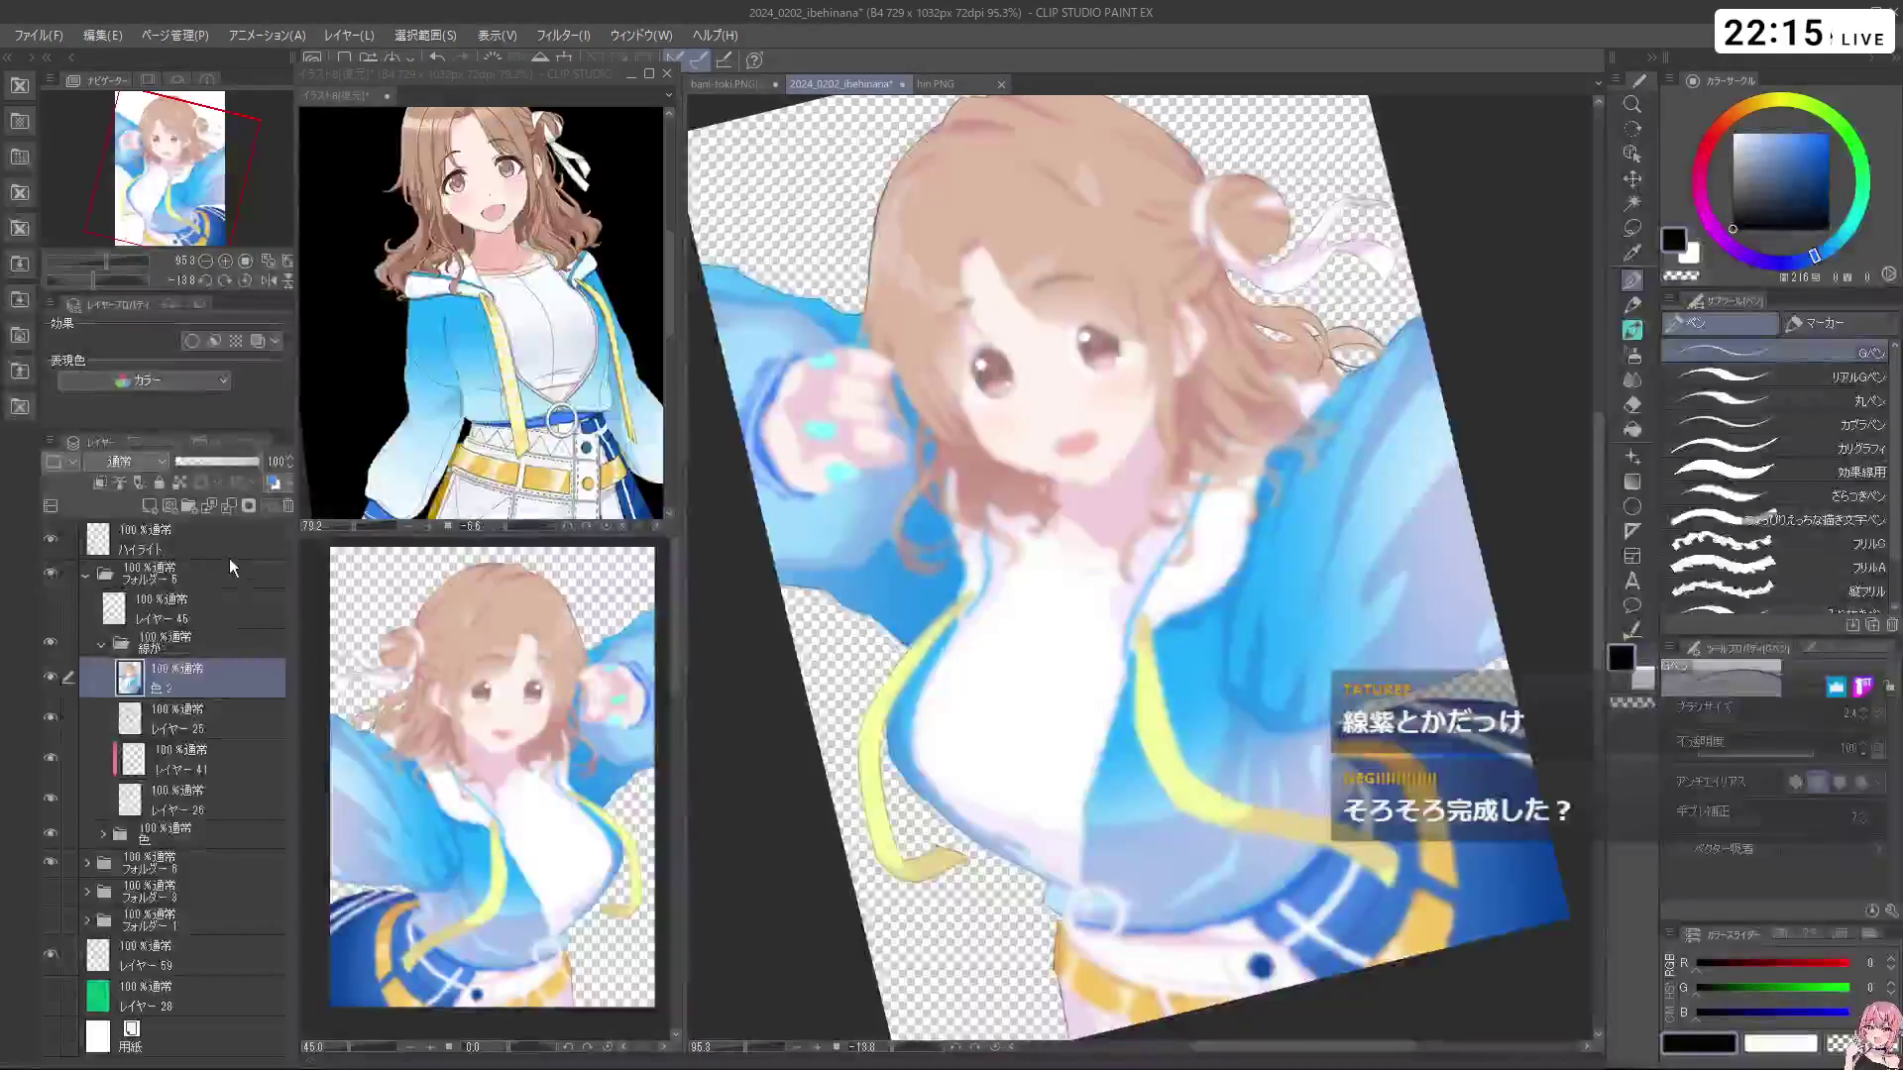
Clip the blurred colour copy to the line art layer beneath it, discarding the extra empty layer
click(155, 506)
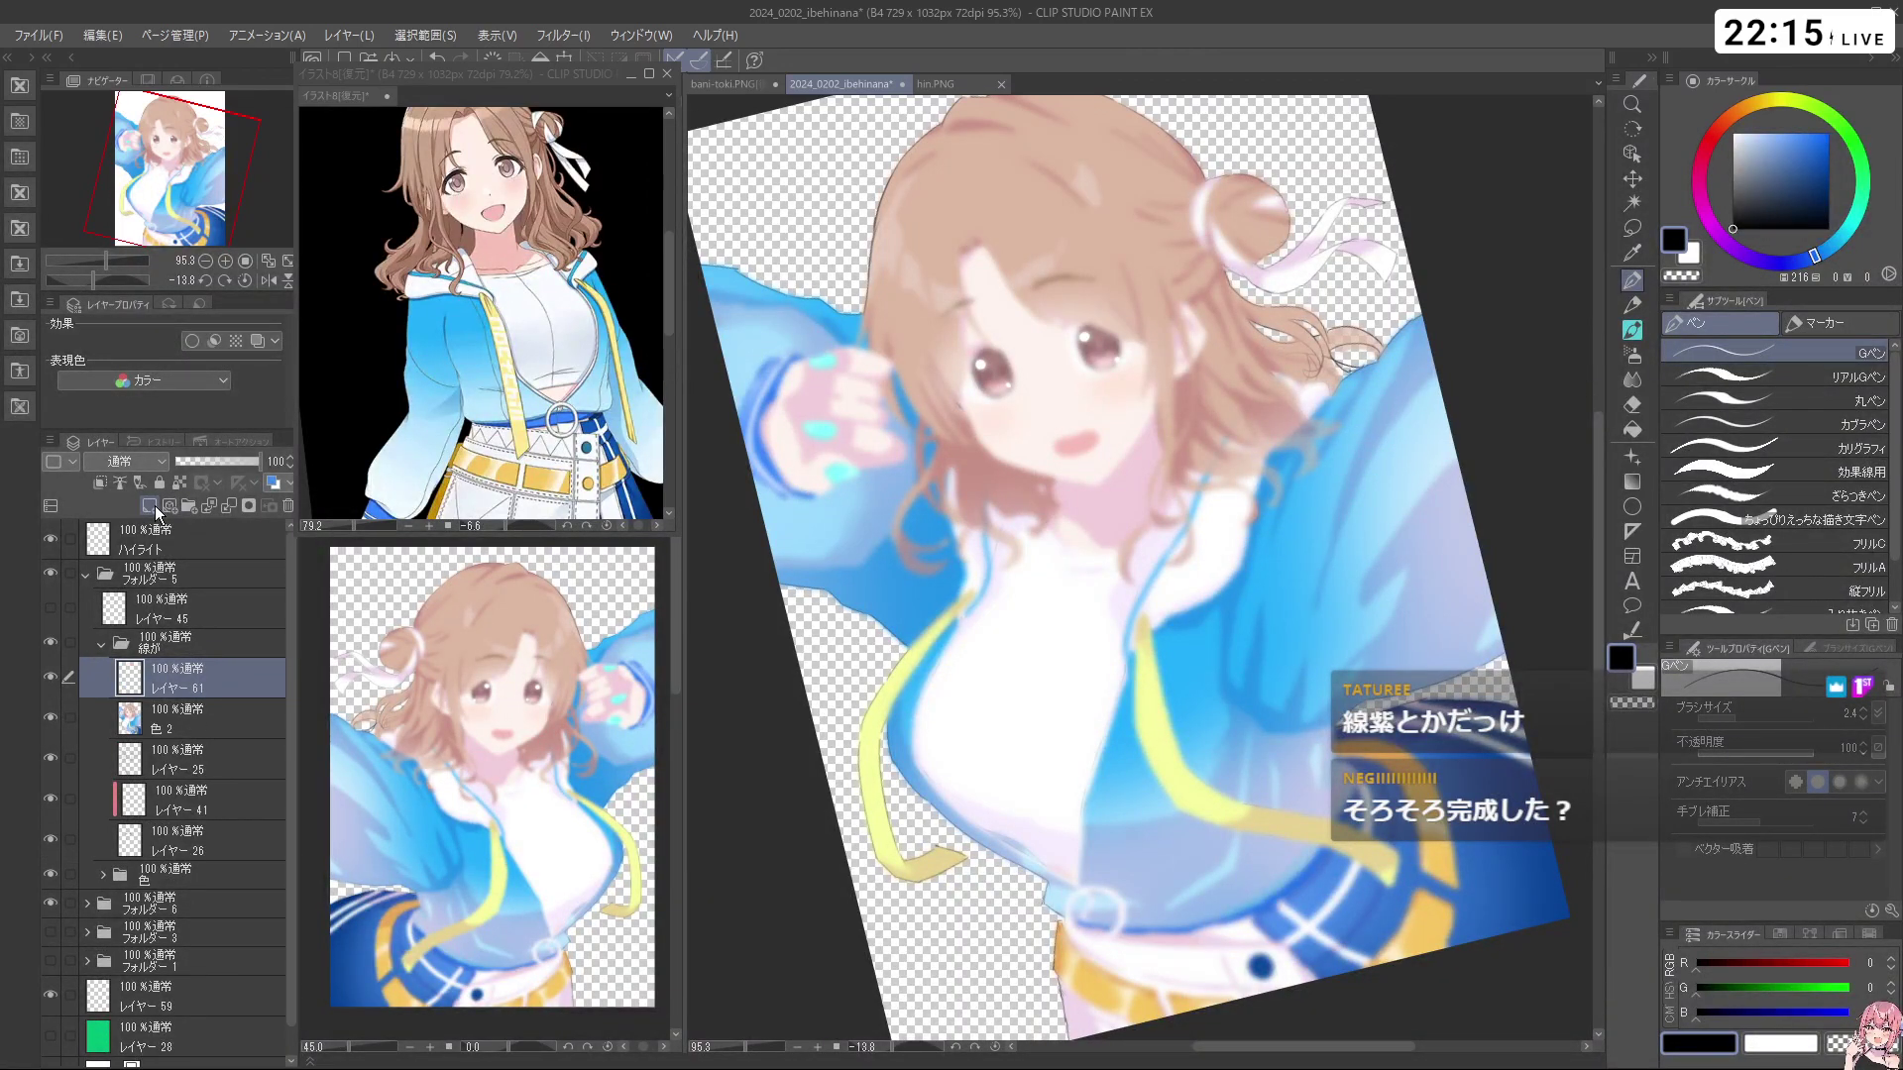
key(ctrl+z)
key(ctrl+z)
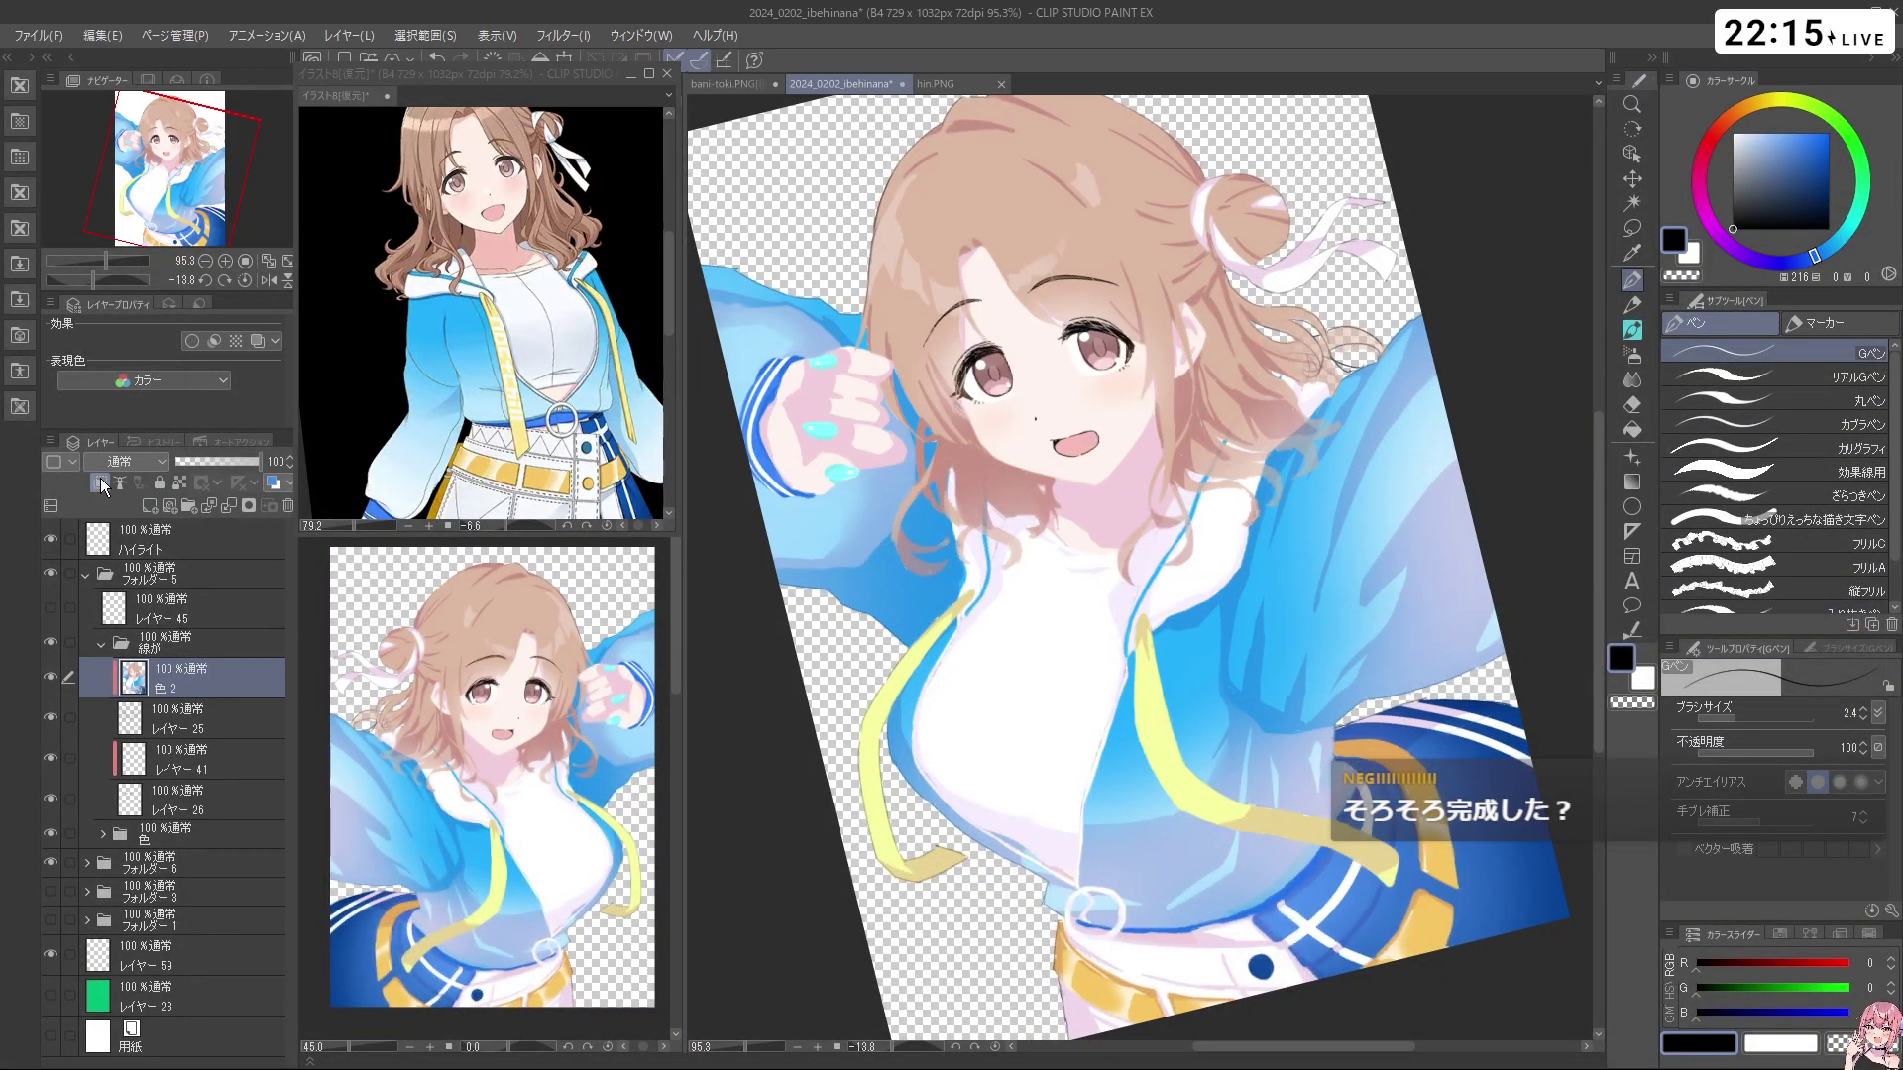
key(ctrl+y)
mouse_move(176, 682)
mouse_down()
mouse_move(188, 727)
mouse_move(195, 686)
mouse_up()
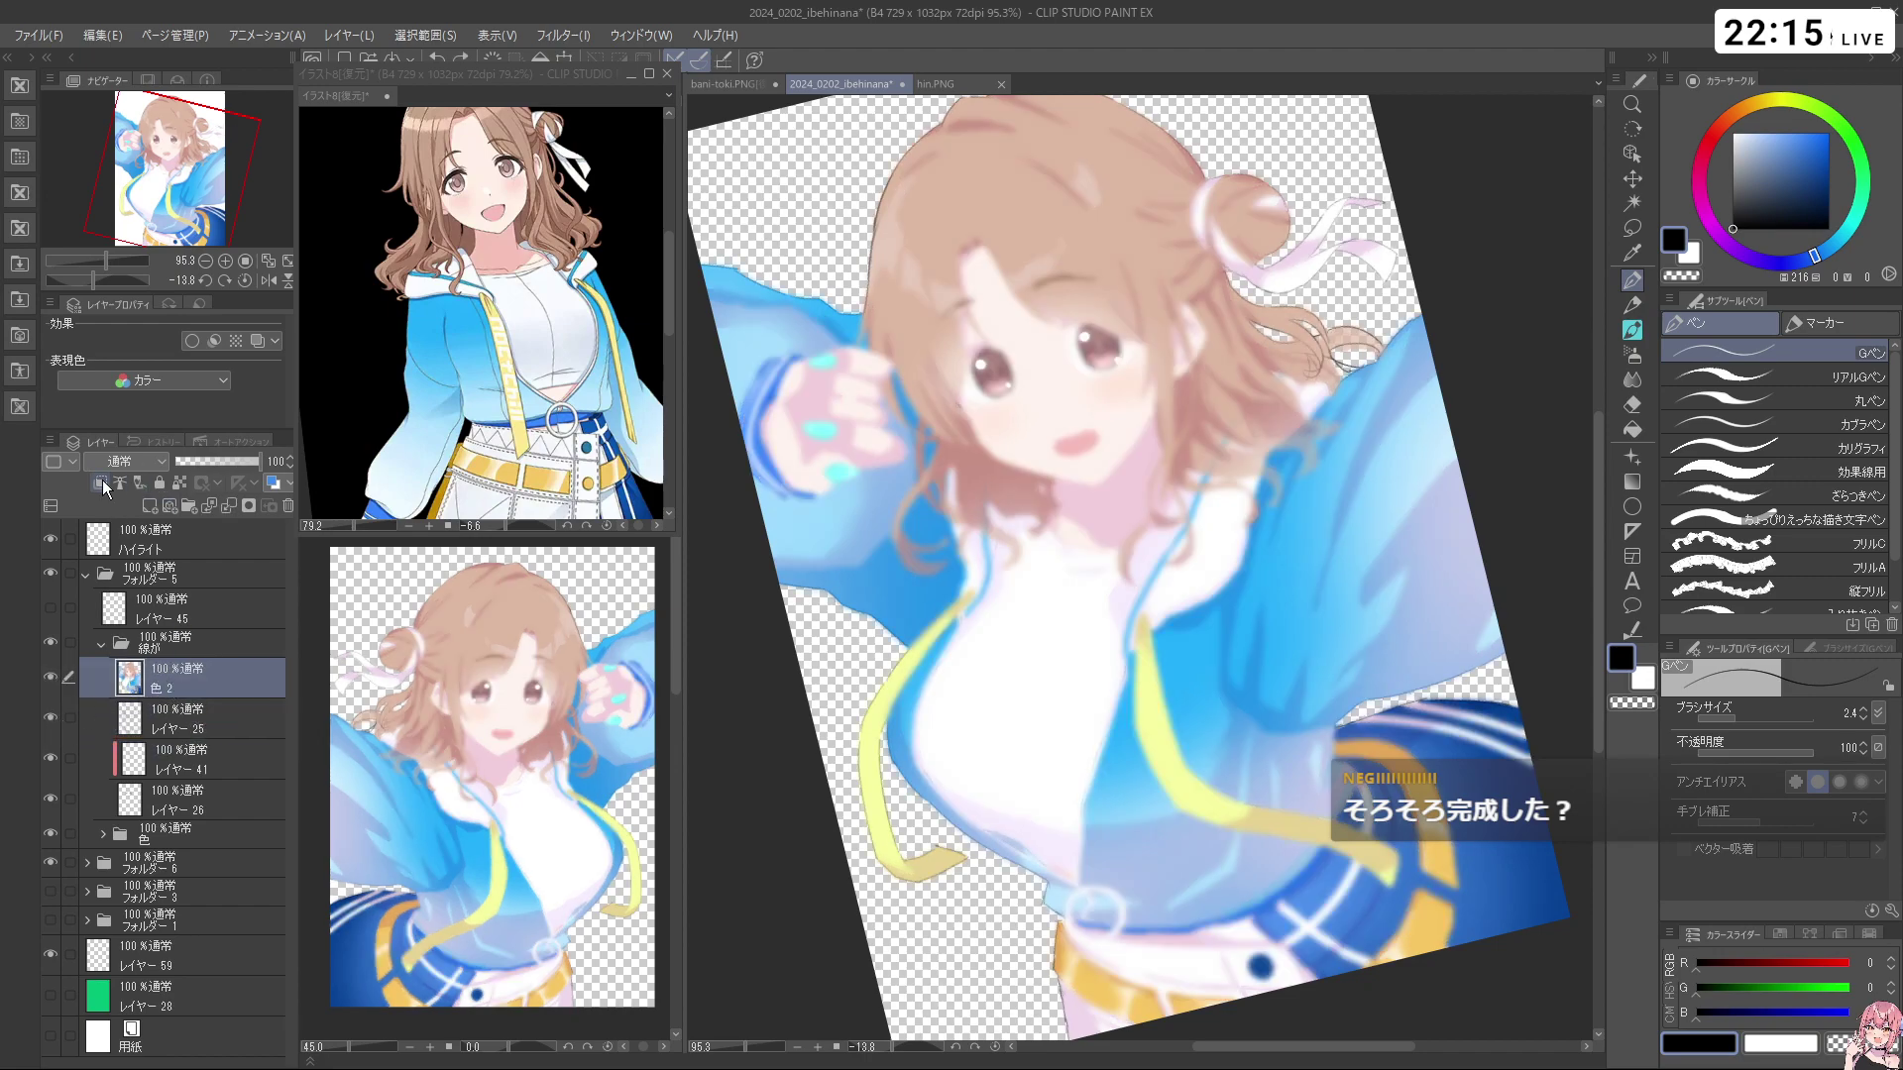
key(ctrl+z)
Try the Overlay and Multiply blending modes on the clipped colour copy, returning it to Normal
click(124, 462)
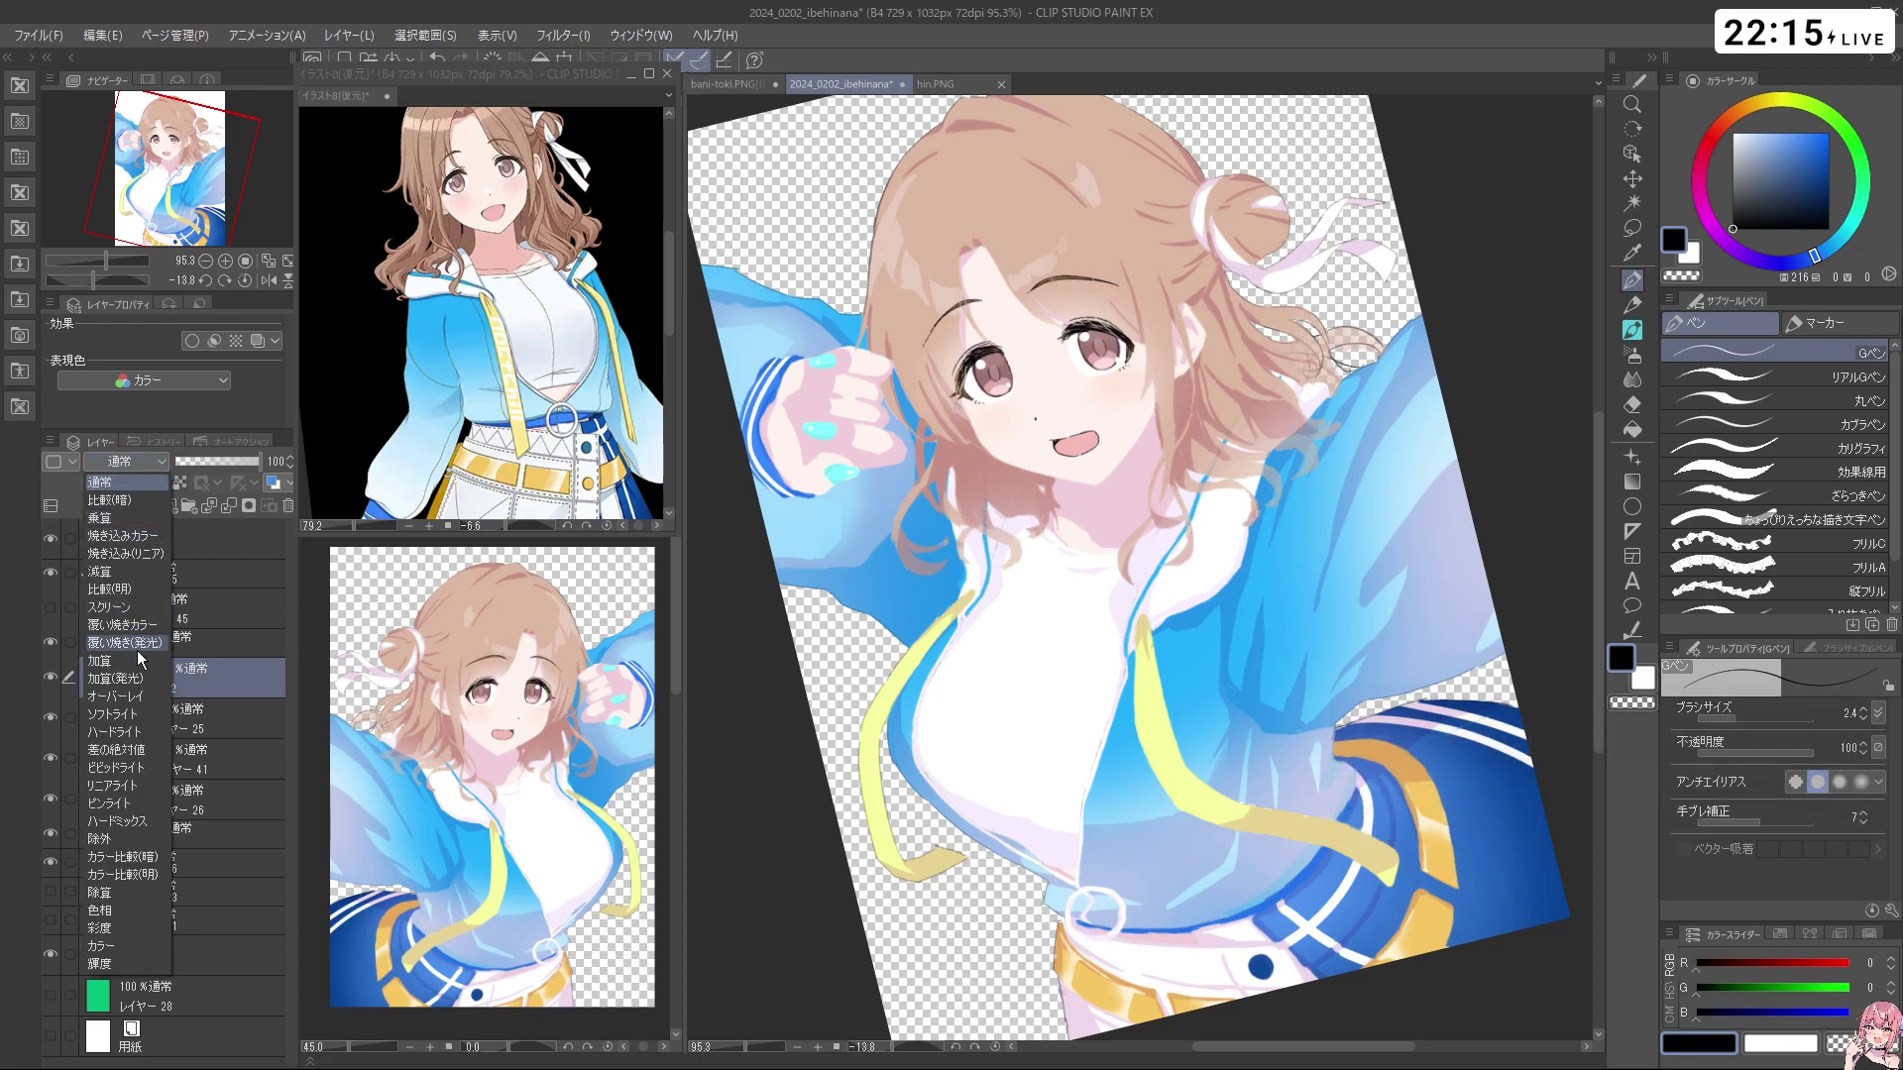
click(115, 696)
scroll(1244, 428, up, 1)
scroll(1245, 427, up, 2)
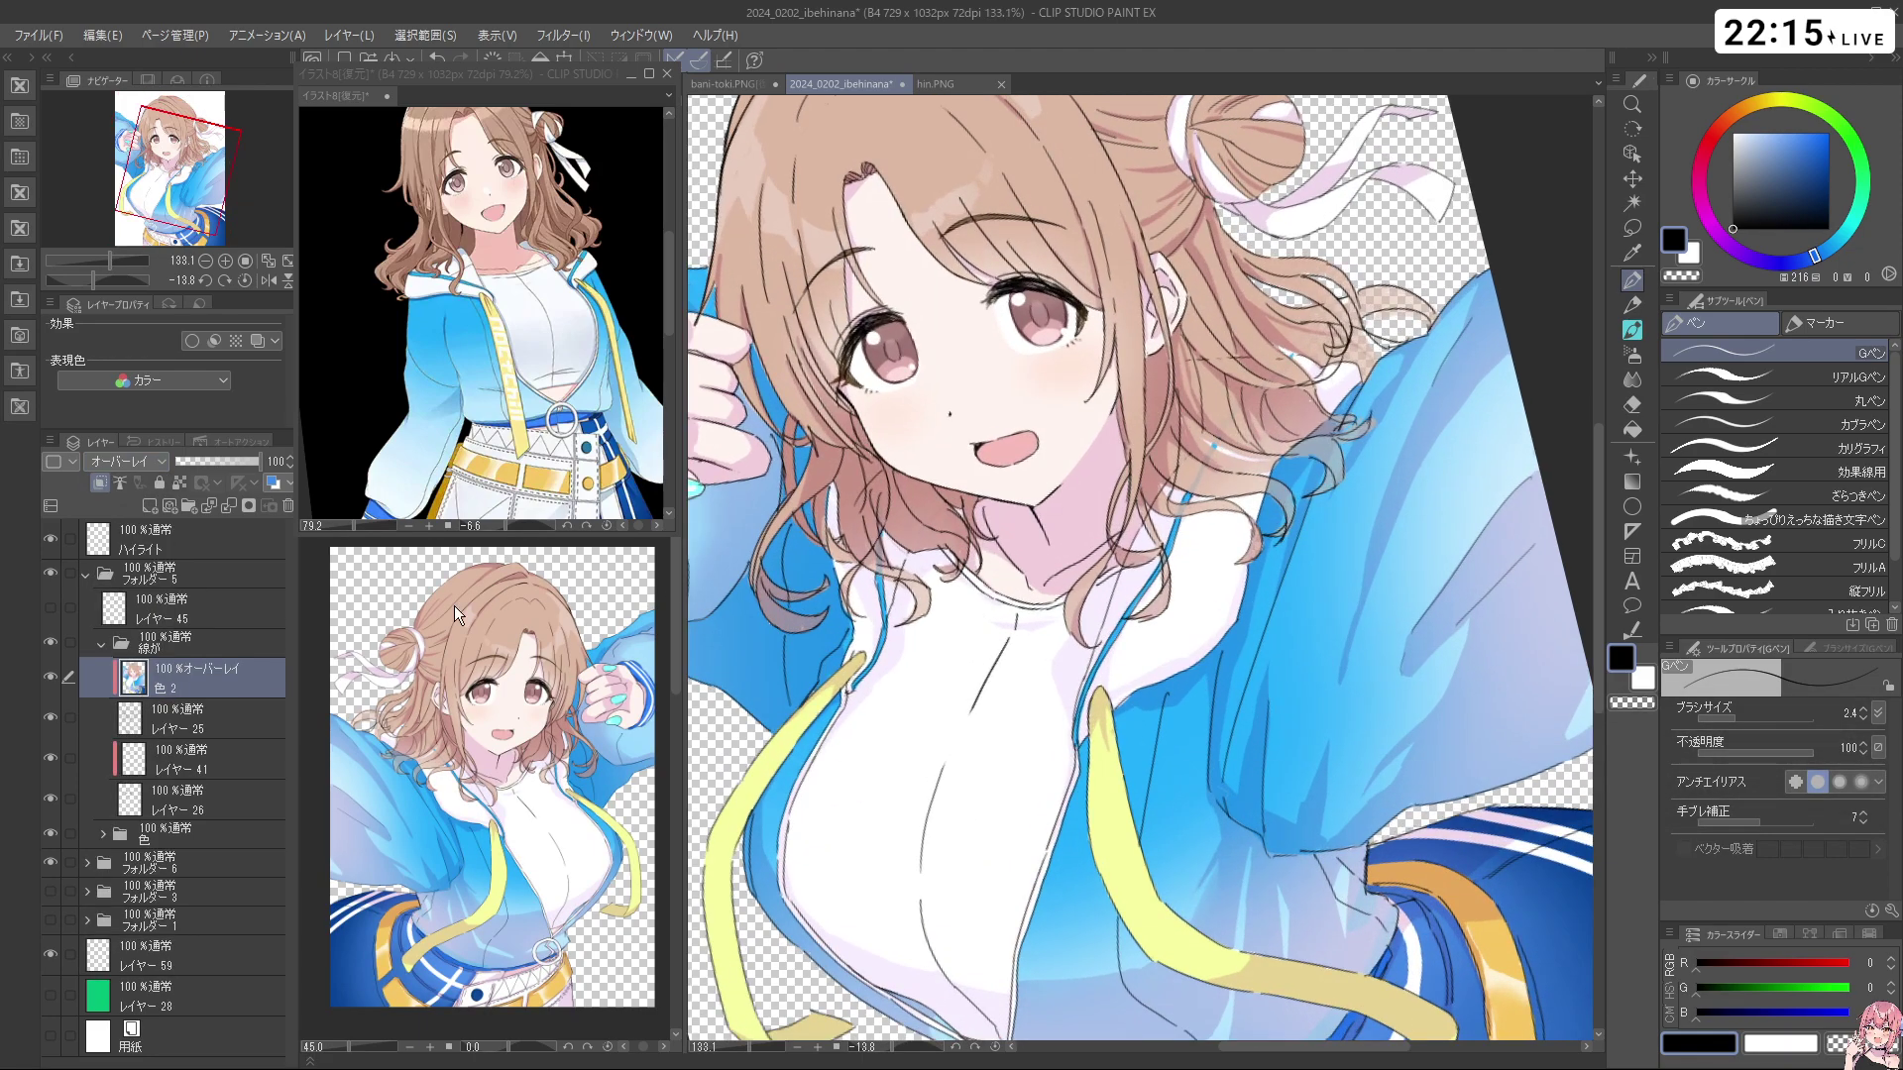
click(124, 462)
click(126, 520)
click(129, 462)
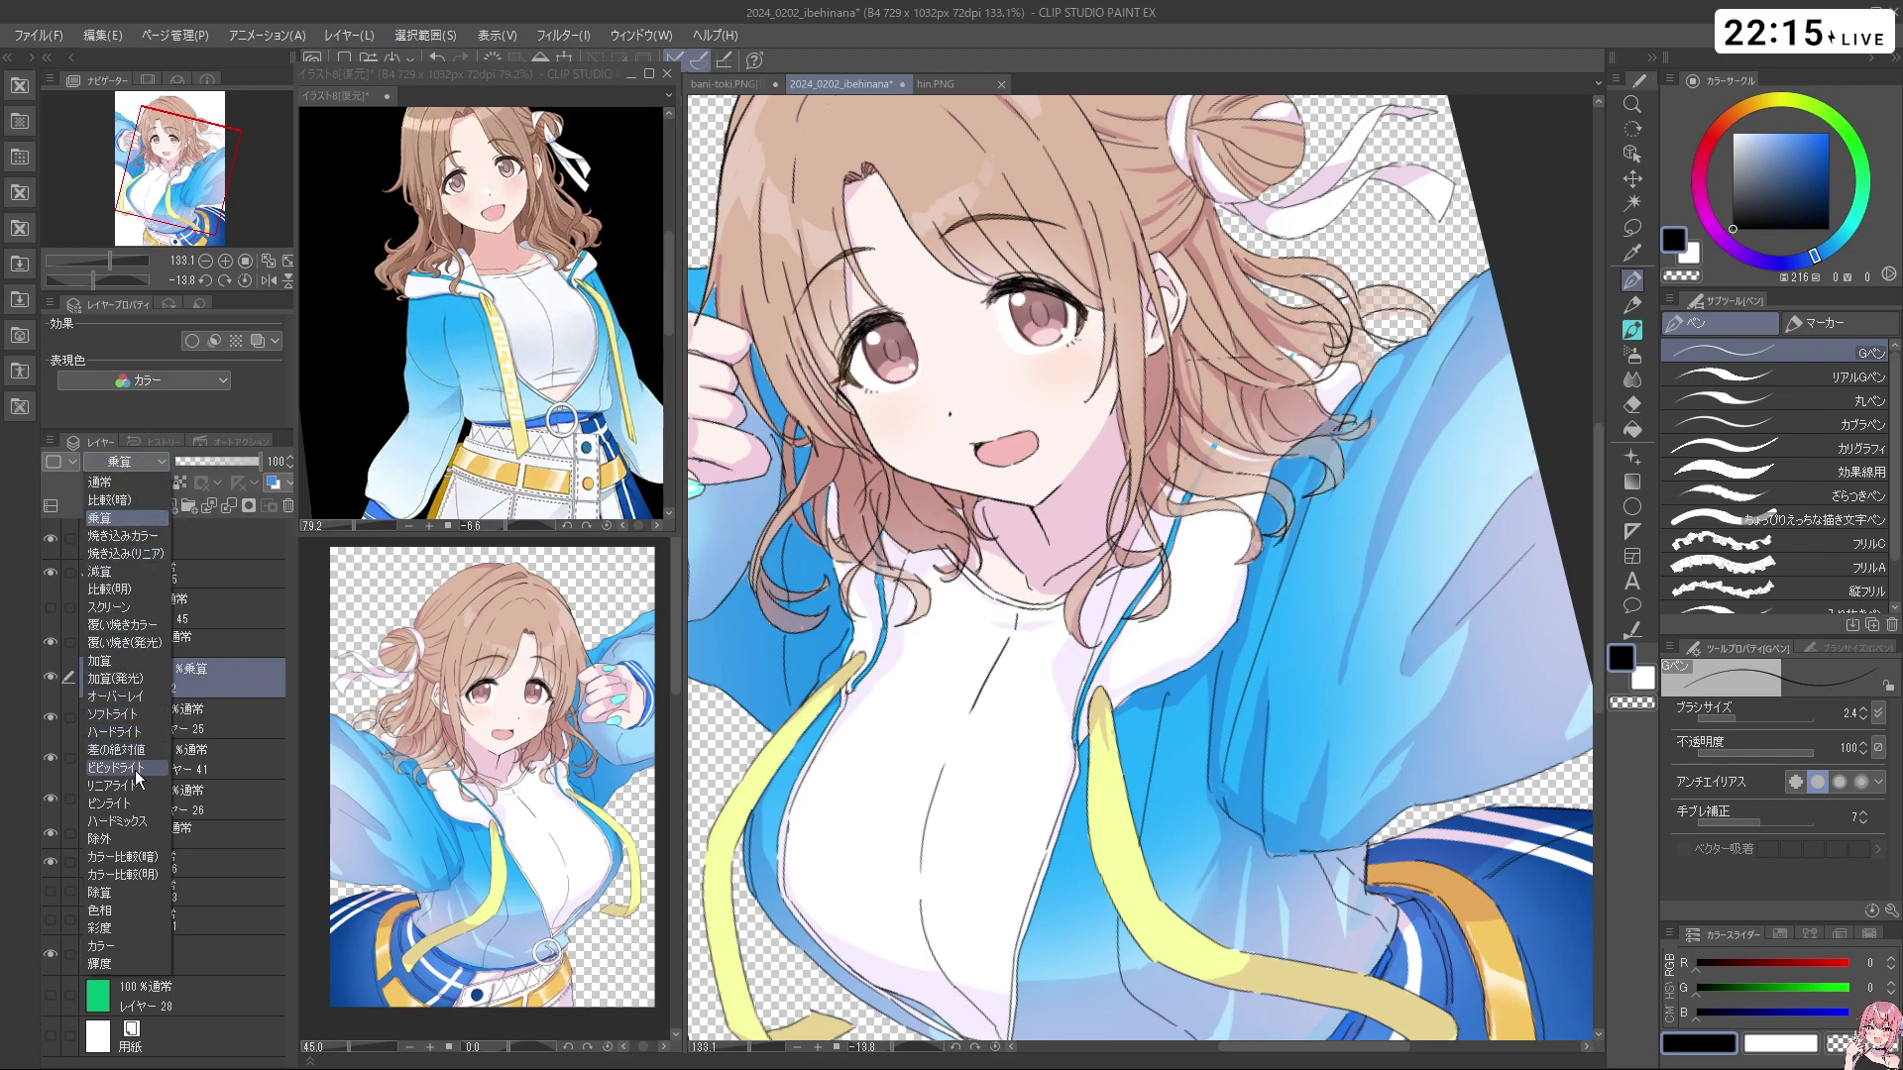
click(103, 482)
Lower the clipped colour copy's opacity to 16% and check the tinted line art at several magnifications
click(208, 463)
drag(211, 468, 188, 466)
scroll(878, 451, down, 6)
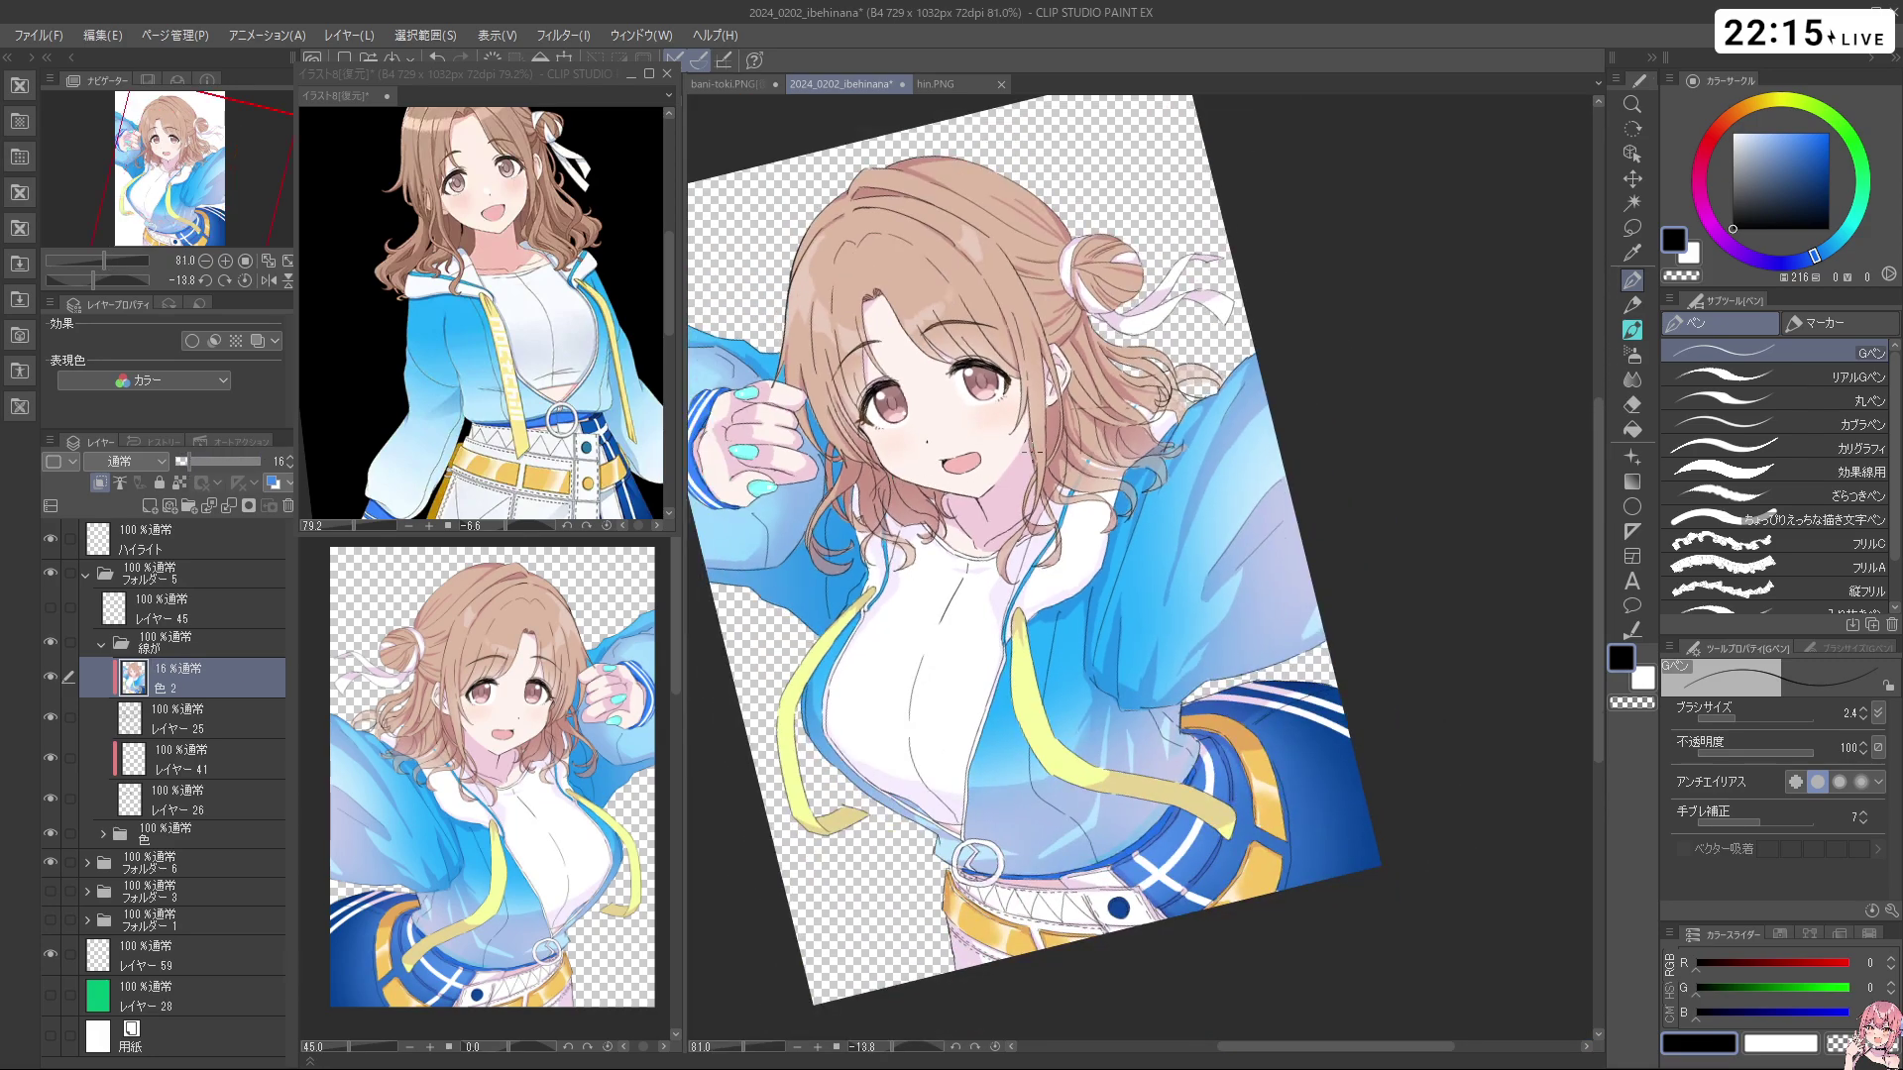
scroll(777, 260, up, 5)
scroll(777, 257, down, 2)
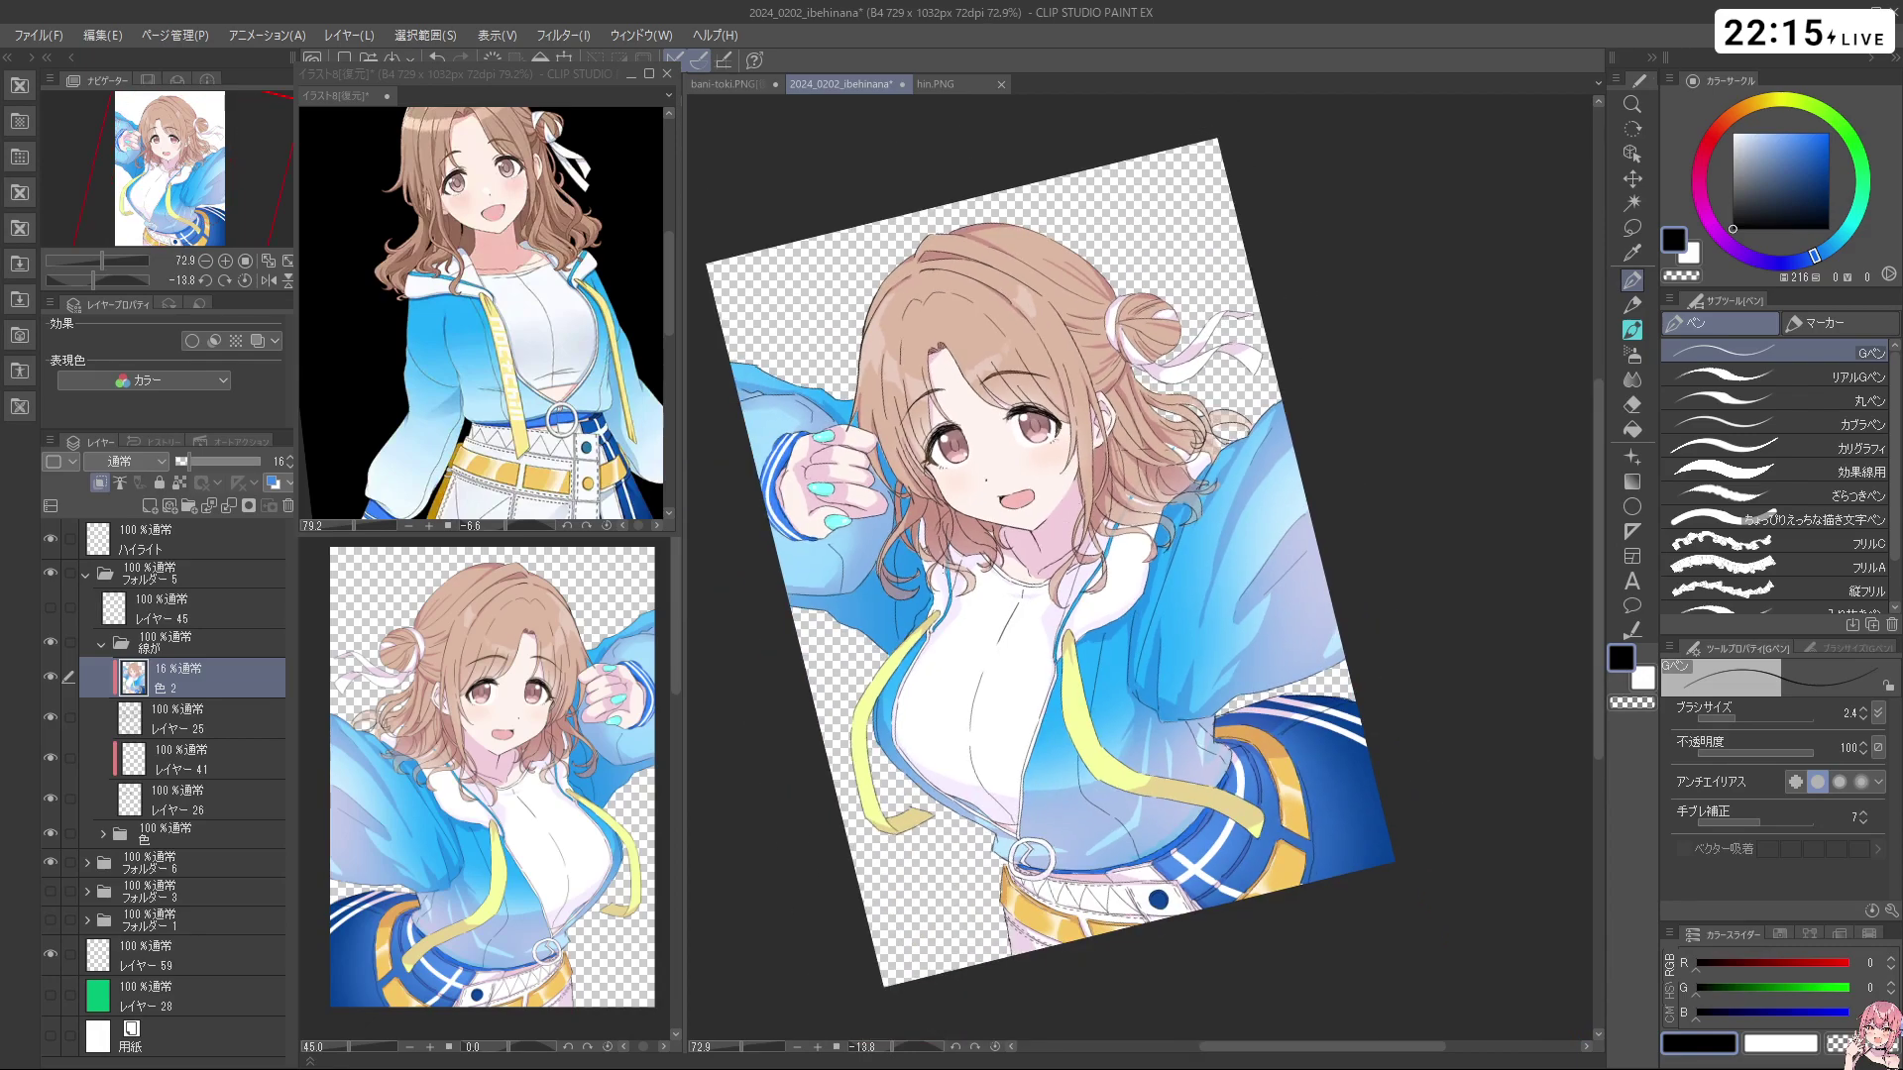
scroll(777, 258, up, 2)
scroll(1225, 816, up, 2)
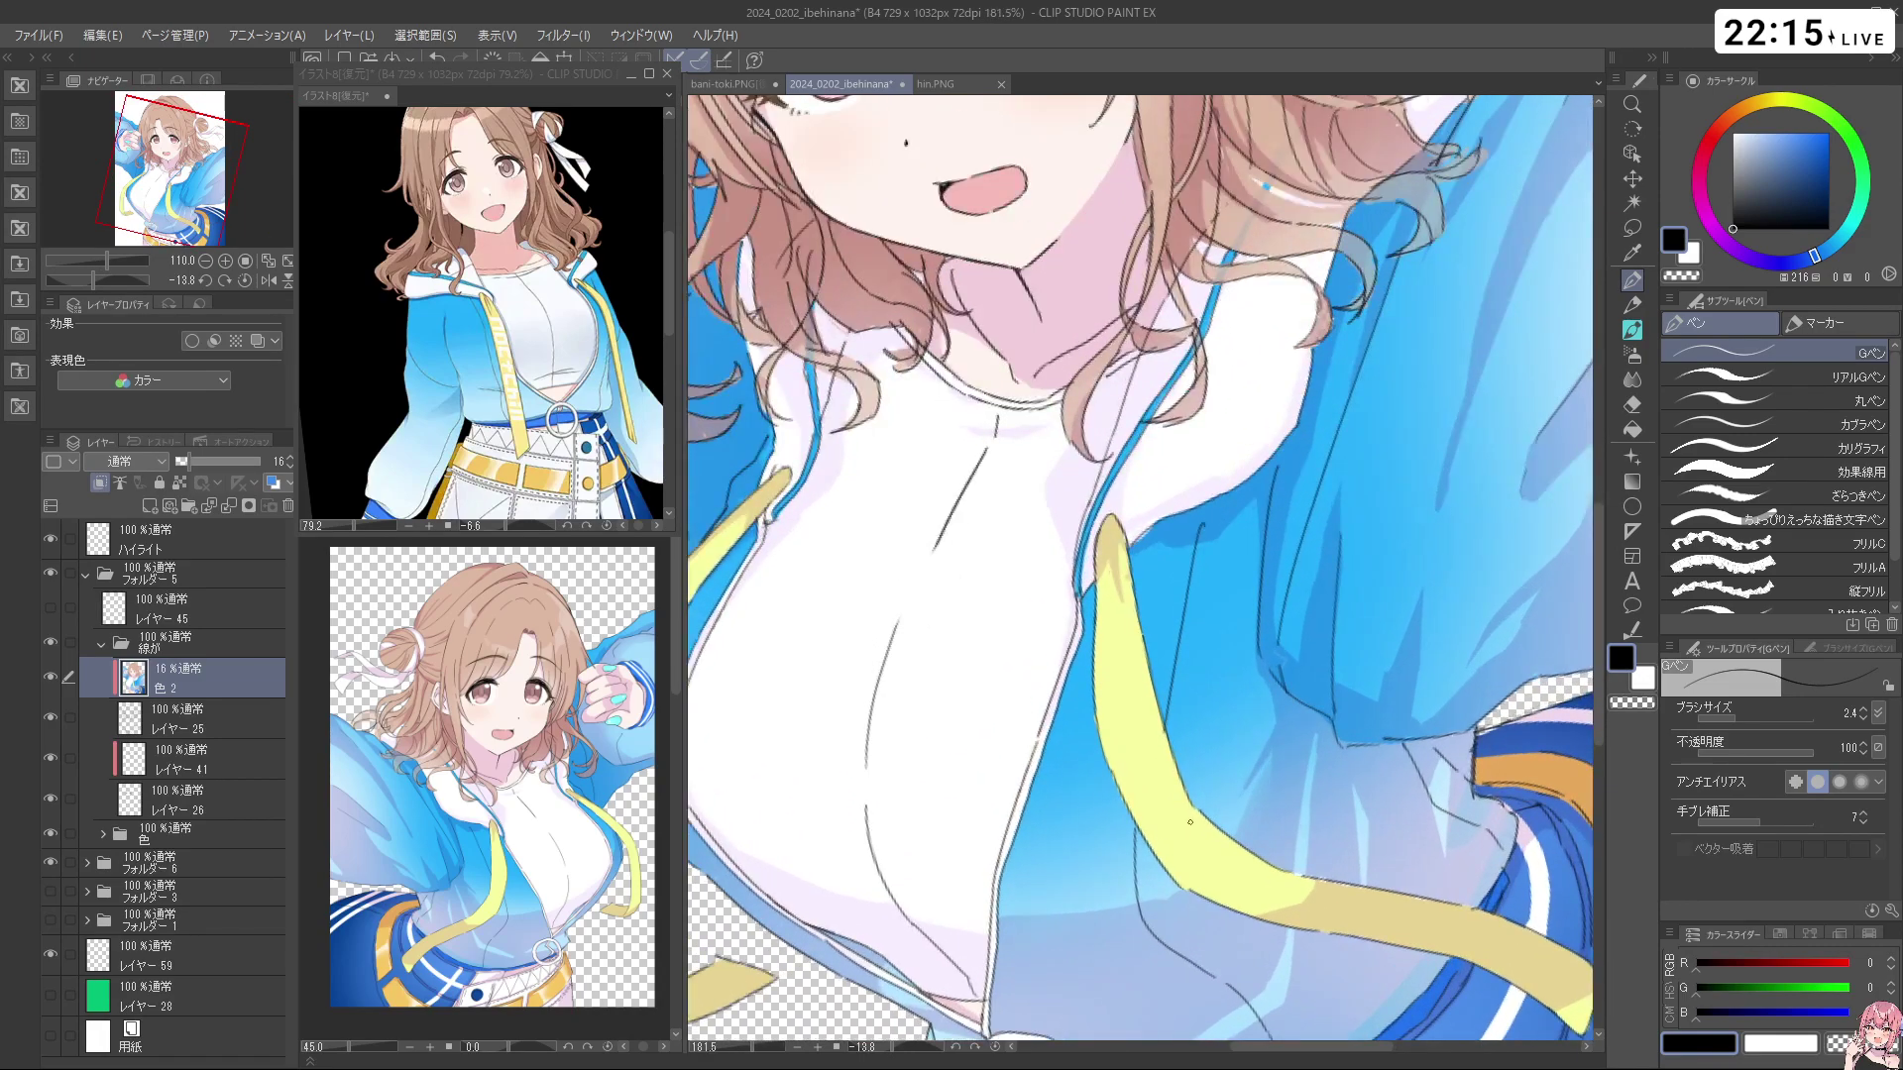
scroll(958, 813, down, 3)
Consult the reference jacket's drawstring and add a new layer clipped to drawstring layer 日も in the colour folder
click(504, 331)
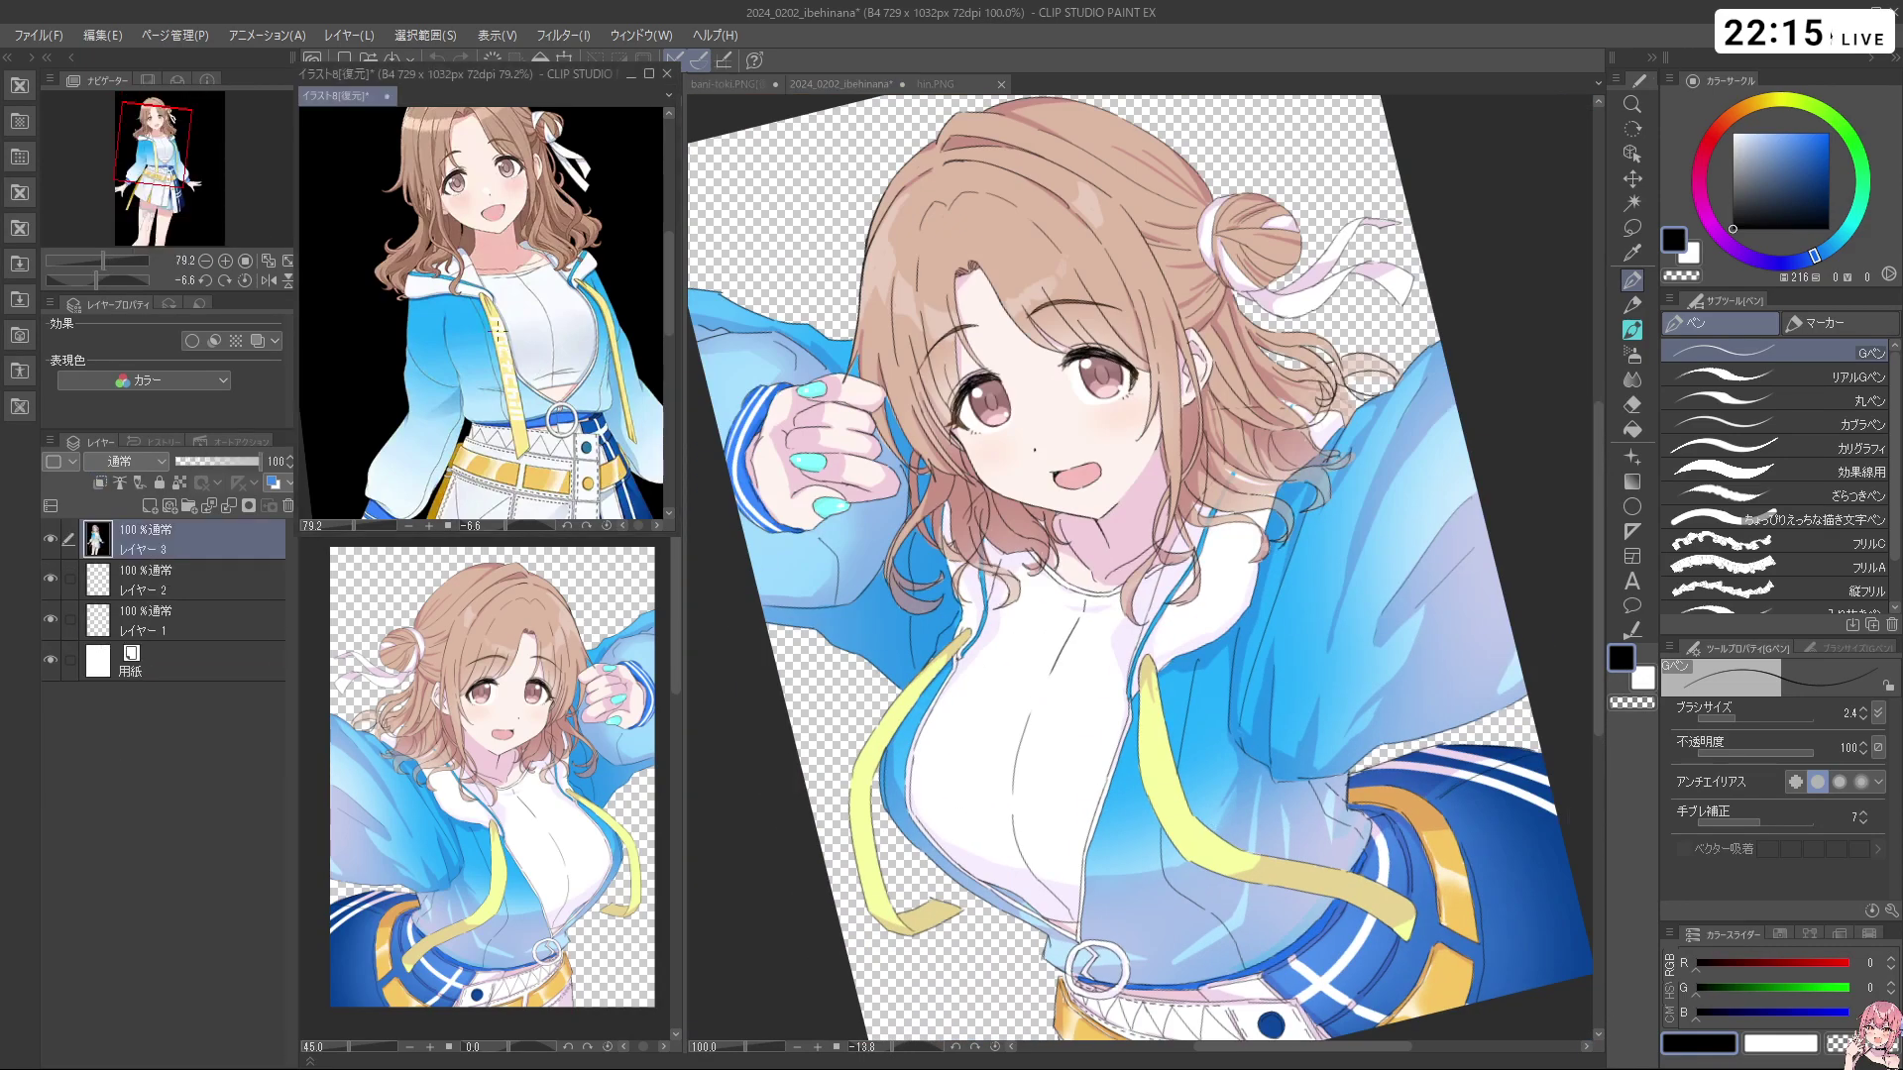
scroll(503, 331, up, 4)
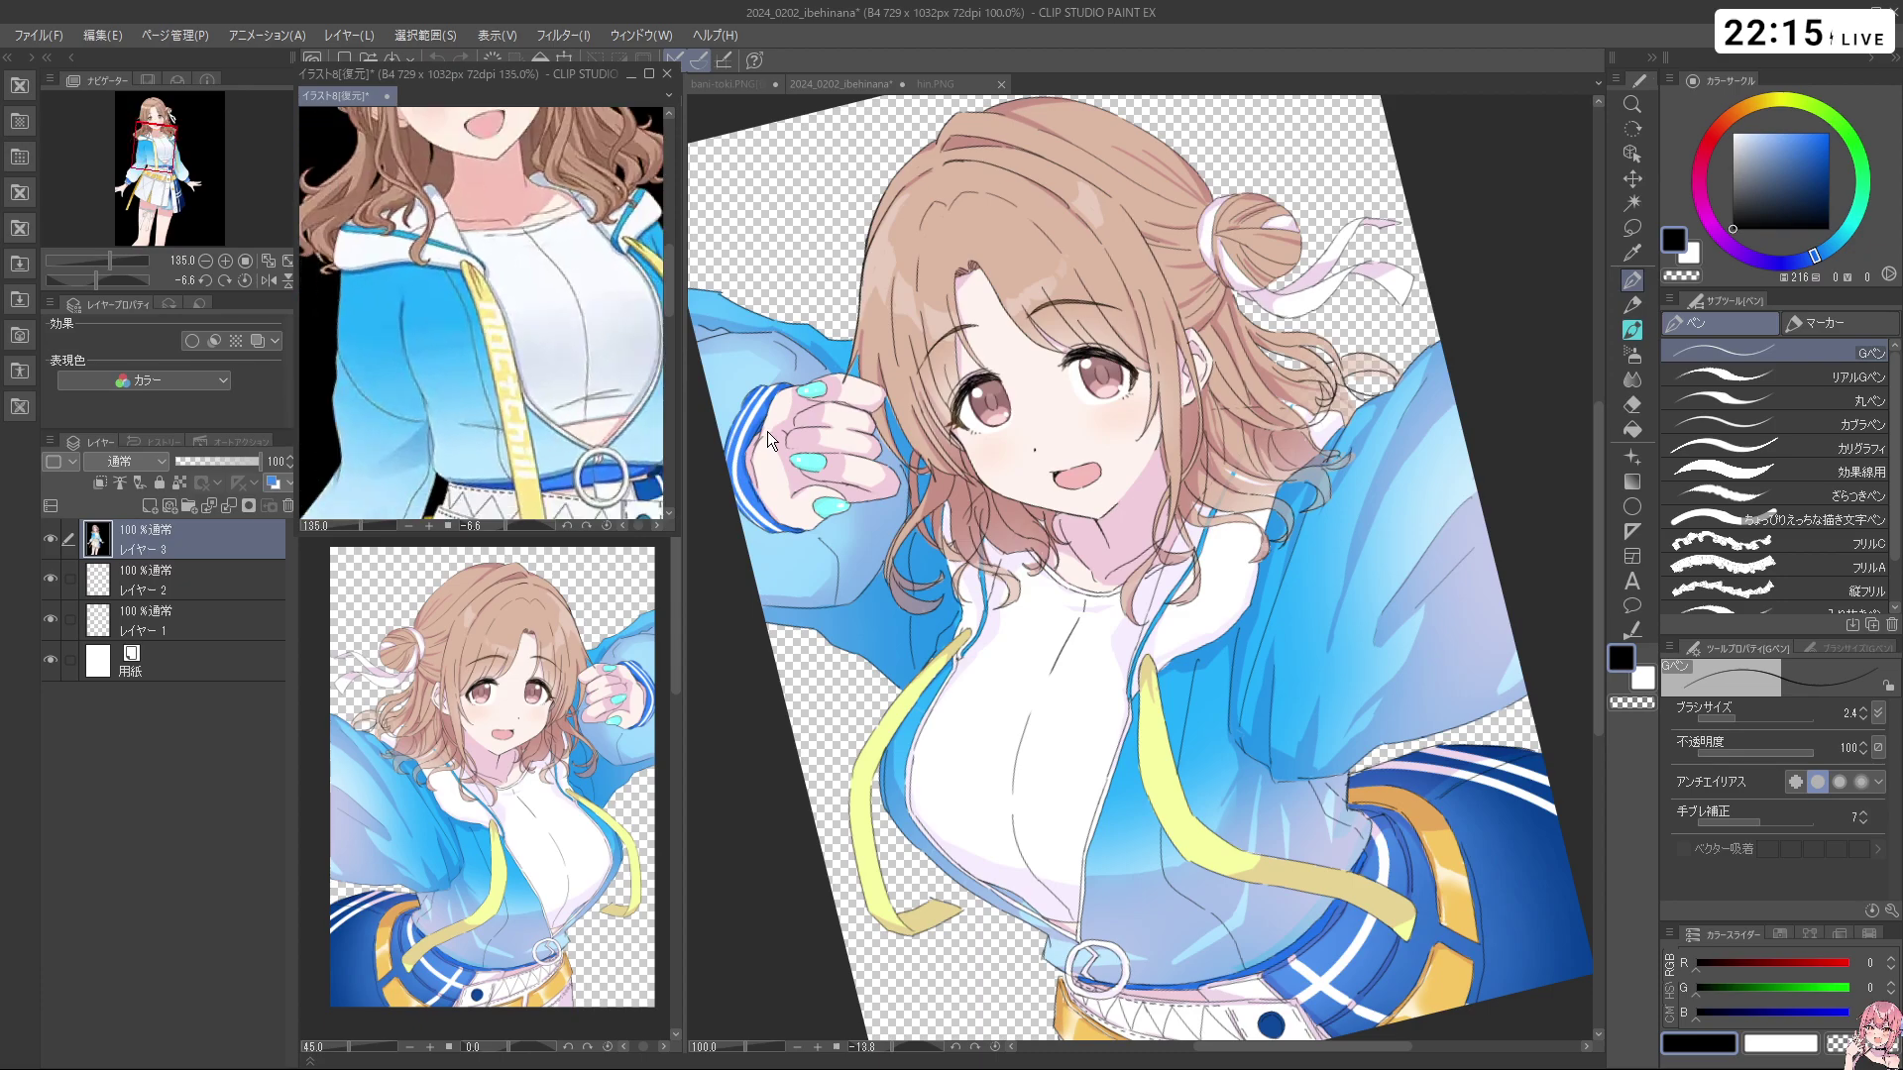
click(864, 890)
key(shift+space)
drag(1076, 887, 1264, 560)
click(111, 865)
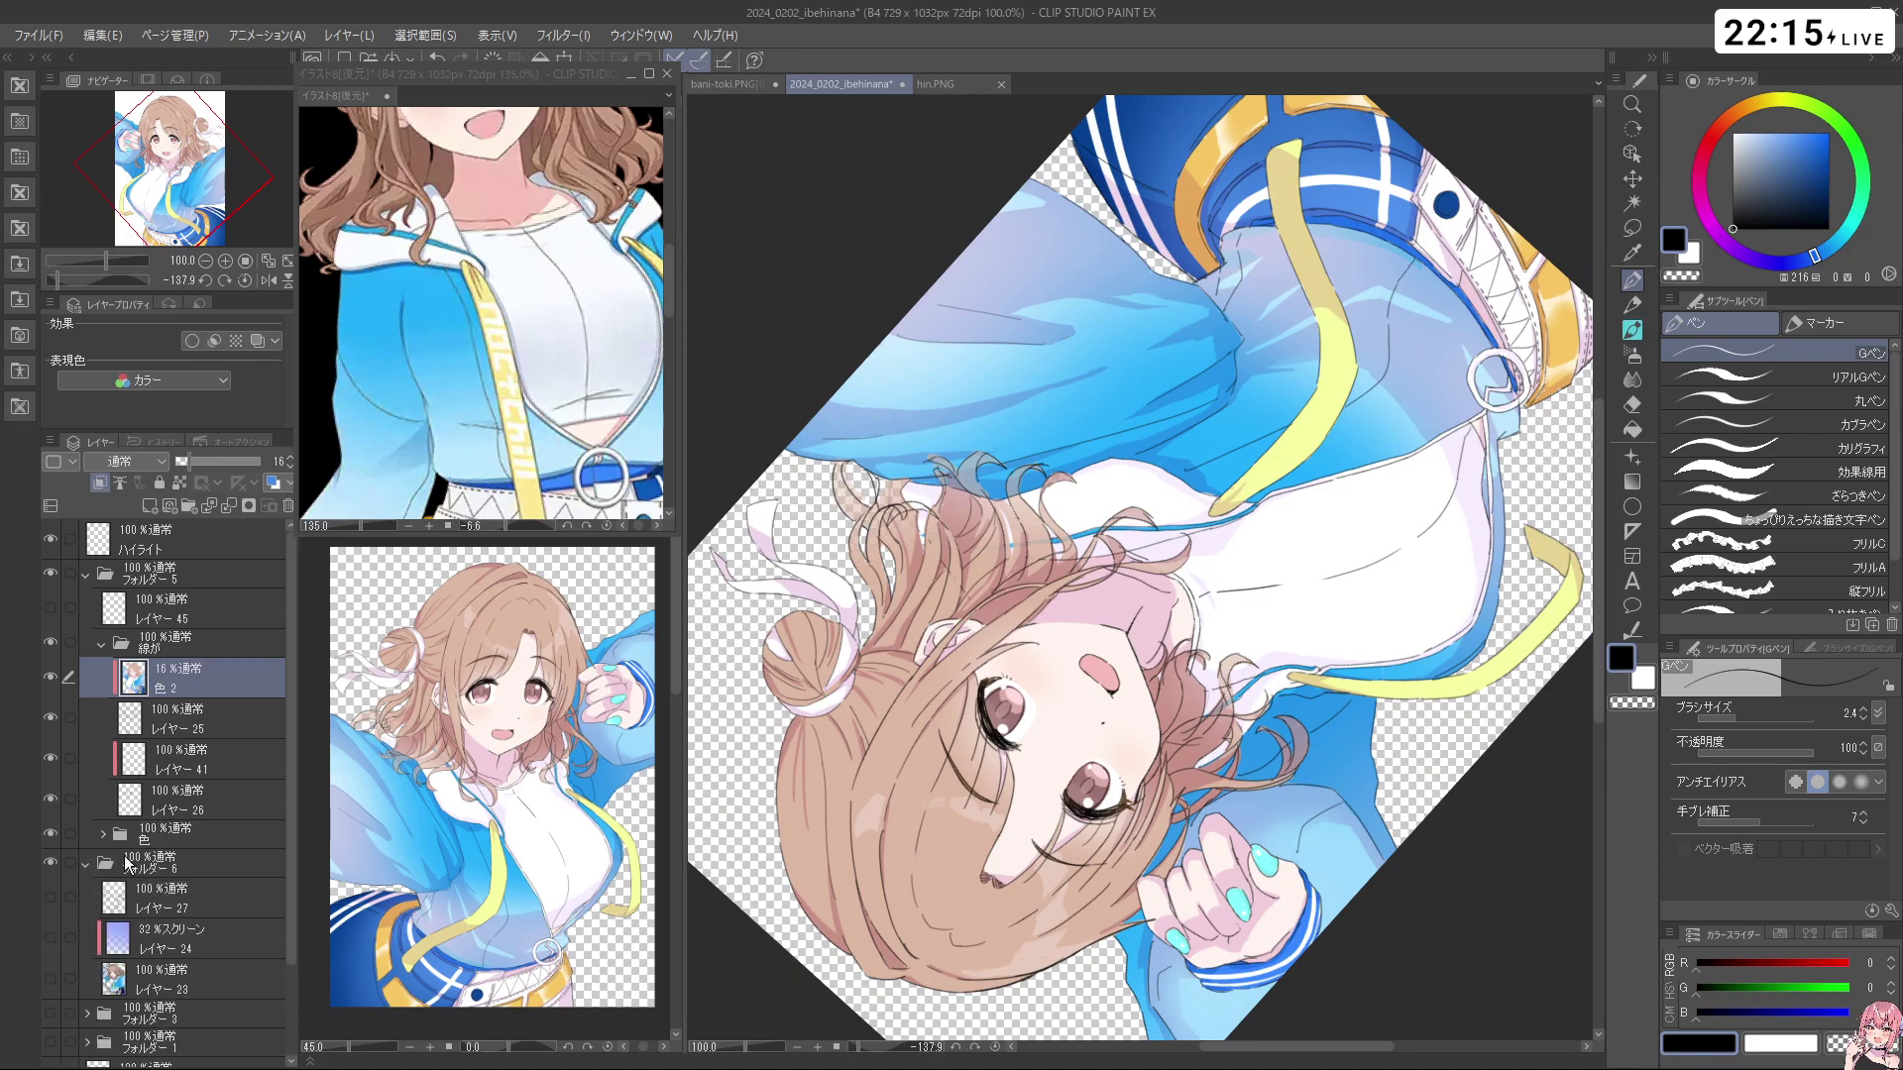
click(86, 862)
click(104, 834)
drag(291, 640, 313, 759)
click(210, 780)
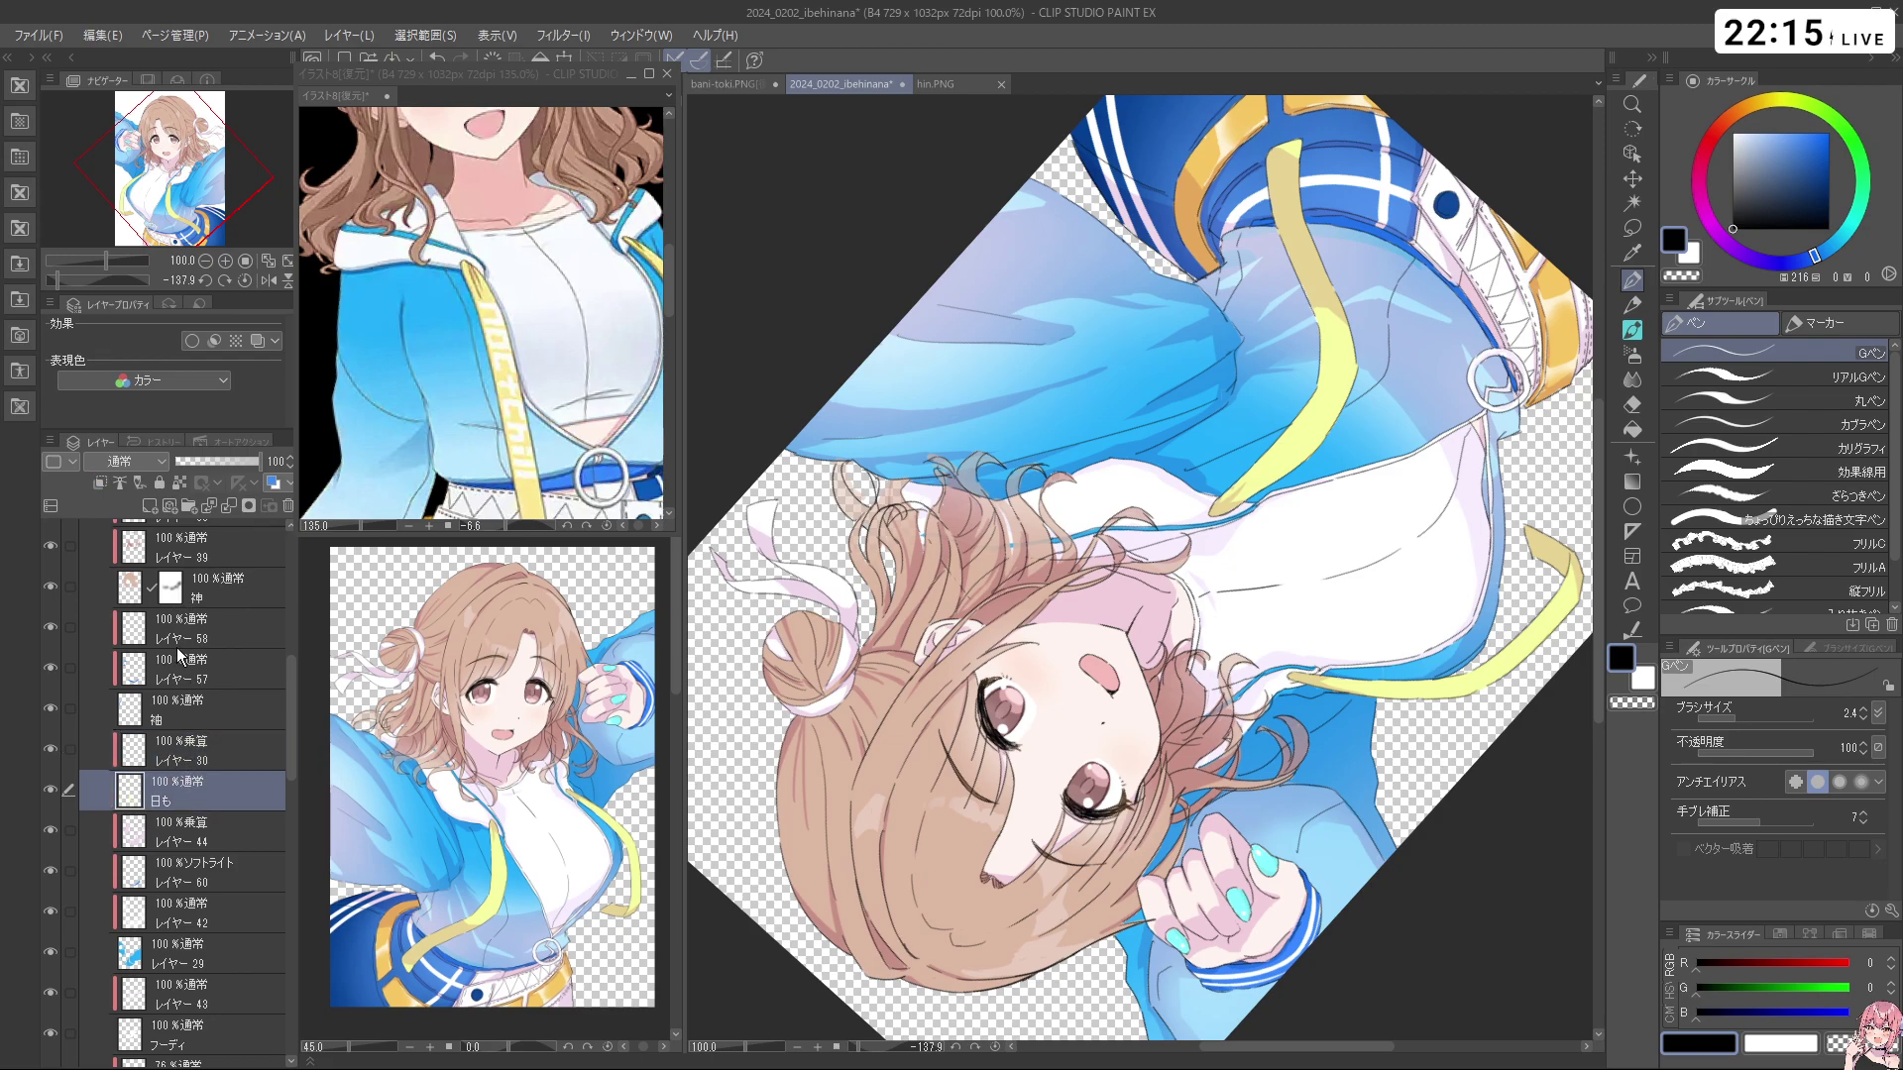
click(149, 506)
Rotate the reference so its drawstring lettering is readable, and set the Calligraphy pen to white with a brush size of 13.7
drag(507, 451, 747, 224)
key(space)
drag(1430, 485, 1341, 449)
drag(1787, 183, 1728, 129)
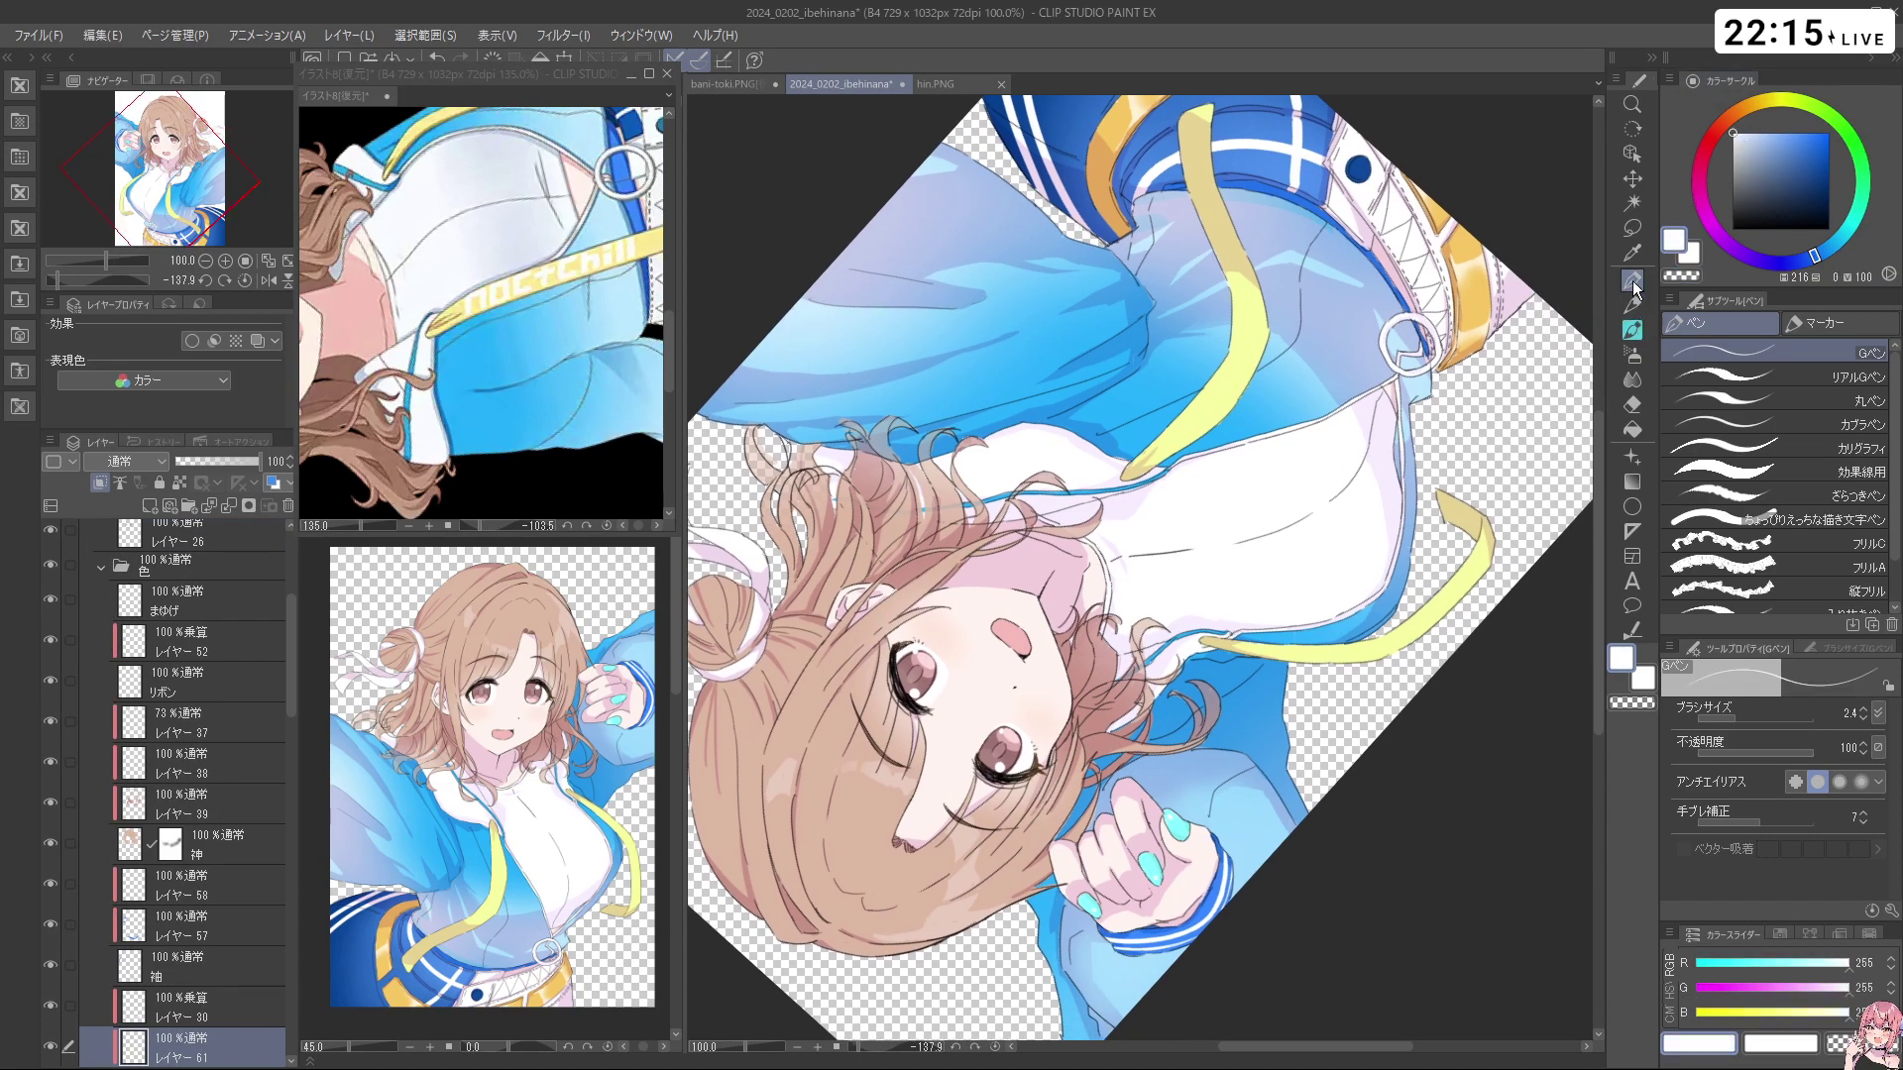
drag(1254, 562, 1175, 476)
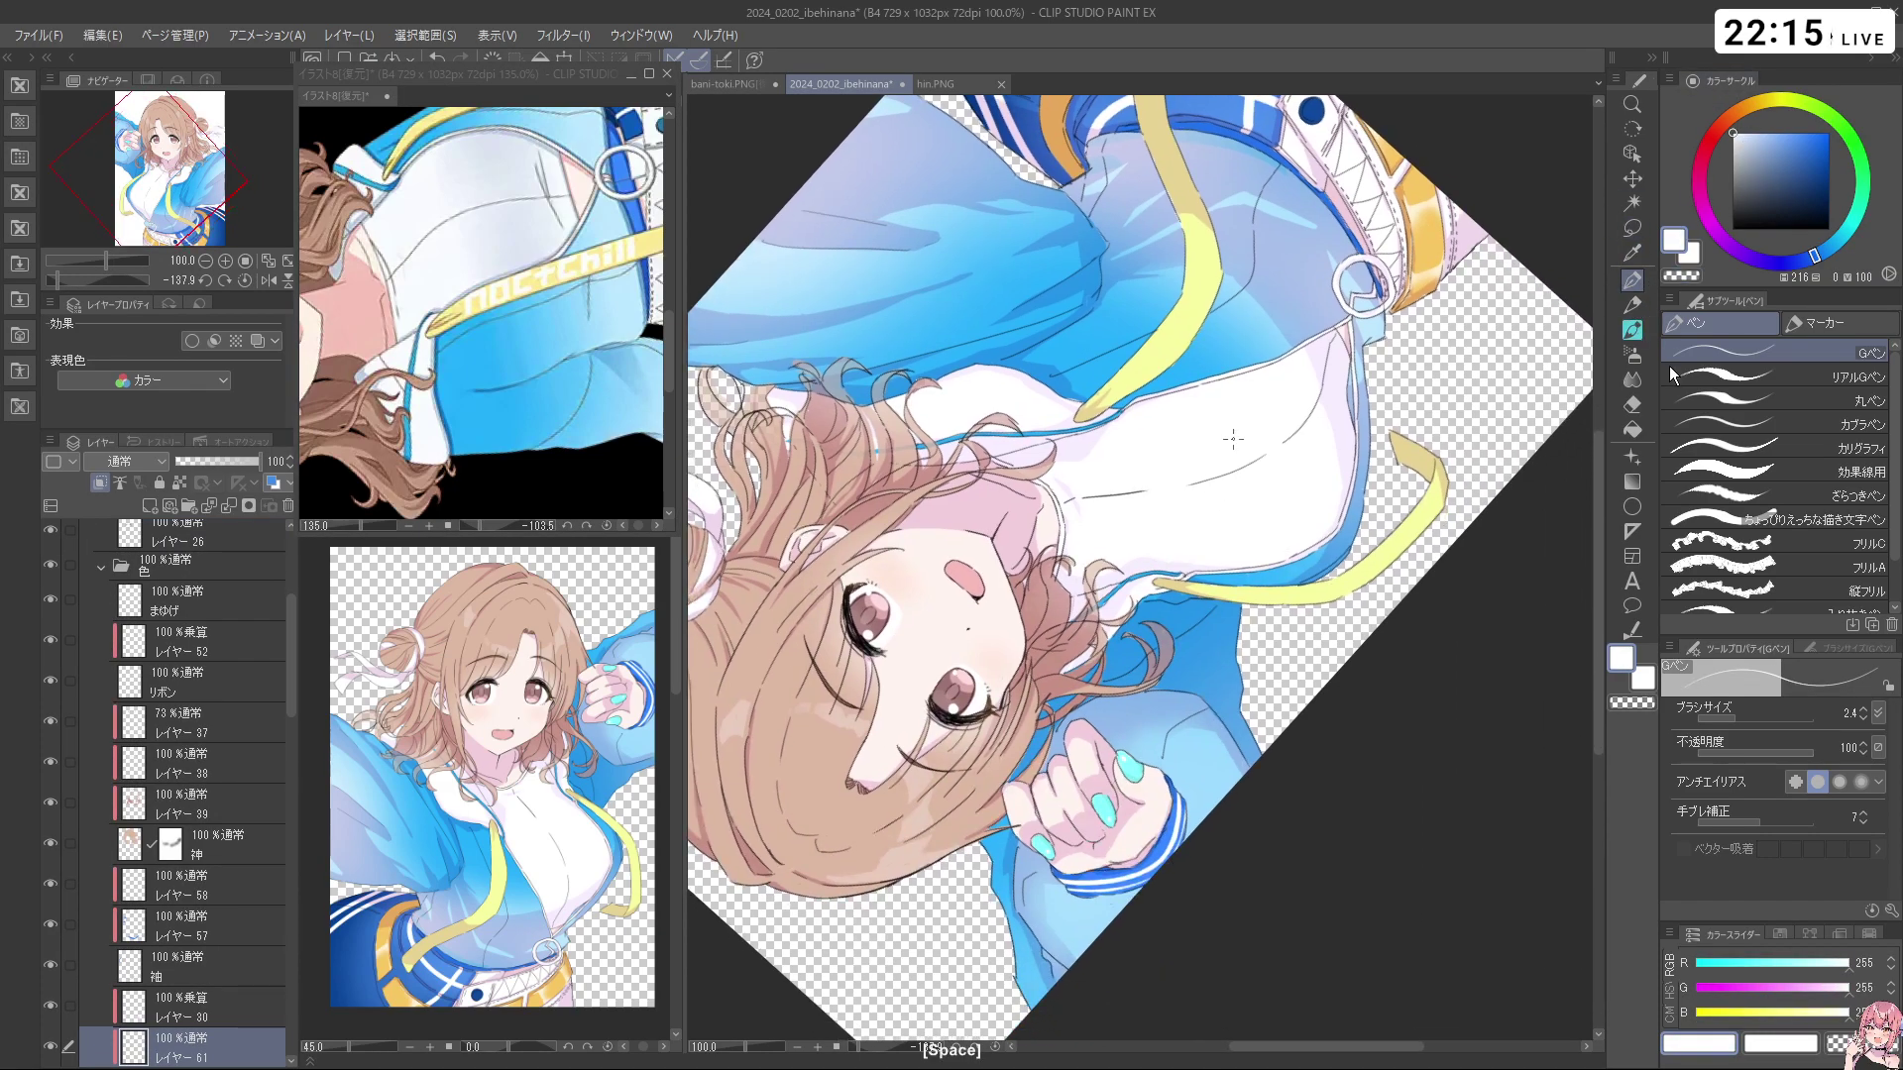
click(1836, 454)
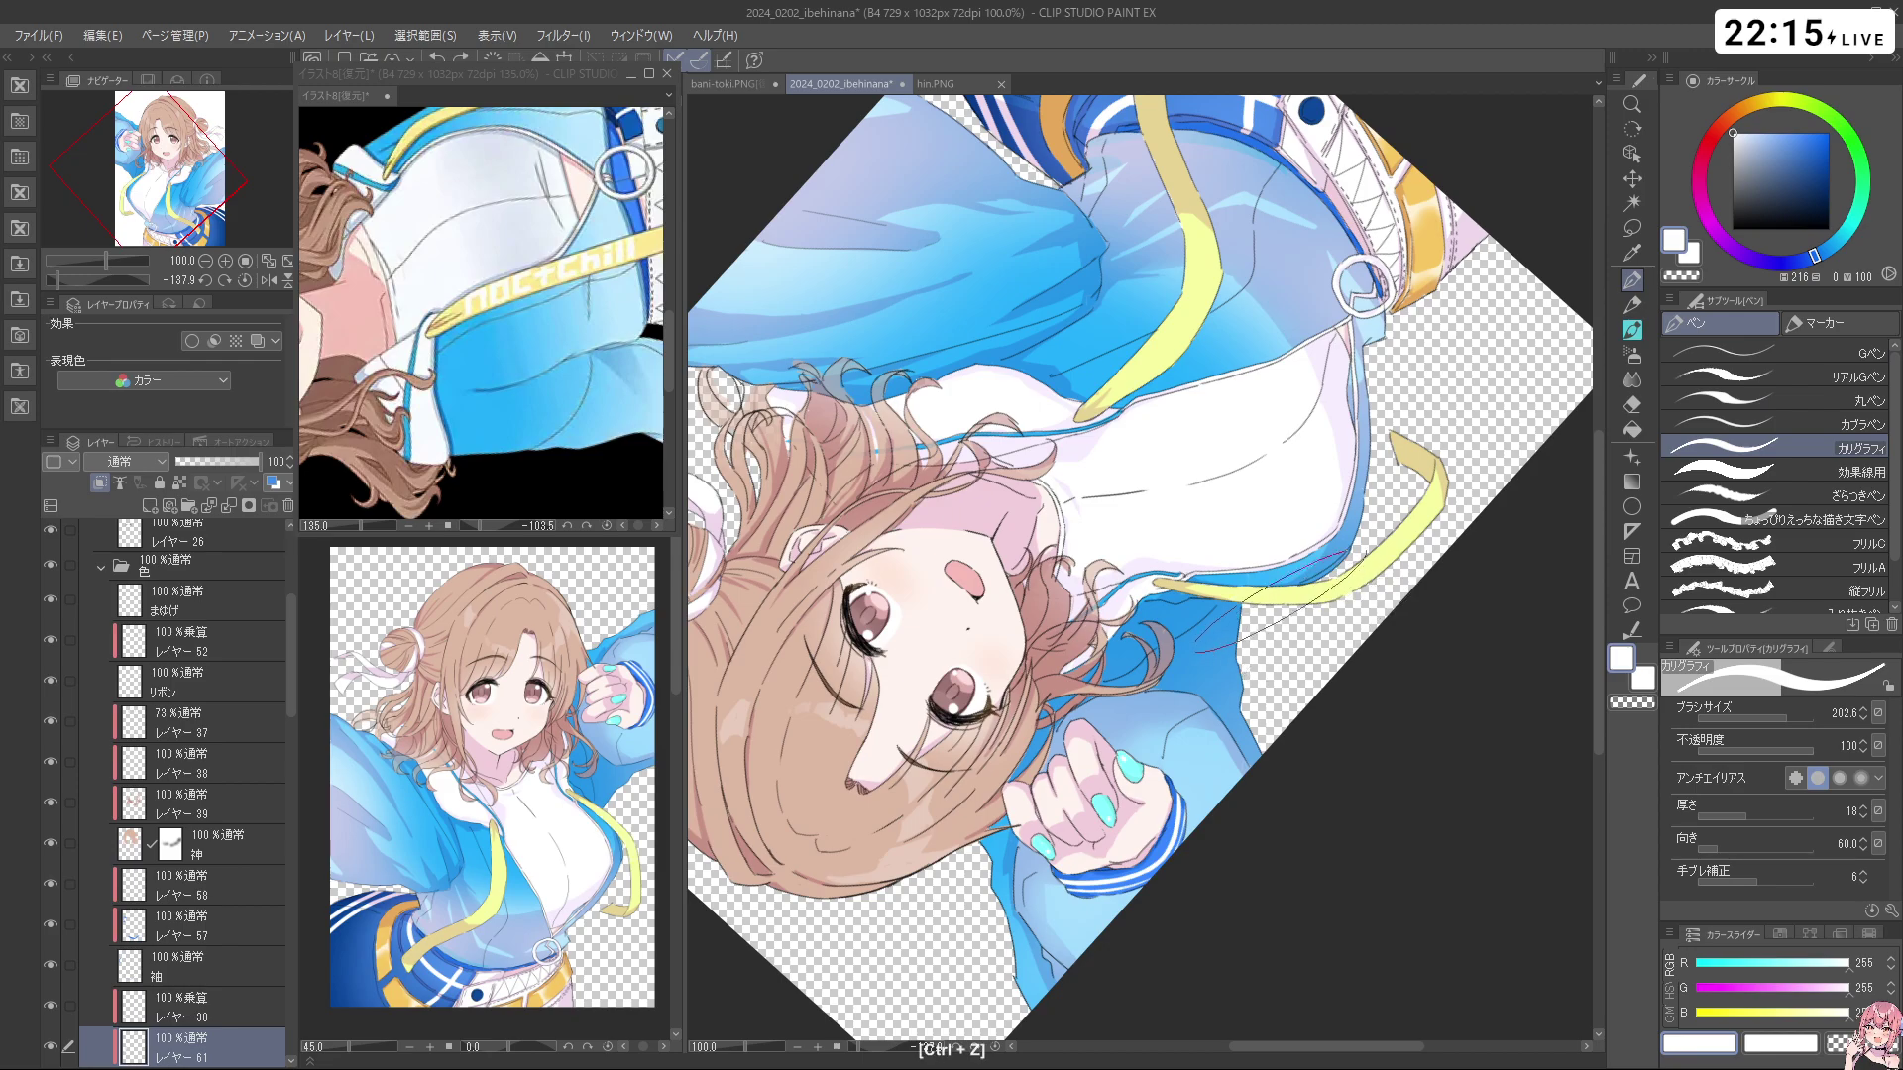
mouse_move(1227, 580)
mouse_down()
mouse_move(1301, 611)
mouse_move(1259, 604)
mouse_up()
drag(1418, 592, 1323, 616)
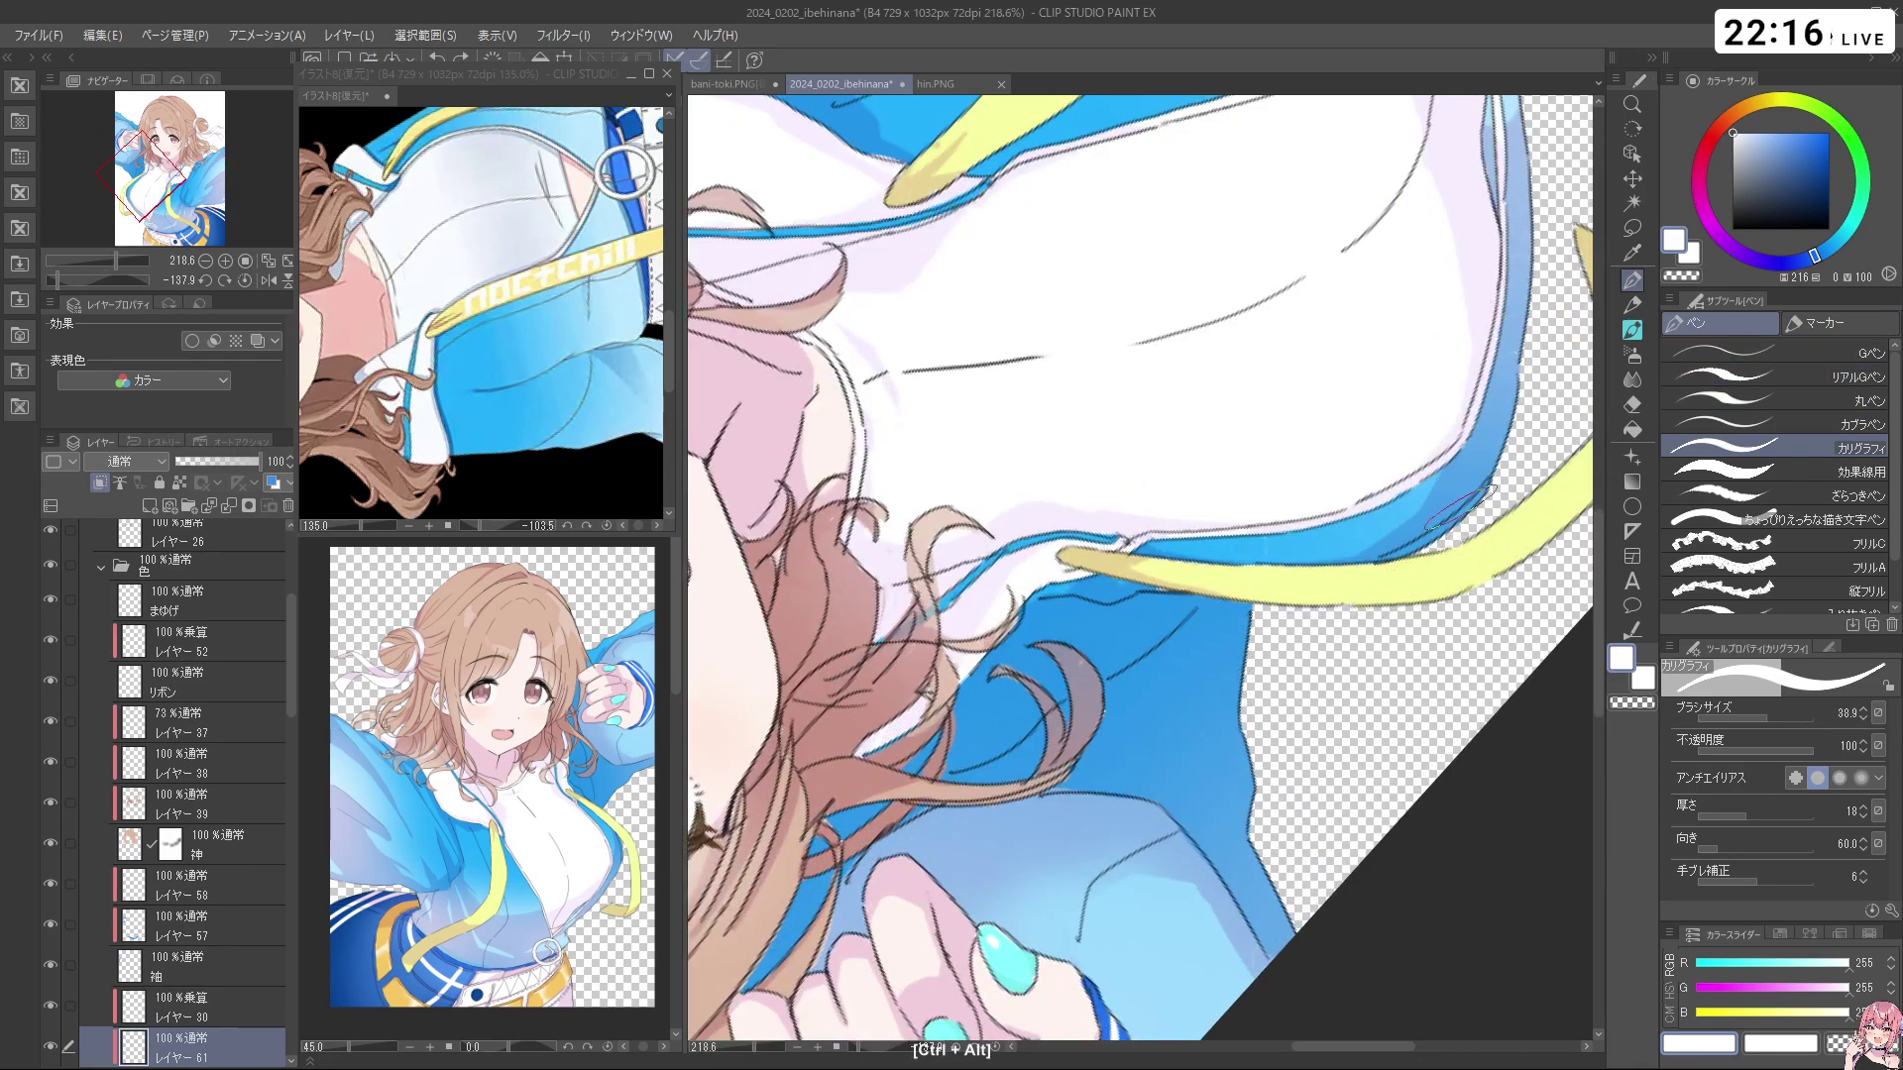
mouse_move(1214, 577)
mouse_down()
mouse_move(1249, 622)
mouse_move(1236, 579)
mouse_move(1271, 586)
mouse_move(1278, 545)
mouse_move(1226, 567)
mouse_move(1236, 606)
mouse_move(1238, 569)
mouse_move(1270, 568)
mouse_move(1251, 570)
mouse_move(1274, 603)
mouse_up()
Hand-letter "noctc" in white along the yellow drawstring on the raised-hand side, redrawing faulty strokes
key(ctrl+z)
key(ctrl+z)
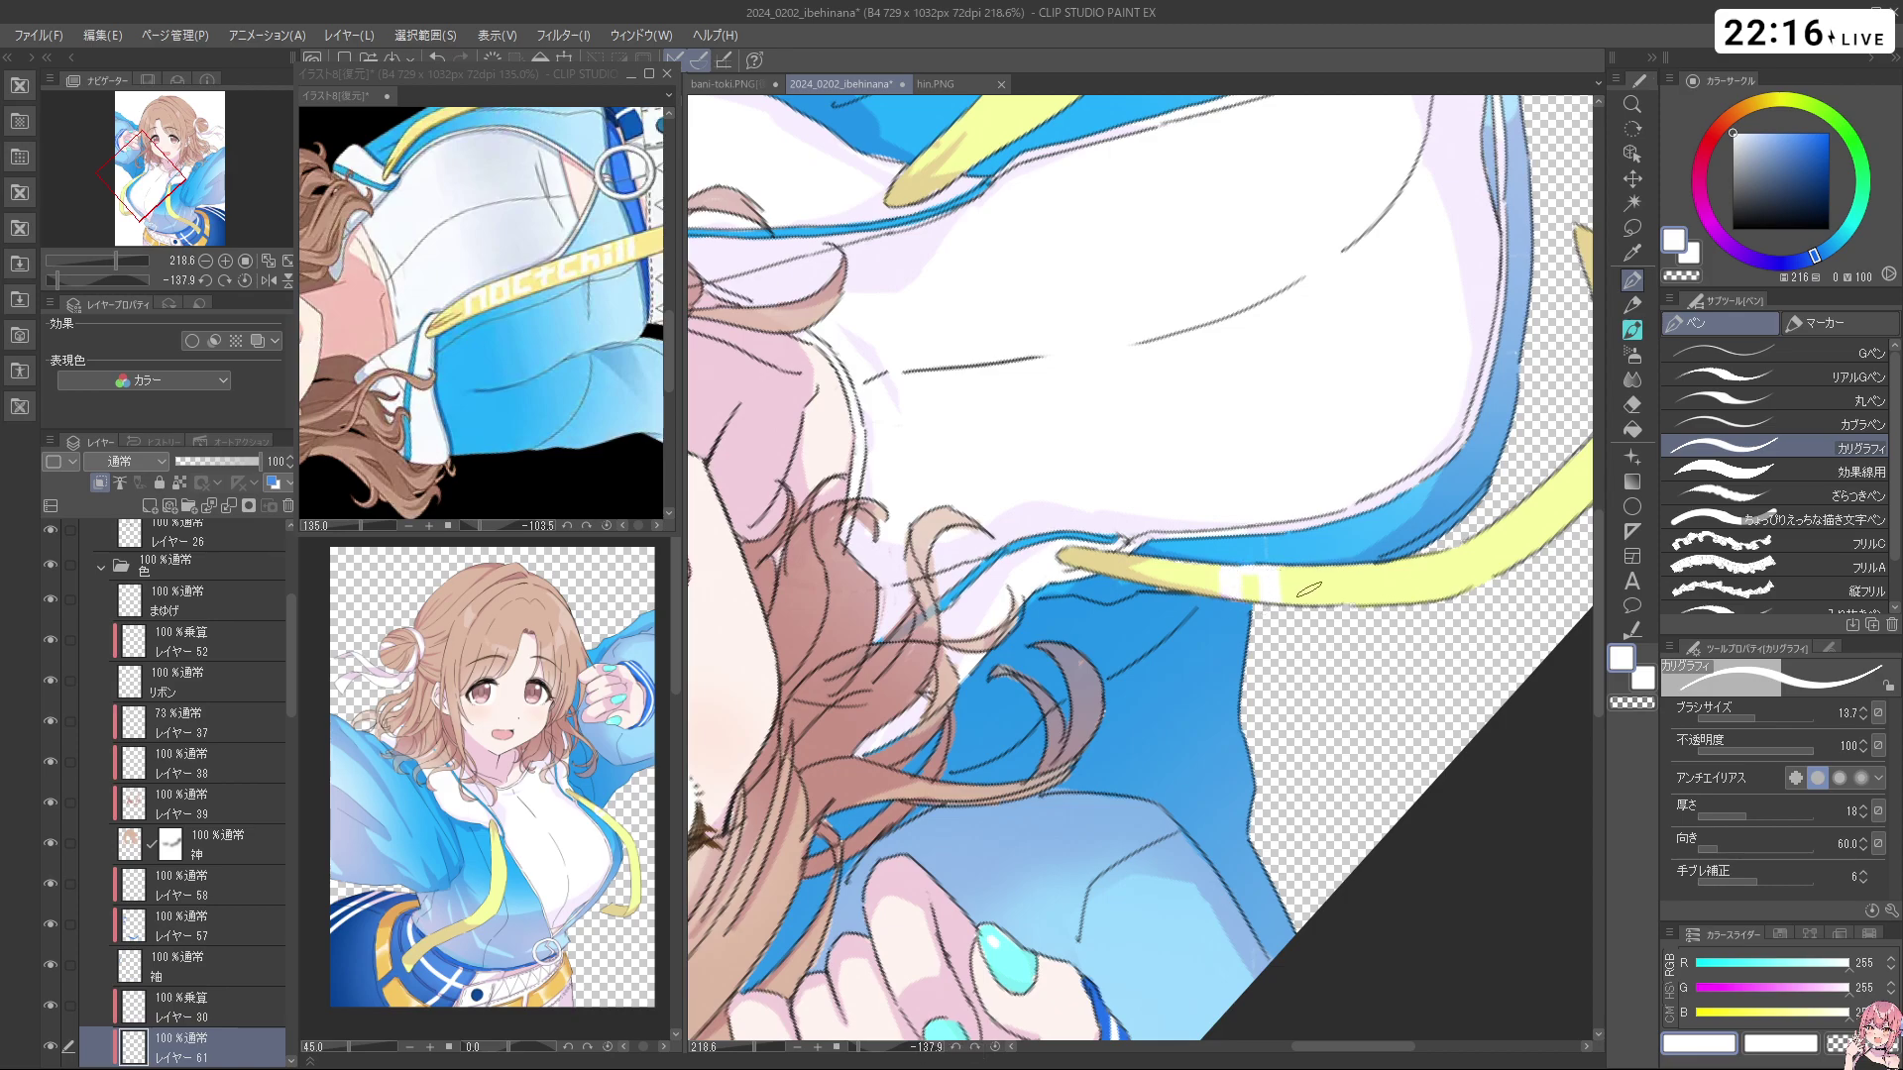
key(ctrl+z)
drag(1301, 575, 1299, 598)
drag(1384, 569, 1362, 599)
mouse_move(1364, 599)
mouse_down()
mouse_move(1405, 594)
mouse_move(1368, 596)
mouse_move(1398, 591)
mouse_move(1362, 589)
mouse_up()
key(ctrl+z)
key(ctrl+z)
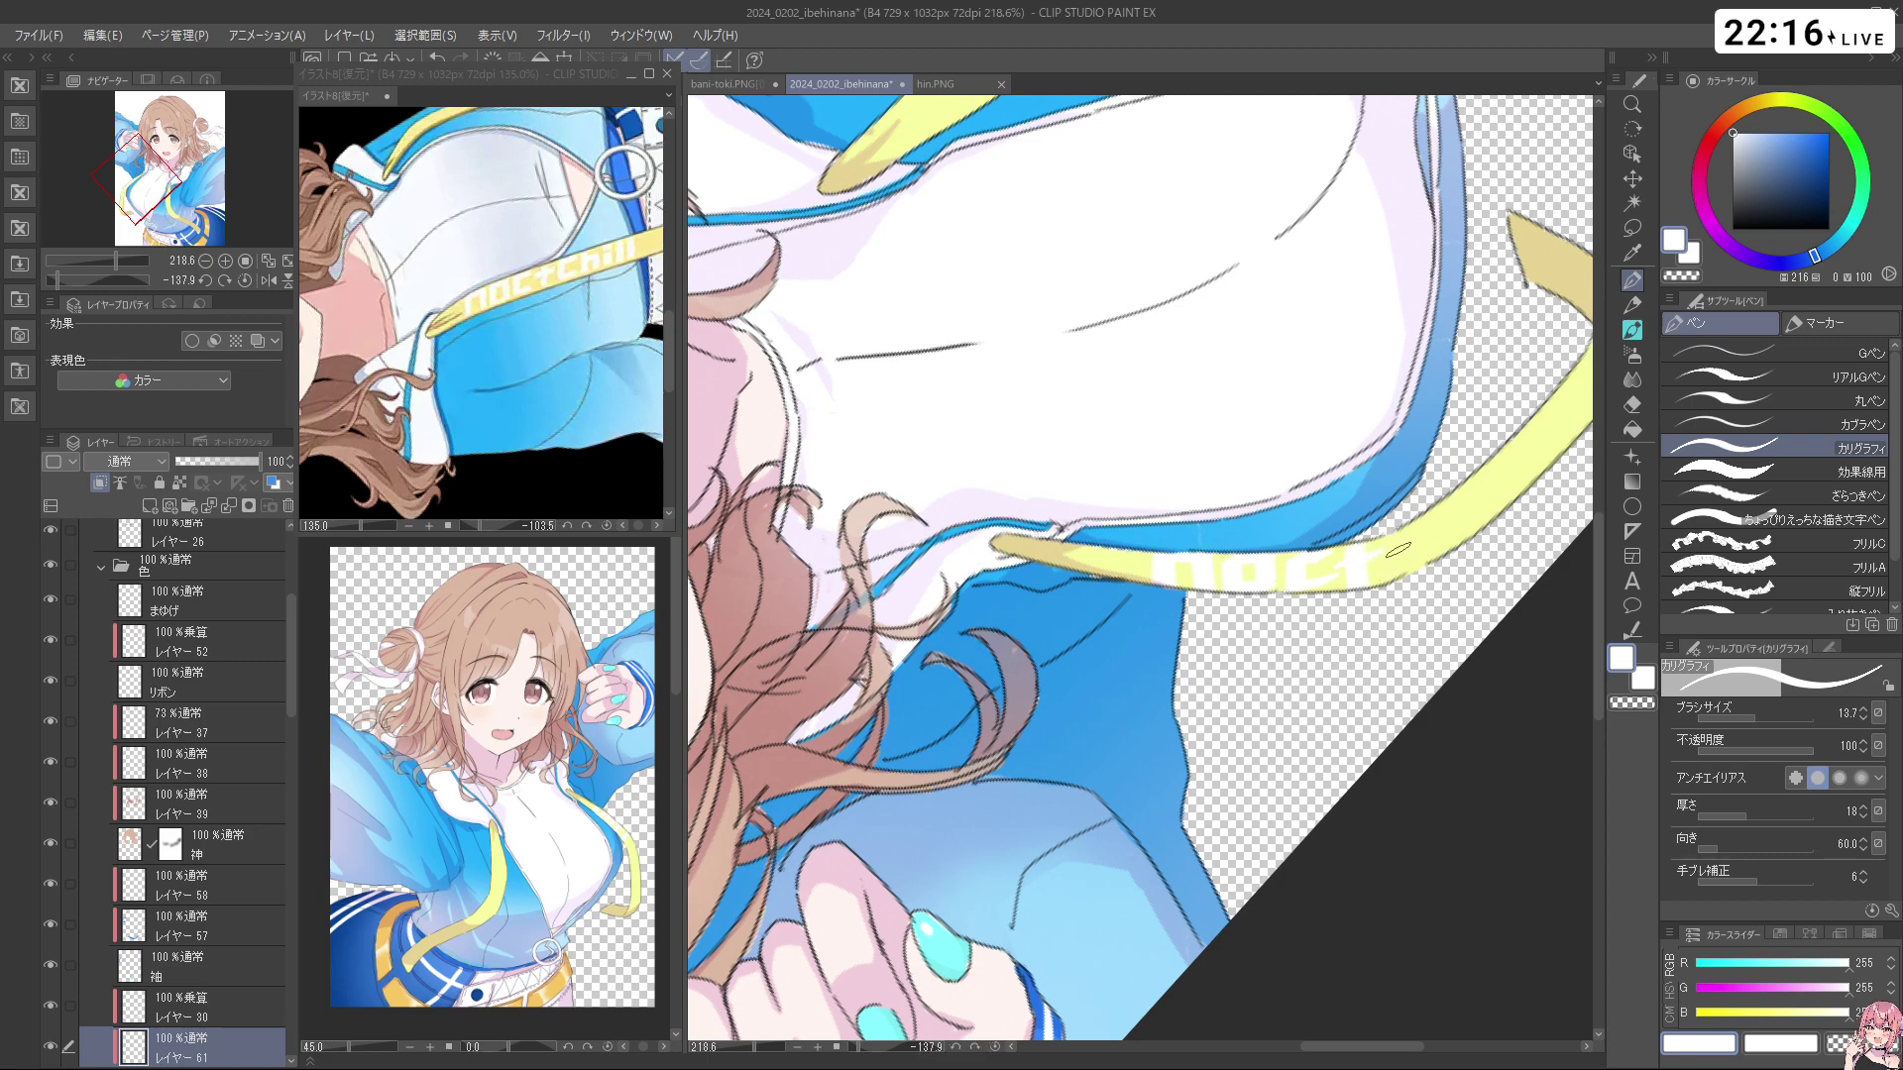
key(ctrl+z)
mouse_move(1418, 529)
mouse_down()
mouse_move(1401, 548)
mouse_move(1428, 555)
mouse_move(1426, 524)
mouse_move(1353, 620)
mouse_up()
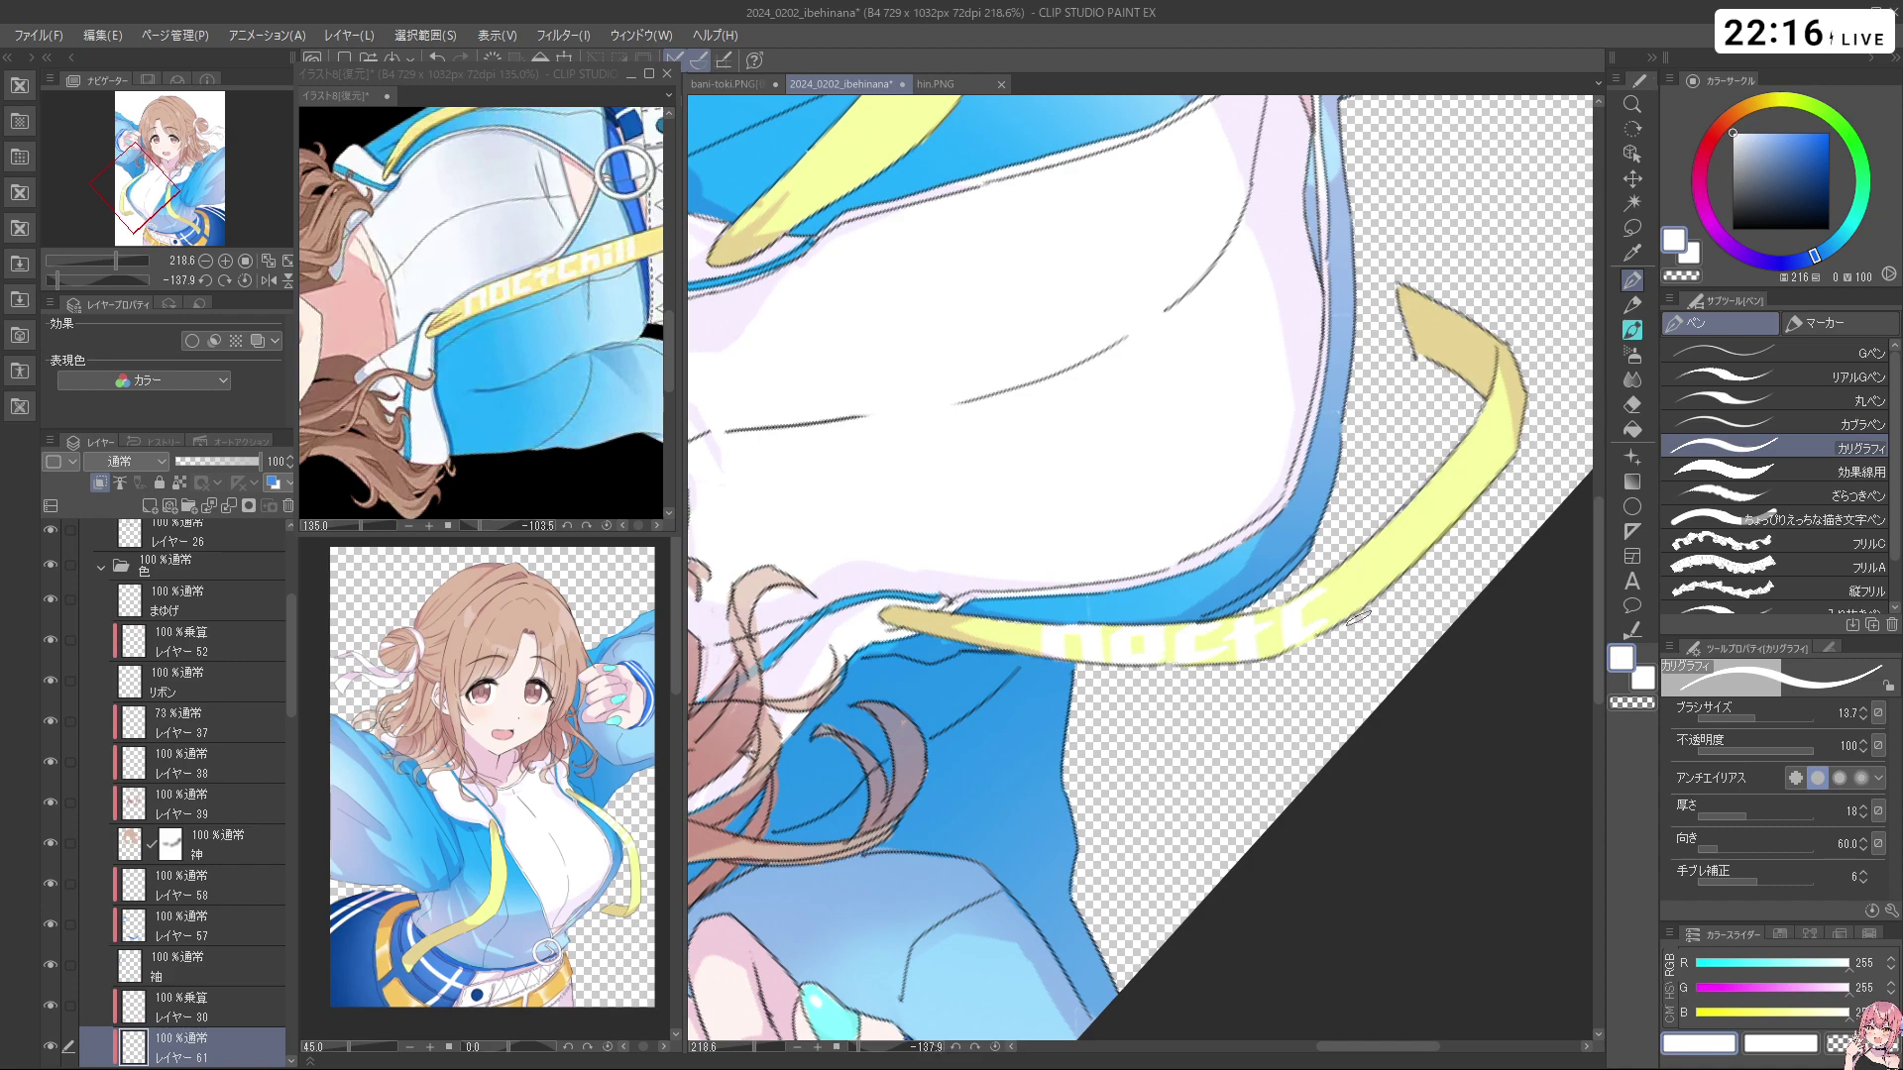
Reduce the Calligraphy pen's brush size to 11.1 and continue the drawstring lettering with "hi"
key(ctrl+alt)
mouse_move(1353, 592)
mouse_down()
mouse_move(1348, 577)
mouse_move(1348, 614)
mouse_move(1365, 595)
mouse_up()
key(ctrl+z)
key(ctrl+z)
key(ctrl+z)
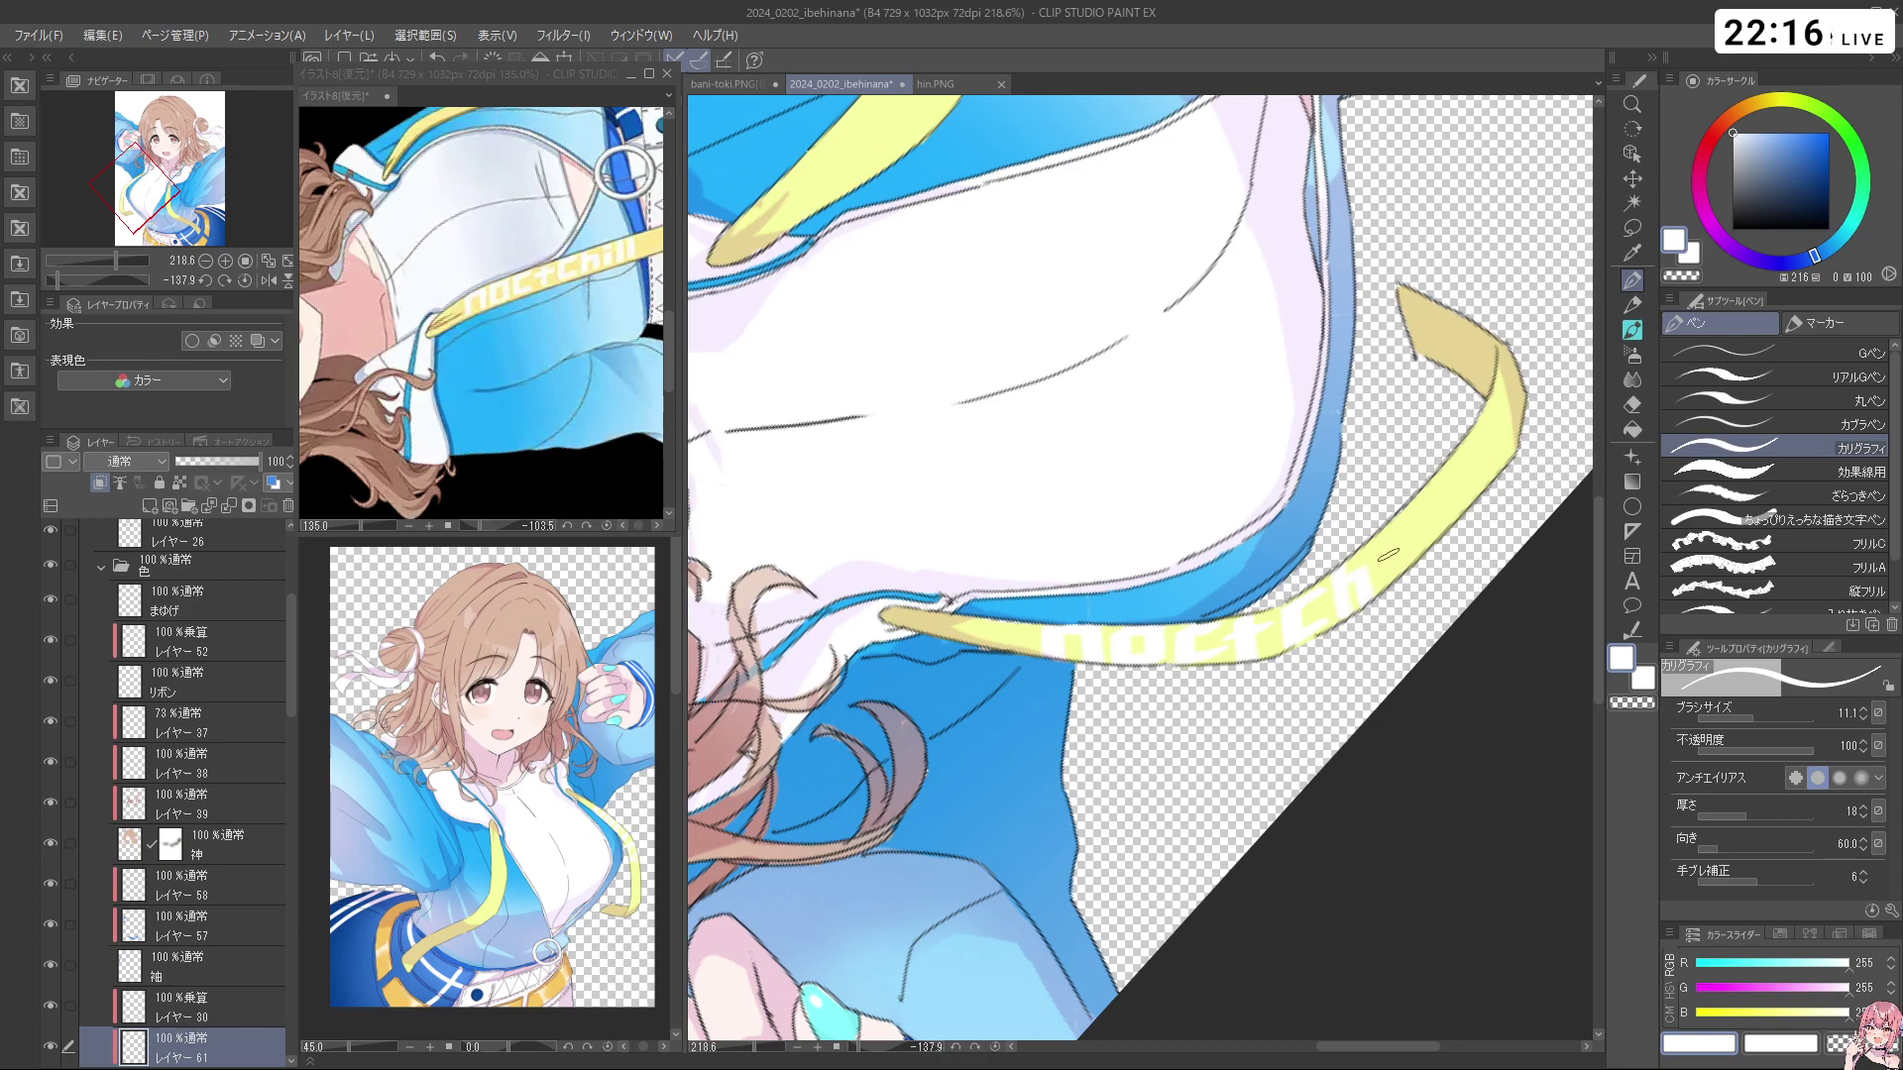
key(ctrl+z)
mouse_move(1395, 581)
mouse_down()
mouse_move(1381, 593)
mouse_move(1405, 584)
mouse_move(1432, 628)
mouse_up()
key(shift+space)
key(ctrl+z)
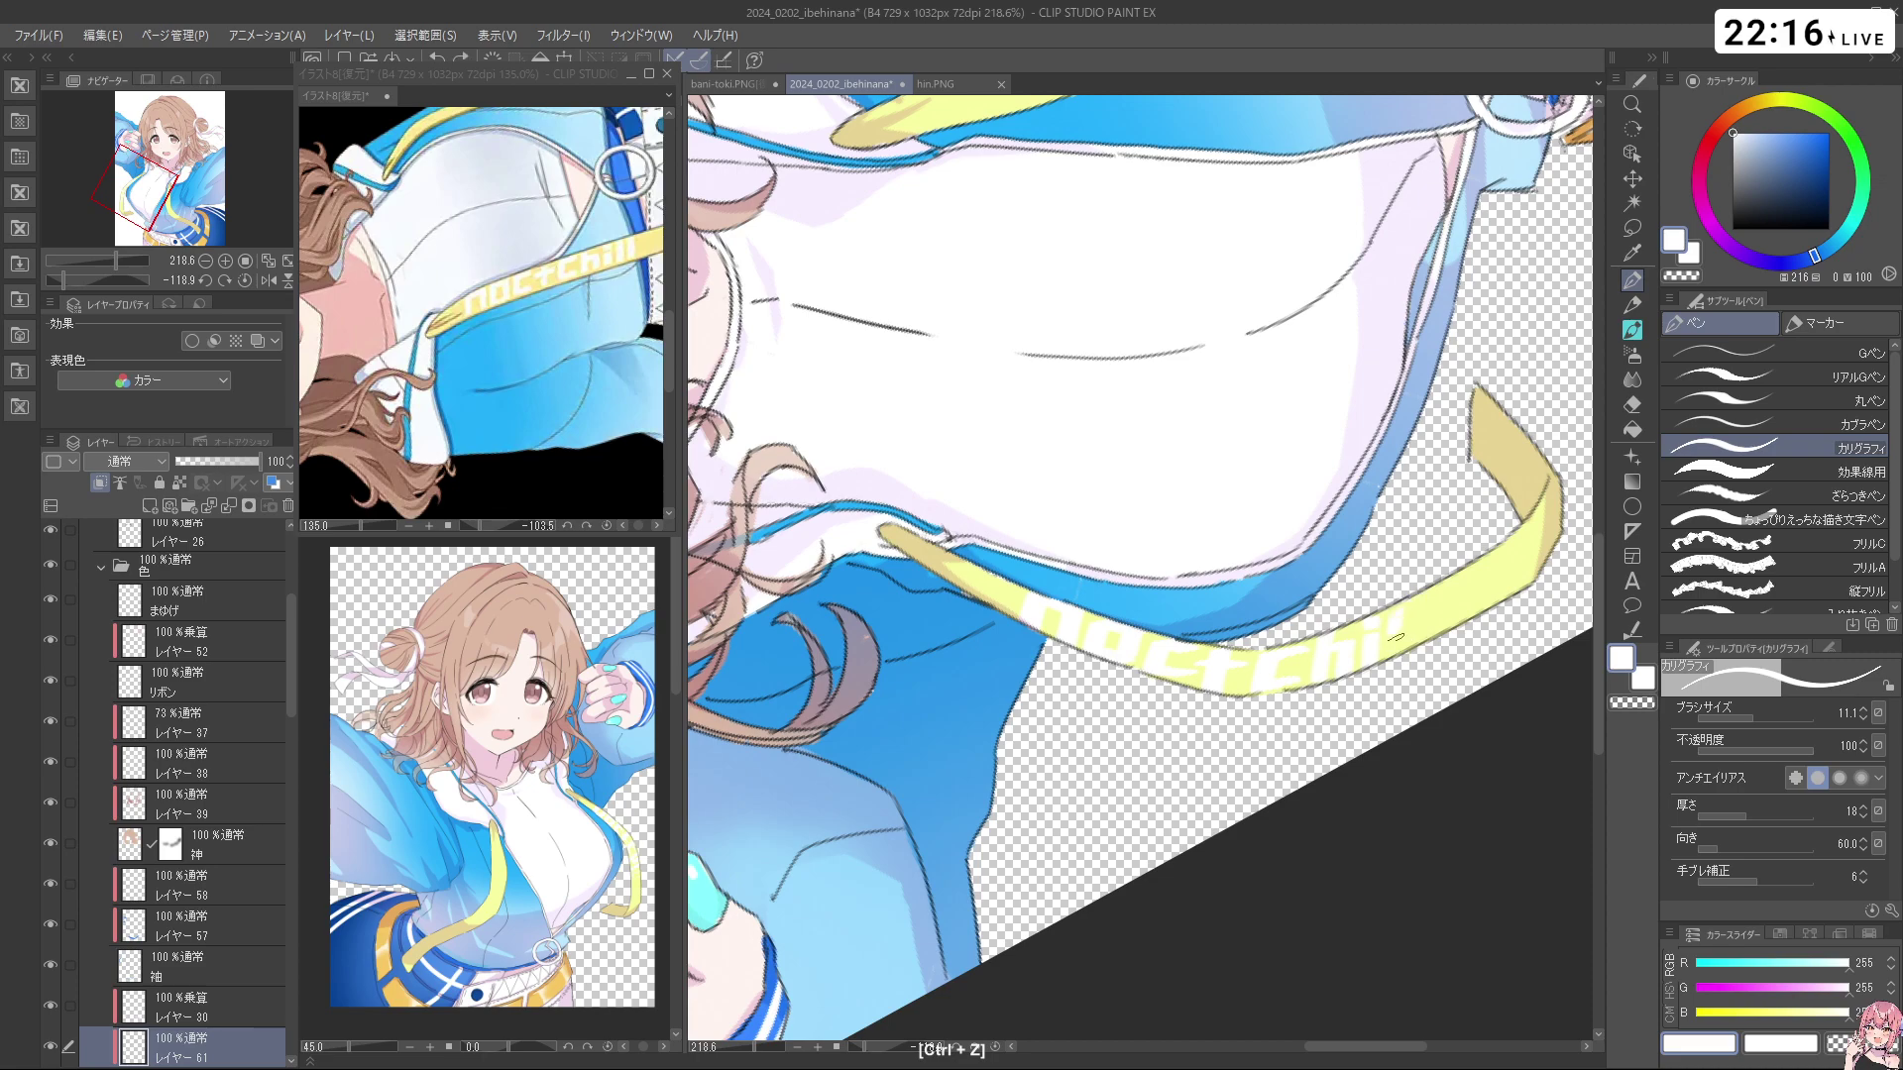
Complete the drawstring lettering with "ll" and touch up the letters, alternating between white and transparent colour
mouse_move(1421, 601)
mouse_down()
mouse_move(1426, 637)
mouse_move(1288, 564)
mouse_move(1108, 546)
mouse_up()
key(ctrl+z)
key(c)
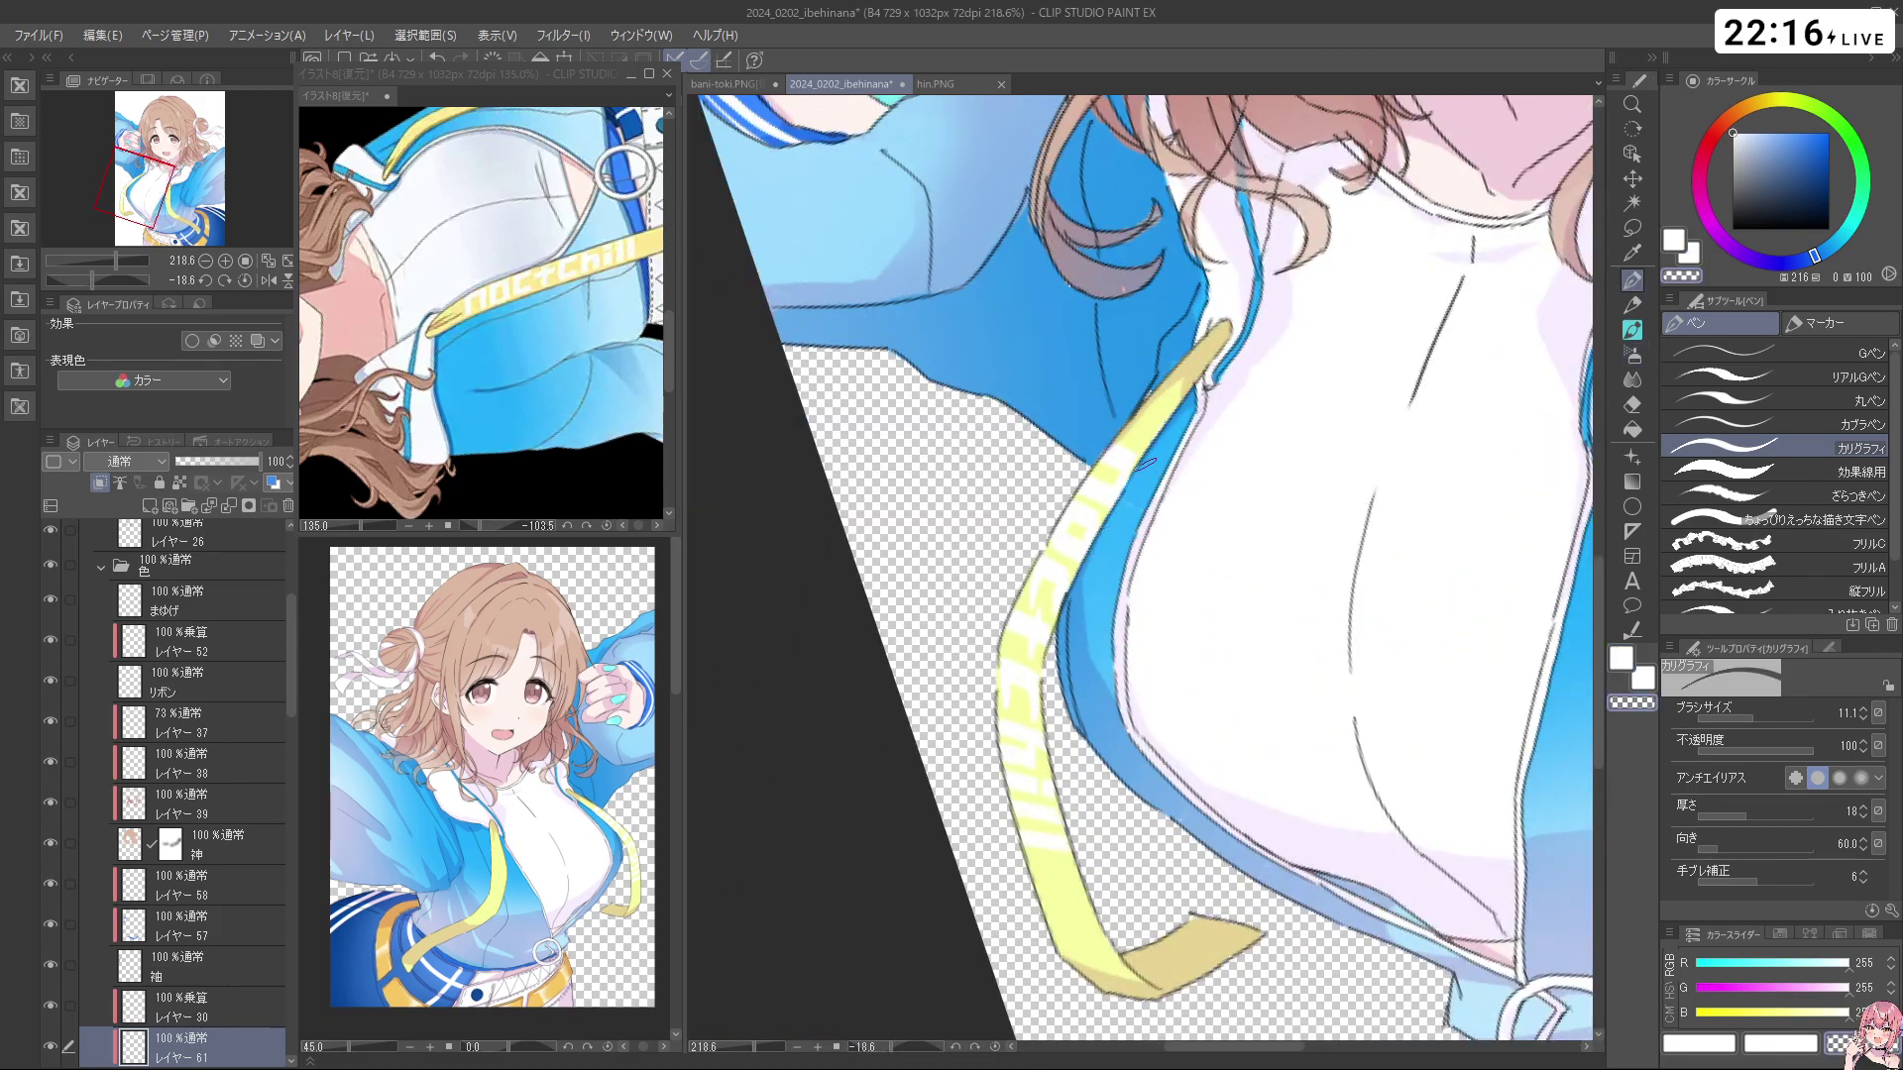
key(c)
key(c)
key(c)
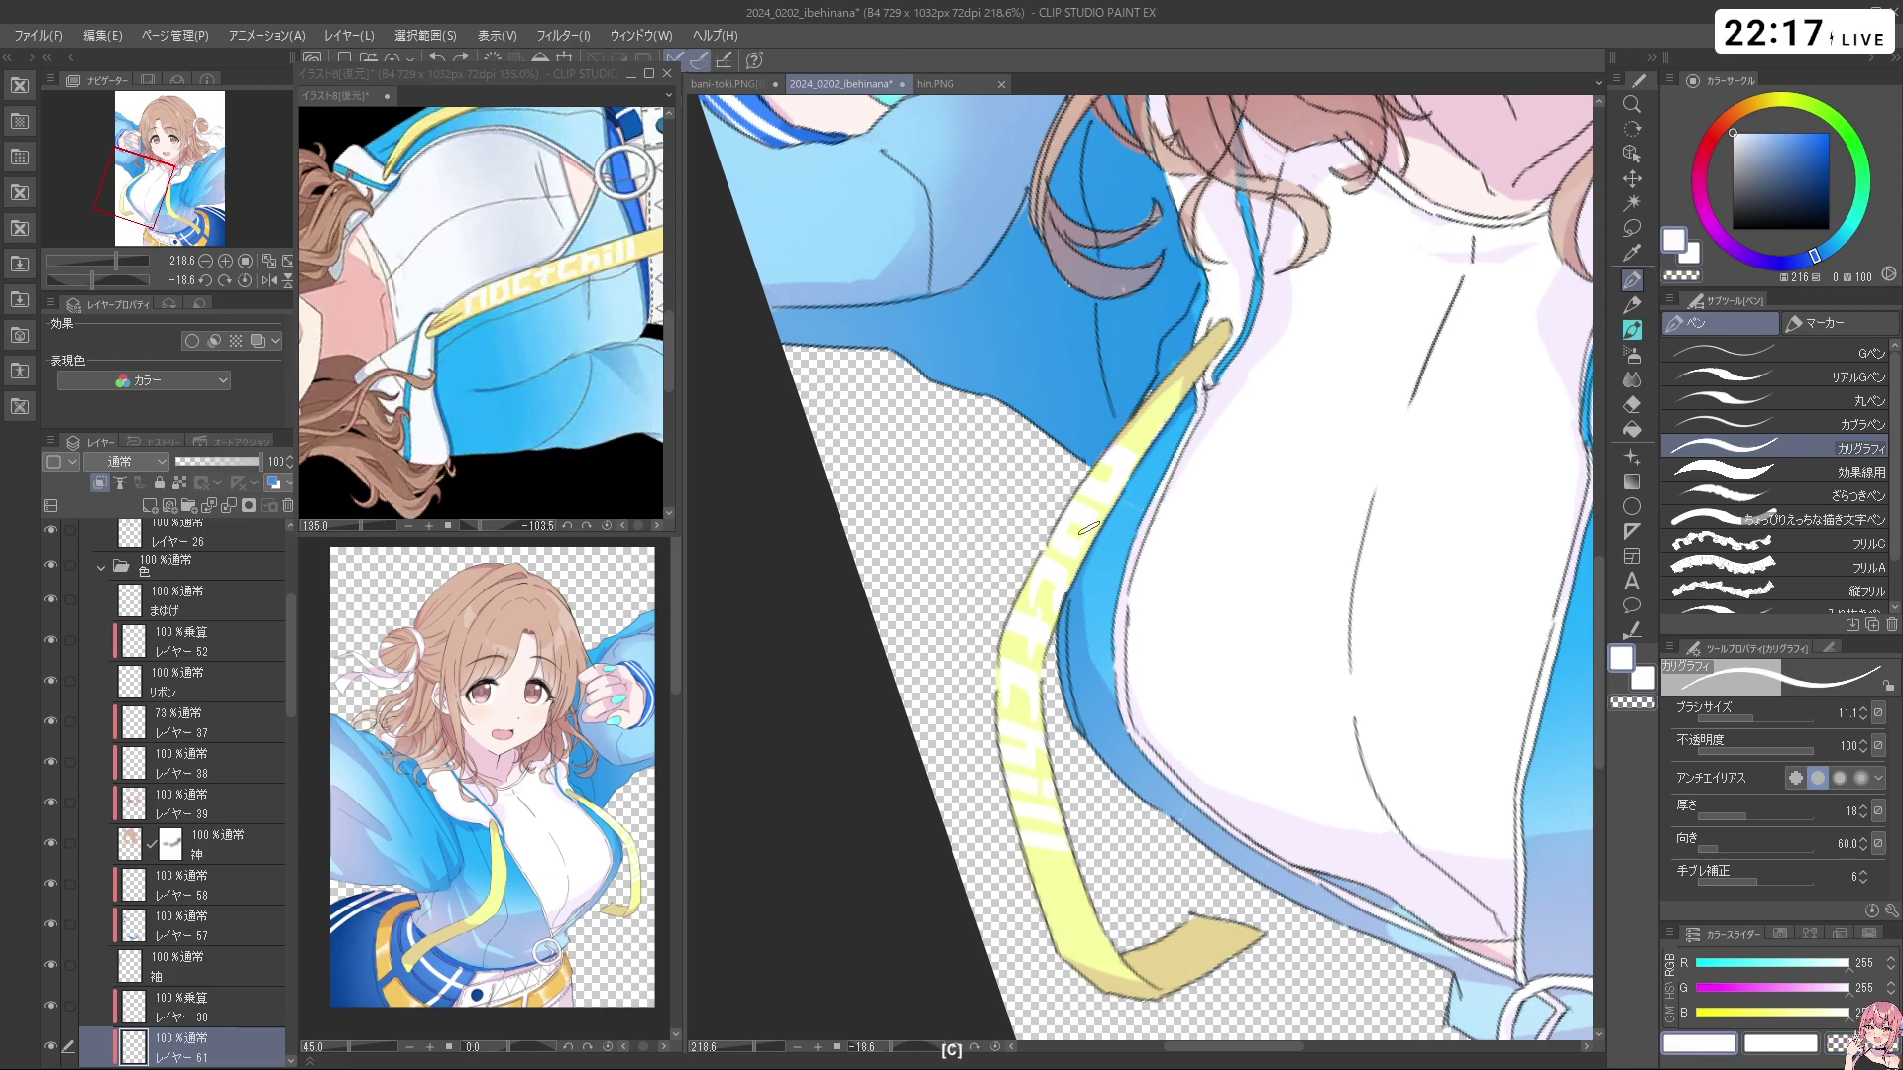
Refine the white "noctchill" letters on the drawstring by the raised hand, alternating white and transparent strokes, and check the whole string
key(c)
key(ctrl+z)
key(c)
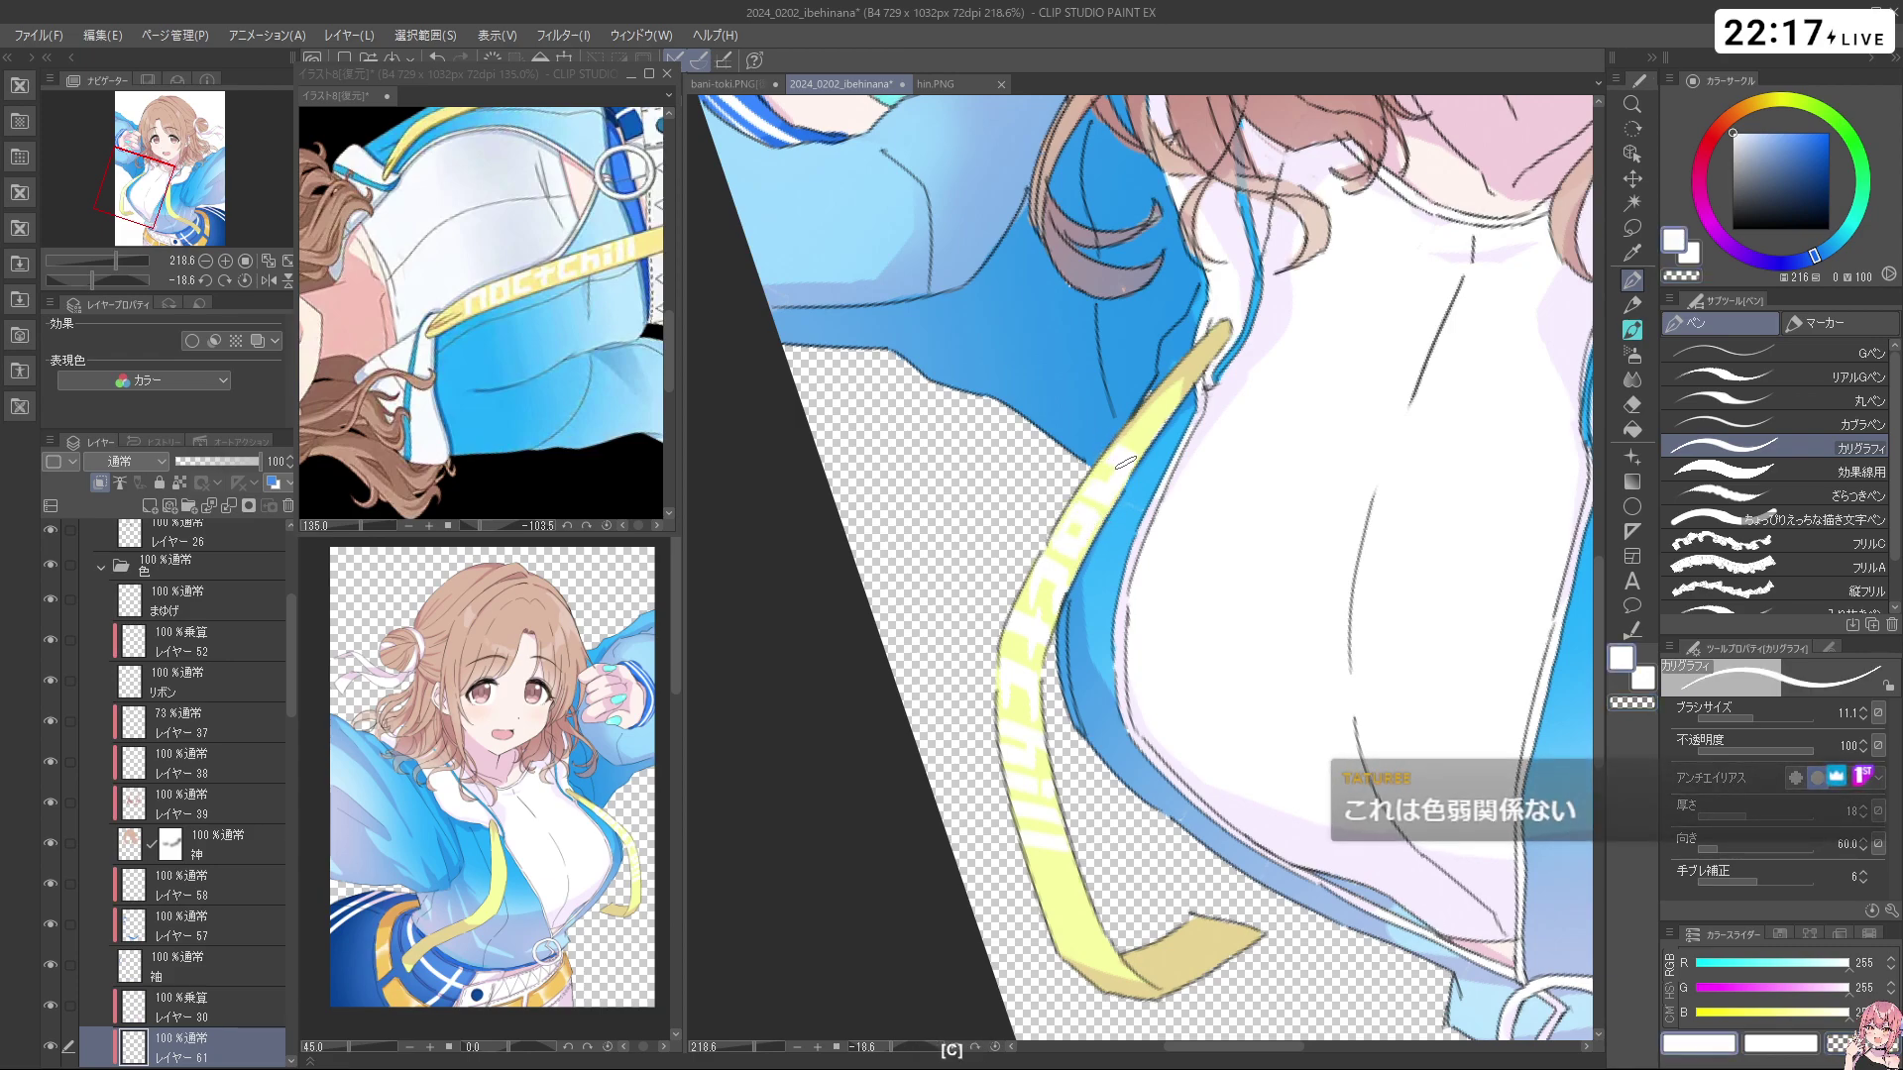
key(c)
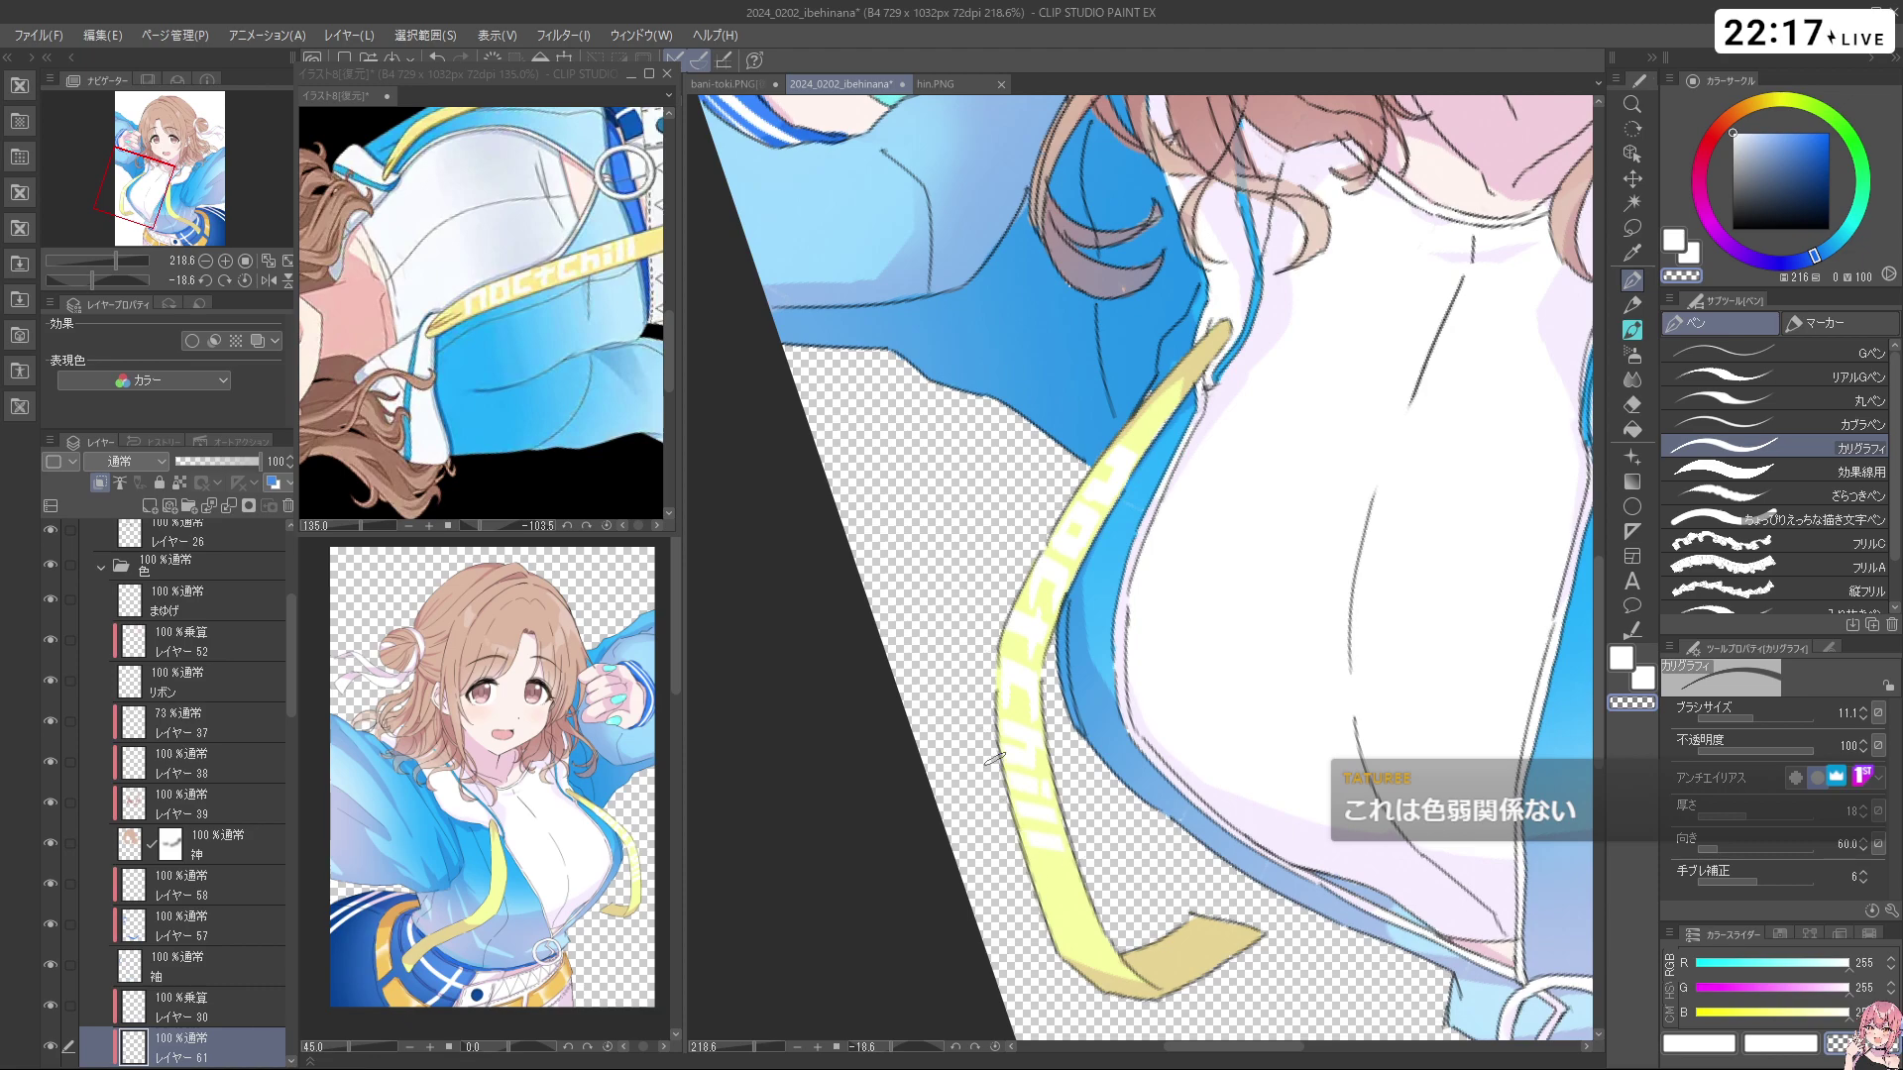
key(ctrl+z)
drag(1273, 597, 1103, 647)
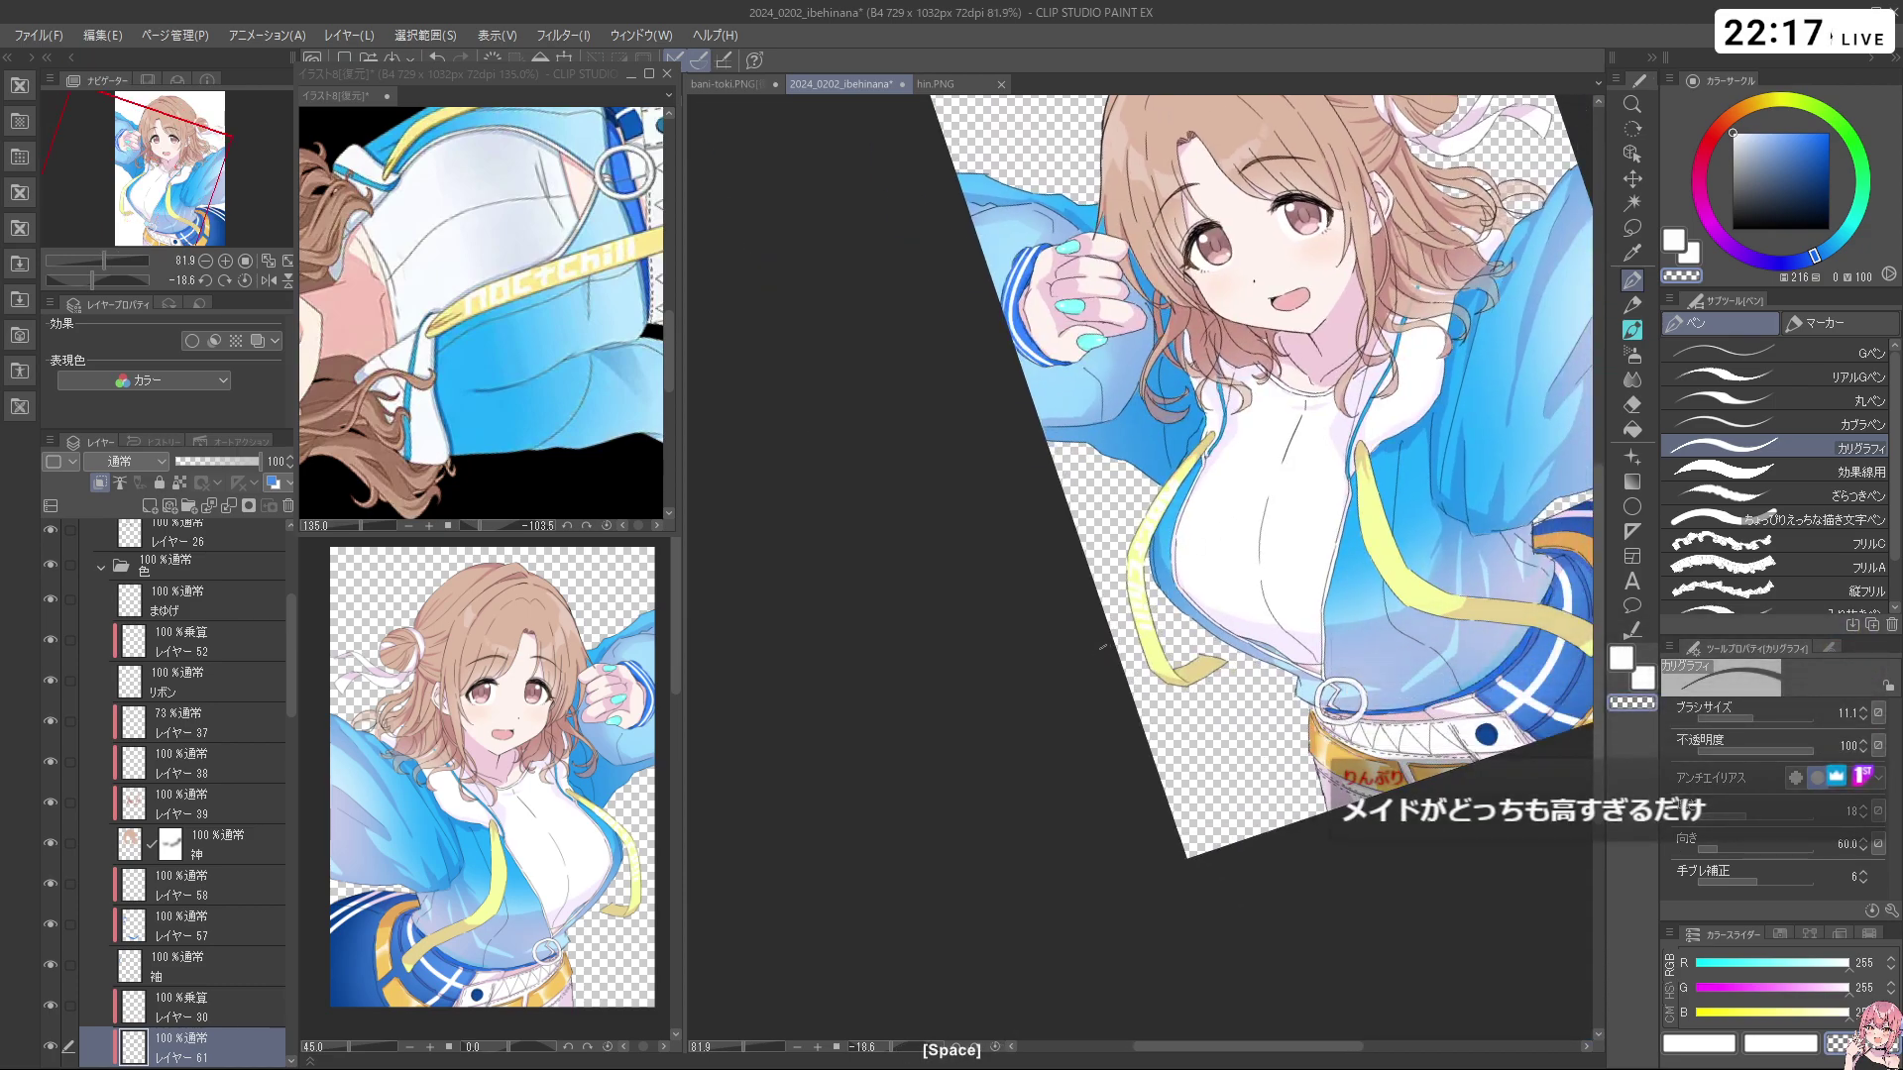
drag(1266, 440, 1245, 428)
drag(1164, 498, 1223, 454)
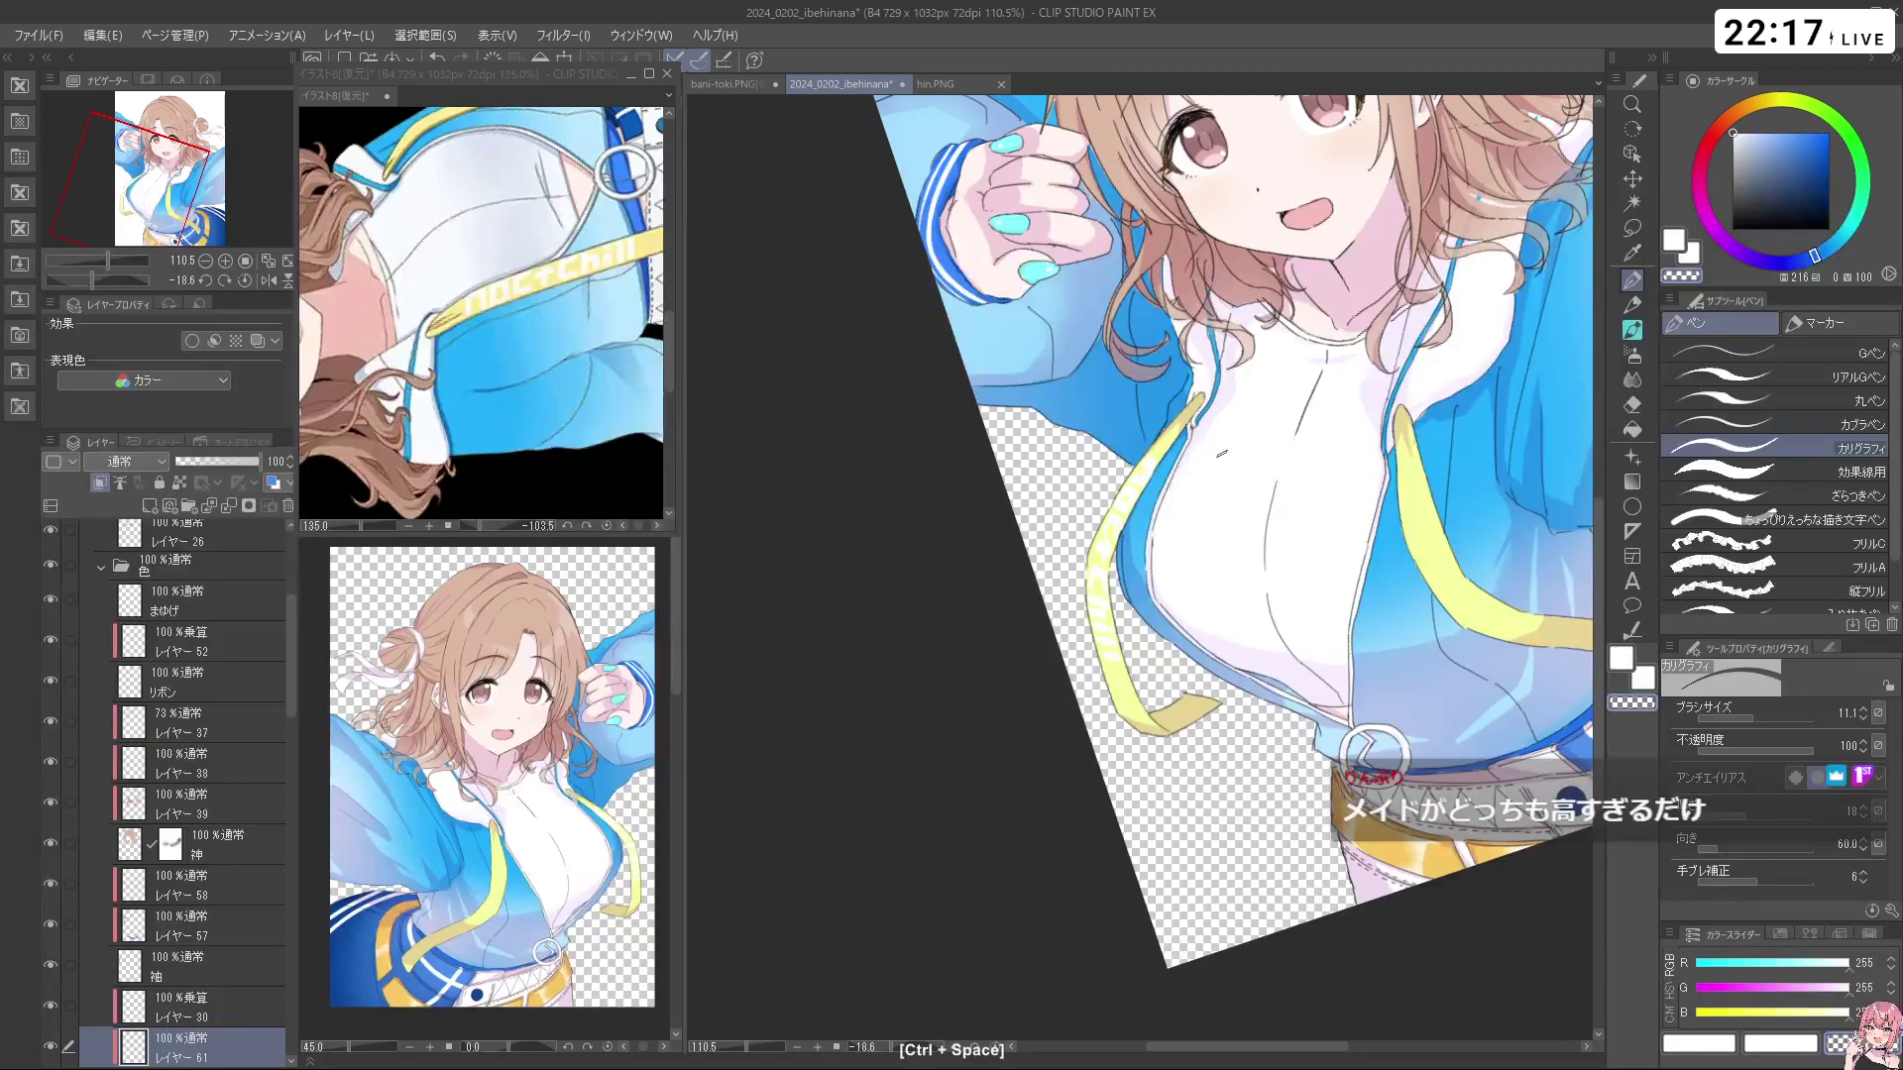
drag(1296, 511, 1302, 531)
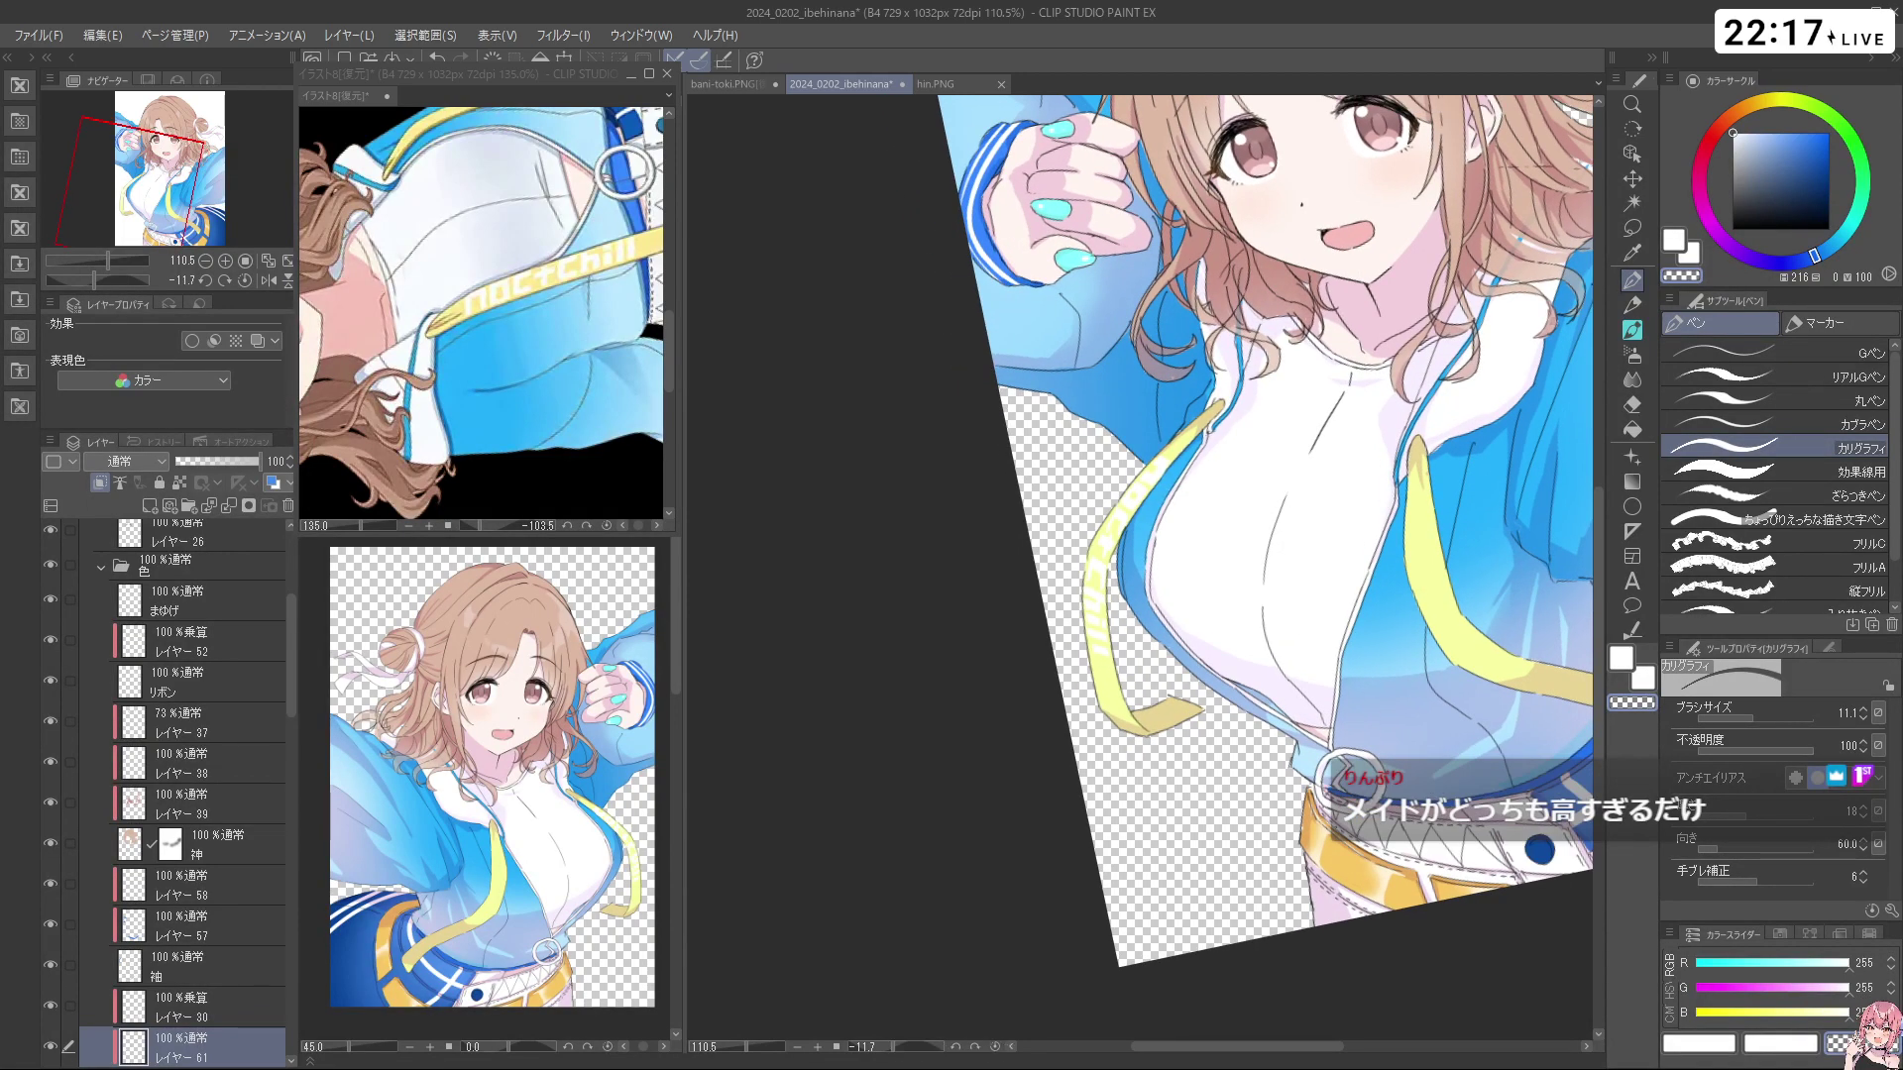
Darken the drawstring colour layer with the brightness/contrast correction, setting brightness to -8
scroll(254, 1008, down, 4)
click(200, 907)
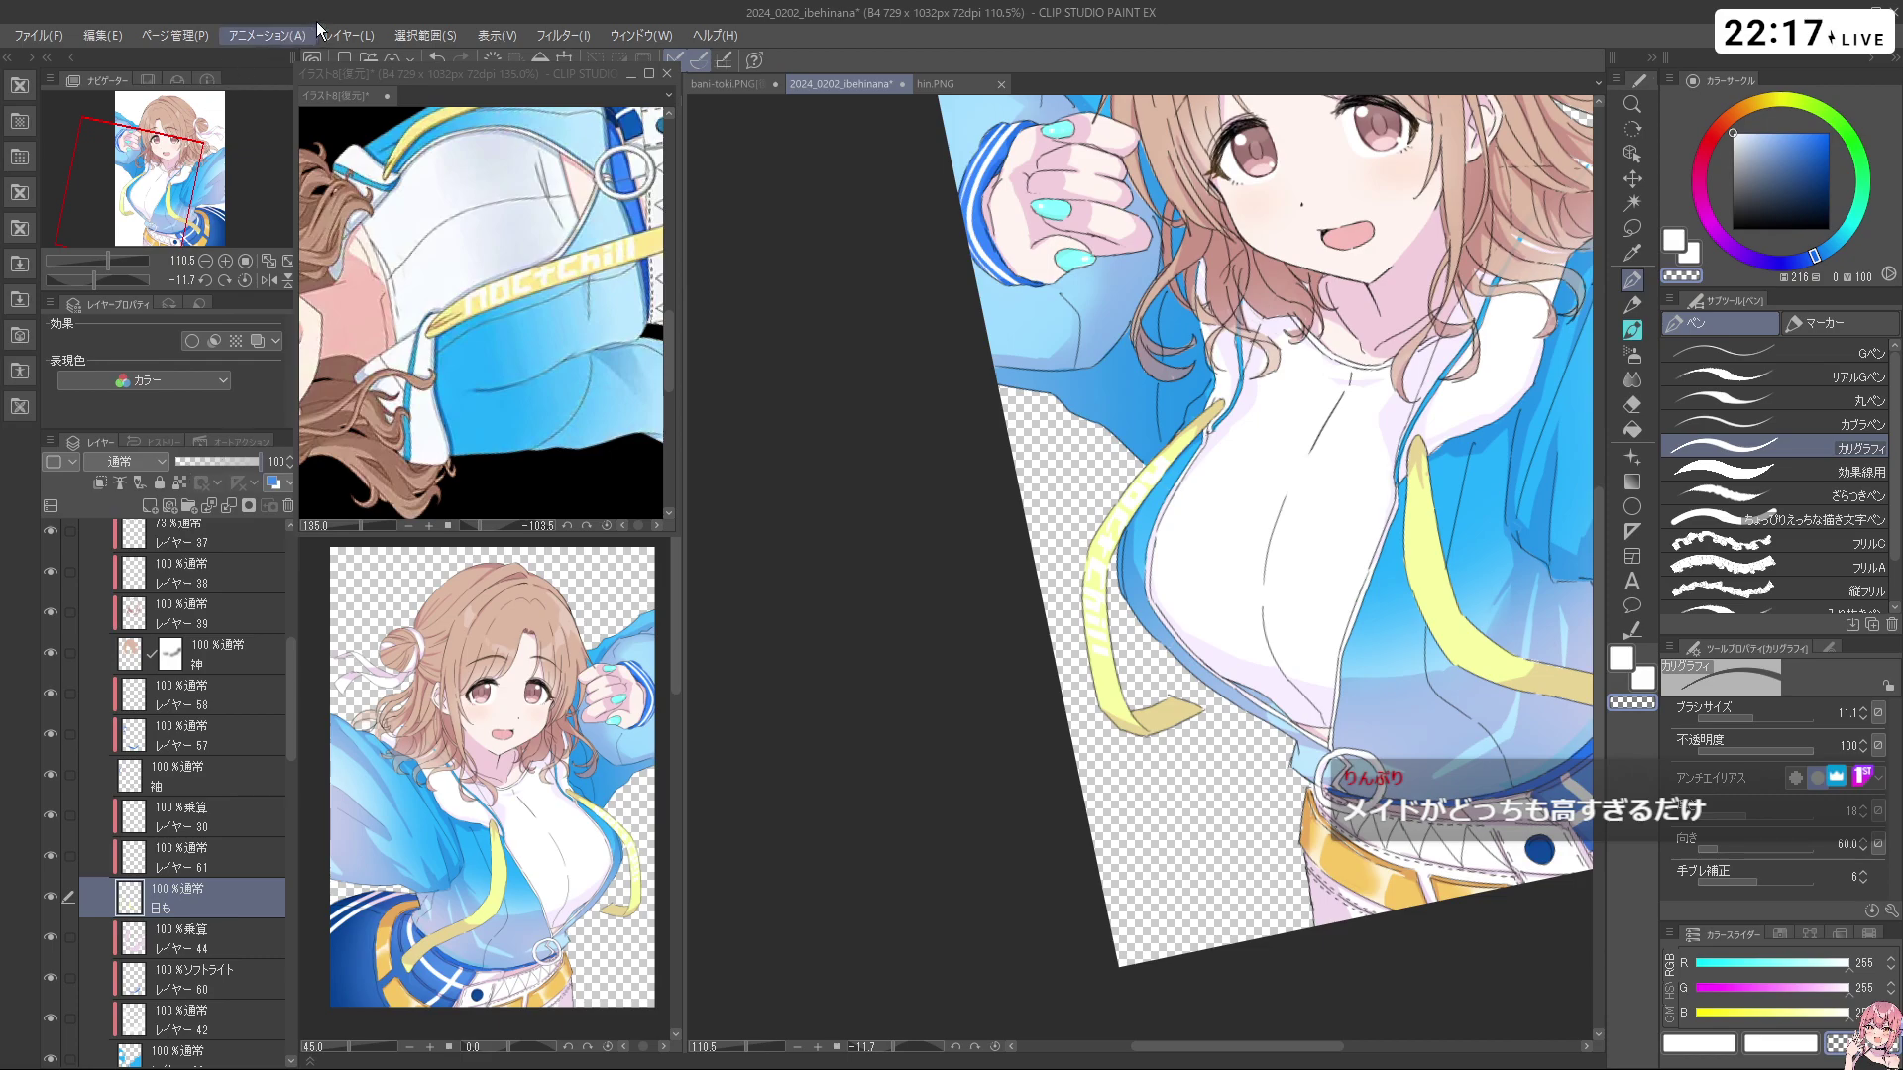
click(348, 36)
mouse_move(287, 40)
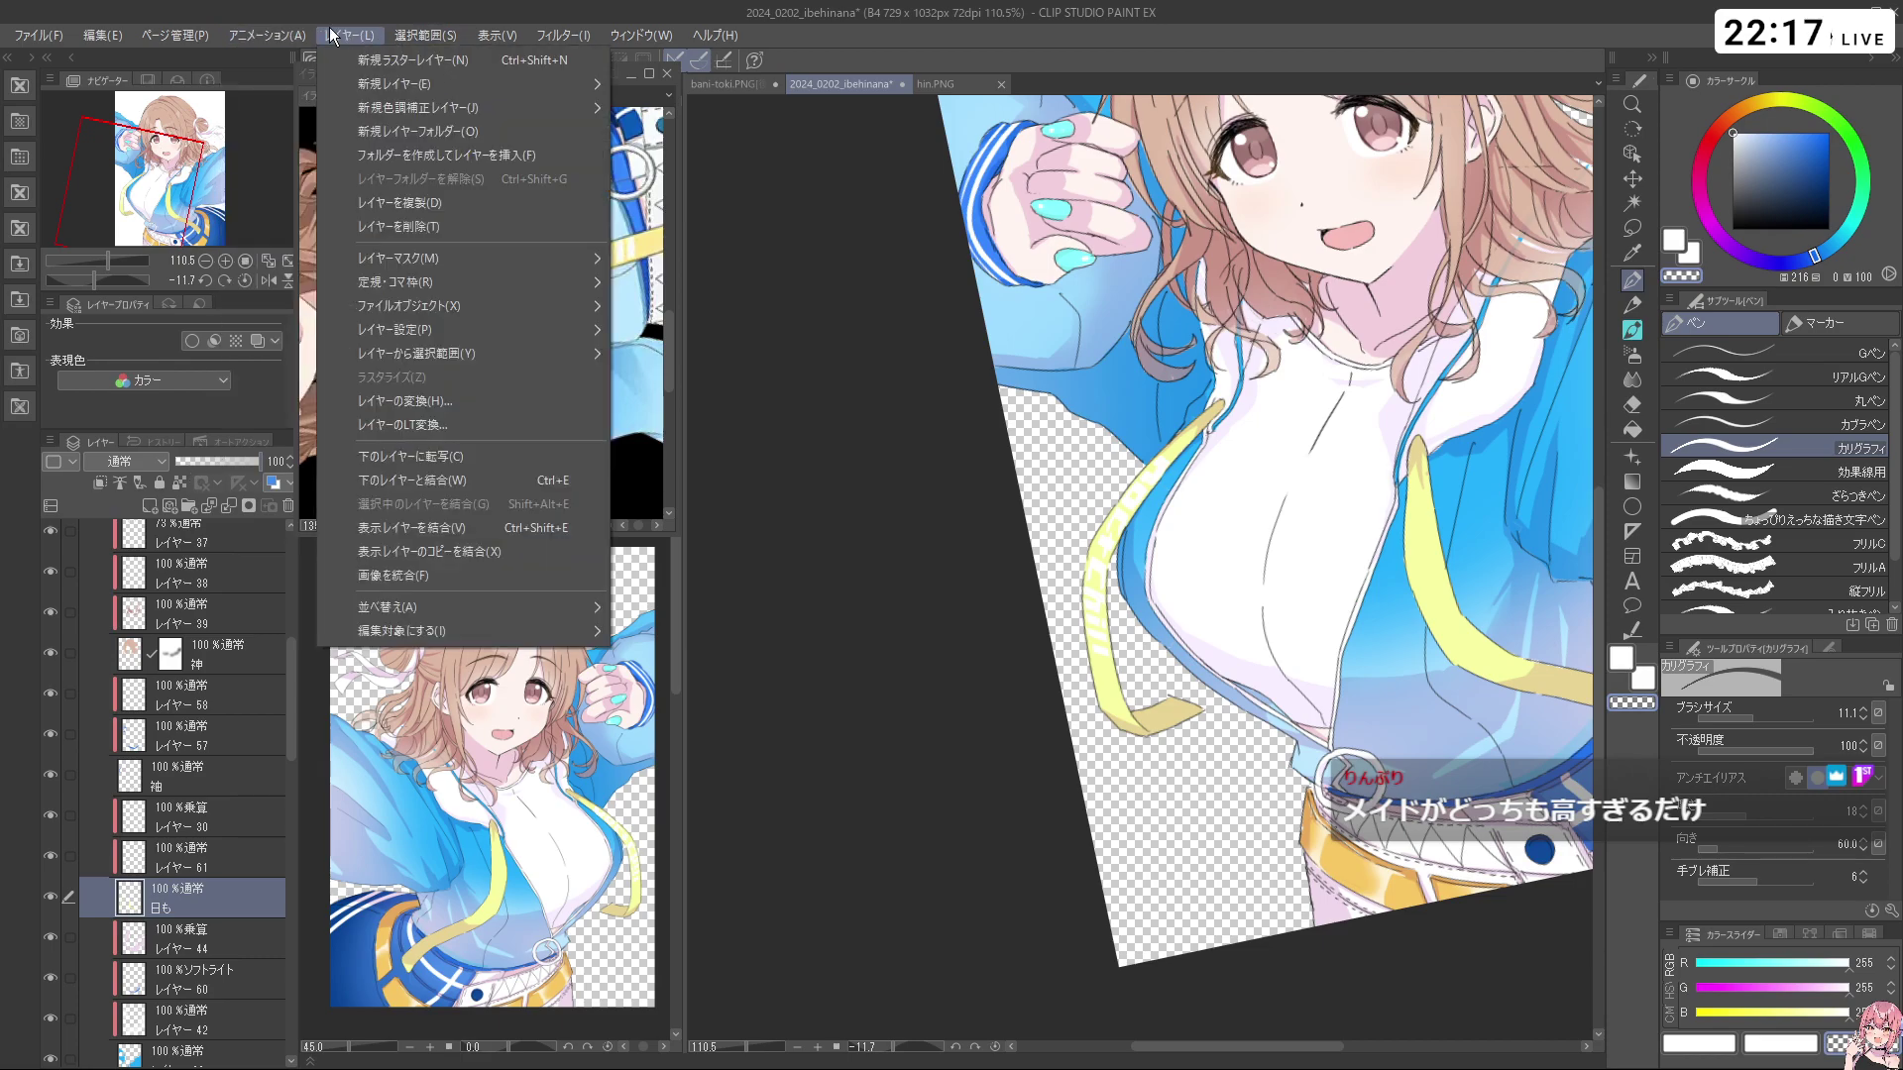
mouse_move(109, 39)
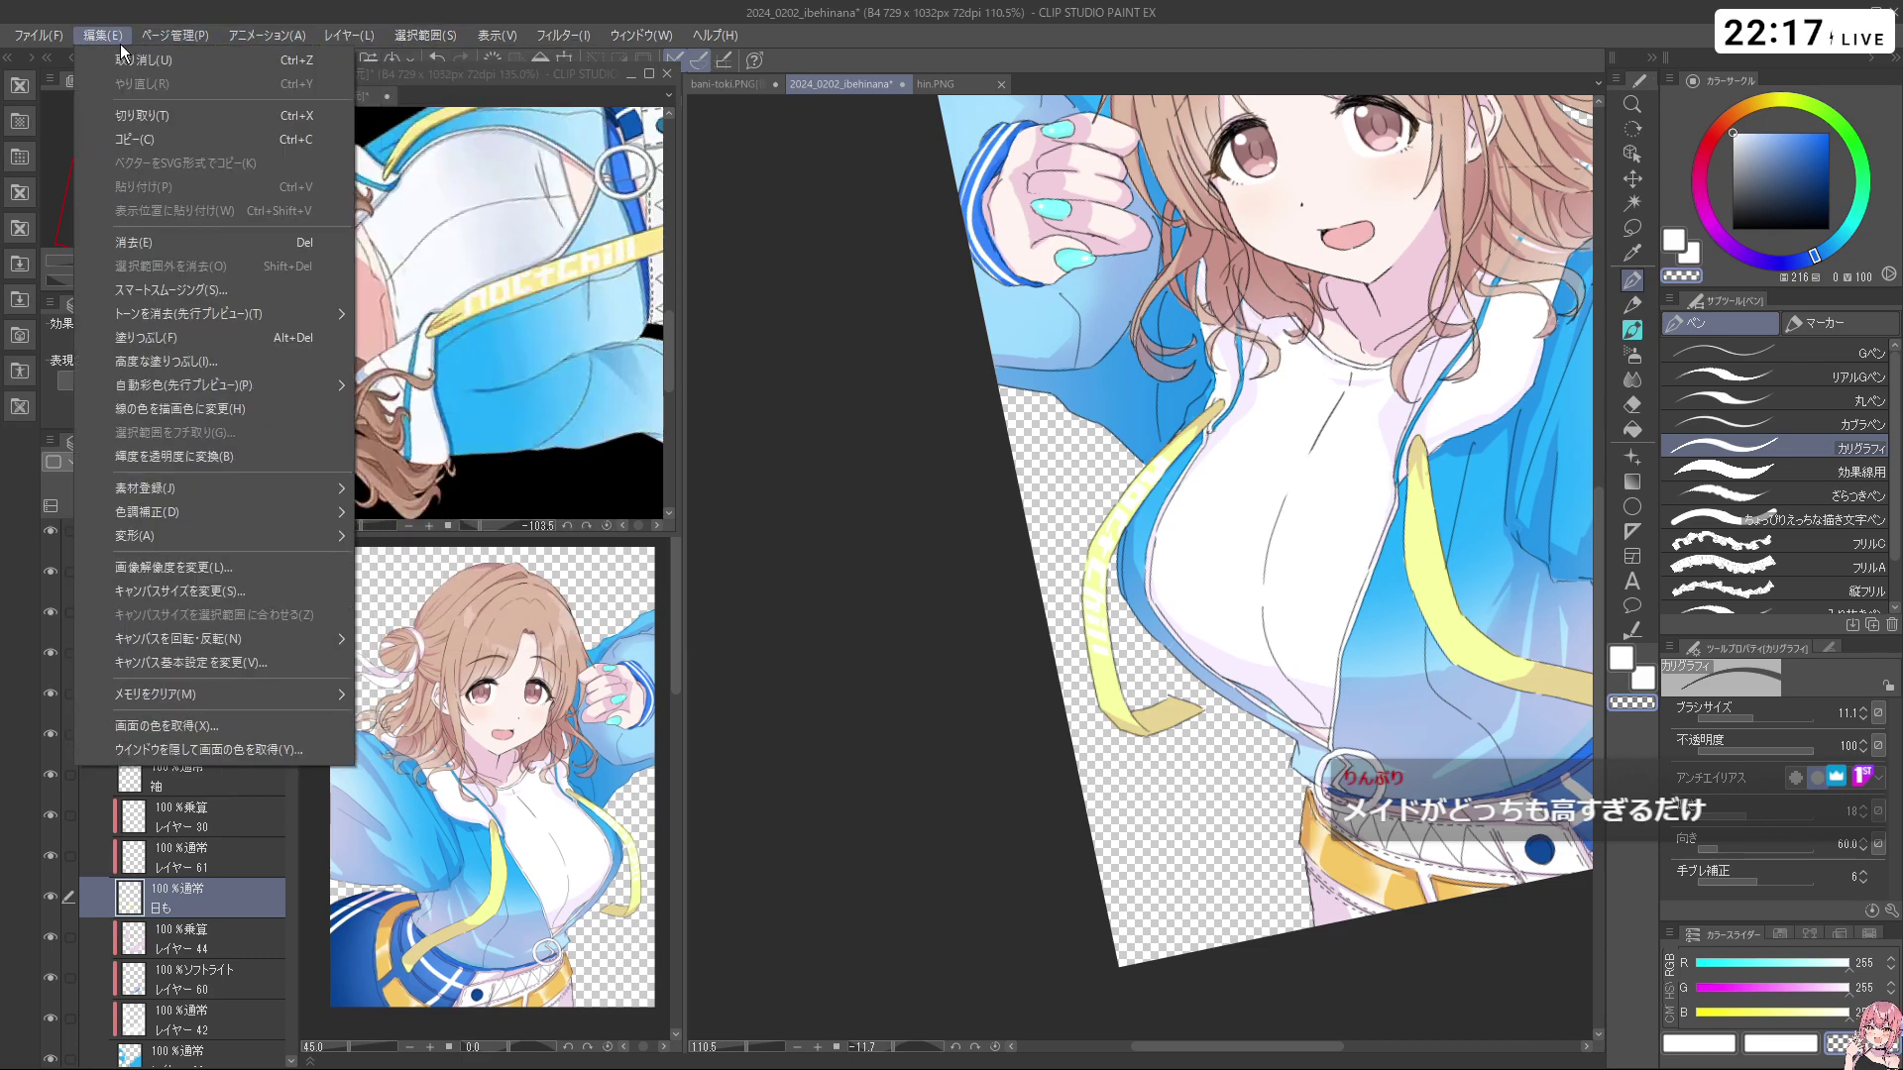
mouse_move(116, 37)
mouse_move(309, 509)
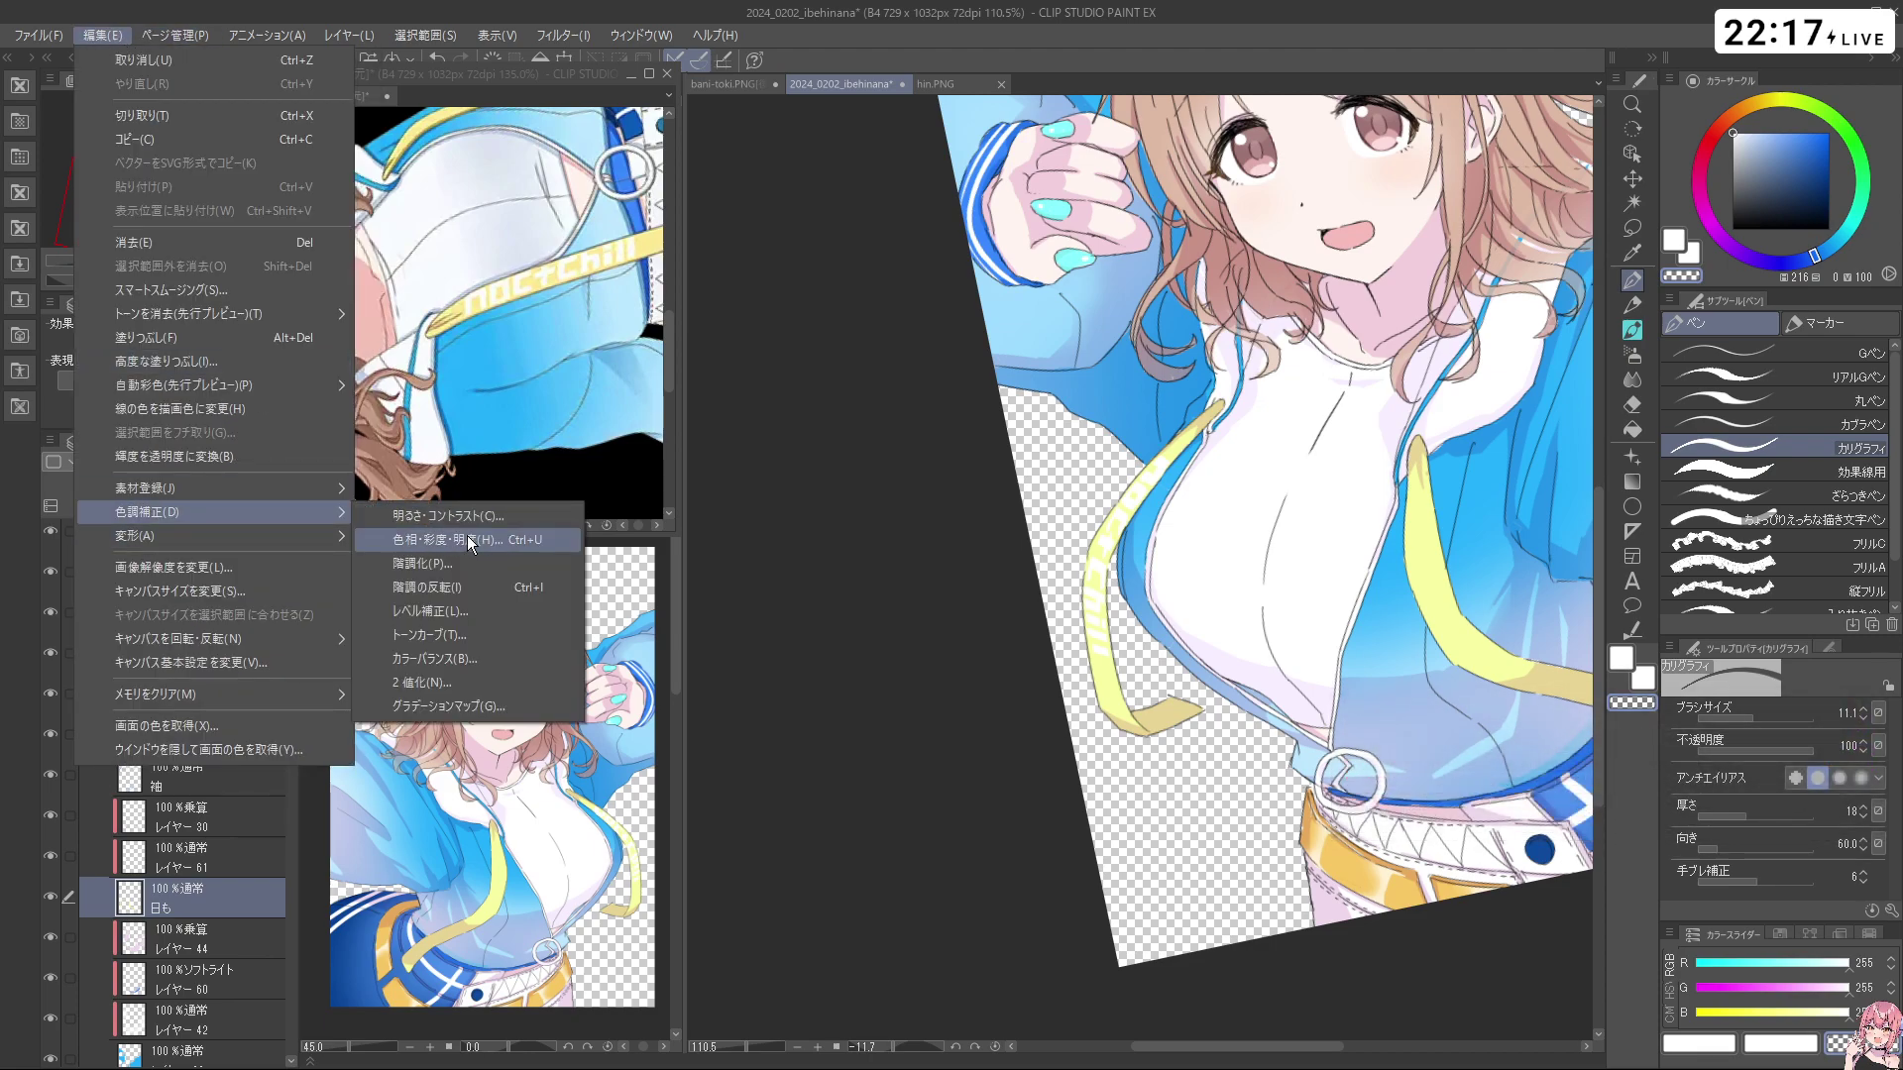
click(466, 515)
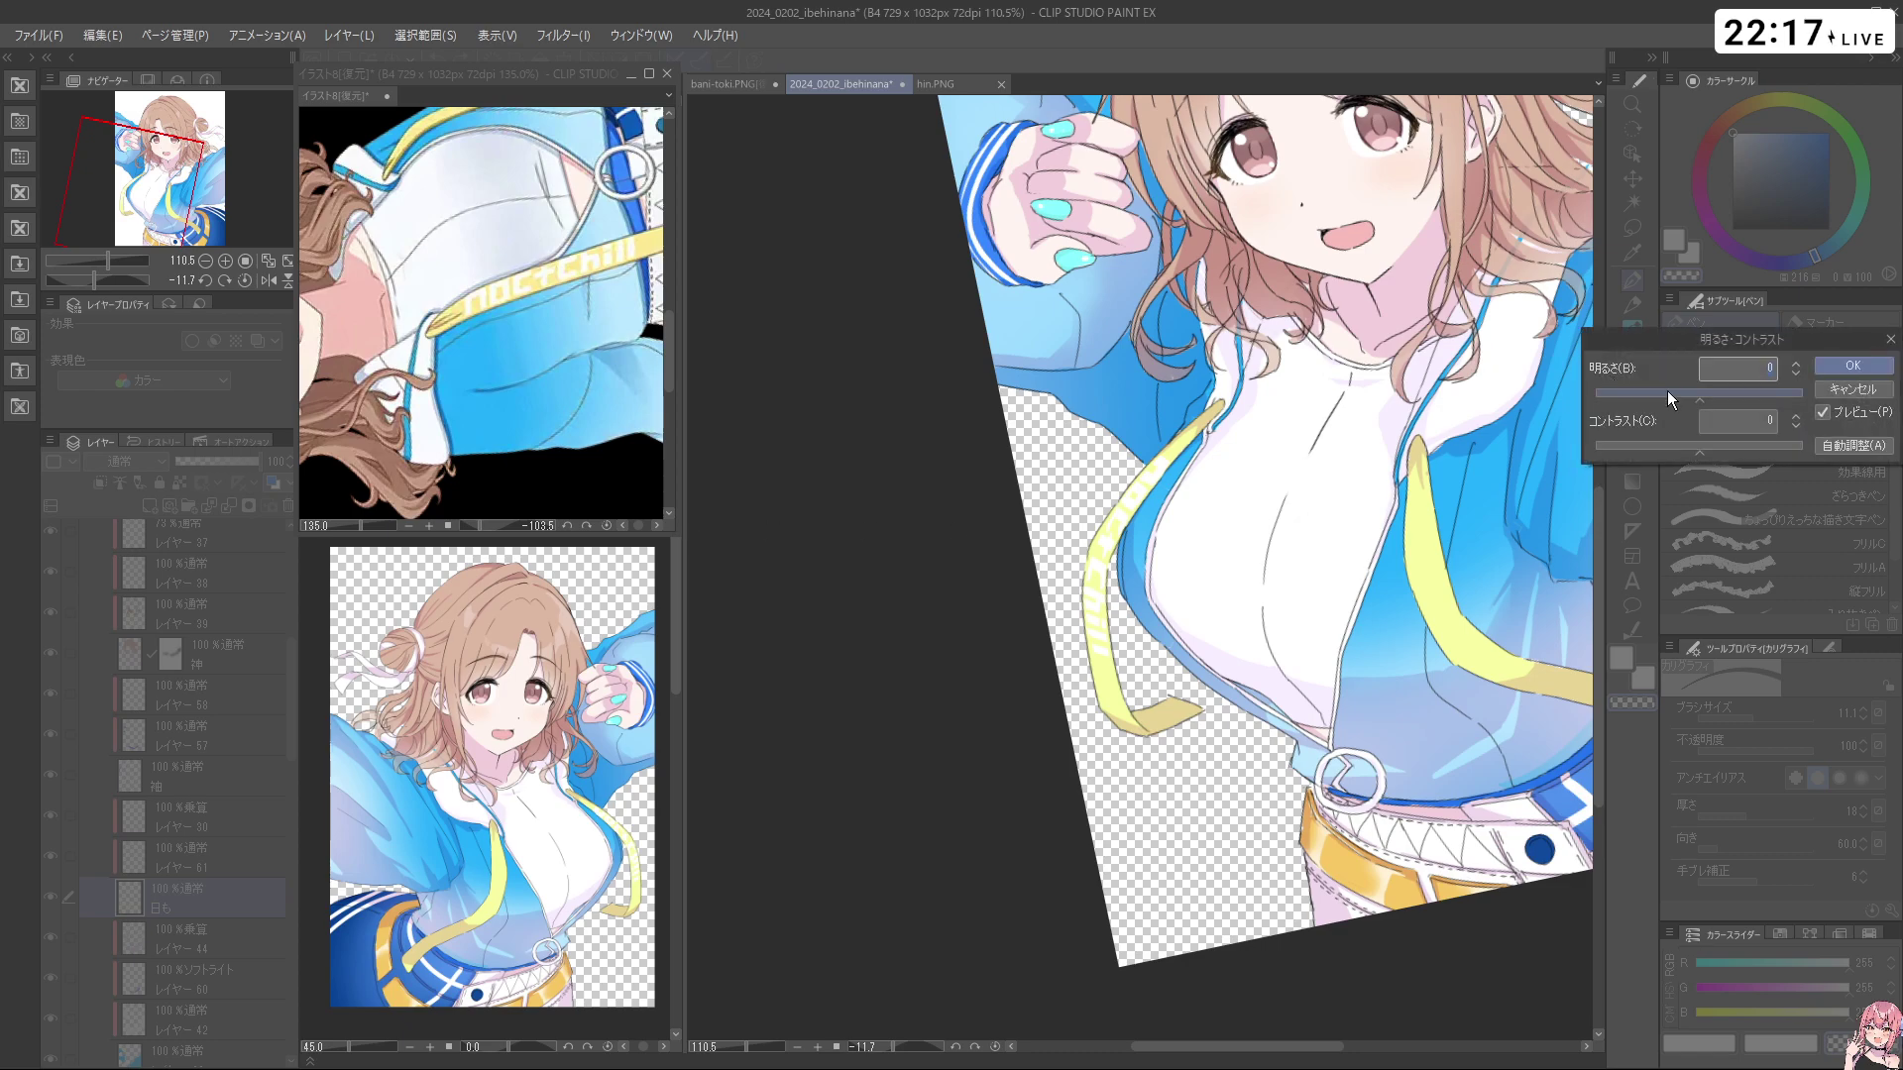
mouse_move(1687, 390)
mouse_down()
mouse_move(1645, 395)
mouse_move(1677, 390)
mouse_up()
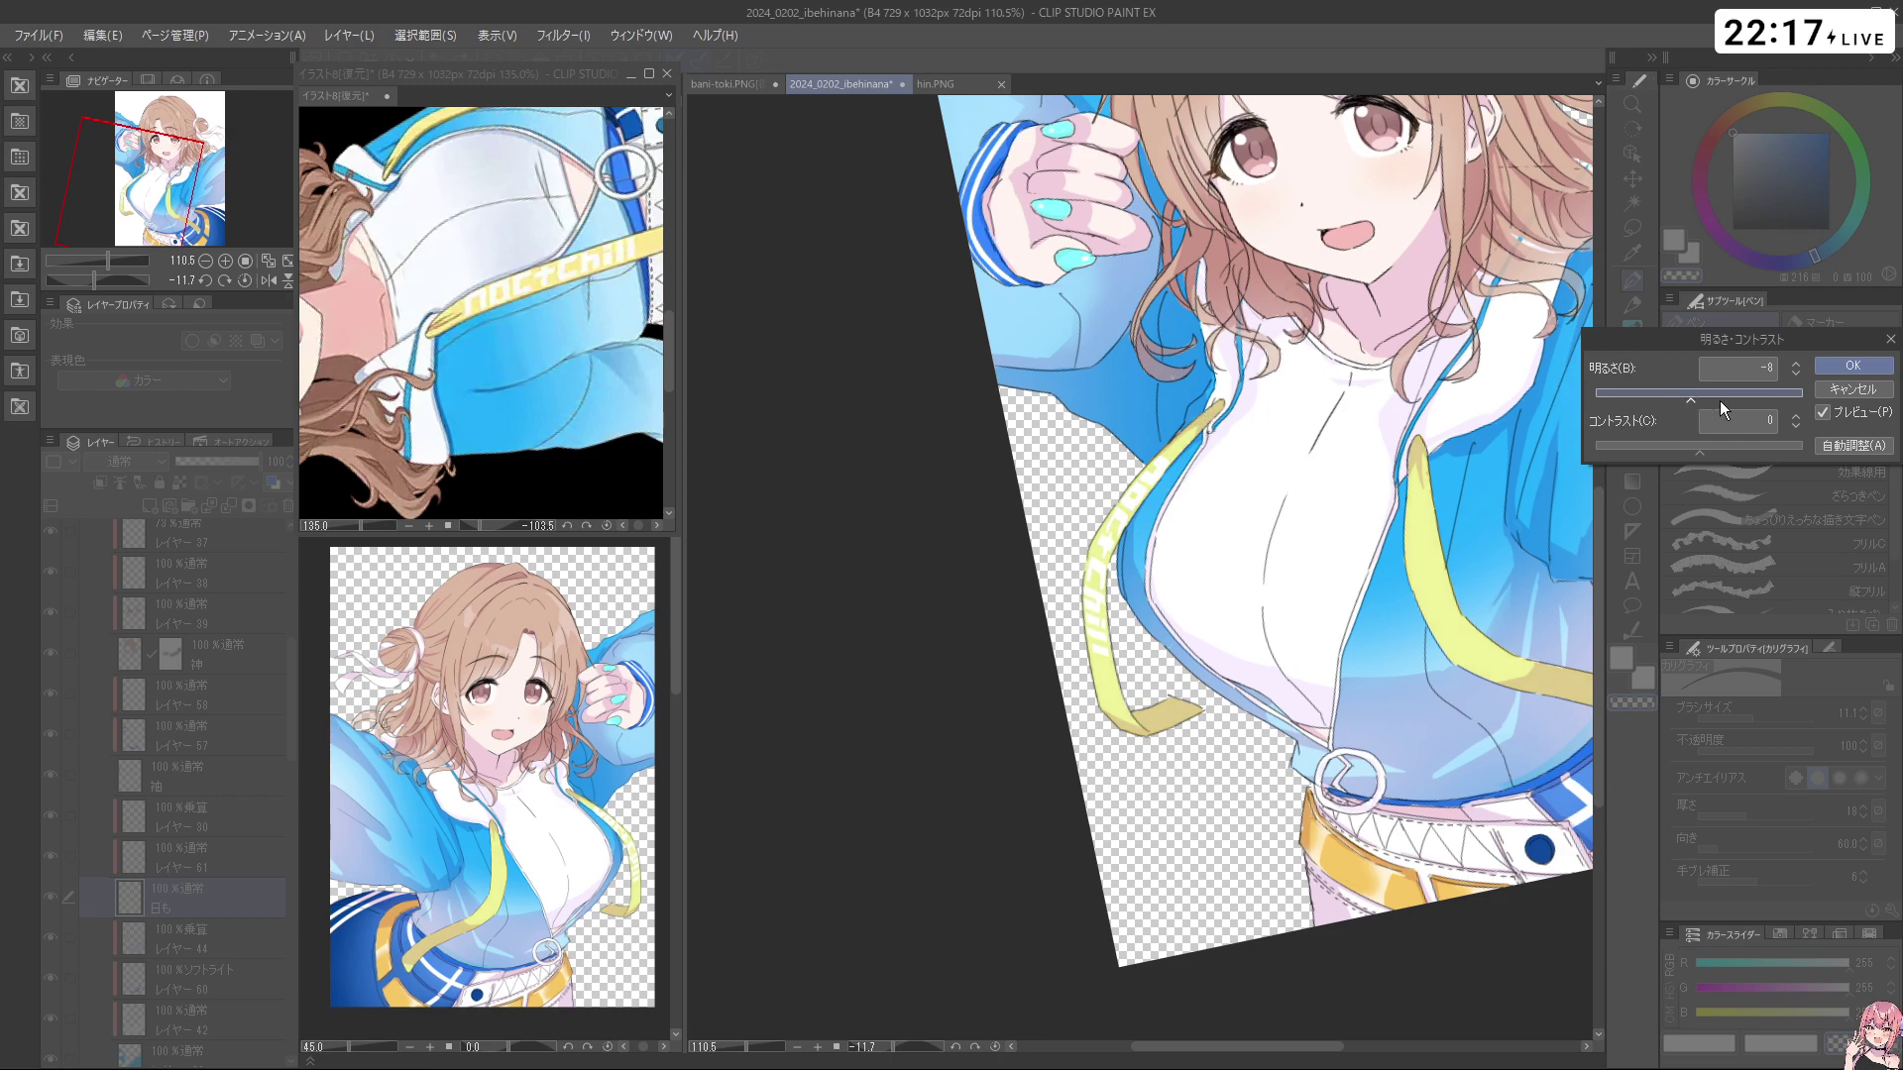
click(1852, 366)
Turn the reference illustration more upright and compare its outfit details with the drawing at several zoom levels
scroll(1289, 446, down, 2)
scroll(1356, 378, down, 1)
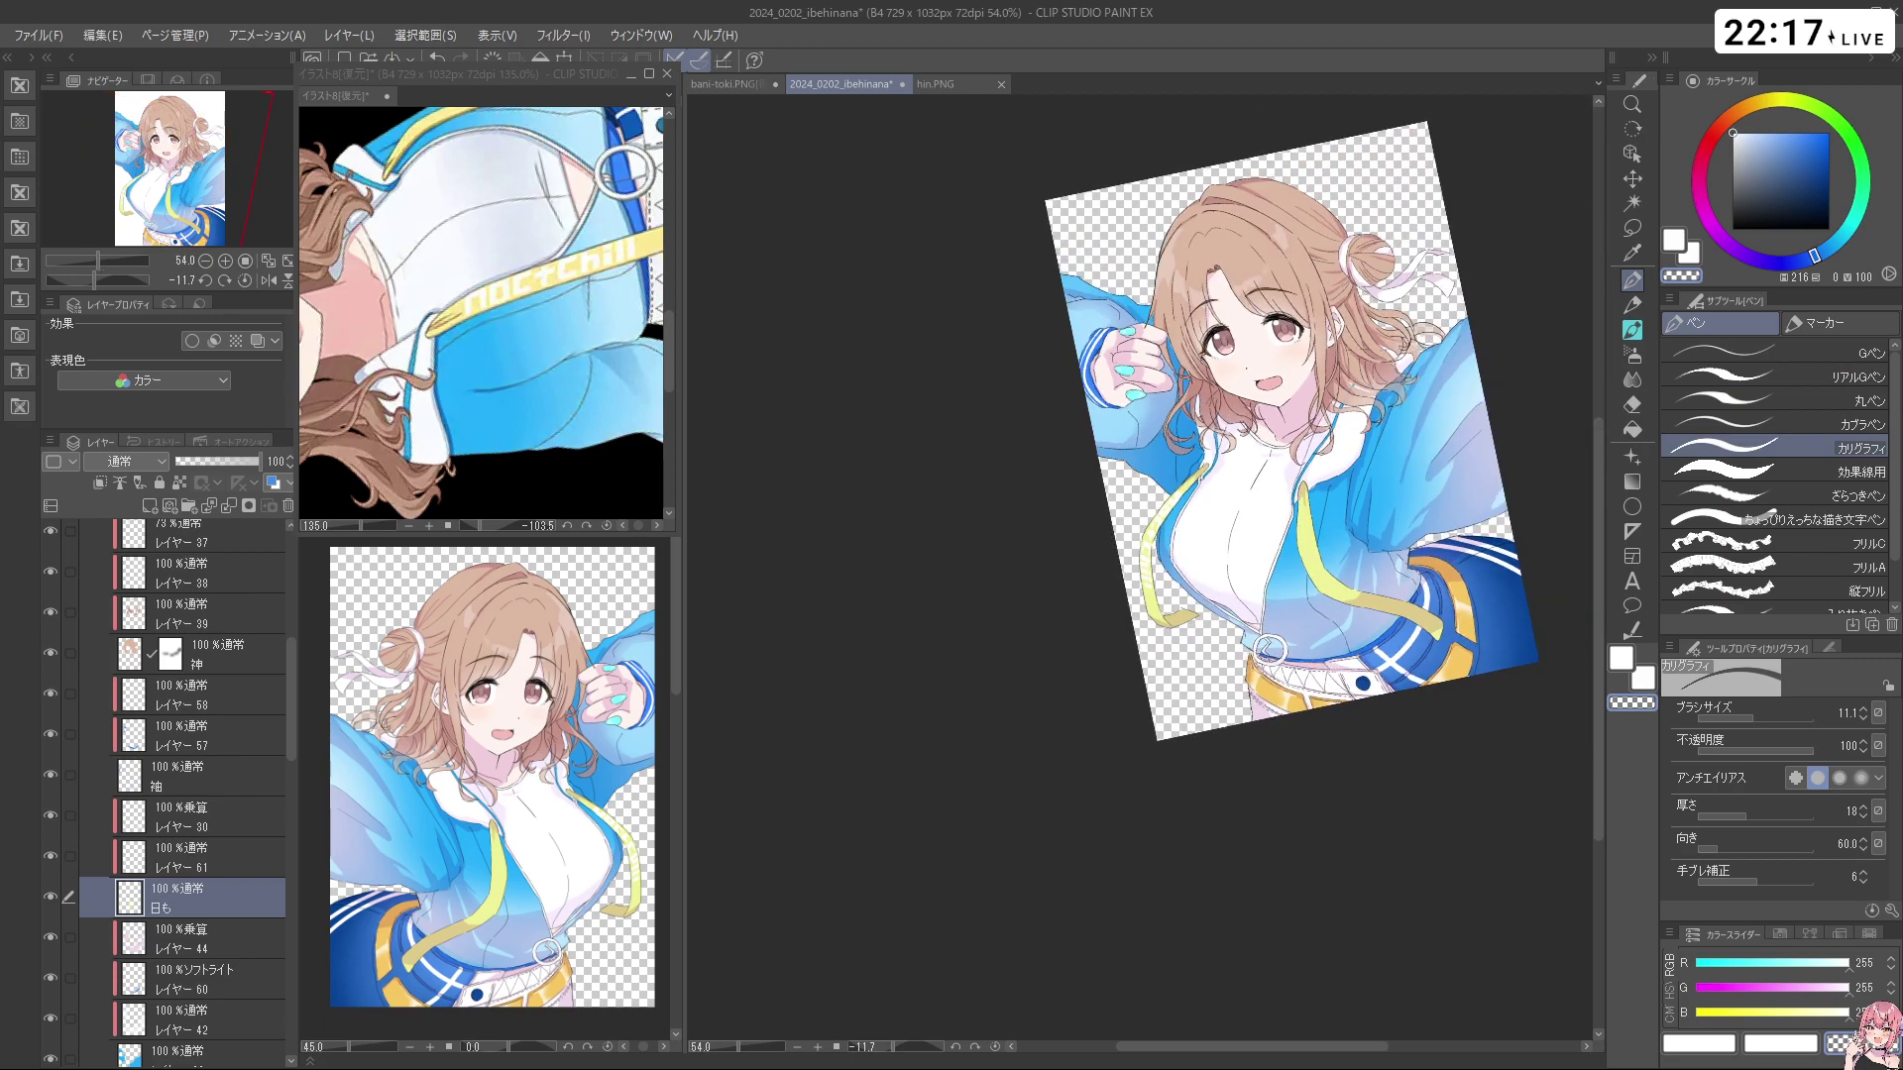
scroll(1357, 377, up, 3)
key(ctrl+space)
drag(943, 859, 861, 860)
key(shift+space)
drag(1326, 485, 1335, 506)
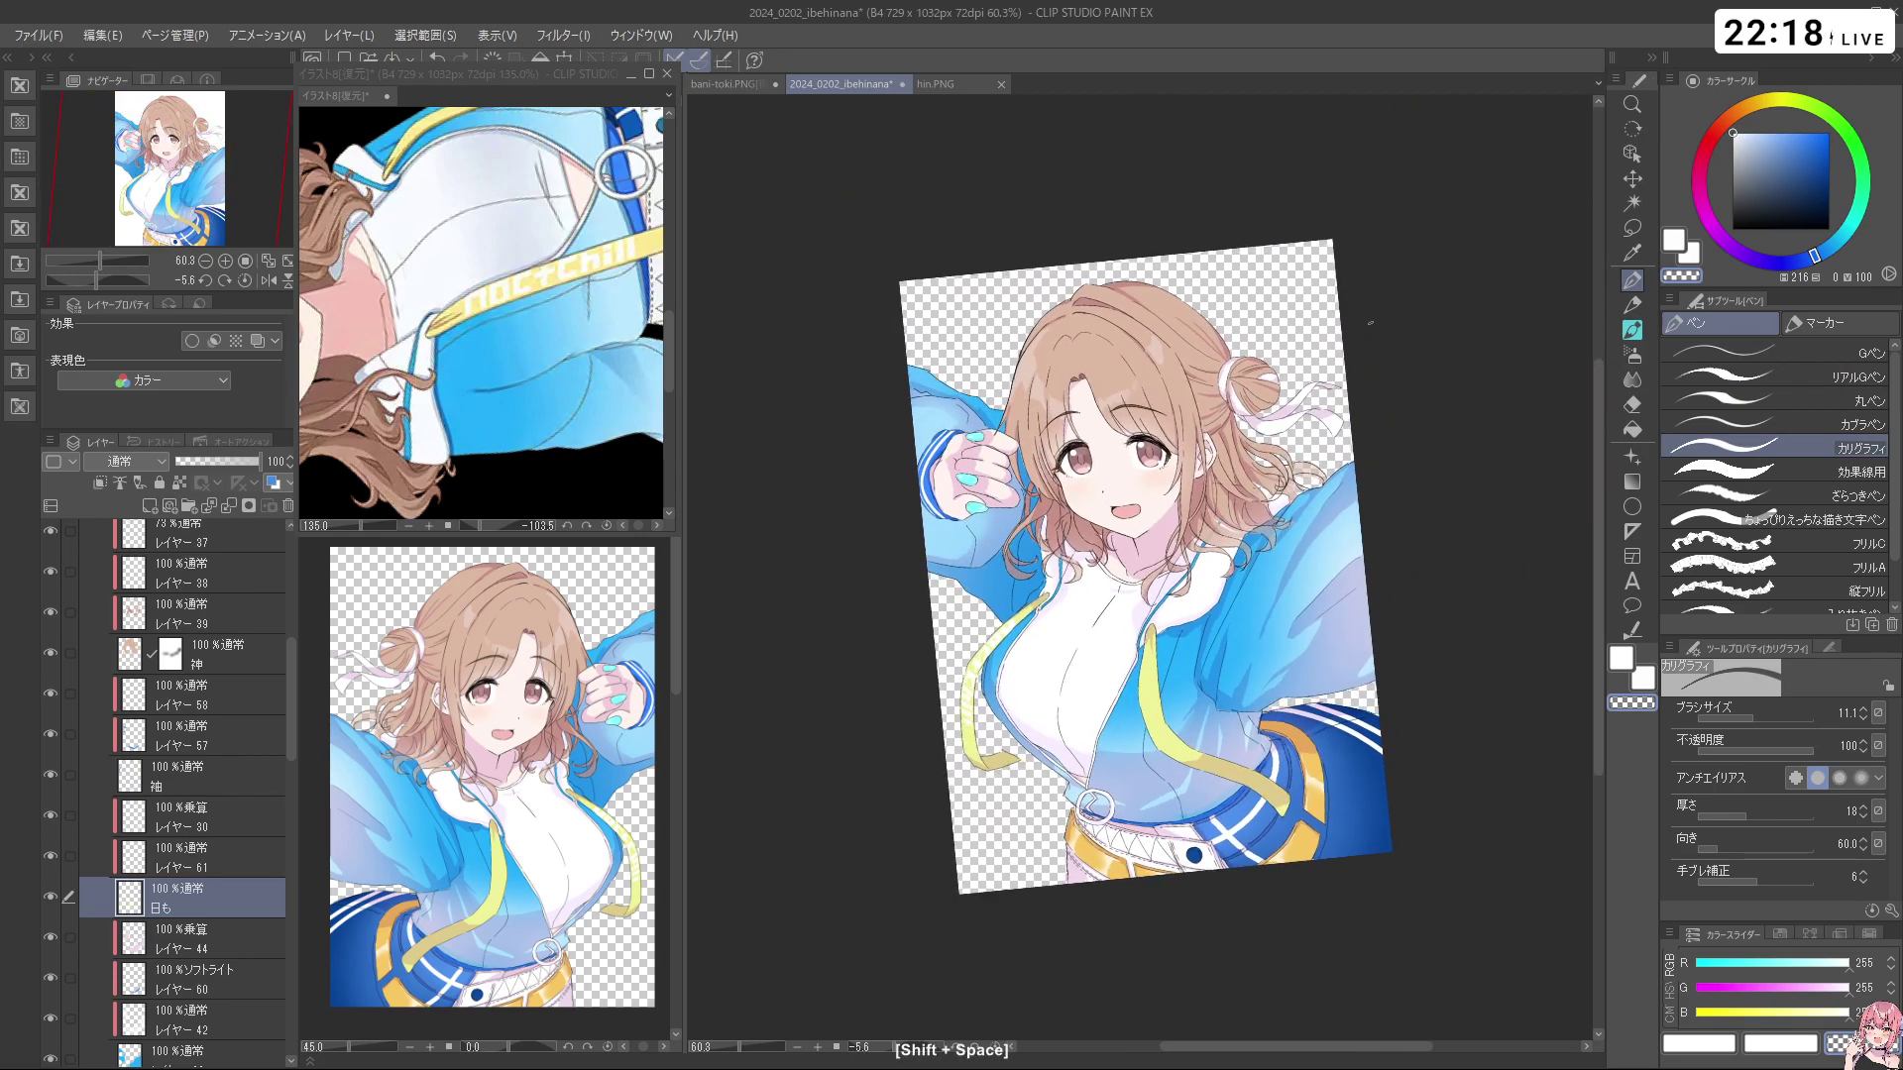
click(634, 434)
key(shift+space)
drag(634, 434, 536, 461)
key(ctrl+space)
key(space)
ctrl+click(573, 446)
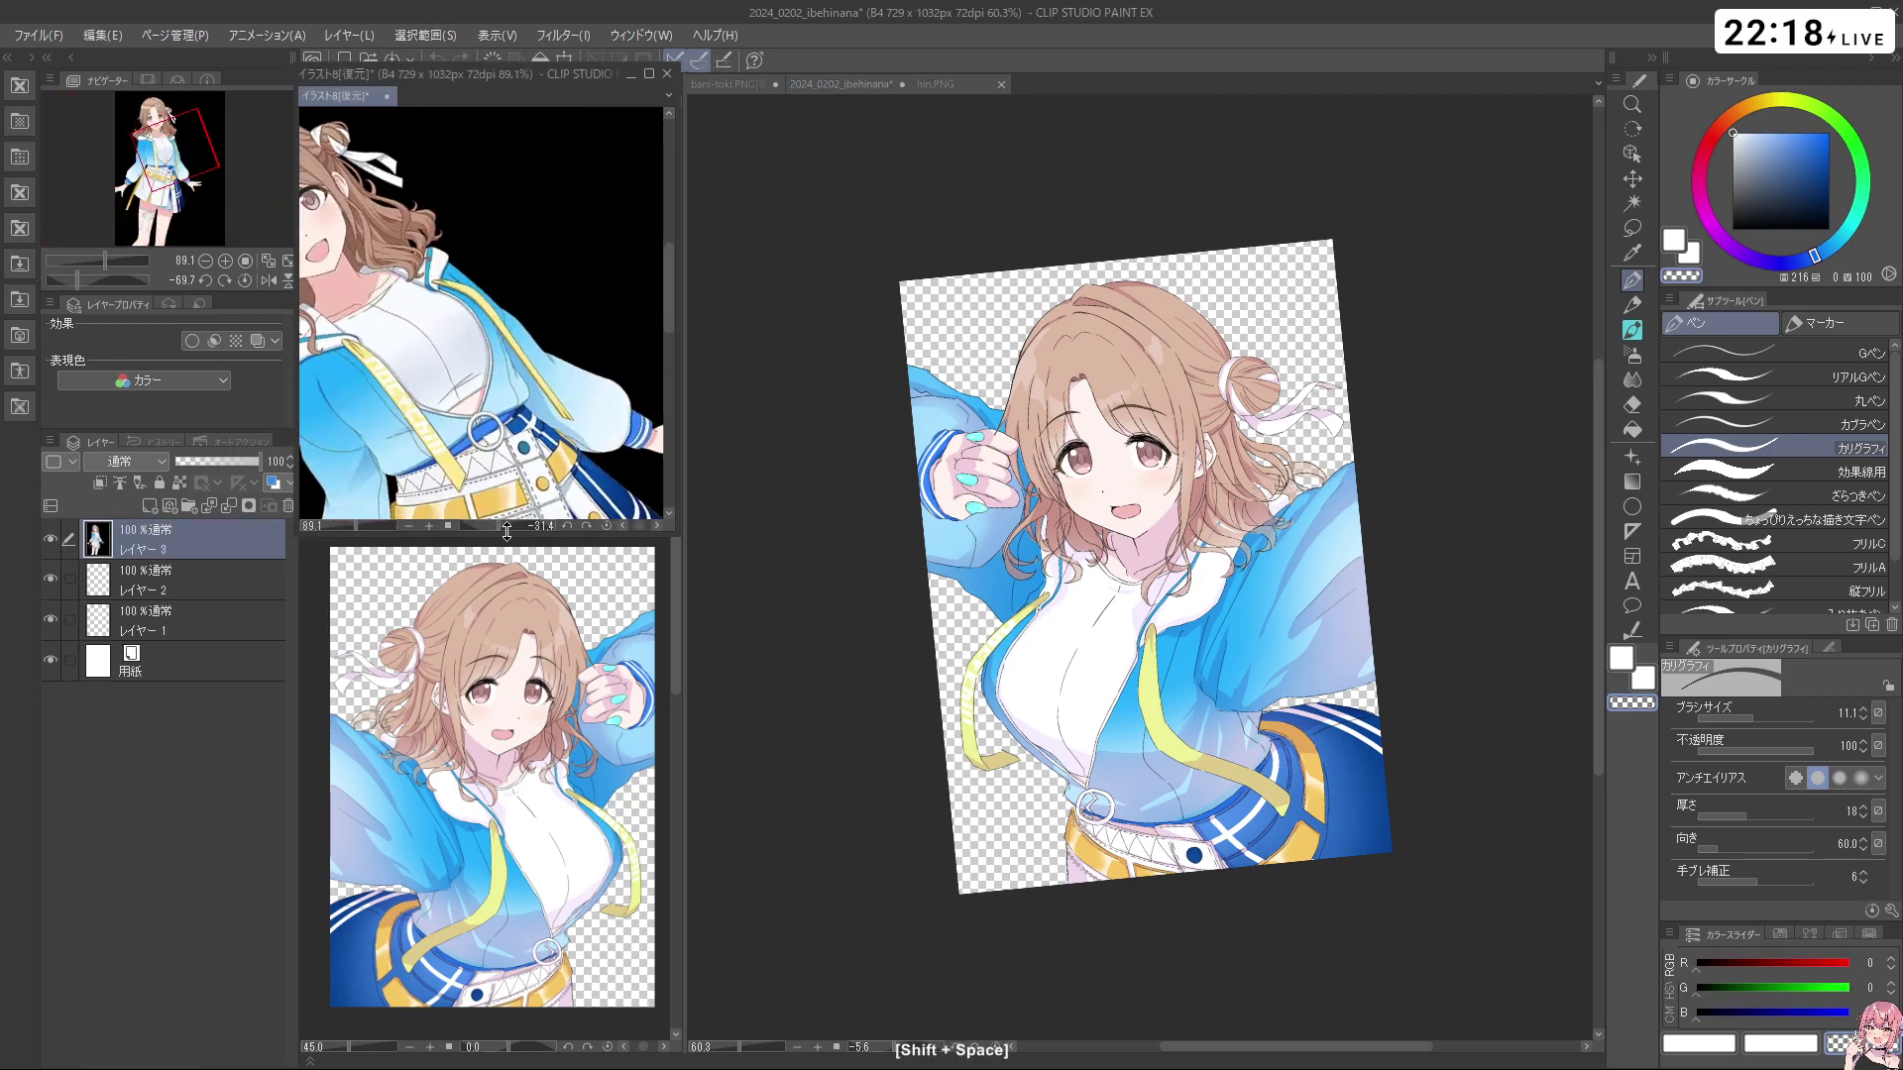
ctrl+click(530, 461)
ctrl+click(1445, 640)
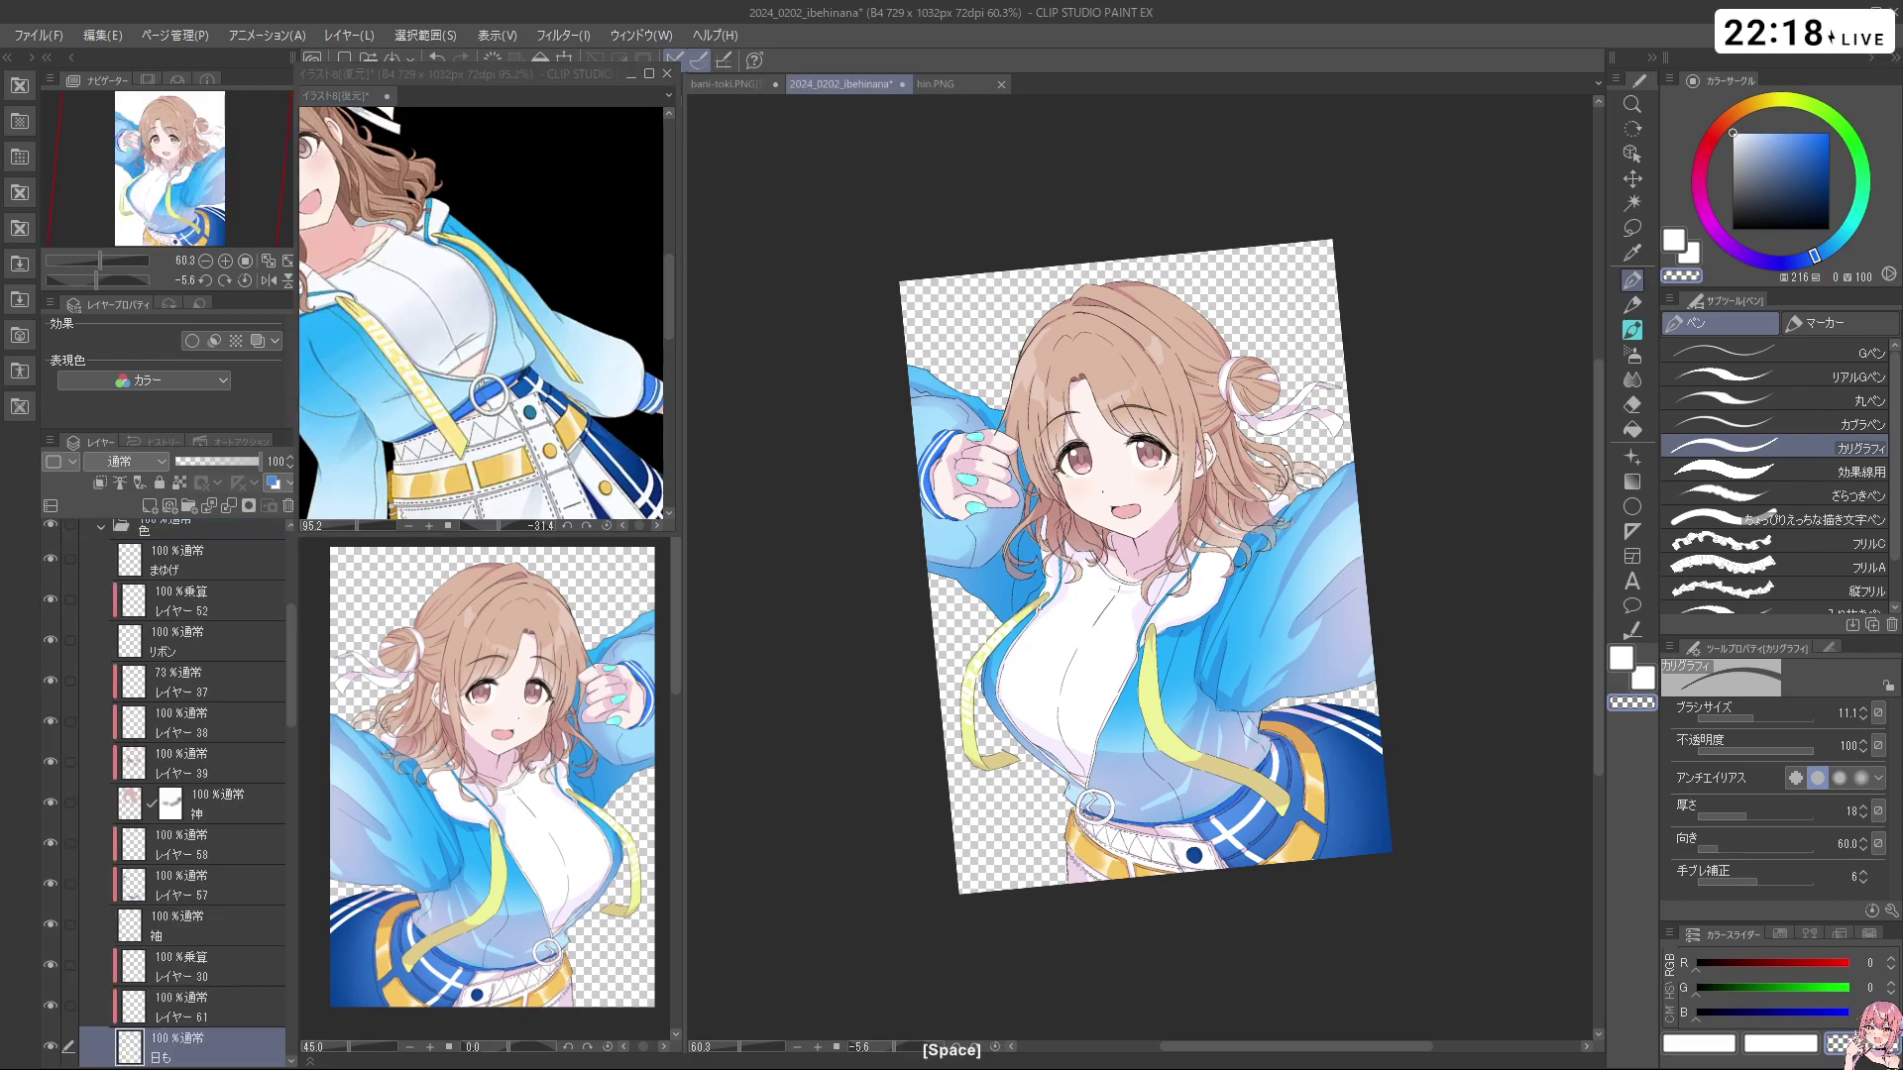
ctrl+click(1417, 761)
drag(1418, 761, 1409, 655)
key(ctrl+space)
mouse_move(1164, 761)
mouse_down()
mouse_move(1262, 783)
mouse_move(1170, 793)
mouse_up()
drag(1164, 612, 1179, 687)
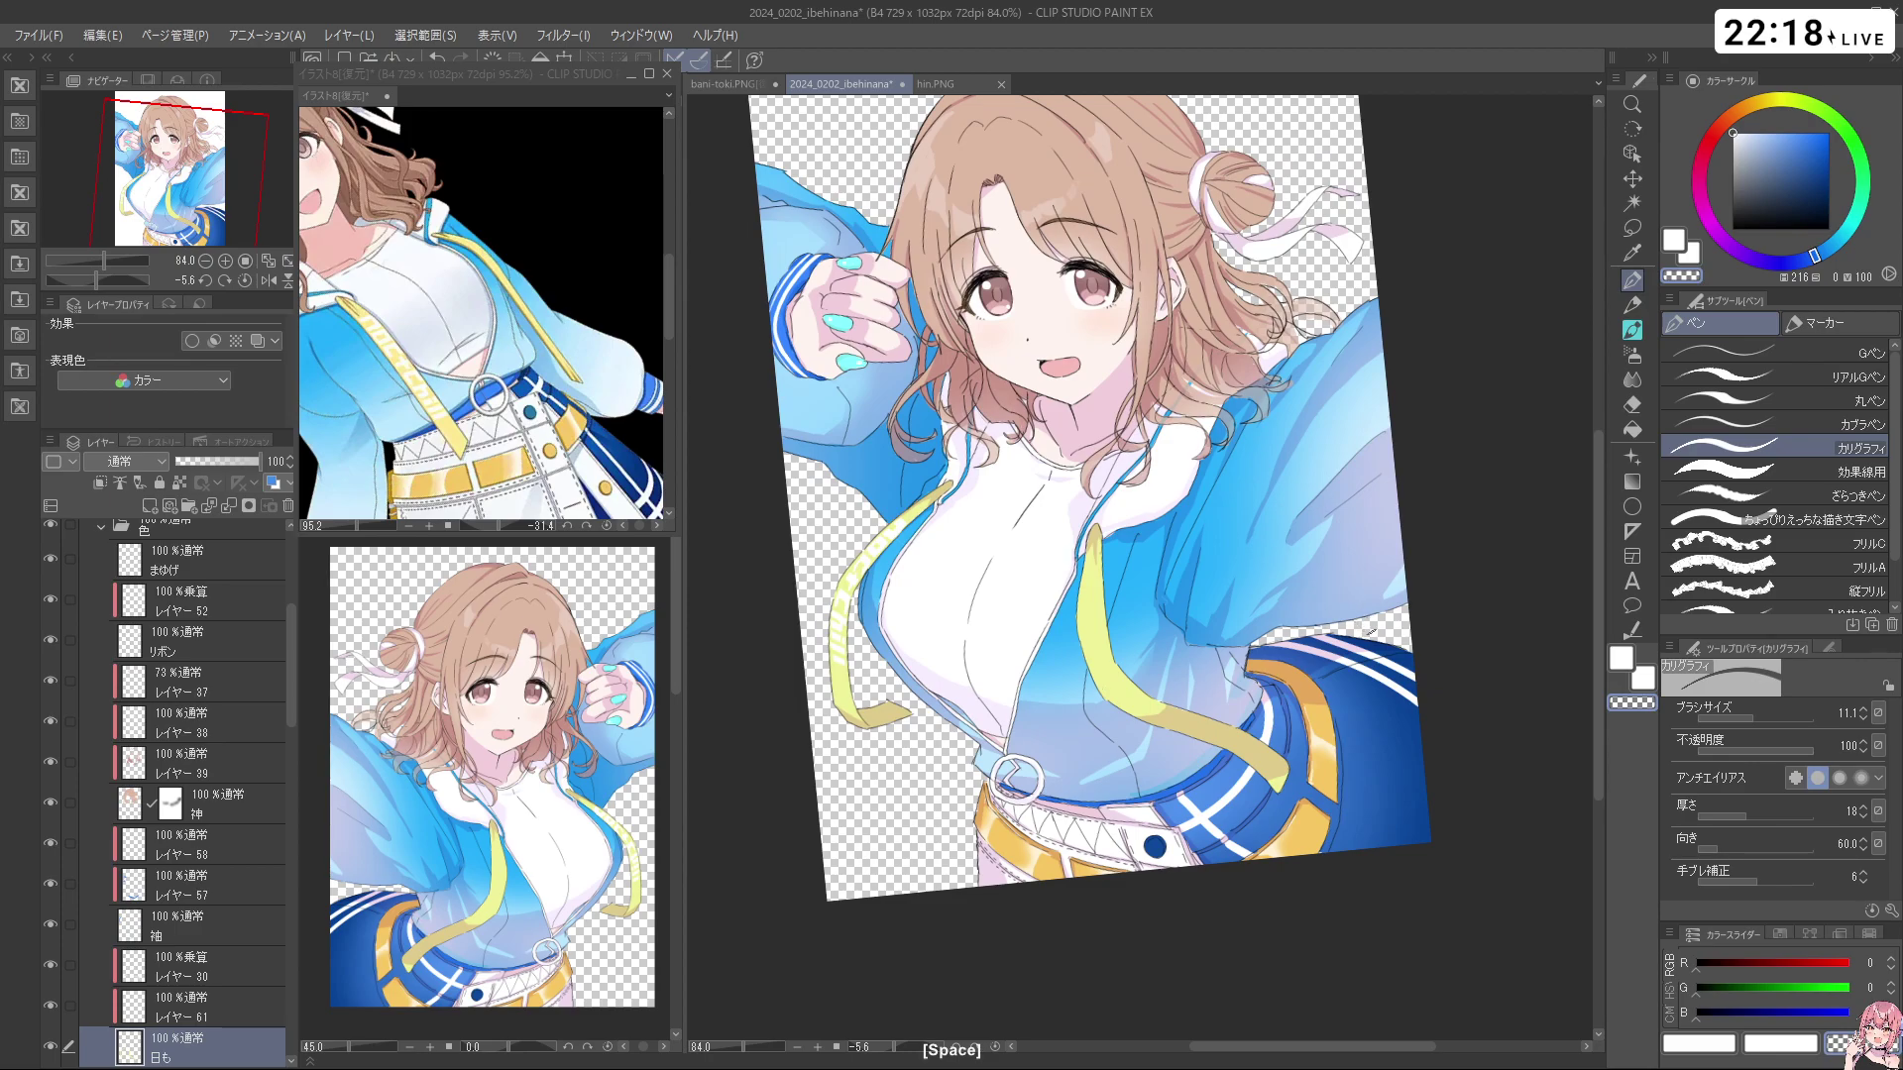
drag(1372, 631, 1338, 639)
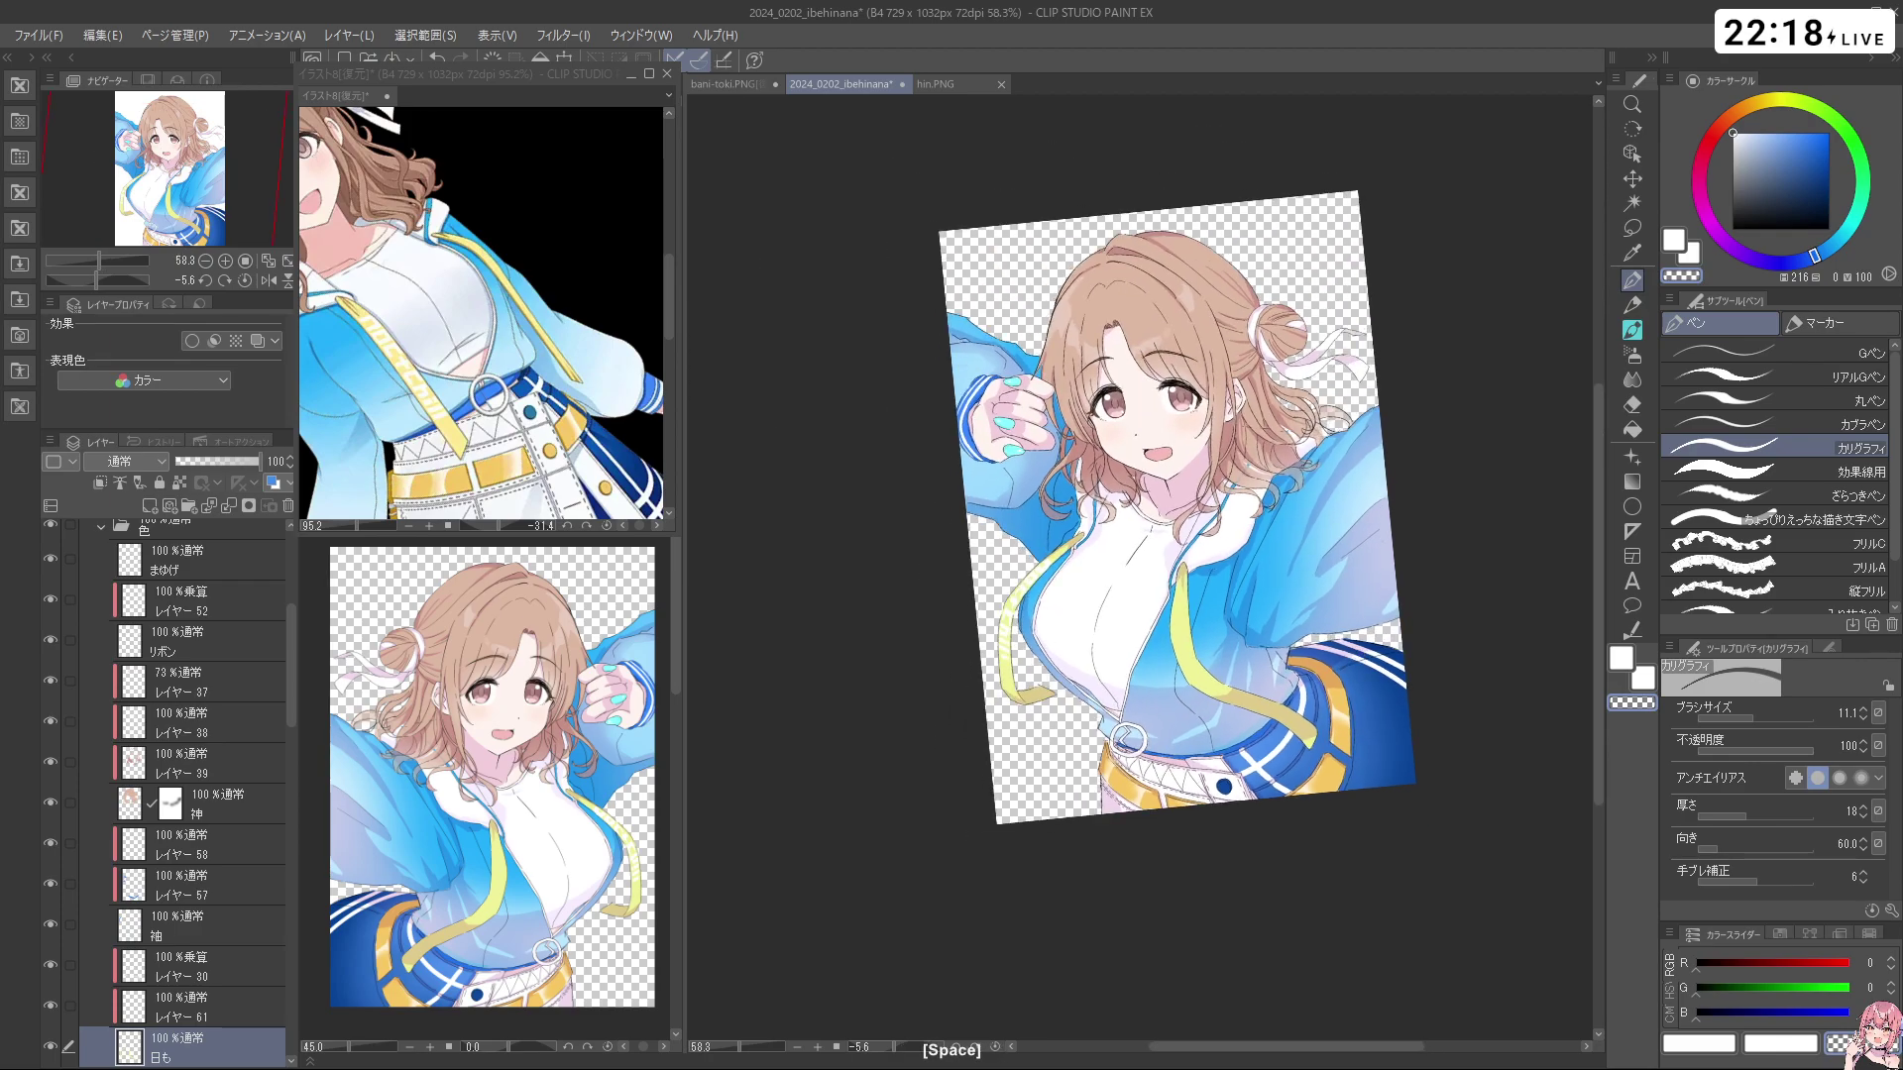
Draw black G-pen detail lines on line-art layer 25 around the jacket's lower front, redoing the first stroke
drag(288, 640, 293, 550)
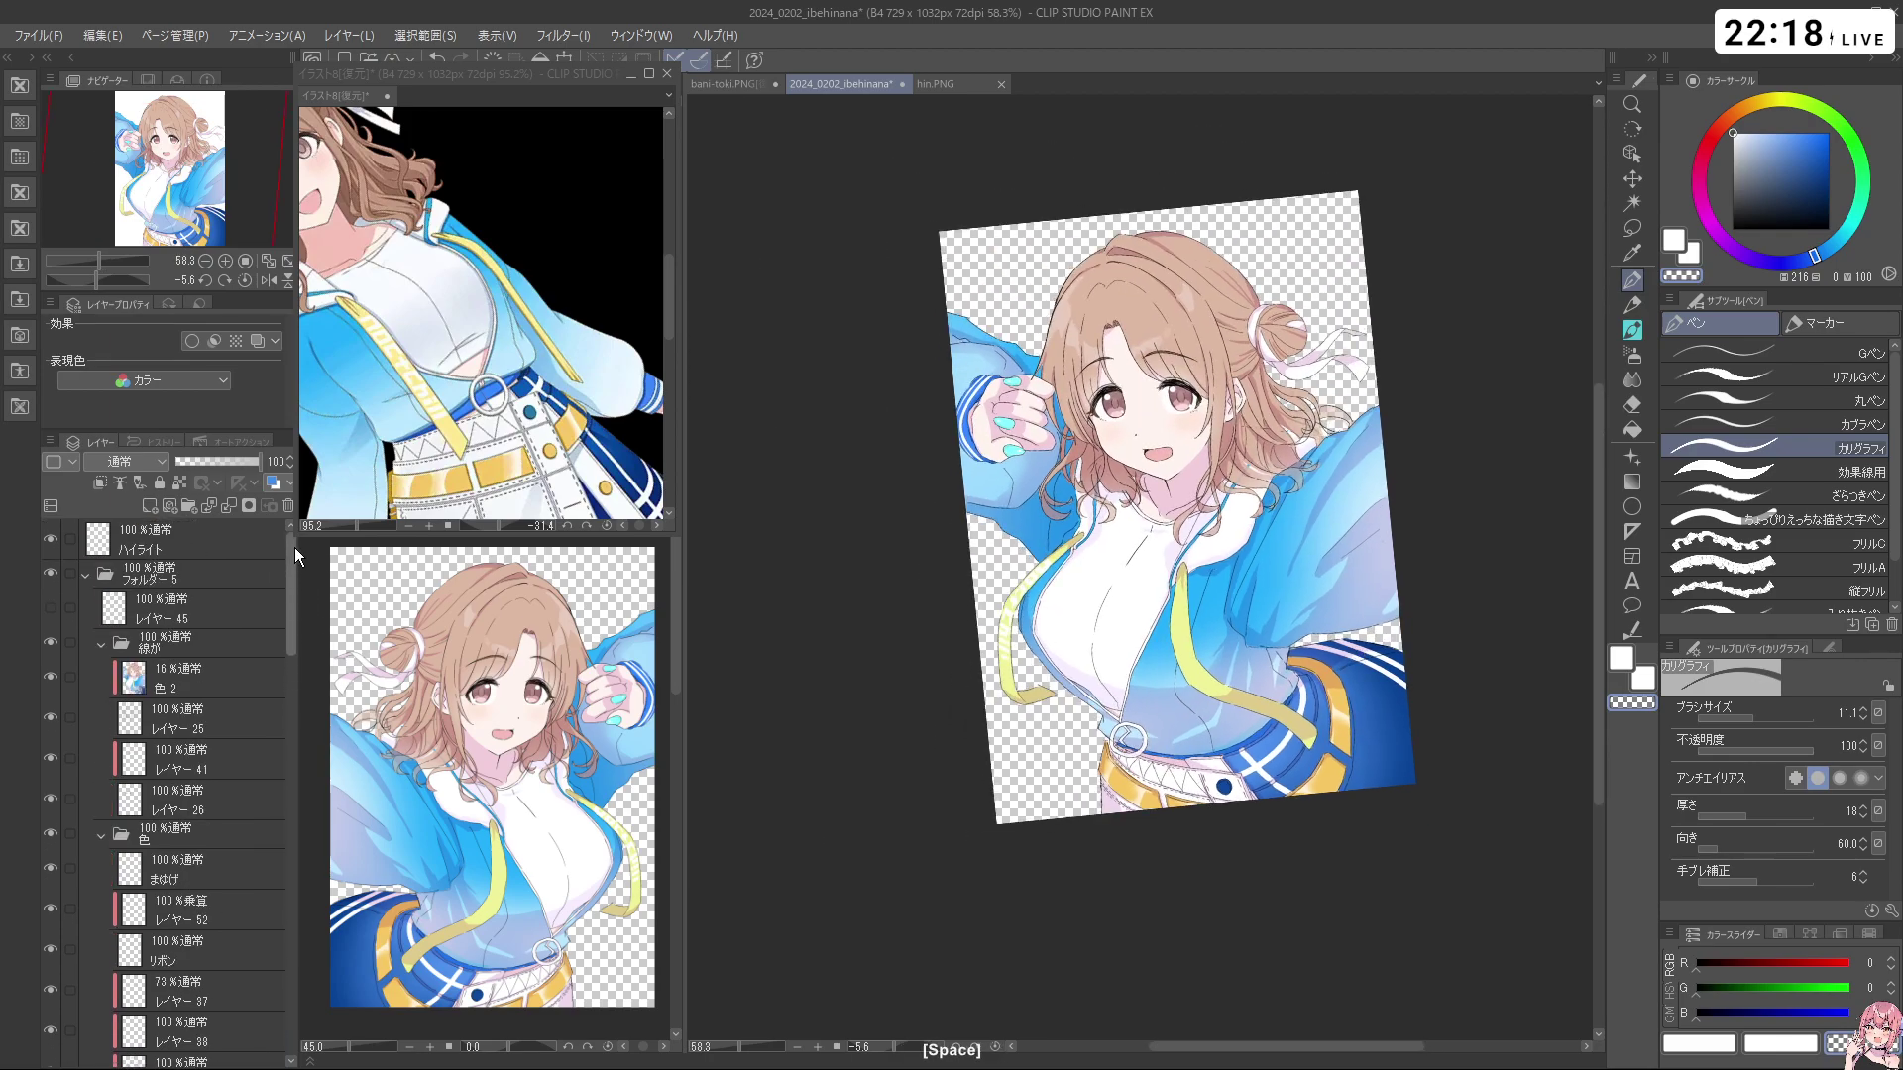
click(193, 721)
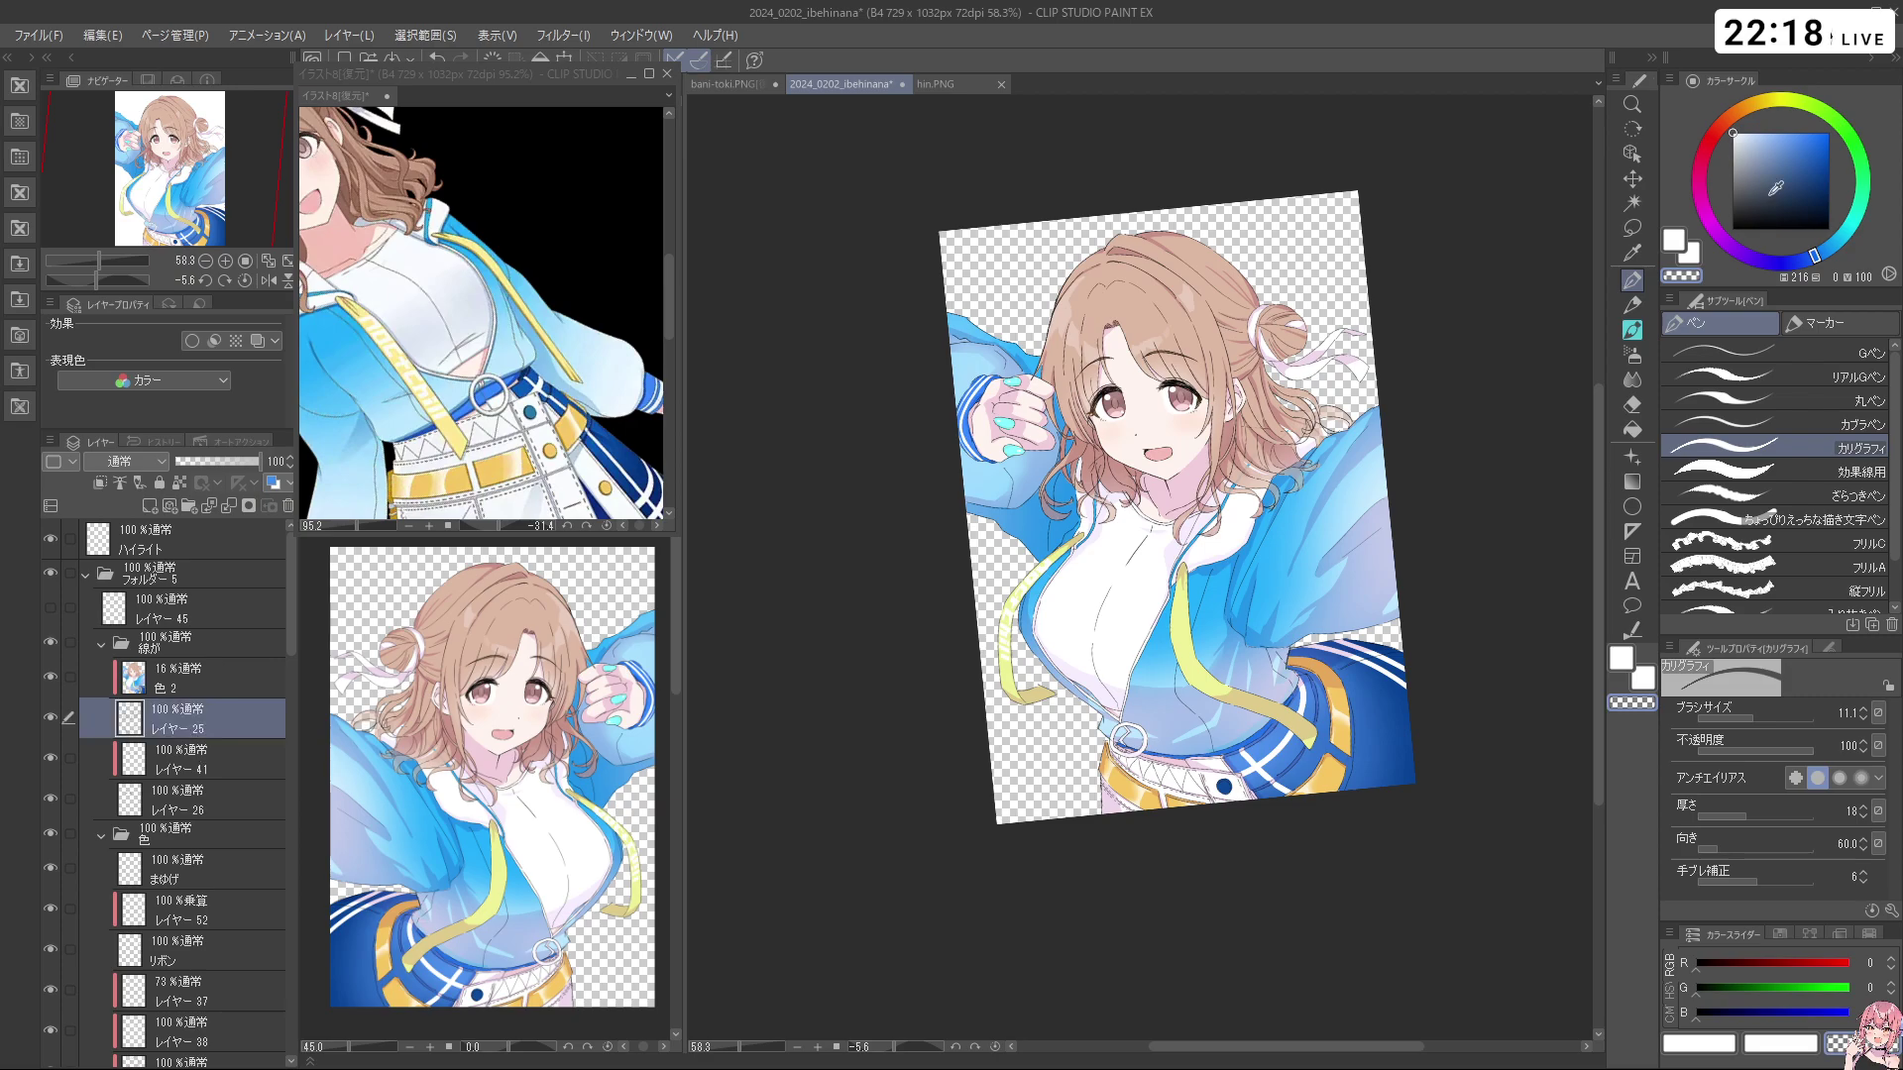
drag(1380, 843, 1129, 932)
click(1821, 355)
drag(1025, 645, 1140, 676)
key(ctrl+z)
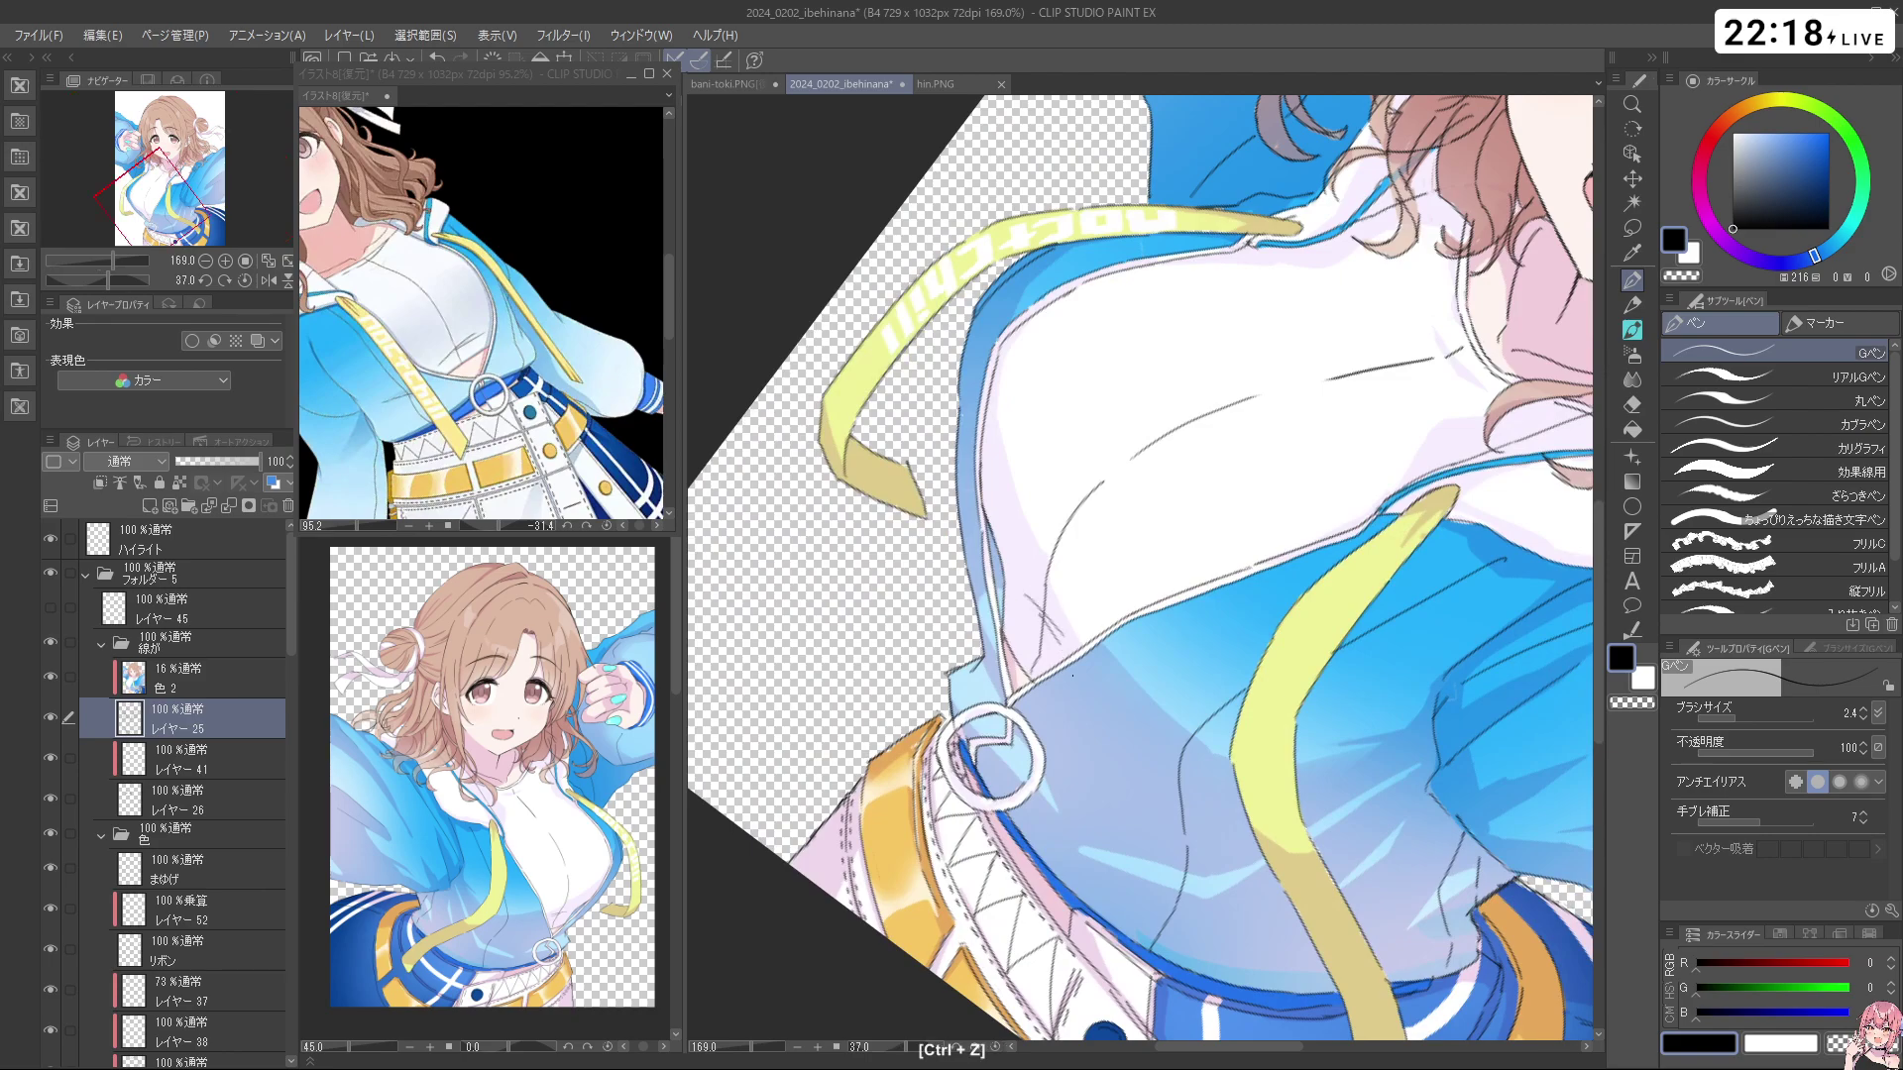
drag(1042, 654, 965, 715)
drag(965, 715, 1293, 514)
drag(1469, 483, 997, 743)
drag(1210, 714, 1313, 709)
drag(1299, 644, 1177, 585)
drag(1178, 585, 1174, 473)
Show the white paper layer and set the drawing colour to light blue (hue 198, saturation 61, brightness 100)
drag(290, 600, 290, 1003)
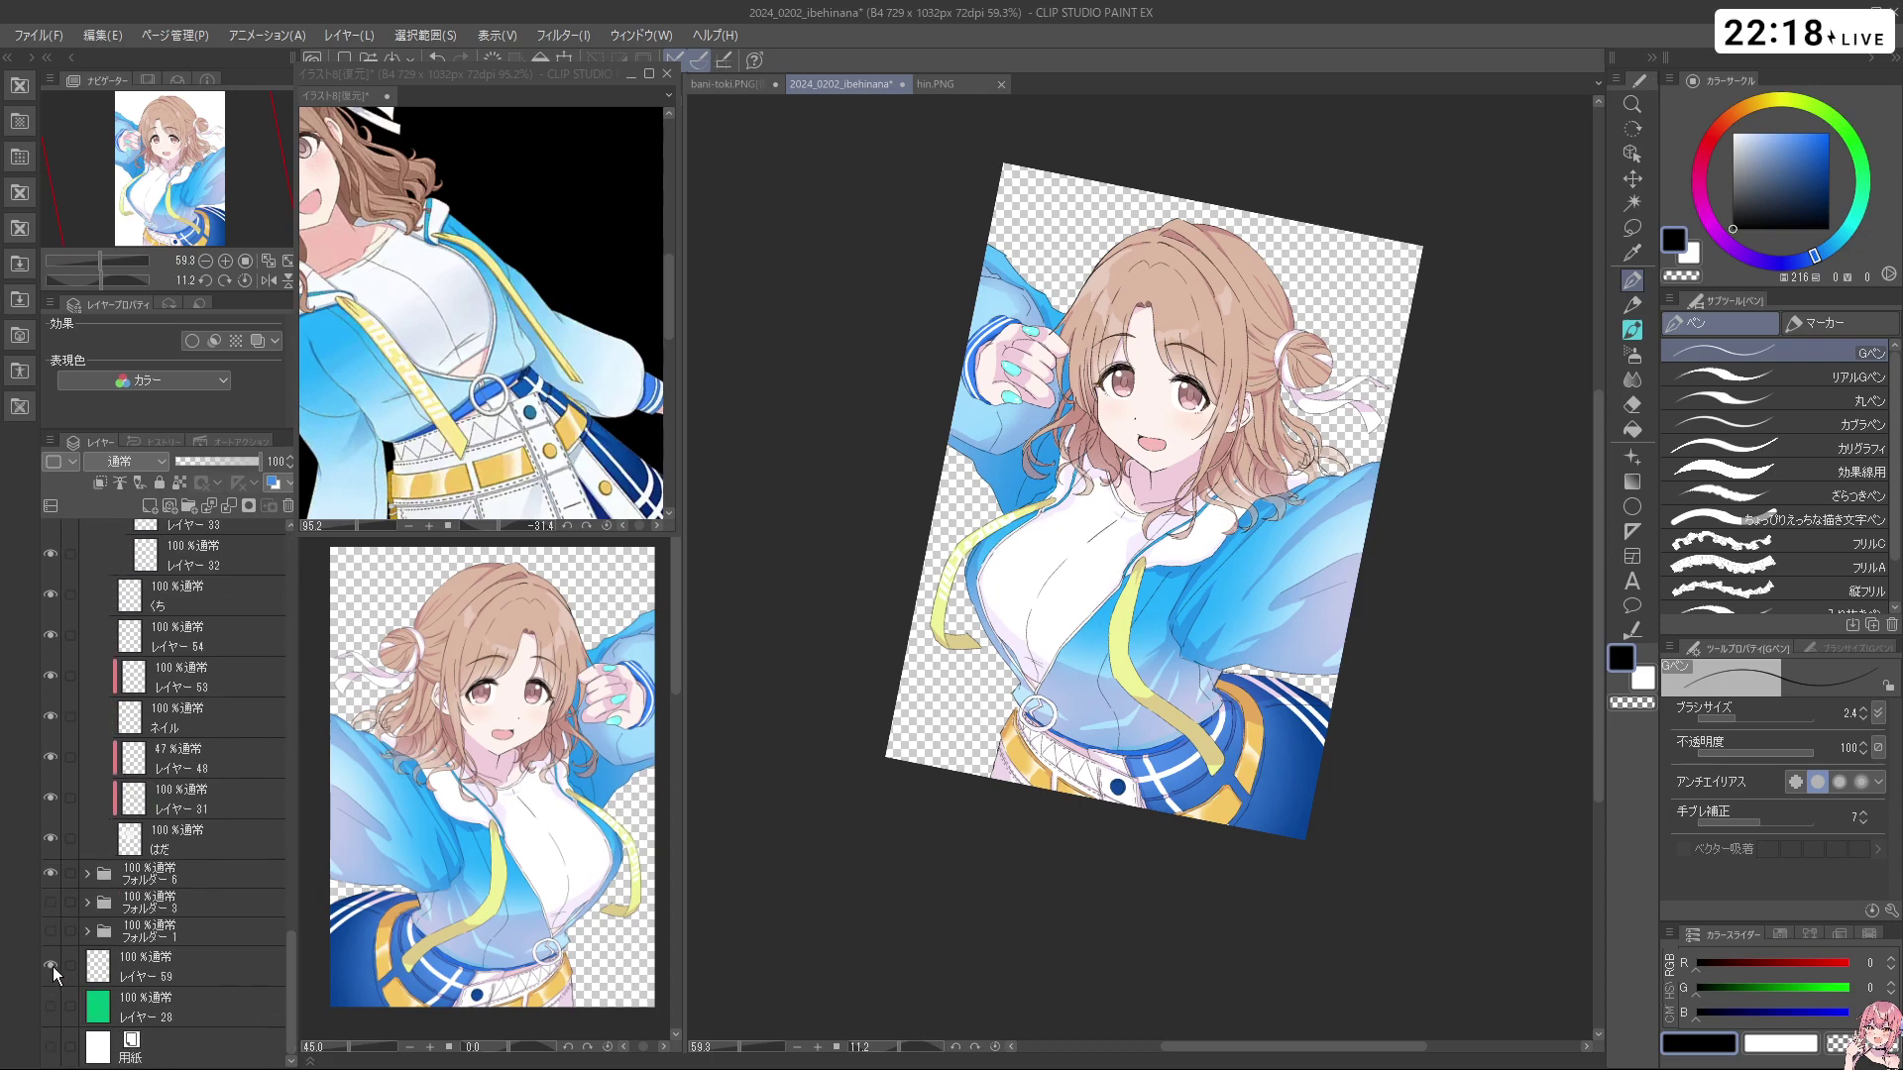
click(50, 1048)
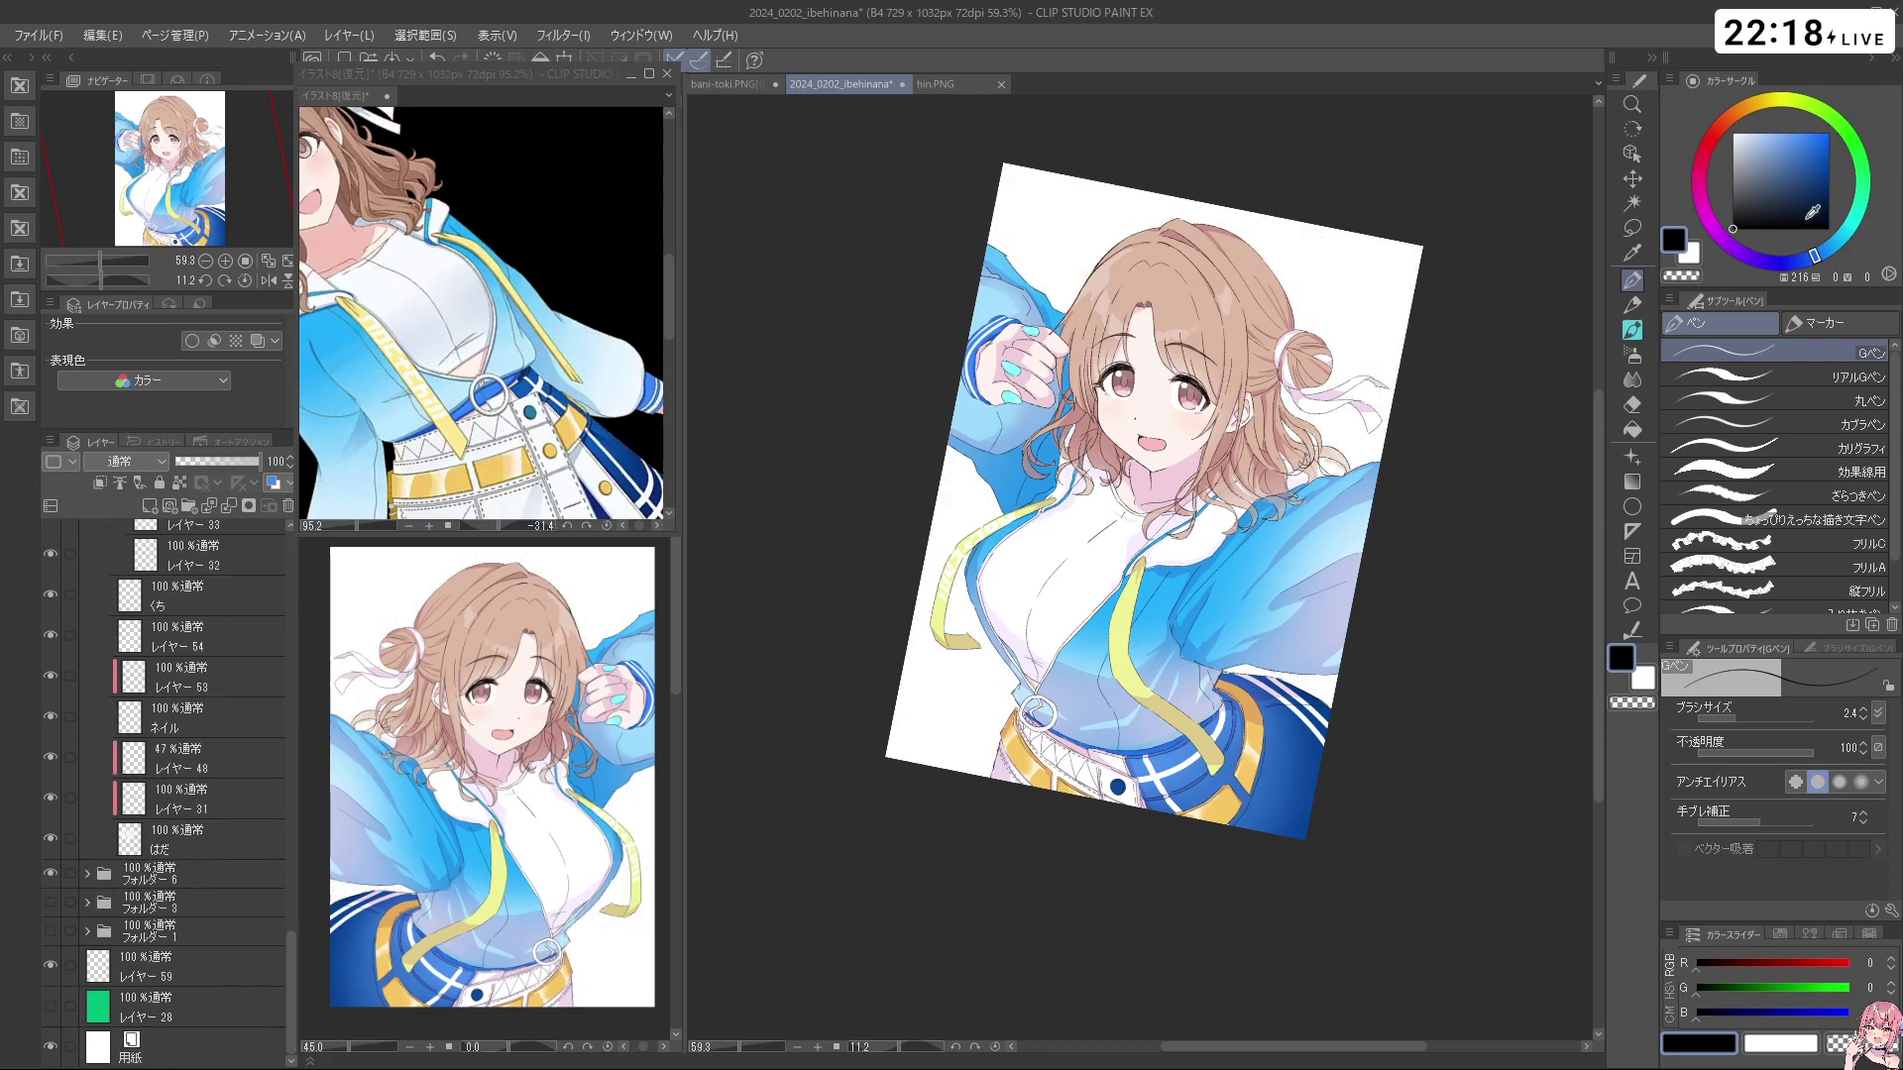
drag(1829, 242, 1828, 249)
click(1828, 134)
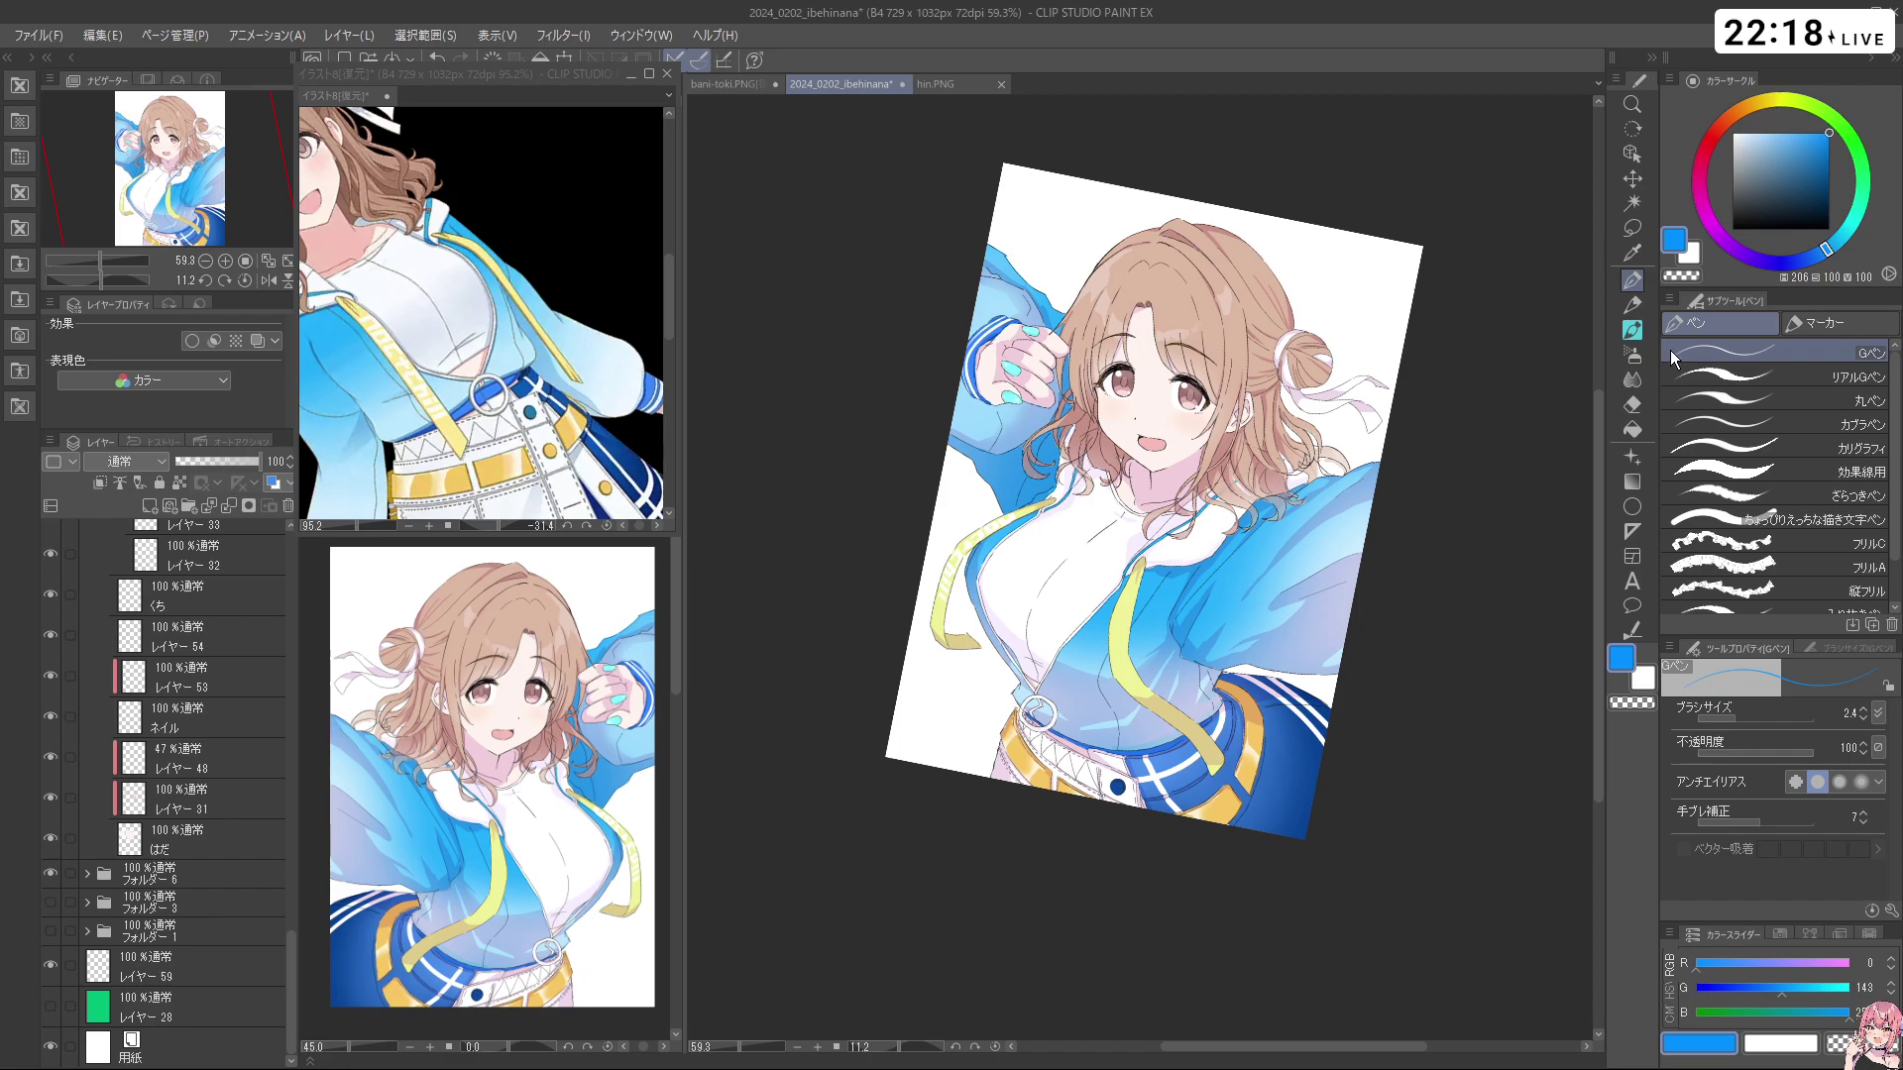
click(1791, 133)
click(1838, 249)
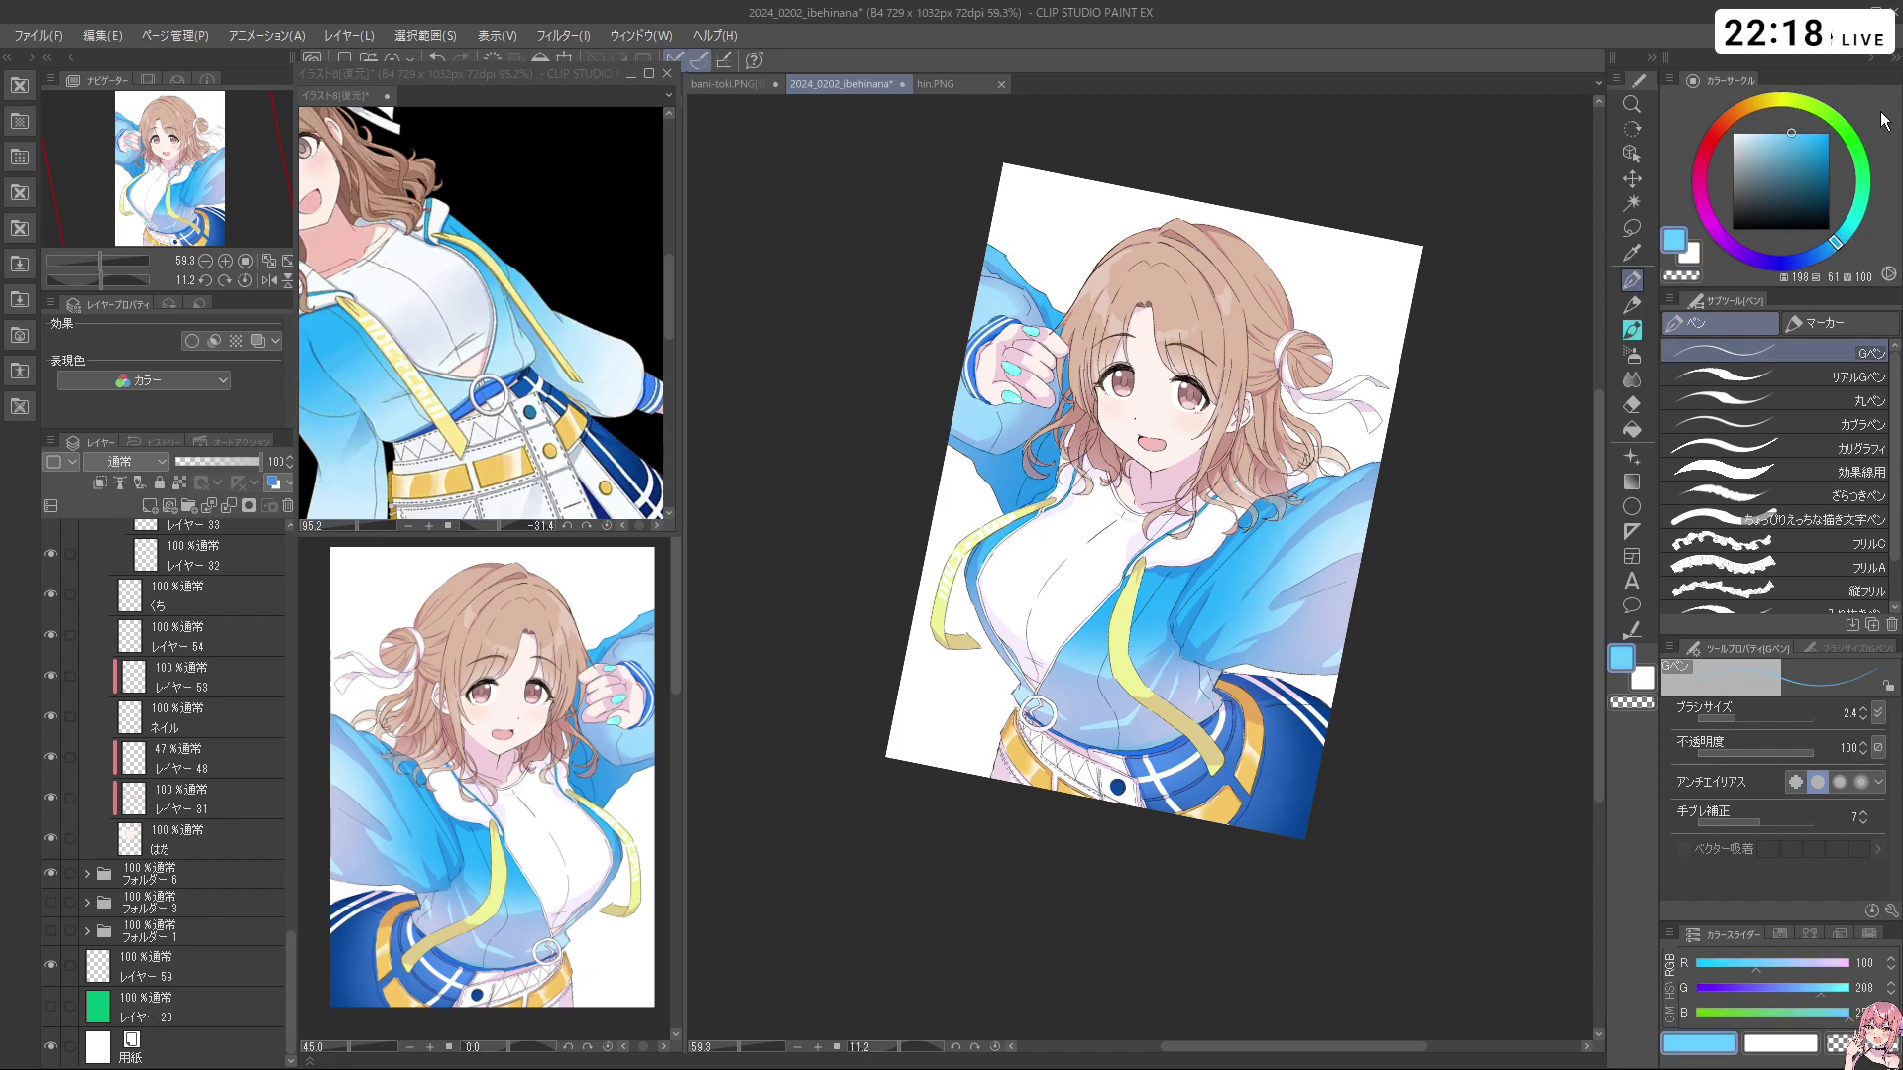
Enlarge the G-pen to size 324.0 and cover the background behind the girl with light blue on layer 59
click(1641, 324)
click(1640, 285)
drag(1094, 609, 1189, 610)
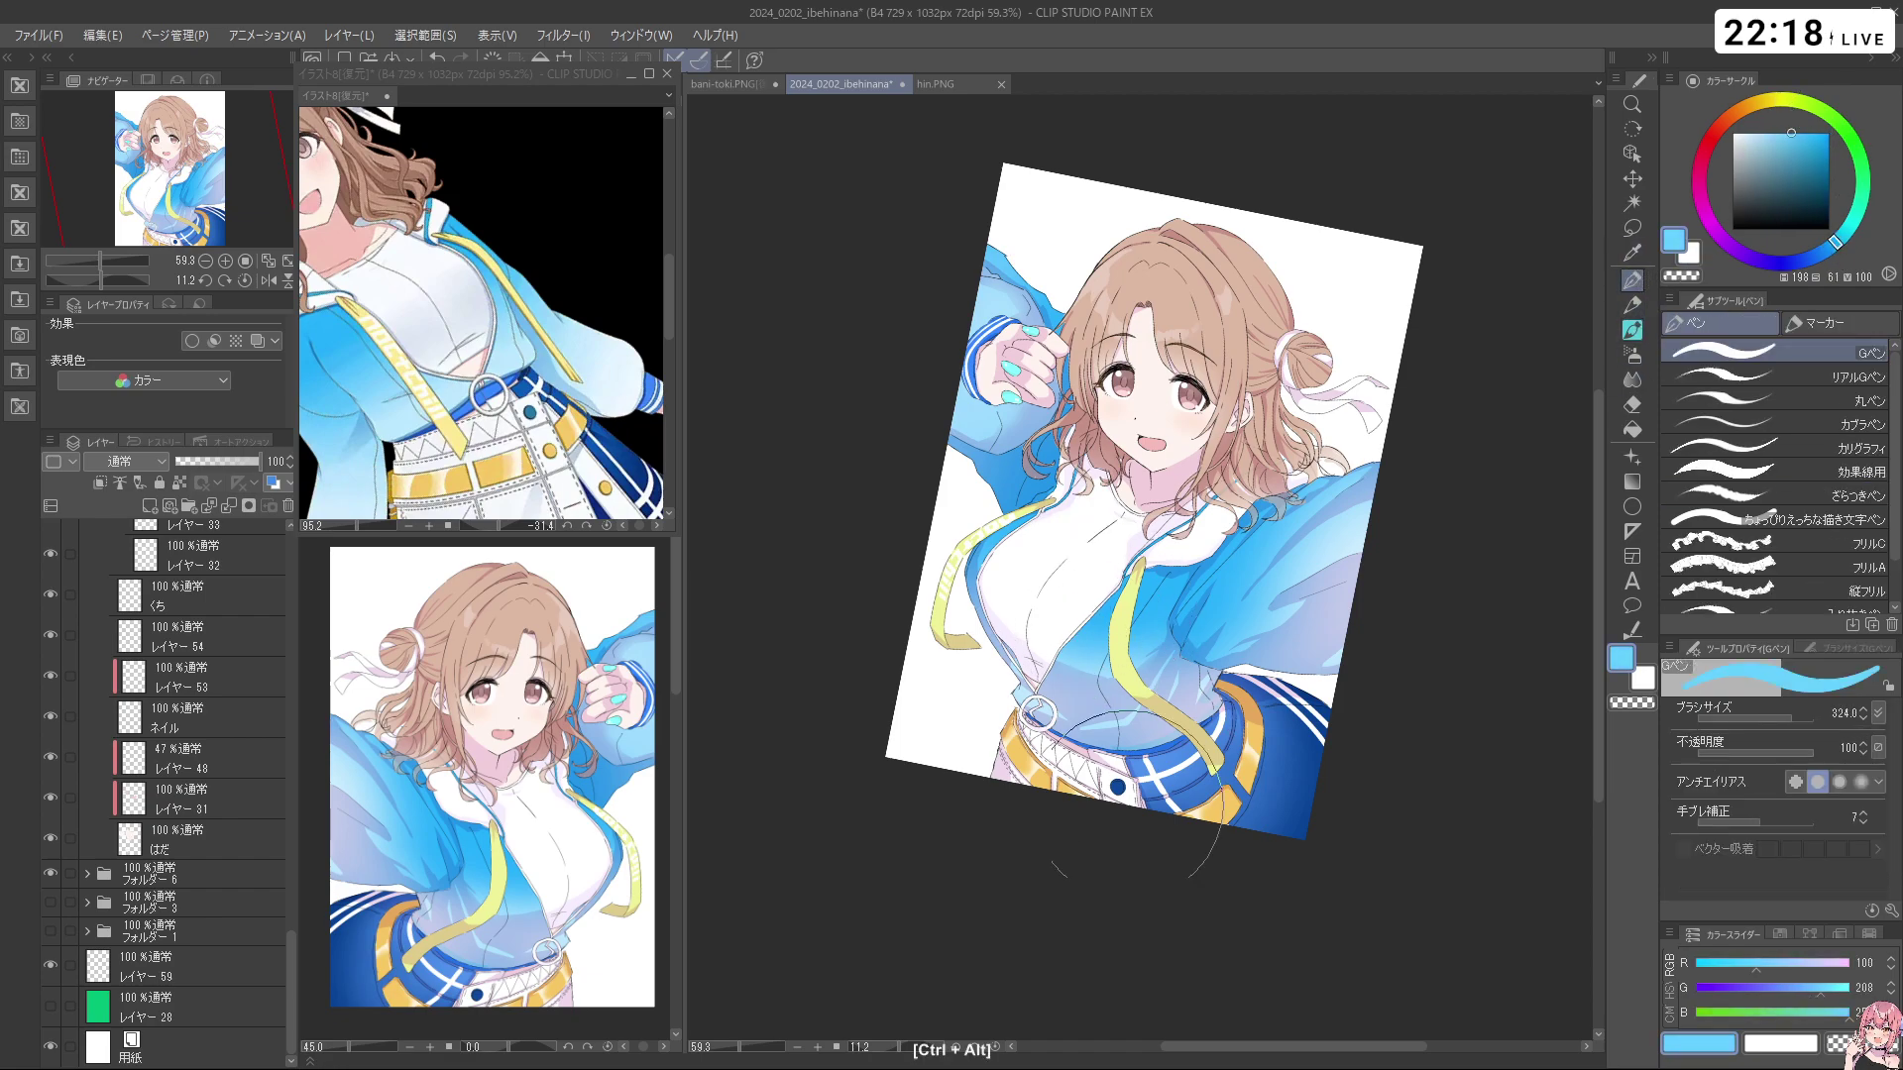
drag(902, 585, 1298, 822)
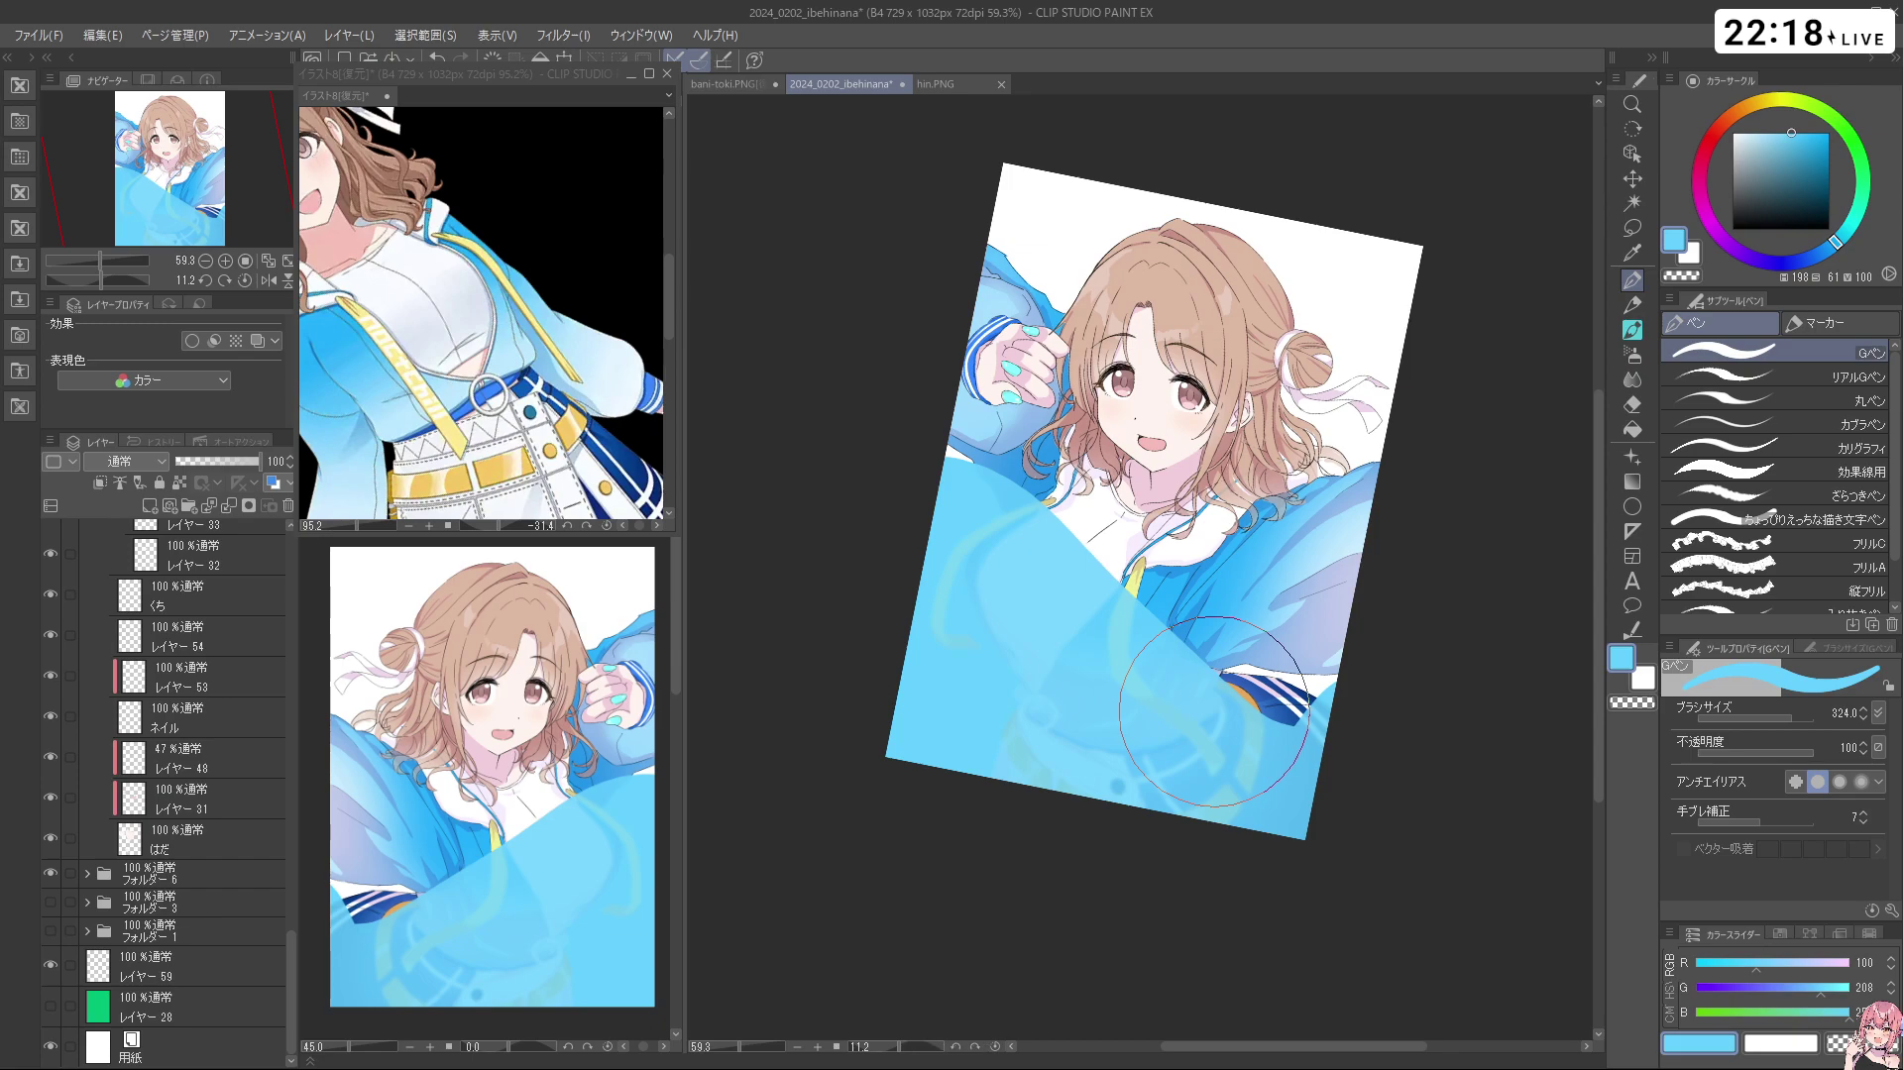
key(ctrl+z)
click(244, 971)
mouse_move(917, 414)
mouse_down()
mouse_move(946, 595)
mouse_move(1189, 808)
mouse_move(1289, 550)
mouse_move(1174, 283)
mouse_move(1287, 106)
mouse_up()
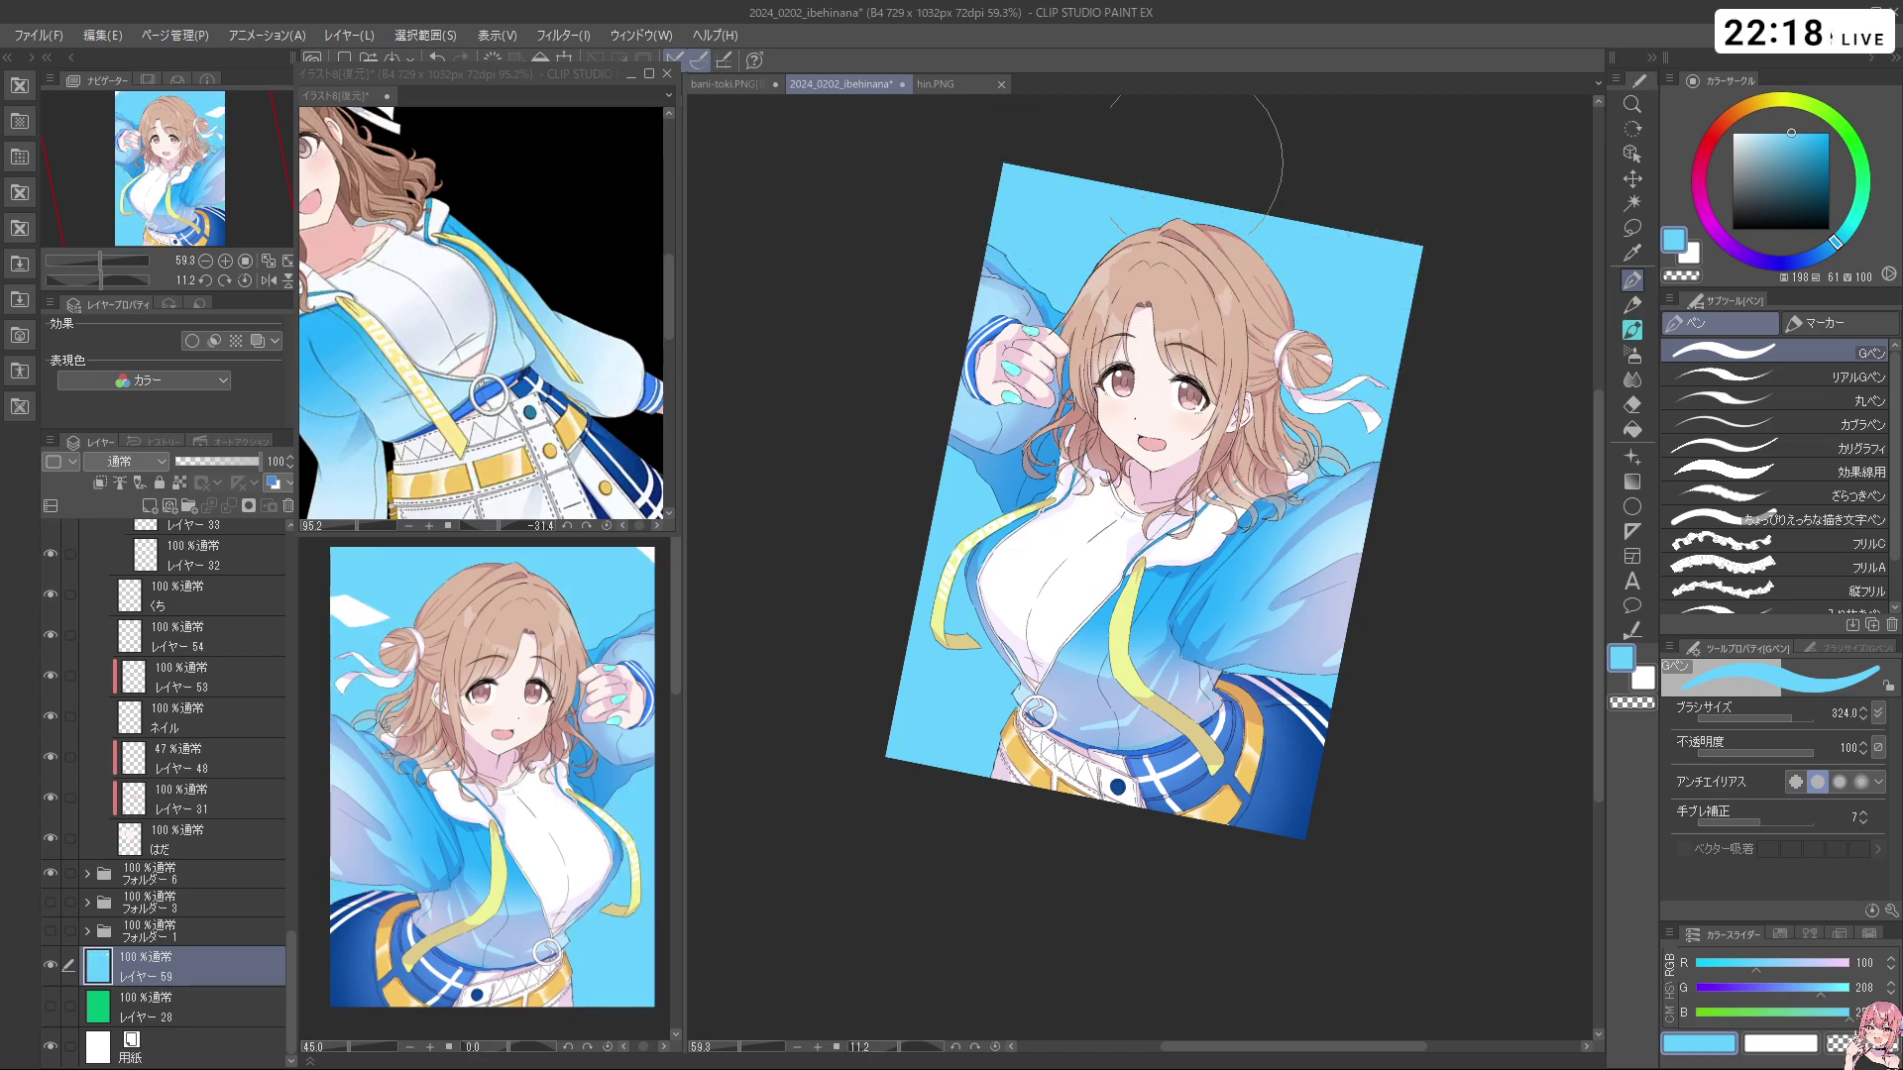
key(shift+space)
drag(1329, 743, 1333, 381)
drag(1382, 619, 1350, 370)
mouse_move(1148, 170)
mouse_down()
mouse_move(1387, 635)
mouse_move(1145, 696)
mouse_up()
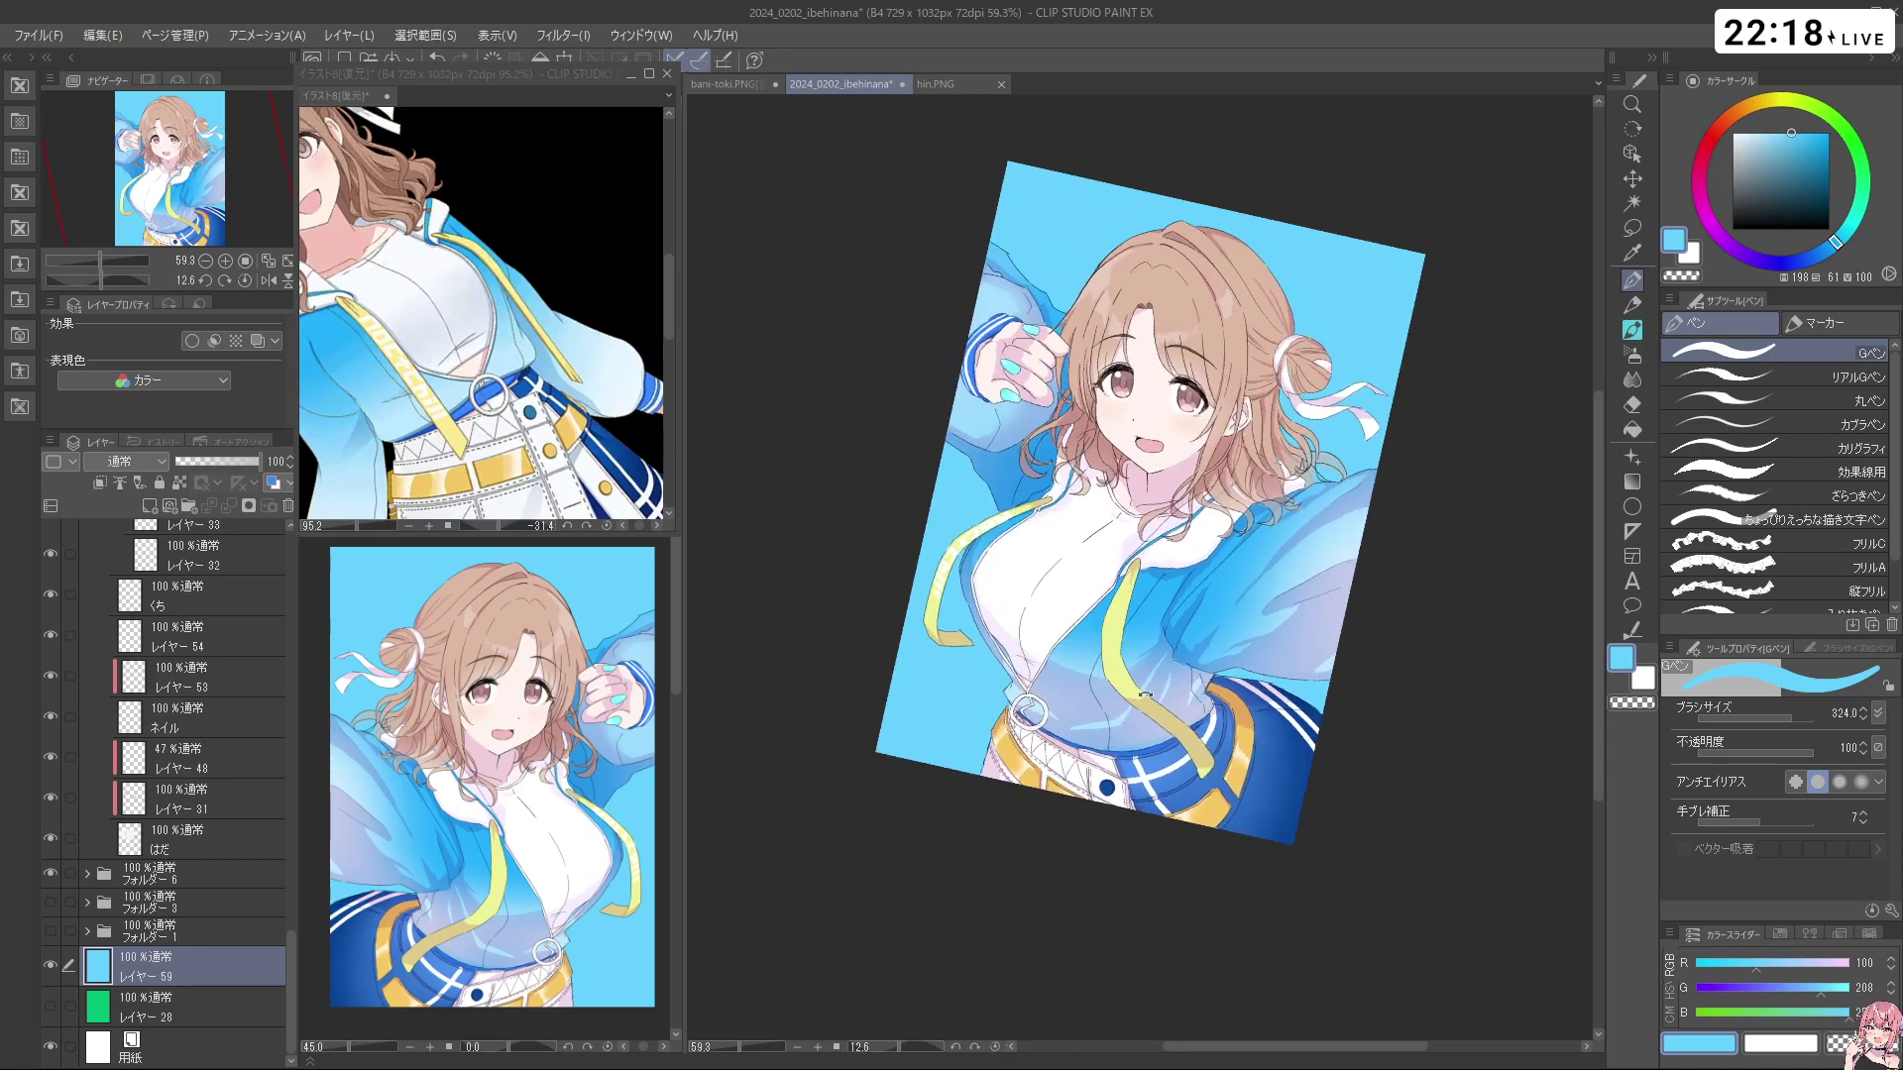
Erase the blue background around the canvas corner above the raised hand with the transparent G-pen at size 198.2
key(c)
drag(1089, 194, 1053, 210)
drag(1124, 149, 932, 278)
drag(1125, 138, 926, 277)
mouse_move(926, 838)
mouse_down()
mouse_move(1032, 895)
mouse_move(1125, 910)
mouse_up()
drag(788, 352, 816, 347)
drag(930, 210, 806, 574)
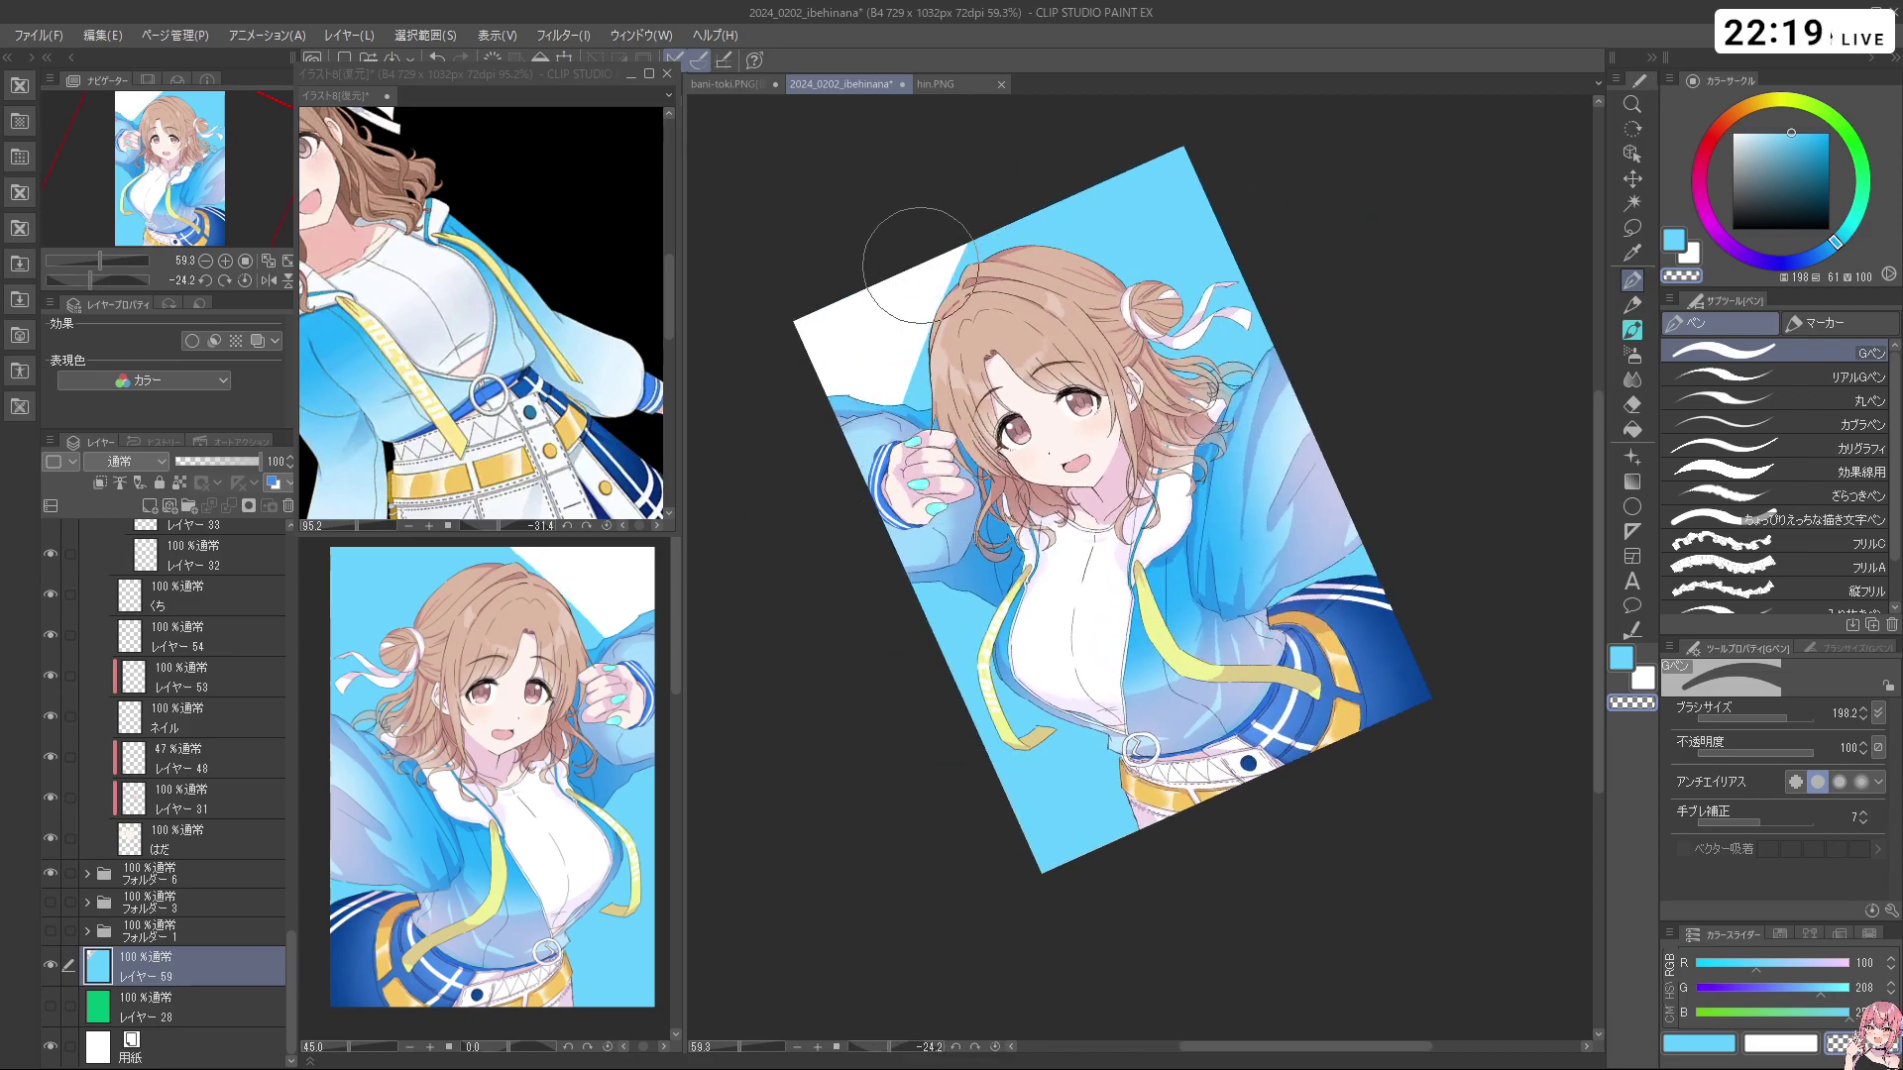
mouse_move(1091, 977)
mouse_down()
mouse_move(1308, 878)
mouse_move(1336, 780)
mouse_move(1245, 821)
mouse_up()
mouse_move(1211, 956)
mouse_down()
mouse_move(985, 972)
mouse_move(843, 880)
mouse_up()
key(ctrl+z)
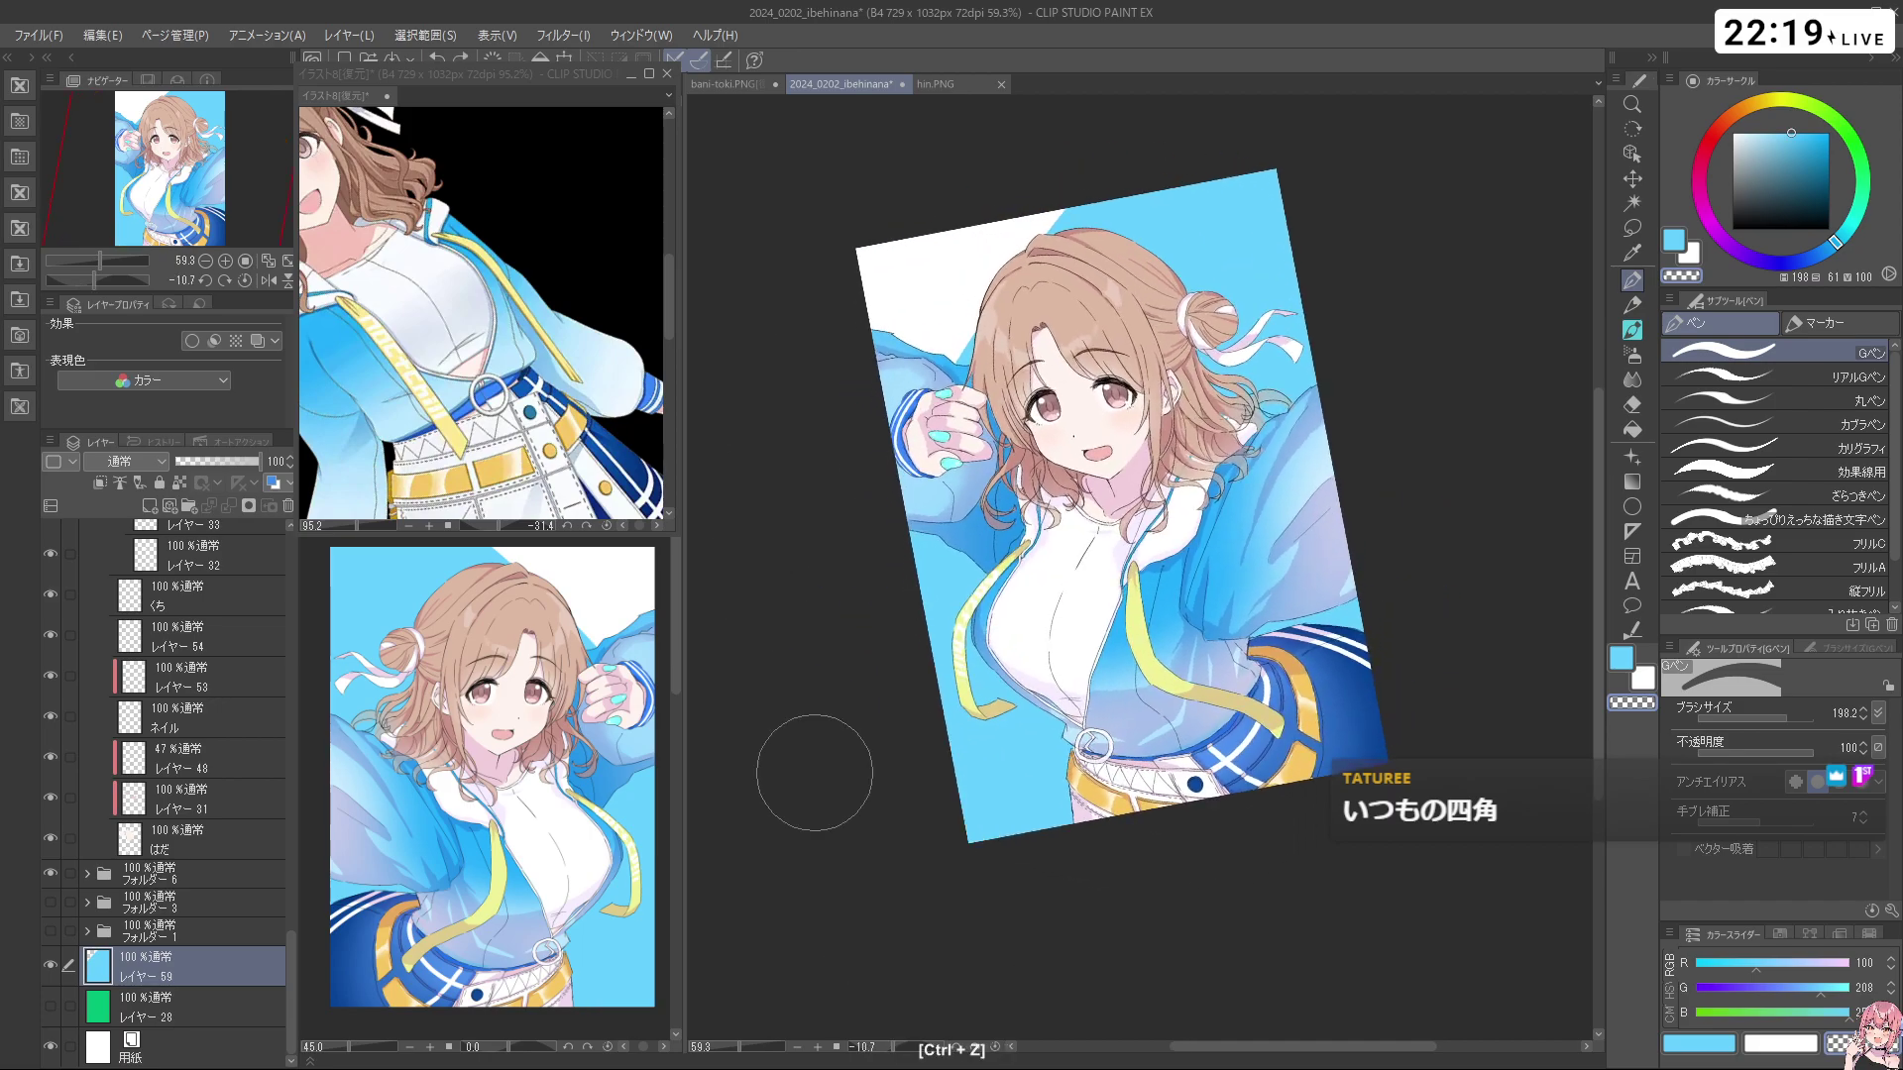
Try straight transparent strokes along the canvas edges to trim the blue background, undoing the faulty ones
drag(871, 759, 1274, 901)
drag(1157, 724, 1136, 699)
drag(1159, 951, 892, 858)
mouse_move(924, 428)
mouse_down()
mouse_move(973, 523)
mouse_move(969, 567)
mouse_up()
key(ctrl+z)
mouse_move(928, 470)
mouse_down()
mouse_move(982, 386)
mouse_move(1315, 414)
mouse_move(1398, 694)
mouse_move(1228, 914)
mouse_move(1407, 487)
mouse_up()
key(ctrl+z)
Trim the blue background into a rectangular panel with a white border, using the G-pen at size 117.3
drag(871, 542, 884, 541)
key(c)
mouse_move(731, 458)
mouse_down()
mouse_move(884, 929)
mouse_move(931, 985)
mouse_up()
key(ctrl+z)
drag(1011, 922, 1170, 843)
drag(1041, 966, 1473, 561)
mouse_move(1308, 843)
mouse_down()
mouse_move(1406, 658)
mouse_move(1319, 377)
mouse_up()
drag(1037, 276, 941, 439)
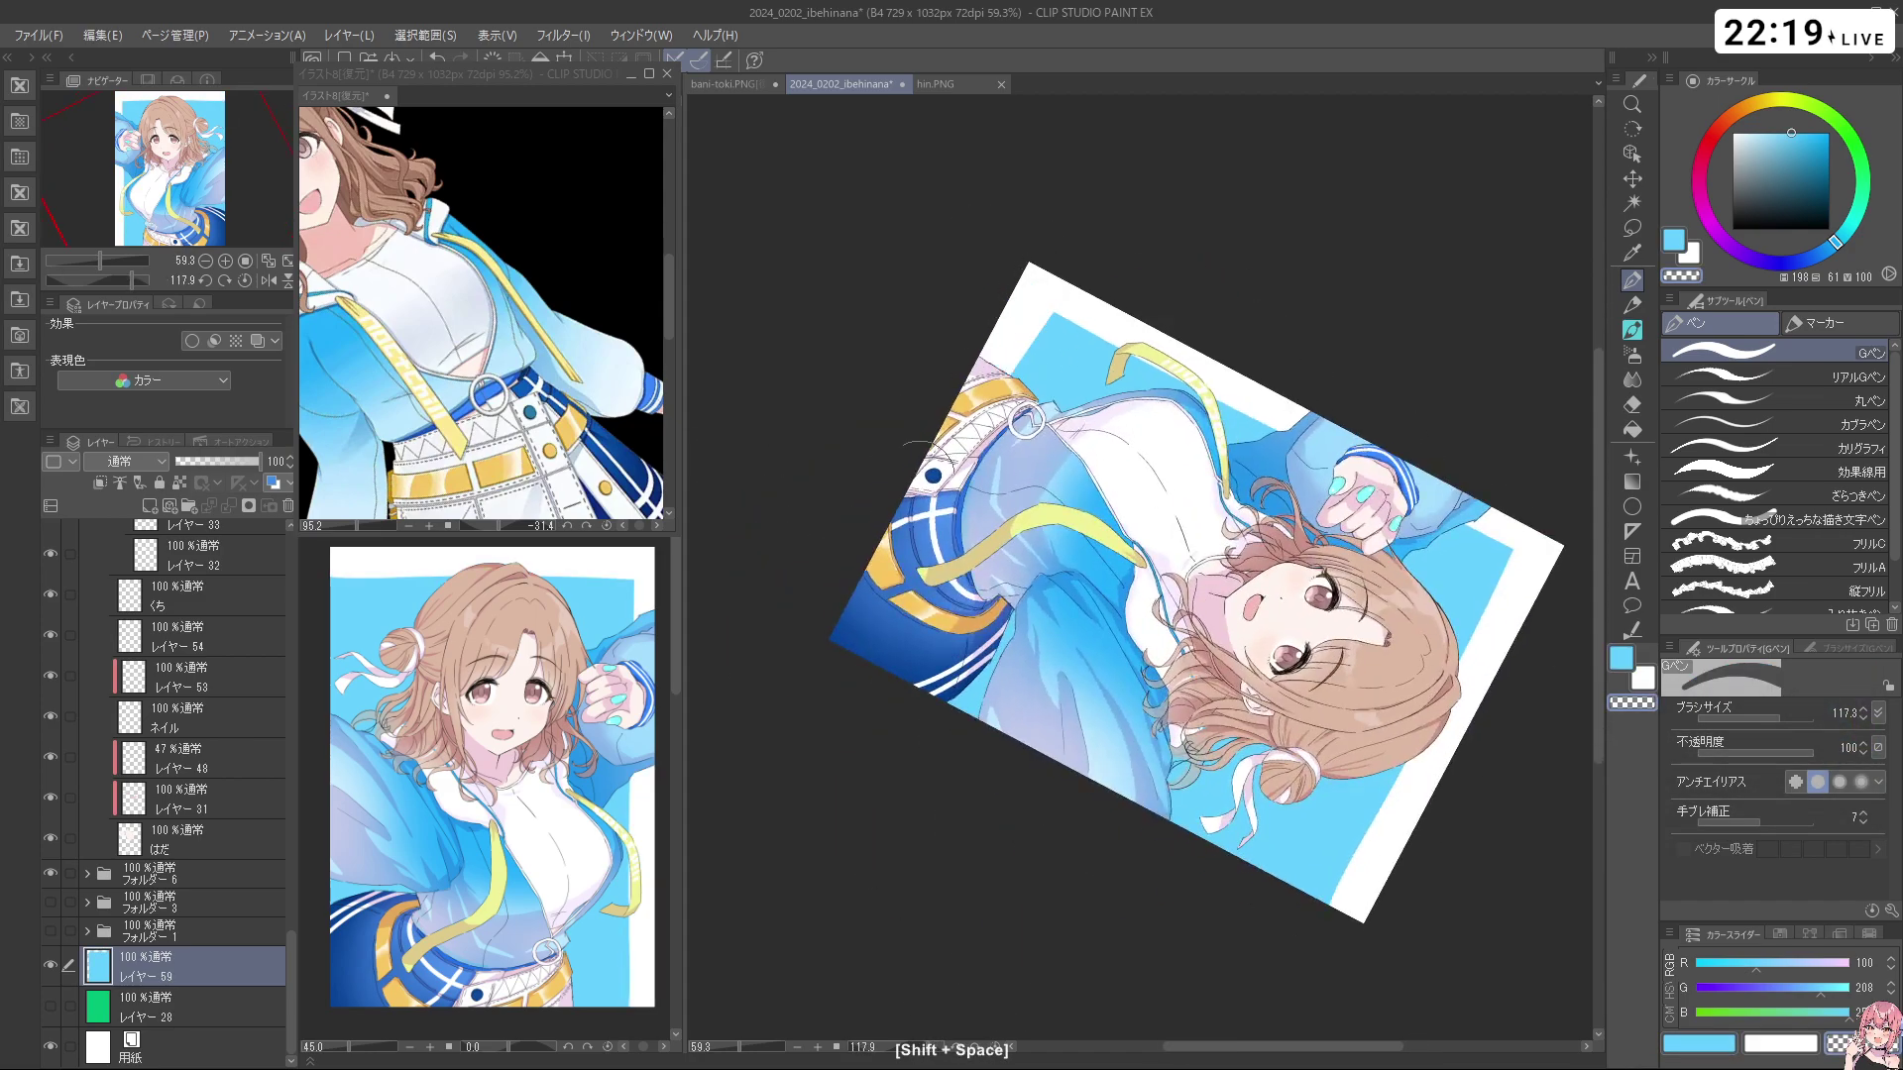
drag(807, 782, 1353, 615)
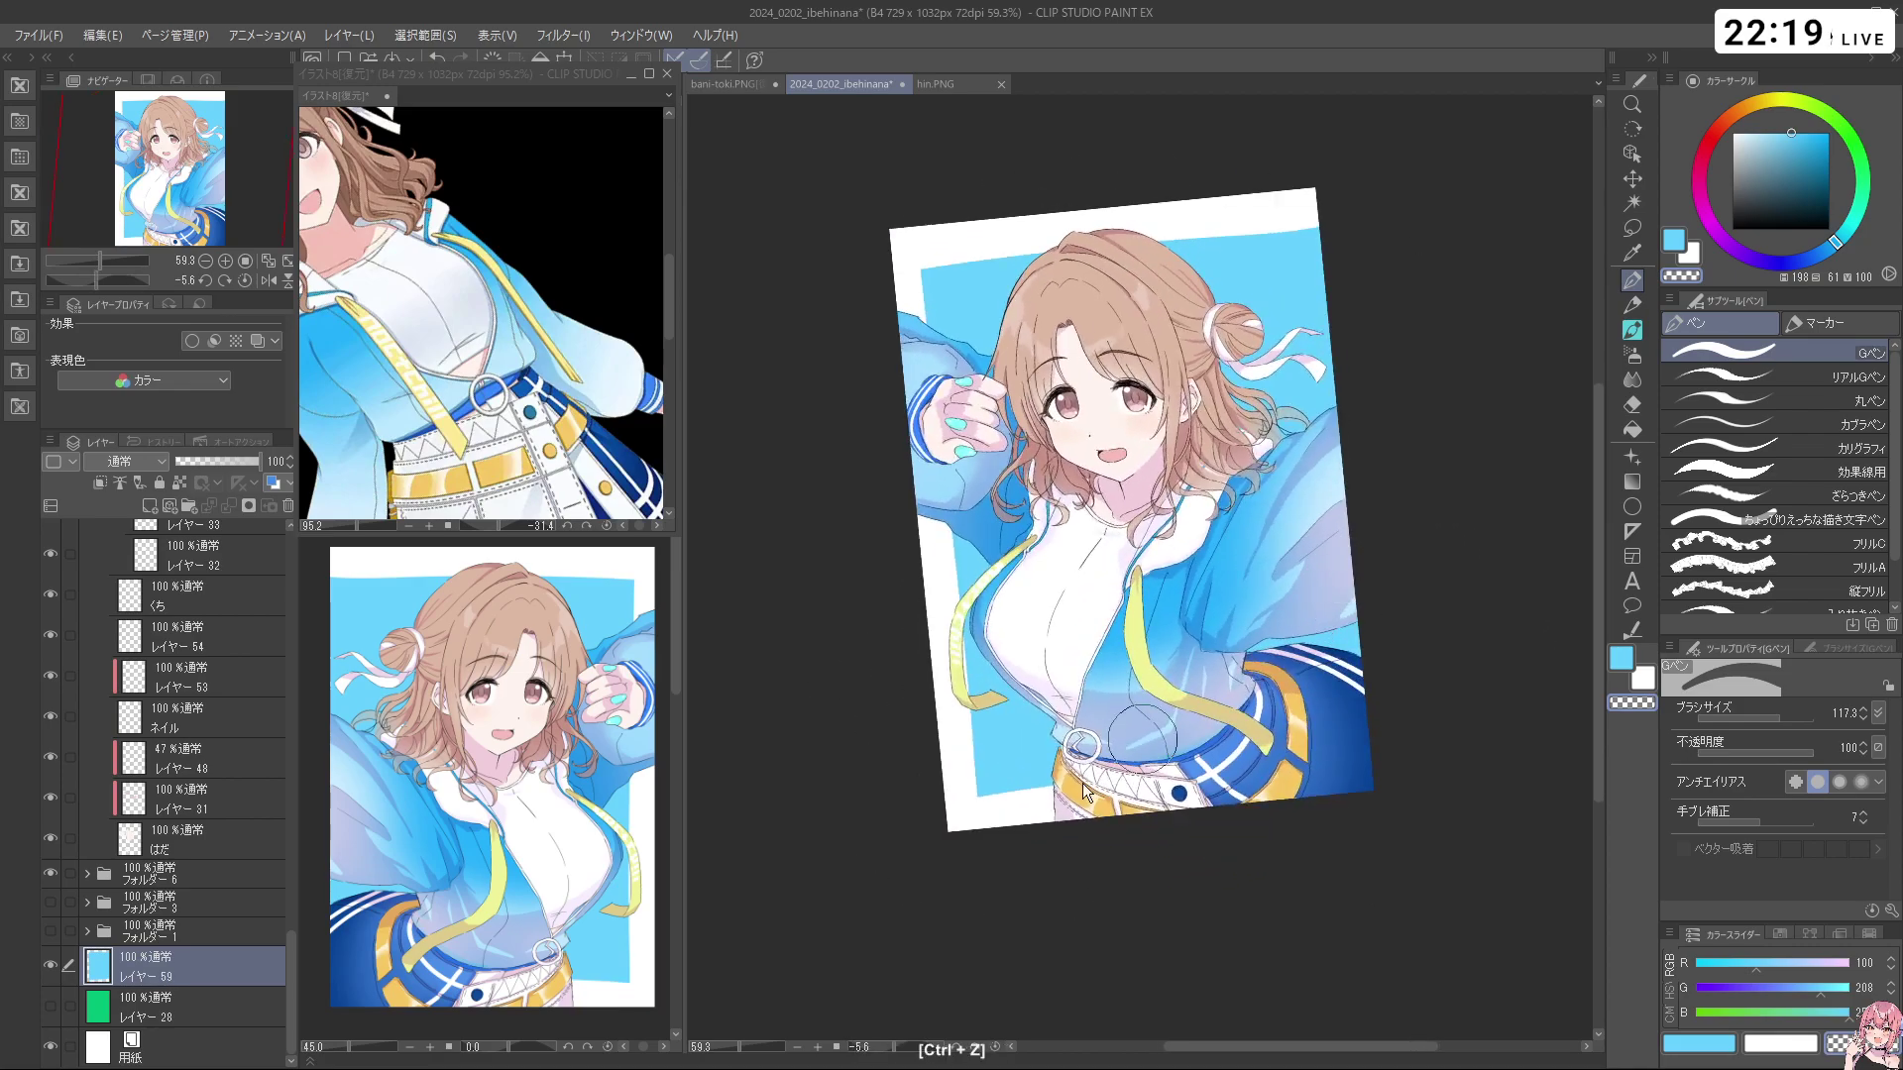
key(ctrl+z)
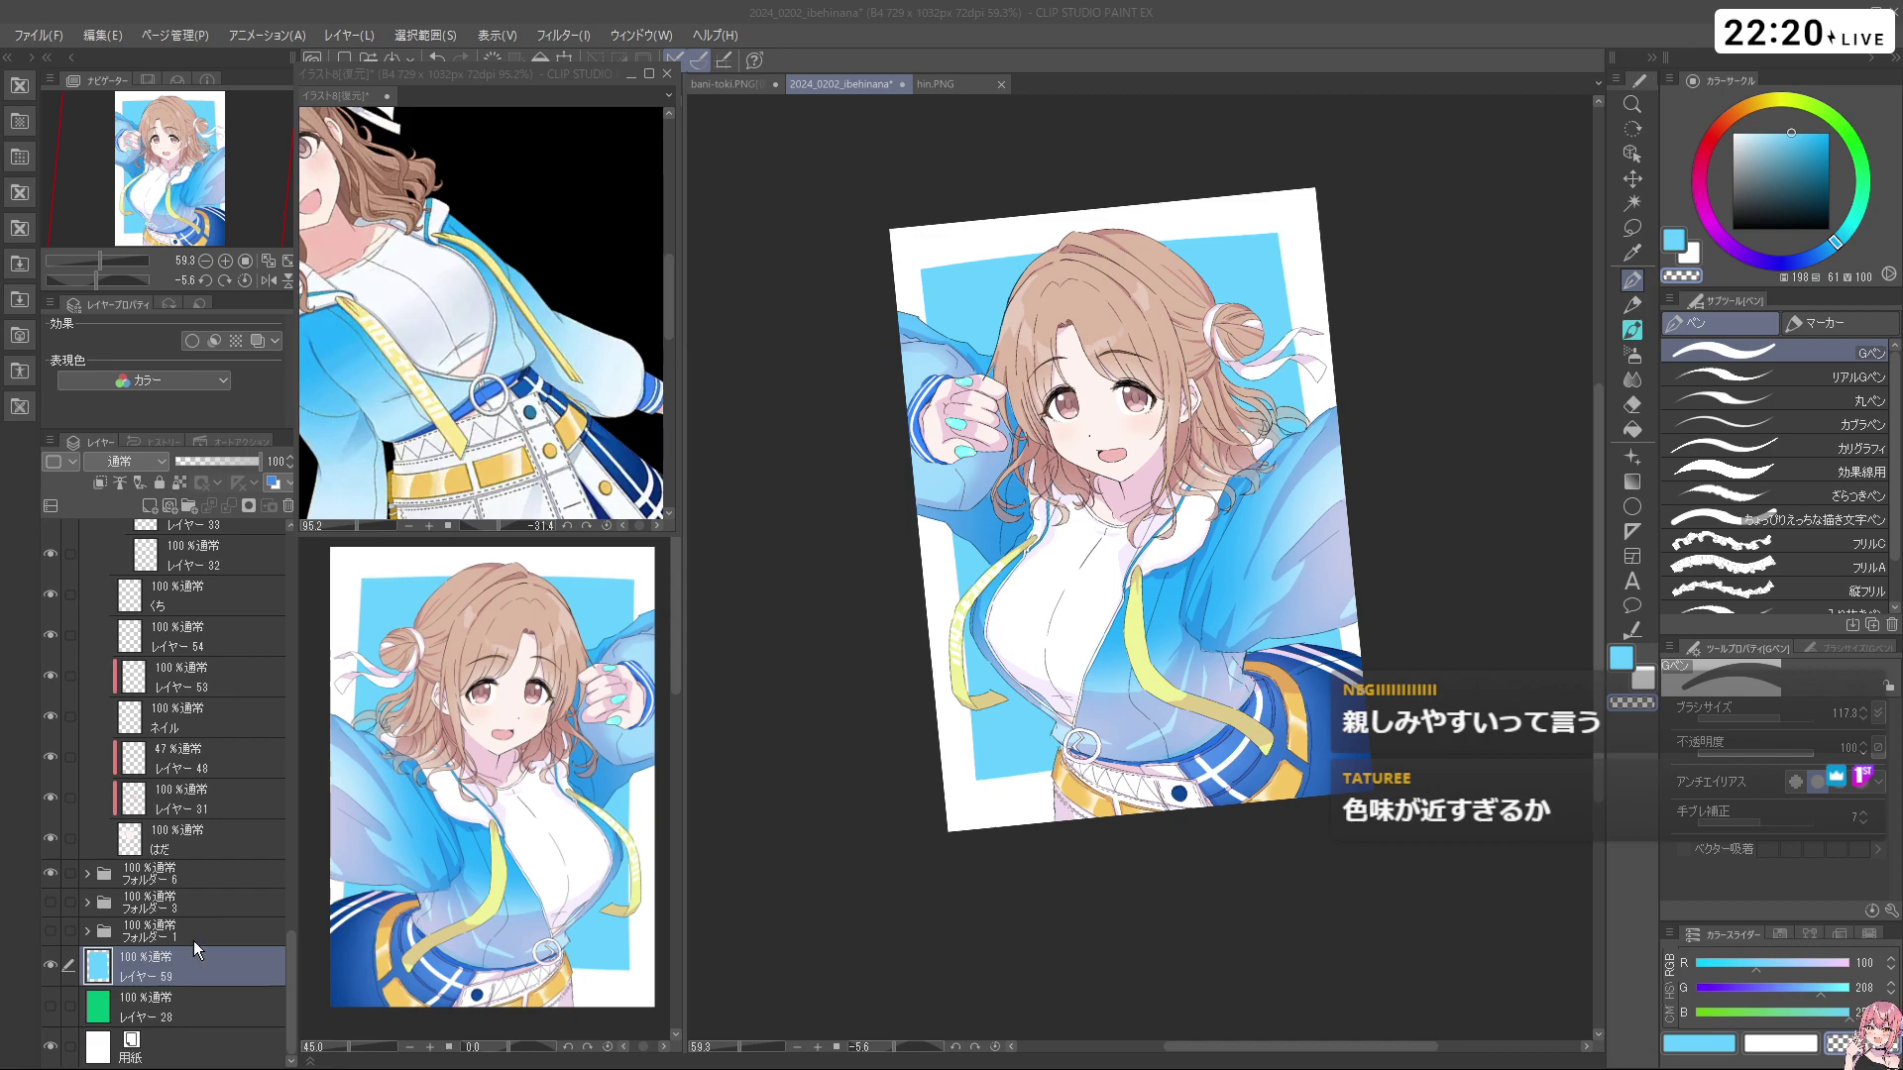
Delete the blue panel layer, create a new raster layer above the green layer, and try a first light-blue stroke
click(288, 505)
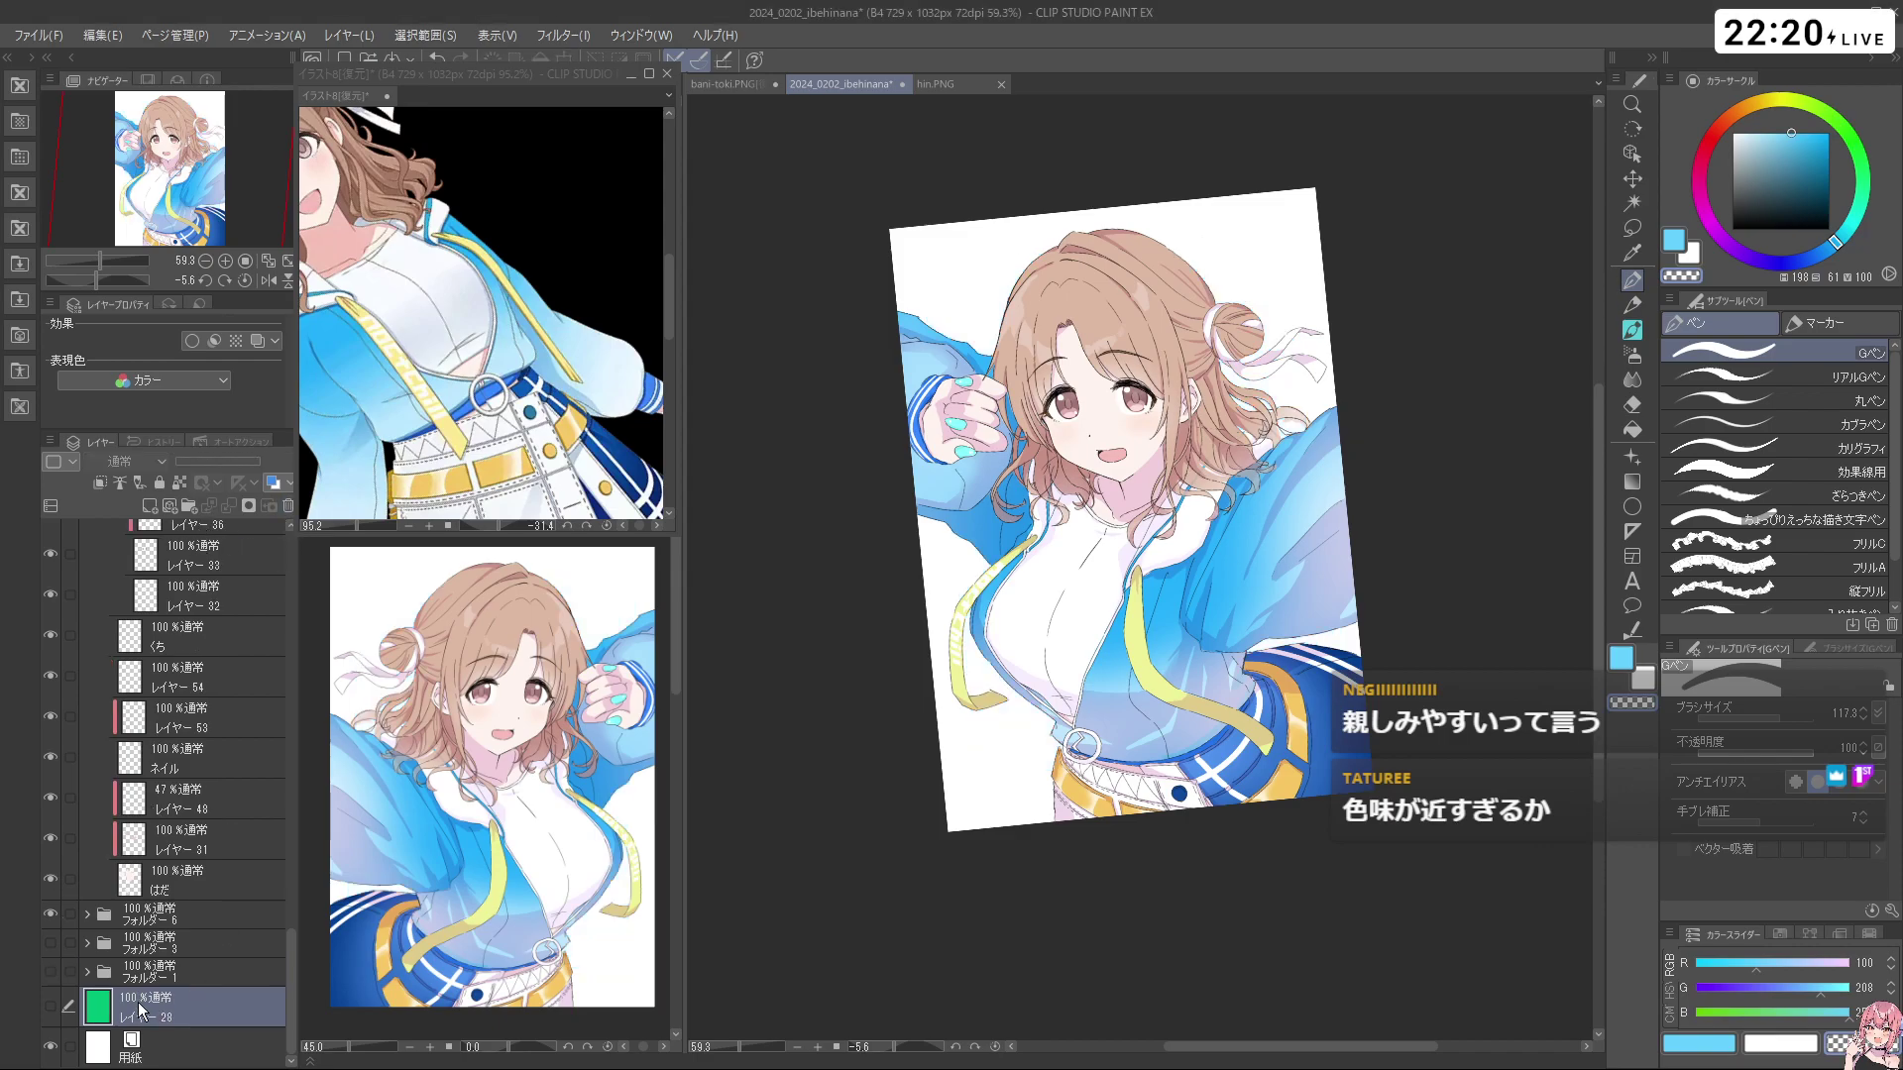
click(149, 506)
mouse_move(1242, 263)
mouse_down()
mouse_move(1253, 279)
mouse_move(1198, 254)
mouse_move(921, 333)
mouse_move(909, 396)
mouse_move(900, 367)
mouse_up()
mouse_move(909, 334)
mouse_down()
mouse_move(945, 359)
mouse_move(892, 356)
mouse_move(814, 533)
mouse_move(770, 488)
mouse_move(804, 508)
mouse_move(991, 856)
mouse_move(1225, 872)
mouse_move(1256, 927)
mouse_move(1274, 893)
mouse_up()
key(ctrl+z)
Draw light-blue splash strokes in the canvas corner beside the hair bun, alternating the G-pen at size 18.7 between colour and transparent
key(c)
key(ctrl+z)
key(ctrl+z)
key(shift+space)
key(c)
key(c)
key(c)
key(shift+space)
mouse_move(862, 728)
mouse_down()
mouse_move(951, 845)
mouse_move(1540, 520)
mouse_move(1537, 499)
mouse_up()
key(c)
key(c)
drag(1218, 264, 1236, 258)
key(ctrl+z)
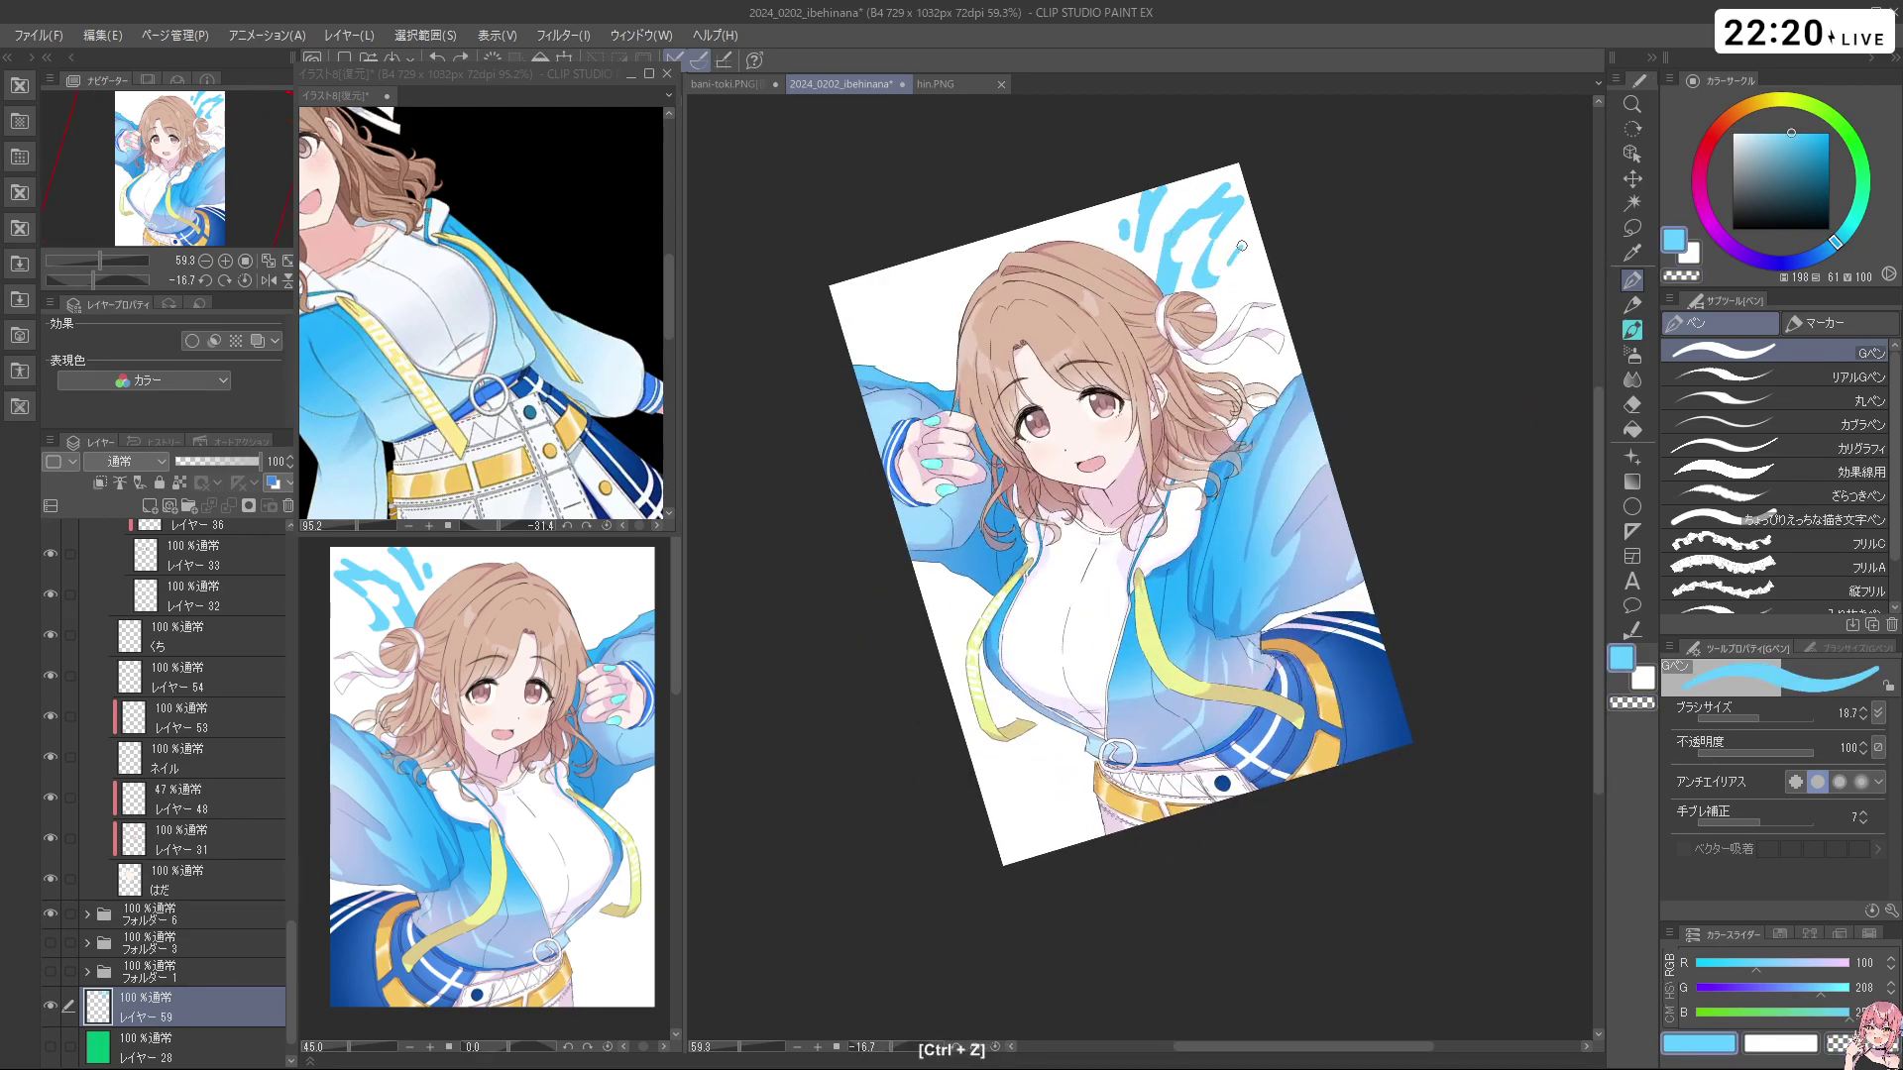
Add and shape a light-blue splash between the hair and the canvas edge above the raised hand
mouse_move(949, 299)
mouse_down()
mouse_move(958, 359)
mouse_move(939, 354)
mouse_up()
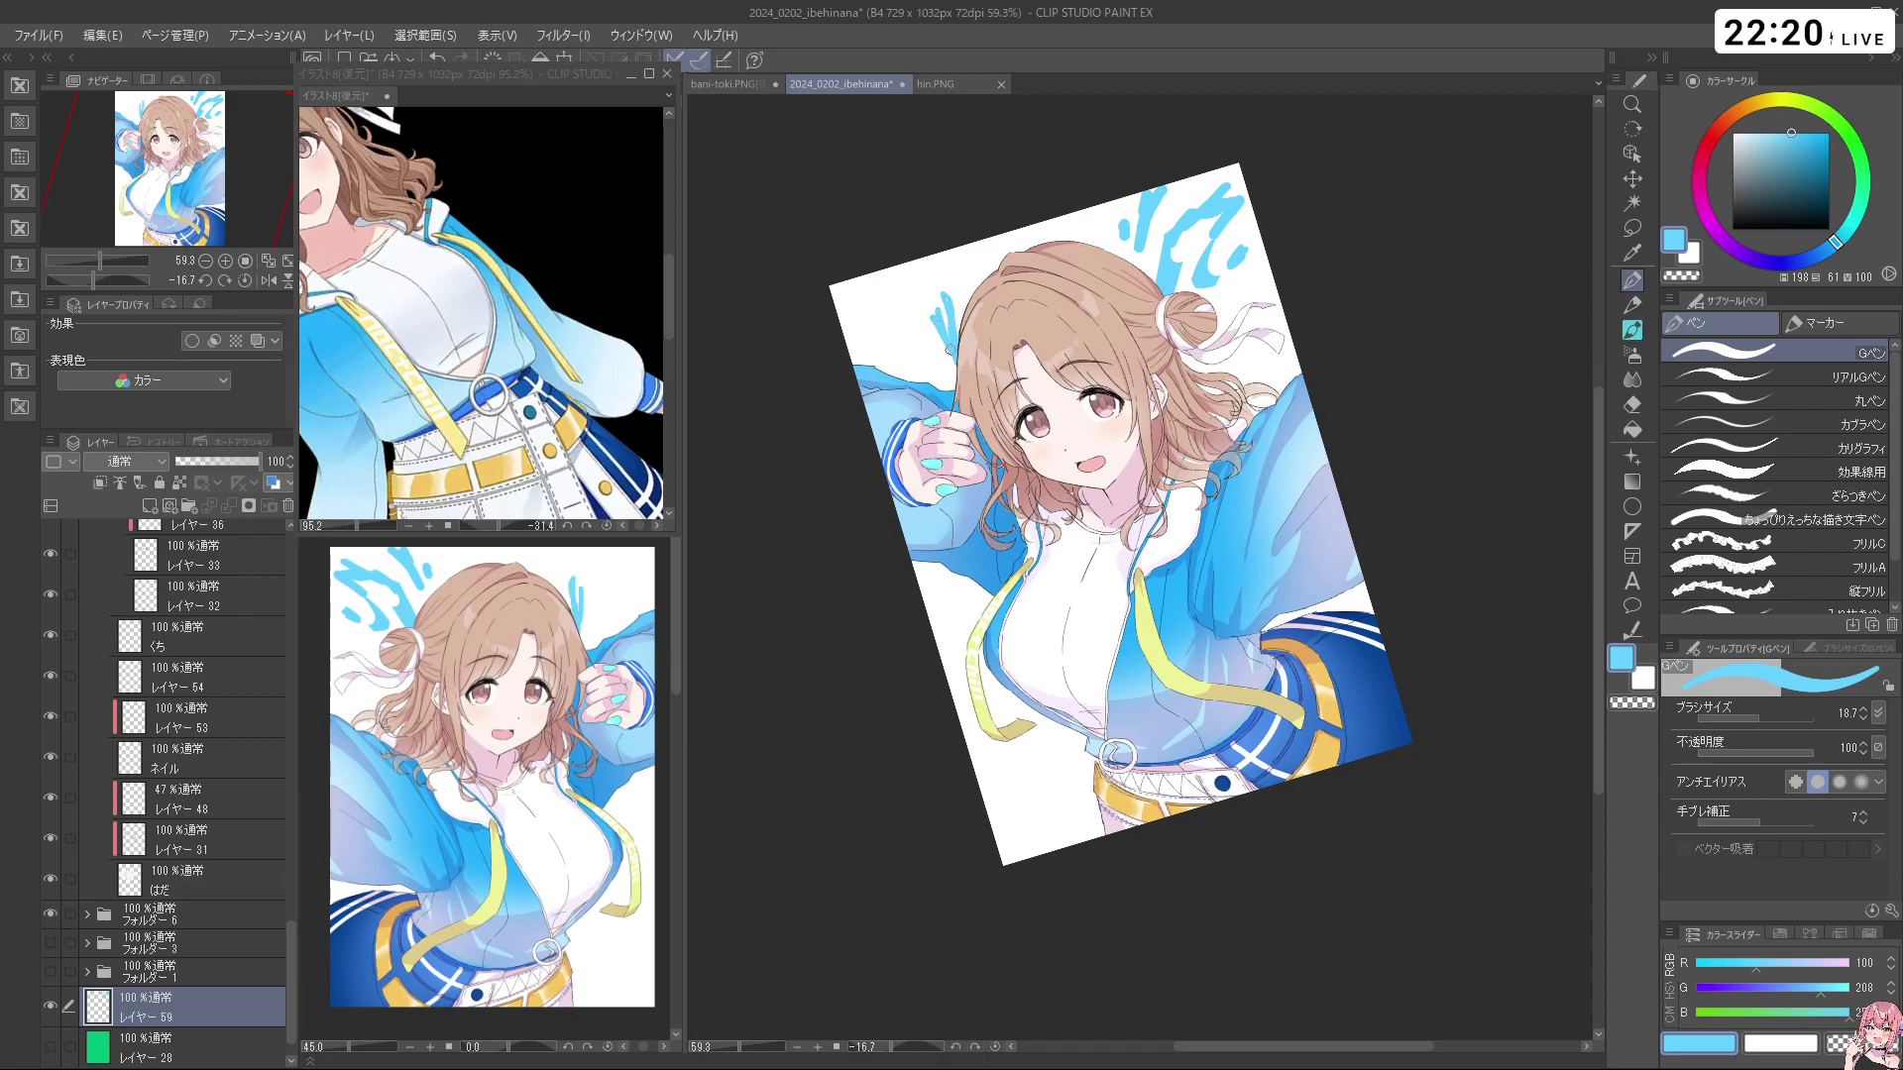
key(c)
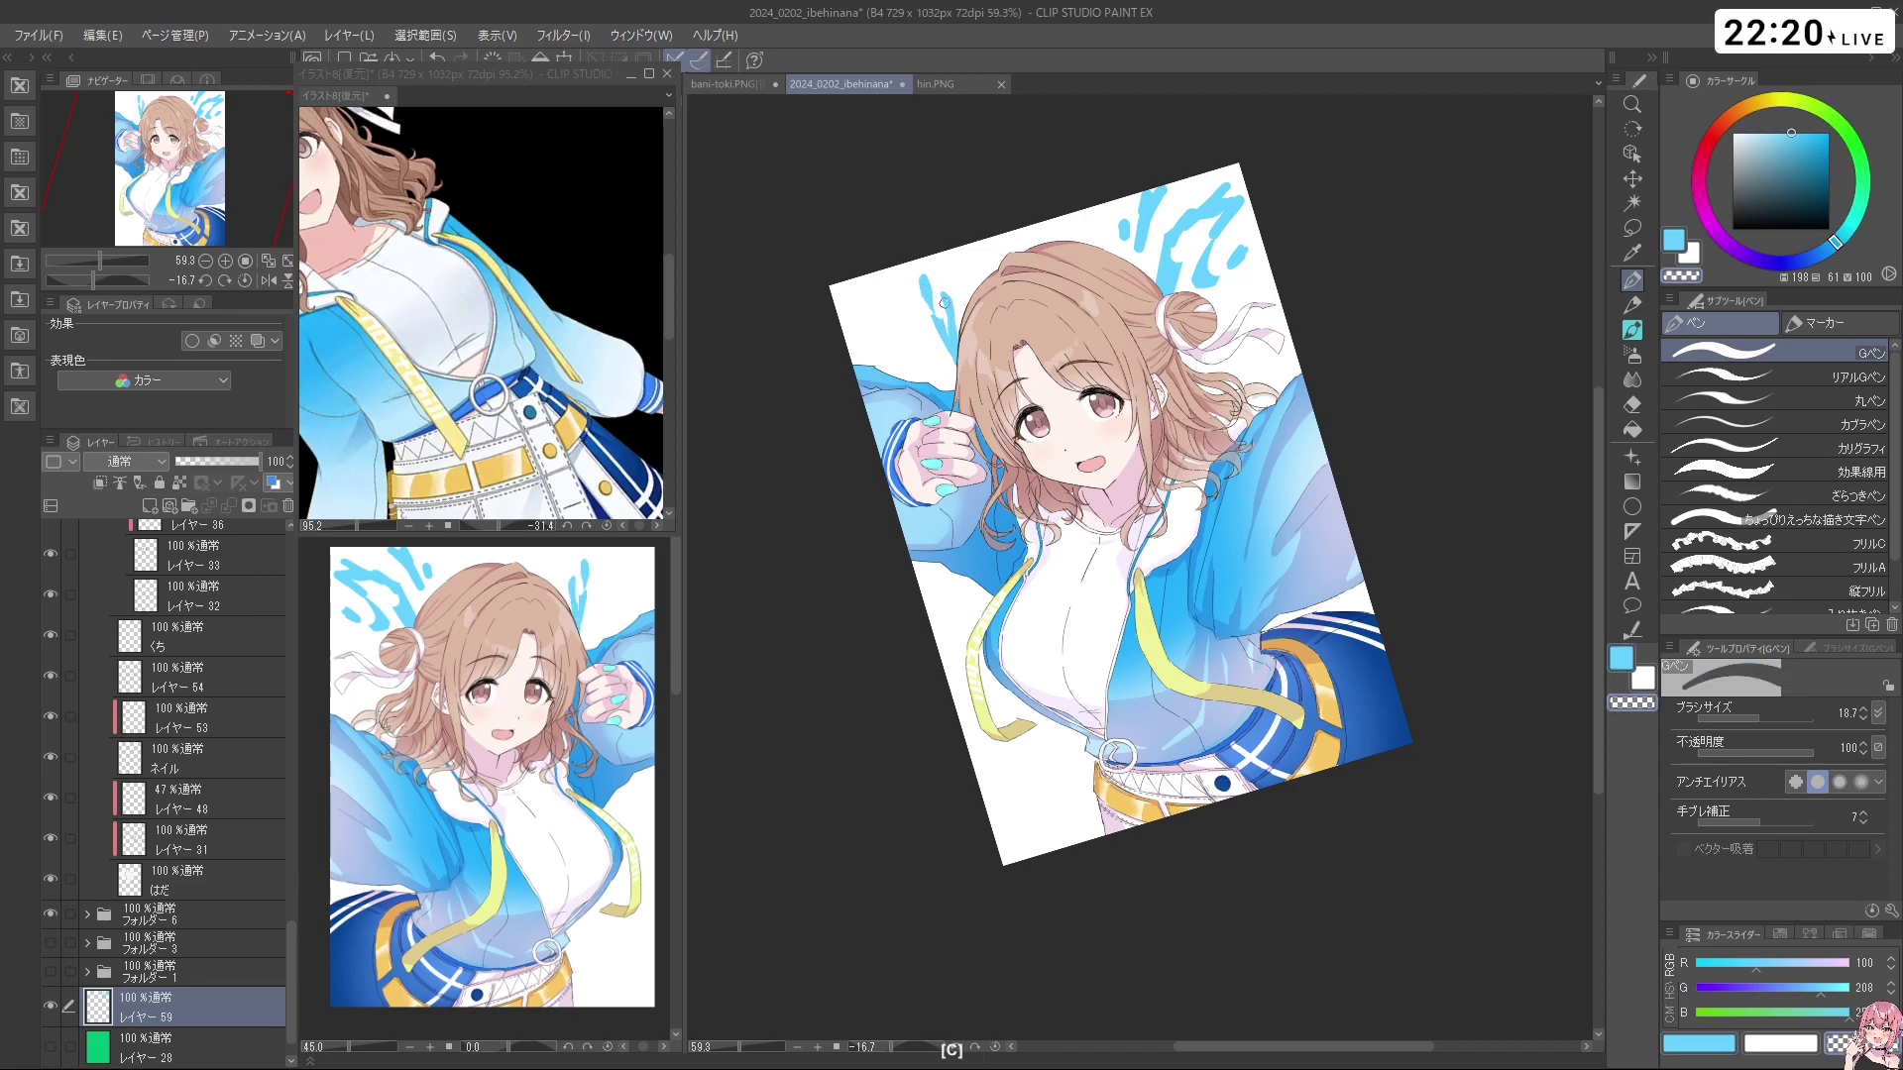
key(c)
mouse_move(961, 325)
mouse_down()
mouse_move(882, 476)
mouse_move(972, 693)
mouse_move(1313, 783)
mouse_up()
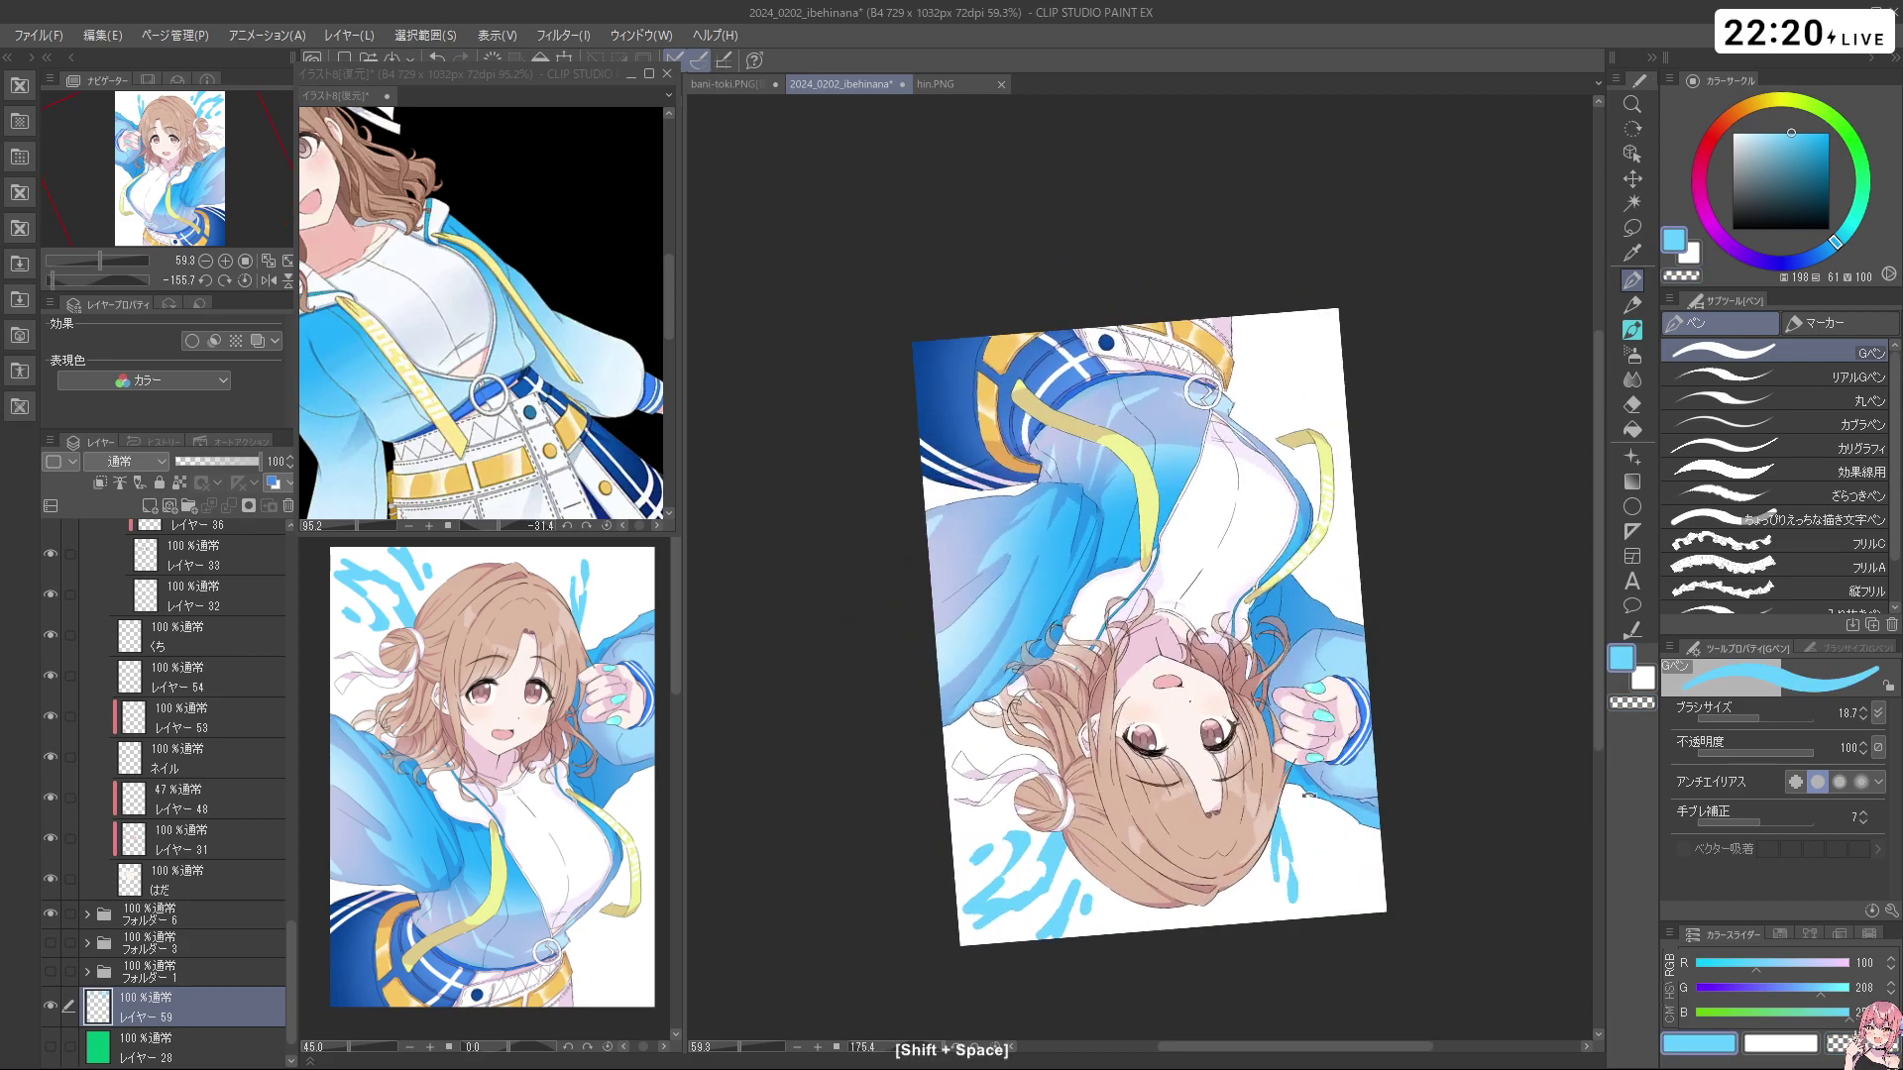
drag(1234, 900, 1021, 615)
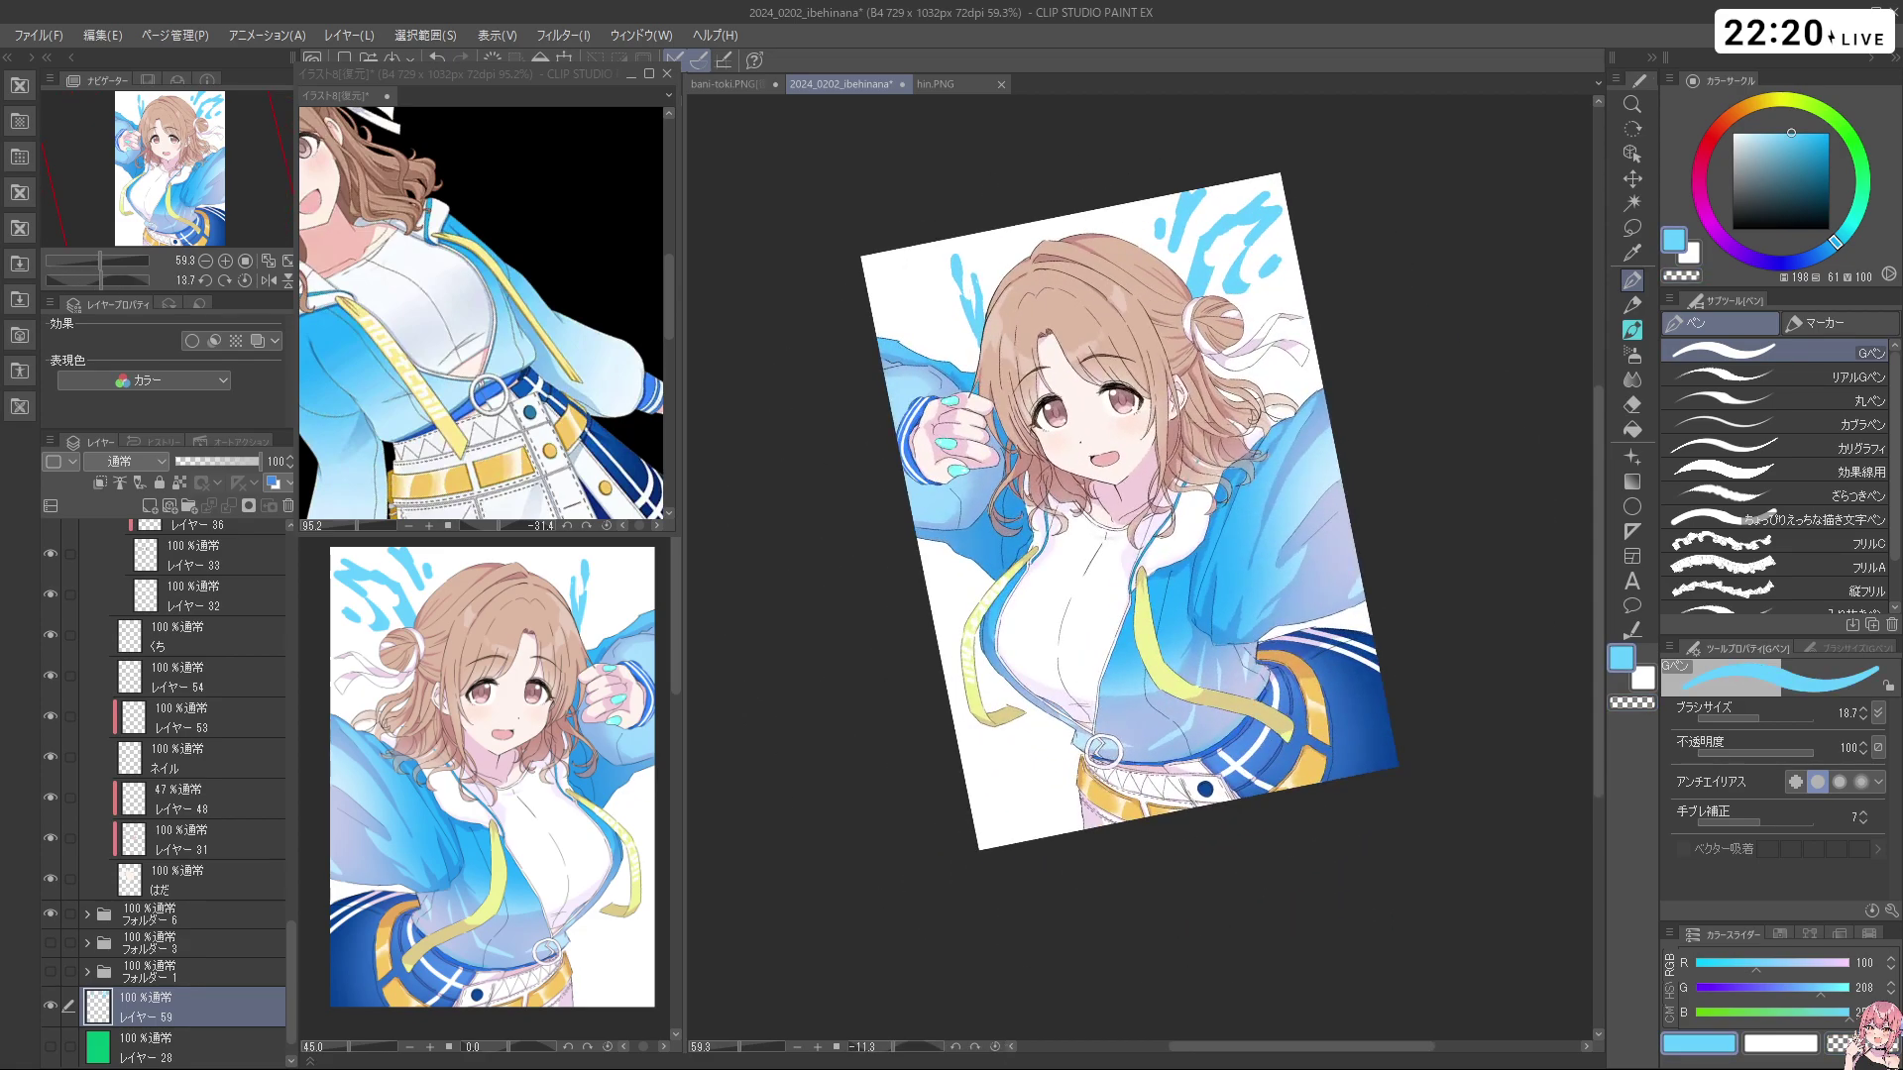
Draw light-blue splash strokes in the white area below the raised elbow, beside the hanging yellow drawstring, undoing the faulty ones
drag(1016, 698, 1037, 778)
key(ctrl+z)
drag(1015, 691, 1049, 773)
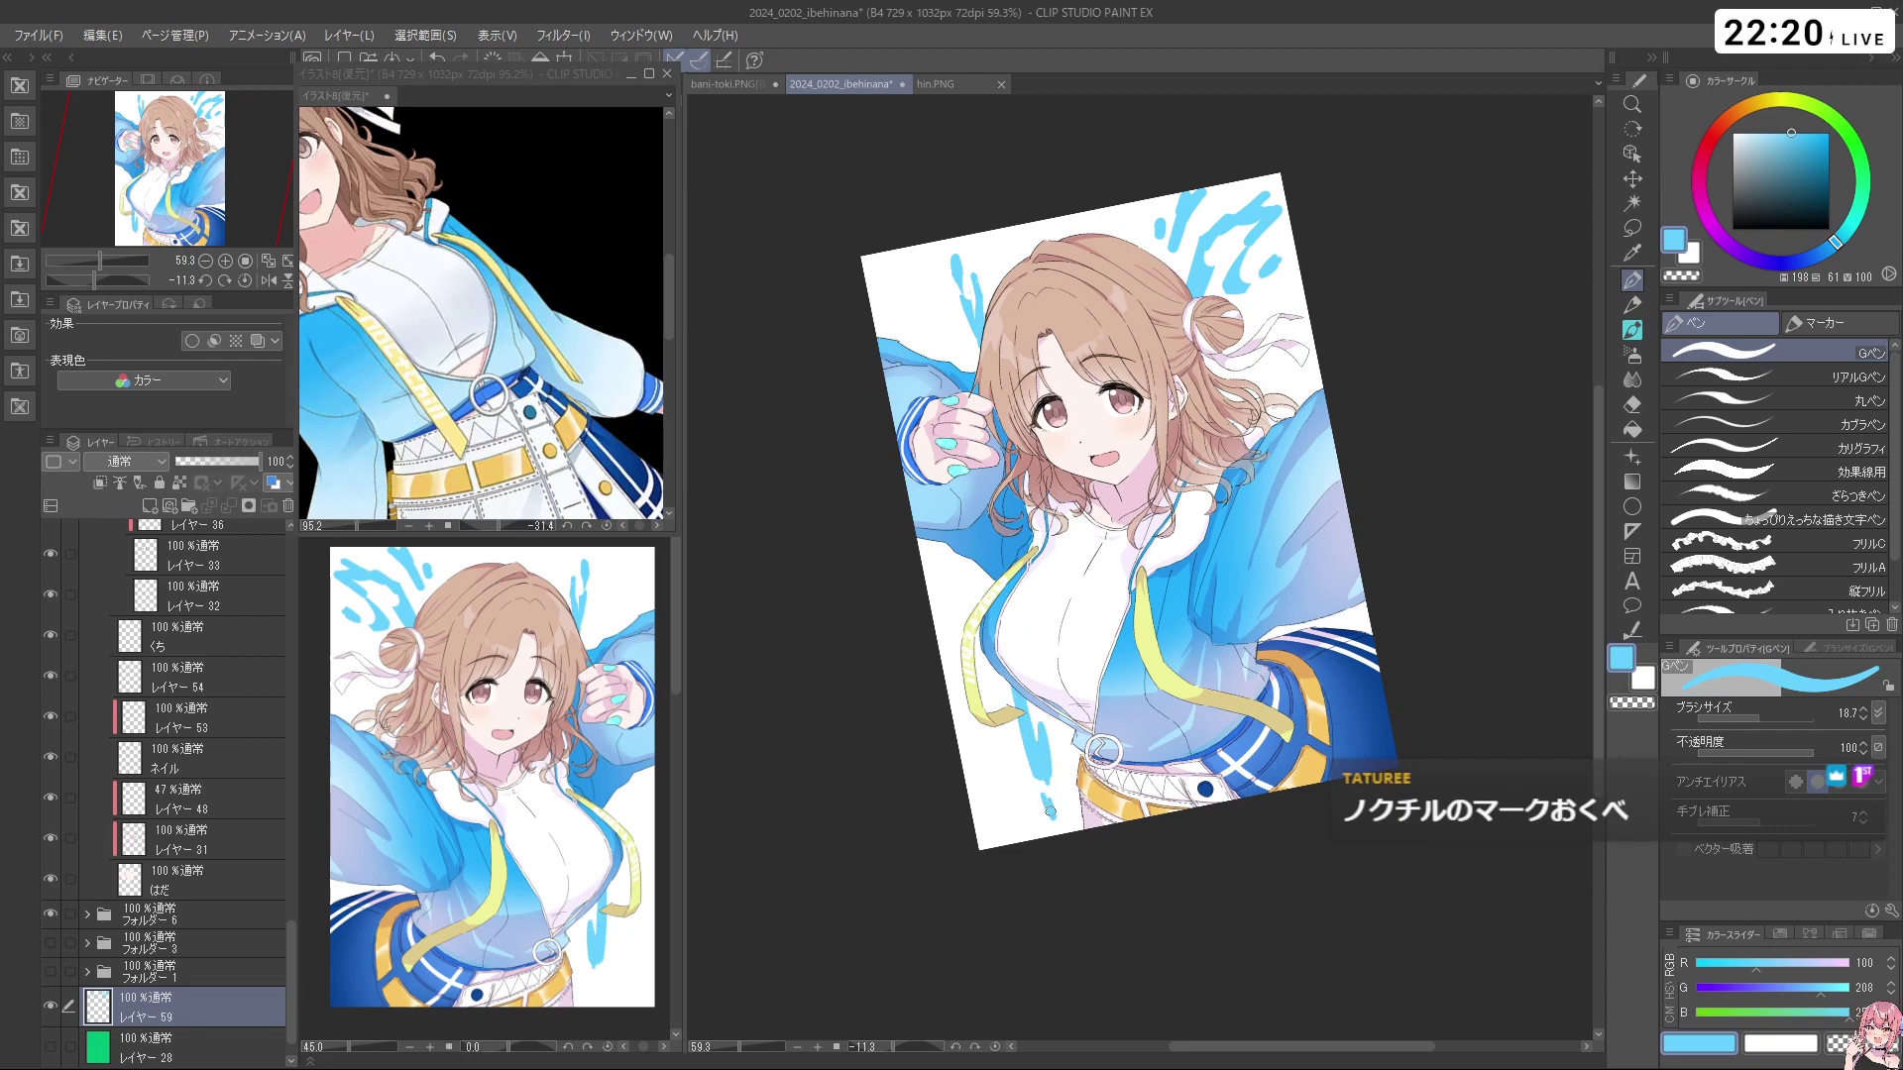
key(ctrl+z)
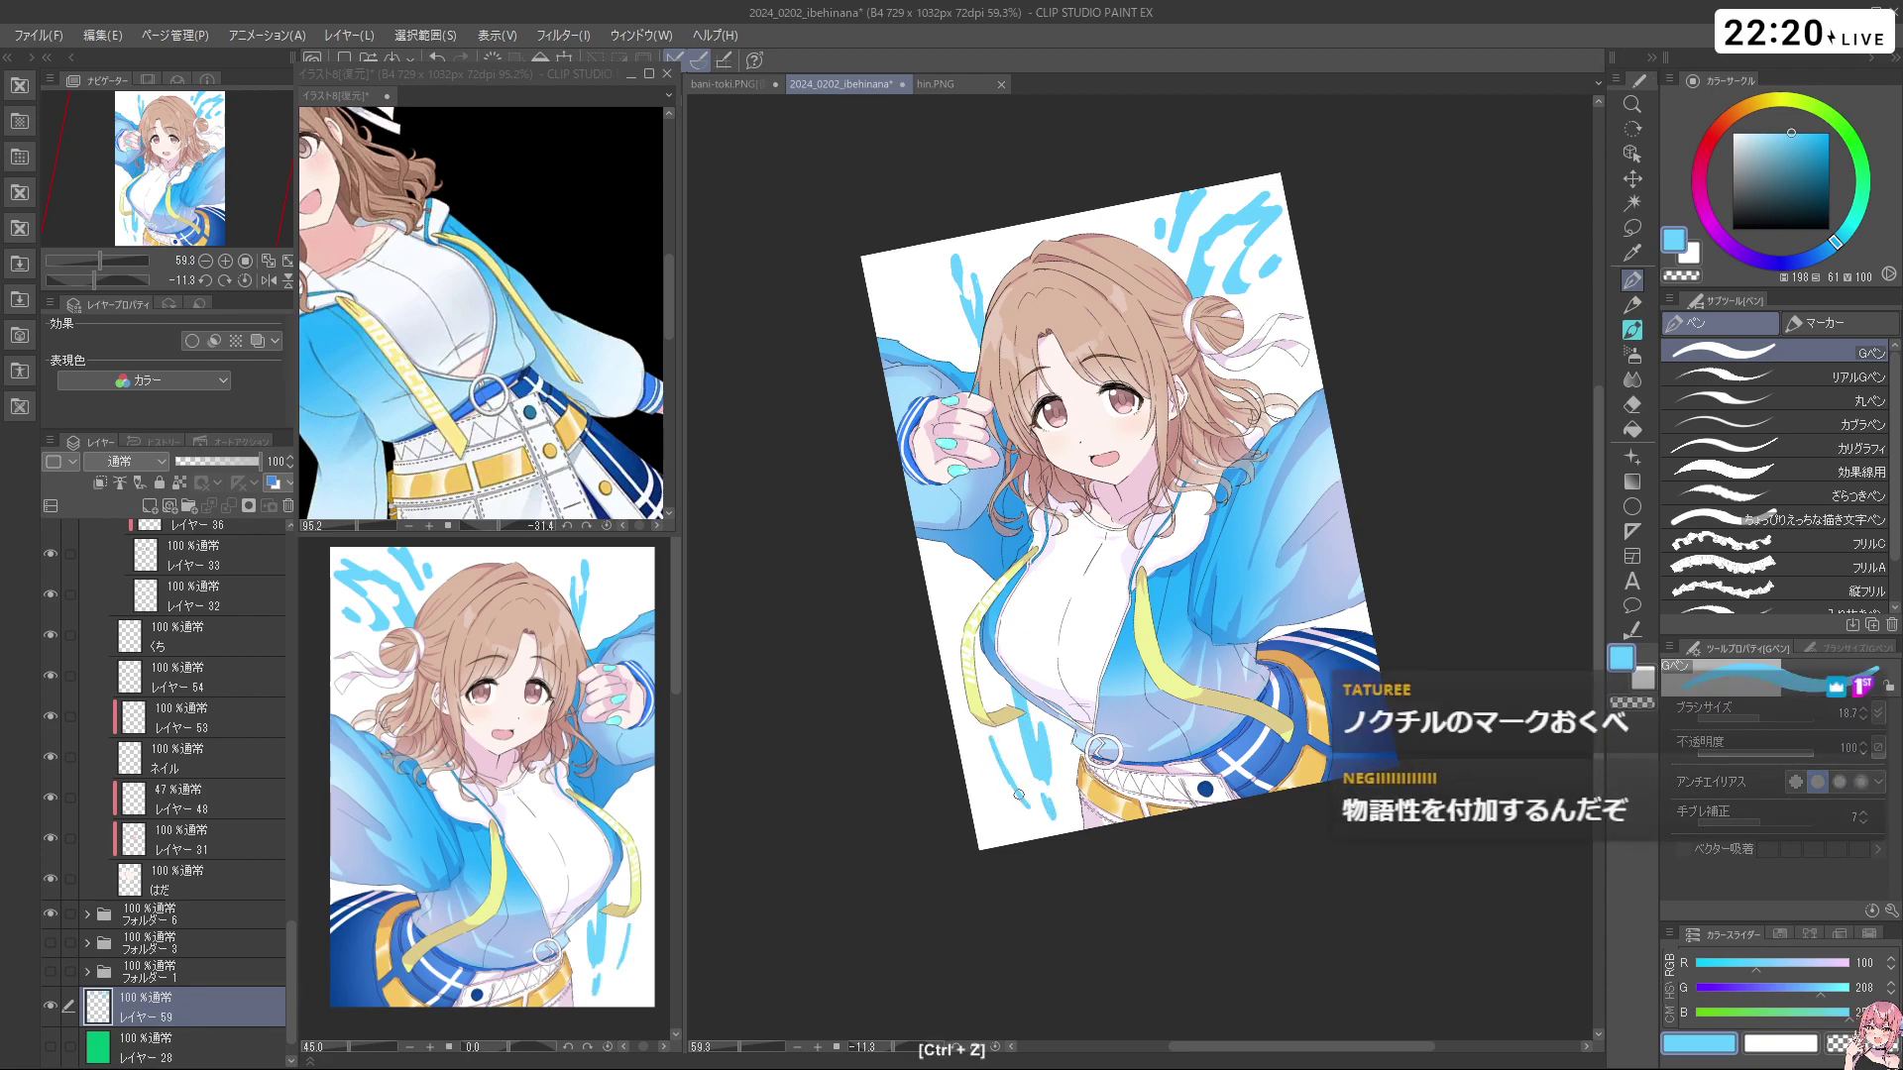
drag(1015, 742, 985, 721)
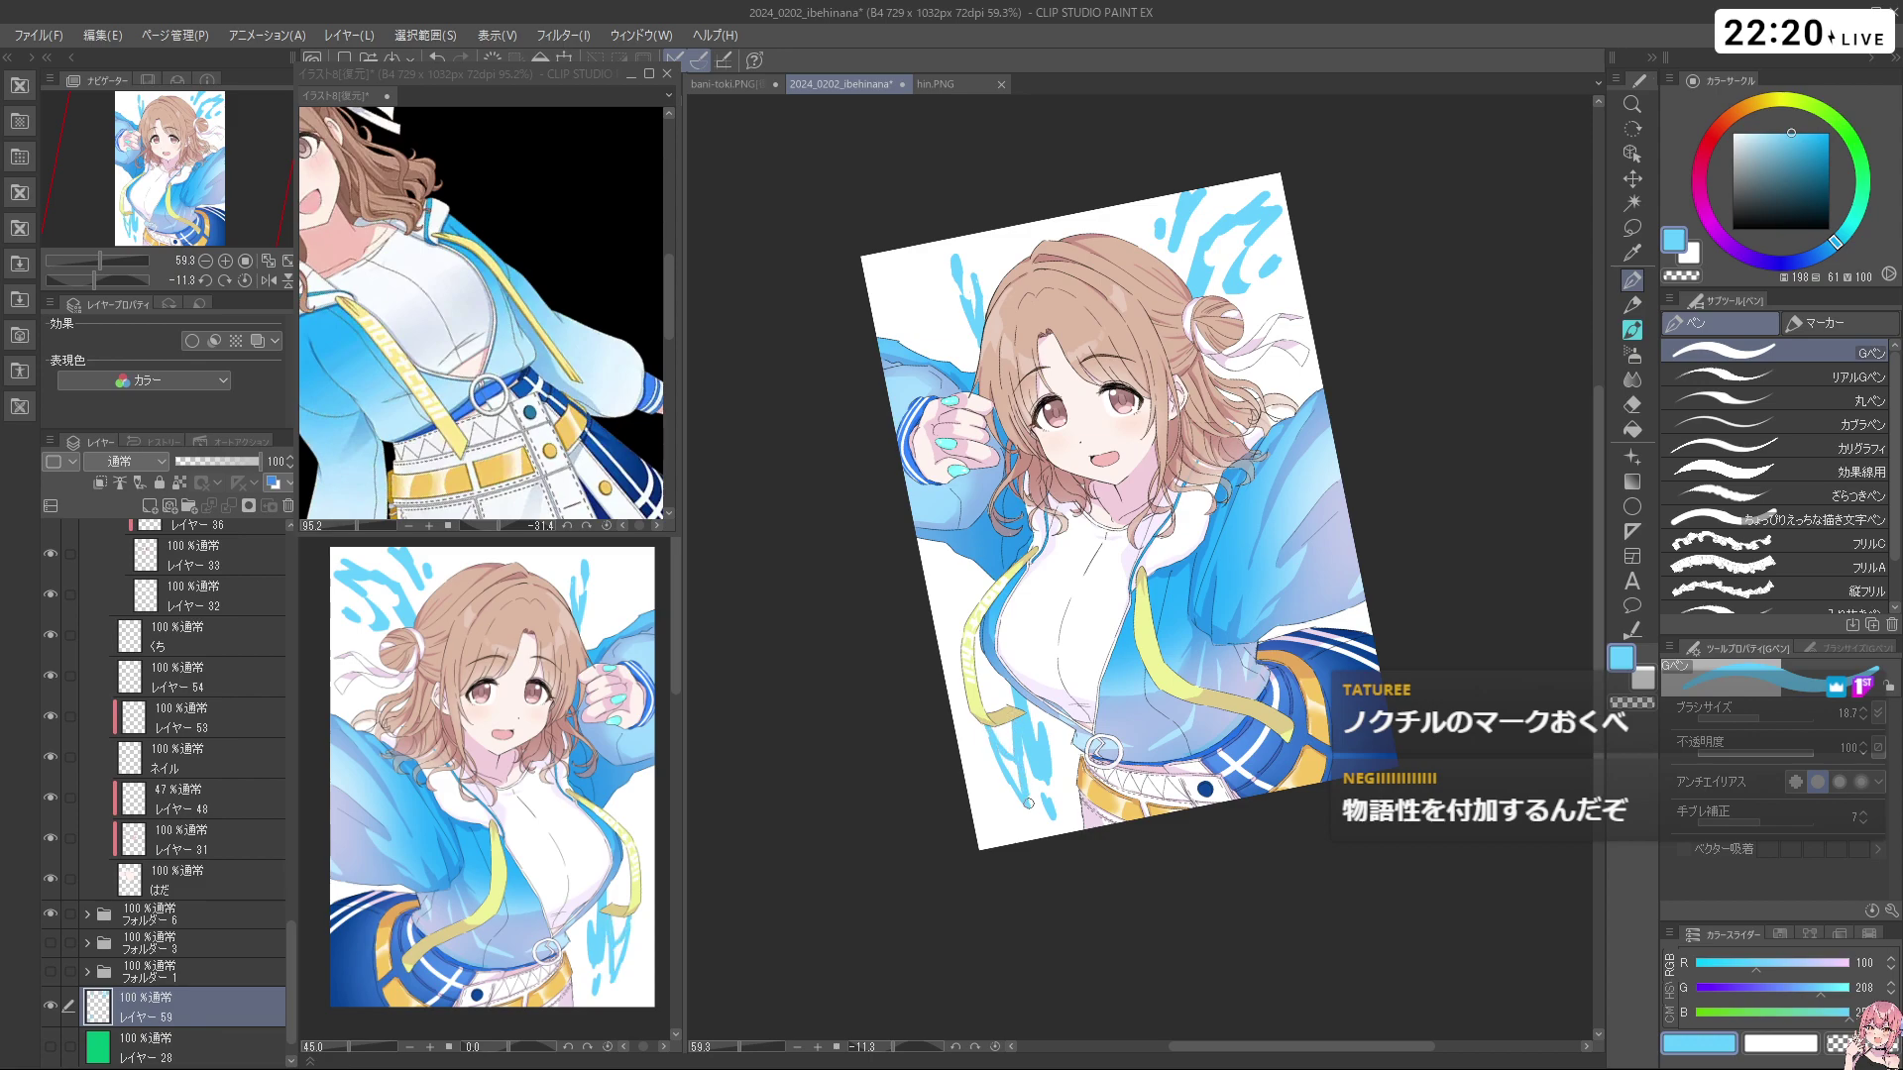
key(shift+space)
drag(1028, 802, 1036, 805)
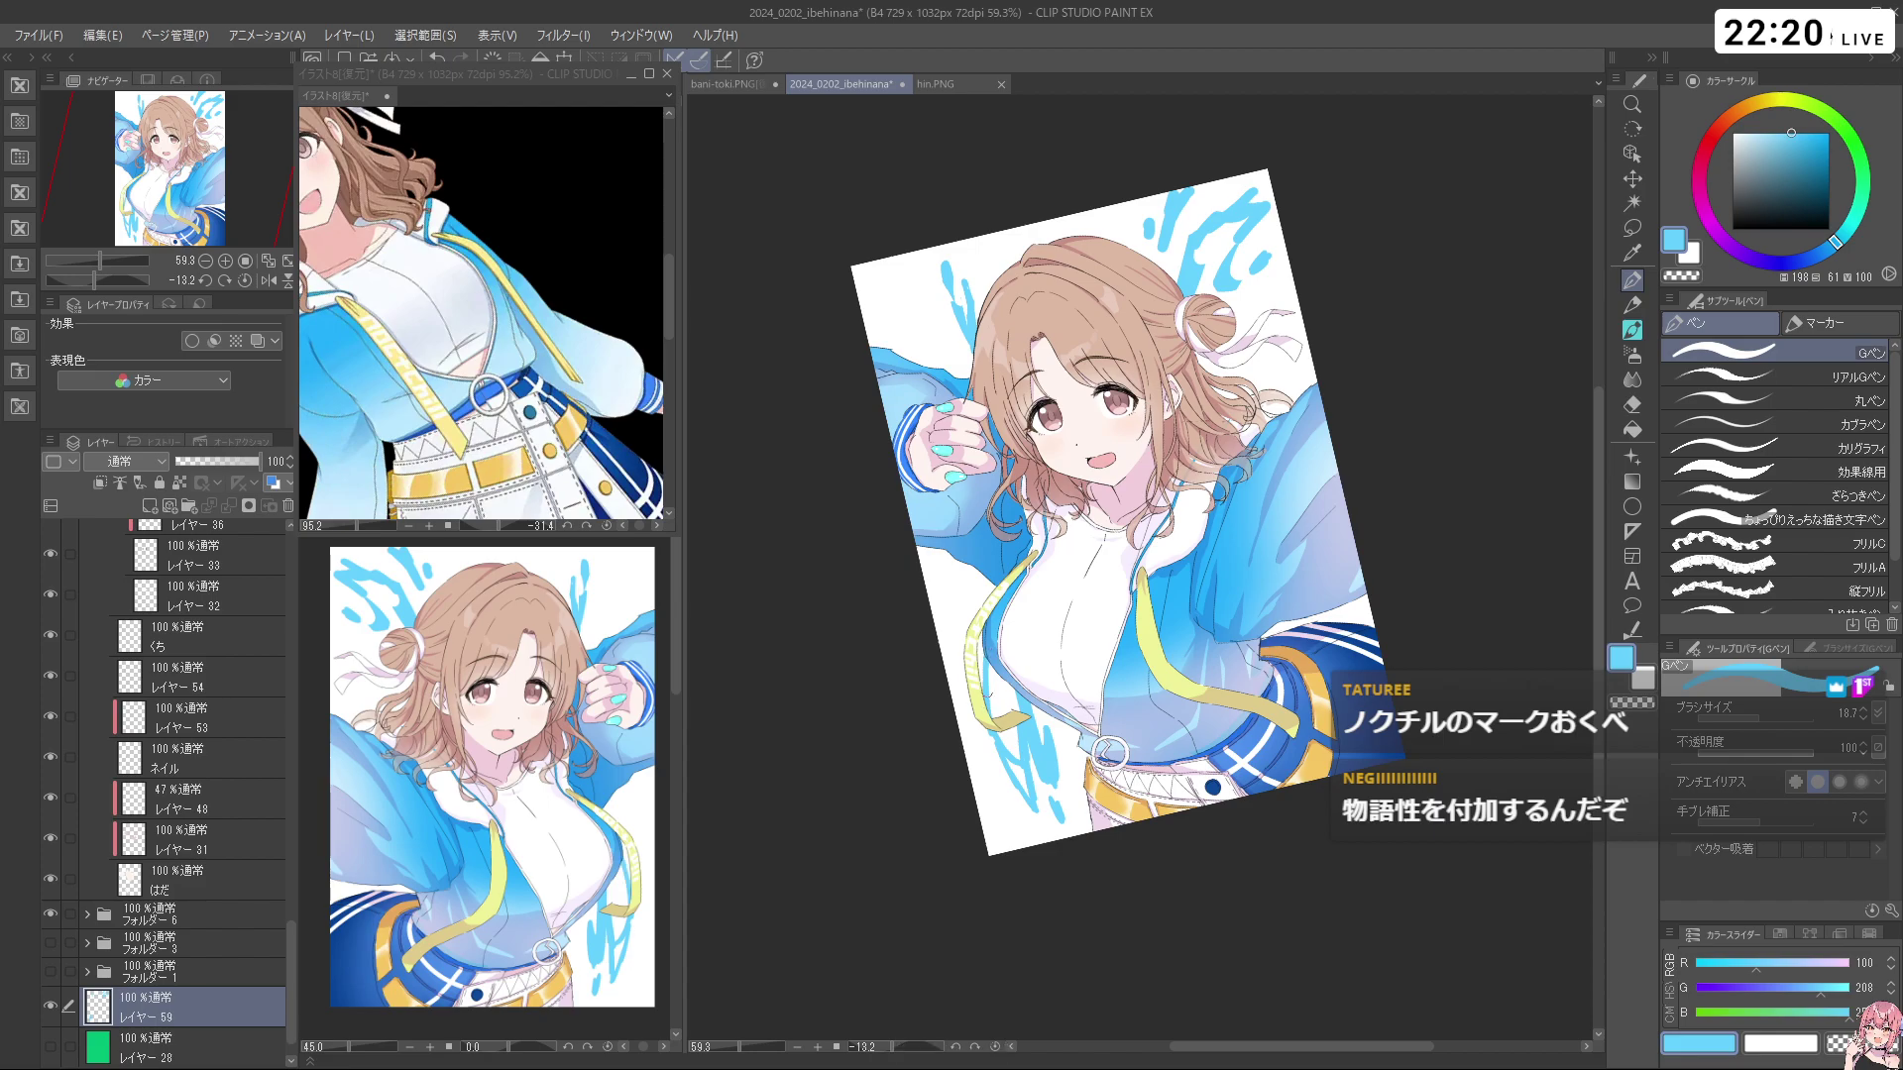
Extend the light-blue splash above the raised hand with further strokes toward the canvas corner
key(shift+space)
drag(1078, 764, 1149, 773)
key(ctrl+z)
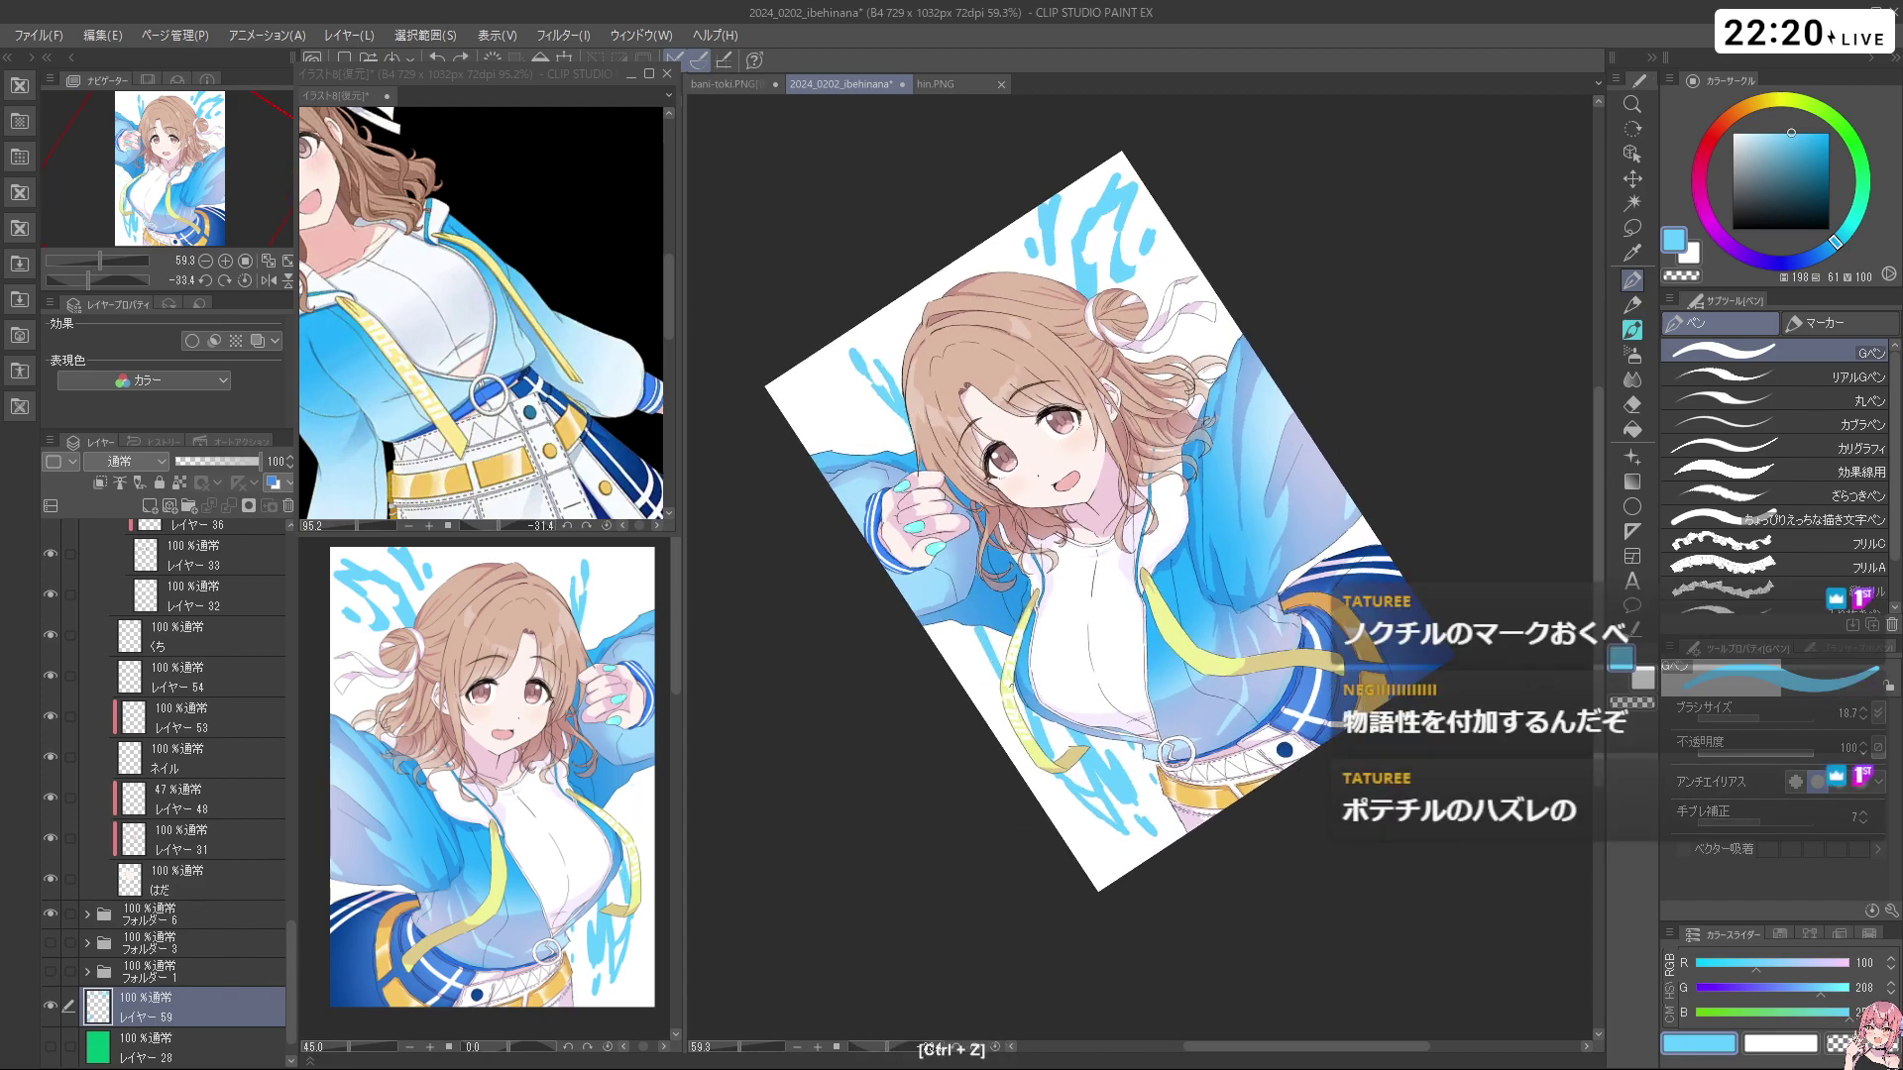
drag(1031, 786, 1306, 718)
key(c)
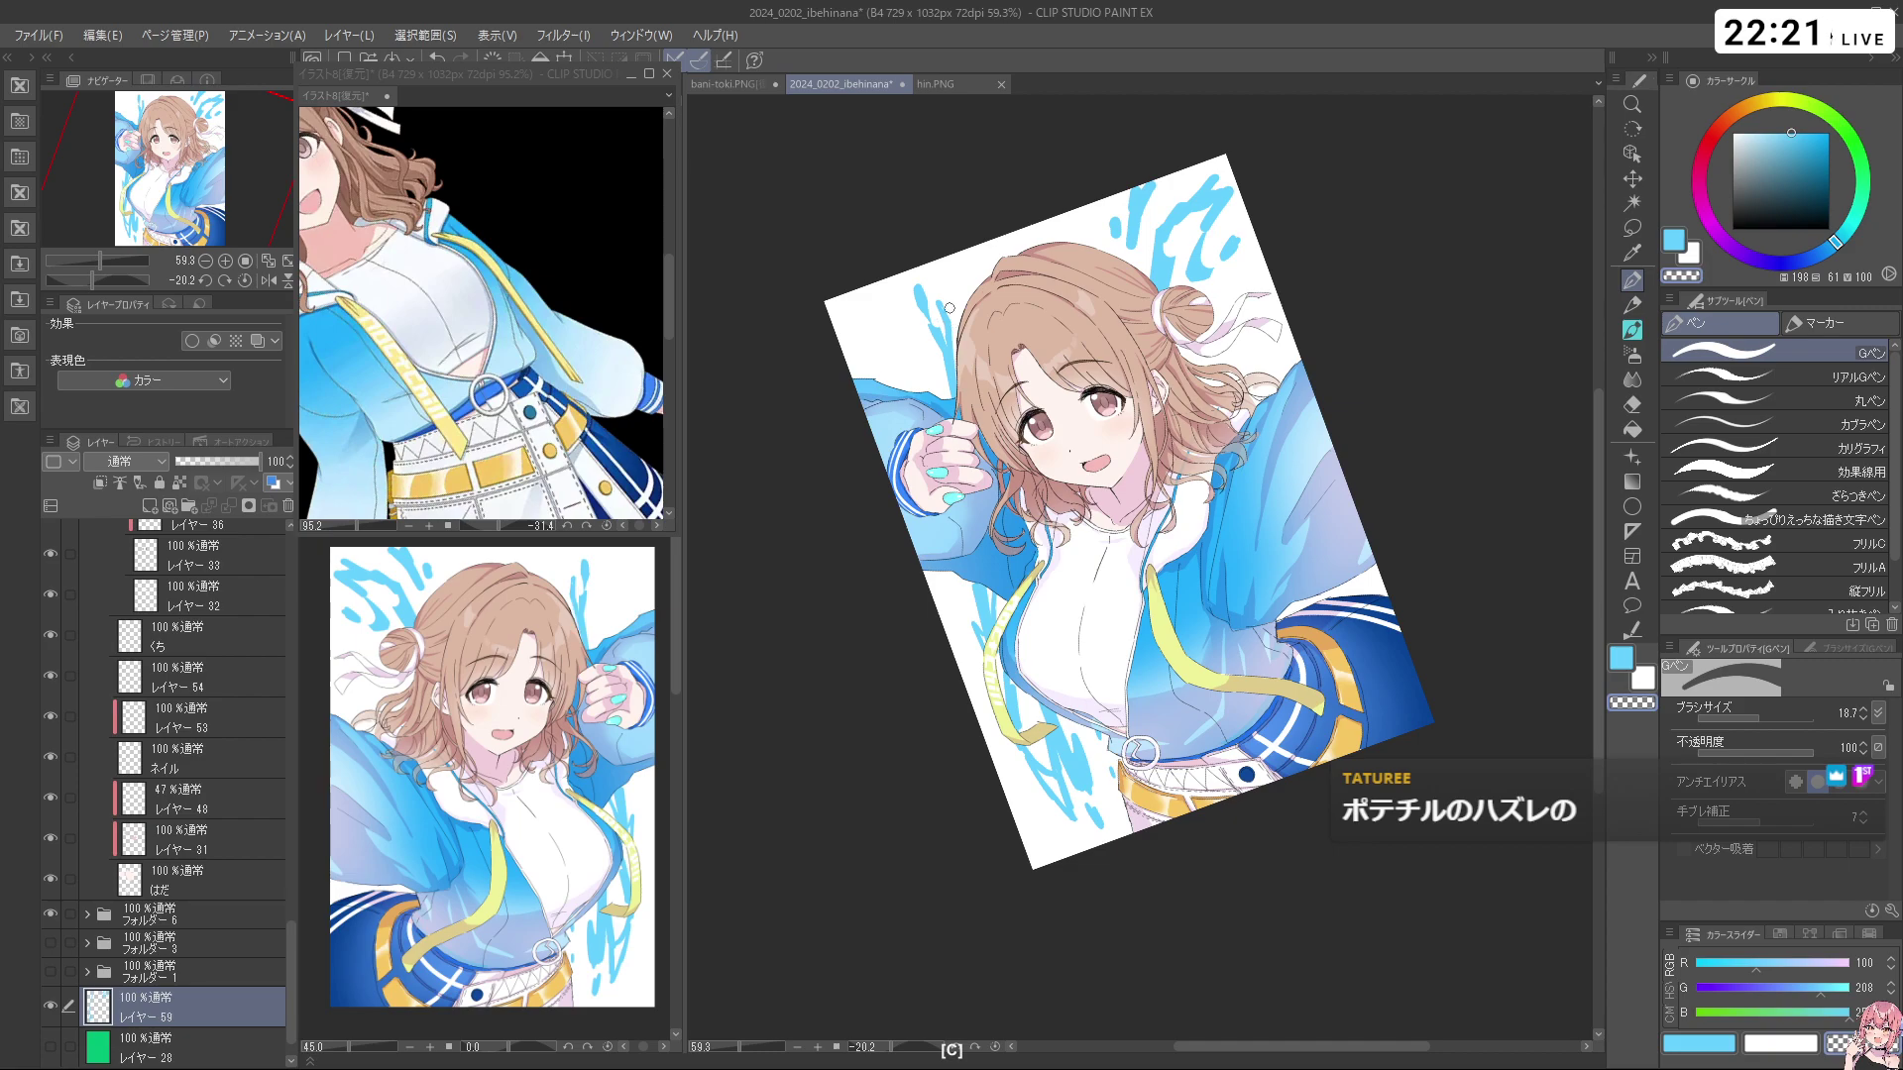
key(c)
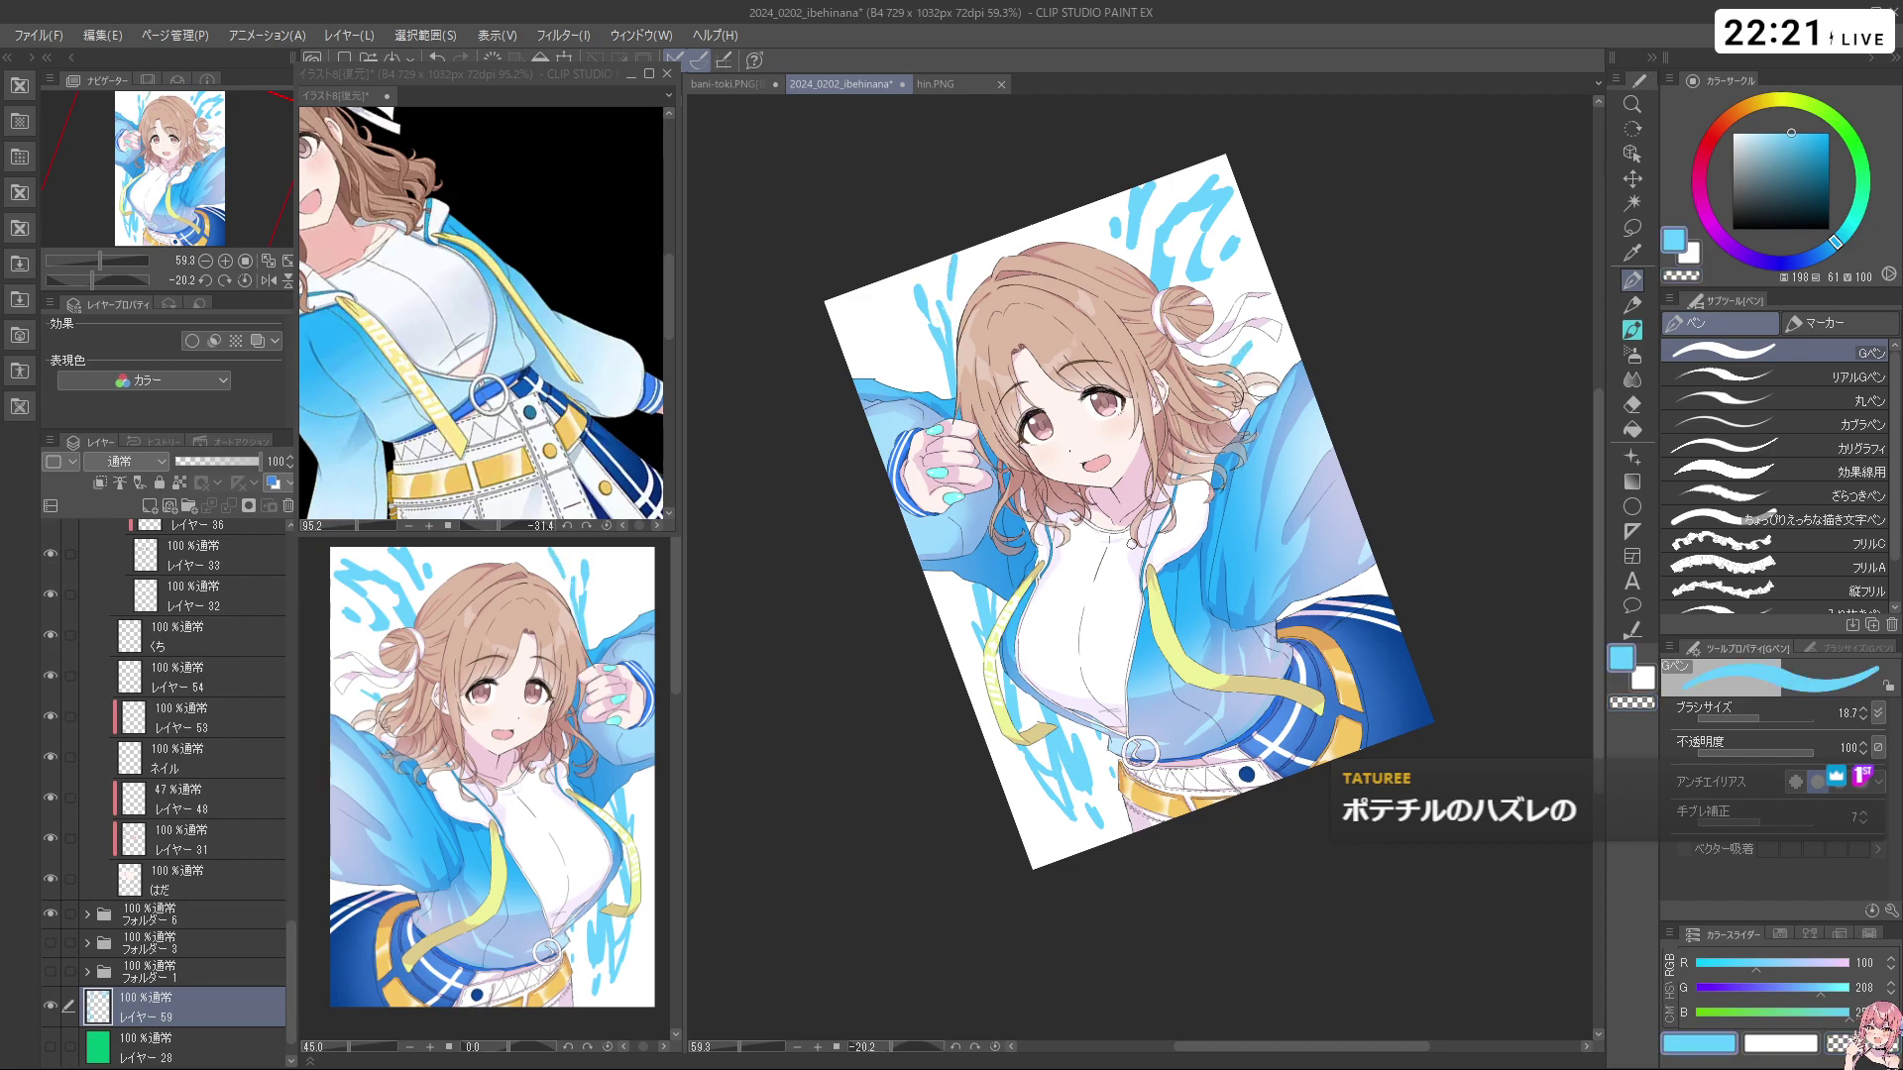
Refine the splash around the hair bun and ribbon with small light-blue and transparent strokes, undoing the unwanted ones
key(shift+space)
key(c)
key(ctrl+z)
key(ctrl+z)
drag(1299, 340, 1281, 362)
key(c)
key(ctrl+z)
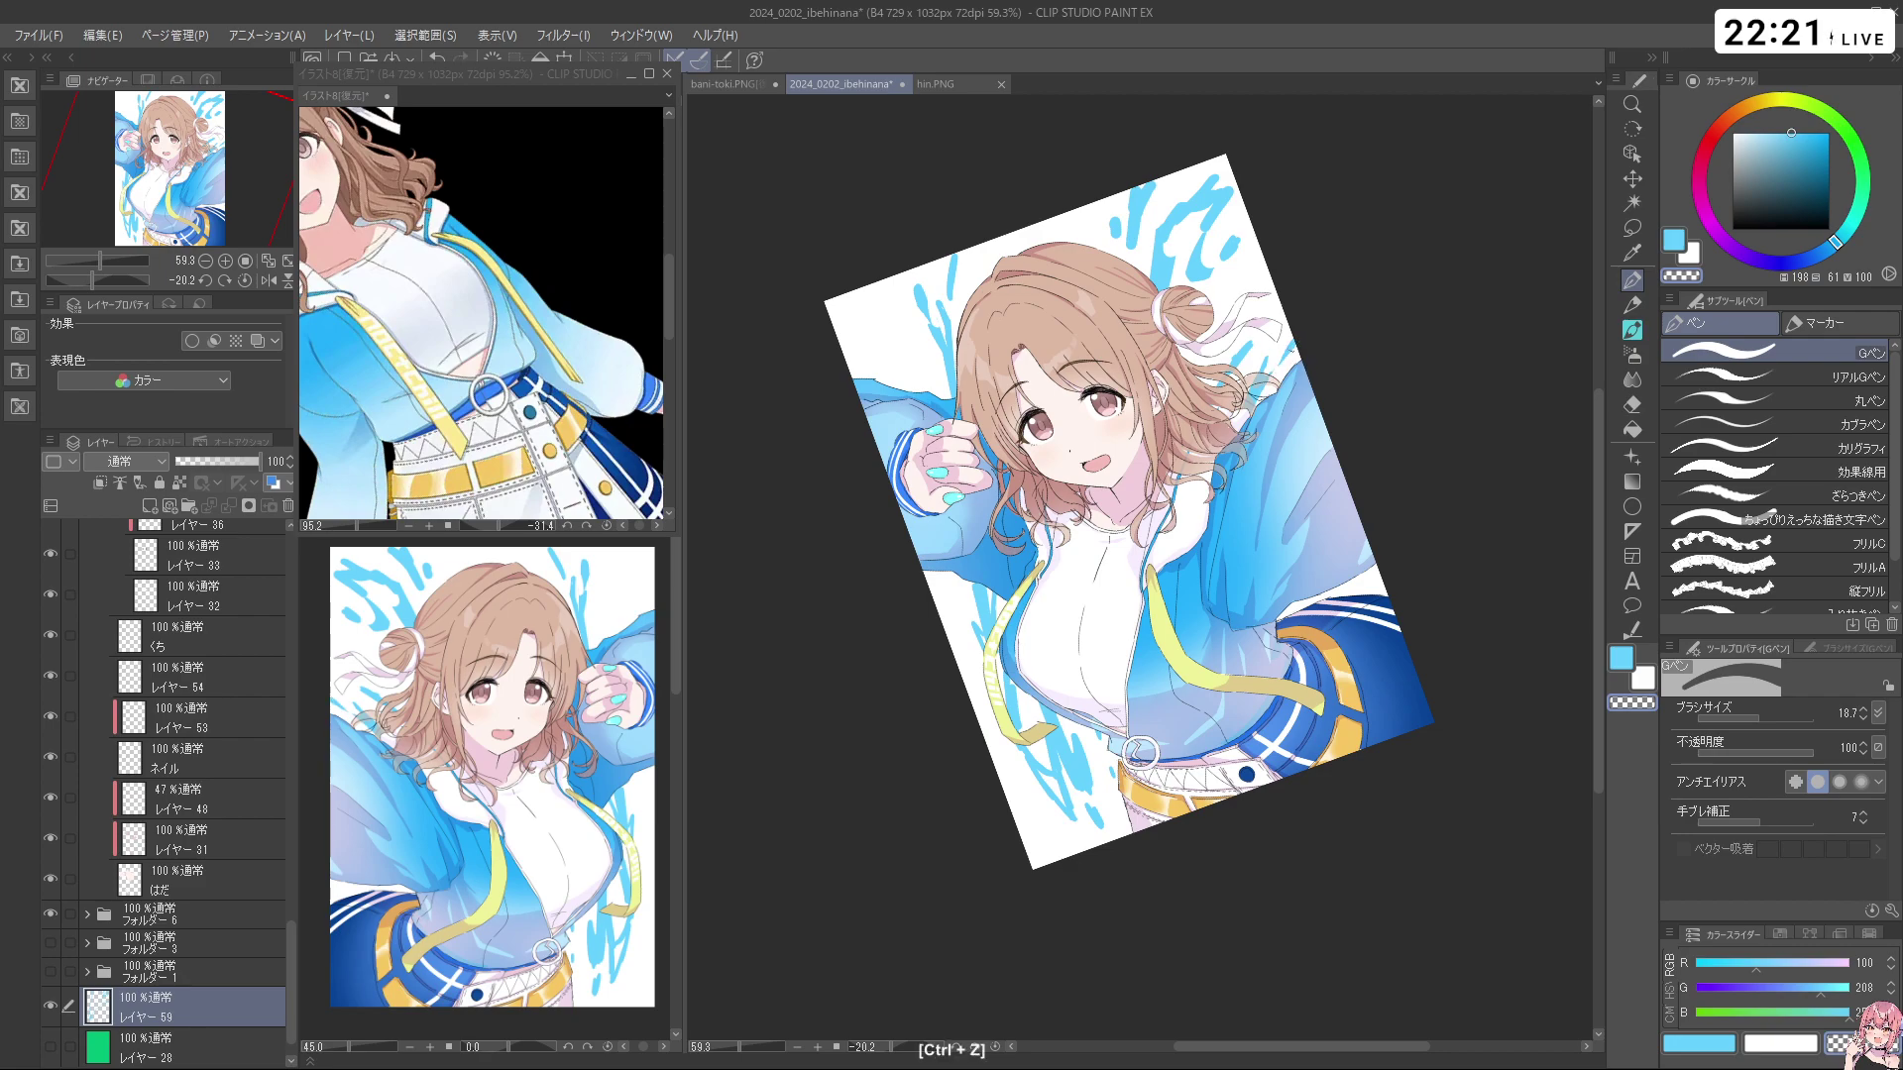
key(c)
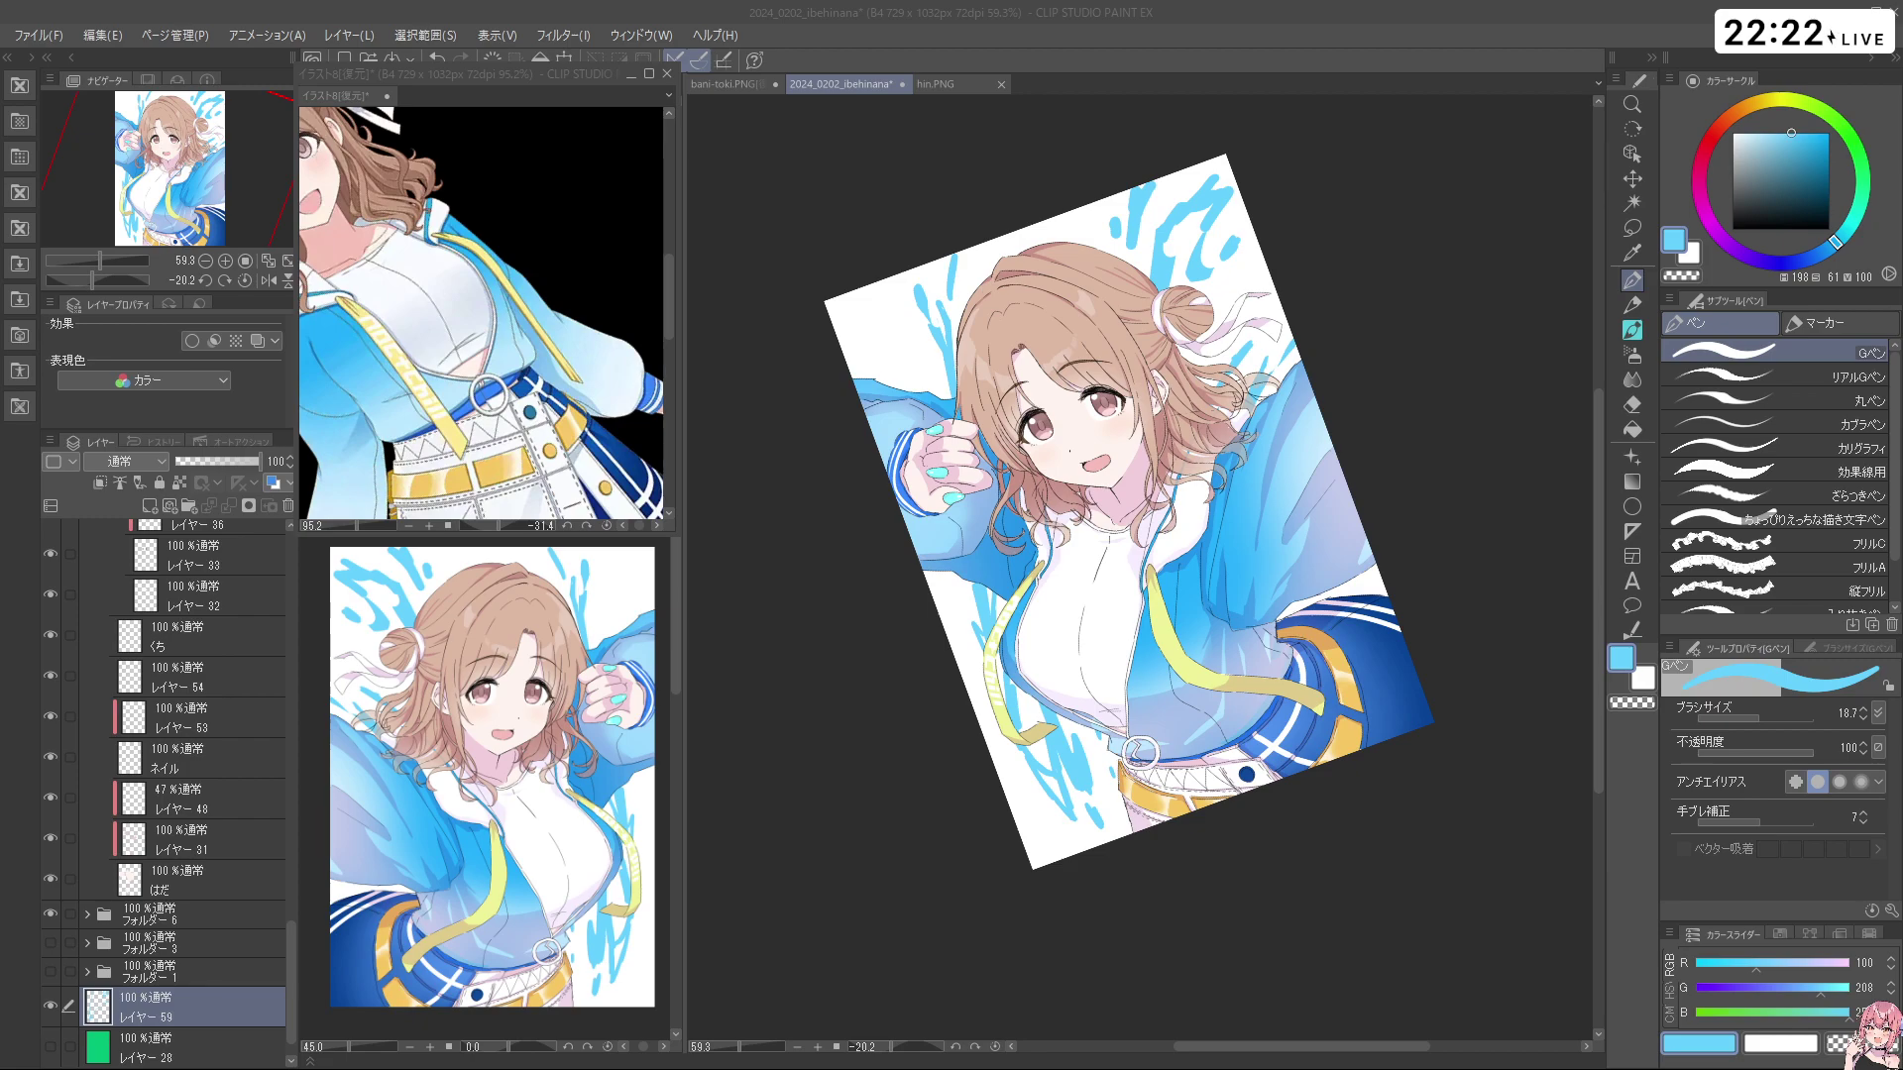
Create a new raster layer beneath the splash layer and fill it with bright blue using an enlarged G-pen at size 149.8
click(167, 1041)
click(150, 506)
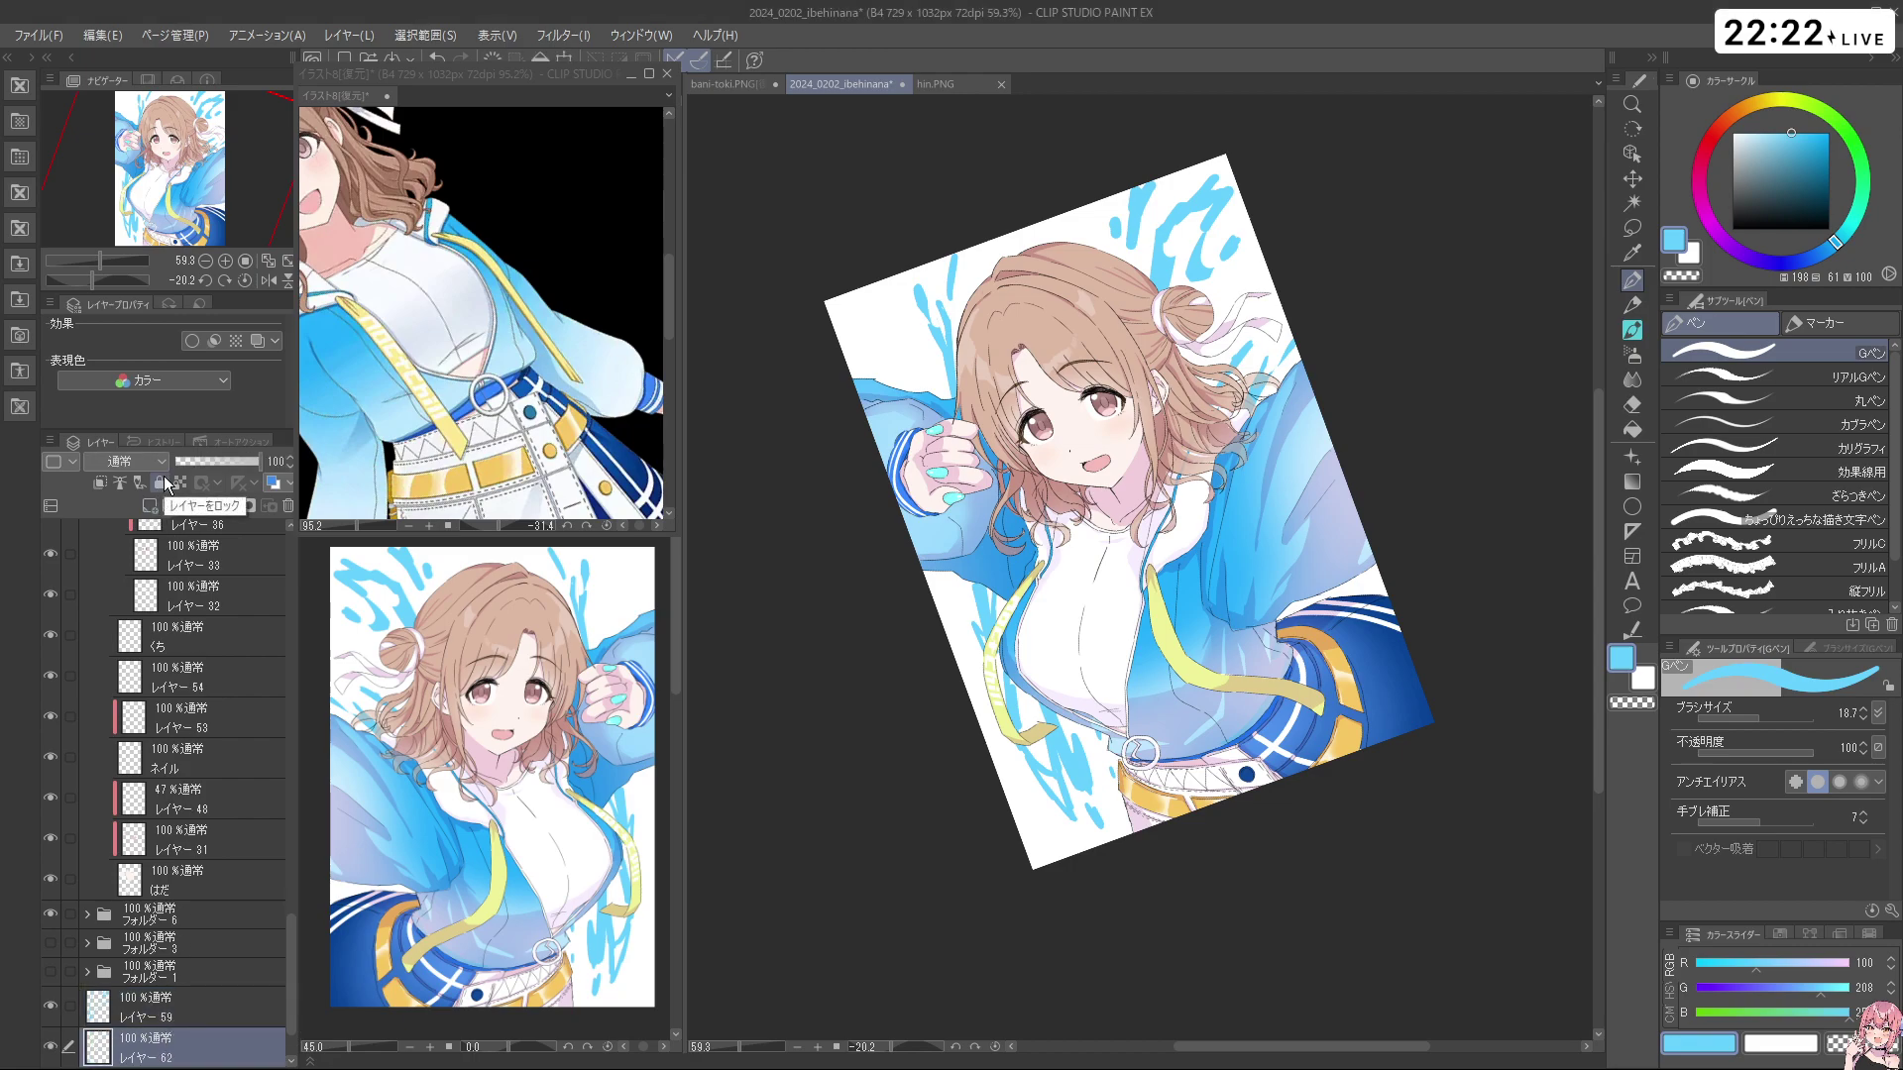
click(1830, 131)
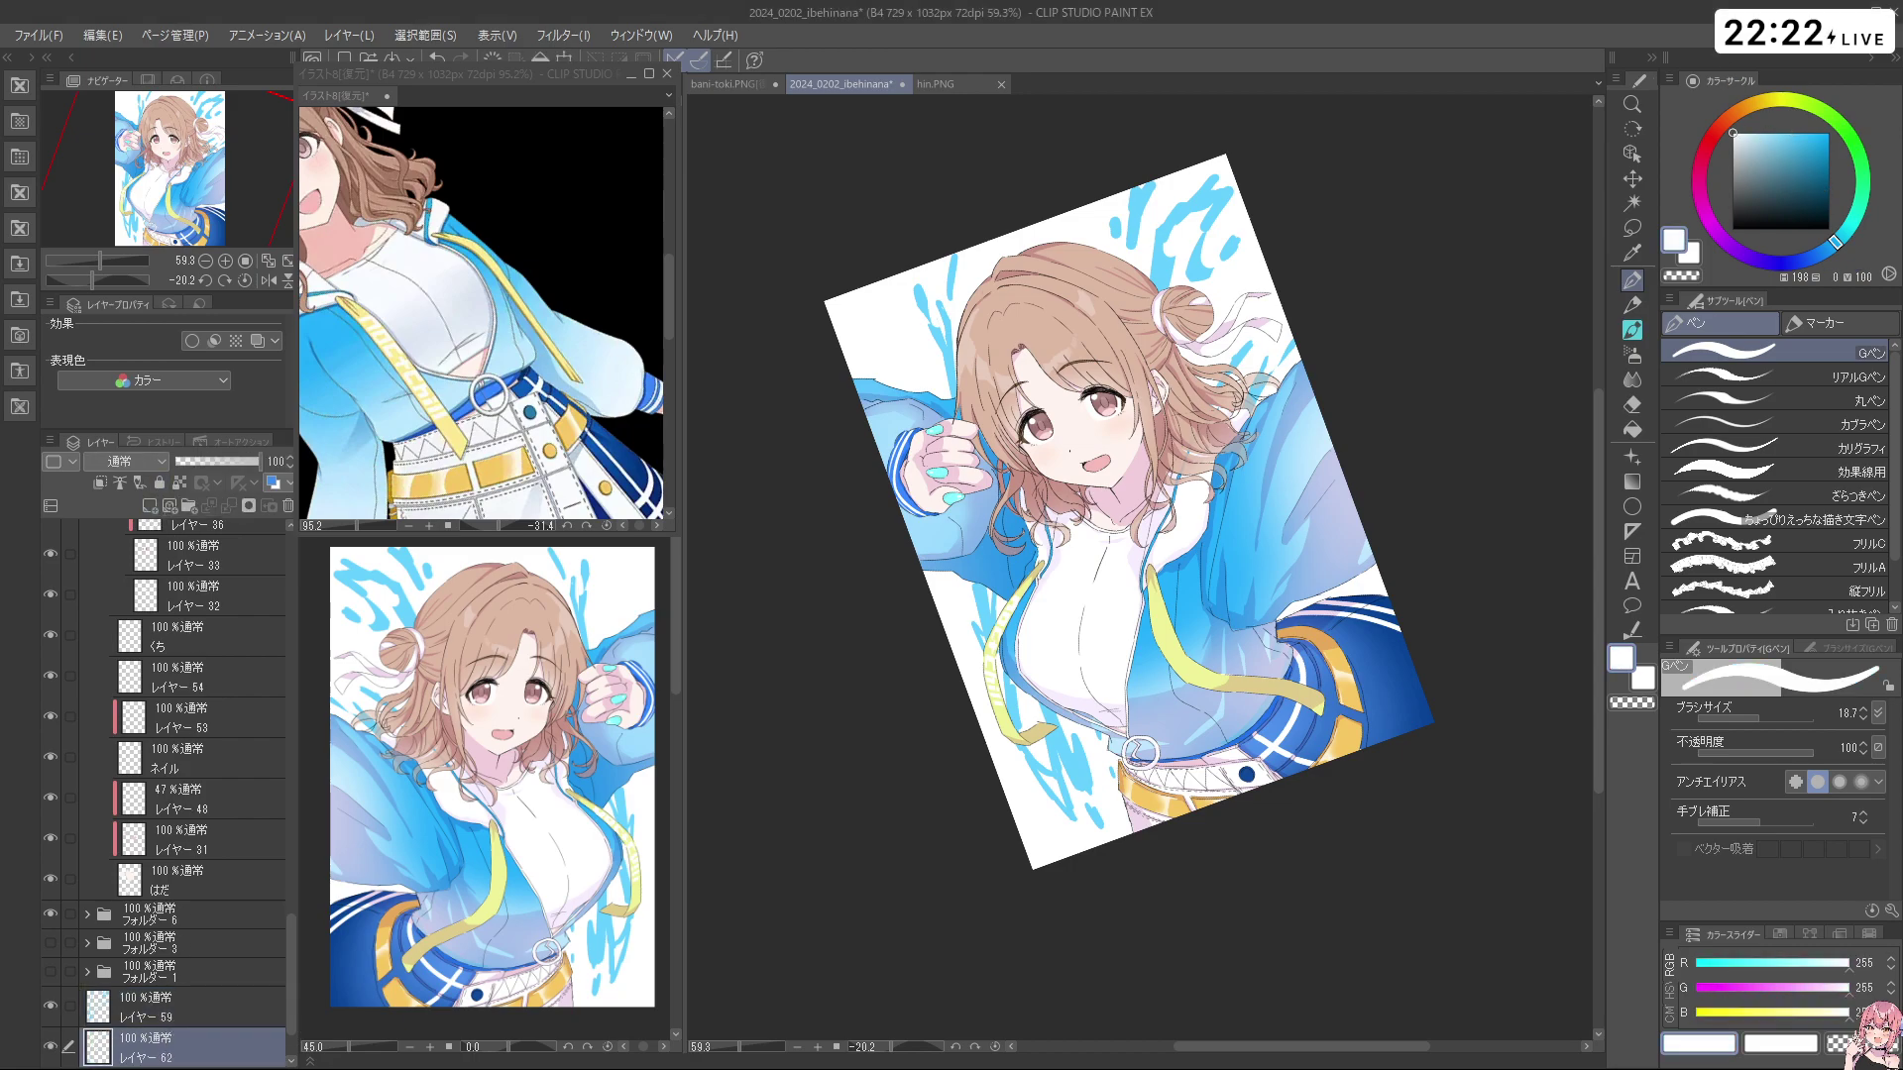
drag(1205, 351, 1316, 350)
mouse_move(941, 243)
mouse_down()
mouse_move(914, 307)
mouse_move(1027, 783)
mouse_move(1096, 347)
mouse_move(1090, 491)
mouse_move(1264, 750)
mouse_move(1351, 664)
mouse_move(1429, 700)
mouse_up()
ctrl+alt+drag(1136, 521, 1067, 522)
Lock the splash layer's transparent pixels and recolour its strokes white with the hard airbrush (強め) at size 426.6
click(139, 1013)
click(177, 482)
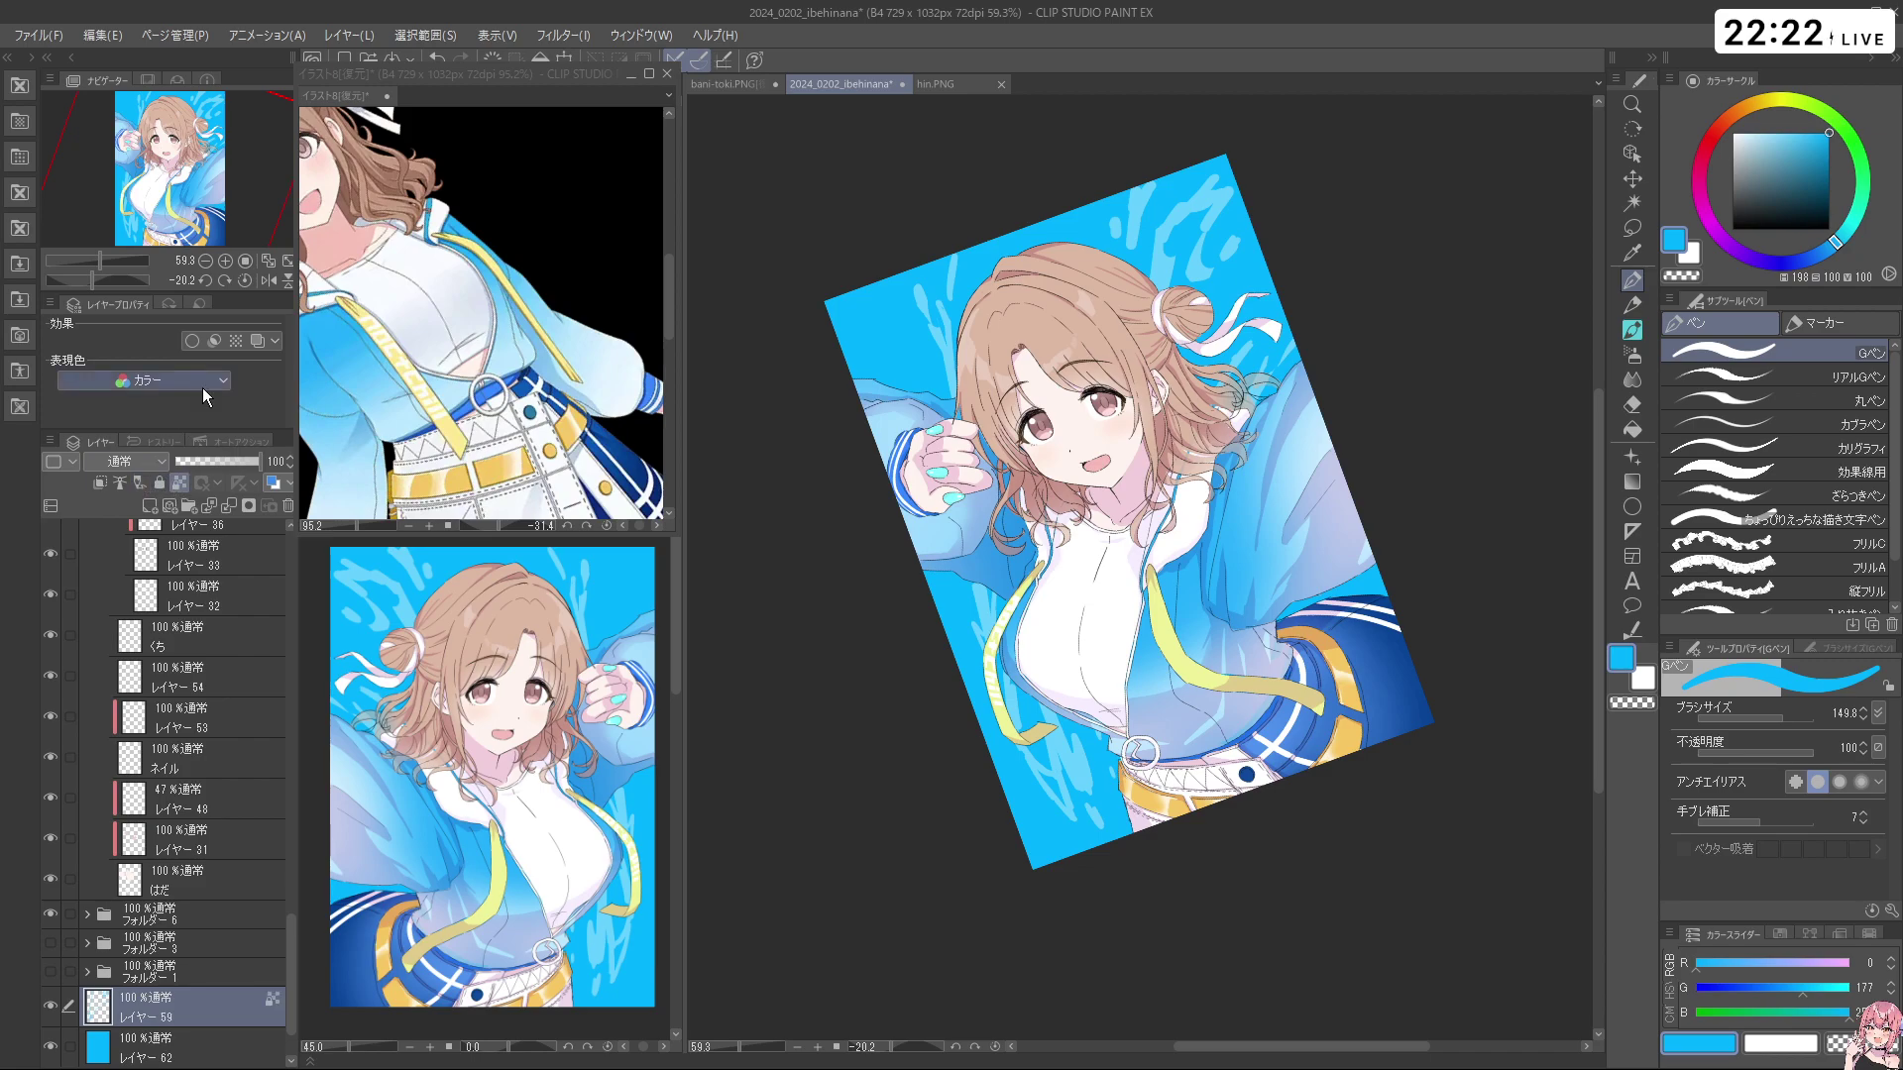
drag(1740, 157, 1708, 87)
mouse_move(1168, 295)
ctrl+alt+mouse_down()
mouse_move(1273, 294)
mouse_move(999, 244)
mouse_move(1252, 236)
mouse_move(1095, 749)
ctrl+alt+mouse_up()
key(ctrl+z)
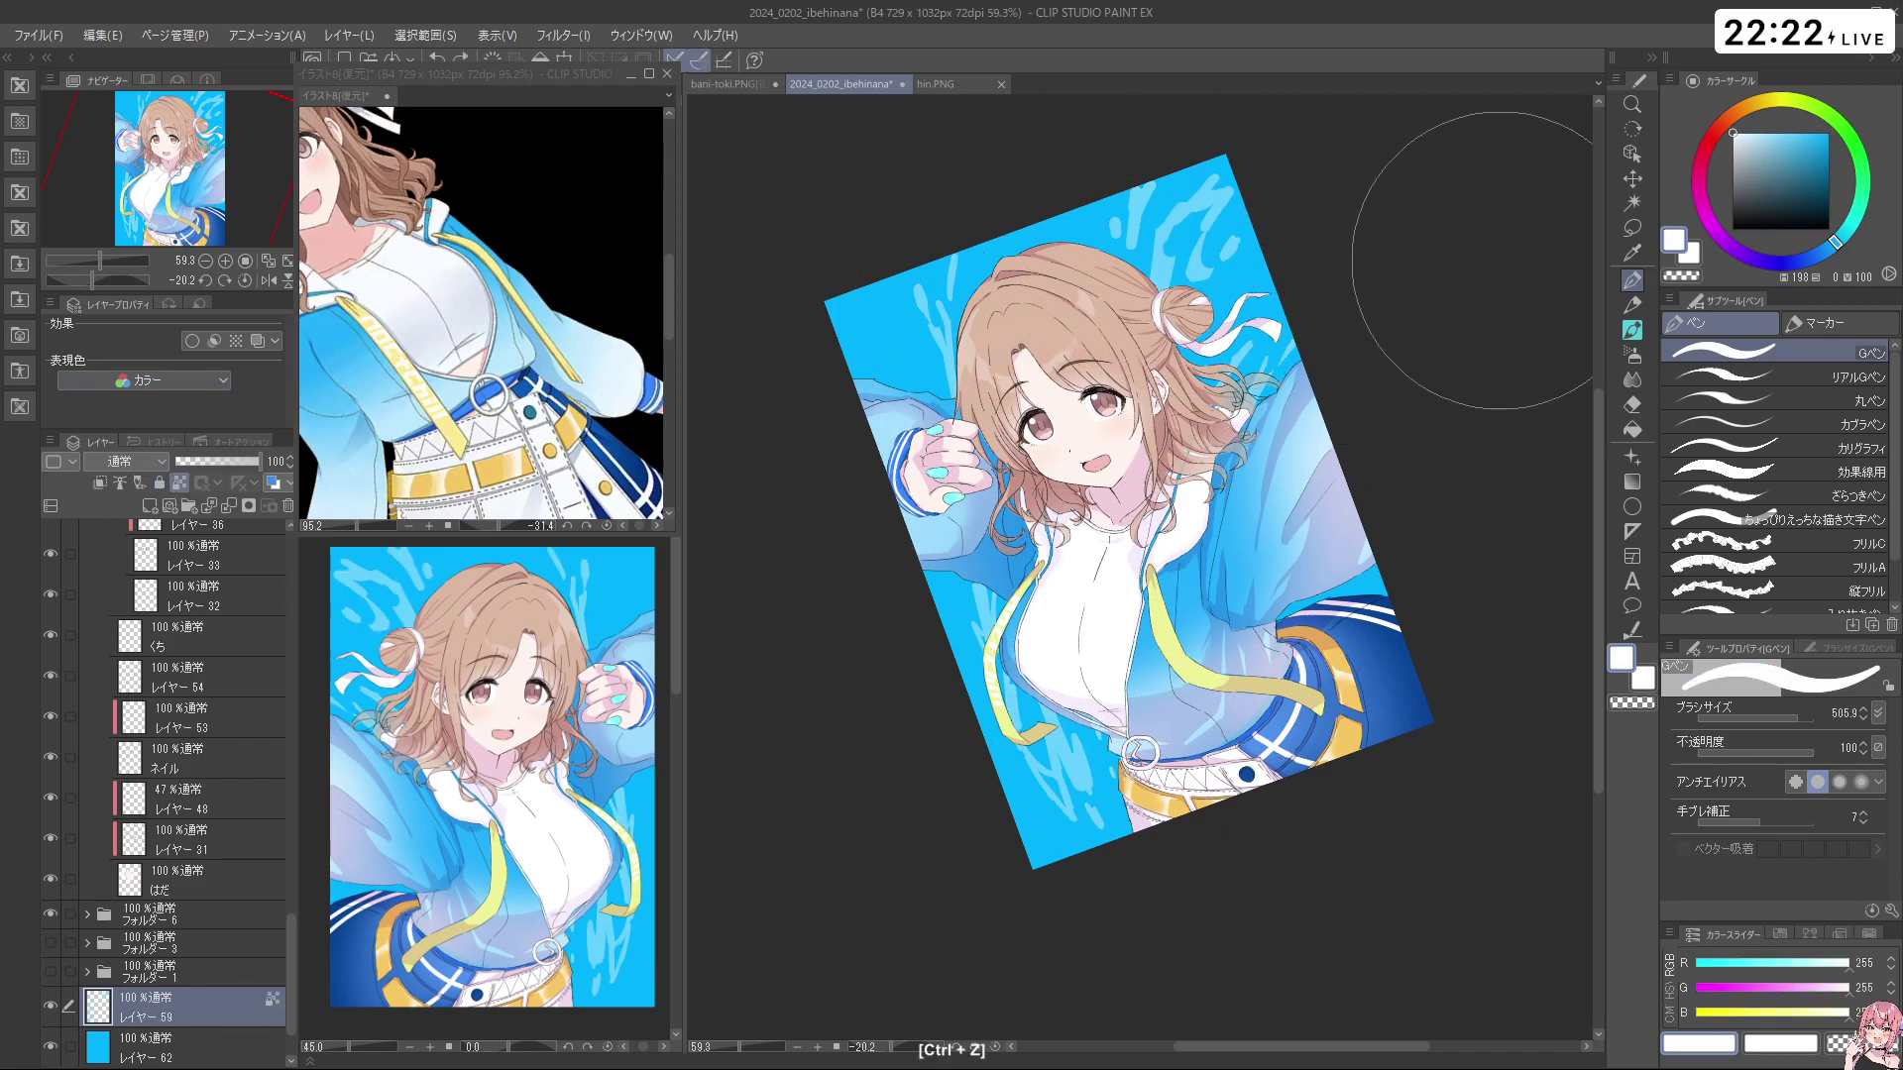
click(1634, 356)
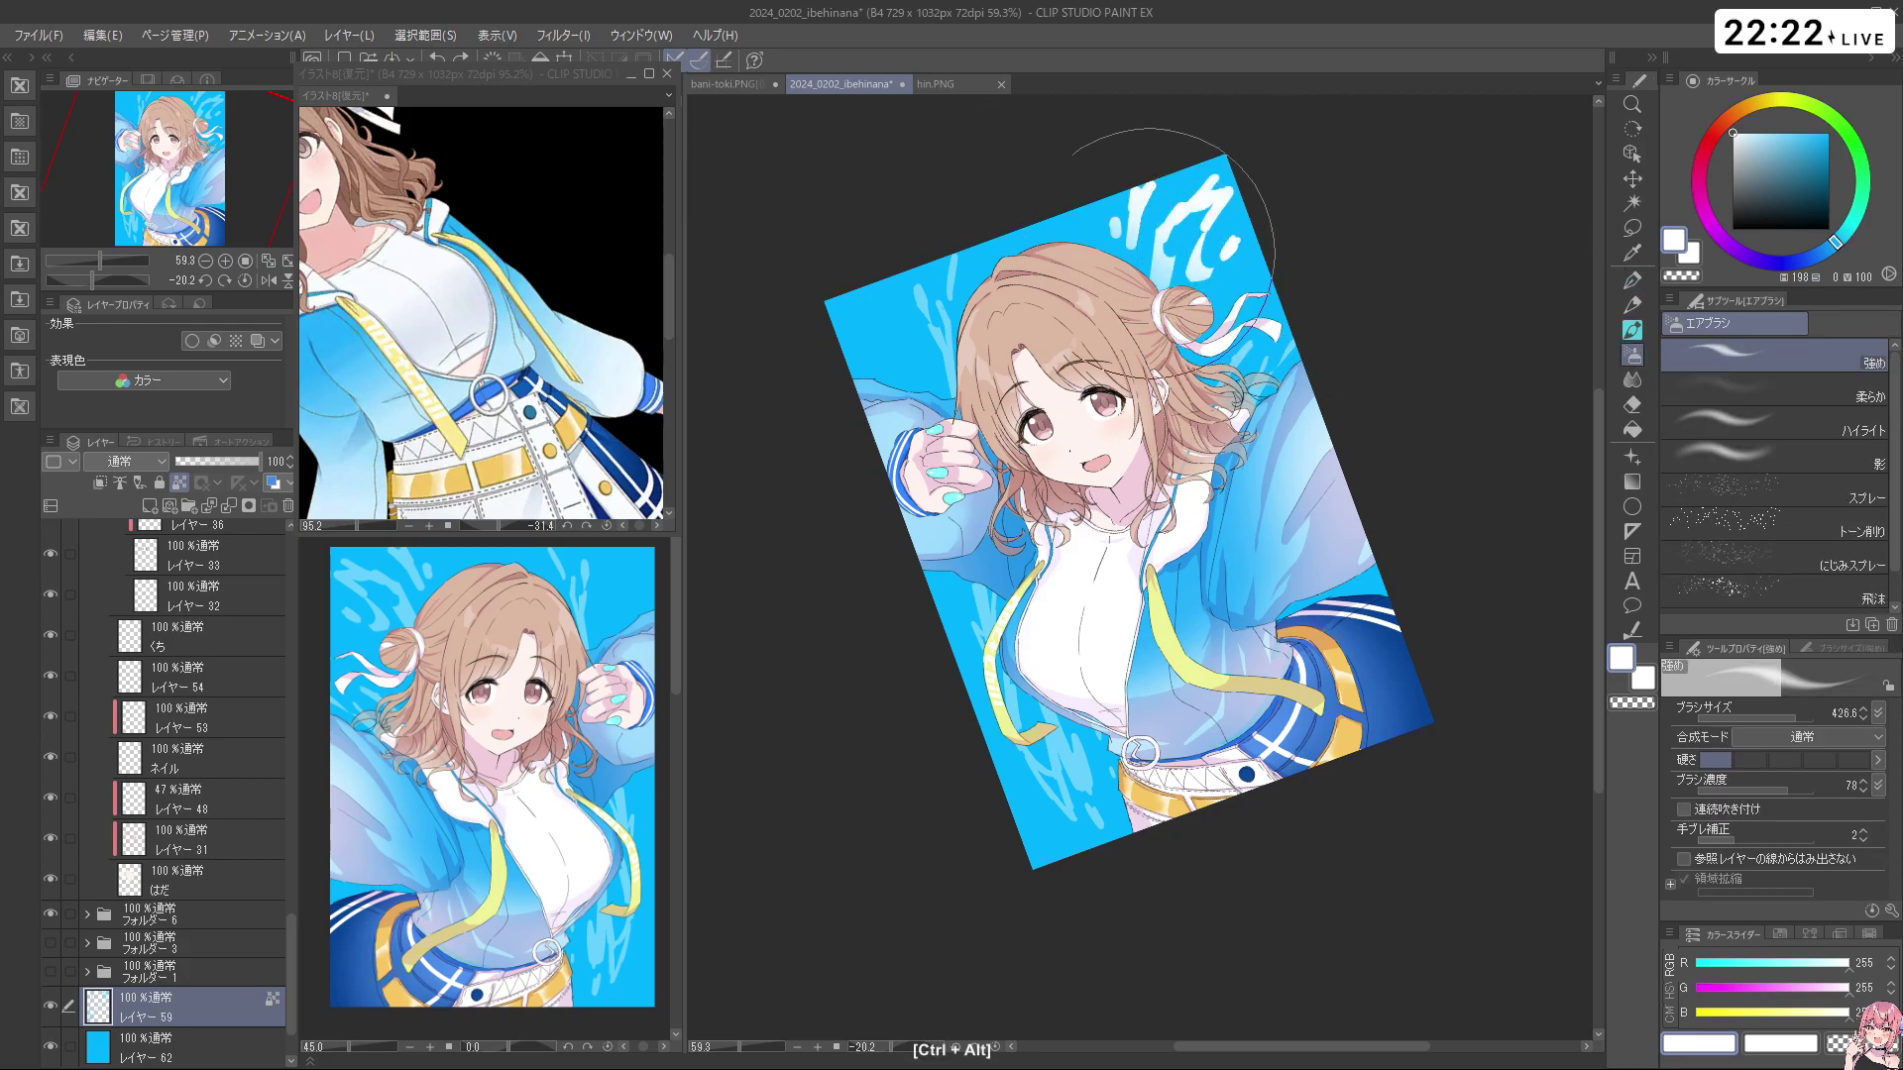
drag(1232, 764, 1541, 522)
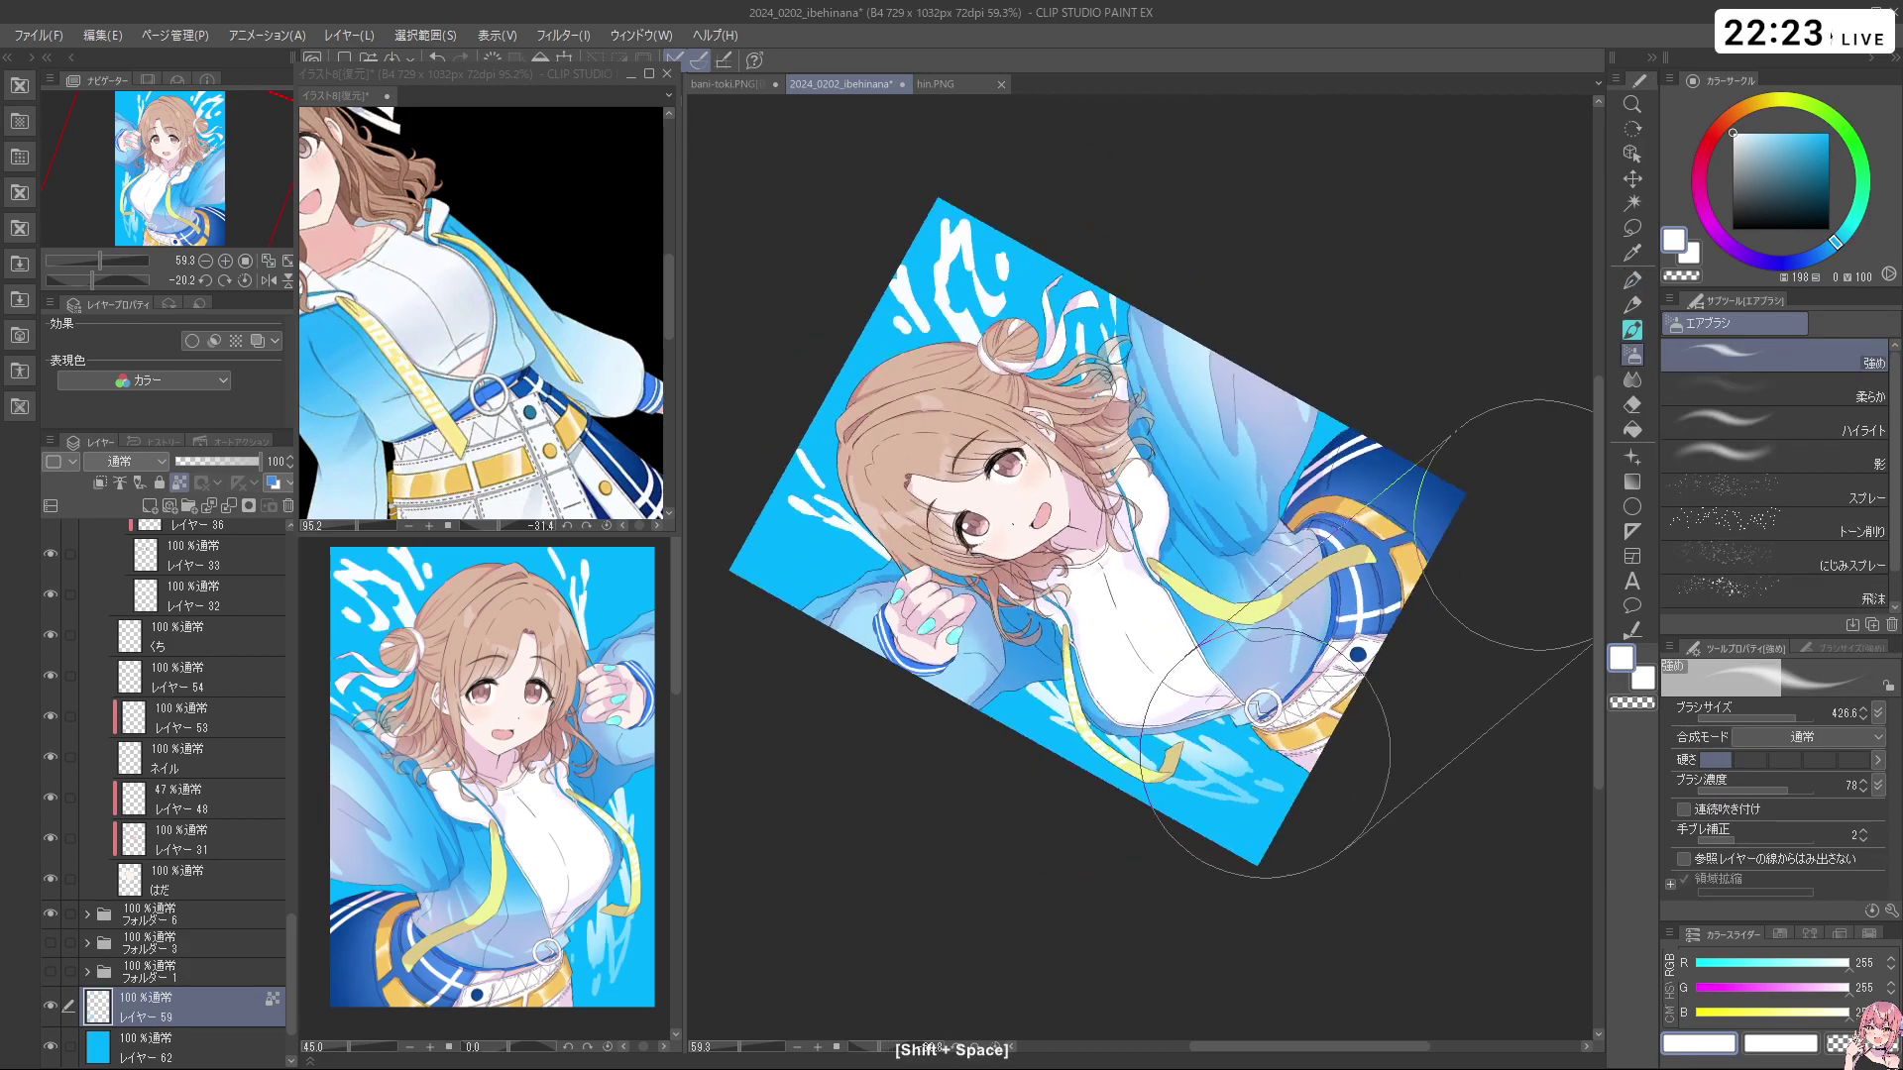
drag(1186, 771, 1225, 785)
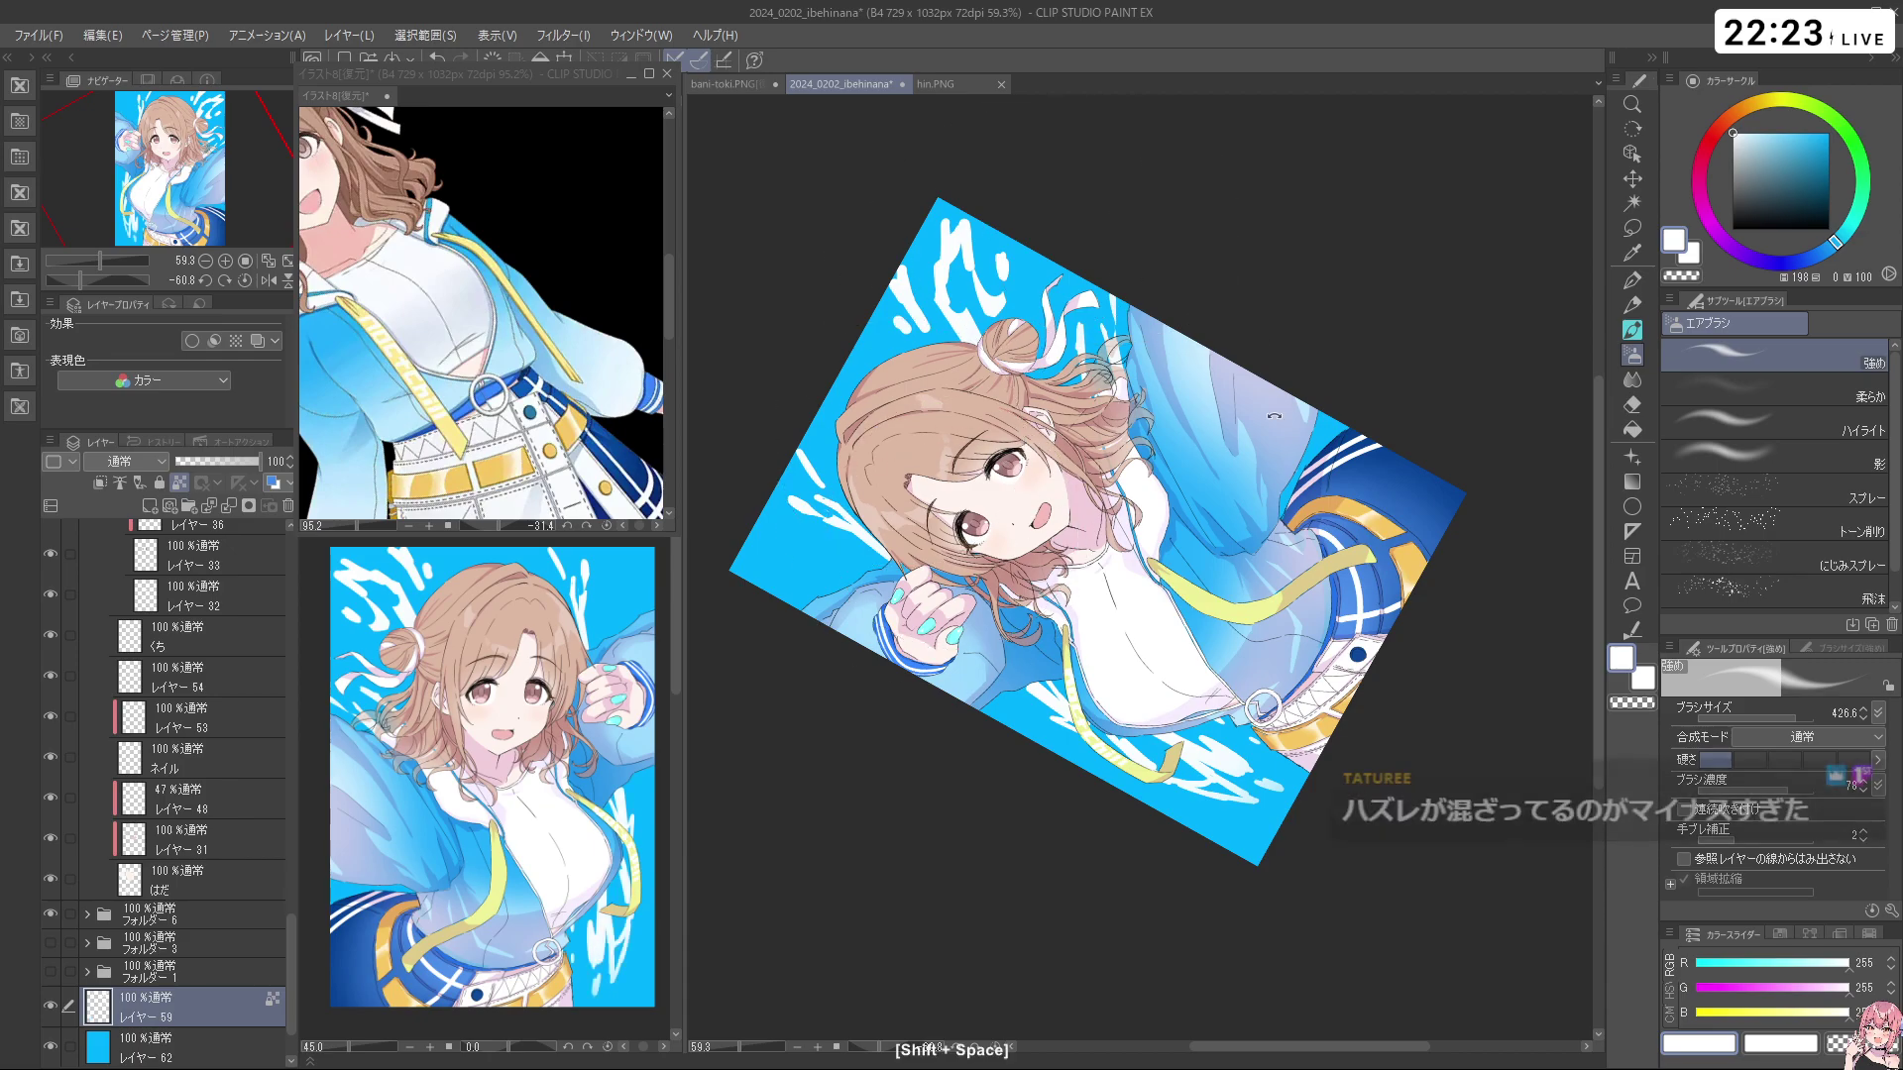
drag(1105, 220, 865, 581)
Delete the splash layer and try a pale-yellow airbrush stroke on the blue background layer, undoing it
click(288, 504)
drag(1407, 307, 956, 744)
drag(1227, 332, 1314, 606)
drag(1863, 213, 1758, 80)
drag(1806, 144, 1768, 131)
ctrl+alt+drag(910, 423, 933, 423)
drag(881, 543, 971, 661)
key(ctrl+z)
ctrl+alt+drag(689, 737, 688, 736)
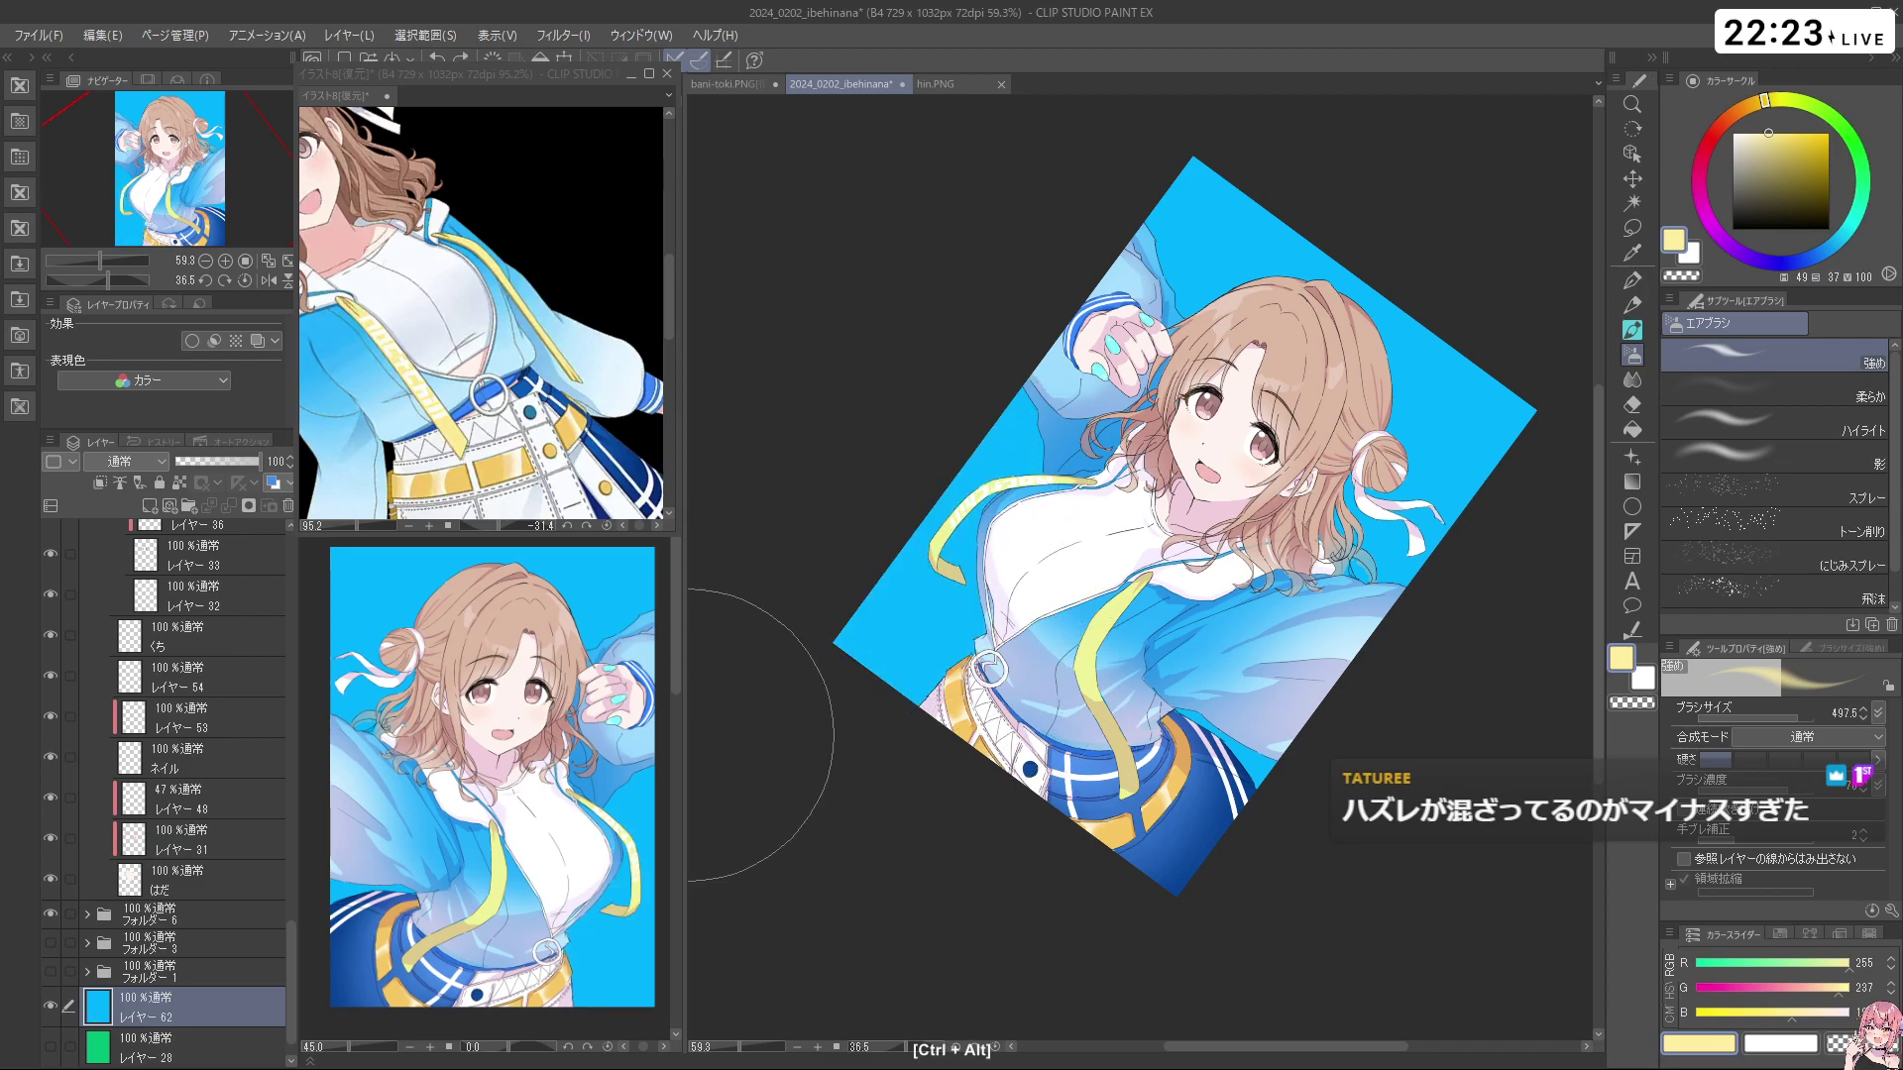
Cover the blue background layer with pale yellow using the G-pen at size 746.4
click(1632, 280)
mouse_move(1070, 516)
mouse_down()
mouse_move(936, 654)
mouse_move(1211, 285)
mouse_move(1410, 340)
mouse_up()
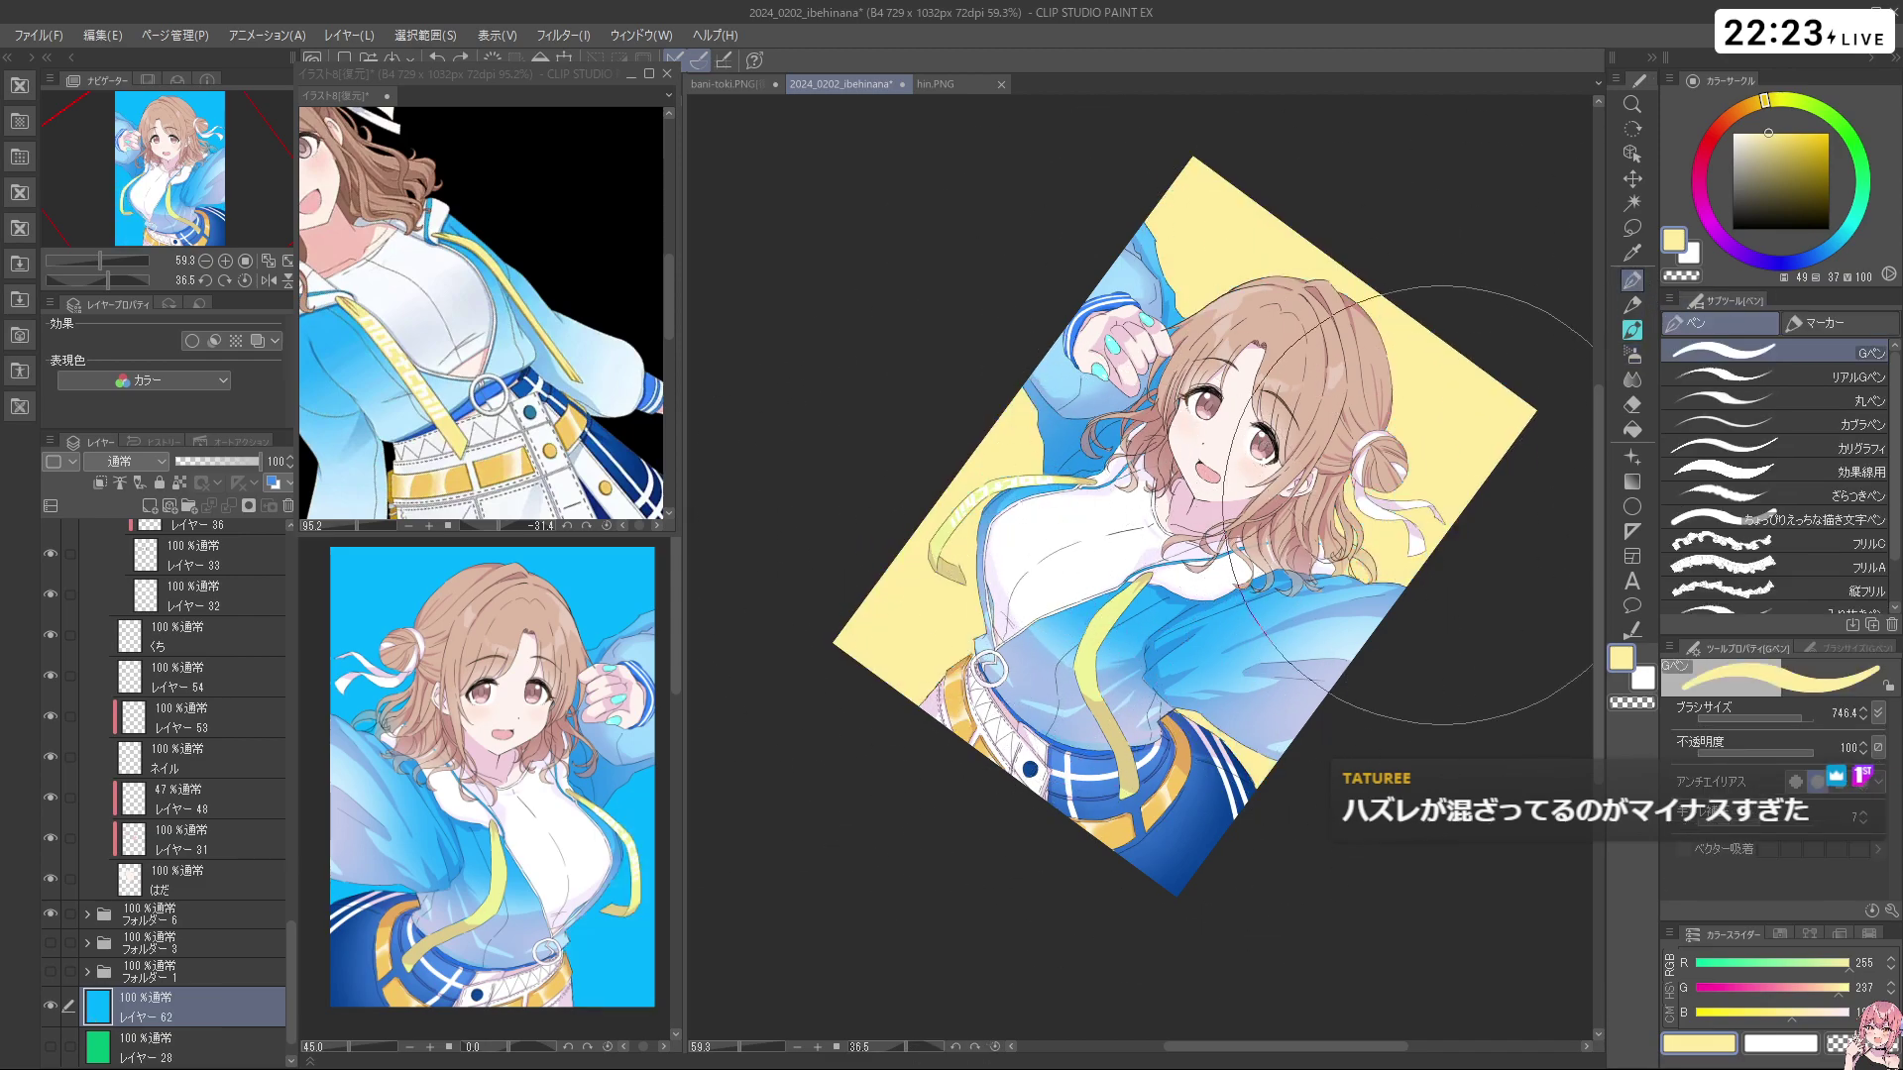
key(shift+space)
drag(1457, 792, 1413, 426)
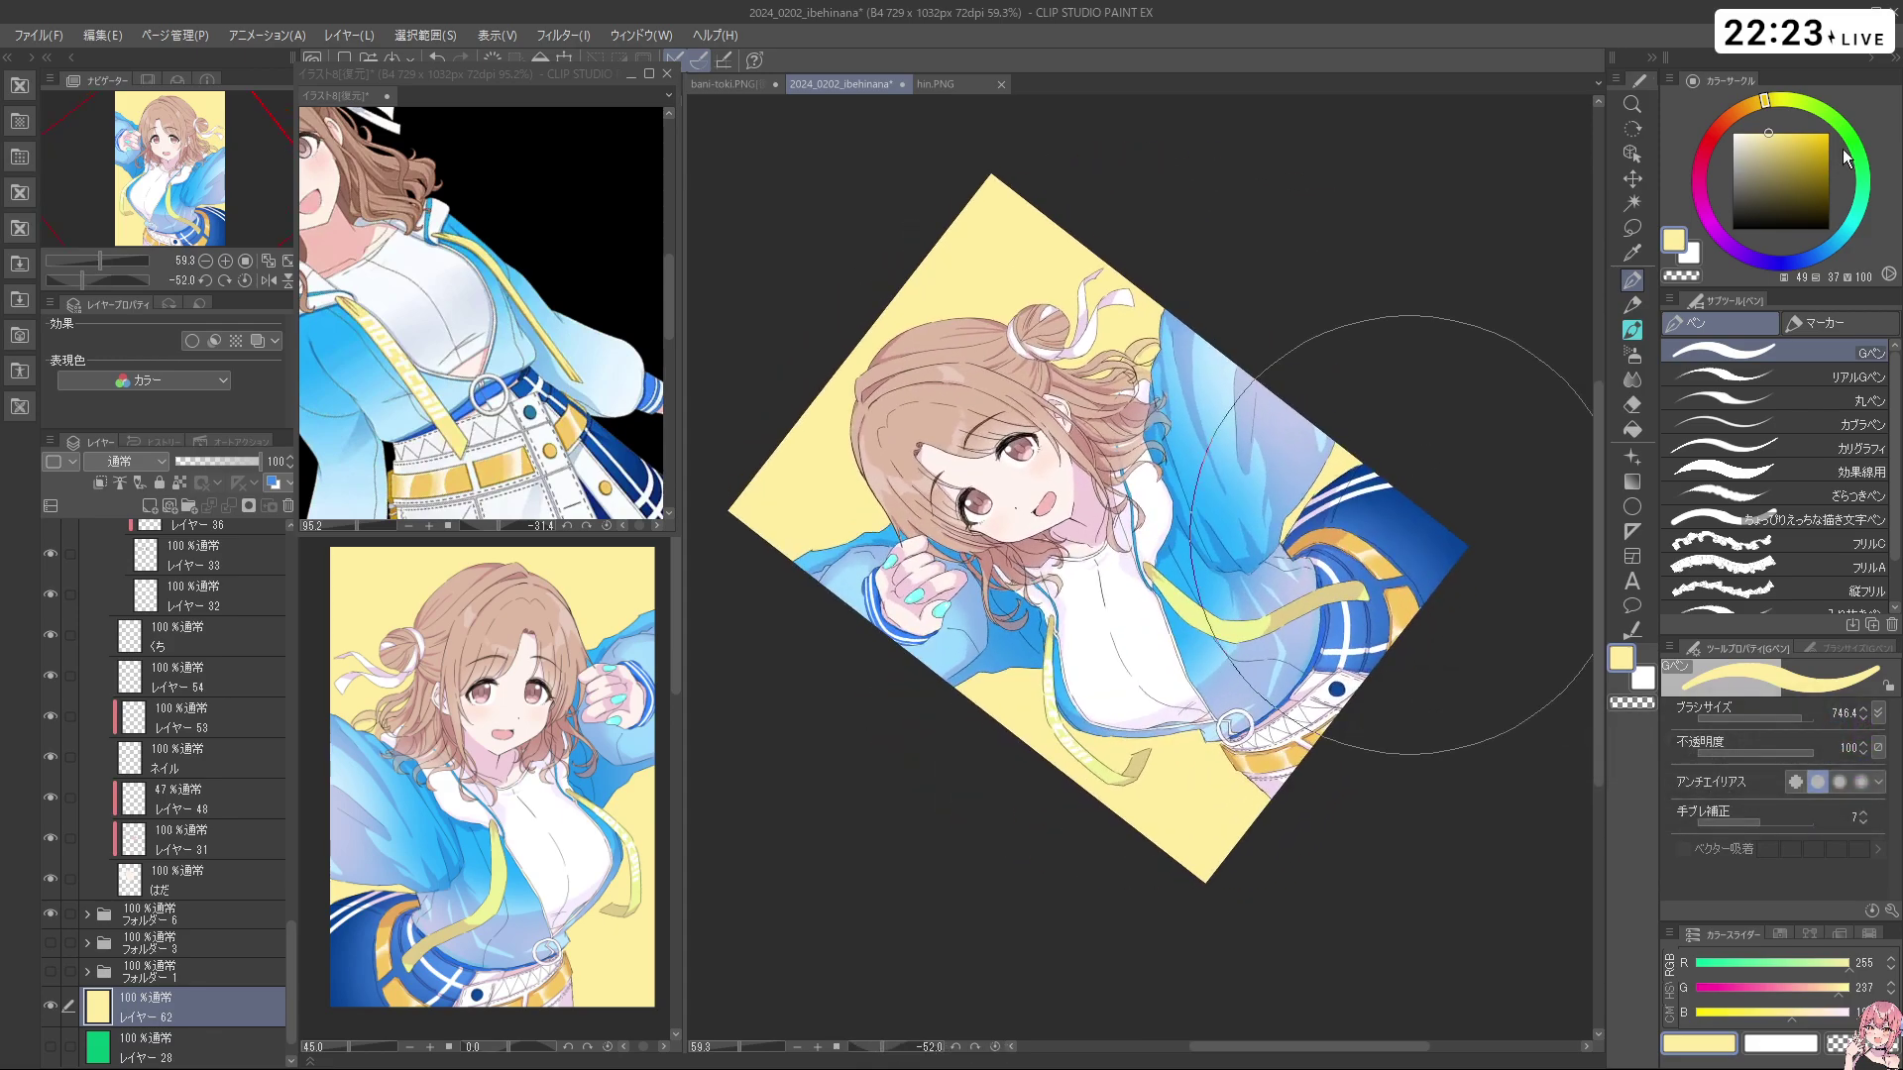
Repaint the background layer in fully saturated bright yellow (hue 60) with the G-pen
click(1781, 99)
drag(1809, 141, 1841, 67)
mouse_move(773, 427)
mouse_down()
mouse_move(892, 158)
mouse_move(1020, 808)
mouse_move(1586, 346)
mouse_move(1460, 518)
mouse_move(1348, 580)
mouse_up()
key(shift+space)
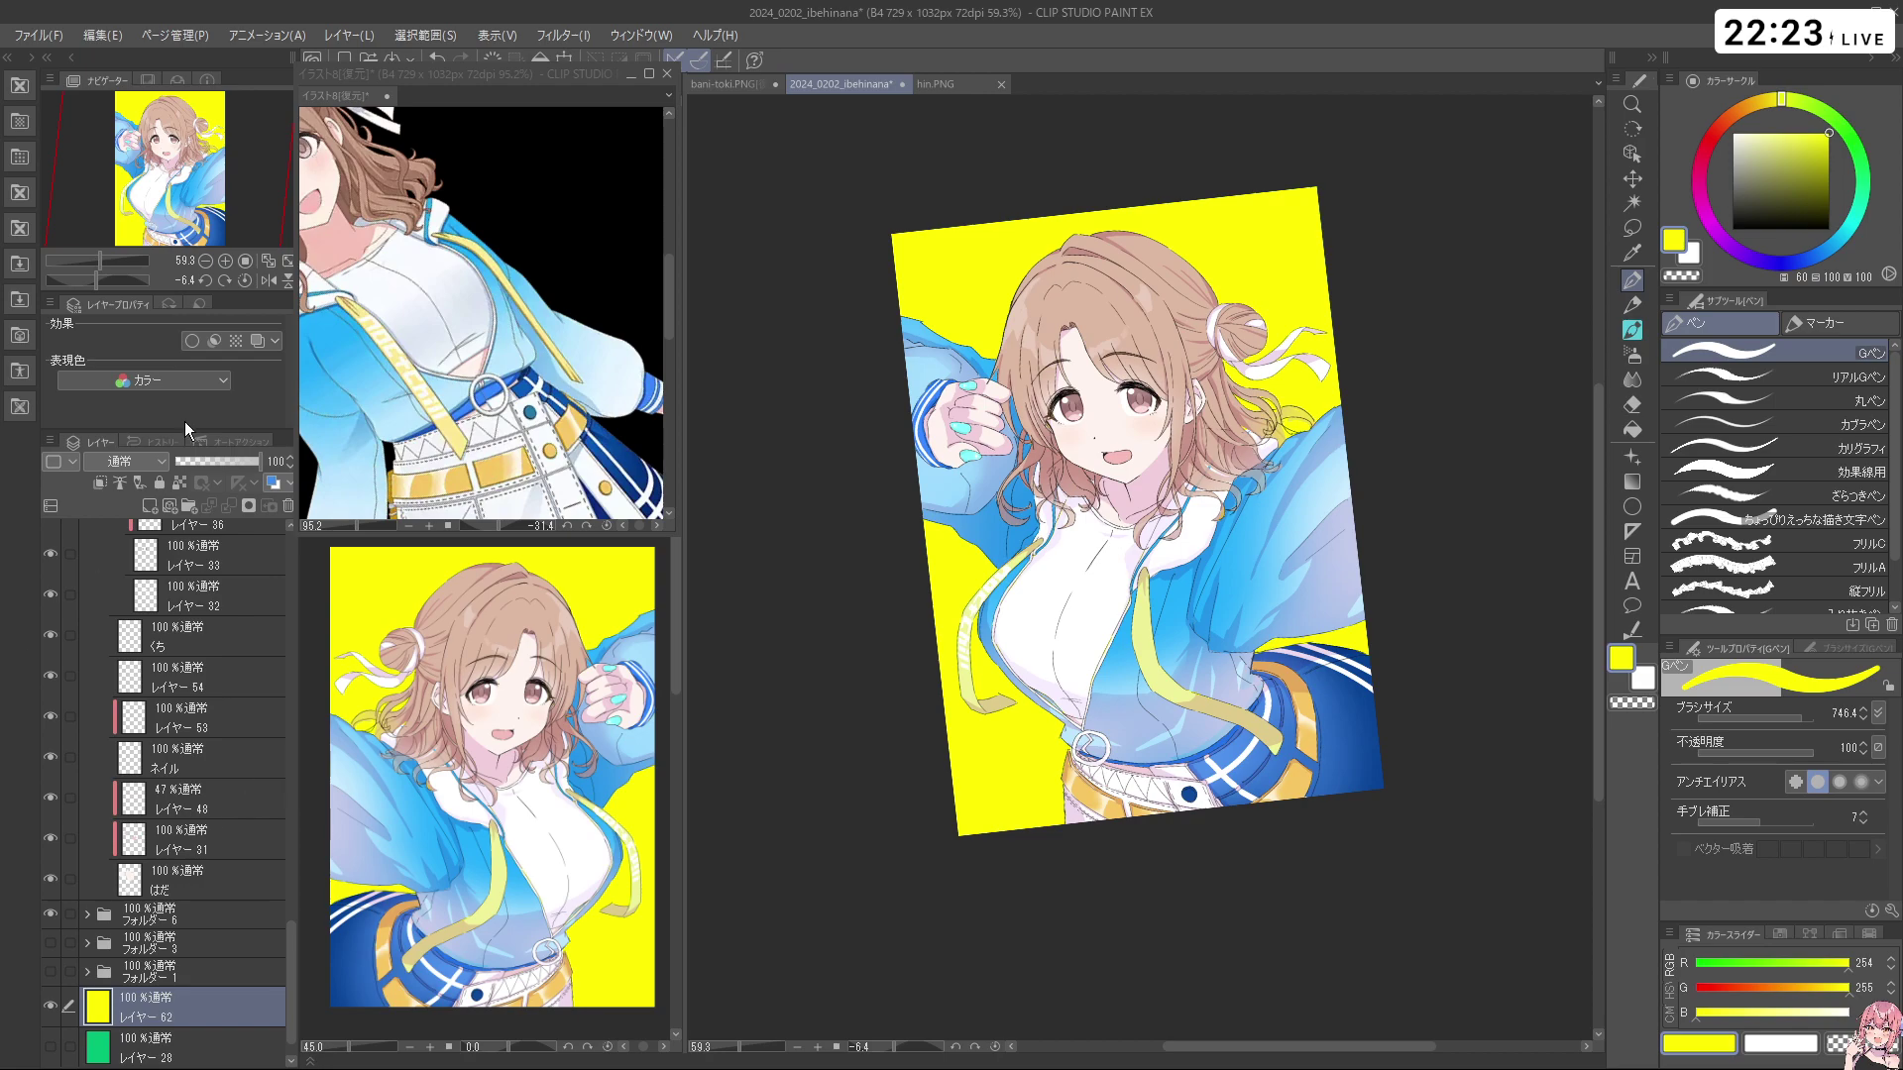
Reset the canvas rotation and examine the illustration against the yellow background at several zoom levels
click(243, 284)
scroll(1239, 753, down, 4)
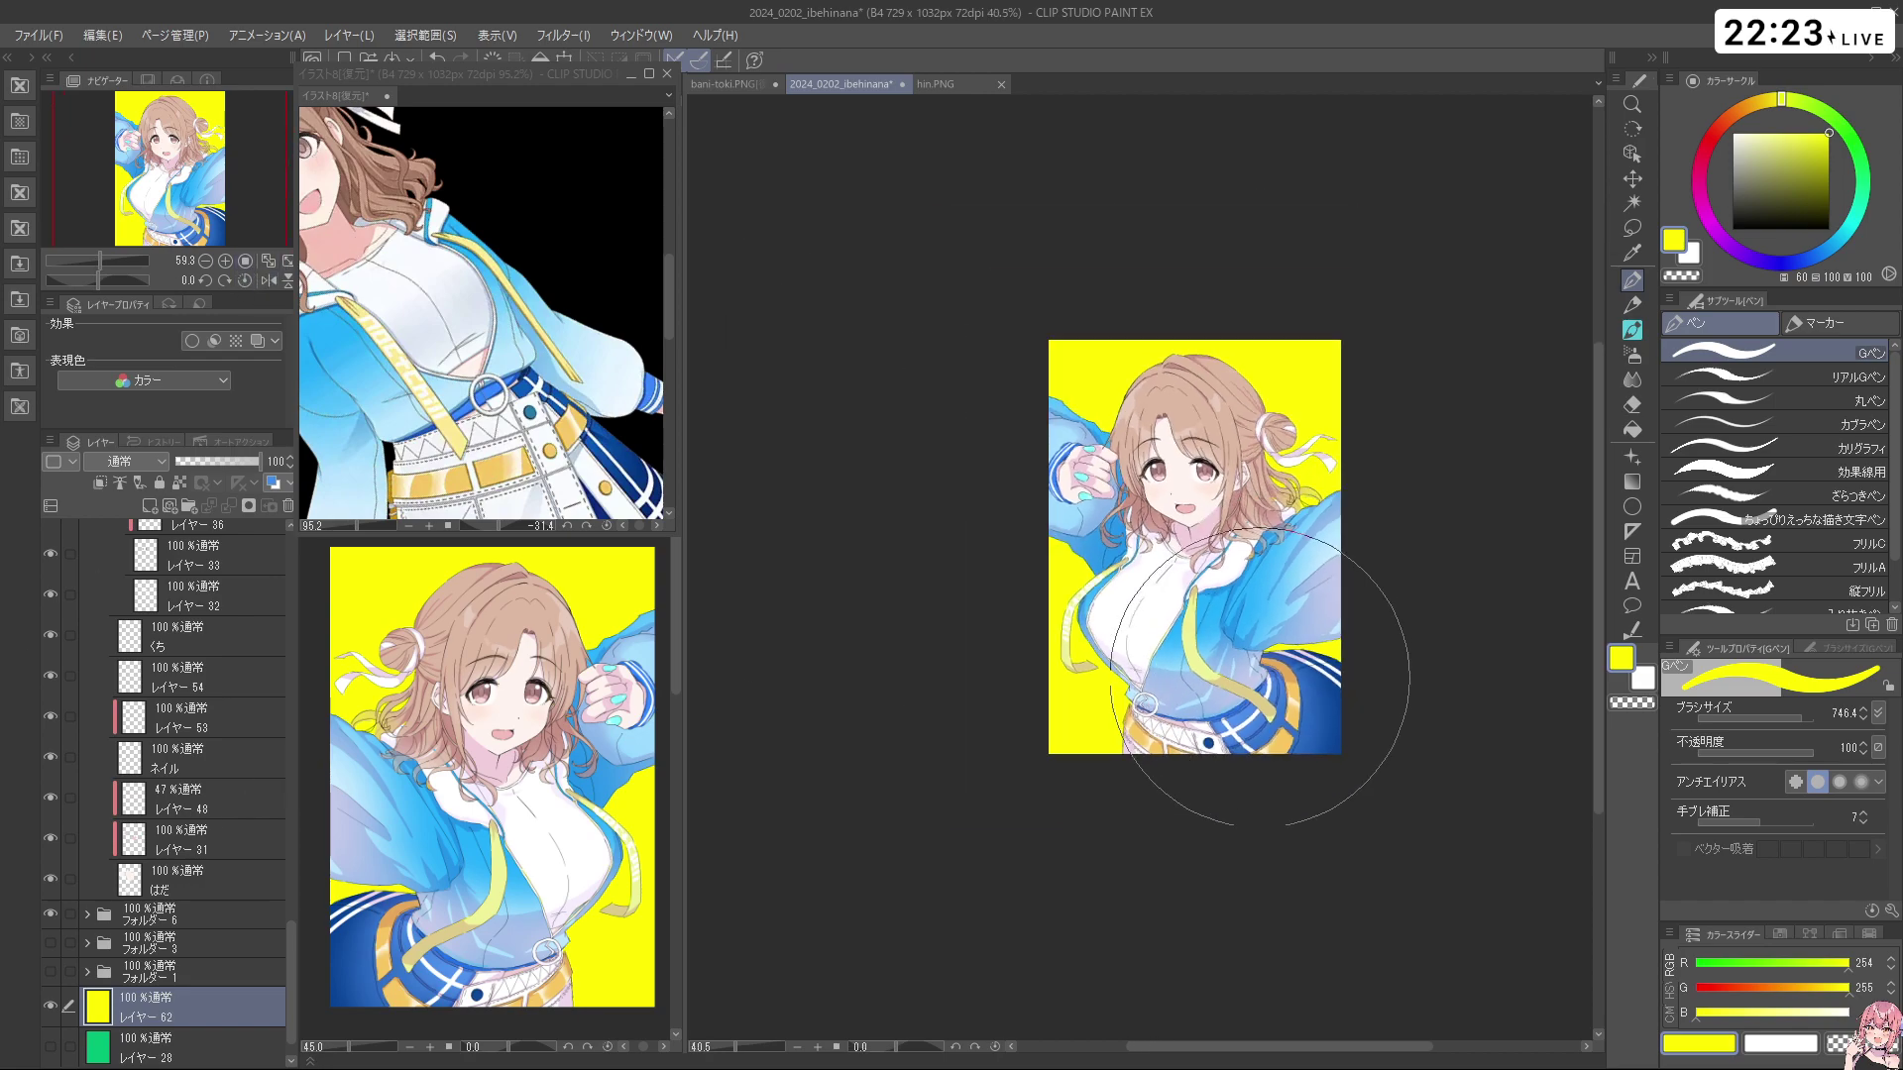
scroll(1225, 759, down, 1)
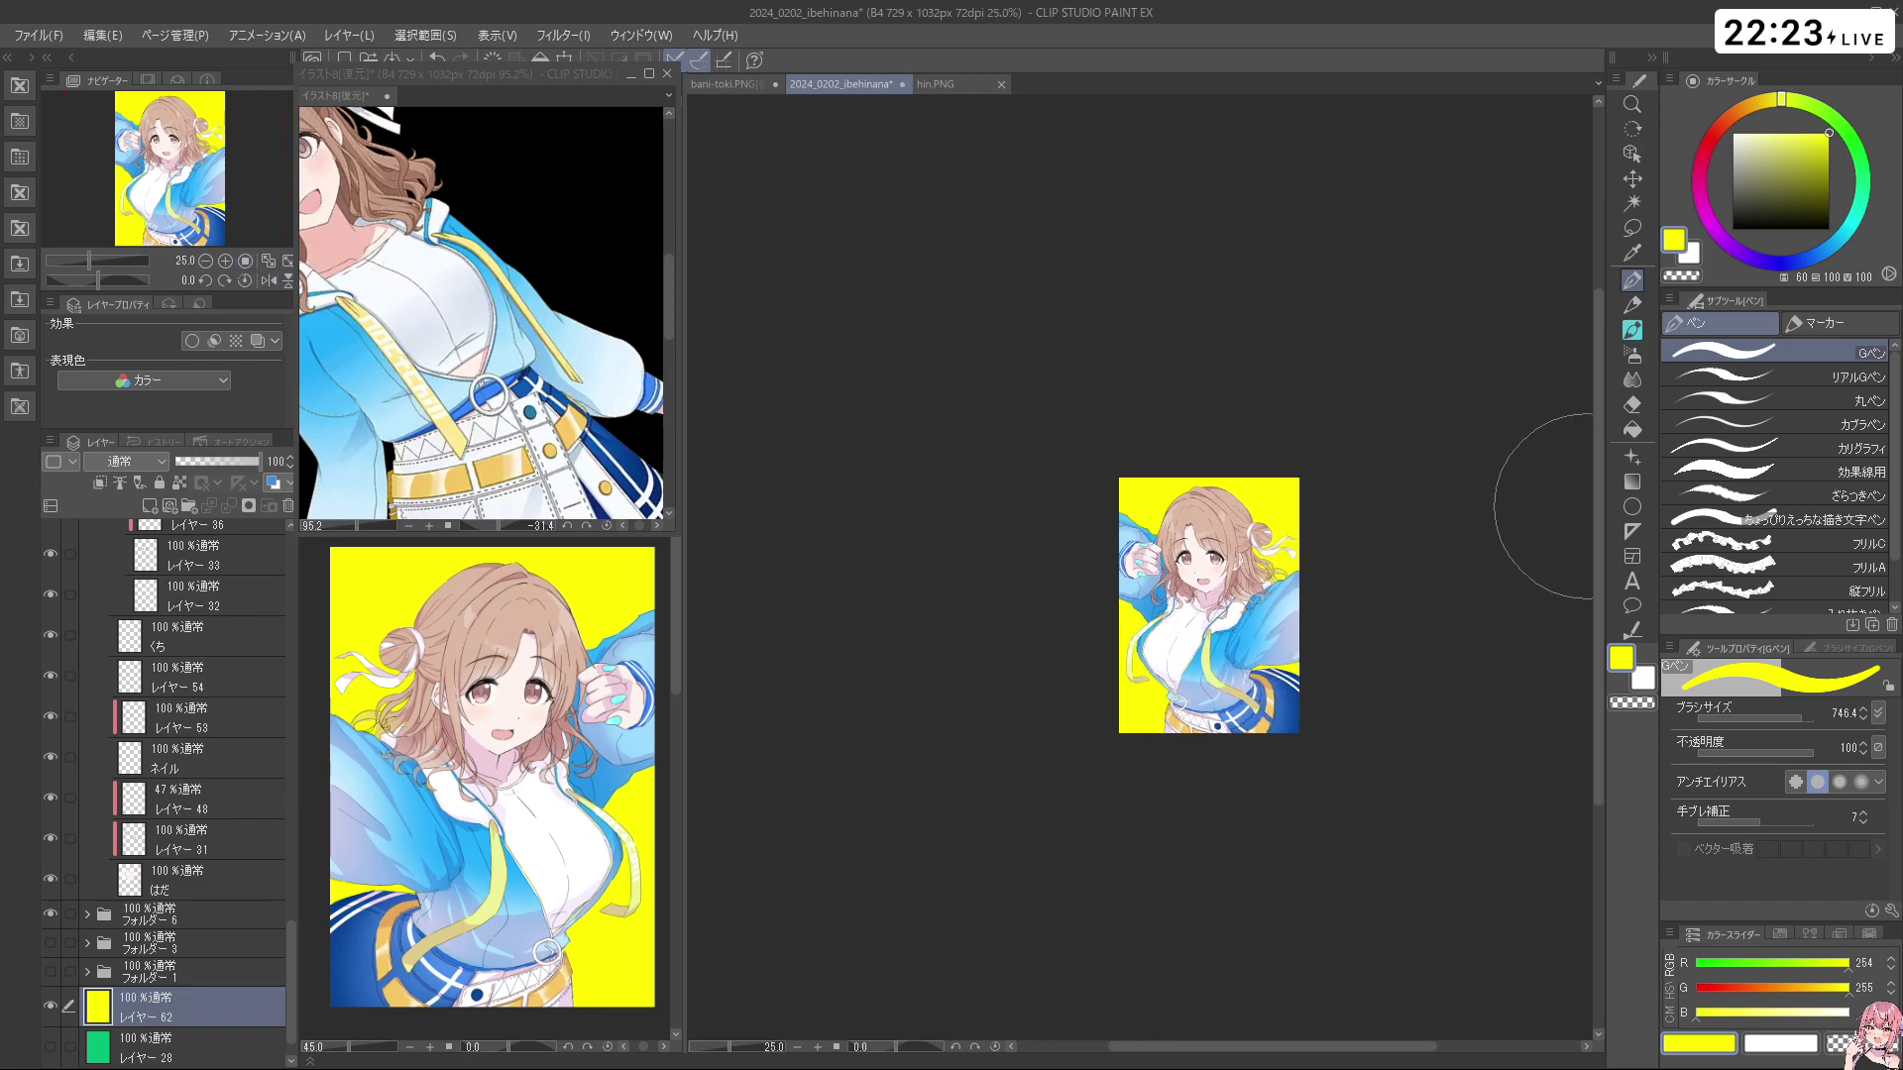
drag(1597, 489, 1566, 679)
scroll(1554, 686, up, 5)
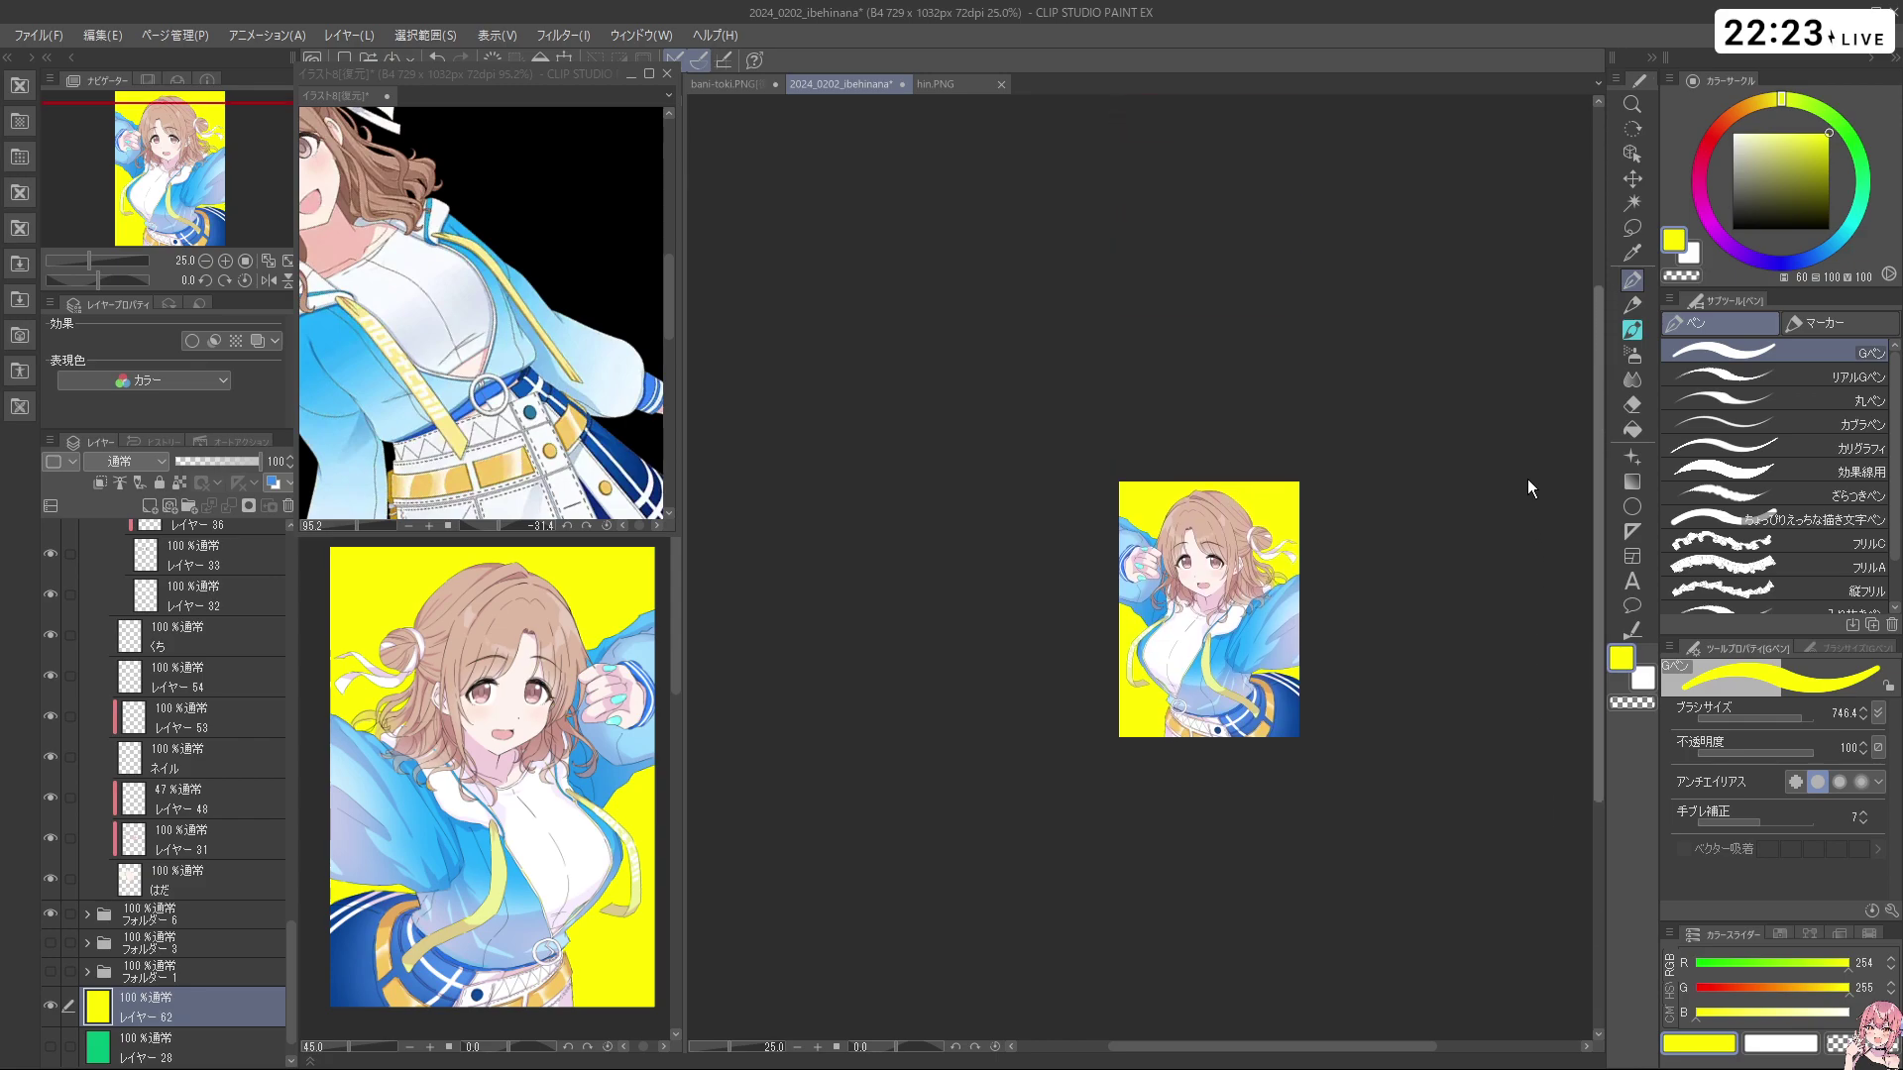
scroll(1266, 998, down, 1)
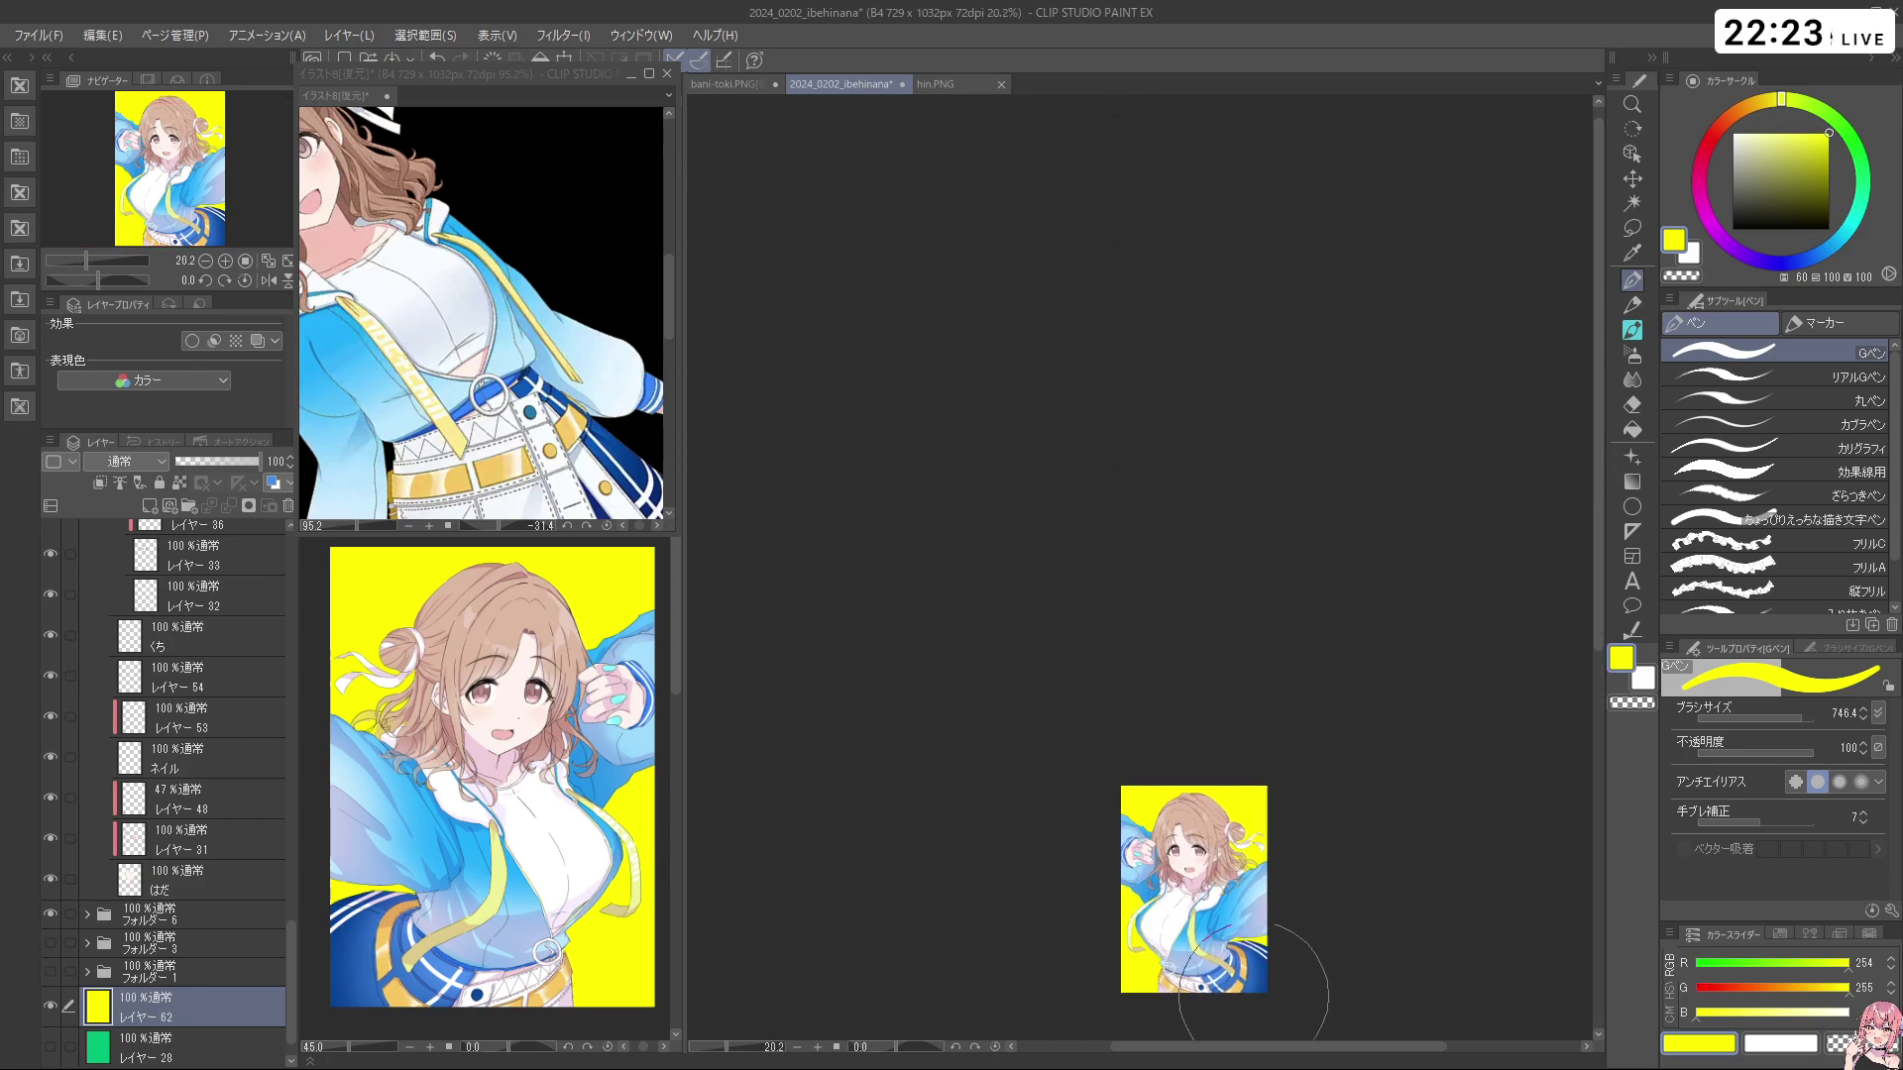
scroll(1274, 913, up, 3)
scroll(1080, 798, down, 1)
scroll(1049, 841, up, 1)
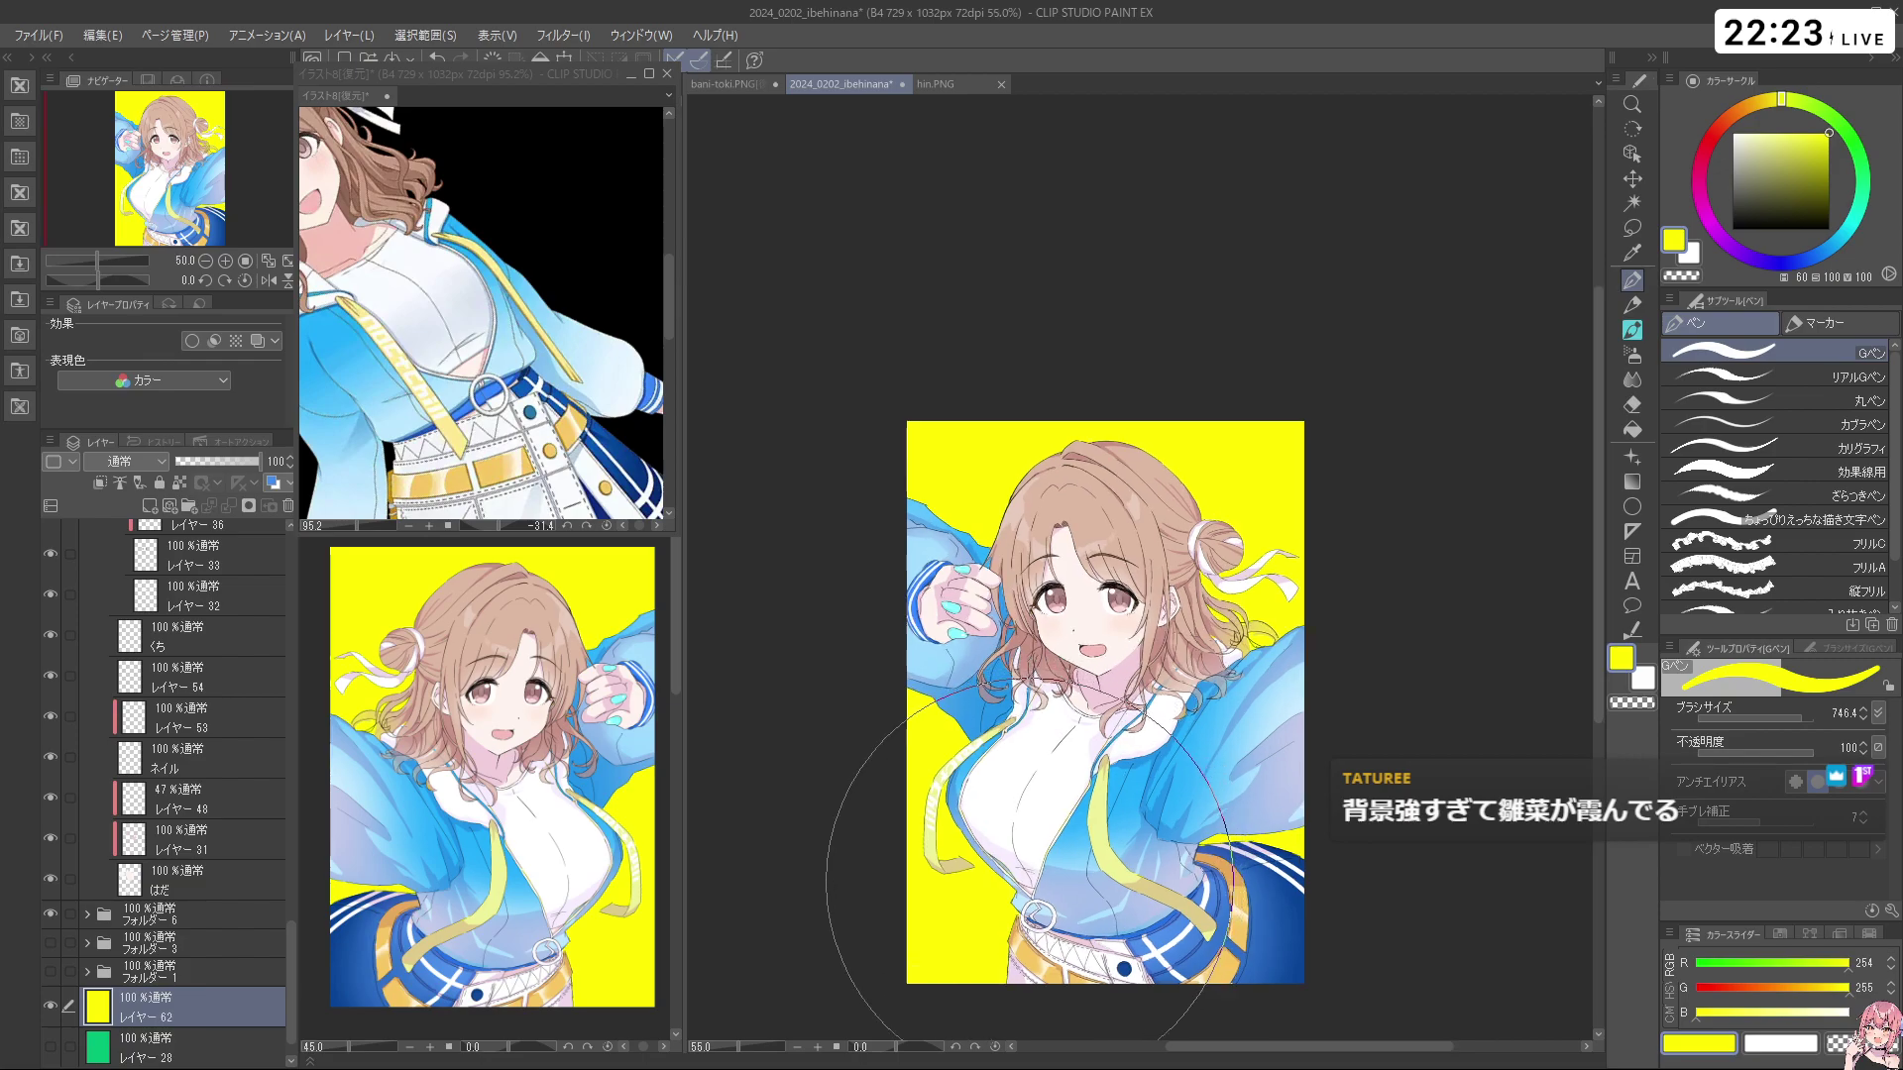
scroll(1031, 858, up, 1)
scroll(1025, 710, down, 2)
scroll(1066, 873, up, 2)
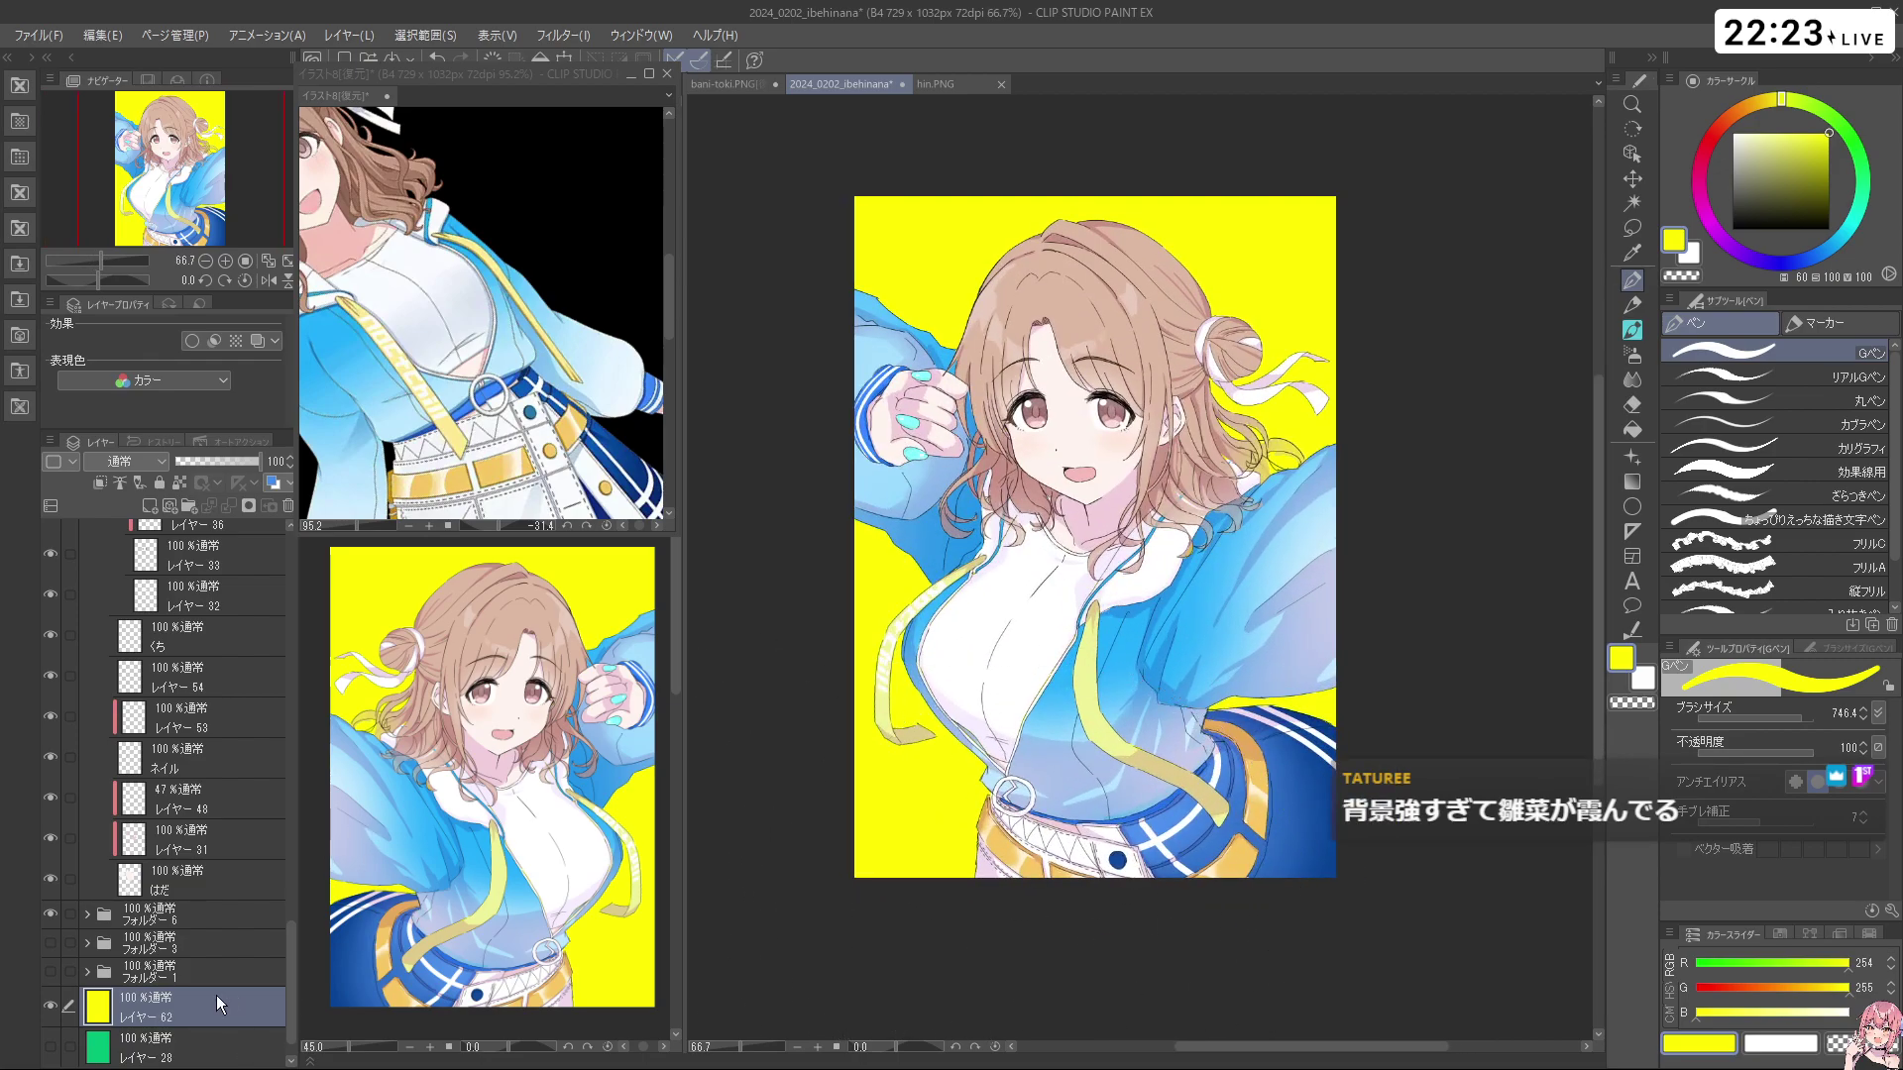
Hide the yellow background layer and add a new layer above it, with a periwinkle-blue foreground-to-transparent gradient ready
click(46, 1009)
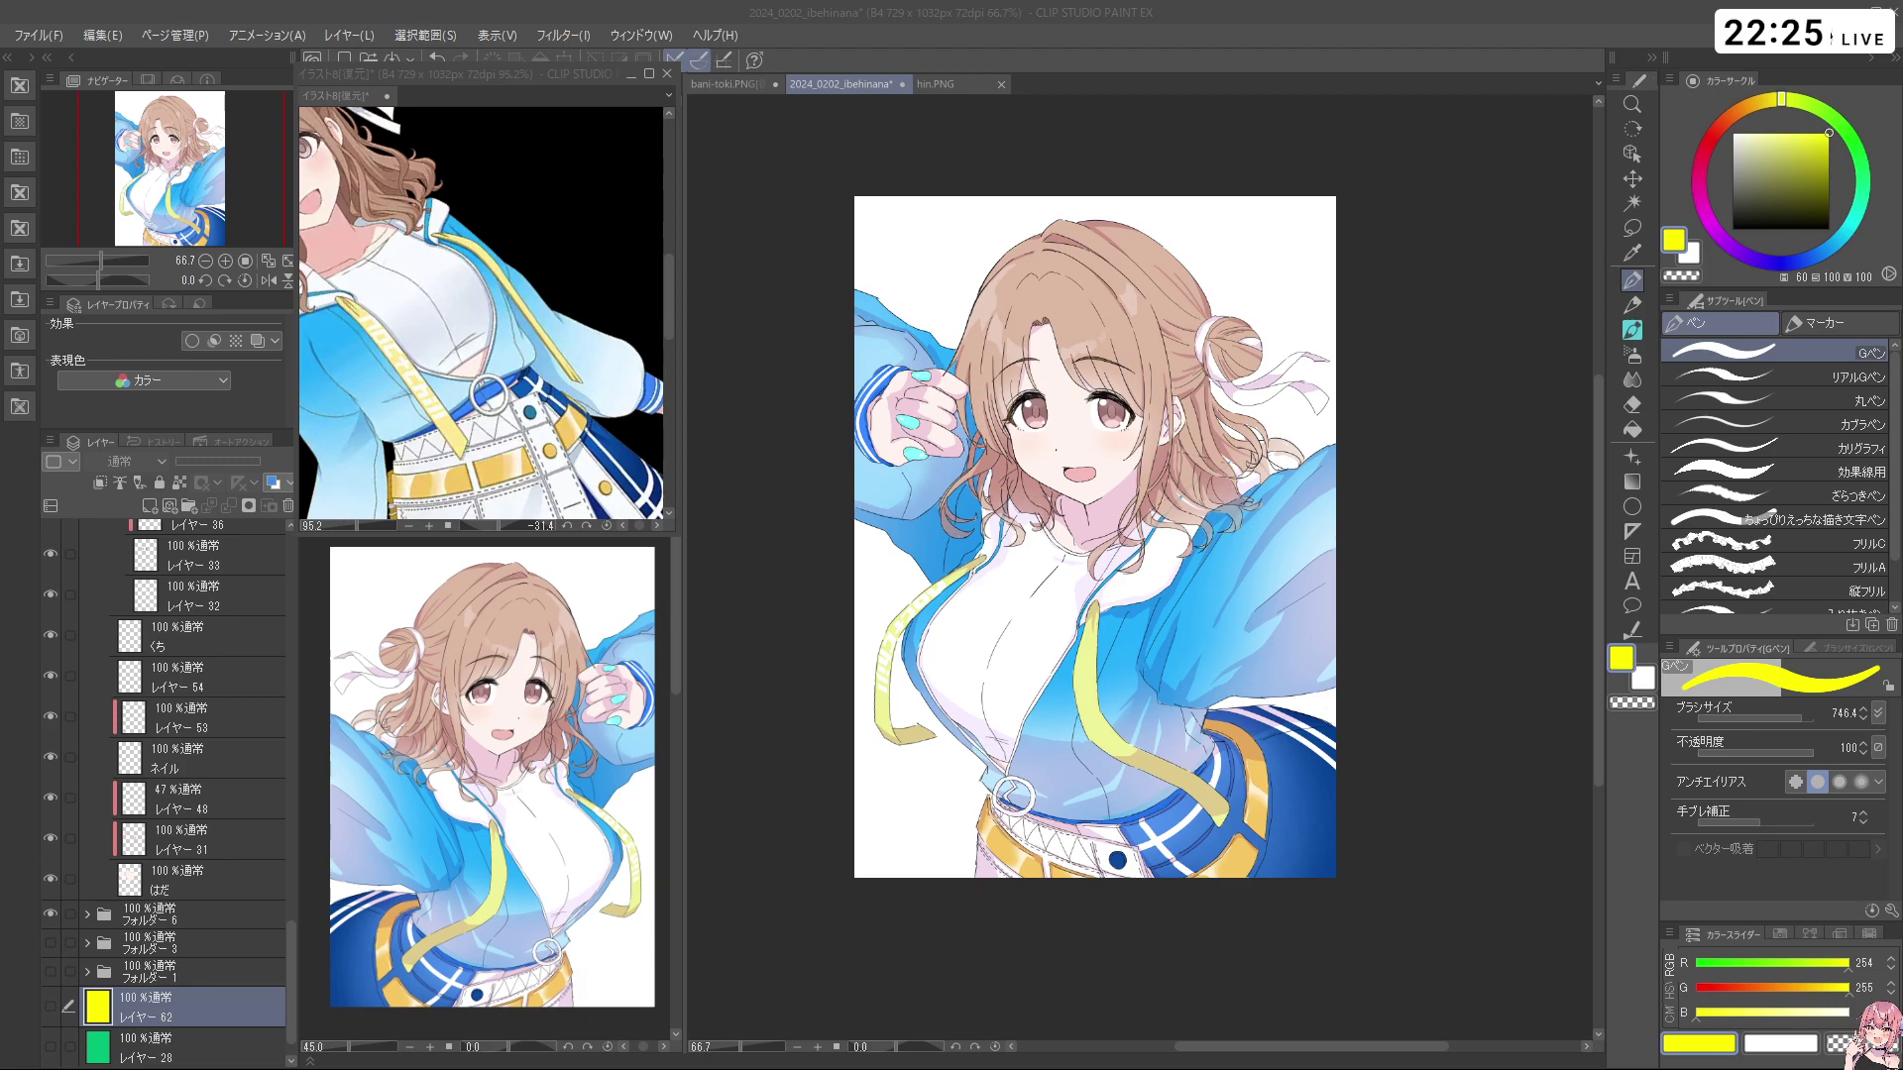
click(1633, 482)
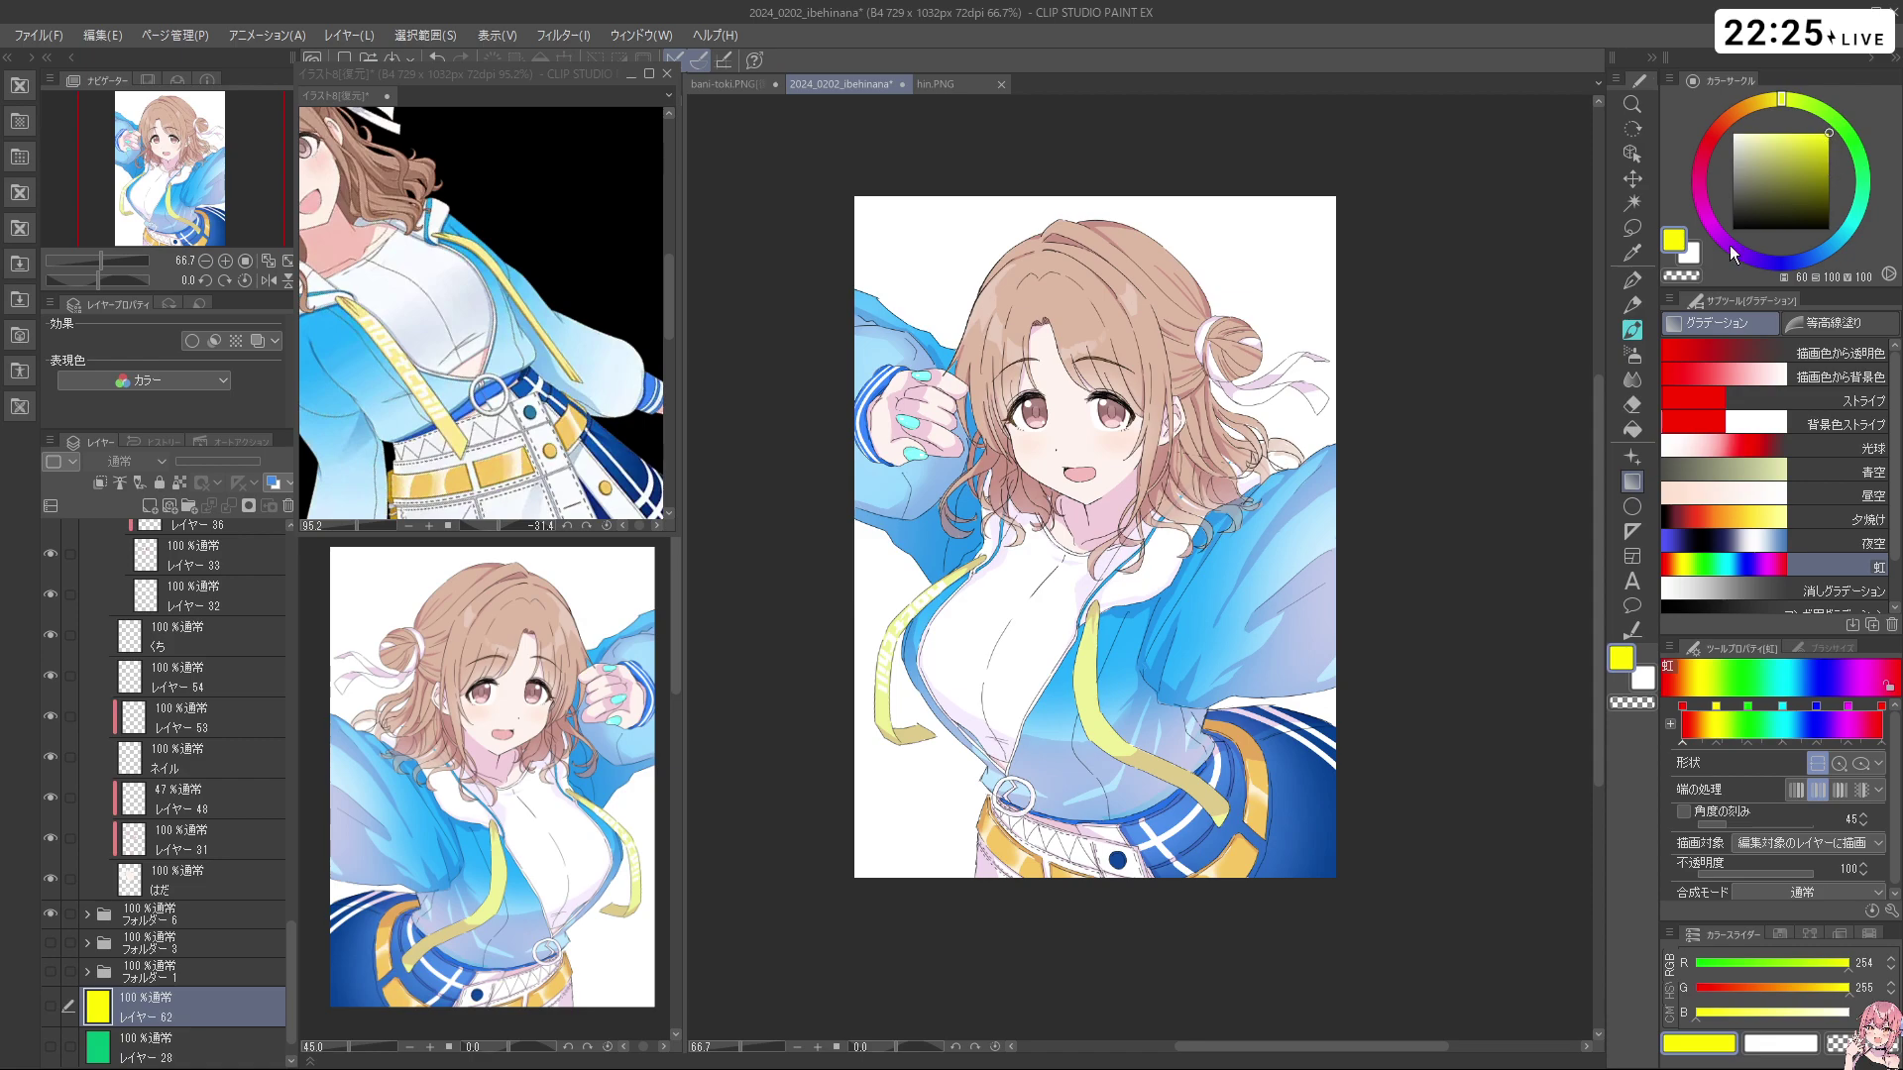
right_click(1273, 541)
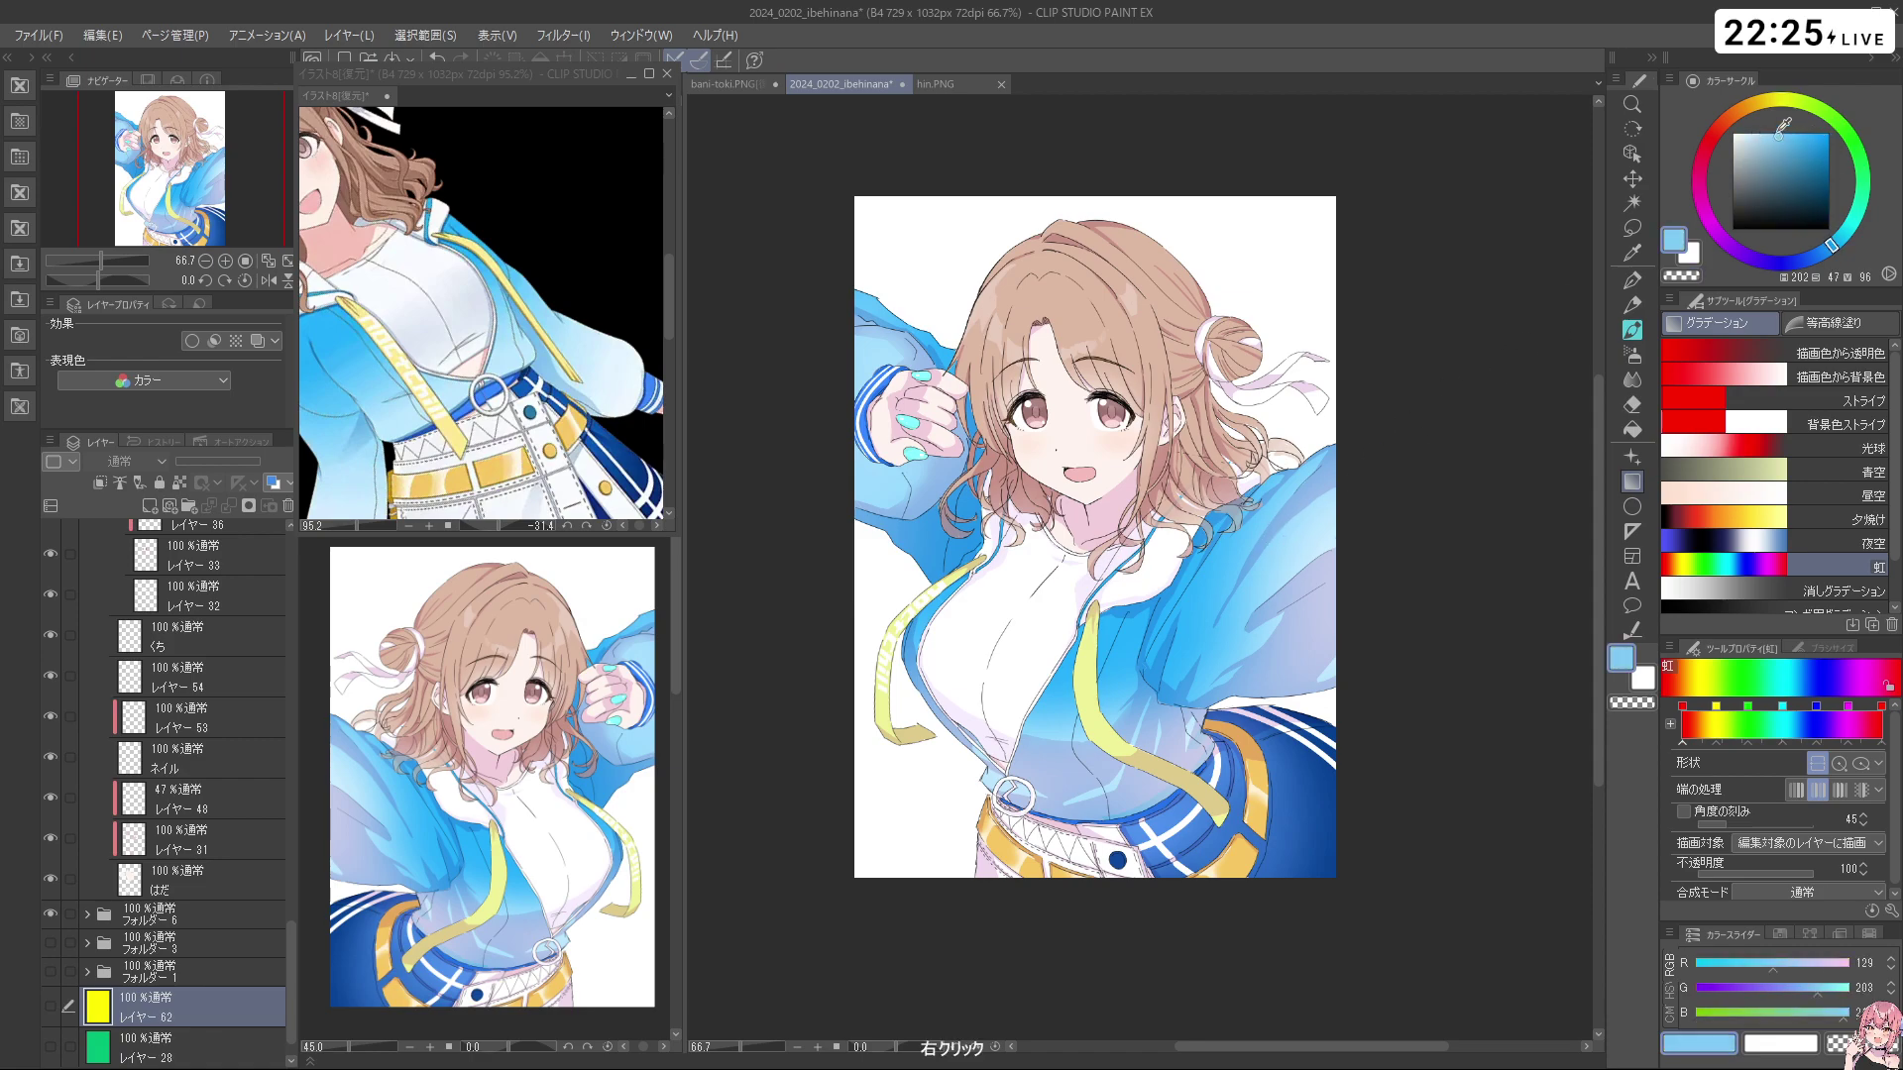
click(1793, 132)
mouse_move(1831, 254)
mouse_down()
mouse_move(1768, 277)
mouse_move(1798, 289)
mouse_up()
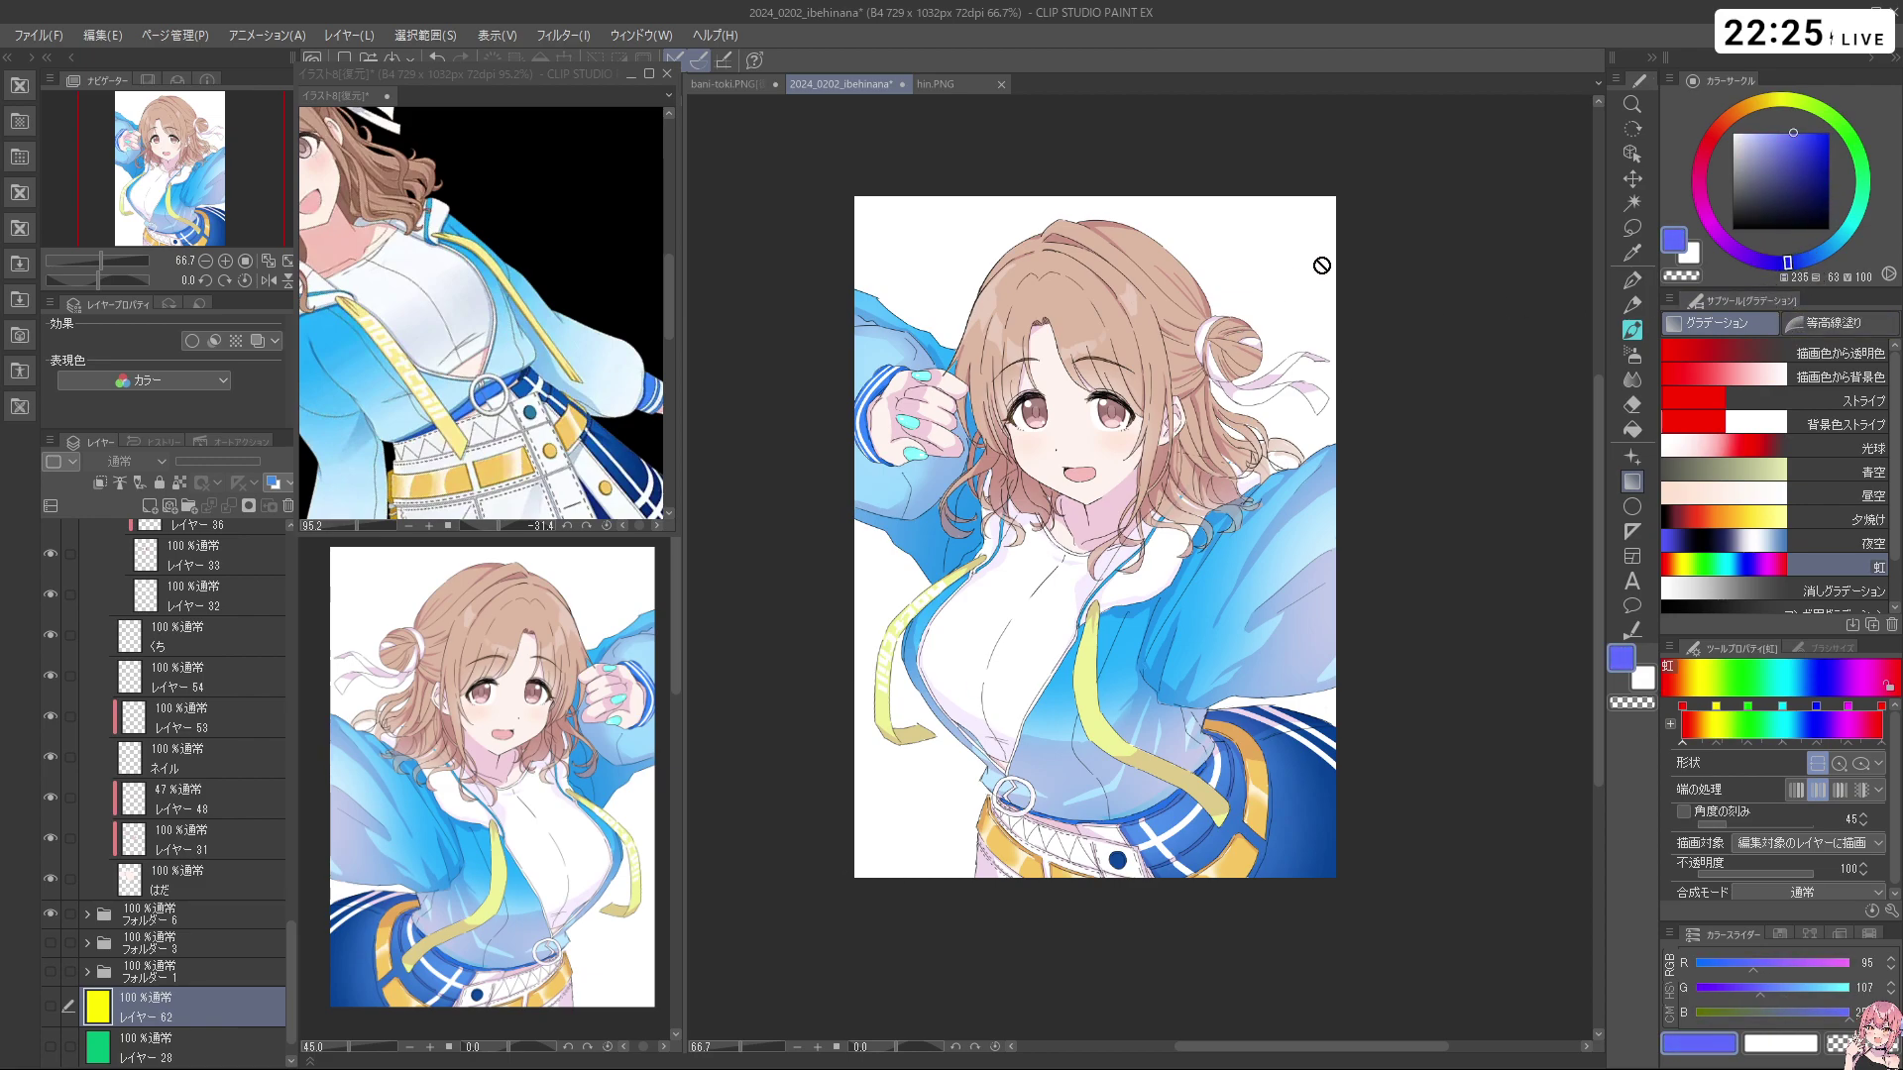
click(1834, 350)
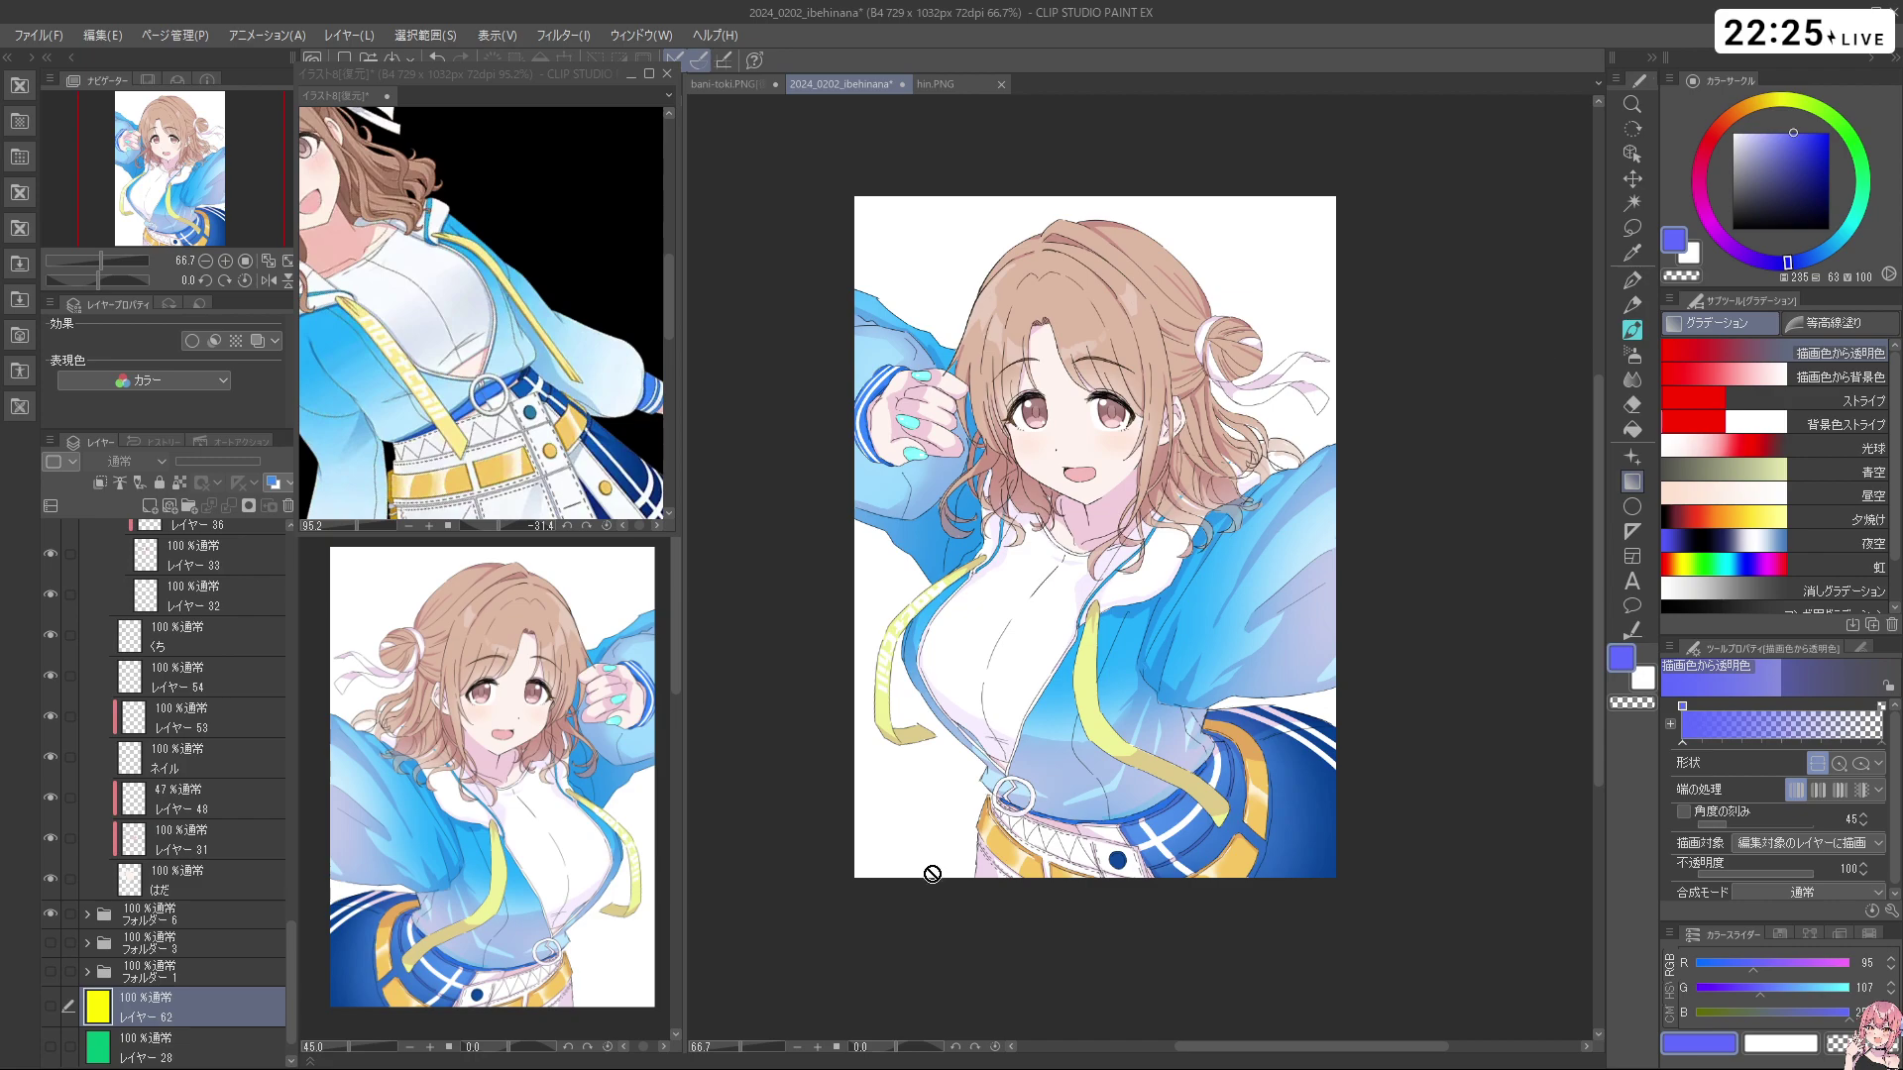
click(151, 505)
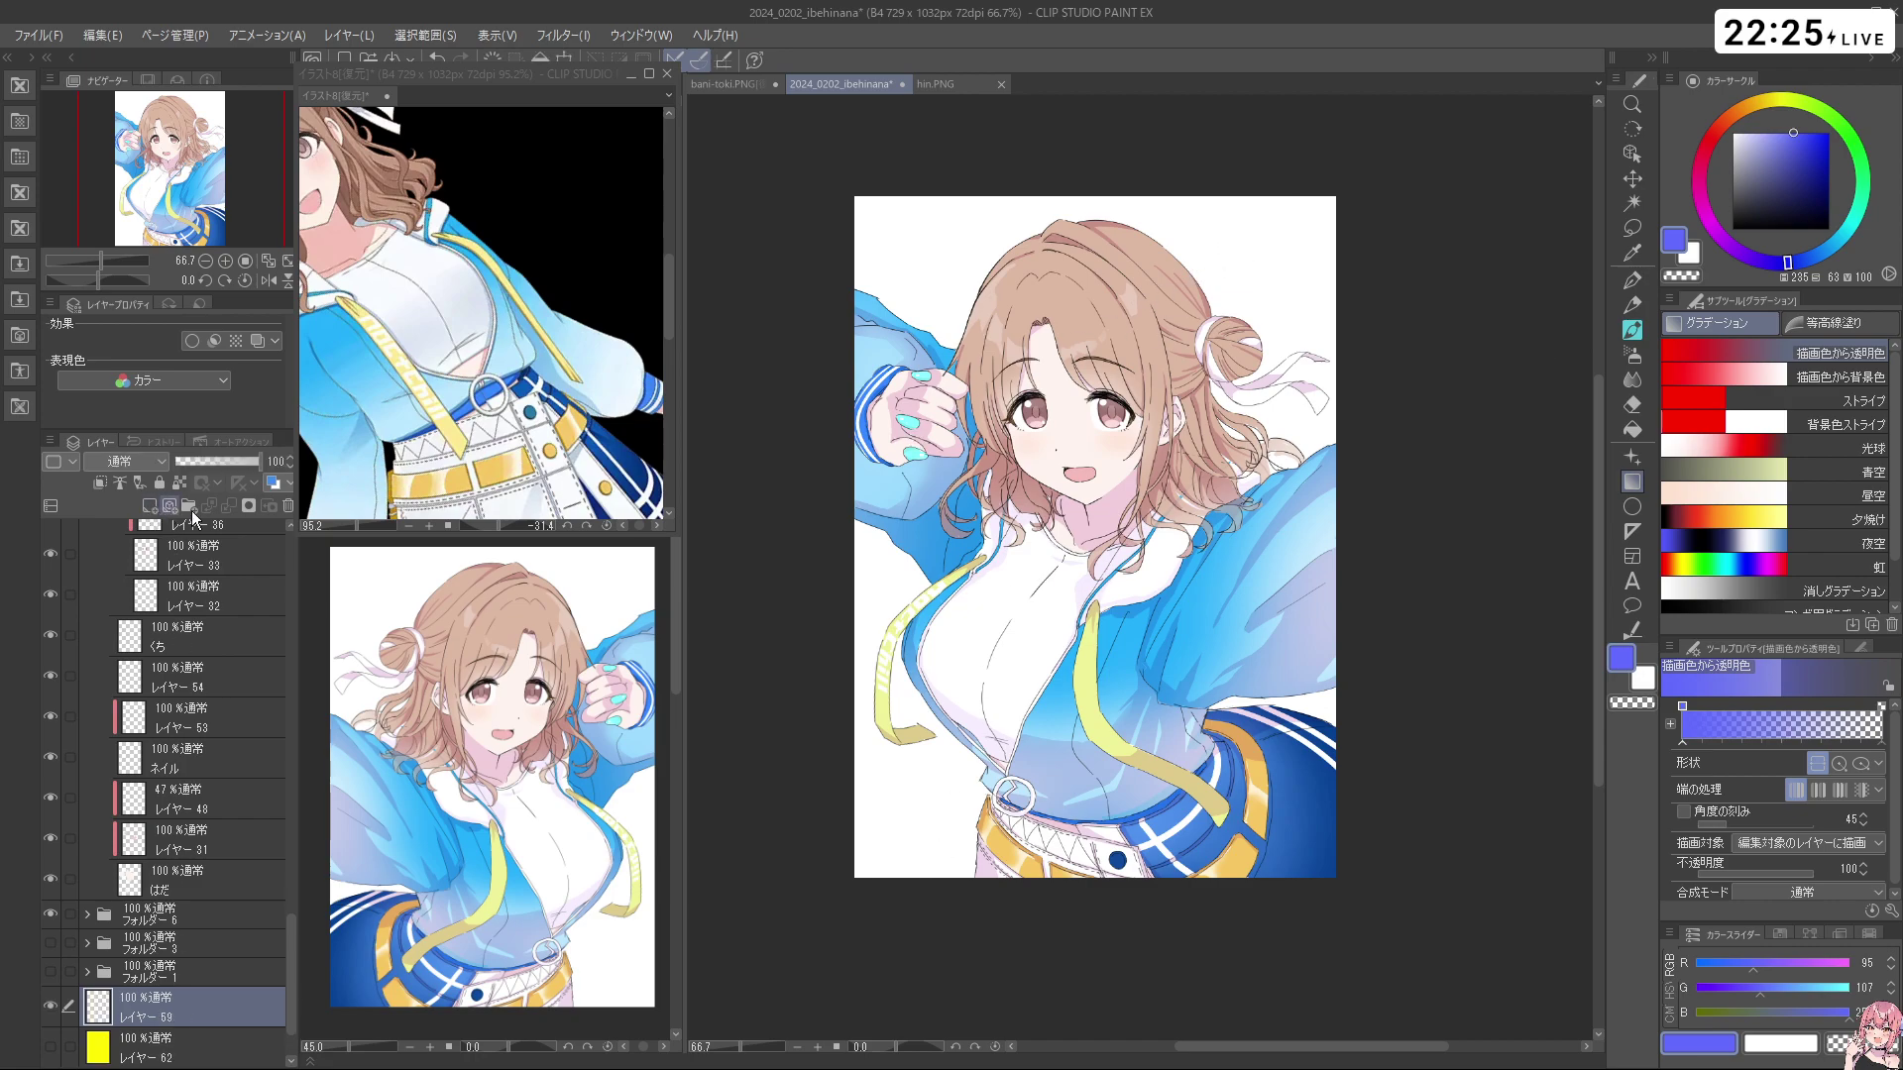
Try diagonal periwinkle-blue gradients fading to transparent across the new background layer, undoing them
drag(912, 874, 1033, 838)
key(ctrl+z)
key(ctrl+z)
drag(1268, 171, 1011, 1065)
key(ctrl+z)
drag(1444, 171, 1283, 954)
drag(1392, 701, 1418, 578)
key(ctrl+z)
drag(1439, 151, 1279, 679)
key(ctrl+z)
Fill the new background layer with a diagonal foreground-to-transparent gradient in pale periwinkle (hue 235, saturation 31, brightness 100)
drag(1822, 146, 1762, 132)
drag(1338, 255, 1178, 909)
key(ctrl+z)
drag(1213, 511, 1012, 880)
key(ctrl+z)
drag(1146, 588, 994, 895)
drag(1197, 489, 1219, 466)
scroll(1463, 118, up, 3)
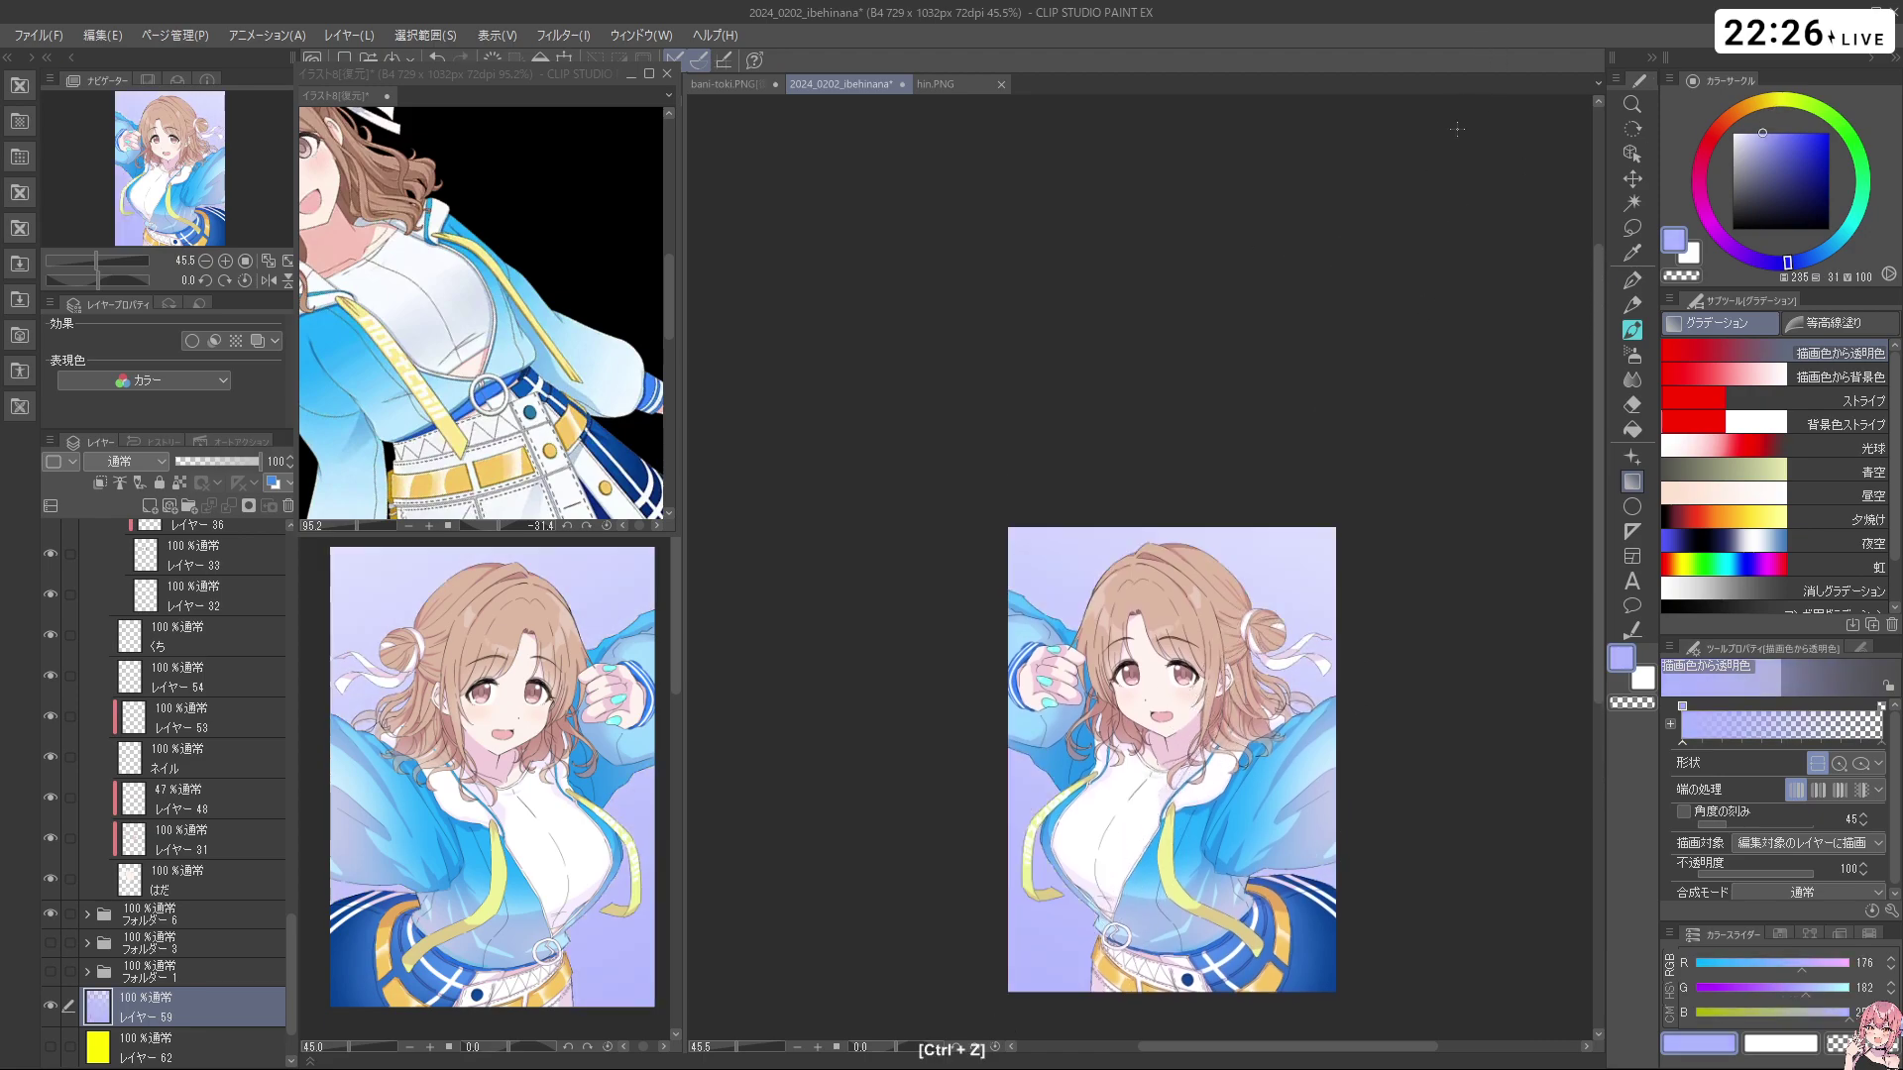
key(space)
drag(1344, 654, 1348, 330)
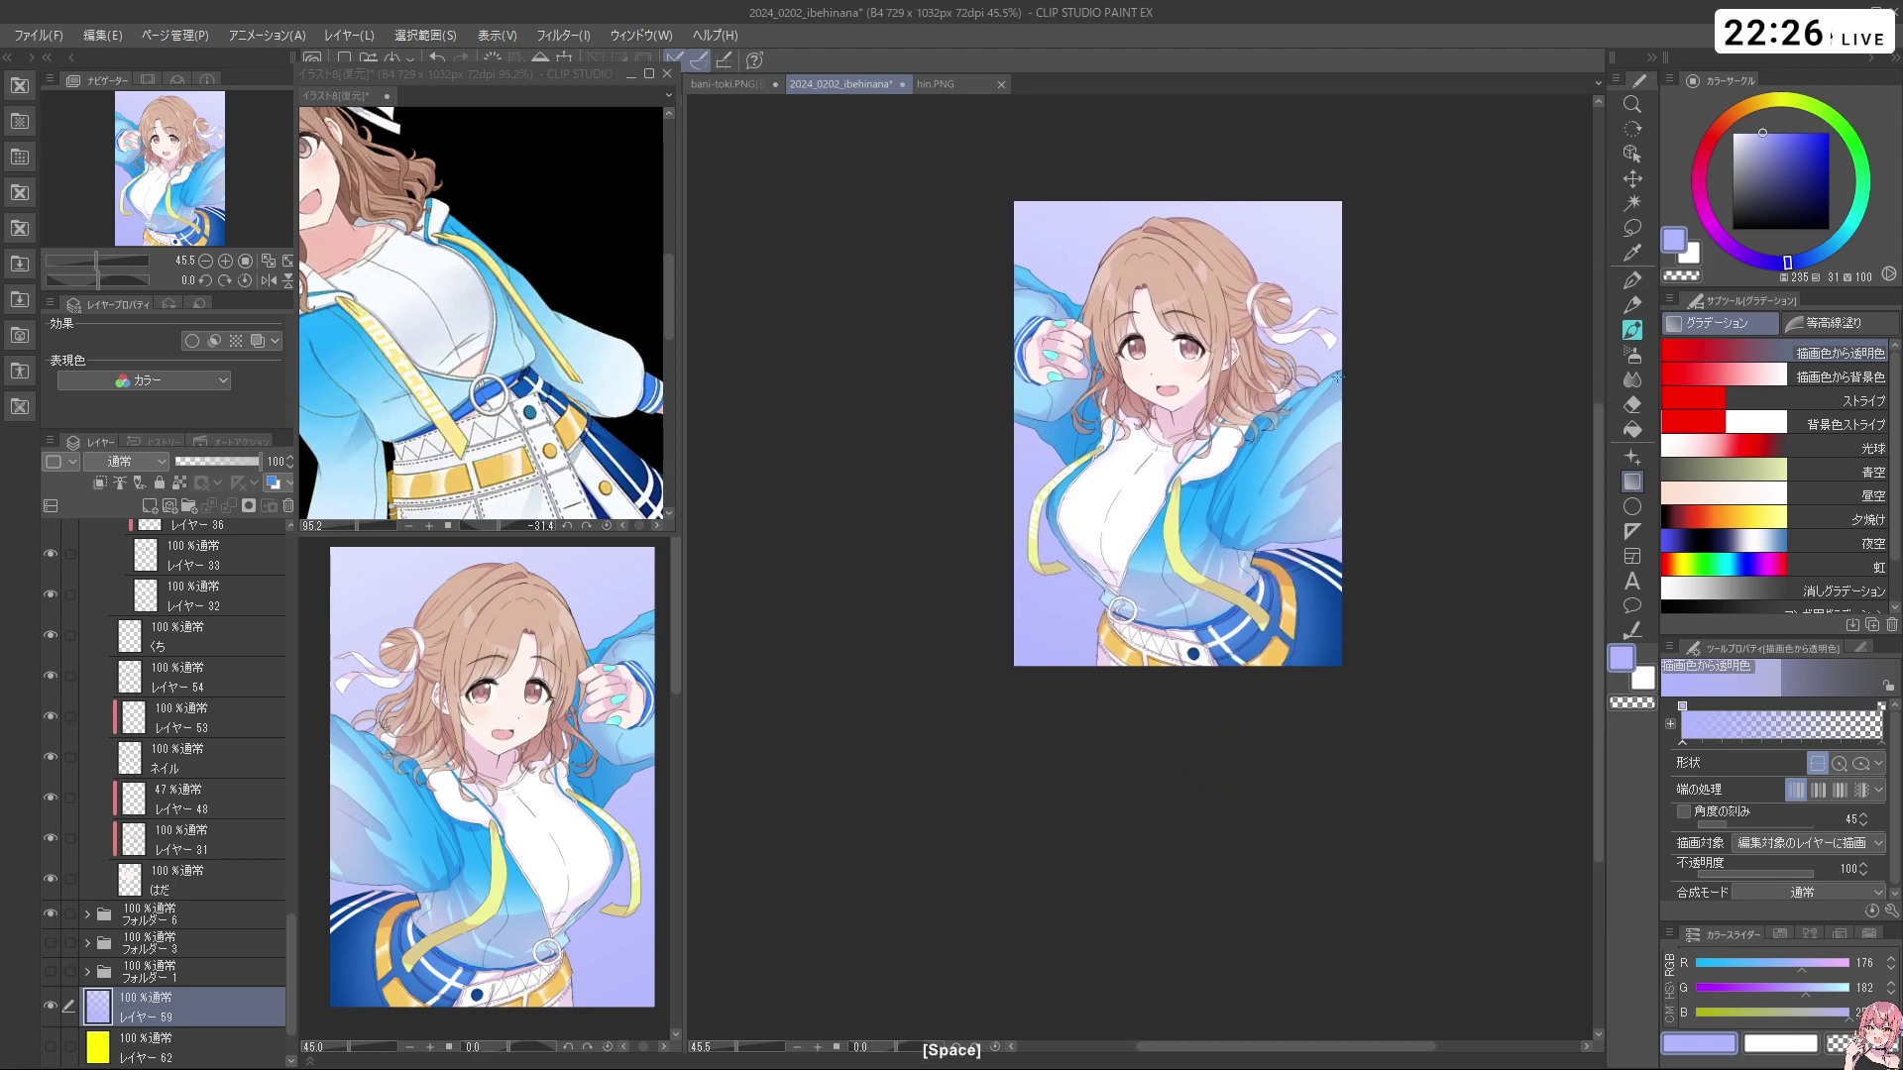
key(shift+space)
drag(1507, 390, 1327, 797)
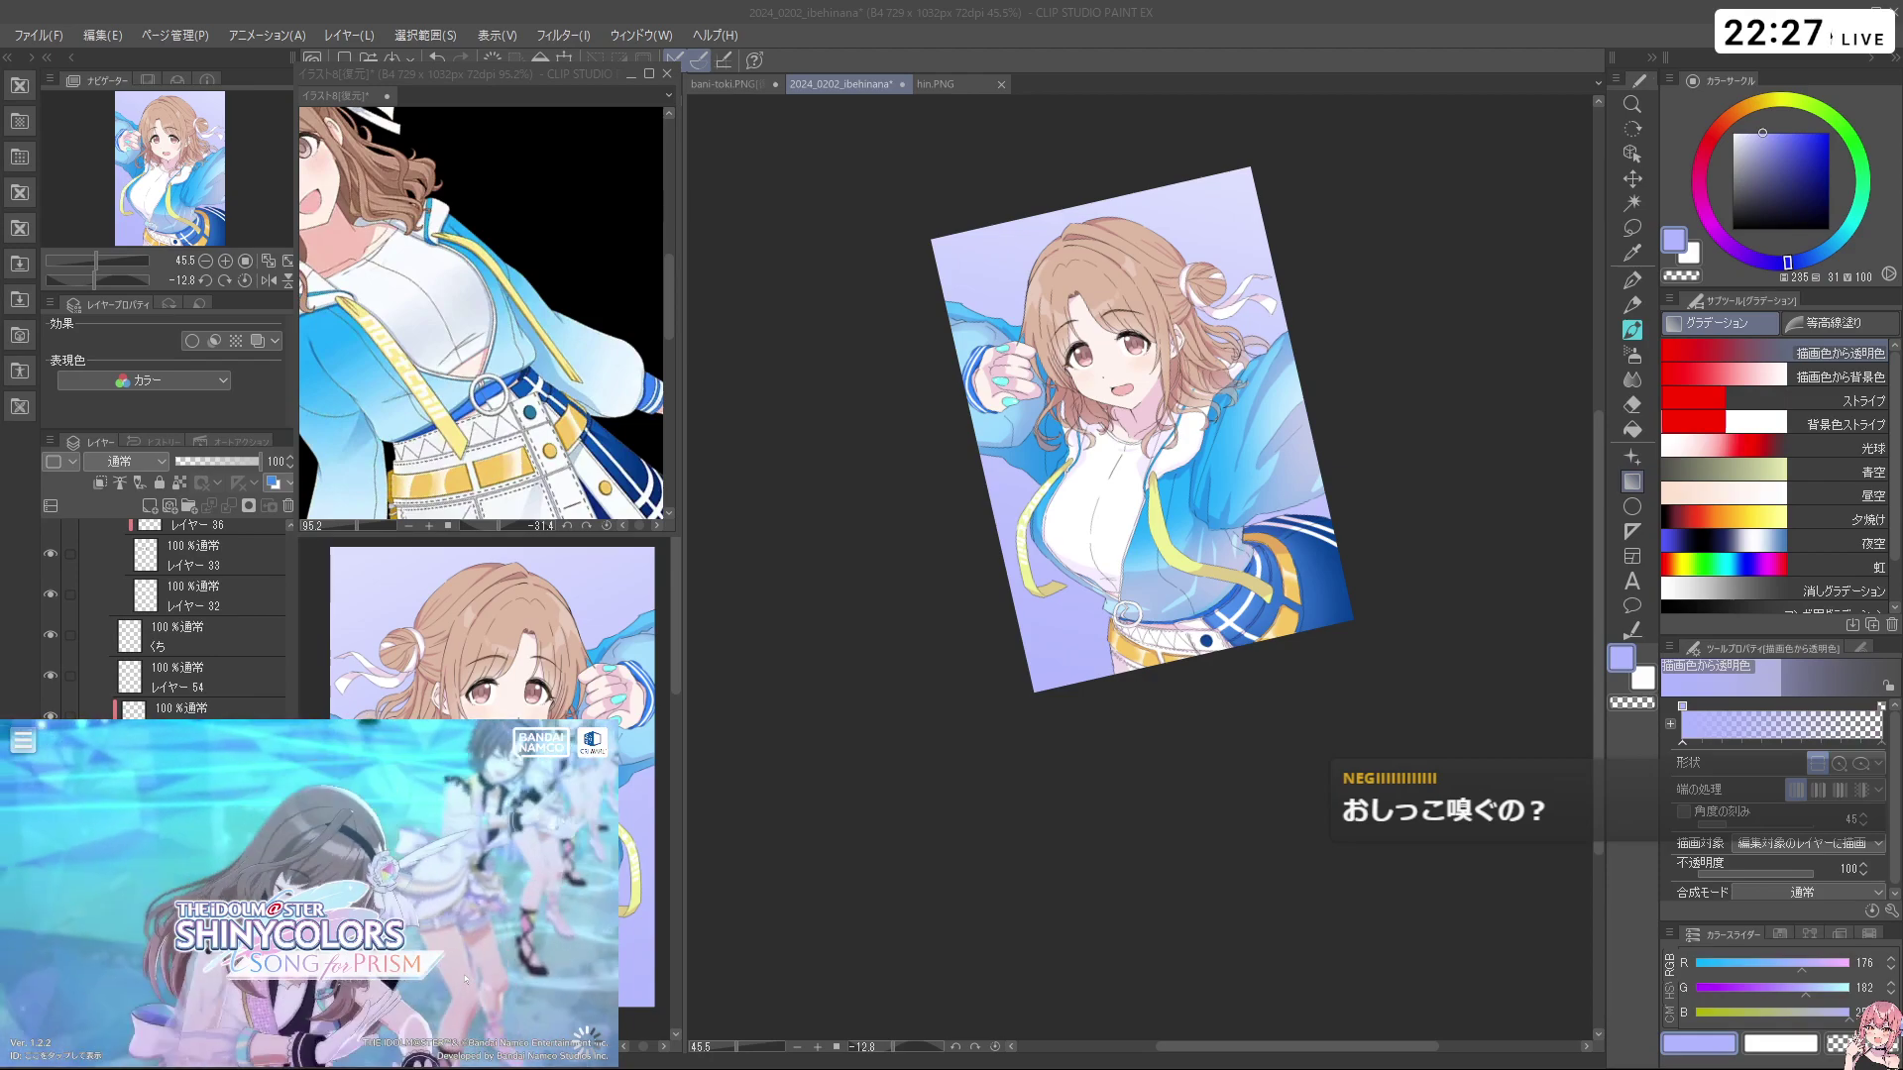
Start the game Shiny Colors Song for Prism, open its live mode and browse the song list for 青空
click(465, 979)
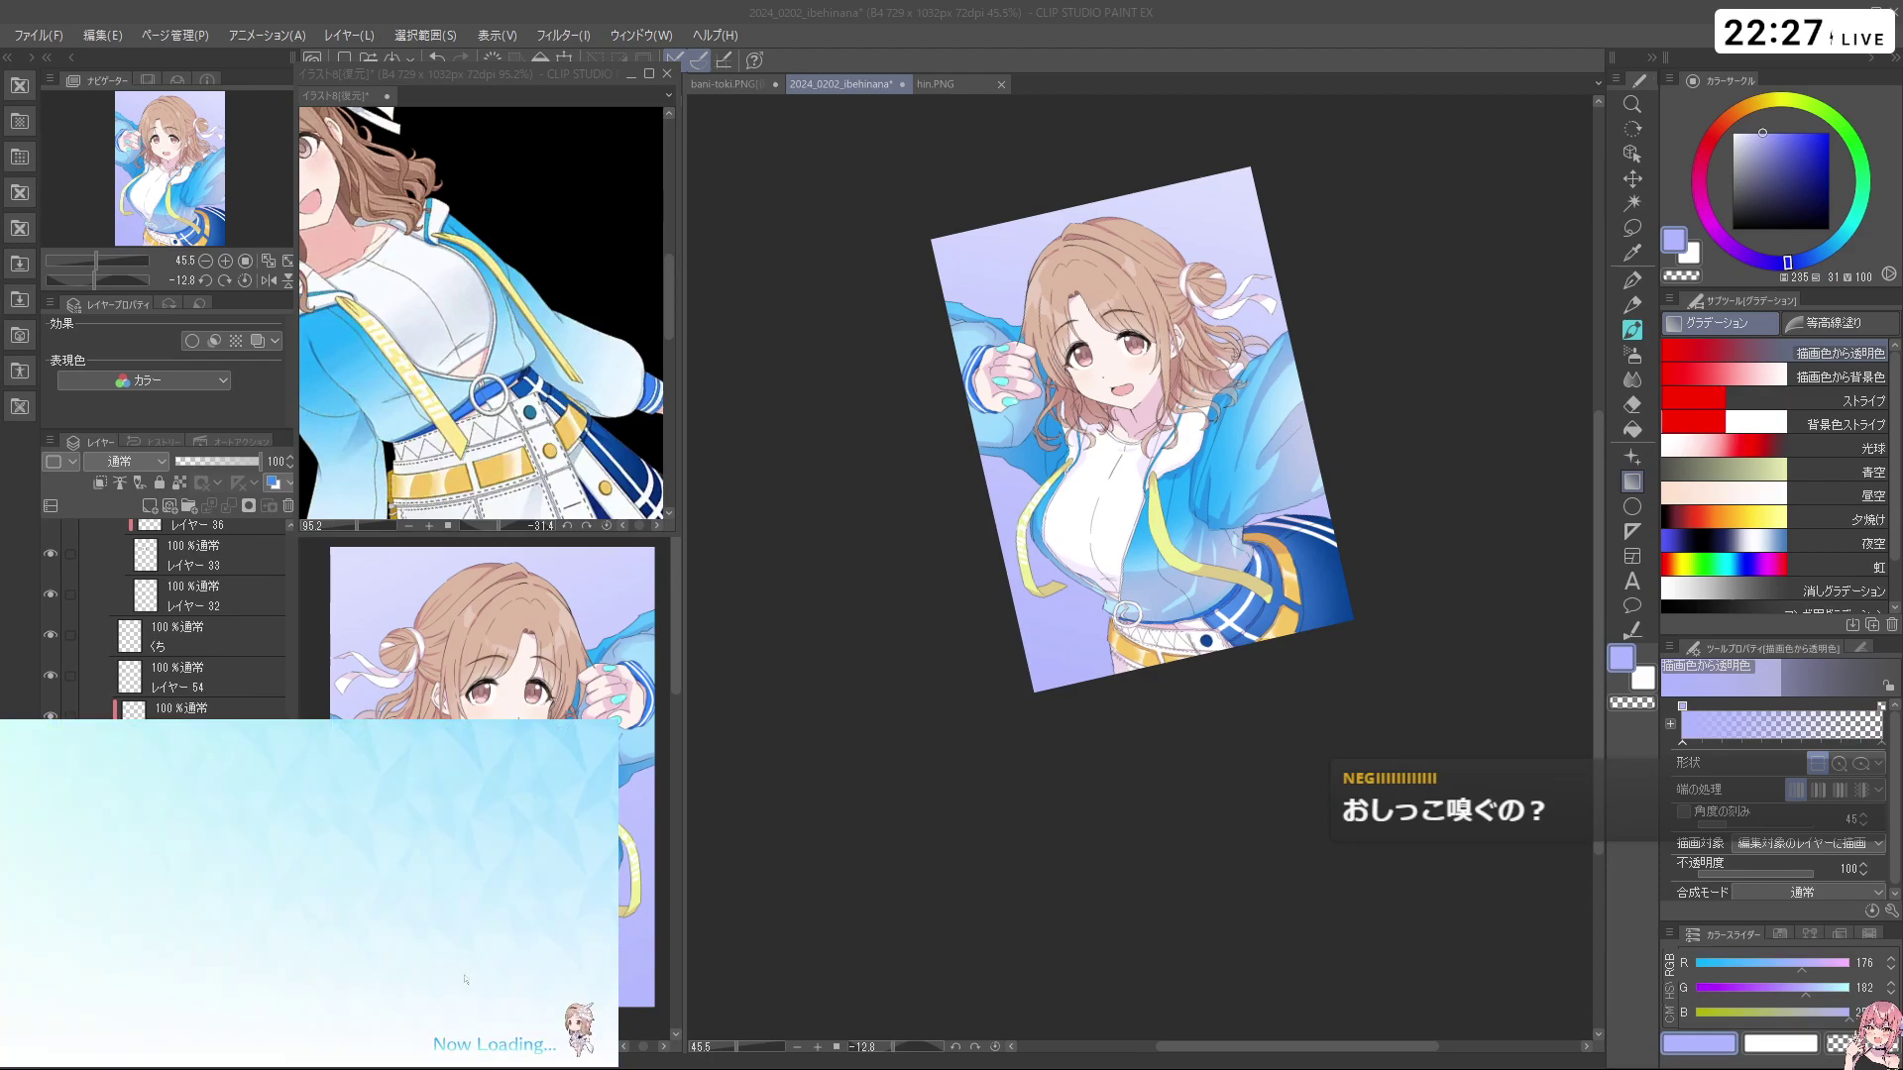
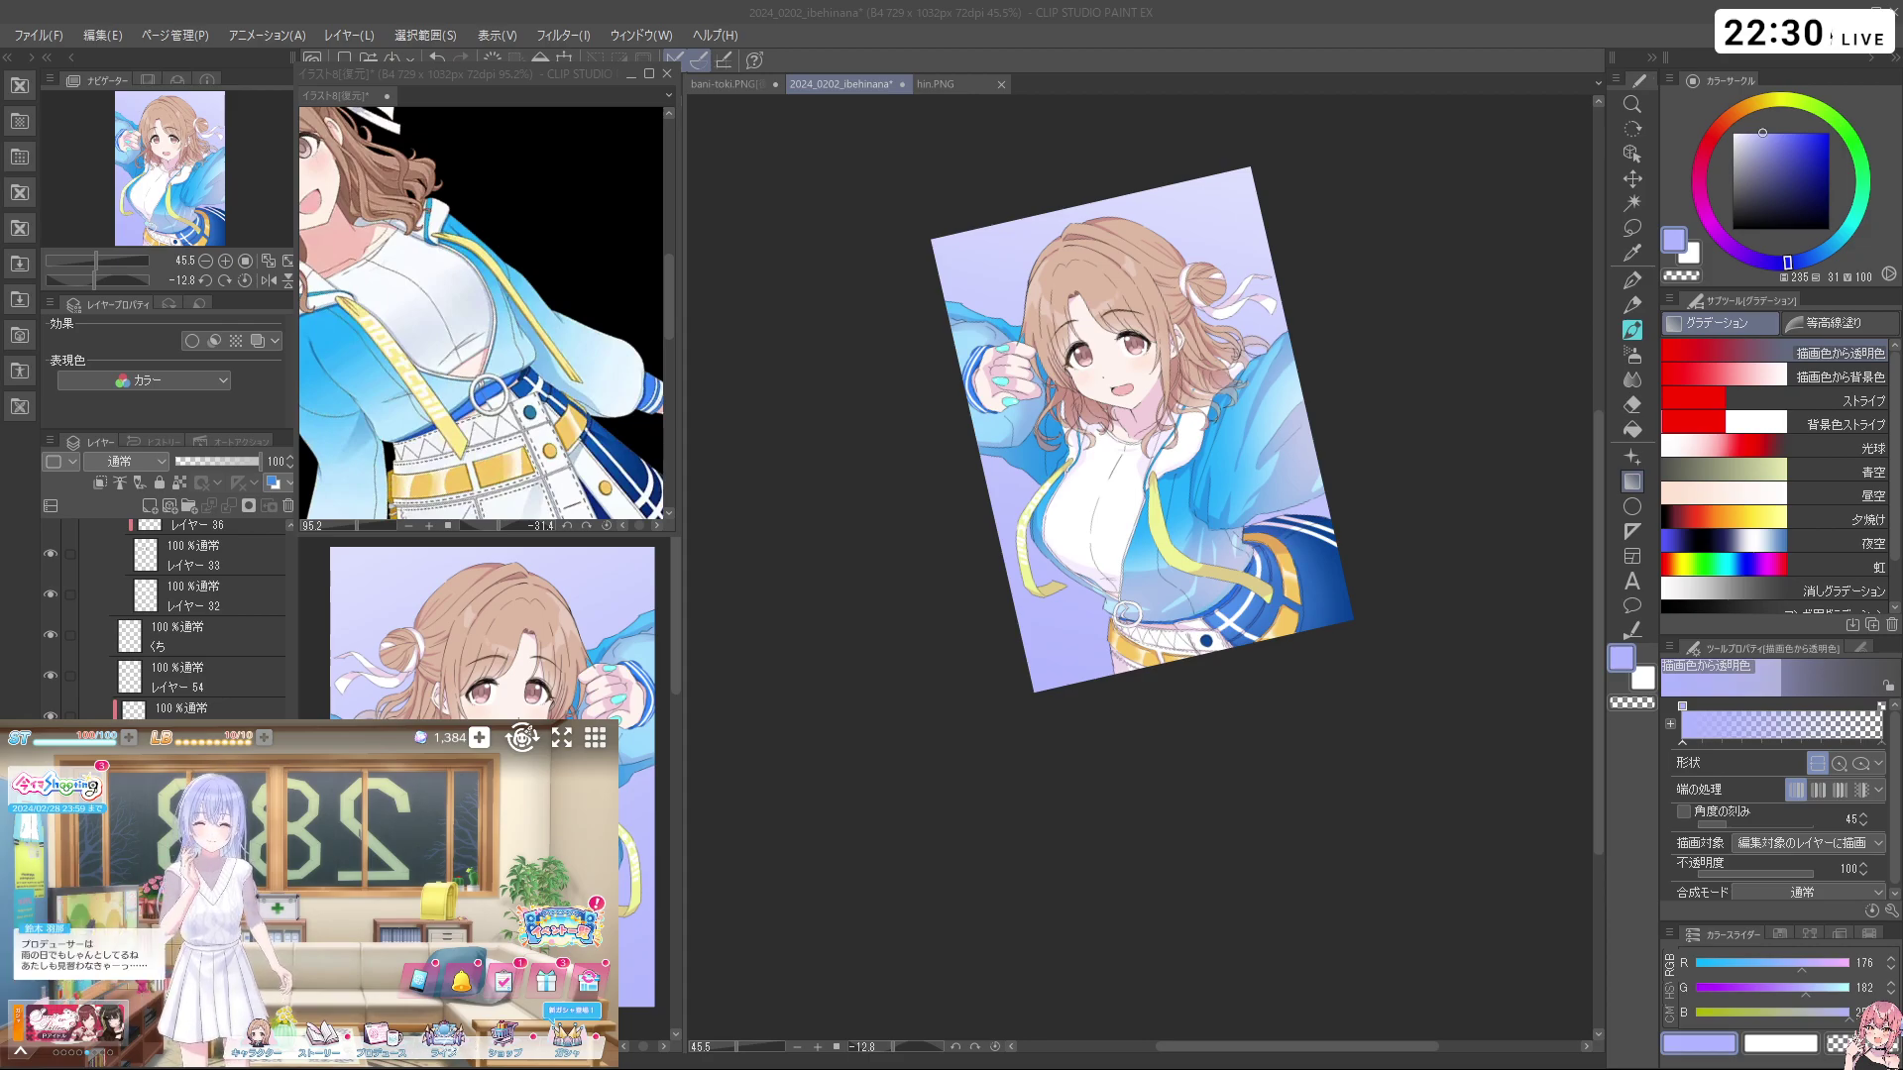
click(446, 1040)
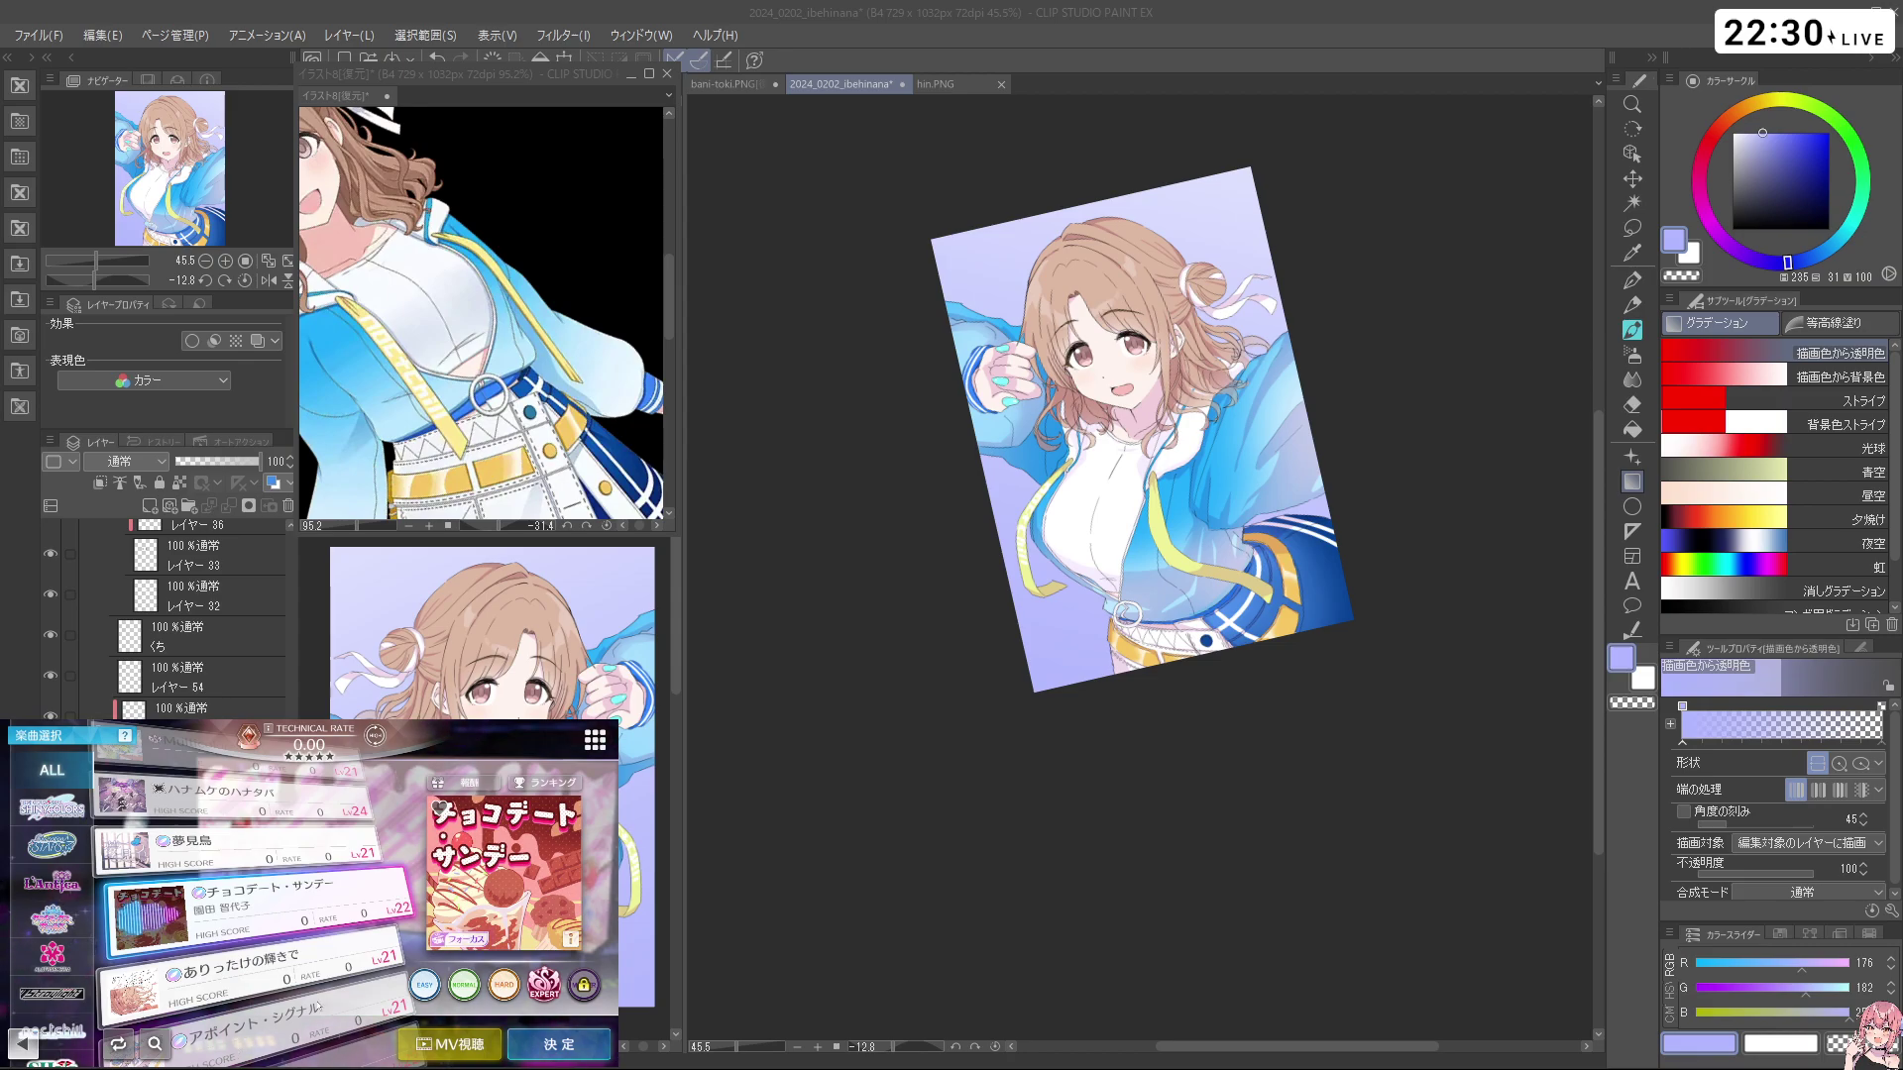
scroll(303, 914, down, 1)
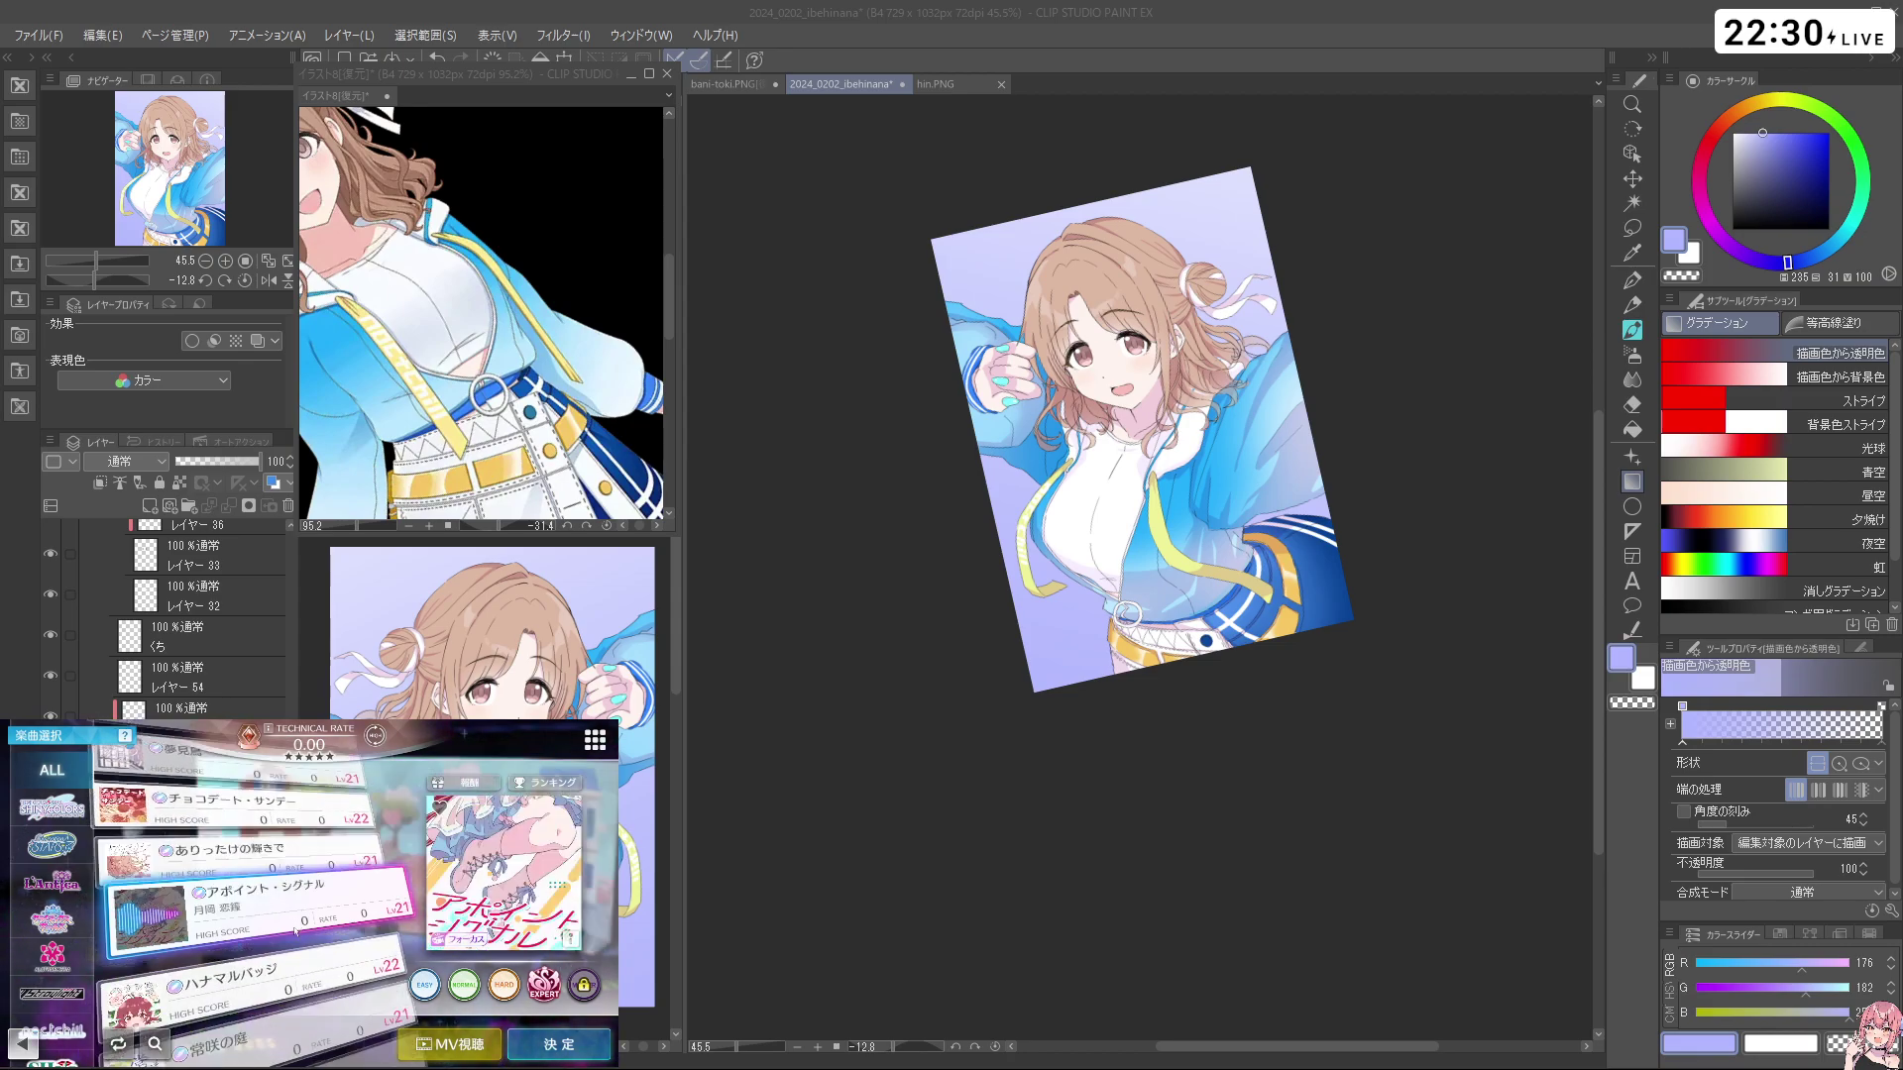
scroll(295, 932, up, 3)
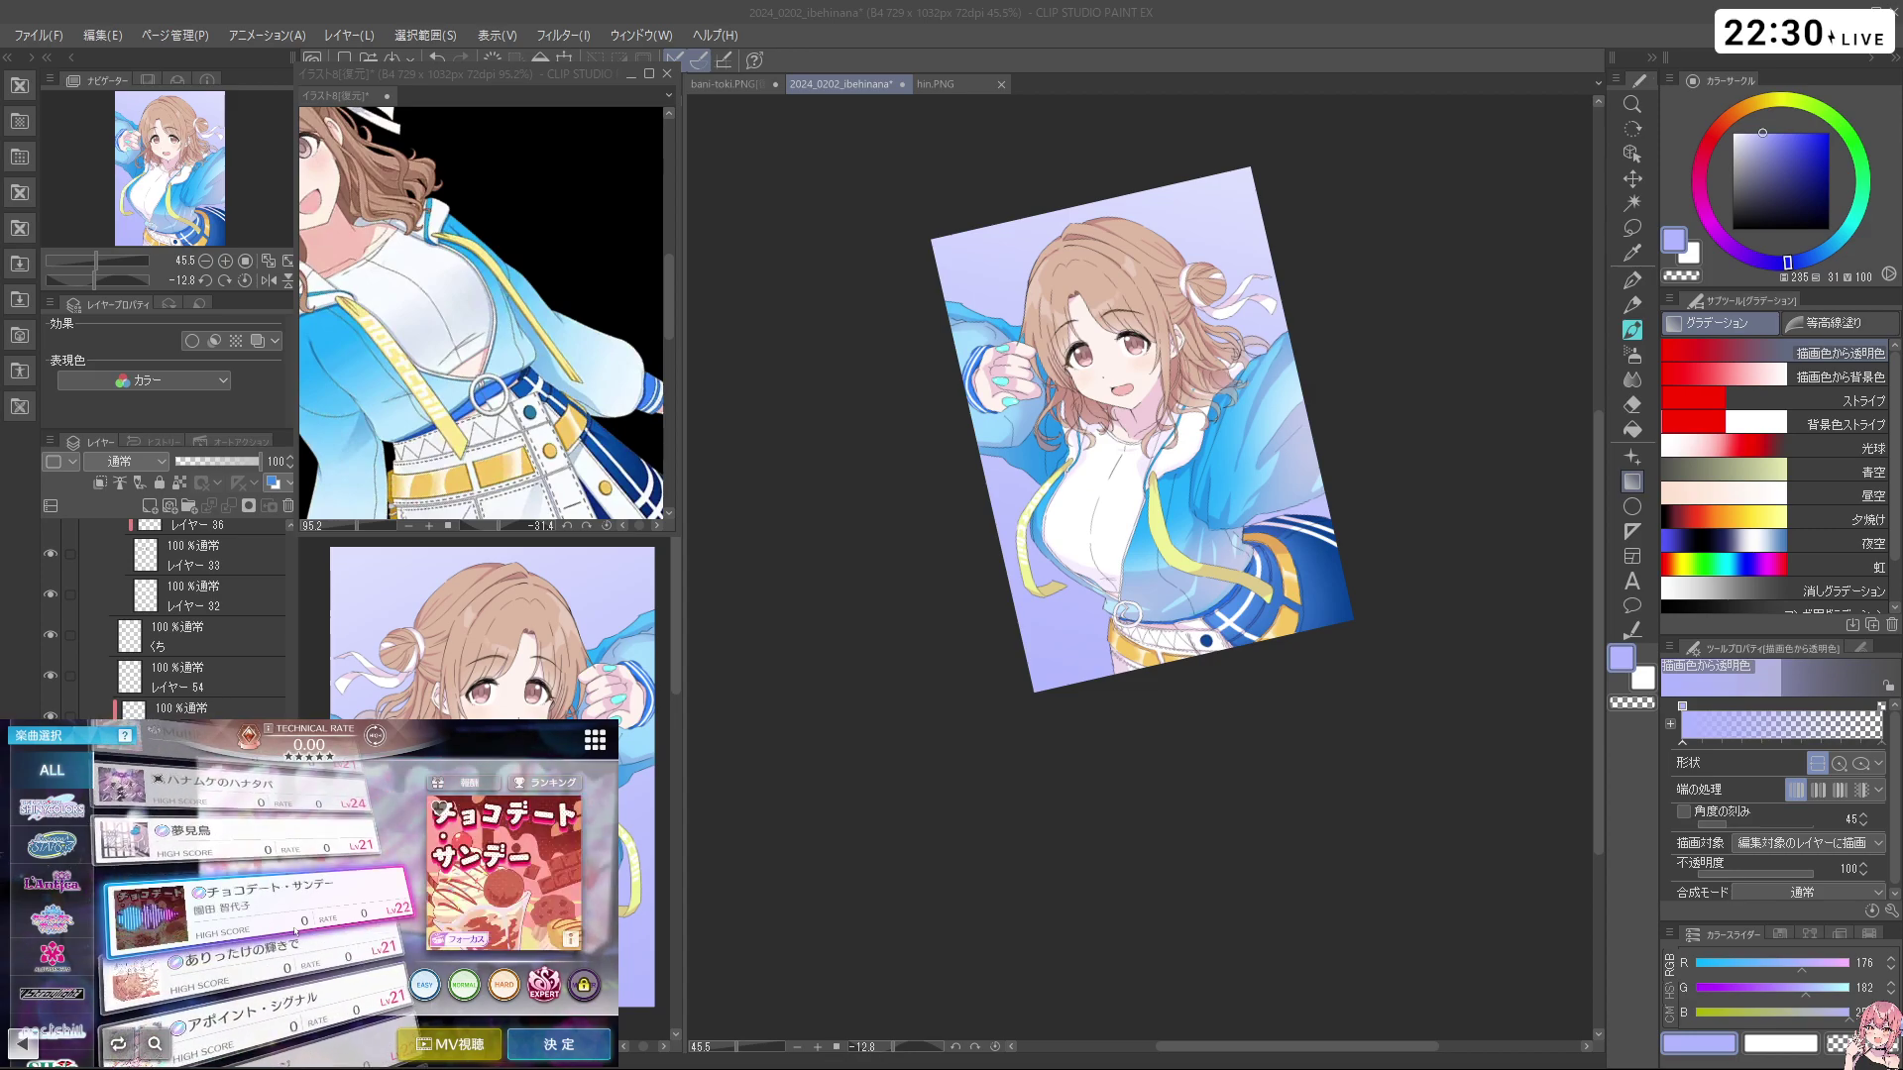
scroll(297, 930, up, 2)
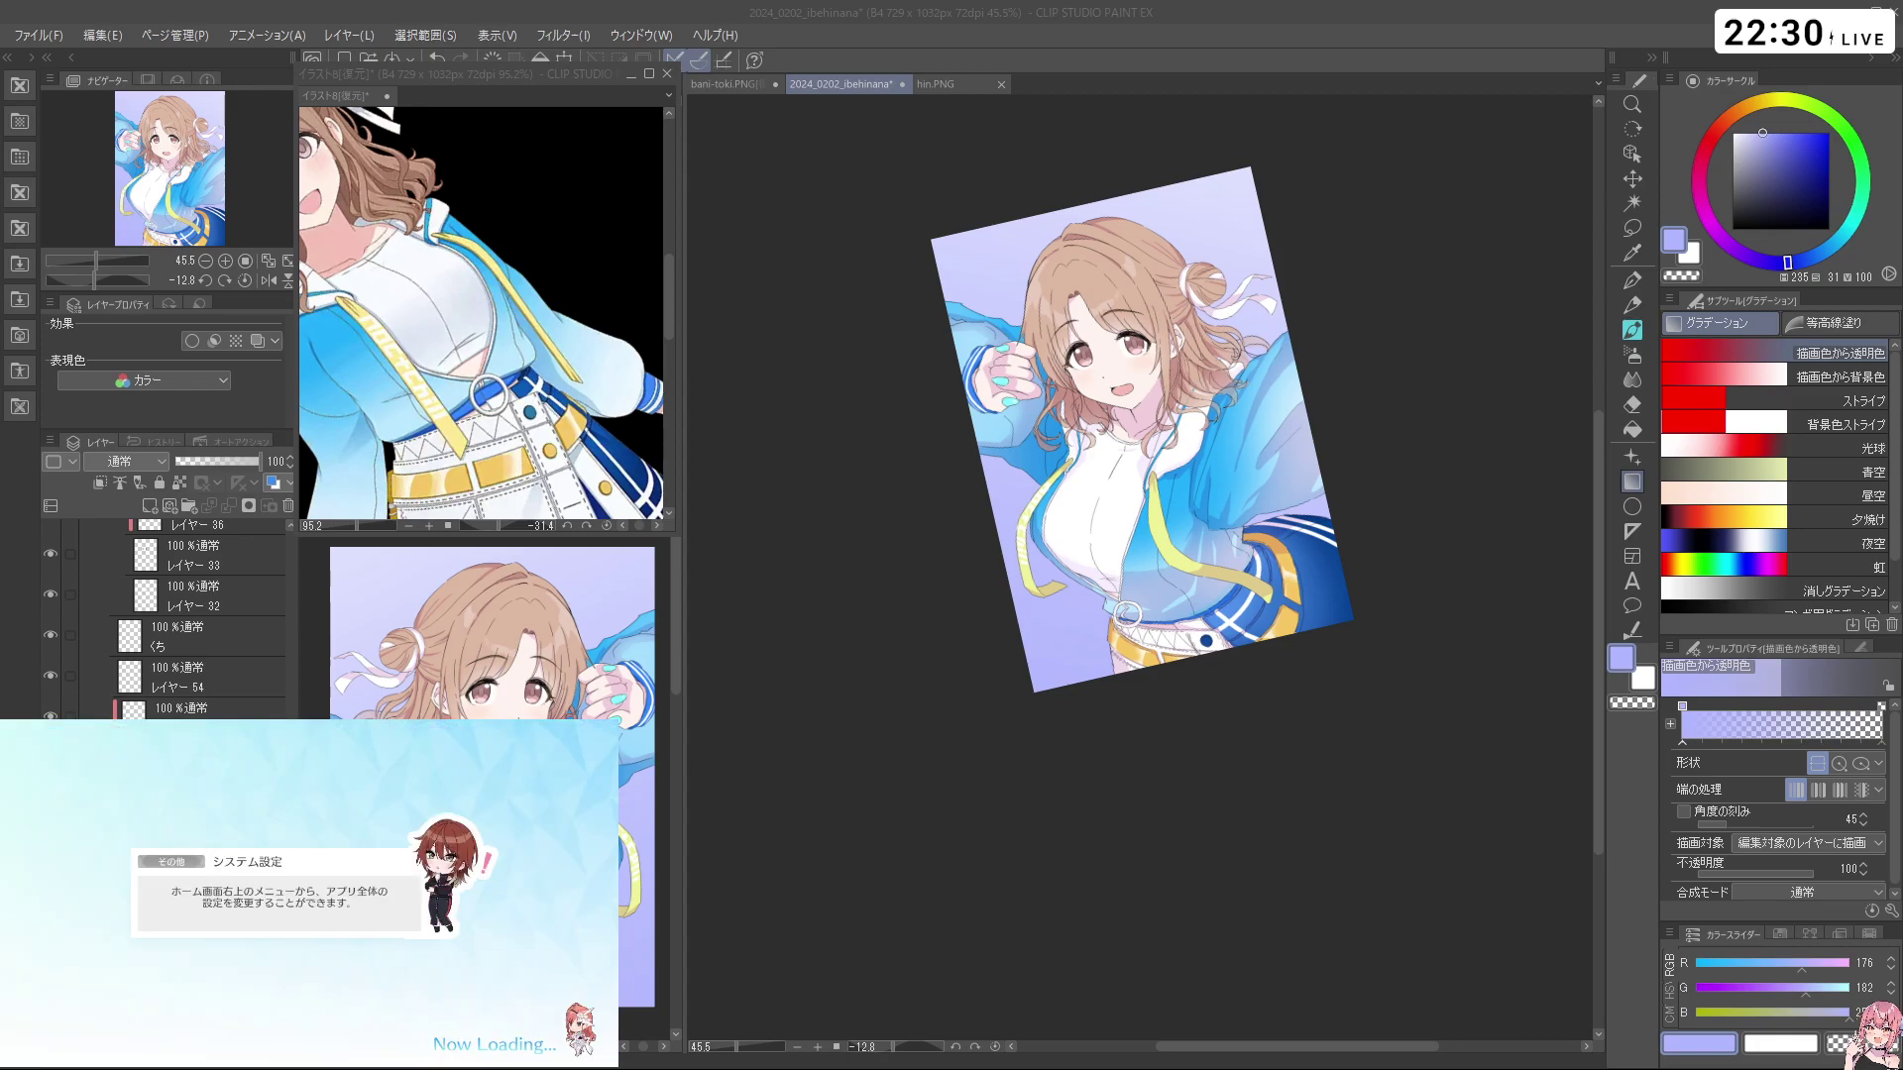
Auto-form the 青空 MV unit with MVオリジナルメンバー, and return to the song selection
click(248, 822)
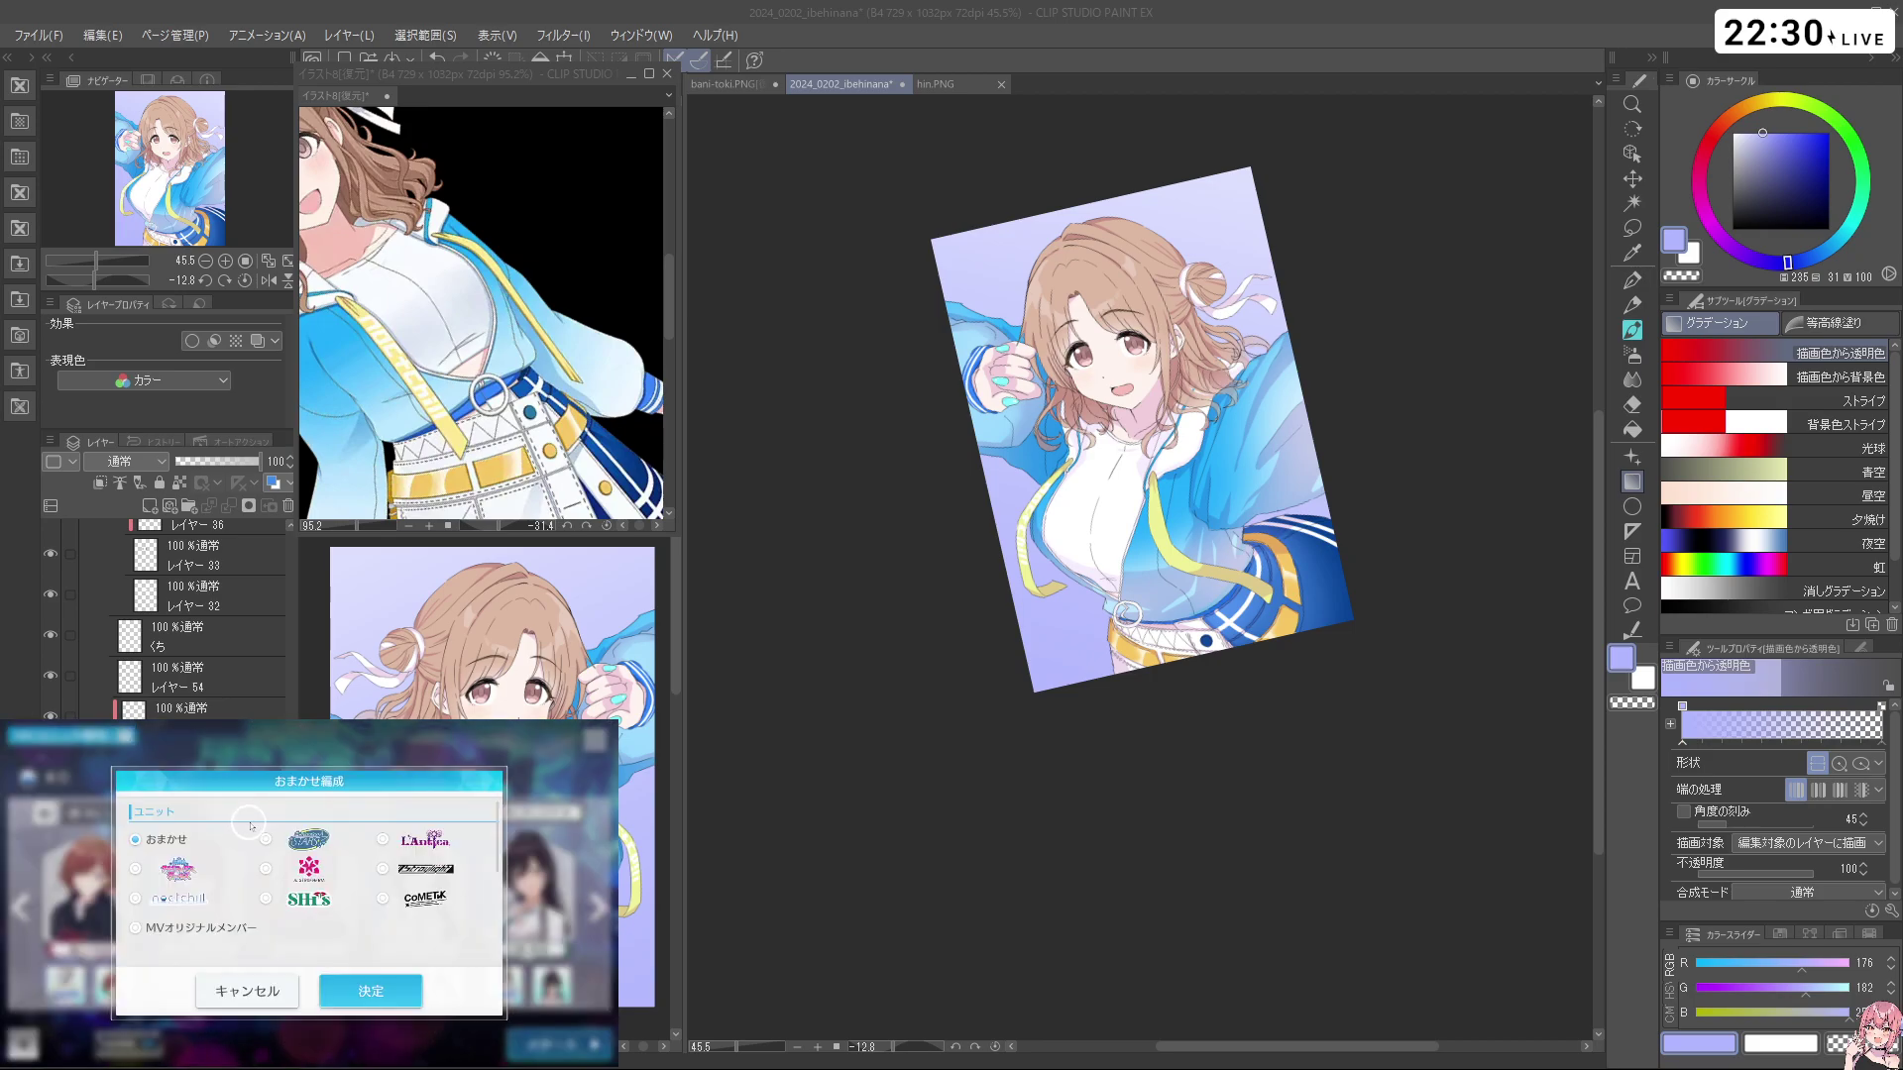
click(220, 931)
click(371, 991)
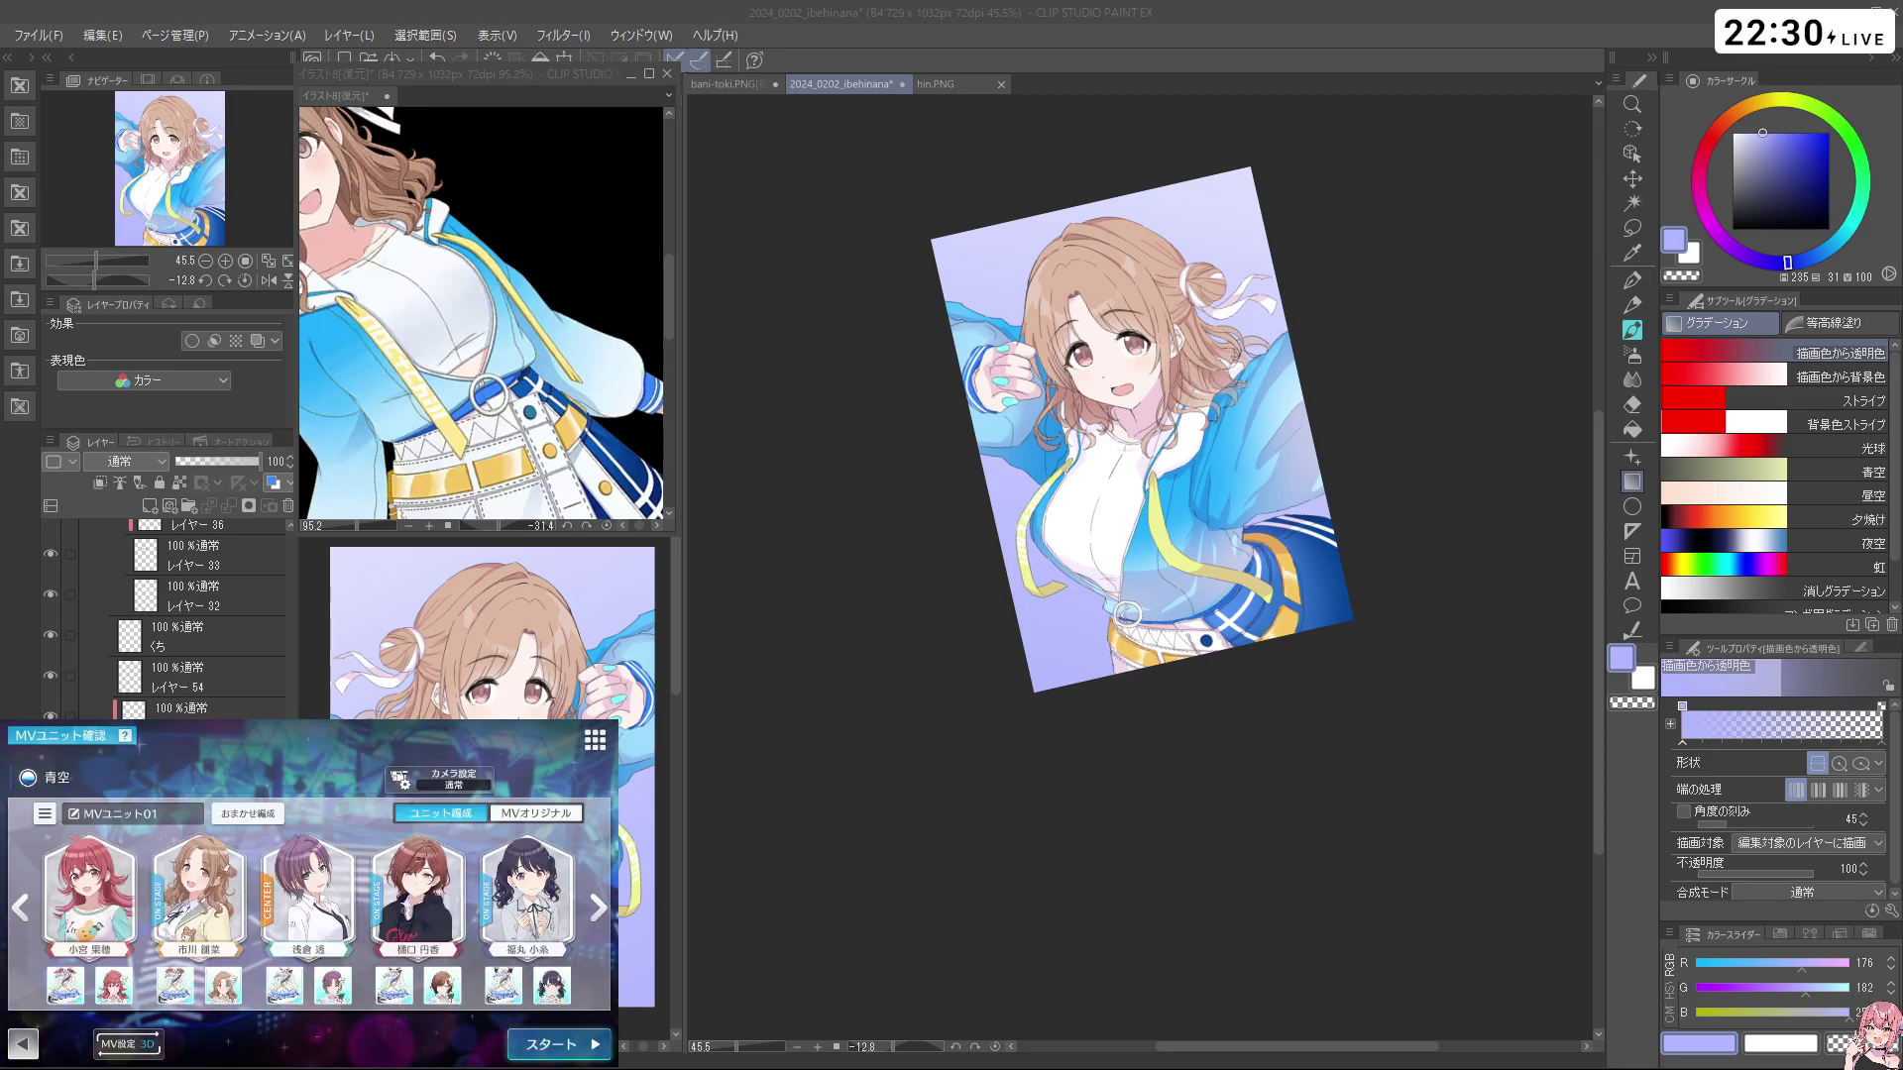
click(21, 1043)
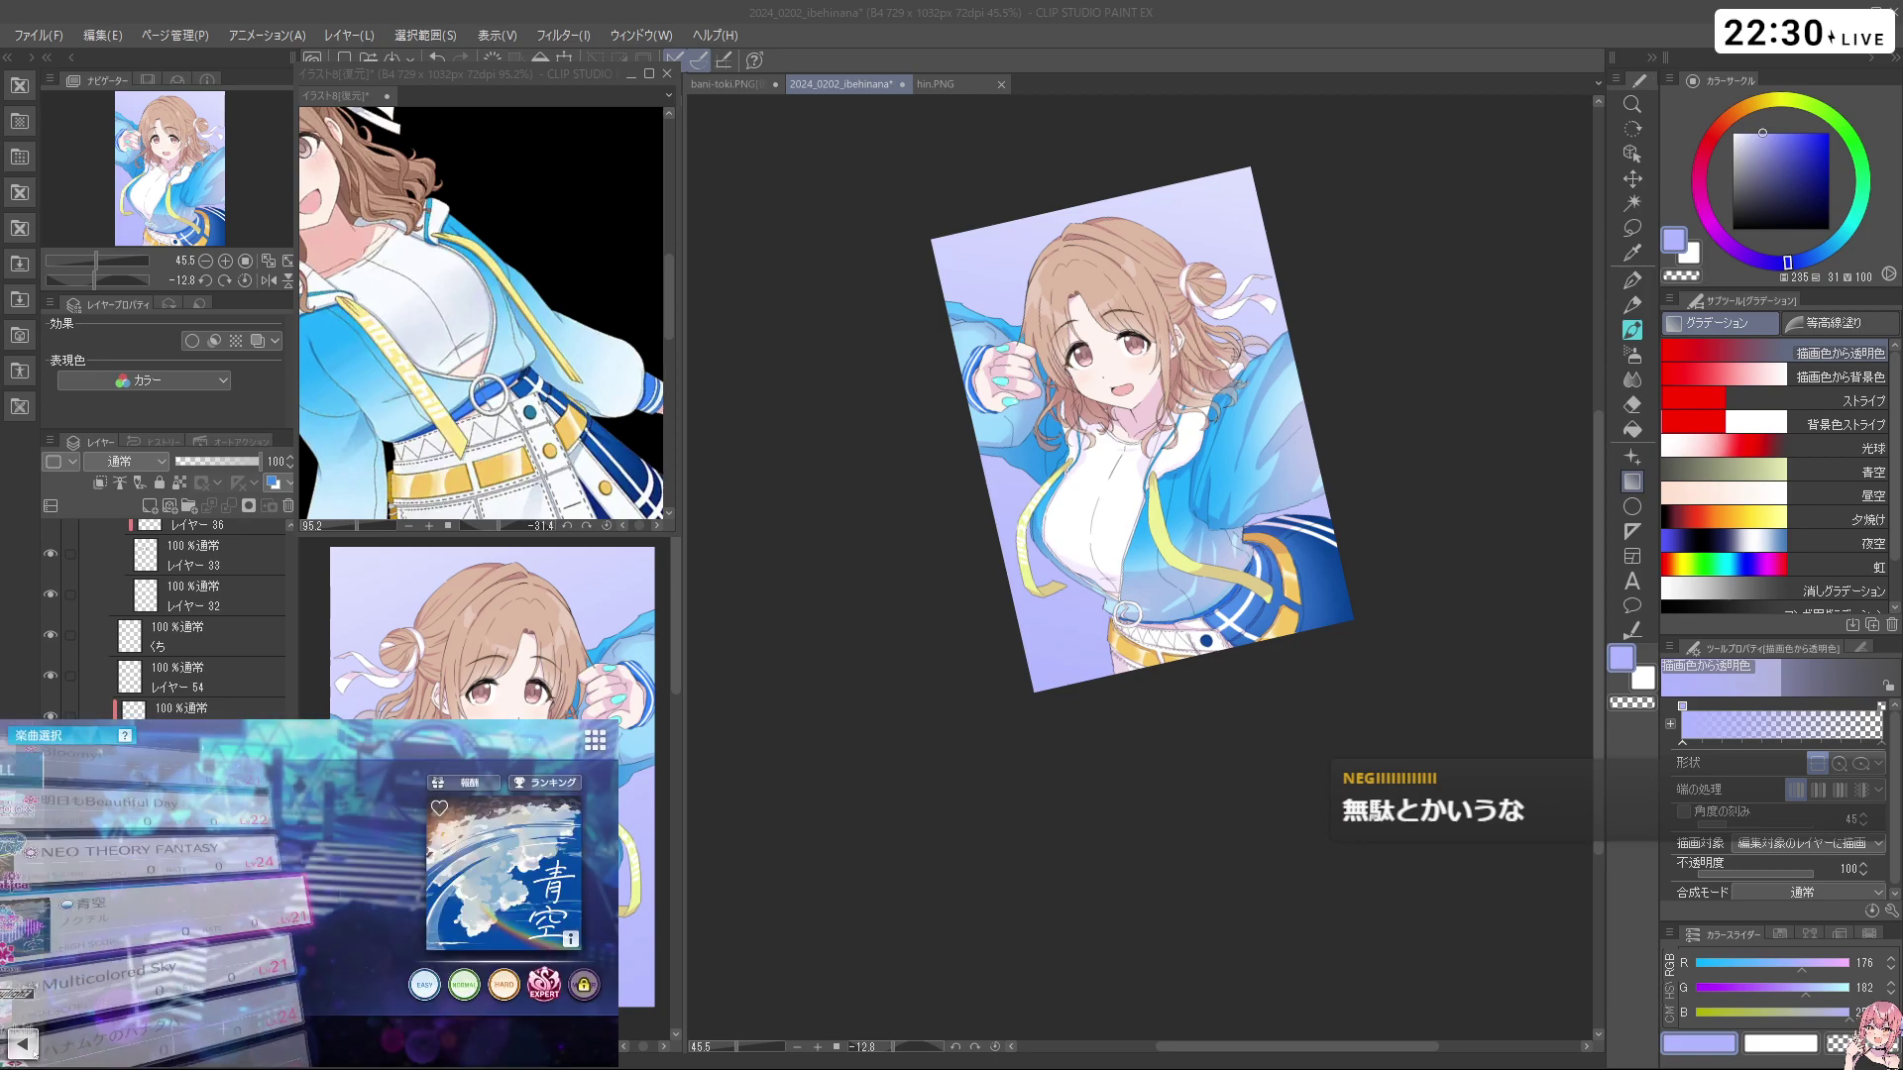
Choose 青空 on EXPERT for a live and fill the live unit with automatic formation
click(539, 1043)
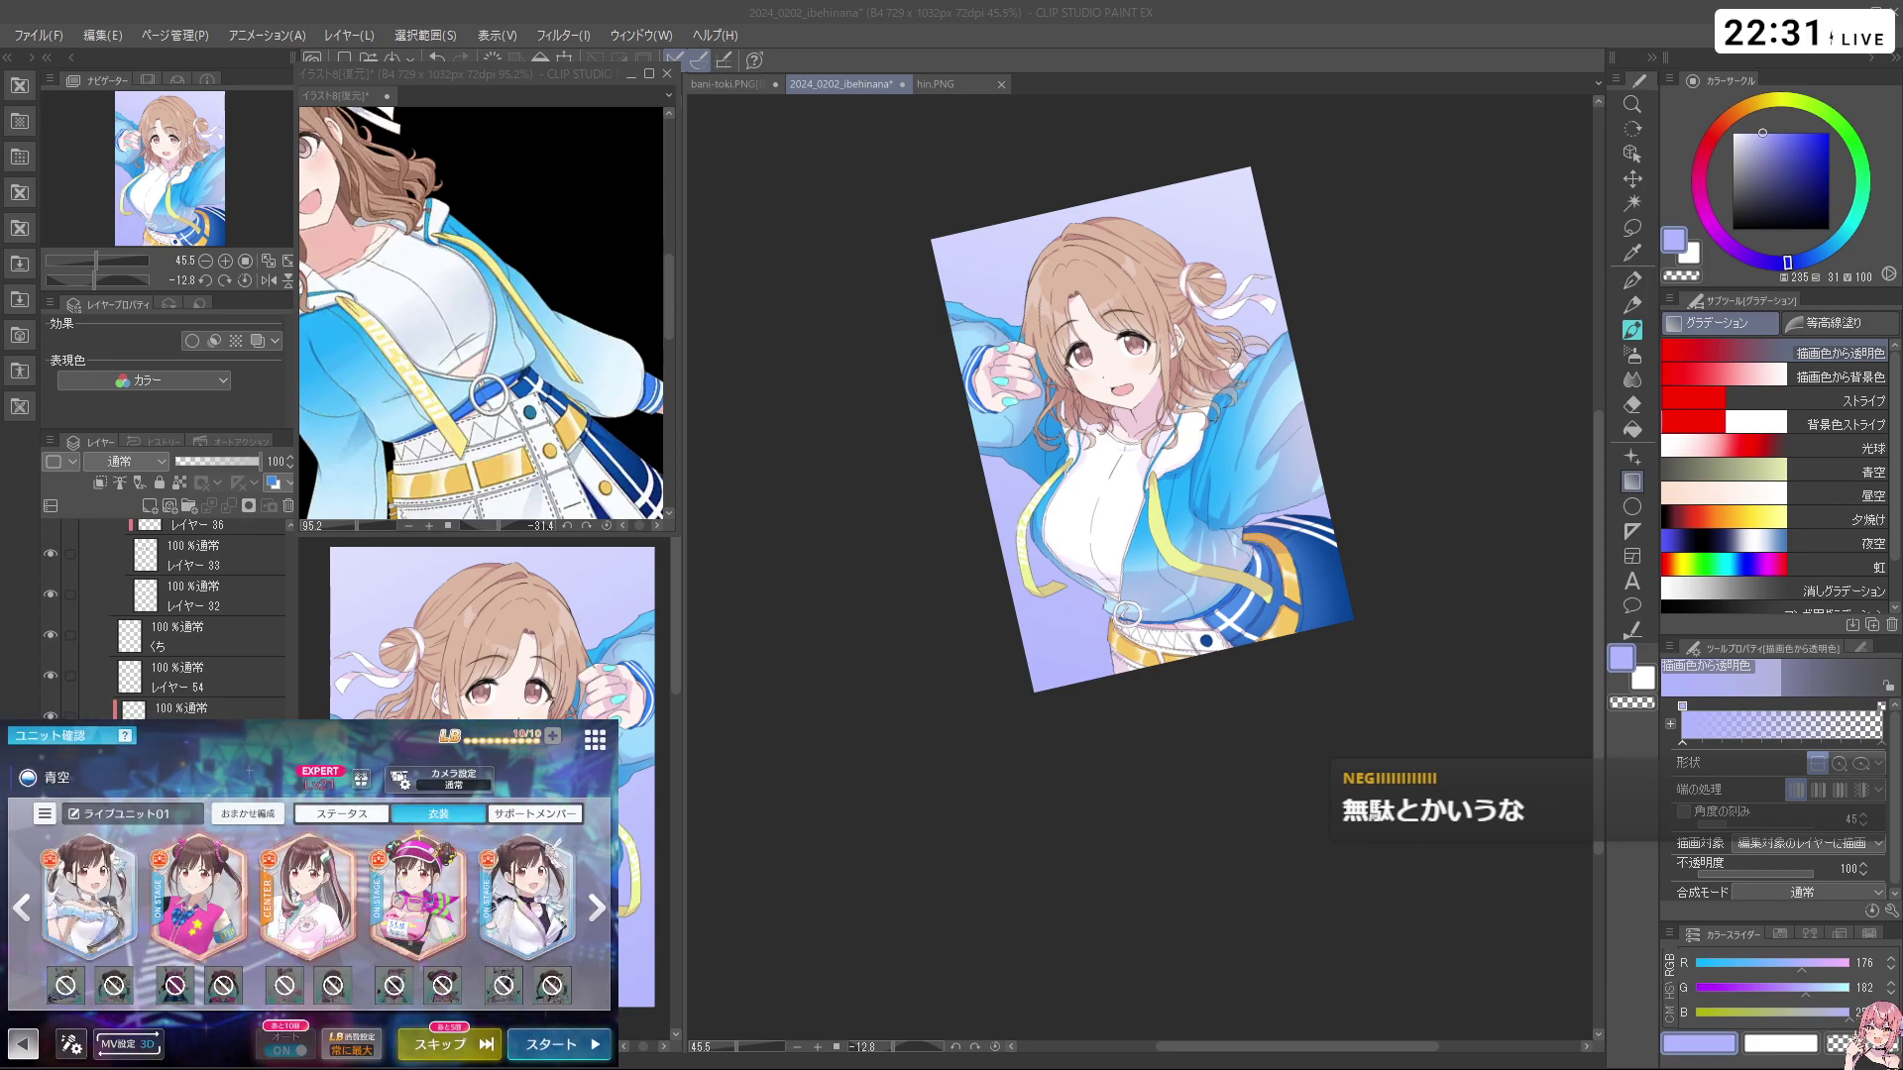
click(248, 814)
click(370, 1024)
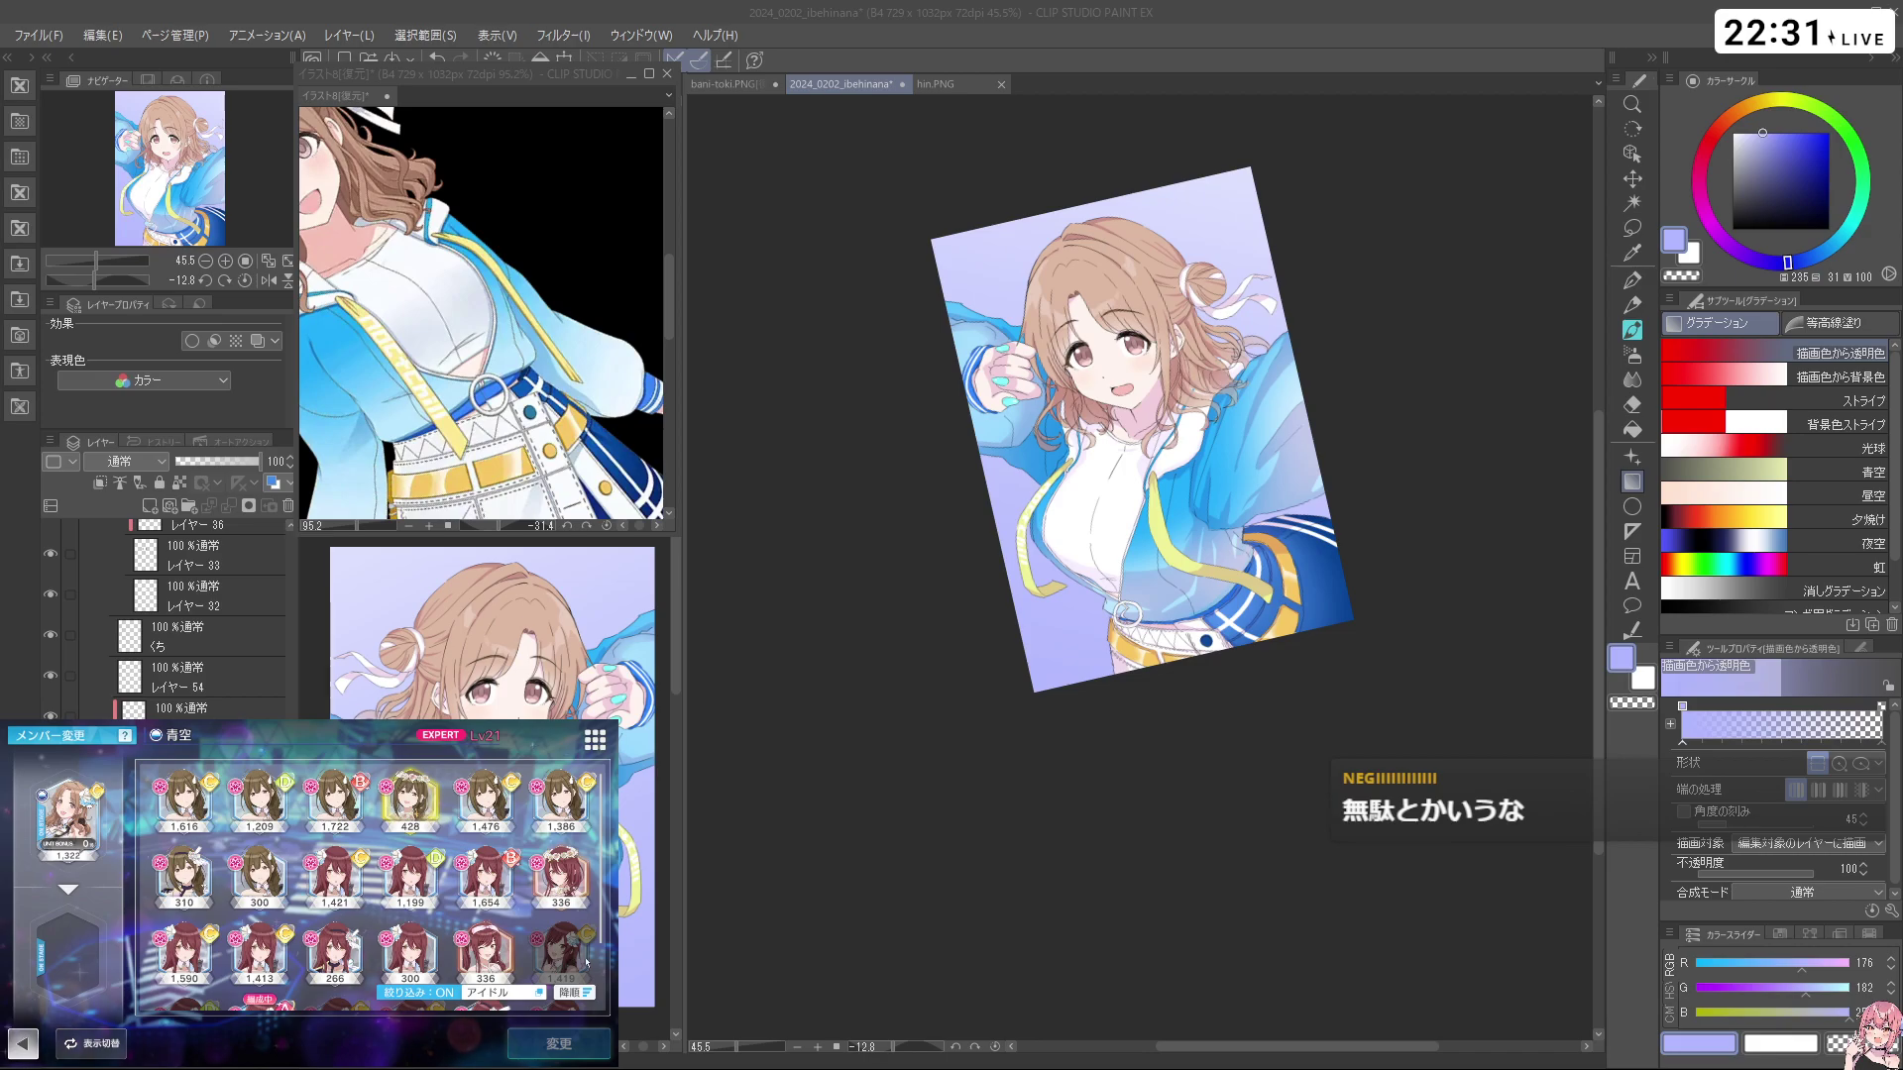
Filter the member list for the live unit to the ノクチル idols
click(502, 992)
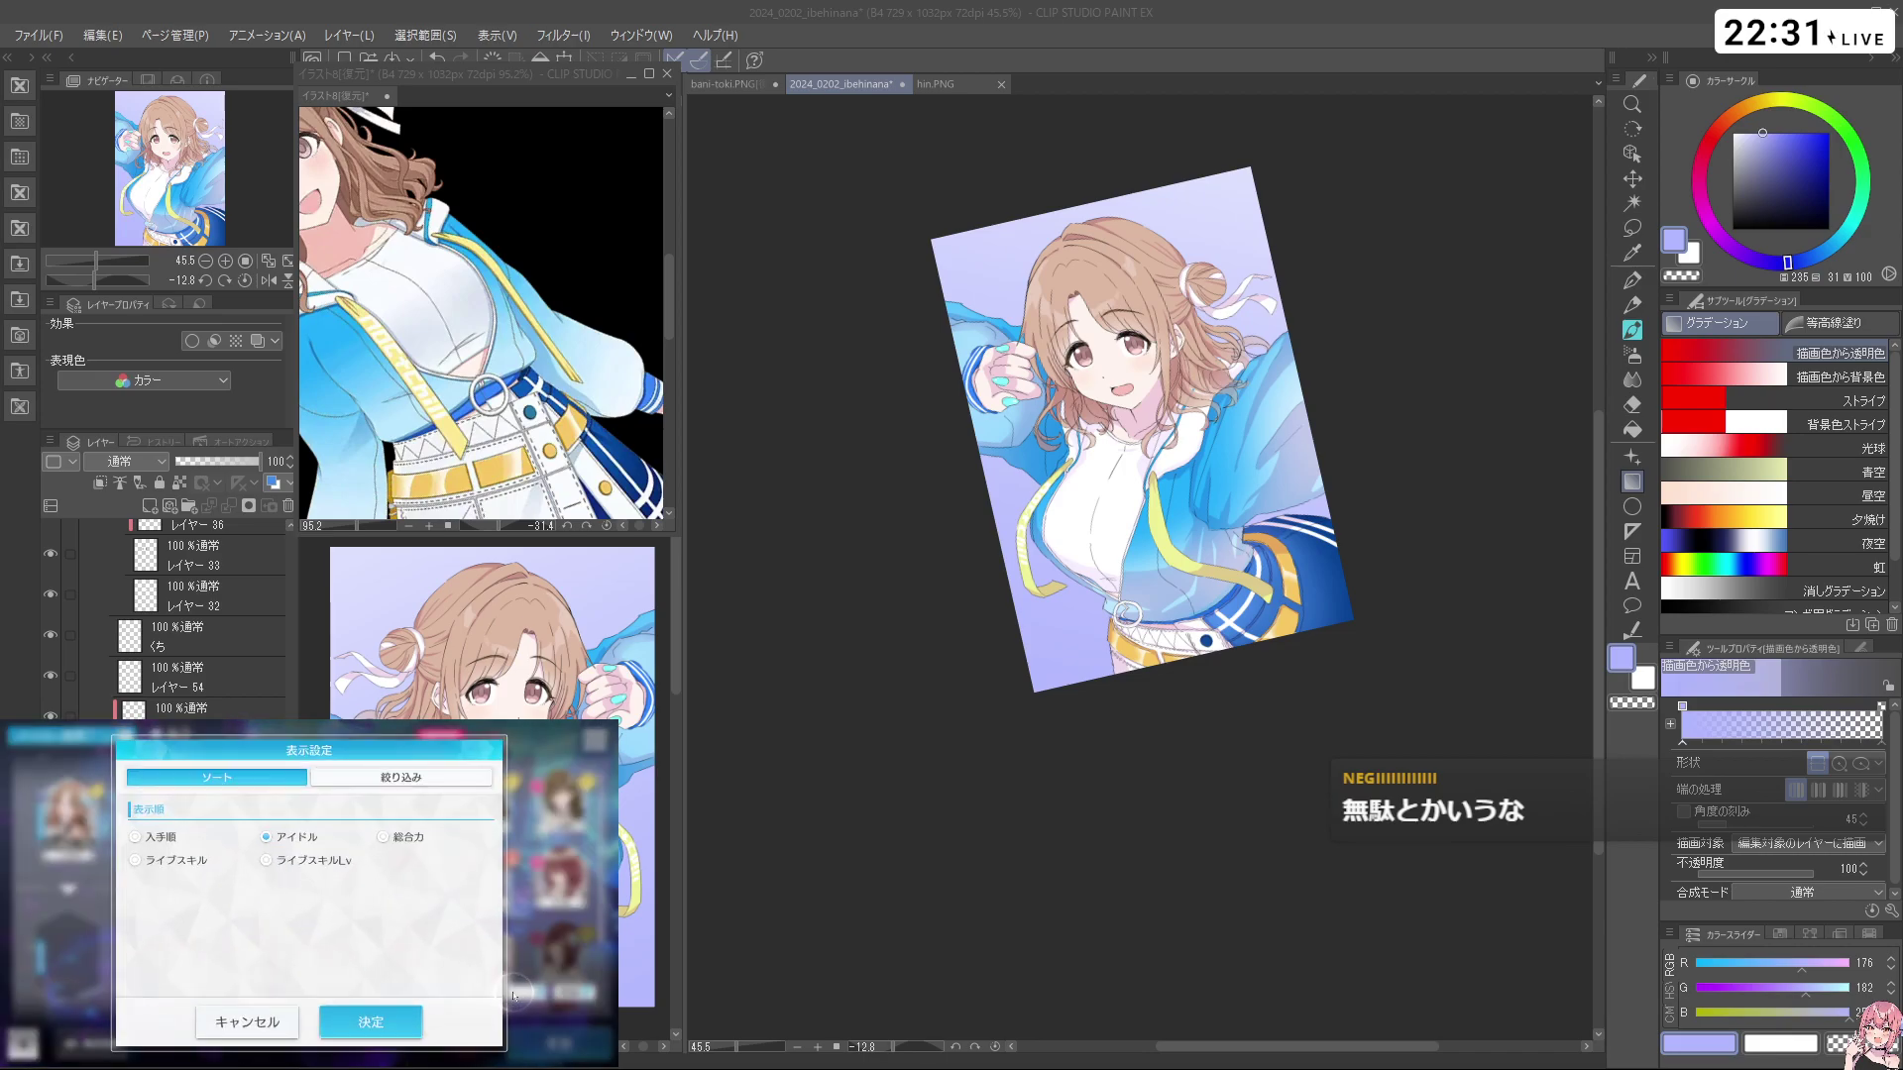
click(356, 778)
scroll(268, 901, down, 5)
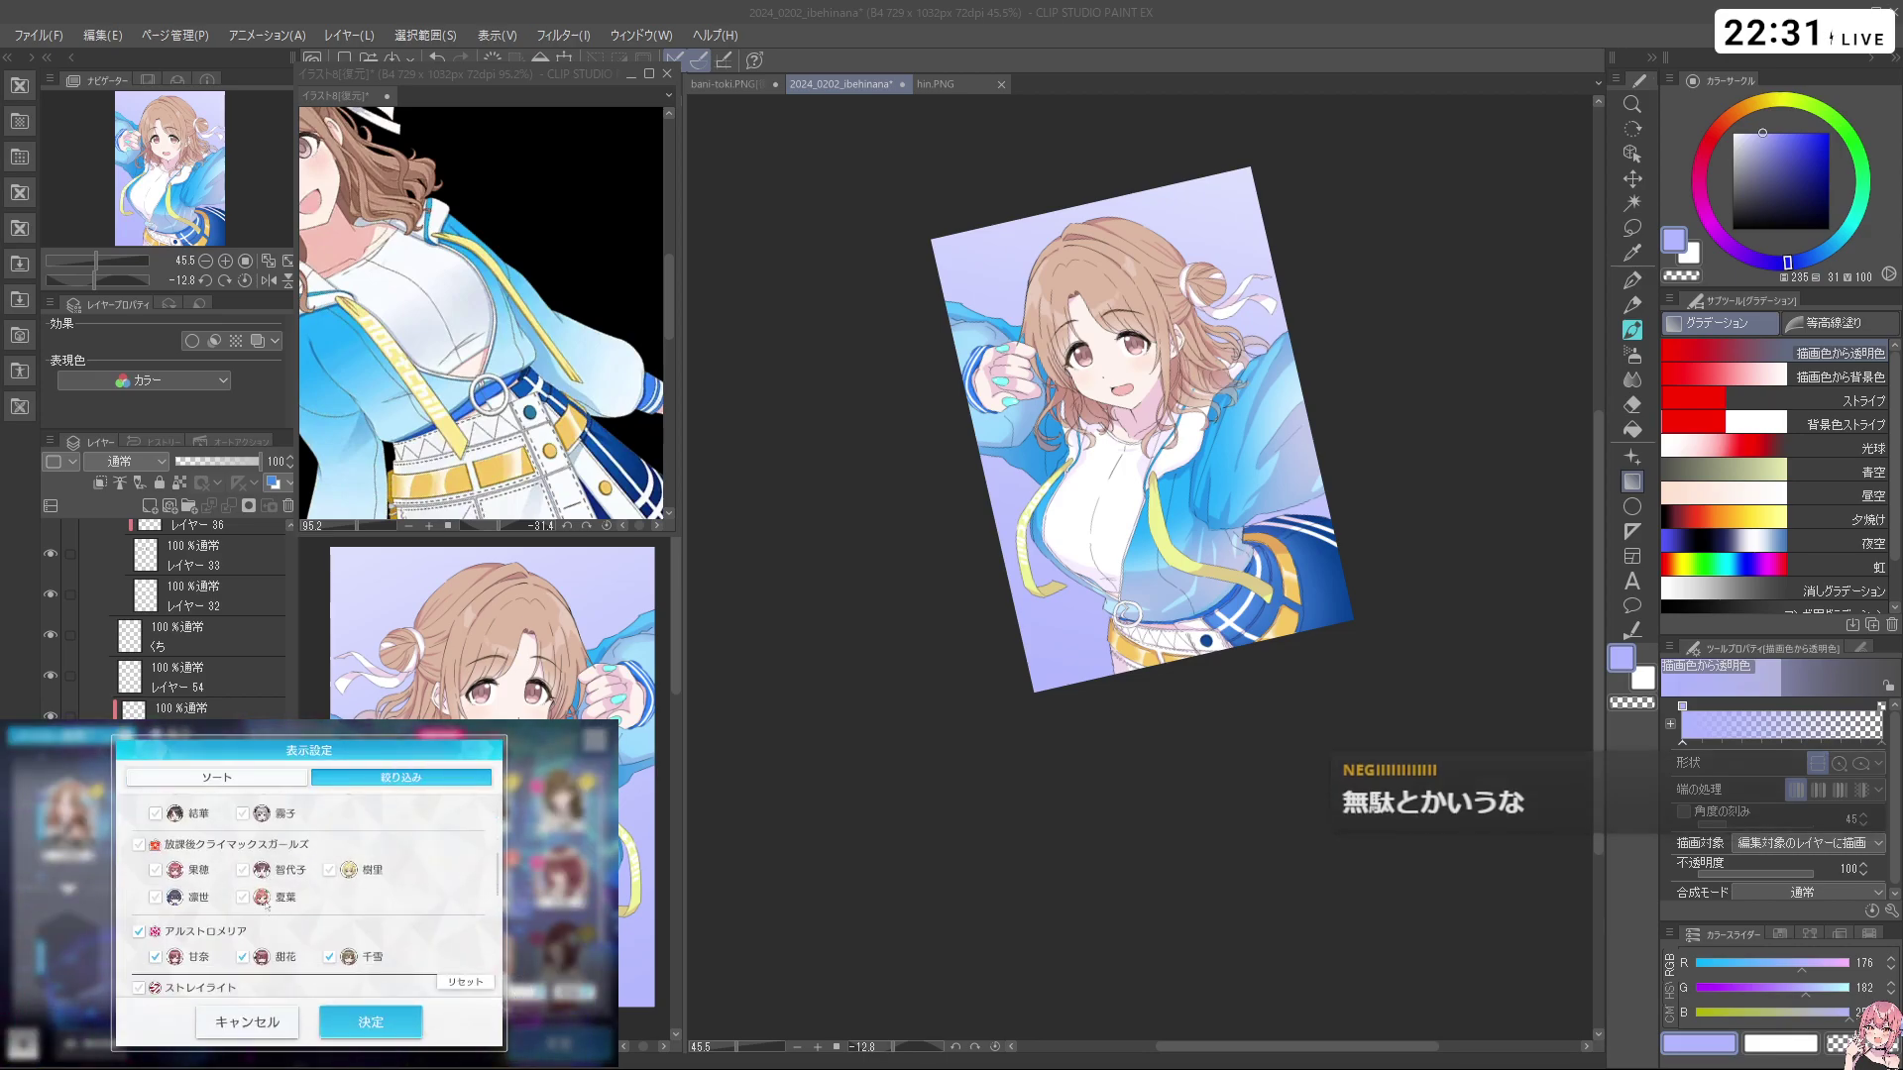
scroll(260, 916, down, 2)
click(370, 1022)
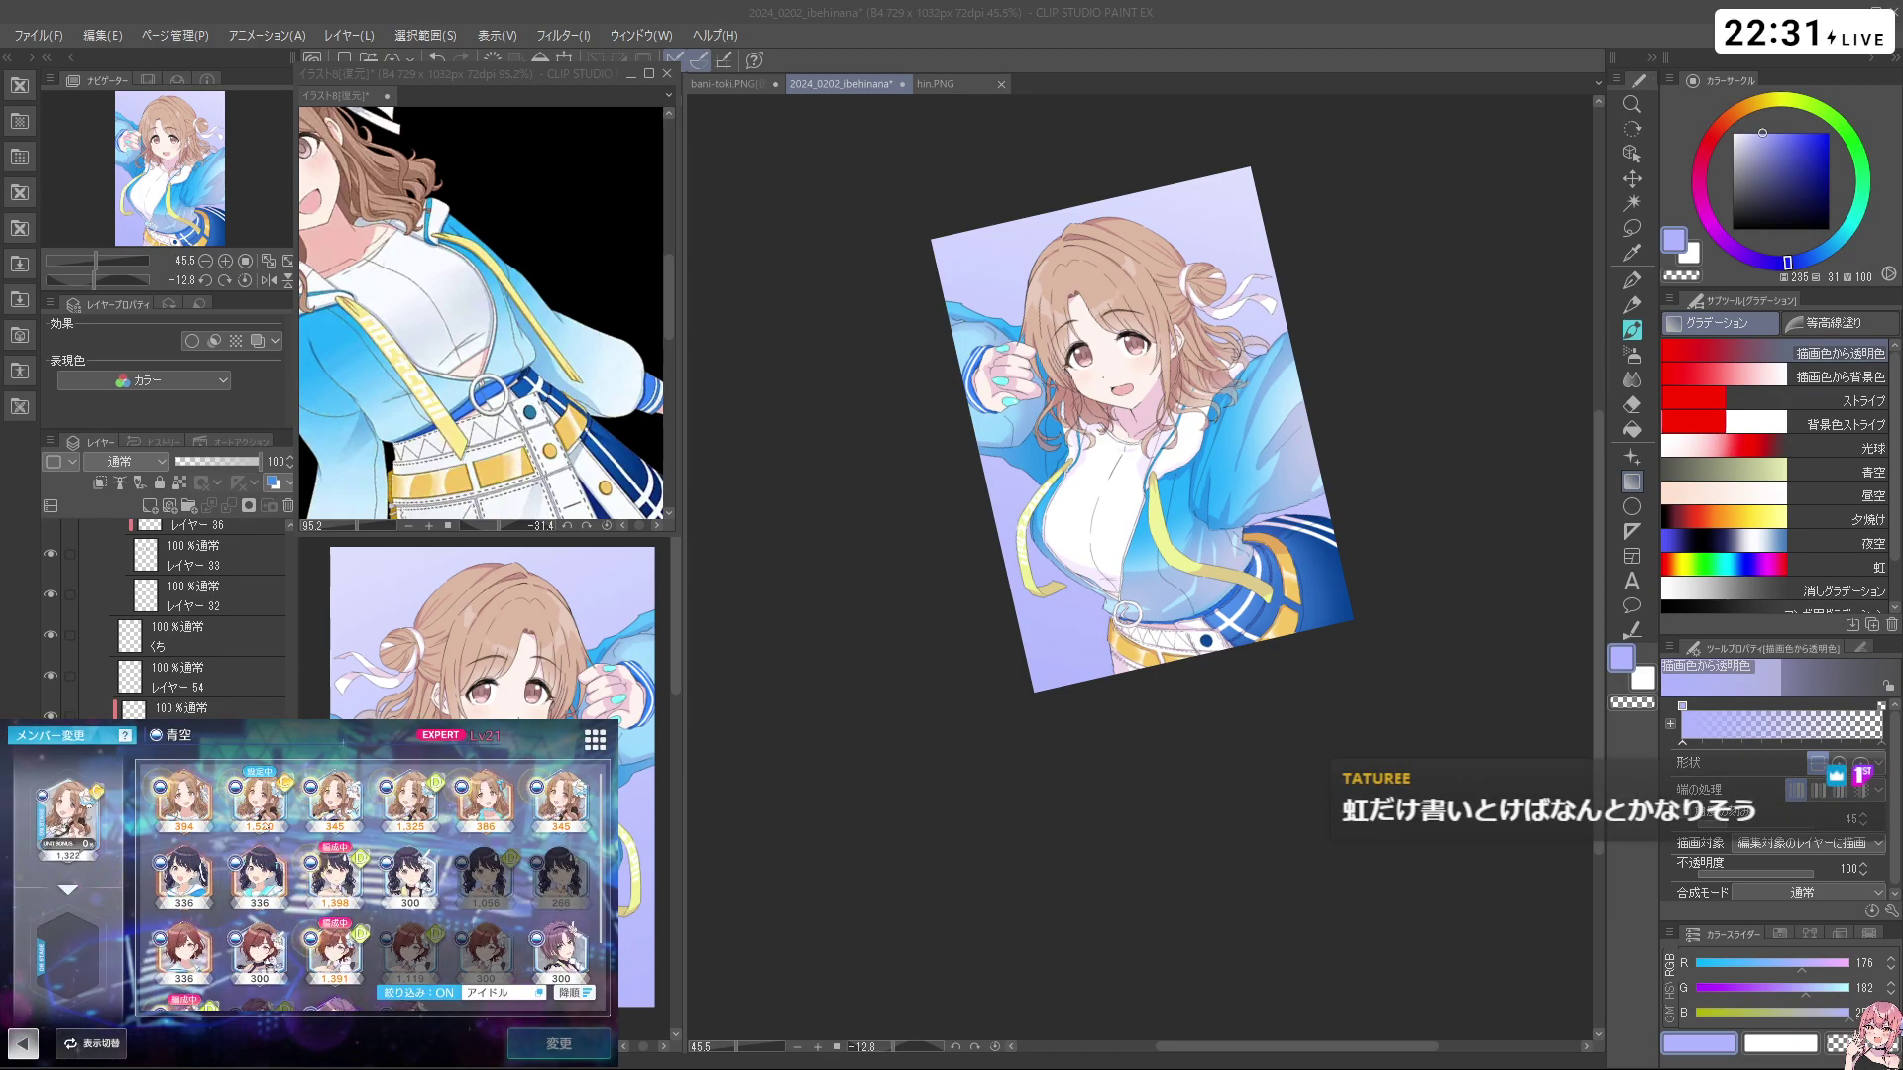
Assign ノクチル idols in matching blue-and-white costumes to the unit's second, fourth and fifth slots, and start the live
click(188, 814)
click(526, 1045)
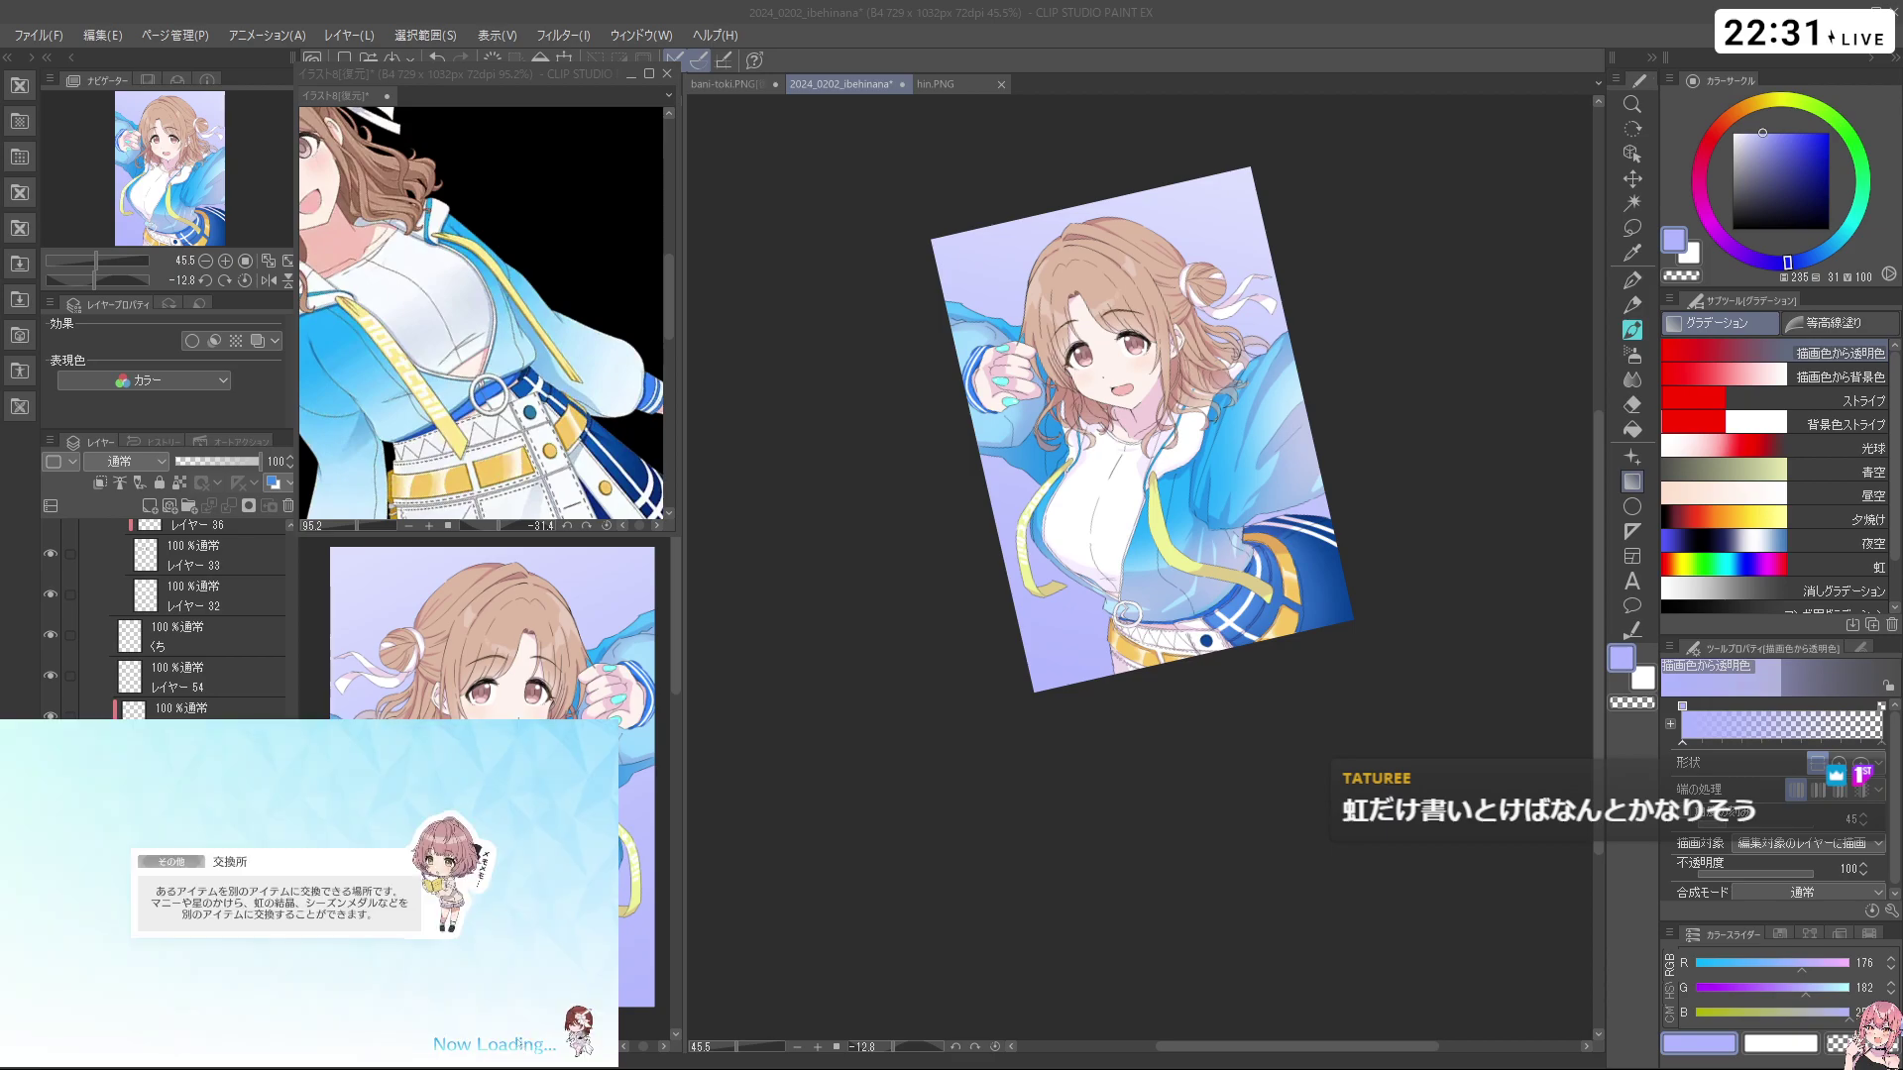
click(417, 897)
click(184, 876)
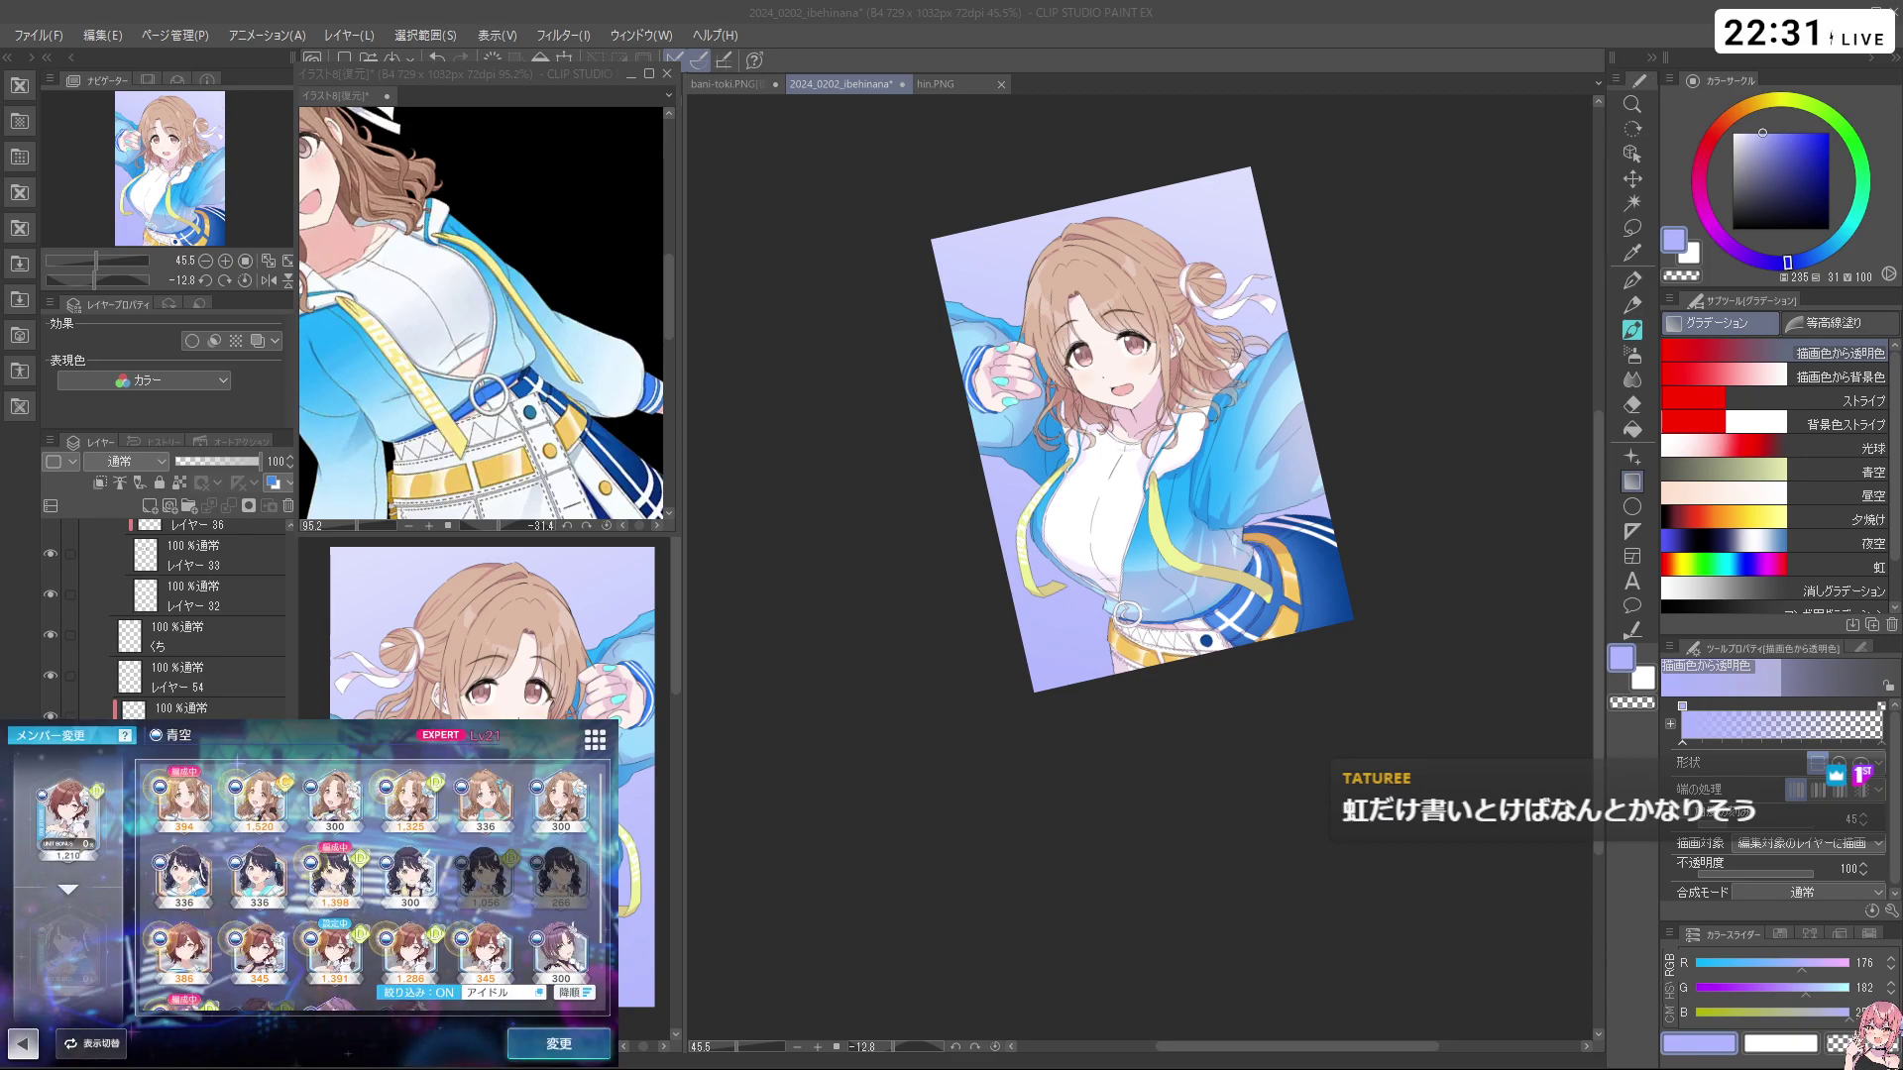
click(568, 1046)
click(529, 902)
click(24, 1043)
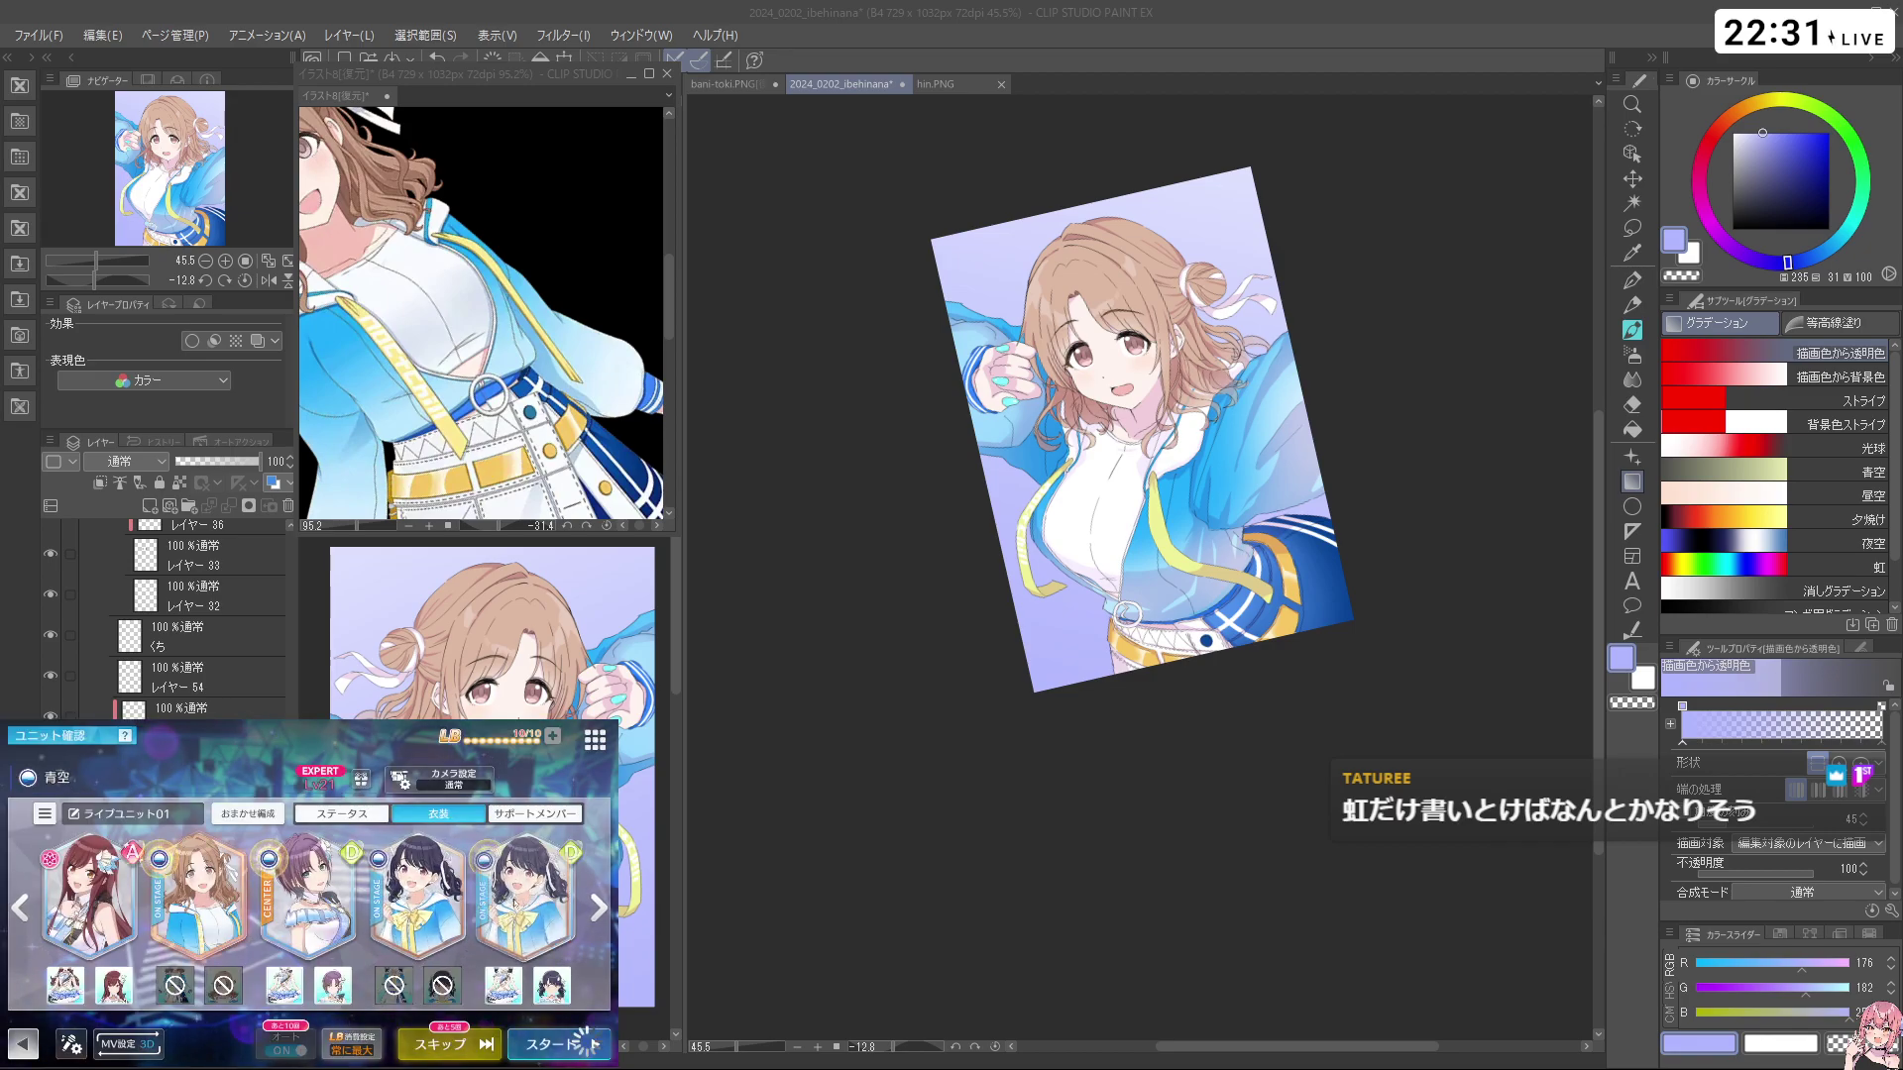
drag(515, 903, 519, 903)
click(427, 934)
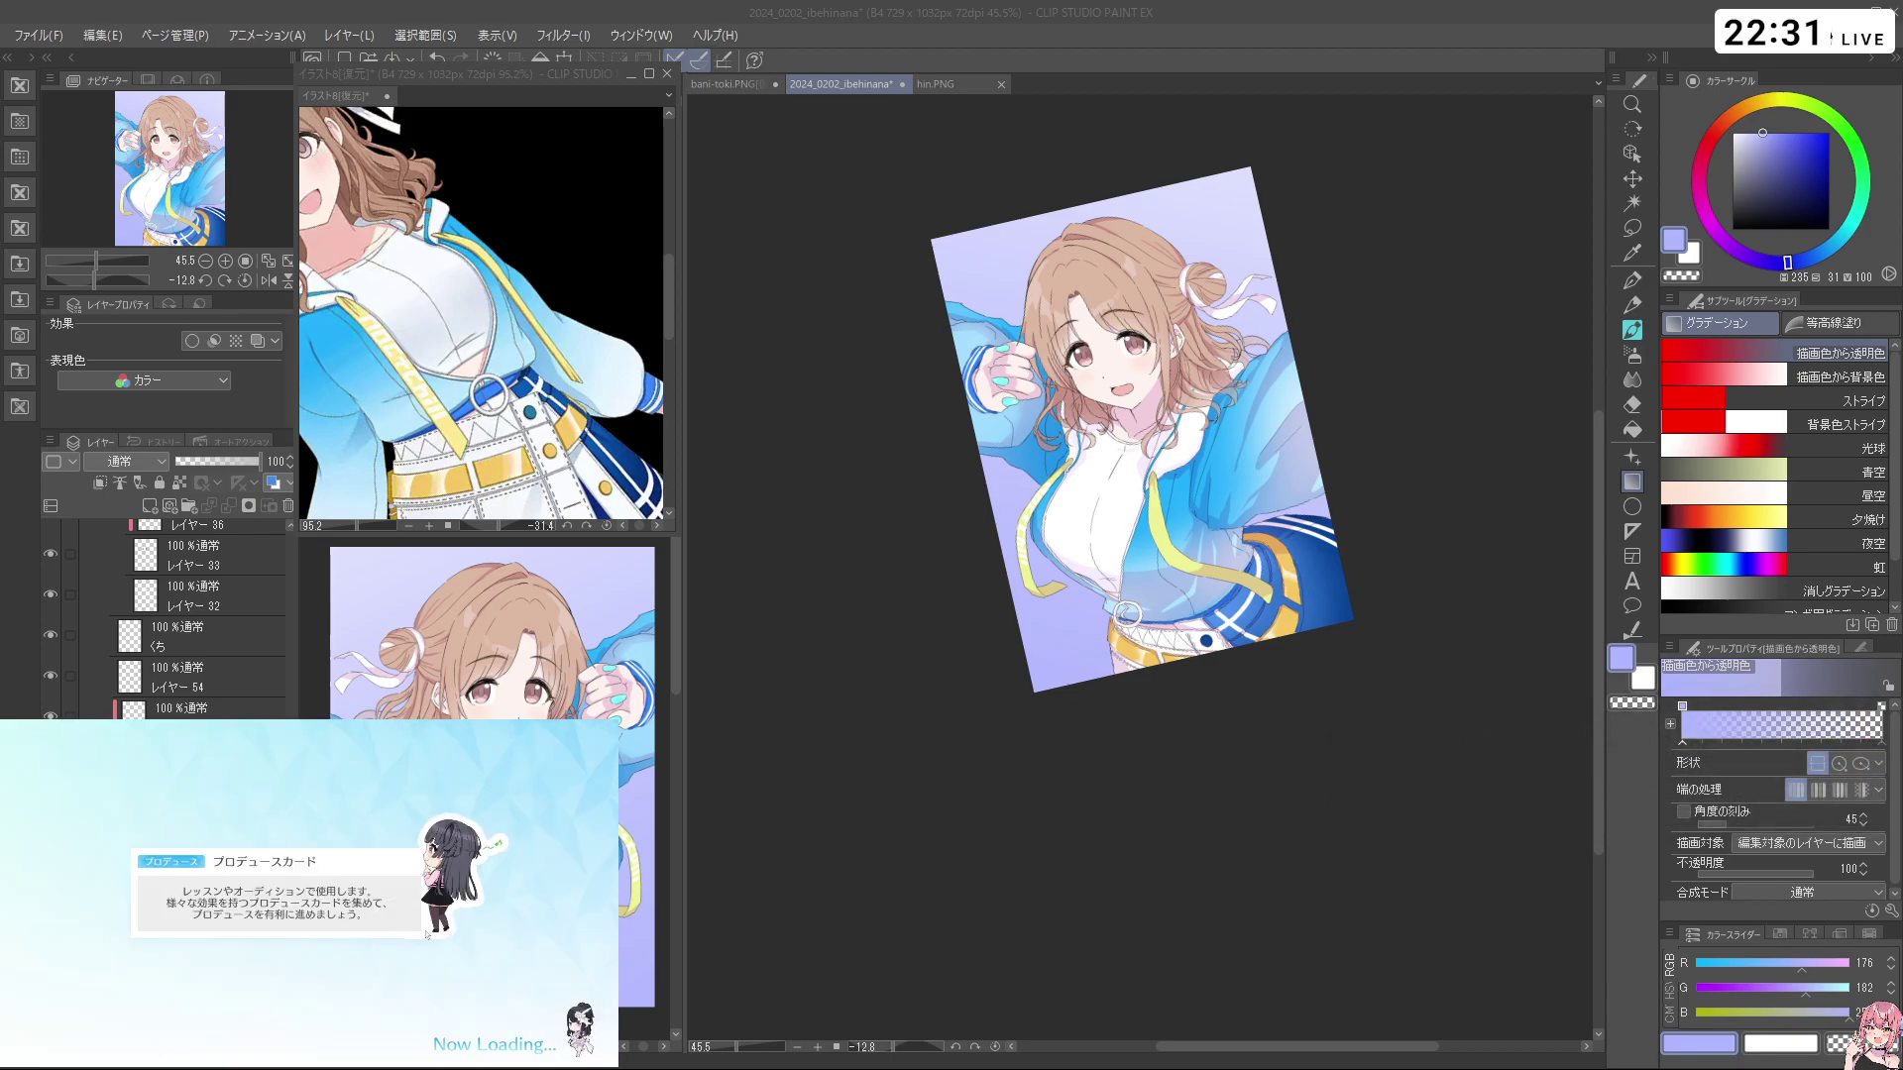
click(542, 1041)
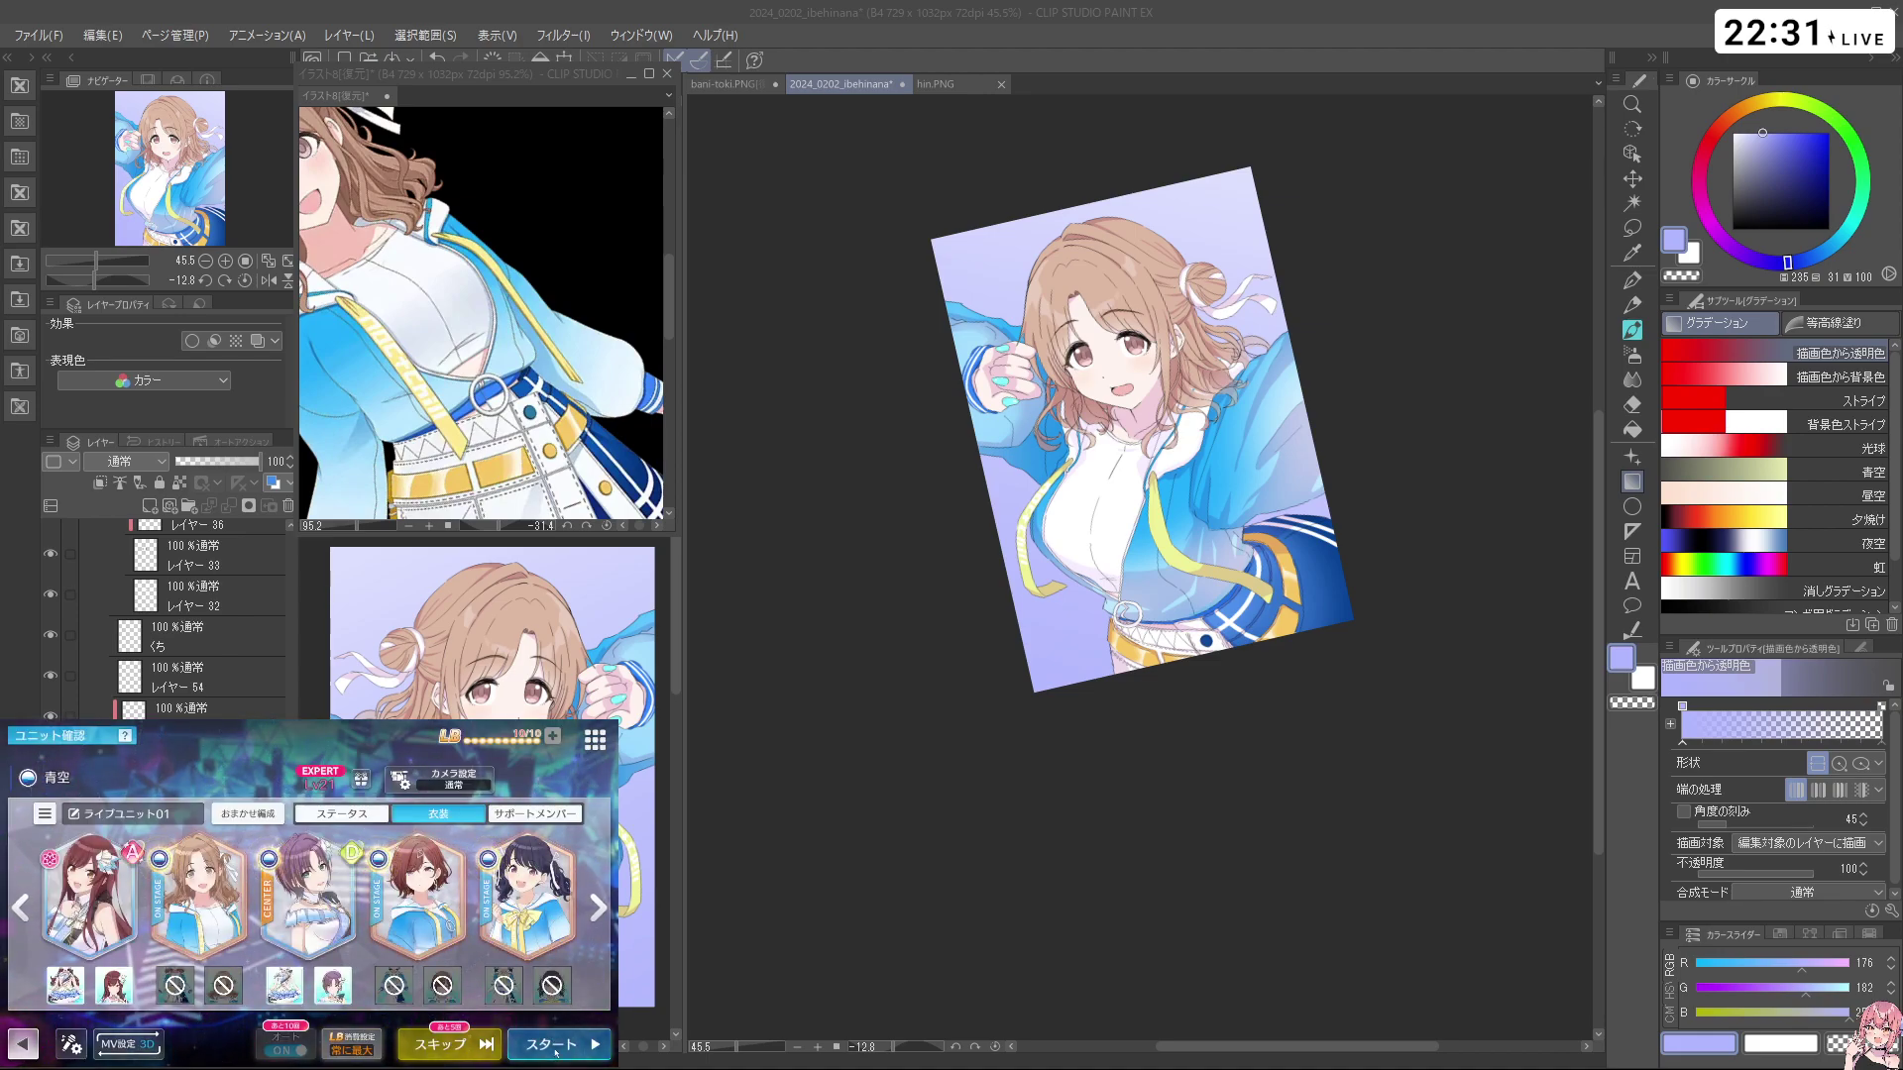
click(555, 1051)
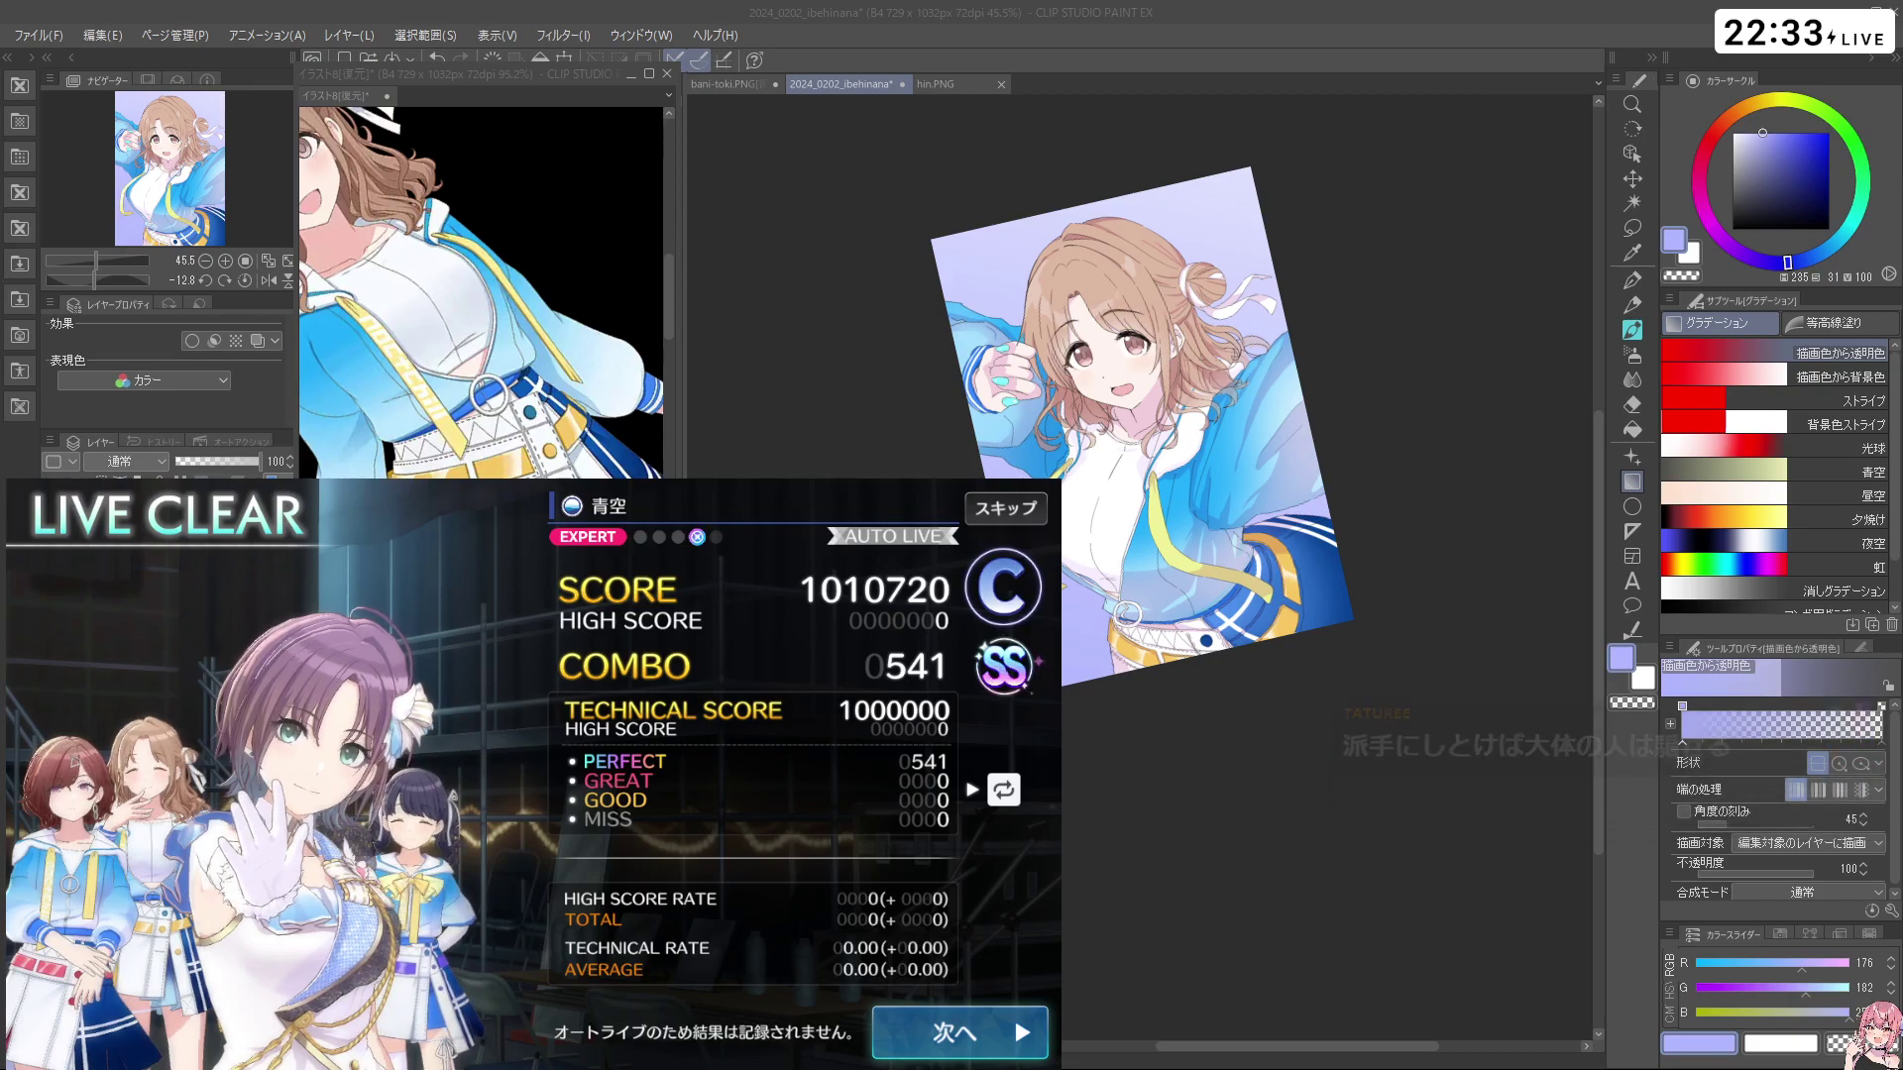
Switch to Clip Studio Paint and brush broad white curved streaks over the upper background with the 主線も水彩も厚塗りも watercolor brush
click(1480, 464)
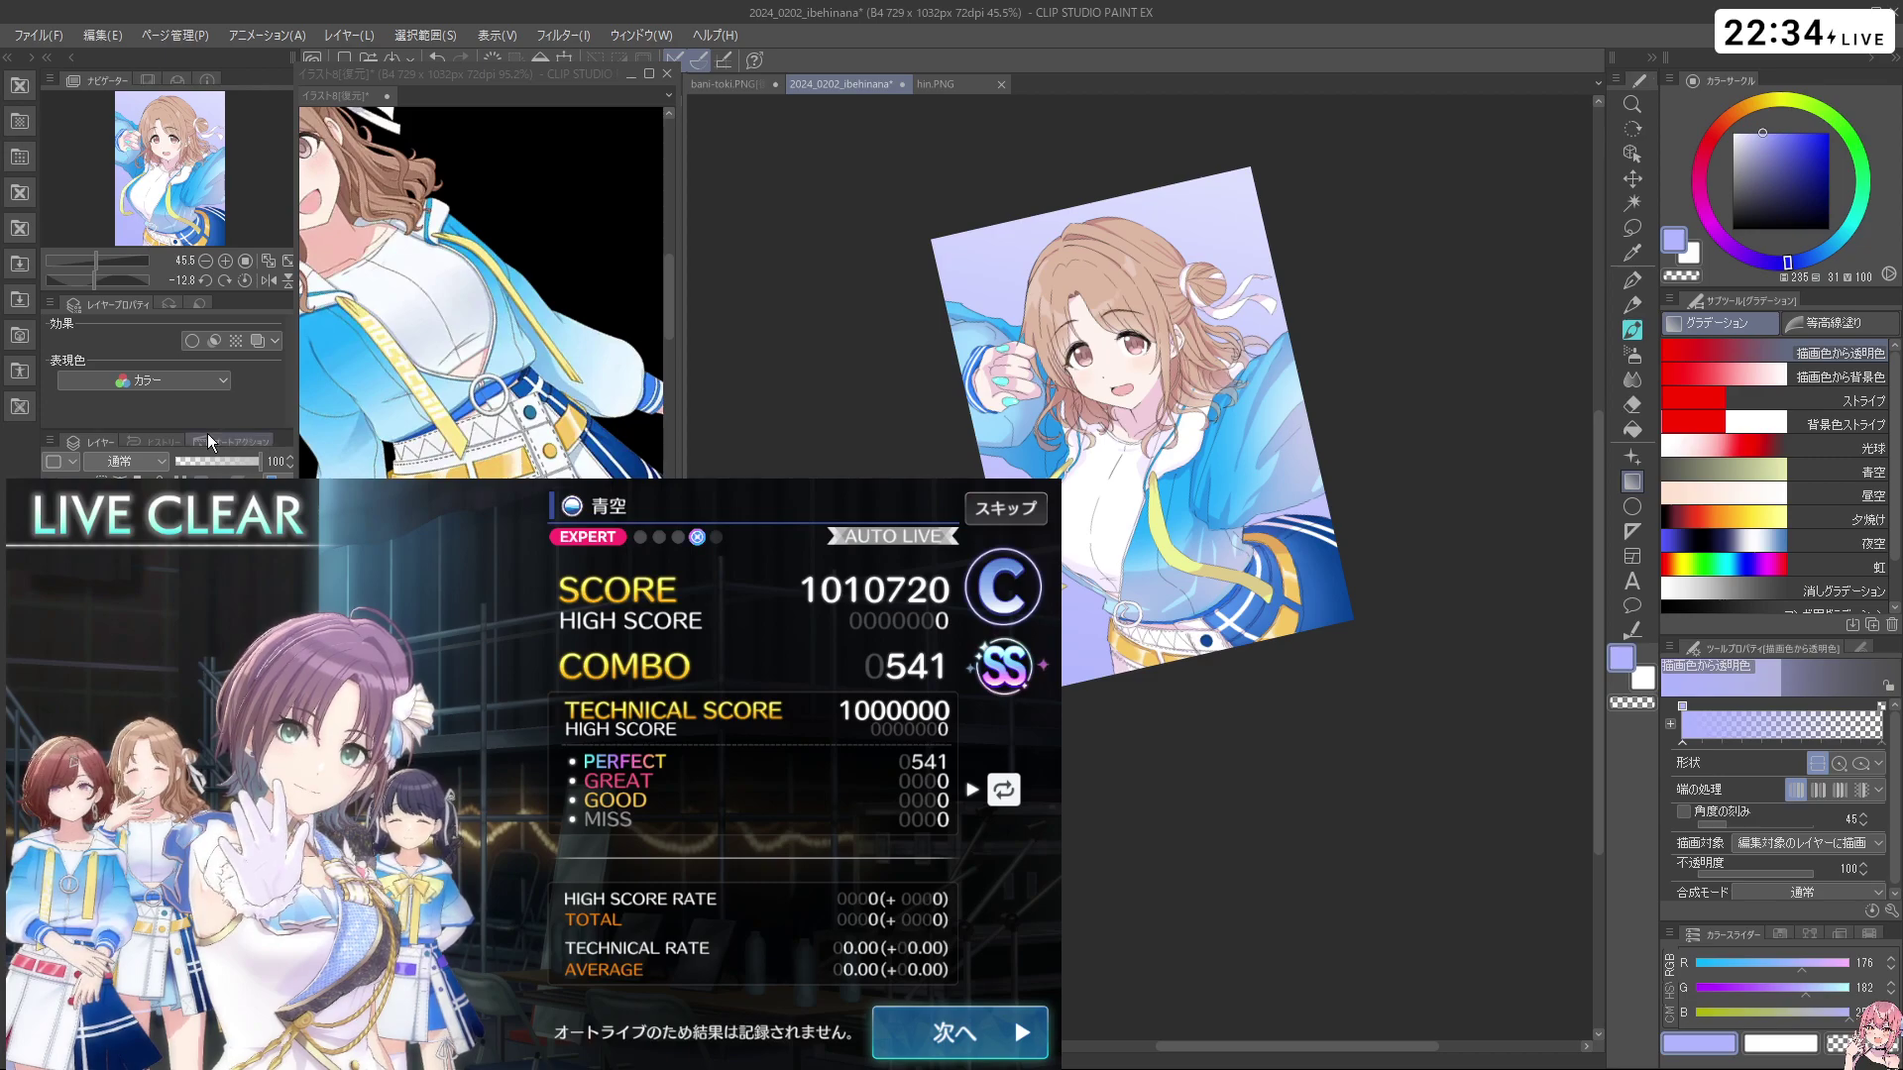
drag(1749, 147, 1730, 130)
click(1635, 330)
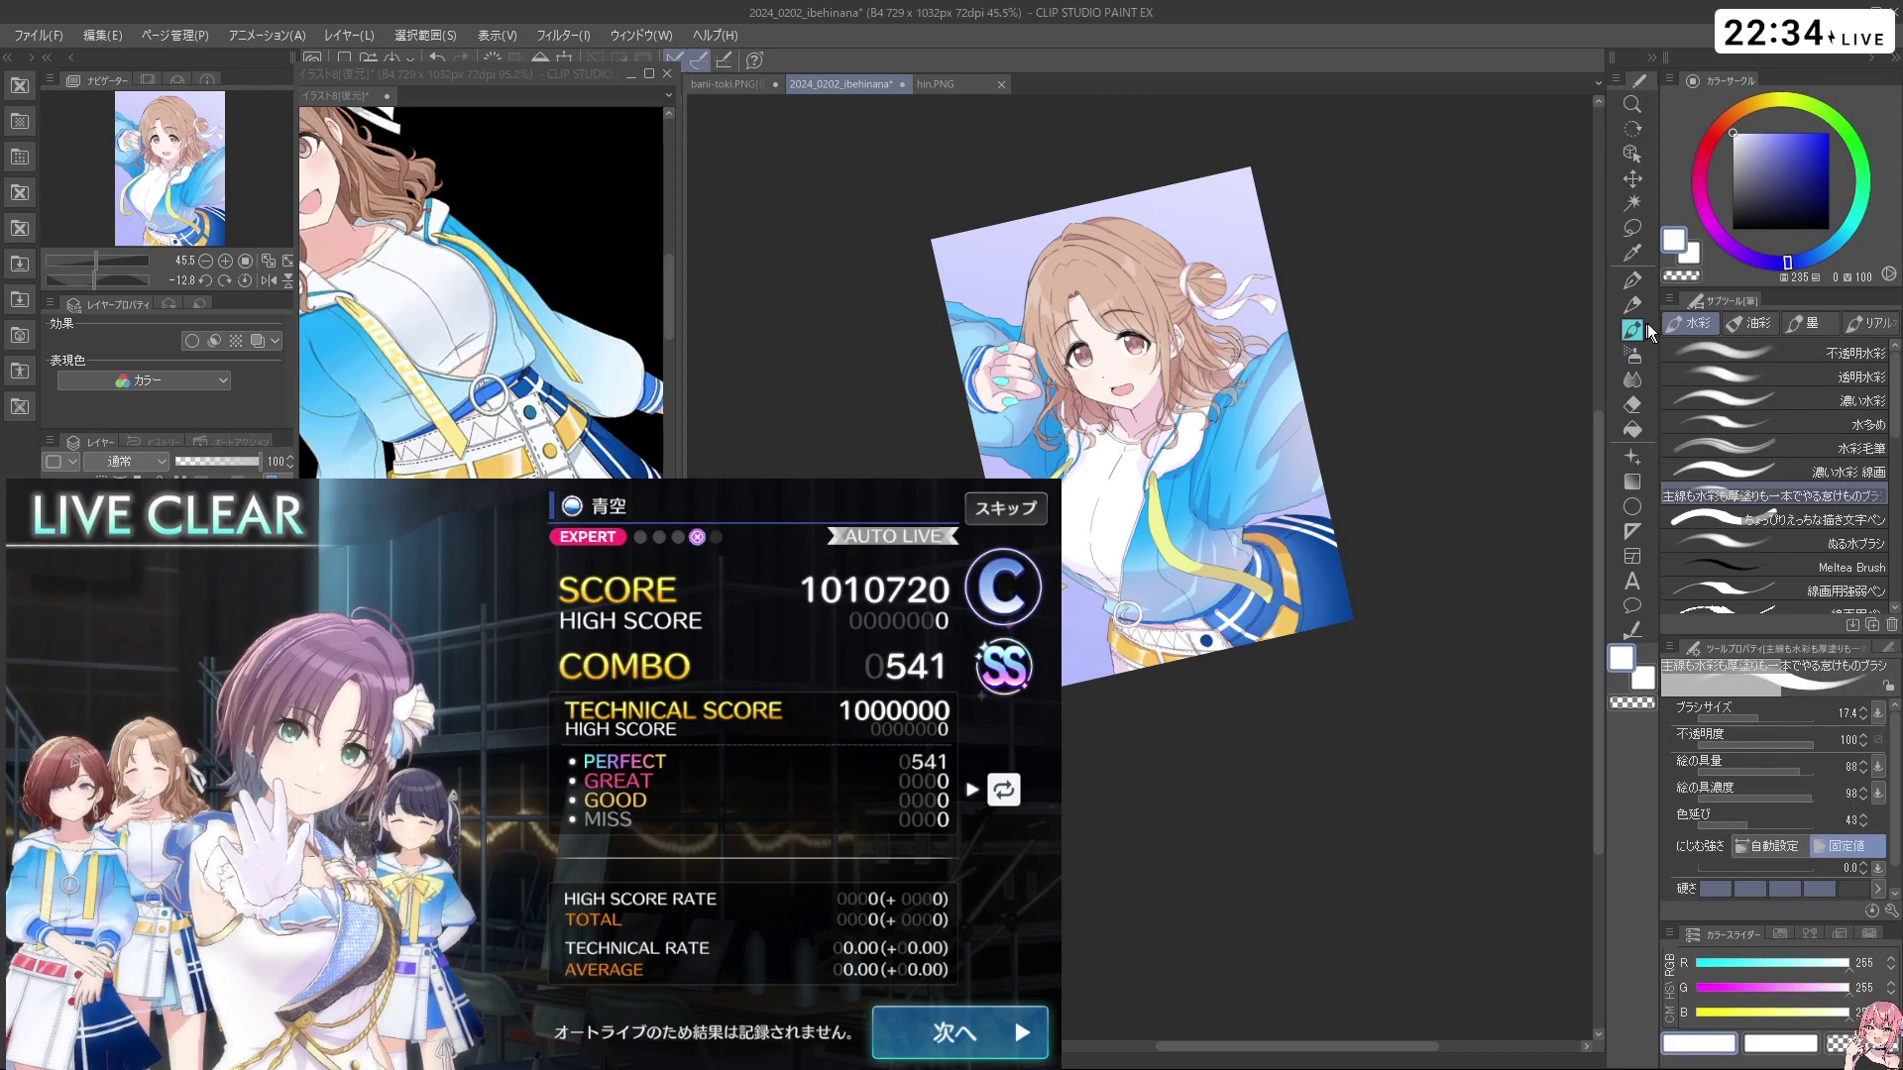
click(1783, 718)
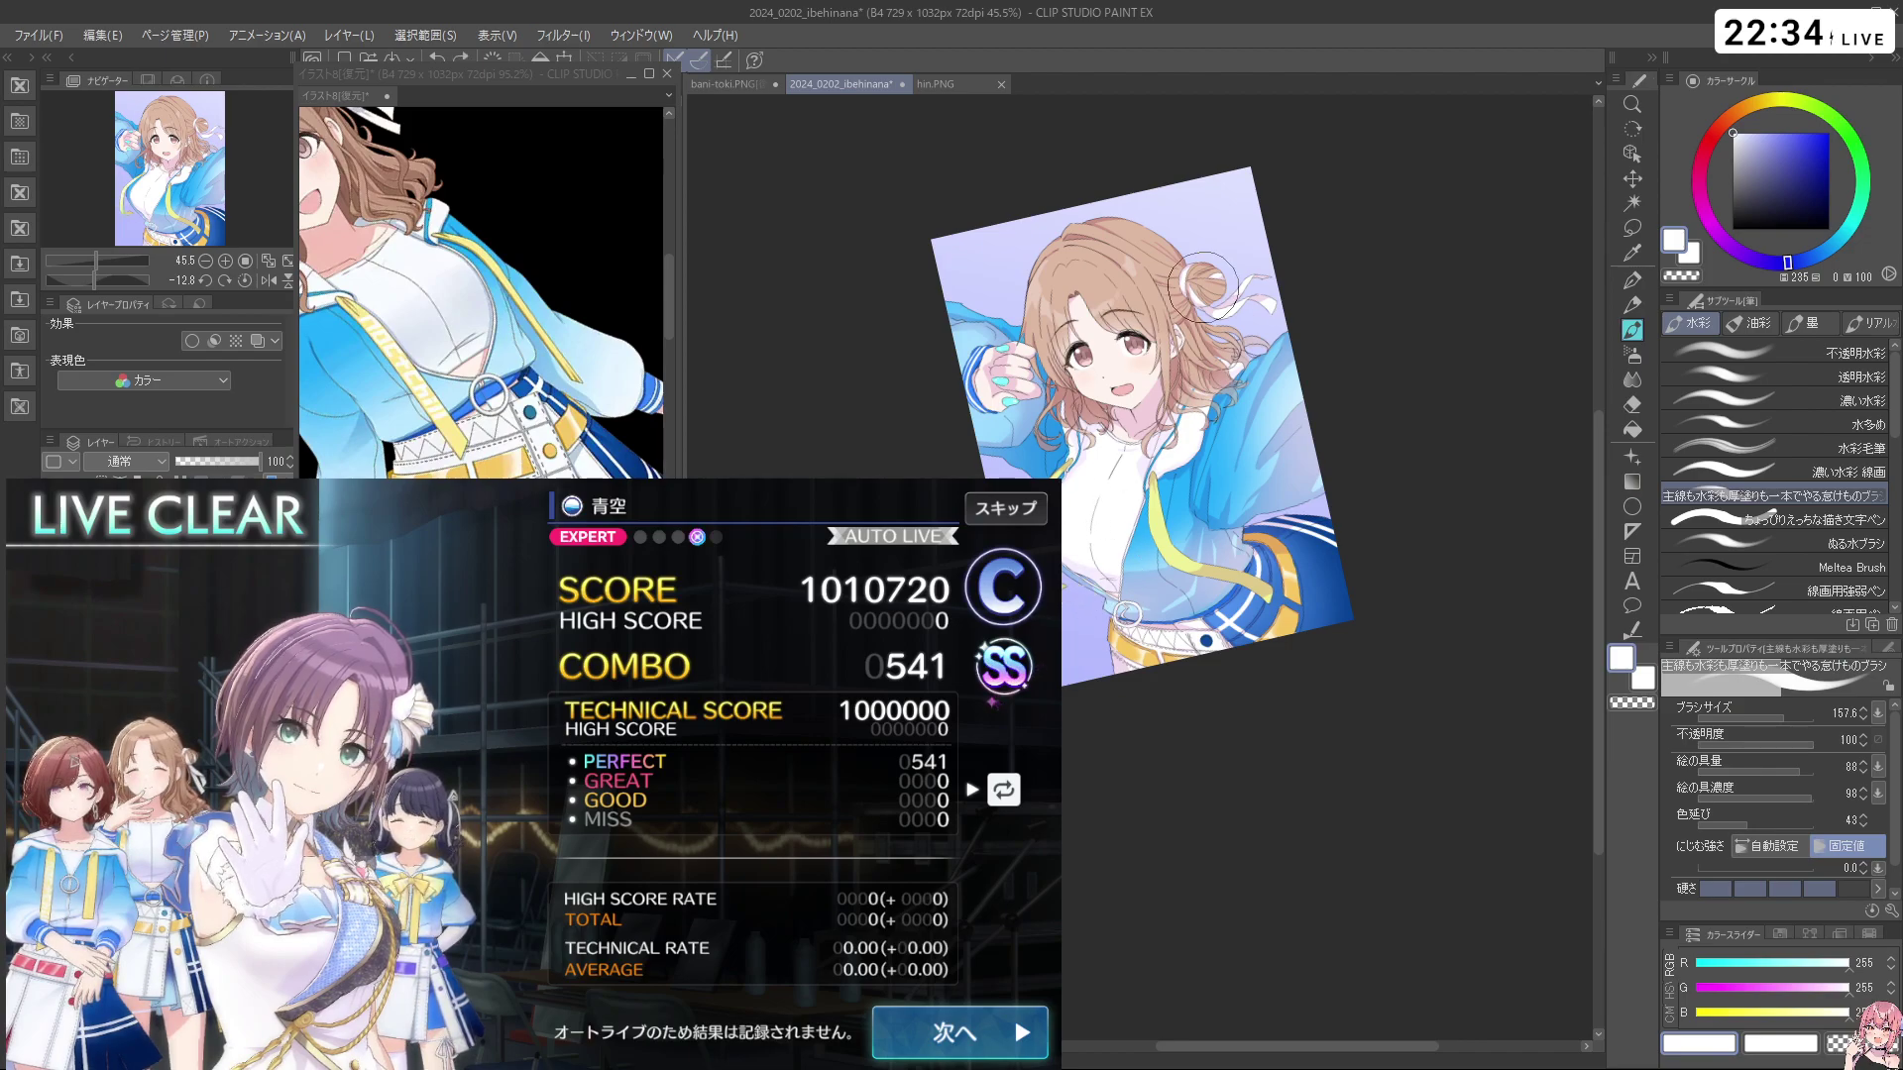
key(ctrl+z)
drag(1024, 264, 995, 297)
drag(1003, 228, 1019, 274)
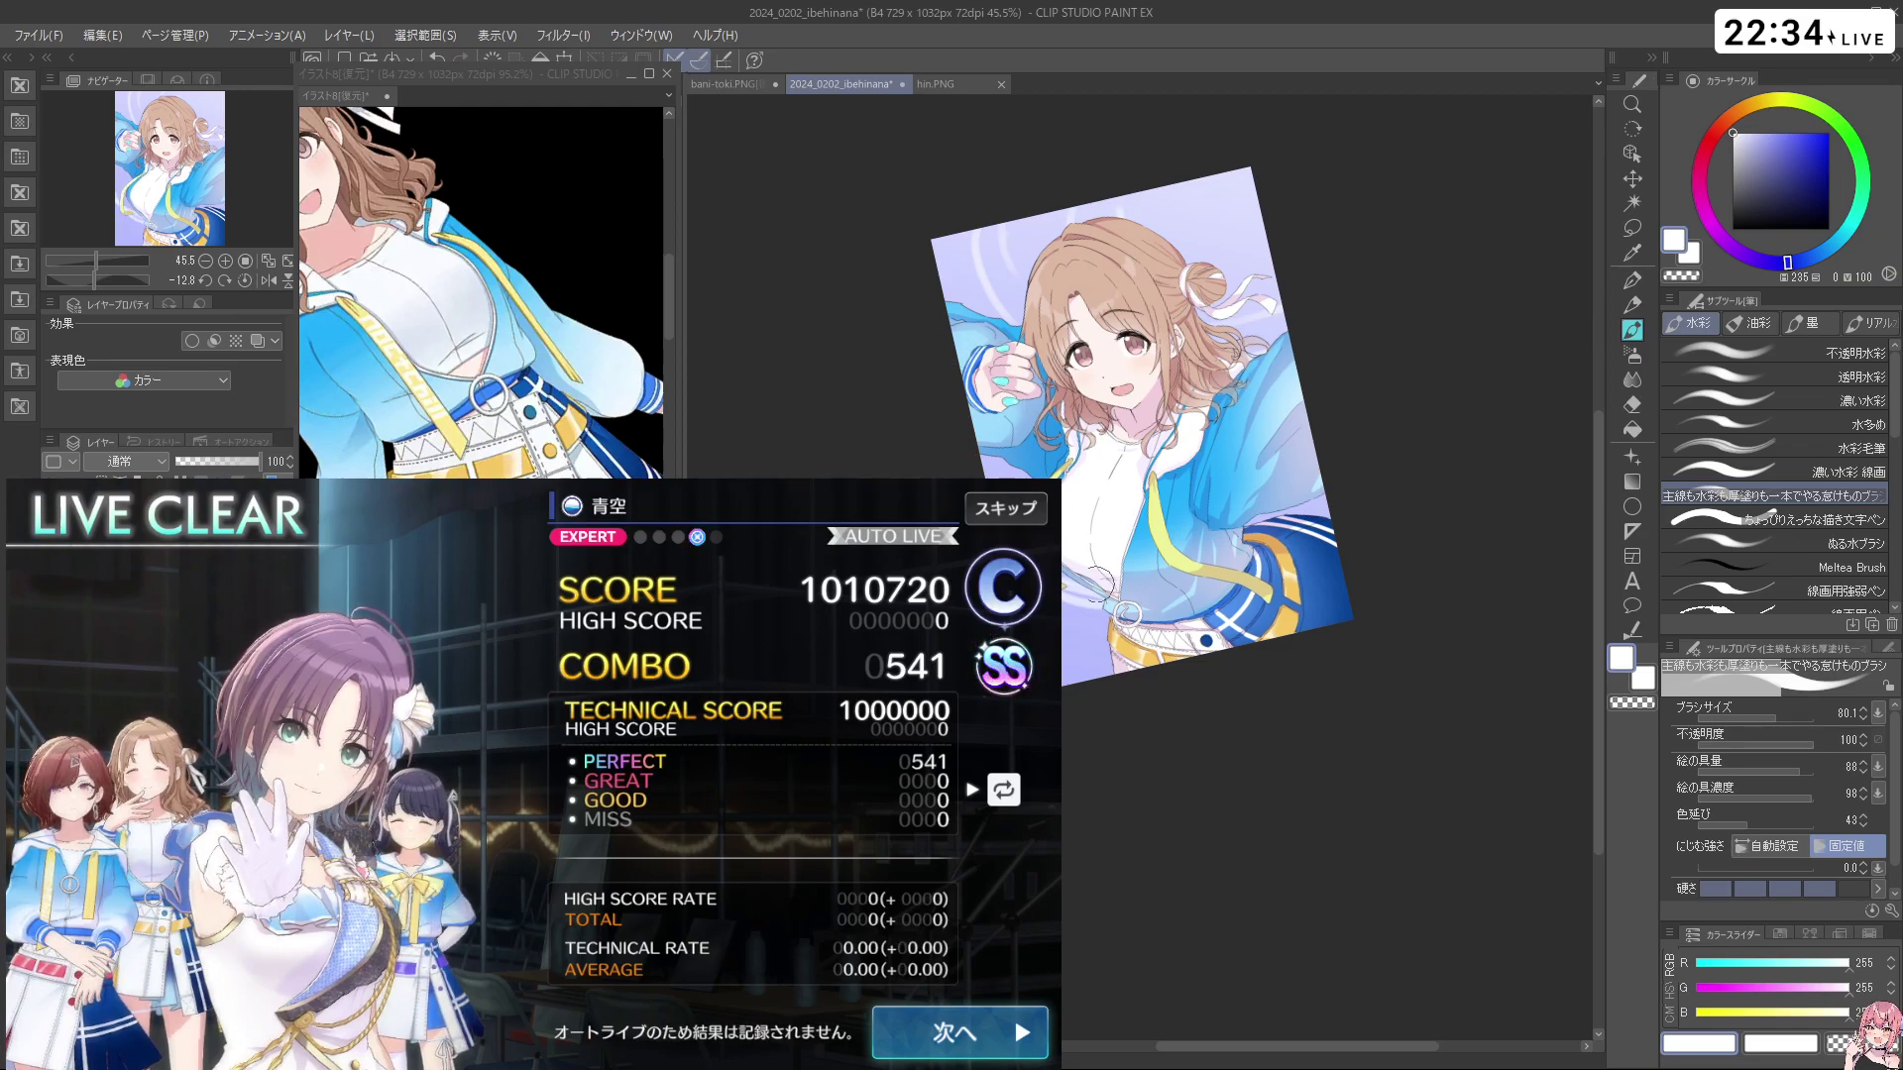
Reduce the brush size to about 47 and add thinner white curves around the edges of the background
mouse_move(1300, 702)
mouse_down()
mouse_move(1157, 802)
mouse_move(1112, 798)
mouse_up()
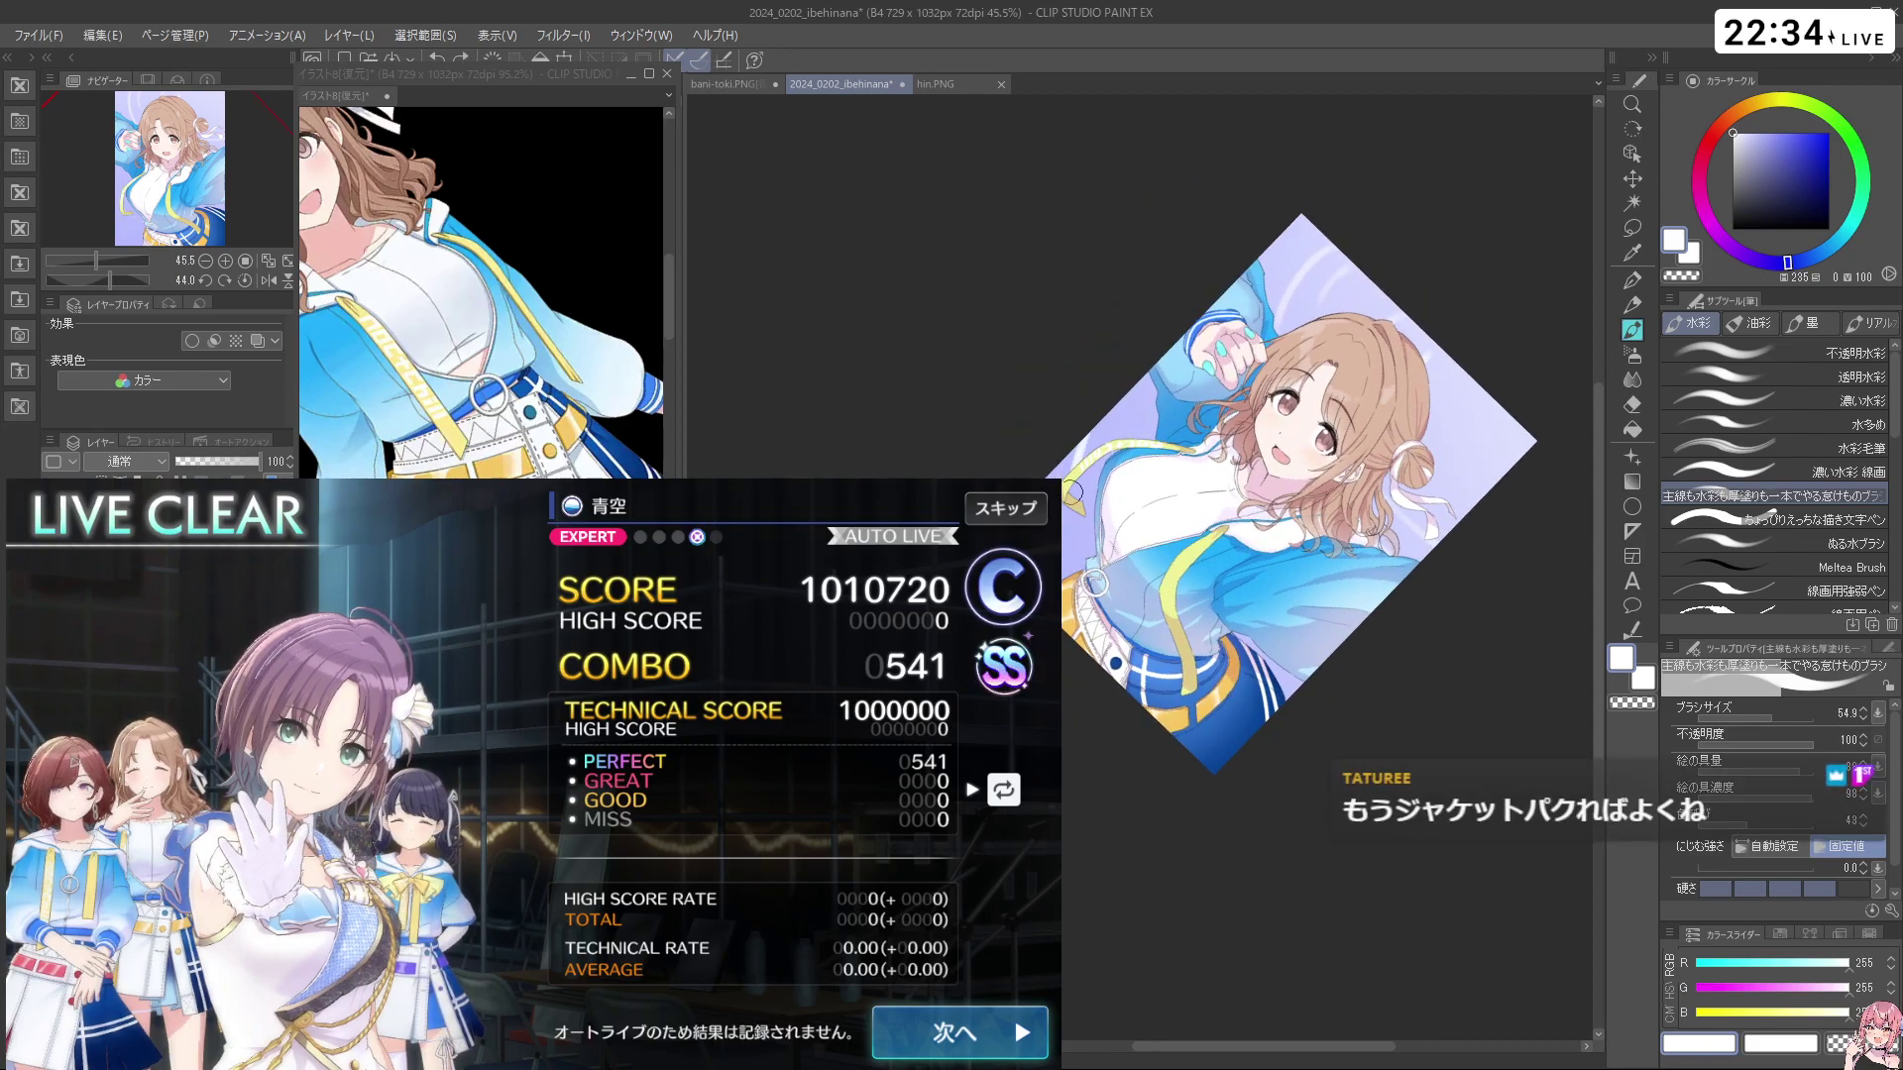
key(bracketleft)
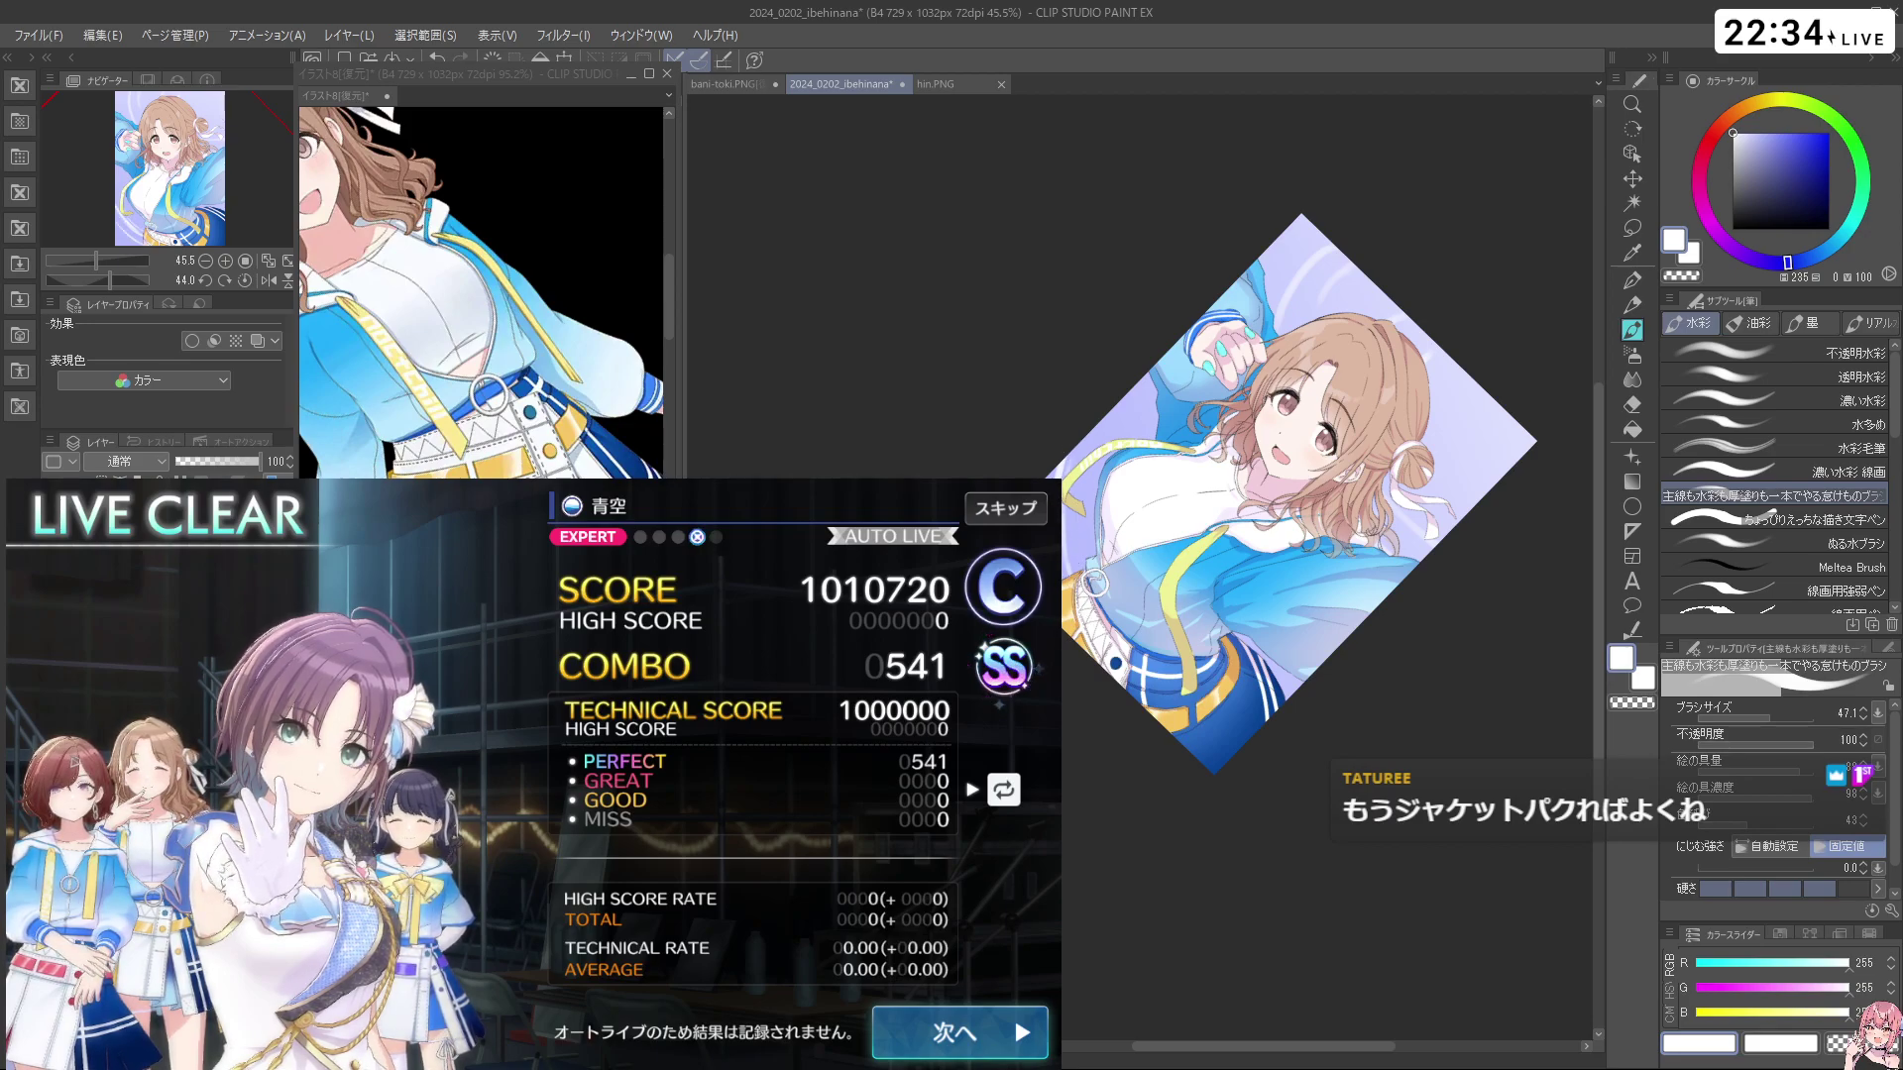
drag(1281, 729, 1412, 458)
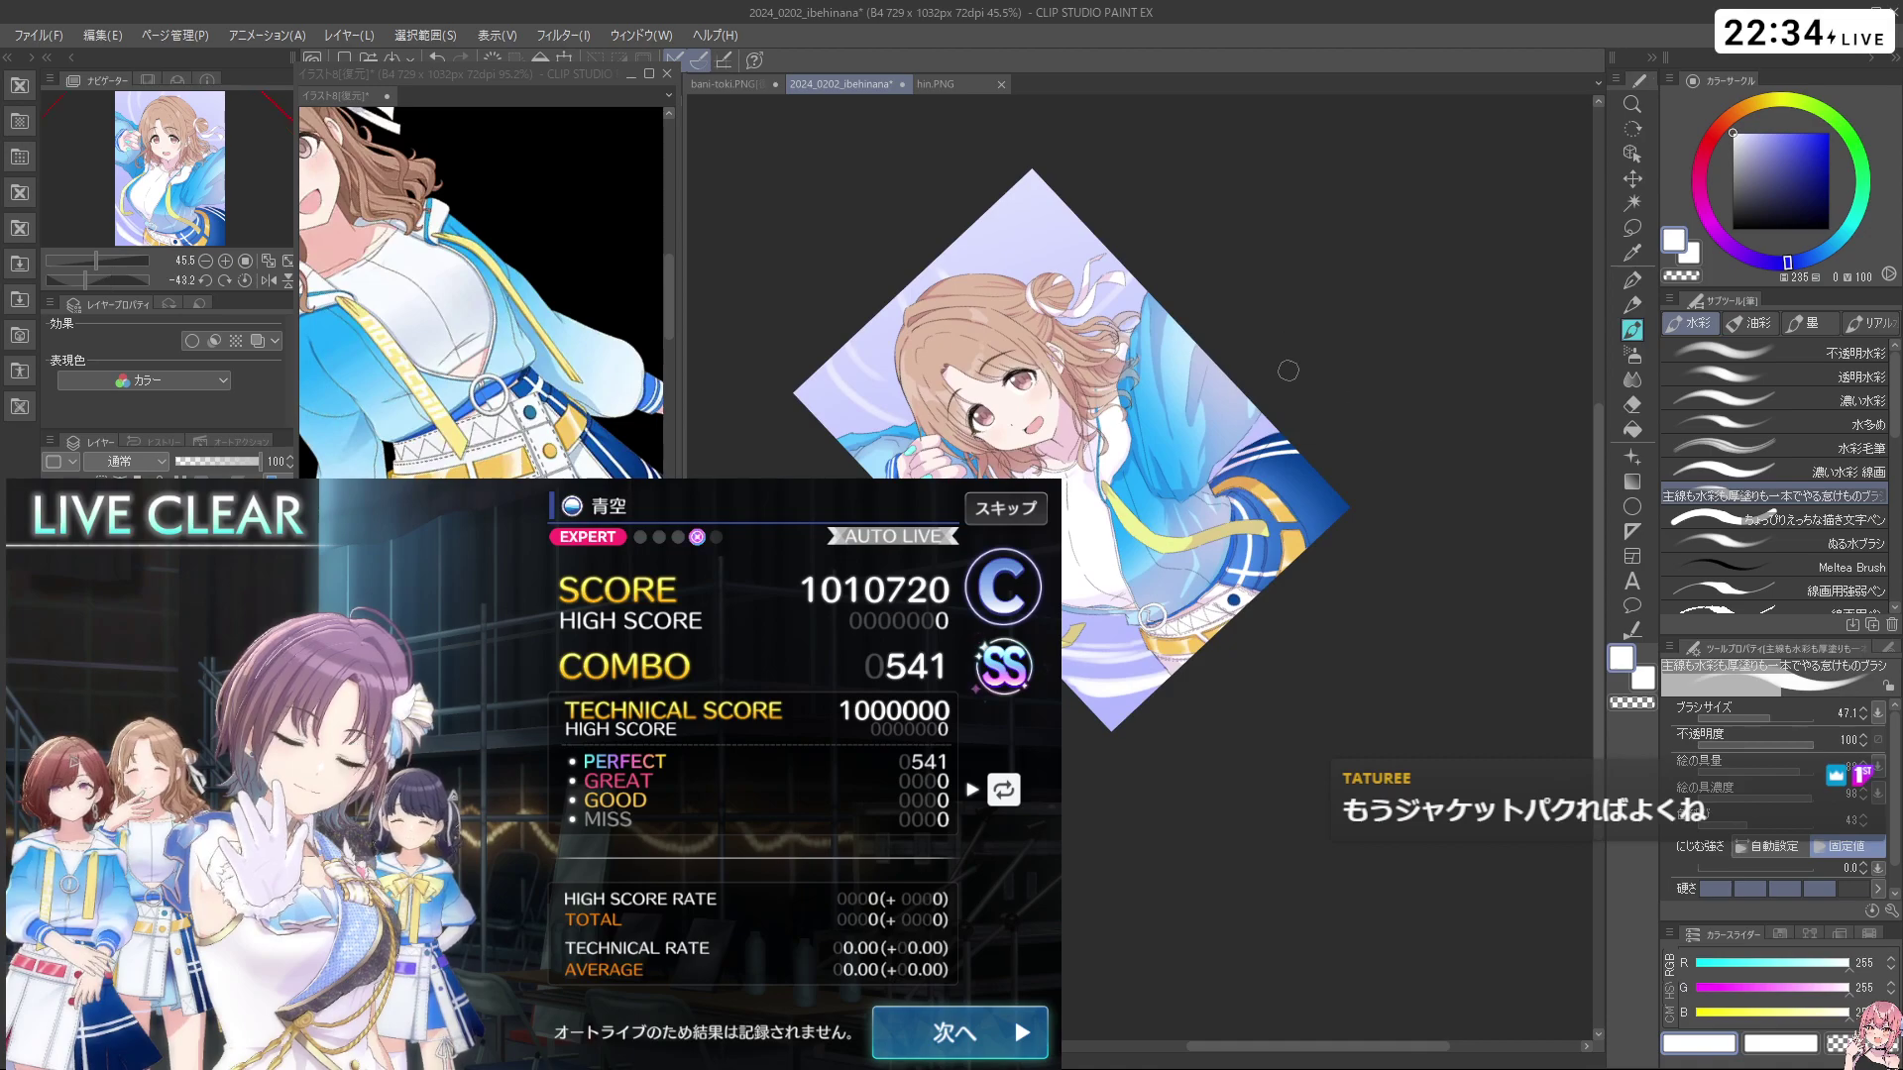
scroll(1338, 397, down, 3)
drag(1308, 639, 1363, 557)
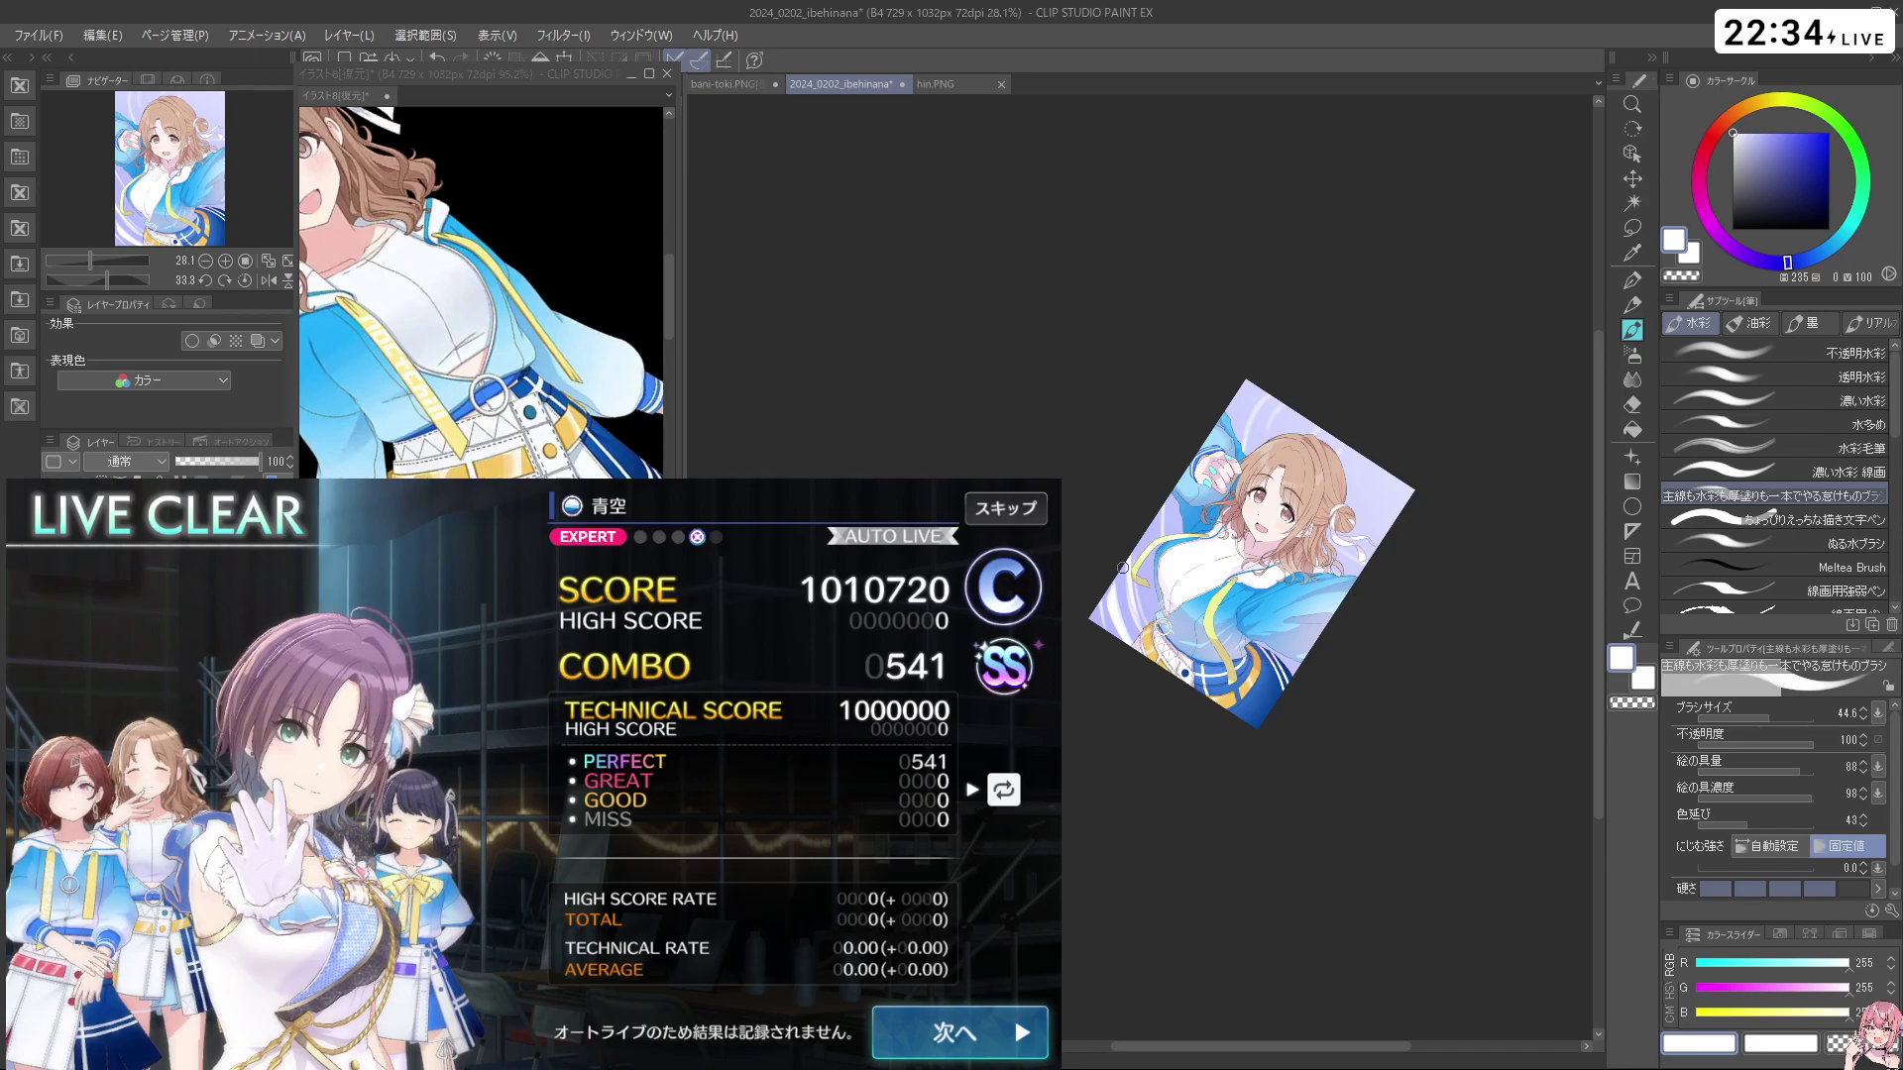
Return to the game, go through the 青空 live results and level-up notices, and get back to the song selection
click(989, 1034)
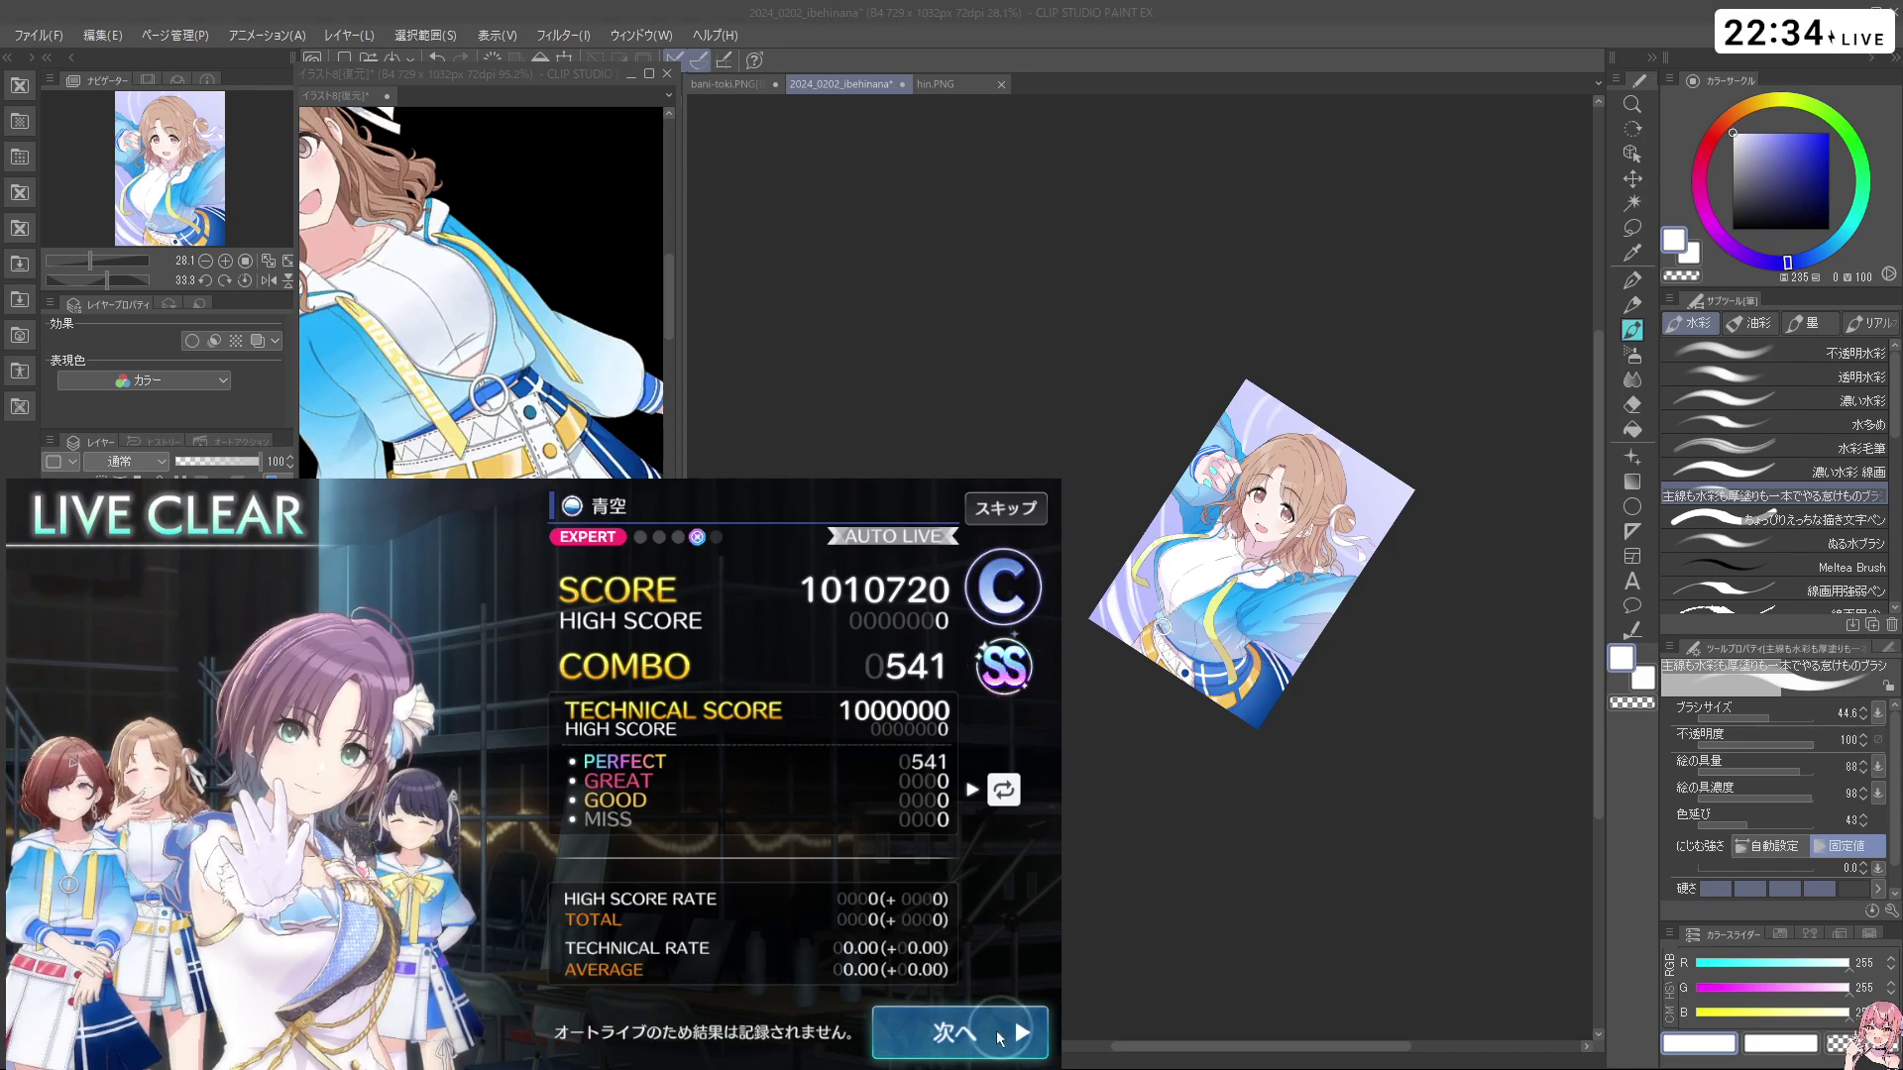
click(989, 1034)
click(989, 1034)
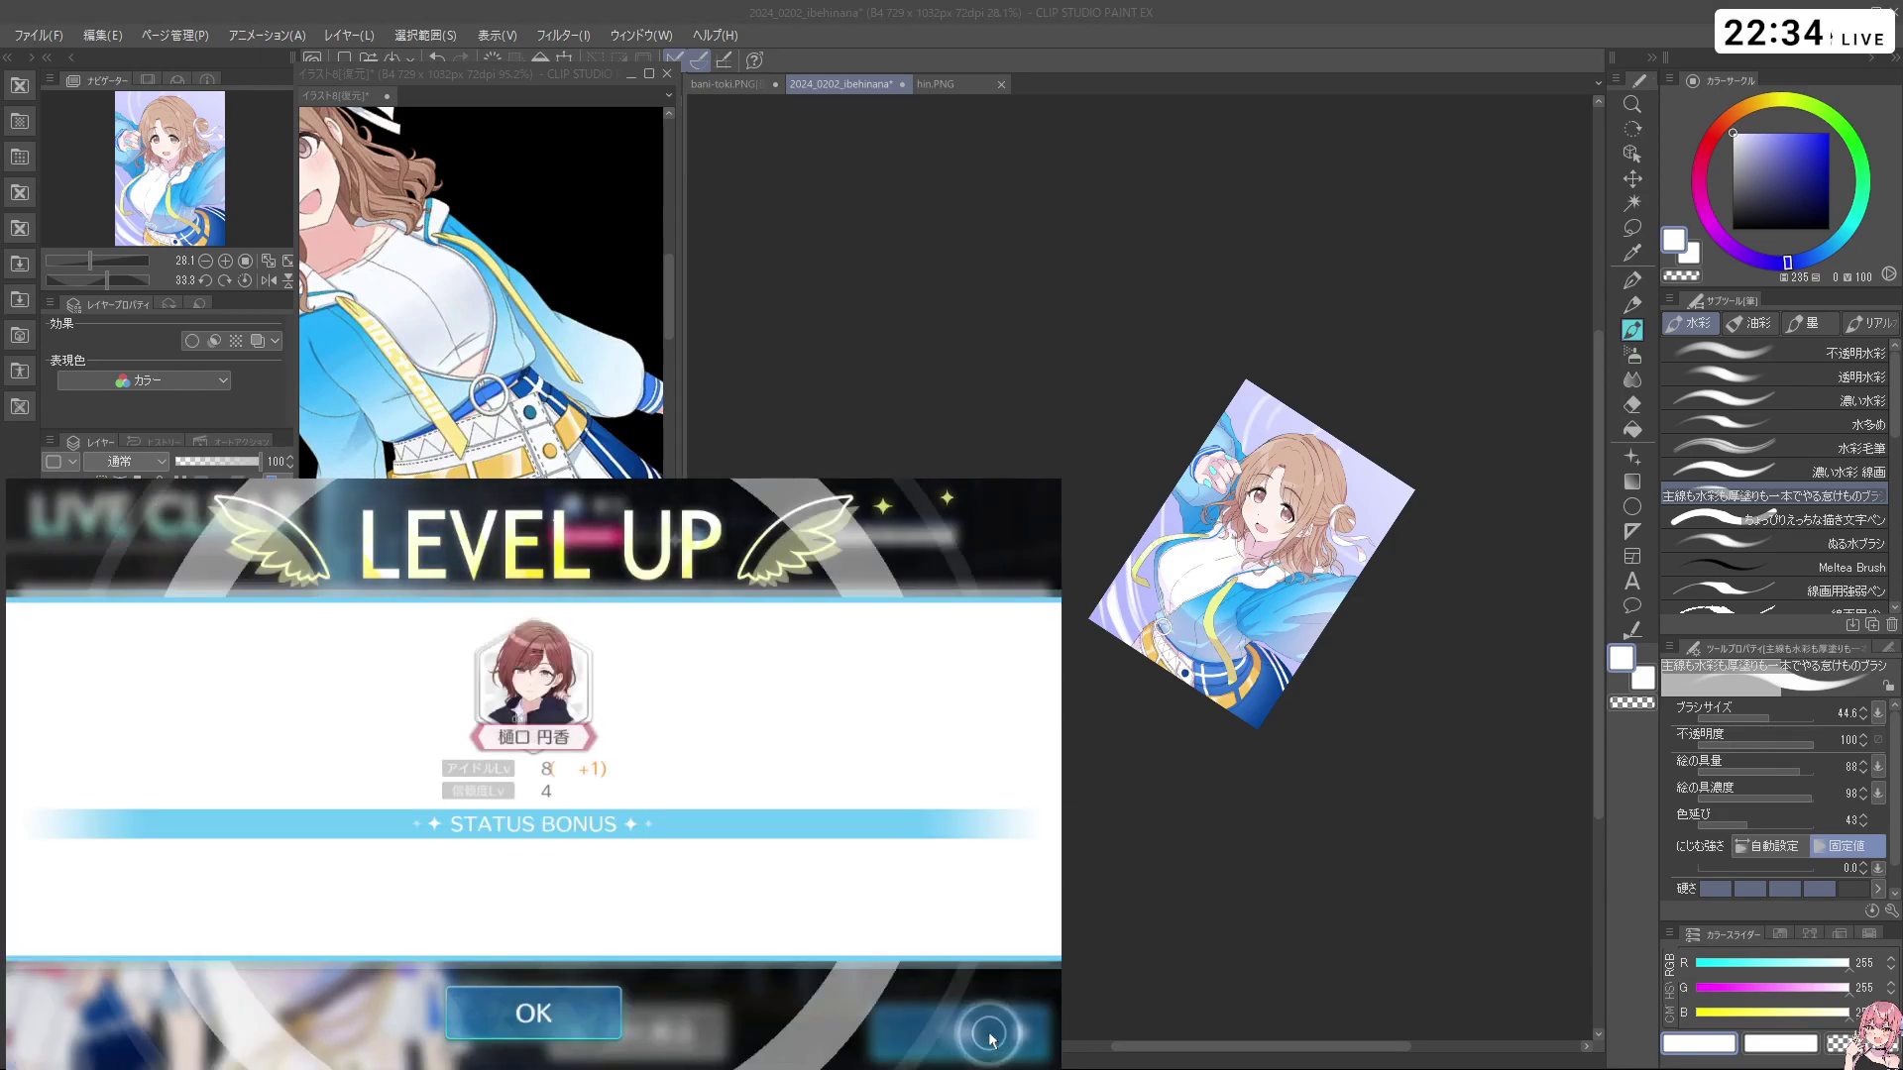
click(555, 1033)
click(935, 1033)
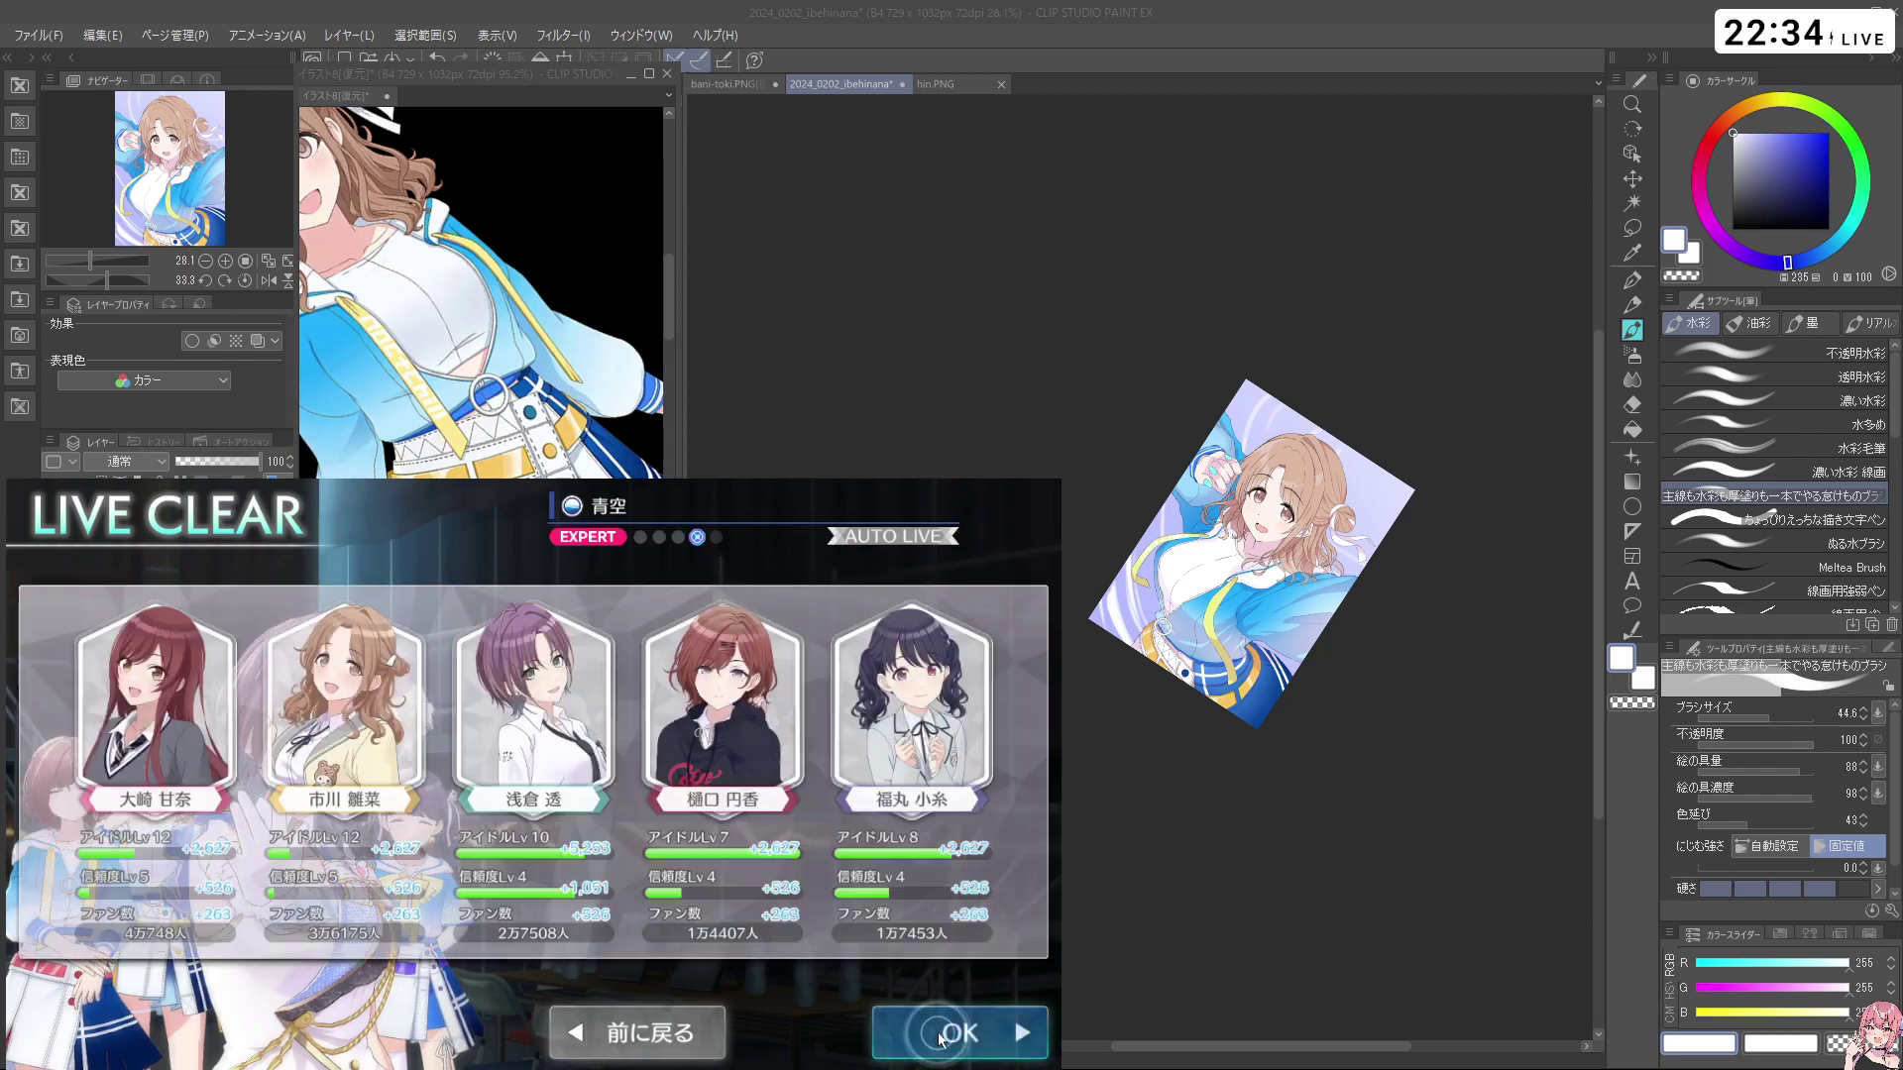
click(937, 1034)
click(427, 1006)
click(533, 1022)
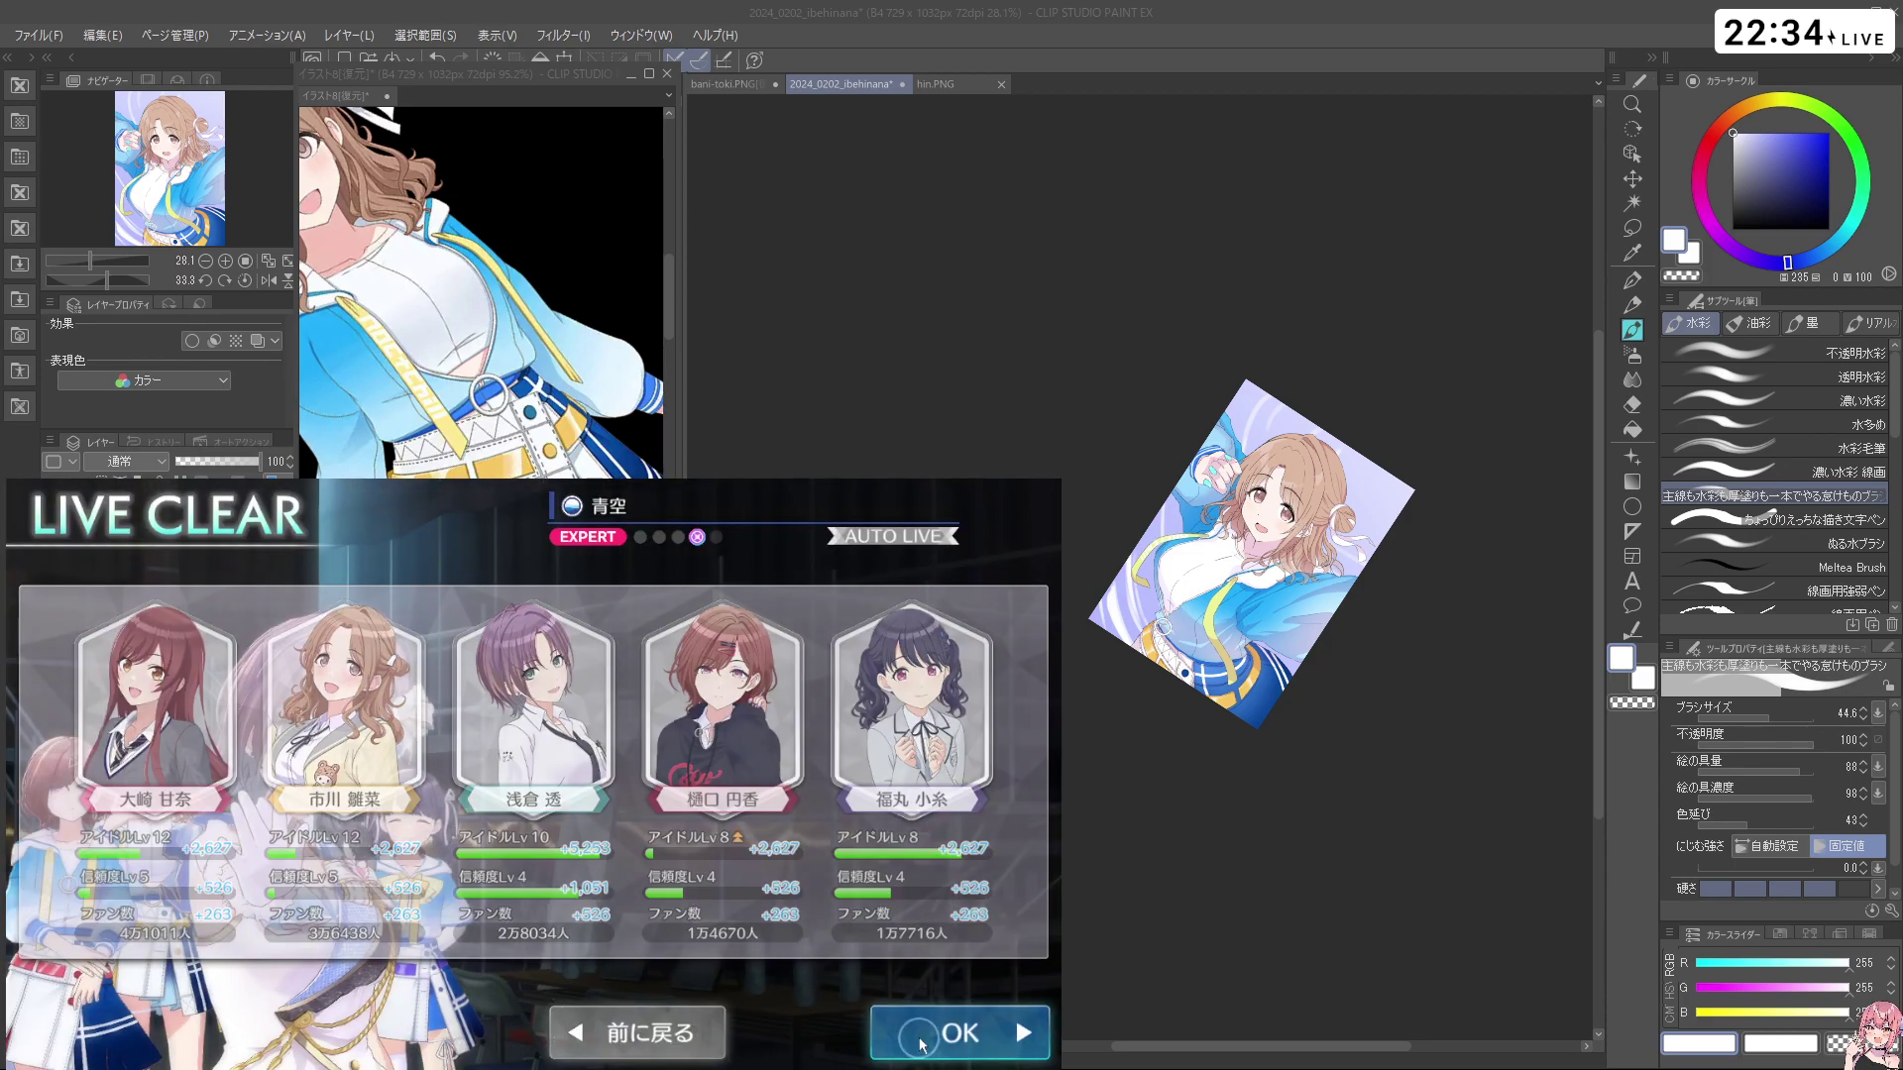
click(976, 1032)
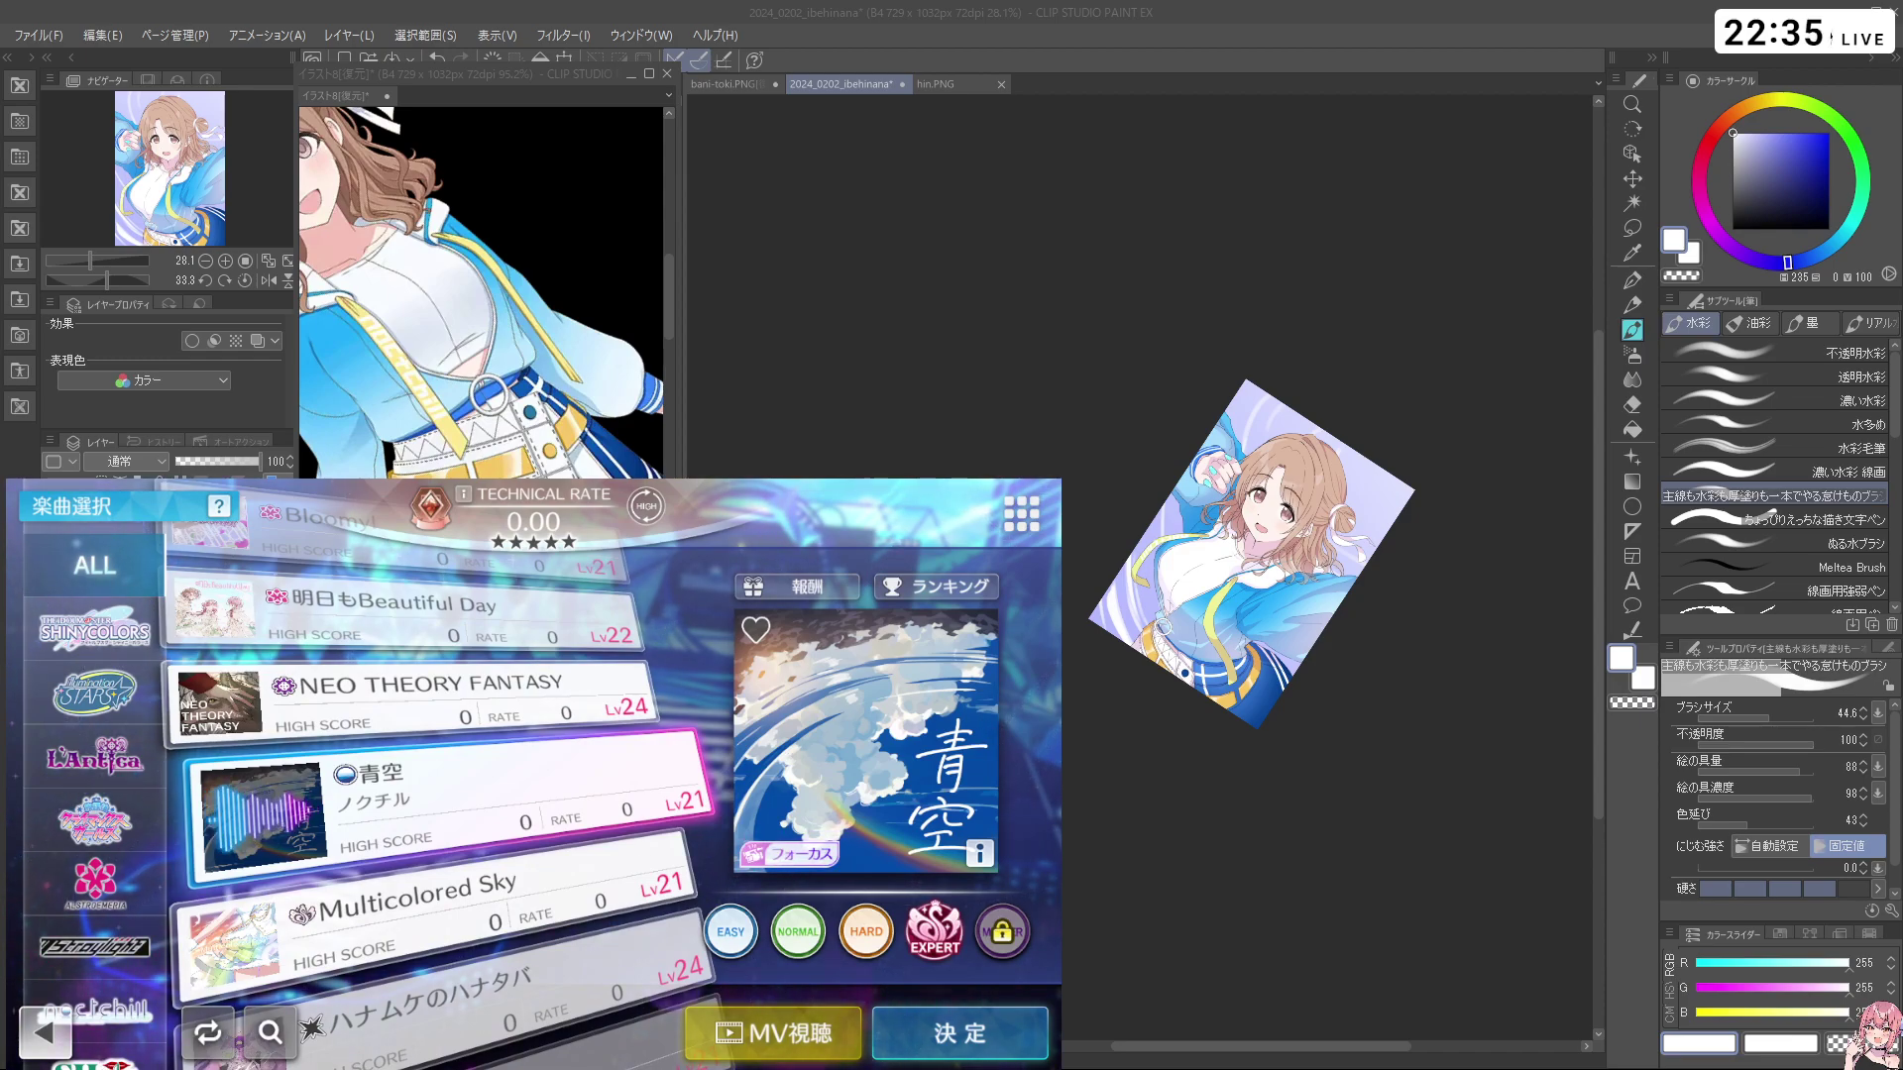
Switch to Clip Studio Paint and add more sweeping white curves to the illustration's background at brush size 44.6
click(1127, 250)
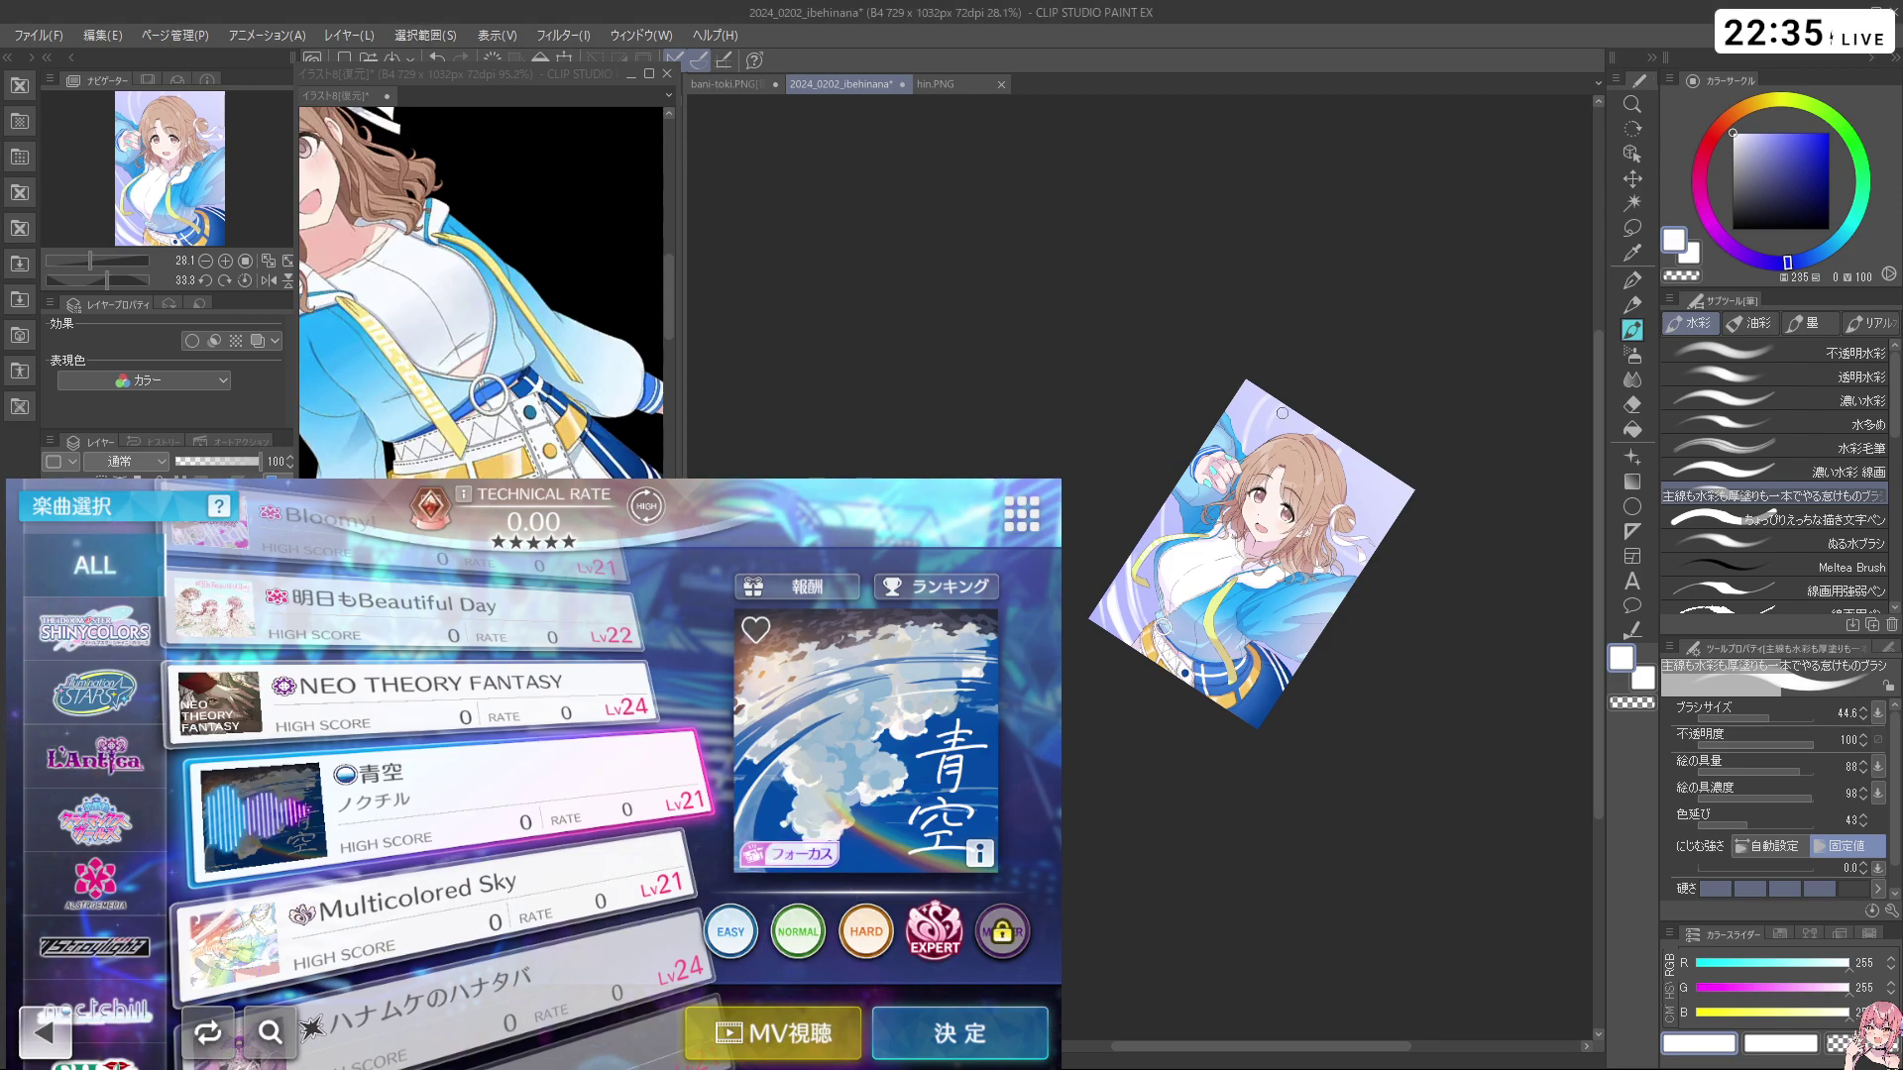
drag(1340, 654, 1283, 428)
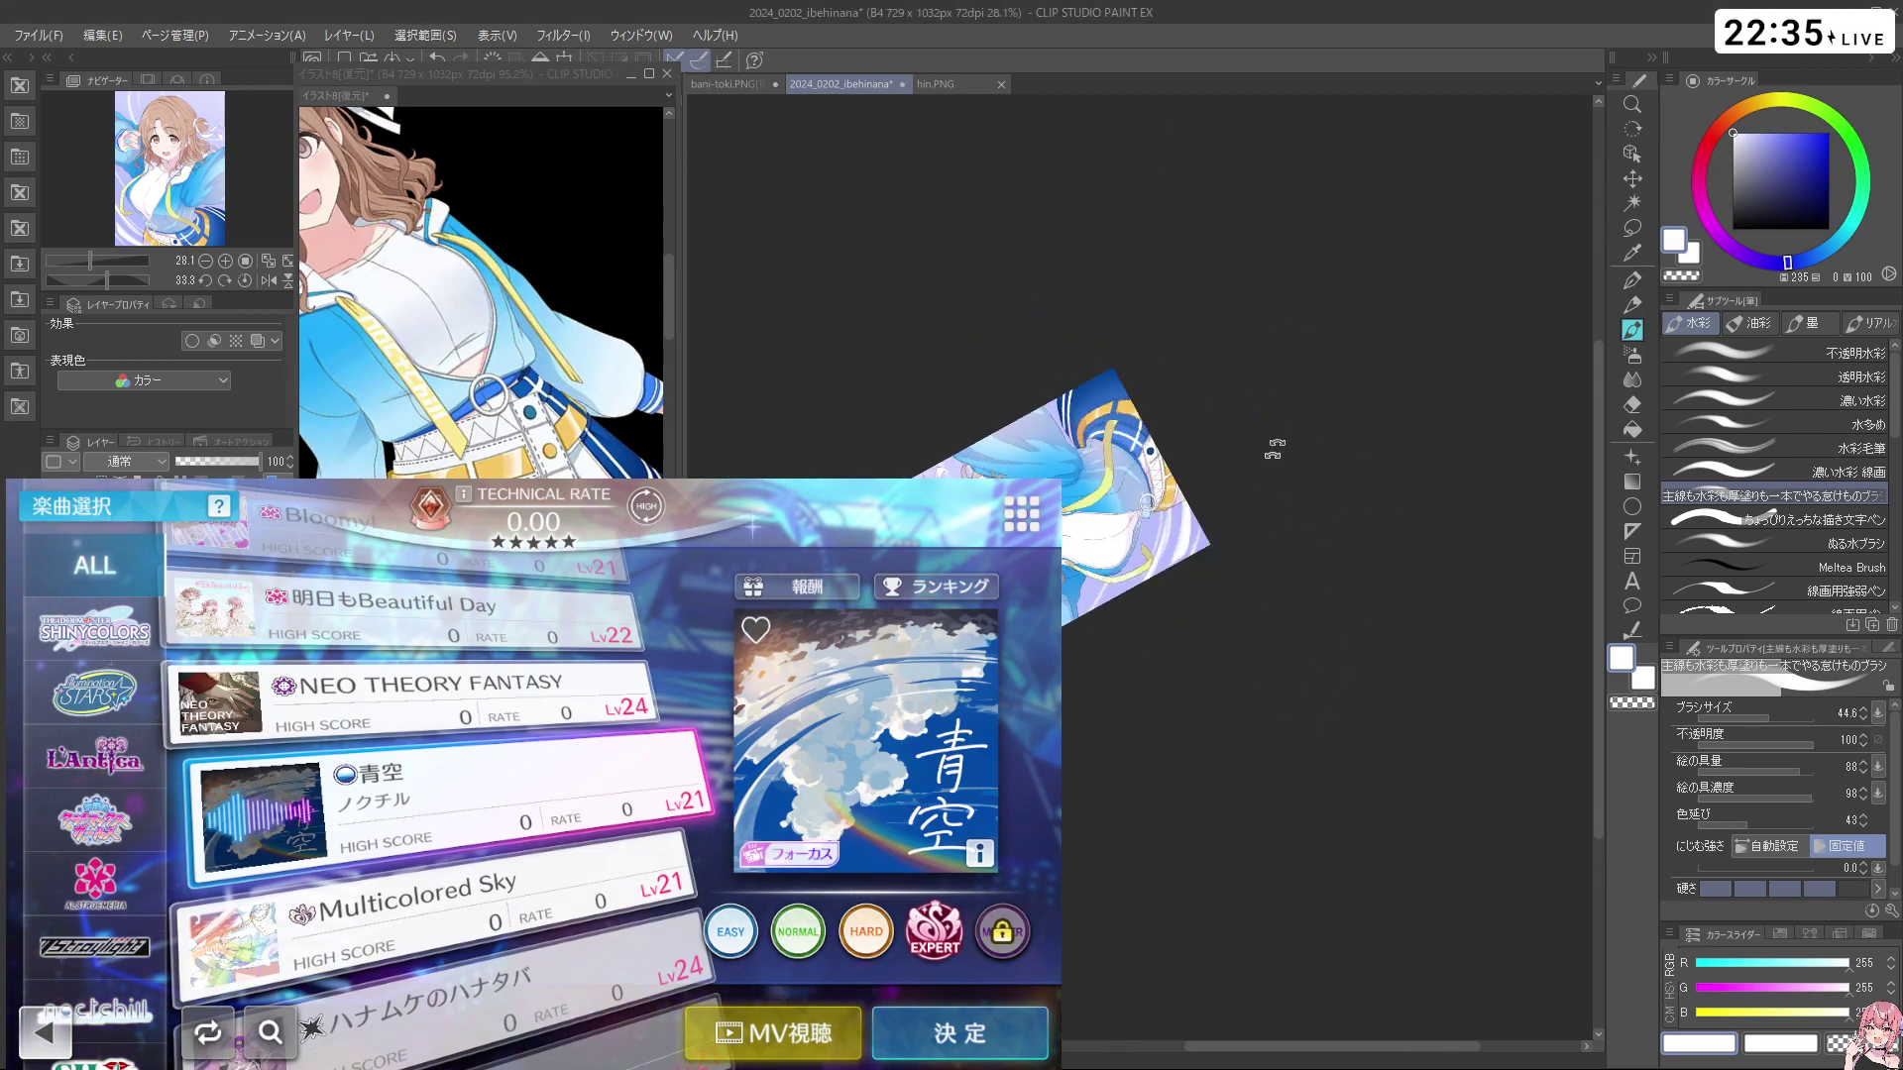
scroll(1189, 516, up, 3)
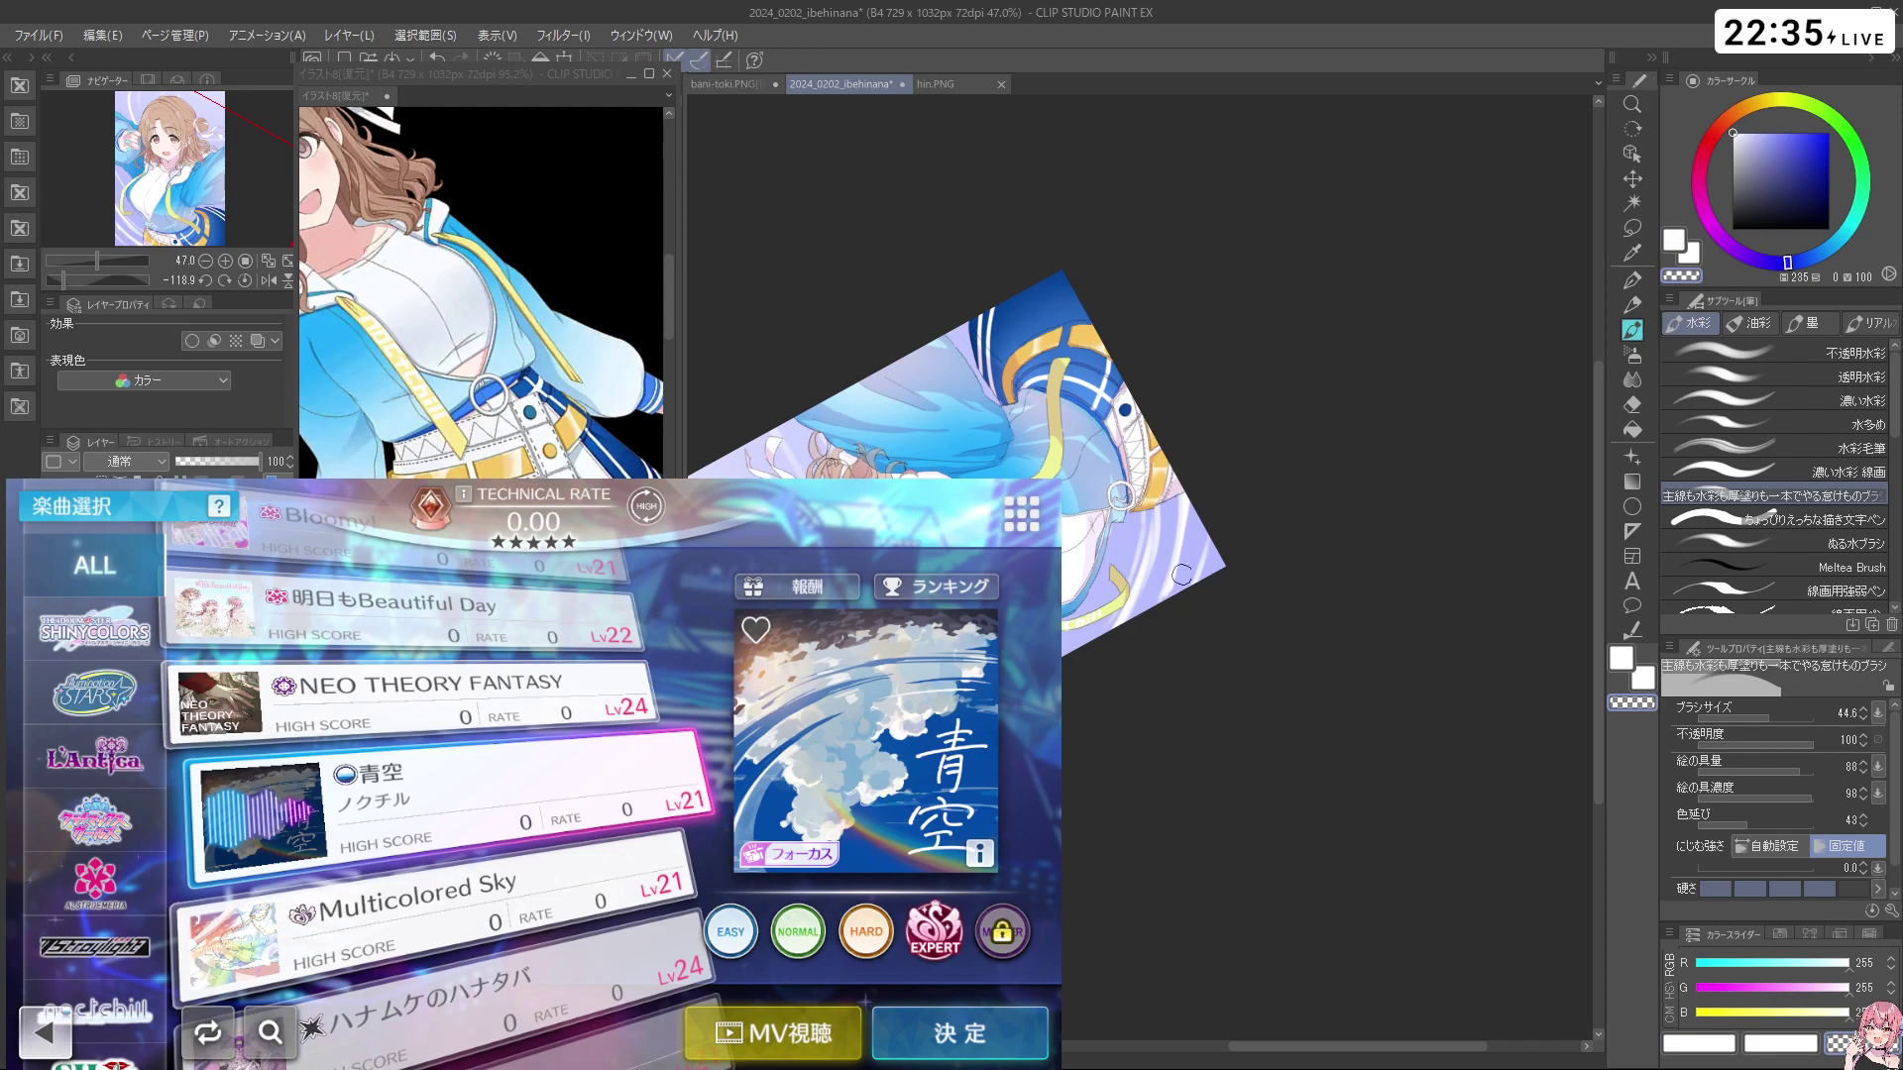
scroll(1173, 560, down, 2)
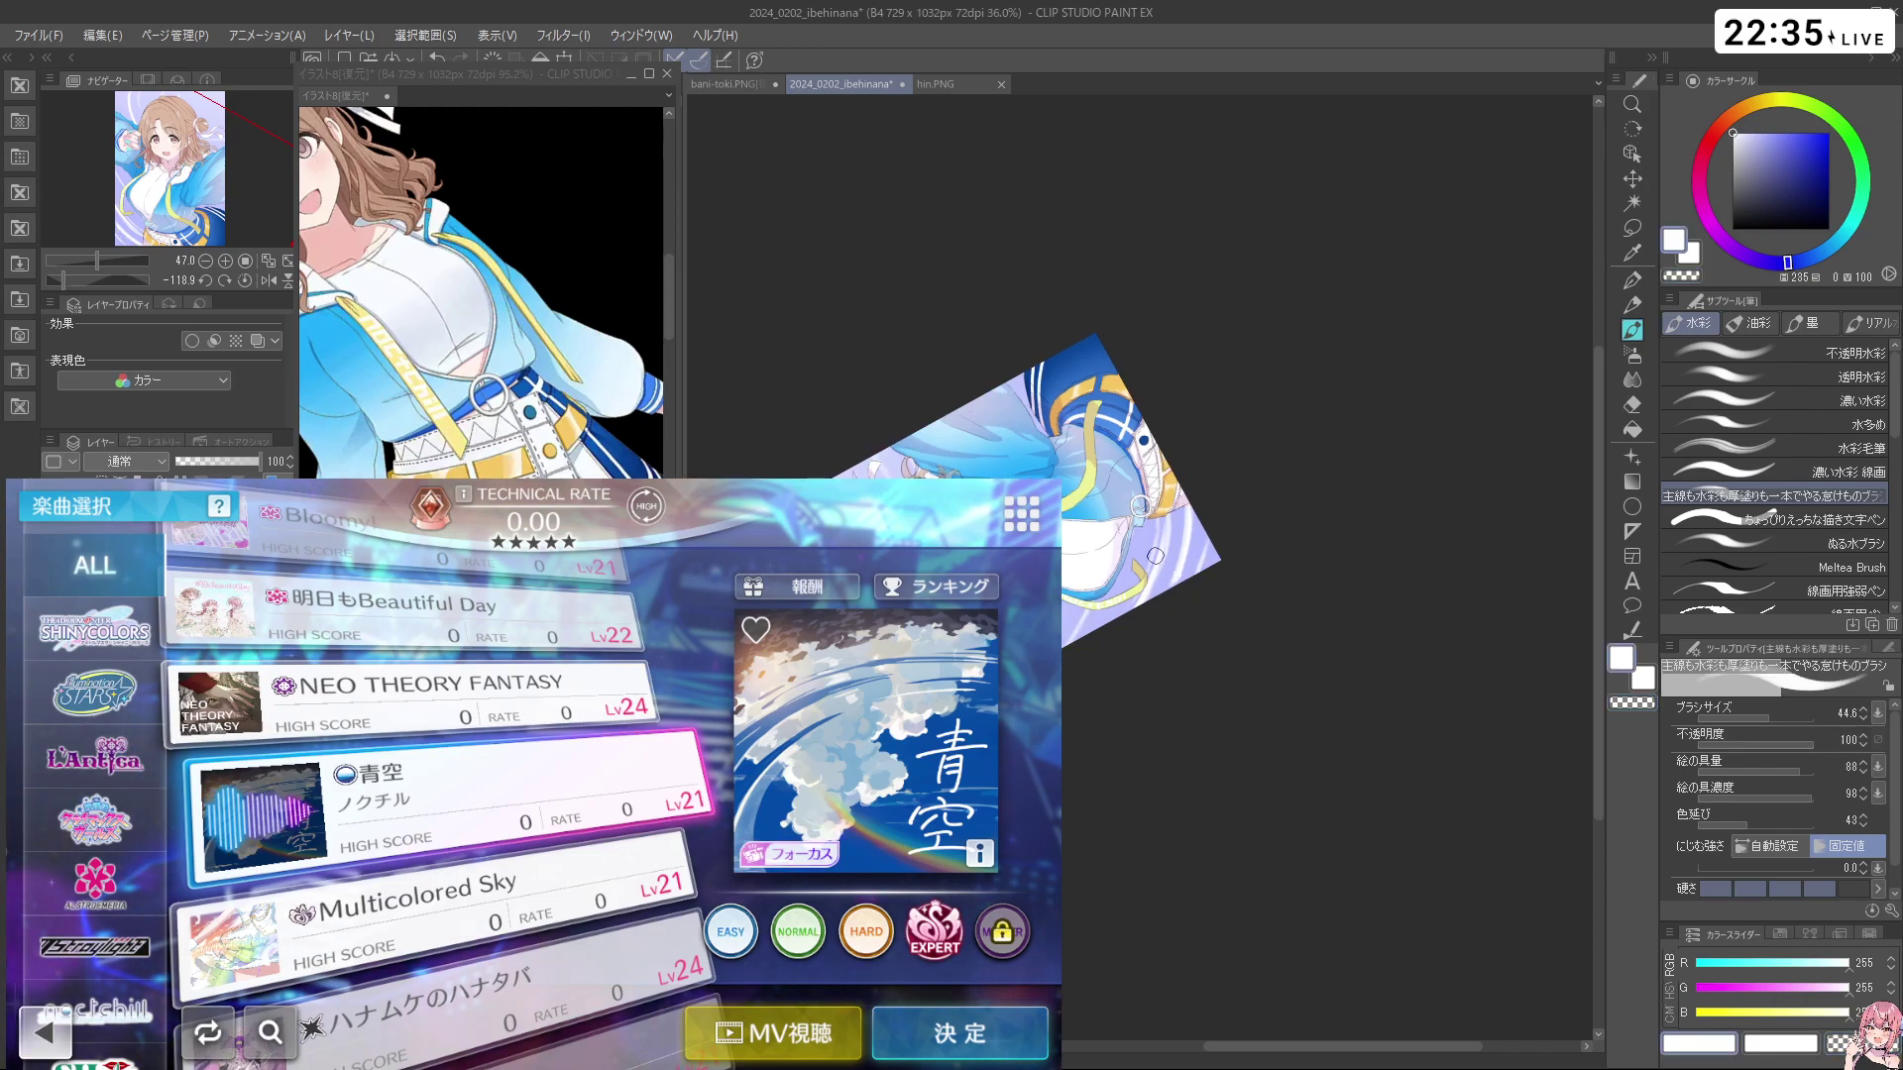
scroll(1172, 560, up, 2)
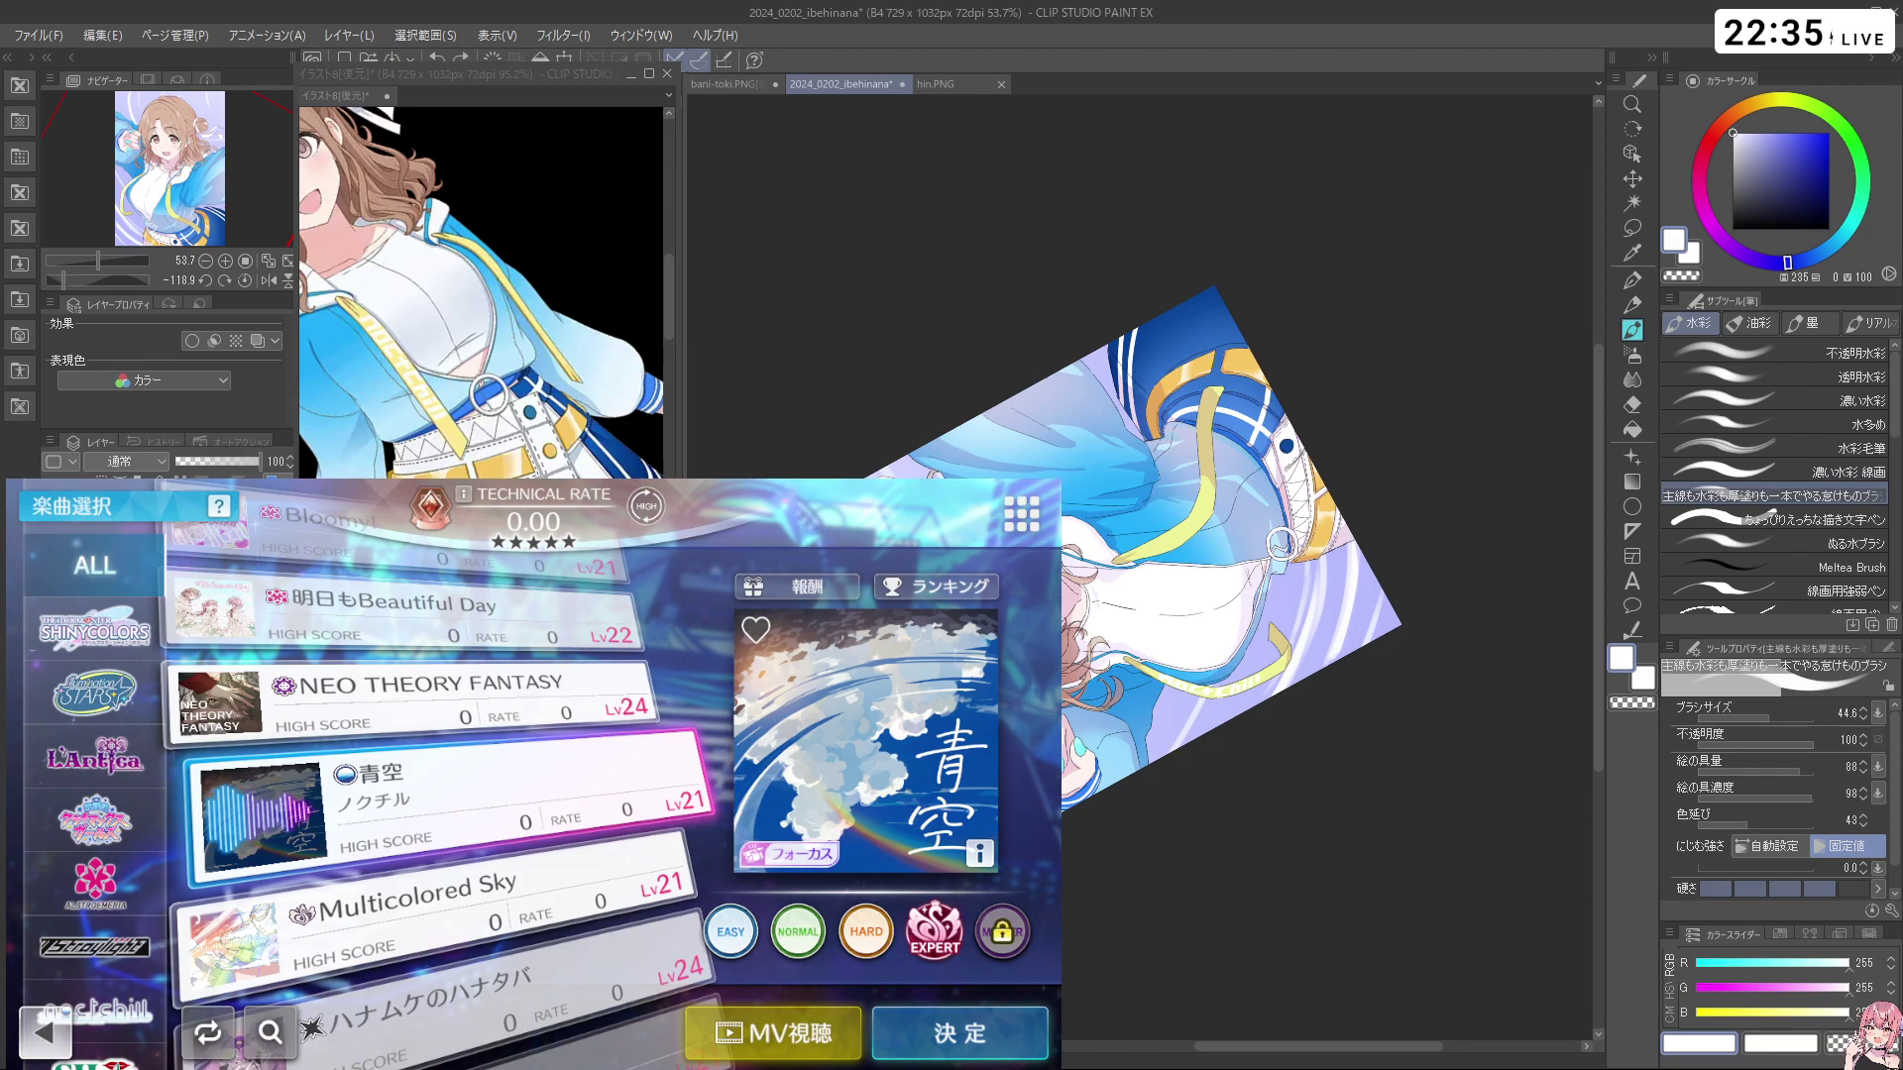
scroll(982, 458, down, 3)
drag(982, 458, 1289, 677)
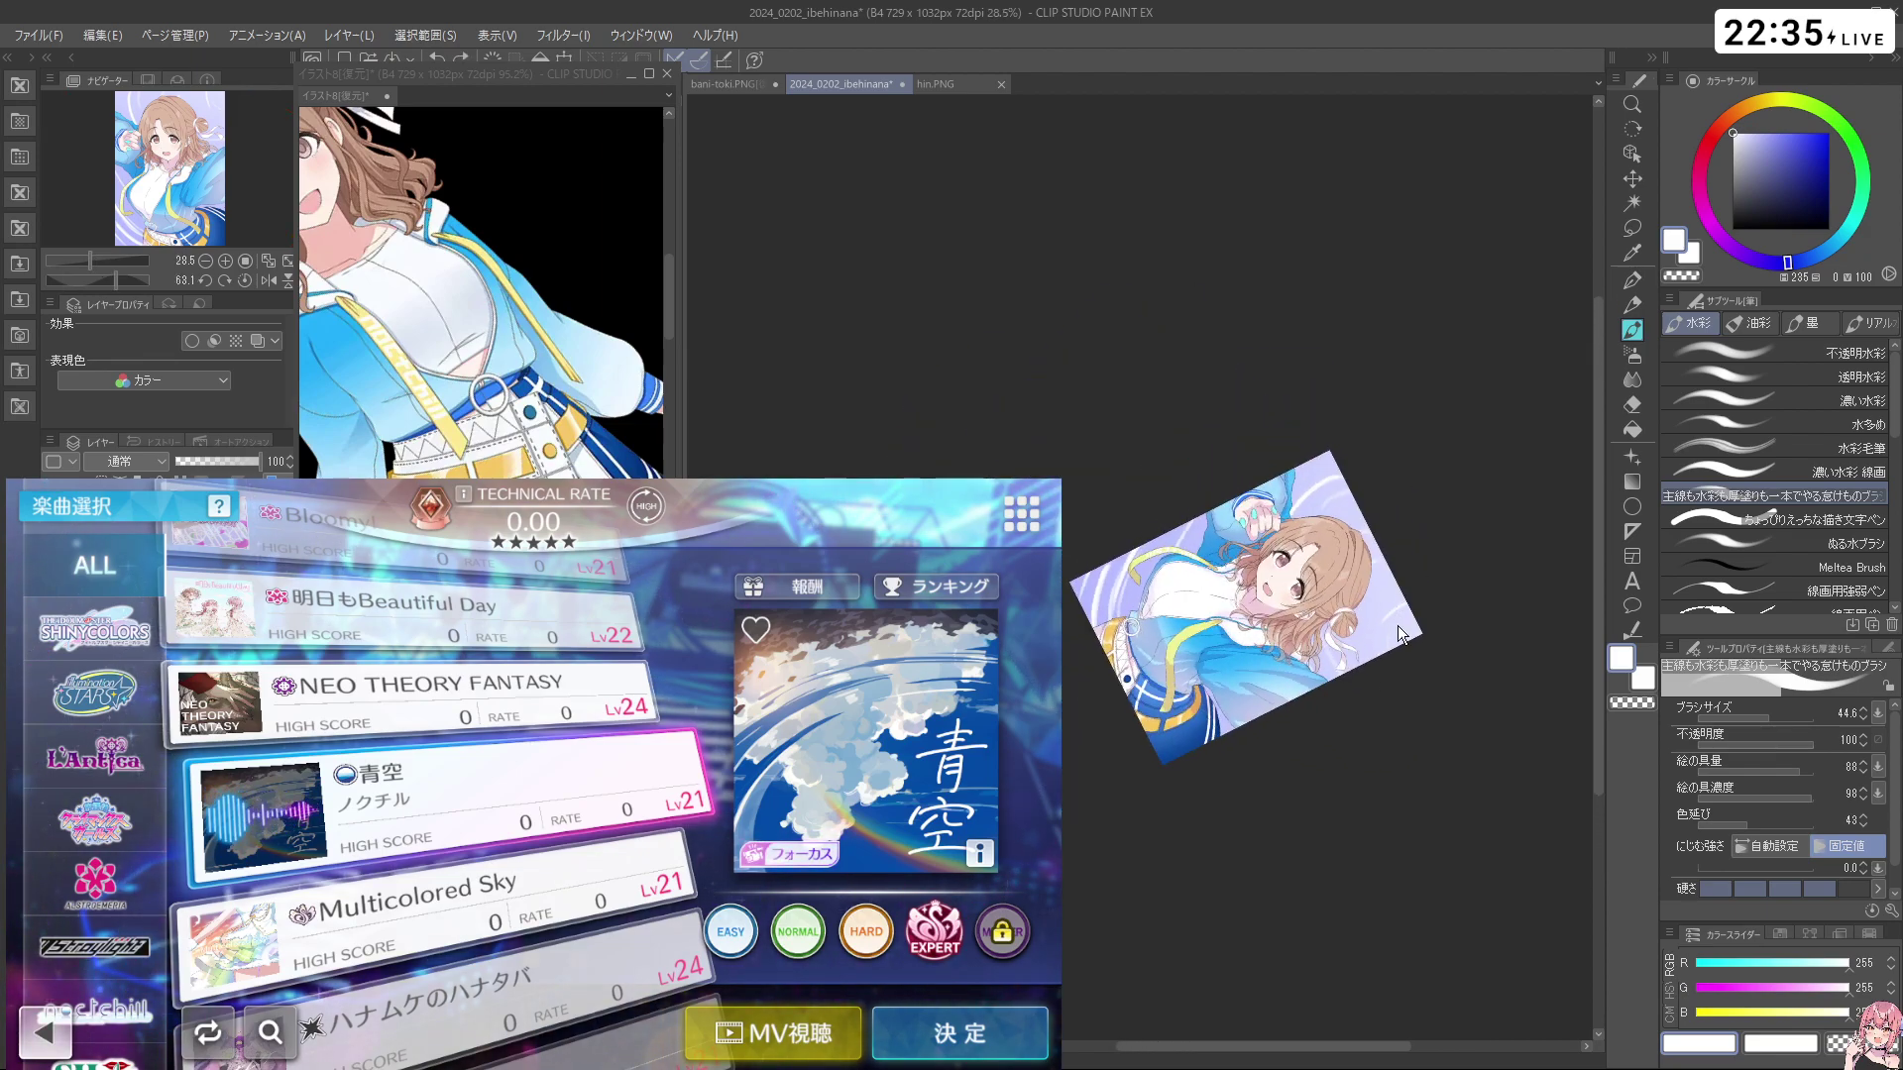
Clear the white curves from the background, comparing the picture with and without them through undo and redo
drag(1372, 652, 1213, 537)
drag(1242, 665, 1272, 695)
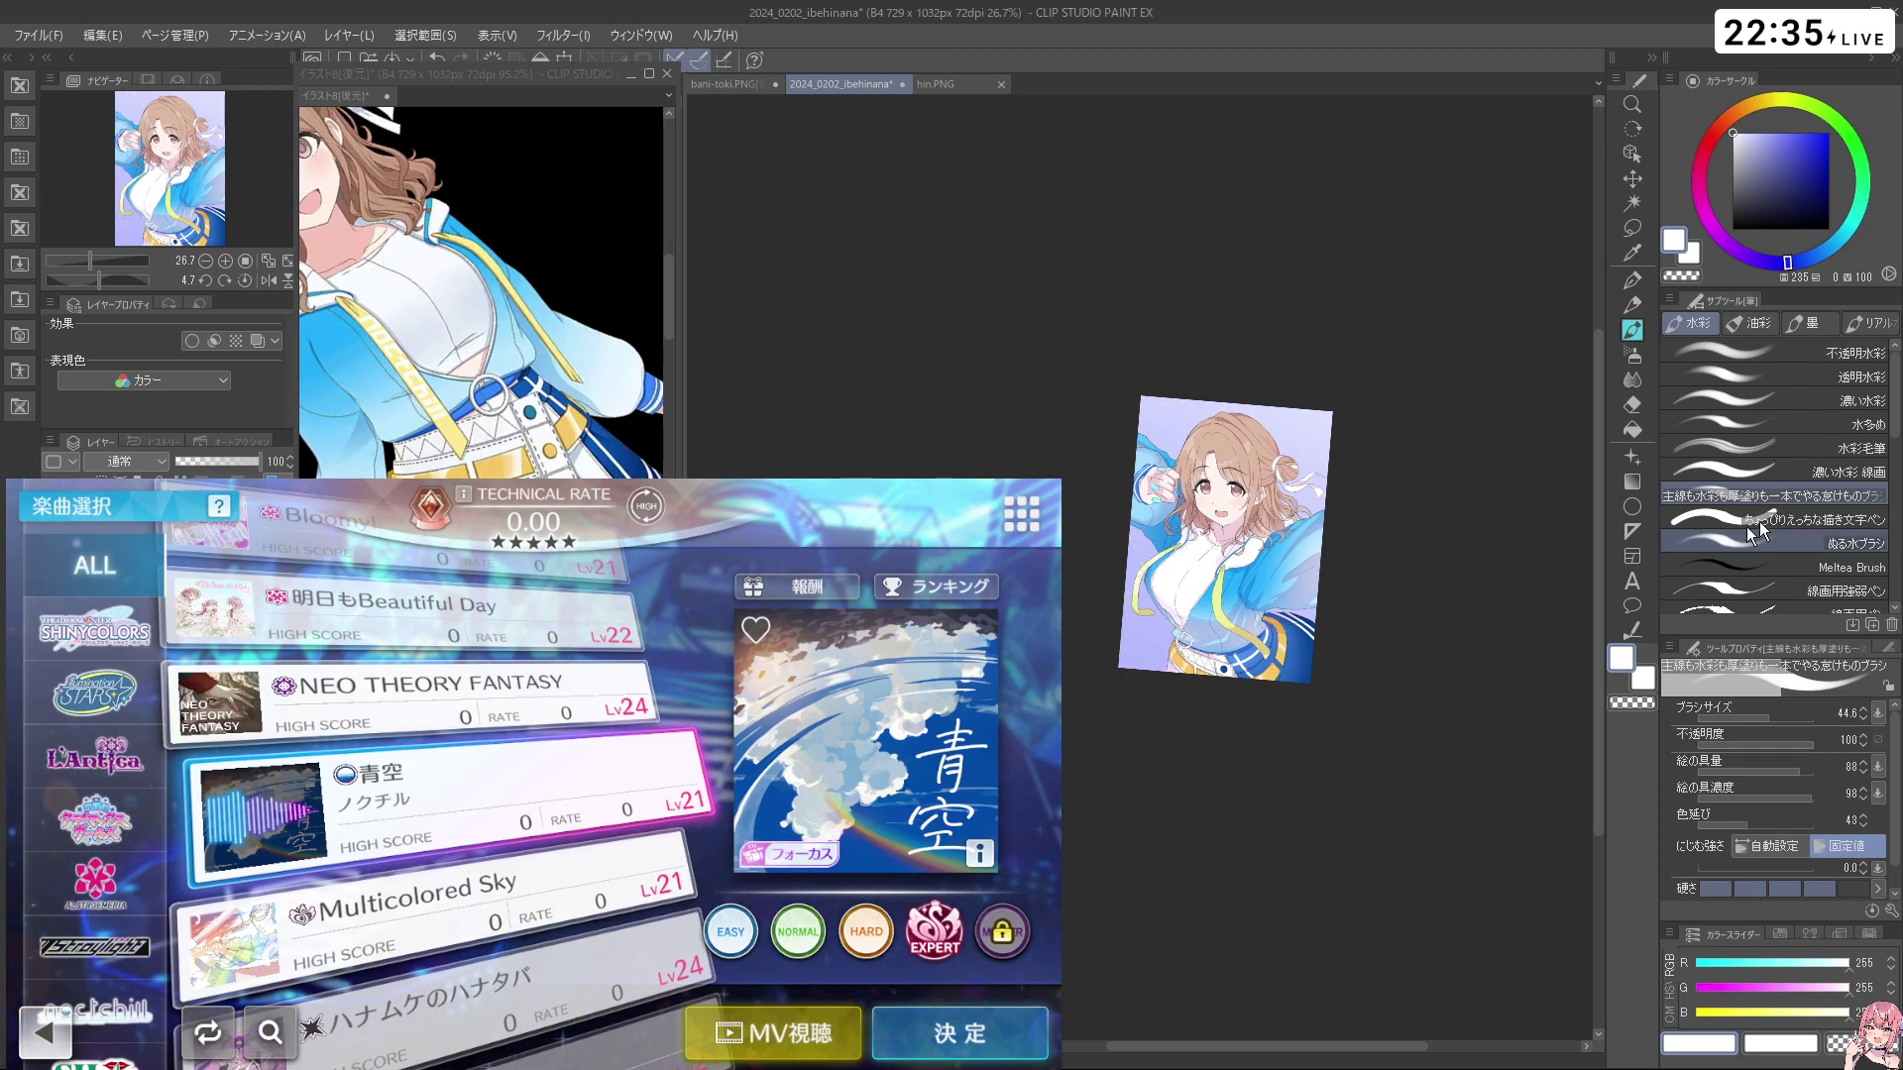
drag(1228, 574, 1244, 570)
drag(1337, 483, 1363, 474)
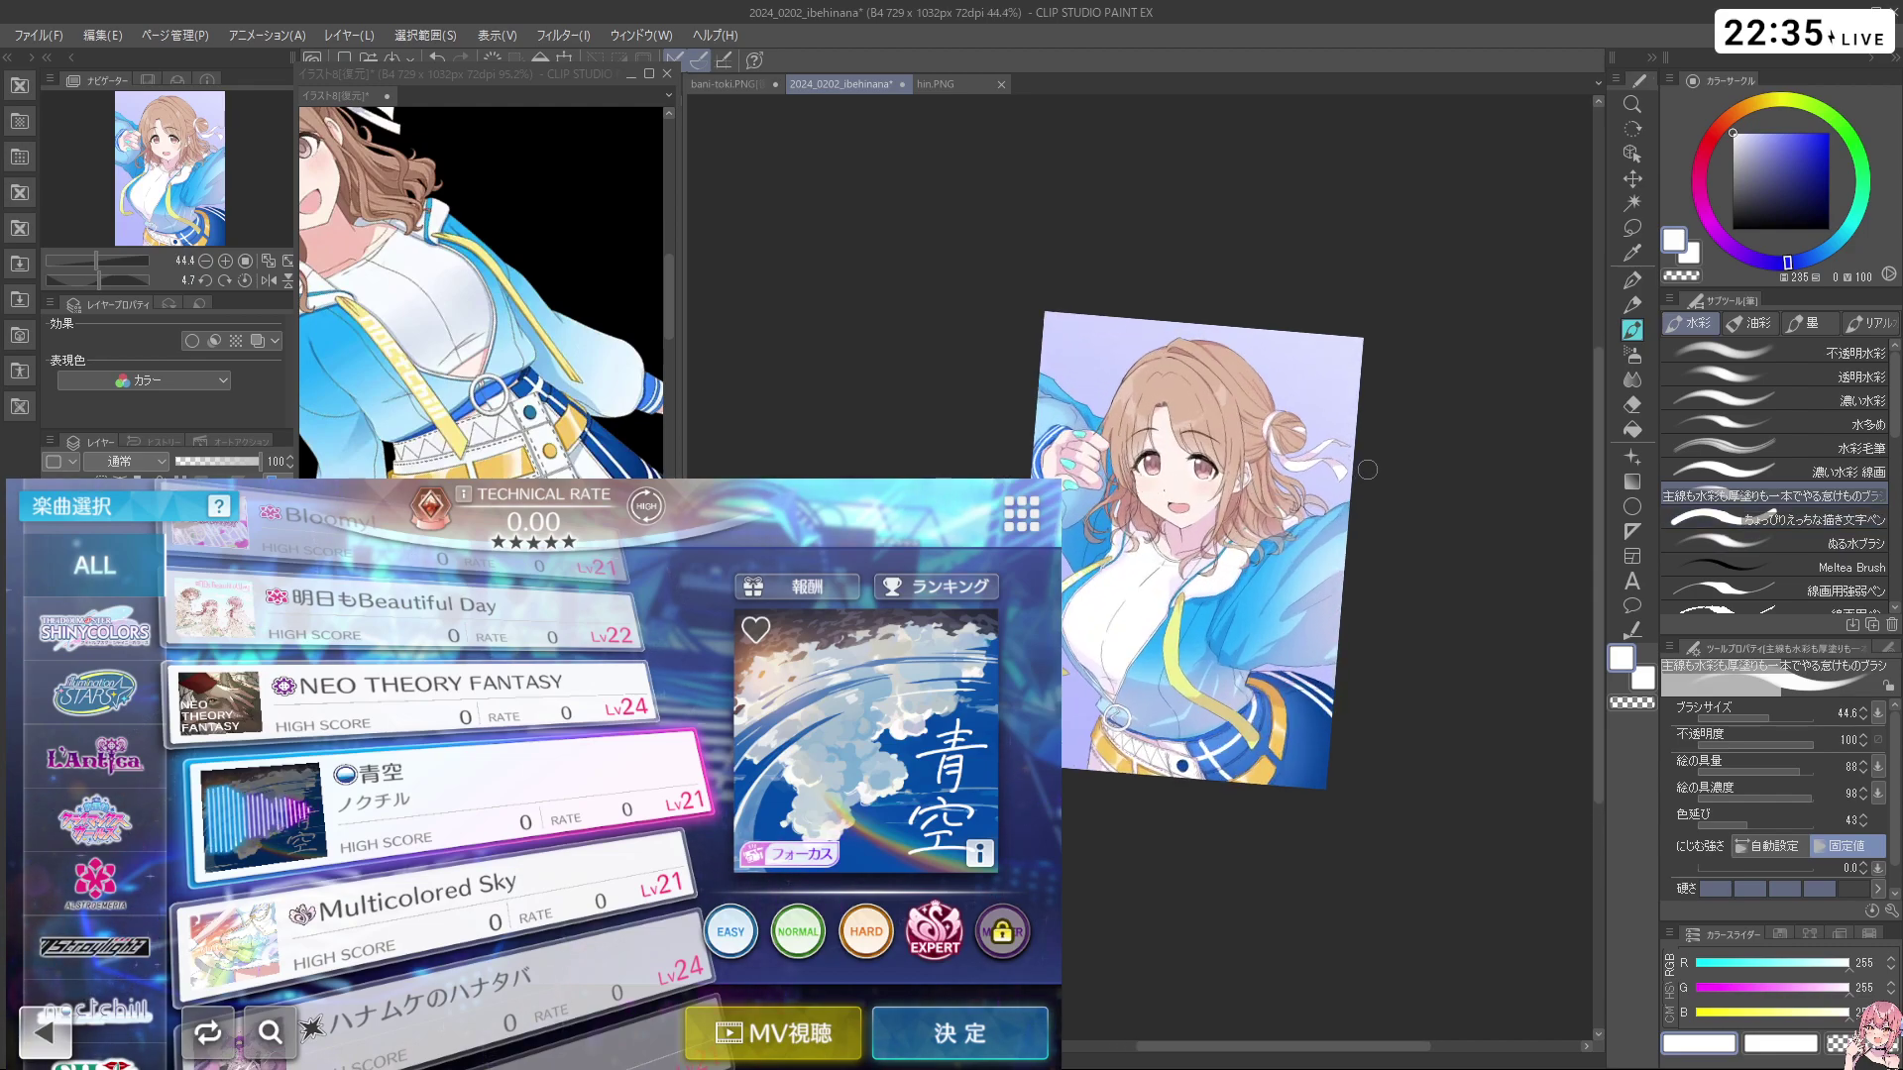
key(ctrl+z)
key(ctrl+z)
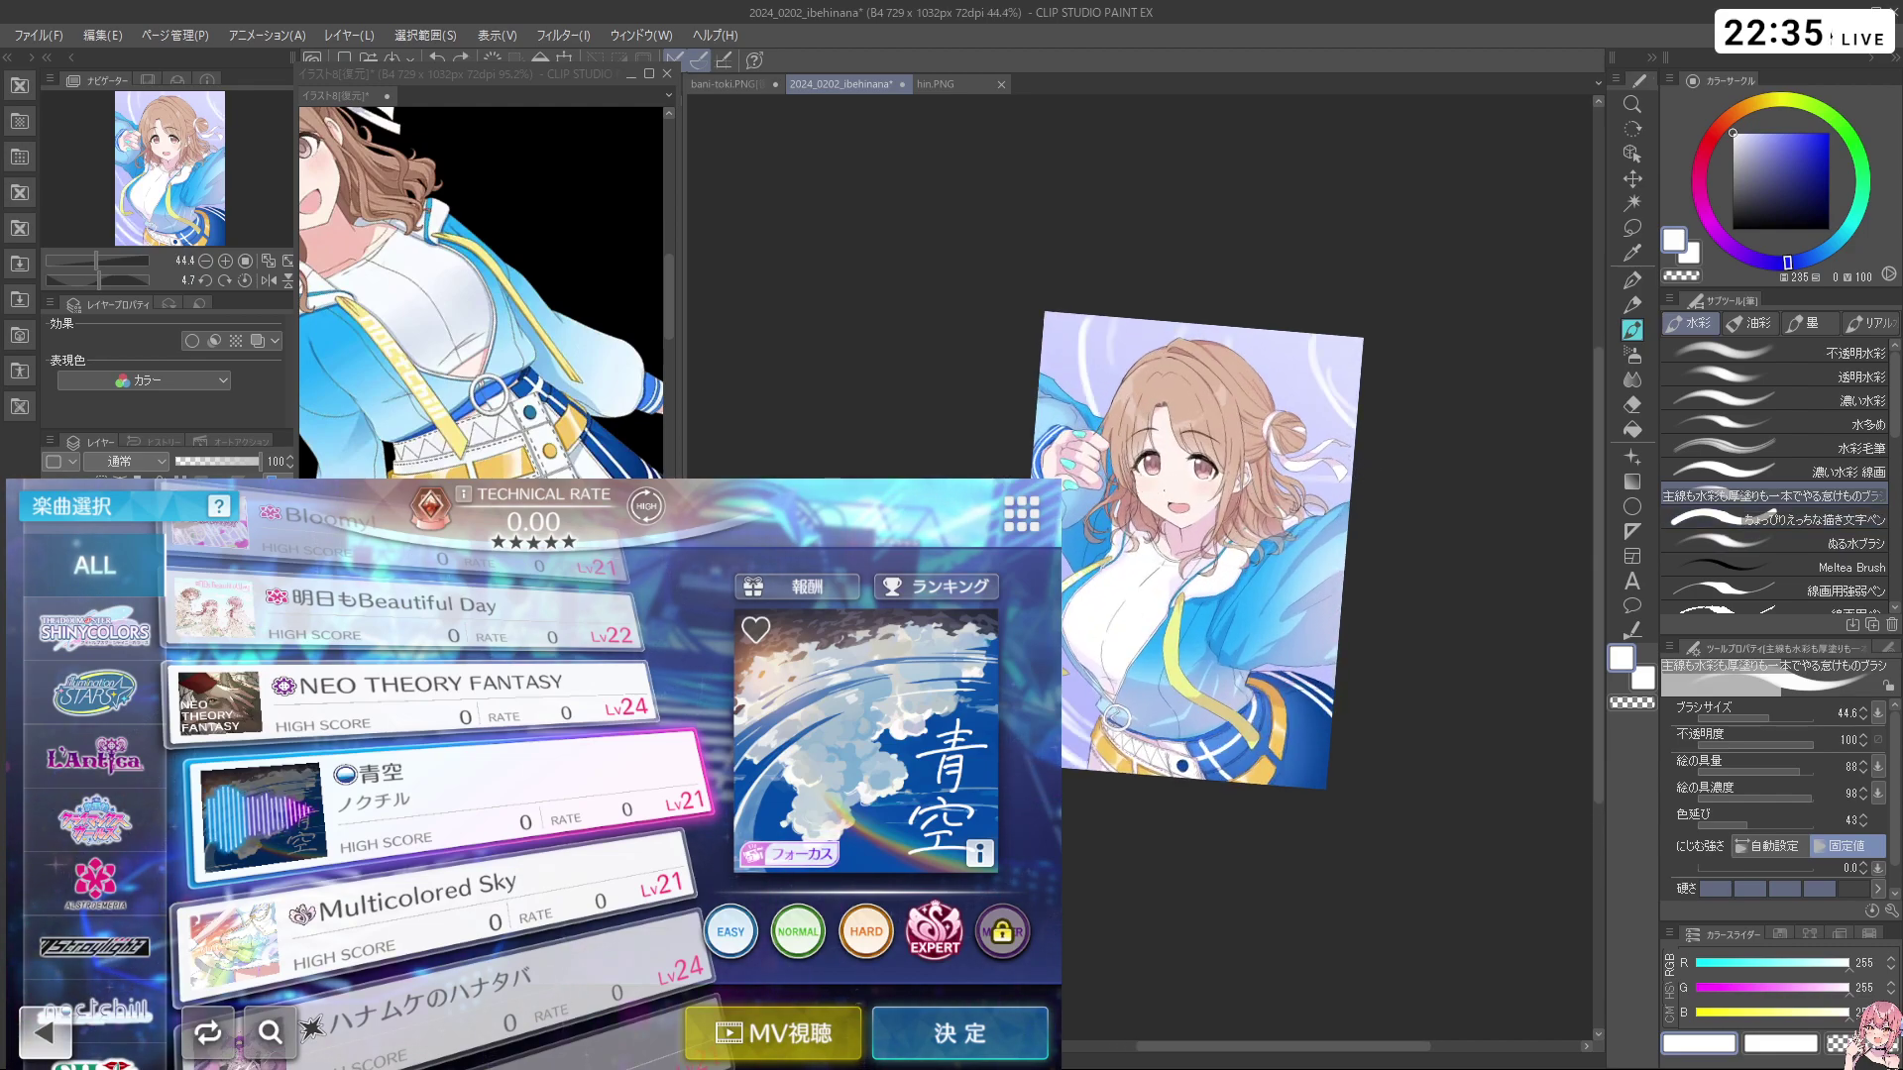
key(ctrl+y)
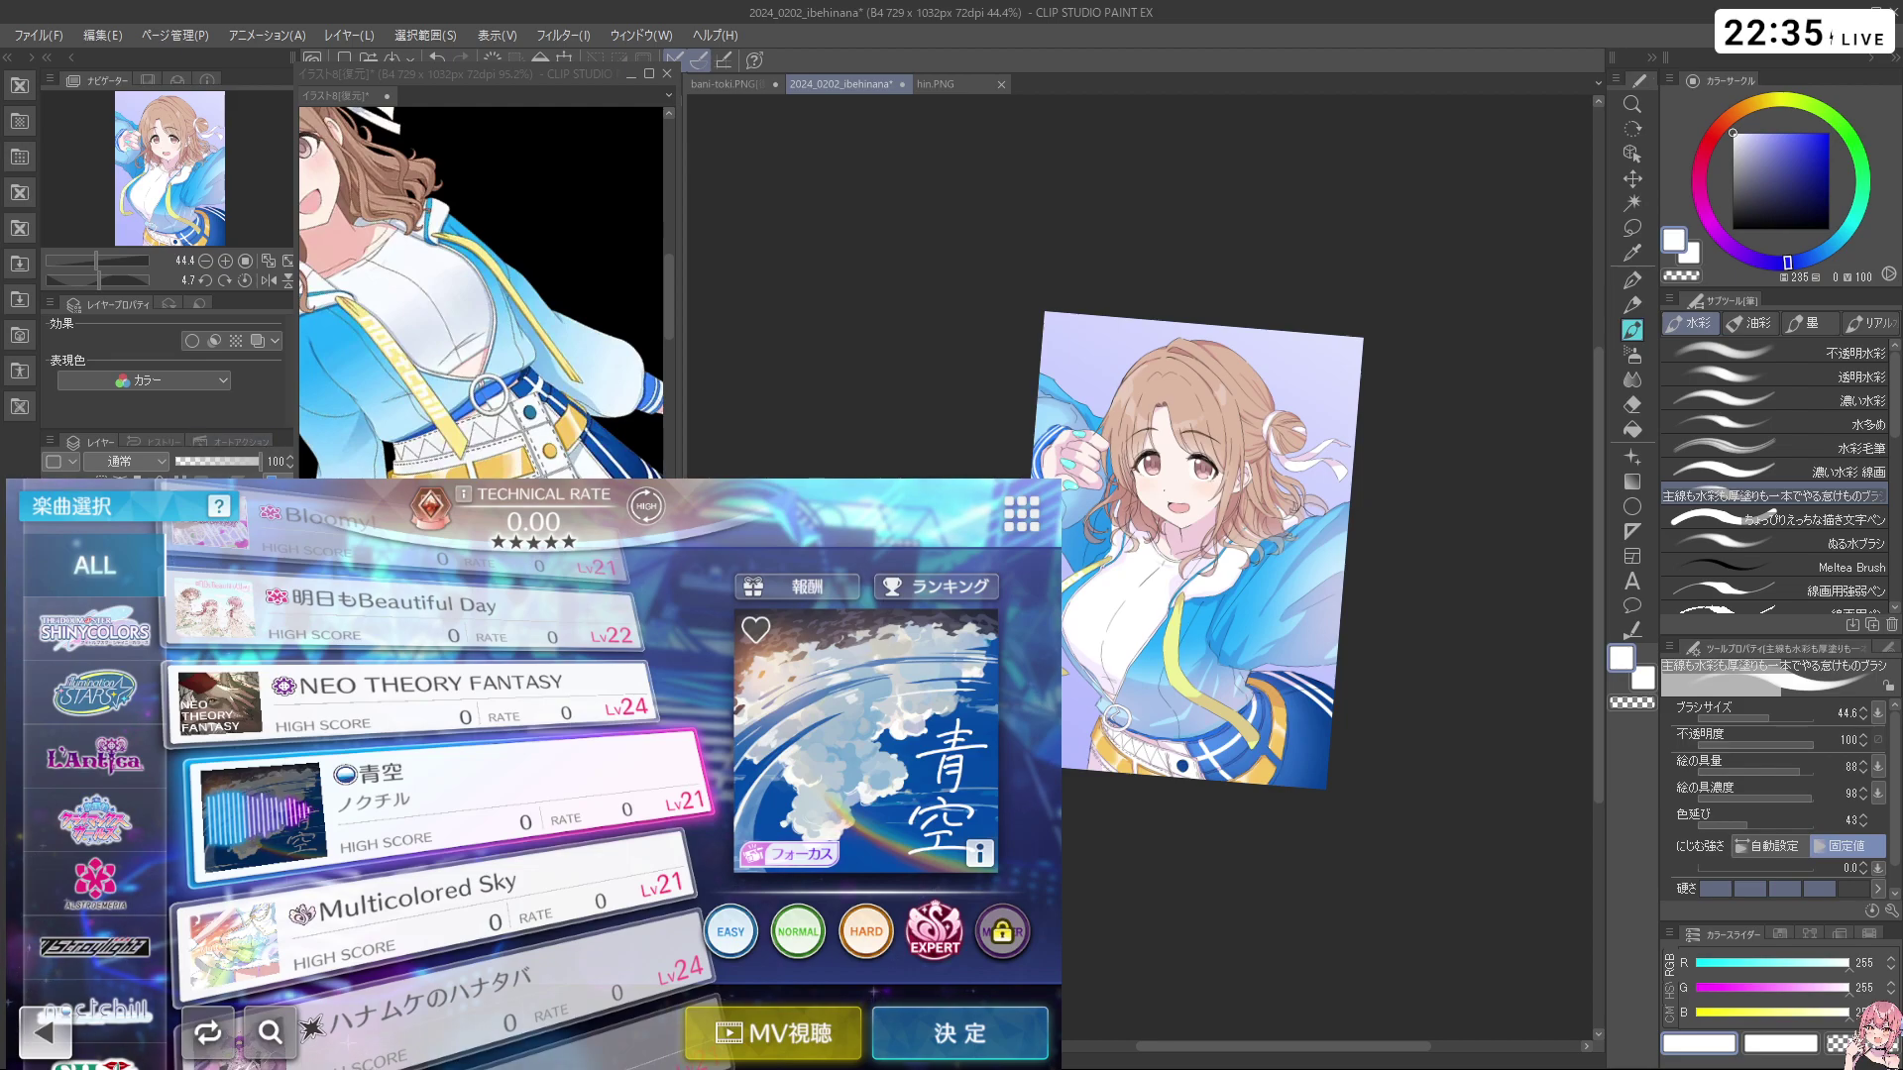
Try painting white clouds on the background around the girl's head at brush size 85.7, and clear them
drag(1114, 831, 1378, 606)
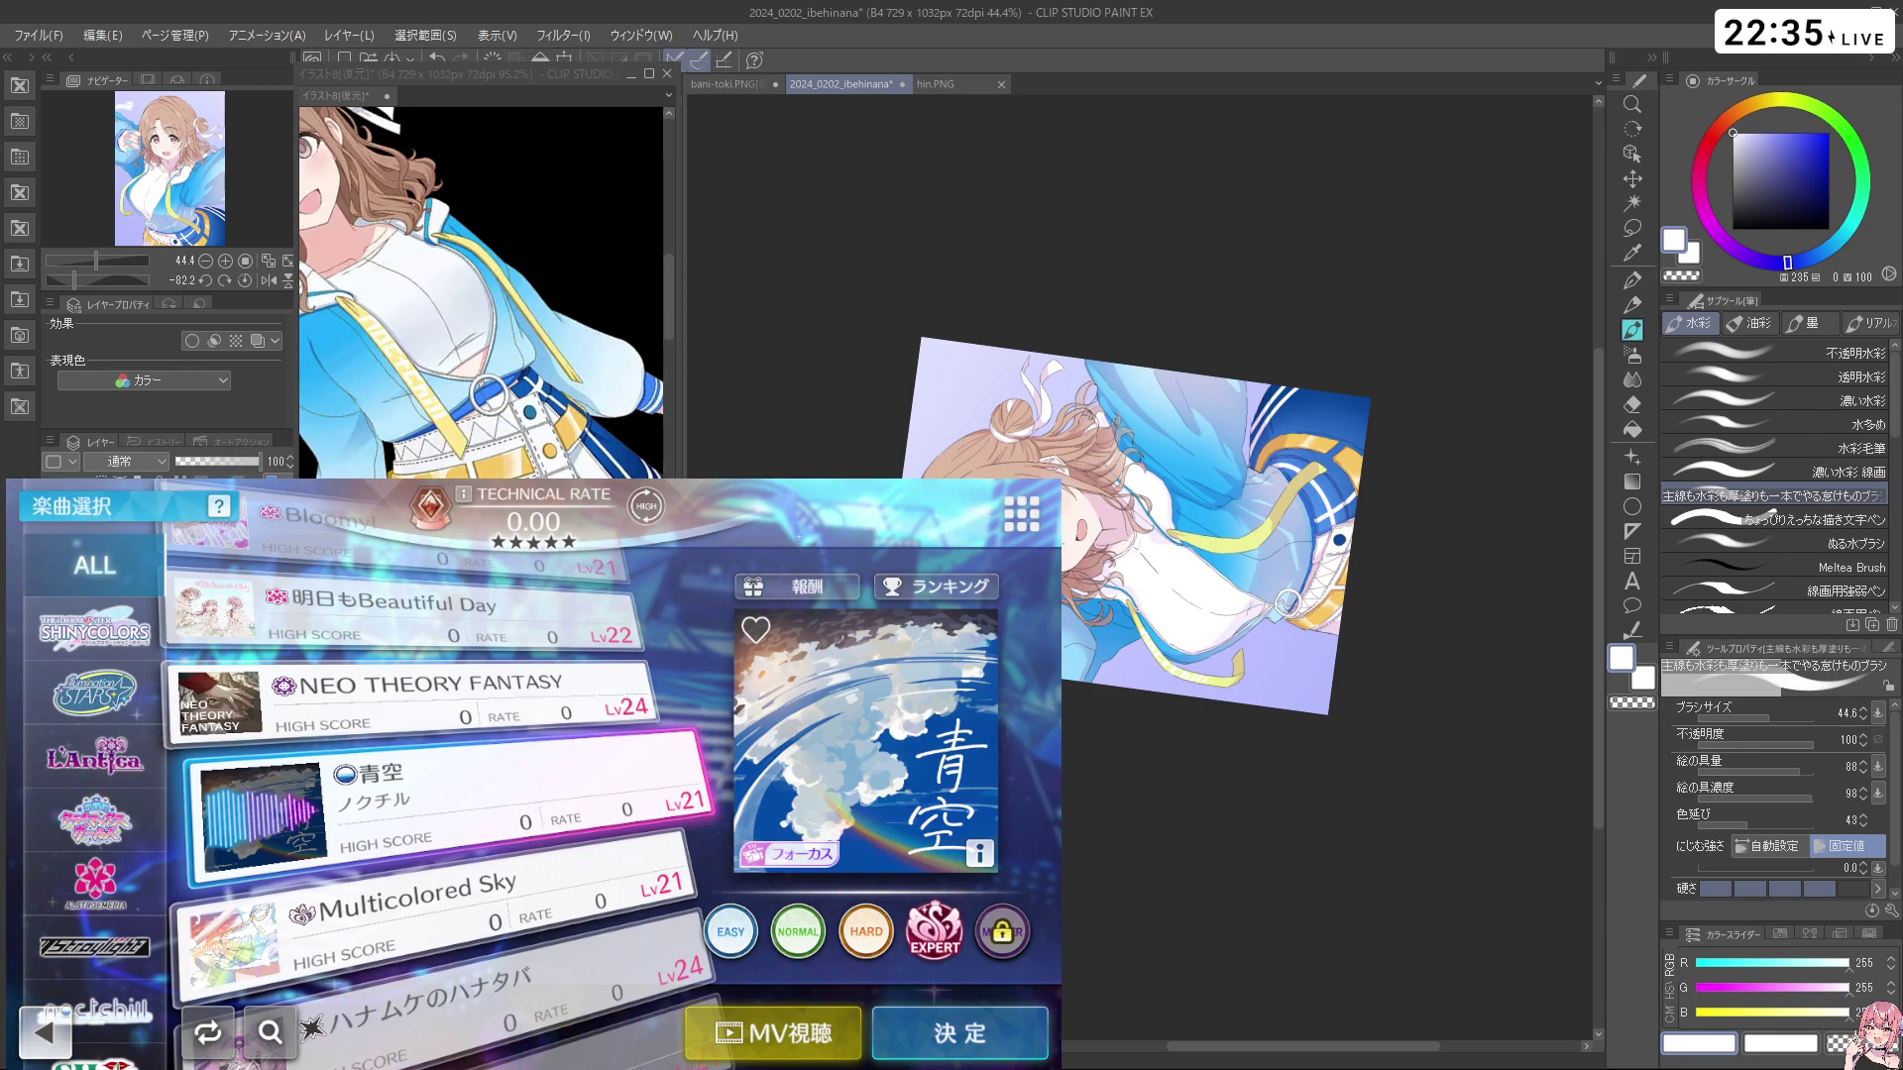
key(])
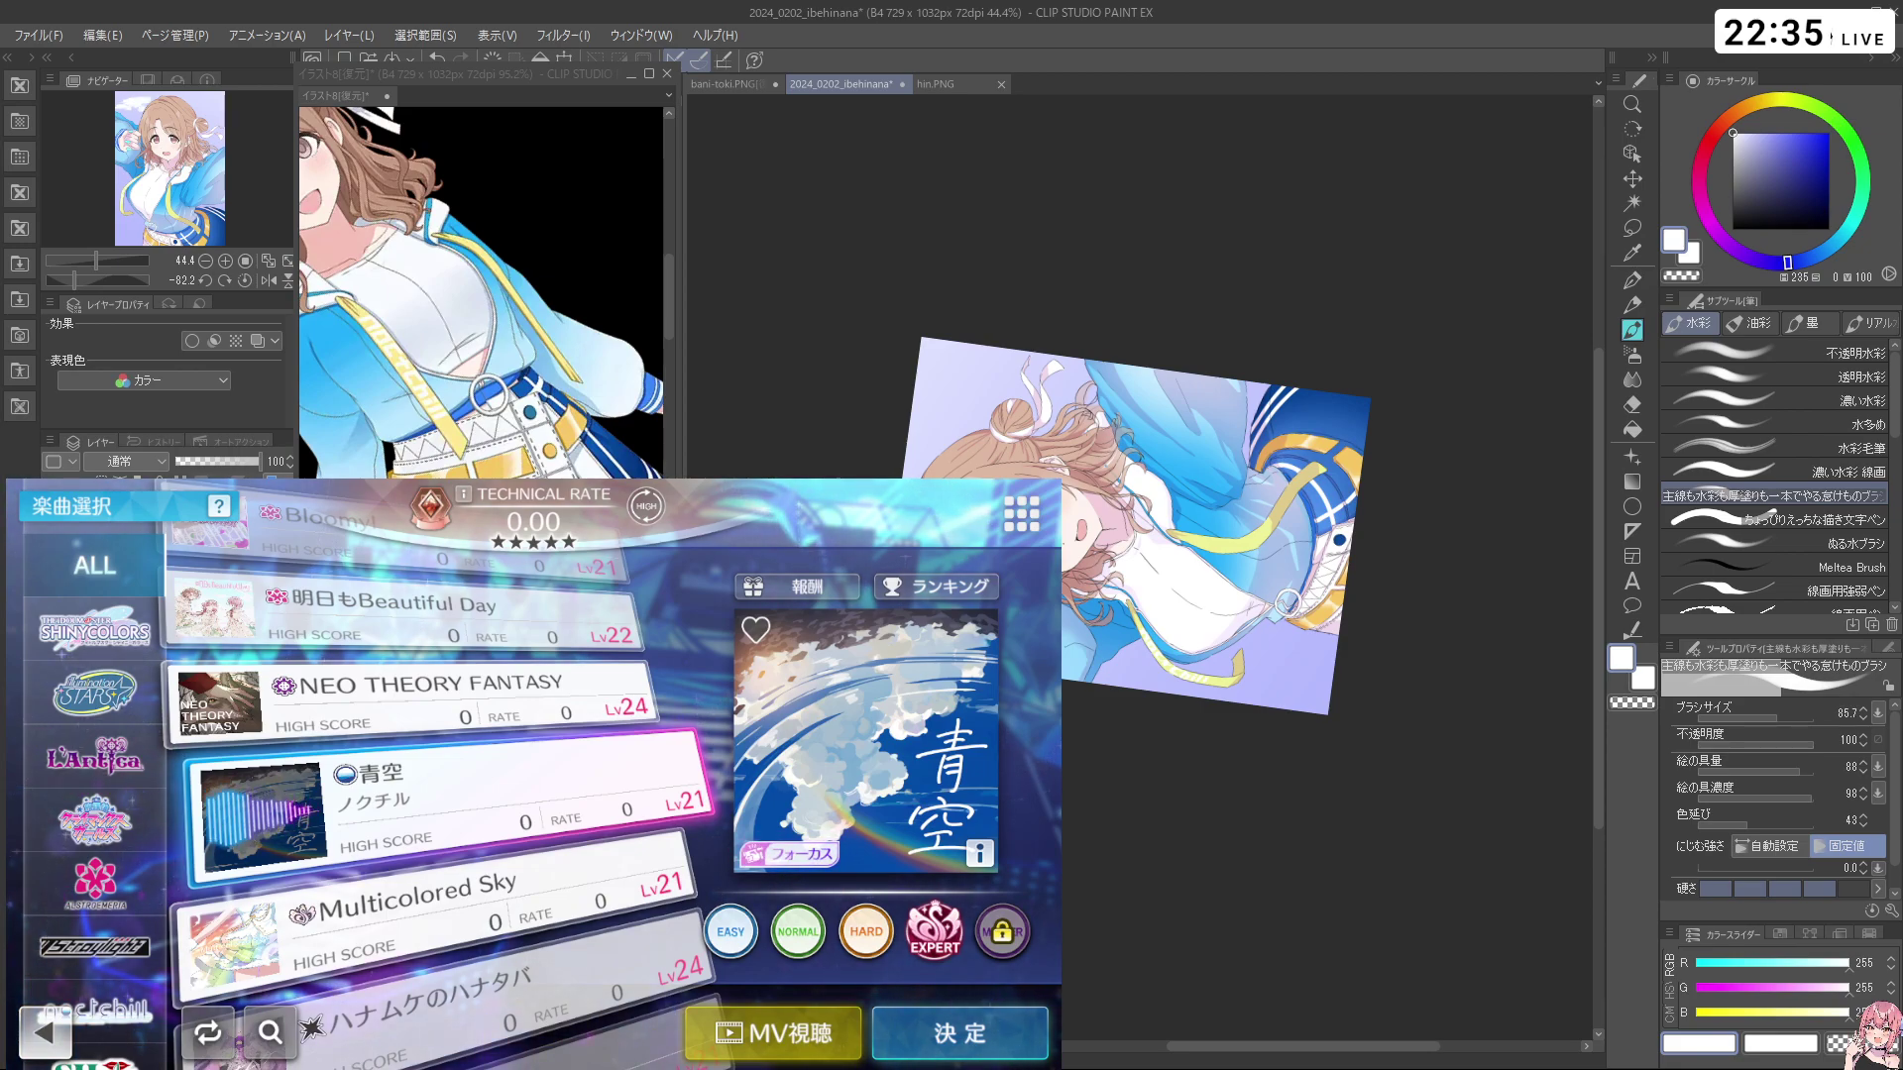
mouse_move(1259, 728)
mouse_down()
mouse_move(1306, 662)
mouse_move(1368, 422)
mouse_move(1289, 367)
mouse_up()
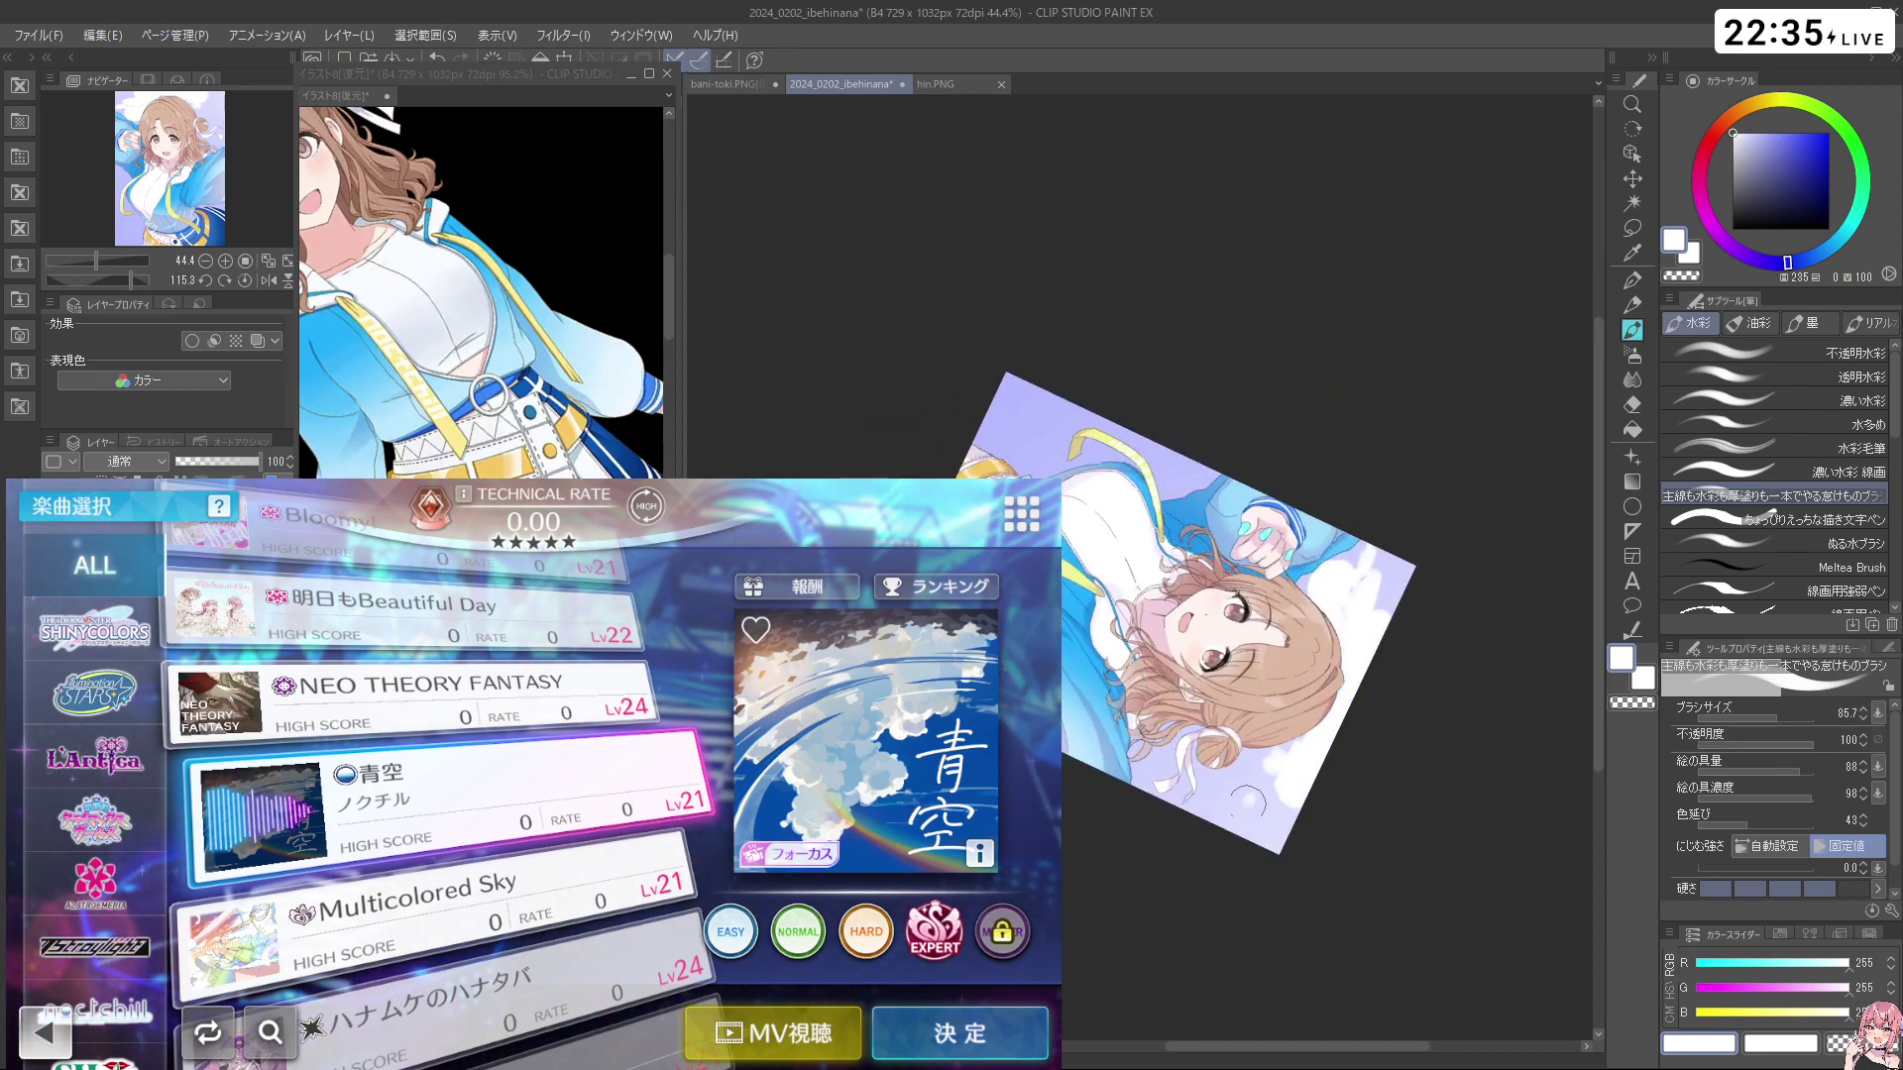
drag(1227, 895, 1328, 676)
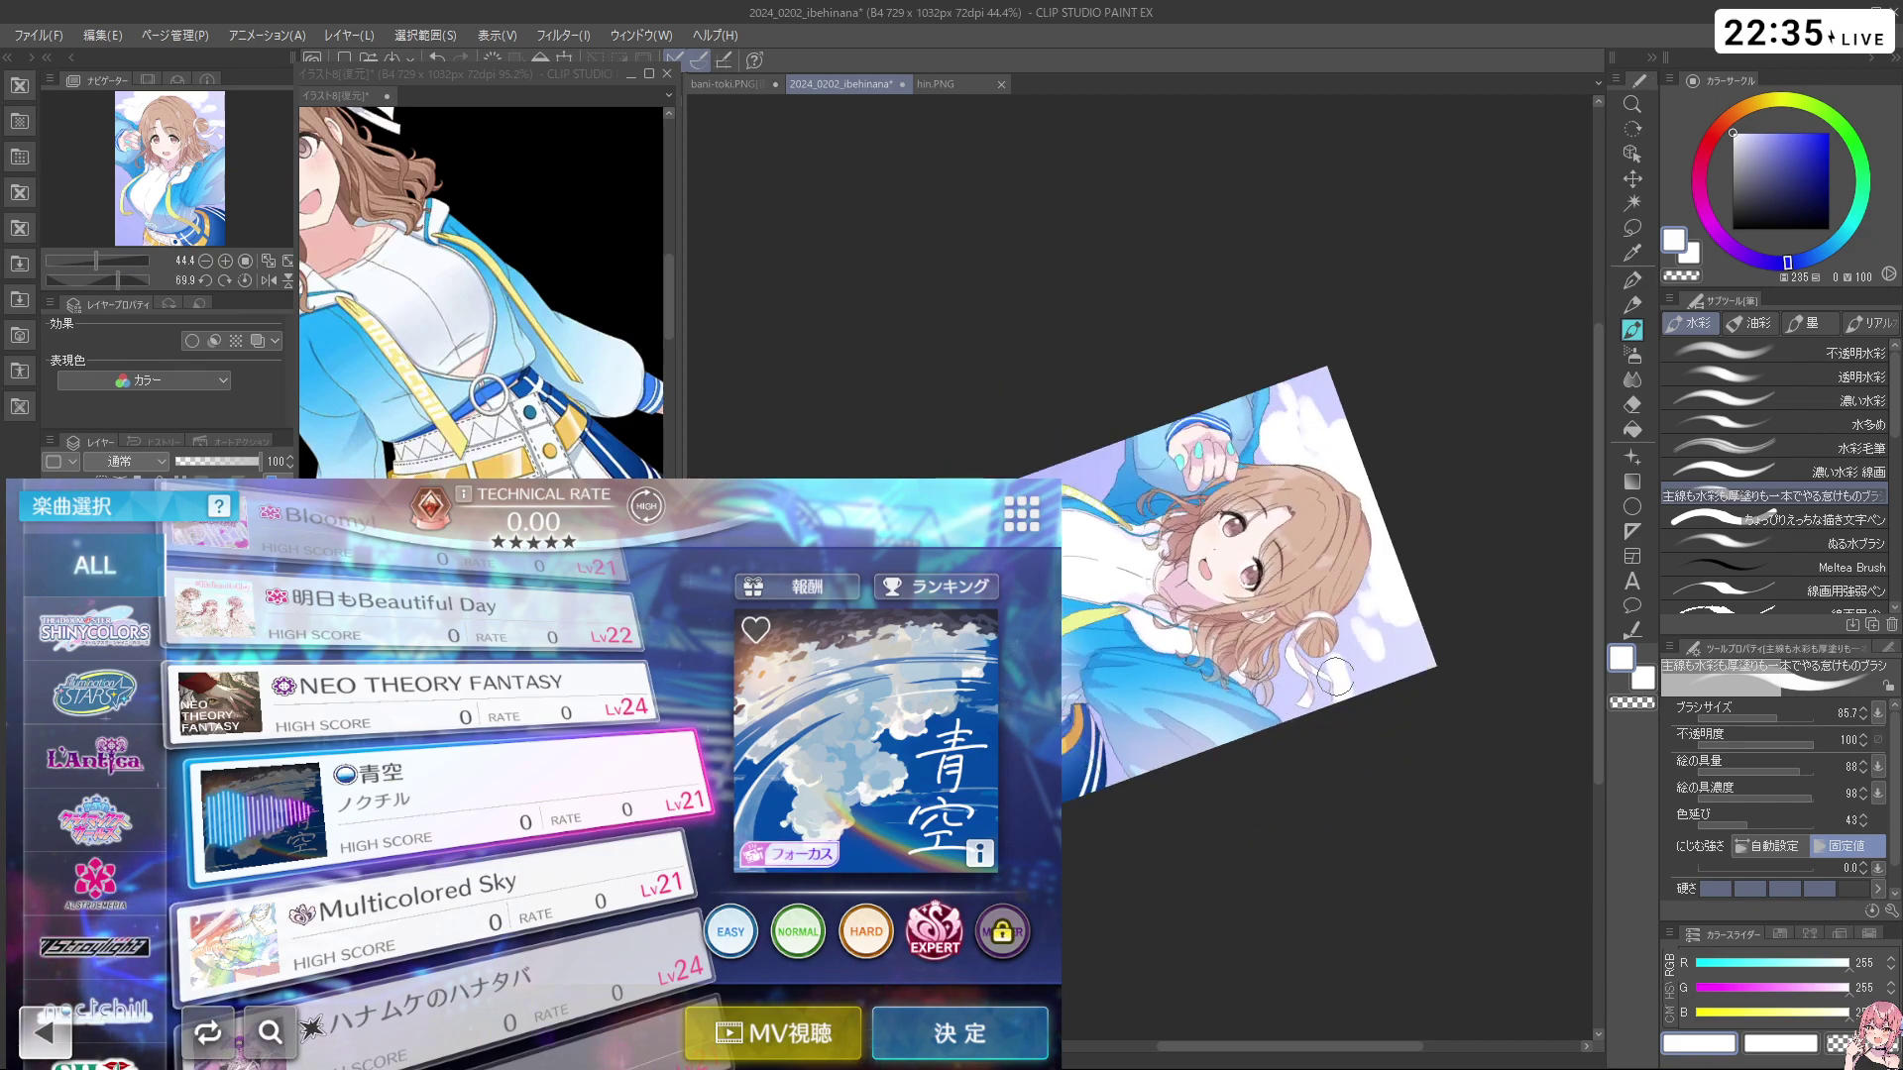
drag(1133, 992, 1363, 705)
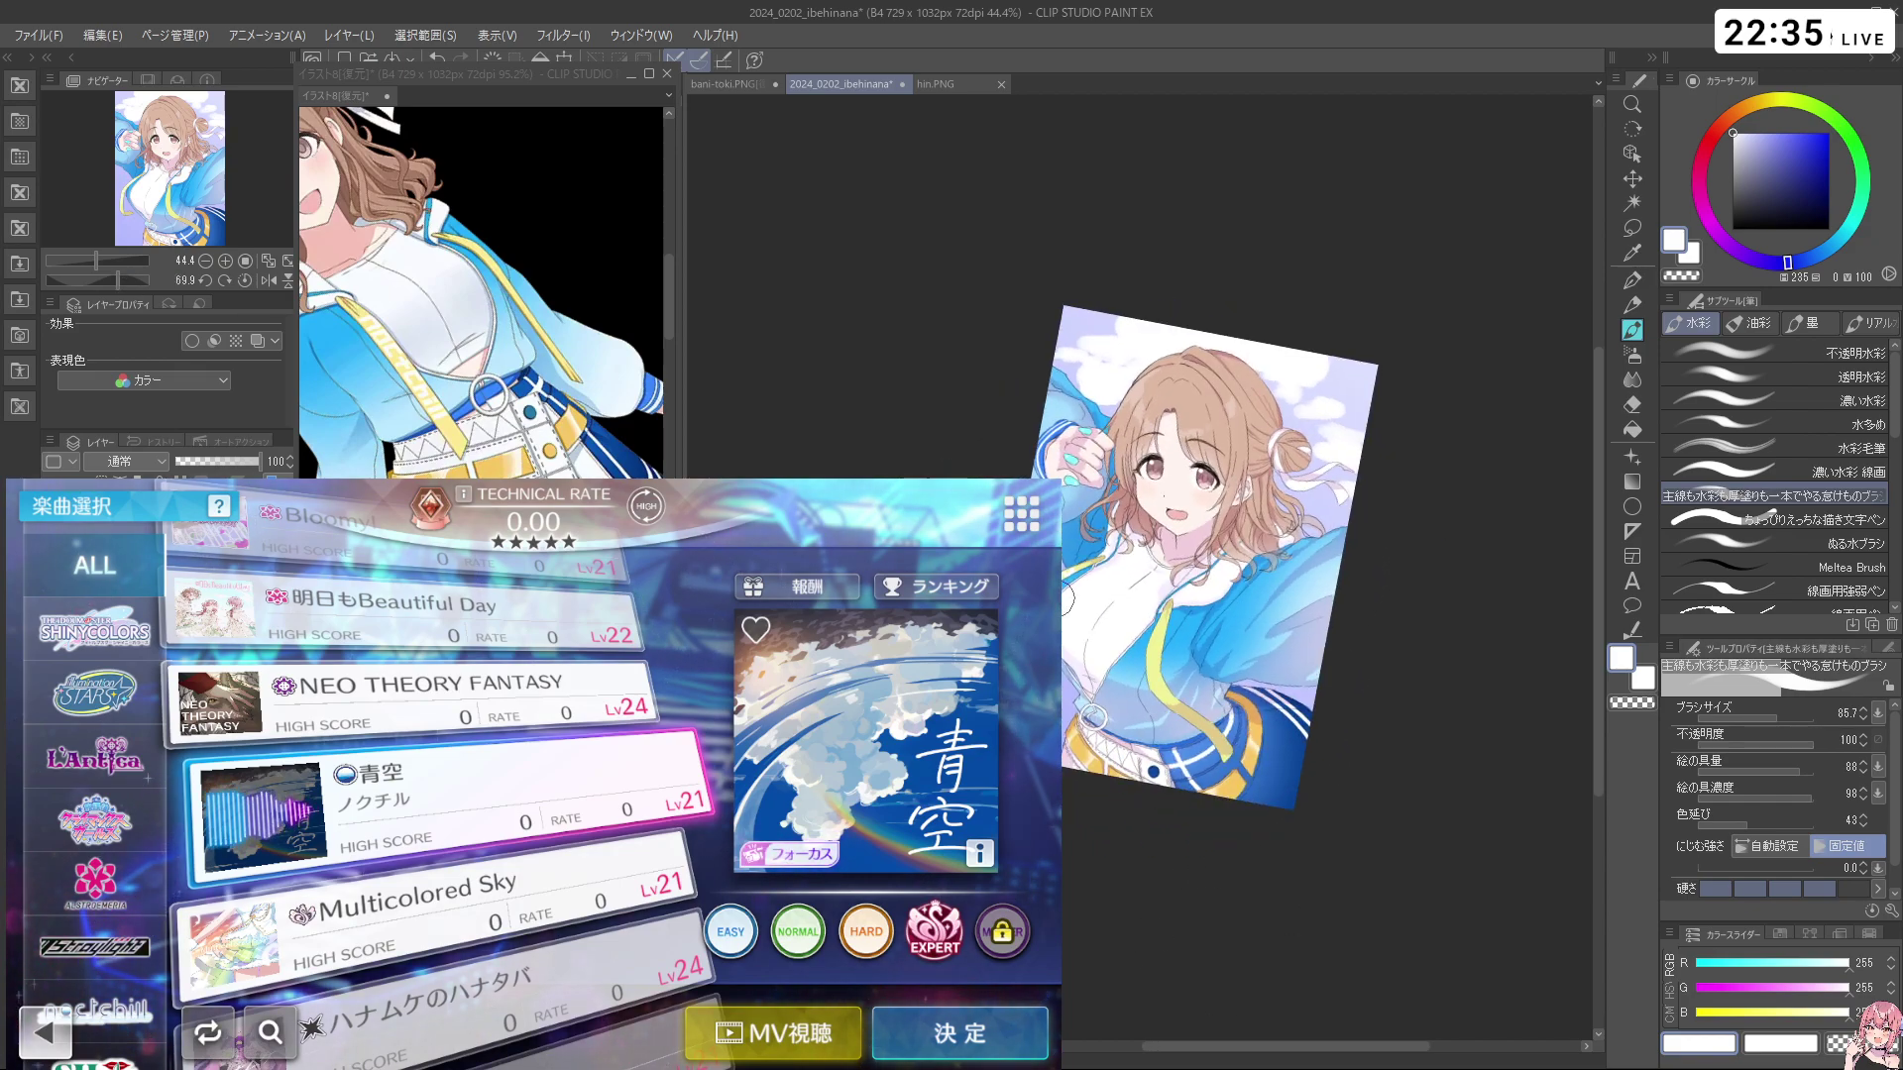
key(Delete)
drag(1122, 951, 1215, 863)
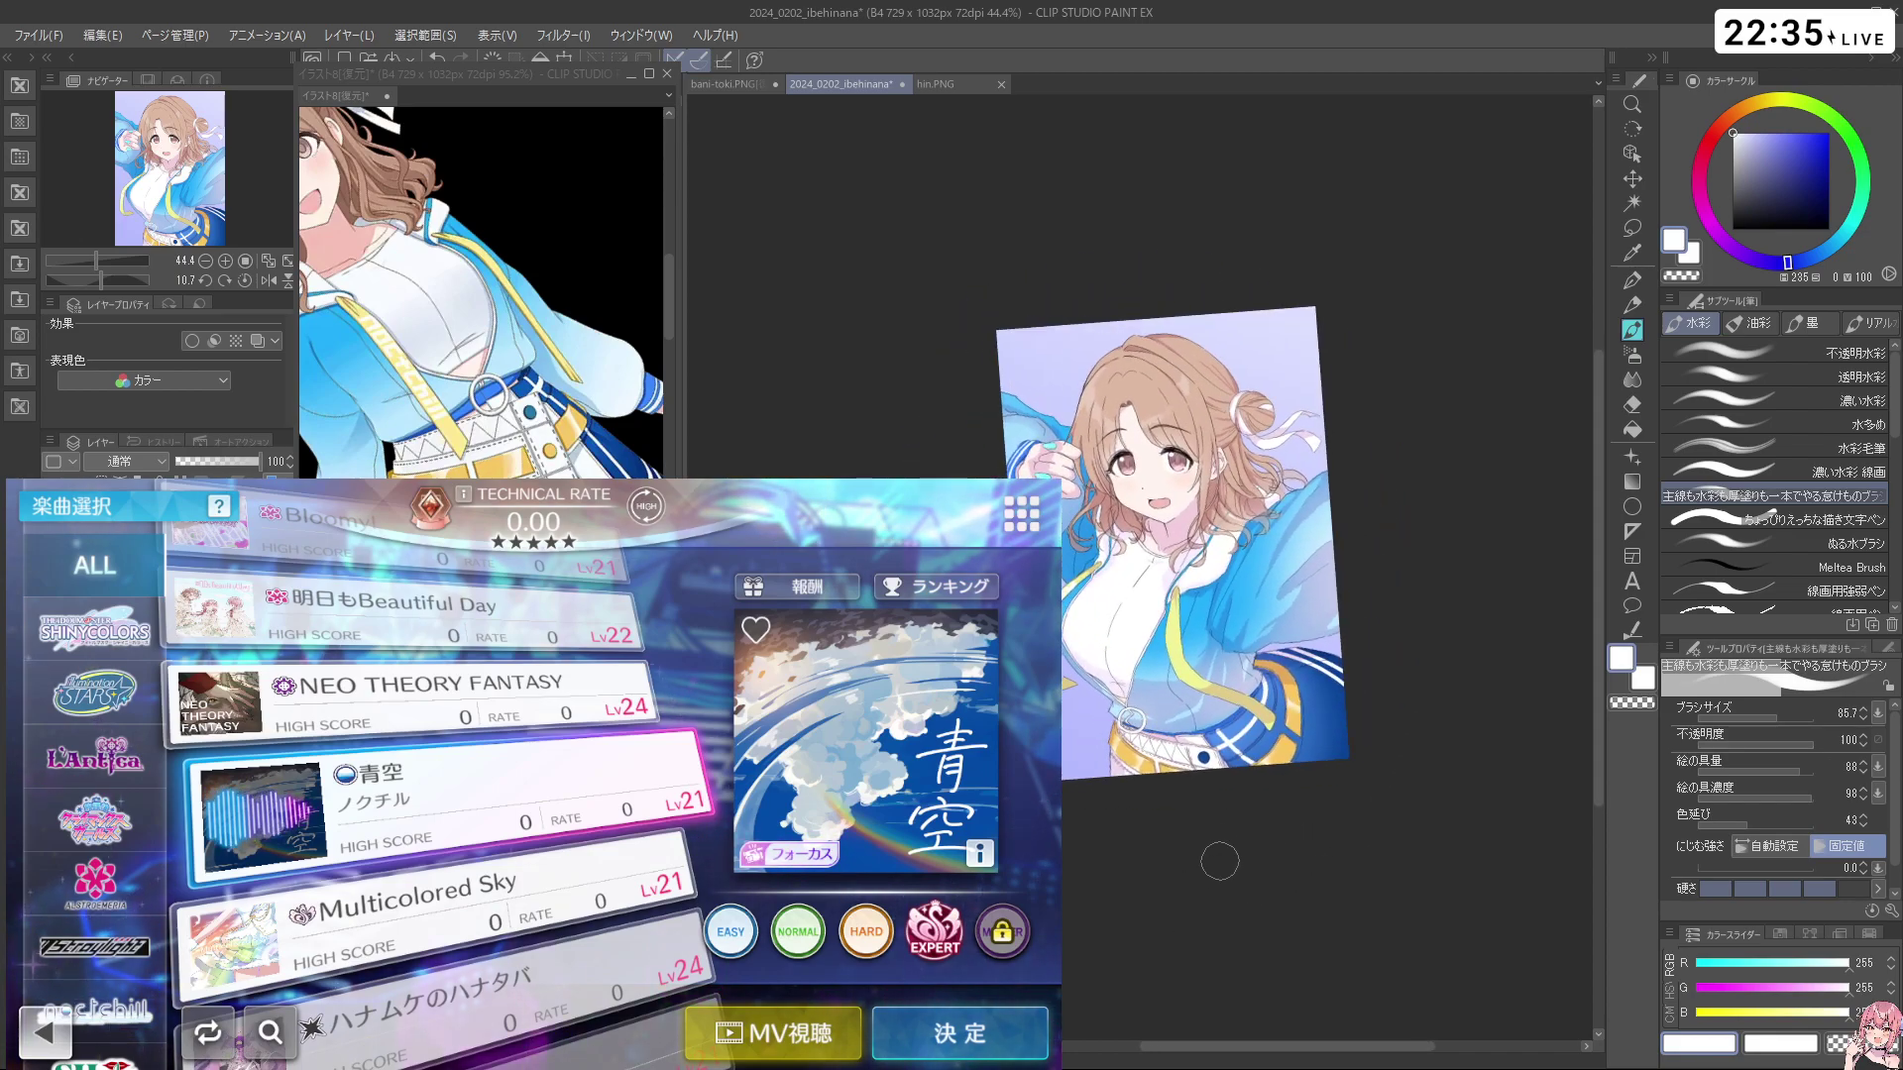
drag(1325, 468, 1251, 431)
drag(1372, 384, 1330, 391)
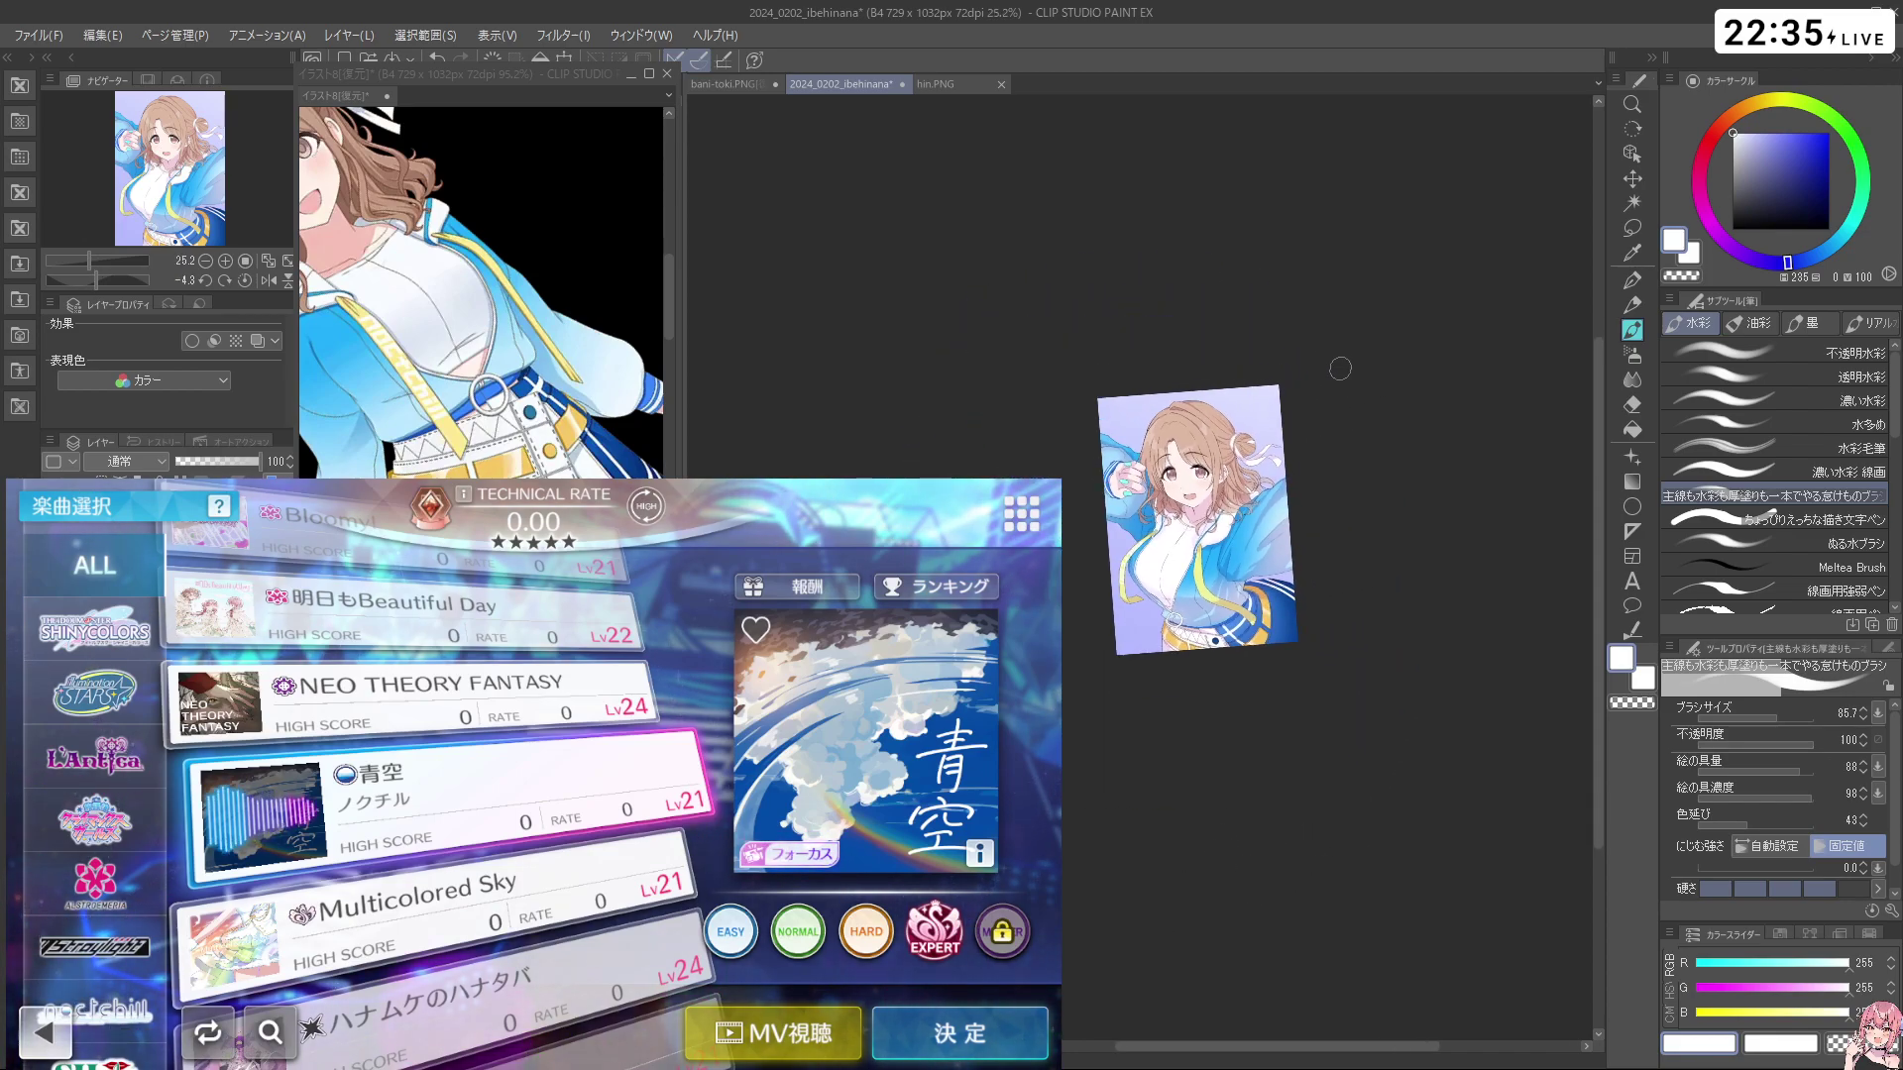
click(1301, 334)
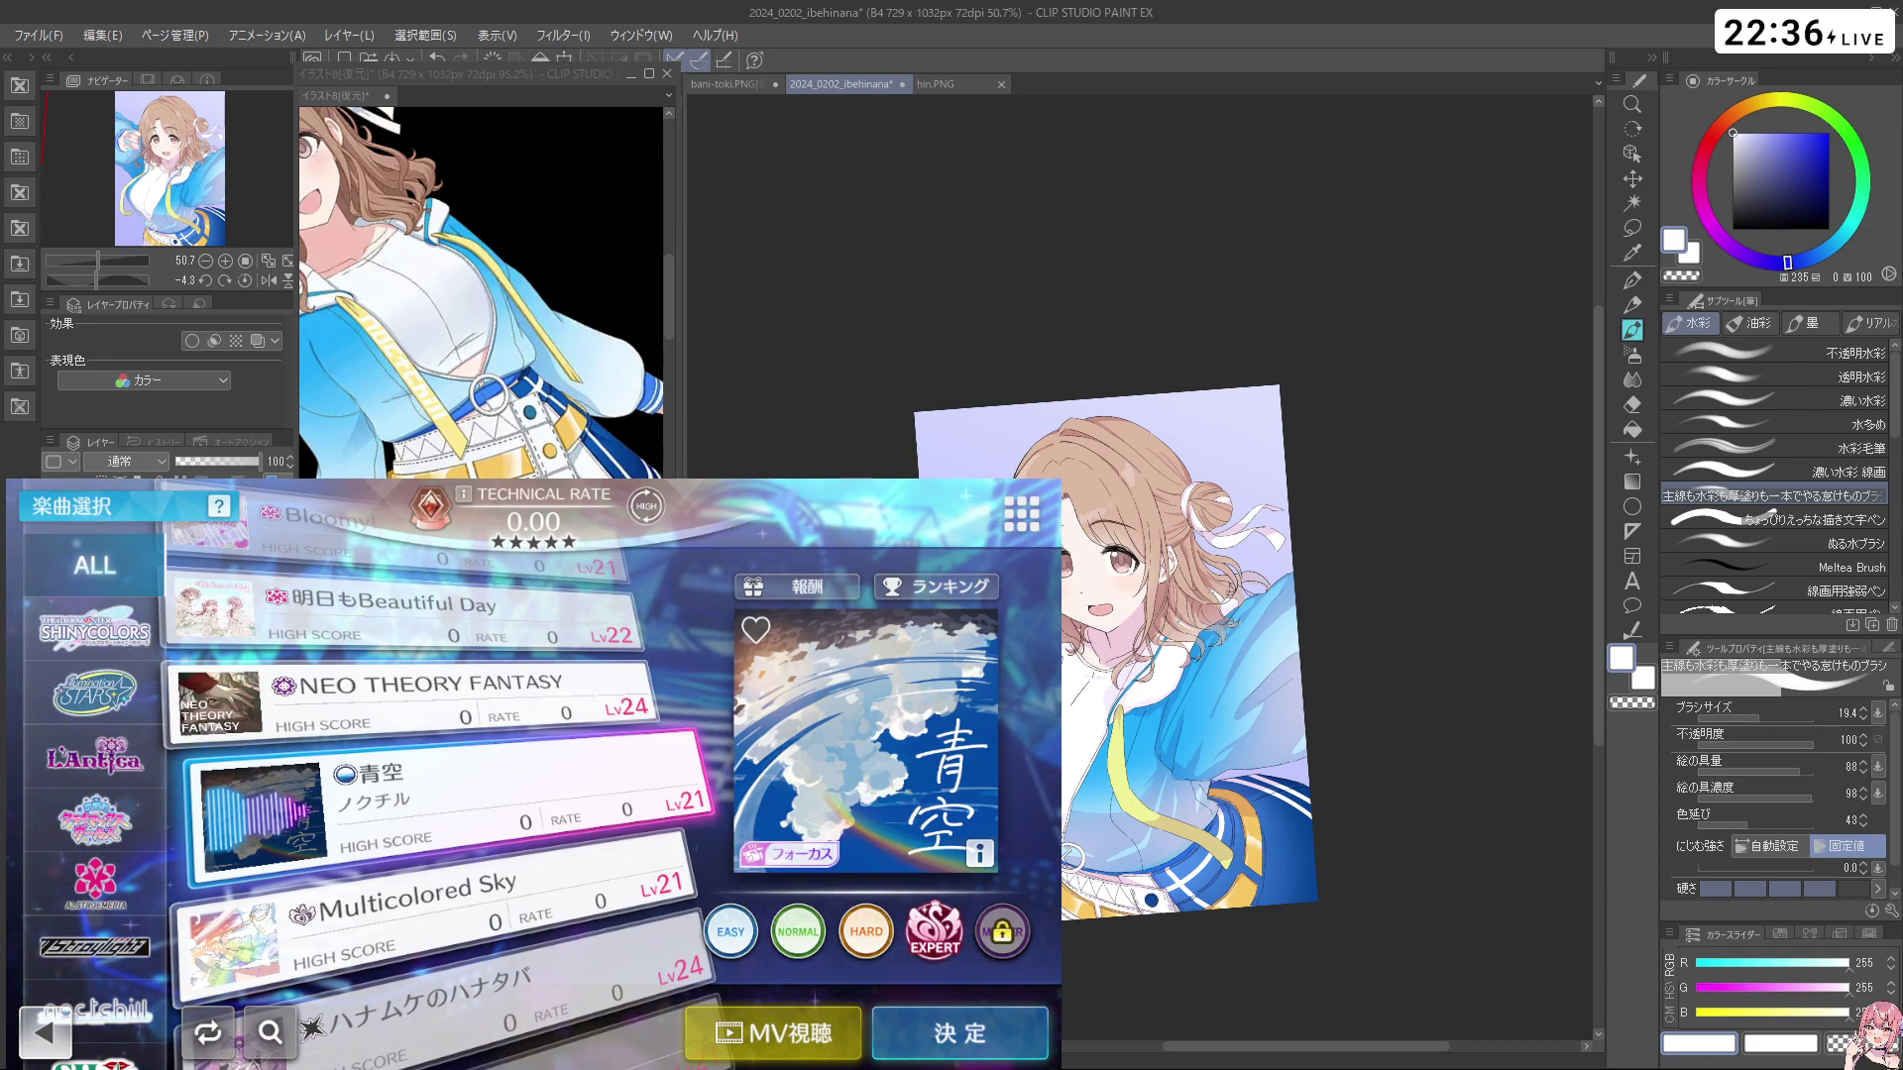
scroll(1006, 797, down, 6)
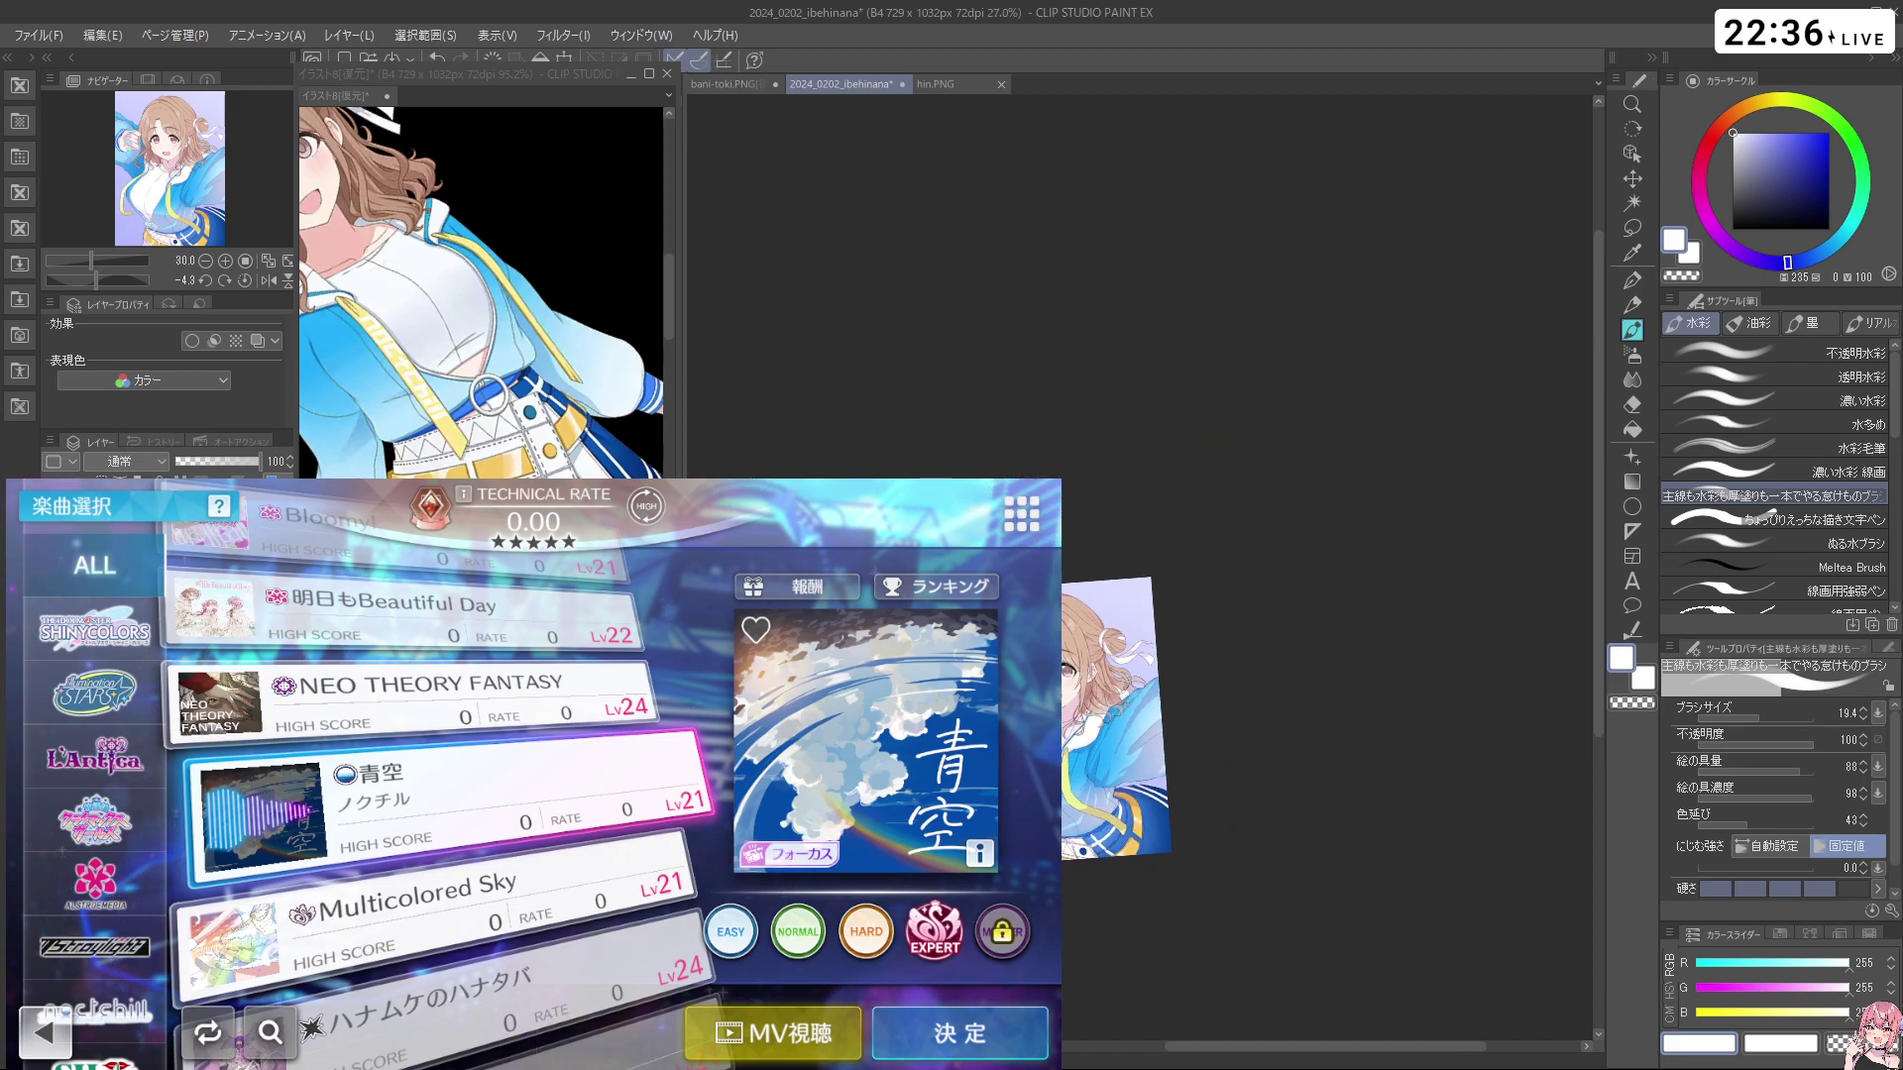
scroll(1094, 818, up, 5)
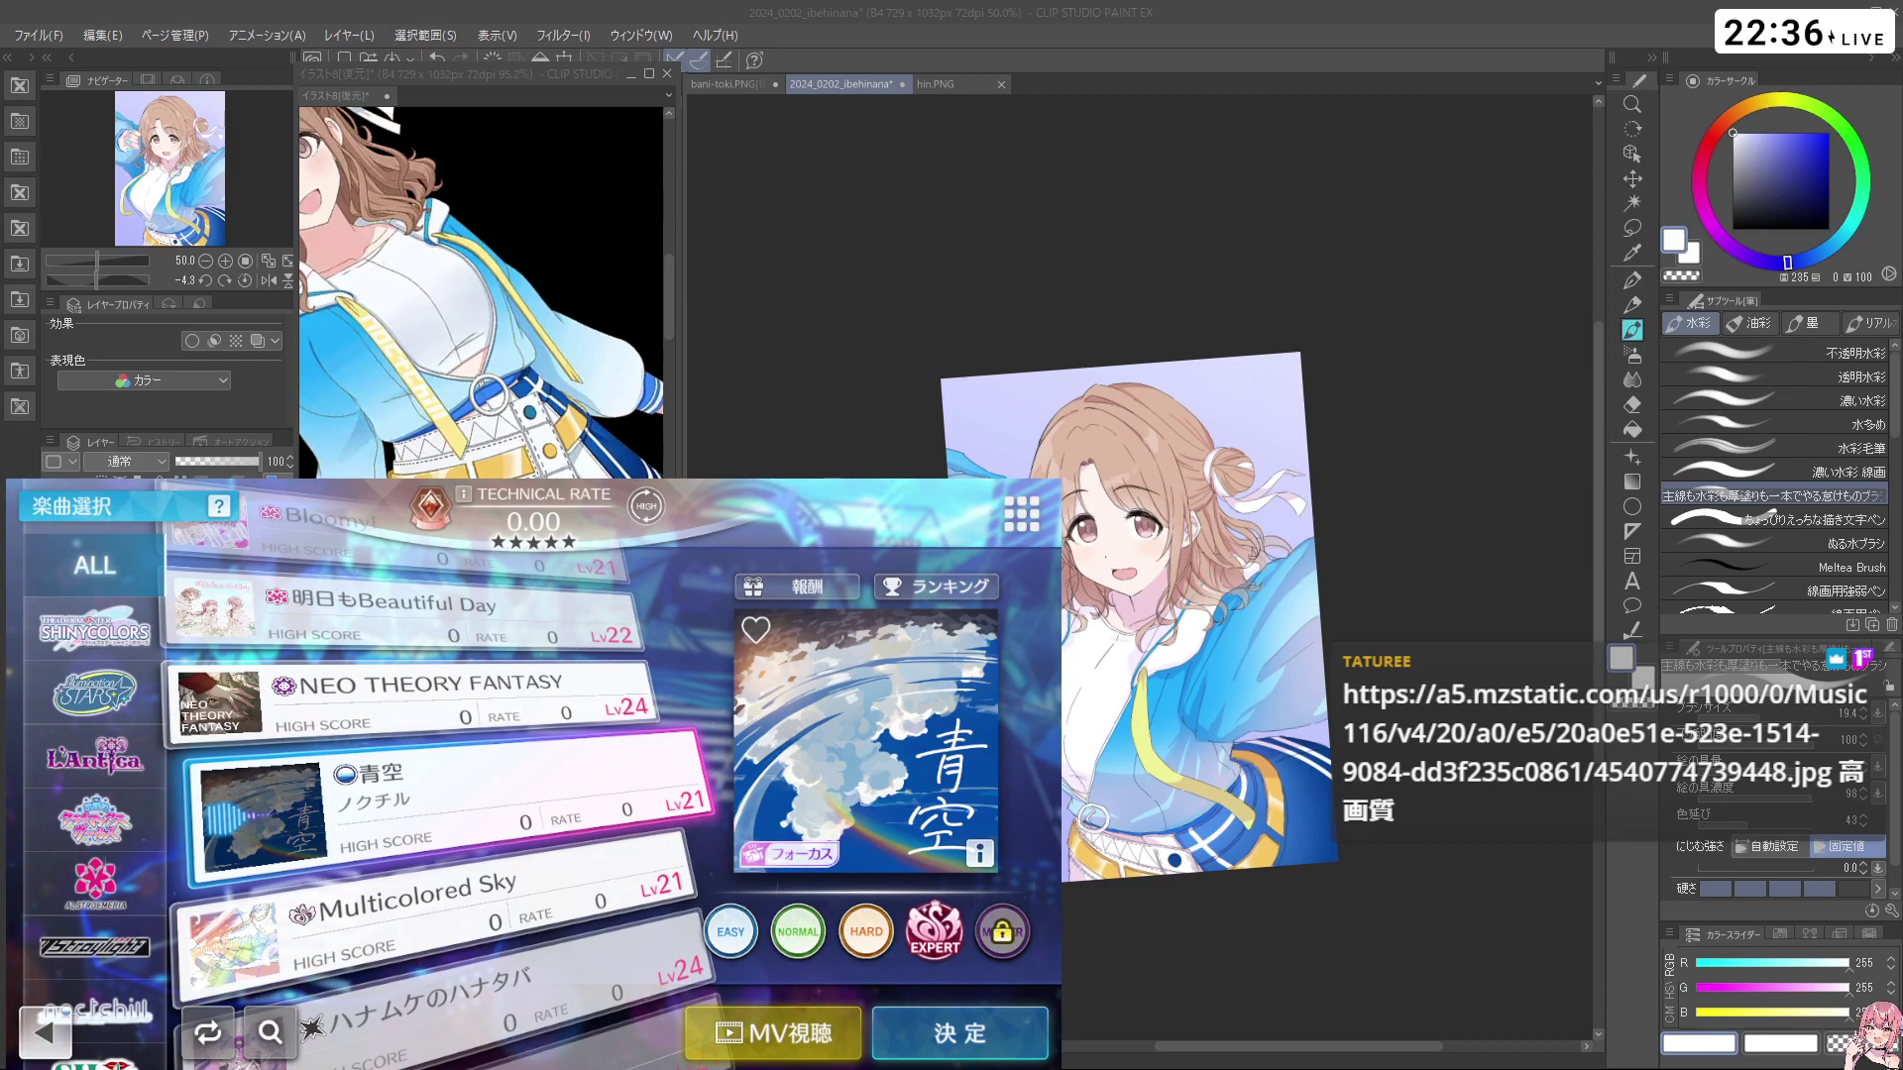
Open the 青空 jacket image 4540774739448.jpg in Clip Studio Paint and select the entire picture with the lasso
drag(1031, 1, 1100, 213)
scroll(1525, 218, down, 2)
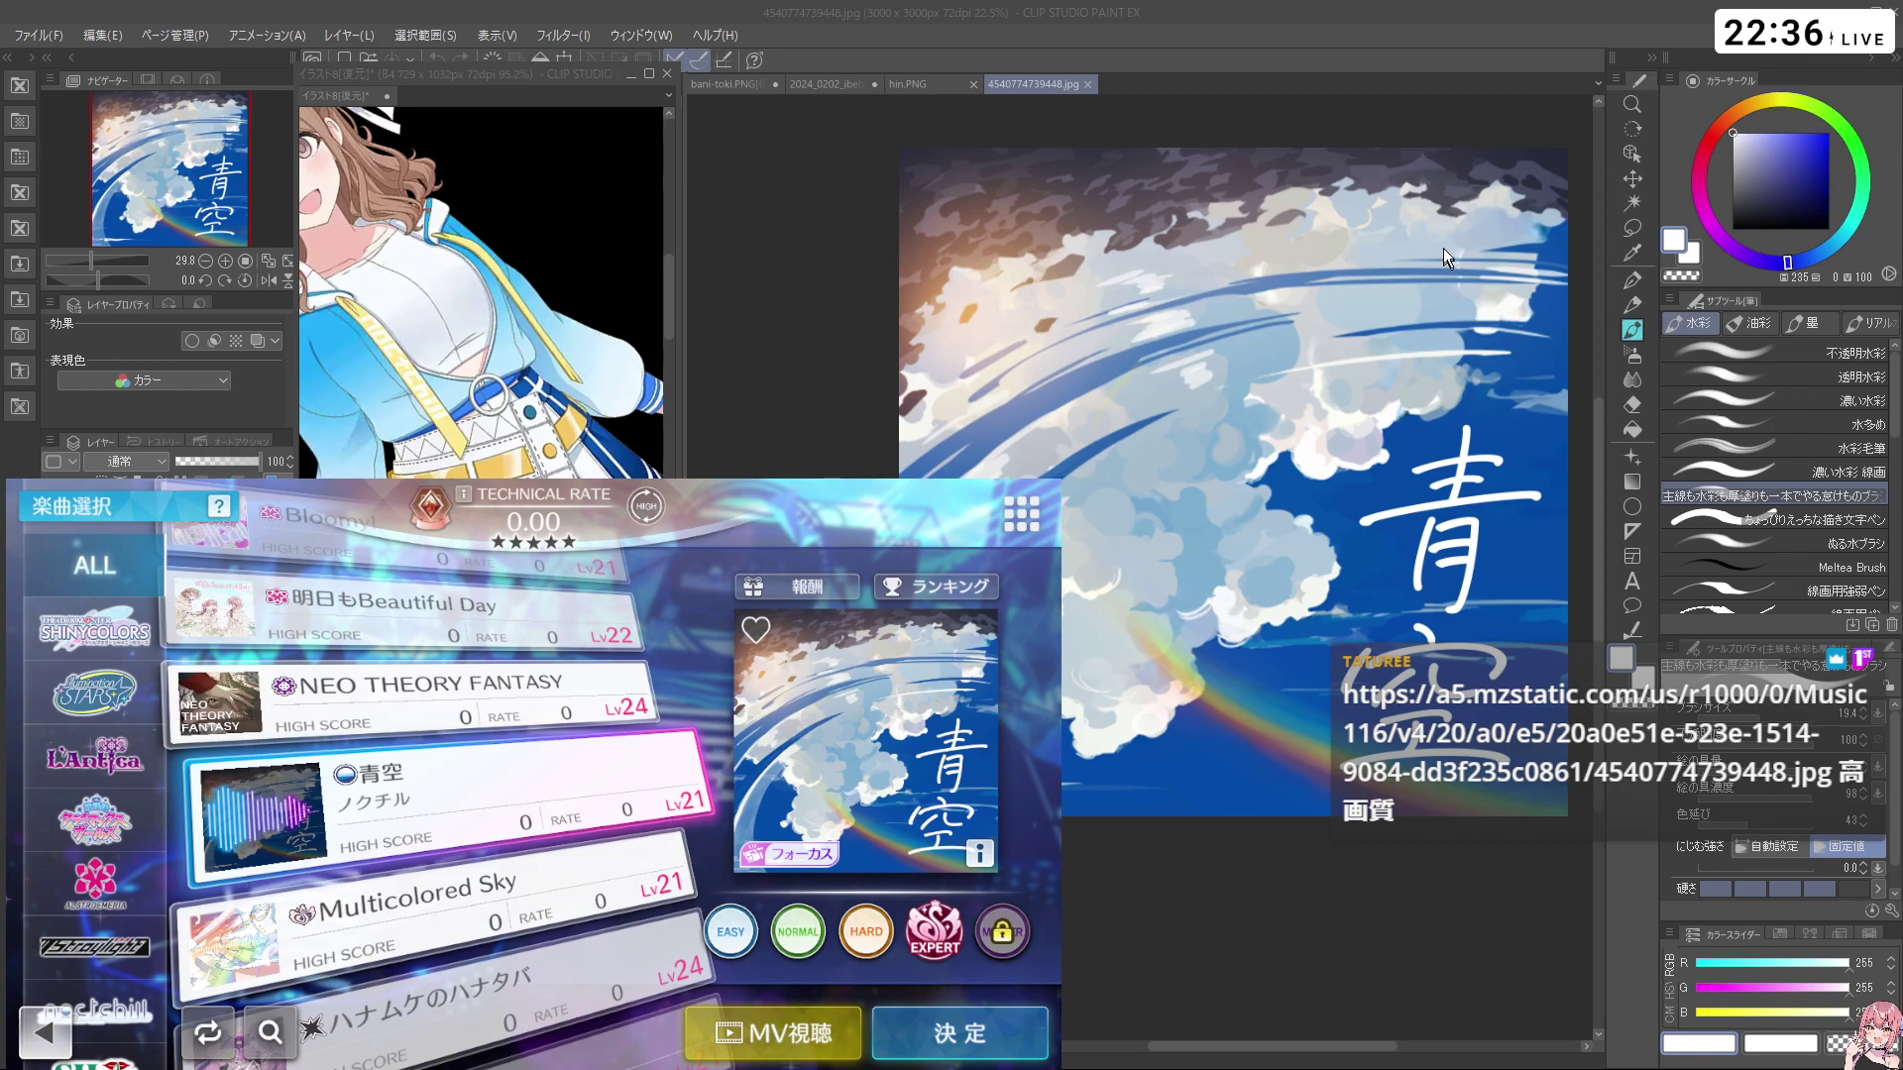
click(1632, 227)
mouse_move(863, 117)
mouse_down()
mouse_move(862, 694)
mouse_move(1099, 879)
mouse_up()
key(ctrl+z)
mouse_move(840, 555)
mouse_down()
mouse_move(841, 216)
mouse_move(1496, 146)
mouse_move(1597, 322)
mouse_up()
mouse_move(1546, 235)
mouse_down()
mouse_move(1505, 123)
mouse_move(986, 104)
mouse_move(773, 443)
mouse_move(1368, 953)
mouse_up()
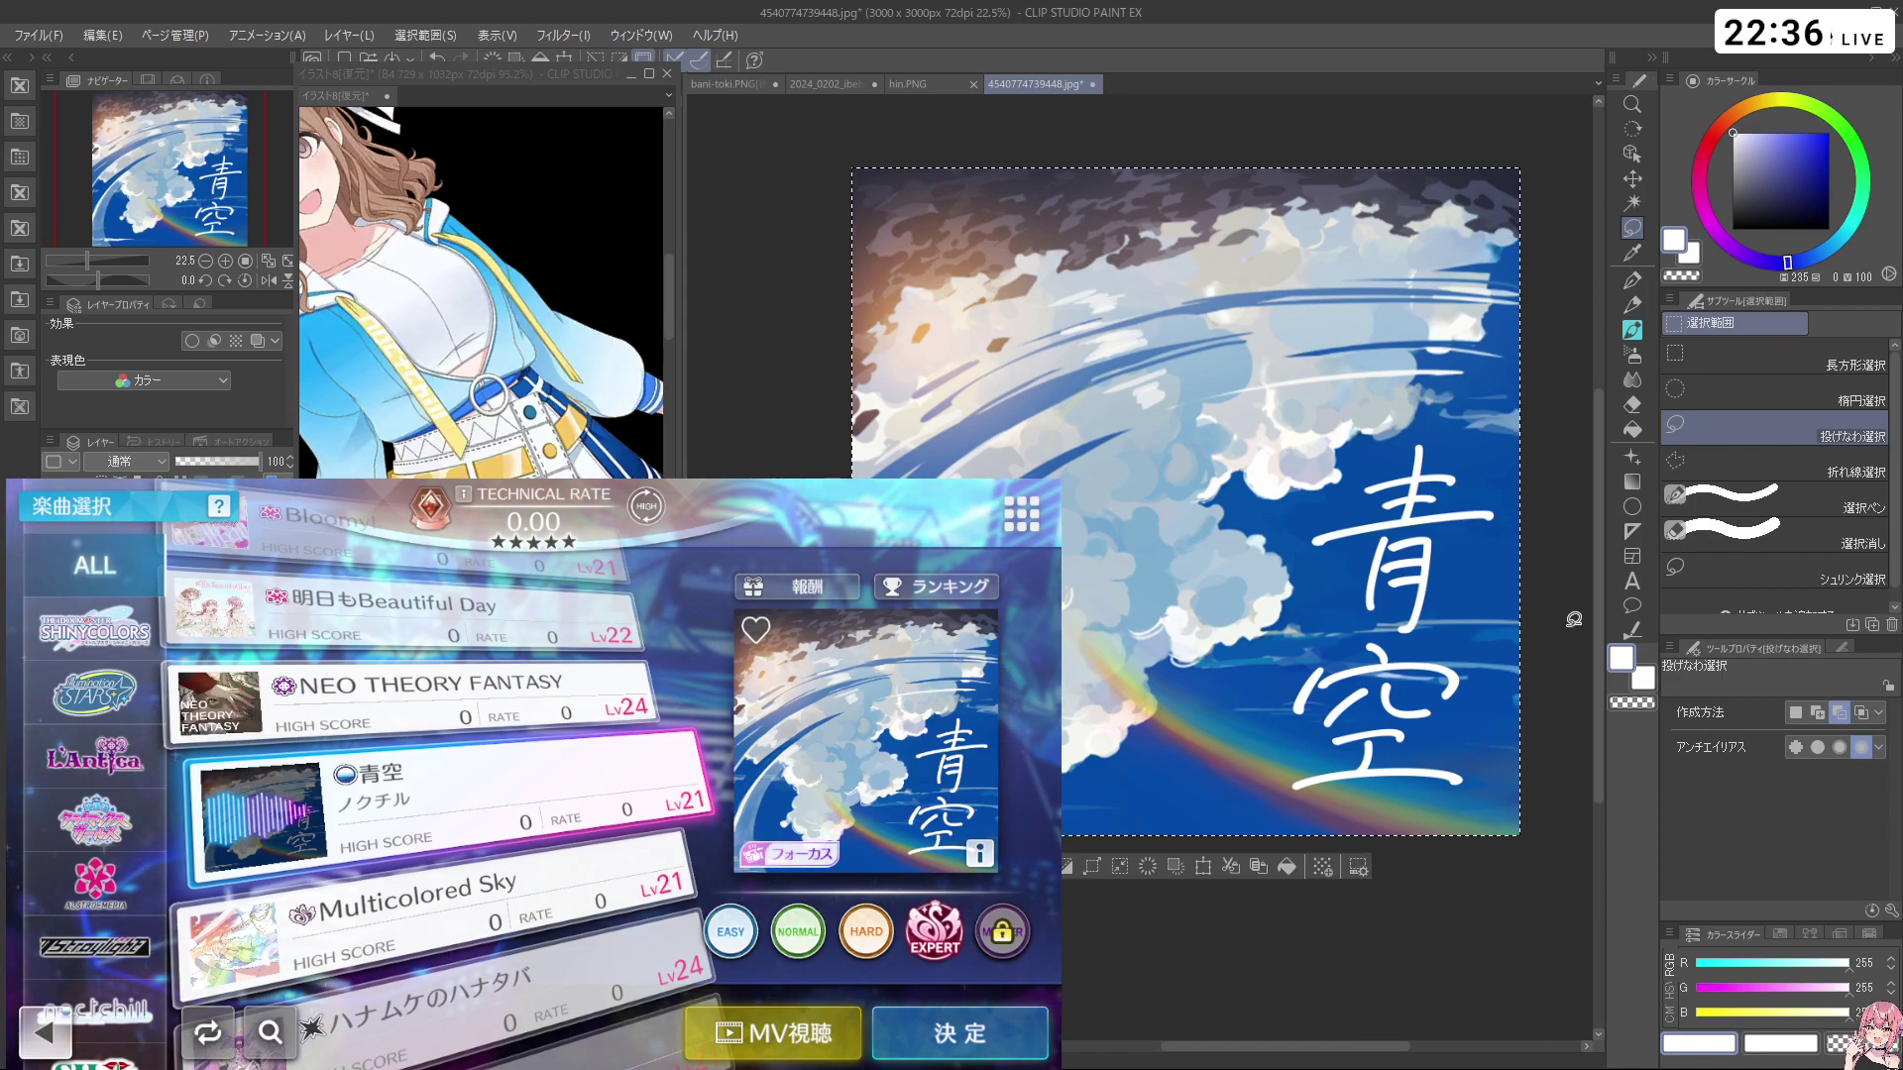
Paste the copied 青空 jacket artwork into the 2024_0202 illustration as the girl's background and scale it to 36%
click(914, 88)
click(813, 83)
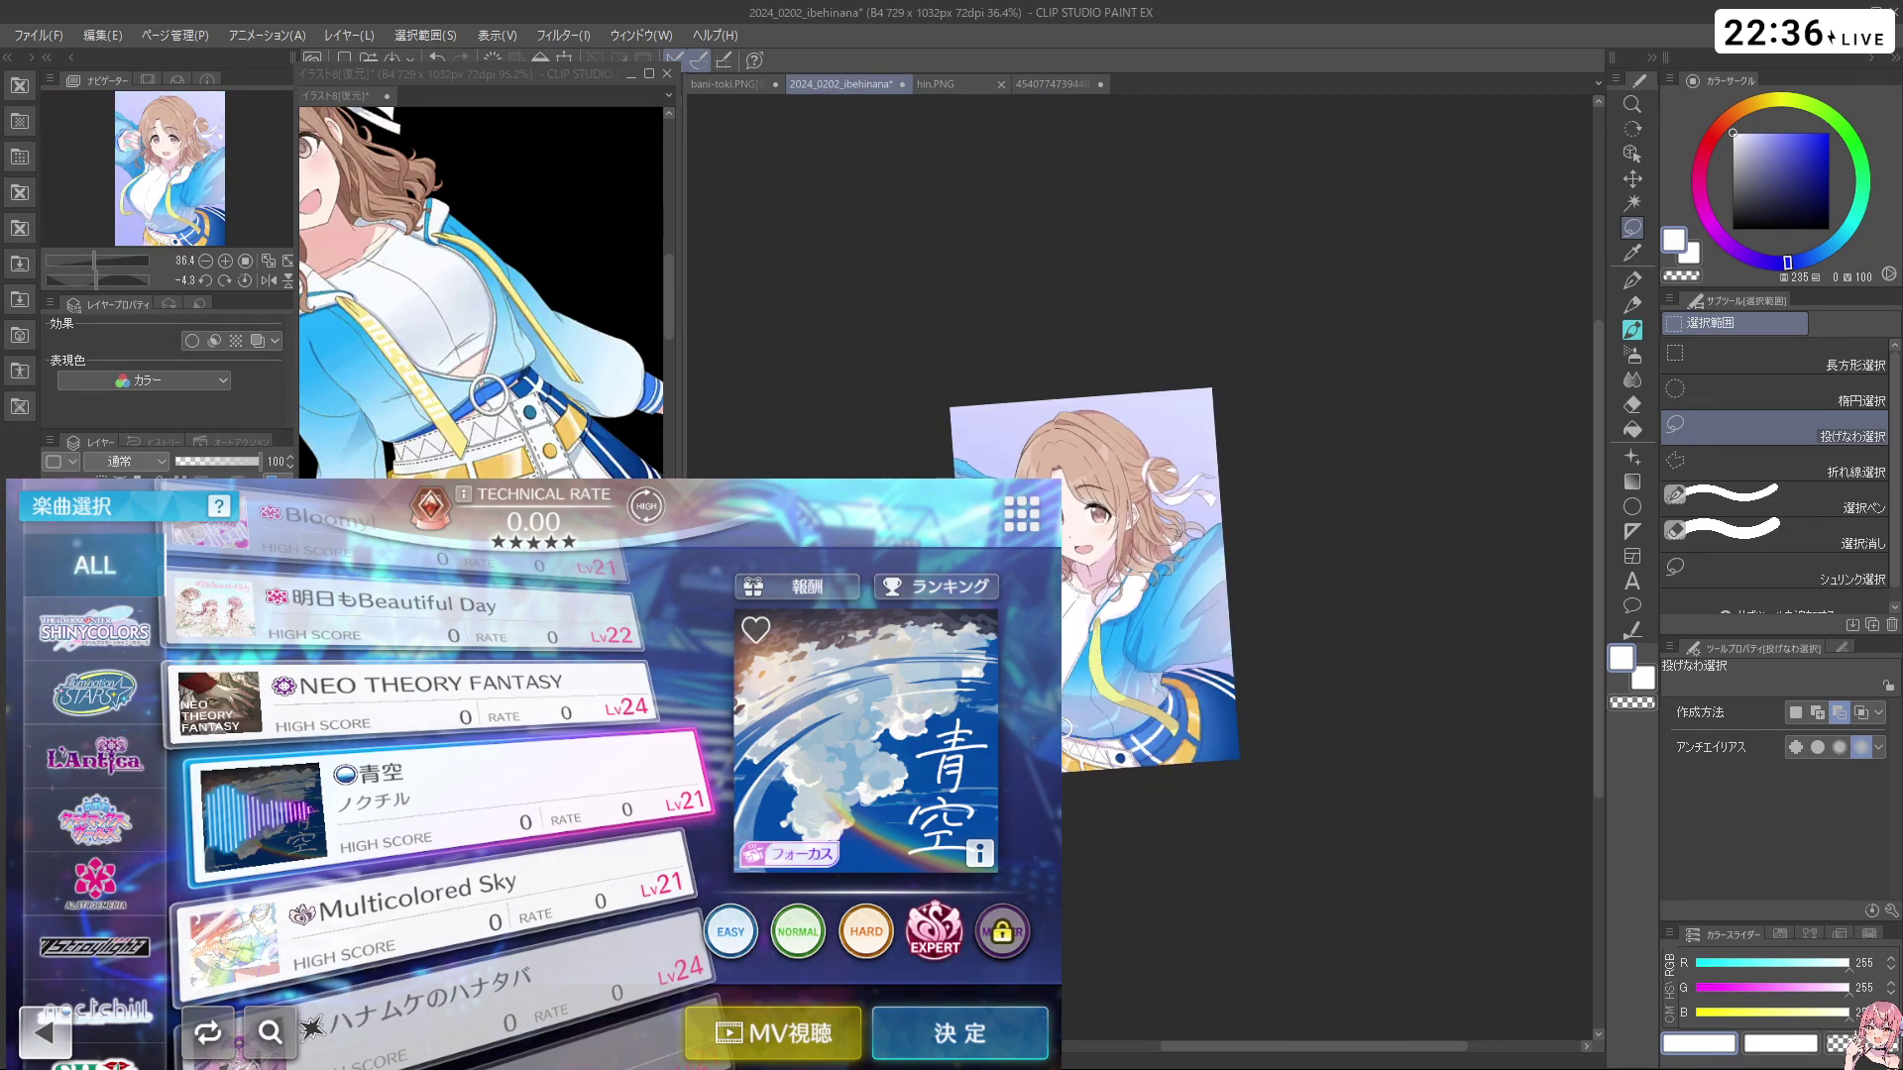
key(ctrl+v)
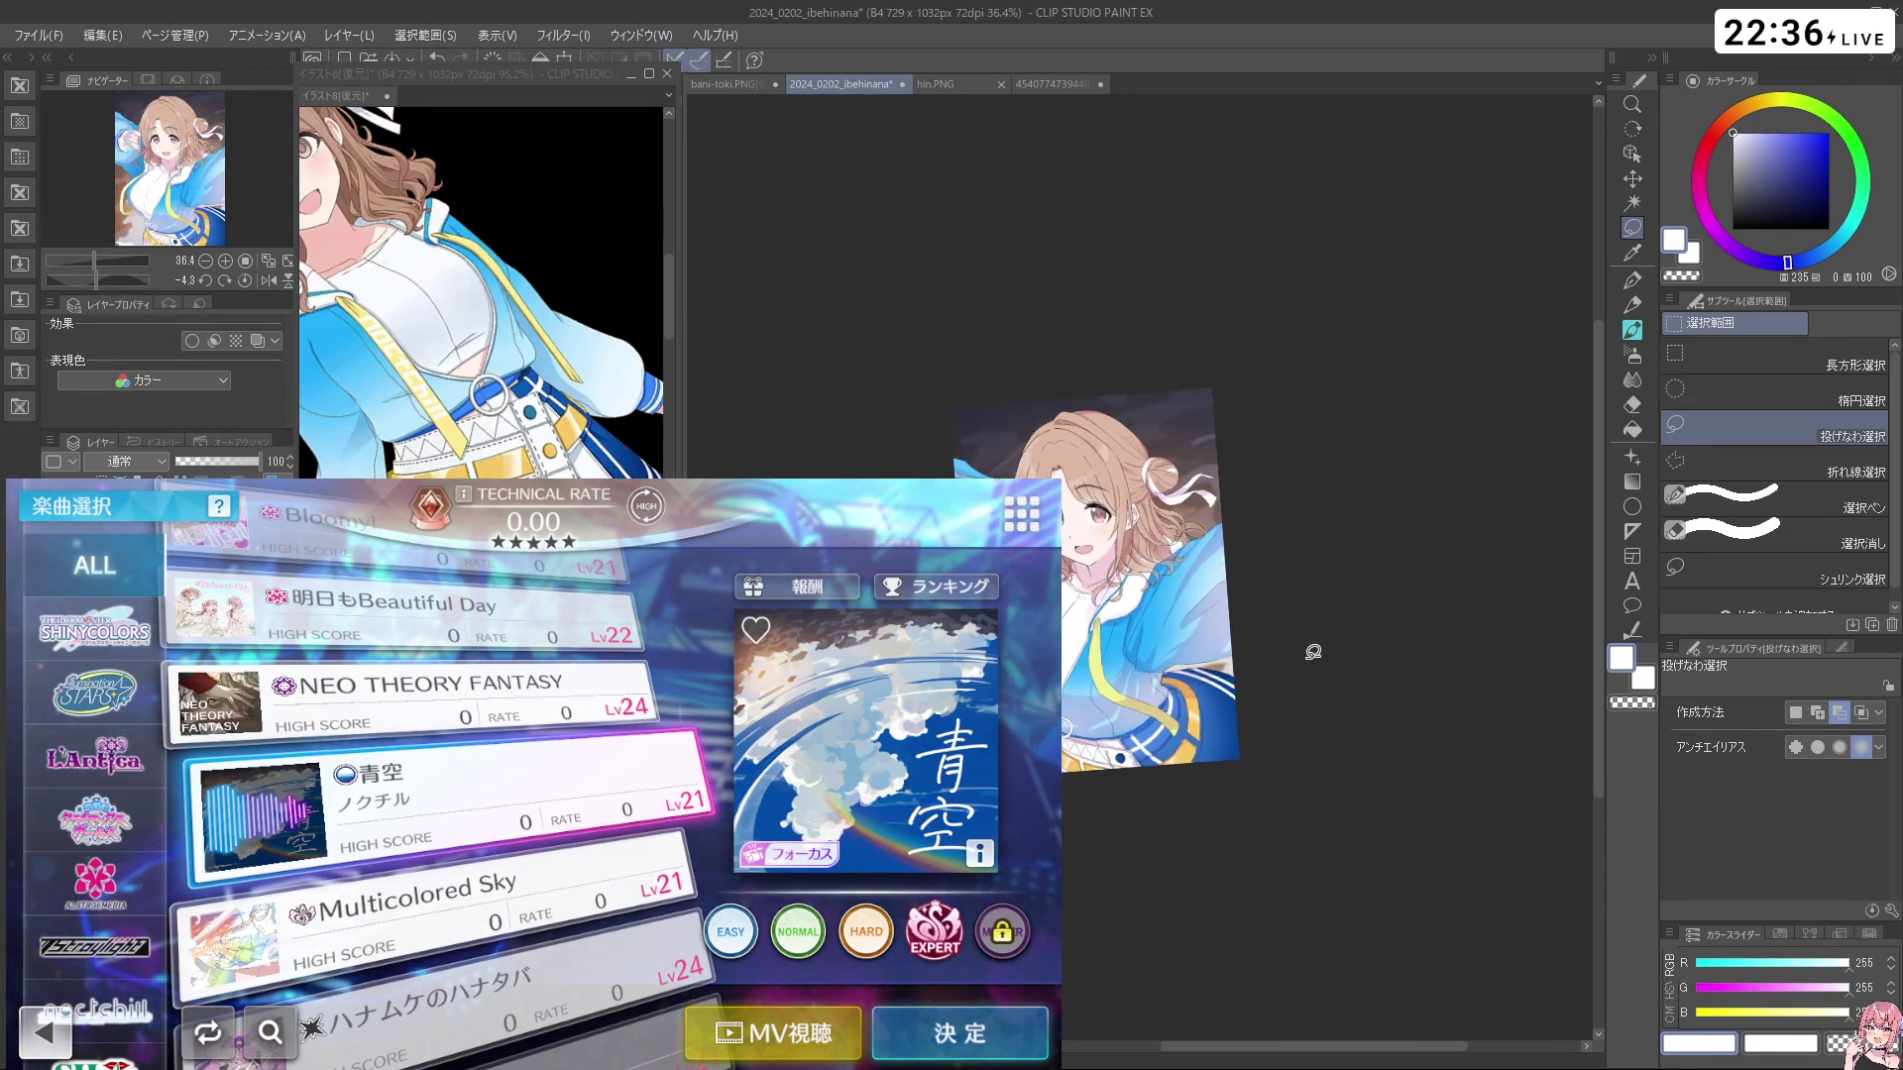
key(ctrl+t)
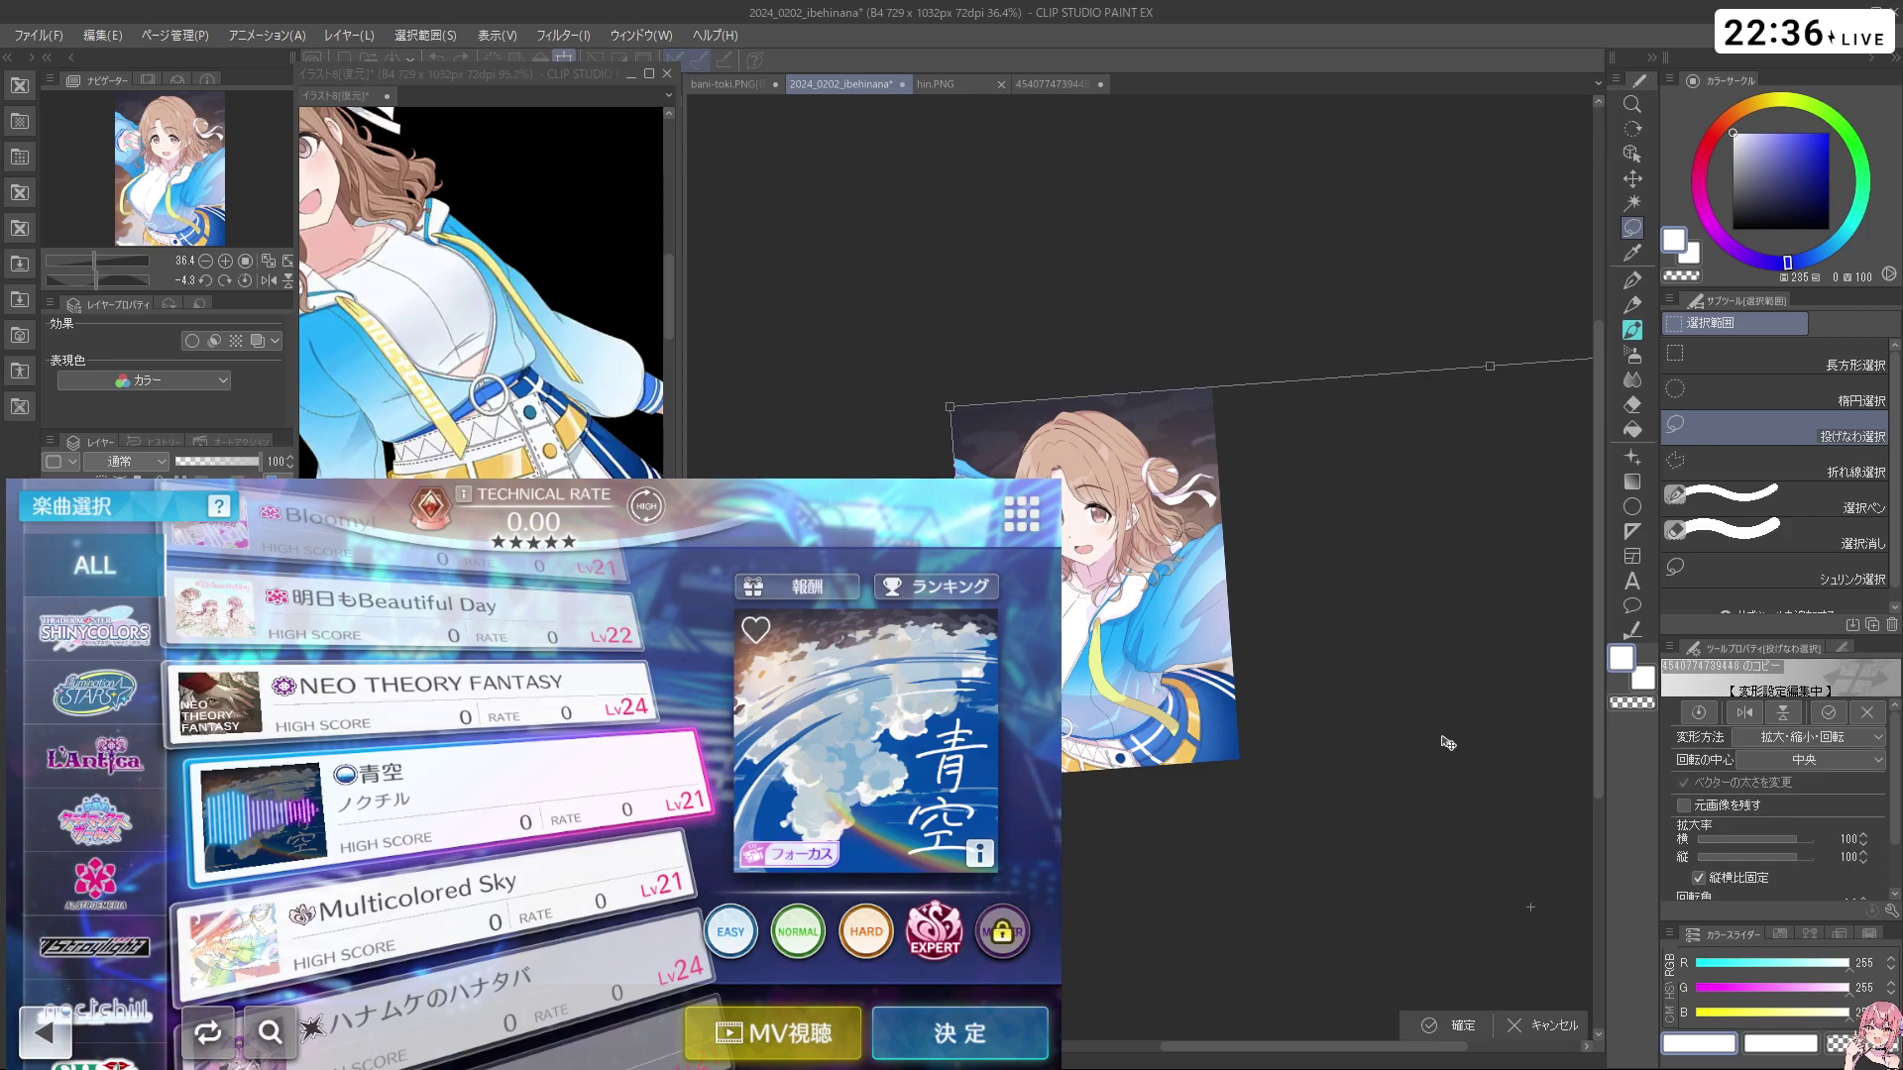
drag(1444, 723, 1330, 541)
drag(1367, 697, 1341, 583)
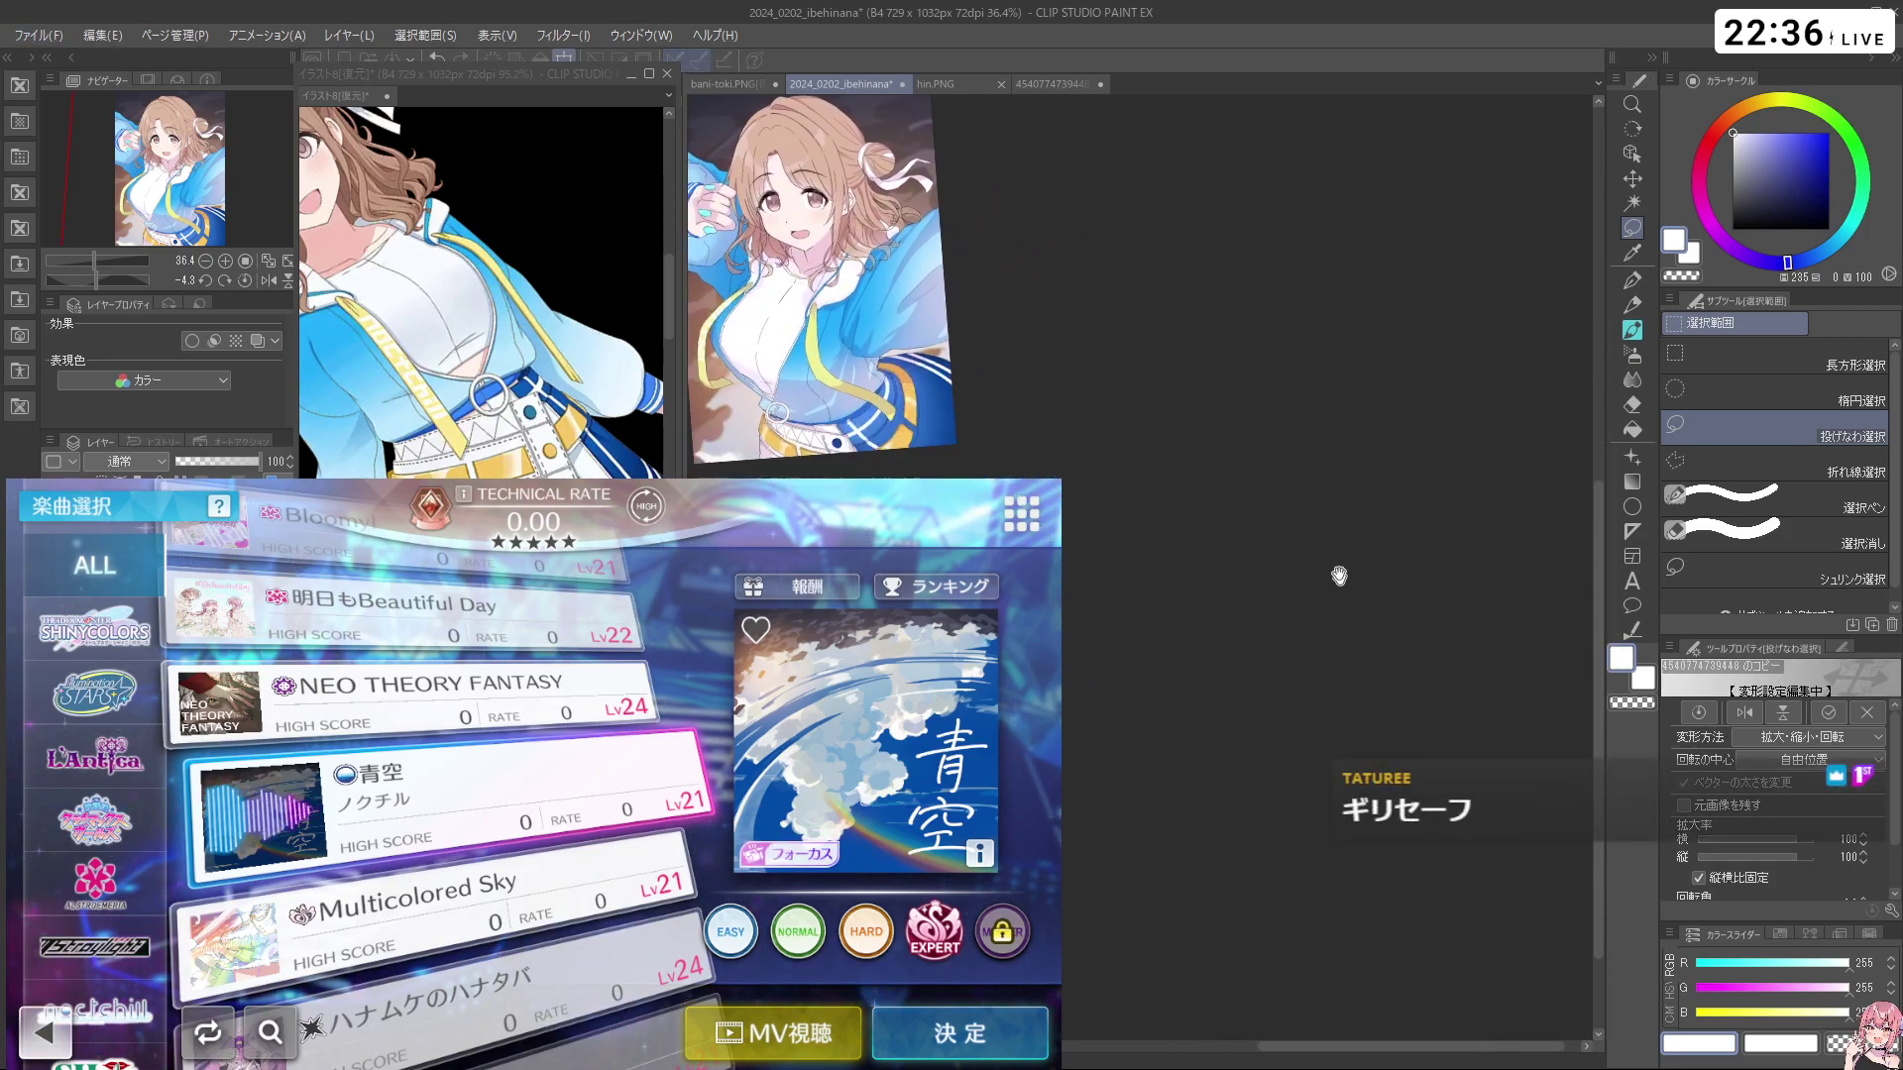
scroll(1422, 555, down, 2)
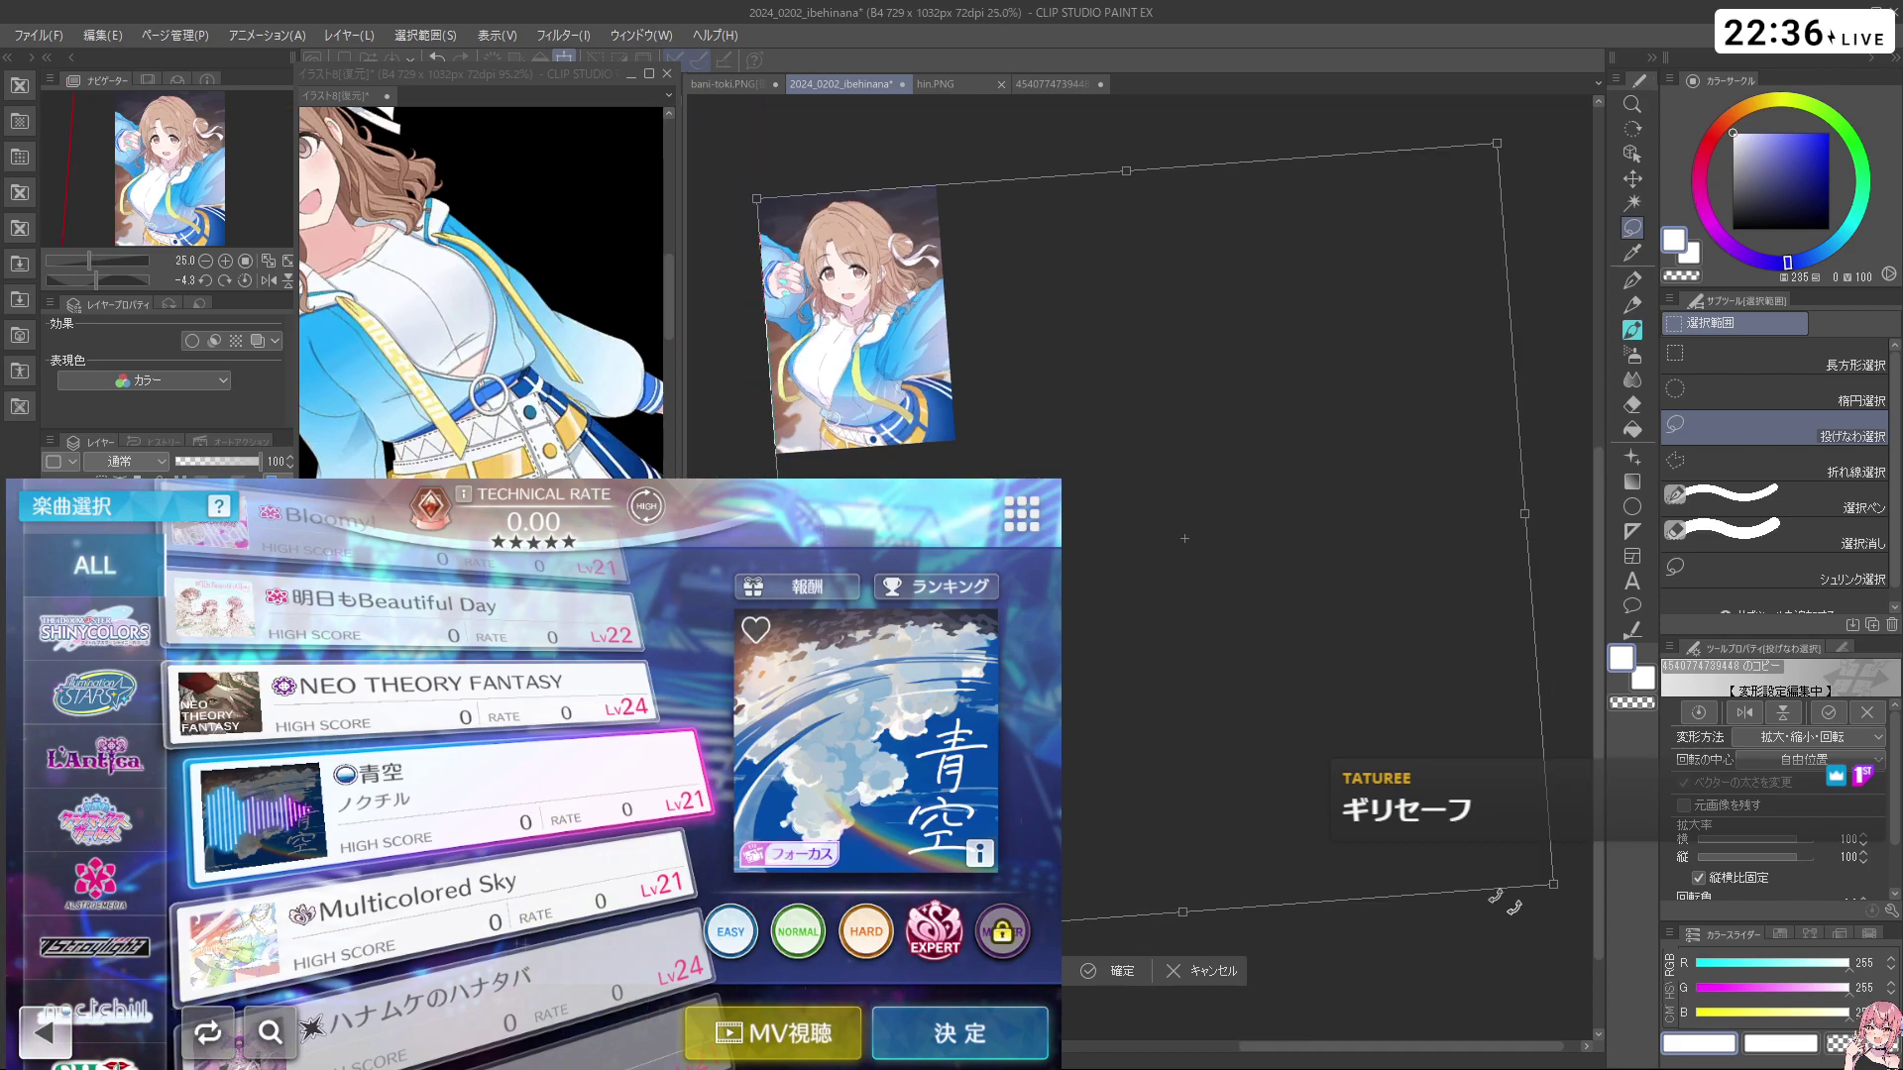
drag(1553, 885, 917, 456)
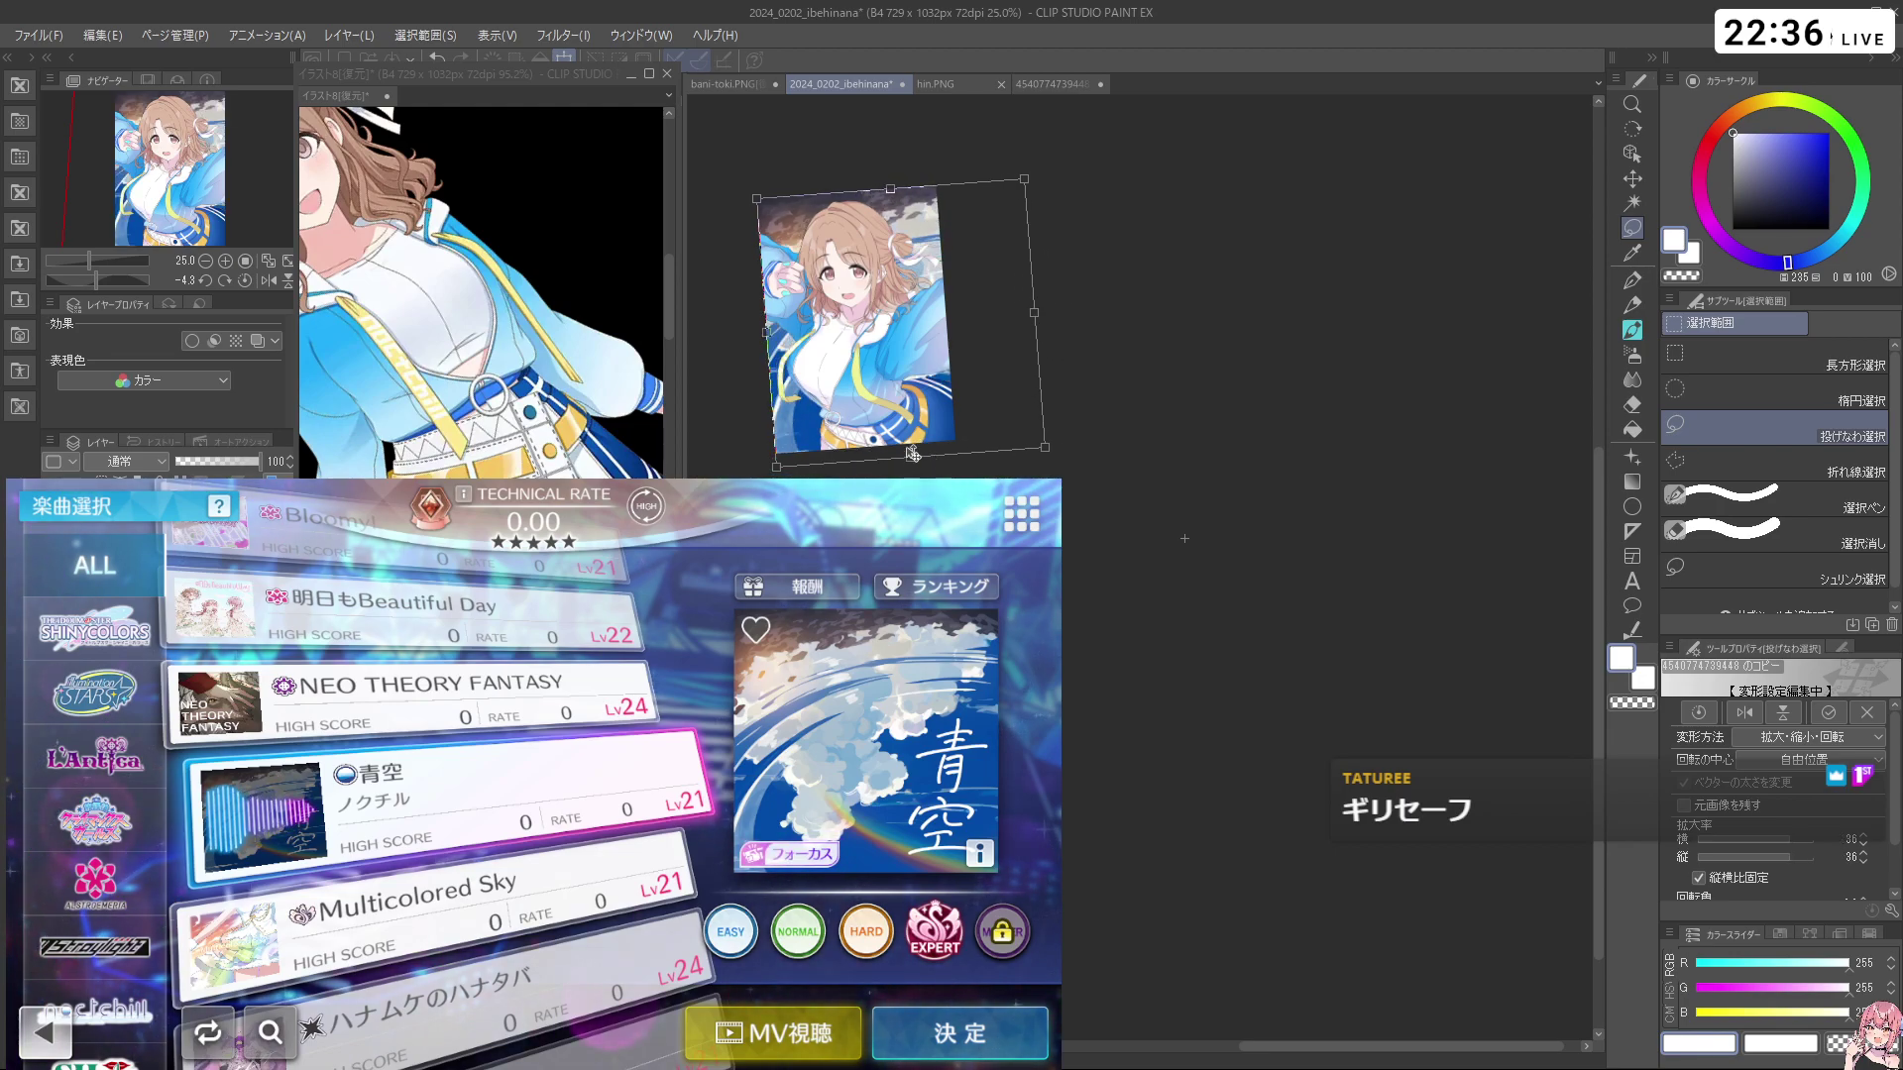
scroll(831, 289, up, 4)
scroll(830, 290, down, 3)
scroll(967, 341, up, 2)
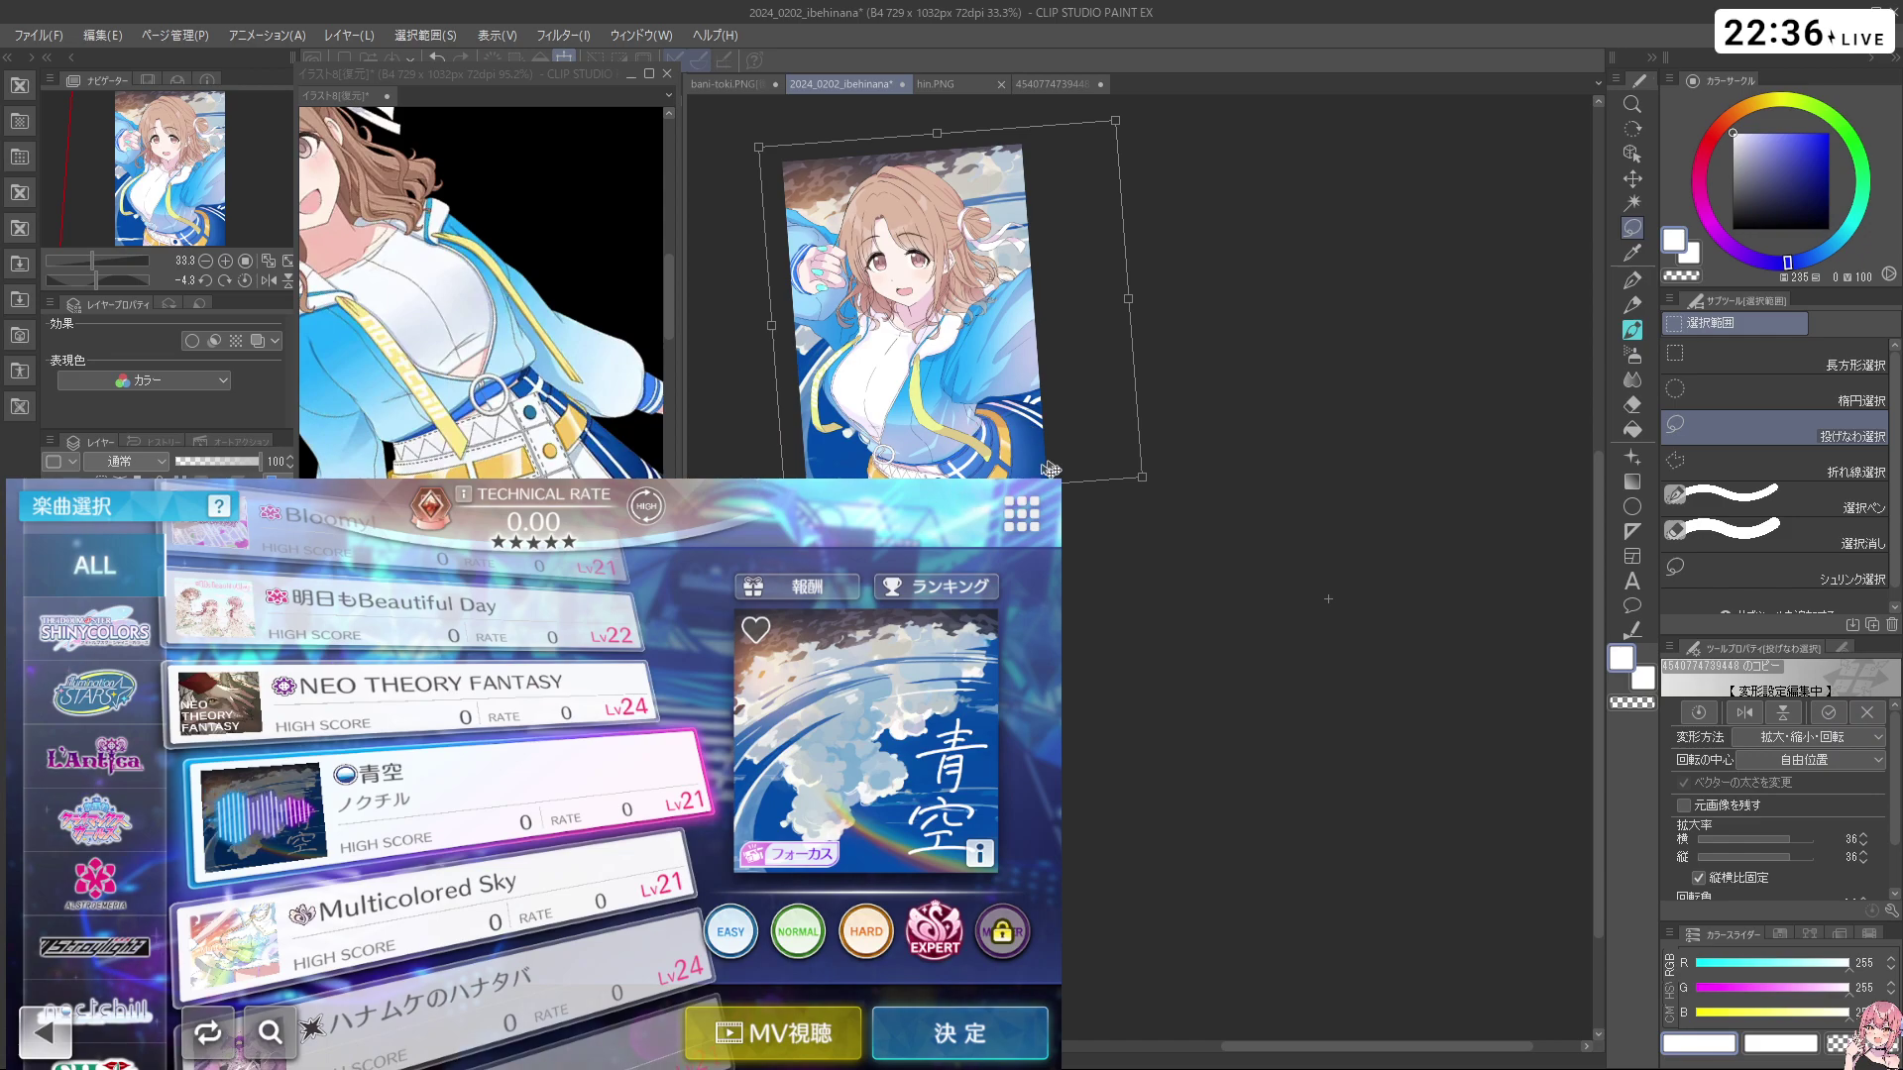
key(Return)
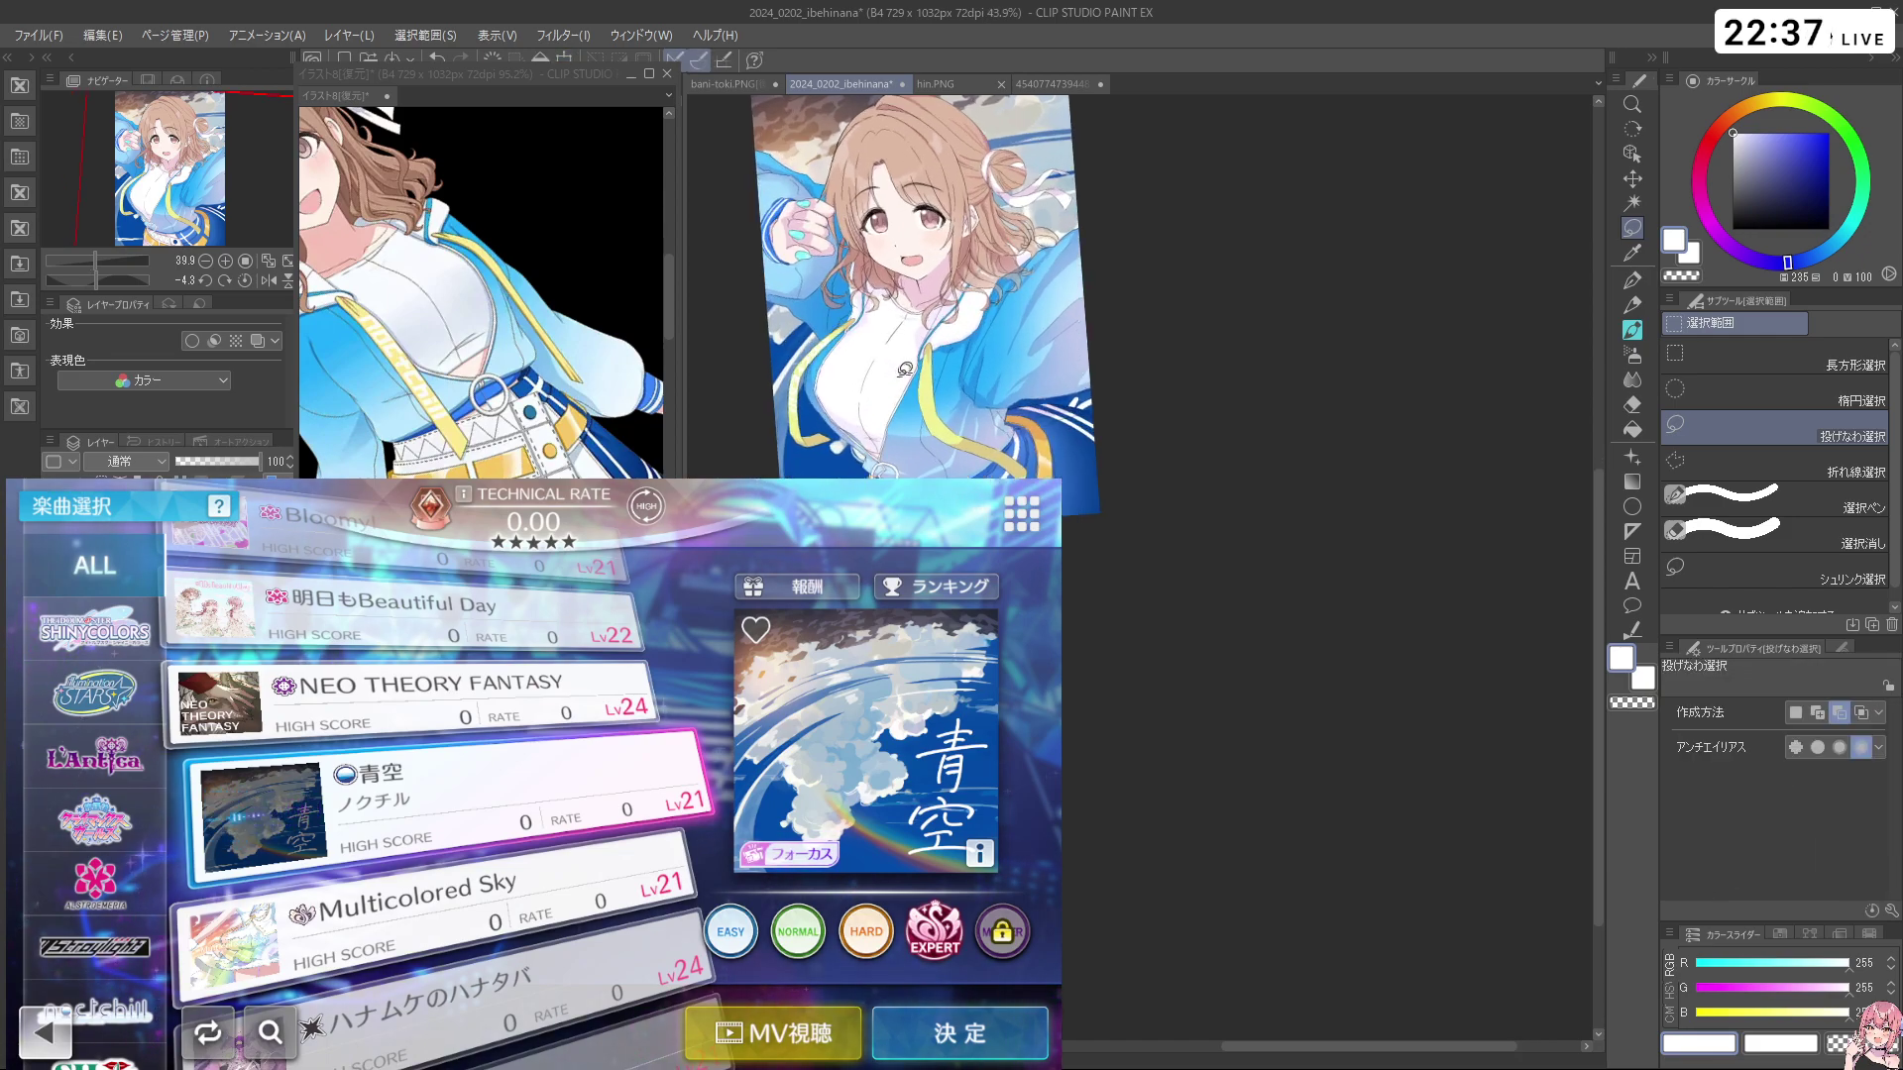
Check how the pasted 青空 artwork looks behind the girl, and delete it from the illustration
scroll(872, 188, up, 6)
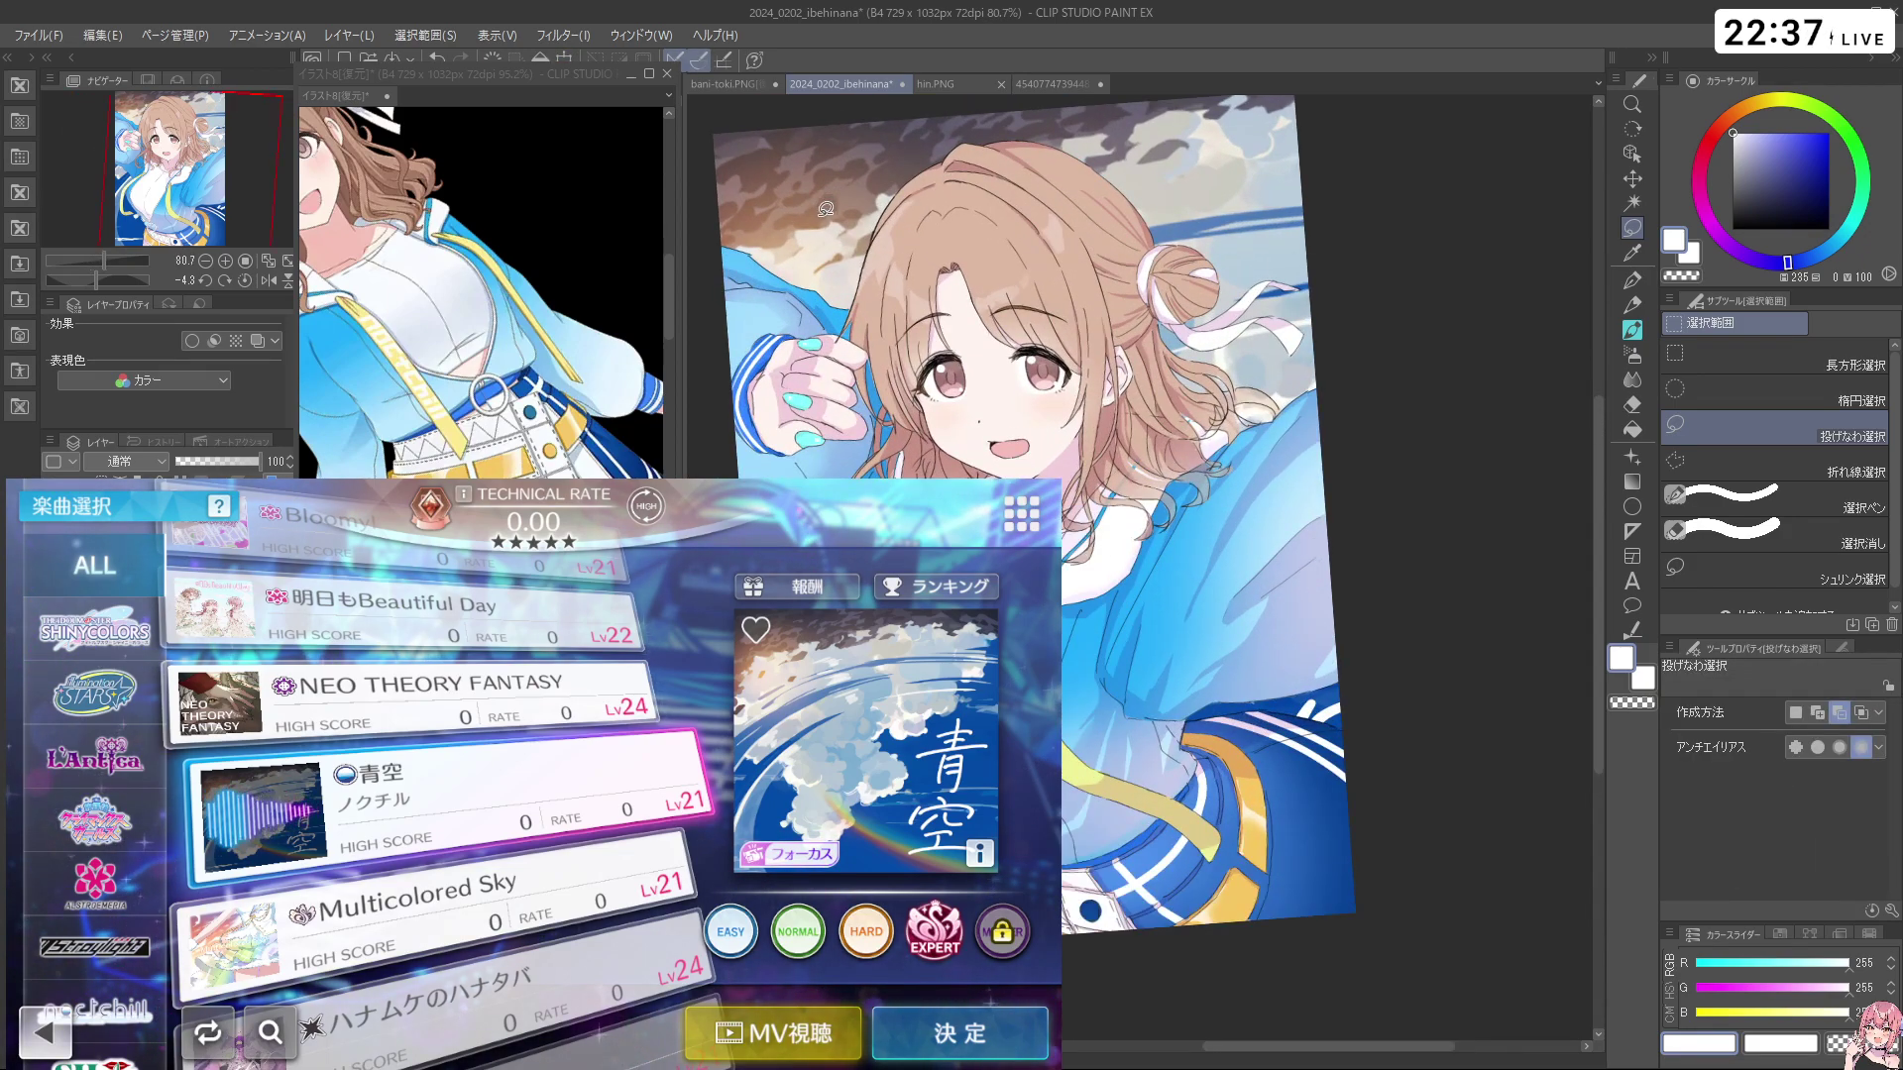
scroll(975, 309, down, 3)
scroll(1006, 374, down, 2)
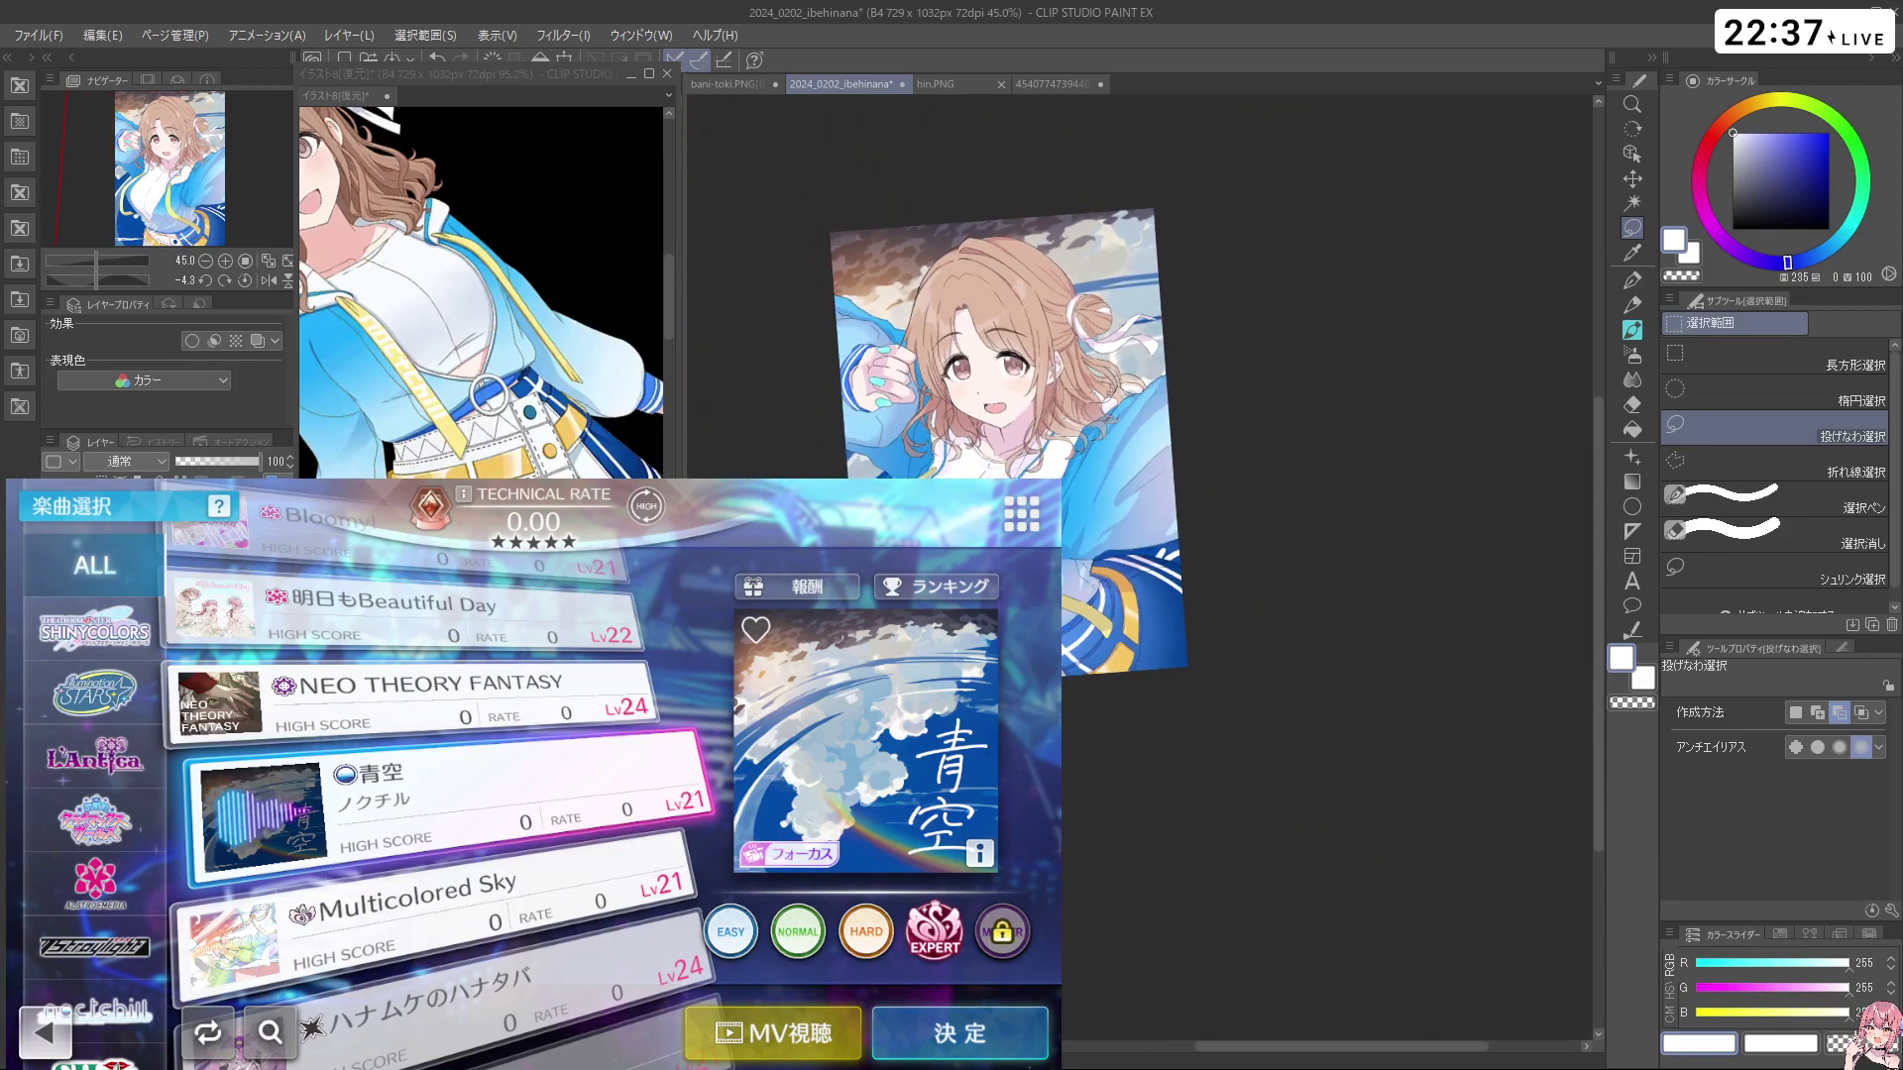
key(Delete)
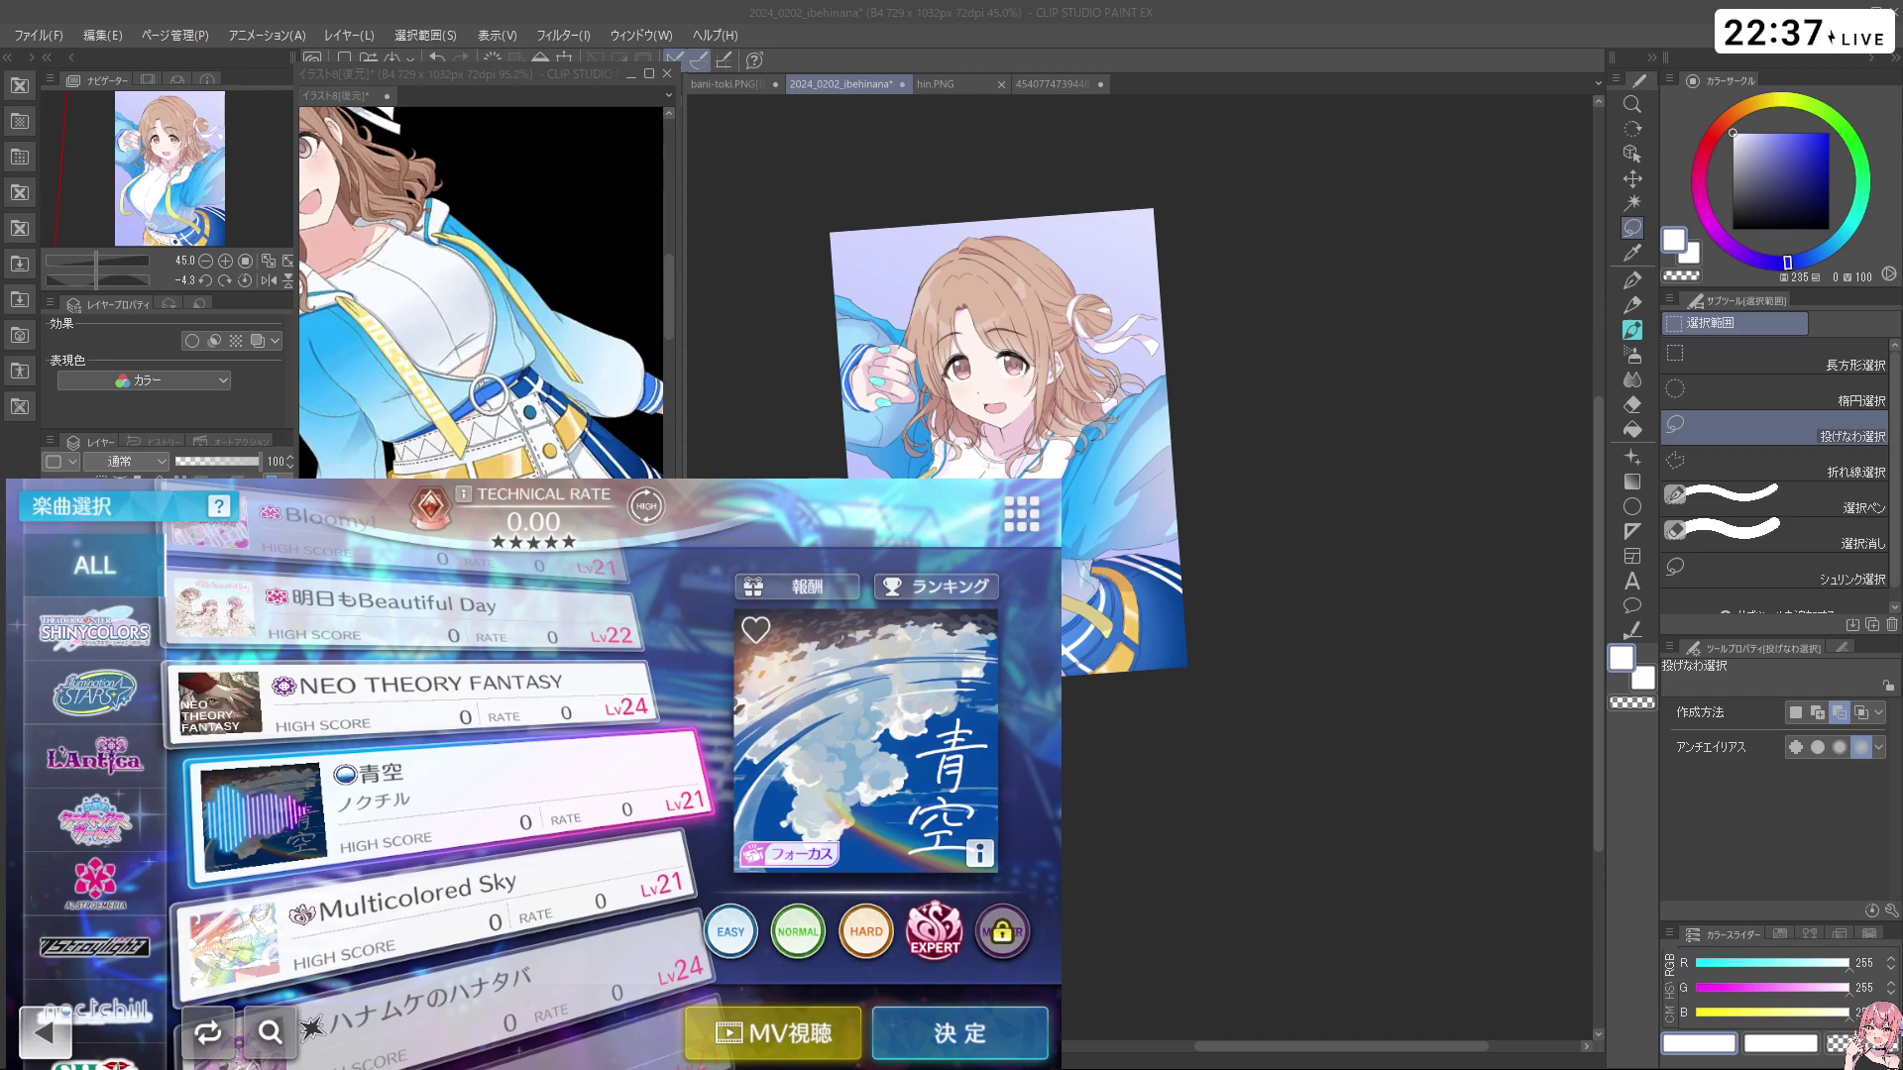
click(1202, 386)
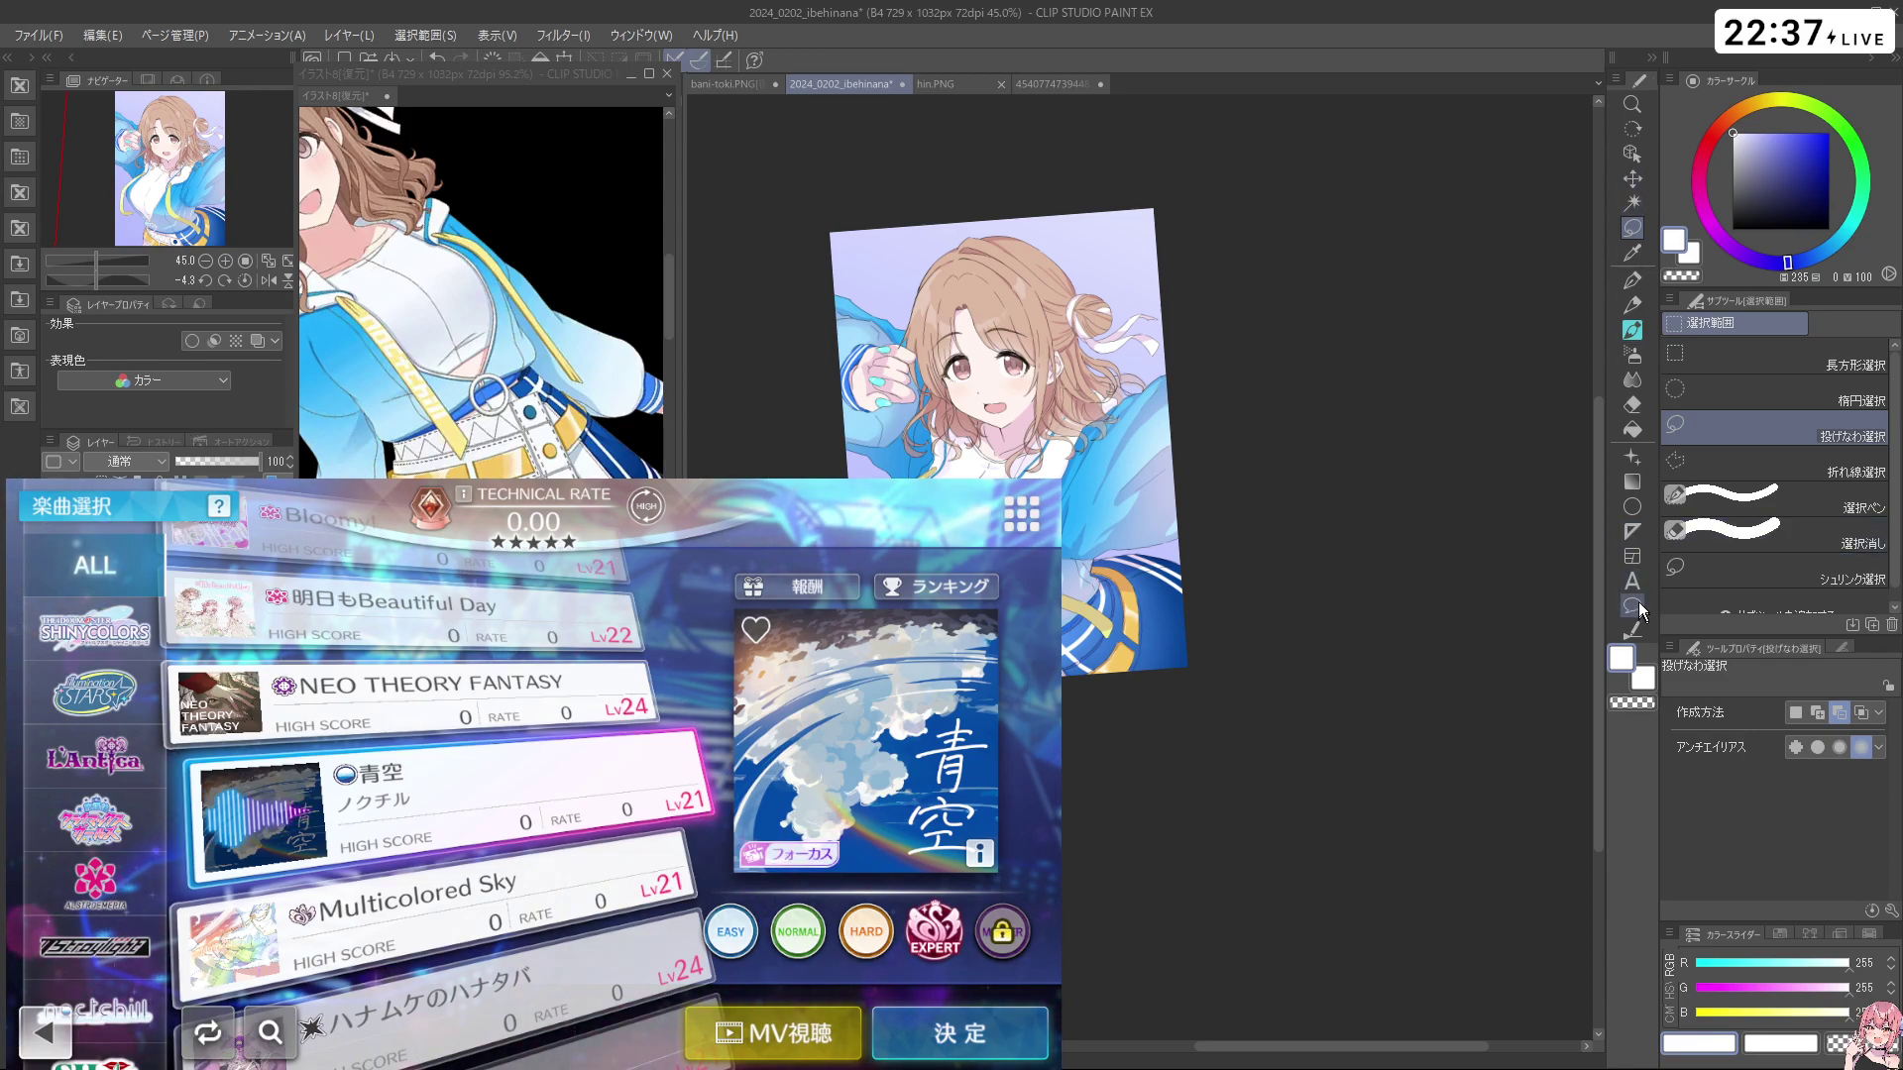
Choose the polygon (多角形) figure tool and set it to draw filled shapes without an outline
click(1632, 506)
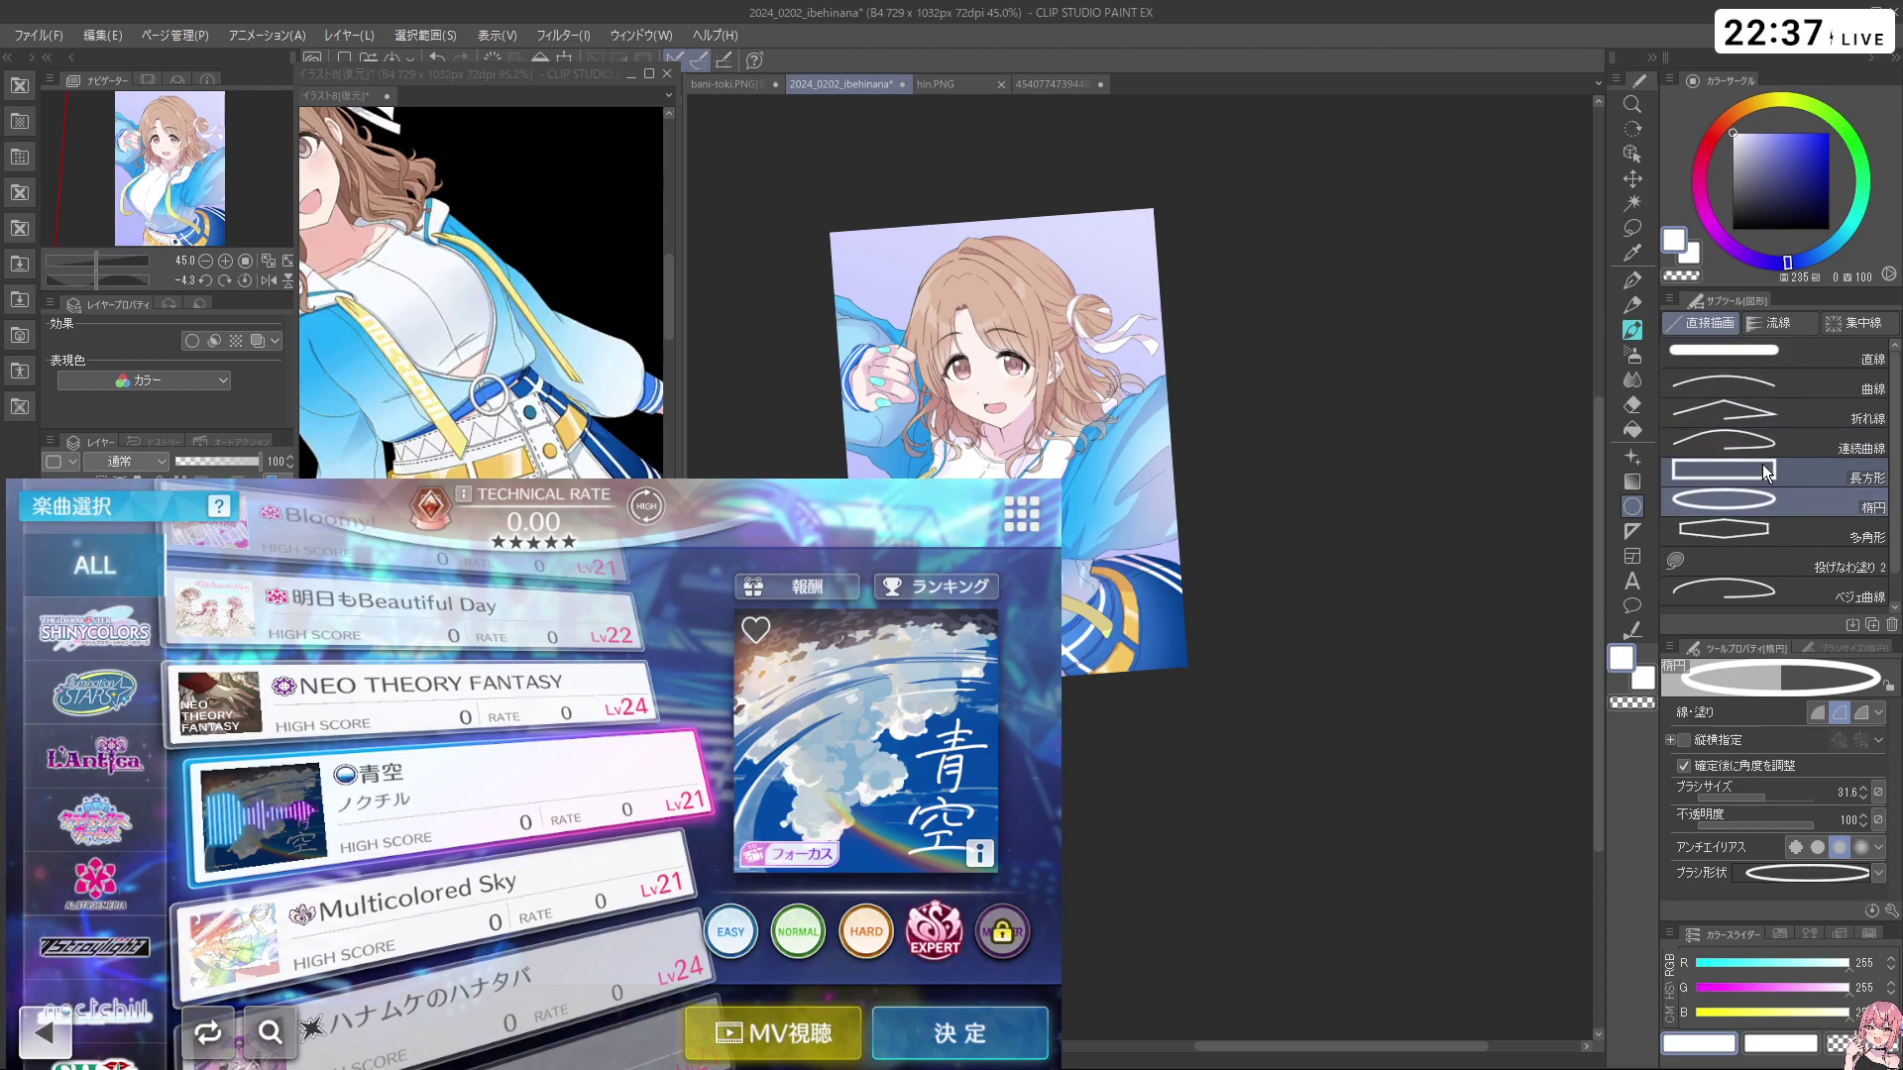
click(1784, 531)
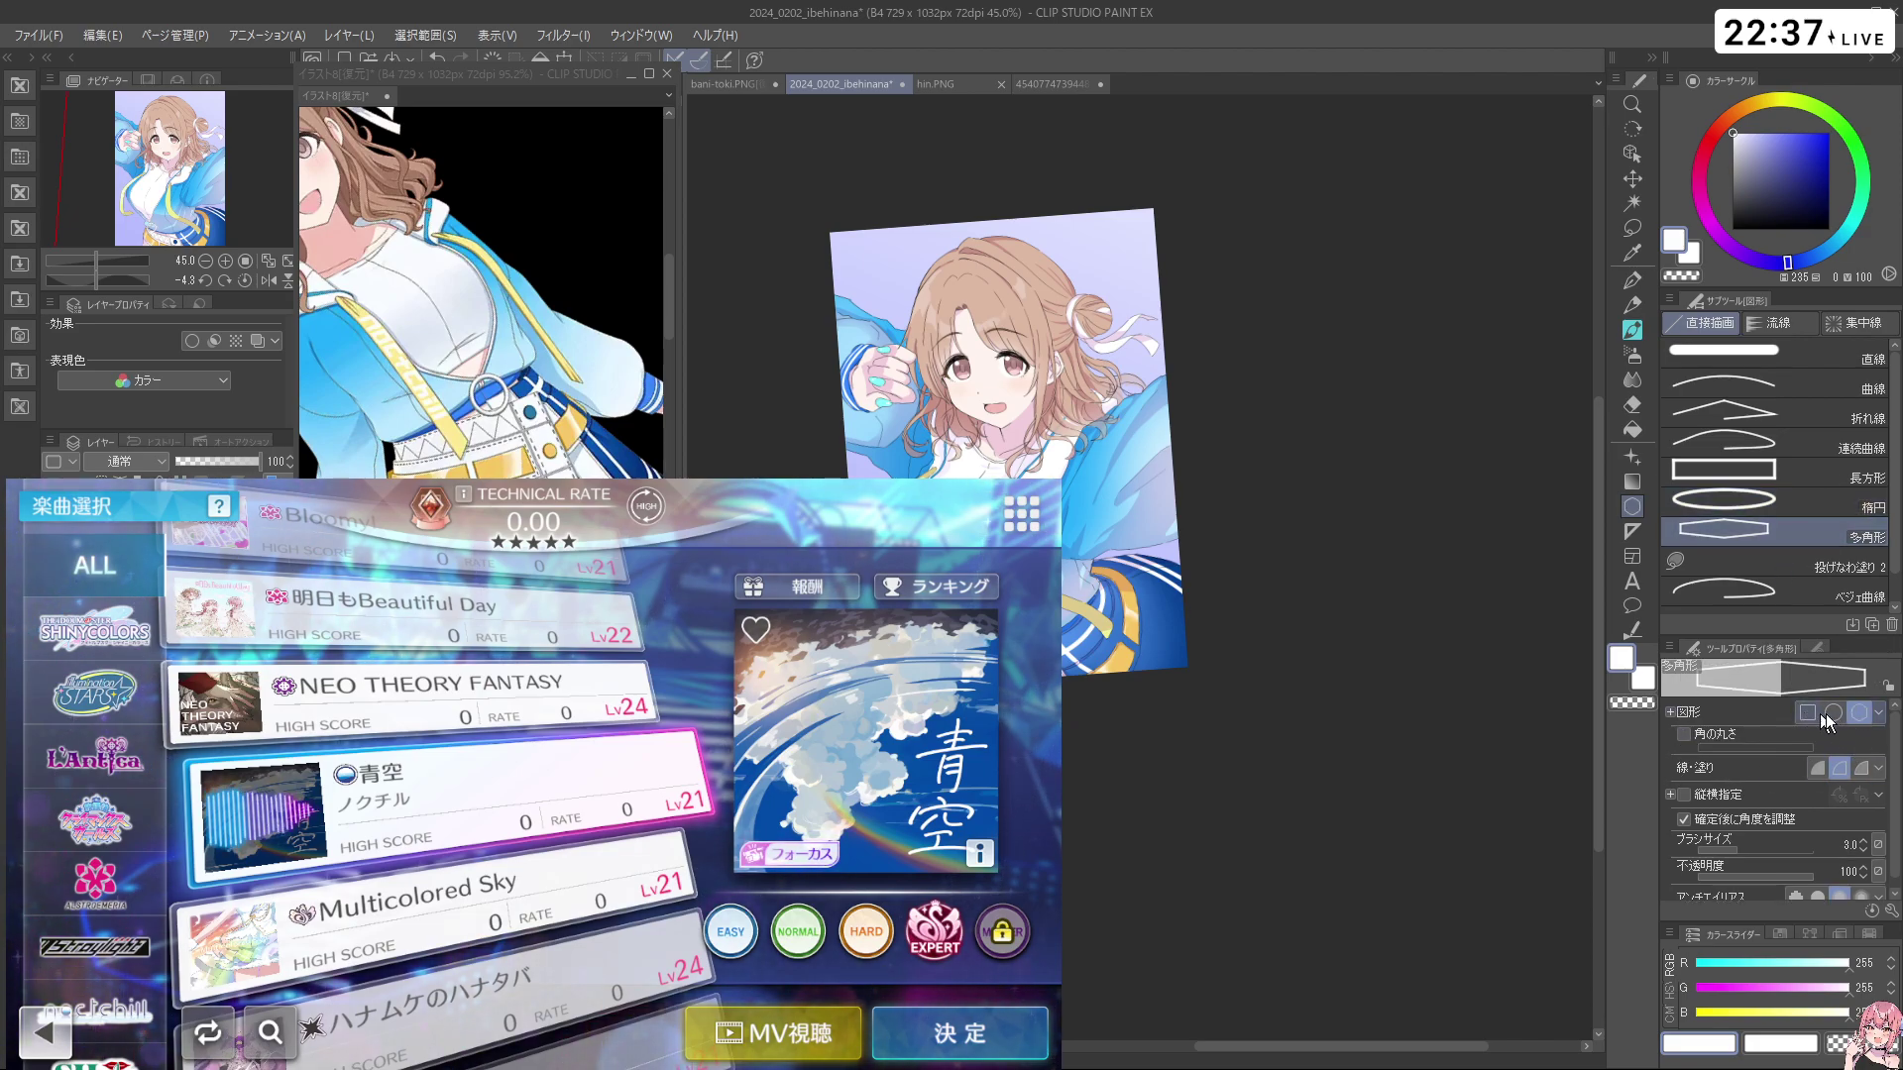
click(1879, 714)
click(1881, 714)
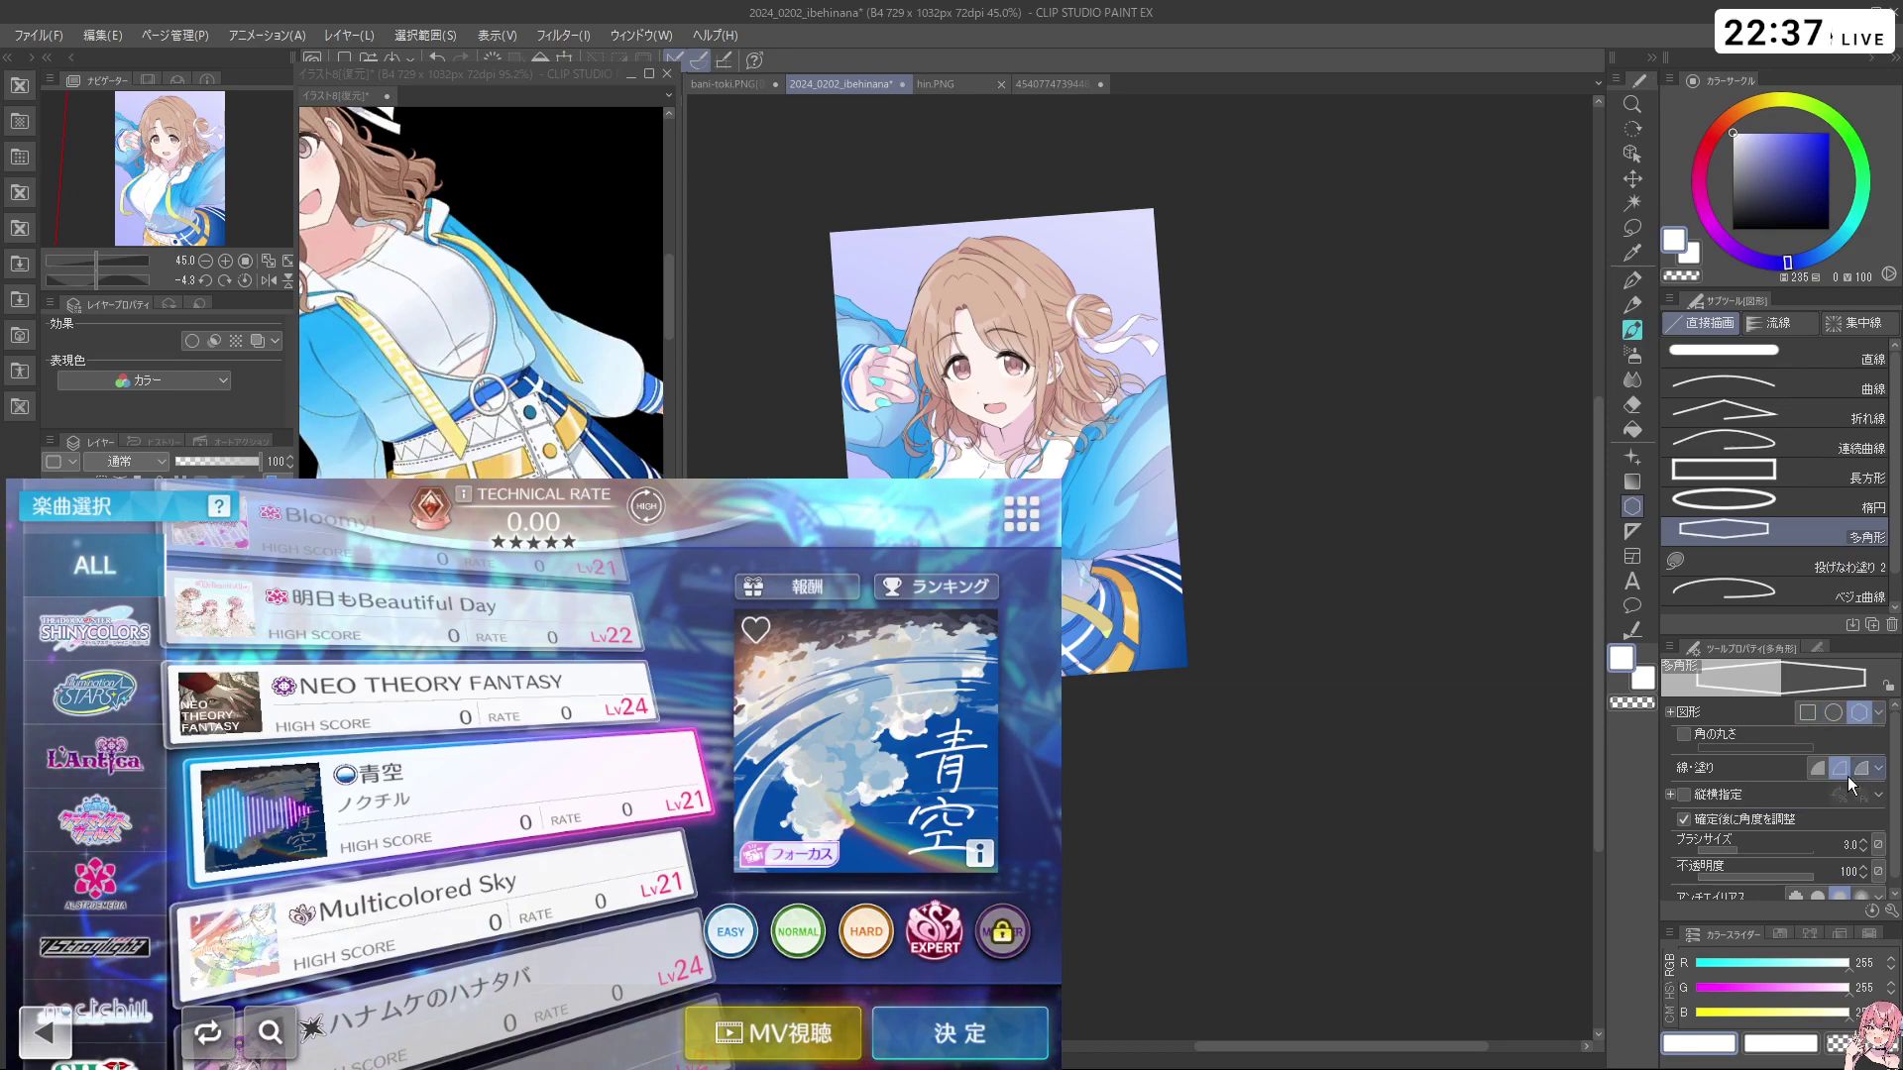
click(1861, 768)
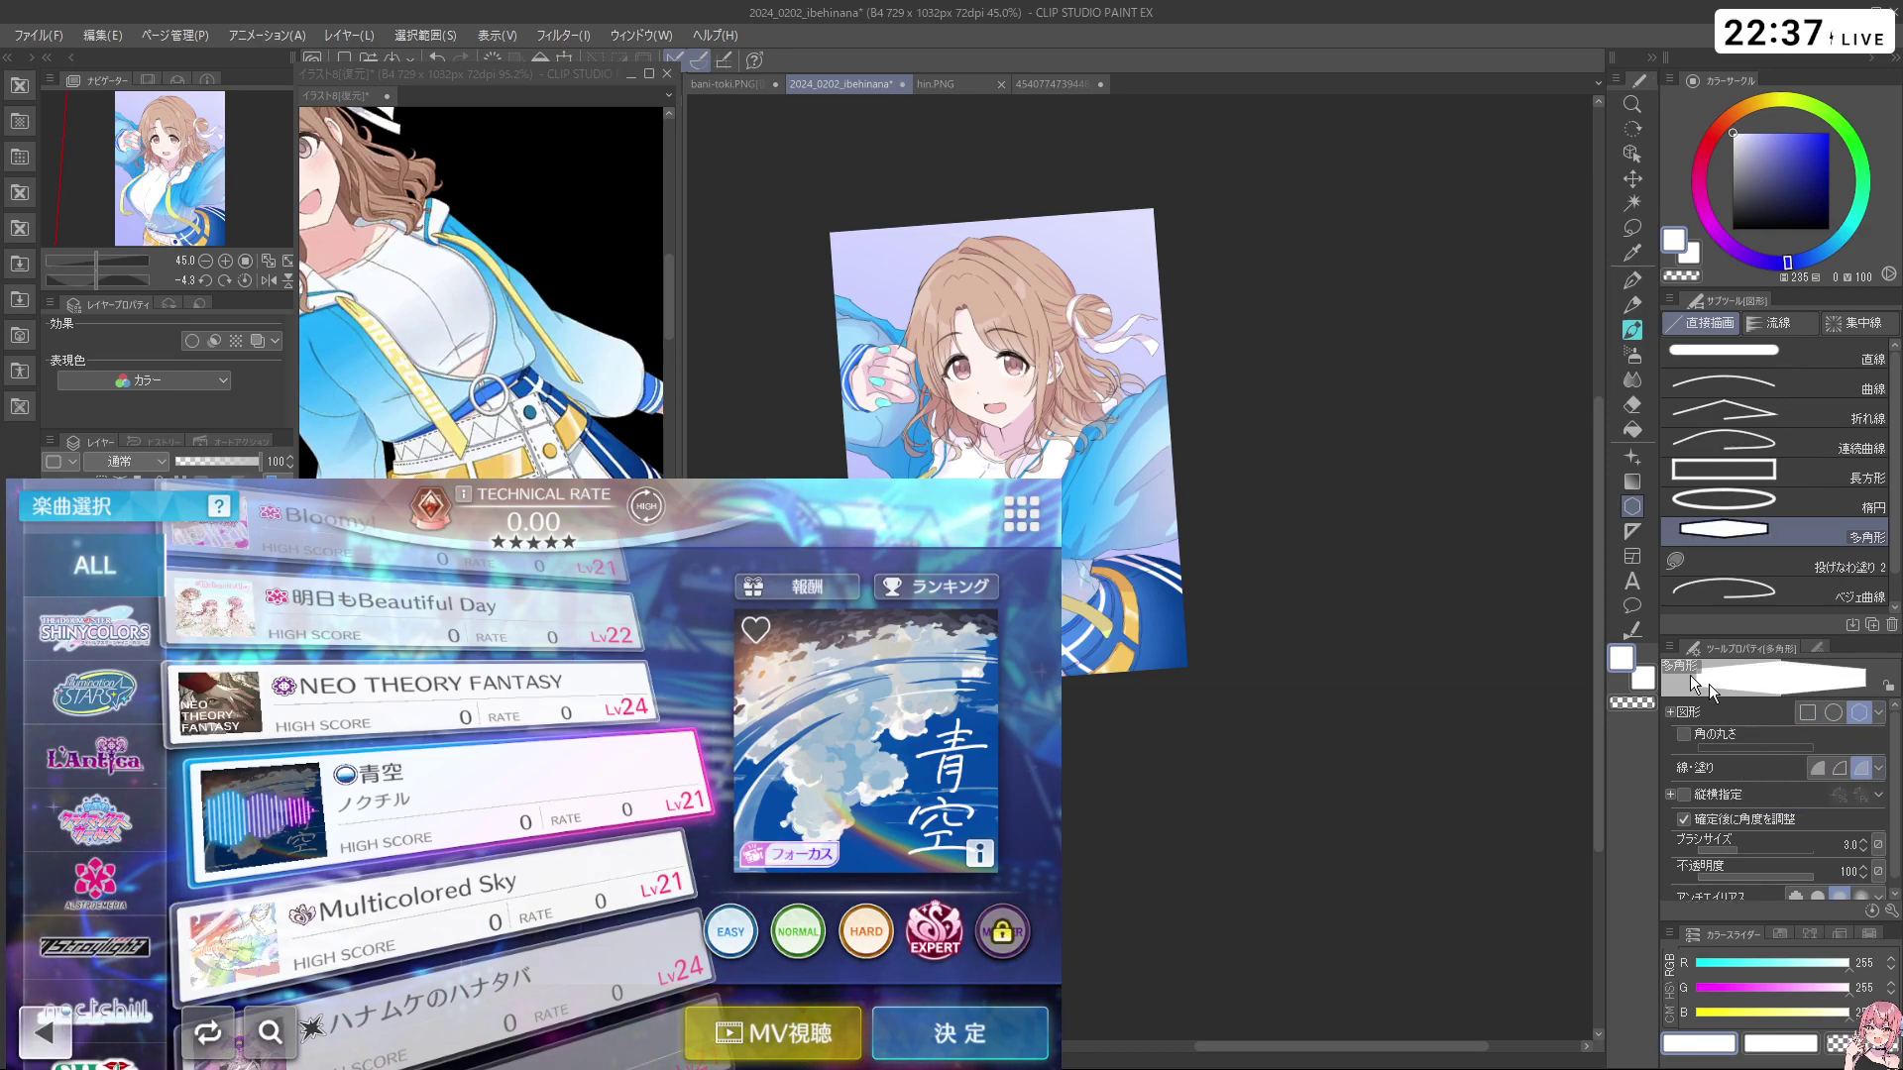
Try drawing a filled white hexagon on the background above the girl's hair bun, and undo it
drag(1145, 459, 1167, 512)
click(1175, 374)
drag(1088, 253, 1141, 304)
click(1126, 351)
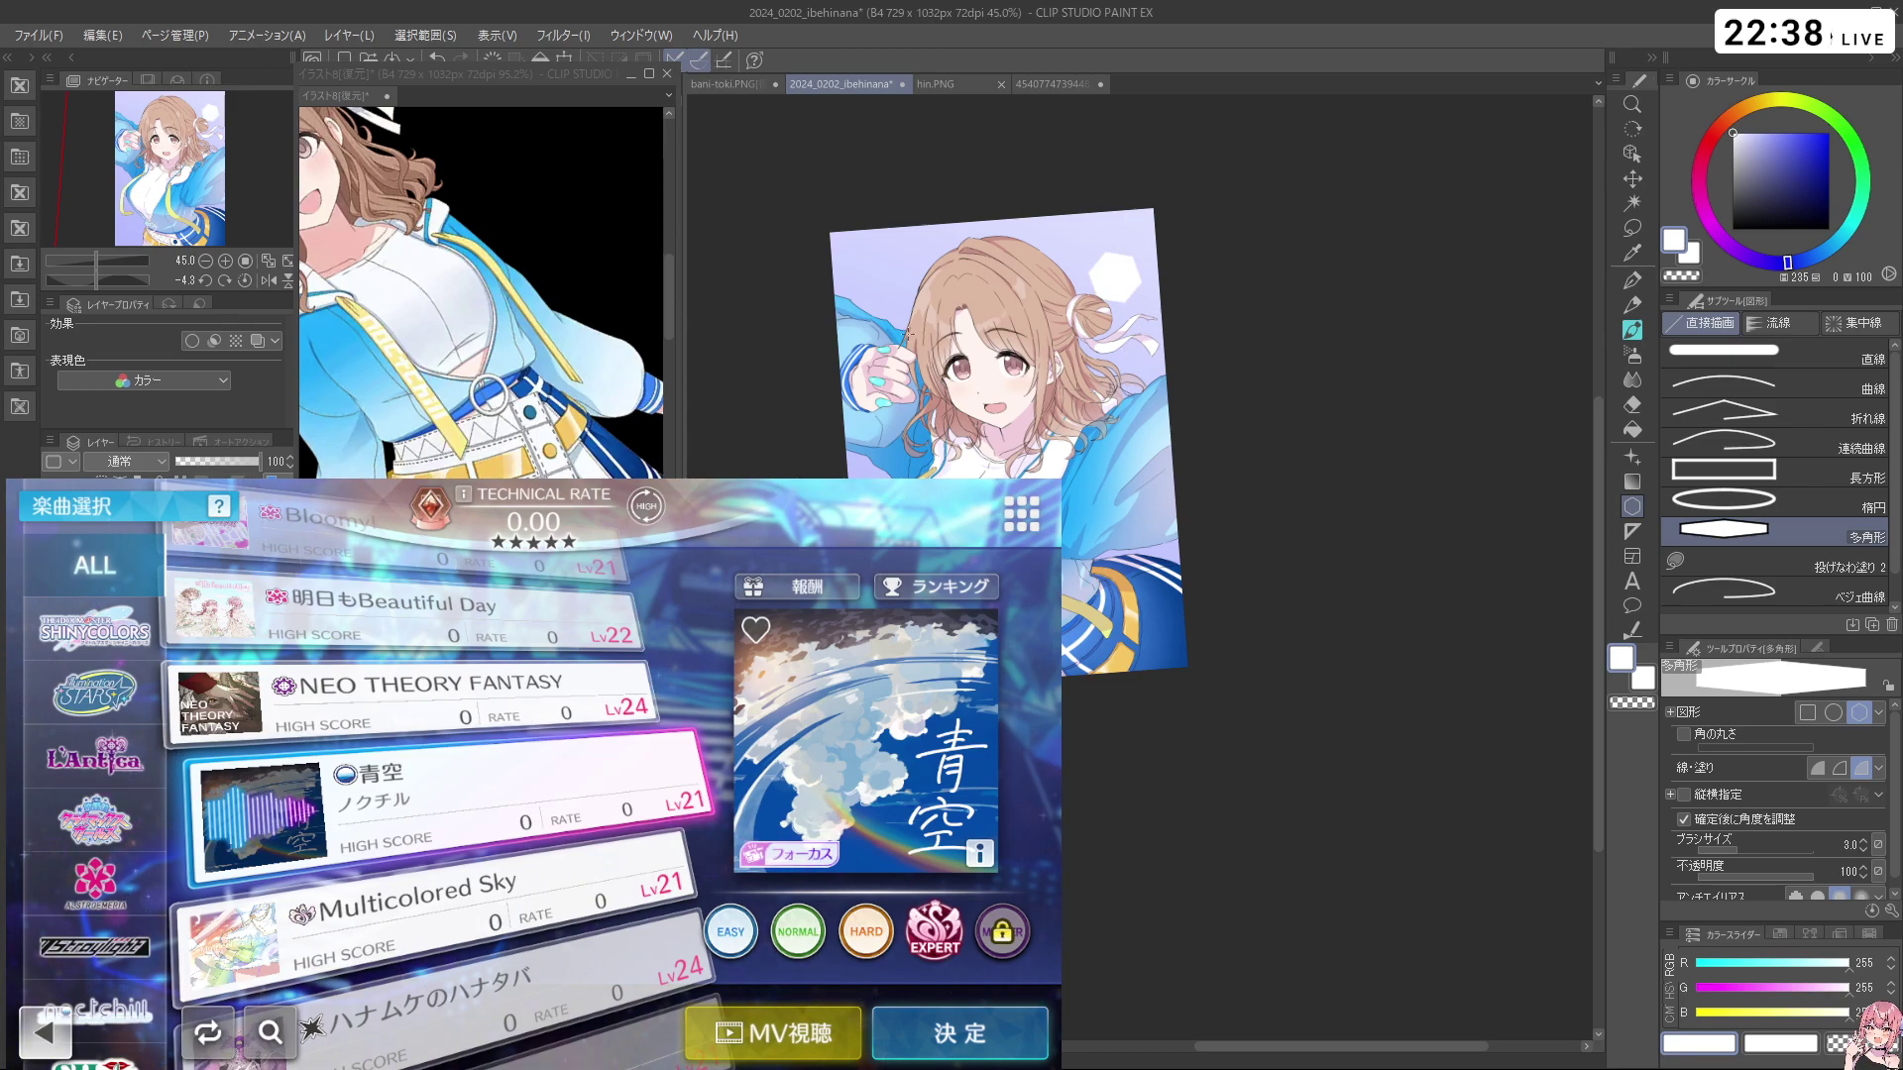
key(ctrl+z)
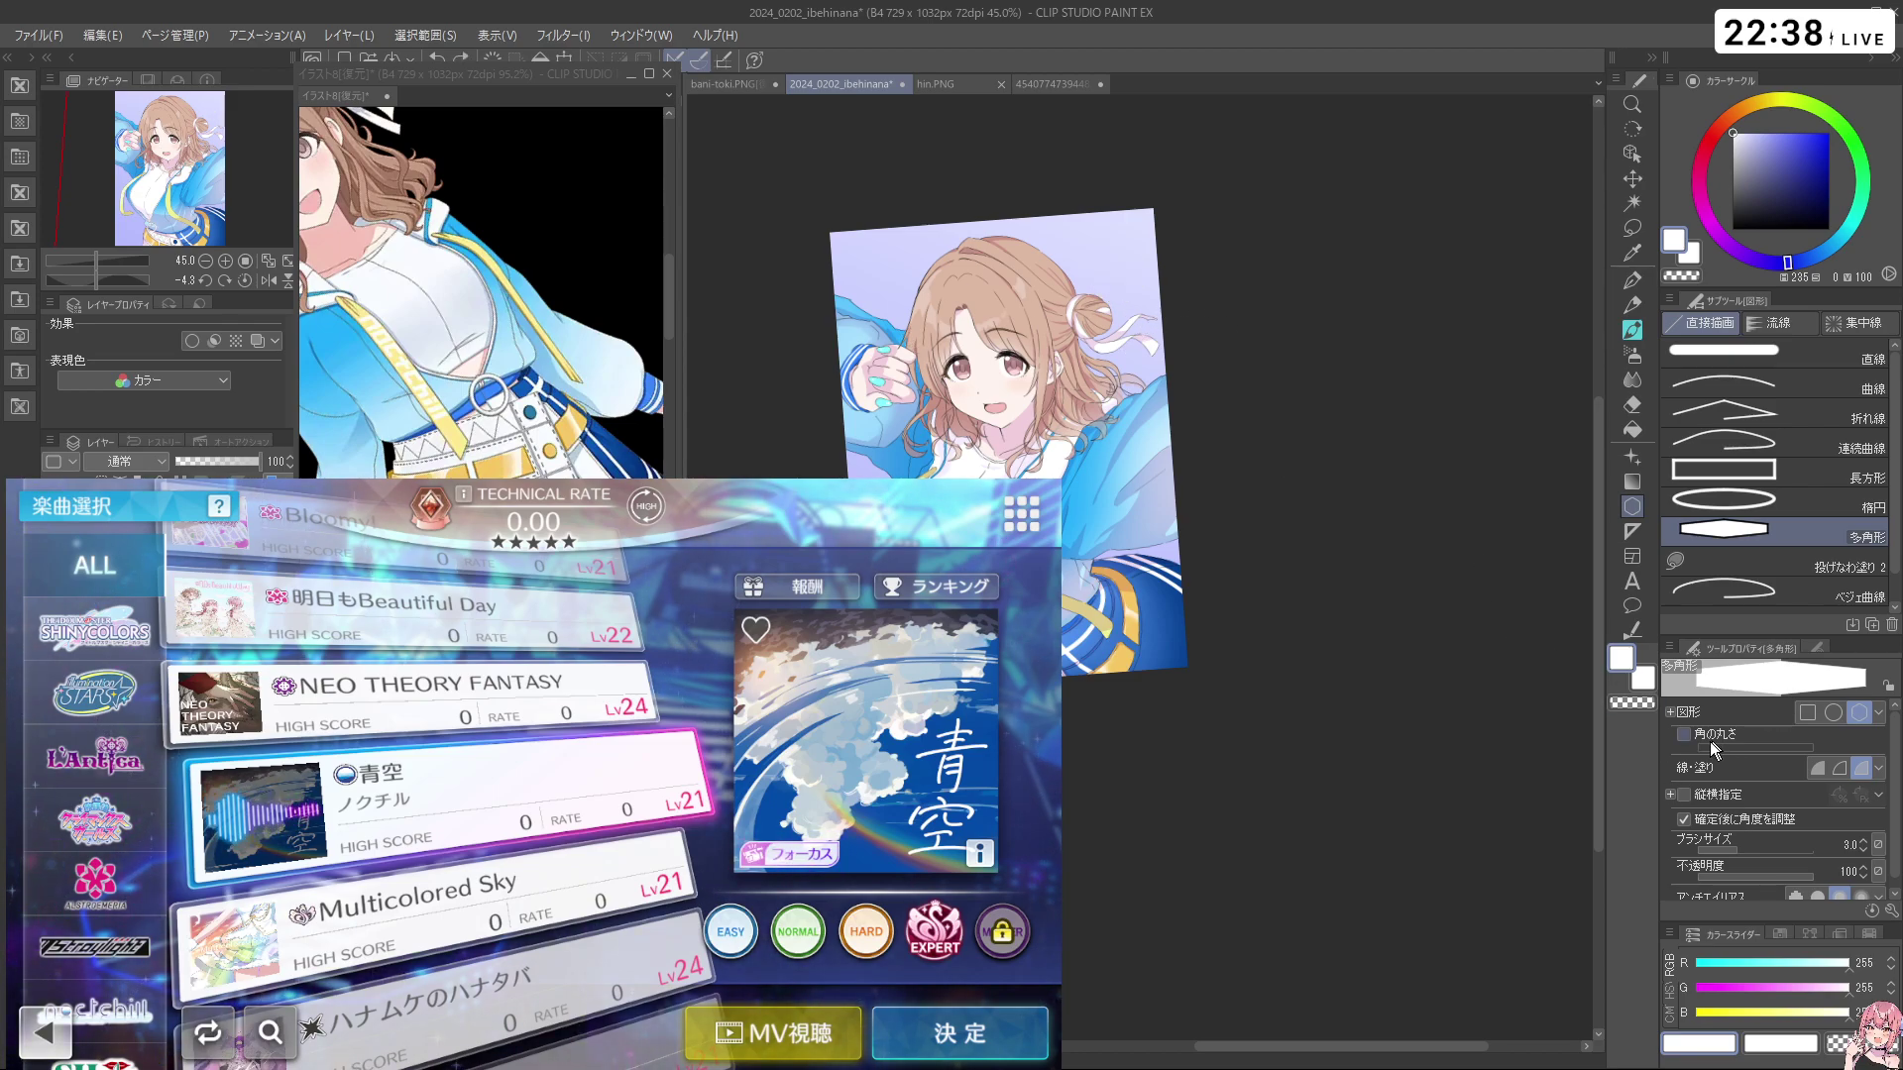
Set the polygon to 3 vertices and draw a large white triangle on the background behind the girl's hair bun
click(1669, 712)
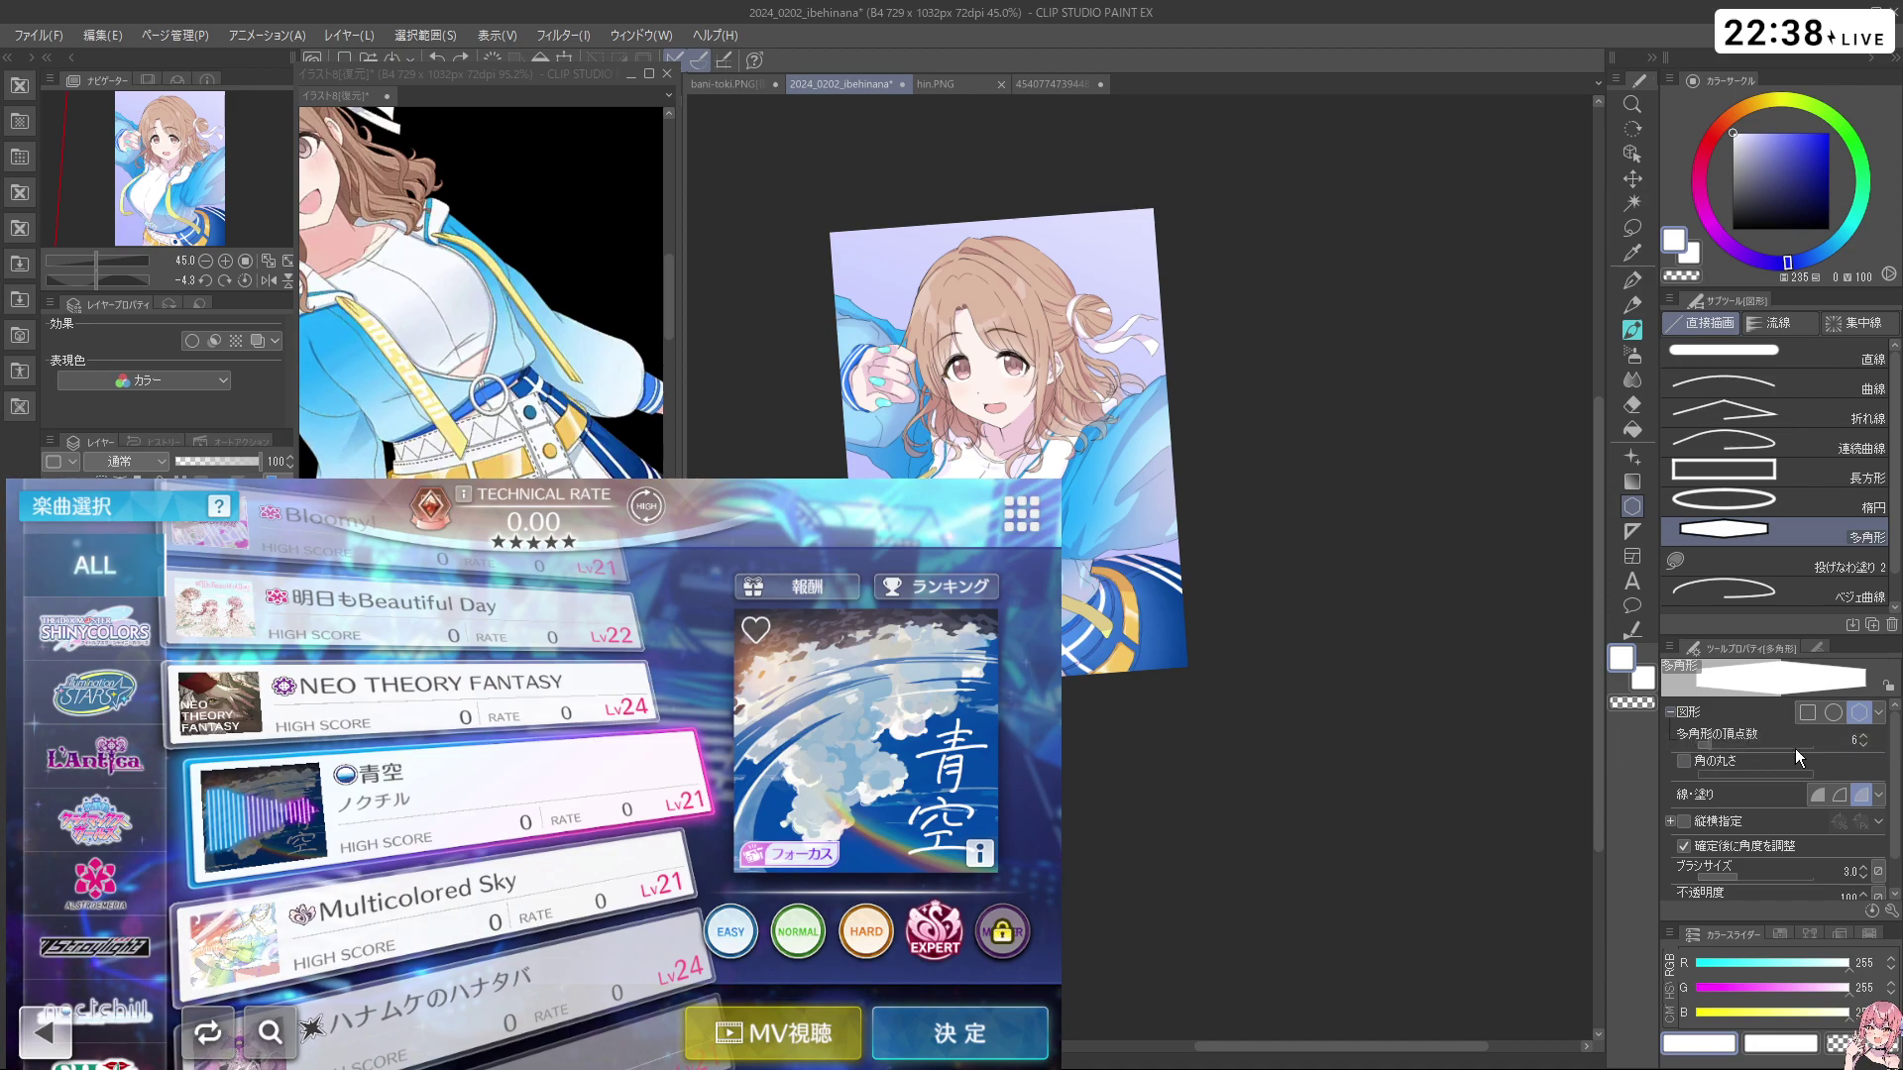
click(1864, 745)
click(1864, 744)
click(1865, 744)
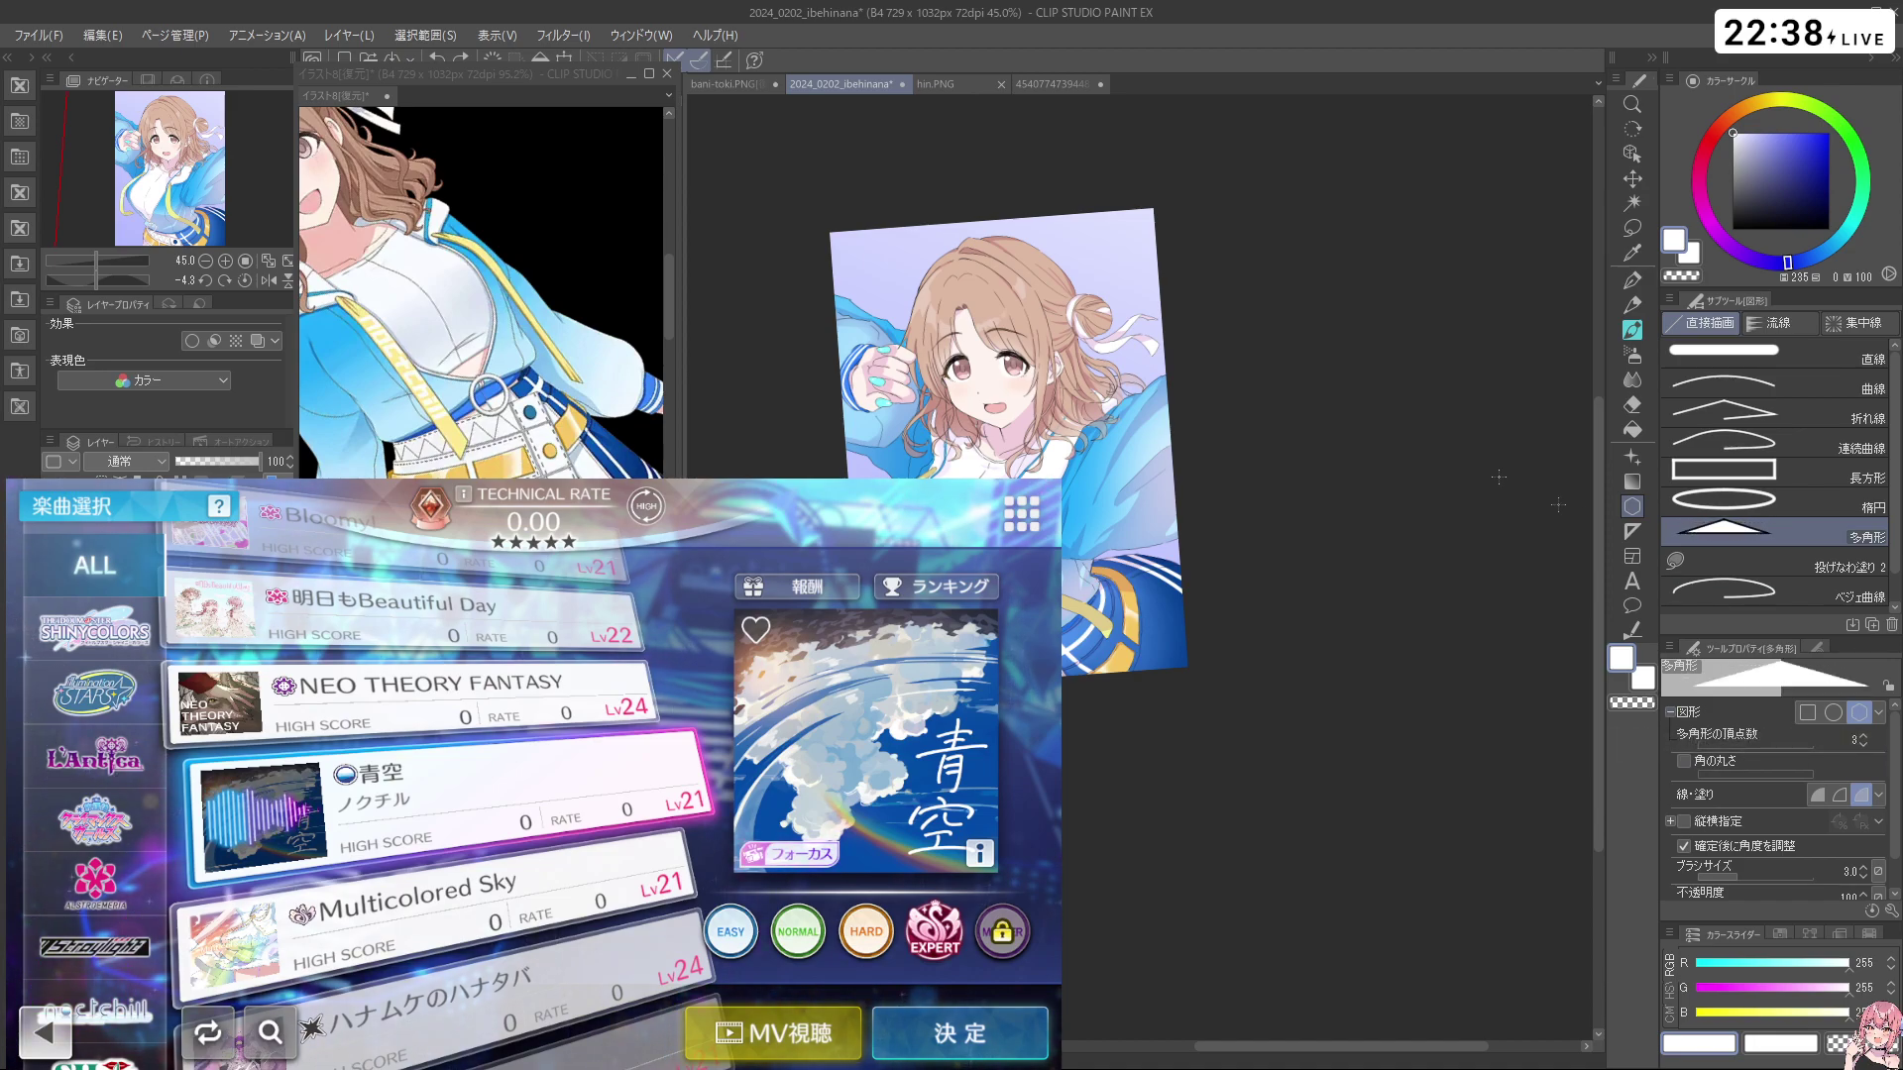
drag(1031, 263, 1167, 412)
click(1150, 276)
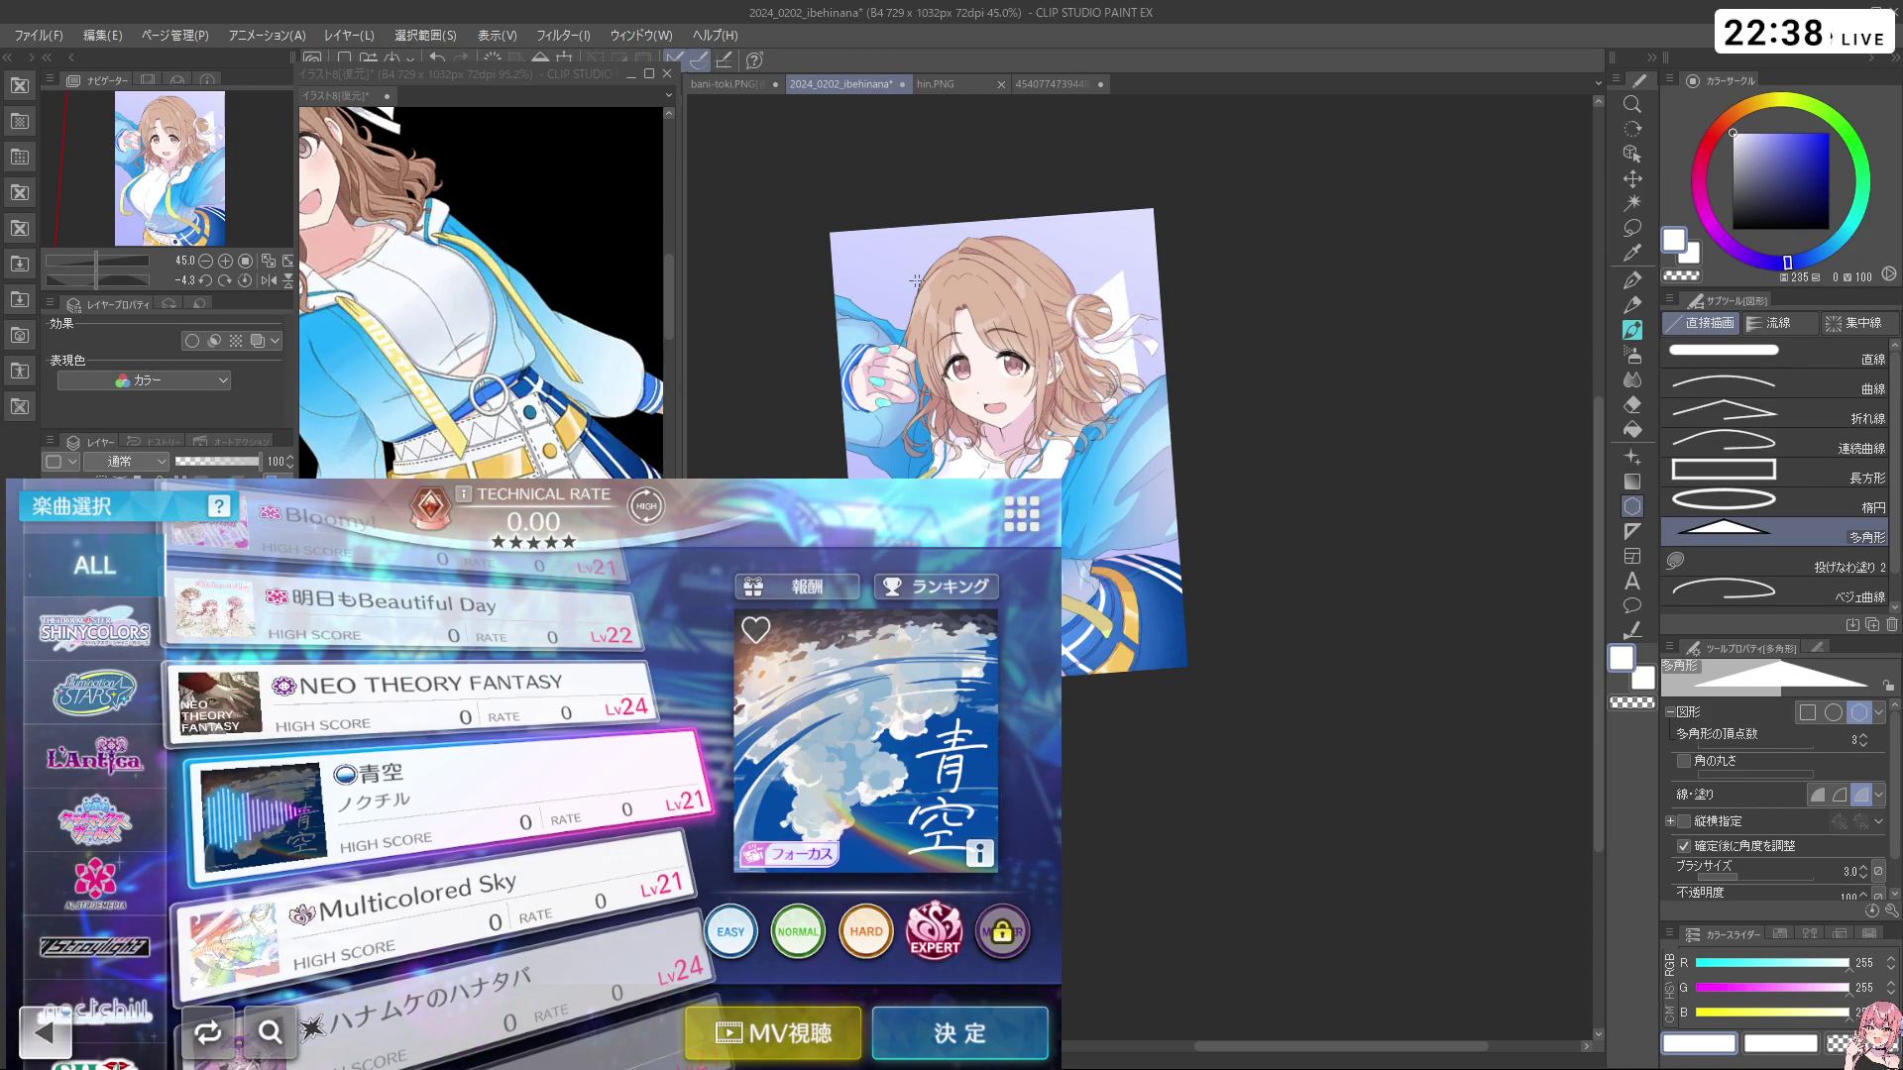
Draw two small rotated white triangles on the background, one above the raised hand and one above the hair bun
drag(876, 257, 907, 290)
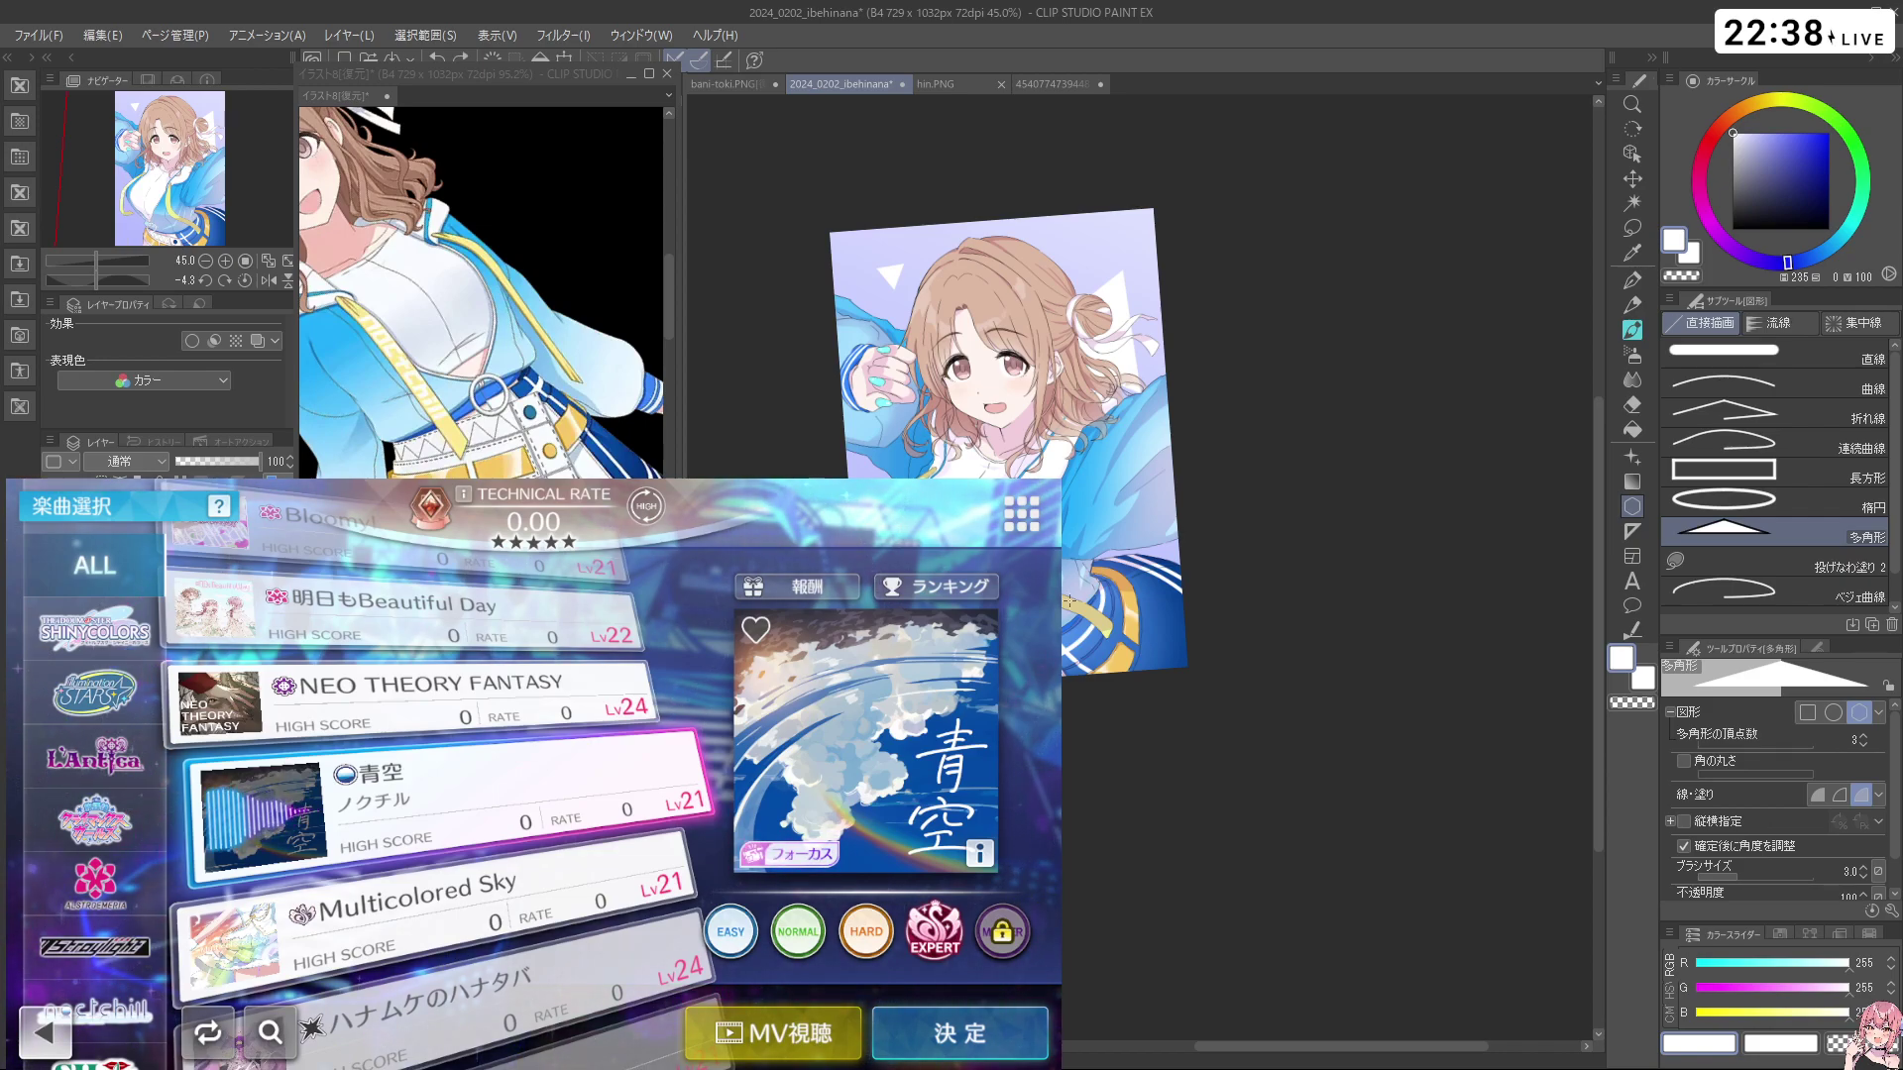
scroll(1063, 609, down, 3)
scroll(1081, 496, up, 4)
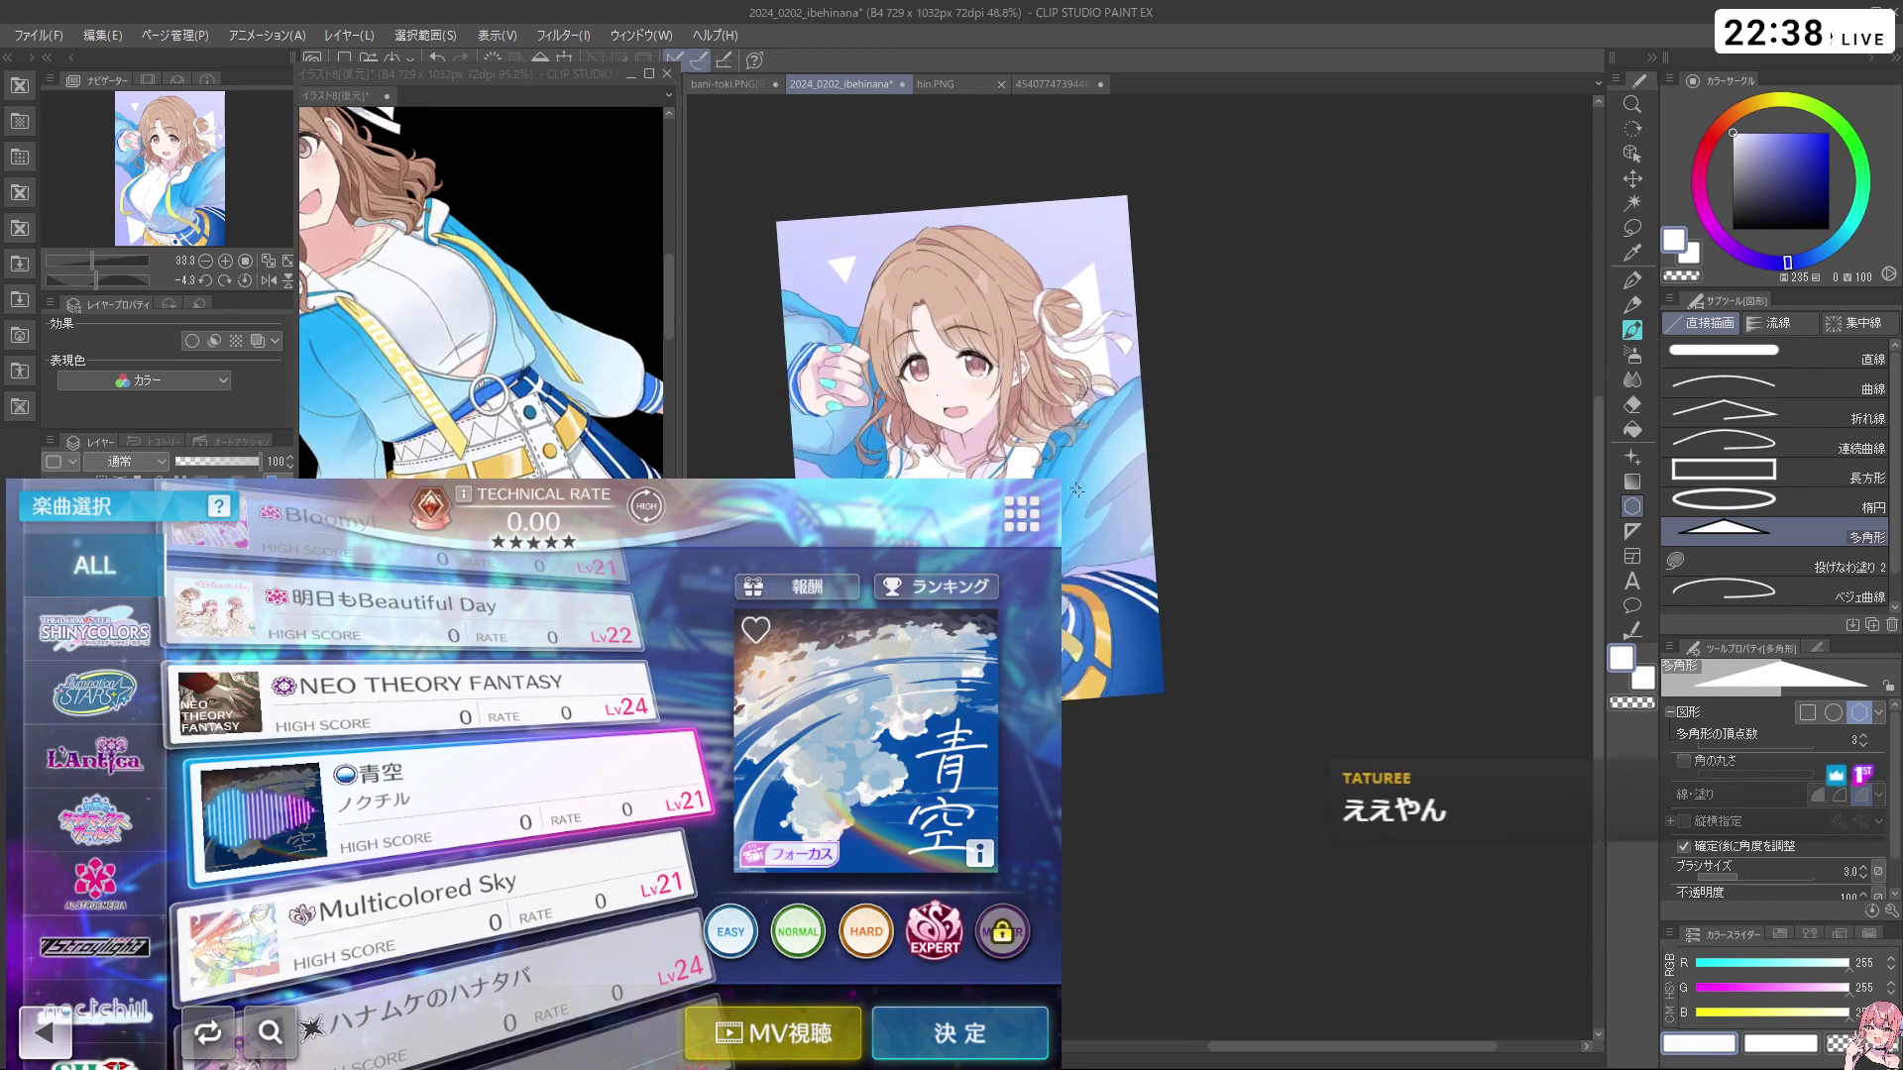
scroll(1087, 540, up, 2)
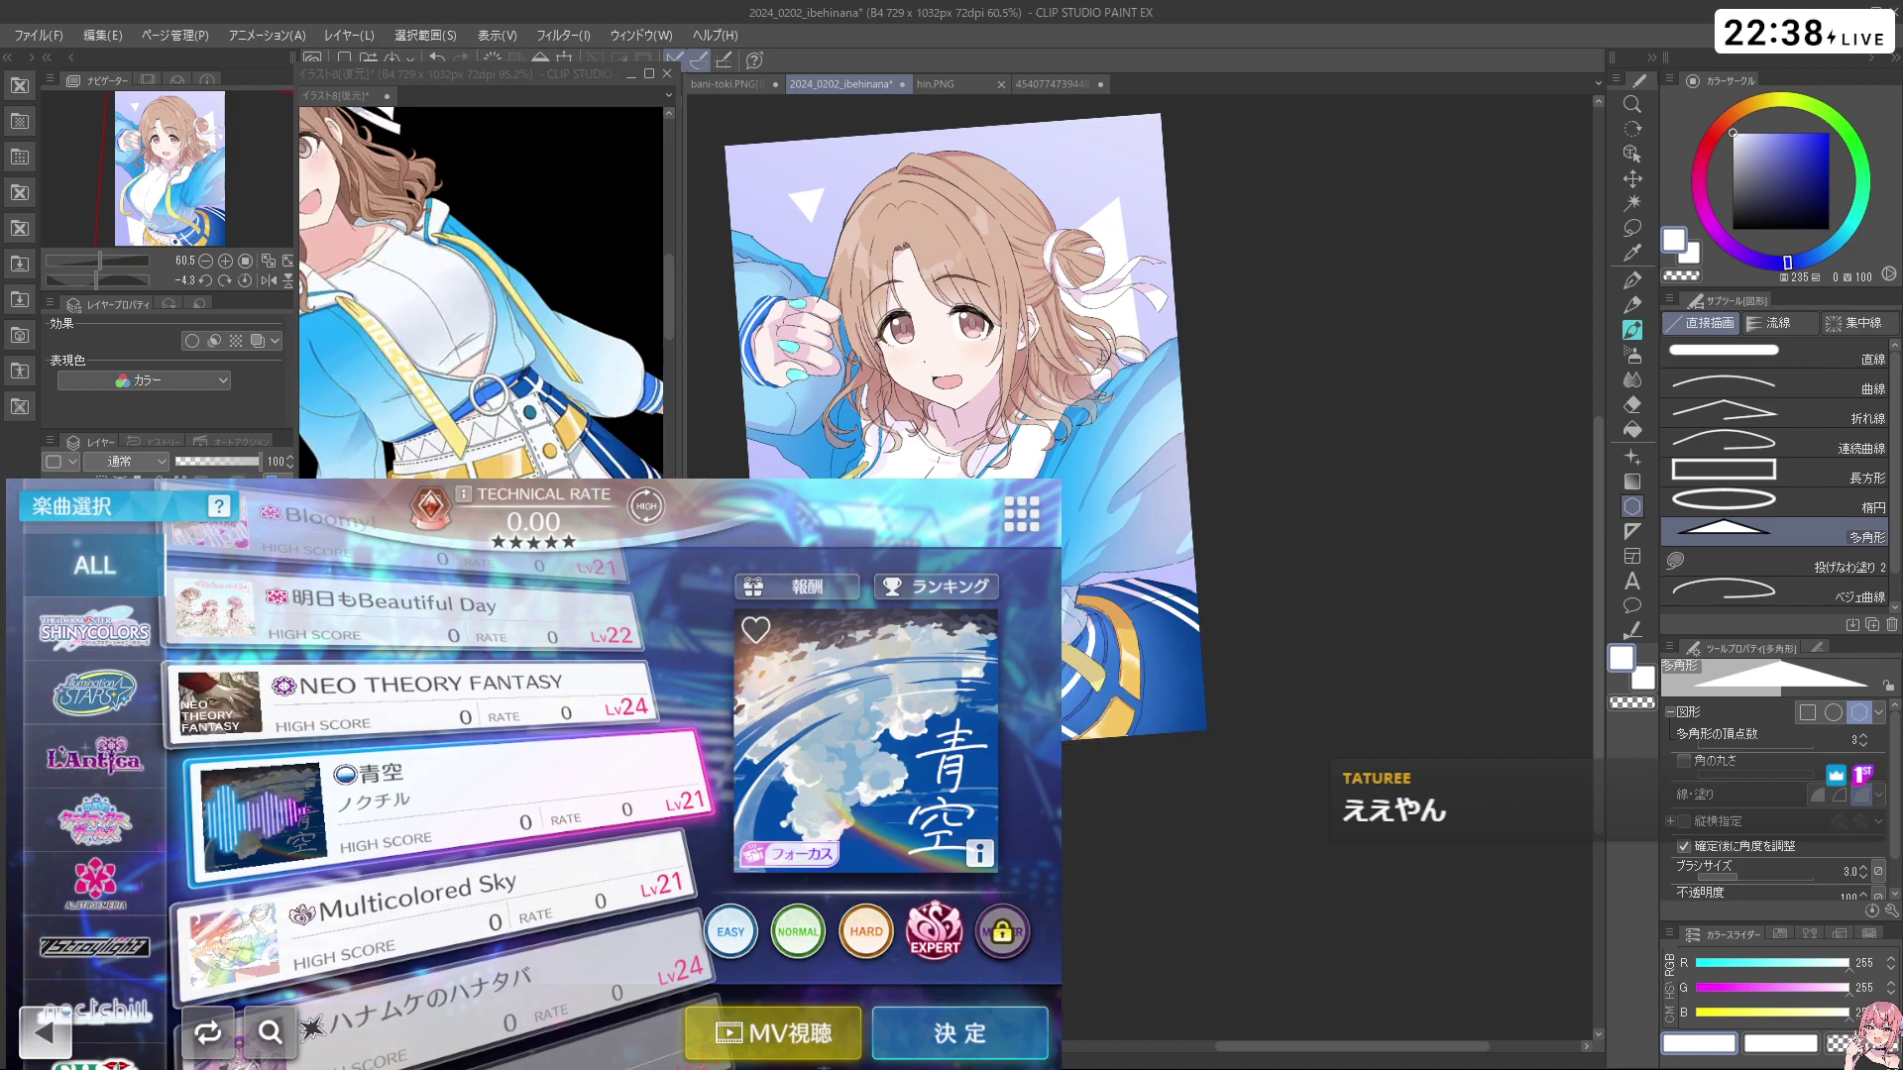
drag(1072, 144, 1109, 178)
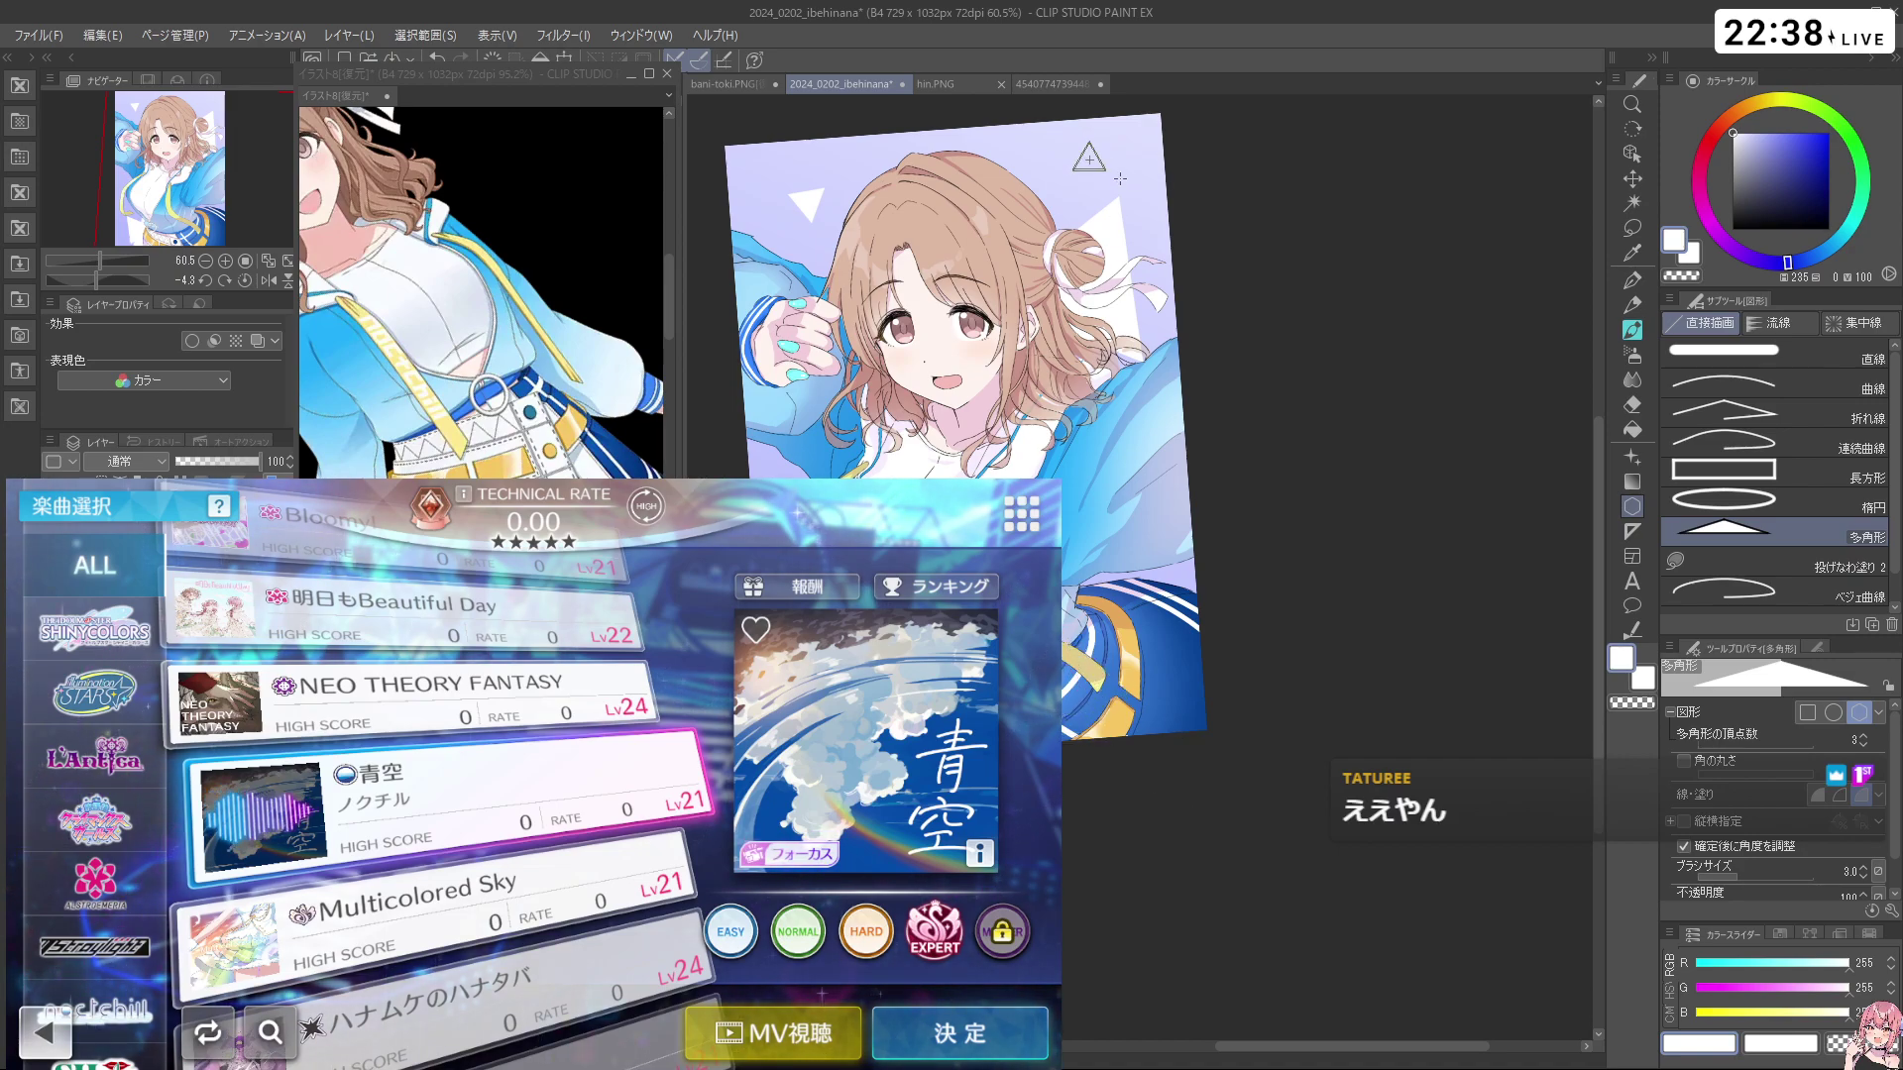
click(1115, 167)
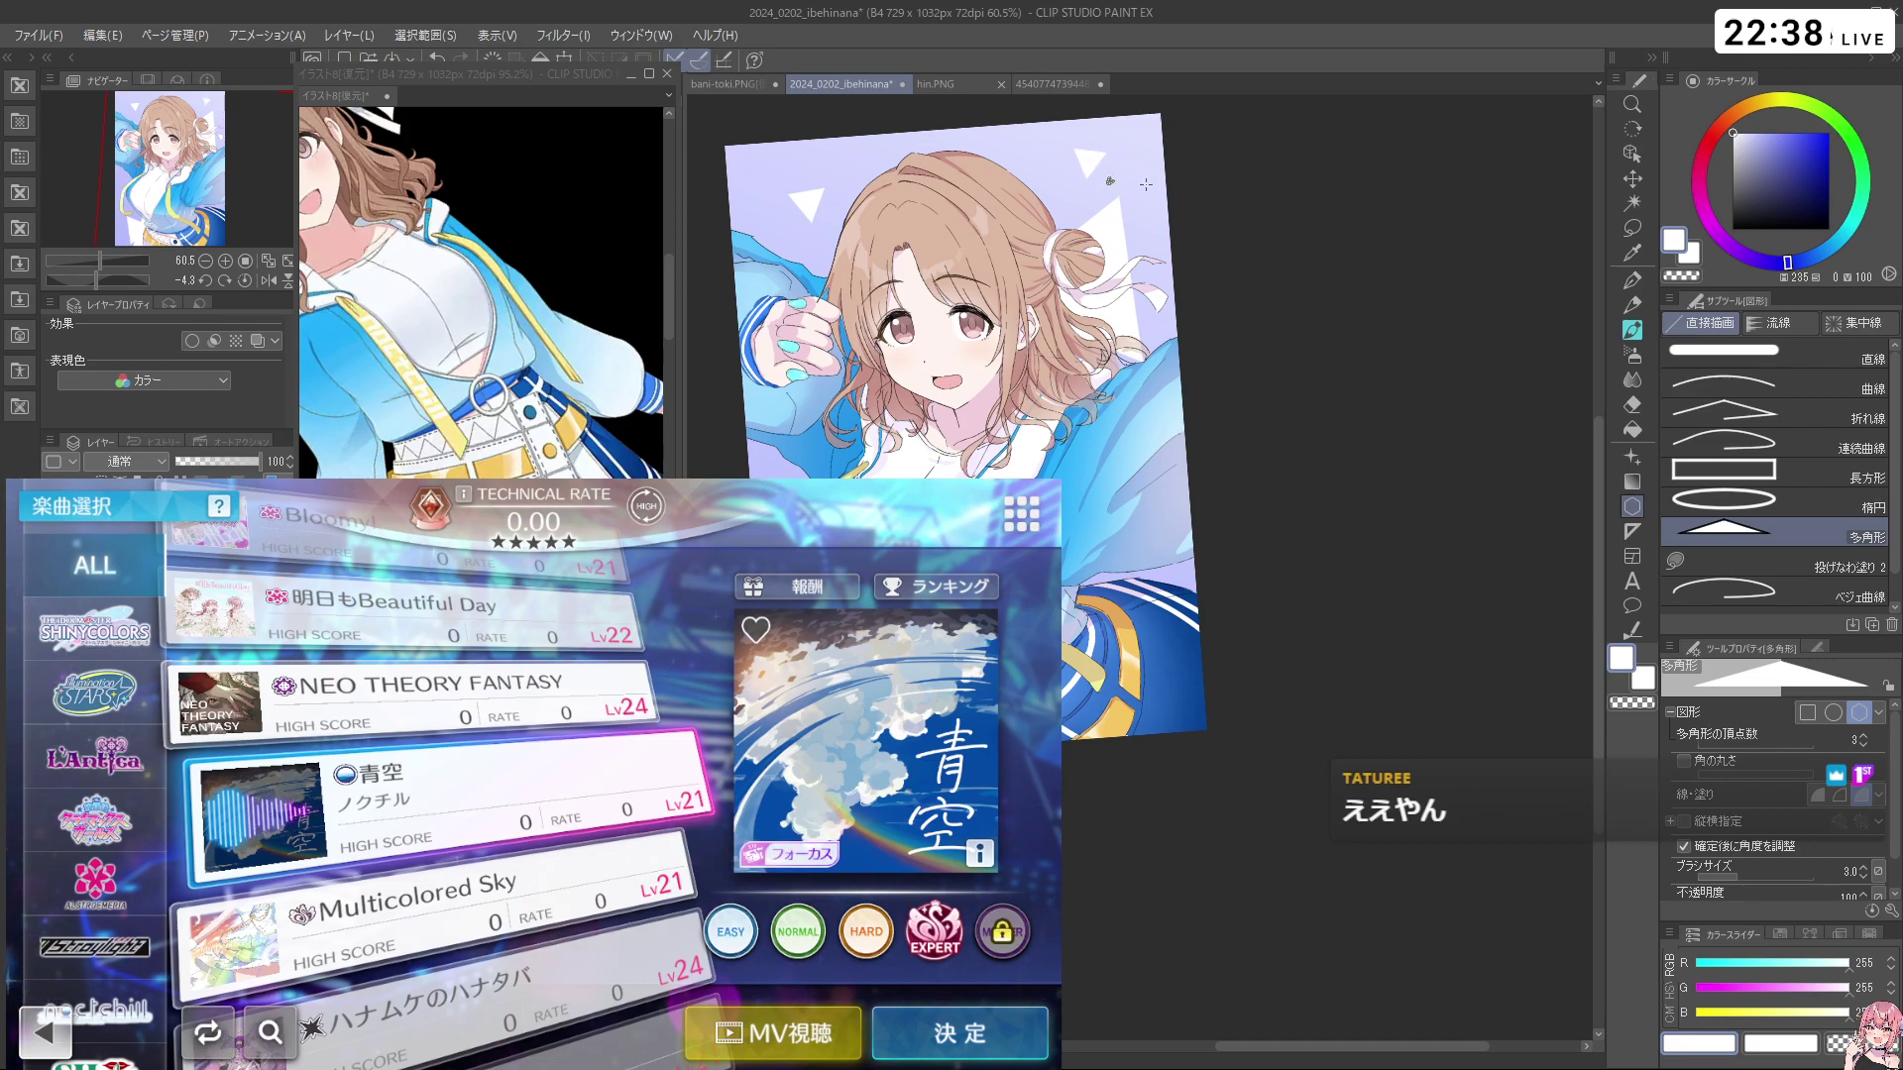
Try adding another white triangle along the illustration's right edge, and undo it
scroll(840, 238, down, 2)
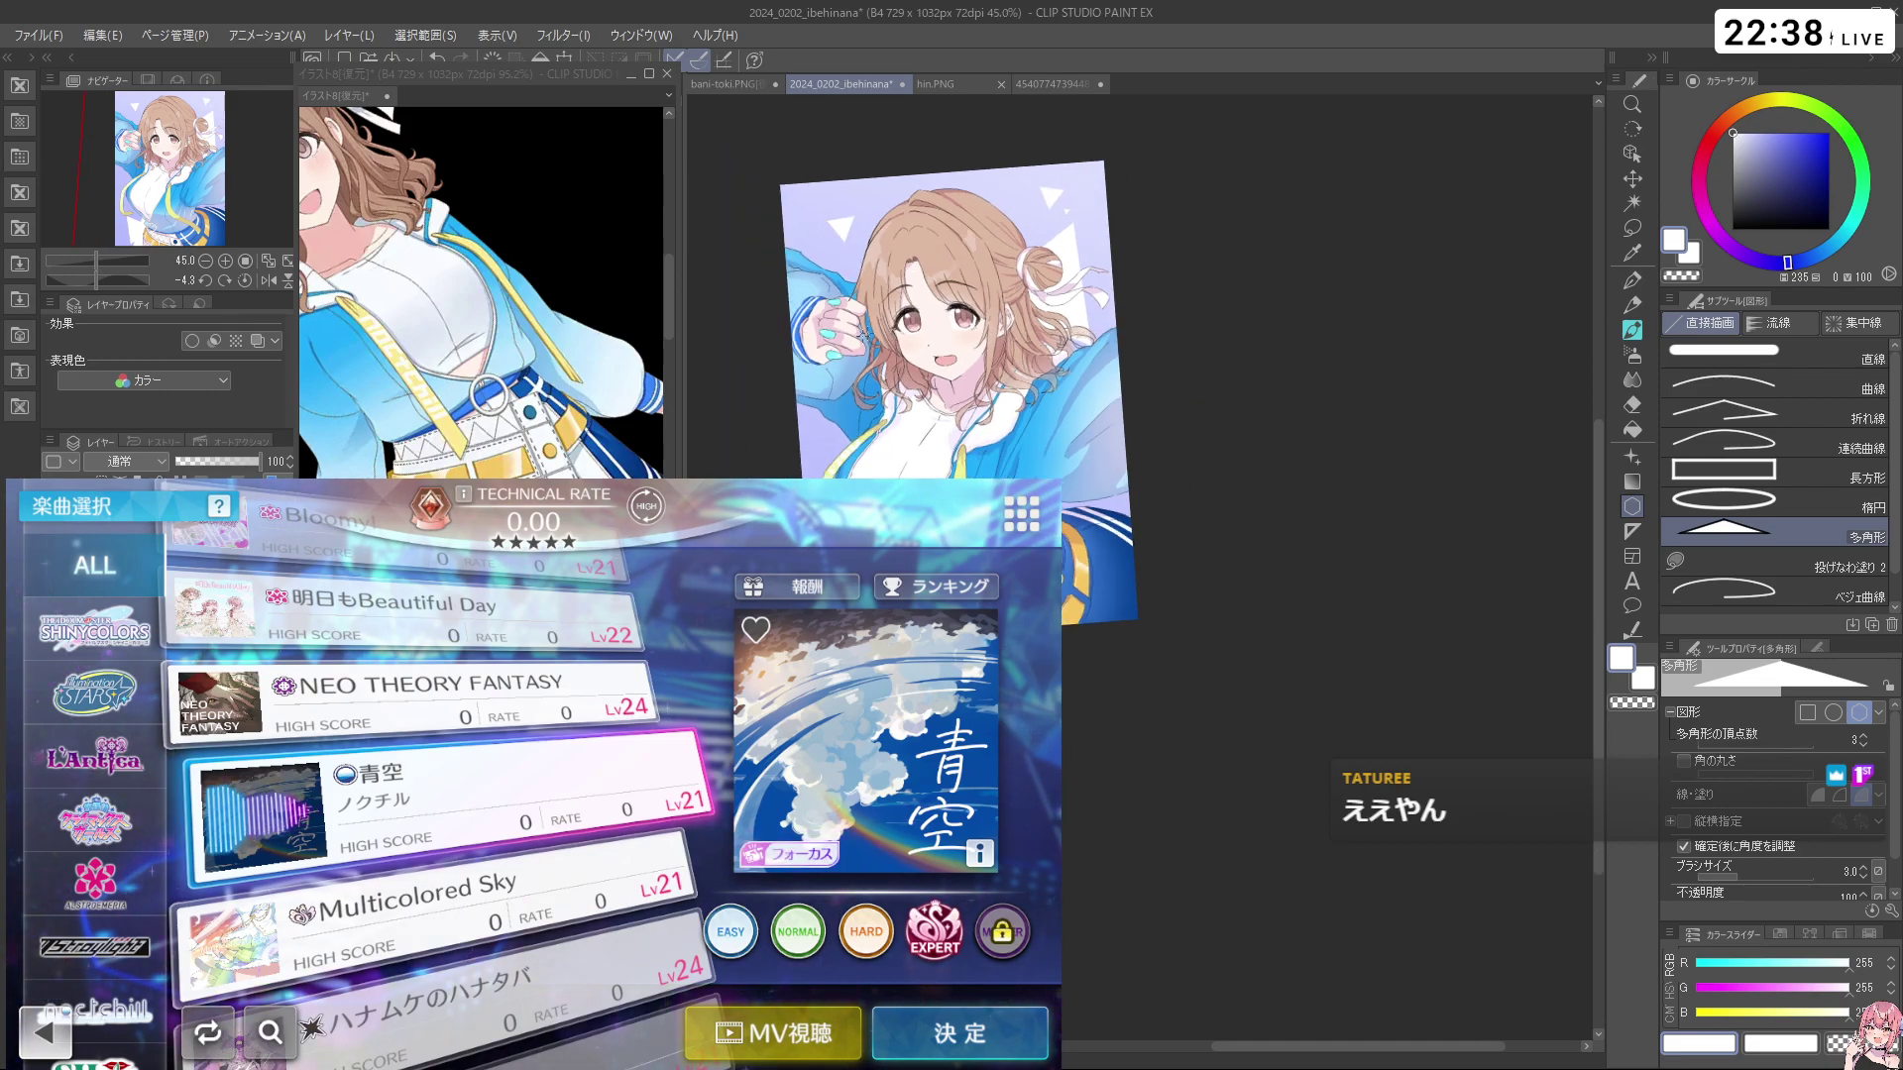
scroll(1074, 447, up, 2)
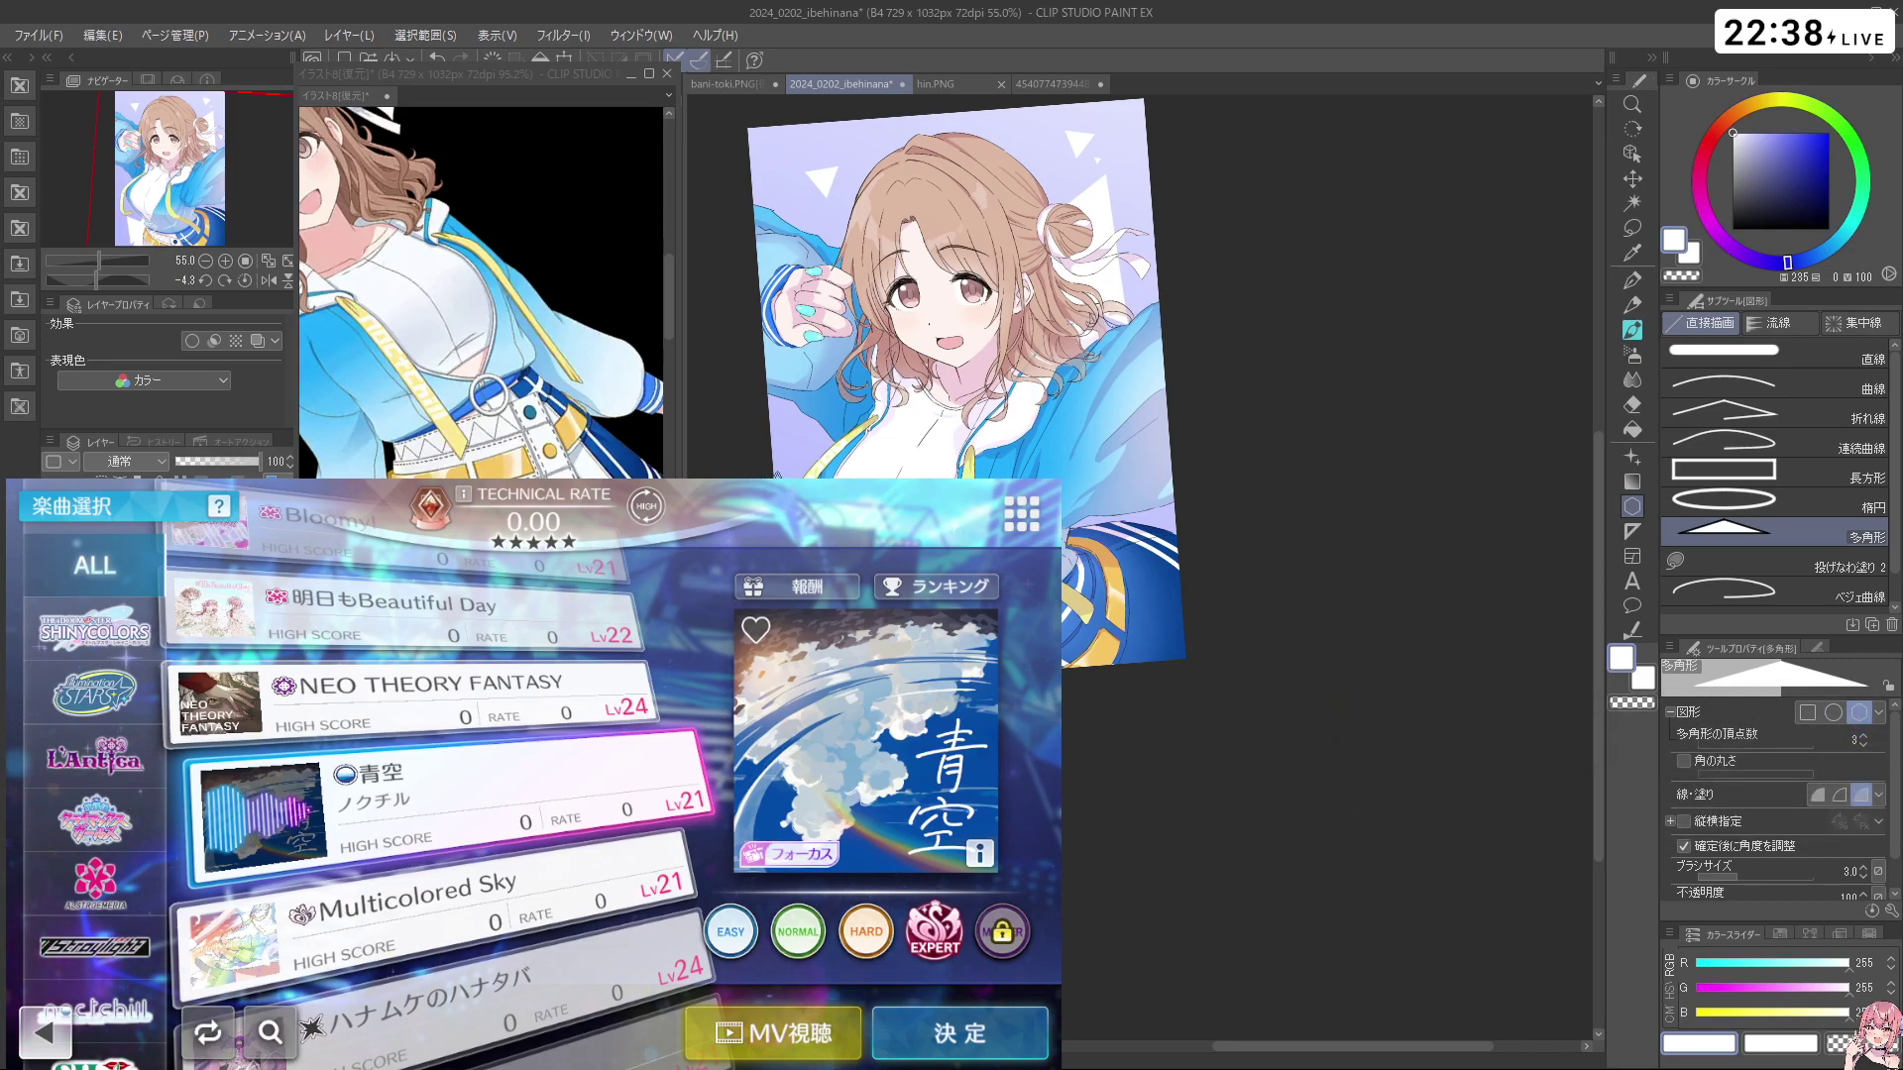
scroll(1147, 519, down, 1)
scroll(1153, 384, up, 2)
drag(1253, 218, 1126, 343)
click(1270, 369)
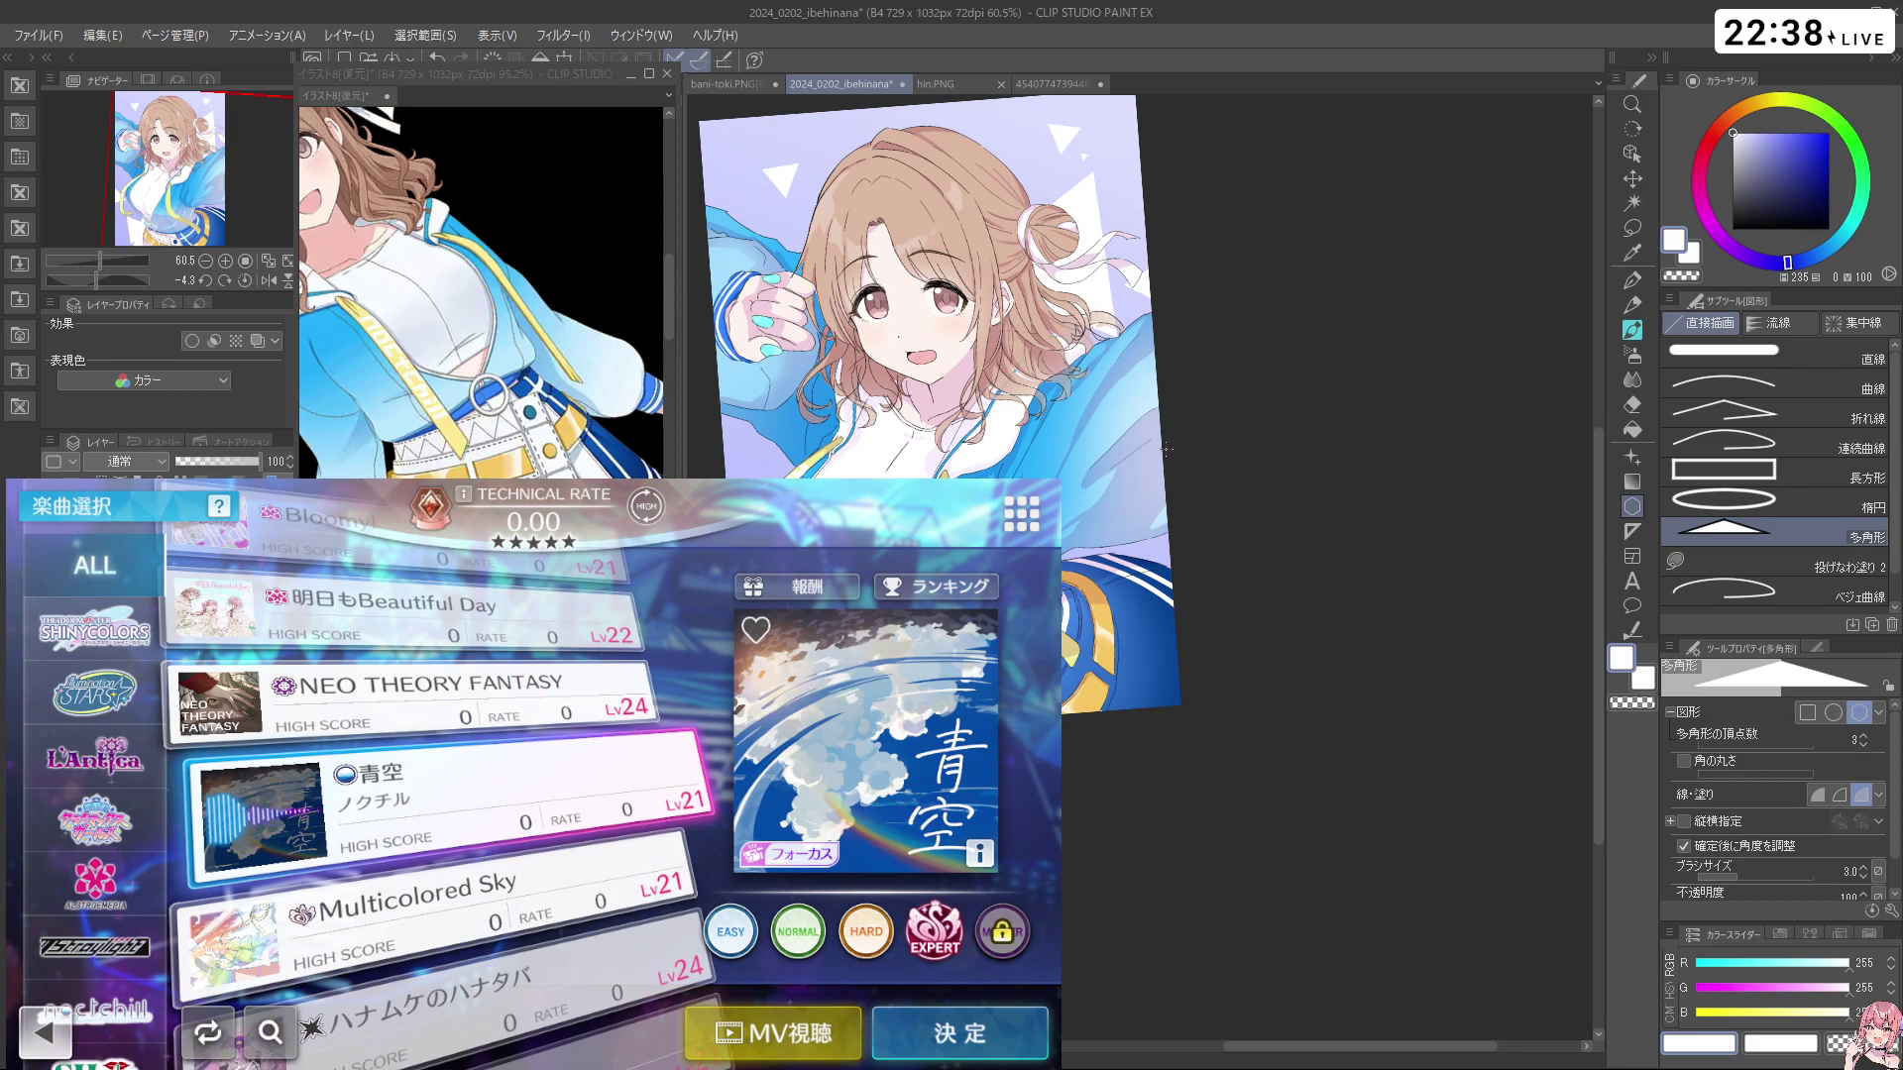
scroll(1149, 406, down, 2)
scroll(773, 243, up, 1)
key(ctrl+z)
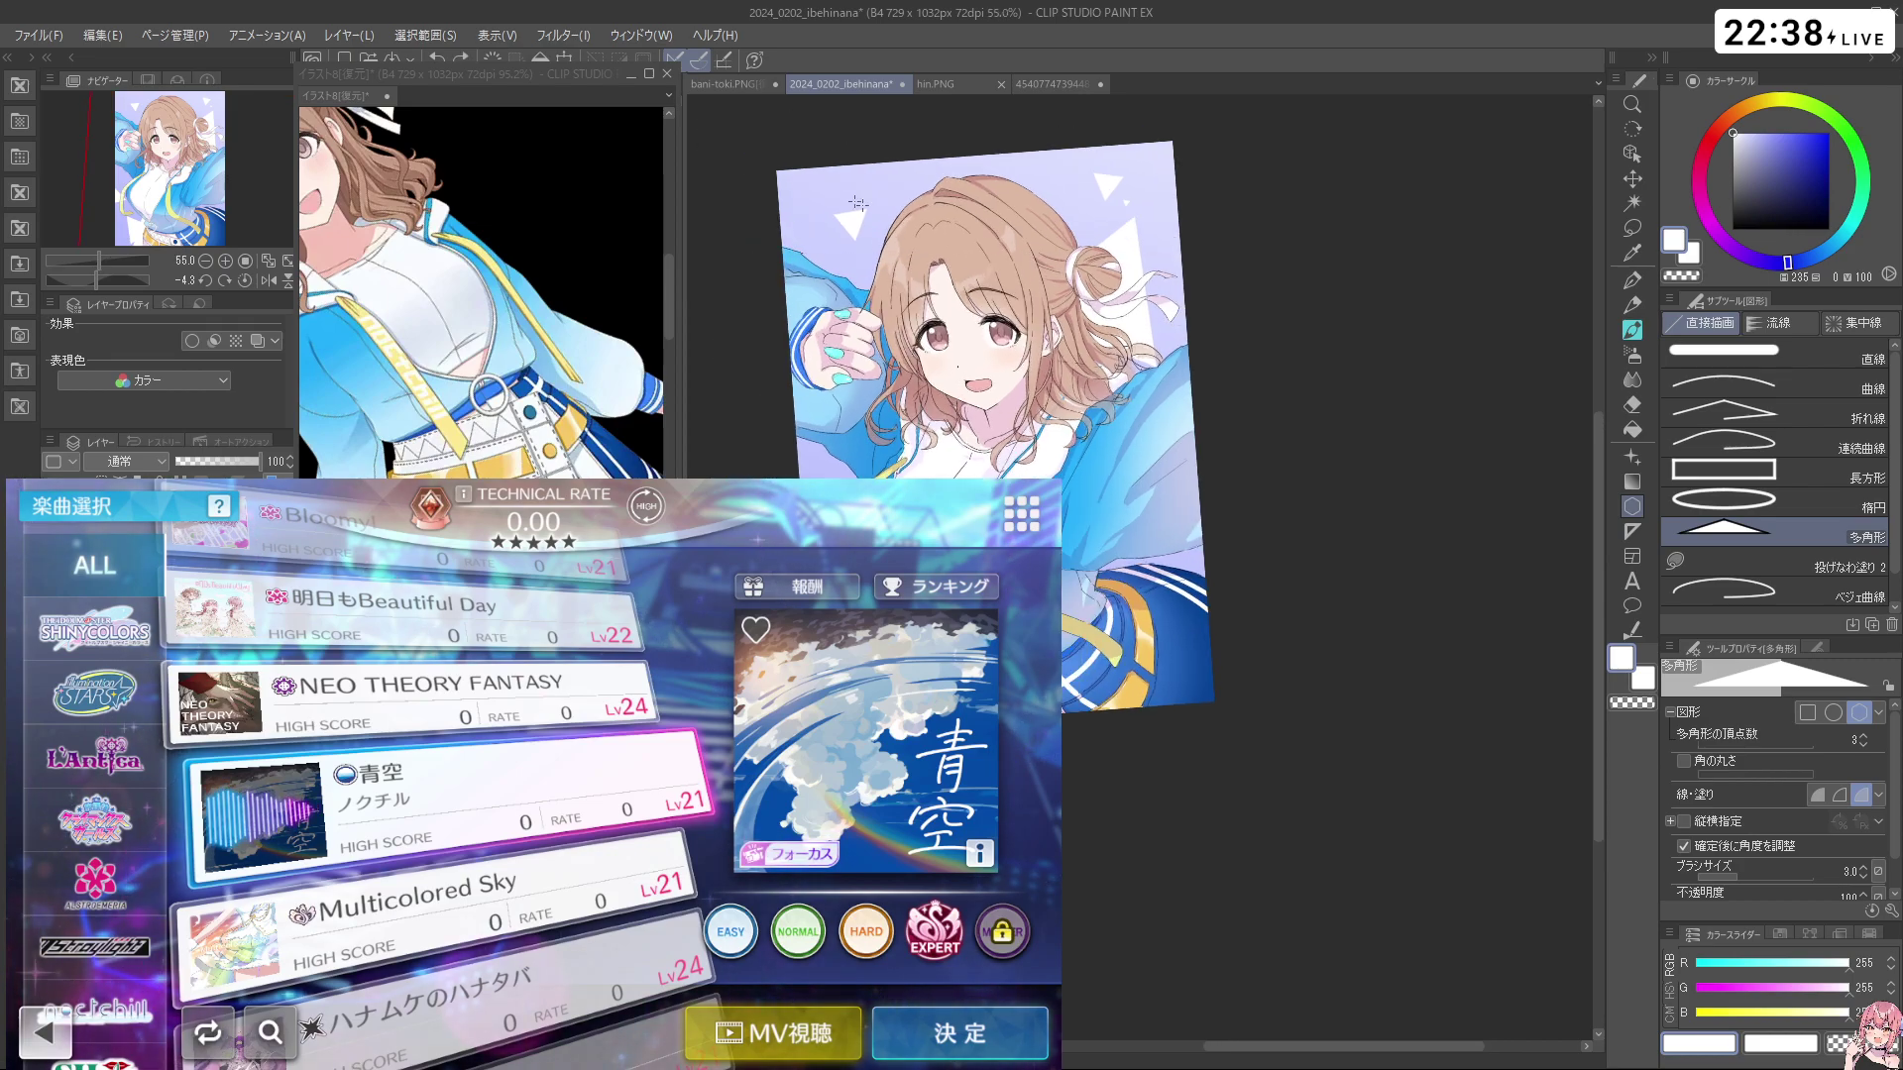
Draw a rotated white triangle across the illustration's left edge near the upper corner
drag(708, 156, 864, 251)
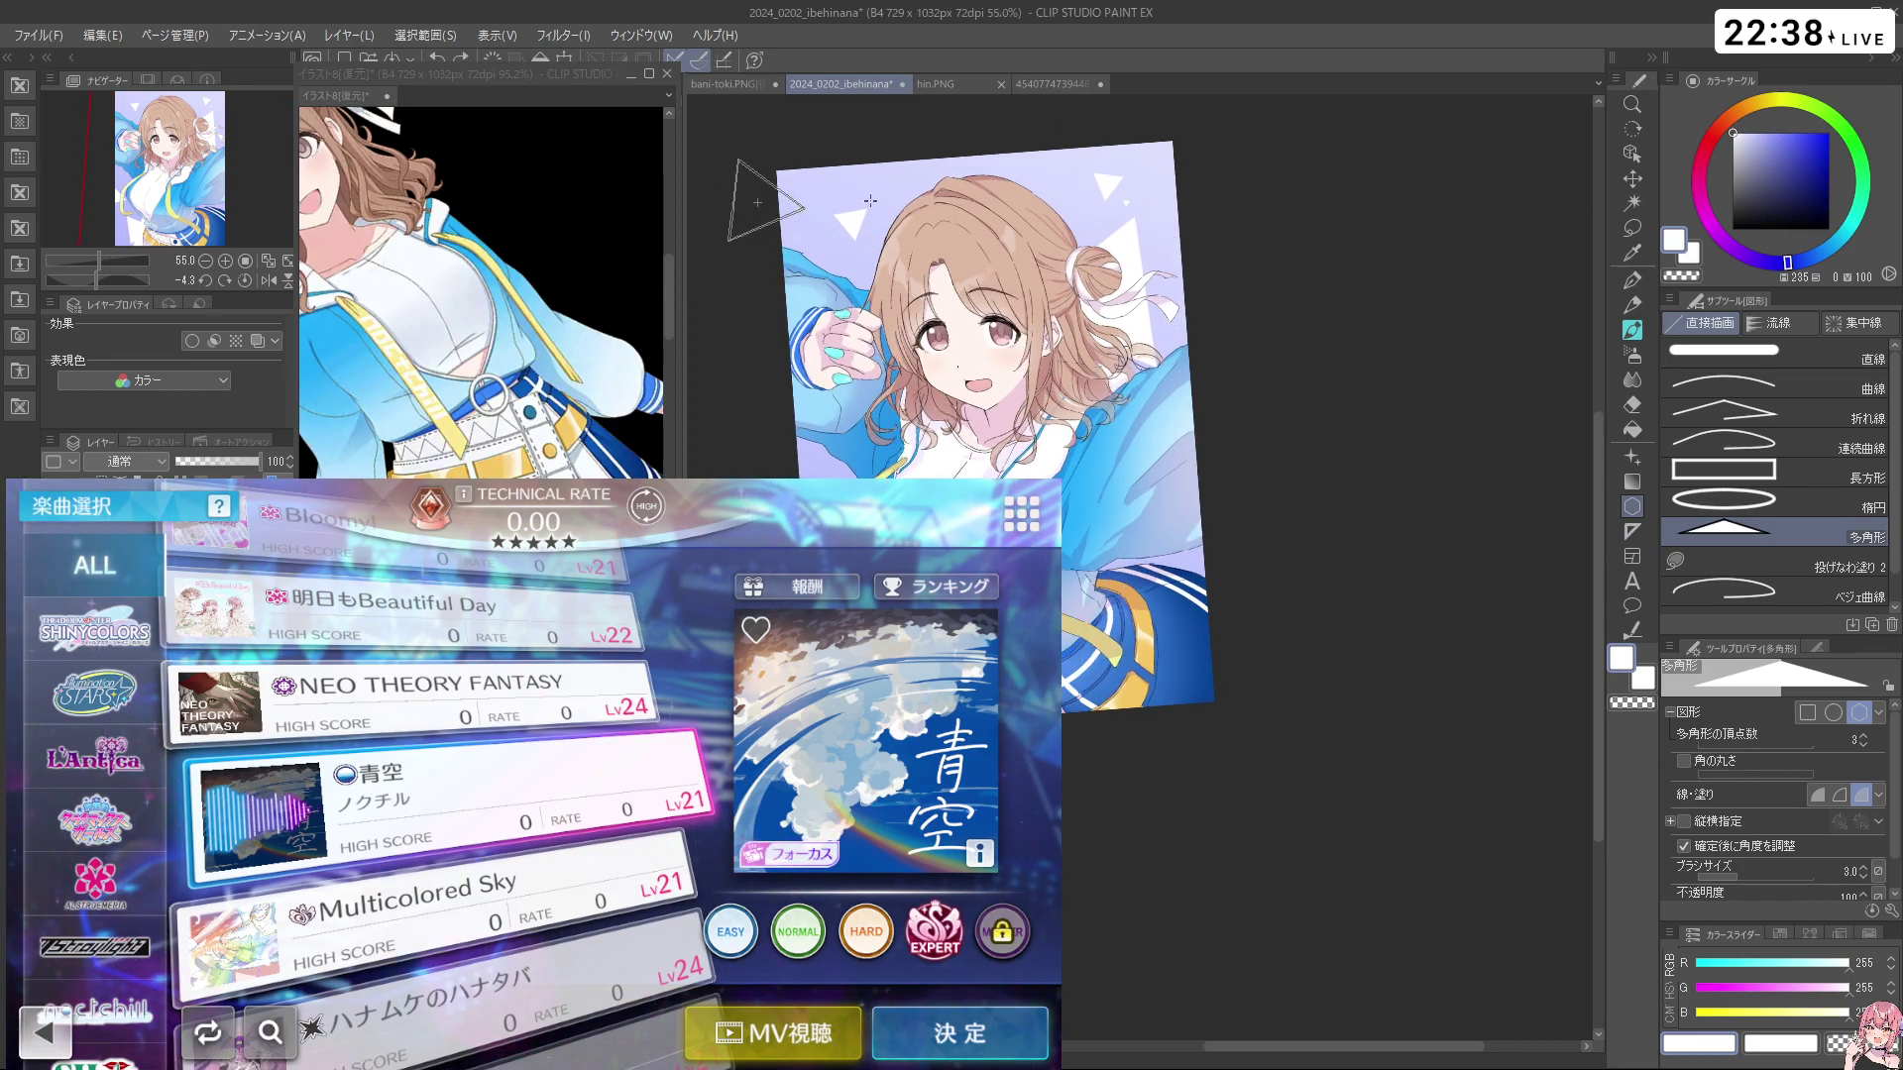
click(860, 224)
scroll(860, 224, down, 2)
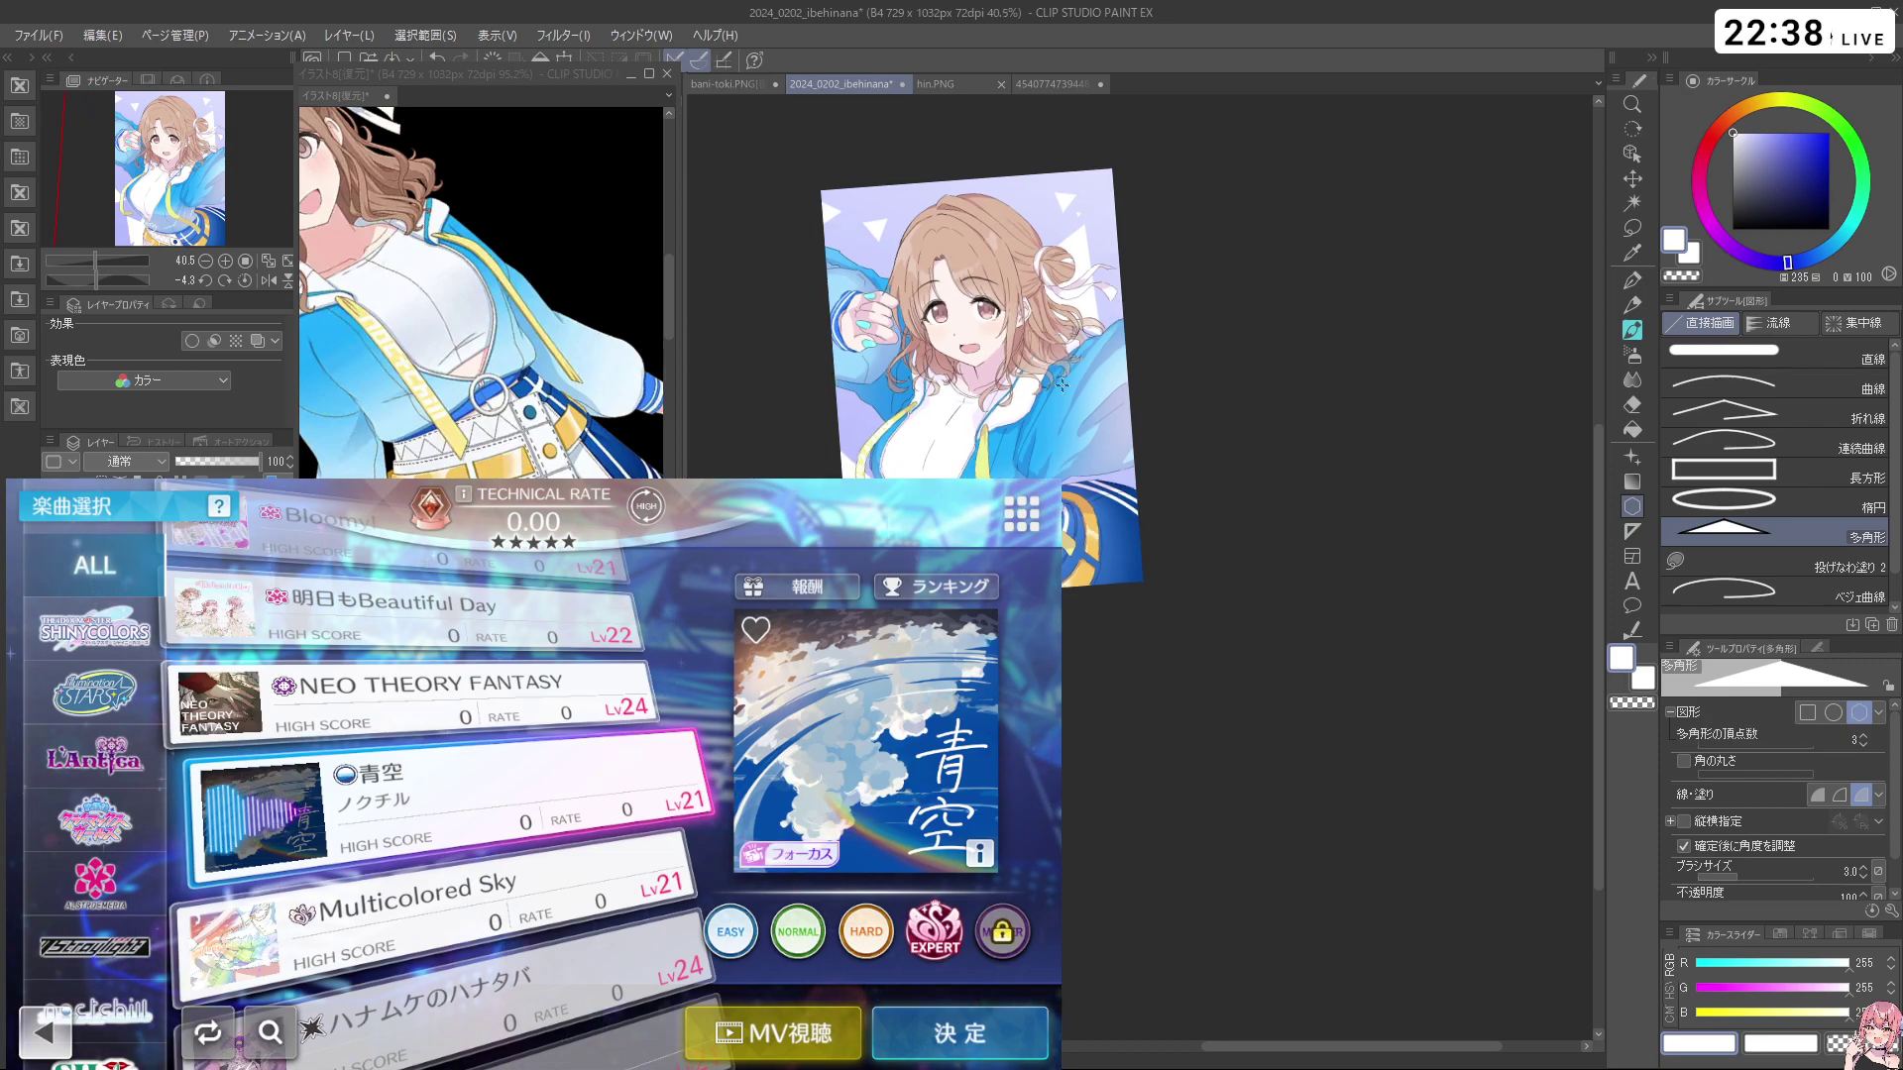
scroll(1089, 434, down, 1)
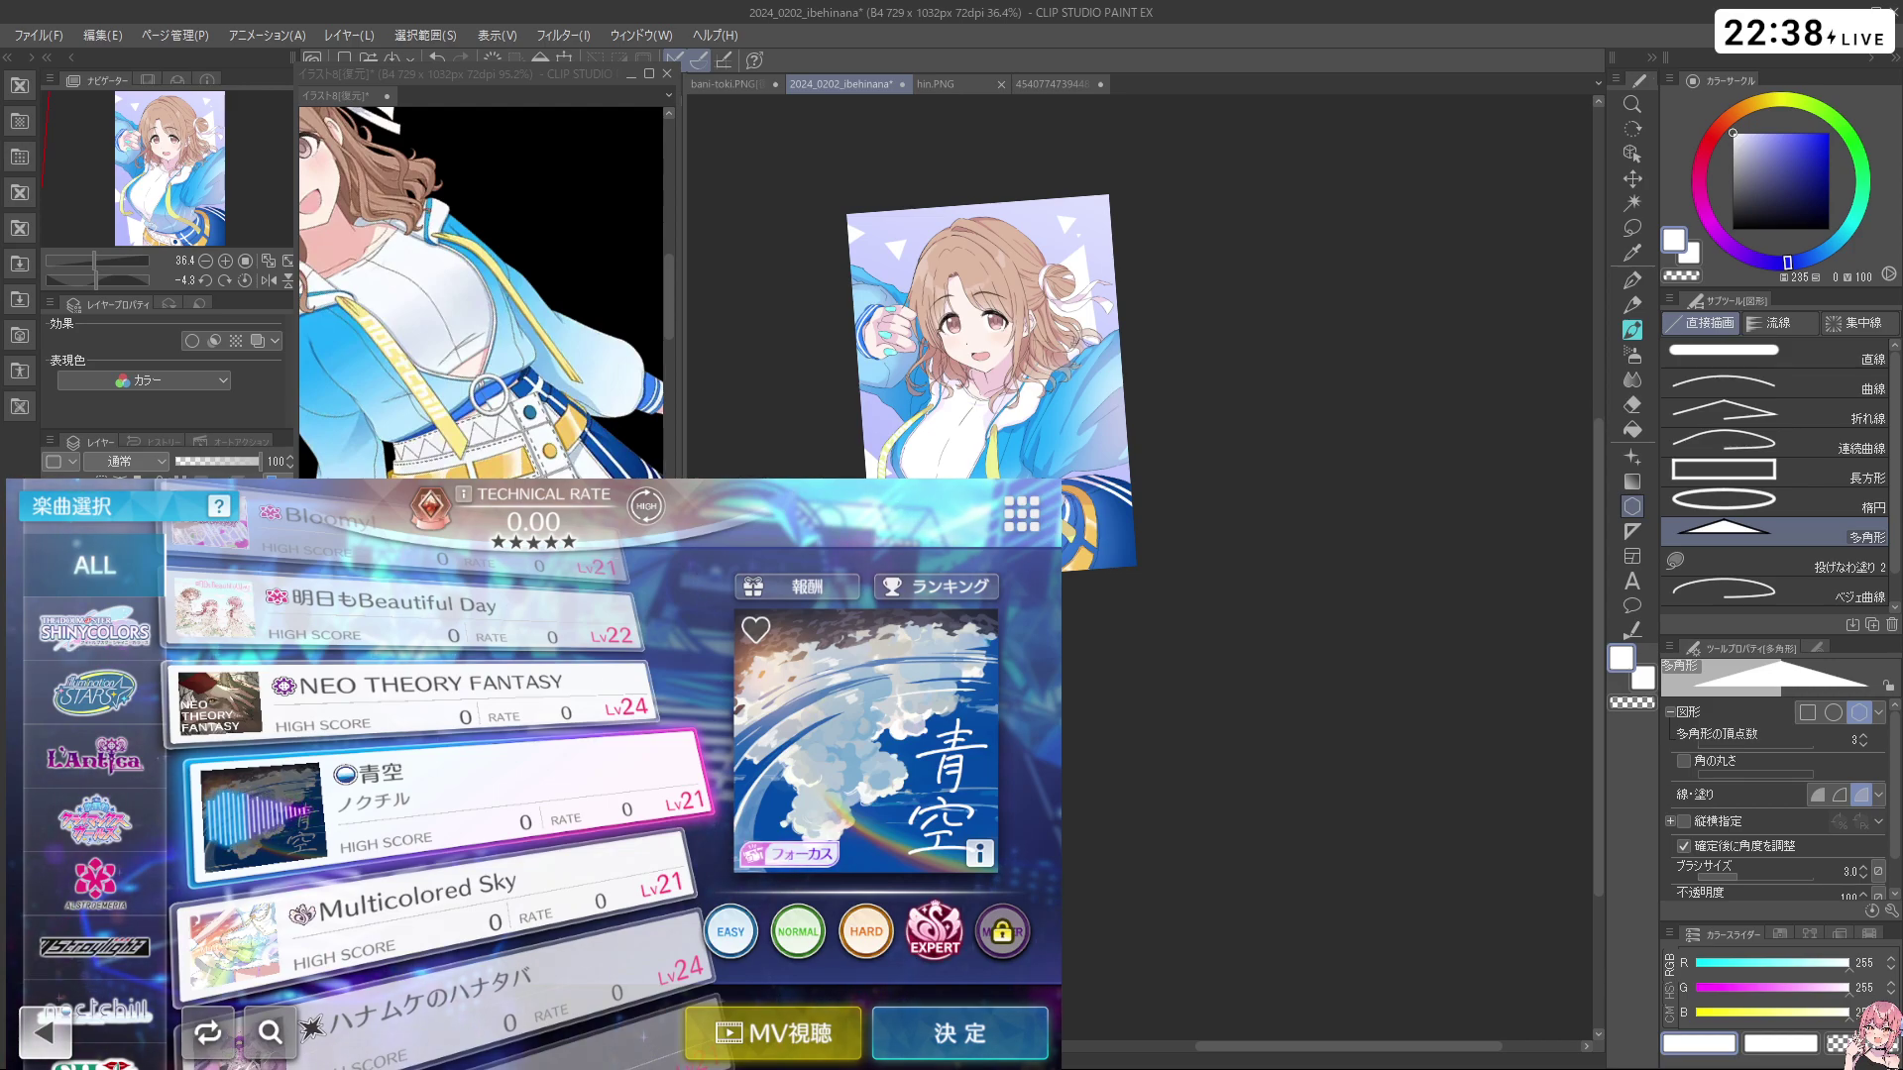
Look through the other open images, including hin.PNG and the 青空 jacket 4540774739448.jpg, as background references
click(726, 84)
click(934, 84)
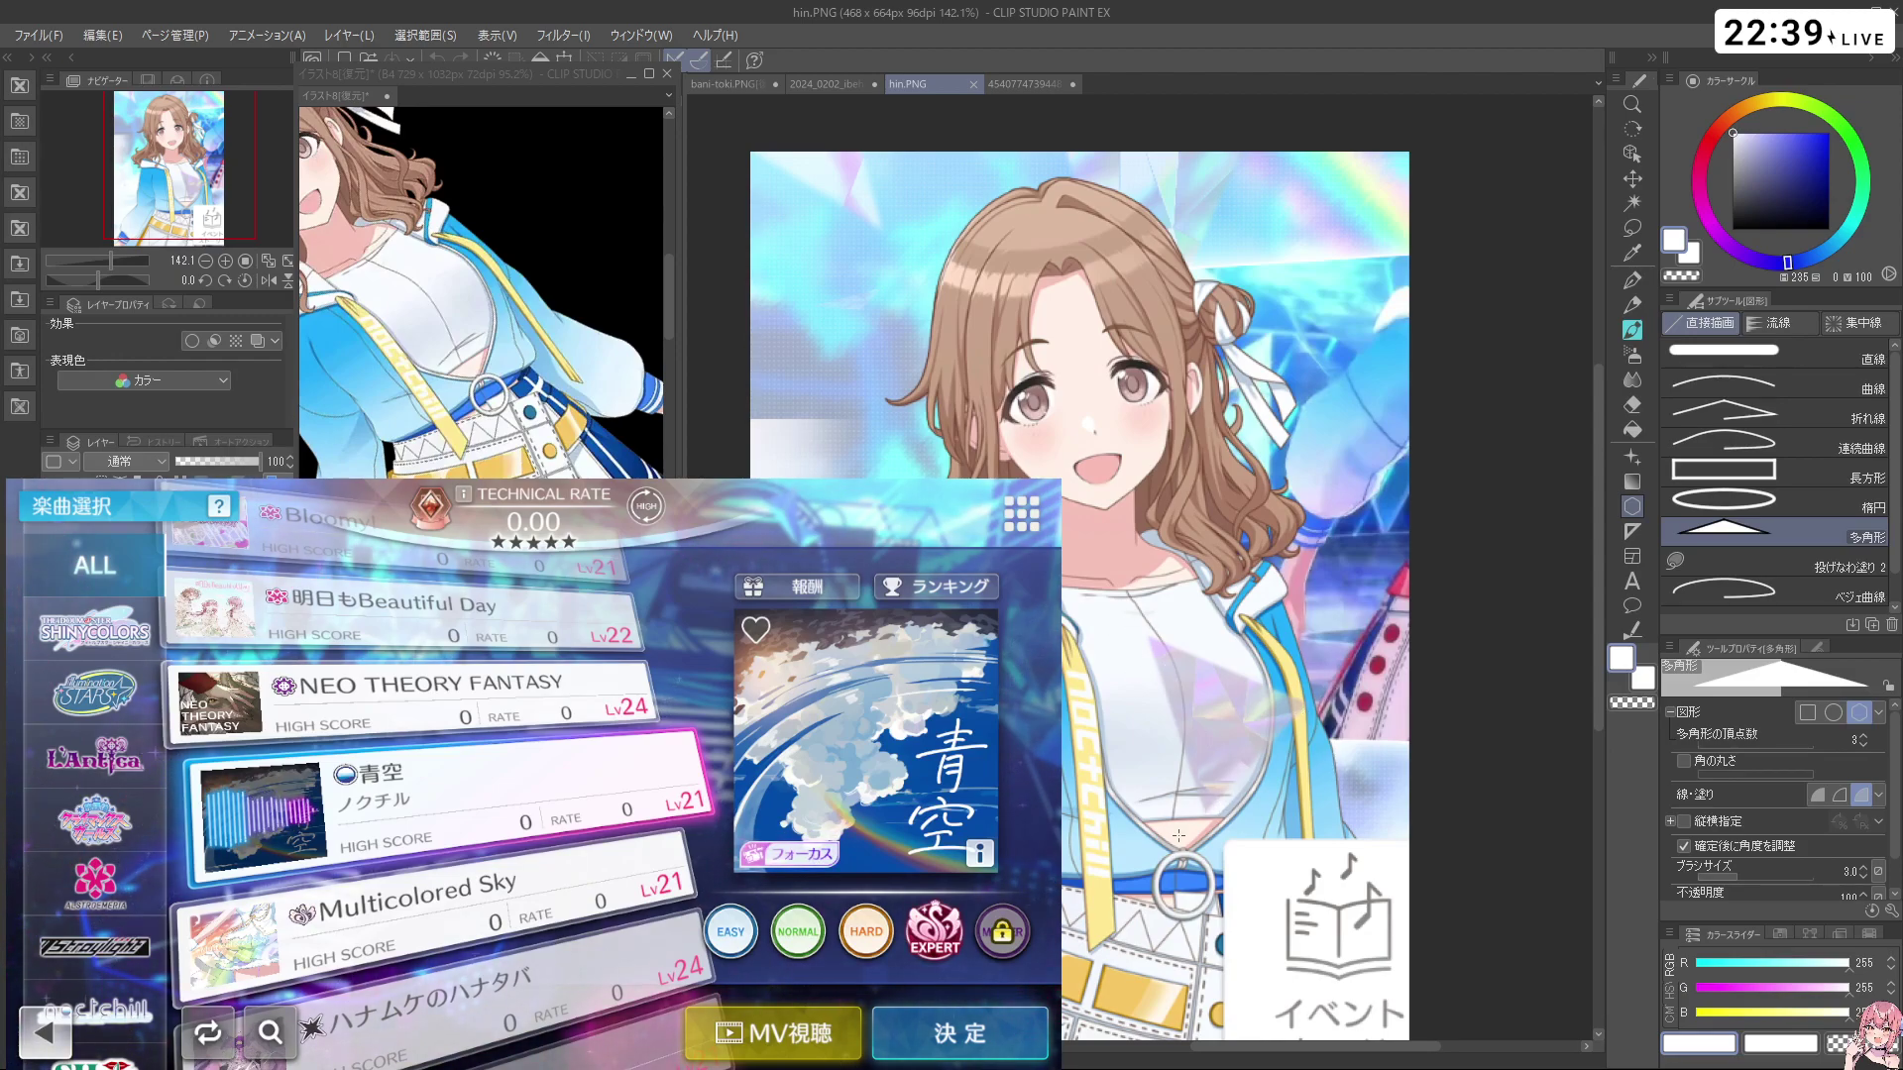
click(1026, 84)
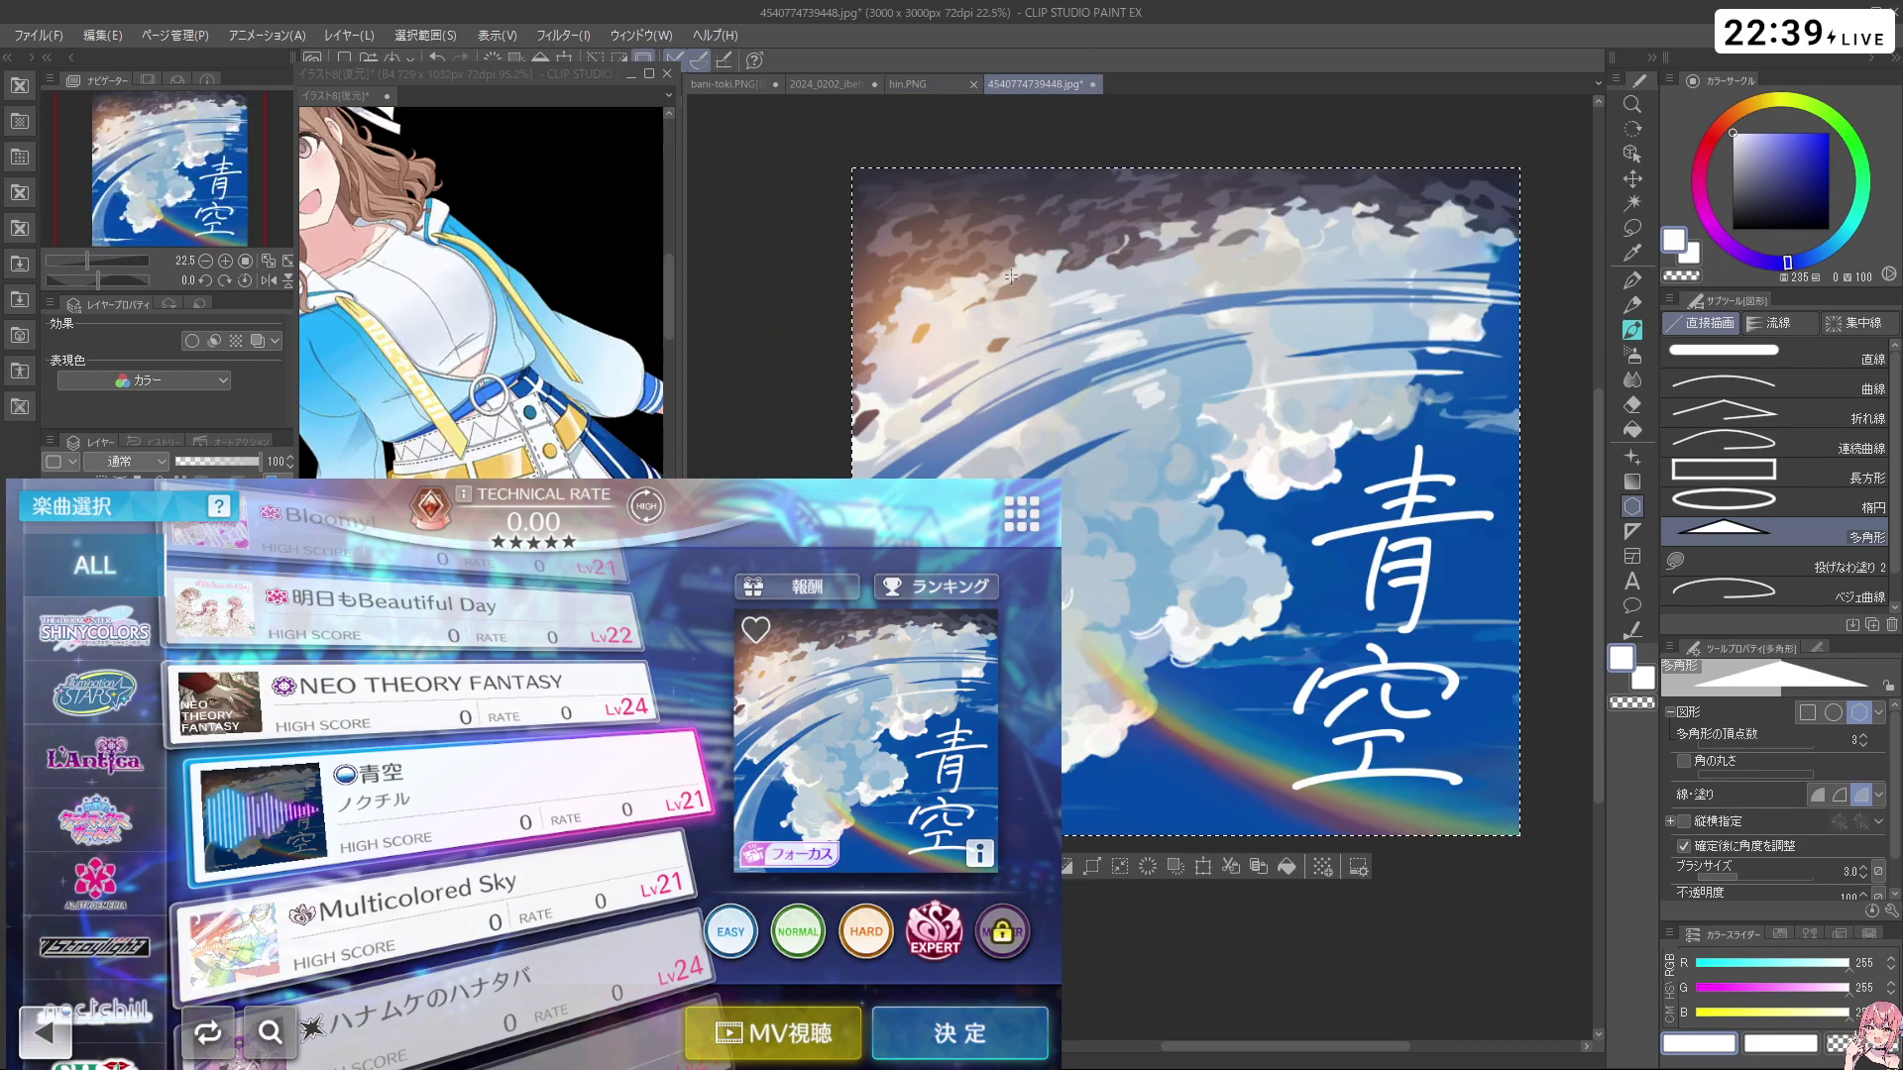
Return to the girl illustration and clip the lavender fill to the triangles so they stand on a white background
click(823, 85)
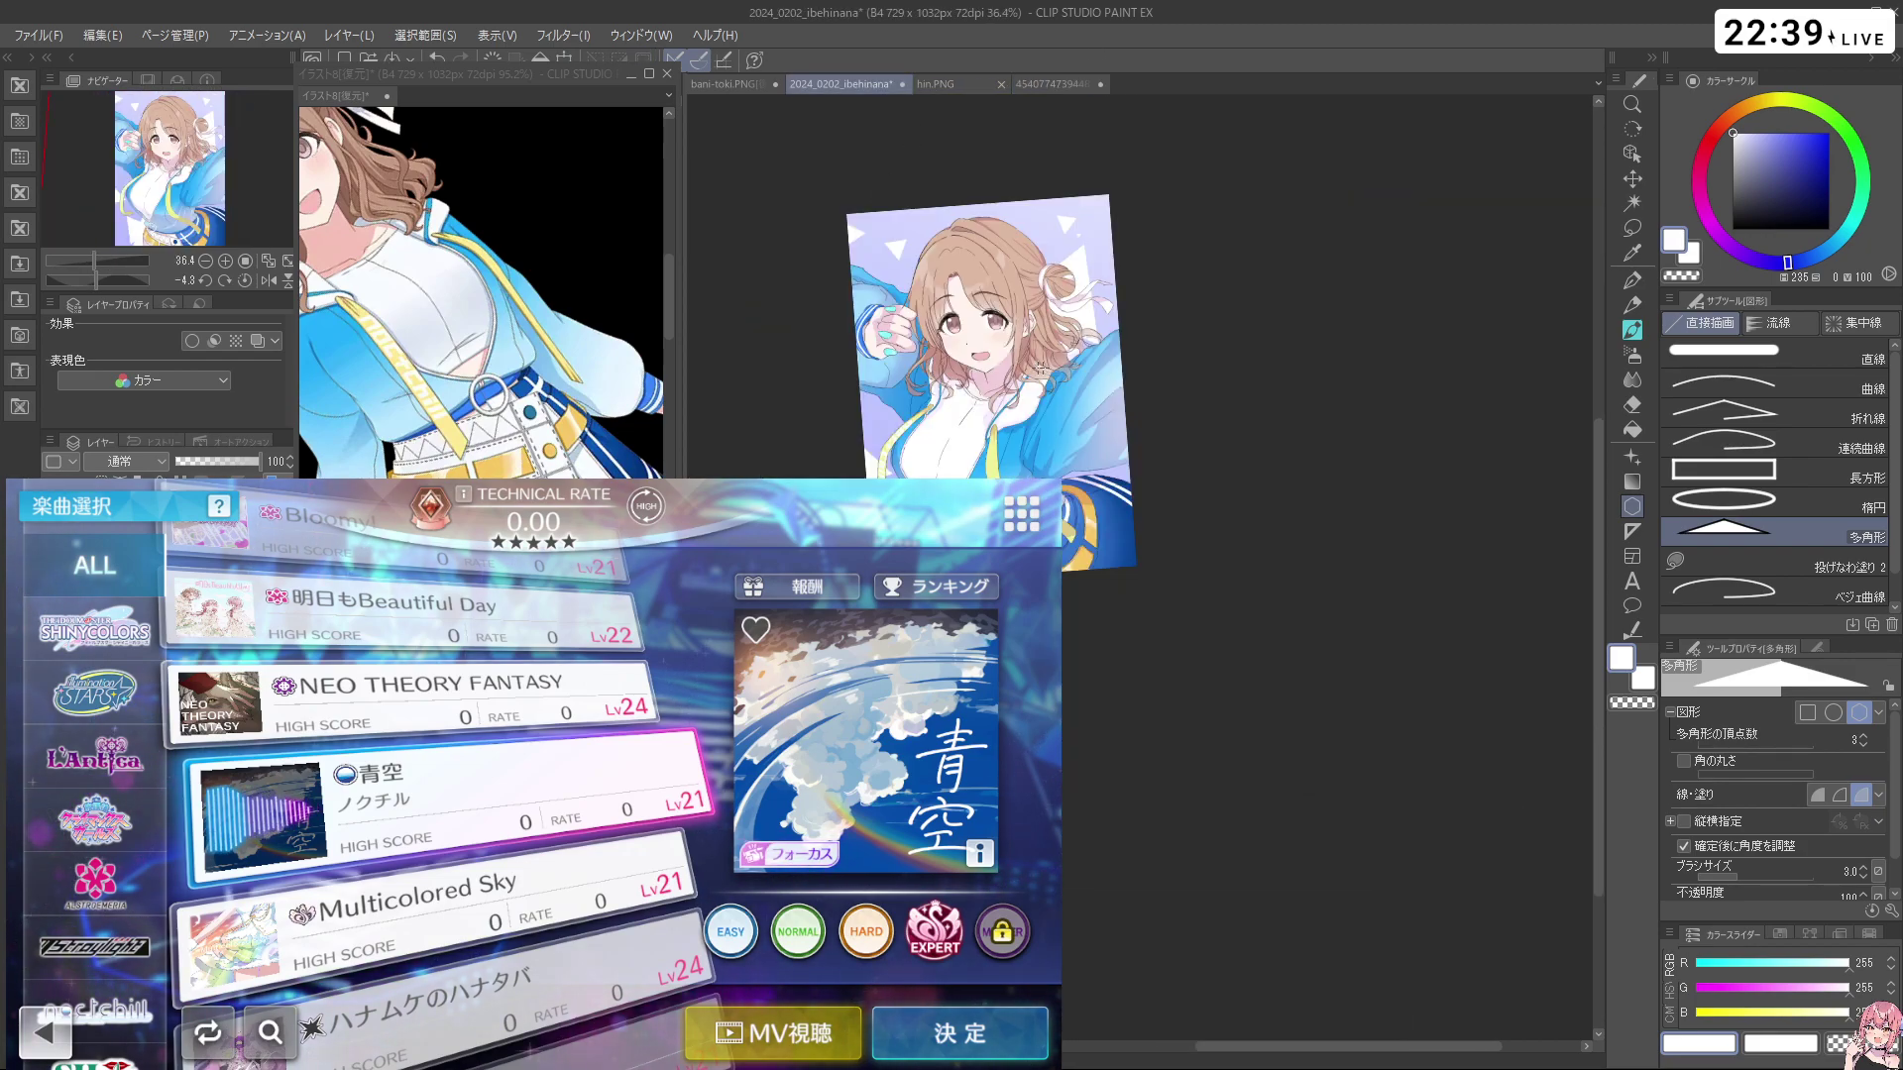
scroll(1045, 368, up, 2)
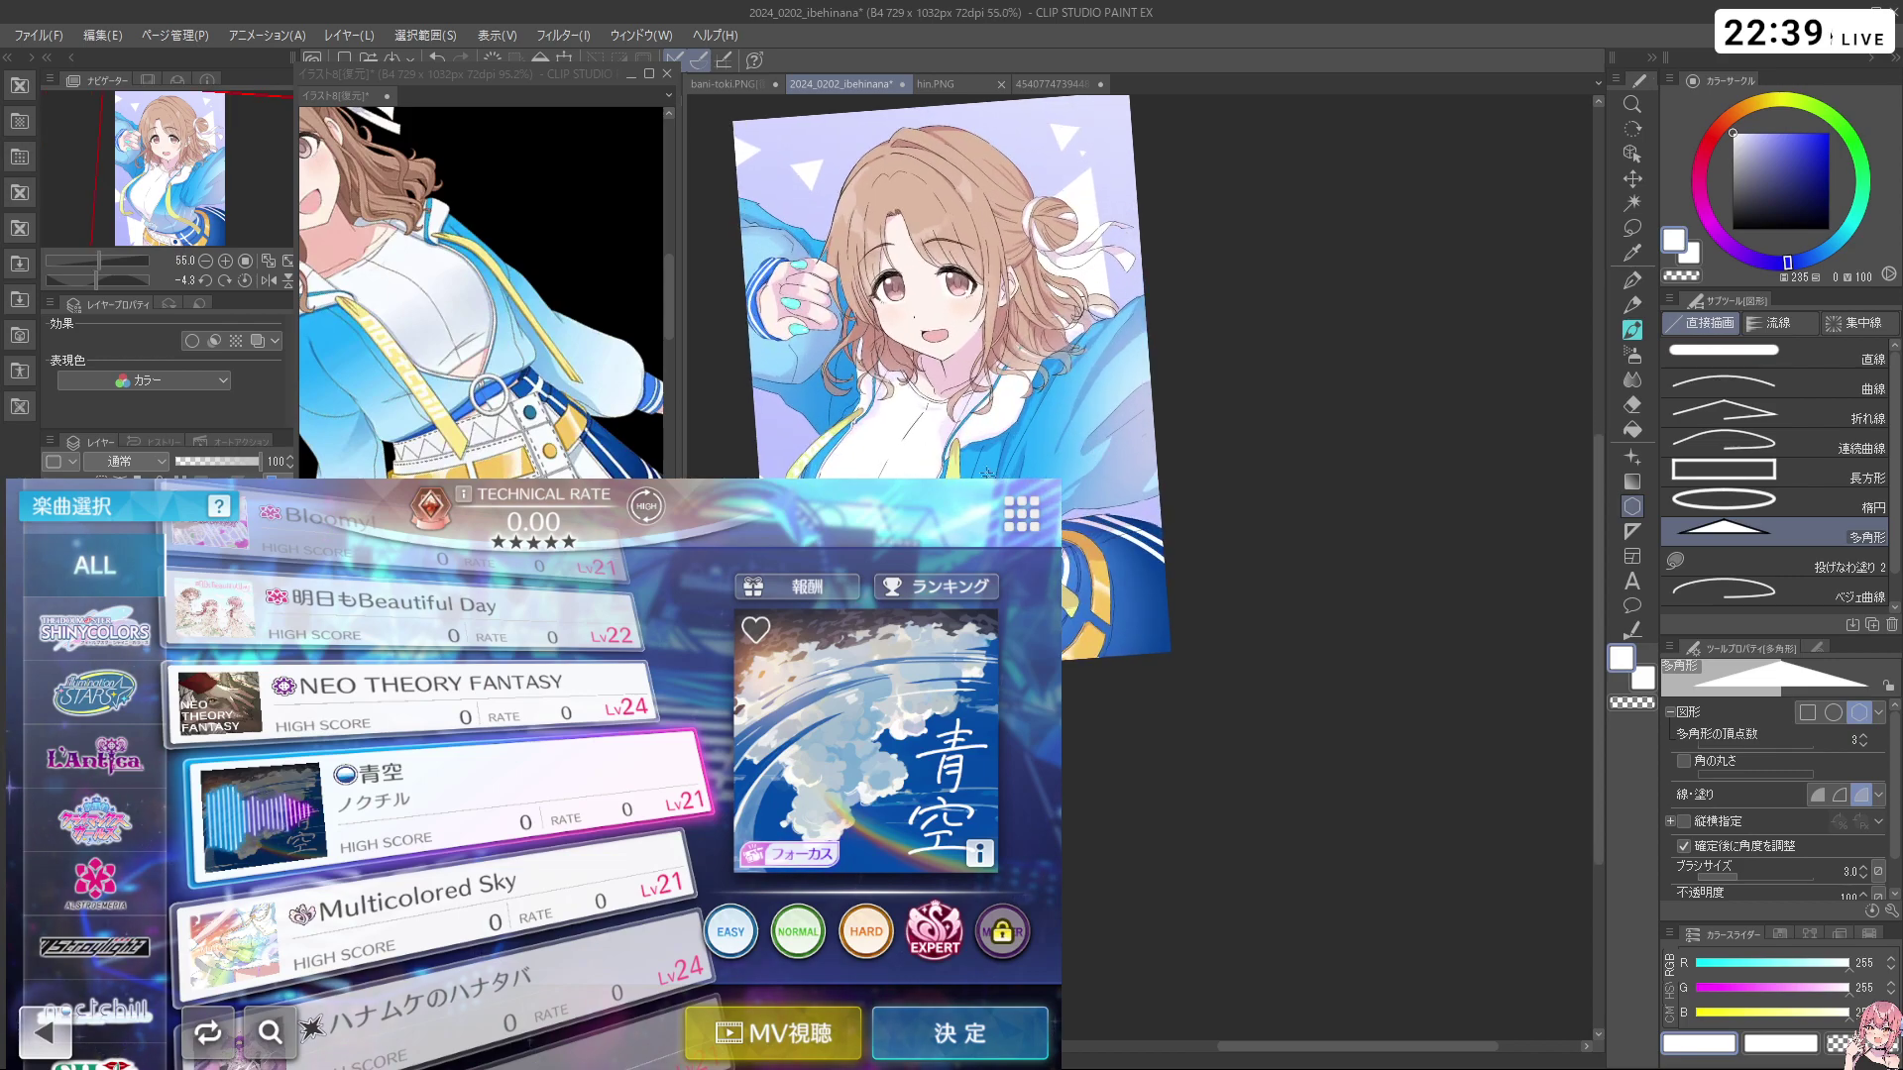
scroll(1079, 203, up, 3)
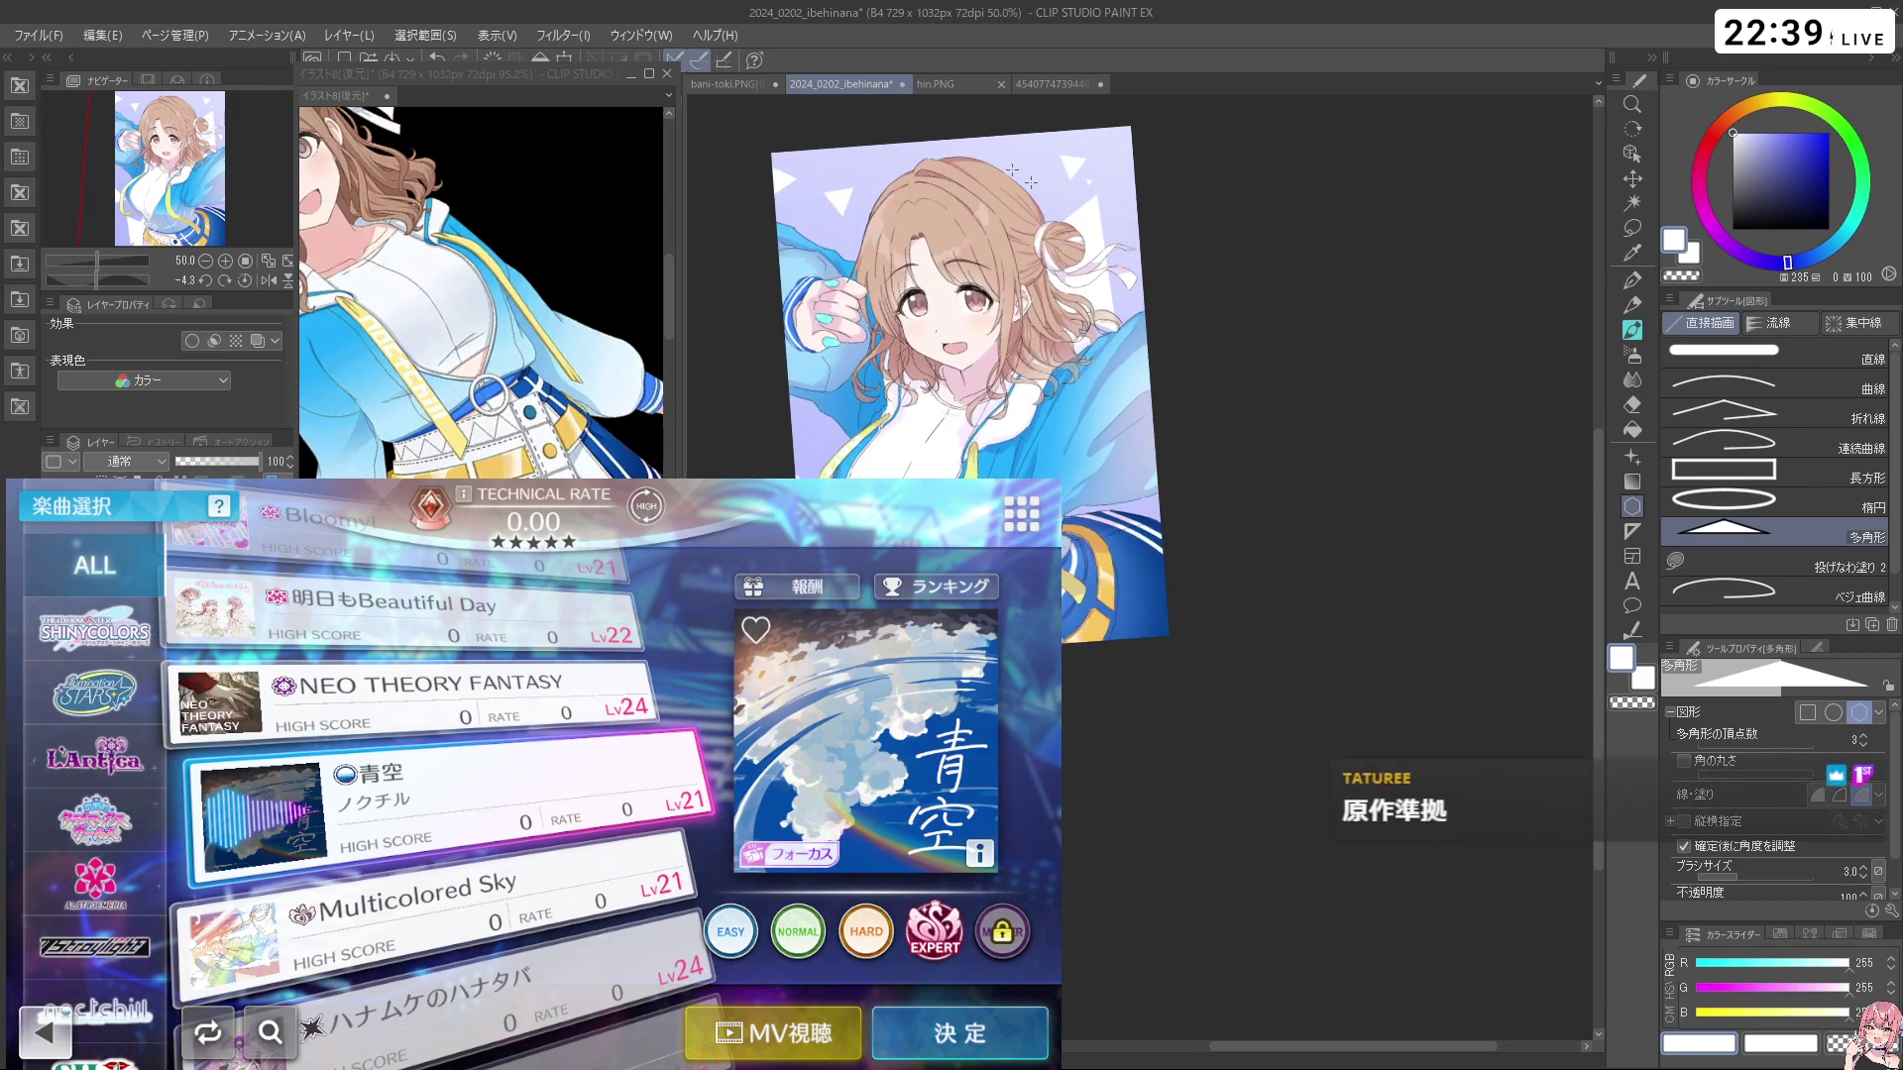
scroll(1167, 227, down, 2)
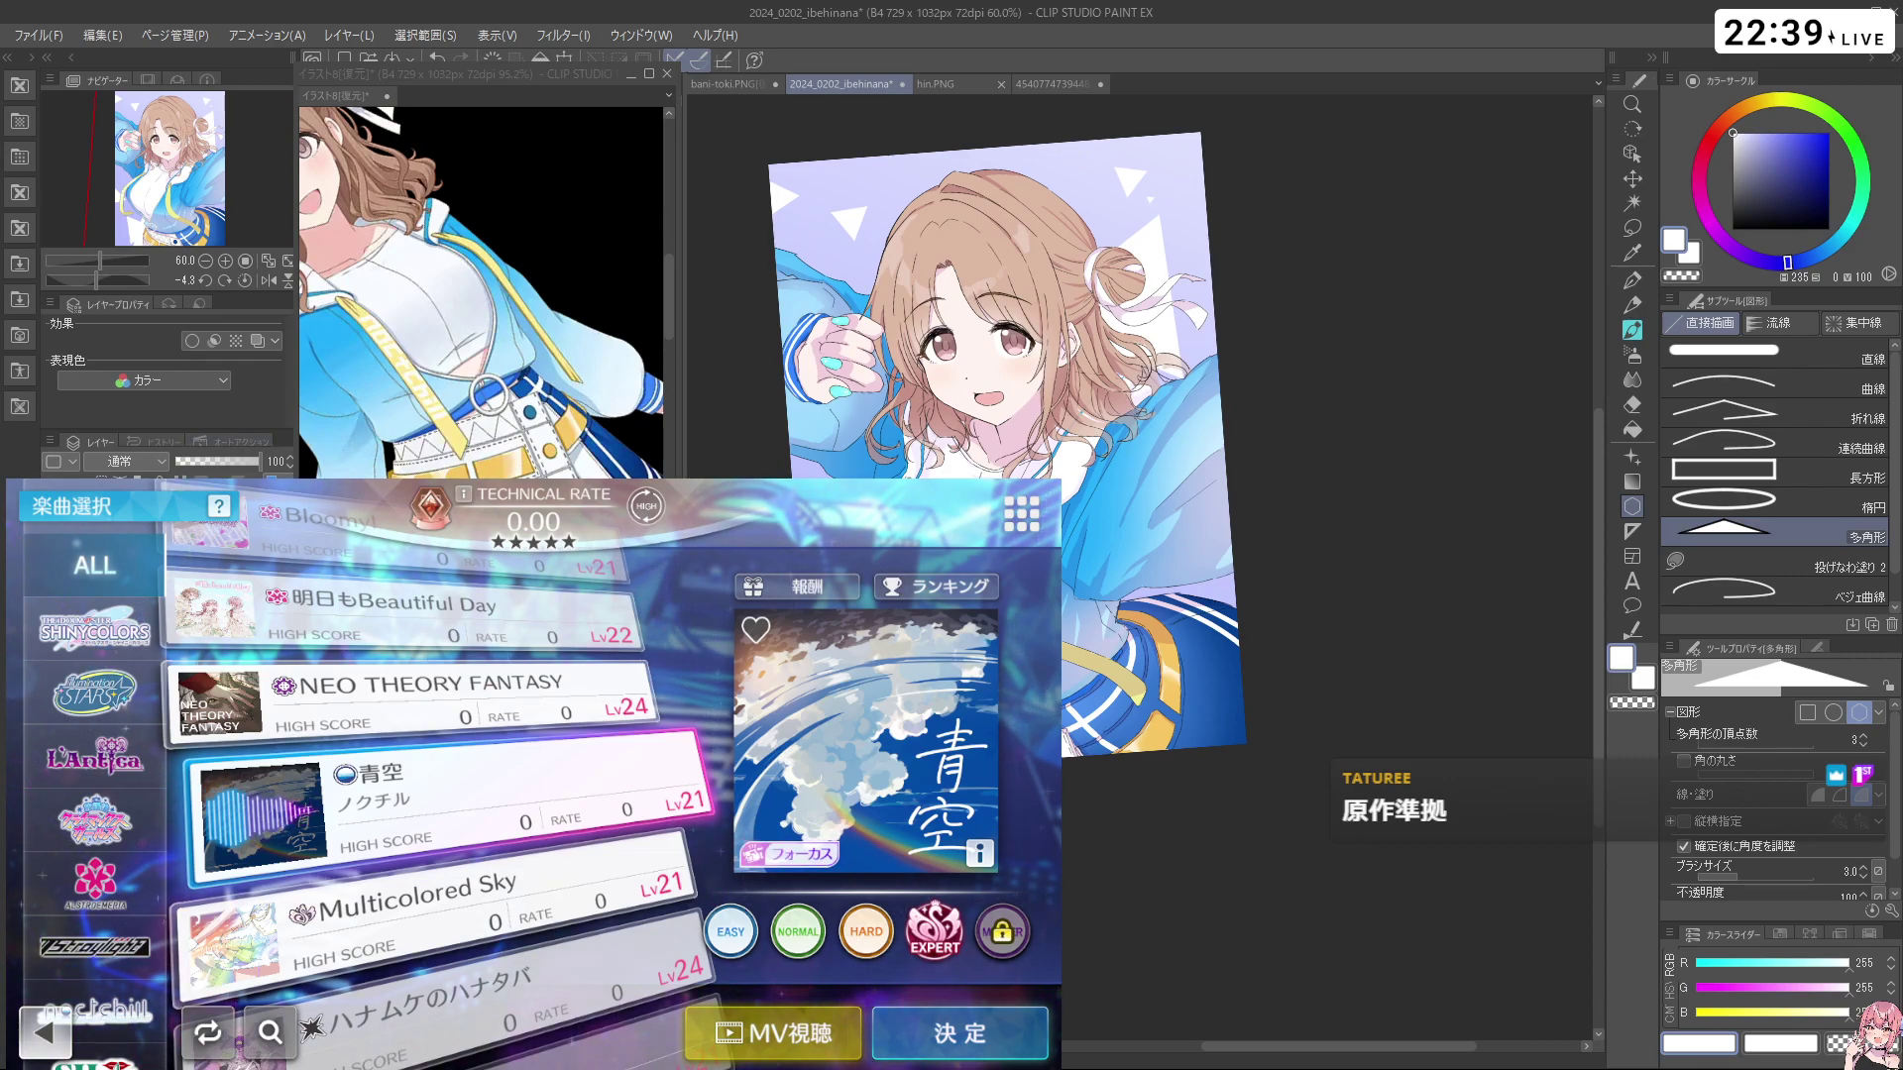
key(Delete)
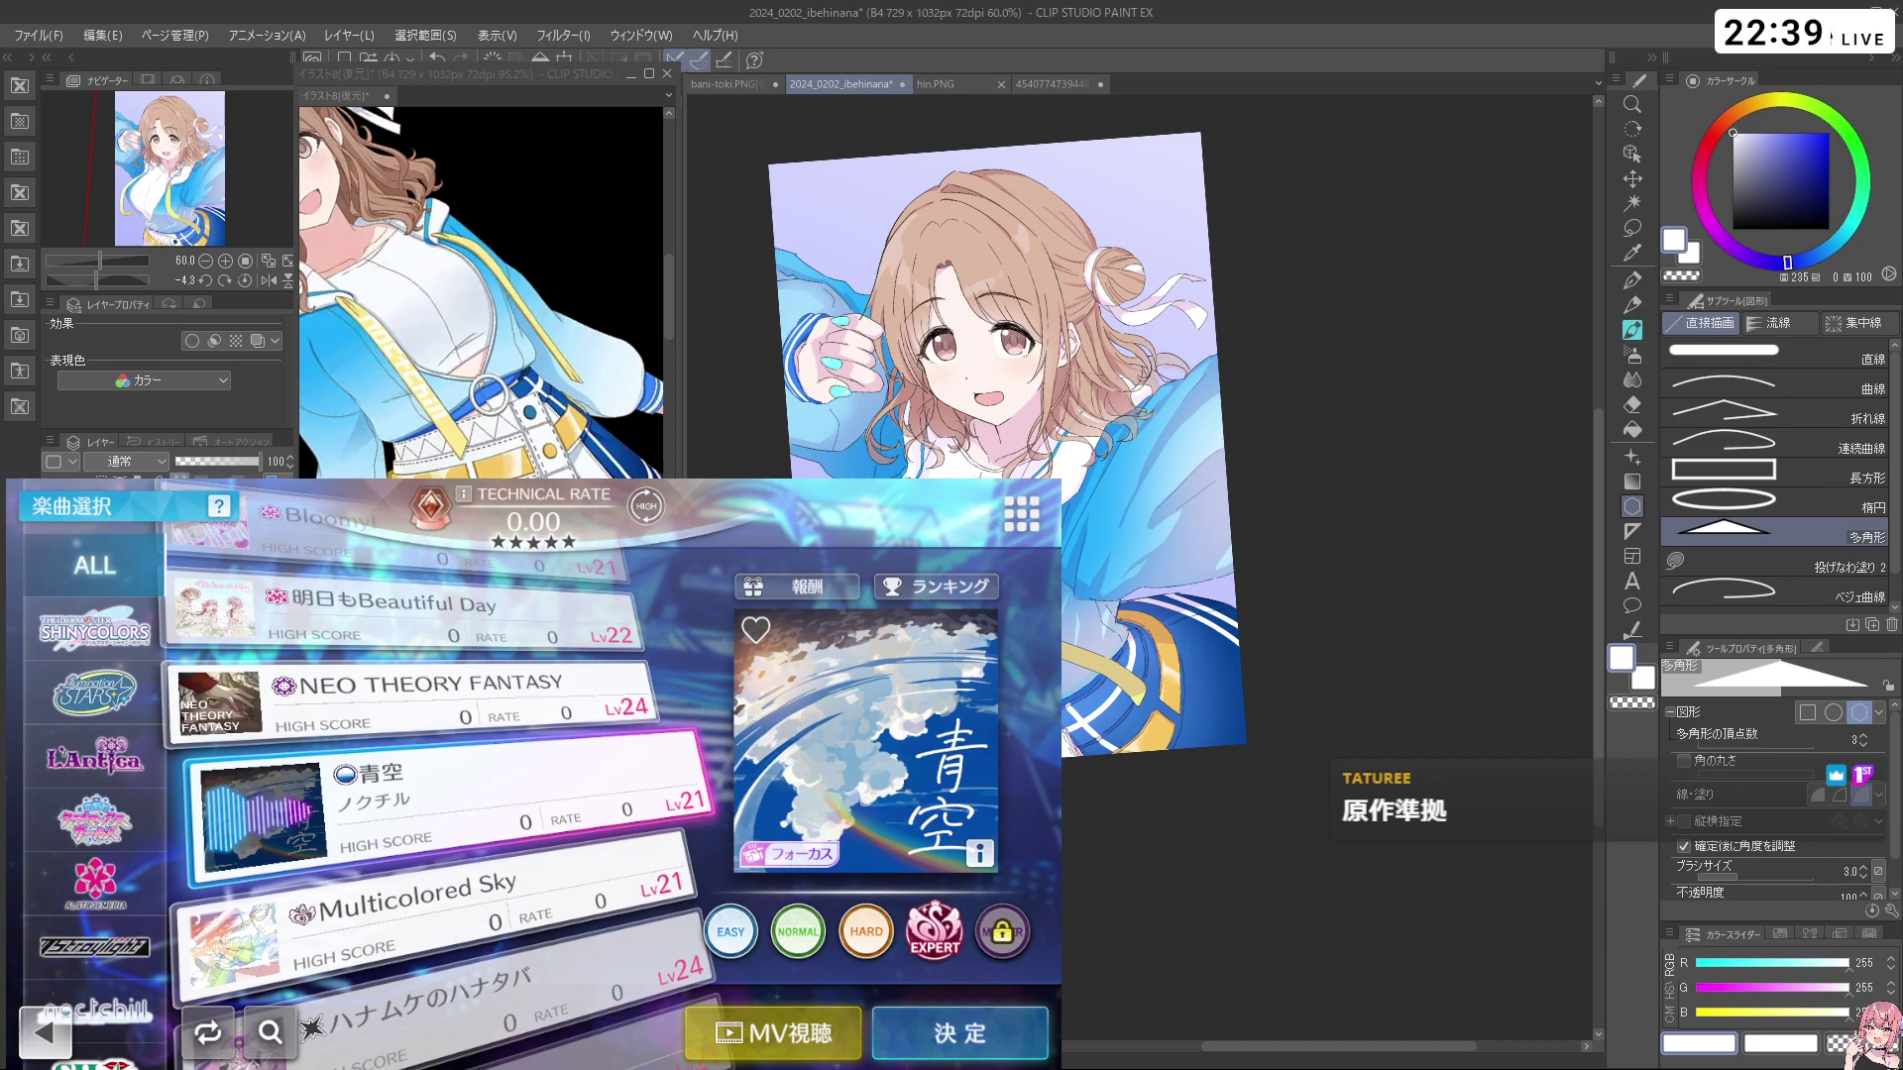
key(ctrl+alt+g)
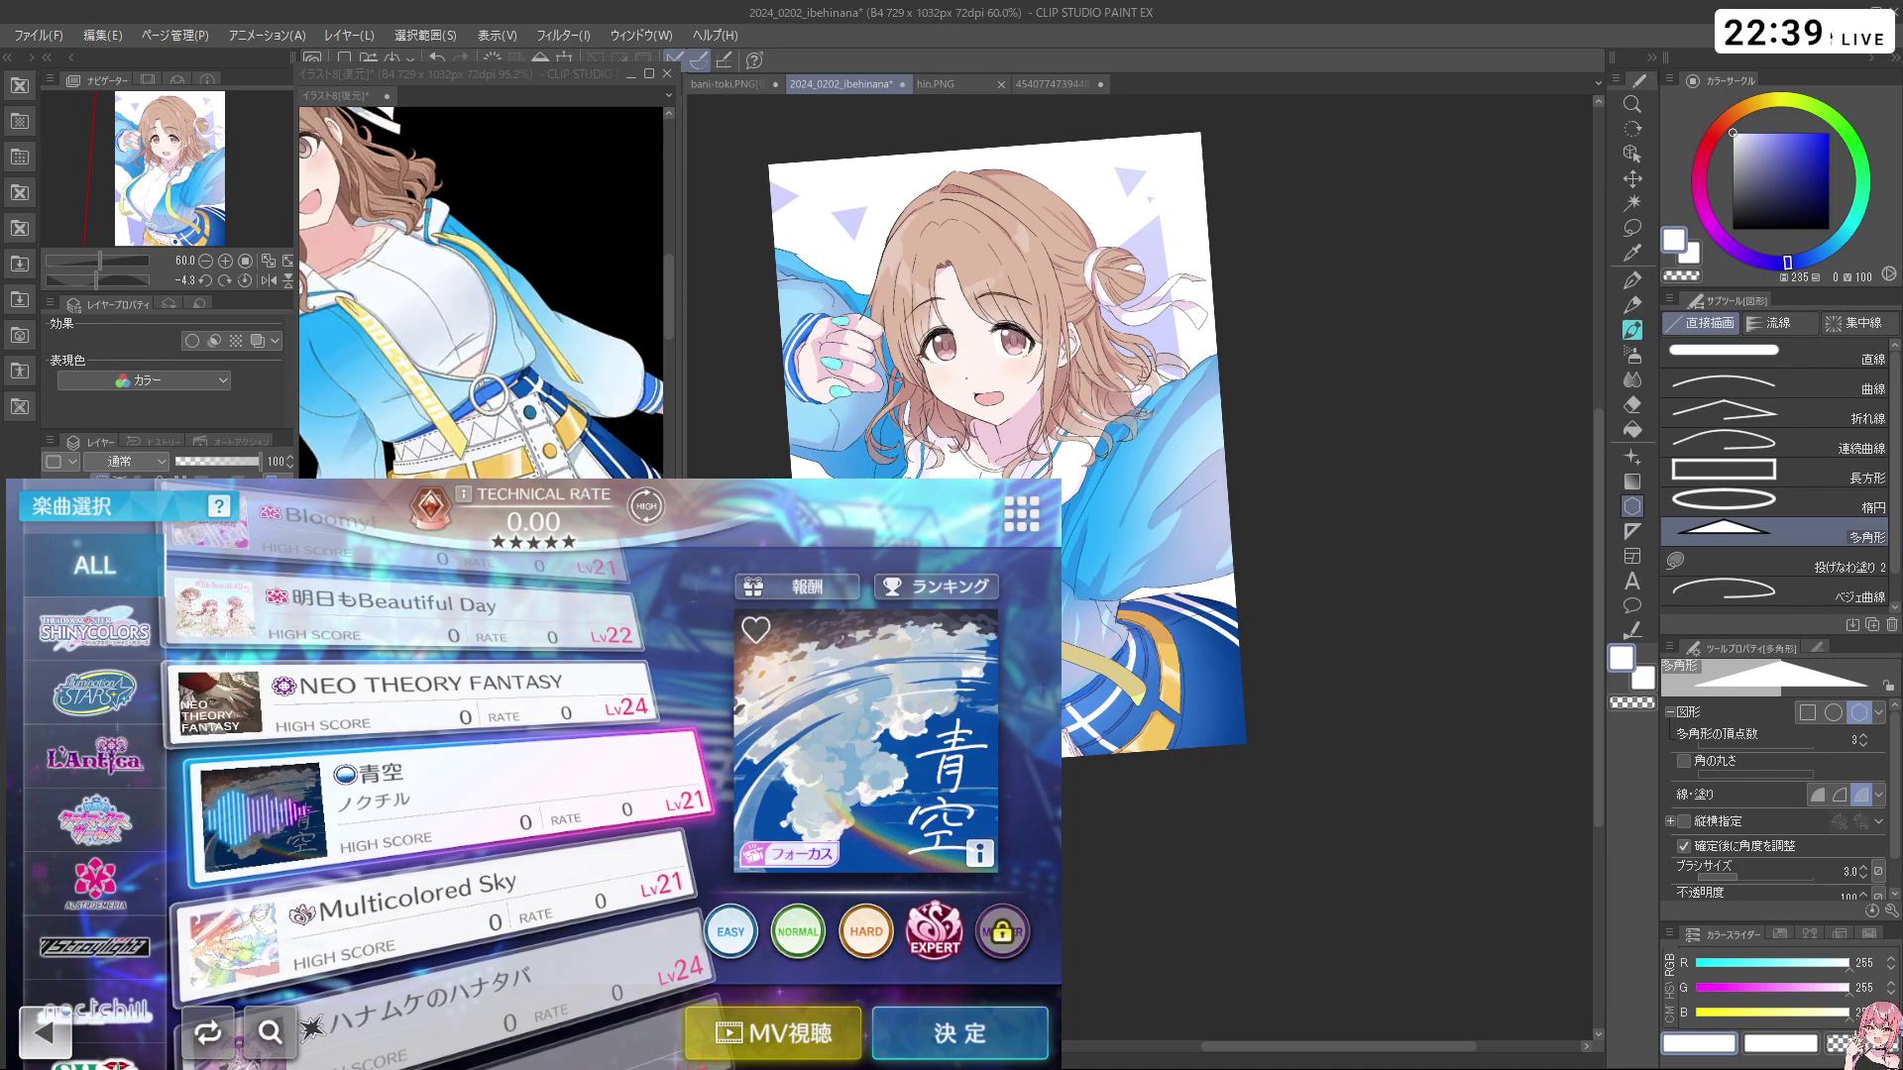
shift+click(178, 594)
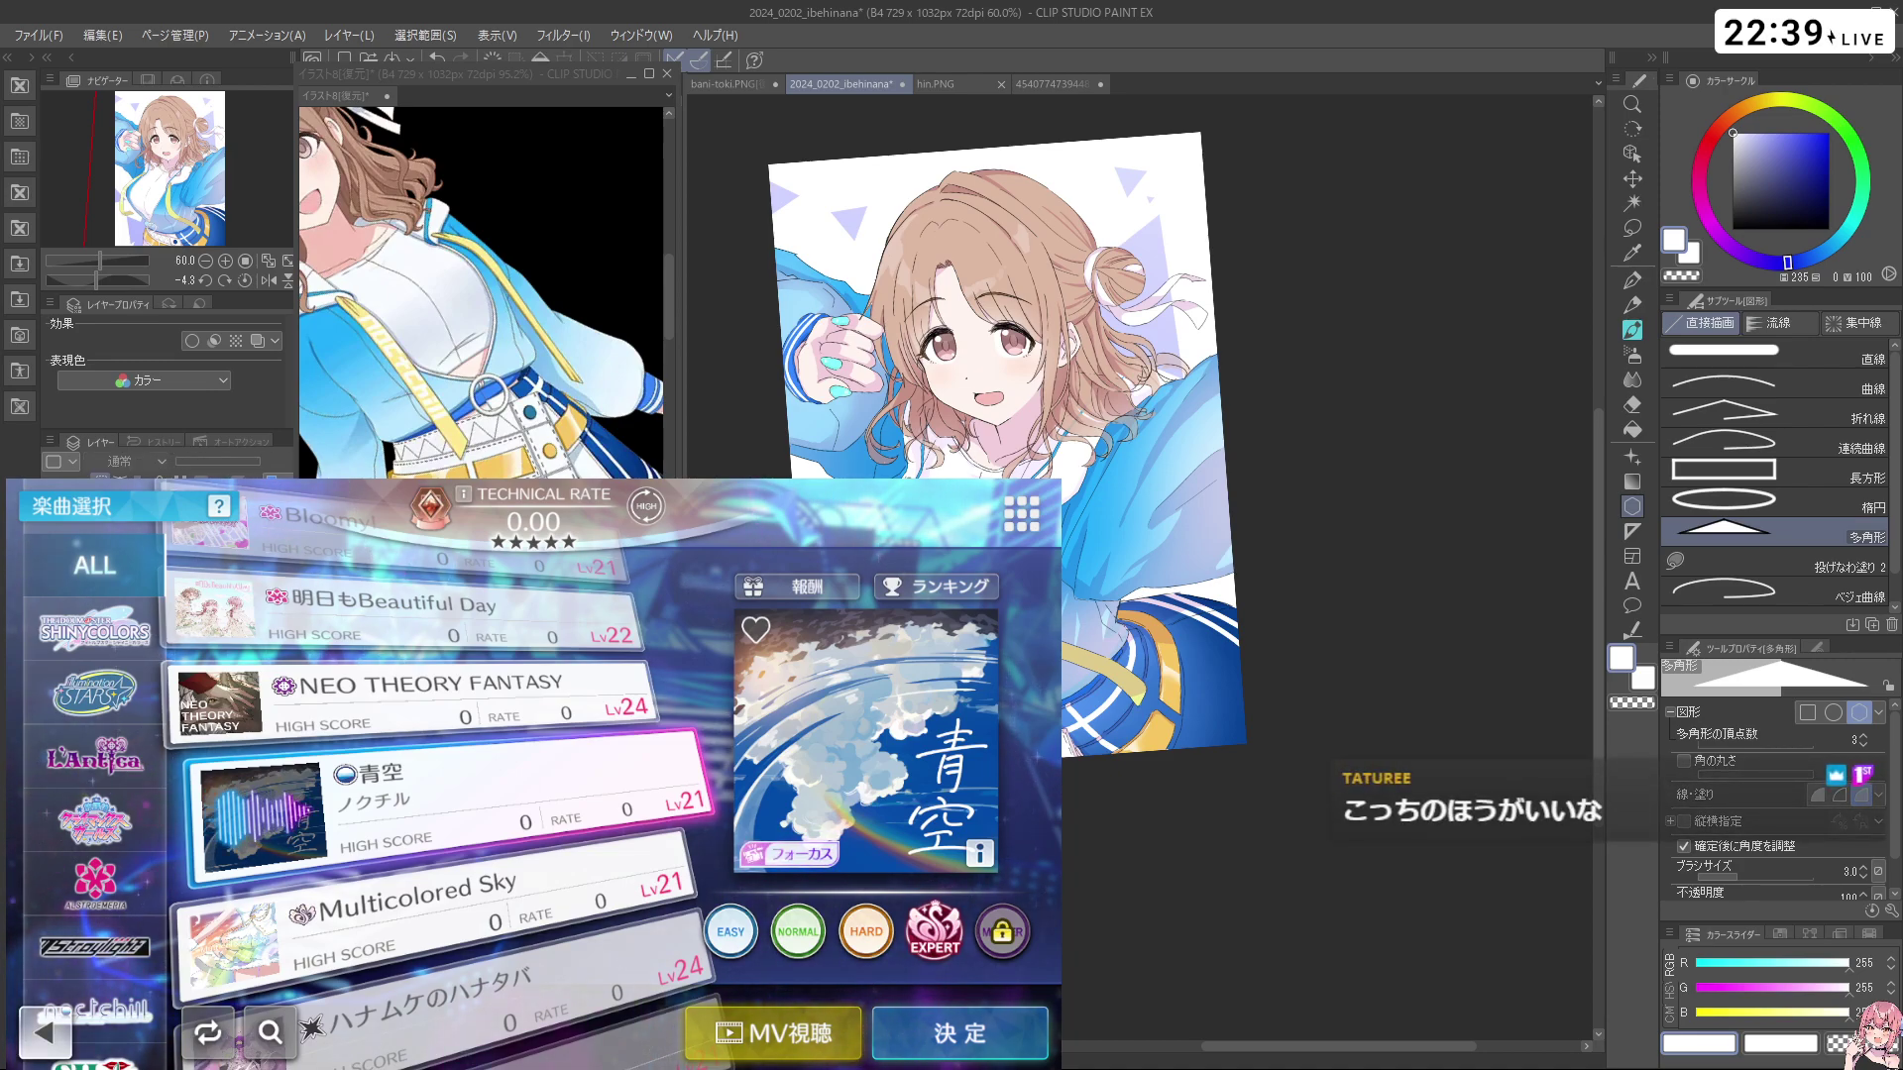
scroll(1000, 470, down, 3)
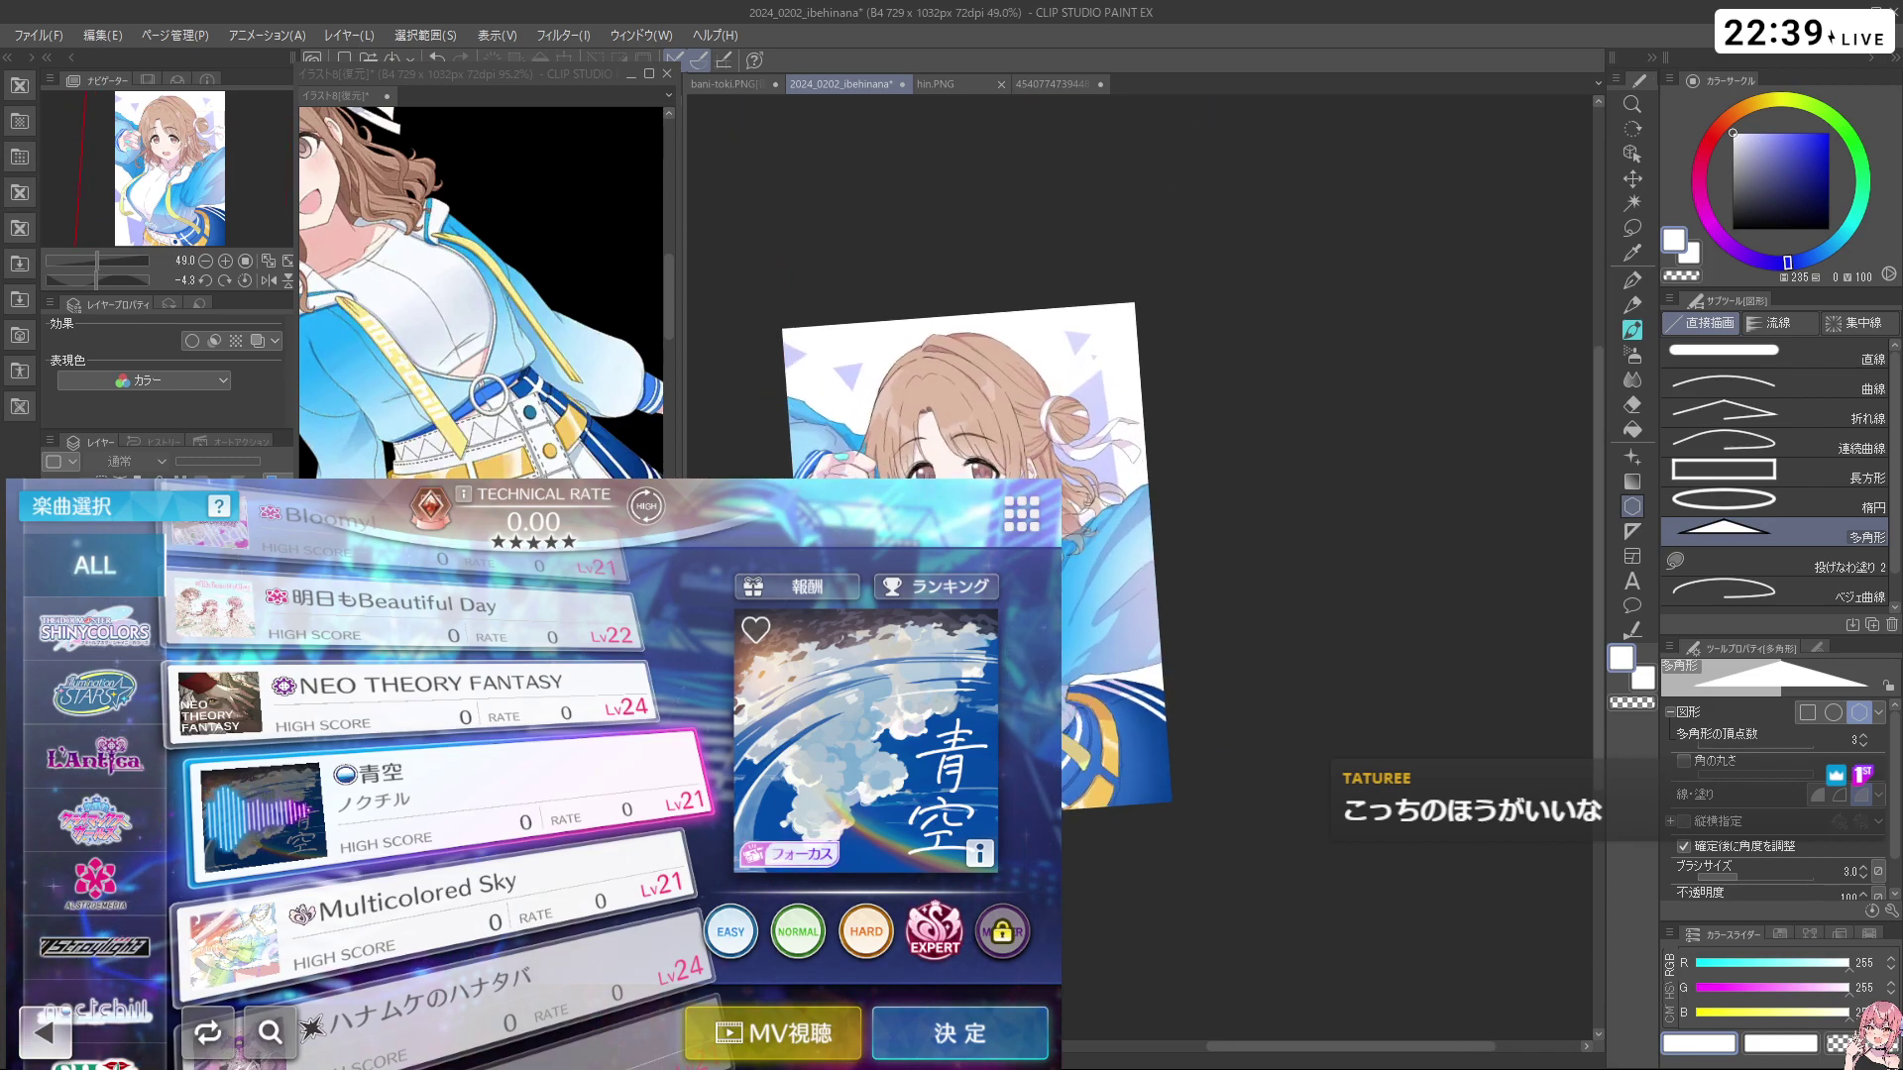
click(178, 595)
key(ctrl+t)
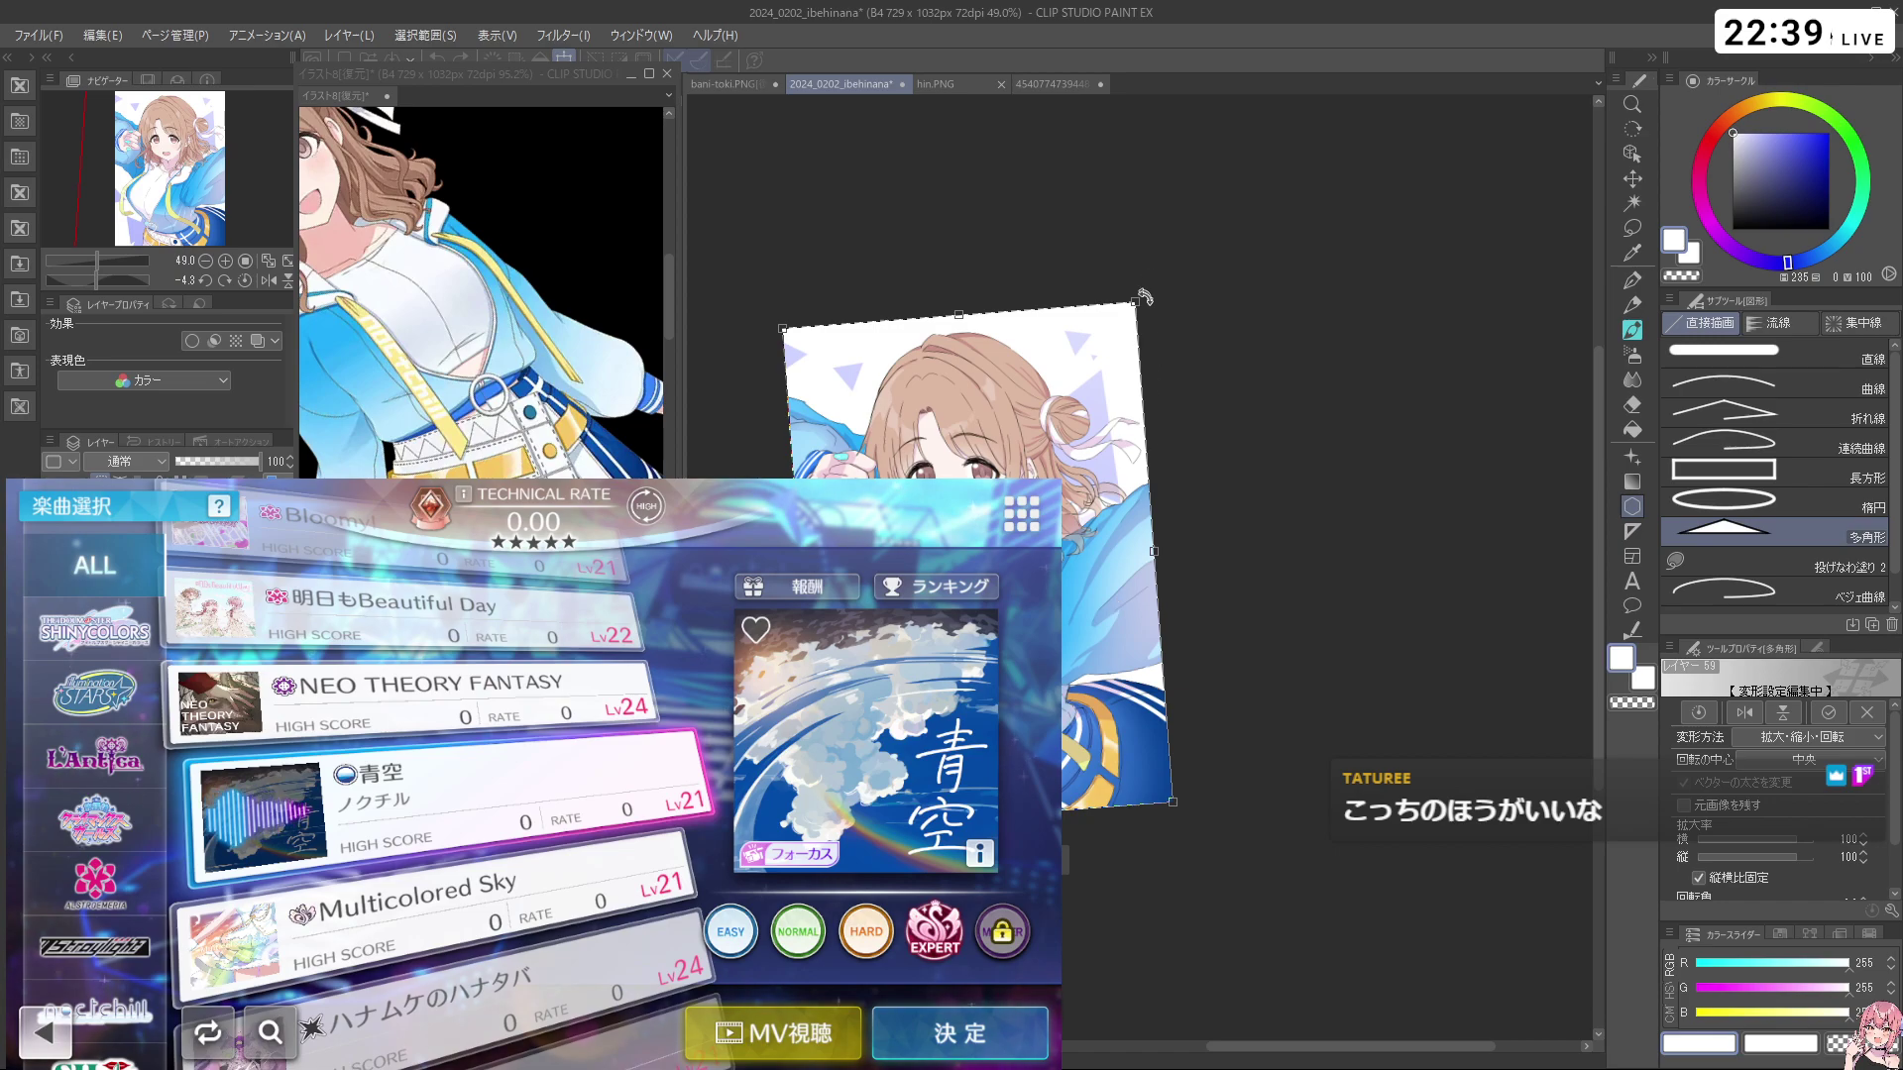
key(Return)
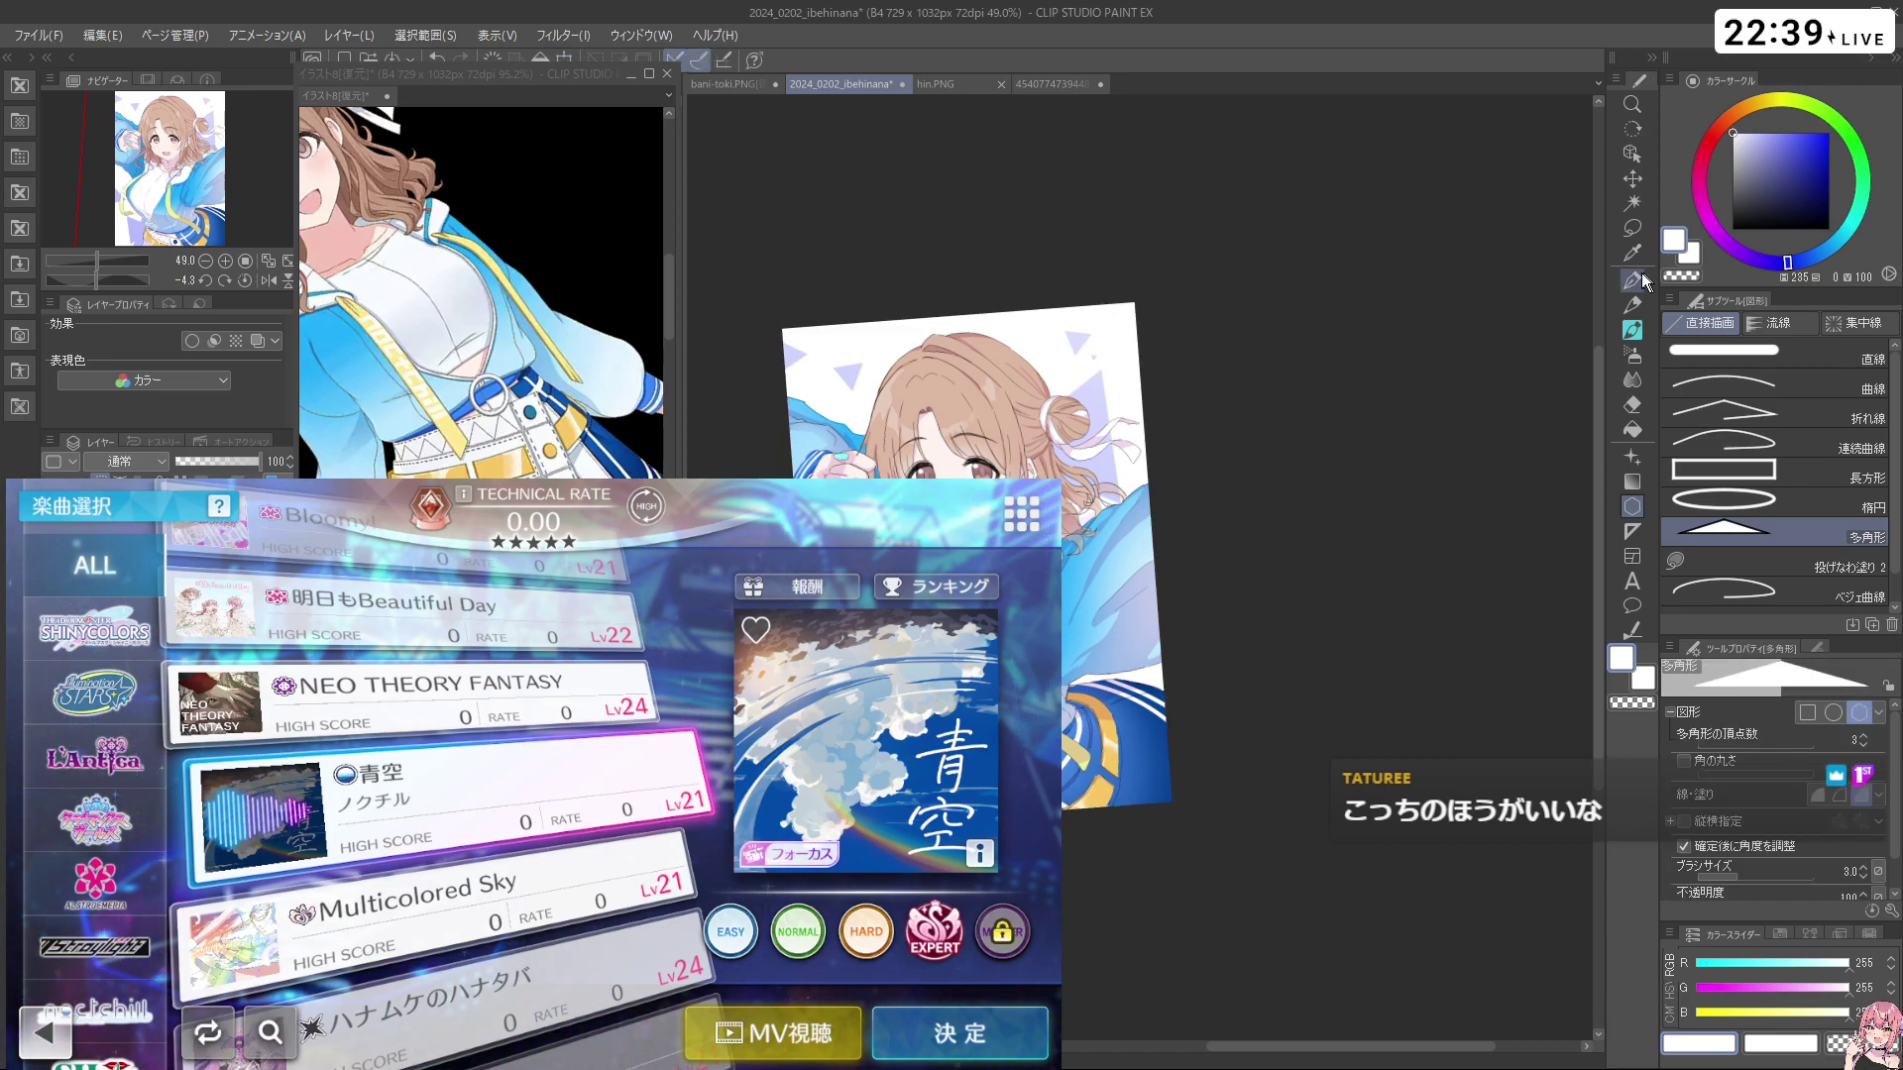
Choose the Gradient tool's 描画色から透明色 preset and set the drawing color to a blue with hue 211, saturation 75 and brightness 100
click(1632, 482)
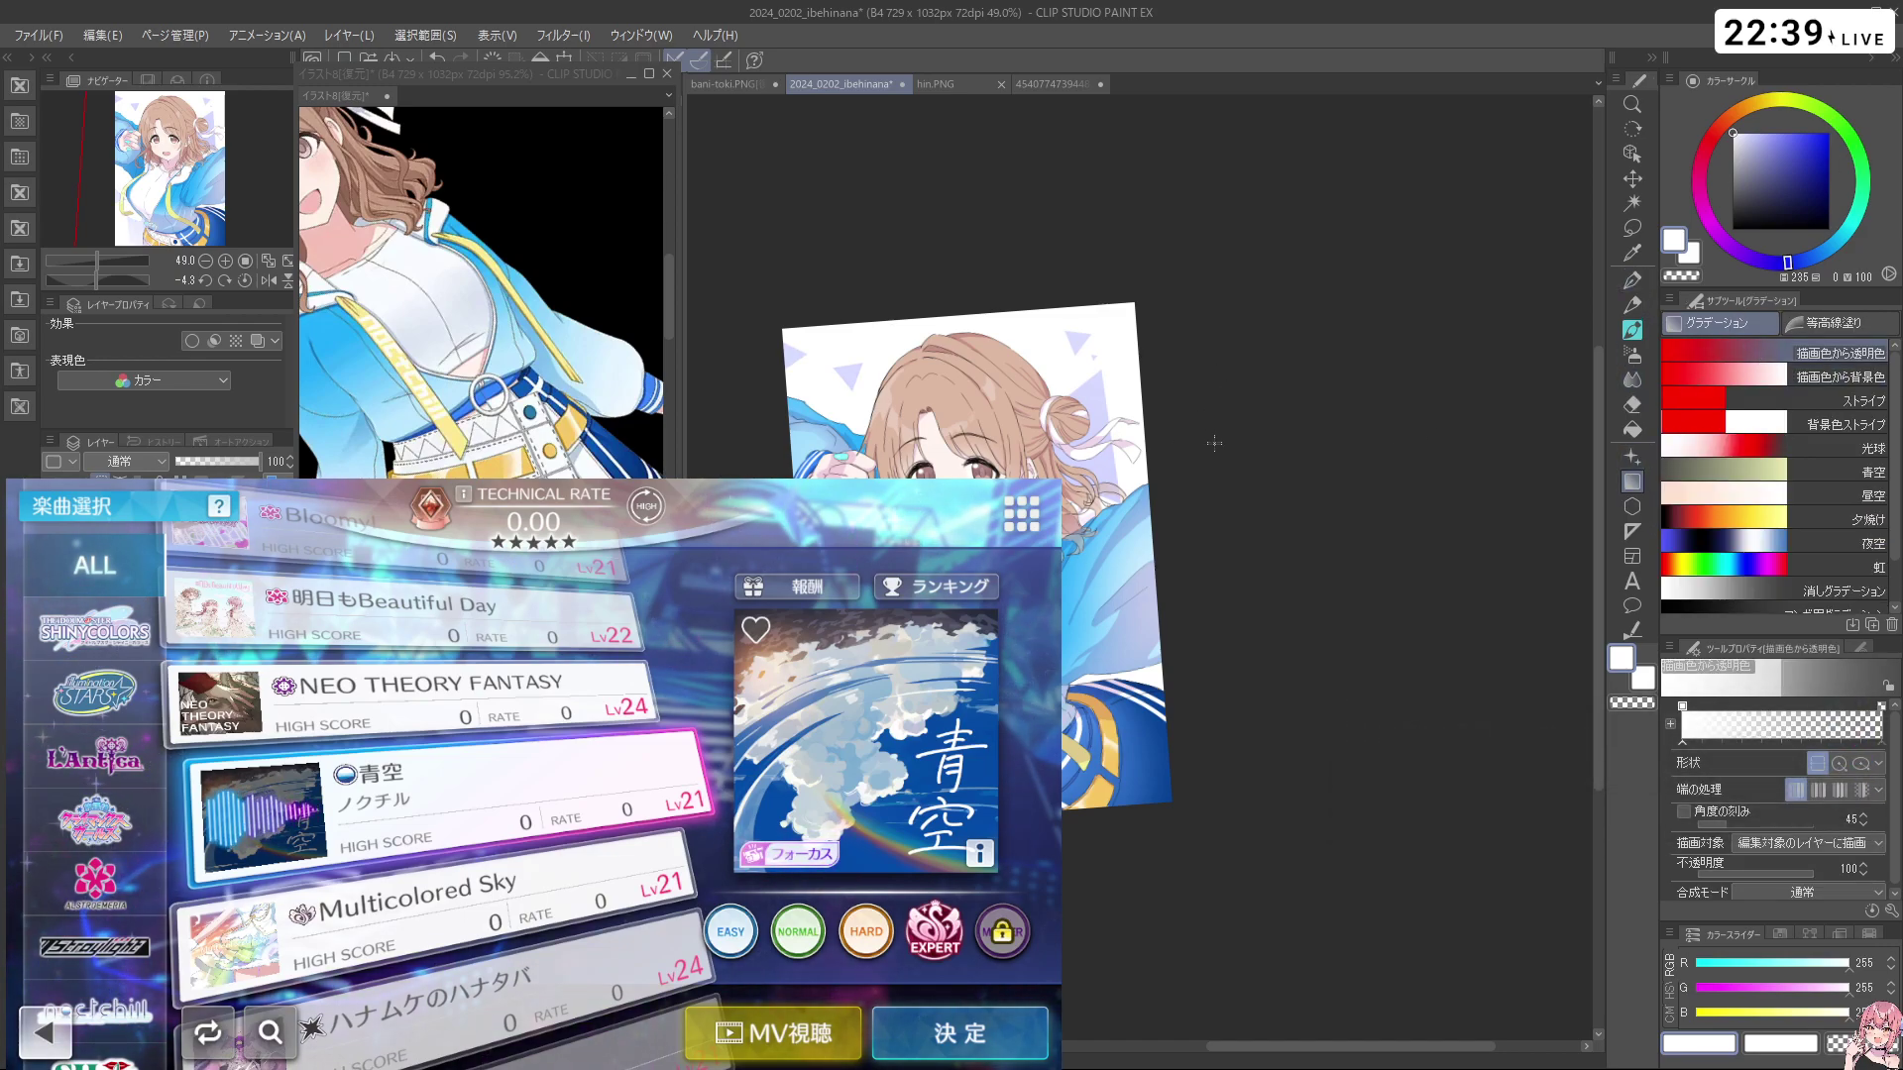
scroll(1260, 257, down, 4)
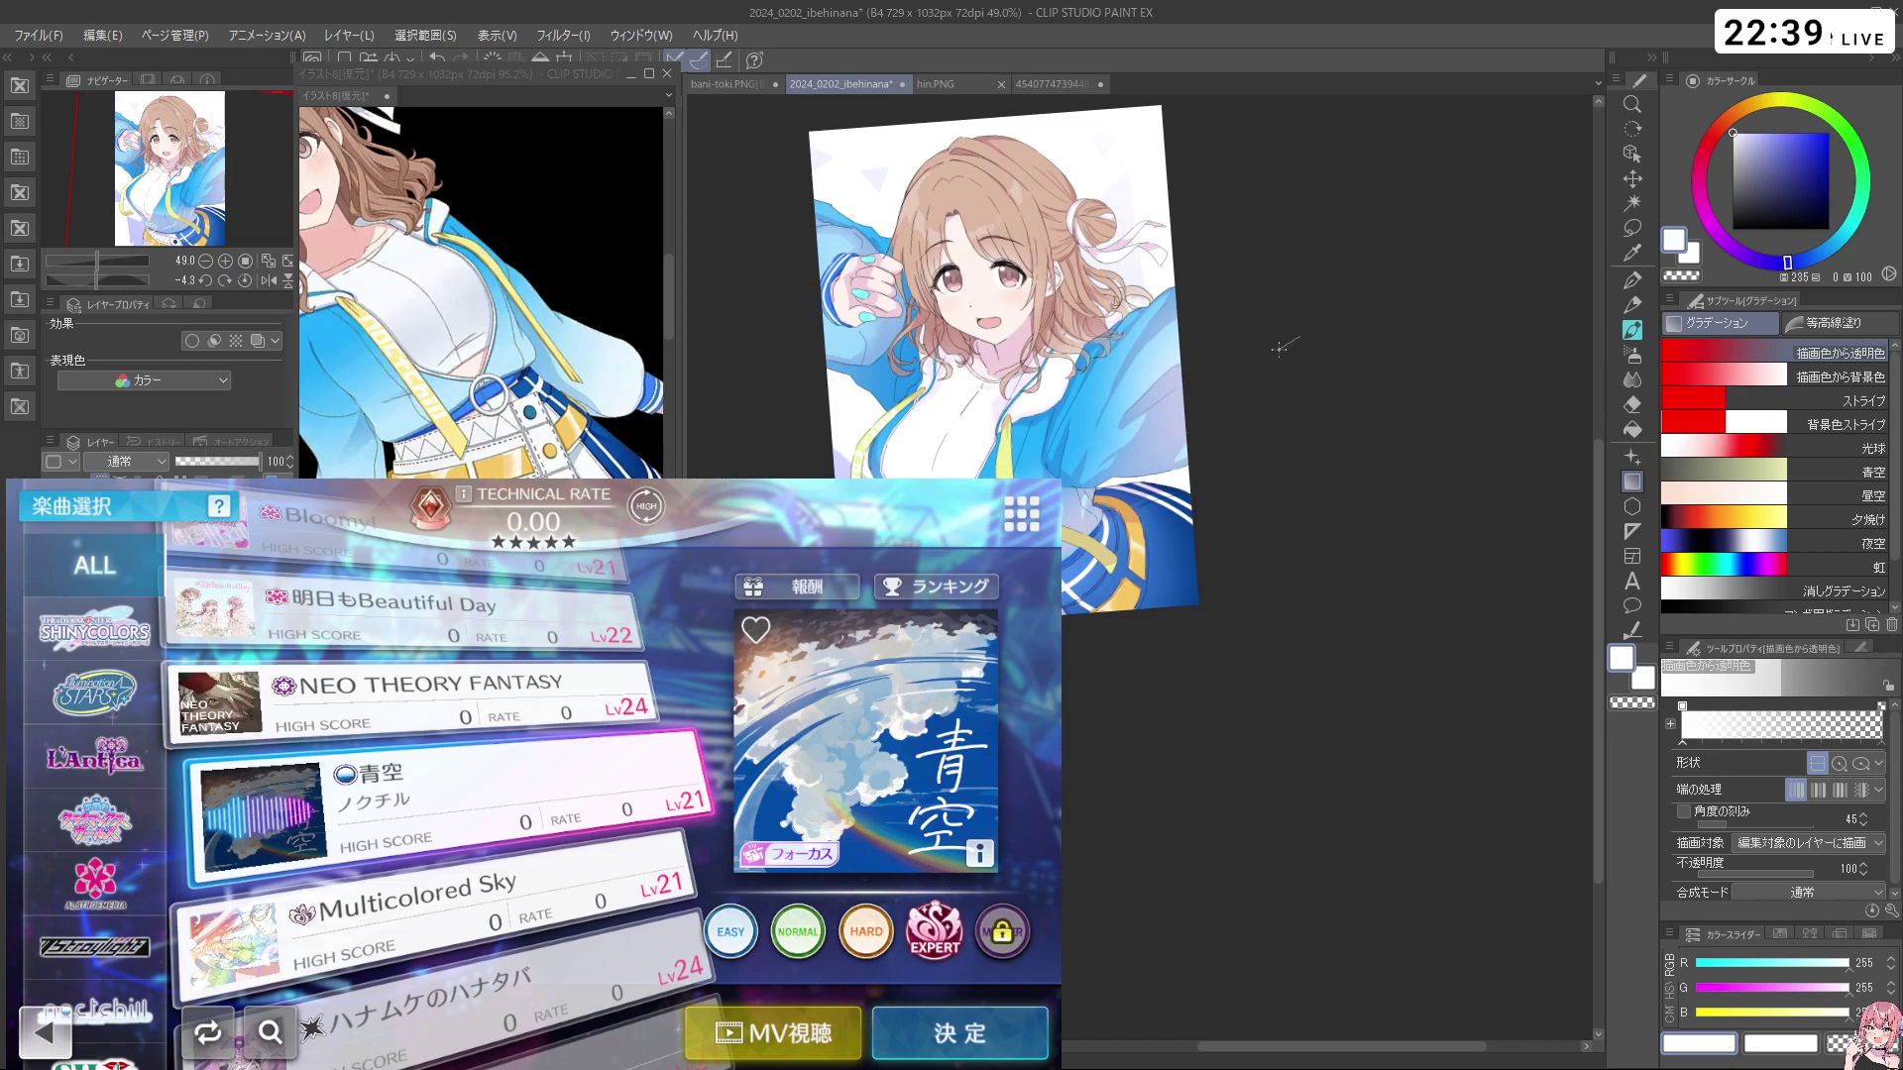
scroll(1278, 451, down, 2)
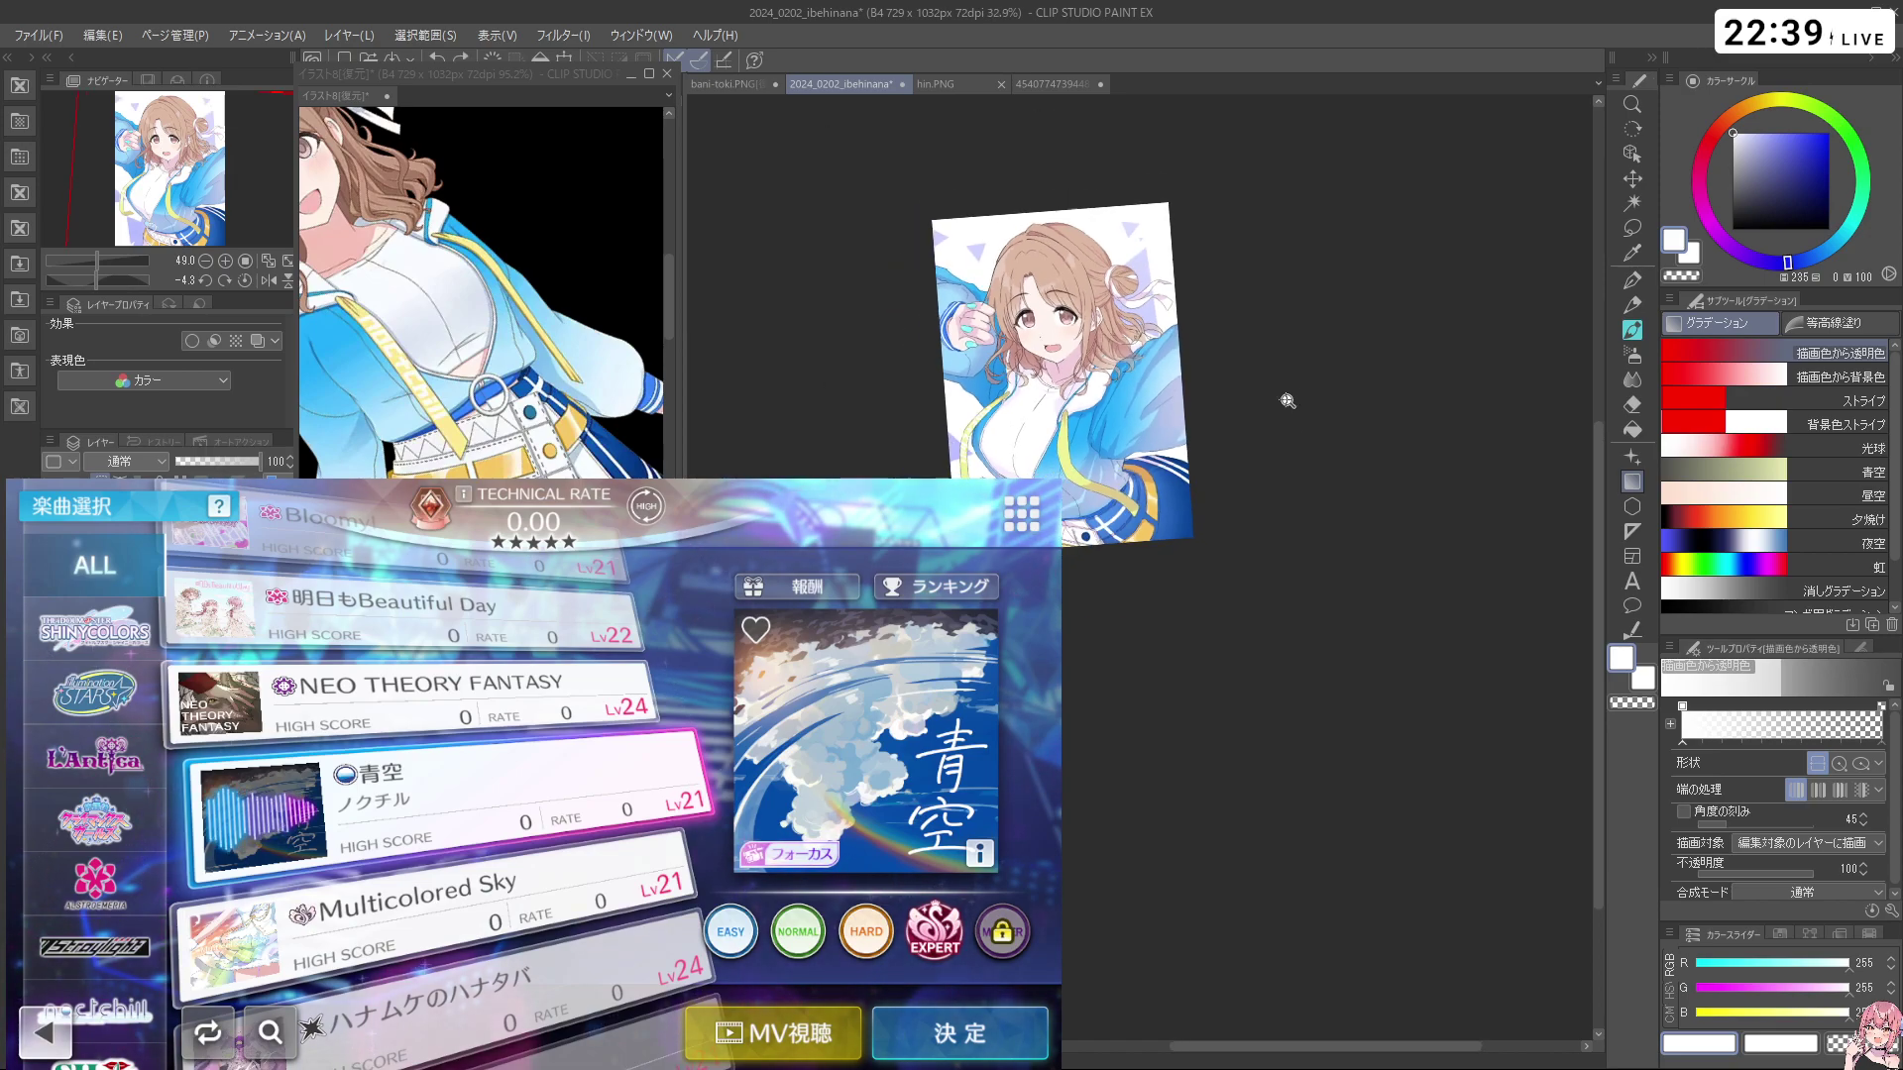
drag(1794, 127, 1831, 130)
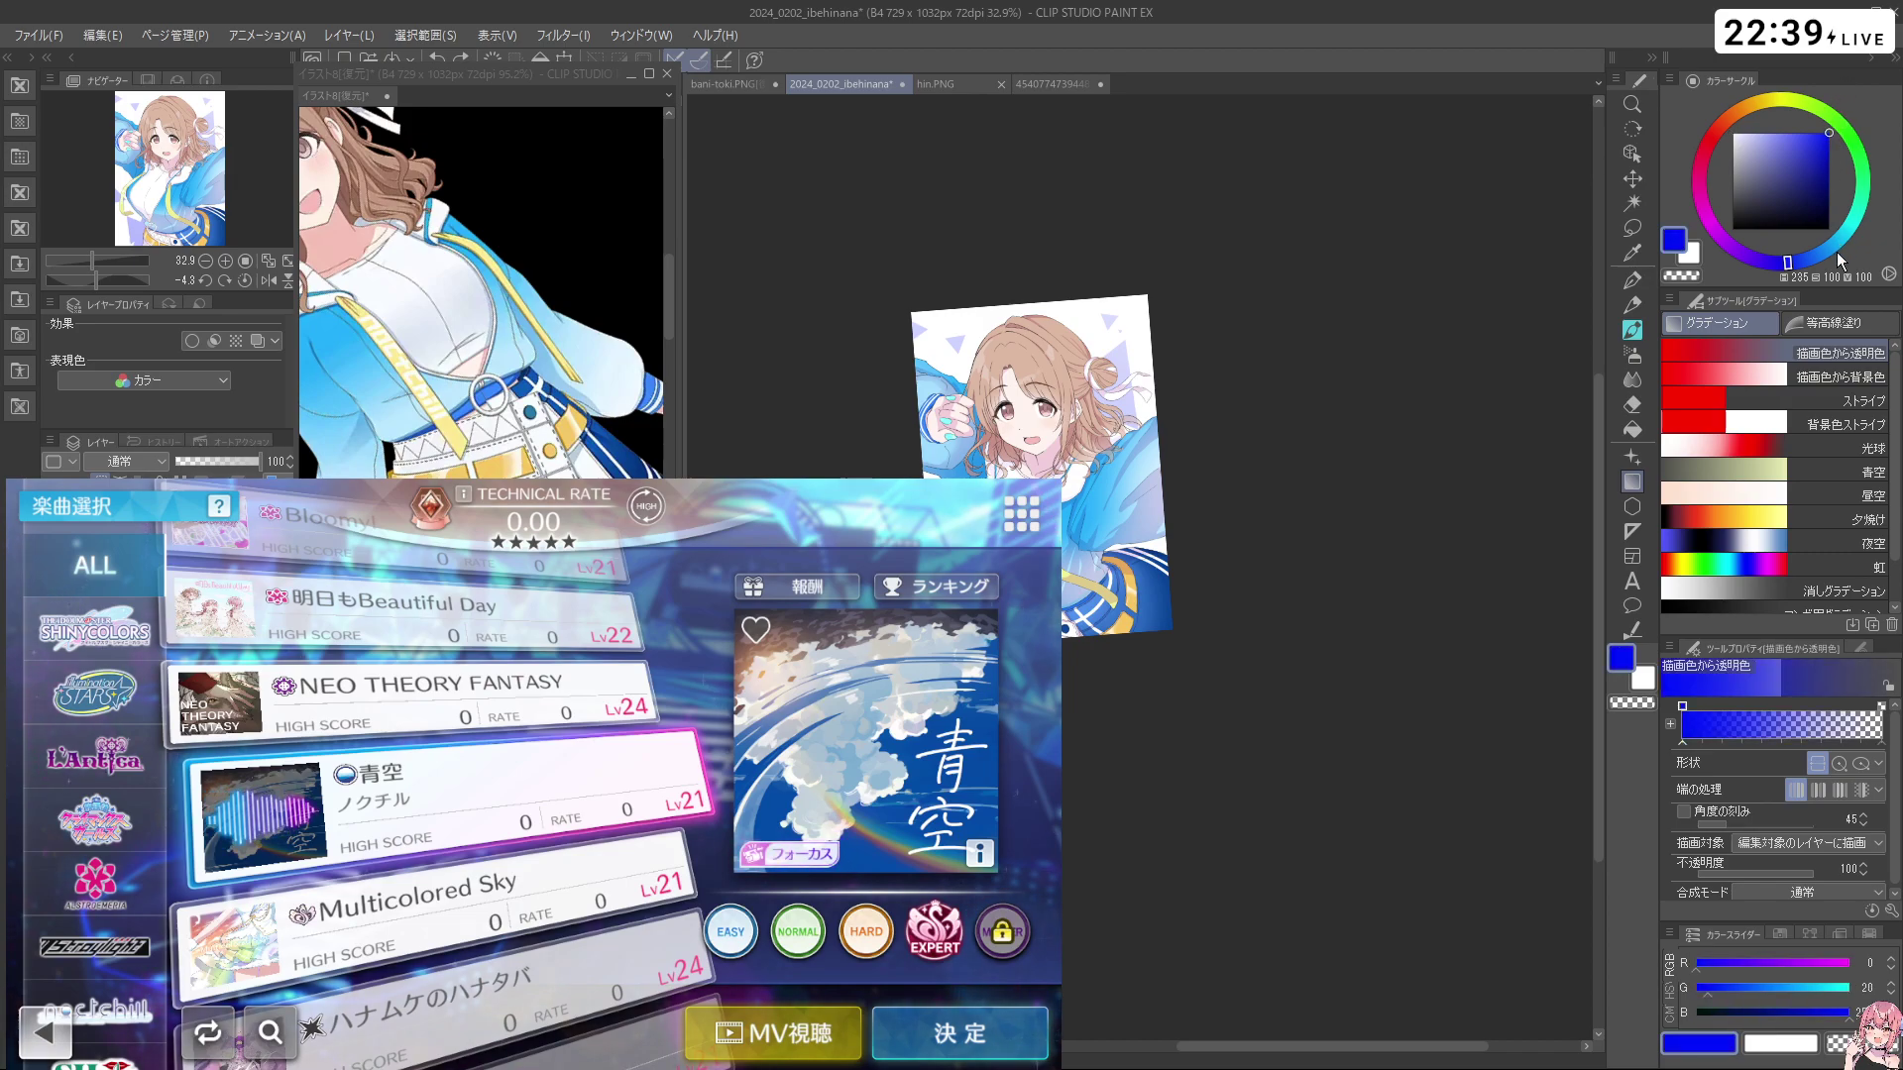
click(1822, 253)
click(1805, 129)
Try several long diagonal blue-to-transparent gradients across the background triangles
drag(1222, 215, 1040, 540)
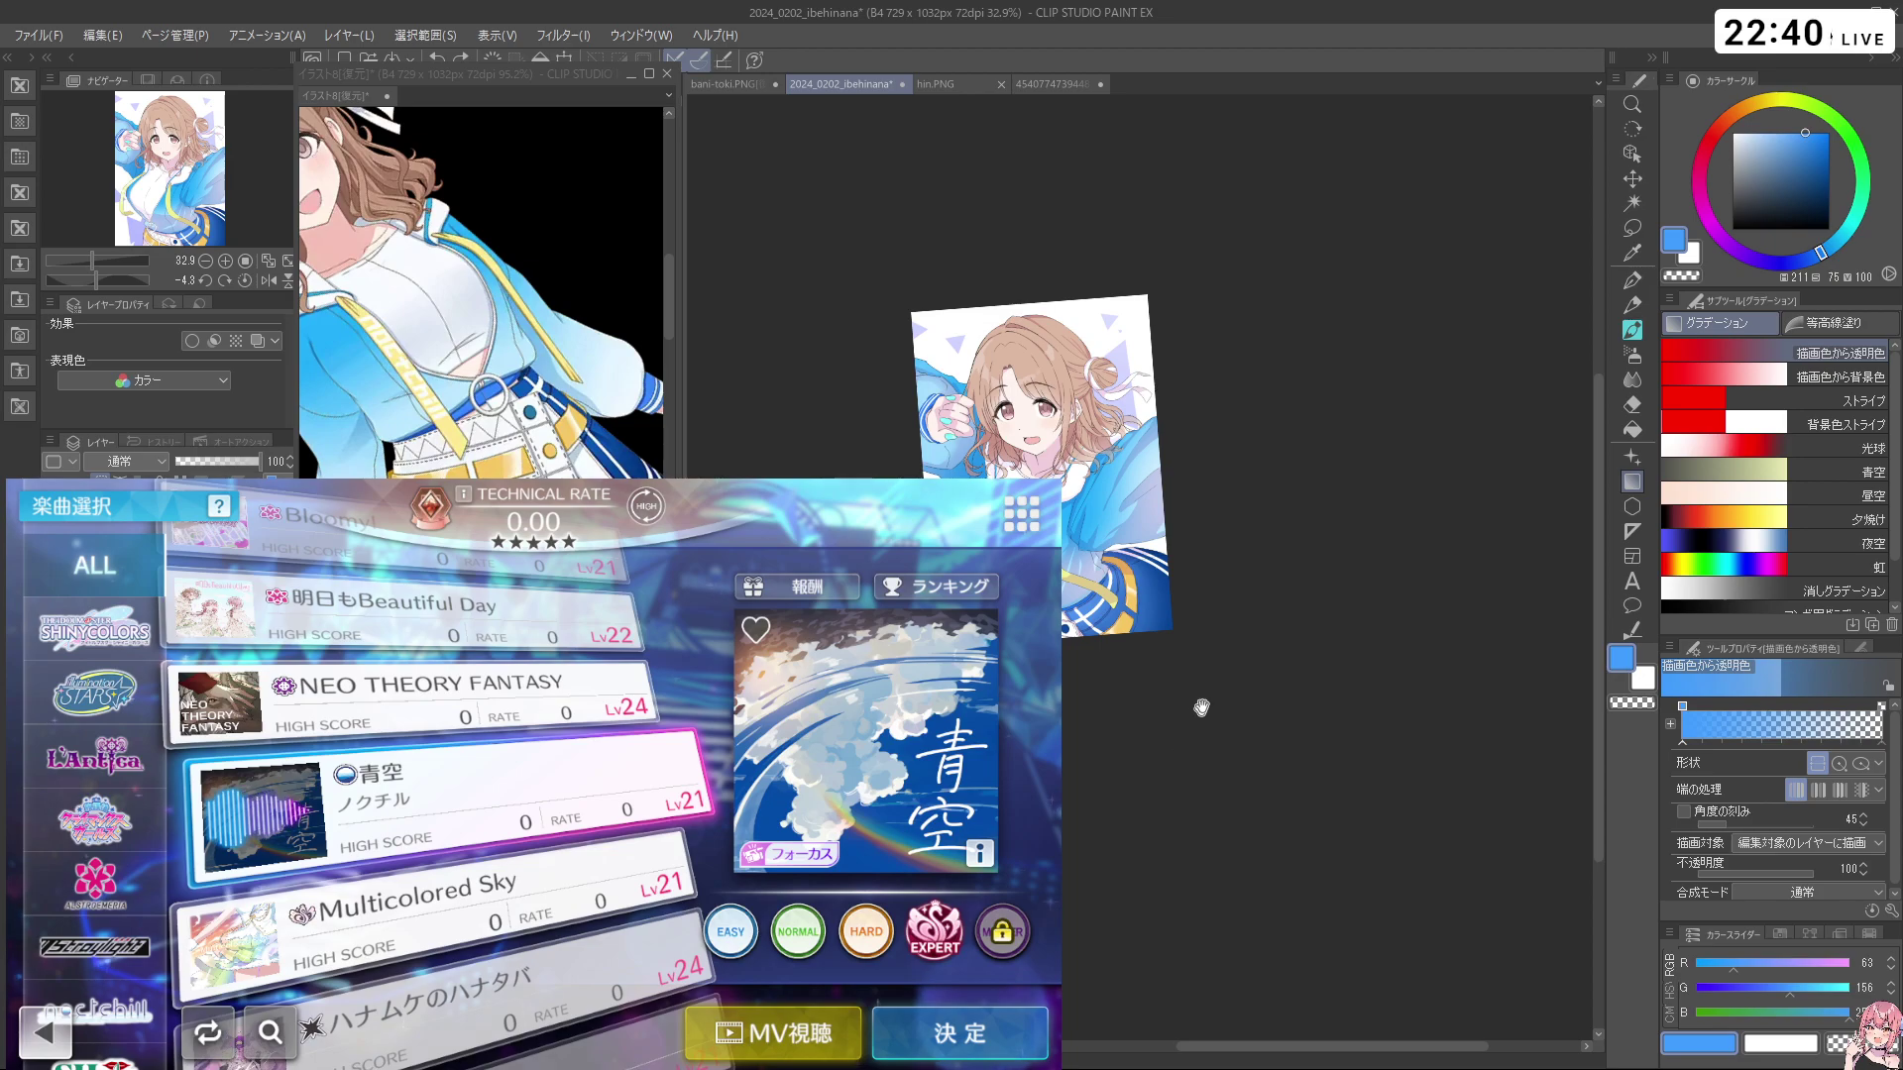
drag(1197, 717, 1192, 790)
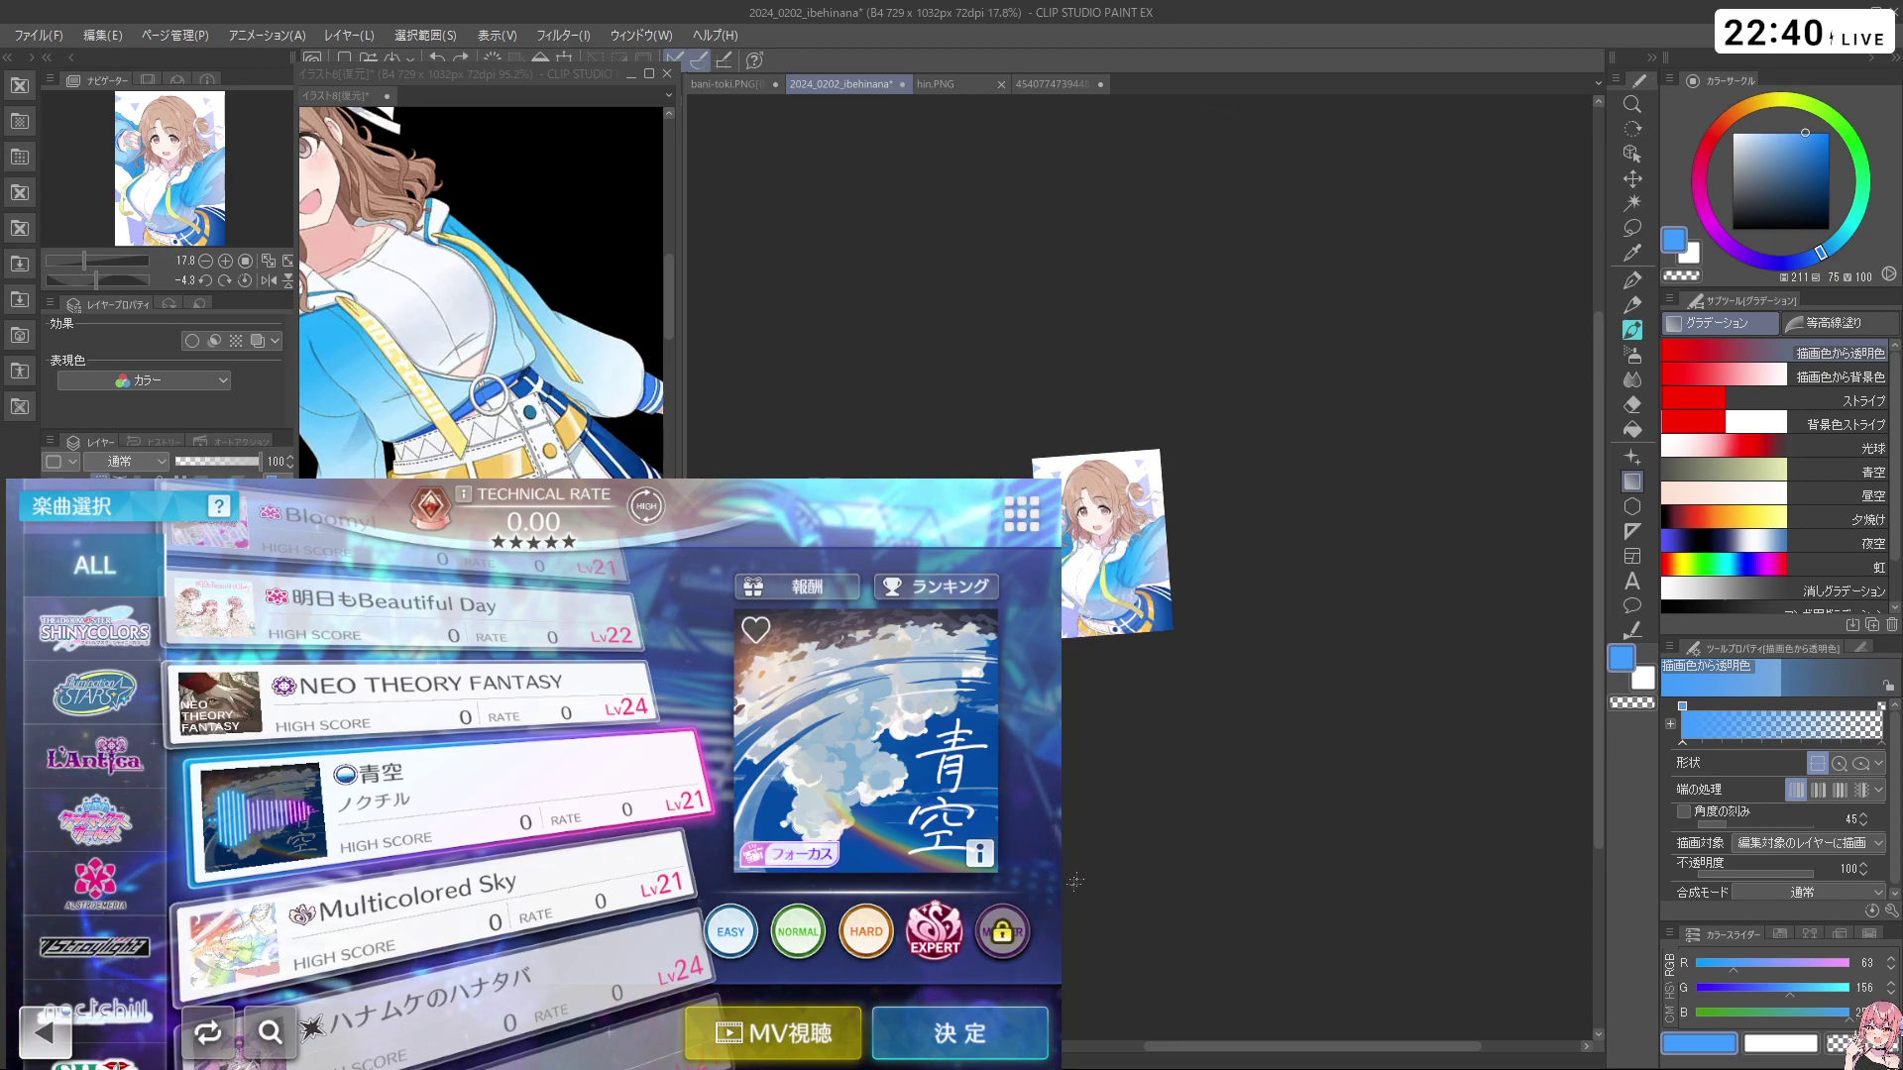
drag(1086, 789, 1497, 91)
drag(1245, 573, 1285, 359)
drag(1359, 191, 1061, 850)
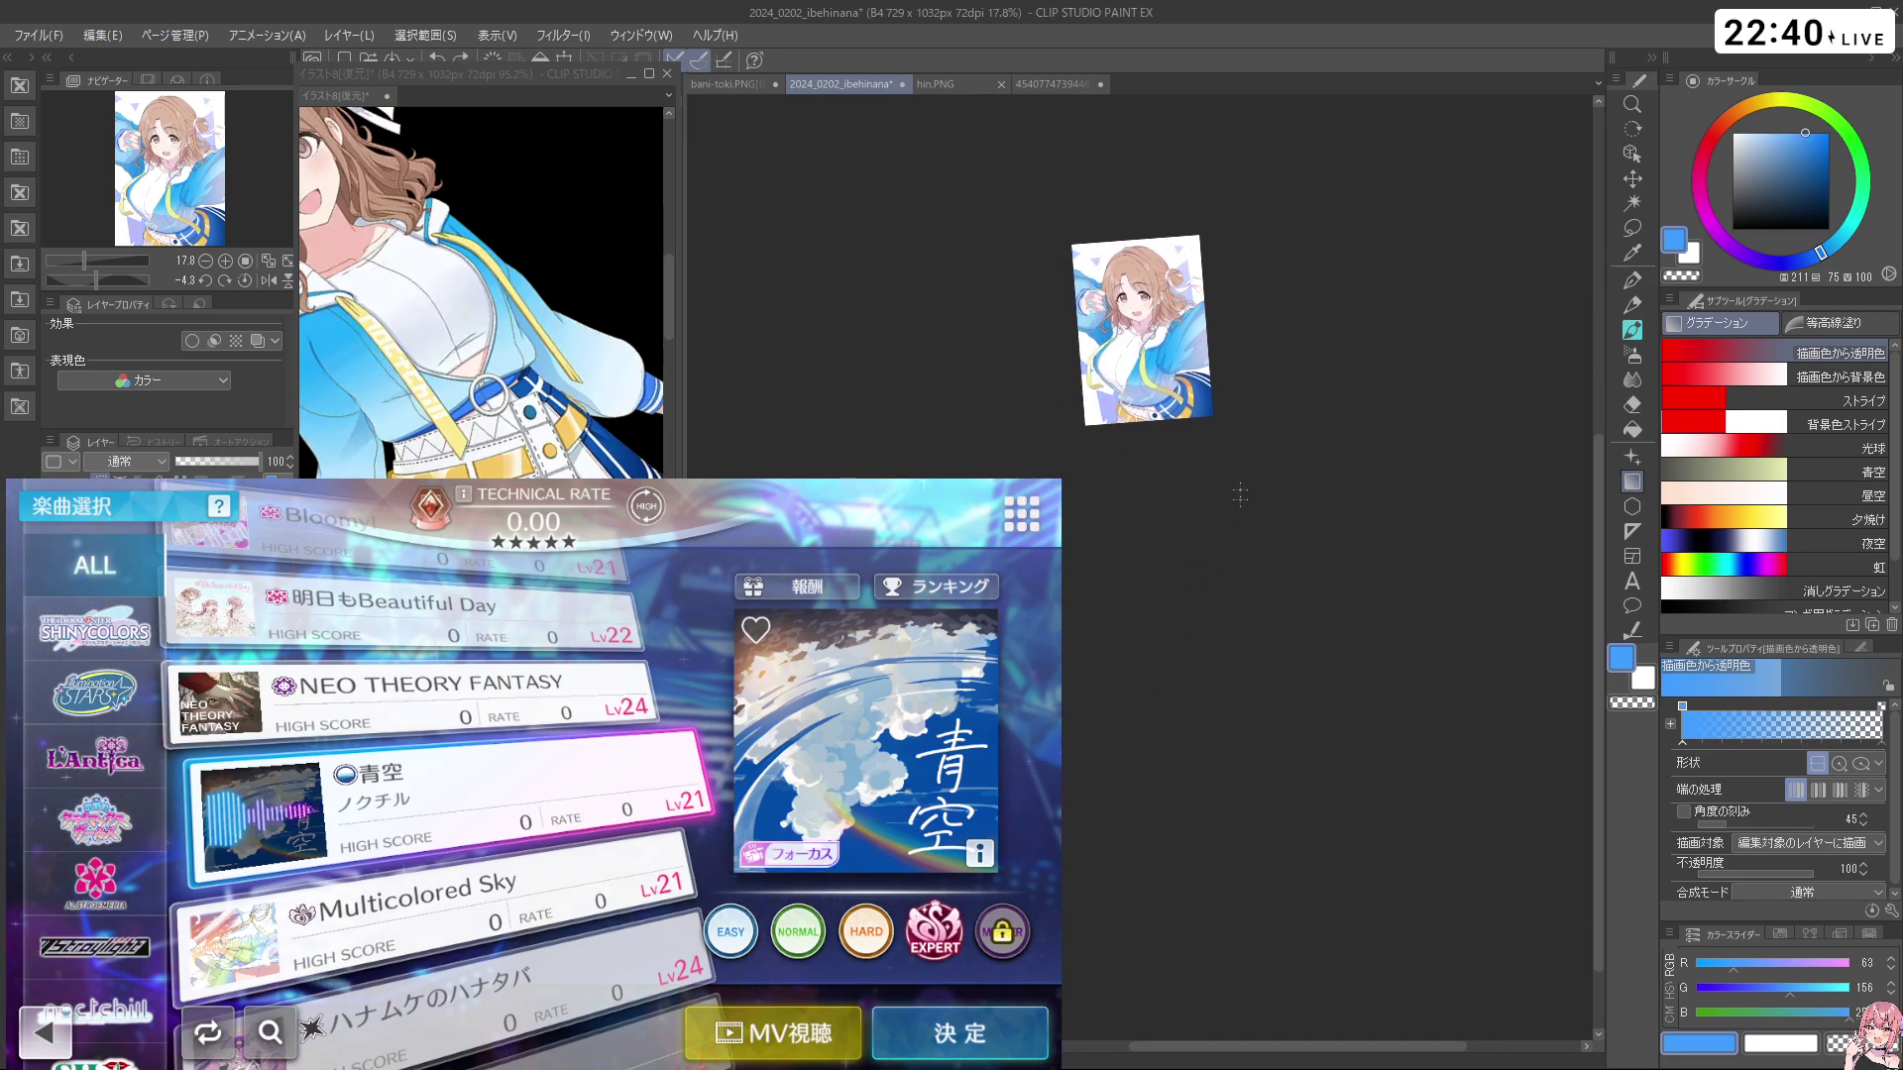
drag(1058, 676, 1259, 252)
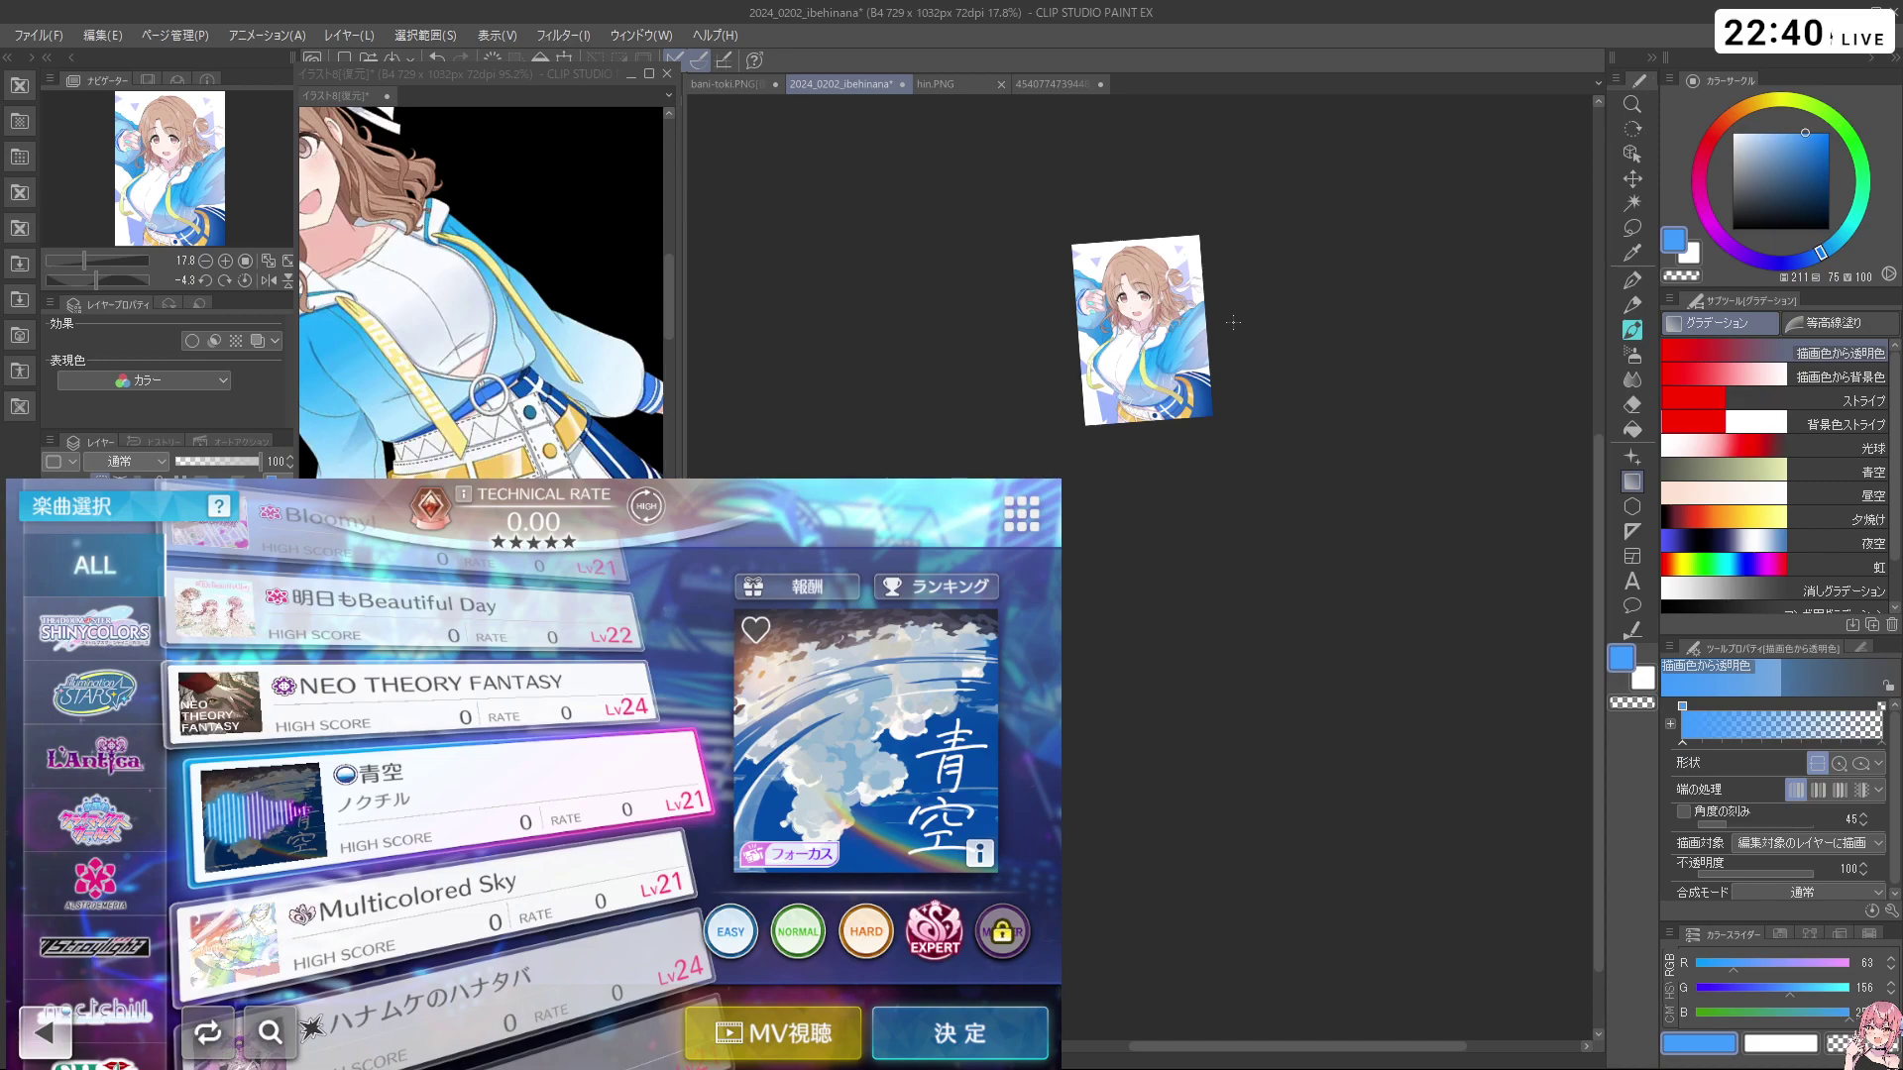
drag(1057, 858, 1244, 285)
drag(1109, 626, 1297, 272)
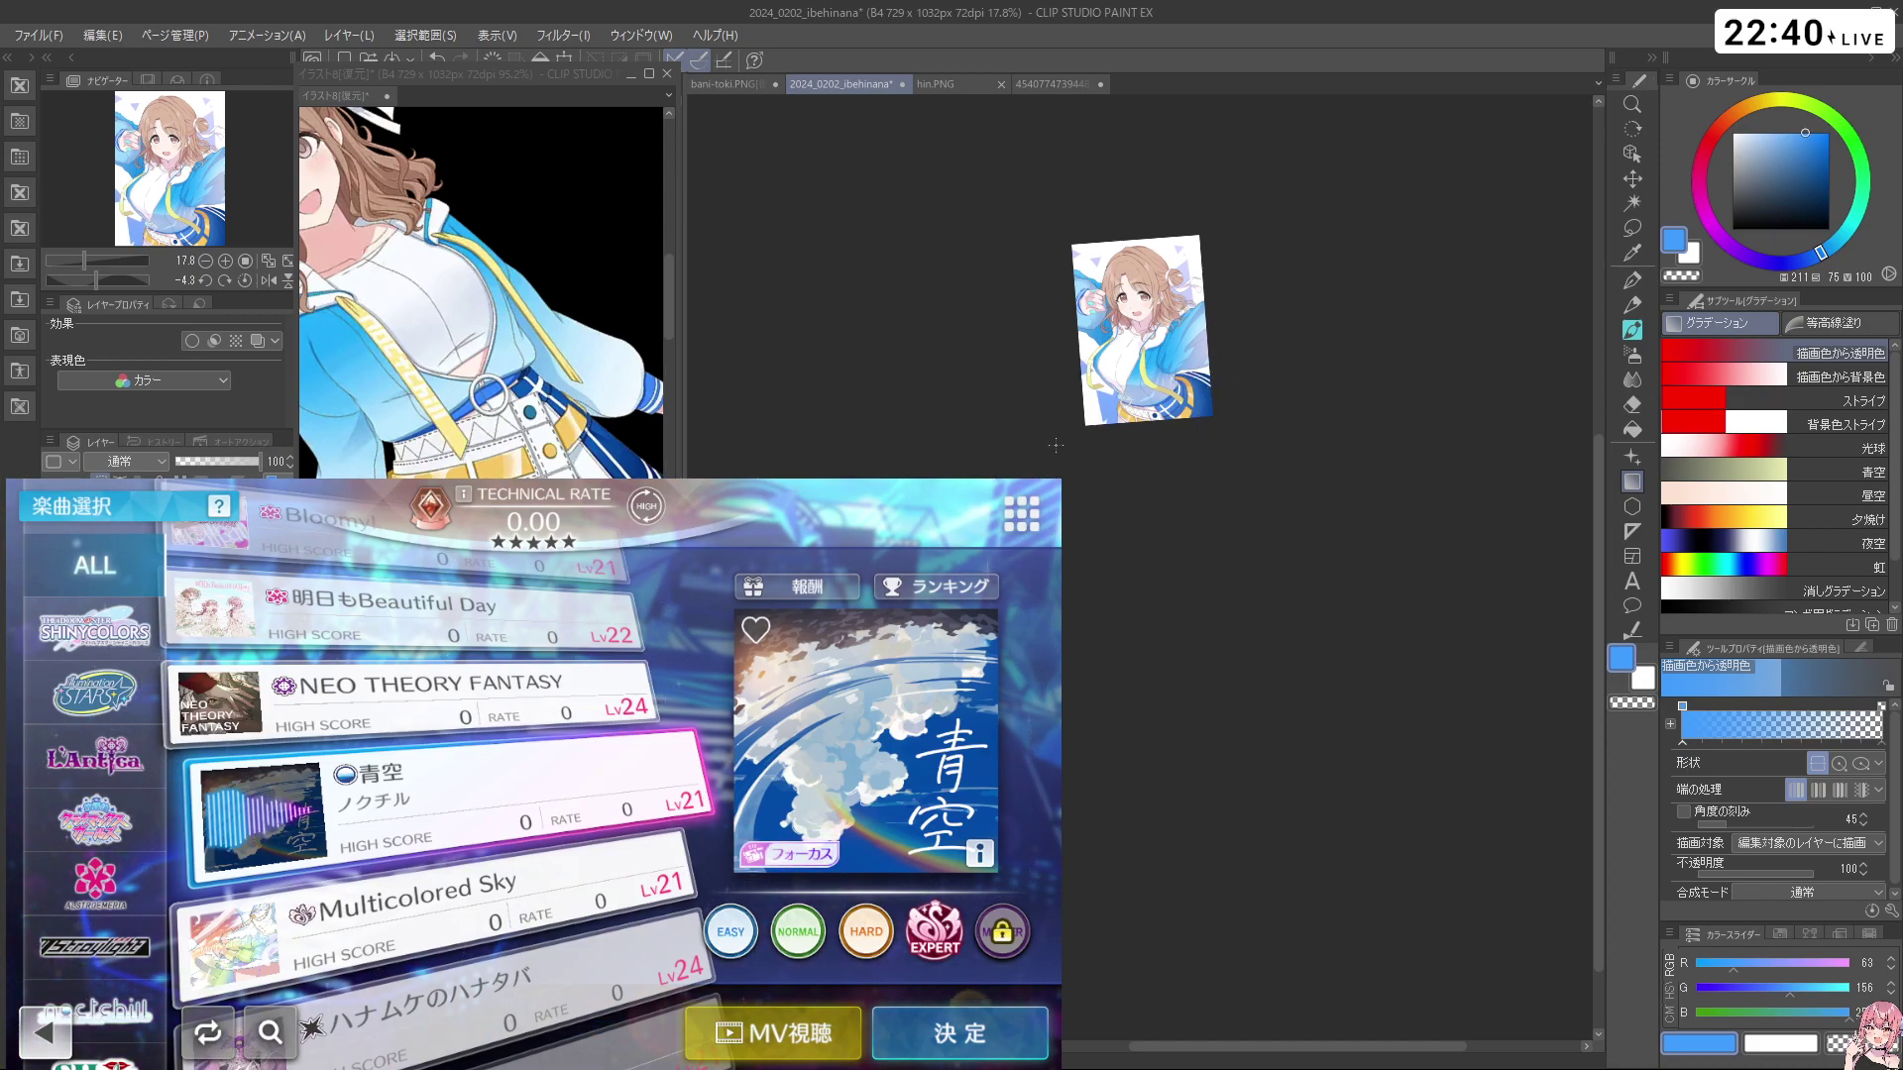
Switch to the 描画色から背景色 gradient and recolor the triangles with a diagonal blue-to-white gradient, undoing and redrawing it as needed
click(1784, 375)
drag(1081, 674, 1266, 292)
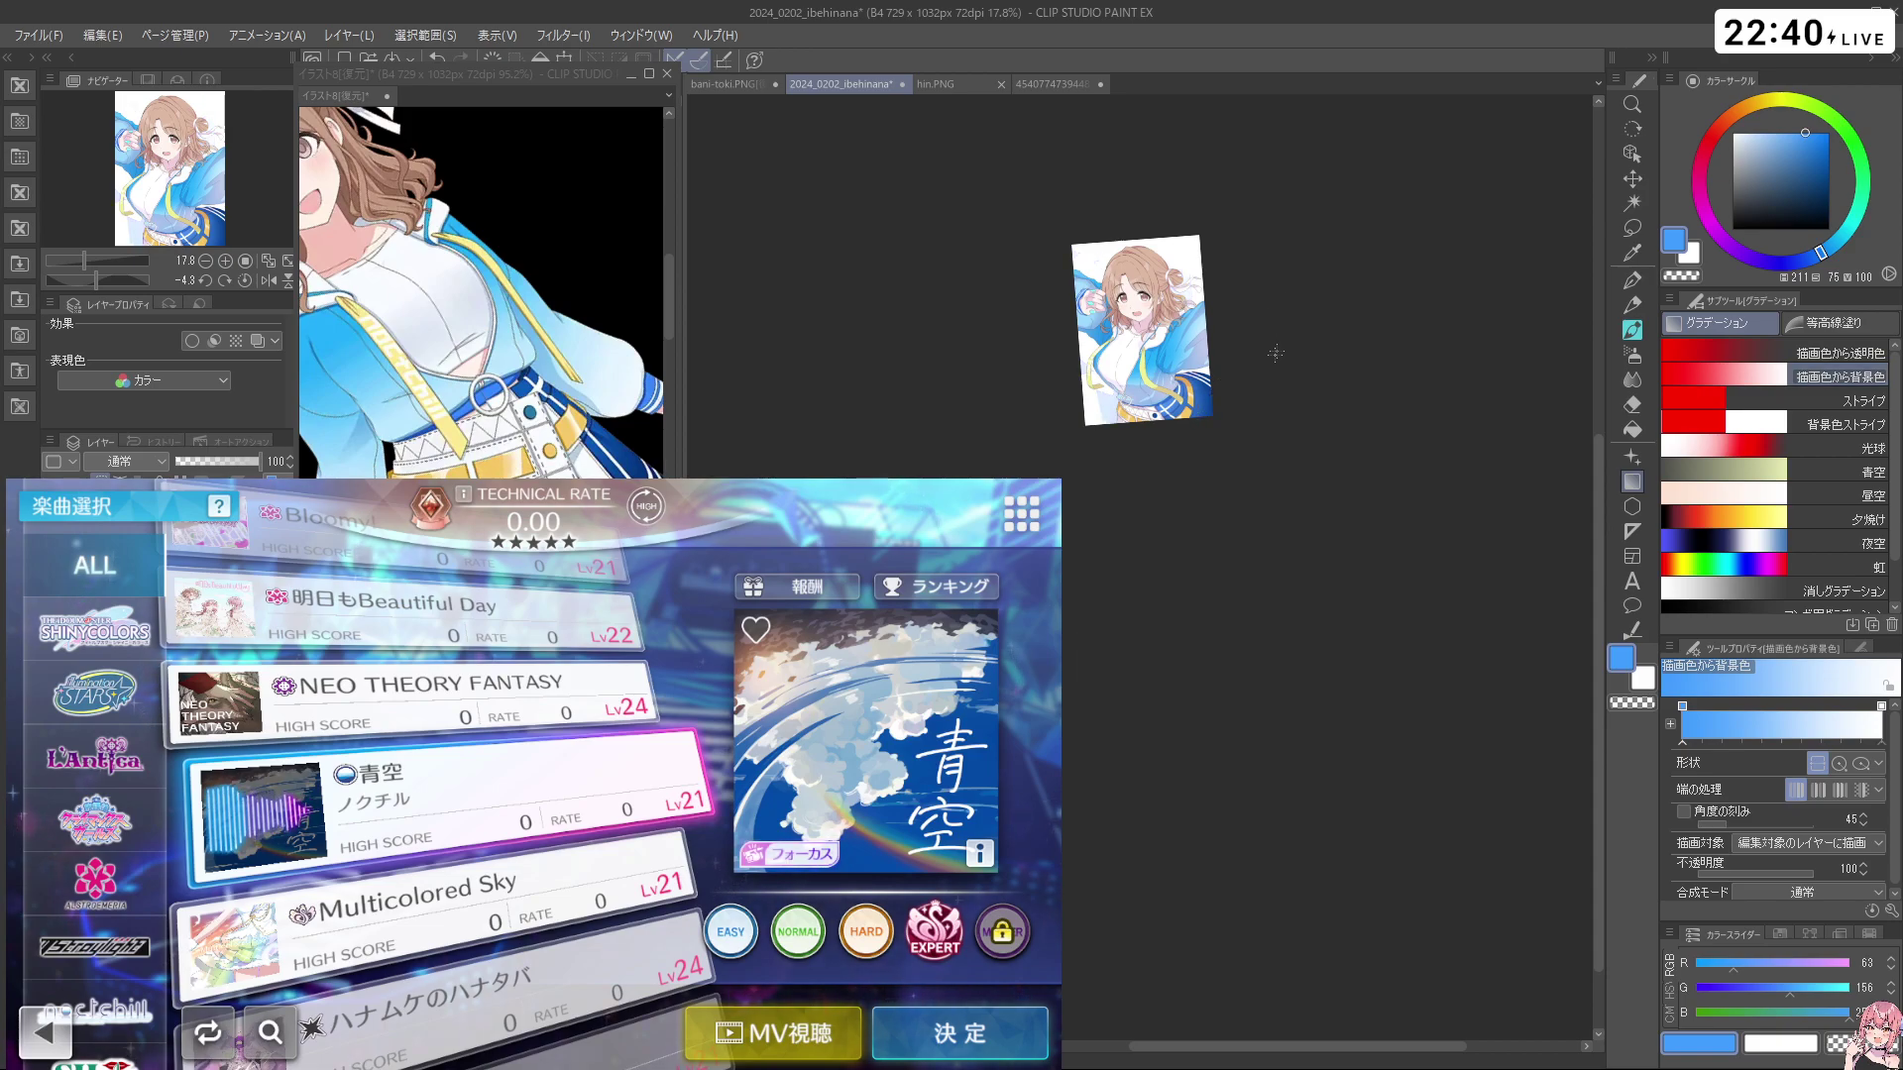
drag(1061, 860, 1378, 65)
scroll(1180, 401, up, 3)
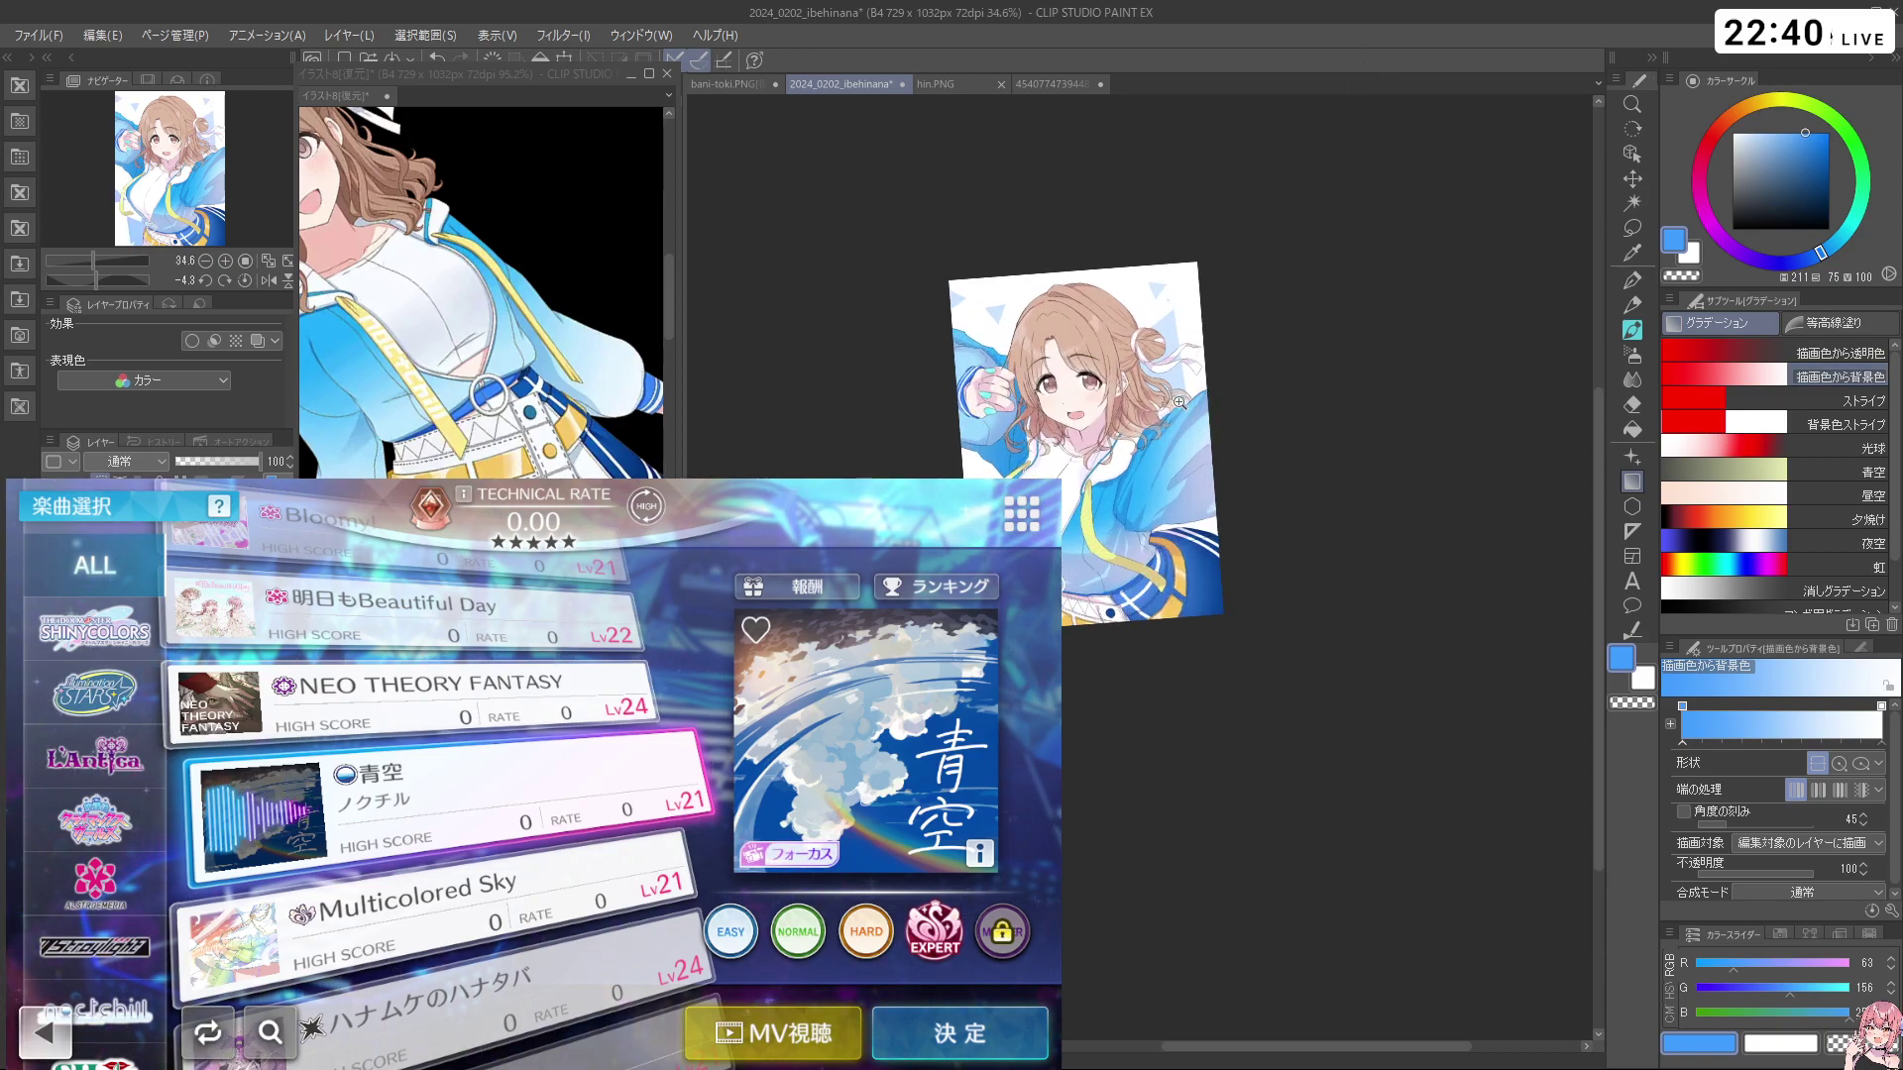
scroll(1181, 402, up, 2)
scroll(1258, 290, down, 2)
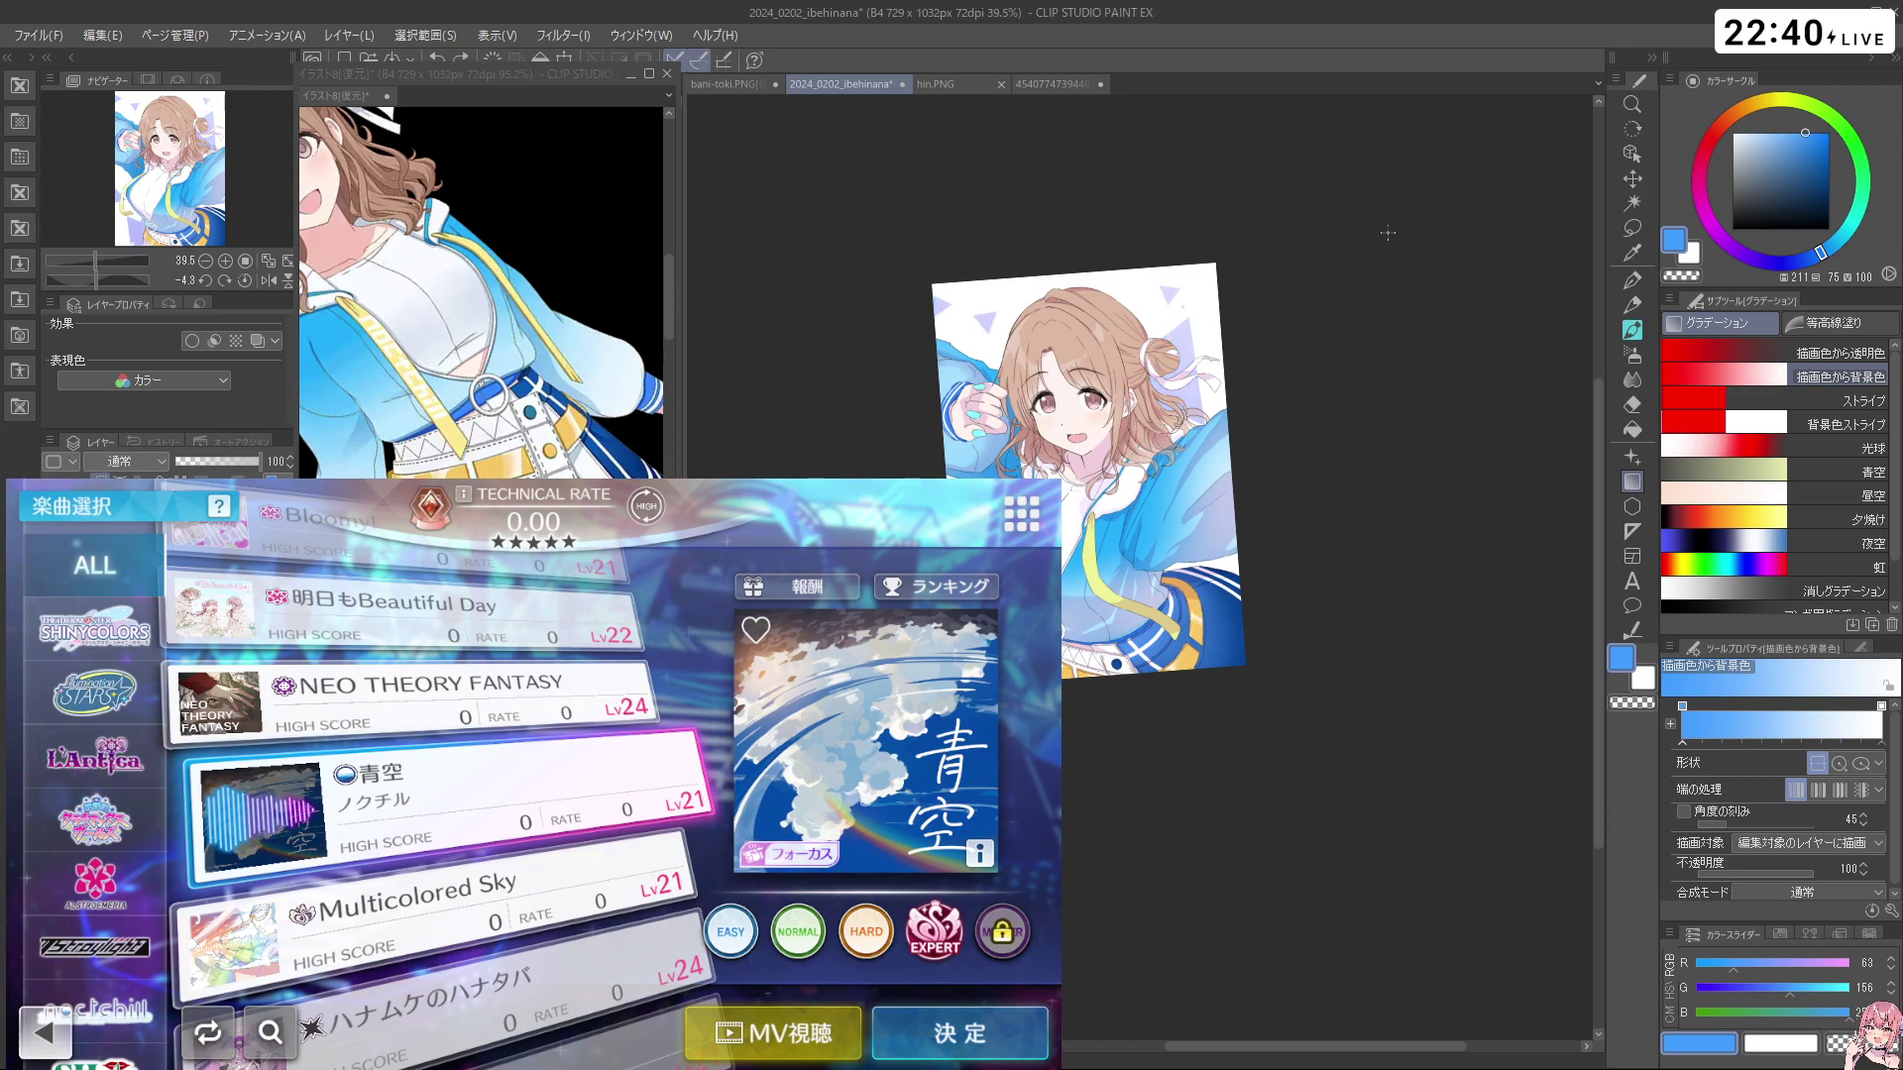
key(ctrl+z)
drag(1240, 600, 1400, 515)
key(ctrl+z)
drag(1066, 717, 1299, 649)
key(ctrl+z)
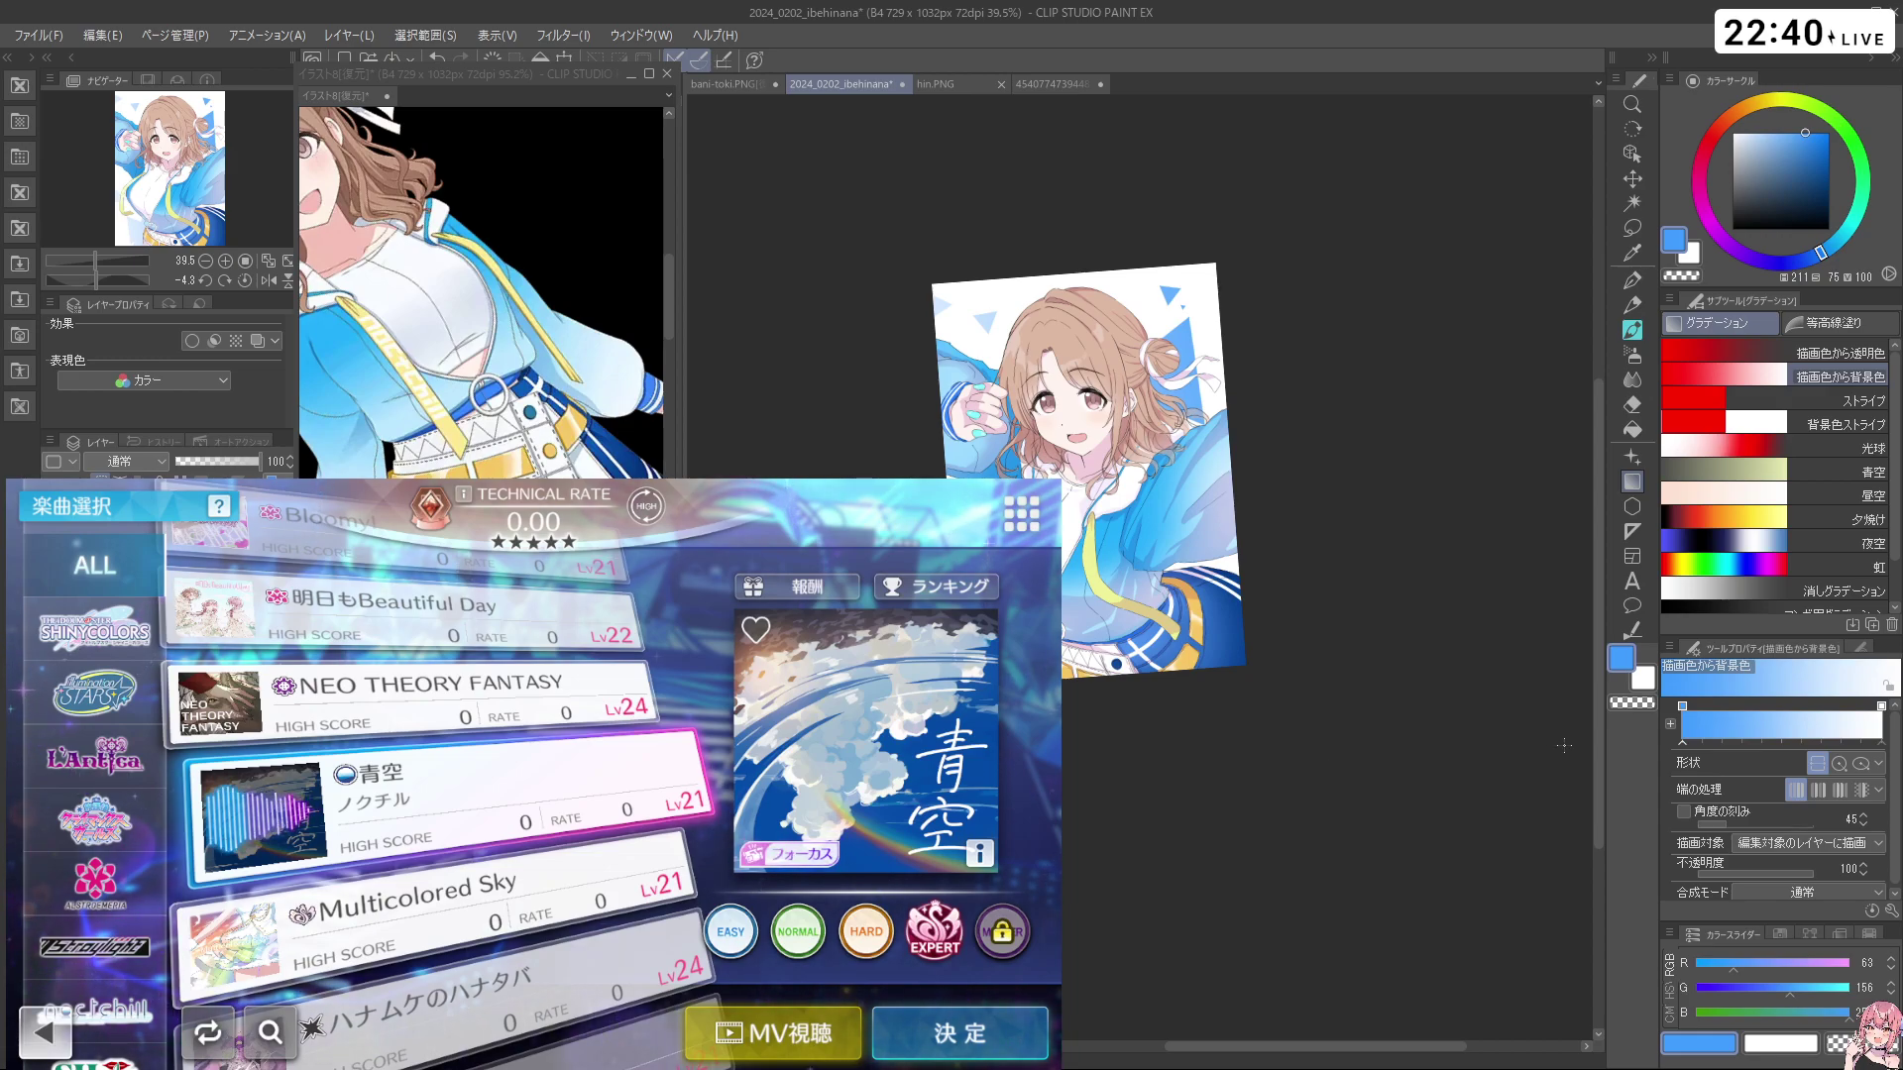
Trim both sides of the canvas to a width of 642 px, keeping the height at 1032 px
click(105, 35)
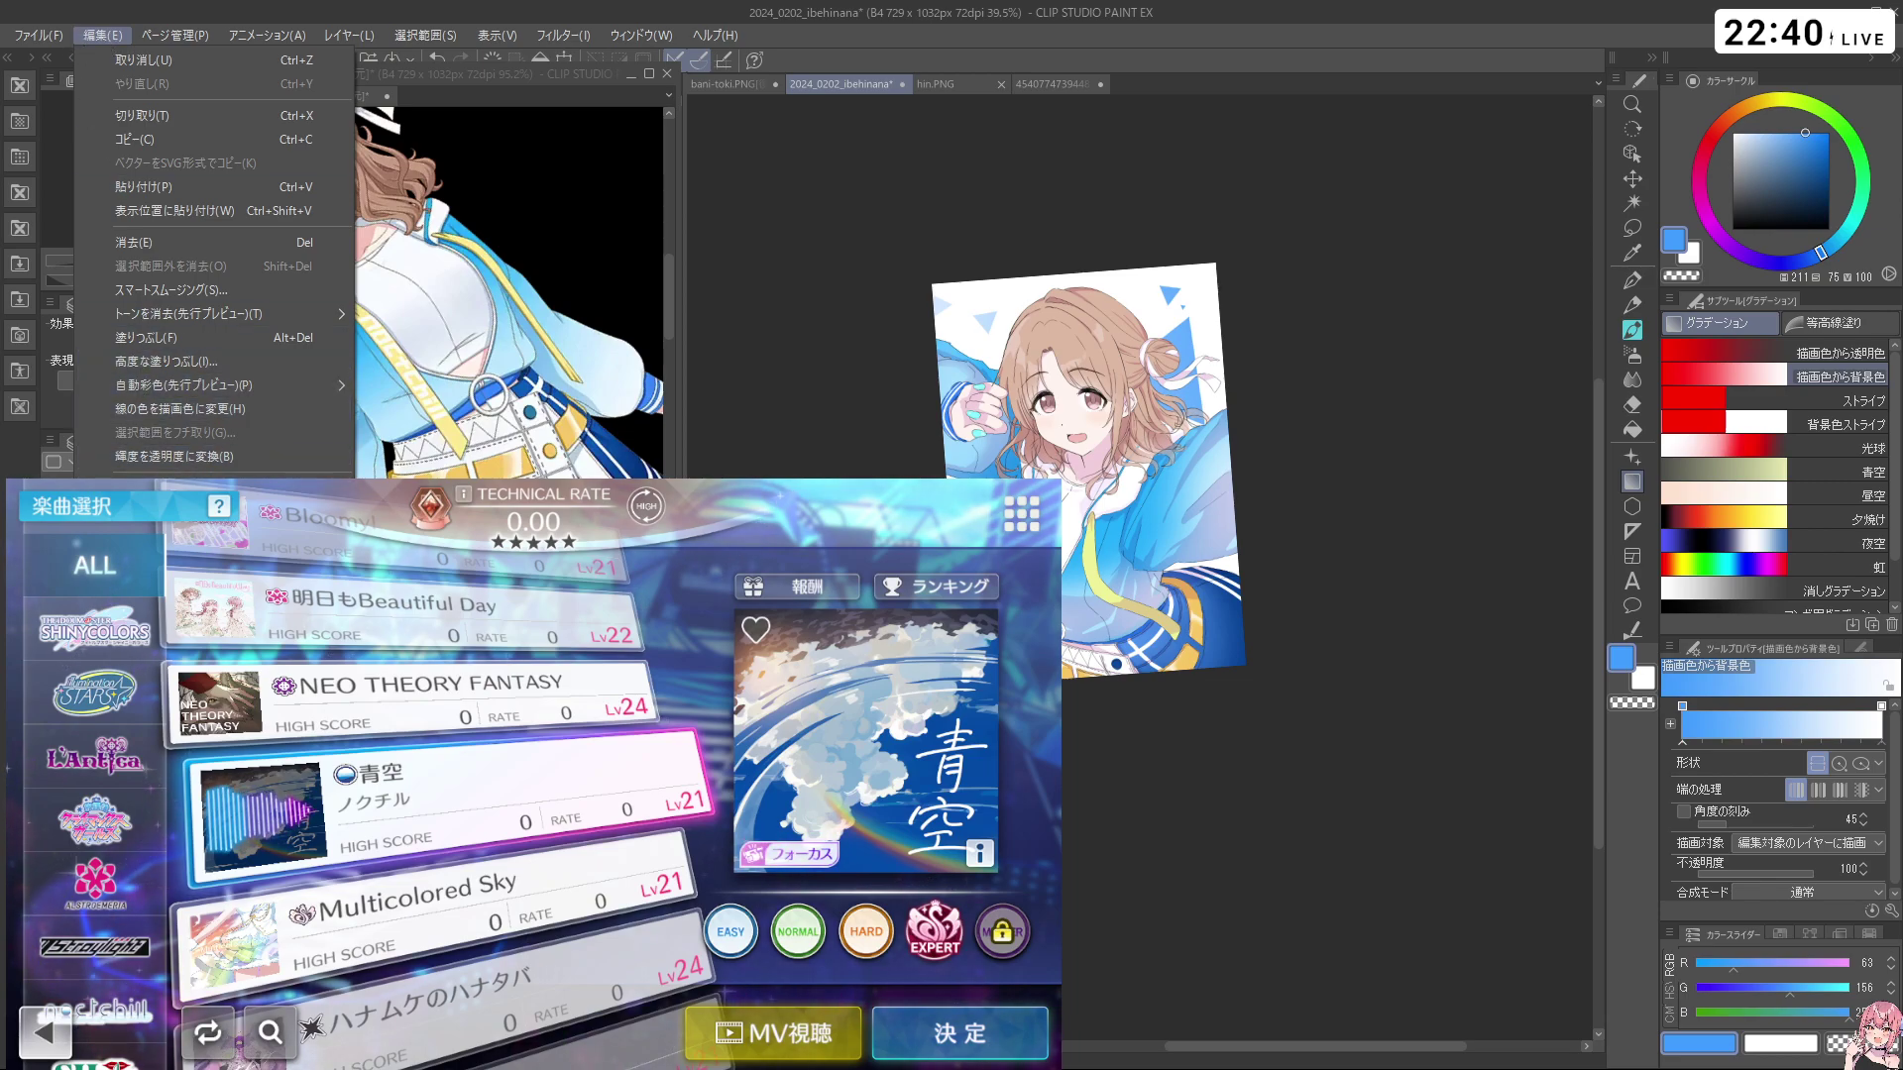
click(203, 627)
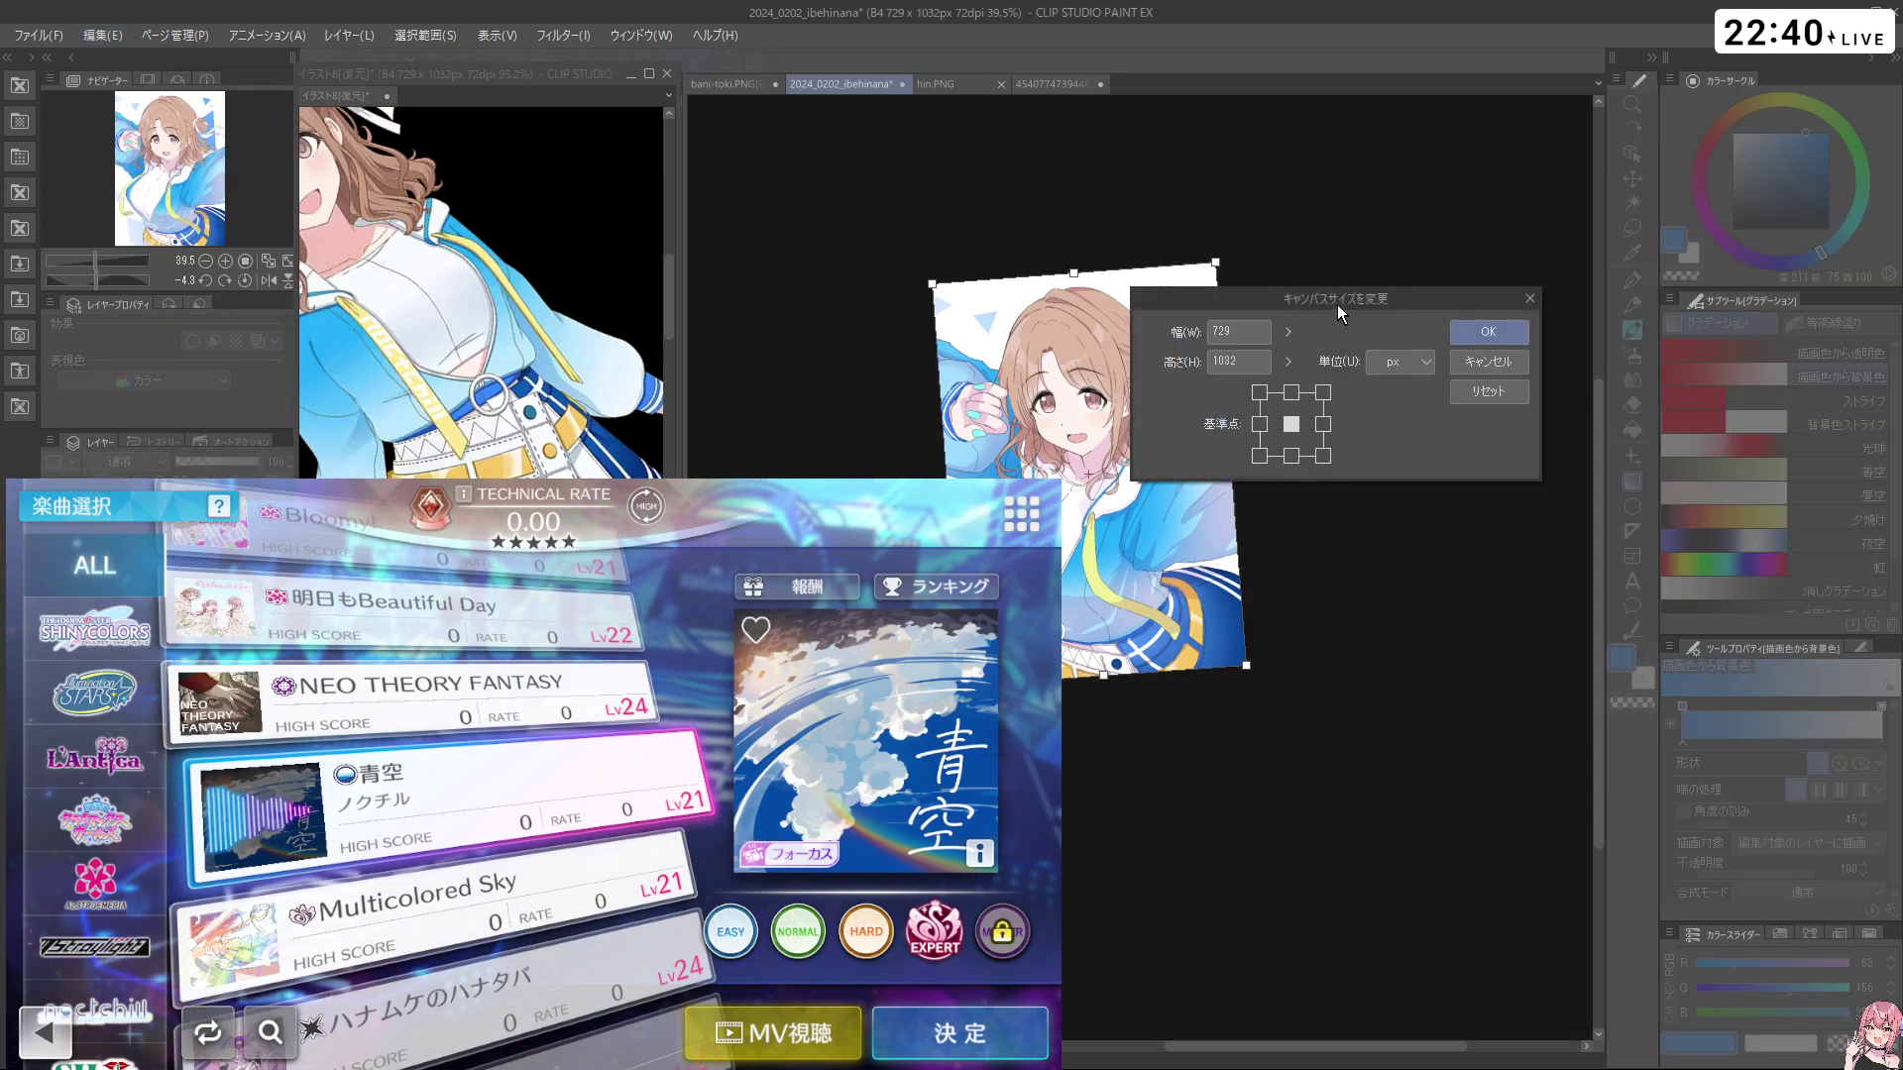
drag(1338, 303, 1492, 193)
scroll(1184, 448, up, 3)
drag(1249, 468, 1209, 474)
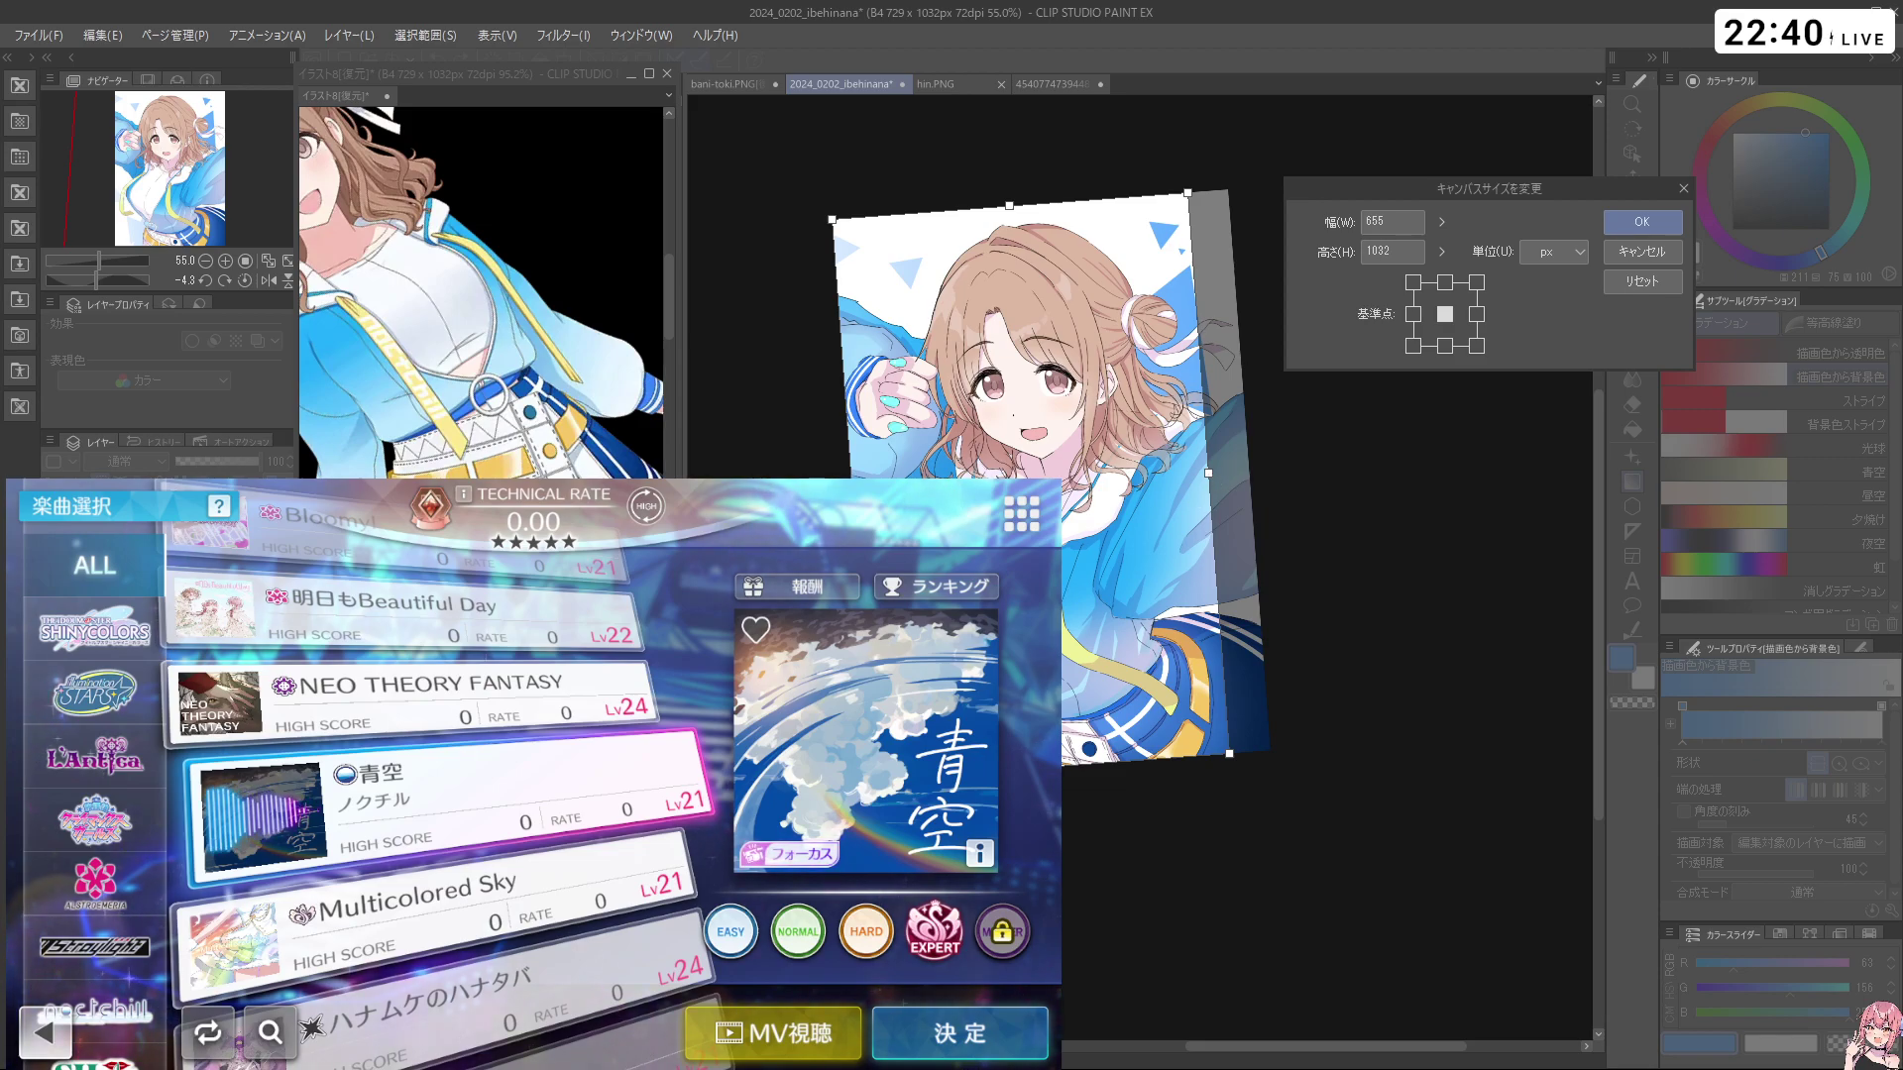
drag(852, 500, 860, 498)
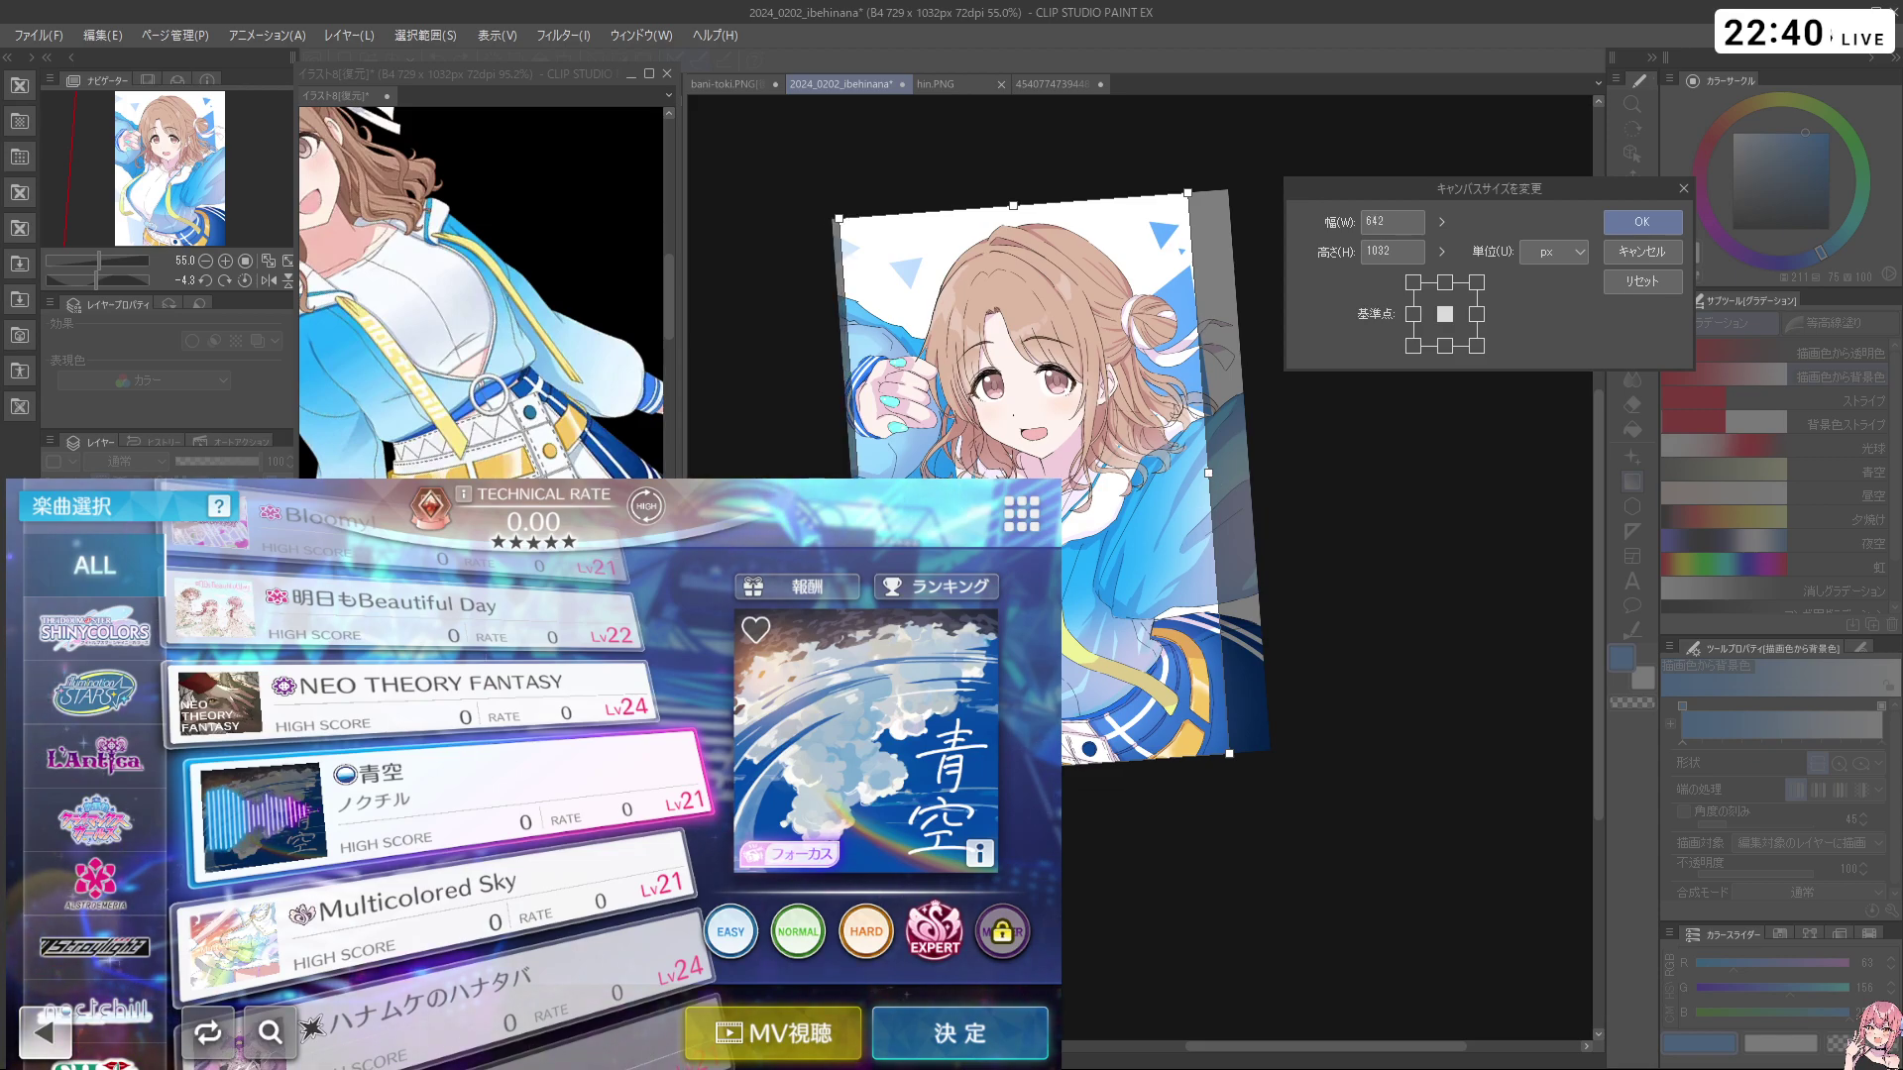
click(1638, 224)
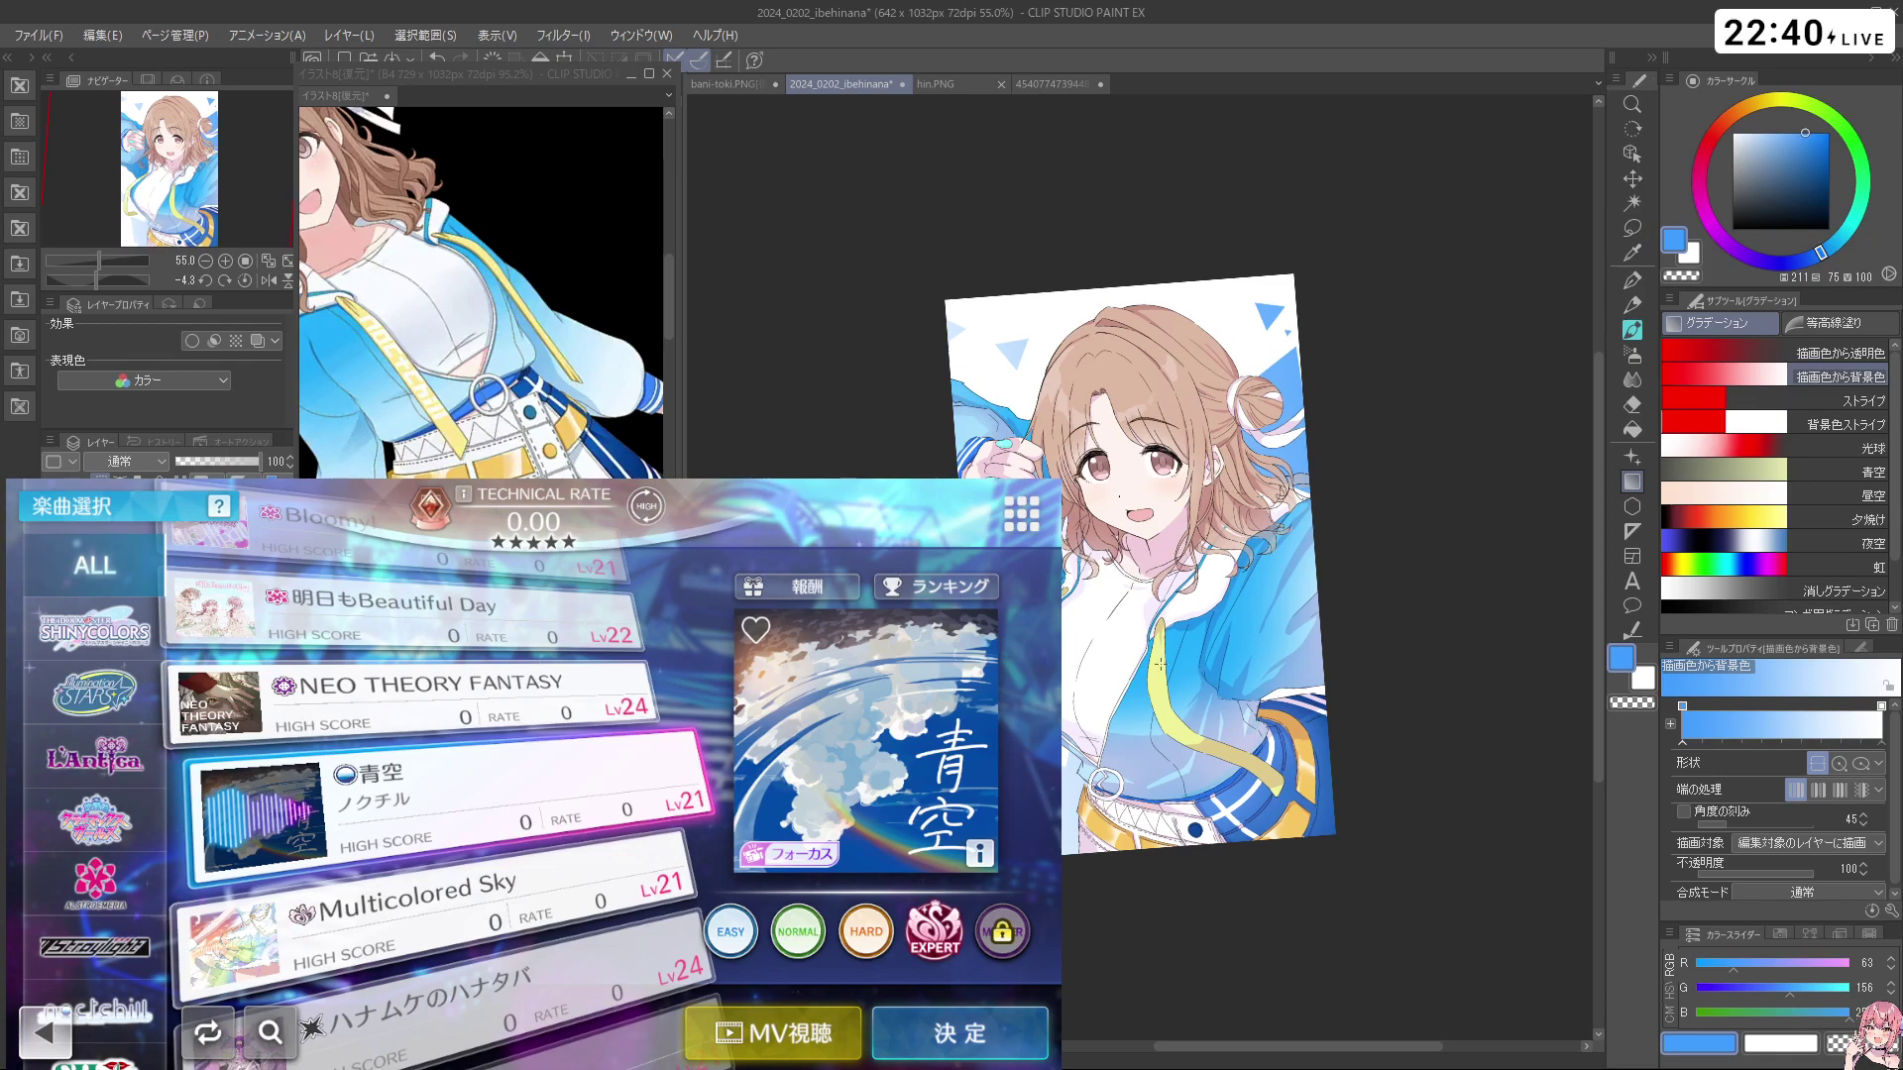
scroll(1159, 664, up, 1)
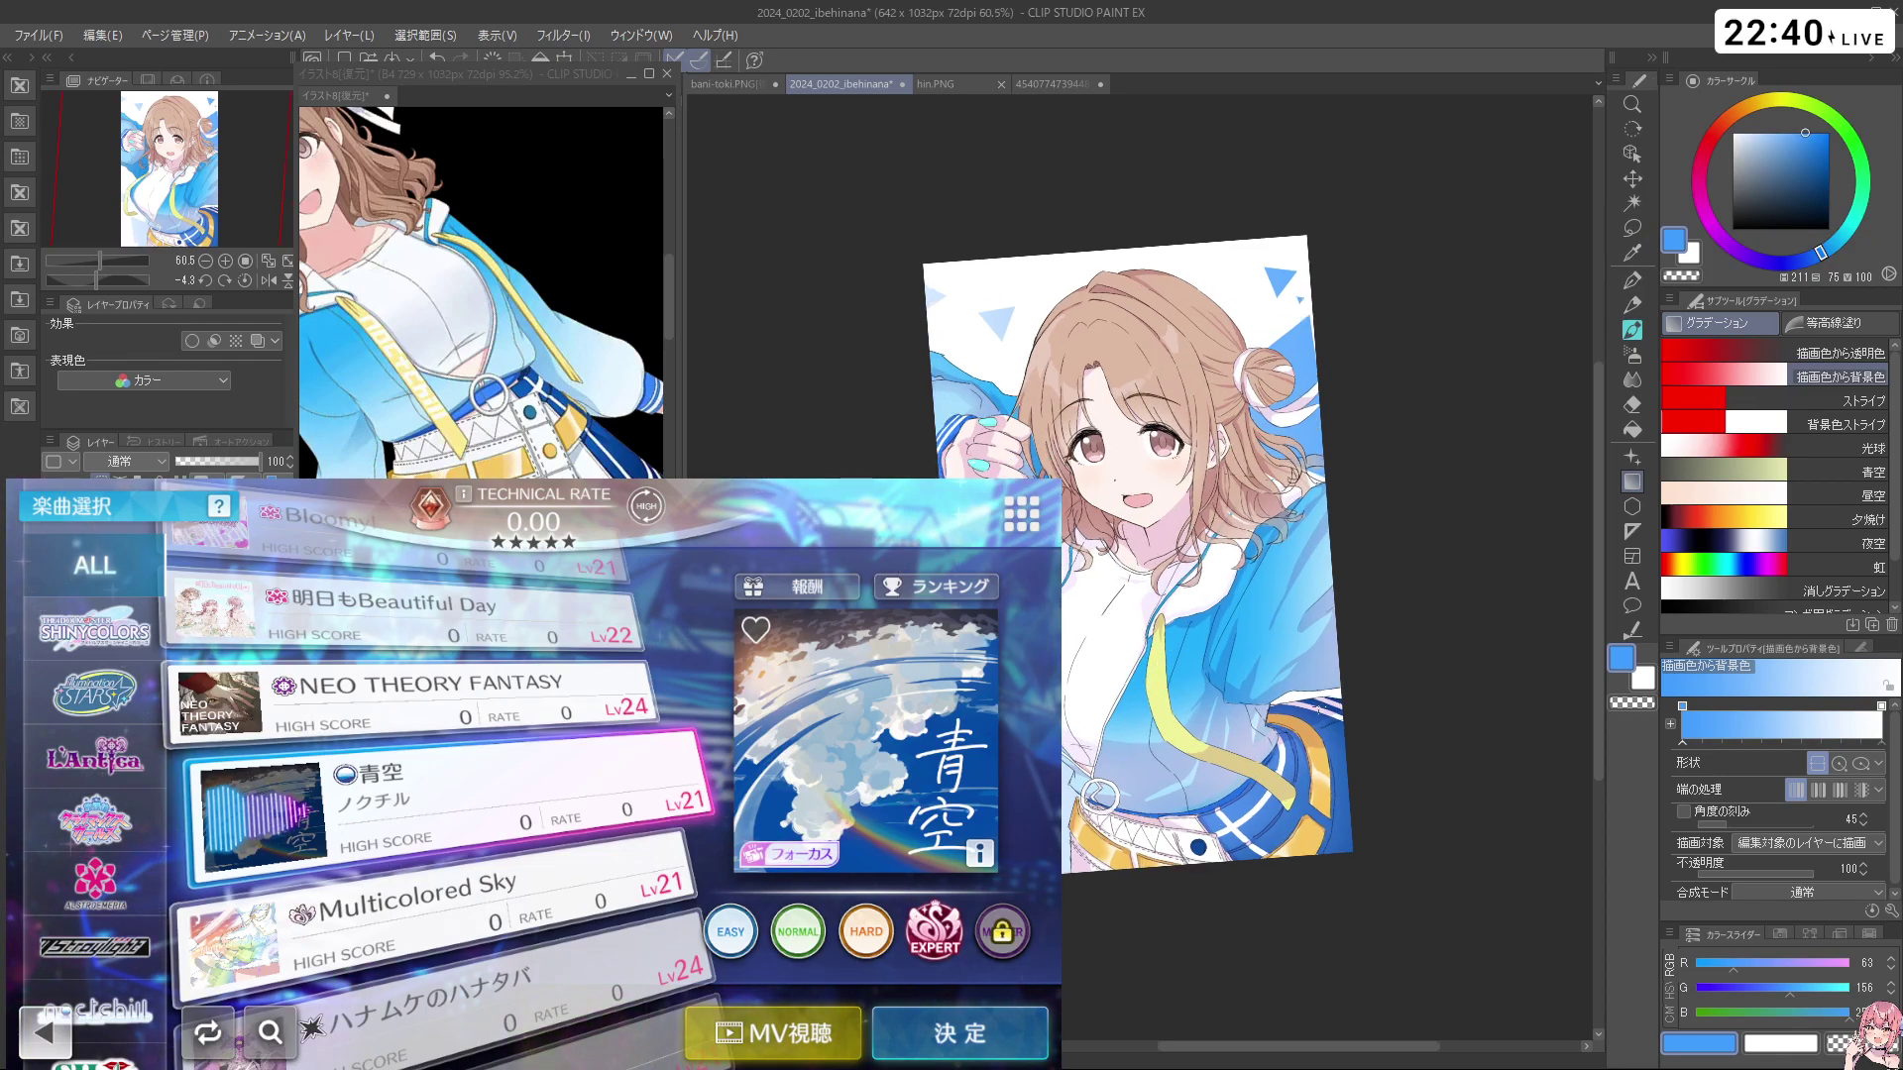
drag(1410, 432, 1401, 455)
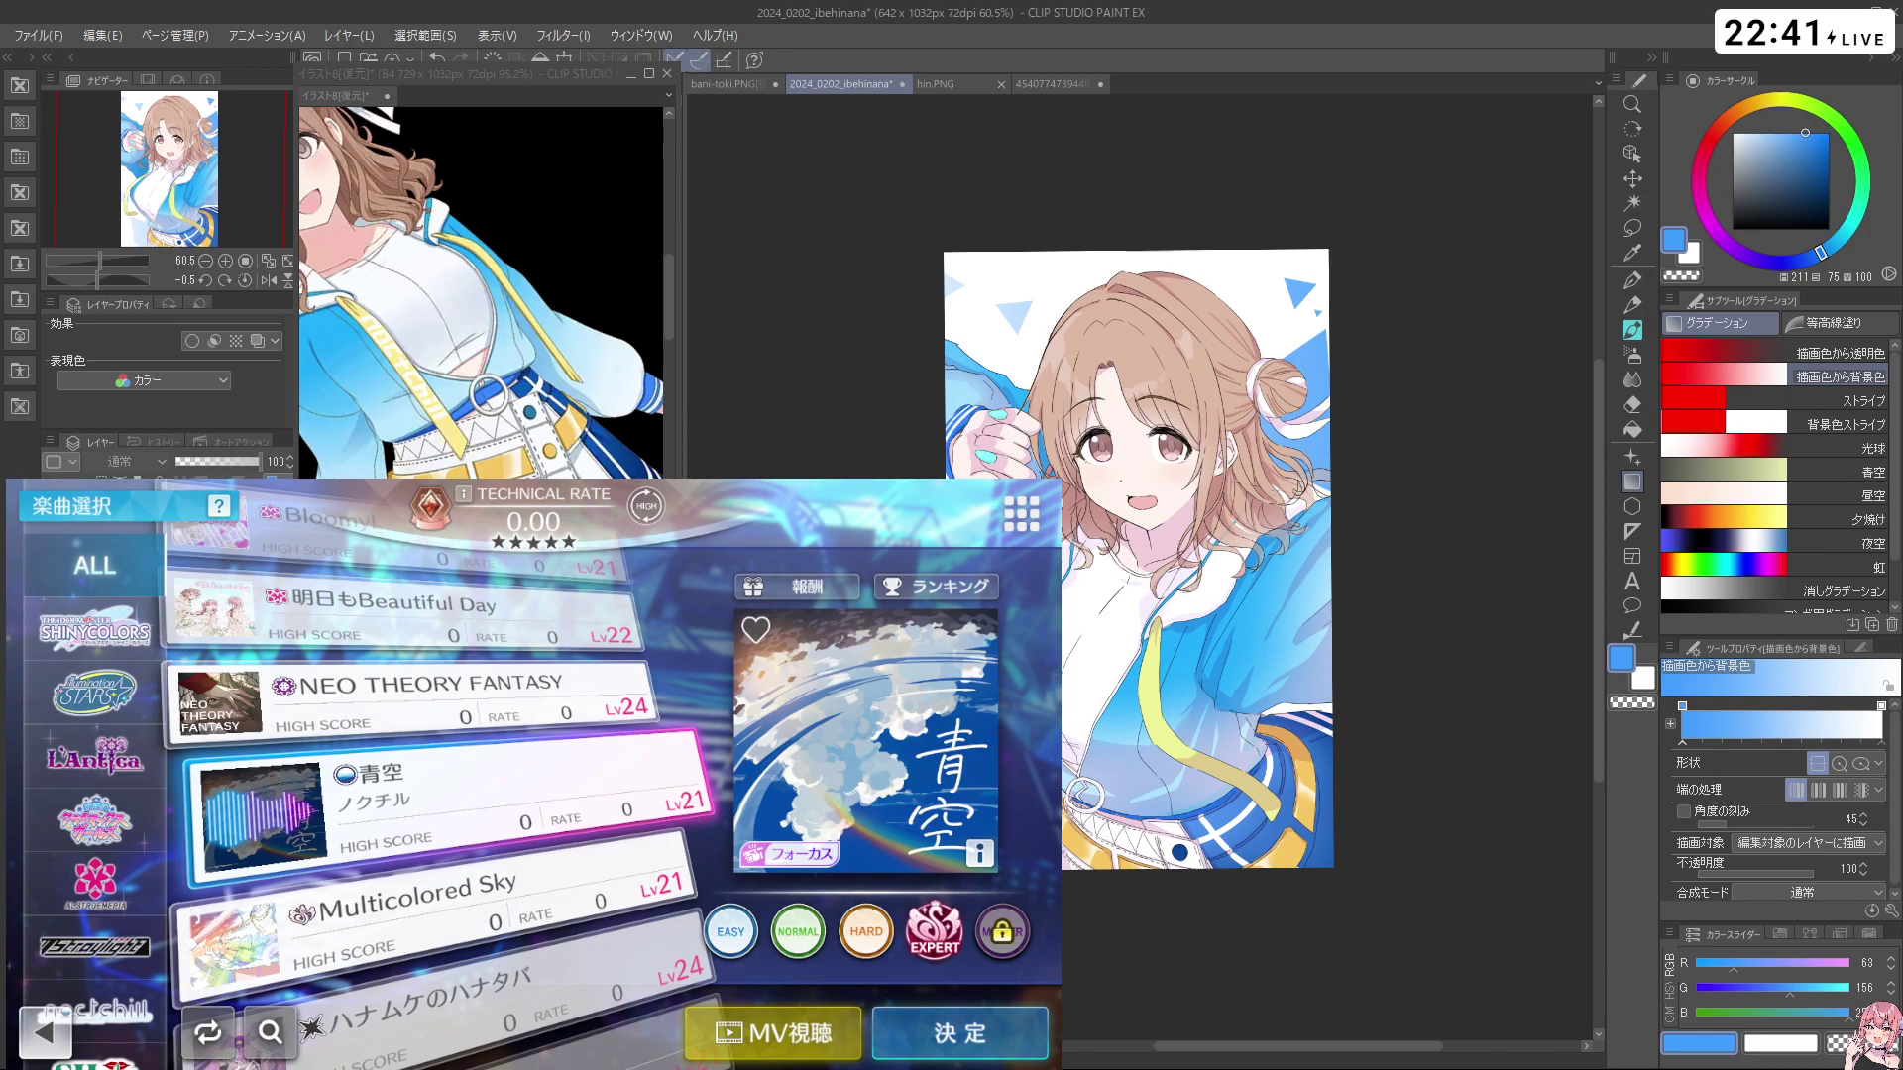
Try repositioning the selected group of layers within the trimmed canvas using the Layer Move tool
click(169, 615)
click(169, 635)
shift+click(169, 674)
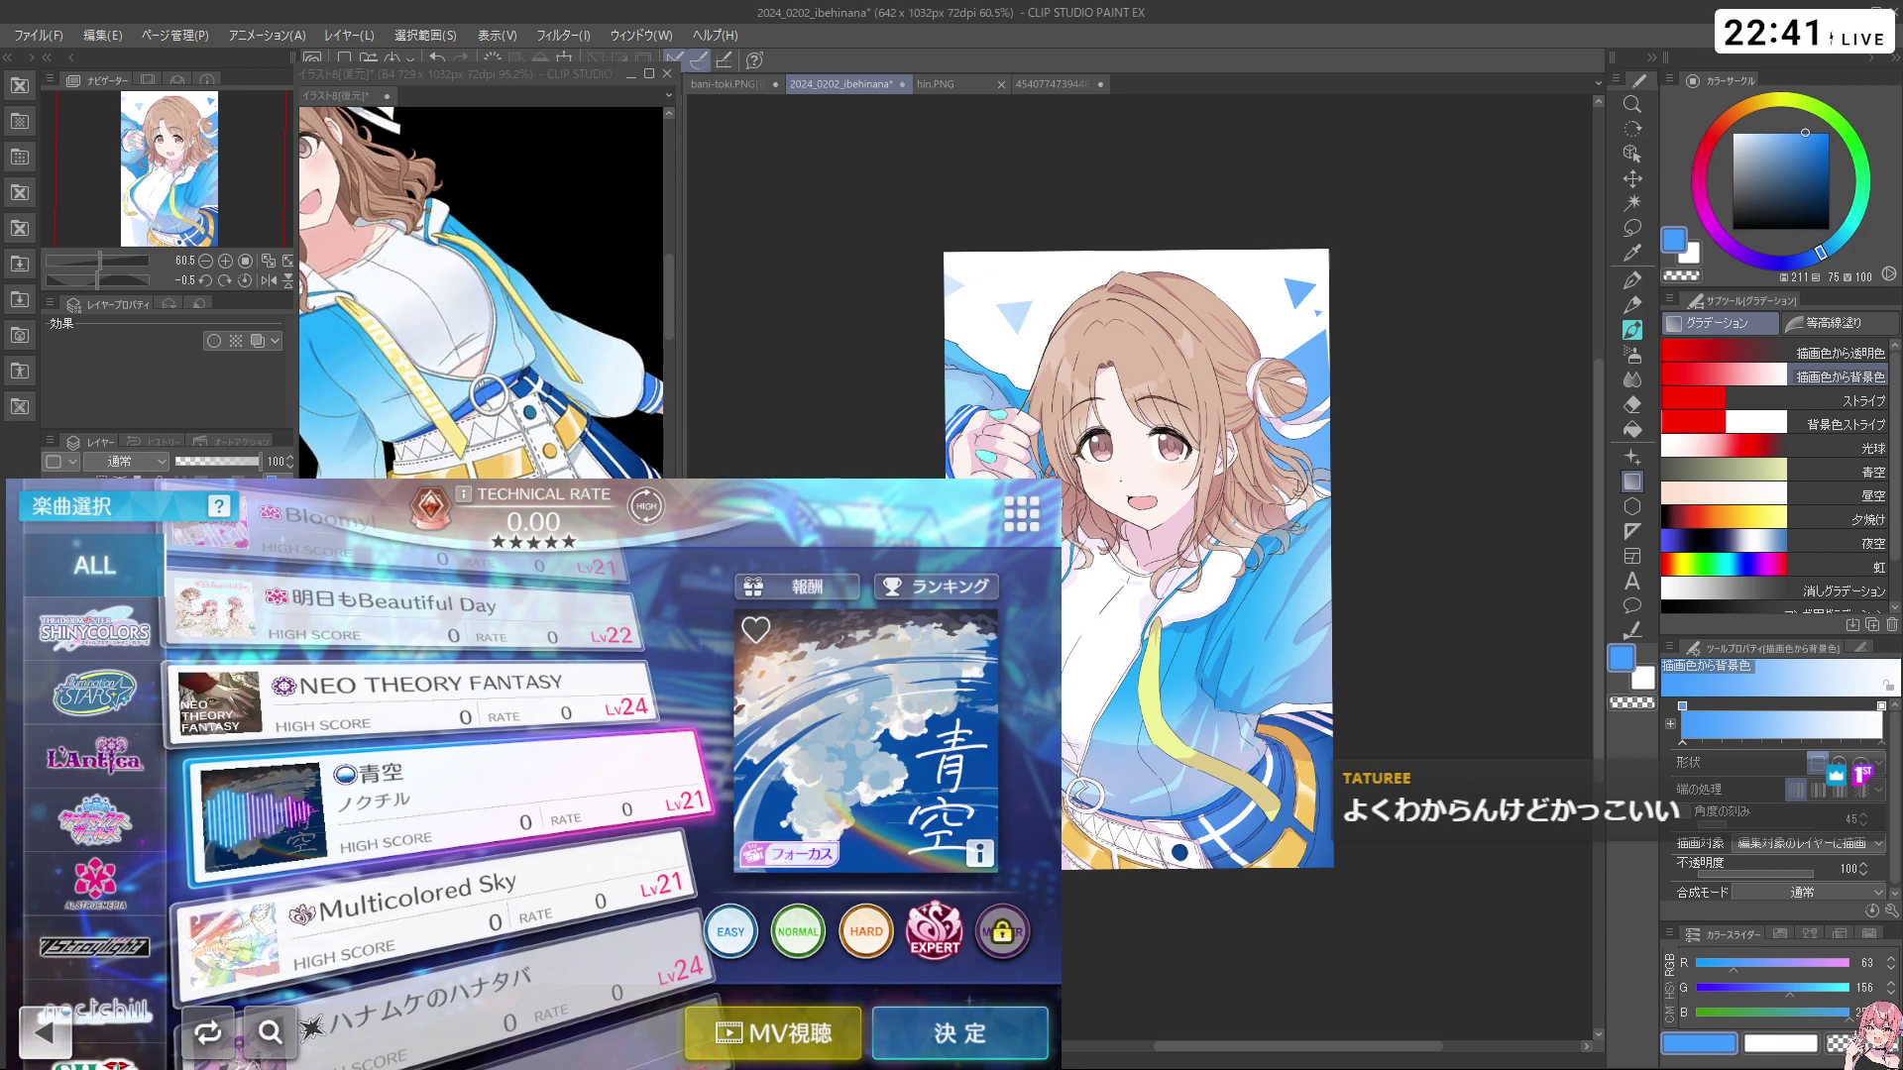
click(1632, 178)
drag(1247, 490, 1298, 494)
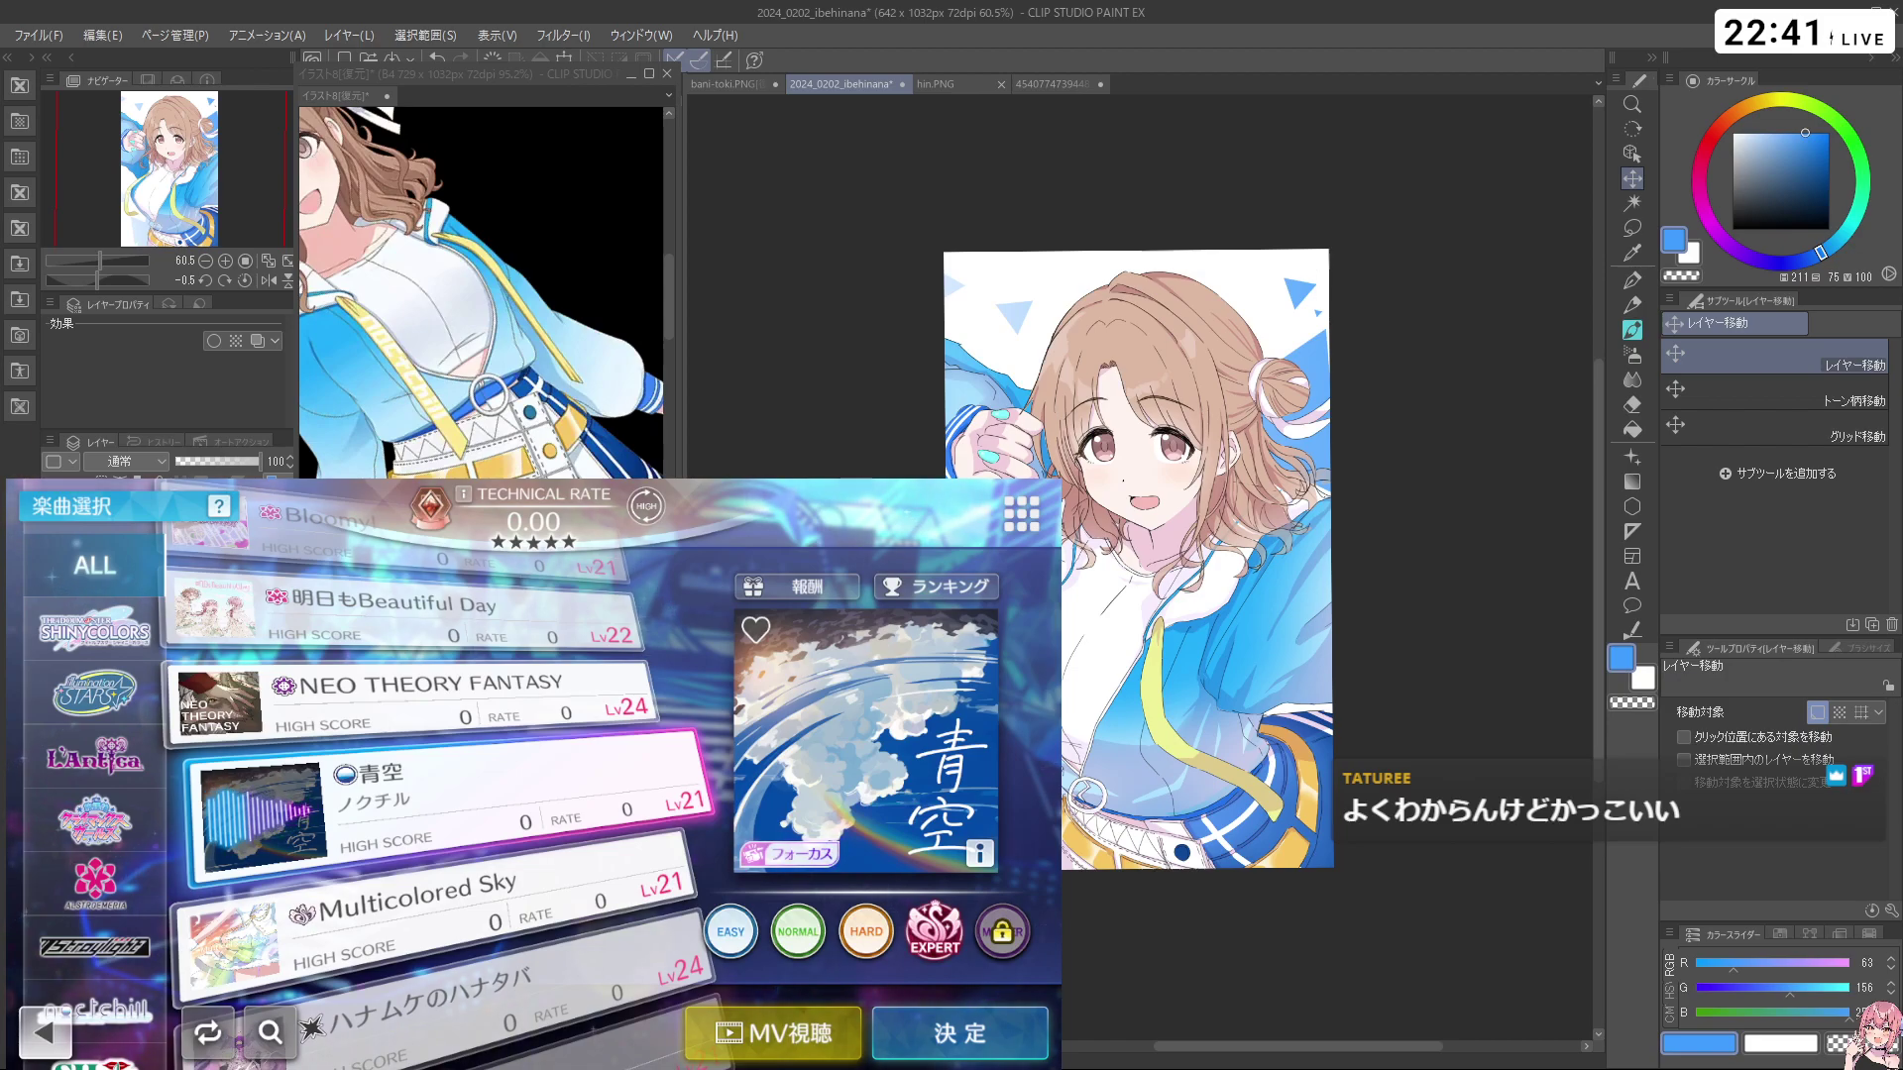
Hide the blue triangles and the white background so only the girl shows, and select a single raster layer
click(53, 694)
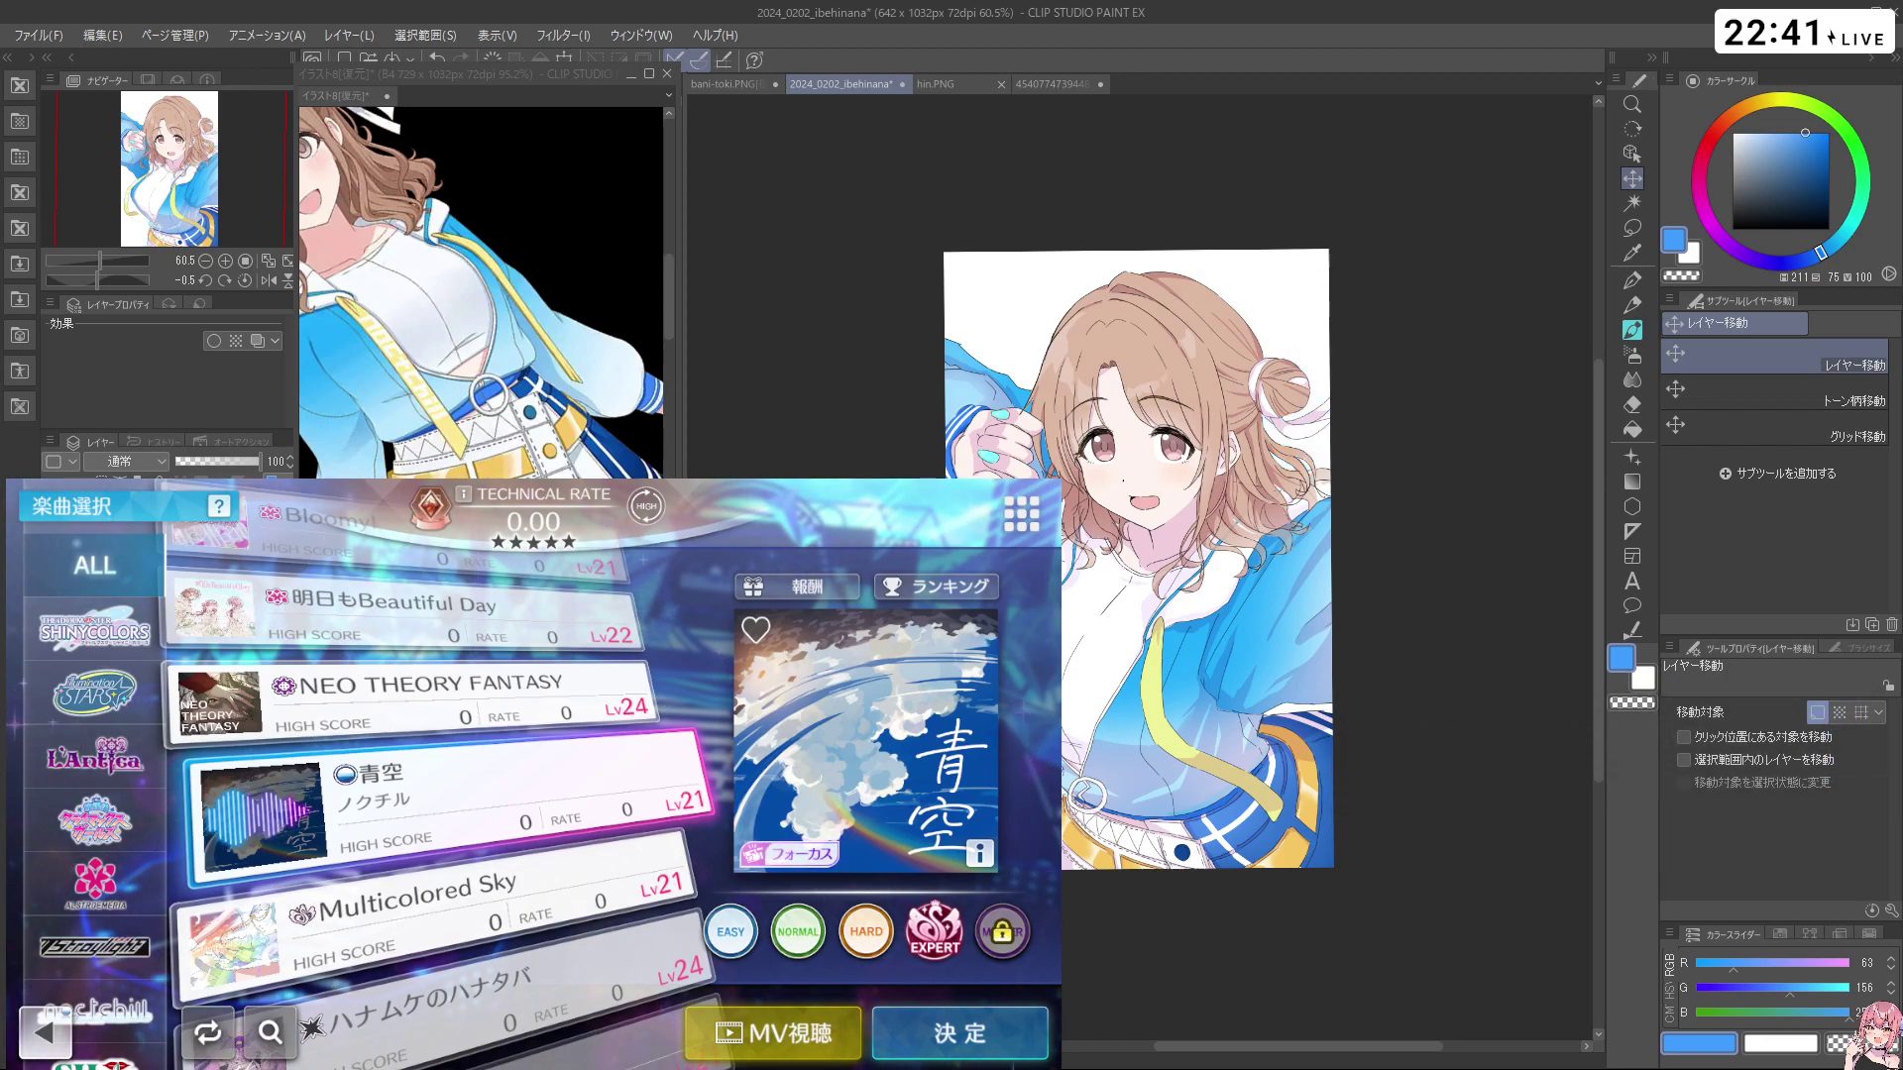
click(52, 723)
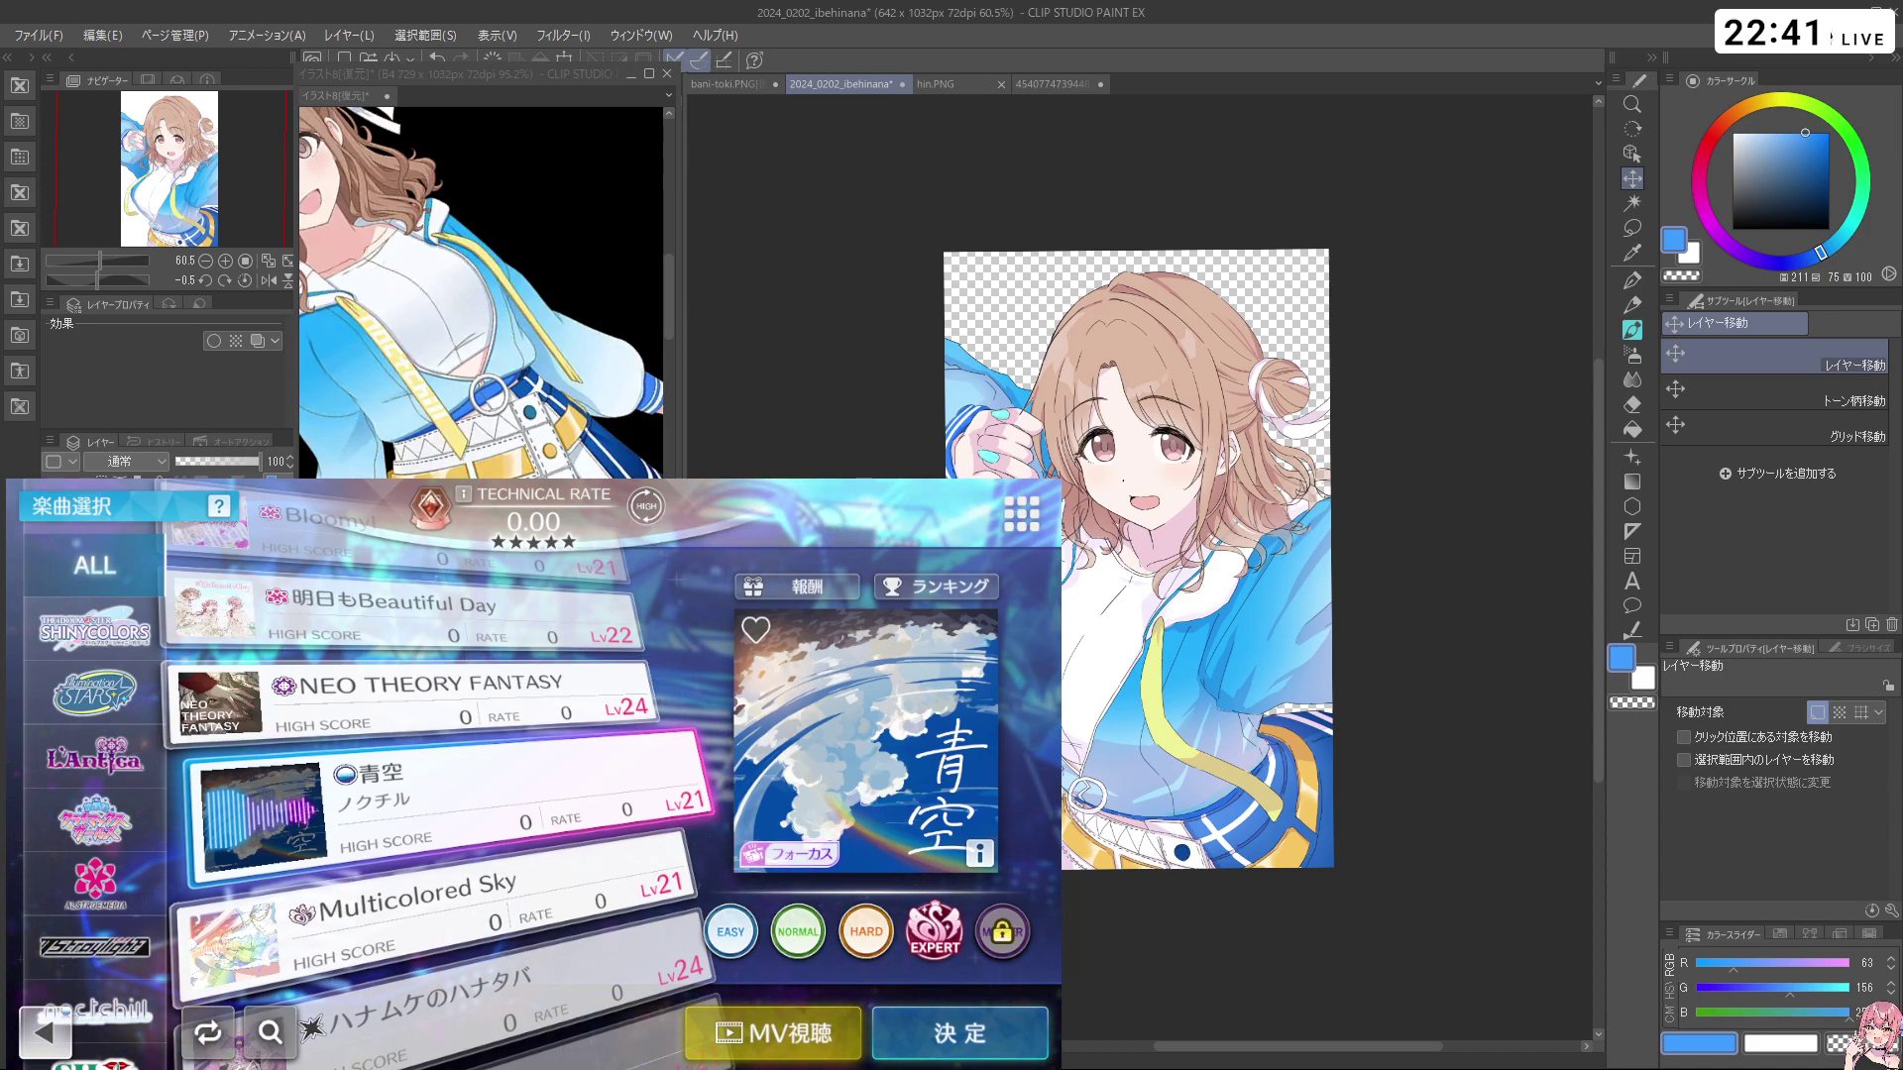
click(179, 635)
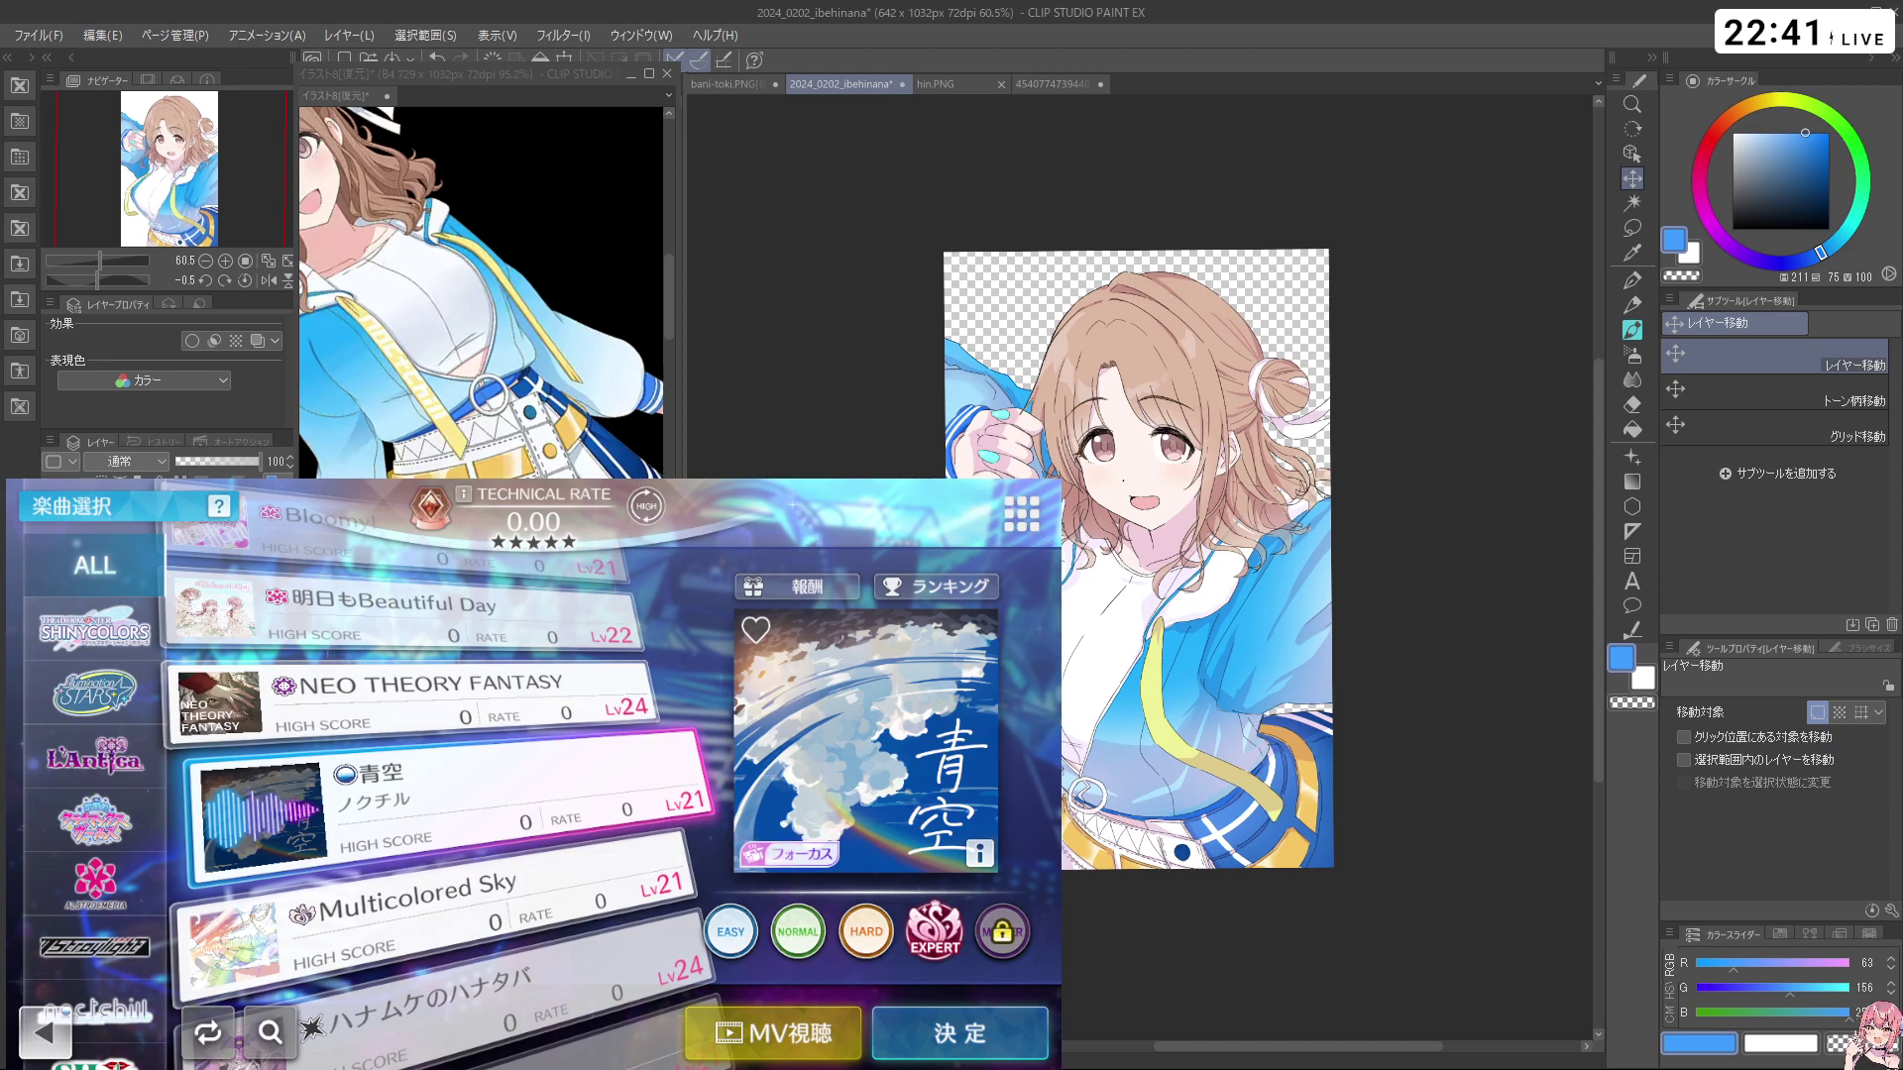
Show the white background and the blue triangles behind the girl again
click(52, 892)
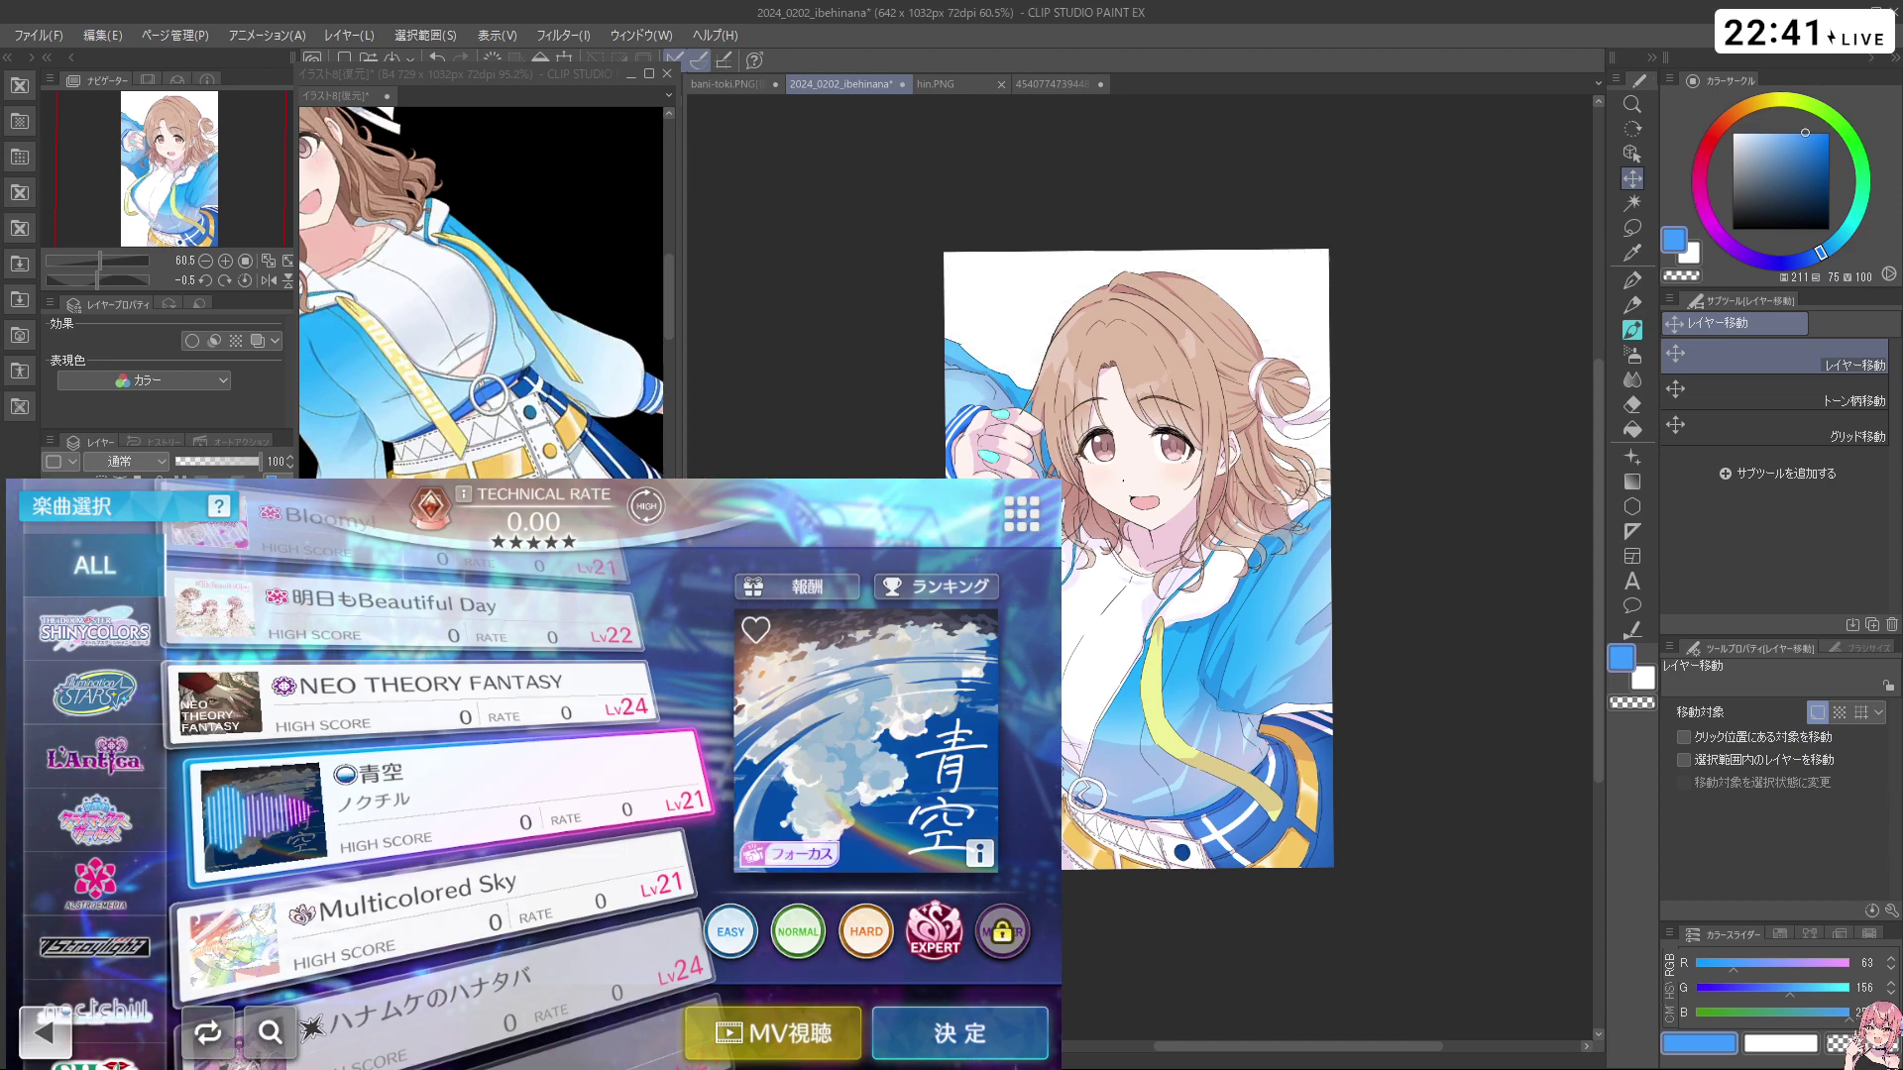
key(ctrl+comma)
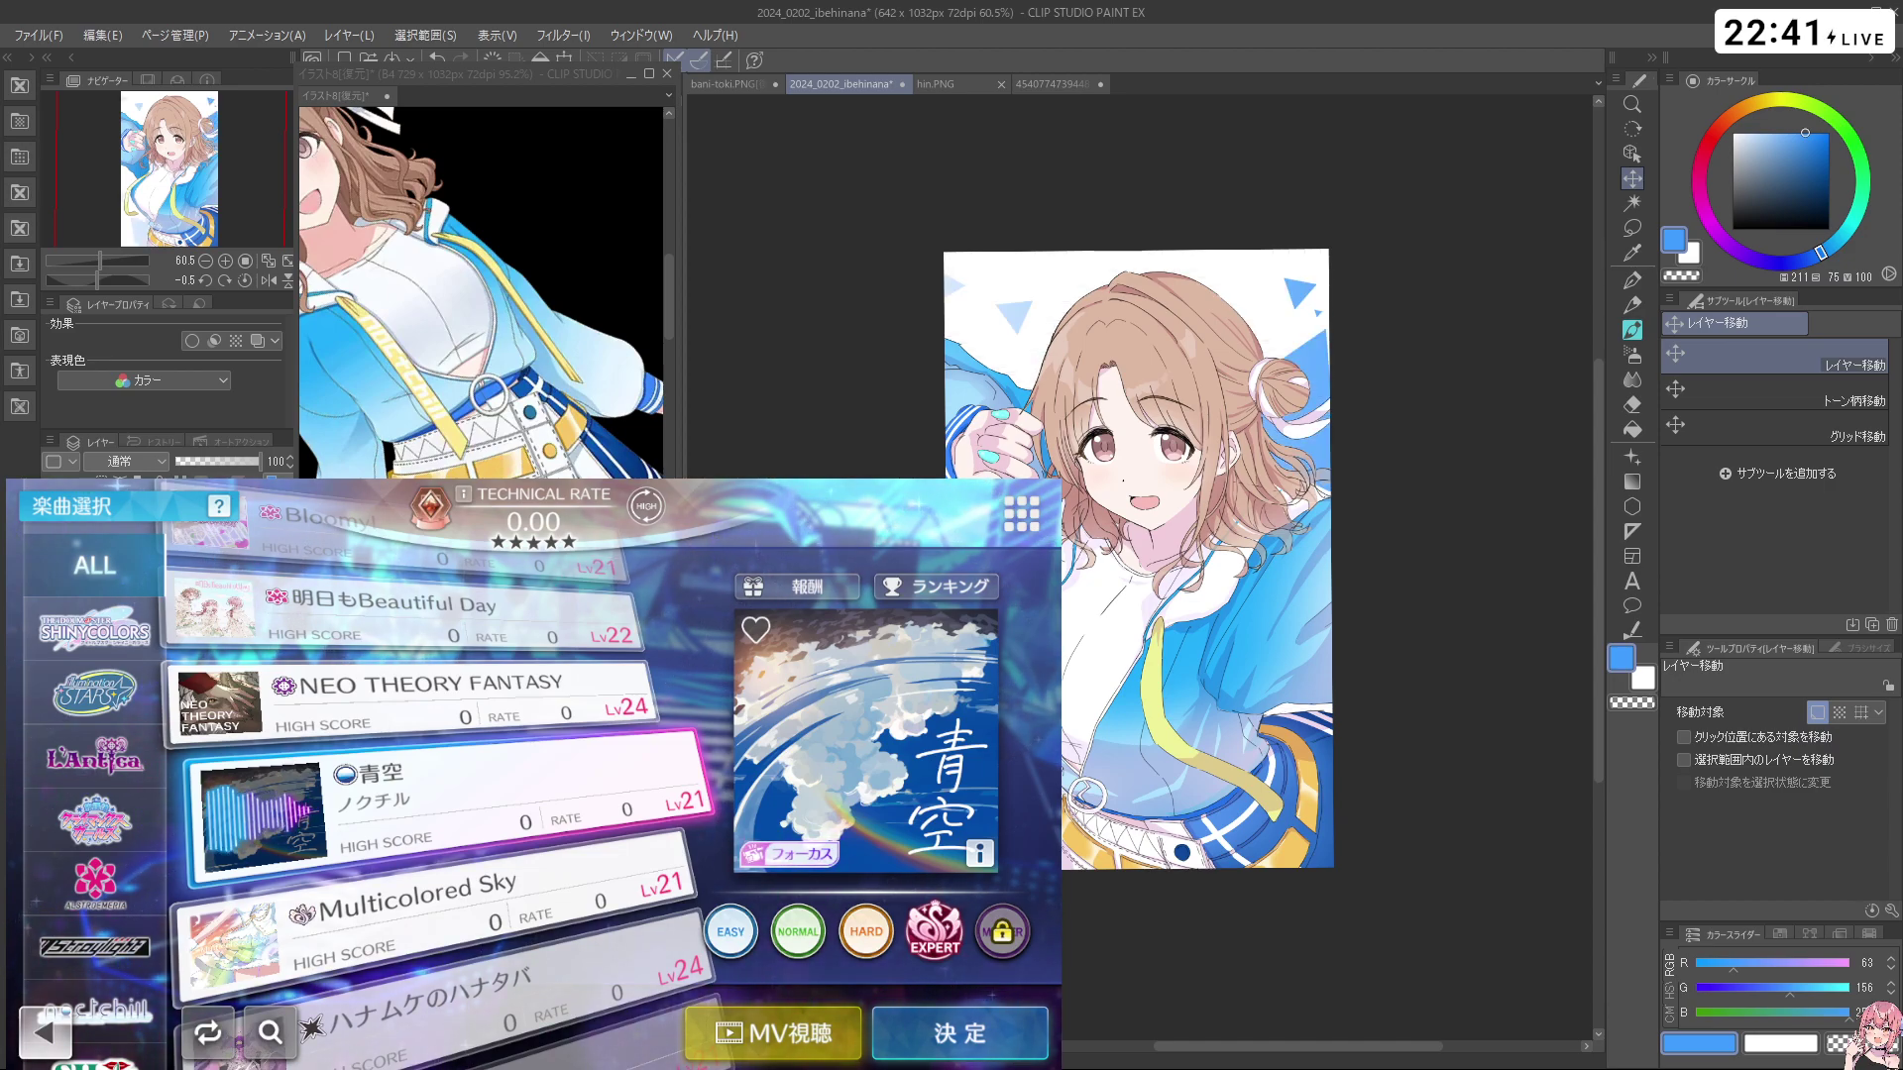
key(ctrl+t)
drag(1380, 287, 1391, 247)
drag(1334, 496, 1448, 535)
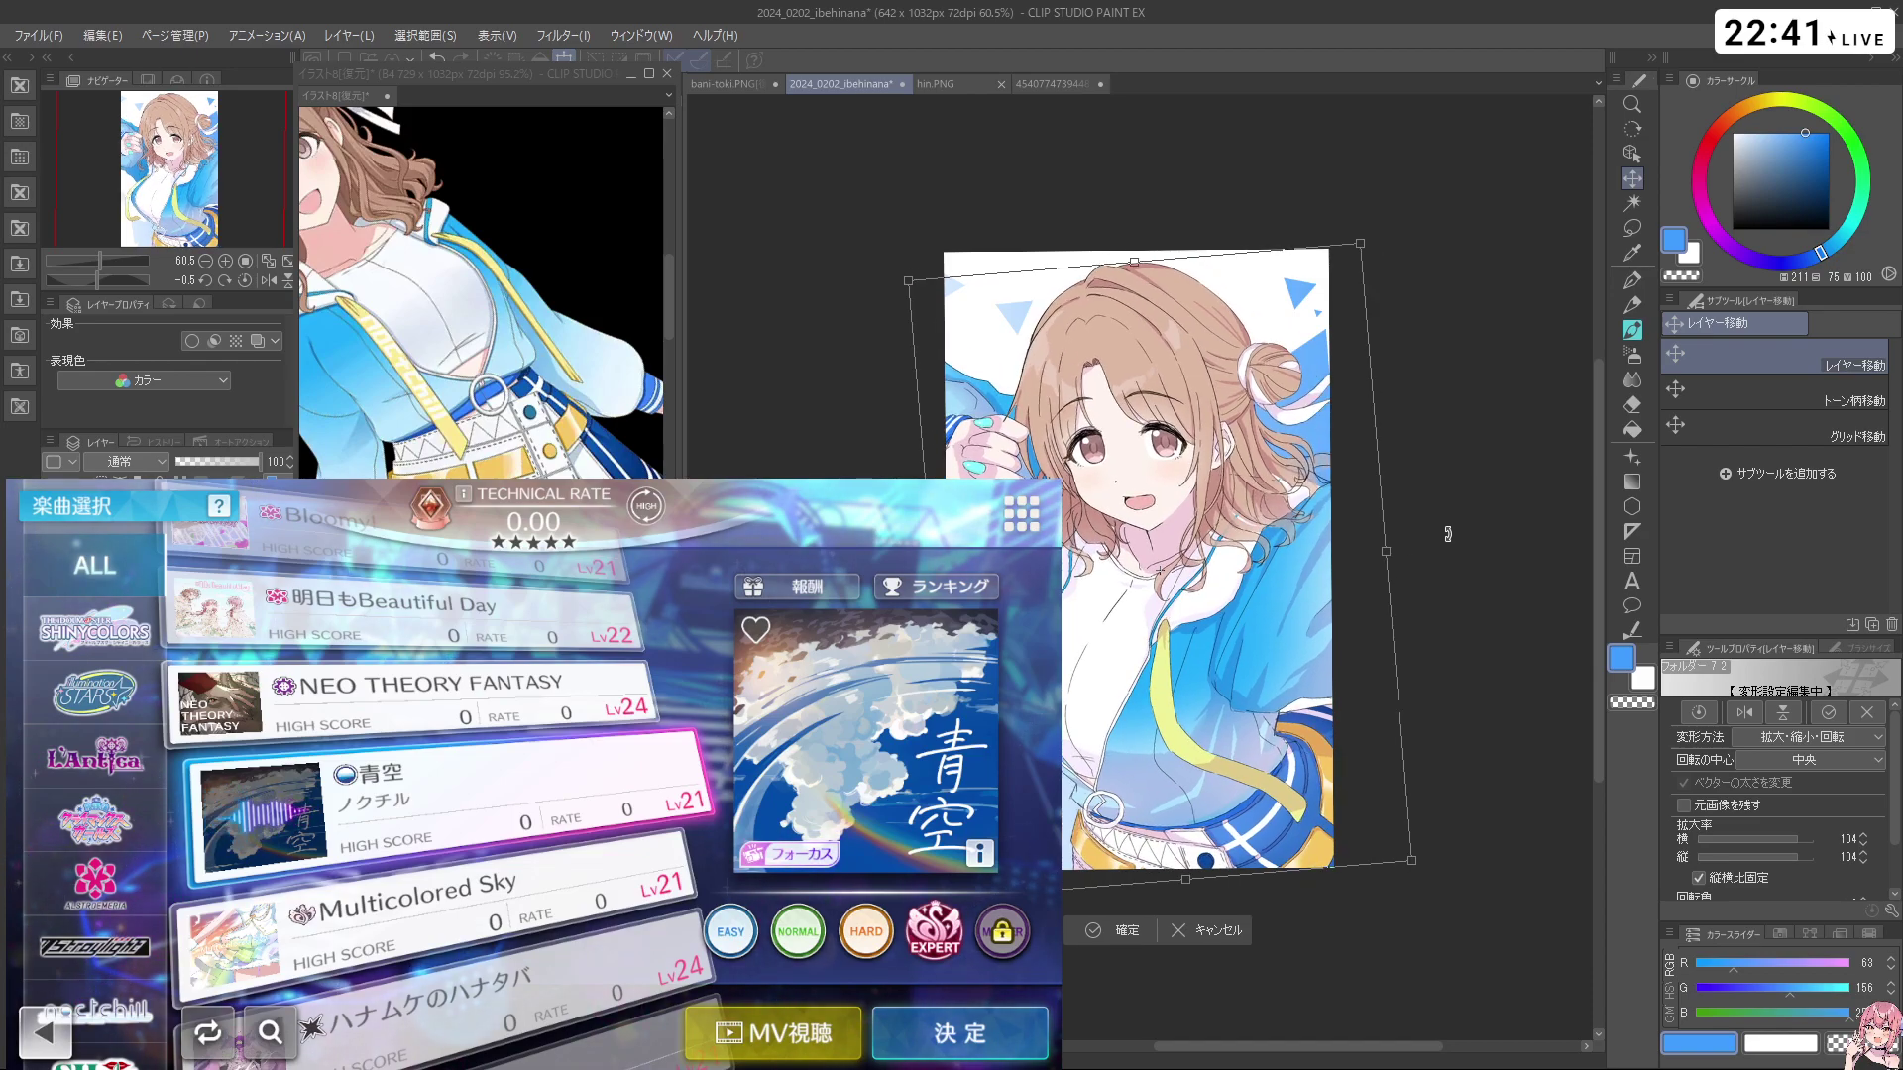
drag(1433, 639, 1471, 822)
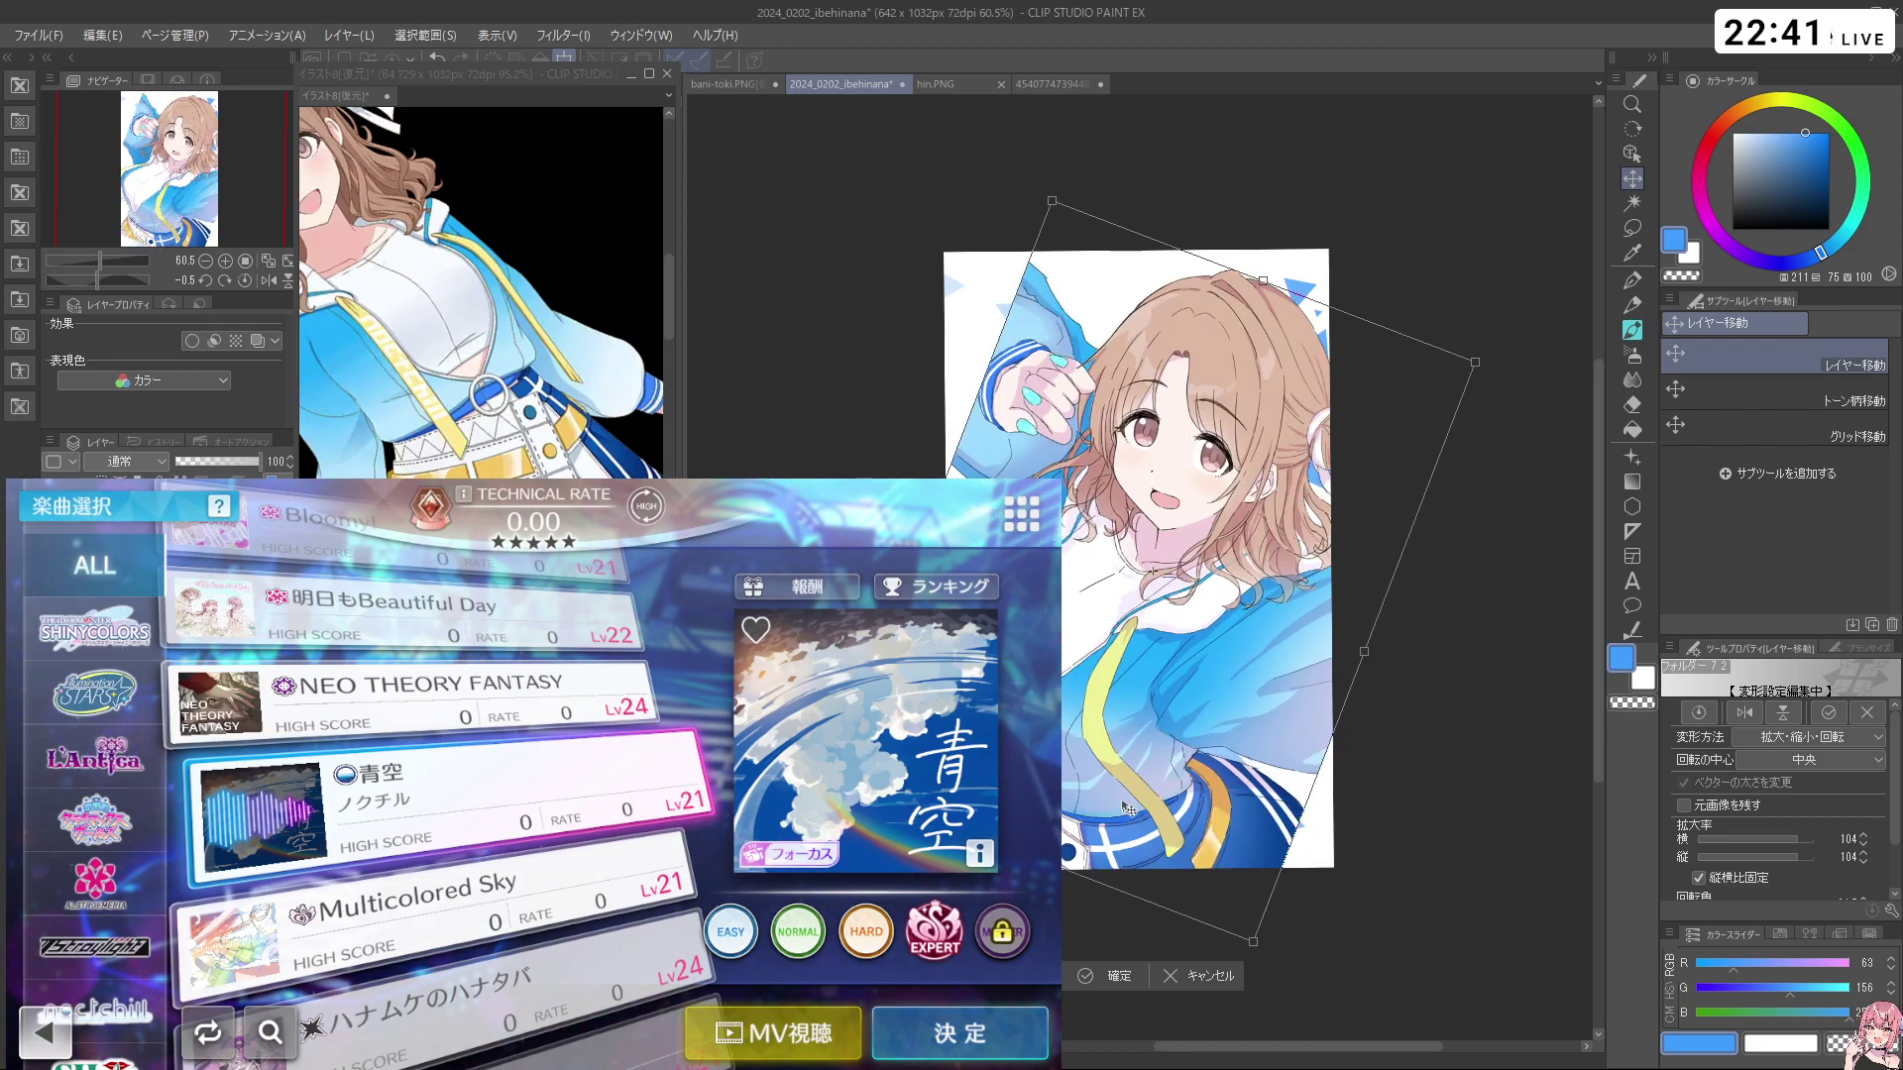
scroll(1133, 815, down, 2)
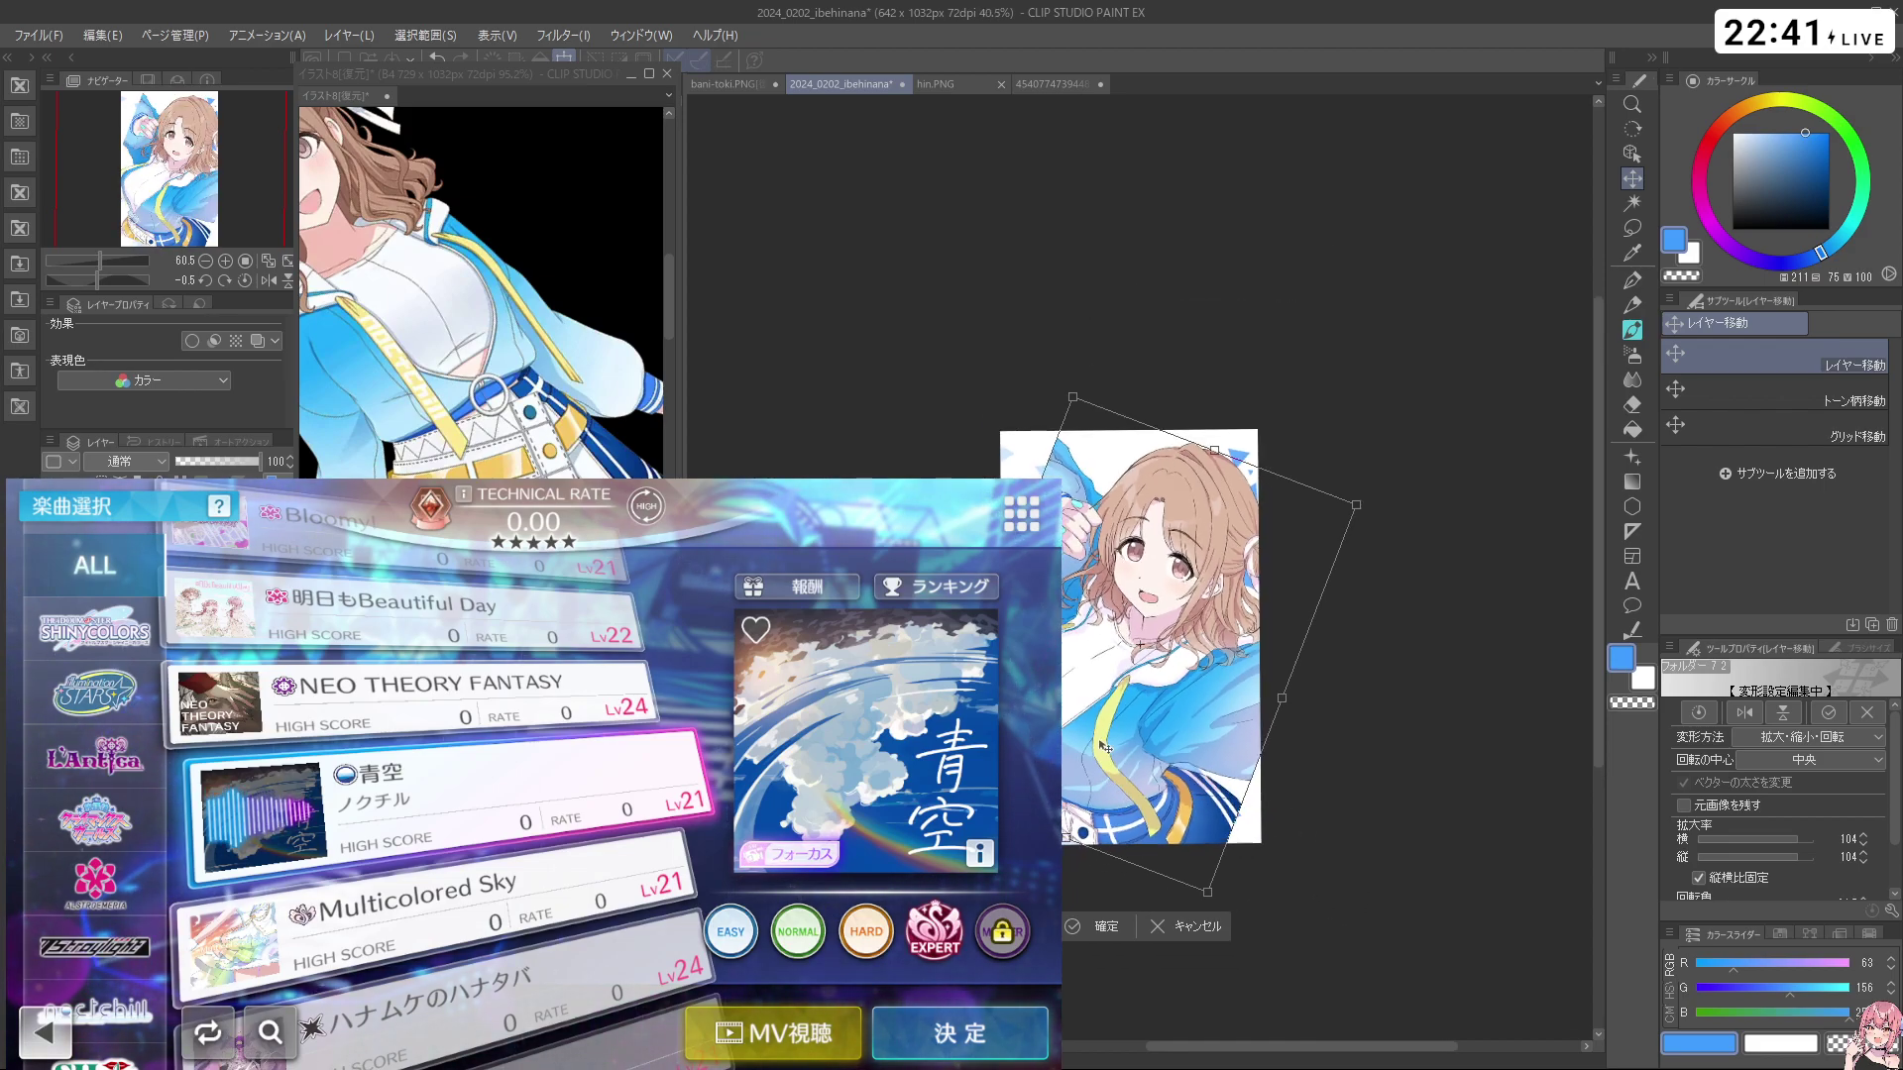
click(1200, 931)
scroll(1169, 793, up, 2)
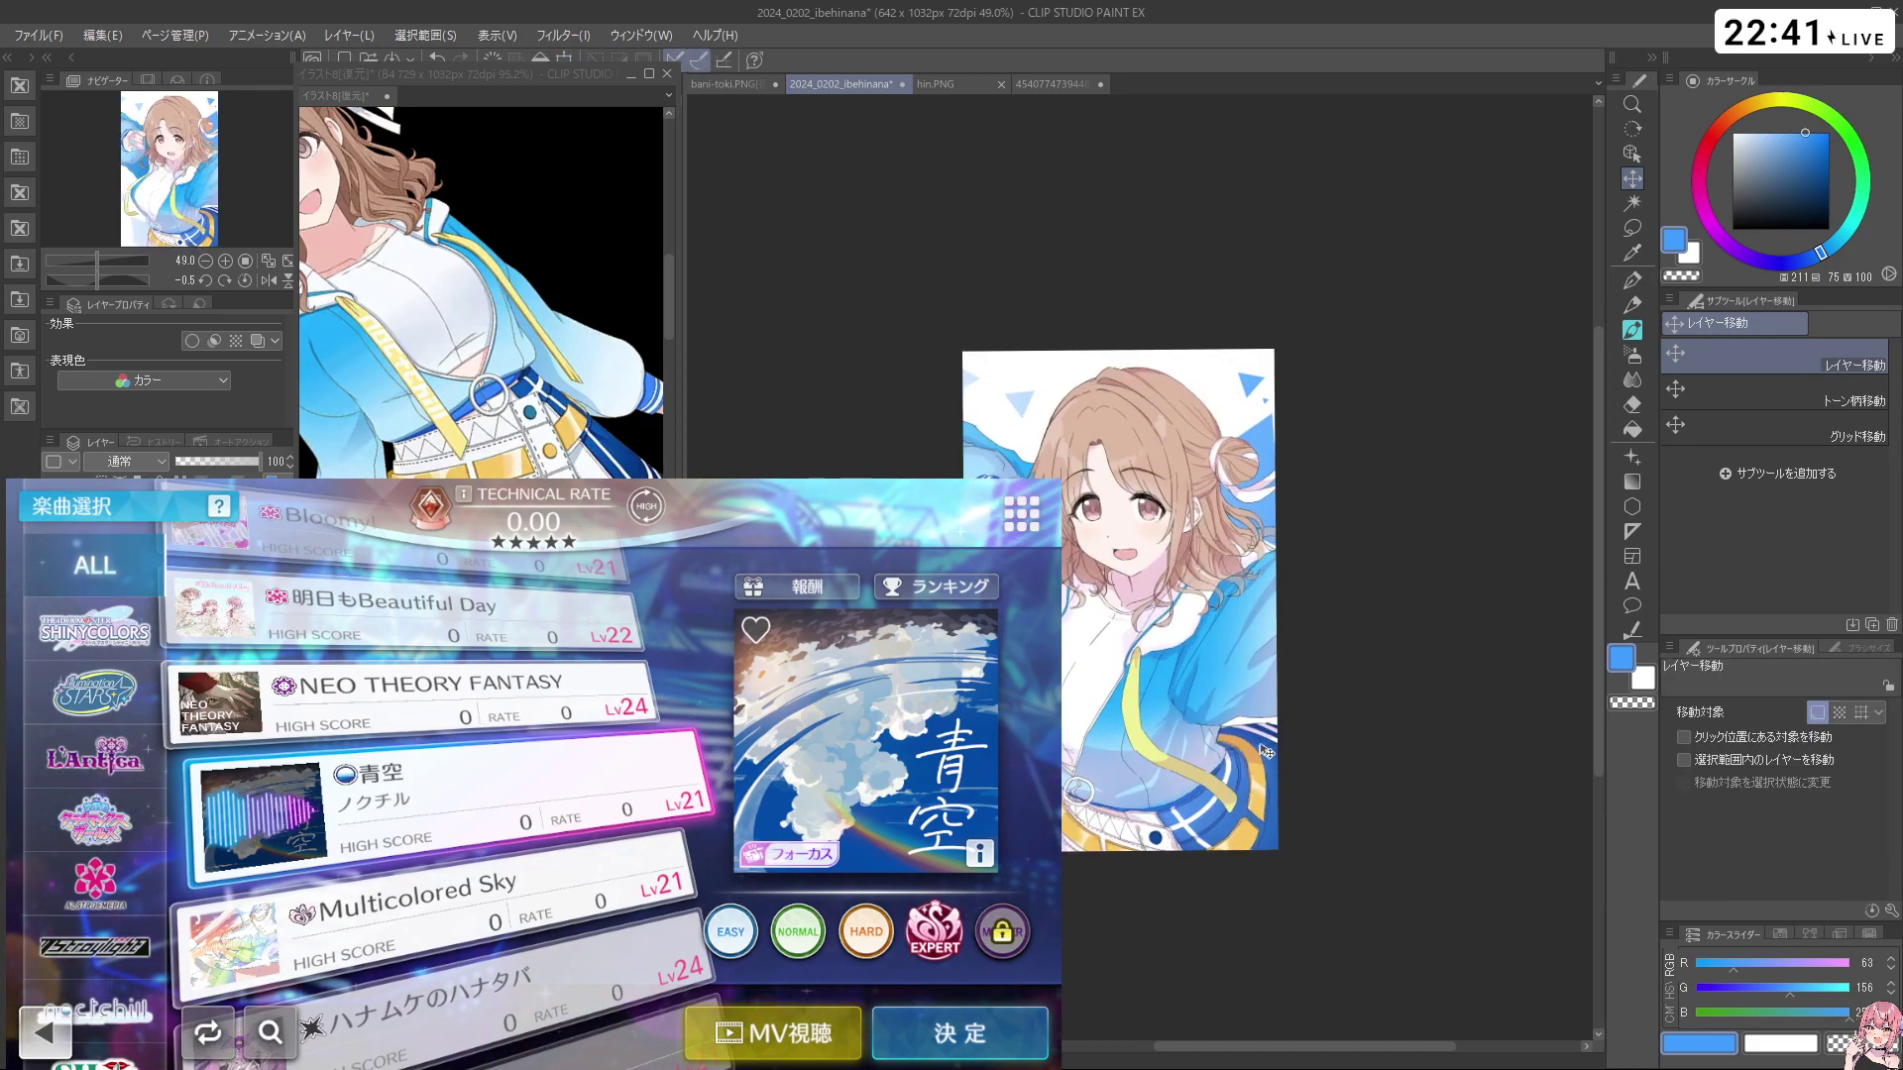
key(ctrl+t)
drag(1379, 805, 1264, 825)
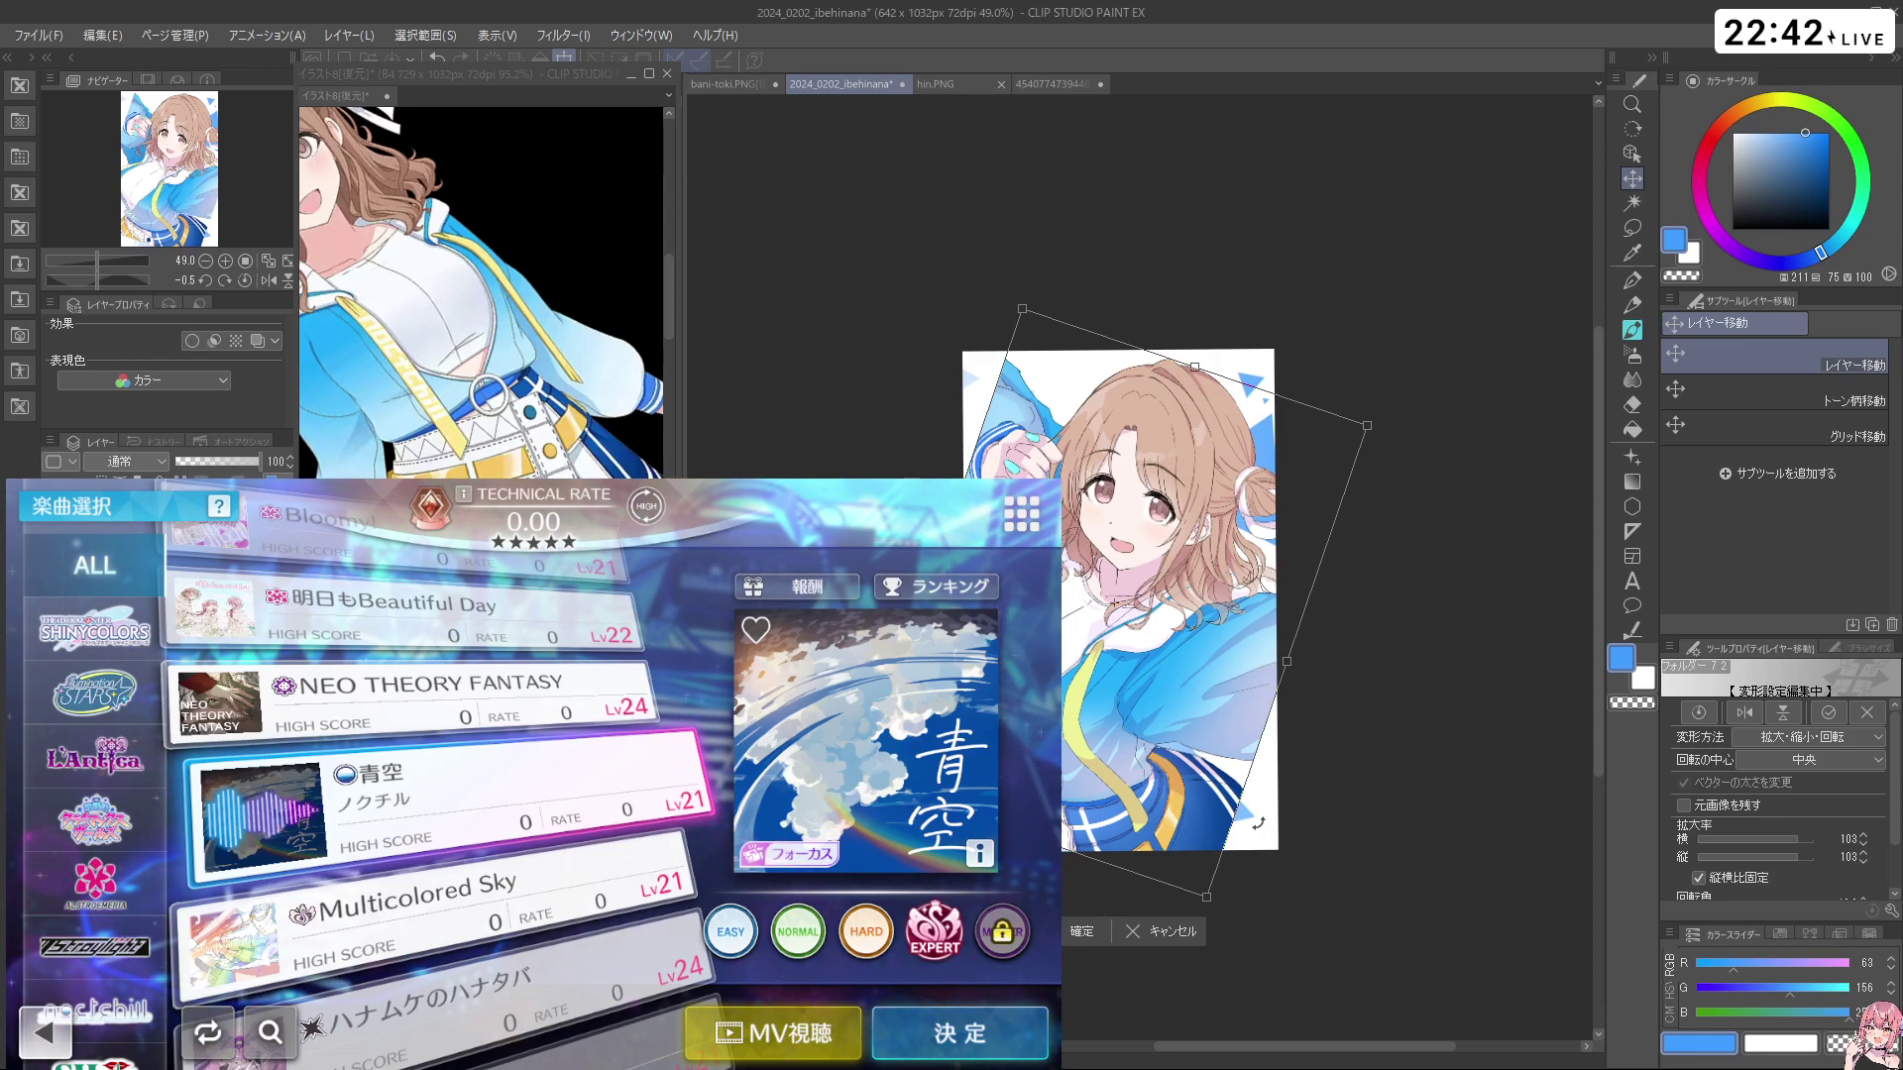
key(ctrl+s)
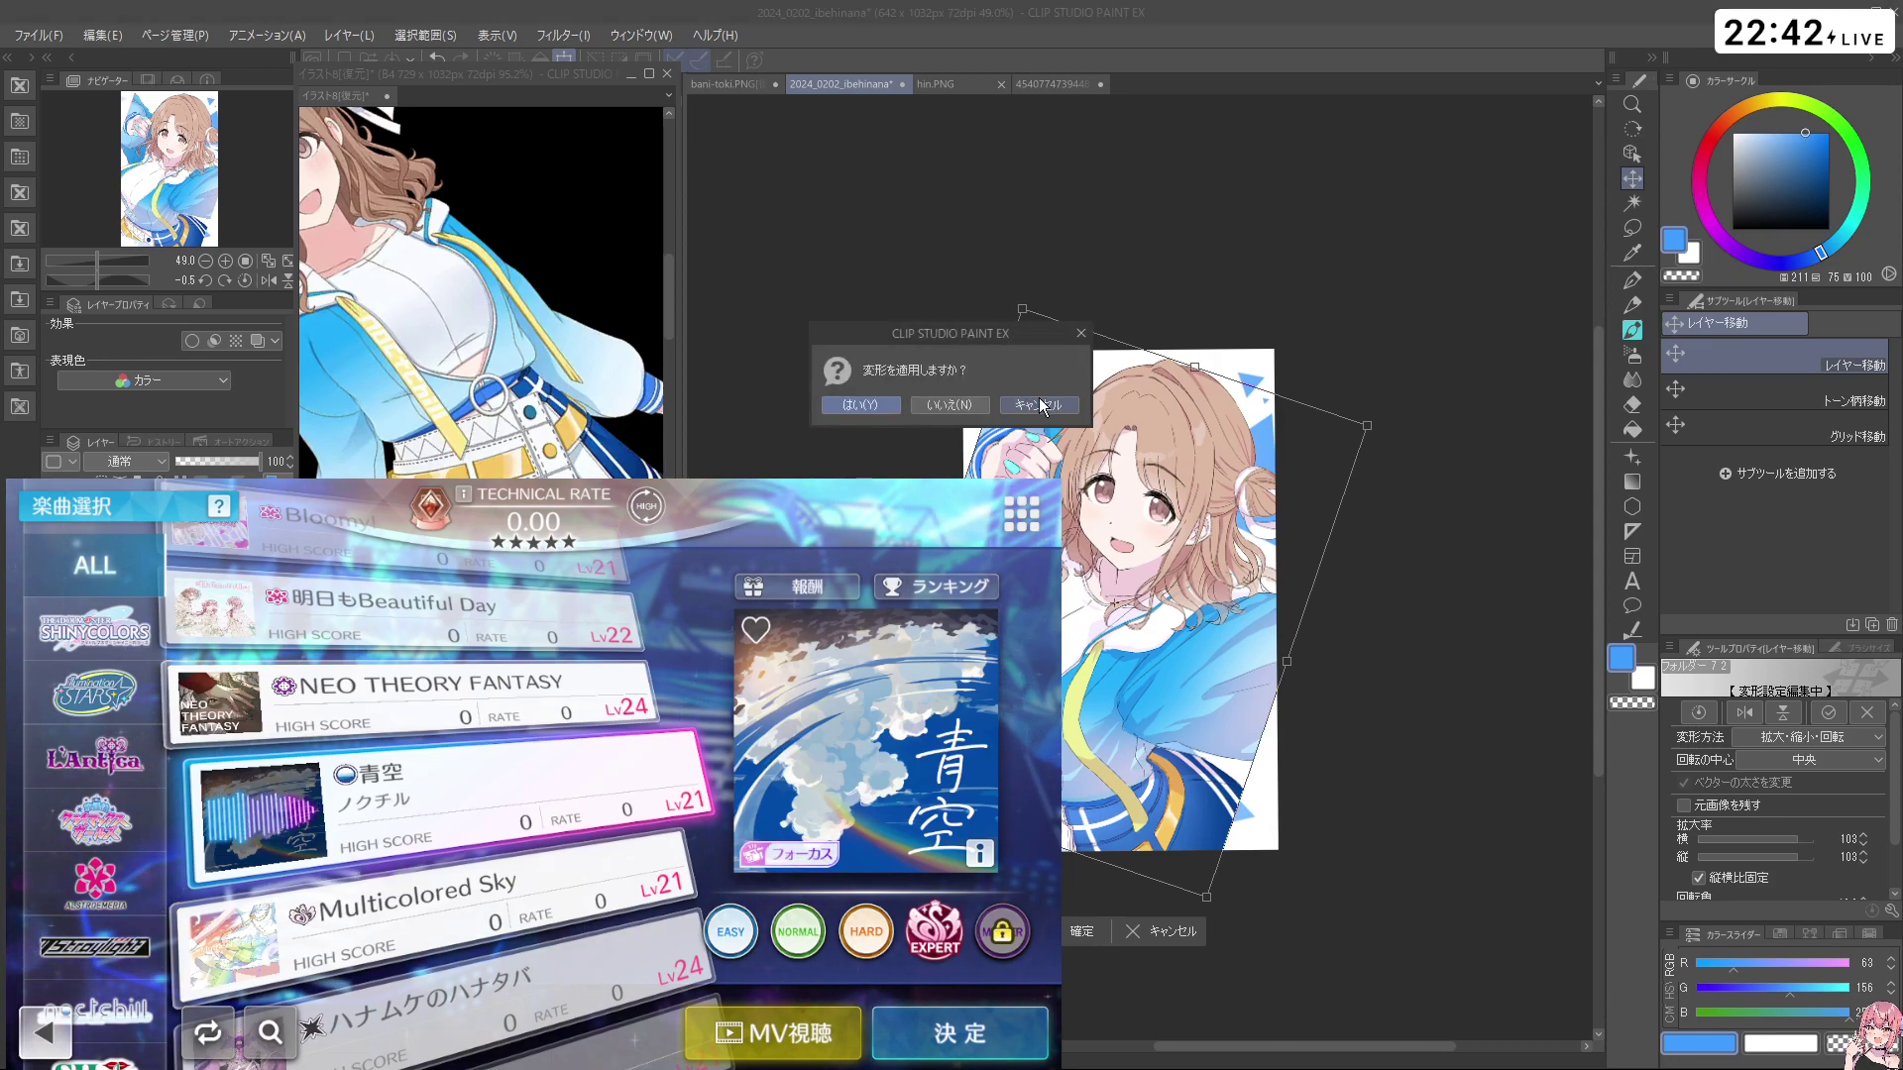
click(1040, 407)
click(1156, 935)
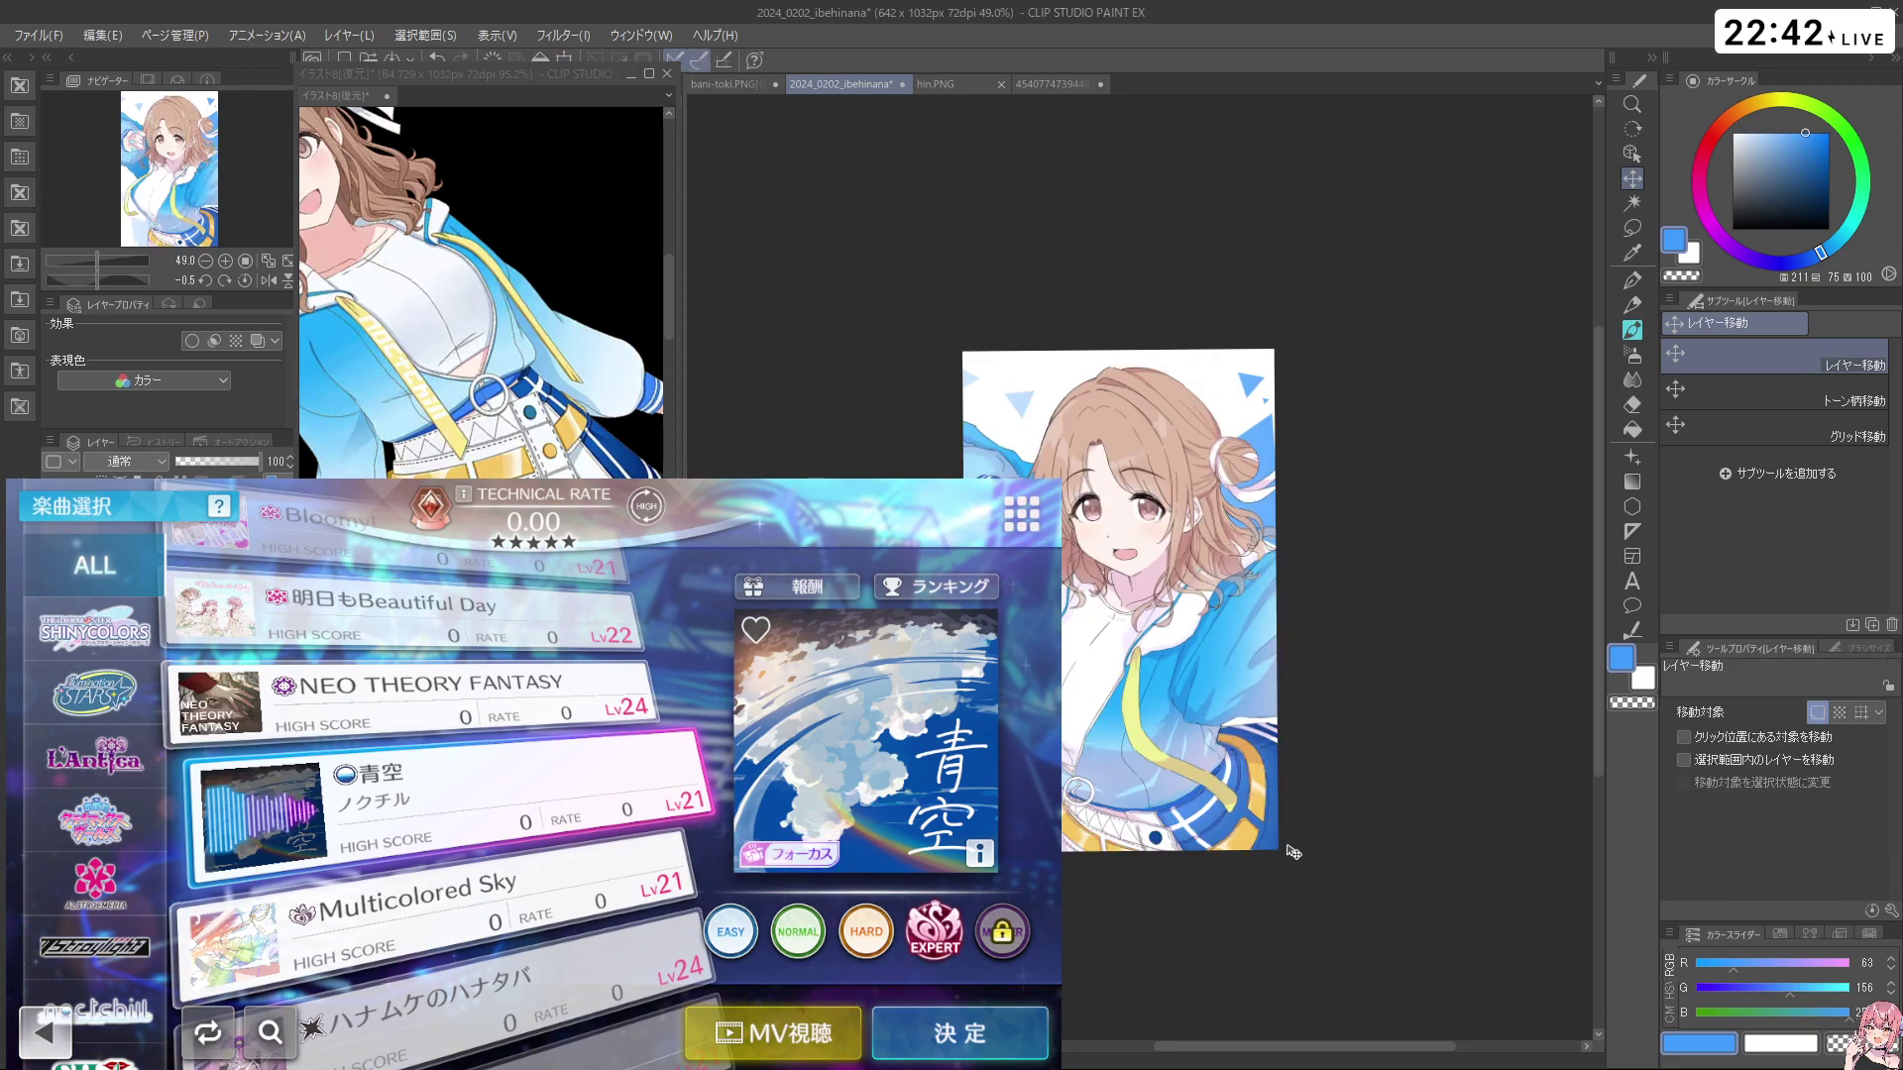
Scale the girl's layer folder to 102% and rotate it slightly clockwise within the canvas
key(ctrl+t)
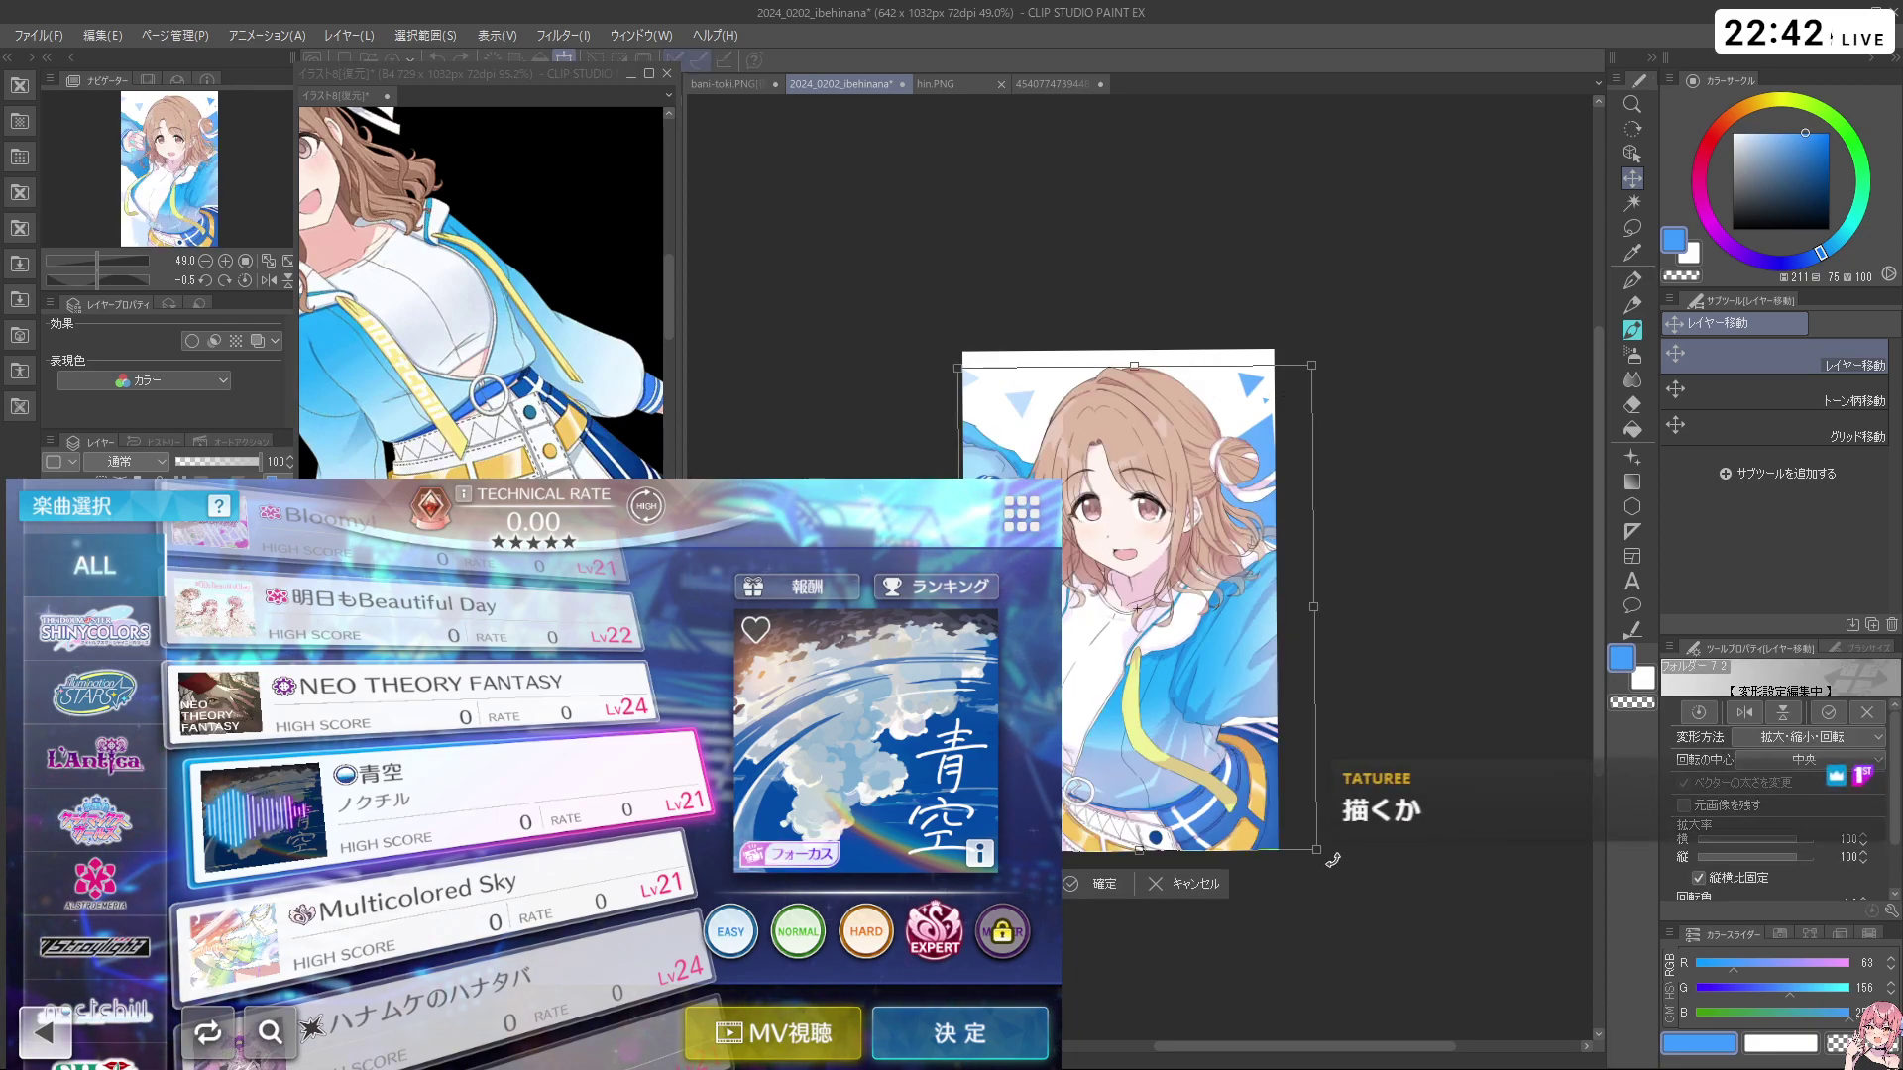
drag(1338, 861, 1294, 840)
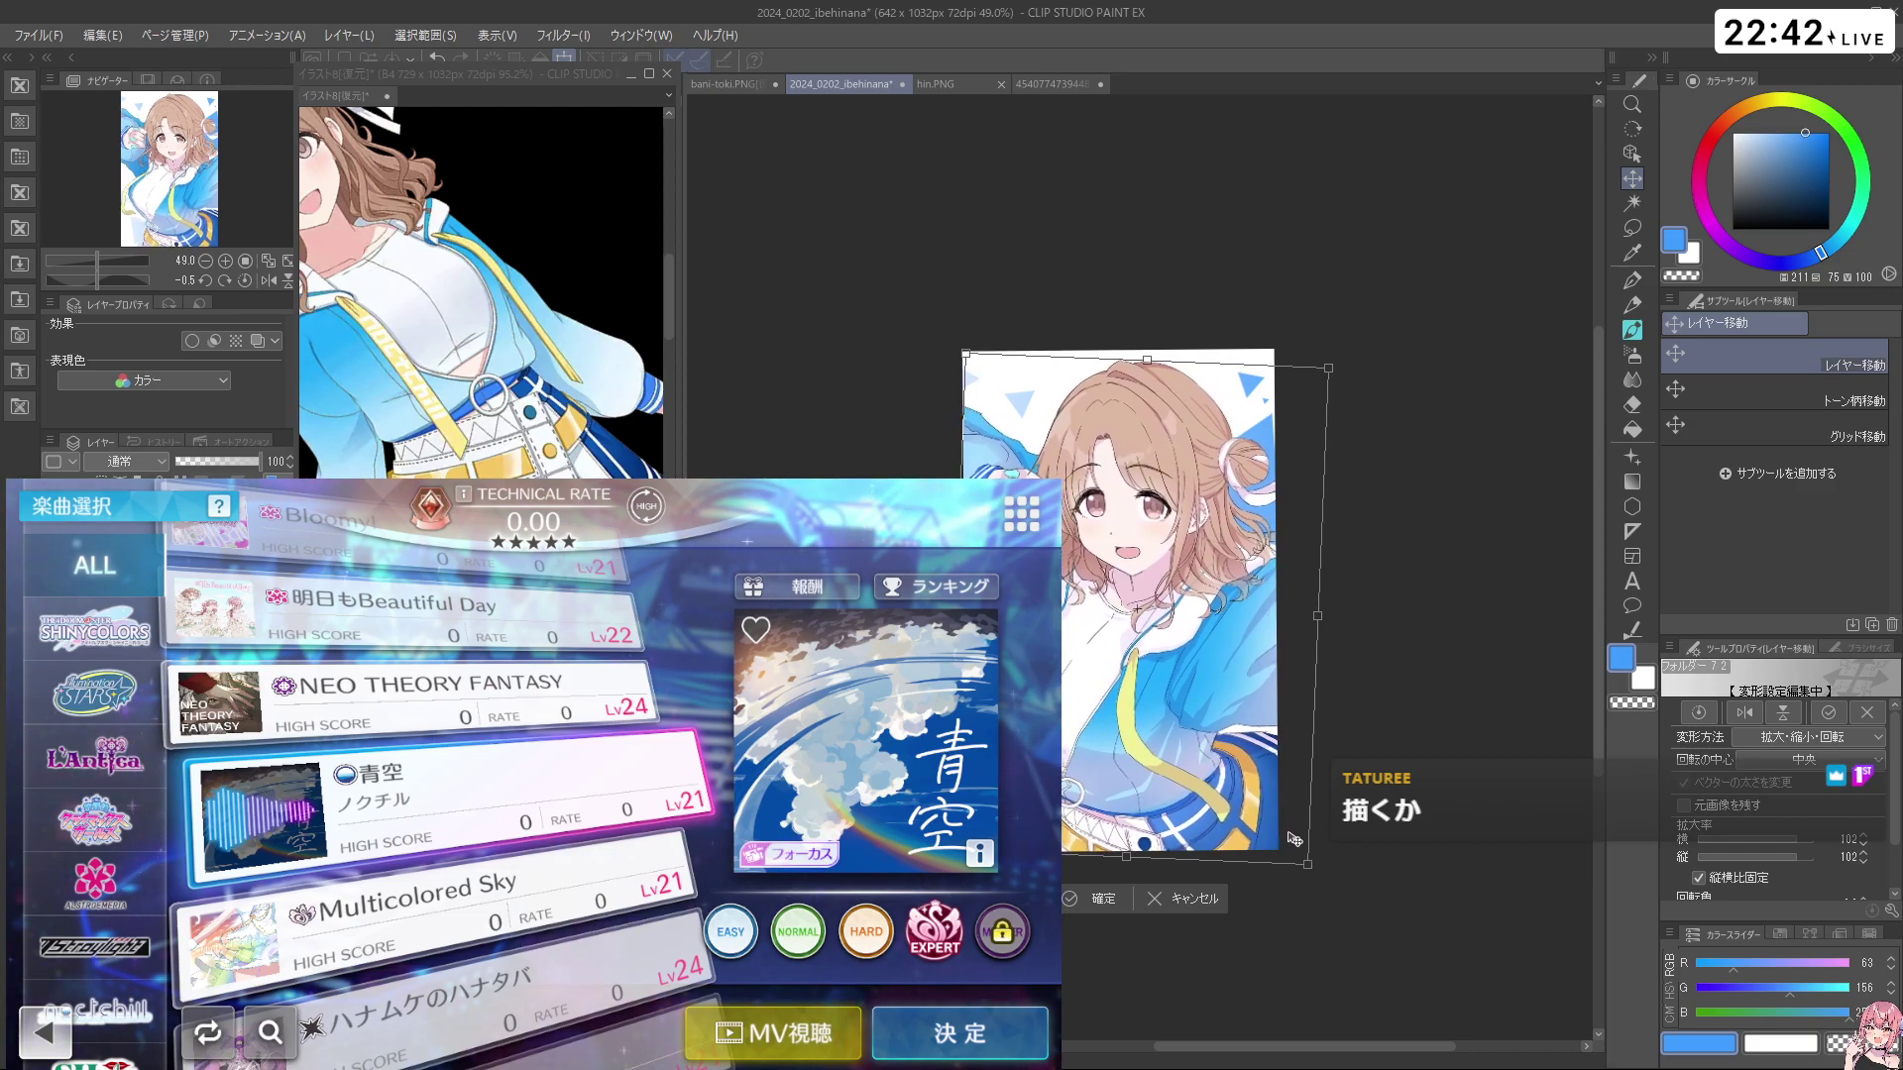
Try the character folder's transform at 102% scale and undo it, keeping the character on the canvas
key(Return)
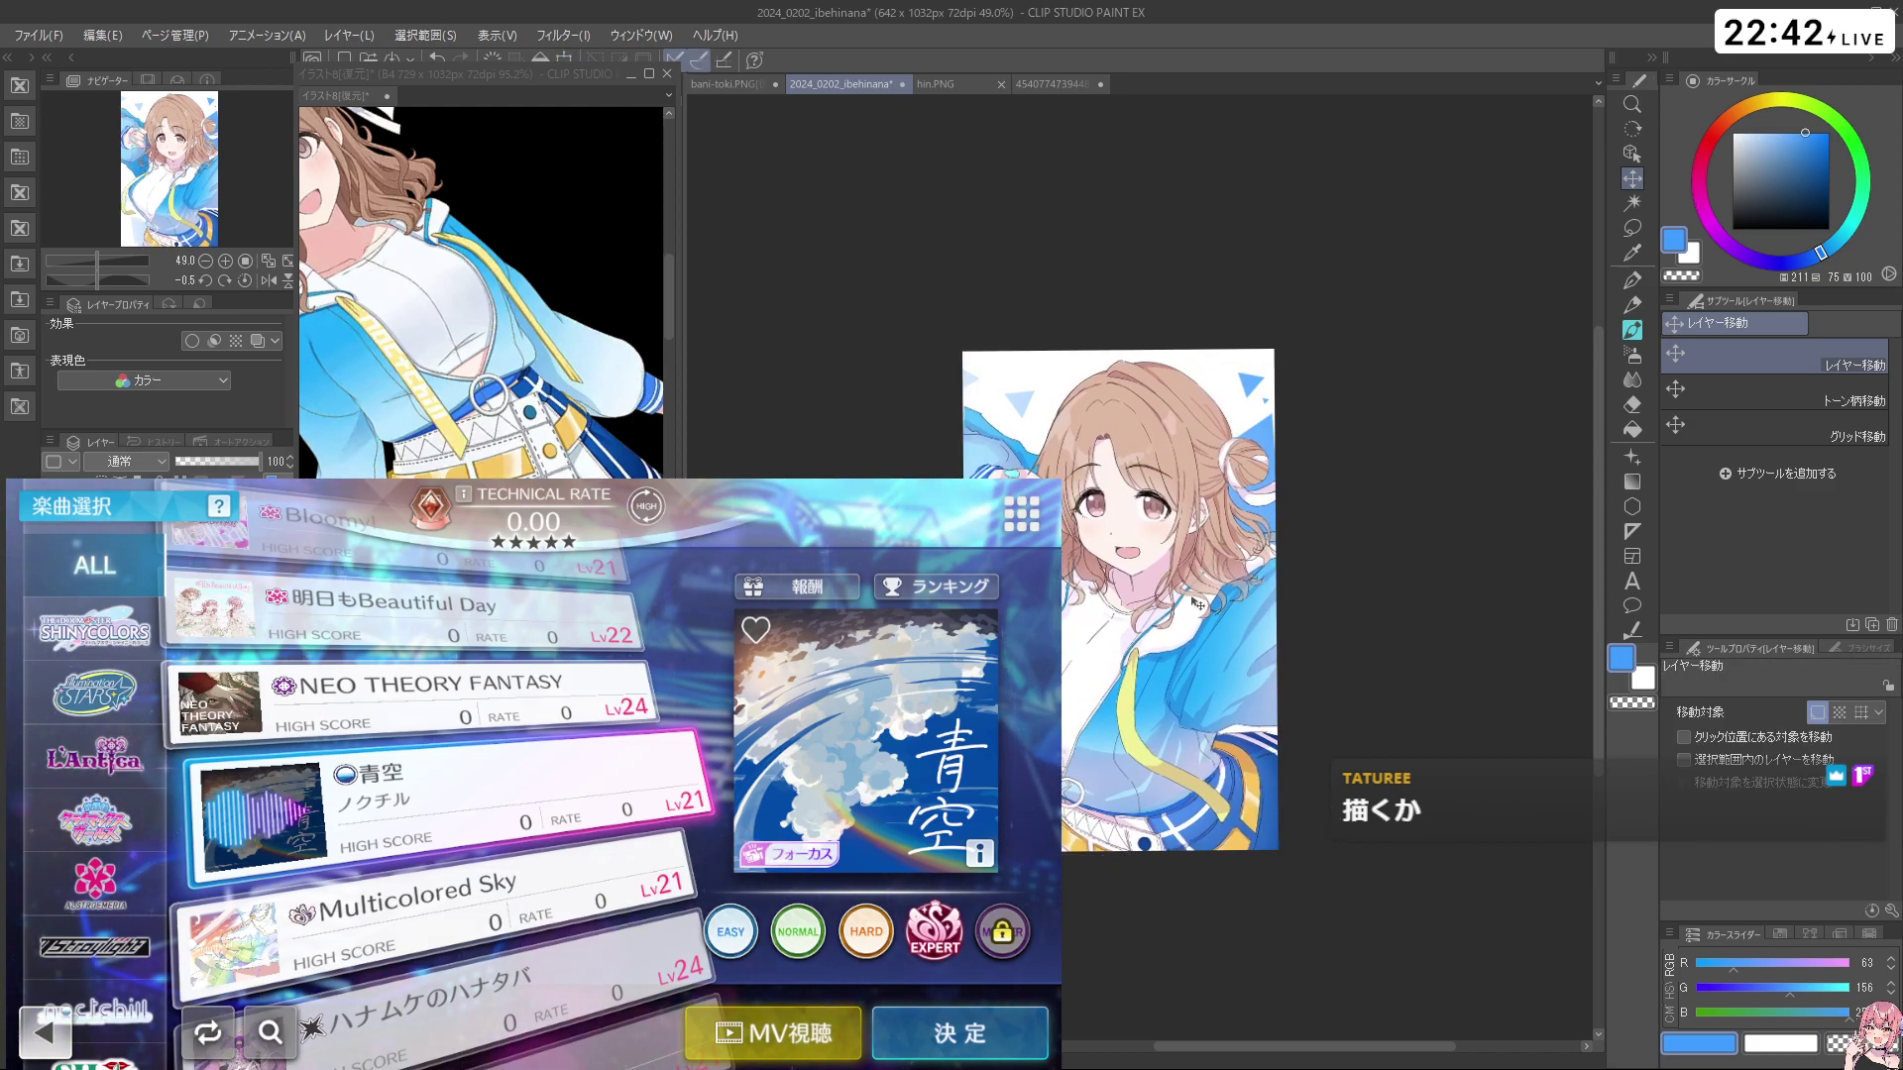
scroll(1196, 599, up, 3)
scroll(1100, 436, up, 6)
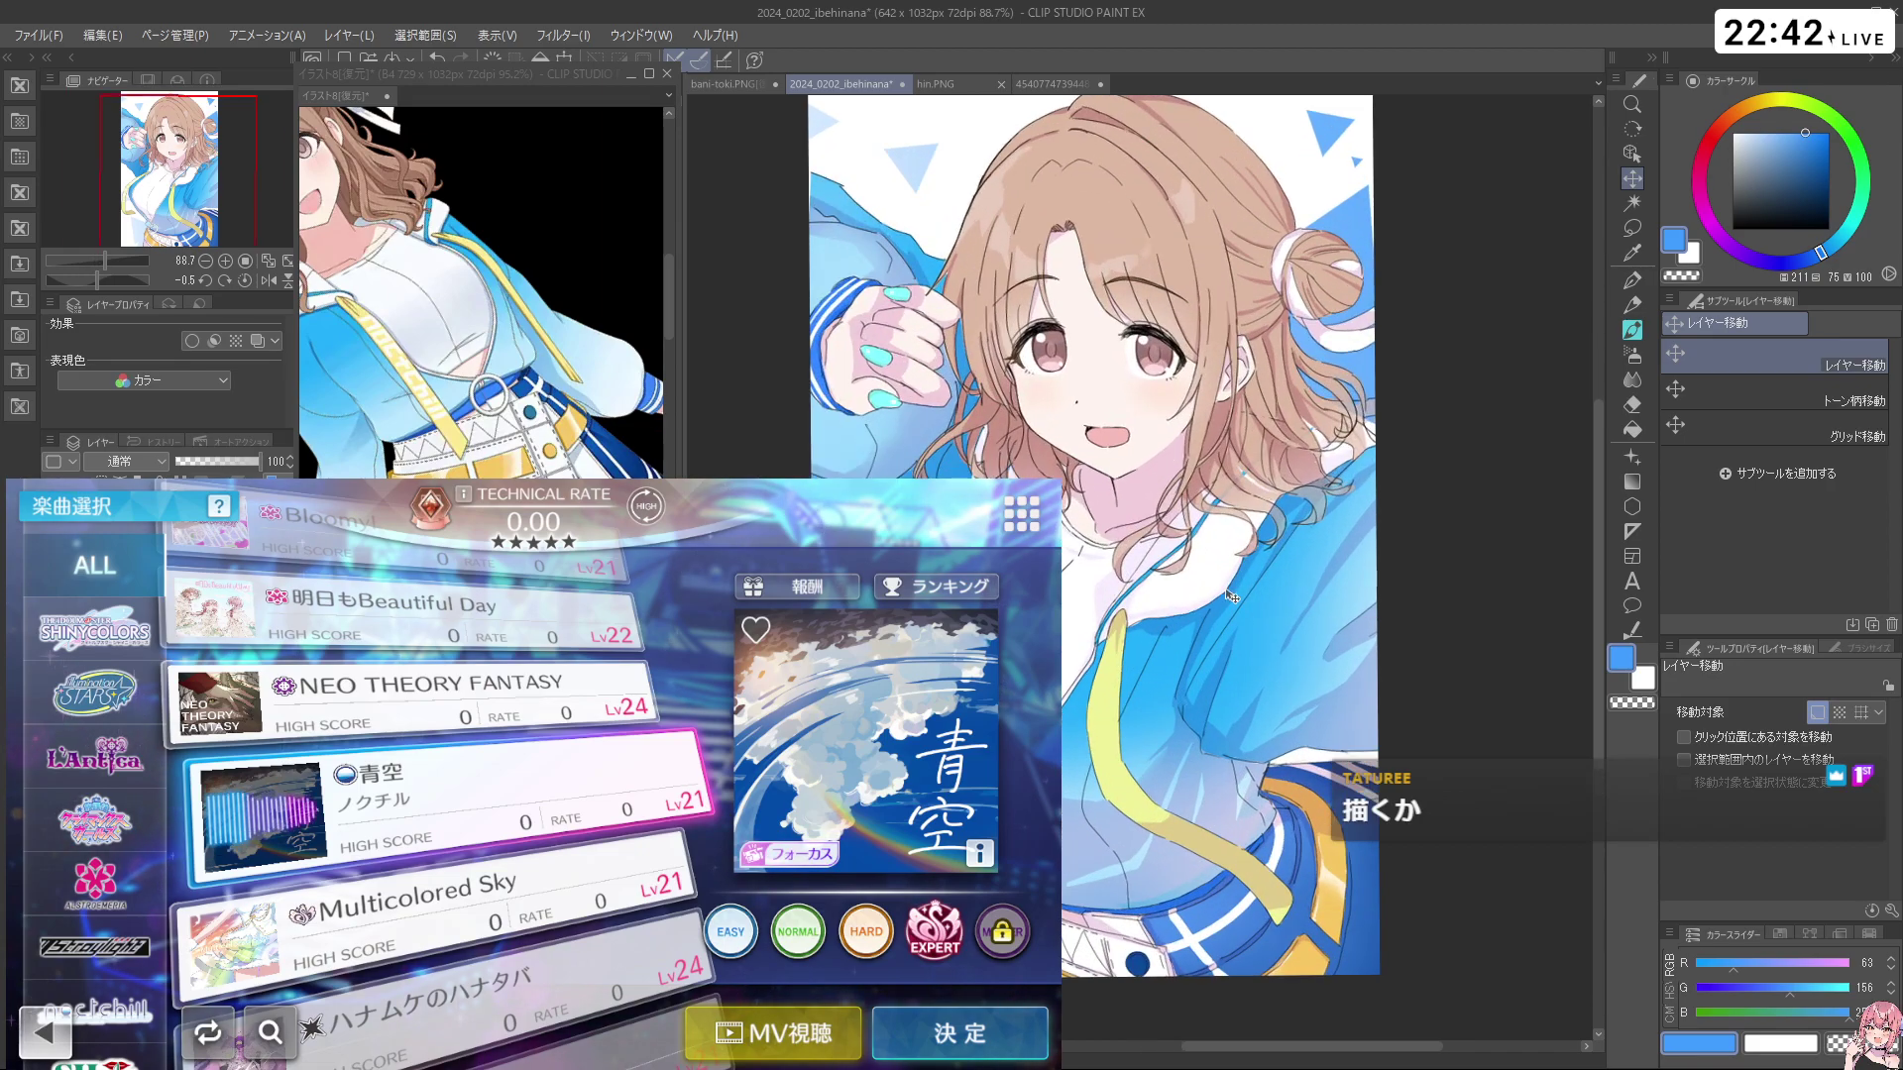
scroll(1096, 433, down, 8)
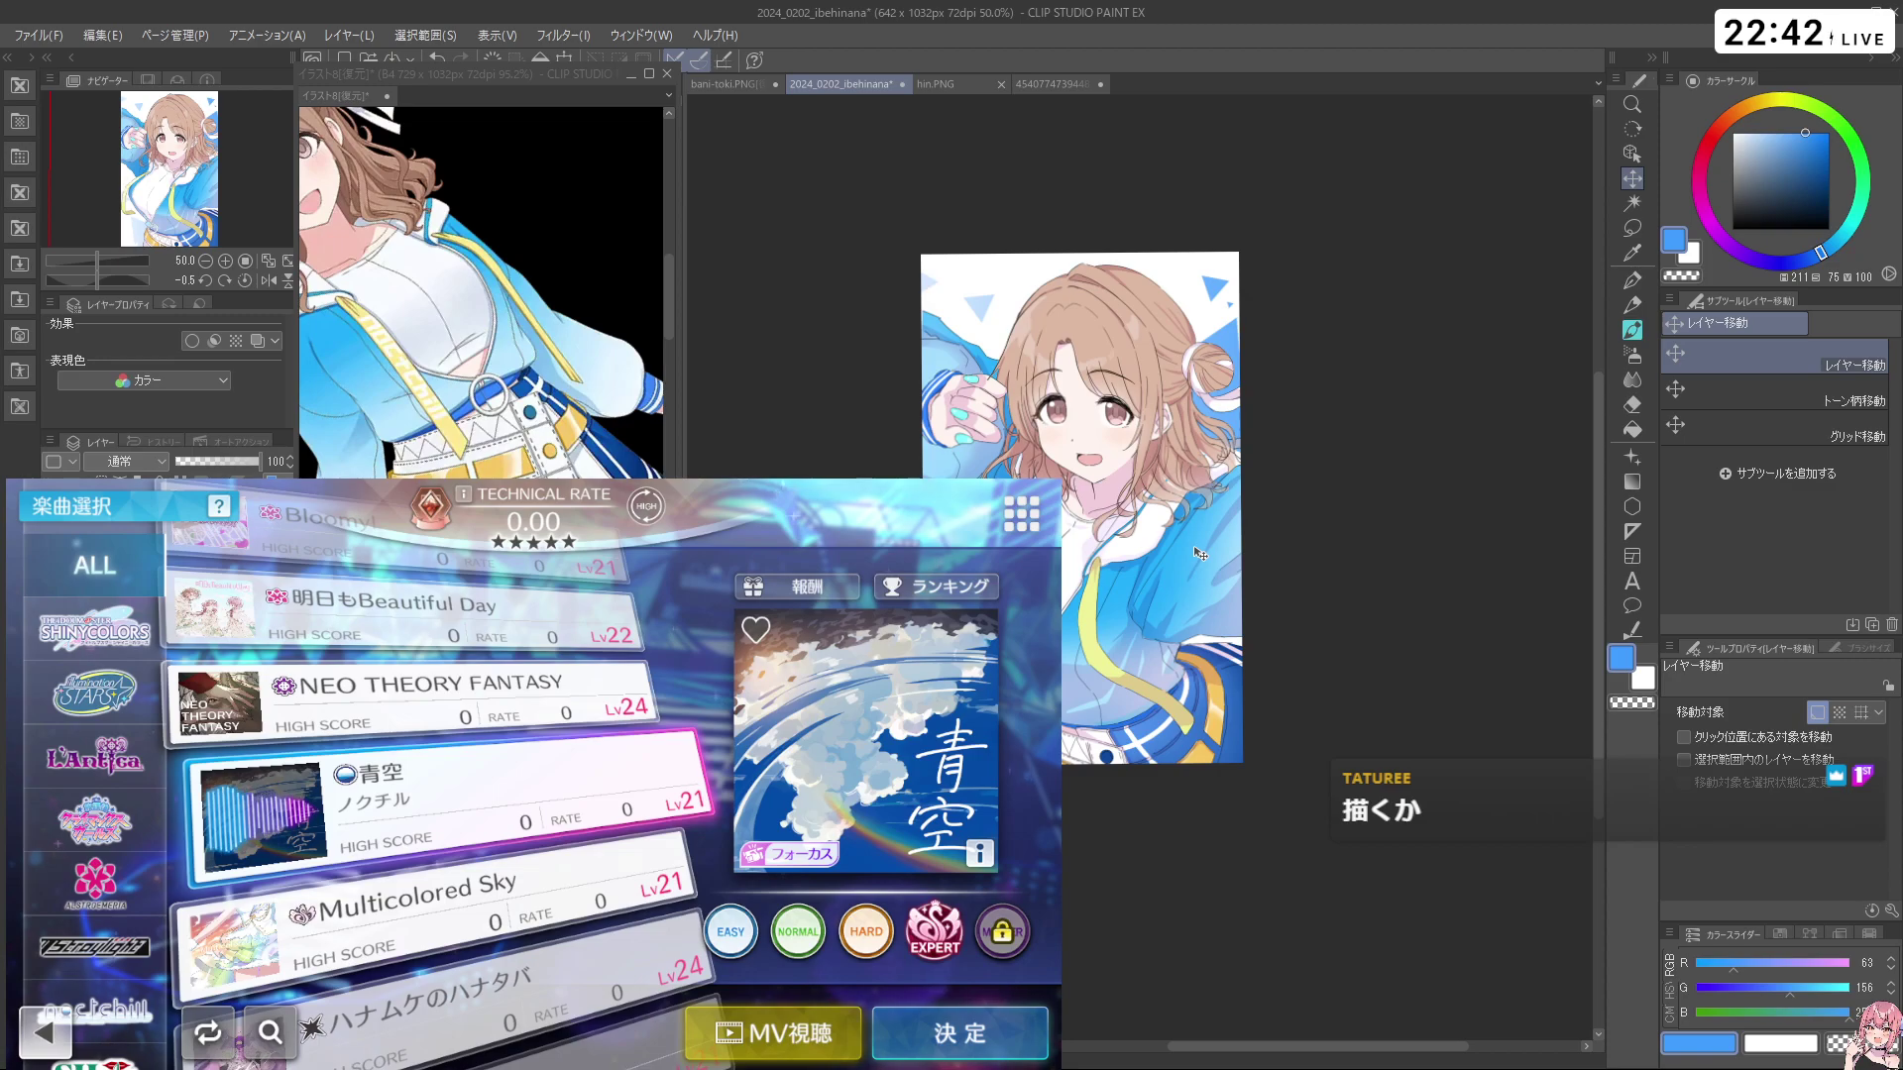
key(ctrl+z)
key(ctrl+z)
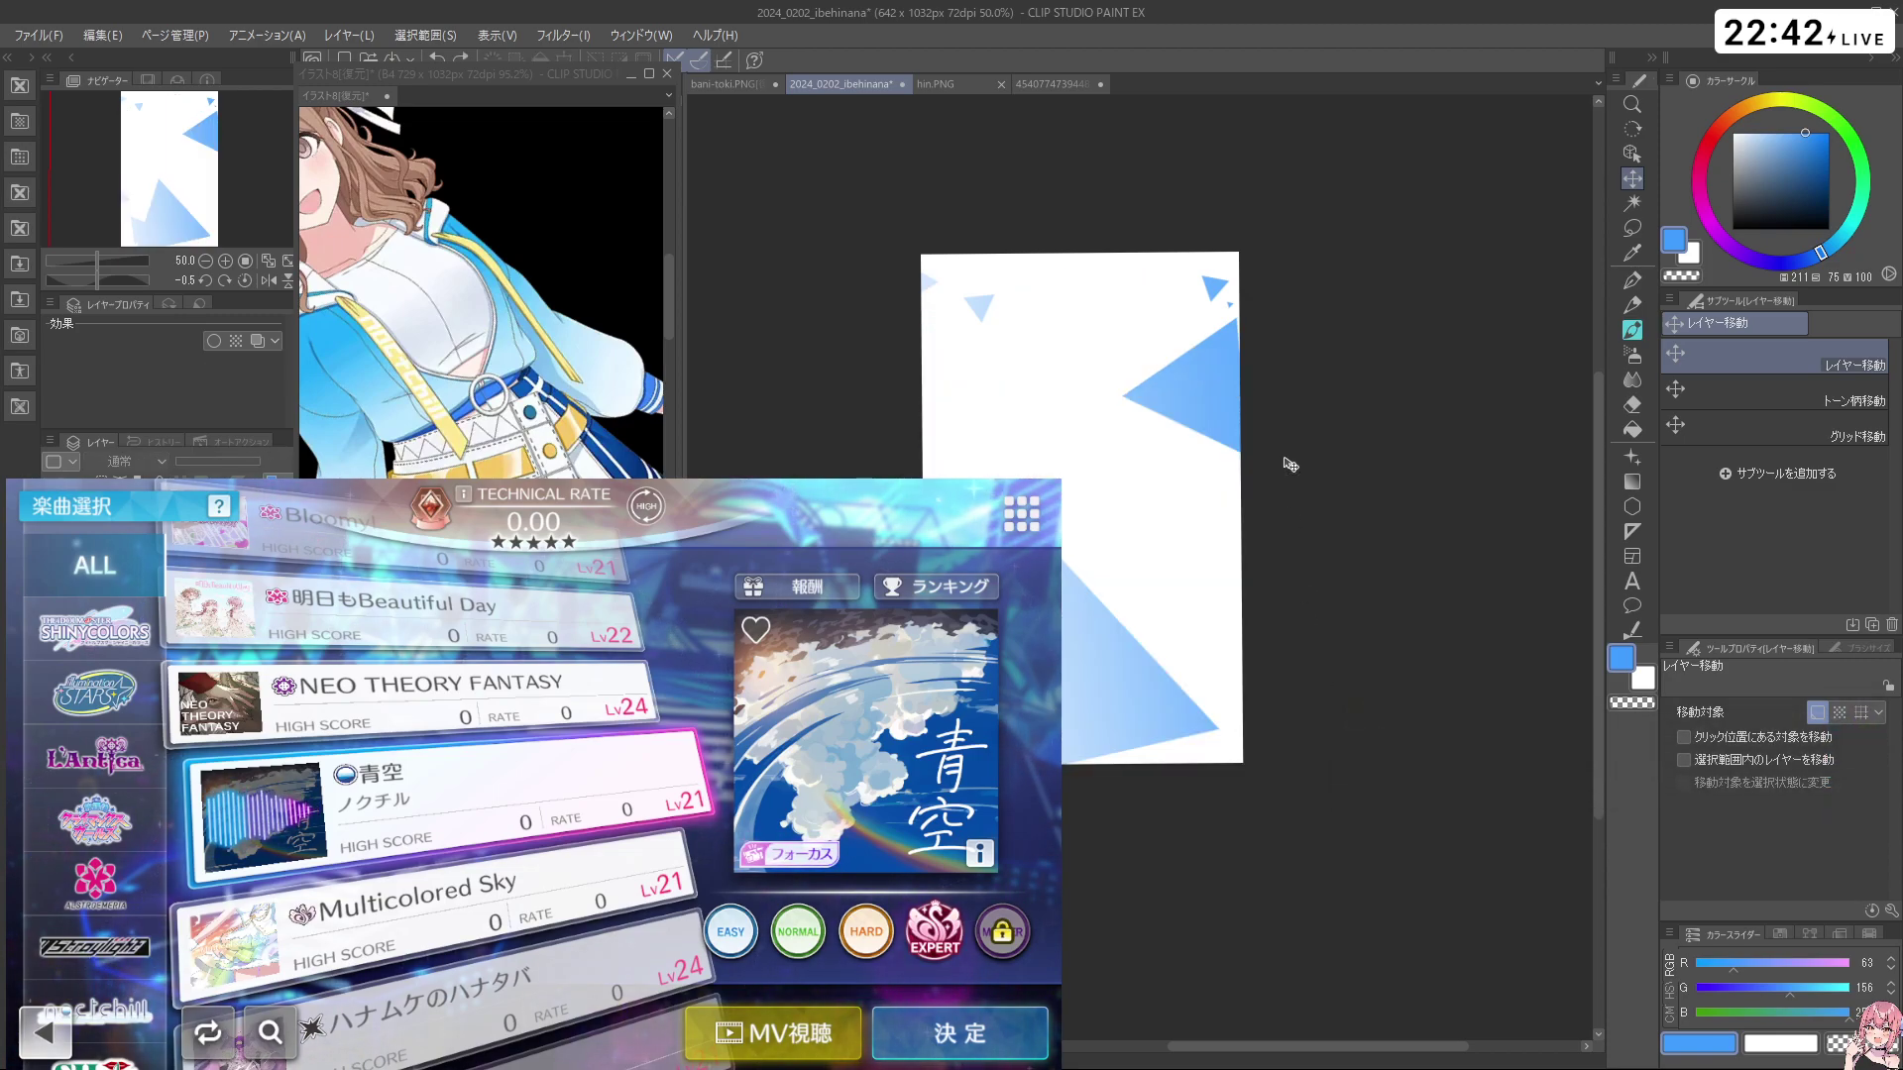
click(222, 38)
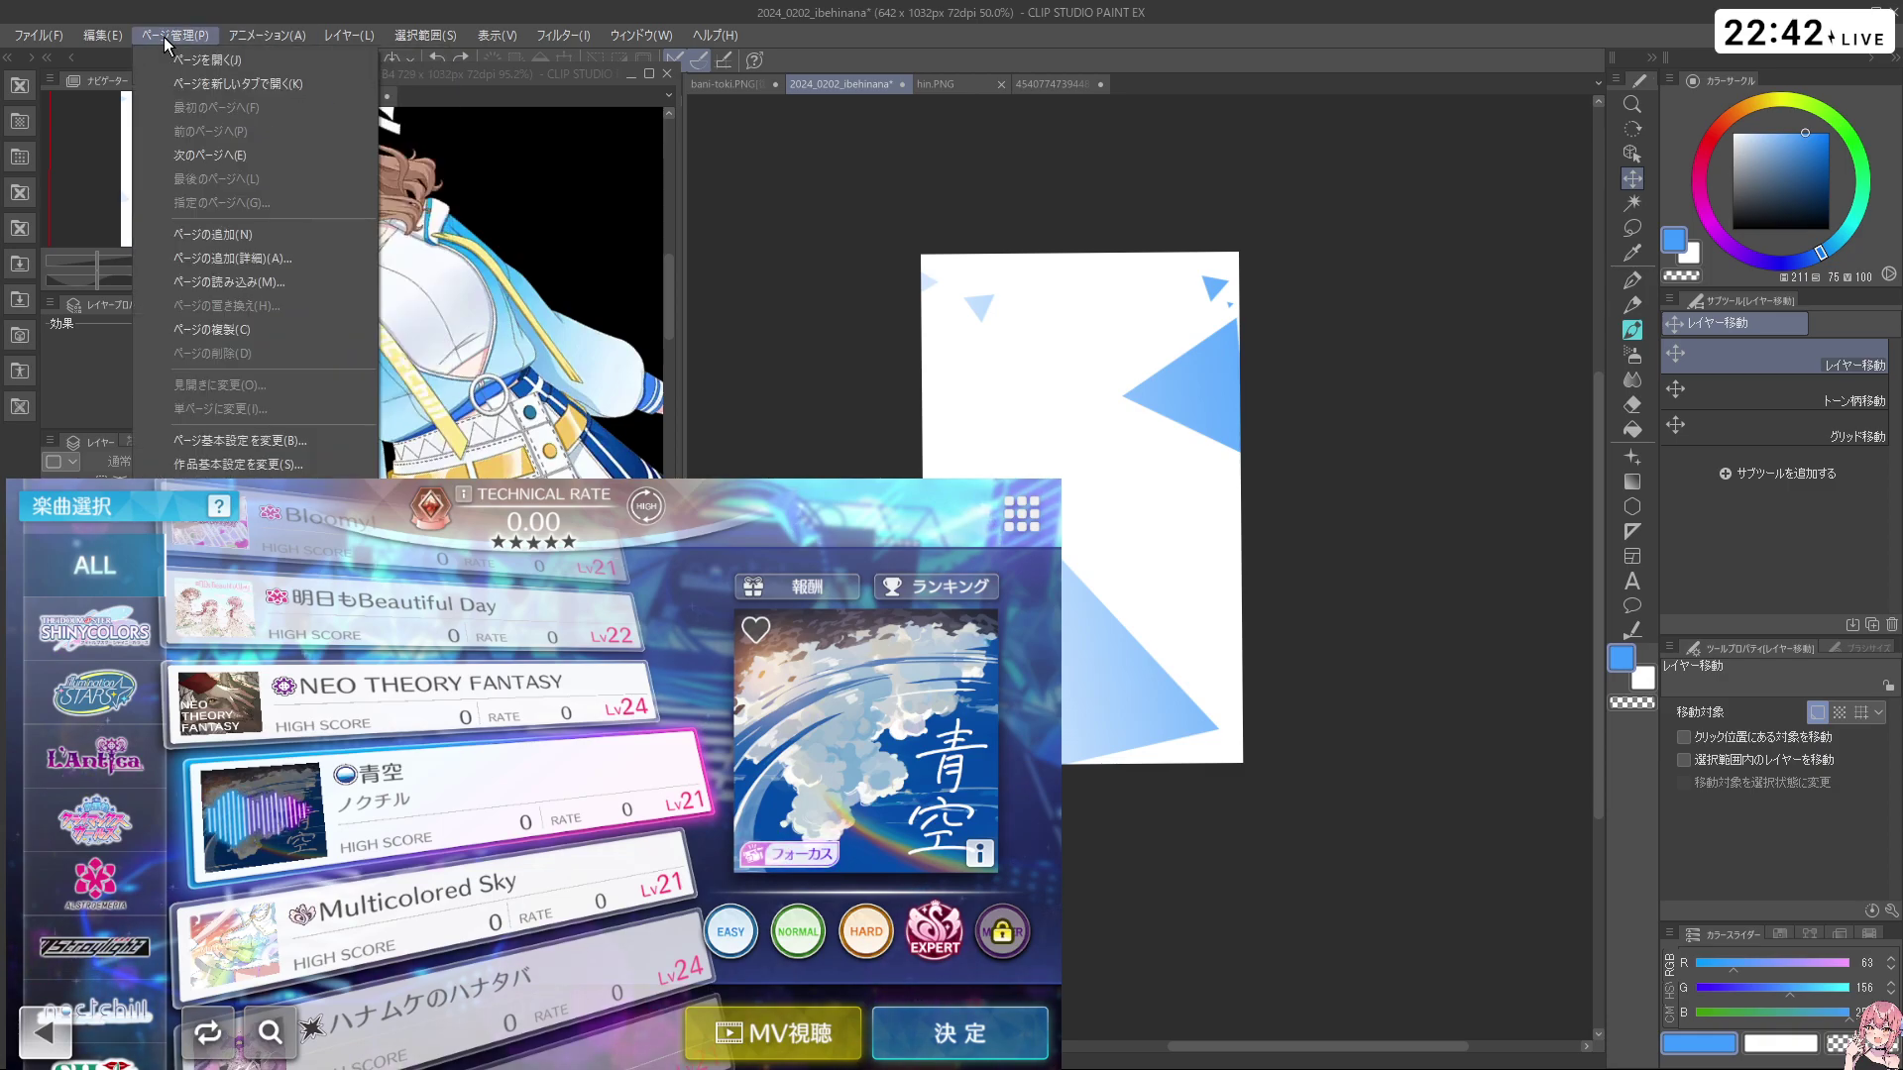
click(138, 80)
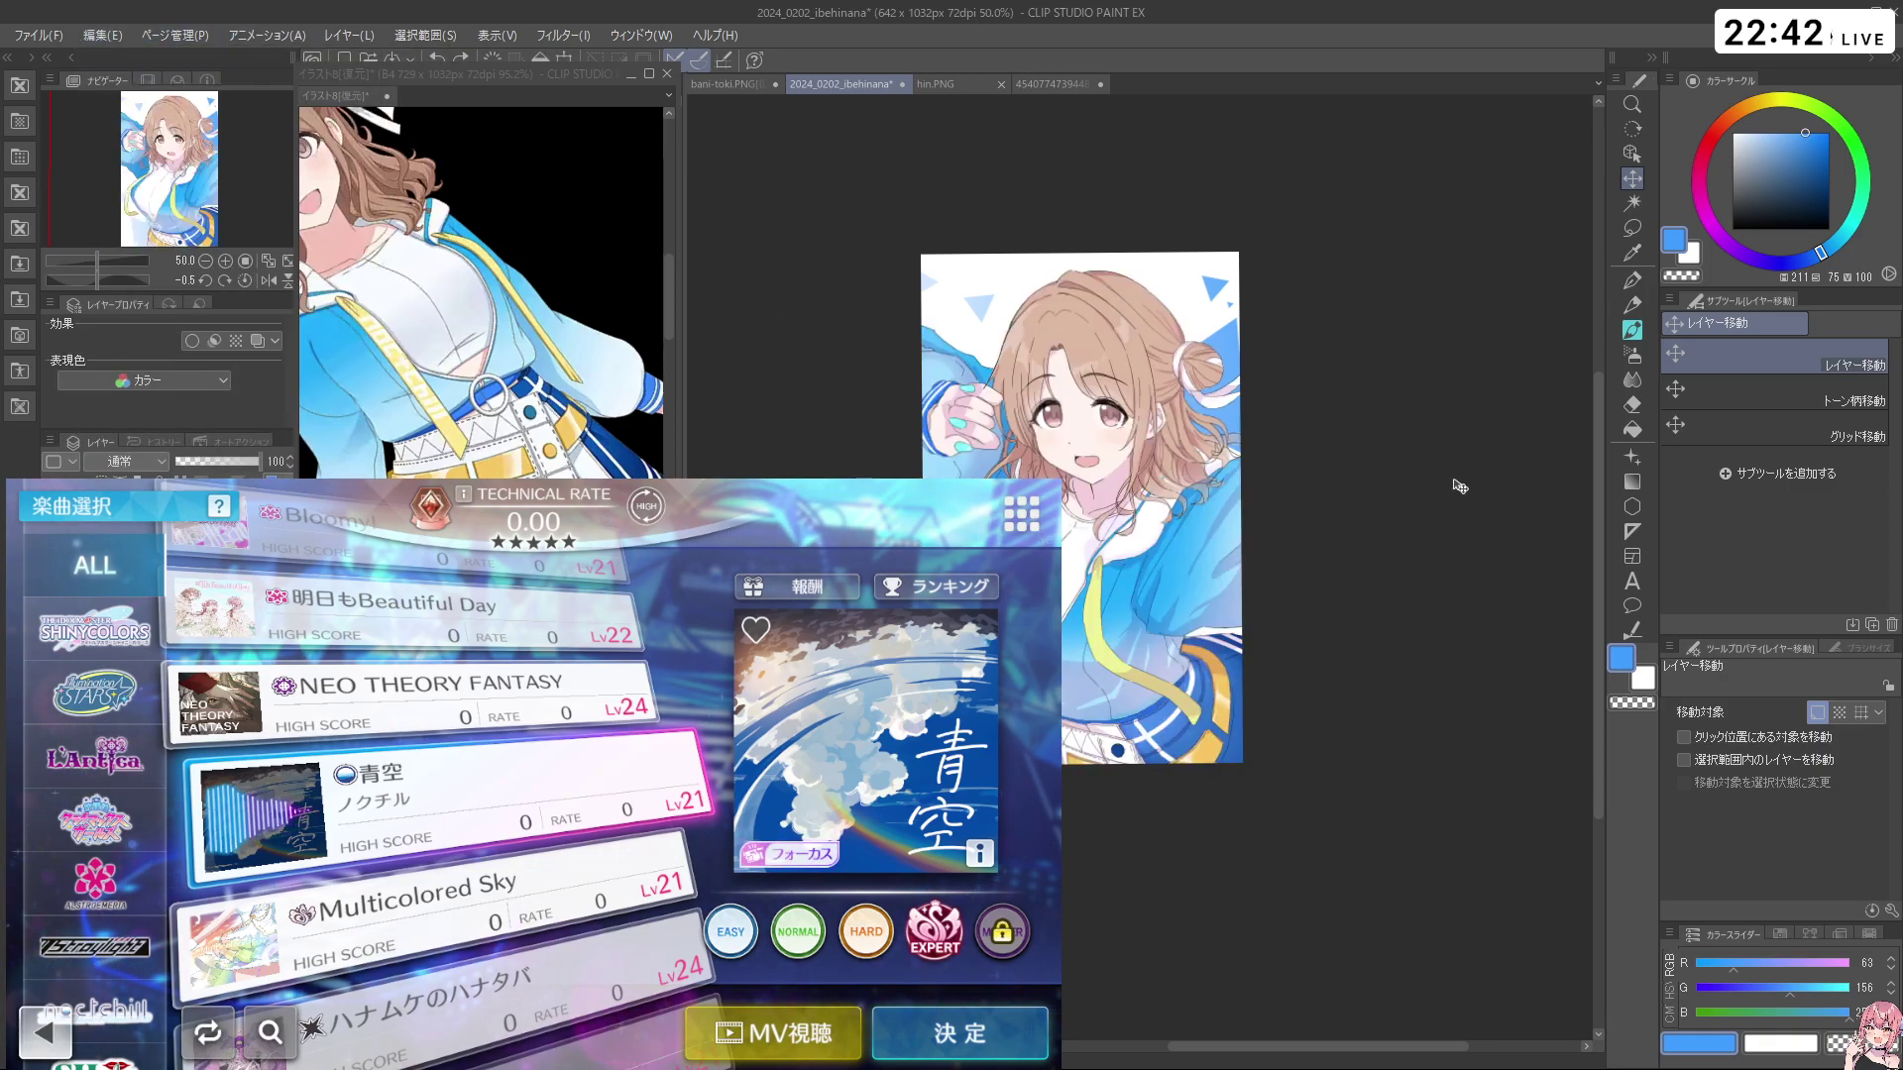
Start a scale/rotate transform on the character folder and rotate the character clockwise relative to the canvas
scroll(1149, 461, up, 6)
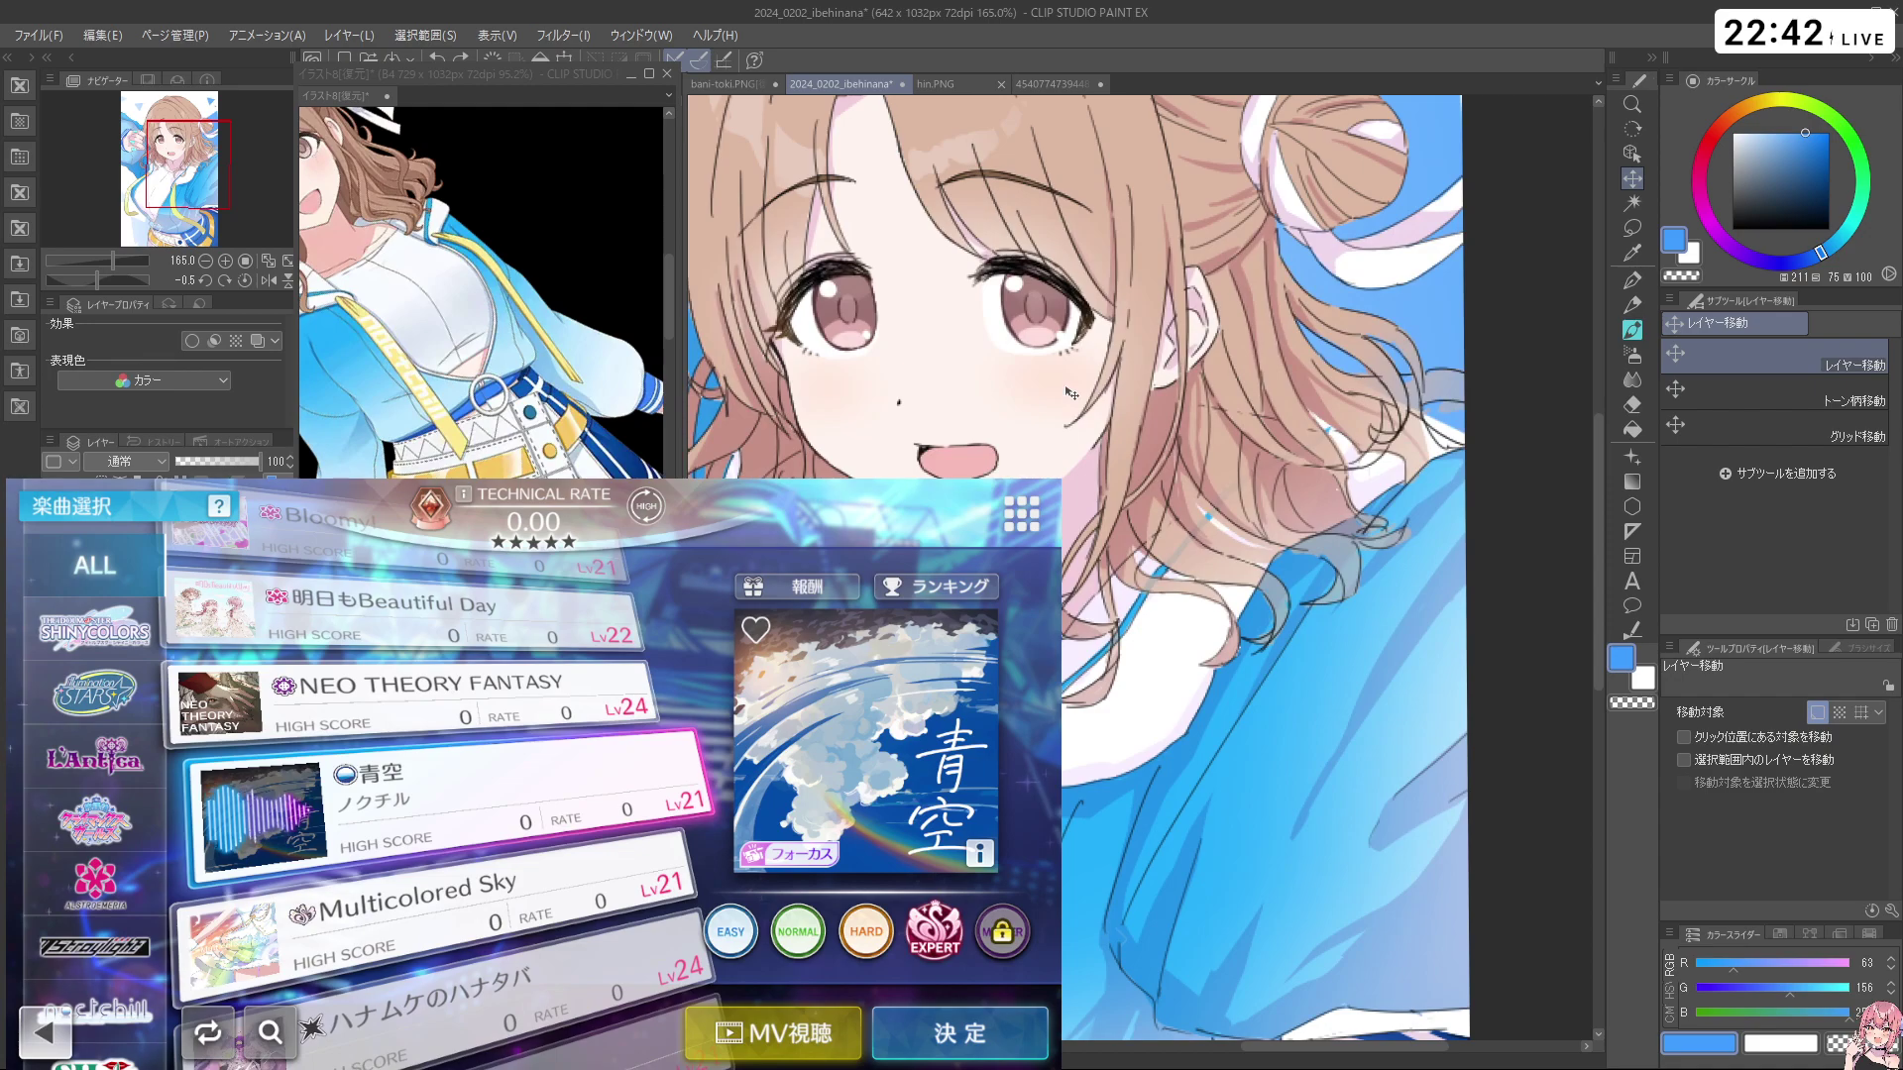
scroll(1065, 437, down, 5)
scroll(1149, 451, up, 2)
scroll(1219, 461, down, 3)
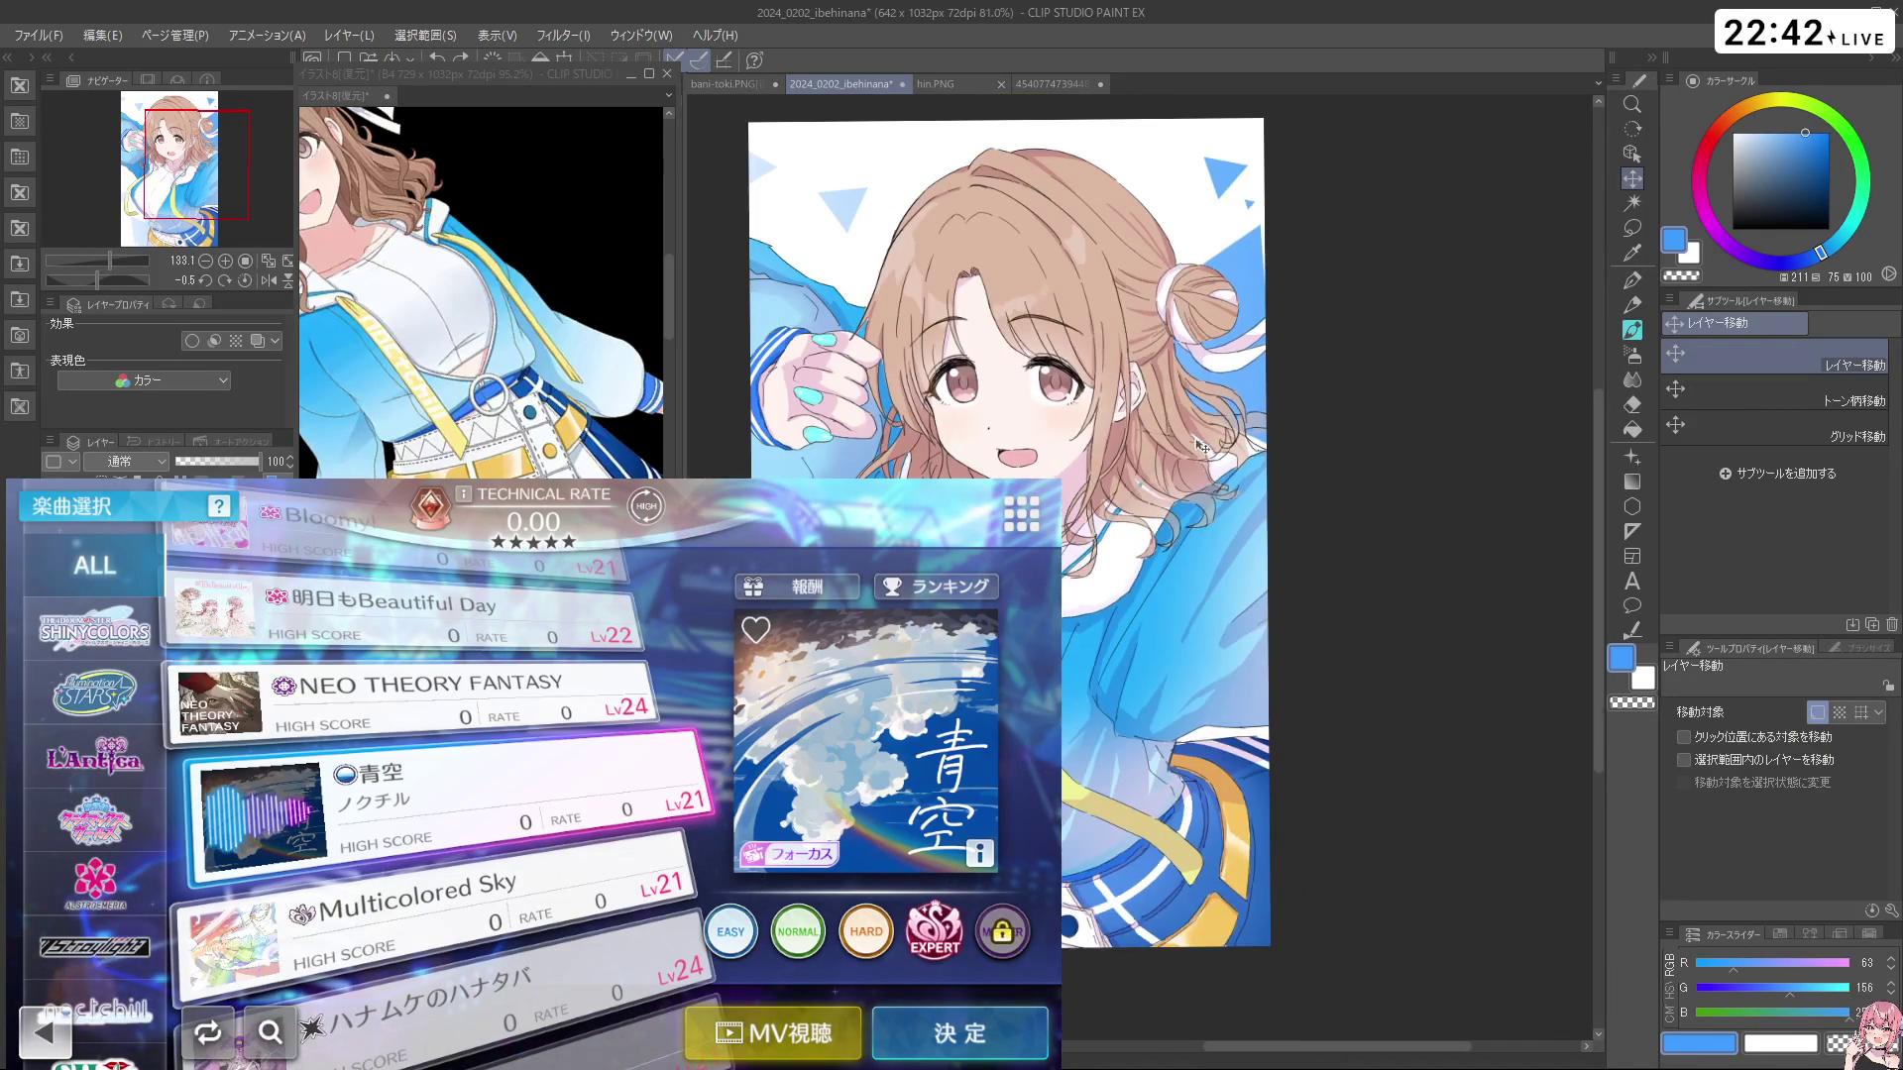
scroll(1238, 459, down, 1)
scroll(1088, 662, up, 2)
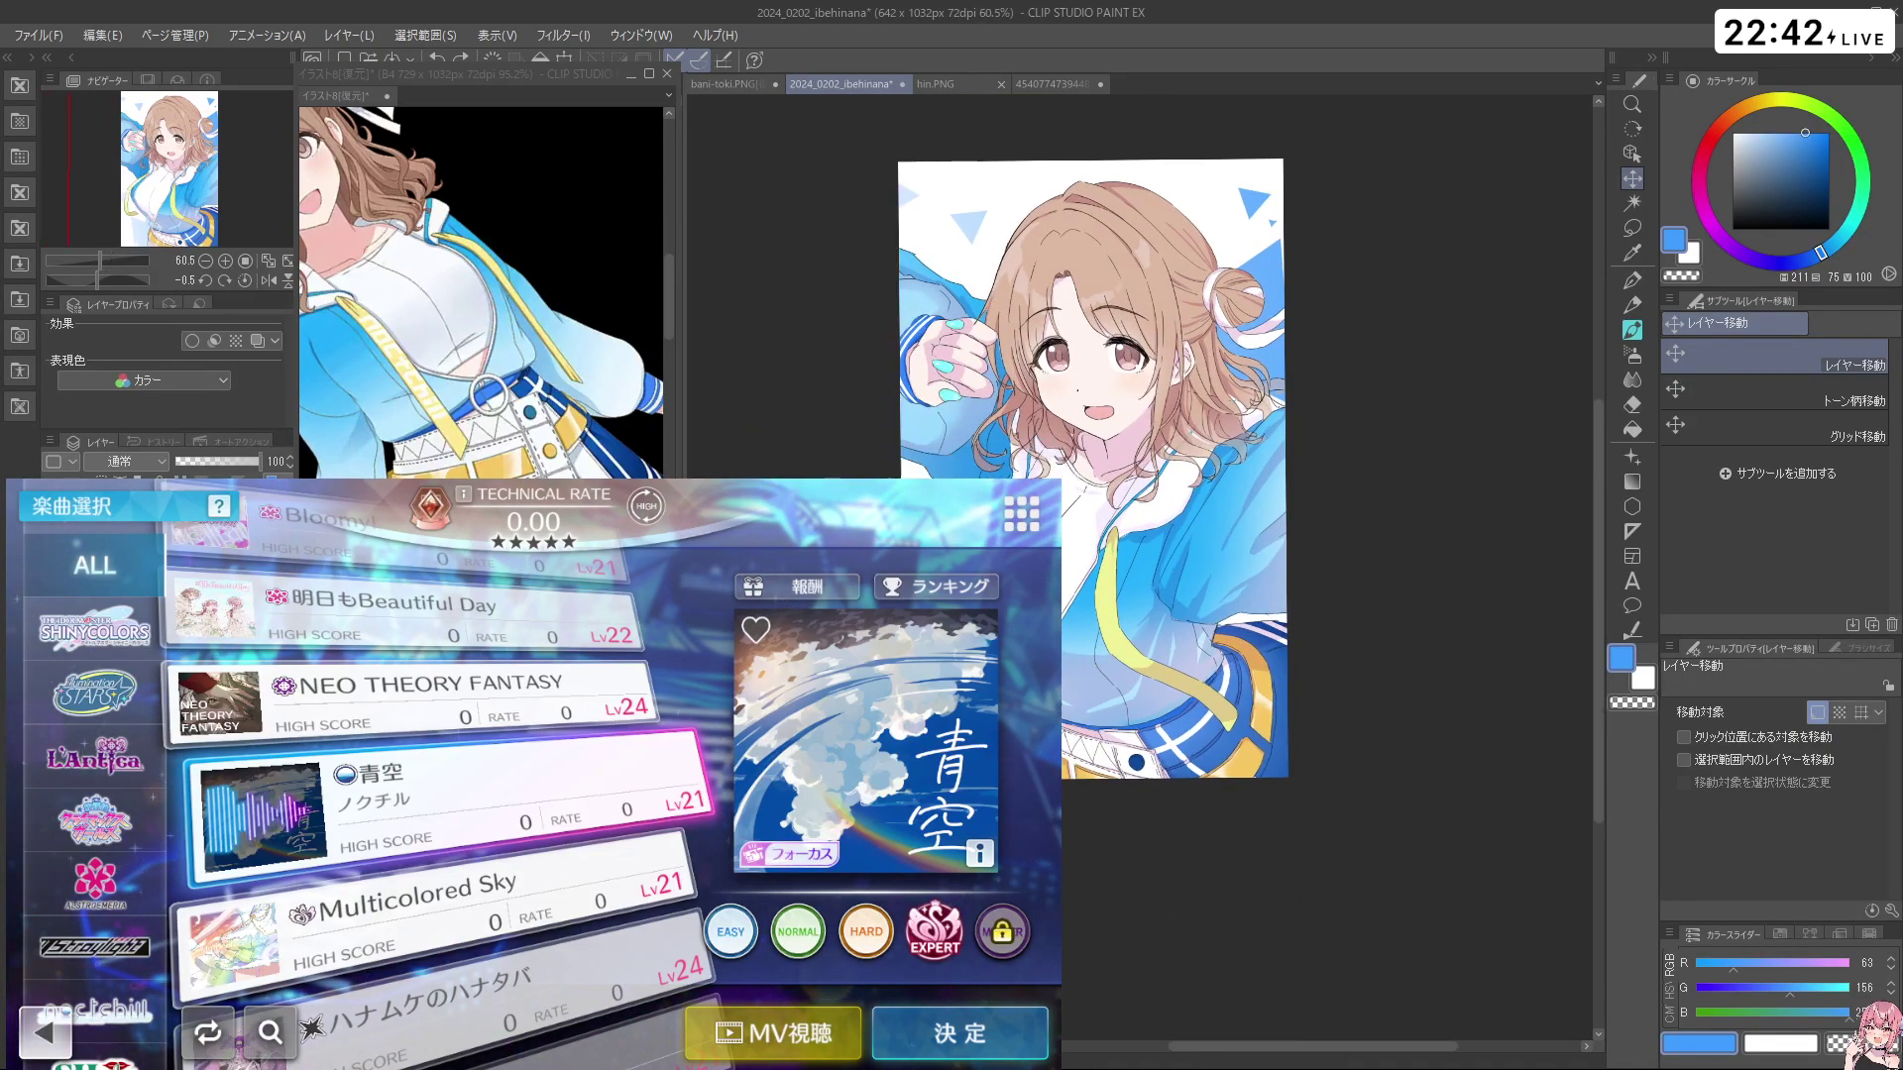
key(ctrl+t)
drag(1353, 796, 1293, 858)
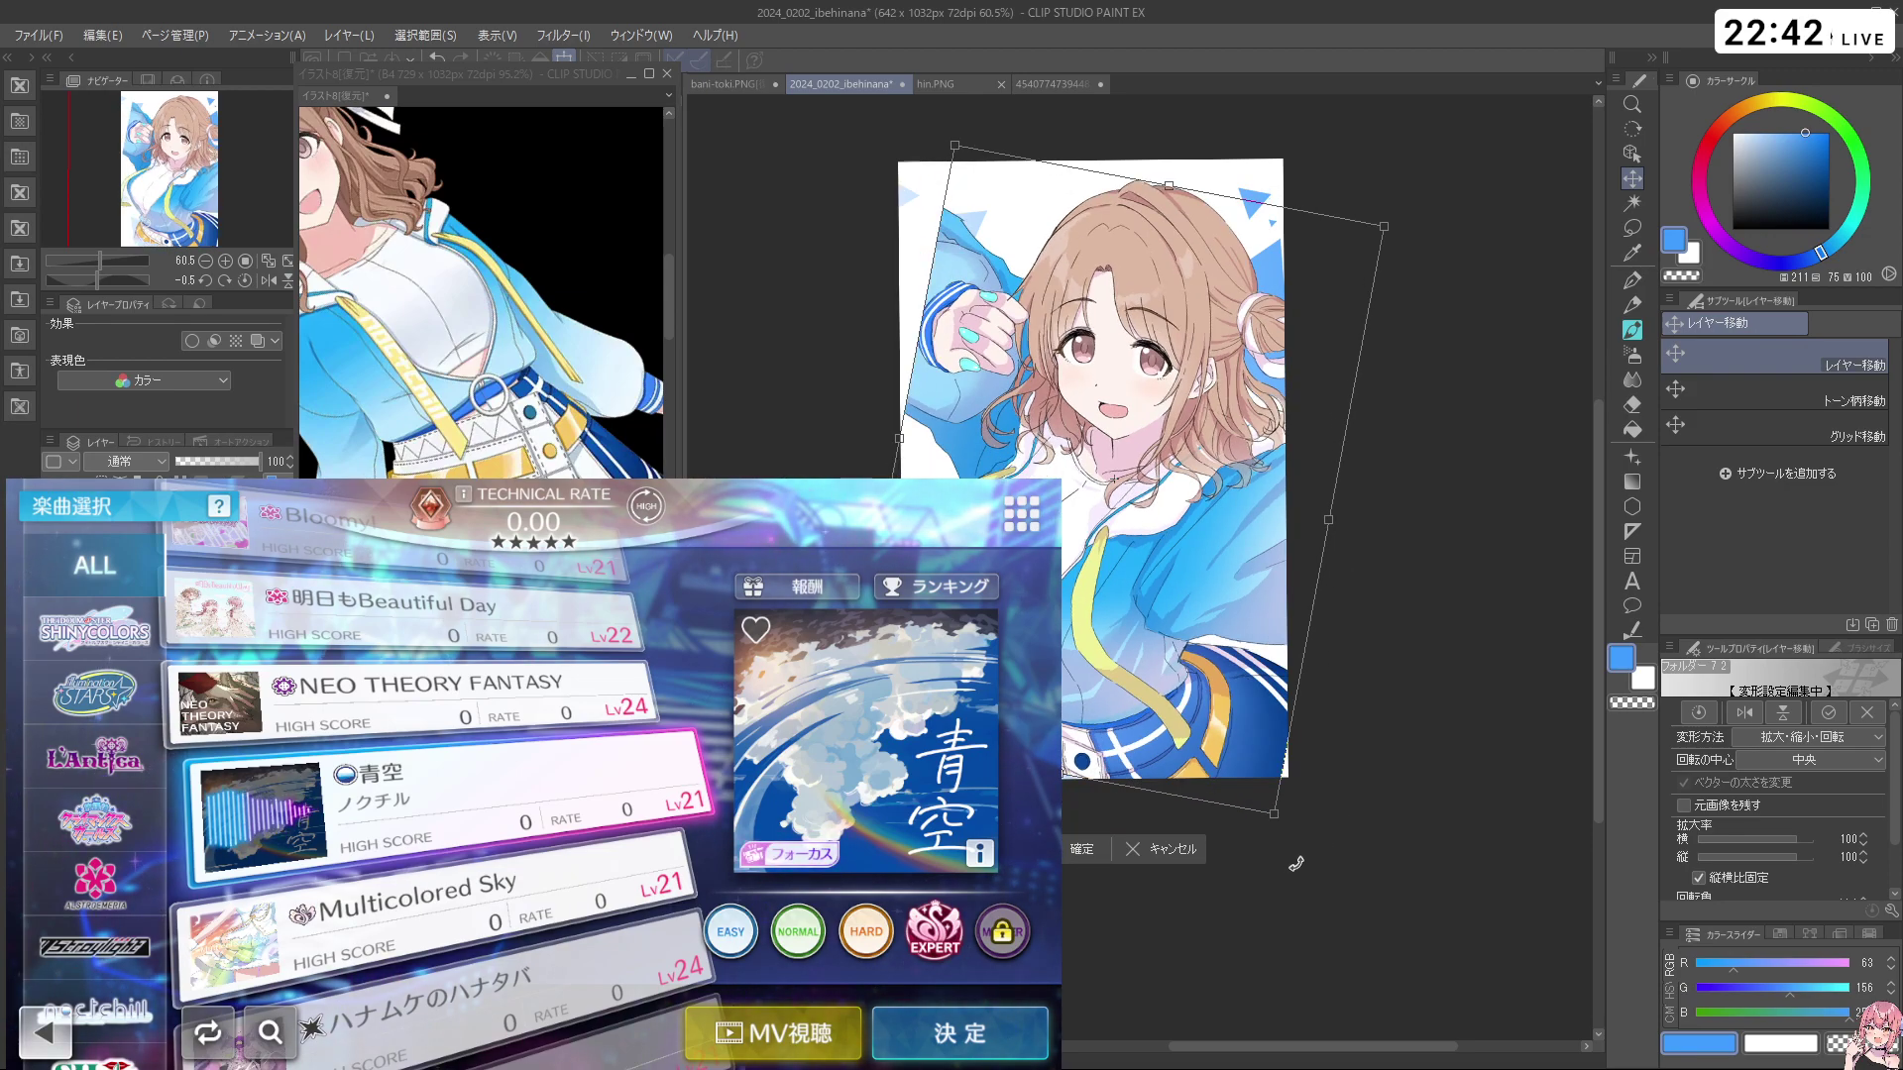
drag(1292, 858, 1395, 412)
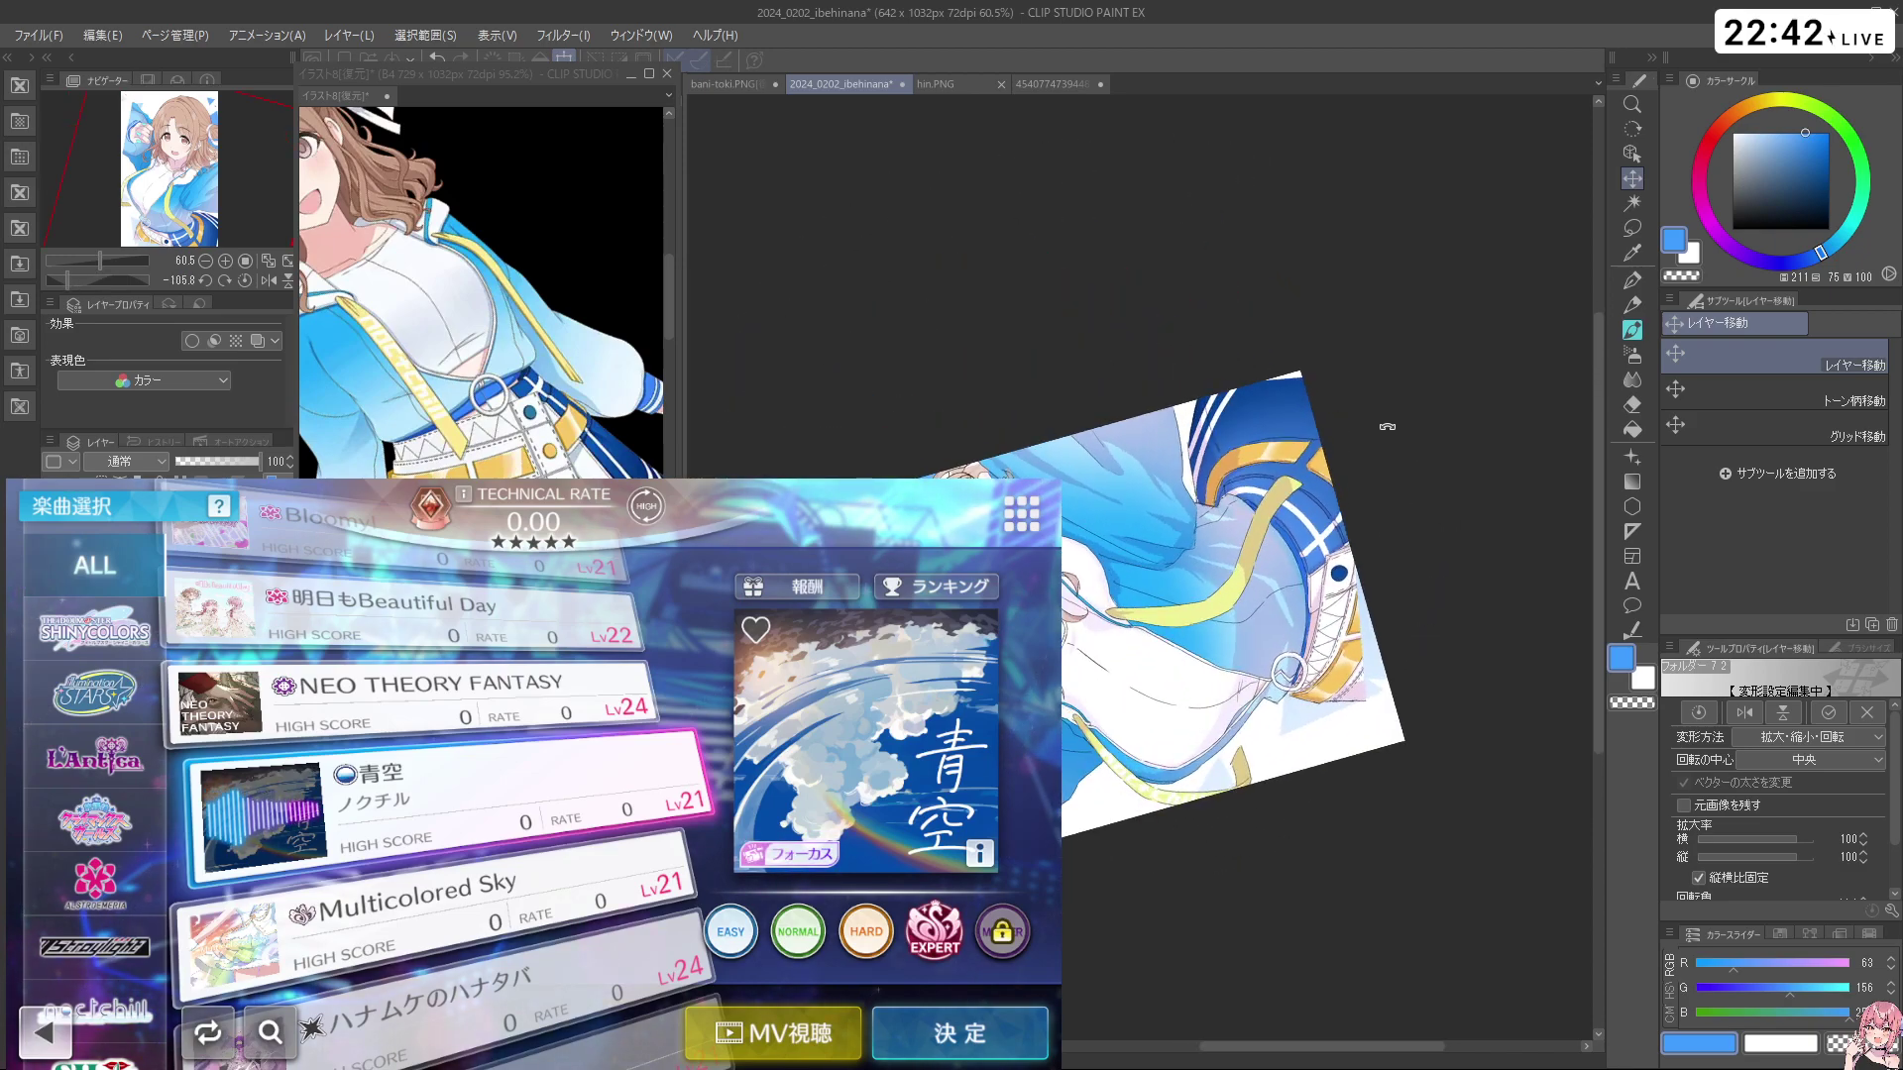
drag(1423, 505, 1041, 901)
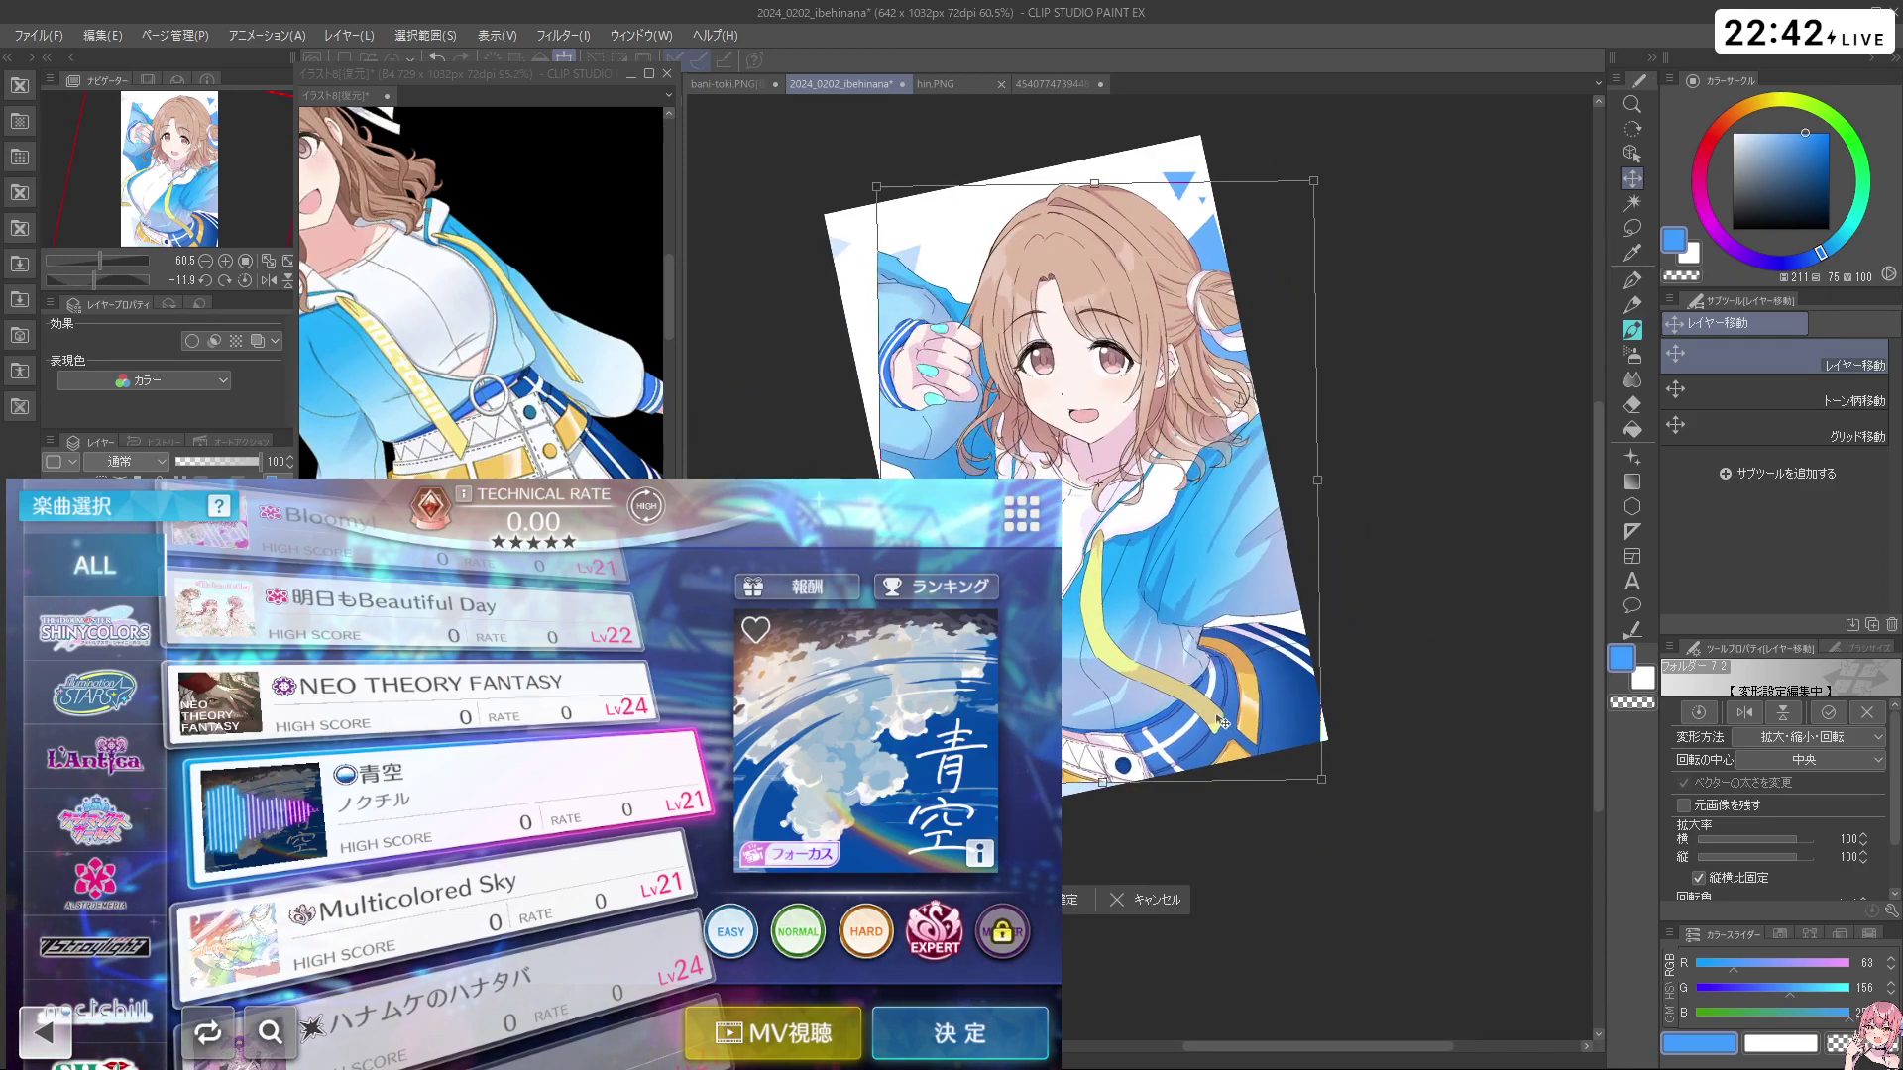
Enlarge the character to 116%, adjust its position and rotation to fill the canvas, and apply the transform
mouse_move(1304, 798)
mouse_down()
mouse_move(1340, 835)
mouse_move(1317, 789)
mouse_up()
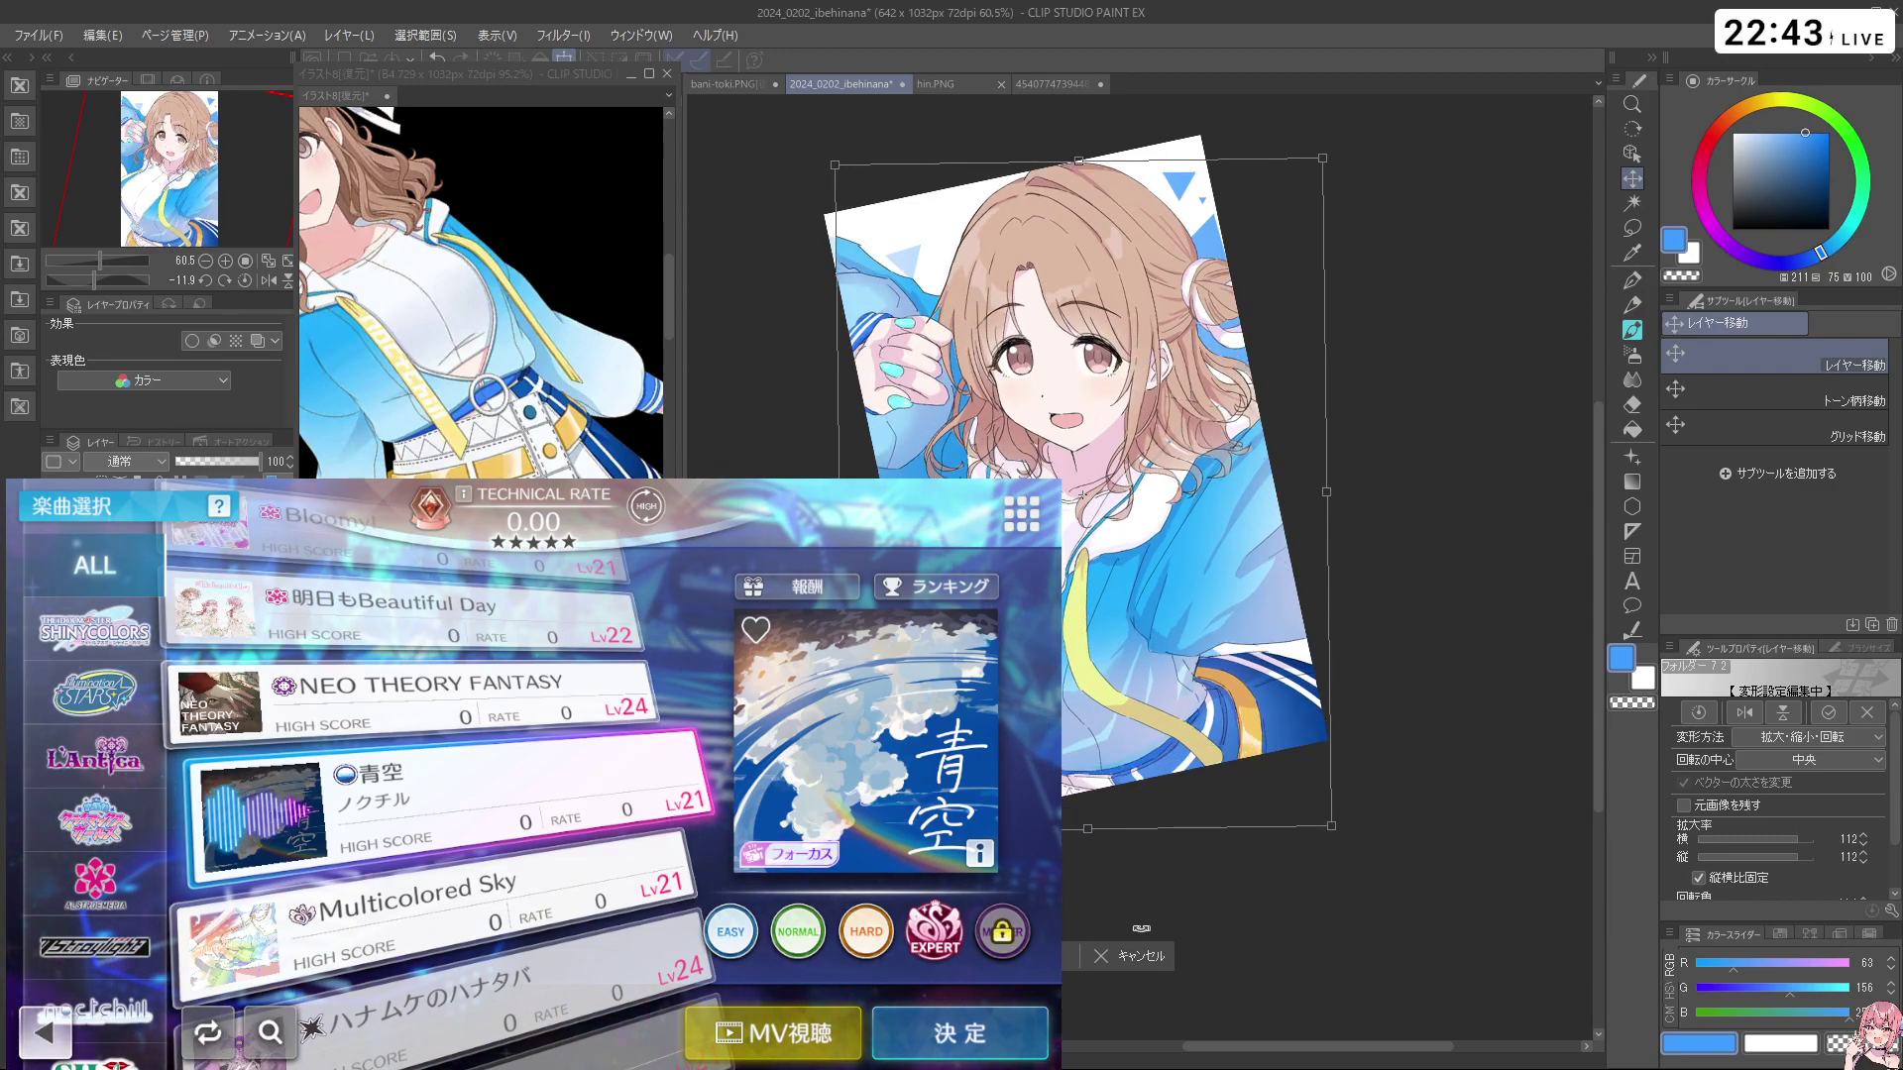
drag(1216, 766, 1207, 773)
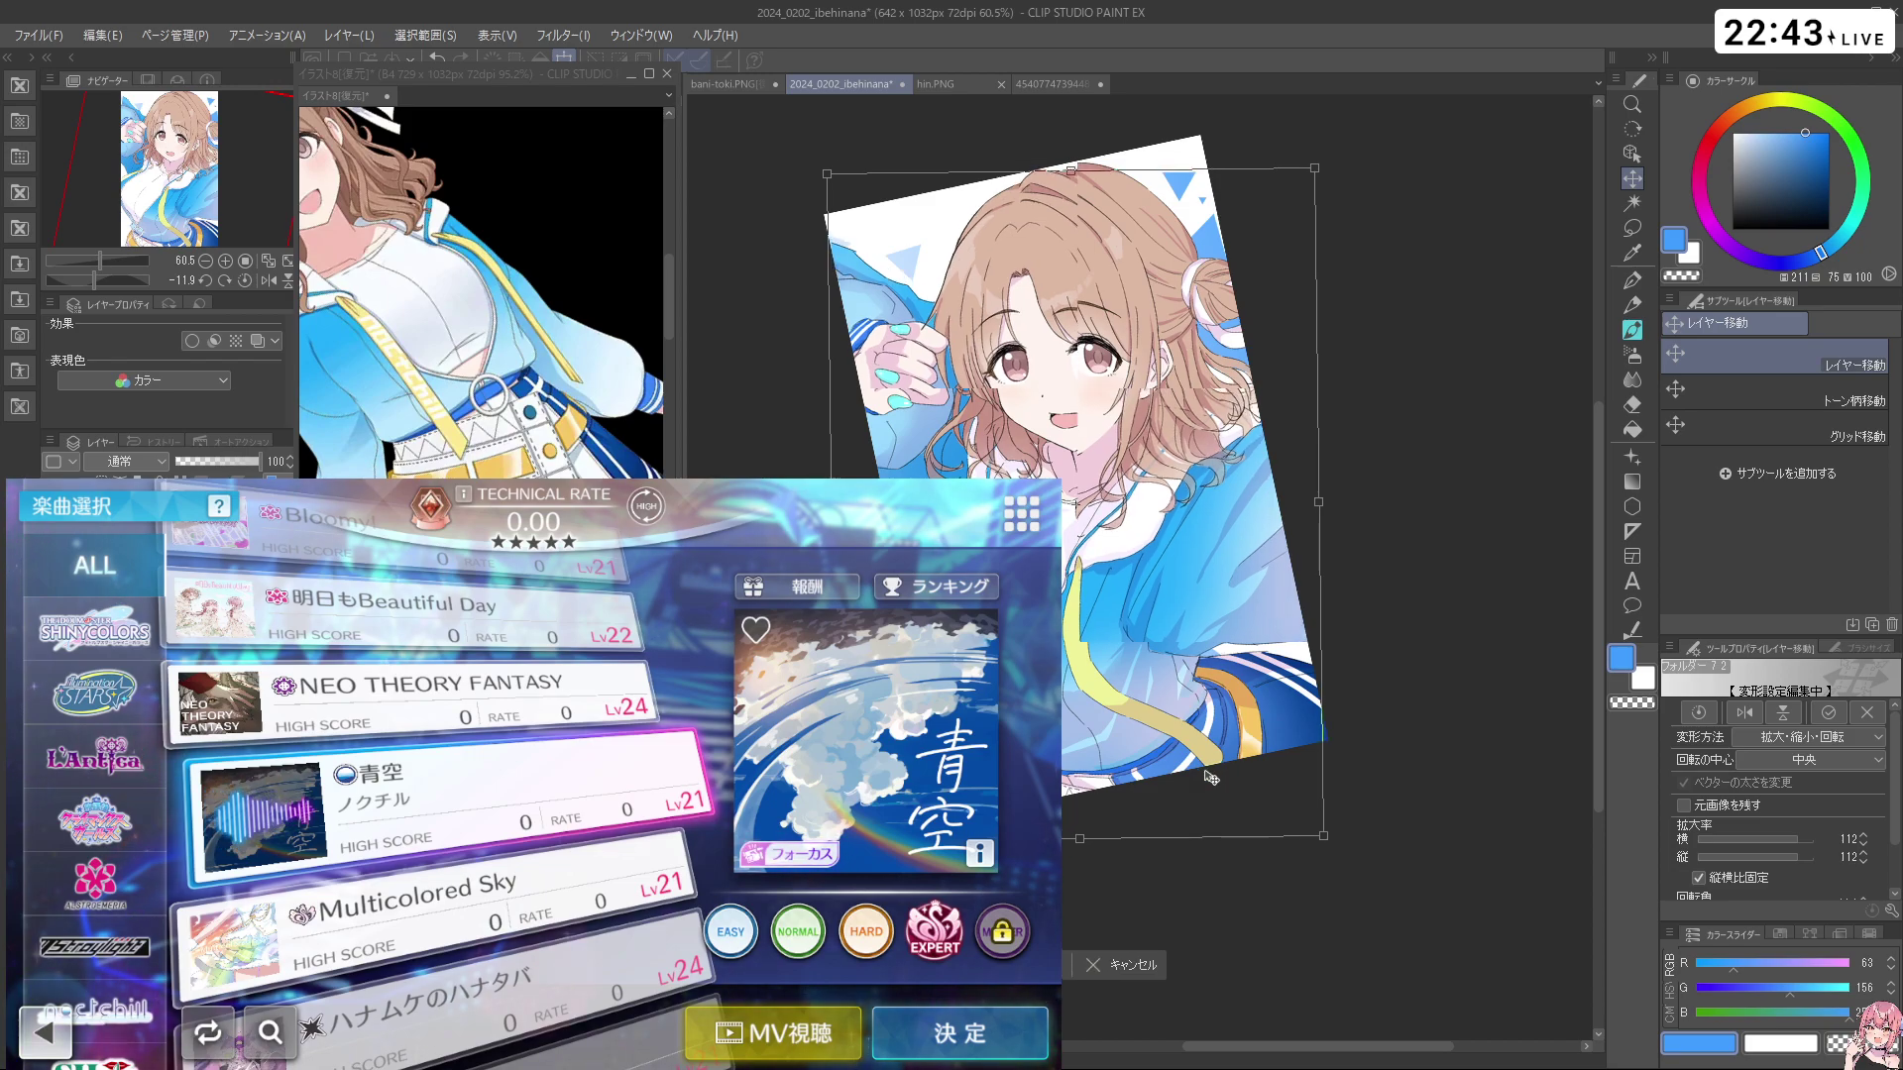
drag(1332, 832, 1237, 759)
key(Return)
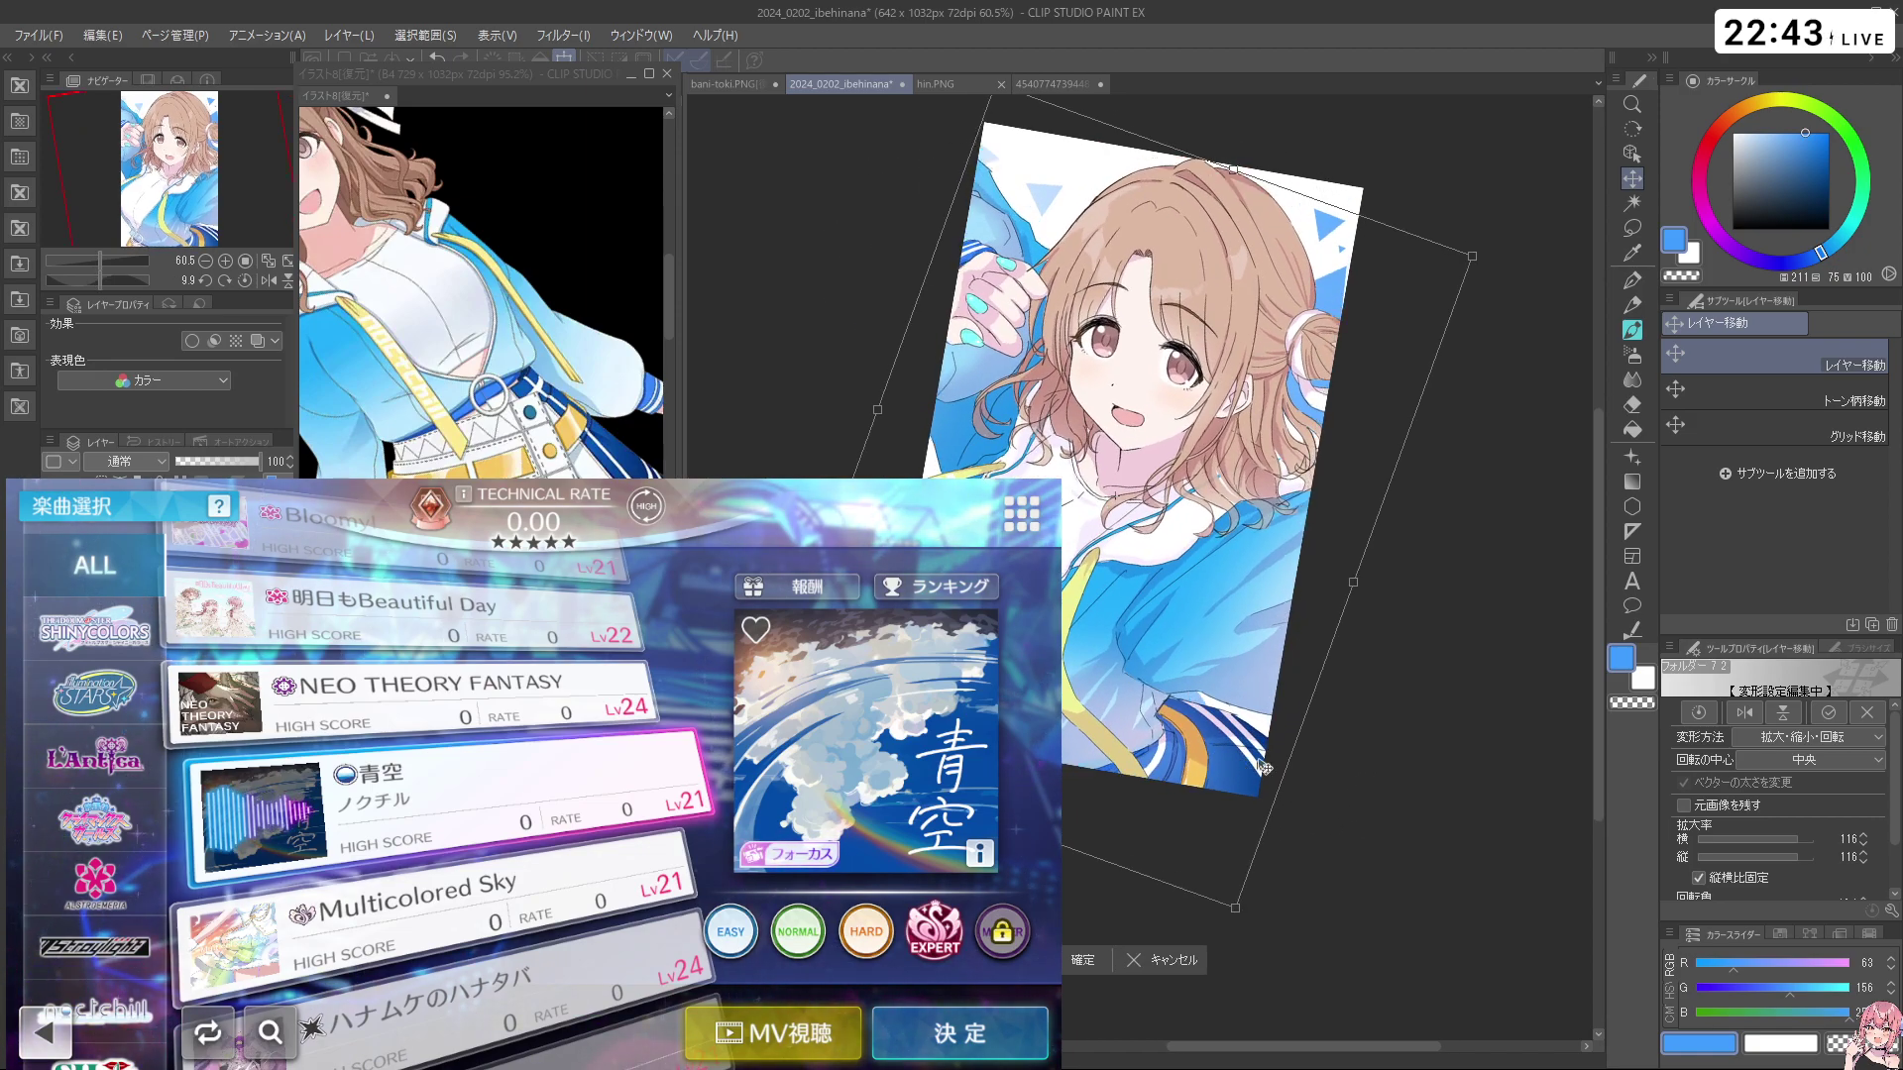
Examine the transformed character's framing against the canvas edges, both in full view and close up
scroll(1313, 664, down, 2)
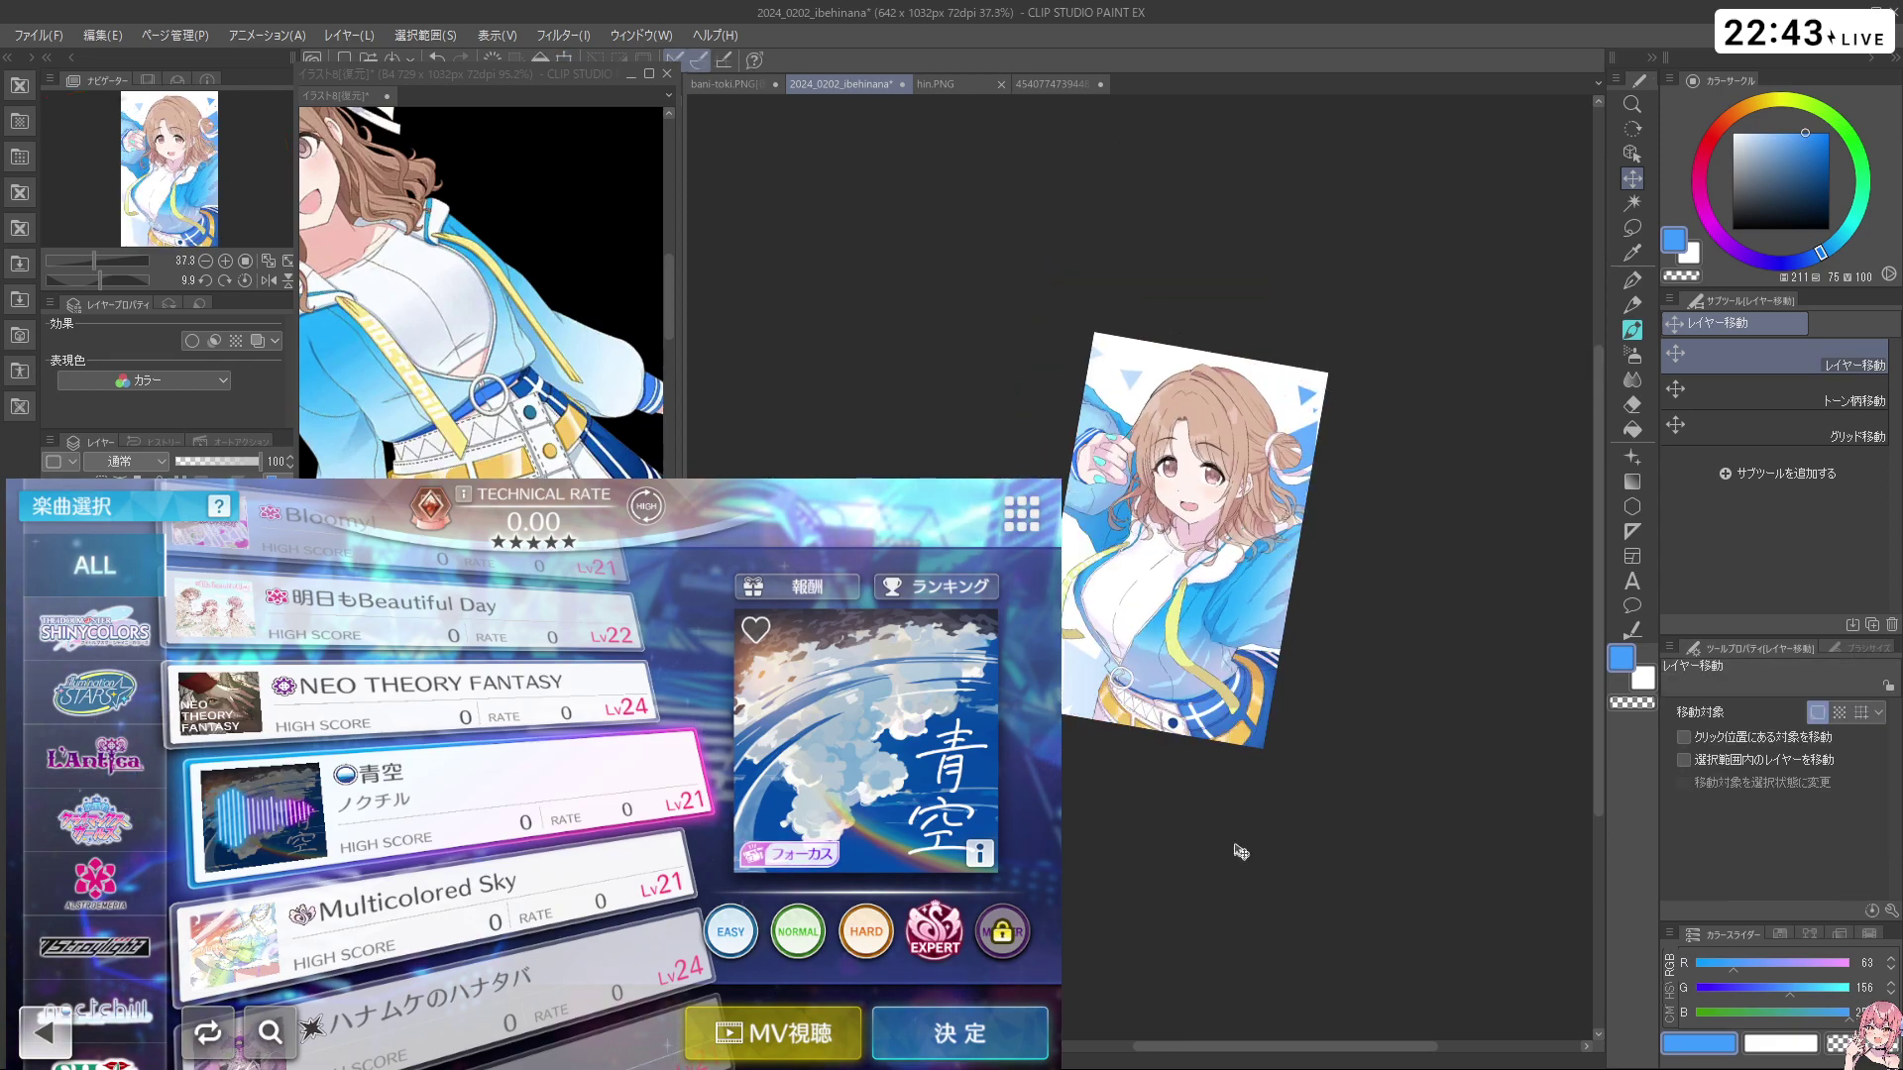
scroll(1258, 802, up, 2)
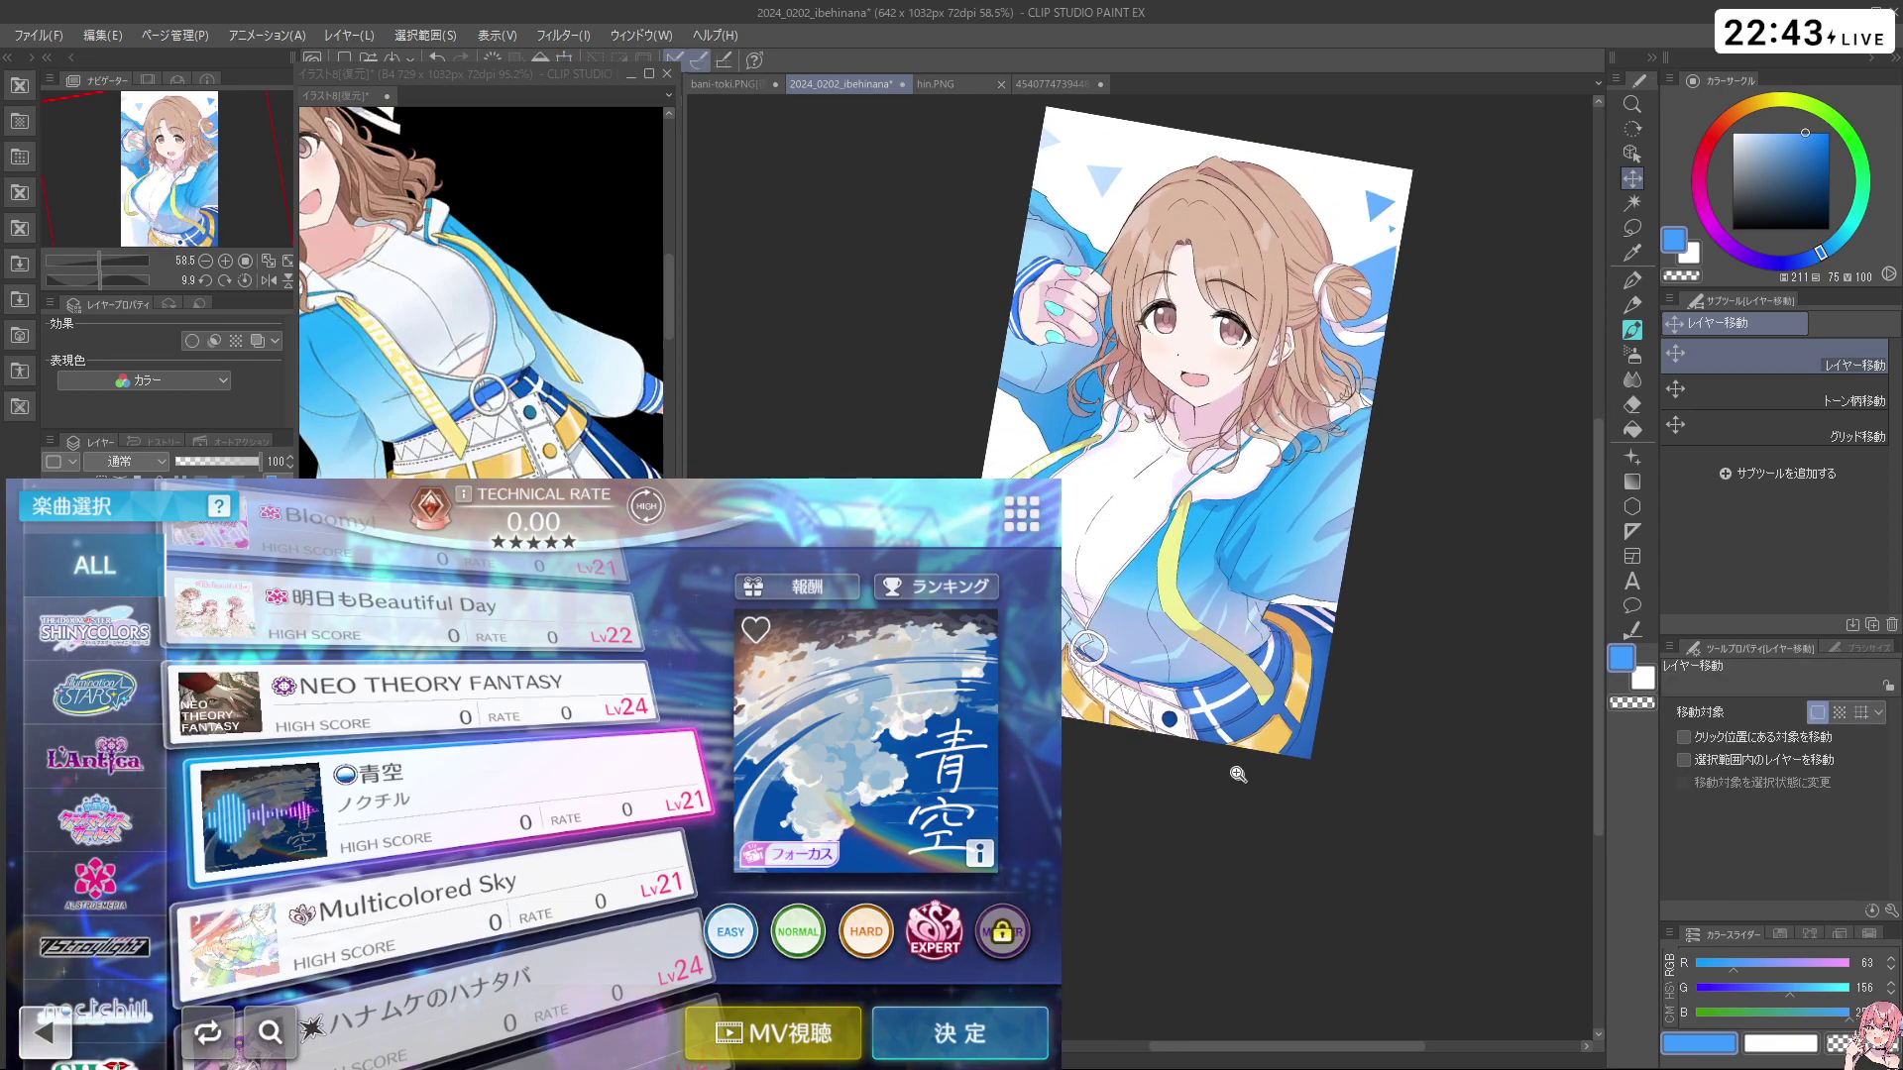
scroll(1159, 466, down, 1)
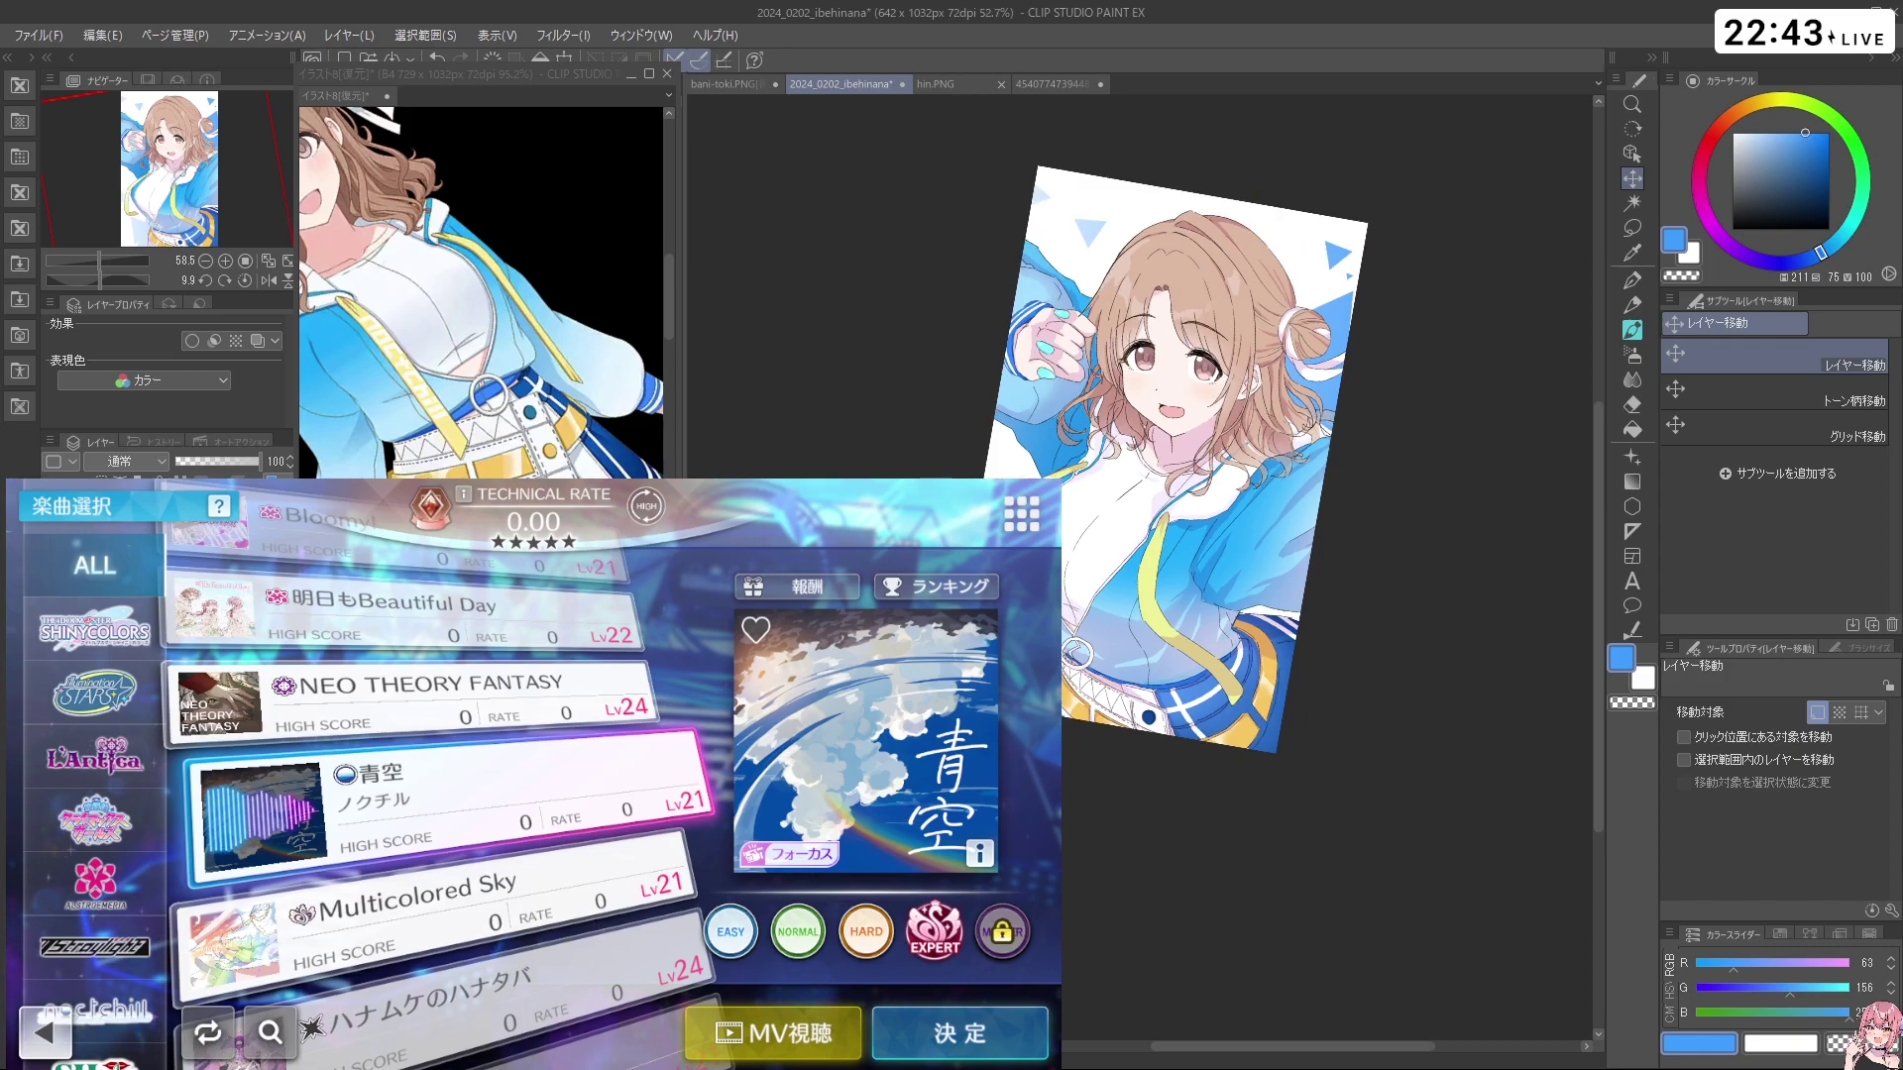
scroll(1159, 475, up, 3)
scroll(1150, 496, down, 2)
scroll(1081, 768, up, 3)
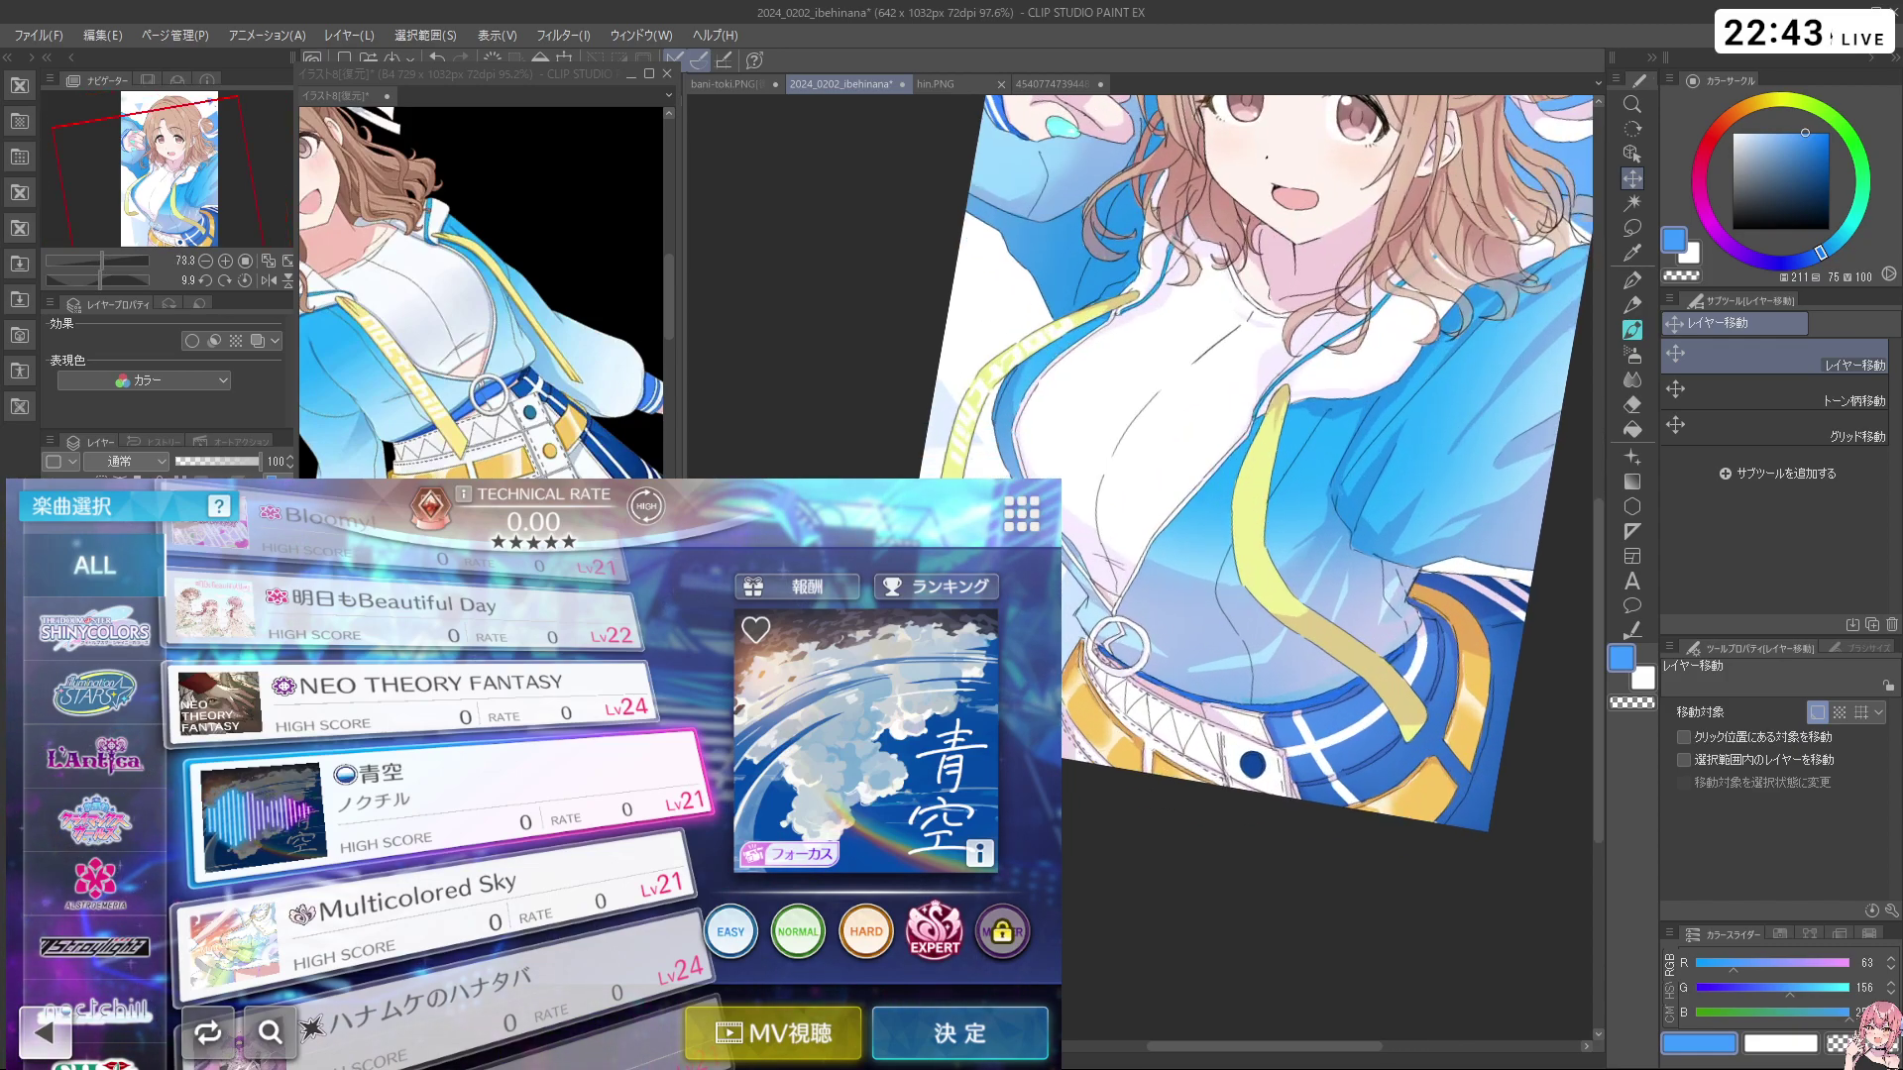
scroll(1080, 764, down, 3)
scroll(1079, 764, down, 1)
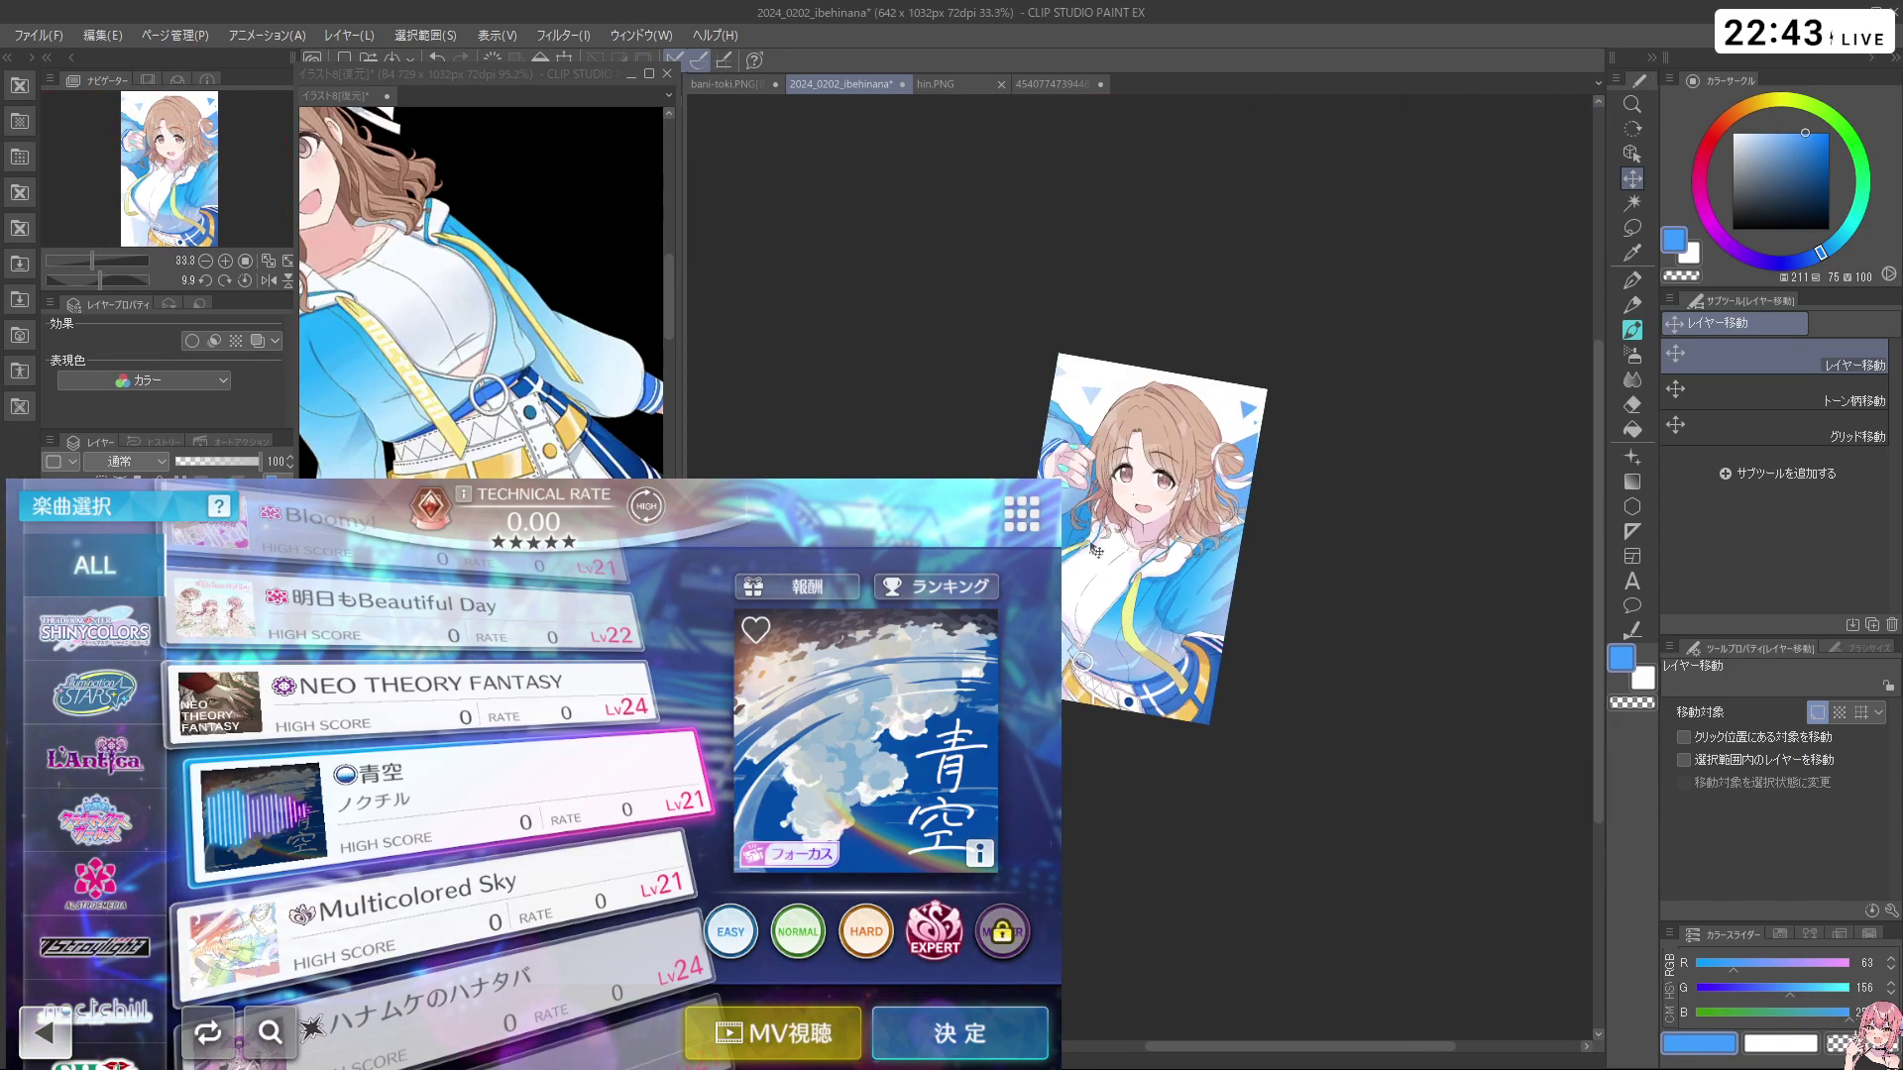
scroll(1154, 512, up, 3)
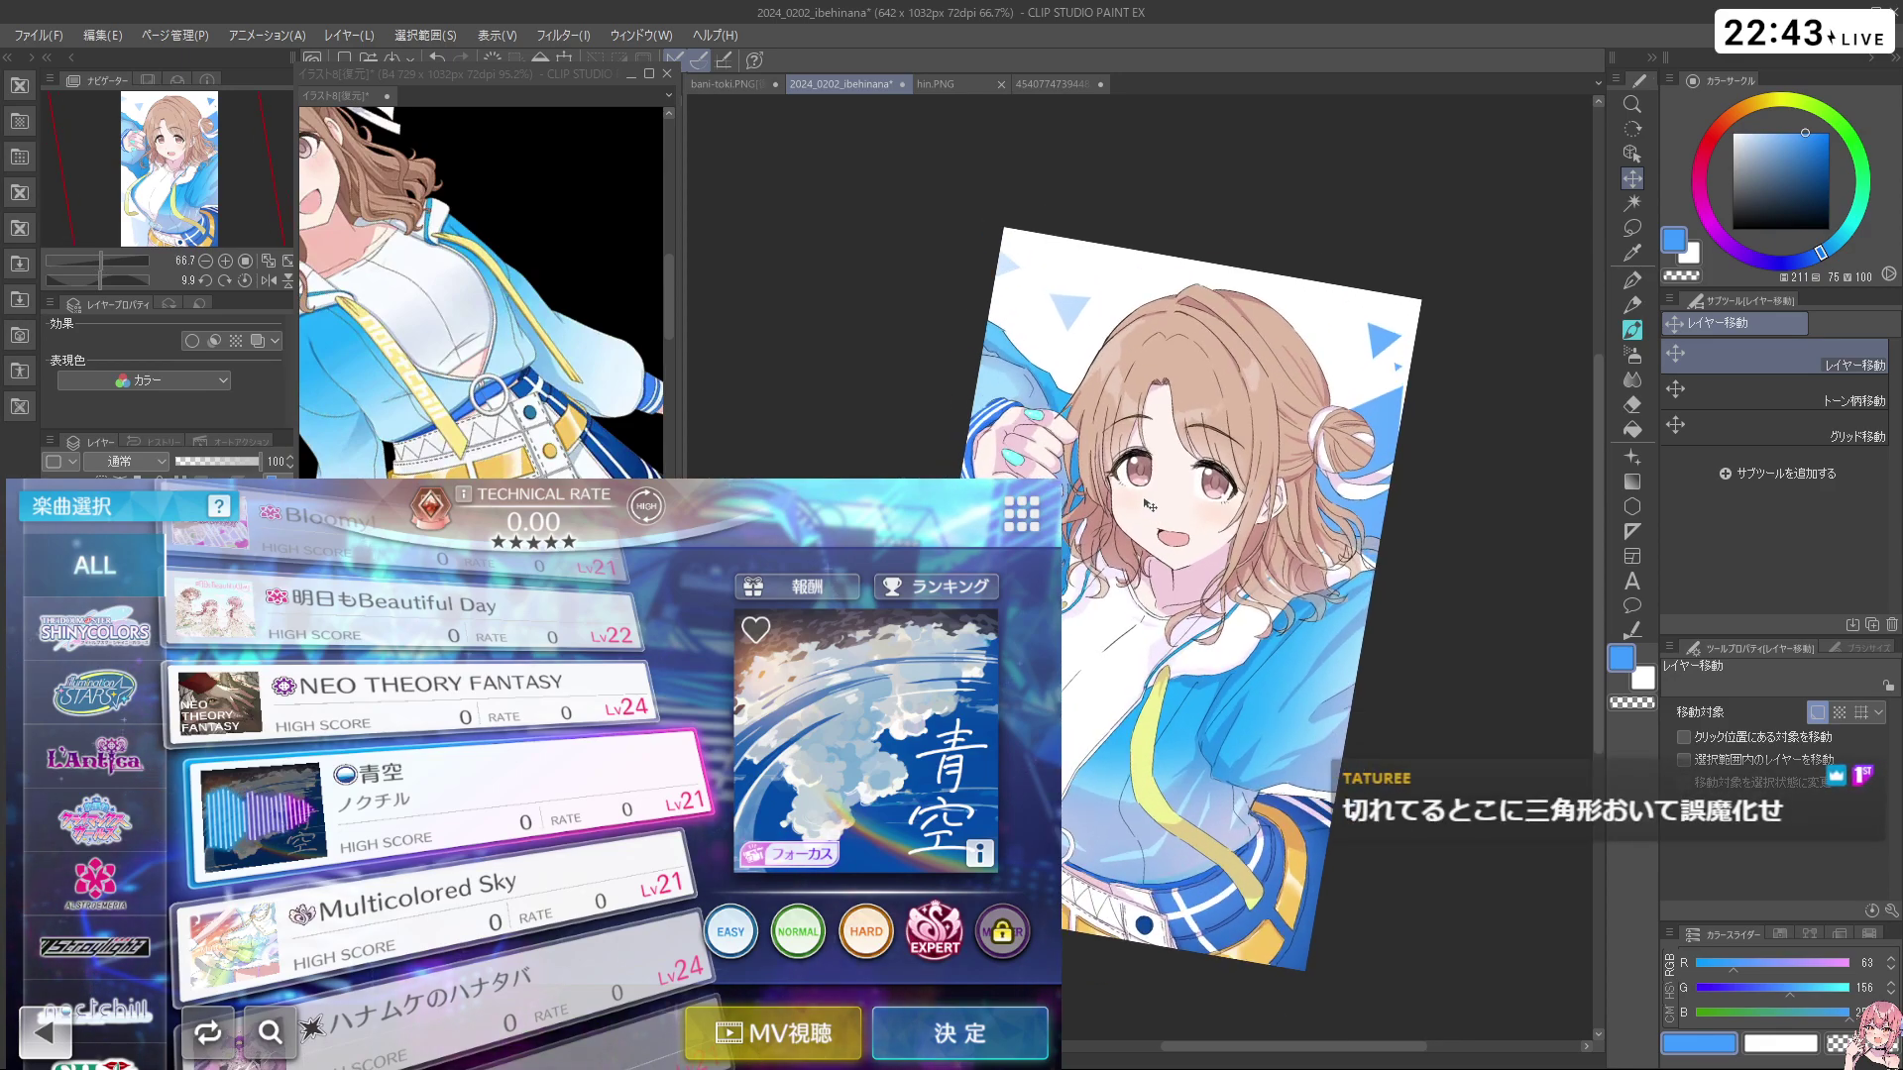
scroll(1147, 505, down, 1)
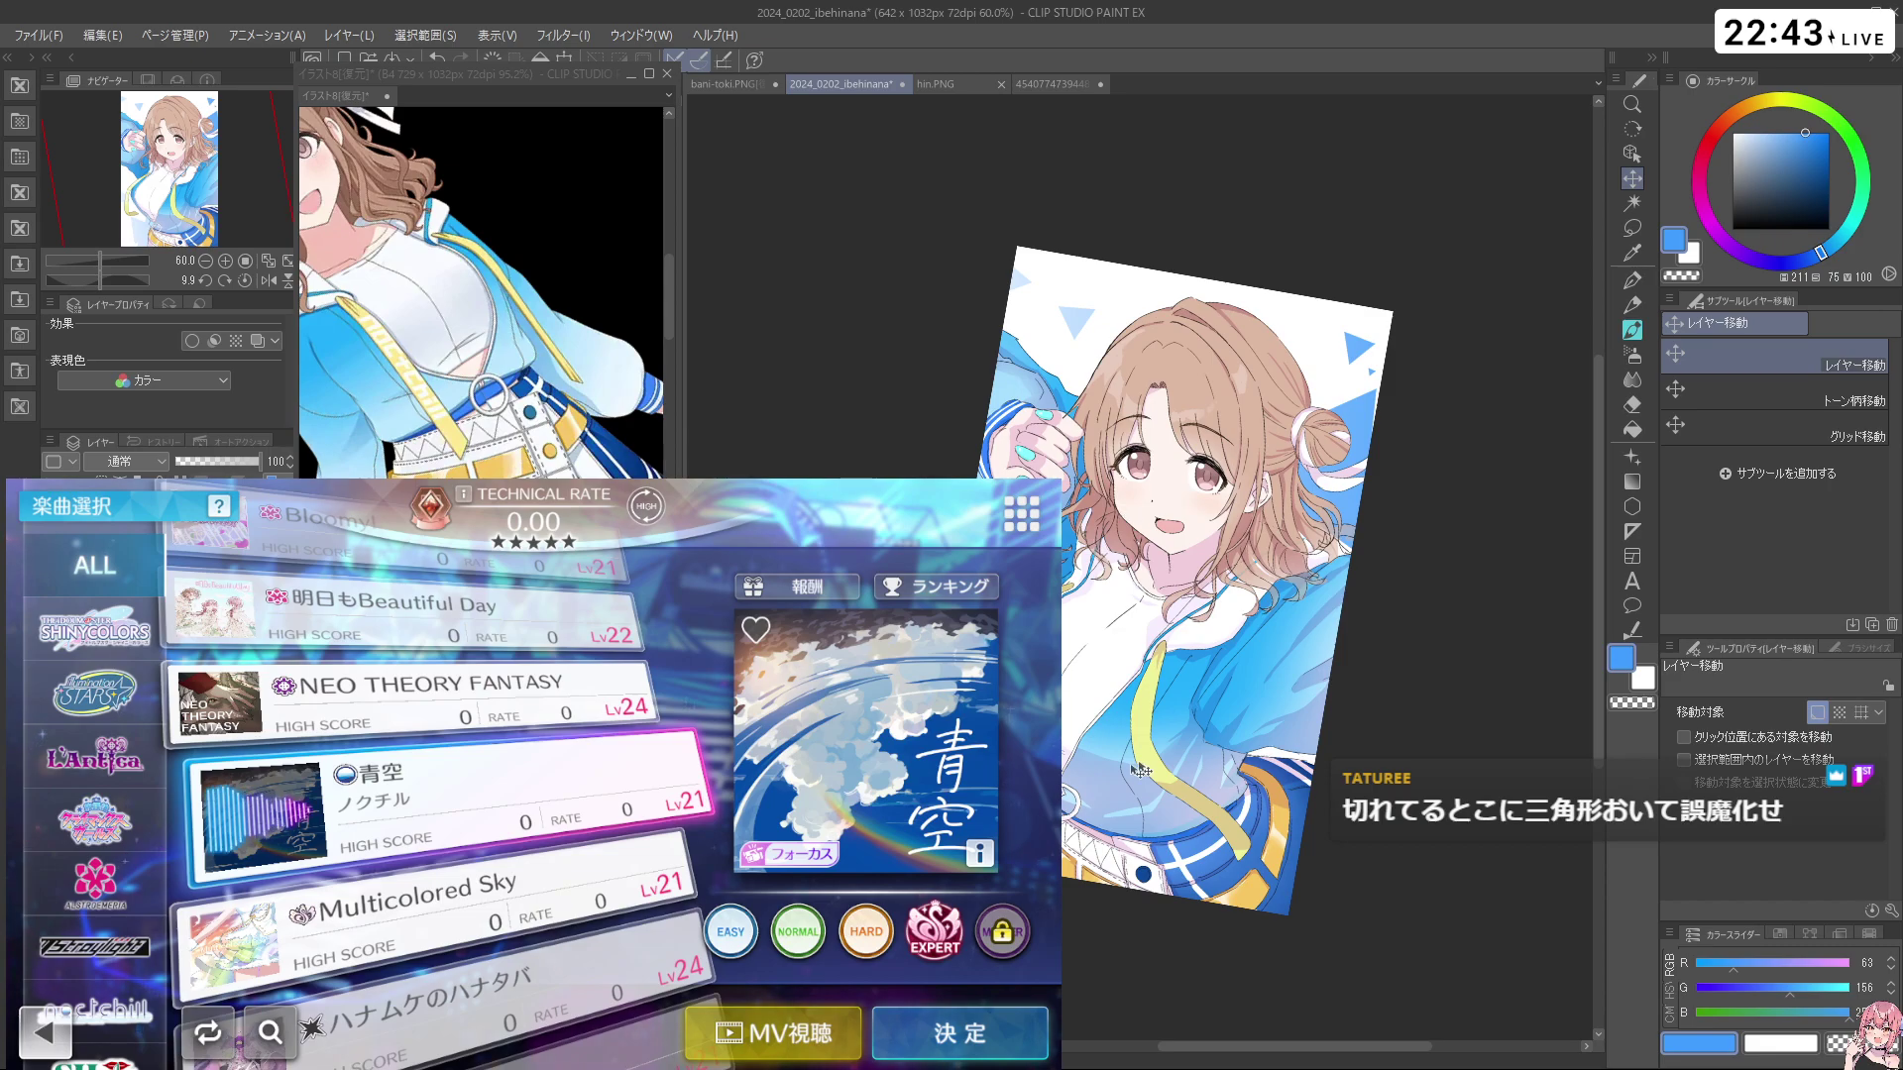
Set the drawing colour to black and choose the G-pen for lettering on the artwork
drag(1789, 181, 1732, 230)
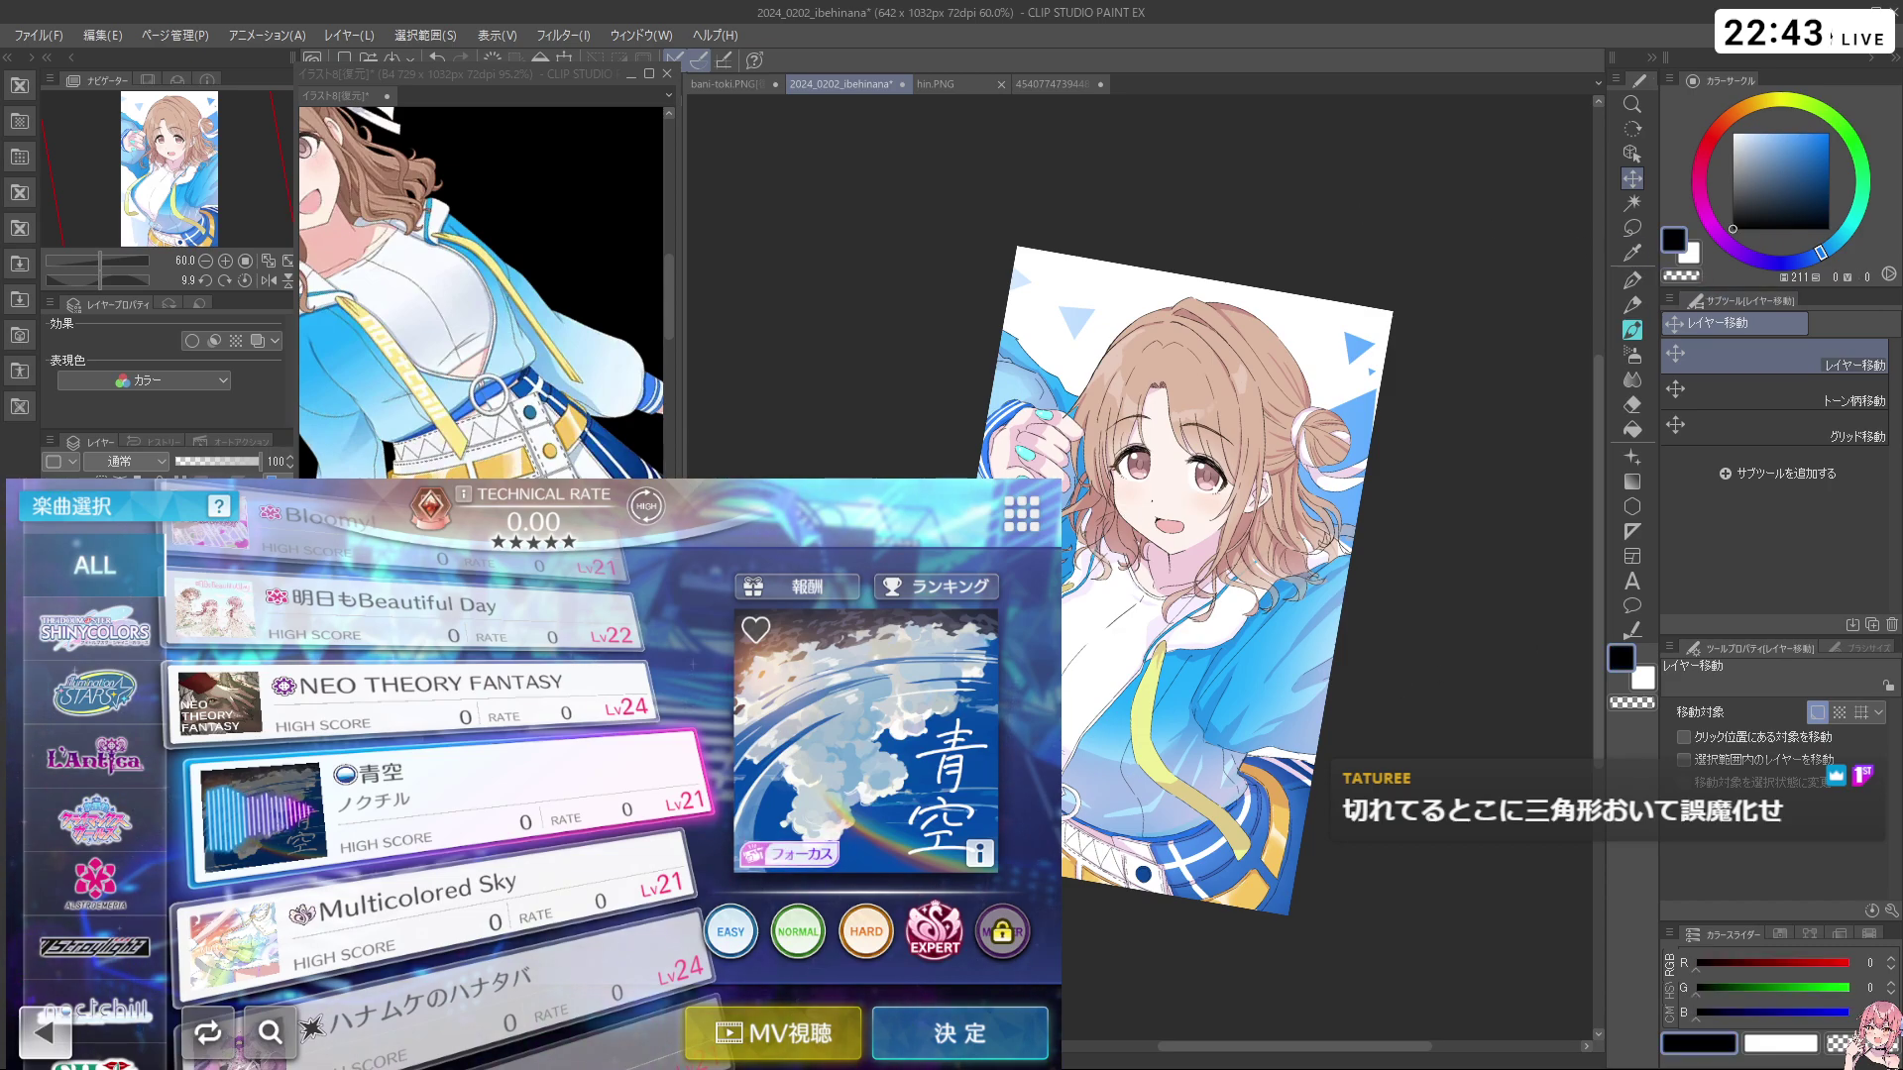
drag(964, 790, 1028, 466)
click(1640, 288)
drag(1028, 466, 1116, 460)
drag(821, 966, 570, 966)
drag(1175, 567, 1095, 567)
drag(1095, 694, 1034, 651)
drag(1239, 476, 1106, 572)
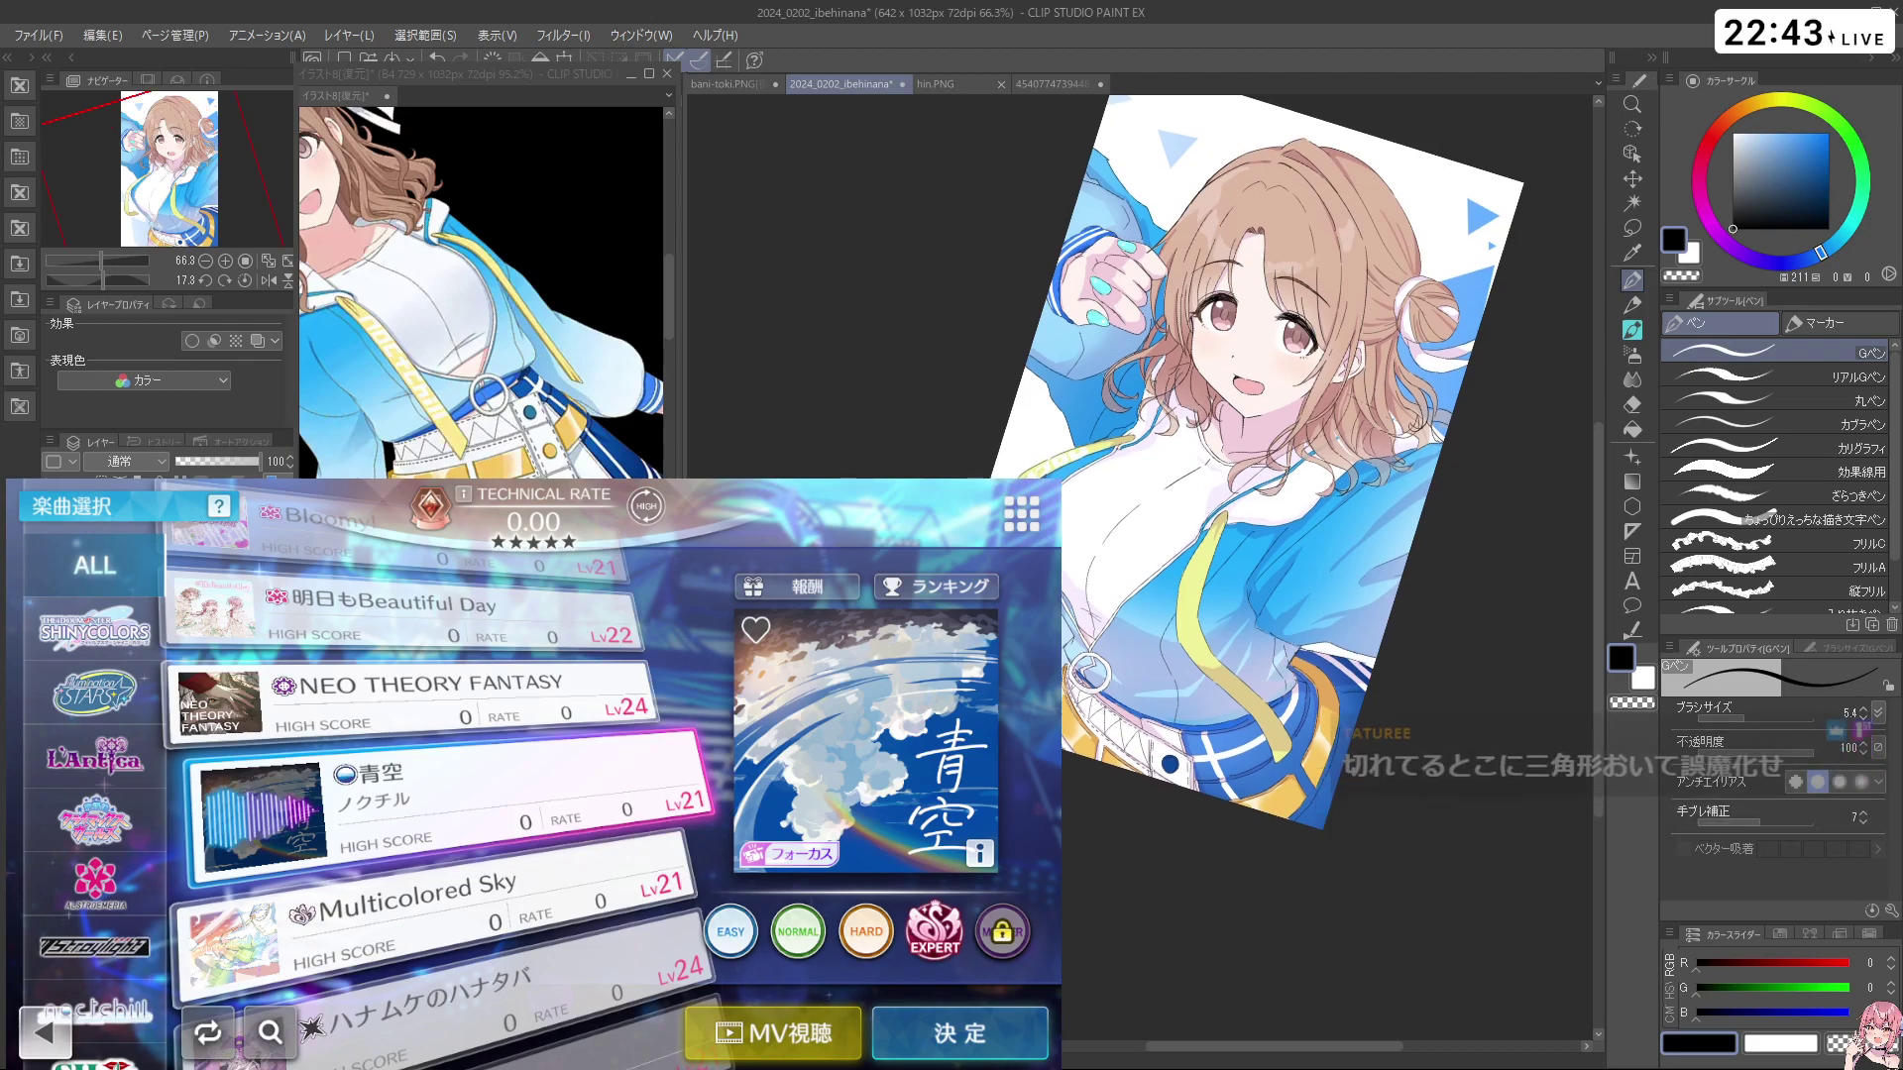
Try black G-pen strokes across the lower-left part of the artwork and undo them
drag(986, 743, 1102, 799)
drag(1006, 646, 1194, 768)
key(ctrl+z)
drag(1006, 555, 1173, 778)
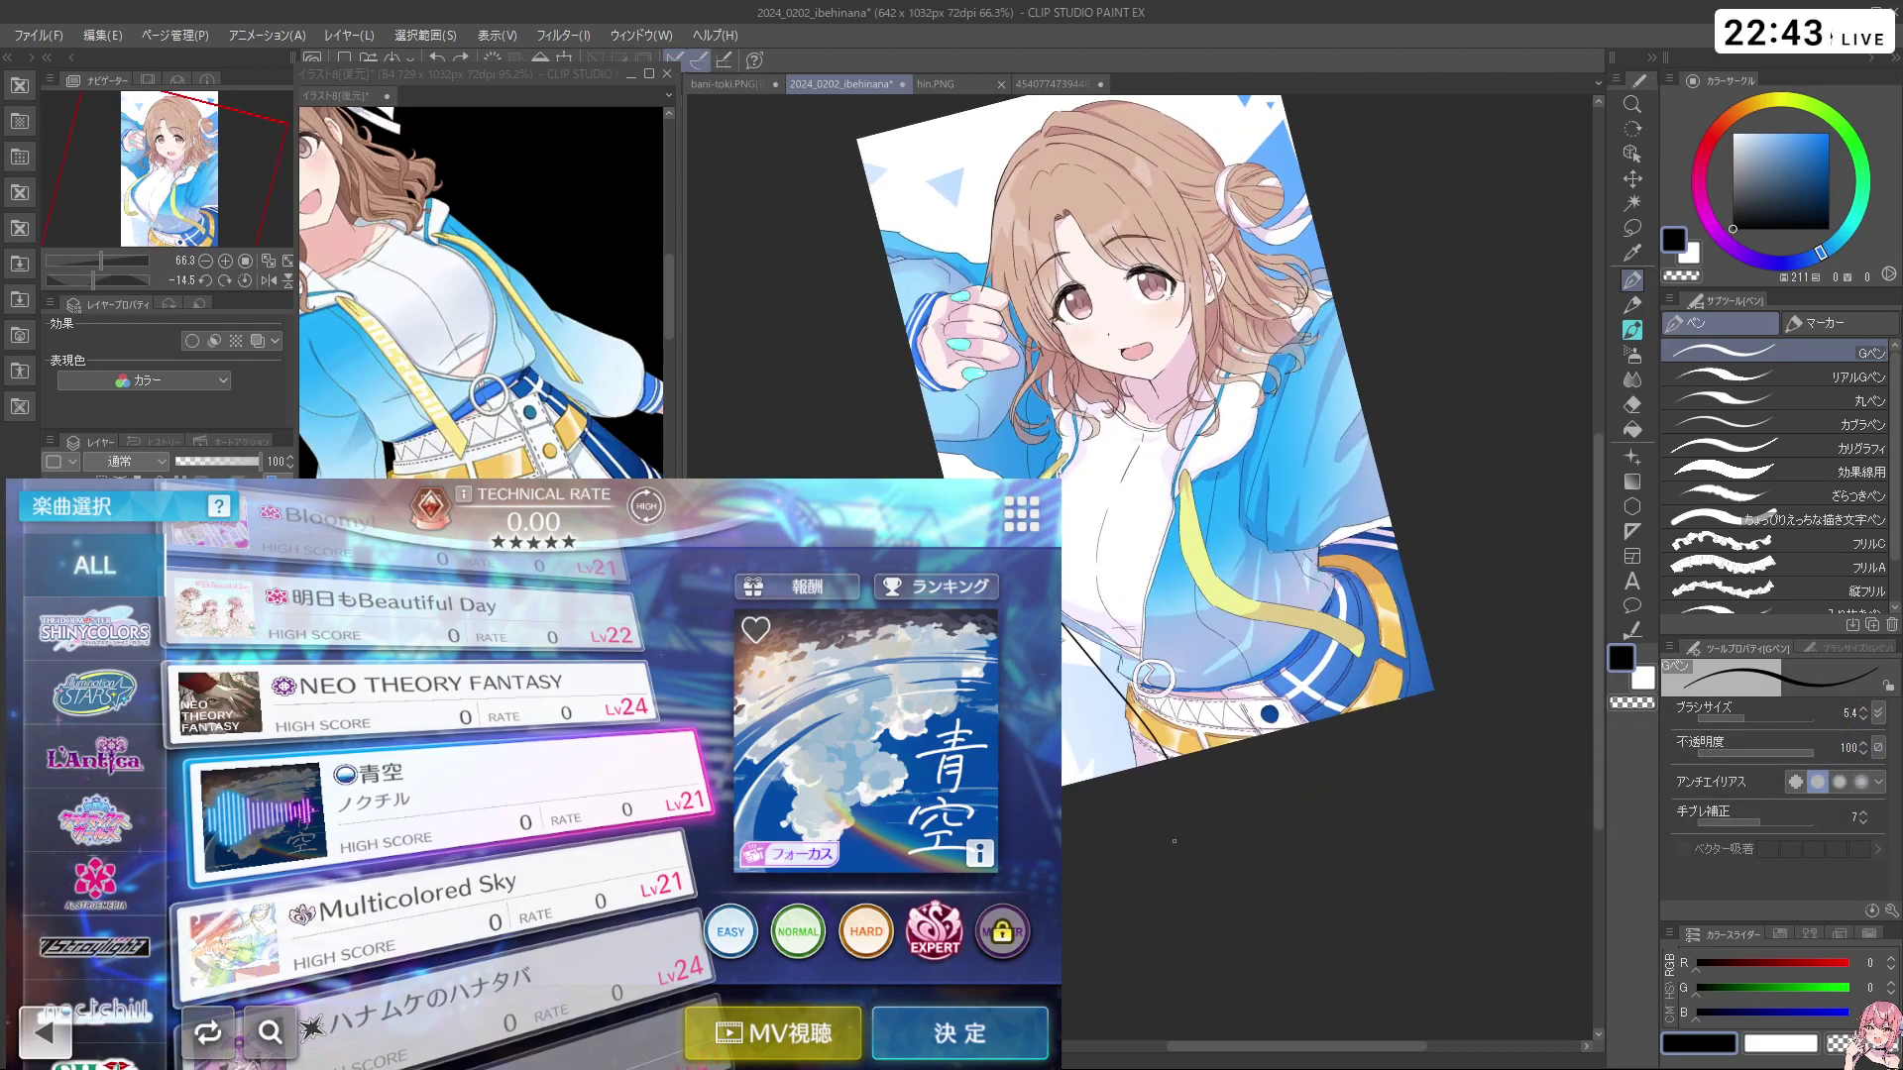
key(ctrl+z)
key(ctrl+y)
key(ctrl+z)
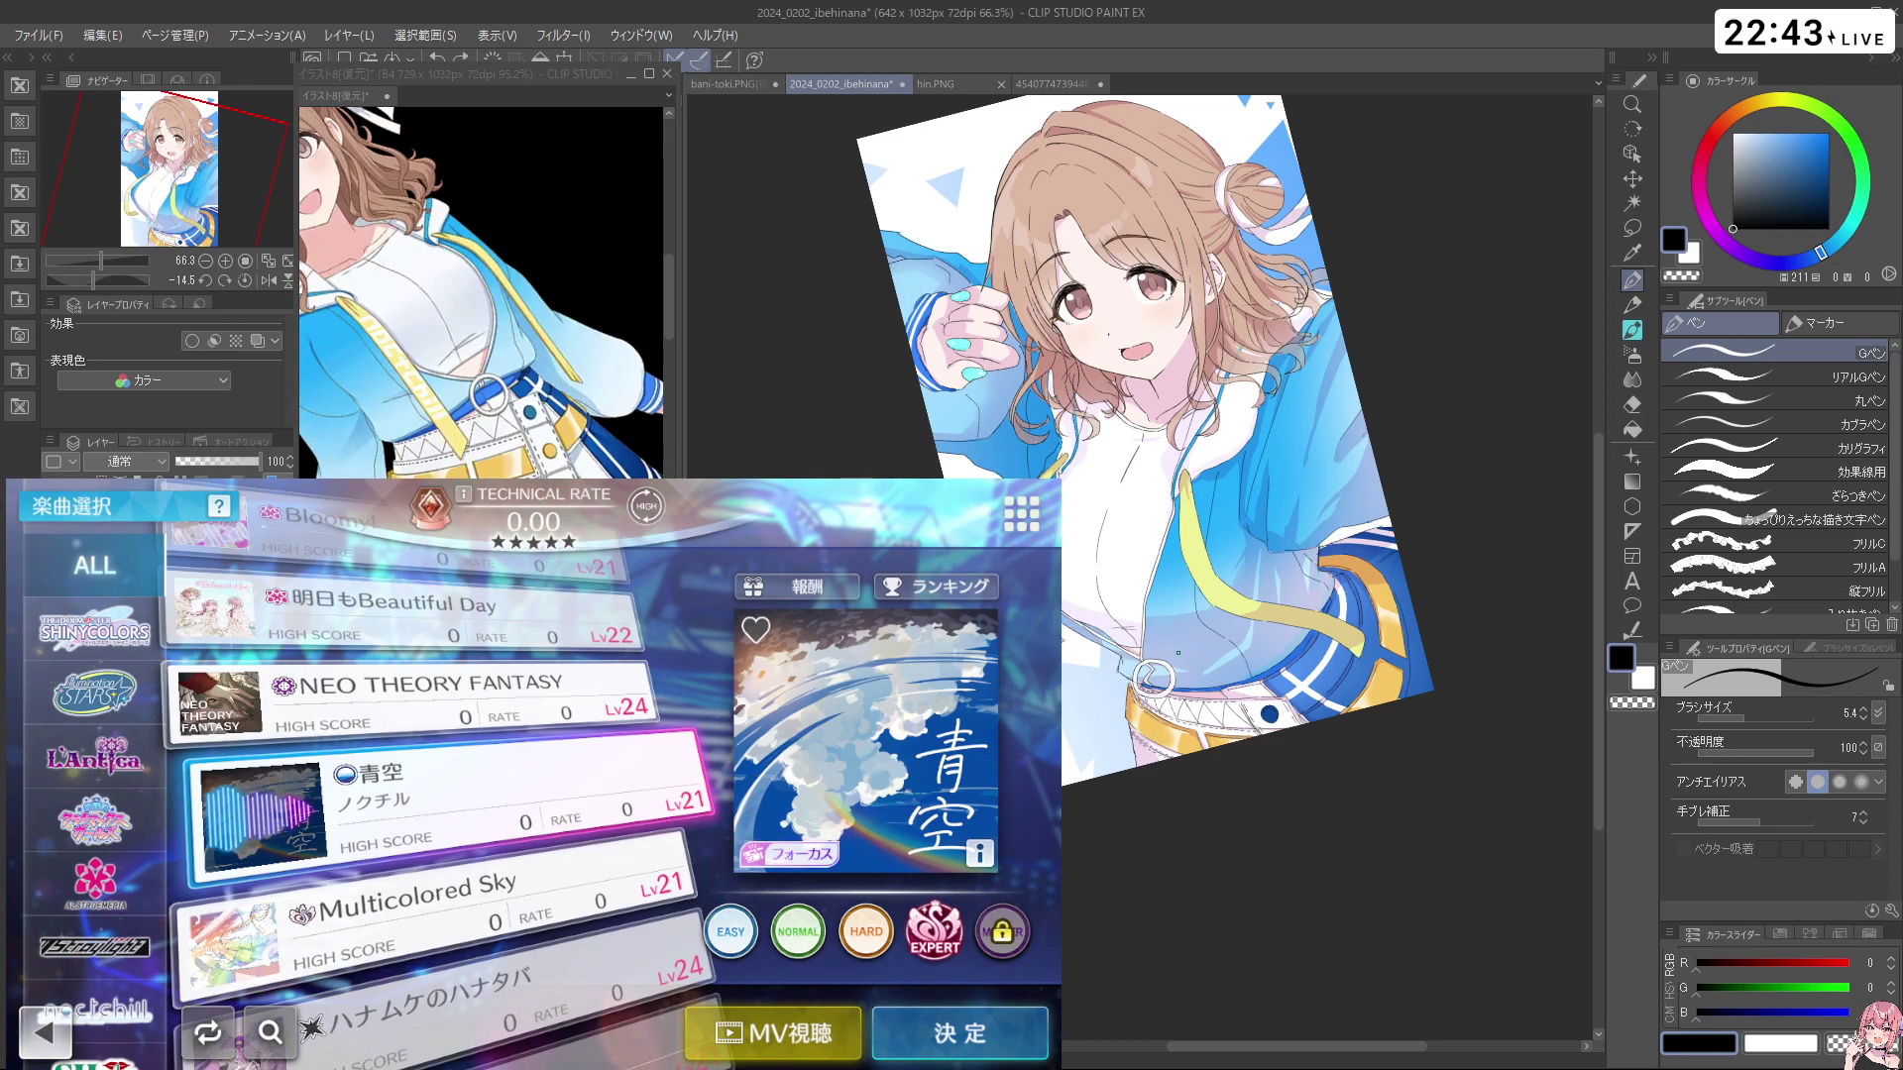
Set the G-pen brush size to 5.5 for writing in the artwork's lower-left corner
mouse_move(1211, 706)
mouse_down()
mouse_move(1216, 739)
mouse_move(1187, 713)
mouse_up()
click(1216, 738)
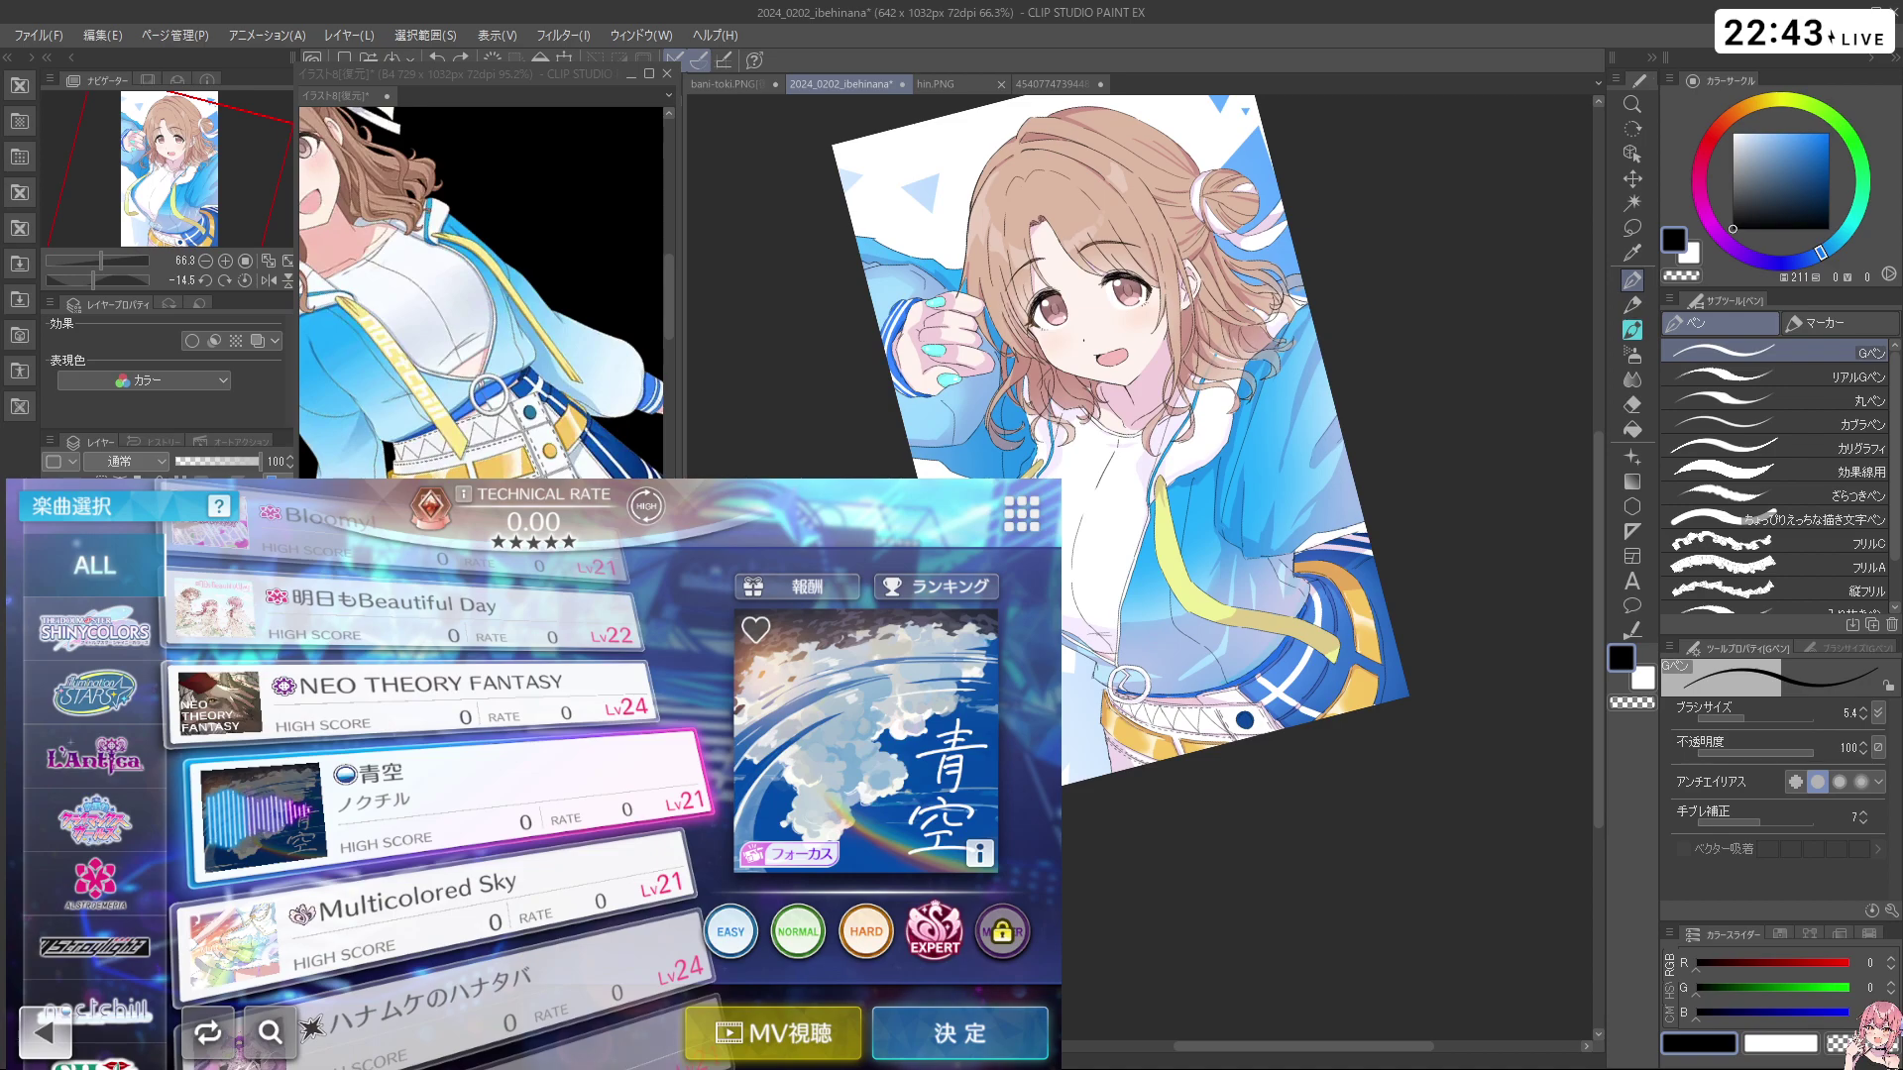
scroll(1031, 715, up, 3)
key(bracketleft)
key(bracketleft)
key(bracketleft)
key(bracketleft)
key(bracketleft)
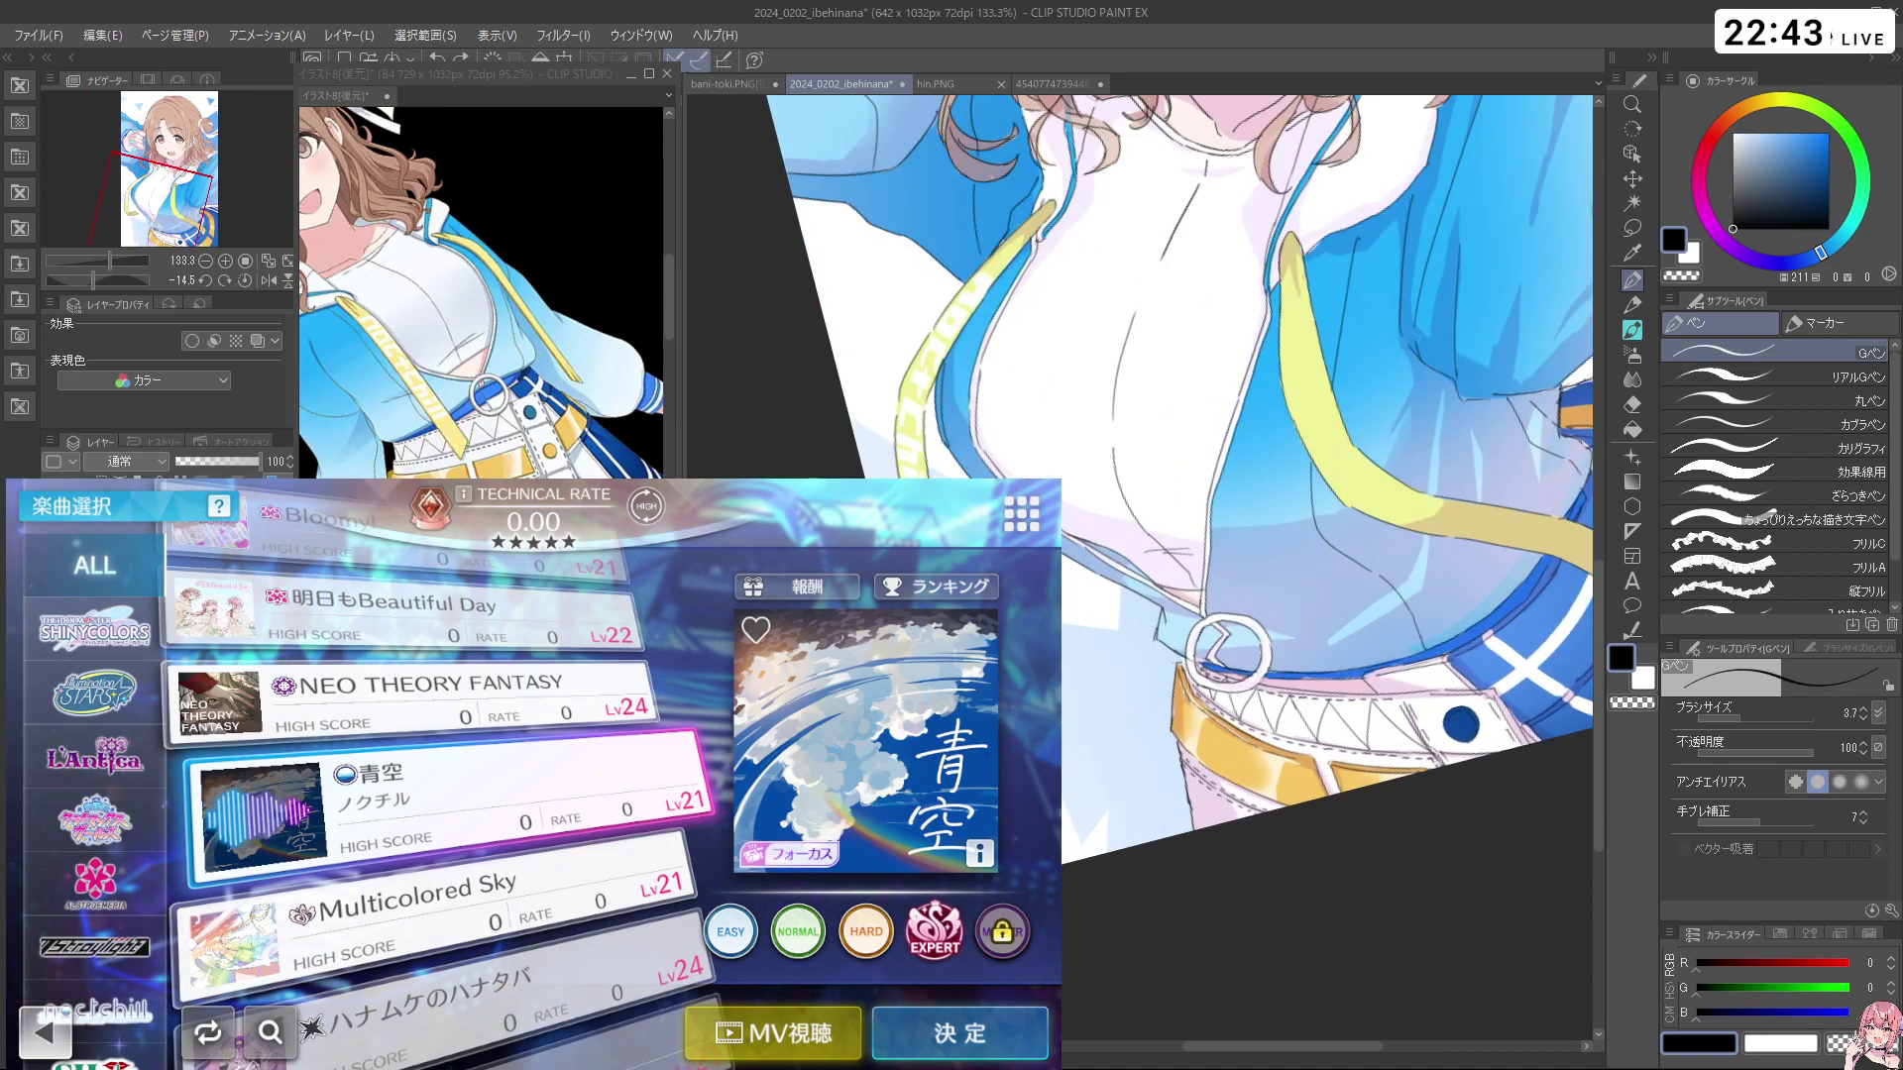
key(bracketright)
key(bracketright)
key(bracketright)
key(bracketright)
key(bracketright)
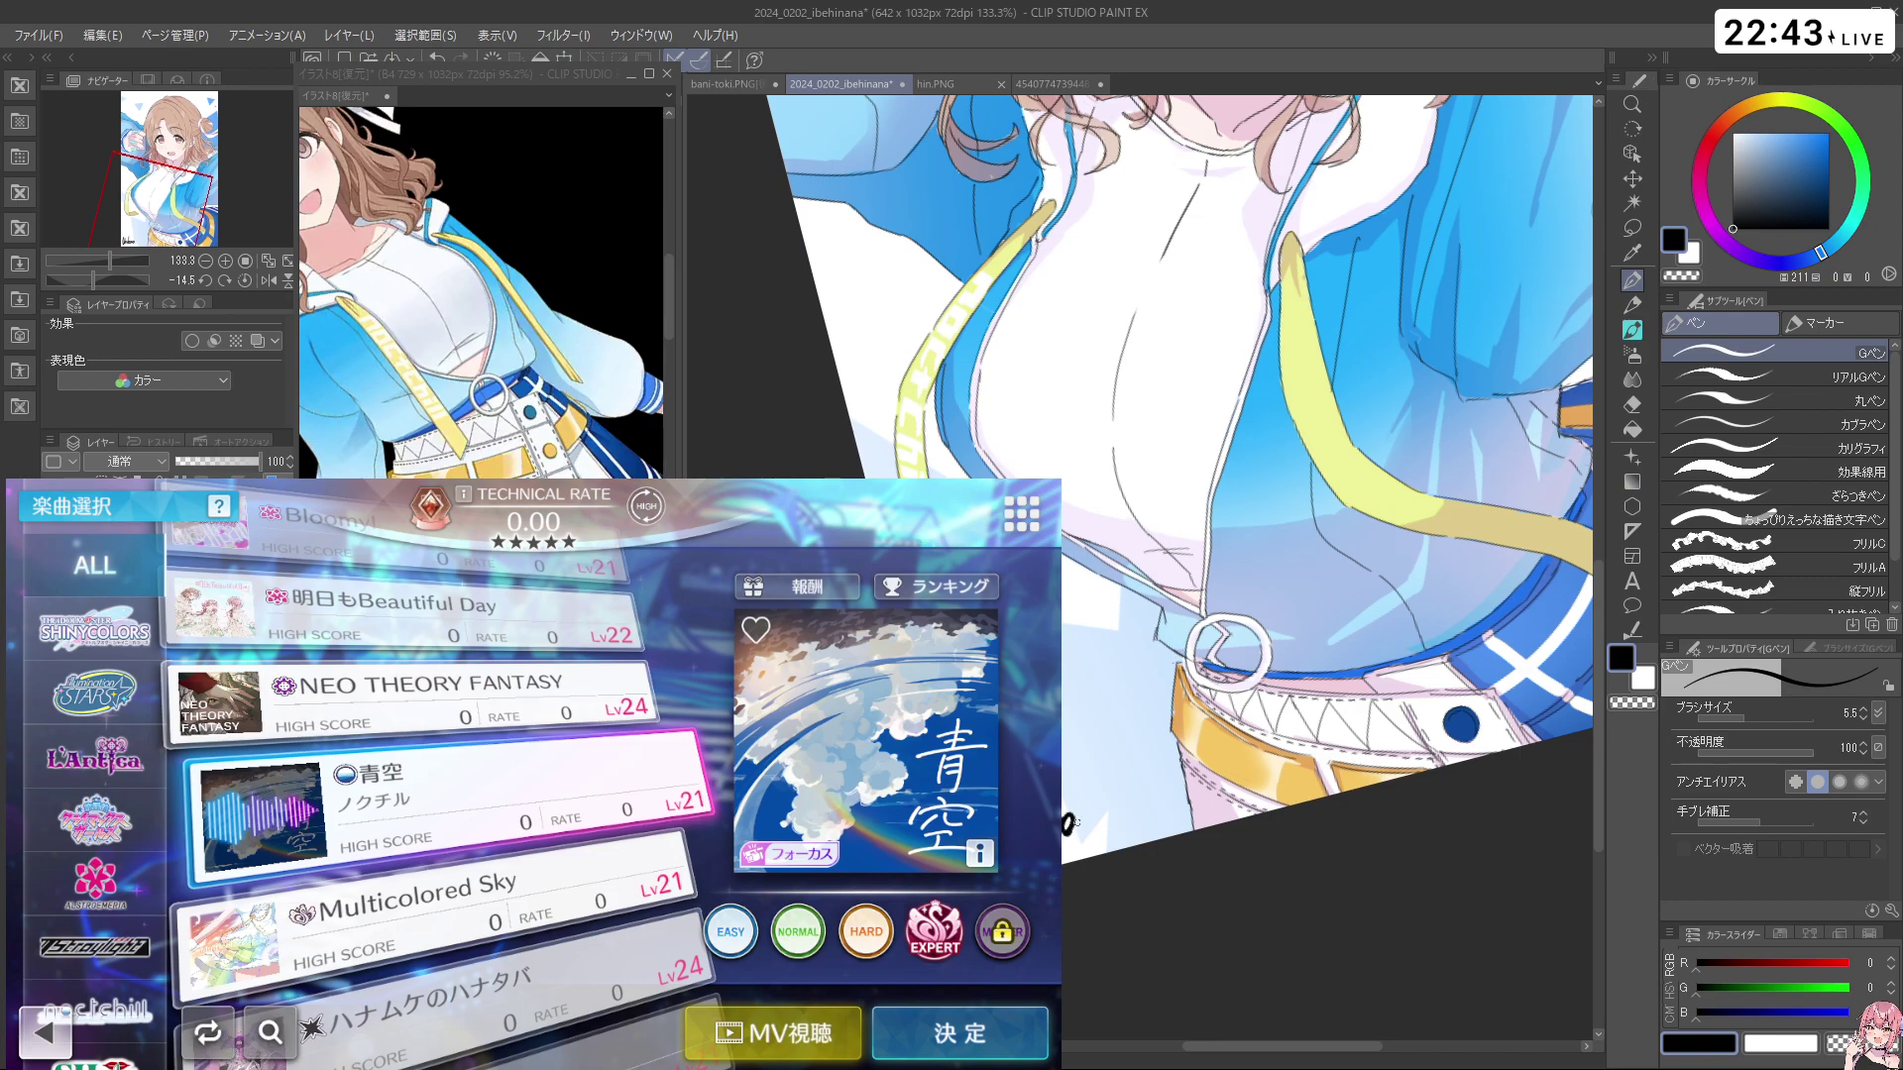
Hand-letter the artist's signature in black in the artwork's lower-left corner, redrawing its last letter, overline and final dot
mouse_move(1065, 771)
mouse_down()
mouse_move(1140, 751)
mouse_move(1090, 829)
mouse_up()
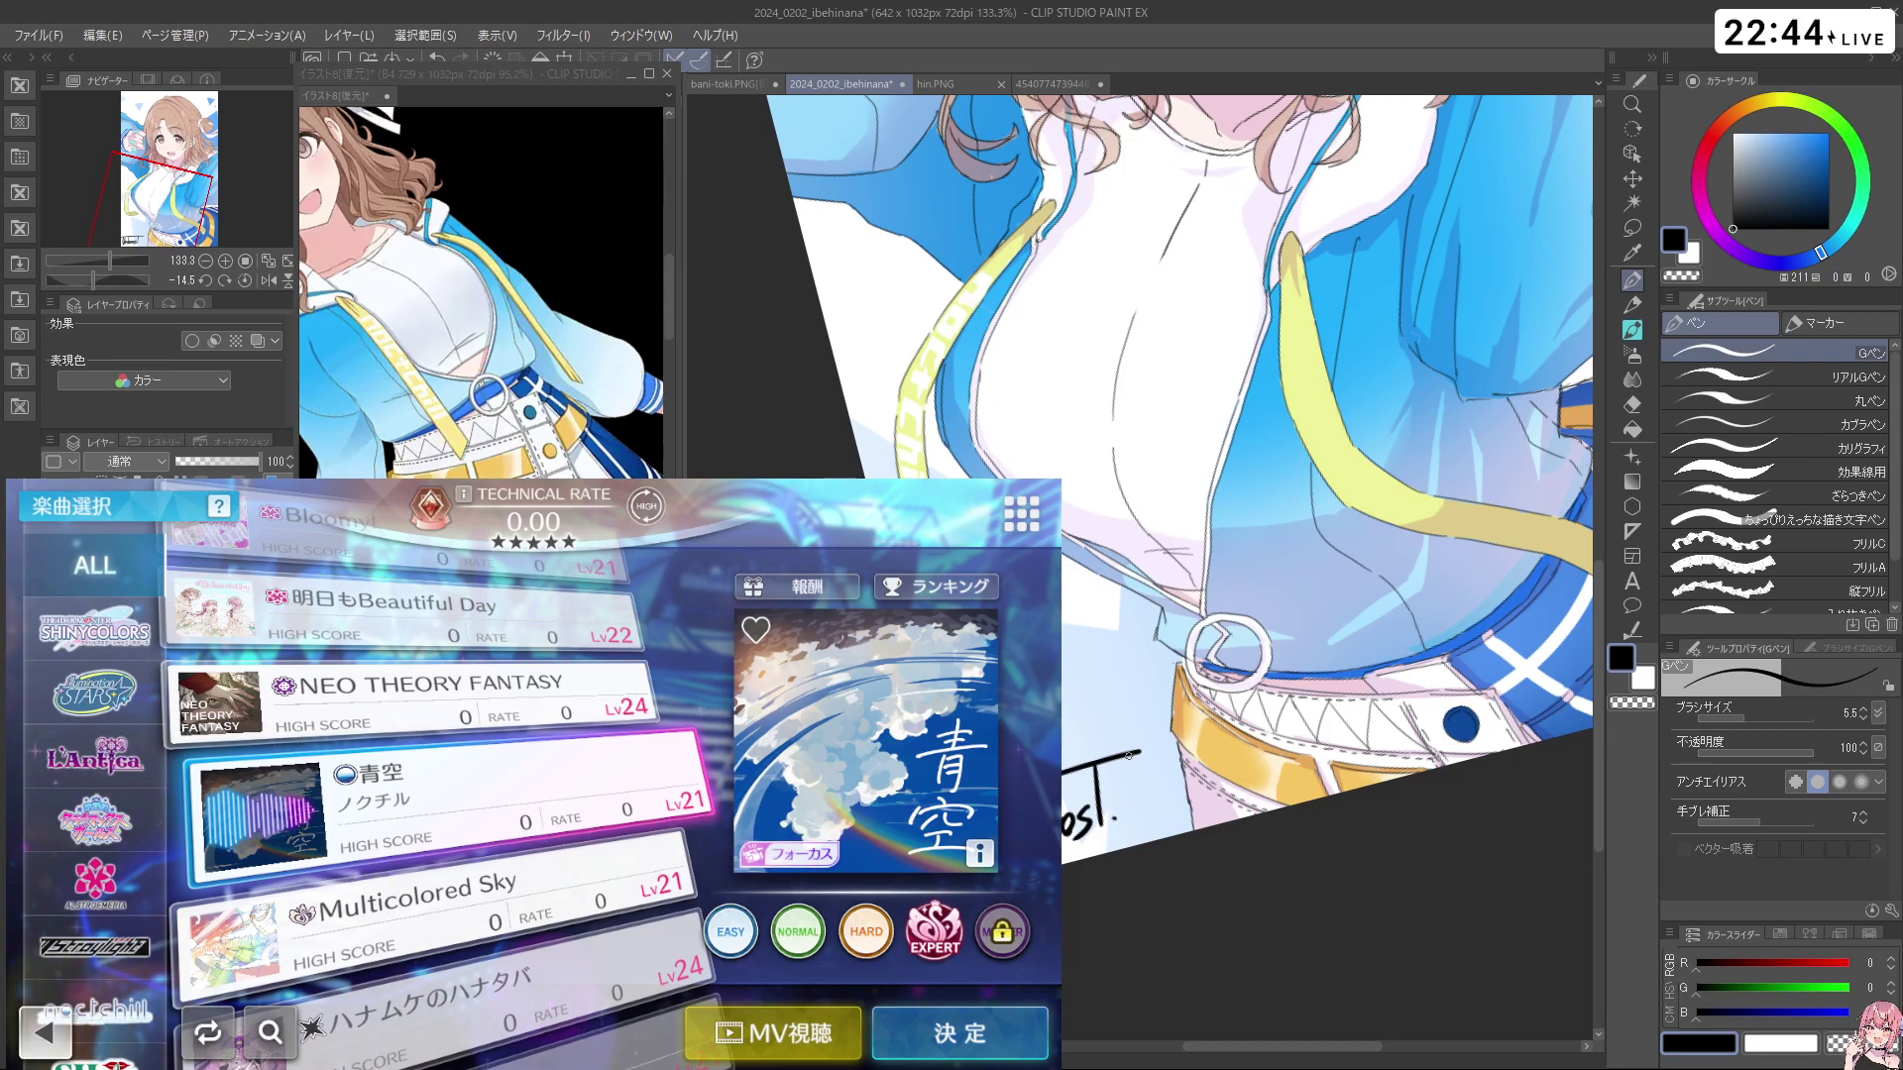
key(ctrl+z)
key(ctrl+z)
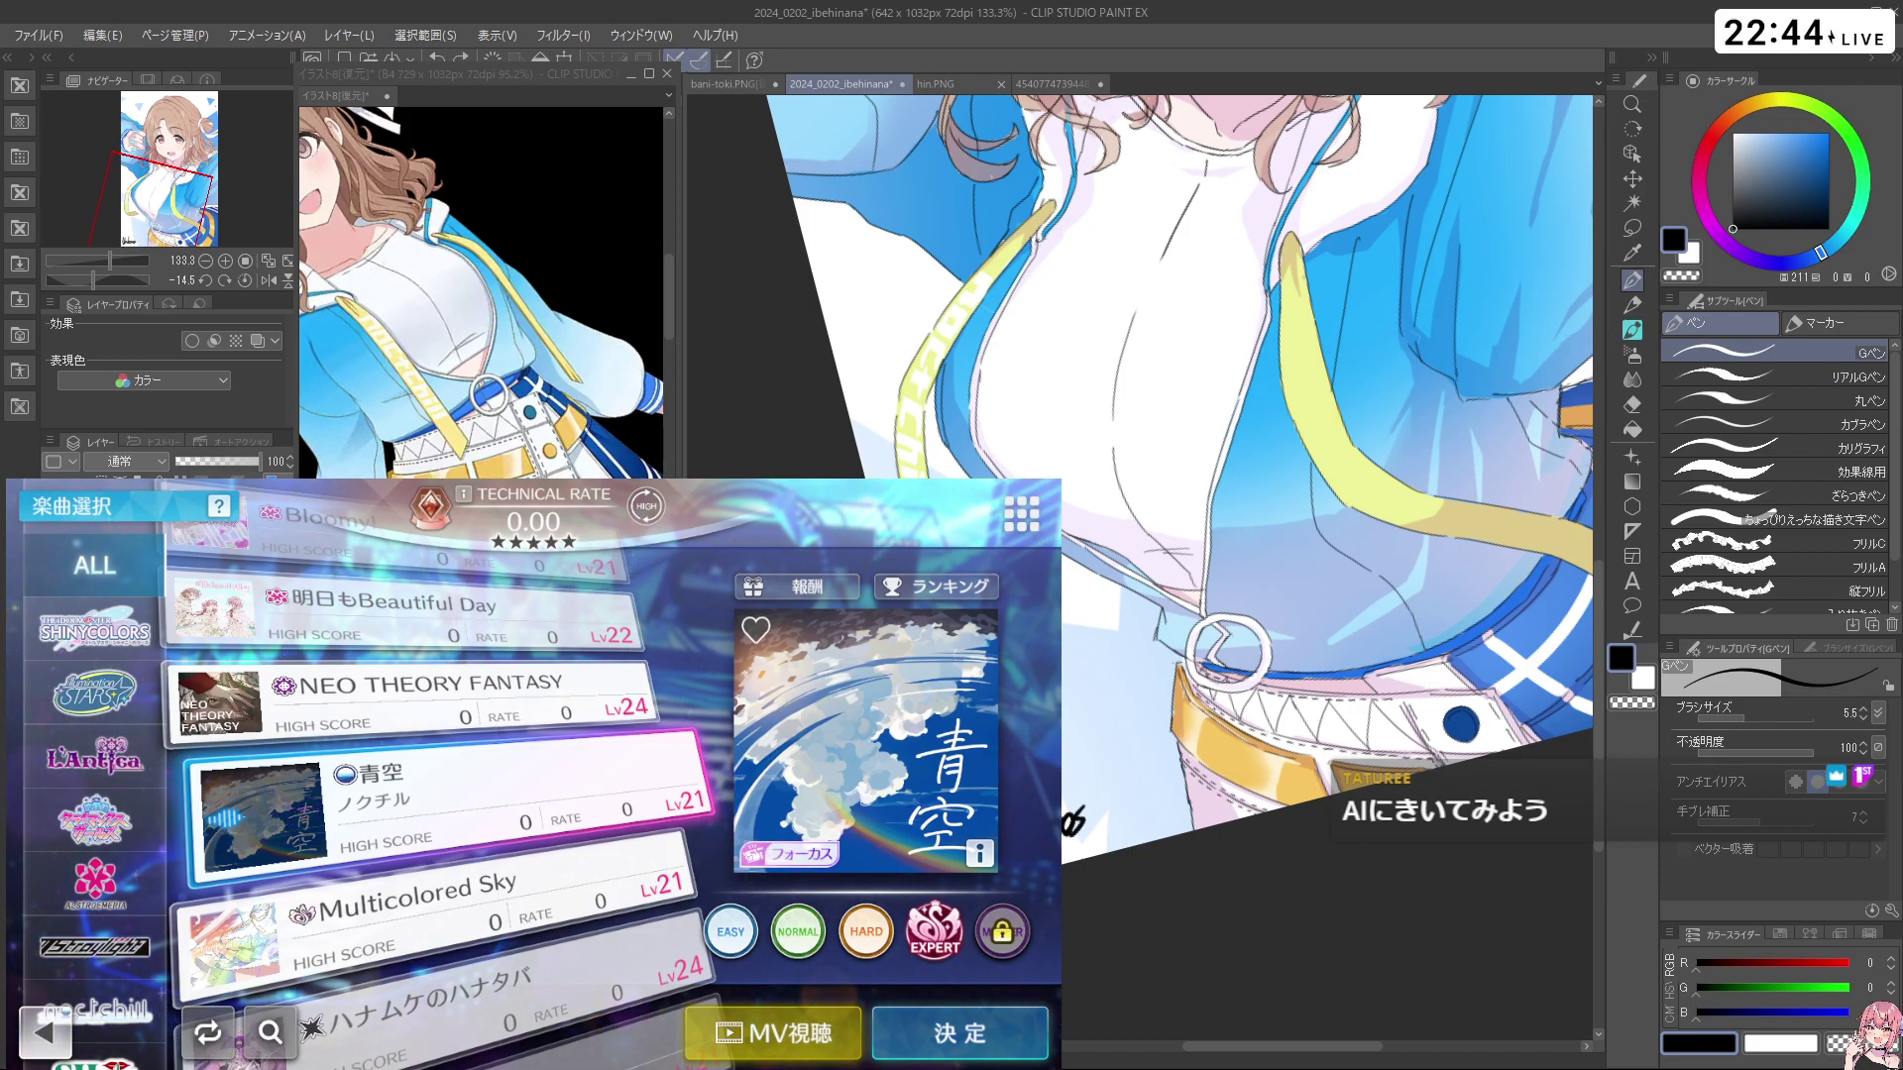
mouse_move(970, 807)
mouse_down()
mouse_move(1098, 775)
mouse_move(1090, 825)
mouse_up()
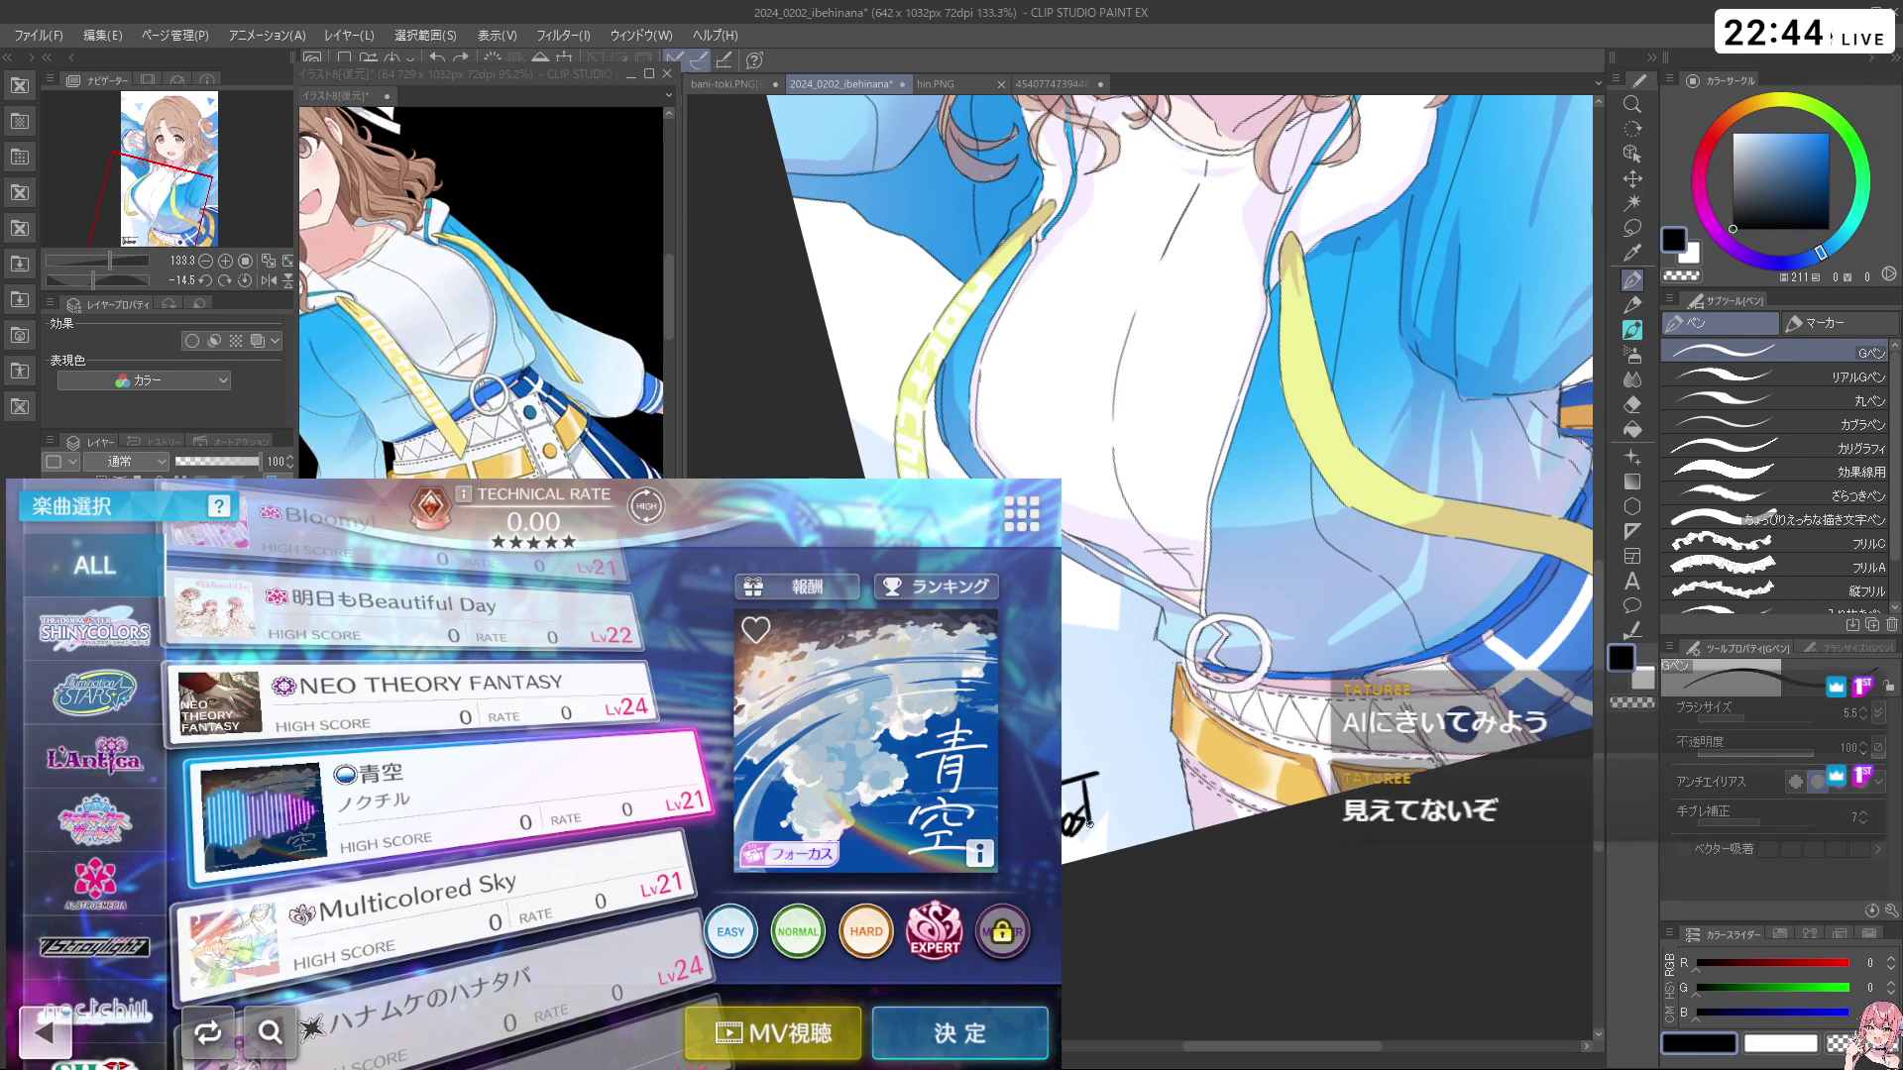
key(ctrl+z)
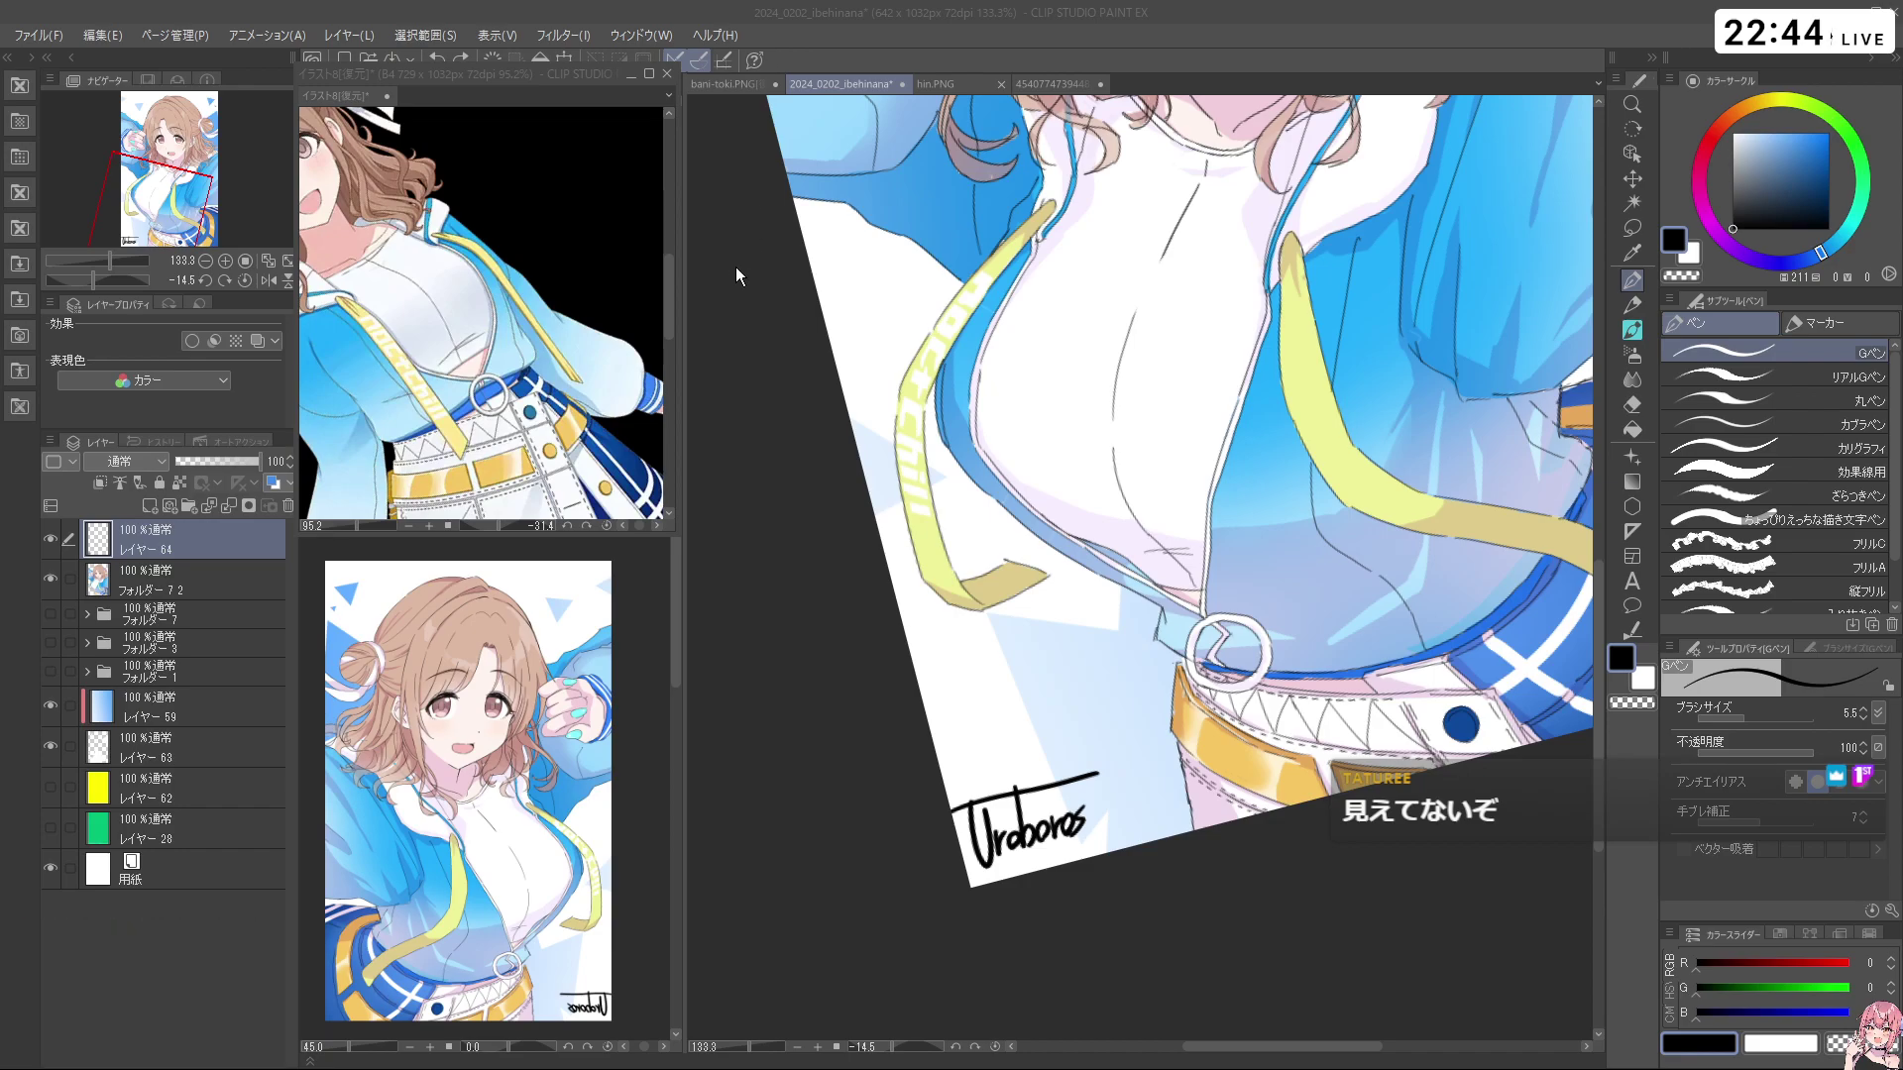
key(ctrl+z)
drag(956, 801, 1103, 759)
key(ctrl+z)
click(1108, 820)
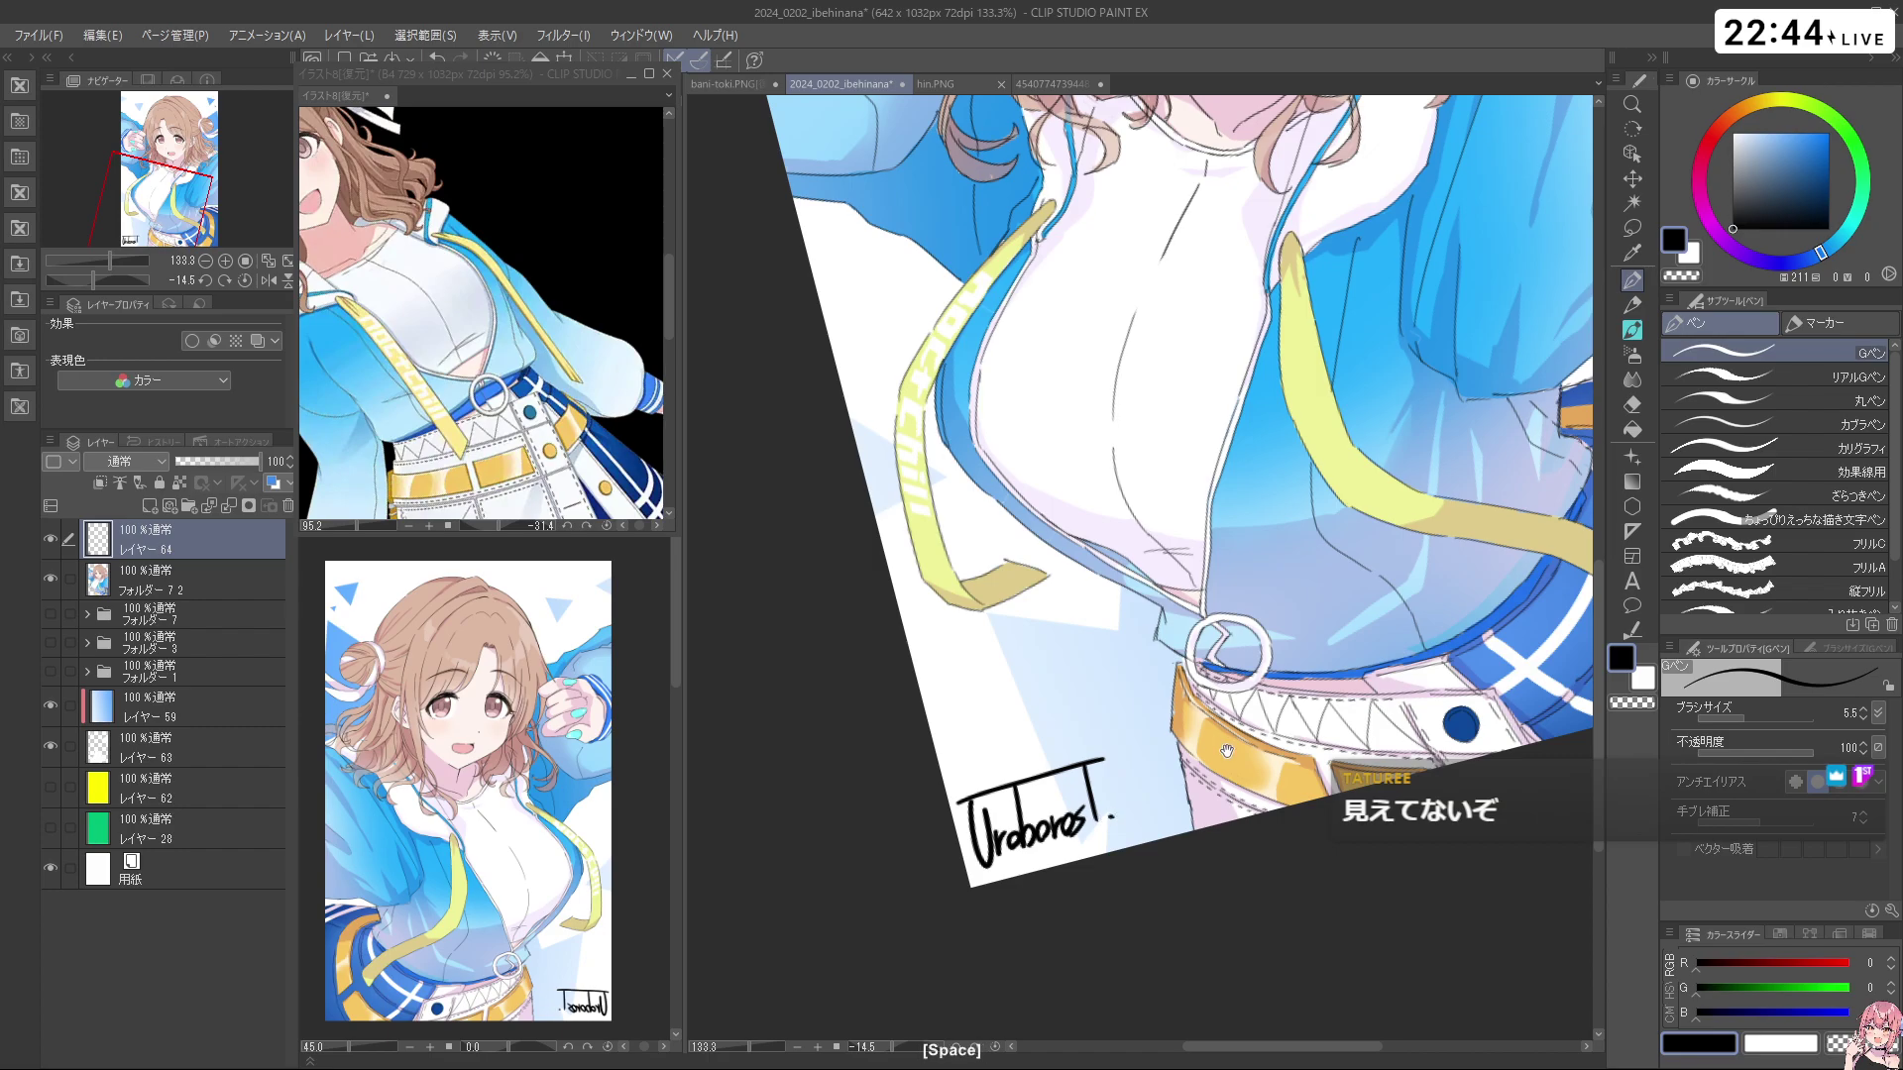
Delete the layer holding the signature and add a new empty layer above the character artwork
scroll(1226, 753, down, 3)
drag(1226, 753, 1043, 722)
click(1632, 178)
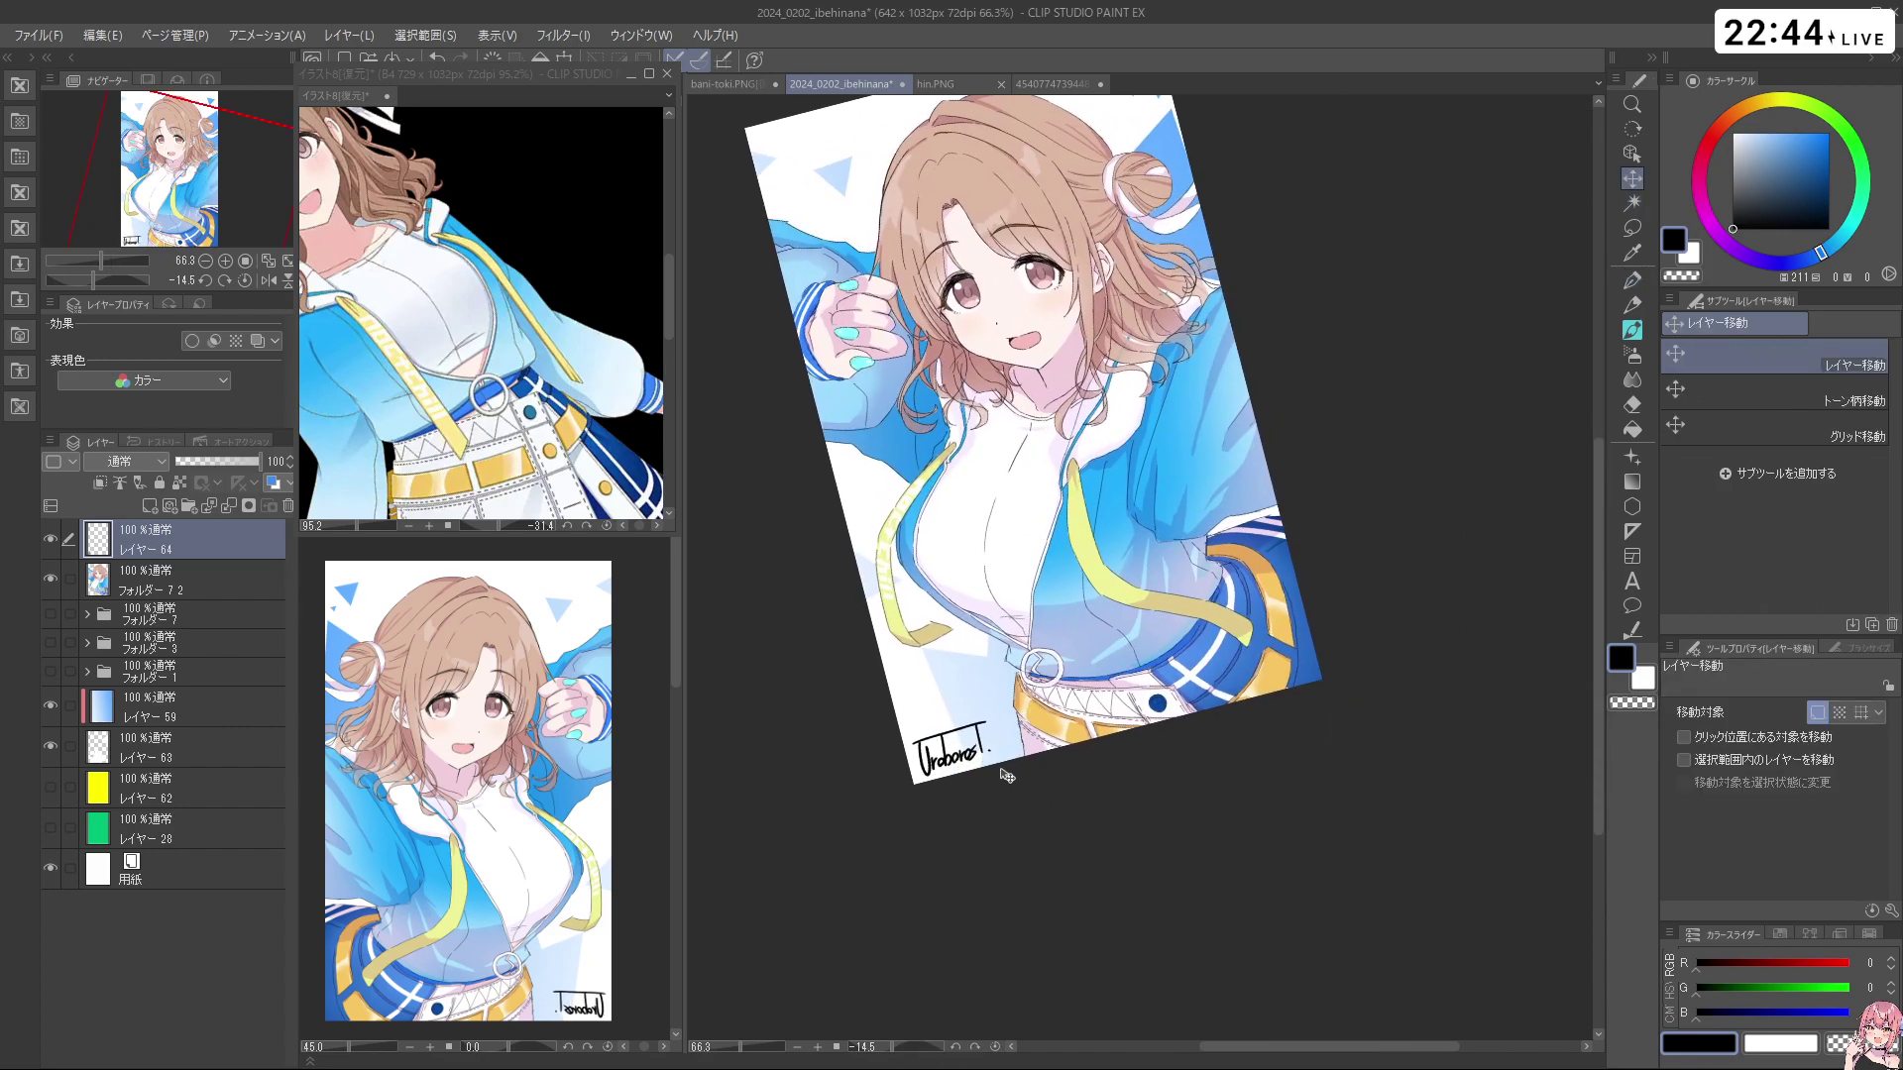
key(ctrl+t)
mouse_move(1011, 770)
mouse_down()
mouse_move(969, 736)
mouse_move(983, 760)
mouse_move(962, 757)
mouse_move(1011, 807)
mouse_up()
click(1013, 808)
click(287, 507)
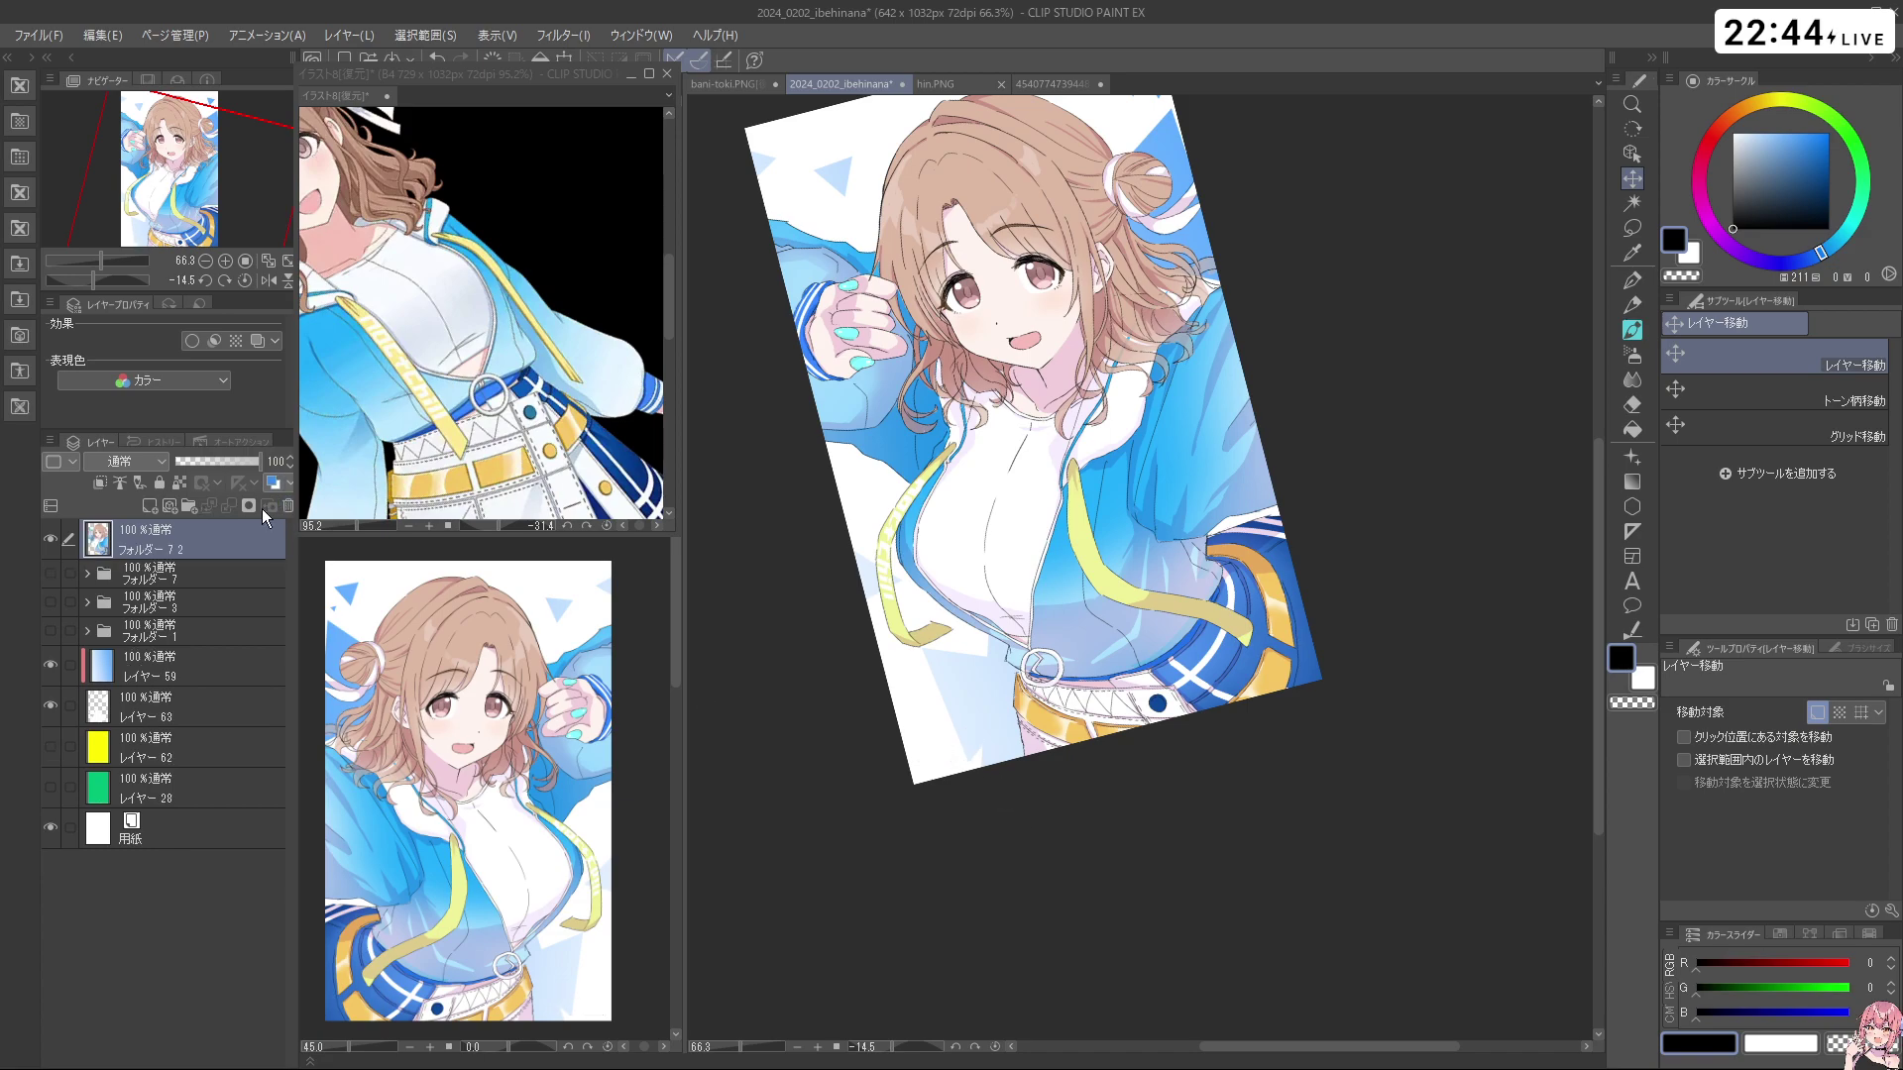
click(151, 506)
Try lettering a new black signature with the G-pen in the artwork's lower-left corner and undo the strokes
click(1638, 285)
key(ctrl+space)
mouse_move(912, 757)
mouse_down()
mouse_move(967, 723)
mouse_move(941, 739)
mouse_move(956, 775)
mouse_move(1000, 757)
mouse_move(1006, 777)
mouse_move(1023, 760)
mouse_move(877, 759)
mouse_move(1084, 697)
mouse_up()
key(ctrl+z)
drag(1043, 722, 1031, 771)
click(1053, 754)
key(ctrl+space)
mouse_move(1186, 851)
mouse_down()
mouse_move(1162, 878)
mouse_move(1046, 844)
mouse_up()
key(ctrl+space)
mouse_move(959, 748)
mouse_down()
mouse_move(1140, 798)
mouse_move(1053, 758)
mouse_move(1079, 866)
mouse_move(973, 578)
mouse_move(926, 676)
mouse_up()
key(shift+space)
key(ctrl+z)
key(ctrl+z)
key(ctrl+z)
key(ctrl+z)
key(ctrl+z)
Try a flowing cursive signature with the G-pen at size 5.5 in the lower-left corner and undo it
mouse_move(913, 603)
mouse_down()
mouse_move(925, 660)
mouse_move(930, 614)
mouse_move(985, 646)
mouse_move(1035, 602)
mouse_move(1070, 615)
mouse_move(1067, 649)
mouse_move(1181, 644)
mouse_up()
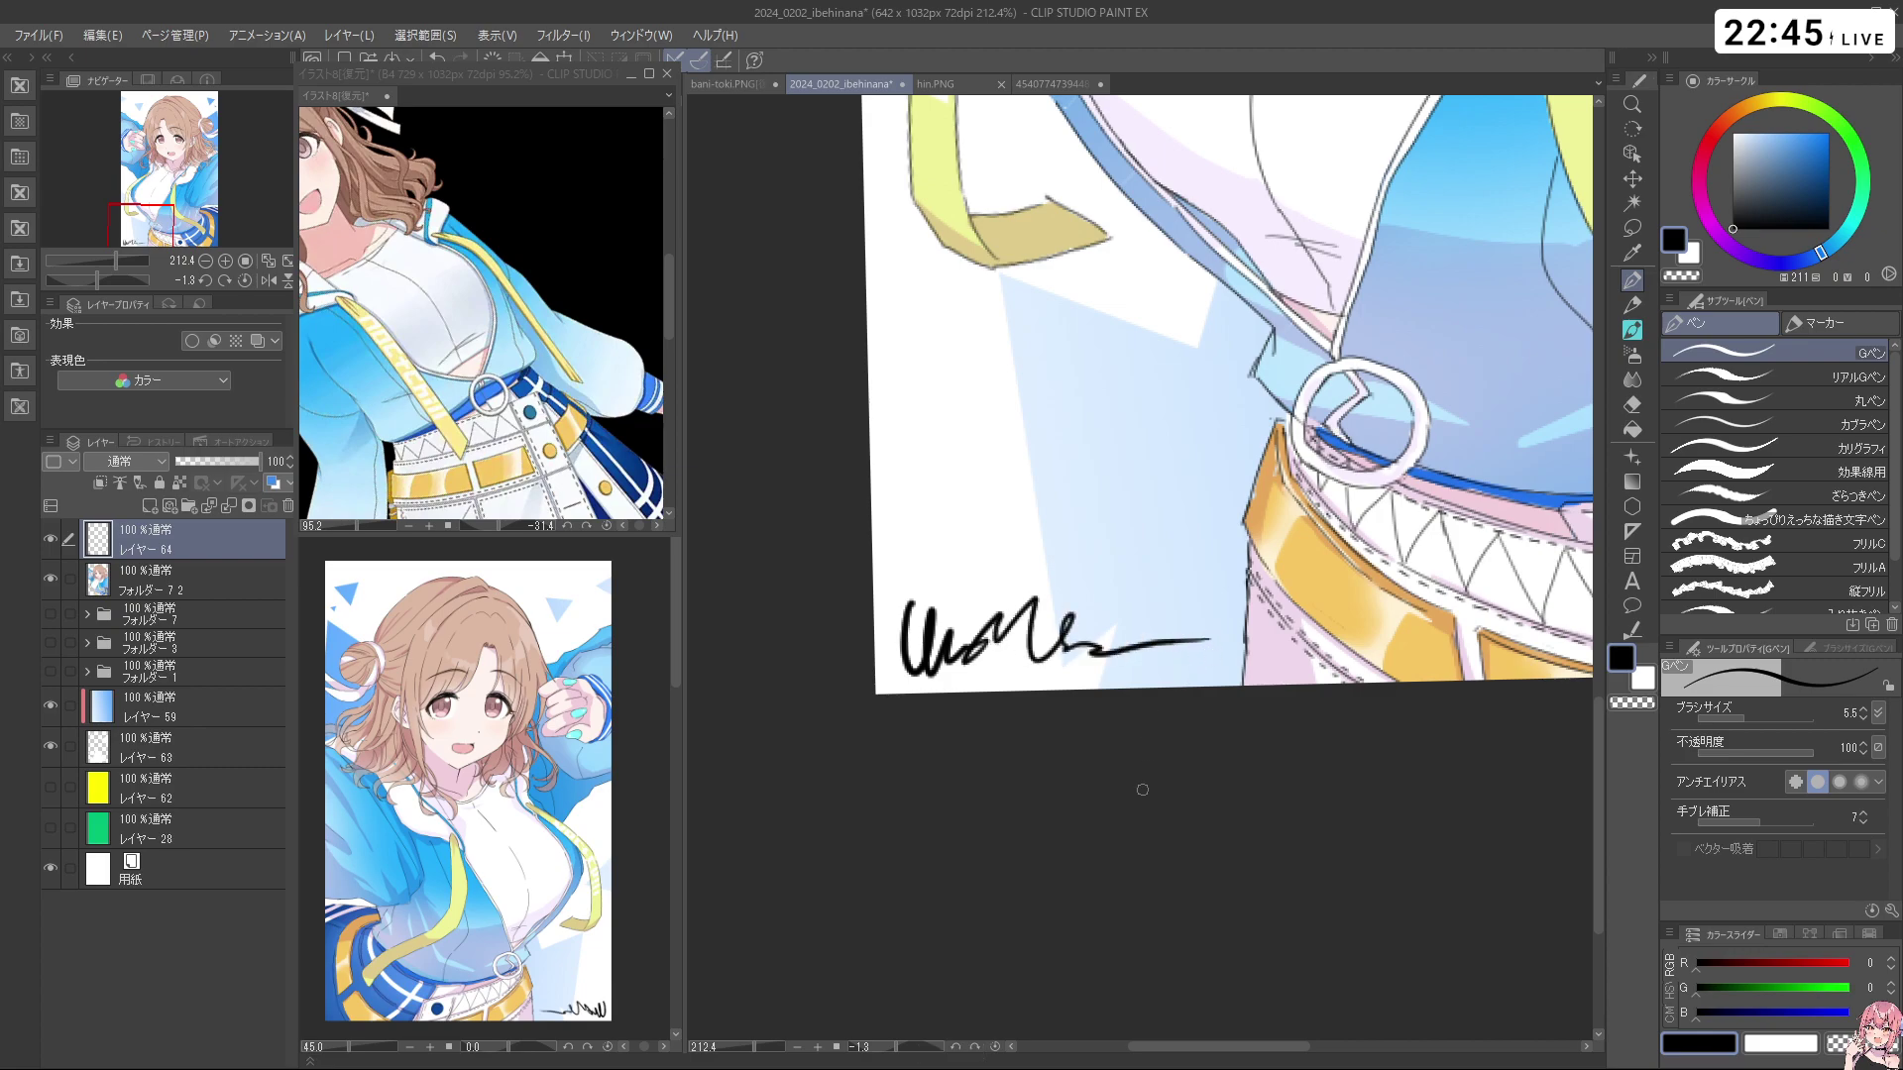
key(ctrl+z)
mouse_move(904, 600)
mouse_down()
mouse_move(907, 674)
mouse_move(967, 620)
mouse_move(1019, 659)
mouse_move(1239, 631)
mouse_move(1204, 634)
mouse_up()
key(ctrl+space)
key(space)
drag(1322, 573, 1246, 589)
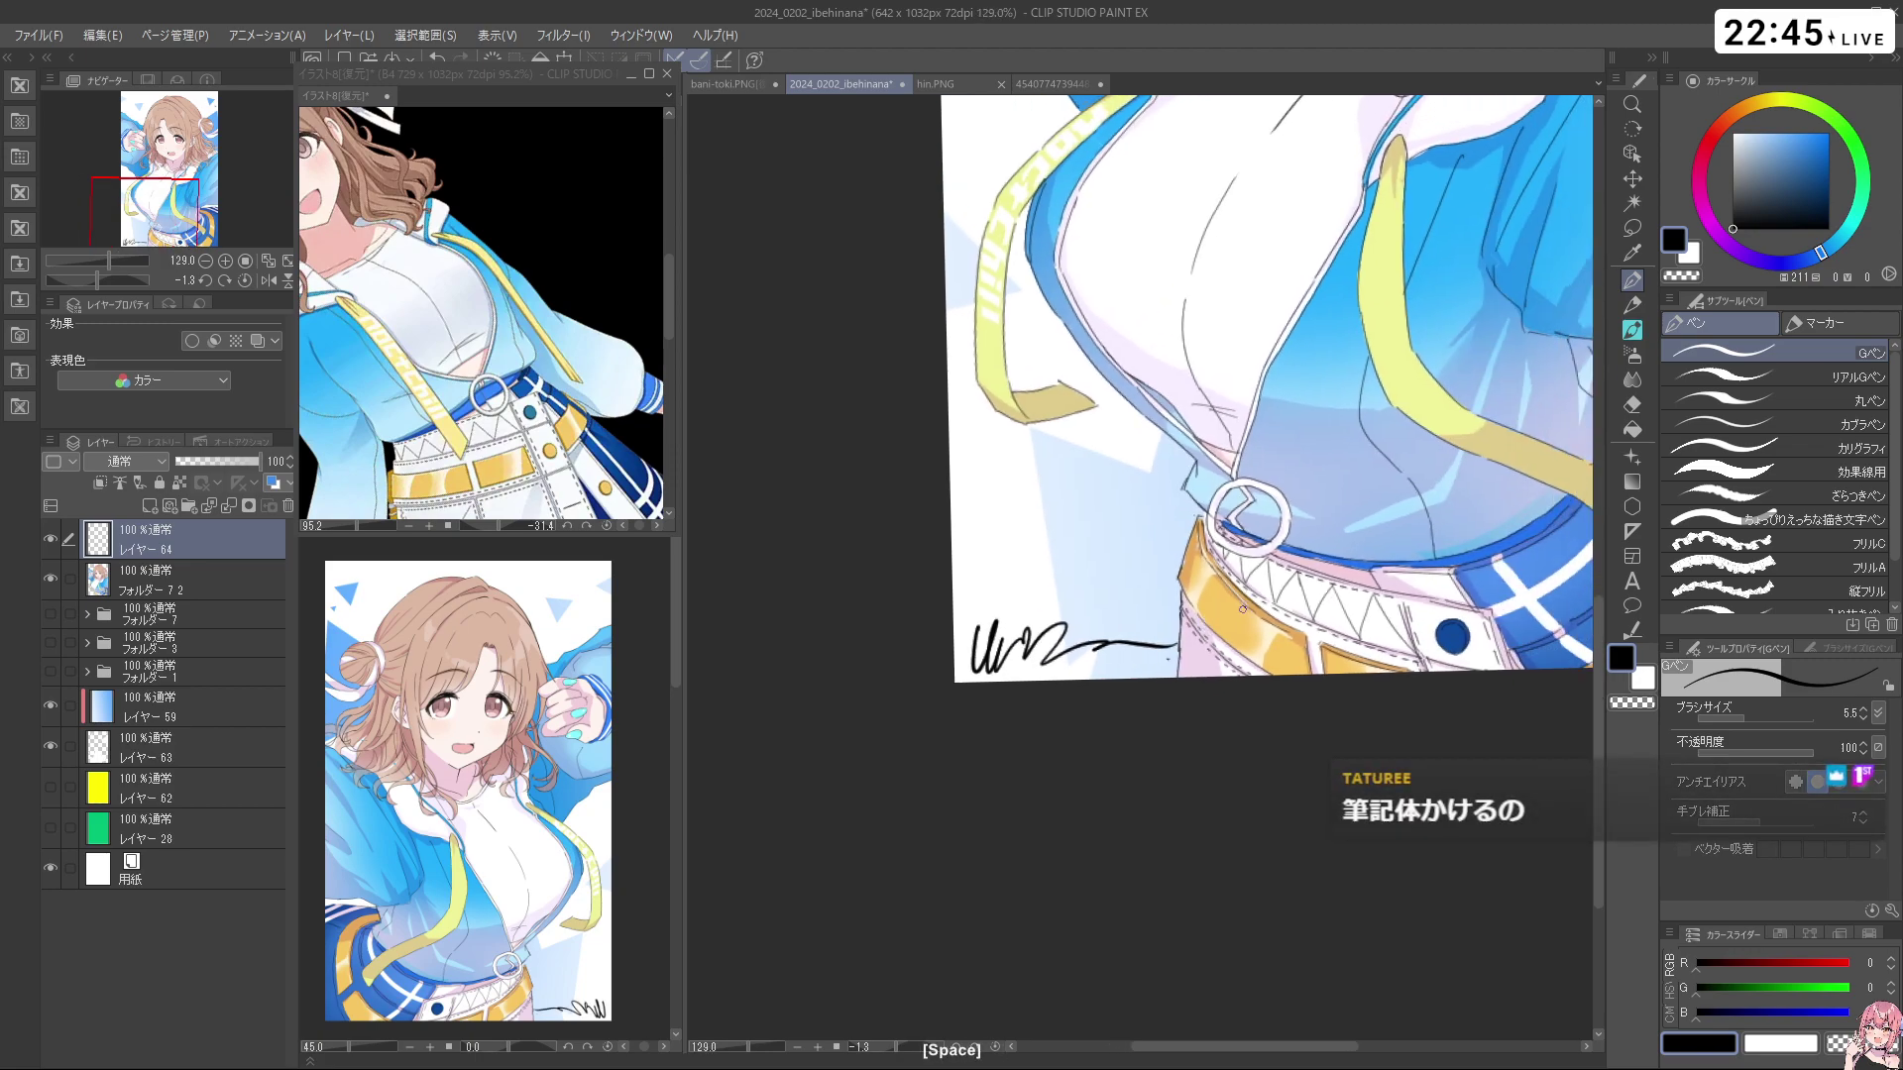
key(ctrl+z)
Try starting the signature in the artwork's lower-left corner with the G-pen at size 3.2 and undo the attempt
key(ctrl+space)
drag(971, 642, 1125, 648)
key(ctrl+alt)
drag(965, 677, 955, 674)
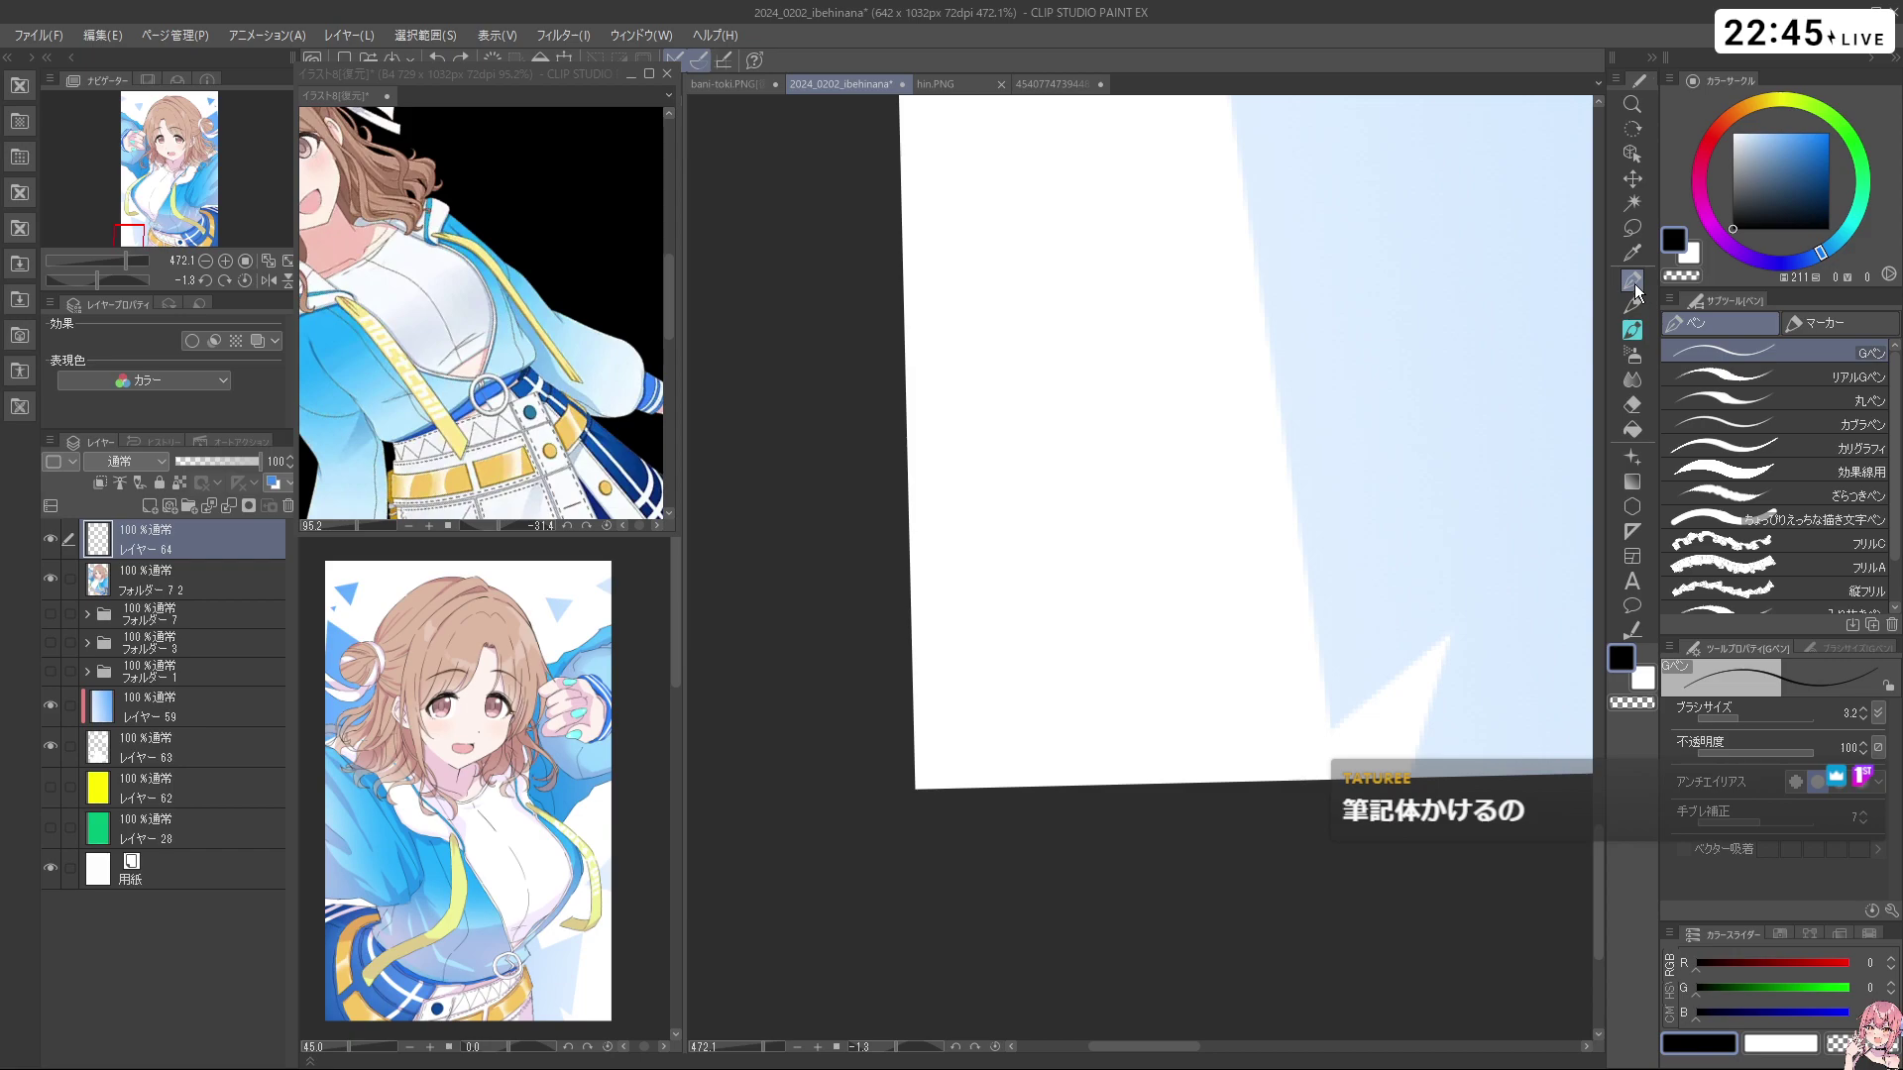
key(ctrl+alt)
drag(962, 674, 976, 737)
key(ctrl+z)
Hand-letter the artist's signature in black with the G-pen at size 5.1 in the lower-left corner, adding an overline and final dot
key(ctrl+space)
drag(1288, 558, 1164, 595)
key(space)
key(ctrl+space)
mouse_move(1314, 556)
mouse_down()
mouse_move(1105, 602)
mouse_move(1158, 603)
mouse_up()
key(ctrl+alt)
mouse_move(988, 605)
mouse_down()
mouse_move(1017, 603)
mouse_move(953, 621)
mouse_move(978, 651)
mouse_up()
key(ctrl+alt)
key(ctrl+z)
key(ctrl+z)
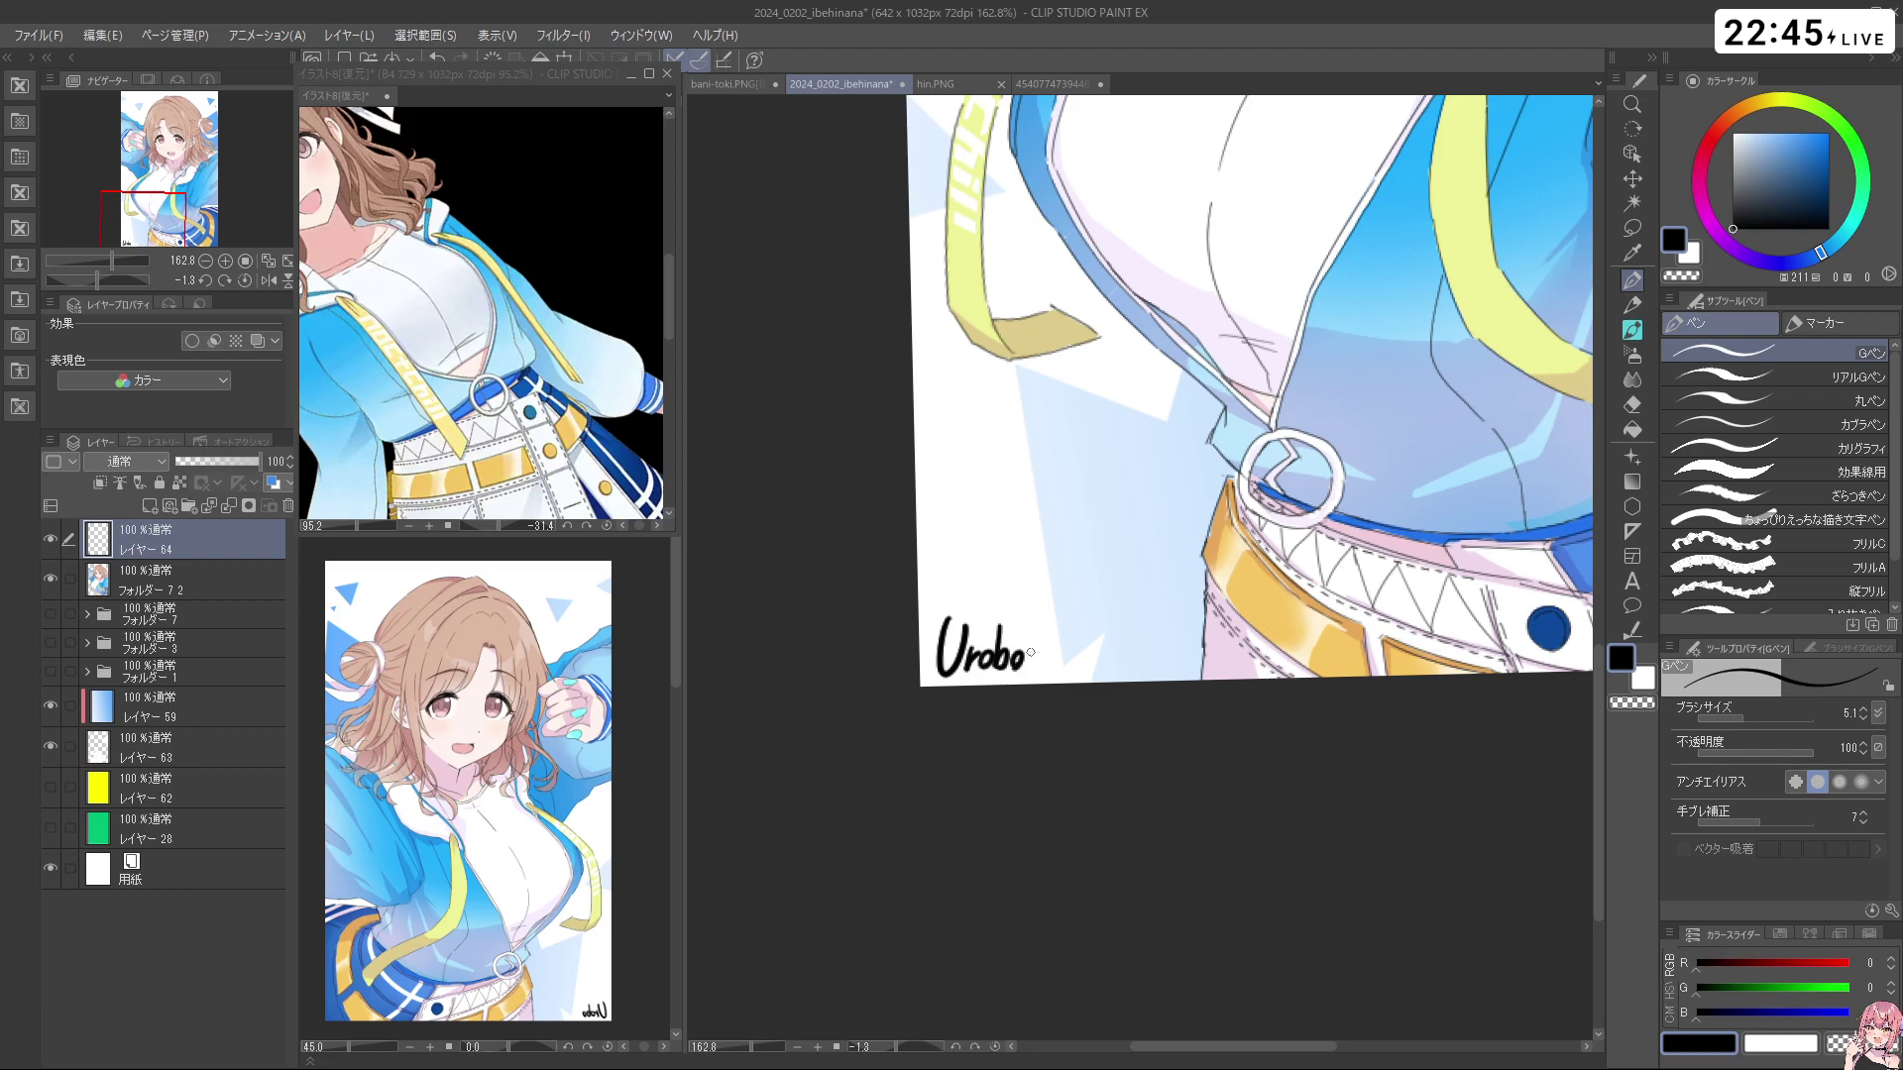
key(ctrl+z)
drag(924, 629, 1123, 614)
drag(1255, 555, 1165, 585)
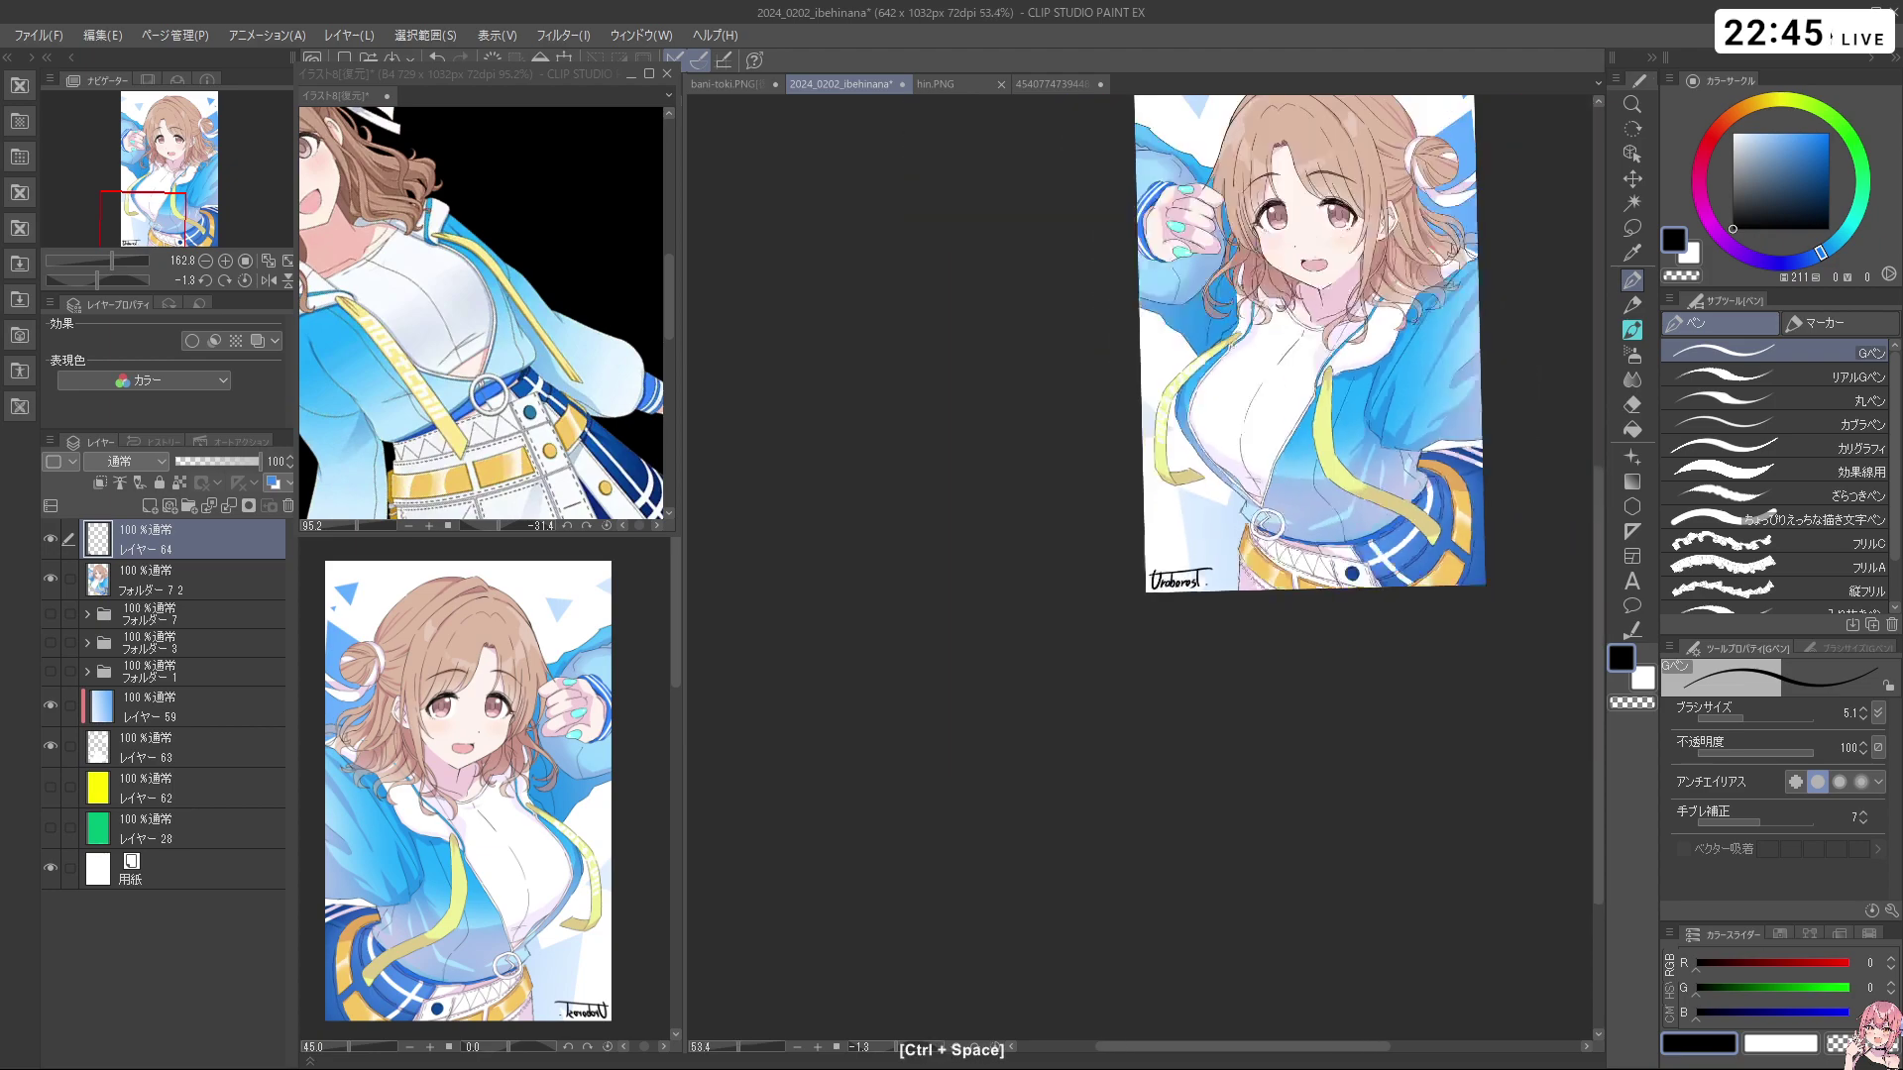
drag(1328, 495, 1134, 591)
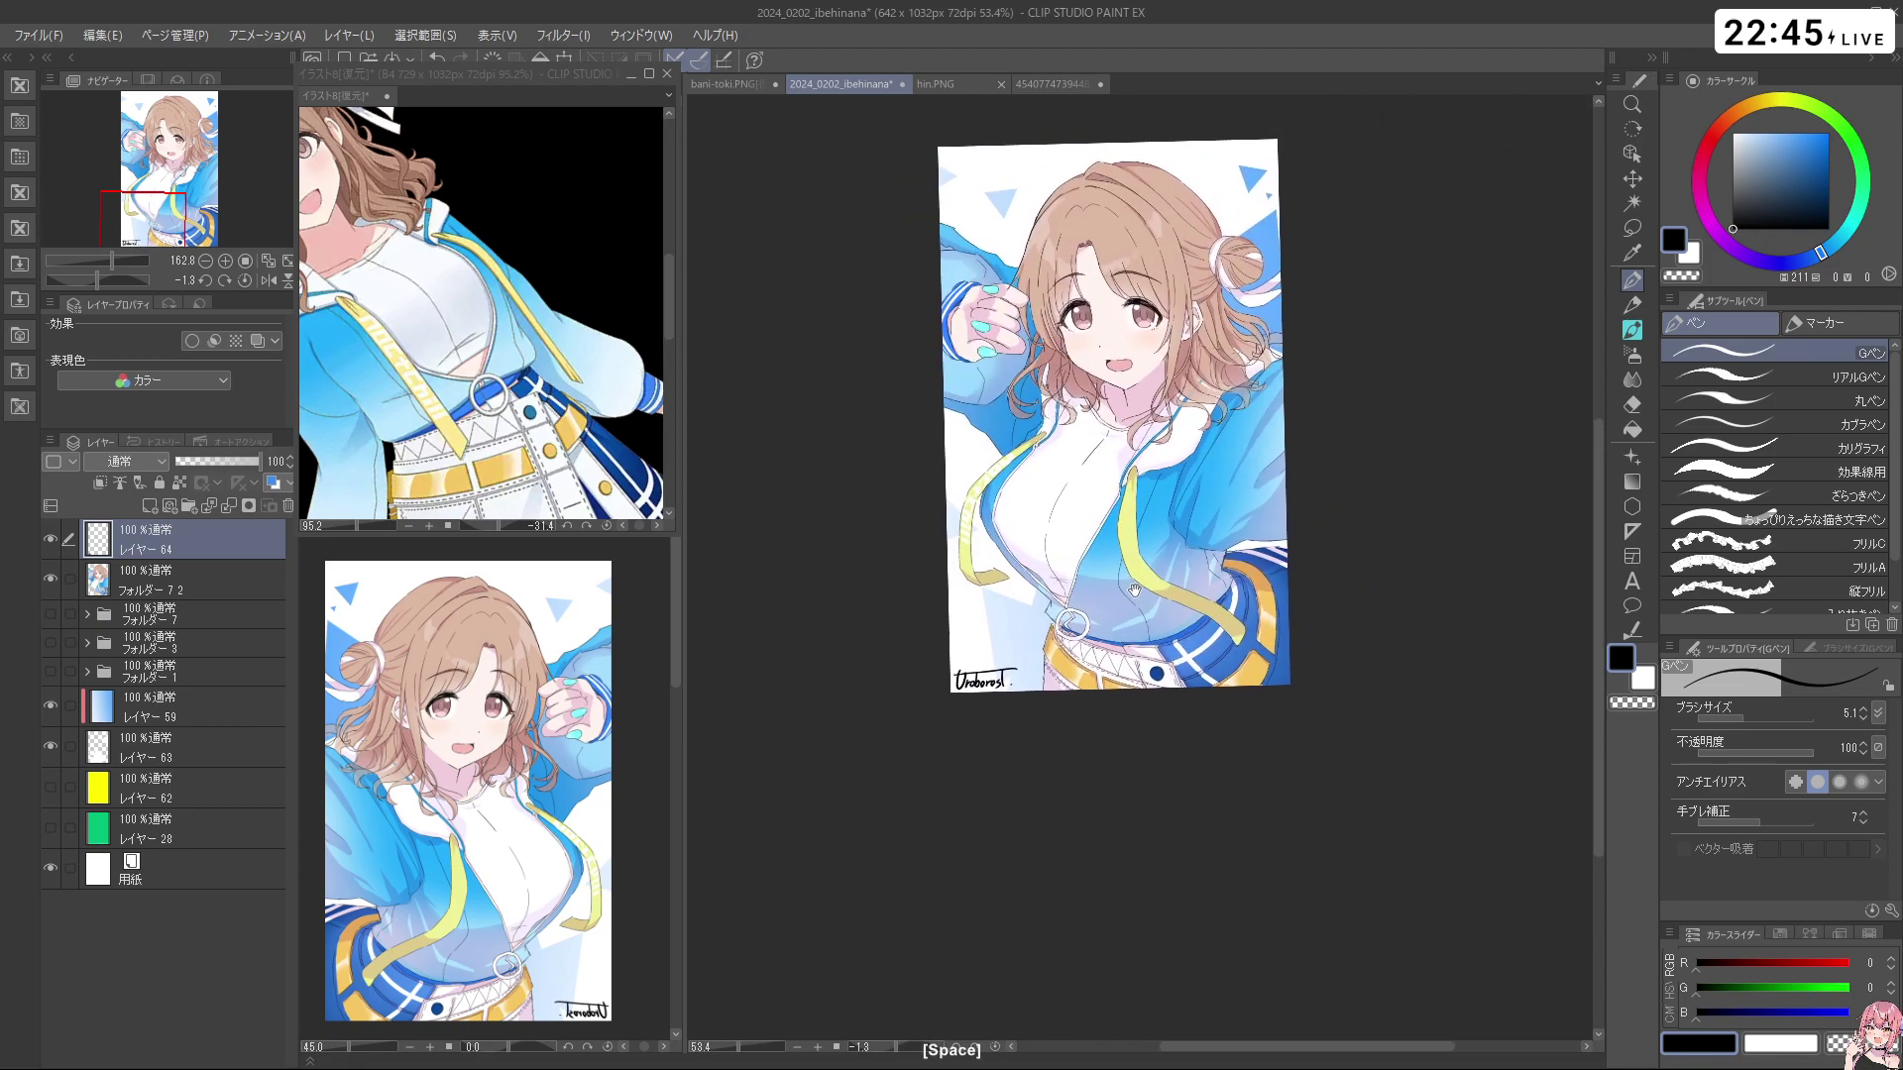
Move the signature up onto the pale blue background beside the belt ring and scale it to about 76%
click(1632, 180)
mouse_move(1017, 678)
mouse_down()
mouse_move(1046, 634)
mouse_move(1179, 673)
mouse_move(1114, 632)
mouse_up()
key(space)
key(space)
key(ctrl+t)
drag(1089, 616, 1108, 608)
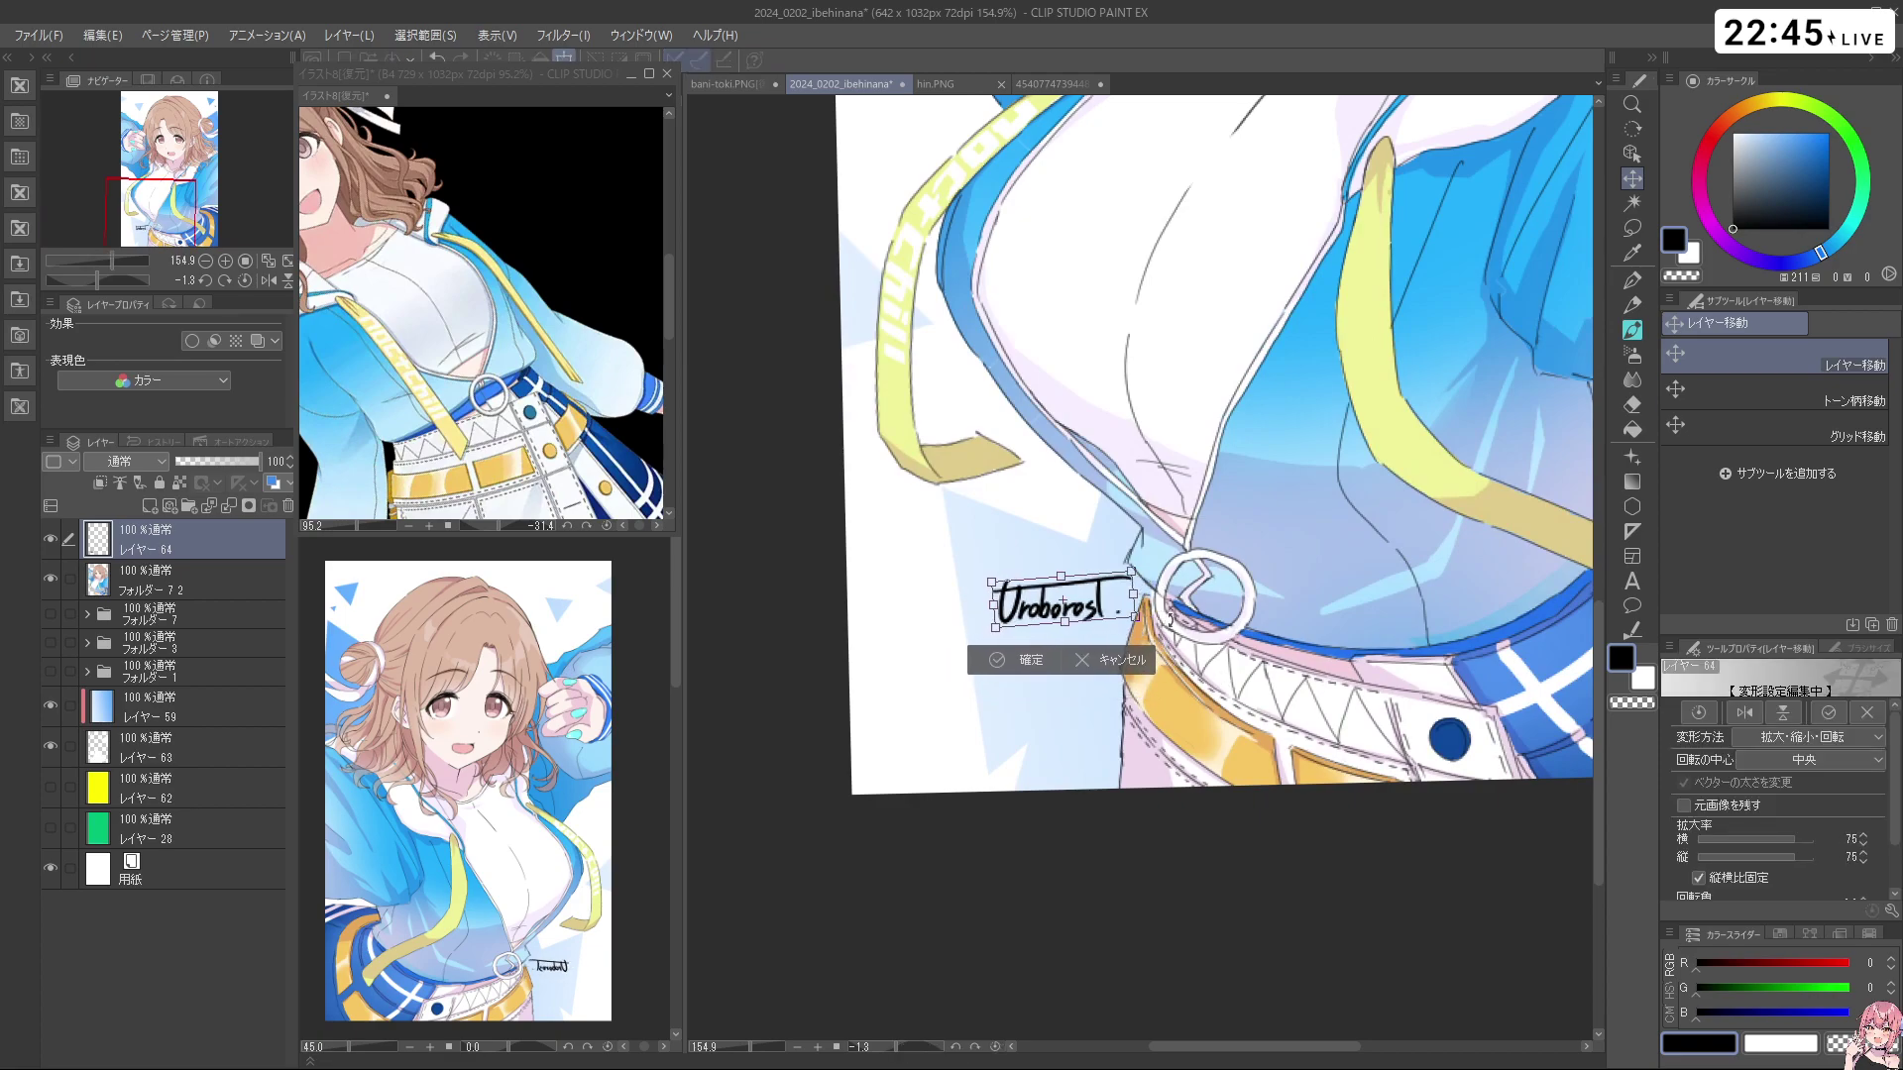
click(997, 655)
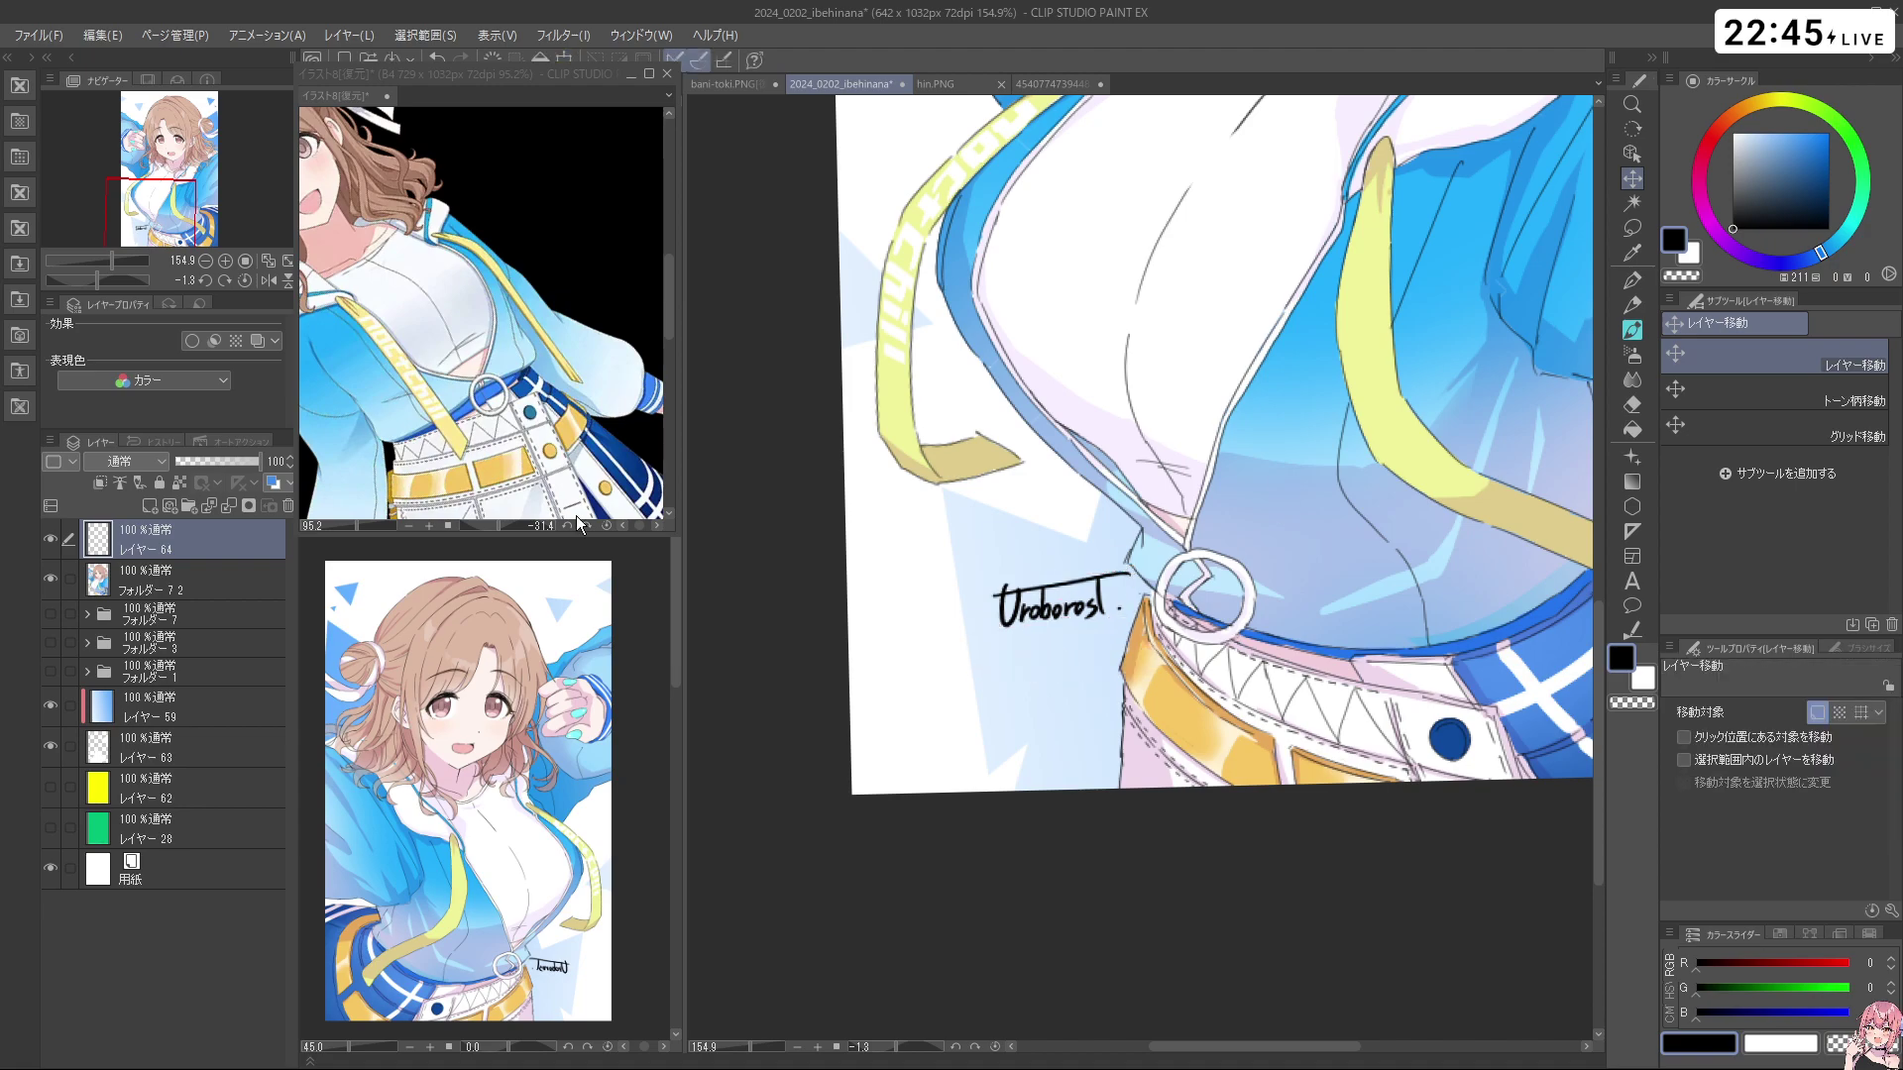
Lock the signature layer's transparent pixels and recolour the lettering white with the G-pen
click(179, 483)
click(1733, 133)
mouse_move(1053, 616)
mouse_down()
mouse_move(1081, 626)
mouse_move(1064, 636)
mouse_up()
key(ctrl+z)
click(1635, 279)
drag(1001, 606, 1119, 617)
drag(1362, 429, 1239, 436)
drag(1493, 381, 1262, 553)
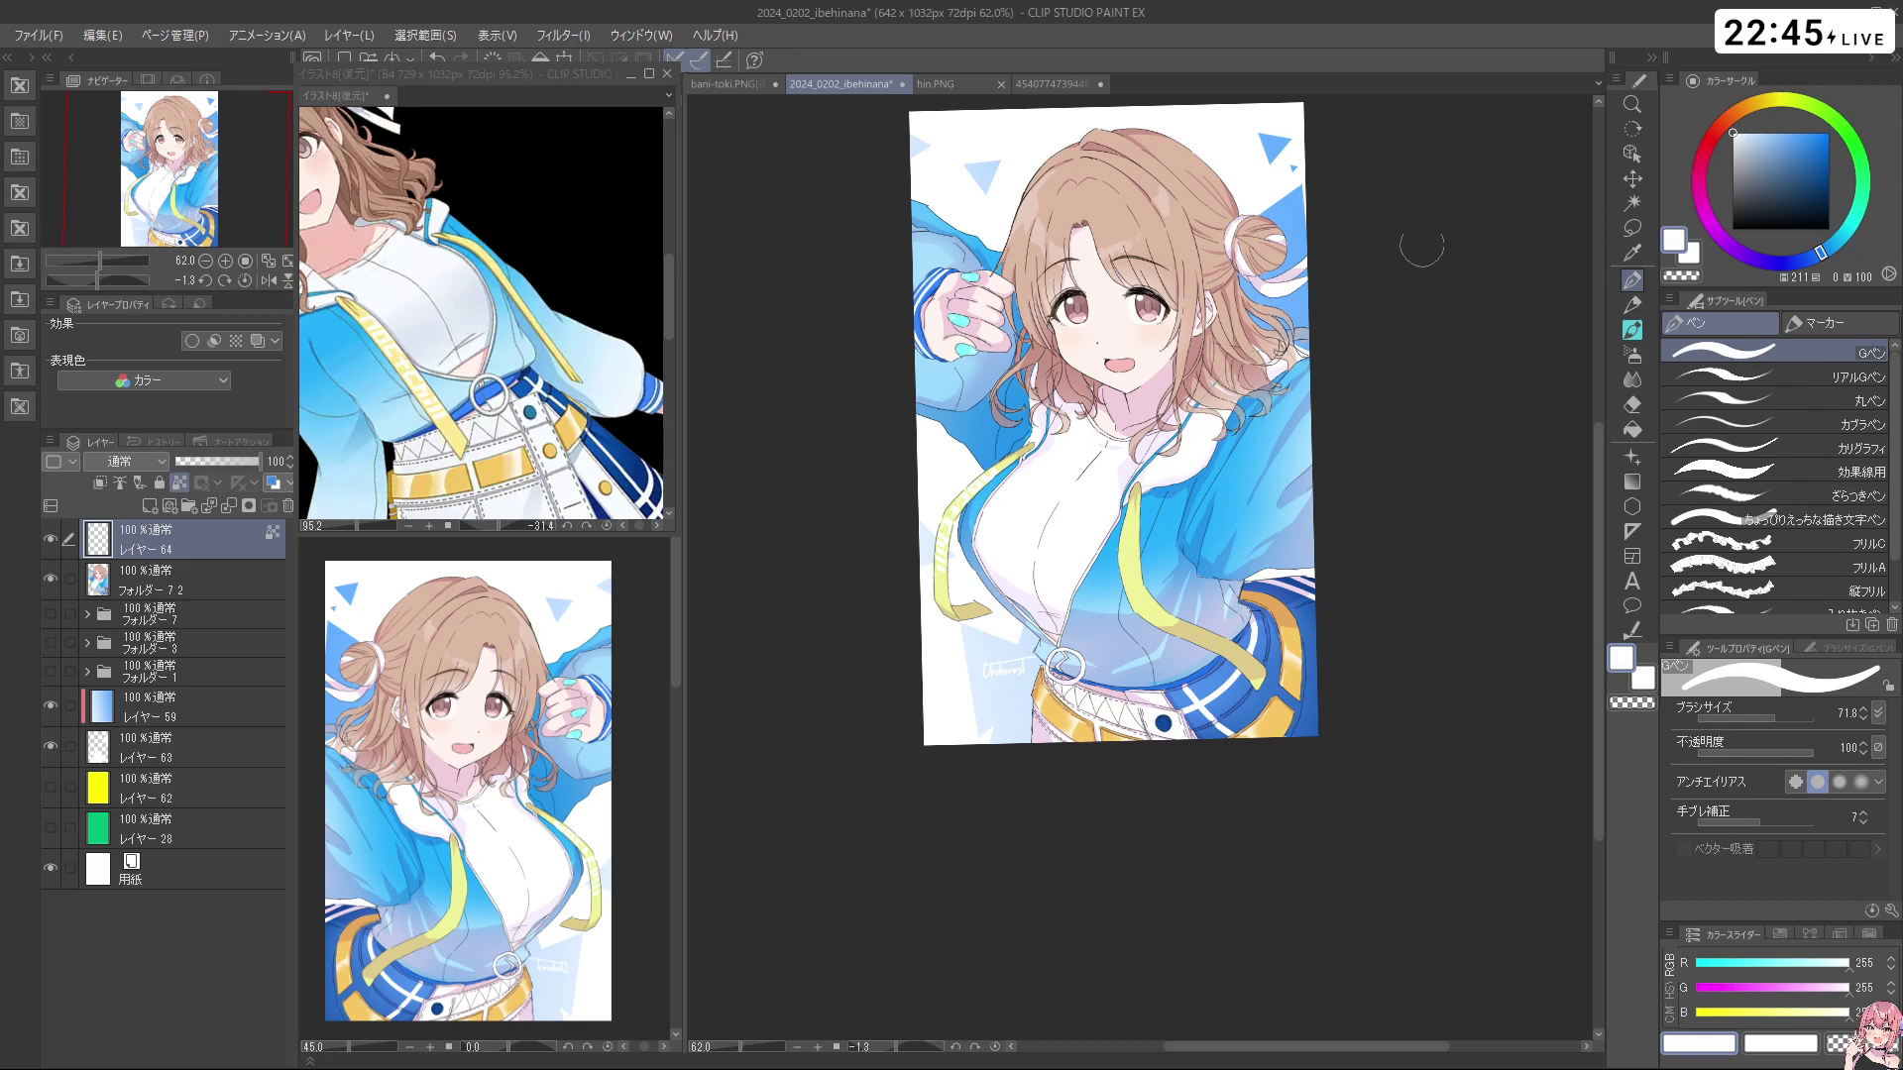
Try small white G-pen touch-ups along the edge of the character's mouth on the signature layer and undo them
scroll(1258, 264, up, 3)
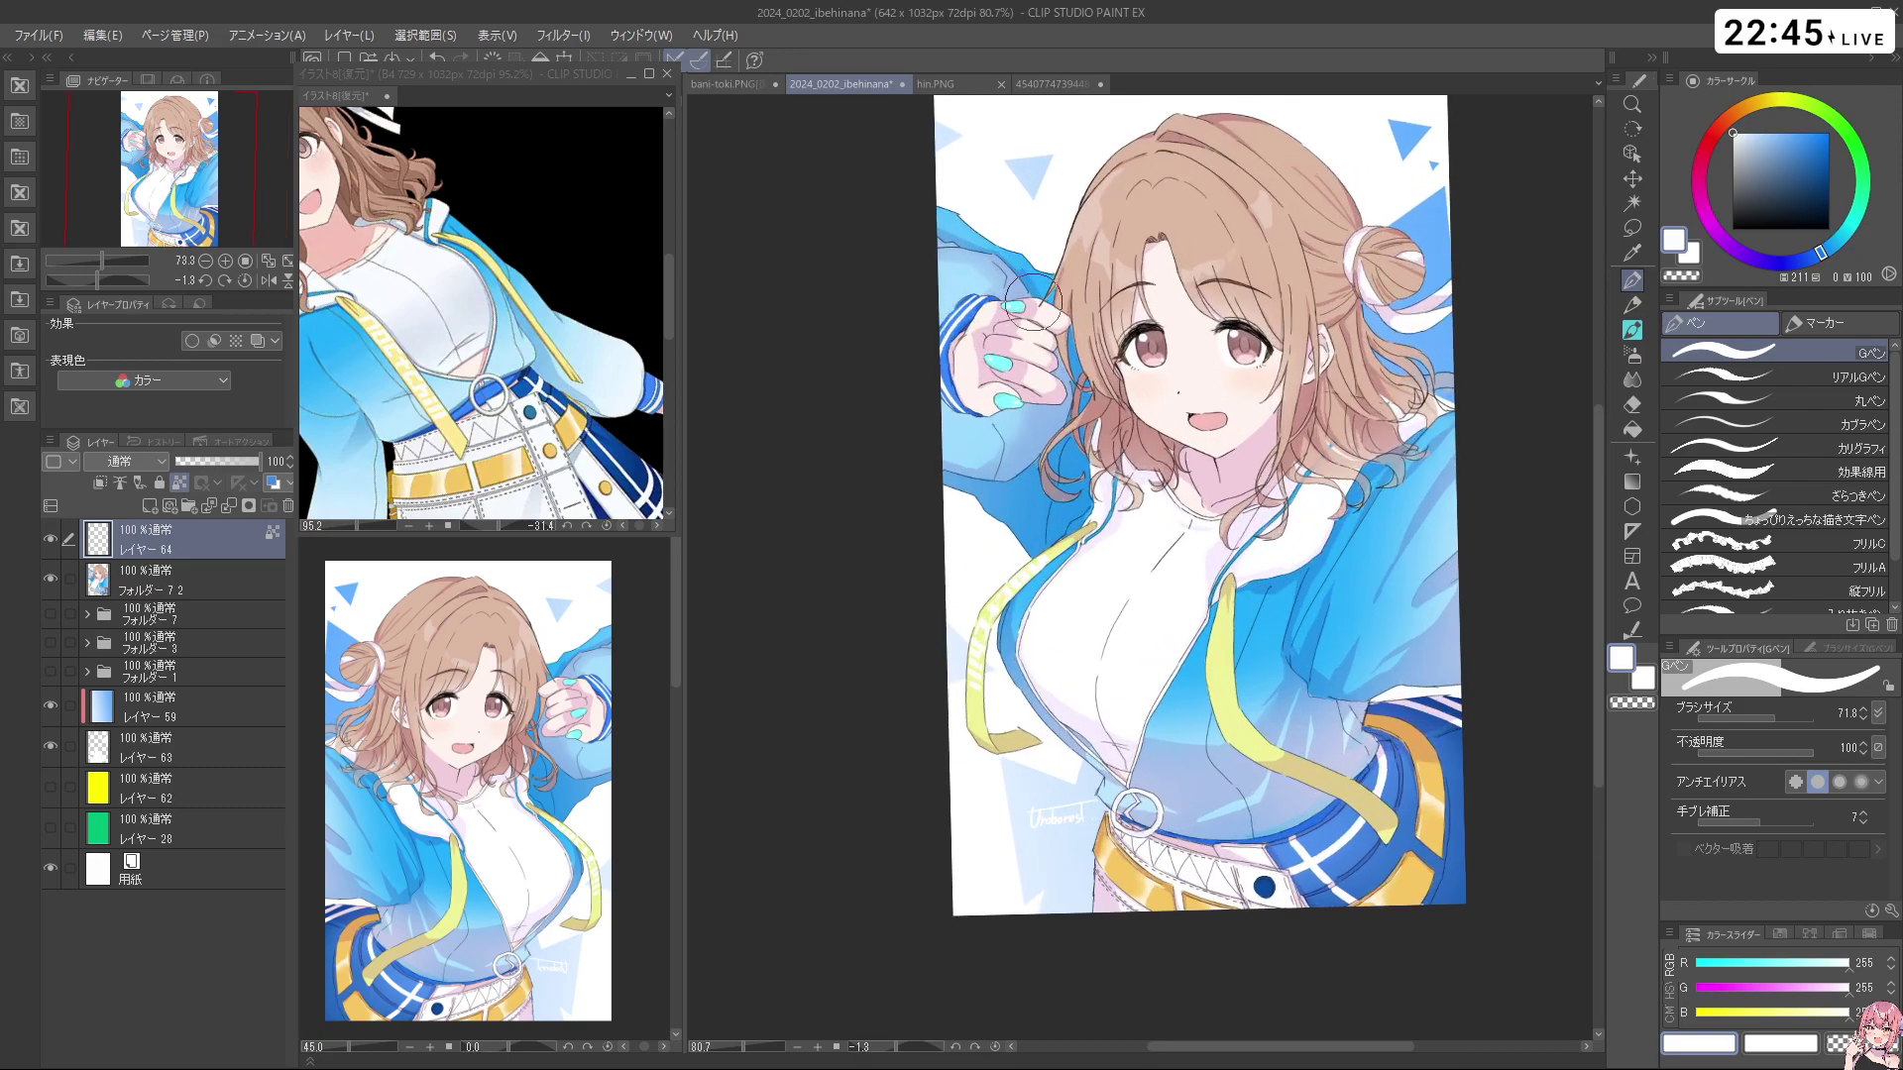
scroll(1258, 263, up, 4)
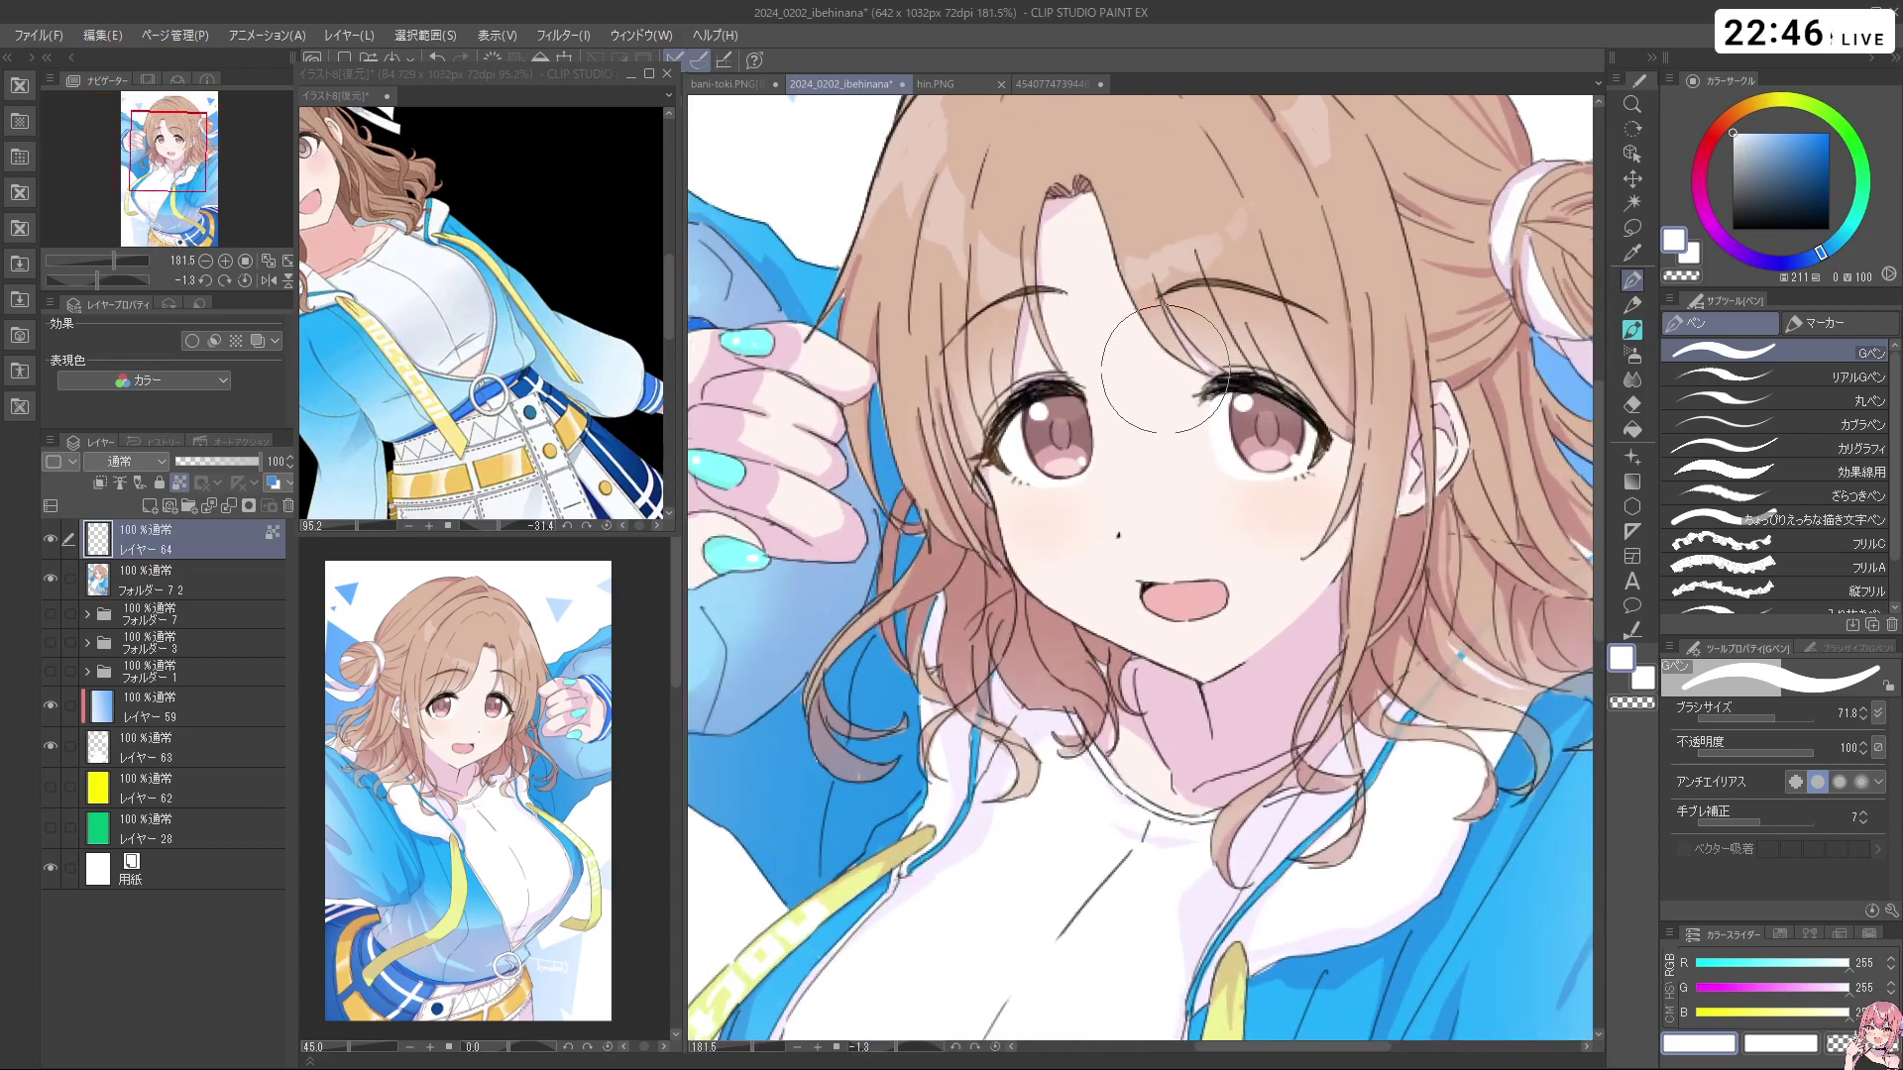
scroll(1484, 548, up, 2)
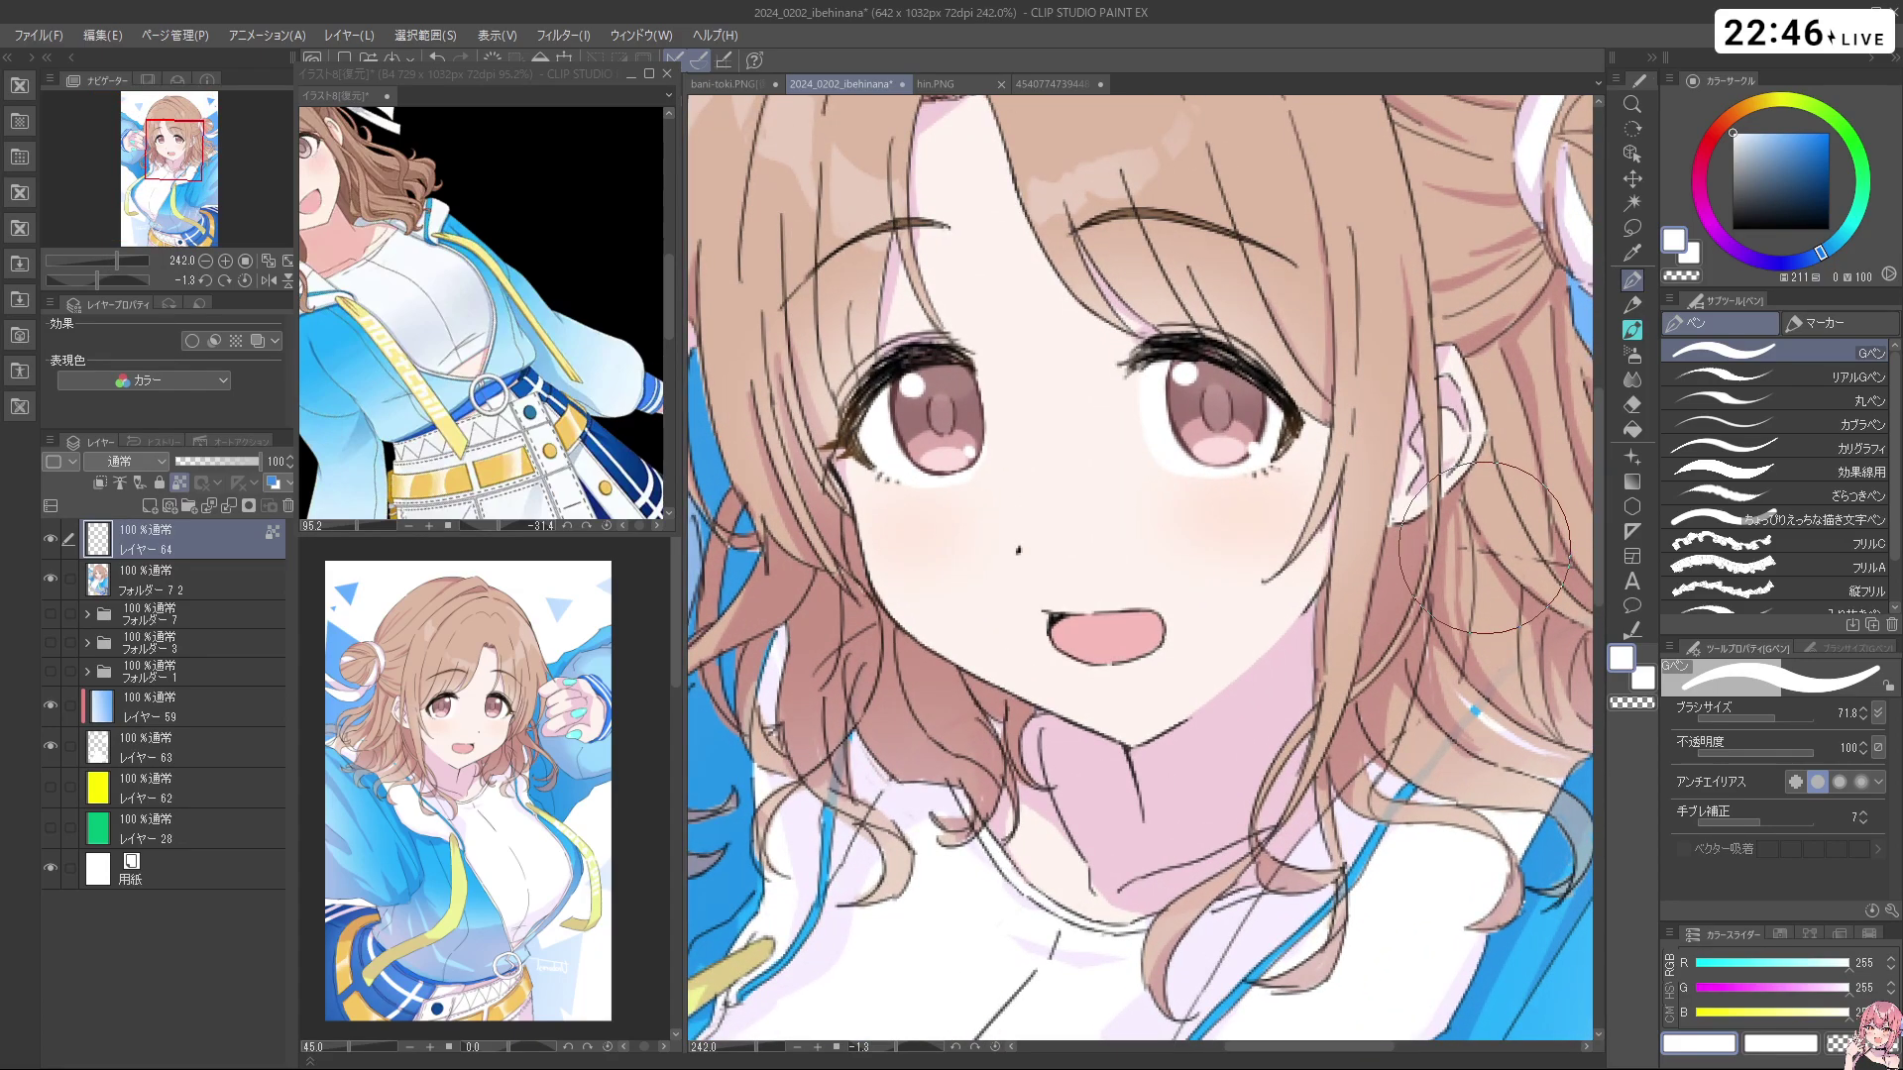
mouse_move(1100, 650)
mouse_down()
mouse_move(1214, 658)
mouse_move(1049, 593)
mouse_move(1073, 621)
mouse_up()
mouse_move(1140, 706)
mouse_down()
mouse_move(1304, 489)
mouse_move(1269, 496)
mouse_move(1259, 664)
mouse_move(1216, 700)
mouse_up()
drag(1195, 451, 1052, 456)
drag(1157, 389, 1143, 438)
drag(1166, 653, 1267, 634)
drag(1787, 198, 1730, 130)
mouse_move(977, 515)
mouse_down()
mouse_move(1105, 436)
mouse_move(1092, 489)
mouse_up()
key(c)
key(ctrl+z)
key(c)
key(ctrl+z)
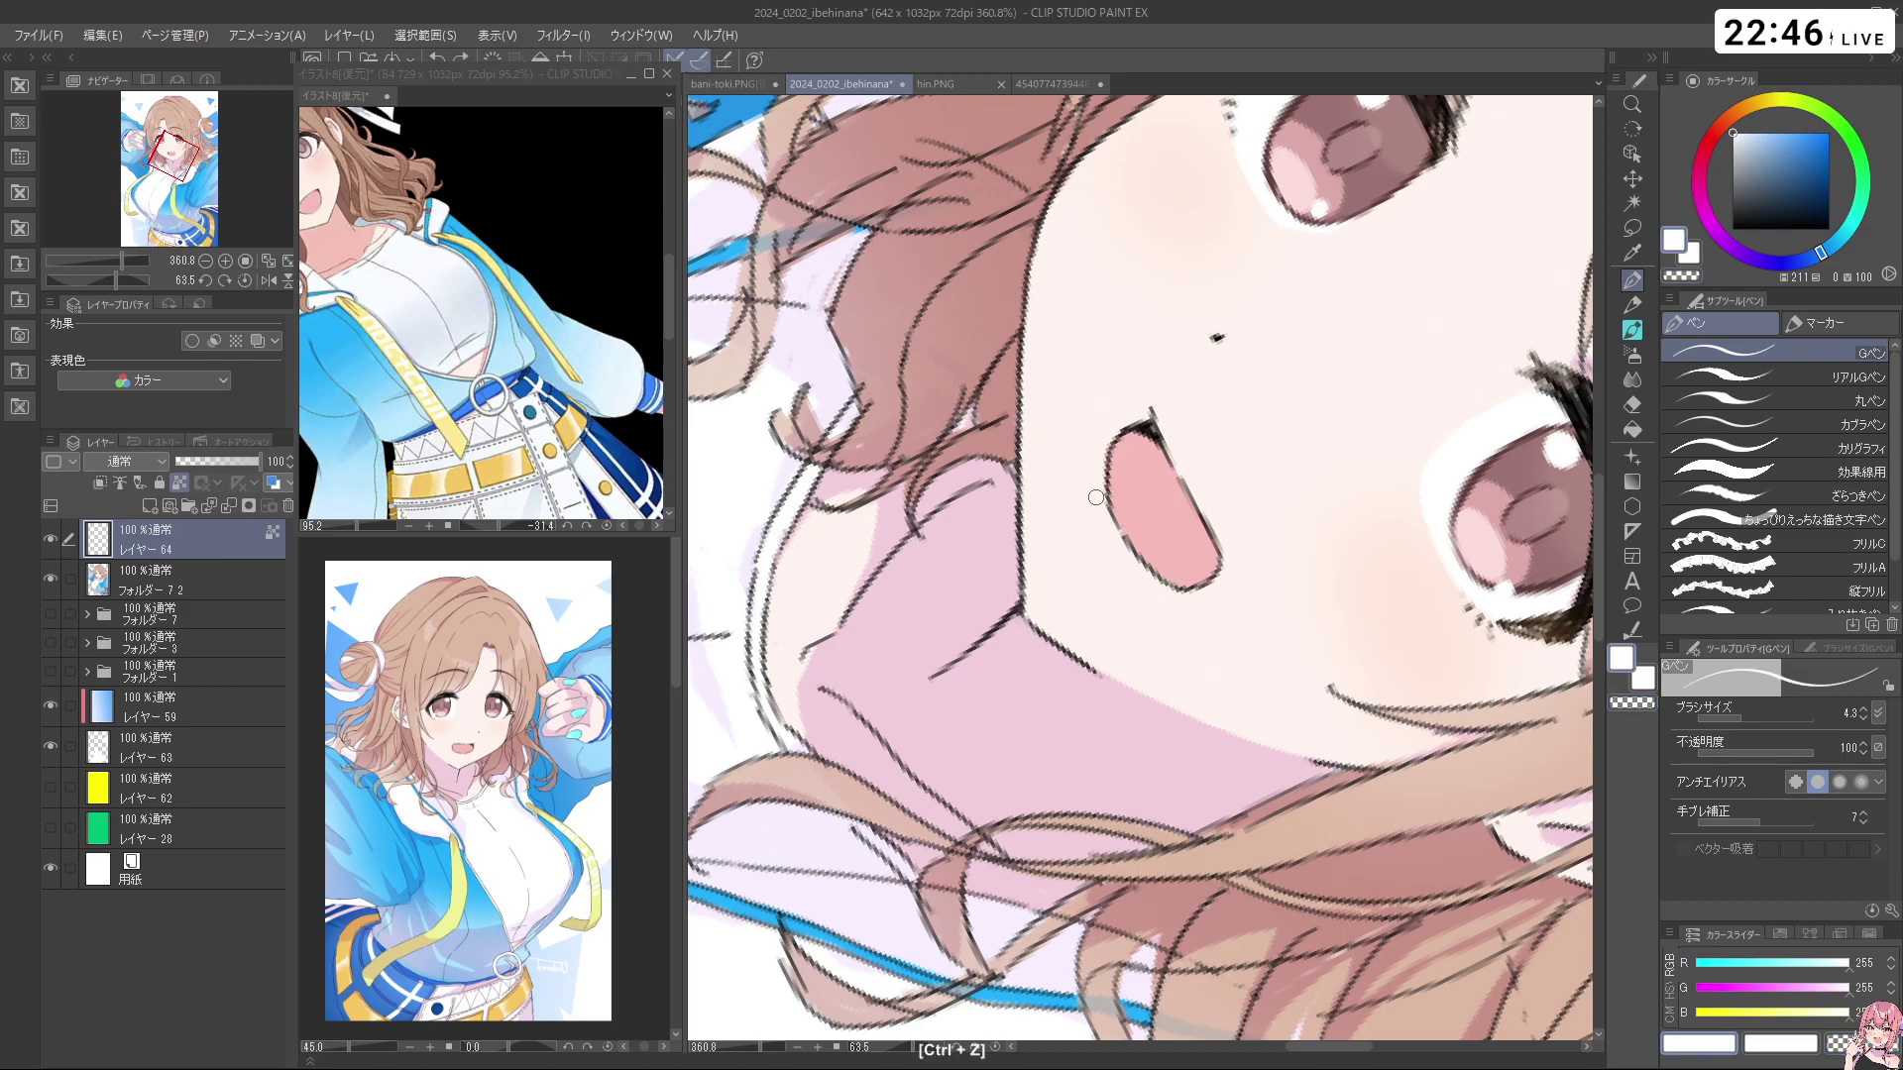
Try fine white G-pen strokes around the mouth on the merged character layer フォルダー 7 2 and undo them
click(180, 581)
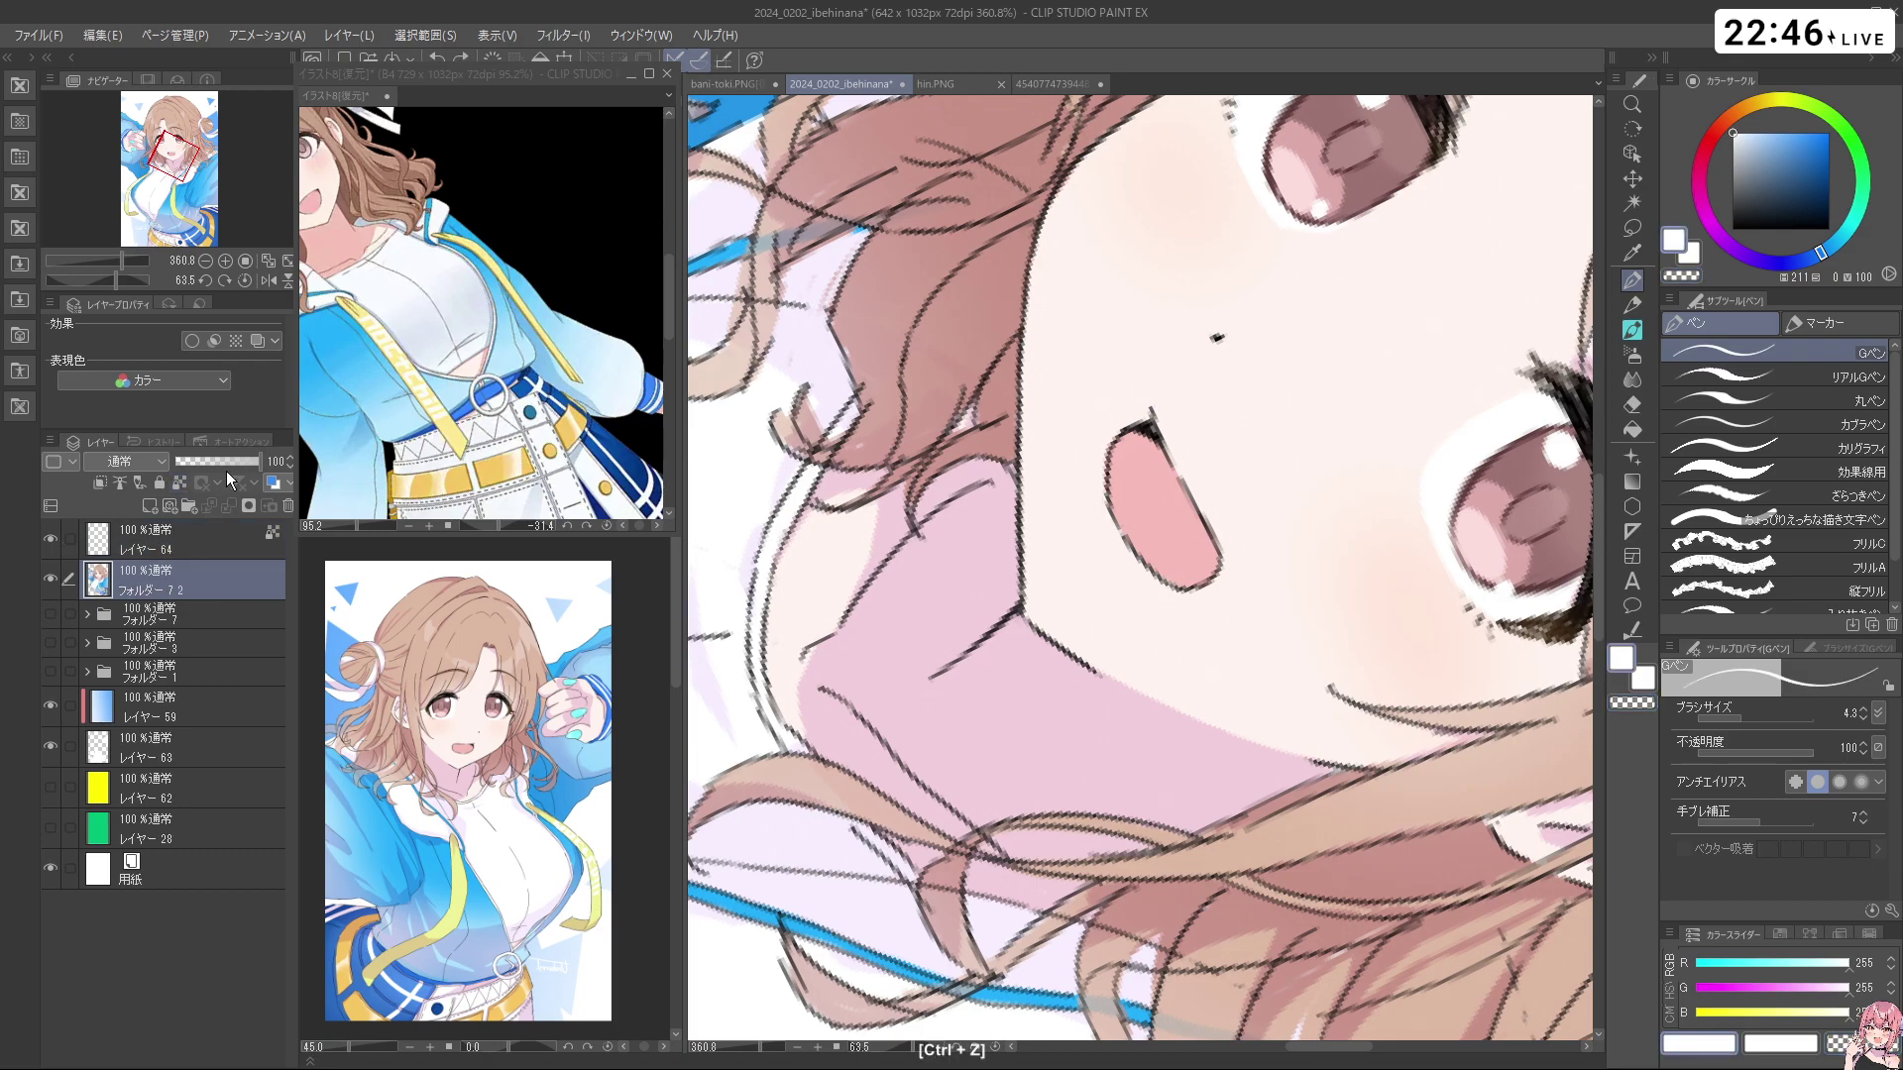
key(c)
key(c)
mouse_move(1083, 497)
mouse_down()
mouse_move(1162, 496)
mouse_move(1108, 503)
mouse_up()
key(ctrl+z)
drag(1331, 436, 1205, 444)
drag(1214, 499, 1039, 546)
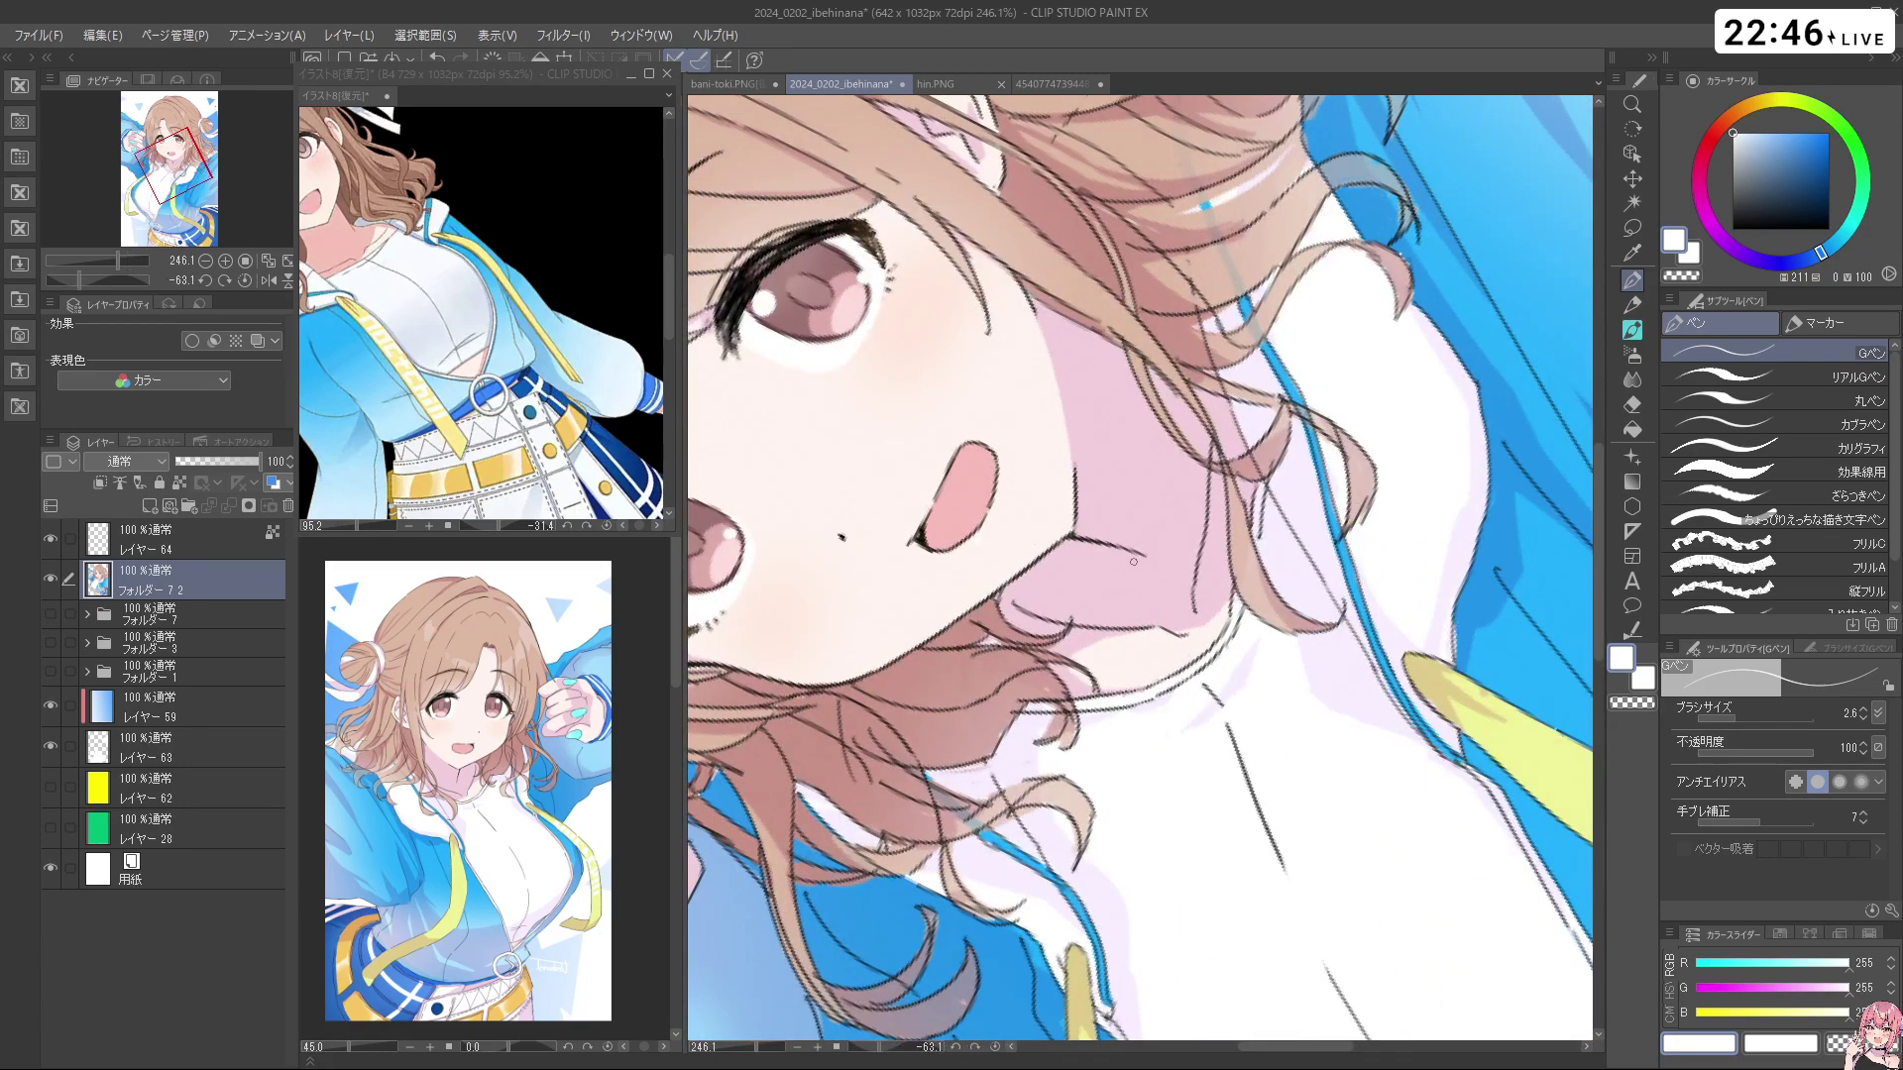
mouse_move(993, 571)
mouse_down()
mouse_move(1090, 496)
mouse_move(1260, 535)
mouse_up()
key(ctrl+z)
mouse_move(979, 480)
mouse_down()
mouse_move(1022, 481)
mouse_move(1028, 565)
mouse_up()
key(ctrl+z)
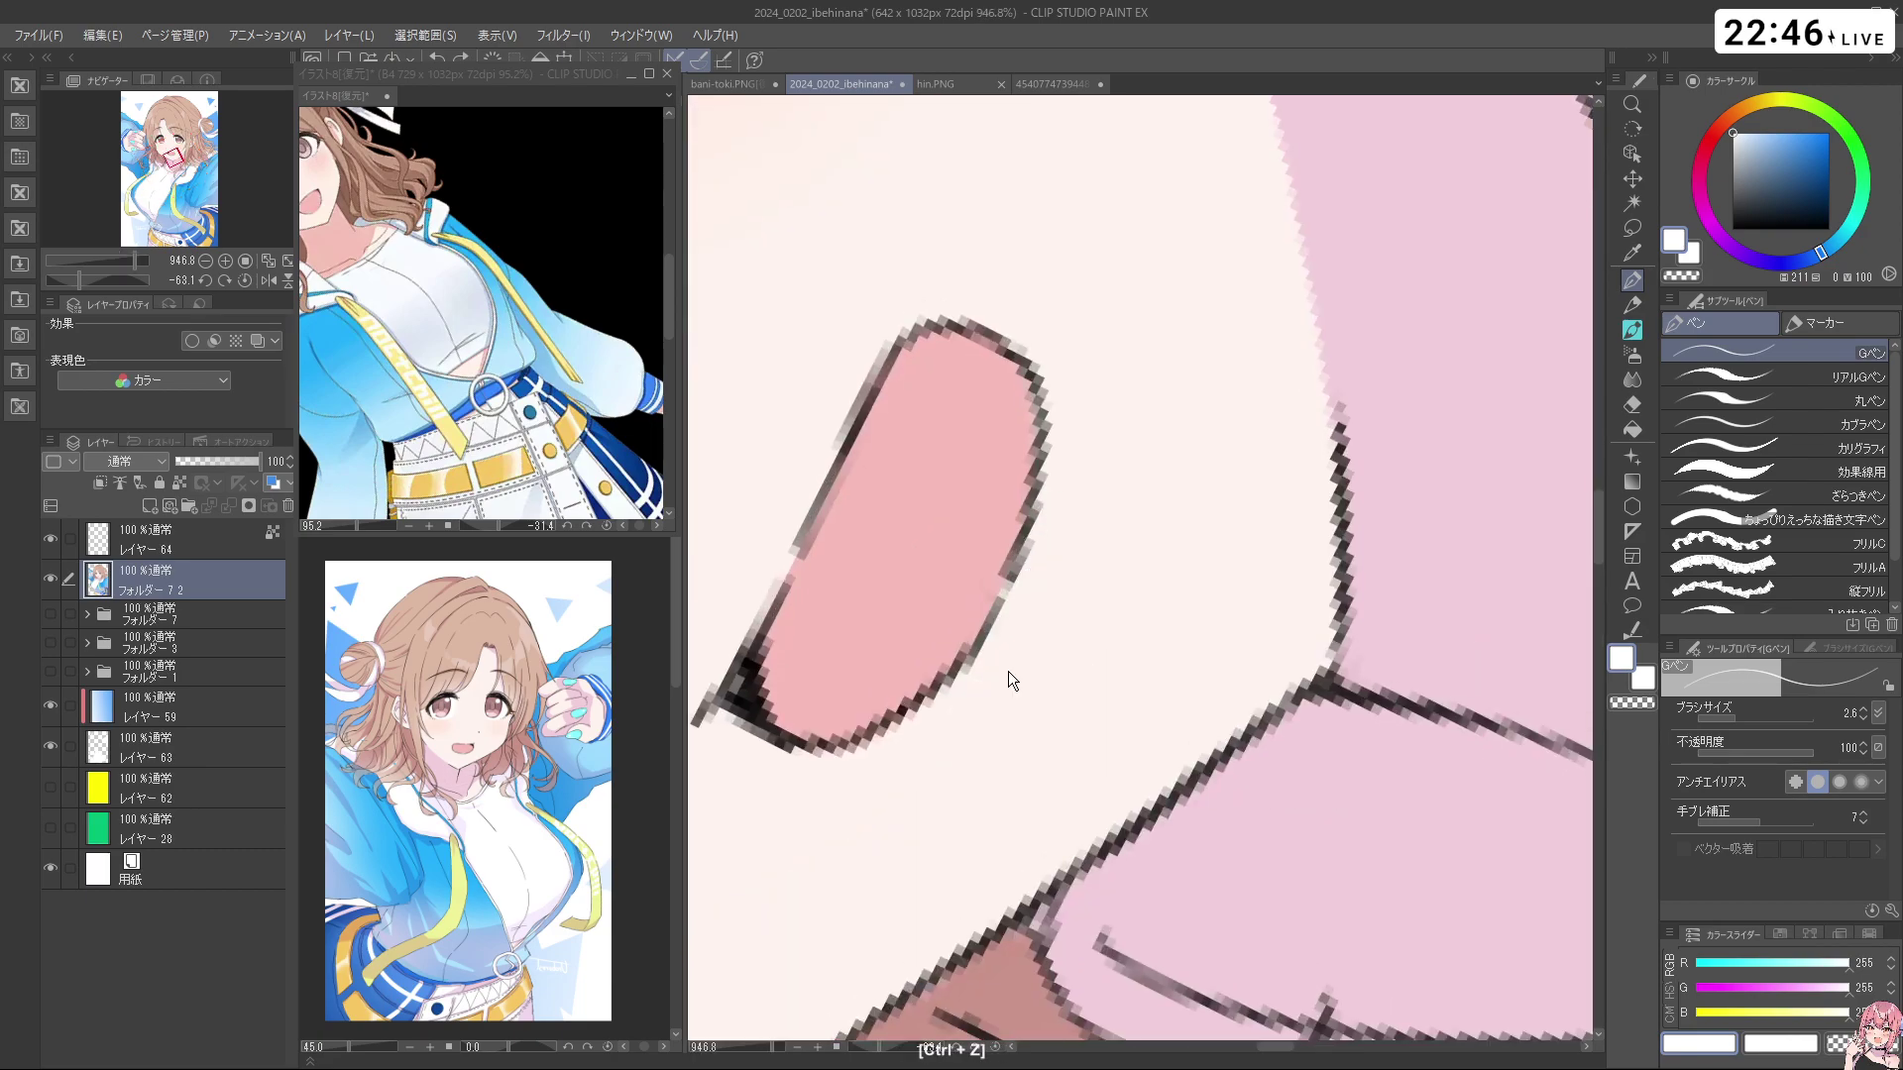
click(459, 60)
click(437, 57)
Show the original フォルダー 7 and hide the merged layer フォルダー 7 2, toggling both to compare them
drag(1197, 603, 1120, 600)
drag(1199, 595, 1130, 550)
drag(1110, 476, 1185, 791)
drag(1100, 656, 1140, 364)
scroll(912, 625, down, 1)
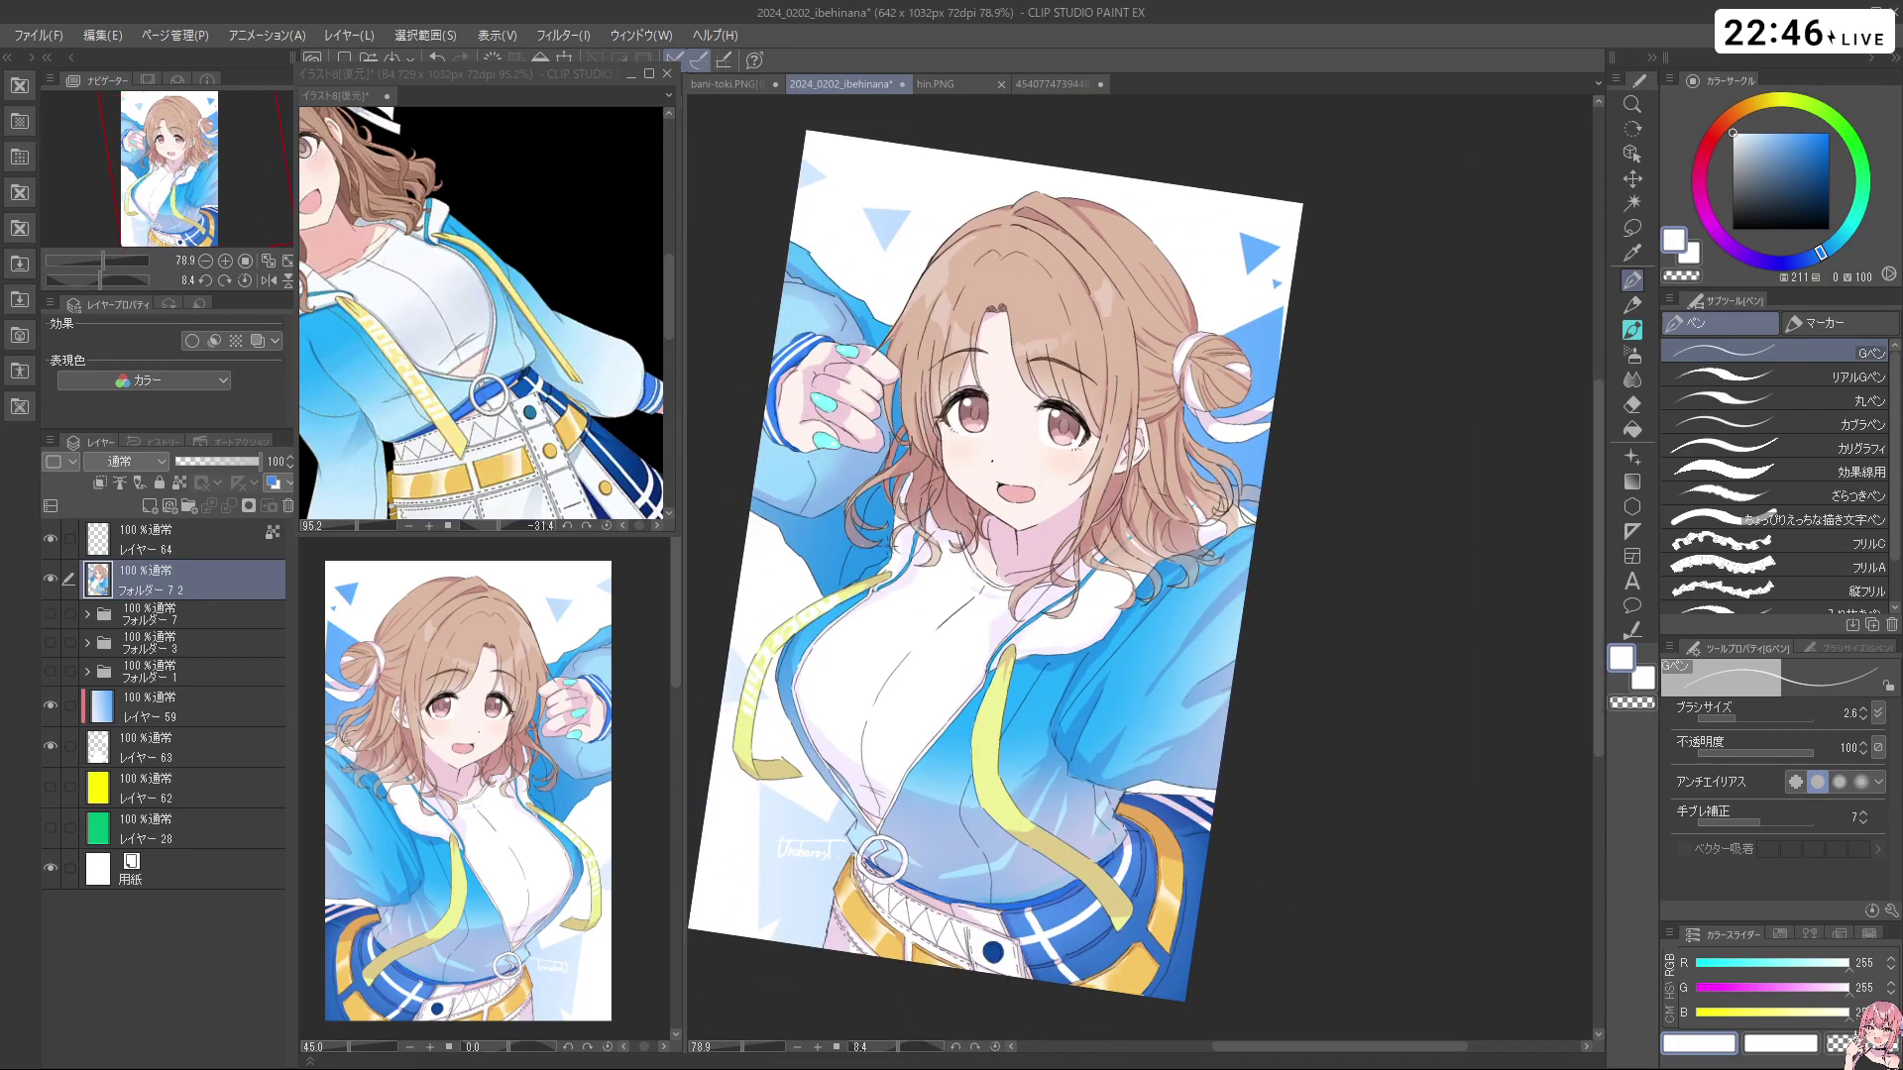
click(49, 581)
click(52, 611)
click(51, 610)
click(51, 611)
click(50, 580)
click(50, 579)
click(50, 579)
click(50, 580)
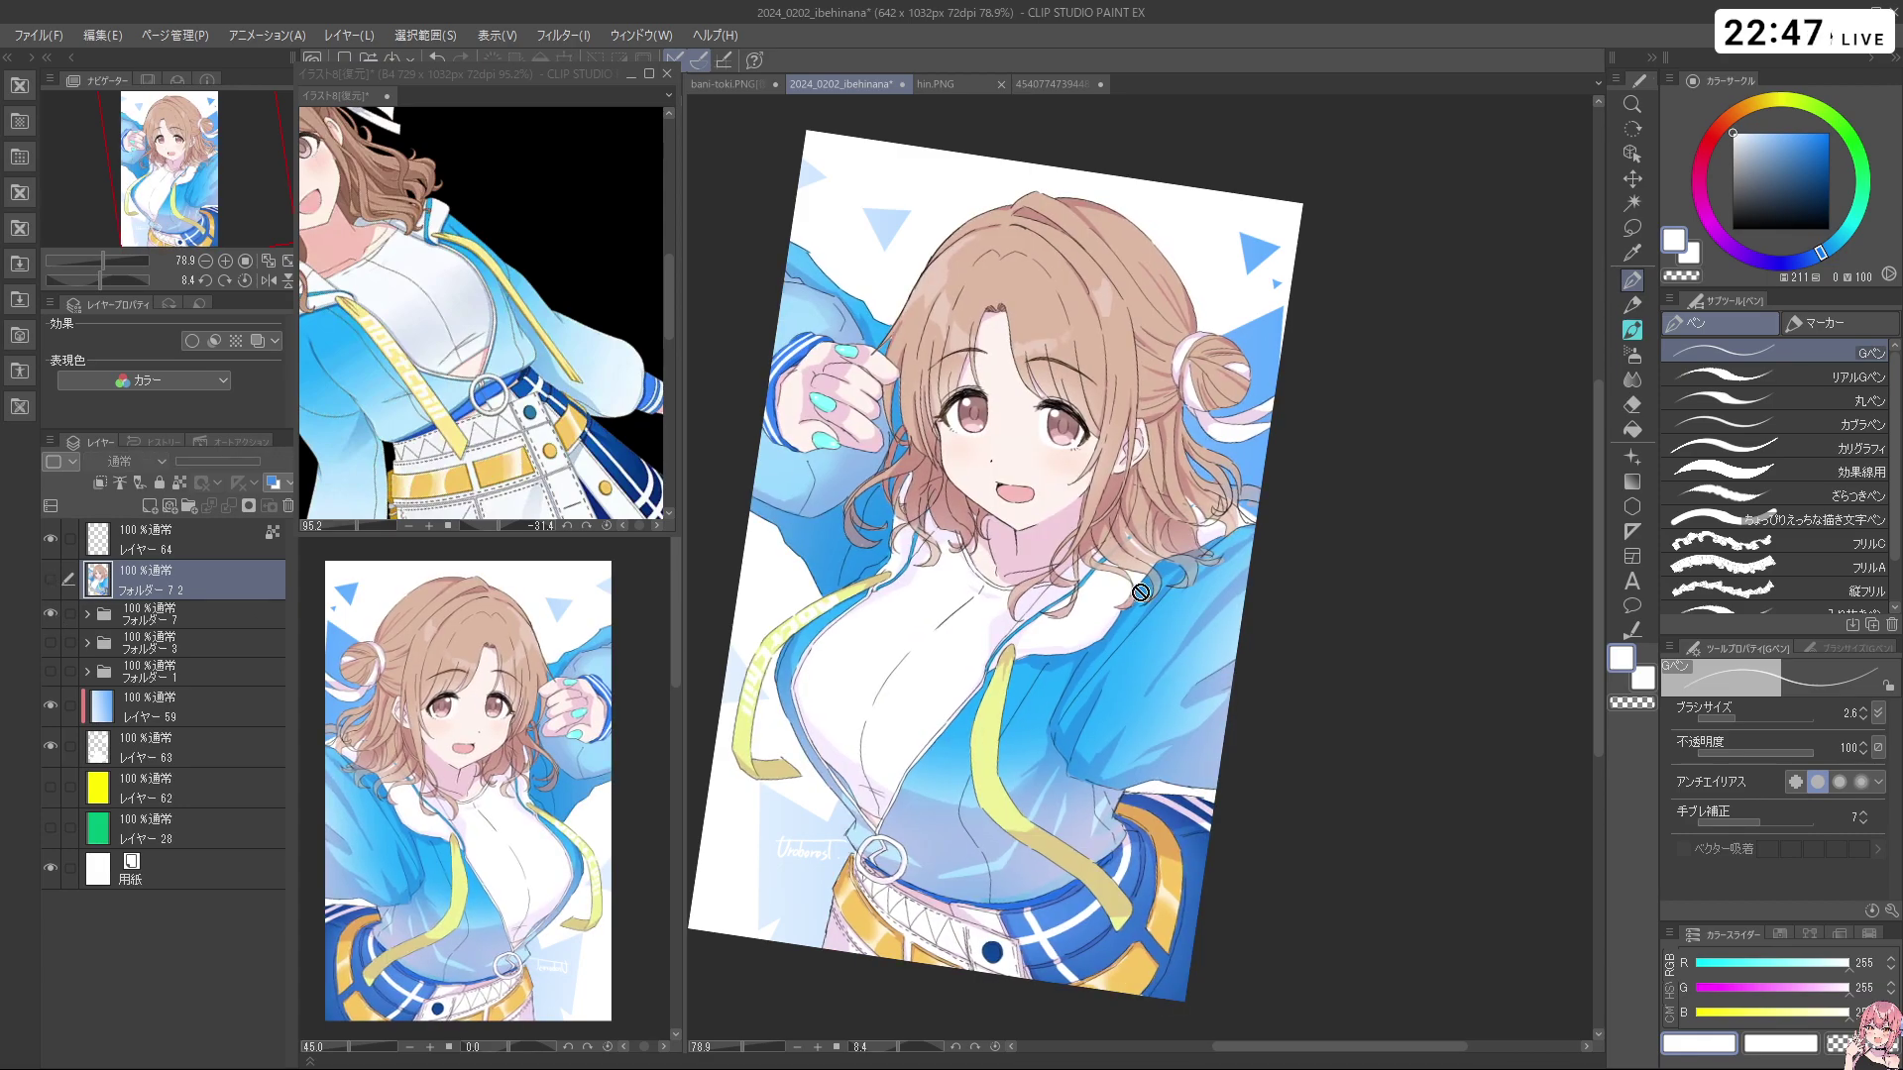
Delete the merged layer フォルダー 7 2 and select the ハイライト layer inside フォルダー 7
click(103, 615)
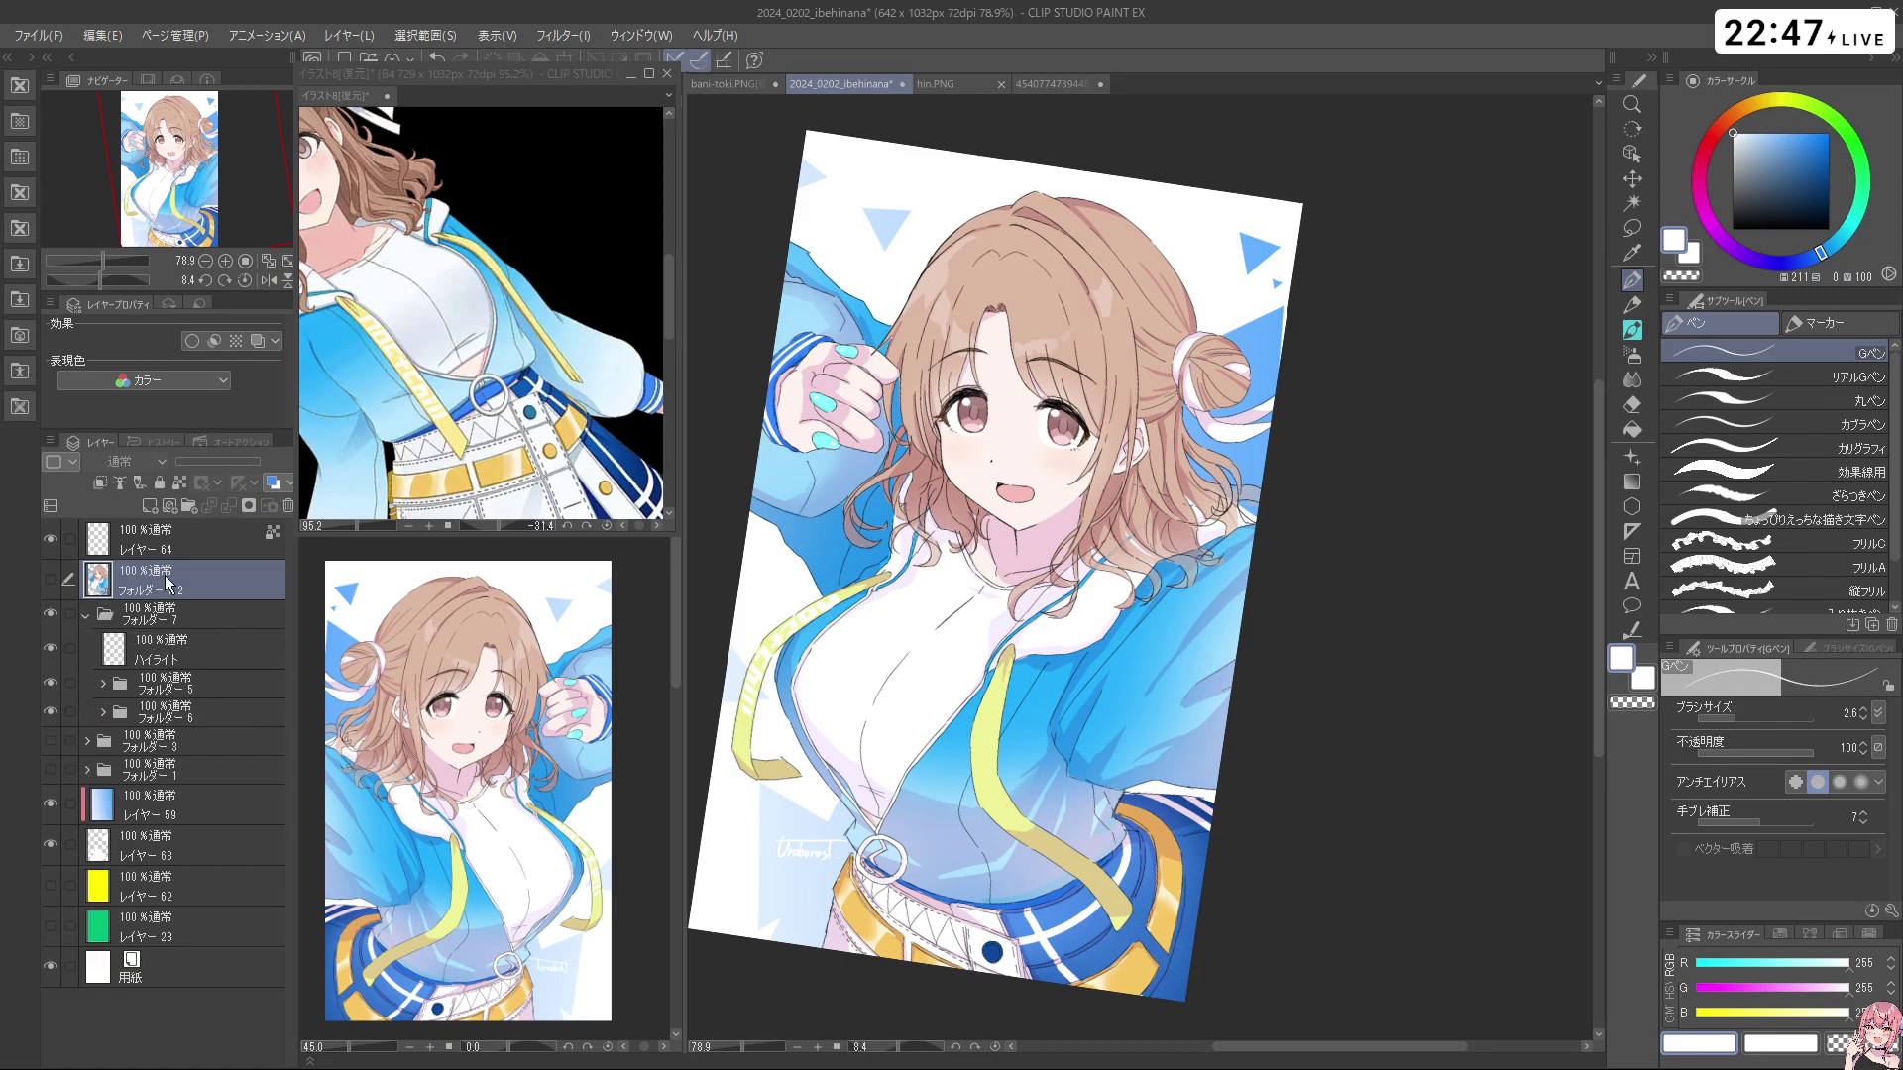
click(287, 506)
click(200, 609)
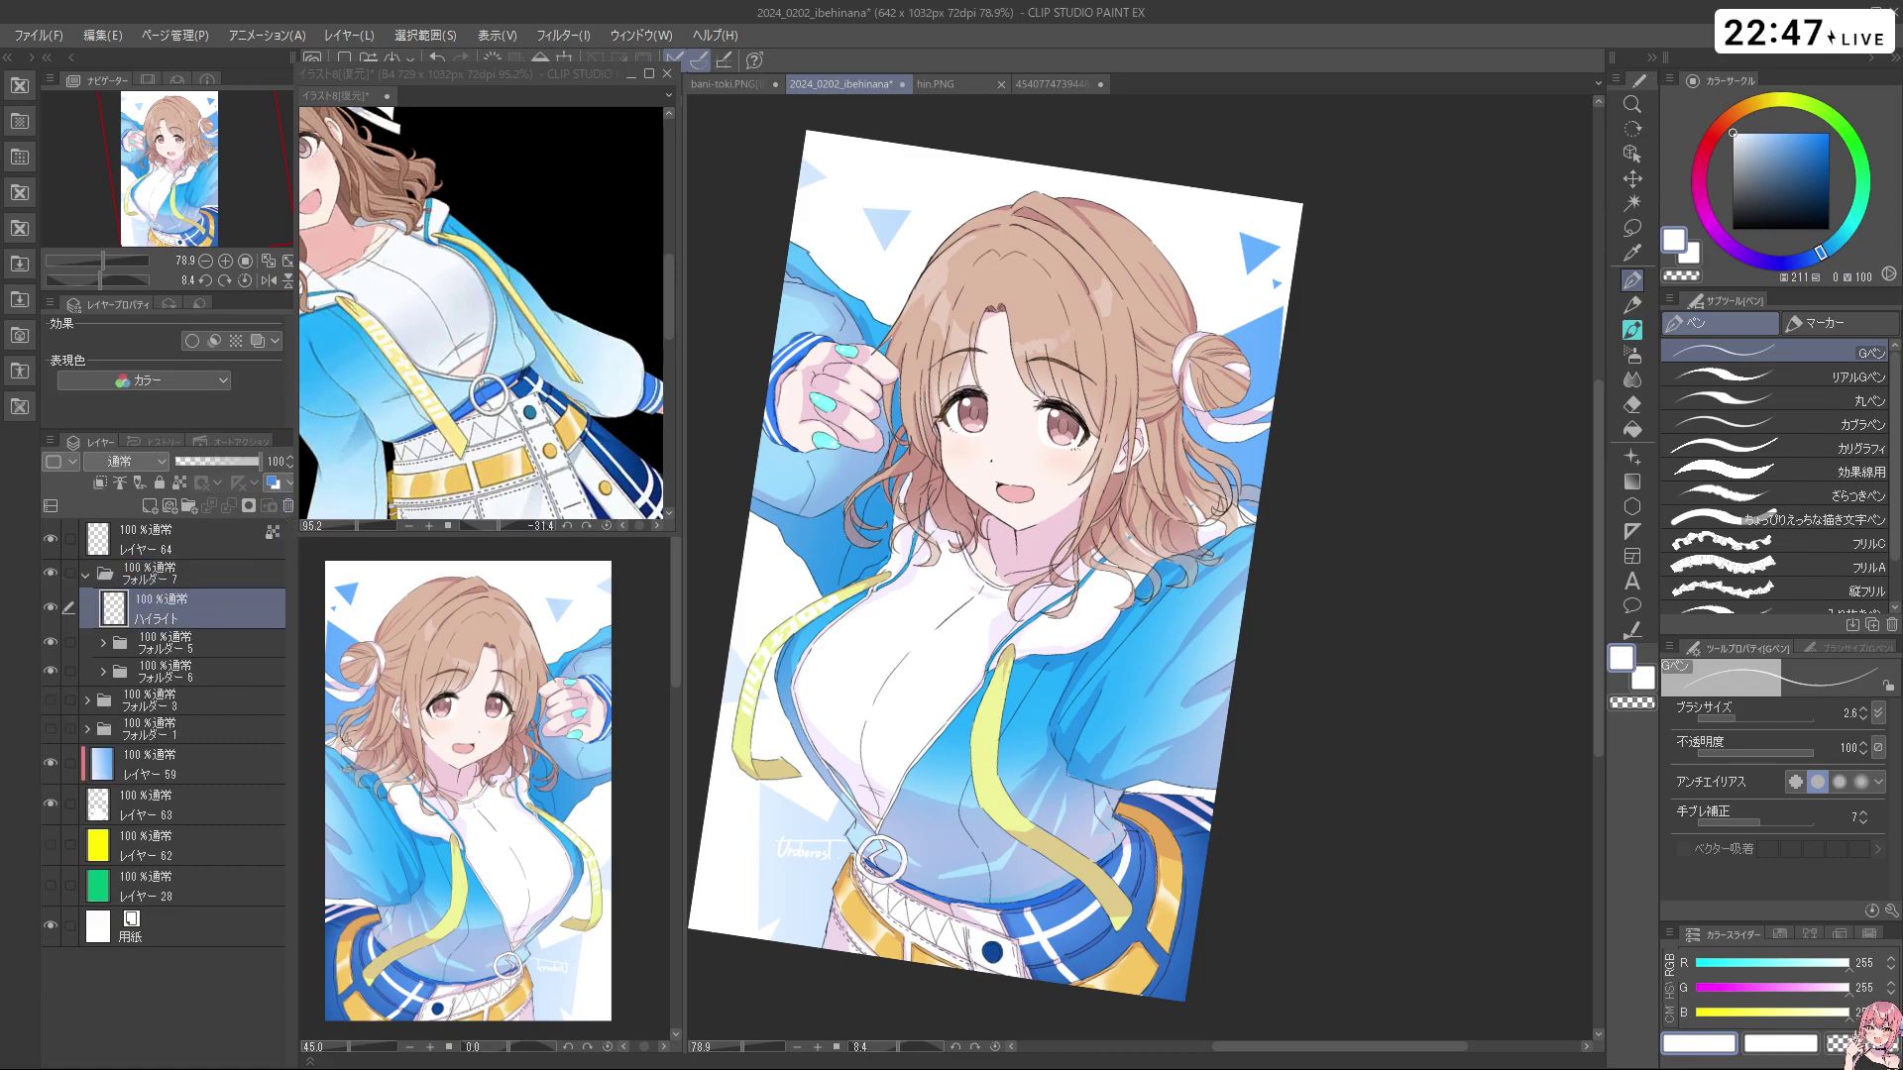
Try a long white highlight stroke down the hair beside the face and undo it
drag(1225, 546, 1180, 646)
drag(1198, 398, 1115, 454)
drag(1003, 750, 1271, 741)
drag(1142, 273, 1127, 698)
key(ctrl+z)
Sample the hair colour and lighten it to a pale peach (R 255, G 240), testing highlight strokes beside the face and undoing them
right_click(1101, 228)
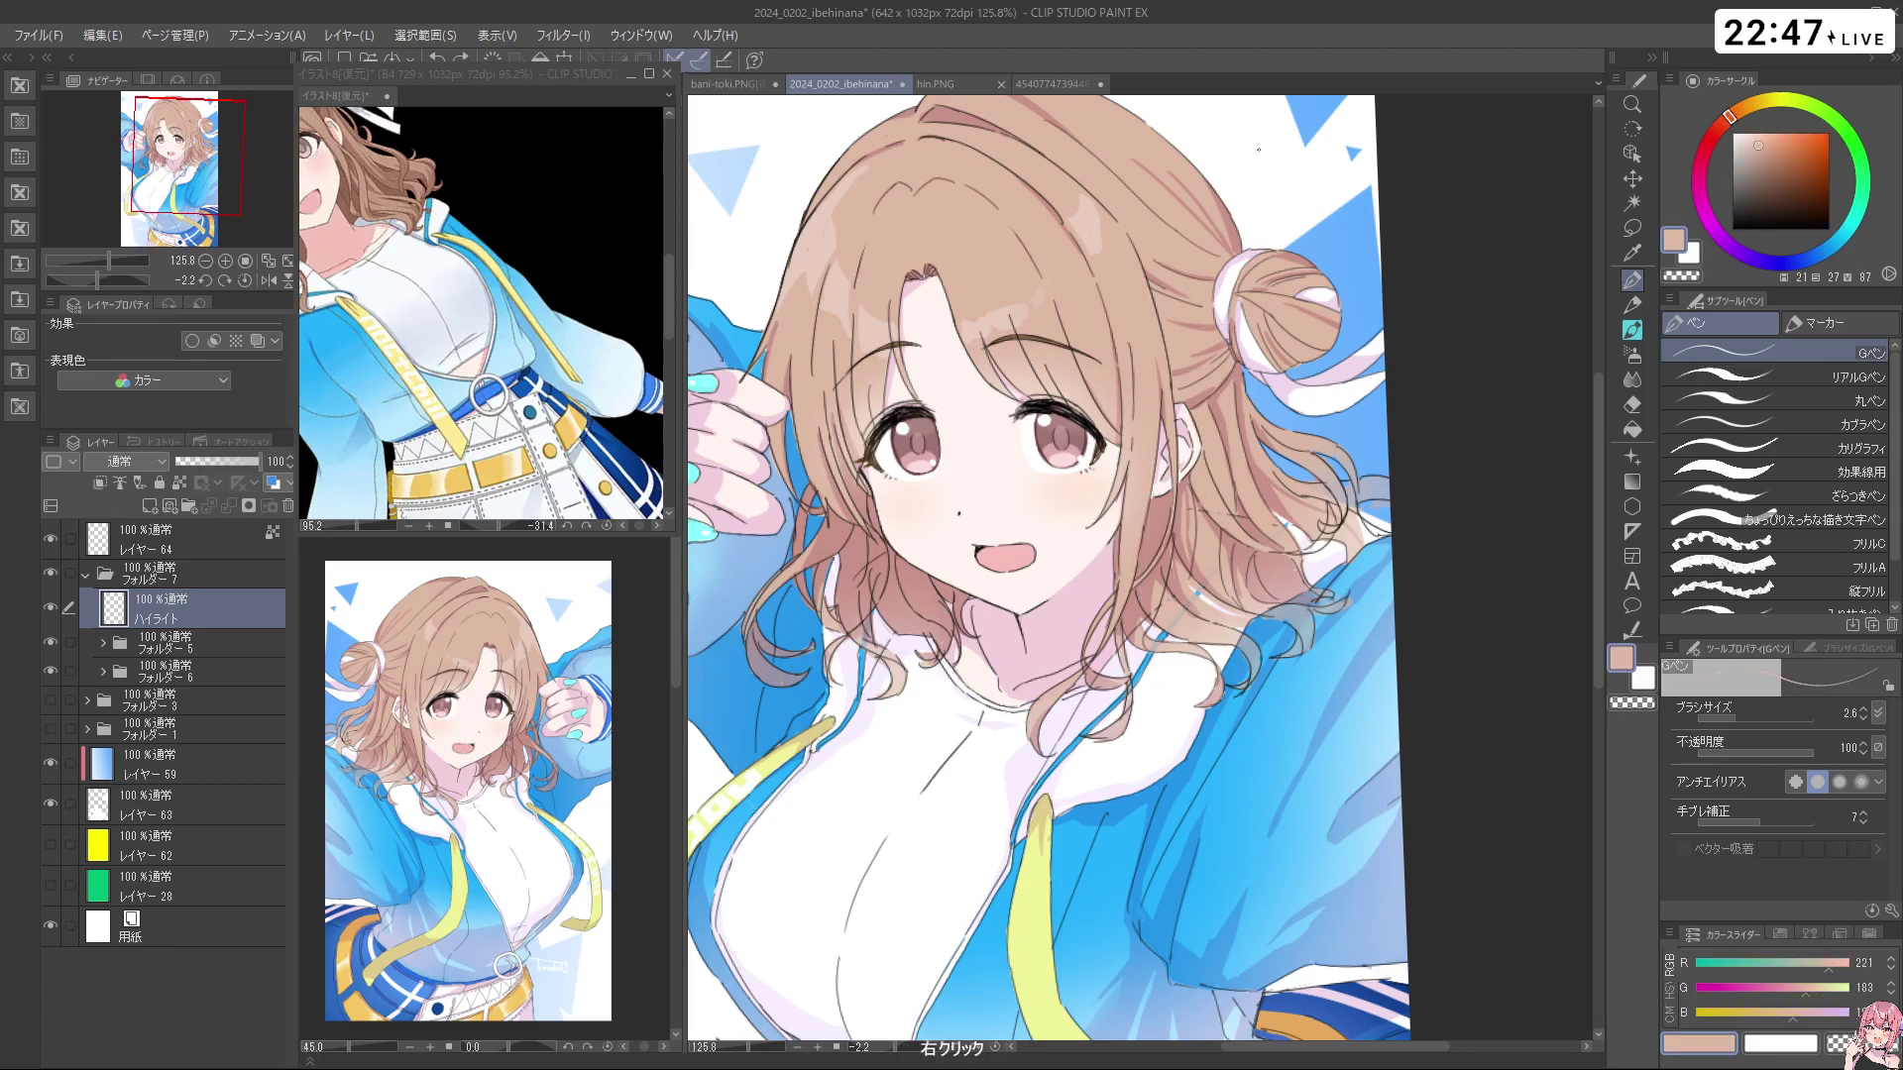
click(1747, 136)
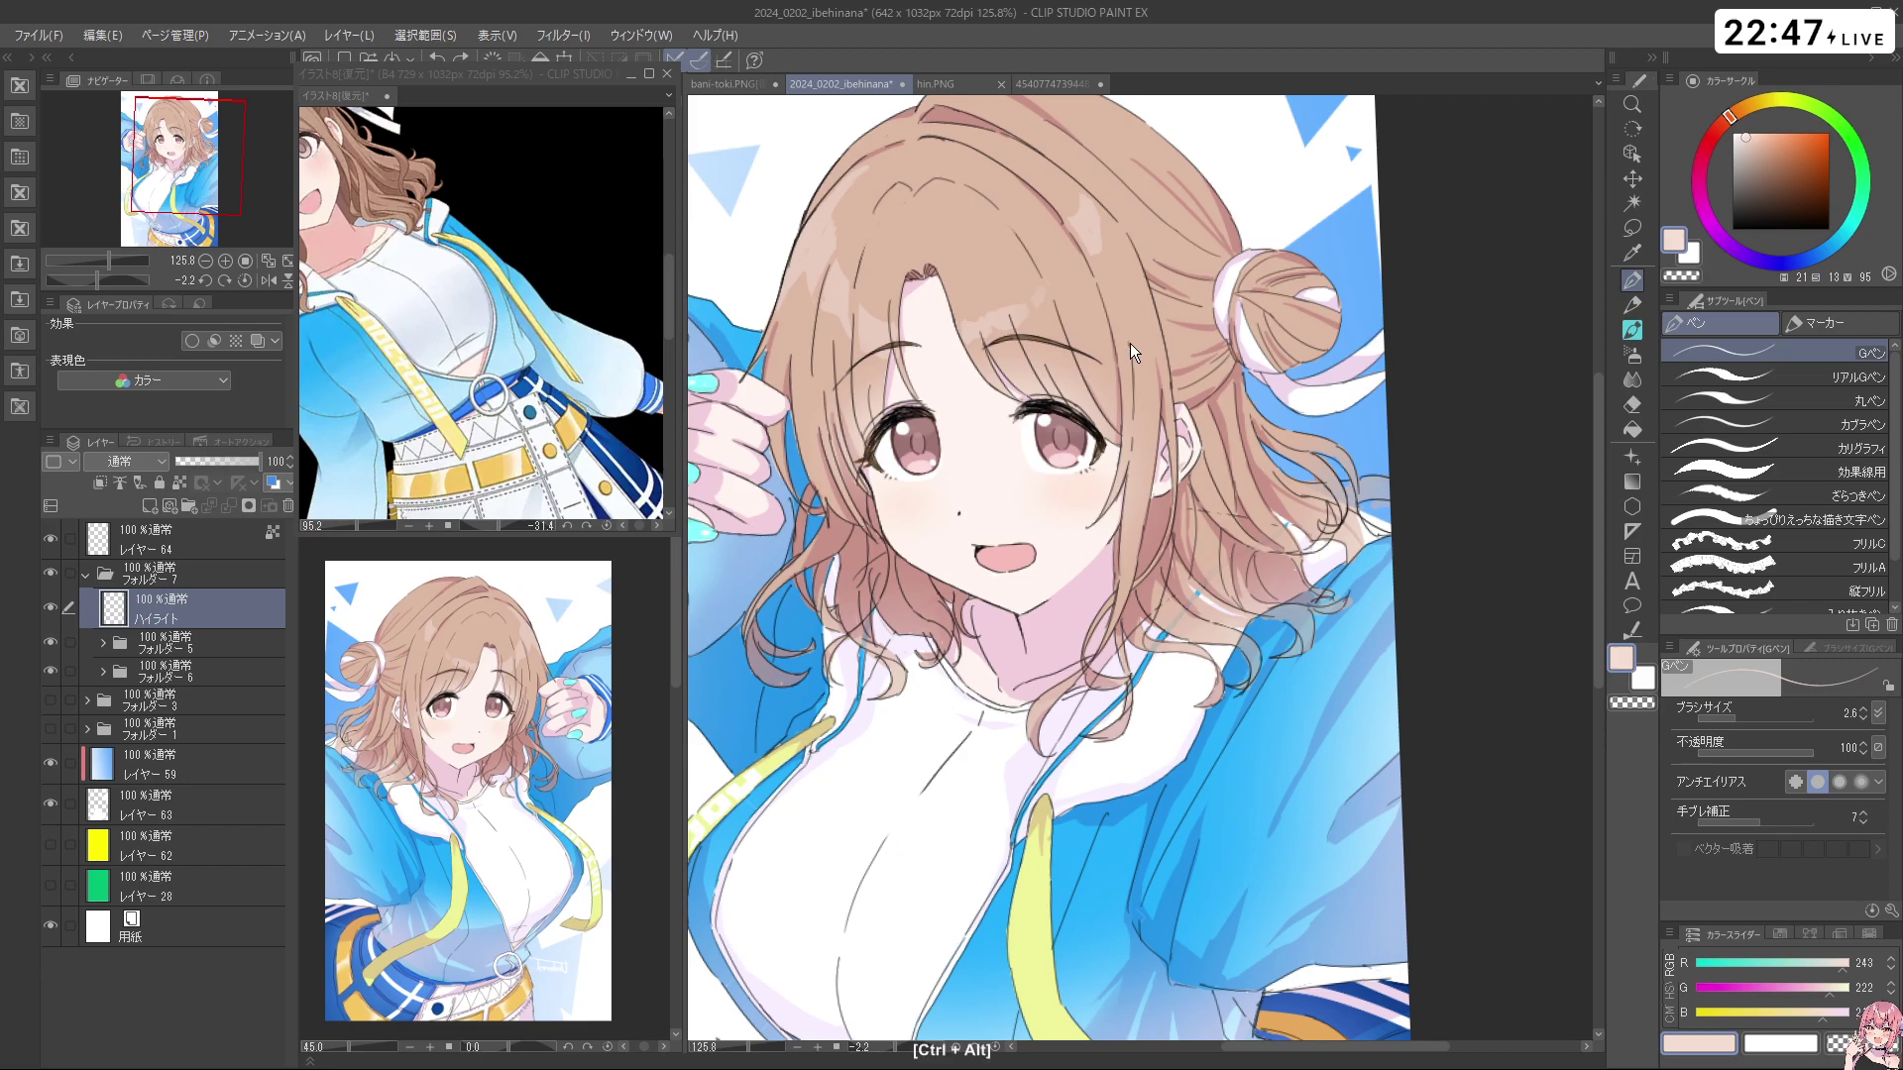
drag(1132, 344, 1152, 344)
drag(1140, 267, 1120, 653)
key(ctrl+z)
drag(1143, 328, 1140, 616)
key(ctrl+z)
click(1742, 132)
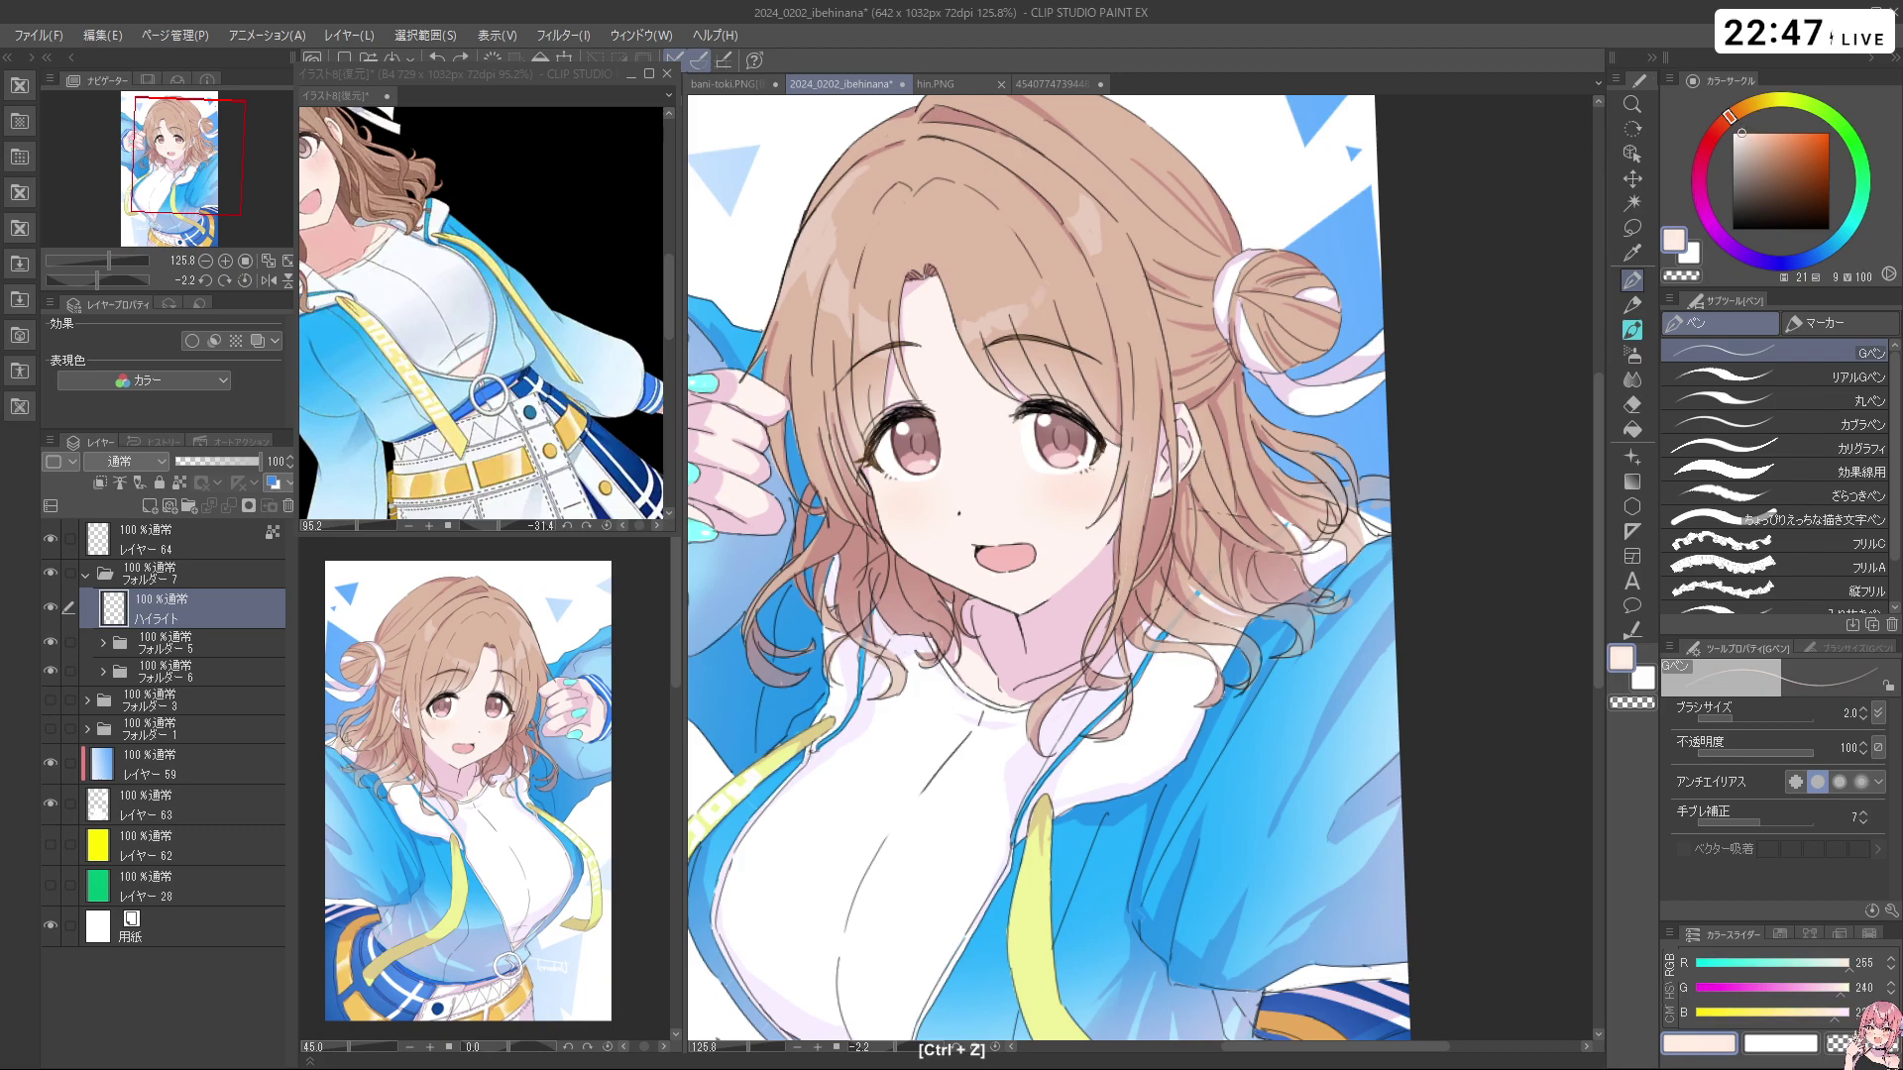
drag(1133, 342, 1115, 627)
key(ctrl+z)
Draw thin pale highlight strands through the hair with the G-pen at size 2.0, undoing unwanted strokes
drag(829, 388, 1096, 281)
key(c)
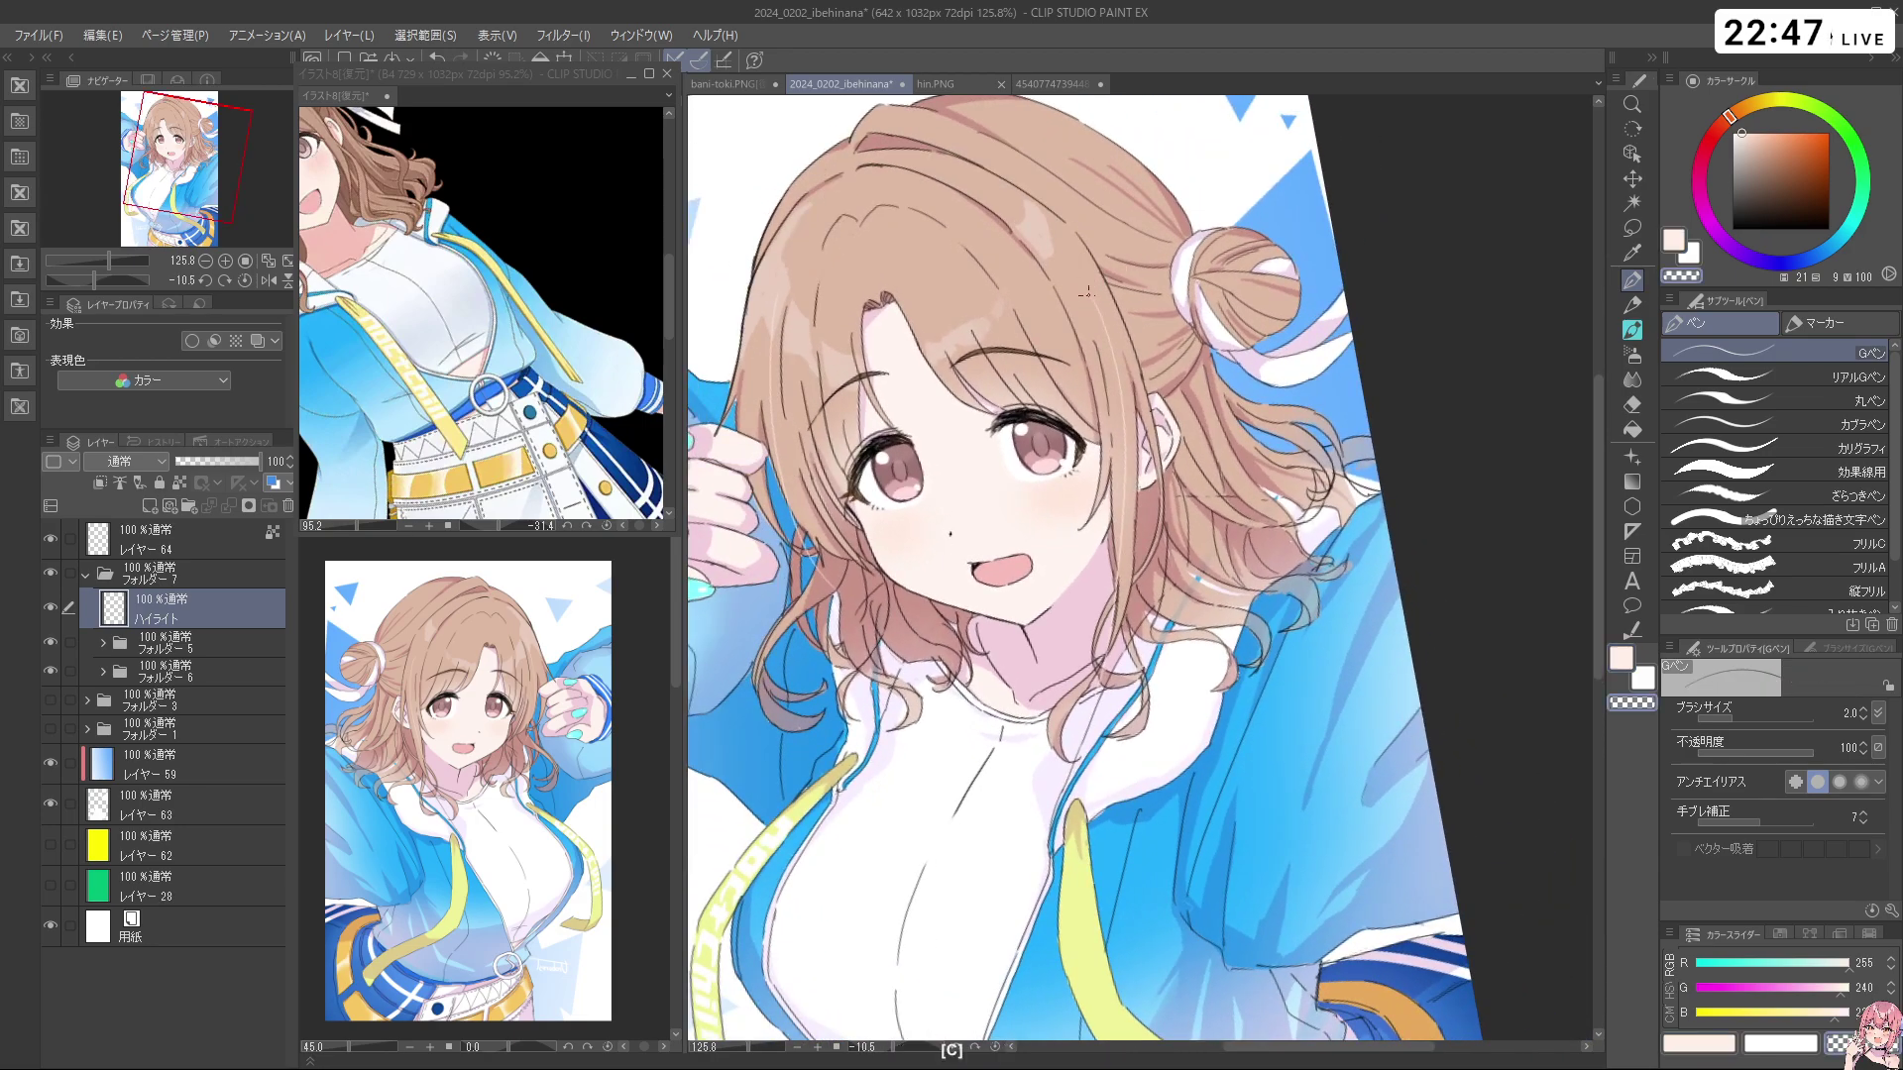
key(ctrl+z)
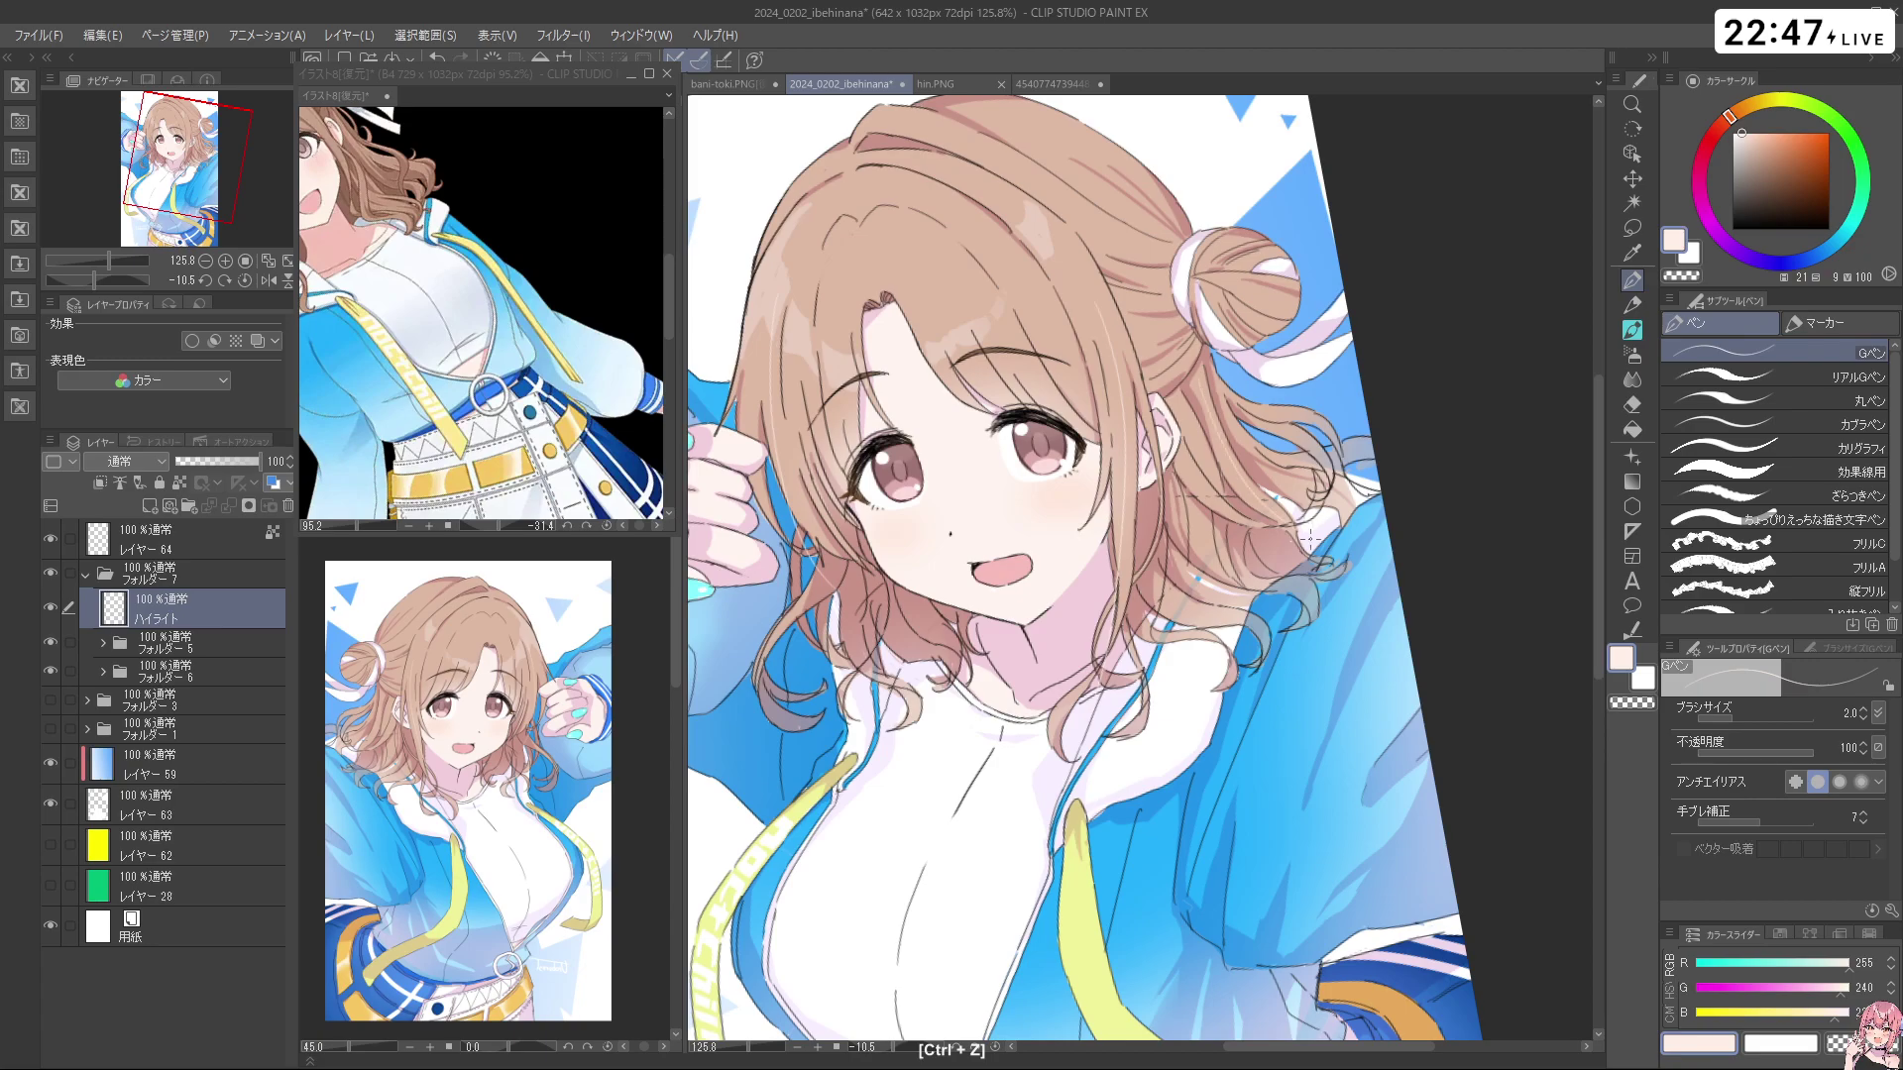
key(space)
key(ctrl+space)
ctrl+click(1207, 463)
key(shift+space)
drag(1261, 591, 1372, 438)
key(ctrl+z)
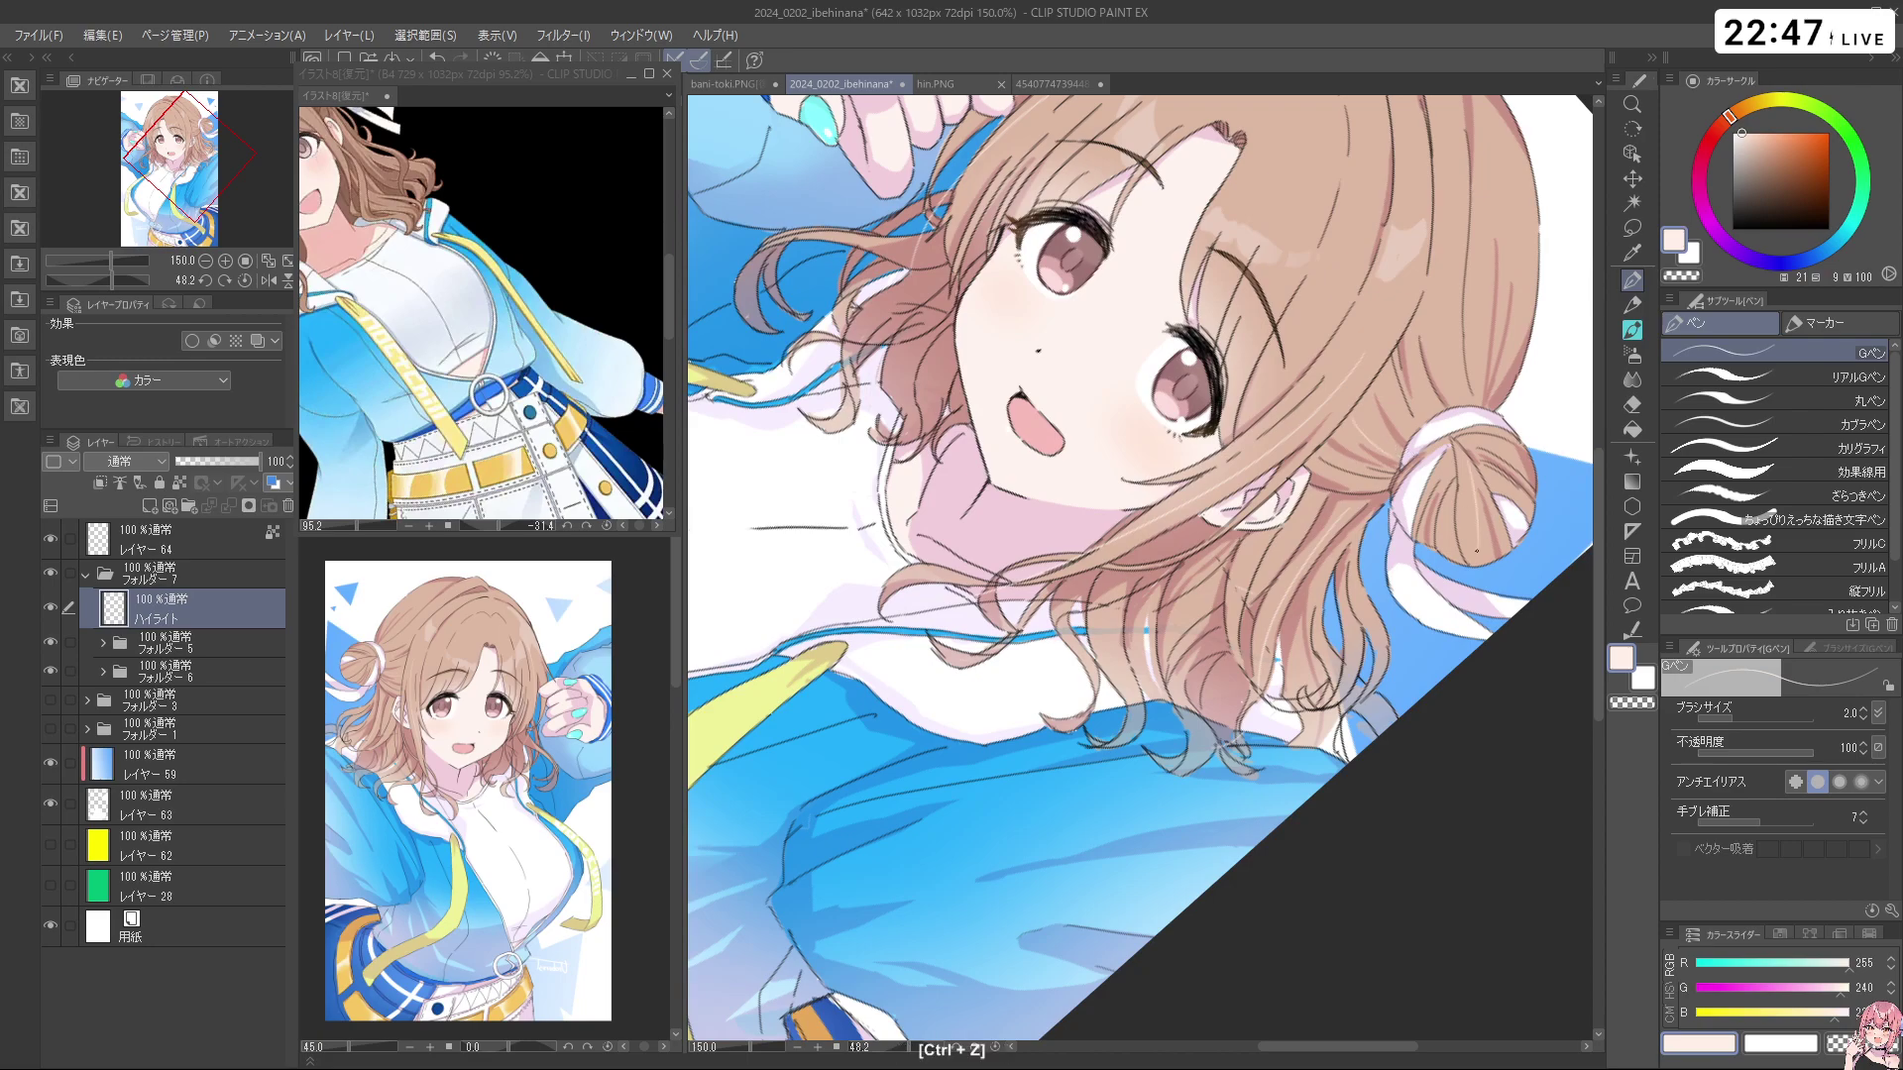
Trim the hair highlights using the transparent colour with the G-pen at size 26.9, and restore the pale peach colour
key(shift+space)
mouse_move(1387, 774)
mouse_down()
mouse_move(1483, 550)
mouse_move(1407, 396)
mouse_up()
key(c)
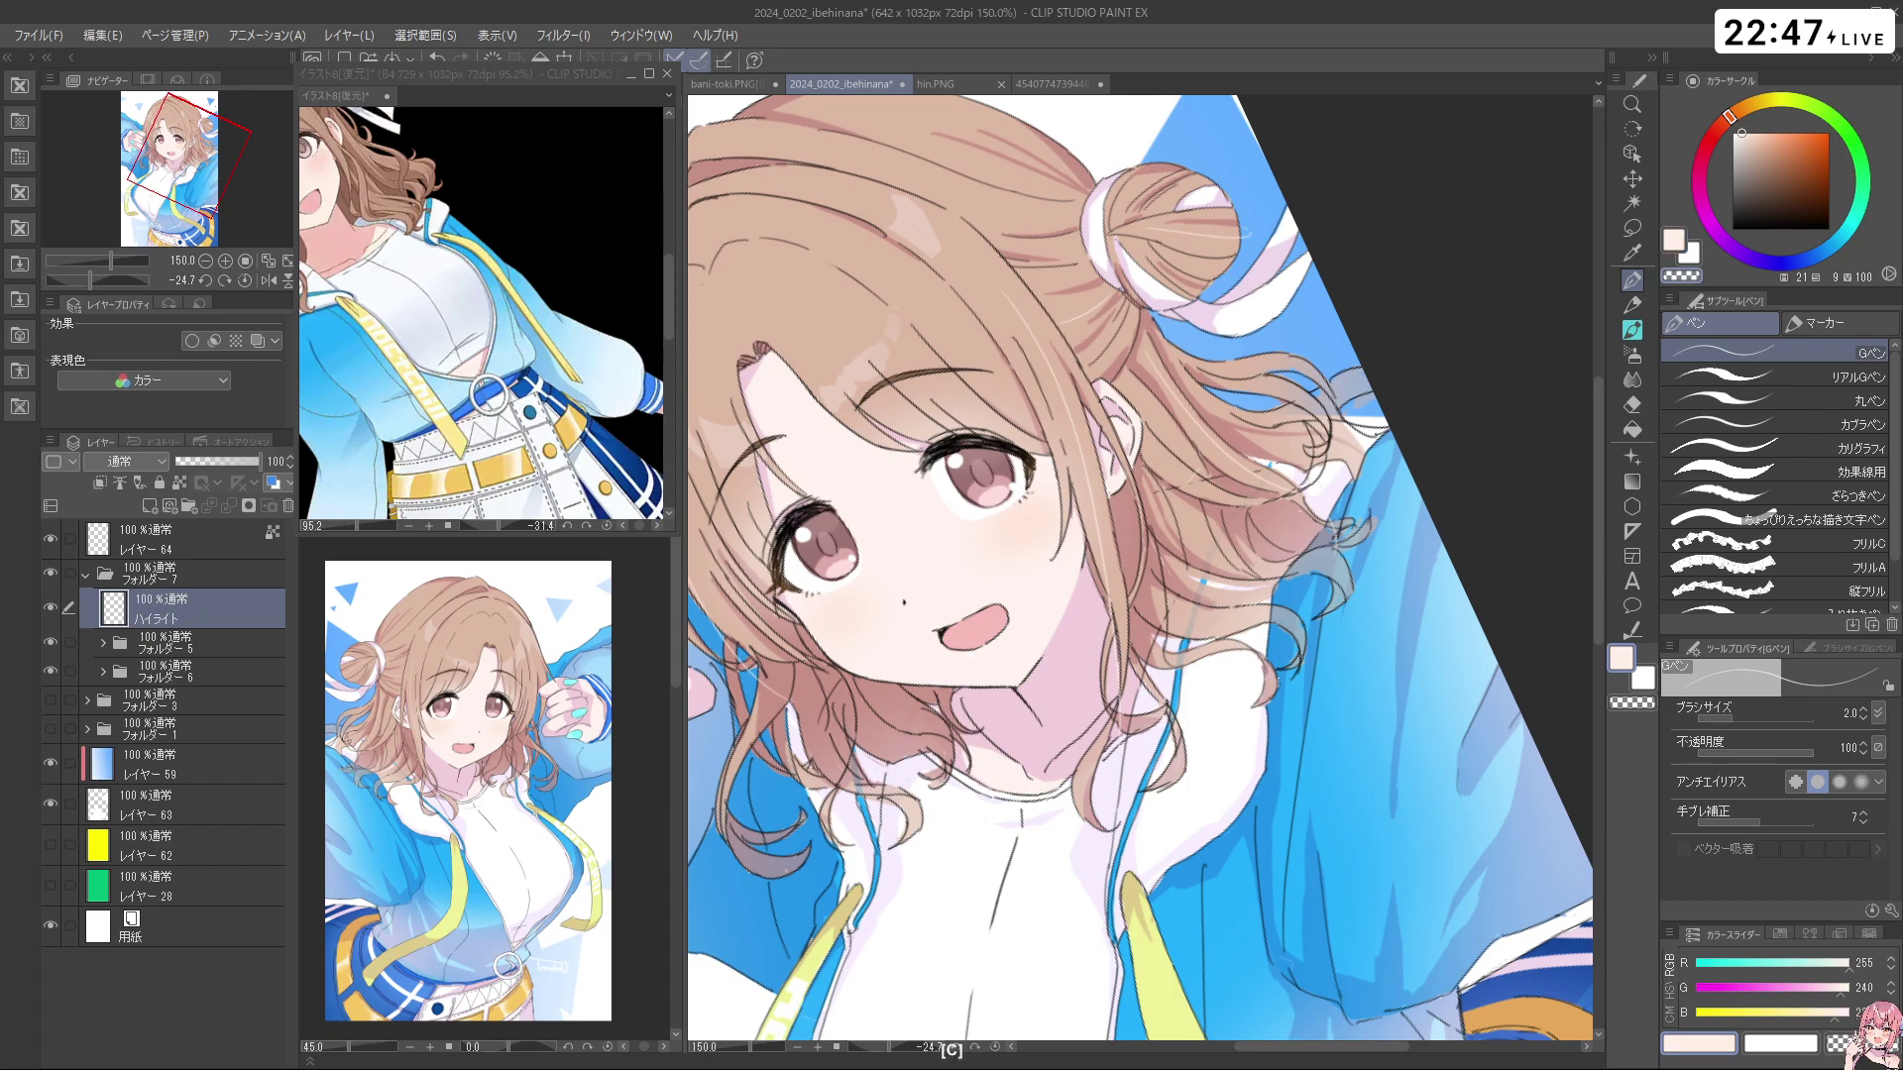
key(ctrl+alt)
drag(1202, 503, 1221, 504)
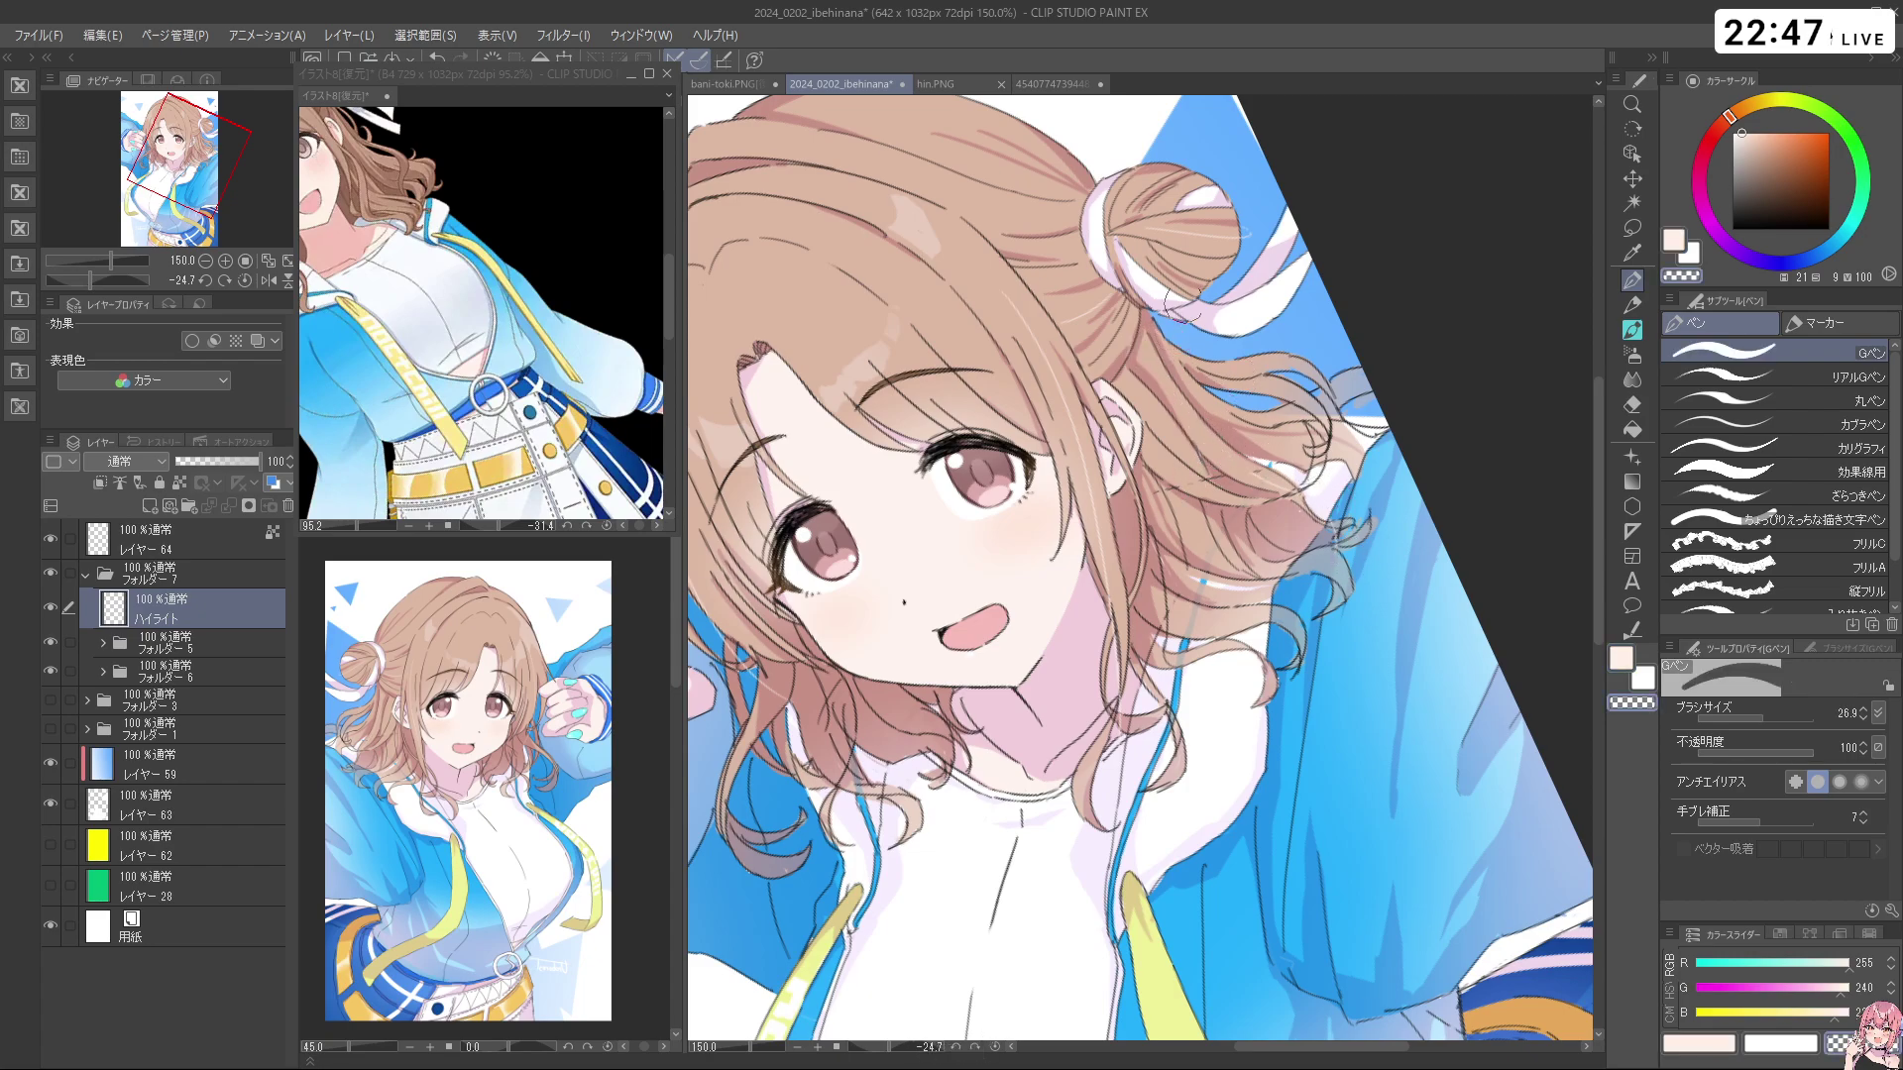
key(c)
Set the G-pen to size 3.8 and work thicker pale highlight strands into the hair, undoing unwanted ones
key(ctrl+space)
mouse_move(1287, 535)
mouse_down()
mouse_move(1184, 546)
mouse_move(1324, 471)
mouse_move(1284, 423)
mouse_up()
key(ctrl+alt)
key(ctrl+z)
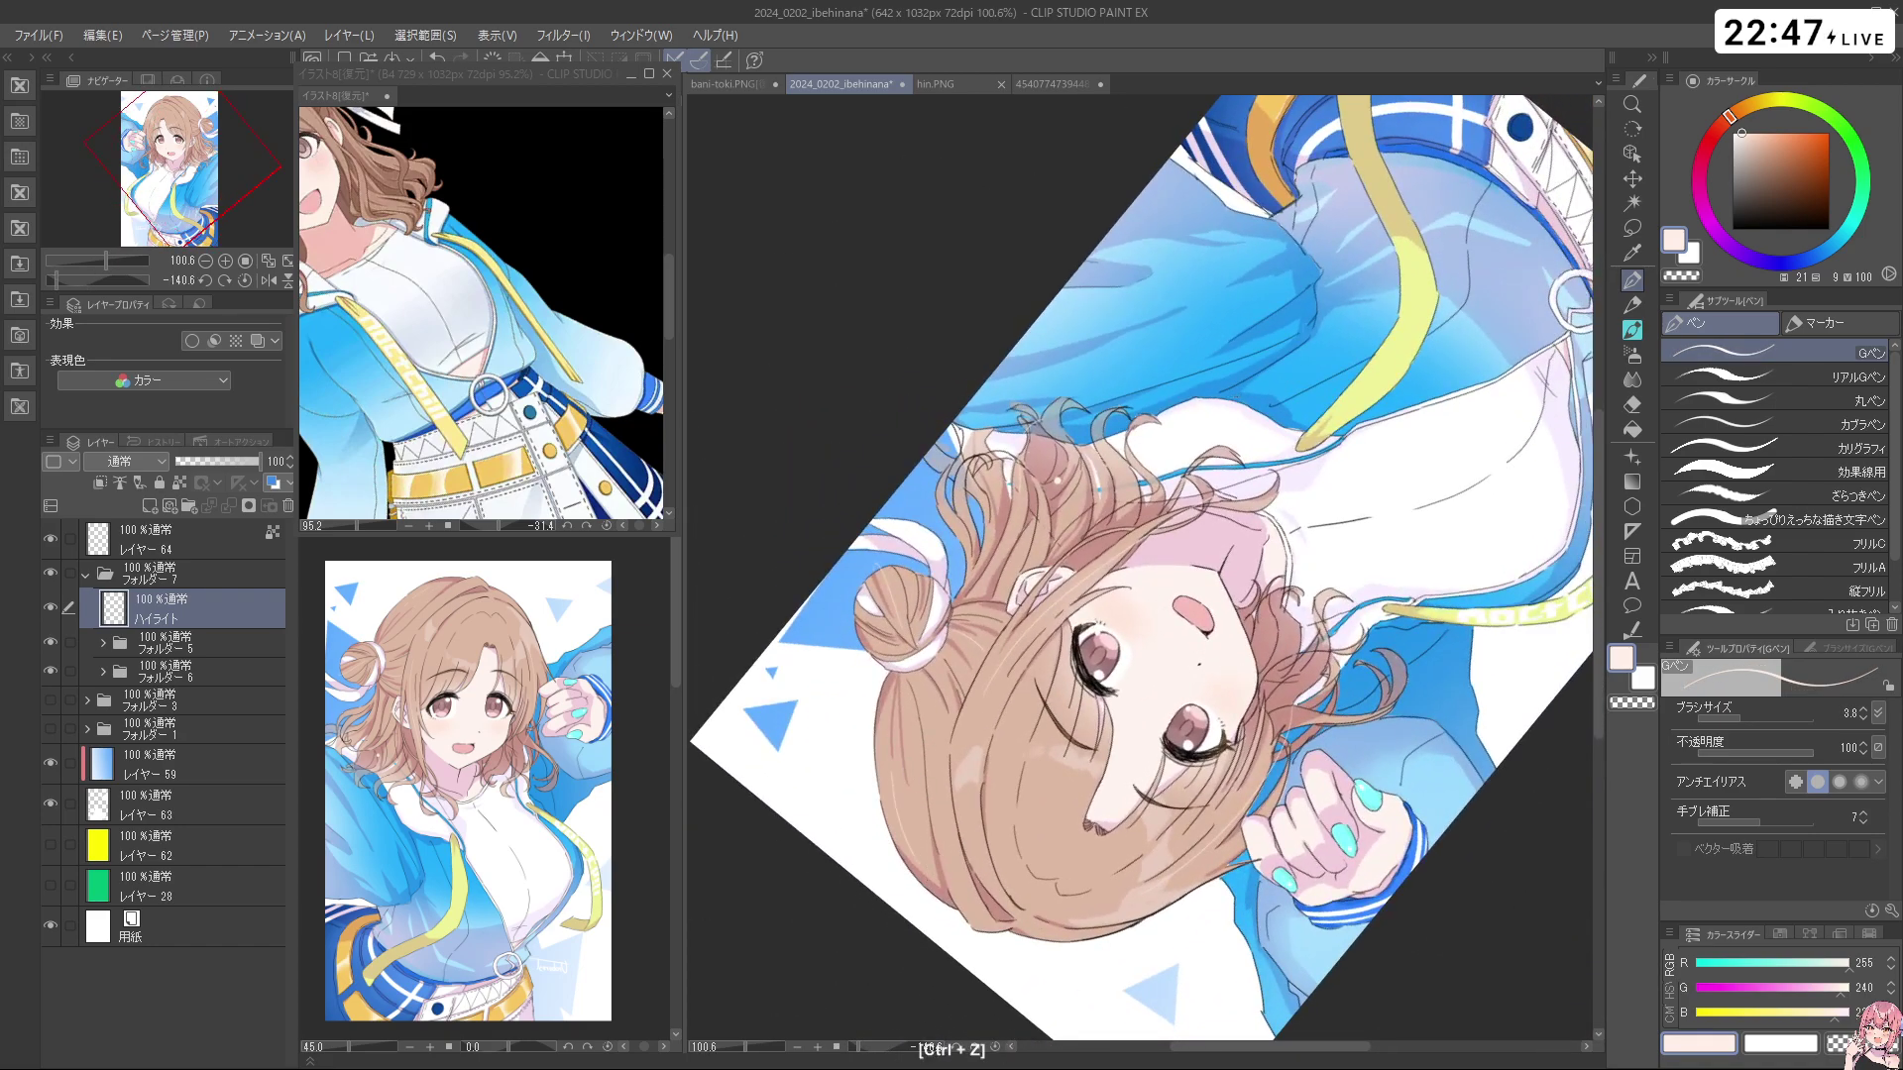
drag(912, 822, 923, 852)
key(shift+space)
mouse_move(976, 734)
mouse_down()
mouse_move(1236, 774)
mouse_move(1139, 347)
mouse_up()
key(ctrl+z)
key(shift+space)
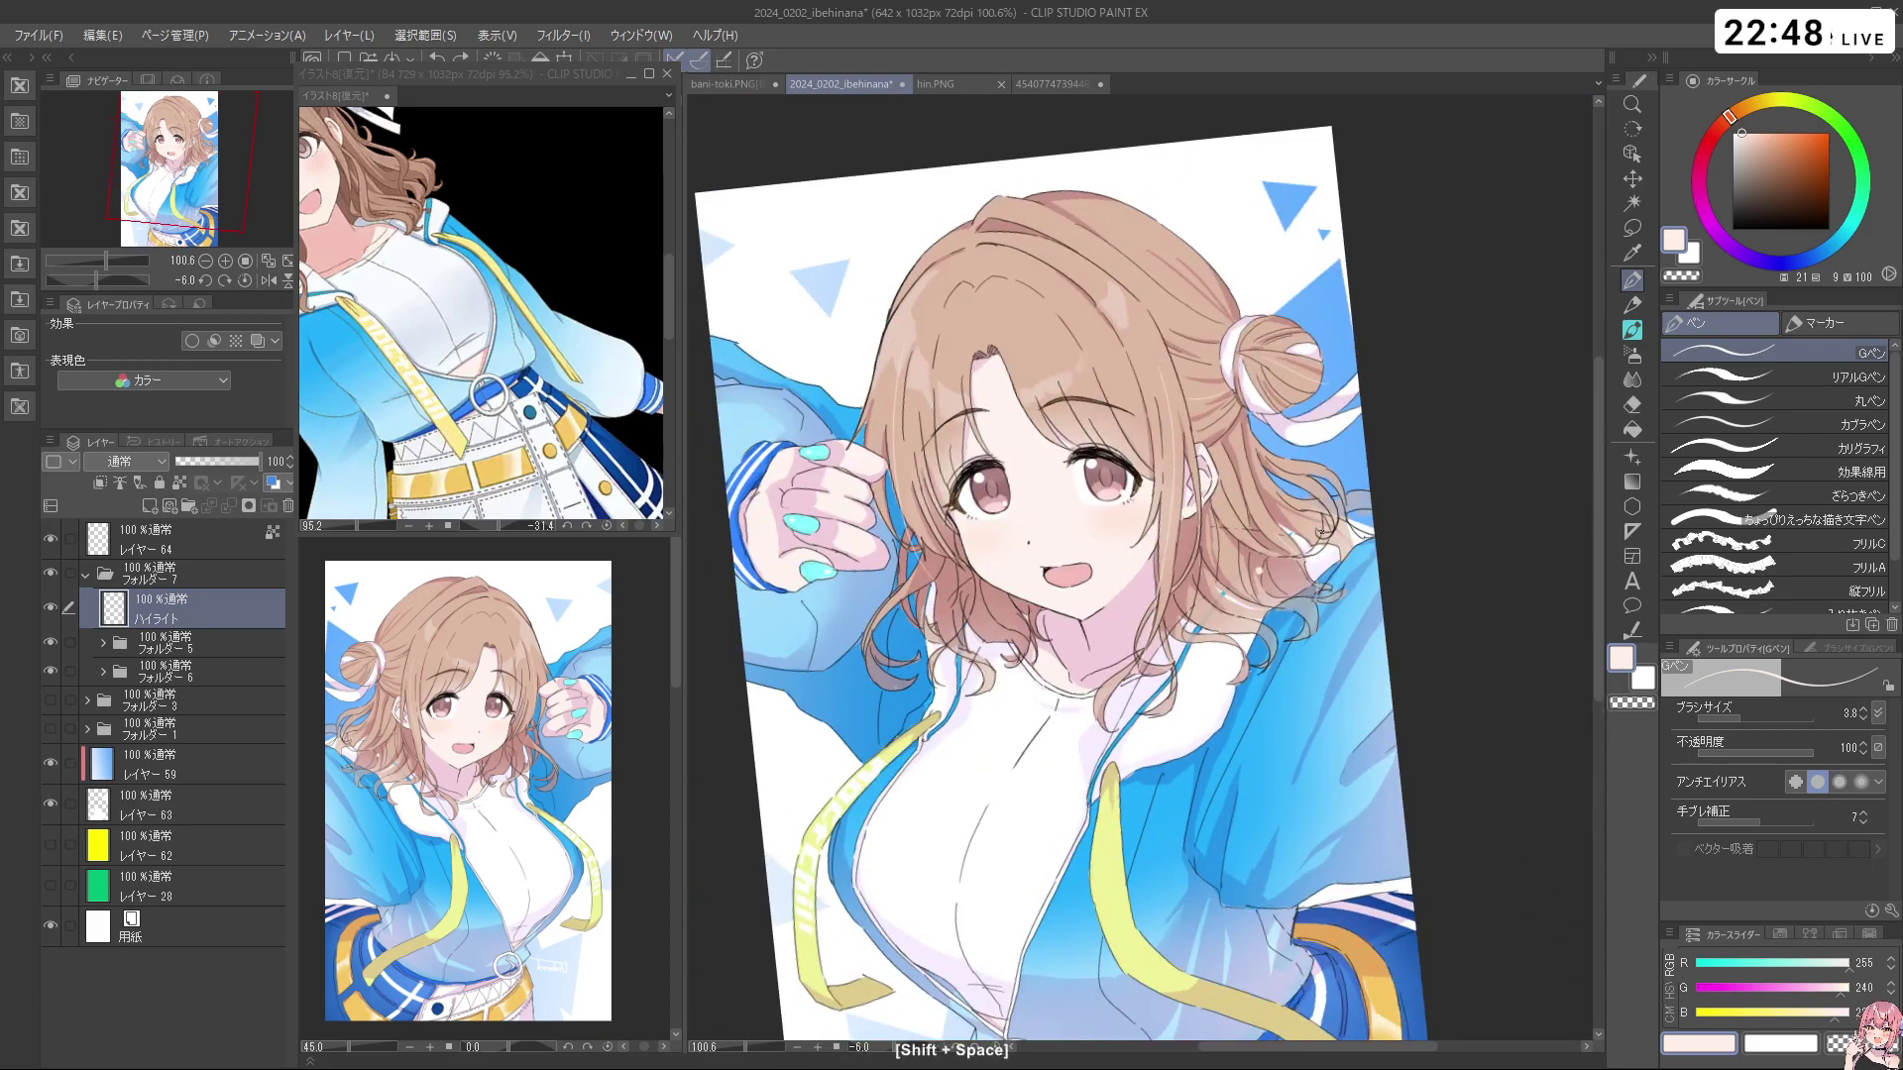
Try further pale highlight strokes on the hair around the face and fringe and undo them
key(ctrl+z)
key(shift+space)
mouse_move(1085, 337)
mouse_down()
mouse_move(915, 496)
mouse_move(1098, 333)
mouse_move(1174, 330)
mouse_move(1150, 418)
mouse_up()
key(ctrl+z)
key(ctrl+z)
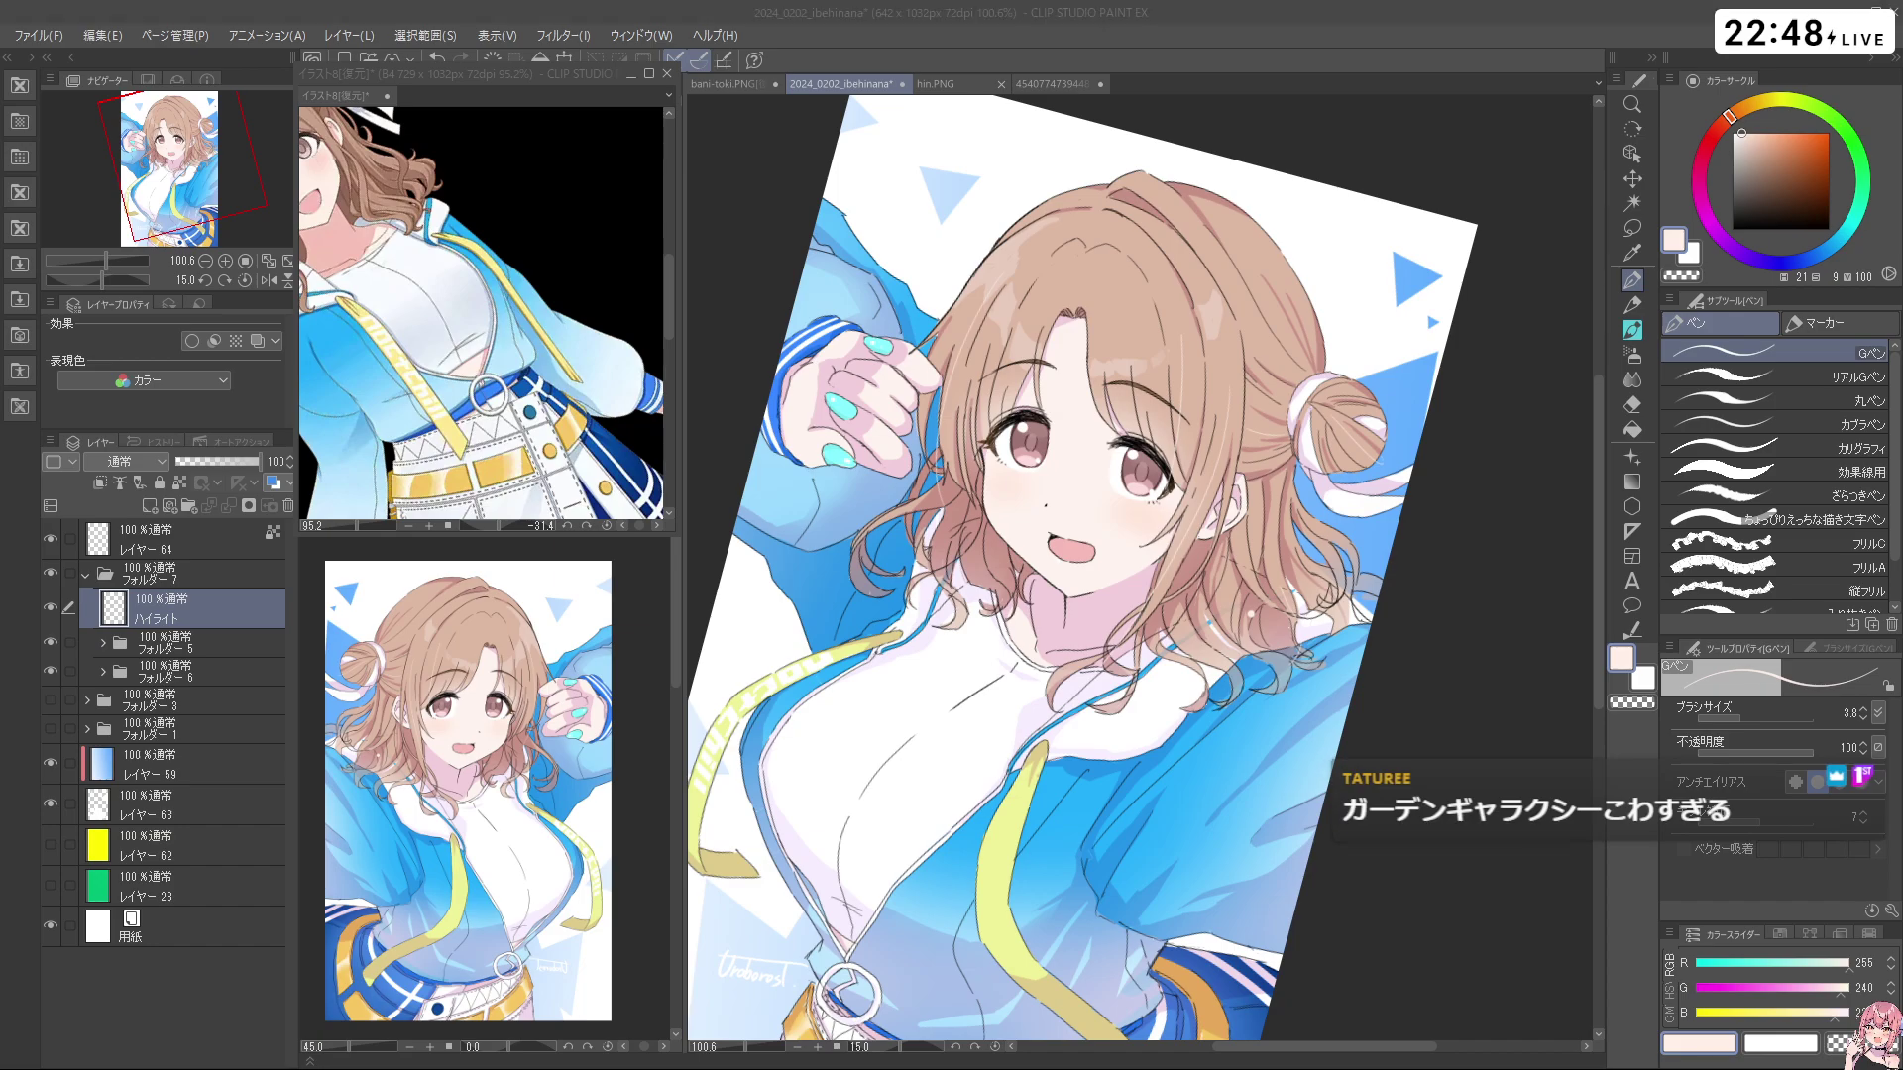
mouse_move(986, 623)
mouse_down()
mouse_move(913, 622)
mouse_move(883, 702)
mouse_up()
key(ctrl+z)
drag(921, 597, 926, 731)
key(ctrl+z)
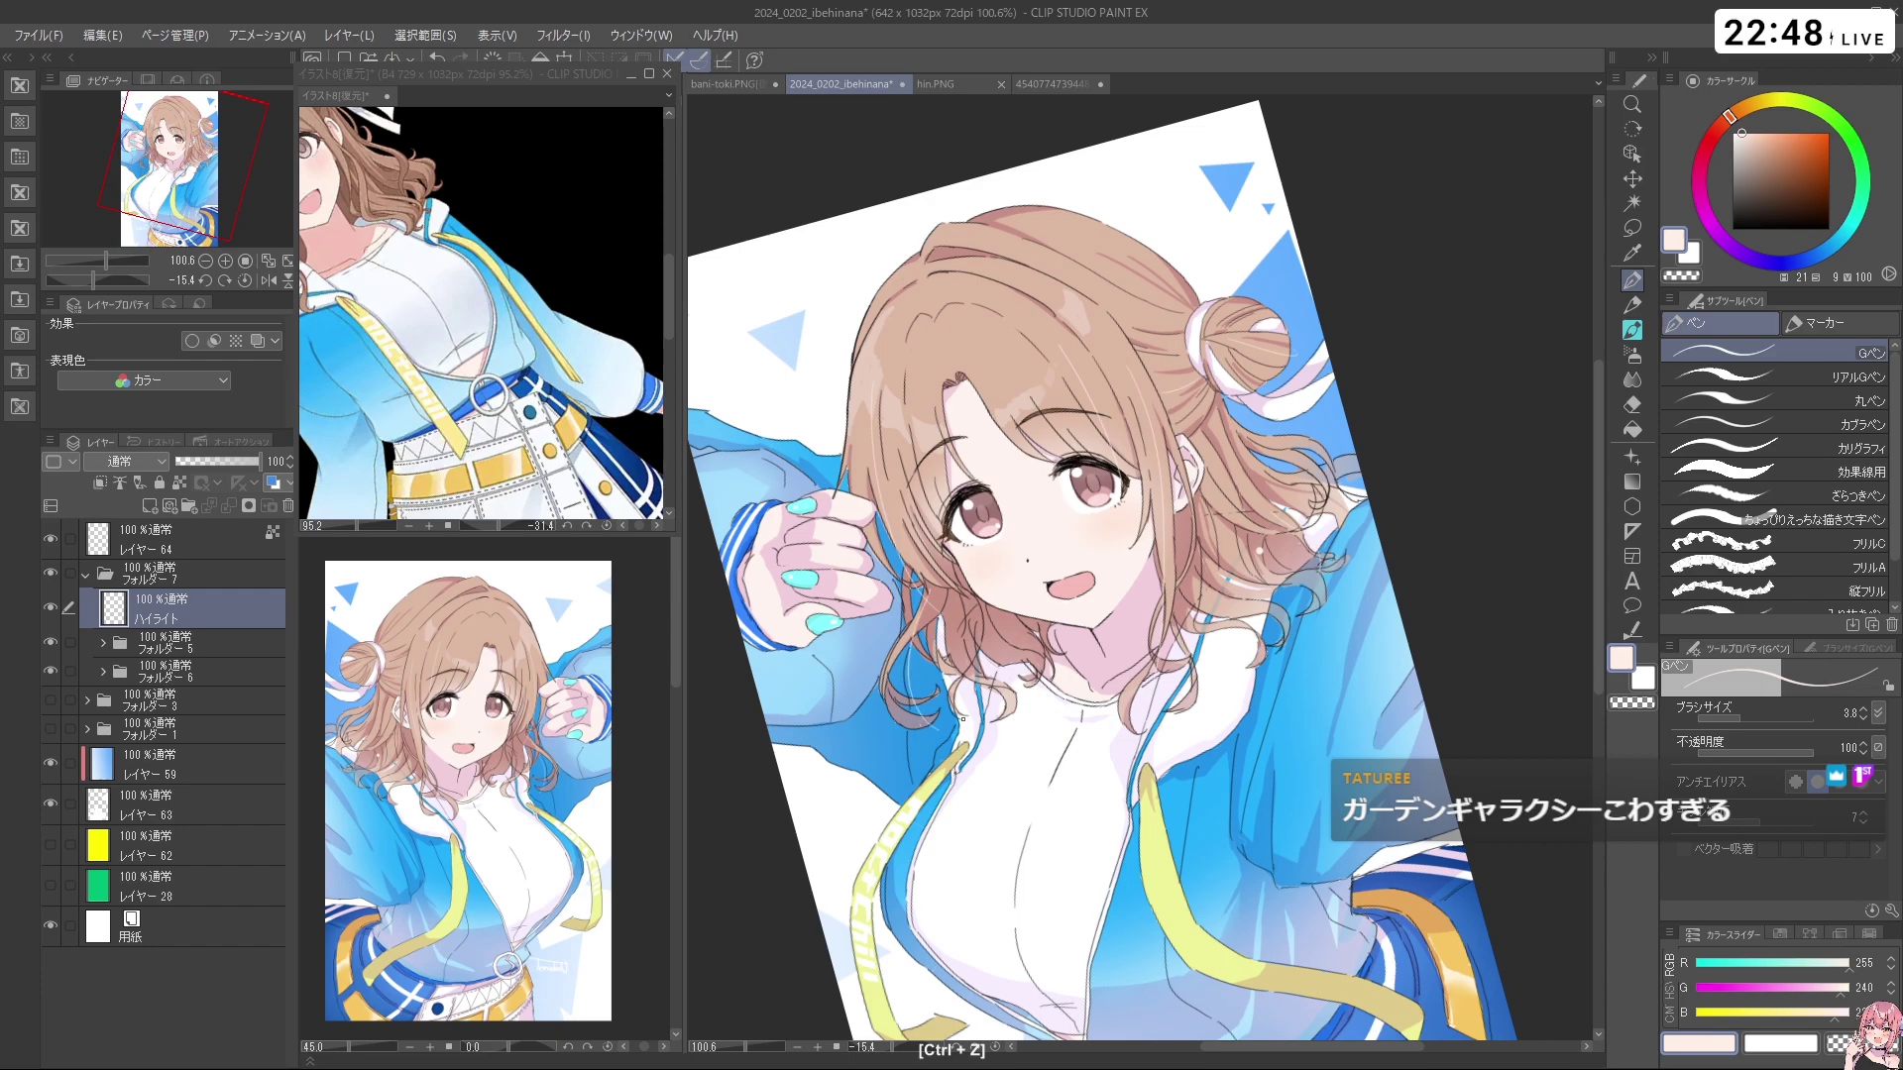
drag(956, 618, 1013, 711)
key(ctrl+z)
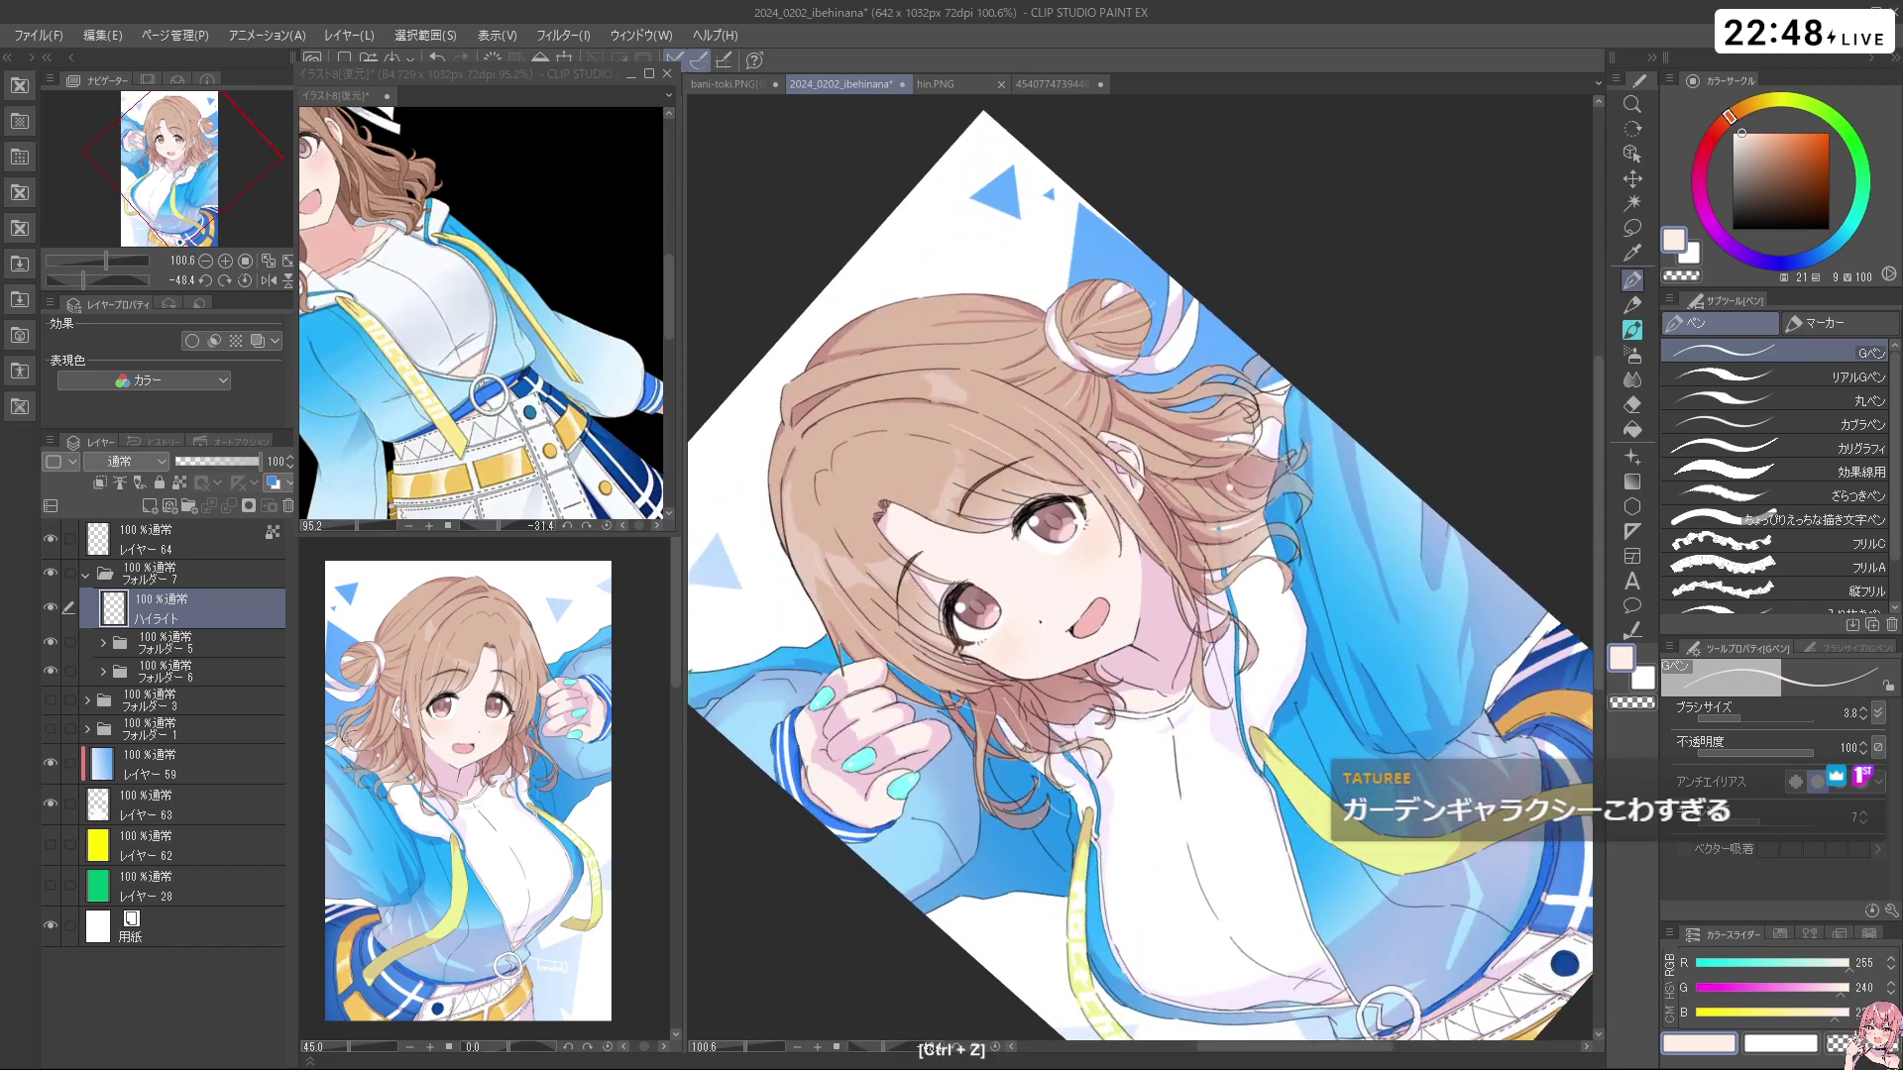
Retouch the pale hair highlights with the G-pen and the transparent colour, undoing unwanted strokes
key(c)
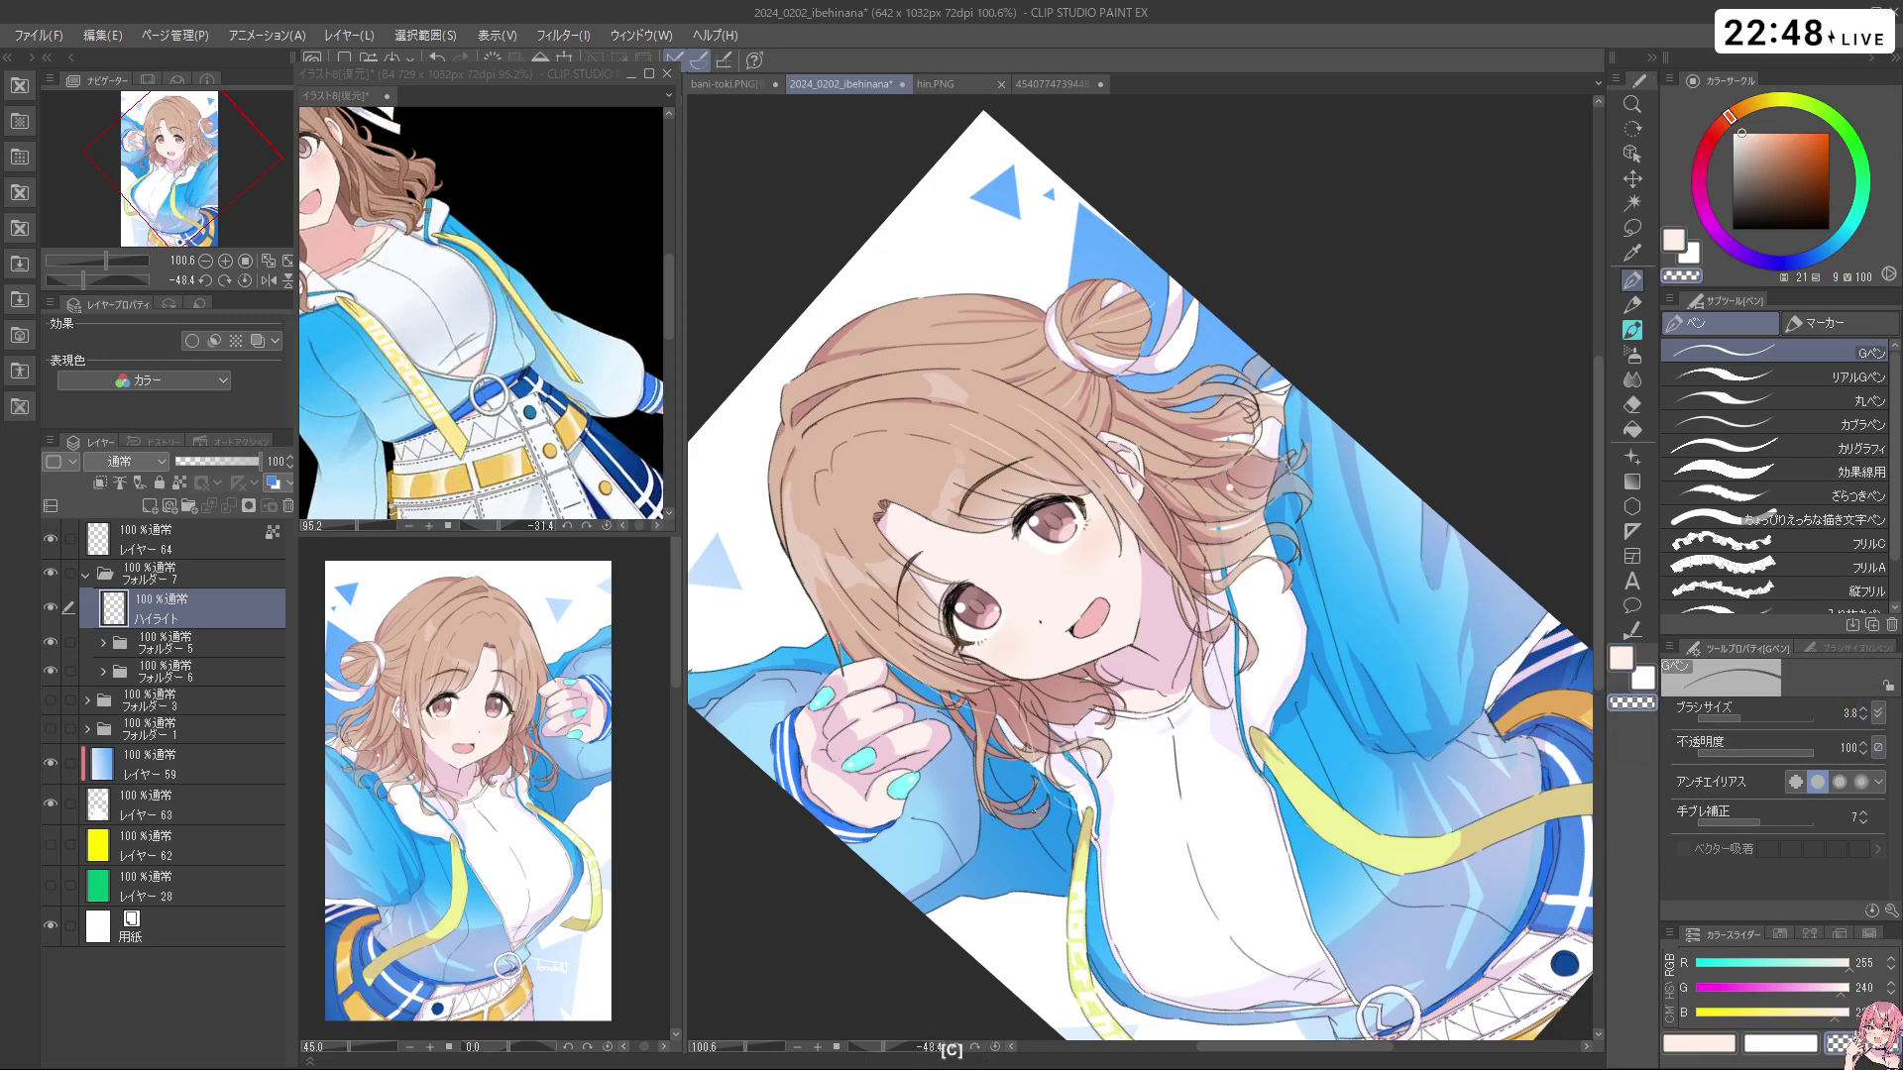
key(c)
key(shift+space)
drag(1034, 819, 953, 767)
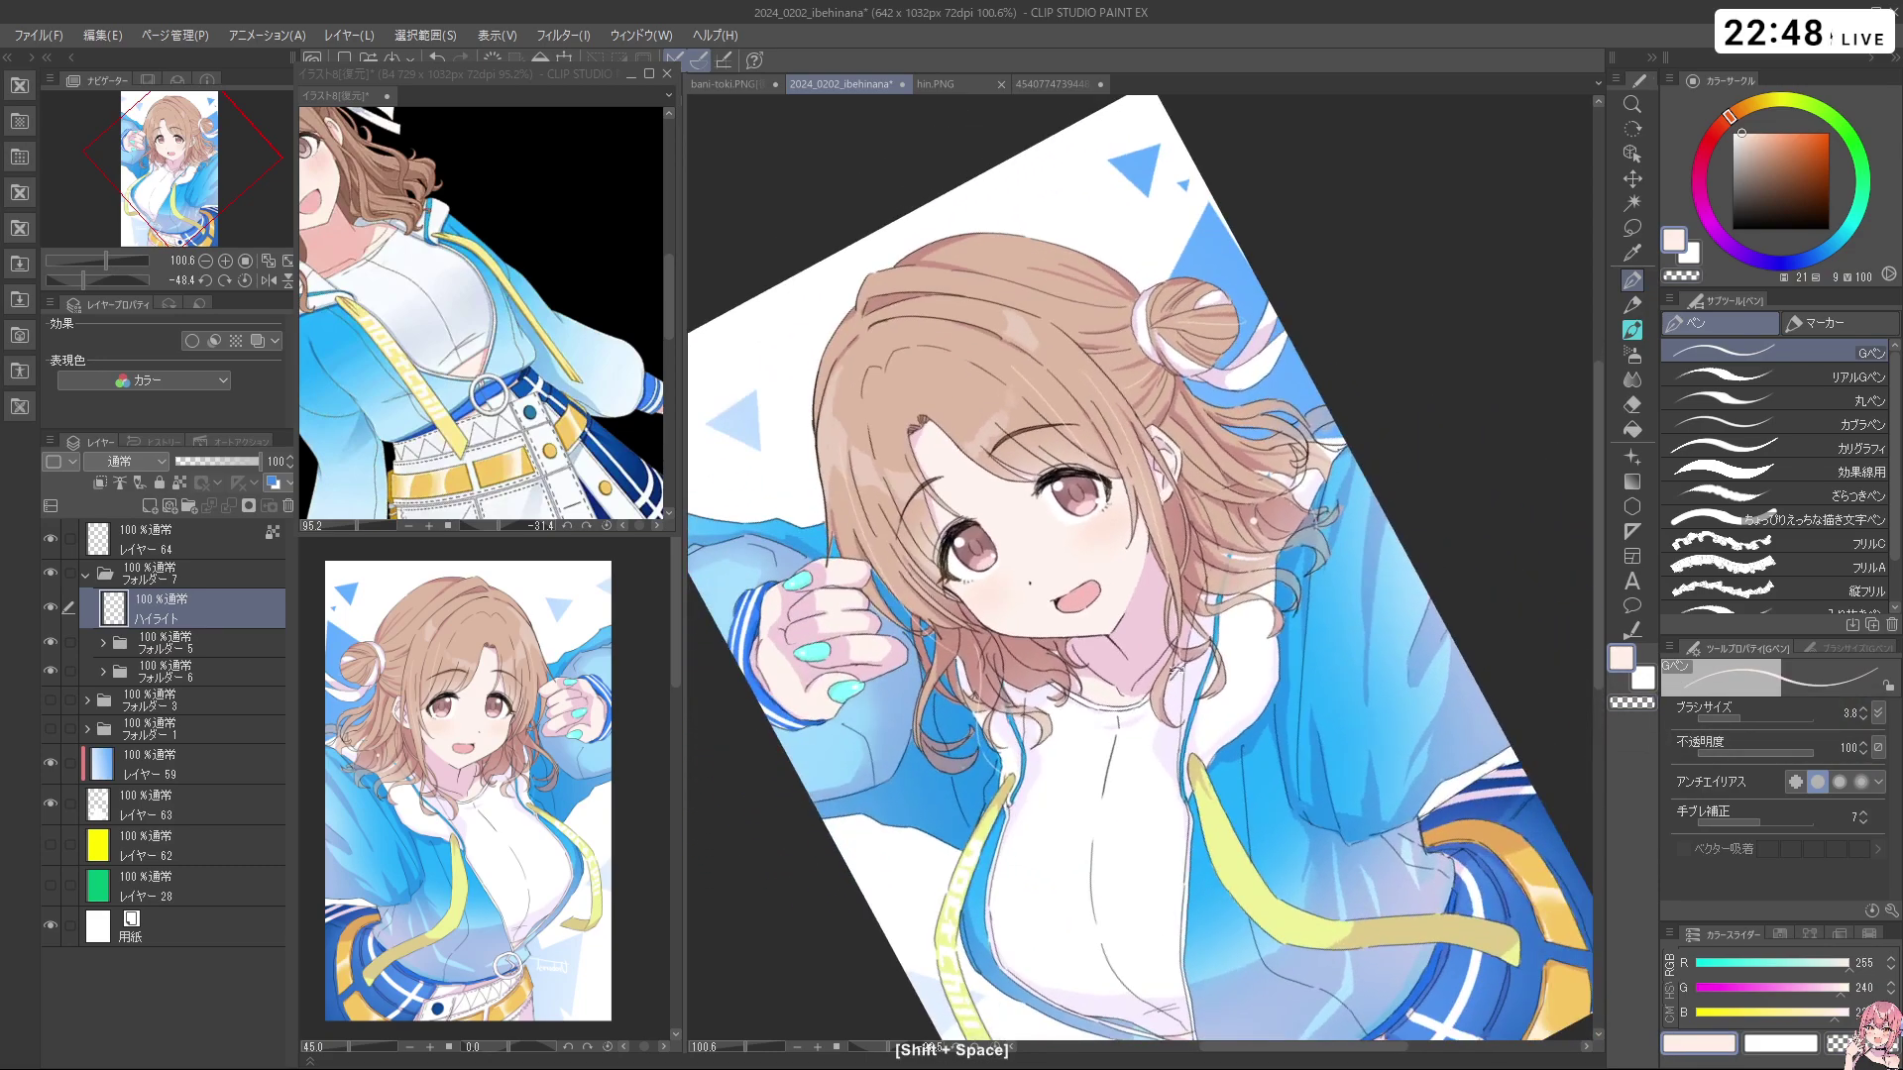
key(ctrl+z)
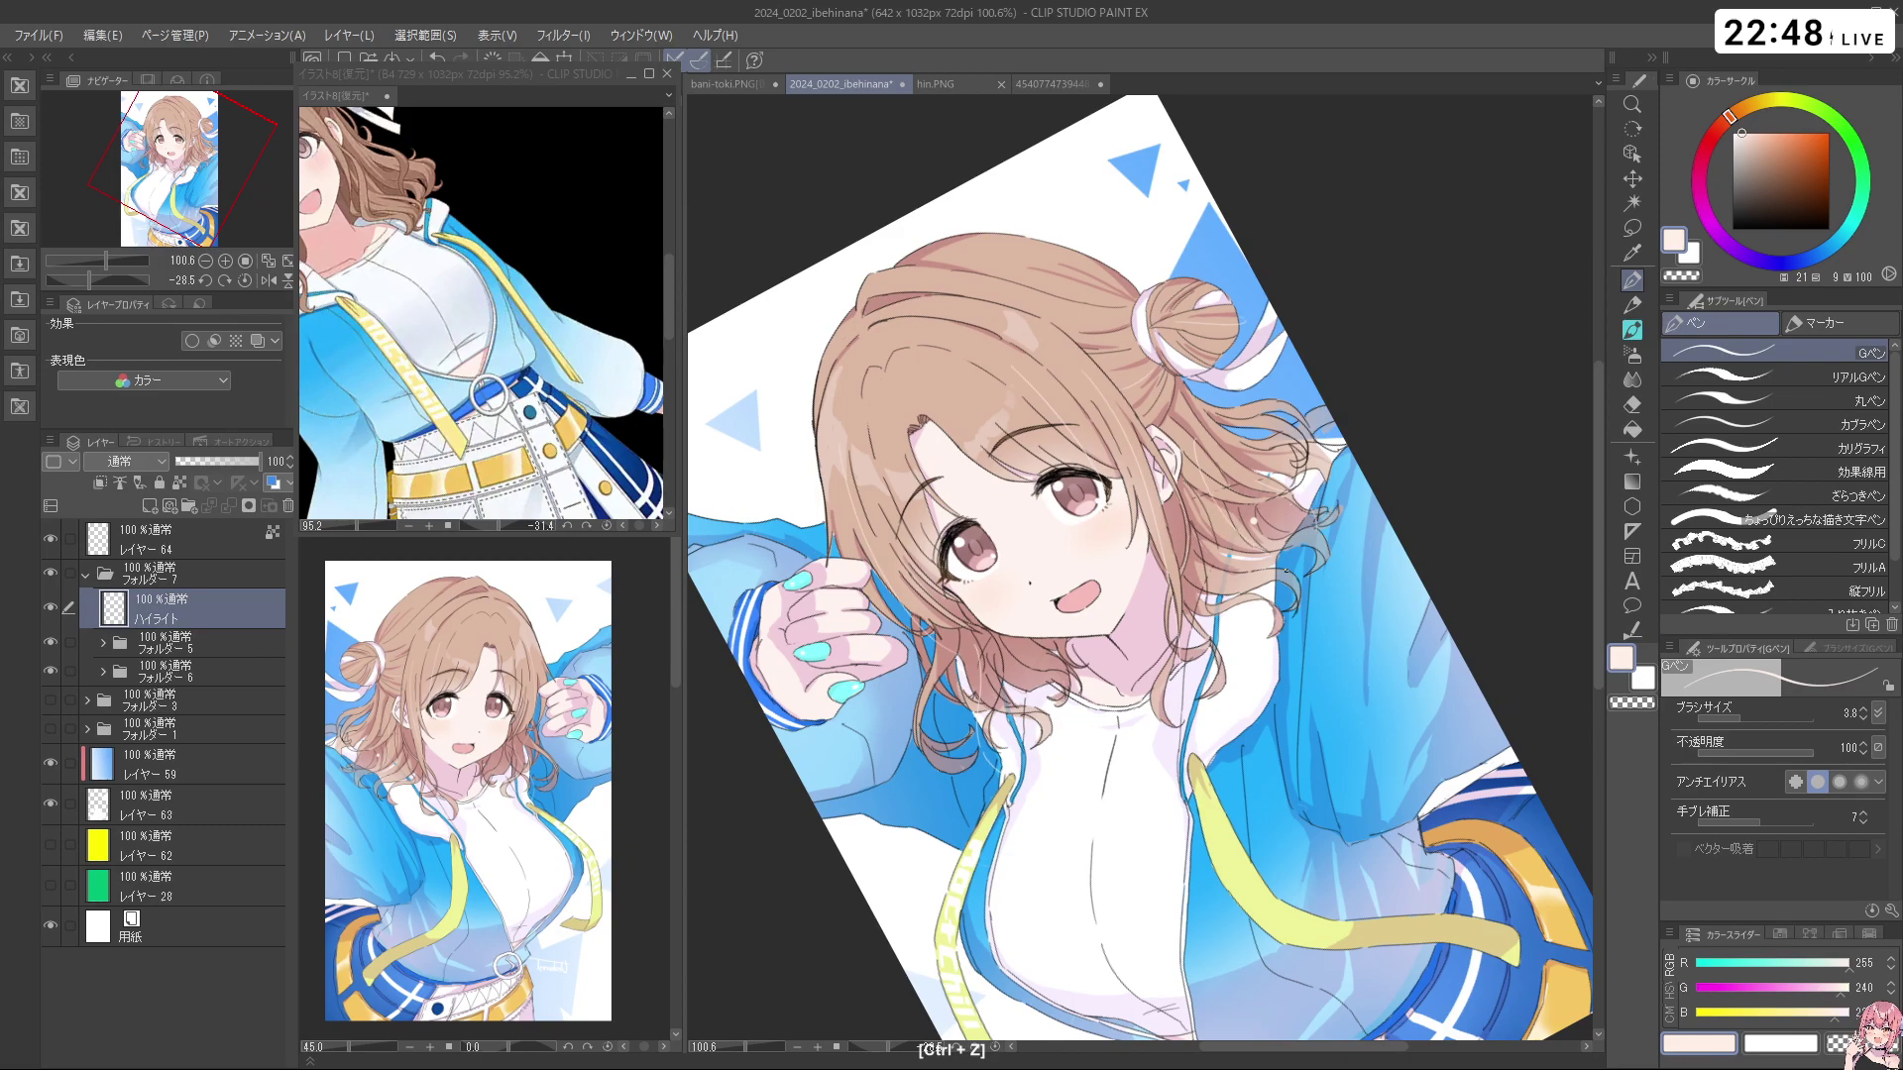
key(shift+space)
drag(1289, 473, 1303, 499)
key(c)
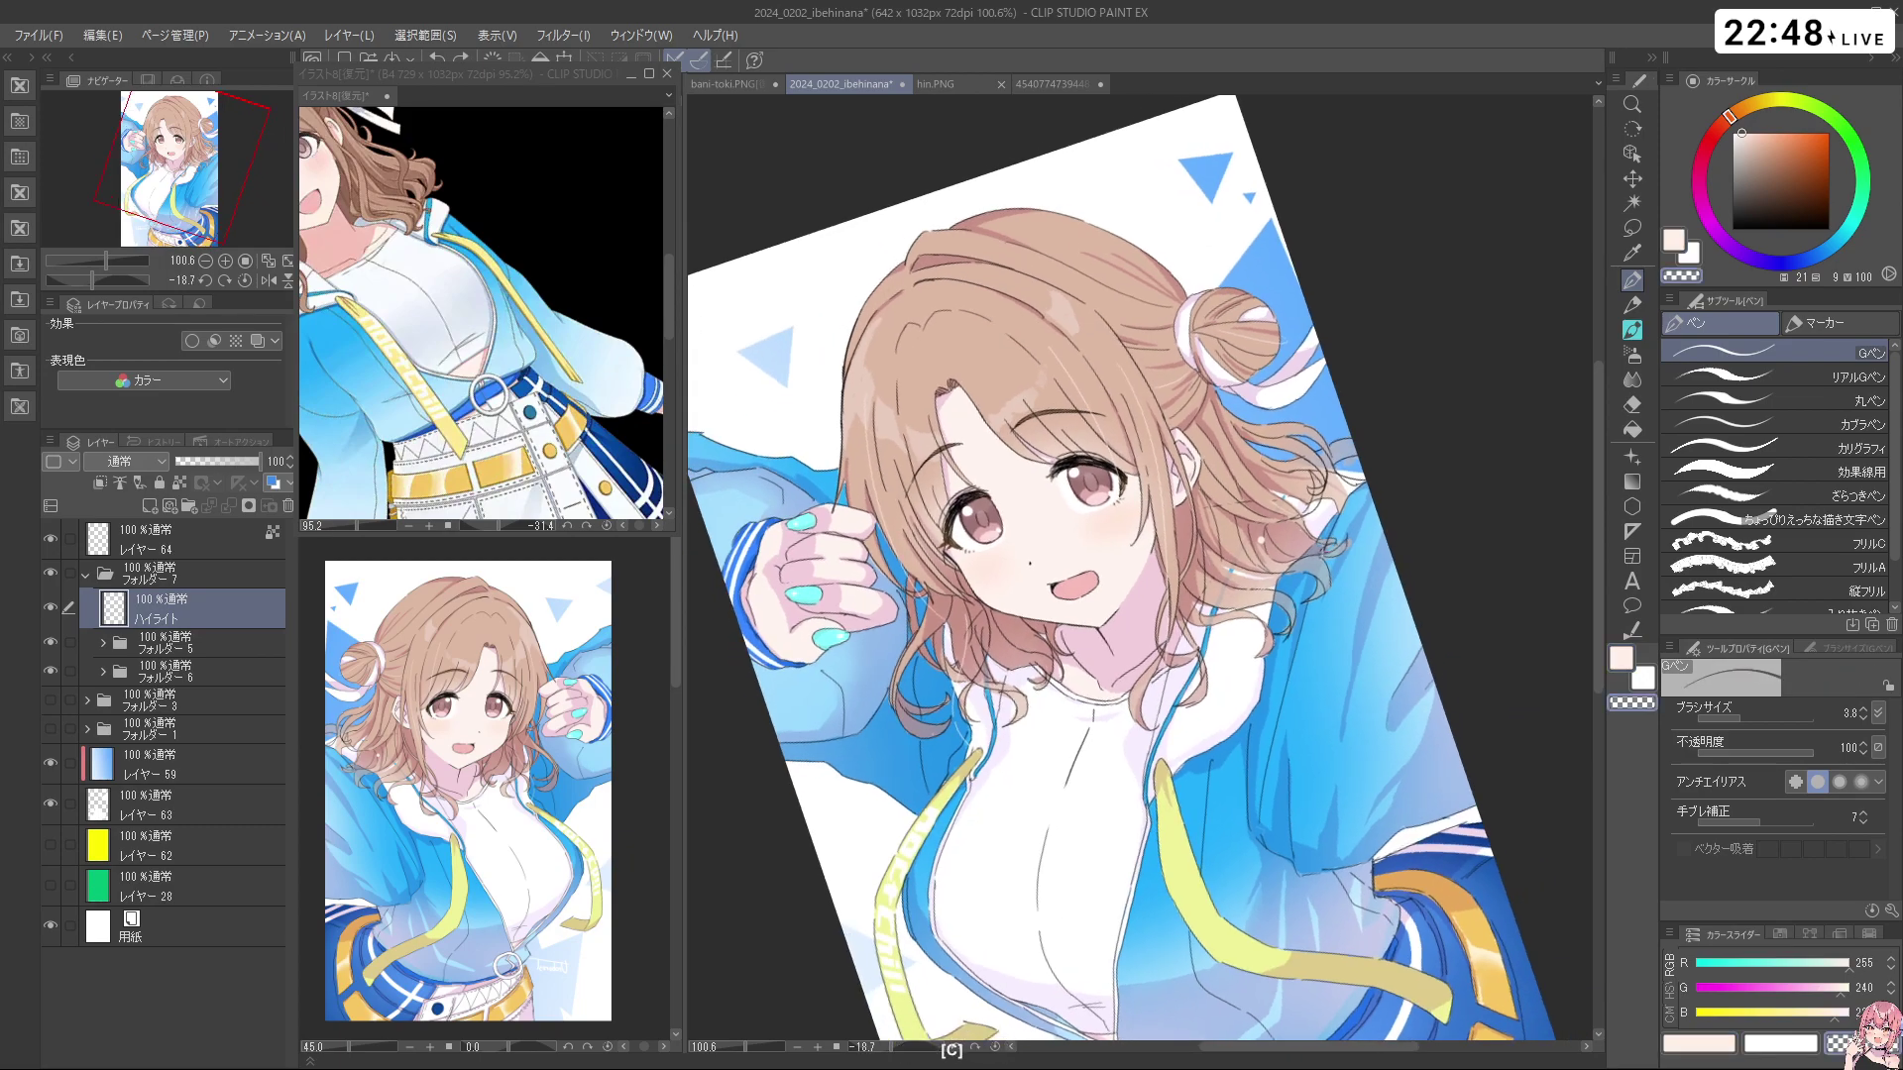
key(c)
key(ctrl+z)
key(shift+space)
drag(1278, 476, 1301, 525)
key(ctrl+z)
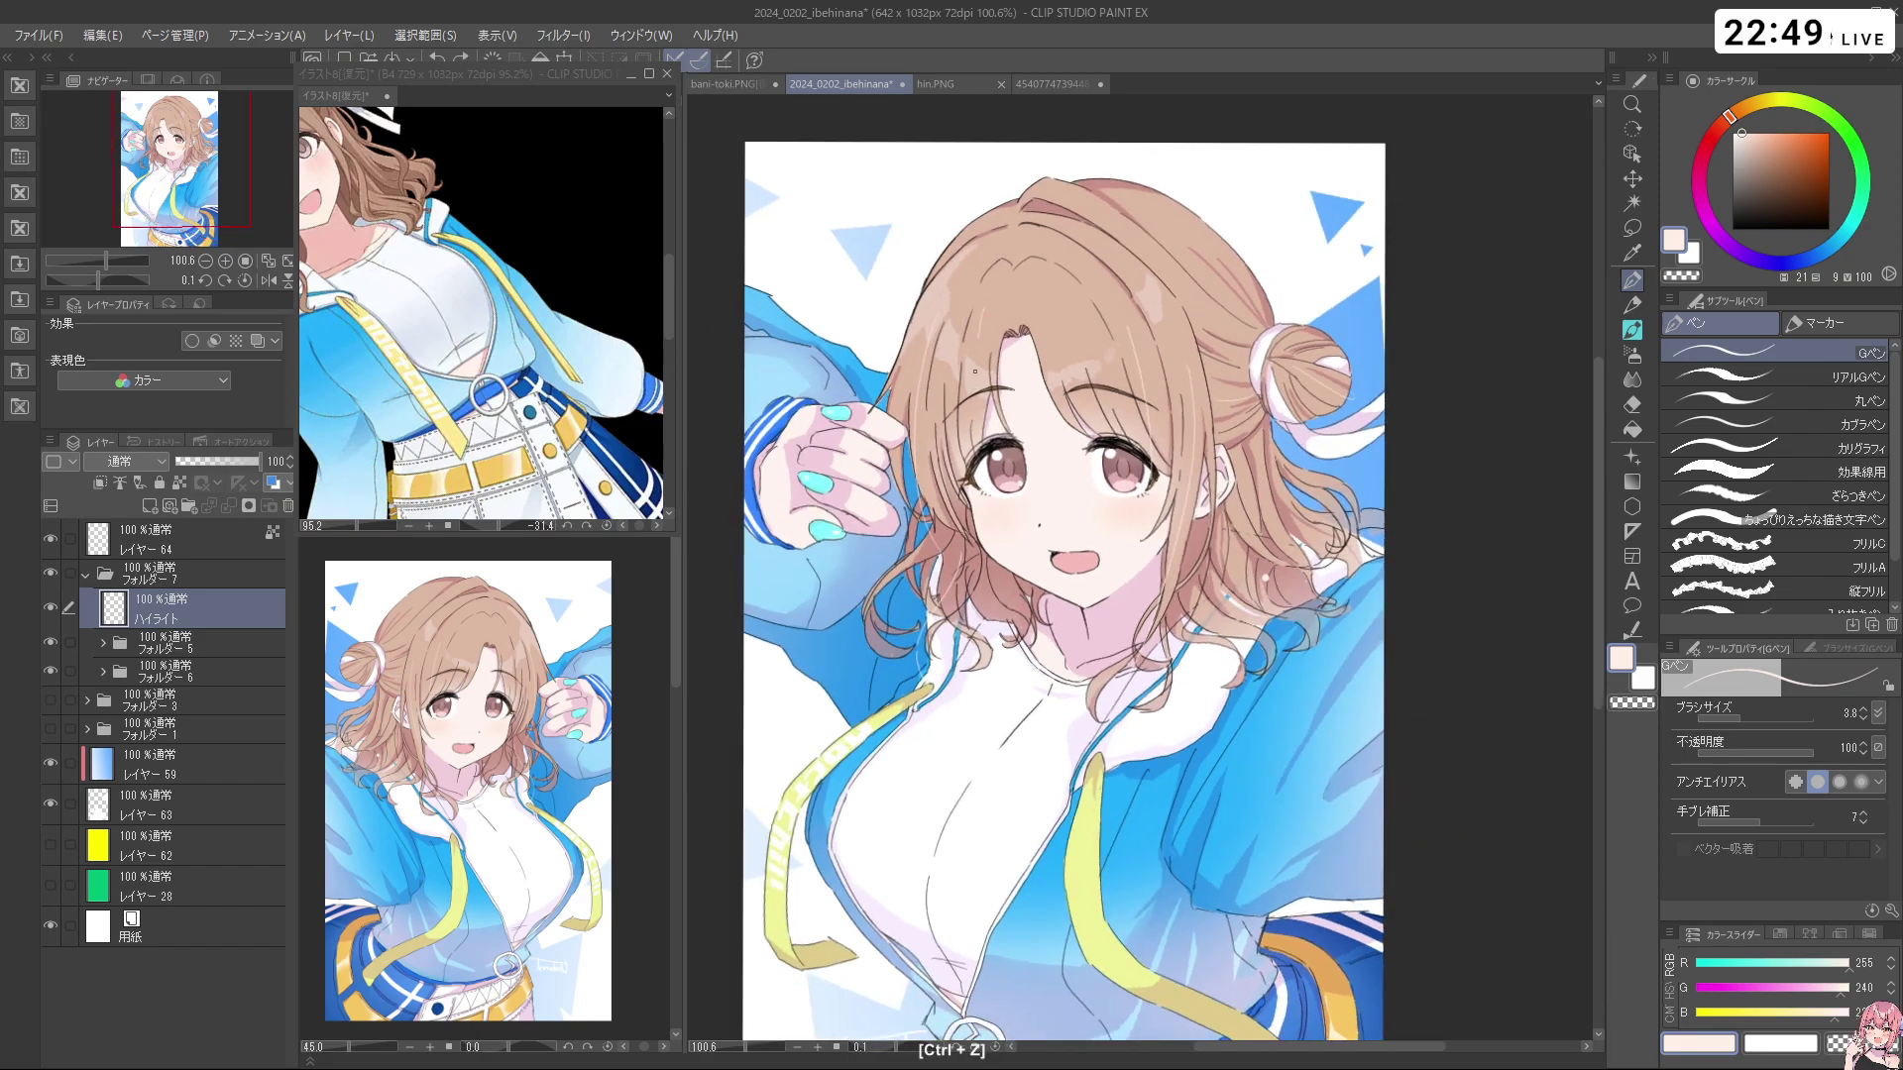
drag(1113, 646, 1204, 726)
key(space)
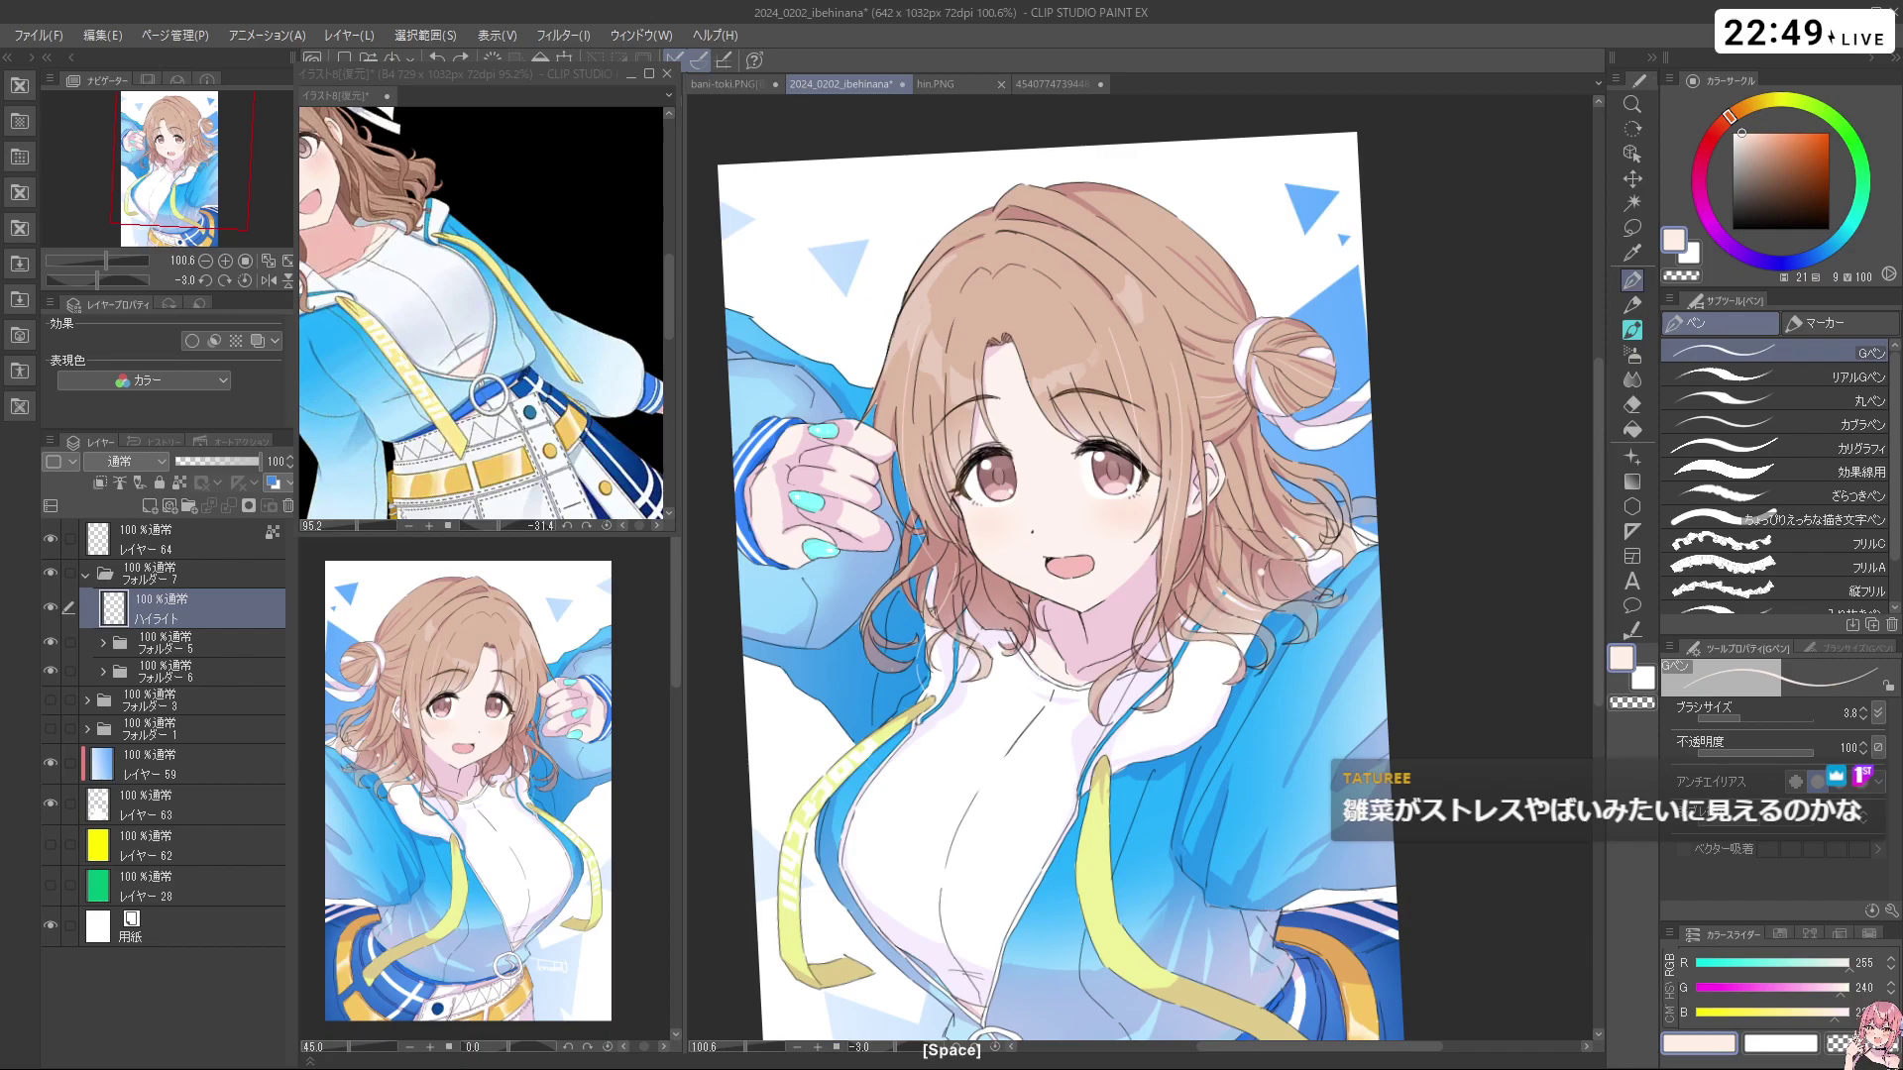
scroll(1239, 485, down, 2)
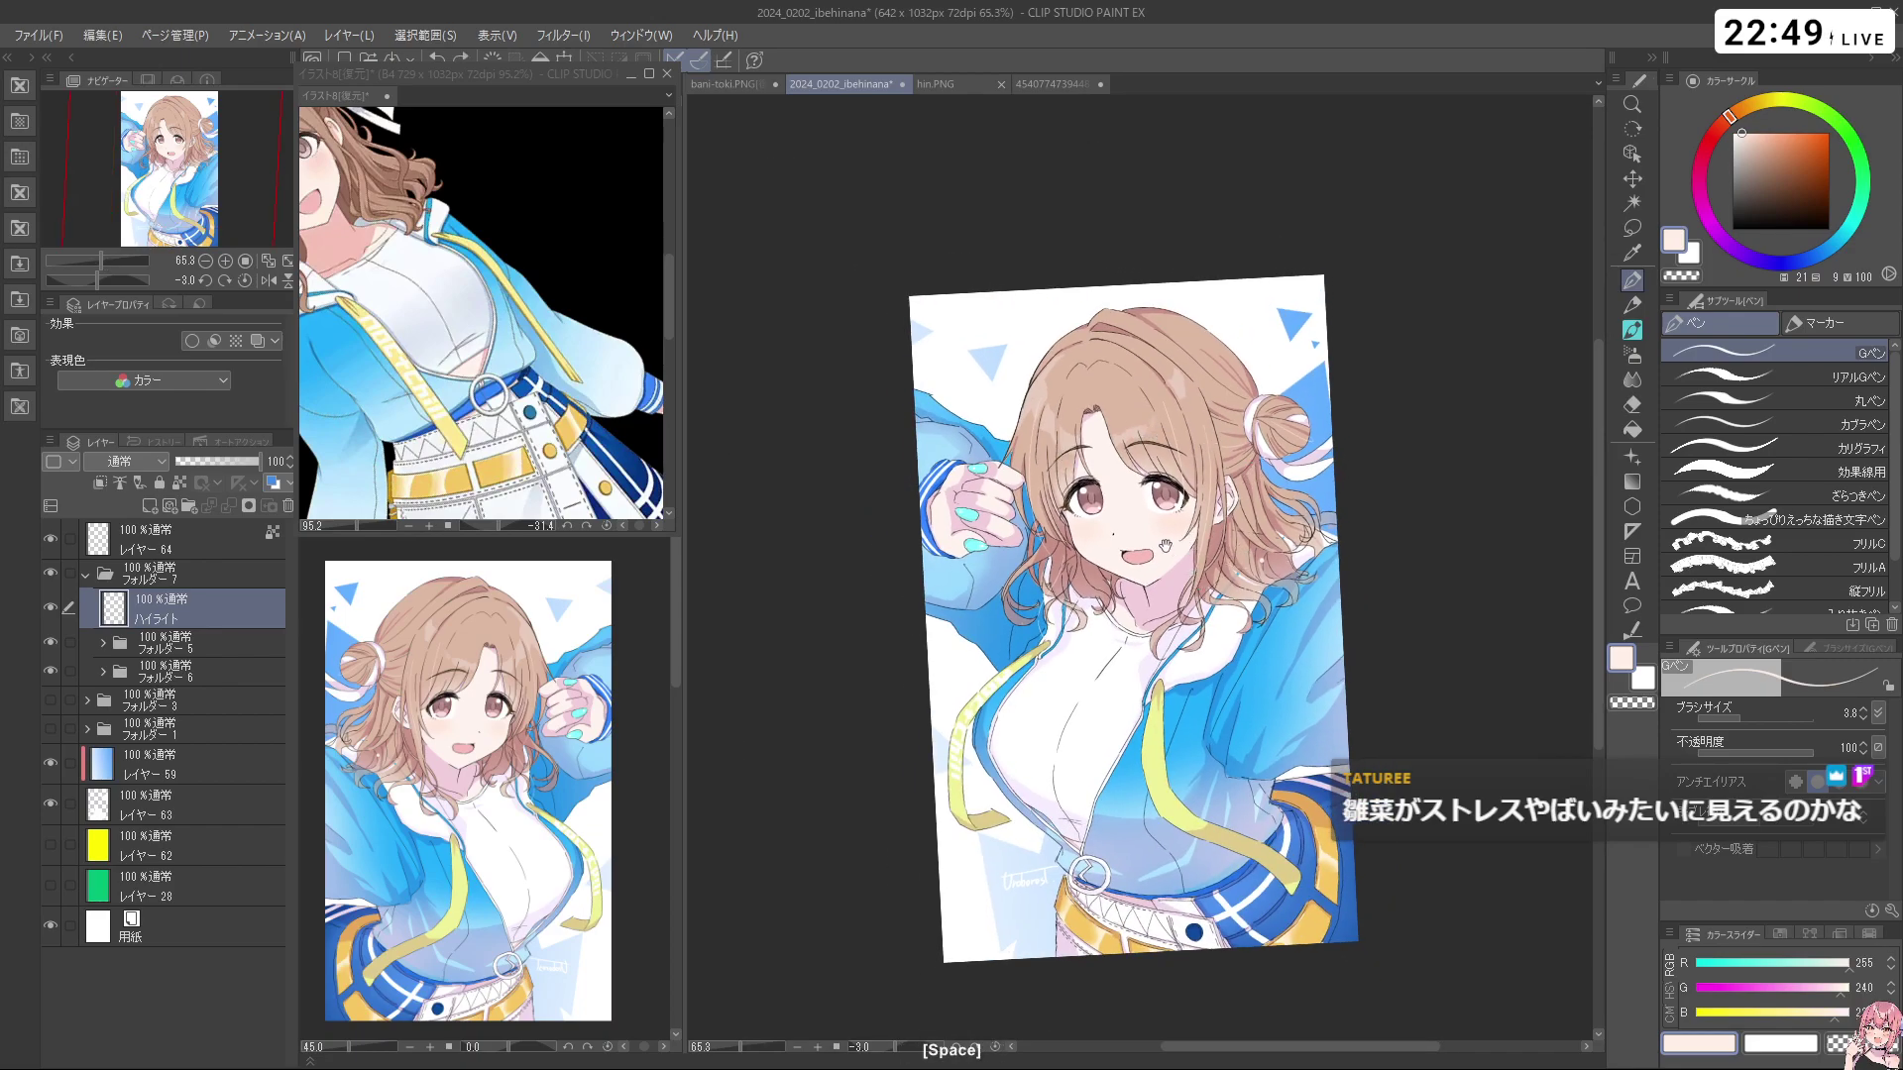
Move the ハイライト layer into フォルダー 5 and delete the unused レイヤー 45 sketch layer
click(103, 644)
click(120, 713)
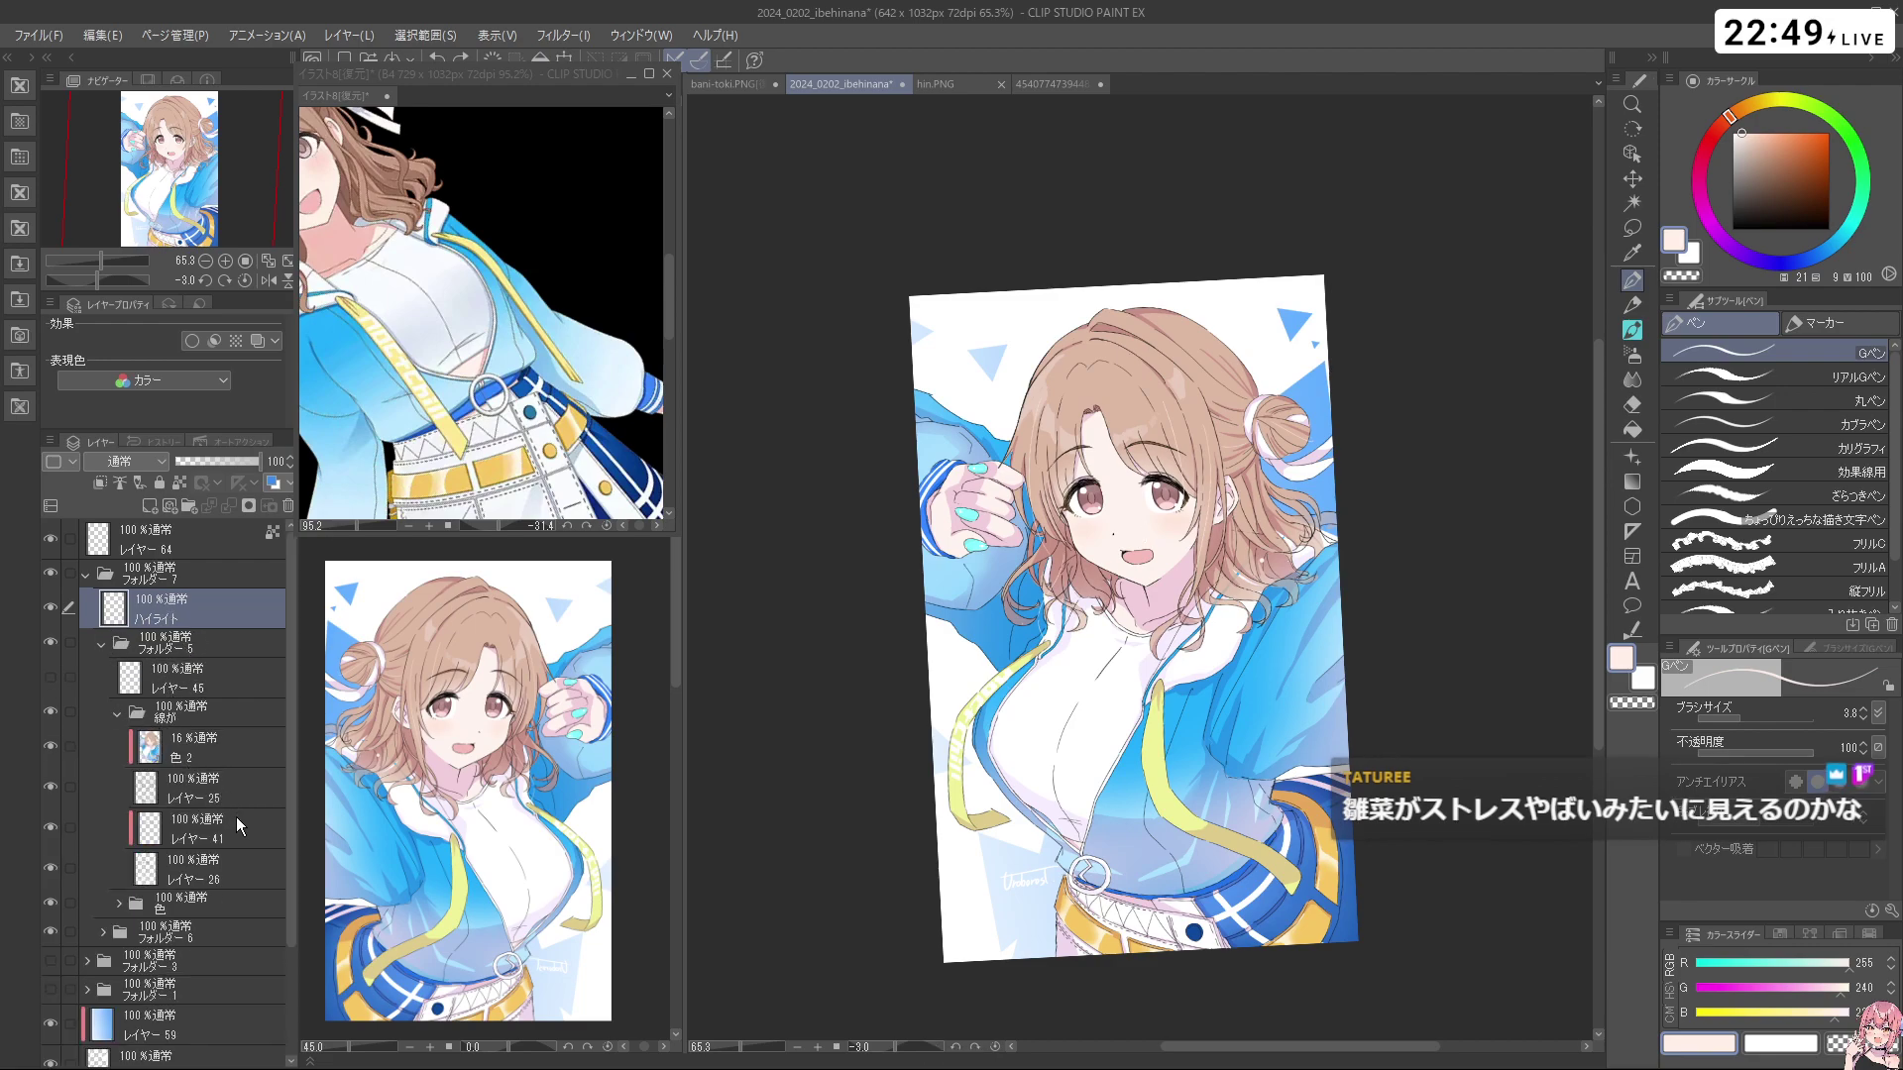
drag(193, 644, 202, 662)
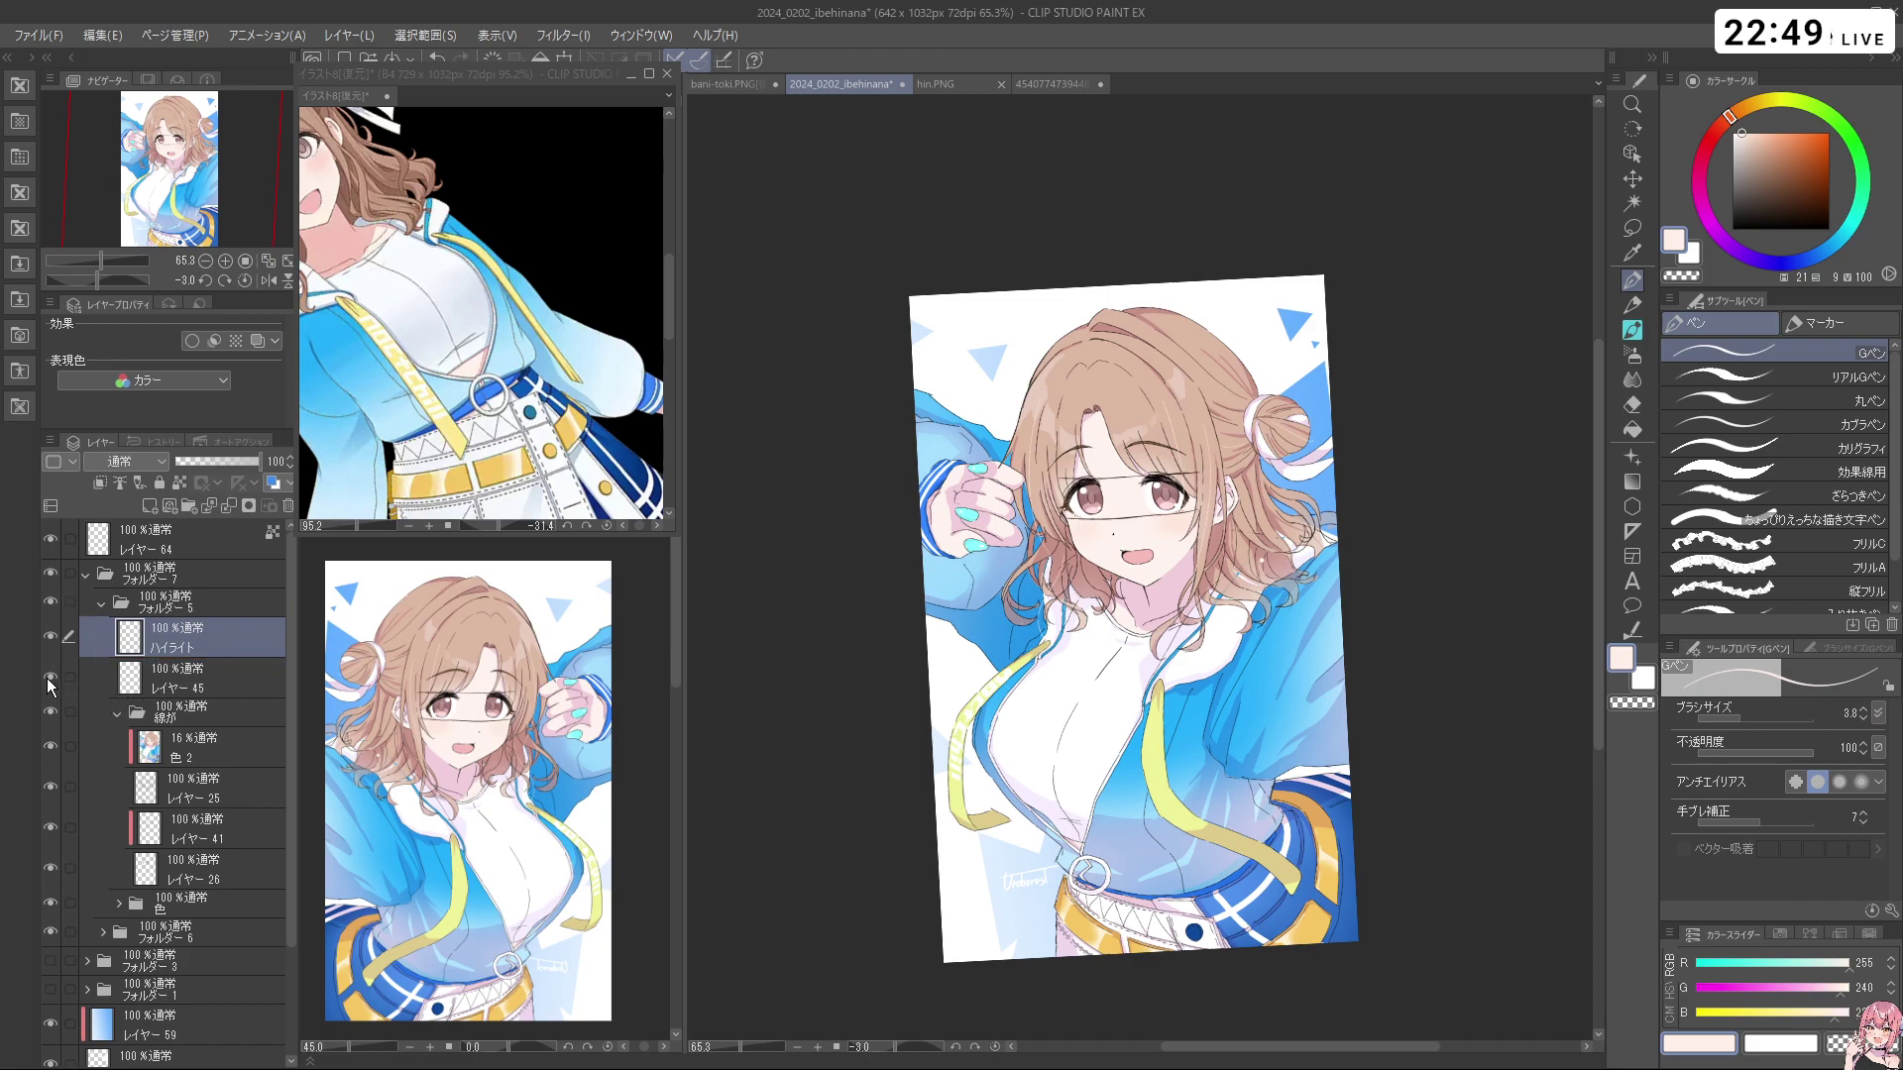
click(198, 688)
click(287, 507)
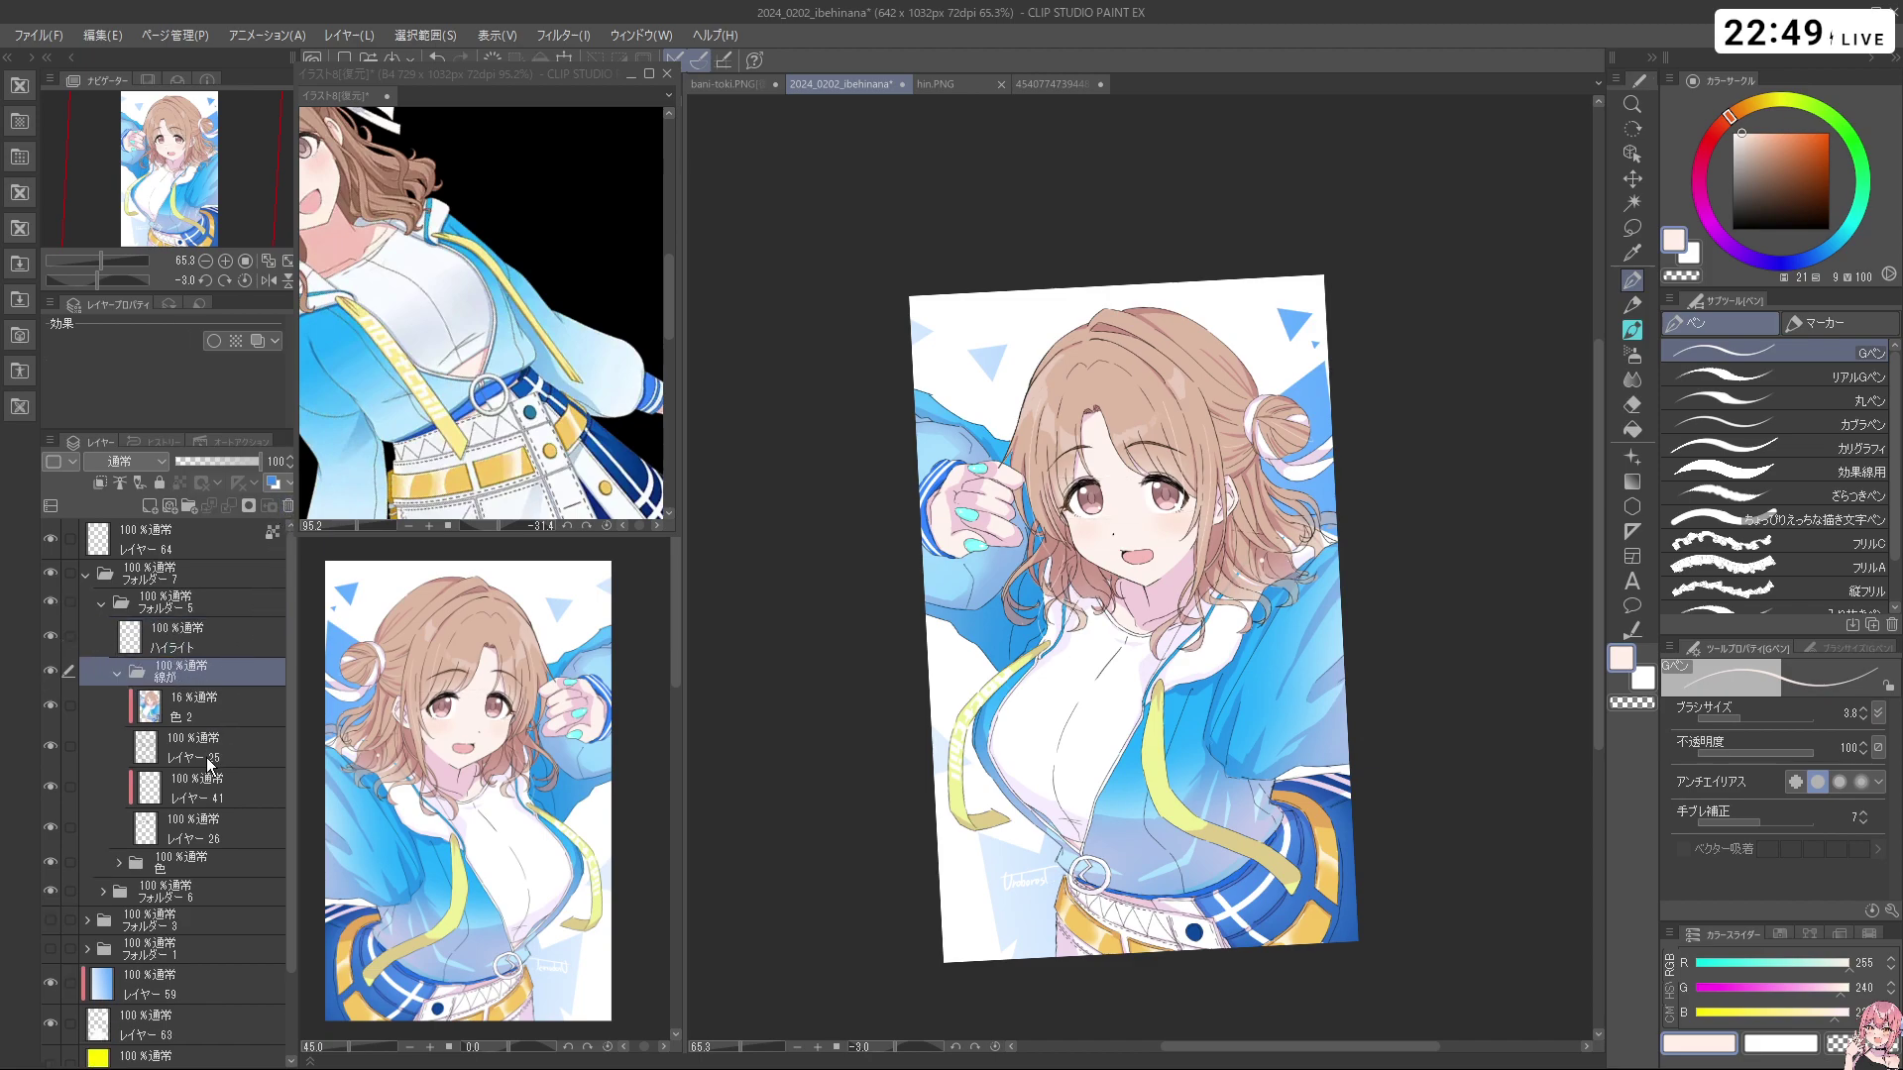
Try recolouring the mouth and chin line art light purple on レイヤー 41 with the G-pen
click(212, 840)
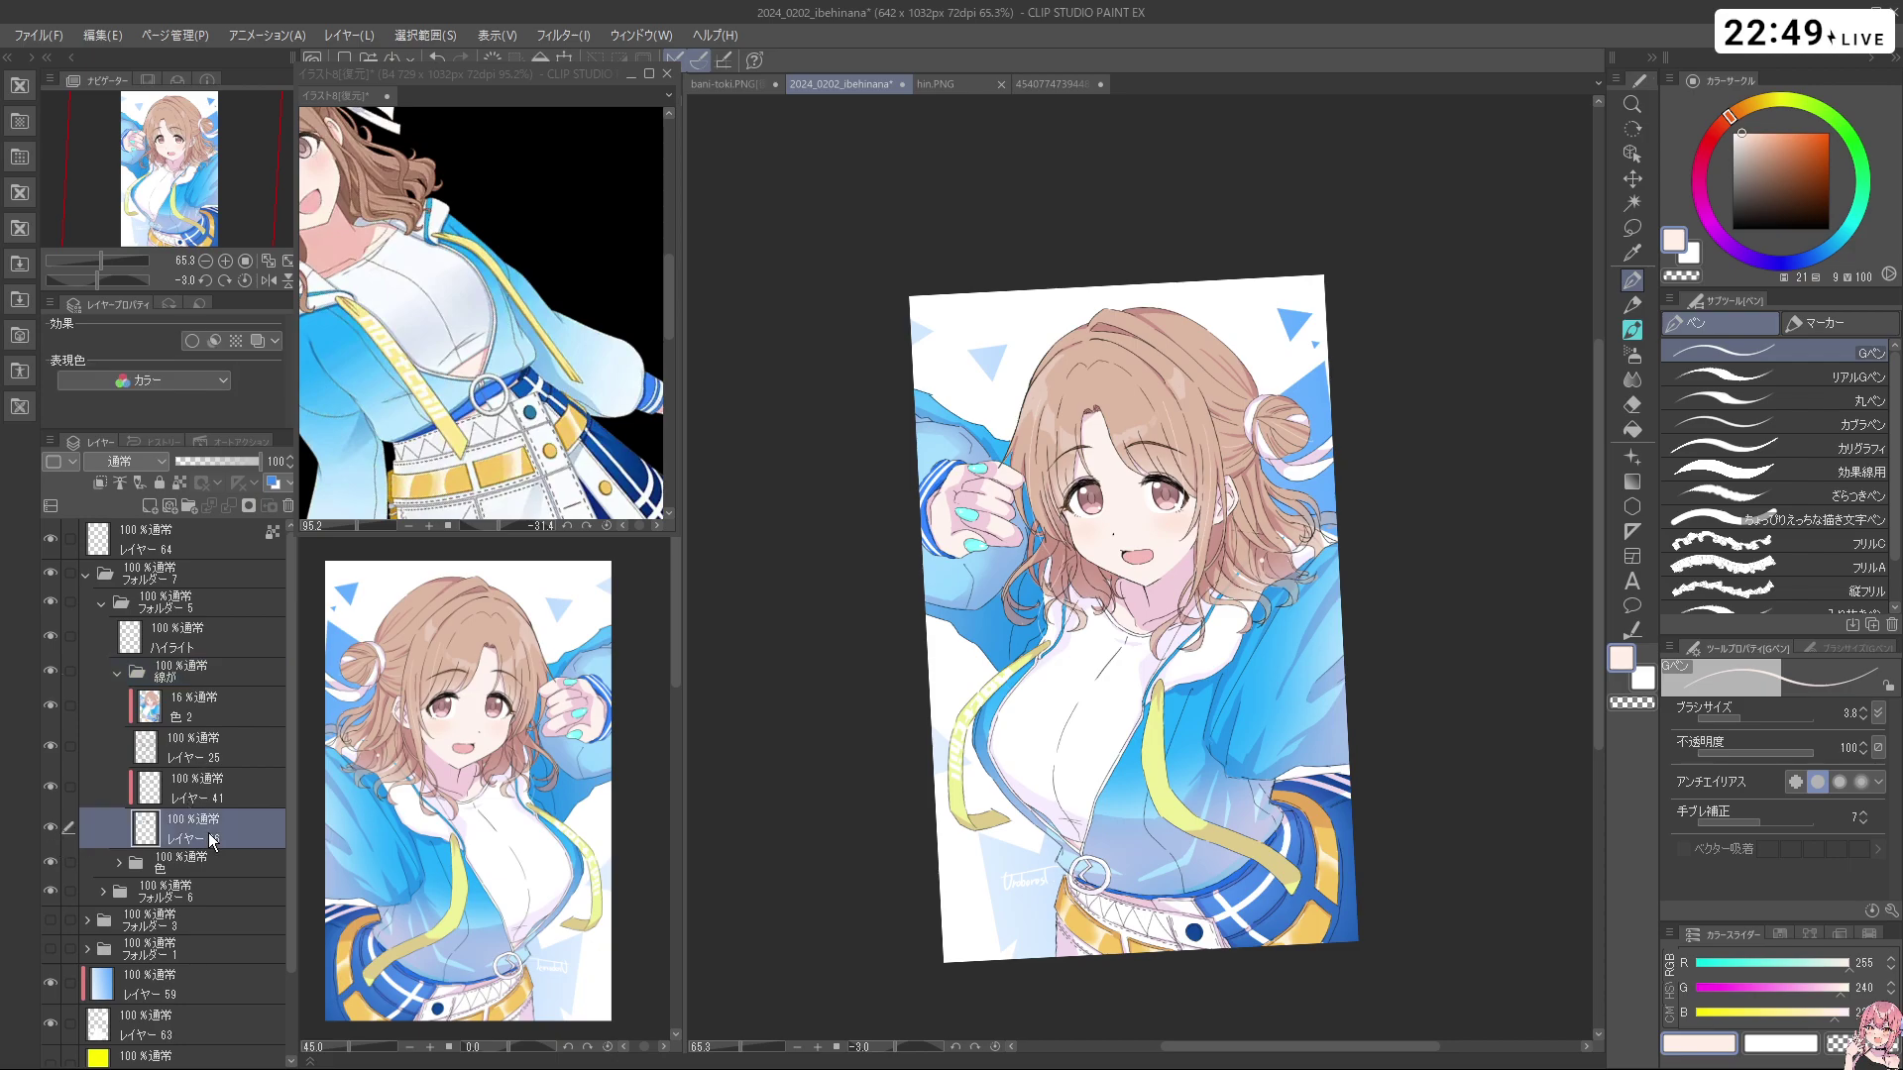
click(208, 800)
drag(1149, 507, 1237, 540)
drag(1221, 802, 1190, 689)
right_click(1184, 674)
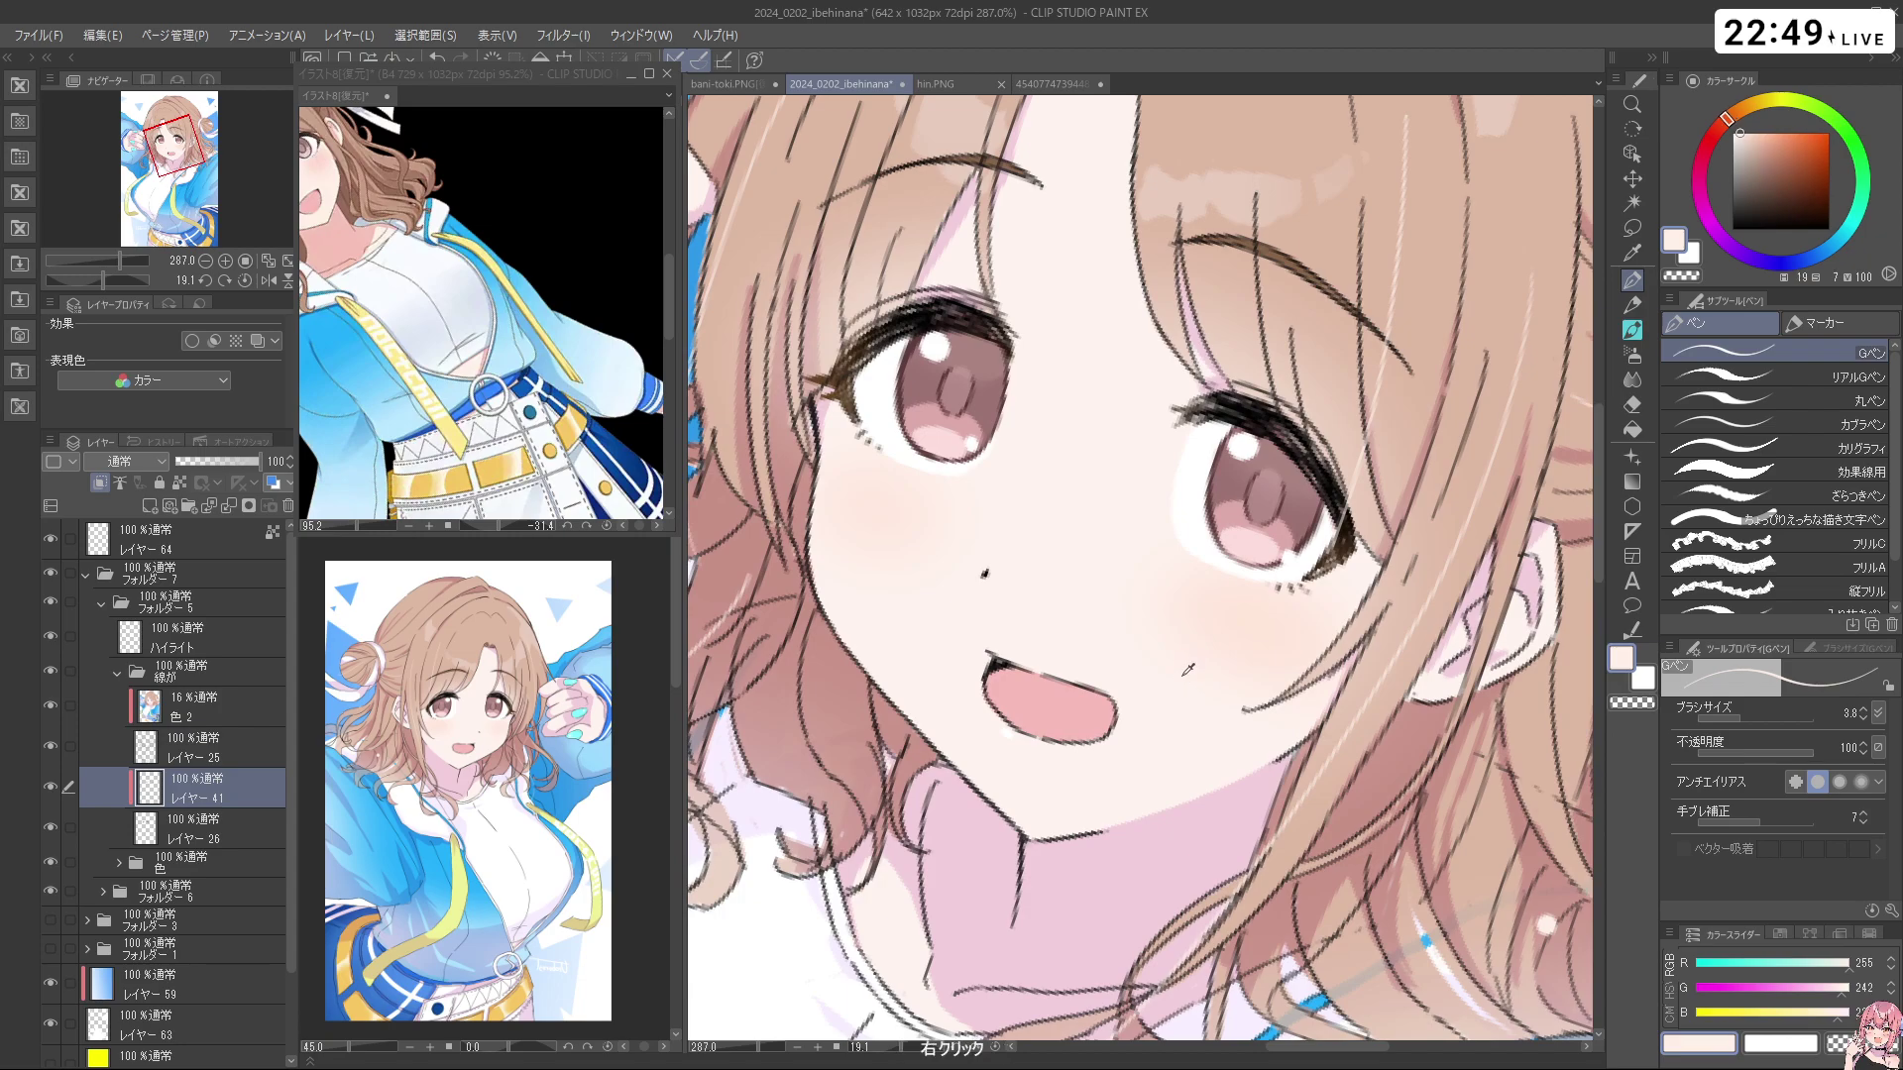
mouse_move(1824, 260)
mouse_down()
mouse_move(1713, 287)
mouse_move(1689, 248)
mouse_up()
drag(1760, 151, 1767, 114)
click(1770, 109)
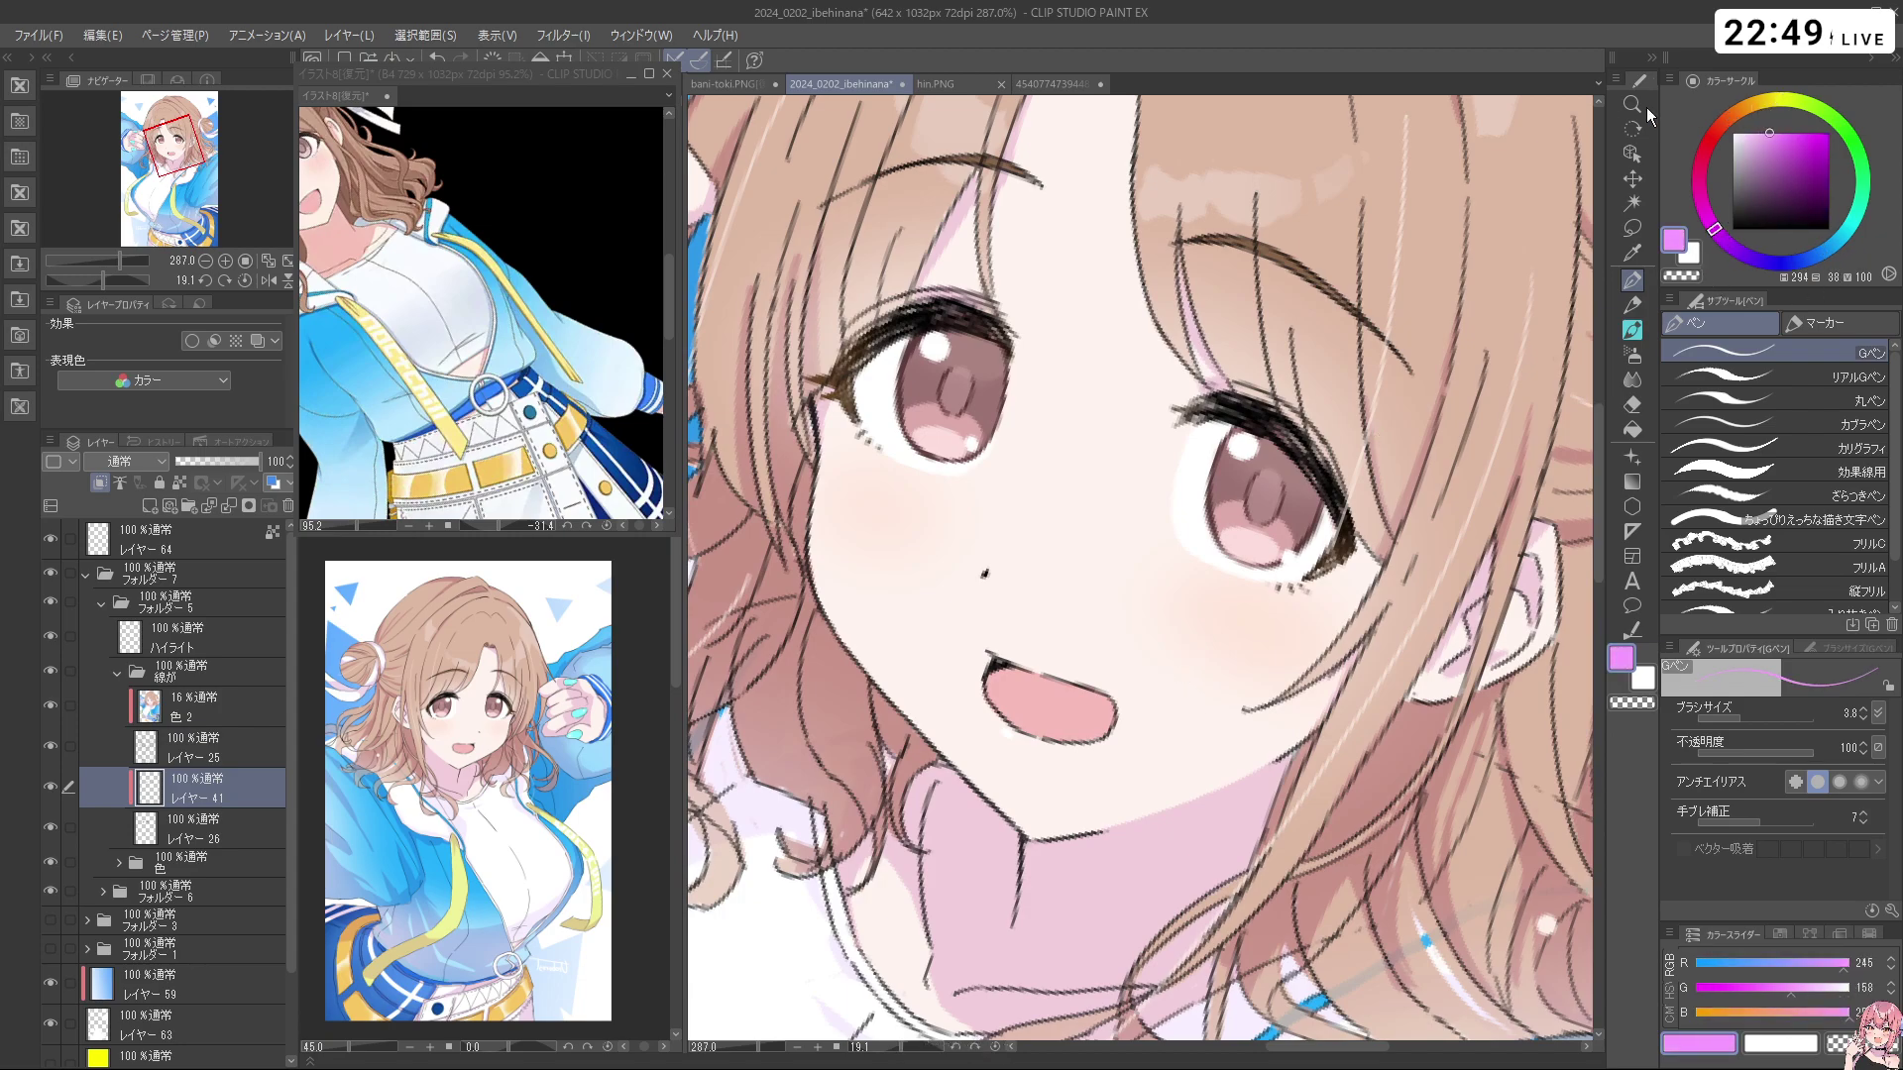
drag(939, 688, 976, 686)
mouse_move(975, 662)
mouse_down()
mouse_move(1041, 672)
mouse_move(1015, 656)
mouse_up()
drag(960, 573, 983, 553)
drag(1121, 556, 1134, 641)
click(737, 80)
click(843, 84)
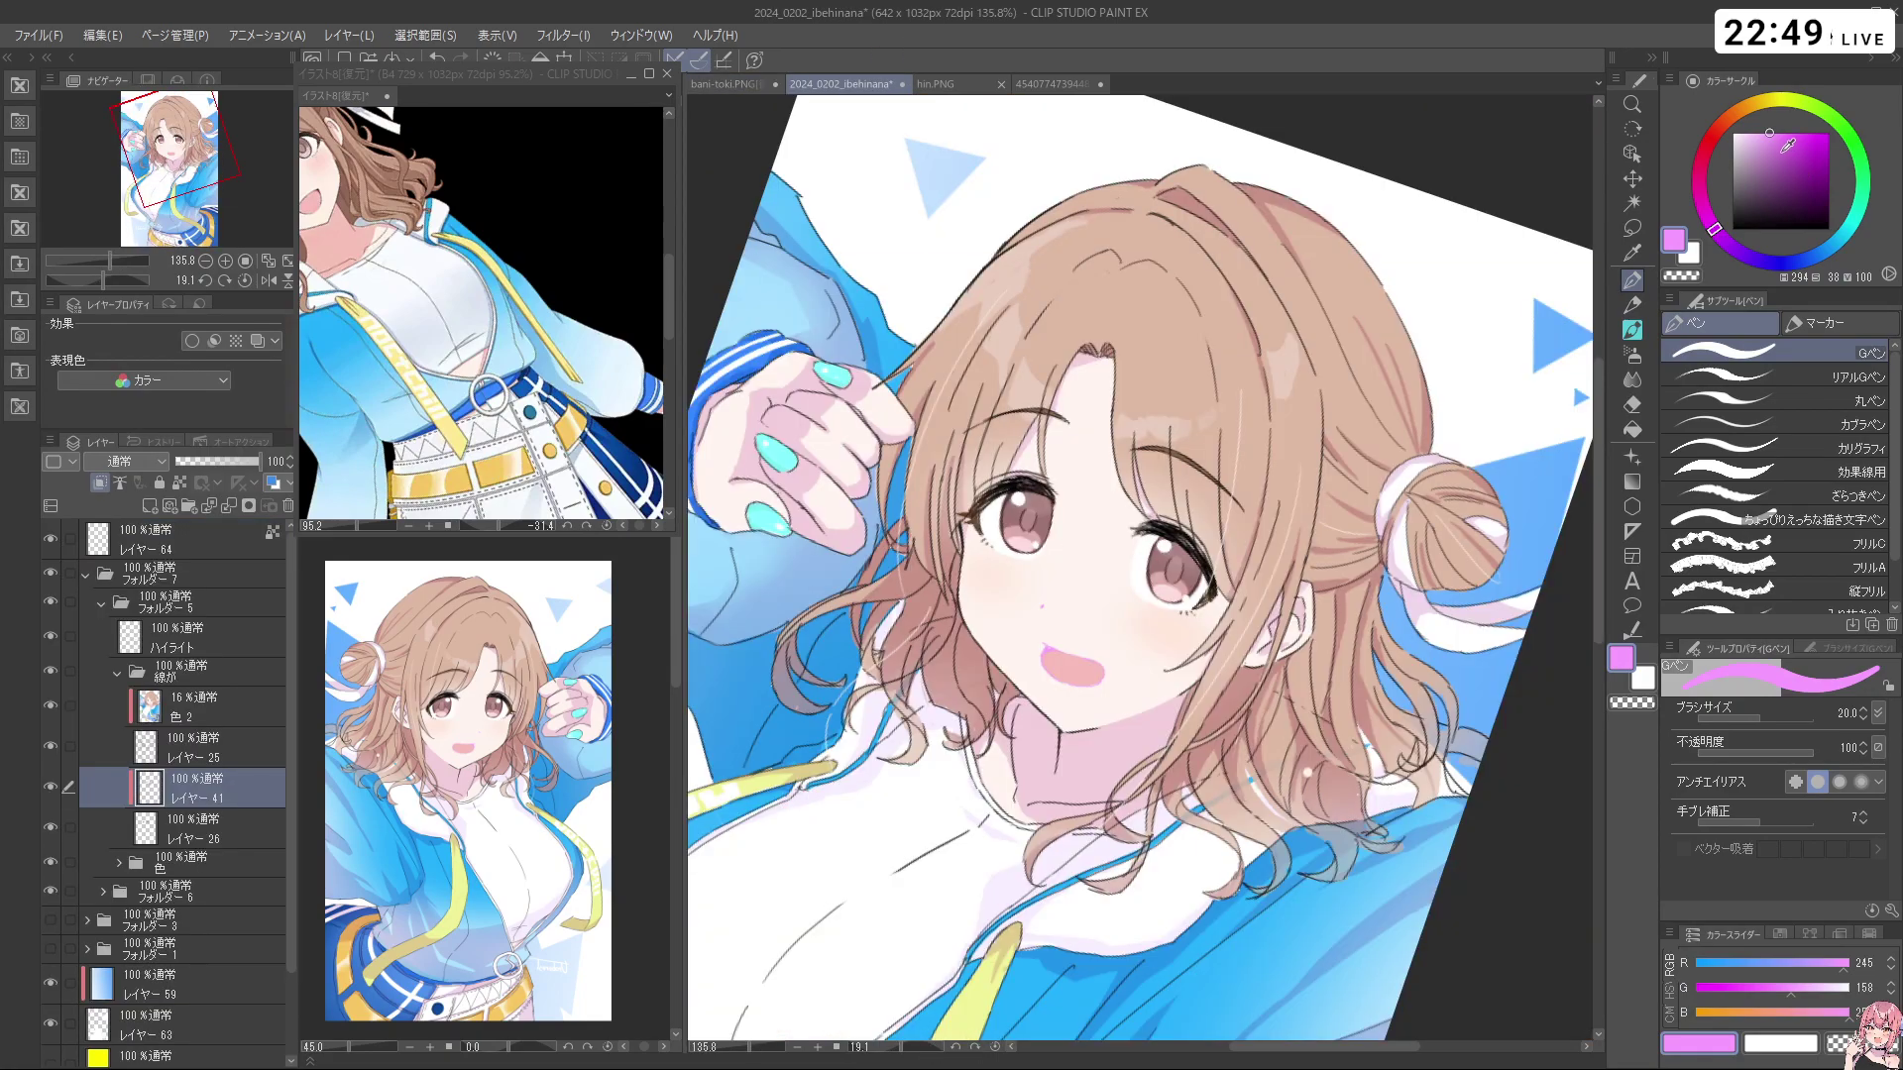
Choose a dark purple (H 294, S 62, V 53), try it on the mouth line, and undo the line recolouring strokes
click(1792, 178)
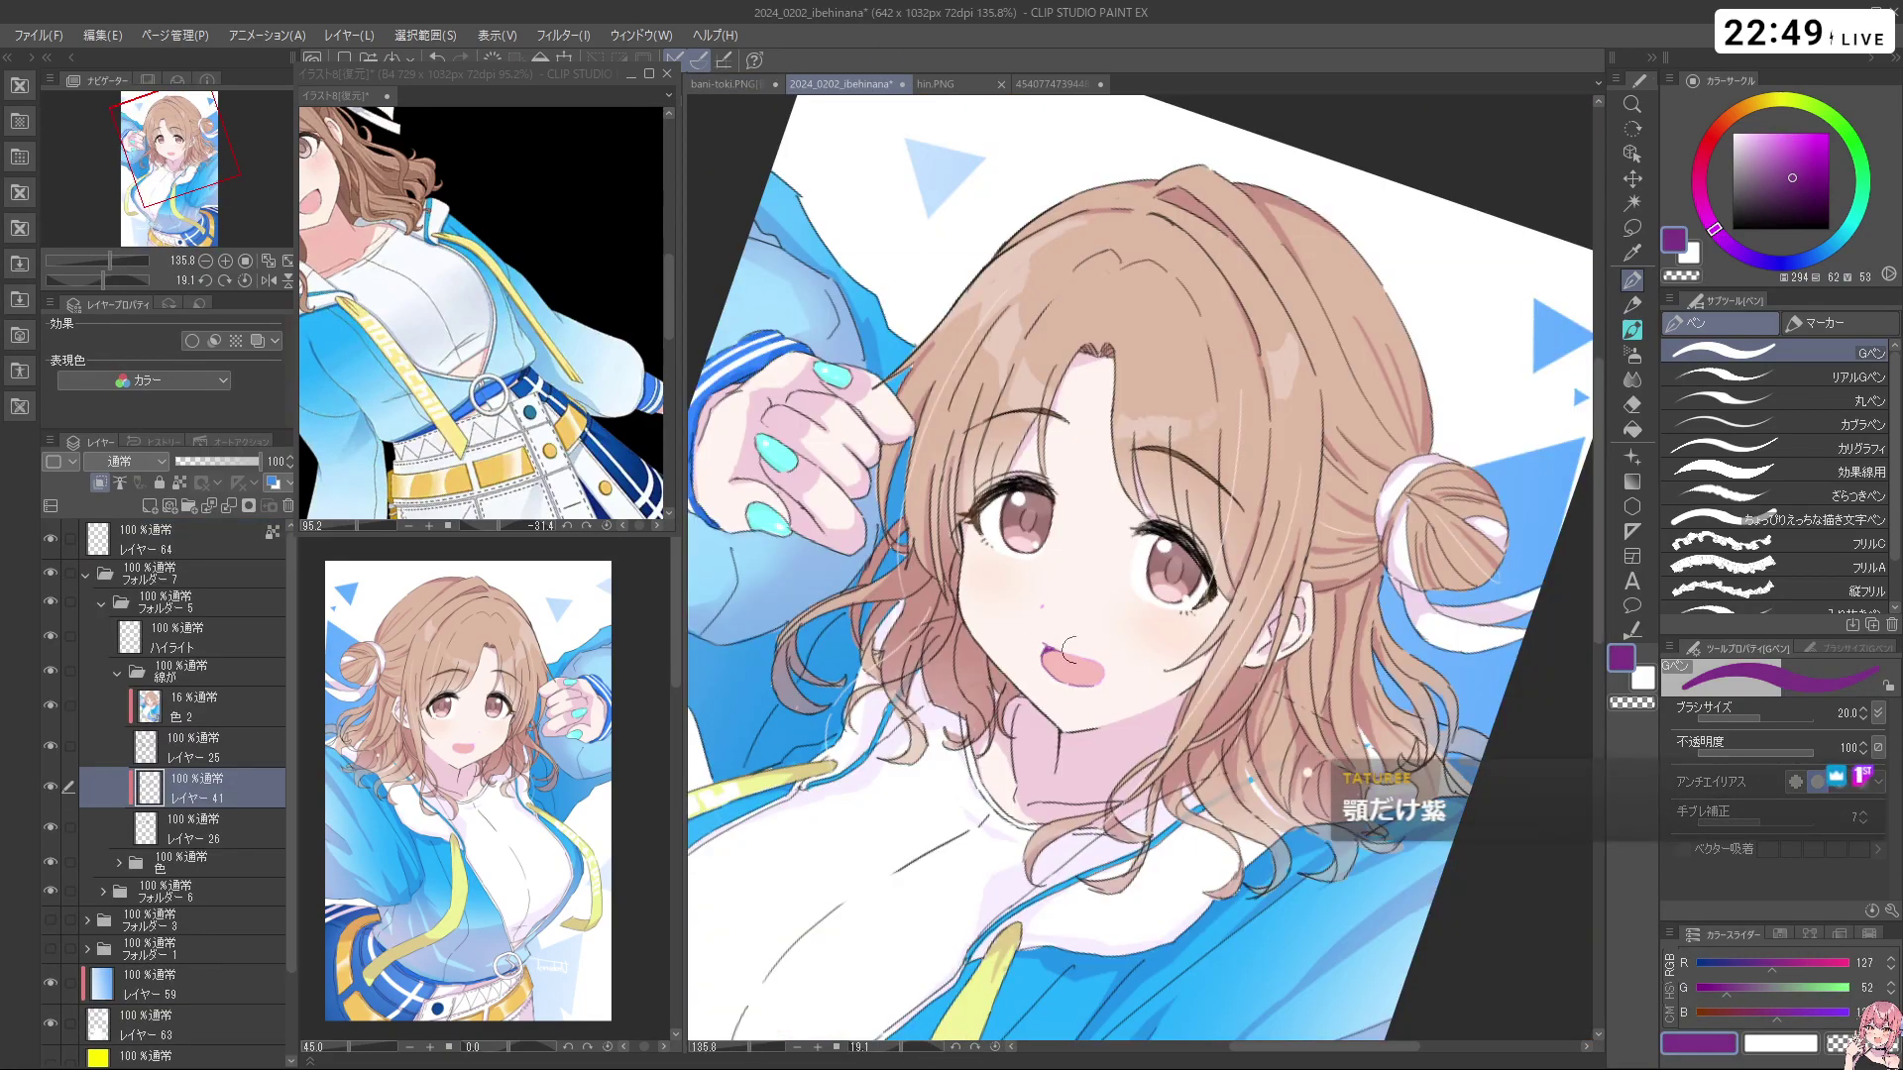
key(ctrl+space)
drag(1053, 643, 1102, 662)
key(ctrl+z)
key(ctrl+z)
key(ctrl+z)
key(ctrl+z)
key(ctrl+z)
Hide the 色 2 layer, add a new clipped layer above レイヤー 25, and start recolouring the face outline dark purple
click(192, 713)
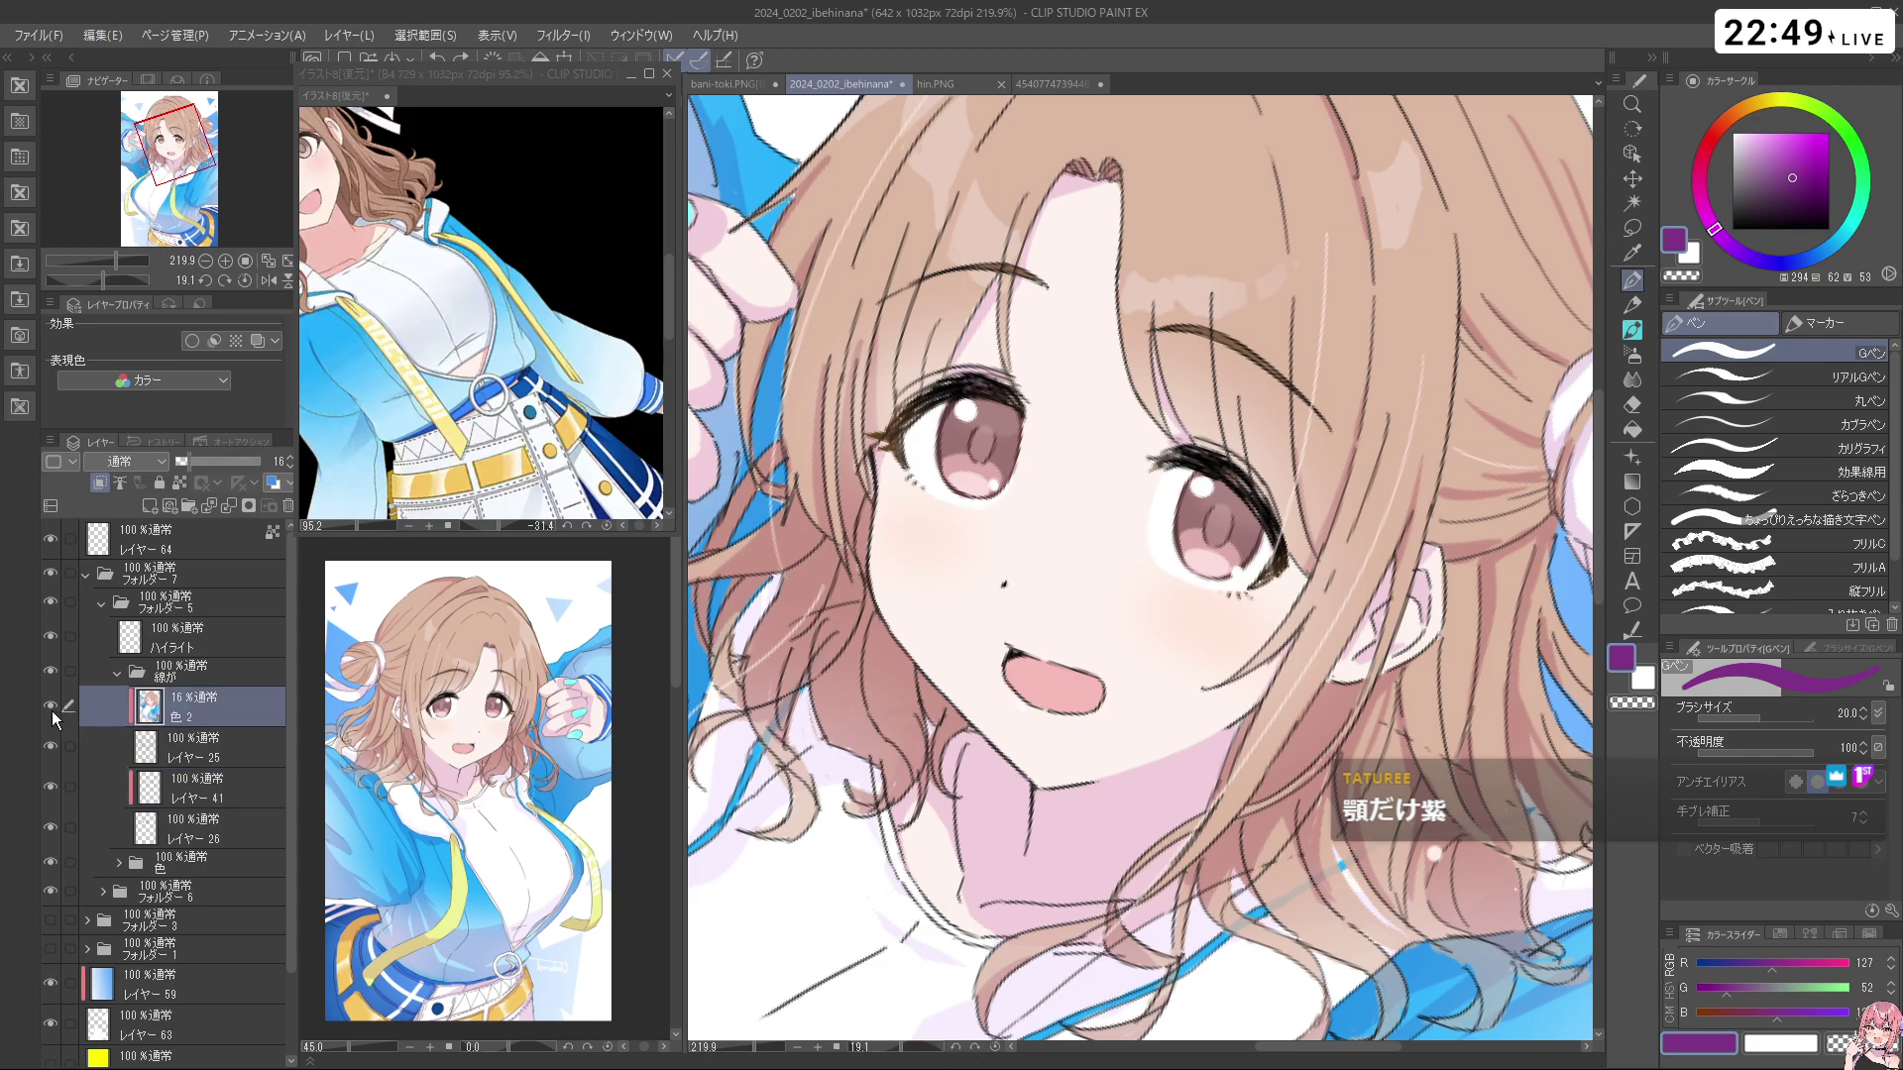
click(187, 753)
click(154, 507)
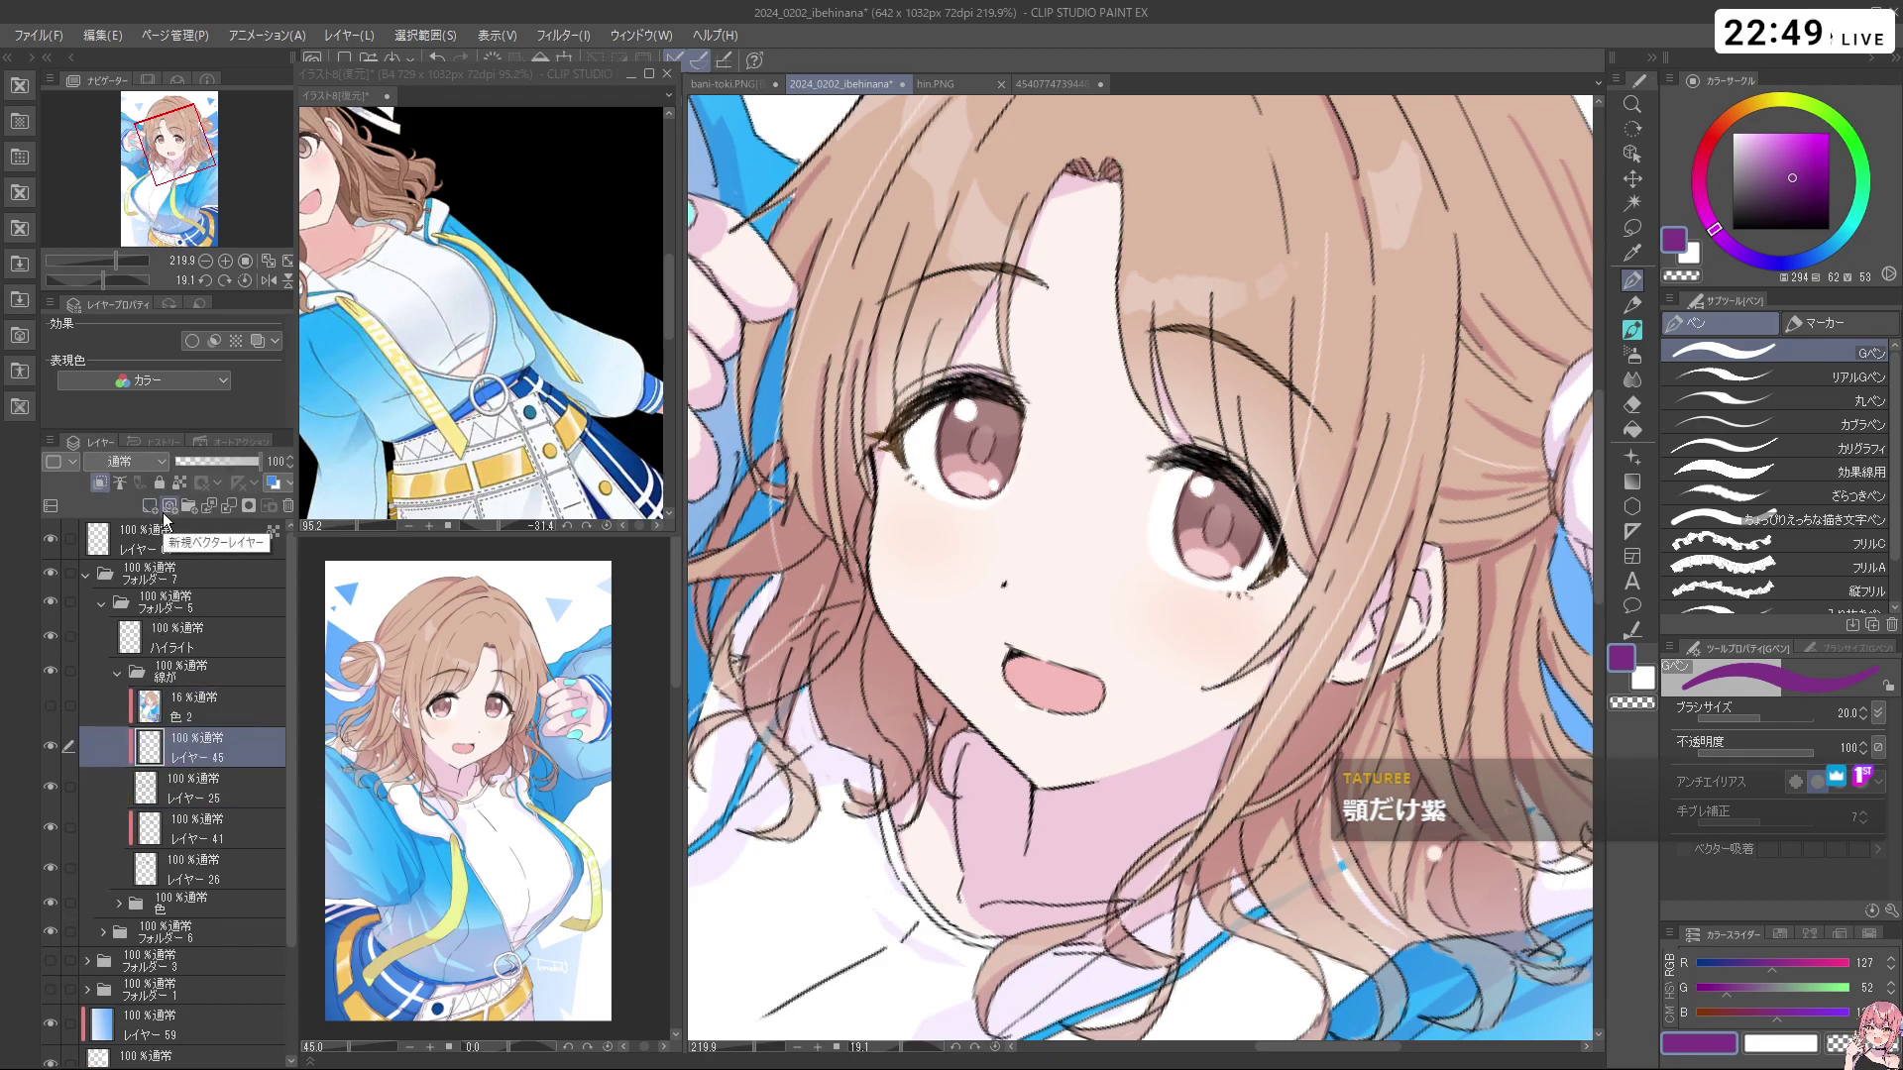
mouse_move(871, 516)
mouse_down()
mouse_move(933, 682)
mouse_move(1053, 775)
mouse_move(1031, 852)
mouse_up()
key(ctrl+space)
key(space)
mouse_move(1096, 570)
mouse_down()
mouse_move(1040, 604)
mouse_move(1083, 574)
mouse_up()
key(shift+space)
drag(1118, 649, 1203, 641)
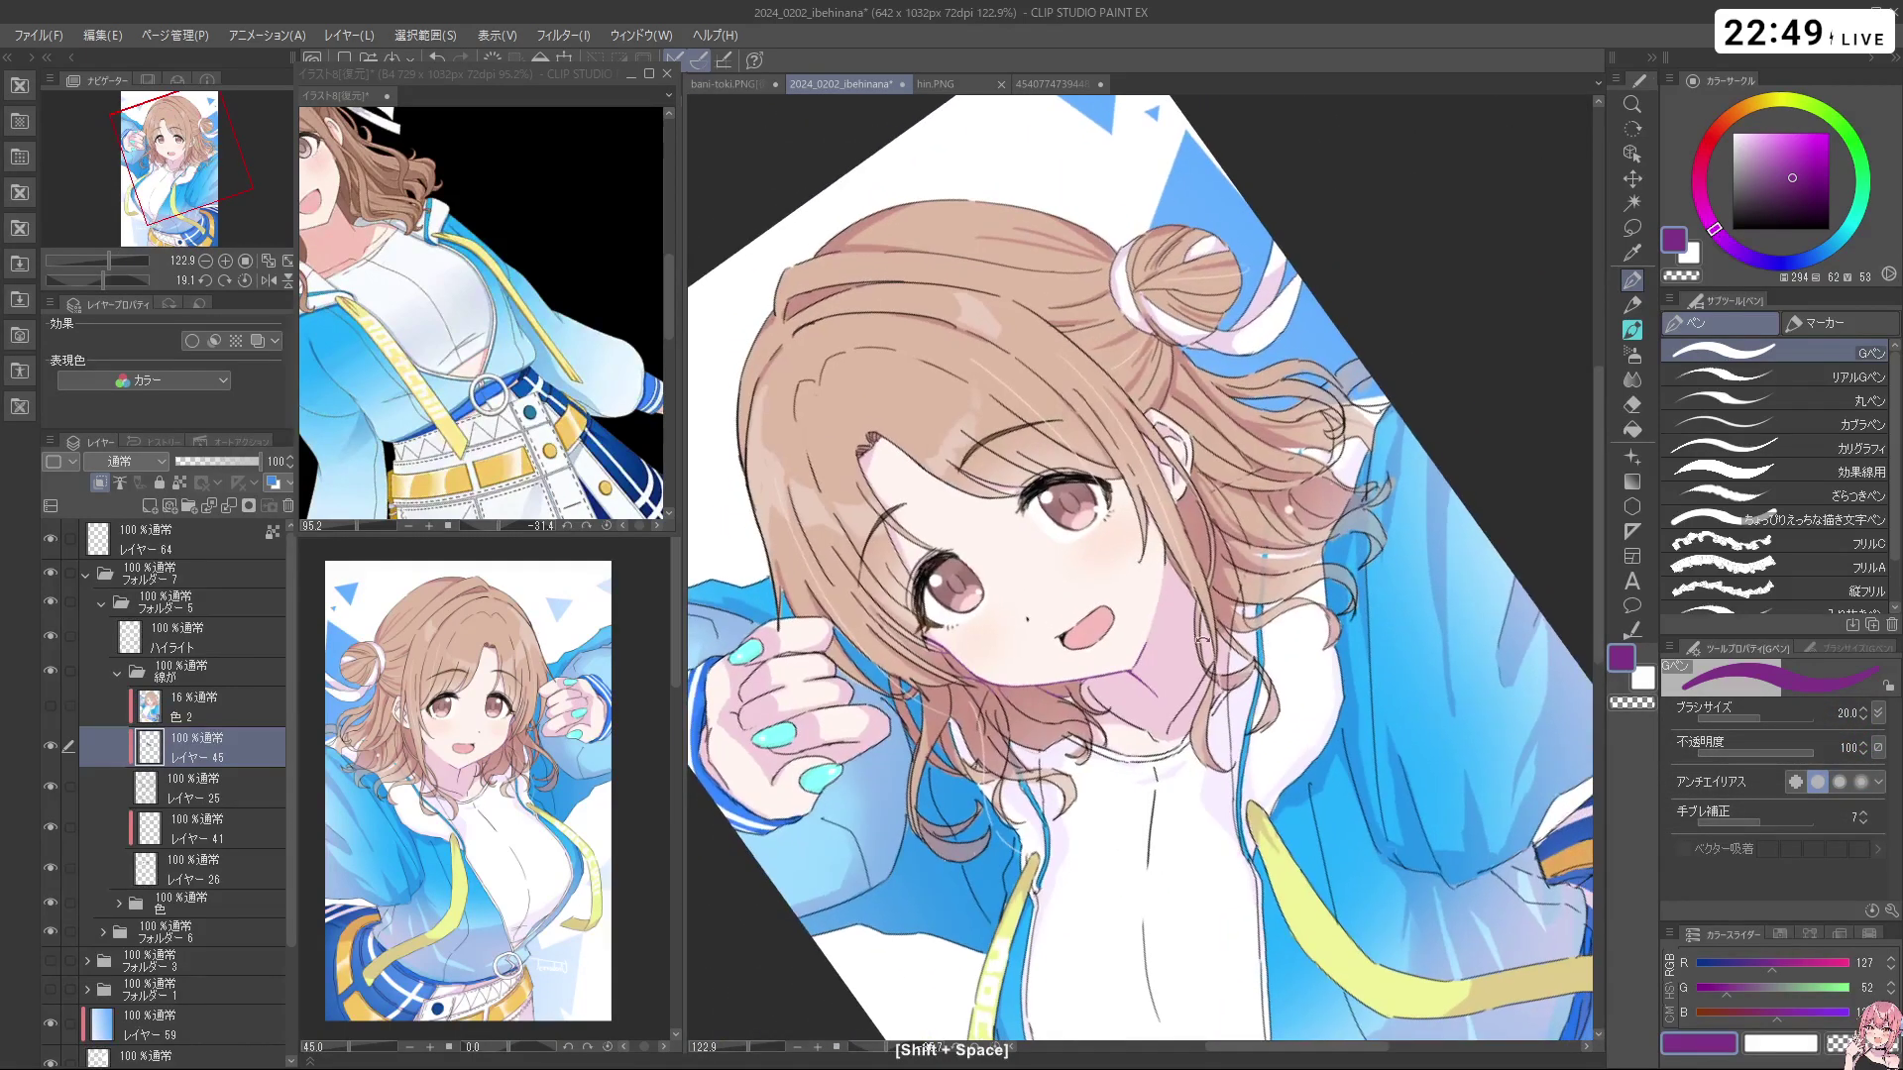
Examine the line art colours of the face, hair and body in the bani-toki reference image
click(735, 83)
key(space)
drag(1294, 541, 1251, 258)
drag(1249, 515, 1309, 234)
drag(1229, 545, 1354, 220)
mouse_move(1189, 462)
mouse_down()
mouse_move(1227, 557)
mouse_move(1140, 540)
mouse_move(1144, 650)
mouse_up()
key(space)
drag(1203, 413, 1148, 565)
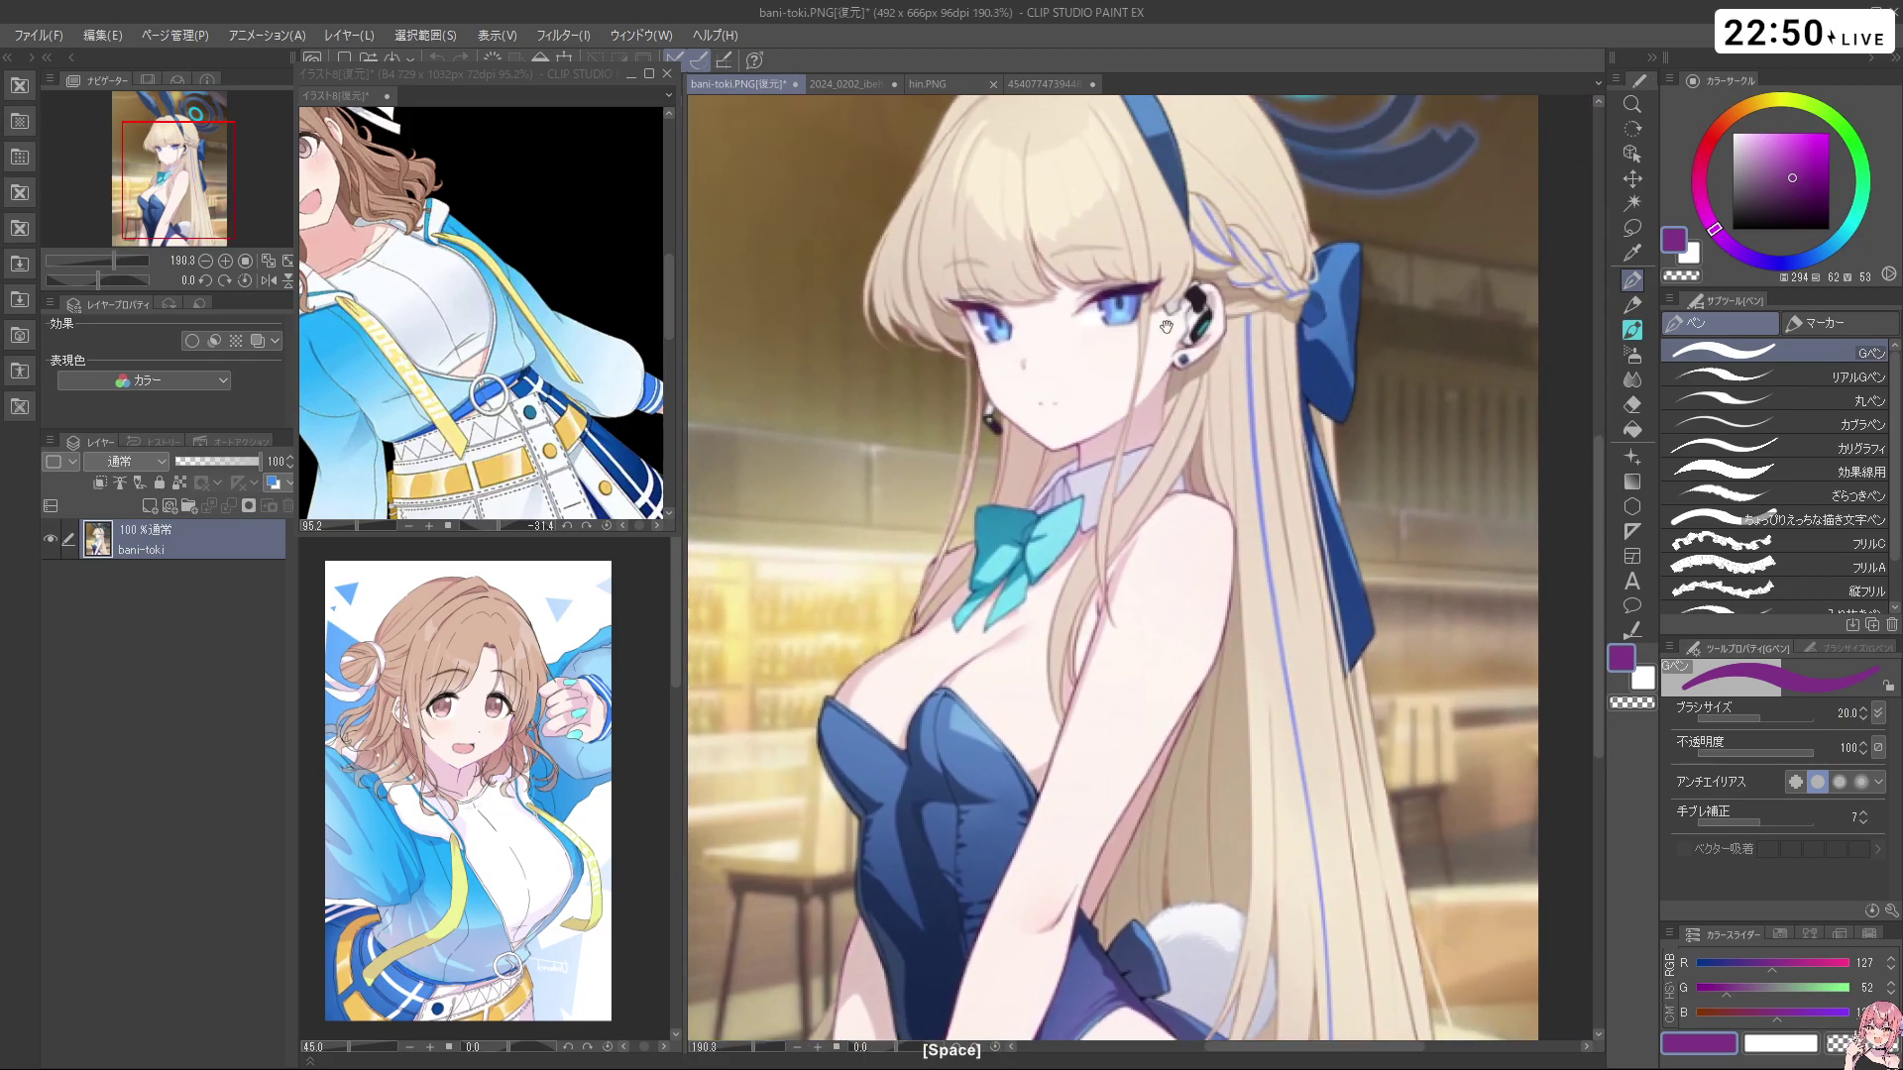
click(876, 79)
Undo the small purple strokes and cover the whole character's line art with dark purple using the G-pen at size 224.7
key(space)
drag(1130, 497, 1097, 347)
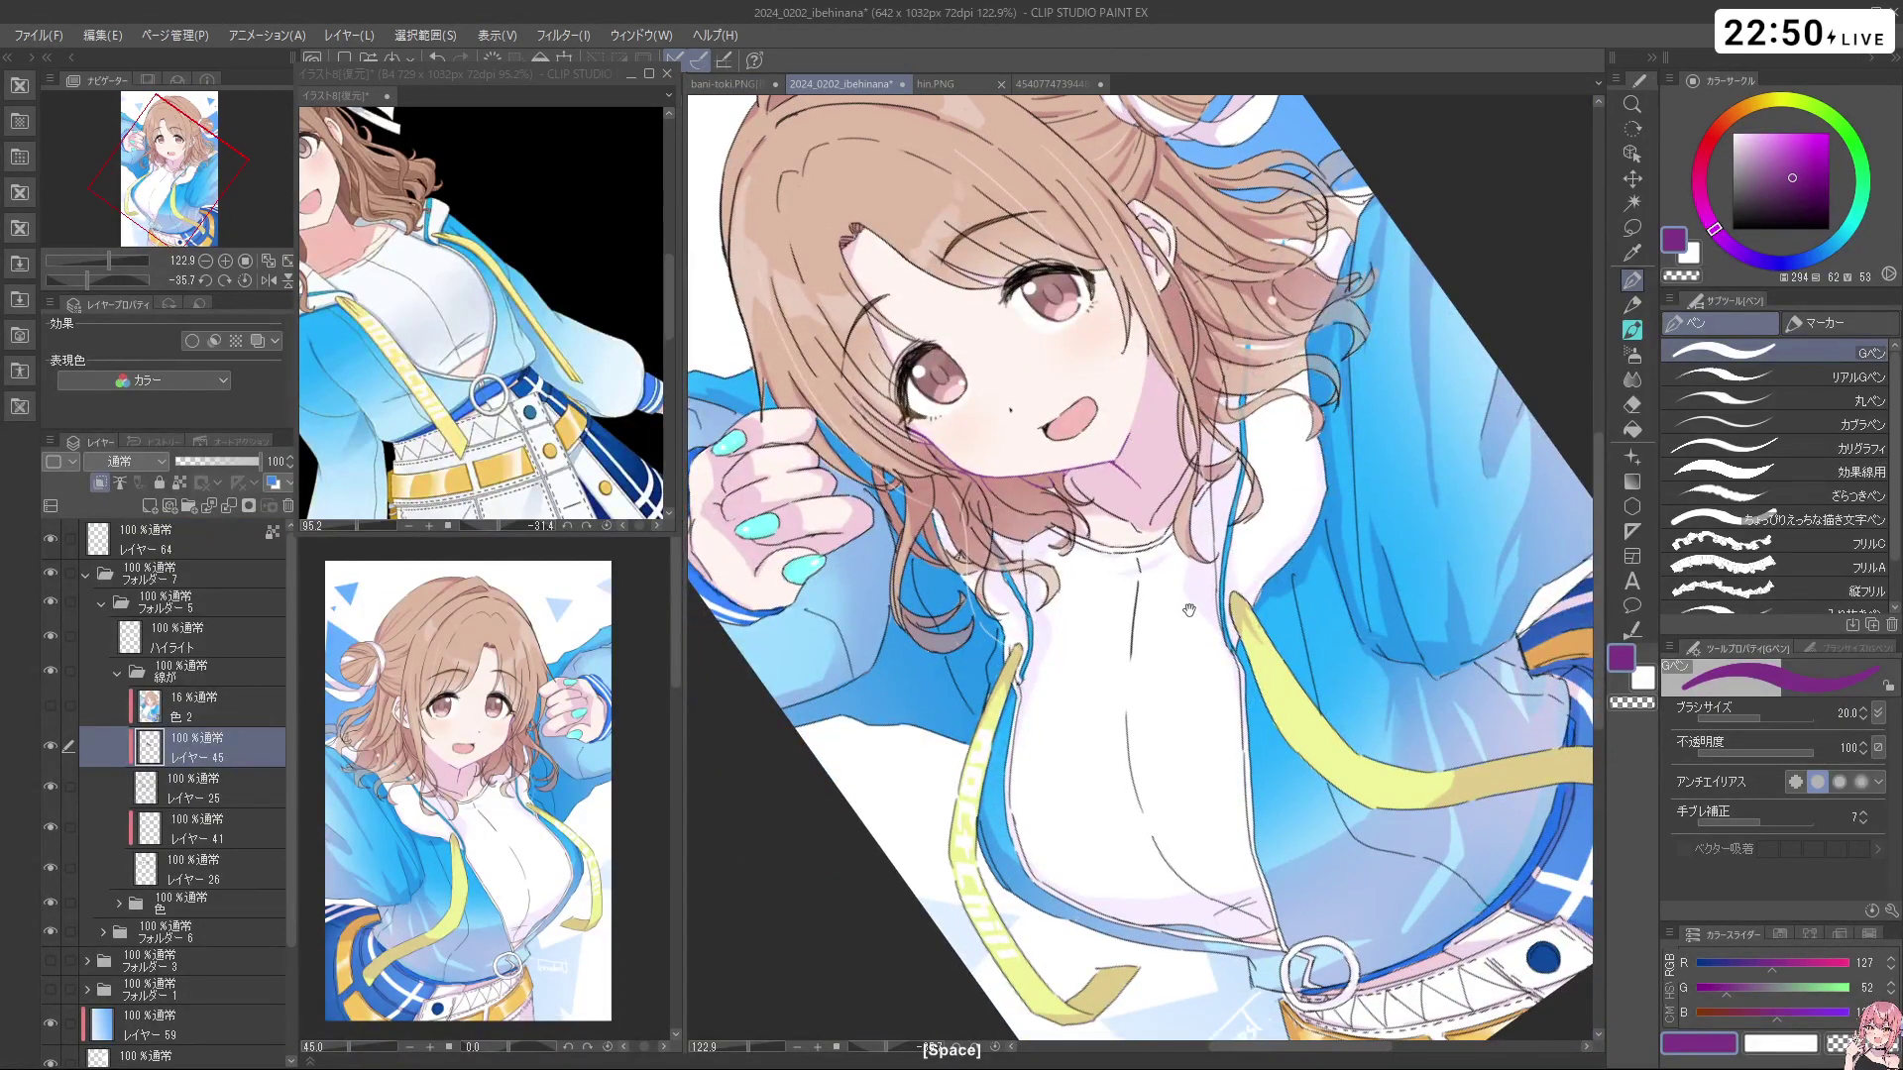
key(ctrl+space)
drag(1207, 601, 1183, 614)
key(ctrl+z)
key(ctrl+z)
key(ctrl+z)
drag(1186, 622, 1183, 716)
mouse_move(994, 550)
mouse_down()
mouse_move(1011, 594)
mouse_move(808, 447)
mouse_move(981, 207)
mouse_move(1167, 571)
mouse_move(1268, 306)
mouse_move(1011, 758)
mouse_up()
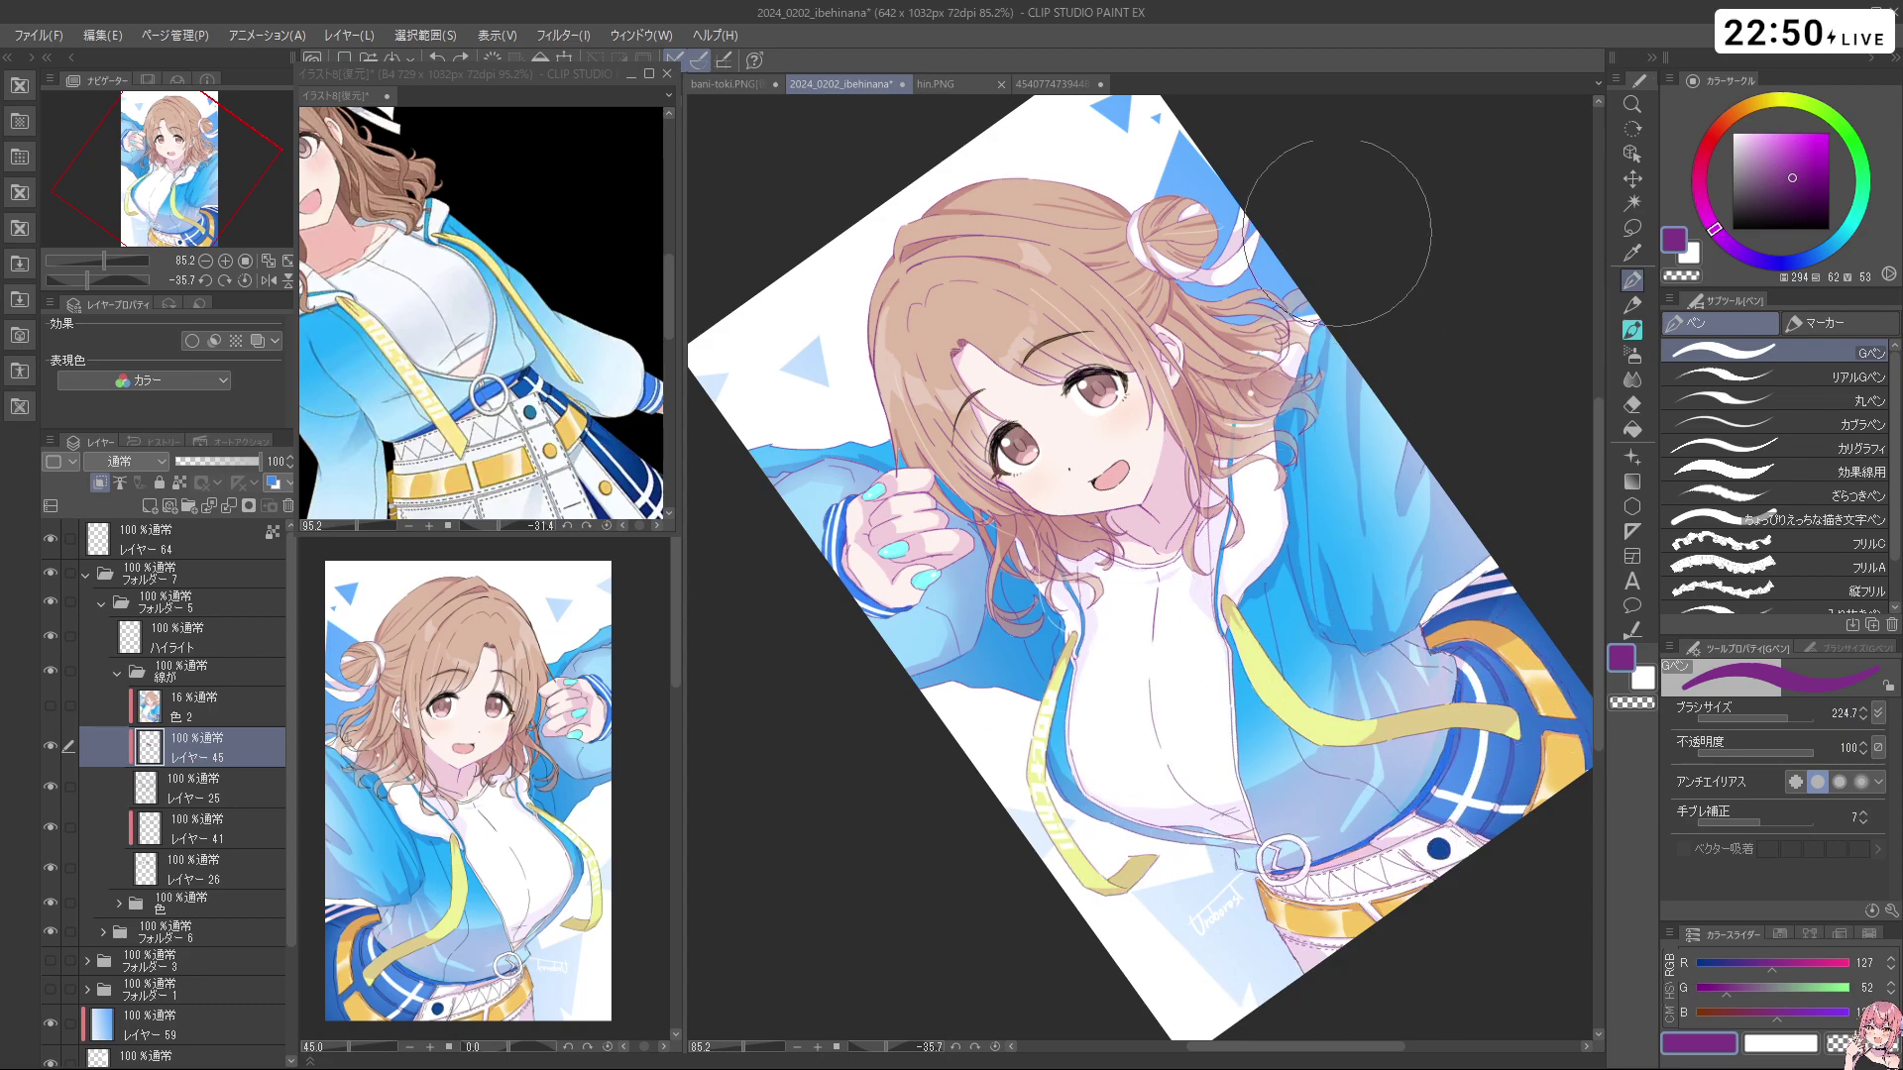
drag(1298, 915, 1193, 868)
key(shift+space)
mouse_move(1078, 358)
mouse_down()
mouse_move(1377, 368)
mouse_move(1129, 327)
mouse_up()
key(ctrl+space)
key(ctrl+alt)
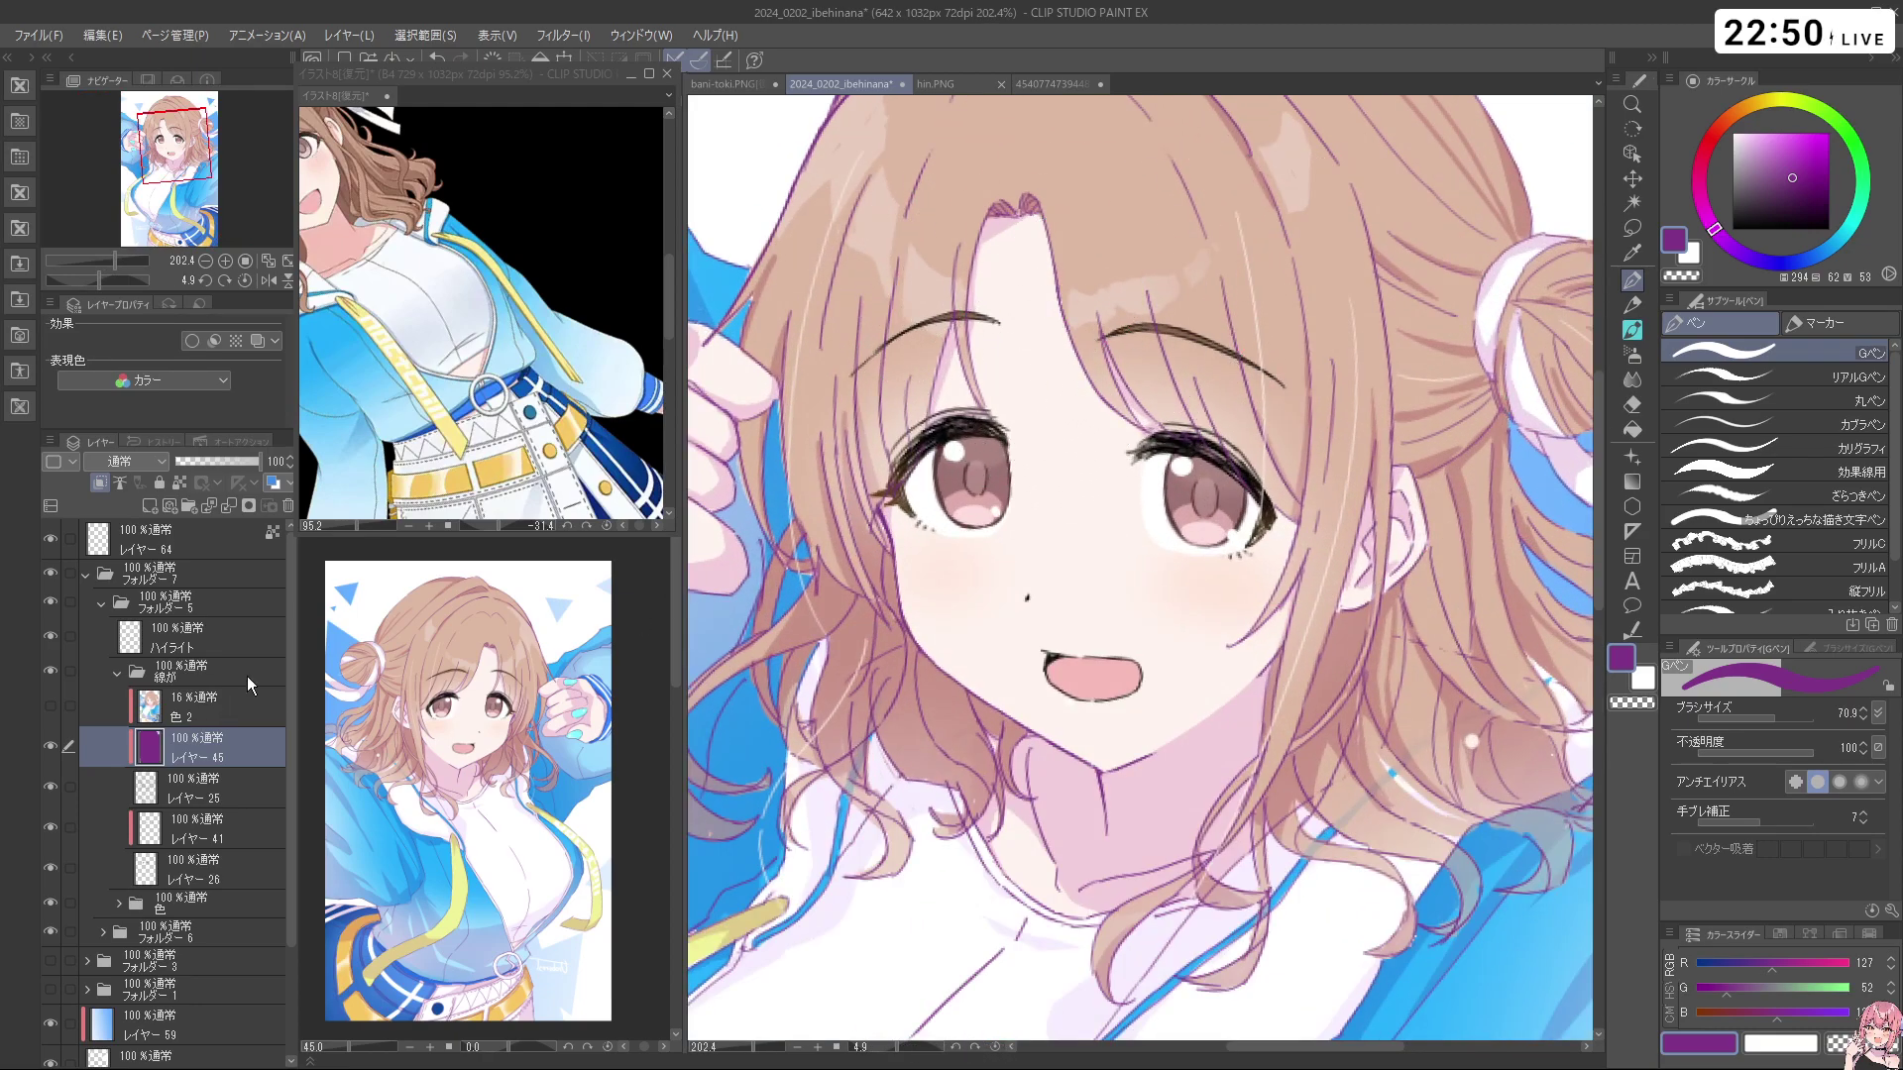
Compare the purple line art around the face and hair with the bani-toki reference image
click(741, 83)
drag(1130, 221, 901, 67)
click(866, 79)
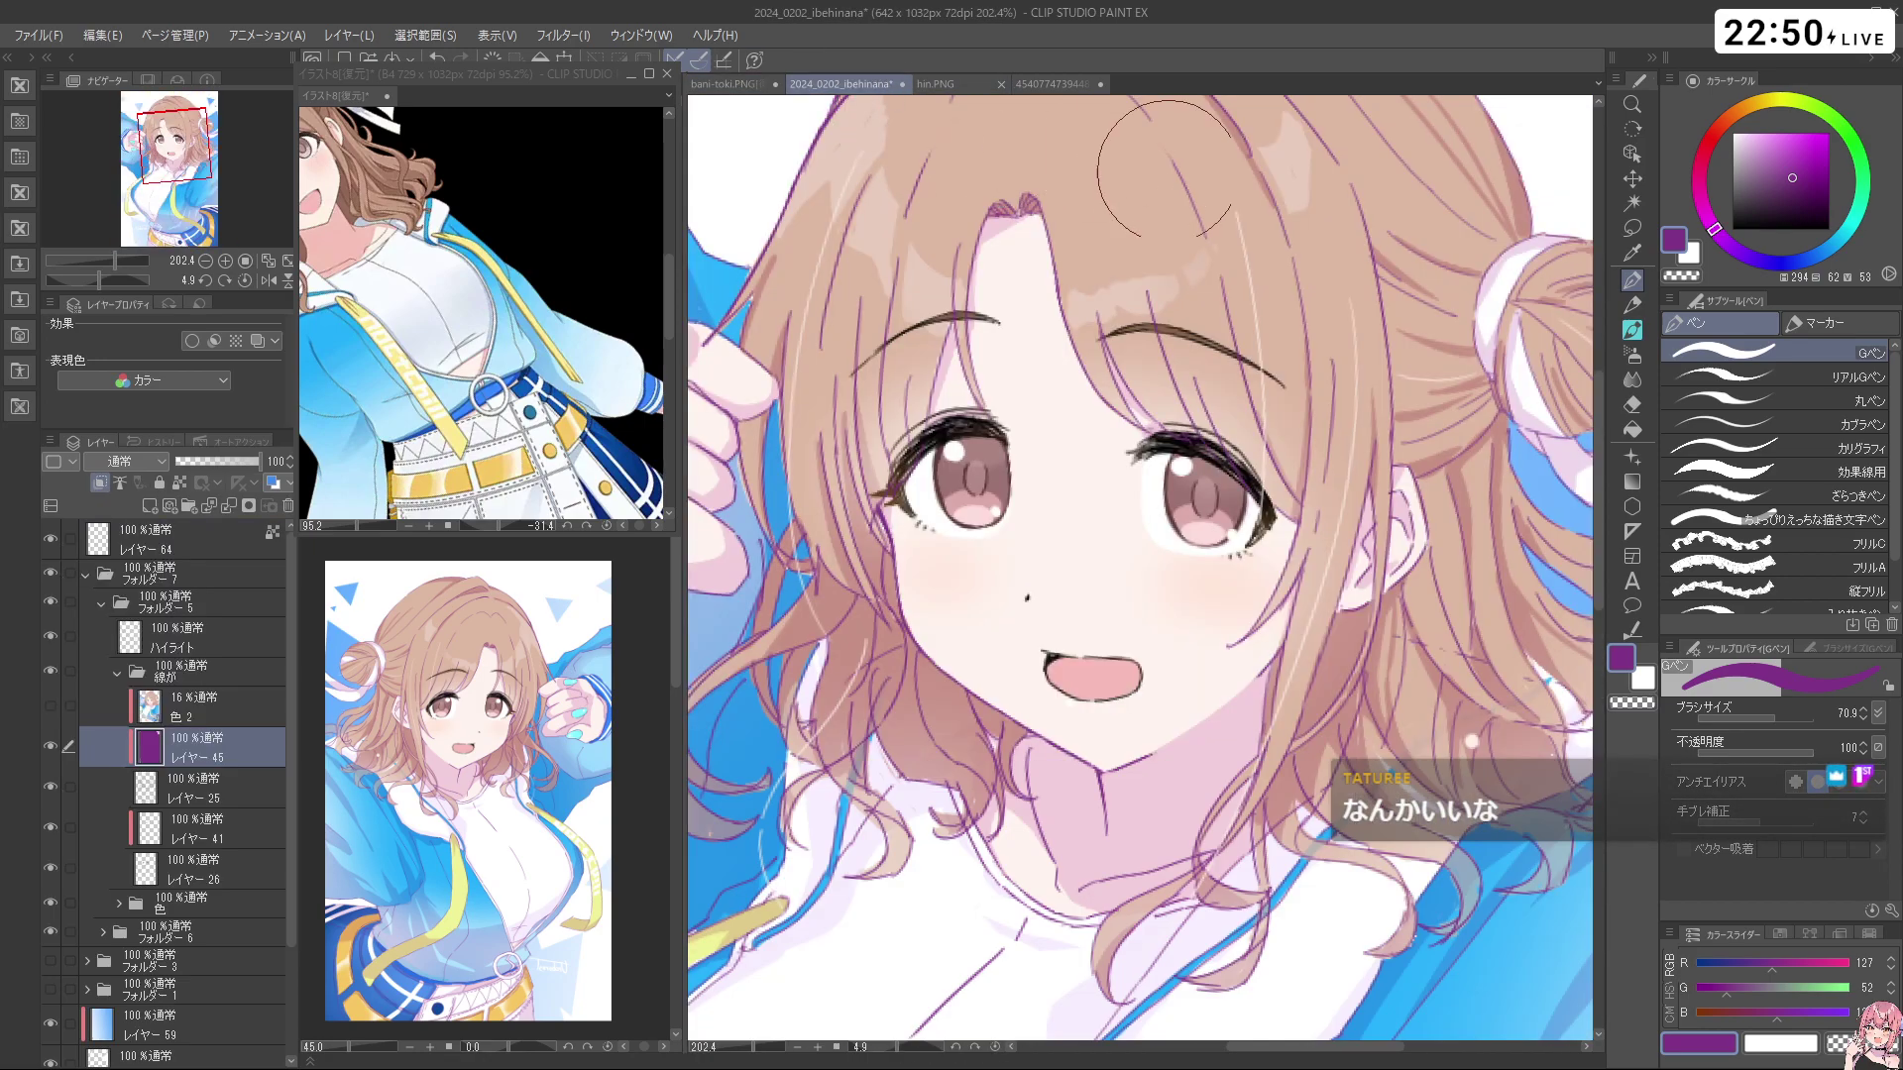
drag(1035, 614, 989, 452)
drag(989, 453, 1094, 392)
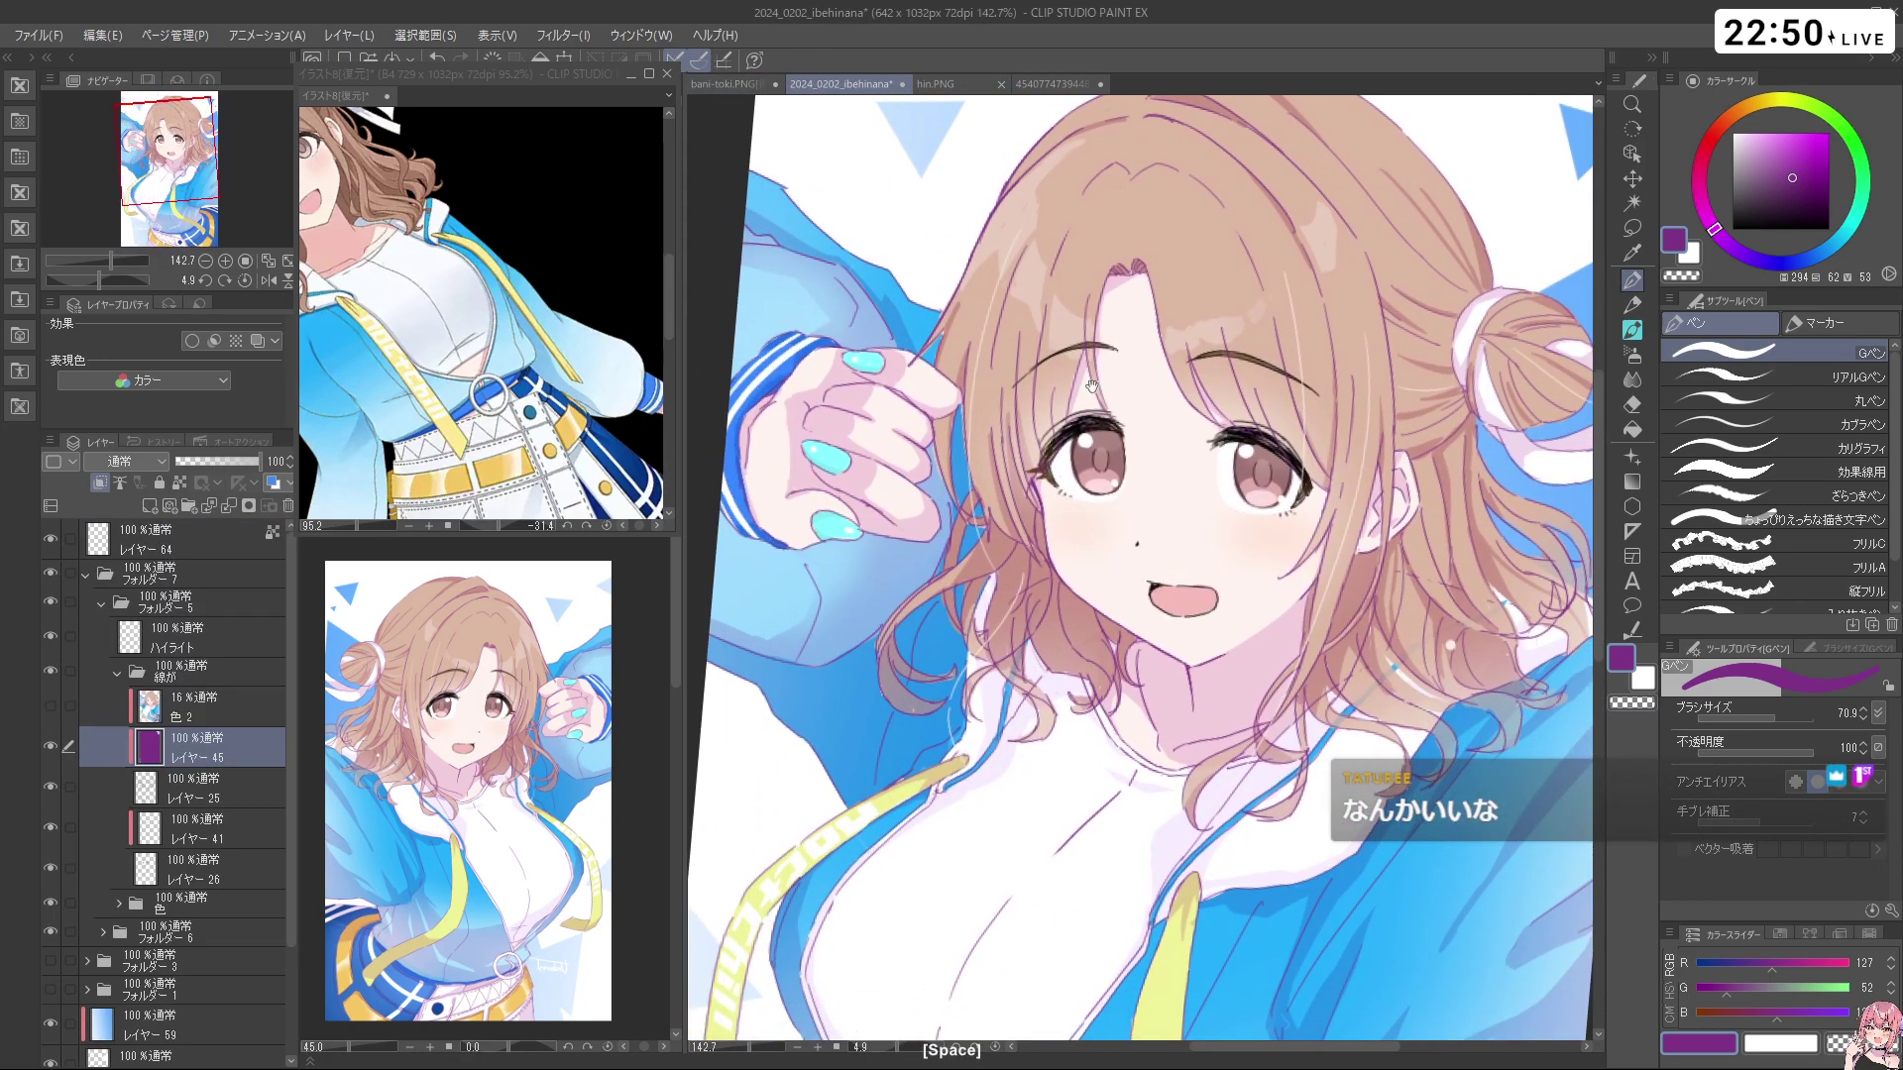
drag(1101, 505, 1055, 555)
mouse_move(1088, 573)
mouse_down()
mouse_move(1042, 429)
mouse_move(1065, 589)
mouse_up()
drag(1068, 508, 1071, 631)
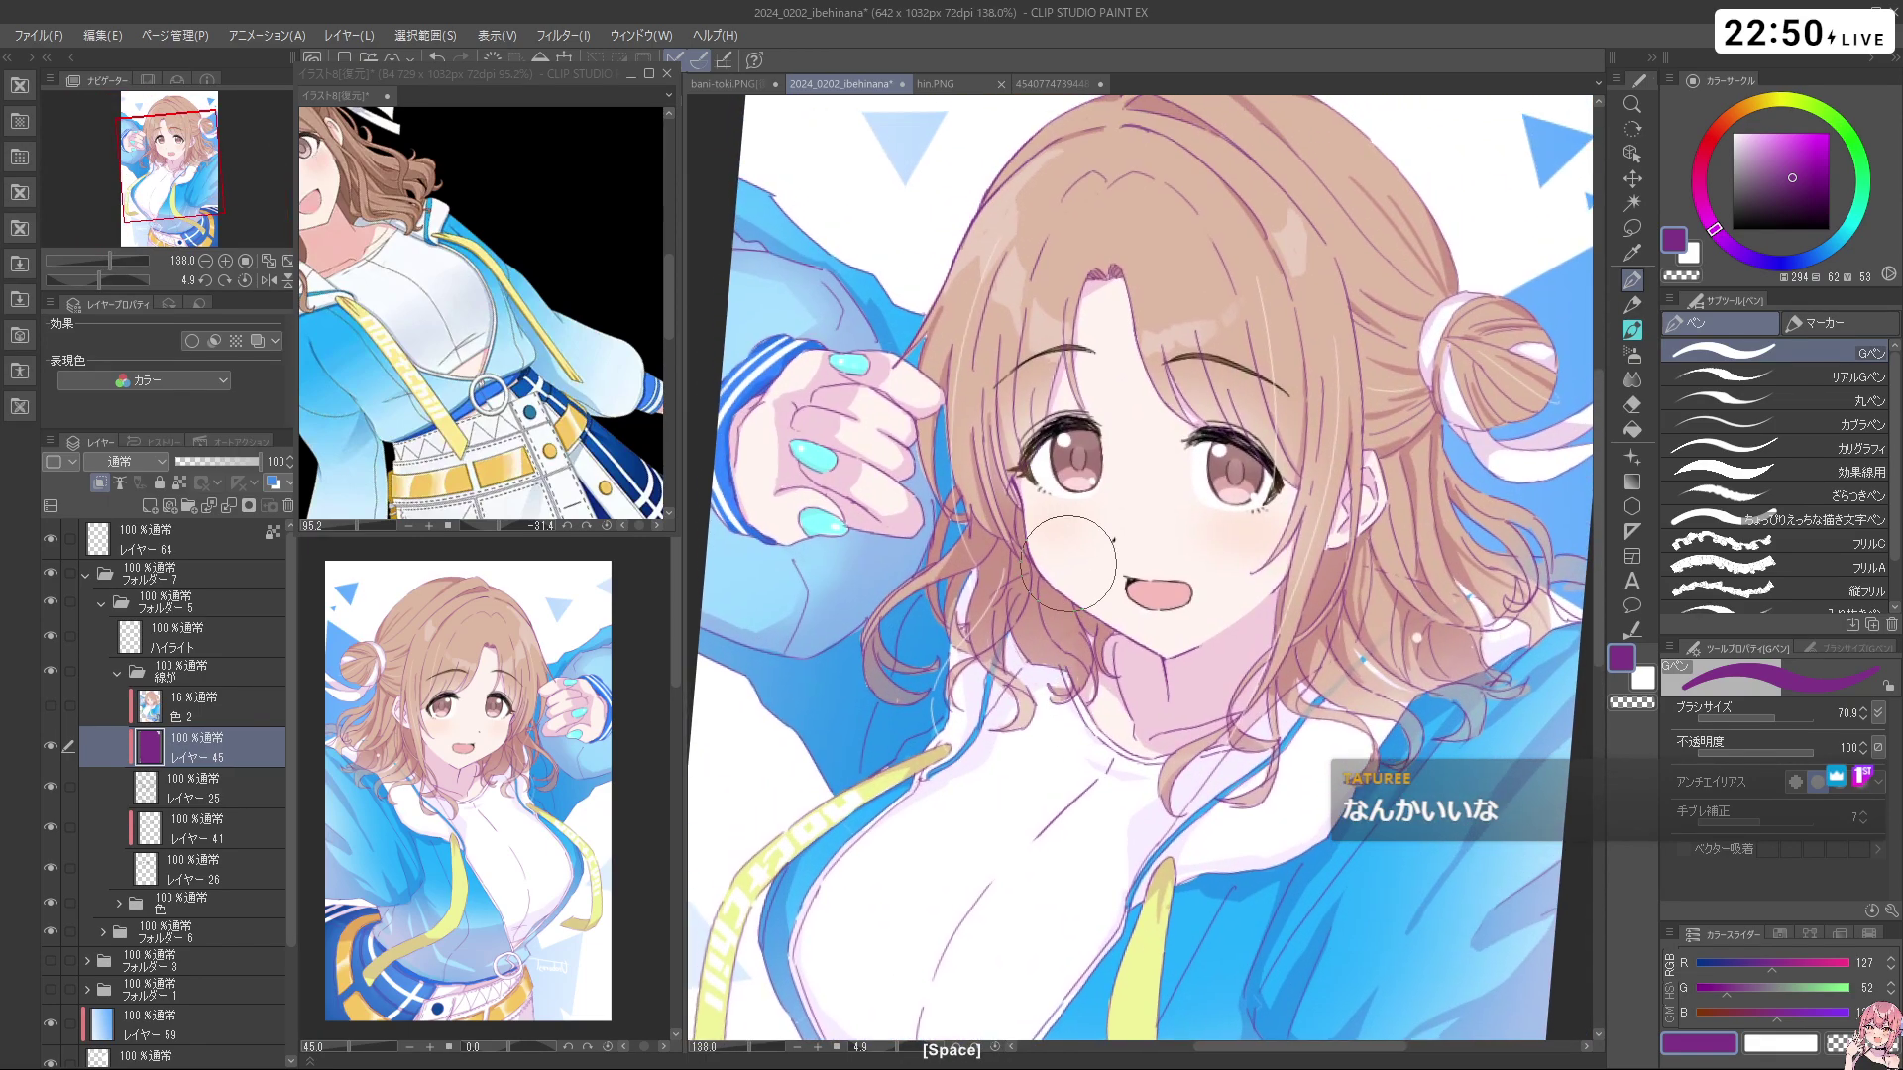
Sample the hair colour, darken it to brown (H 21, S 51, V 62), try it on the hair lines, and undo the unwanted stroke
right_click(1182, 266)
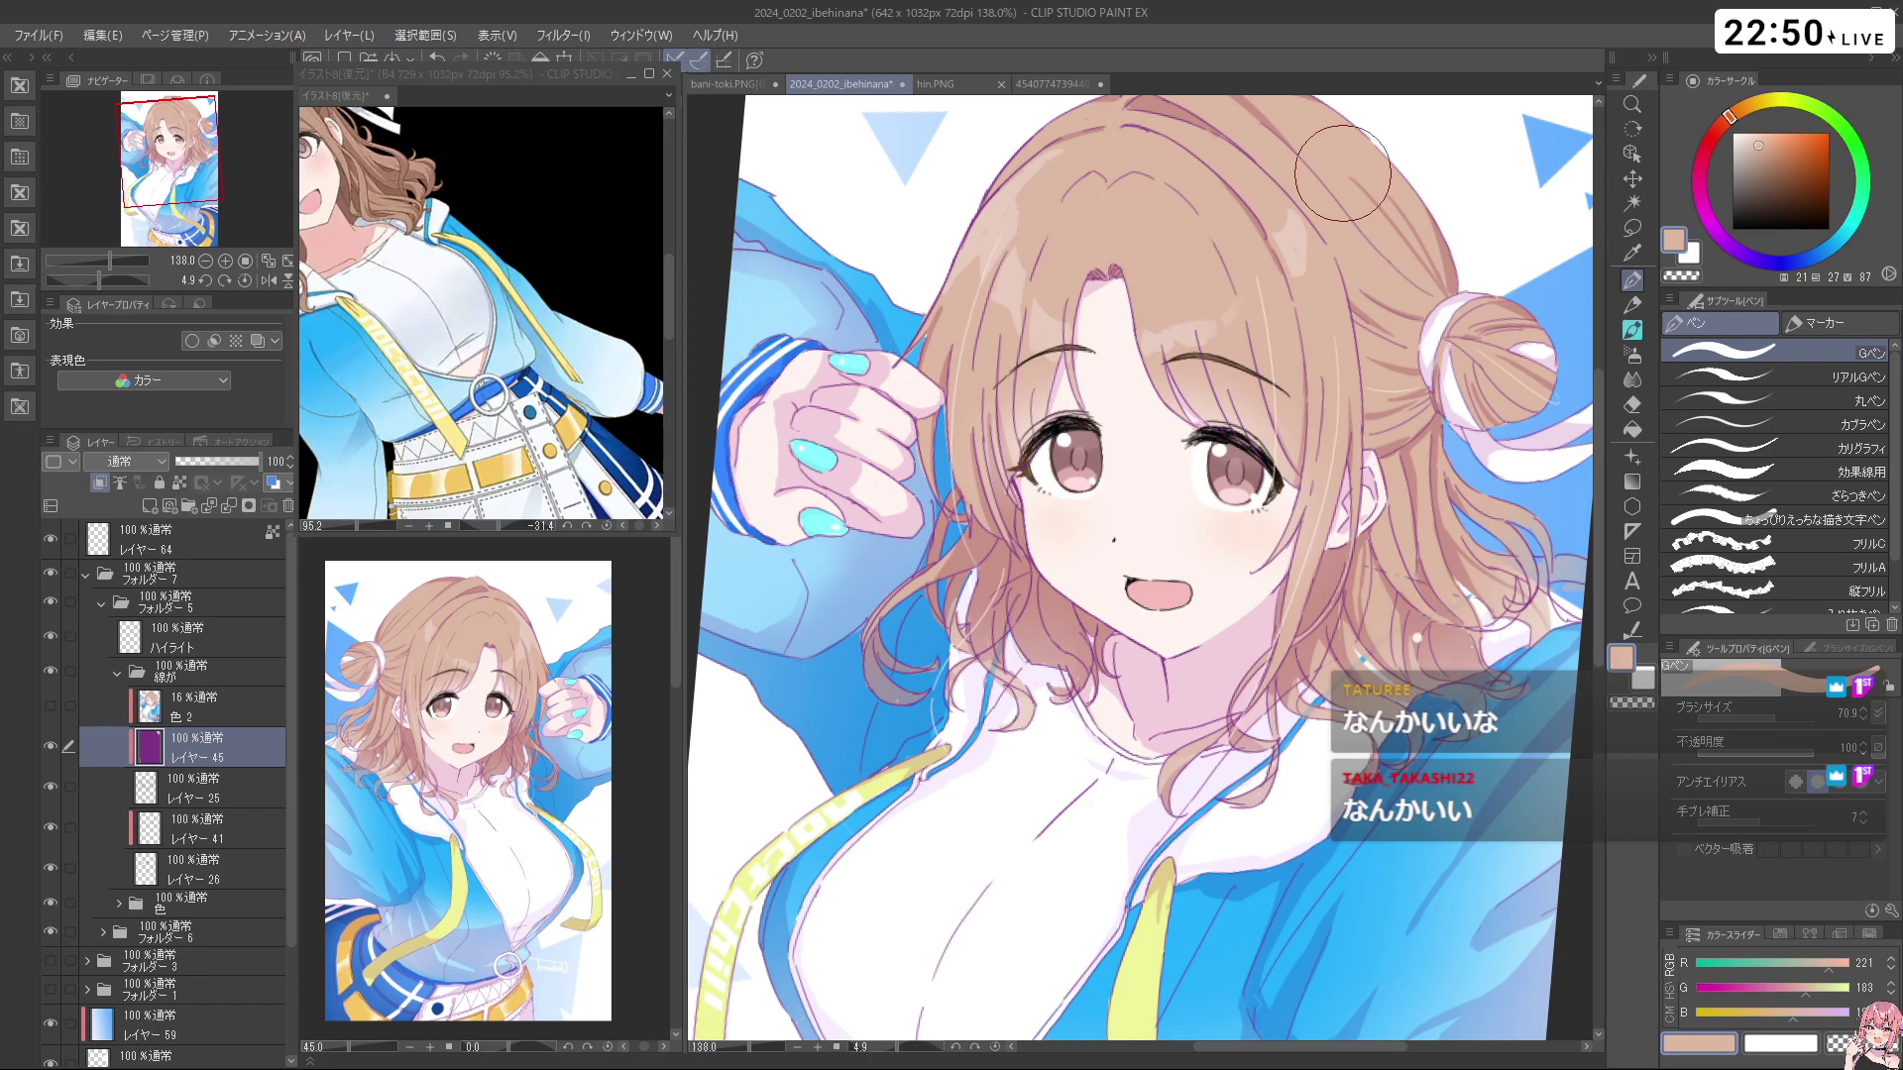
drag(1777, 144, 1781, 169)
mouse_move(1122, 349)
mouse_down()
mouse_move(1027, 370)
mouse_move(1013, 408)
mouse_up()
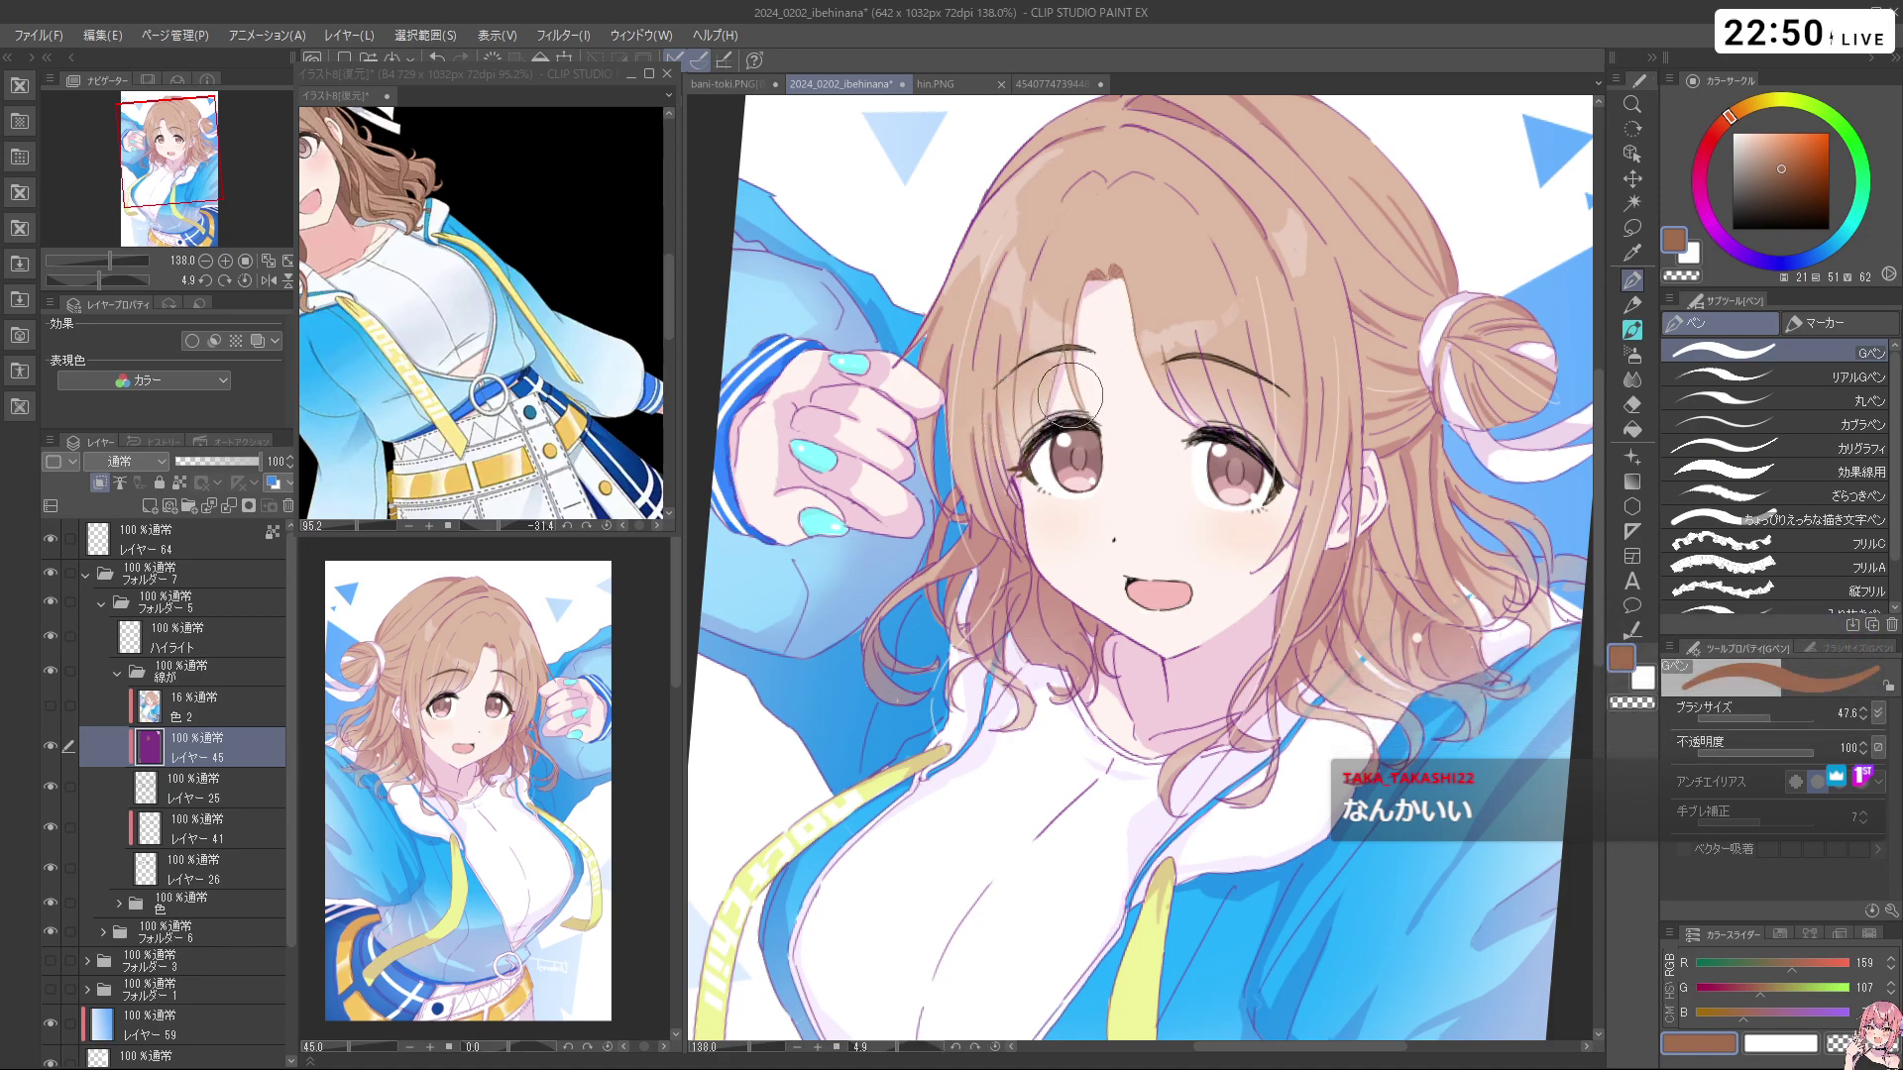
key(ctrl+alt)
mouse_move(1008, 458)
mouse_down()
mouse_move(1049, 514)
mouse_move(1033, 478)
mouse_up()
key(ctrl+z)
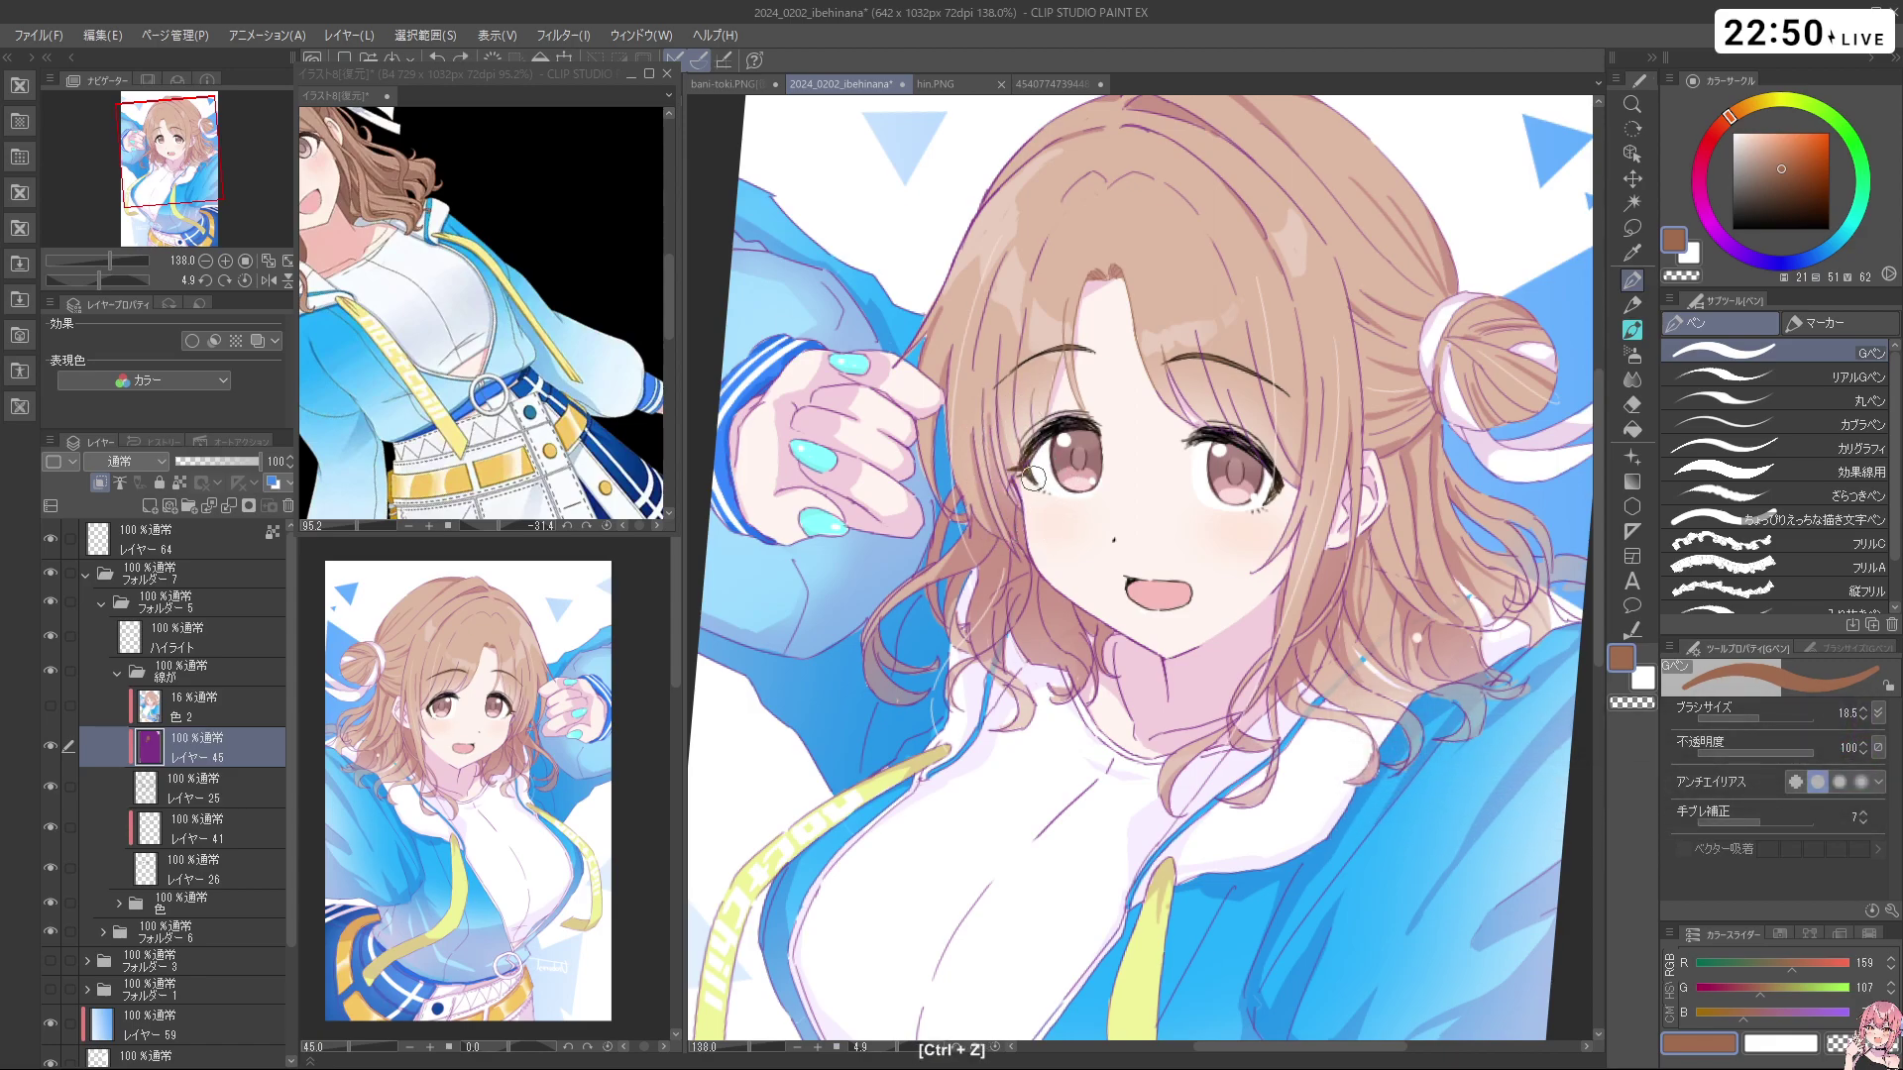
Add a new clipped layer above the purple one and recolour the hair line art brown with the G-pen at size 43.9
key(ctrl+shift+n)
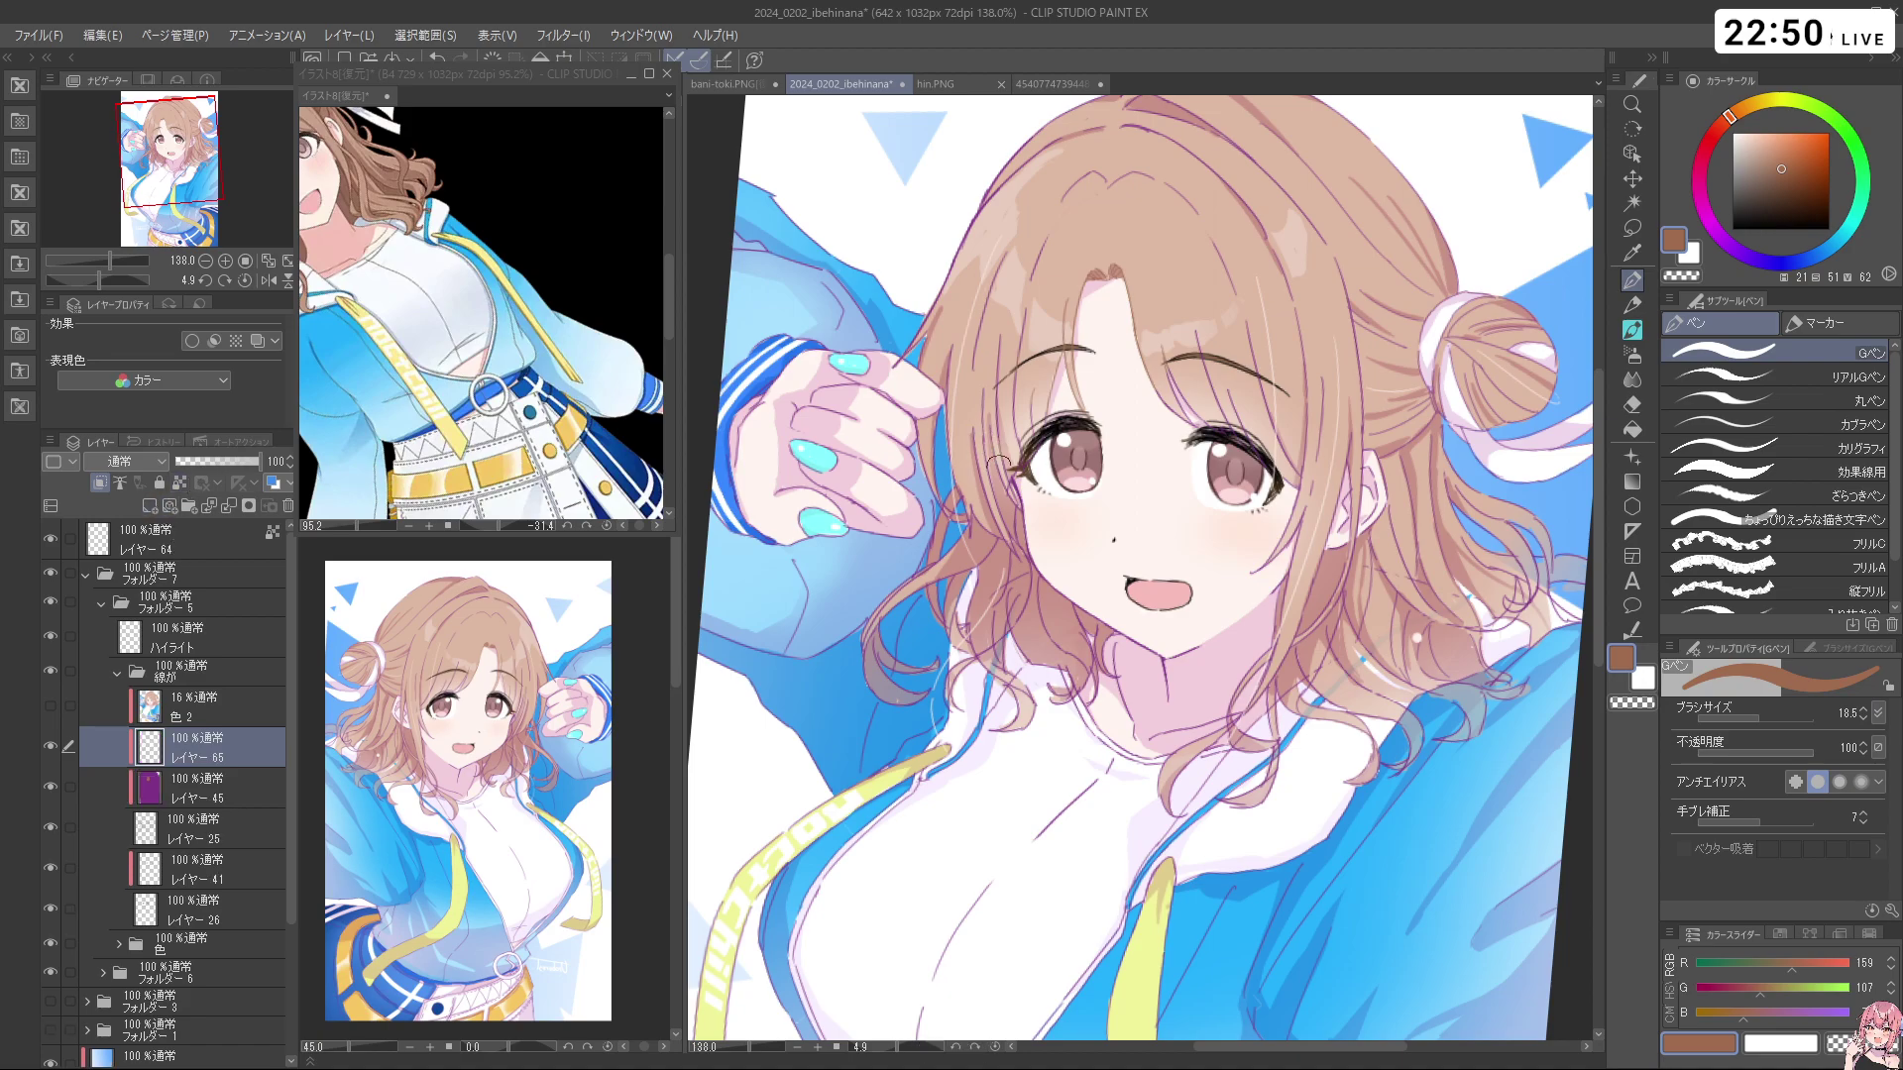
key(c)
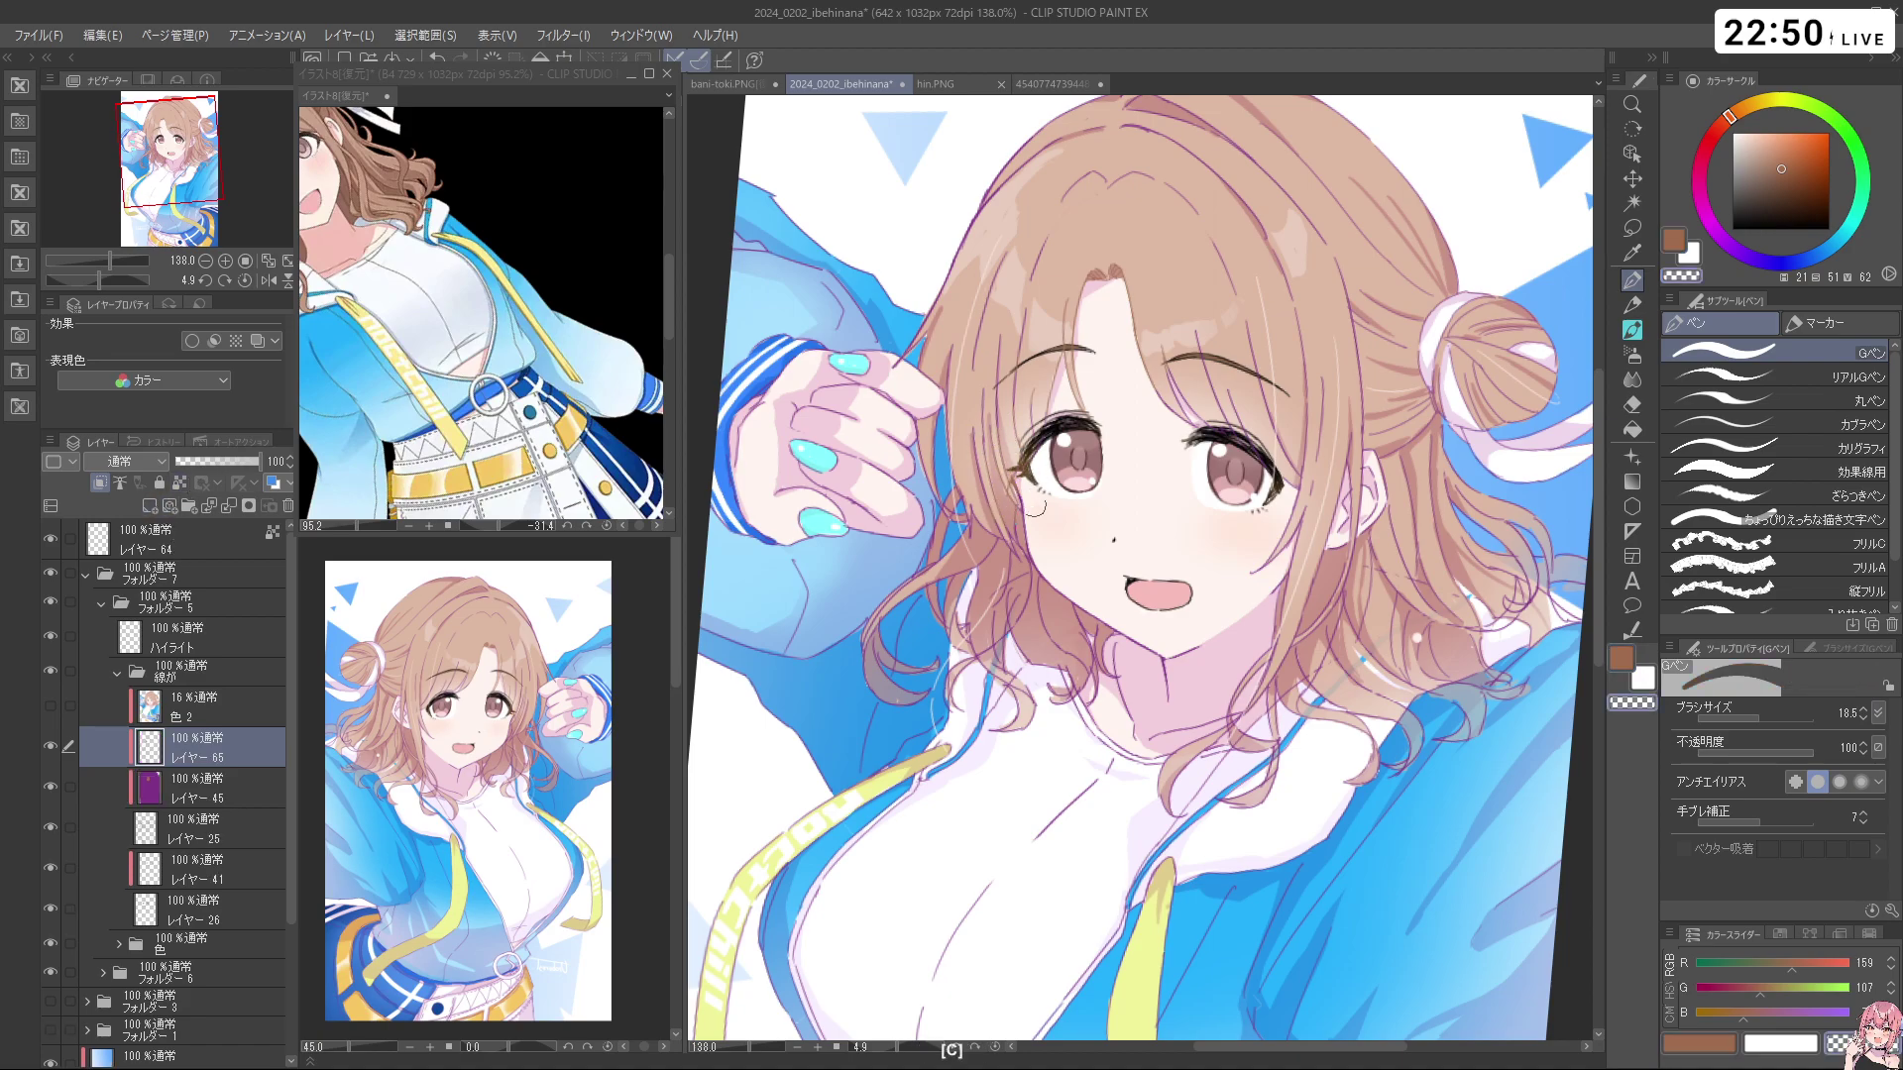
key(c)
key(c)
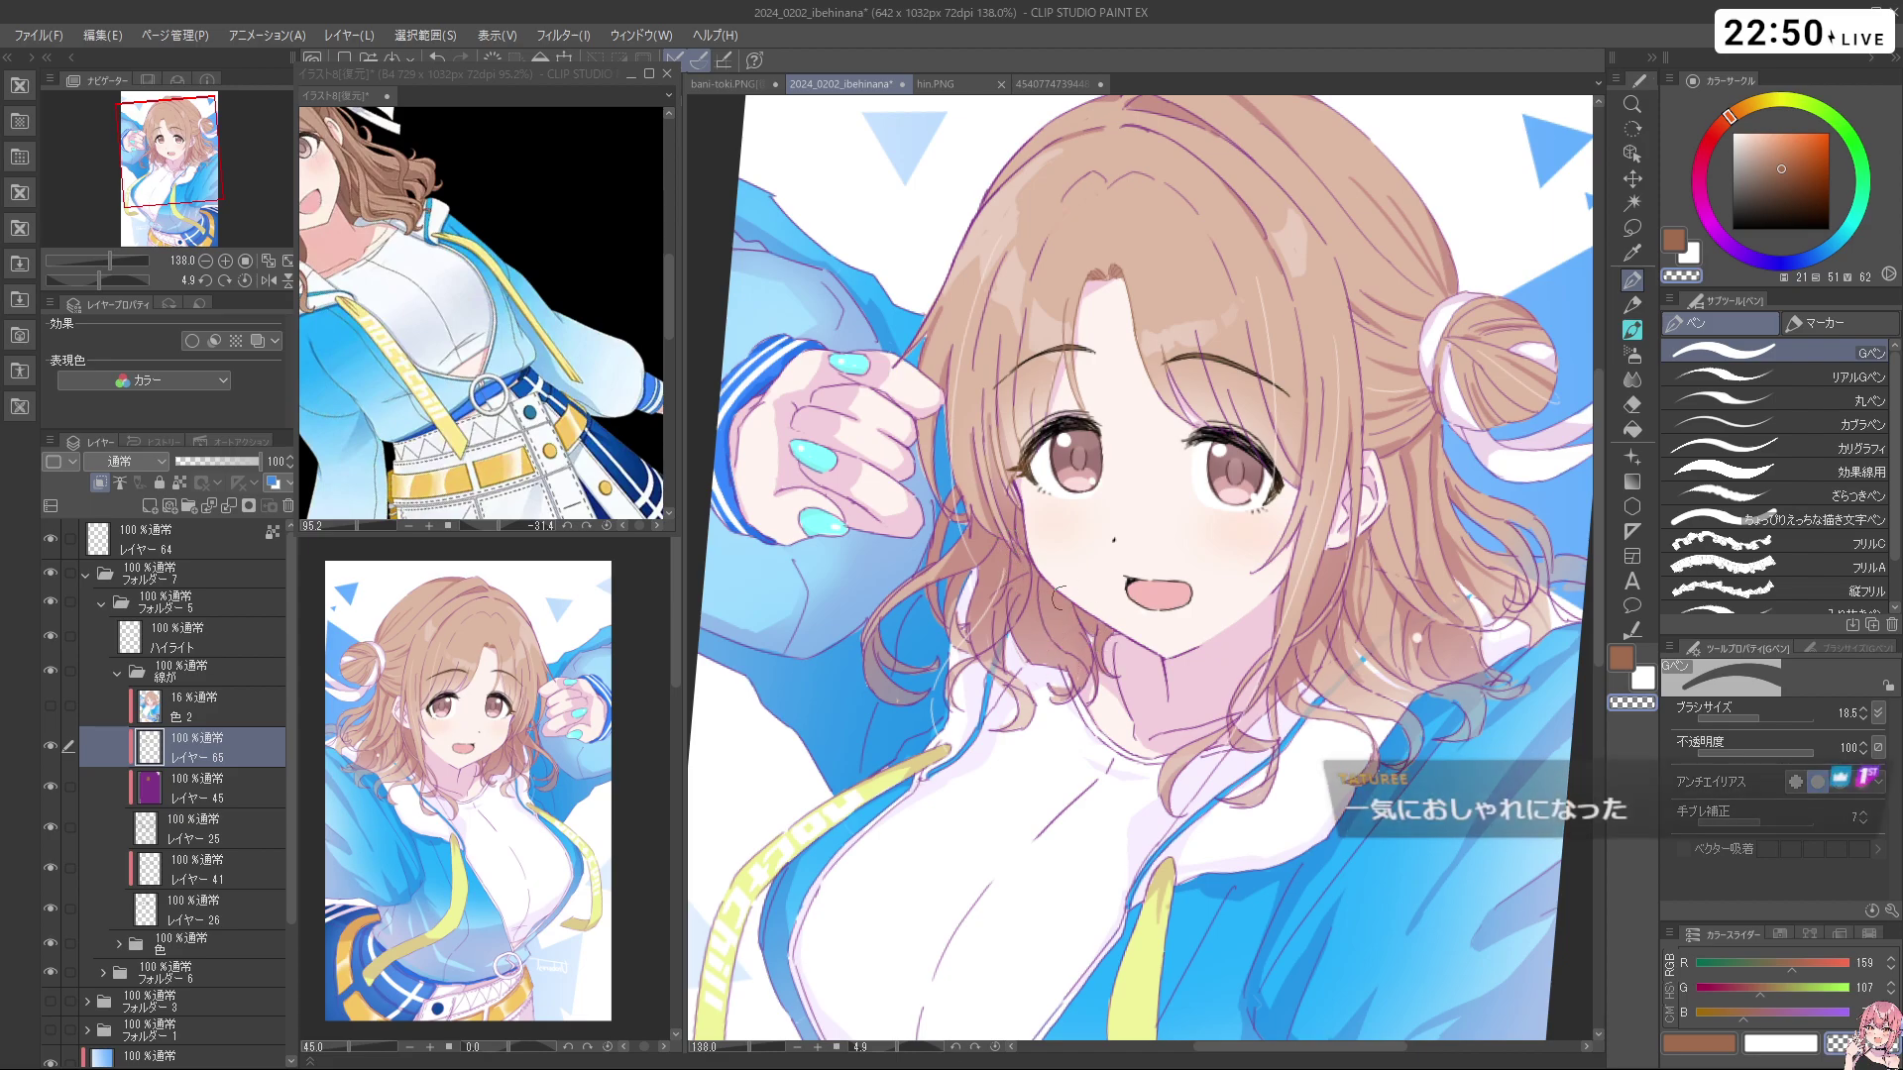
key(c)
drag(1045, 600, 1033, 632)
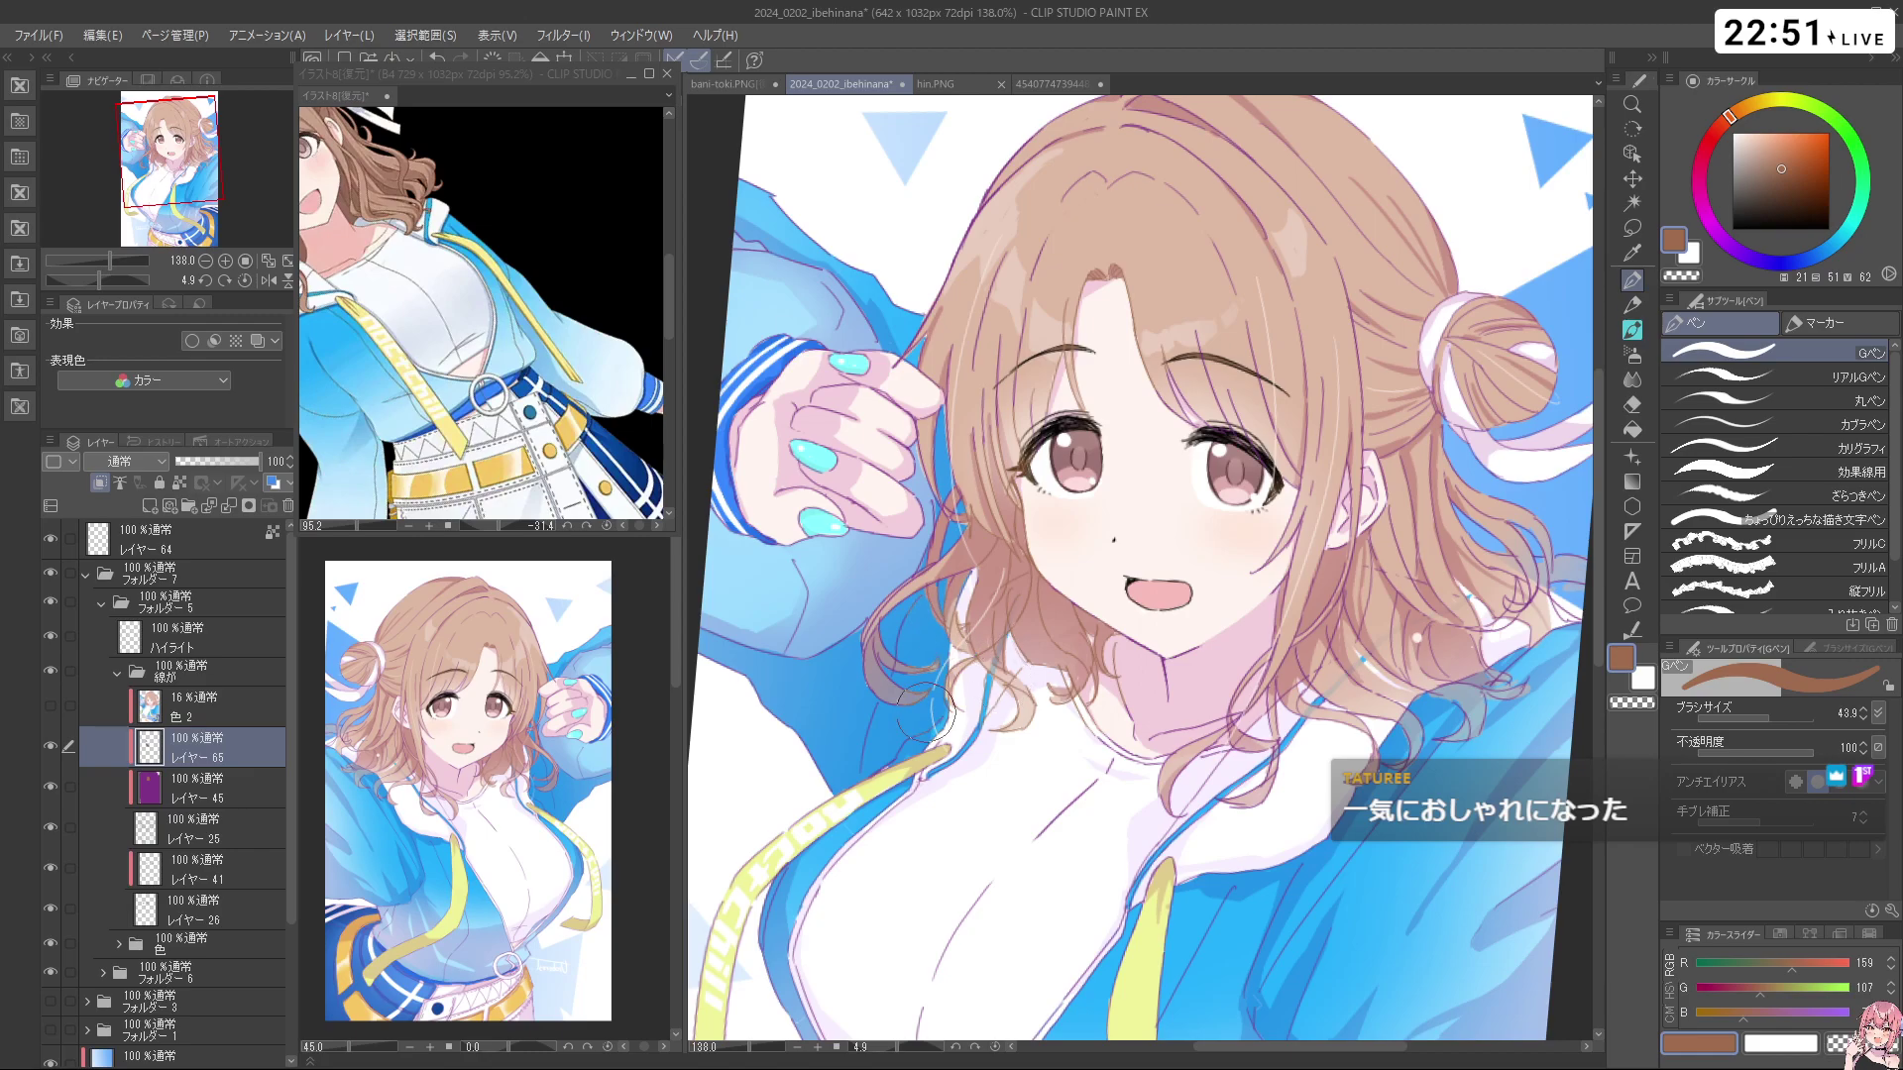
Touch up the brown on the hair locks beside the jaw and erase overflow from neighbouring lines with the G-pen at size 11.5
drag(835, 634, 846, 644)
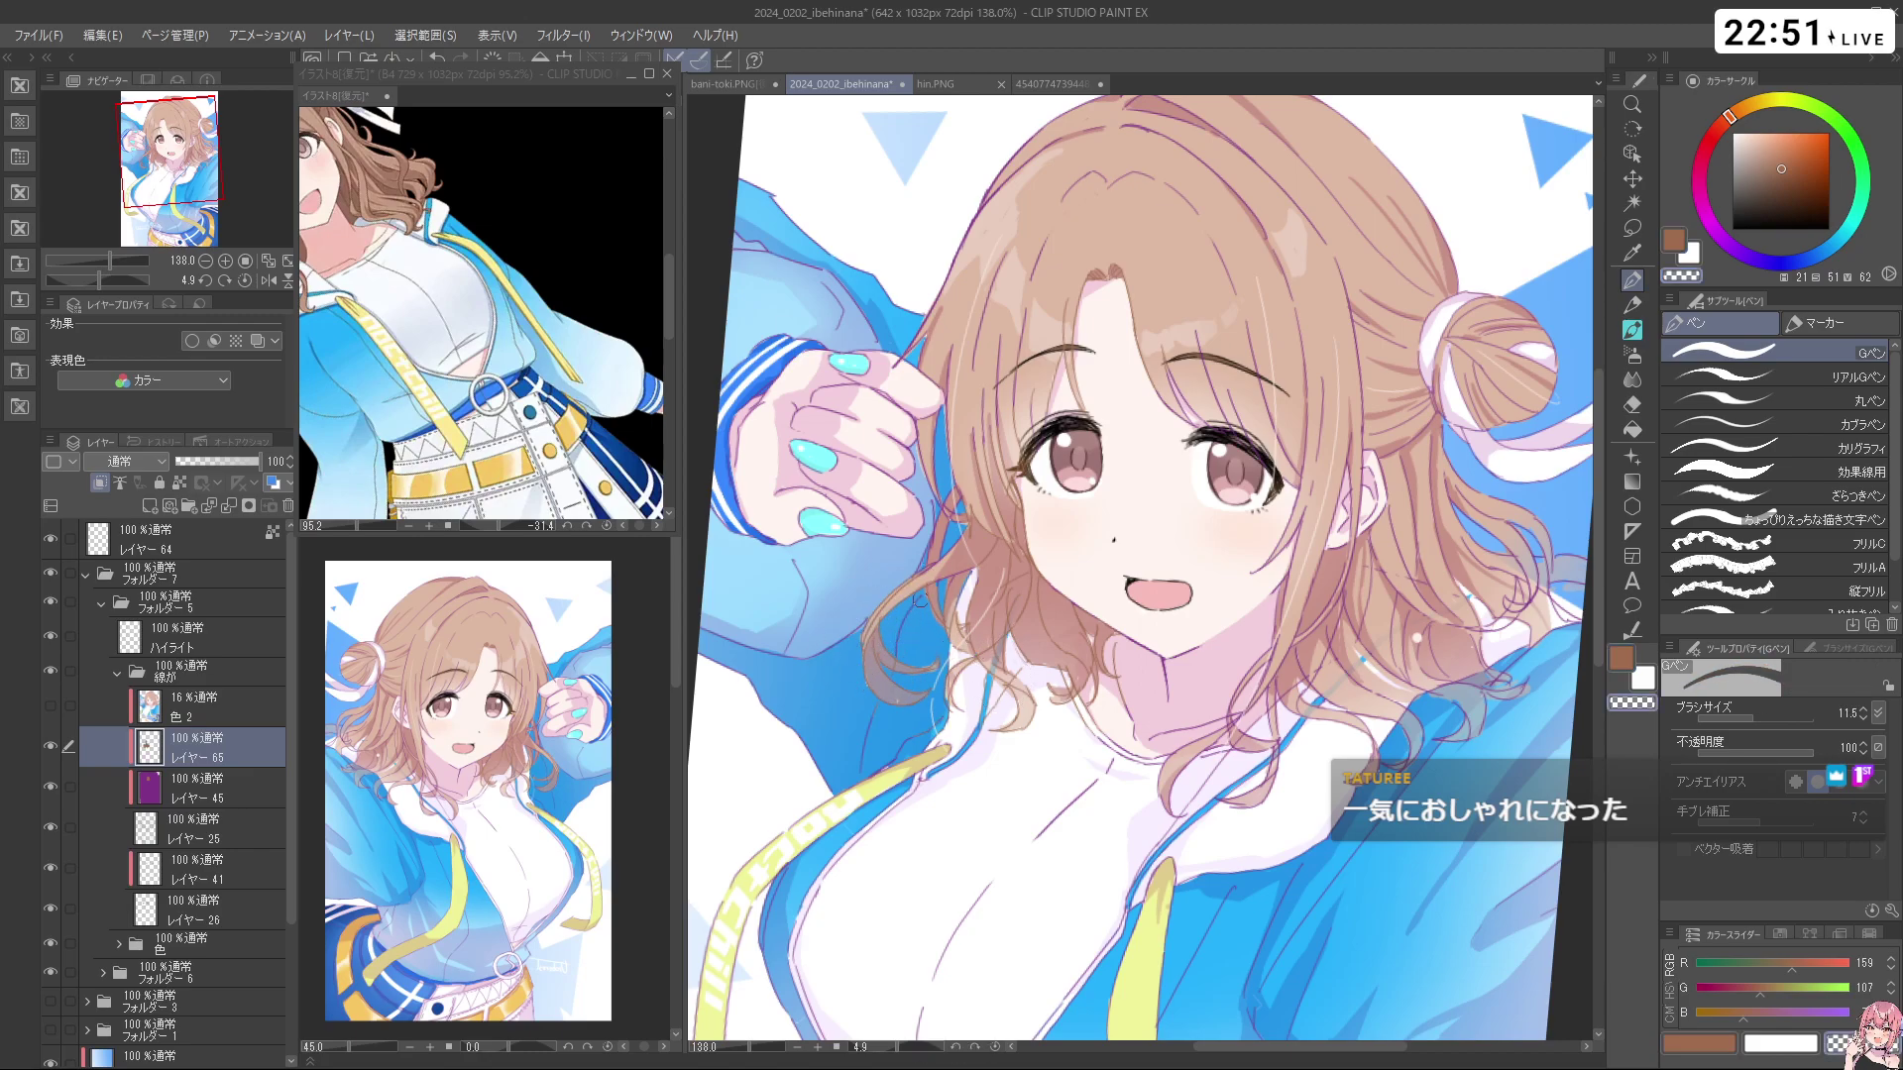
drag(879, 710, 998, 705)
key(c)
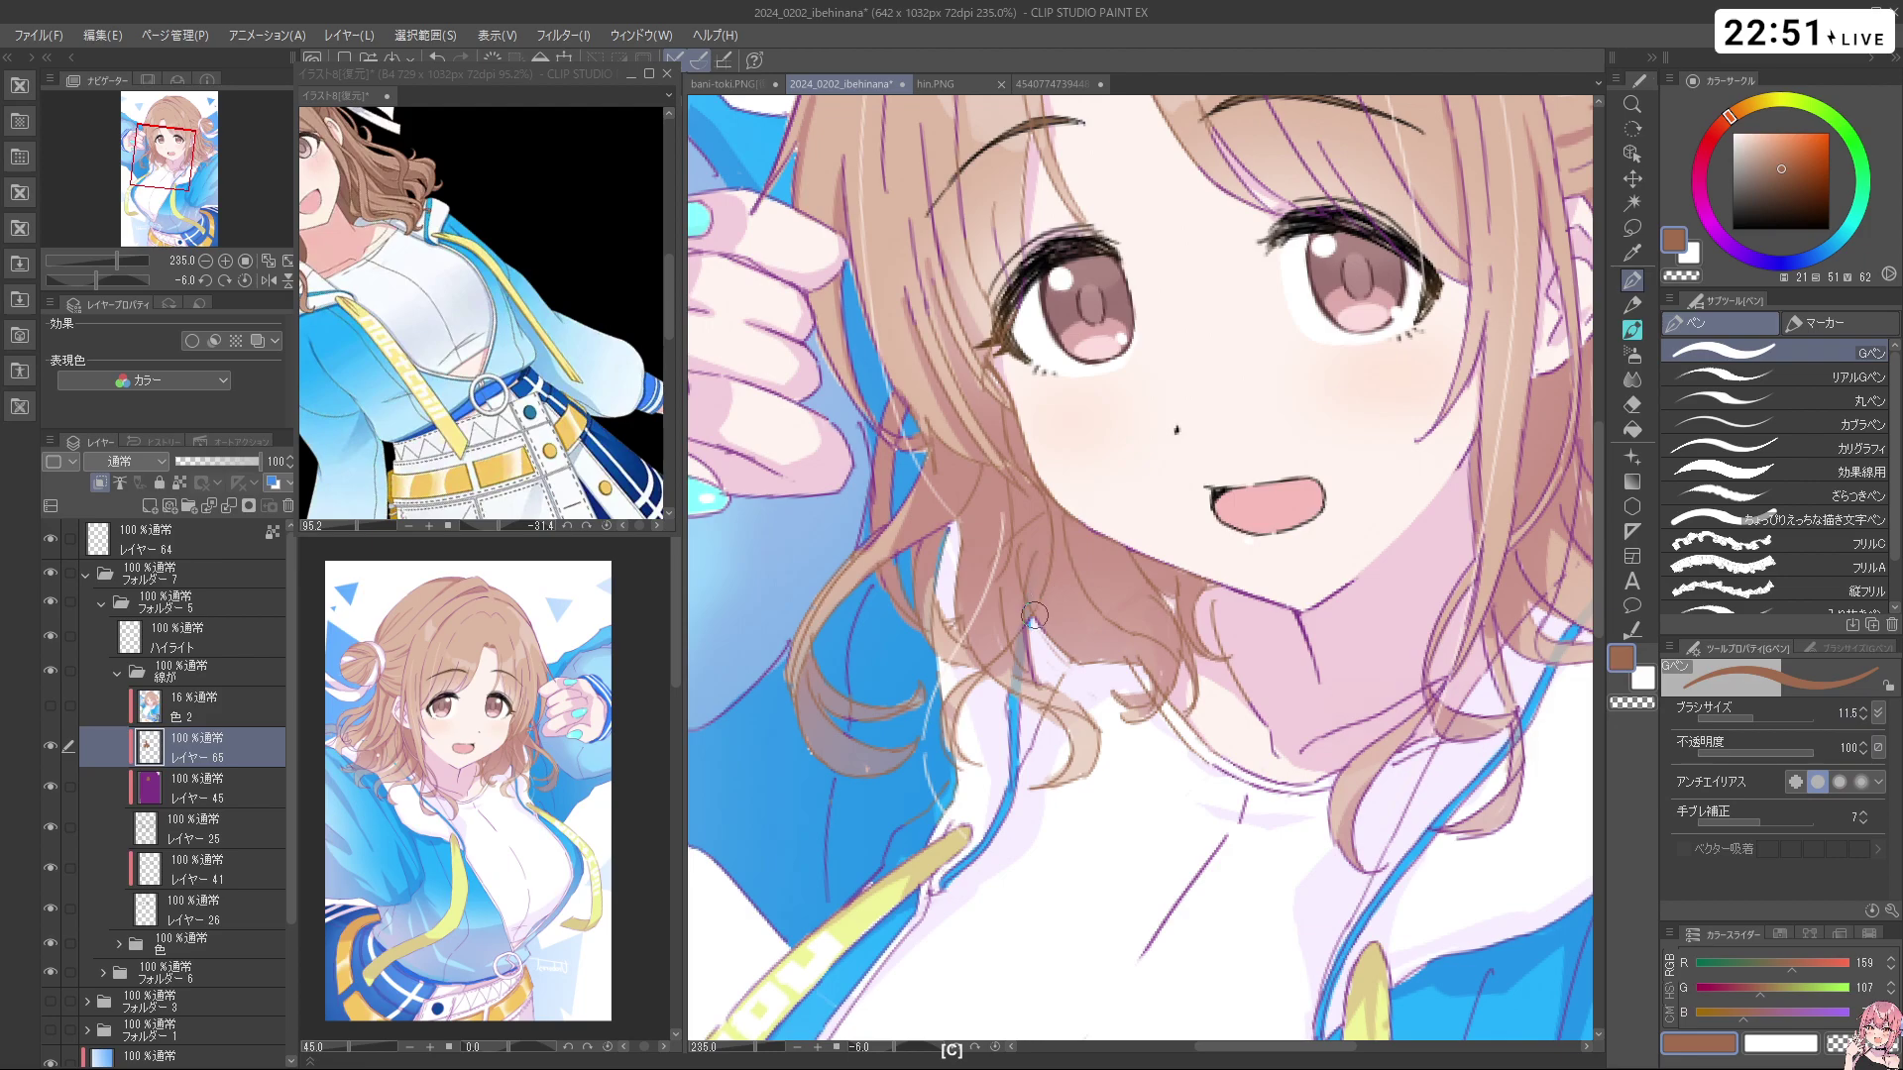
key(c)
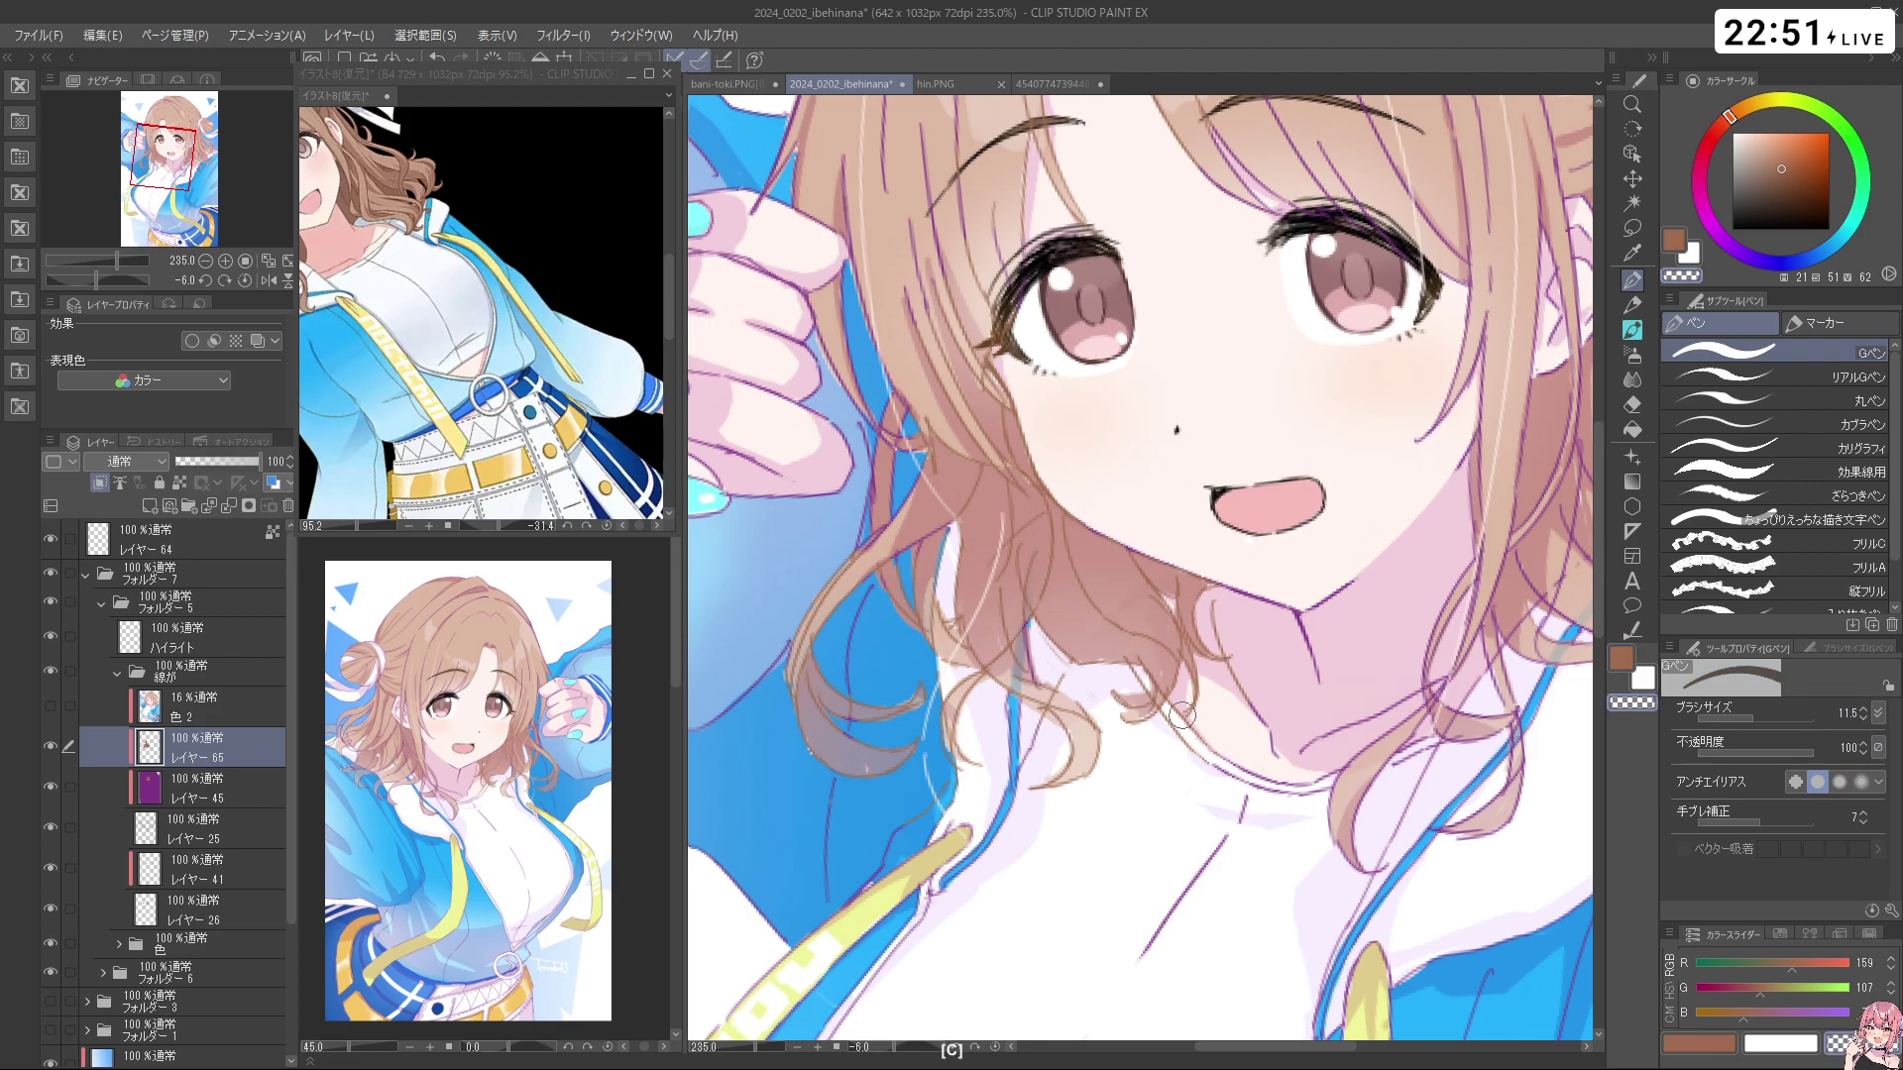
drag(1163, 732, 1232, 766)
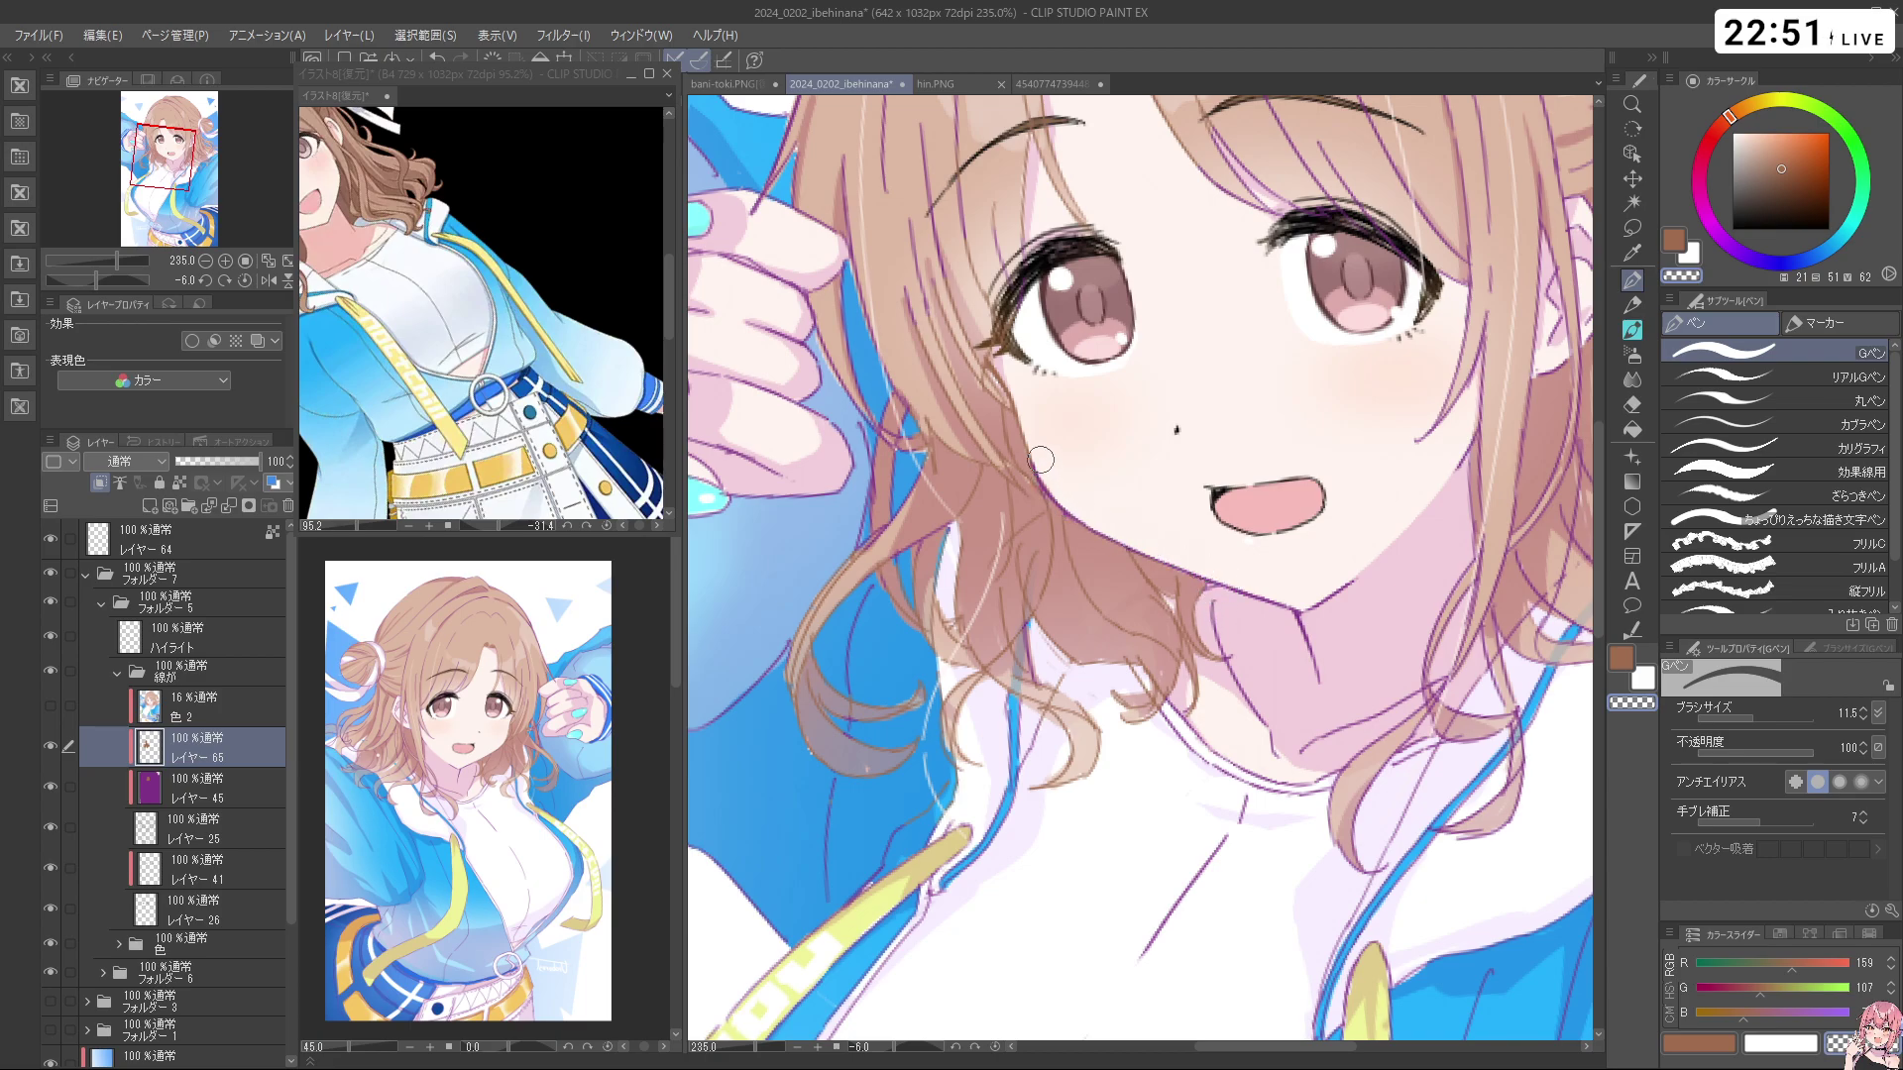
key(ctrl+space)
drag(1198, 378, 1130, 381)
mouse_move(1139, 380)
mouse_down()
mouse_move(1180, 547)
mouse_move(1229, 540)
mouse_move(1126, 428)
mouse_up()
key(ctrl+space)
key(c)
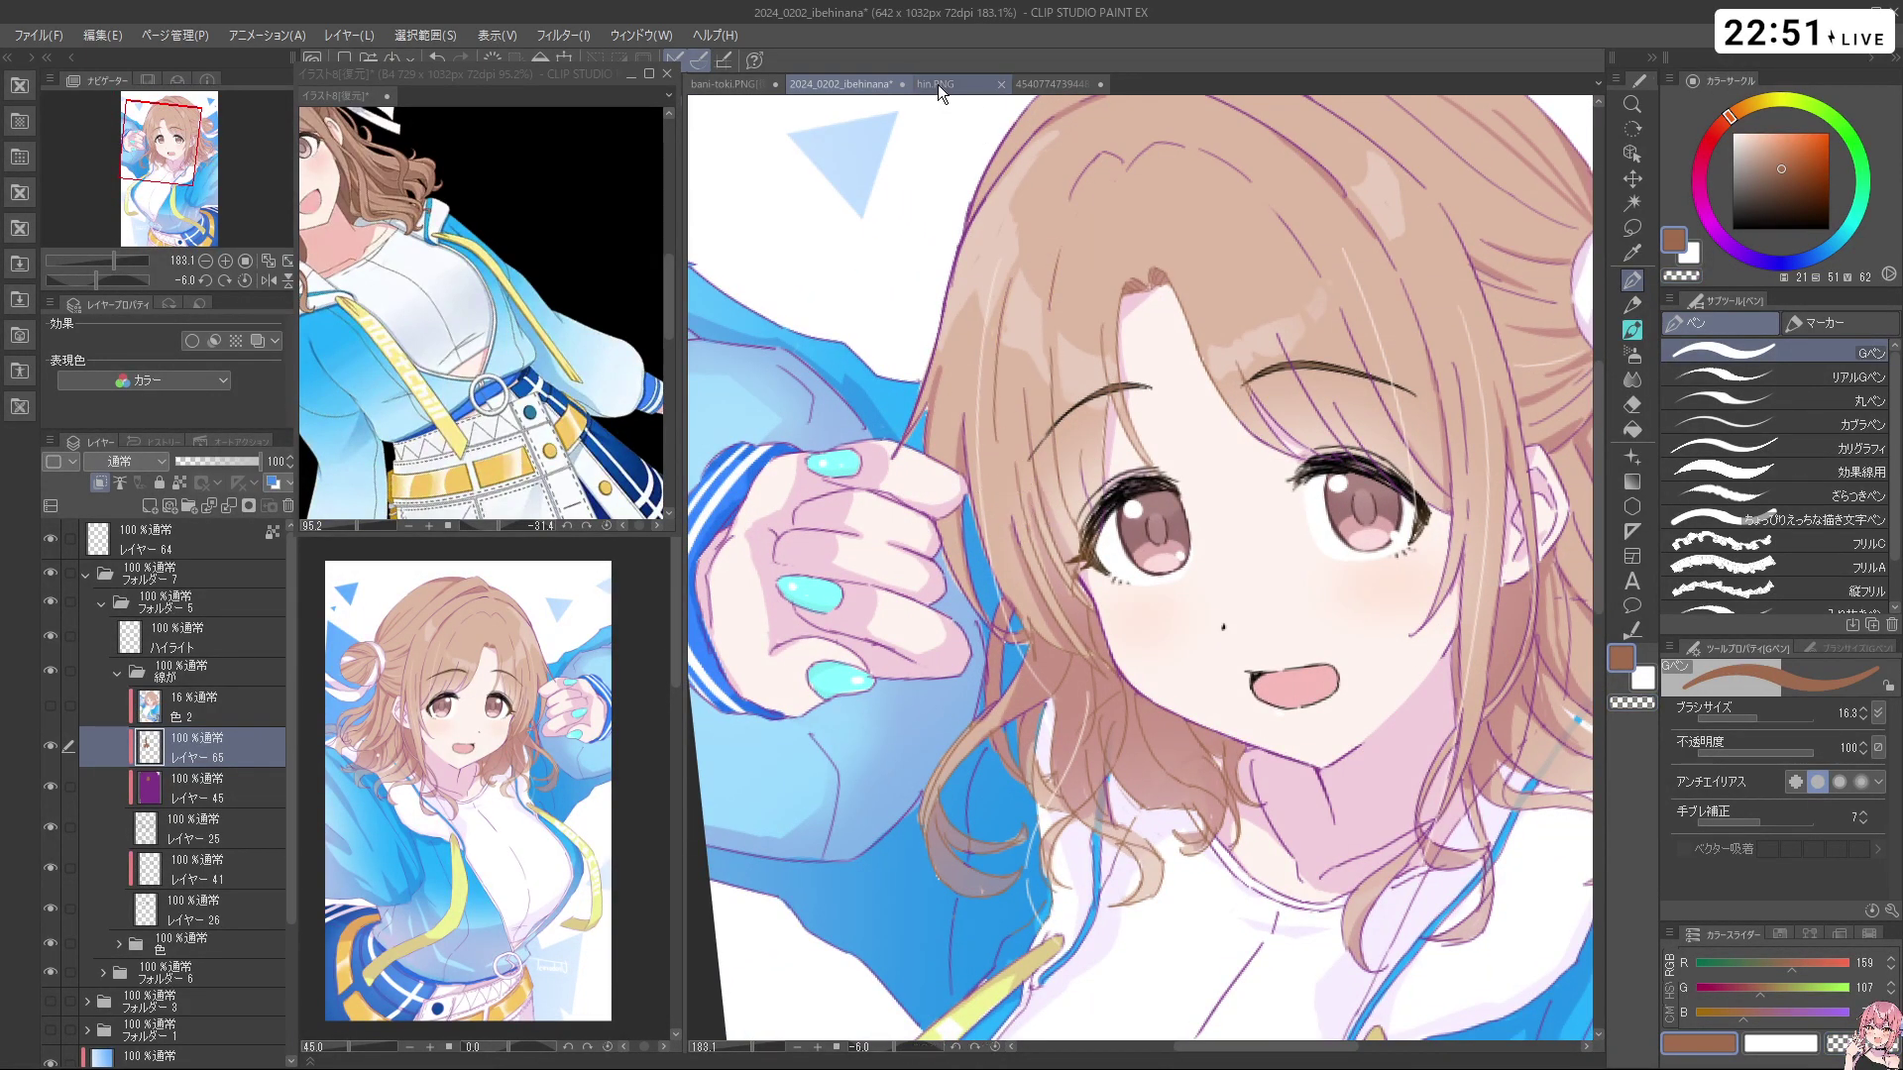
Check the hair and face line colours in the bani-toki reference image
click(738, 84)
key(space)
drag(1159, 500, 1218, 524)
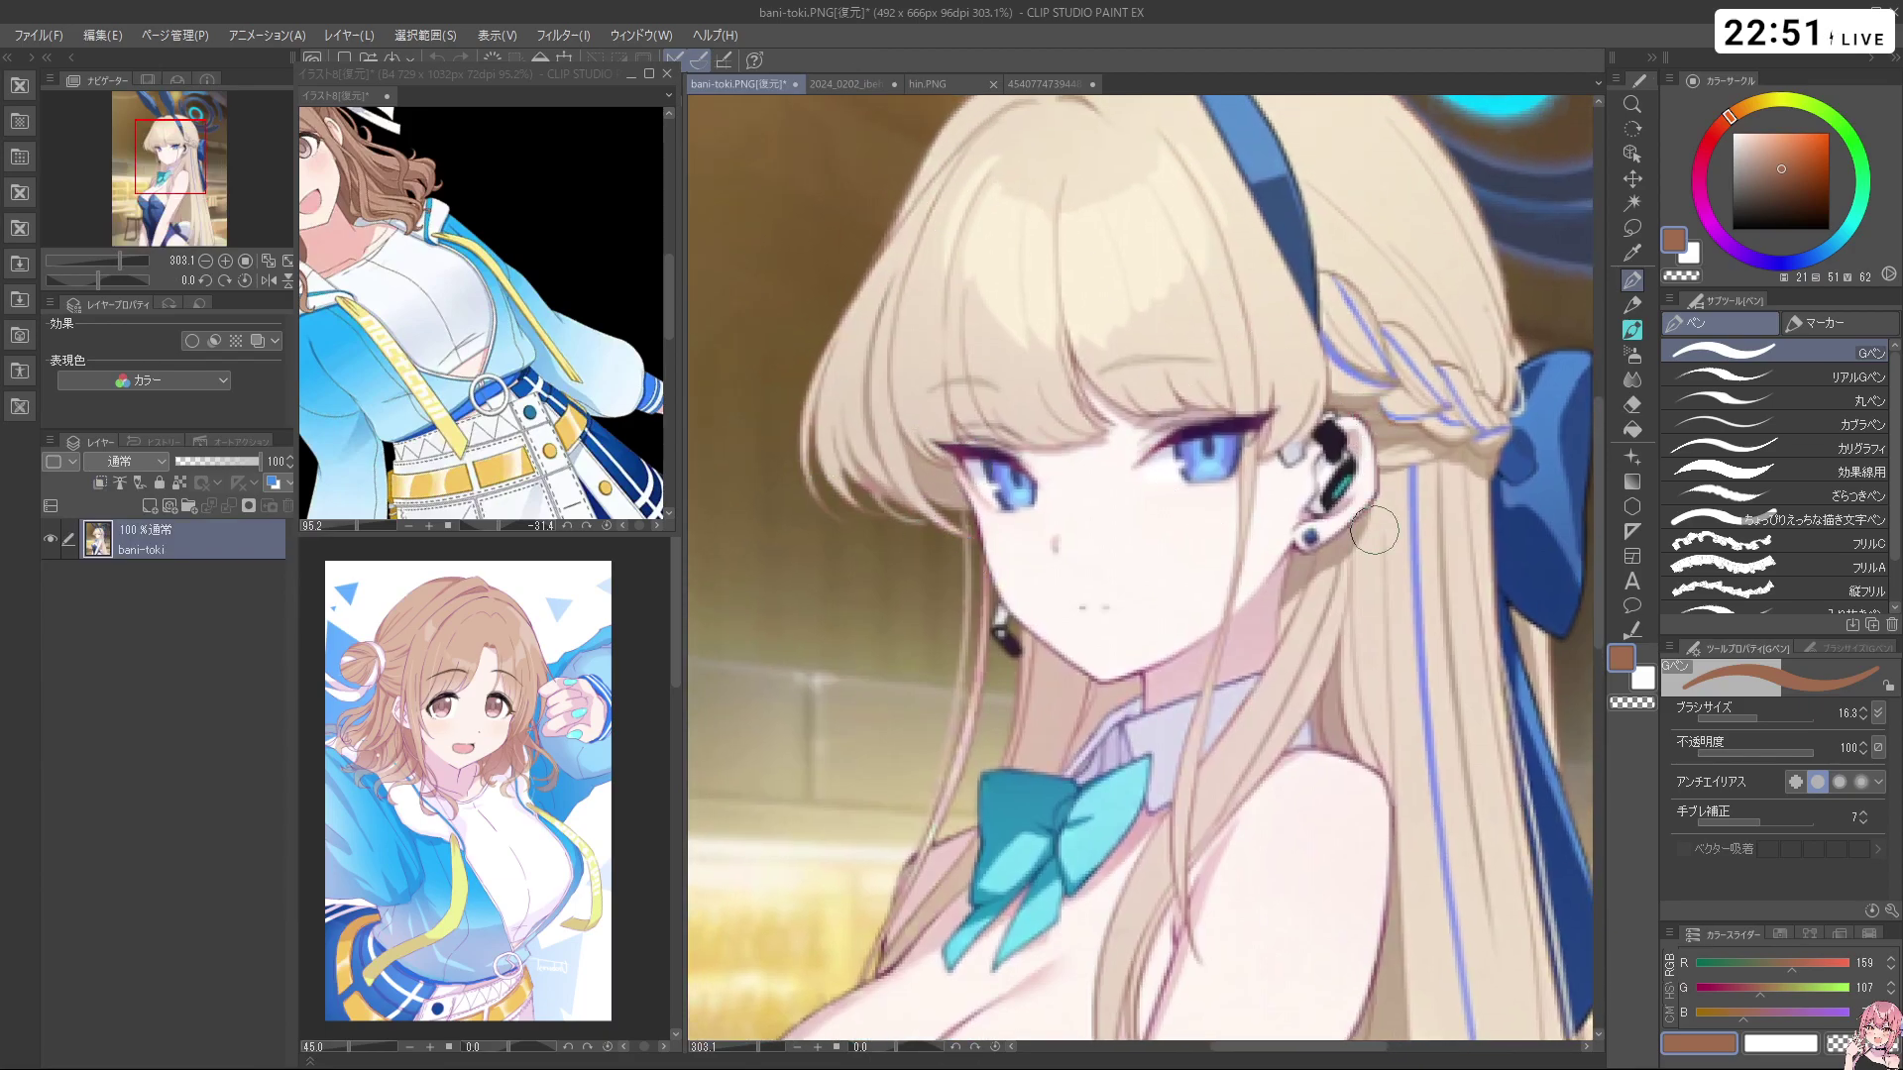
key(space)
mouse_move(1215, 631)
mouse_down()
mouse_move(1184, 361)
mouse_move(1235, 453)
mouse_up()
key(ctrl+Tab)
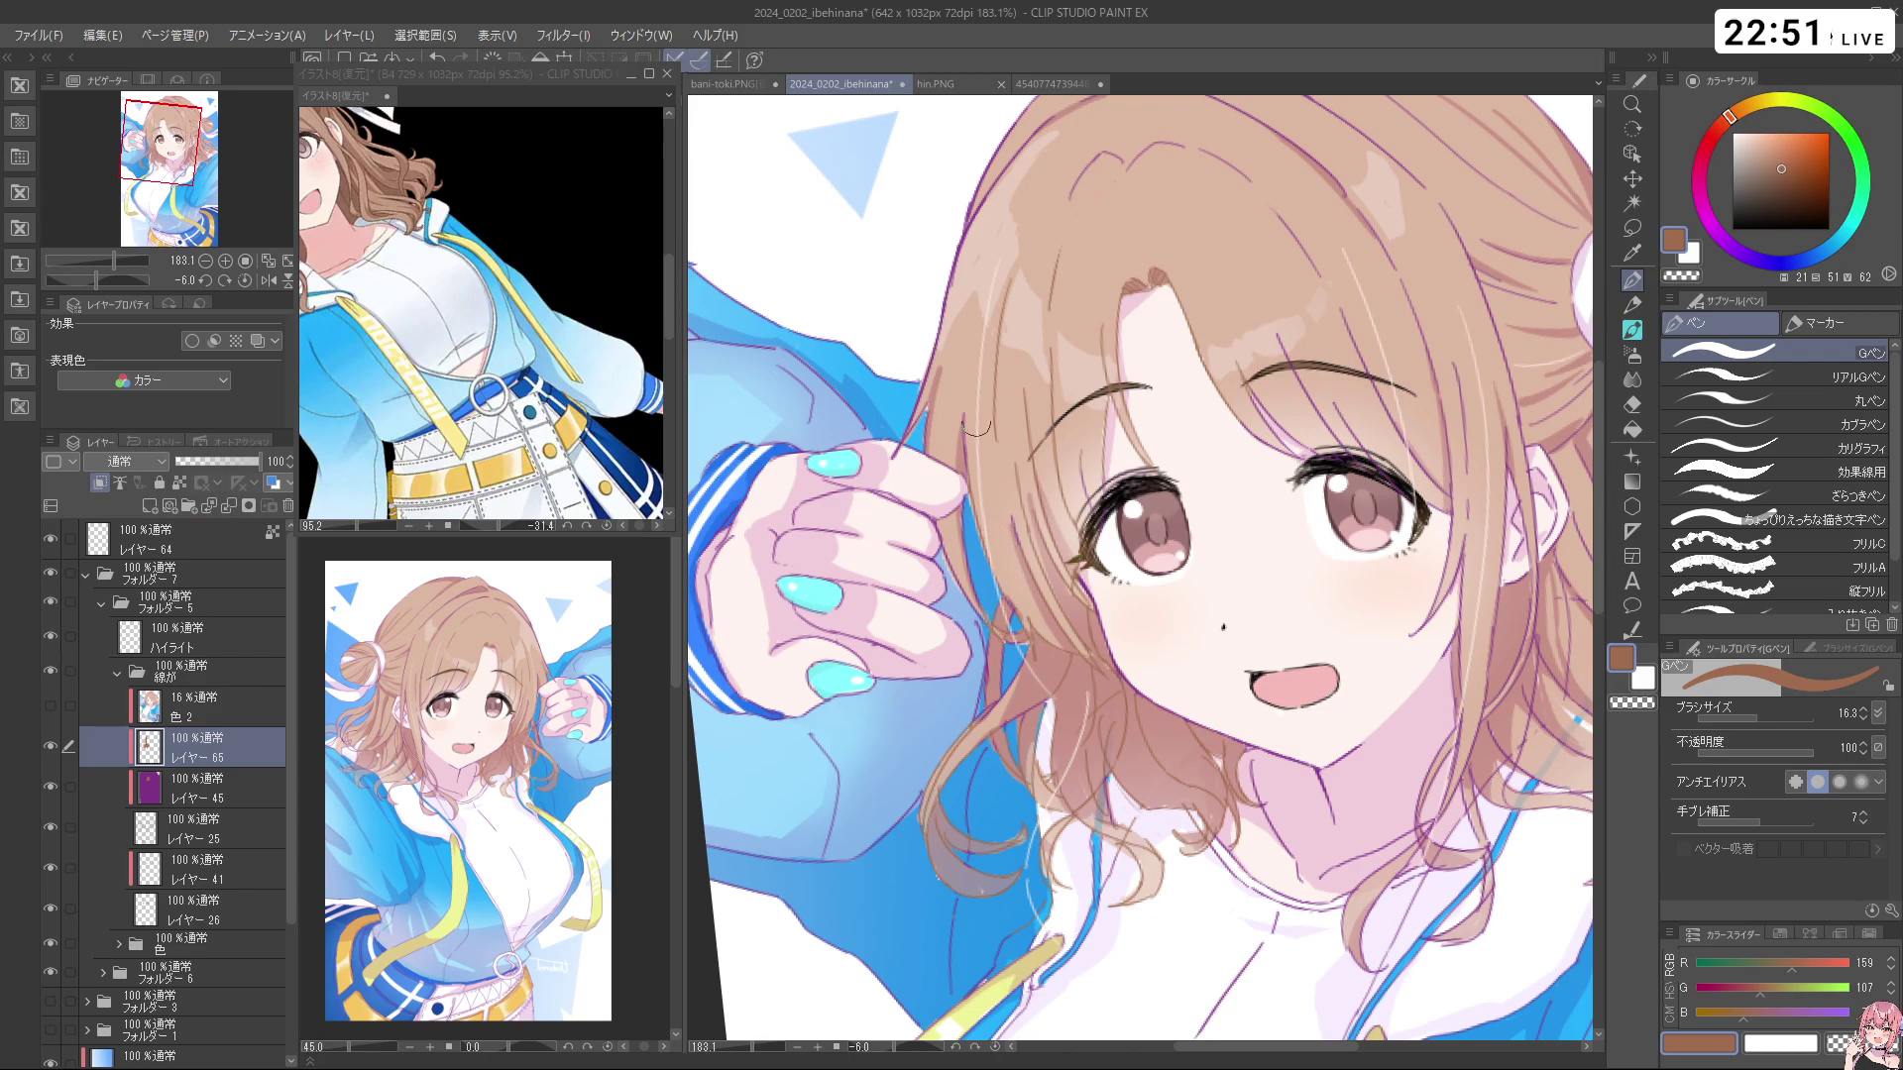
Recolour the outer hair contour beside the raised hand brown, up to the crown, with the G-pen at size 25.0
key(c)
key(c)
drag(933, 393, 900, 450)
mouse_move(906, 437)
mouse_down()
mouse_move(892, 460)
mouse_move(981, 452)
mouse_move(949, 267)
mouse_move(1041, 111)
mouse_up()
key(c)
key(c)
key(space)
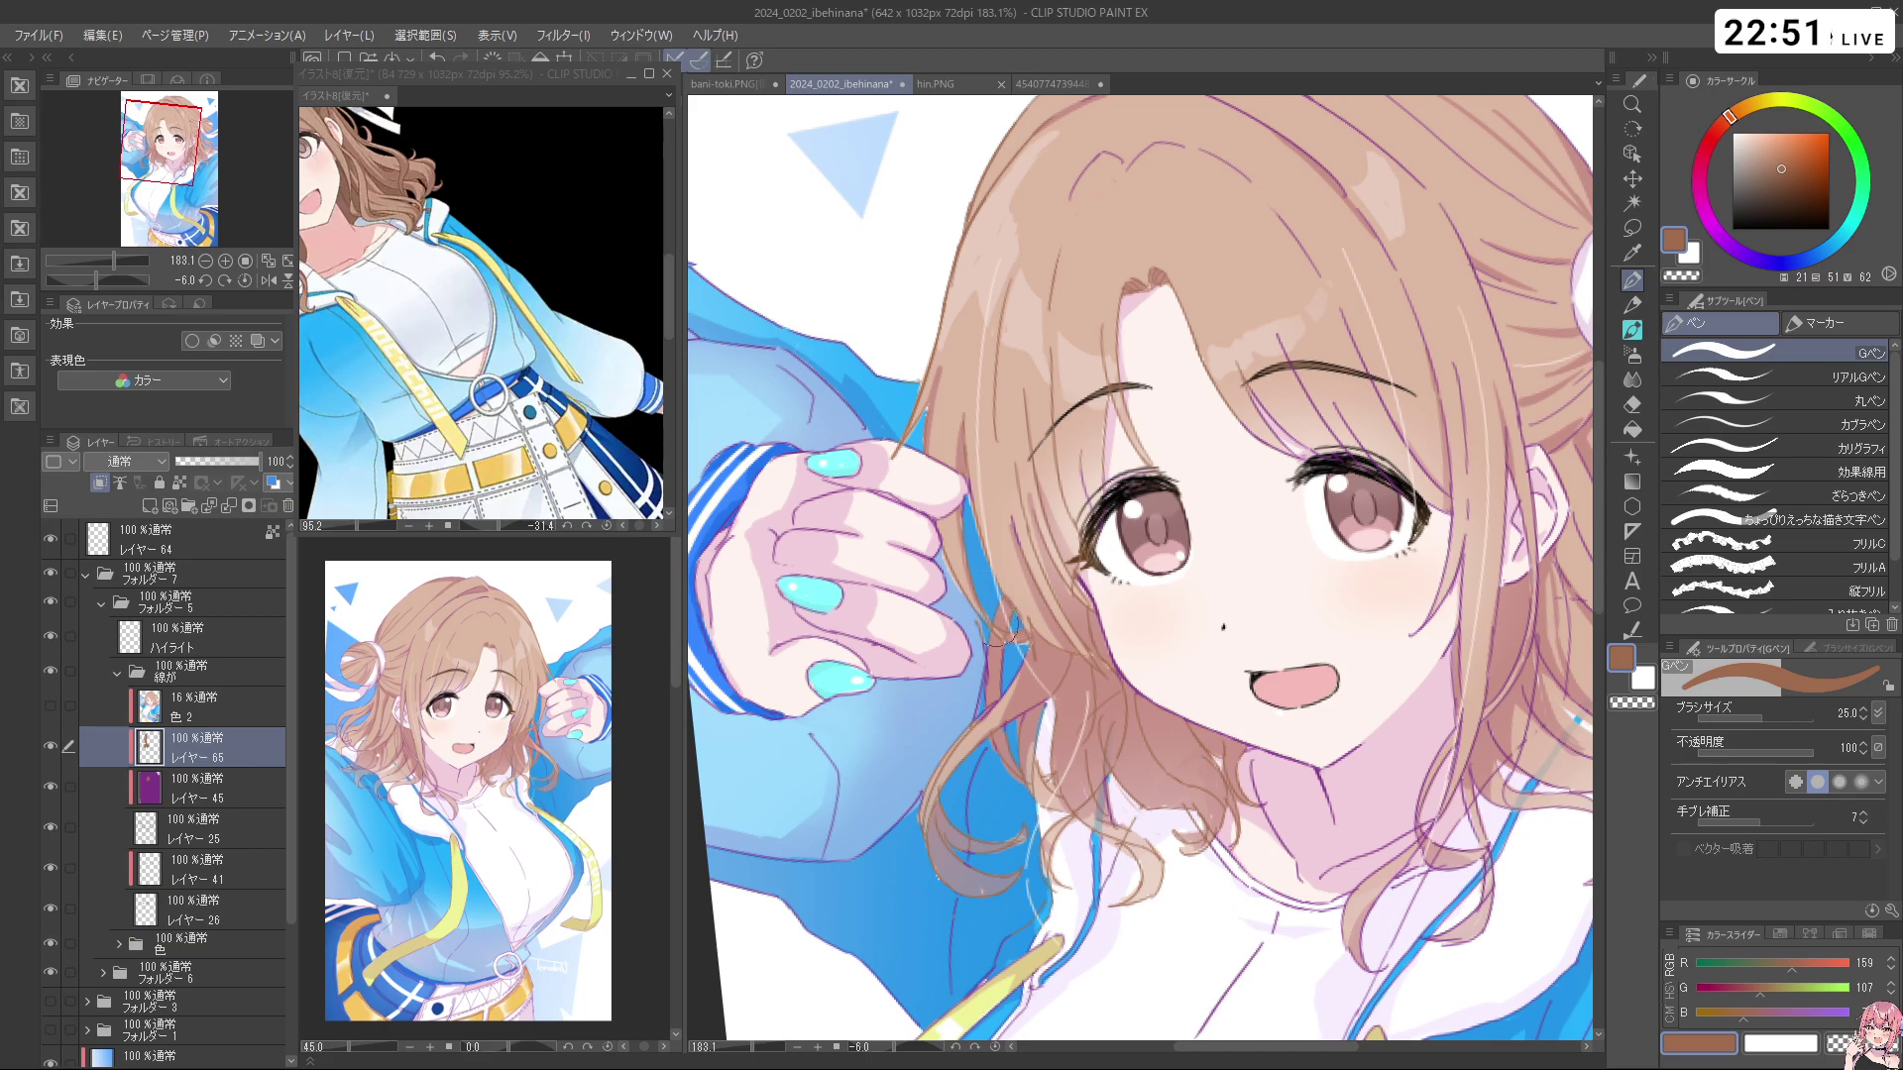
Clean up overflow around the hair tips near the collar at size 13.0 and recolour the remaining lock lines brown at size 26.8
key(ctrl+space)
drag(1006, 634, 1009, 710)
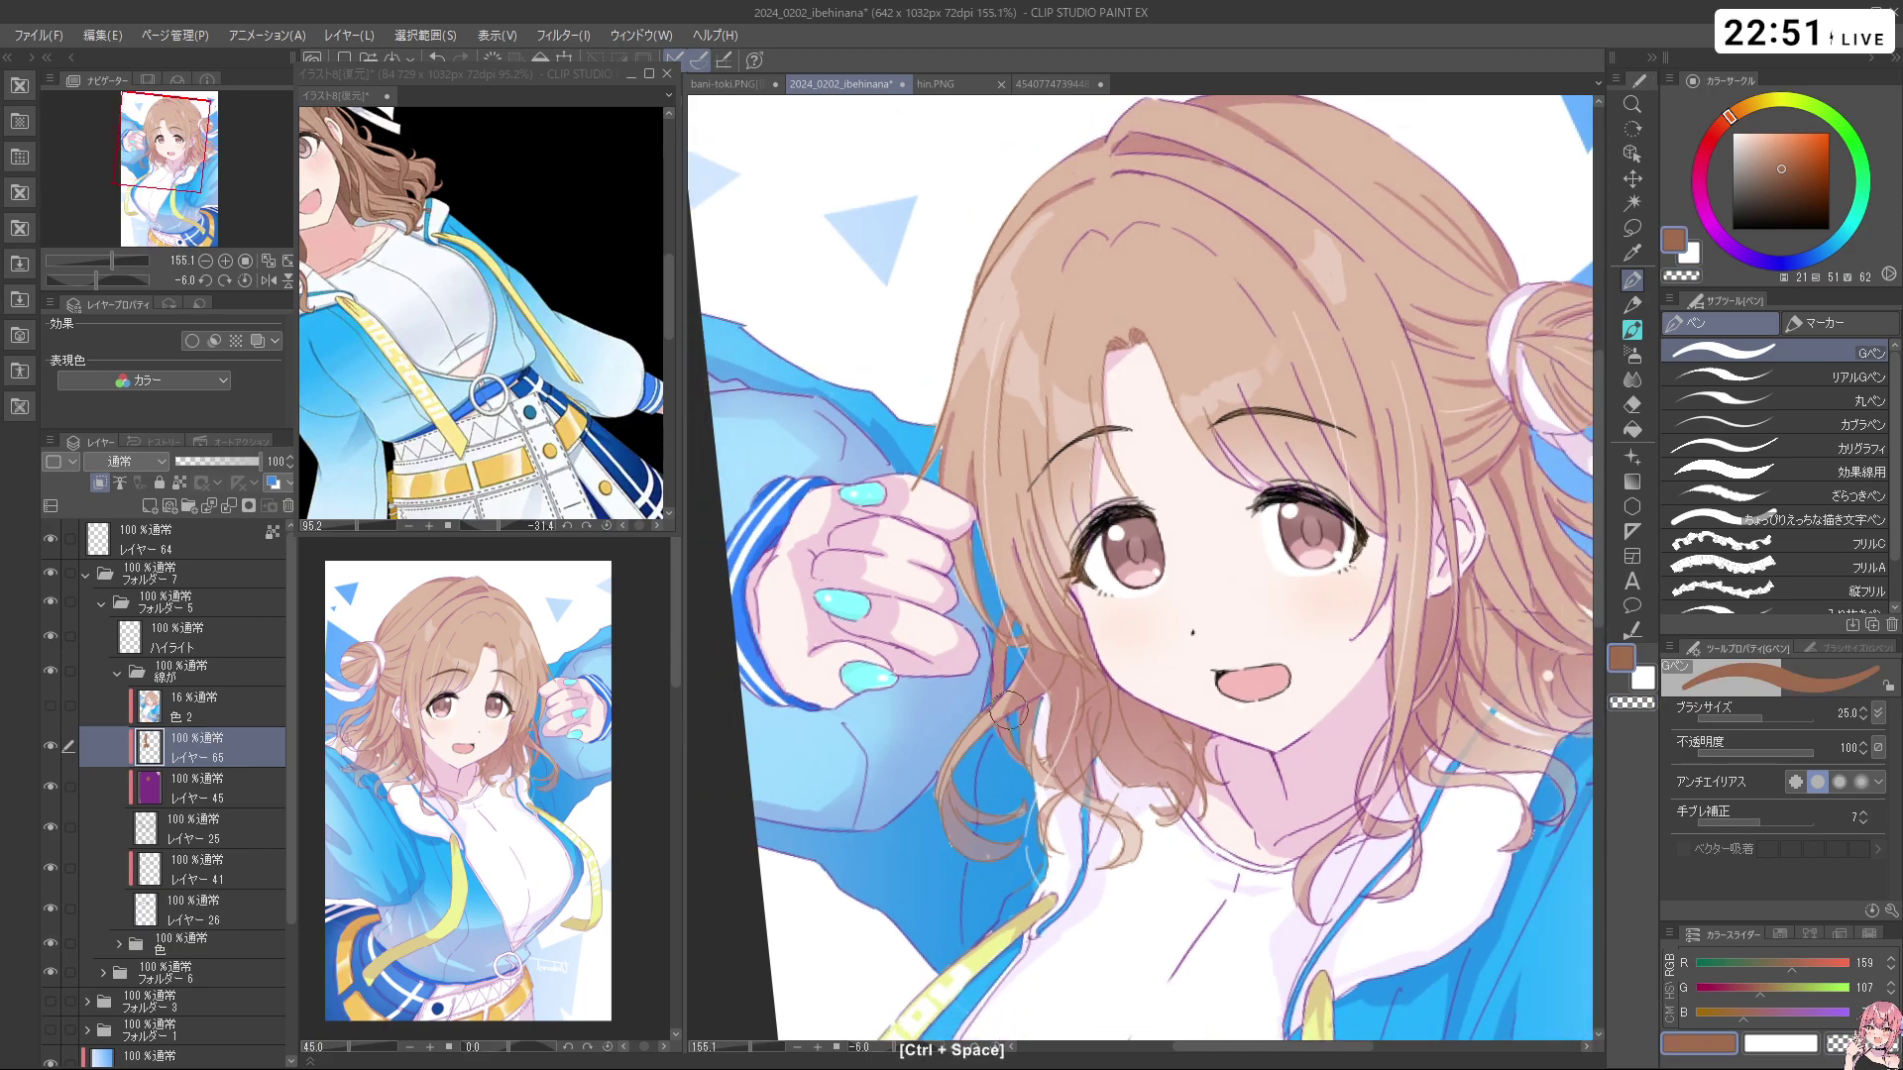
key(space)
drag(1001, 634, 979, 436)
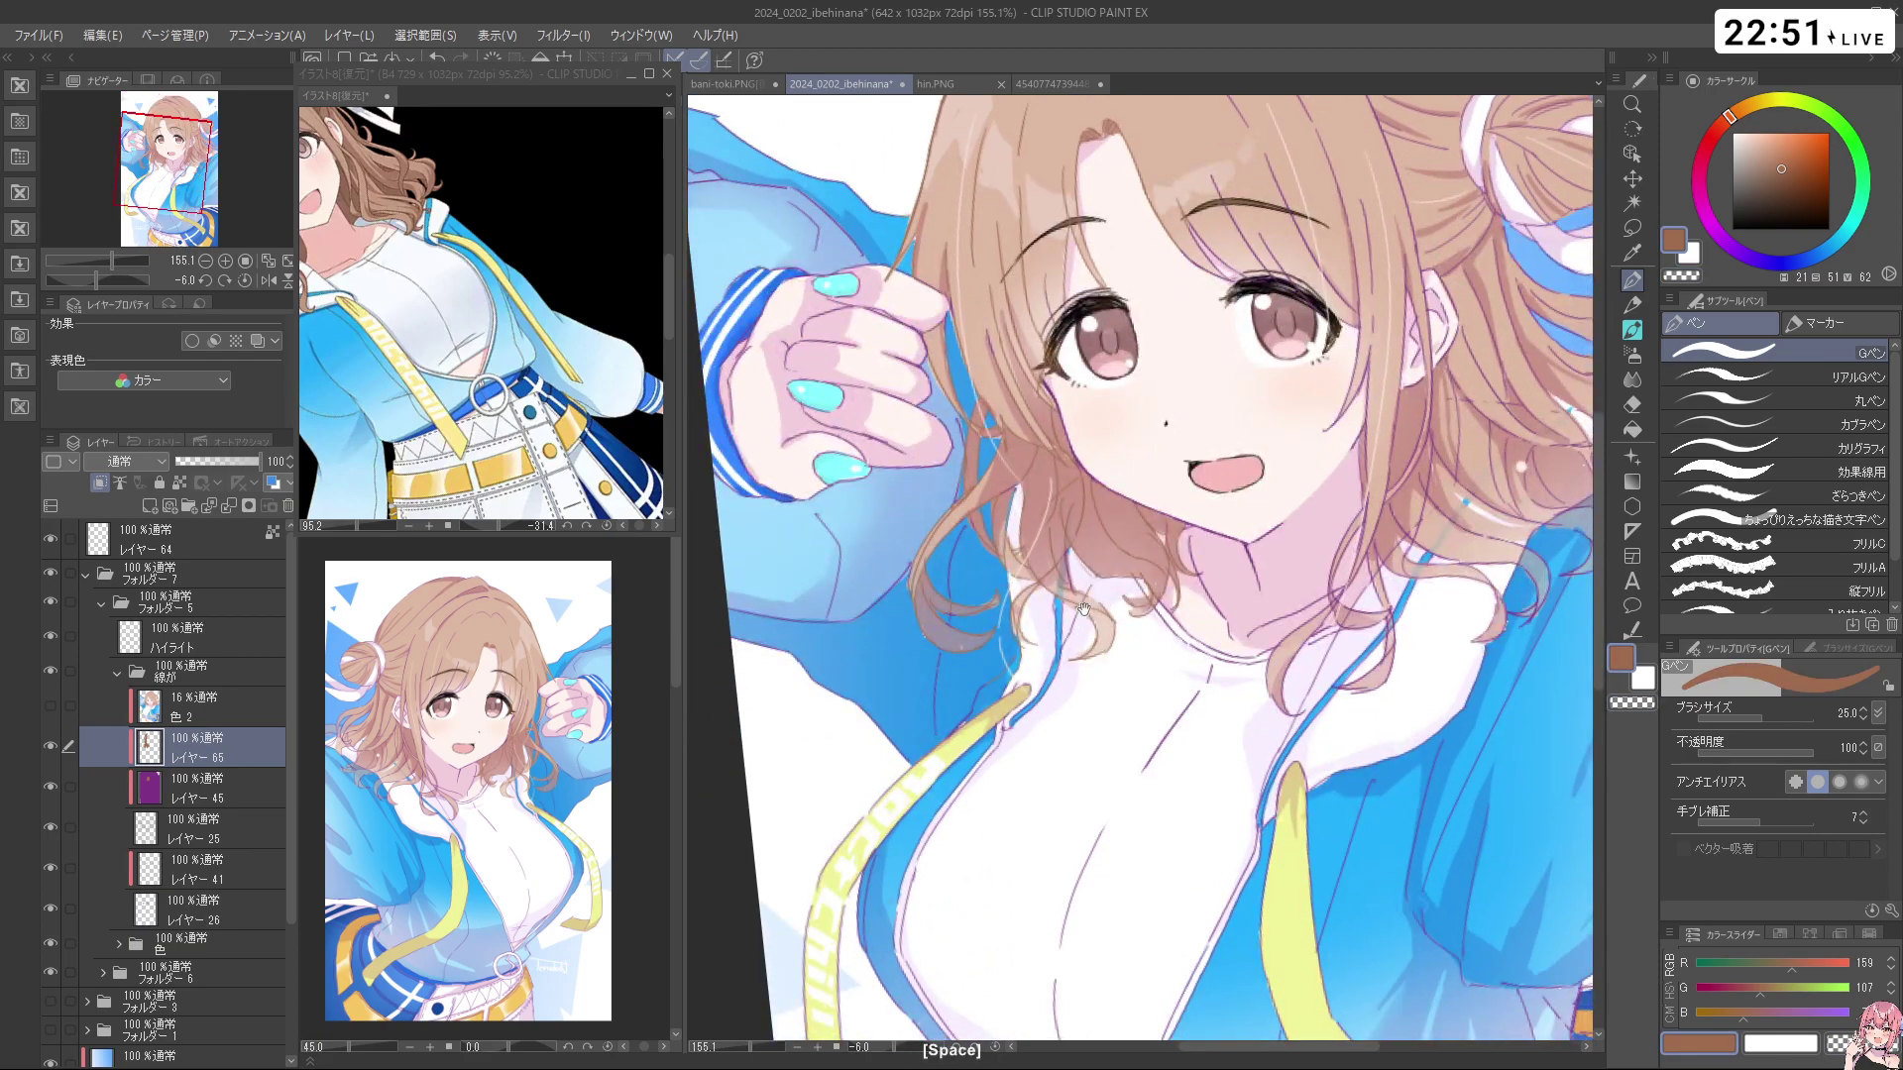
key(c)
key(ctrl+alt)
drag(1018, 664, 1007, 583)
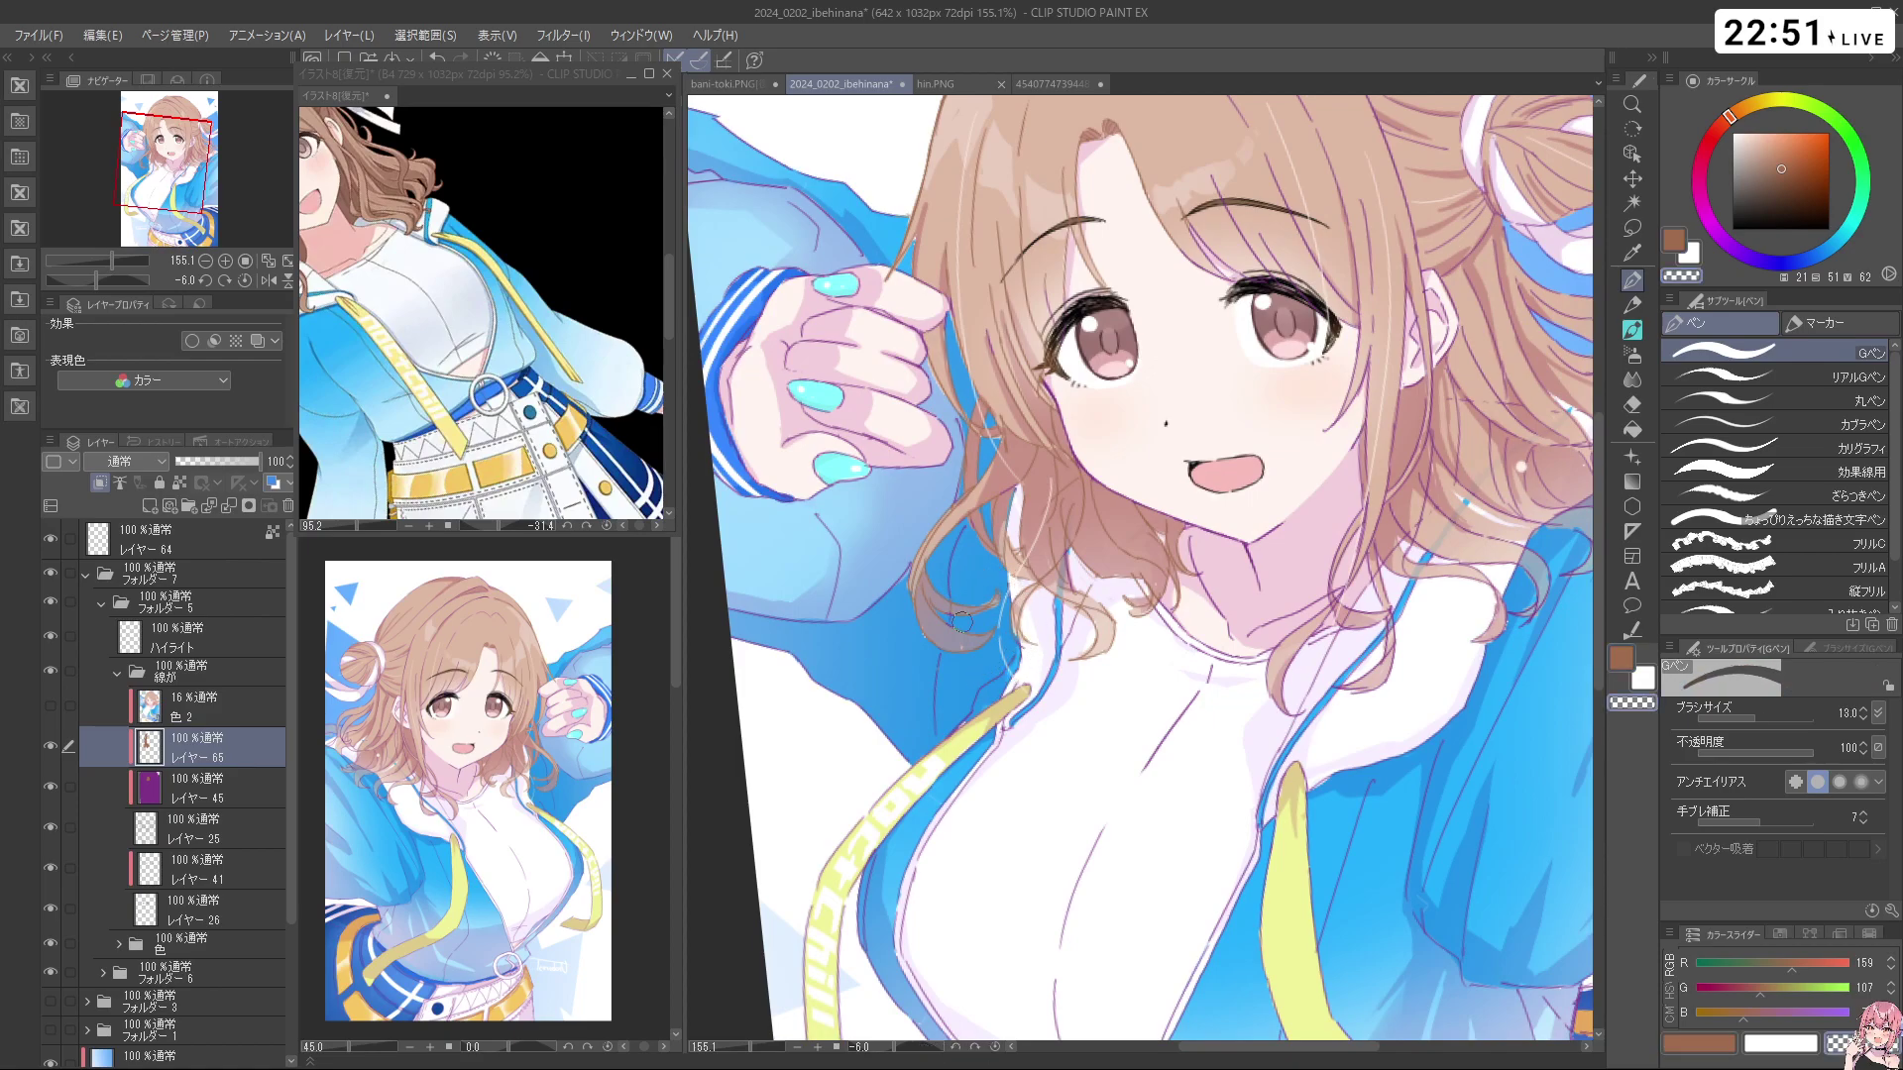
key(ctrl+alt)
mouse_move(997, 599)
mouse_down()
mouse_move(1317, 674)
mouse_move(1308, 694)
mouse_up()
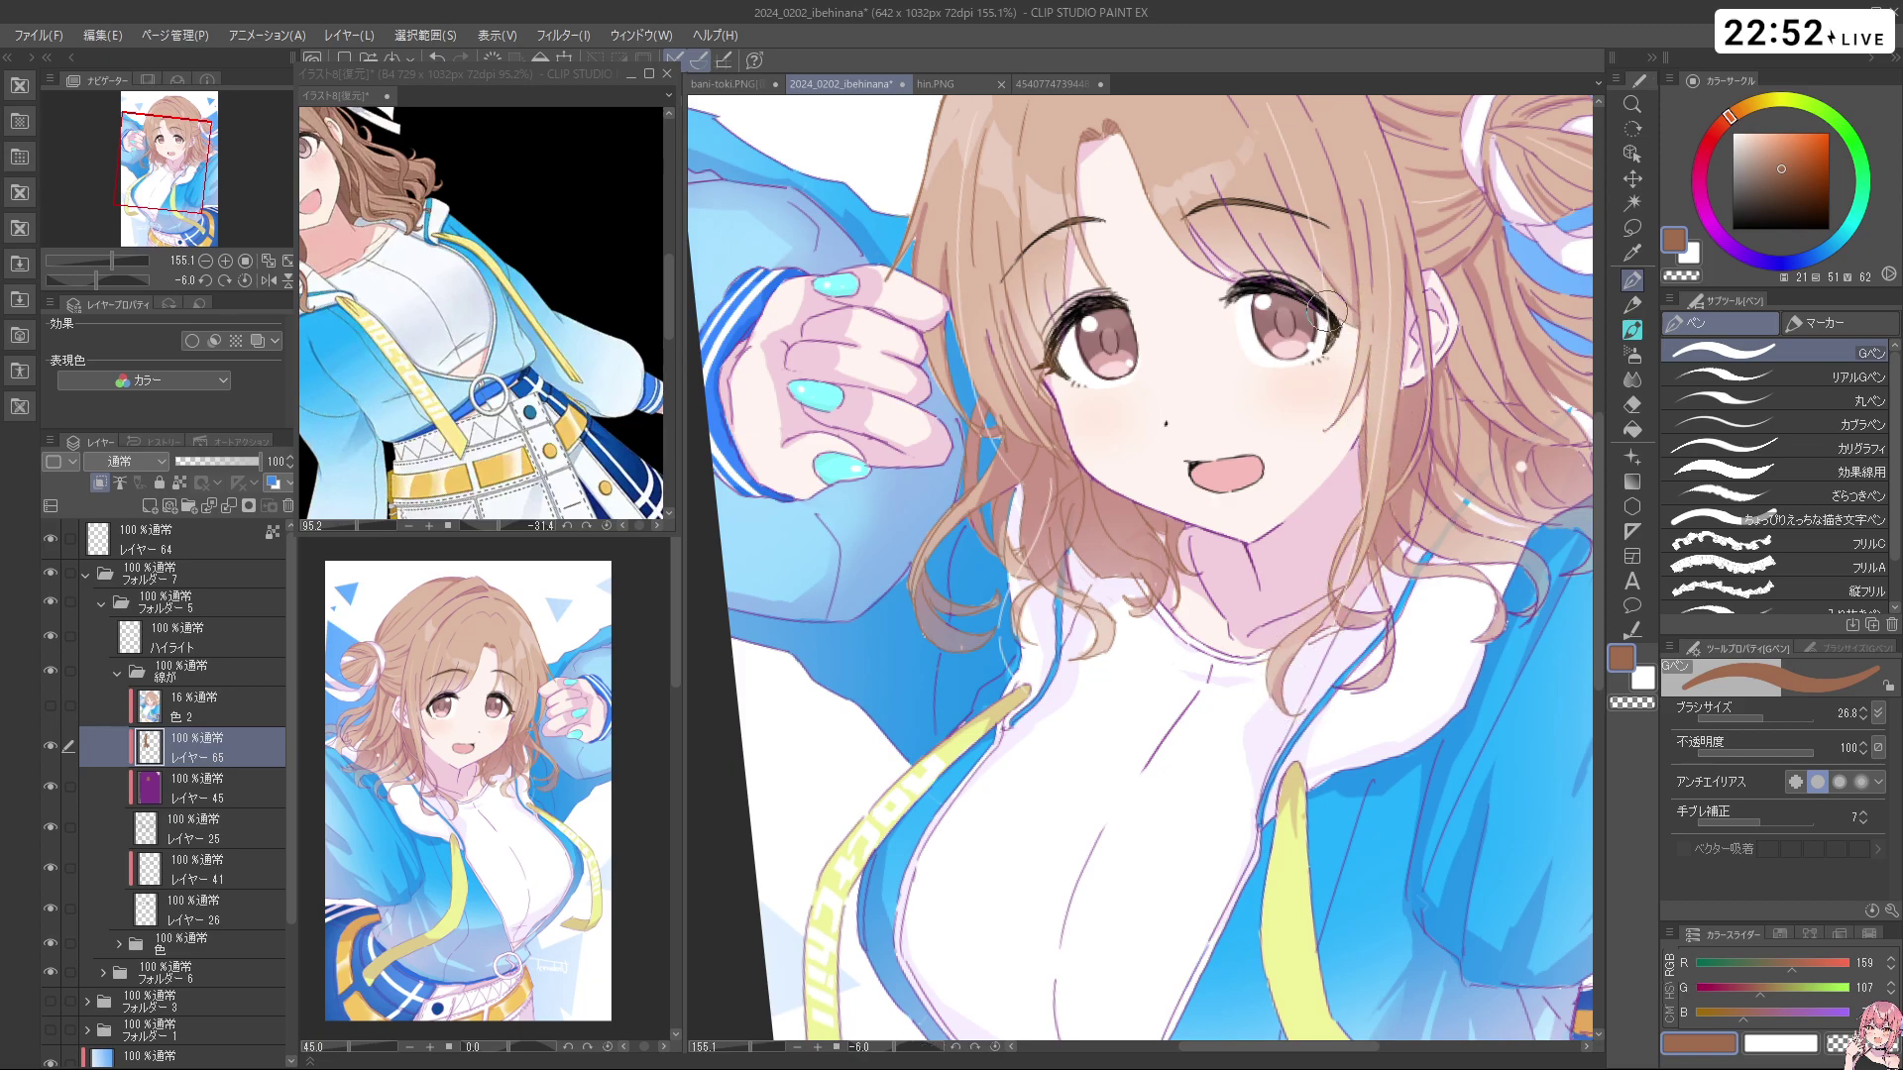
Recolour the line art on the top of the head and the bangs brown with the G-pen at size 76.8
key(space)
drag(1256, 163, 1243, 360)
ctrl+alt+drag(1202, 288, 1245, 288)
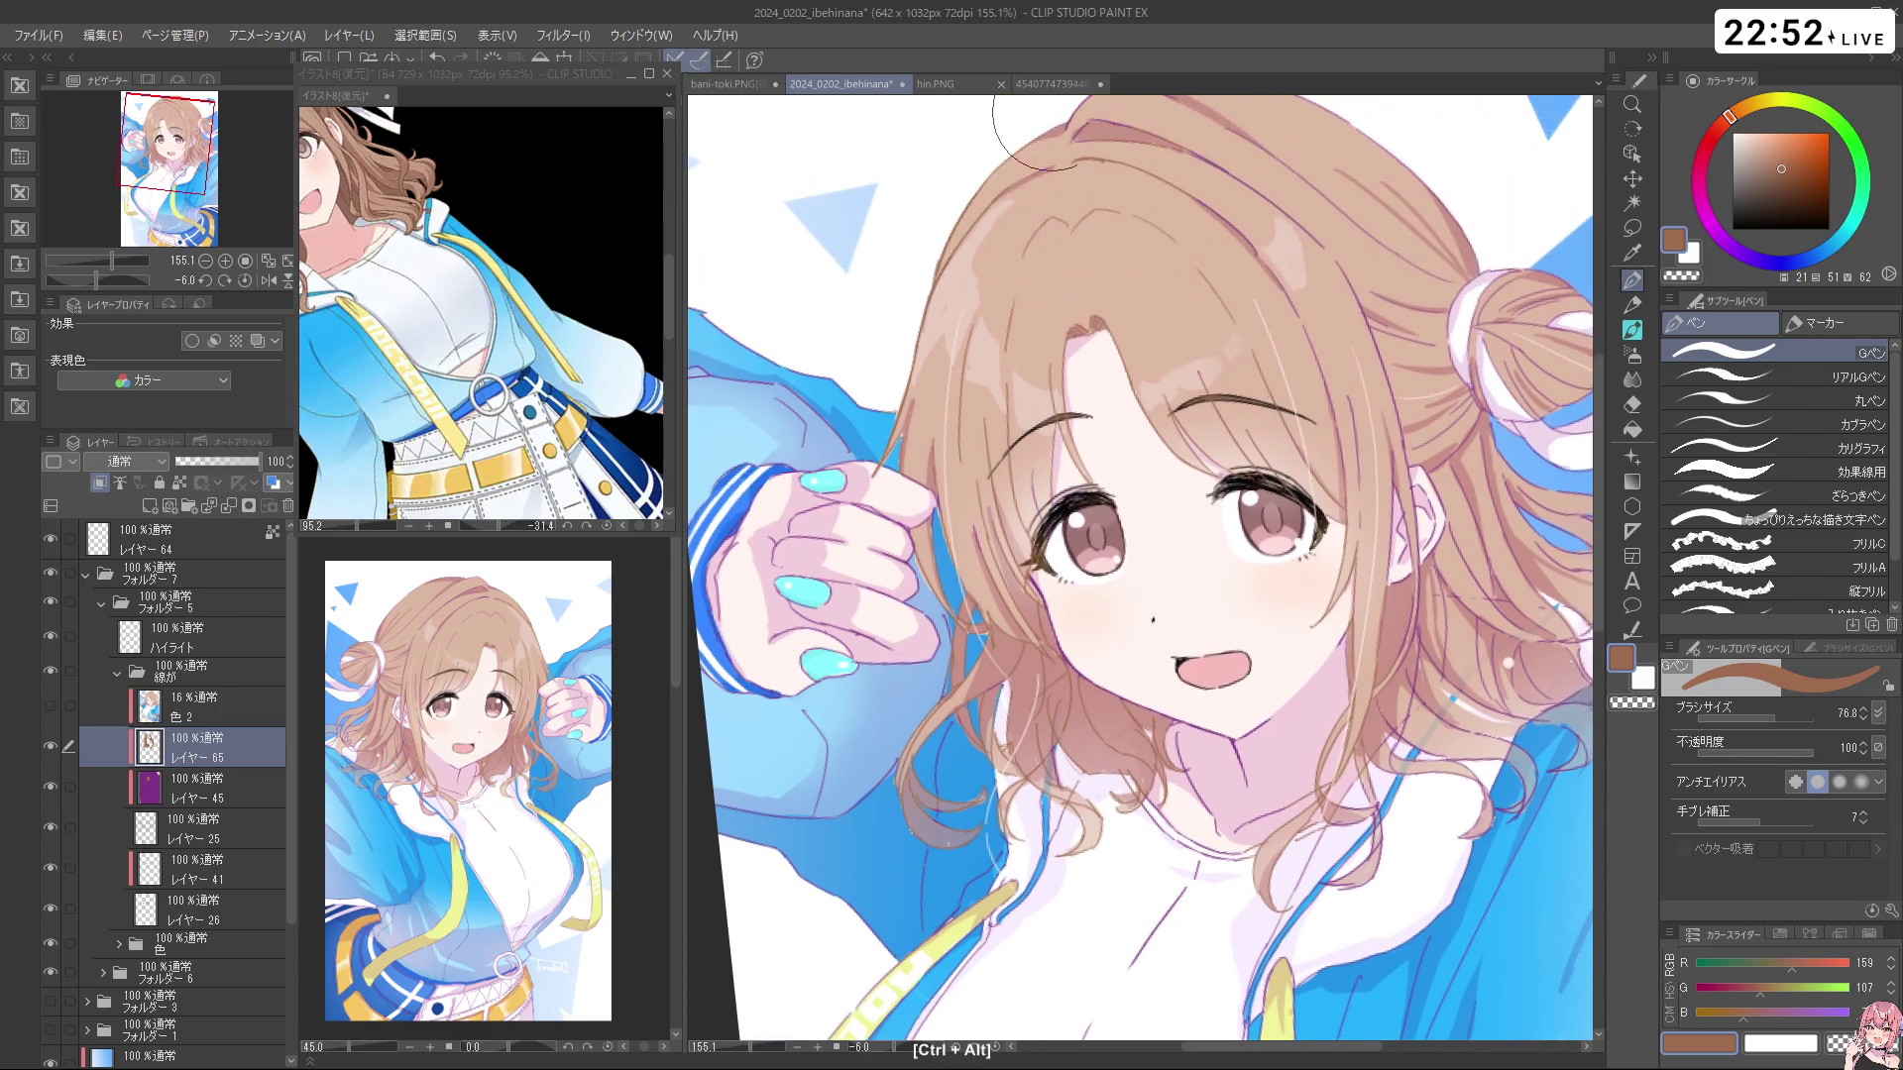
drag(1413, 404, 1371, 350)
drag(1407, 454, 1363, 454)
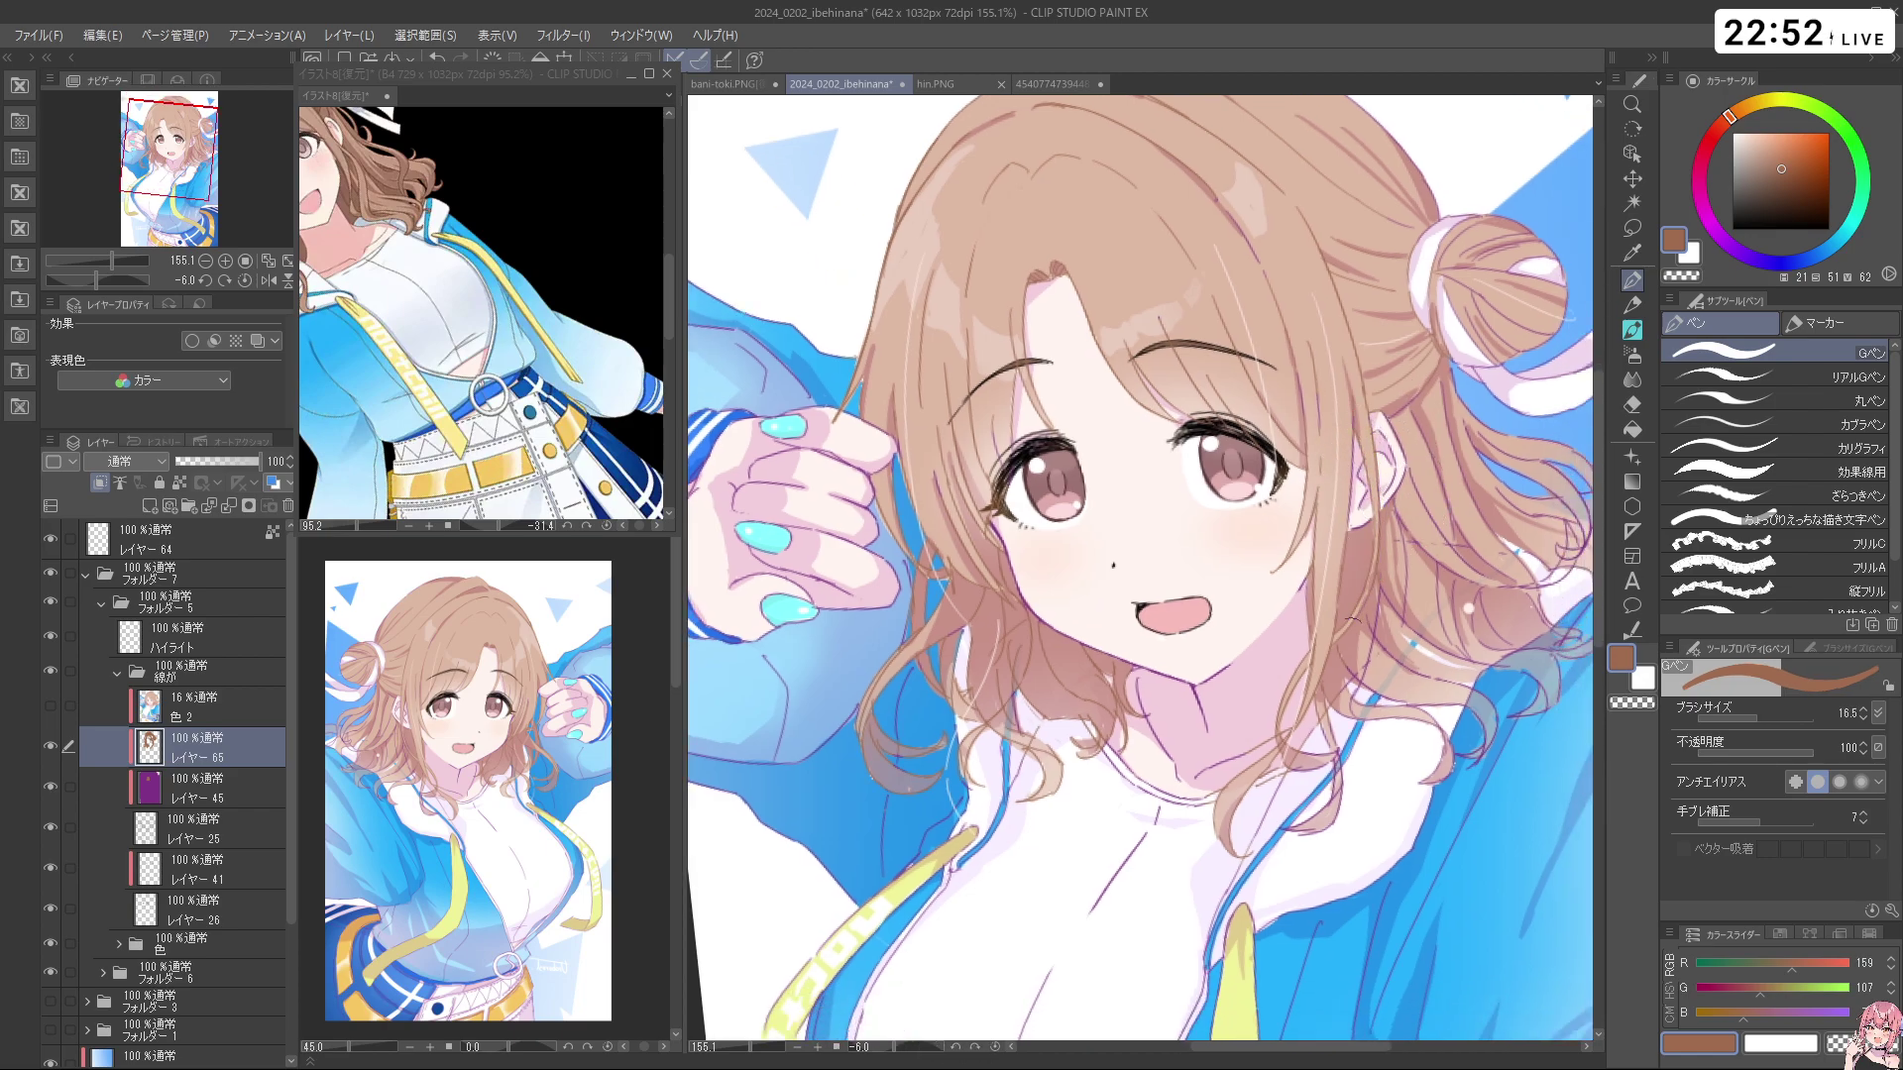
Recolour the lines of the hair locks falling over the bun-side shoulder brown, using G-pen sizes 16.5 and 50.4
drag(1368, 665, 1306, 522)
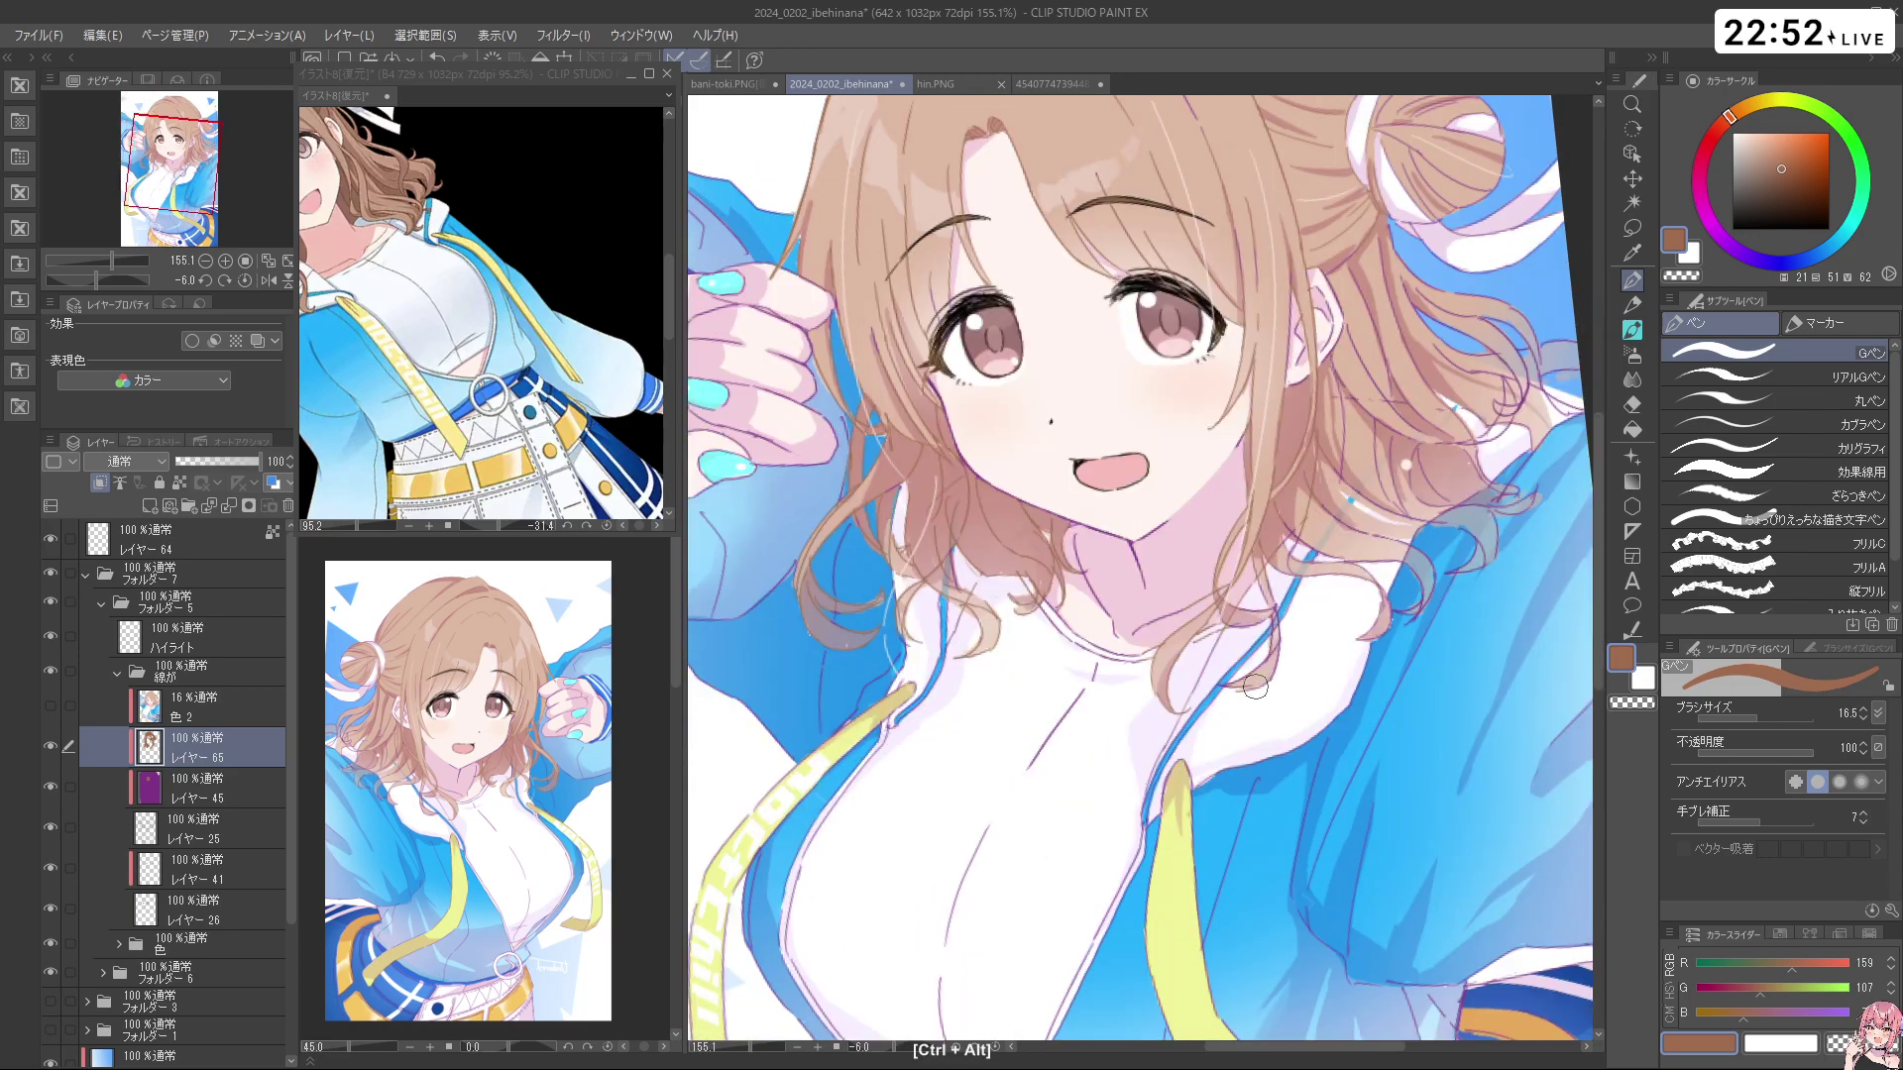
drag(1273, 618, 1271, 672)
drag(1379, 618, 1427, 590)
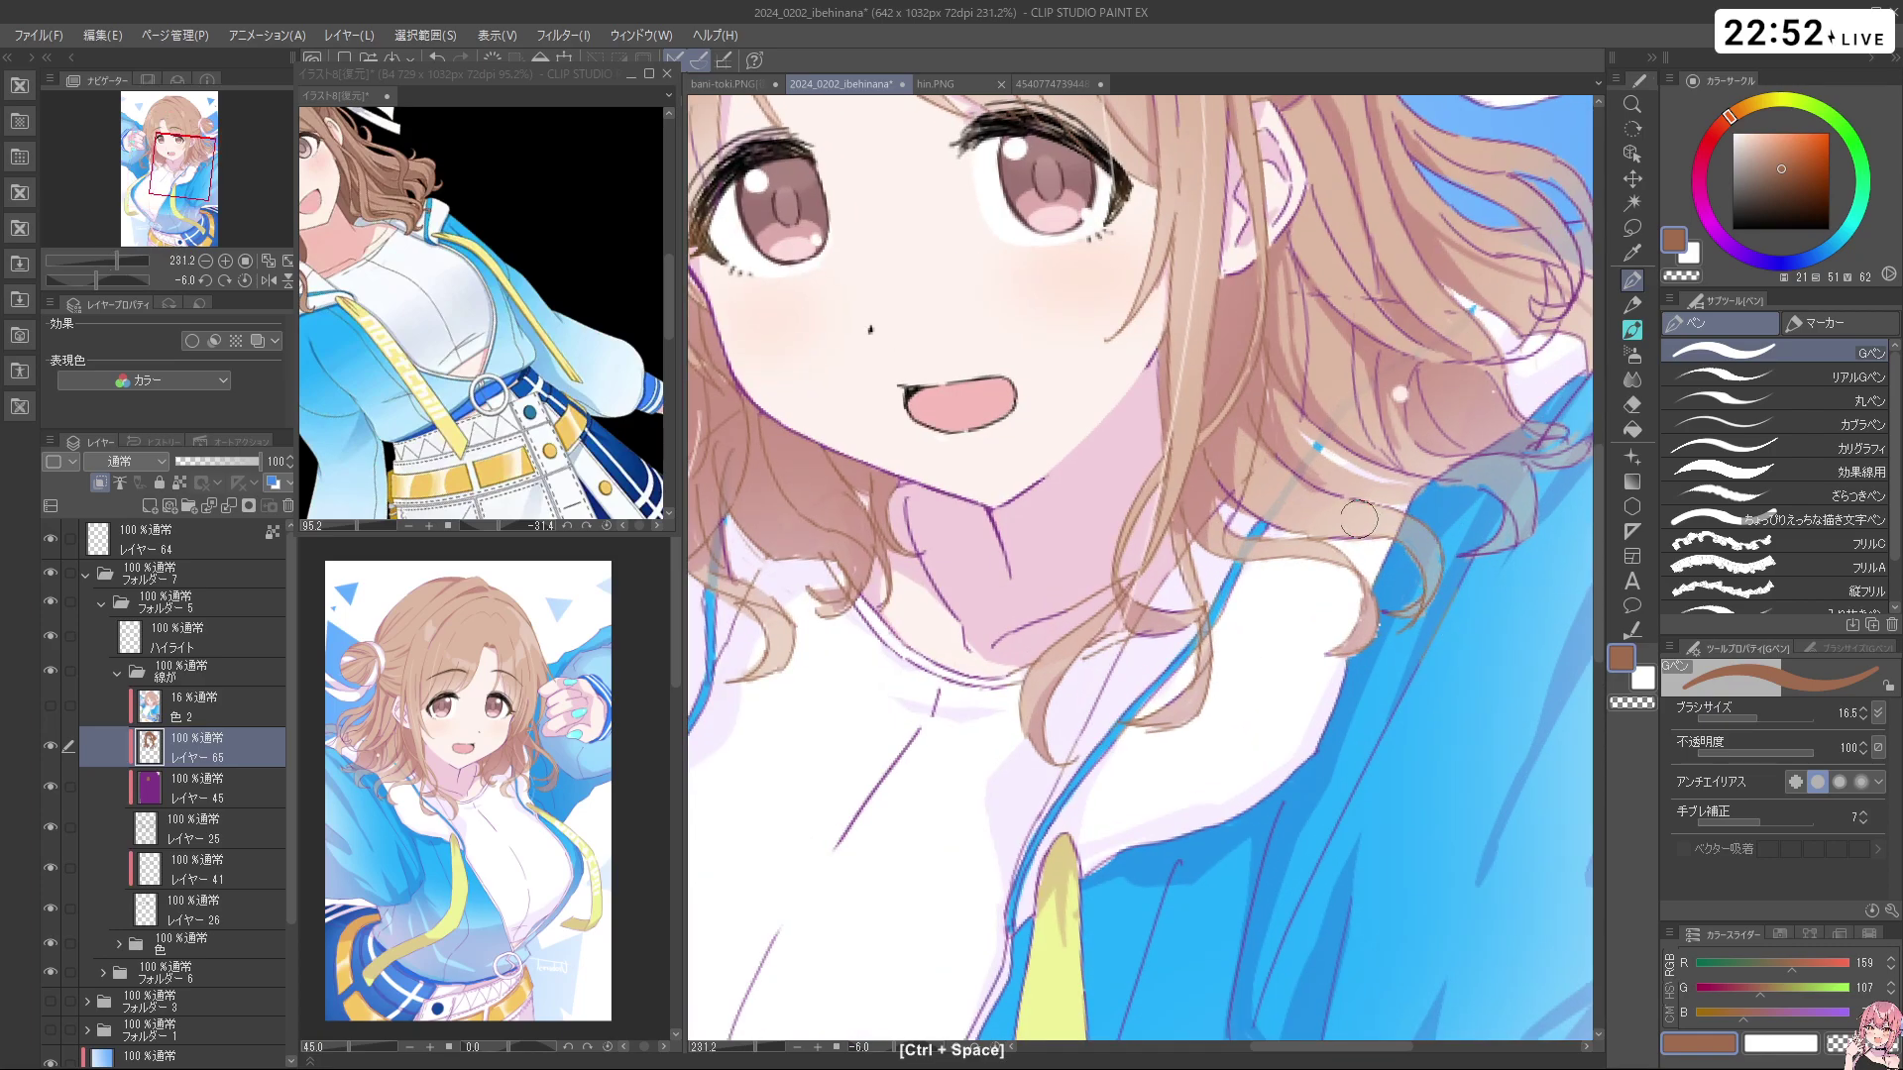
drag(1403, 479, 1307, 586)
drag(1238, 447, 1276, 448)
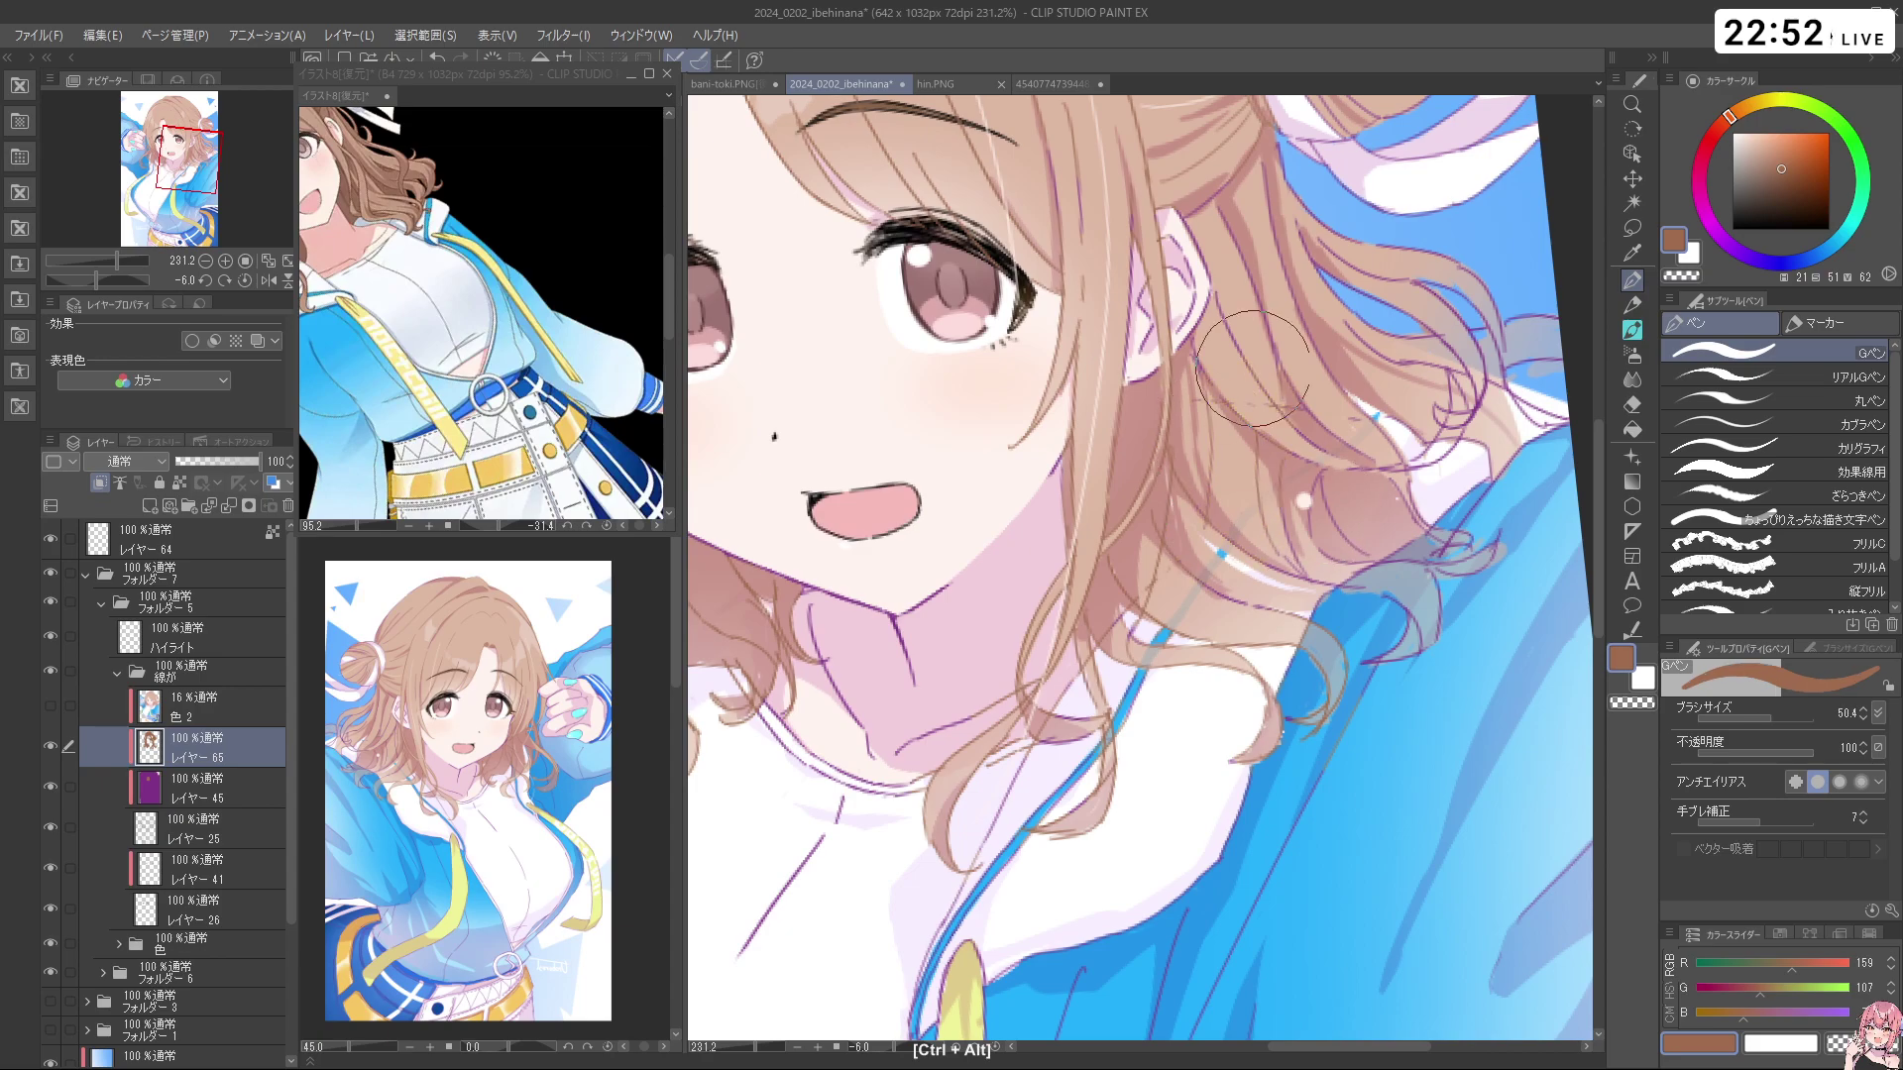
mouse_move(1353, 506)
mouse_down()
mouse_move(1437, 583)
mouse_move(1418, 606)
mouse_move(1426, 662)
mouse_up()
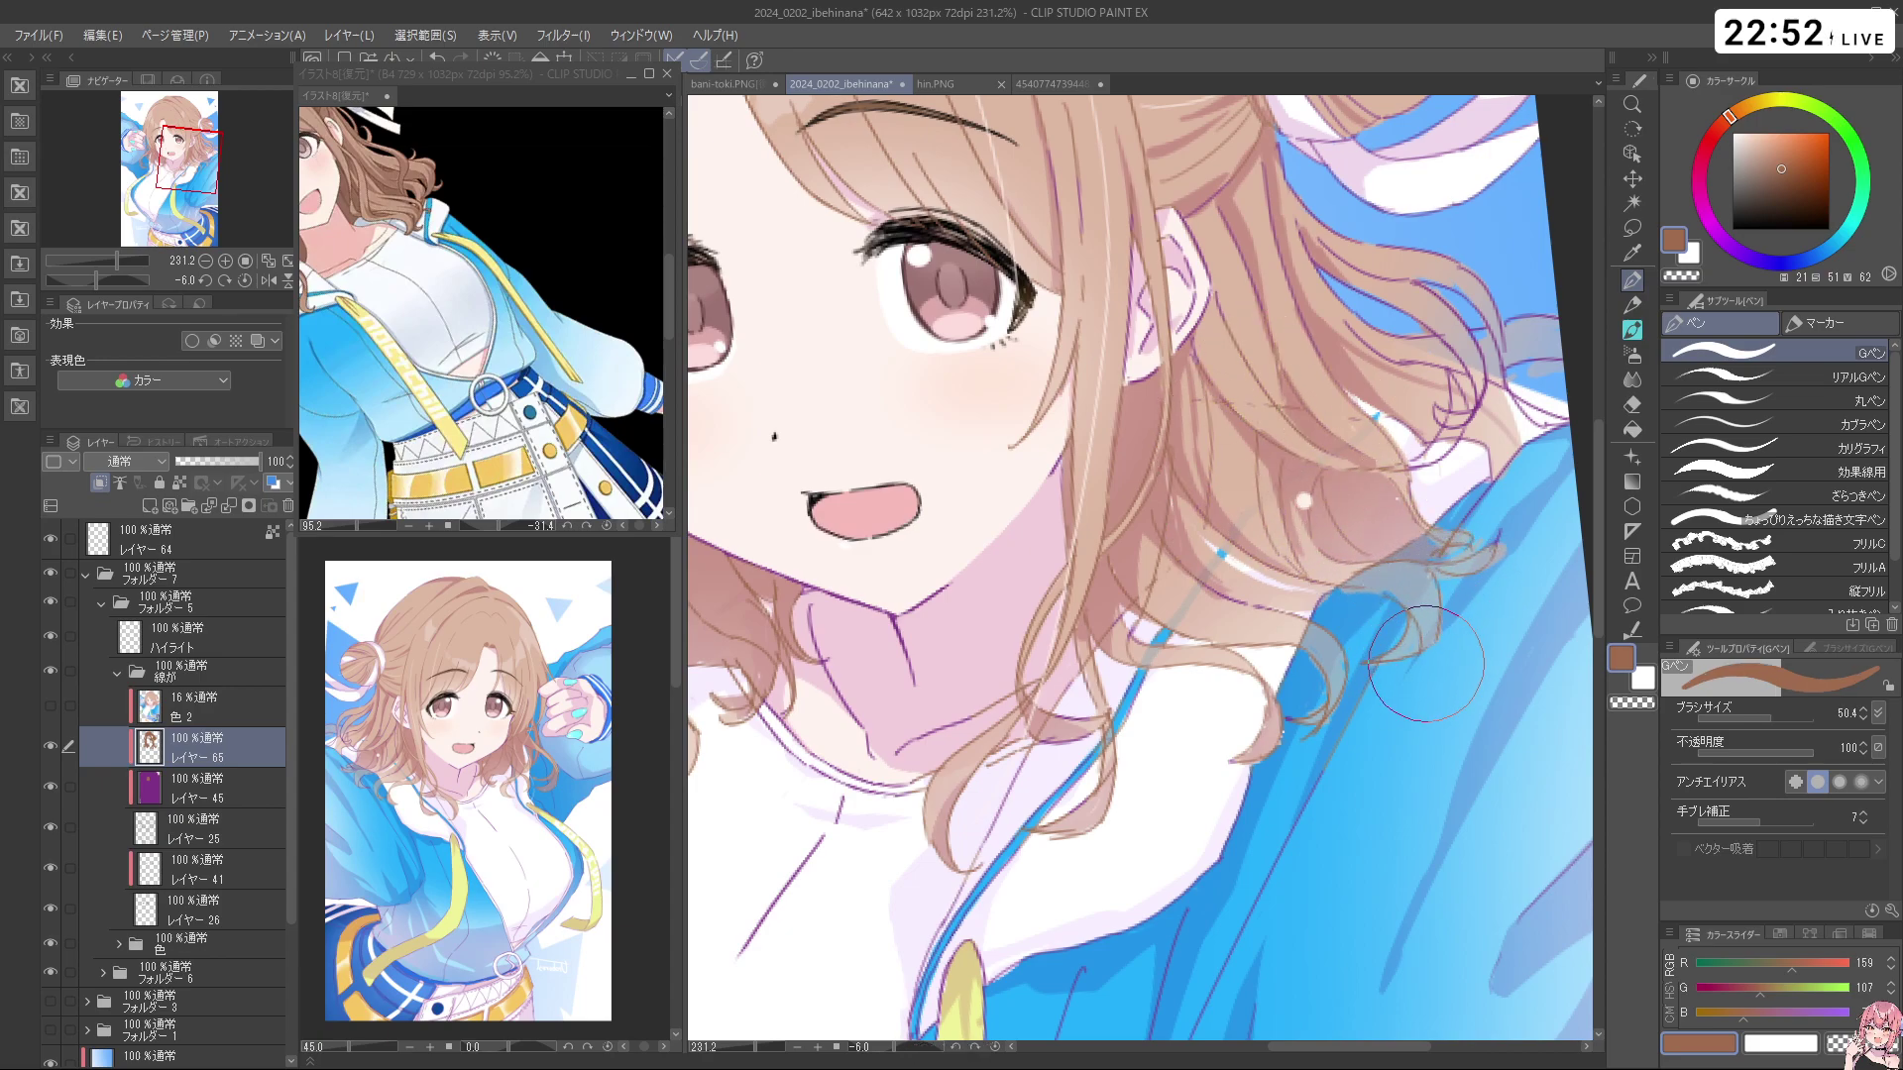
Erase brown overflow from the jacket lines and recolour the remaining purple curls at the shoulder brown
key(c)
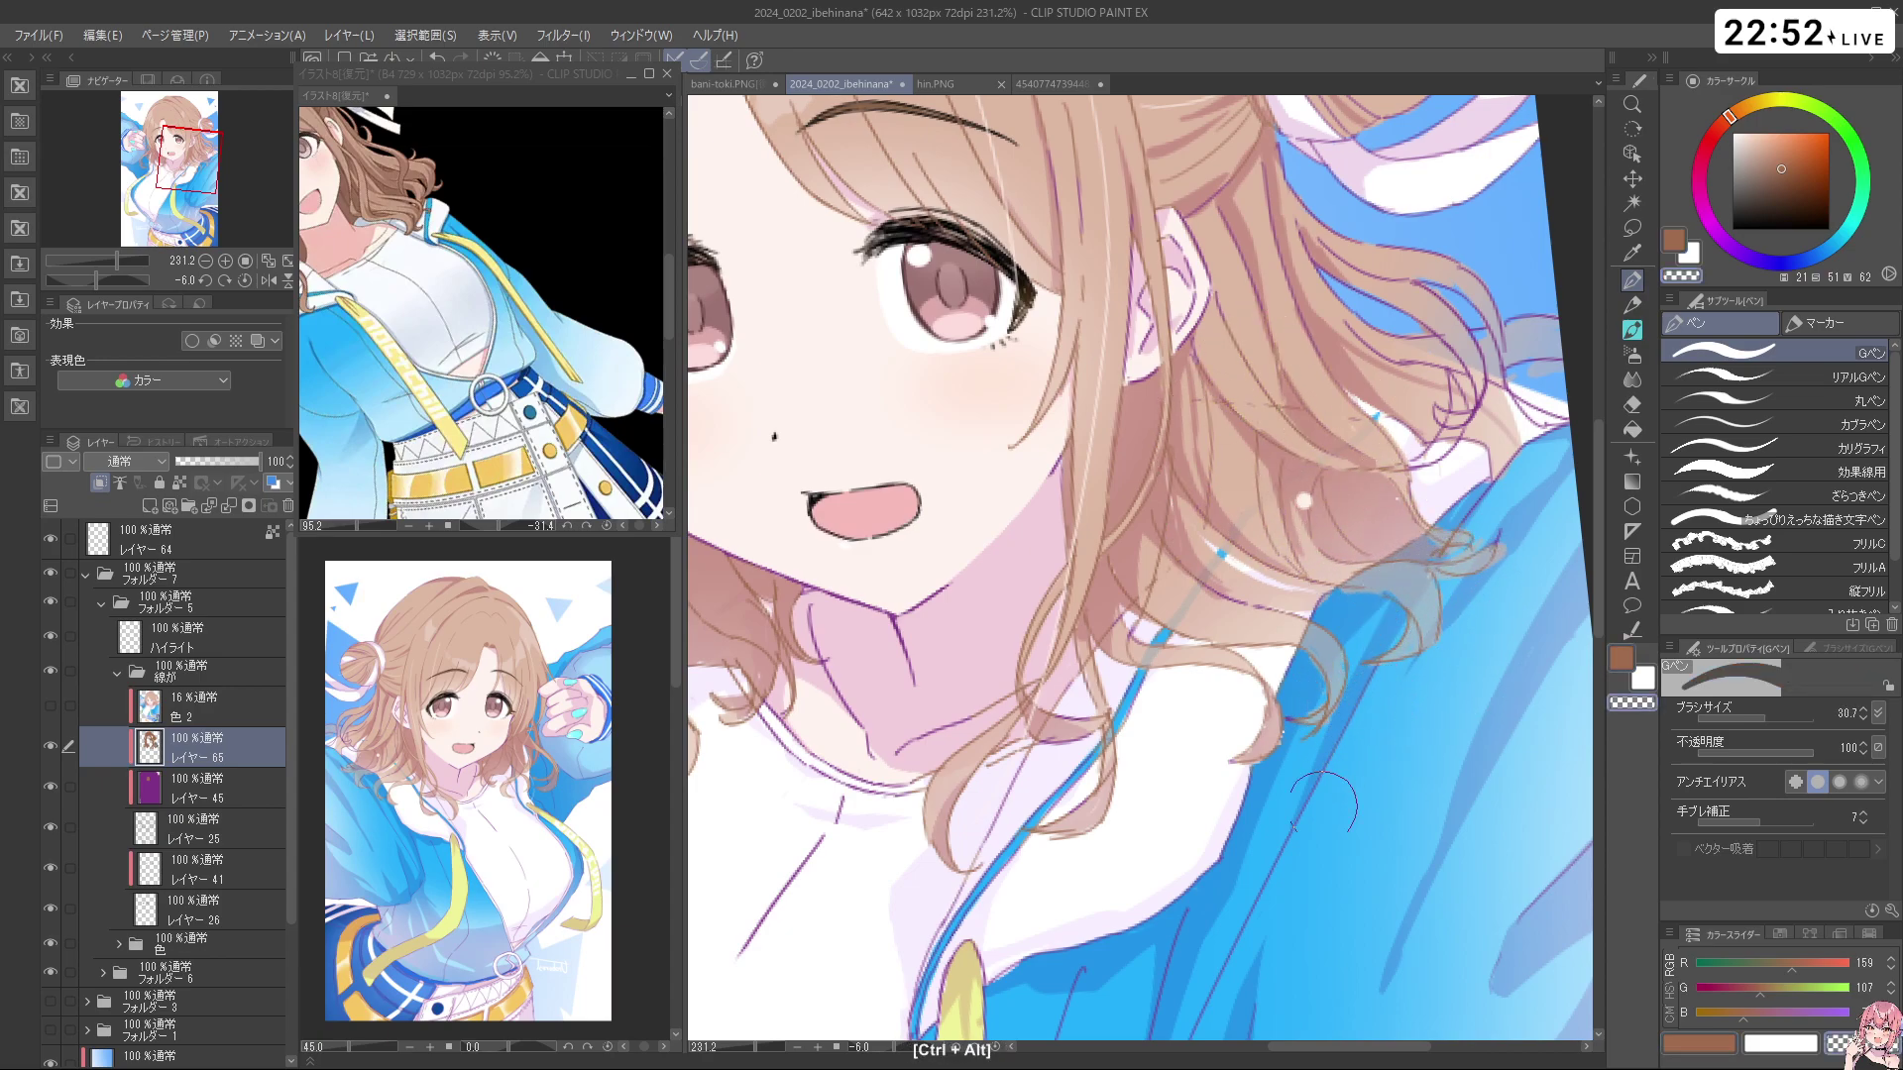
key(space)
drag(1326, 616, 1242, 680)
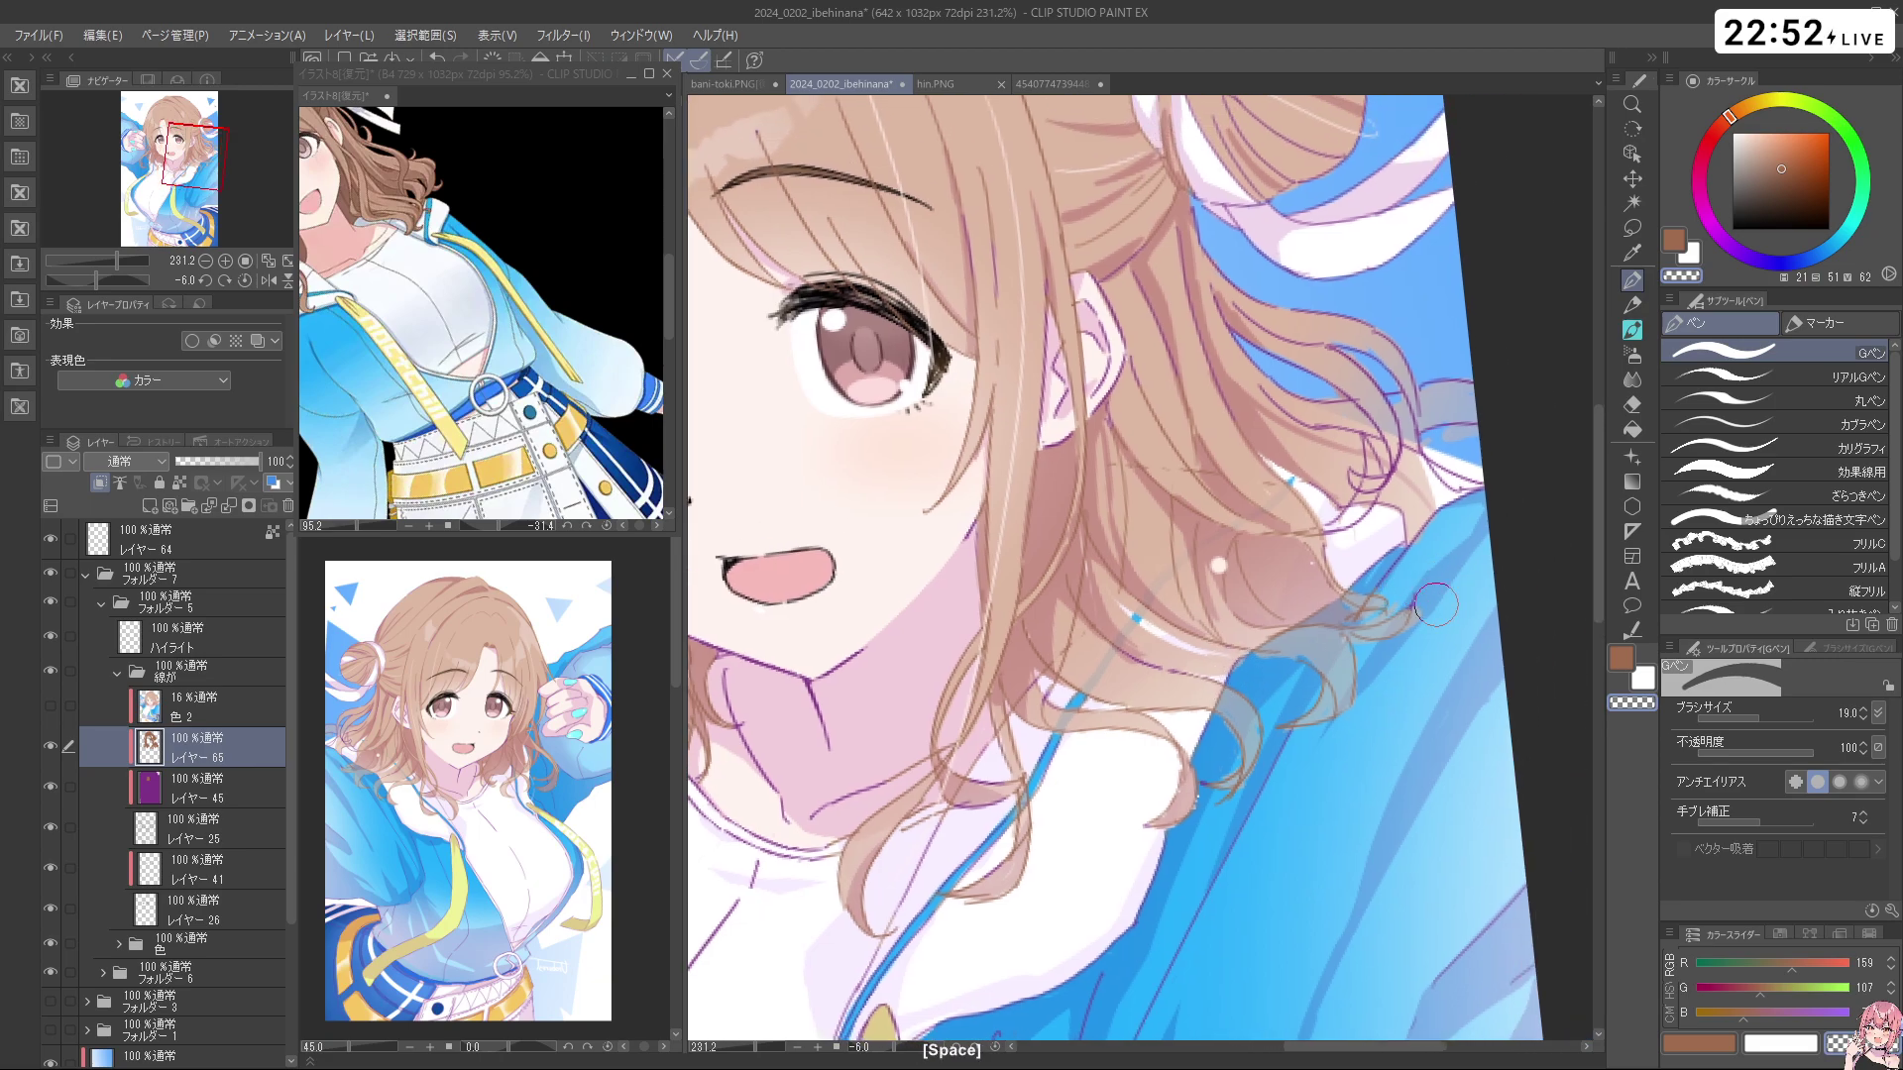
key(c)
mouse_move(1403, 567)
mouse_down()
mouse_move(1388, 526)
mouse_move(1323, 483)
mouse_up()
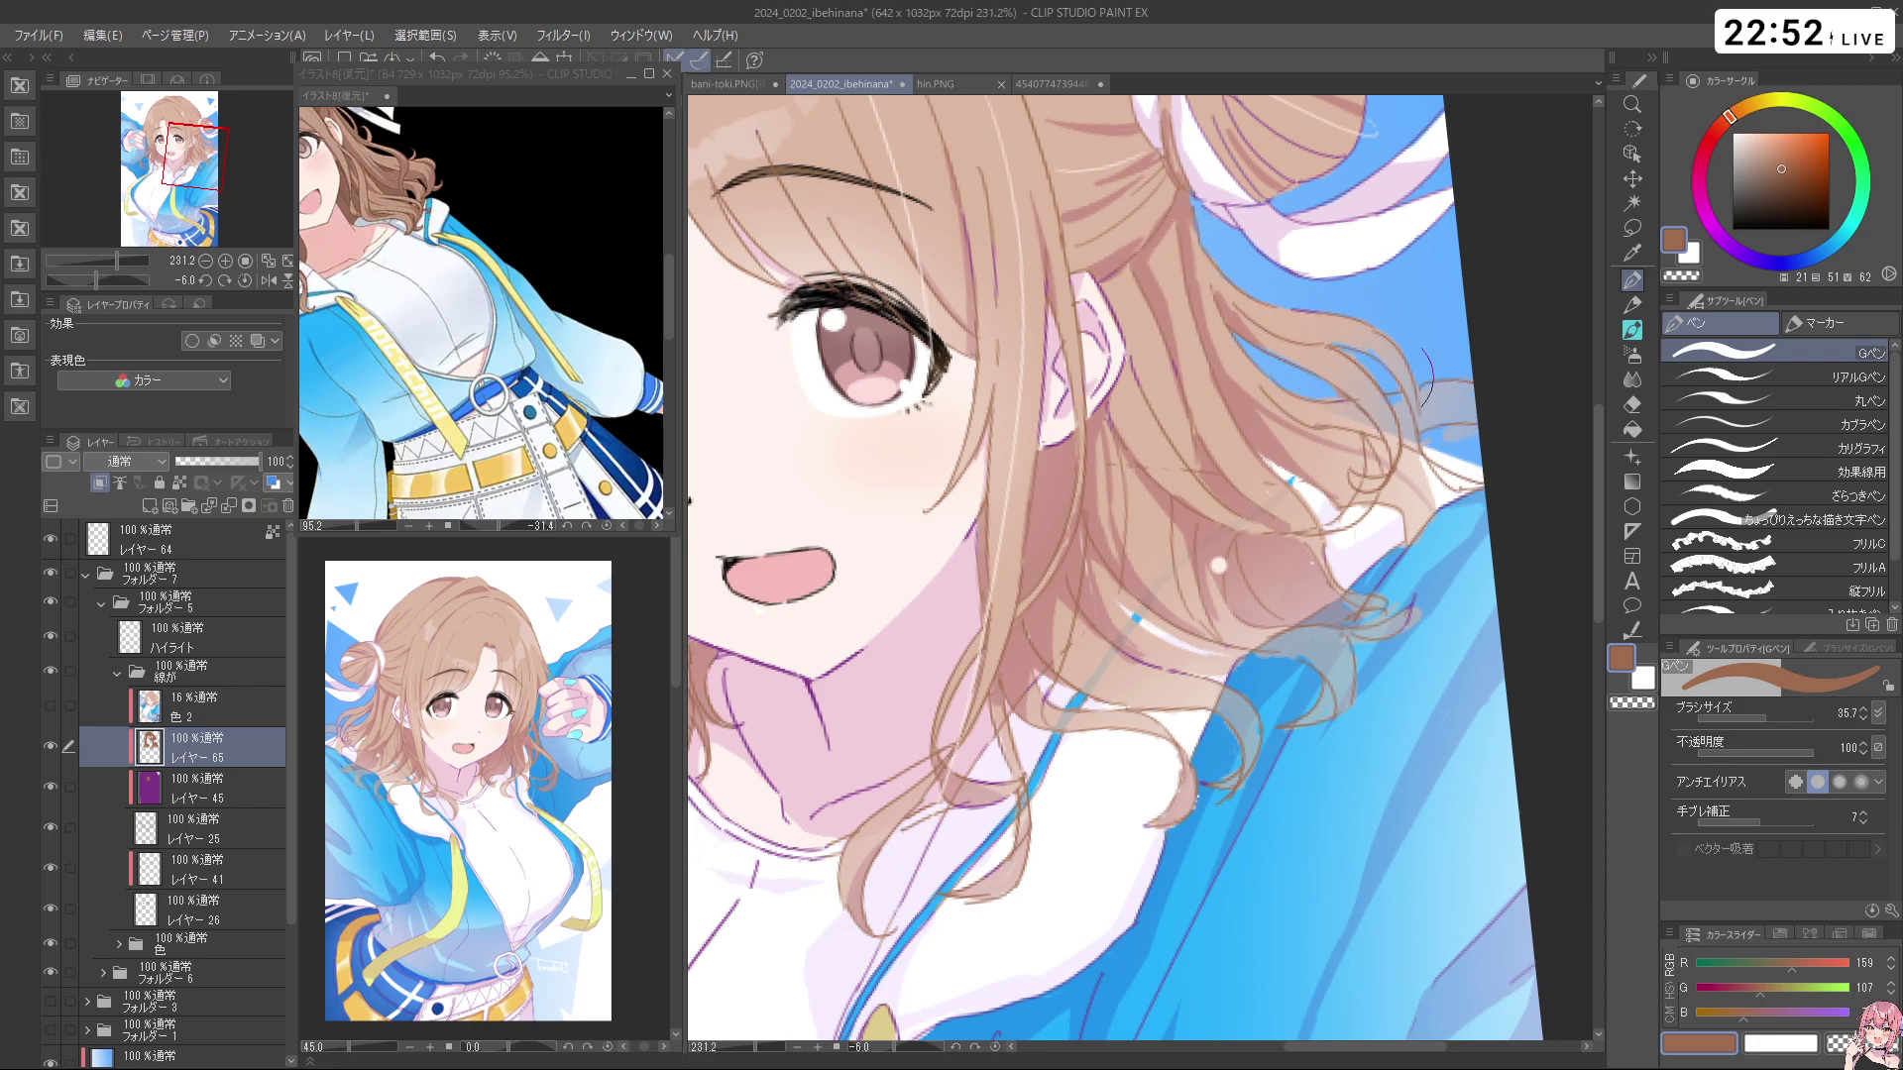
Recolour the hair bun's lines brown at size 35.7 and erase the overflow from its white ribbon with transparent colour
drag(1341, 332, 1313, 174)
drag(1313, 173, 1293, 476)
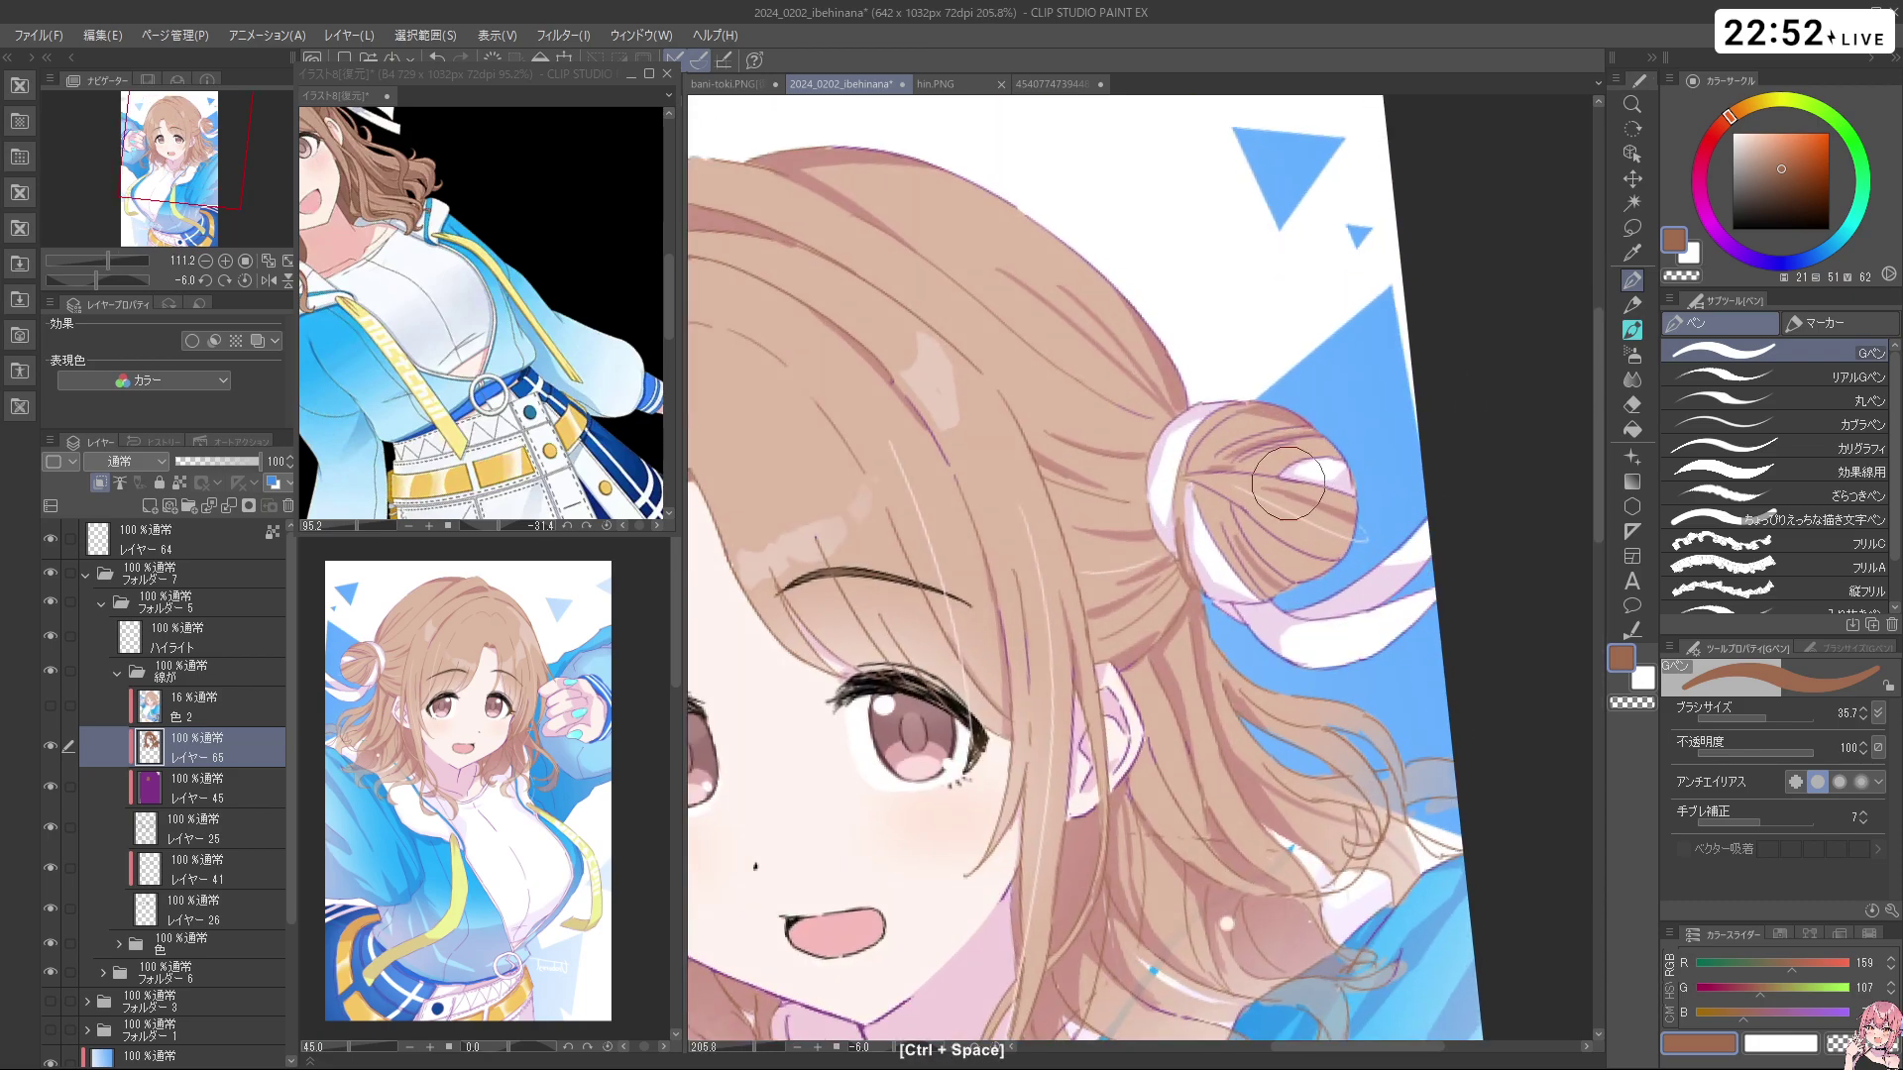
key(c)
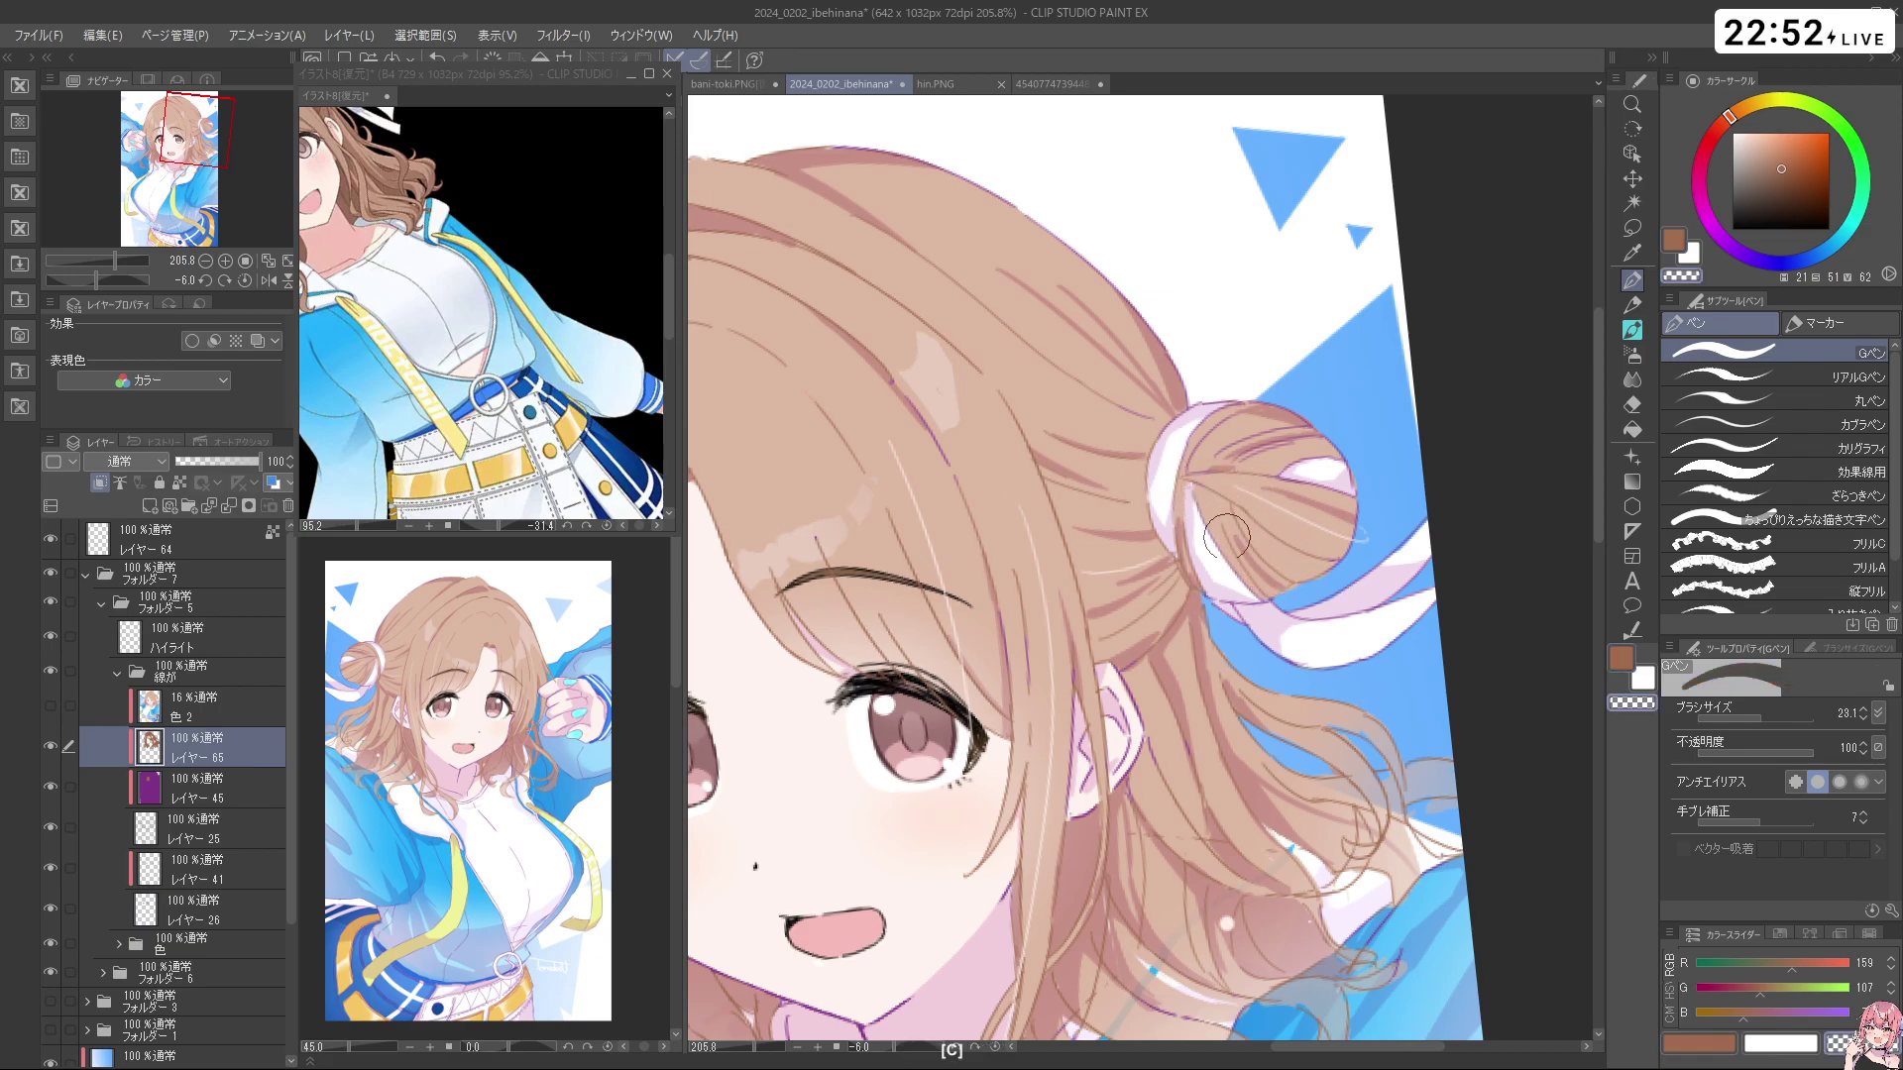
drag(1377, 575, 1354, 534)
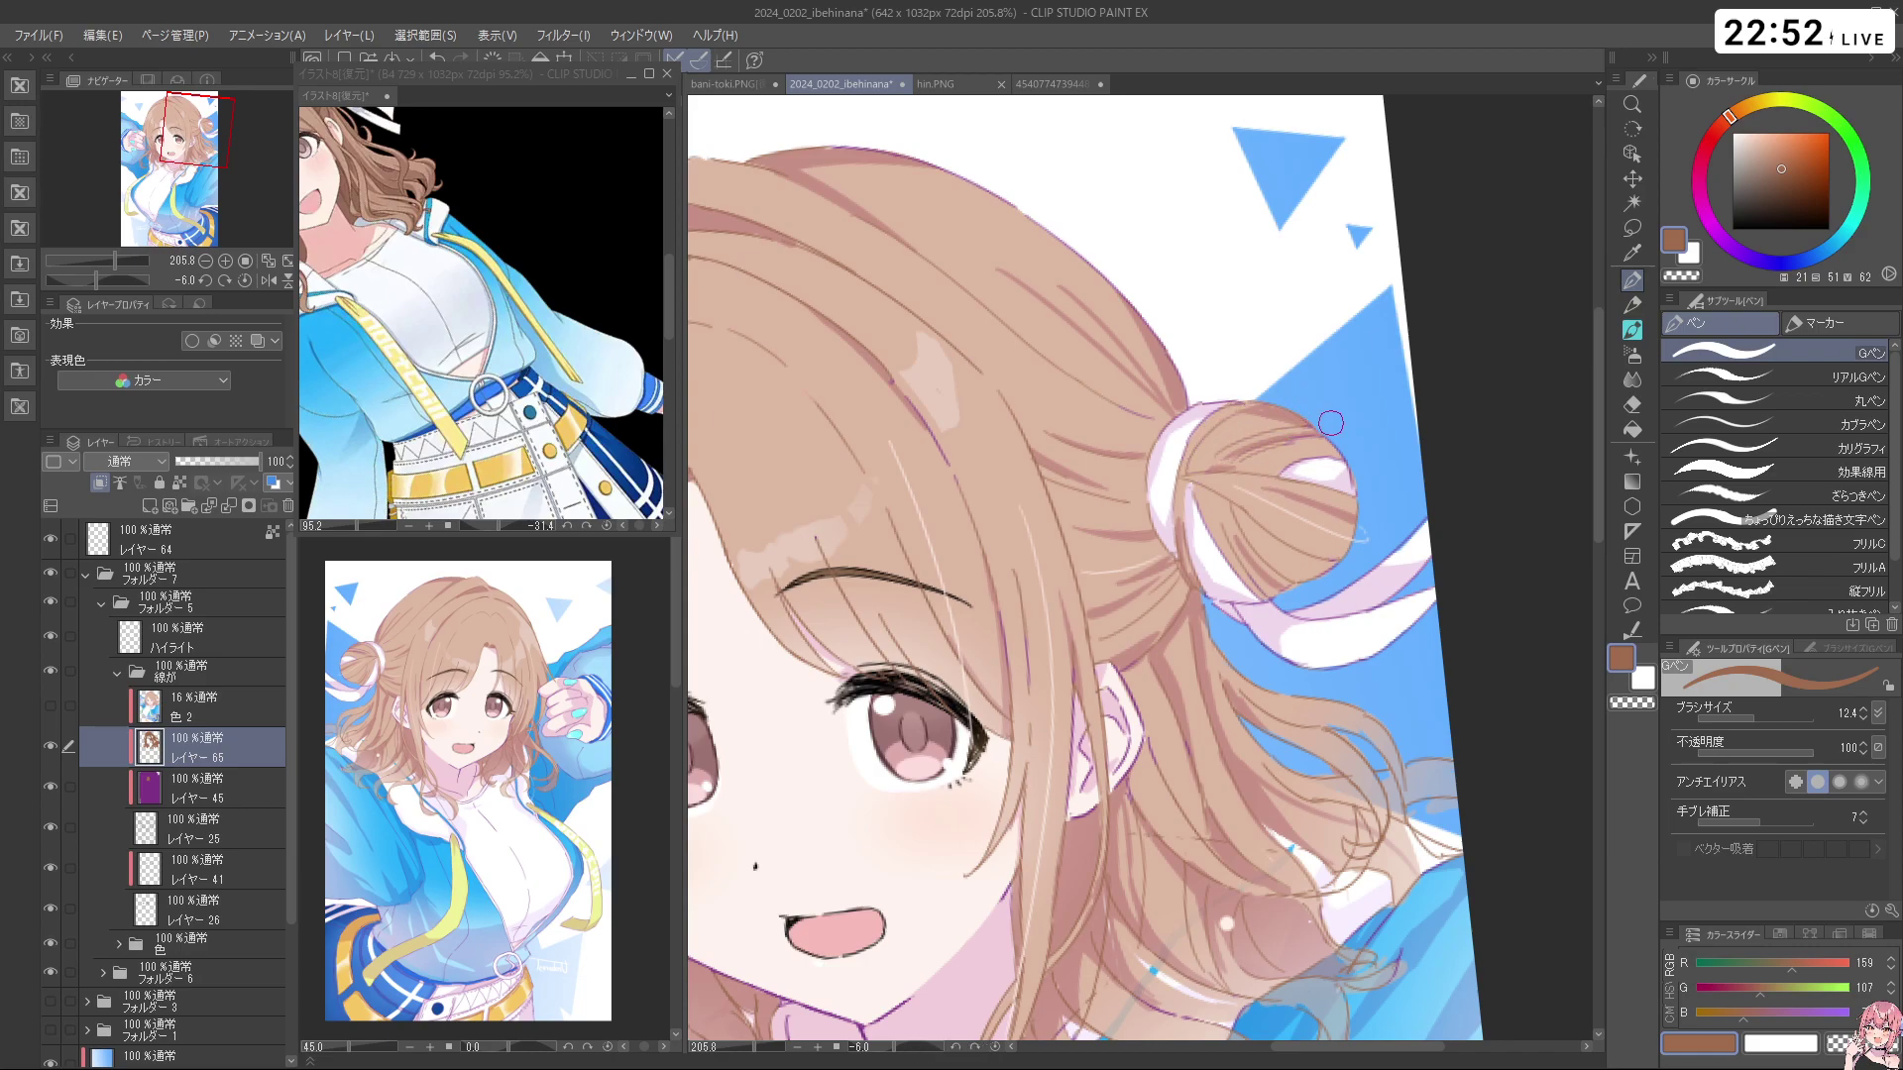
mouse_move(1157, 337)
mouse_down()
mouse_move(1189, 362)
mouse_move(1050, 422)
mouse_up()
drag(1089, 510, 1011, 233)
drag(1041, 330, 1094, 244)
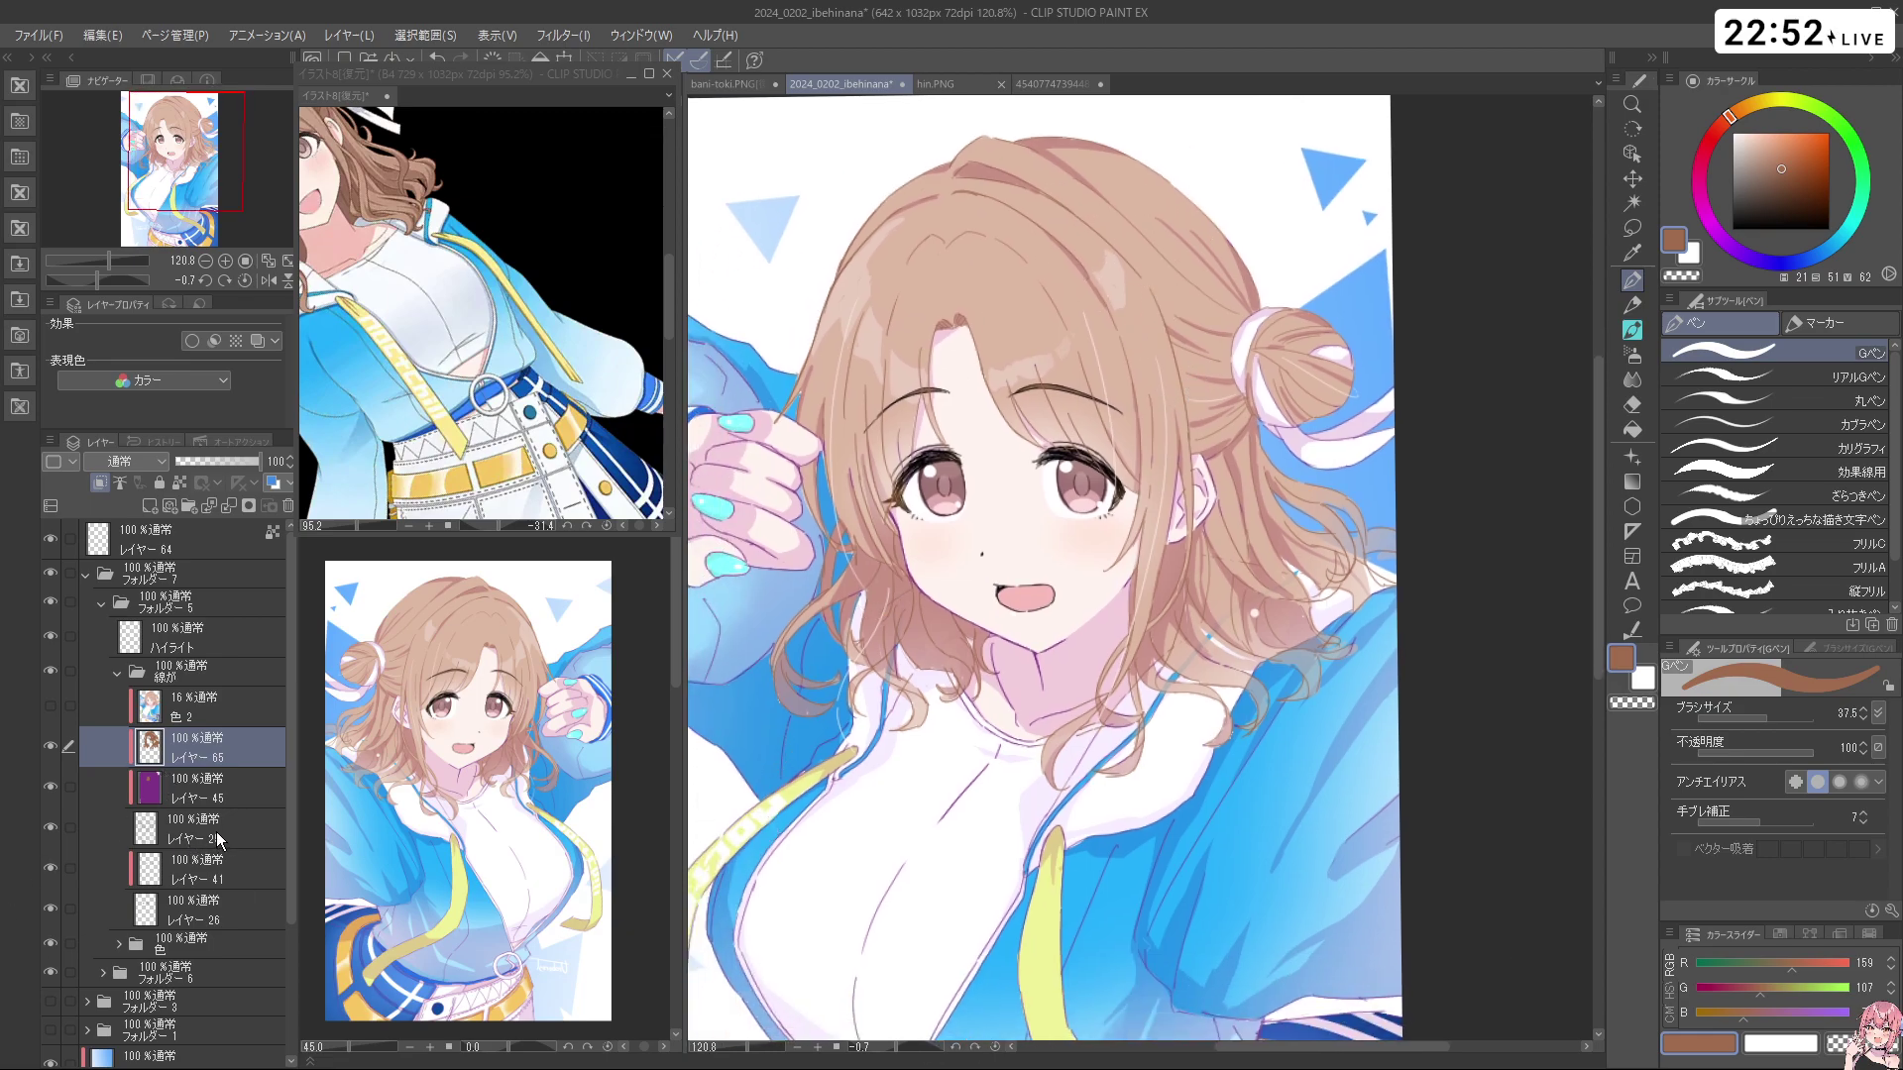
Select layer 41, darken the brown to H 21, S 68, V 23 and paint over the facial lines at size 37.5
click(185, 882)
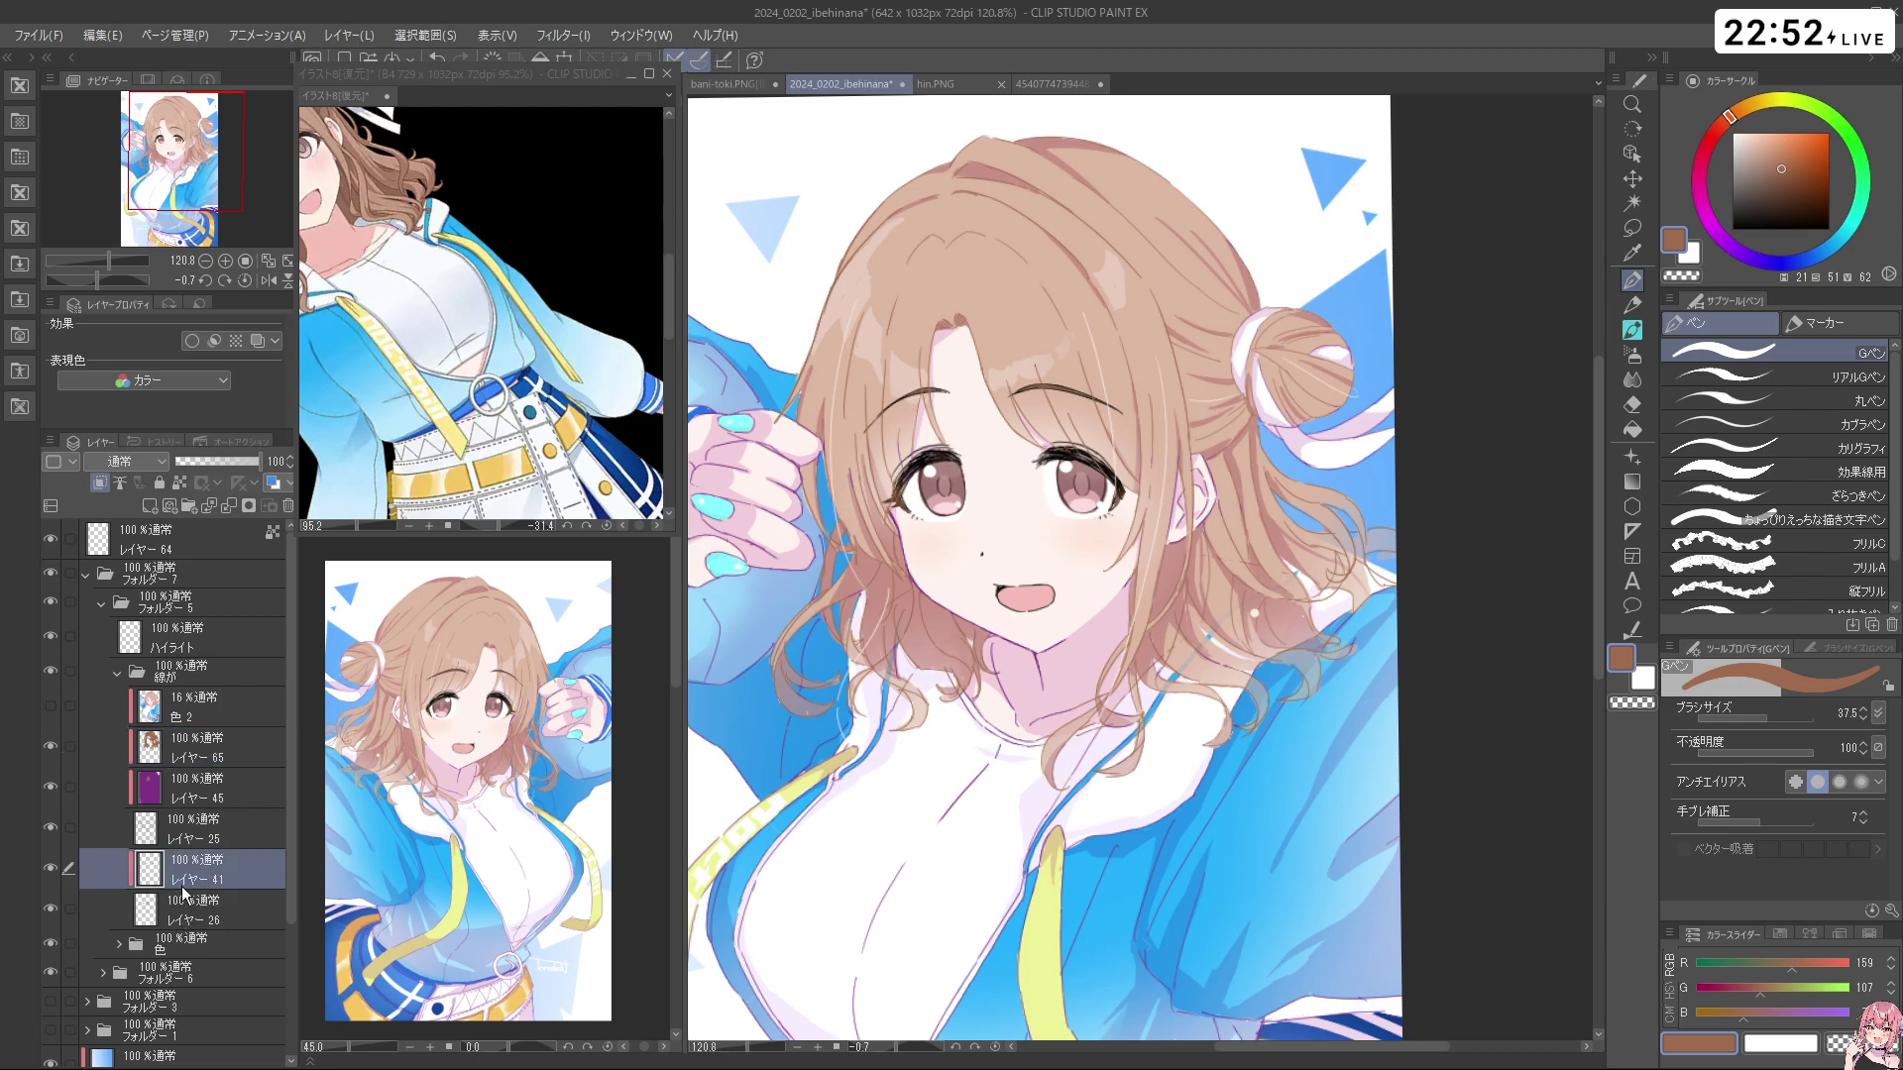
key(ctrl+z)
click(1794, 184)
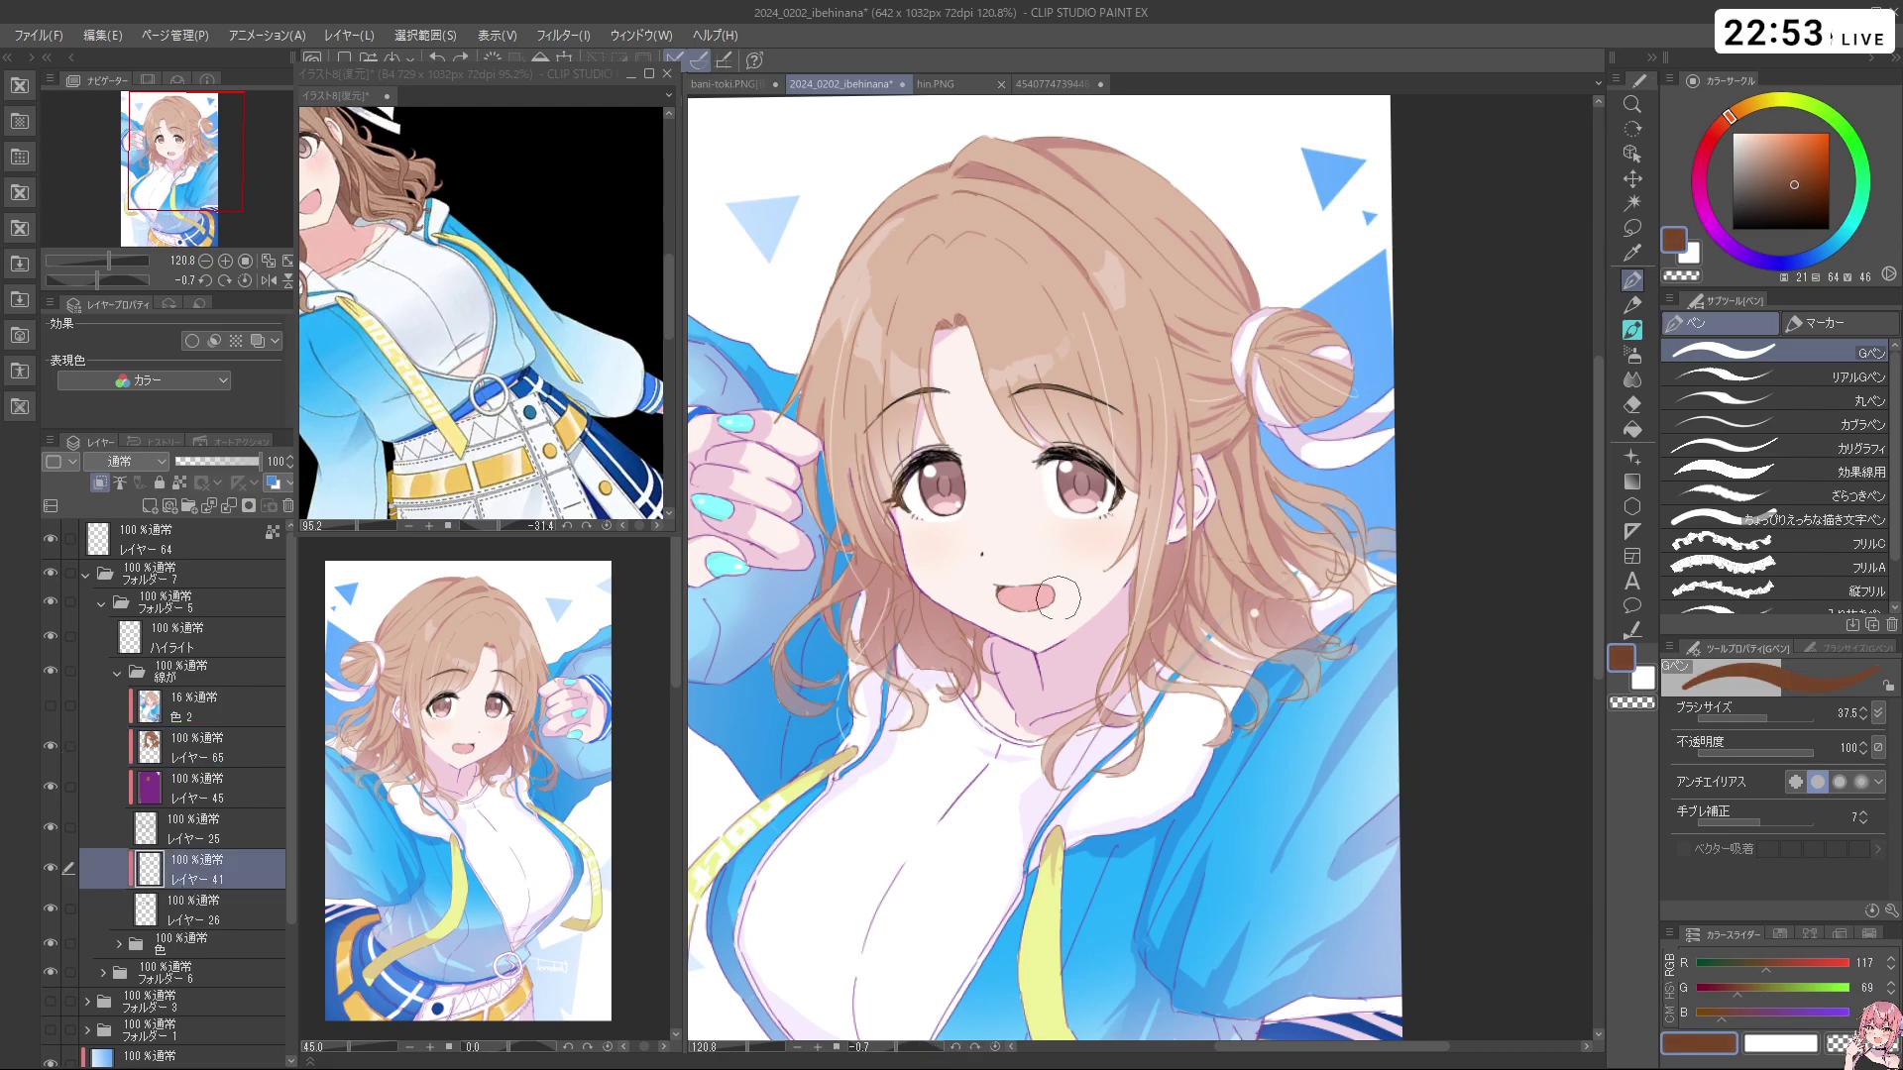
click(1798, 206)
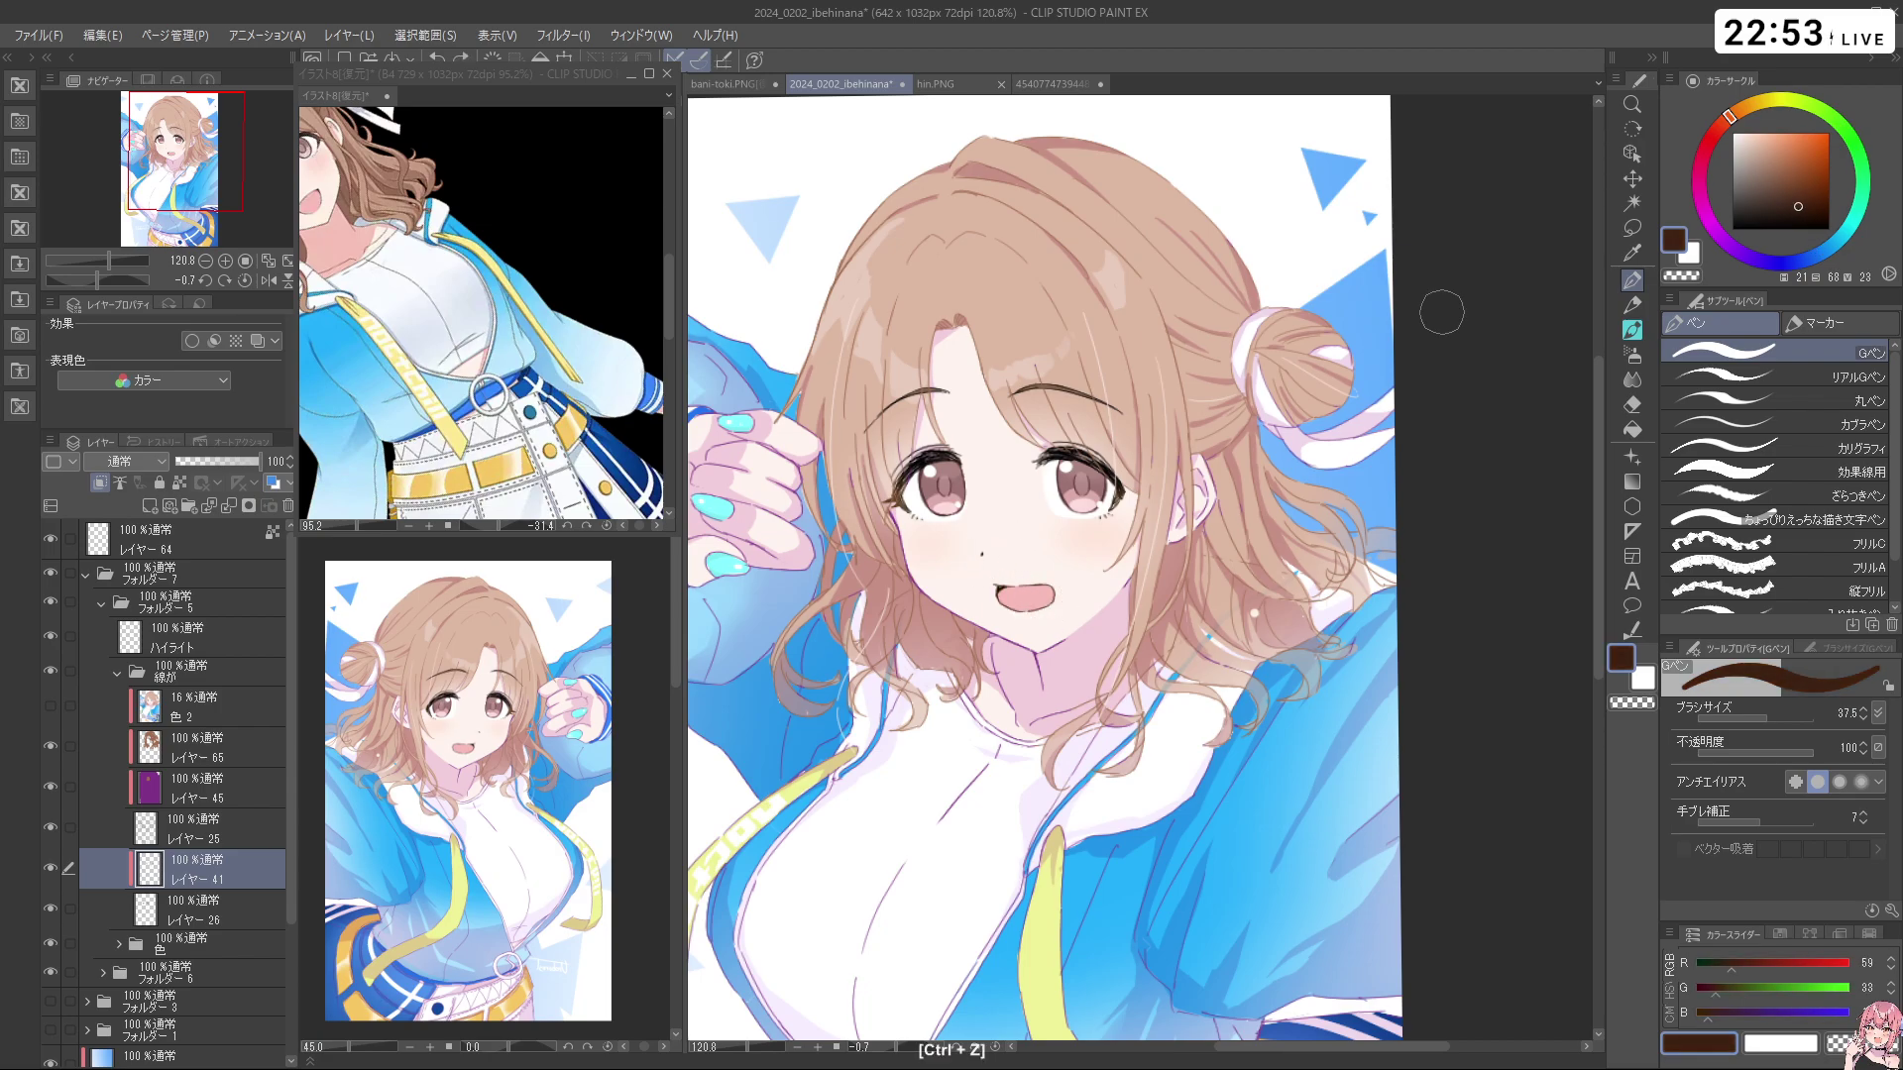
drag(980, 553, 1026, 633)
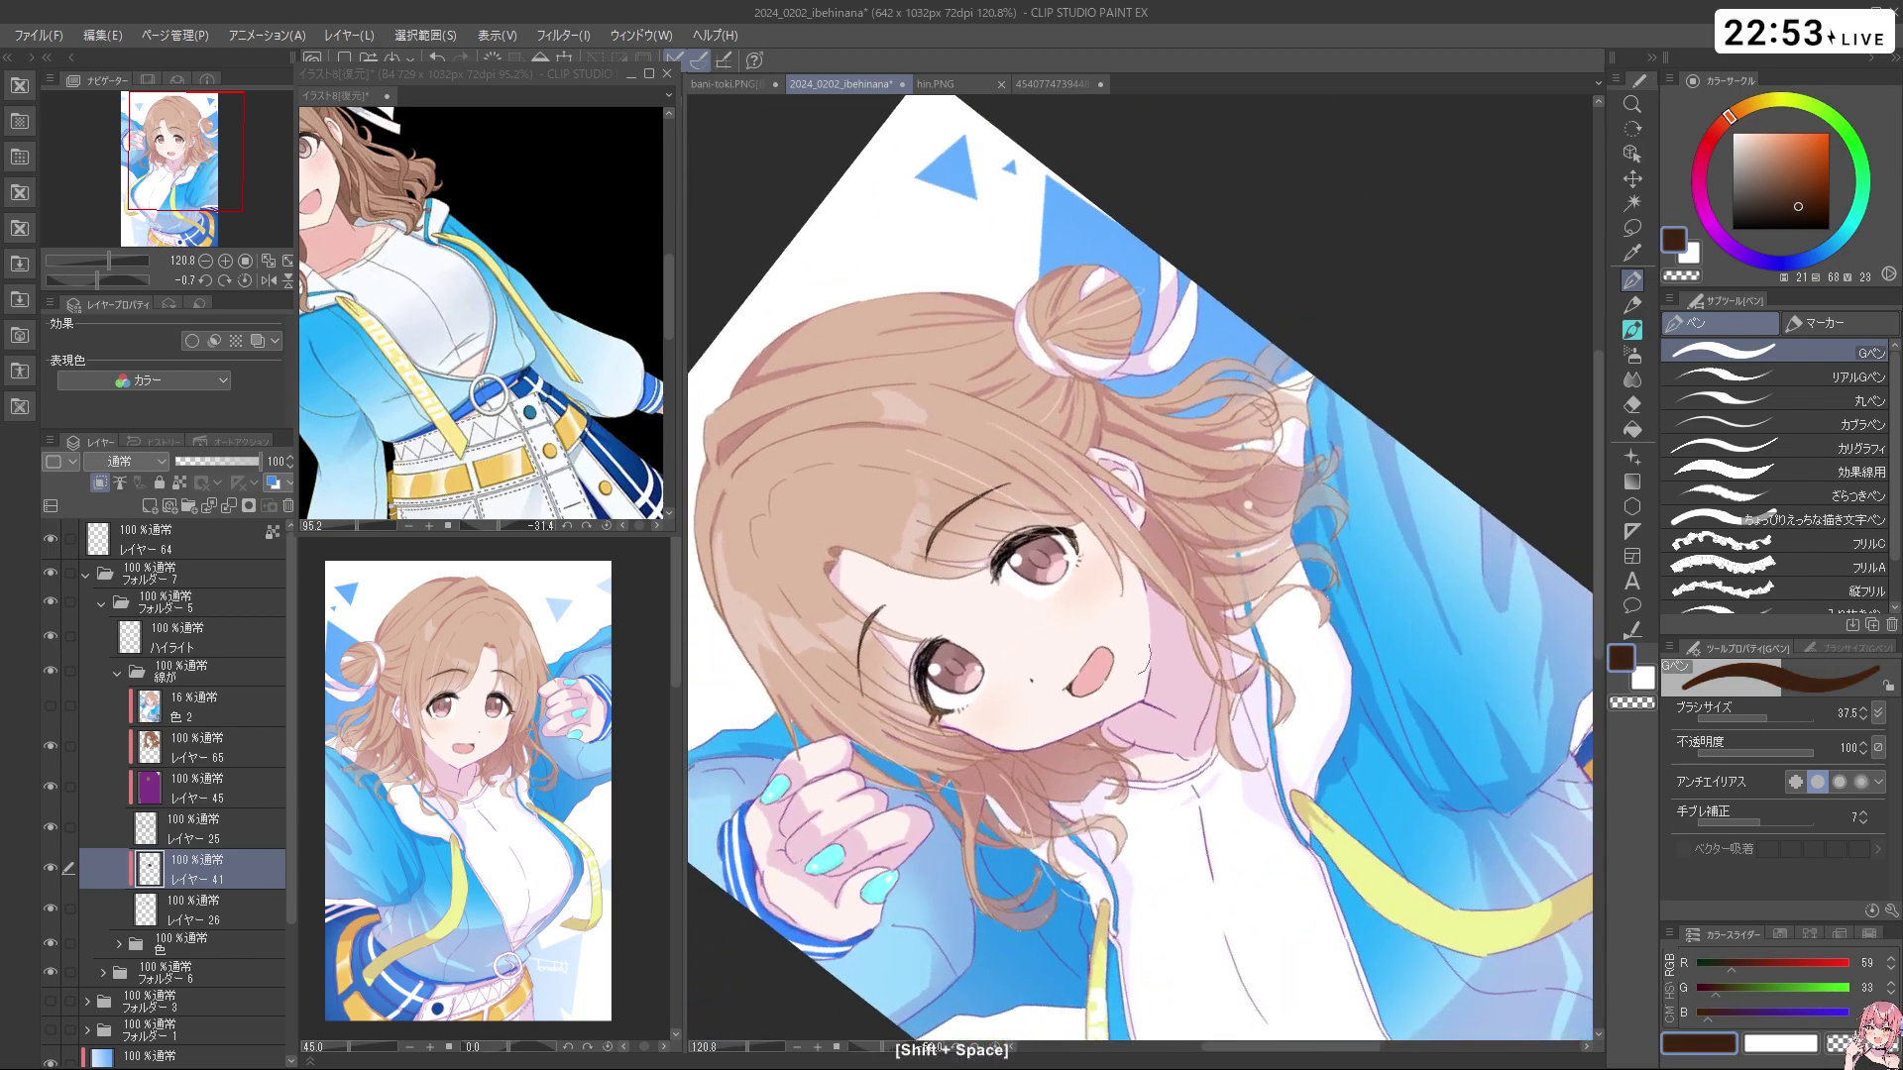
Add a new clipped layer above layer 26 and recolour the eyelash and eyebrow lines dark brown with the G-pen
click(209, 912)
click(154, 506)
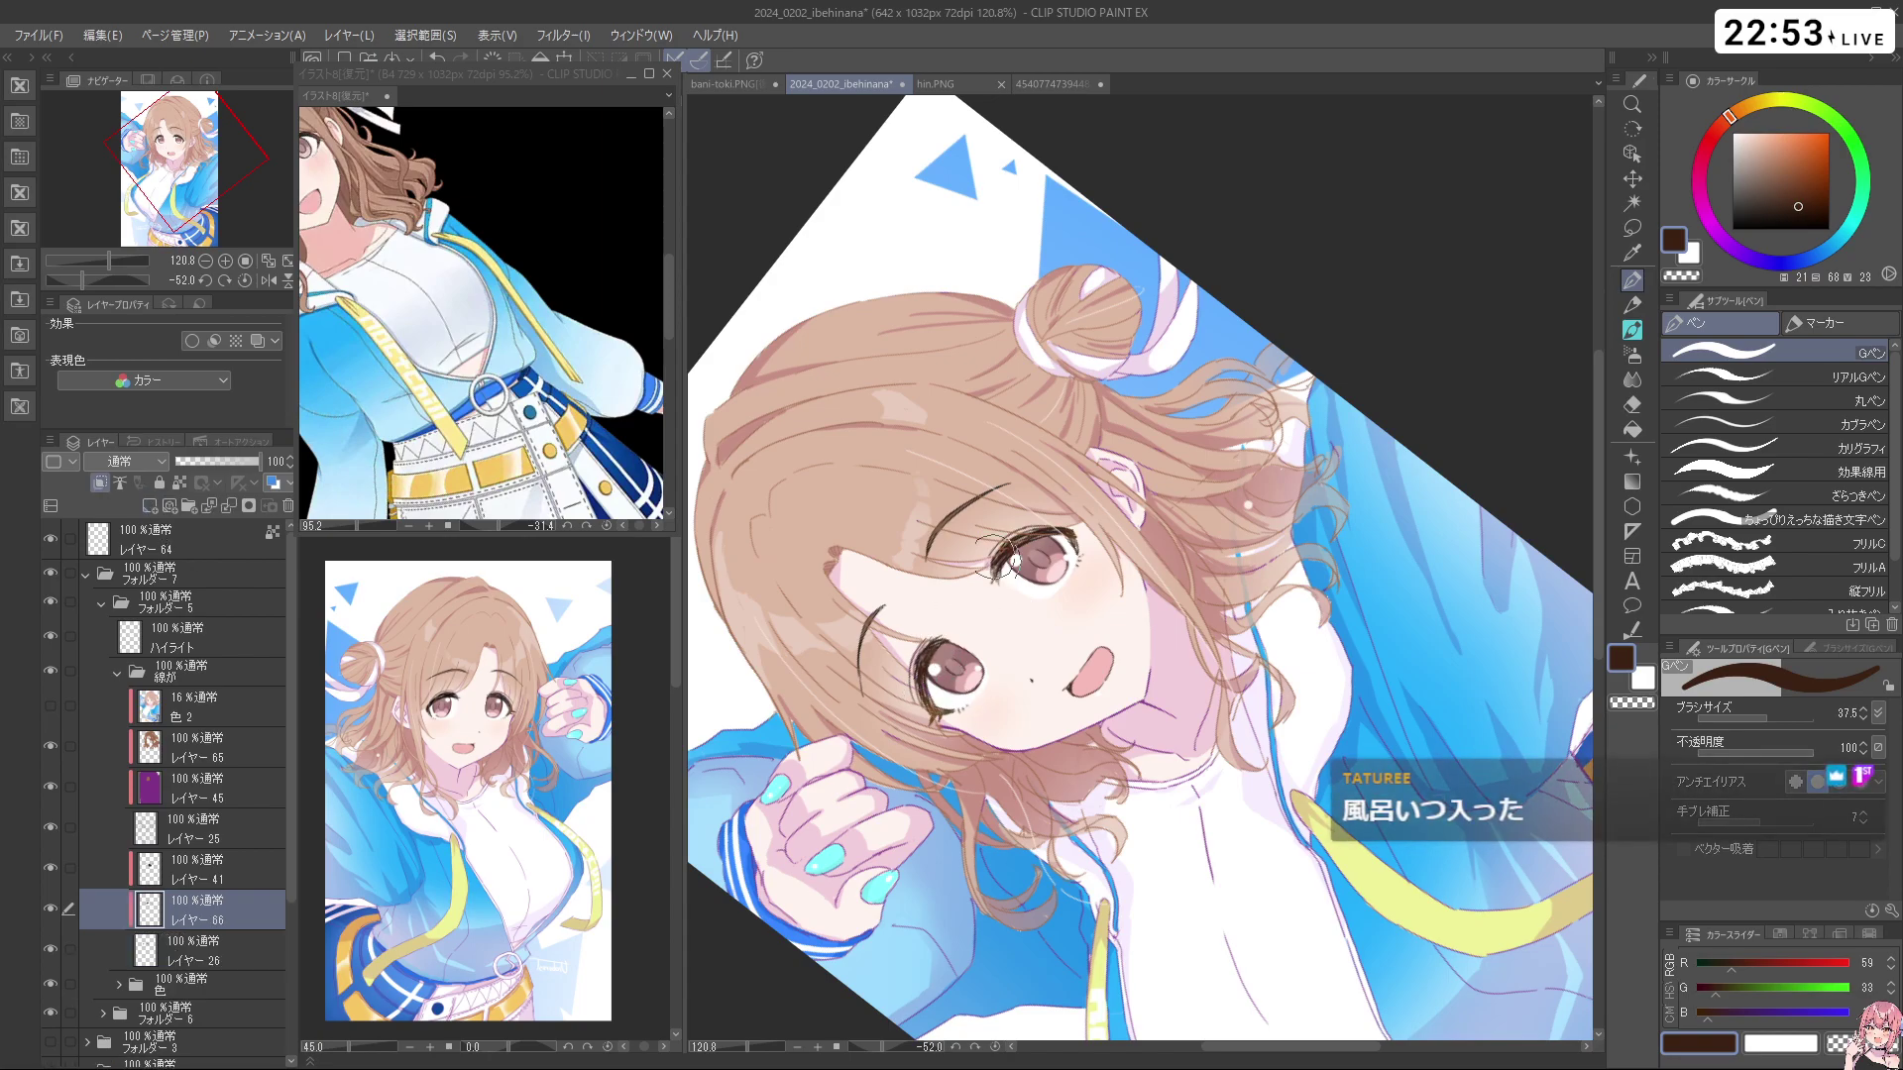
drag(1051, 565, 973, 659)
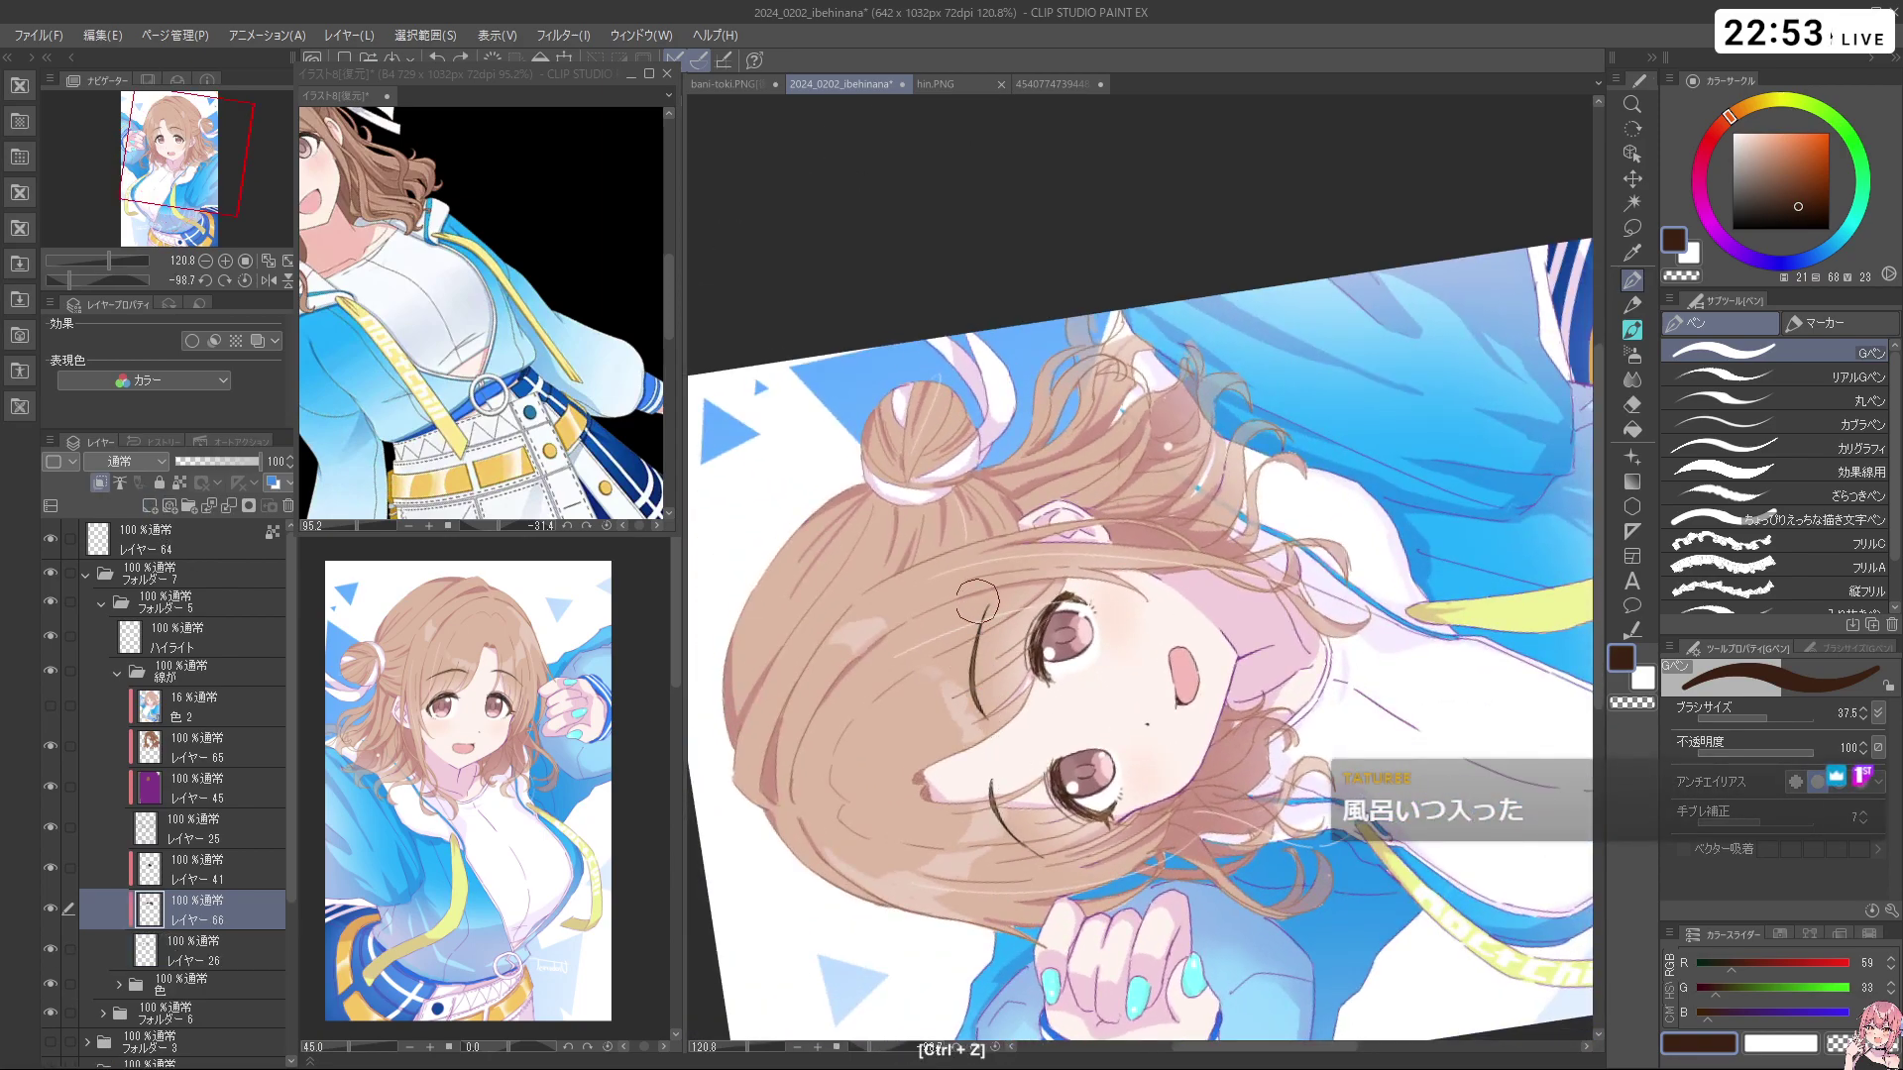
drag(1020, 832, 1058, 491)
drag(1279, 484, 1339, 466)
drag(1313, 610, 1262, 701)
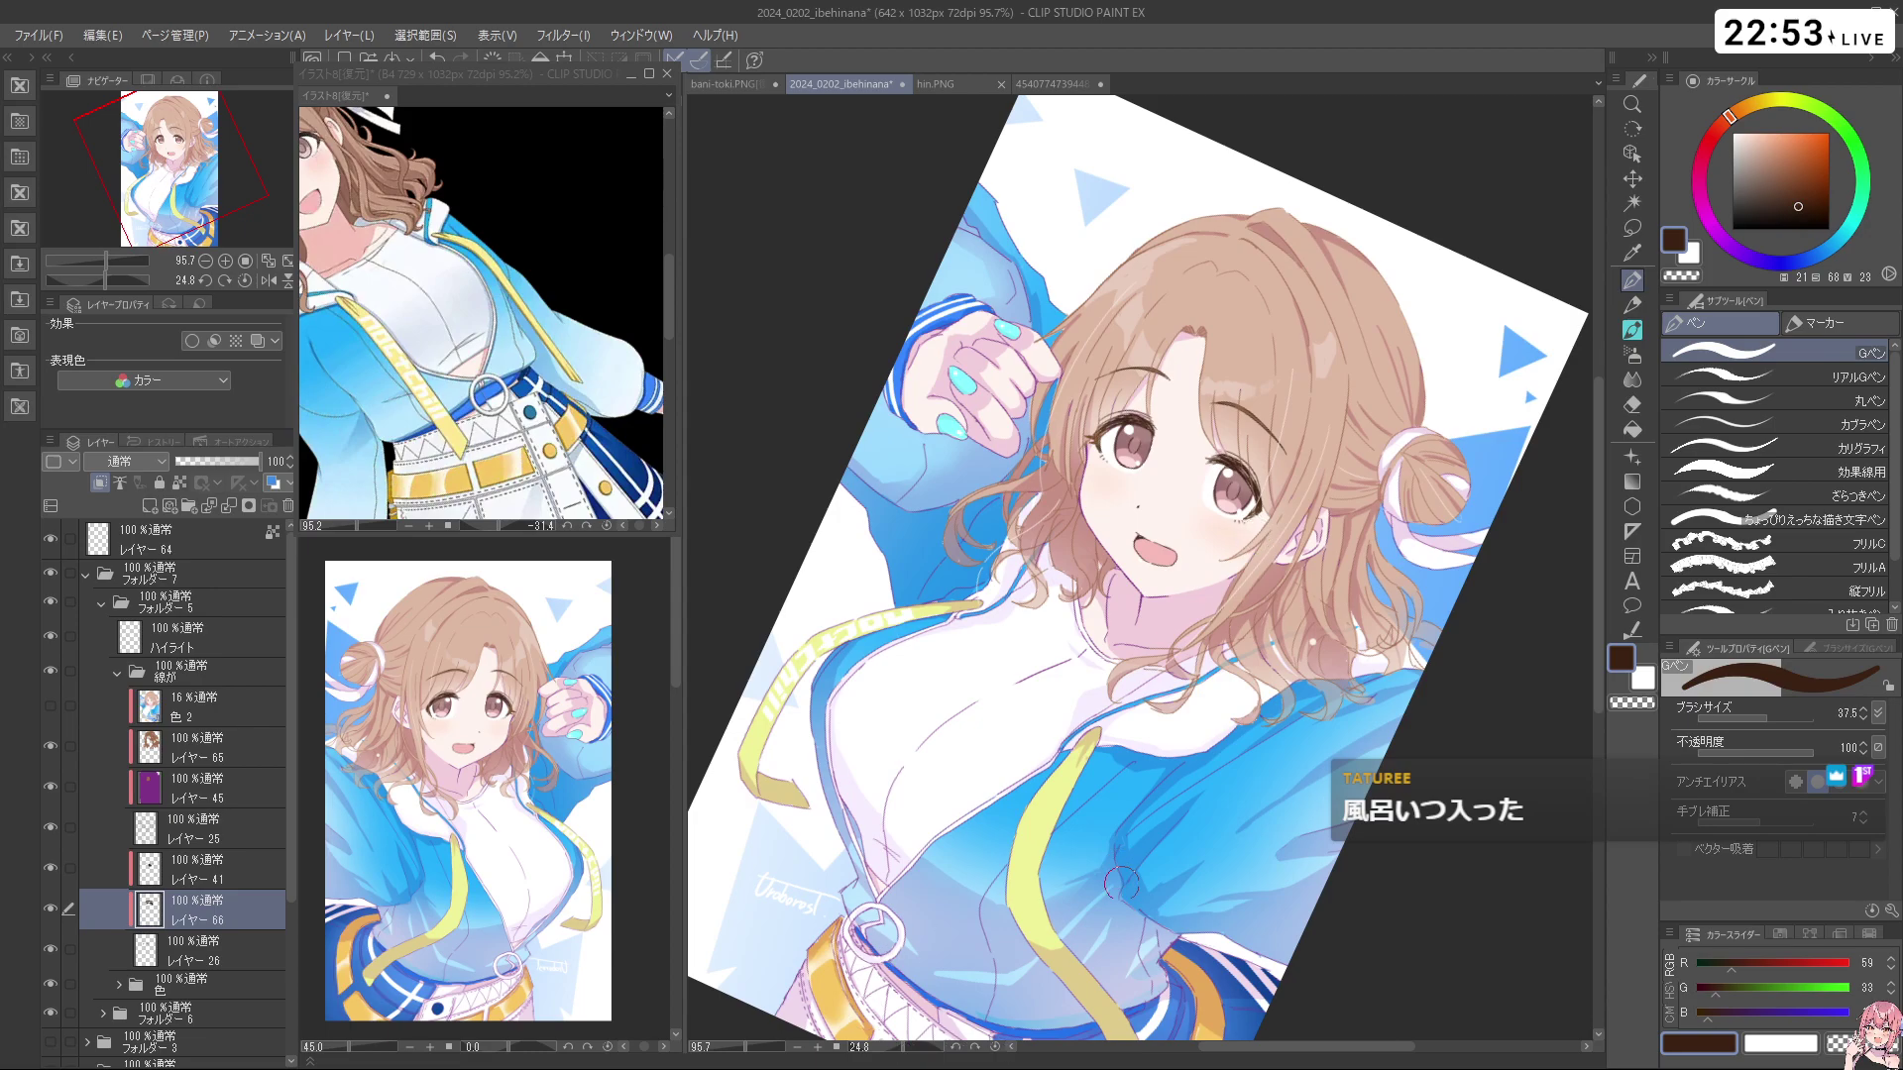
scroll(1055, 820, up, 2)
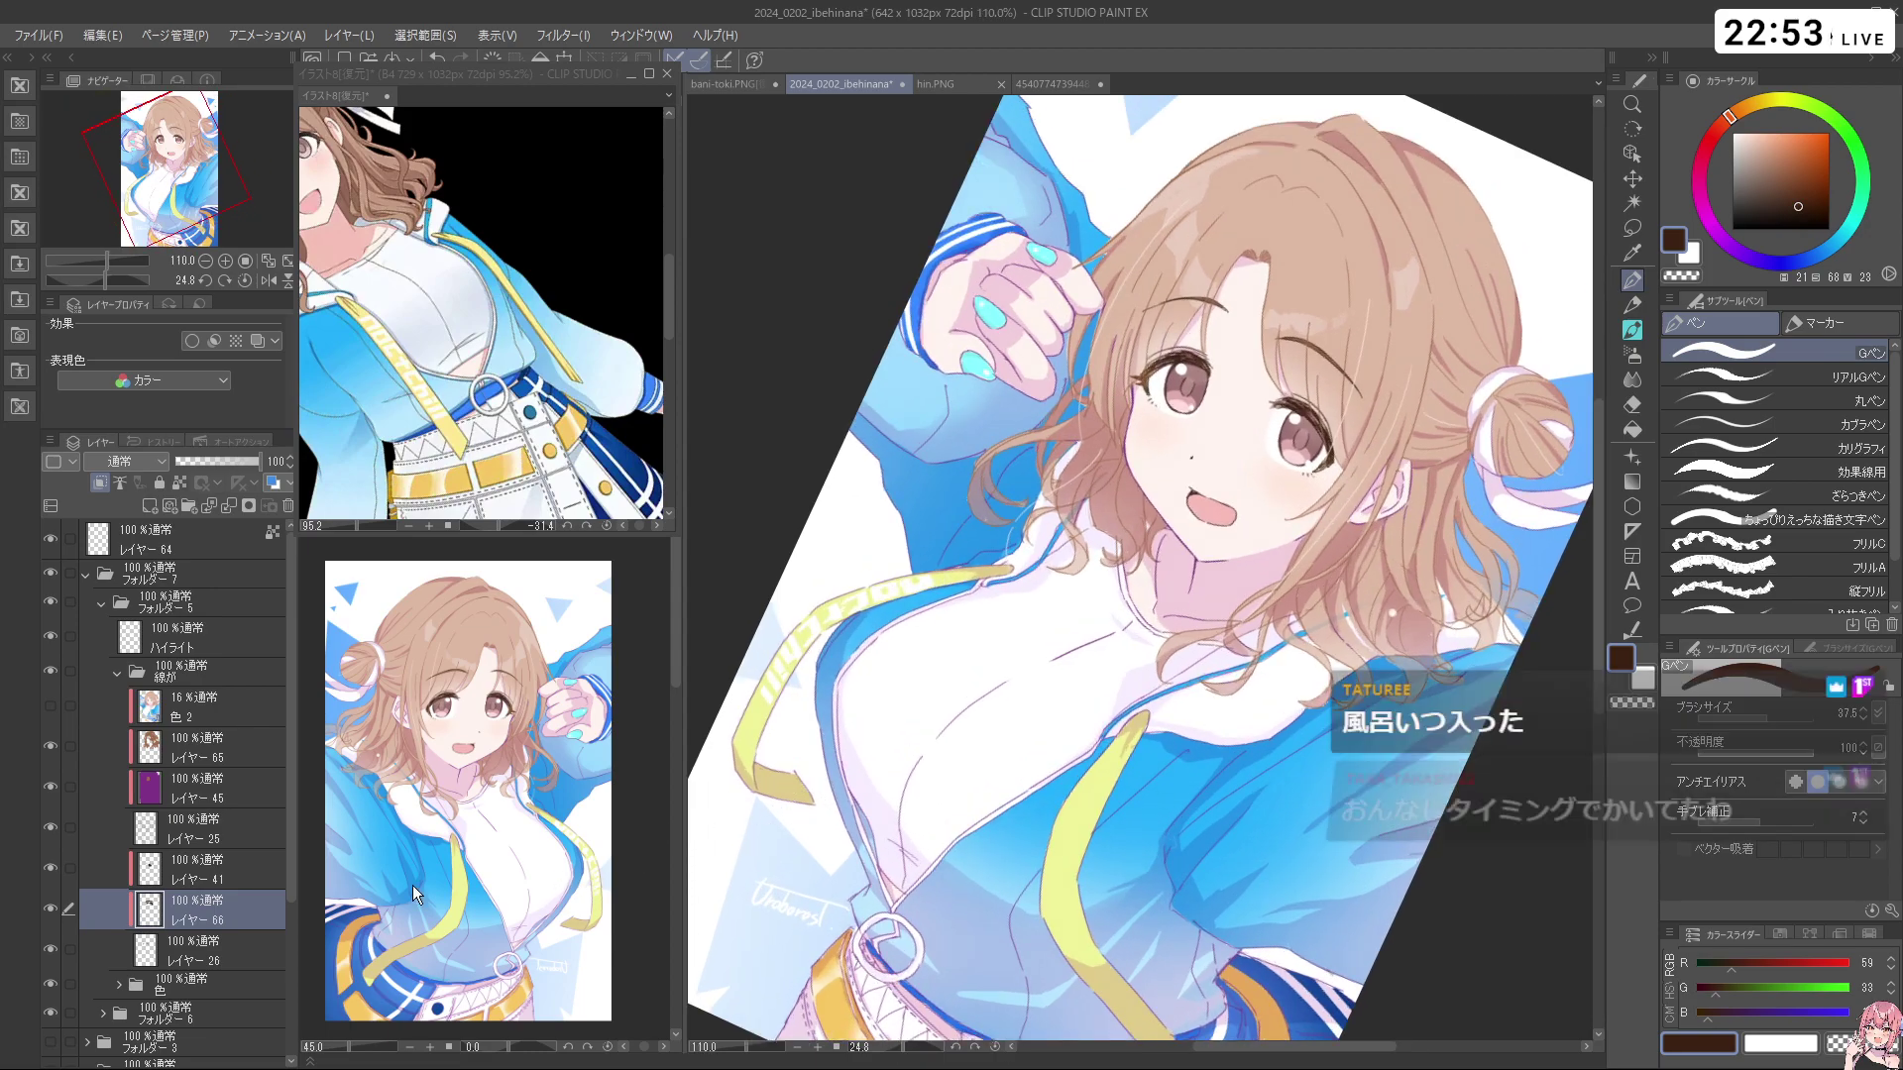
Select layer 65 and set the pen colour to dark olive at H 62, S 74, V 31
click(188, 753)
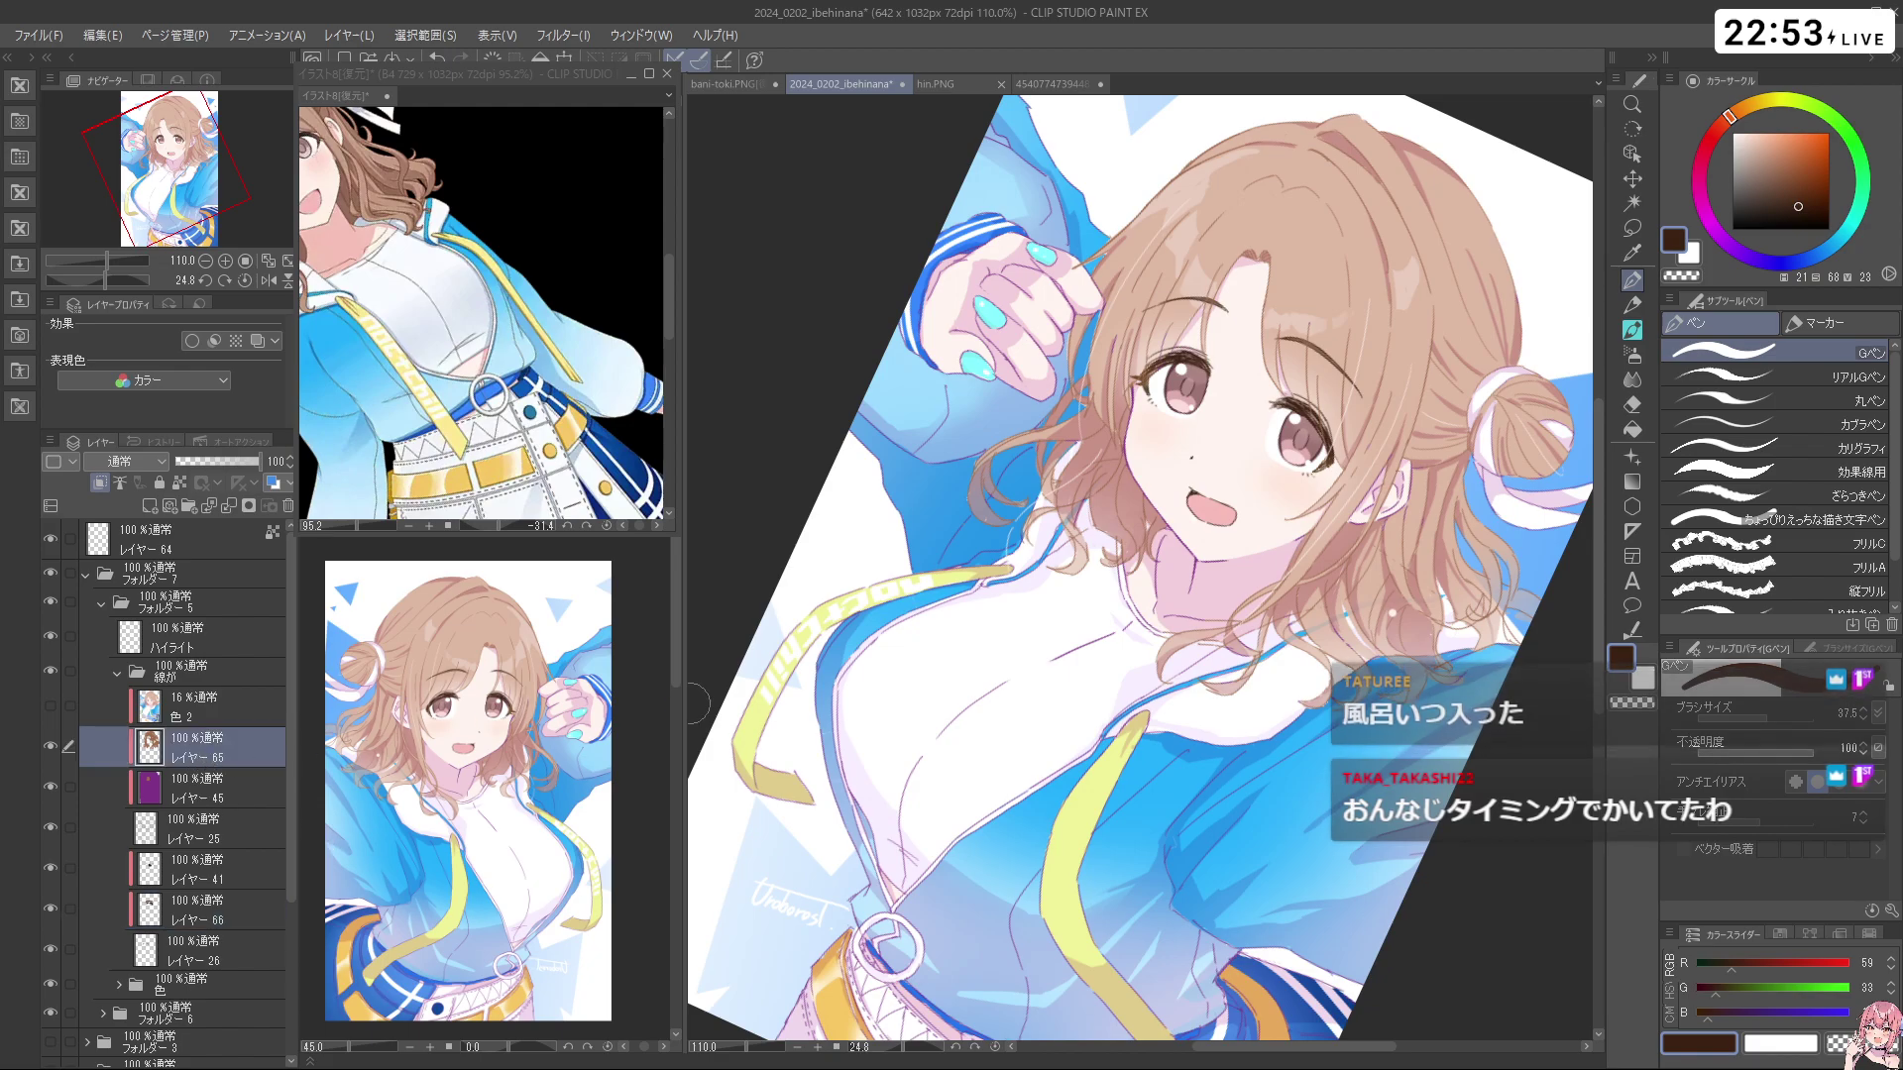
alt+click(758, 728)
click(1792, 171)
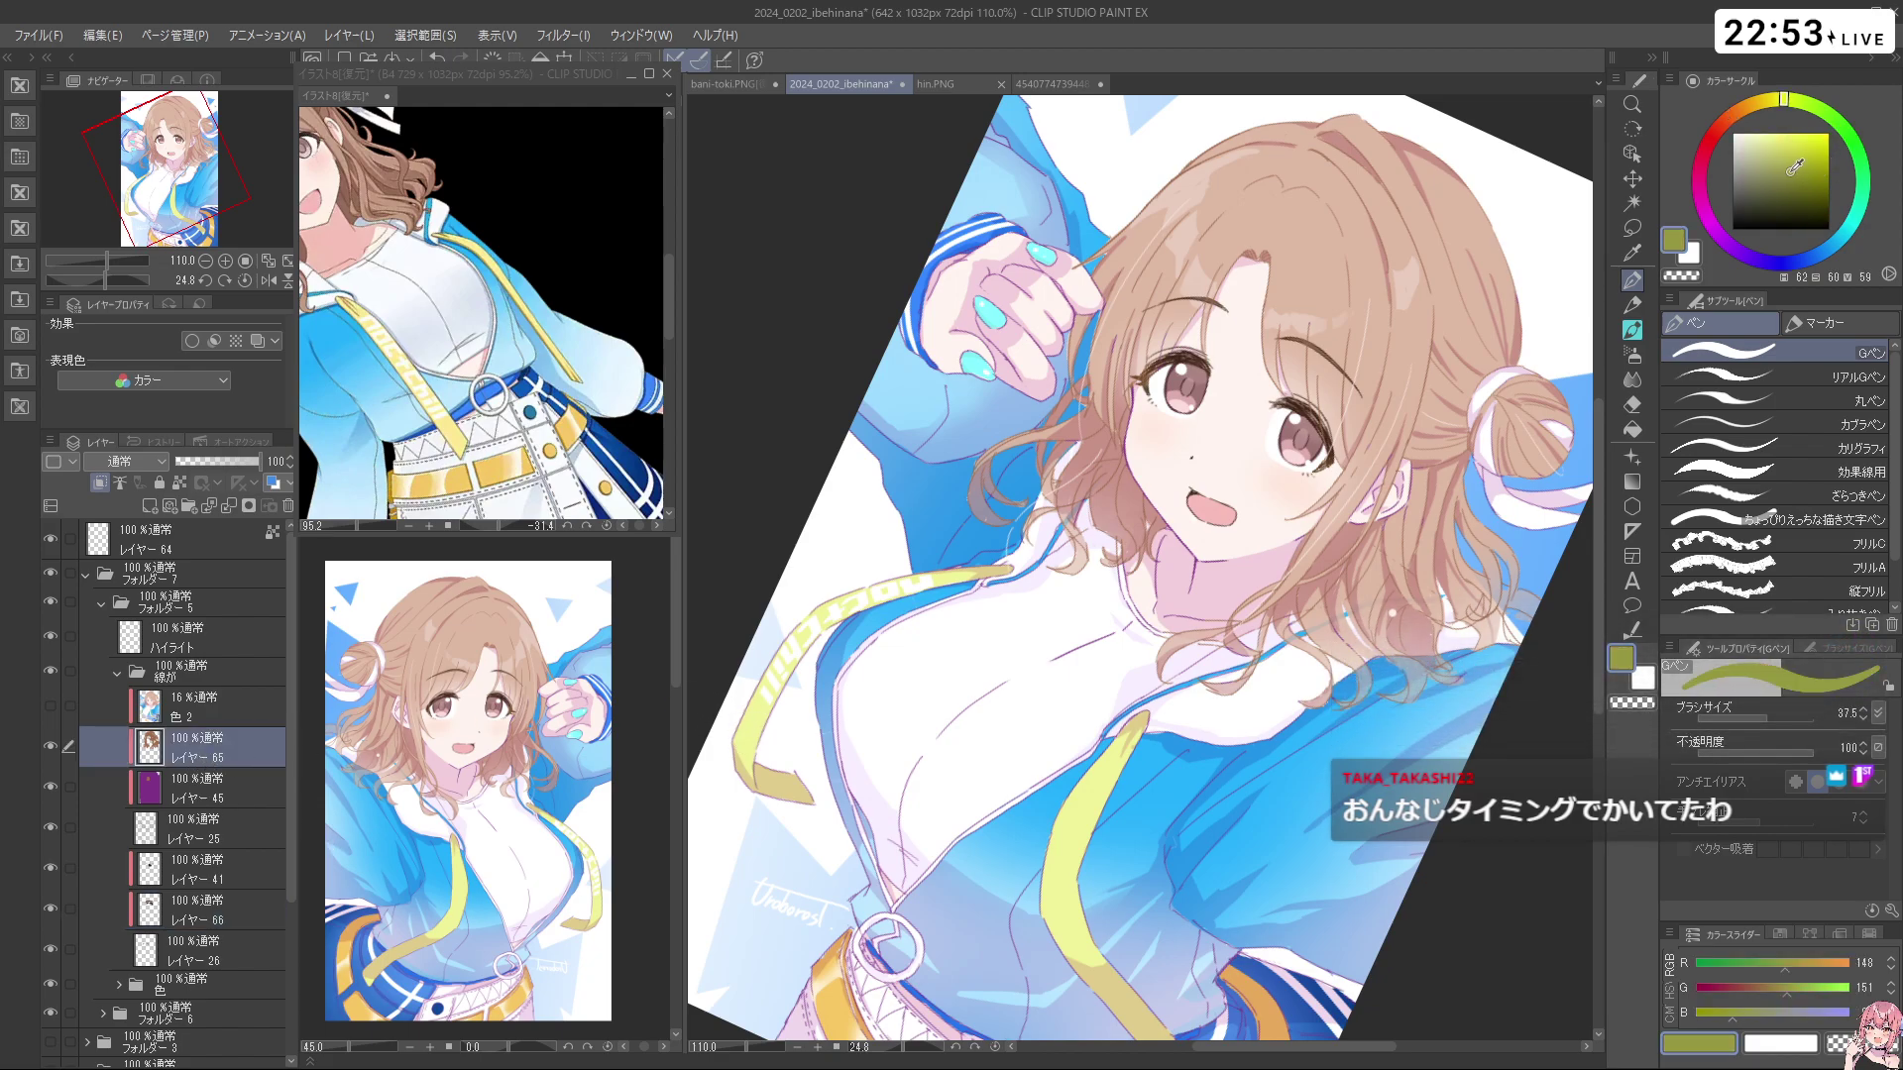
key(ctrl+z)
click(1809, 193)
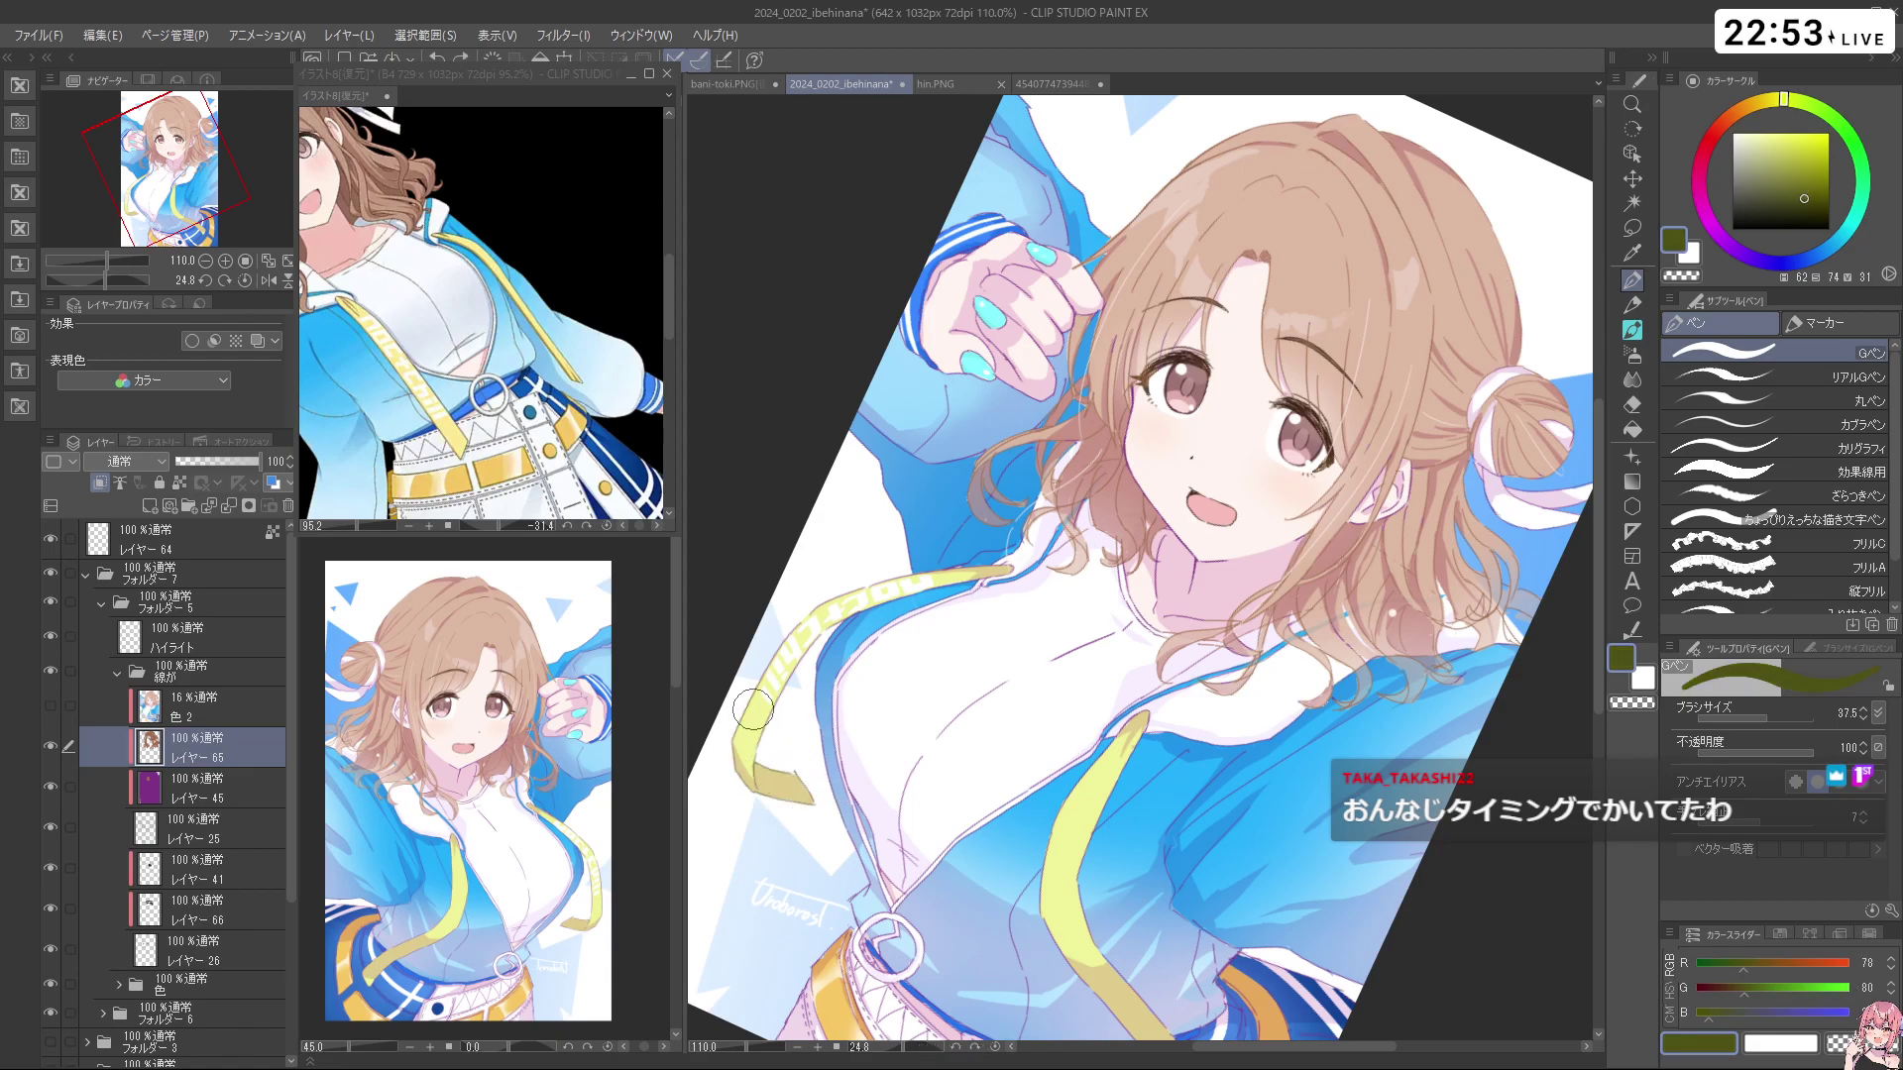
Recolour the line art of the lettered yellow drawstring dark olive with the G-pen at size 16.8
mouse_move(819, 639)
mouse_down()
mouse_move(1024, 831)
mouse_move(1065, 809)
mouse_up()
drag(964, 859, 939, 860)
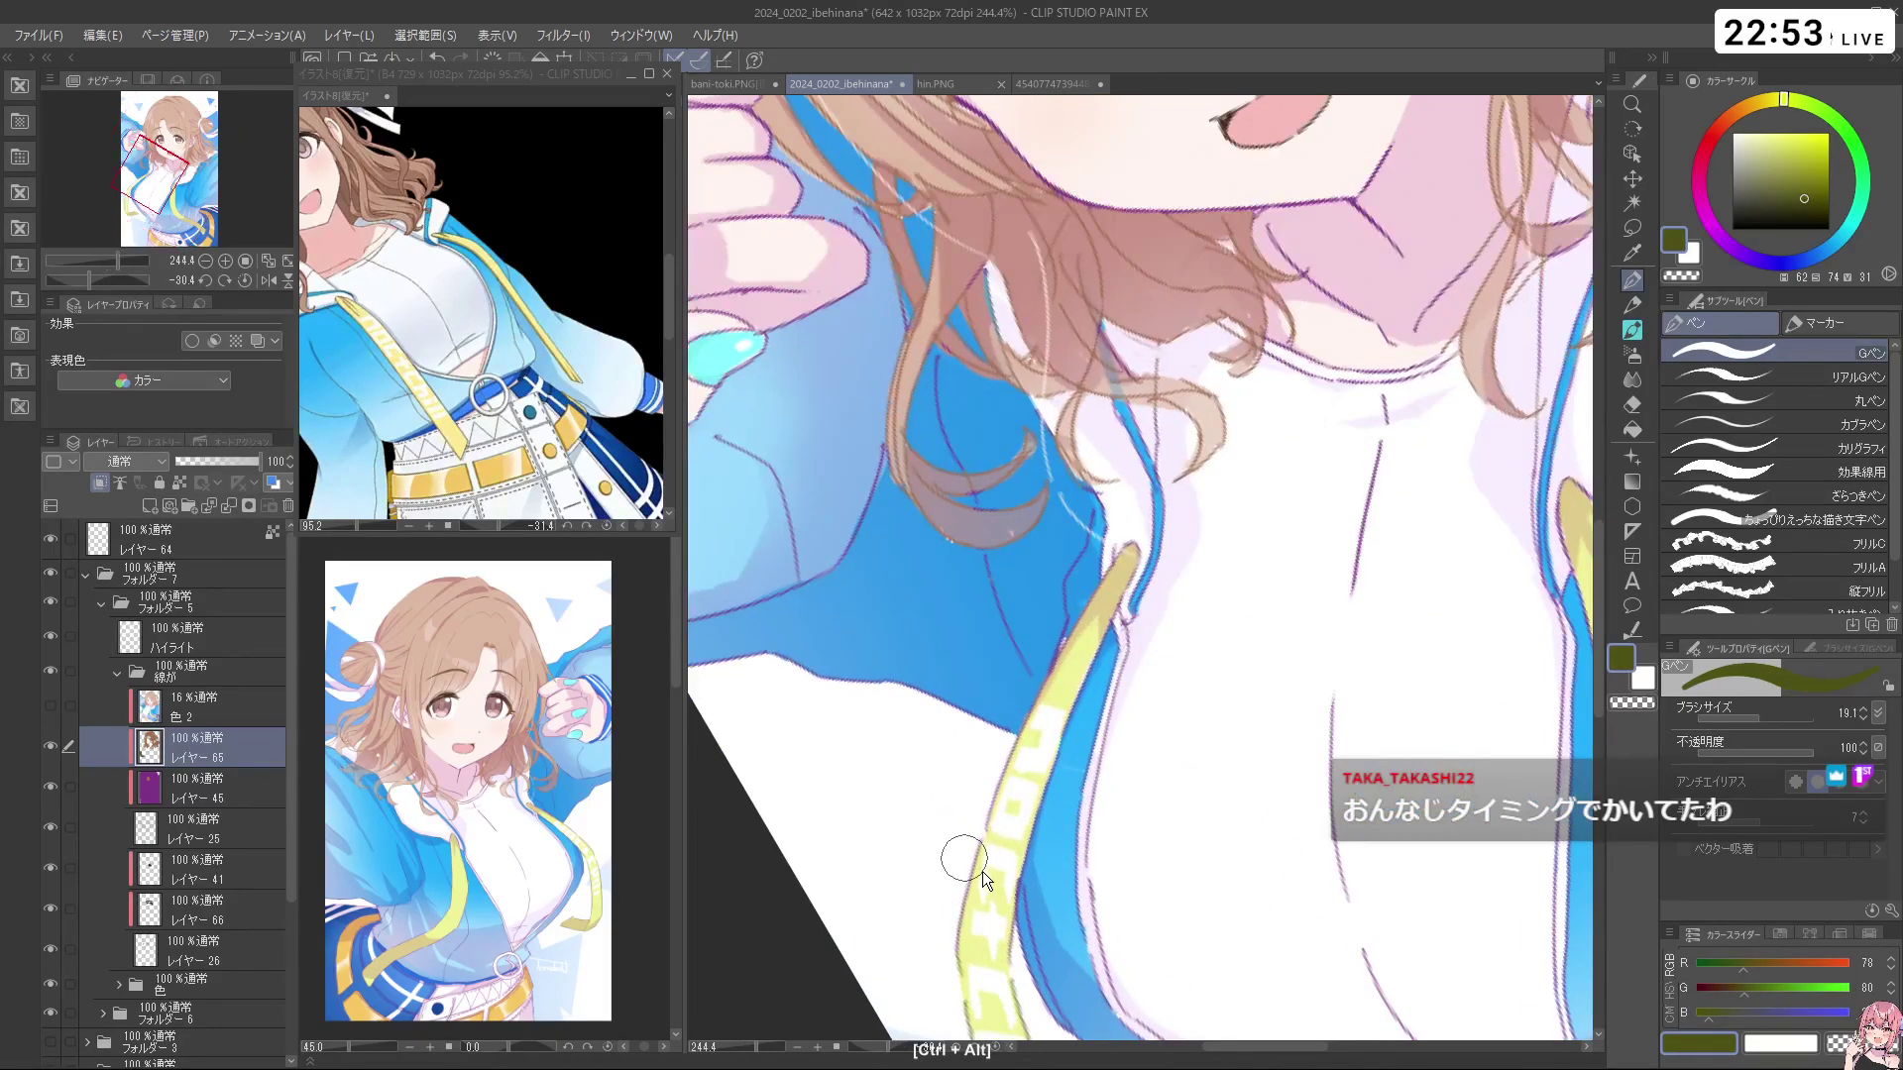
drag(980, 991, 989, 872)
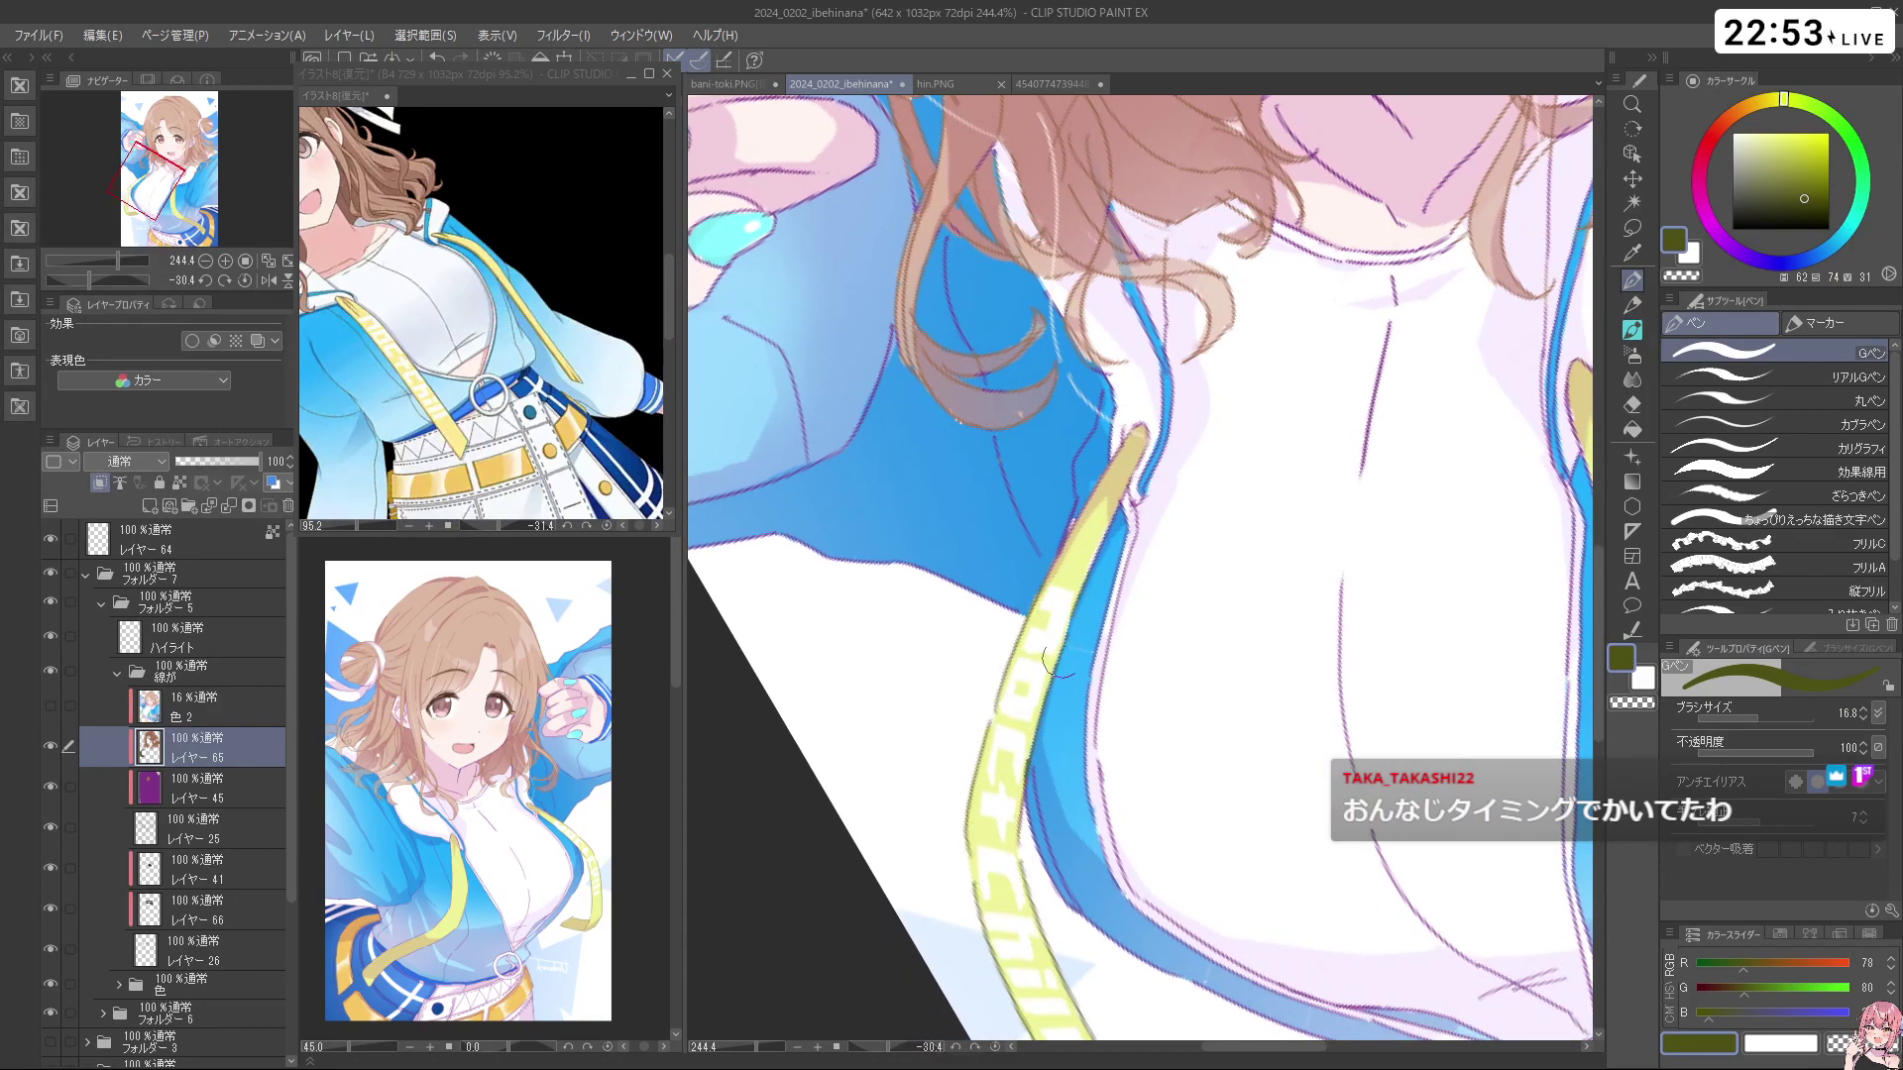
drag(1134, 451, 1122, 530)
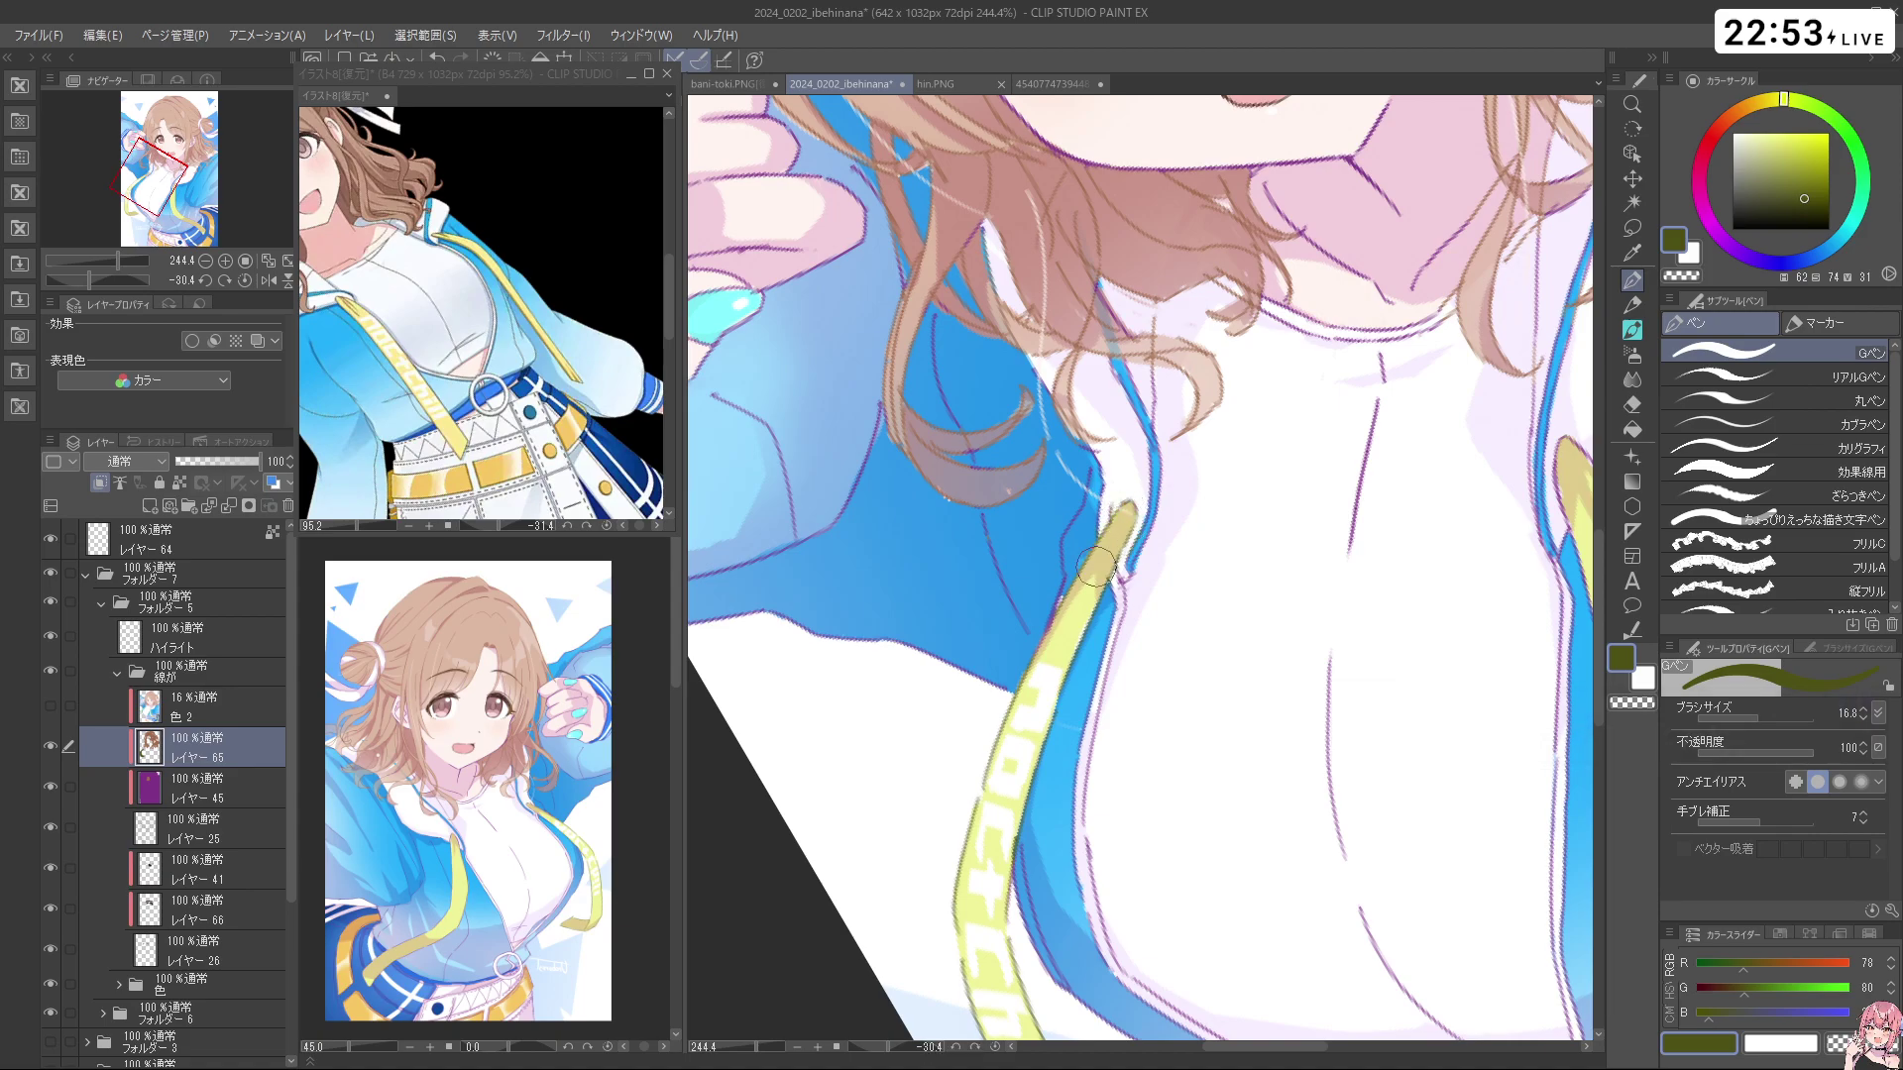
key(c)
key(c)
drag(1250, 595, 1139, 605)
drag(1338, 710, 1051, 679)
drag(1055, 739, 1175, 783)
drag(1251, 803, 1118, 855)
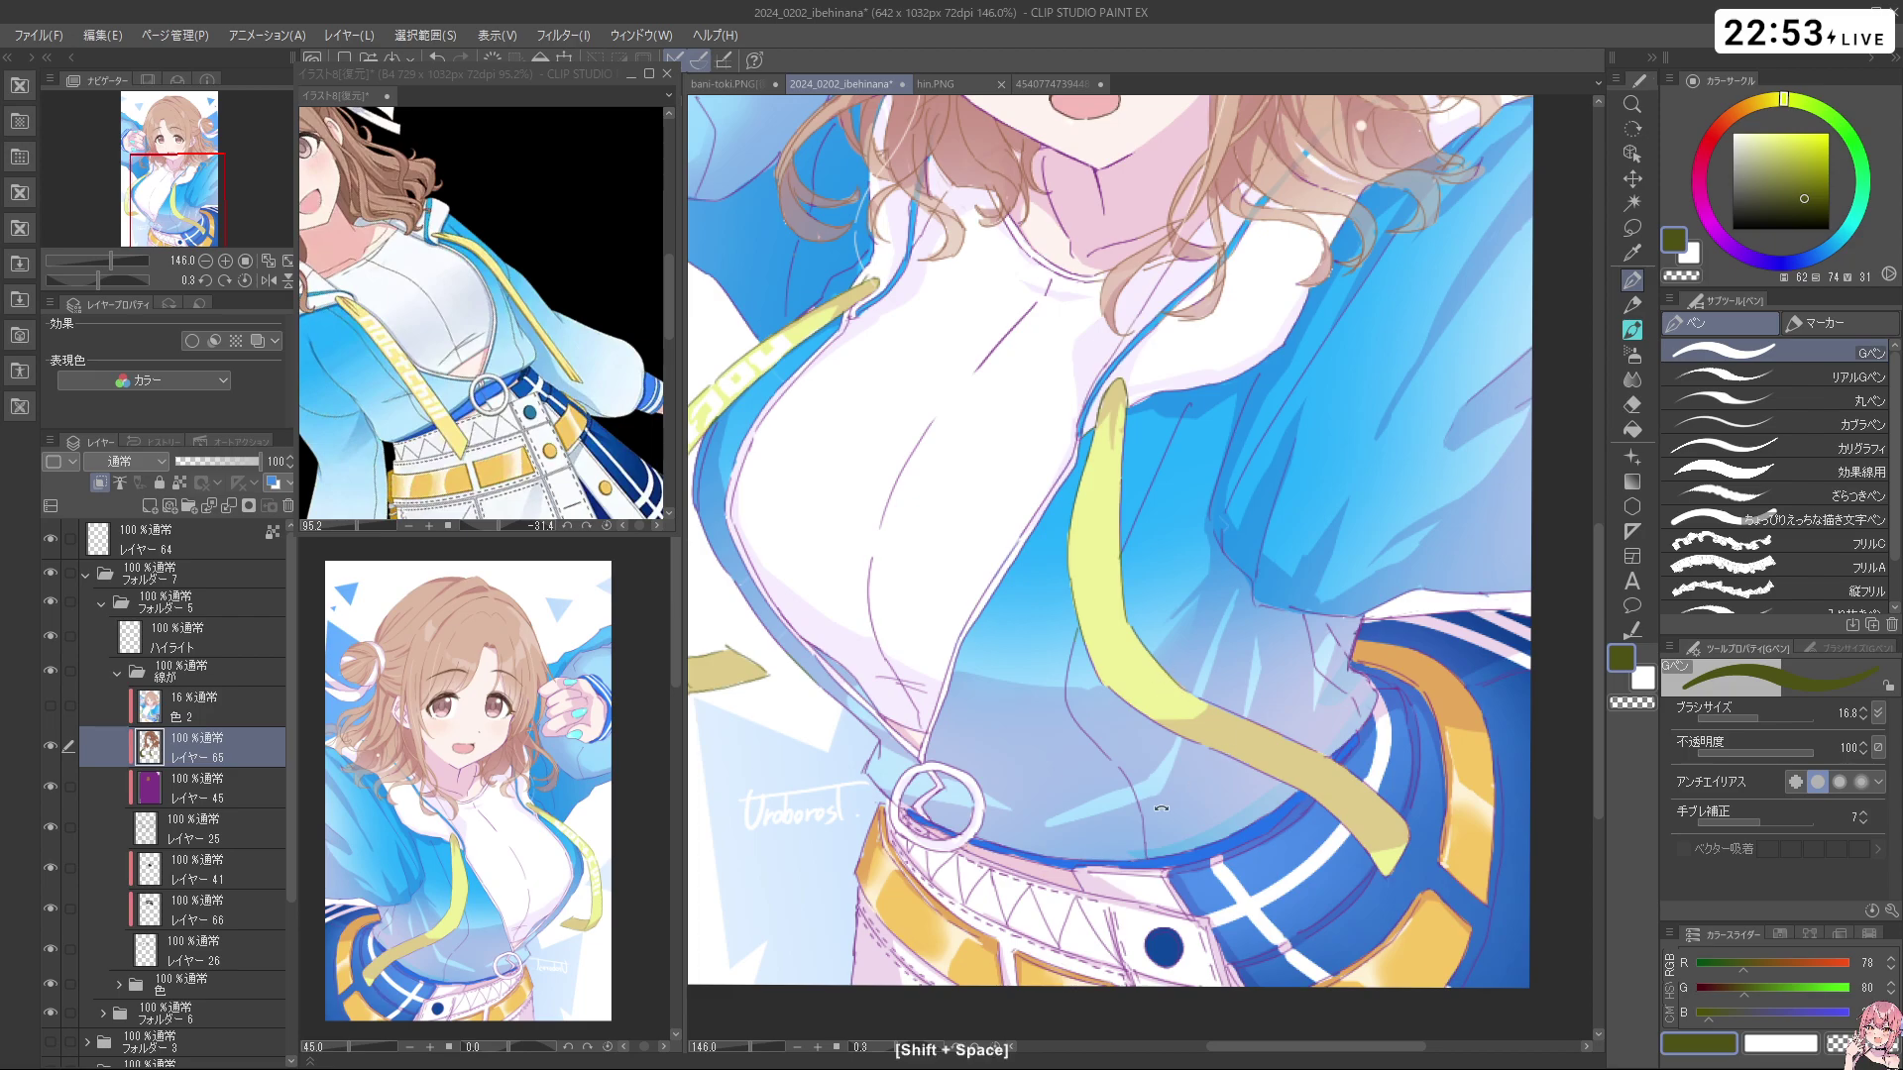
Recolour the line art of the plain yellow drawstring dark olive along its full length down to the skirt
drag(1137, 609, 1098, 710)
key(c)
key(c)
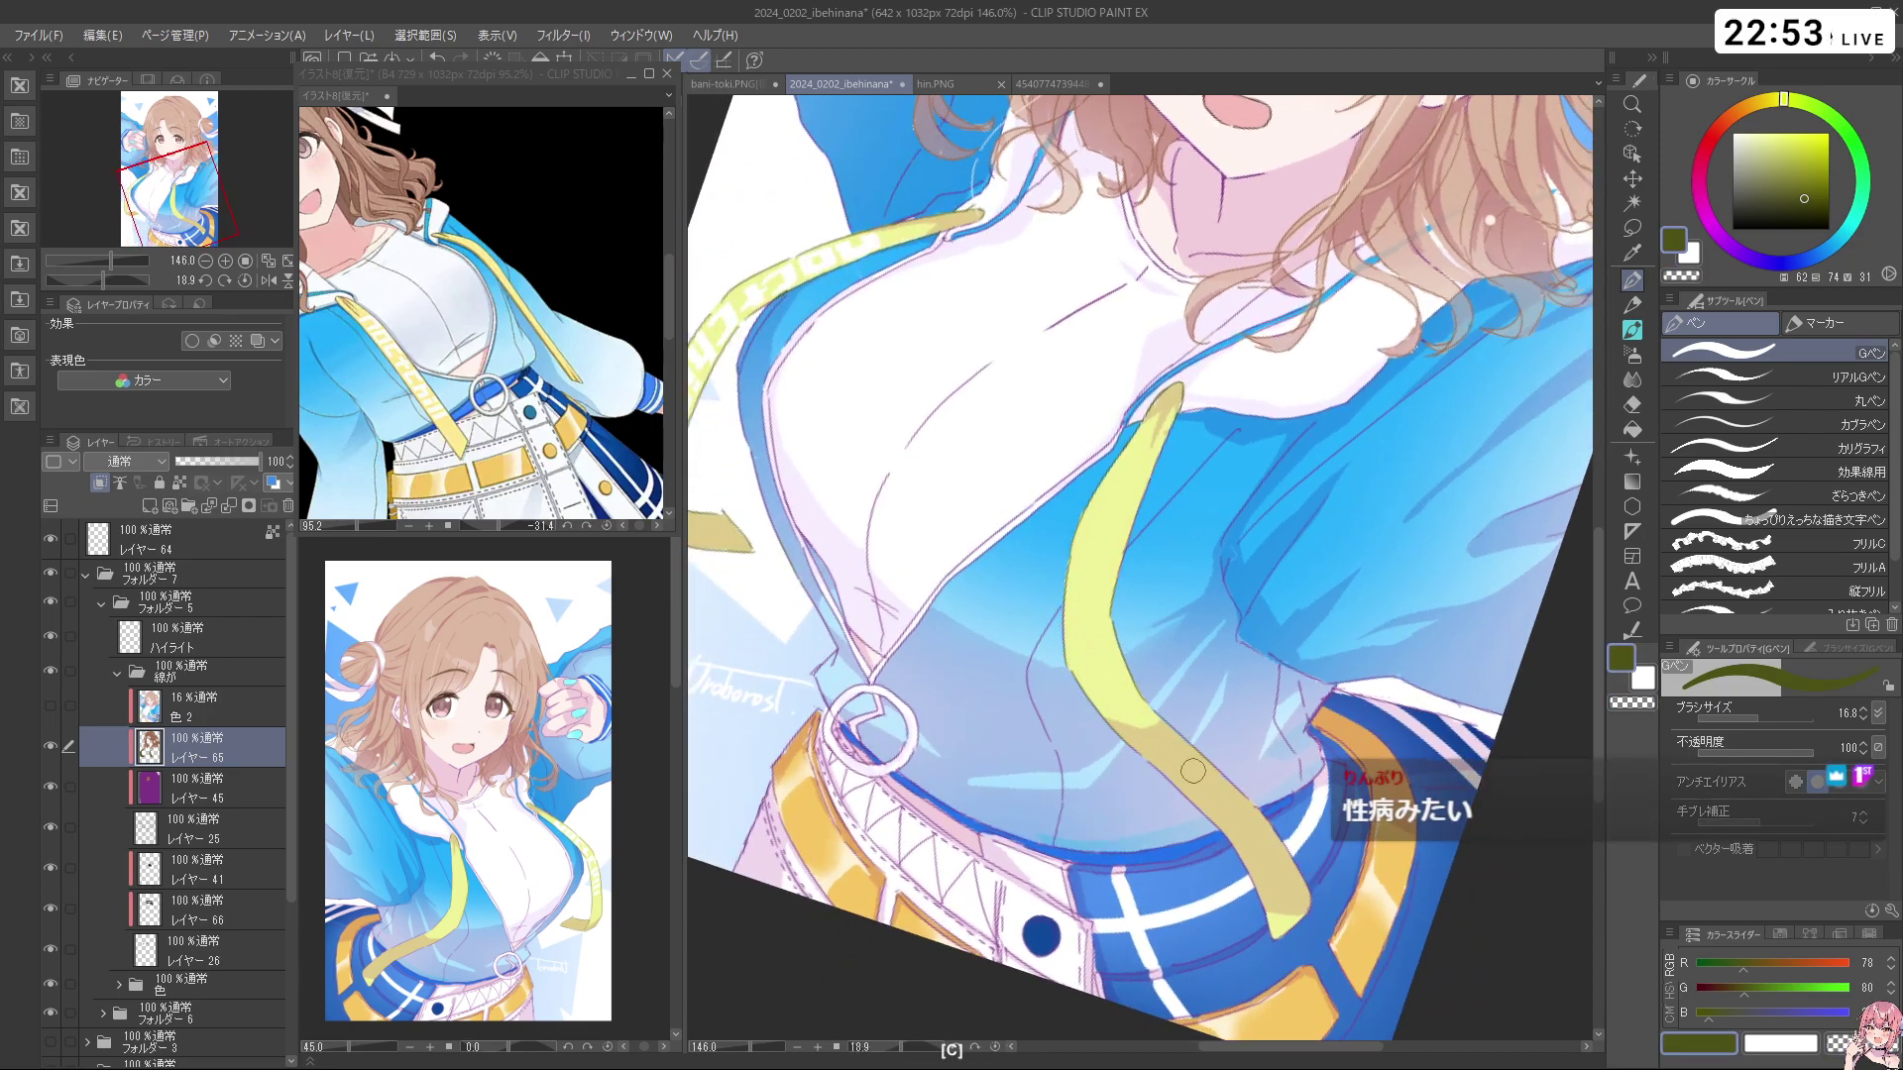
drag(1173, 781, 1068, 639)
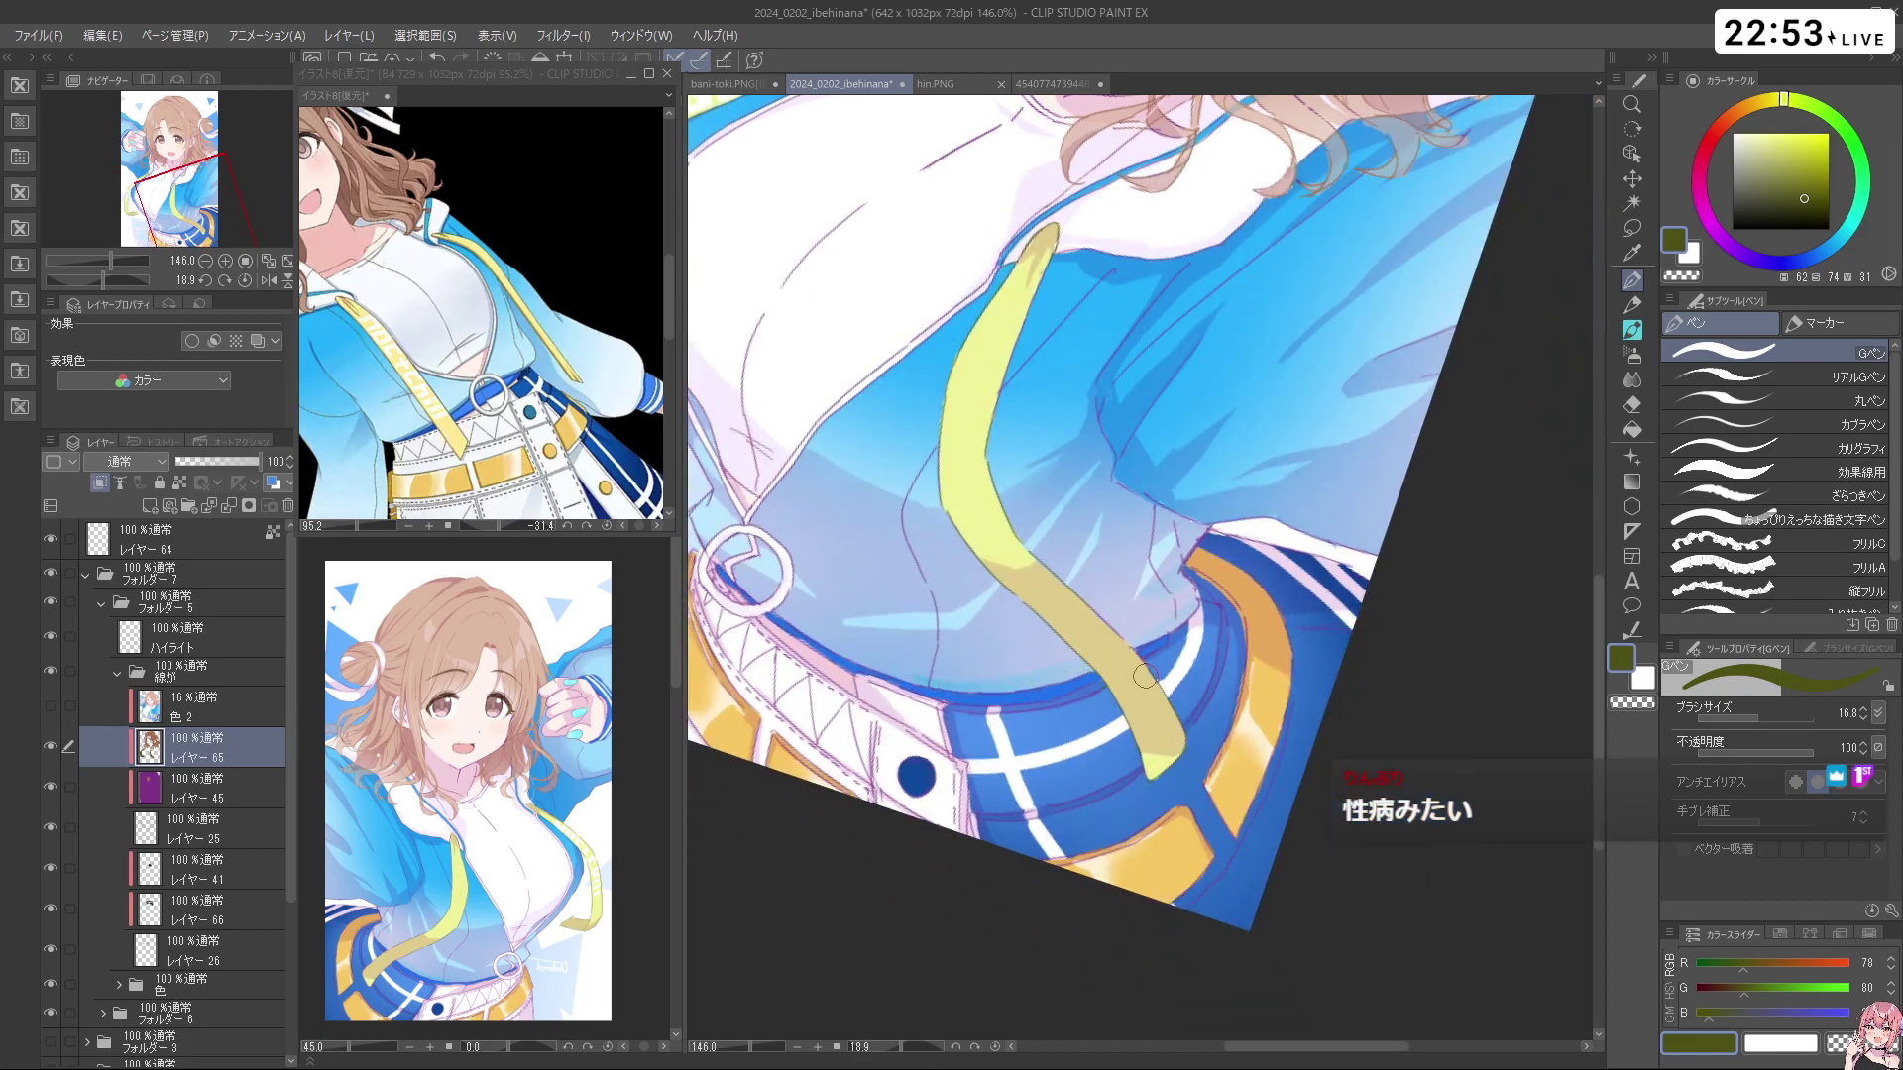
drag(1244, 820, 1211, 797)
key(ctrl+alt)
drag(1178, 810, 1193, 753)
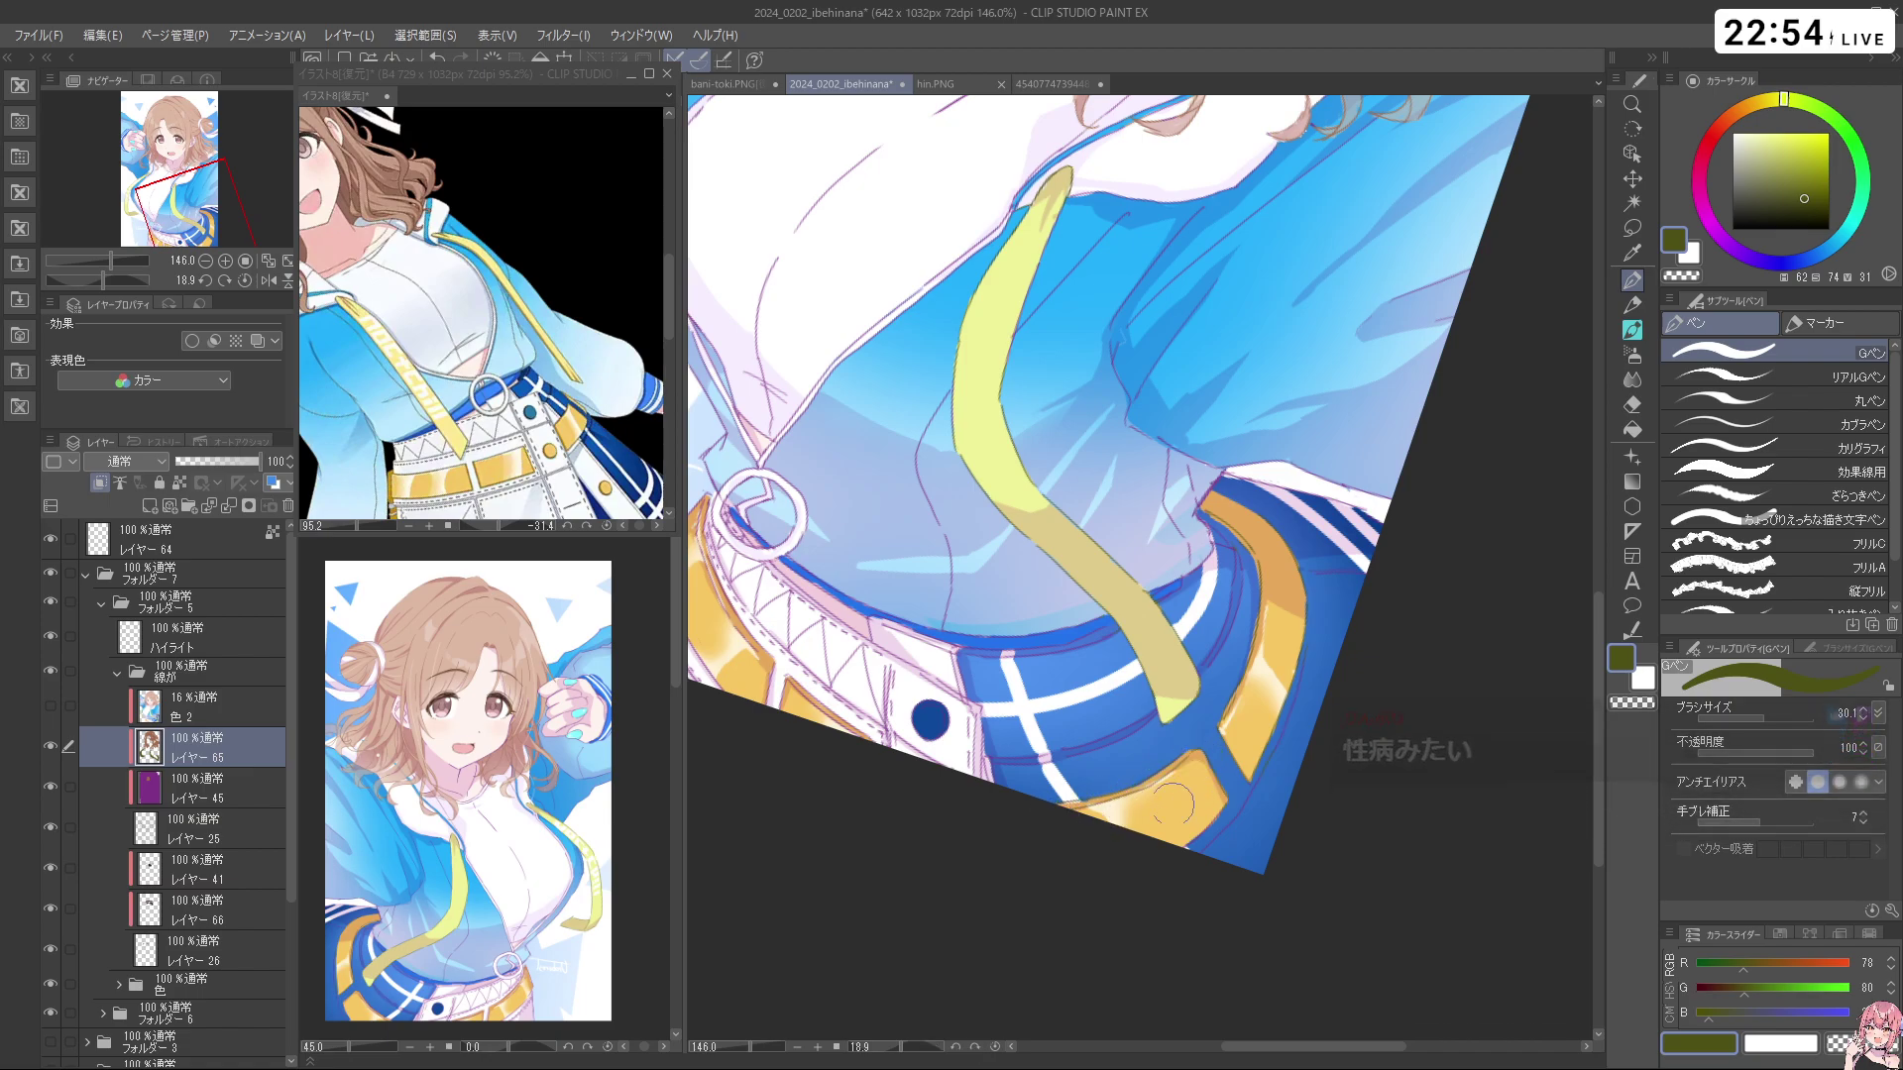
key(space)
drag(744, 506, 829, 573)
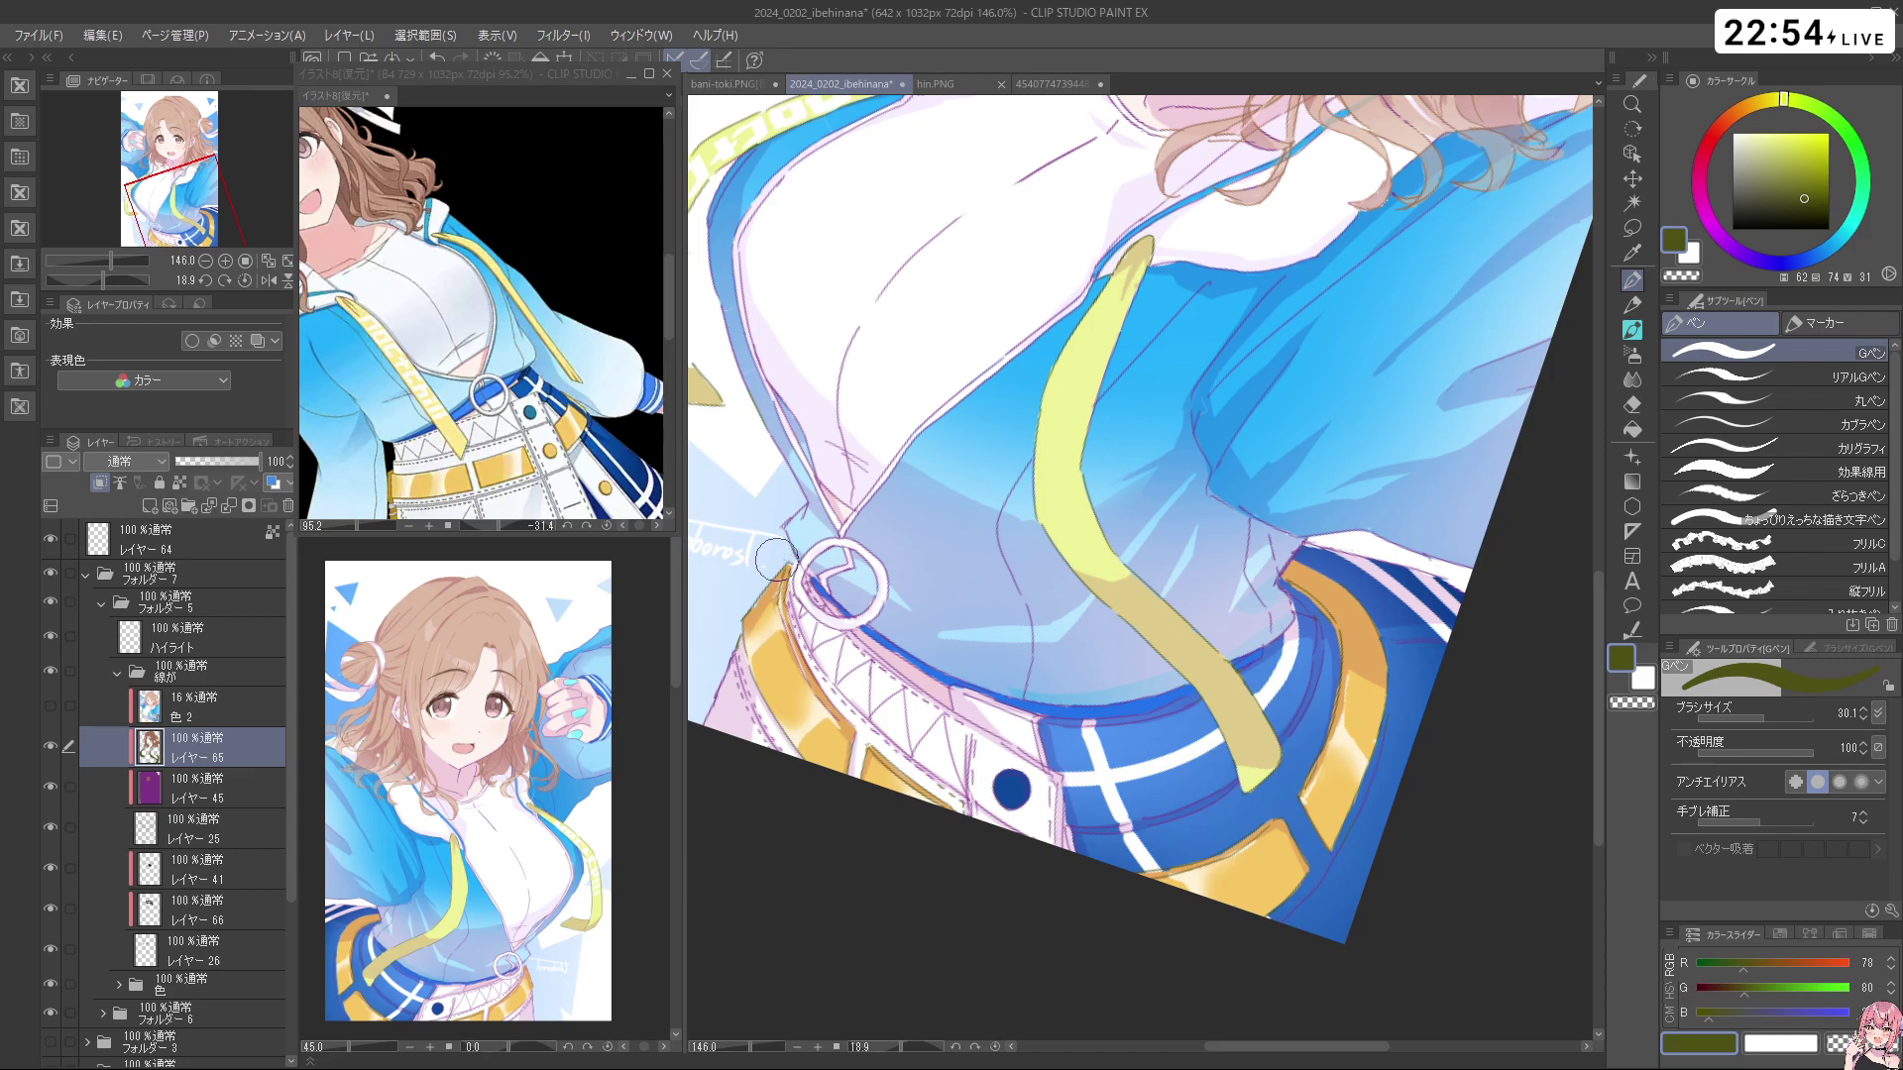
key(space)
scroll(1091, 639, down, 2)
drag(1022, 792, 1068, 884)
key(shift+space)
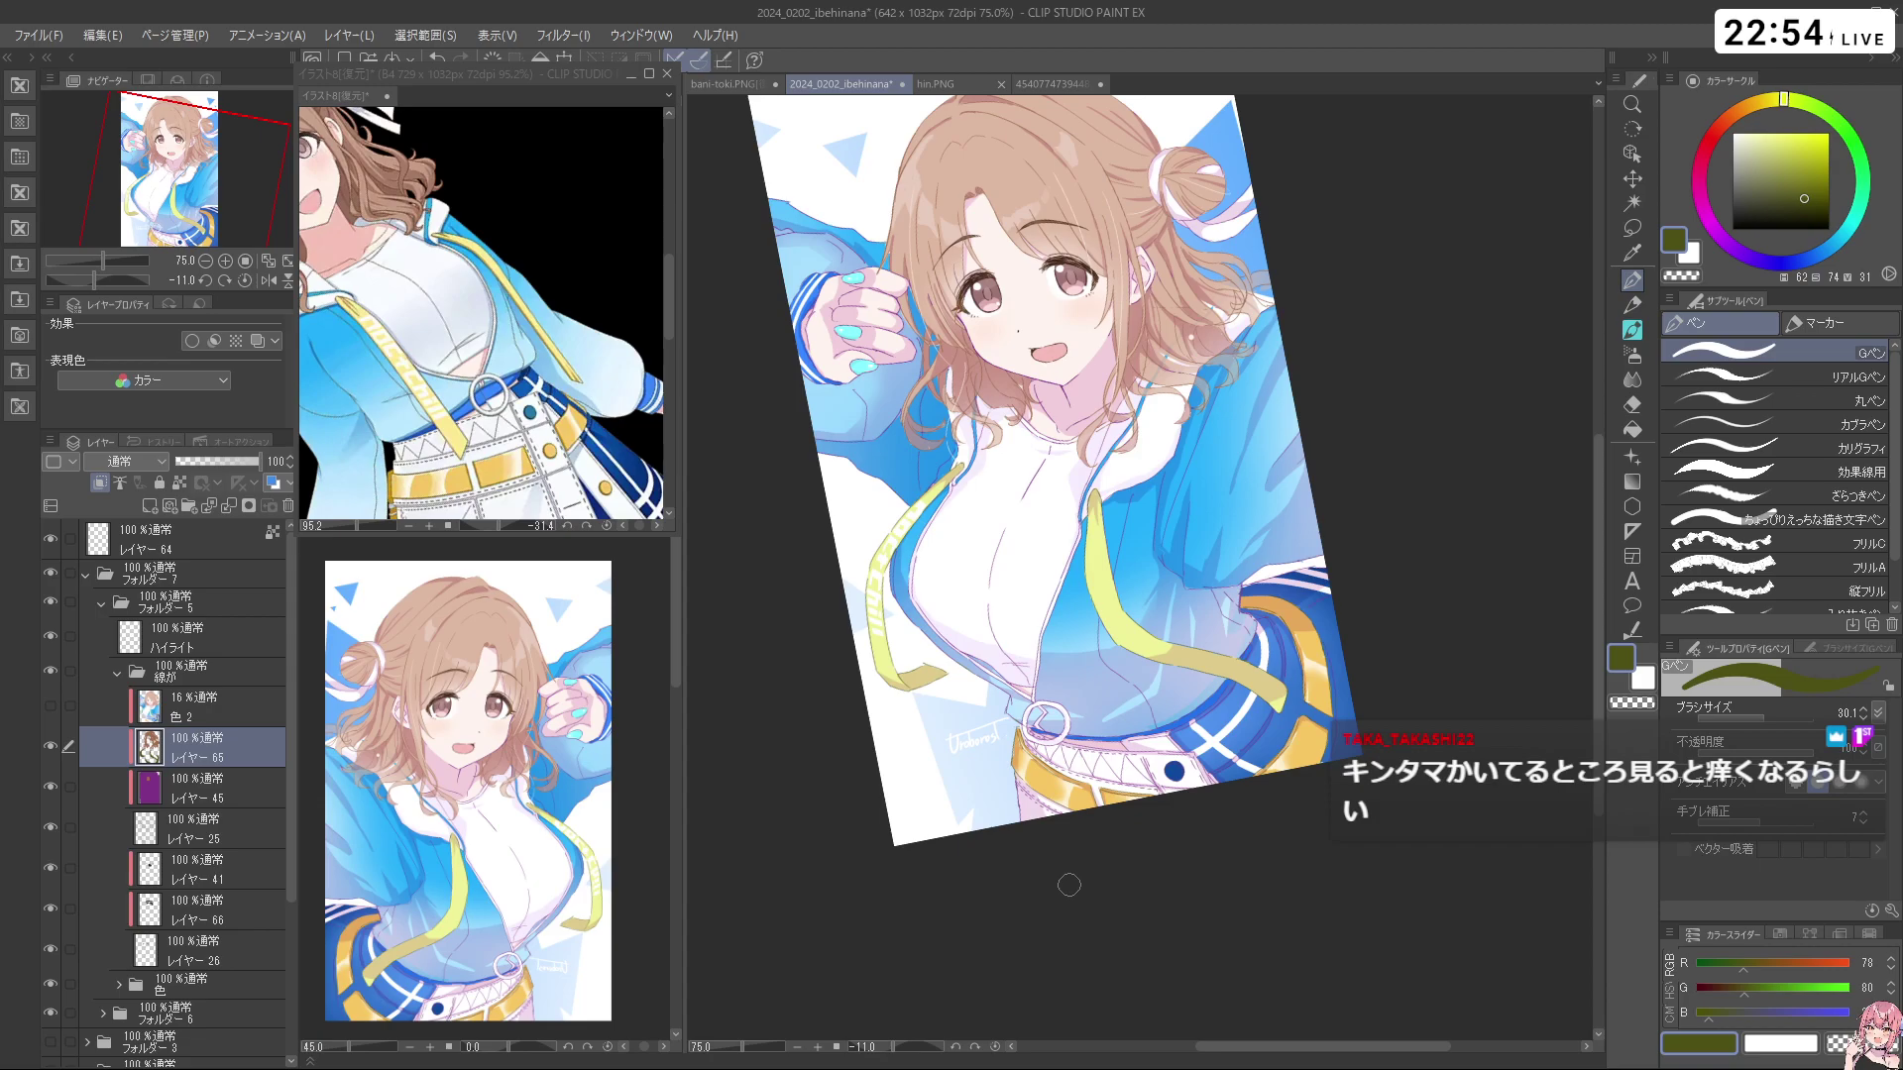
scroll(981, 647, down, 3)
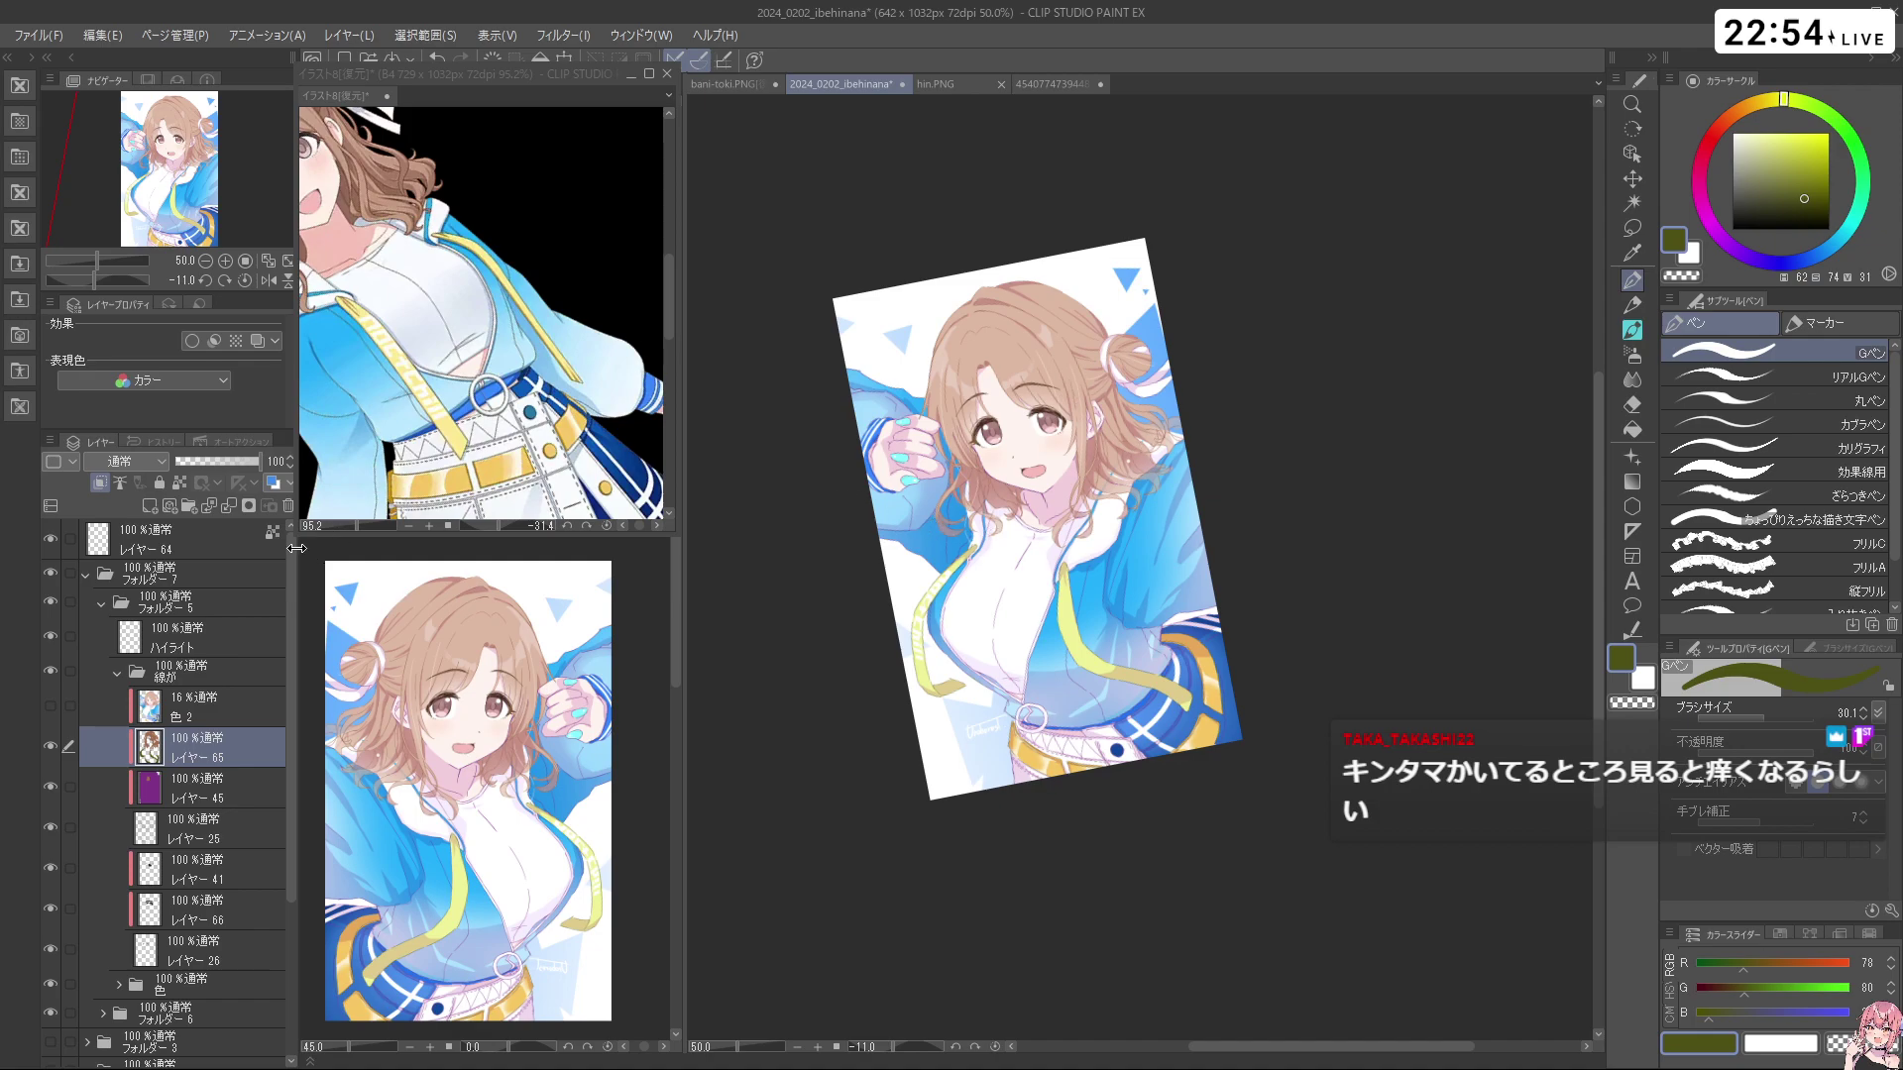
Sample the brown of the hair lines, darken it to H 21, S 55, V 42, and lock layer 65's transparent pixels
click(158, 483)
scroll(982, 377, up, 5)
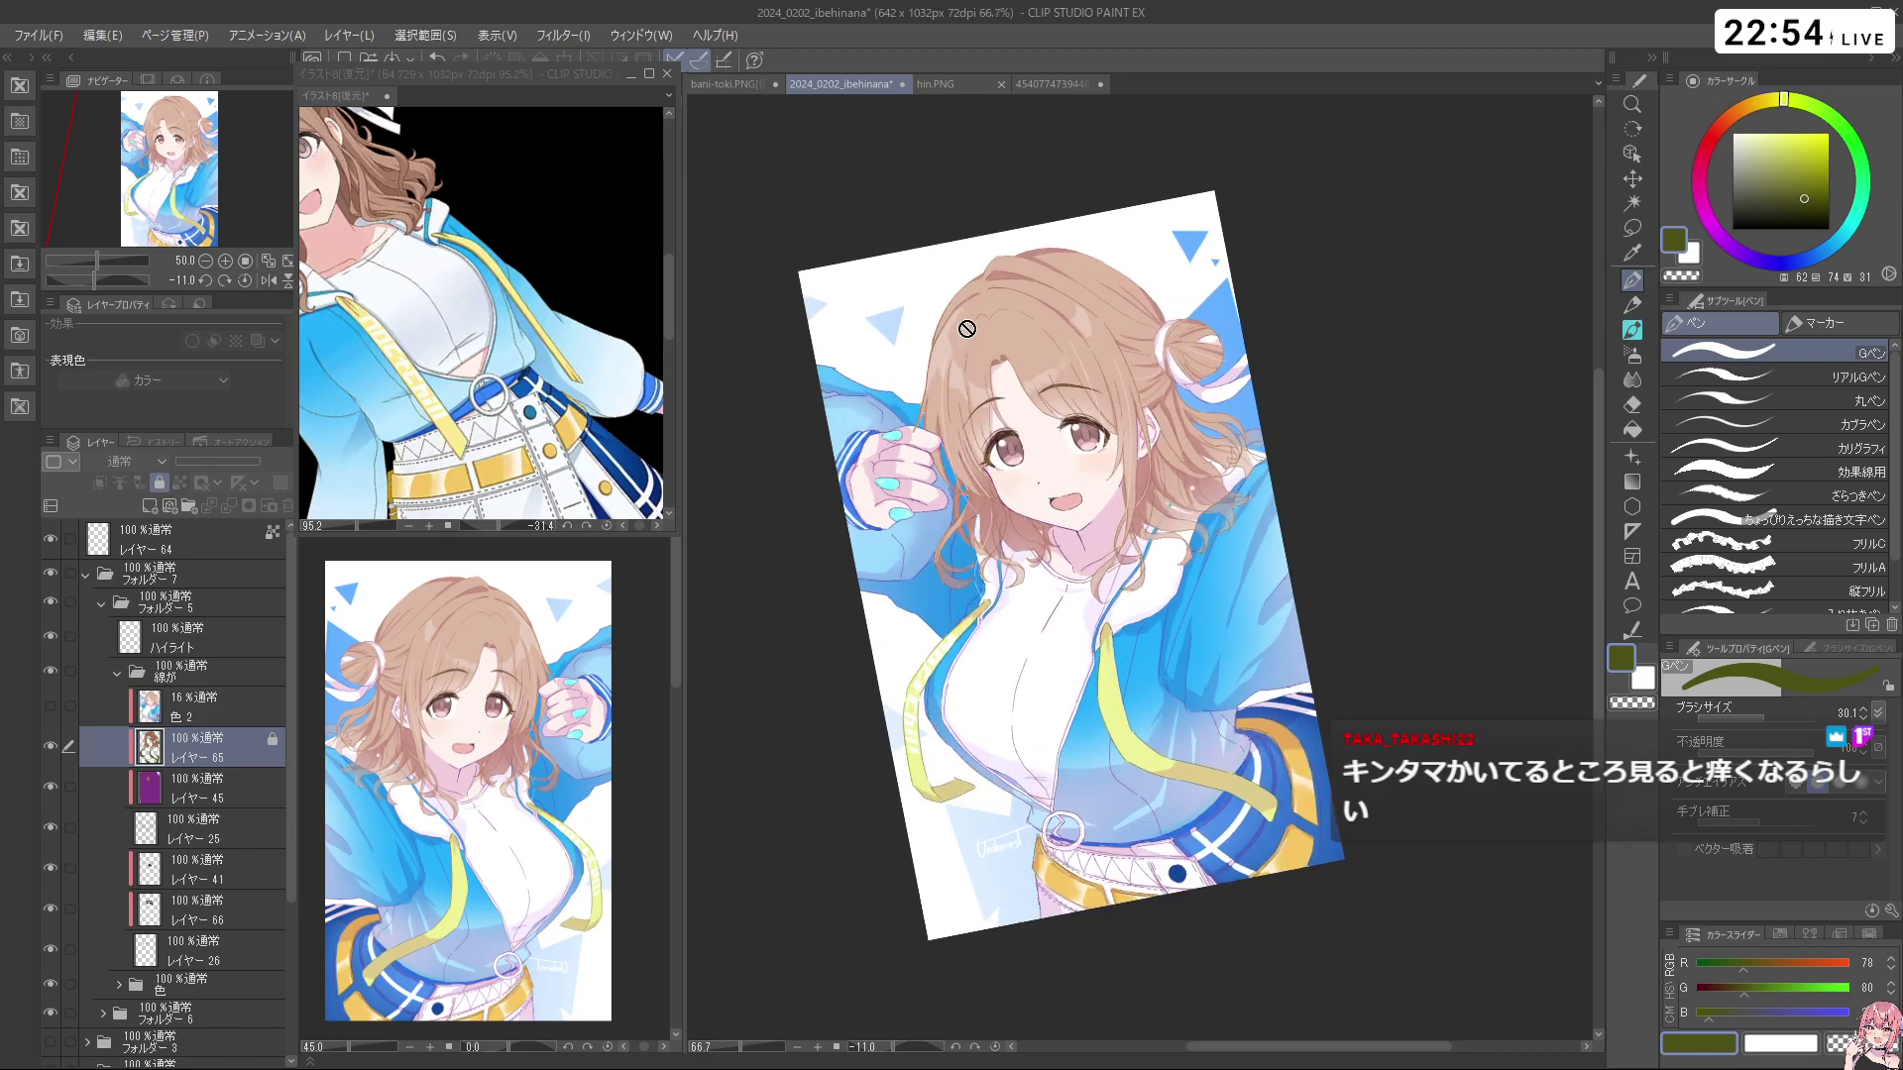
scroll(1023, 357, up, 8)
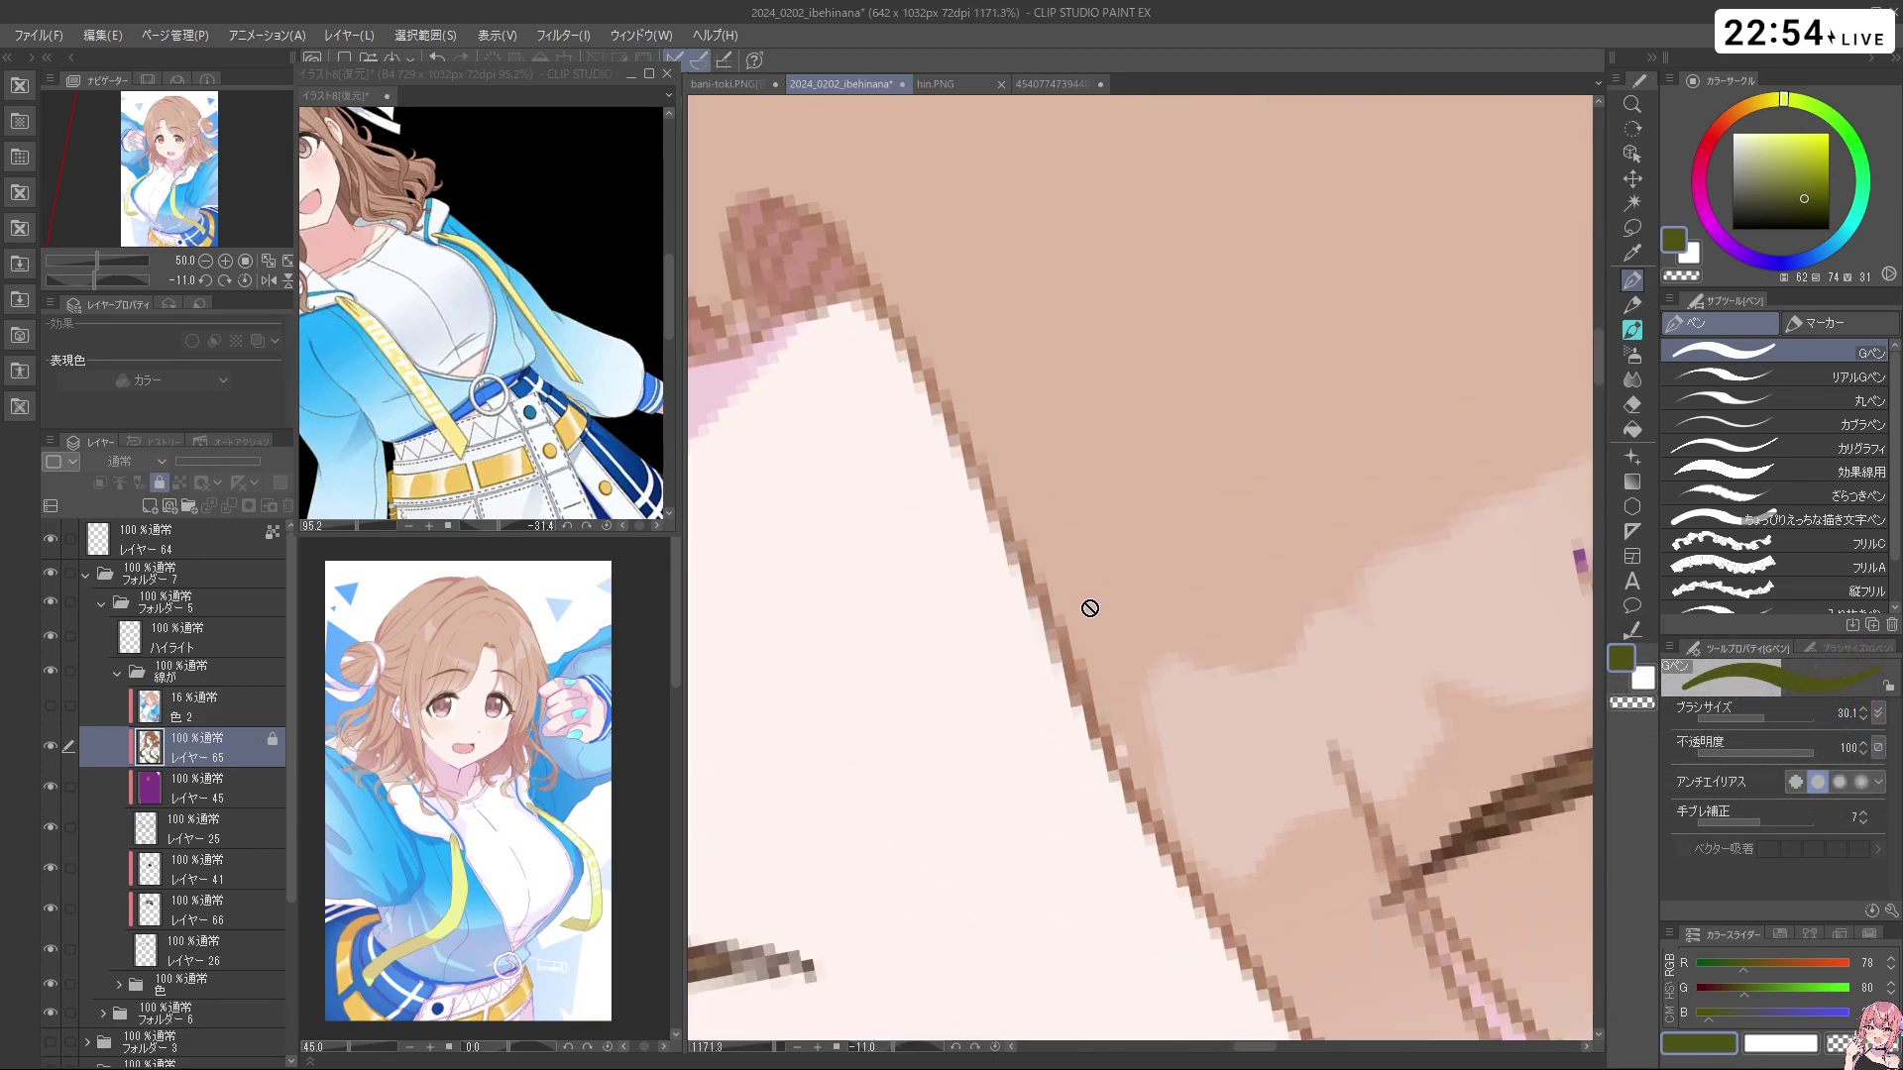
alt+click(1072, 654)
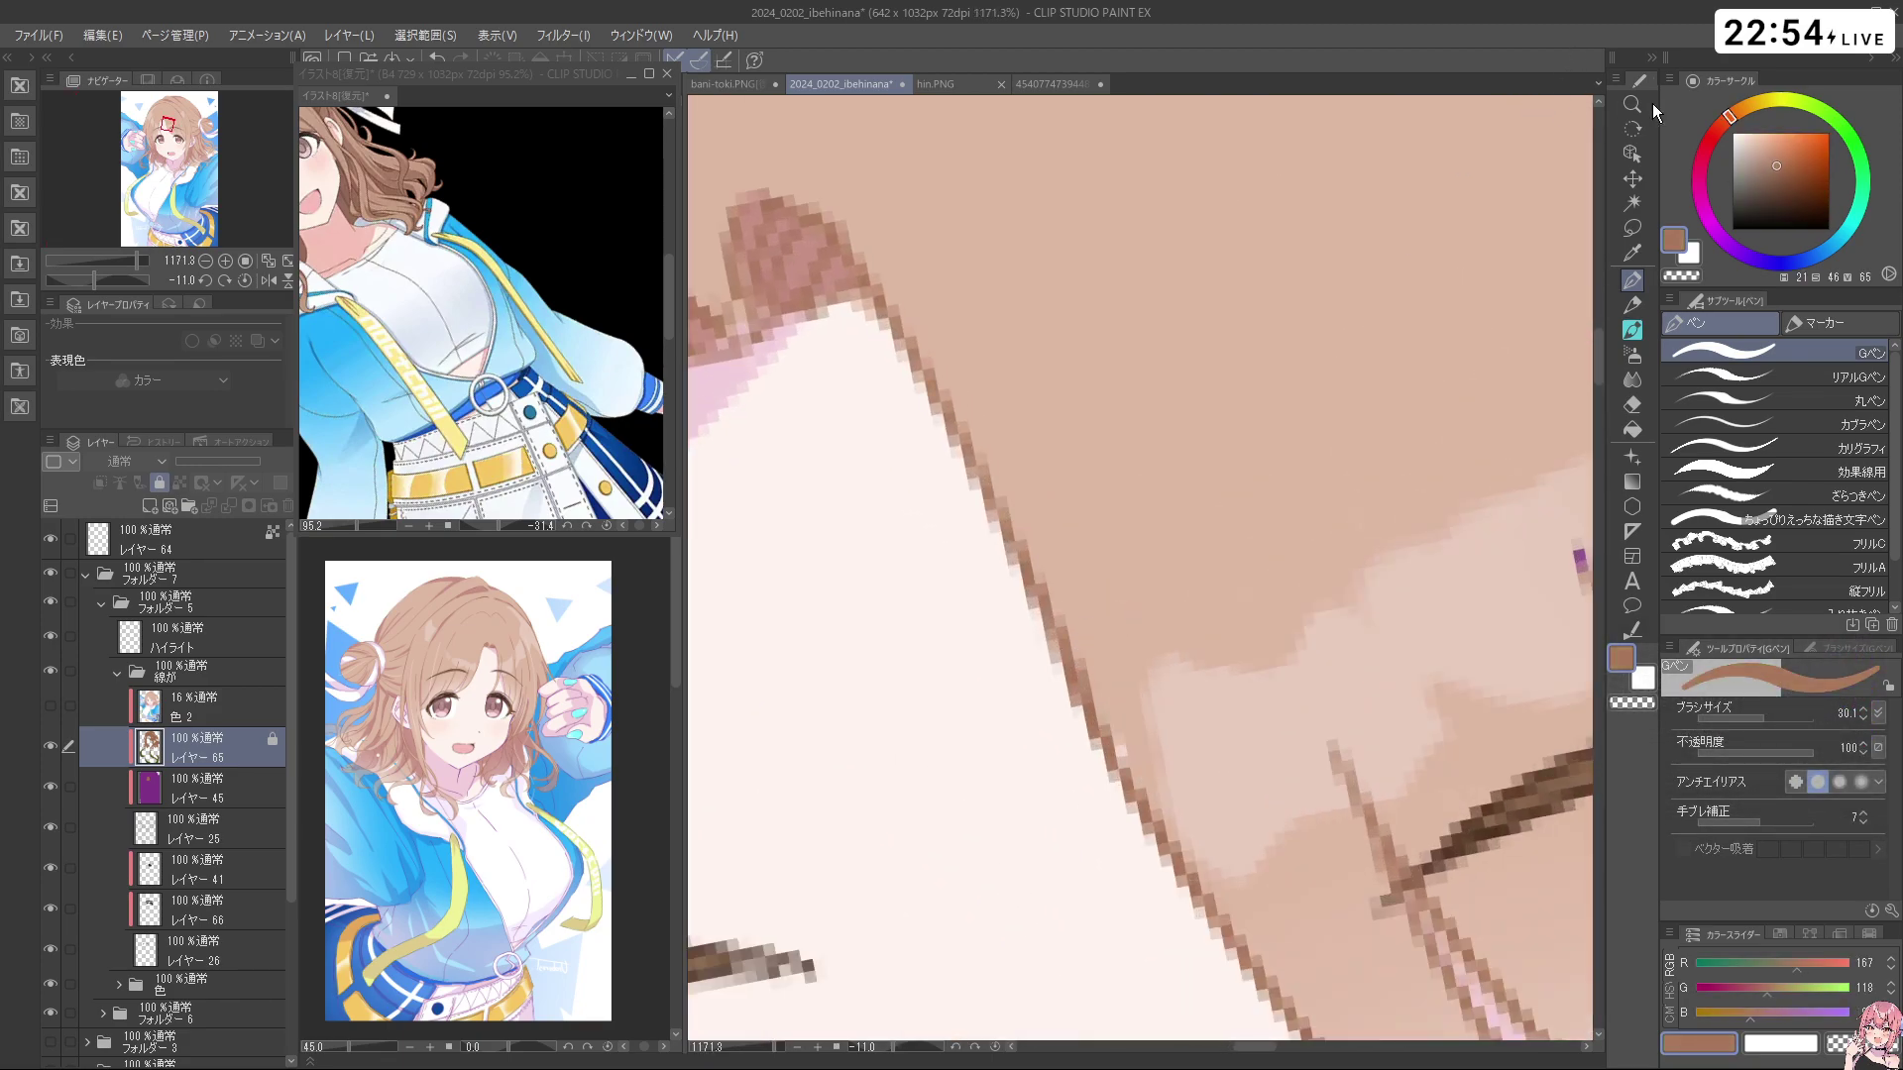
click(1785, 188)
scroll(1364, 314, down, 5)
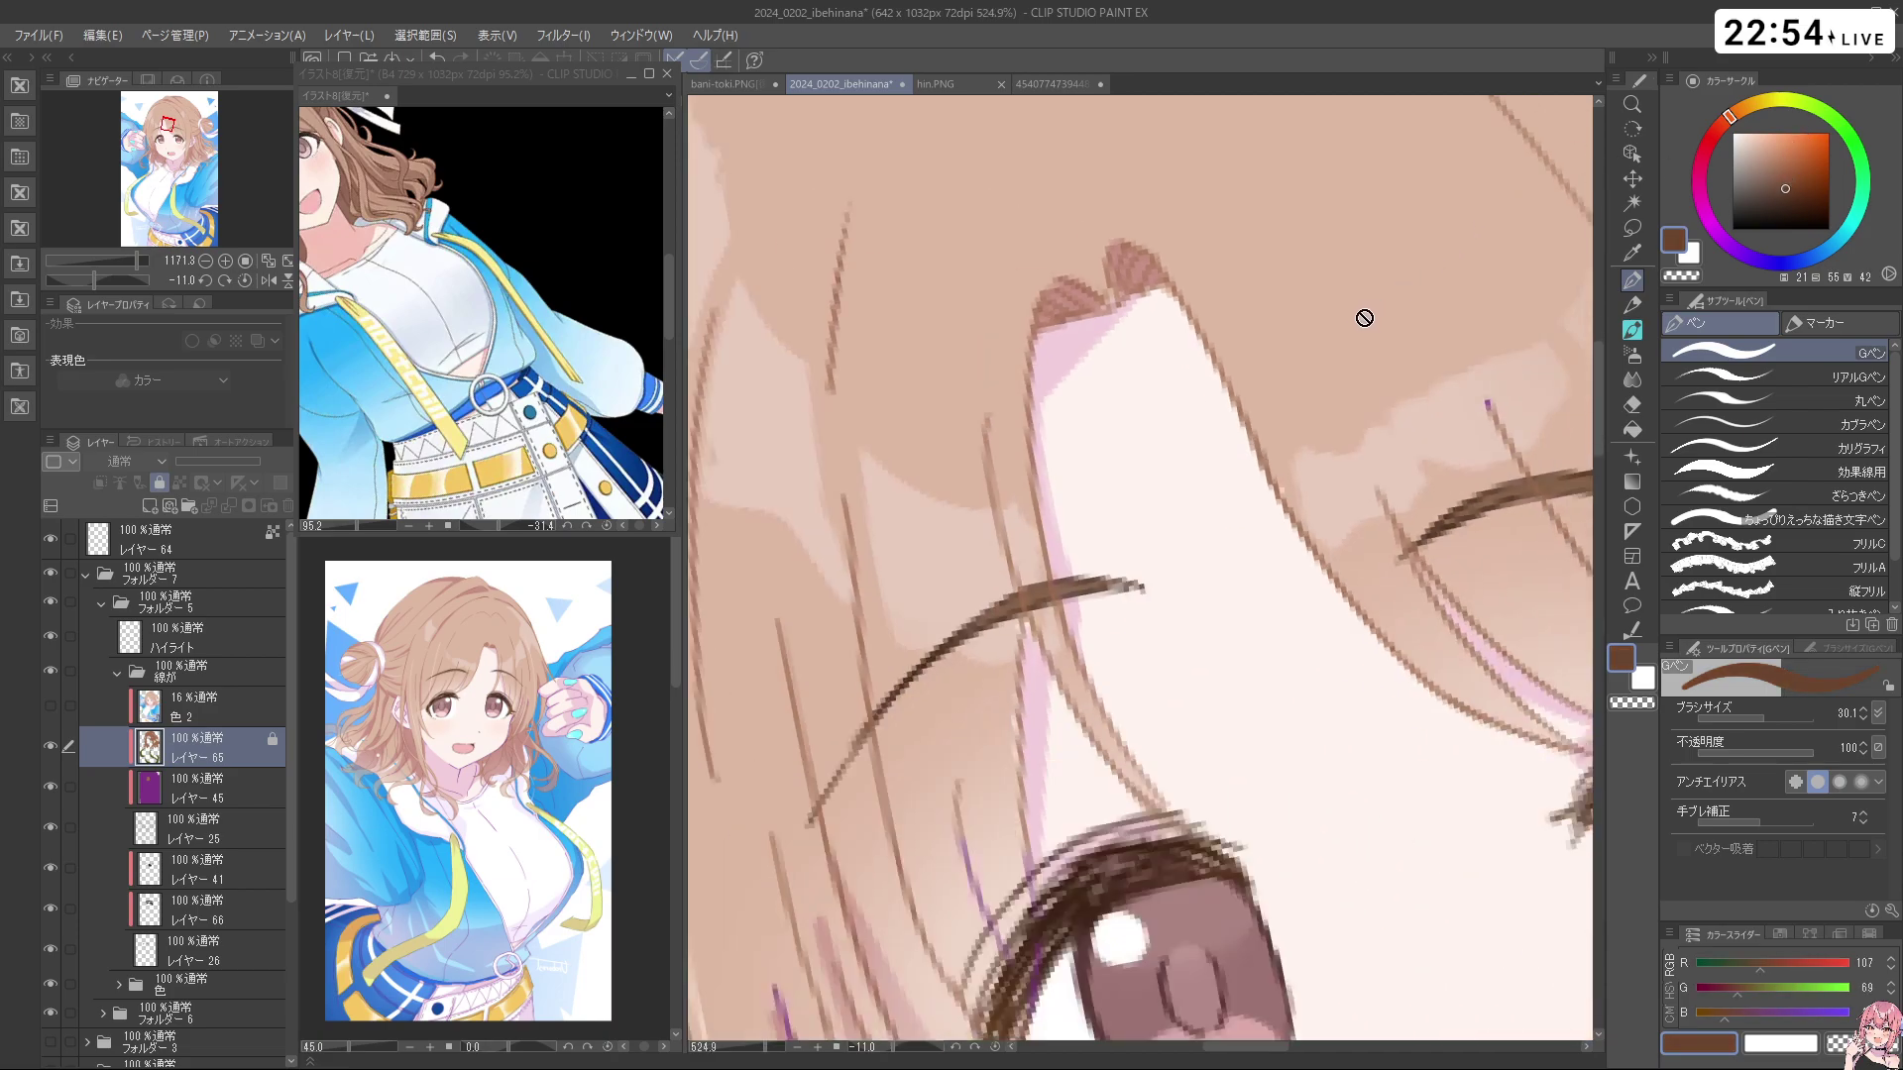
scroll(1217, 308, down, 5)
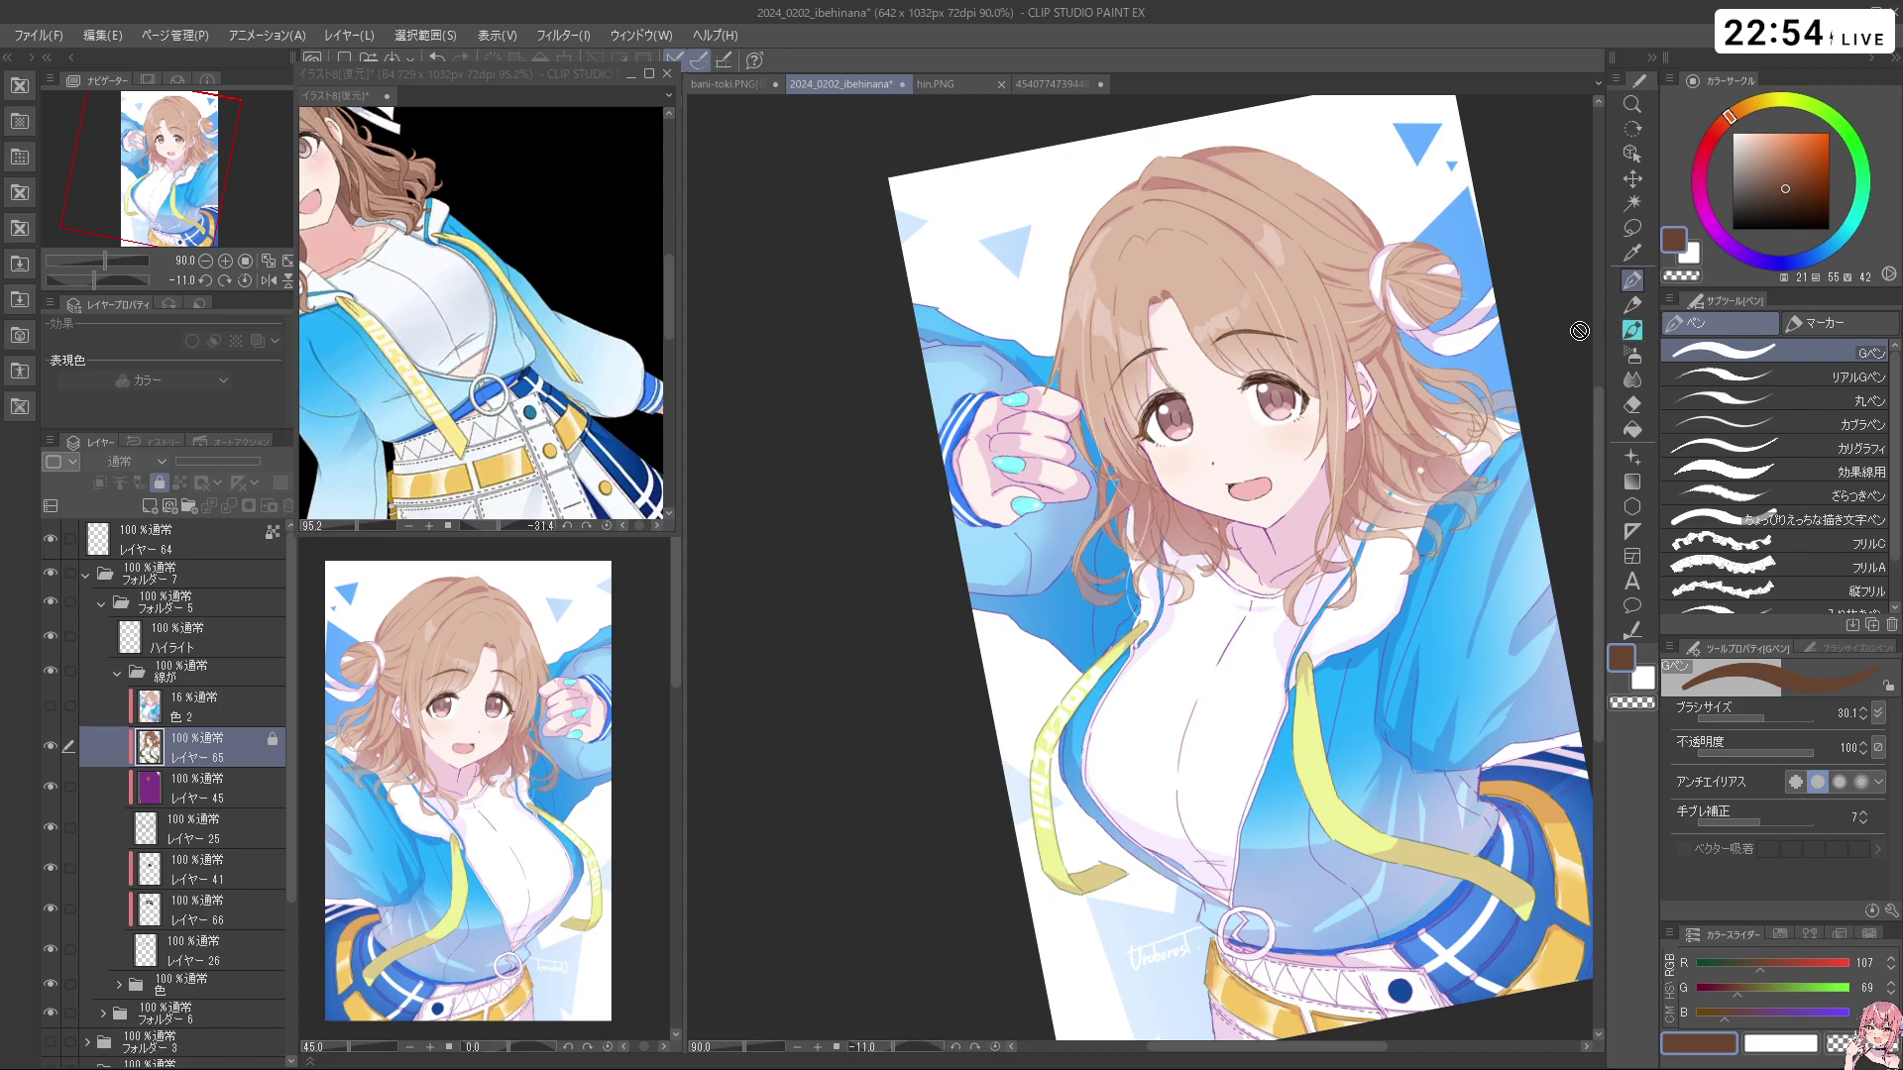
click(159, 485)
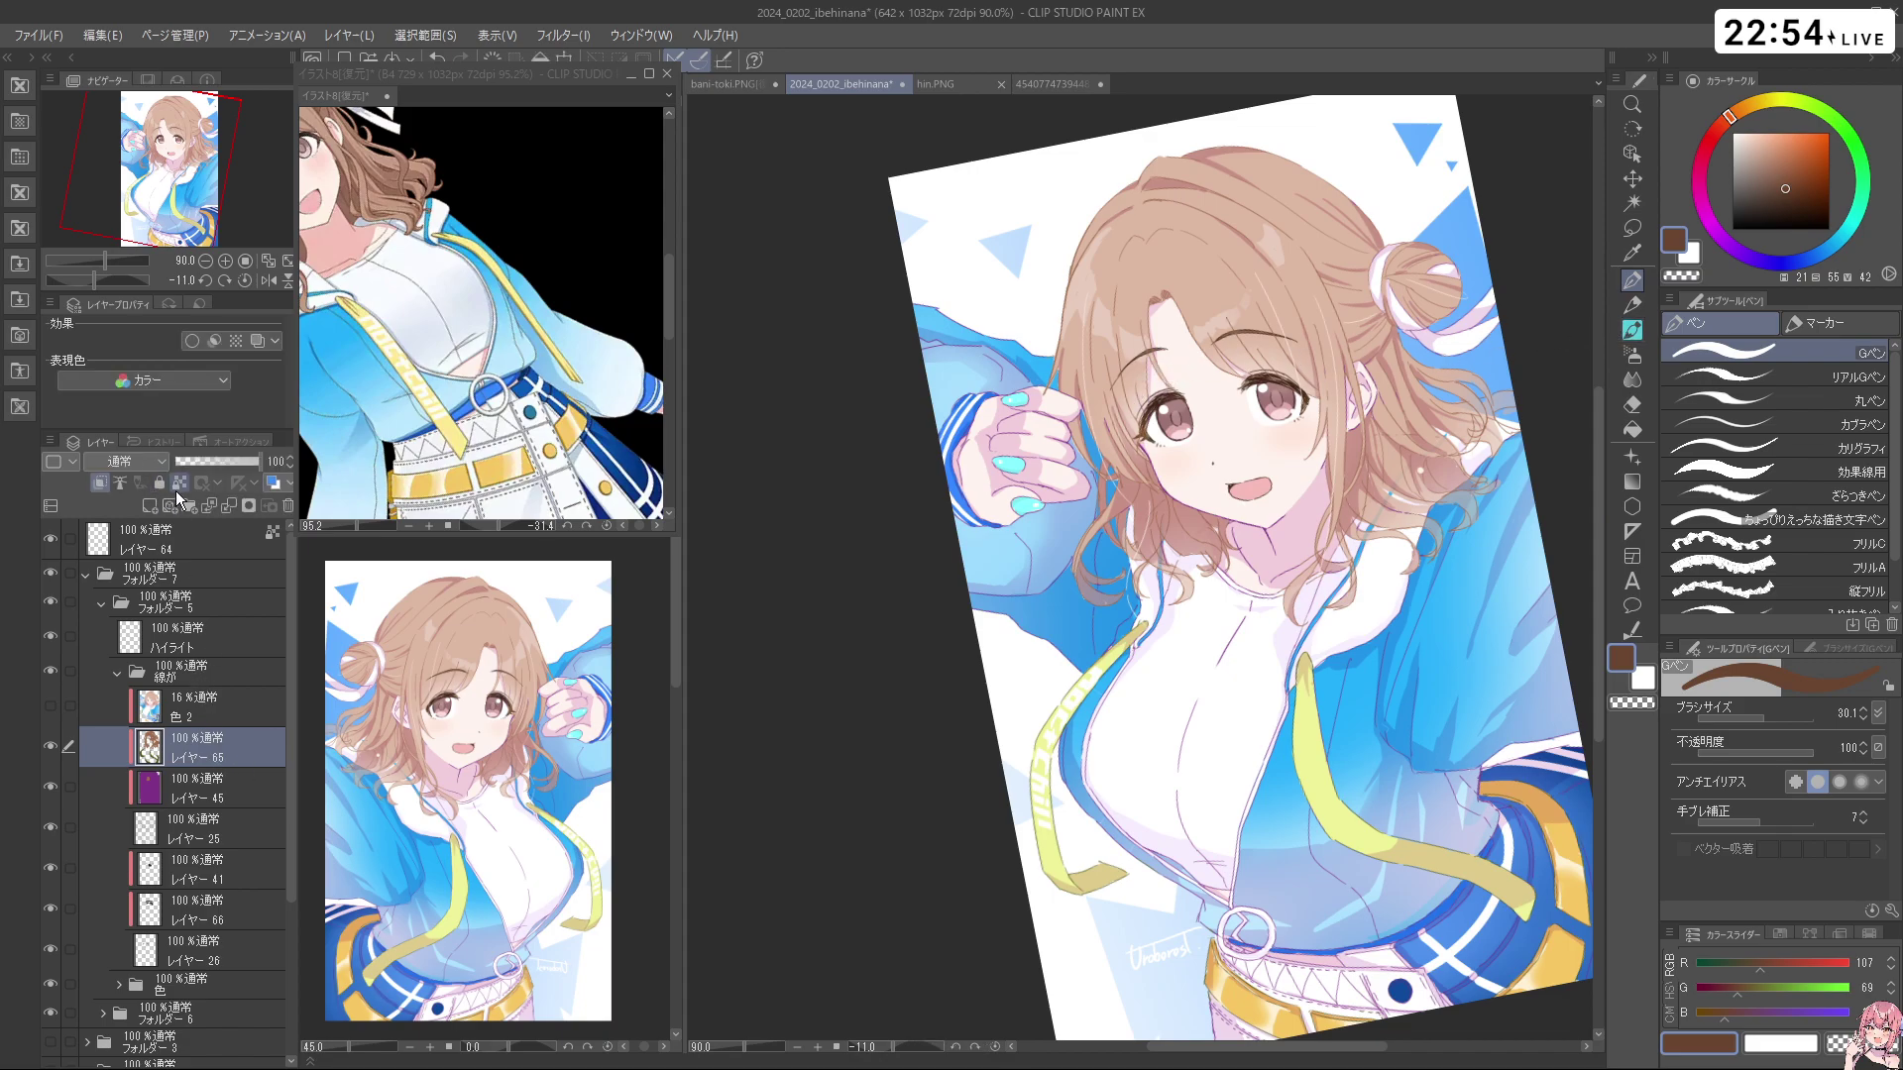
Shade the hair's line colour darker brown using the strong airbrush at size 217
click(1642, 352)
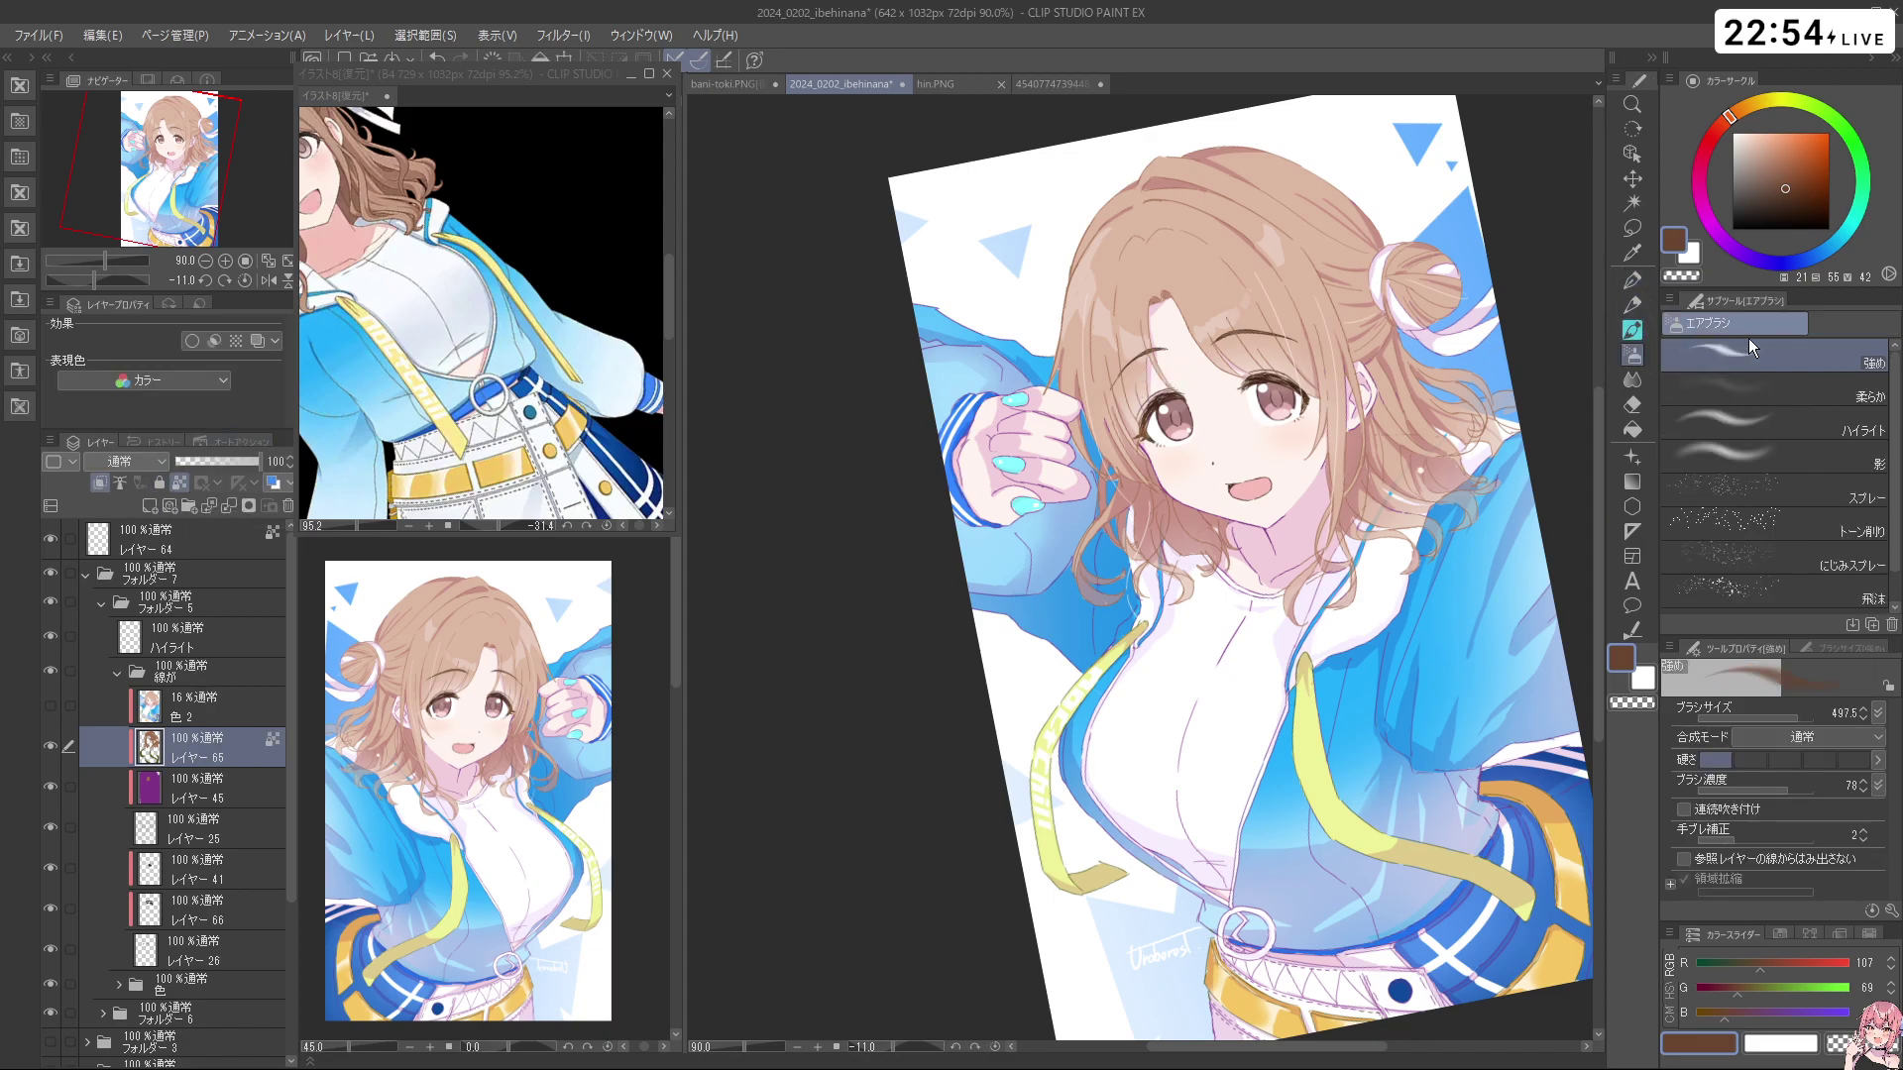
drag(989, 337, 892, 348)
drag(1126, 423, 1123, 419)
mouse_move(1131, 401)
mouse_down()
mouse_move(1153, 473)
mouse_move(1177, 367)
mouse_move(1190, 401)
mouse_move(1208, 356)
mouse_move(1293, 378)
mouse_up()
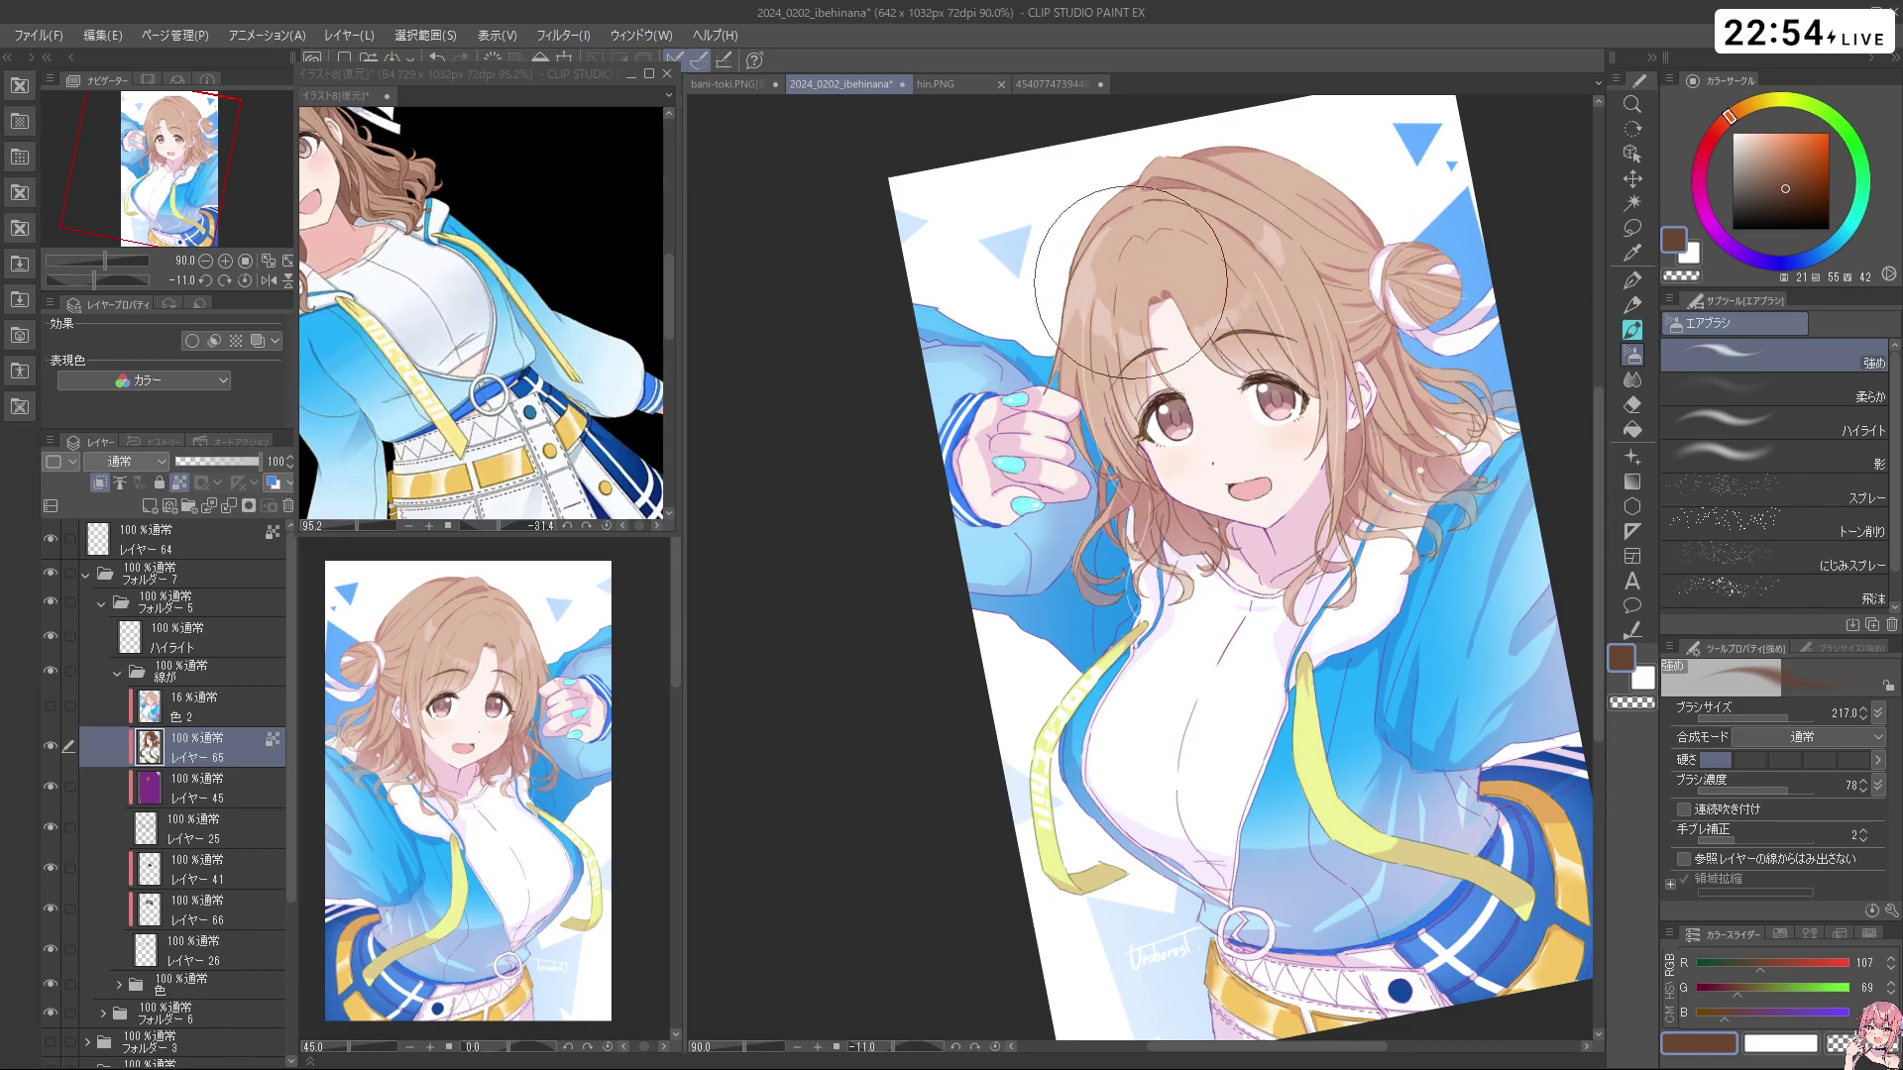
drag(1457, 565, 1387, 756)
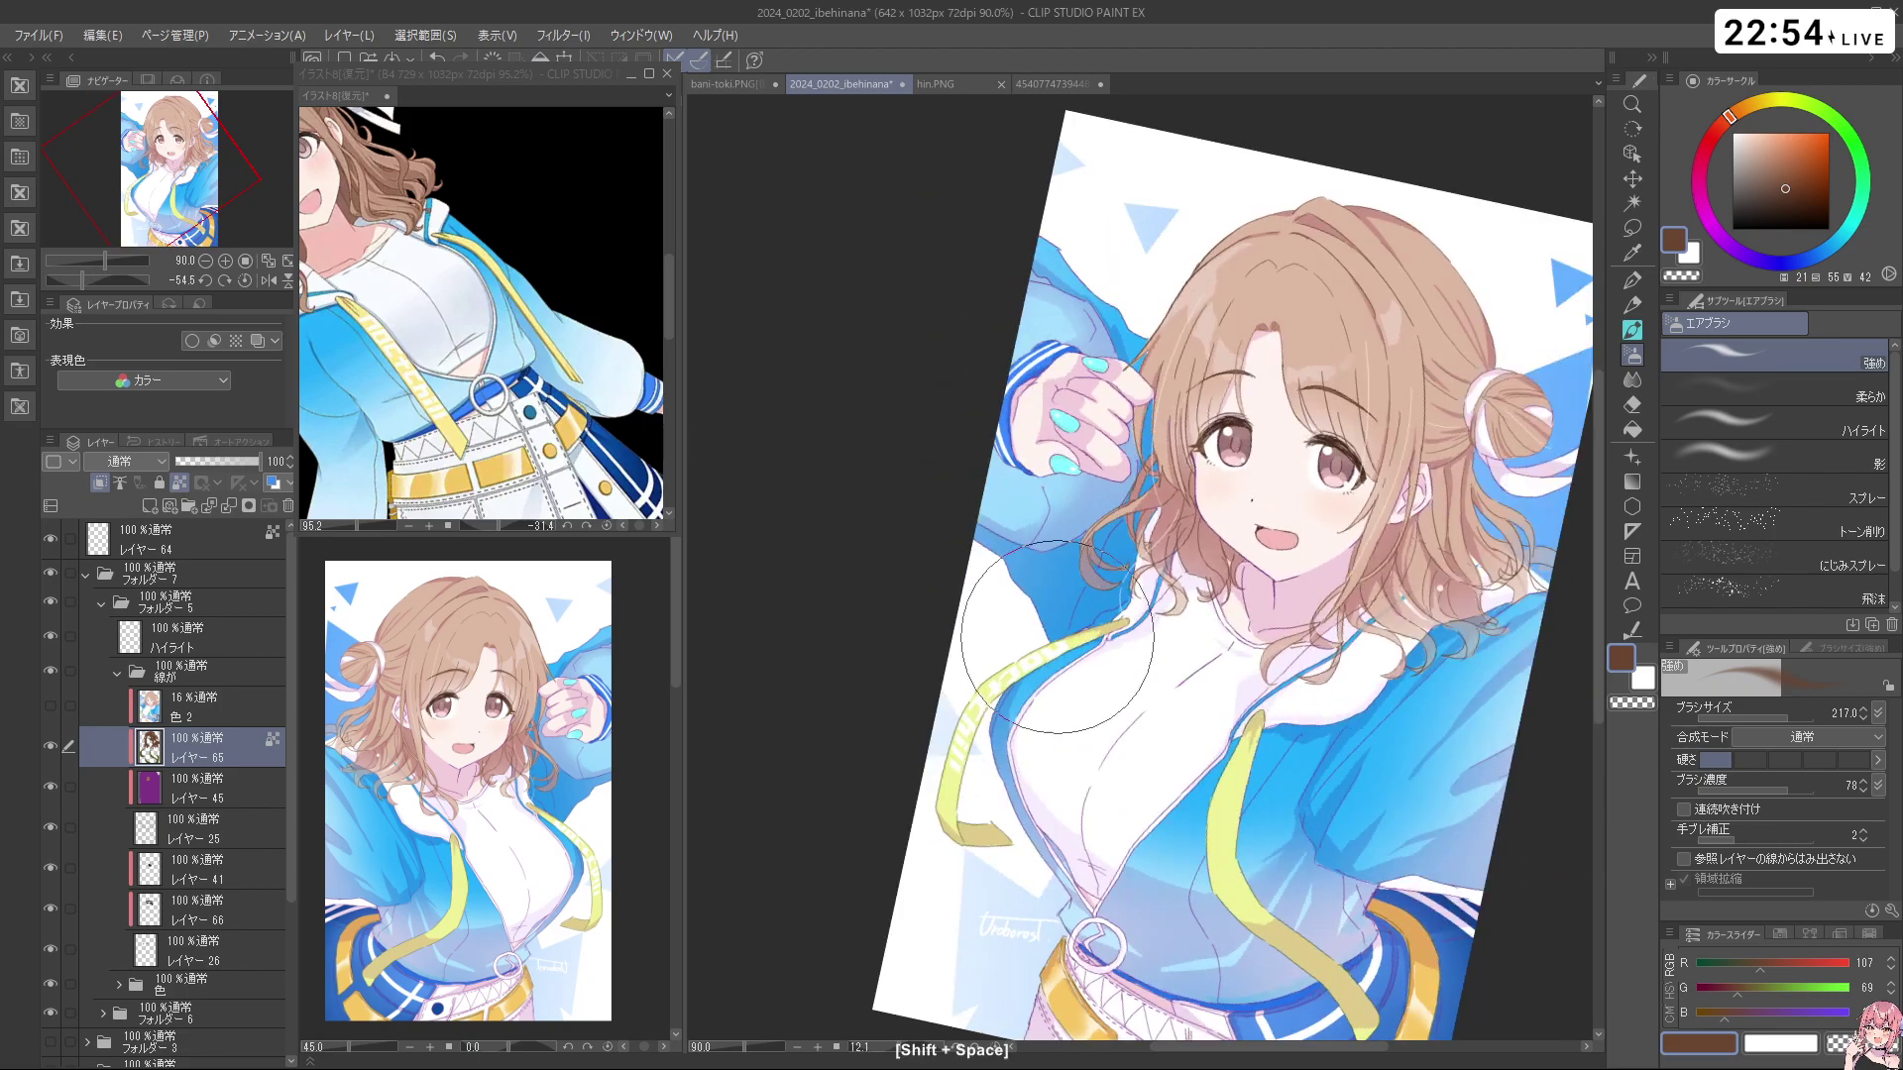
mouse_move(1189, 730)
mouse_down()
mouse_move(1138, 743)
mouse_move(1164, 736)
mouse_move(1113, 685)
mouse_up()
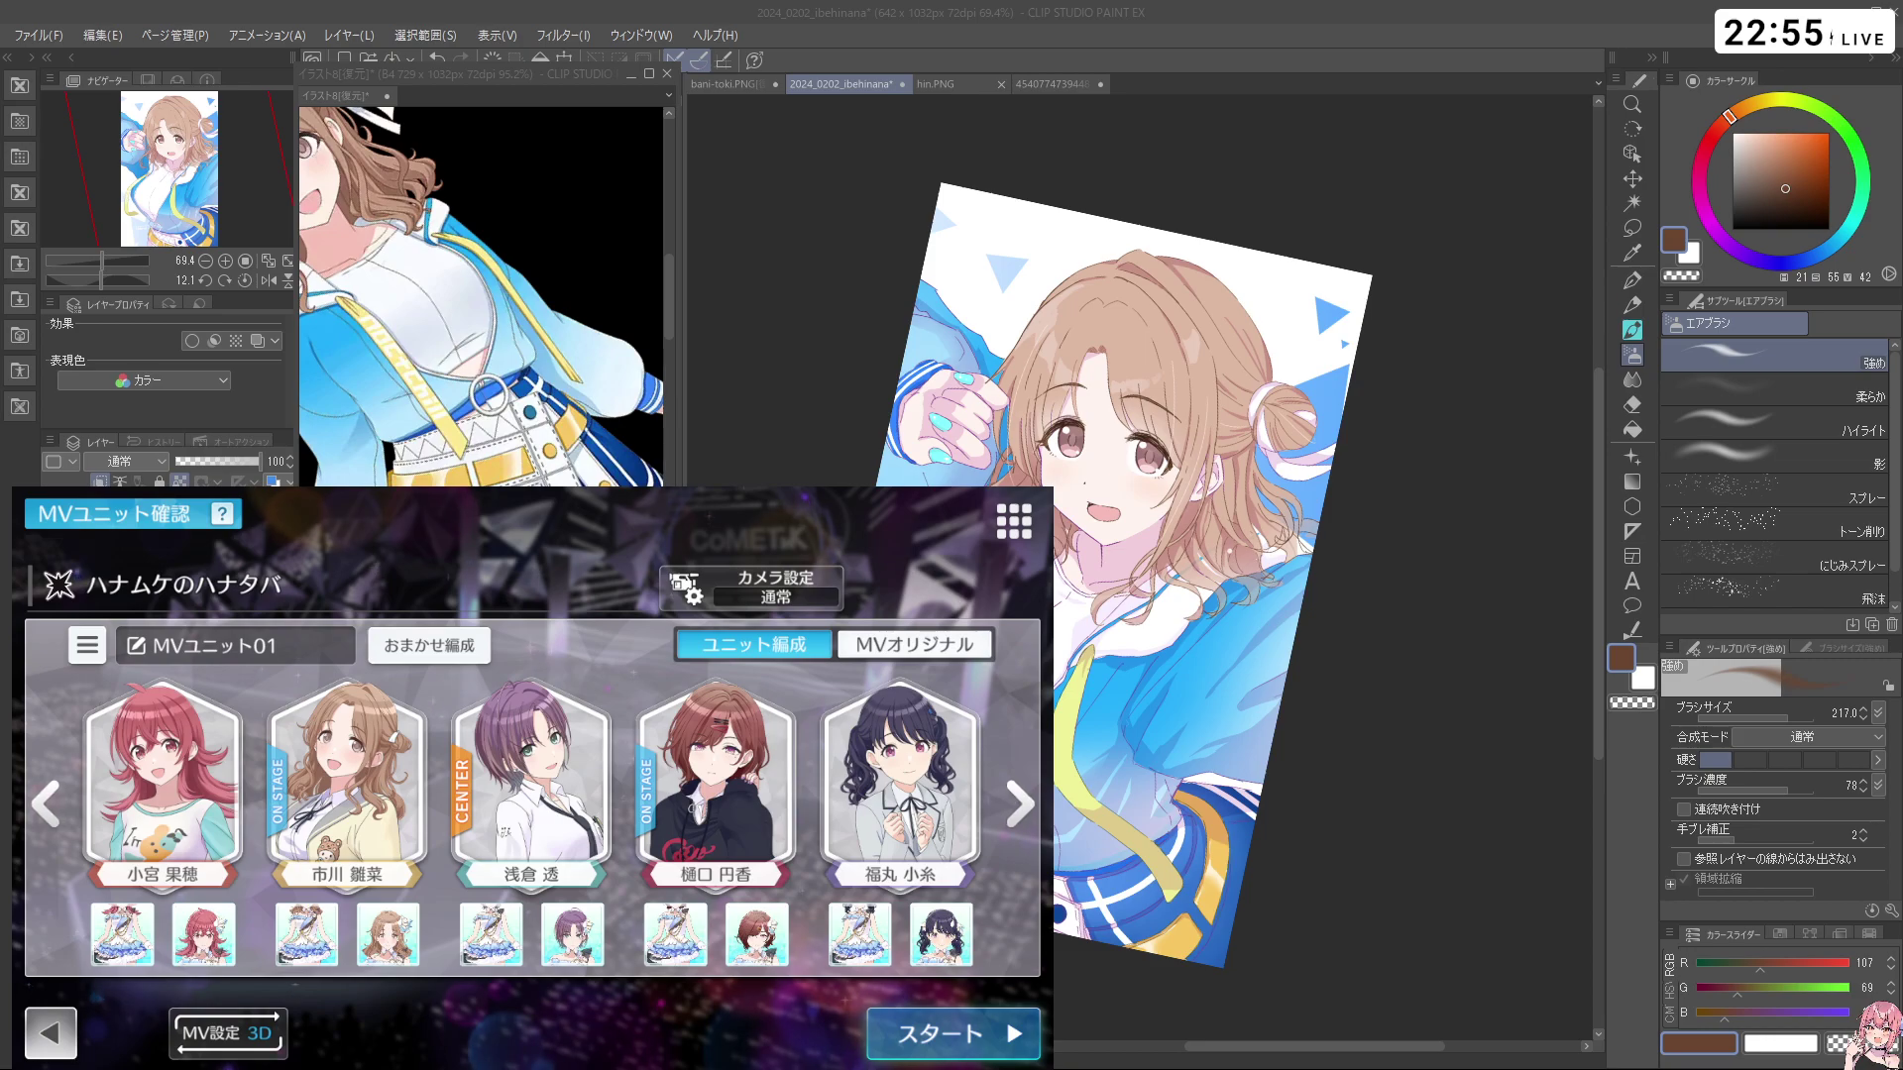
Switch to the game window, choose the MV original lineup for the song ハナムケのハナタバ and start the music video
click(928, 647)
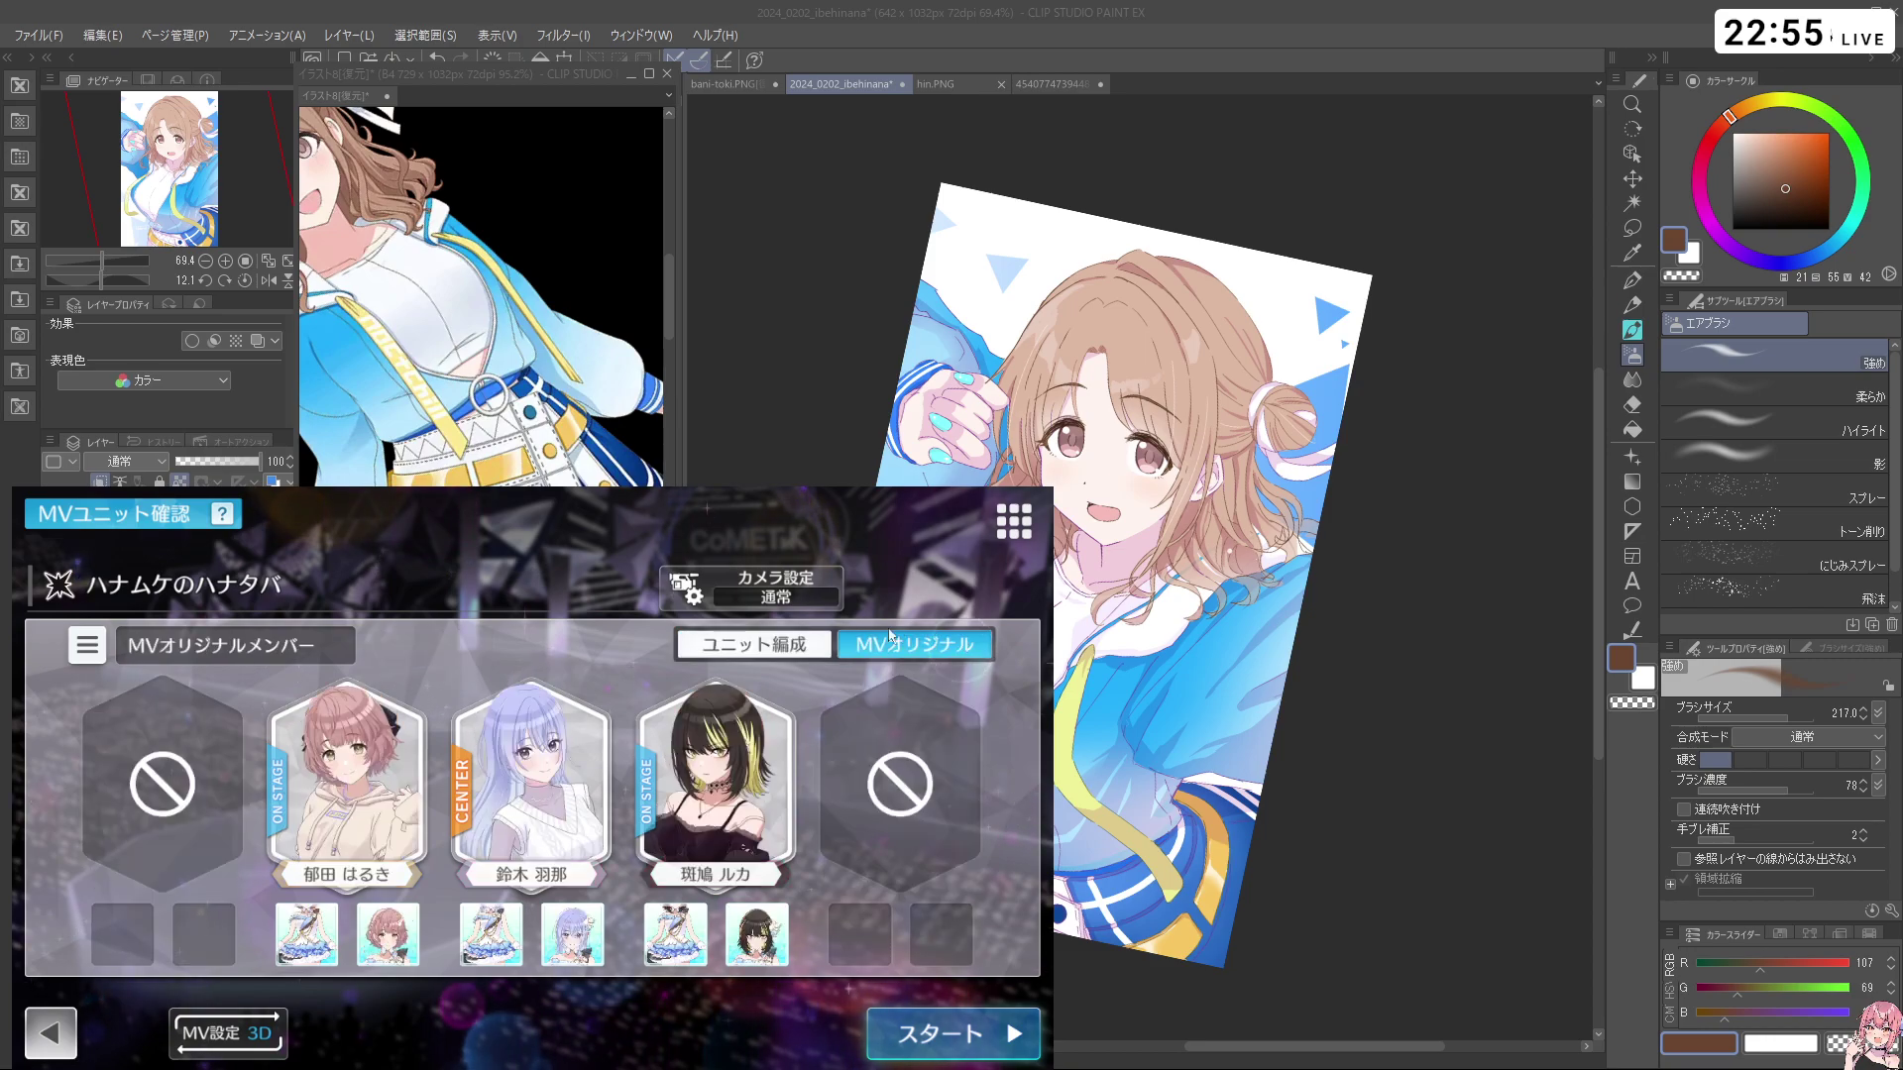
click(772, 650)
click(949, 646)
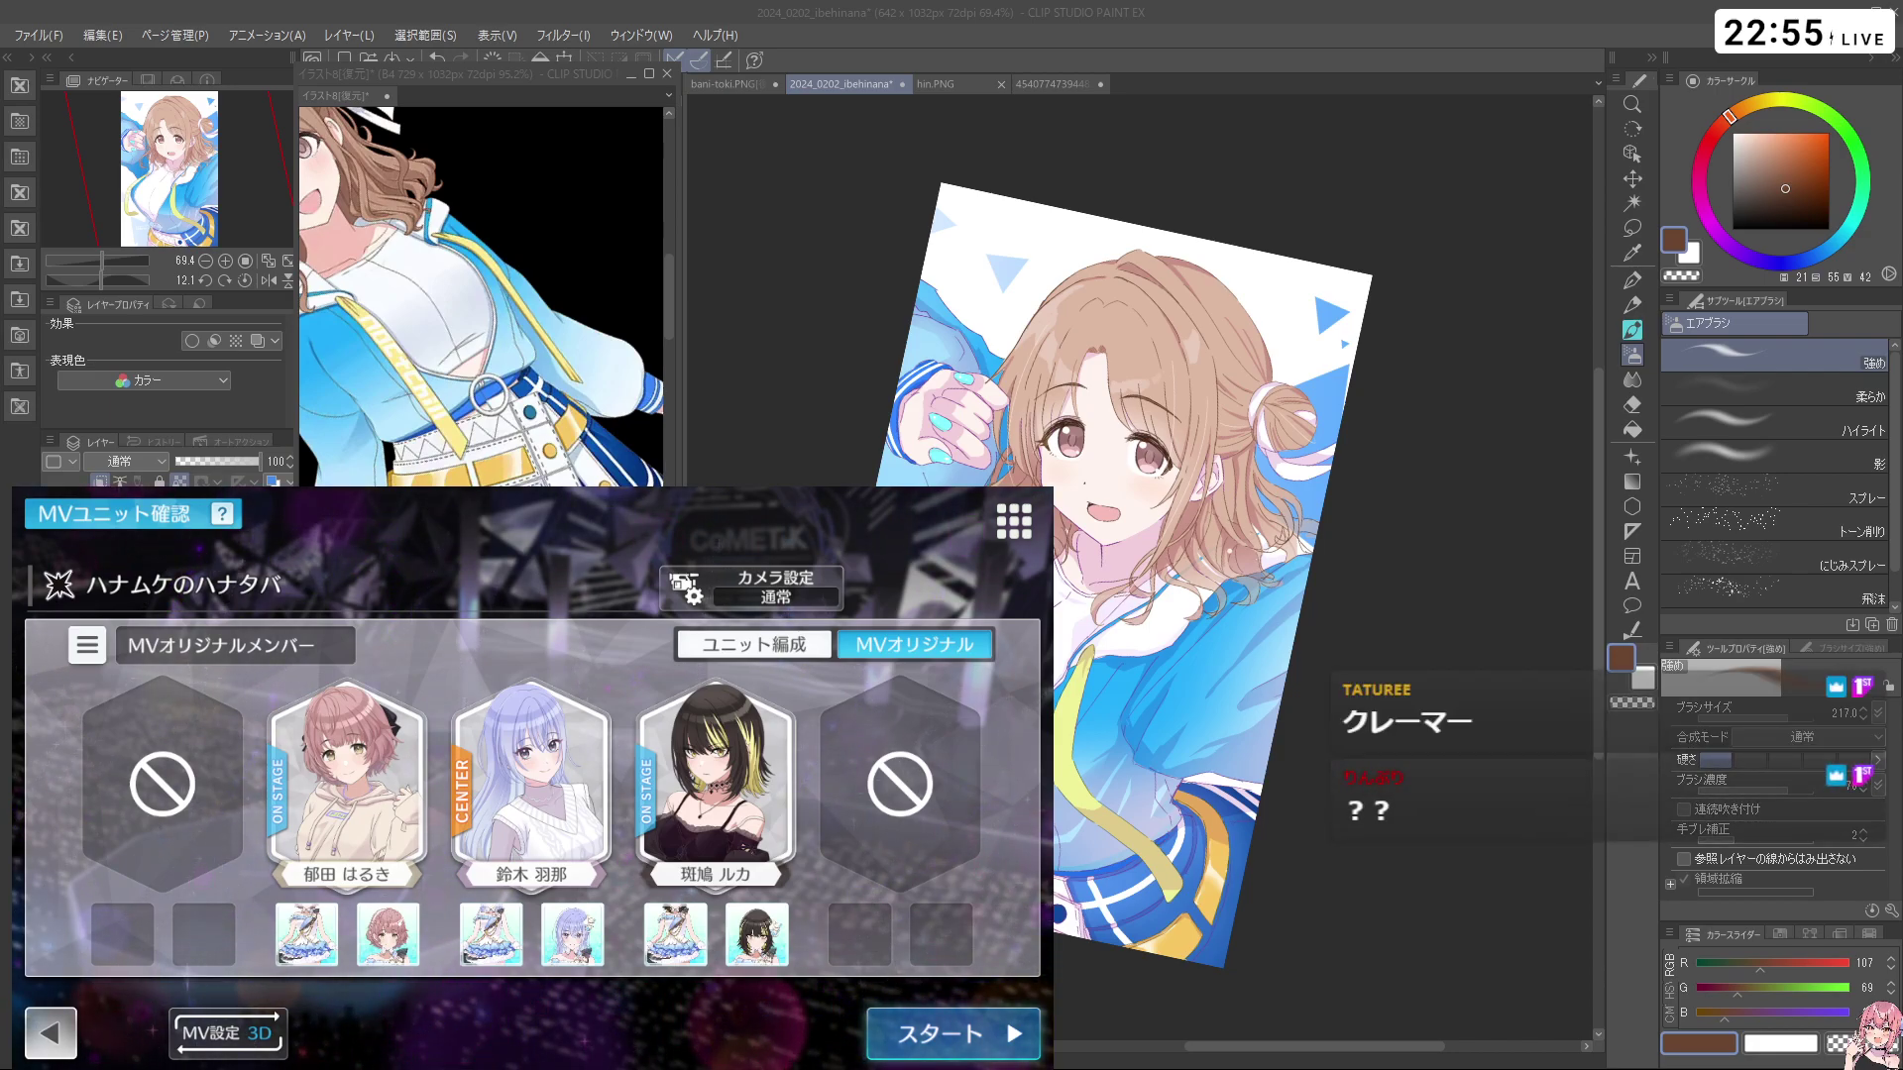
click(882, 1051)
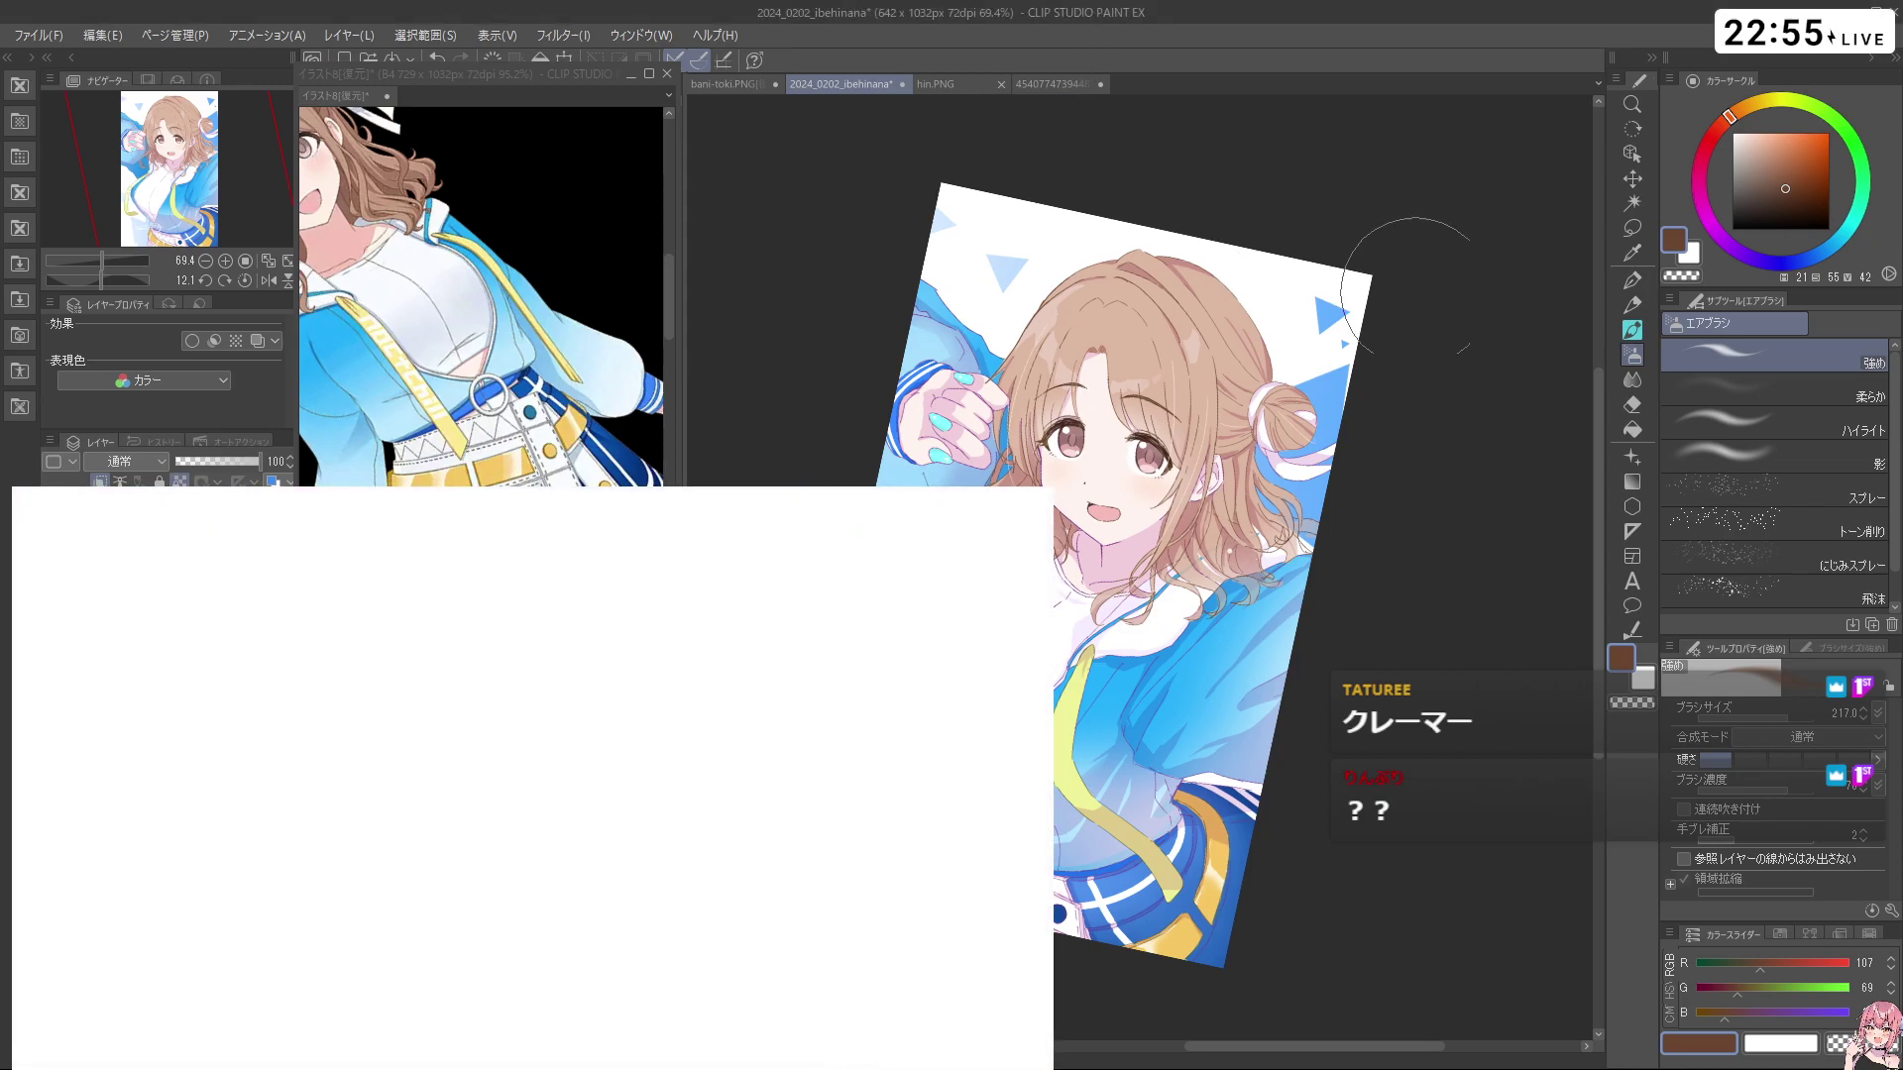
scroll(1387, 282, up, 2)
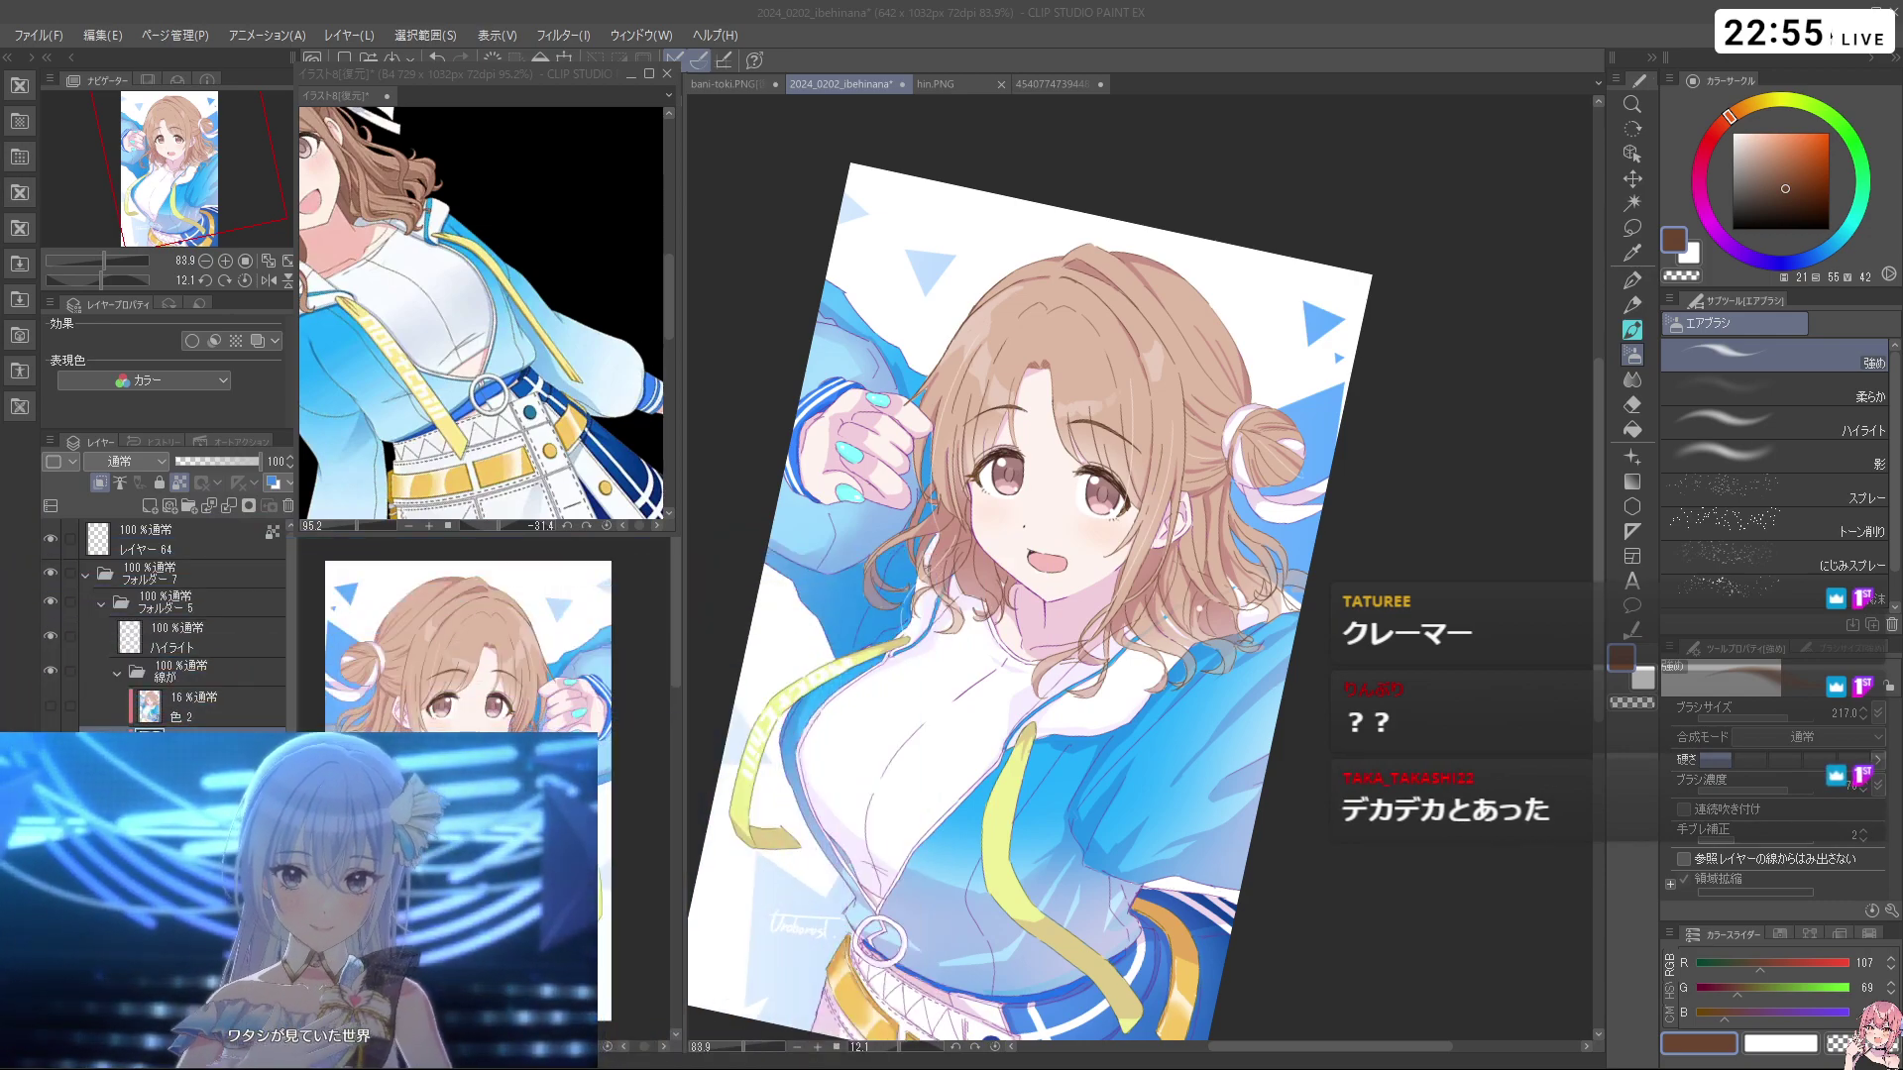
click(1494, 87)
scroll(1487, 169, down, 1)
scroll(1487, 178, up, 2)
scroll(1467, 177, down, 3)
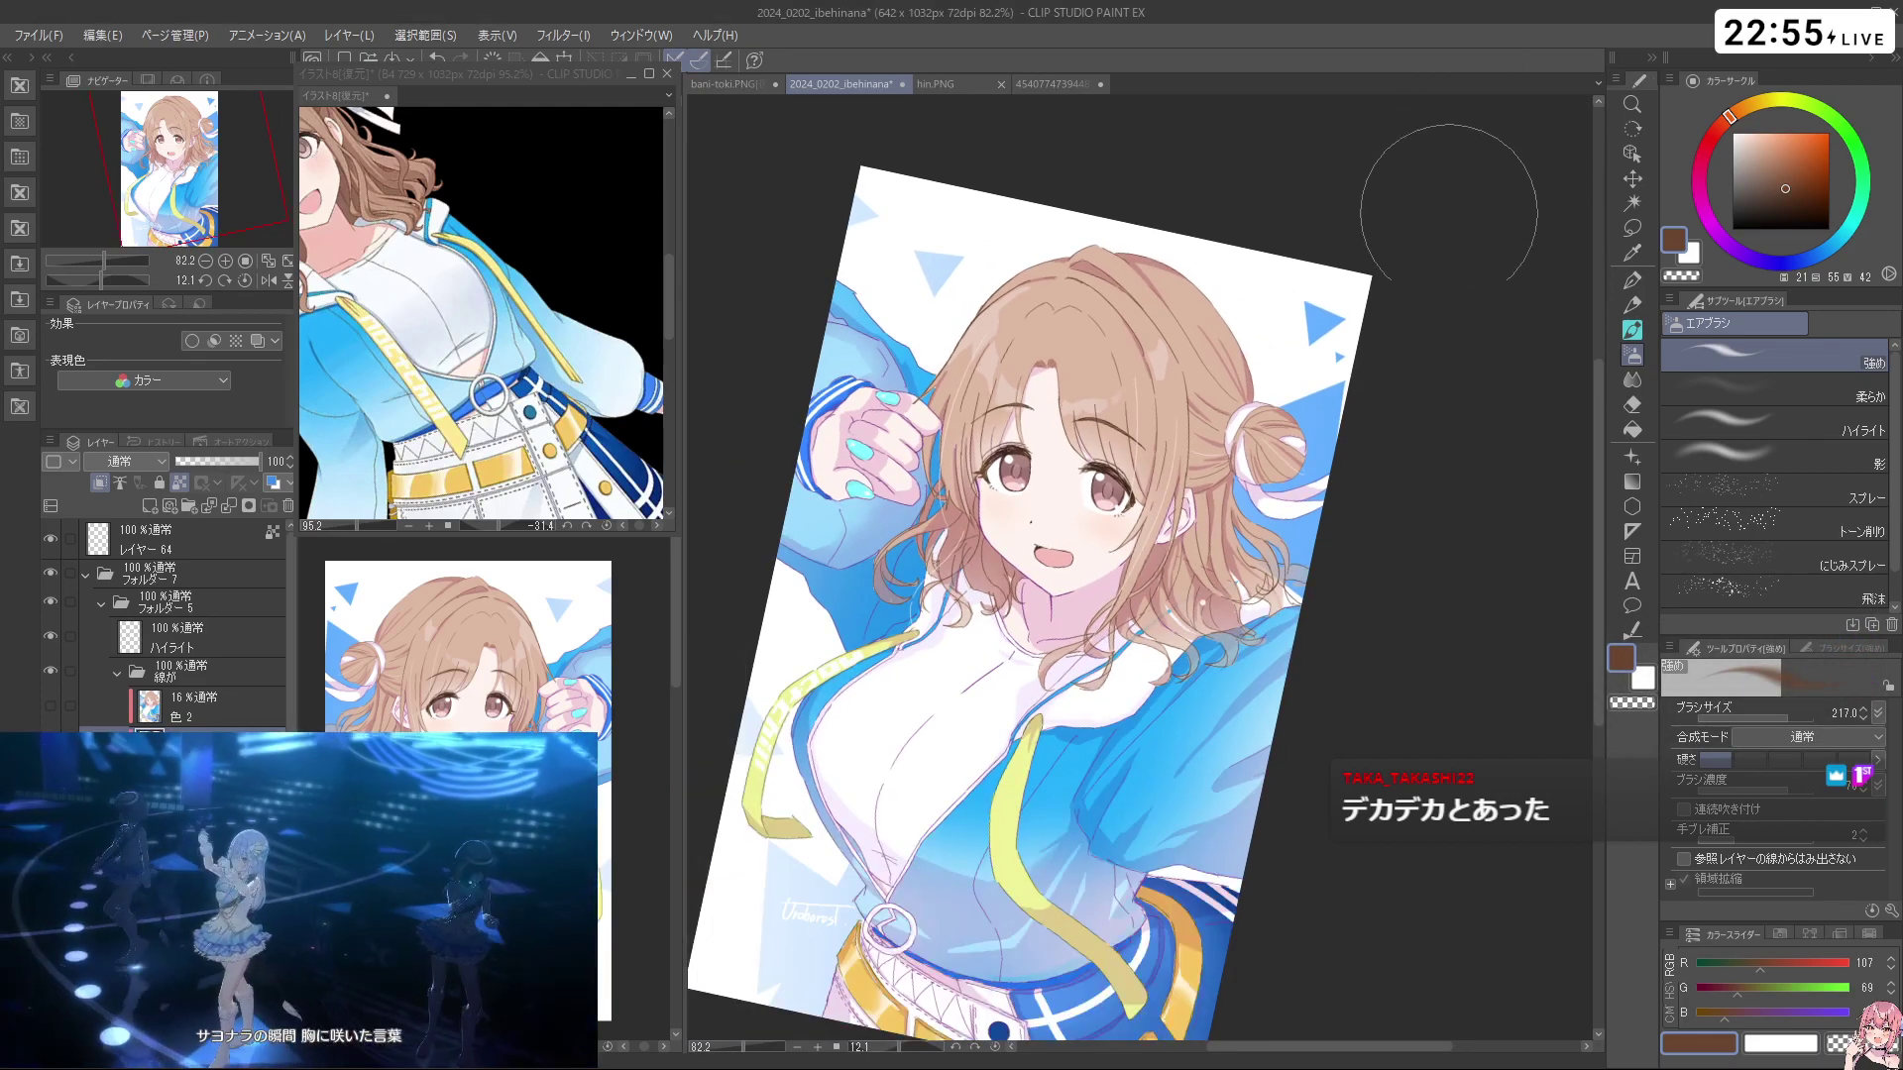
scroll(1174, 833, up, 2)
scroll(1174, 833, up, 2)
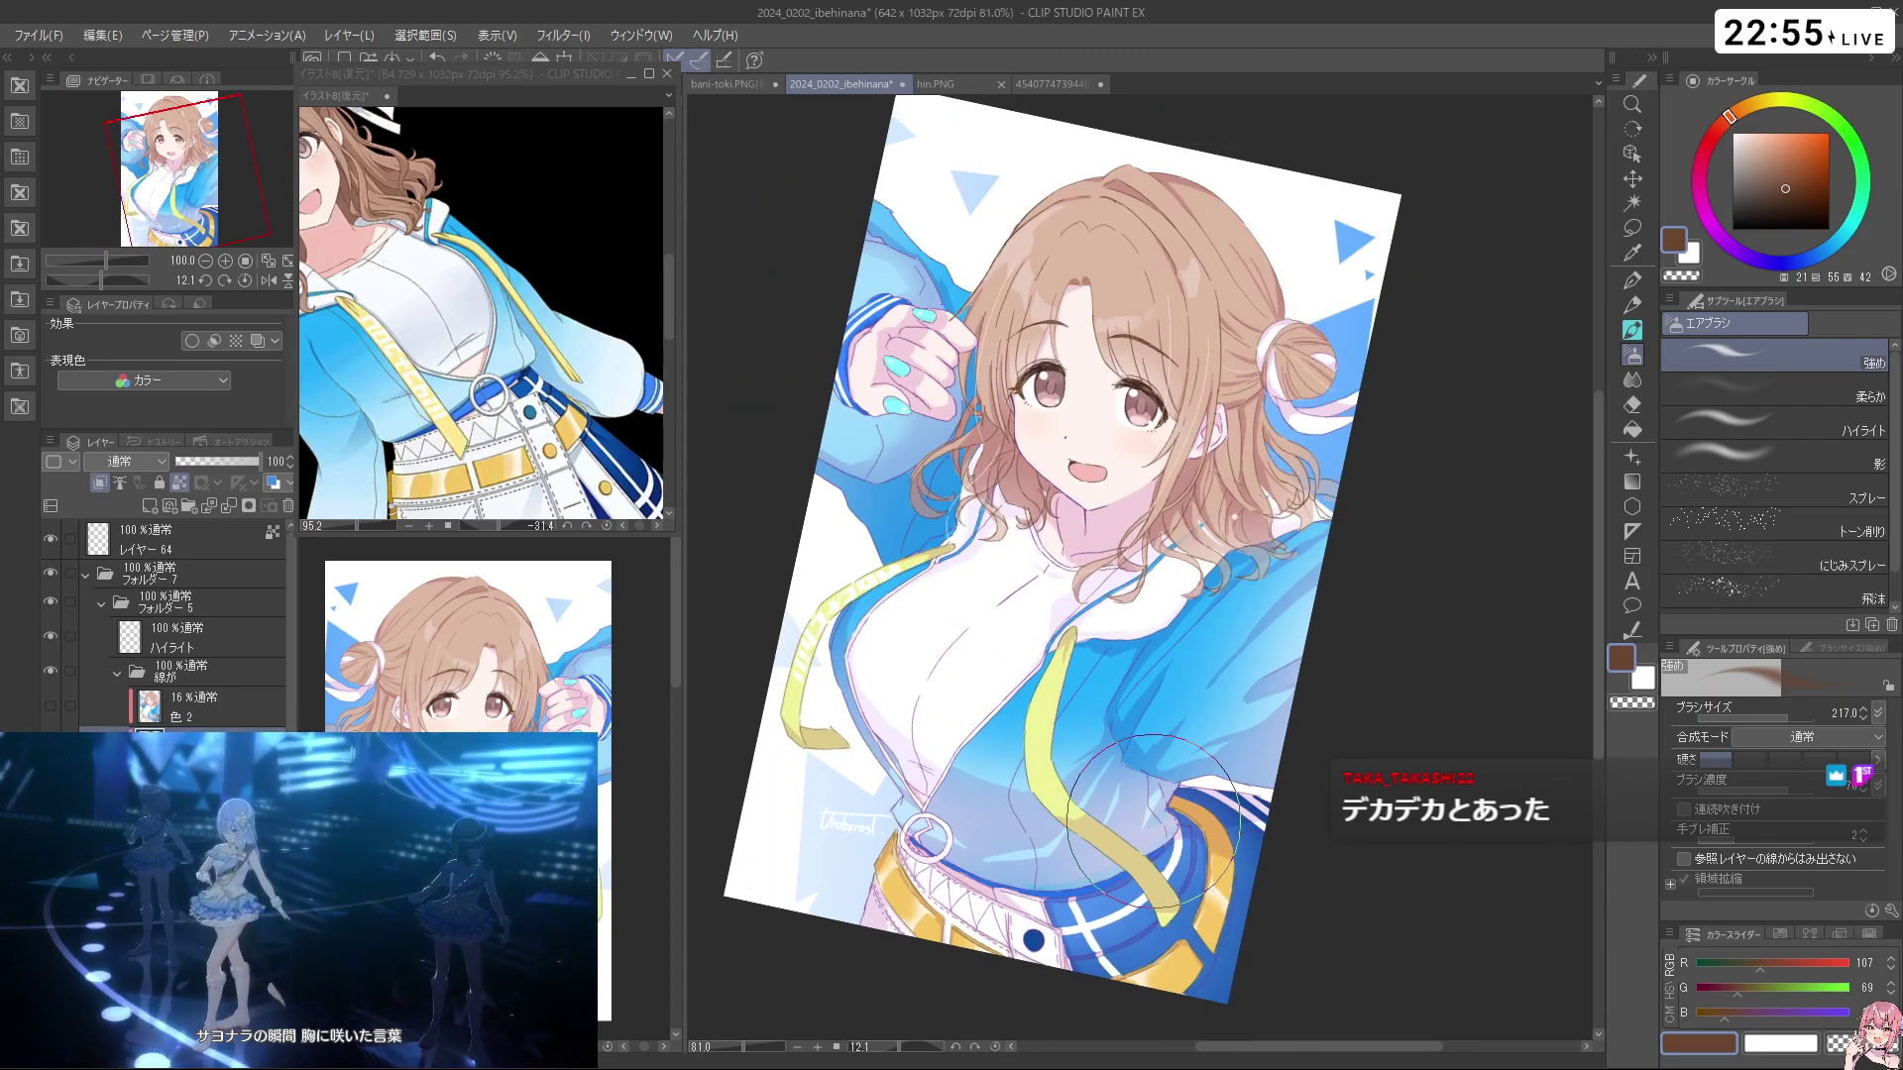
scroll(1175, 832, down, 3)
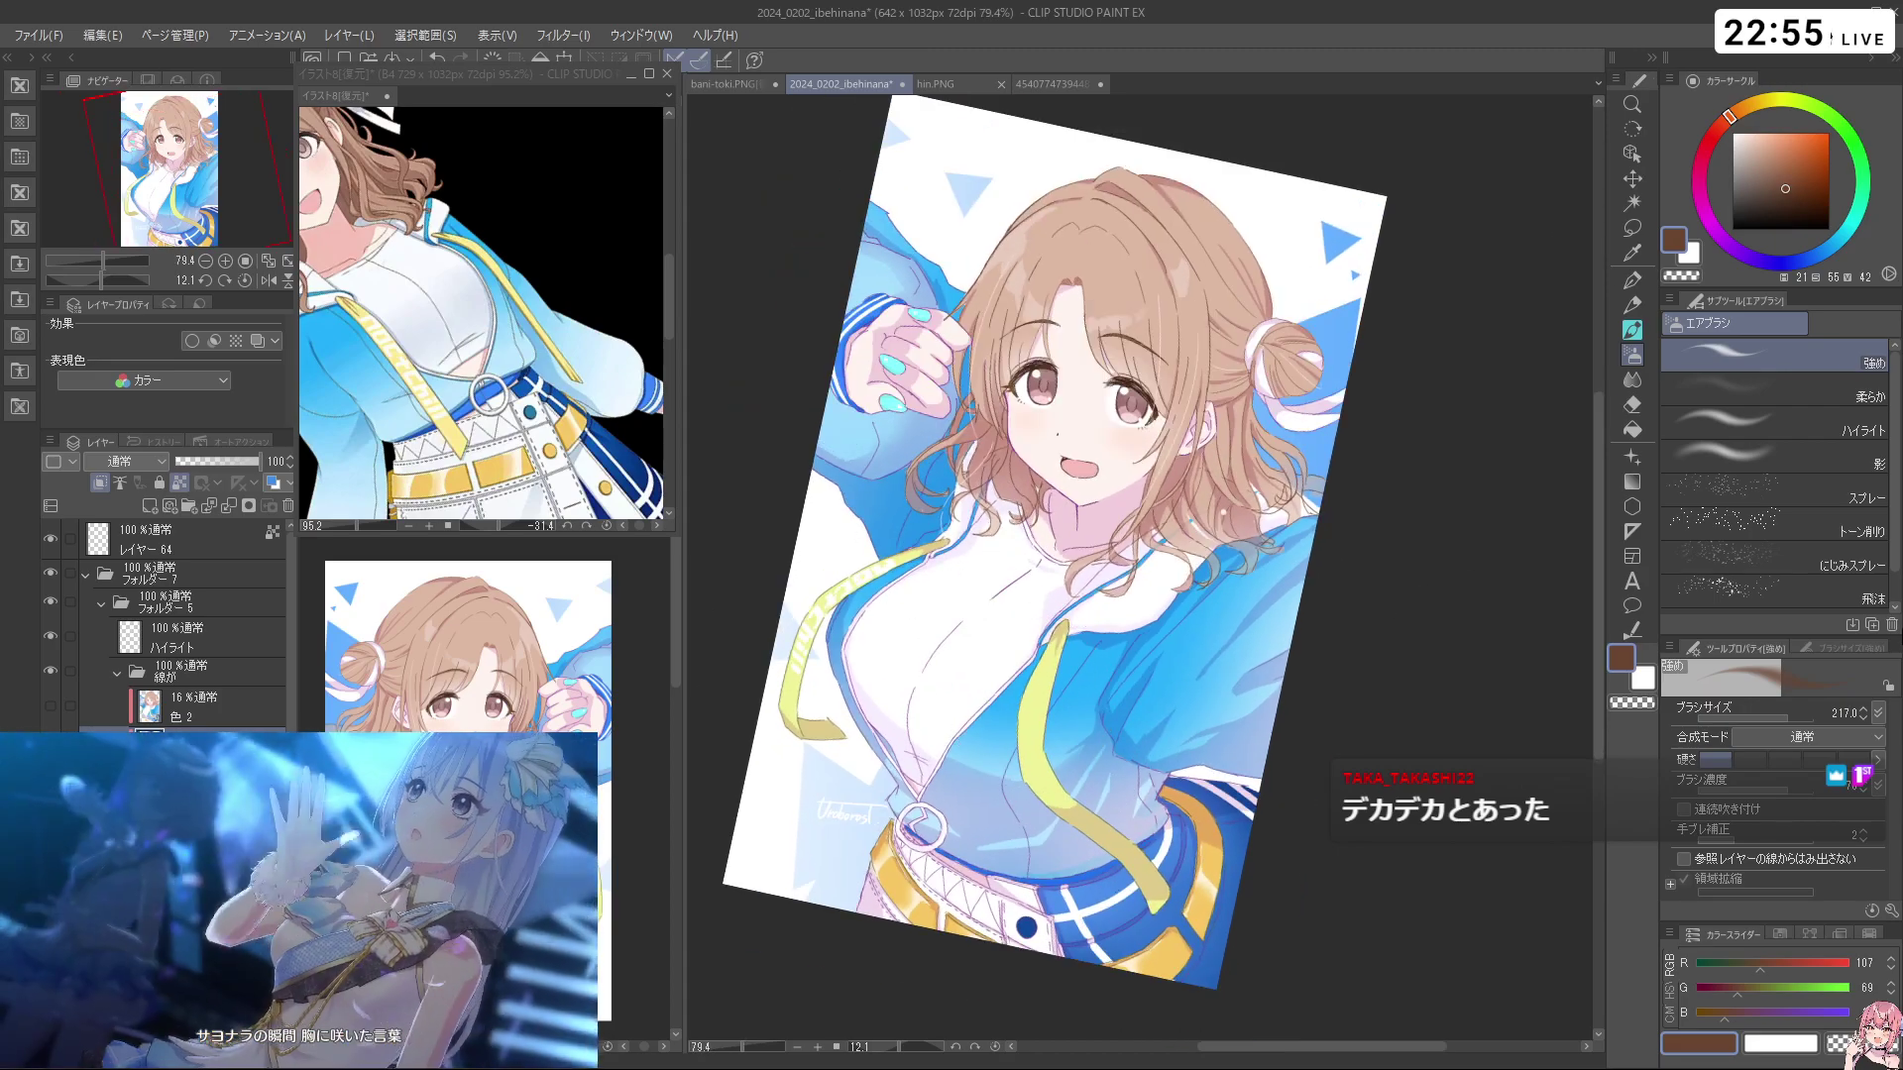
key(shift+space)
drag(1342, 604, 1164, 557)
key(ctrl+space)
key(shift+space)
drag(1288, 575, 1291, 541)
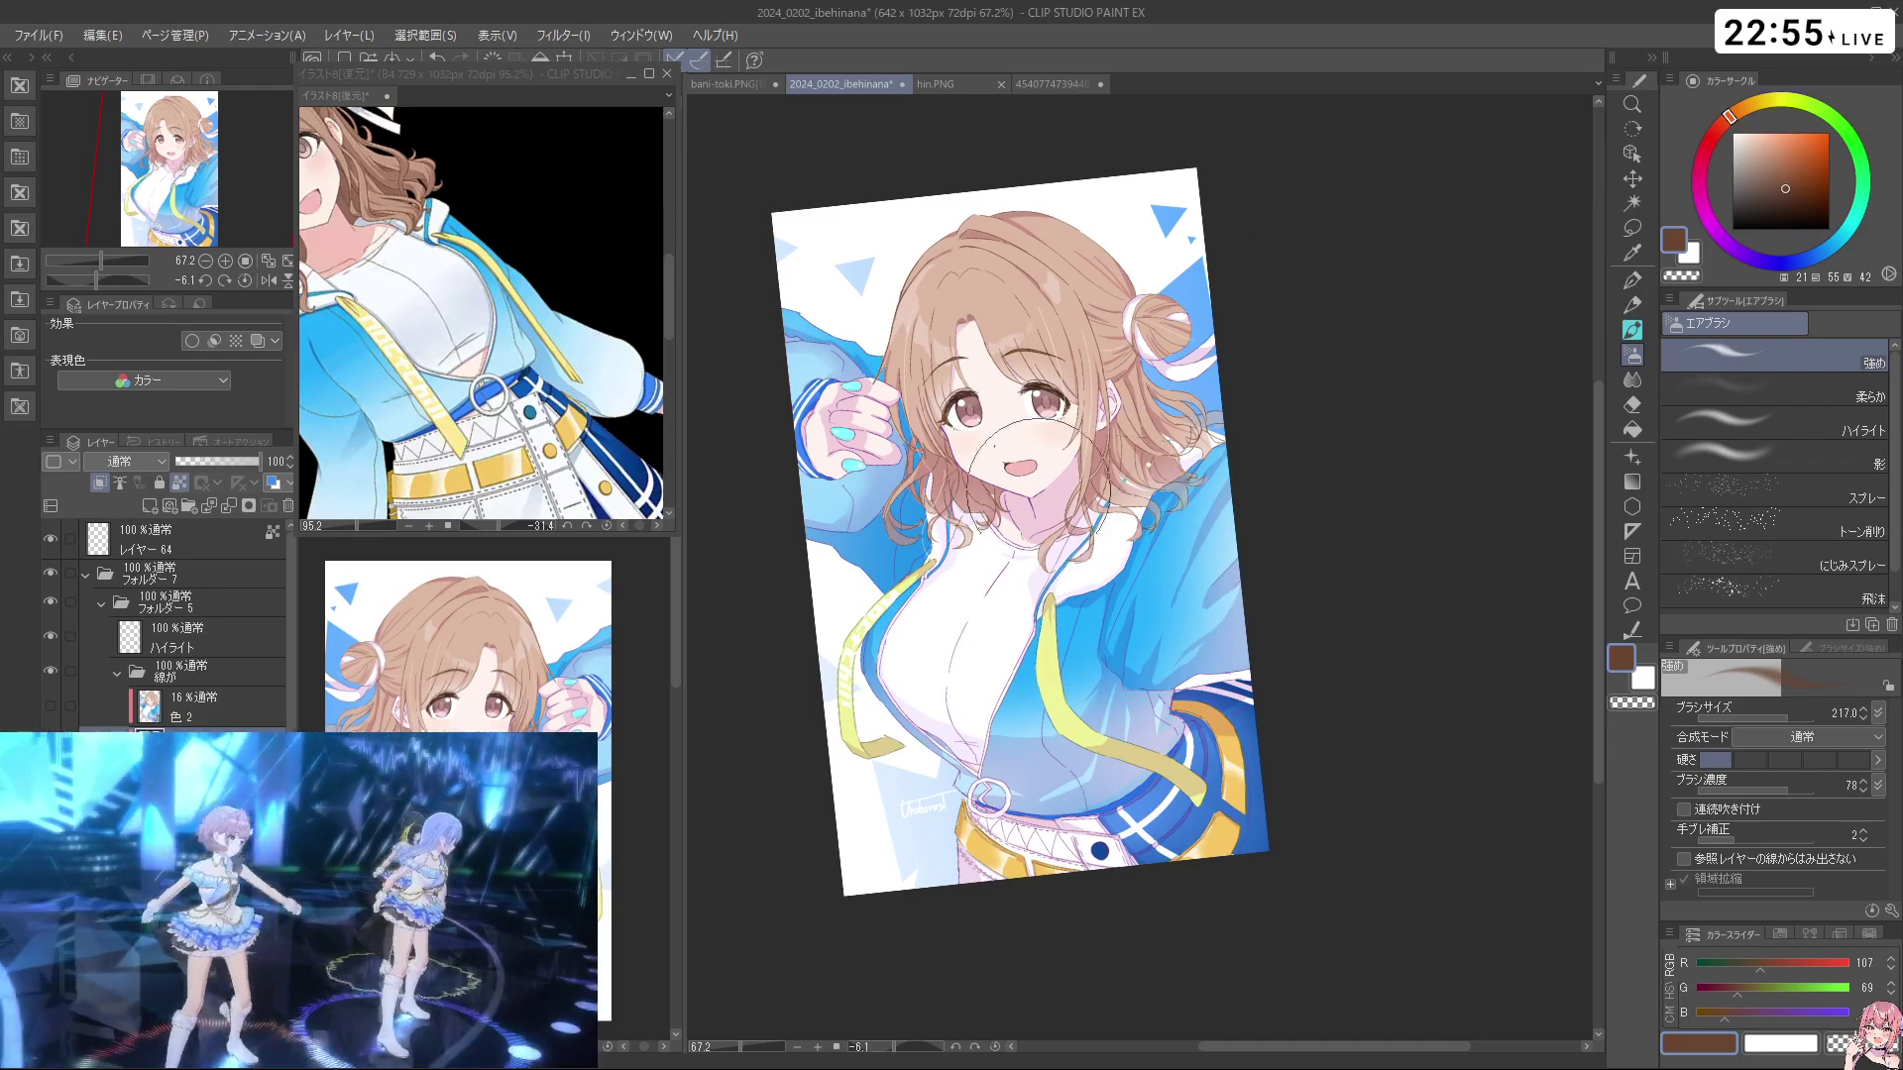
scroll(1001, 476, up, 5)
scroll(976, 459, down, 4)
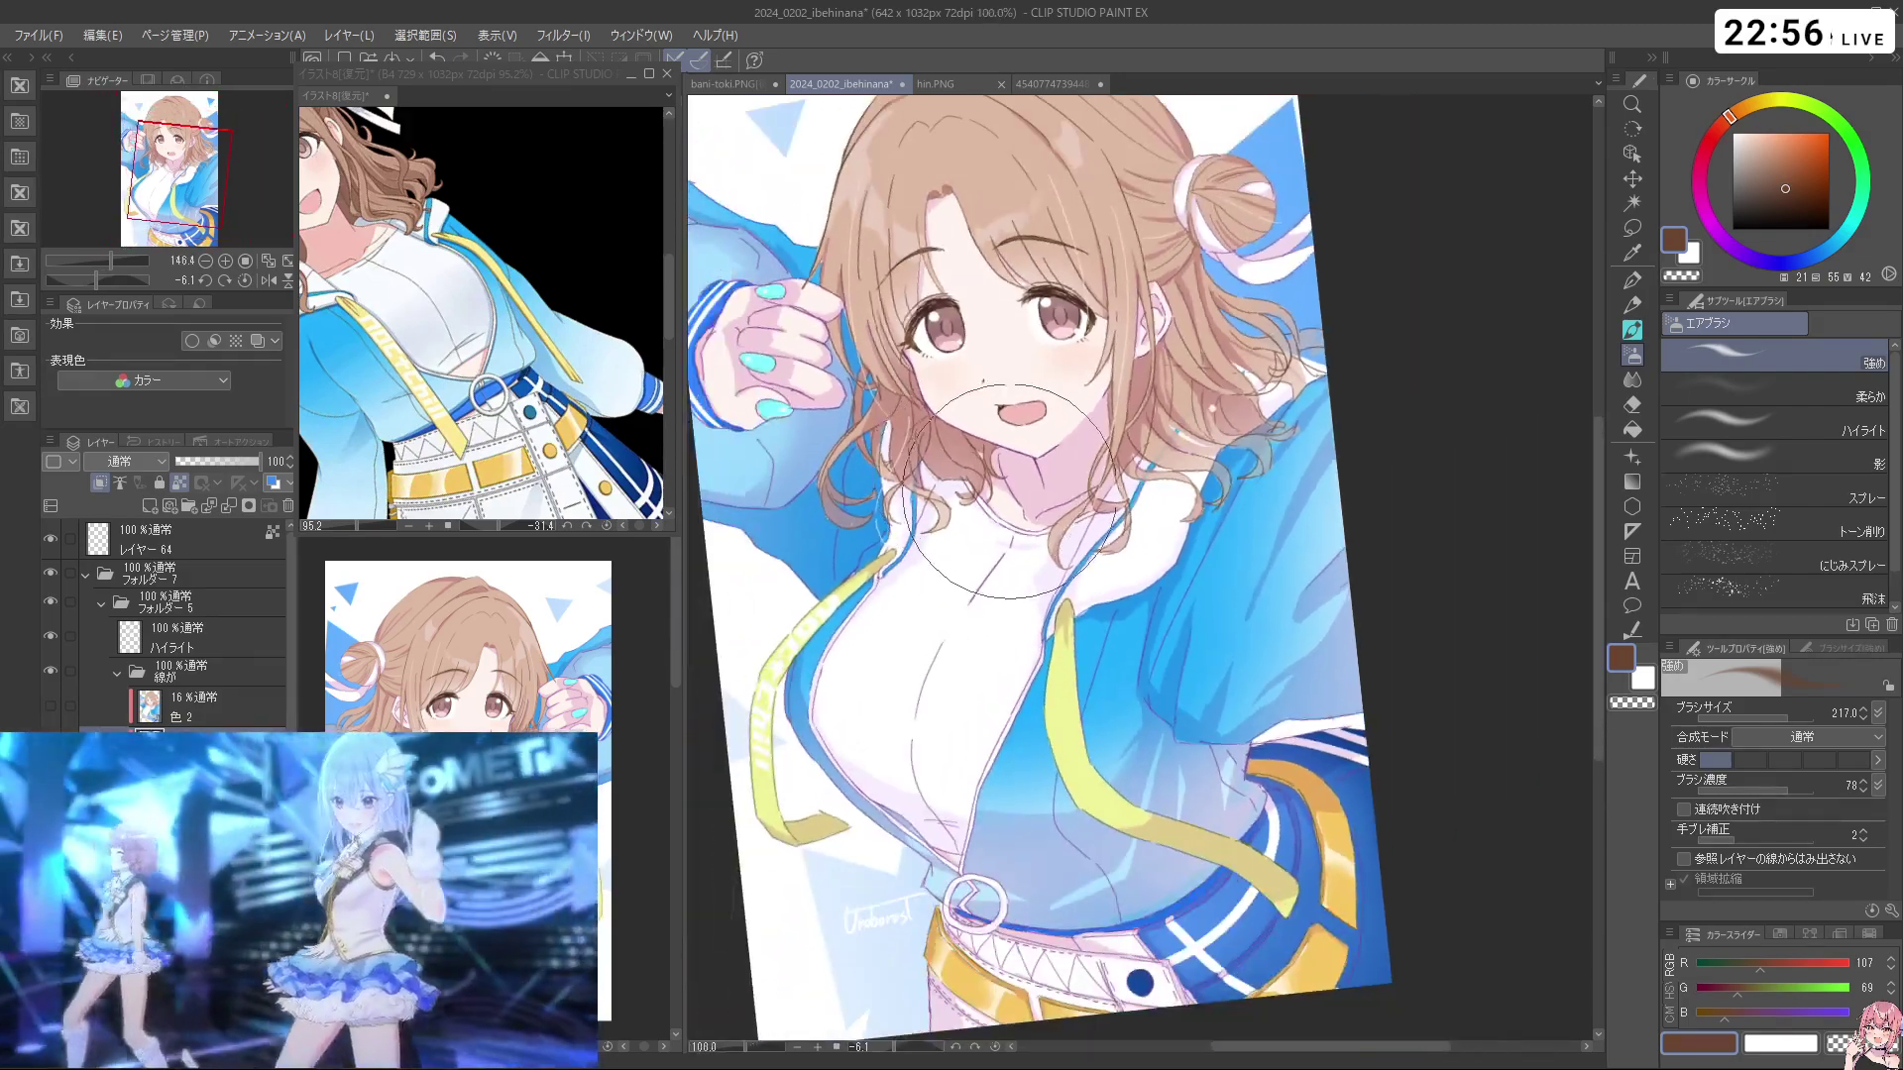
scroll(829, 385, up, 4)
scroll(829, 385, down, 4)
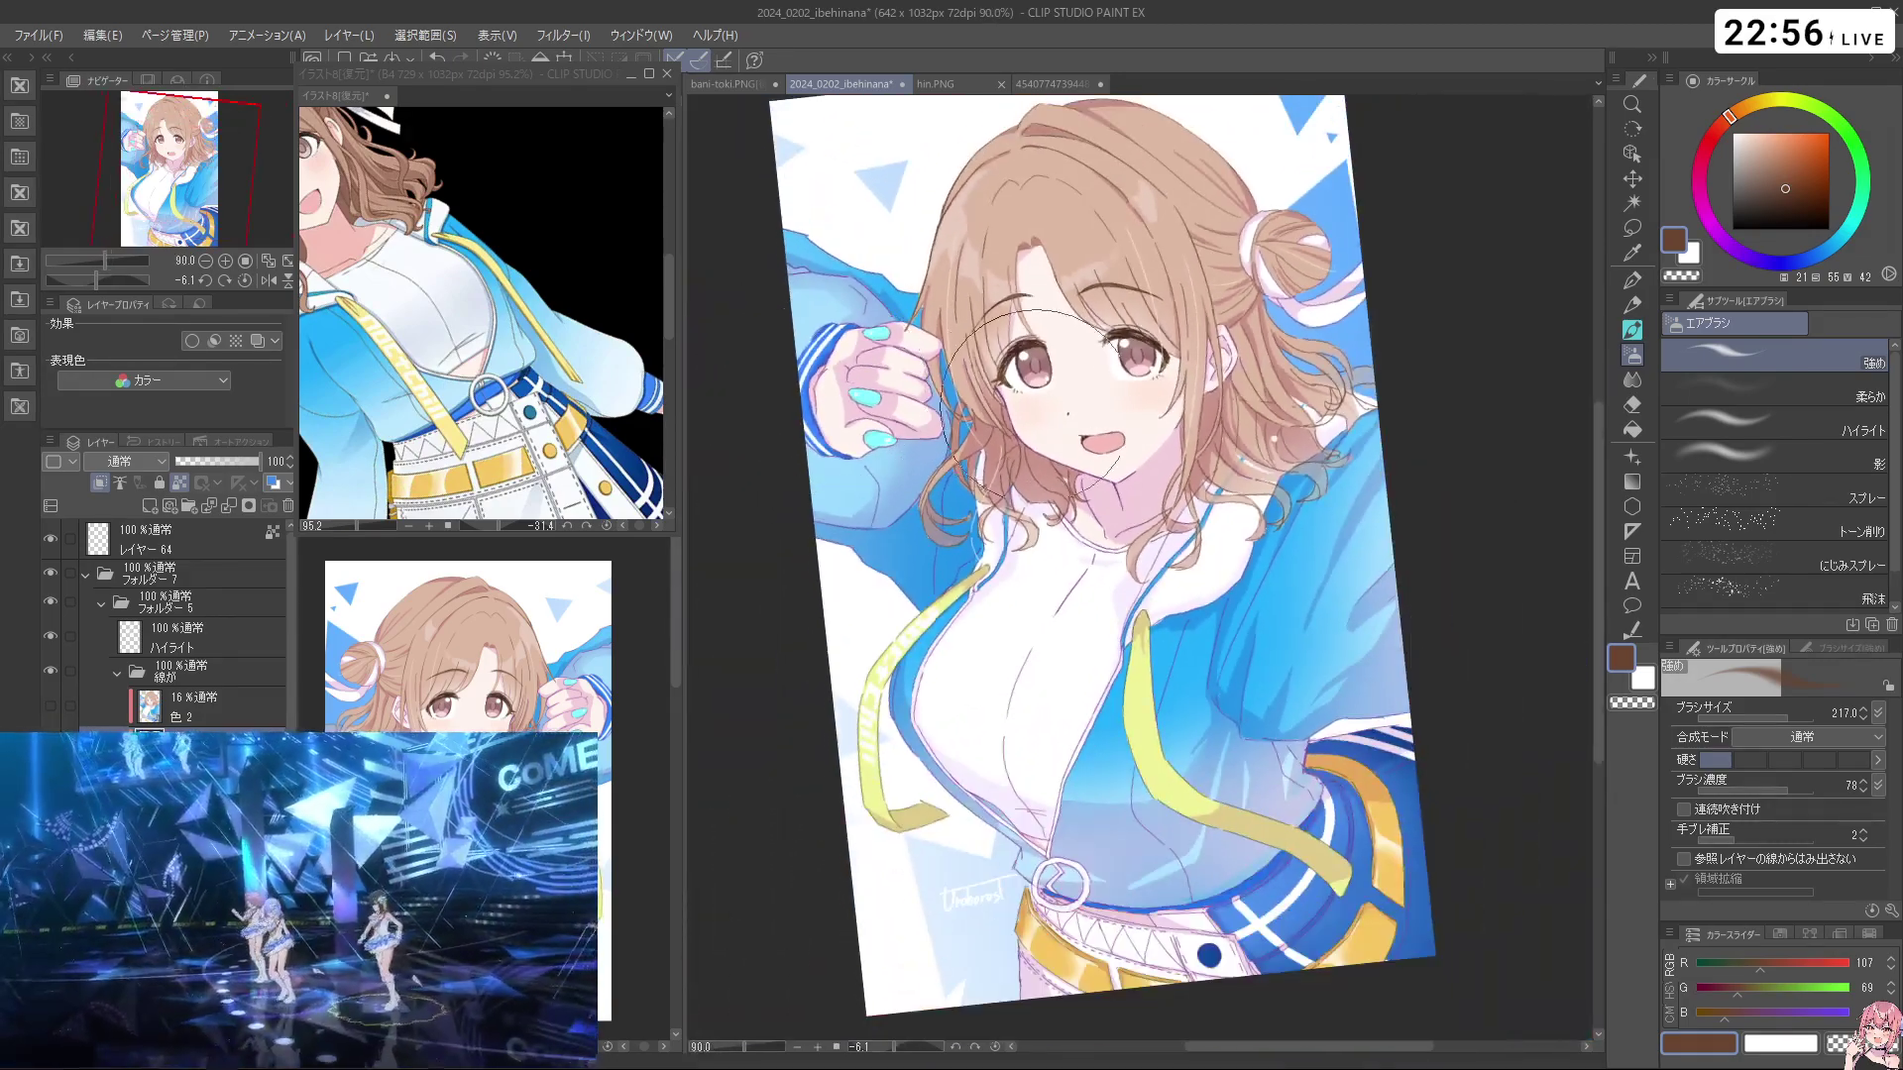
scroll(951, 327, up, 3)
scroll(1294, 458, down, 3)
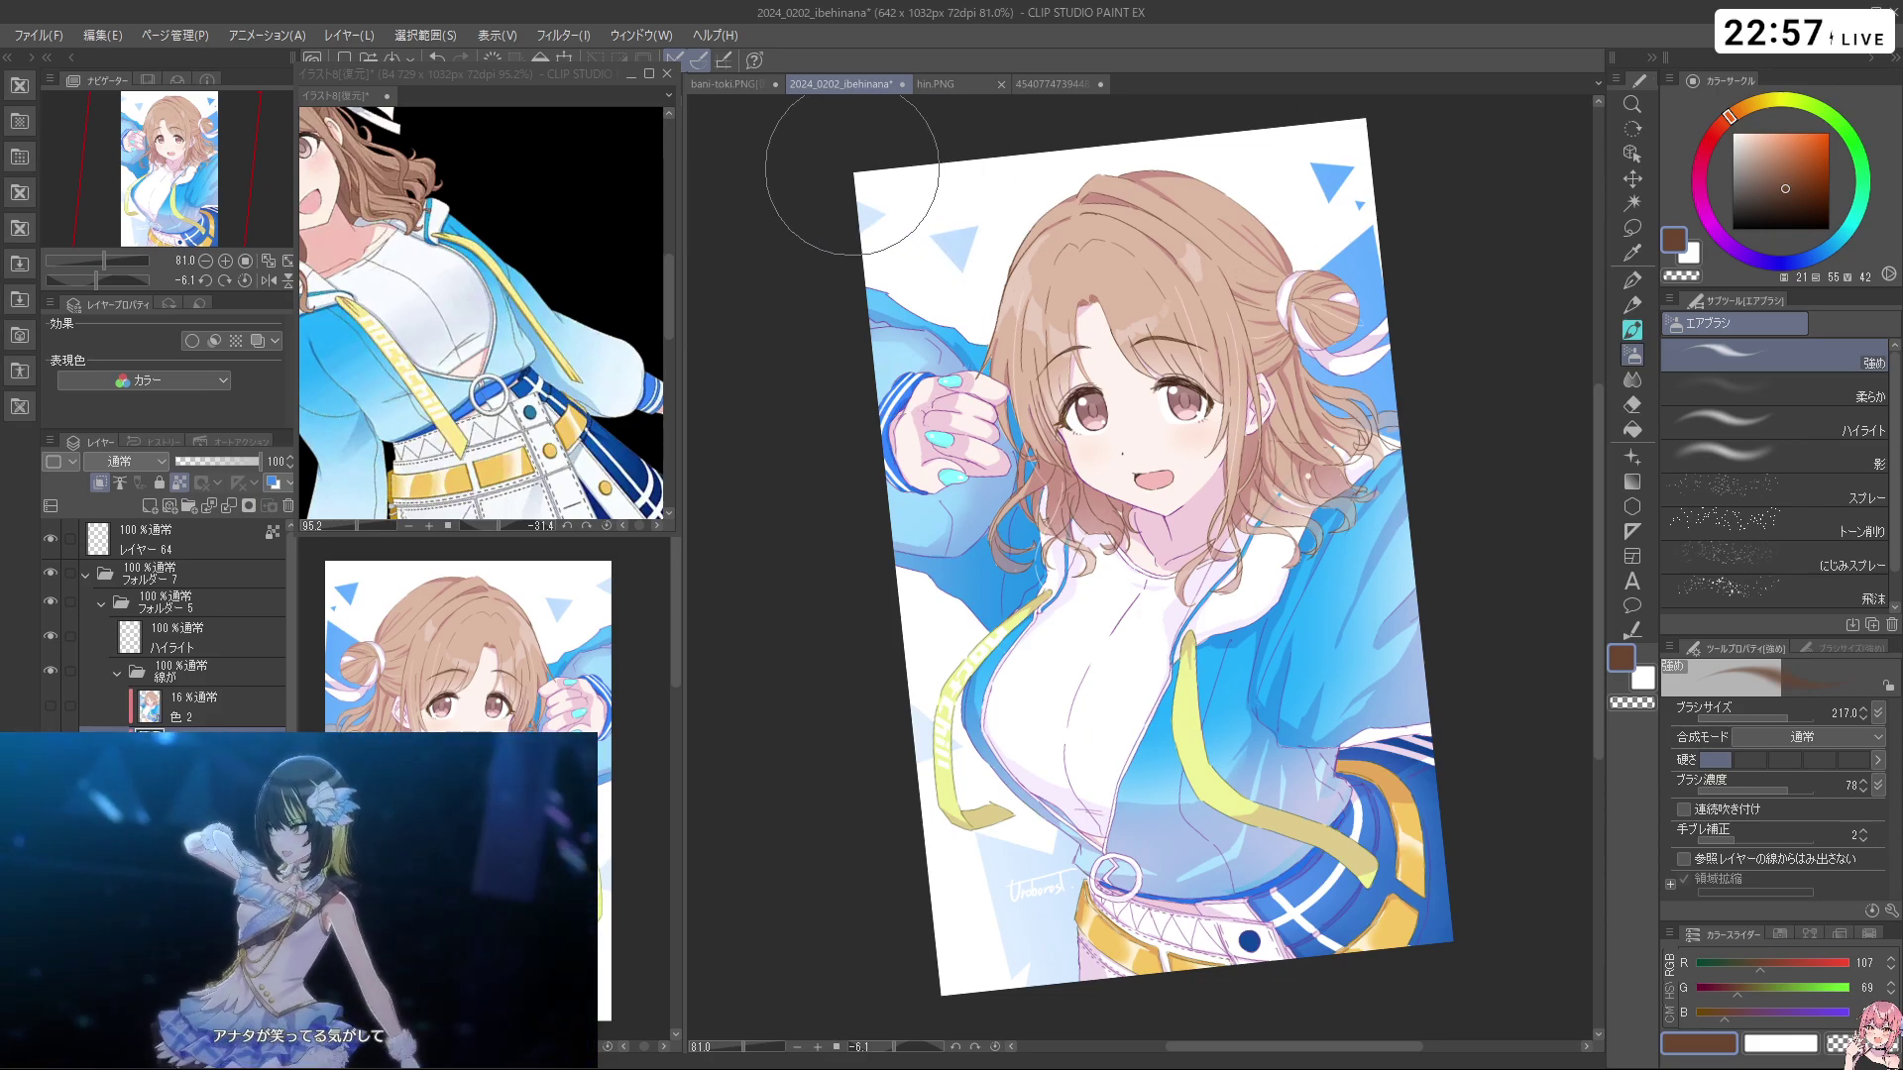
scroll(168, 615, down, 4)
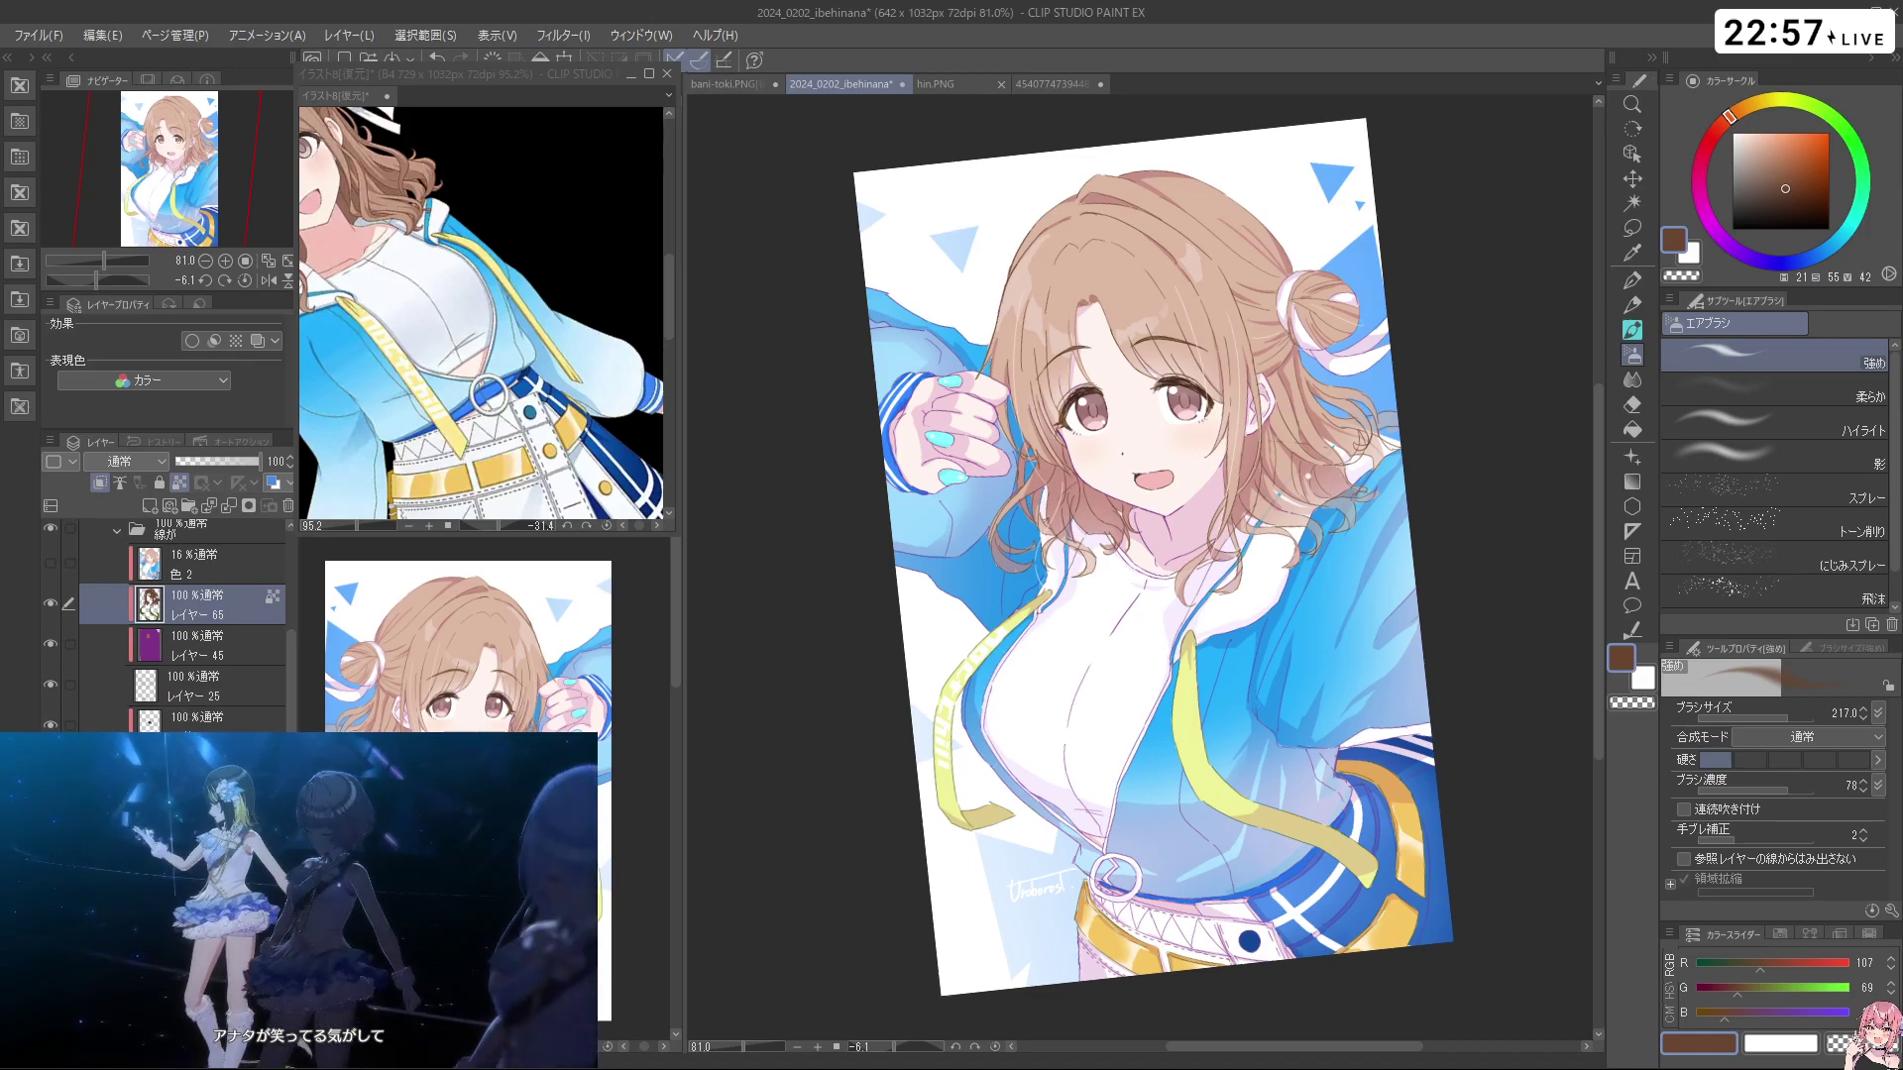
On the background triangle layer, lasso the triangle in the canvas's upper-right corner and shift it up over the top edge
click(198, 852)
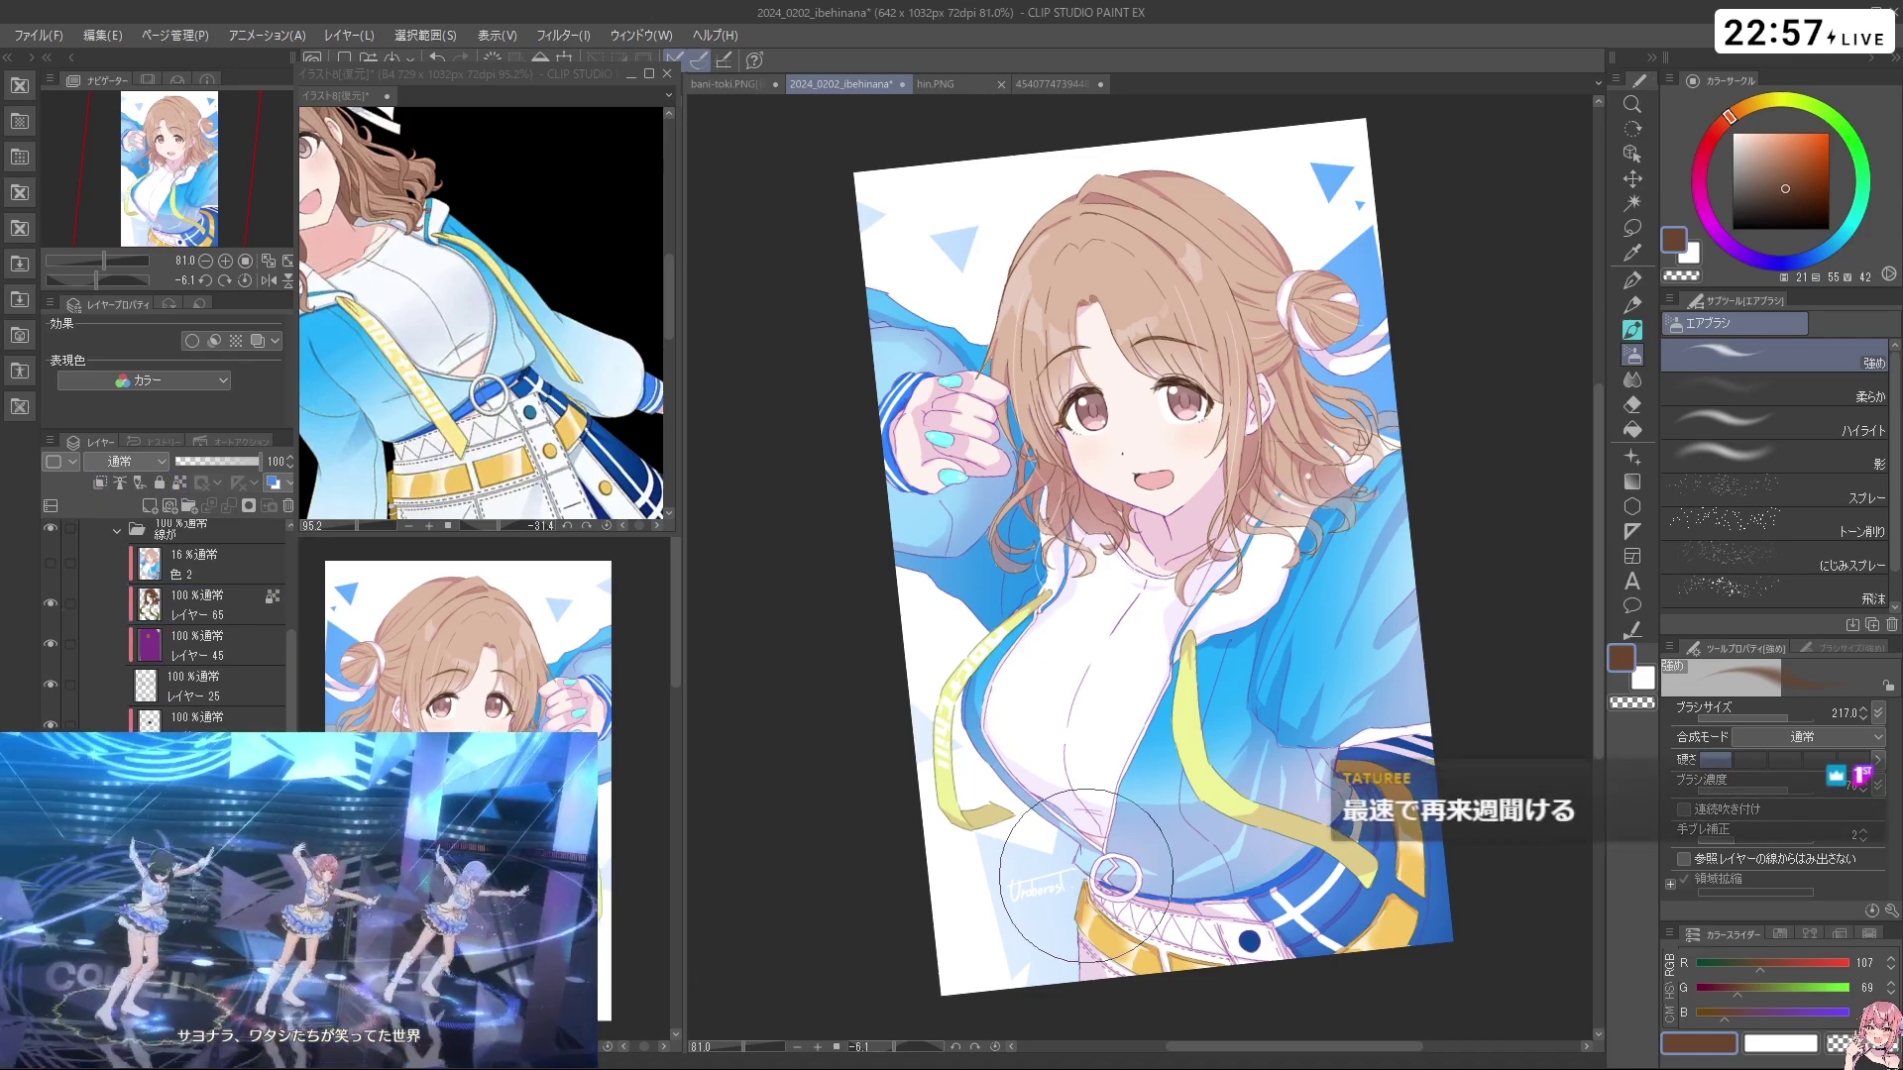
key(m)
drag(915, 193, 938, 358)
mouse_move(1448, 340)
mouse_down()
mouse_move(1456, 354)
mouse_move(1339, 313)
mouse_move(1389, 320)
mouse_move(1357, 313)
mouse_up()
key(ctrl+t)
click(1305, 388)
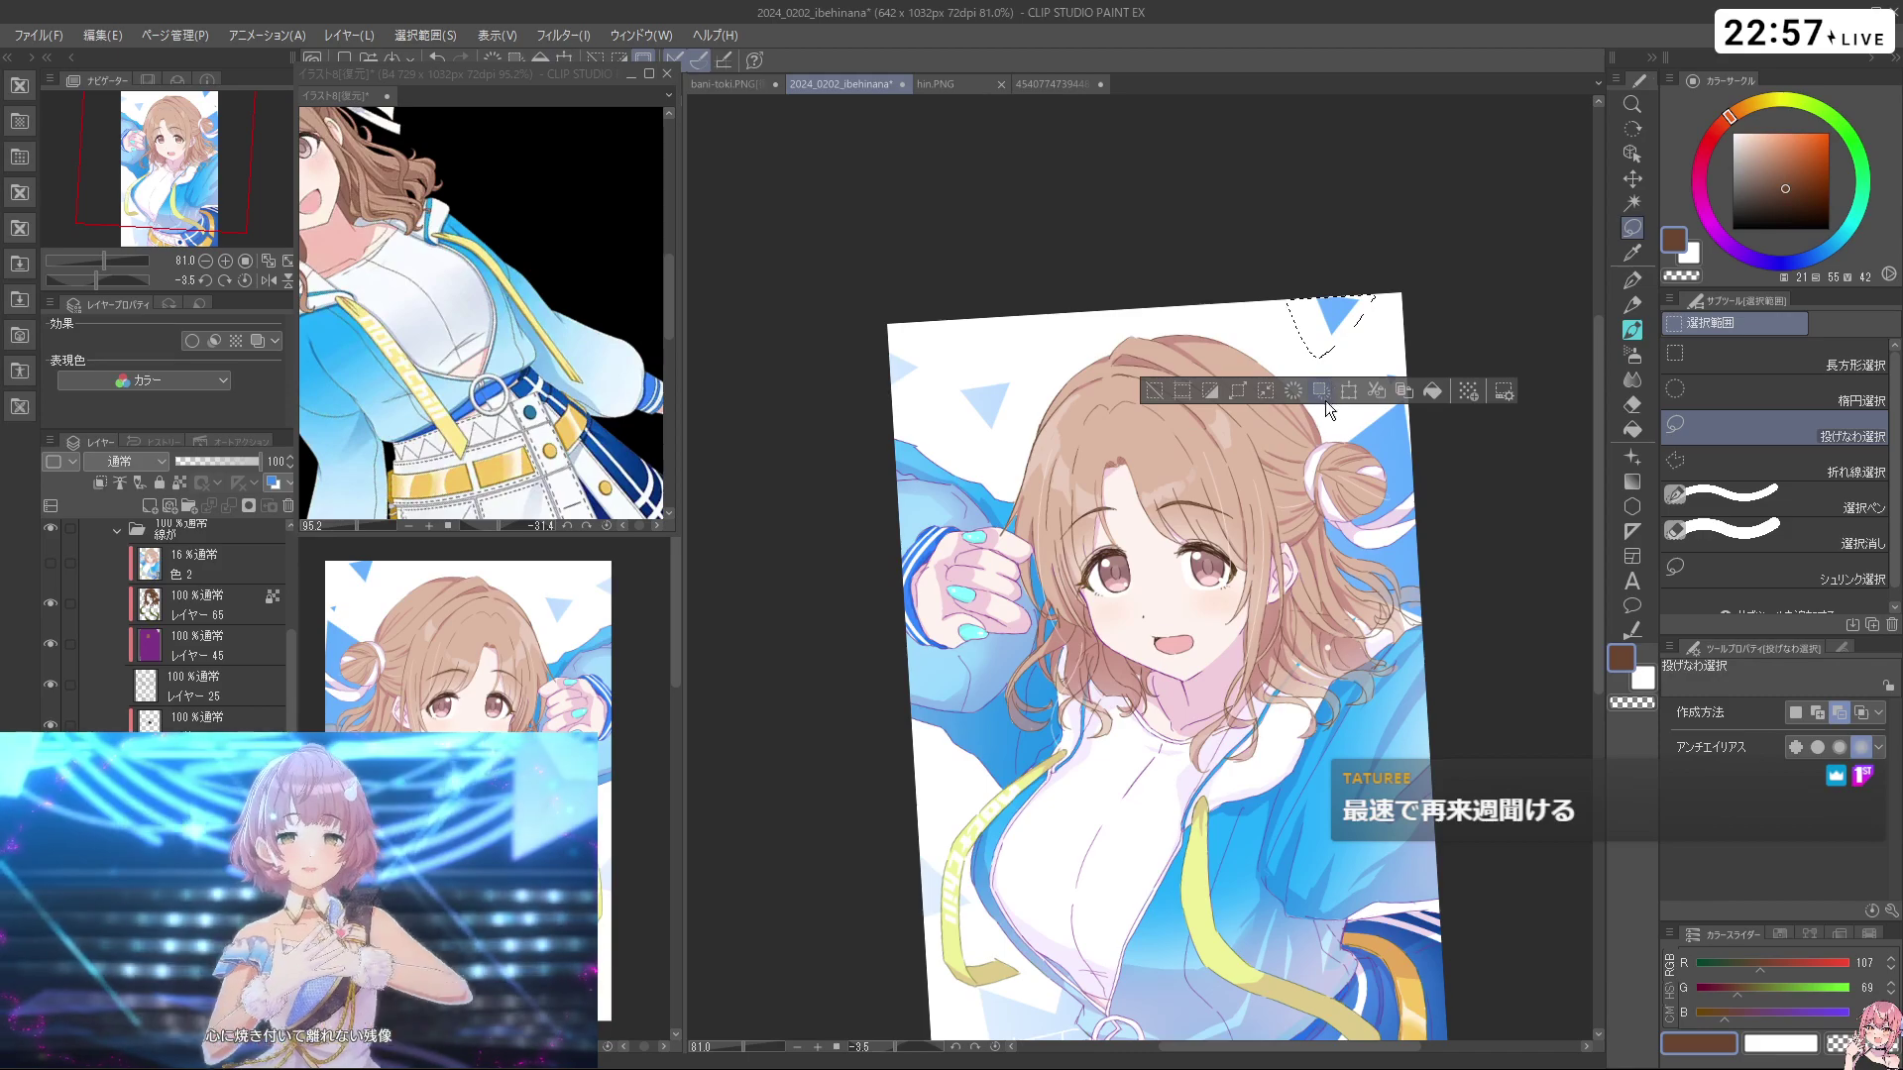
Lasso the small triangle in the canvas's upper-left corner and transform it, then clear the selection
mouse_move(953, 368)
mouse_down()
mouse_move(862, 411)
mouse_move(921, 332)
mouse_up()
click(942, 440)
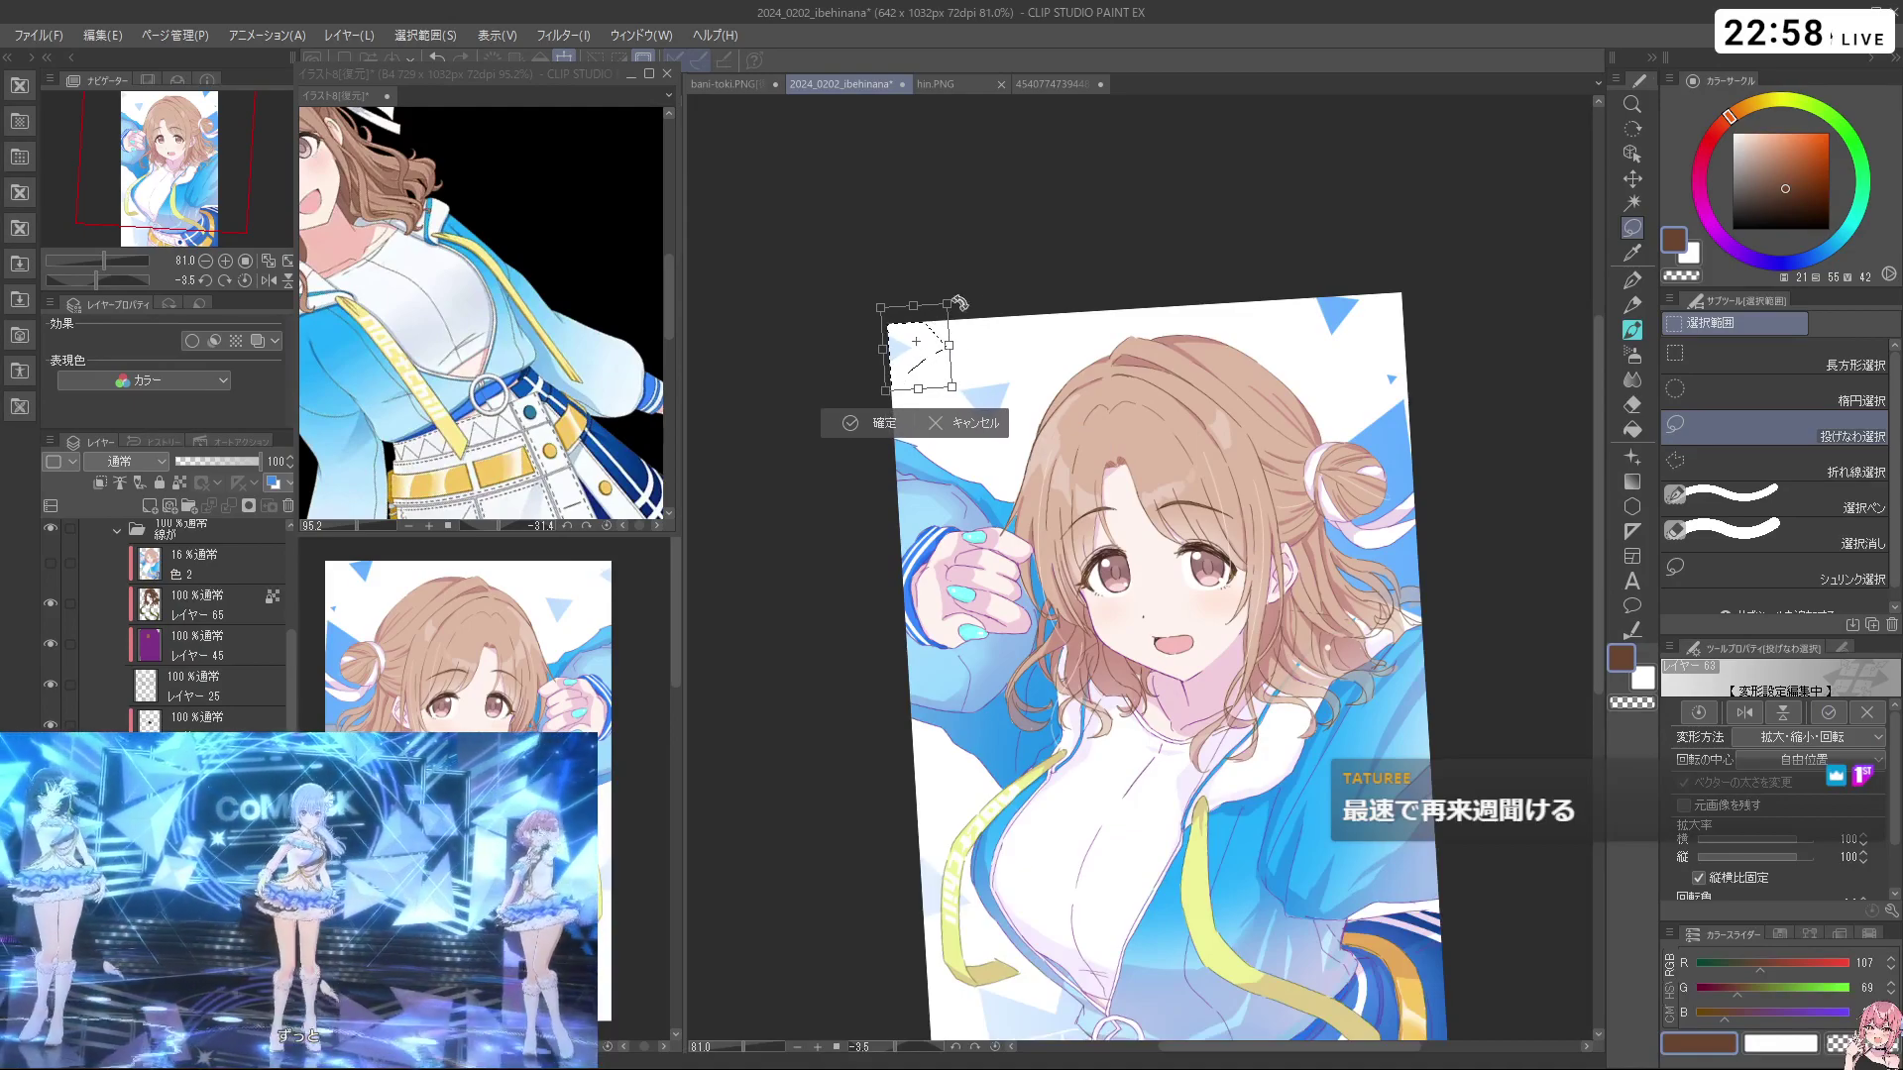
click(864, 420)
click(739, 422)
key(space)
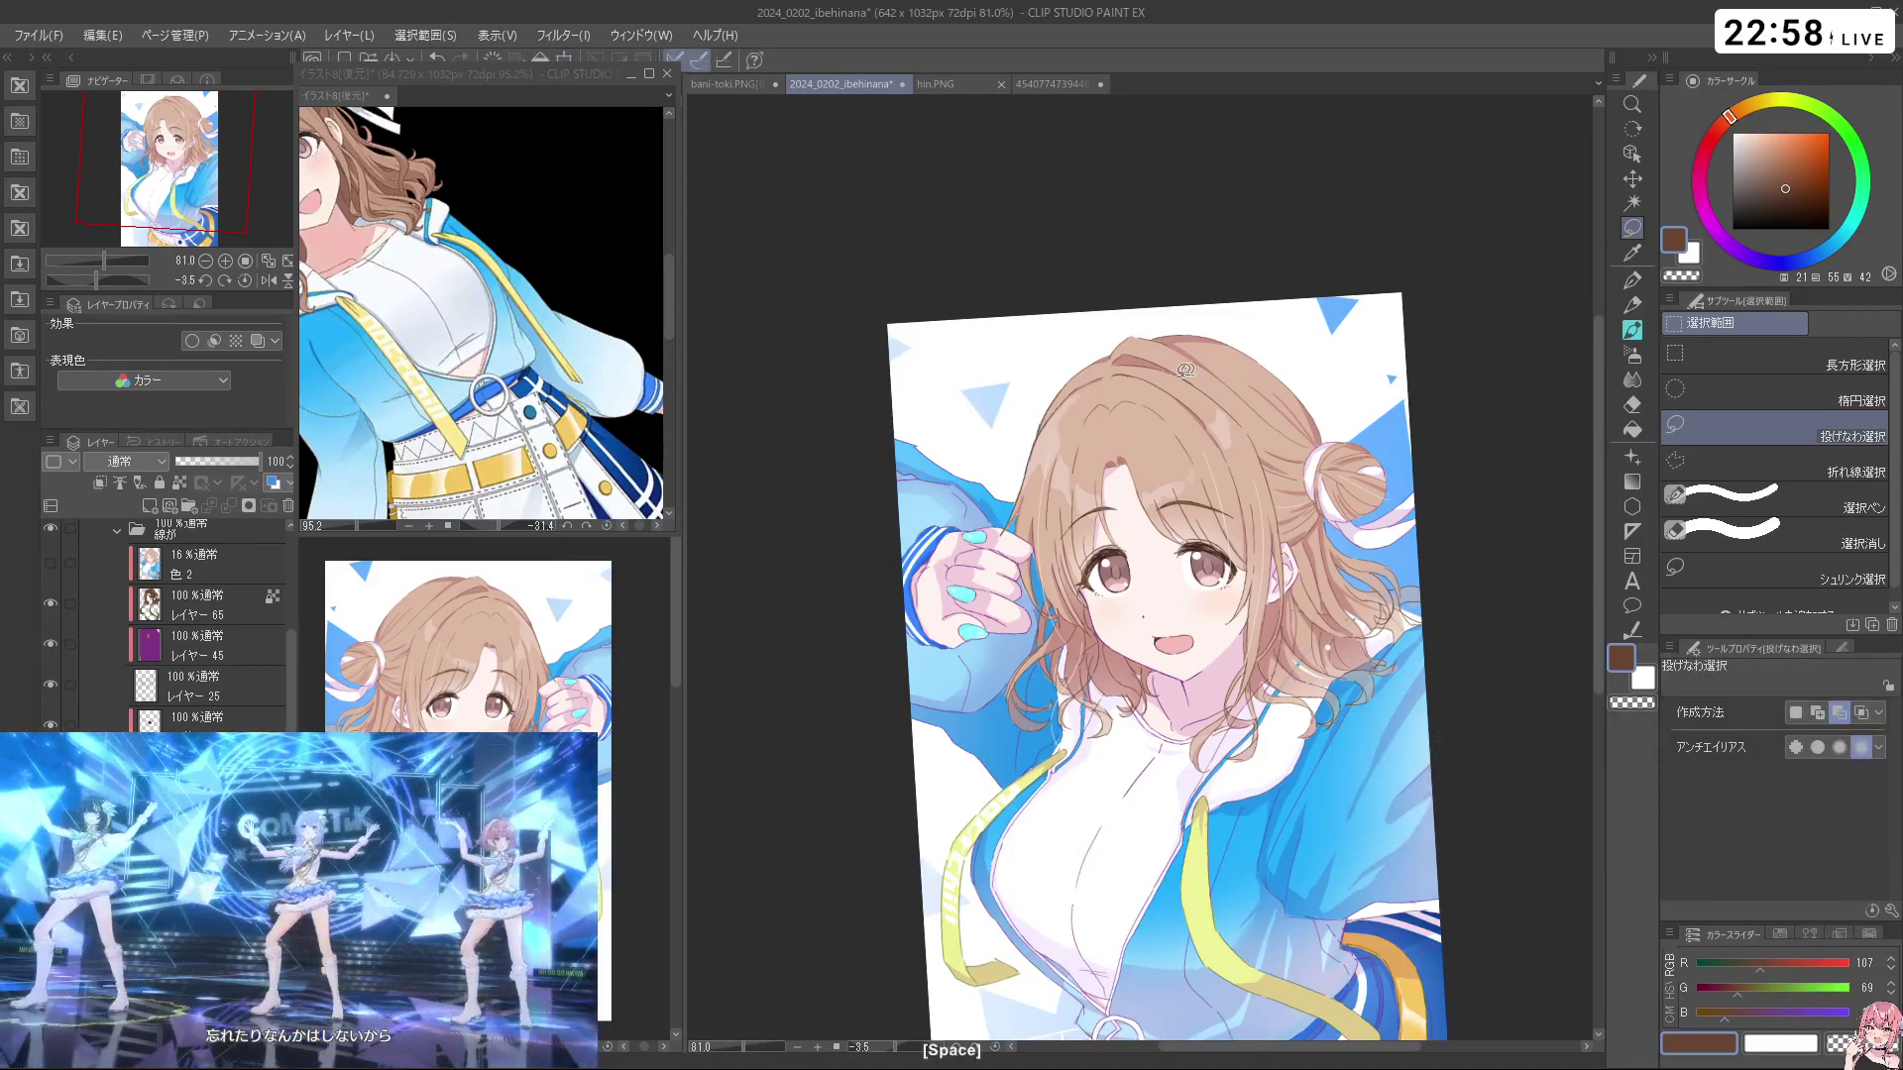
Lasso the pale blue triangle above the raised hand and rotate it so it points left
drag(1015, 410, 1102, 364)
click(1019, 490)
click(972, 511)
click(840, 504)
key(ctrl+space)
drag(1390, 392, 1298, 399)
key(space)
drag(1427, 425, 1363, 455)
key(ctrl+space)
key(space)
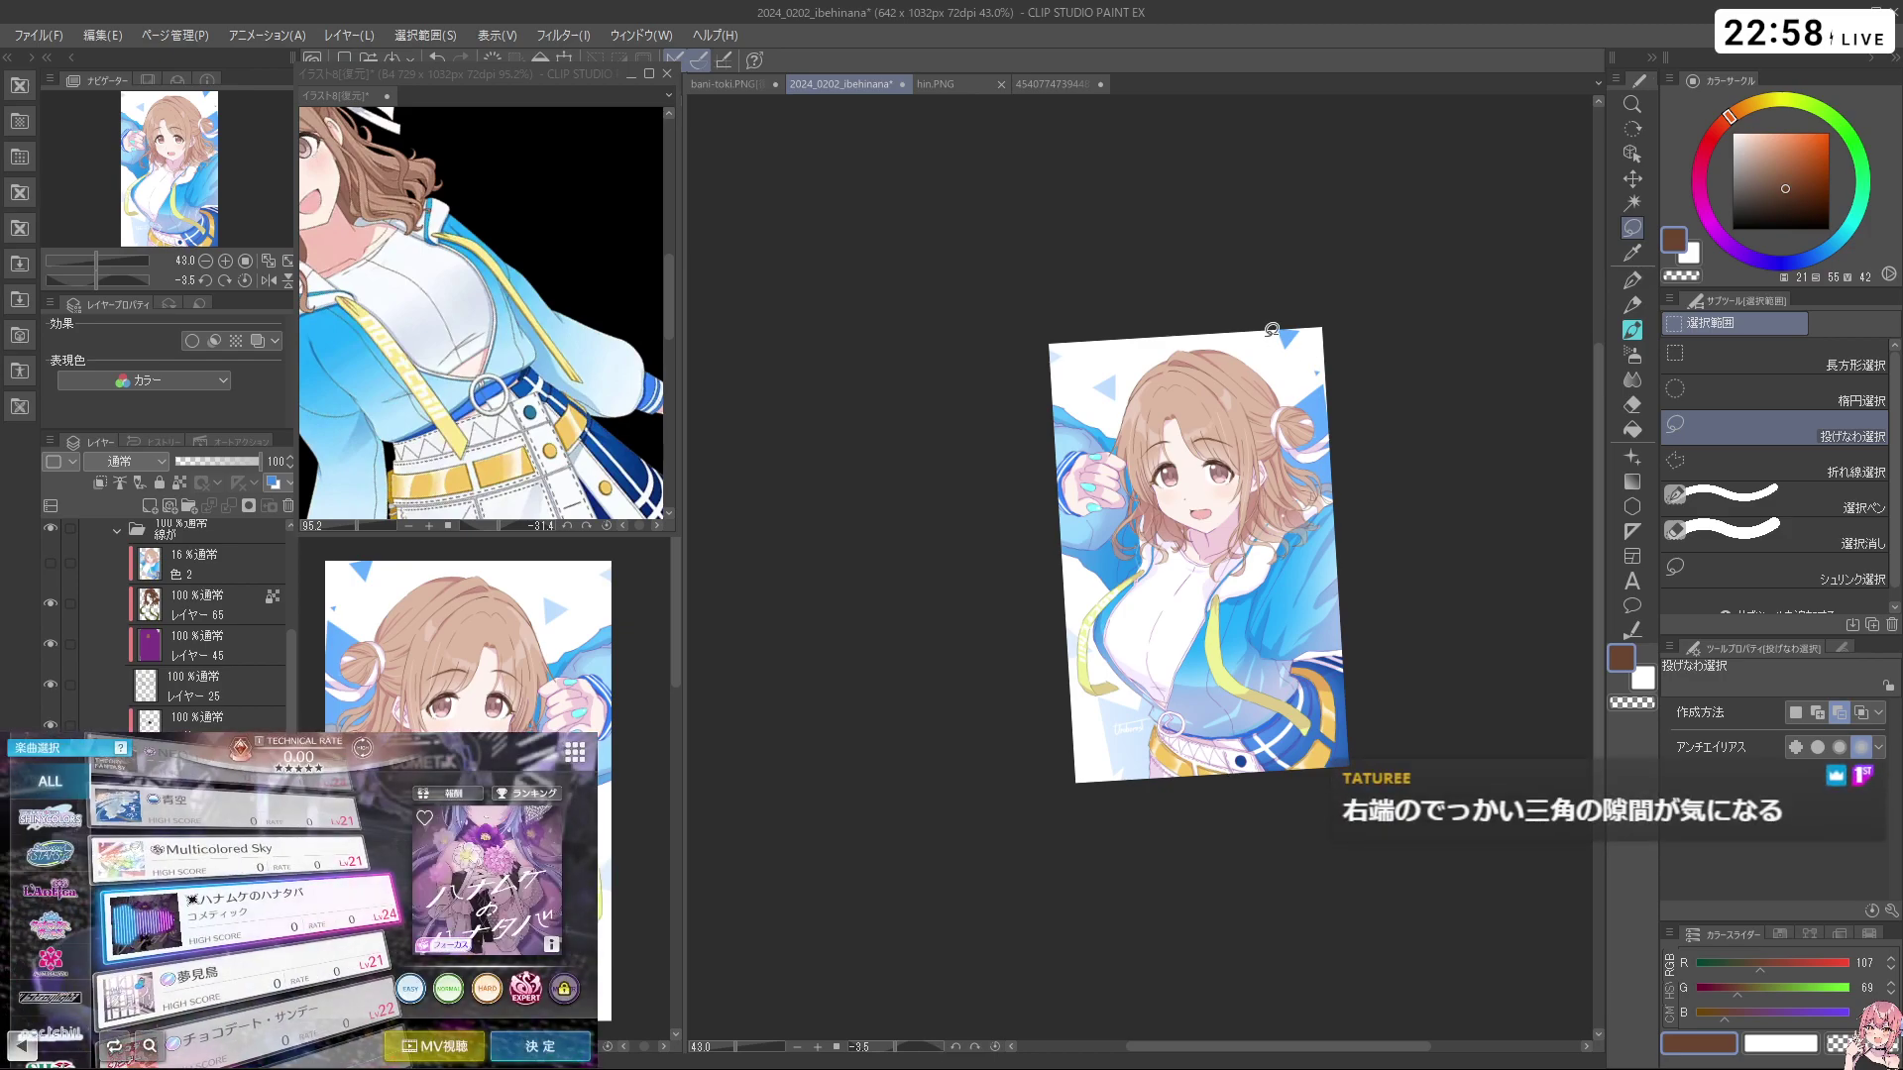
Lasso the large blue triangle behind the hair bun, nudge it right to close the gap at the canvas edge, and deselect
scroll(1354, 432, up, 12)
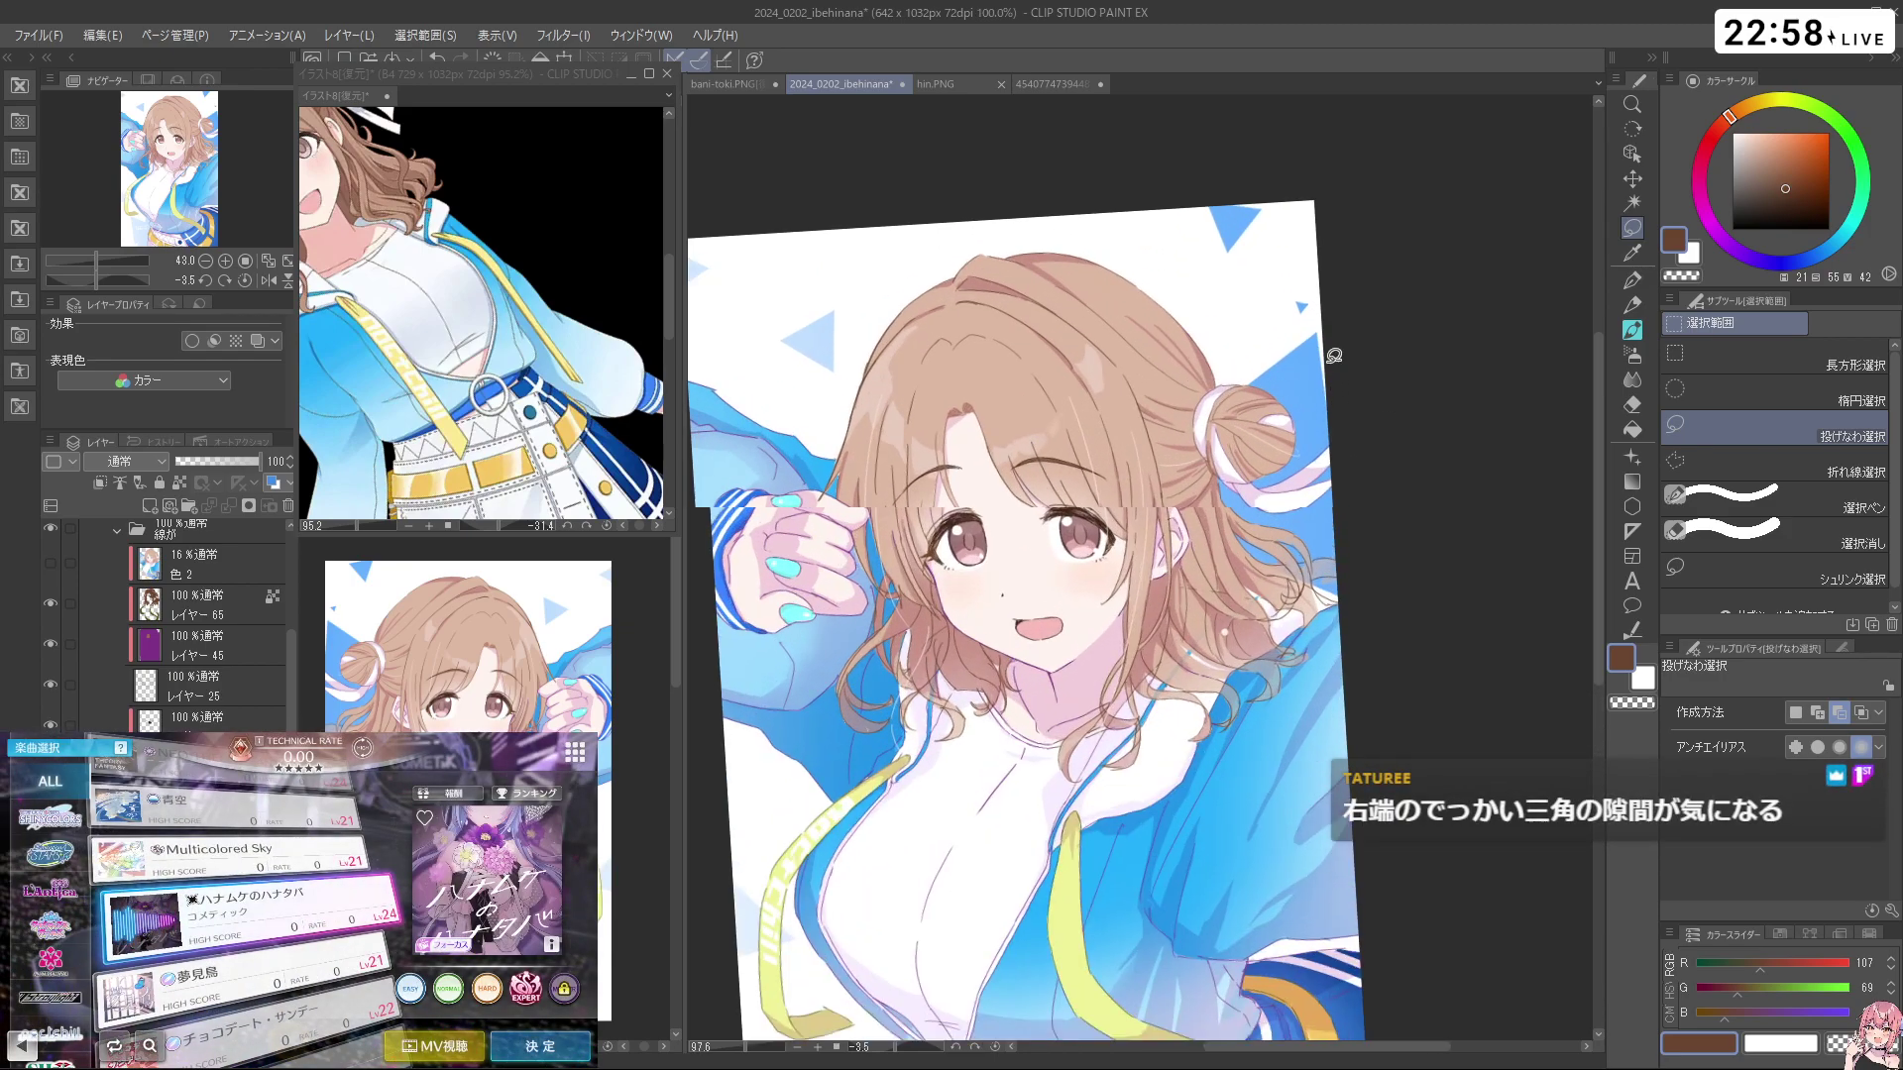
scroll(1323, 344, up, 1)
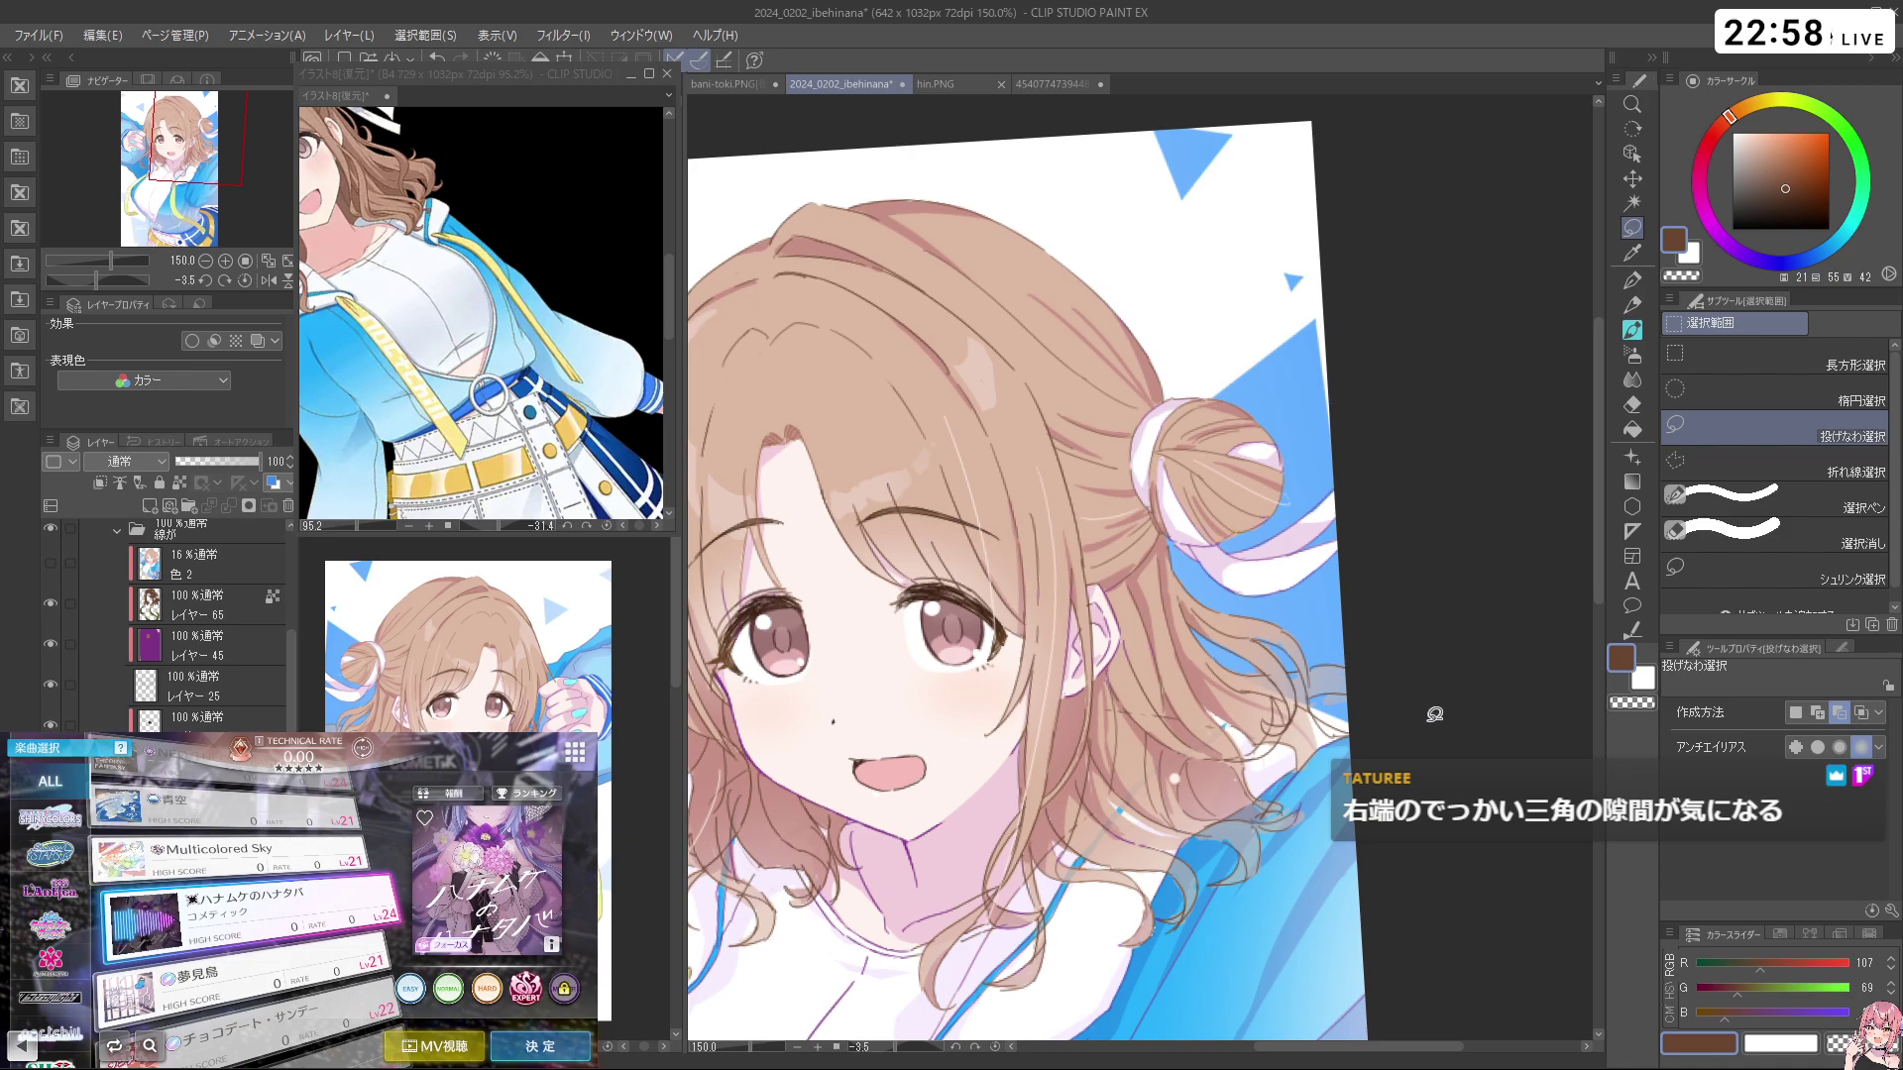
scroll(1431, 708, down, 1)
mouse_move(1452, 783)
mouse_down()
mouse_move(951, 758)
mouse_move(1310, 256)
mouse_move(1372, 327)
mouse_move(1447, 723)
mouse_up()
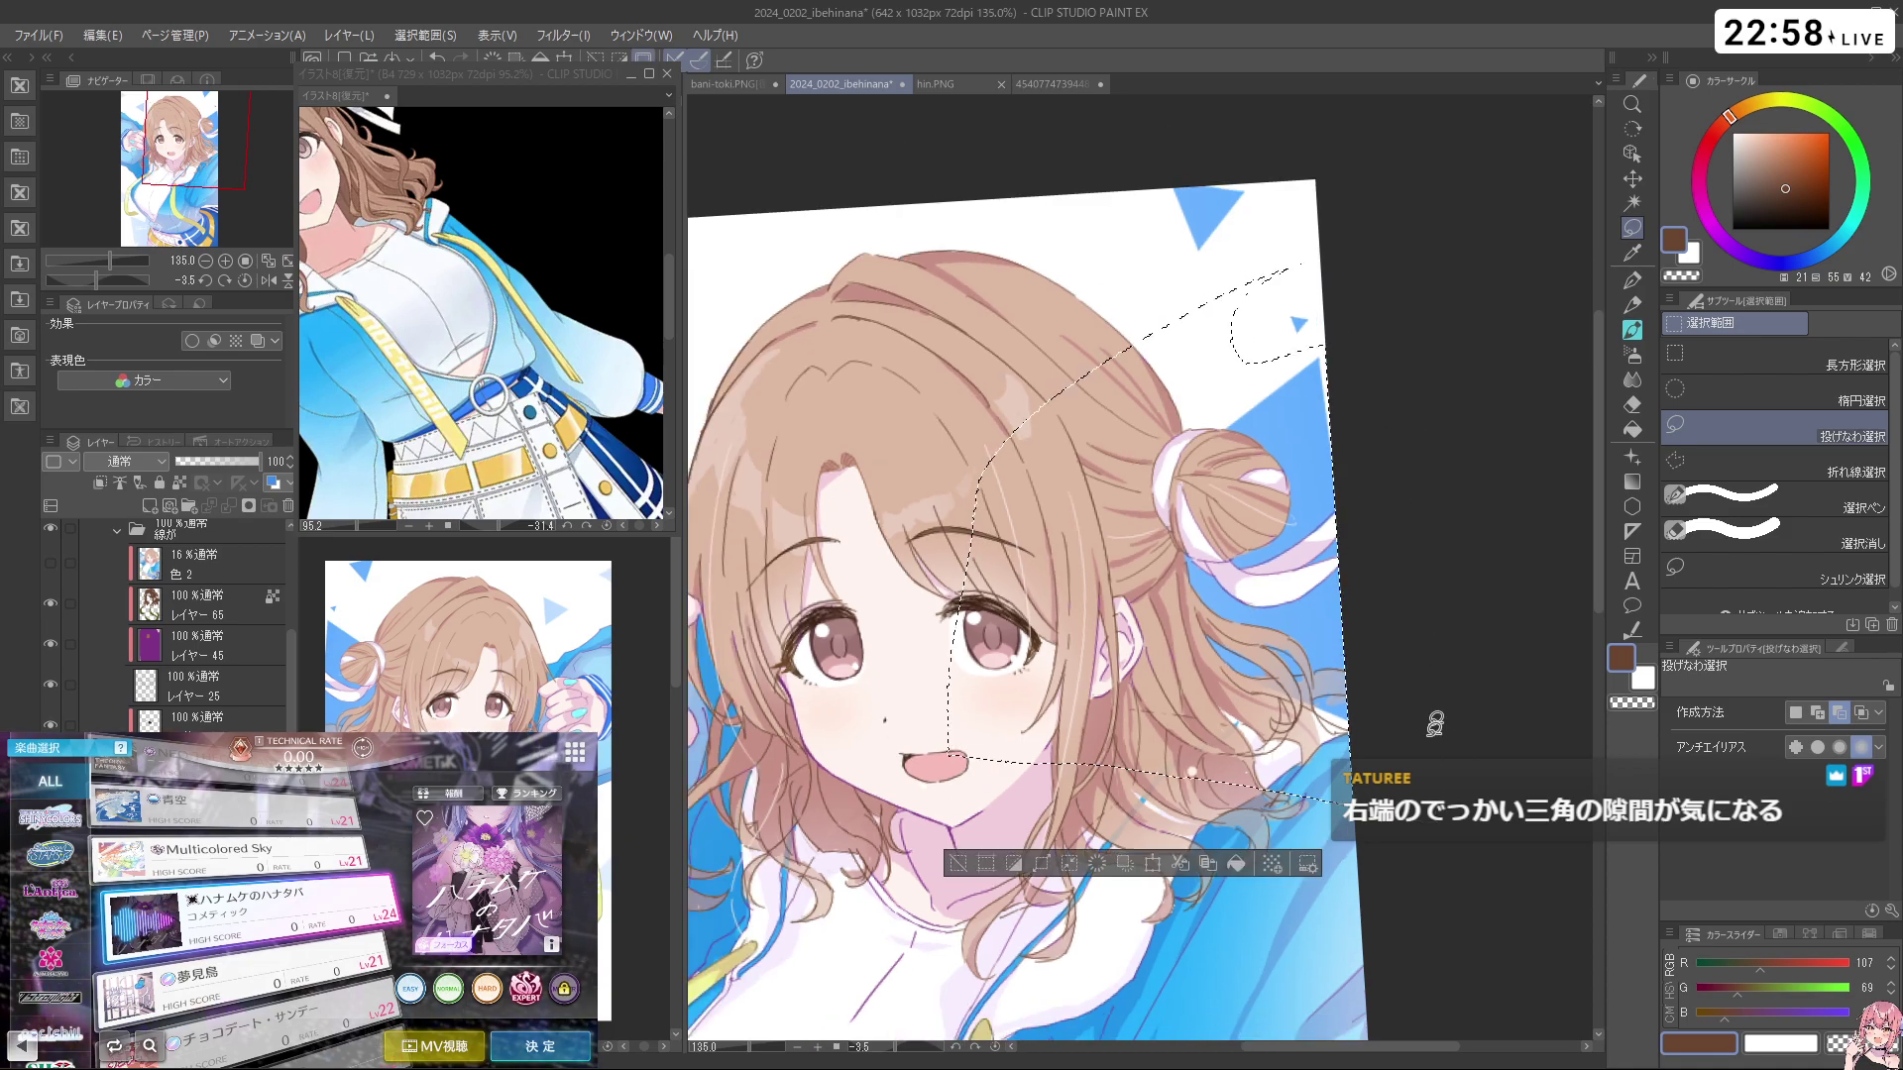
click(1149, 864)
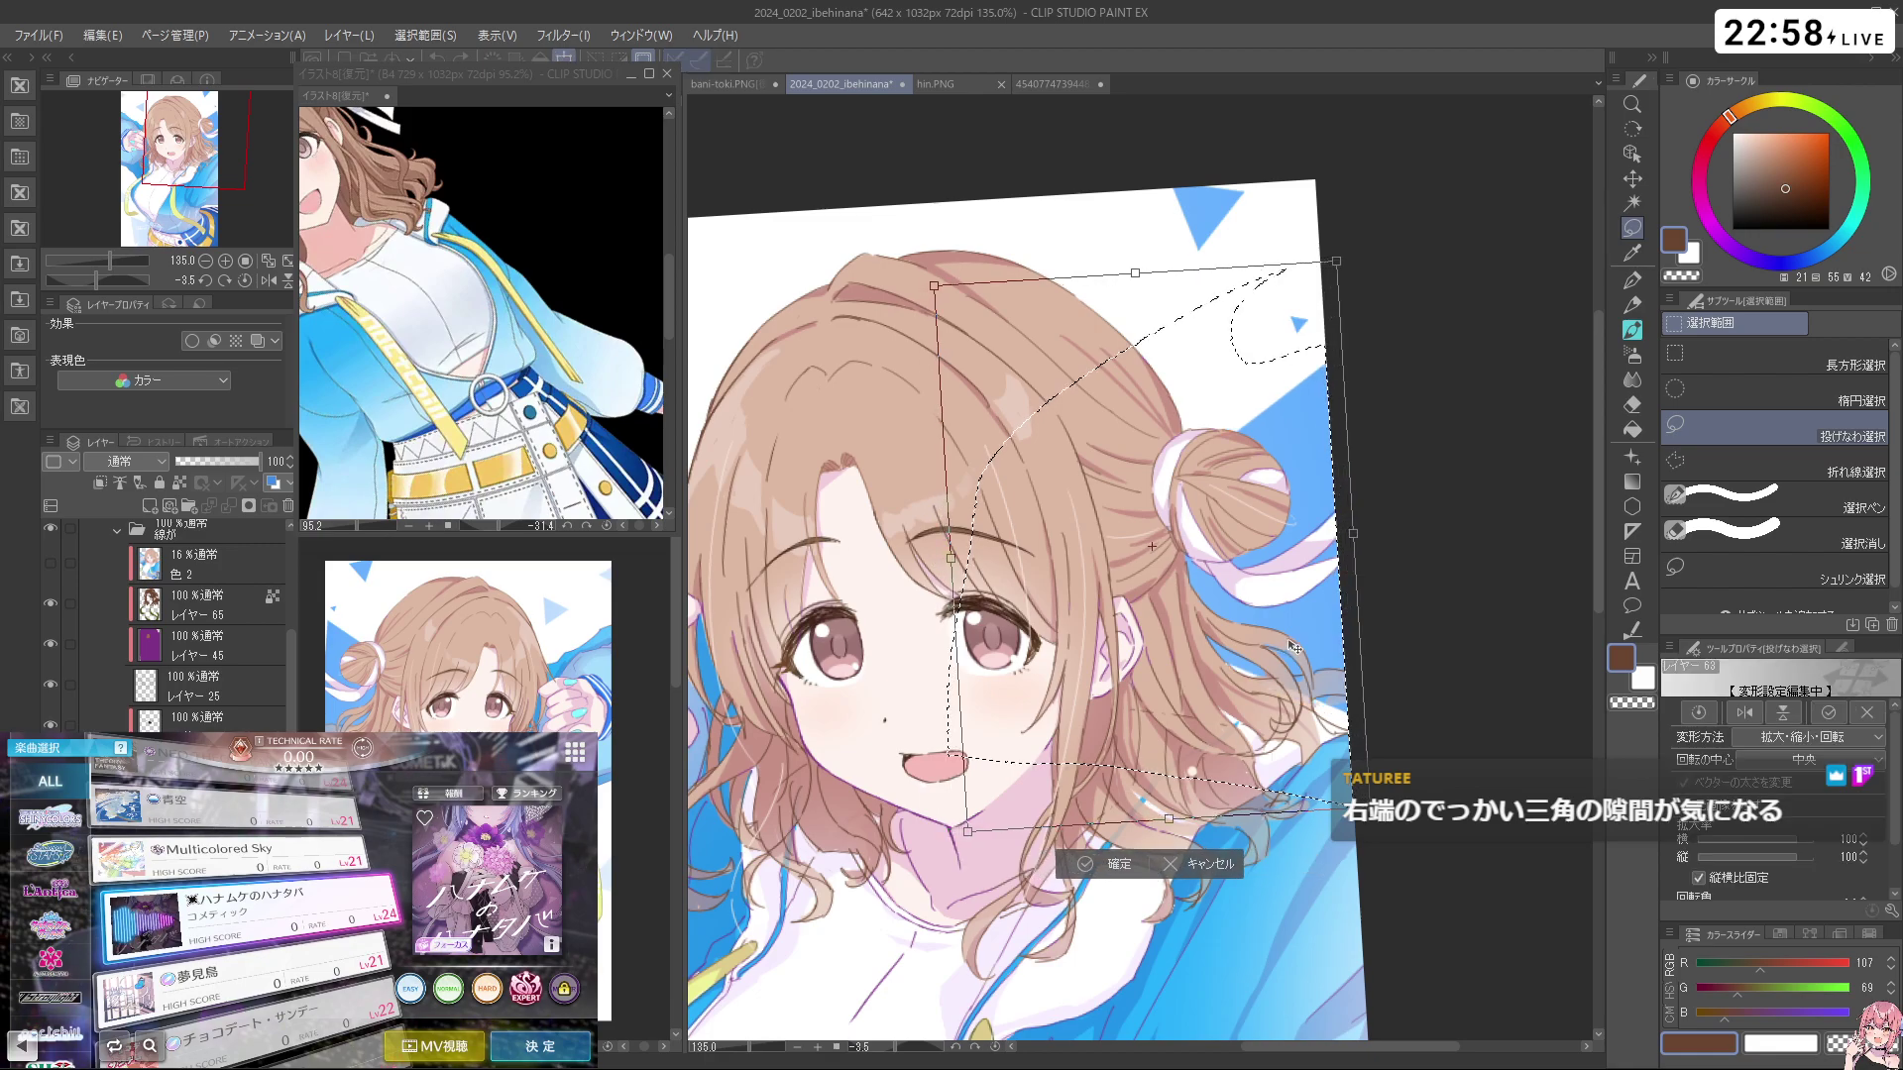
click(1098, 864)
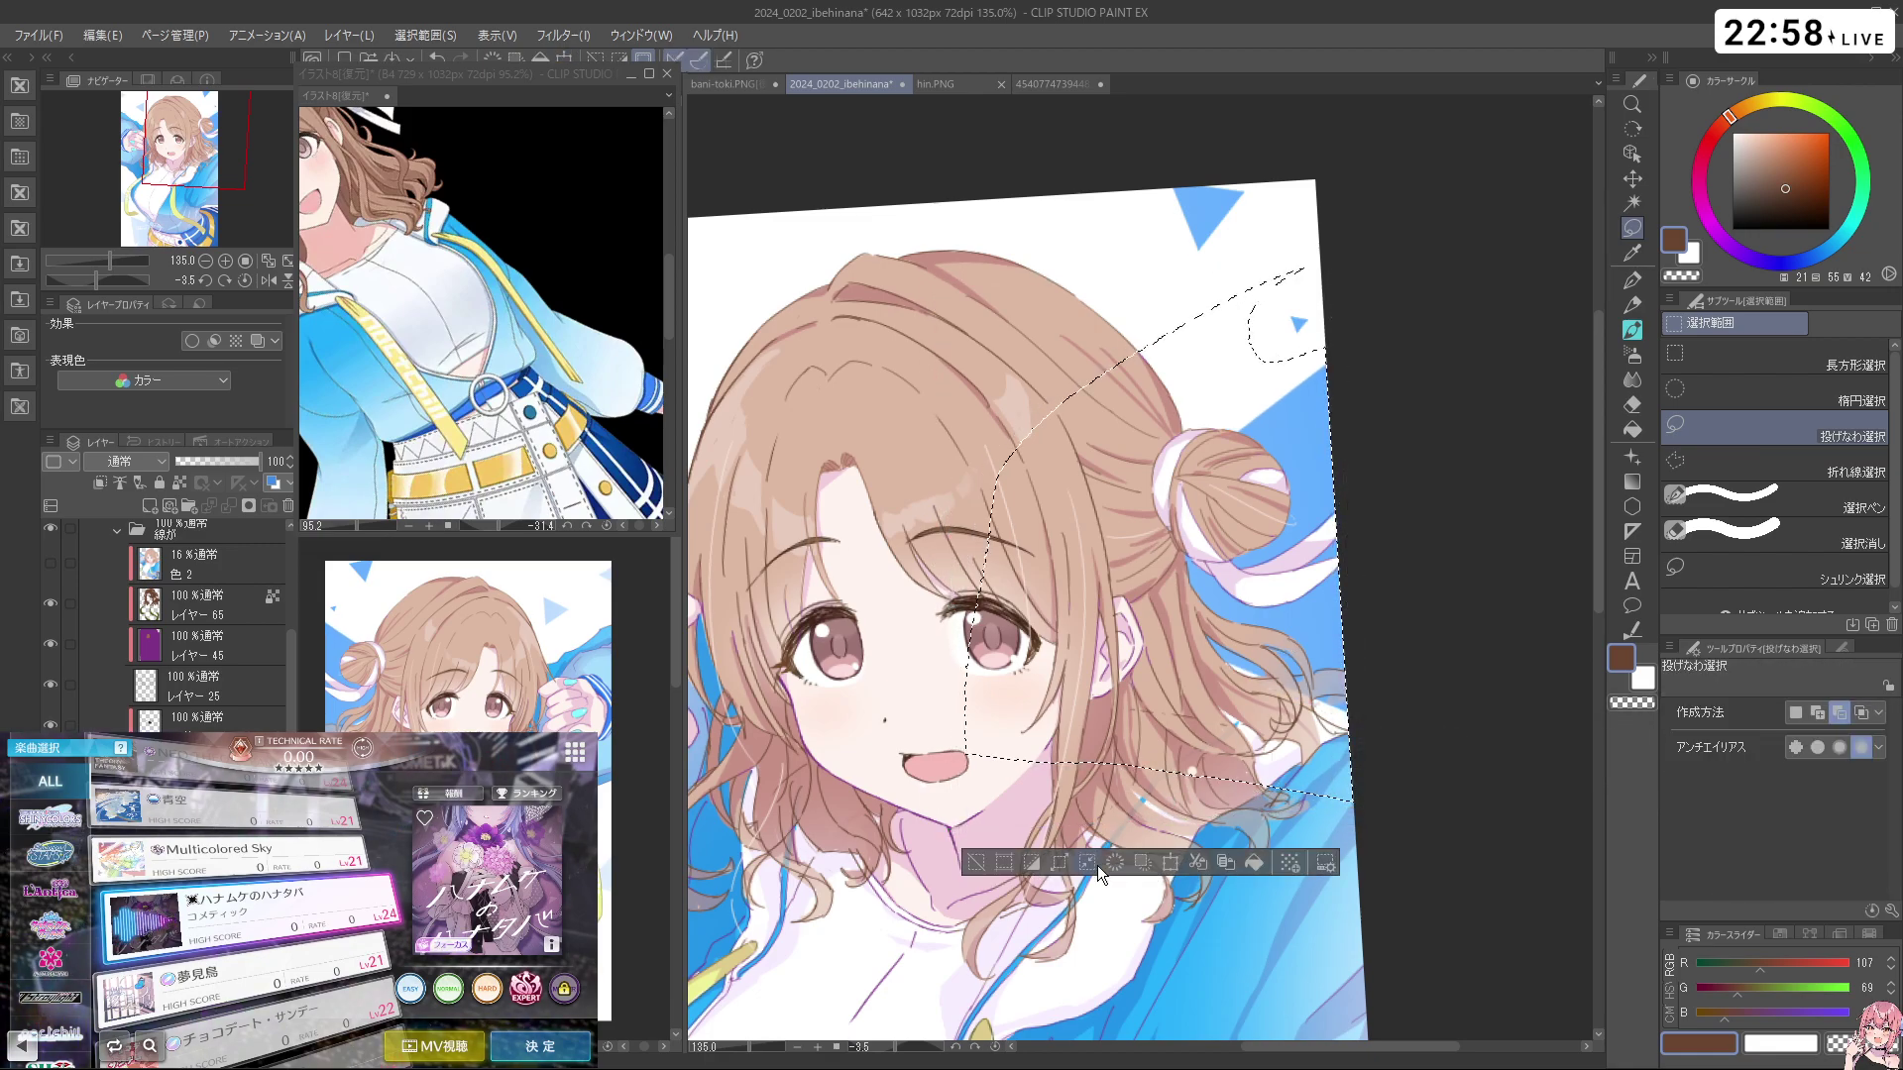
click(981, 864)
Sample the dark brown of the upper eyelash lines
scroll(1280, 548, down, 4)
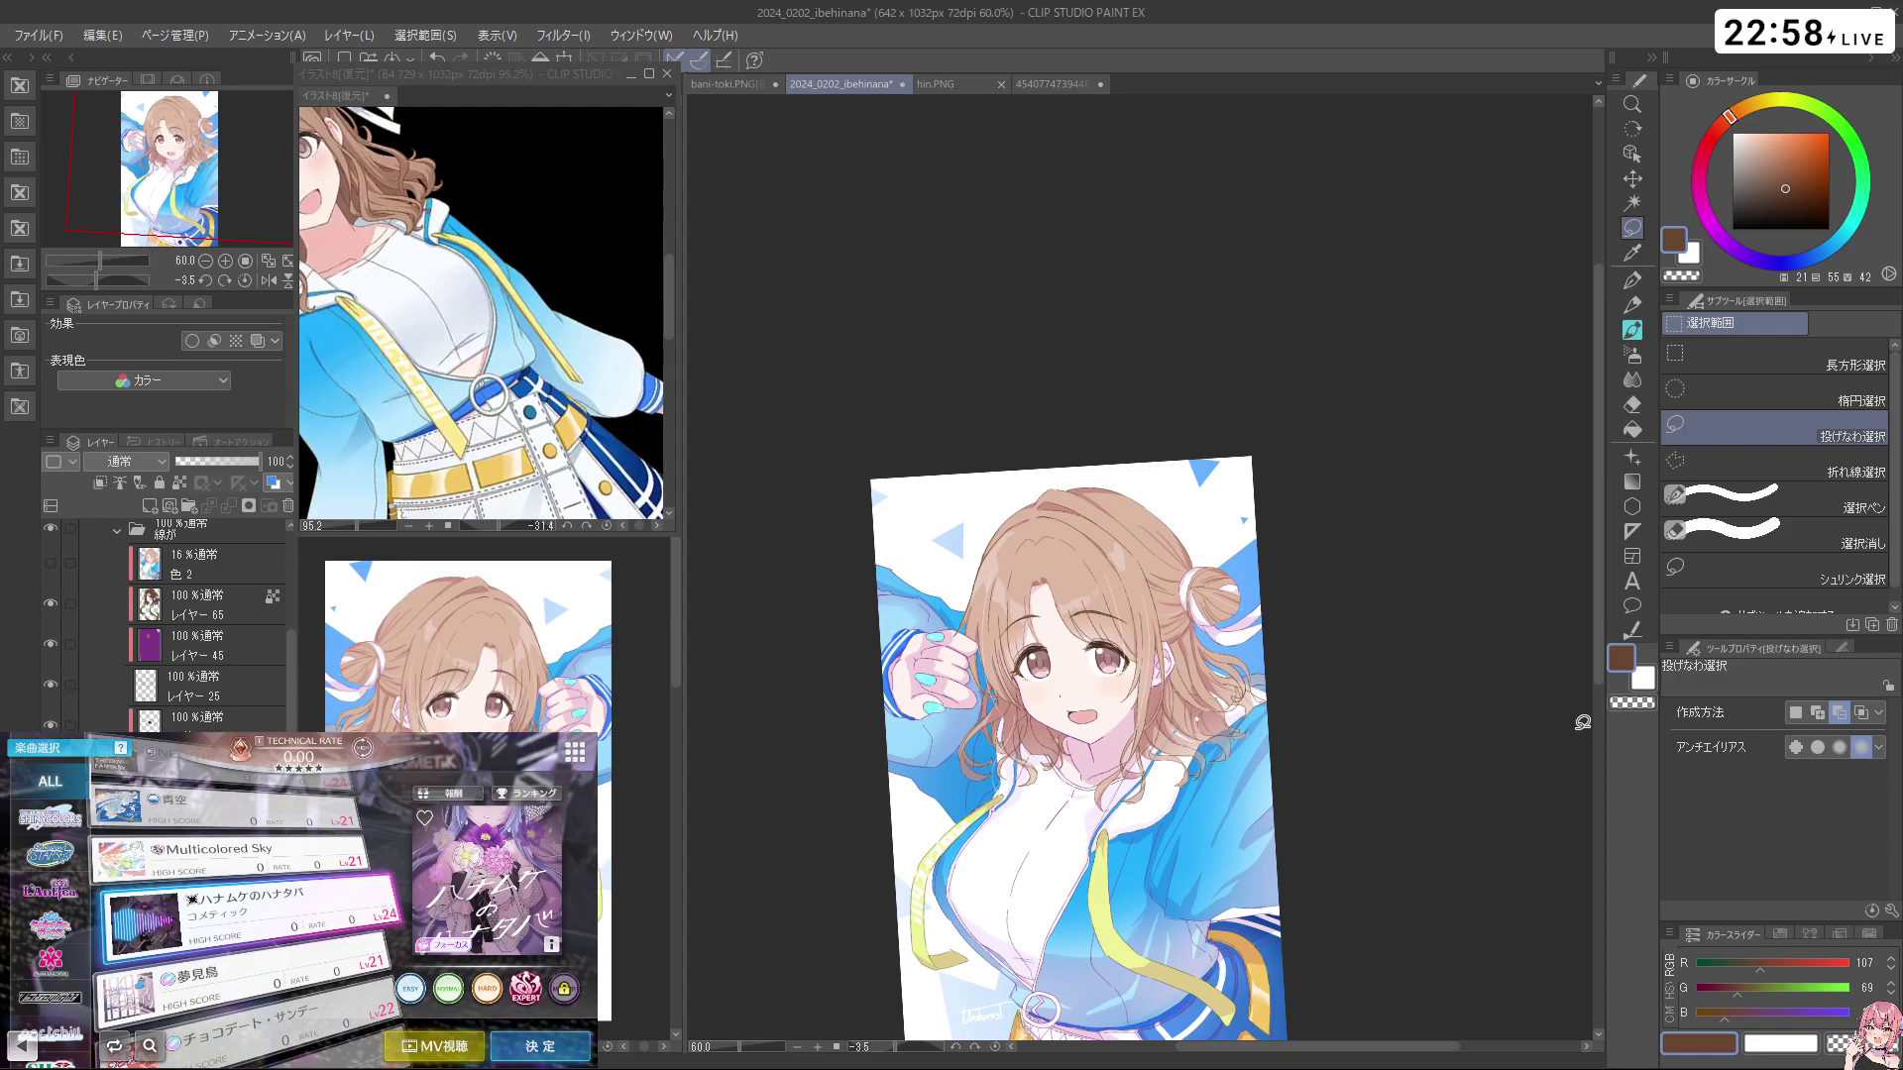
scroll(1387, 684, down, 2)
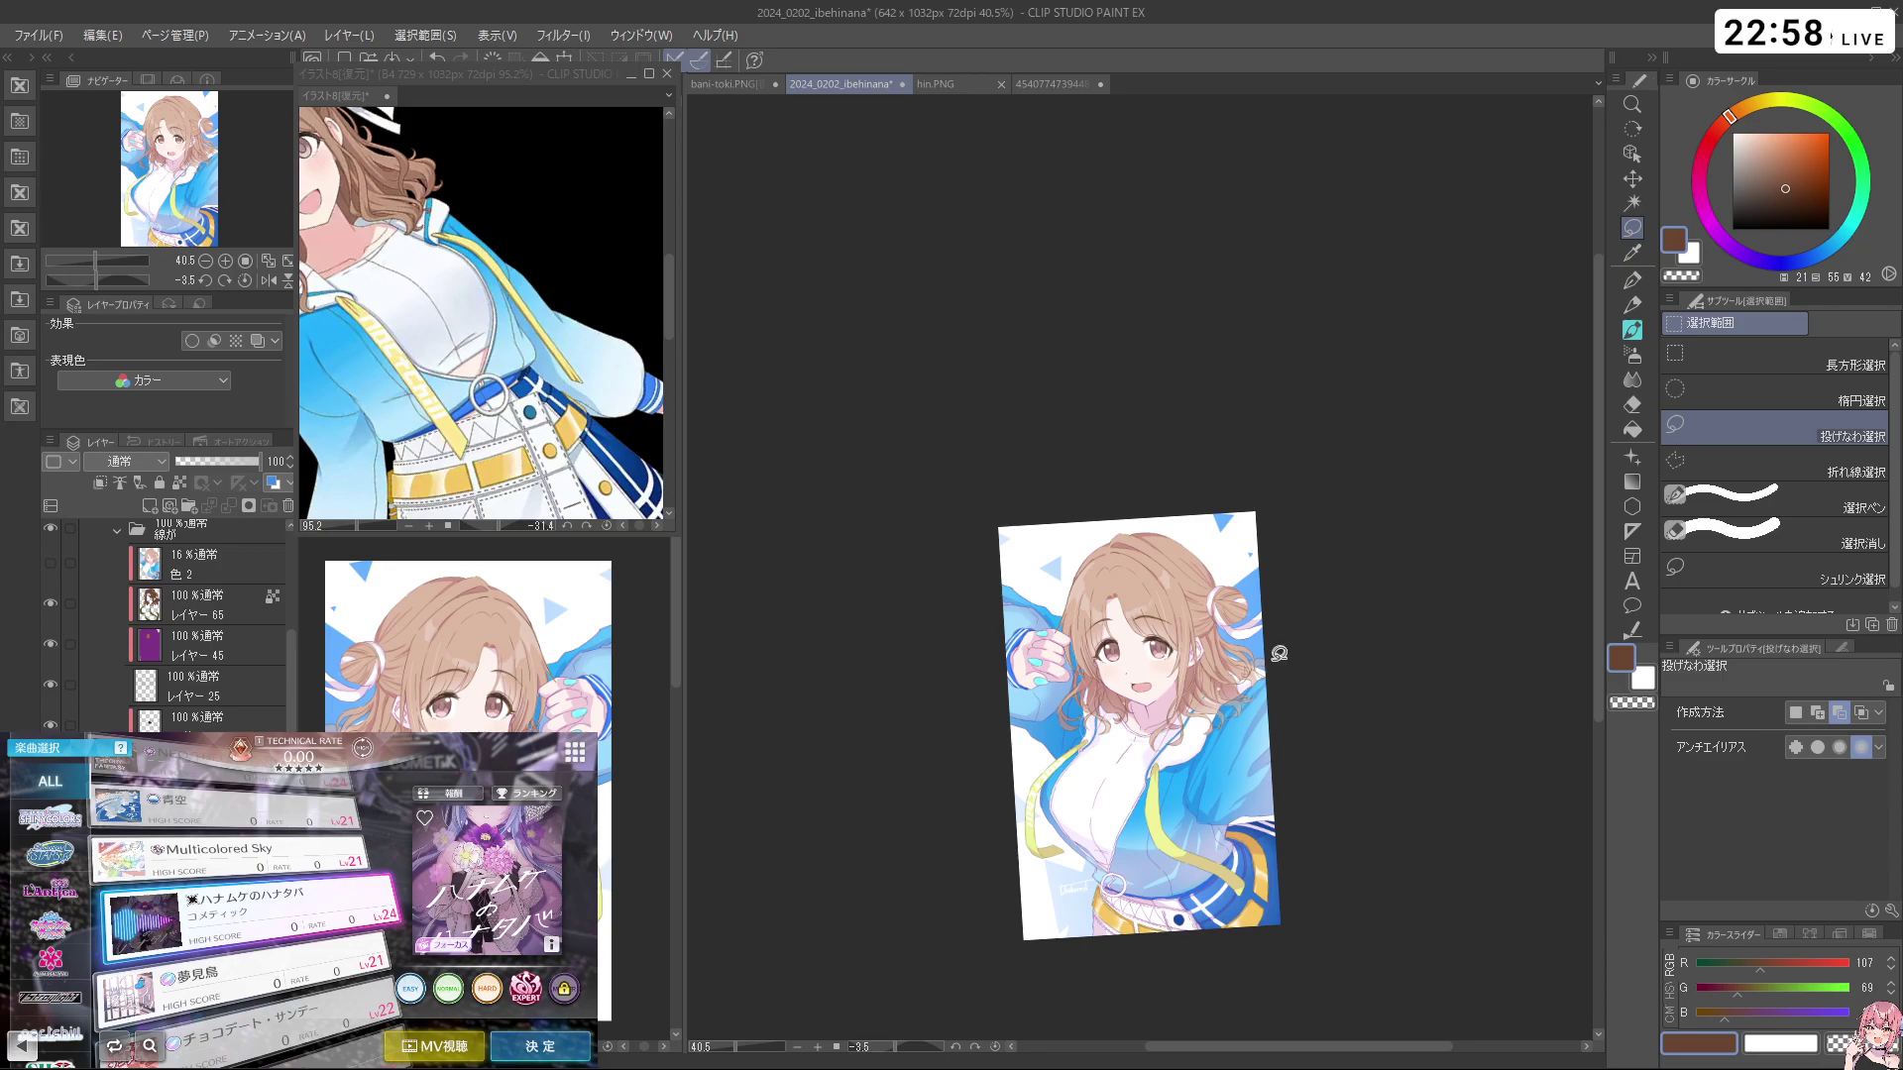
scroll(1279, 674, down, 1)
scroll(1210, 830, up, 2)
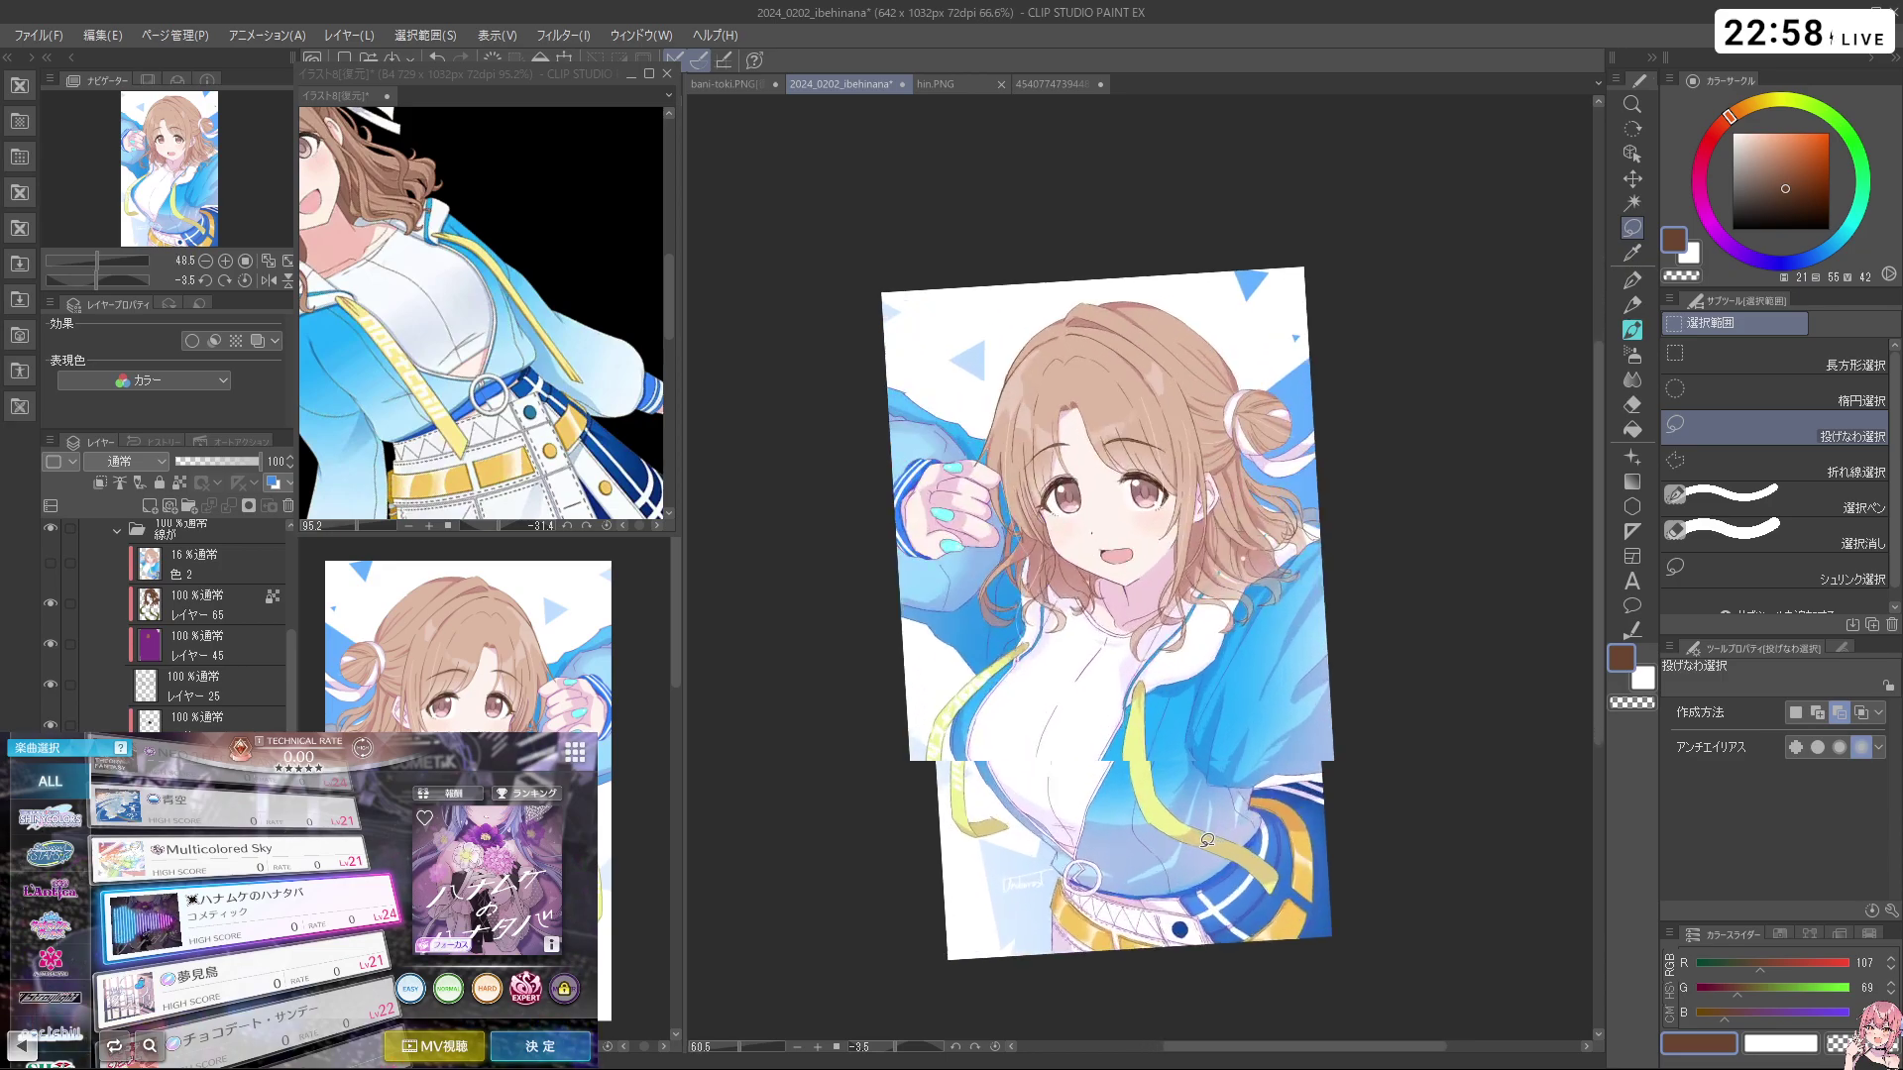
scroll(1112, 799, up, 1)
scroll(1112, 799, up, 7)
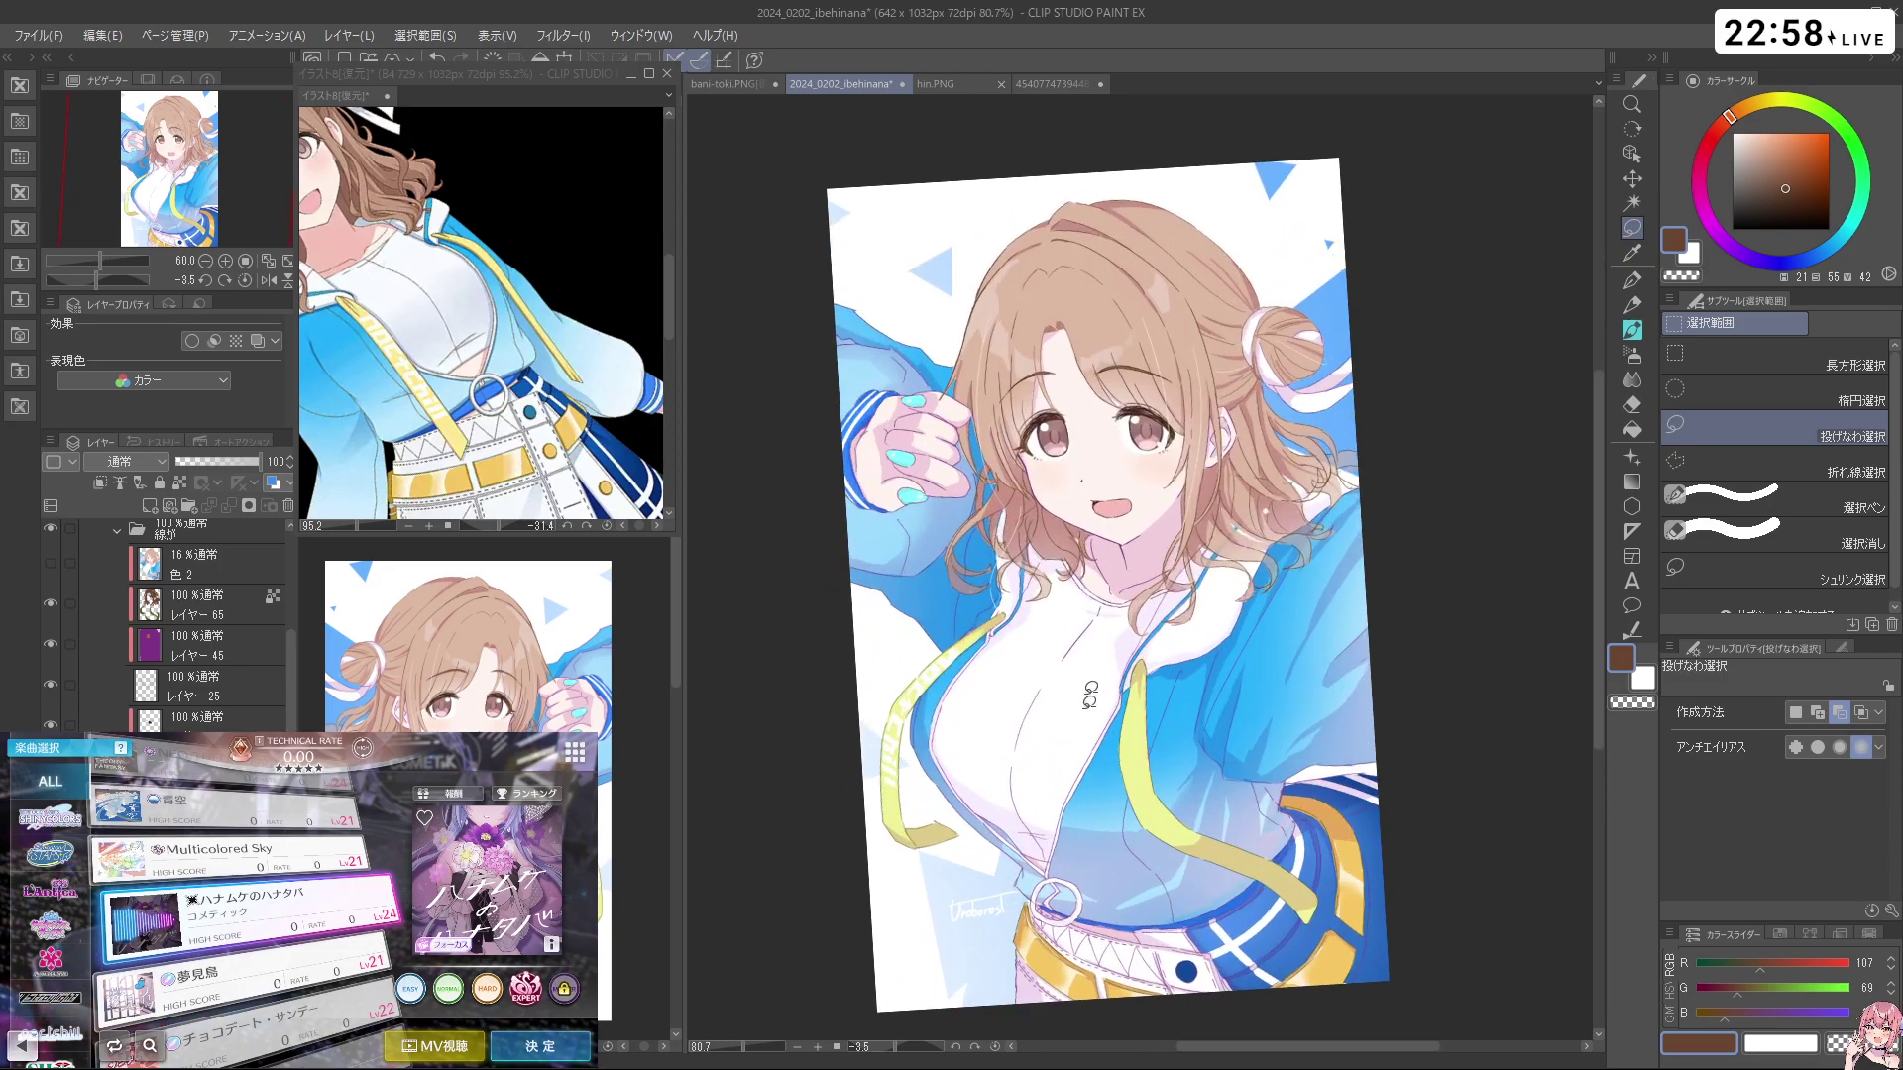
scroll(1046, 489, up, 1)
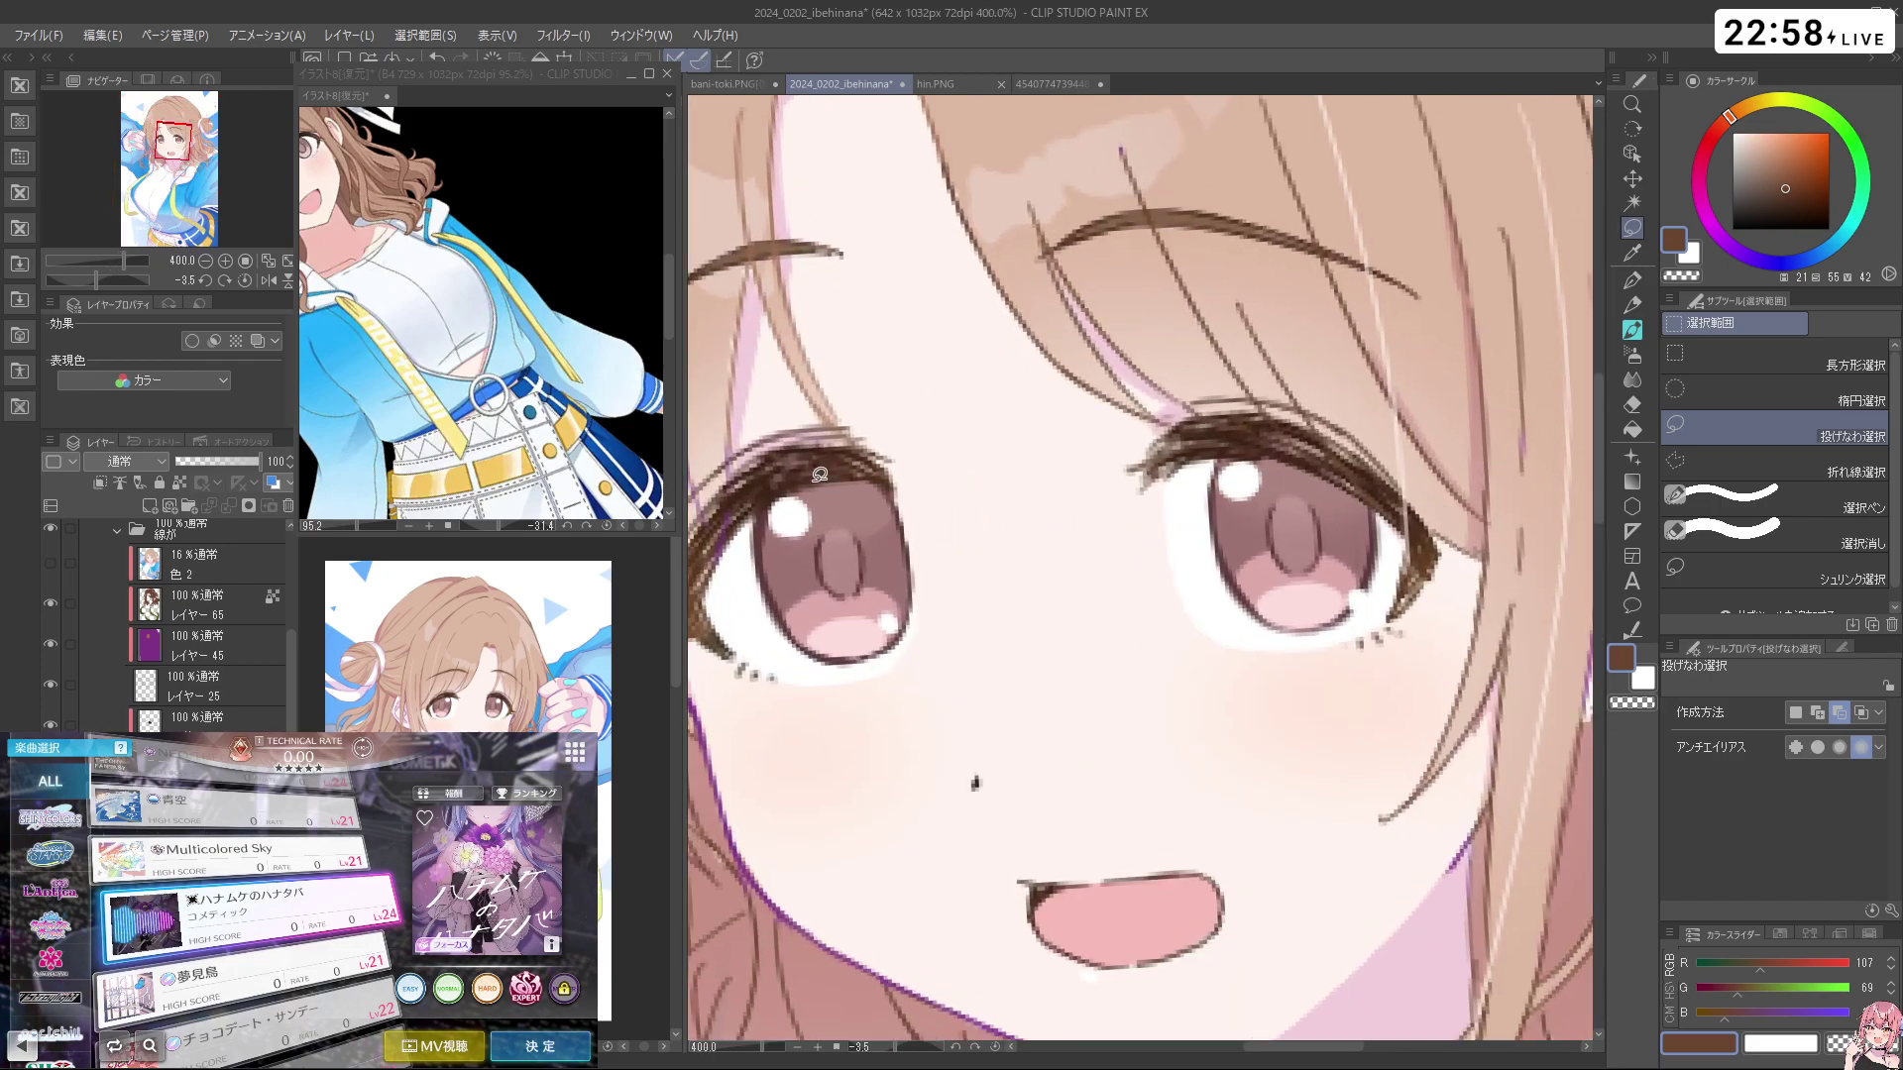
alt+click(786, 469)
alt+click(1236, 448)
alt+click(1236, 448)
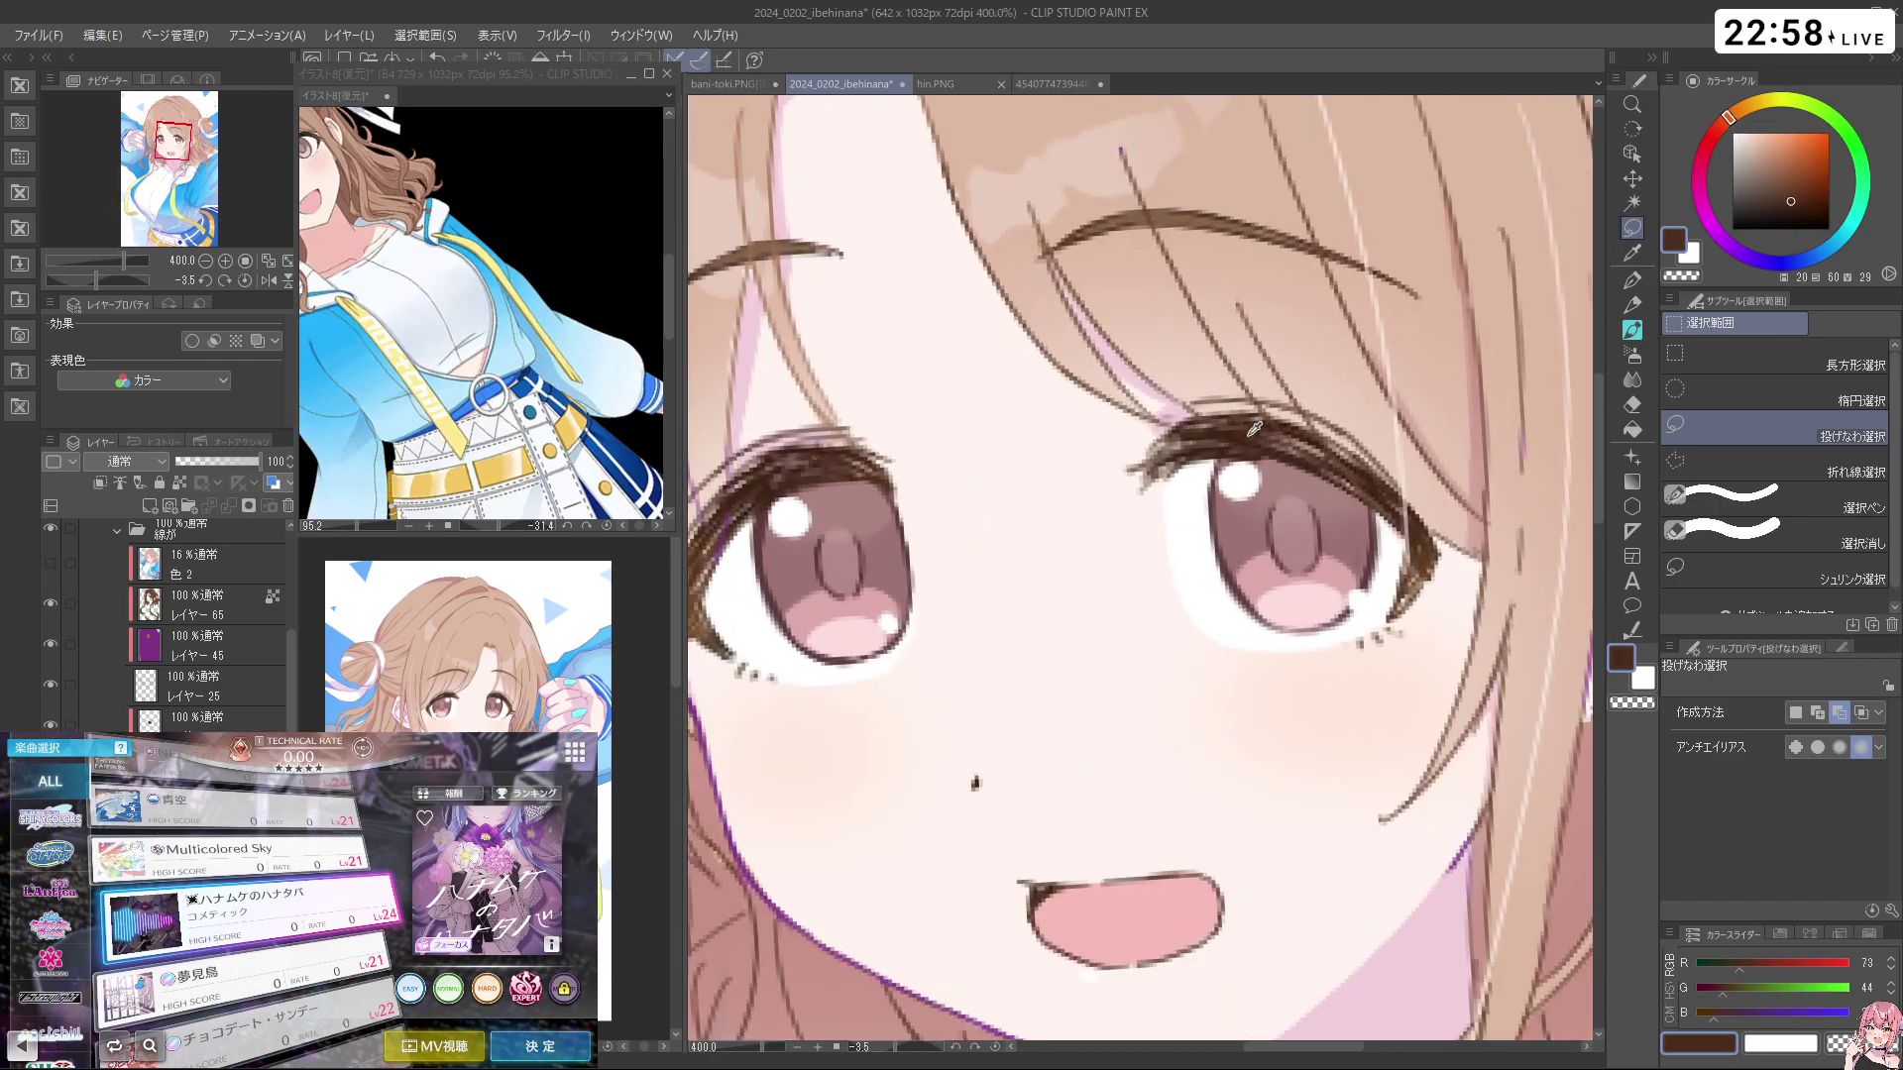
Examine the line colours around the mouth, chin and hair up close and across the whole illustration
scroll(1235, 448, down, 5)
scroll(1241, 445, down, 3)
scroll(1141, 521, up, 5)
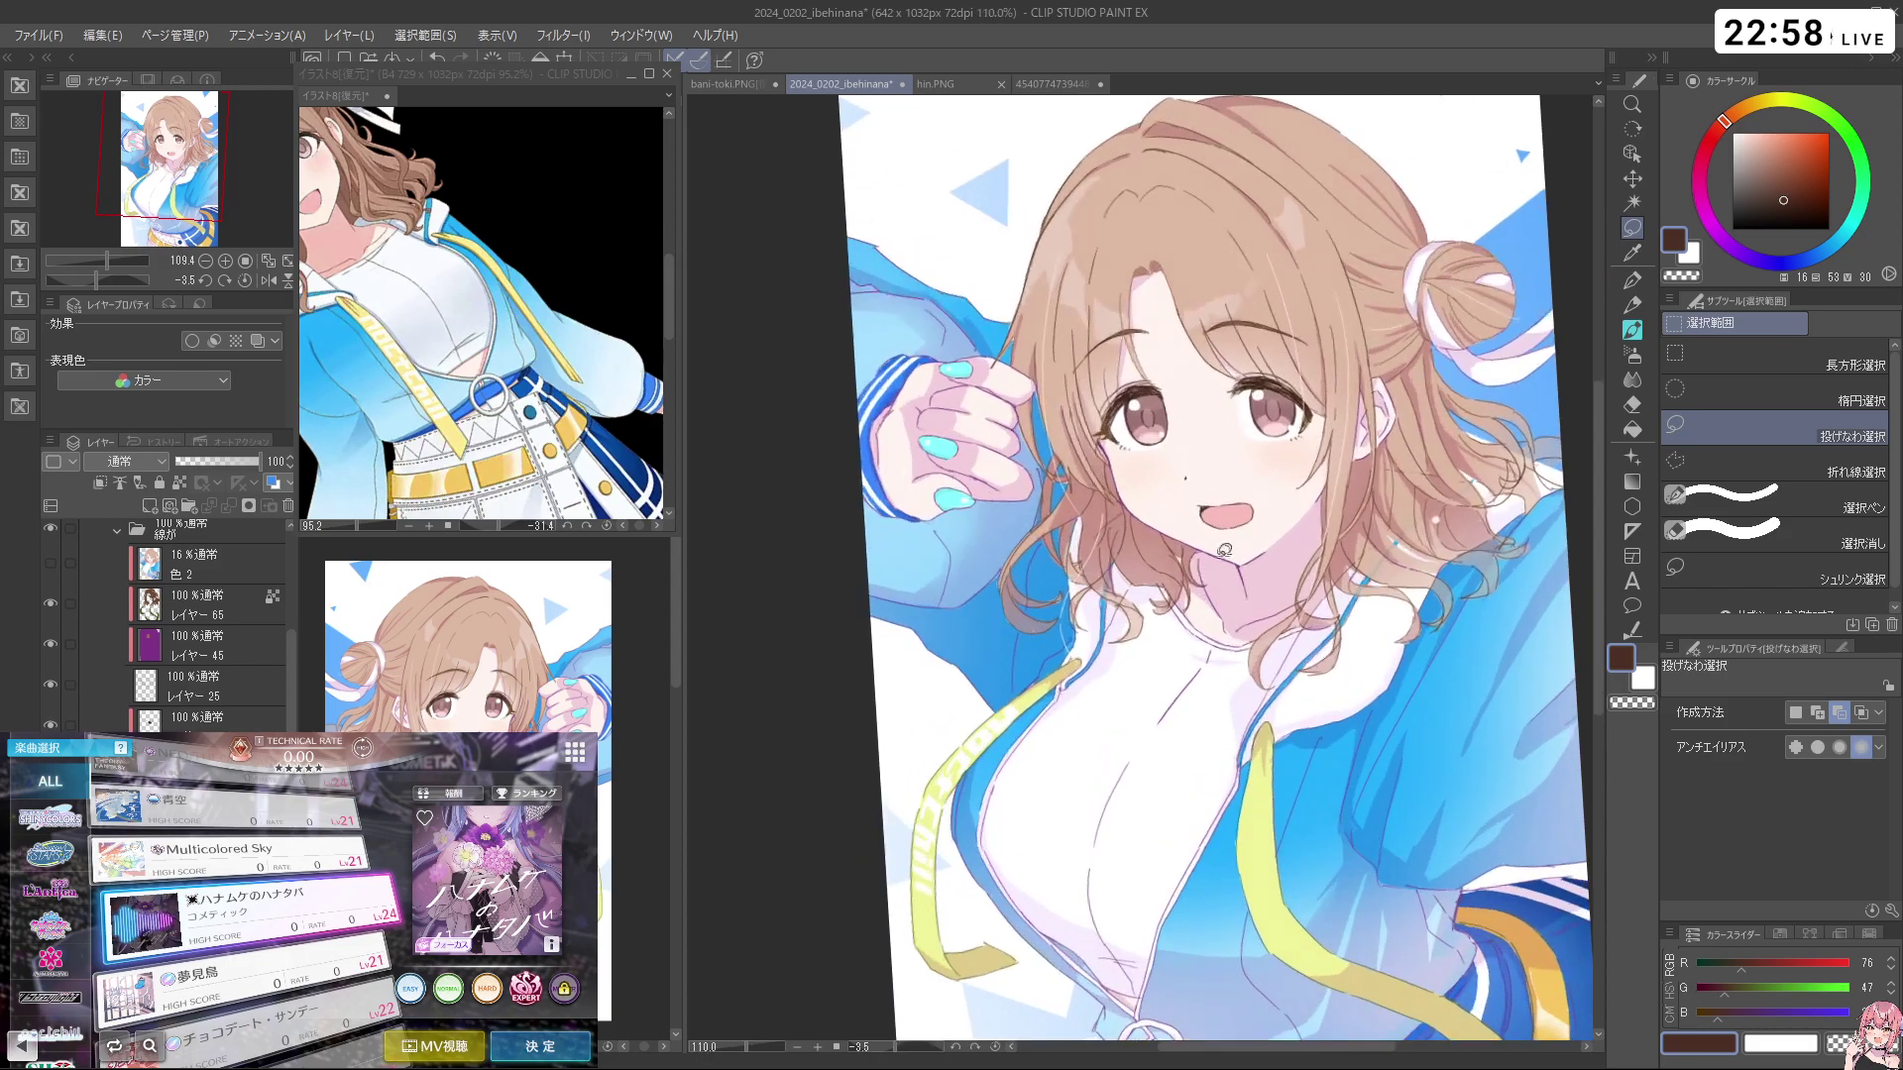
scroll(1141, 521, up, 2)
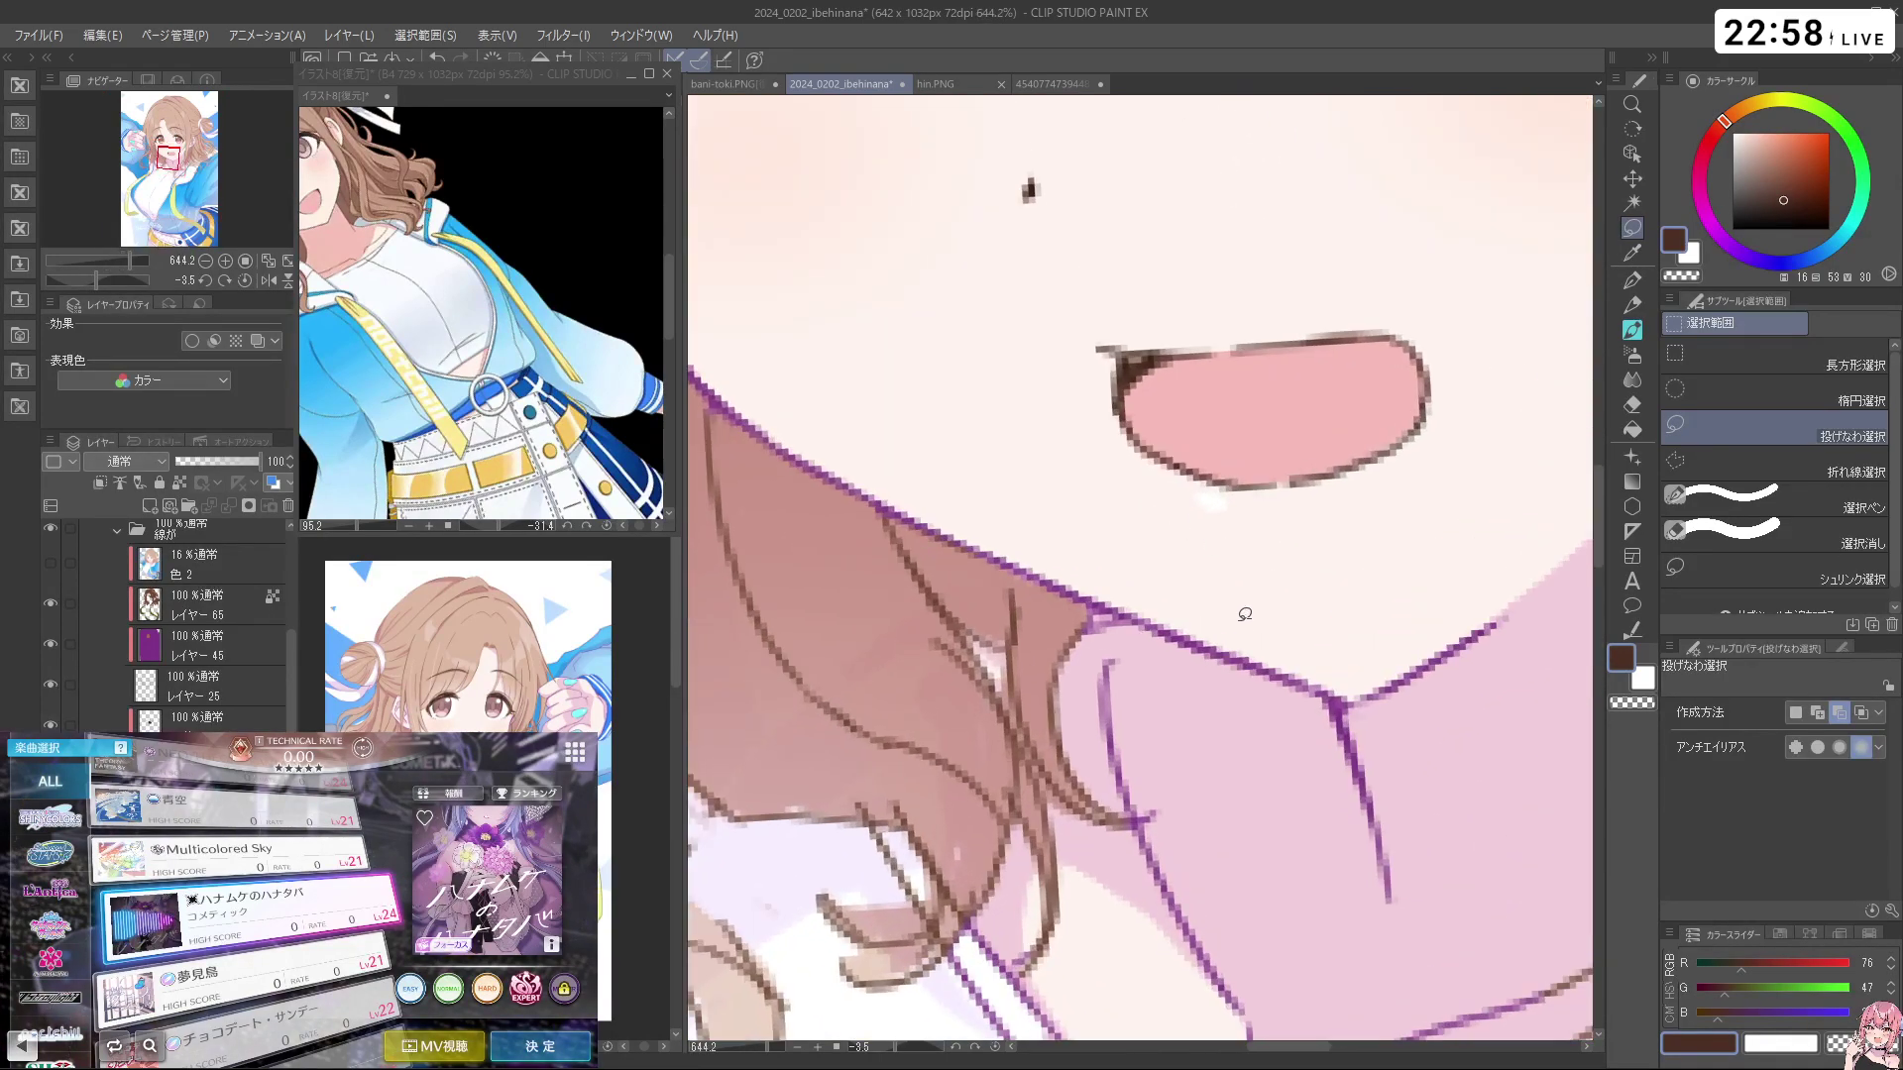
scroll(1241, 613, down, 3)
scroll(1281, 612, up, 1)
scroll(1282, 613, down, 2)
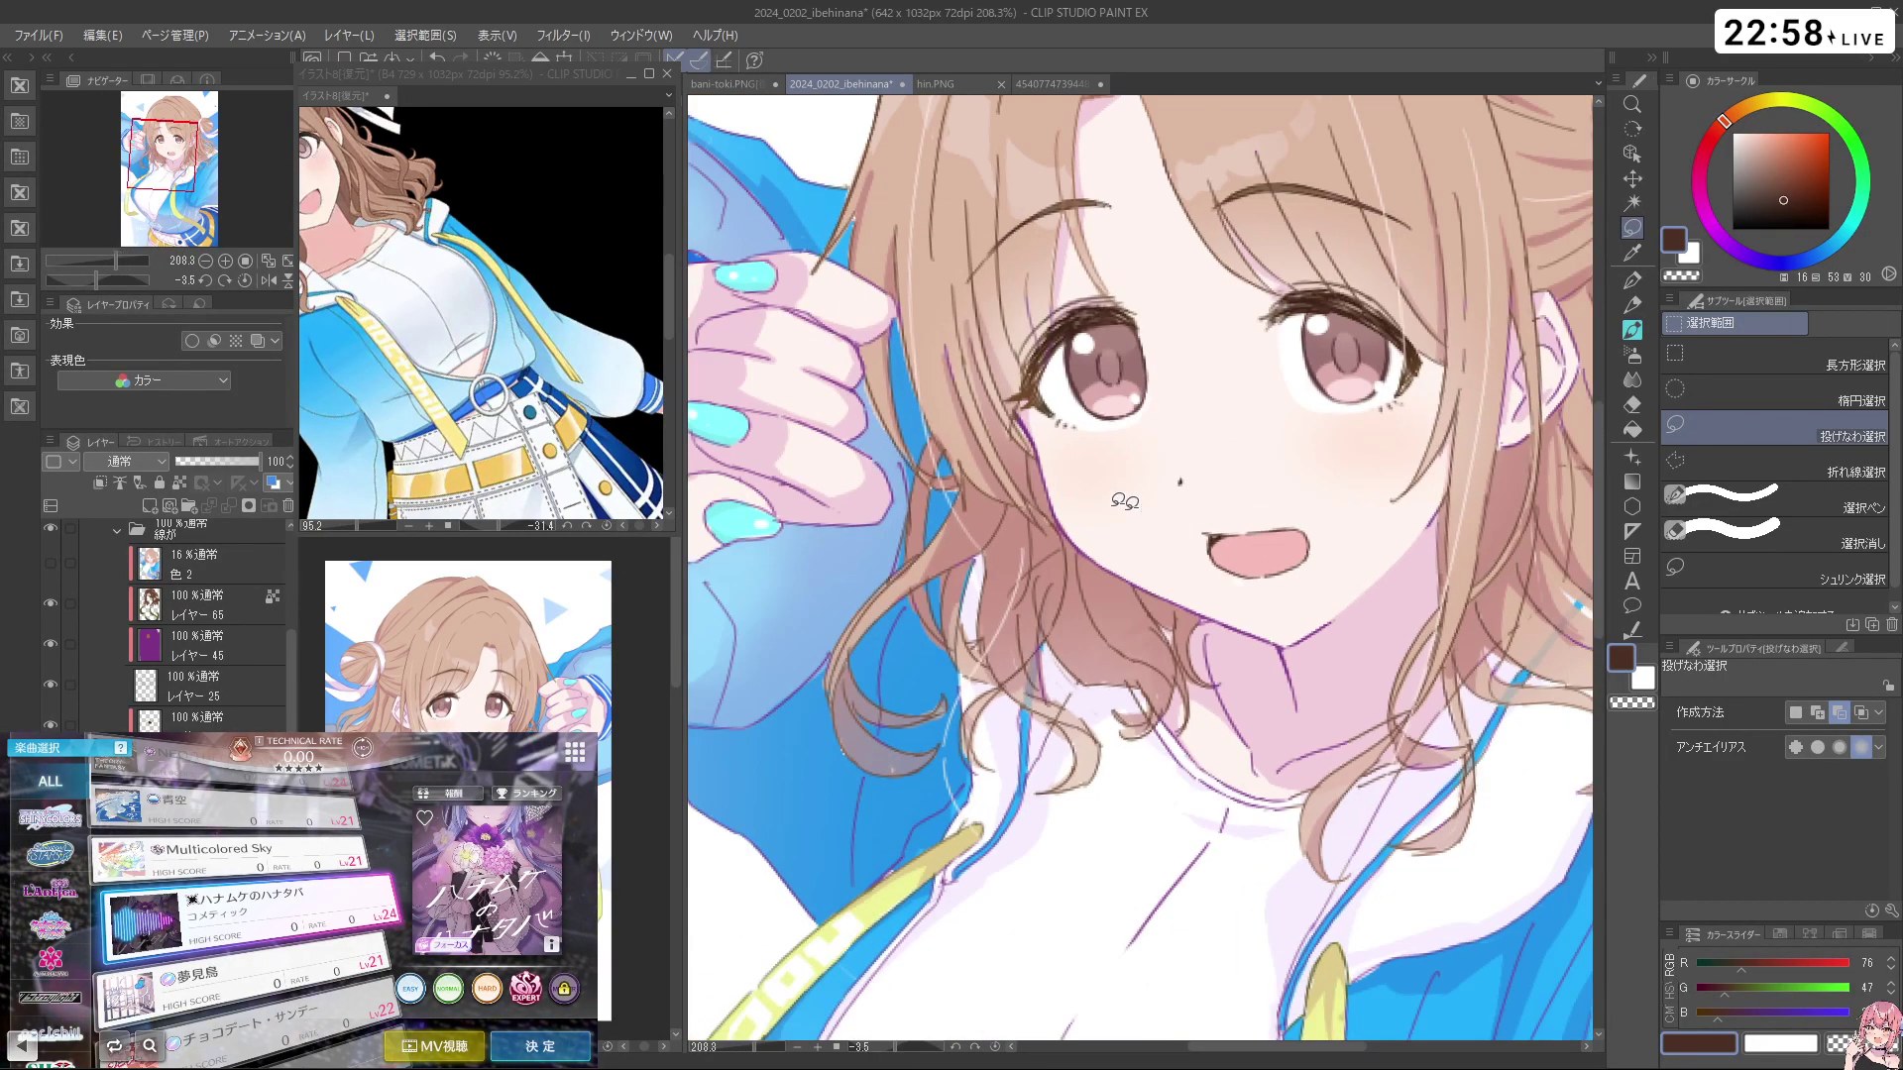
scroll(1167, 515, down, 5)
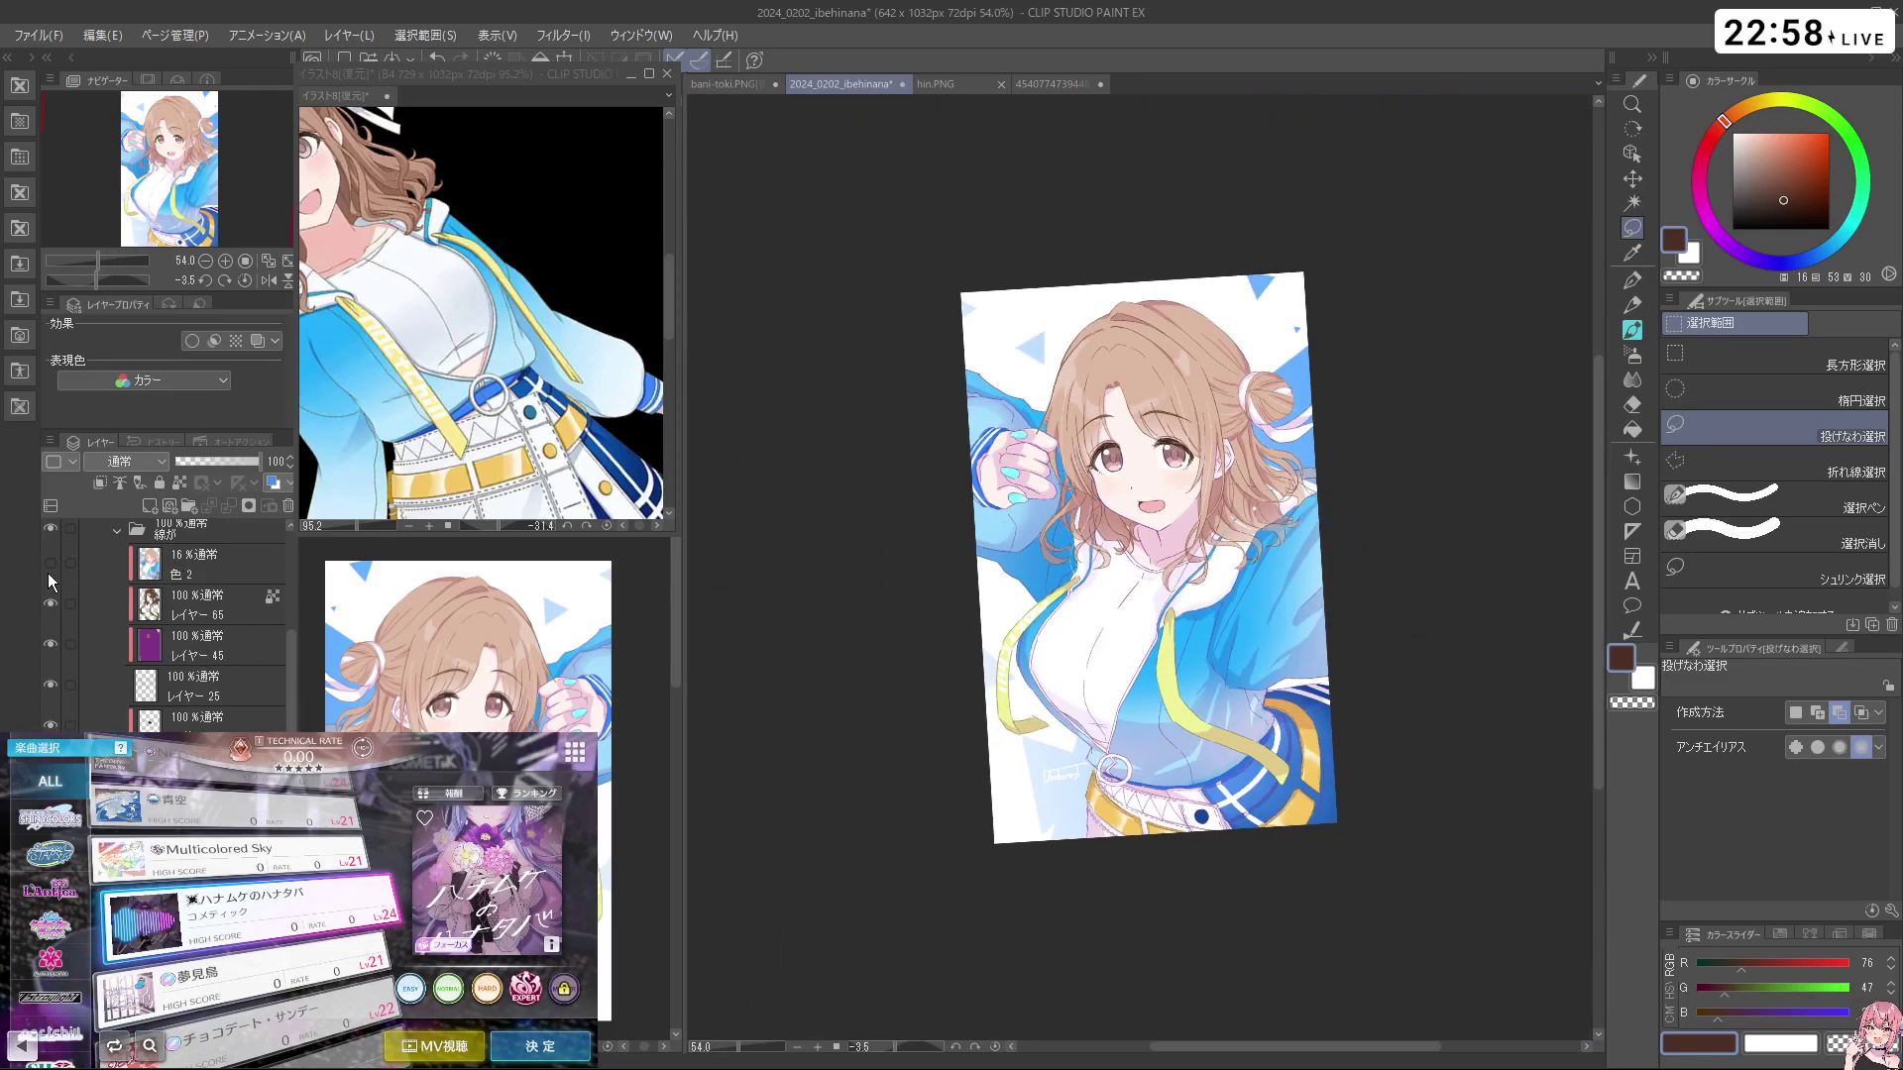
Turn on and select layer 色 2, toggling its visibility to compare its effect on the face
click(200, 571)
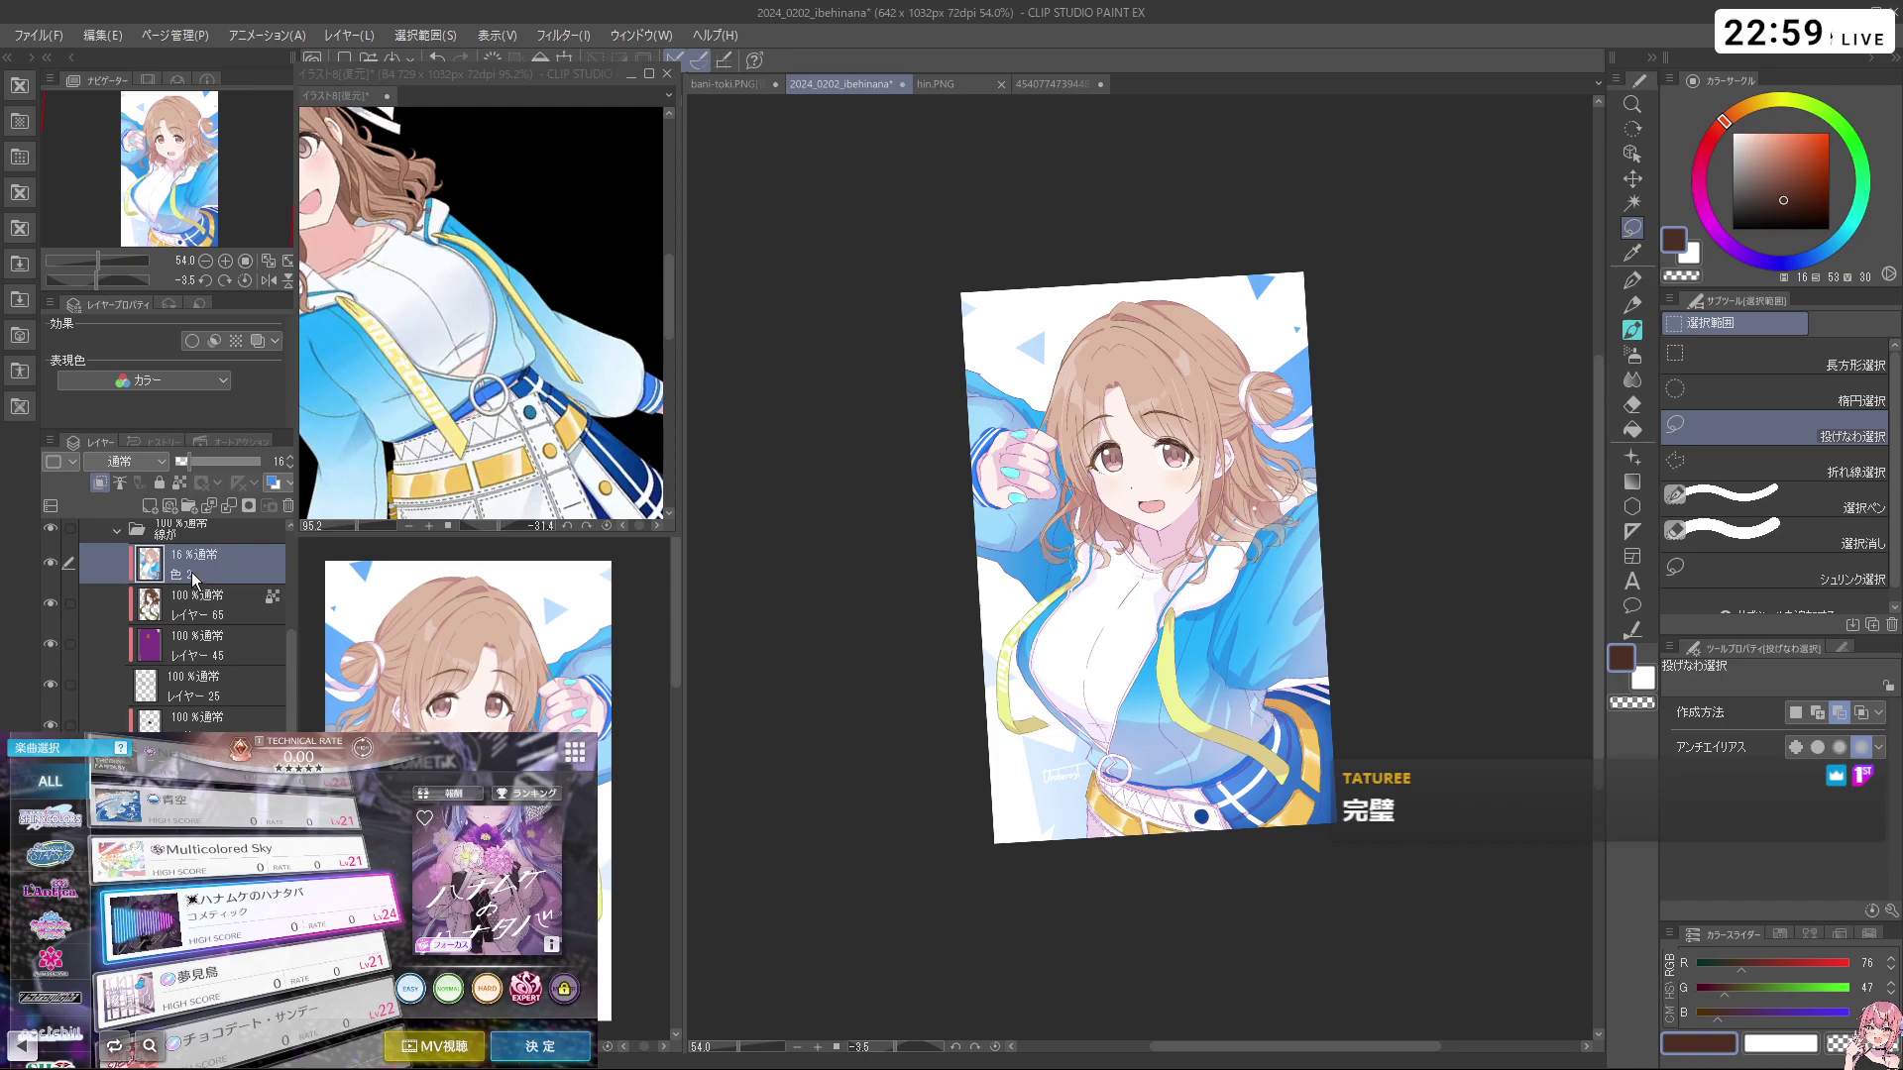
scroll(954, 556, up, 5)
scroll(955, 556, up, 4)
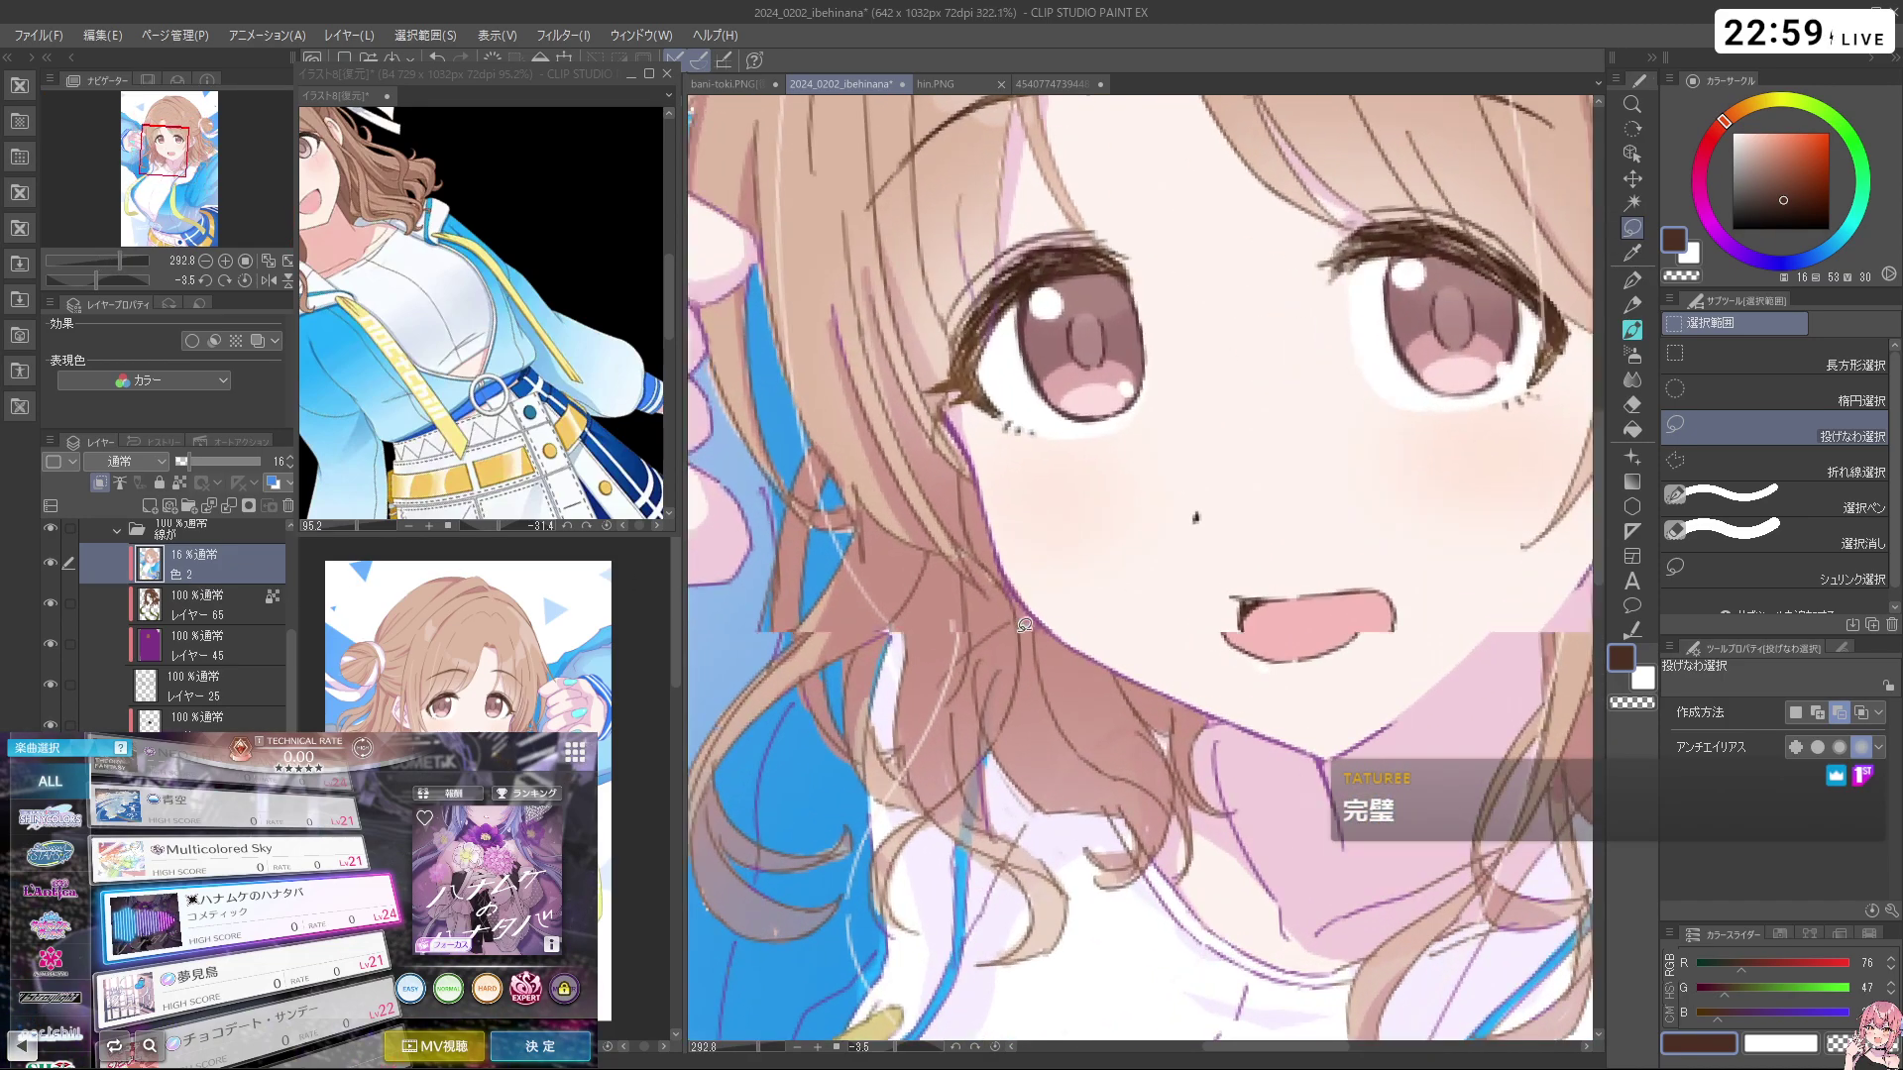
click(55, 562)
click(55, 562)
click(54, 567)
click(54, 566)
scroll(1028, 643, down, 5)
scroll(962, 666, down, 3)
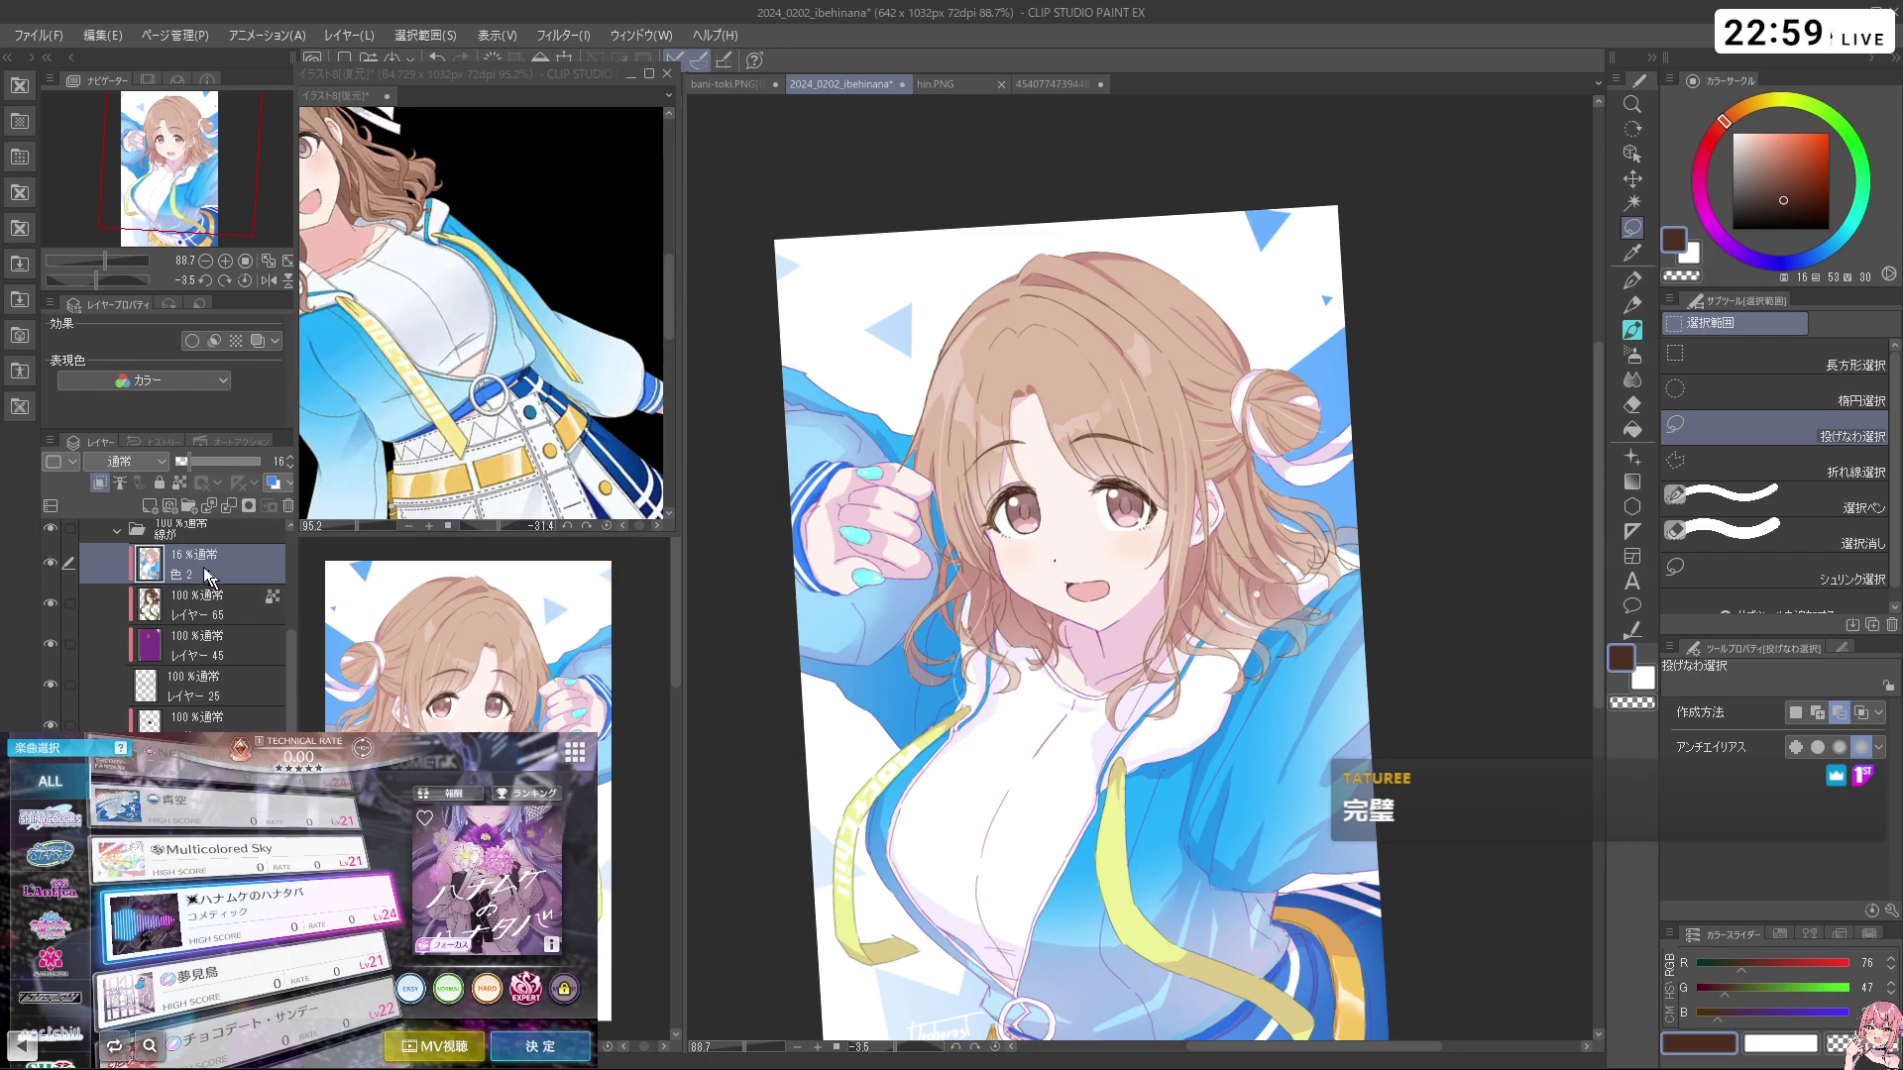
Set layer 色 2 to the Multiply (乗算) blend mode at 5% opacity
drag(180, 462, 529, 474)
drag(276, 449, 186, 462)
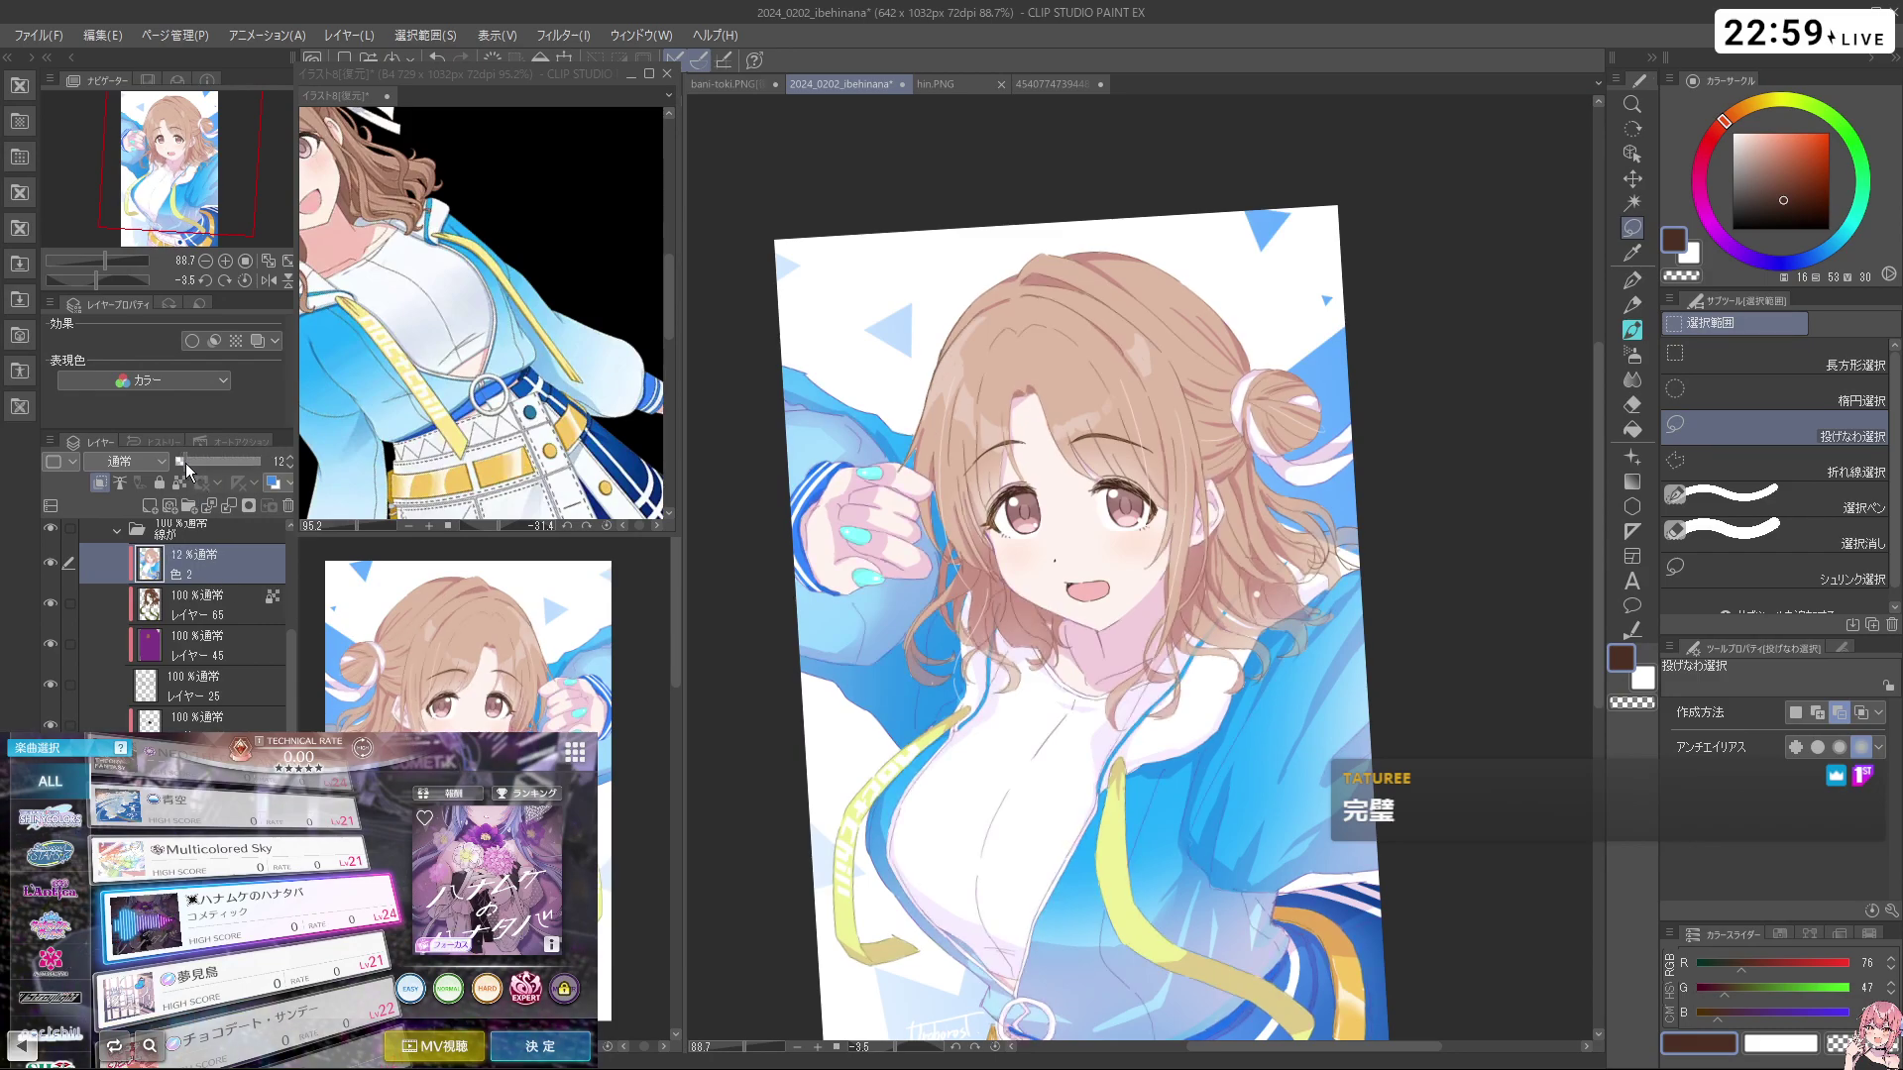
click(157, 462)
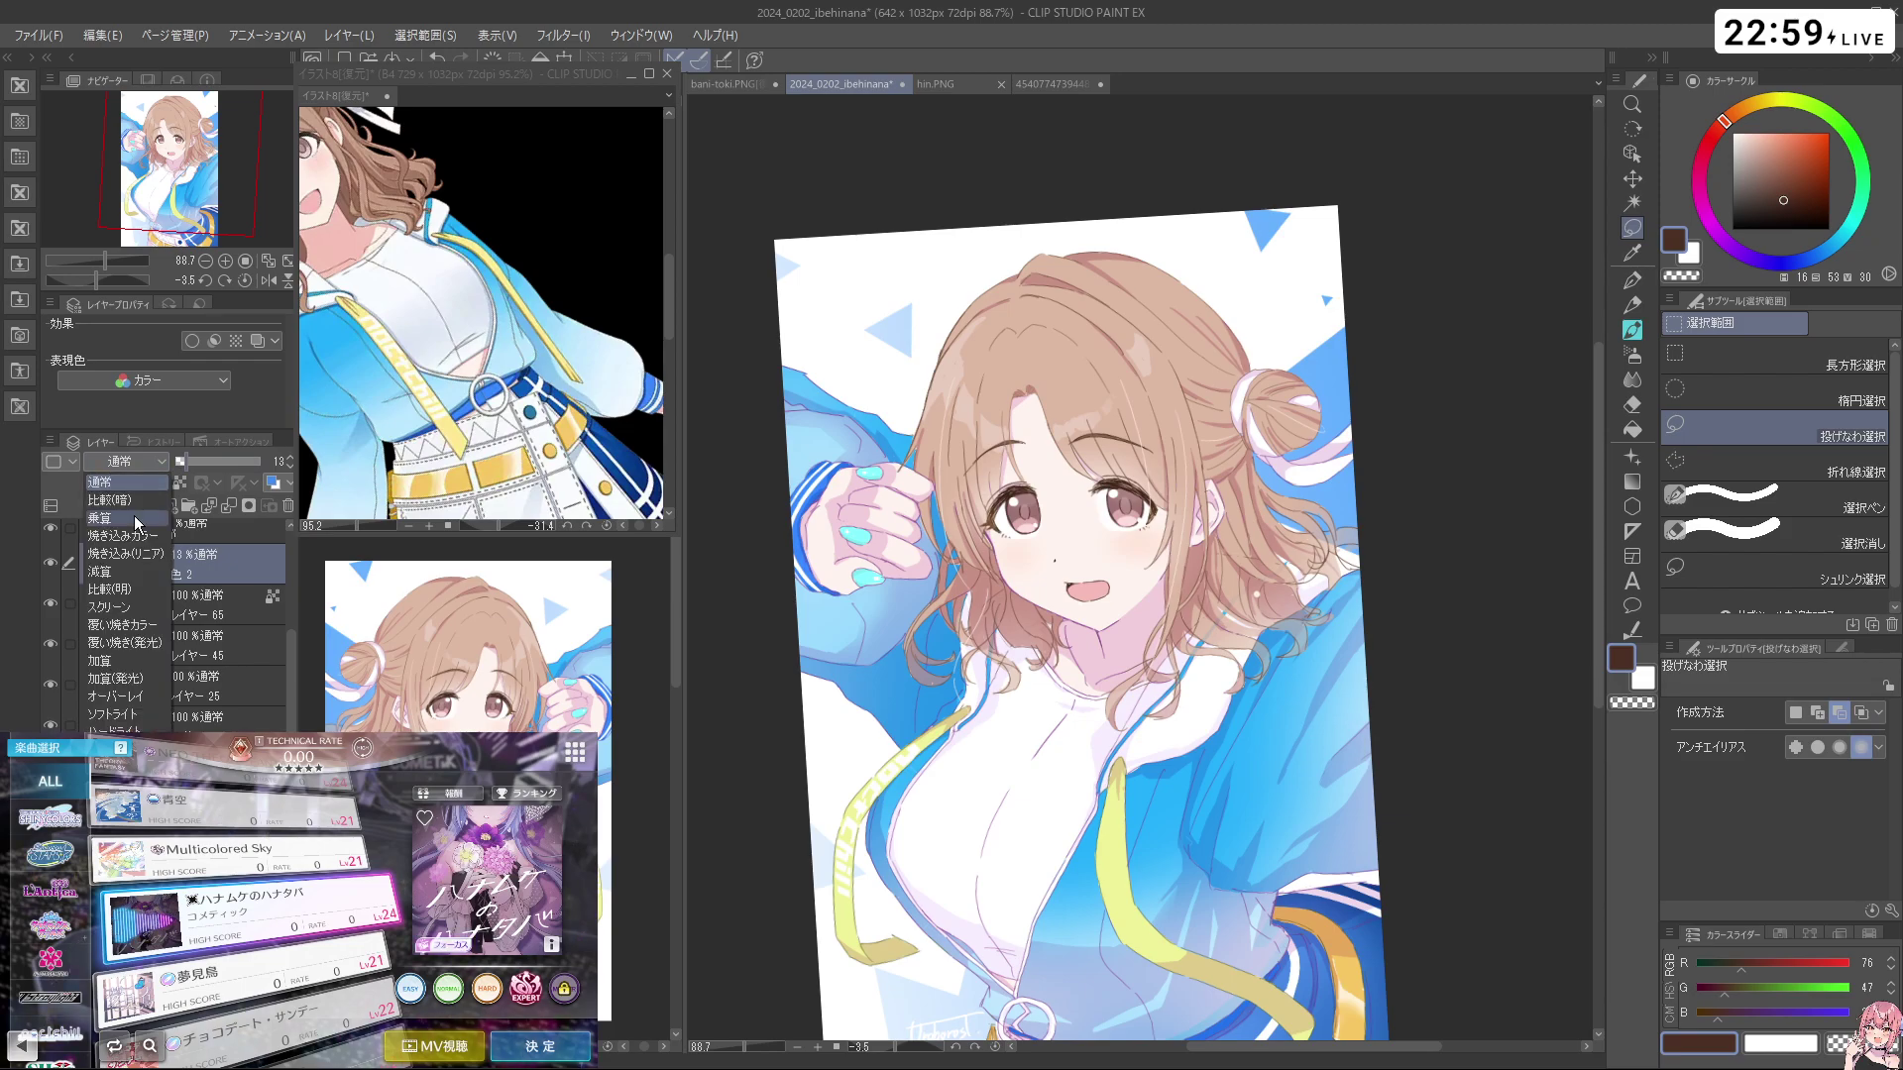
click(134, 514)
drag(224, 454, 265, 458)
scroll(977, 615, up, 5)
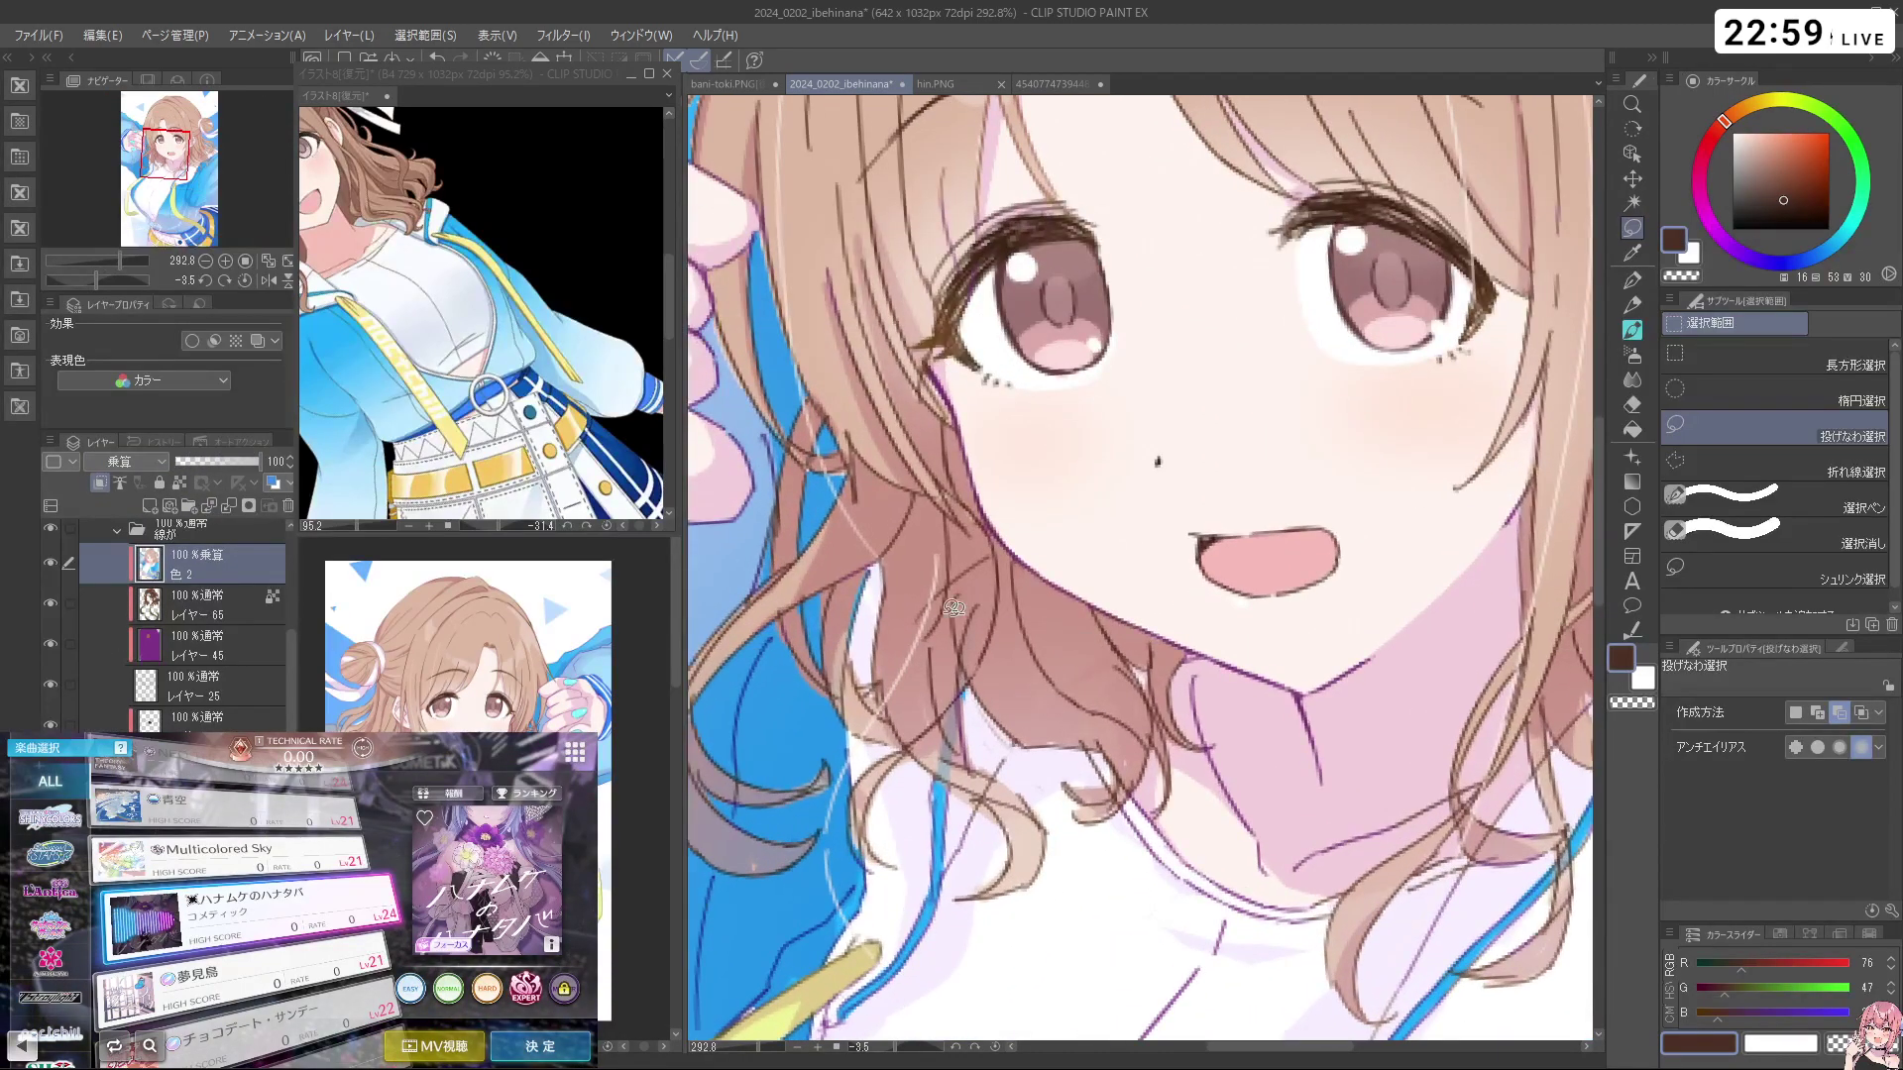
scroll(976, 615, up, 1)
click(189, 460)
drag(188, 466, 180, 463)
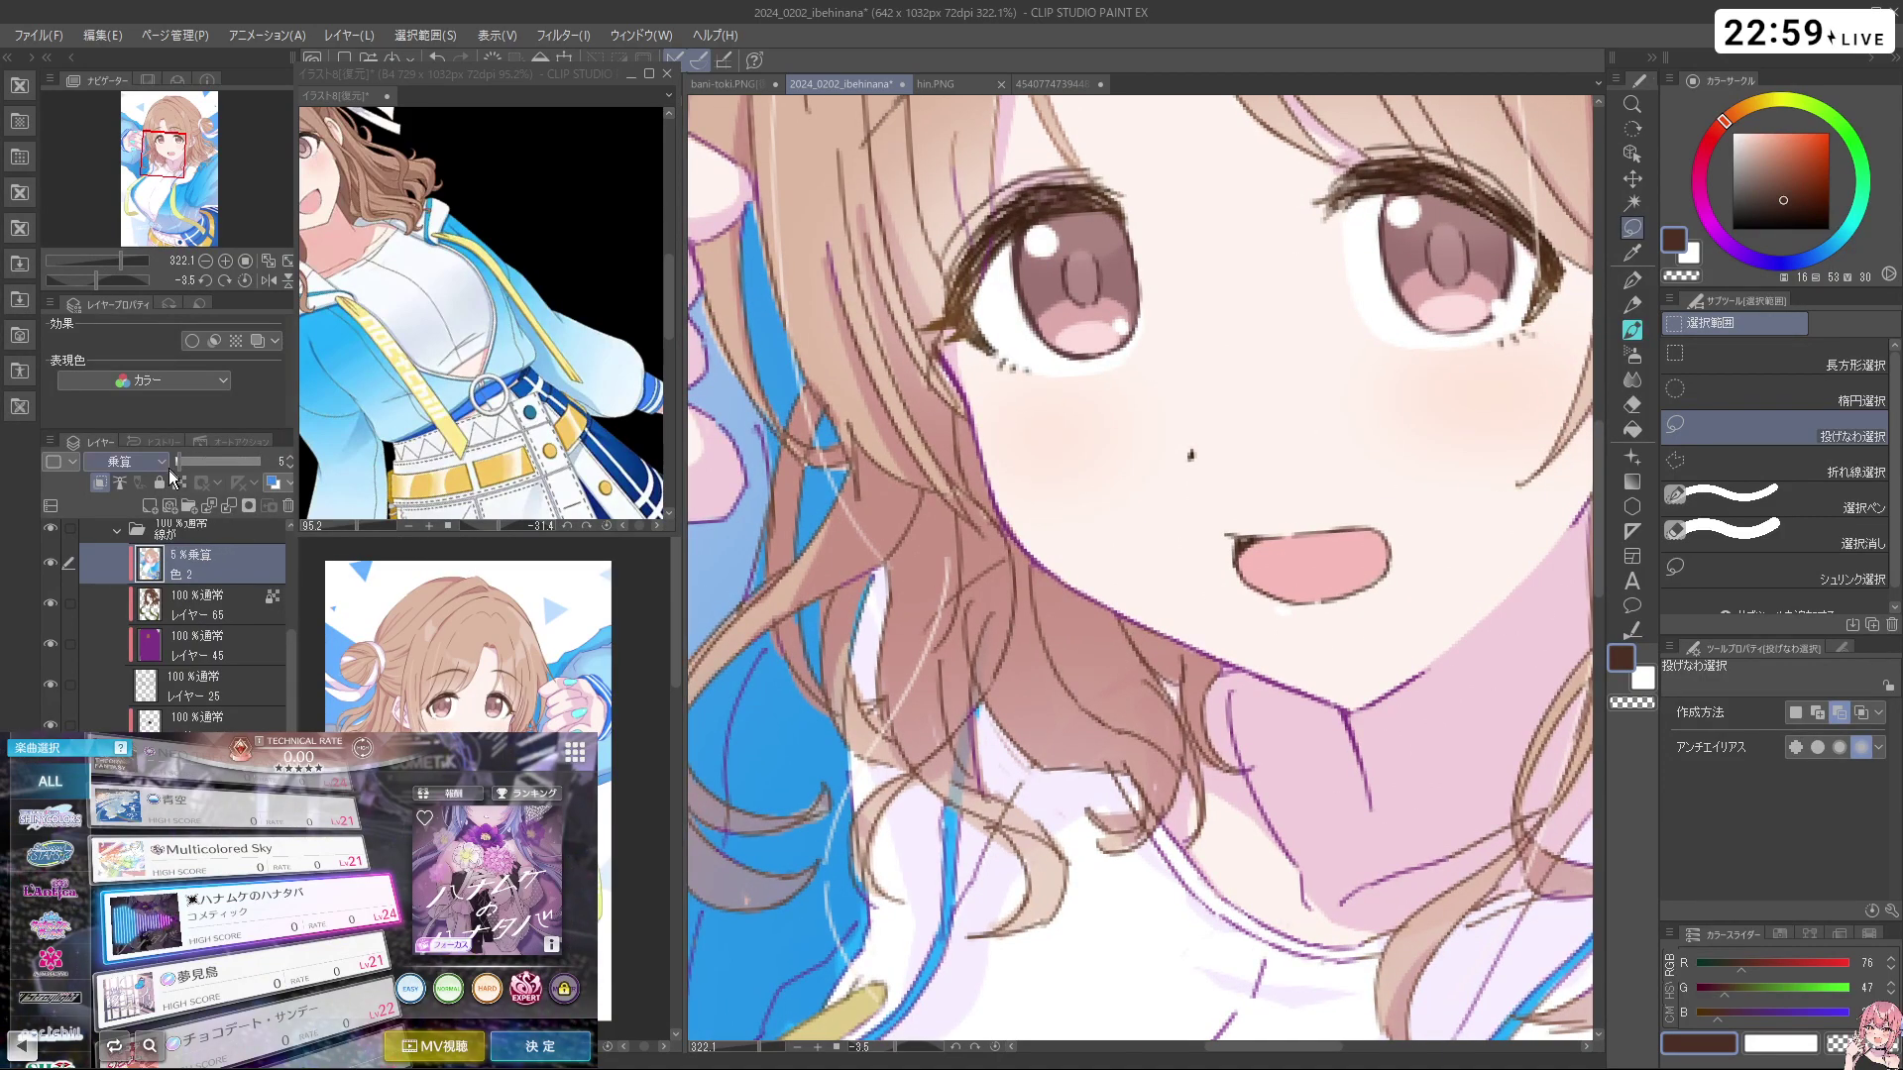
scroll(1074, 614, down, 8)
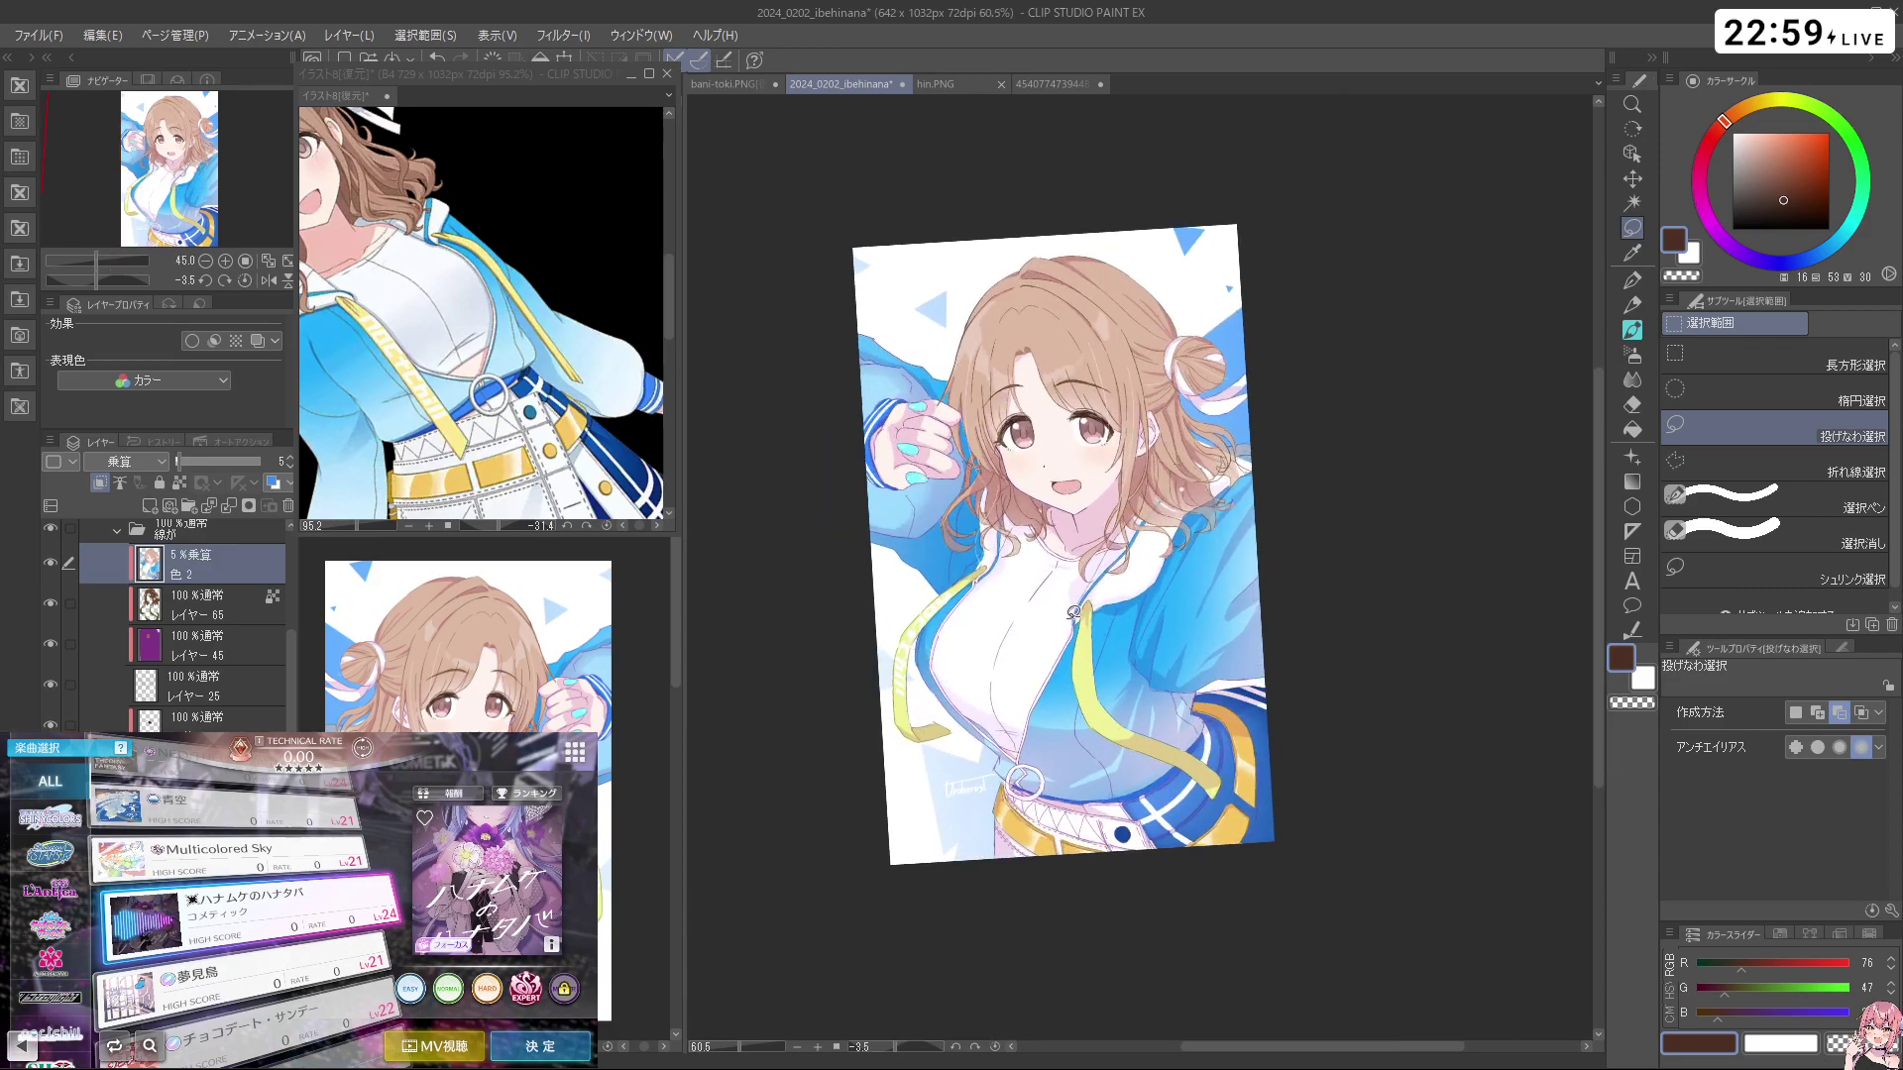
Select レイヤー 25 and set up the G pen in black for retouching the lines along the waist
scroll(1073, 615, up, 2)
scroll(1081, 843, up, 1)
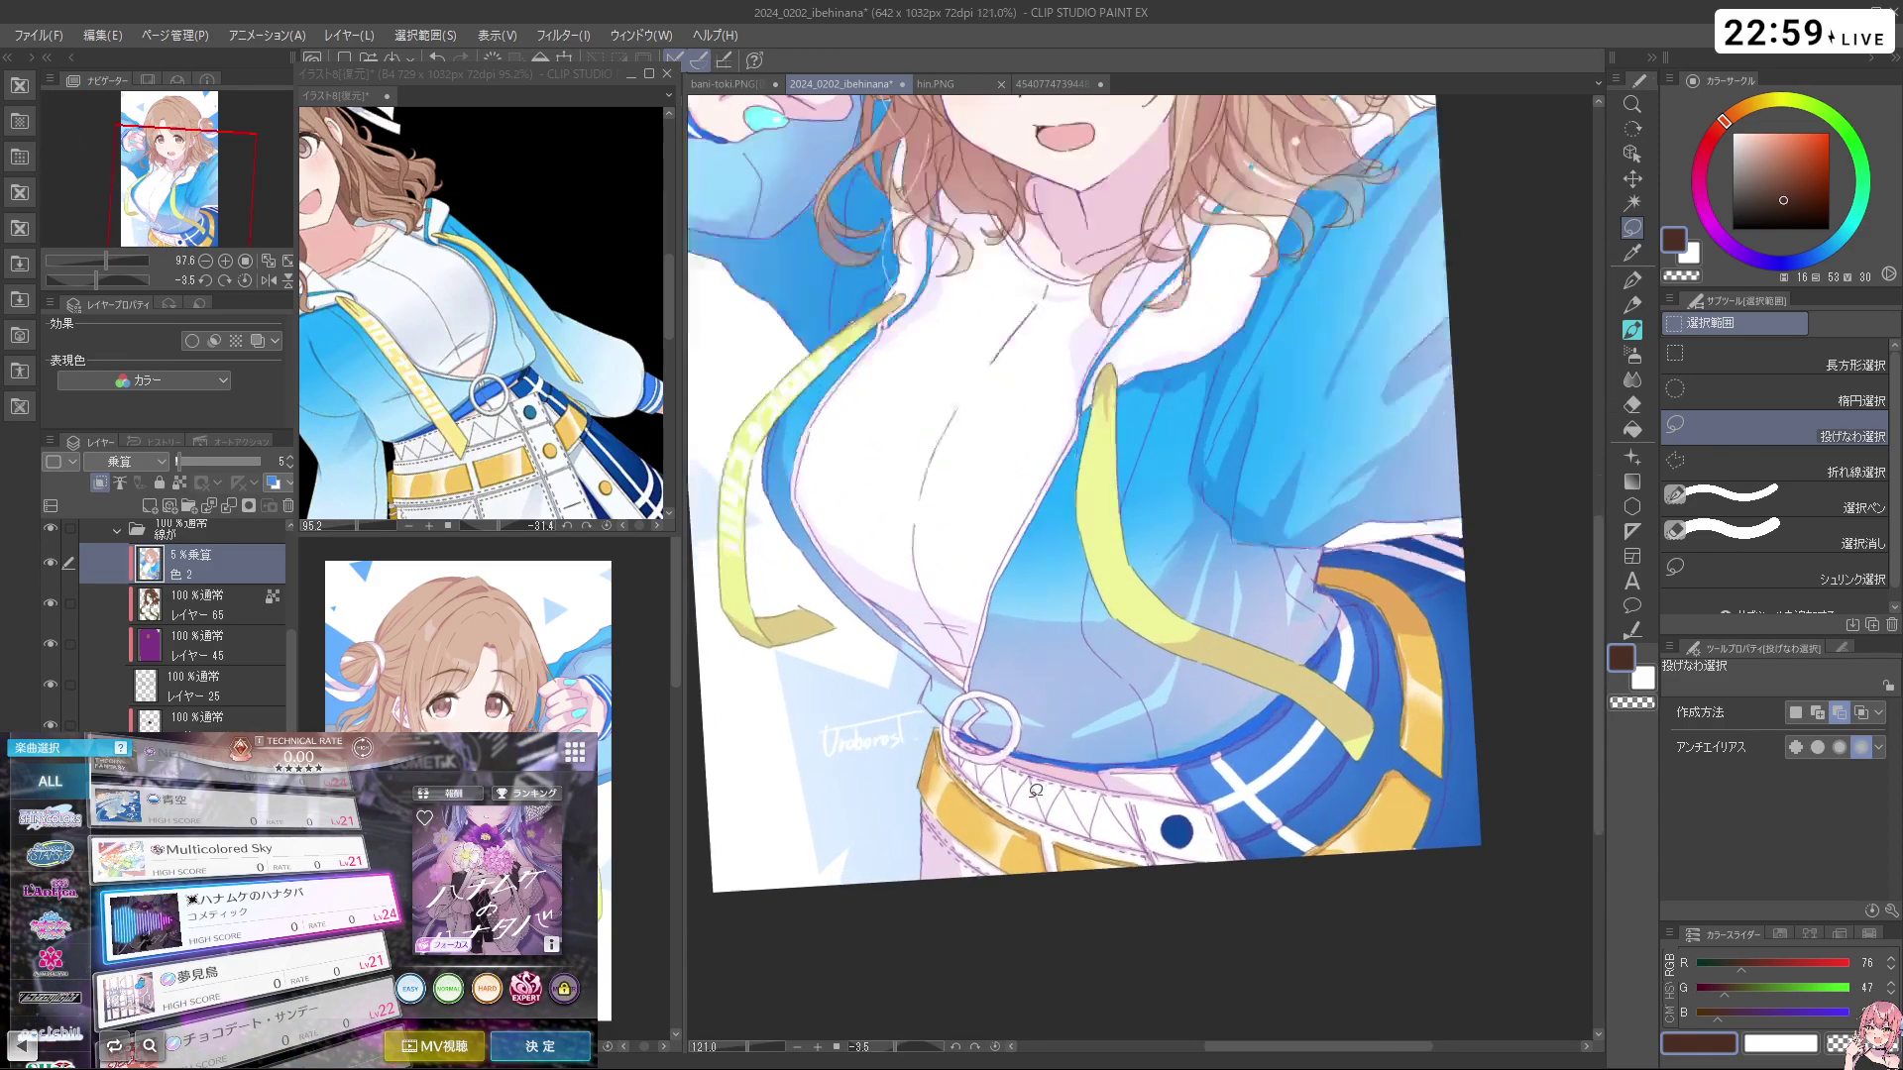
scroll(1036, 790, up, 1)
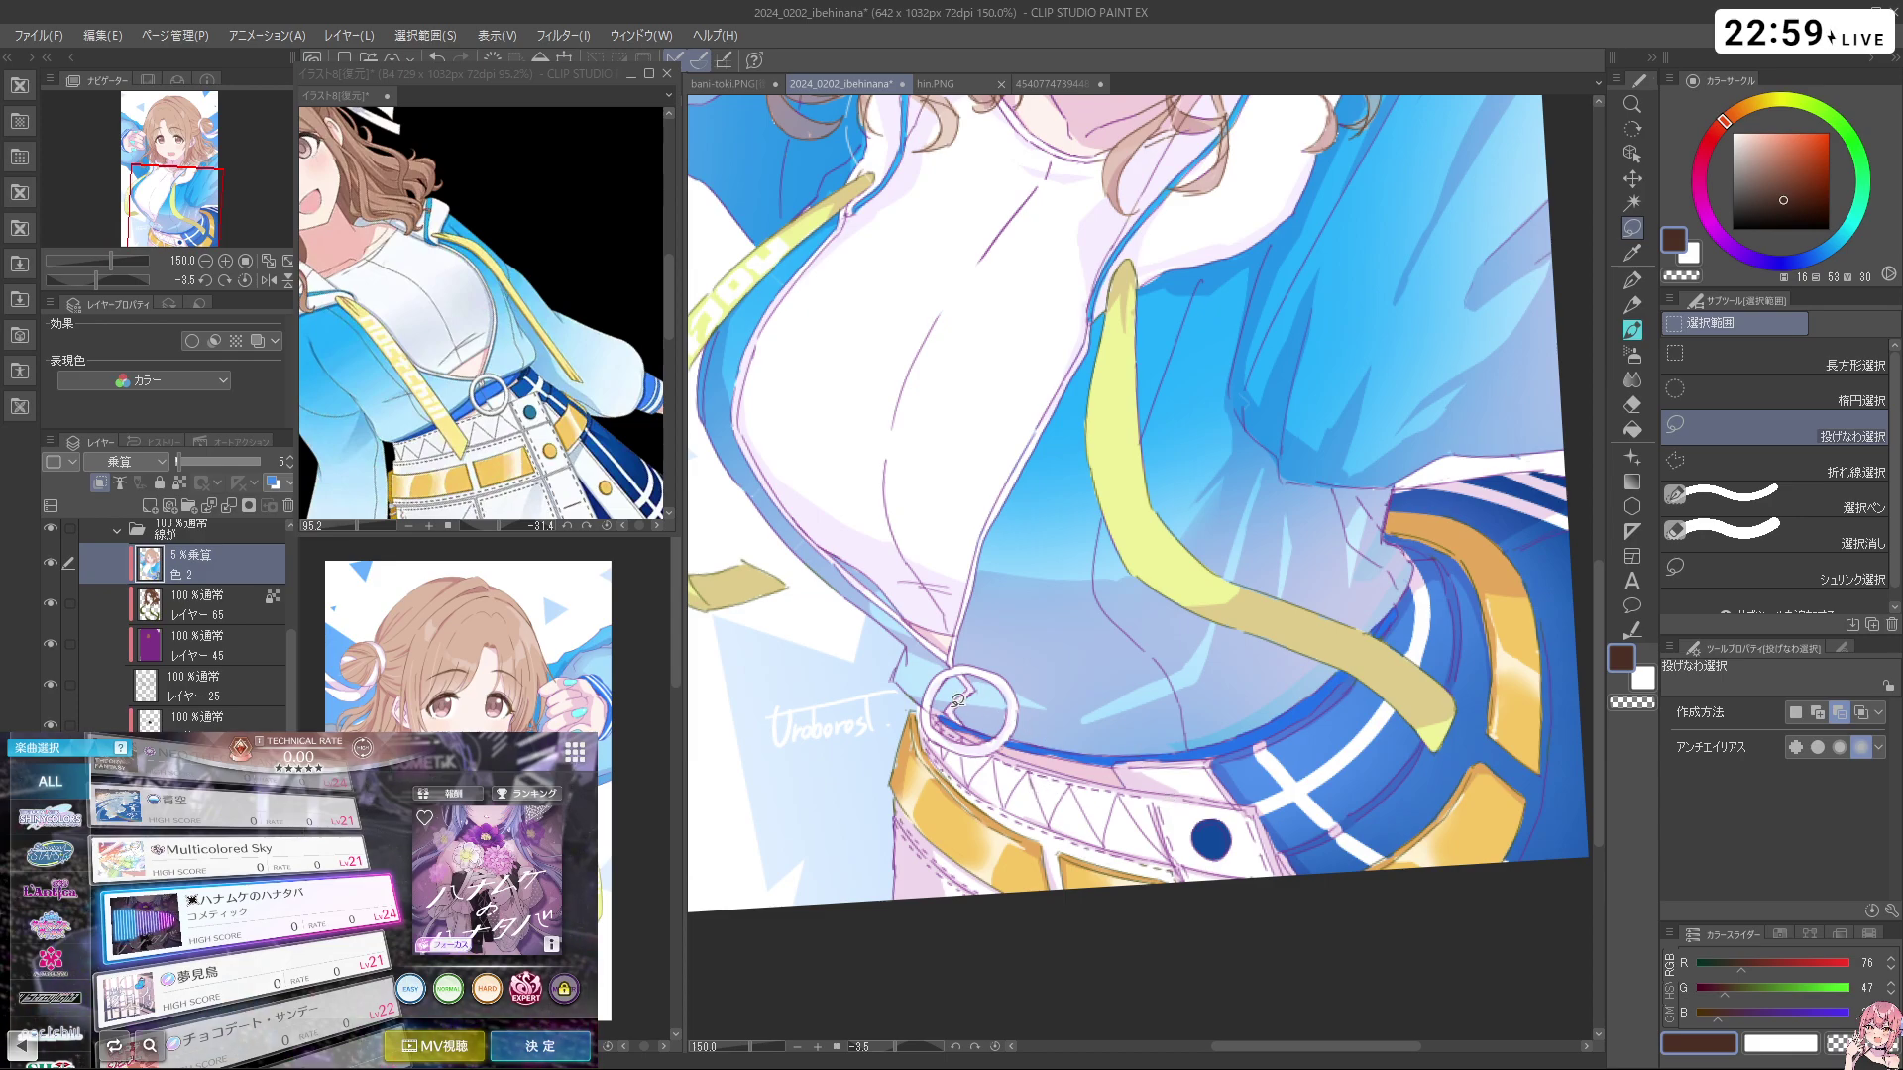
scroll(1140, 761, up, 2)
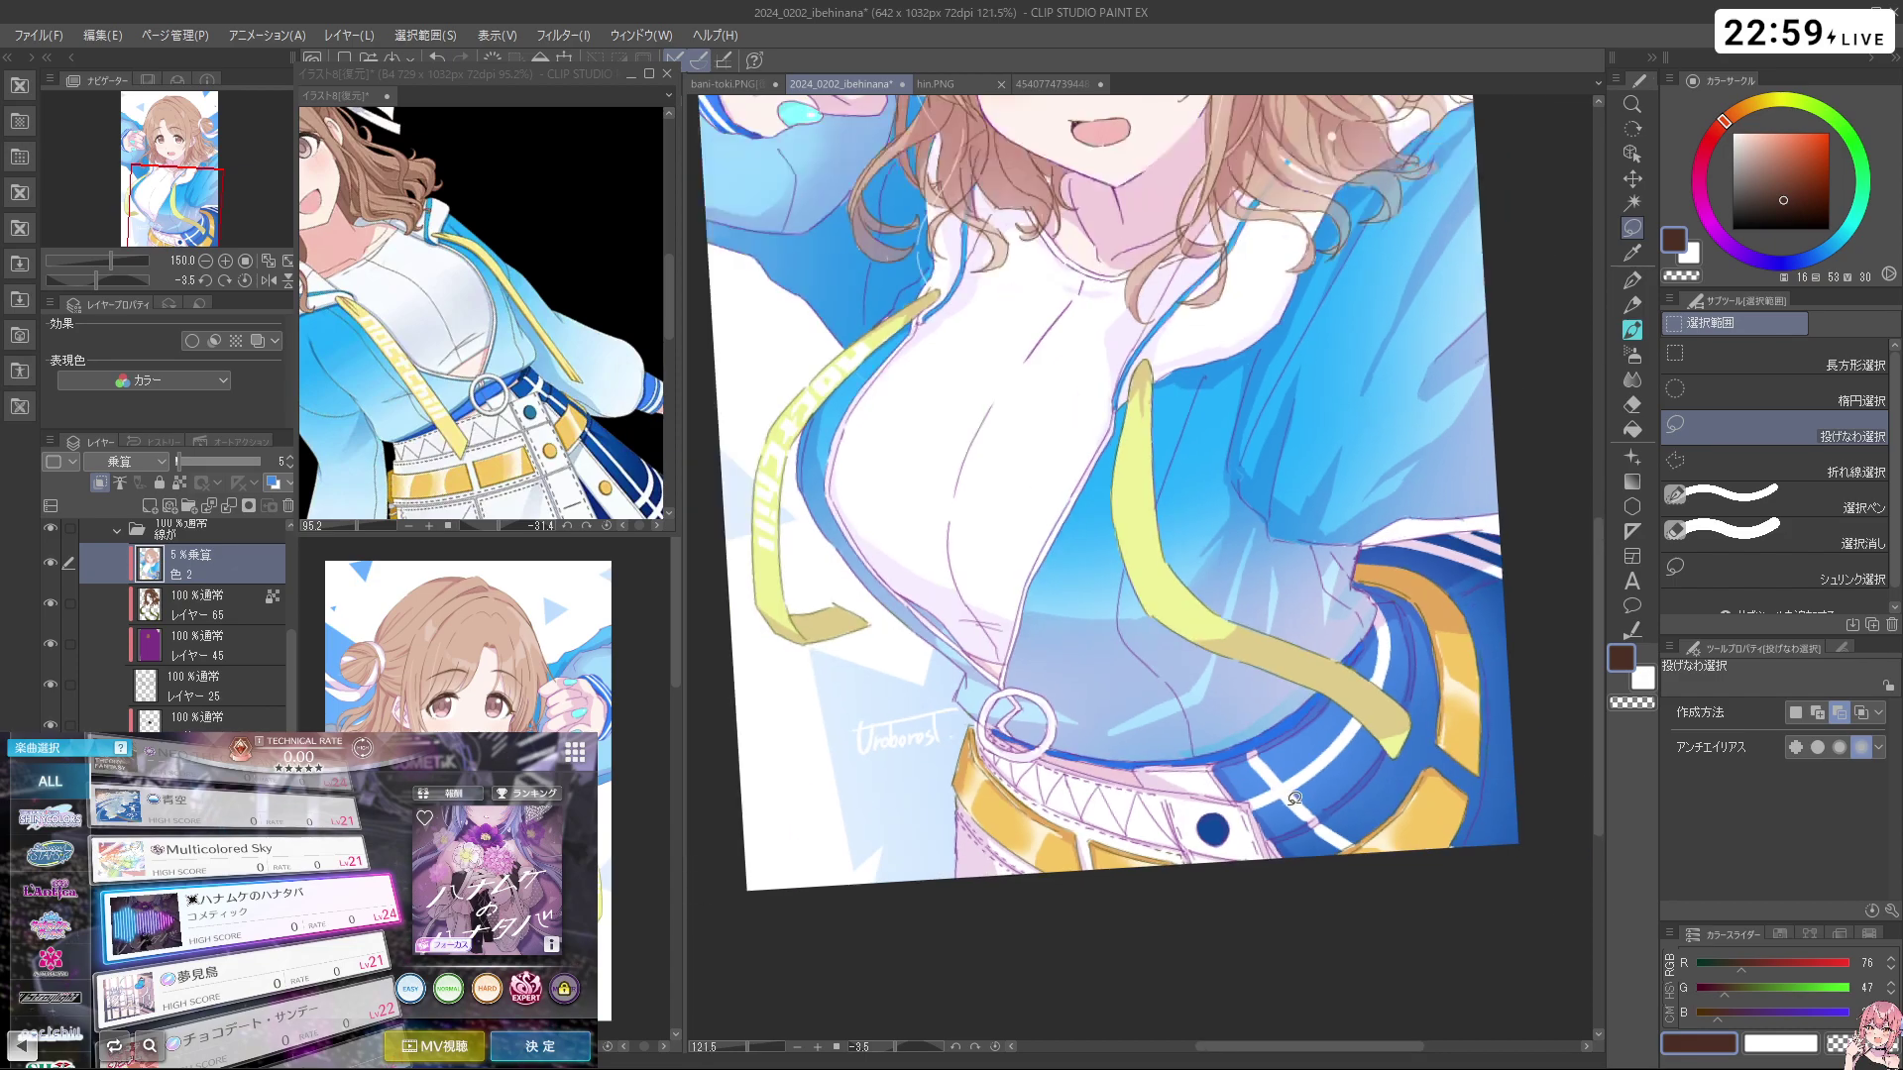
scroll(1197, 810, up, 2)
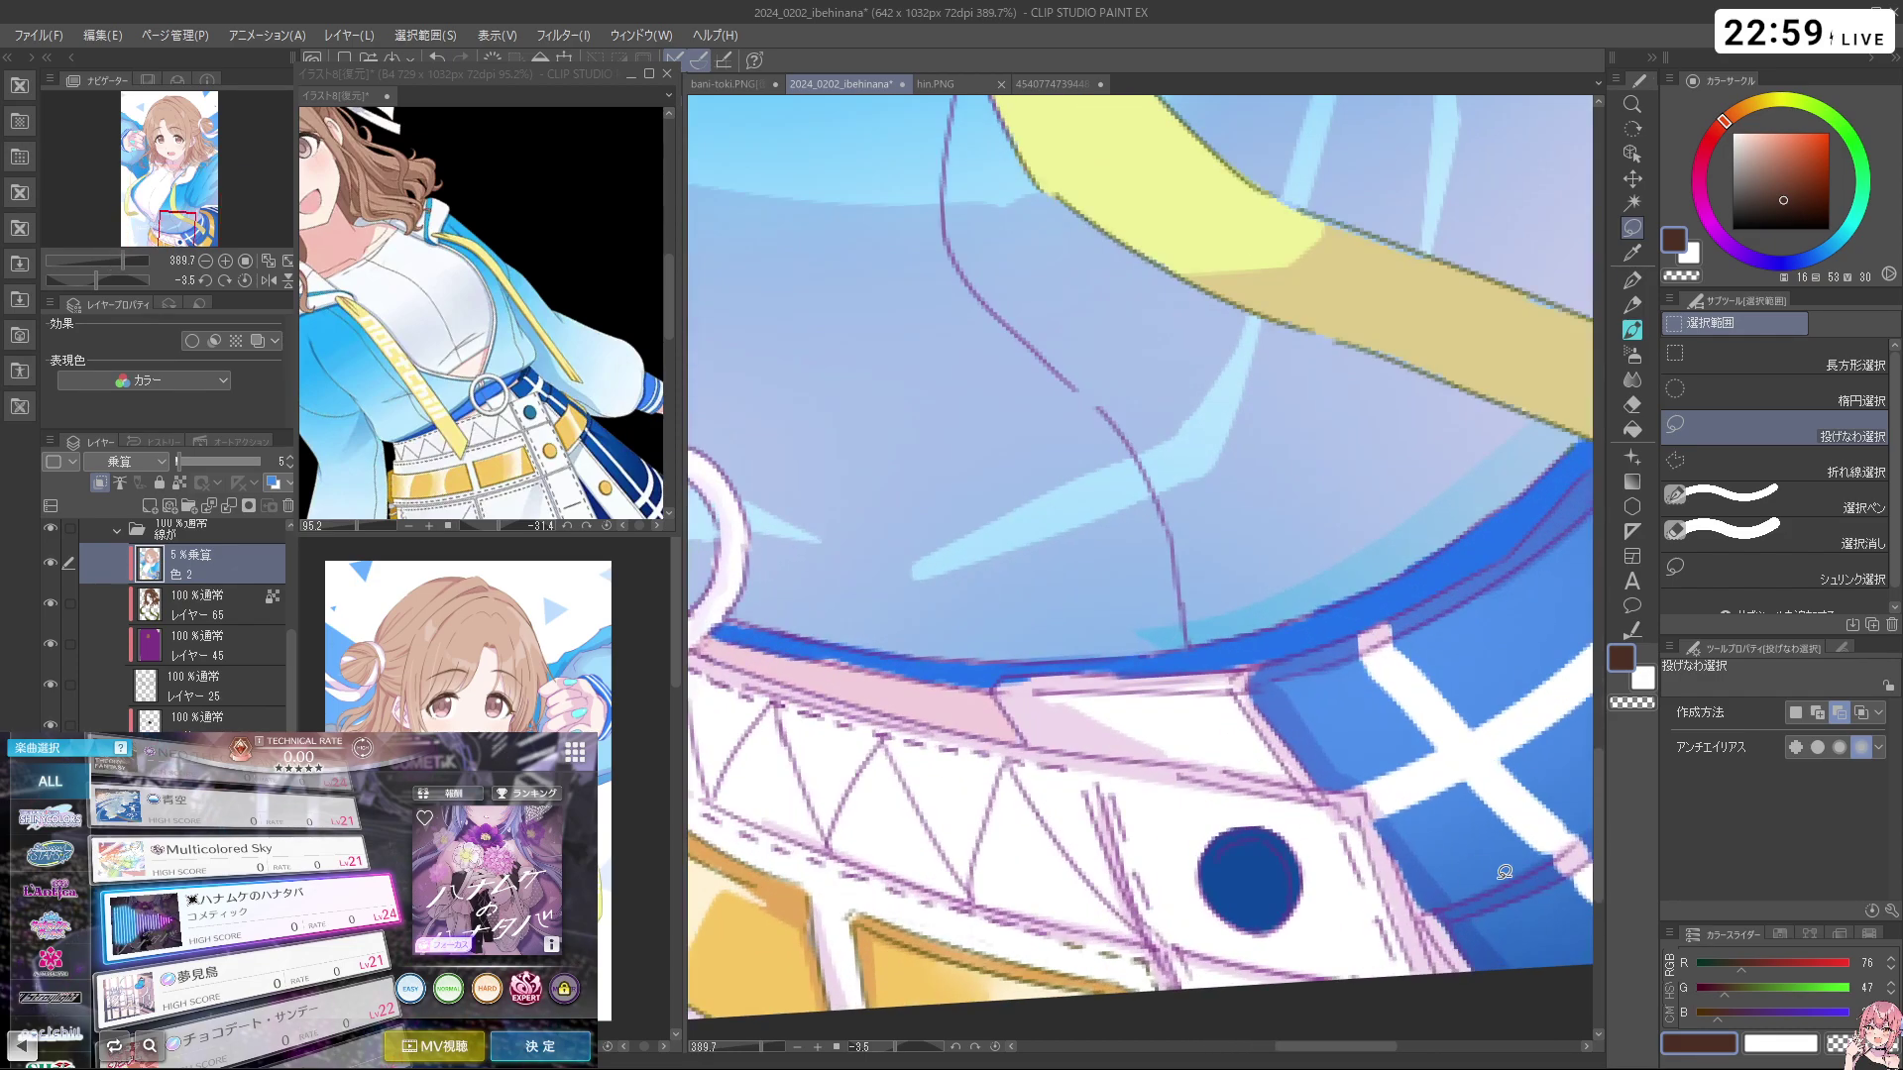
click(225, 691)
drag(1741, 211, 1723, 236)
click(1632, 281)
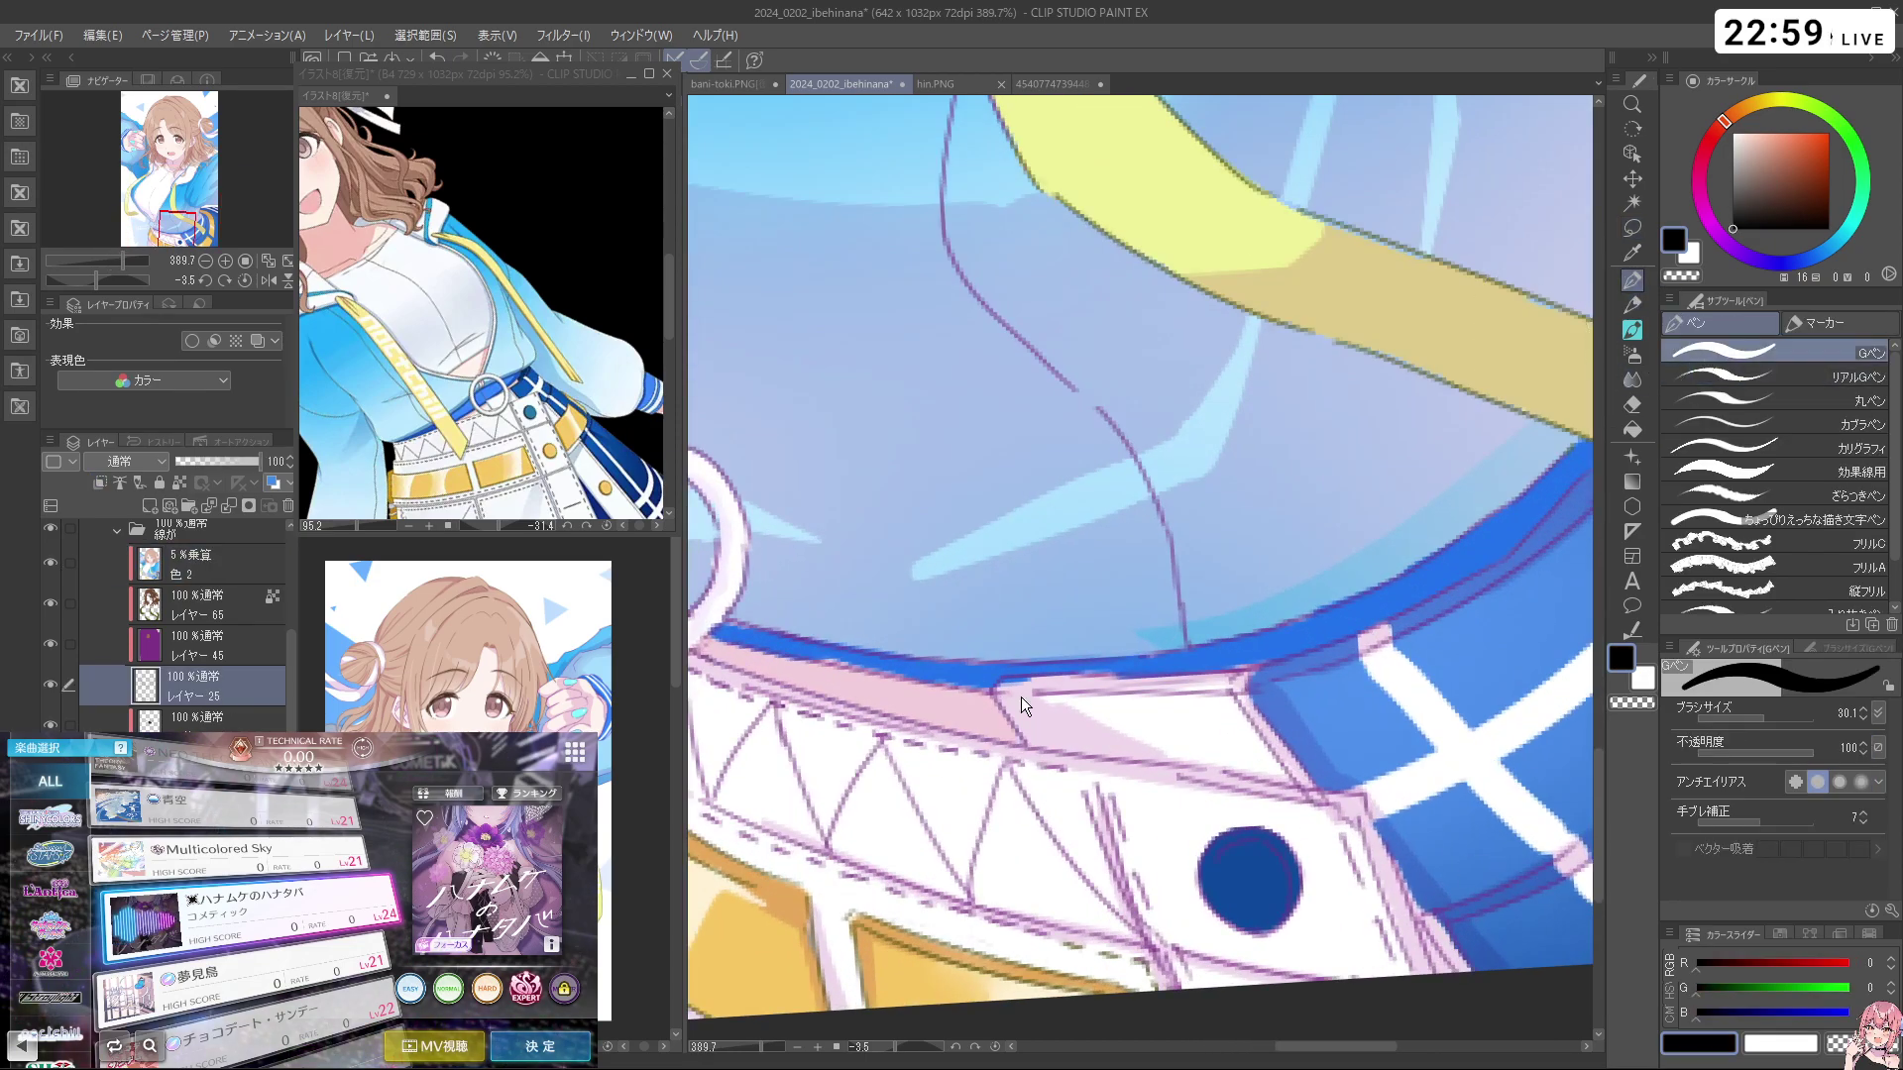
drag(919, 630, 880, 629)
key(space)
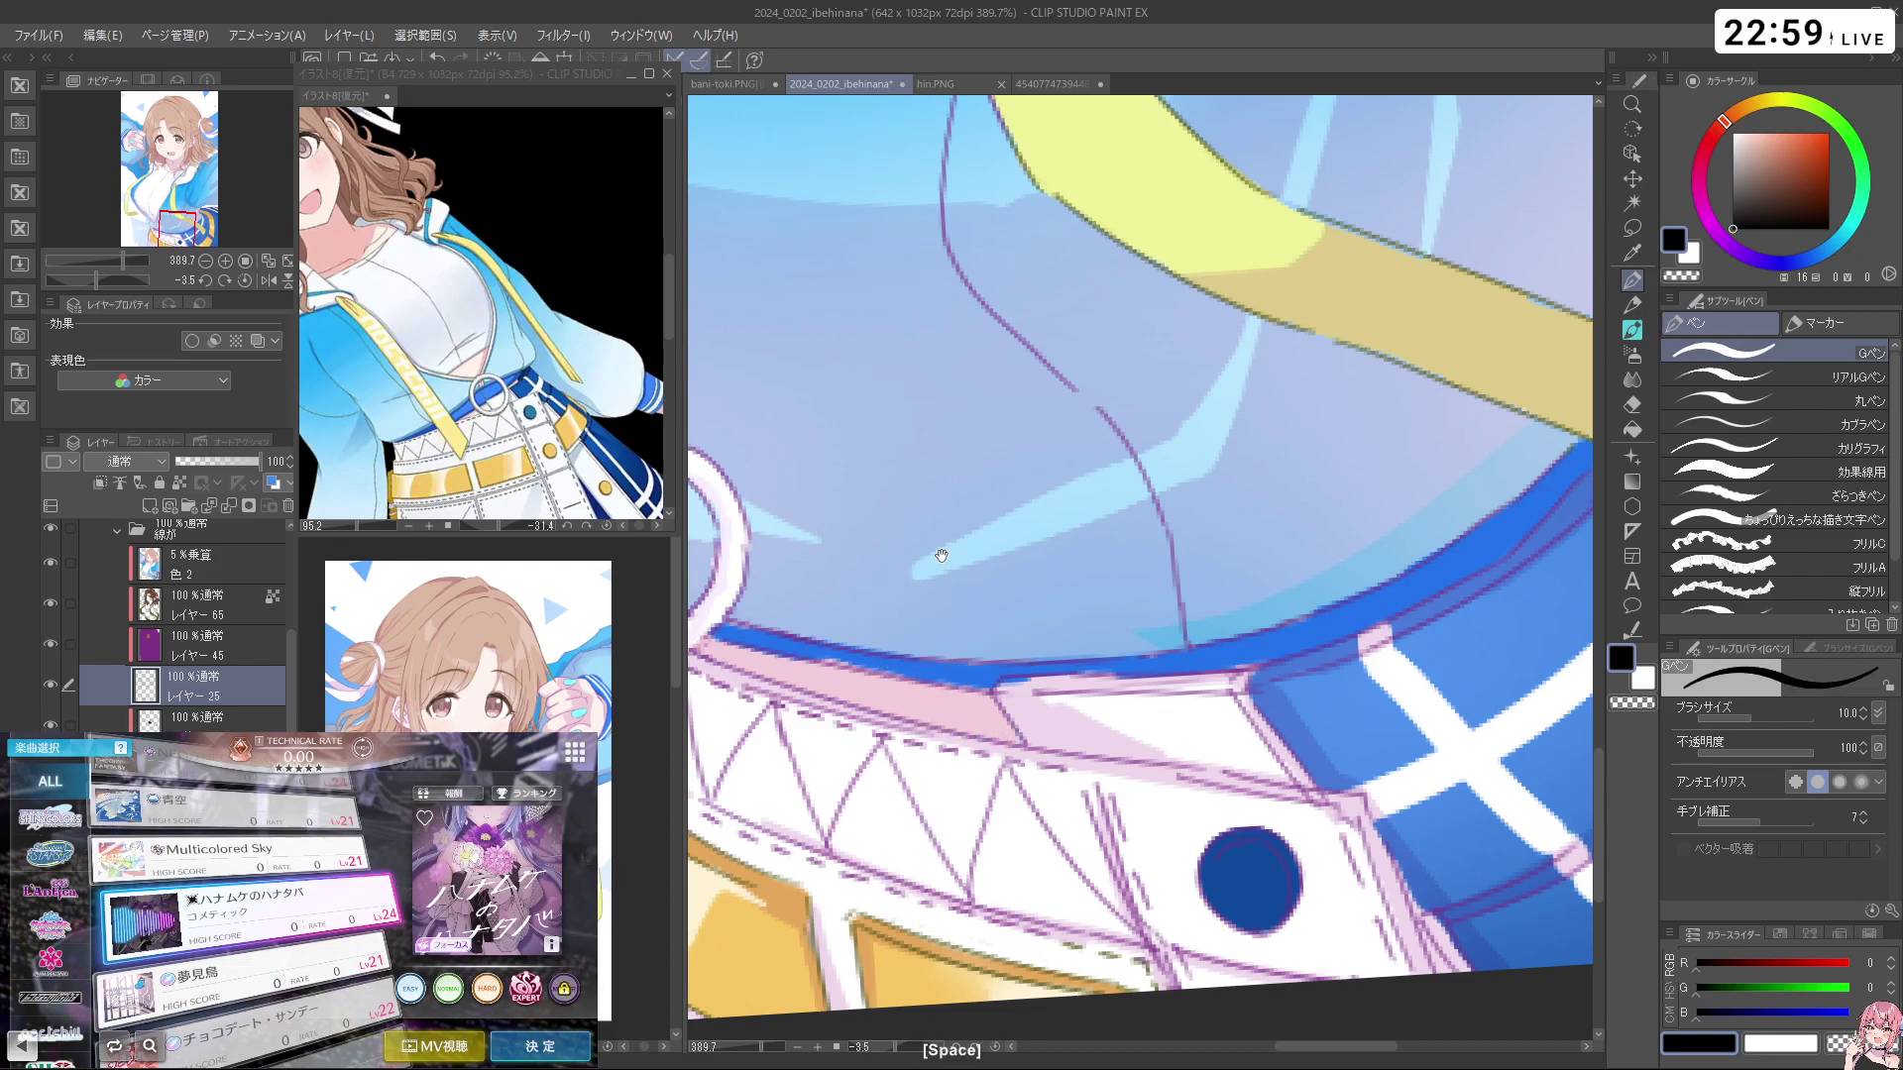
Touch up the line along the jacket hem with the G pen at brush size 1.7, undoing the unwanted strokes
drag(933, 564, 904, 582)
key(ctrl+space)
mouse_move(1038, 521)
mouse_down()
mouse_move(976, 553)
mouse_move(961, 531)
mouse_up()
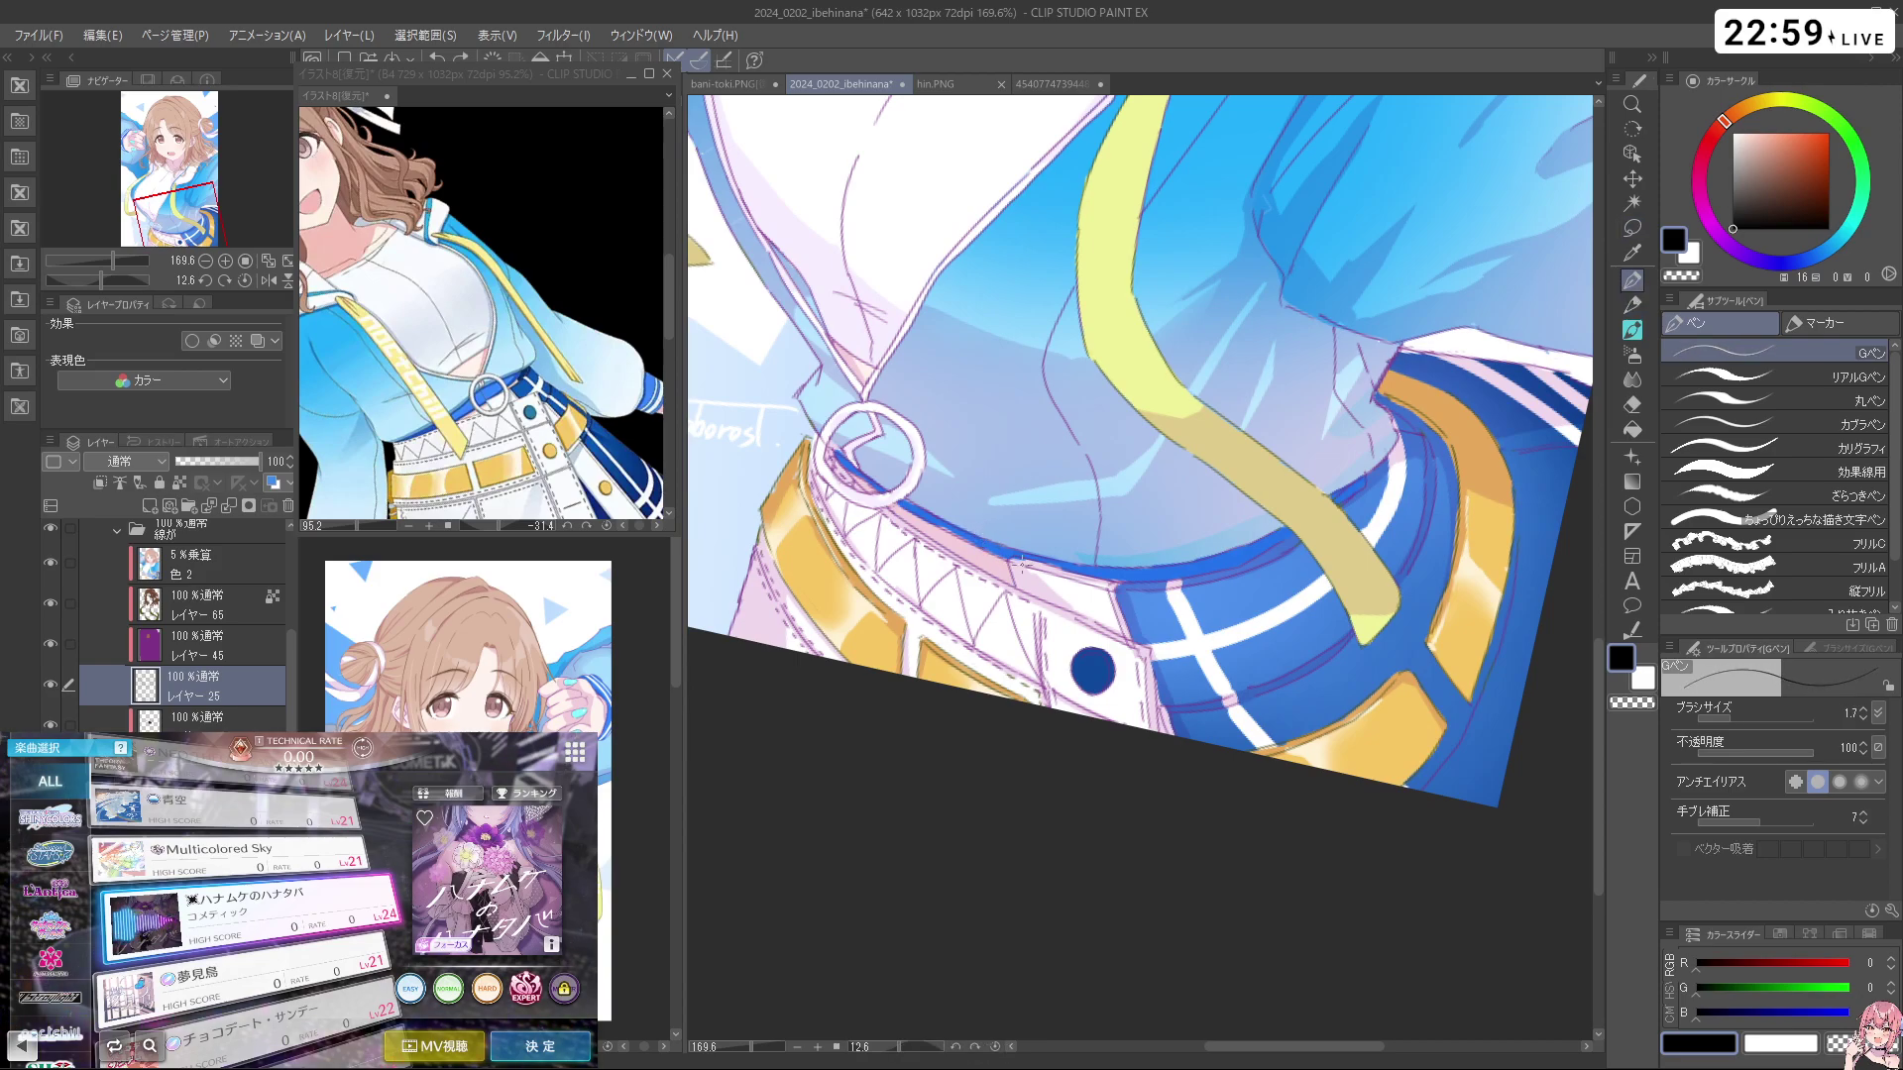
key(ctrl+z)
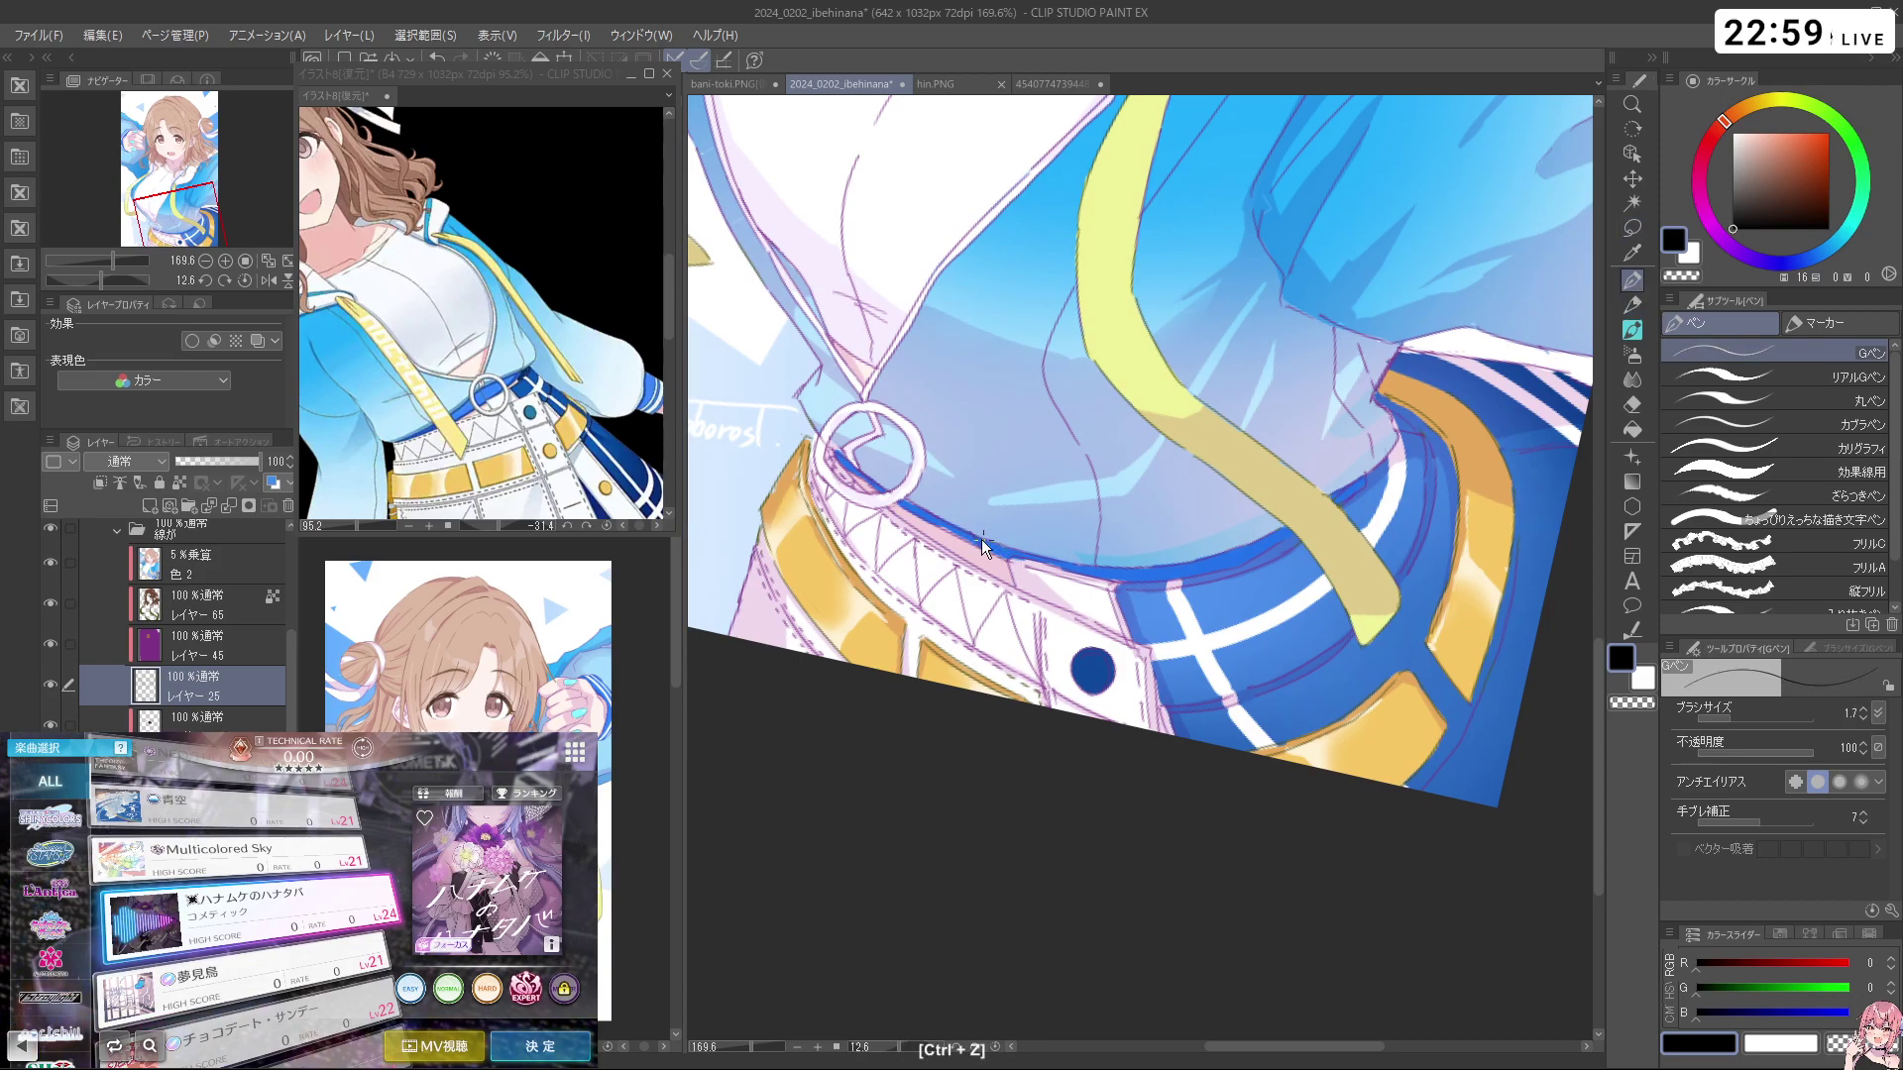
key(ctrl+space)
drag(975, 540, 1033, 570)
key(ctrl+z)
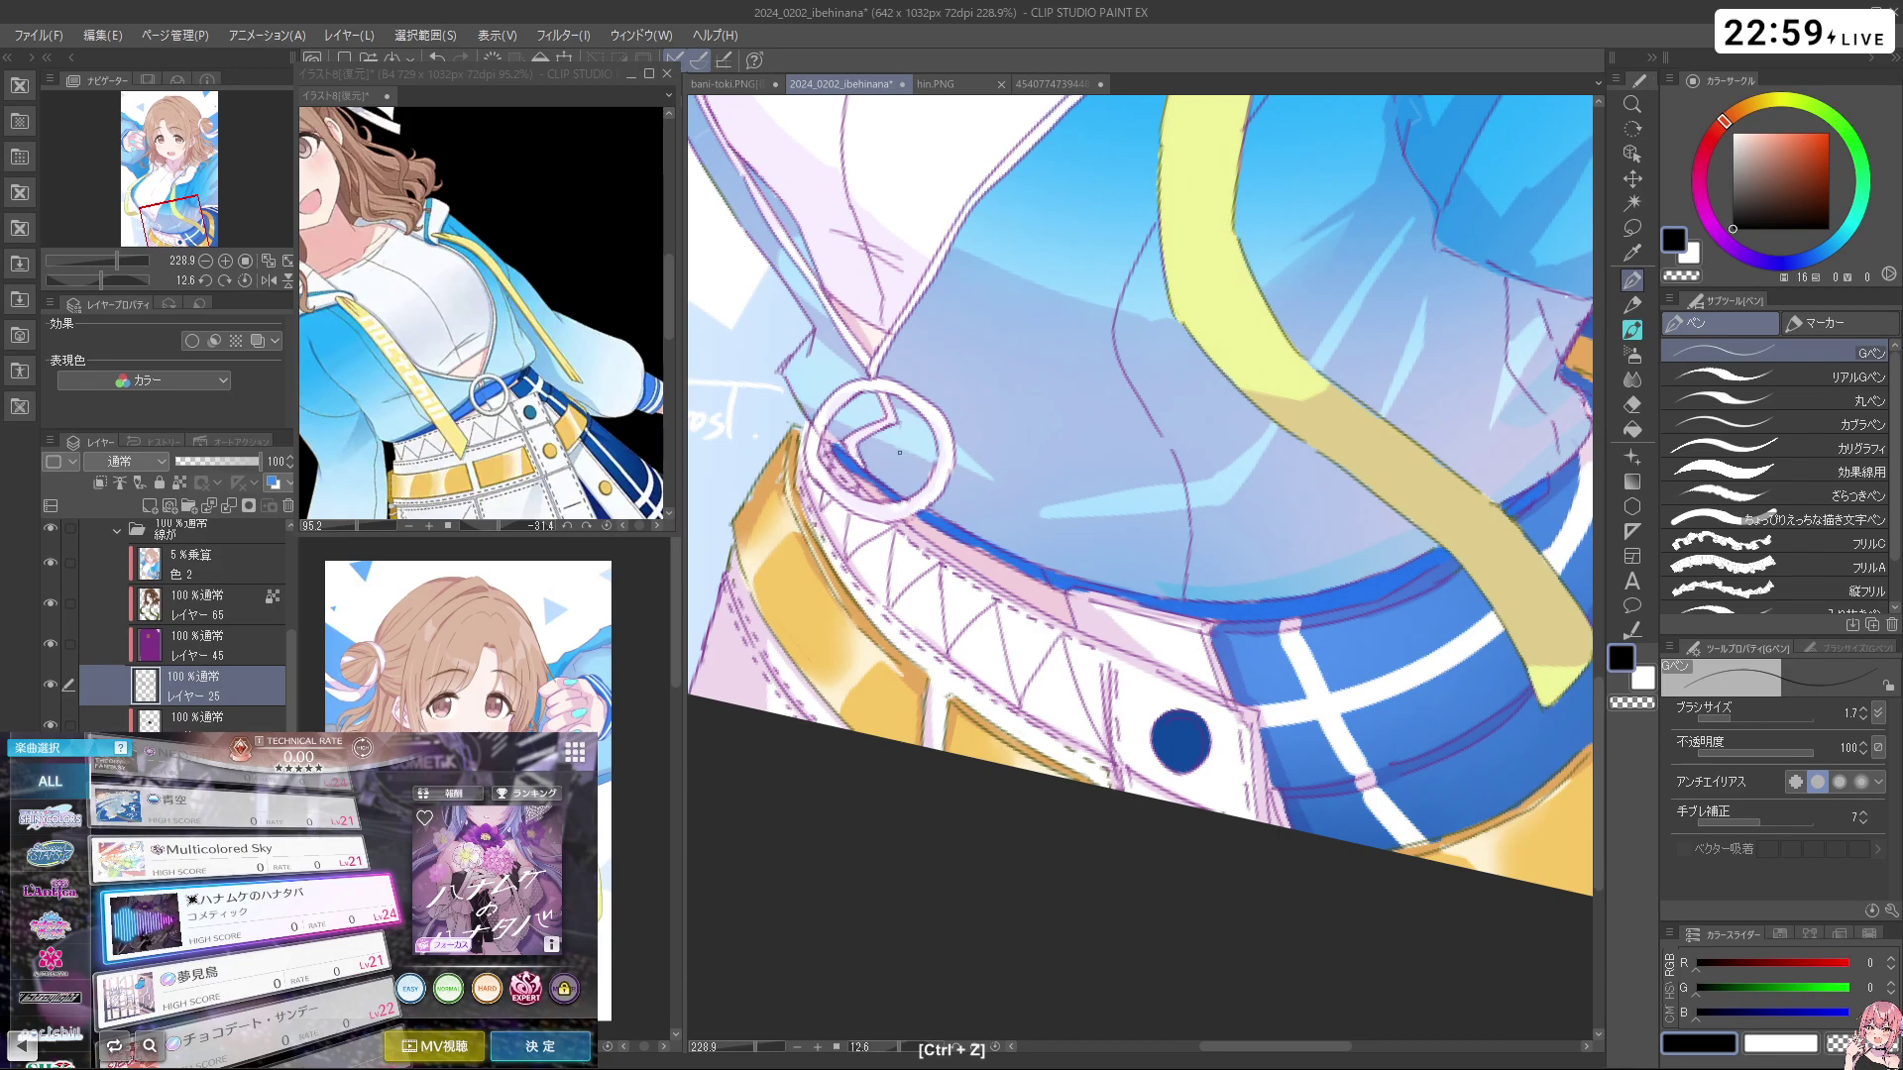
Examine the line colours across the whole illustration and up close around the waist ring and jacket edge
key(space)
key(ctrl+space)
drag(1231, 448, 1125, 458)
drag(1302, 508, 1219, 606)
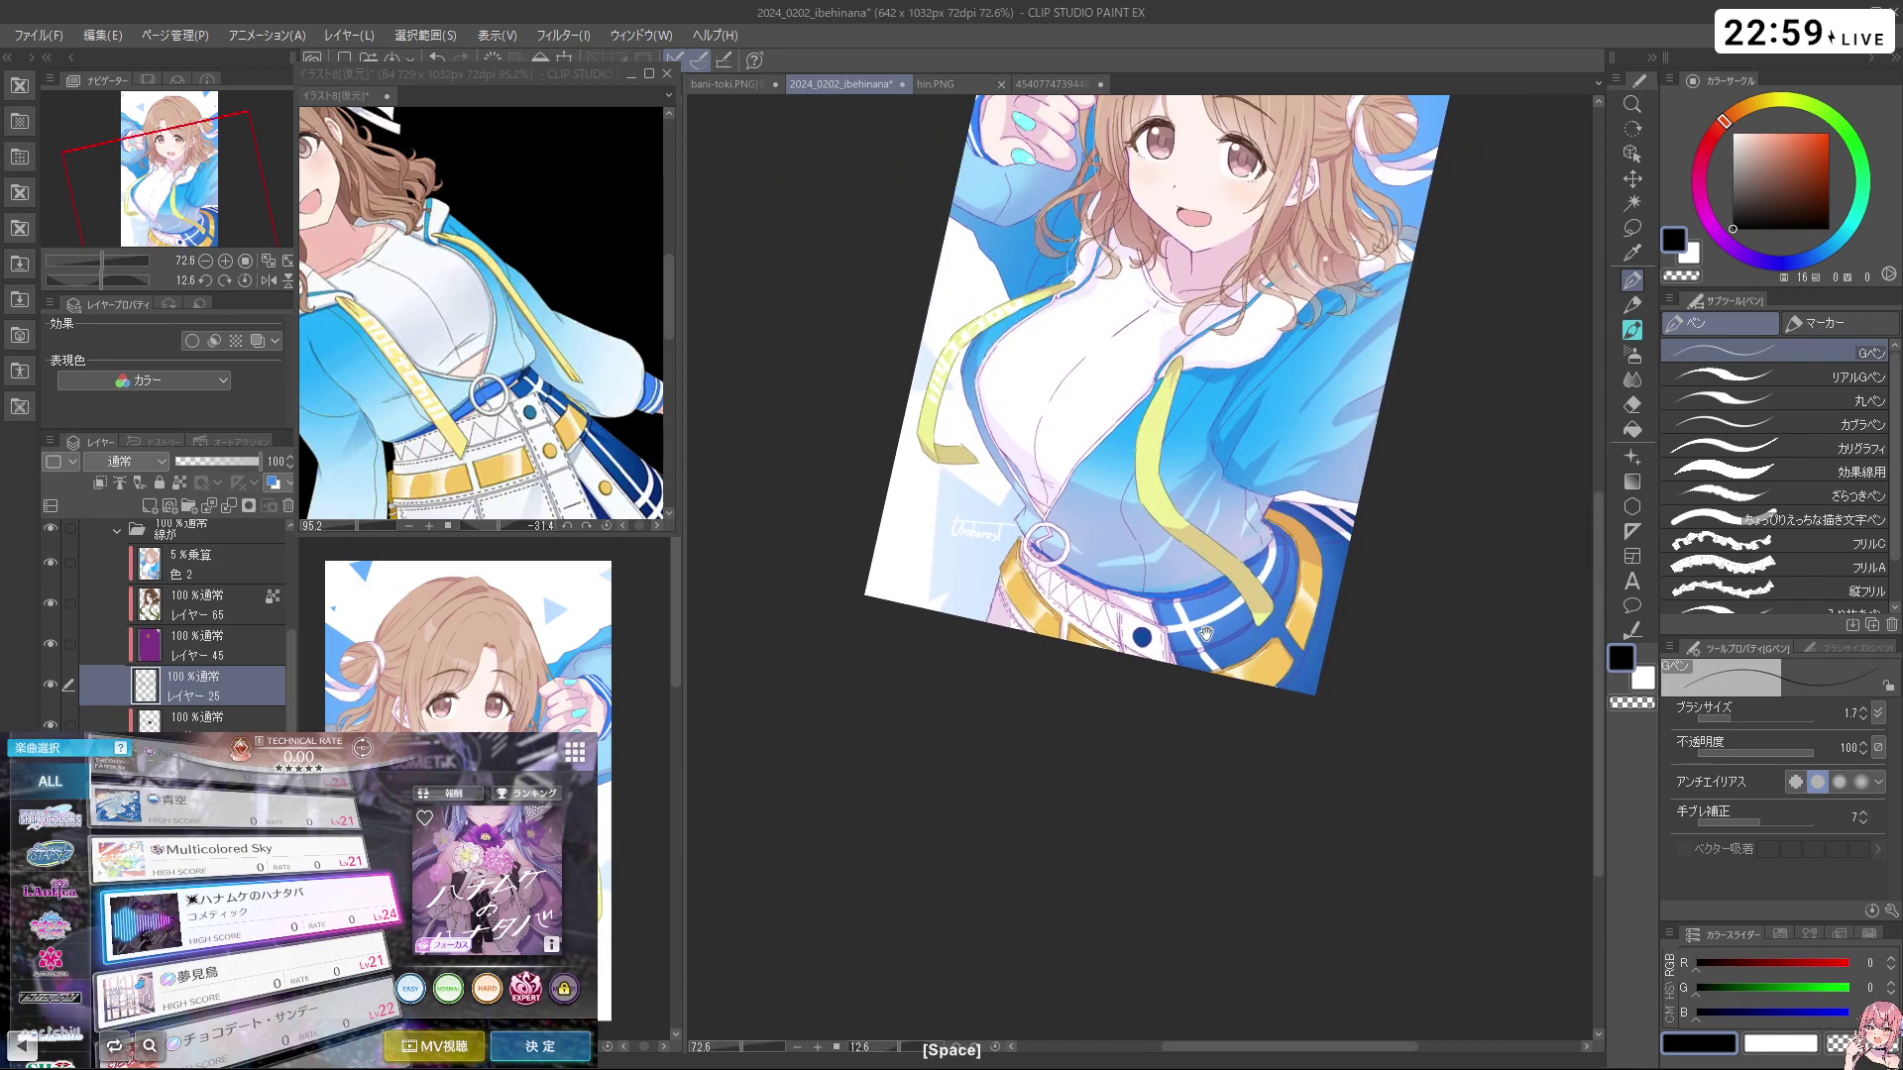
scroll(1221, 607, down, 2)
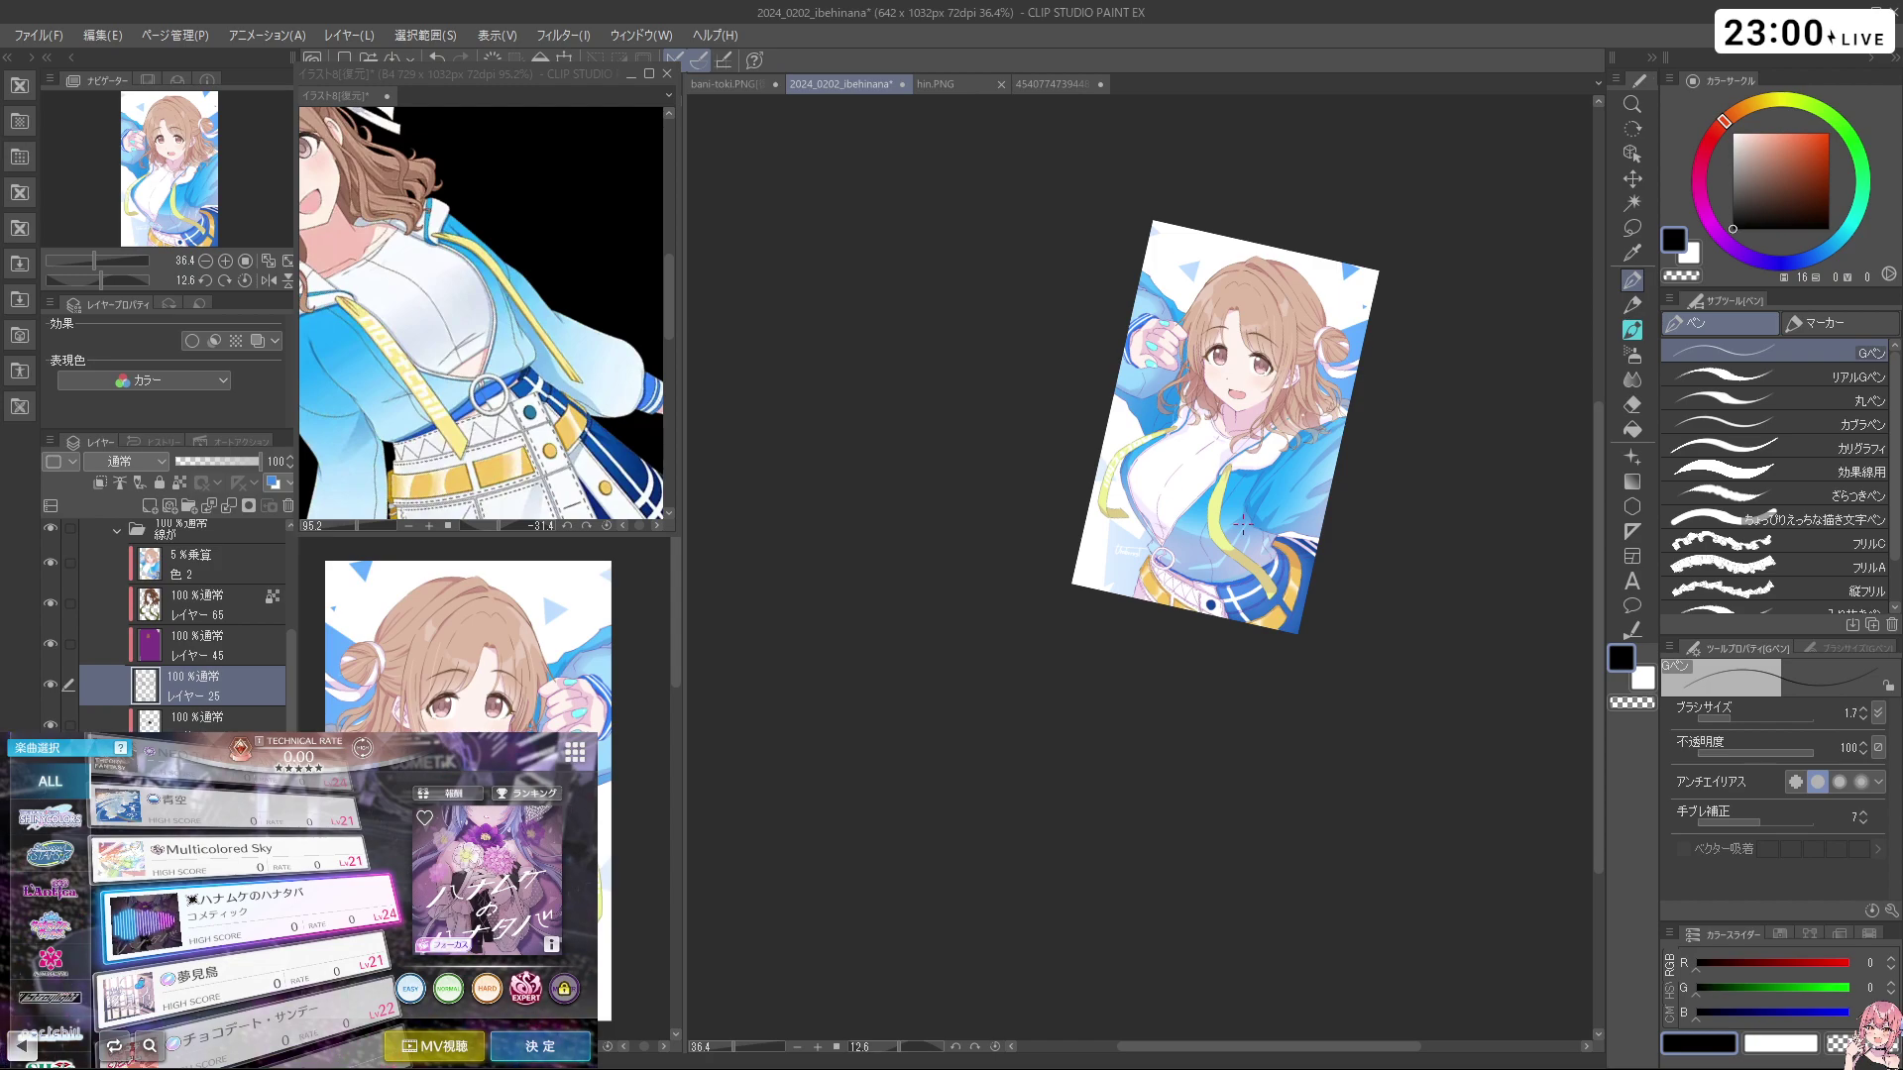
drag(1153, 233, 1152, 817)
scroll(1153, 808, down, 8)
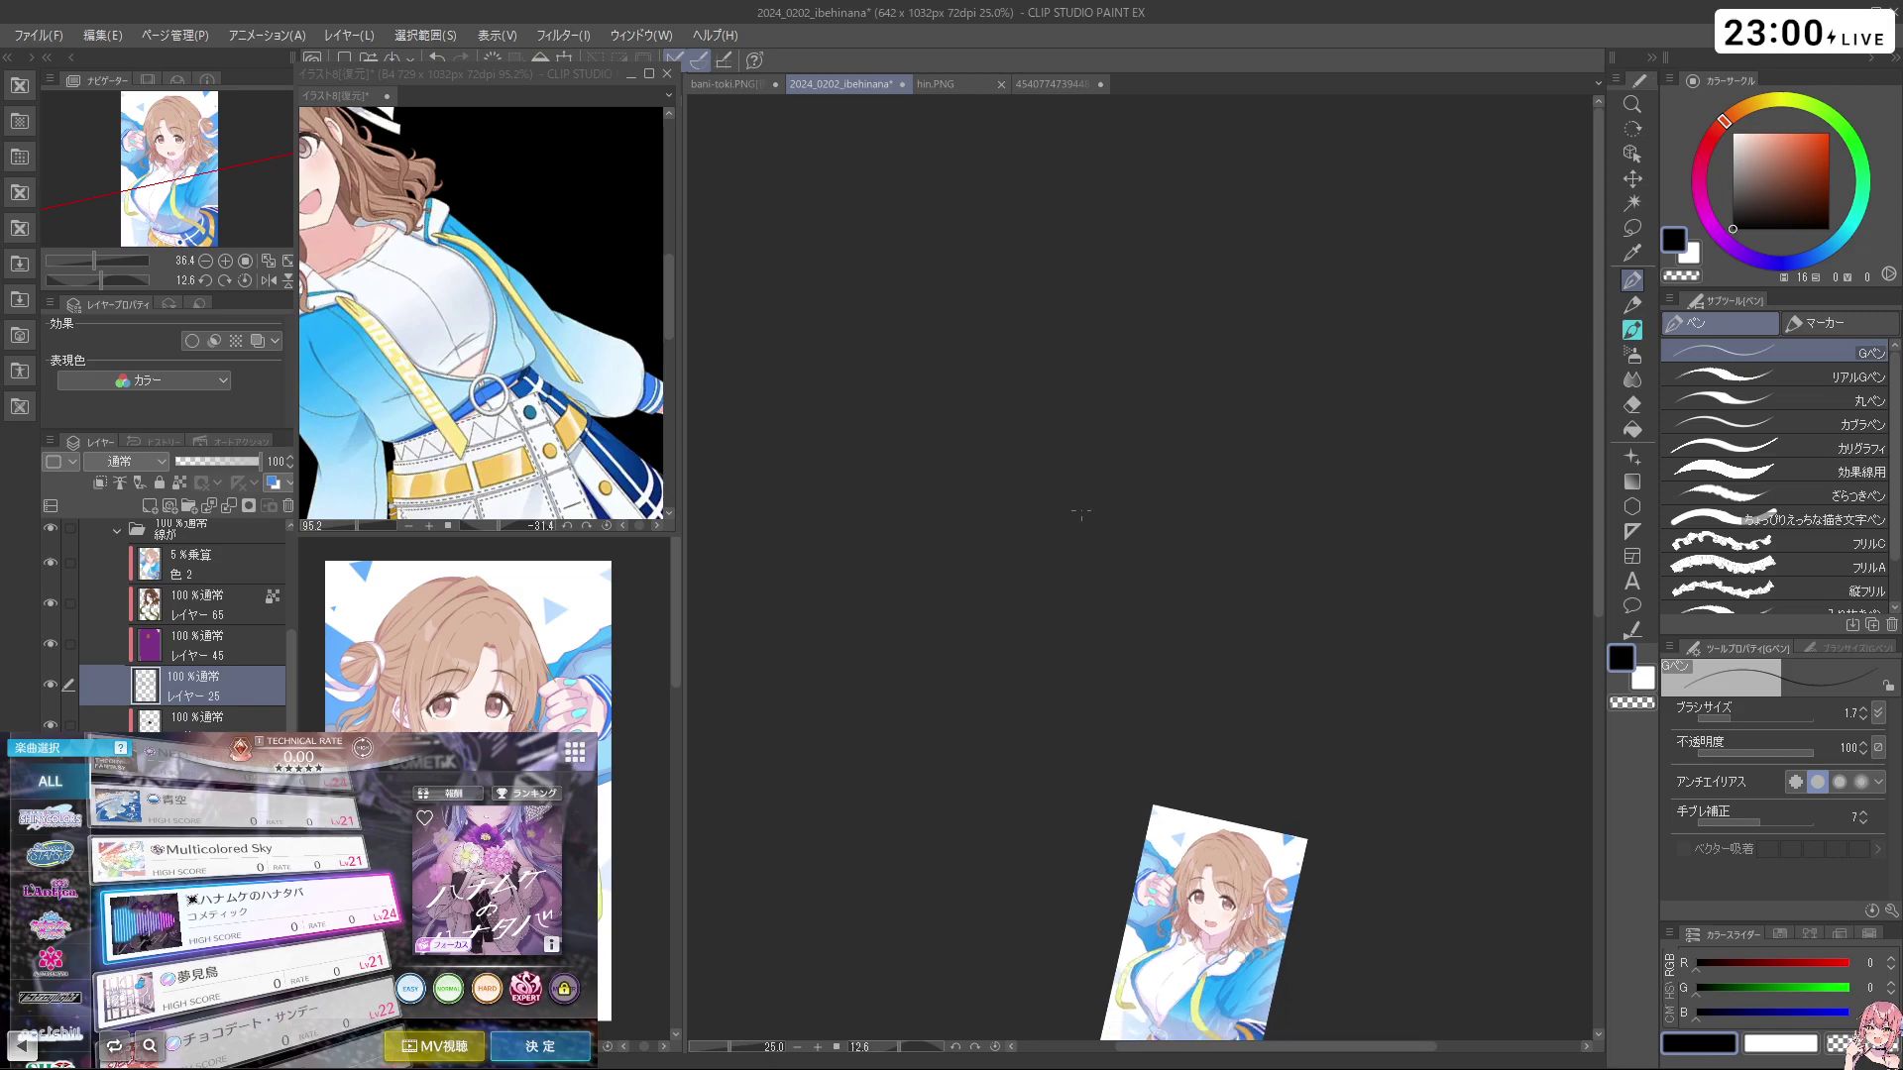
scroll(1217, 870, up, 10)
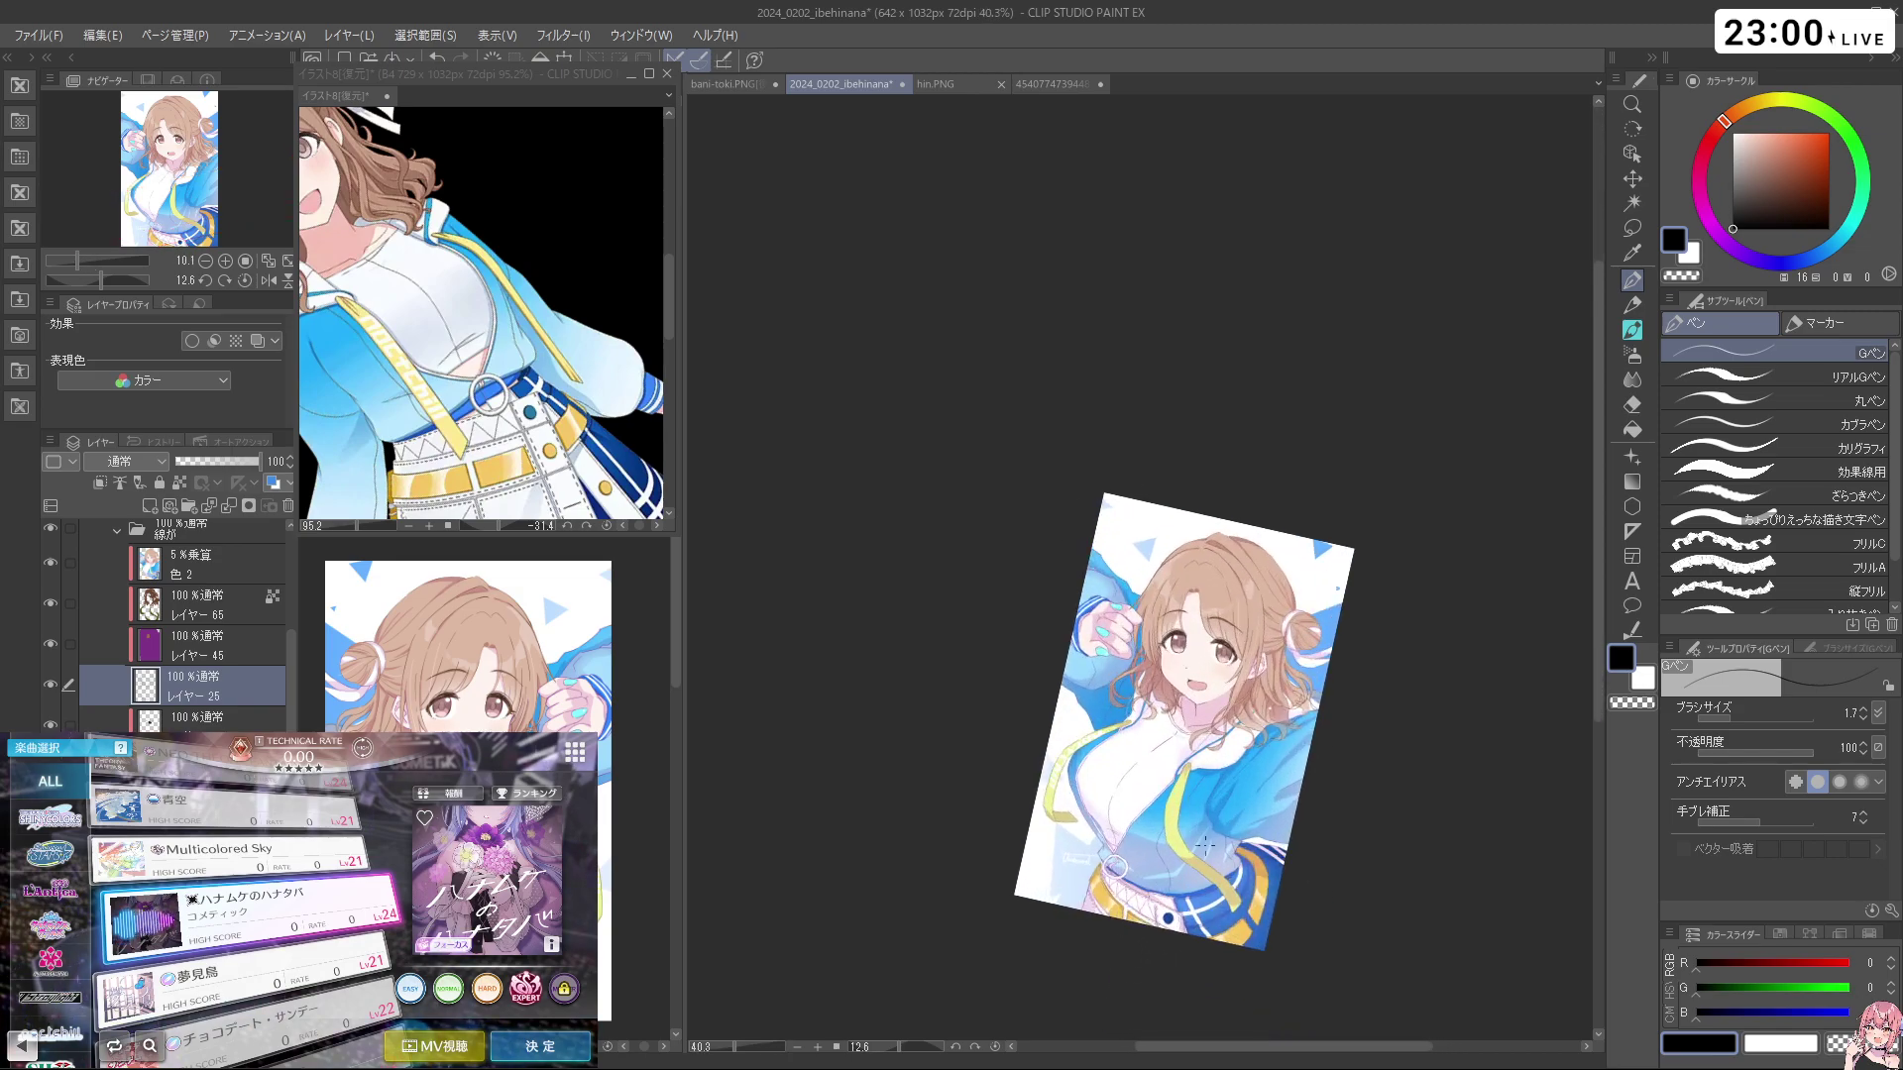
scroll(937, 921, up, 4)
alt+click(928, 882)
scroll(938, 907, up, 3)
scroll(1026, 863, down, 5)
scroll(995, 802, down, 2)
scroll(1001, 801, up, 8)
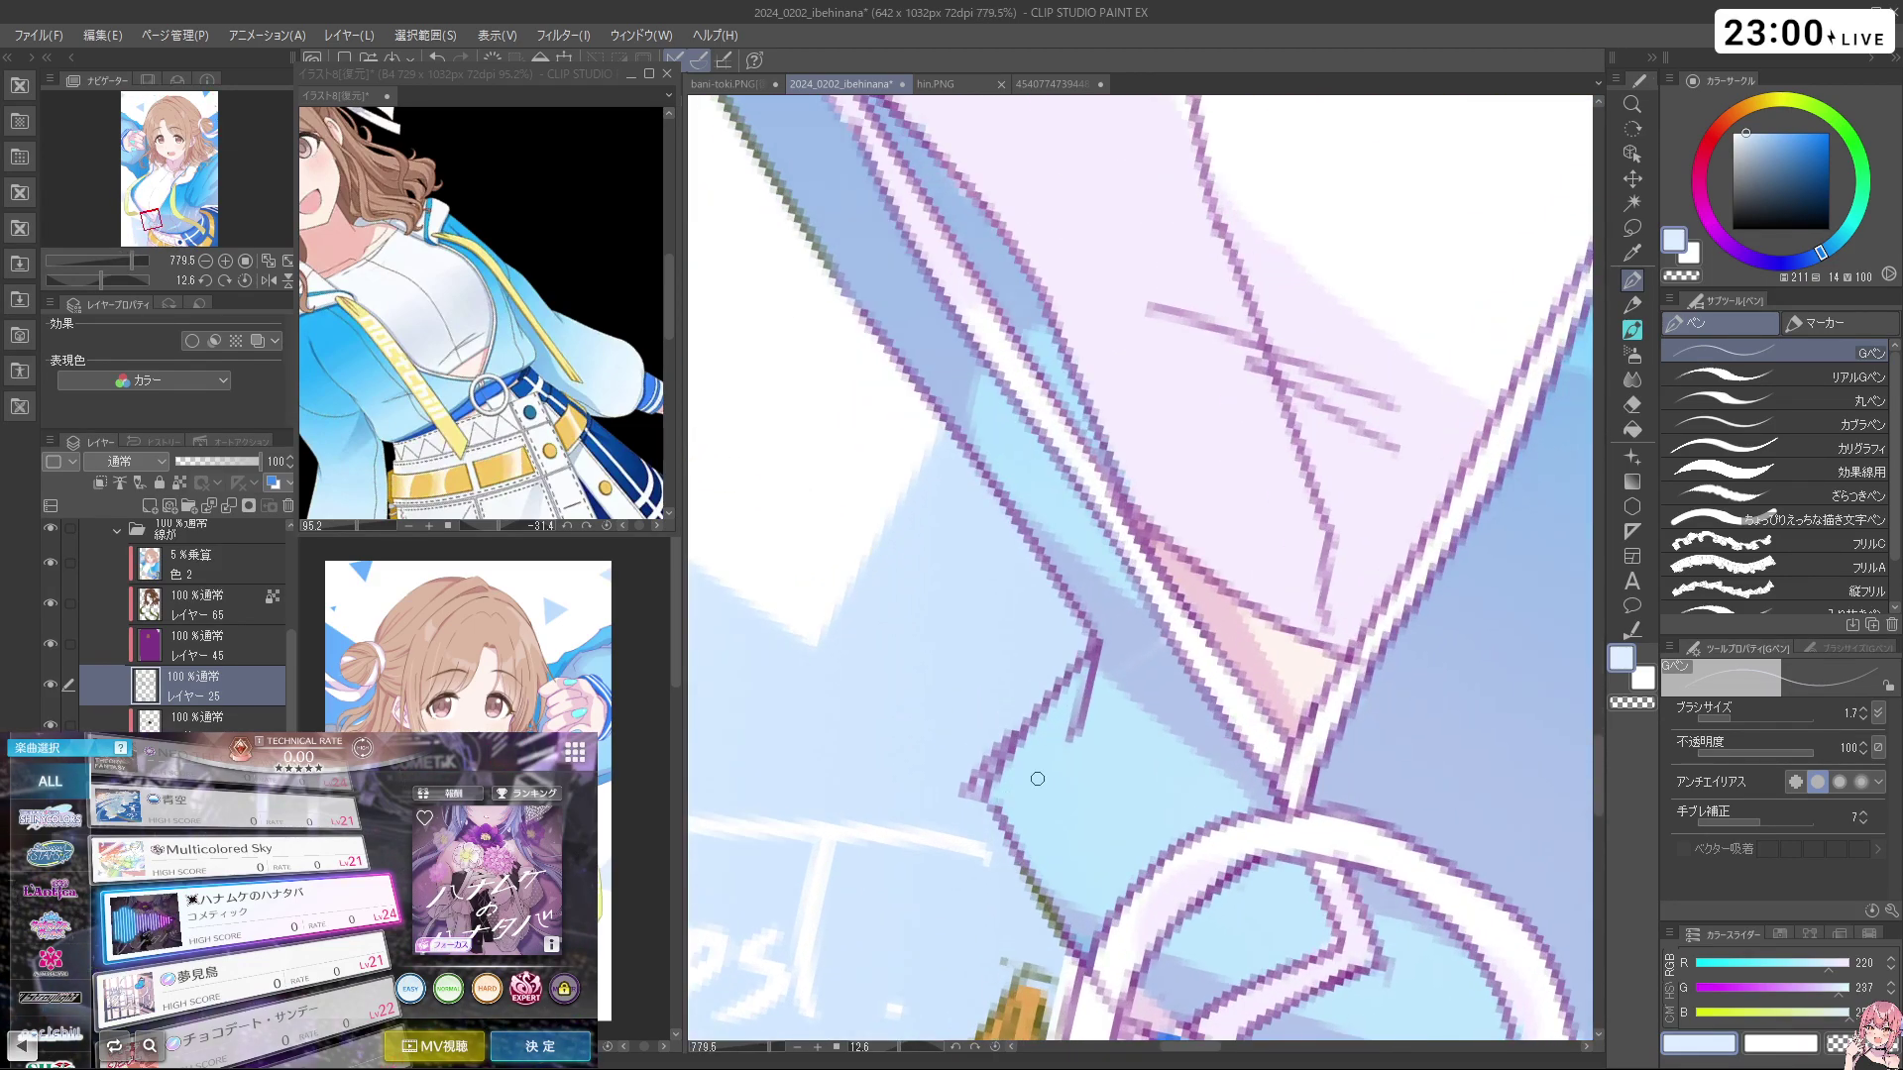
Unclip レイヤー 45, paint its sampled purple over the edge of the olive area beside the waist ring, and clip the layer again
drag(1055, 752, 1034, 645)
click(163, 647)
drag(1082, 782, 1057, 691)
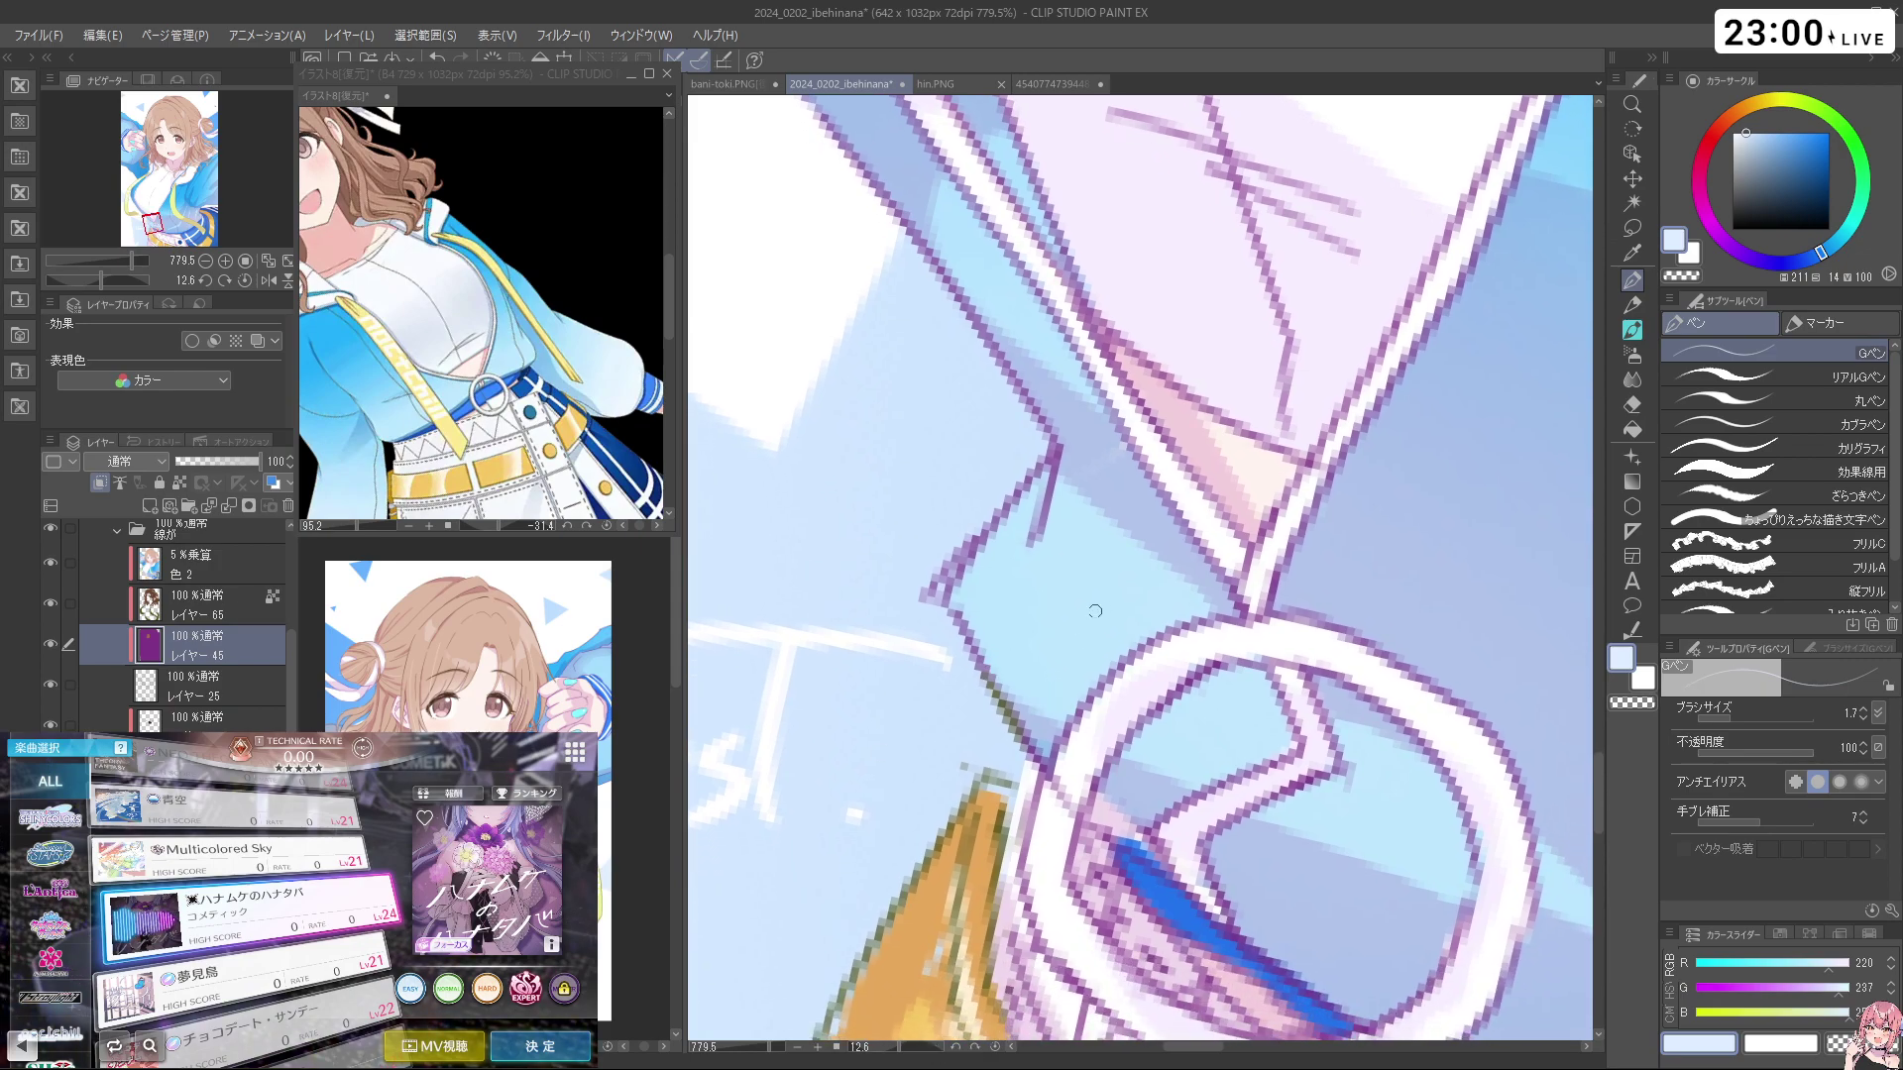
click(100, 483)
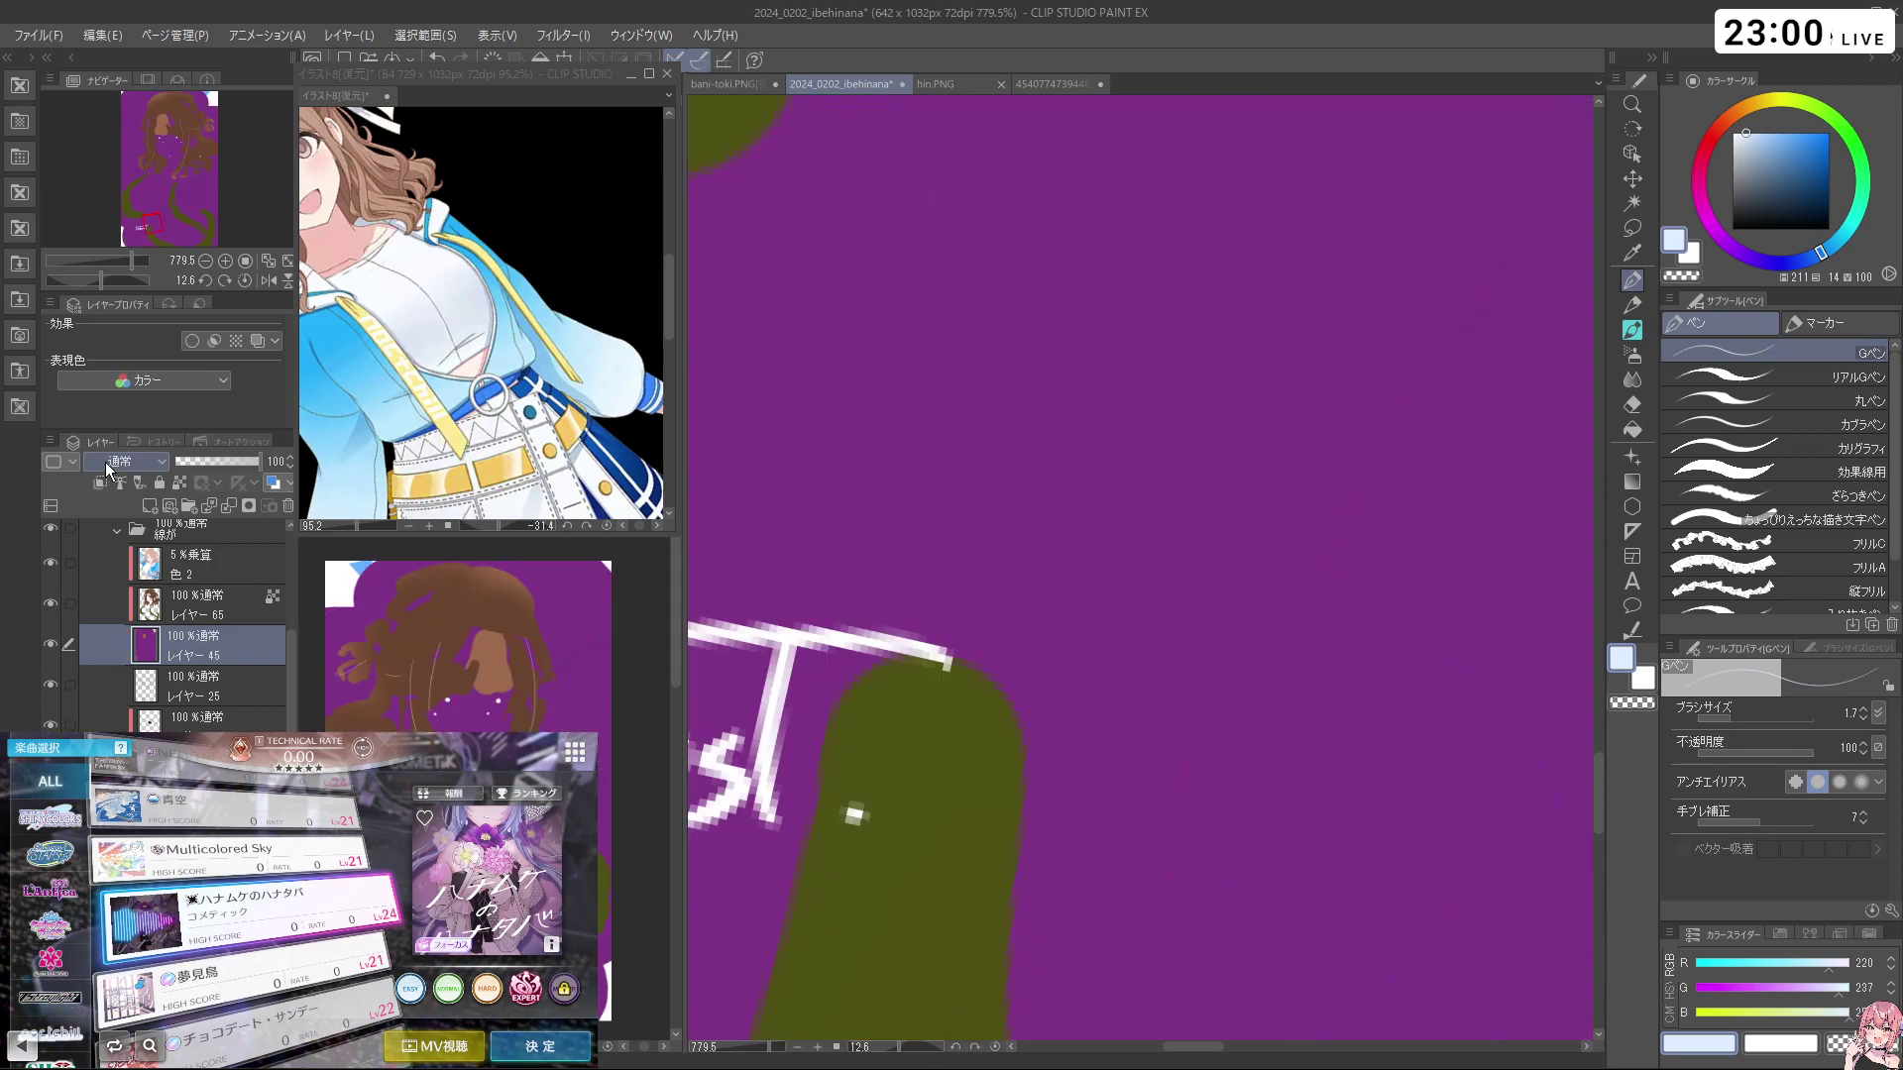
right_click(1152, 653)
mouse_move(1156, 674)
mouse_down()
mouse_move(1132, 680)
mouse_move(1153, 649)
mouse_up()
scroll(1161, 664, down, 3)
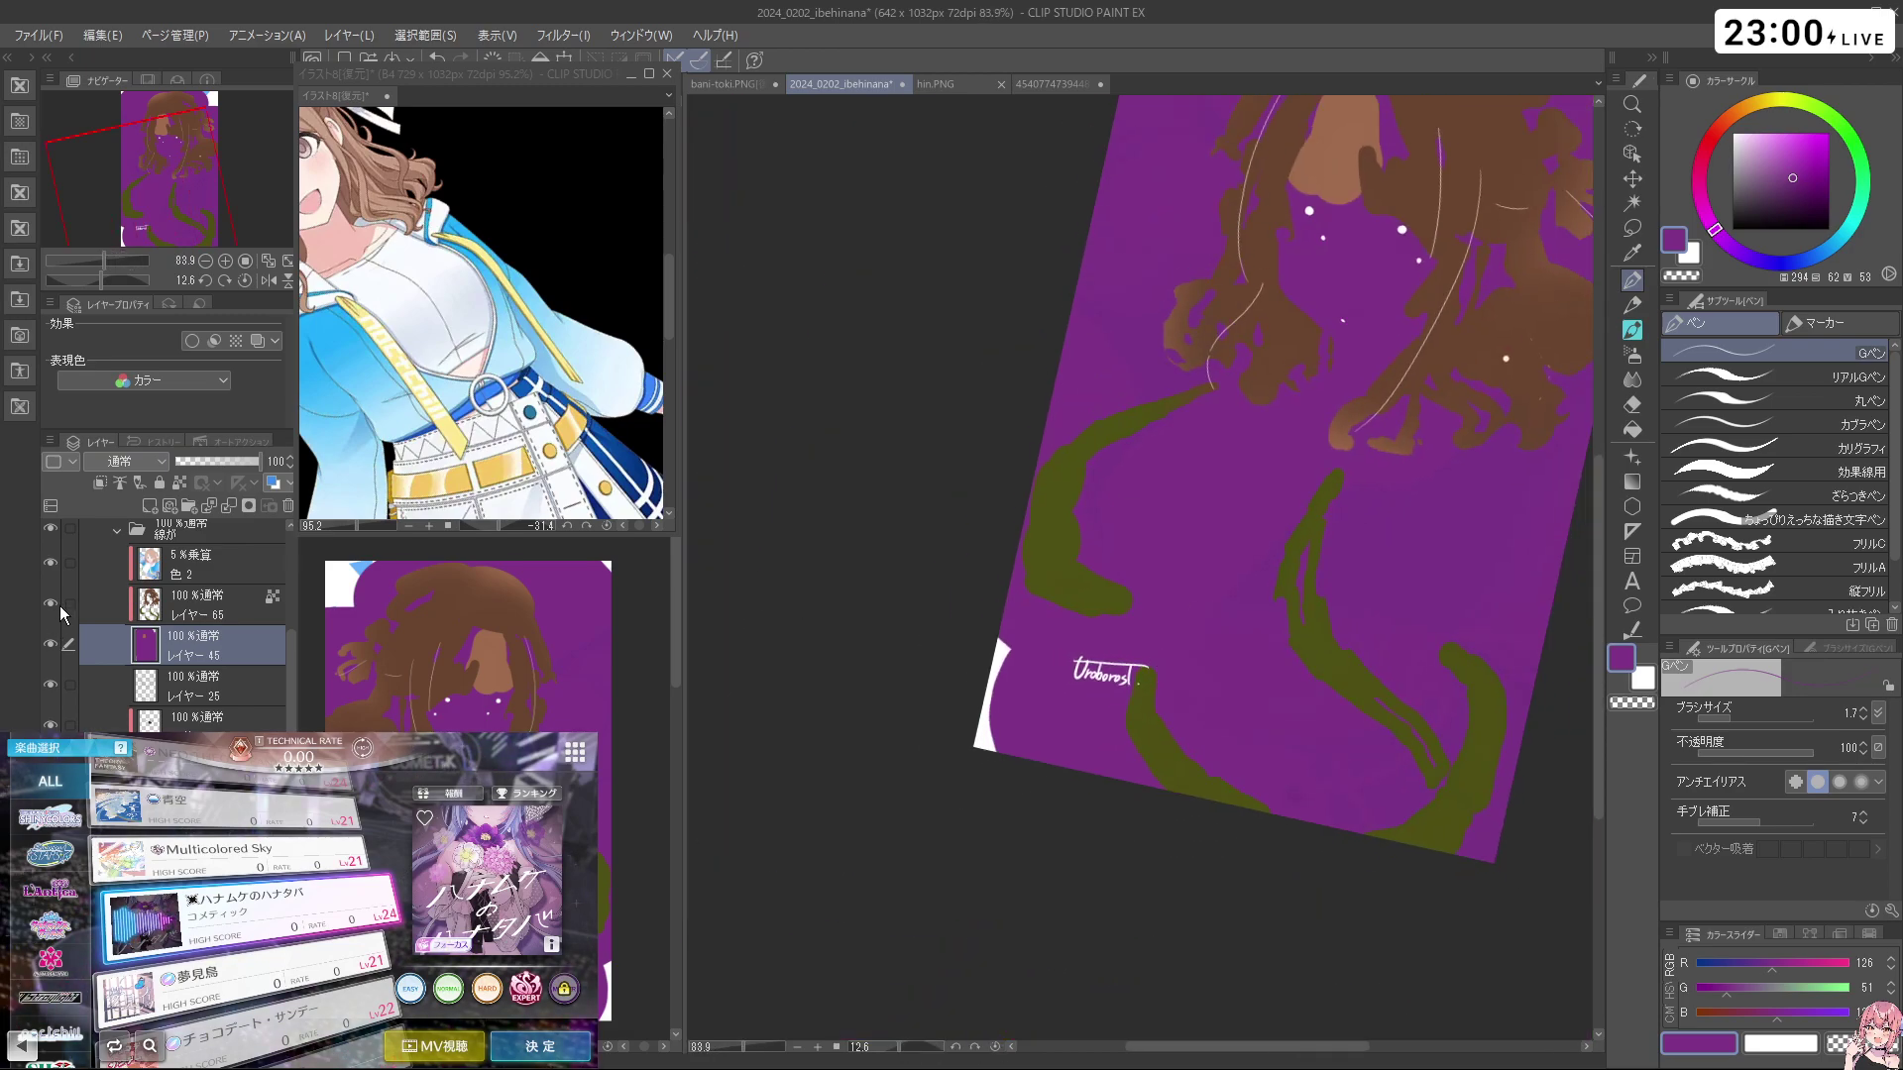
click(100, 484)
Erase the colour over the jacket line beside the waist ring on レイヤー 65 using the transparent colour at brush size 7.8
drag(1154, 672, 1195, 673)
key(c)
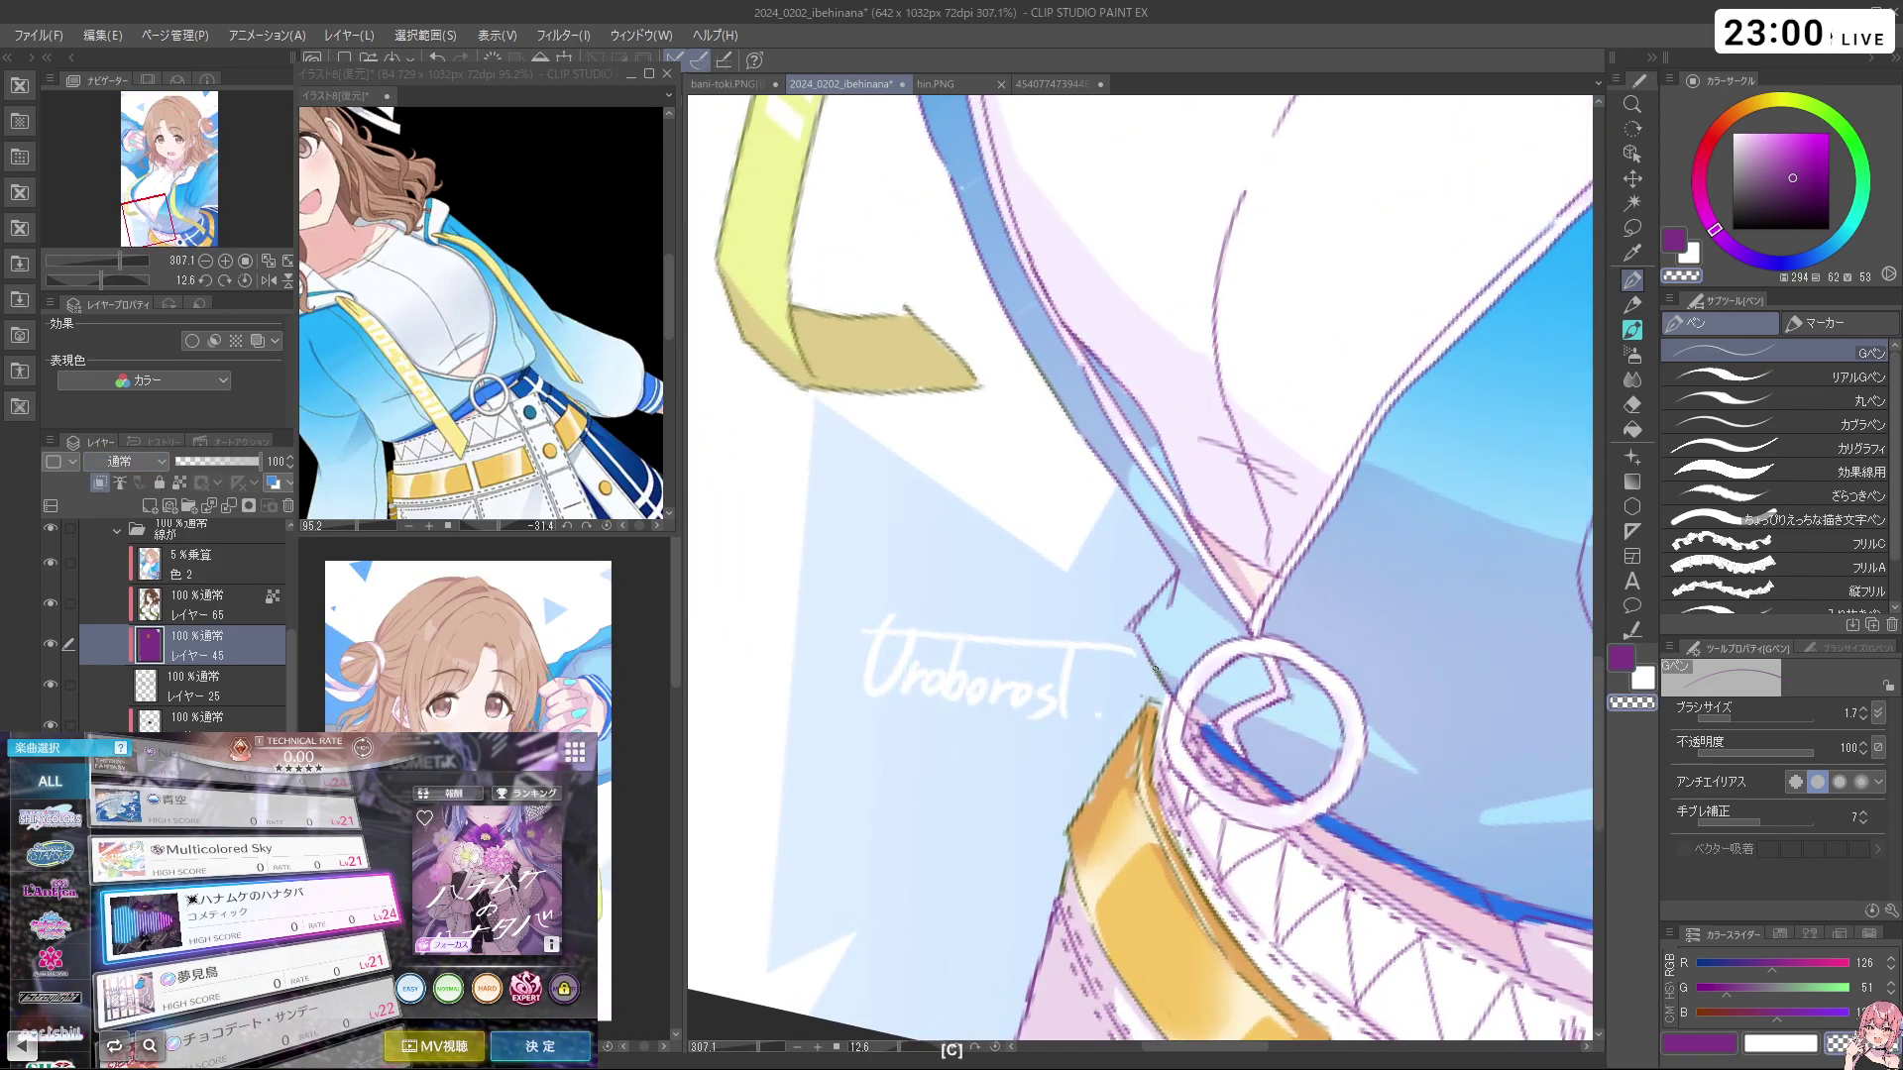
click(210, 604)
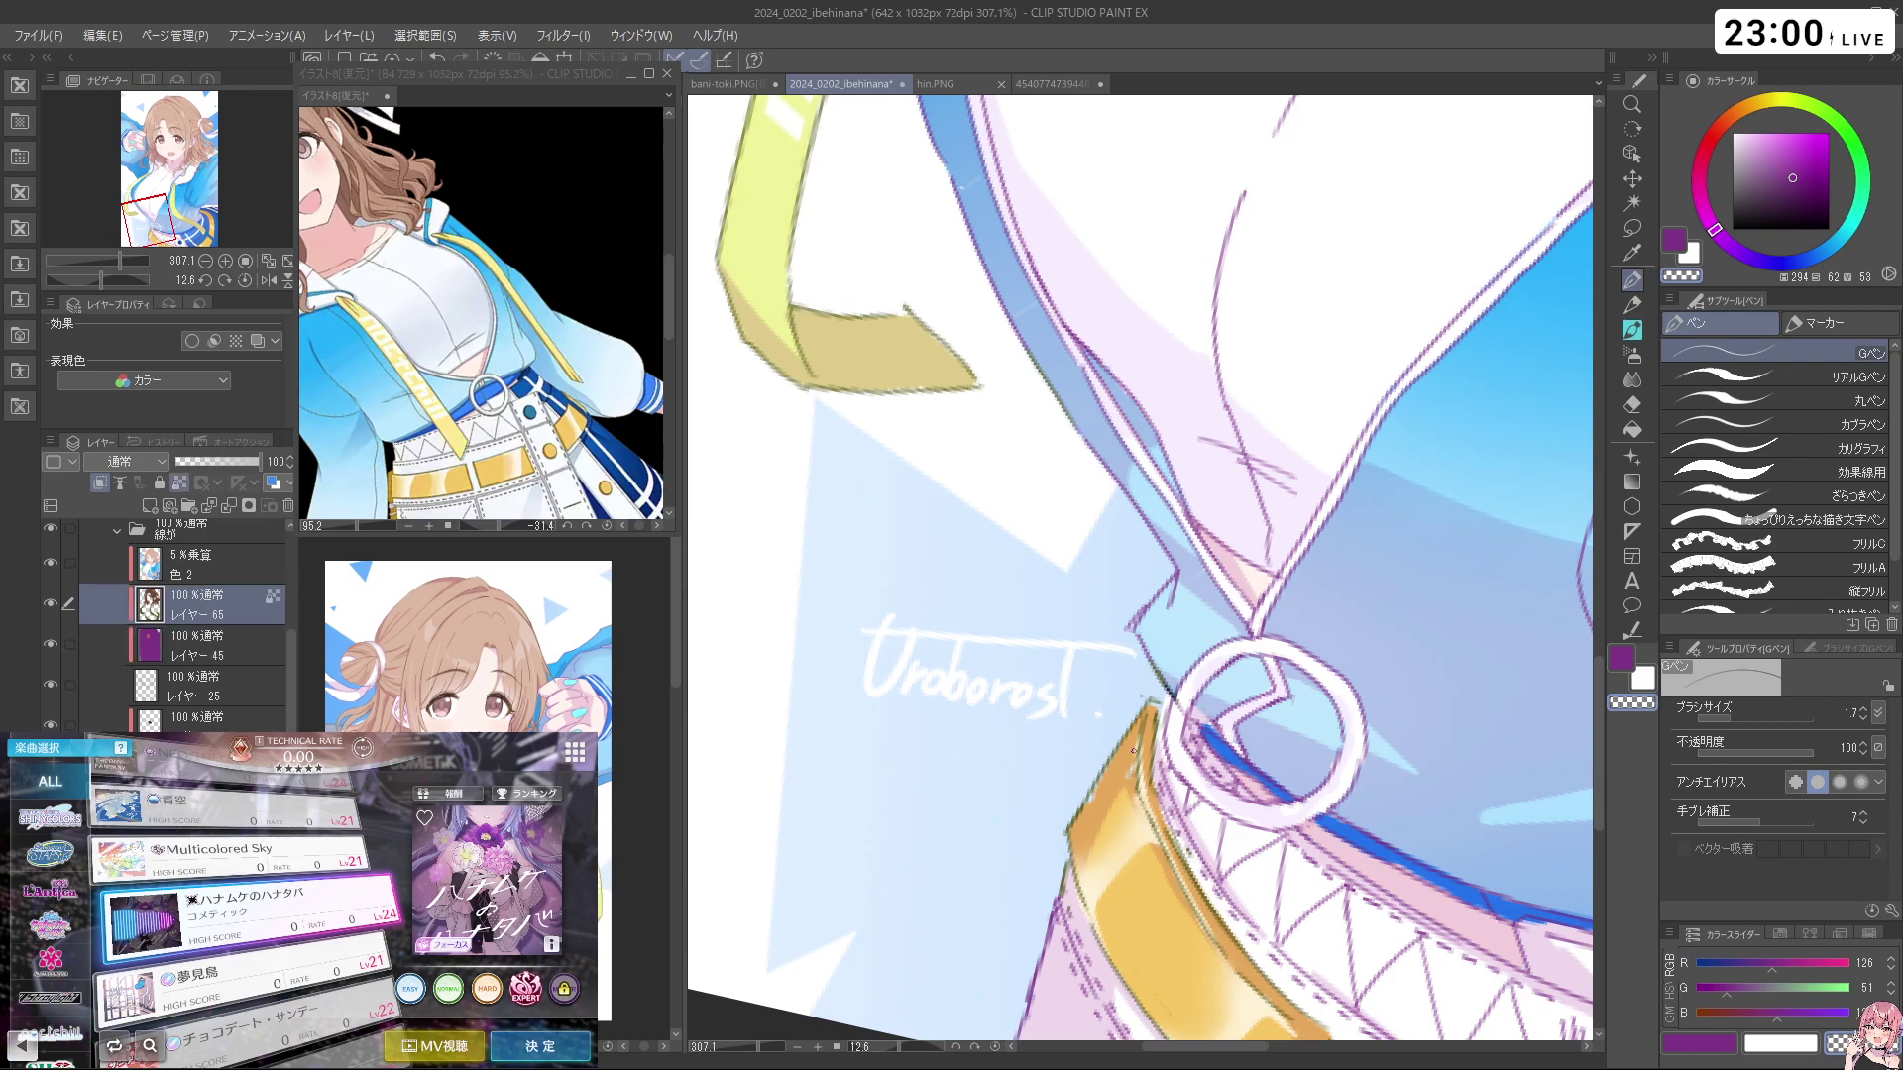
mouse_move(1157, 651)
mouse_down()
mouse_move(1189, 651)
mouse_move(1176, 686)
mouse_up()
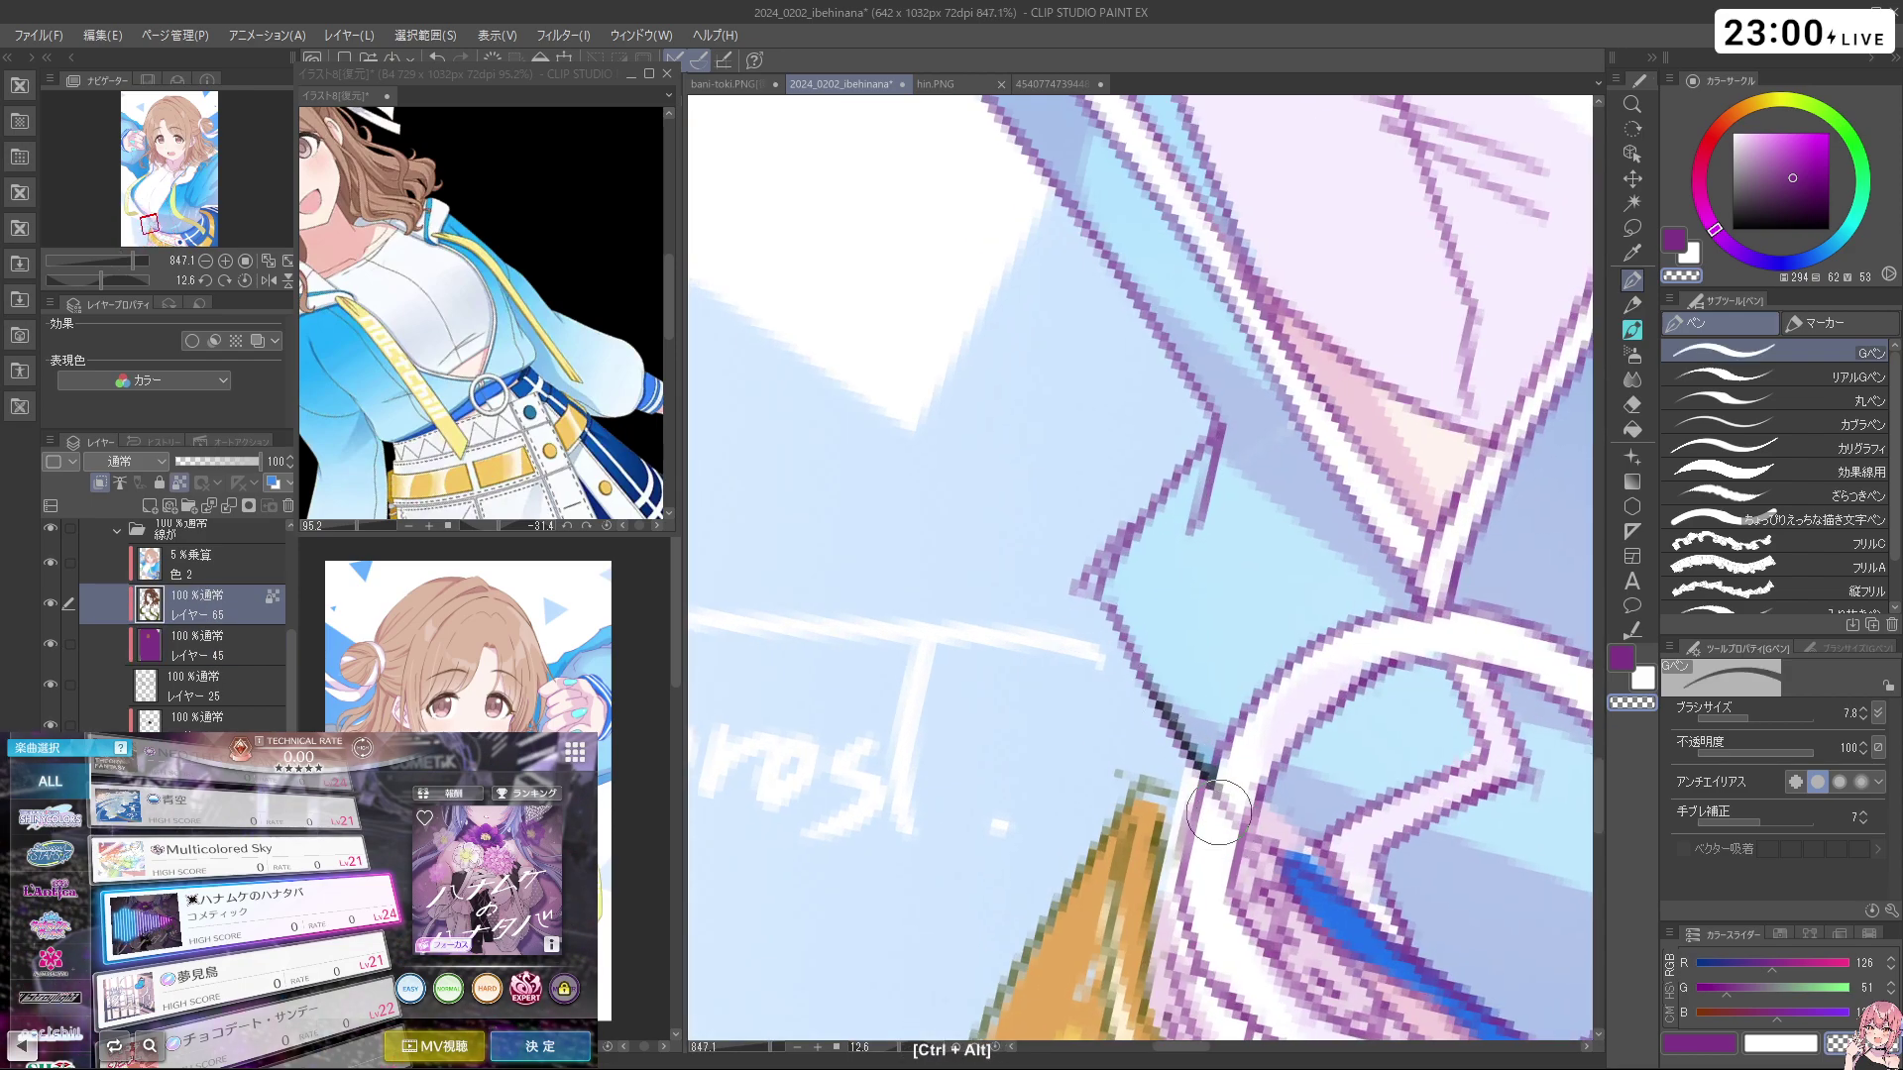
Recolour the black part of the jacket line beside the ring with the sampled purple on レイヤー 45, unclipping it only while painting
click(223, 644)
click(50, 604)
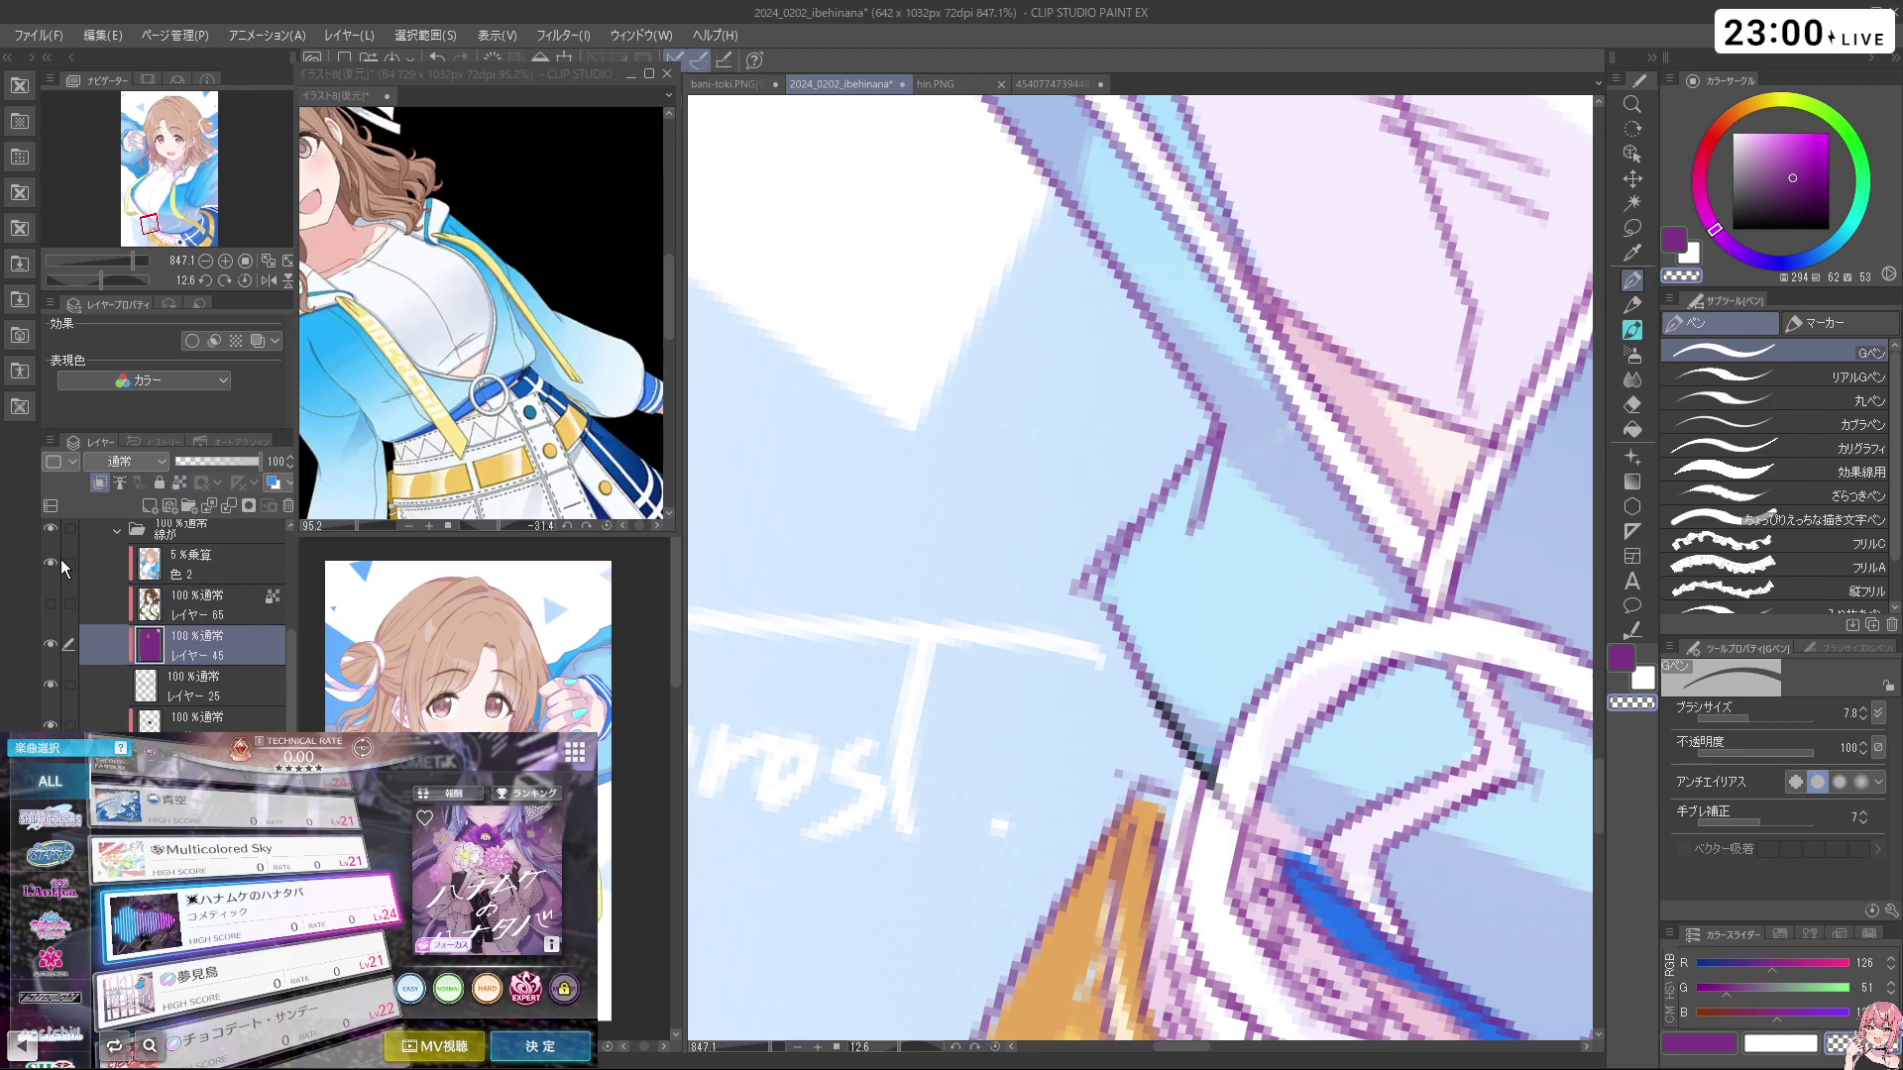
click(102, 483)
right_click(1022, 498)
key(ctrl+z)
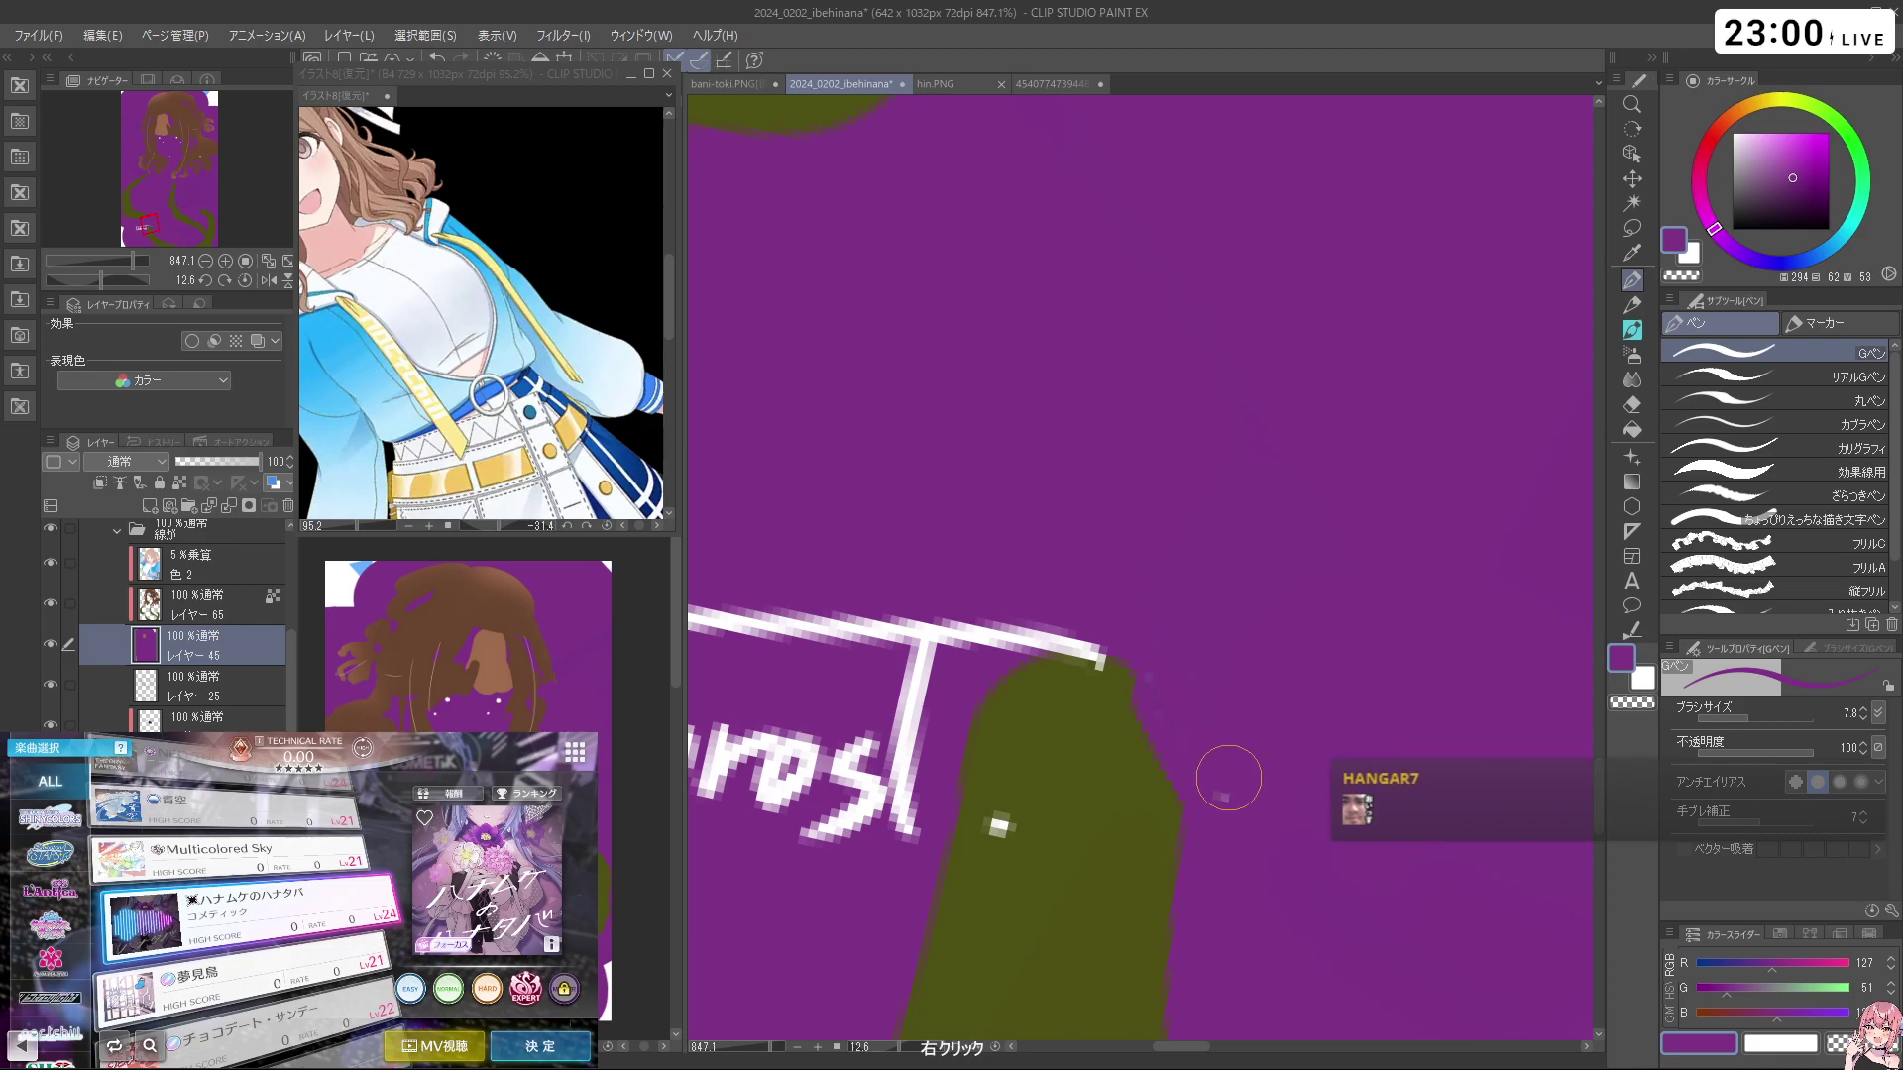
click(100, 483)
drag(1336, 622, 1130, 674)
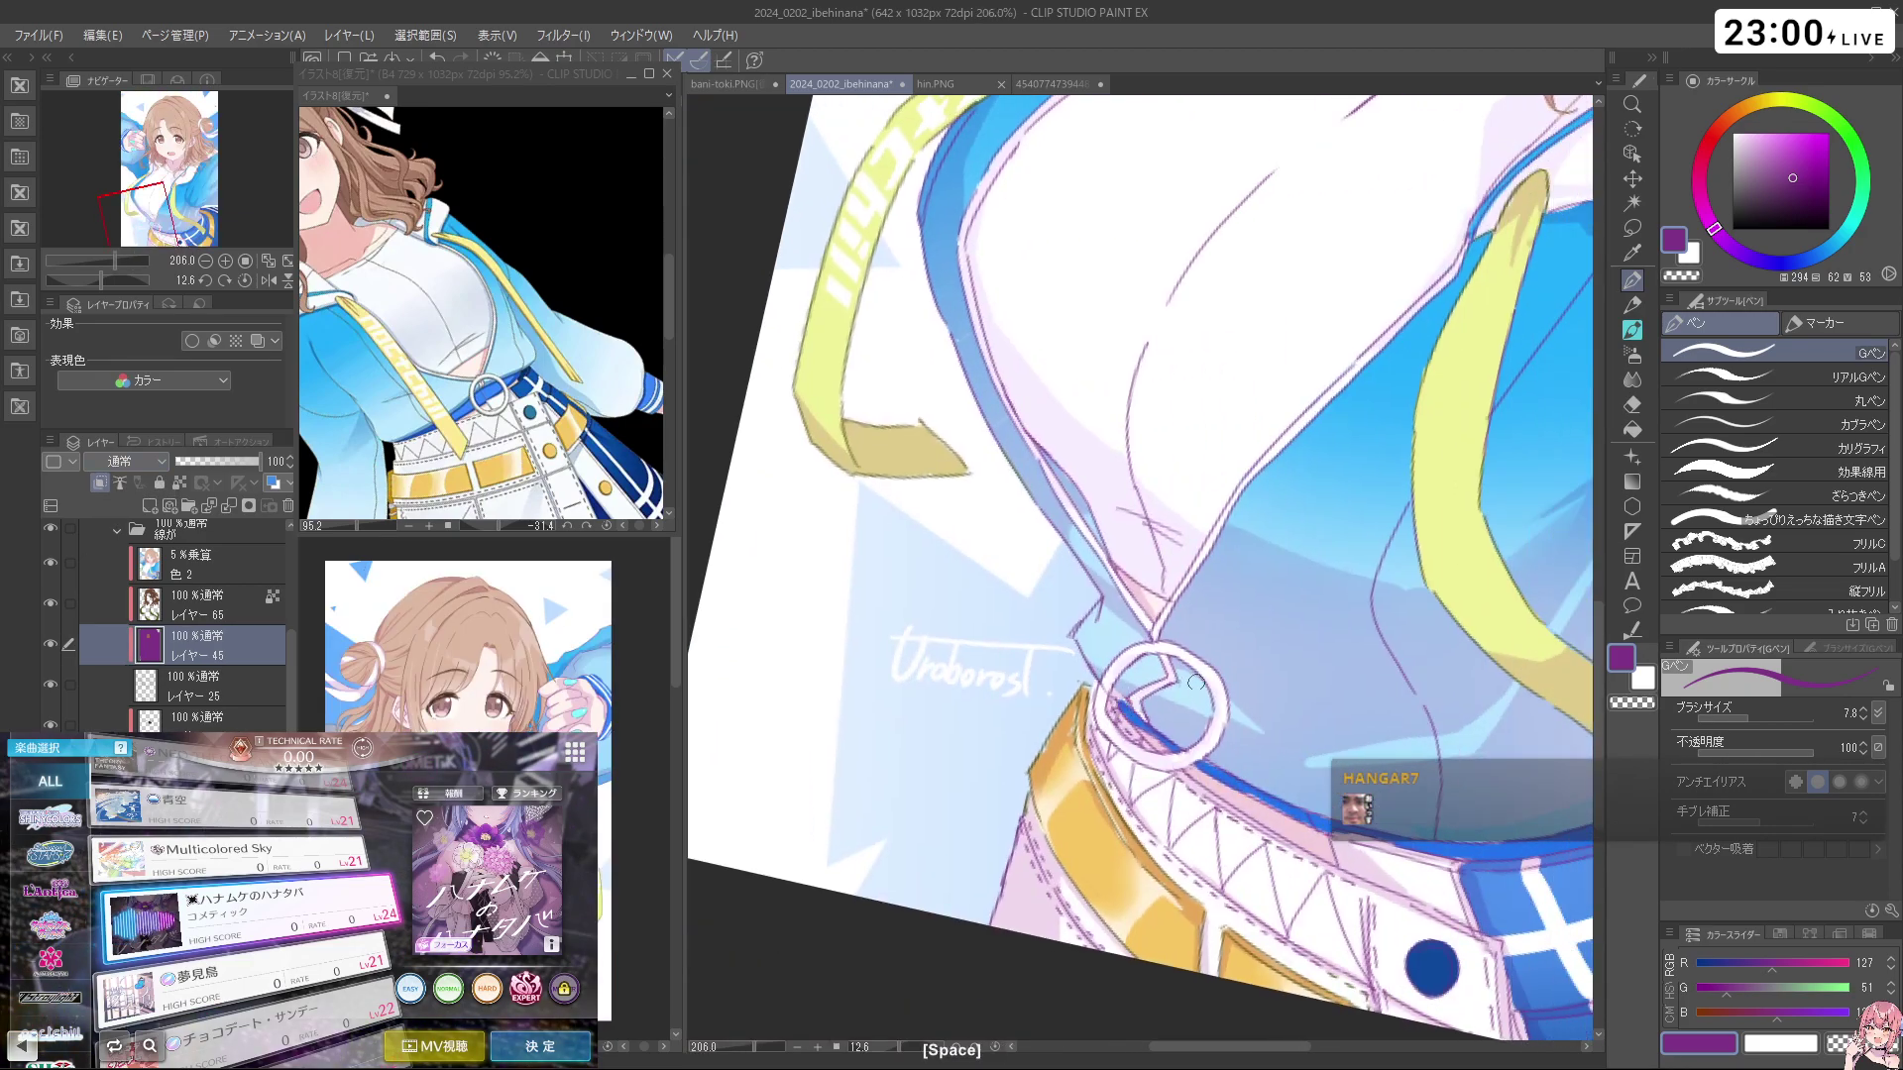
Trim the jacket line where it overlaps the waist ring on レイヤー 25, using the G pen at brush size 3.8
click(203, 684)
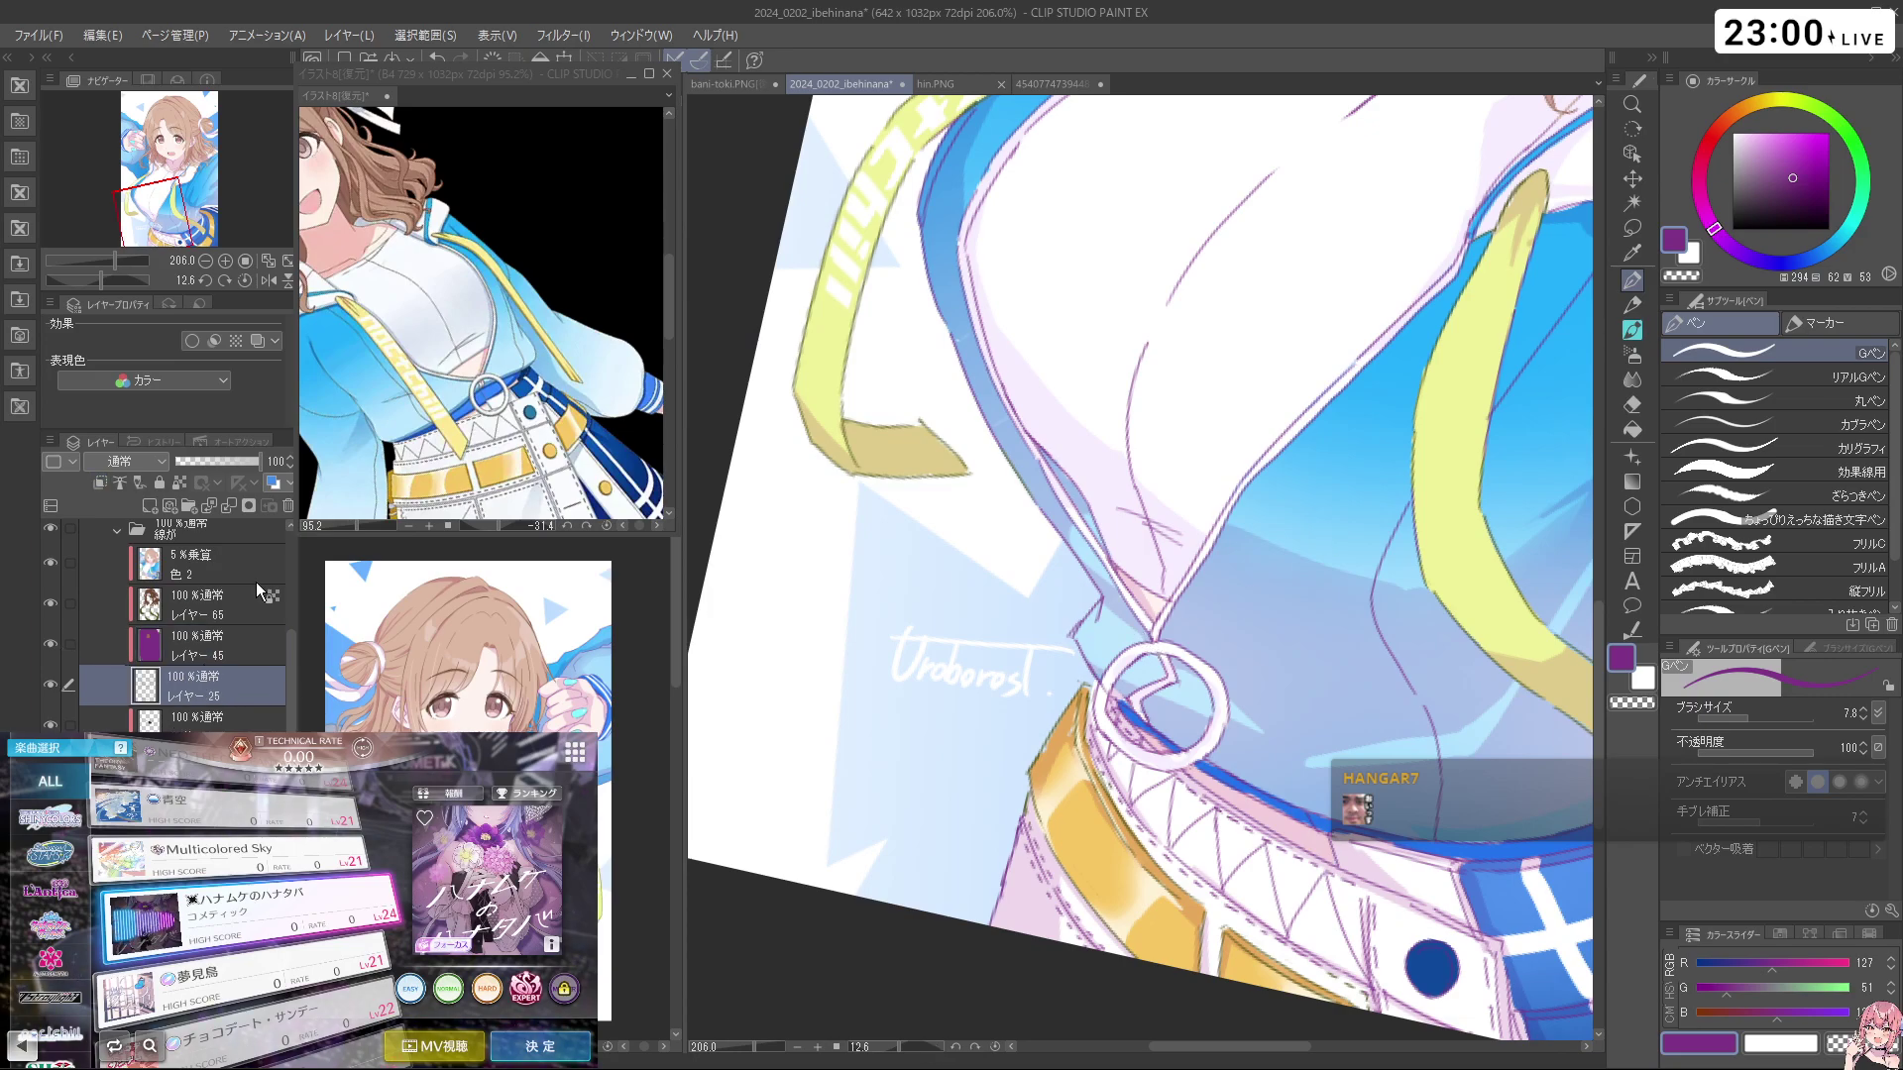
drag(1763, 184, 1640, 28)
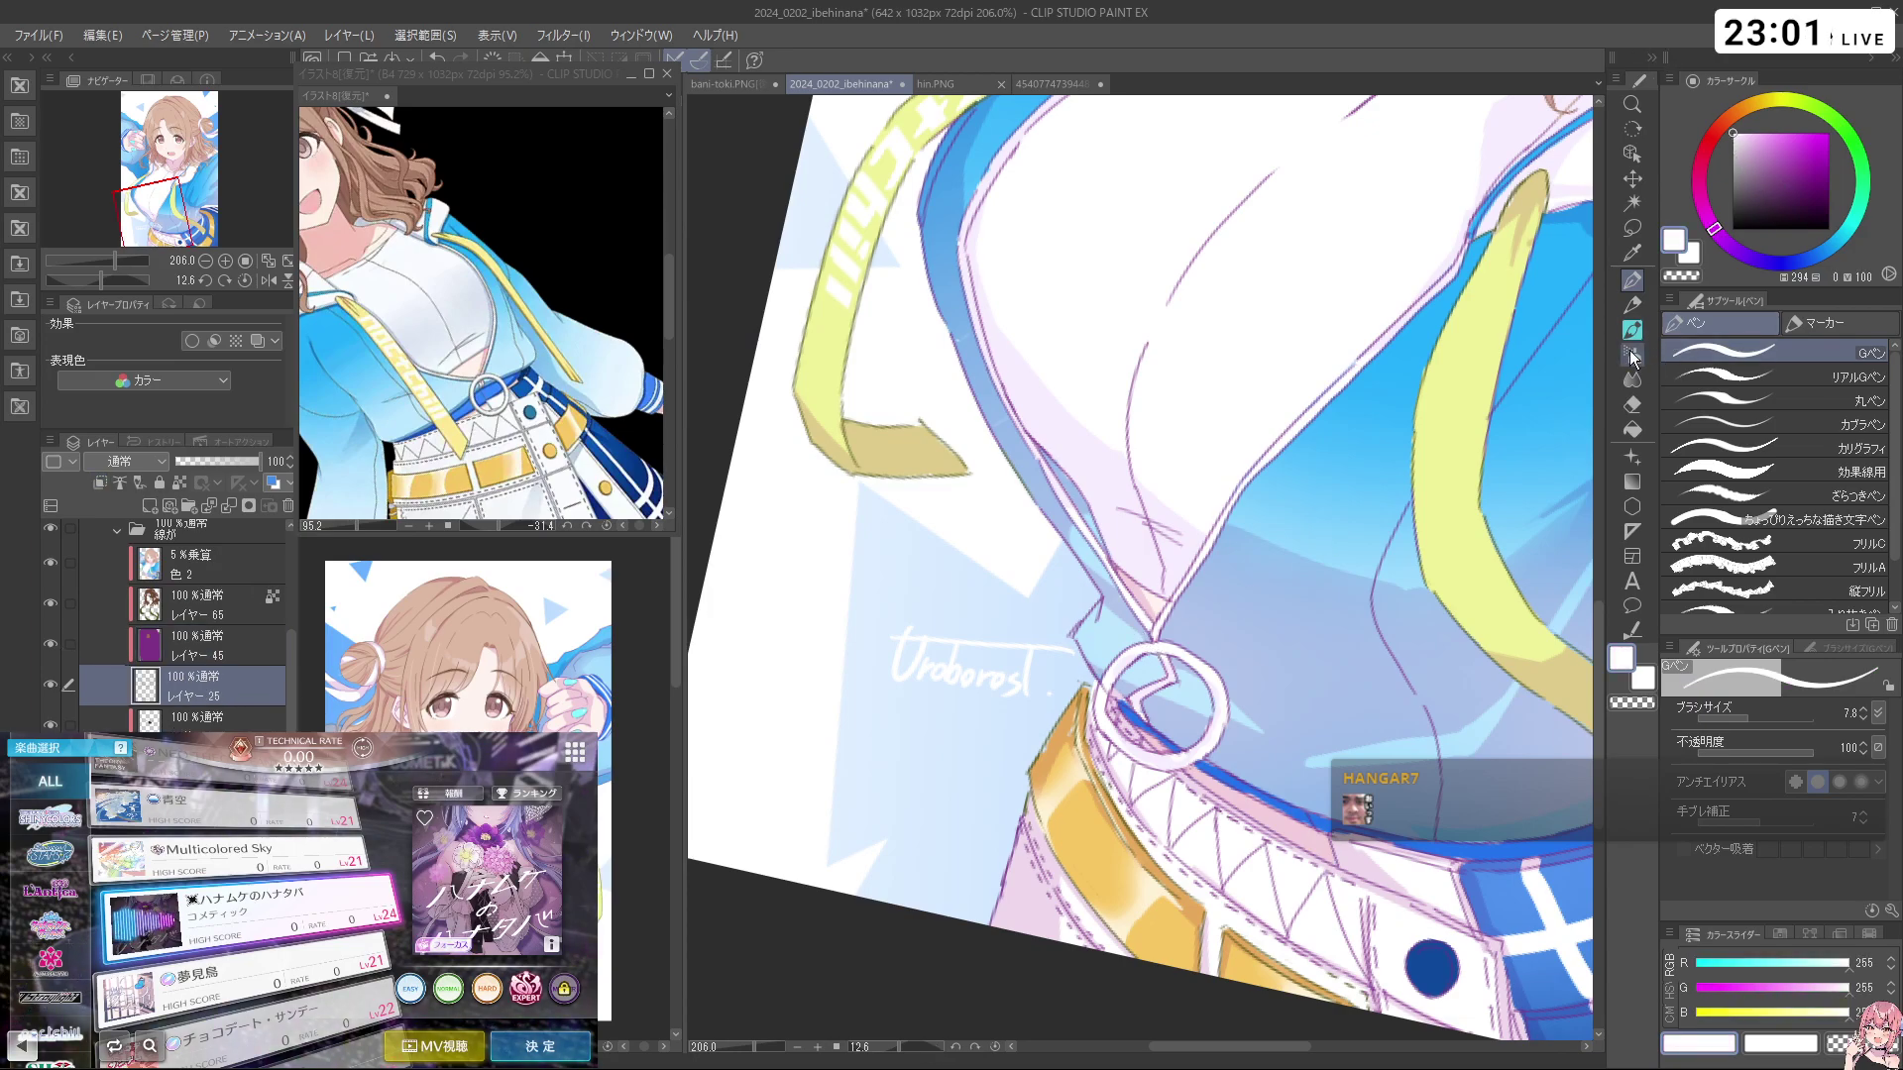
key(ctrl+space)
mouse_move(1080, 645)
mouse_down()
mouse_move(1097, 629)
mouse_move(1138, 642)
mouse_move(1100, 658)
mouse_up()
key(c)
key(c)
key(shift+space)
key(c)
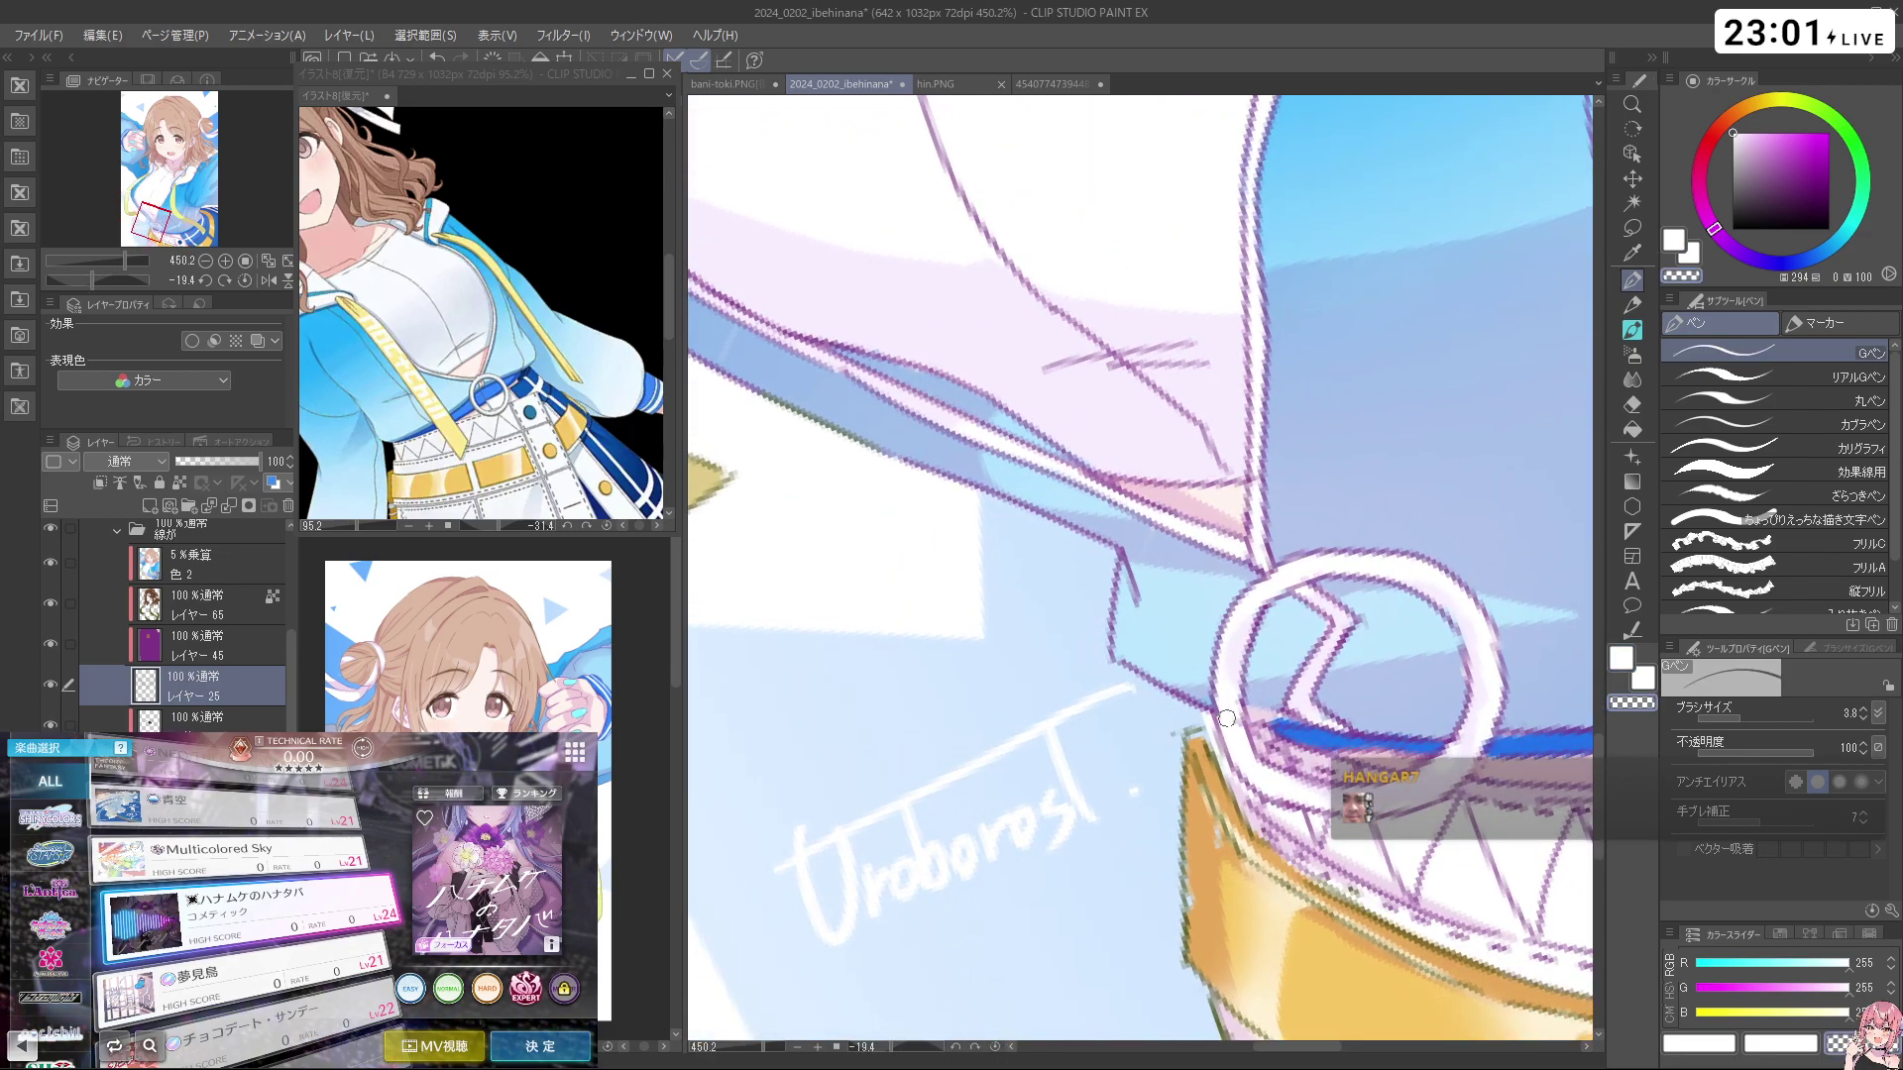
Save the illustration file with the waist line corrections
key(ctrl+space)
drag(1419, 754, 1276, 648)
key(space)
key(ctrl+space)
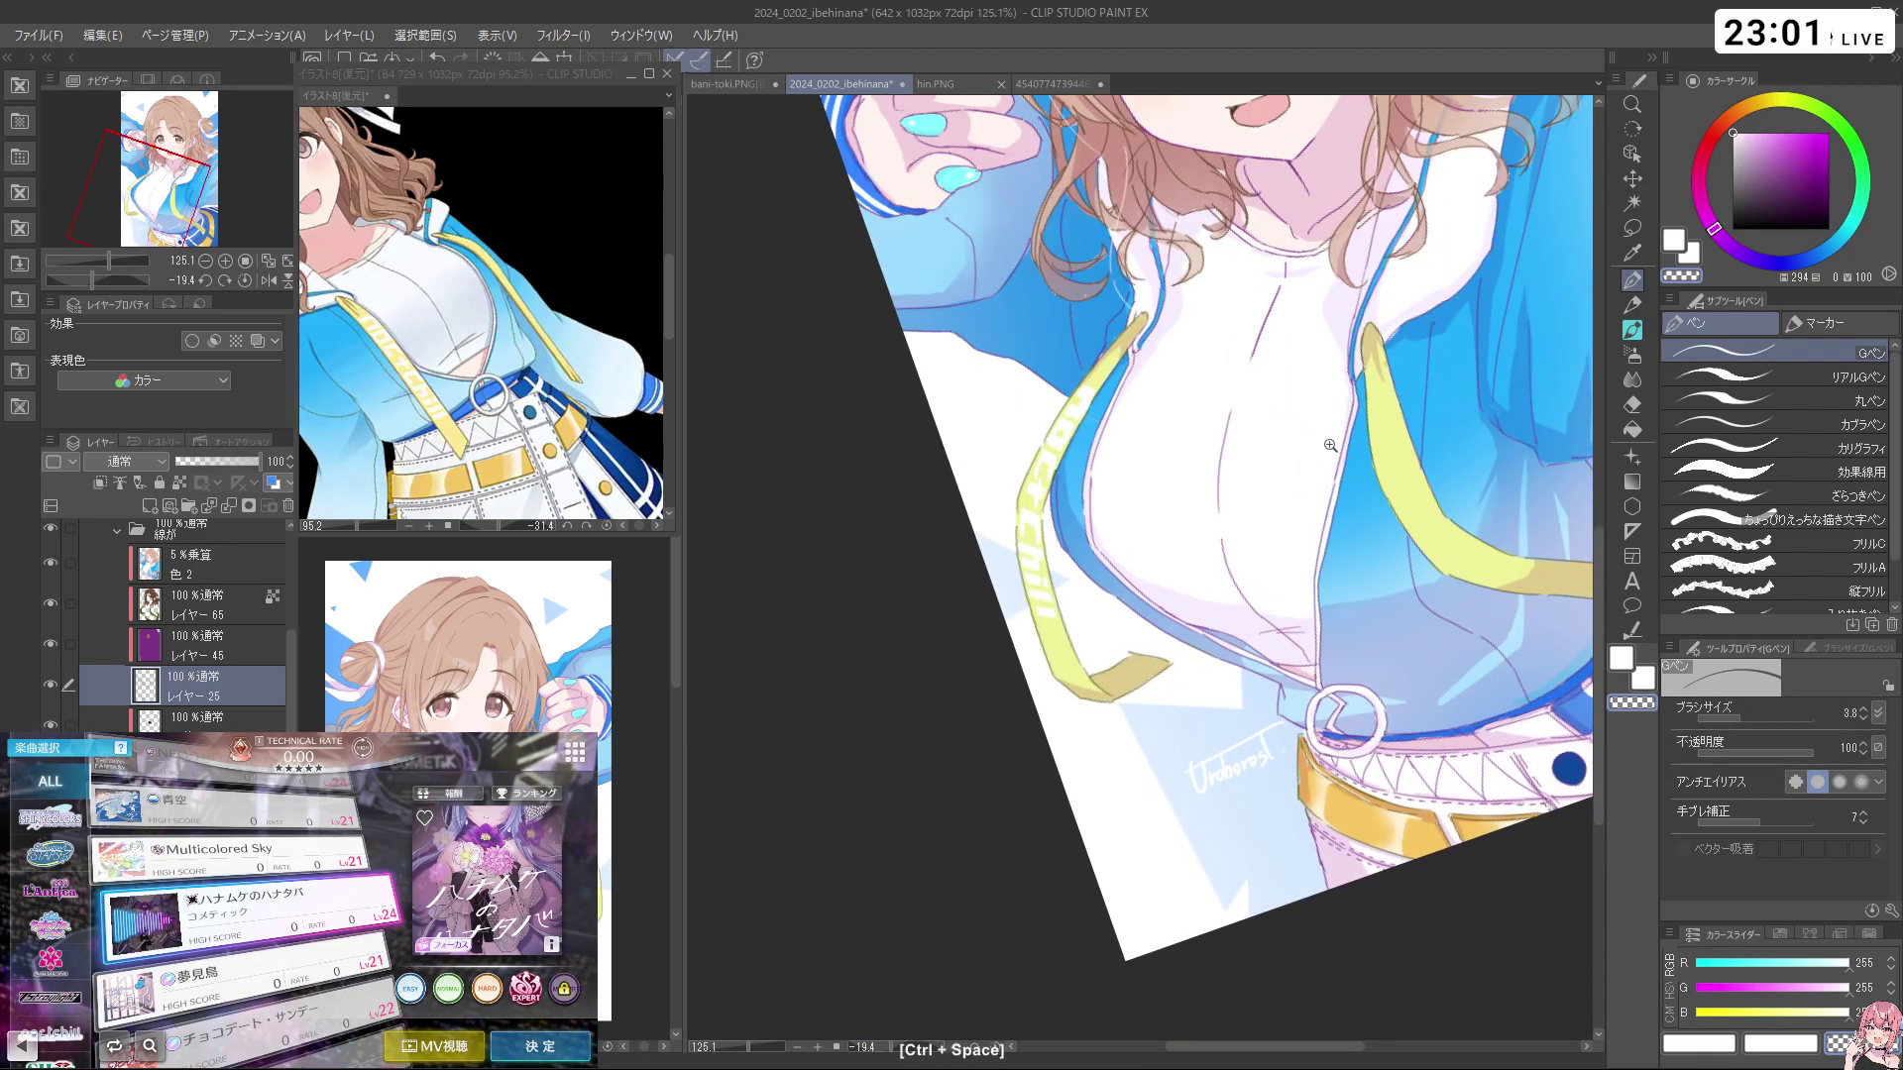
drag(1326, 439, 1284, 446)
key(shift+space)
drag(1462, 694, 1288, 783)
drag(1429, 364, 1314, 688)
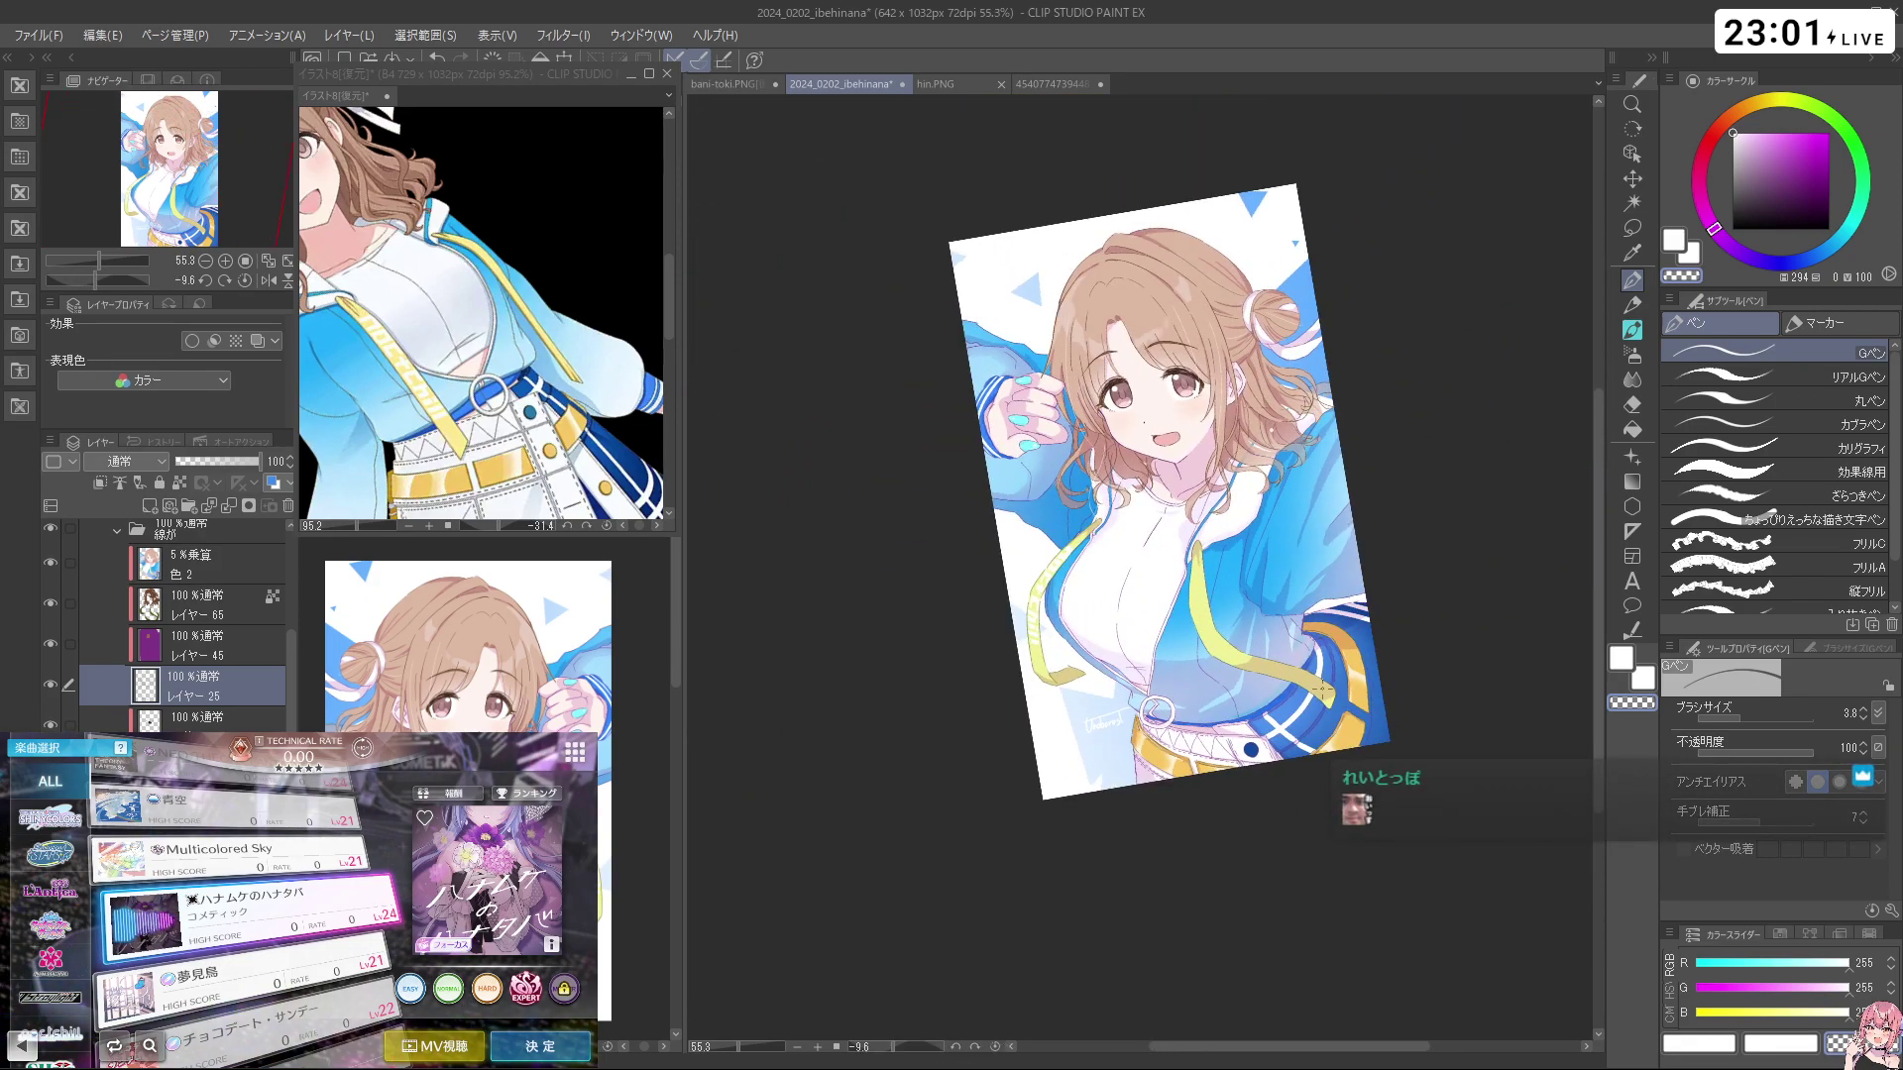
scroll(1121, 639, up, 2)
scroll(1147, 585, down, 2)
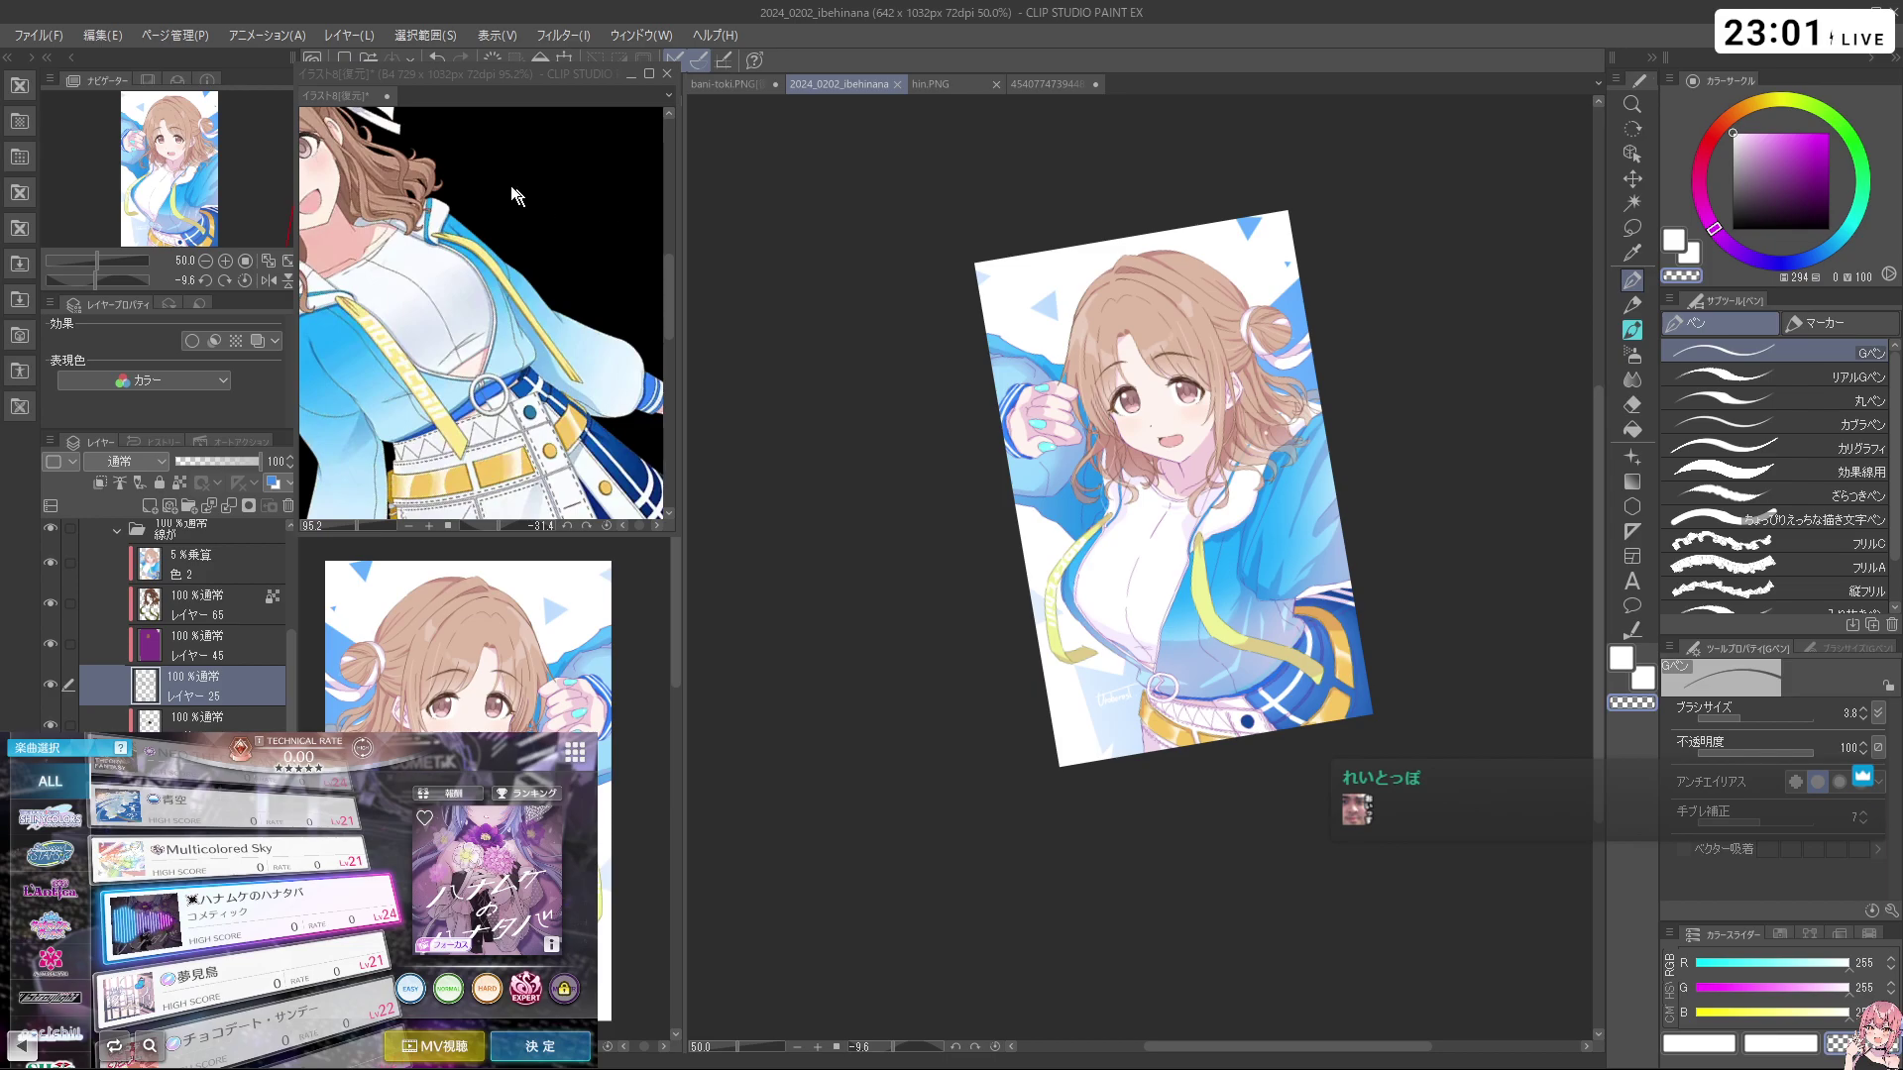
click(64, 36)
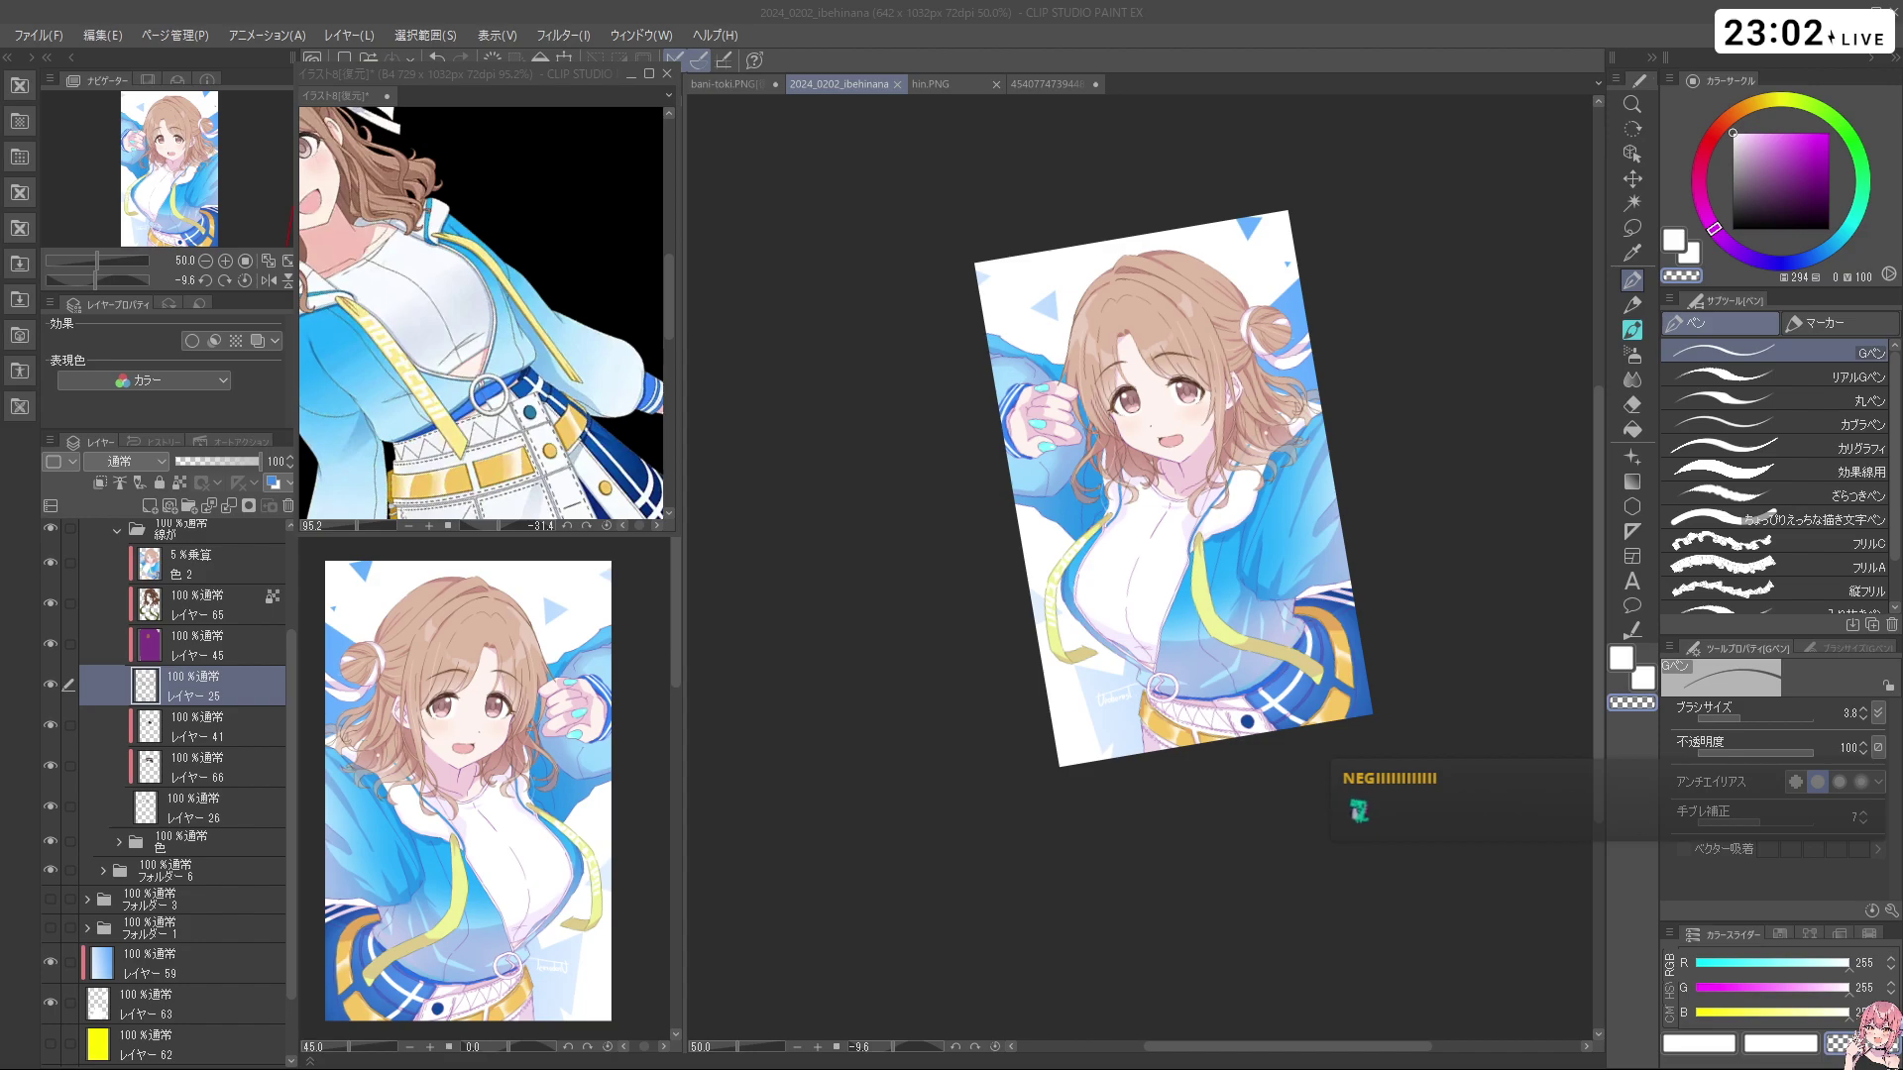
Inspect the mouth and neck up close and the whole illustration, and reset the canvas rotation to upright
scroll(1113, 373, up, 1)
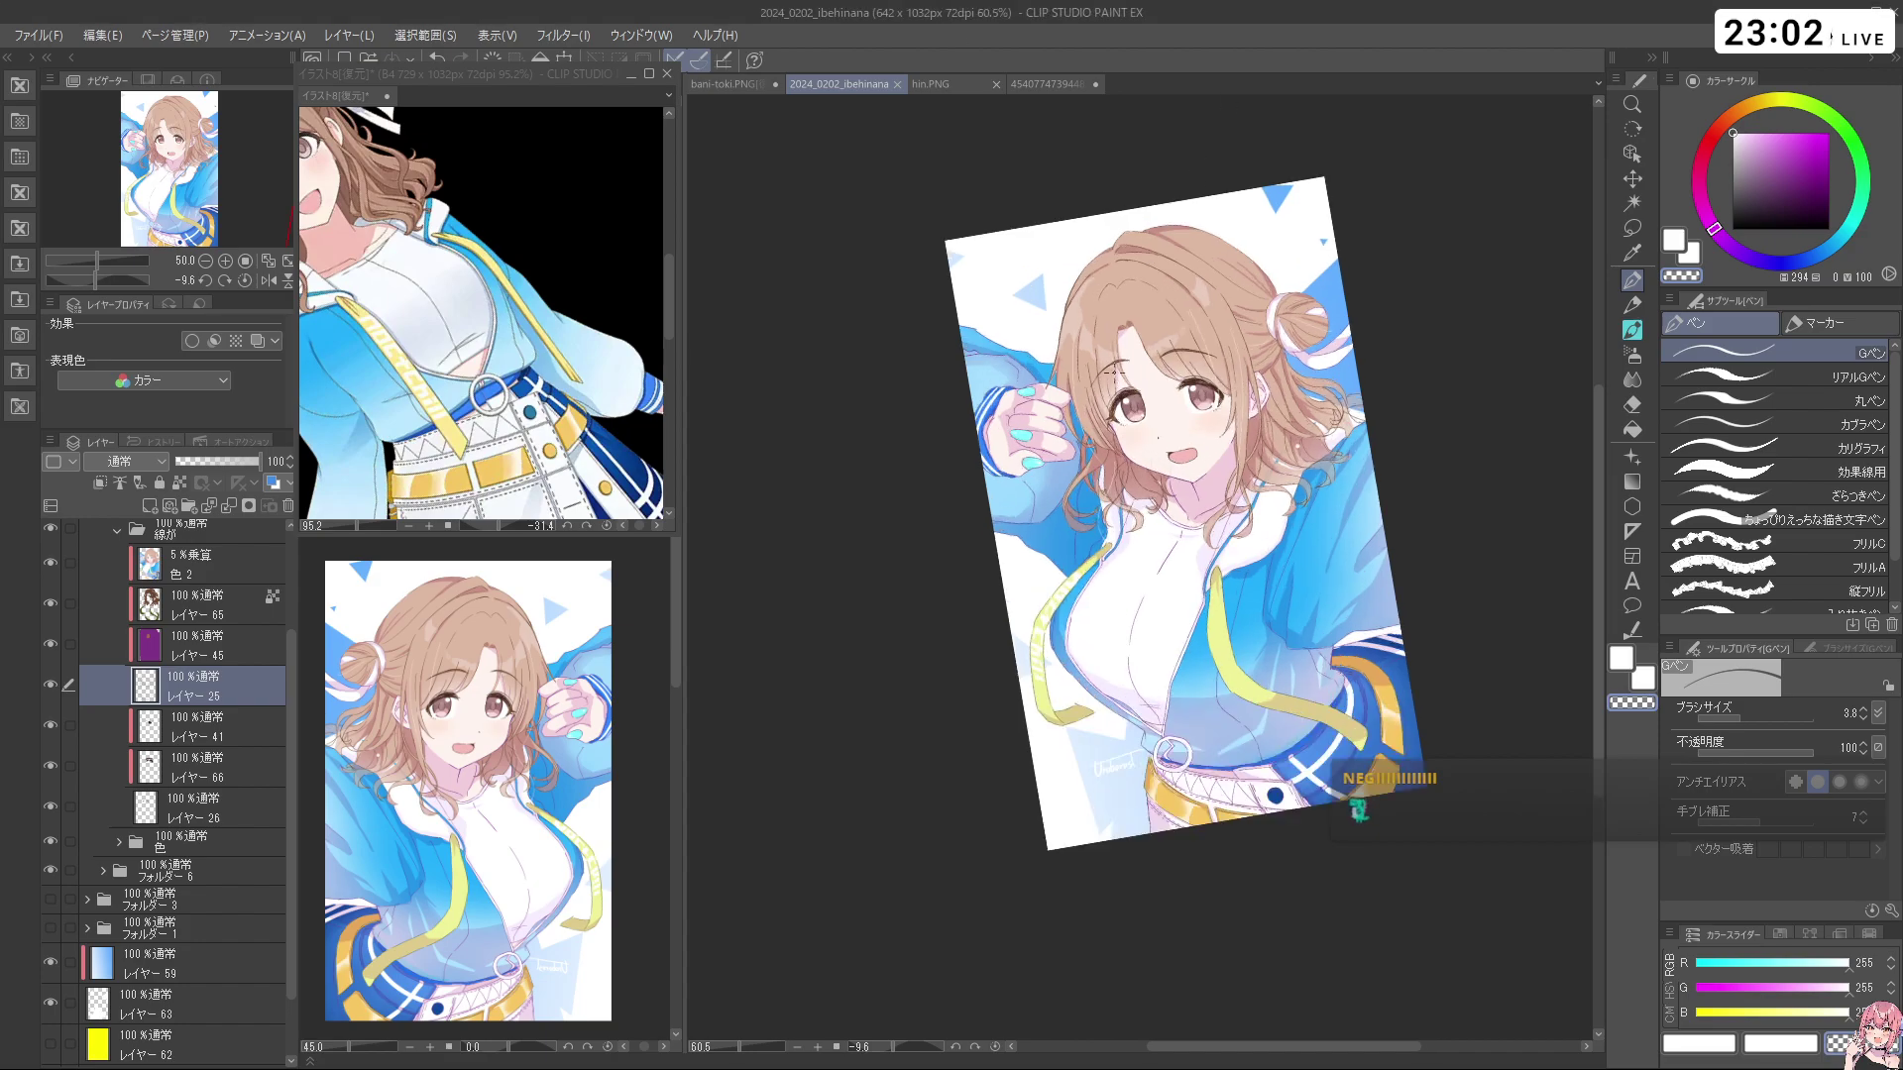
scroll(1111, 368, up, 3)
scroll(1207, 402, down, 3)
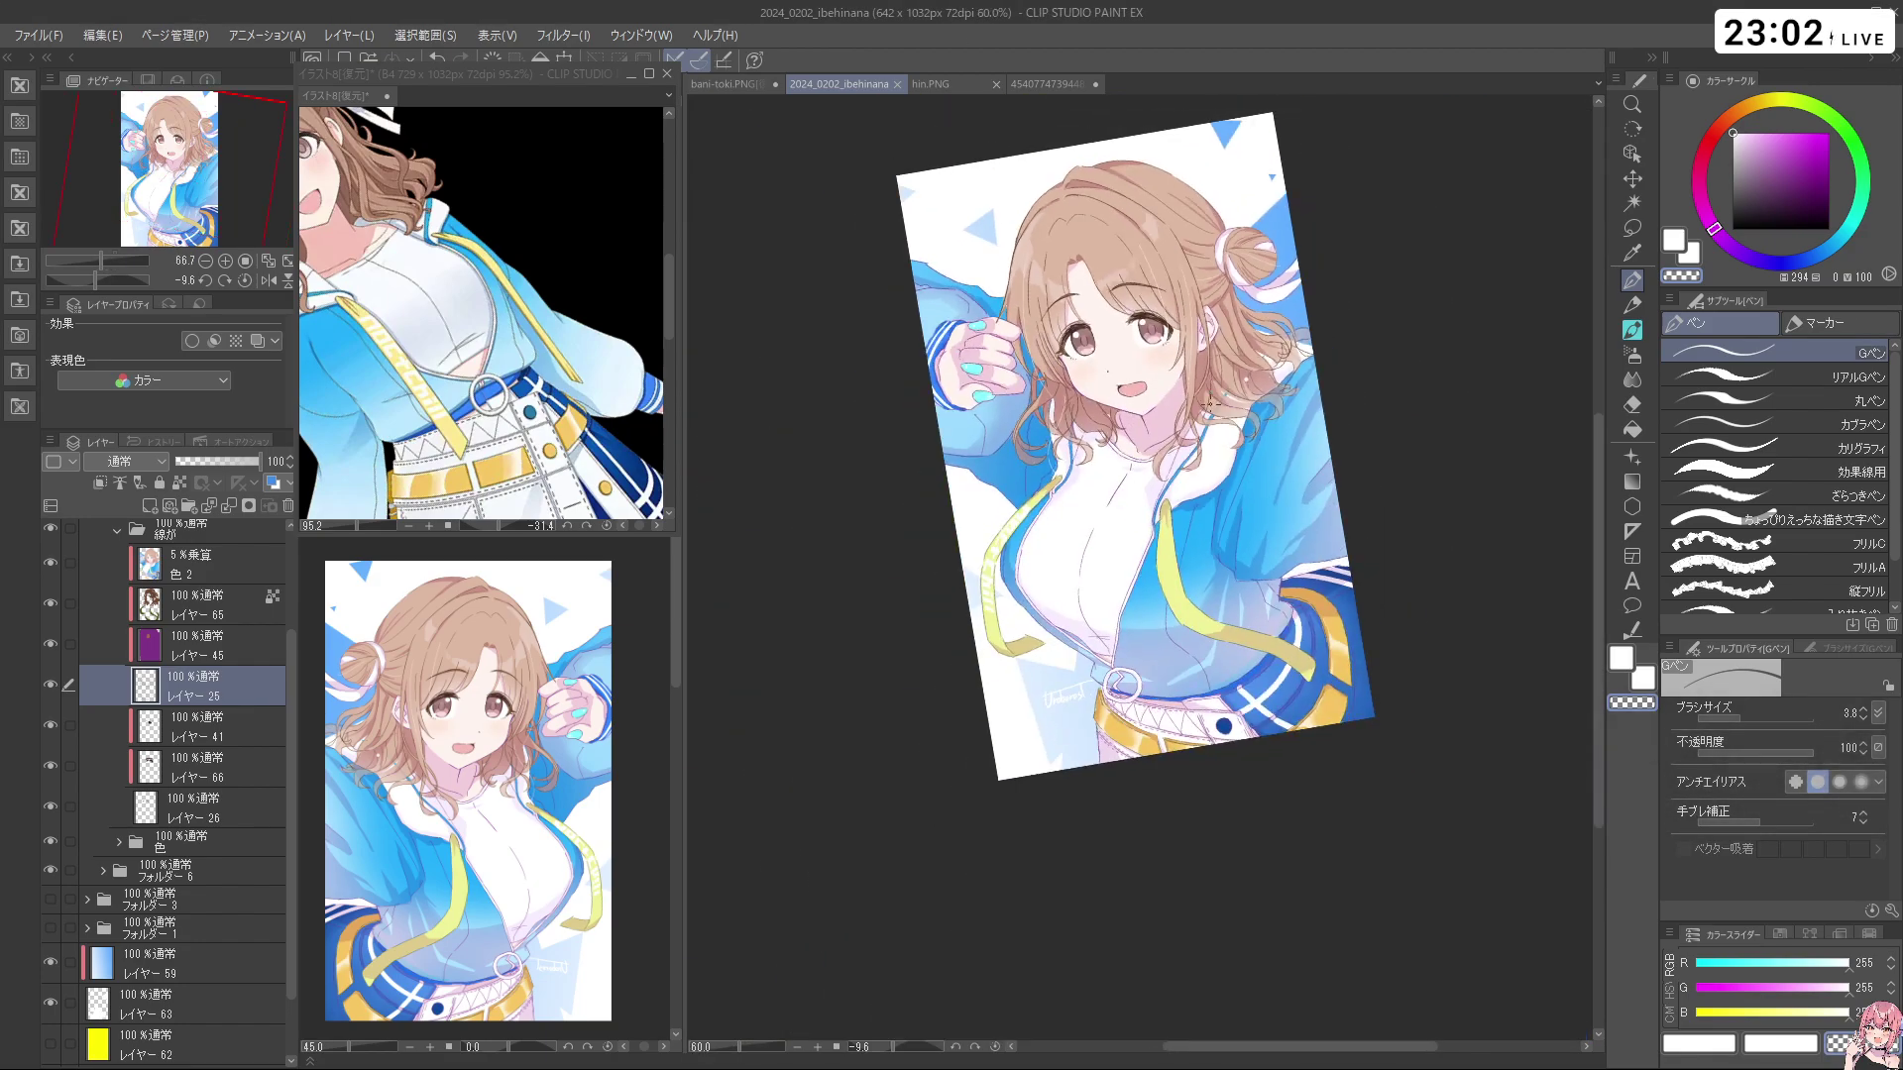
scroll(1207, 401, up, 1)
scroll(1173, 385, up, 4)
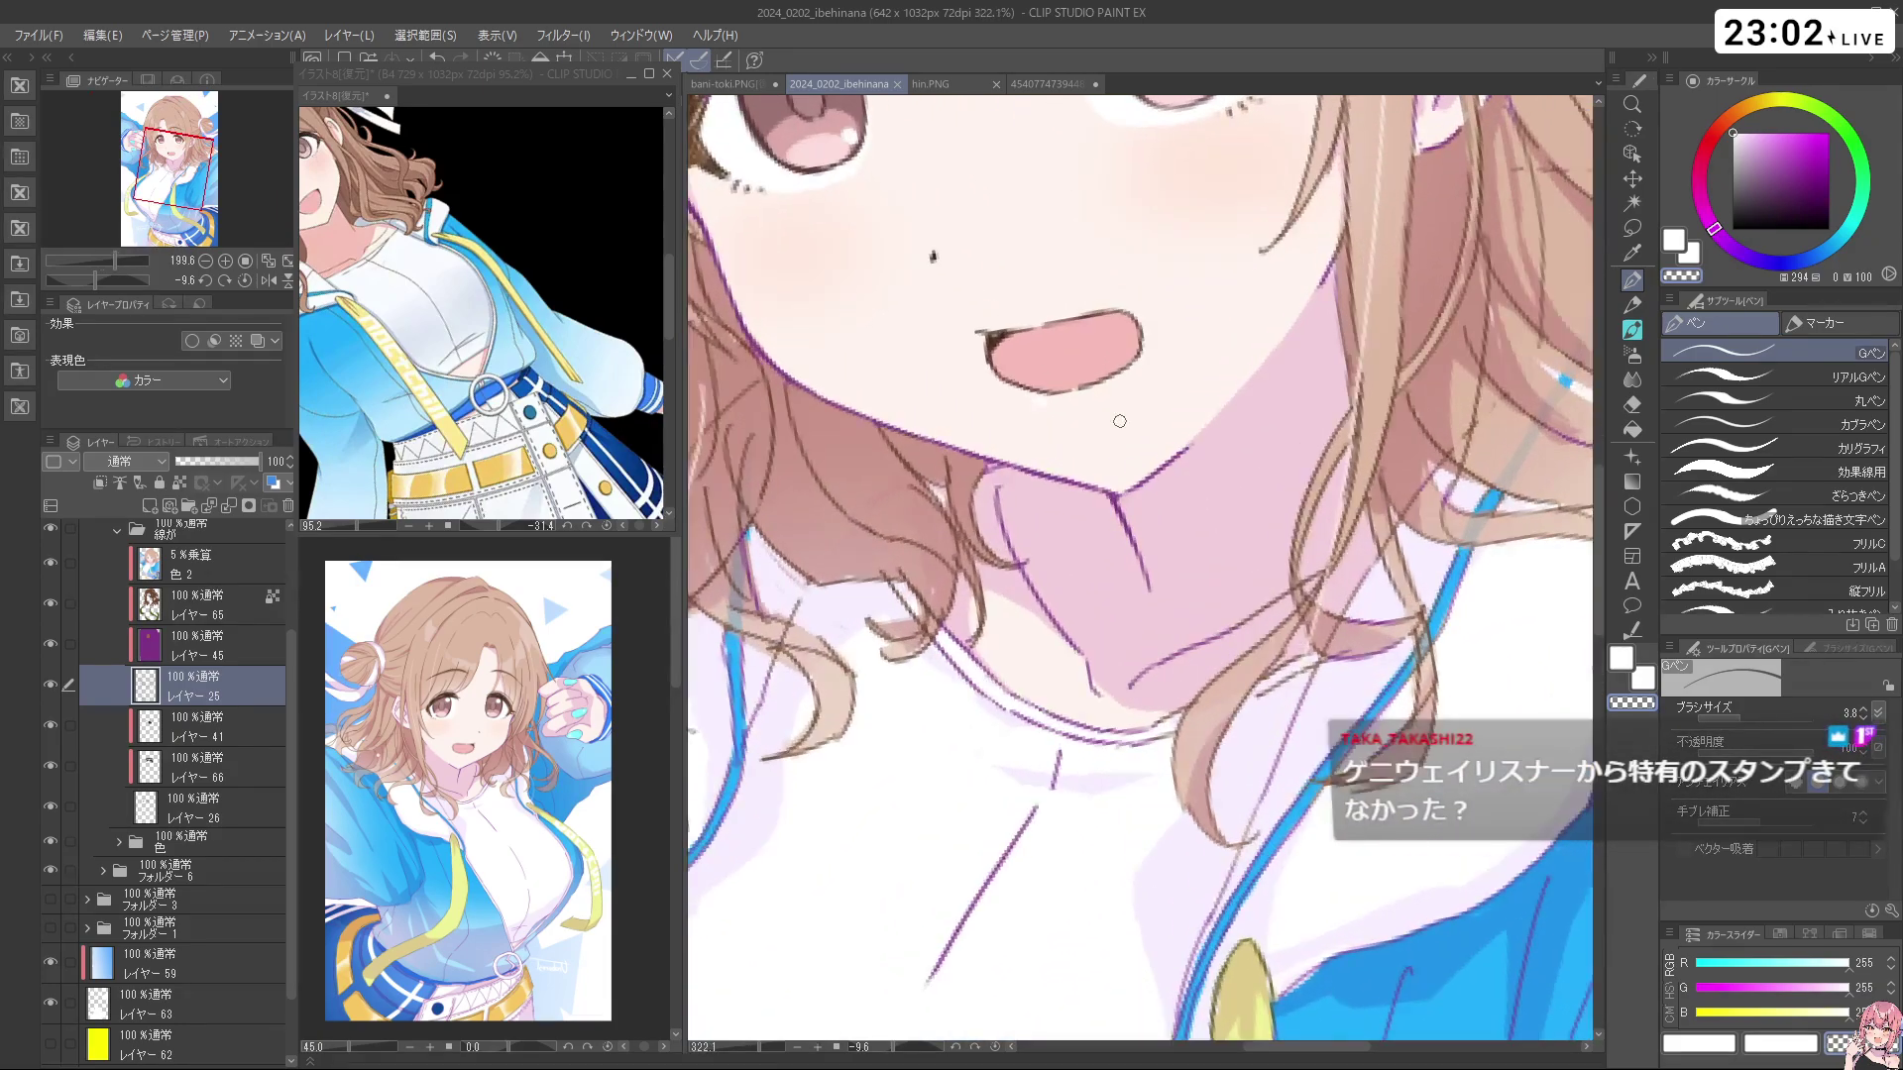
scroll(1174, 385, down, 3)
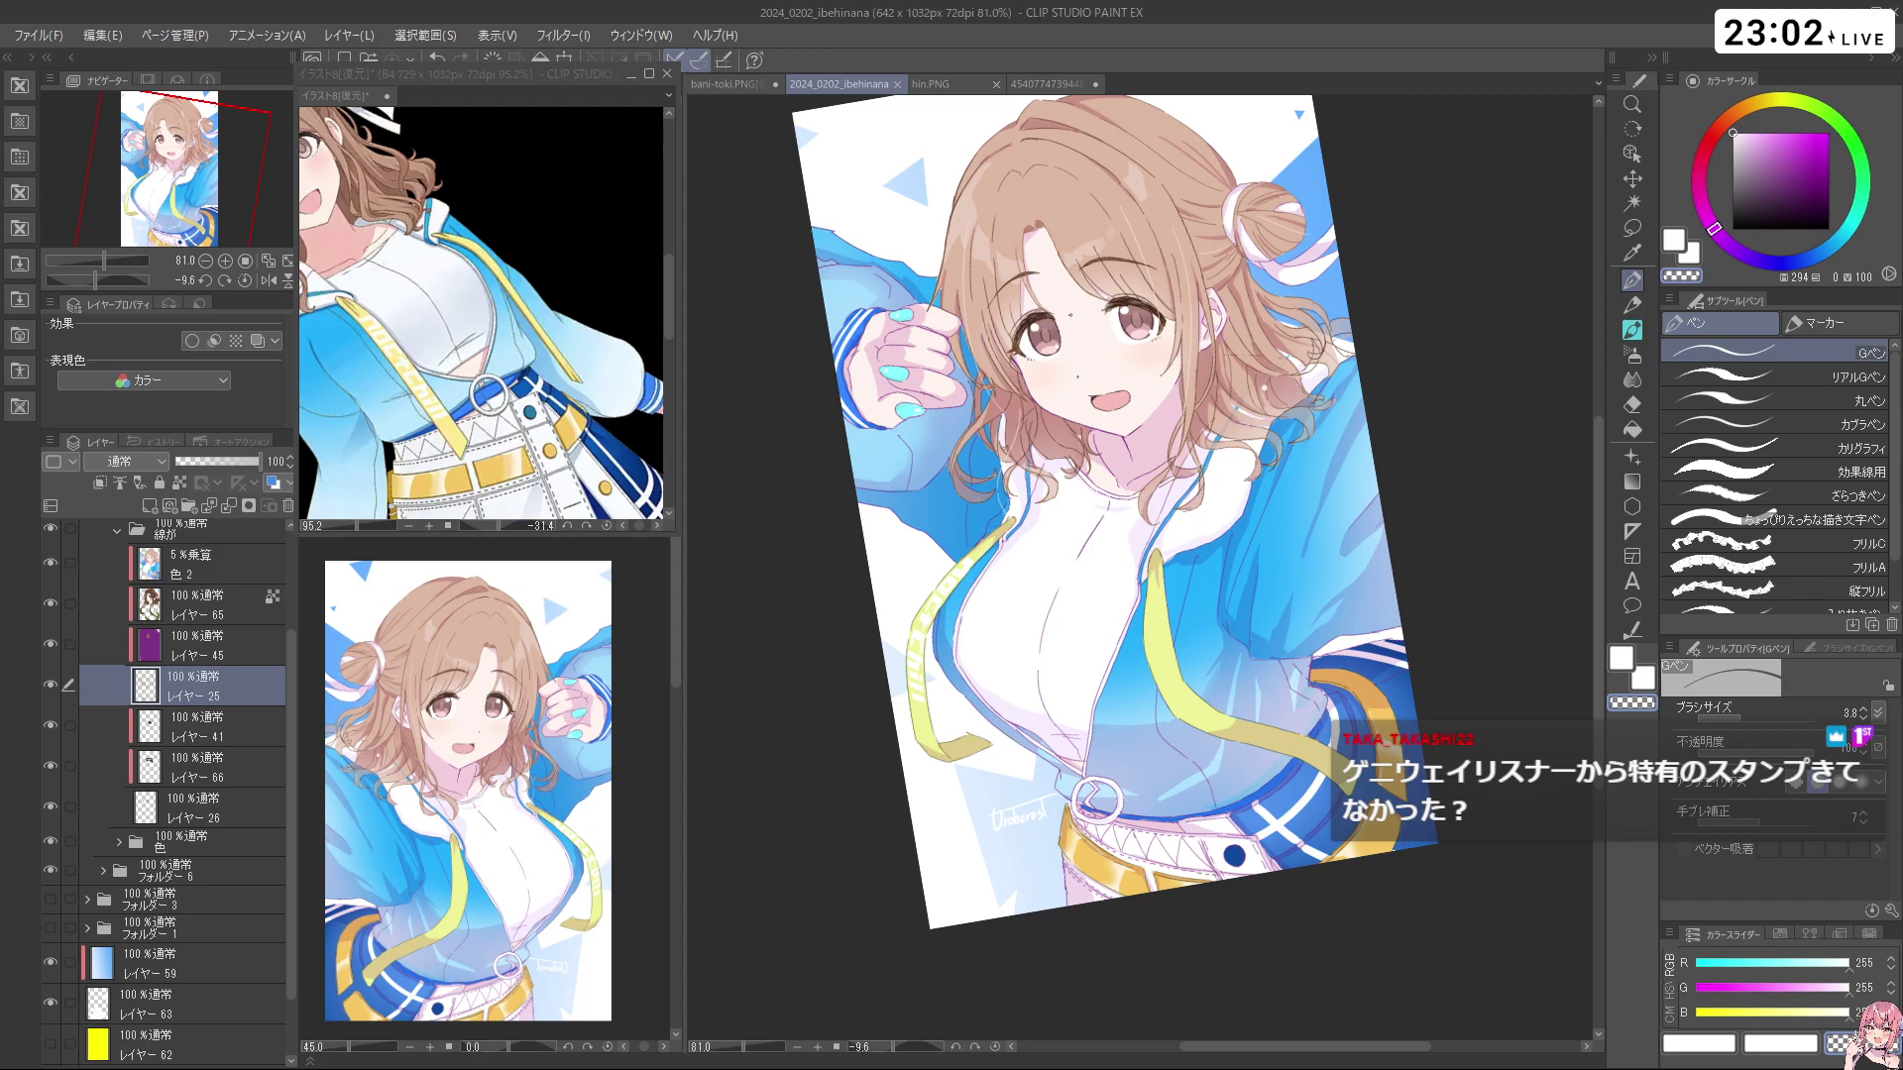
click(245, 281)
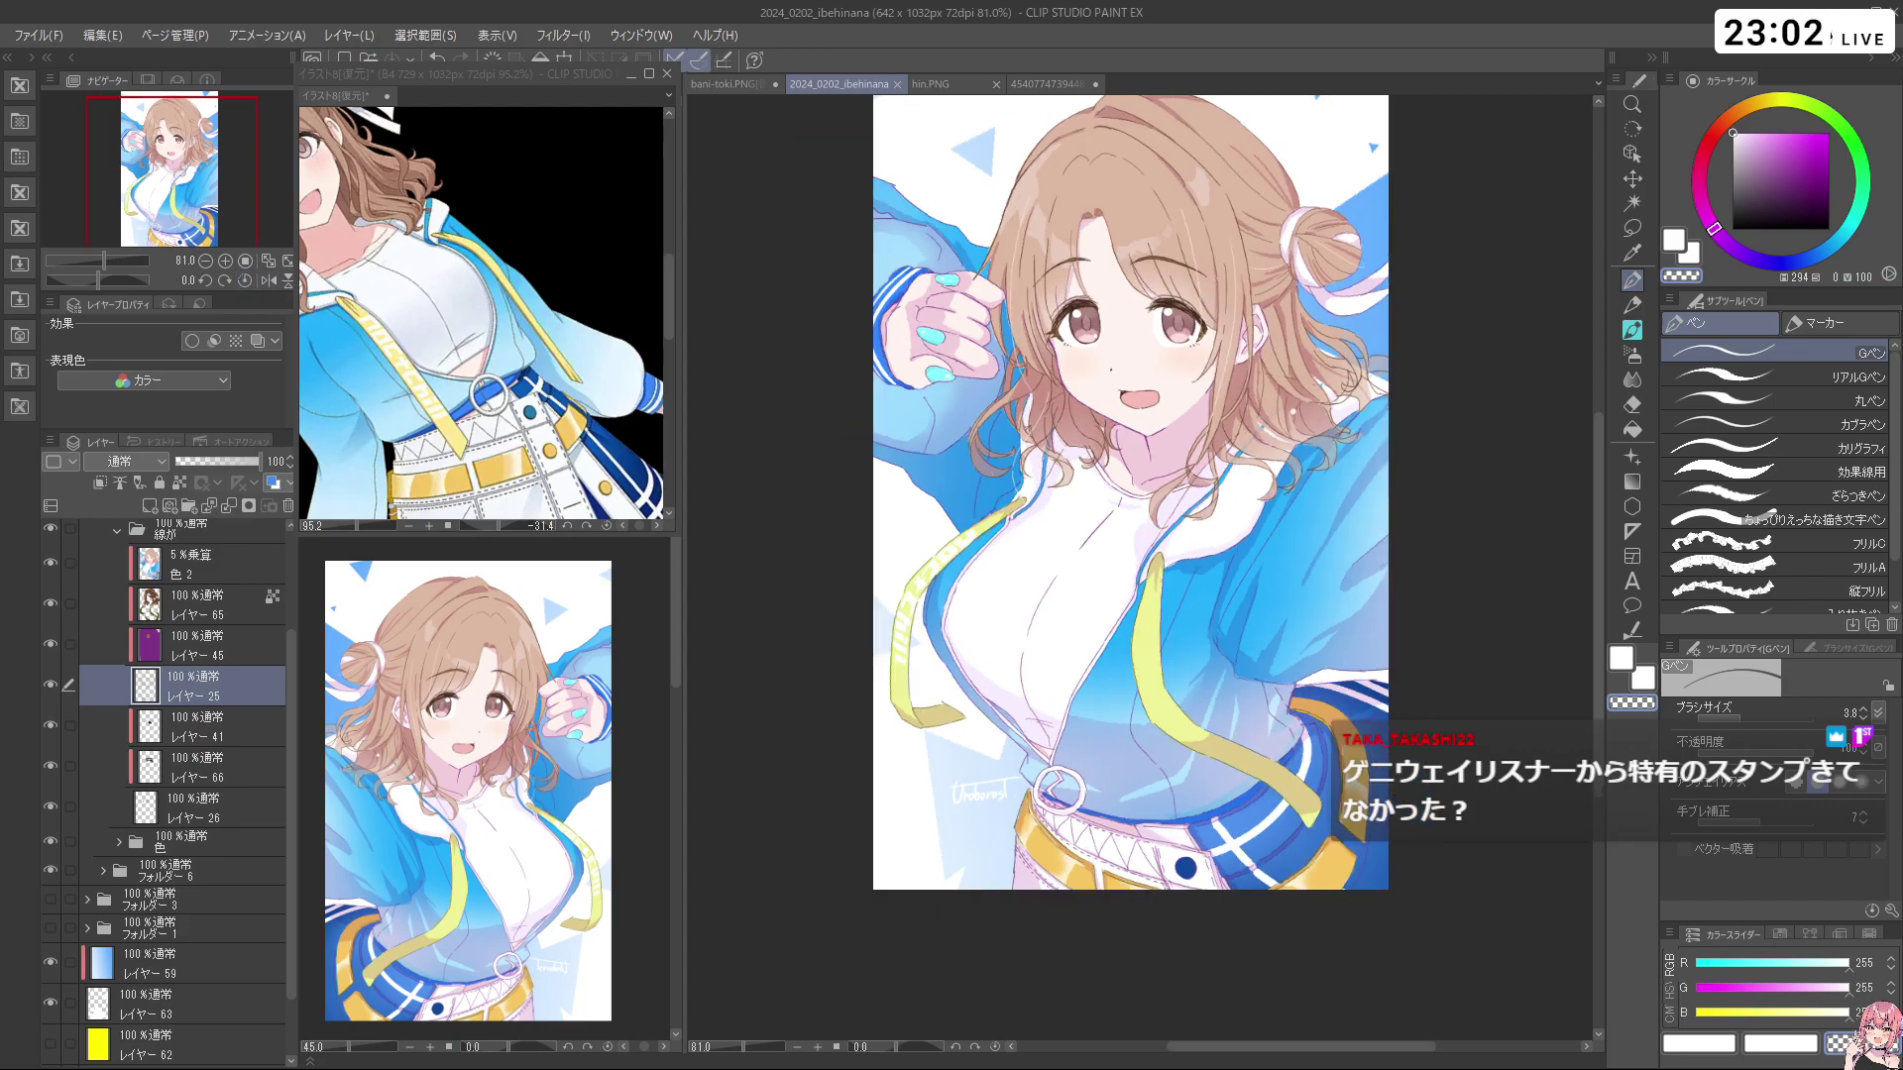
Try narrowing the canvas to 502 px around its centre, keeping the height at 1032 px
scroll(1289, 494, down, 2)
scroll(1286, 495, up, 1)
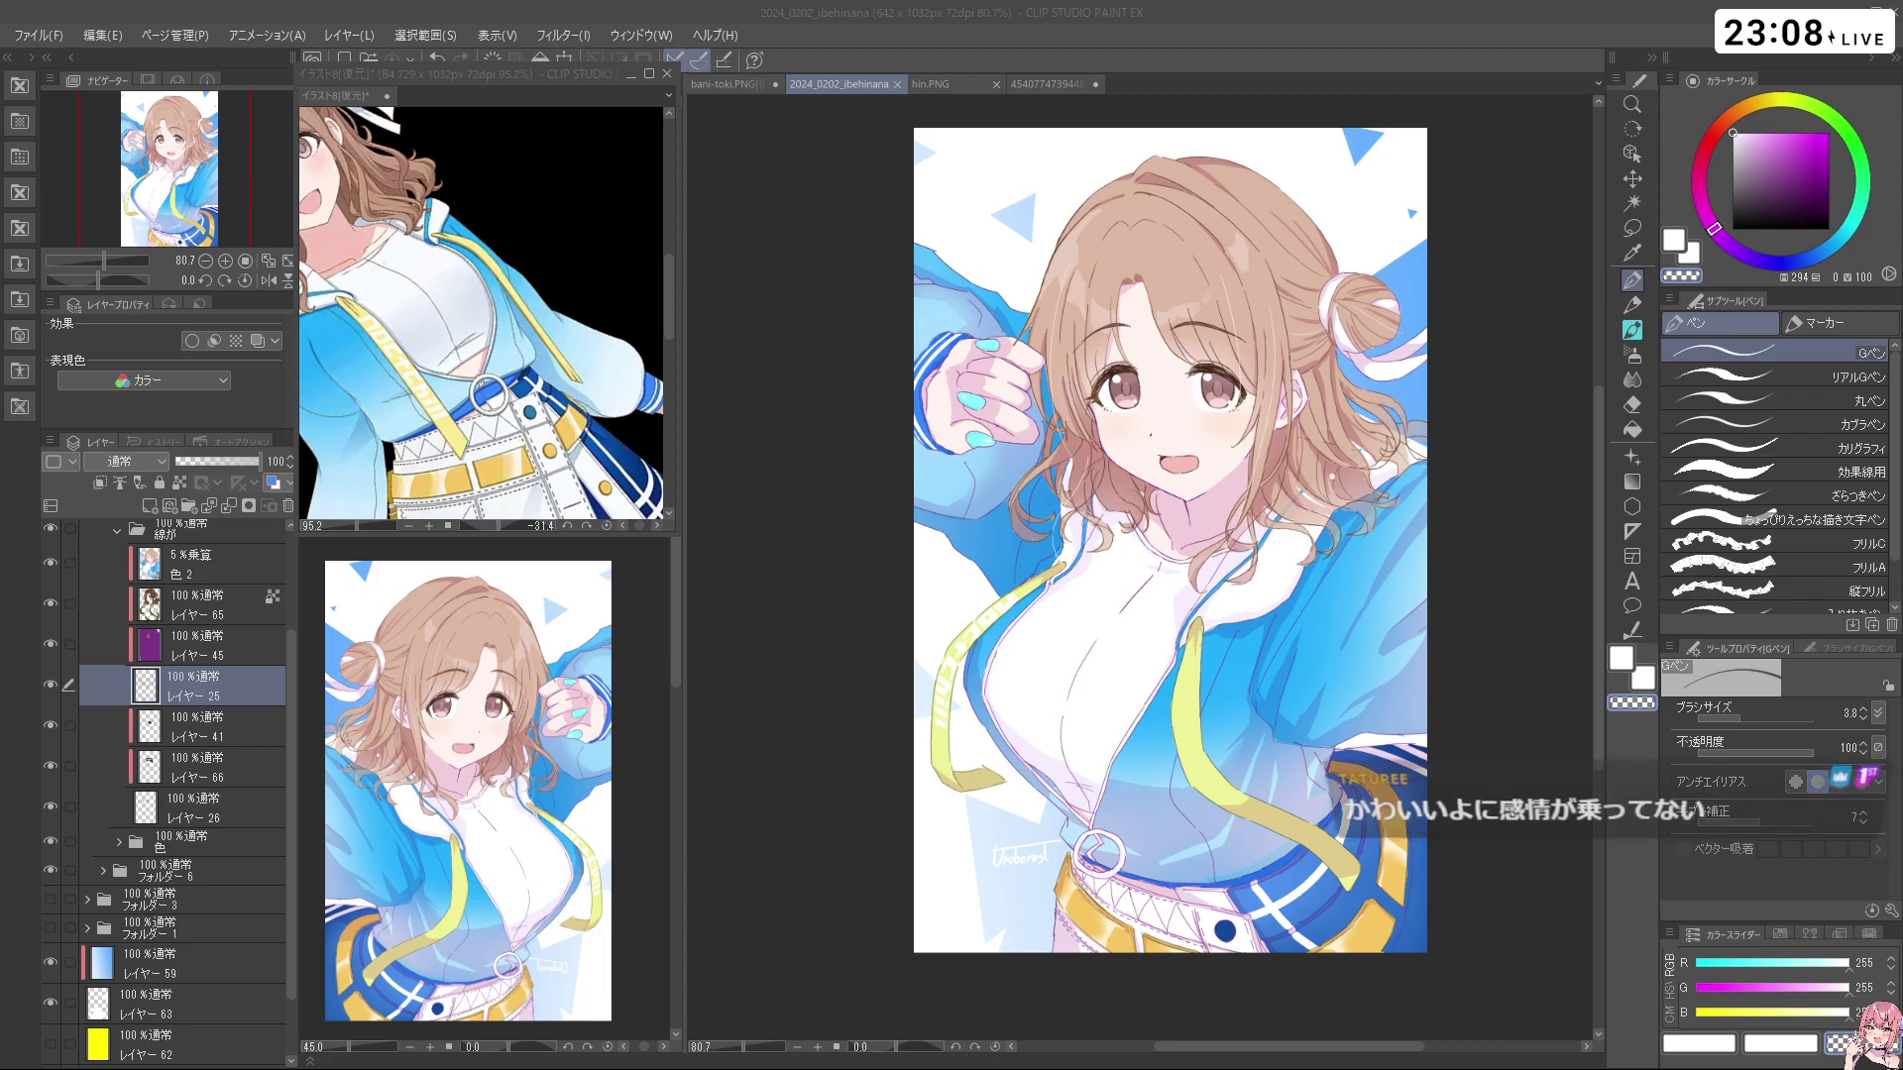
click(1514, 357)
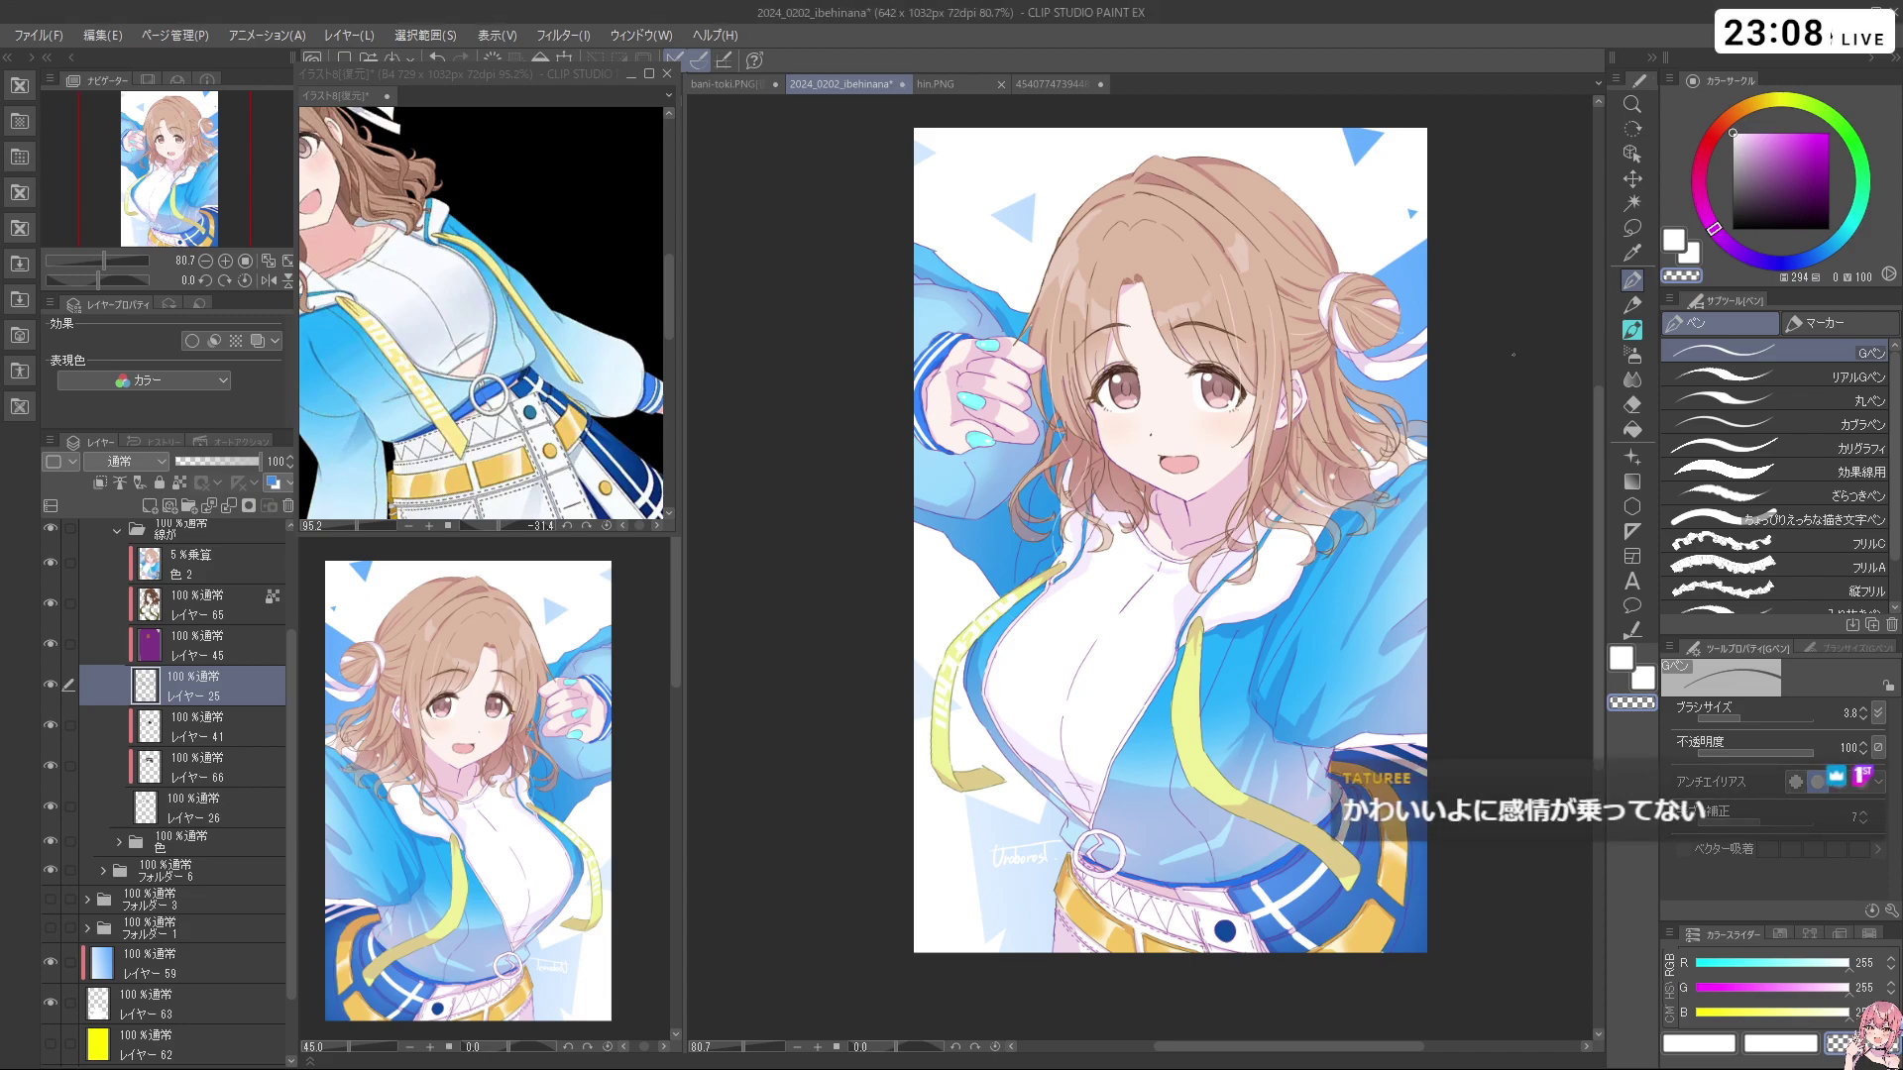
click(34, 34)
click(849, 447)
click(103, 35)
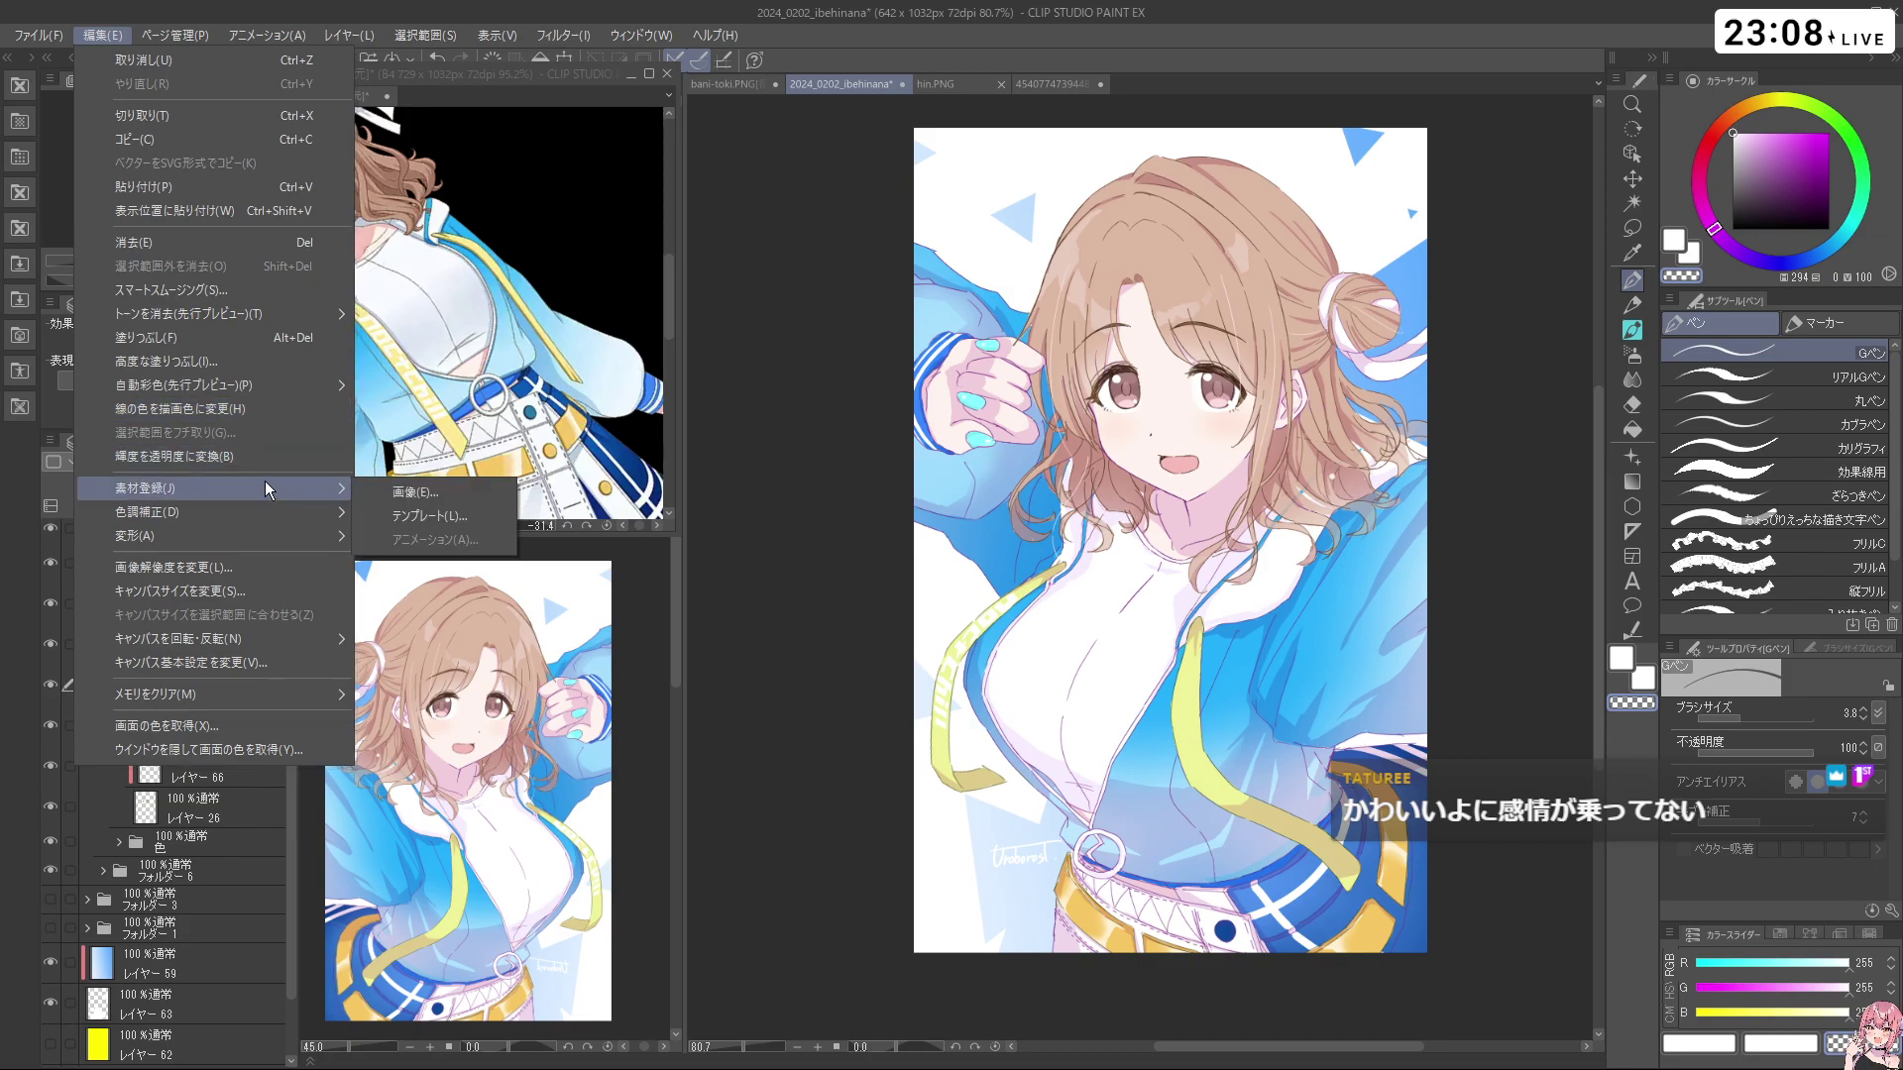
click(291, 587)
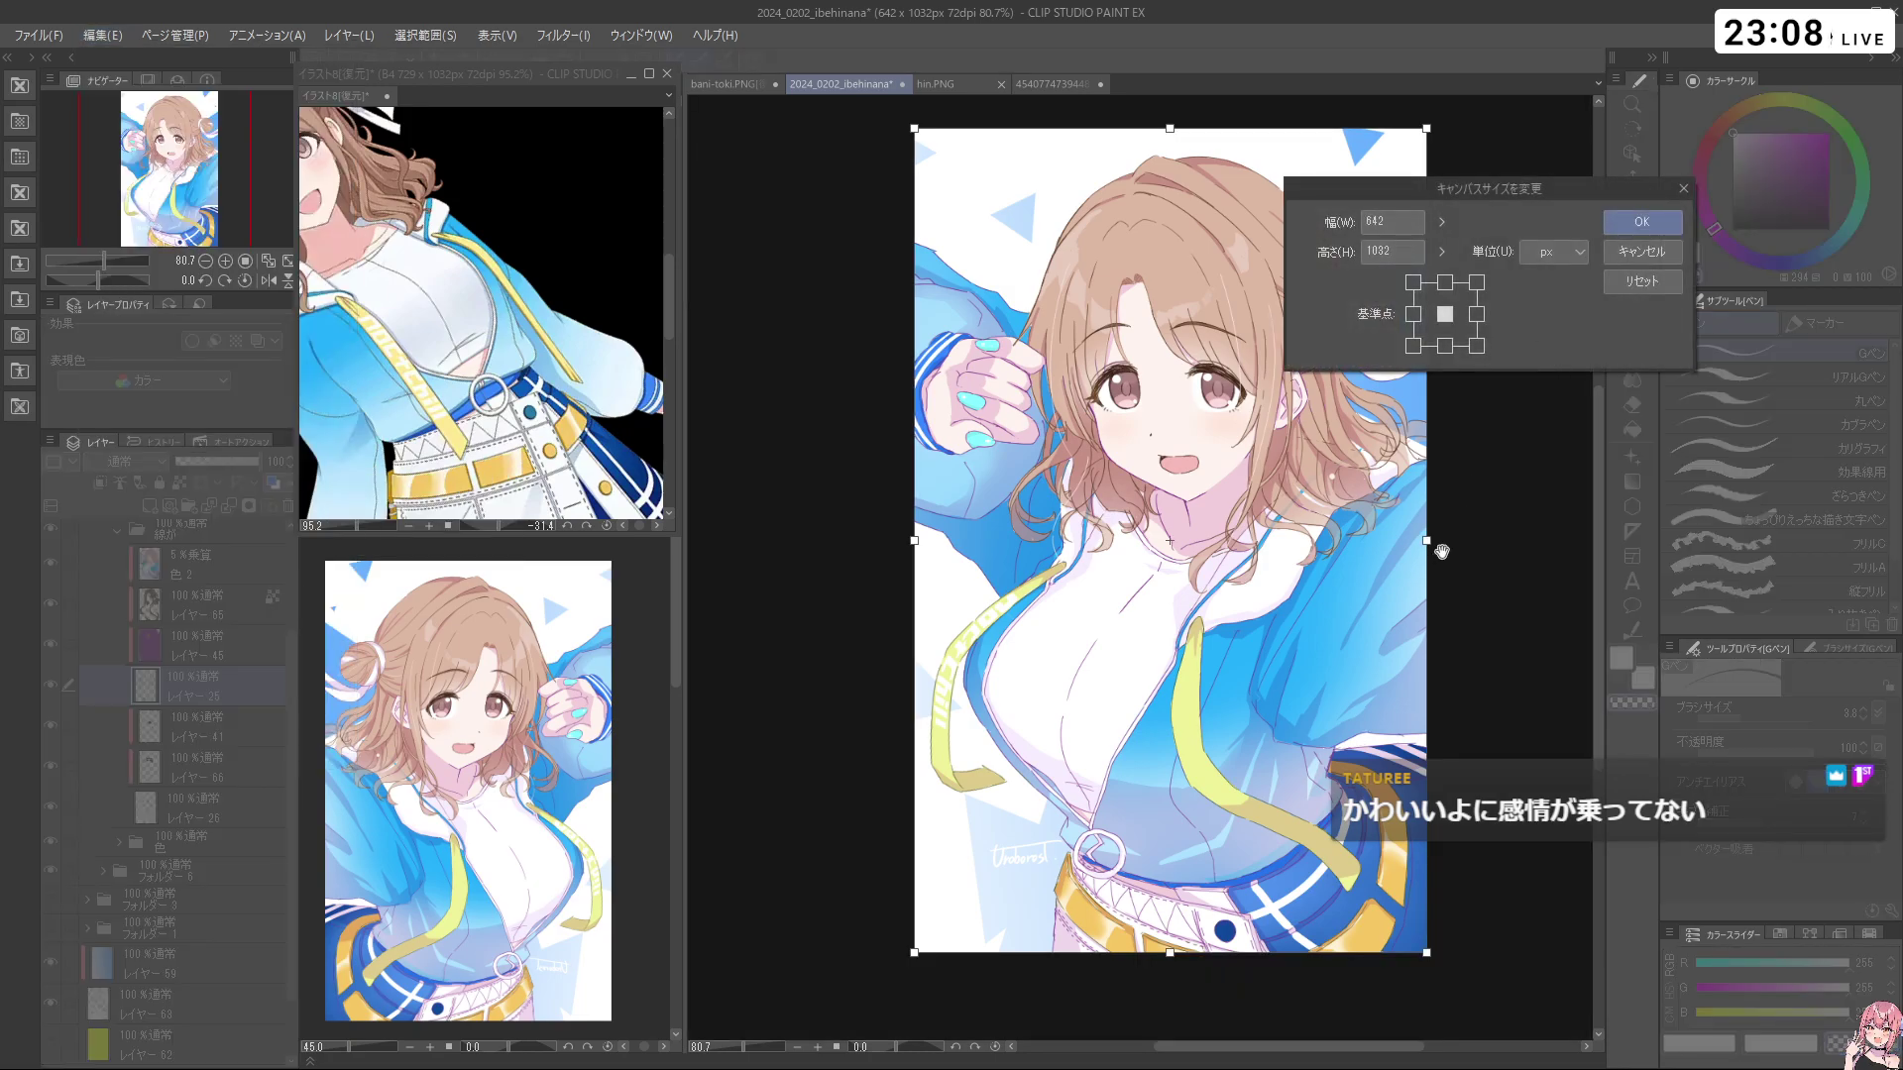
drag(1426, 541, 1303, 573)
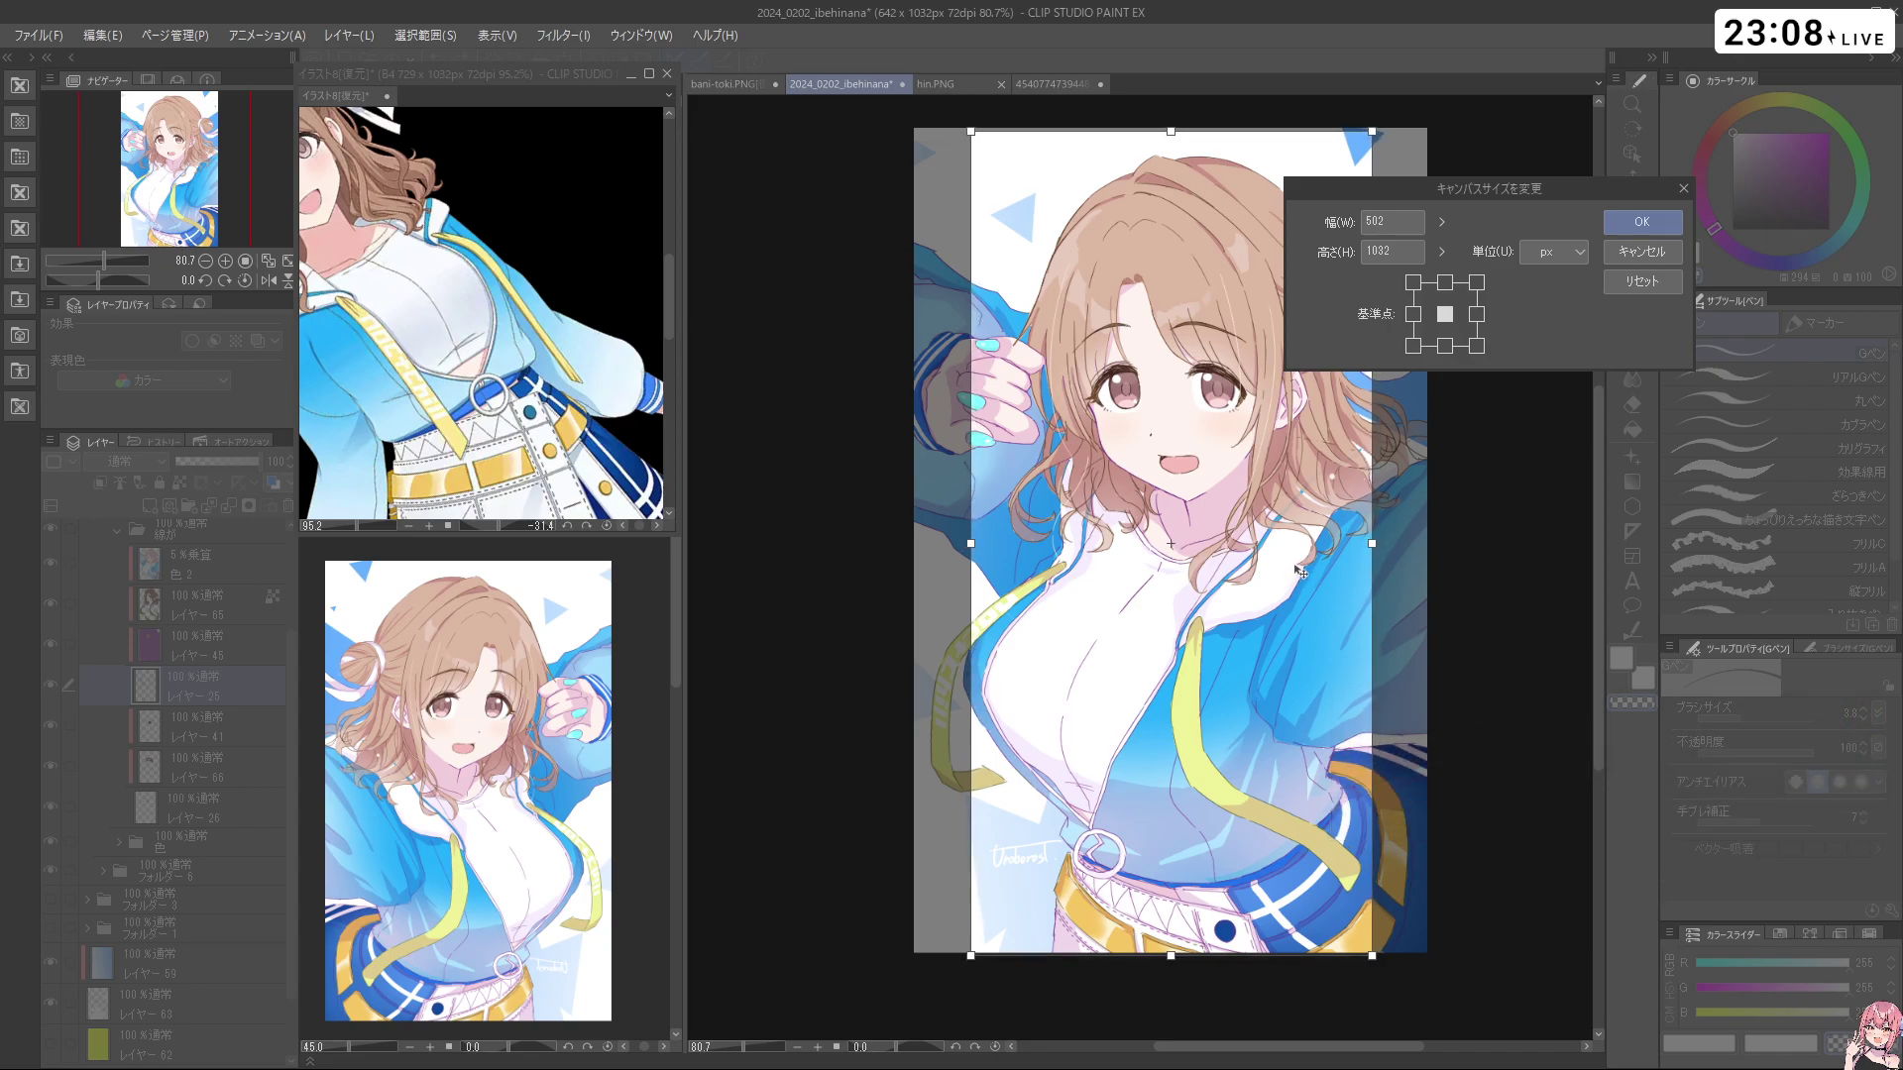
click(1642, 227)
Undo the canvas narrowing to restore the full illustration width
drag(1428, 435, 1307, 407)
click(1633, 180)
key(ctrl+z)
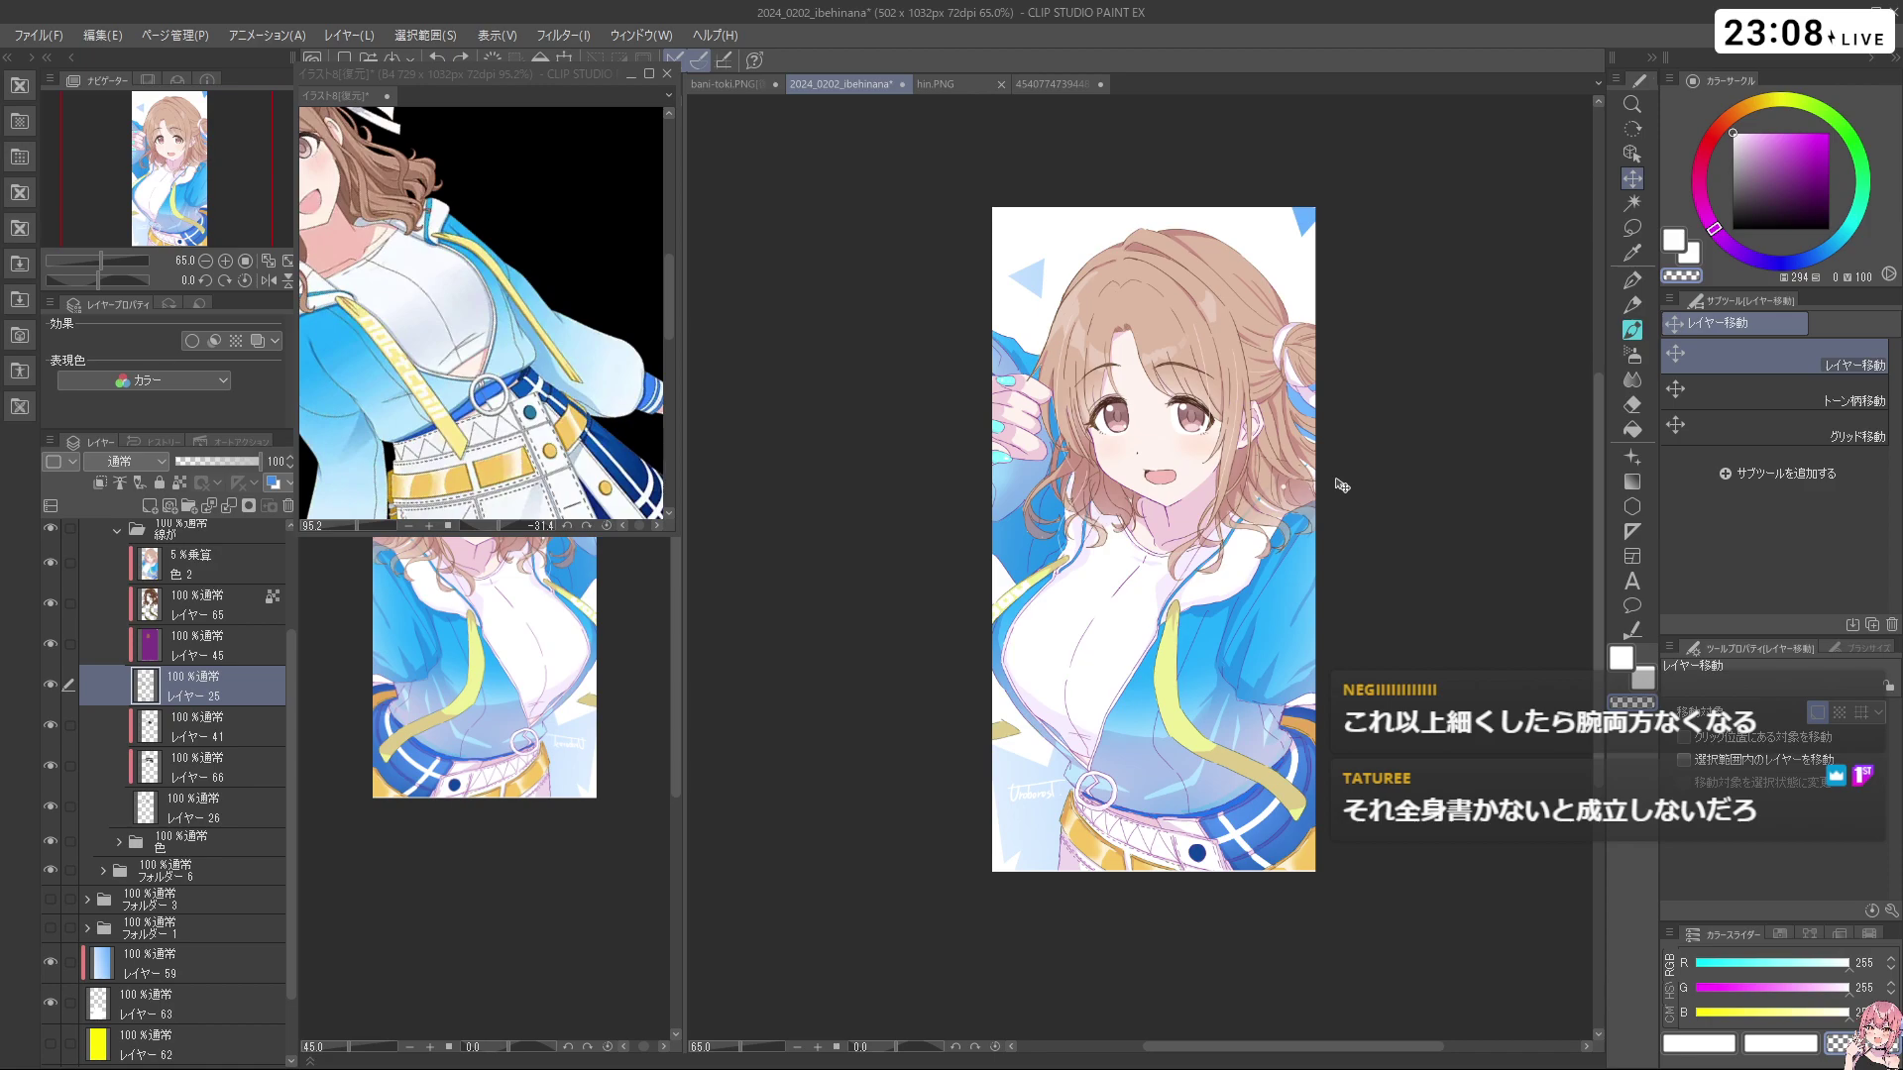
key(ctrl+z)
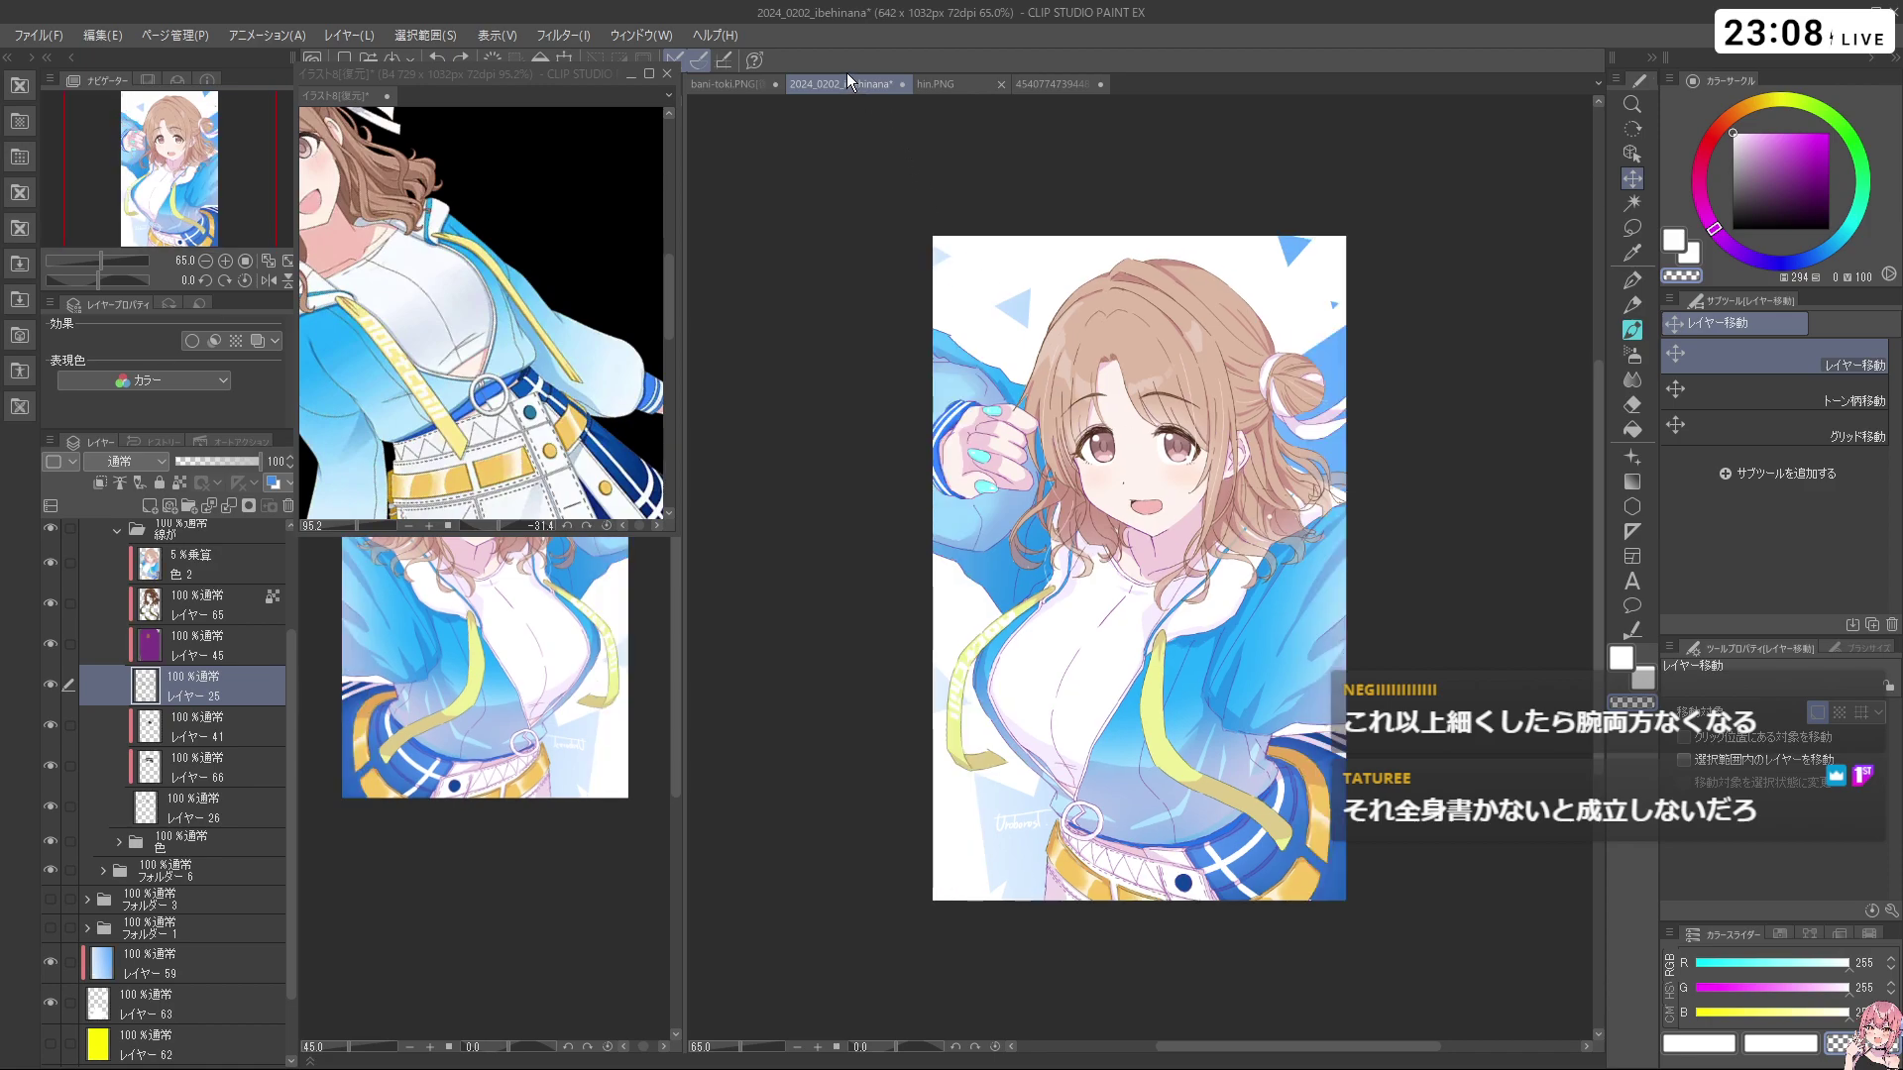
click(176, 39)
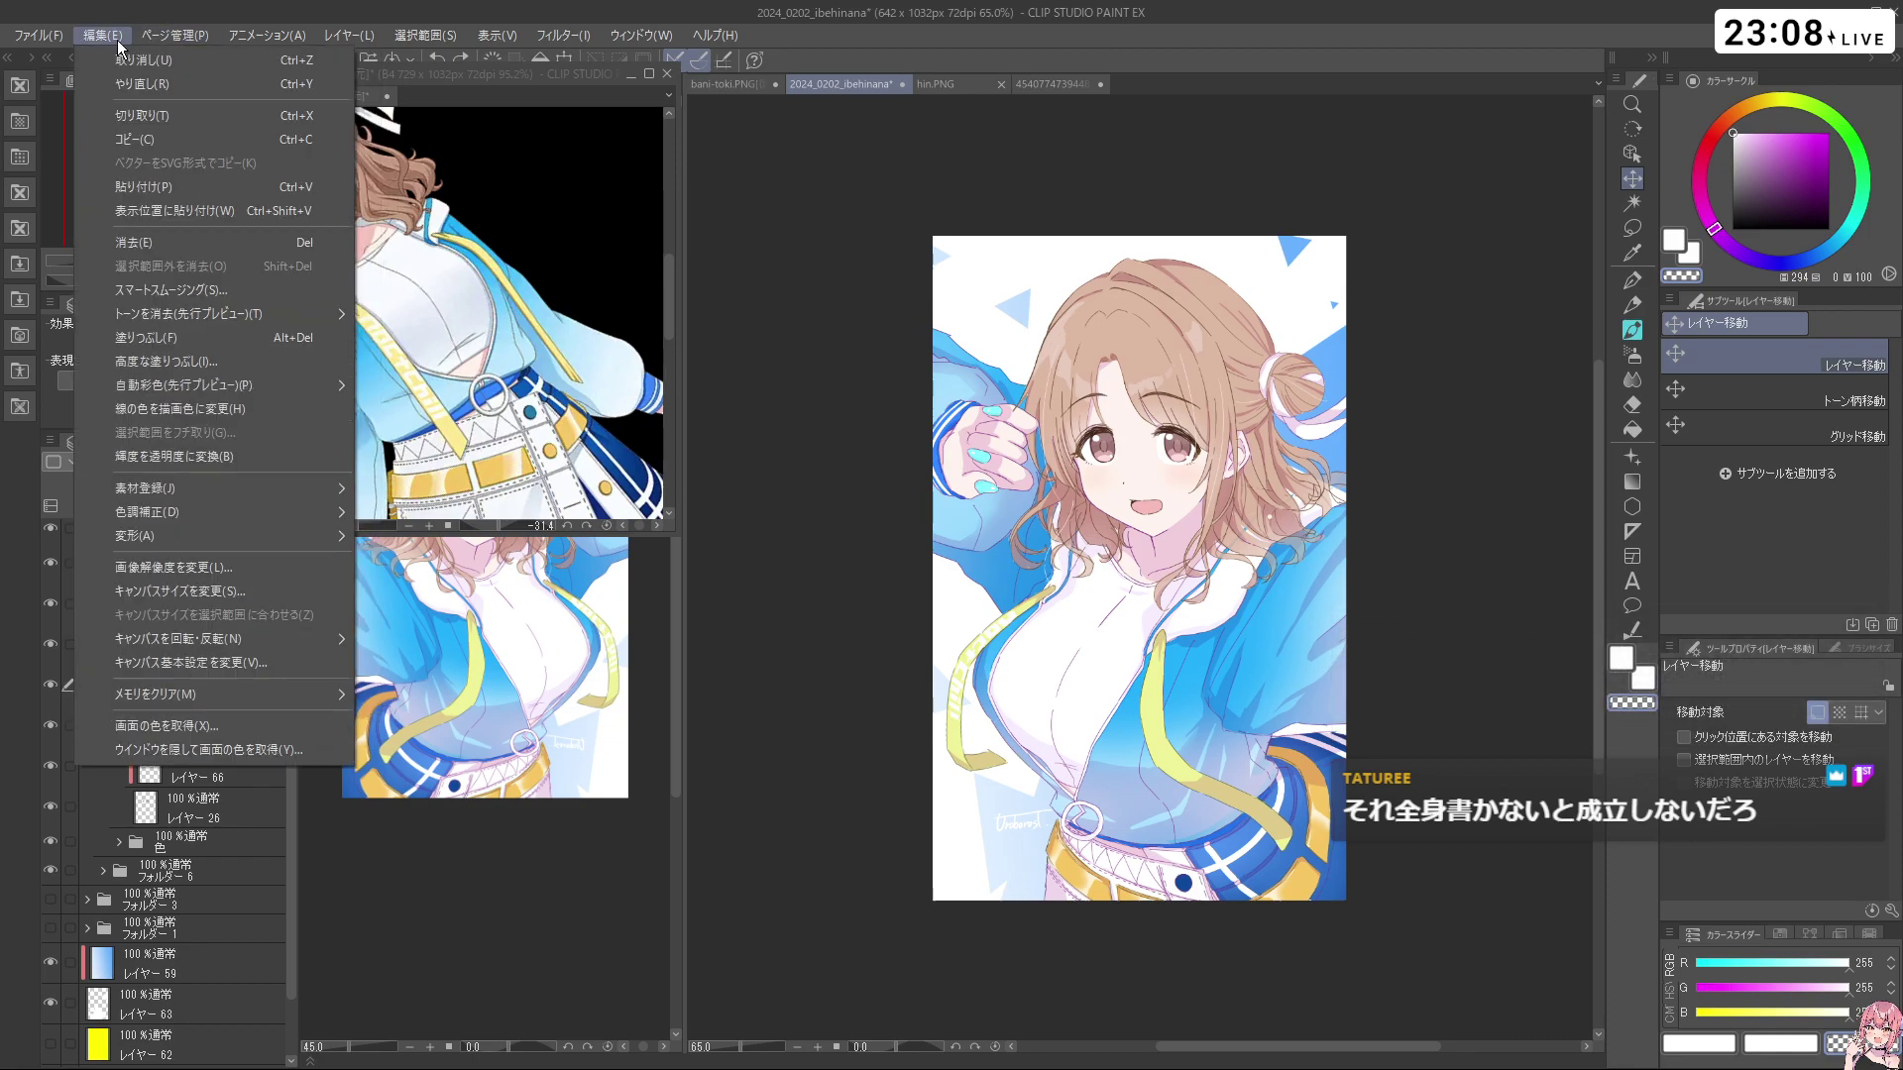
click(126, 84)
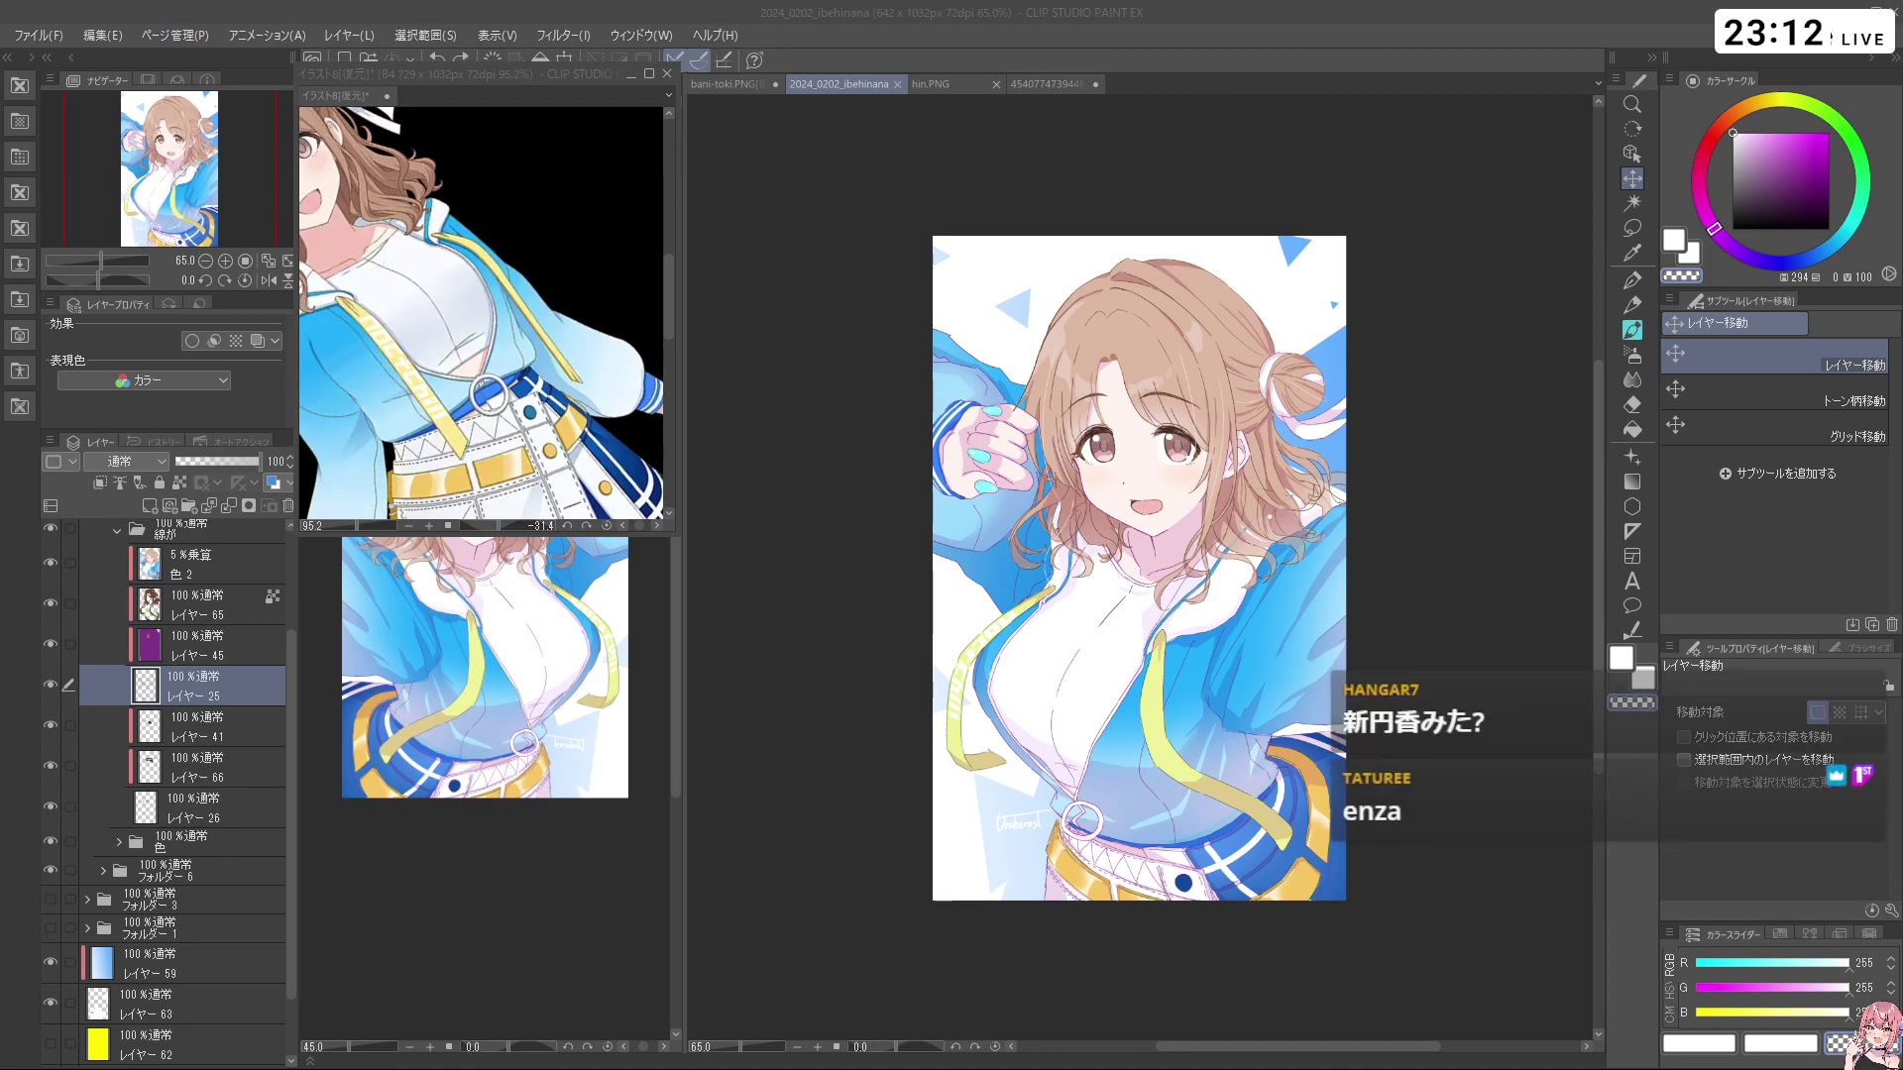
Switch to the browser game THE IDOLM@STER SHINY COLORS and collect the daily login bonus
drag(1902, 0, 1153, 0)
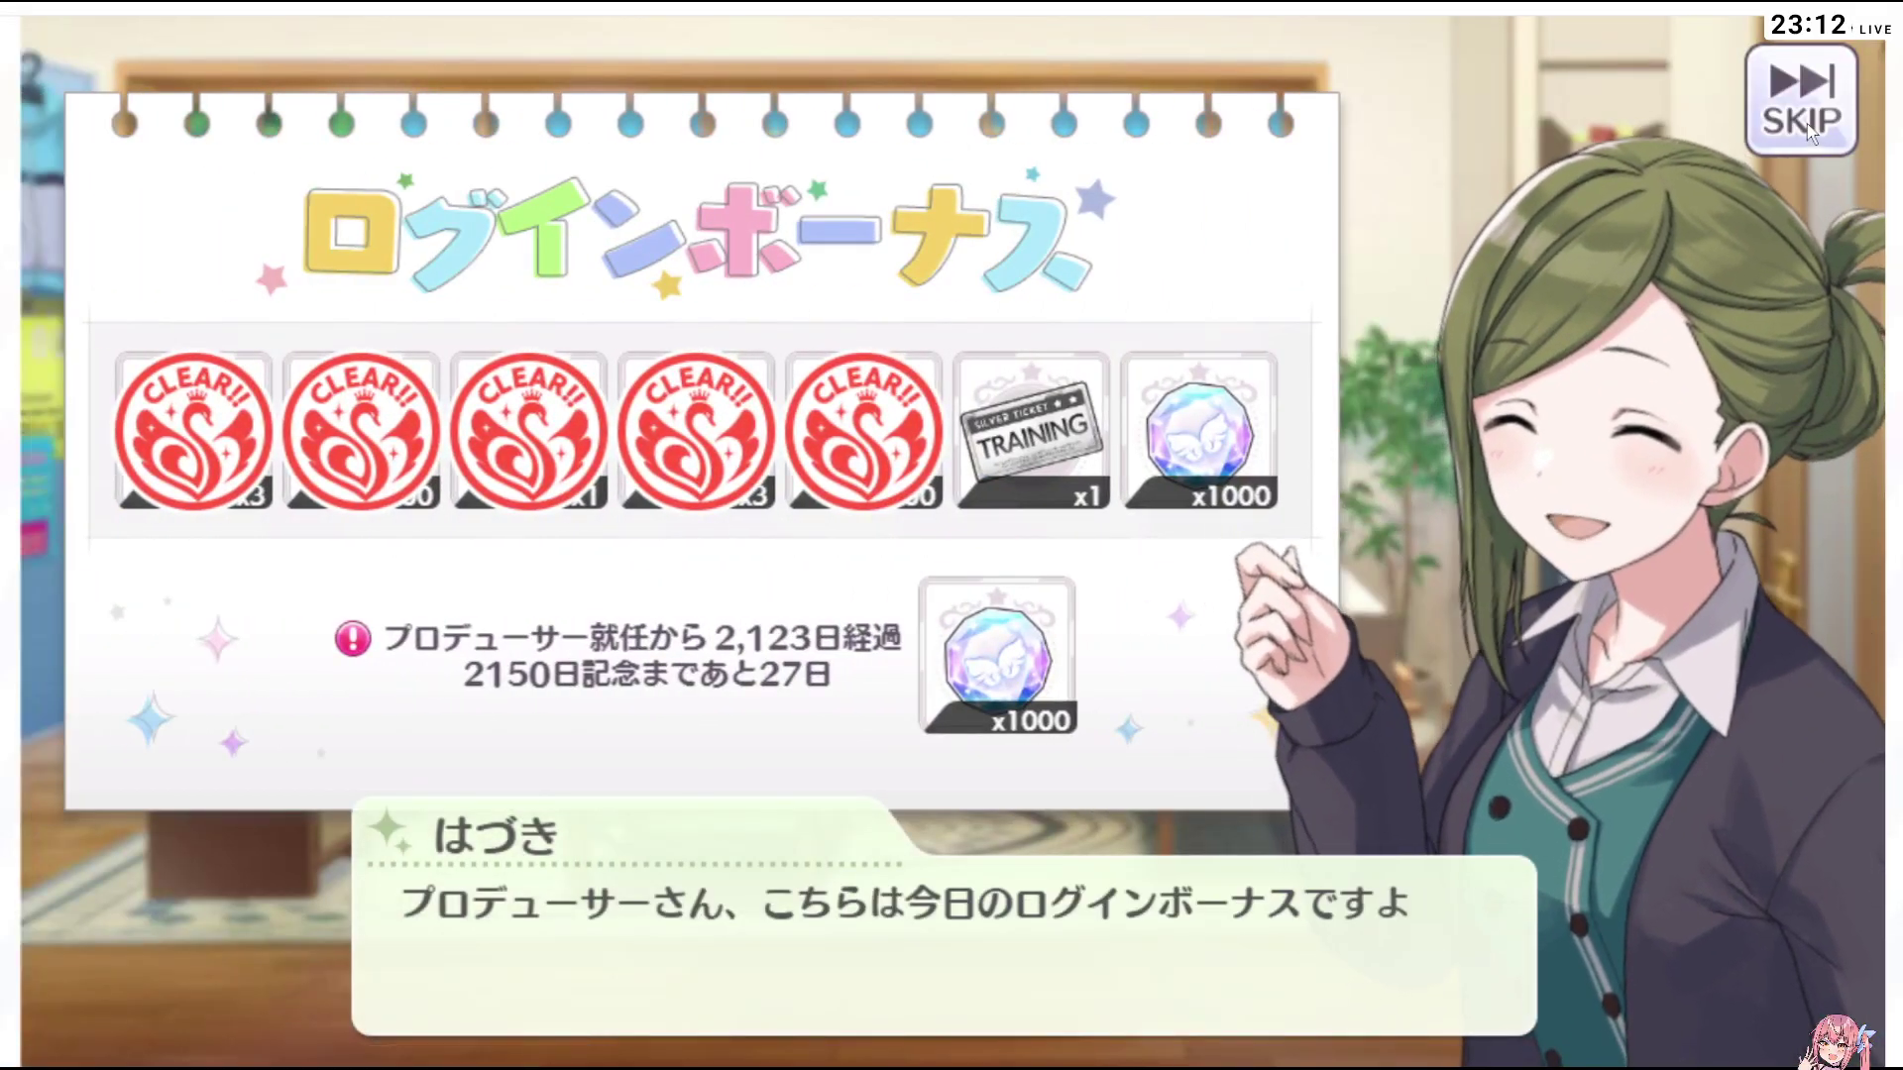
click(1566, 360)
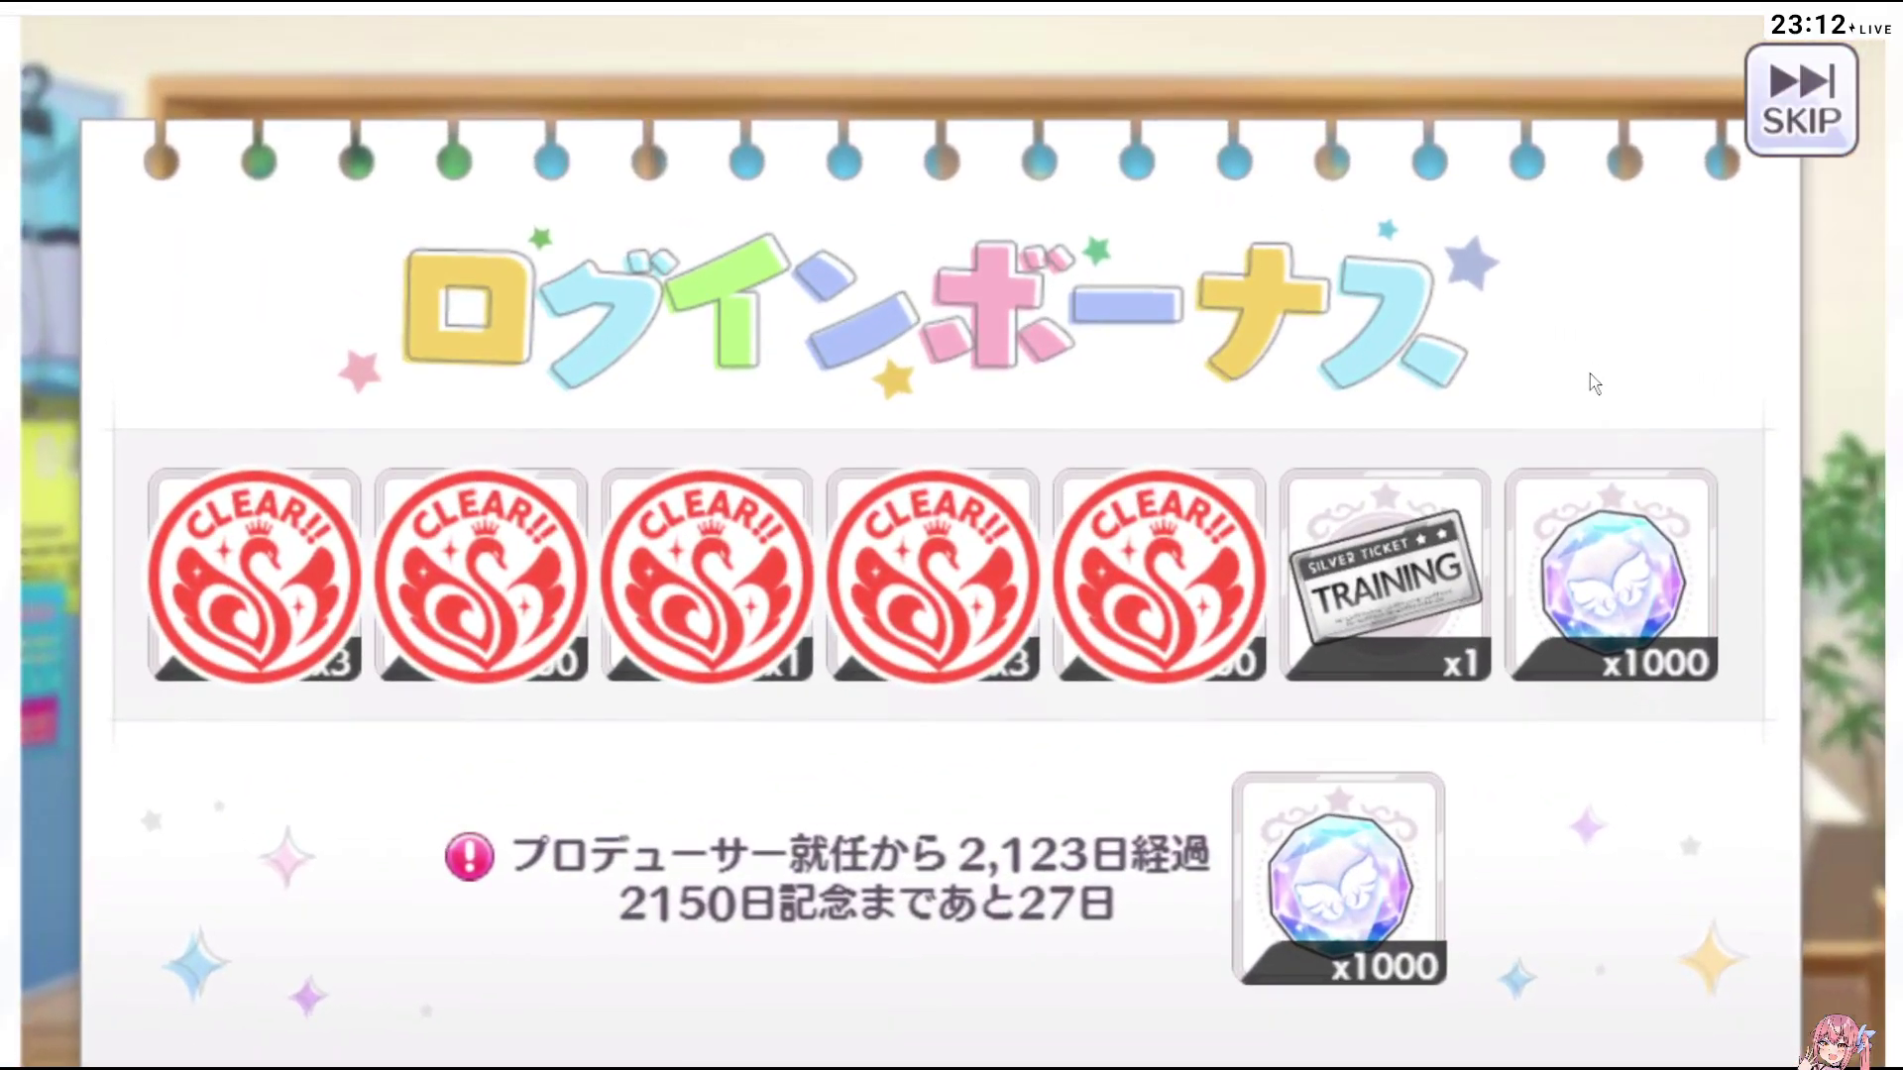
click(1631, 375)
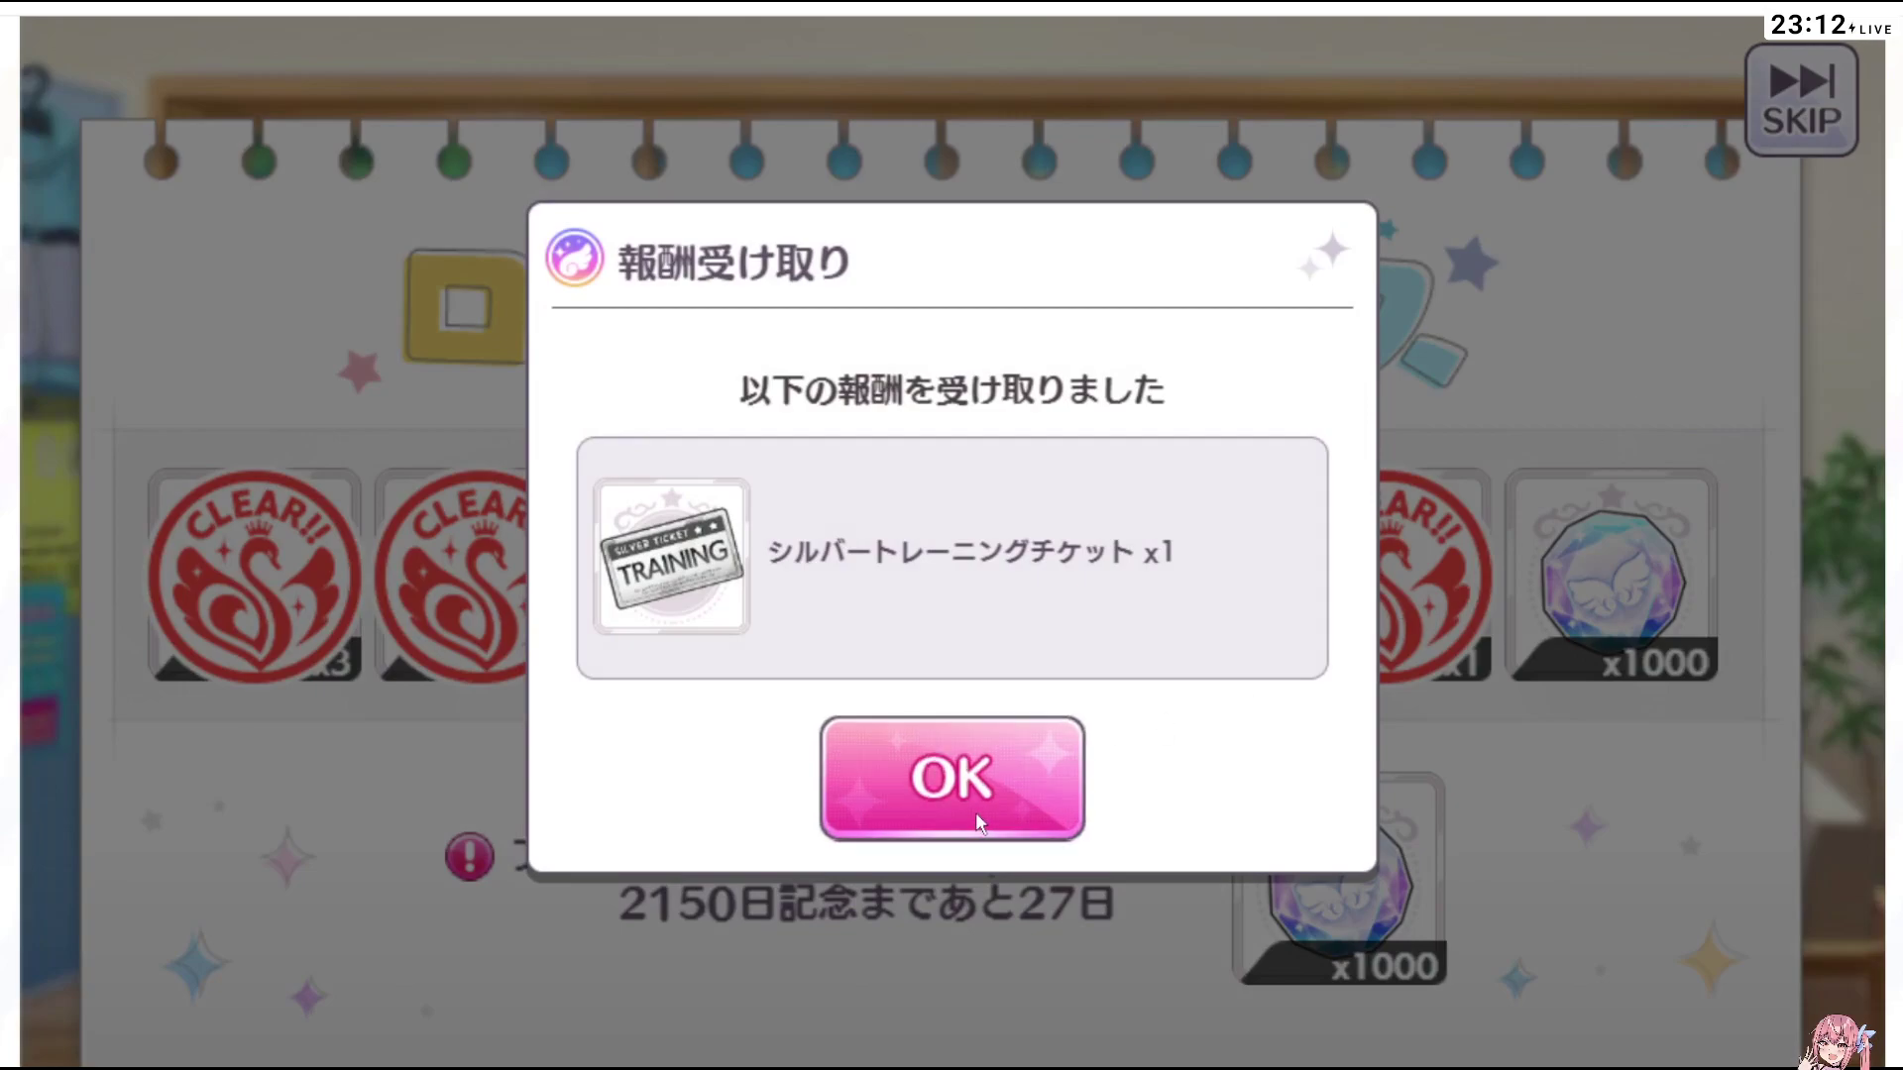
click(975, 812)
click(966, 854)
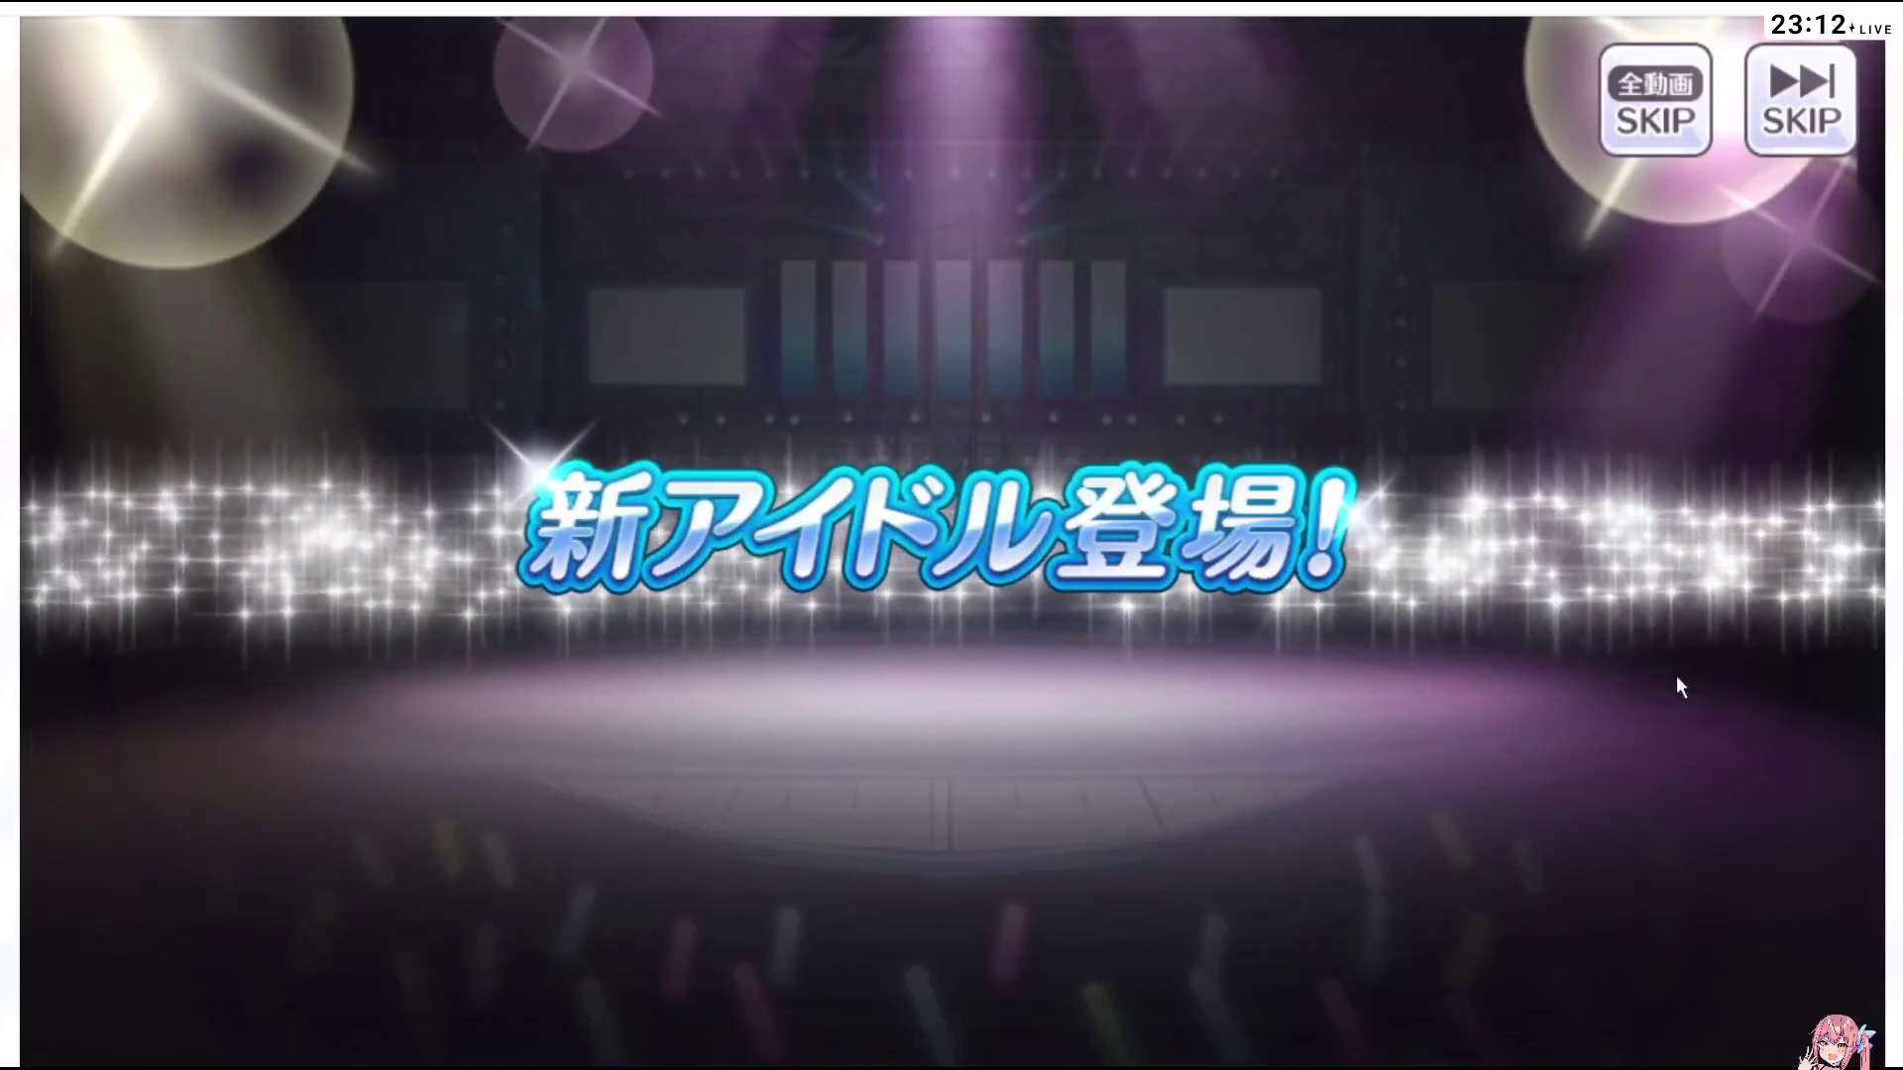
View the new idol announcement cards one after another
click(1318, 653)
click(1463, 686)
click(1489, 686)
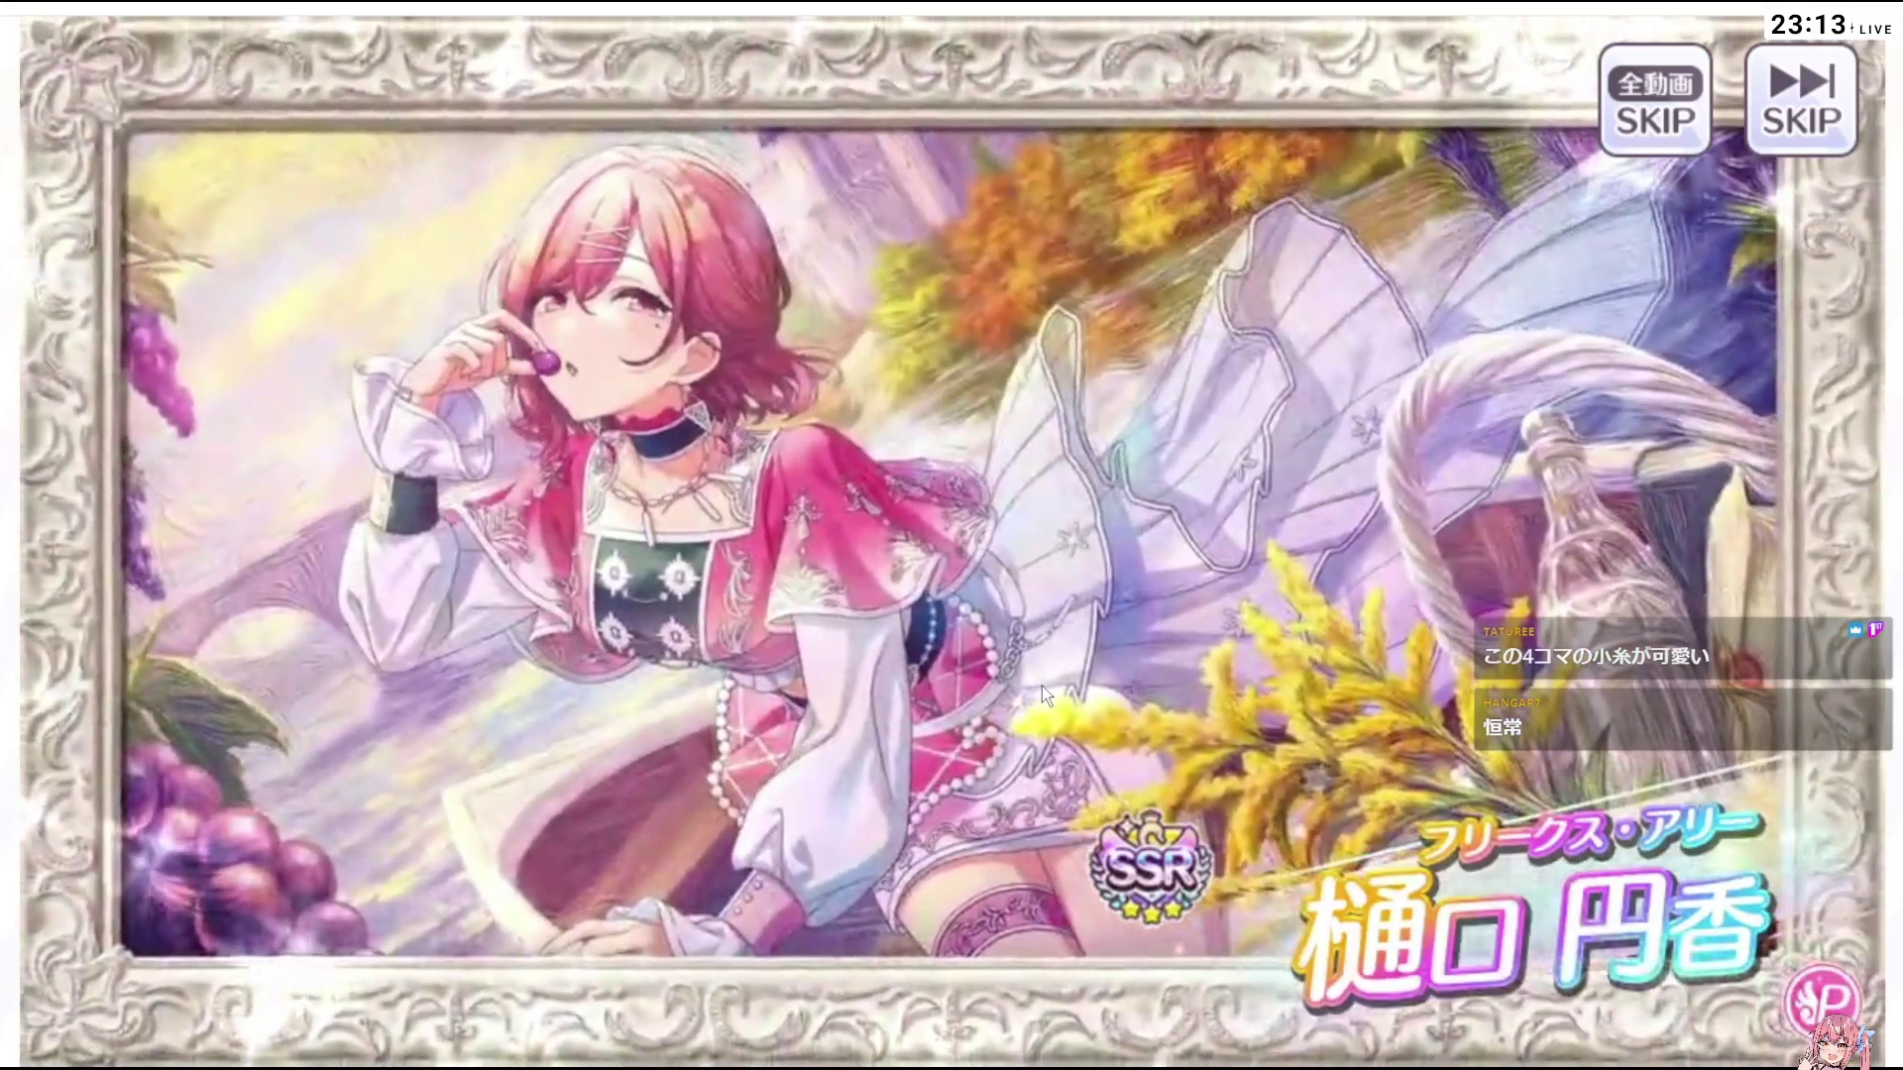
click(959, 615)
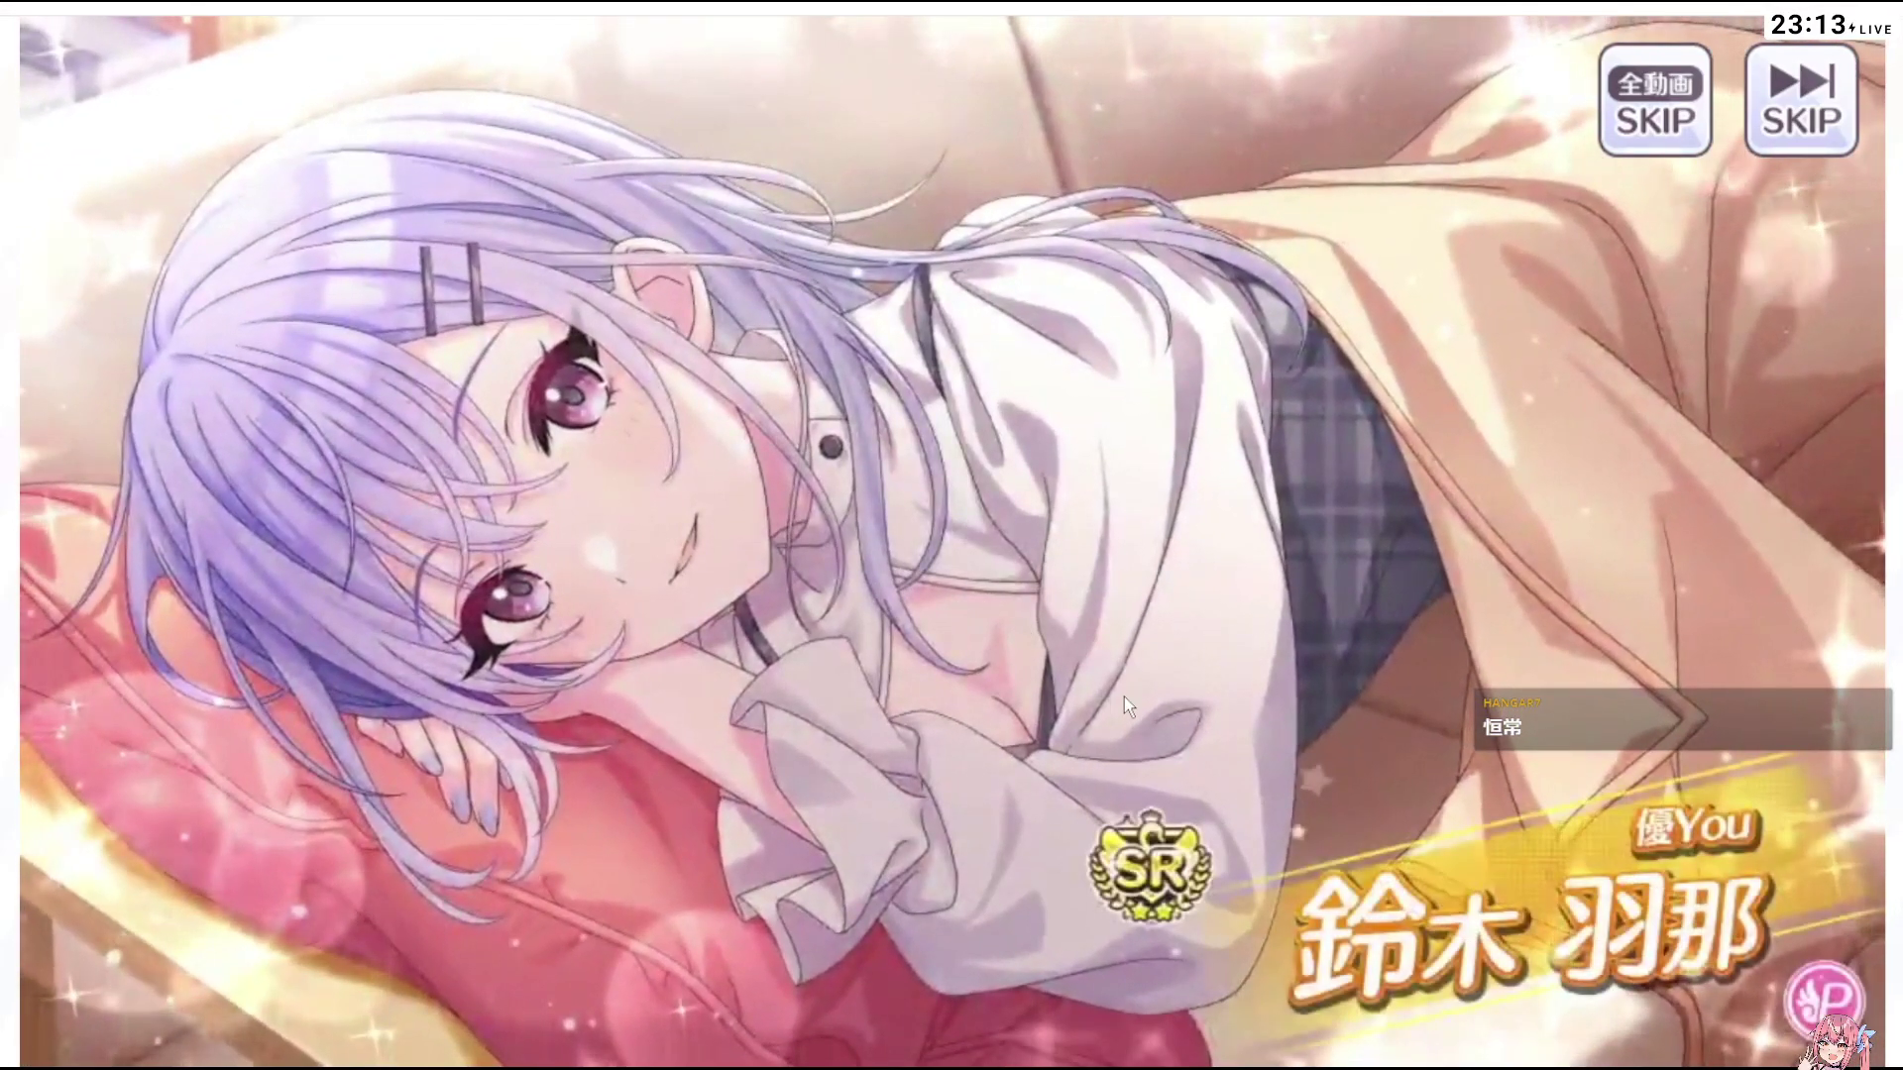
click(1162, 713)
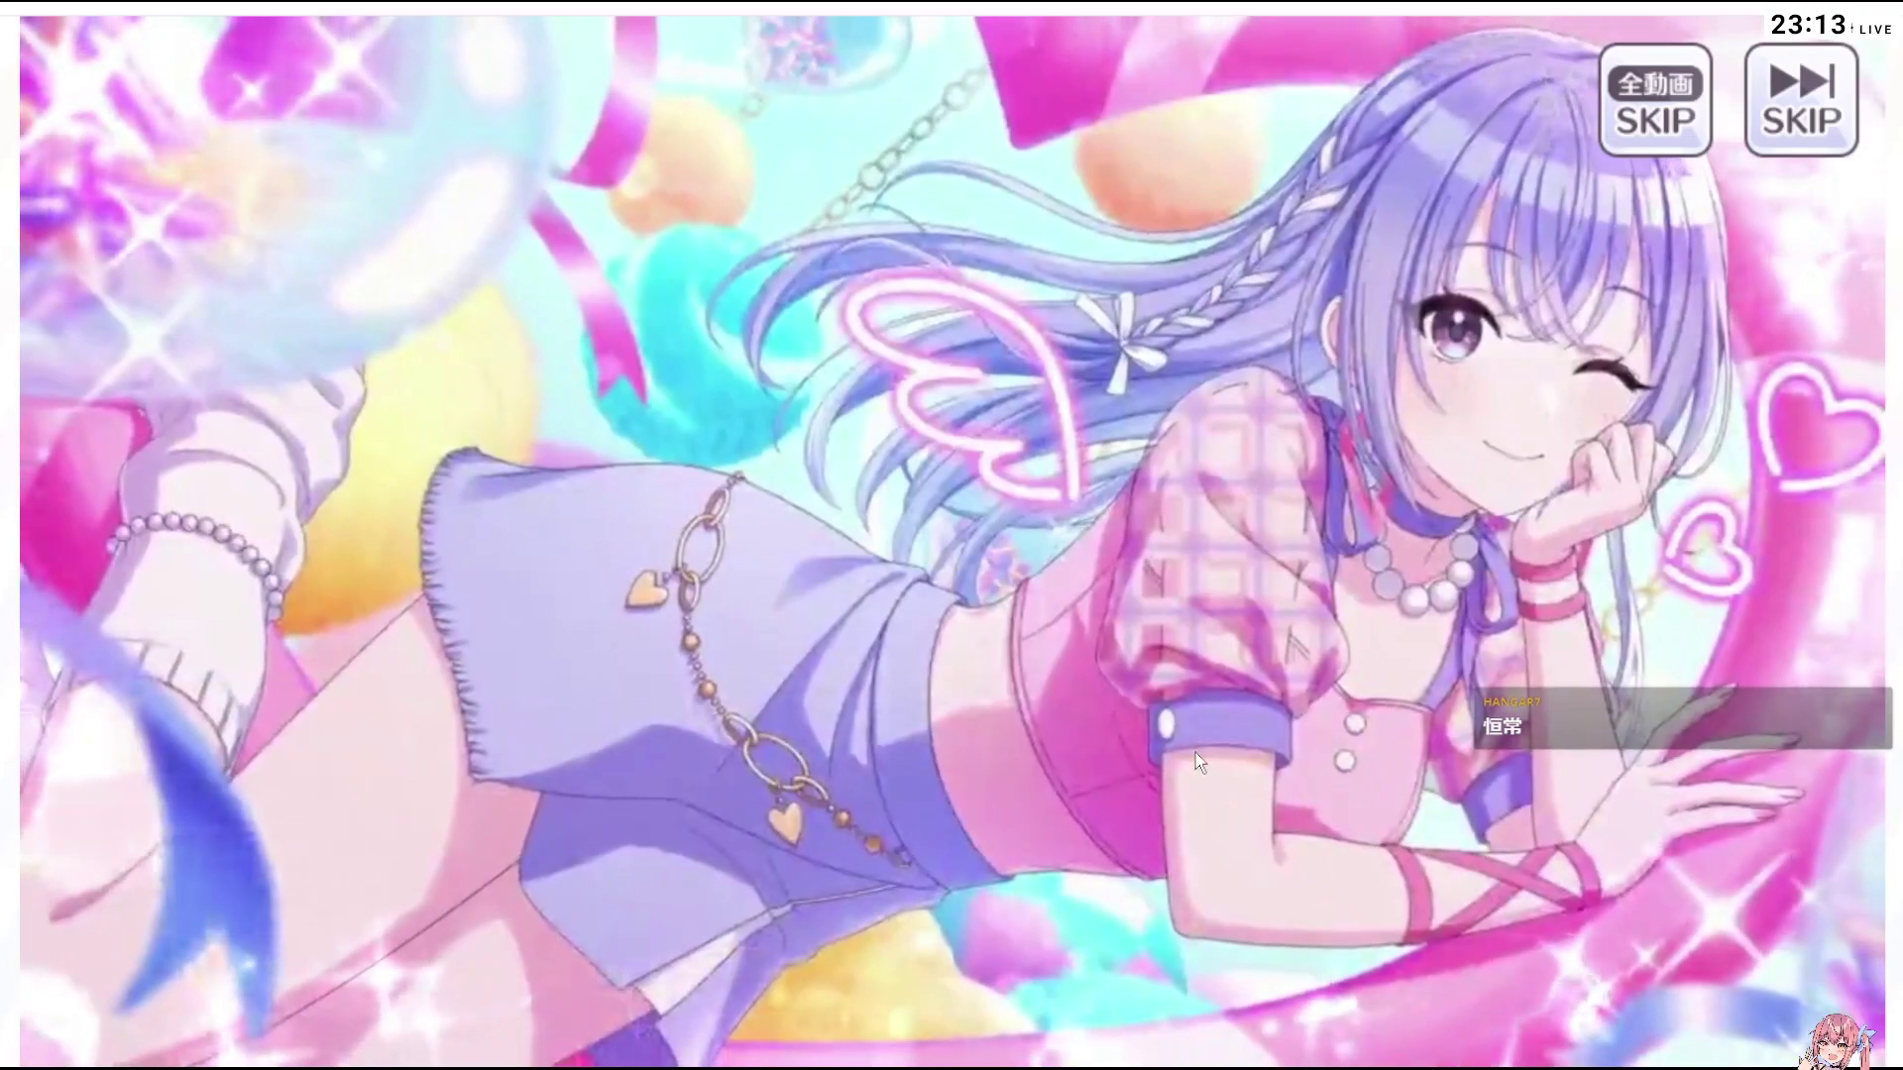
click(1195, 760)
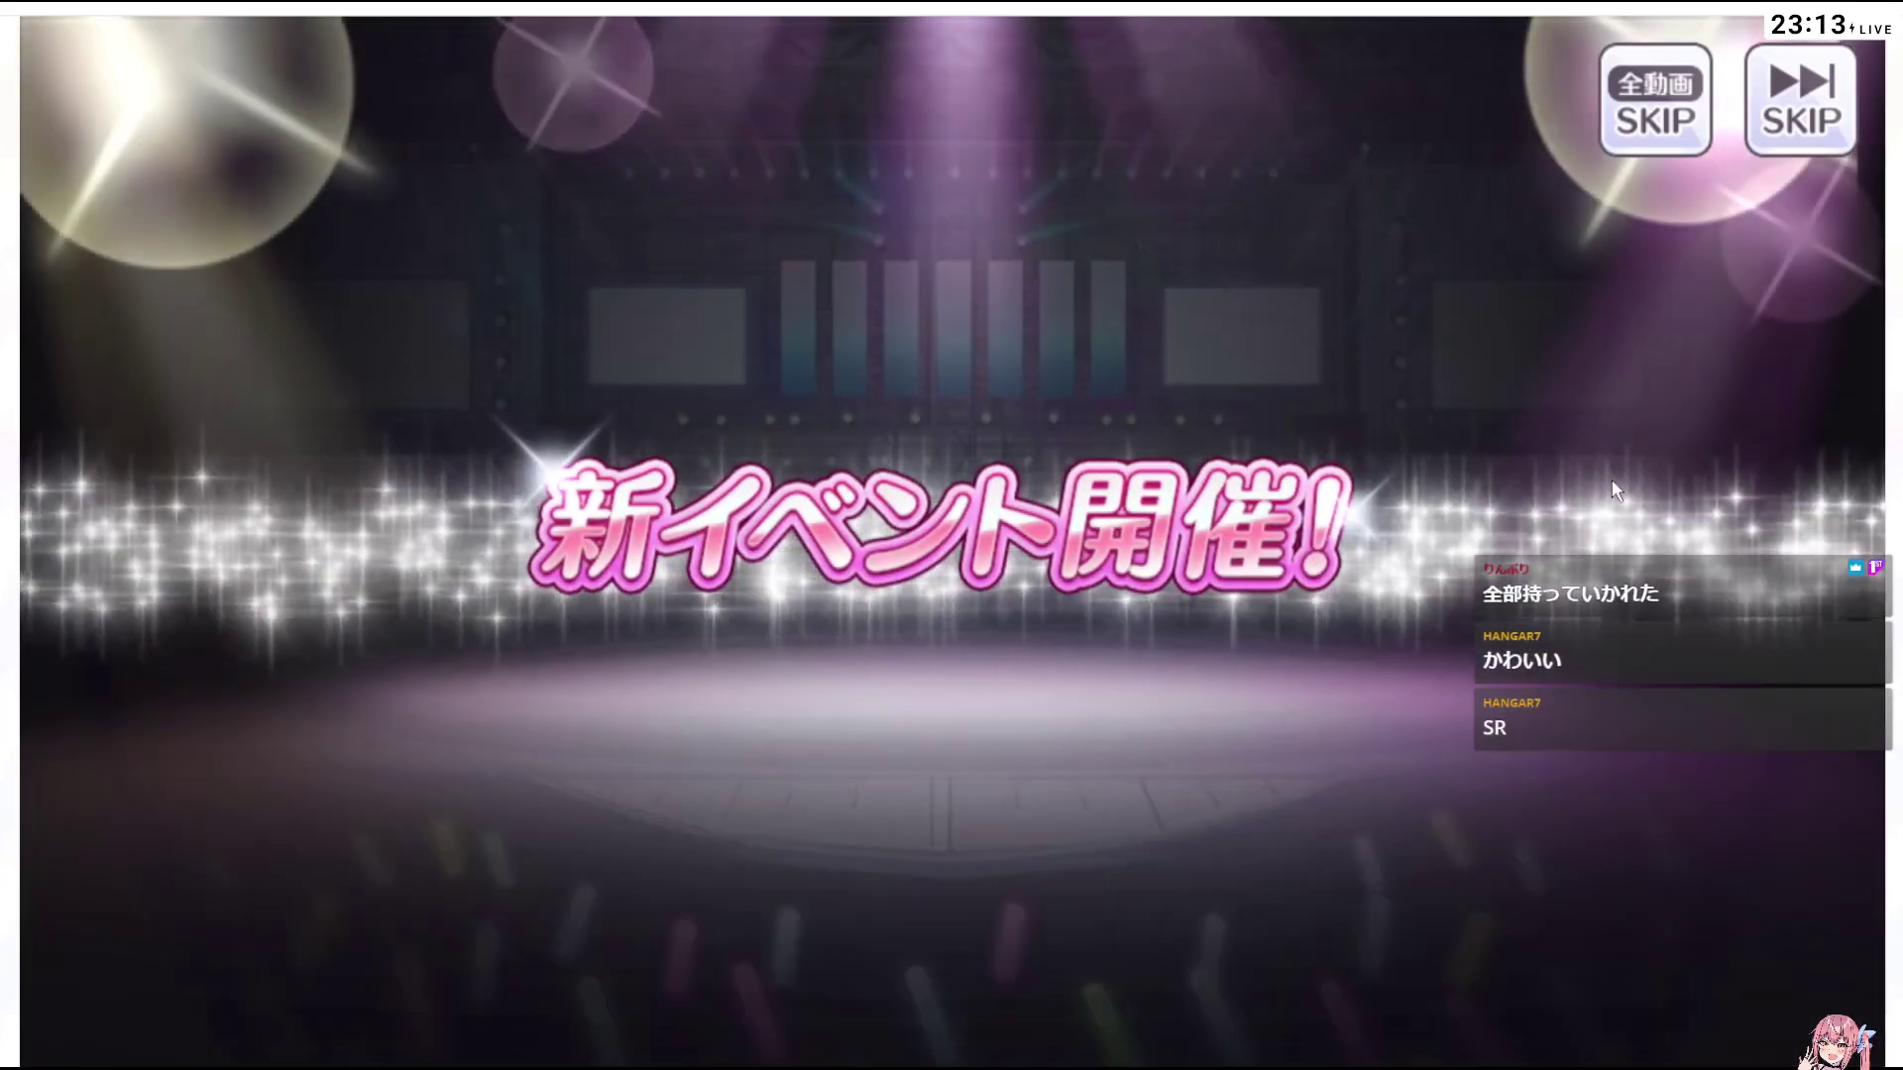
Advance through the event and update announcements, then leave お知らせ and close ピックアップコンテンツ to reach the home screen
click(1614, 479)
click(1607, 472)
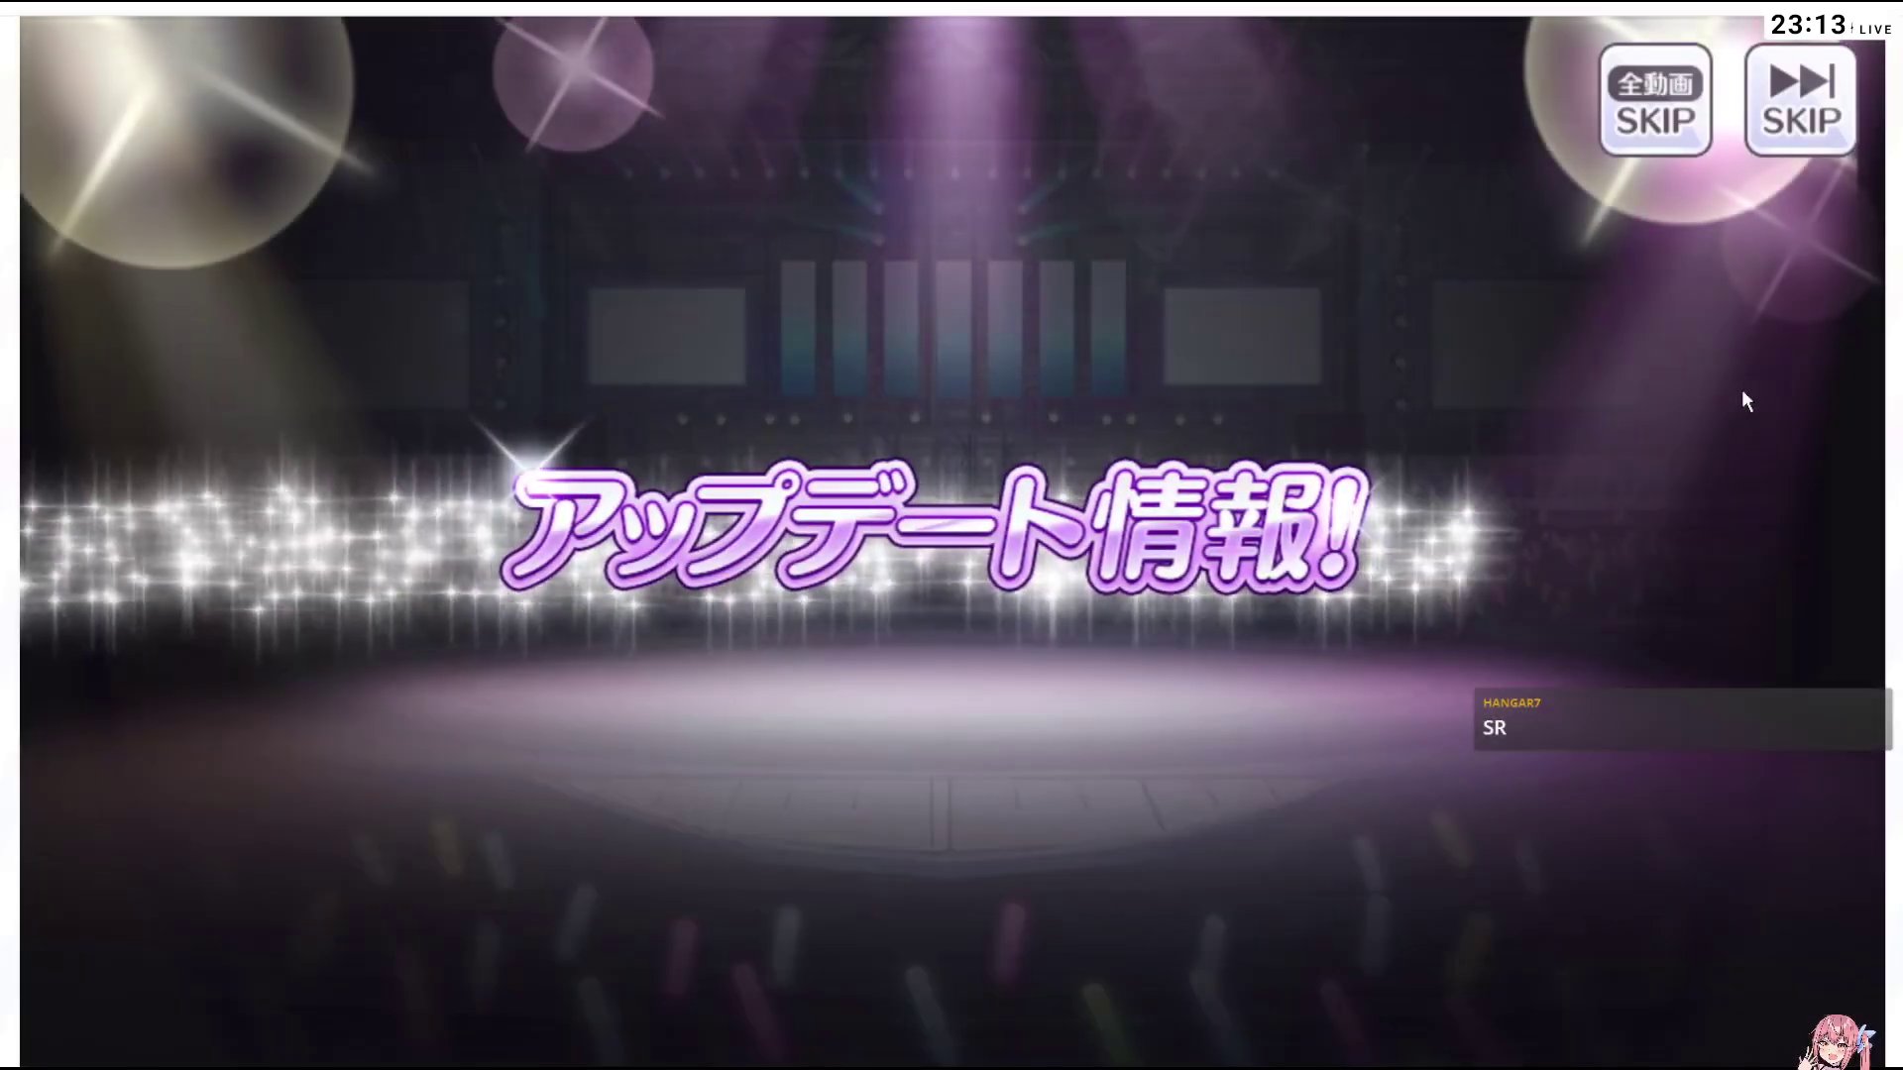
click(1764, 378)
click(1777, 379)
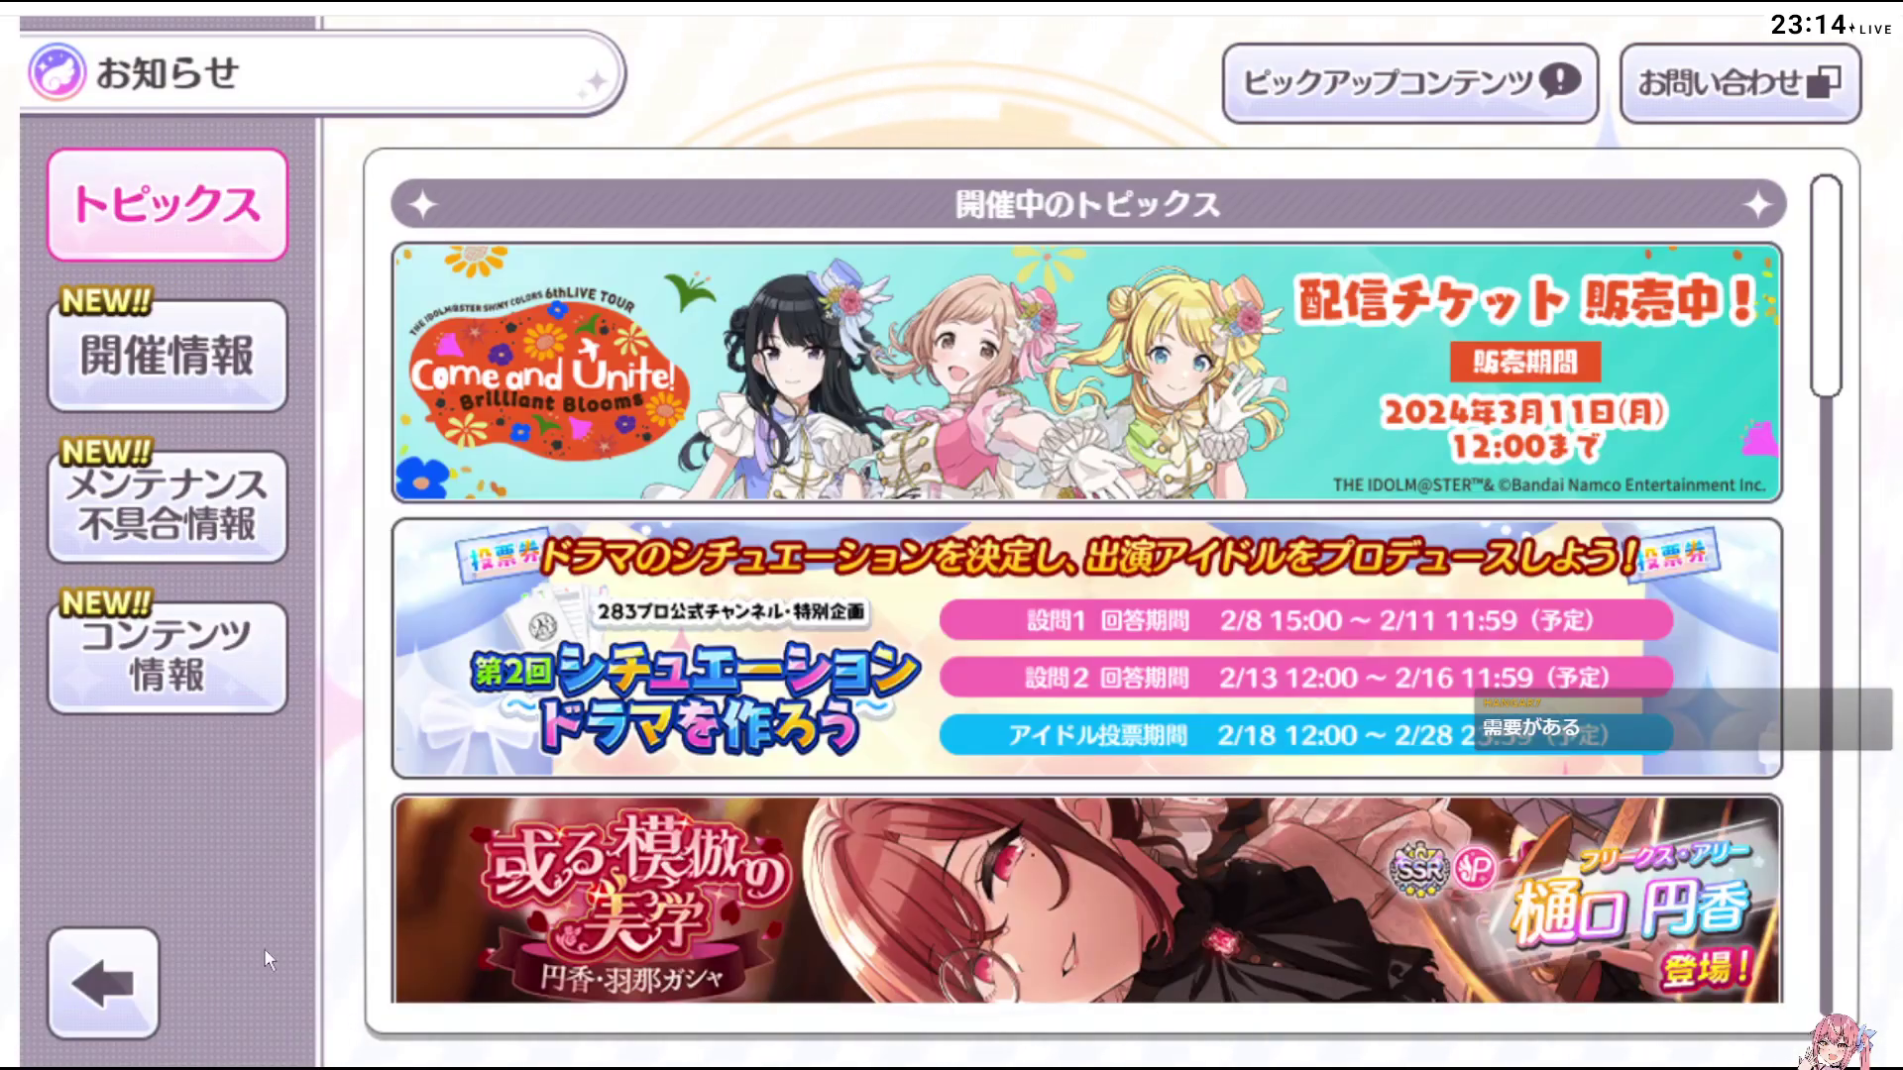
click(114, 984)
click(793, 887)
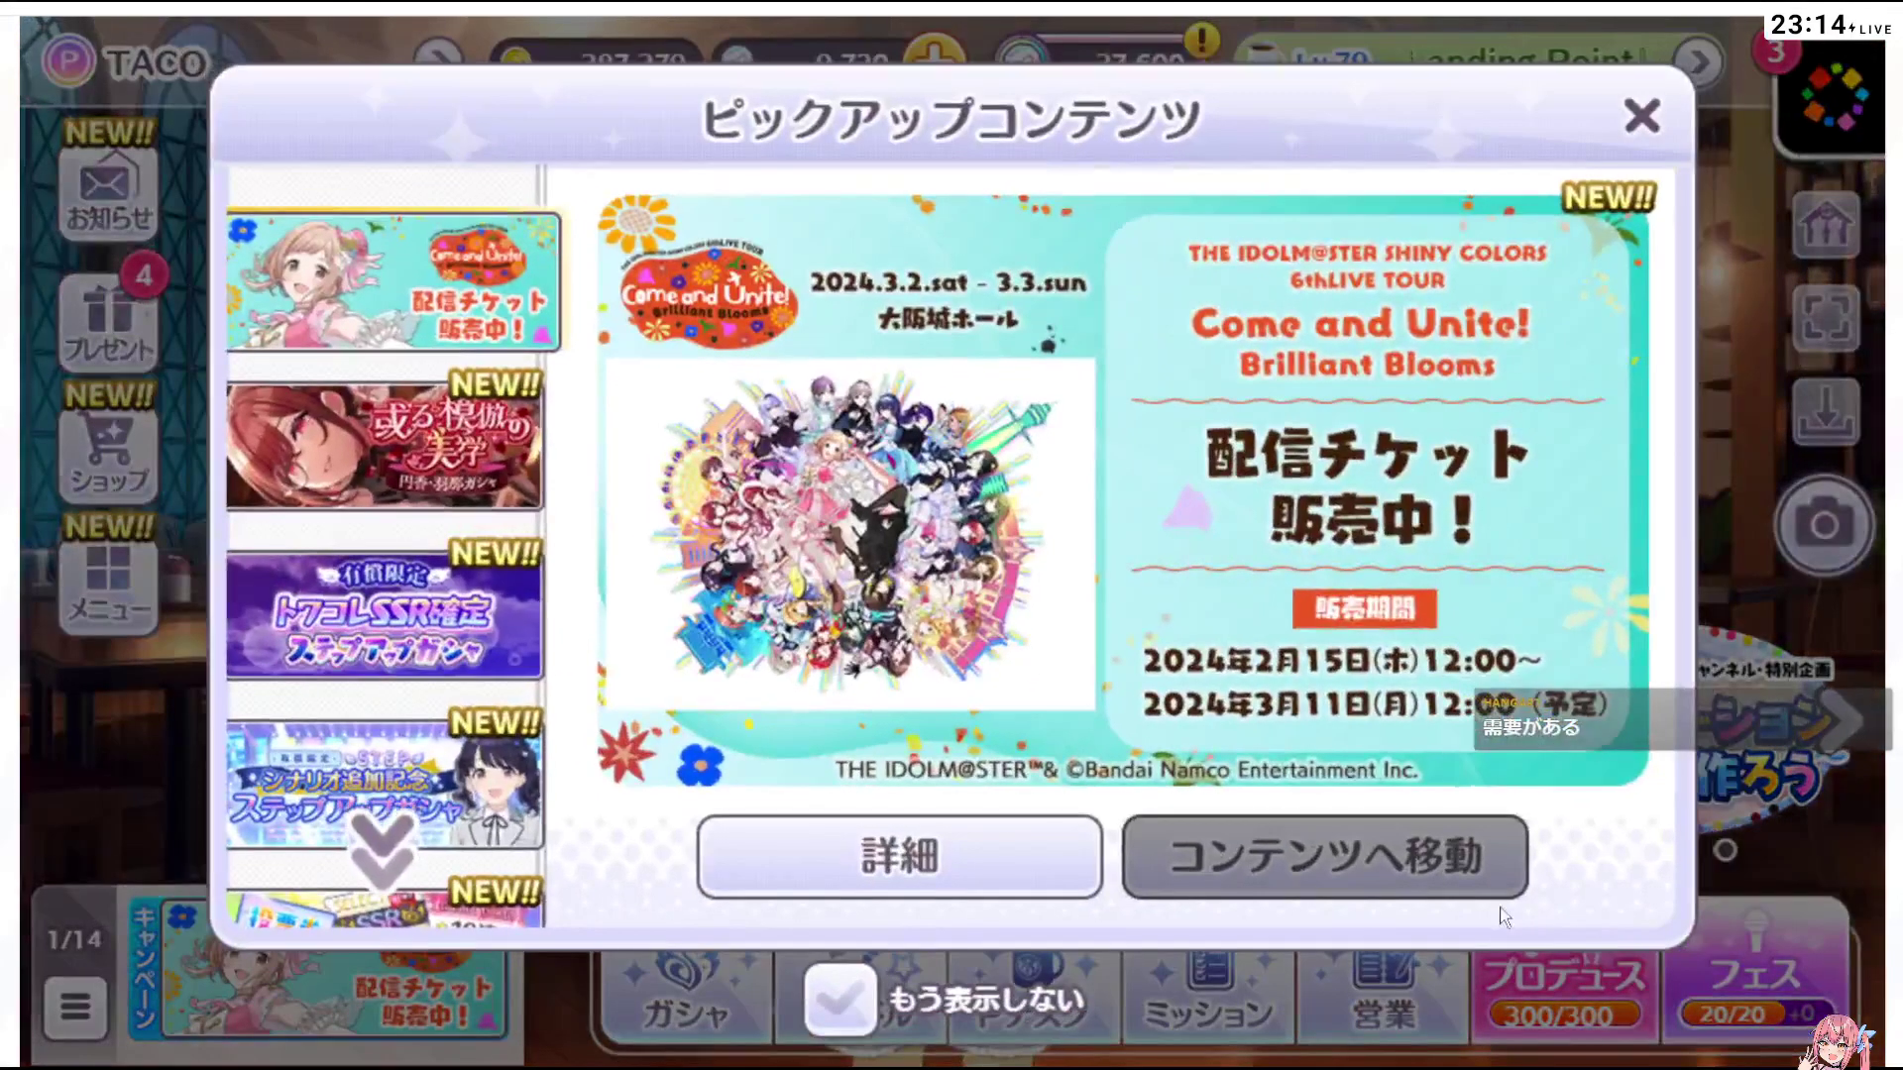
click(1641, 116)
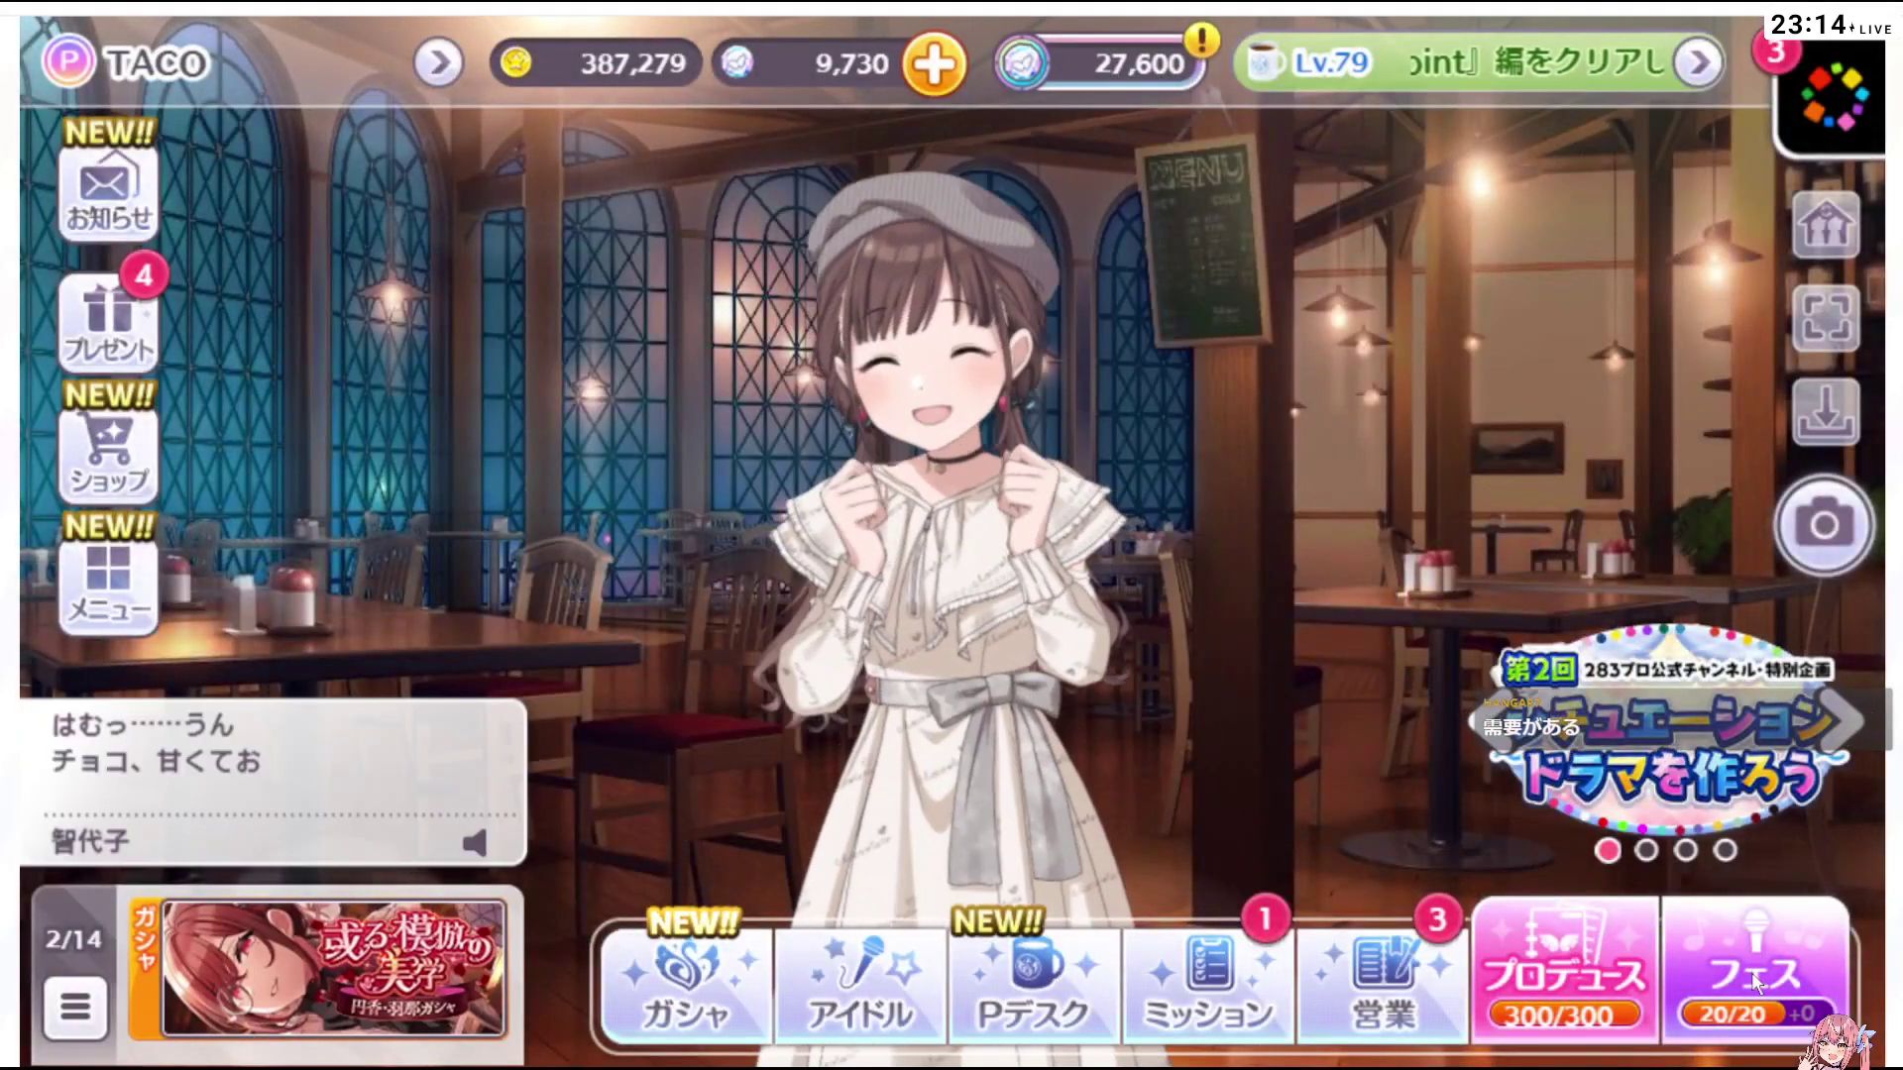
Skip エリア1 ステージ1 once in マッチライブ, then return home and dismiss the mission notice
click(1551, 801)
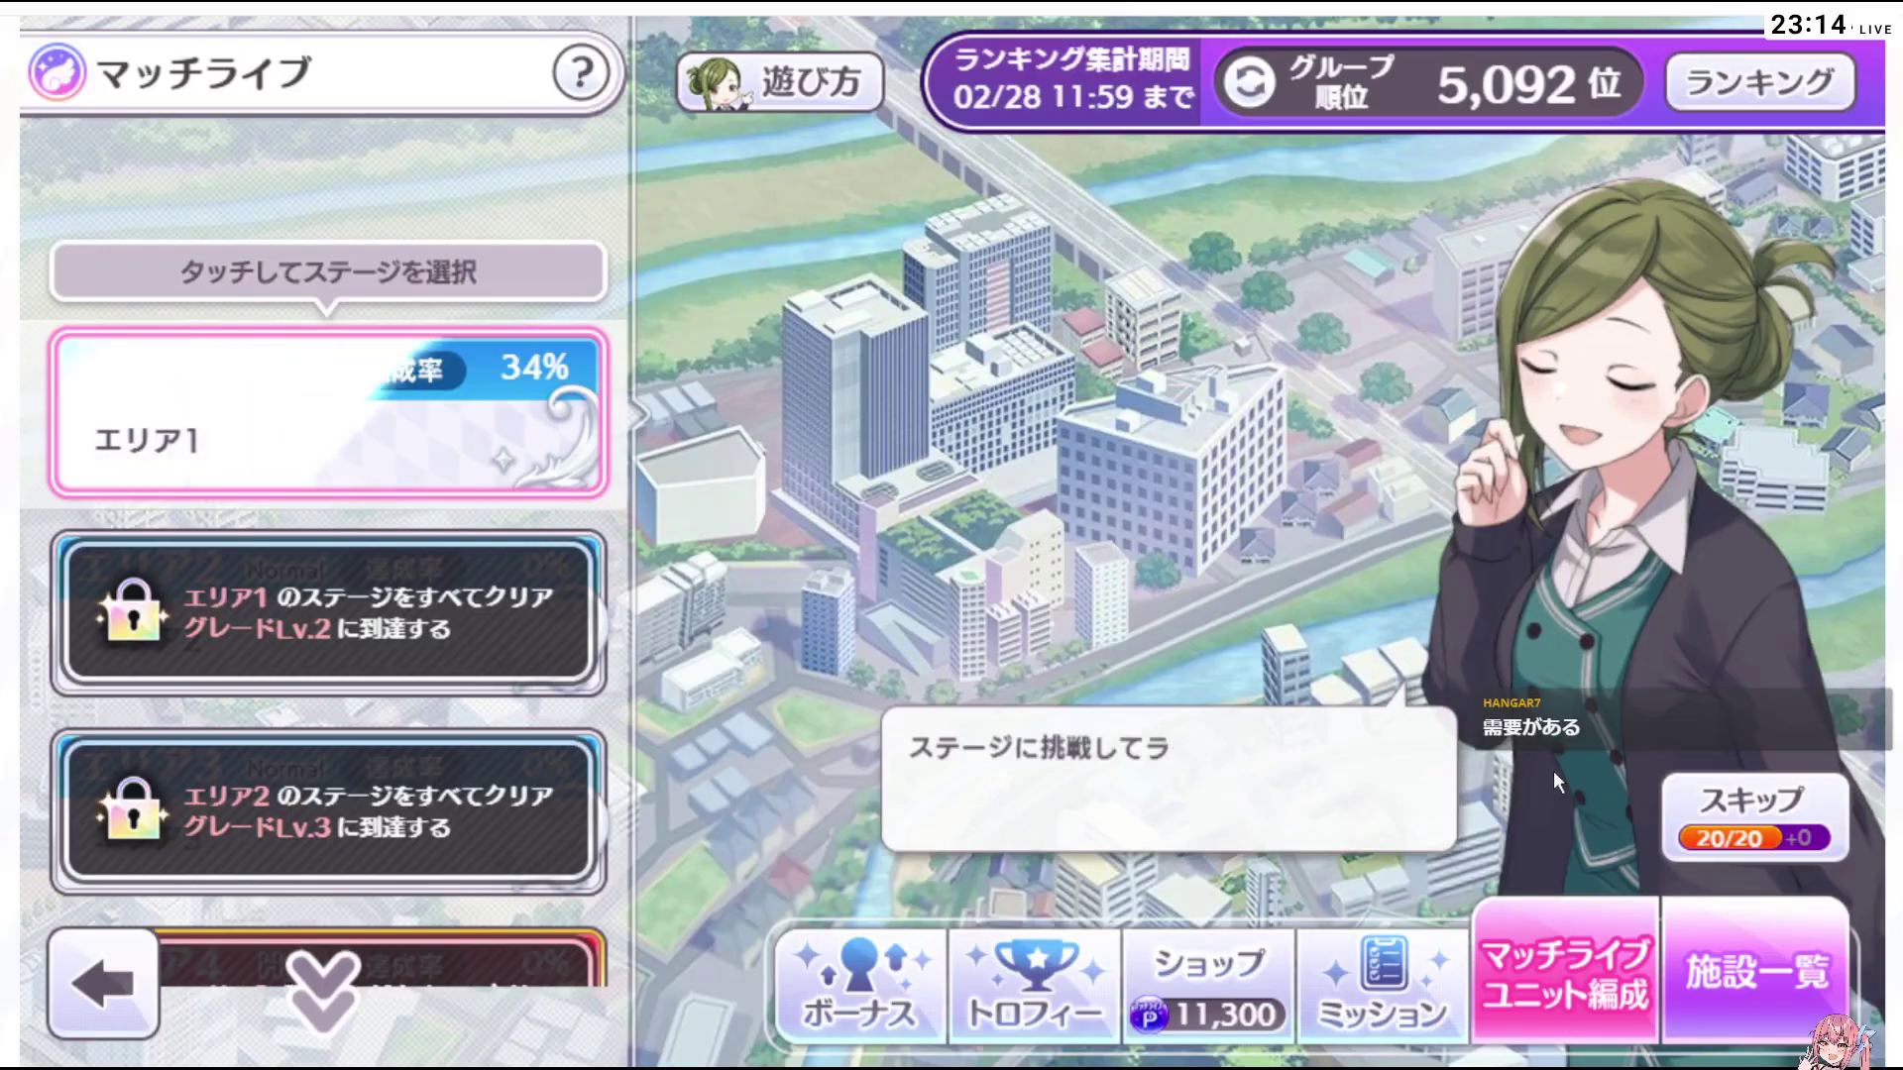
click(1734, 870)
click(871, 401)
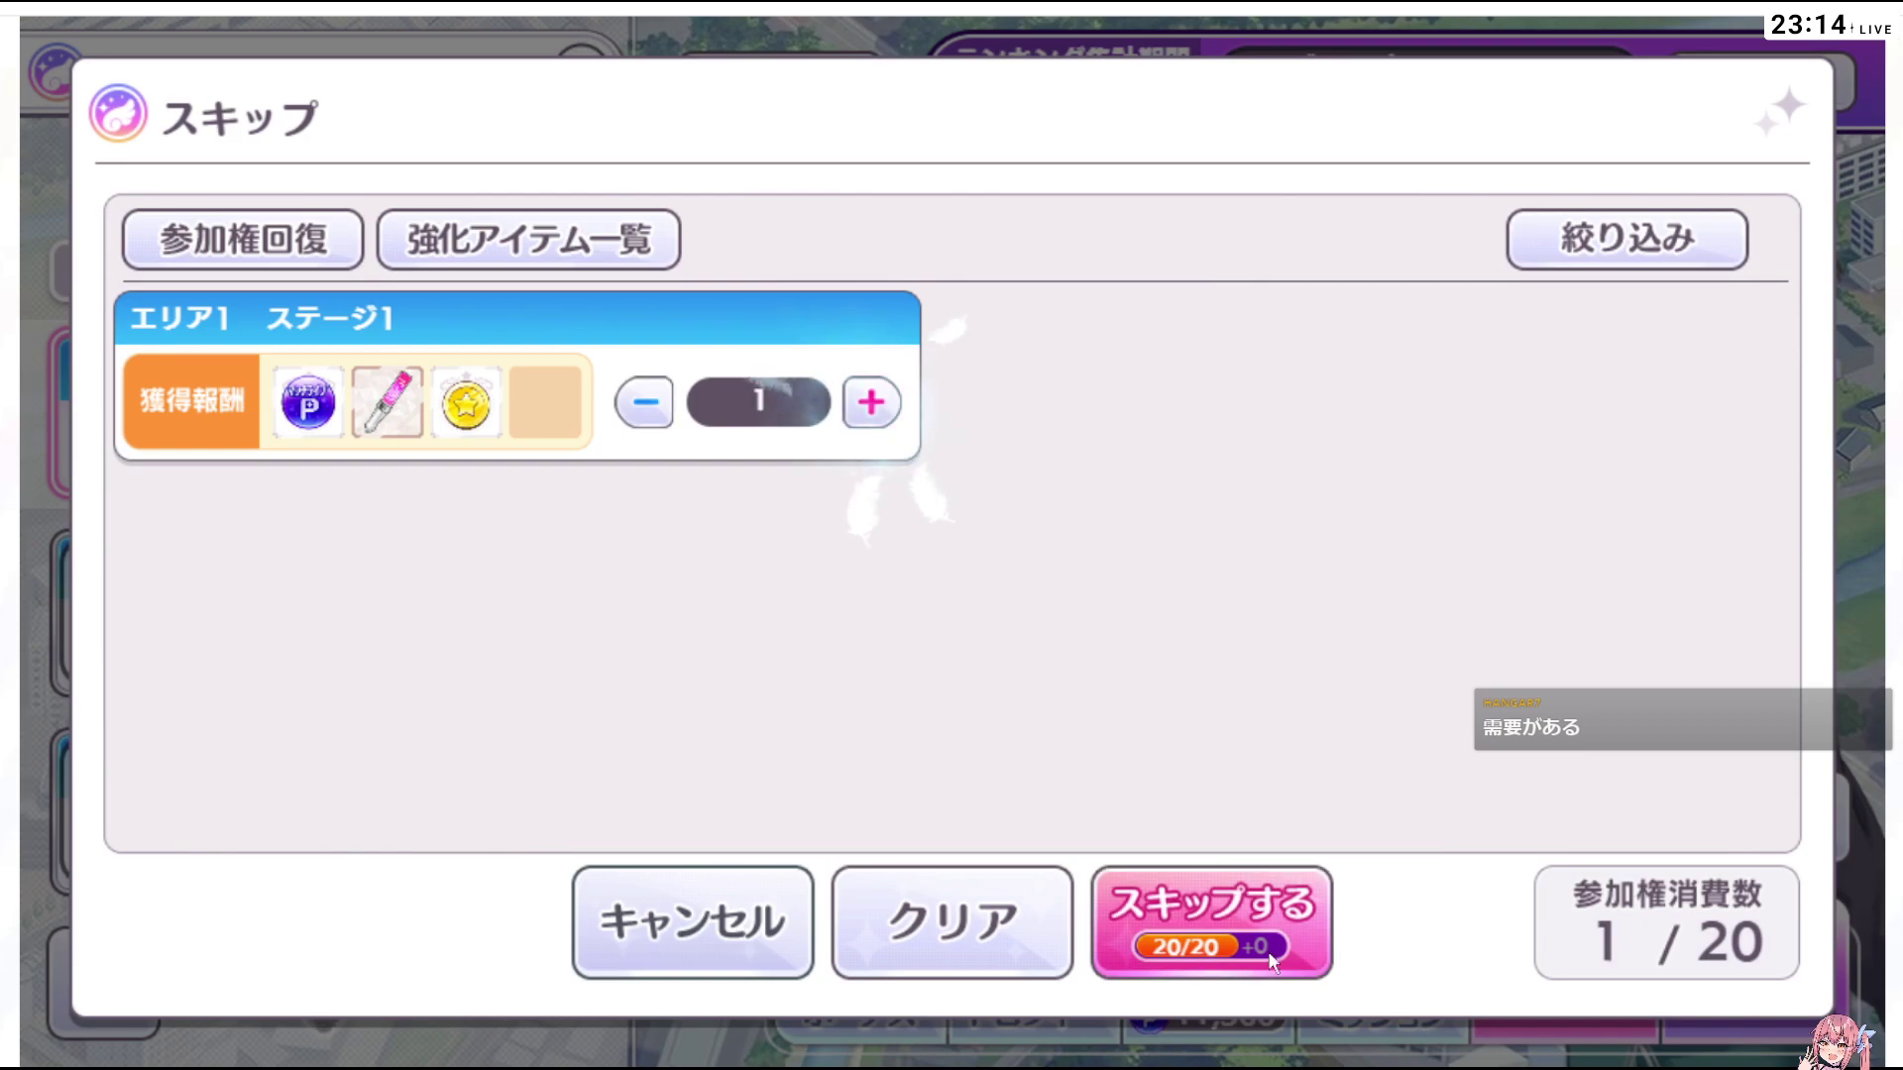
click(1211, 922)
click(1095, 918)
click(976, 848)
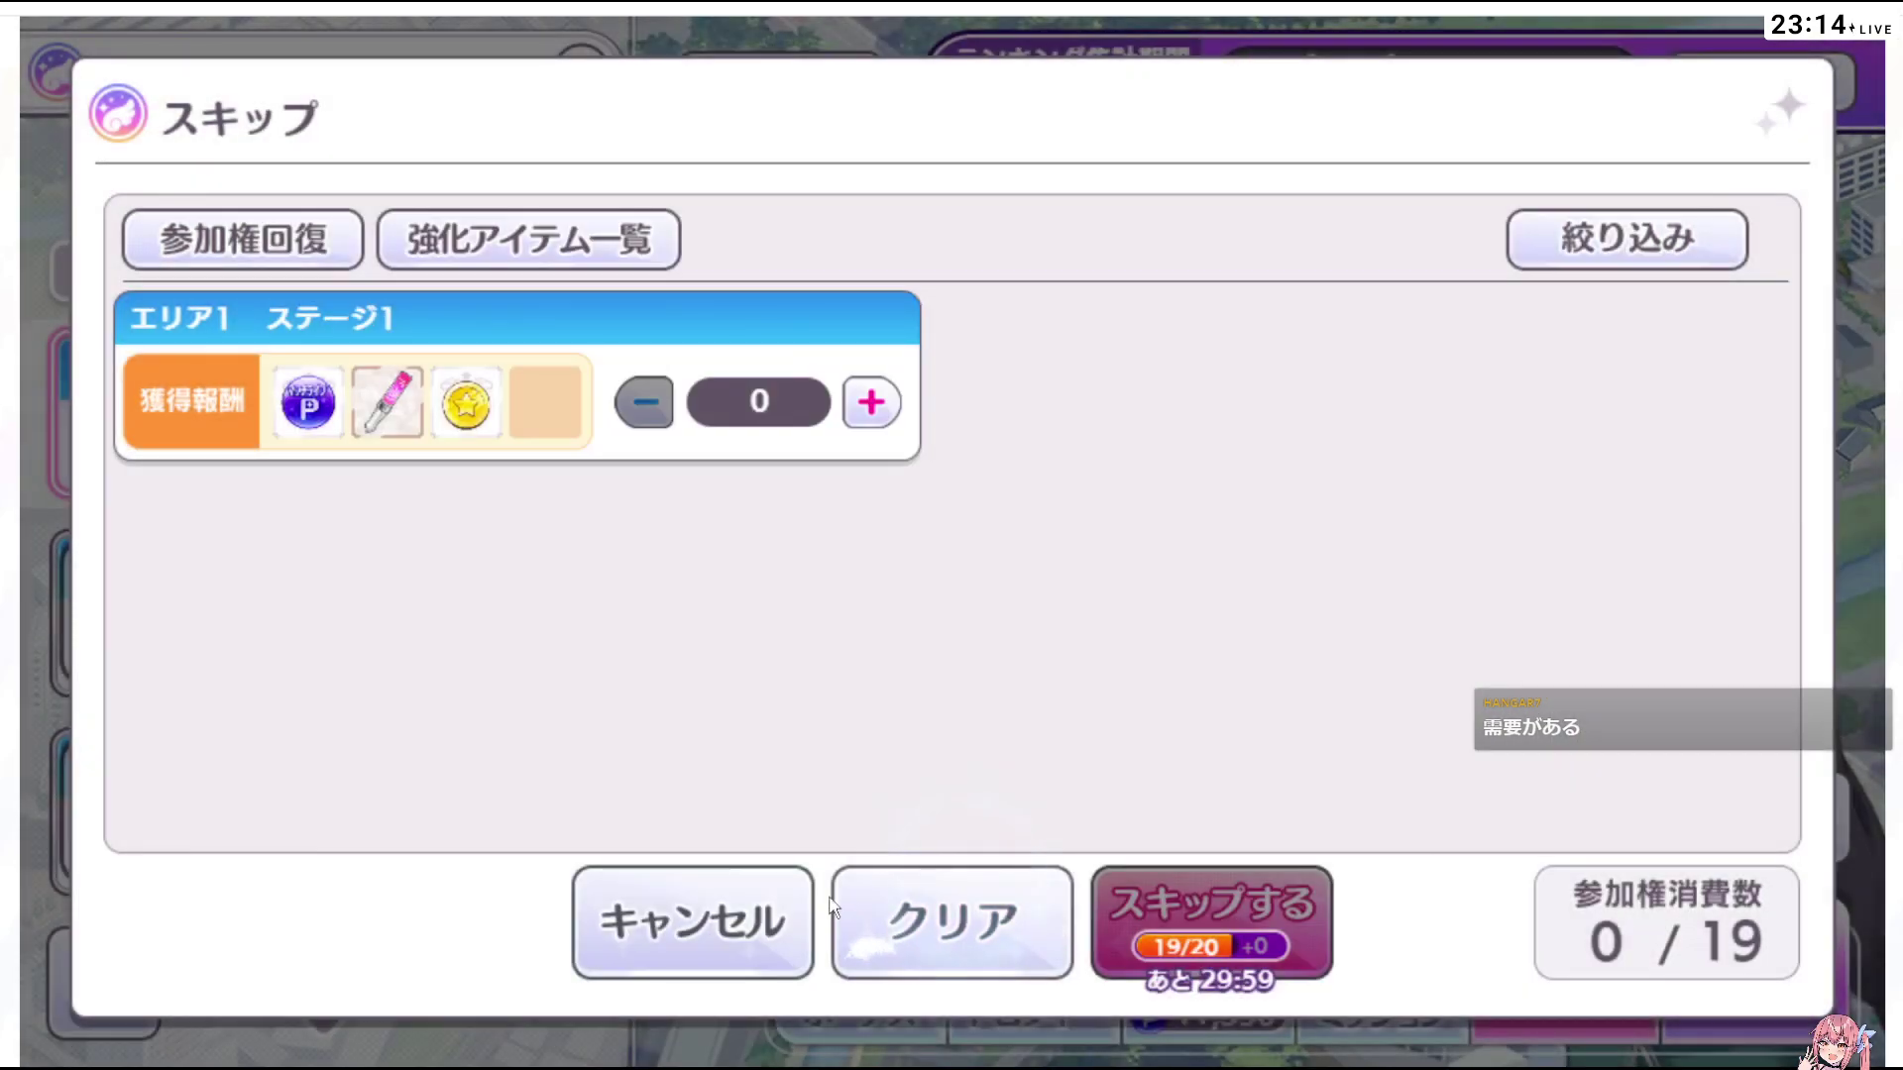
click(693, 921)
click(119, 989)
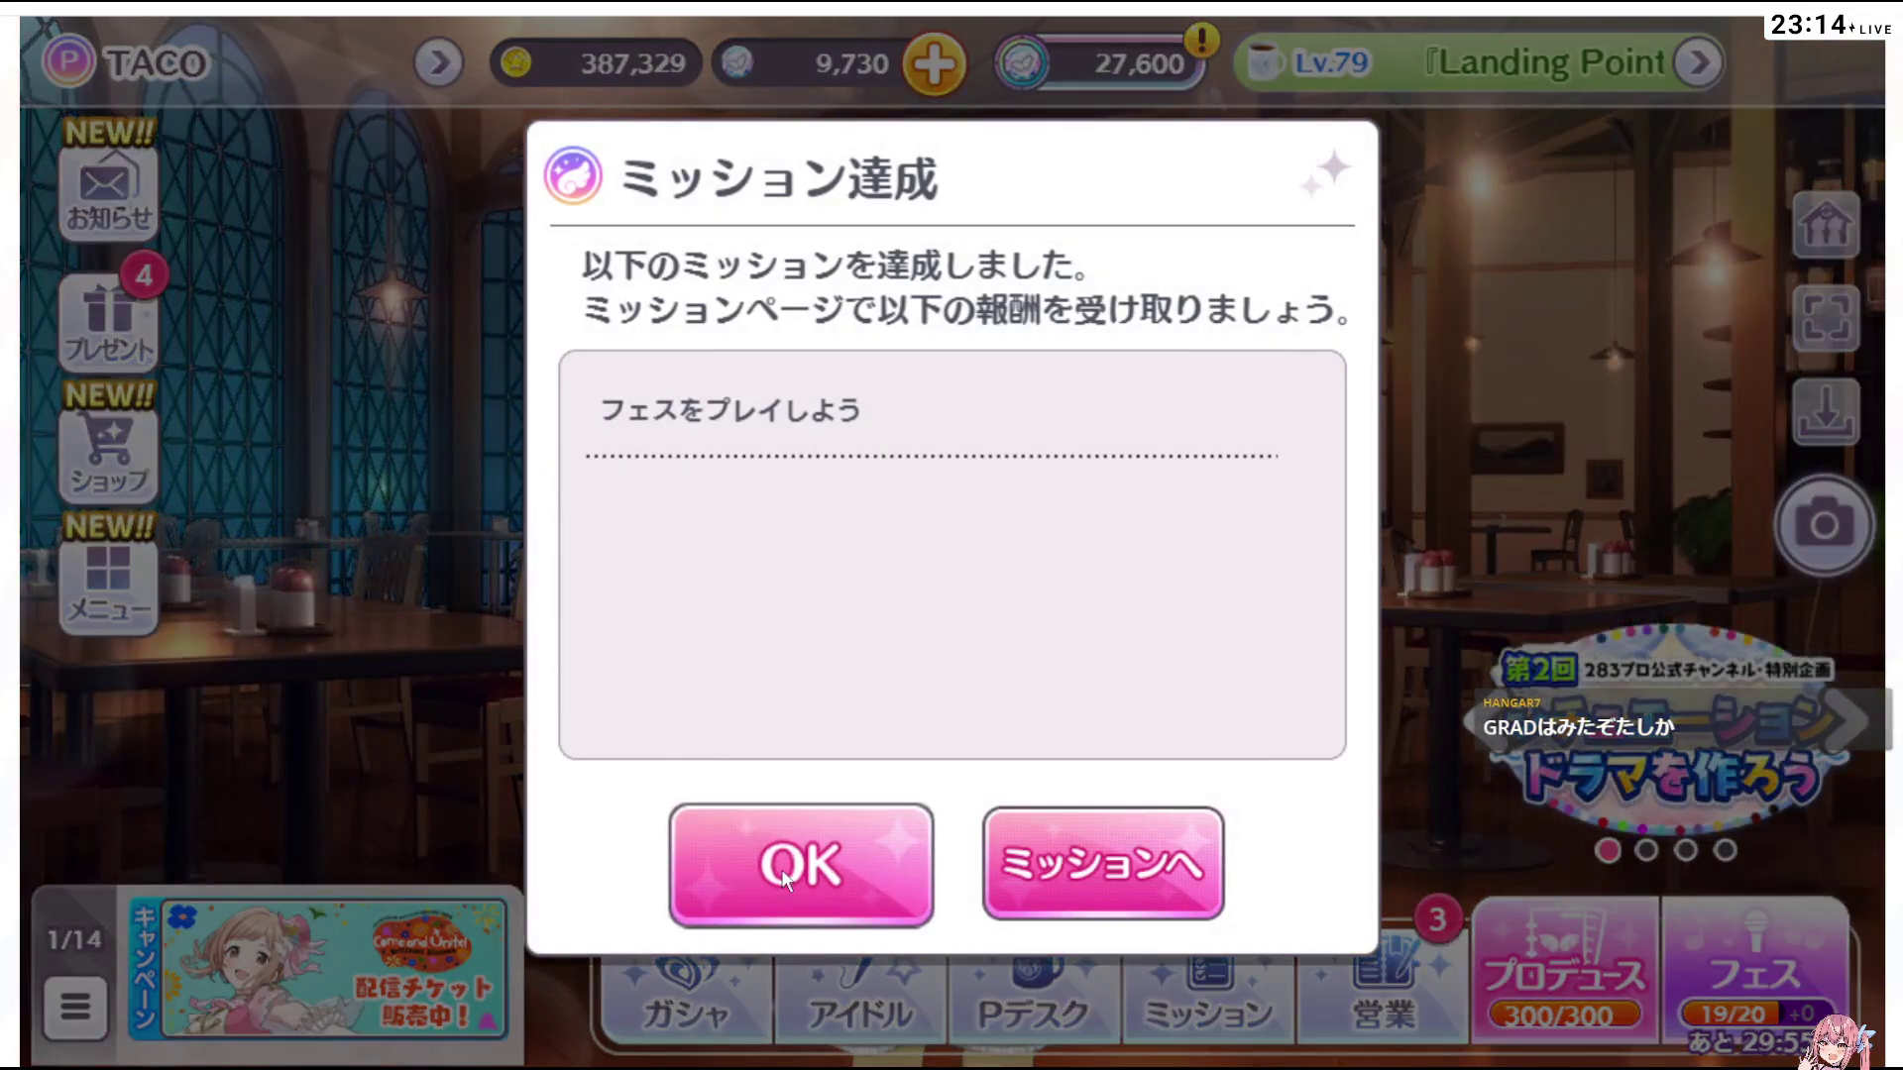
click(786, 872)
Train the Lv.74 support idol 【スプラッシュビート】 with a ブロンズトレーニングチケット, then return home and dismiss the mission notice
click(919, 987)
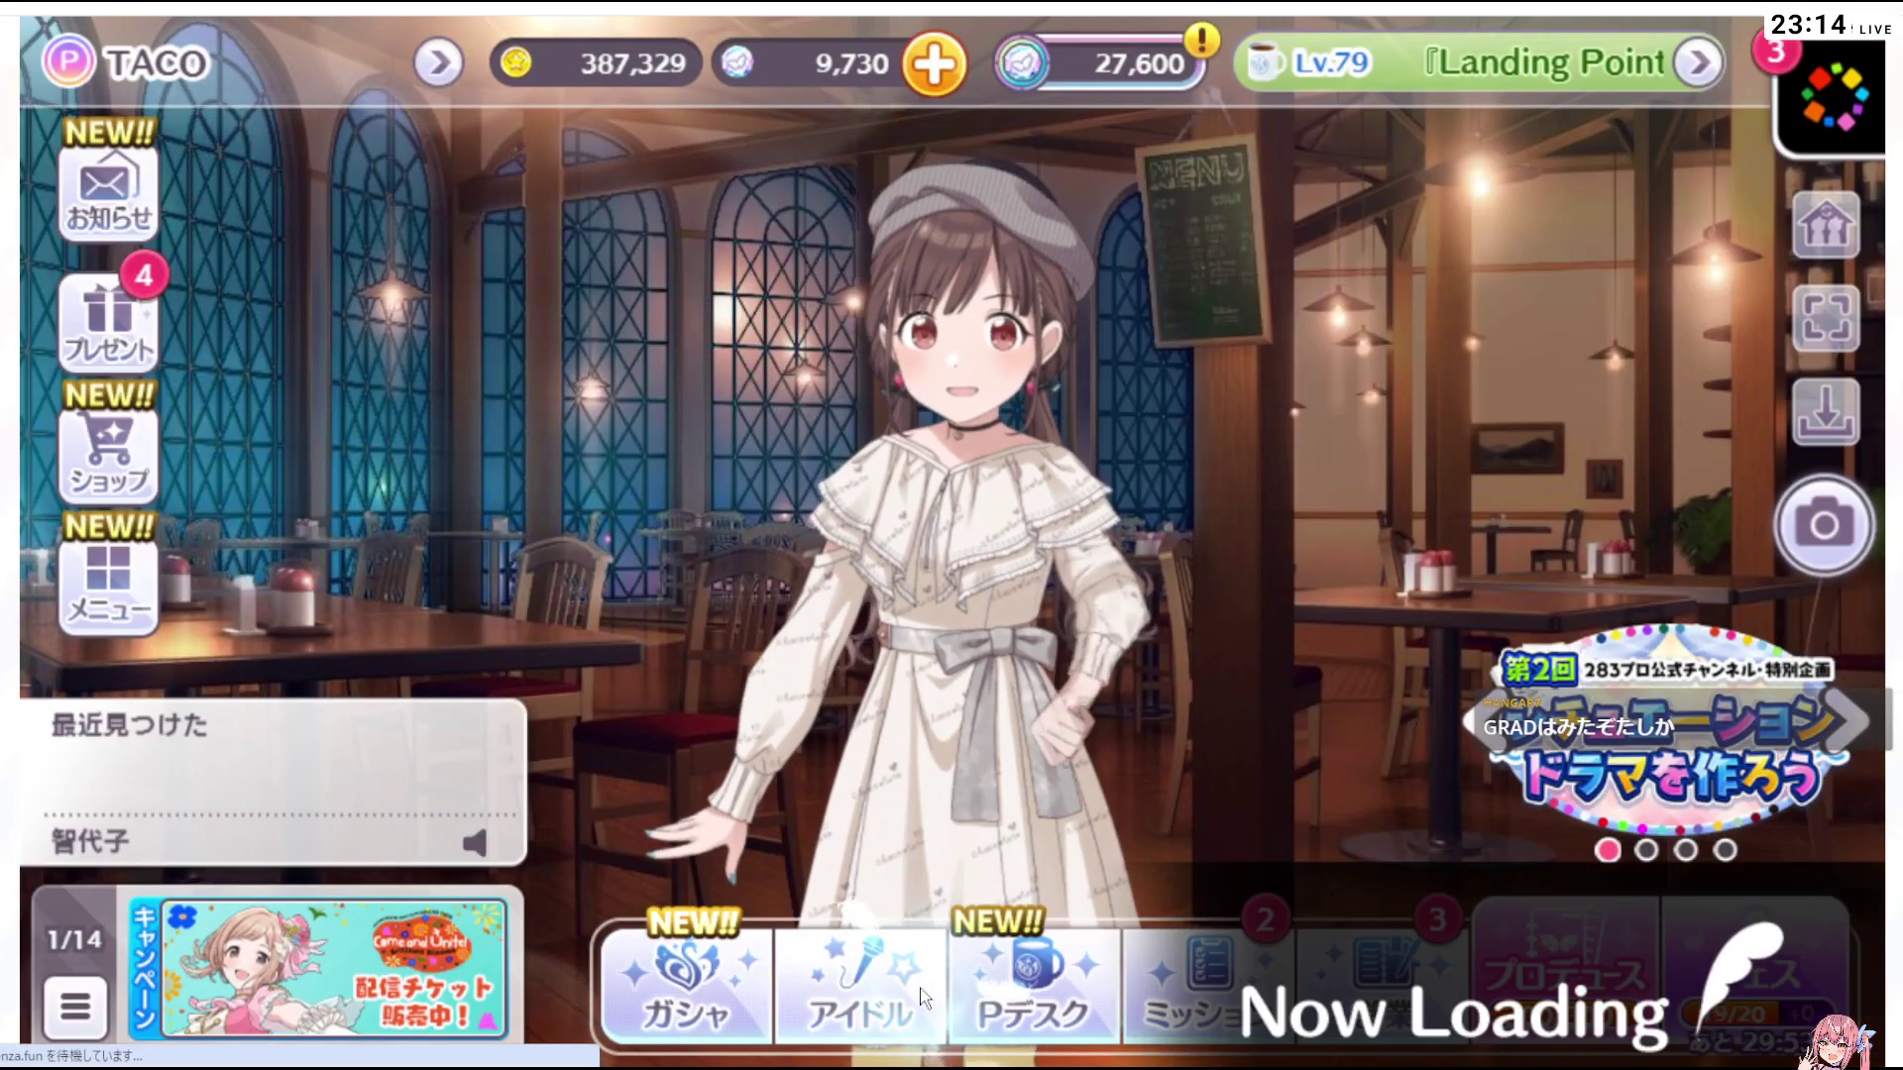
click(810, 406)
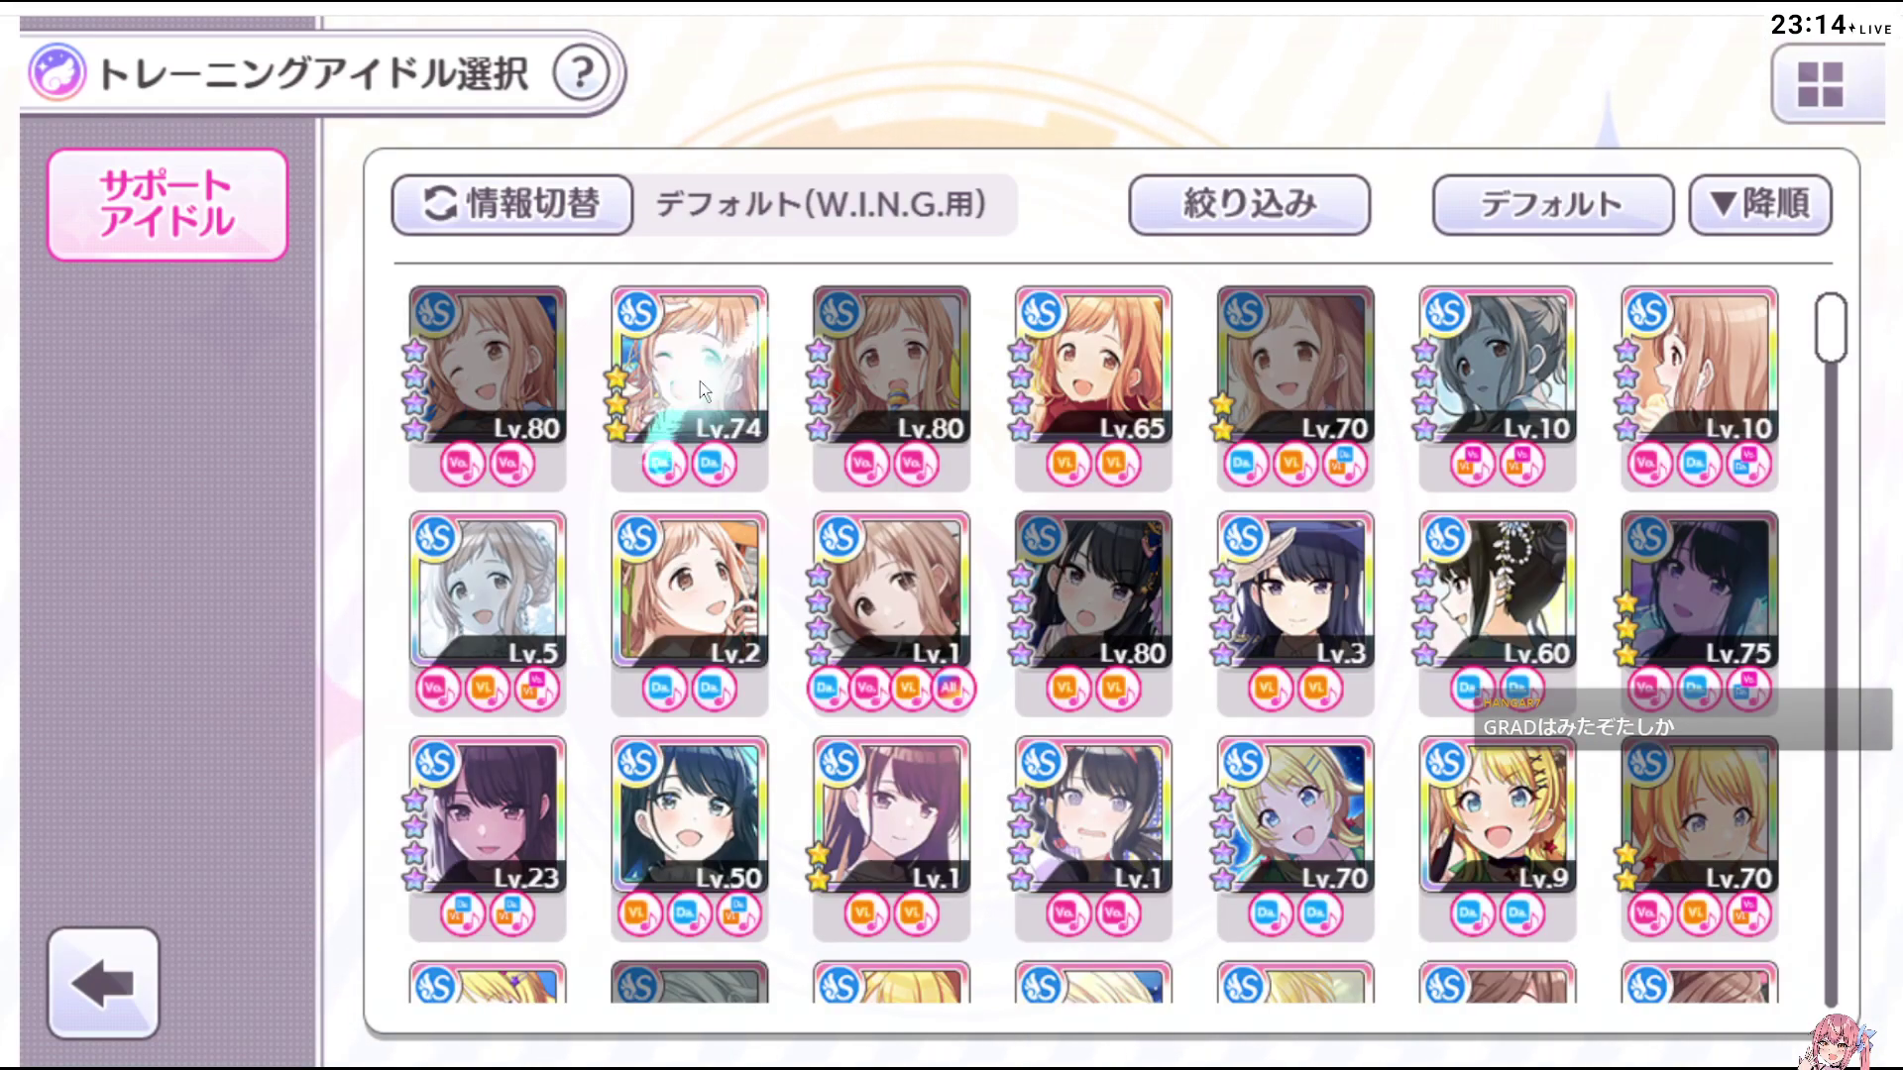
click(700, 382)
click(1579, 347)
click(1735, 981)
click(1115, 763)
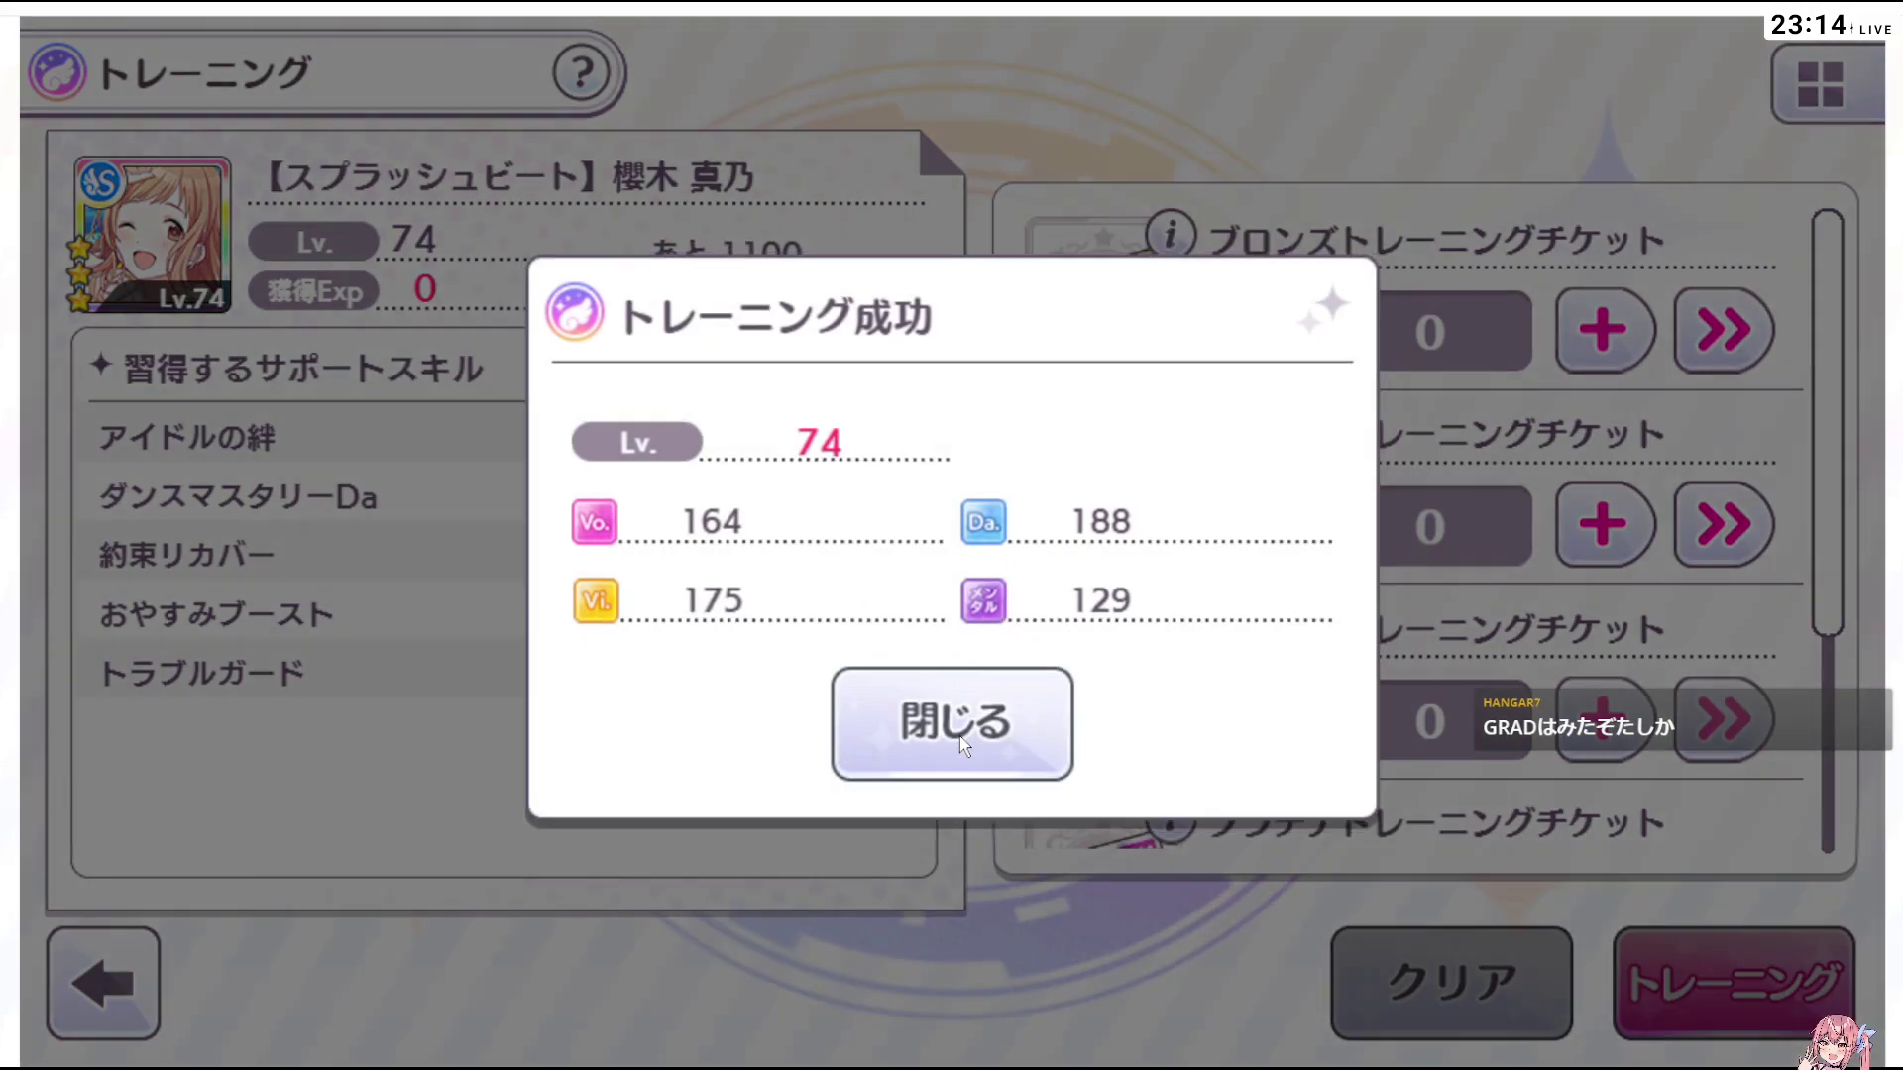
click(949, 719)
click(109, 999)
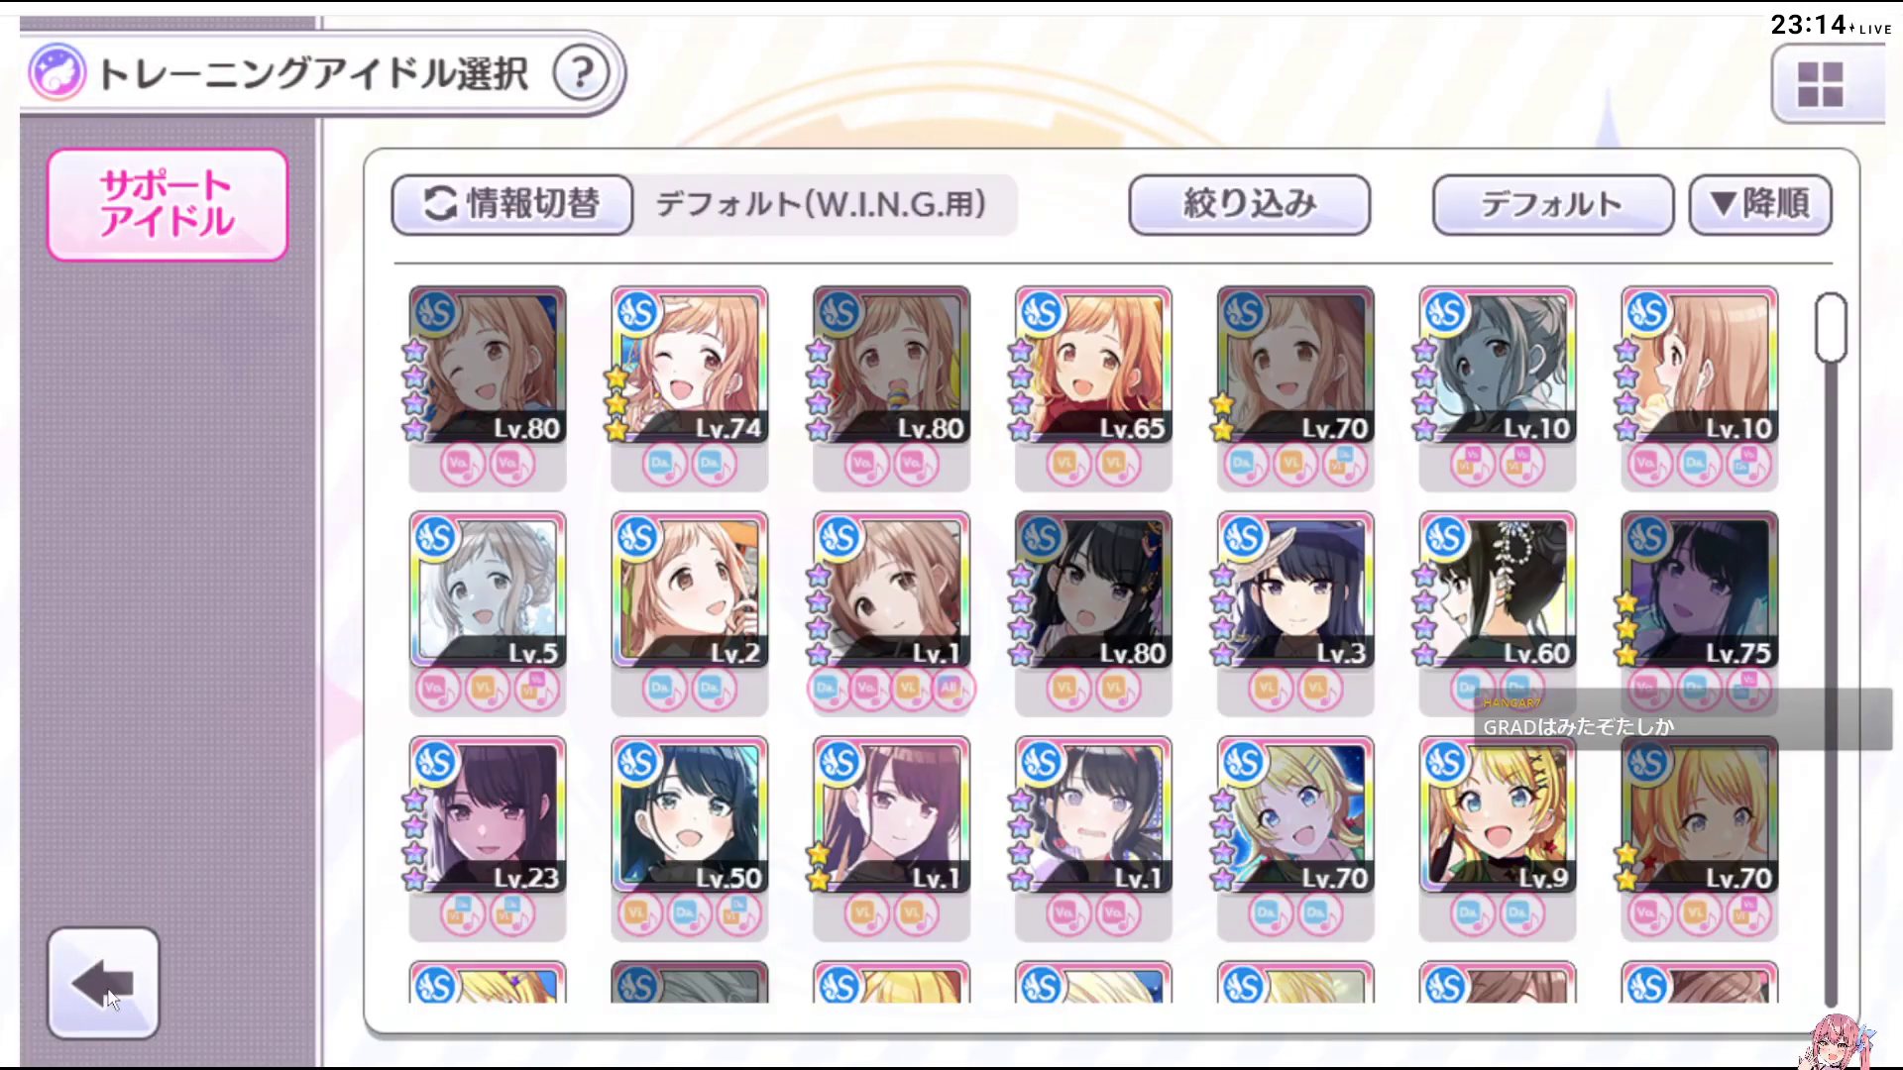
click(109, 999)
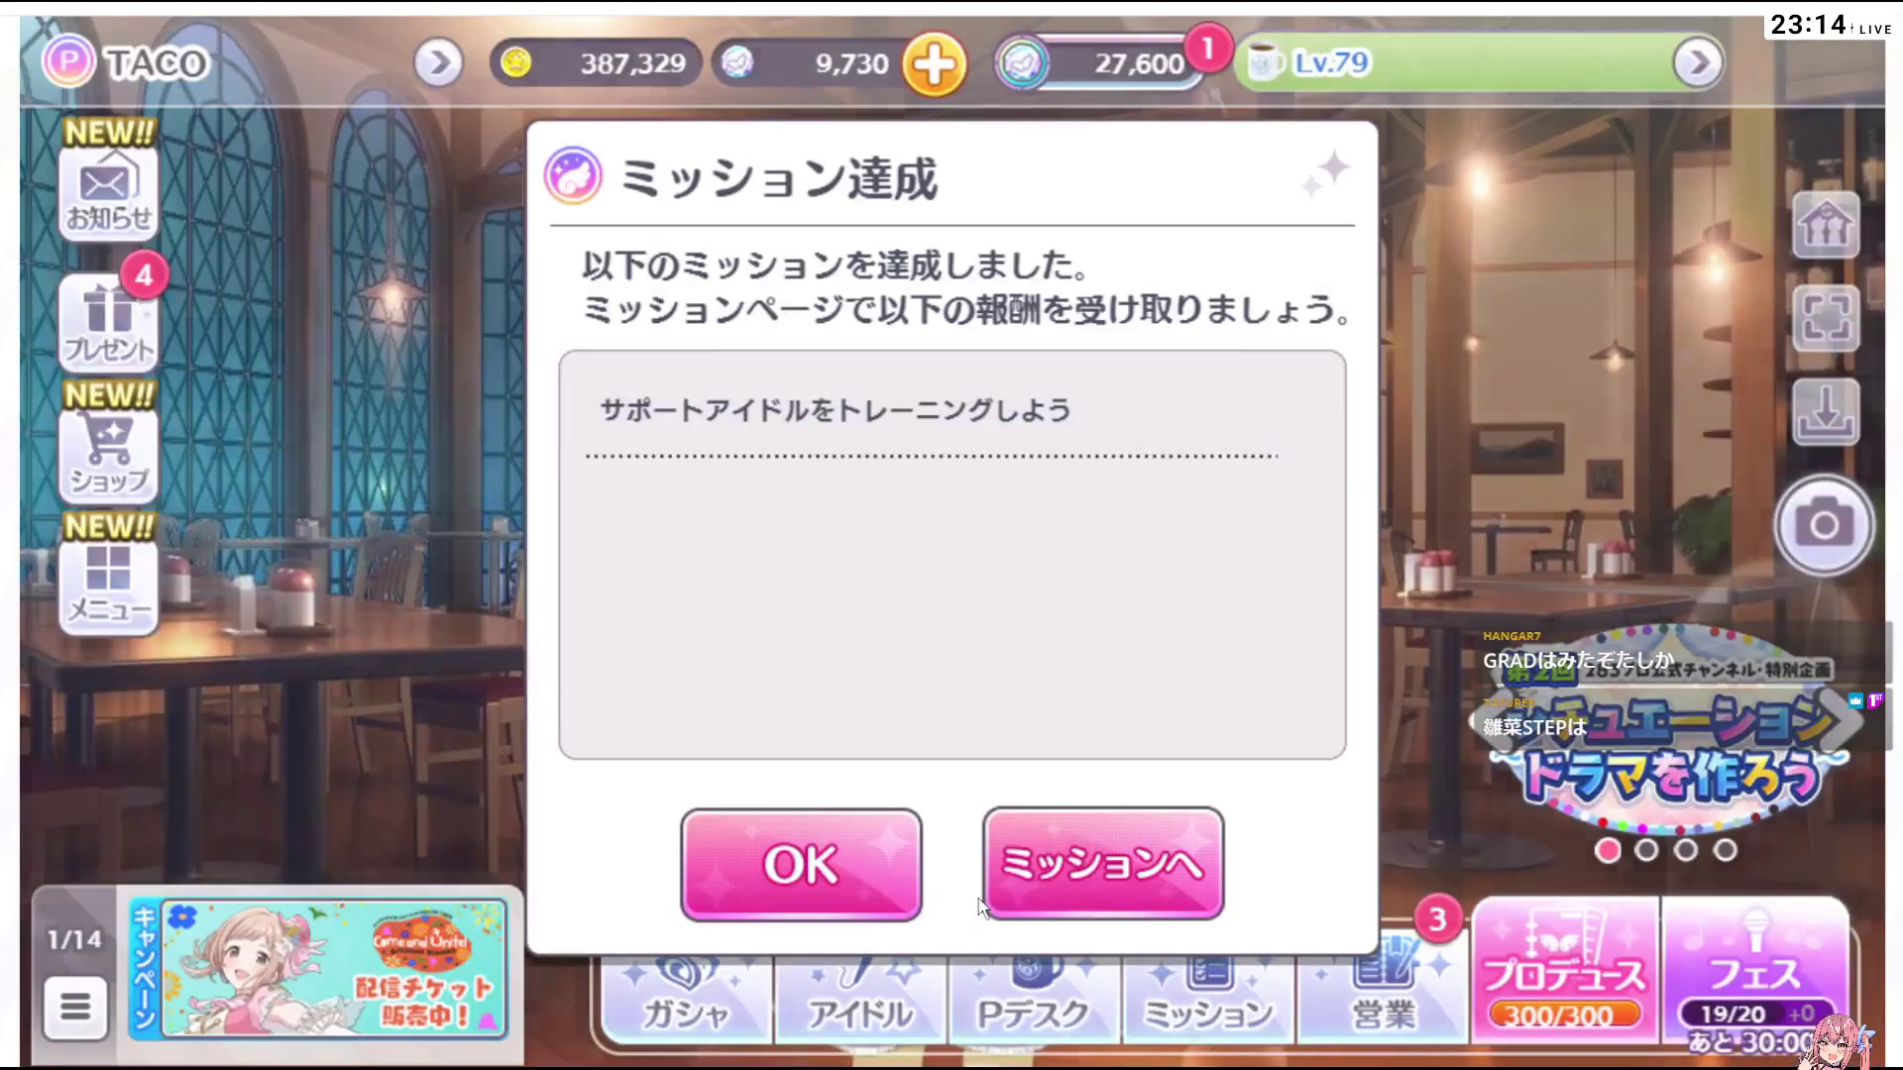
click(834, 882)
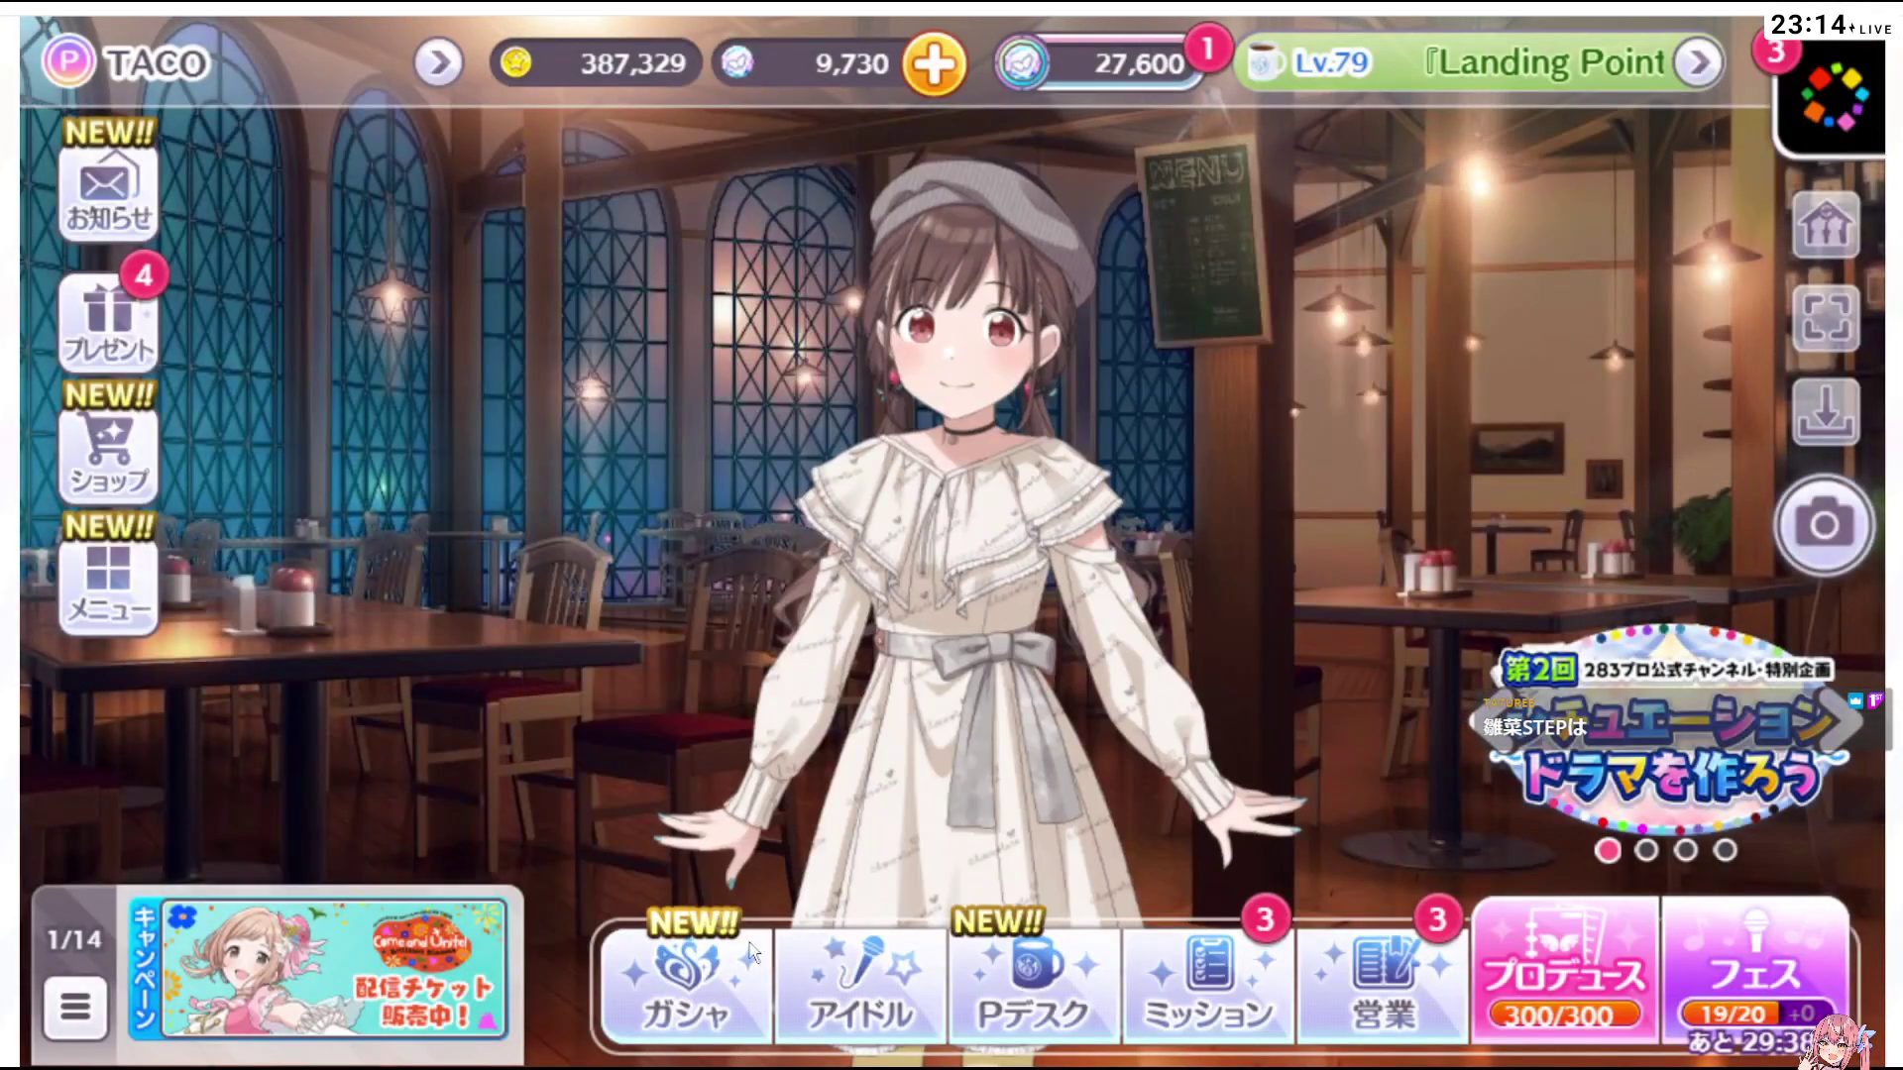
Open Pデスク, dismiss its introduction, and view the whiteboard progress from ファン感謝祭 to G.R.A.D
click(982, 1011)
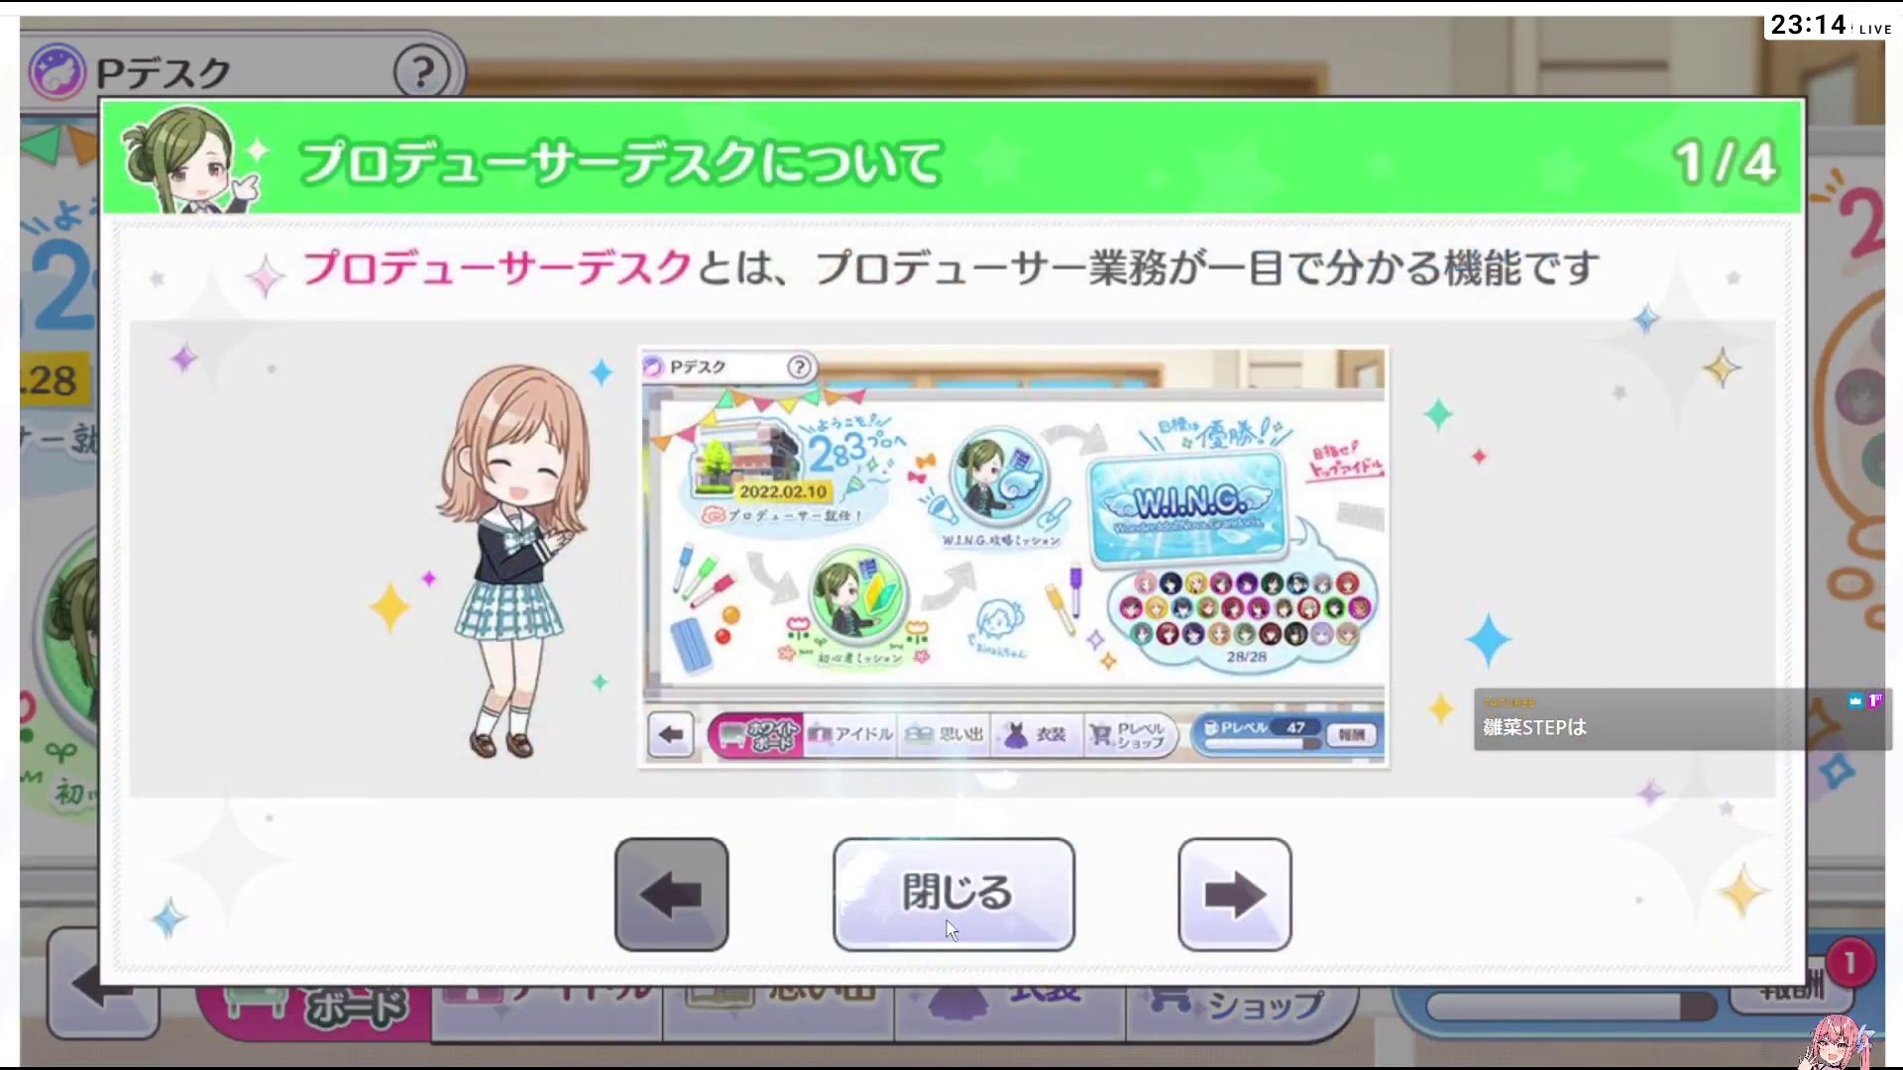
click(948, 919)
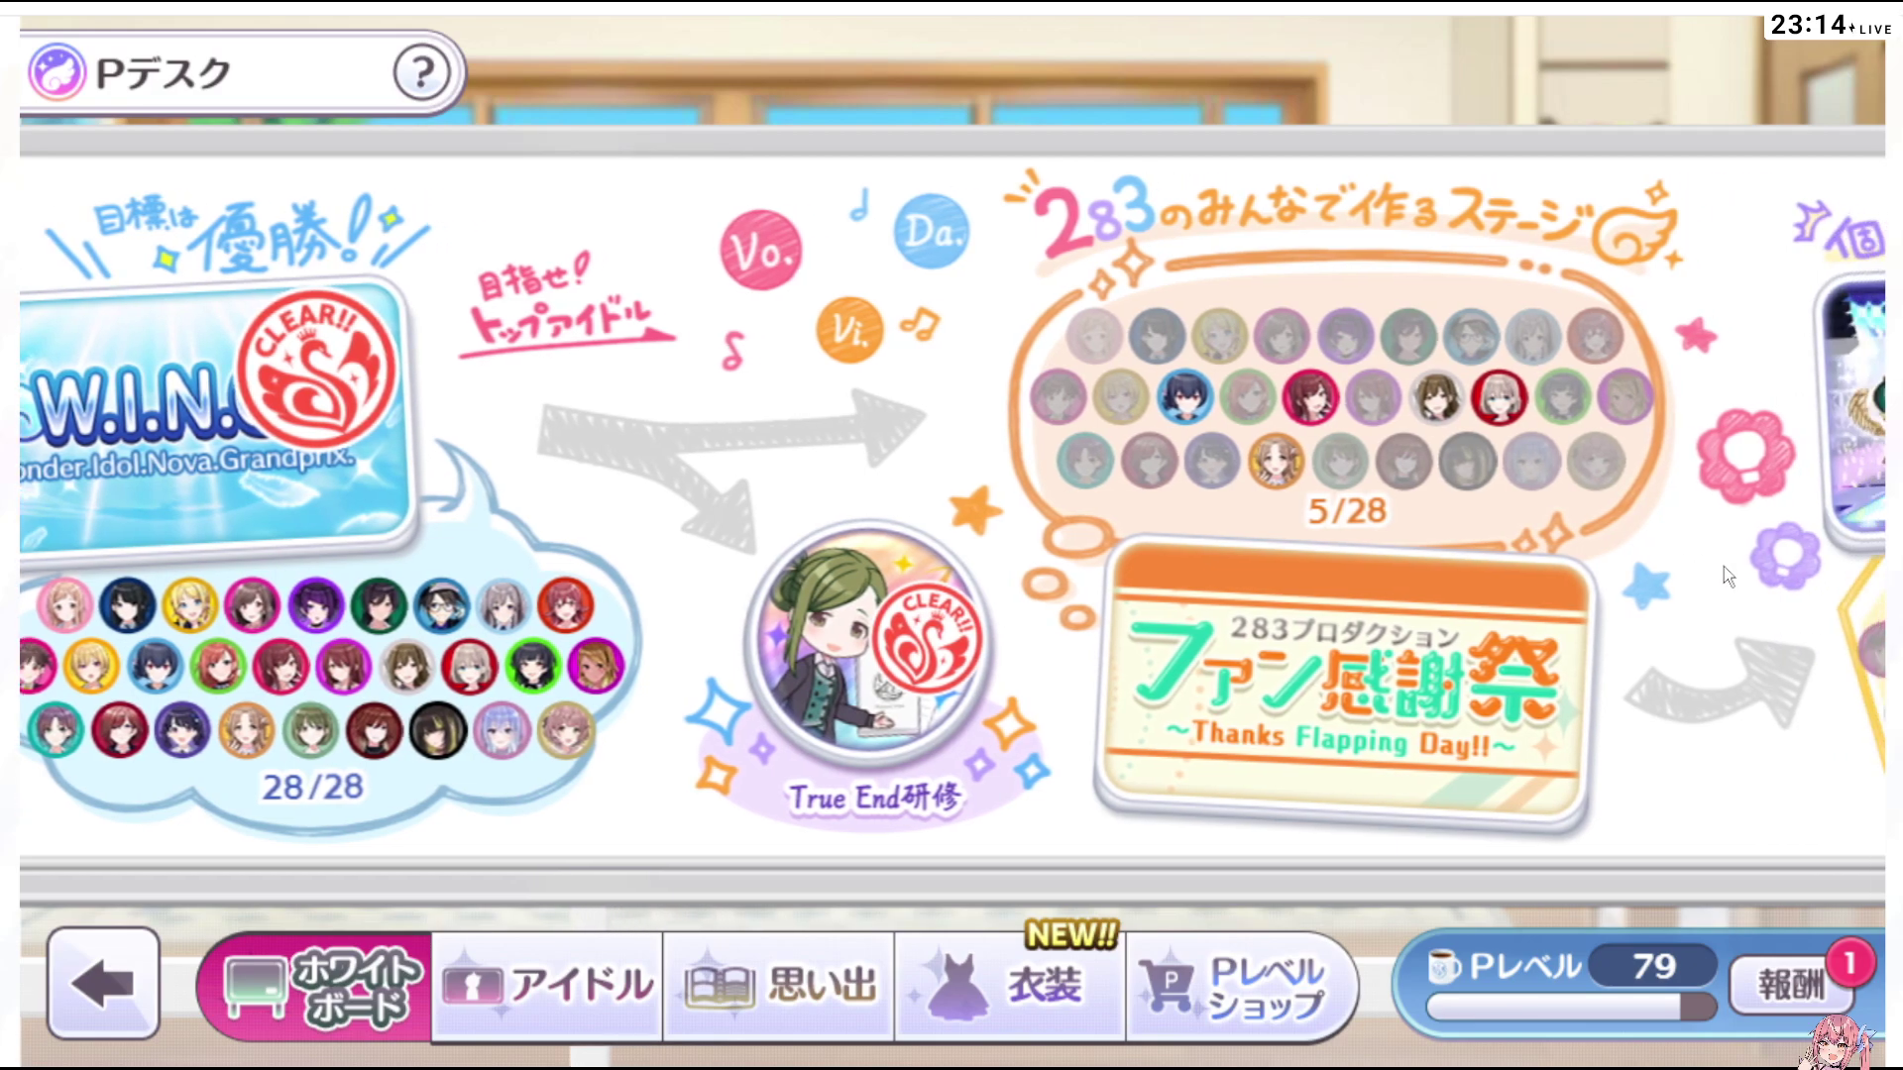
drag(1723, 567, 1132, 569)
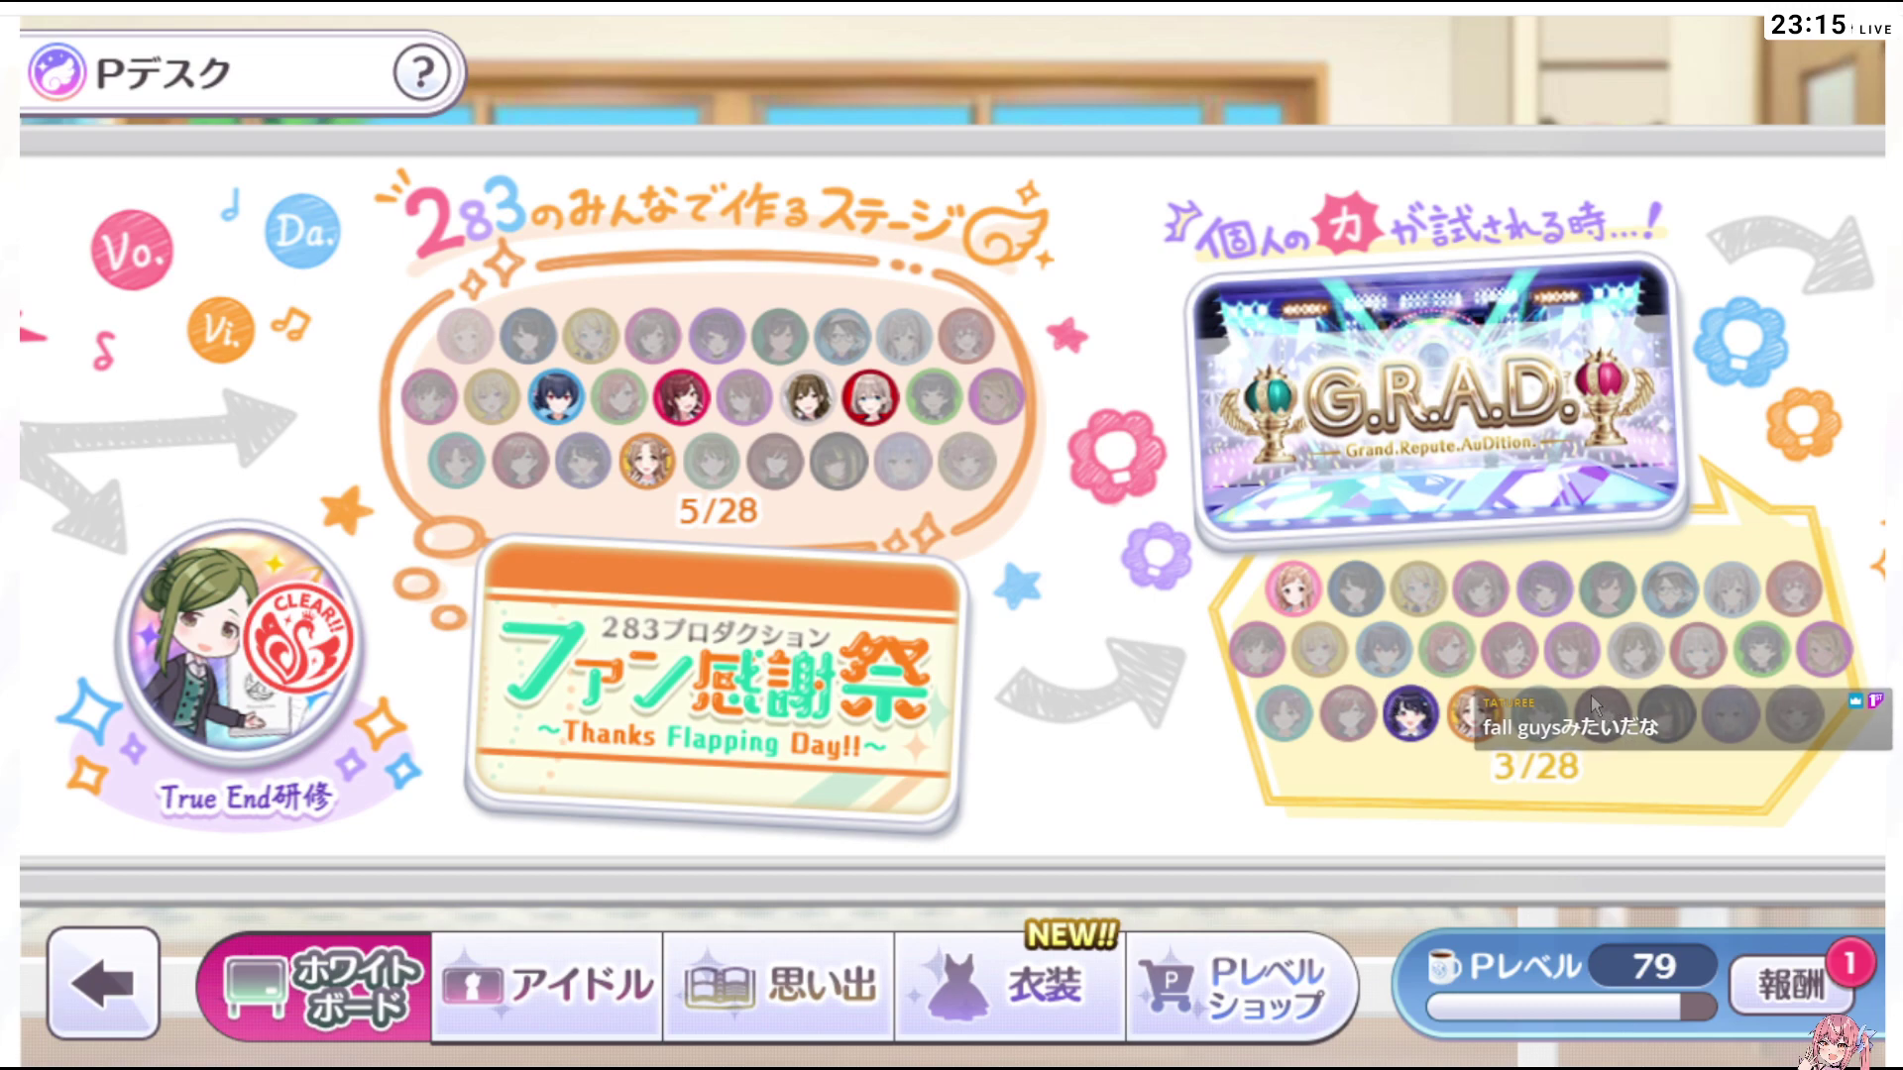
drag(1693, 689, 1285, 677)
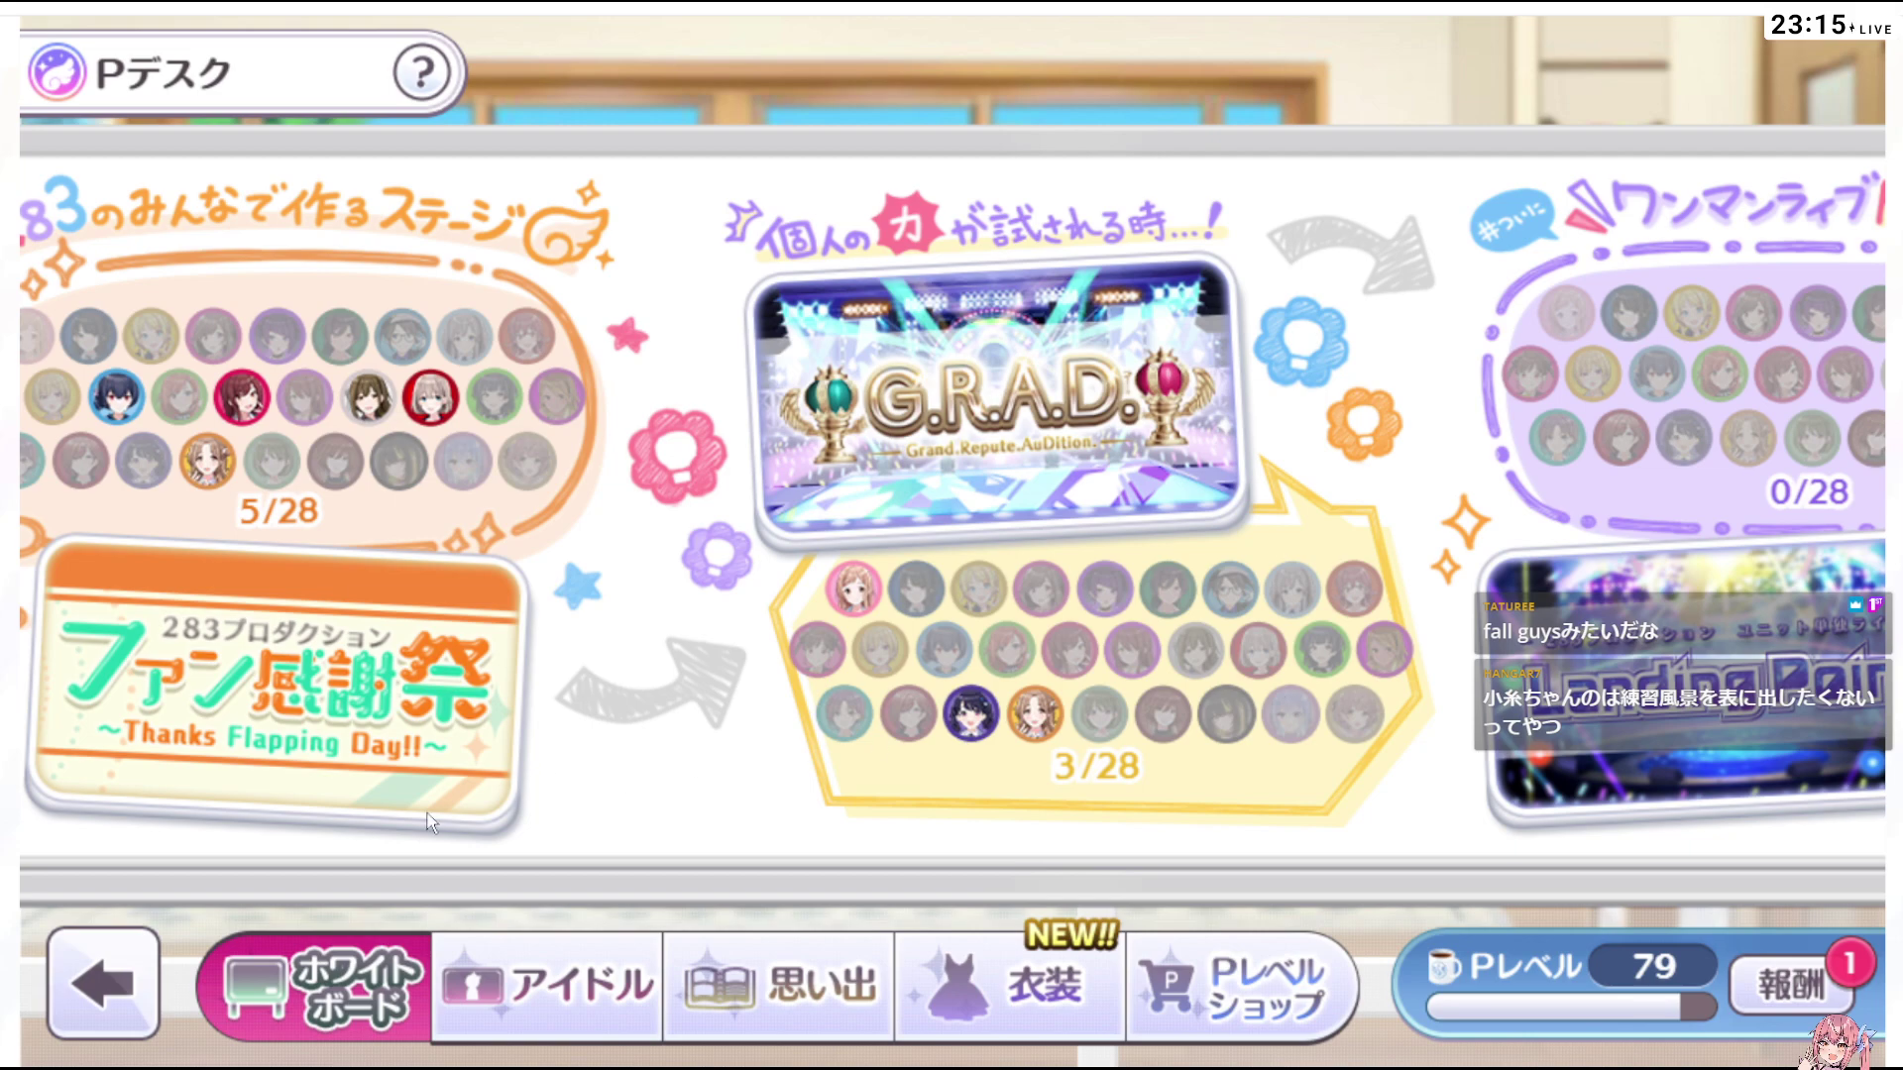
Leave Pデスク, train the Lv.74 support idol 【スプラッシュビート】 with one ブロンズトレーニングチケット, and return home
click(111, 942)
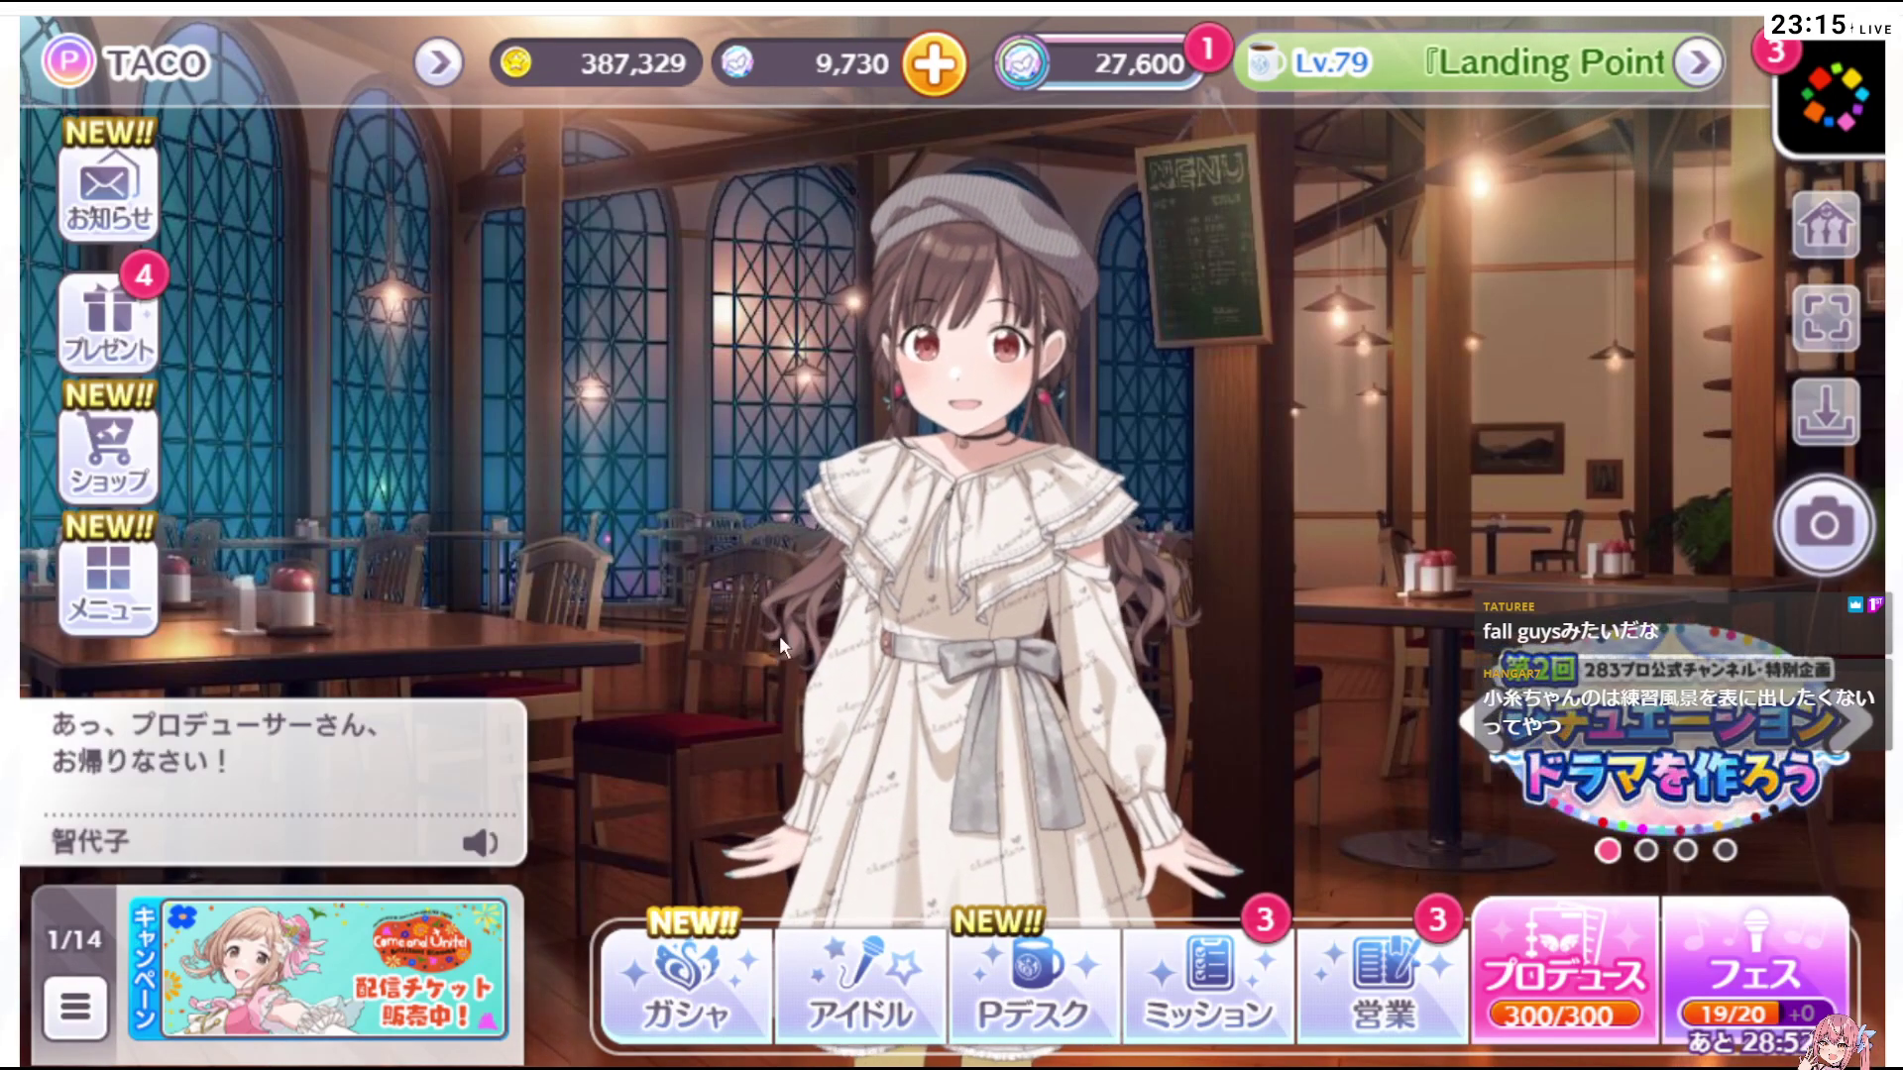
click(897, 981)
click(791, 394)
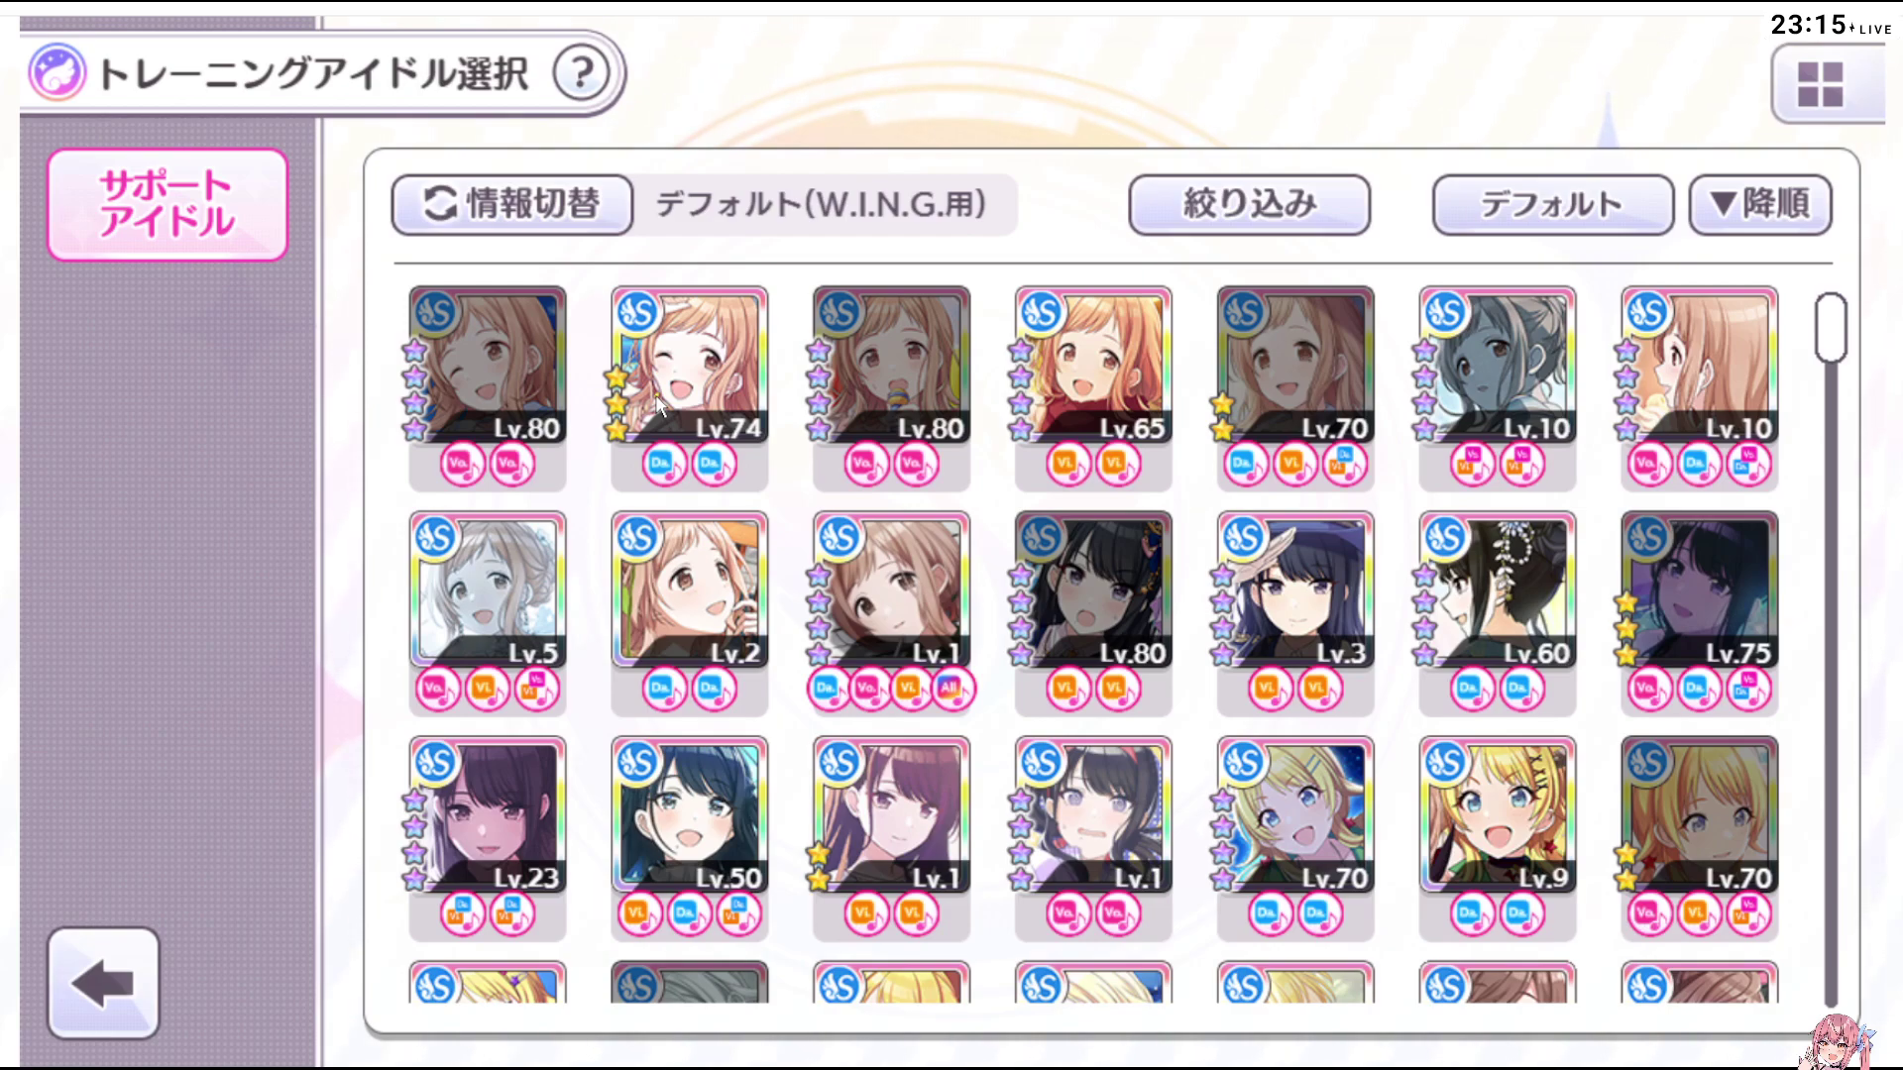
click(728, 382)
click(1603, 330)
click(1734, 981)
click(1081, 788)
click(867, 773)
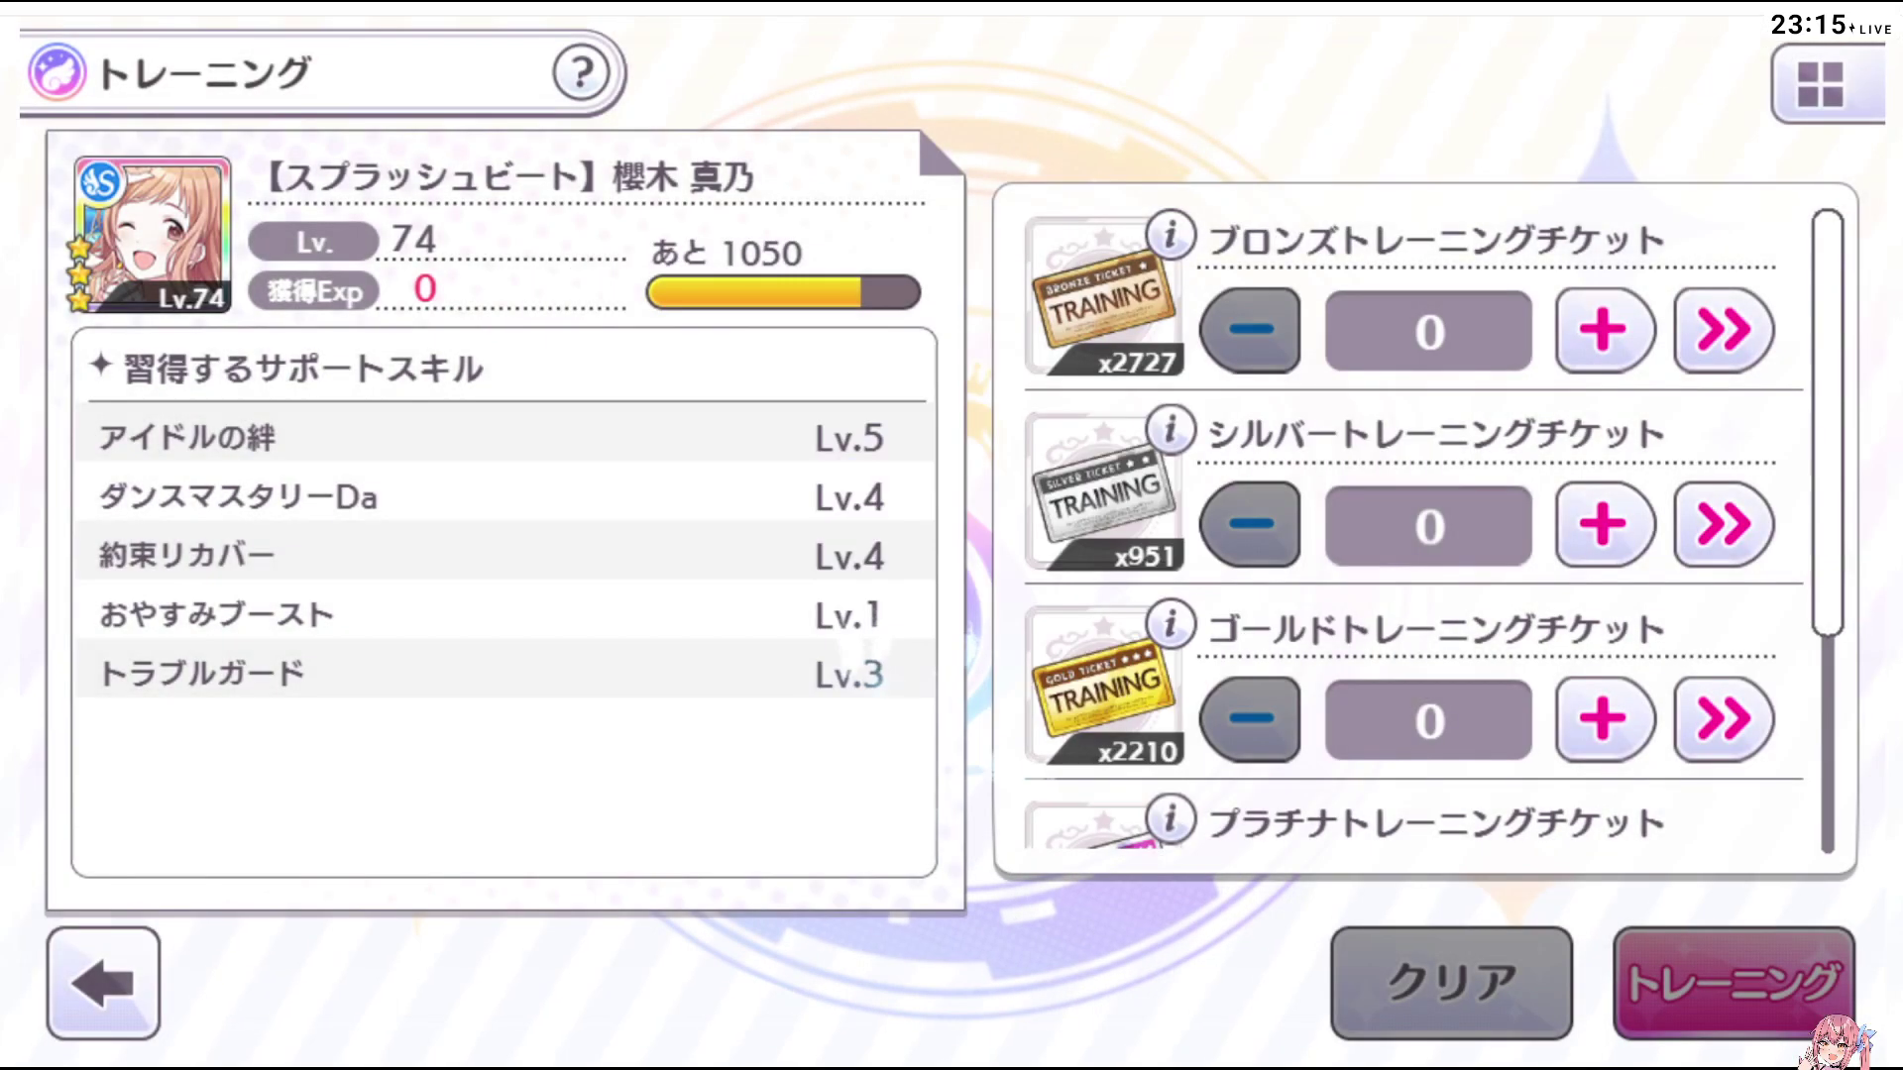
click(109, 1020)
click(111, 1025)
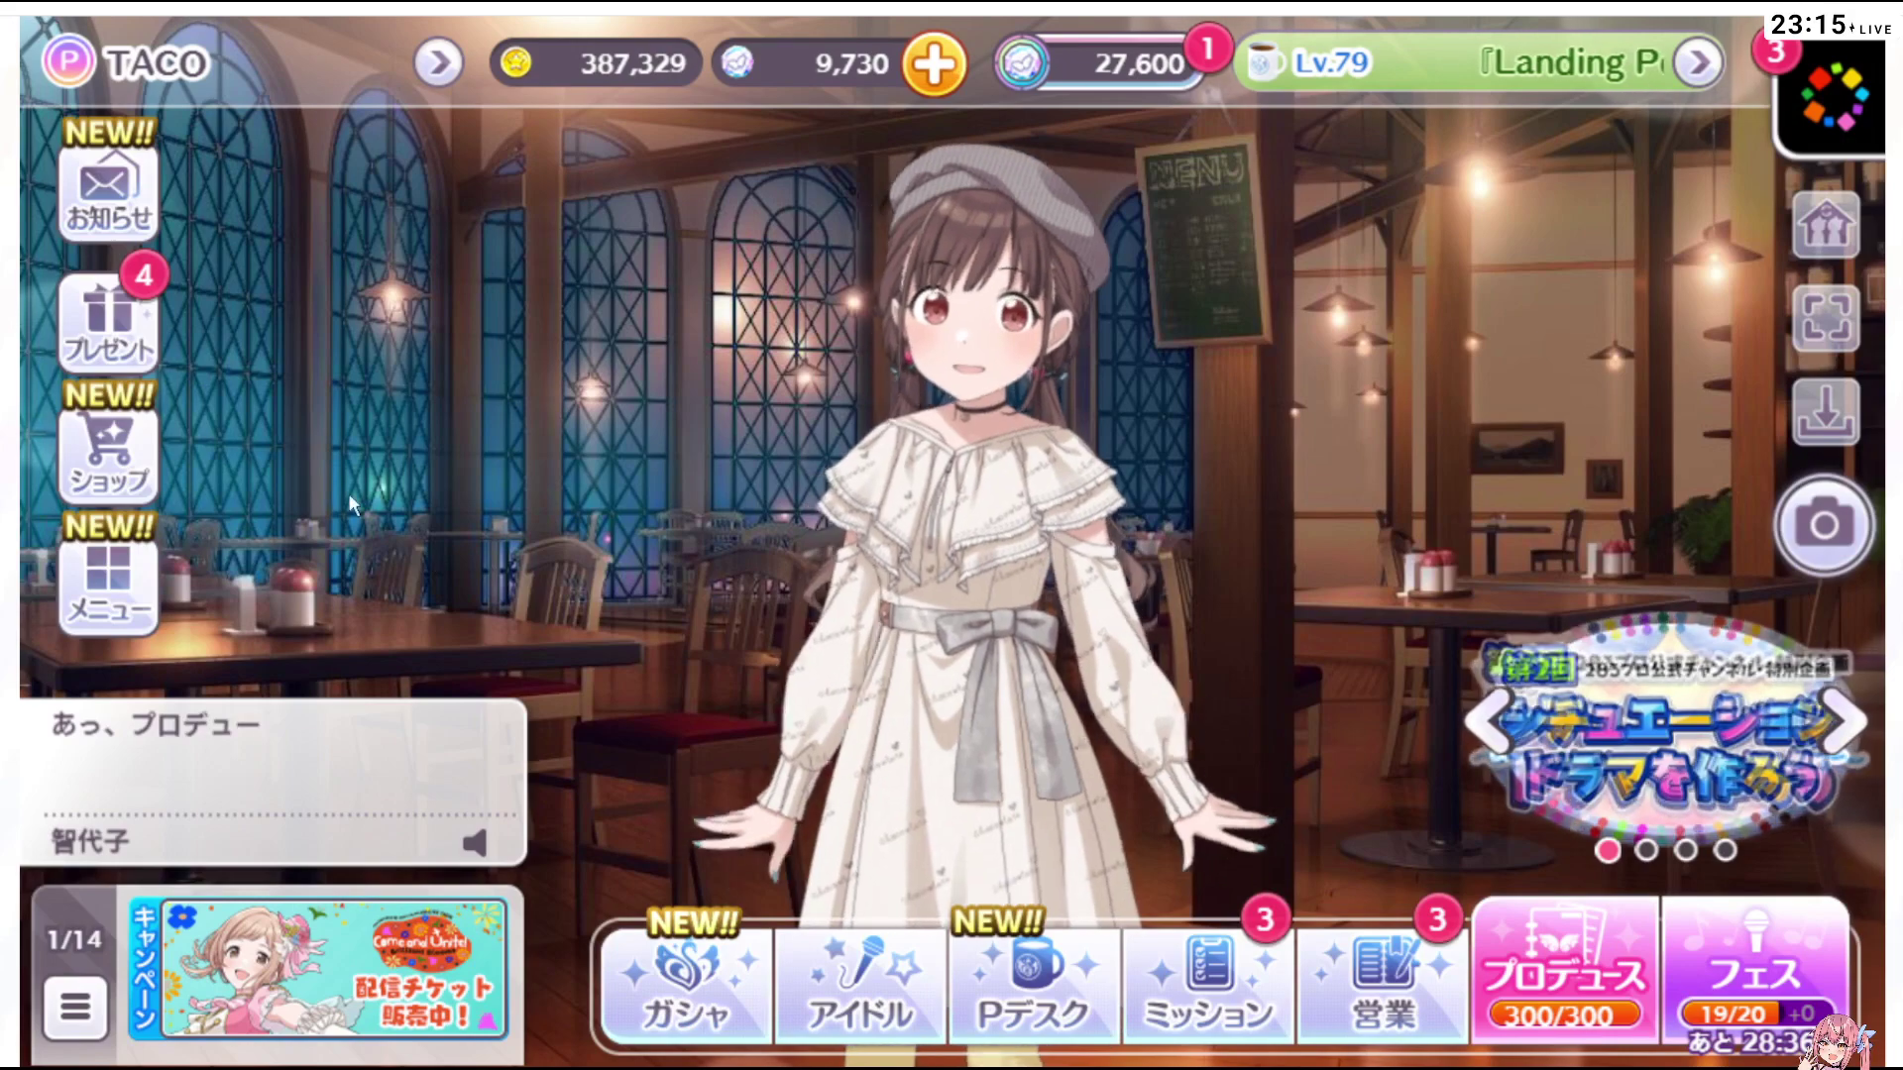
Buy one スキップチケット for 10 マニー in the マニー shop and leave the shop
click(148, 441)
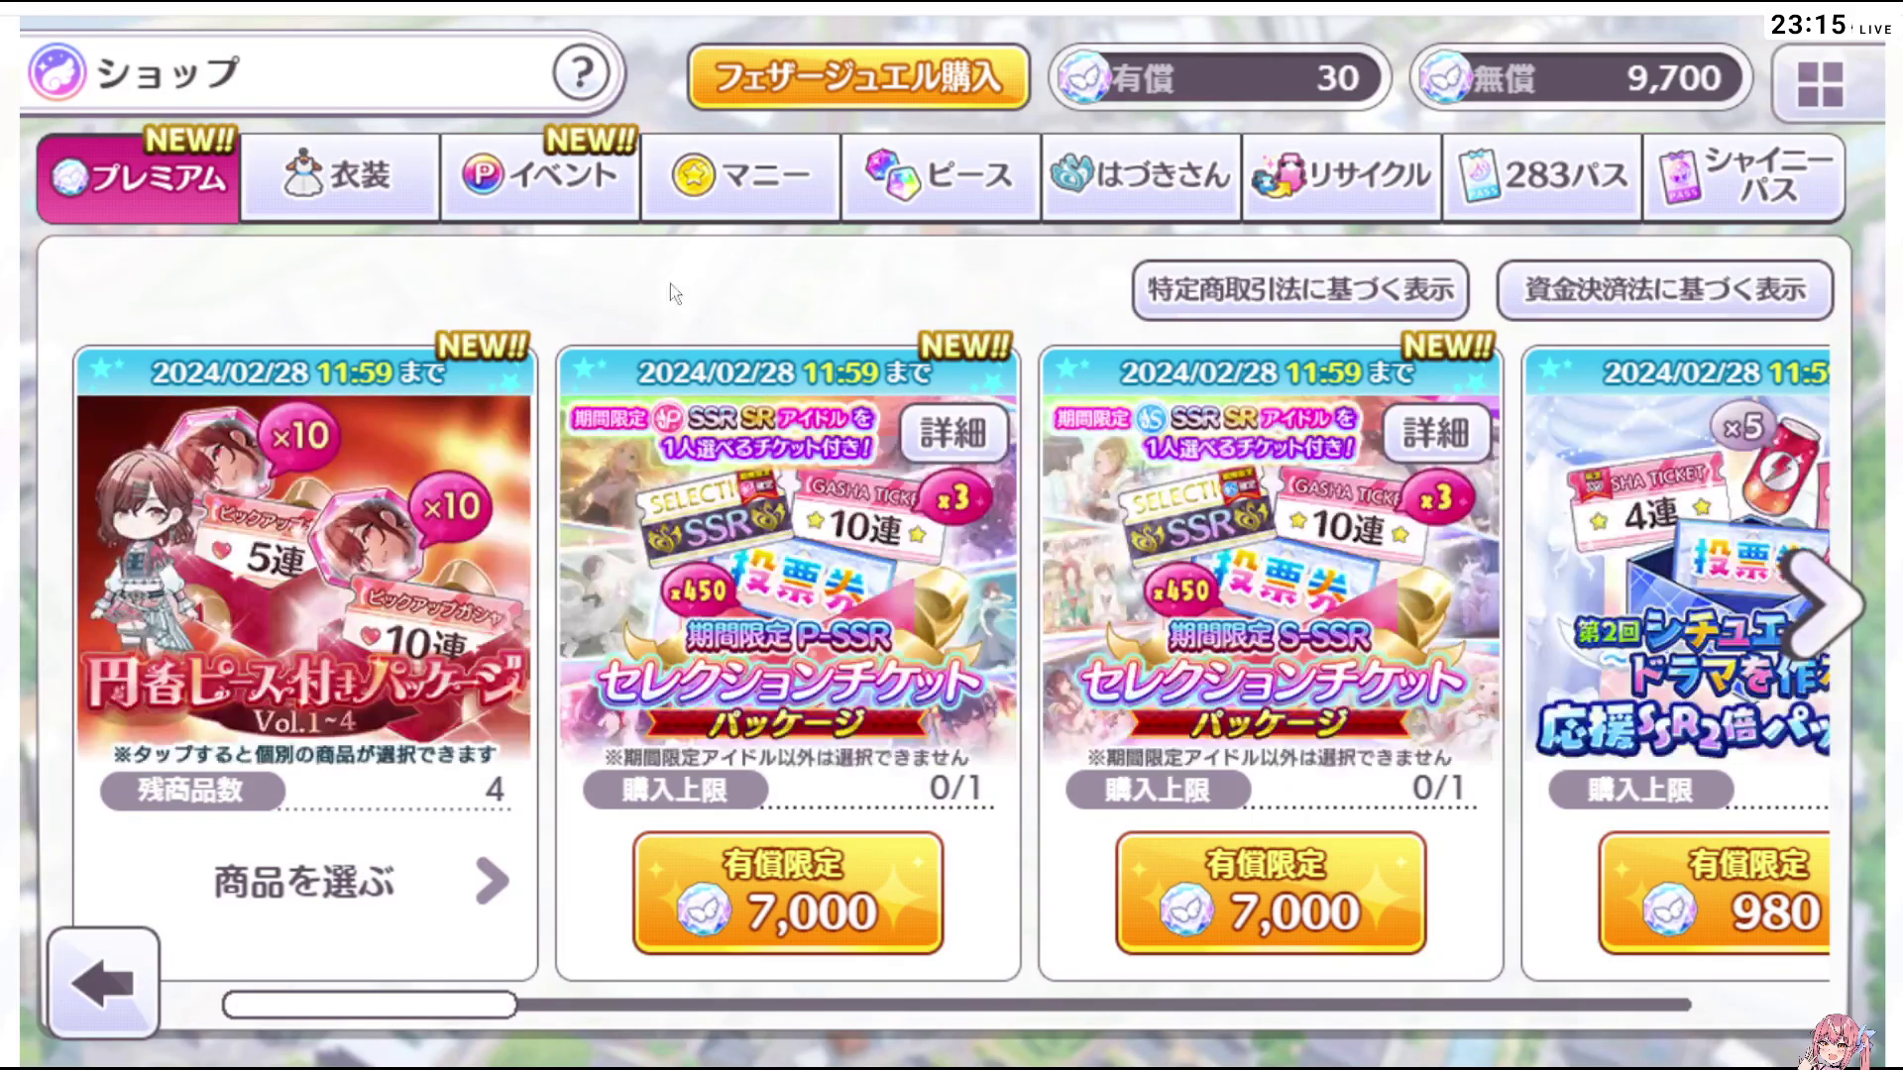
click(711, 188)
click(260, 901)
click(986, 914)
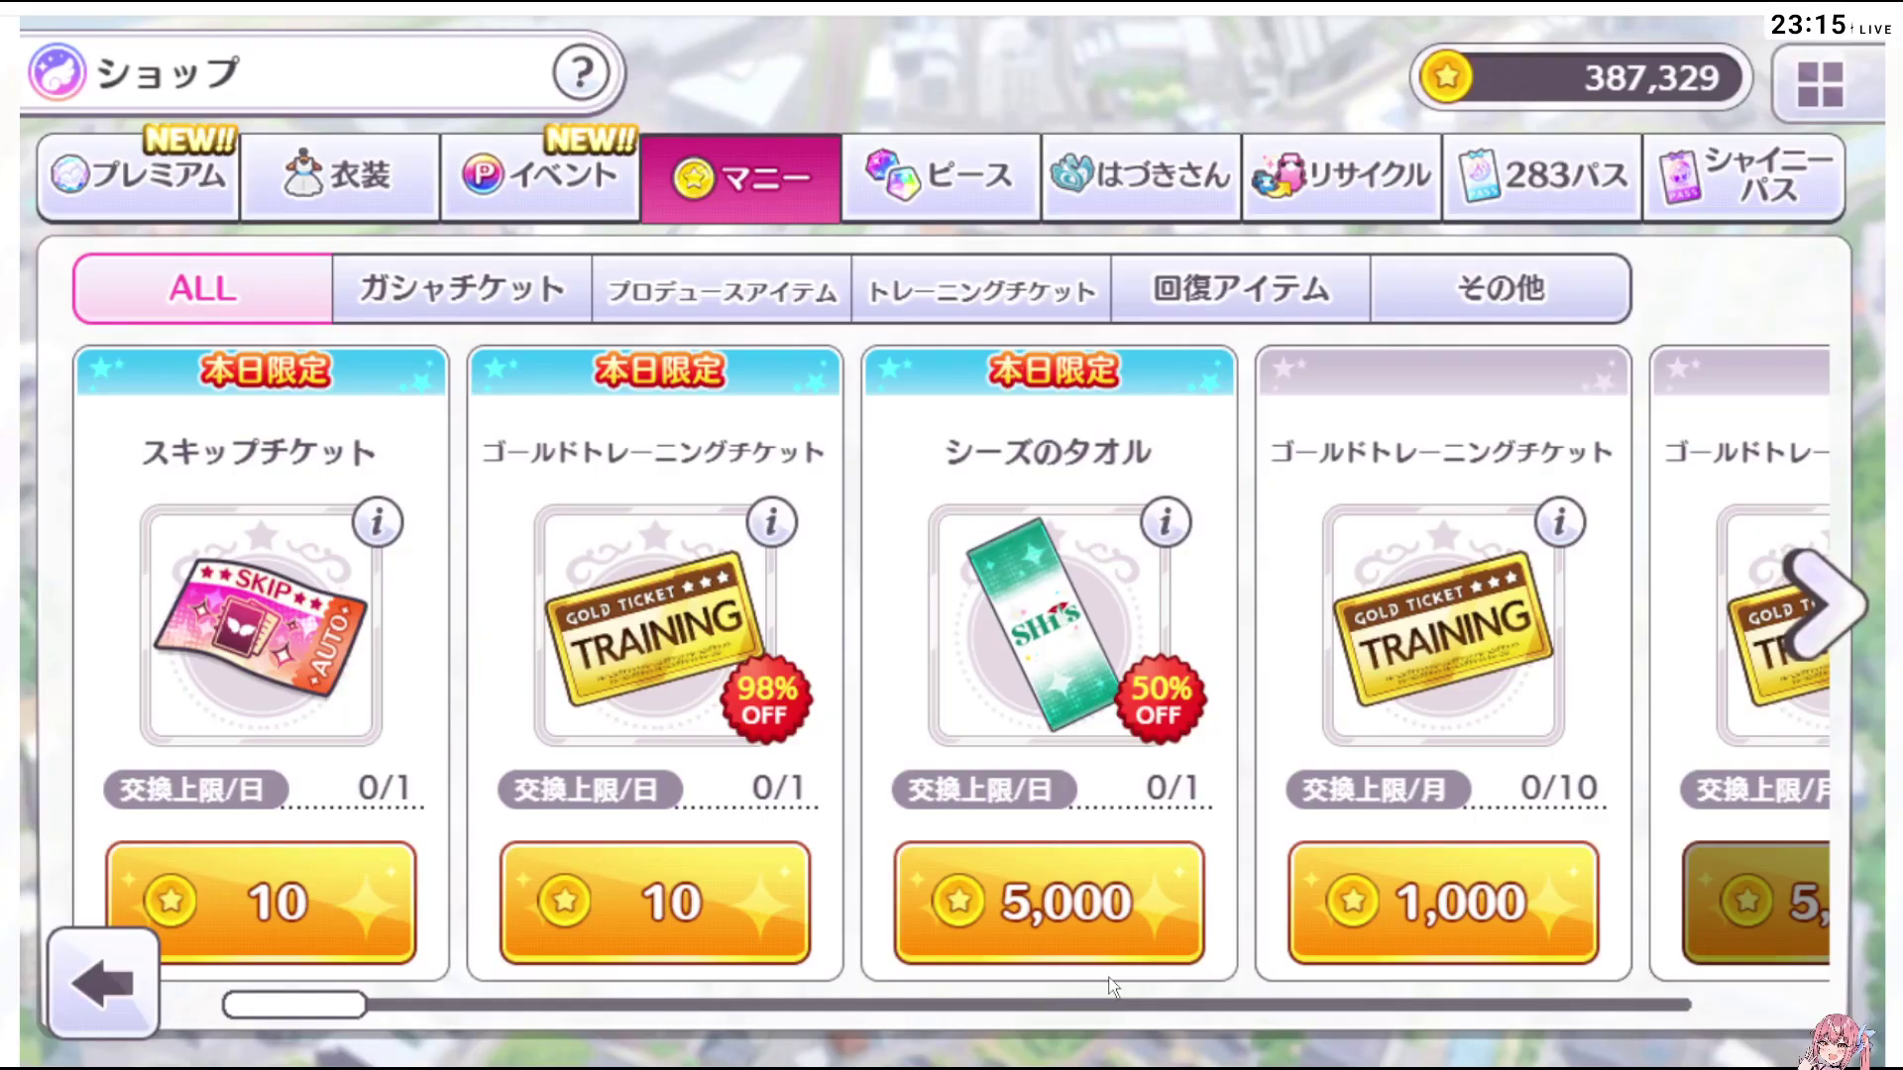
click(985, 914)
click(102, 976)
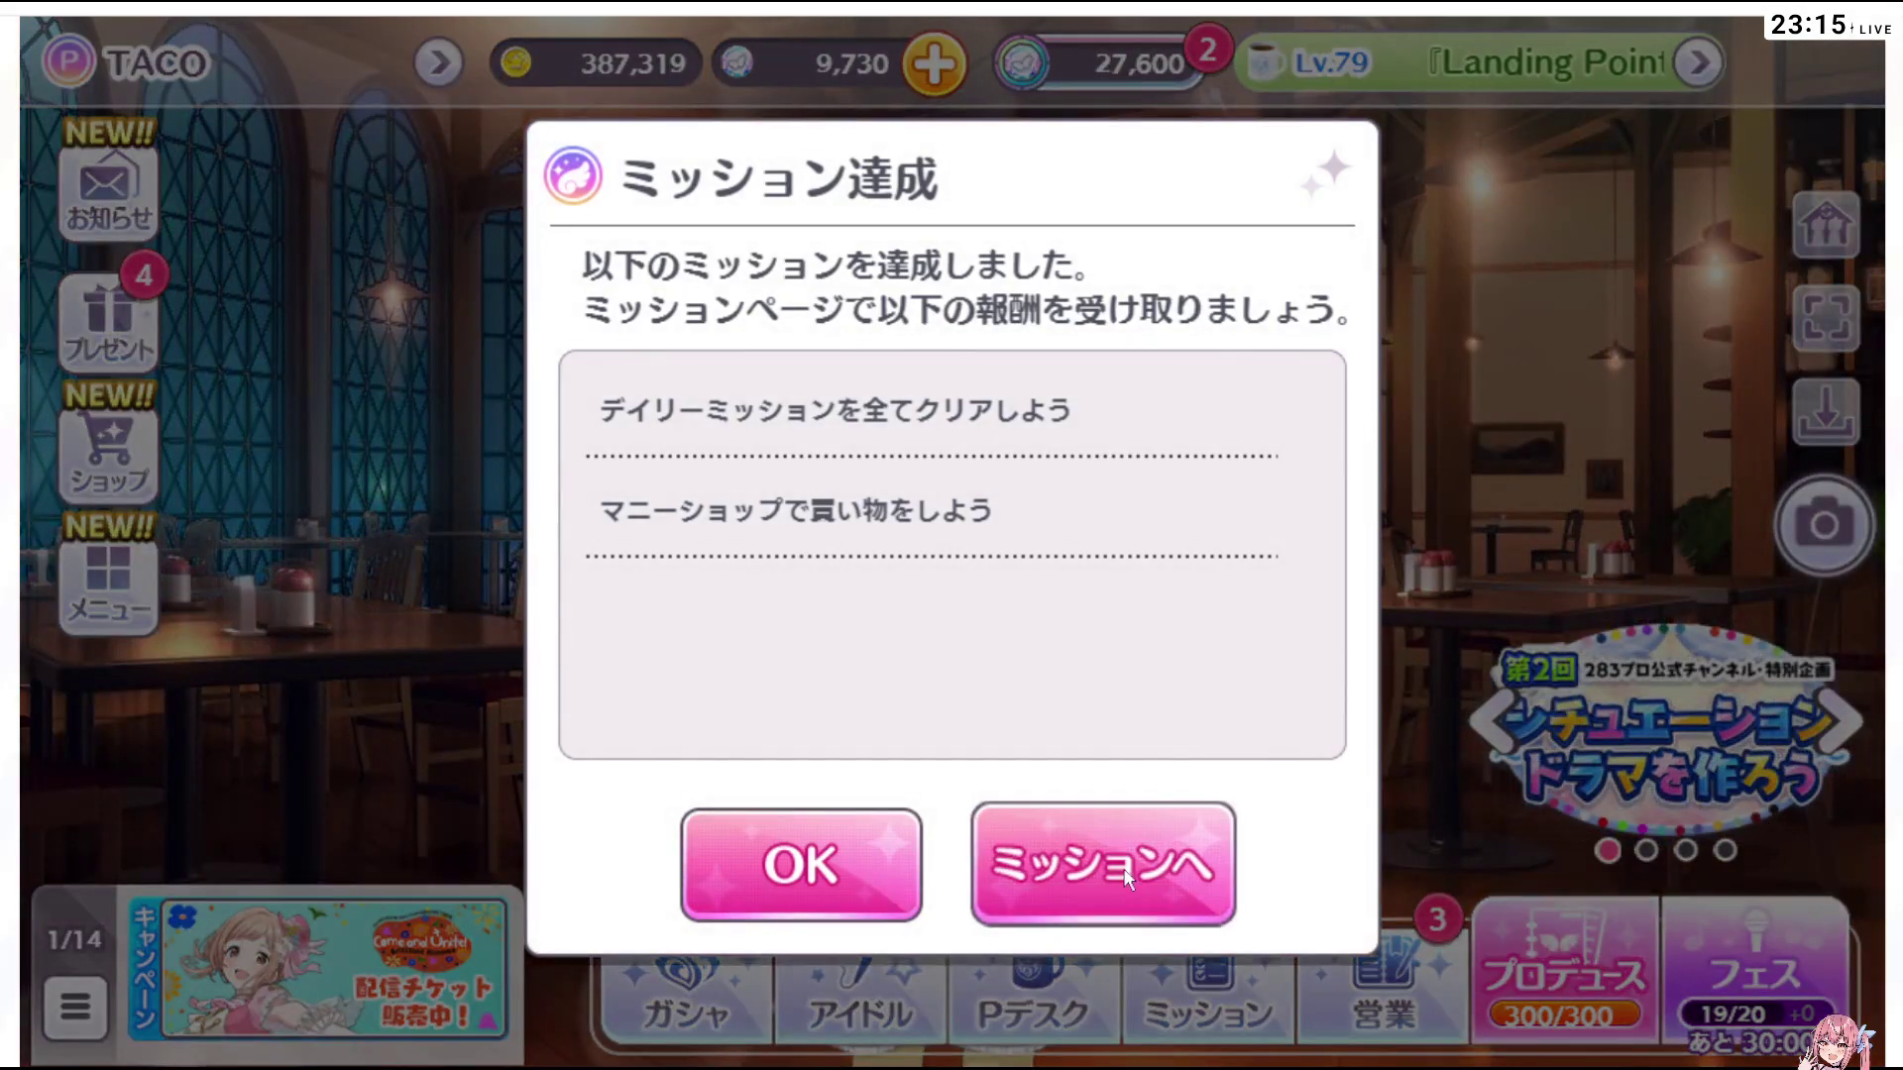
Claim all completed デイリー mission rewards at once from the mission notice, then return home
click(1100, 863)
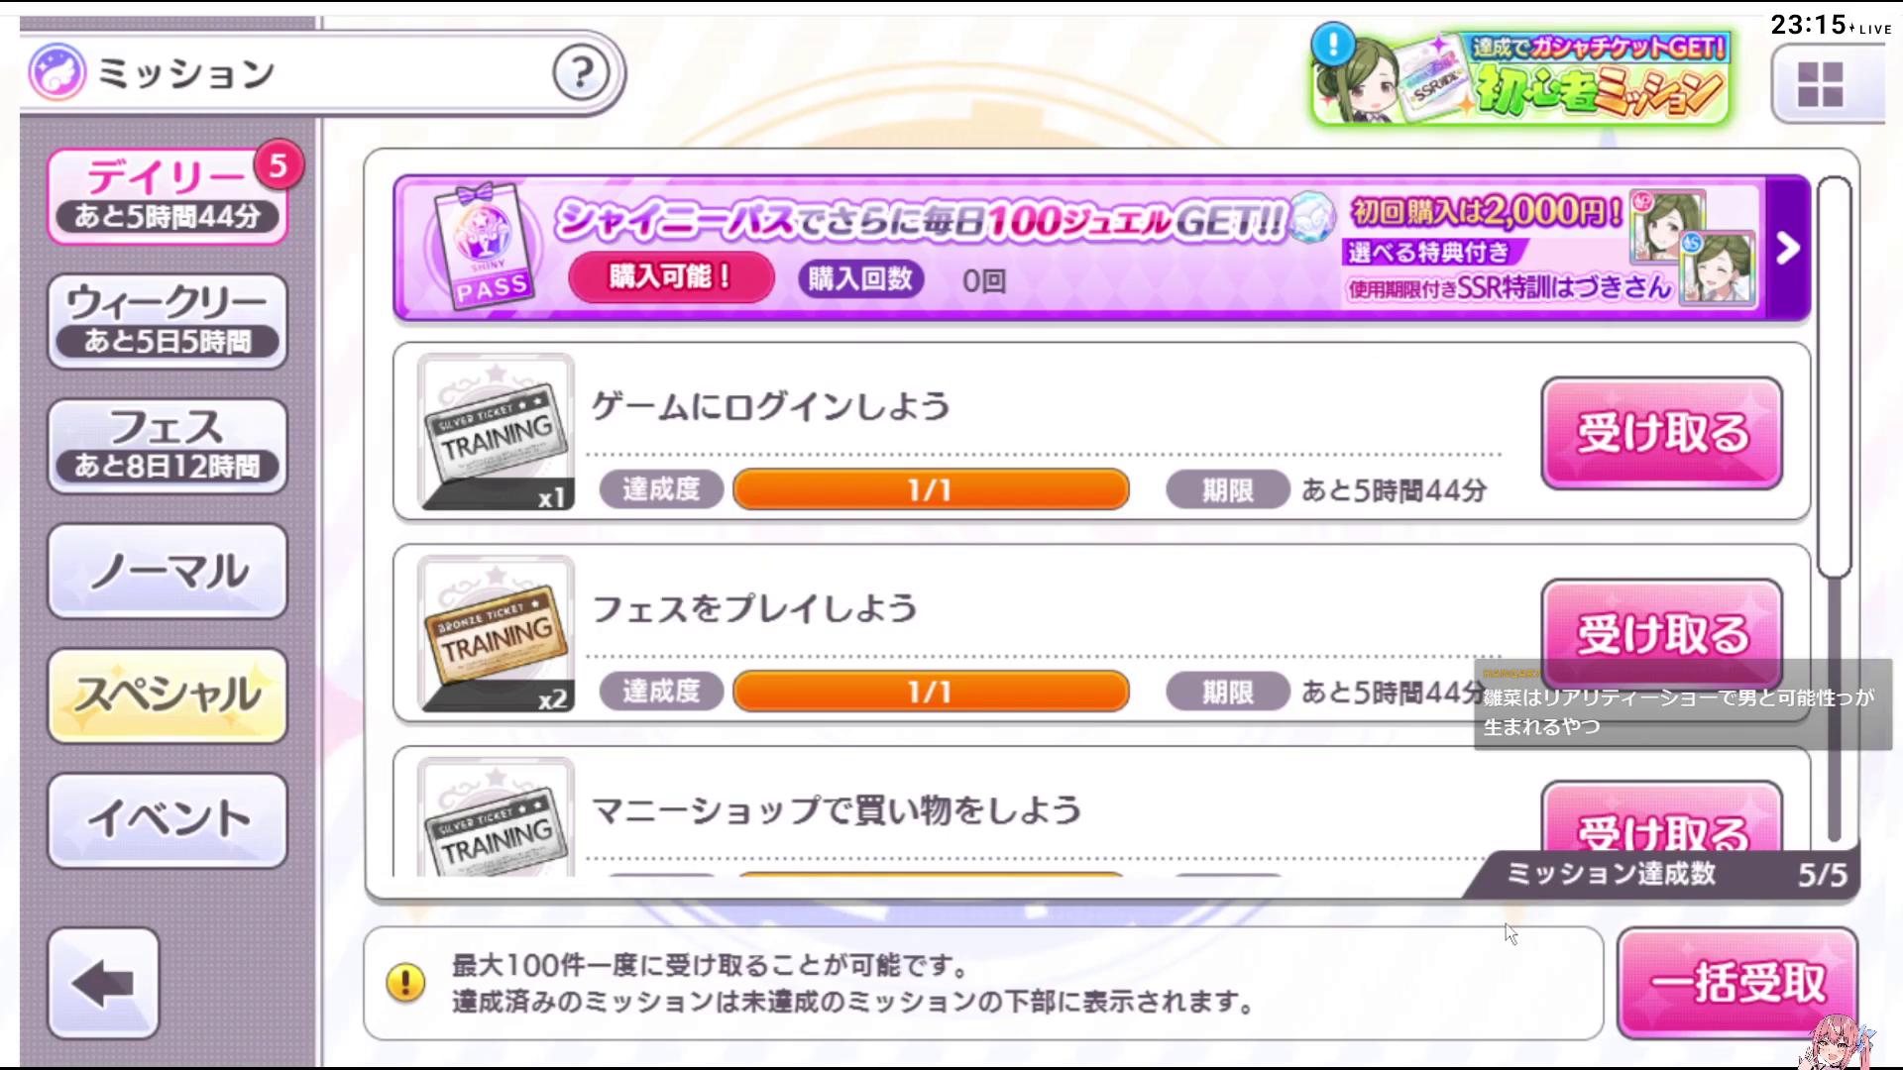
click(1718, 1008)
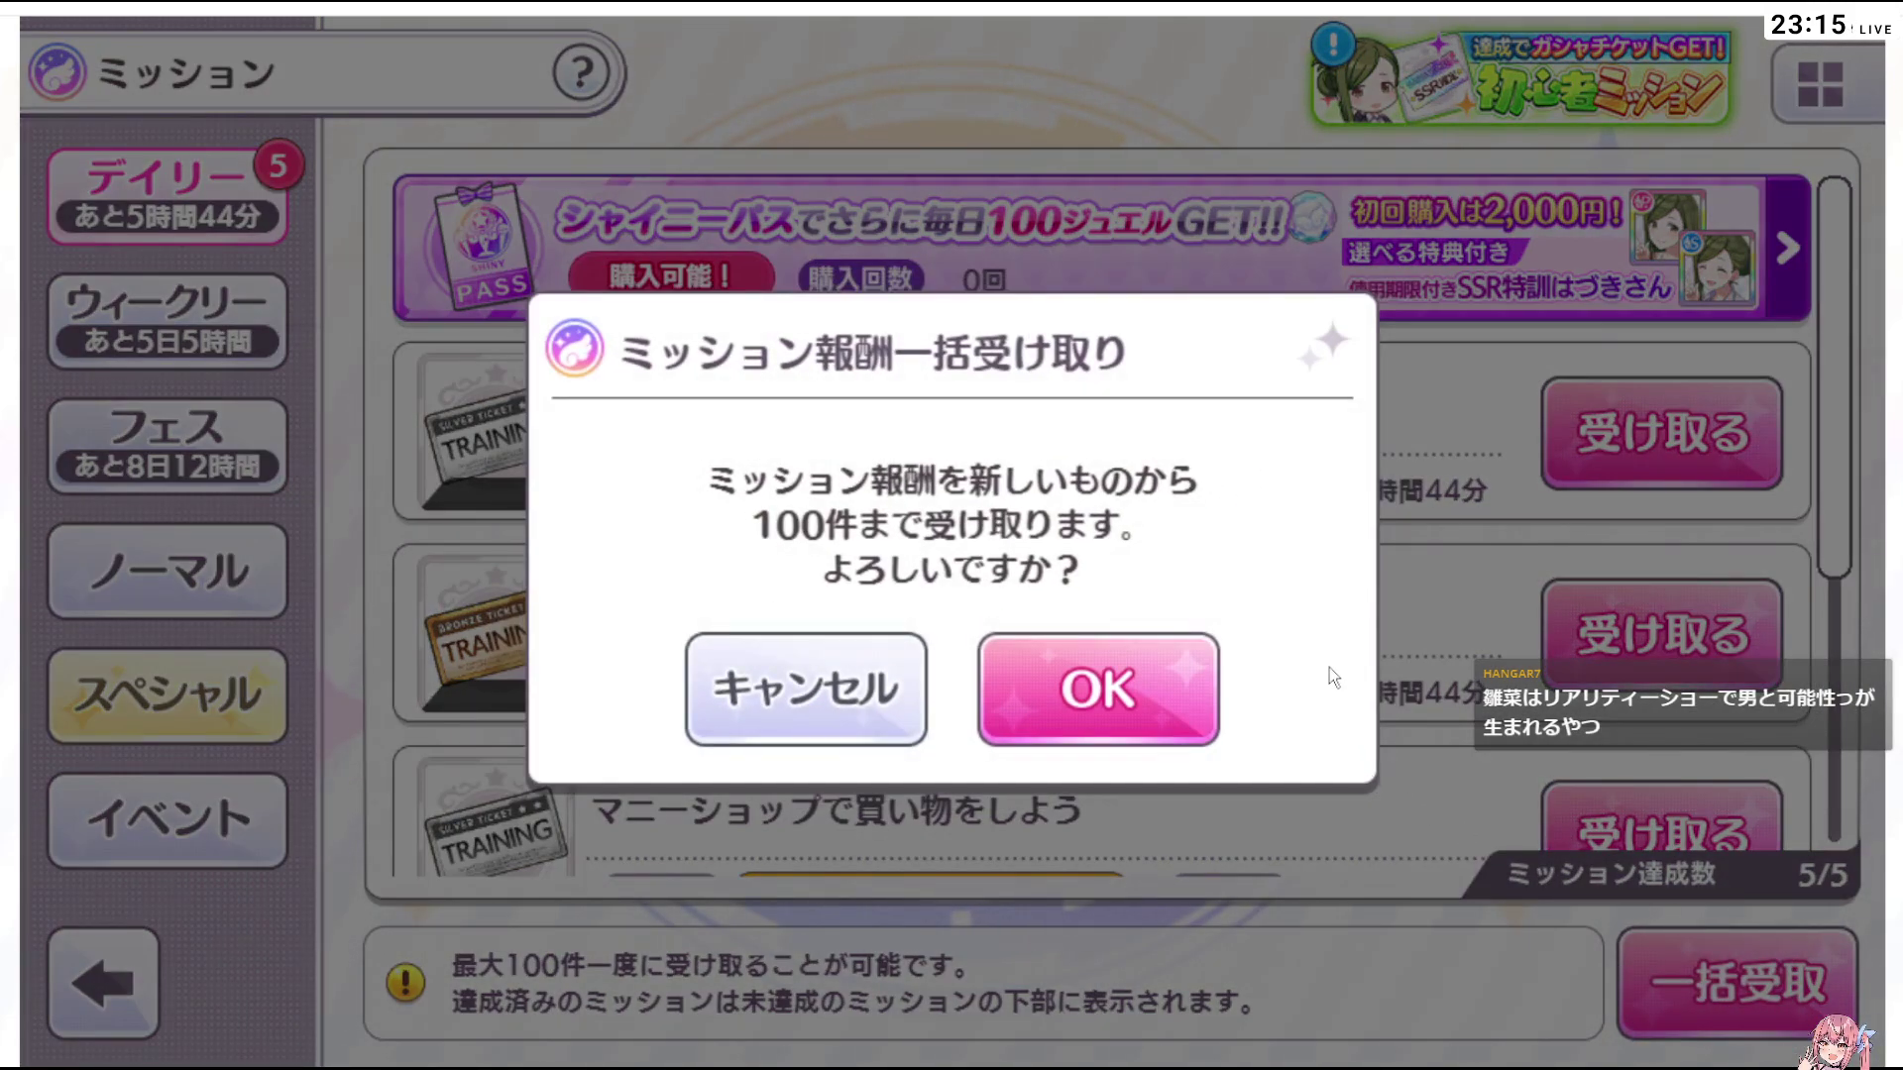
click(1163, 725)
click(1048, 819)
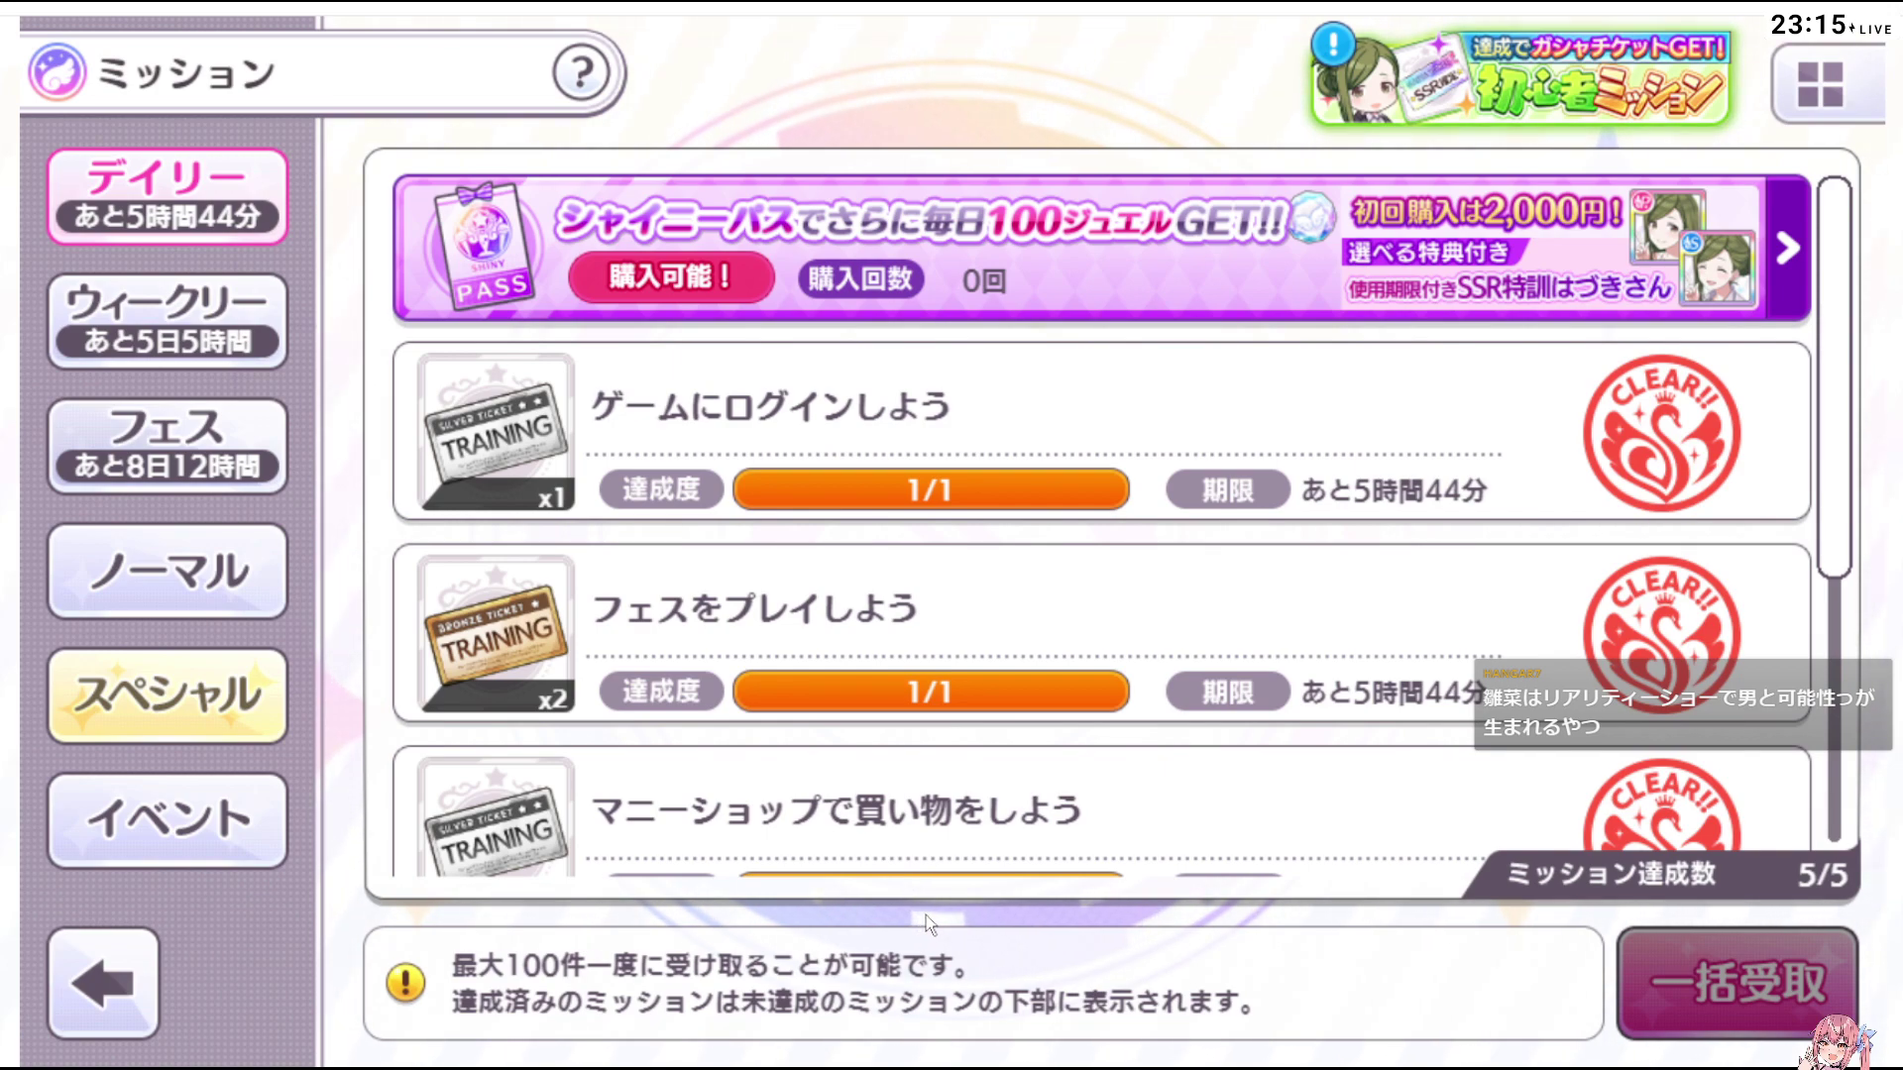
click(145, 952)
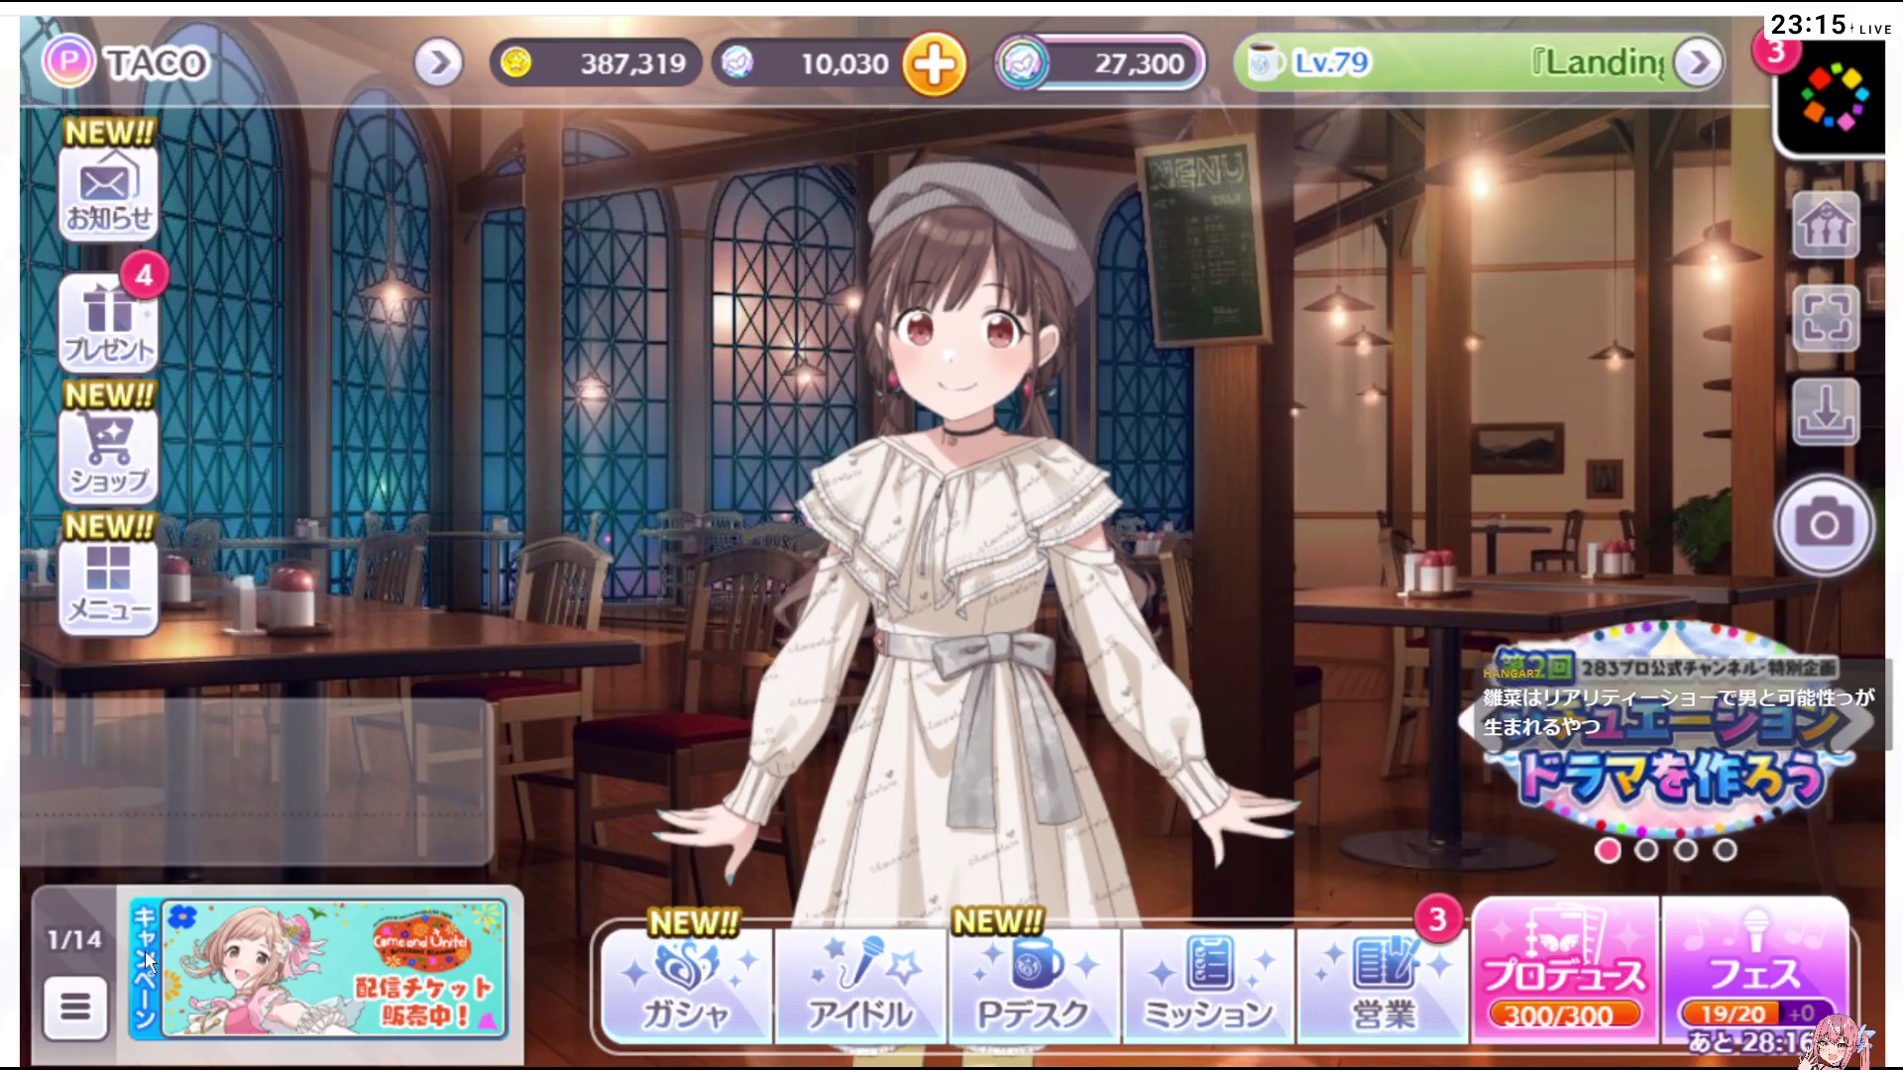
Receive all waiting presents at once and return home
click(109, 317)
click(1679, 1009)
click(1096, 688)
click(952, 793)
click(97, 979)
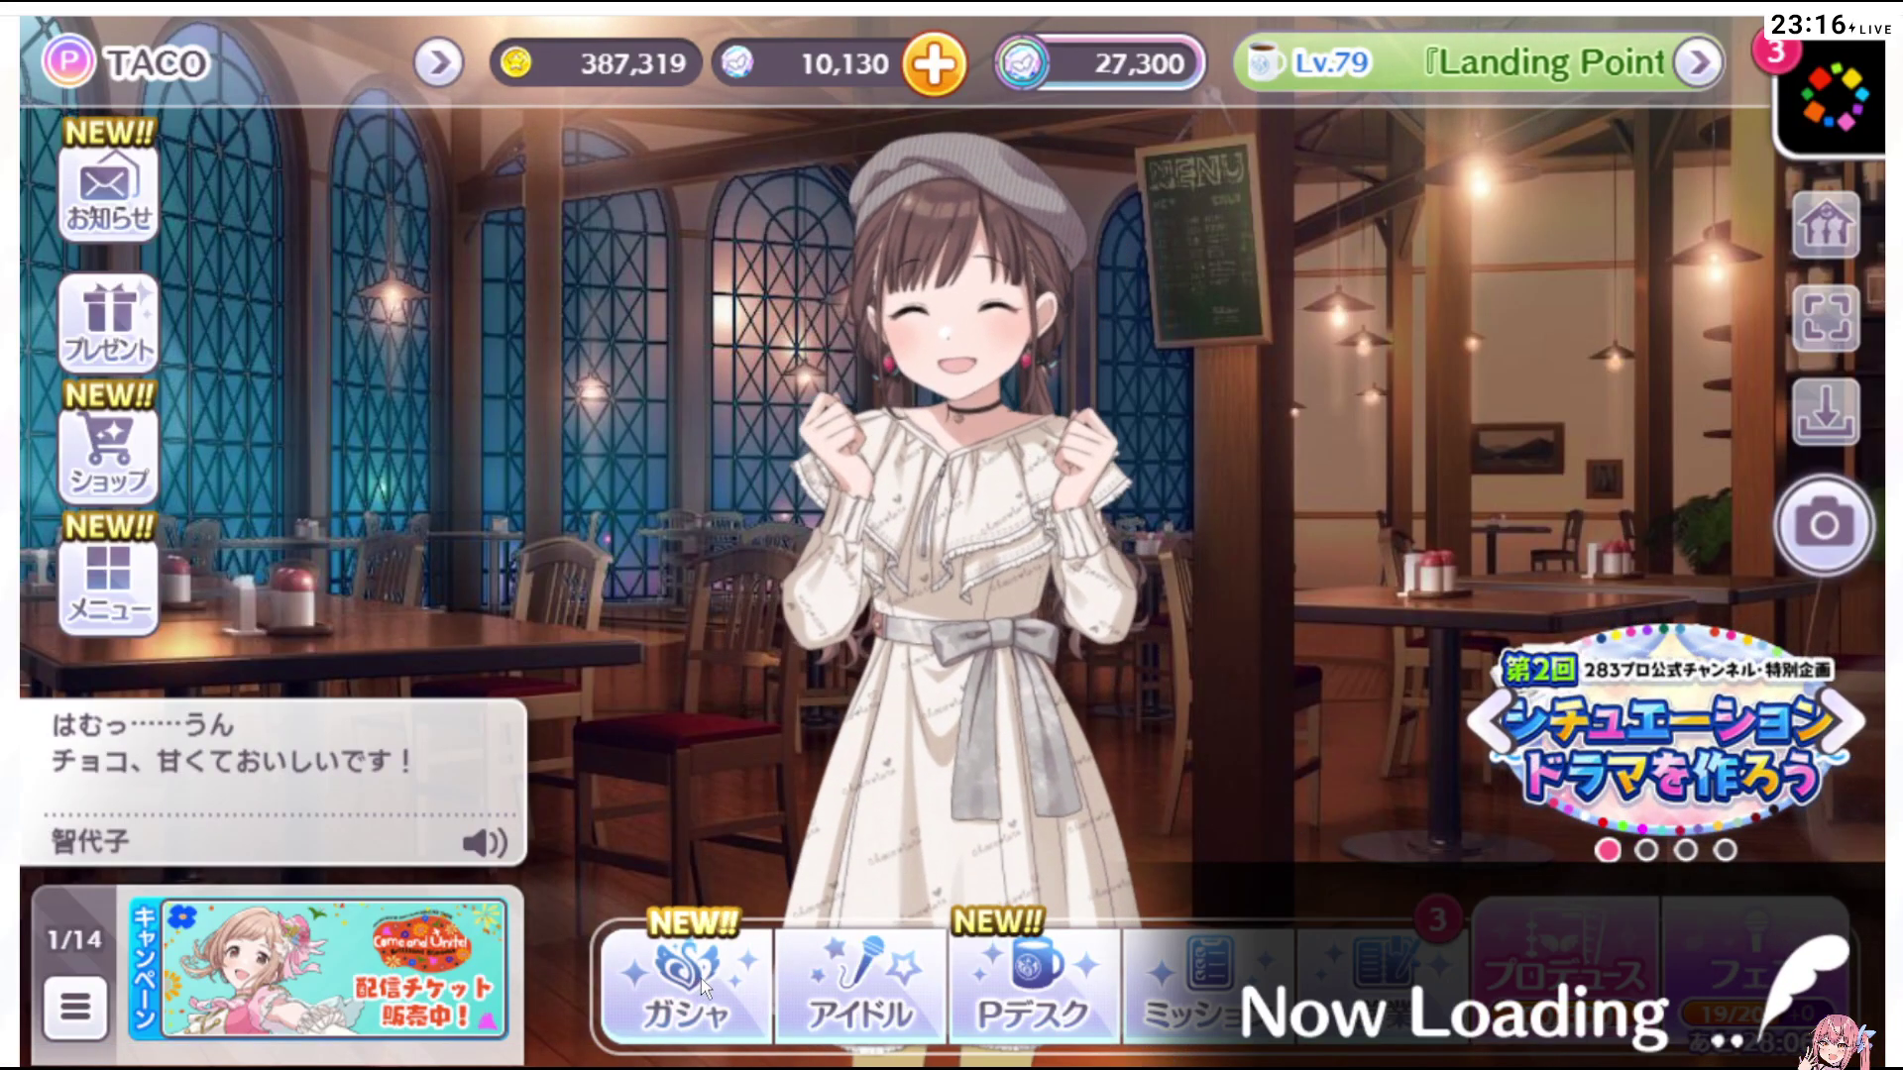
Review the 或る模倣の美学 円香・羽那ガシャ card previews and its paid step-up gacha, then return home
click(697, 983)
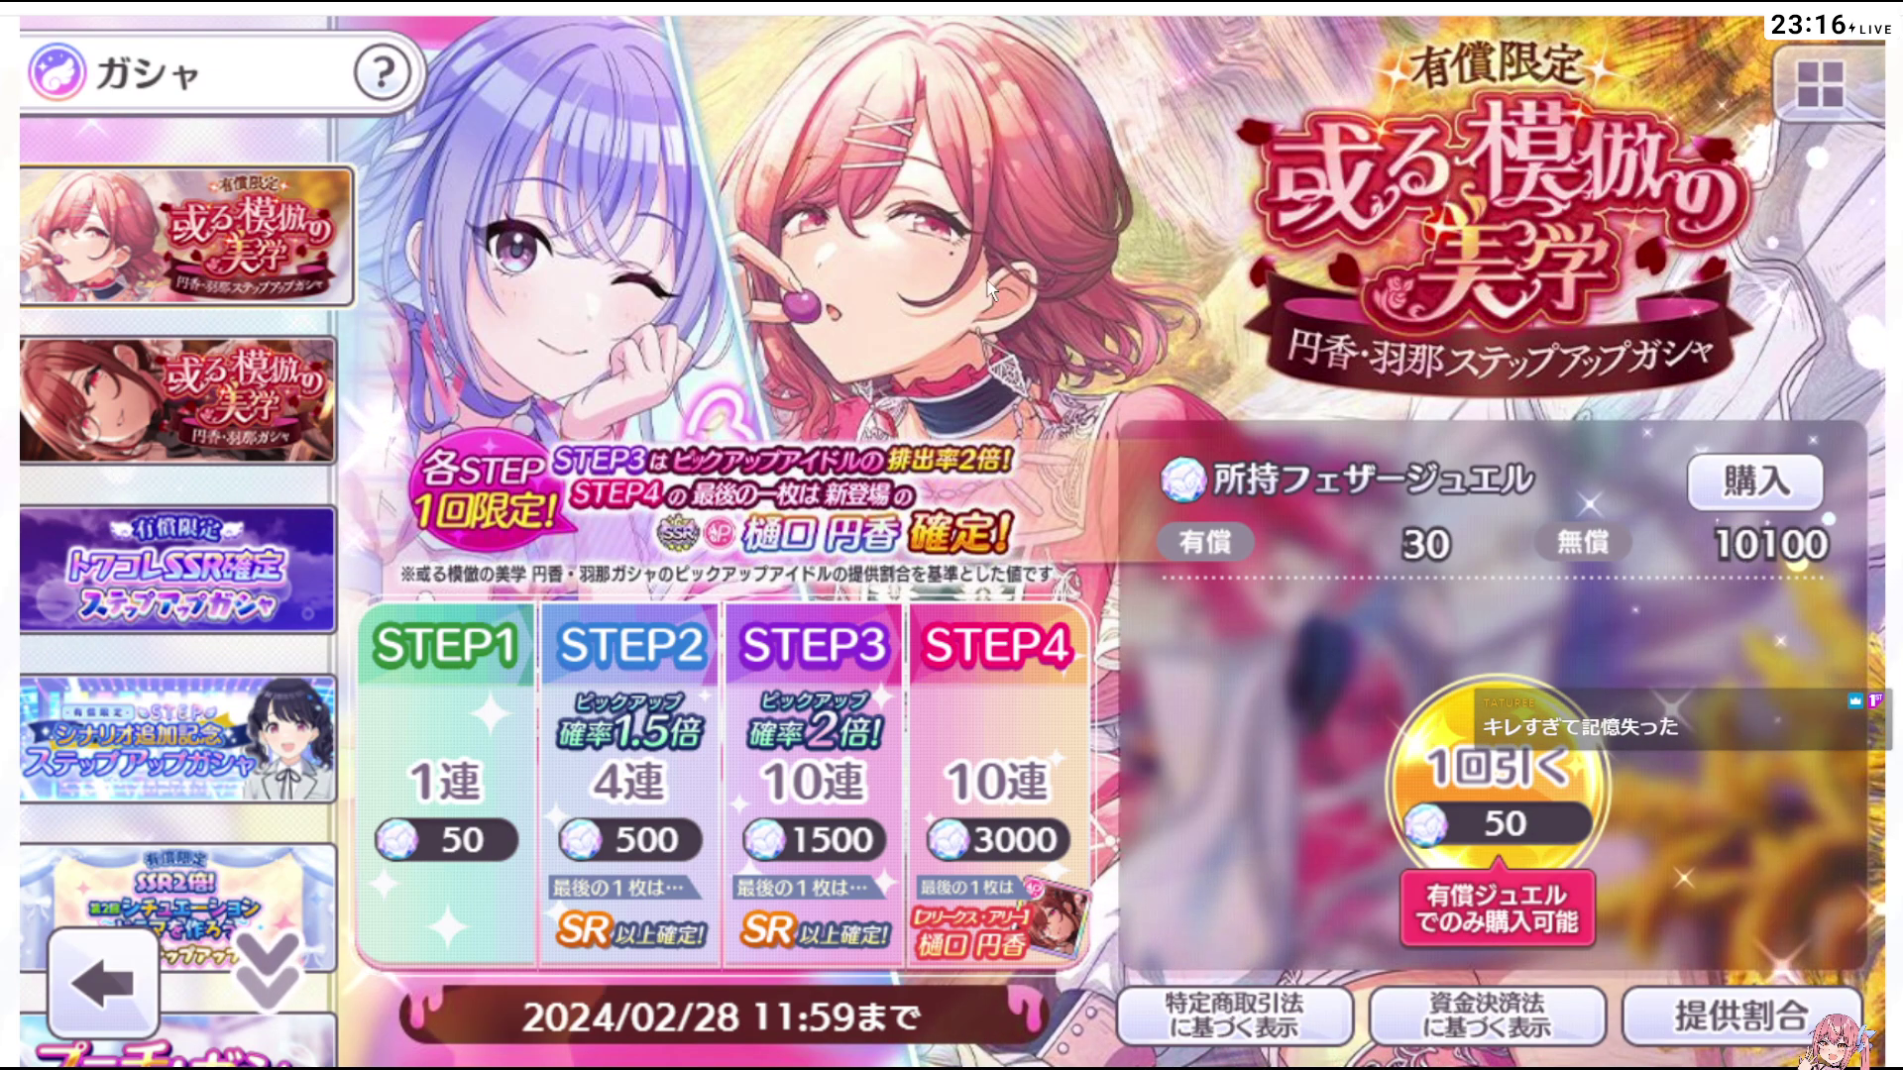
click(238, 416)
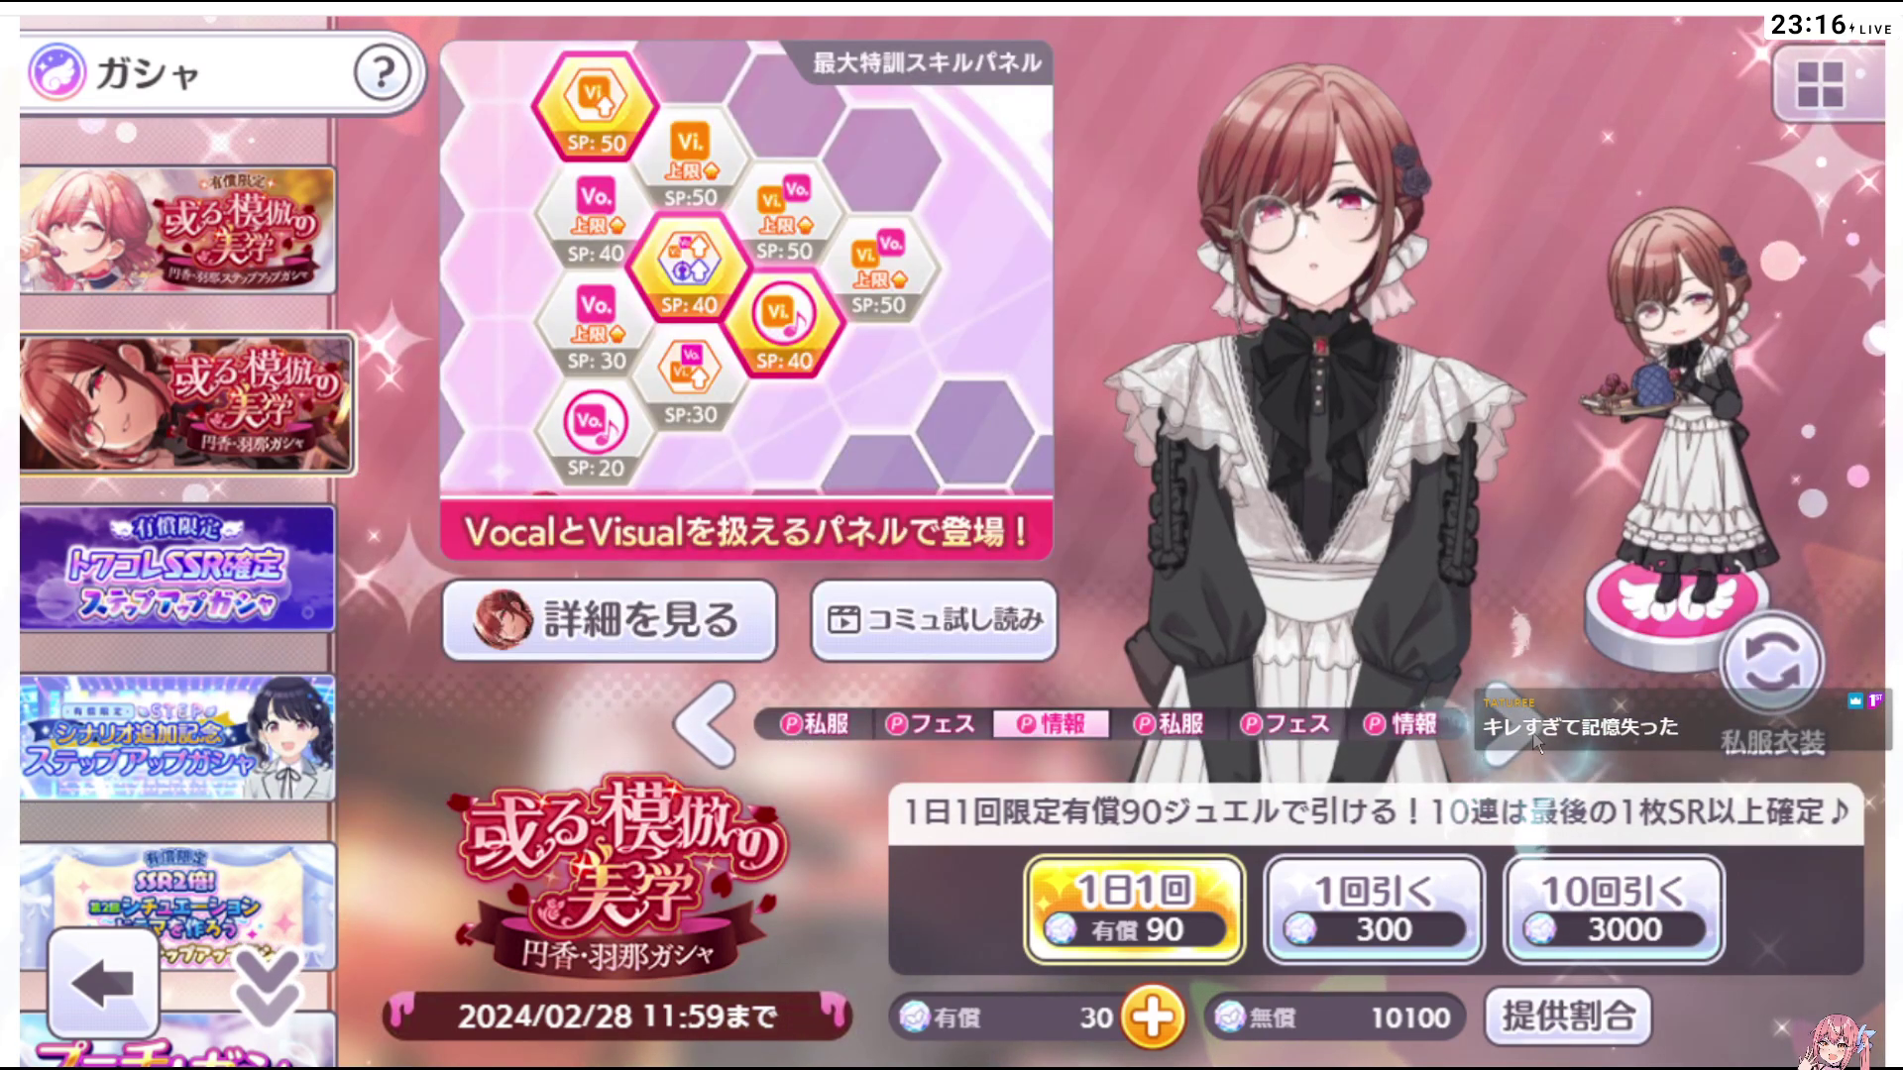
click(1531, 739)
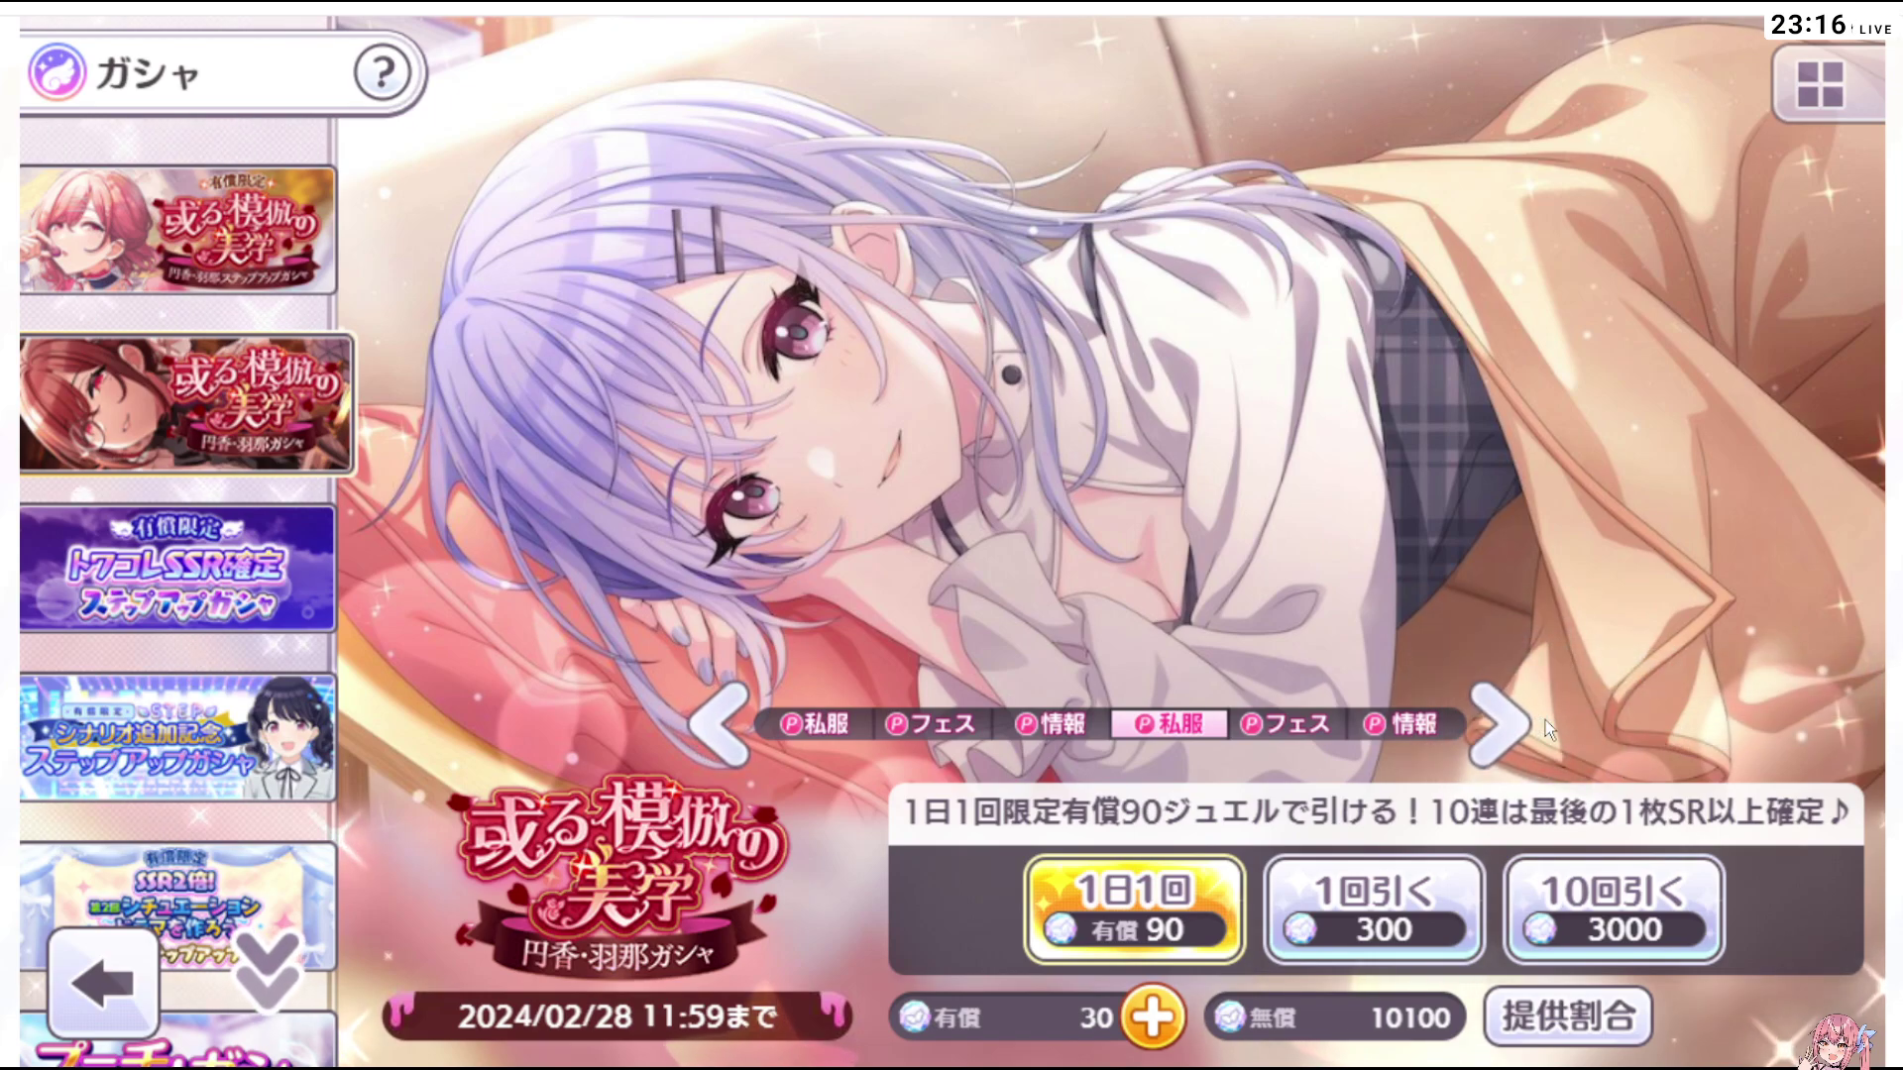
click(1531, 734)
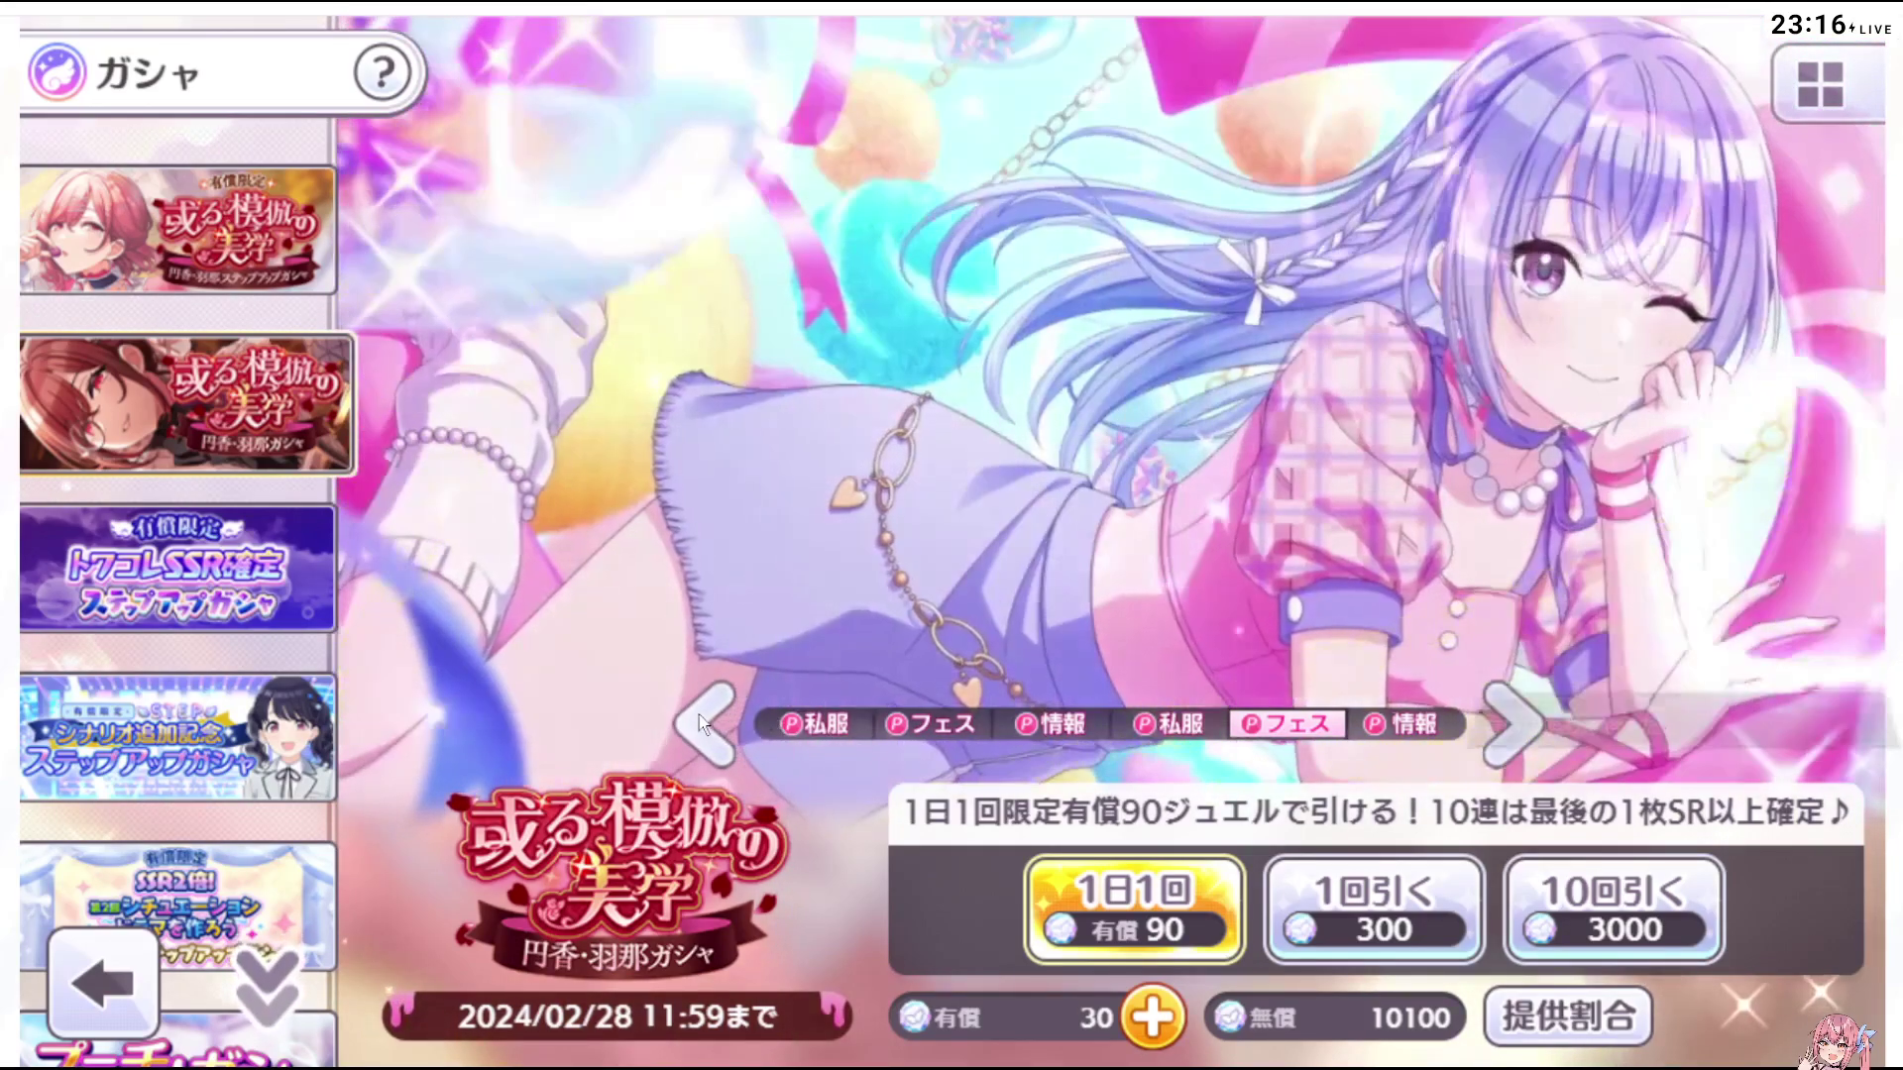
click(702, 723)
click(702, 723)
click(702, 723)
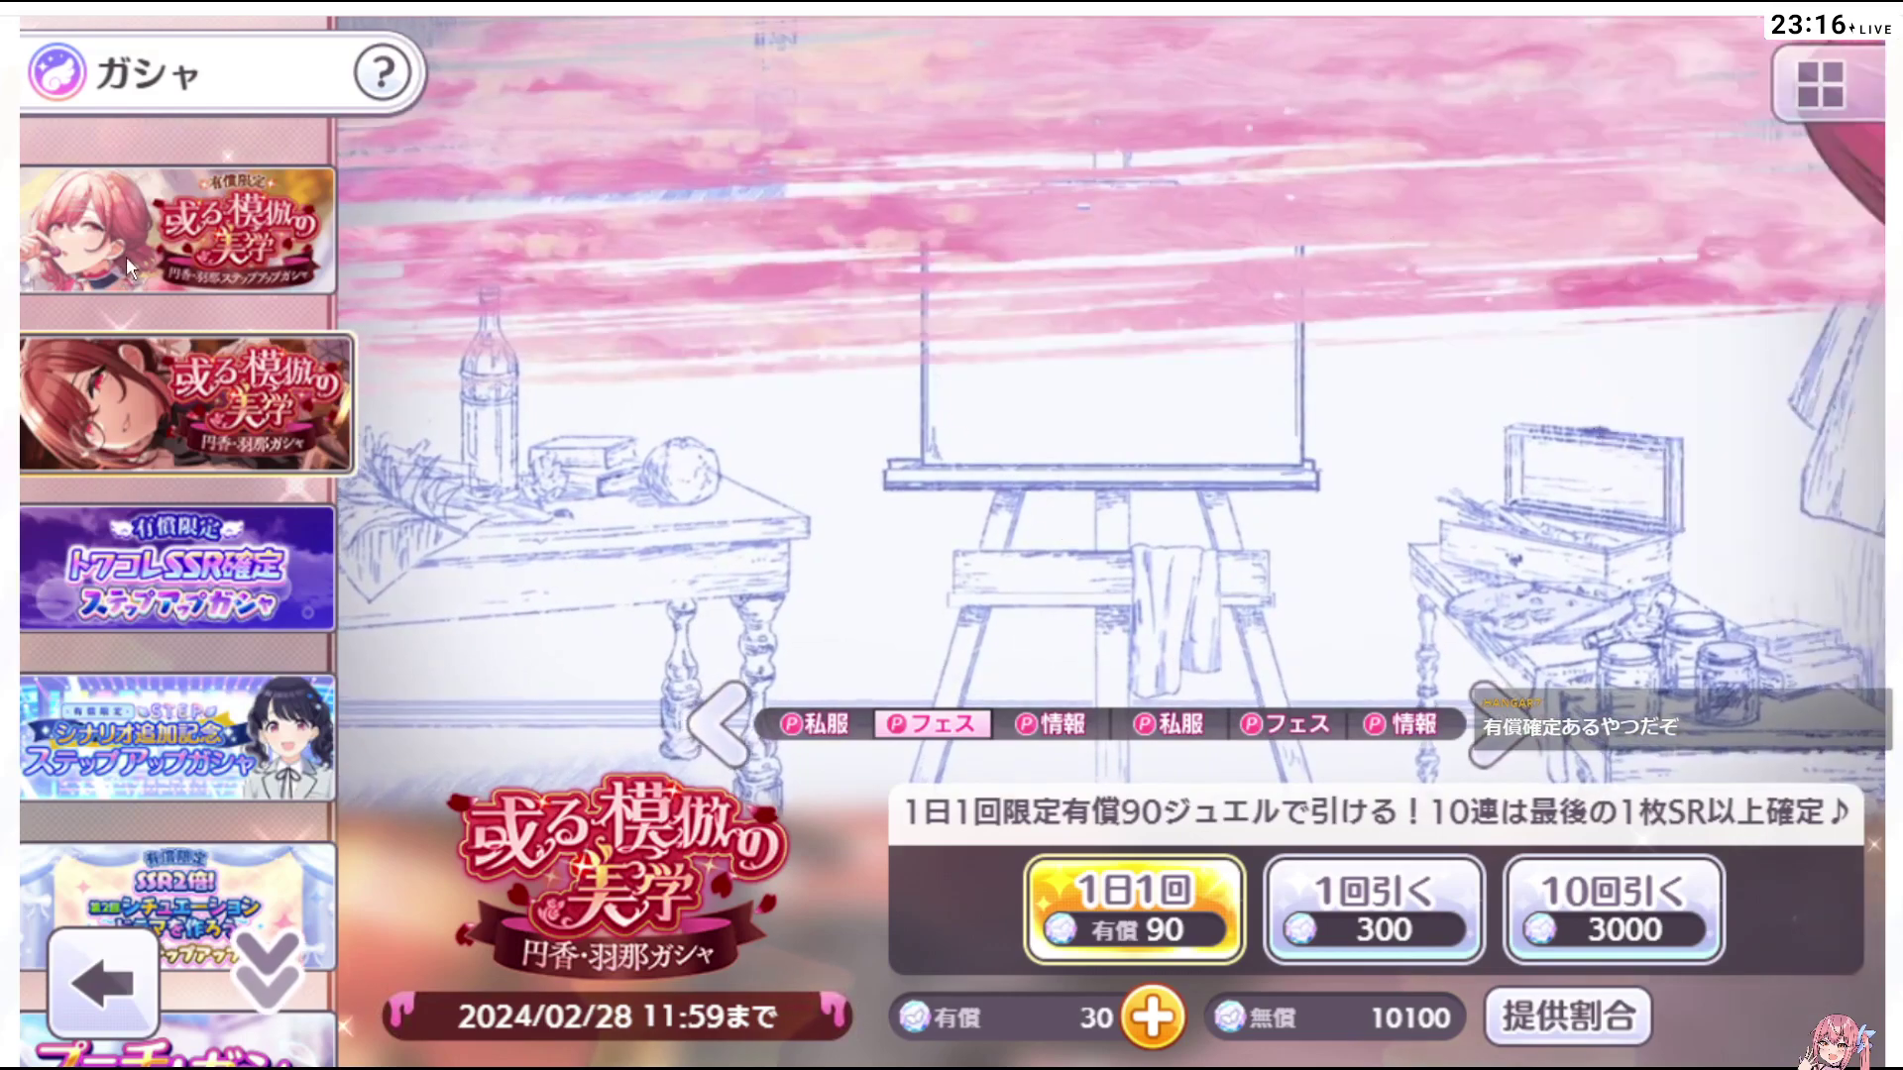
click(127, 256)
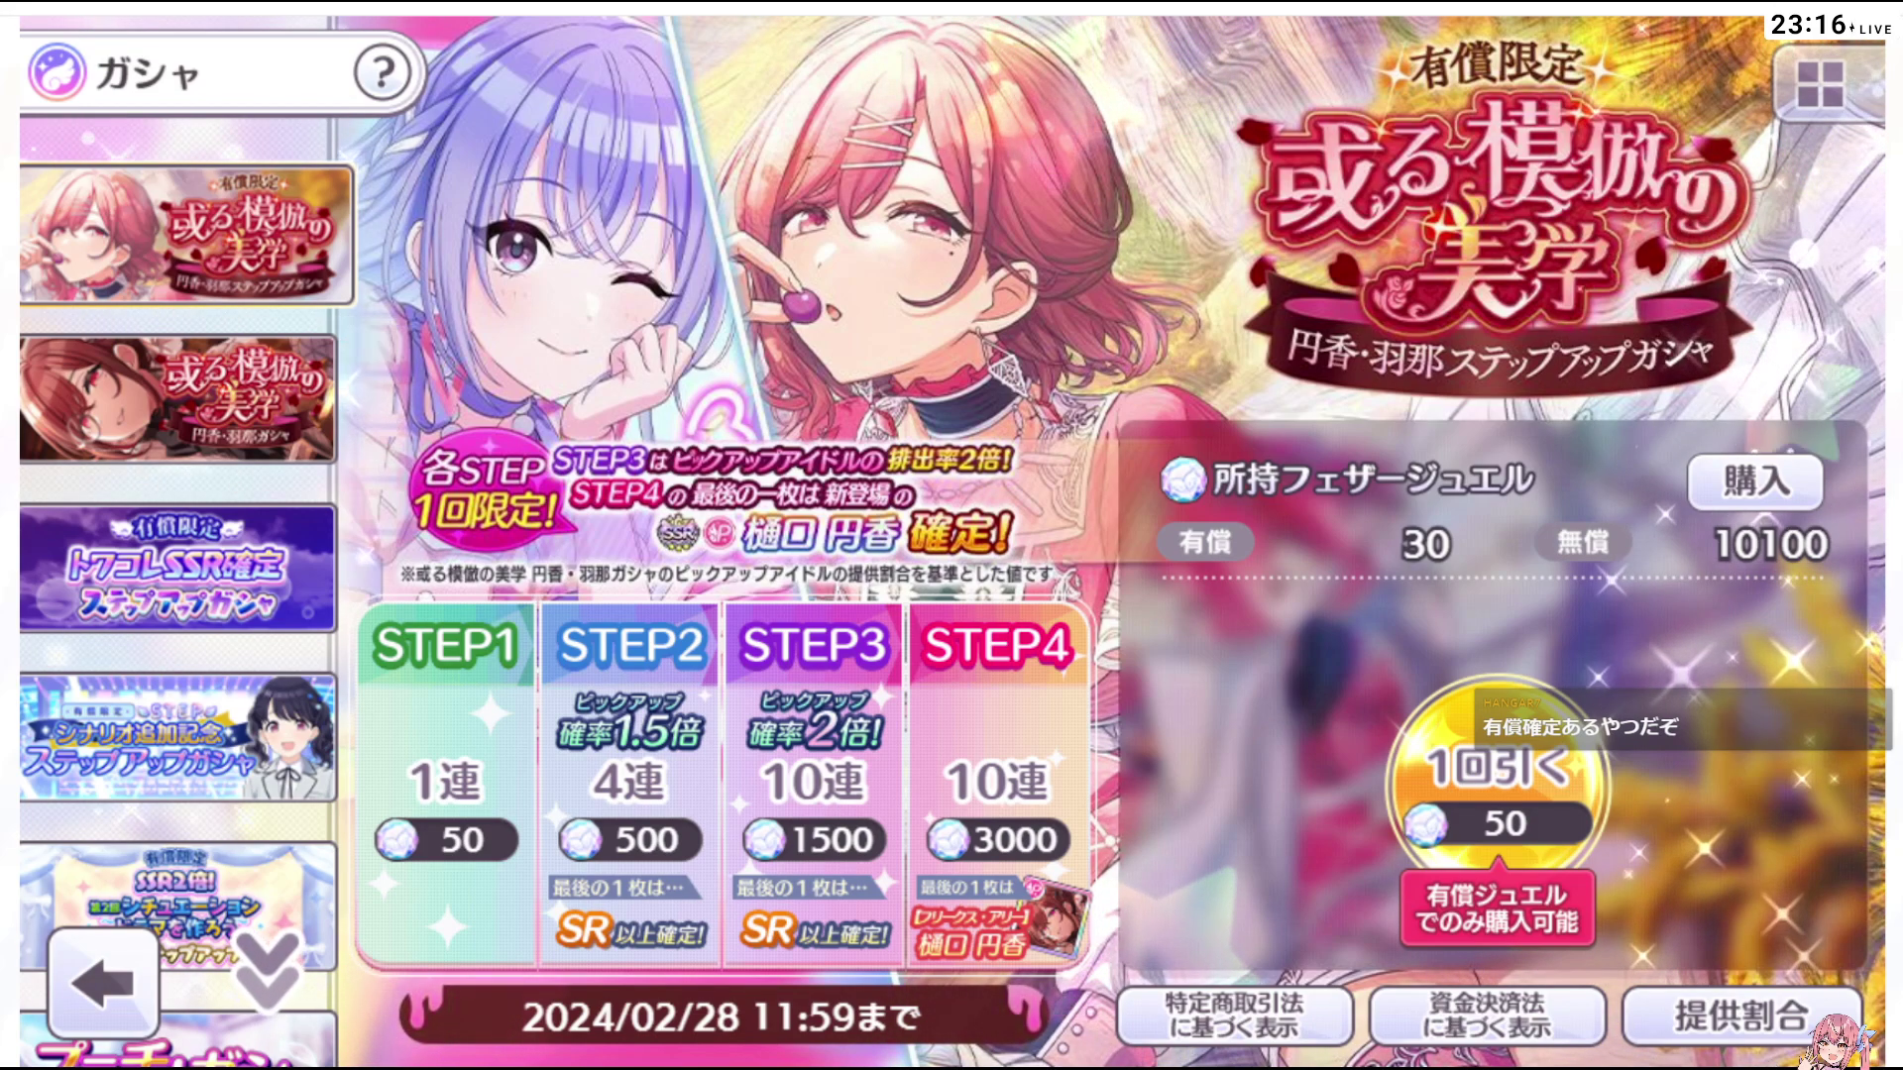
click(1278, 991)
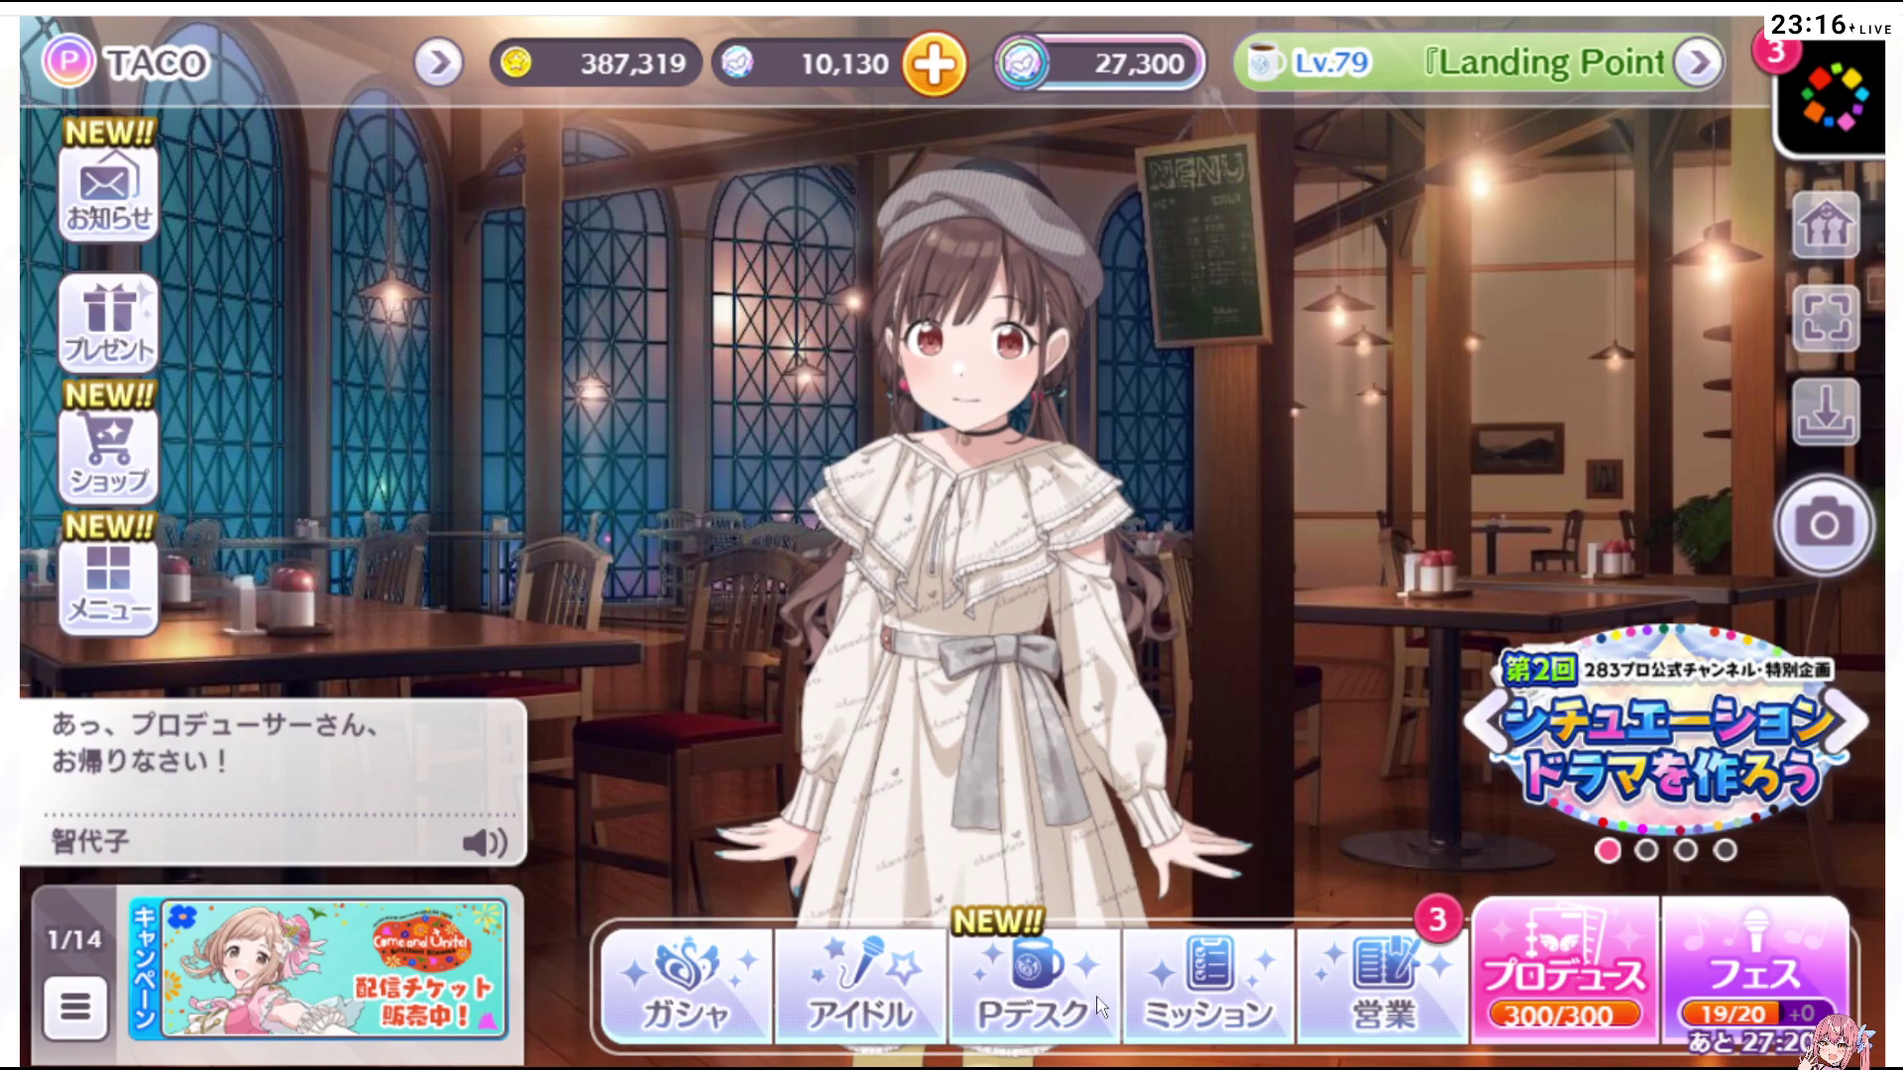
Examine the card collection pages of 樋口 円香 and the start of 福丸 小糸's pages under アイドル in Pデスク
click(1164, 1016)
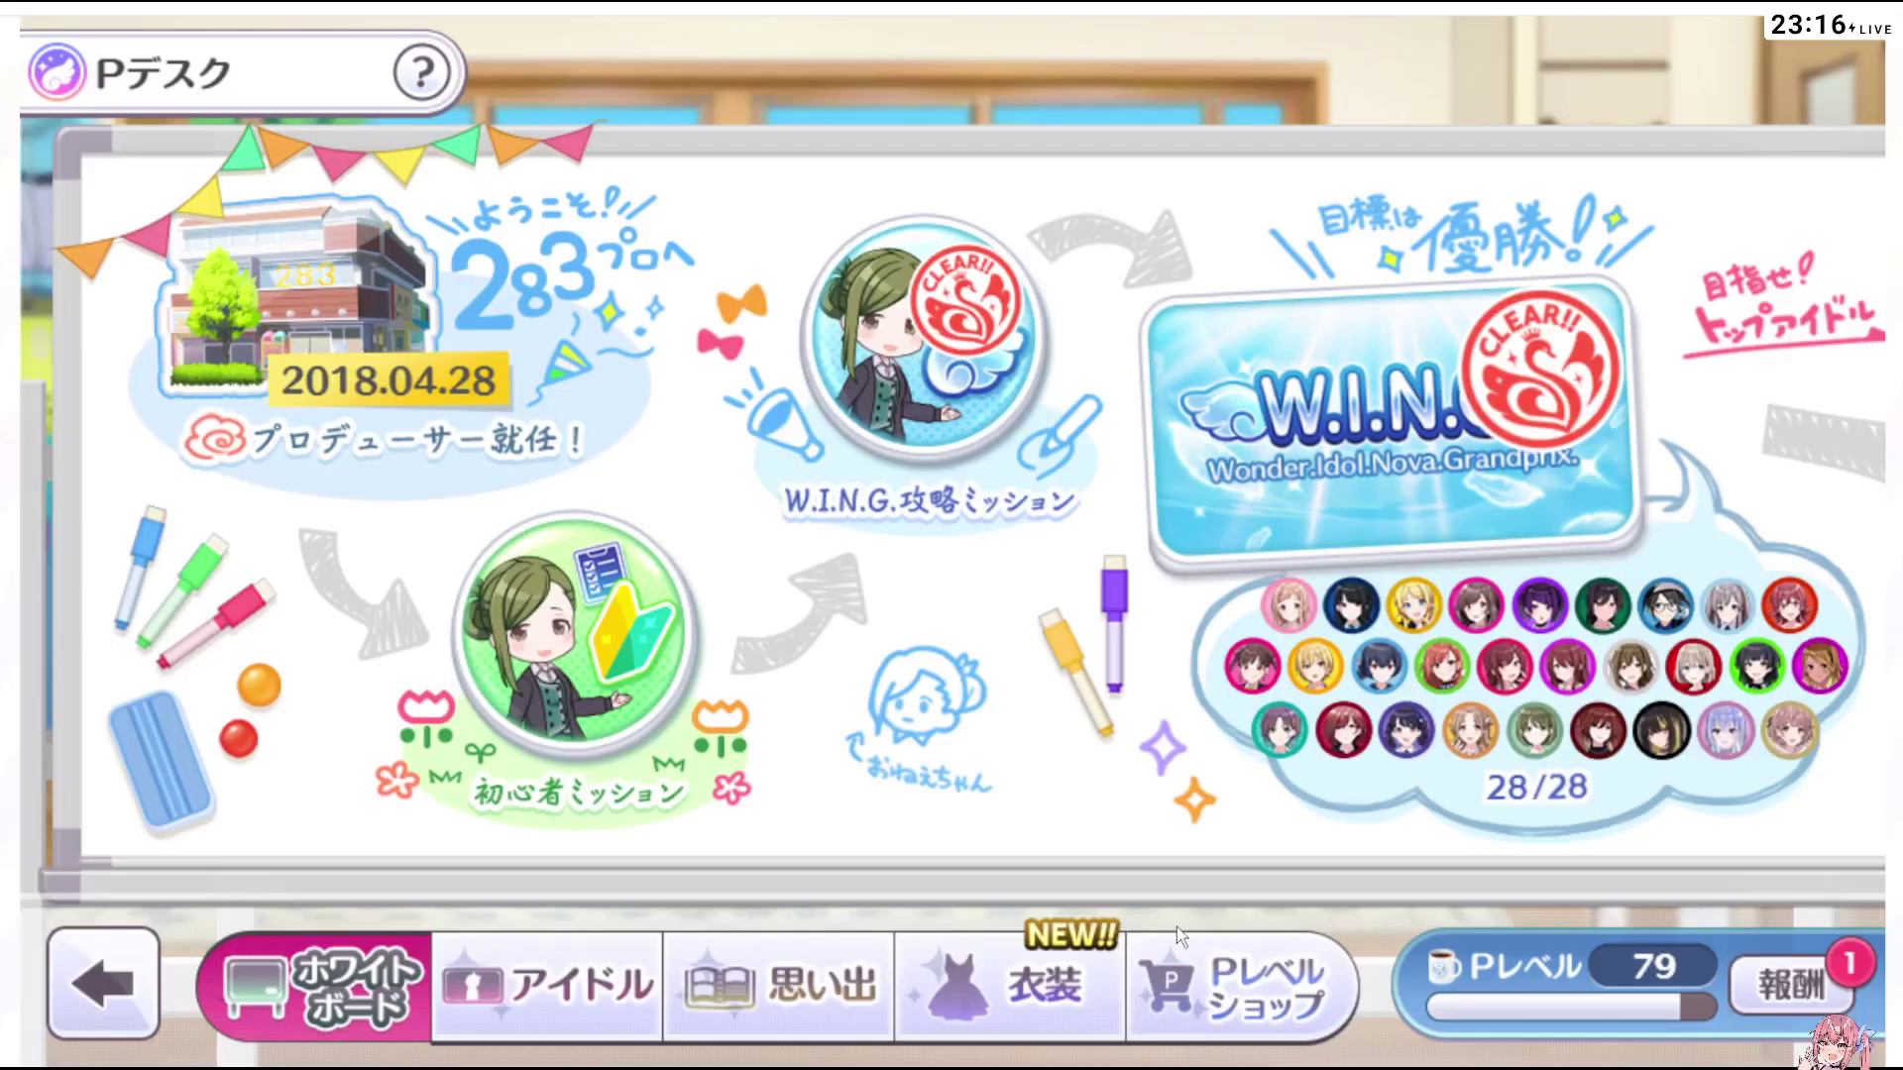
click(595, 993)
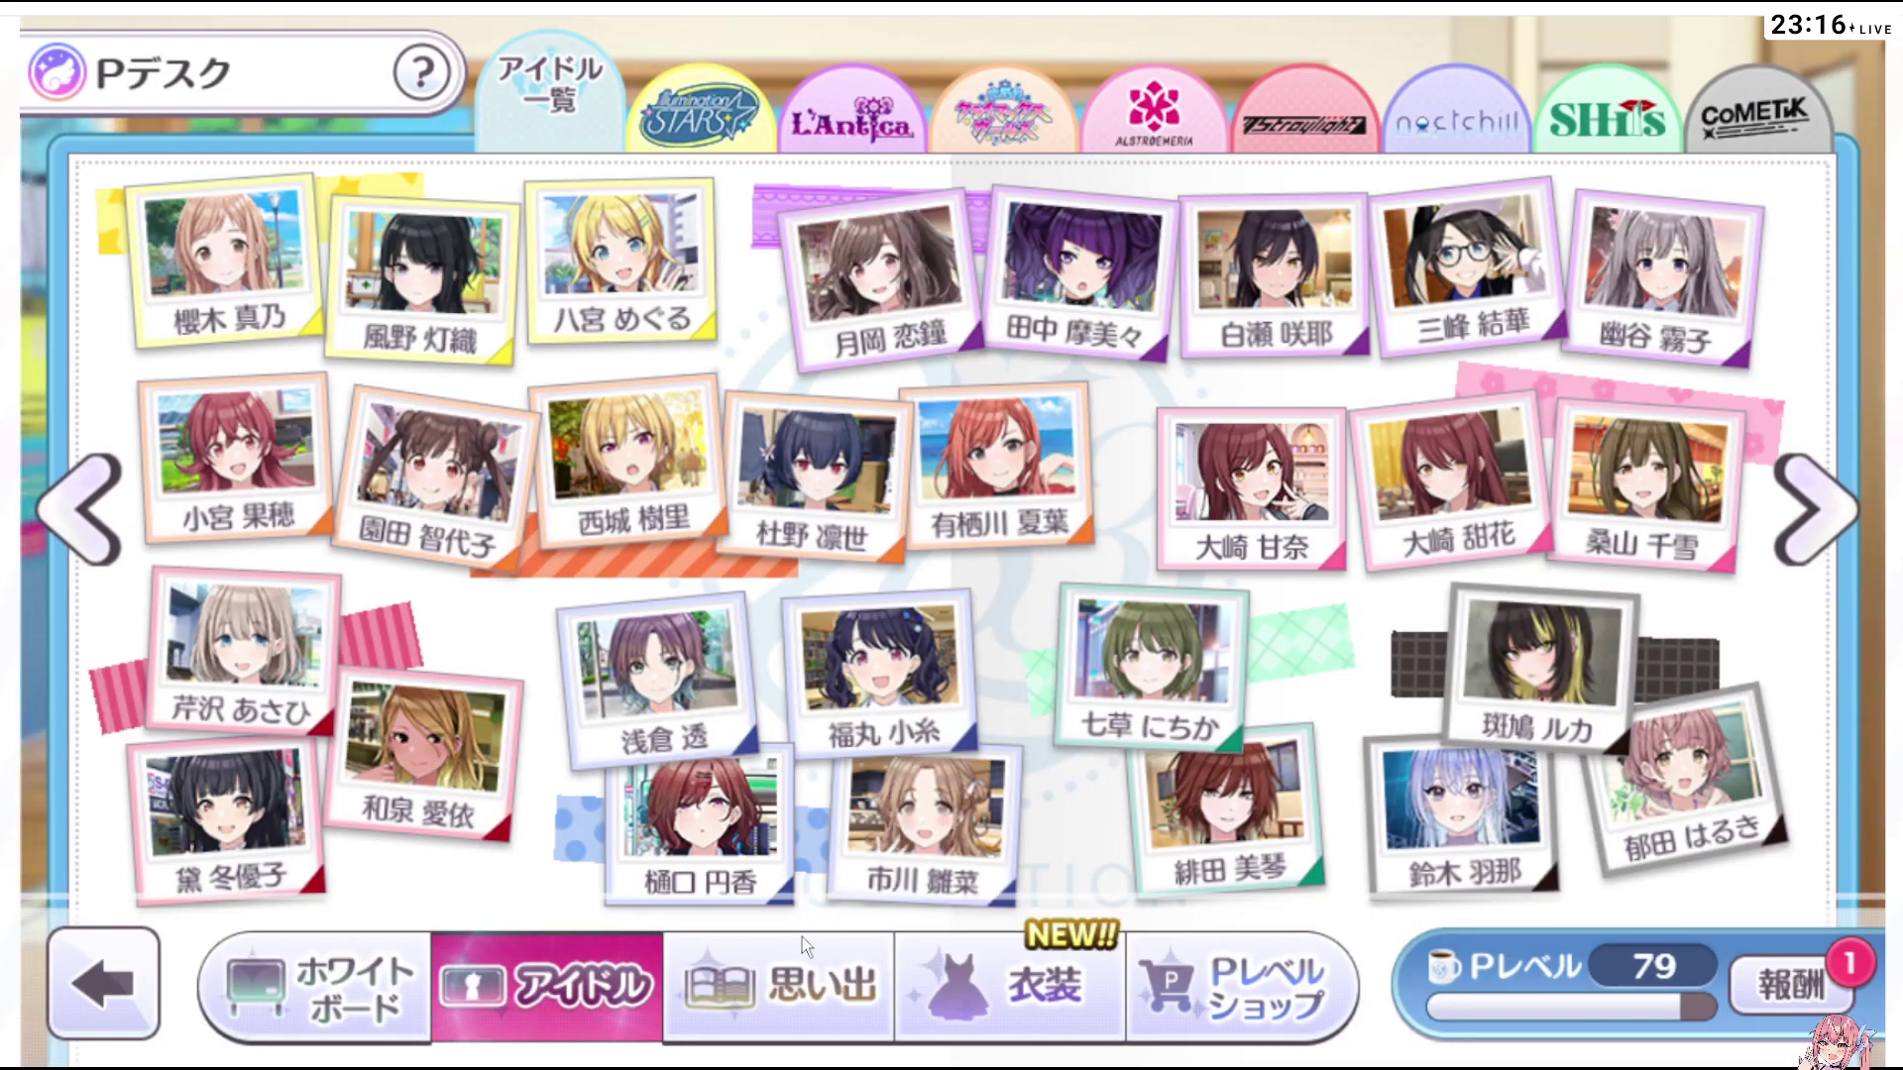
click(712, 825)
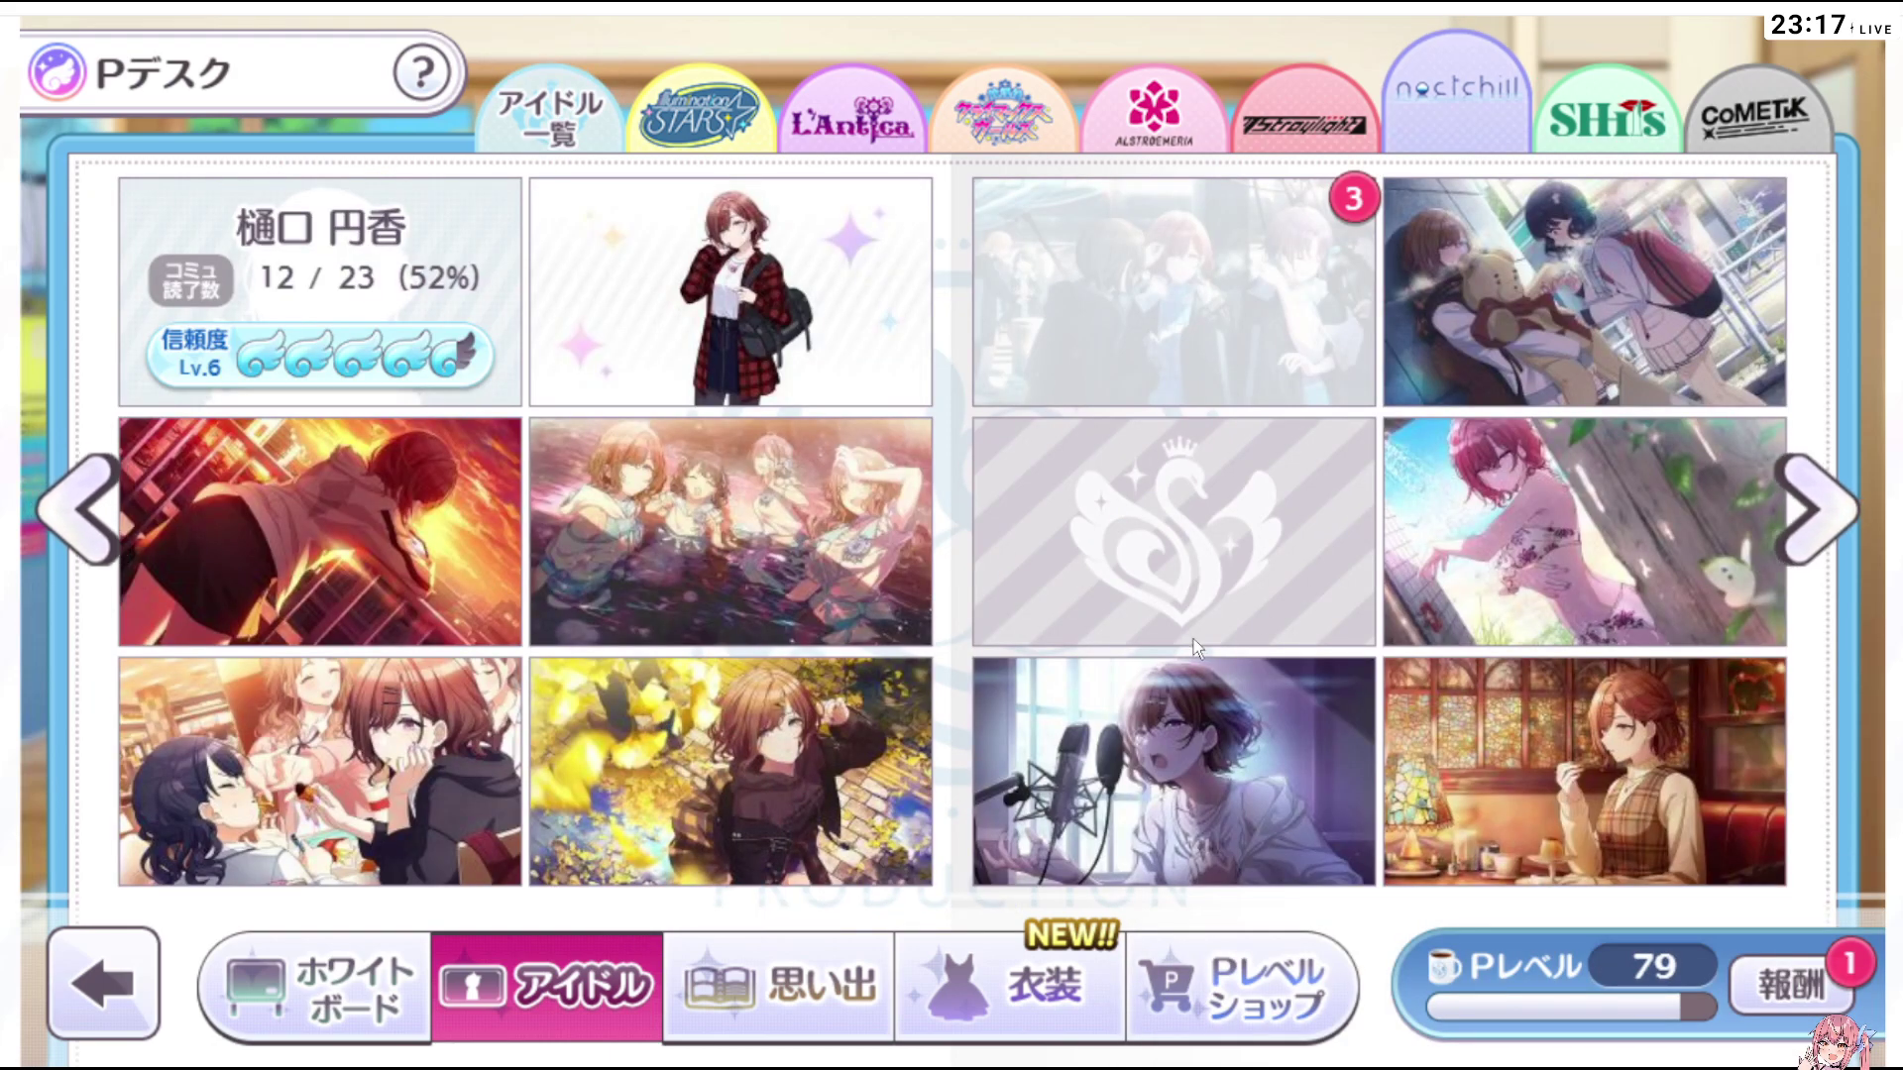
click(1784, 540)
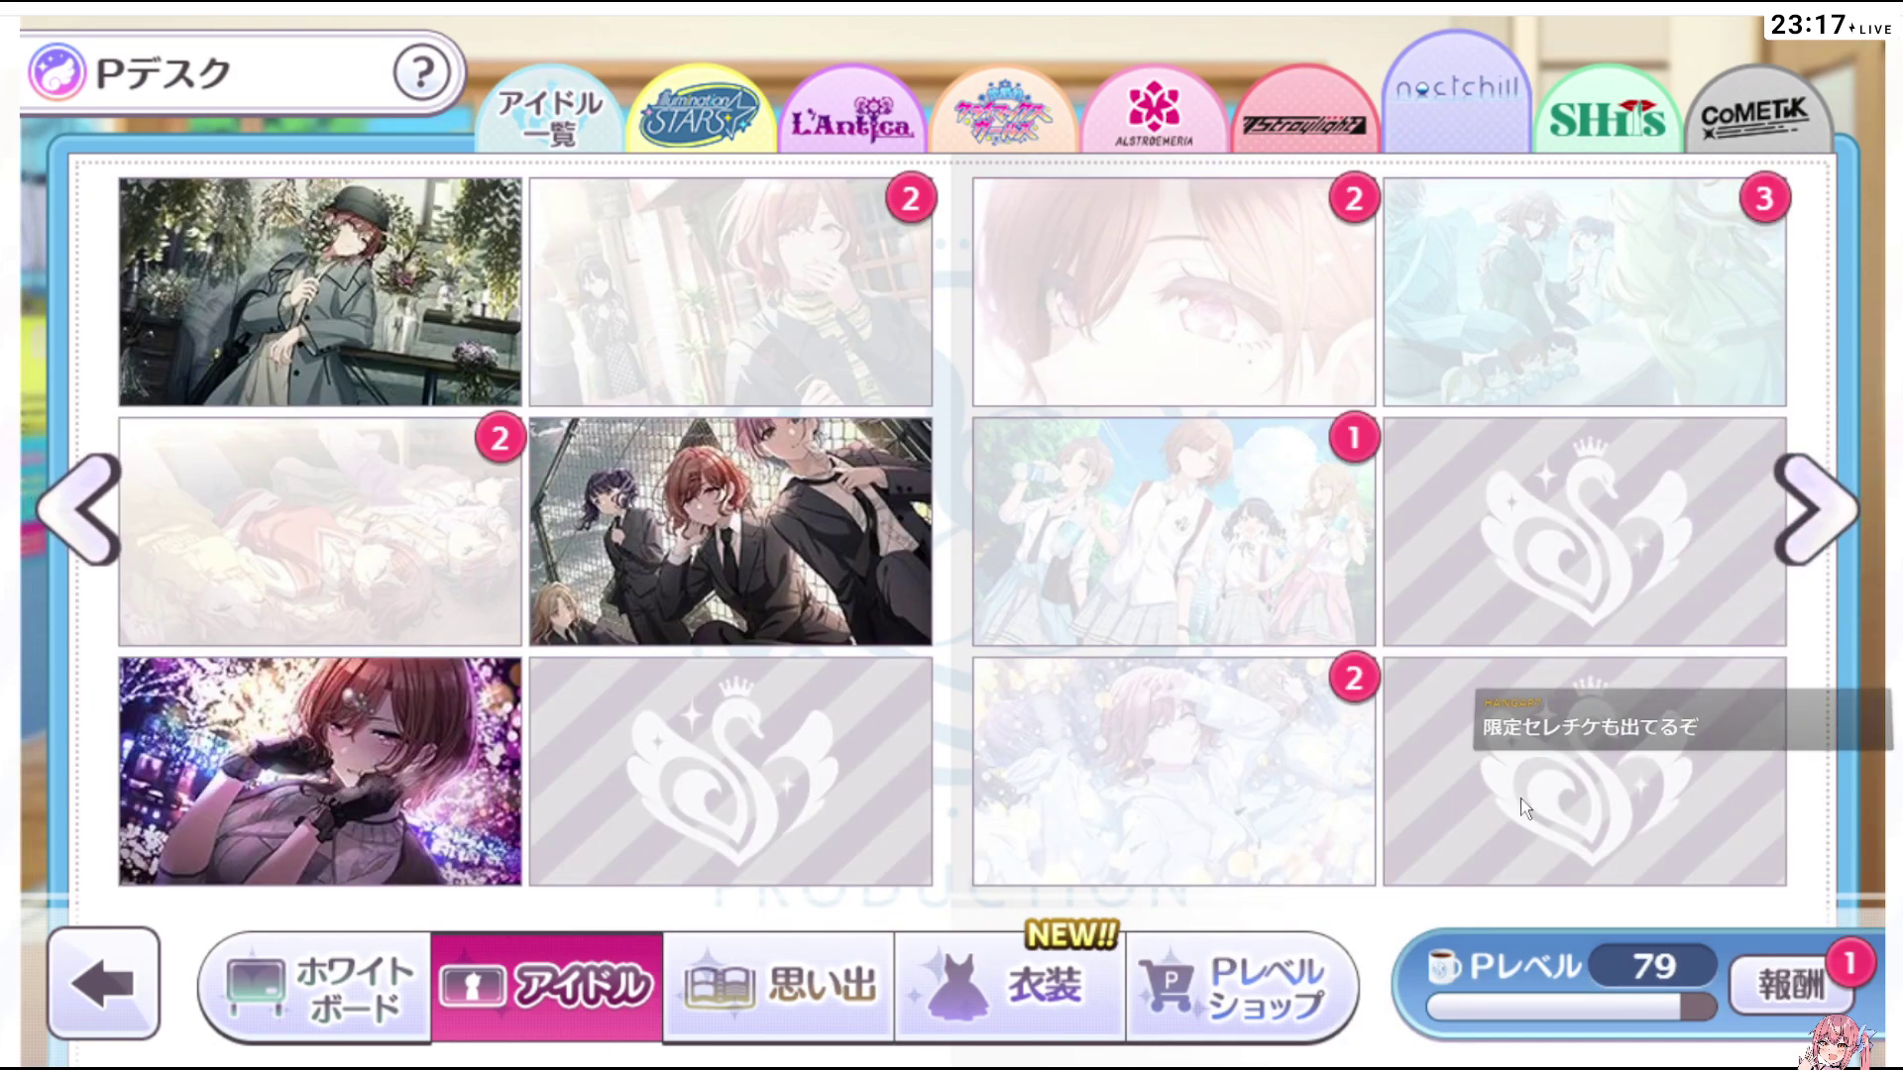
click(1851, 540)
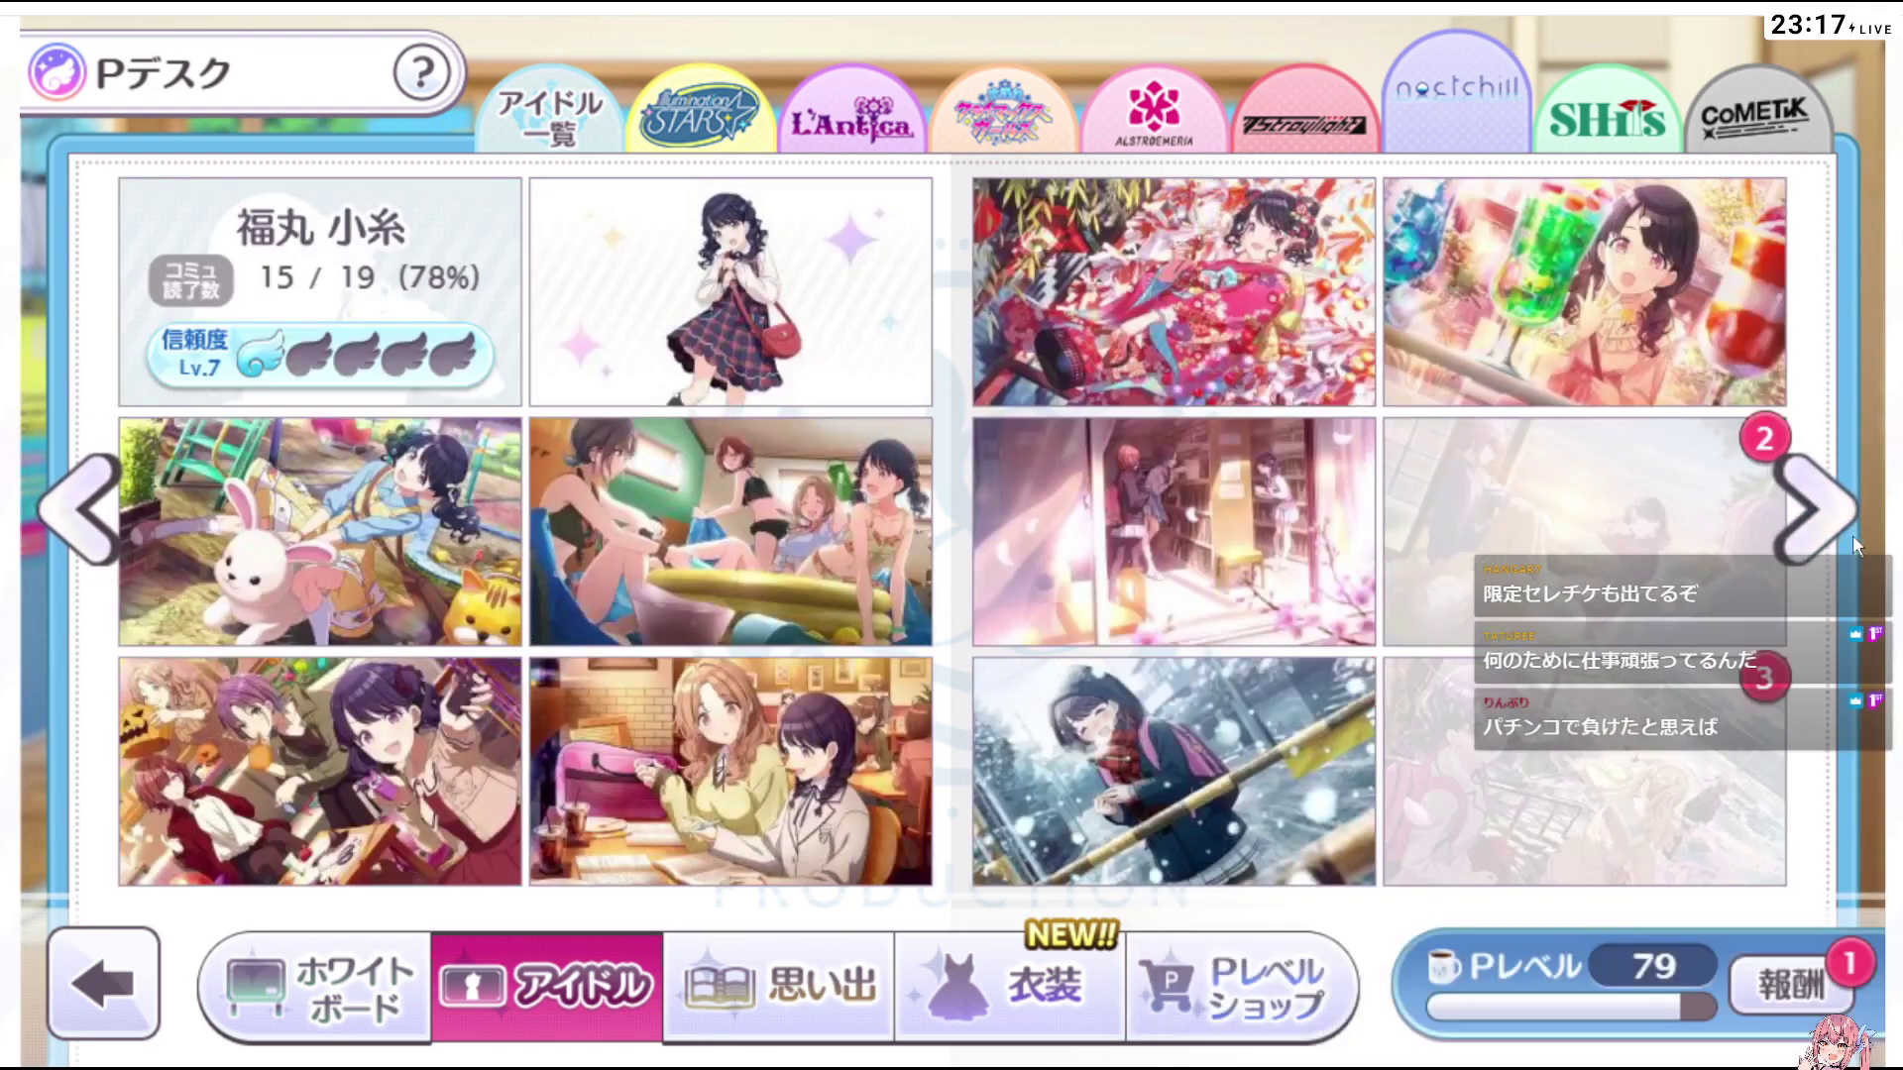
click(109, 545)
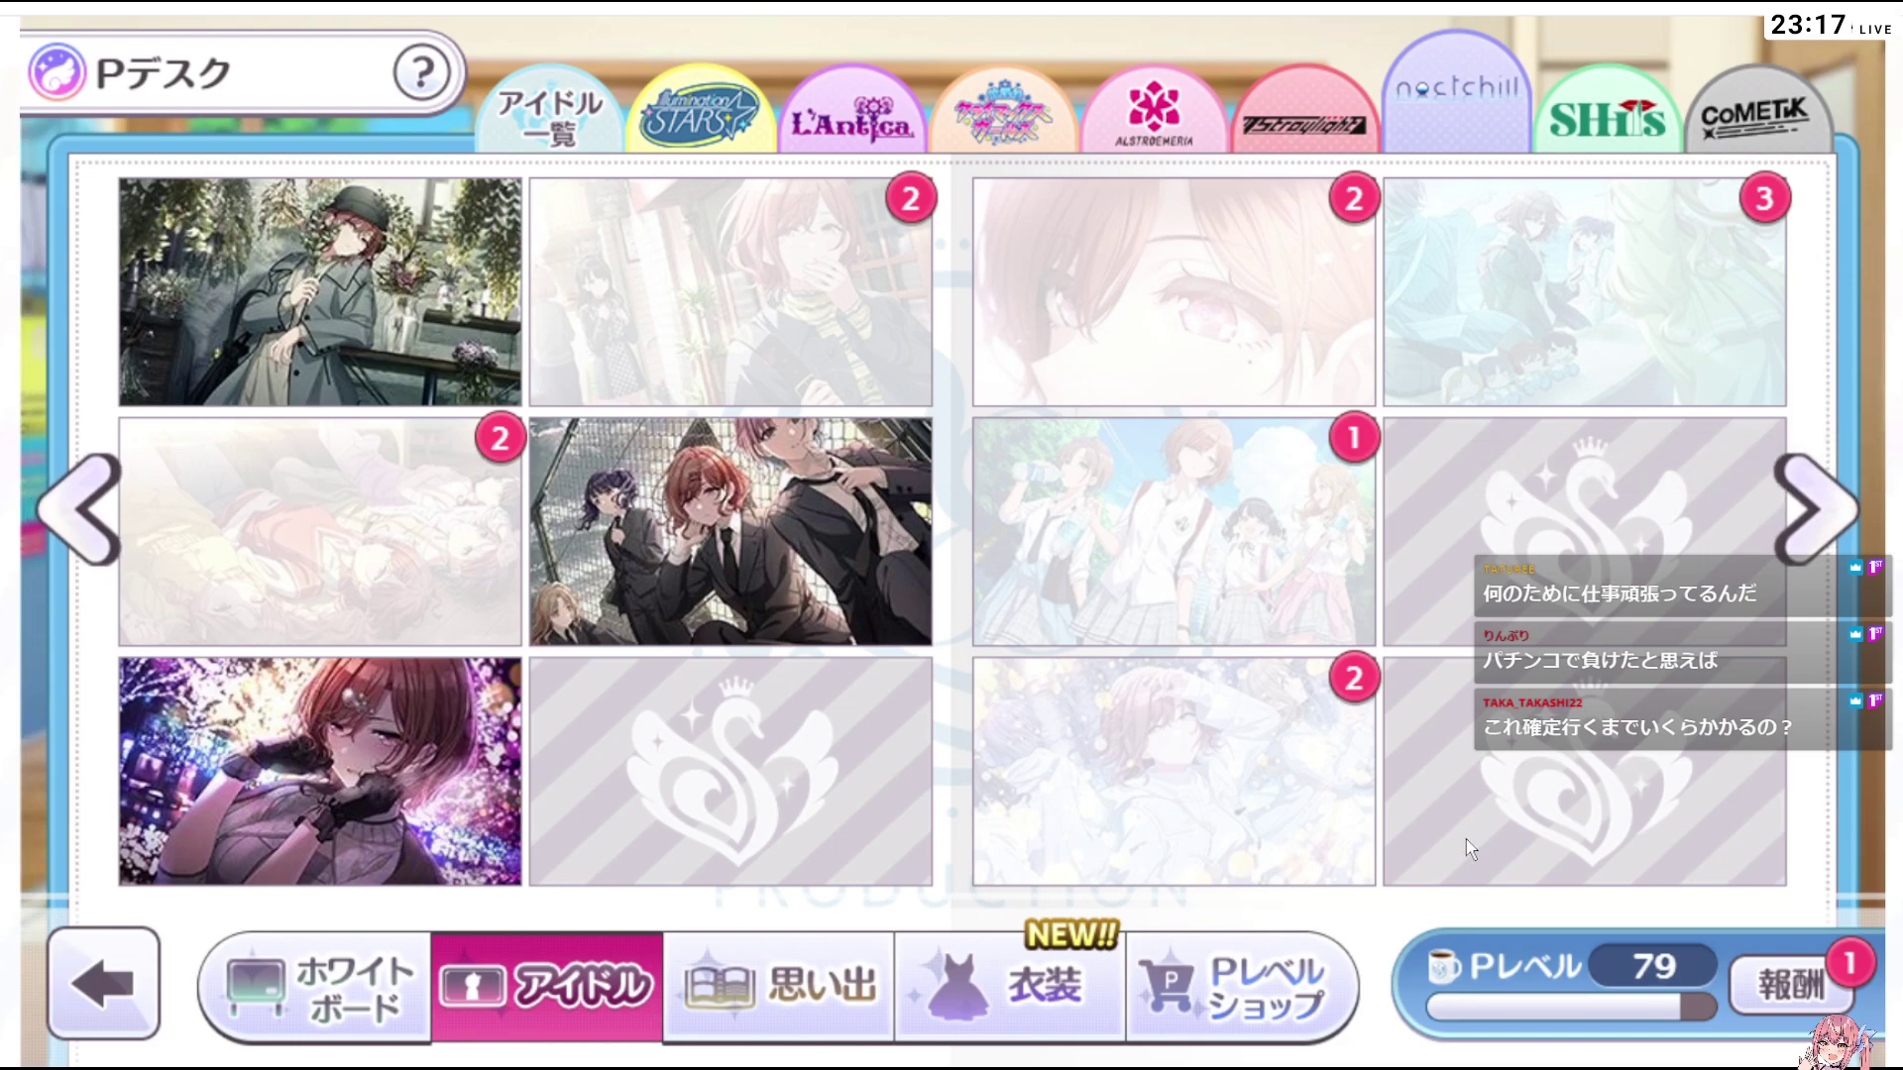
click(1817, 515)
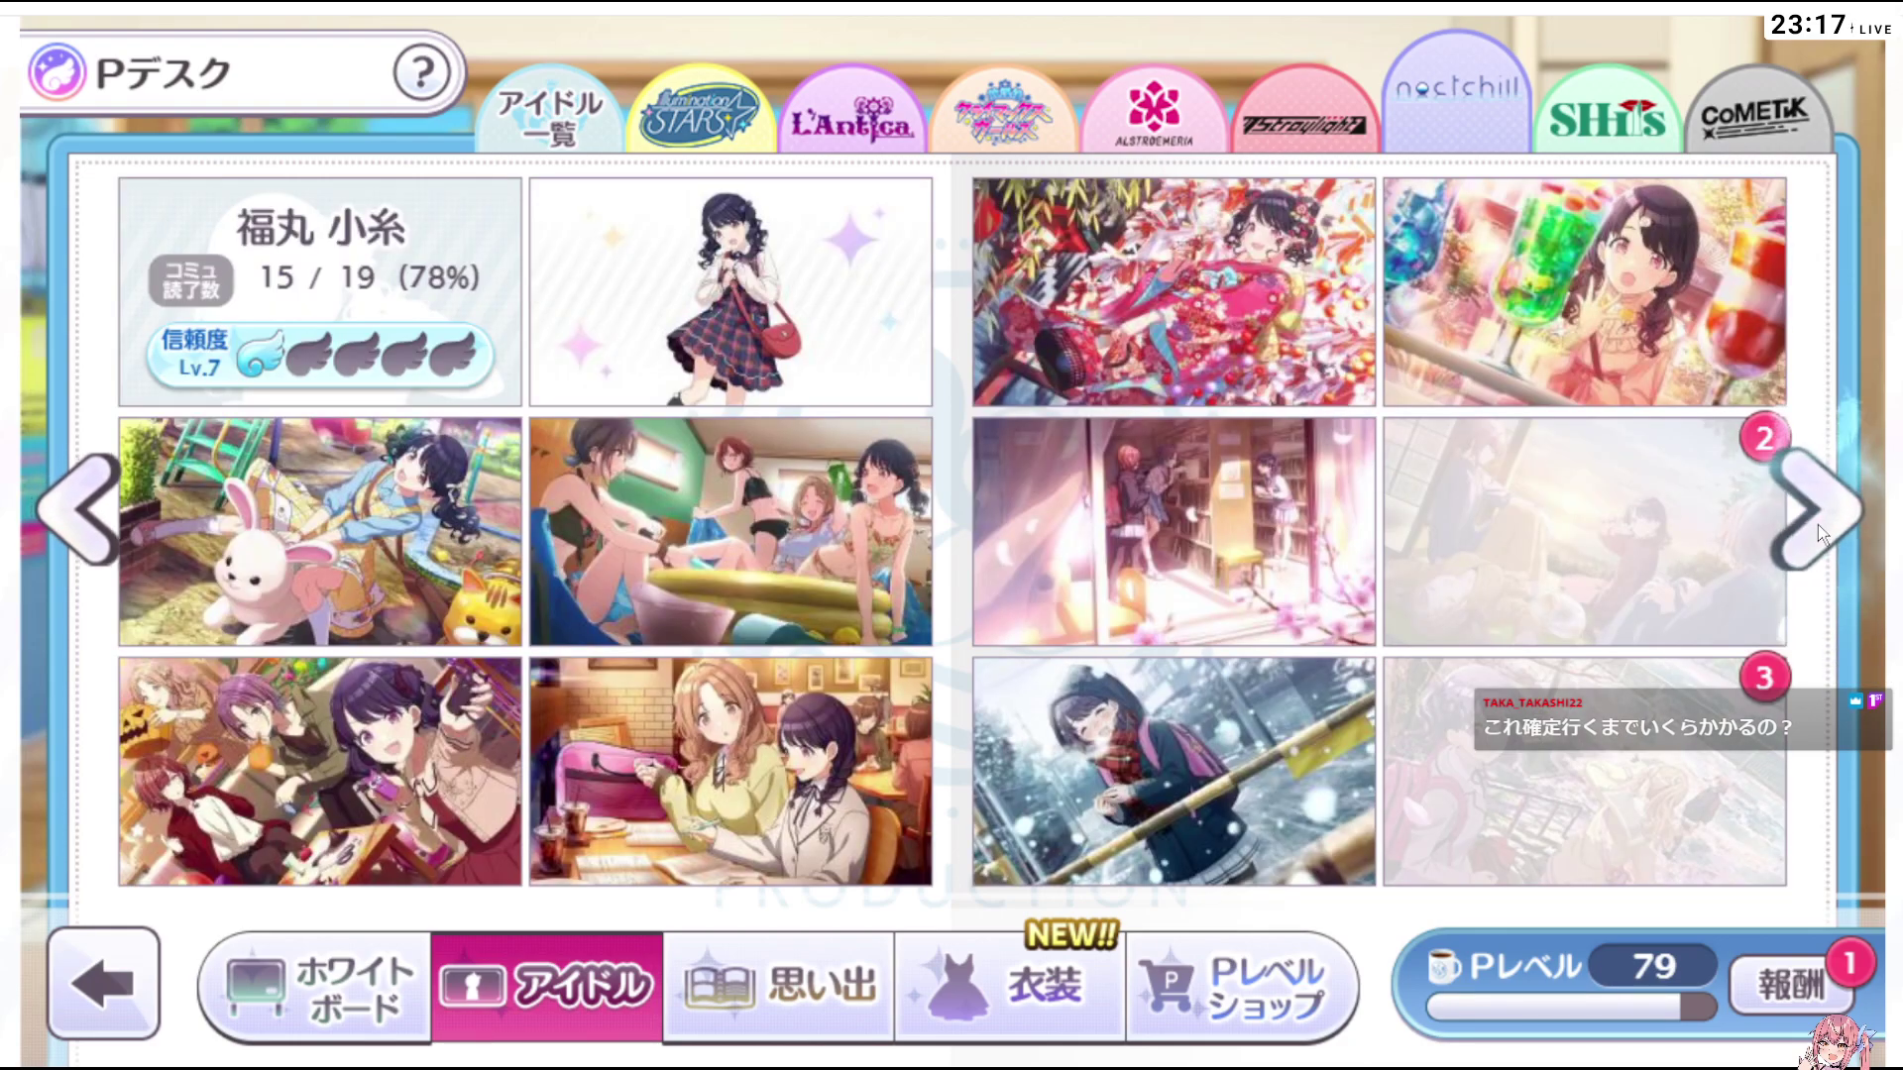
click(97, 515)
click(97, 515)
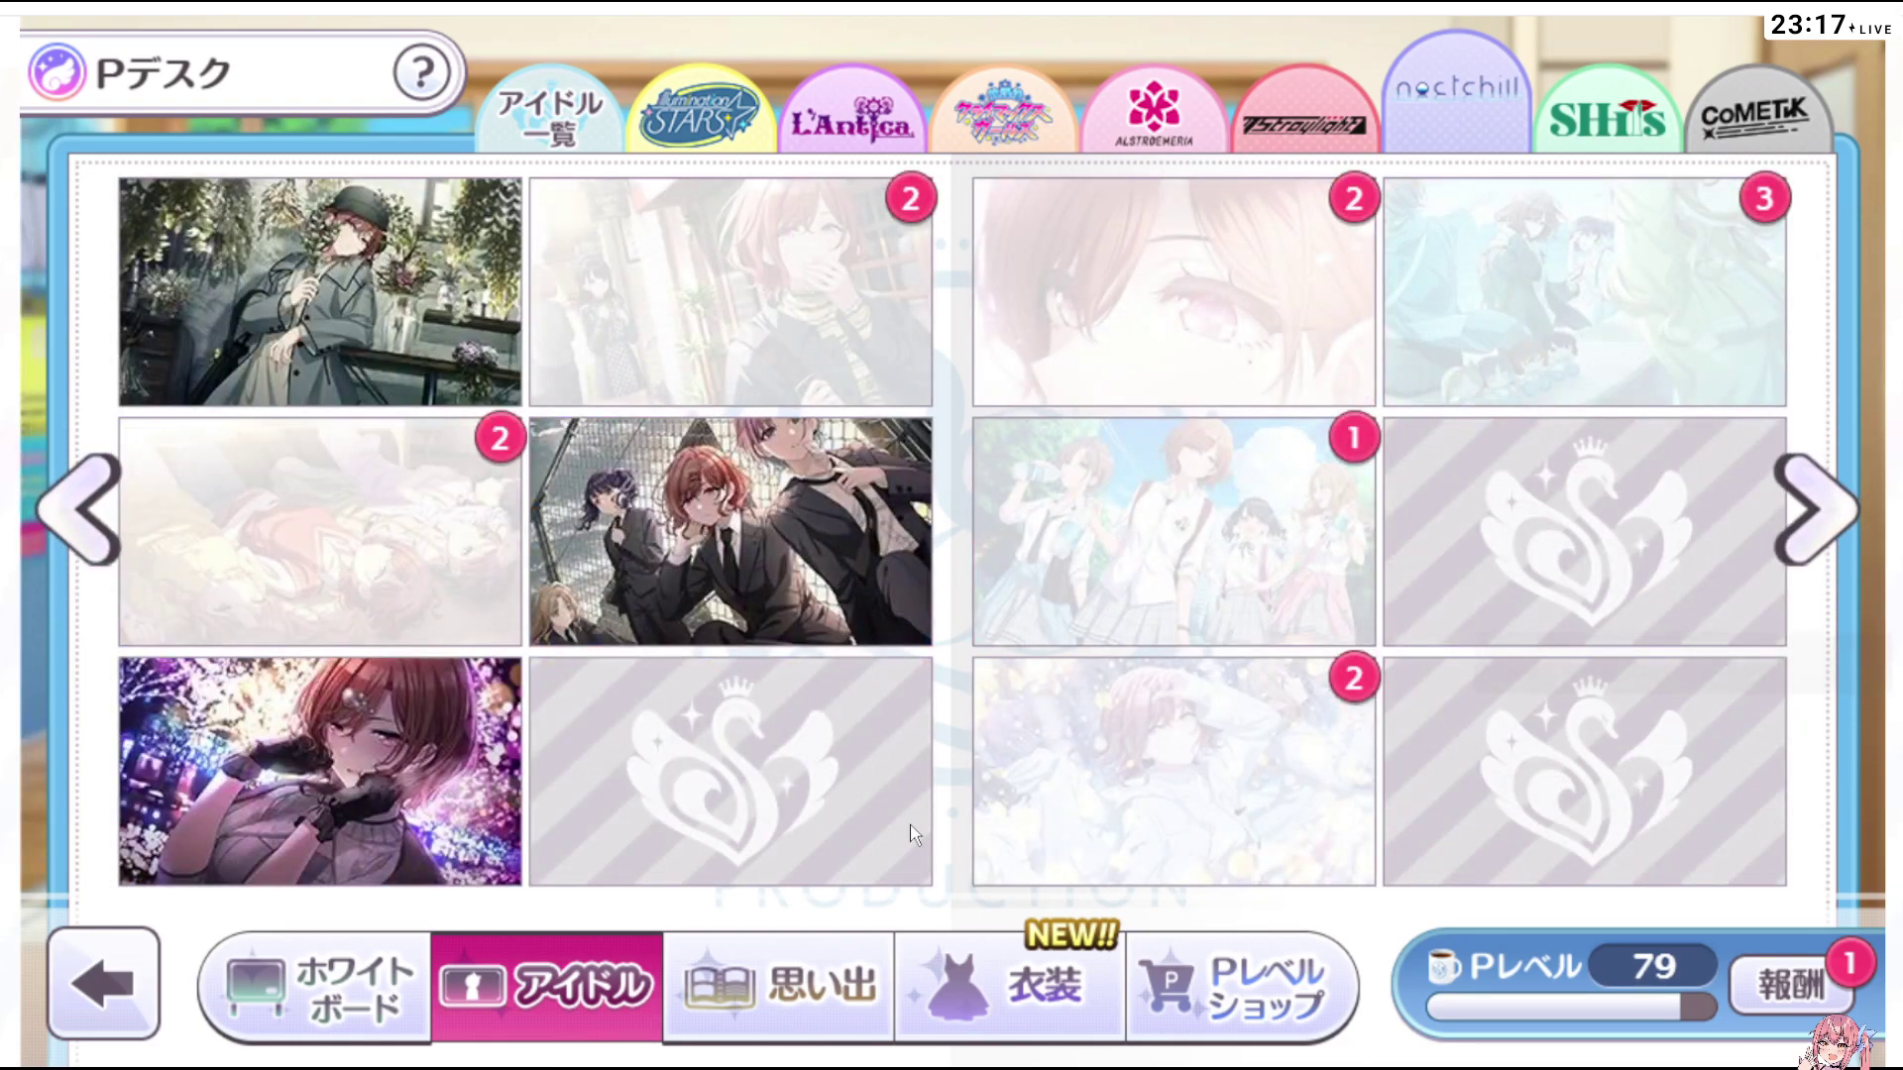
Open the faded 樋口 円香 card in the last row of her second collection page, then back out to the home screen
click(1314, 773)
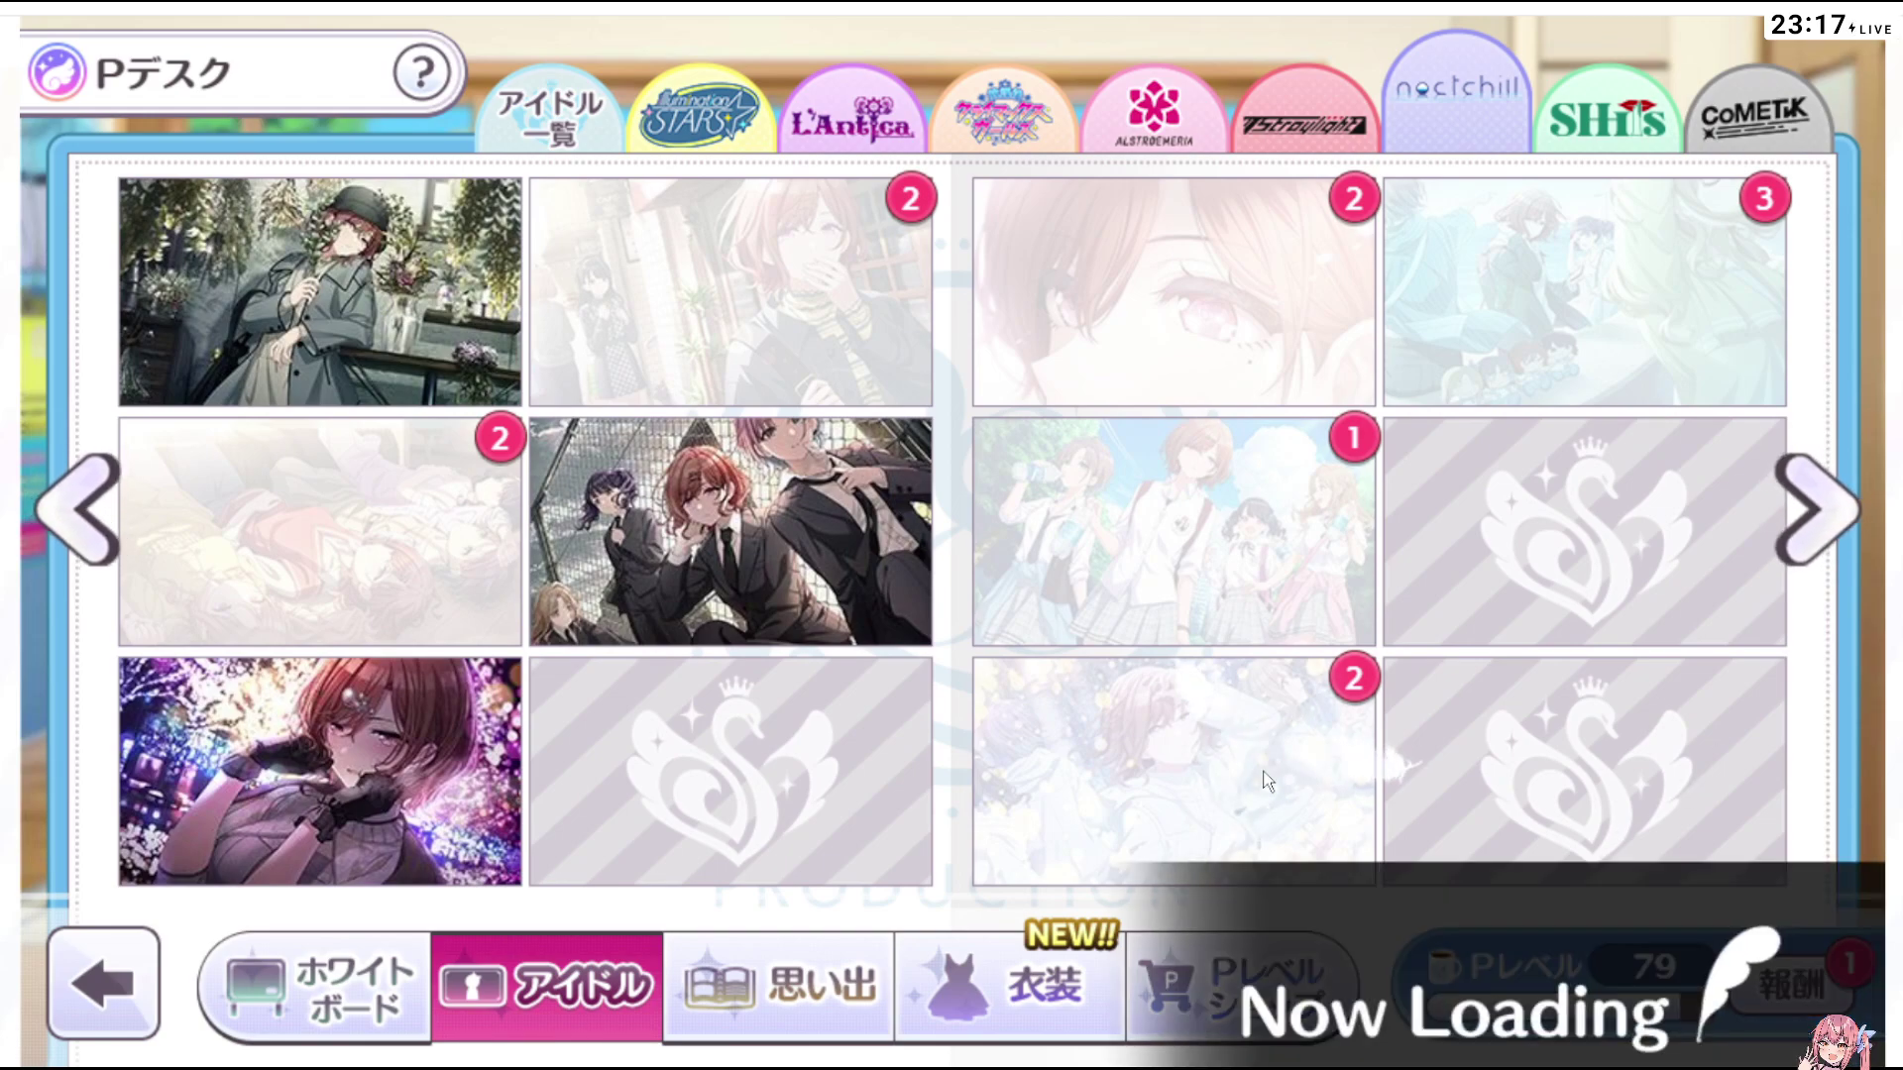
click(117, 1002)
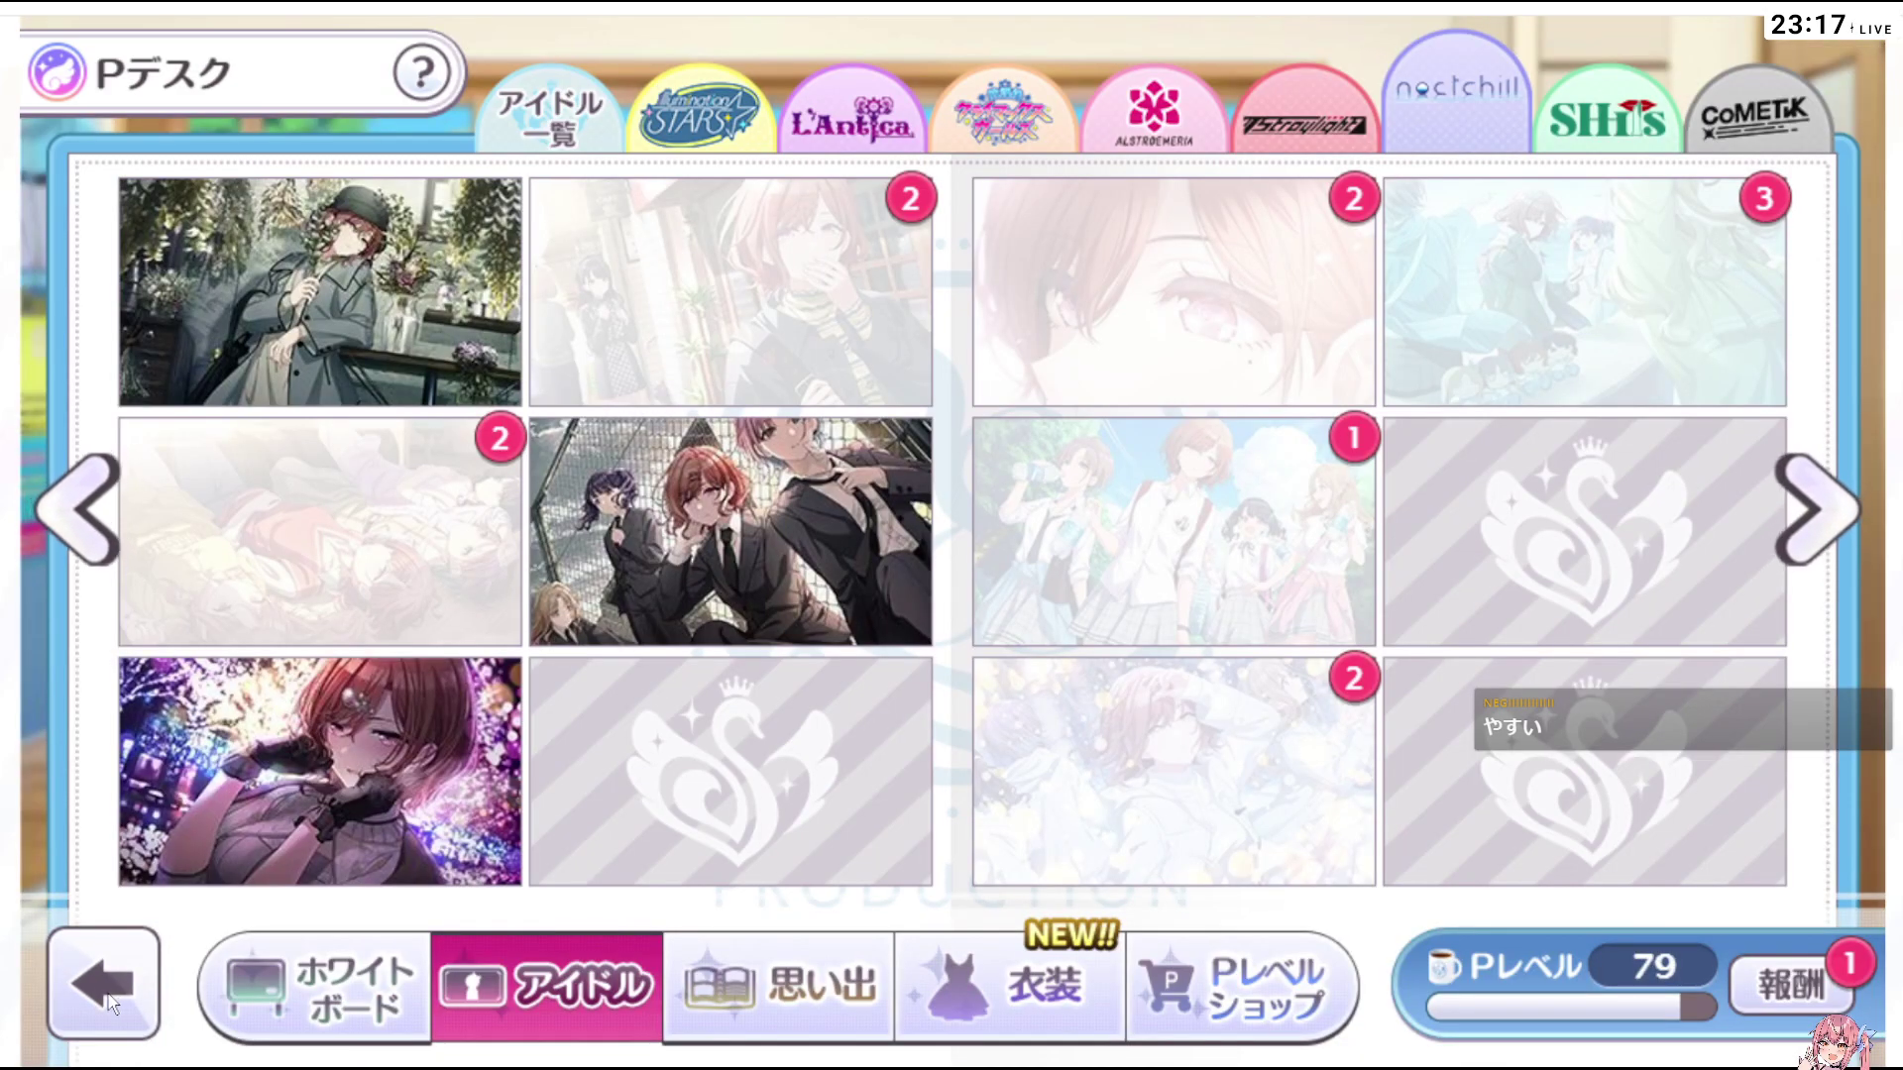
click(108, 999)
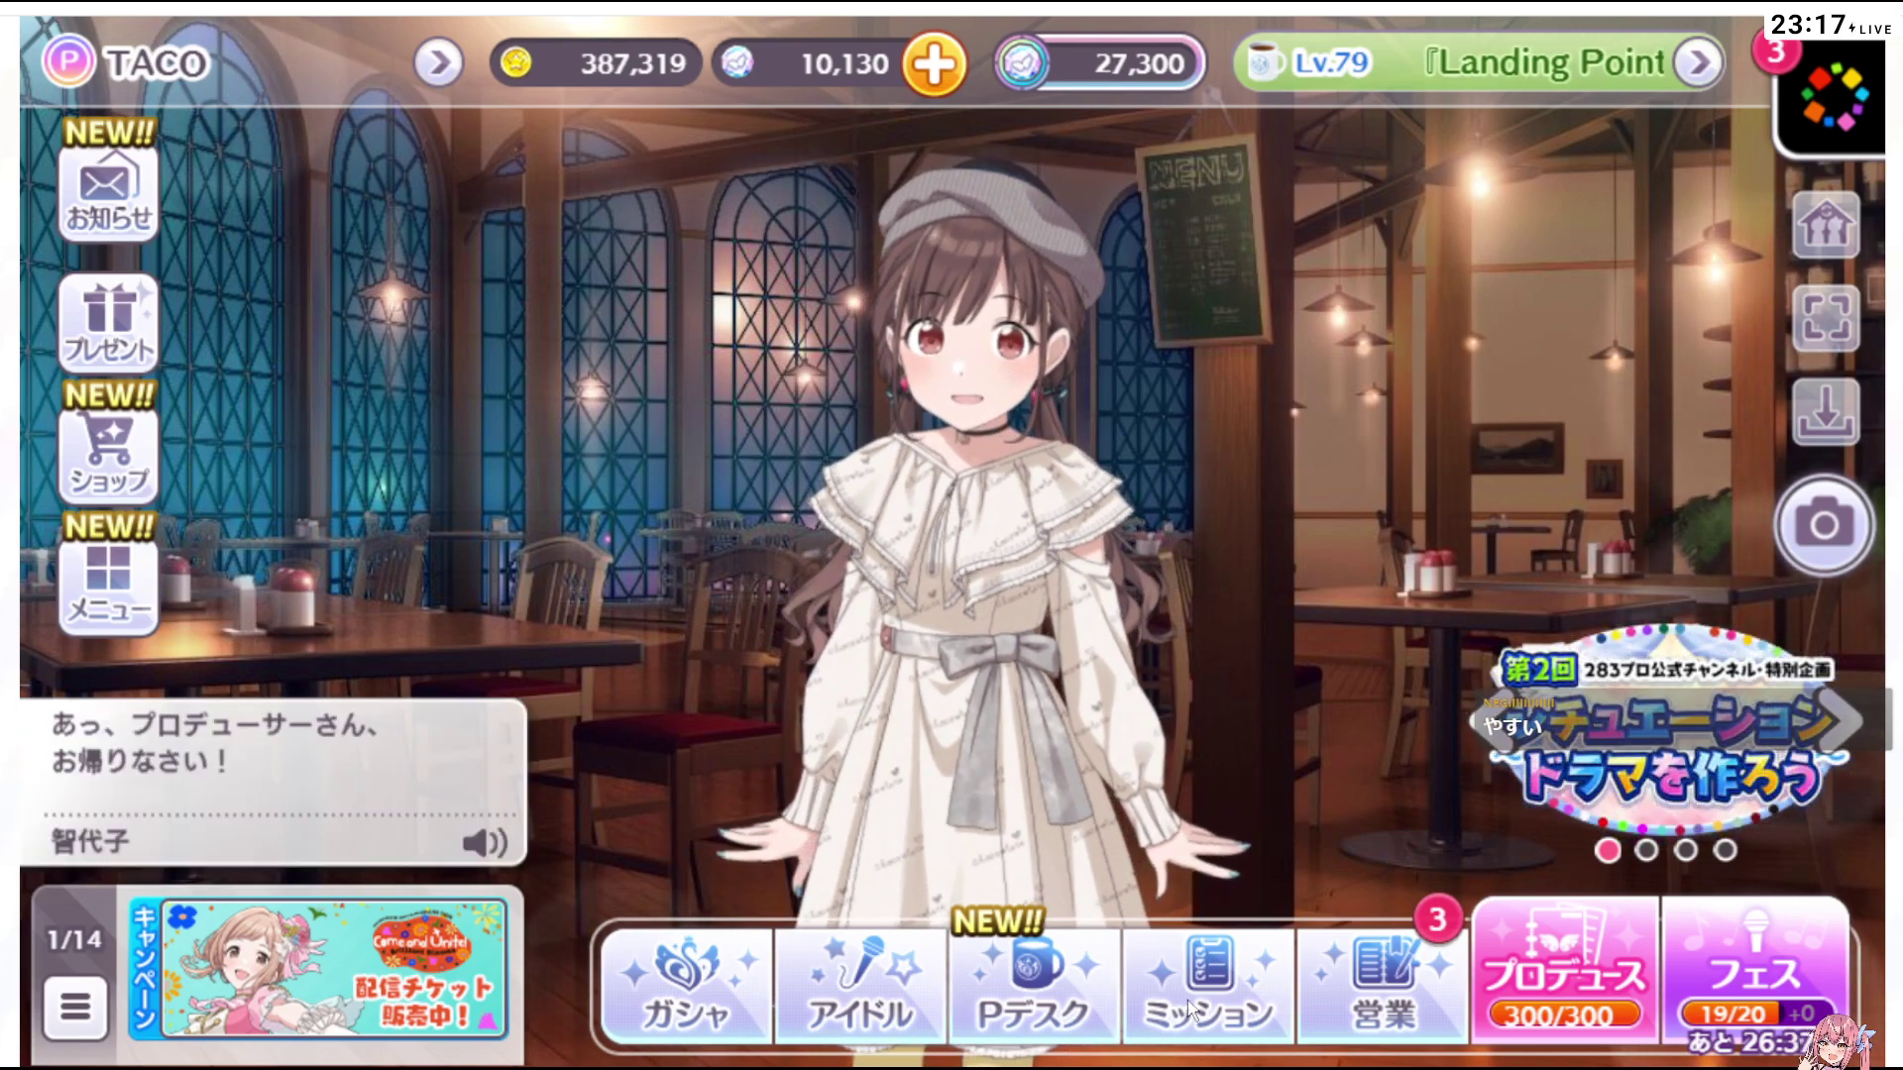
click(710, 973)
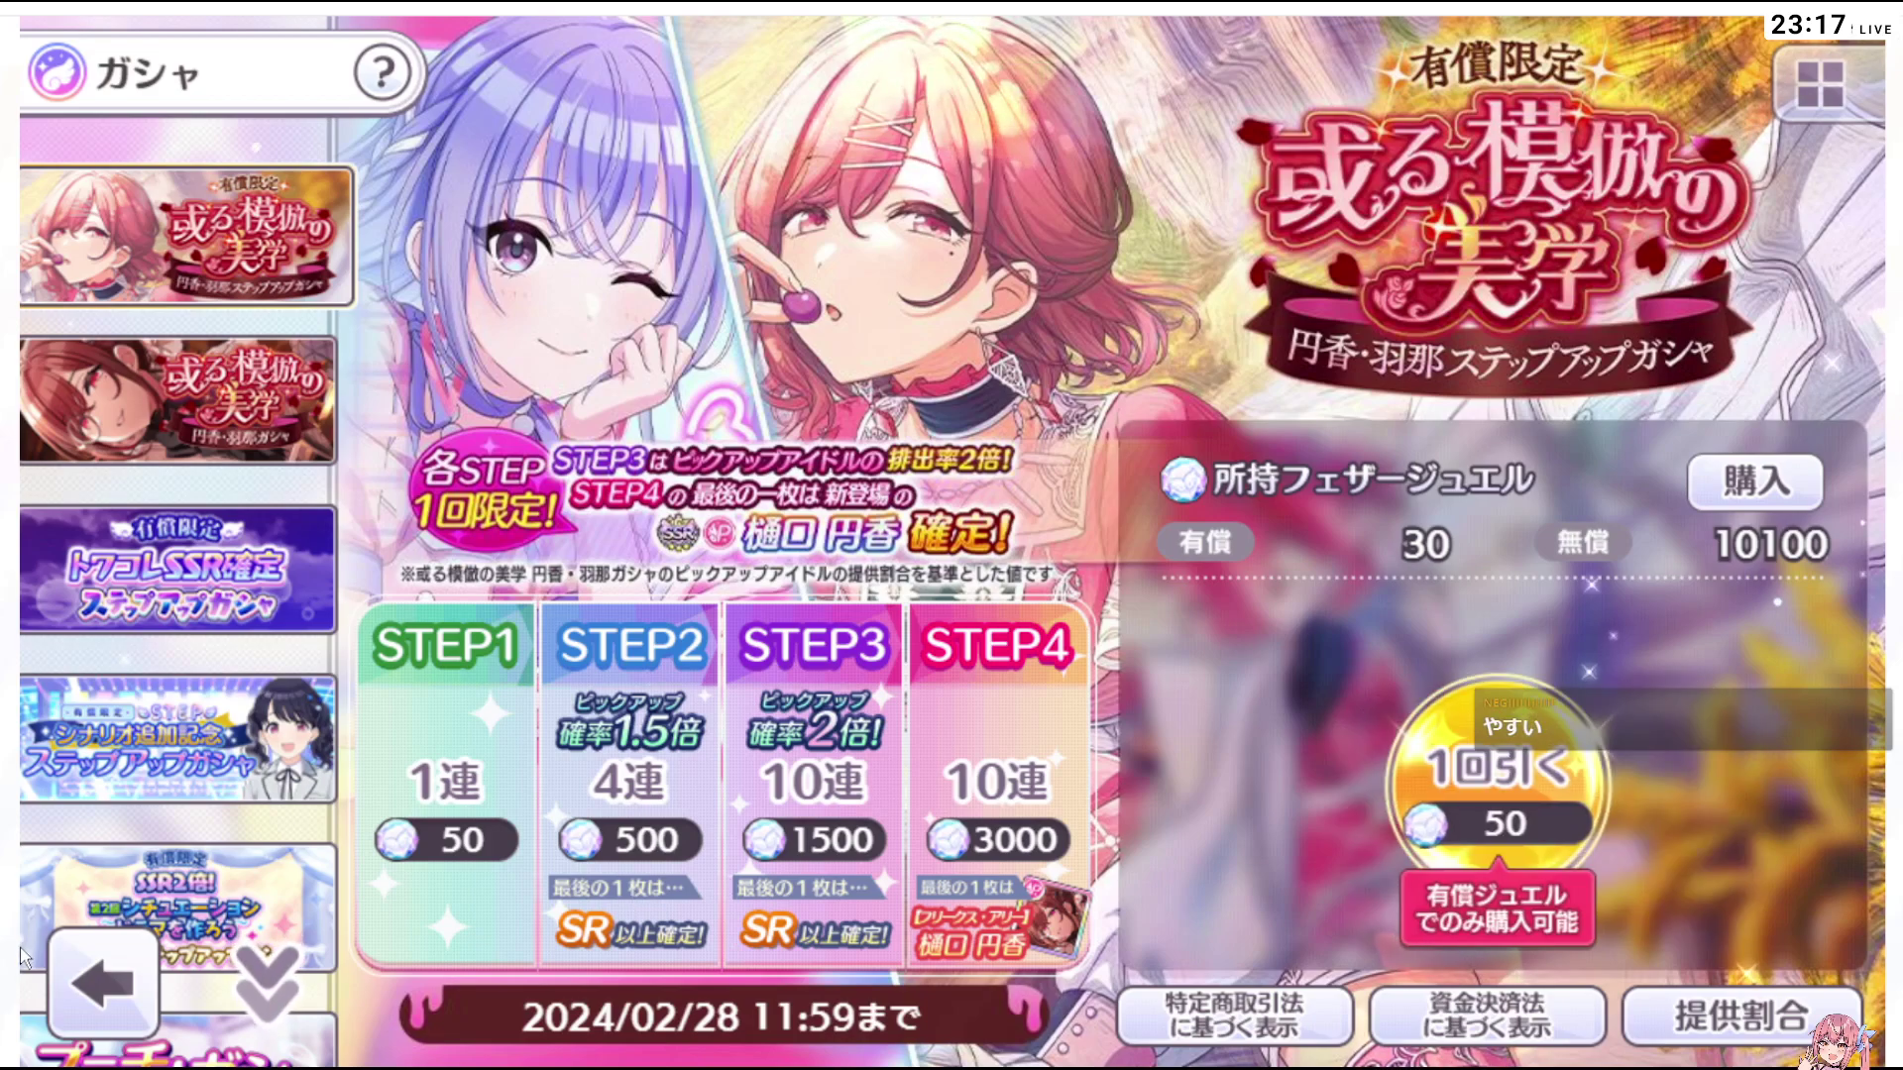
click(79, 943)
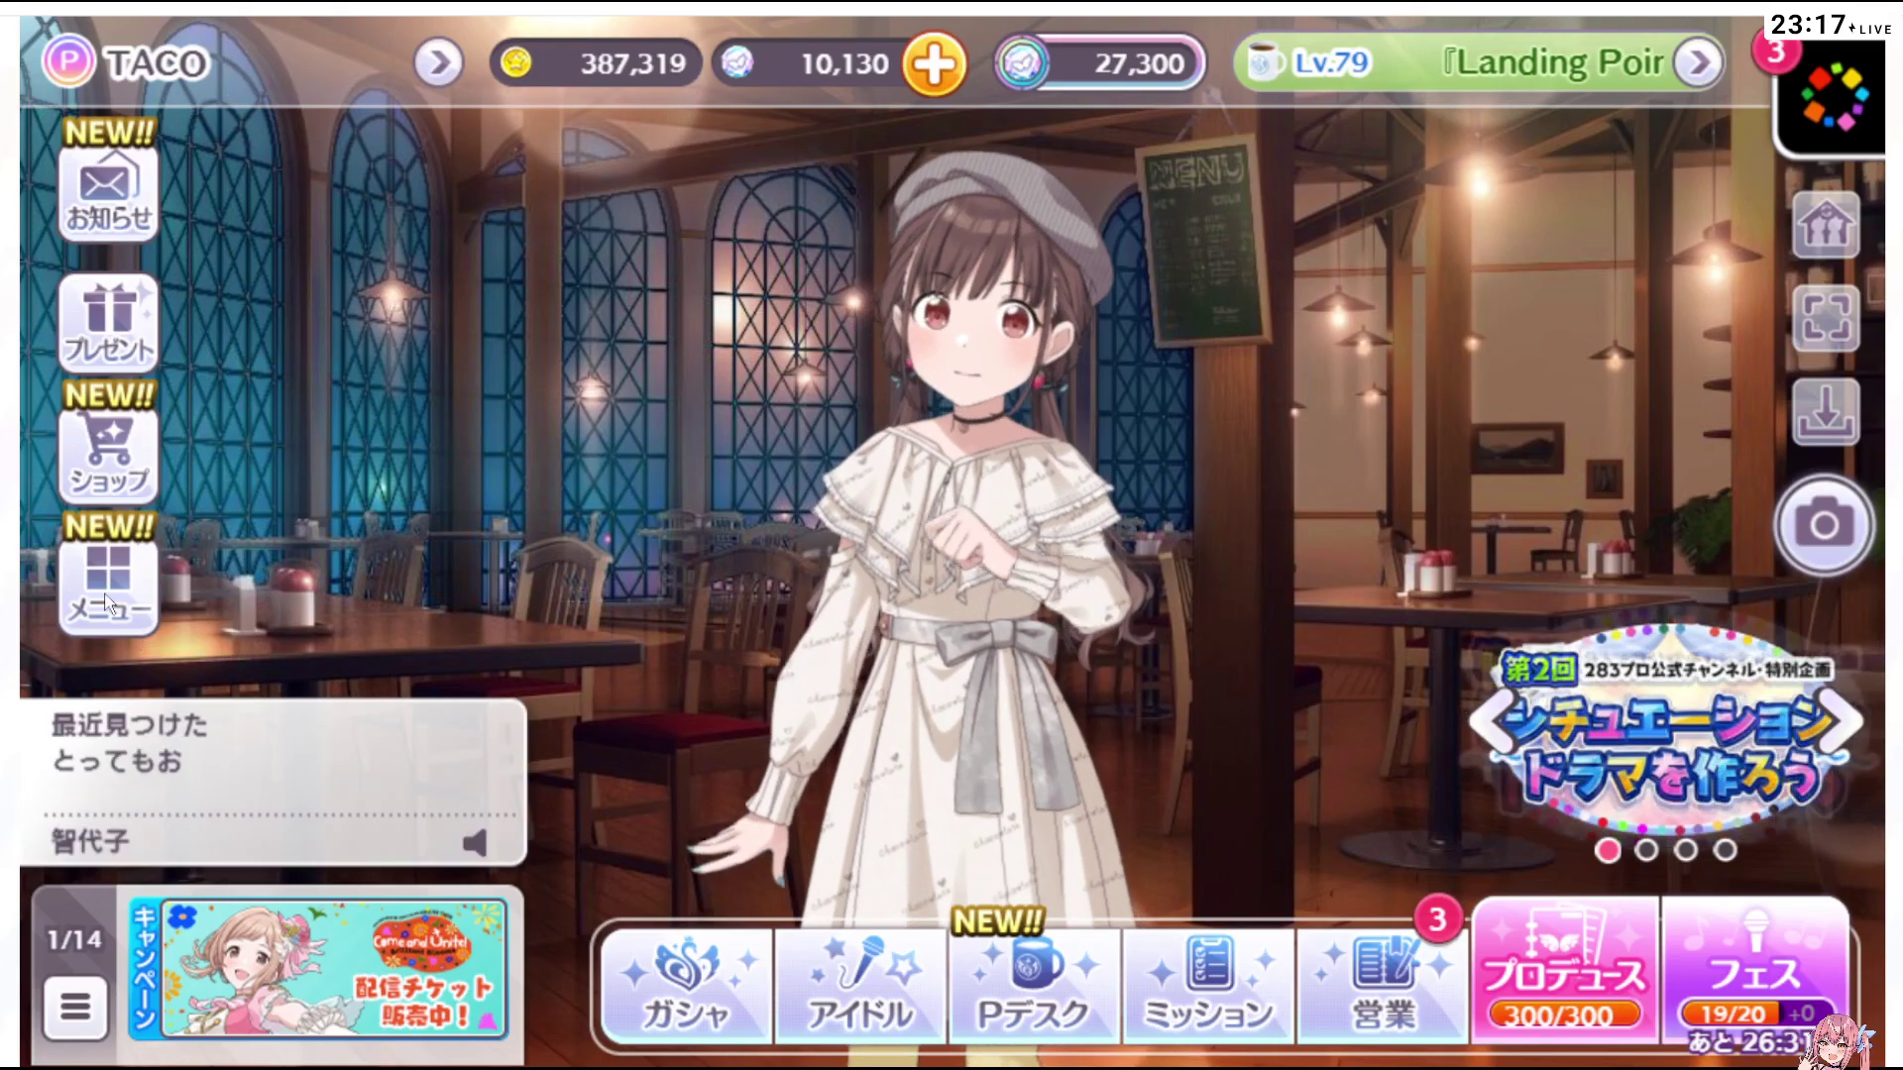
click(149, 593)
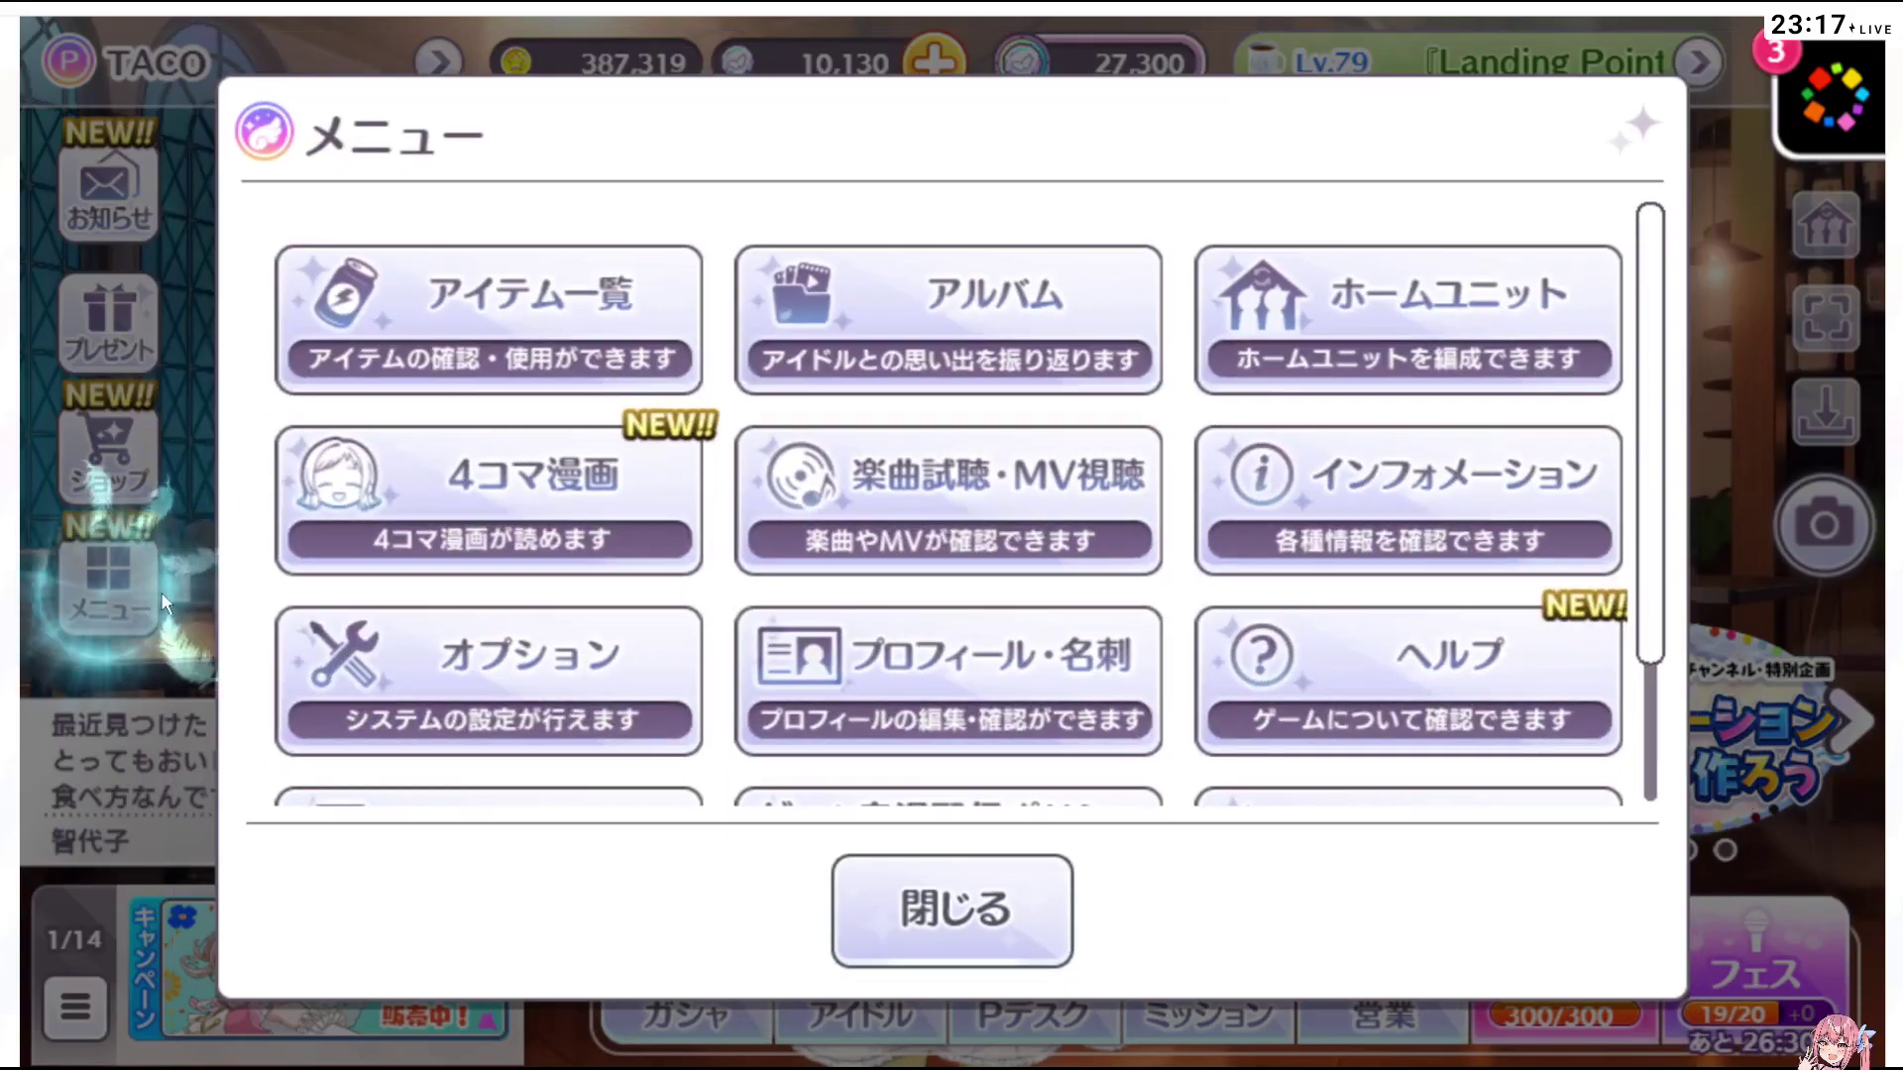
click(858, 914)
Open the contents details of the 期間限定P-SSRセレクションチケットパッケージ in the プレミアム shop
click(128, 467)
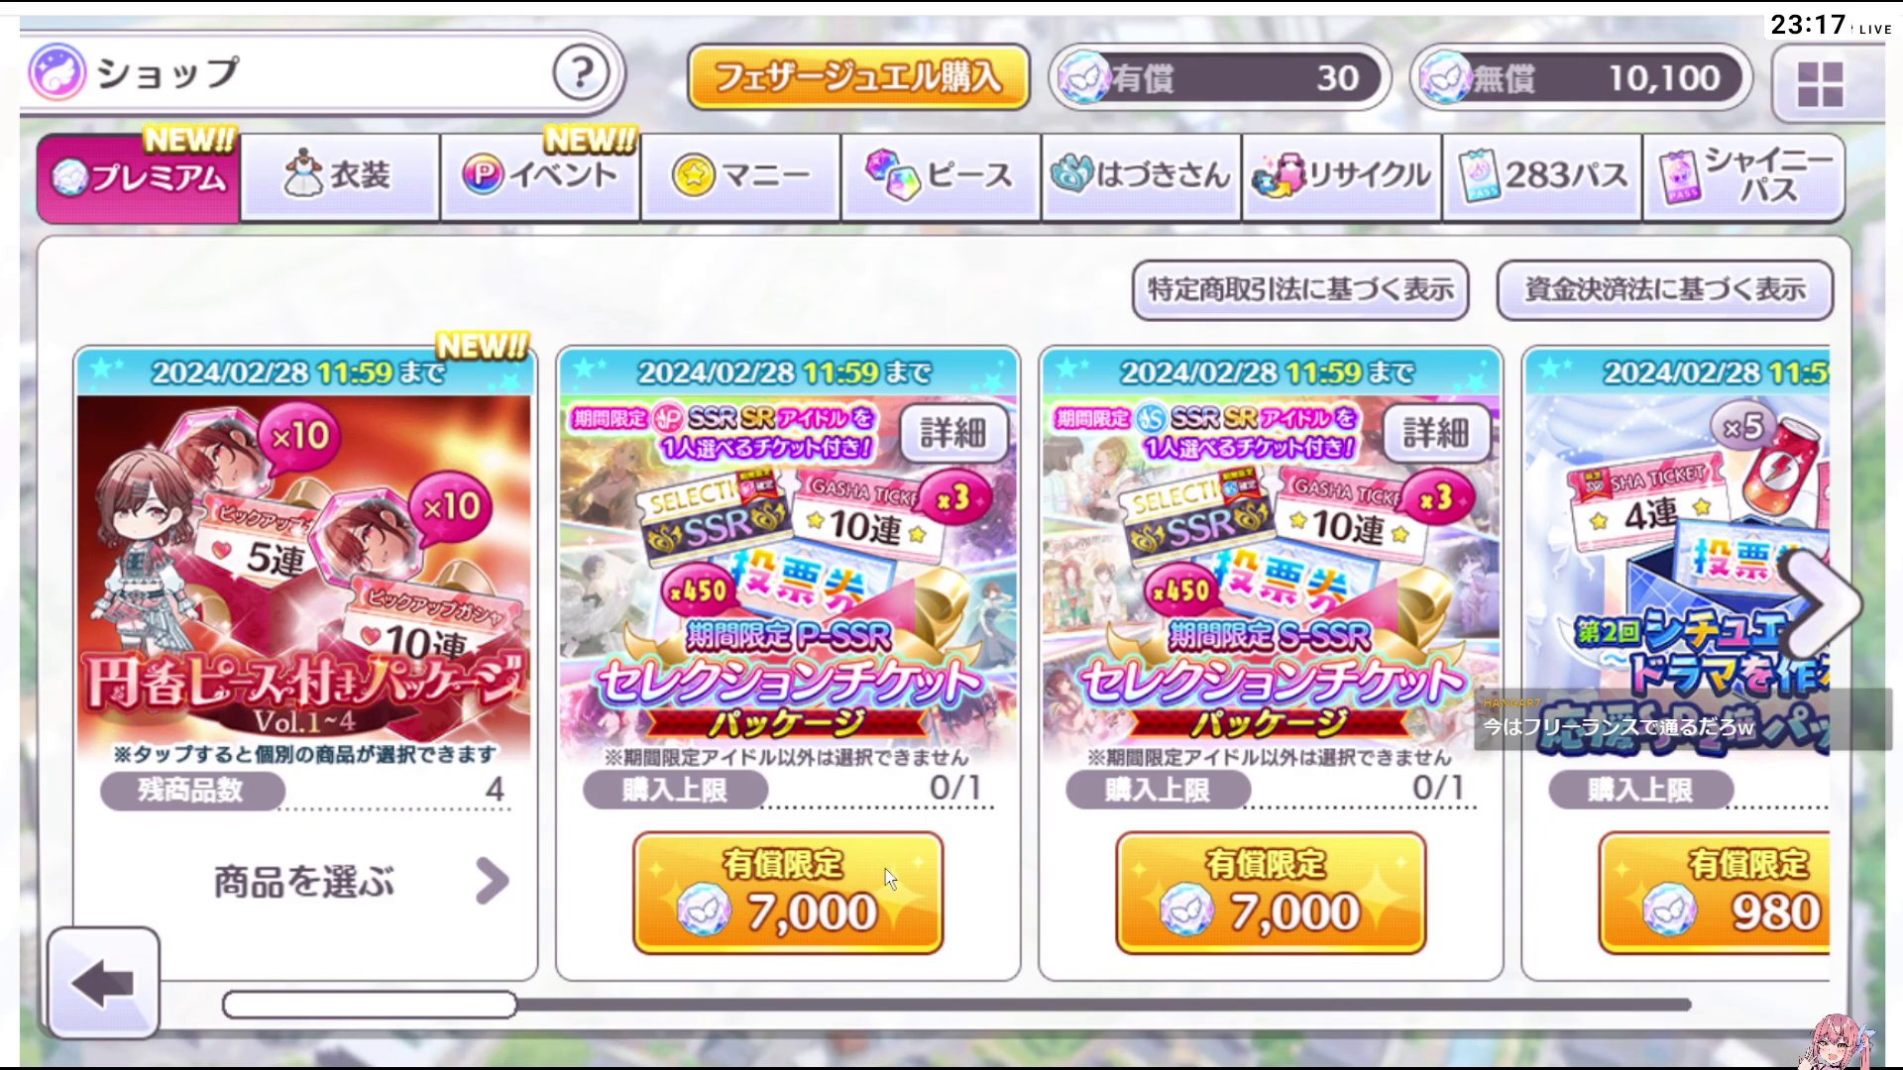
click(959, 444)
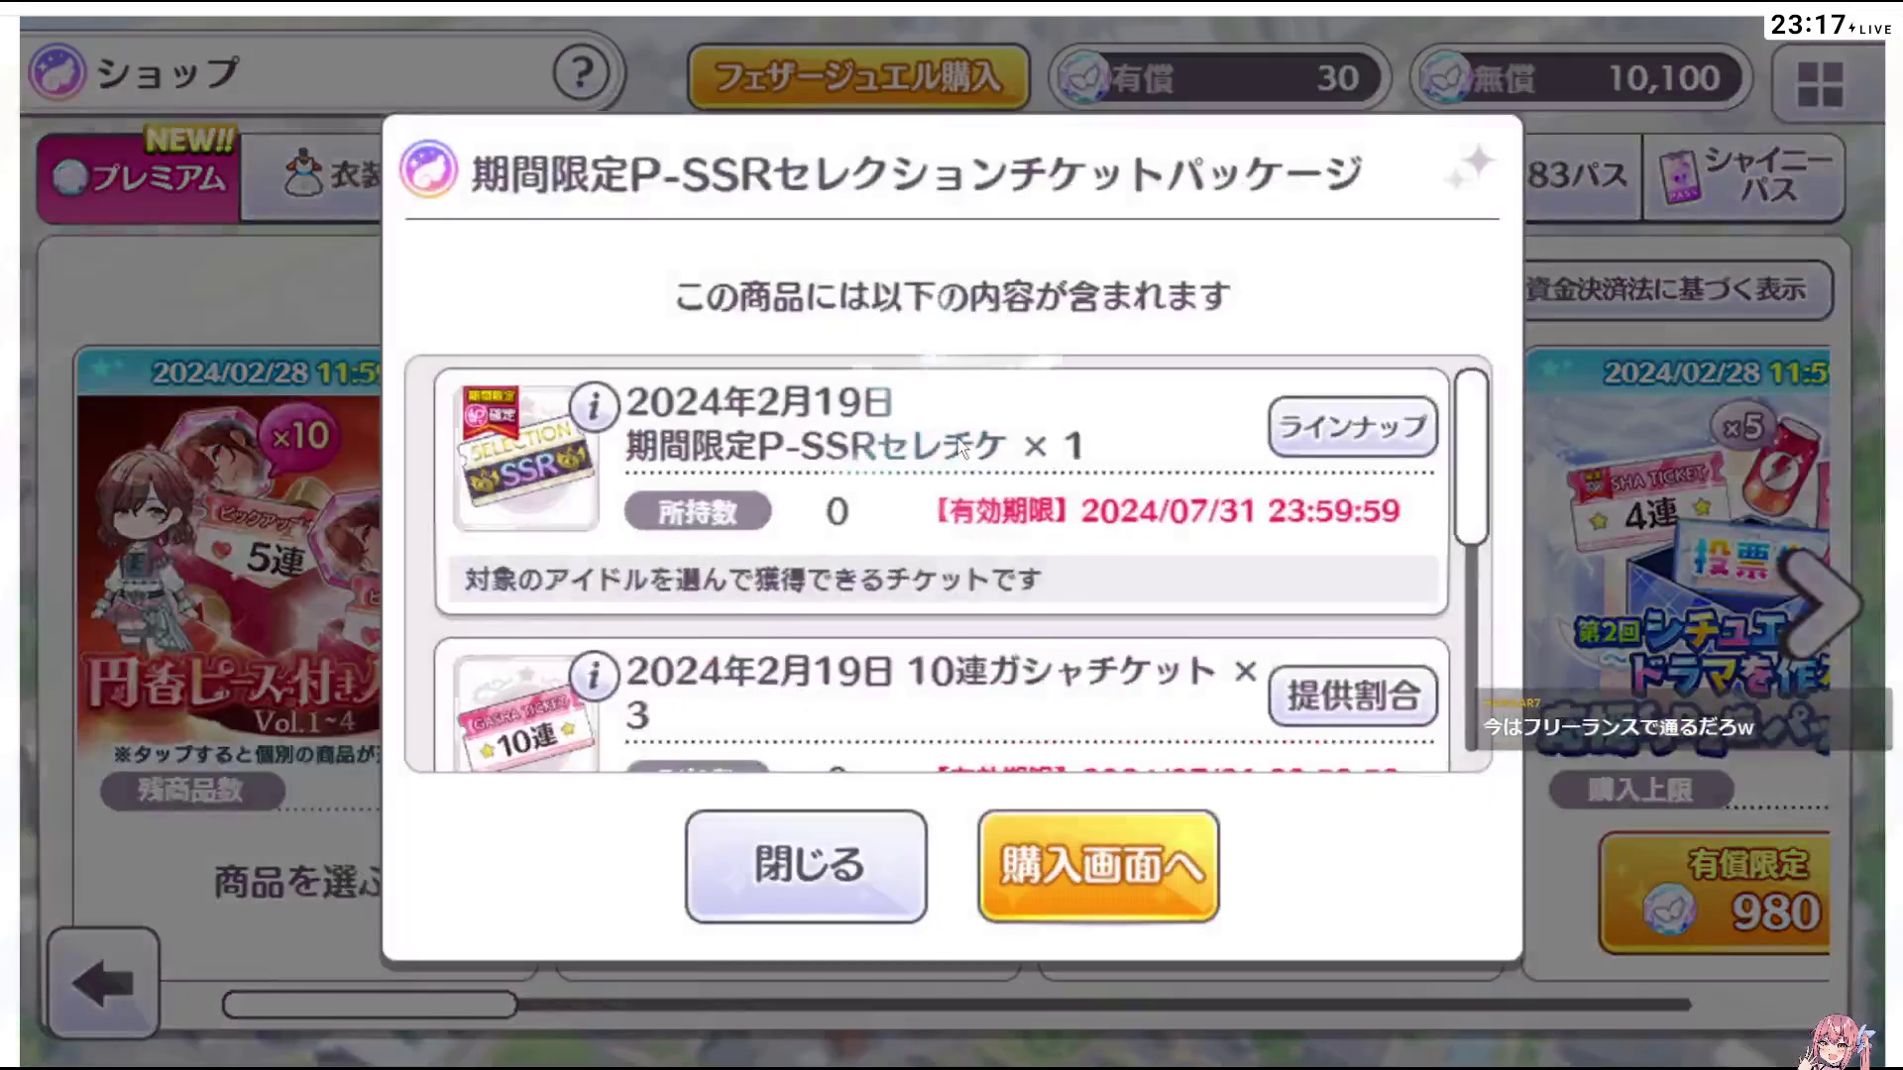
Examine the eligible idol lineup of the 期間限定P-SSRセレチケ down to 七草 にちか's and 緋田 美琴's cards
click(1300, 448)
scroll(984, 662, down, 10)
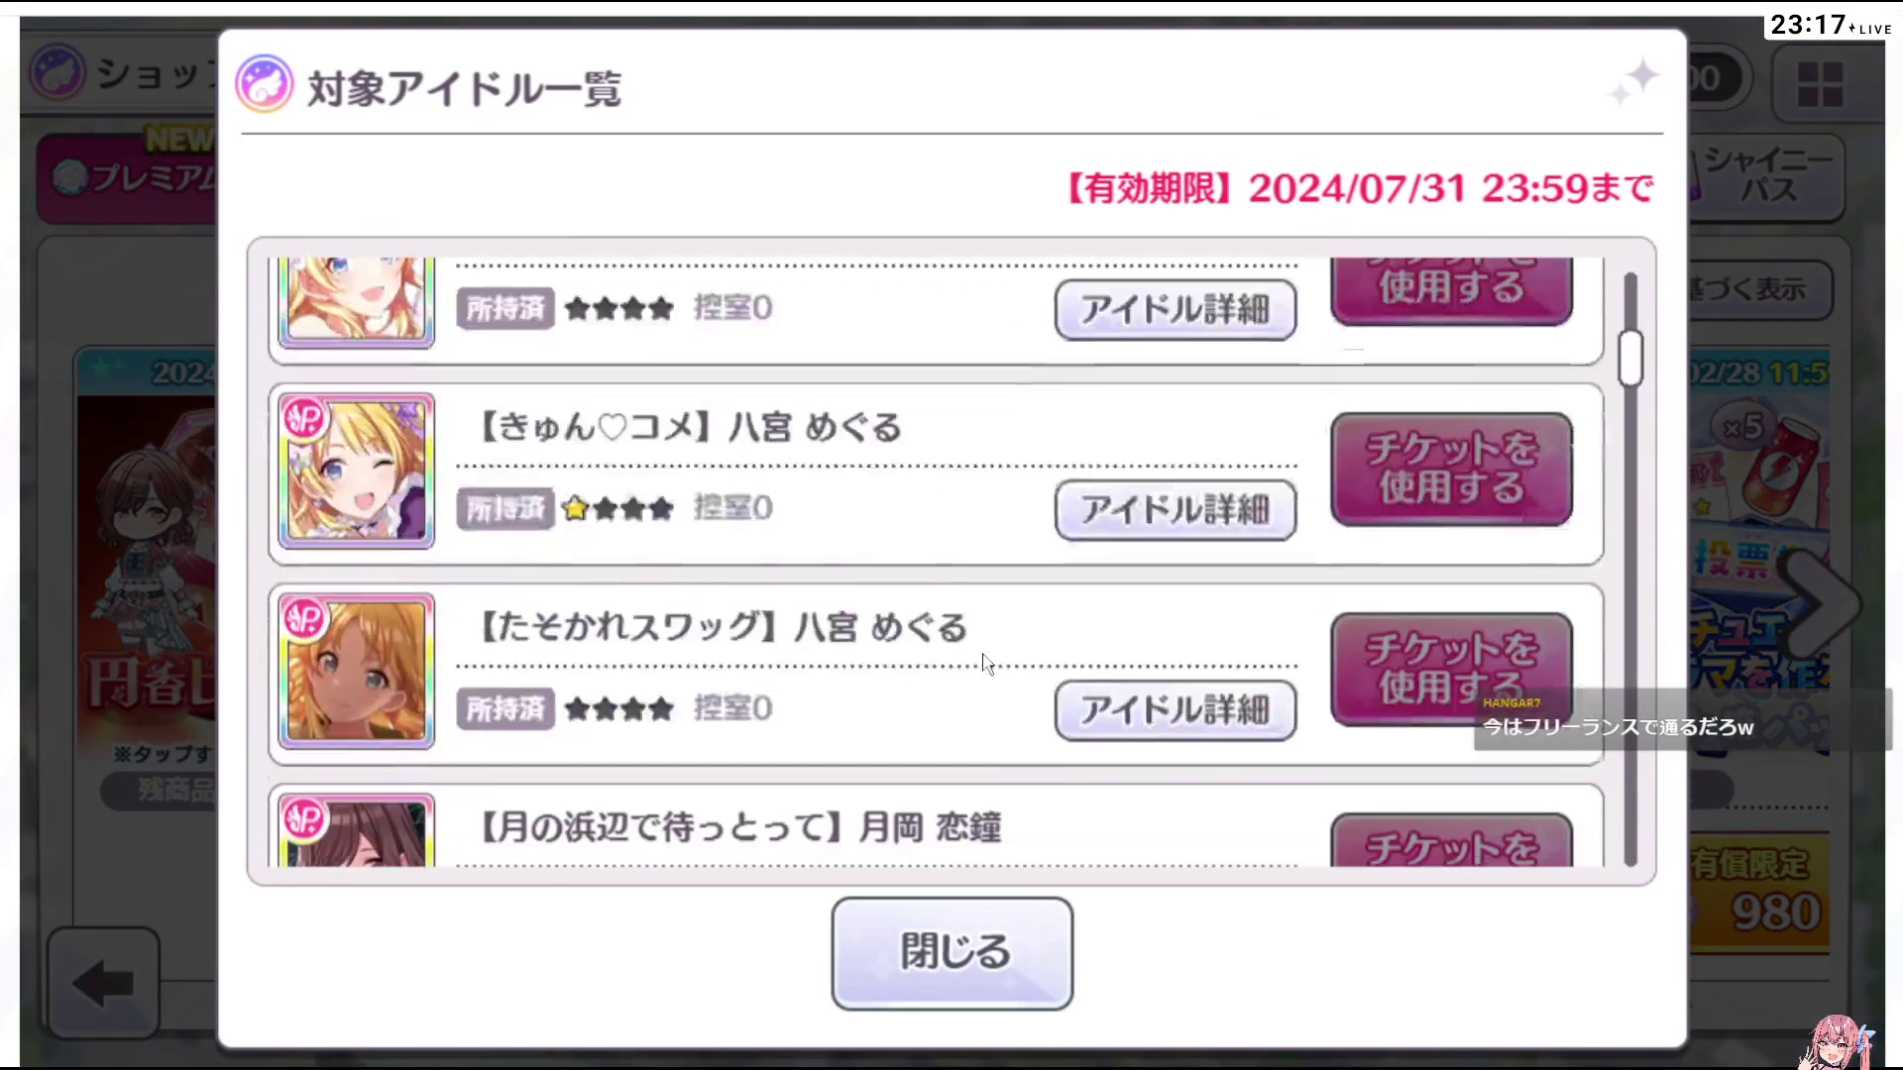
scroll(981, 659, down, 15)
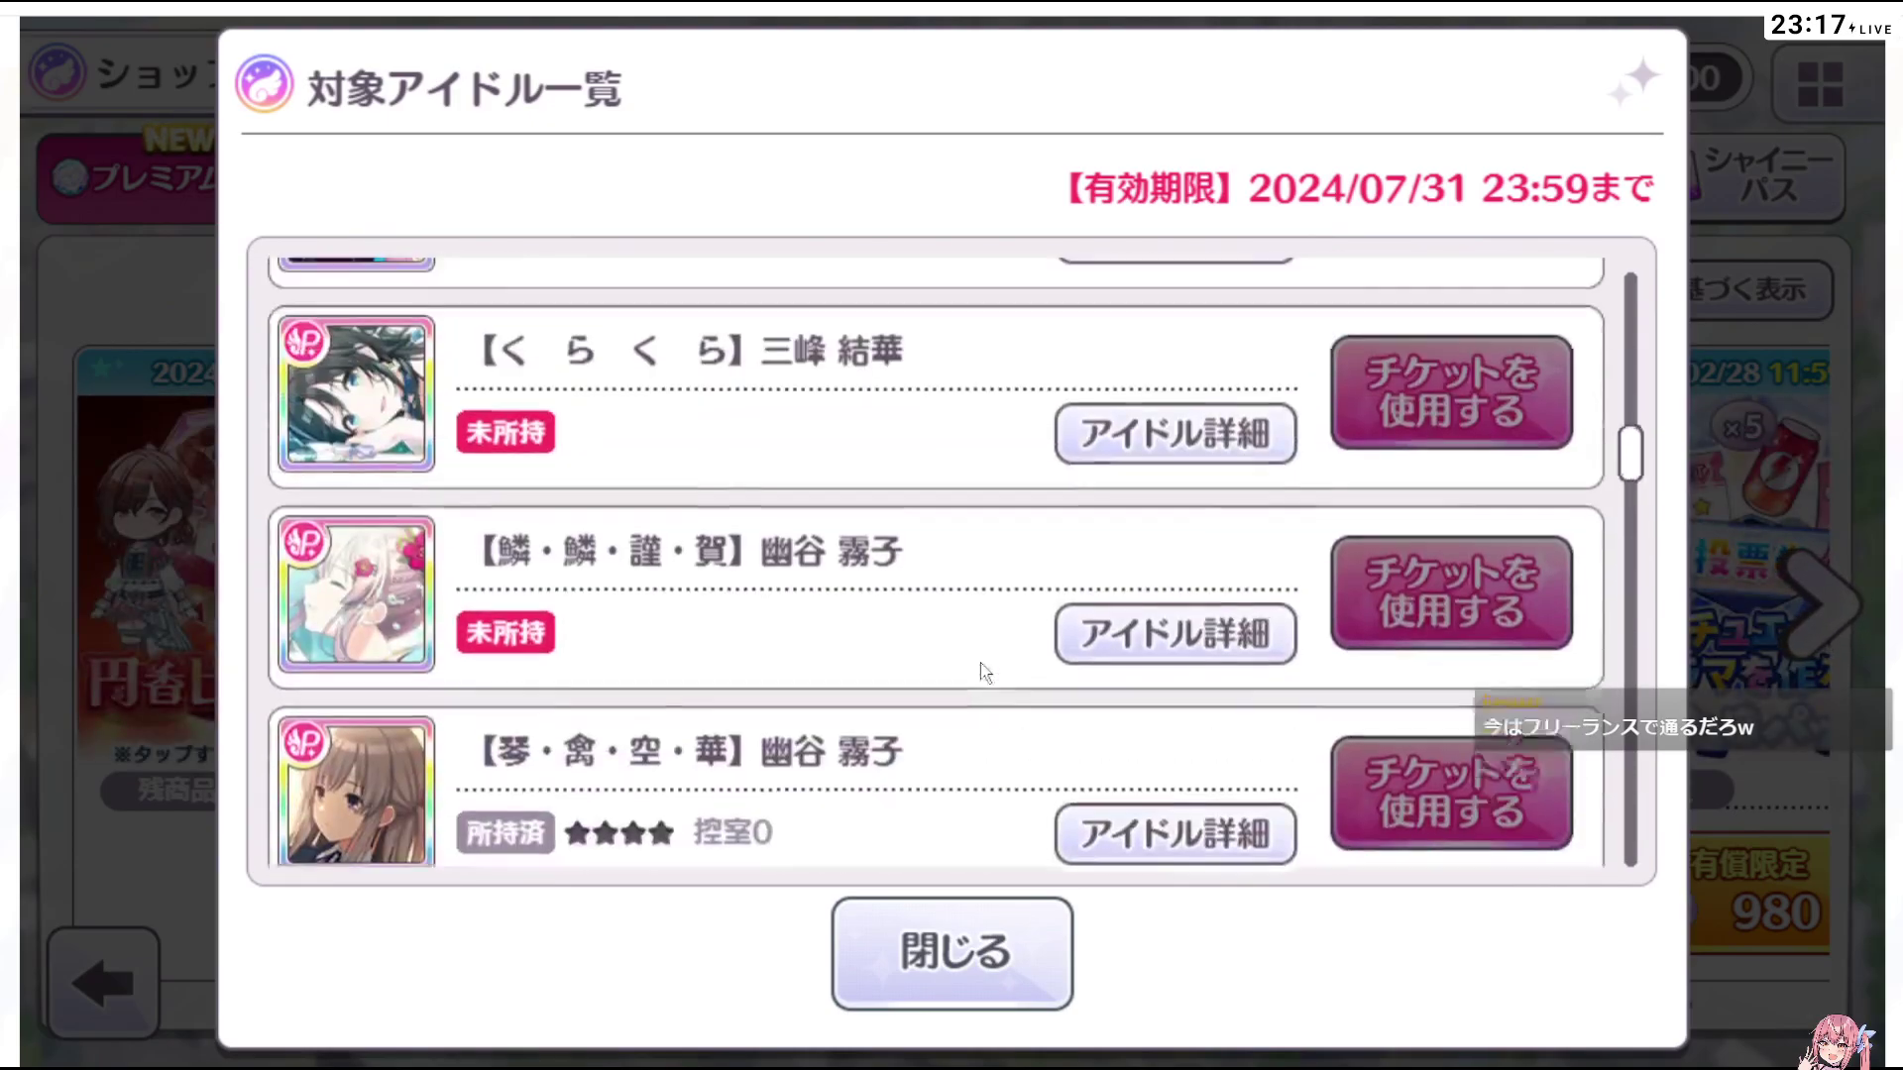
scroll(984, 672, down, 15)
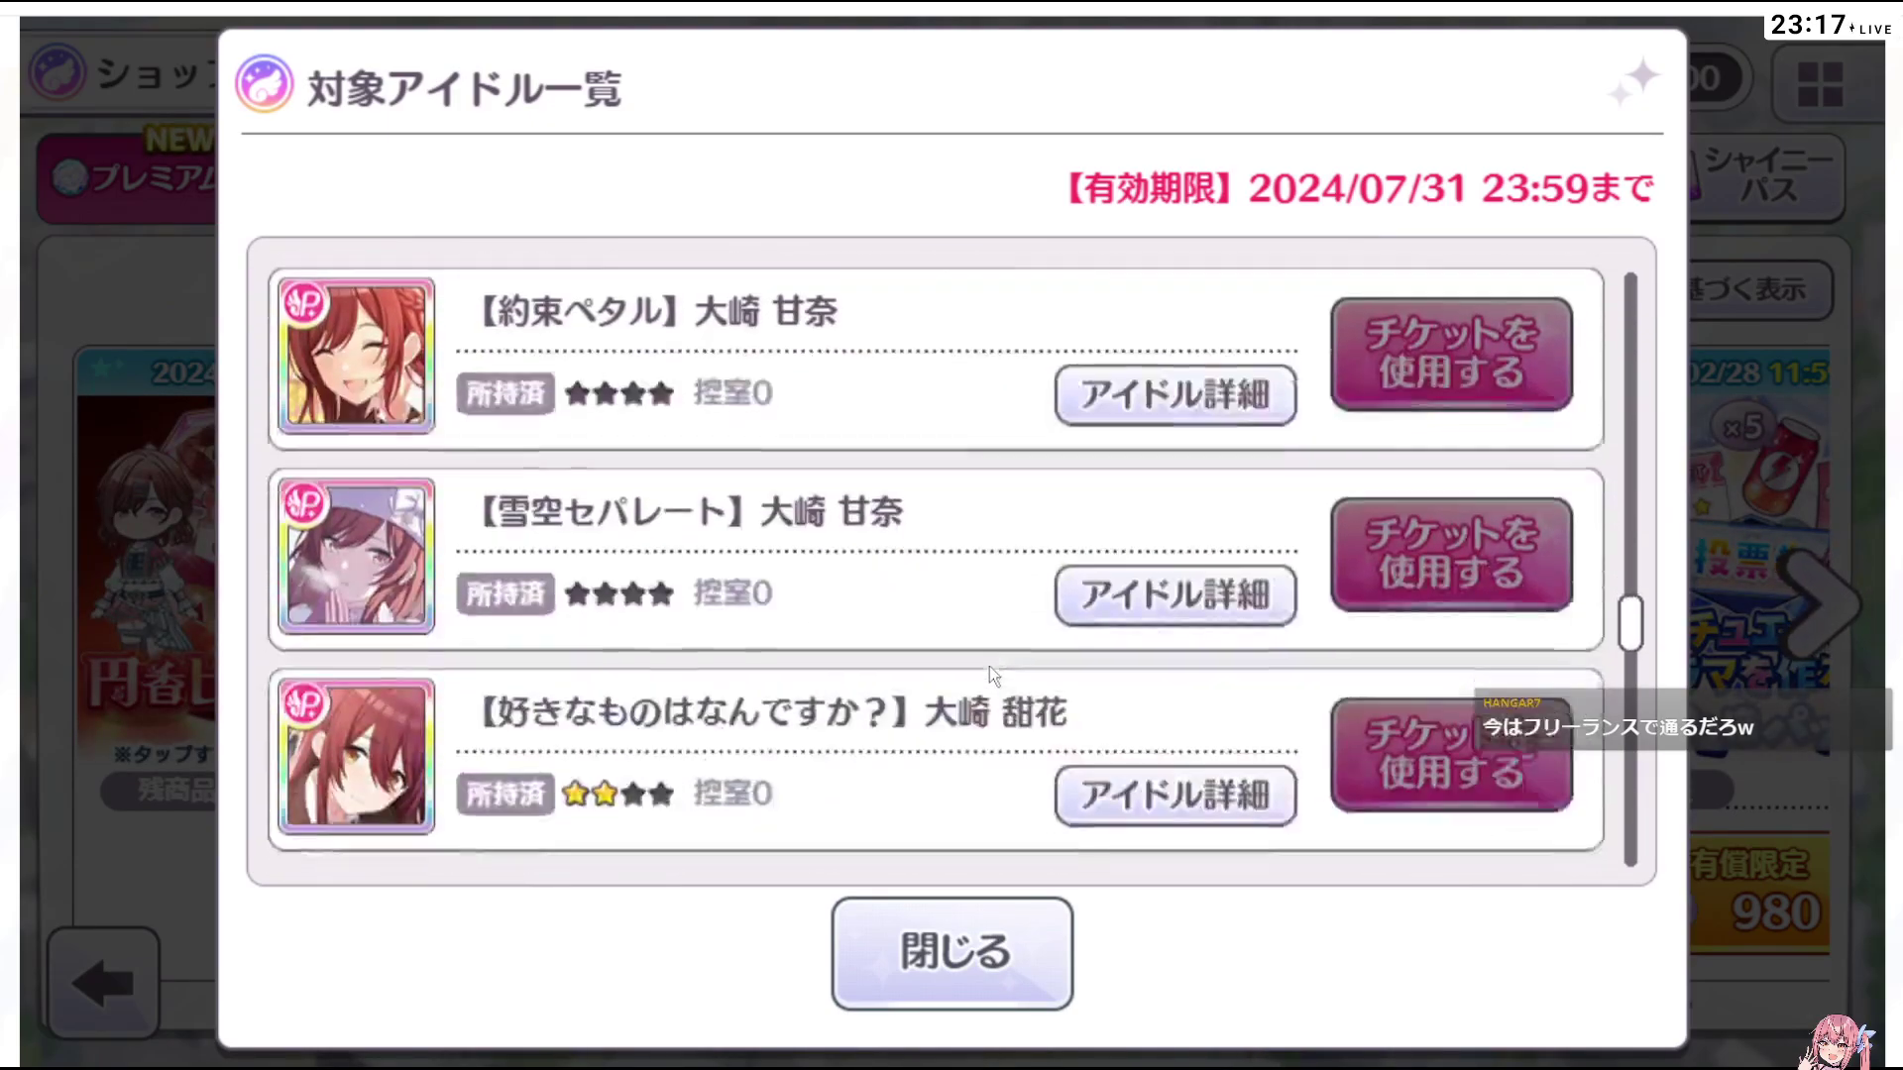
scroll(994, 677, down, 3)
scroll(994, 677, up, 8)
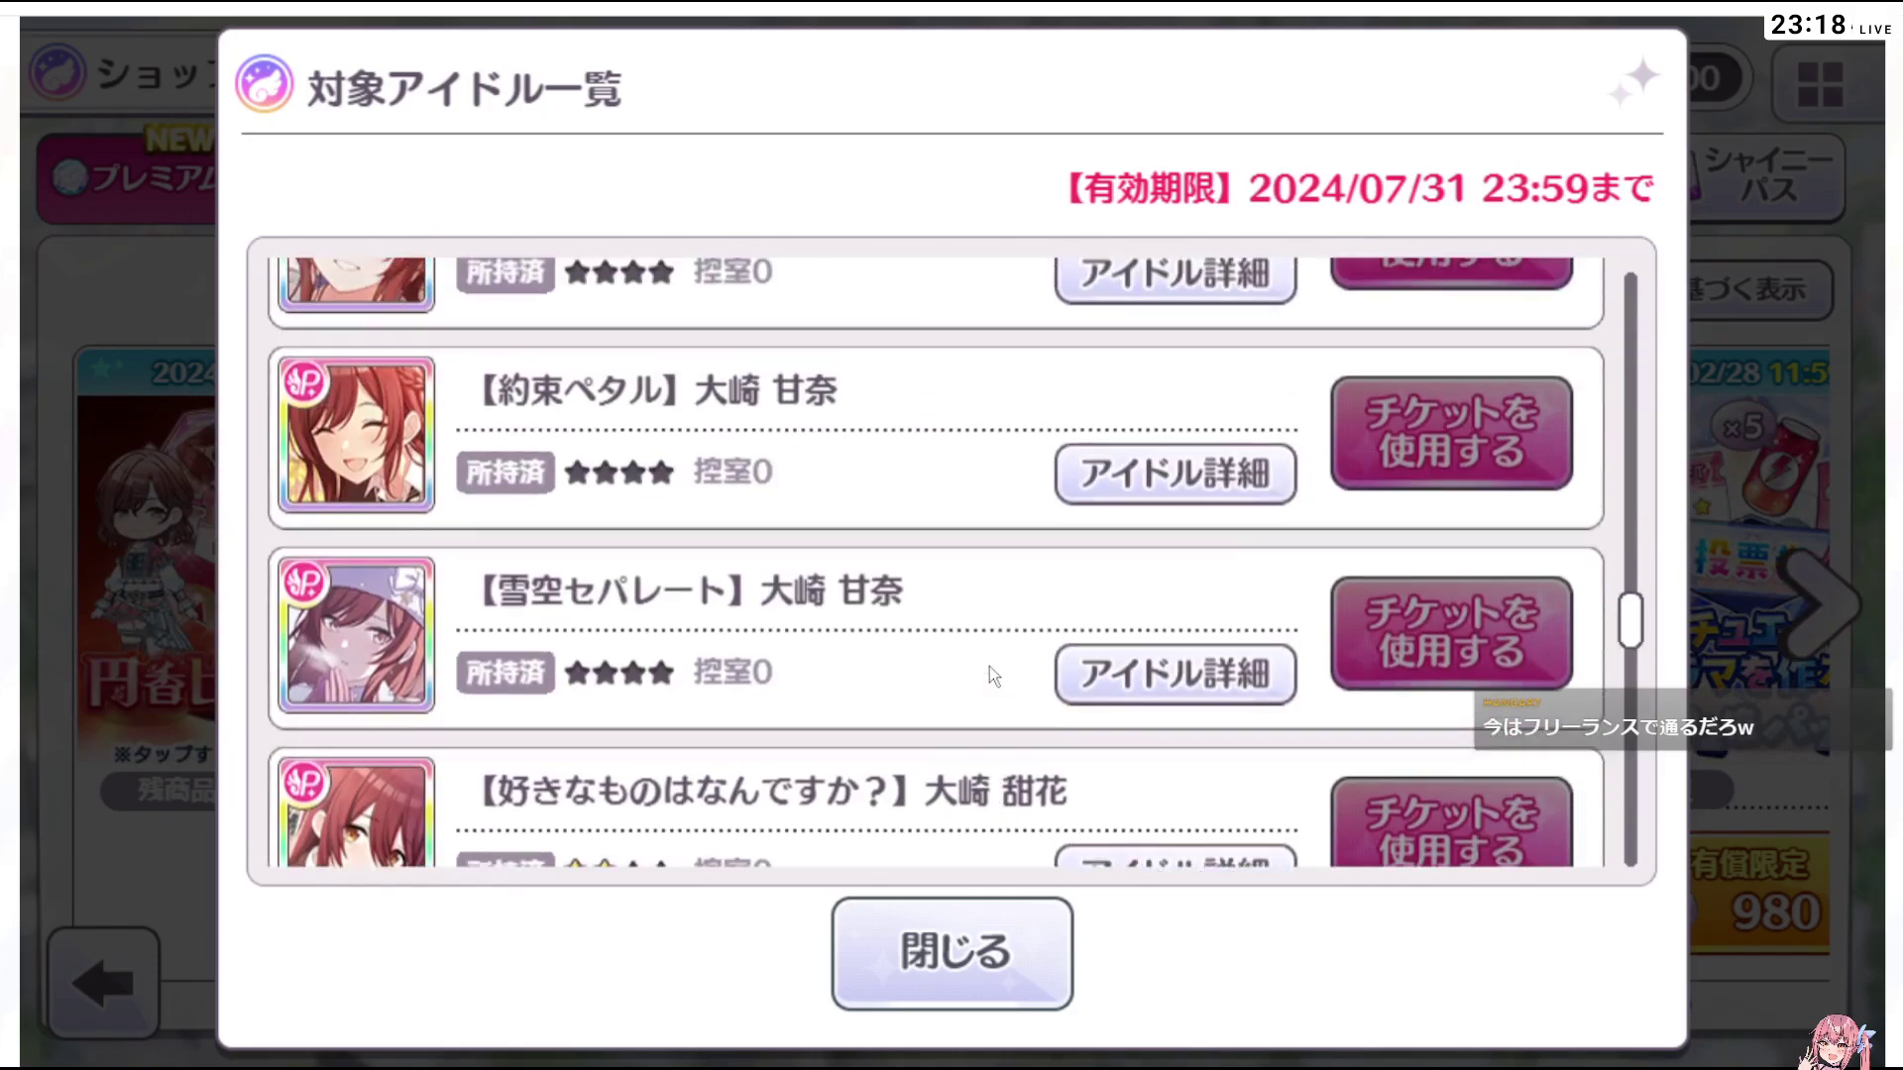
scroll(990, 666, up, 5)
scroll(989, 666, down, 10)
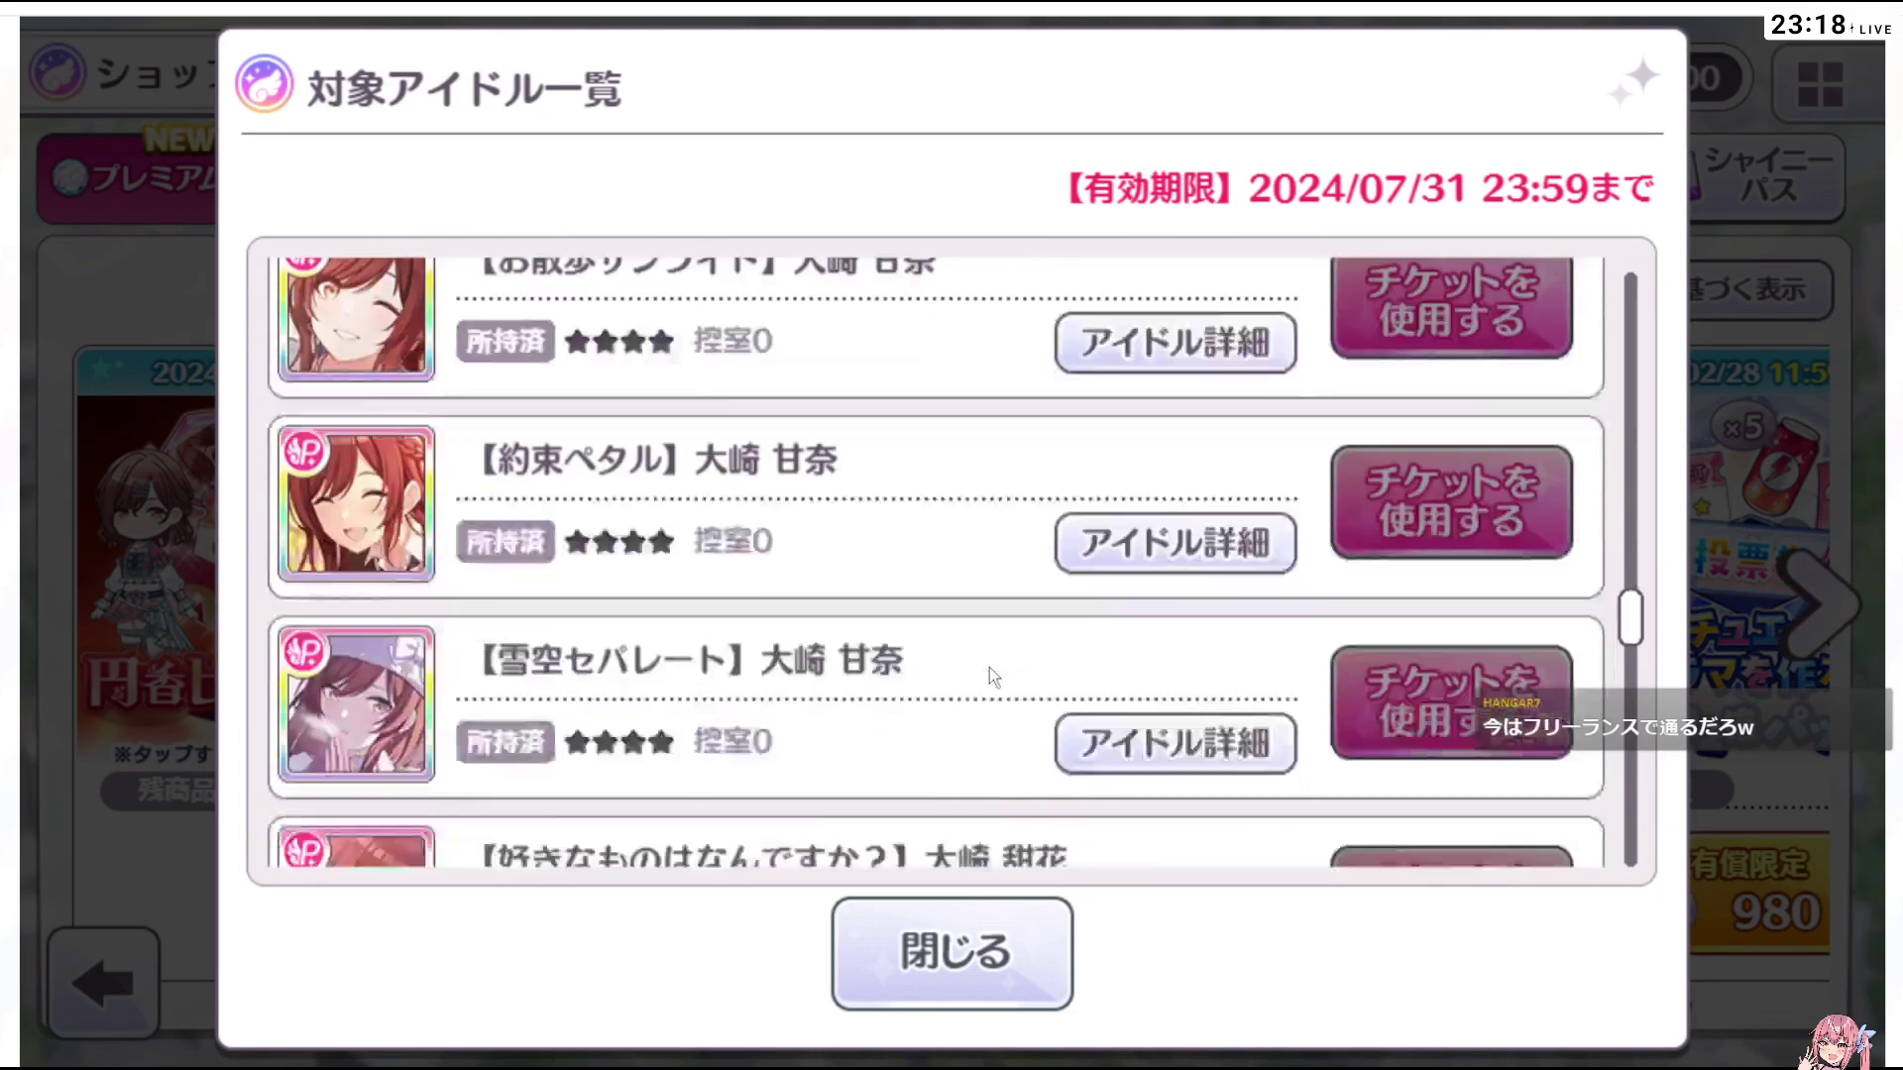
scroll(989, 668, down, 5)
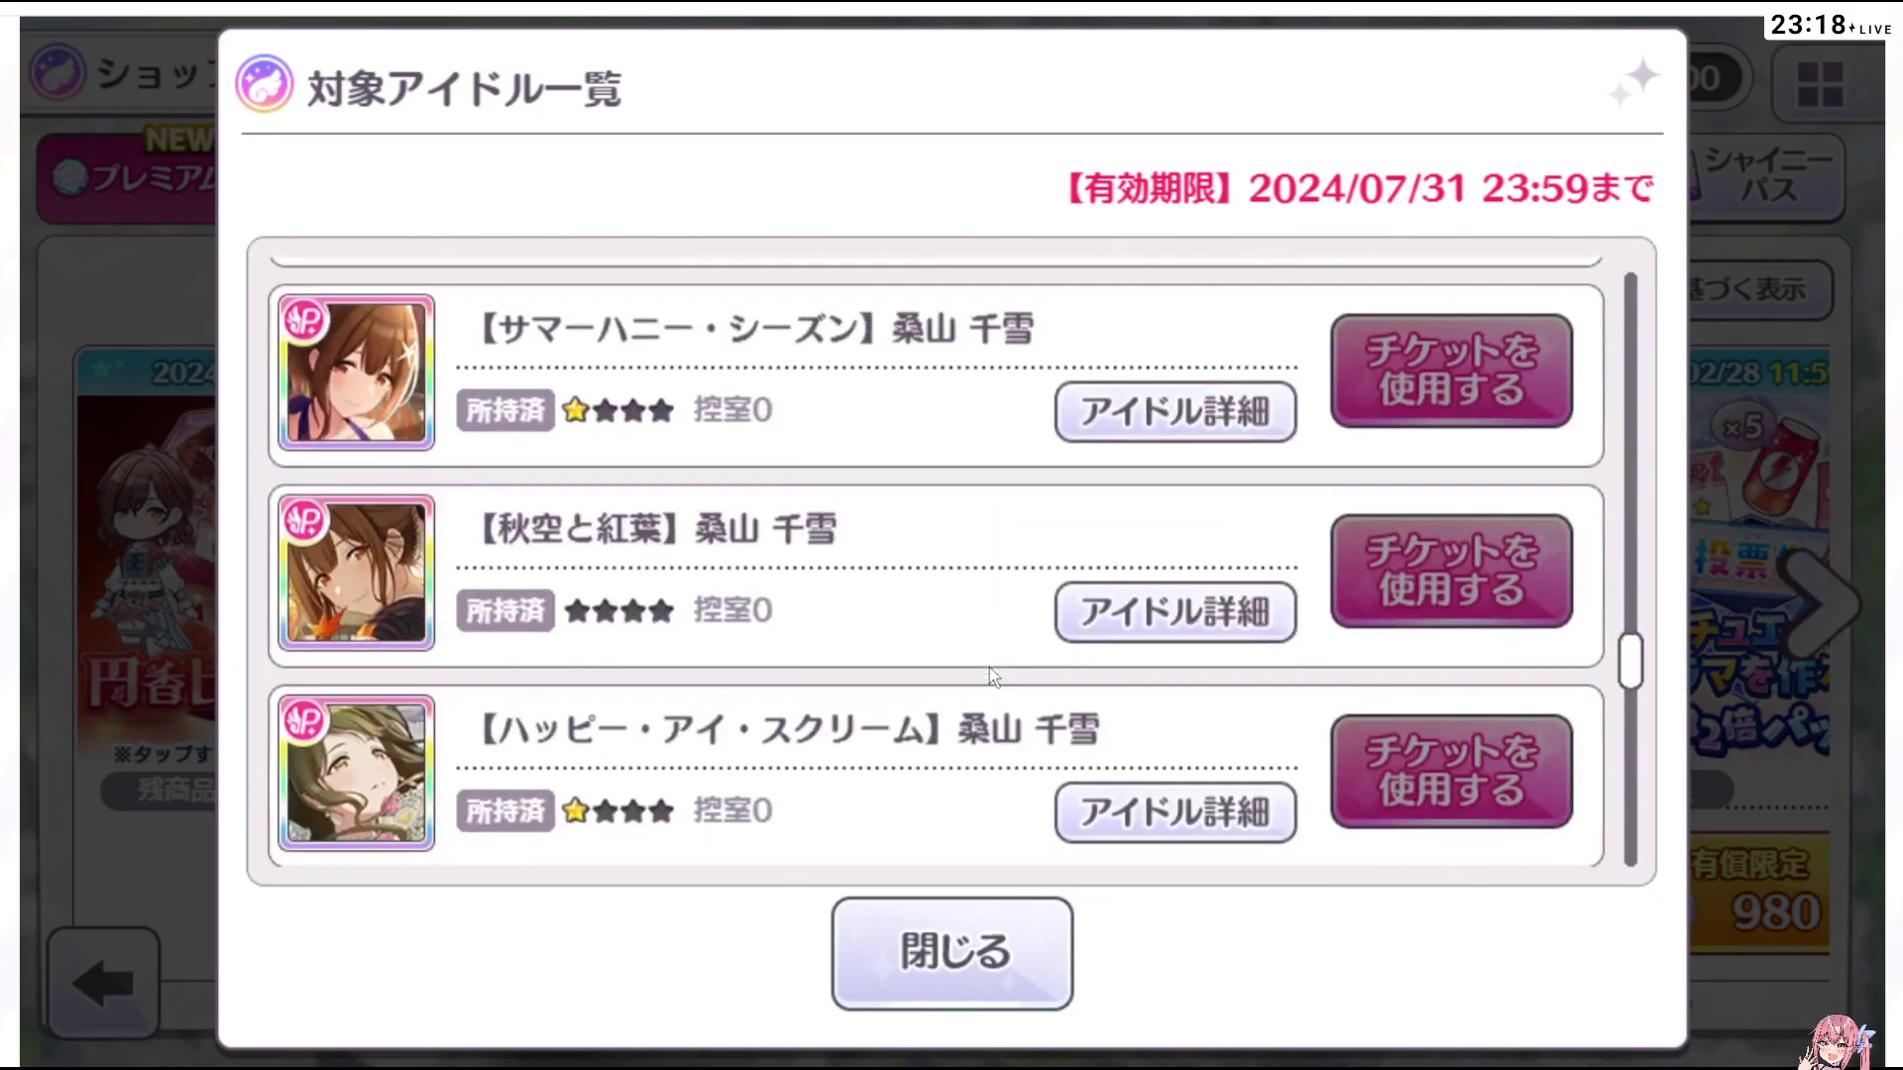
scroll(989, 668, down, 12)
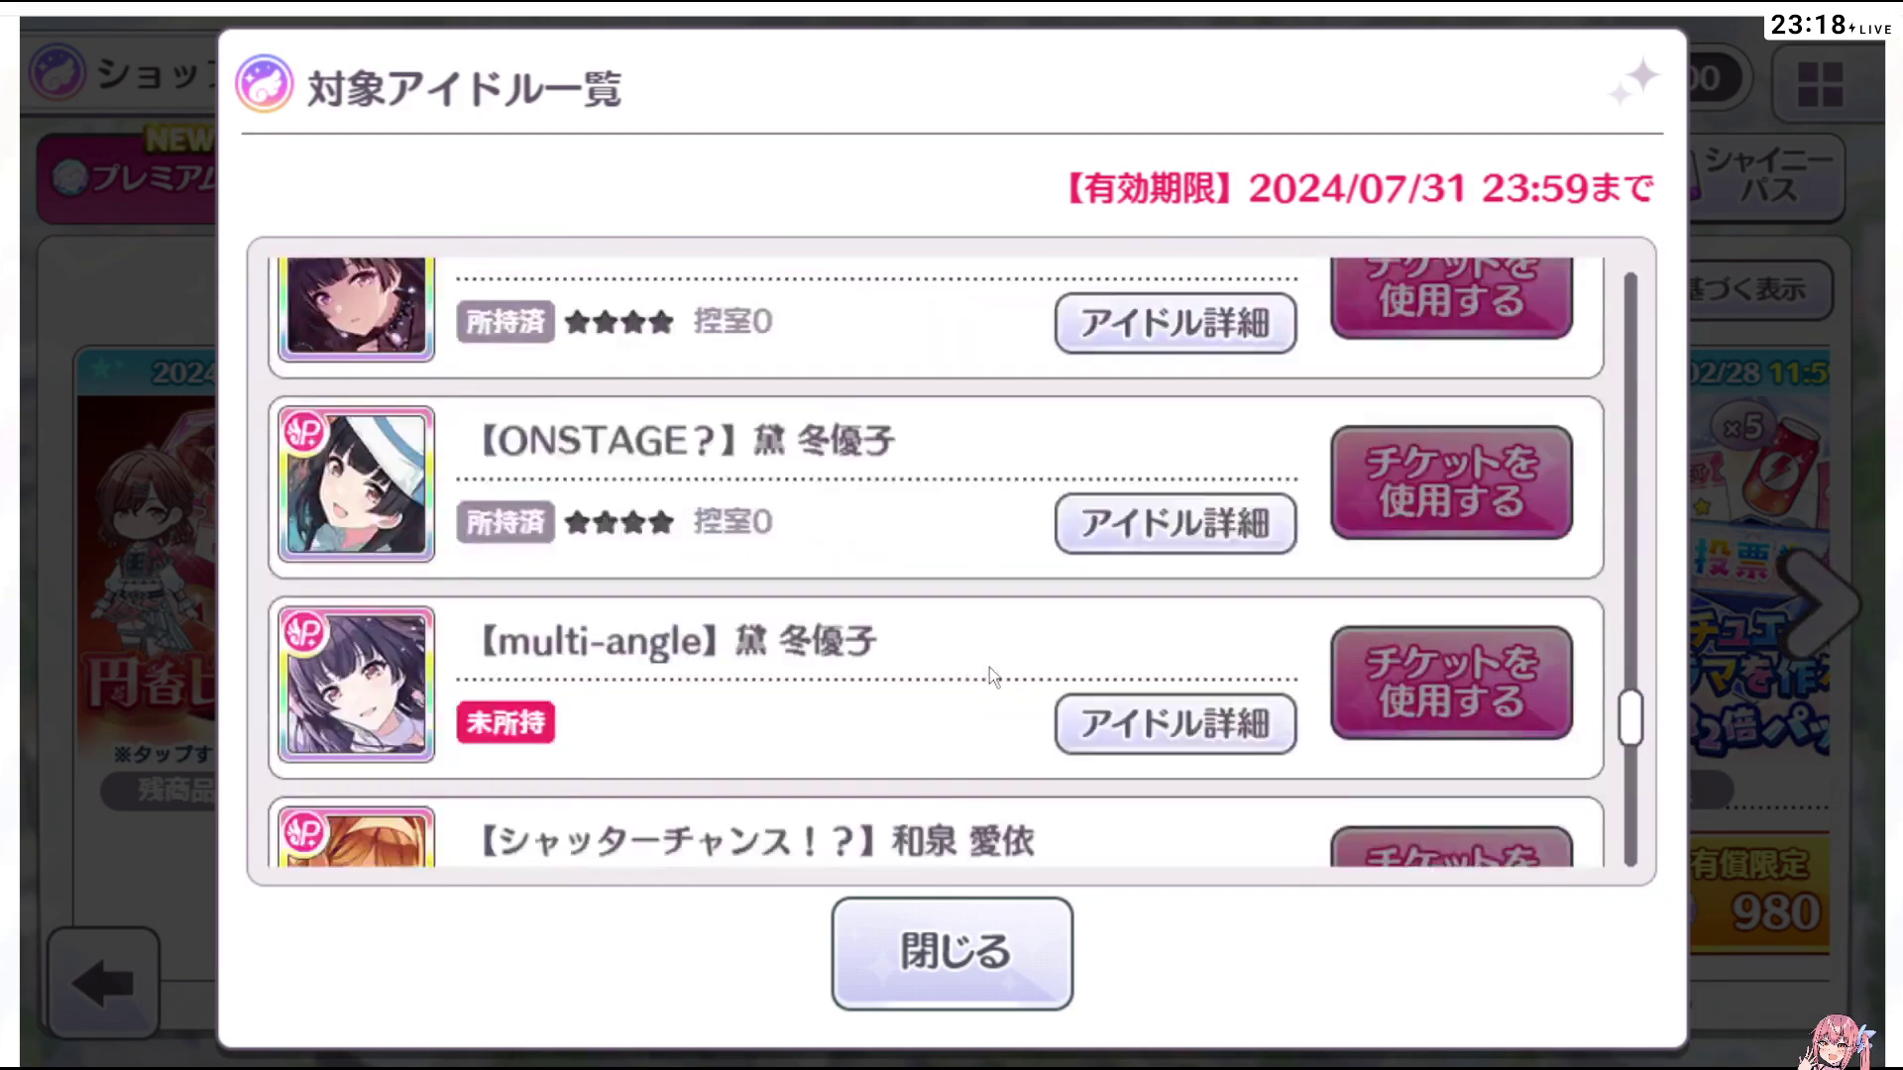
scroll(989, 668, down, 8)
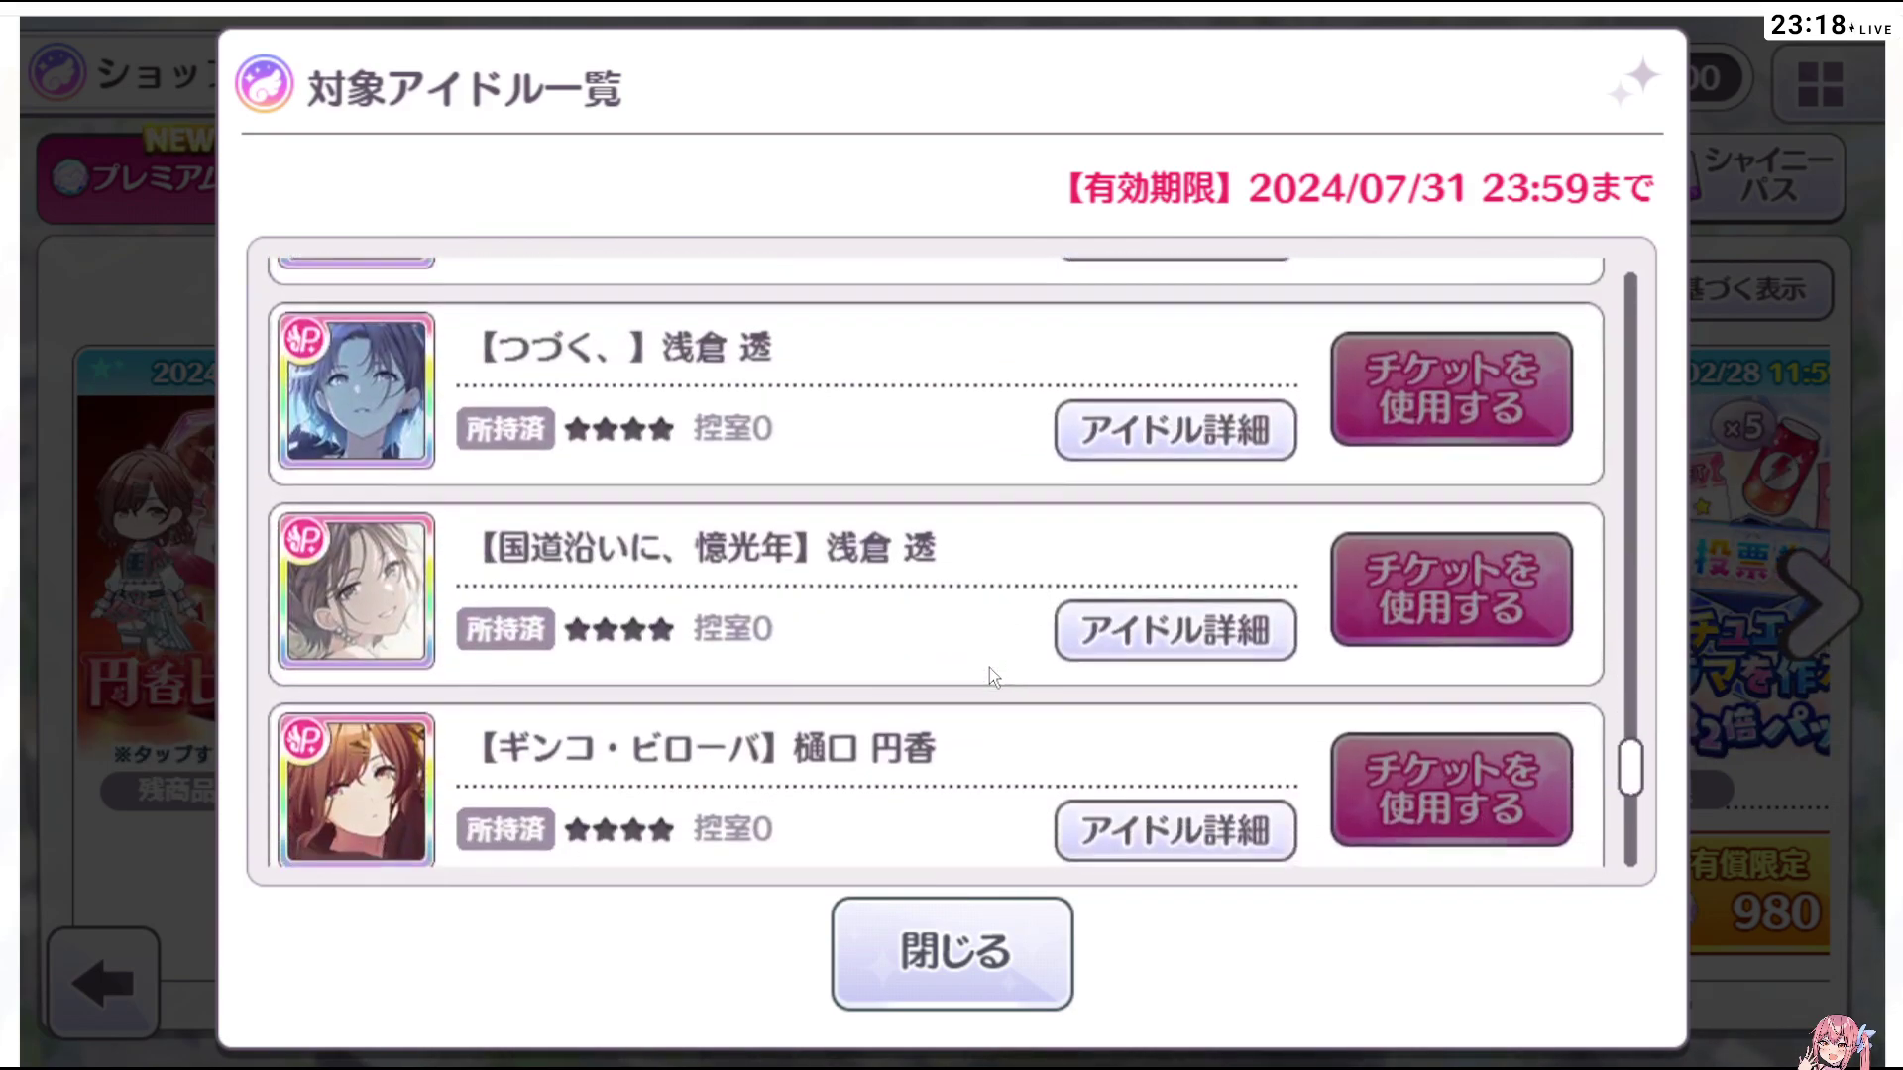
scroll(989, 668, down, 6)
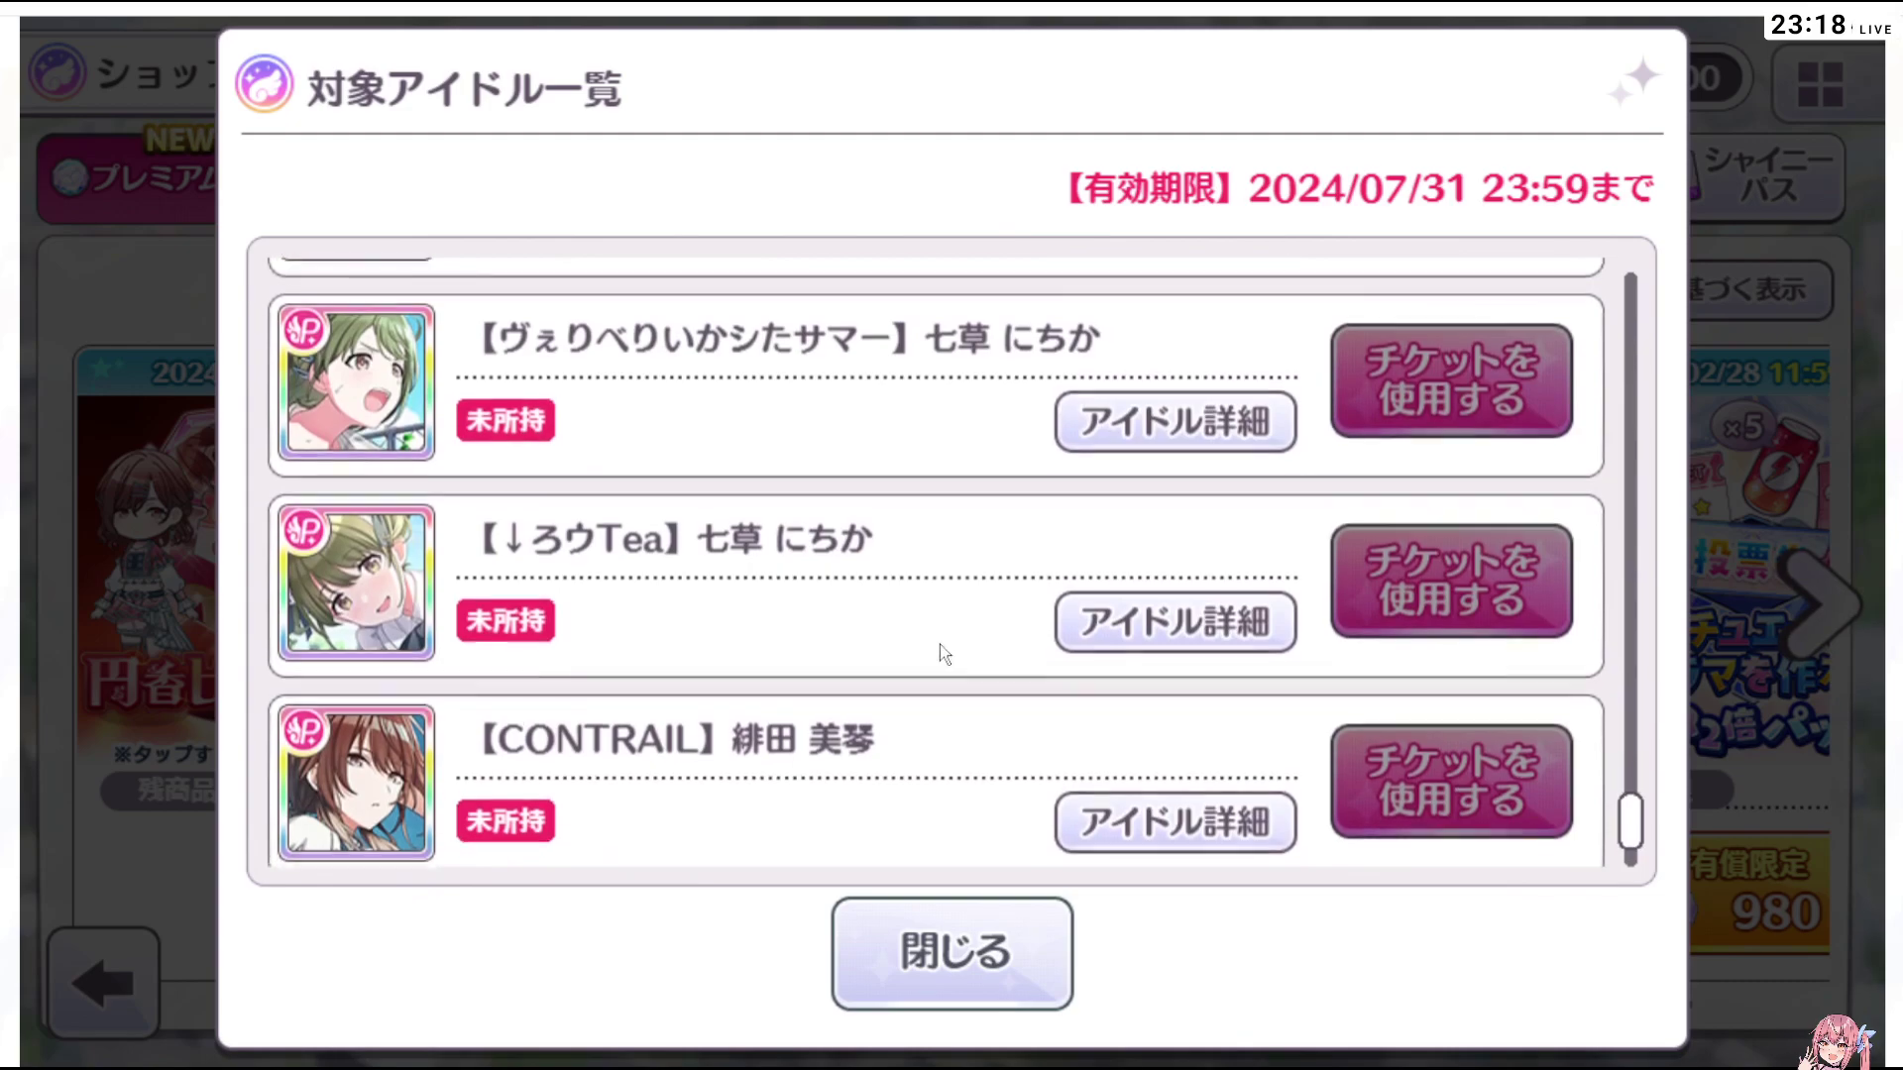
Re-examine the 浅倉 透 to 市川 雛菜 cards near the end of the P-SSR lineup, then close the package details
scroll(942, 650, up, 4)
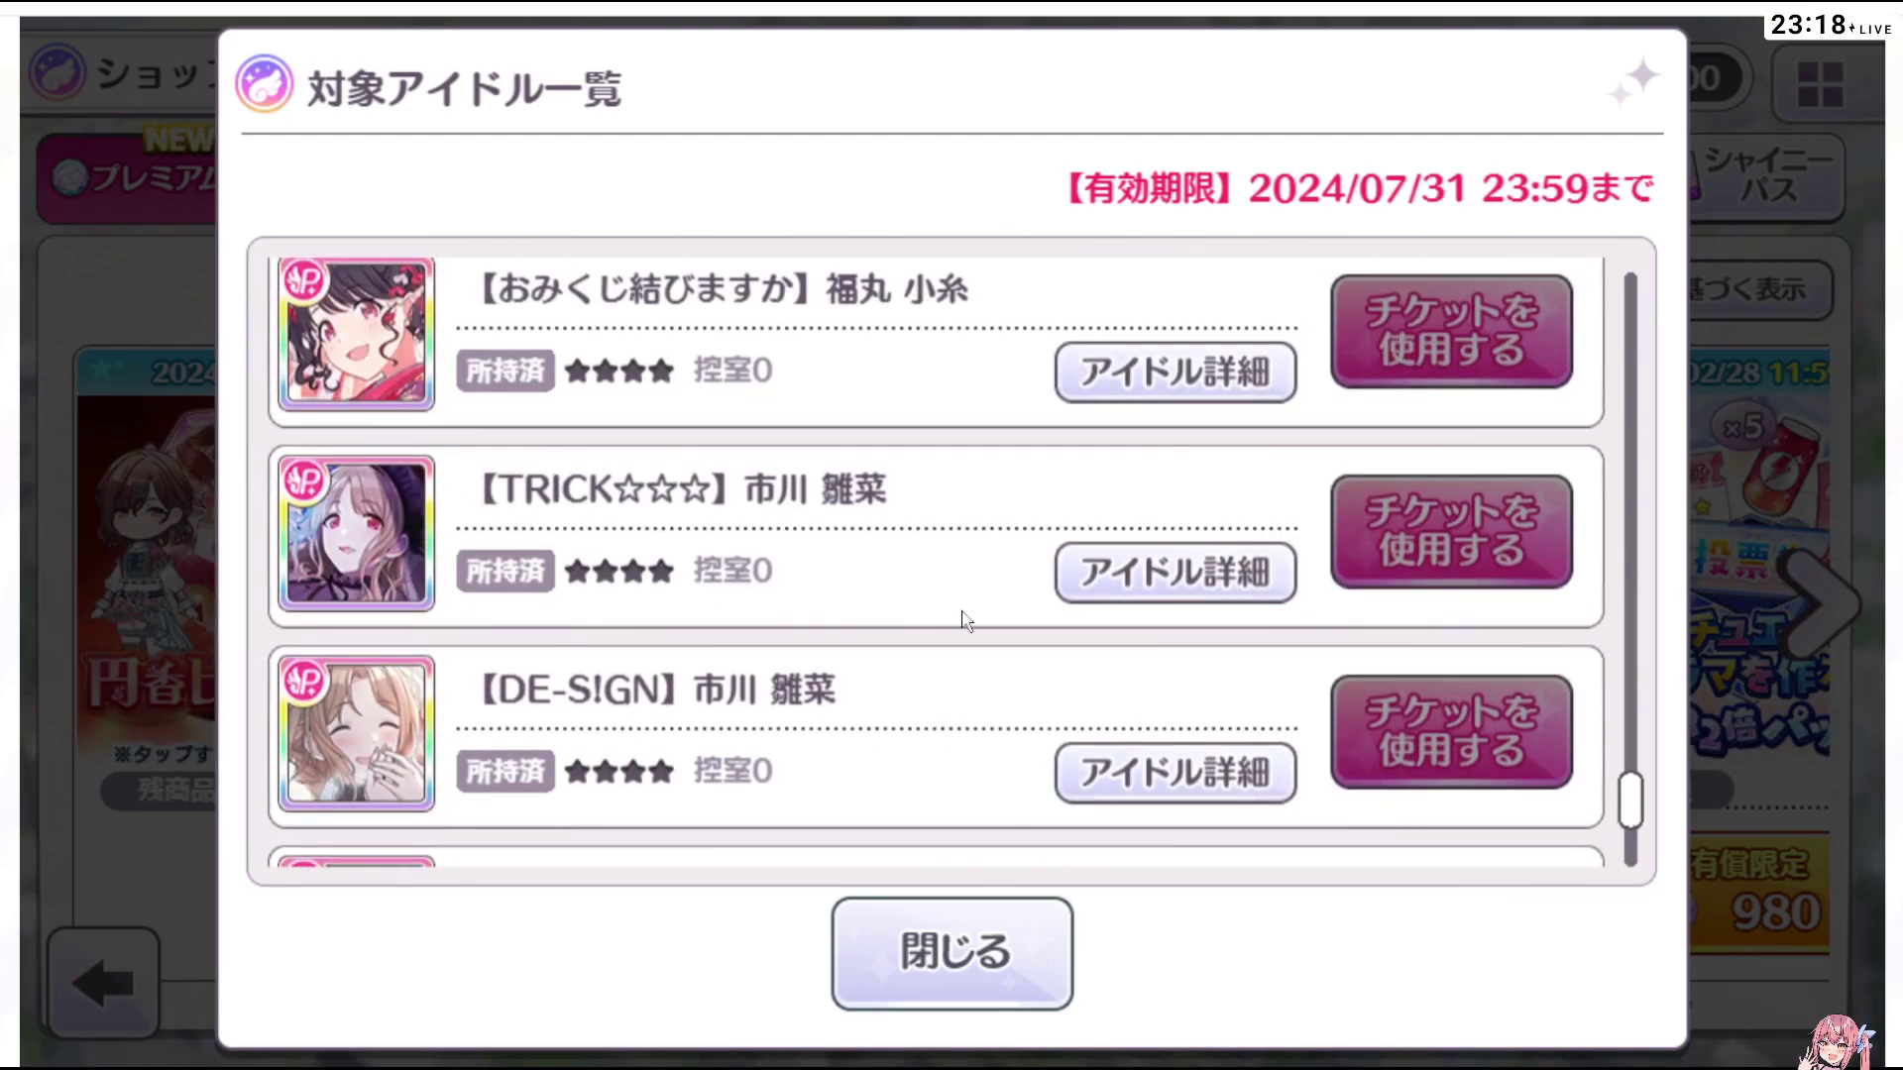
scroll(994, 837, up, 2)
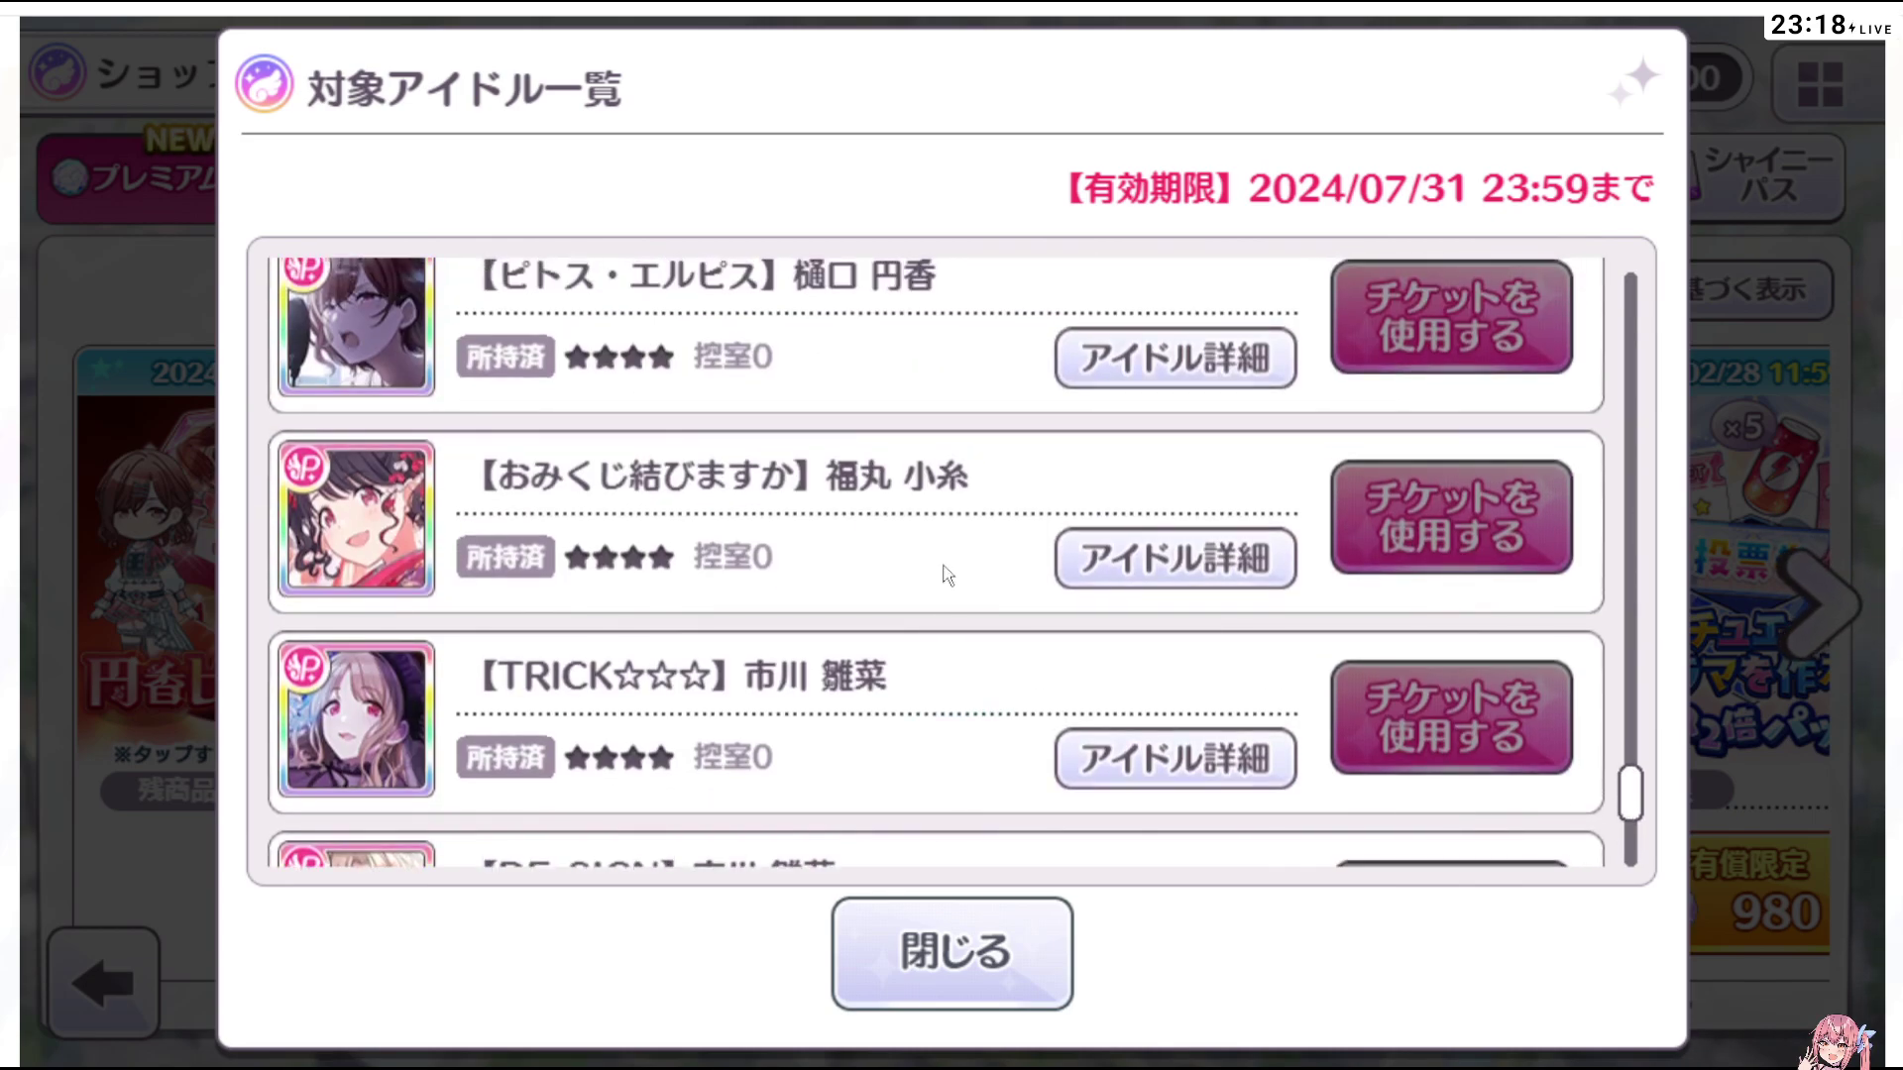
scroll(948, 552, down, 3)
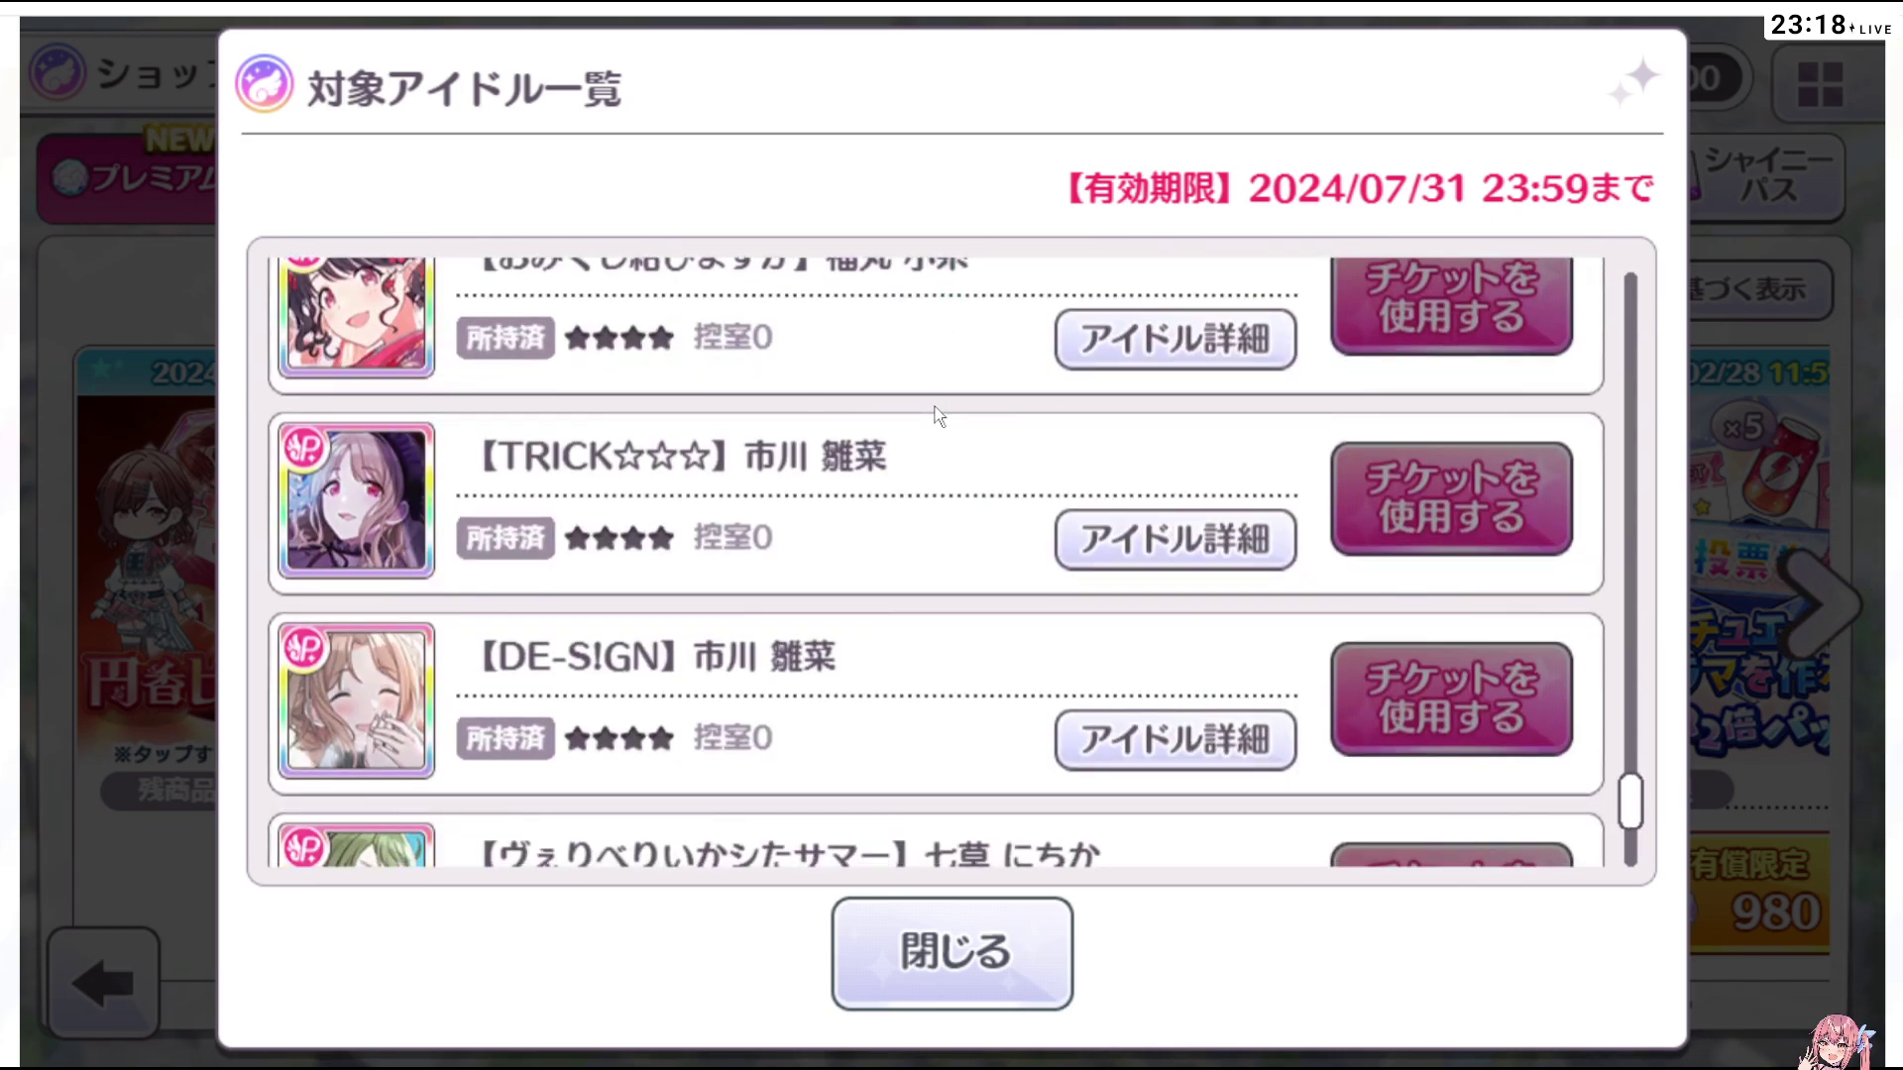
drag(843, 476, 864, 769)
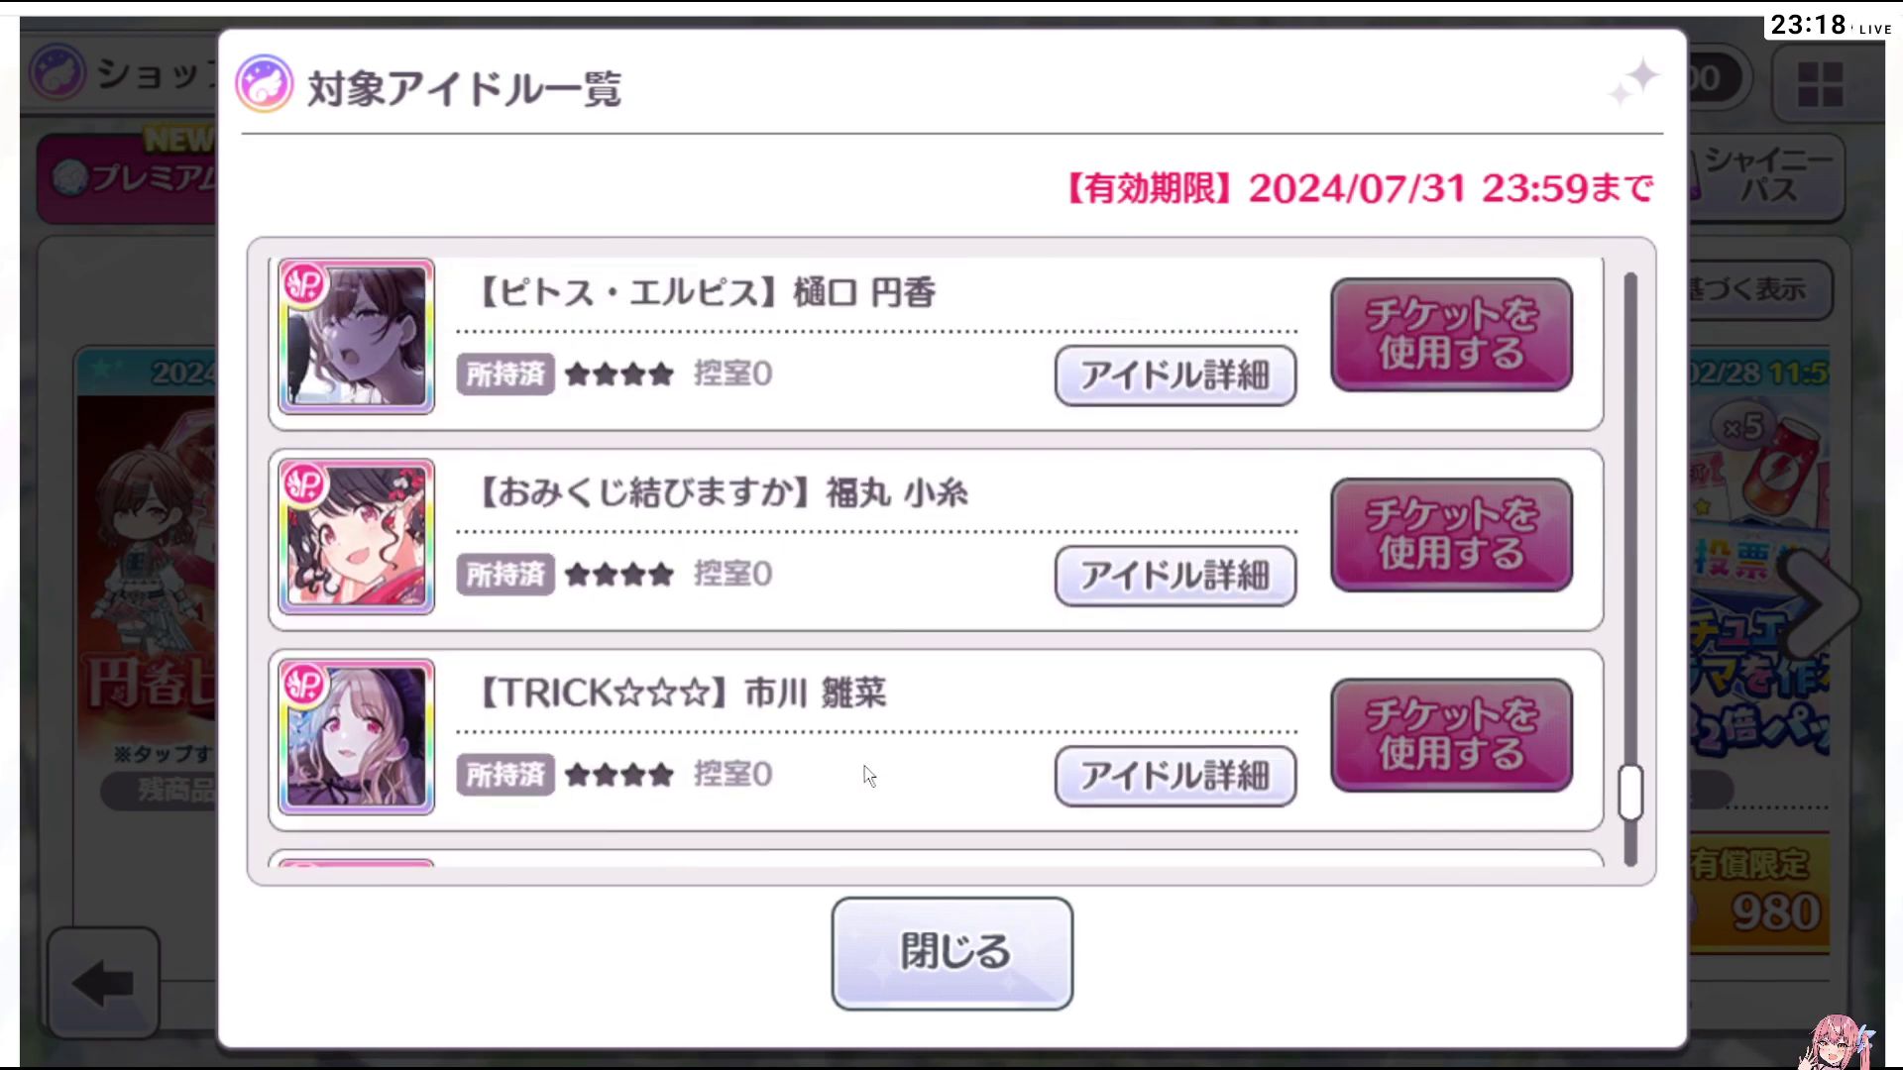
scroll(906, 719, up, 8)
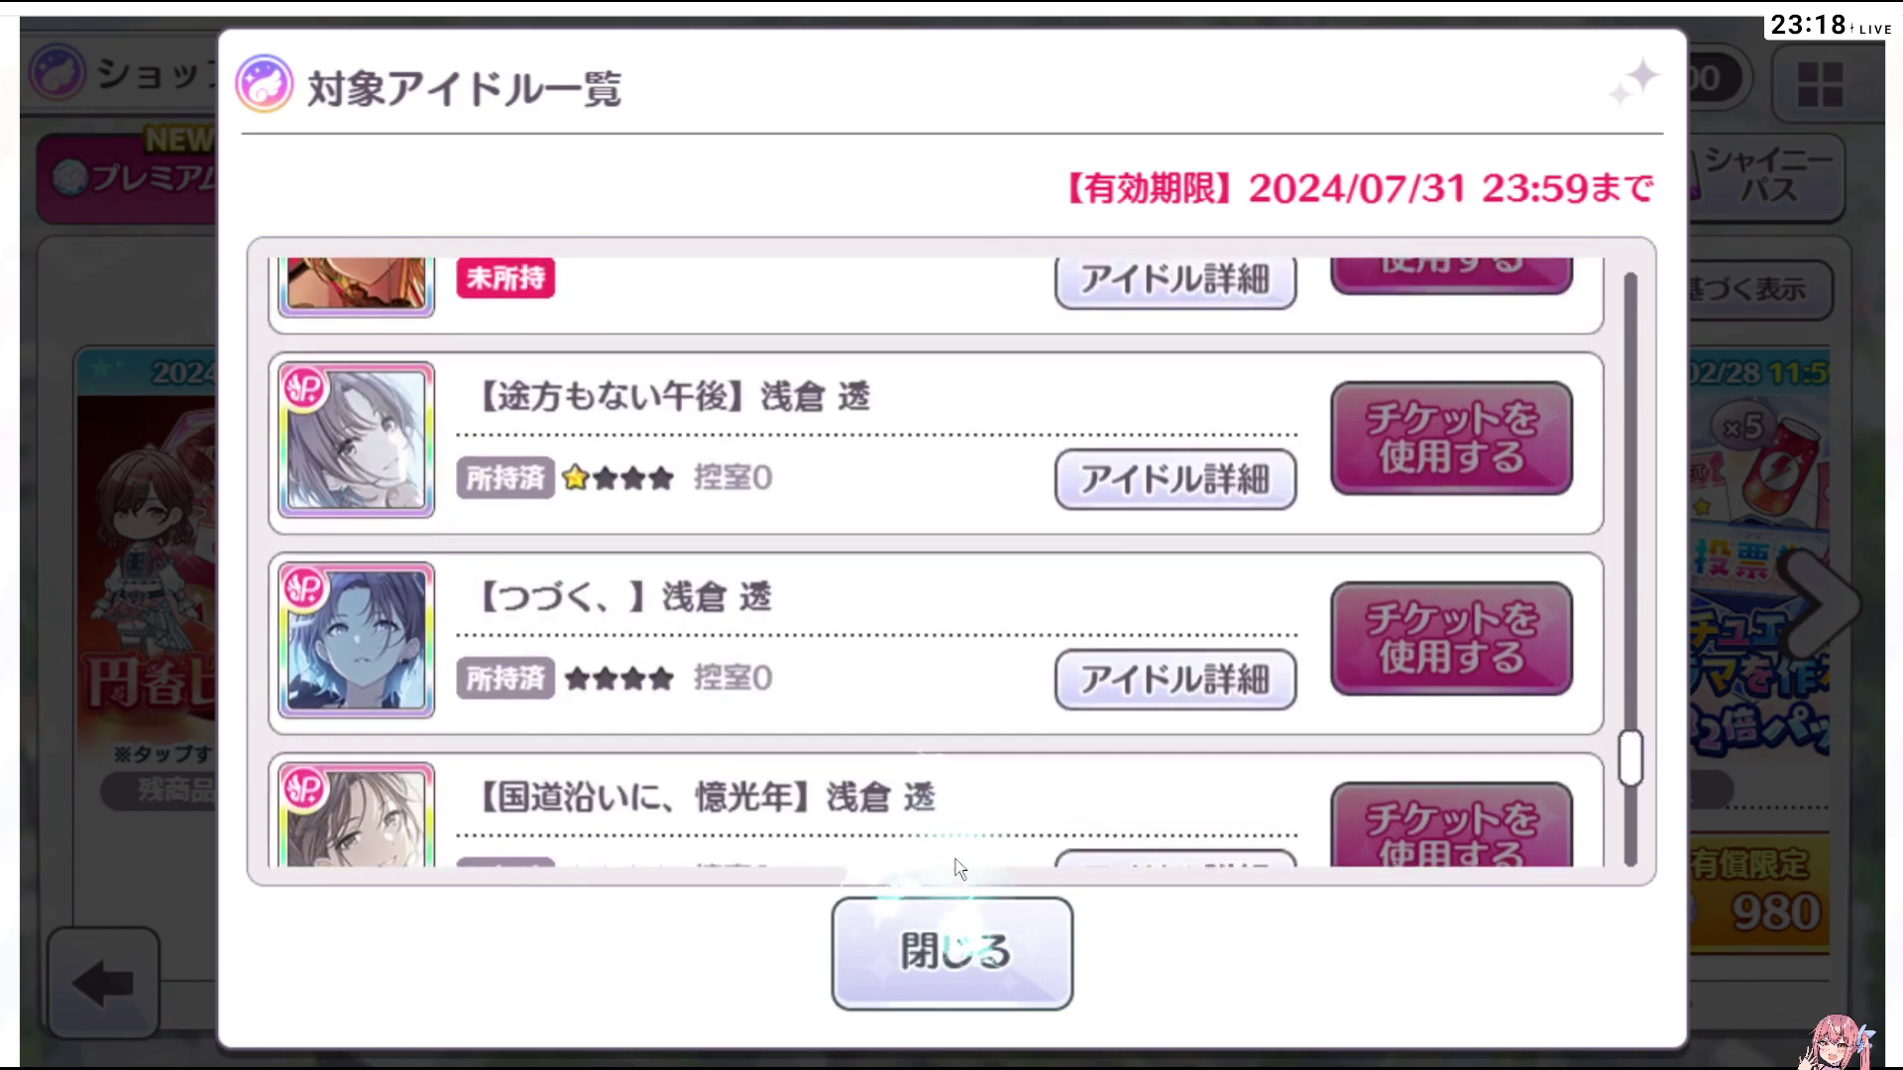
drag(942, 843, 936, 555)
drag(943, 738, 917, 372)
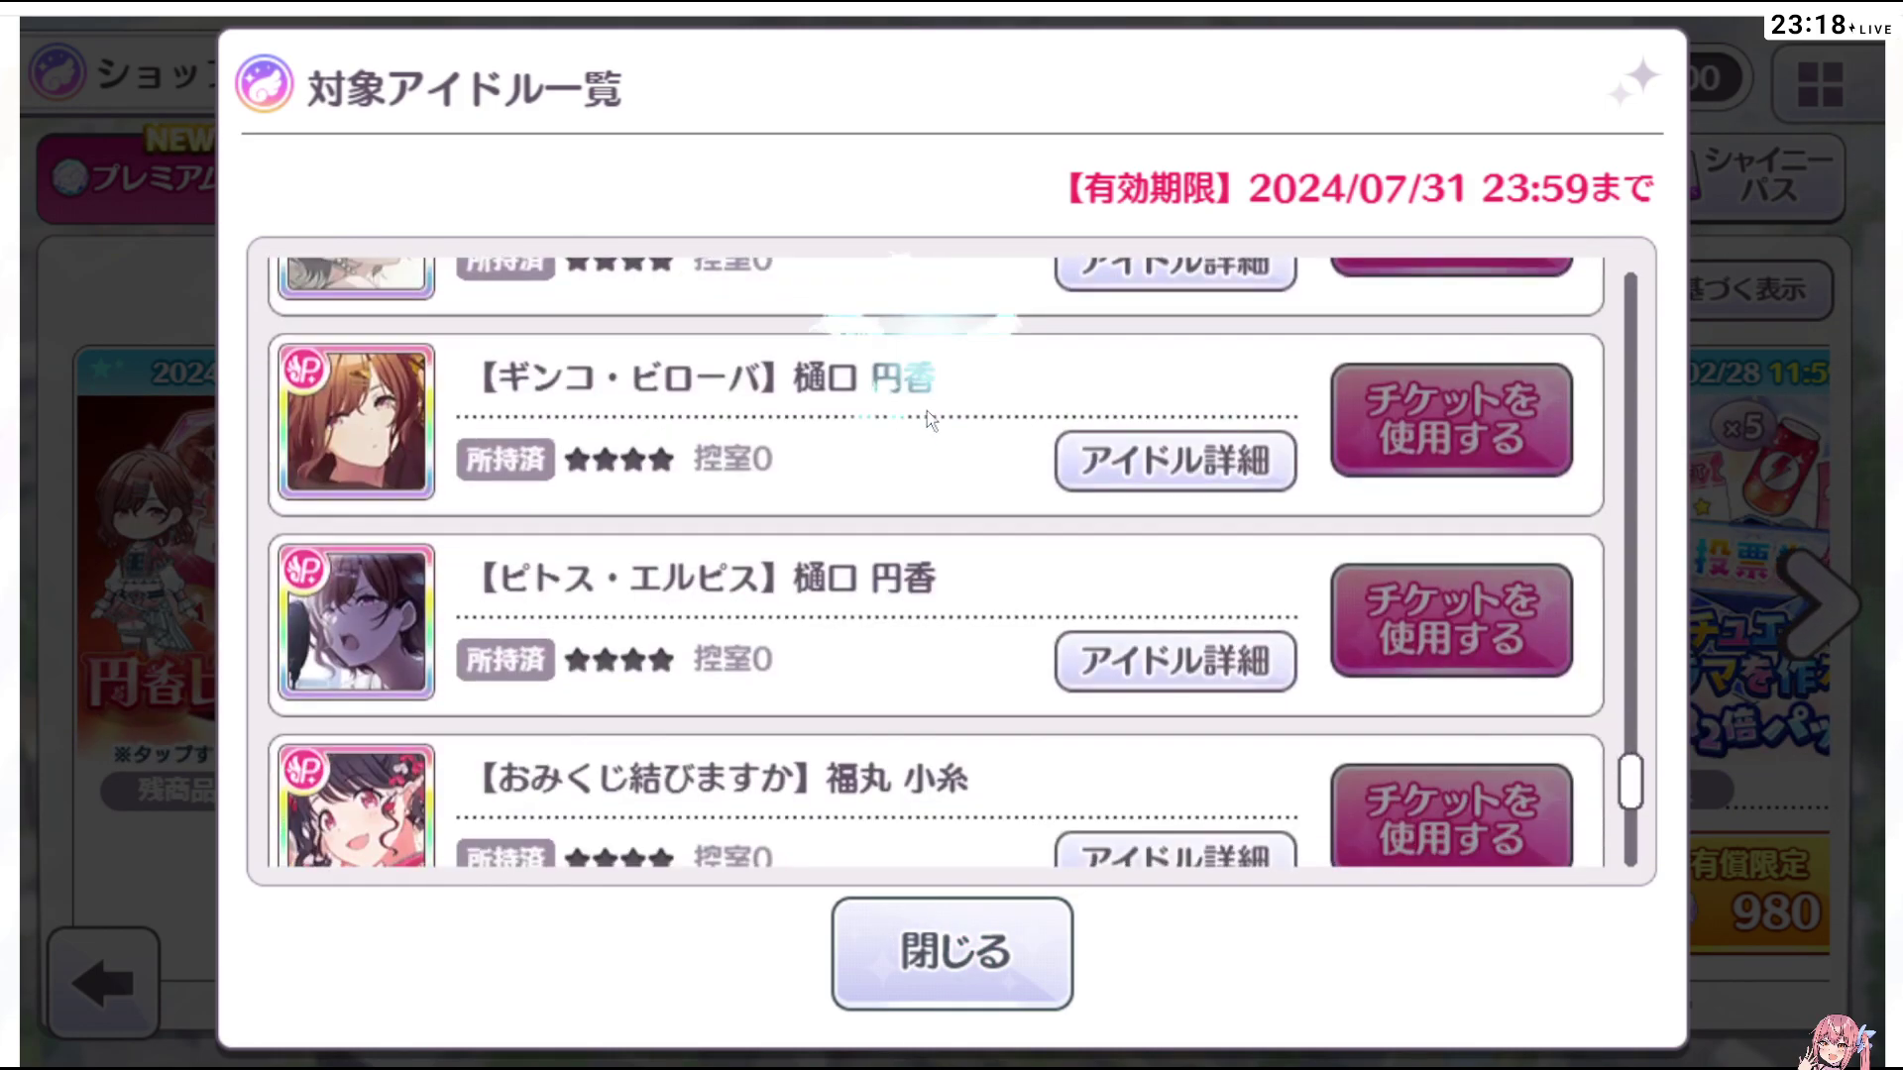
drag(961, 684, 996, 278)
scroll(1008, 414, down, 6)
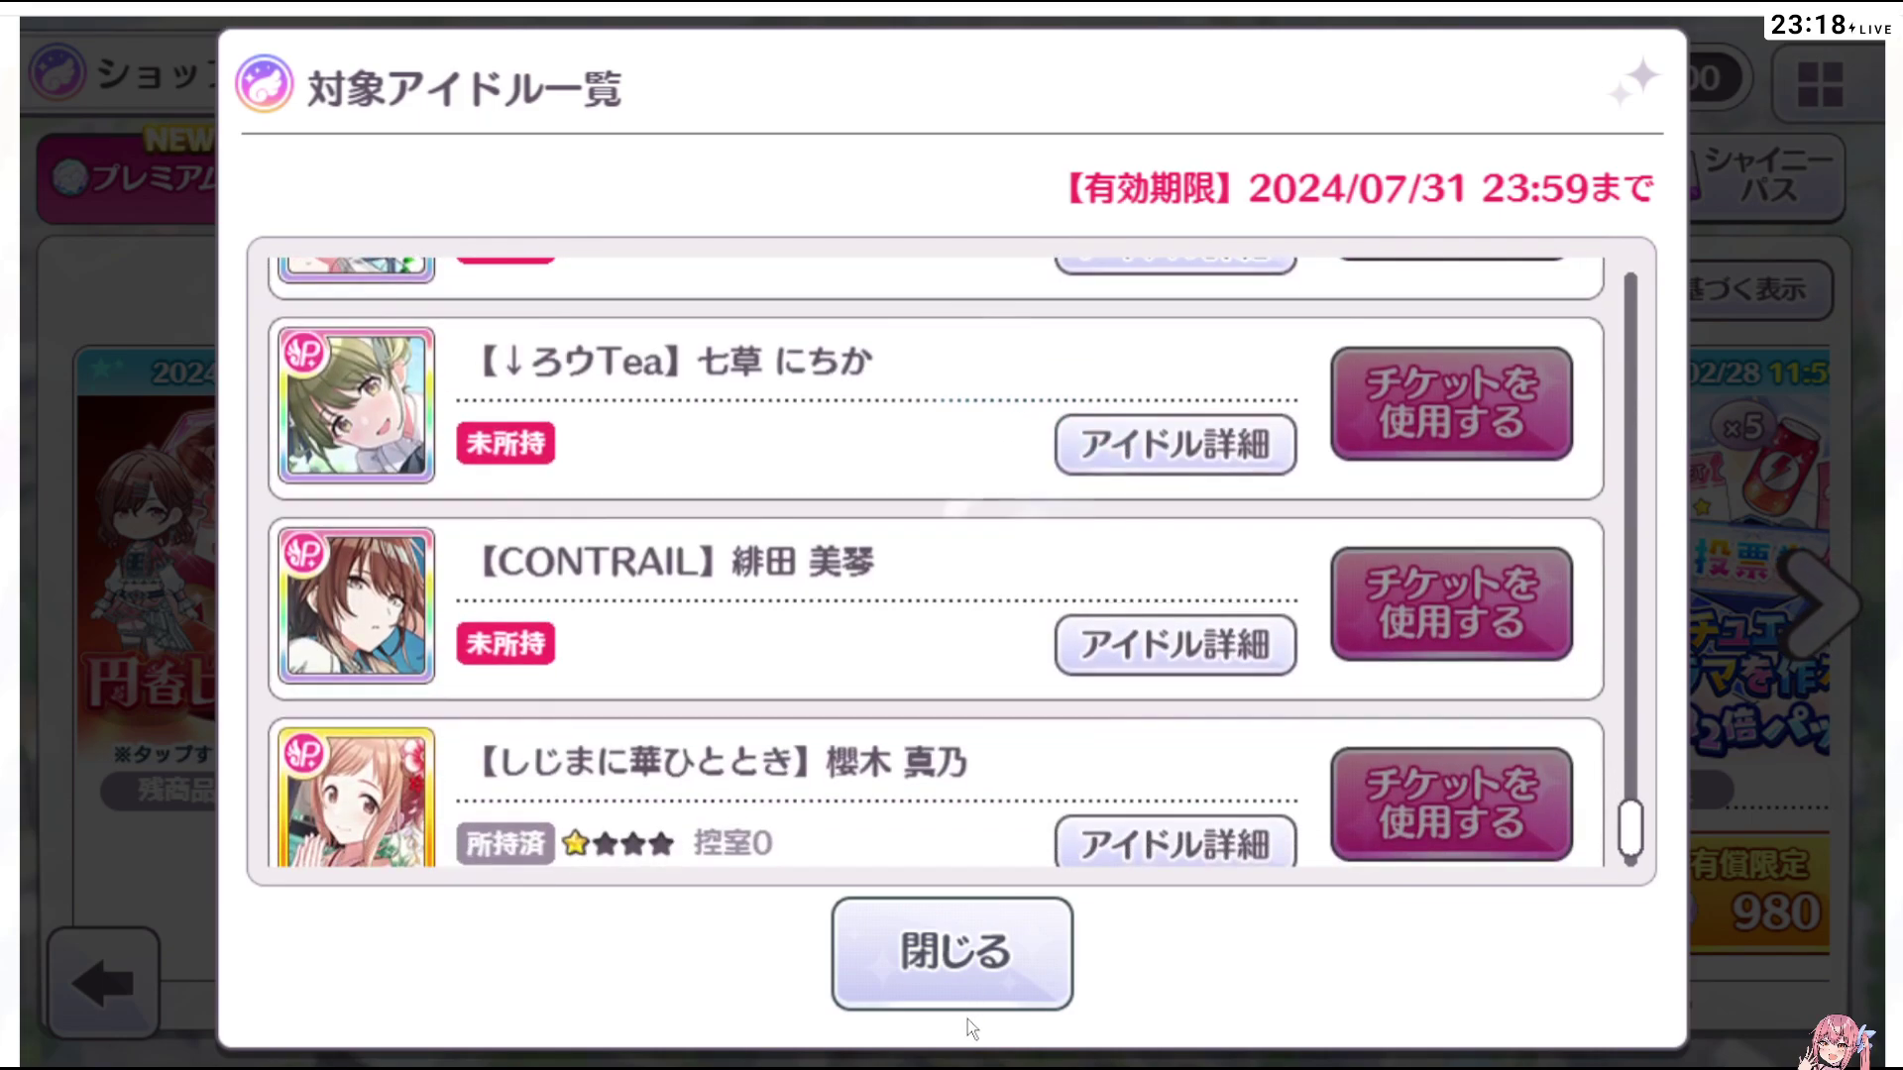
click(885, 937)
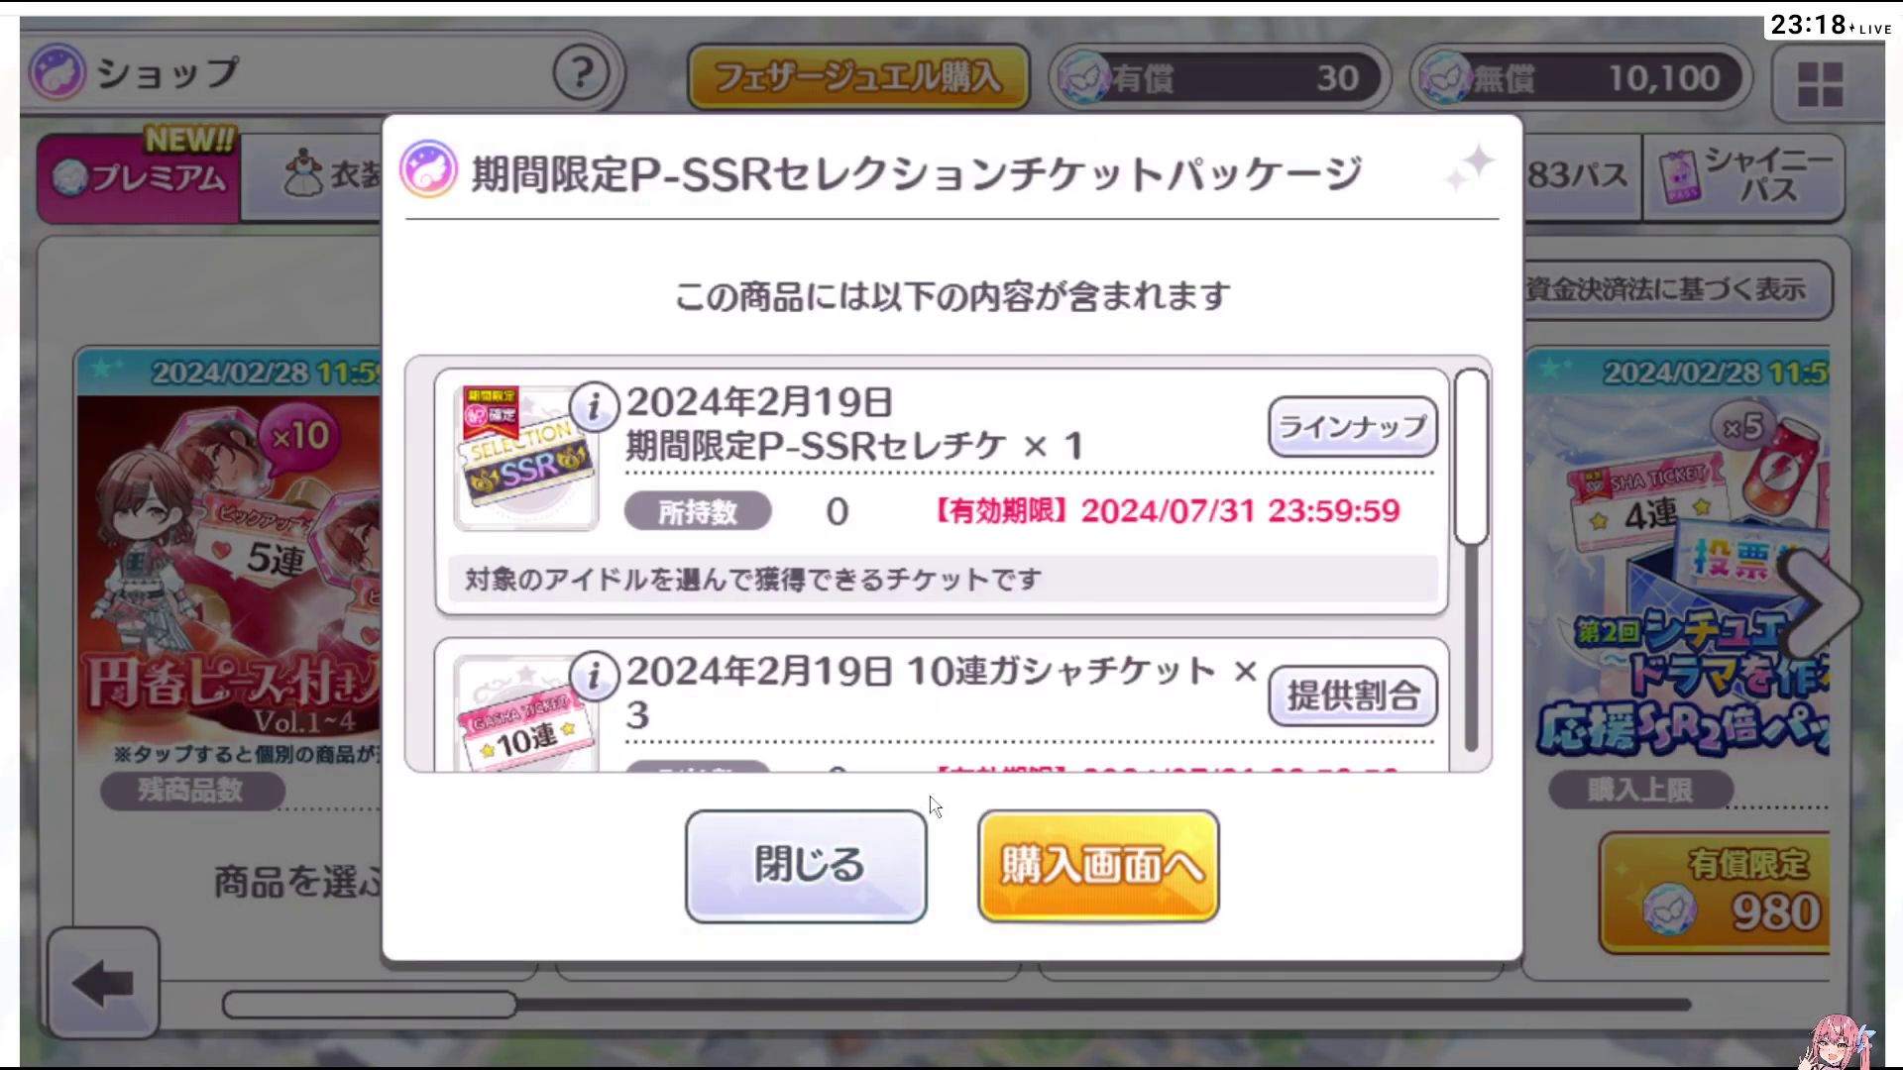
scroll(978, 635, down, 5)
click(807, 882)
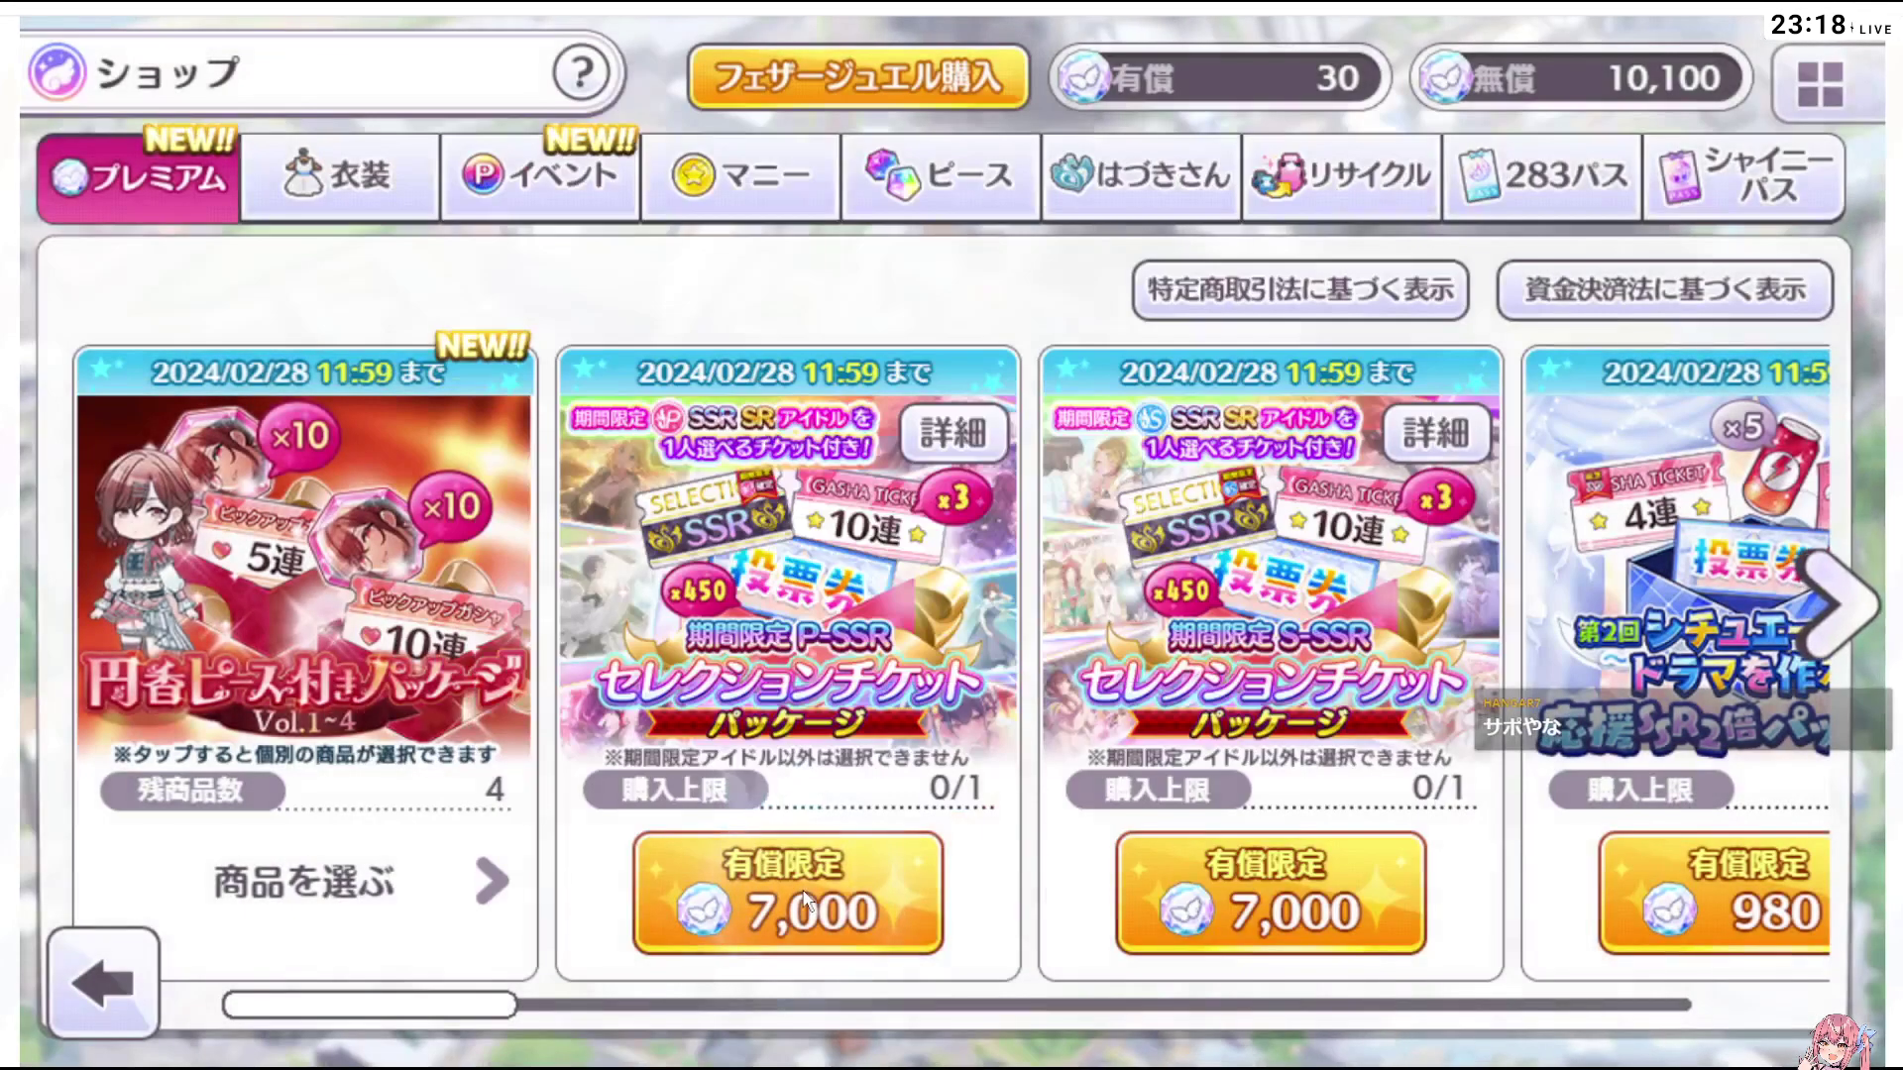
Open the 期間限定S-SSRセレクションチケットパッケージ details and examine its eligible idol lineup down to 浅倉 透's cards
click(1436, 433)
click(1351, 425)
scroll(818, 674, down, 4)
scroll(821, 673, down, 20)
scroll(979, 724, down, 20)
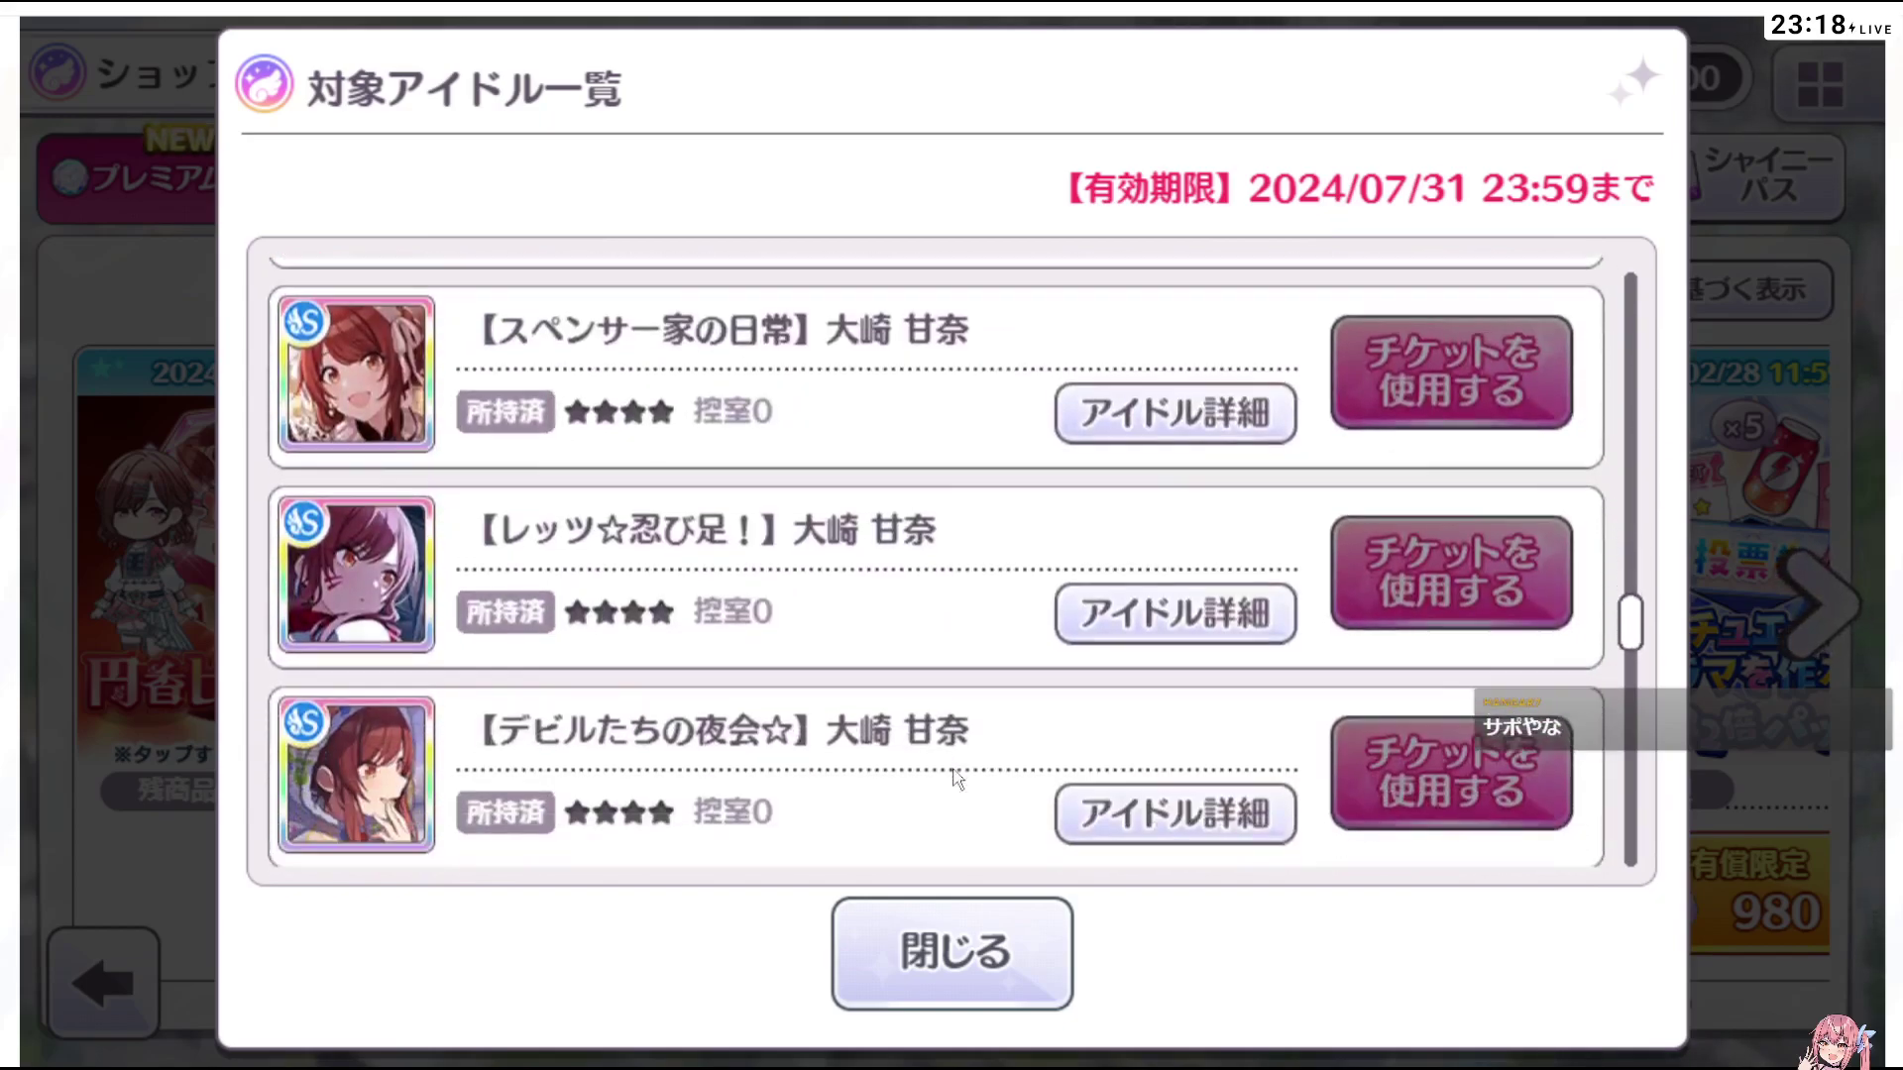
scroll(957, 778, down, 14)
scroll(972, 756, down, 20)
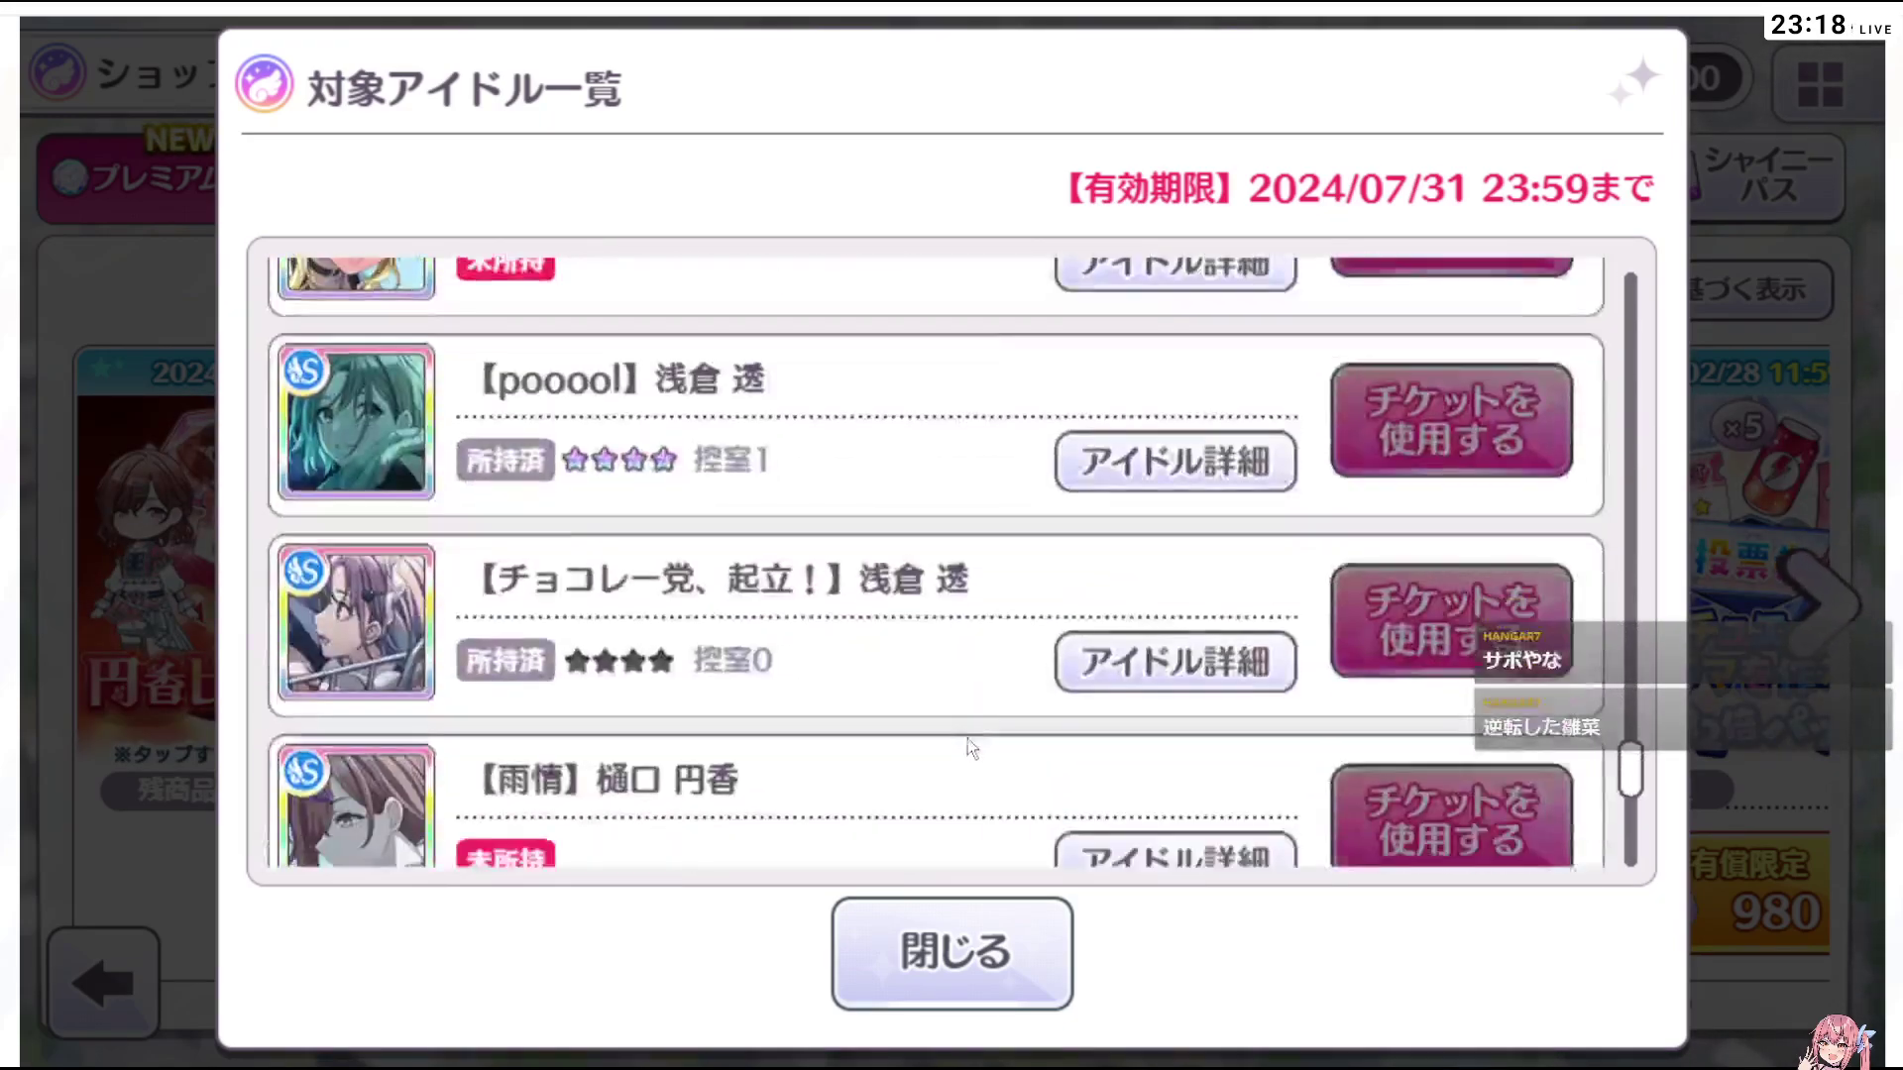
Compare the 樋口 円香, 福丸 小糸 and 市川 雛菜 cards in the S-SSR lineup, then close the package details
scroll(968, 743, down, 5)
scroll(628, 607, up, 3)
scroll(759, 662, down, 4)
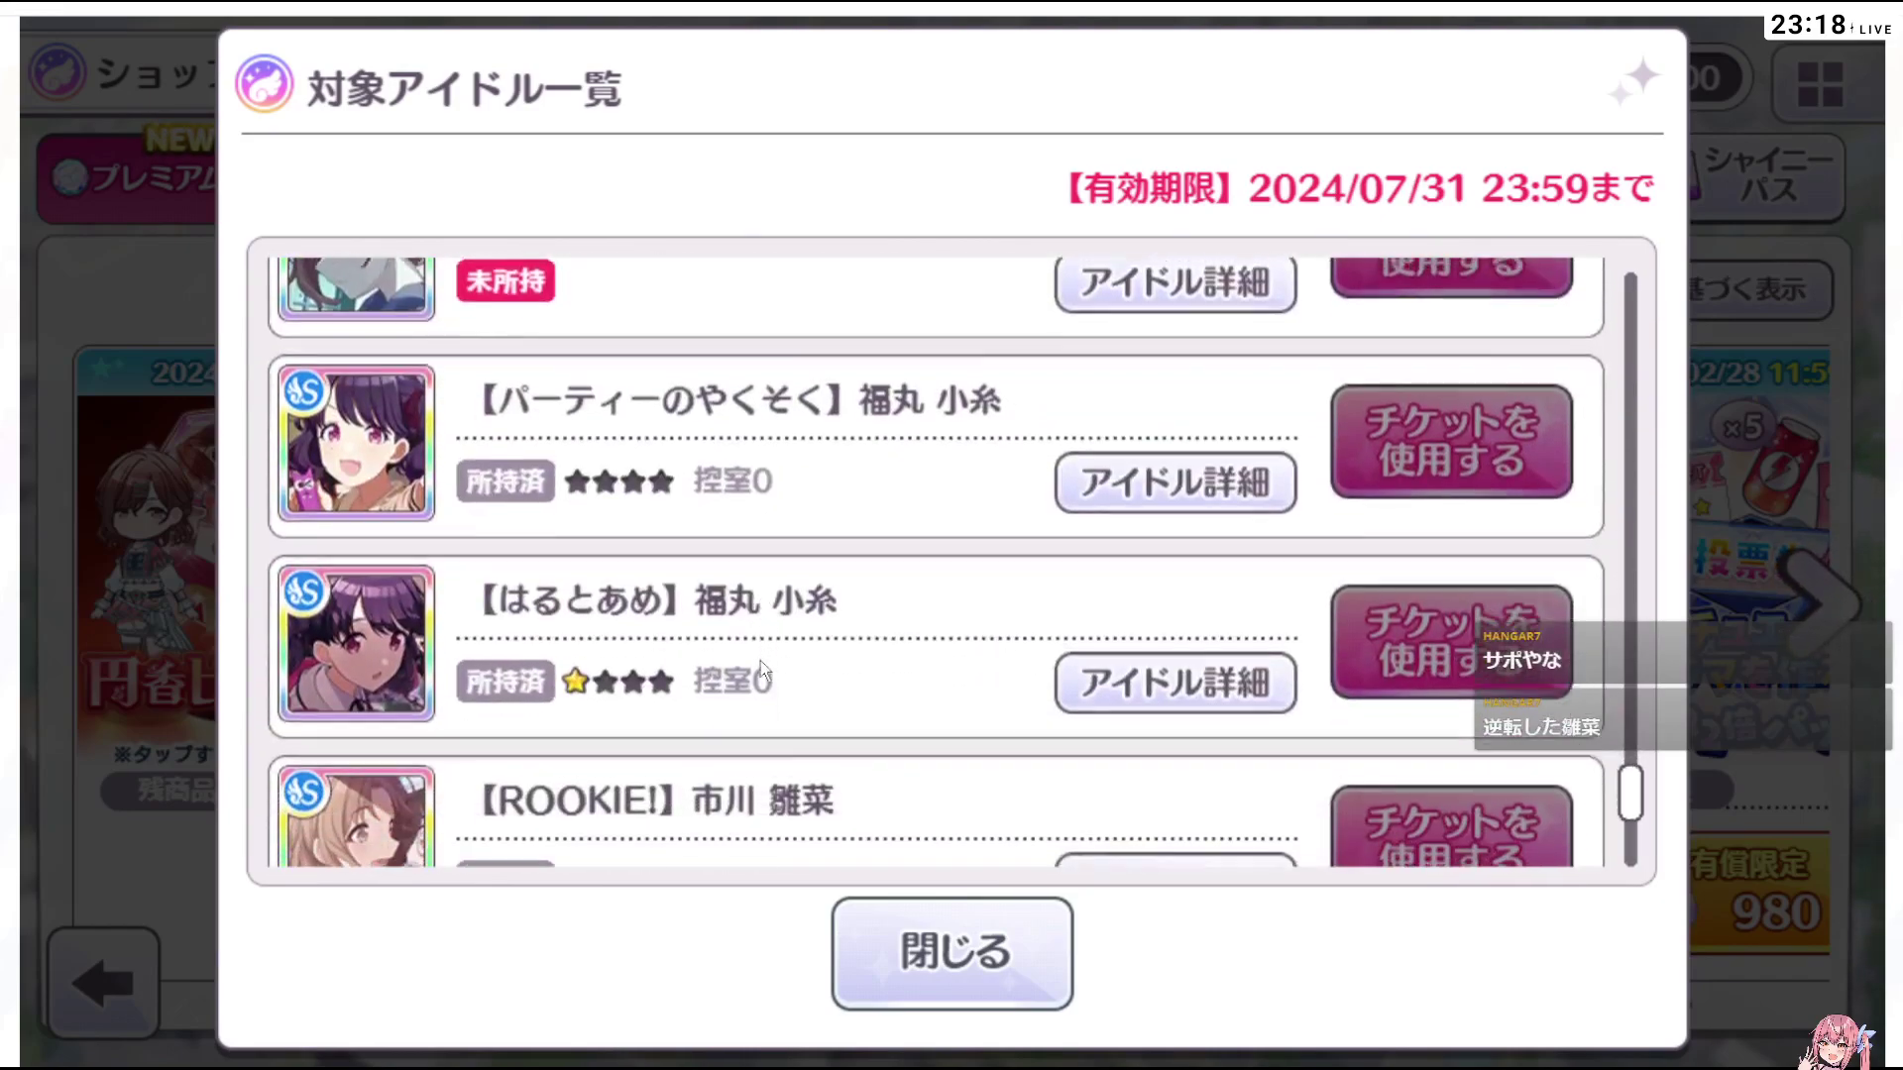
scroll(760, 662, down, 3)
scroll(684, 689, up, 3)
scroll(830, 666, up, 5)
scroll(926, 680, down, 2)
click(969, 953)
scroll(835, 716, down, 3)
scroll(836, 716, up, 3)
click(825, 881)
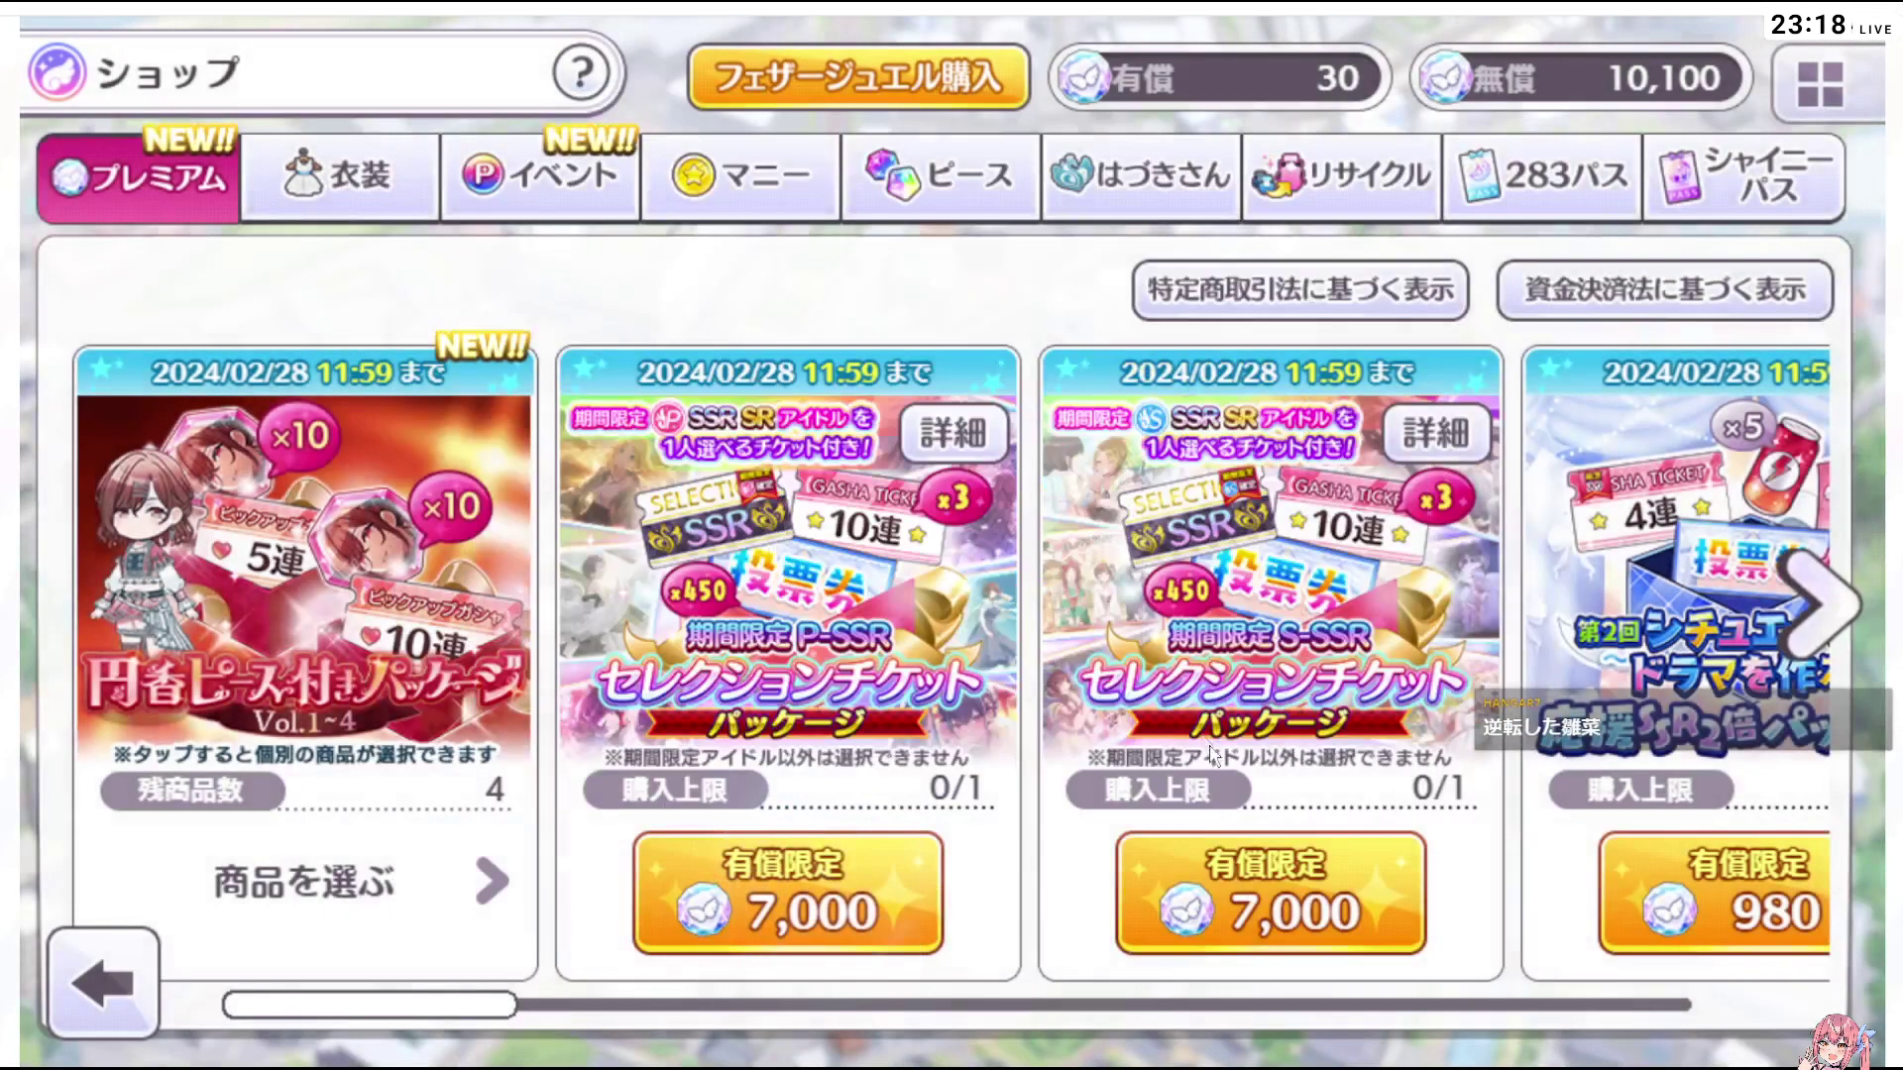
Review the other premium packages and the 円香ピース付きパッケージVol.1~4 offers, then return to the home screen
drag(1239, 729, 793, 702)
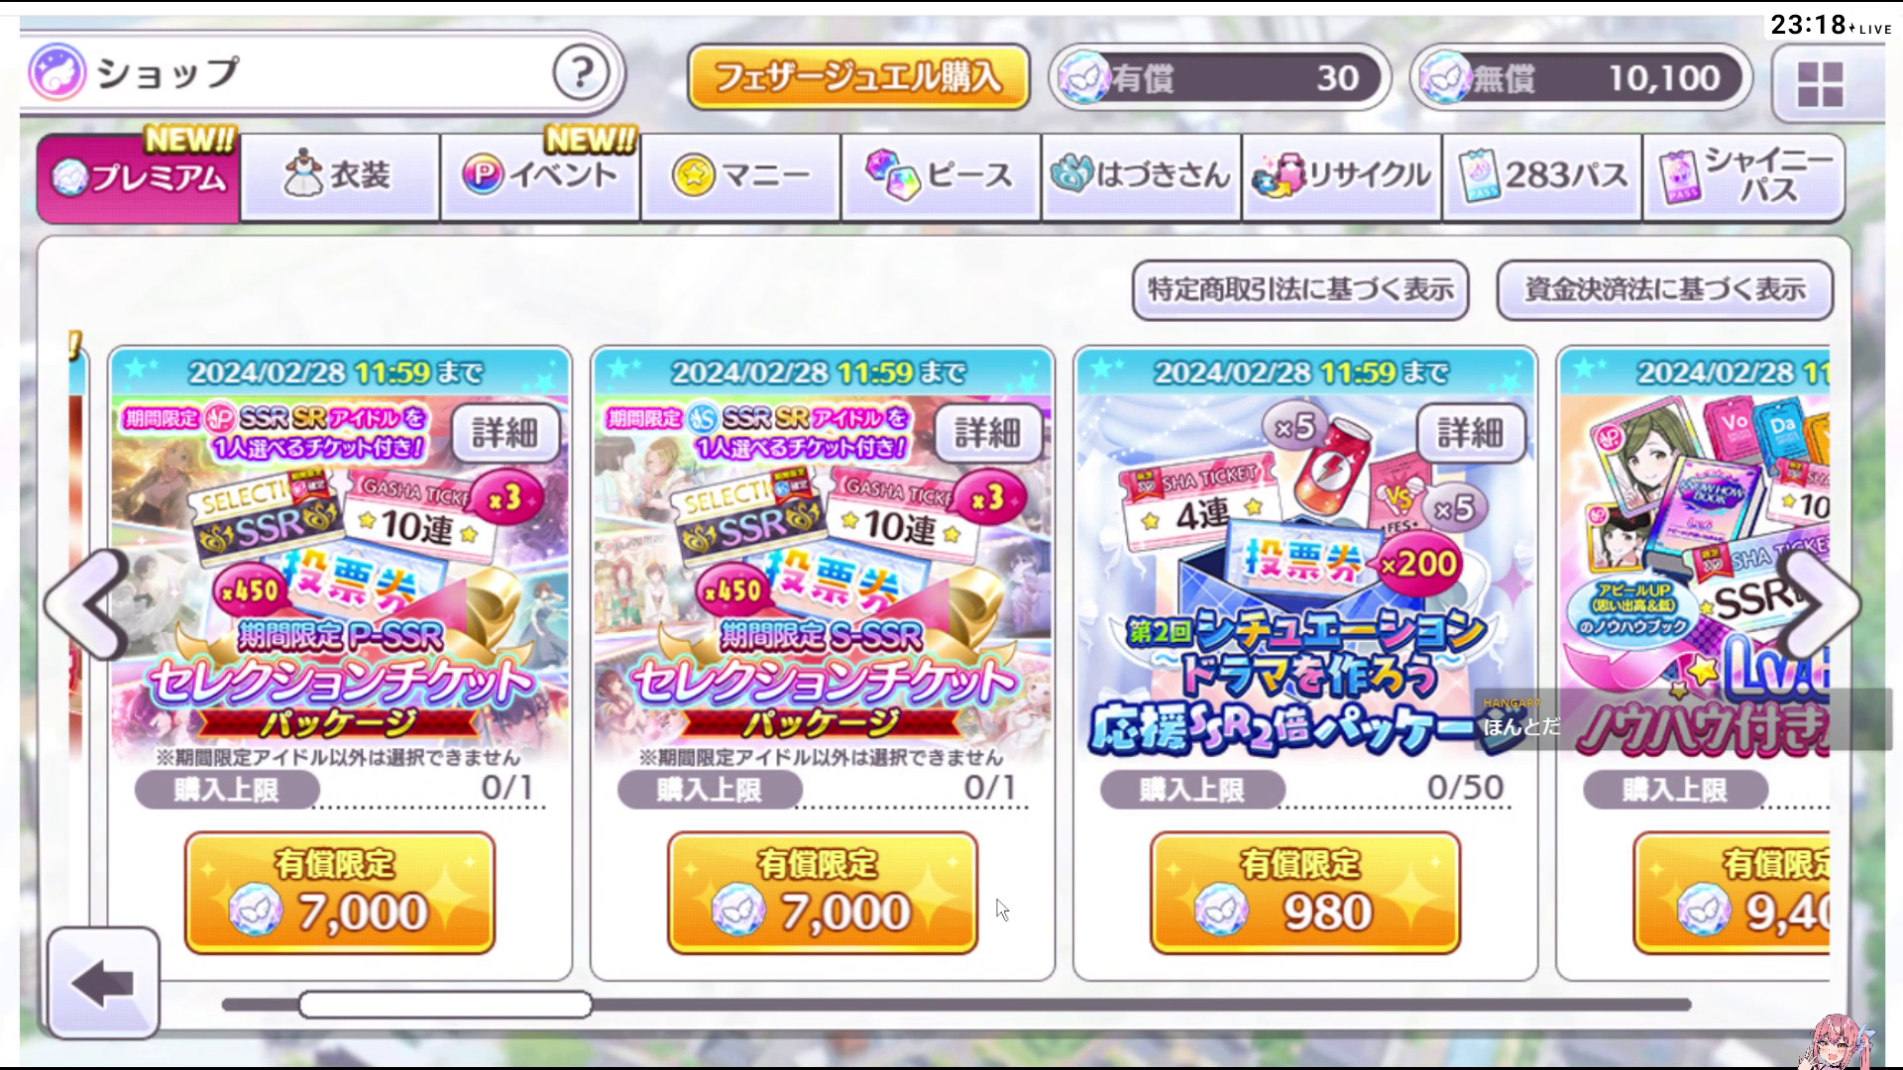
scroll(866, 526, up, 2)
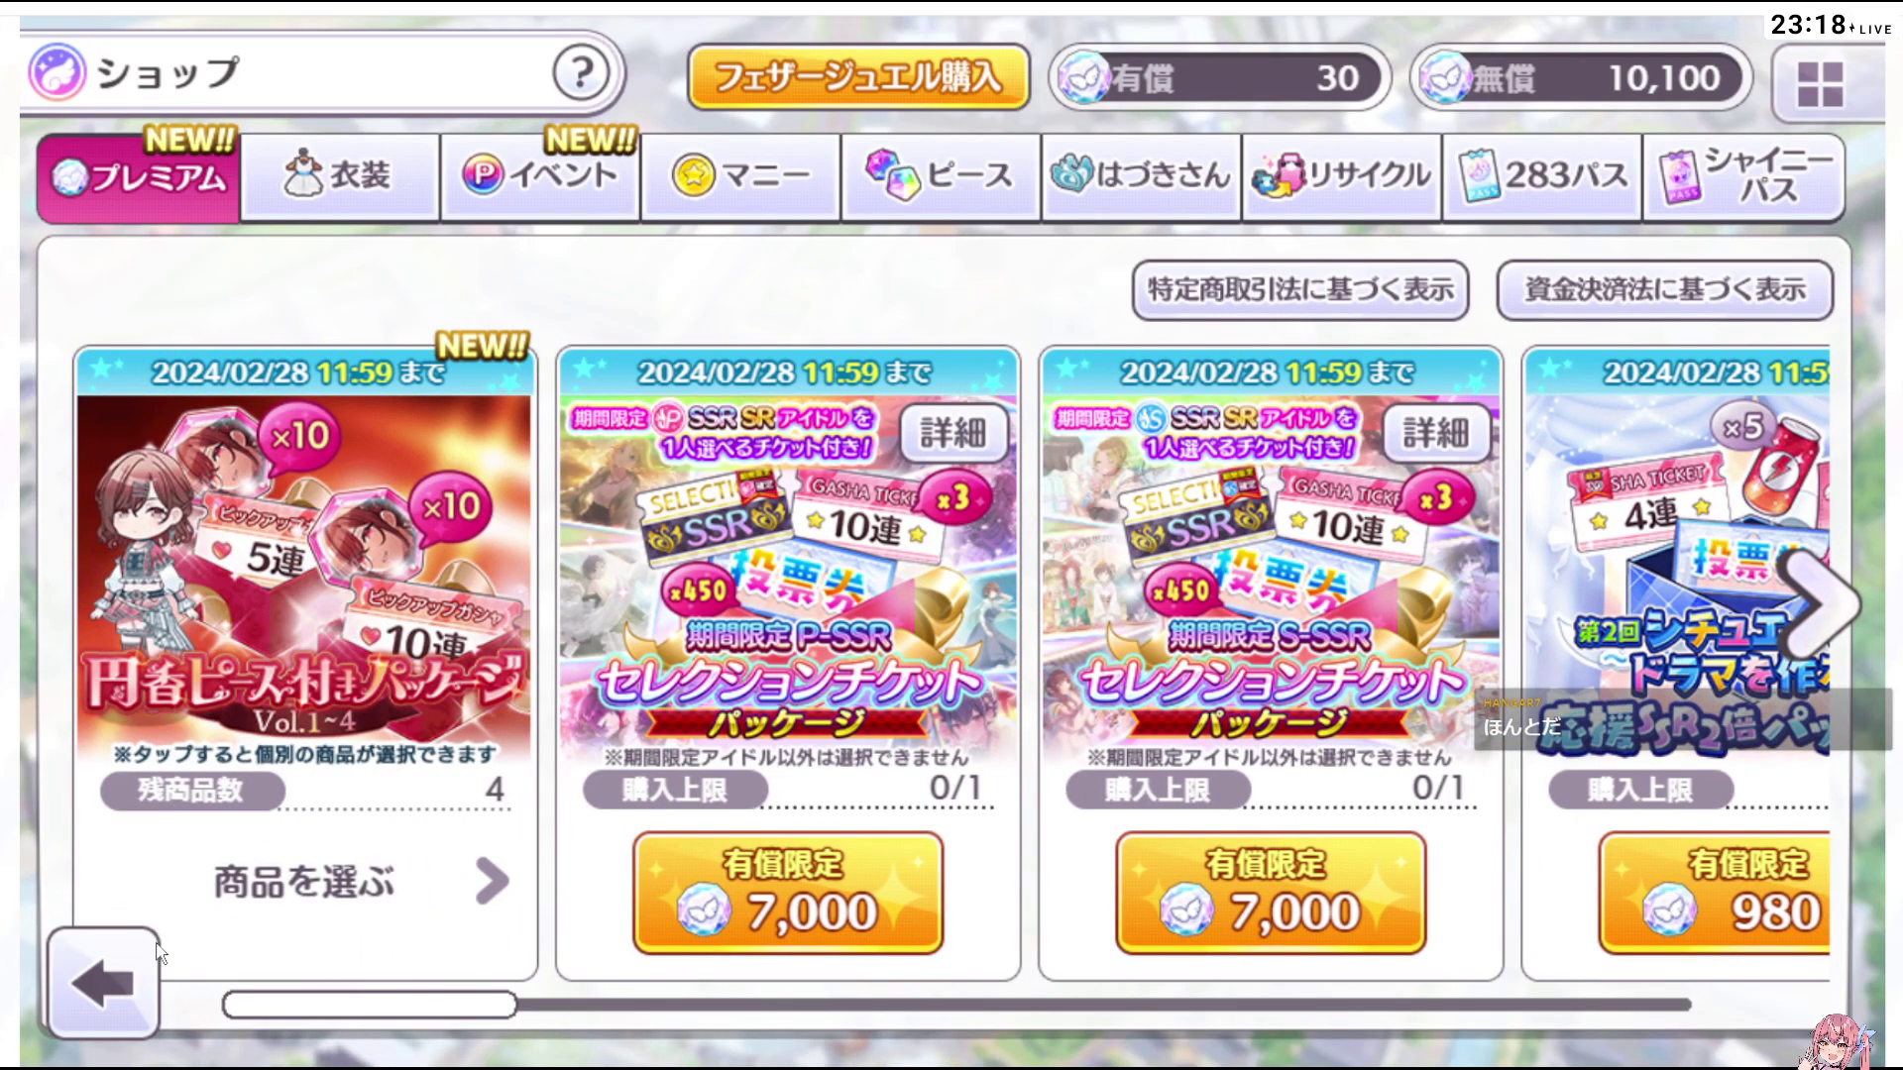
click(238, 864)
scroll(1164, 714, down, 1)
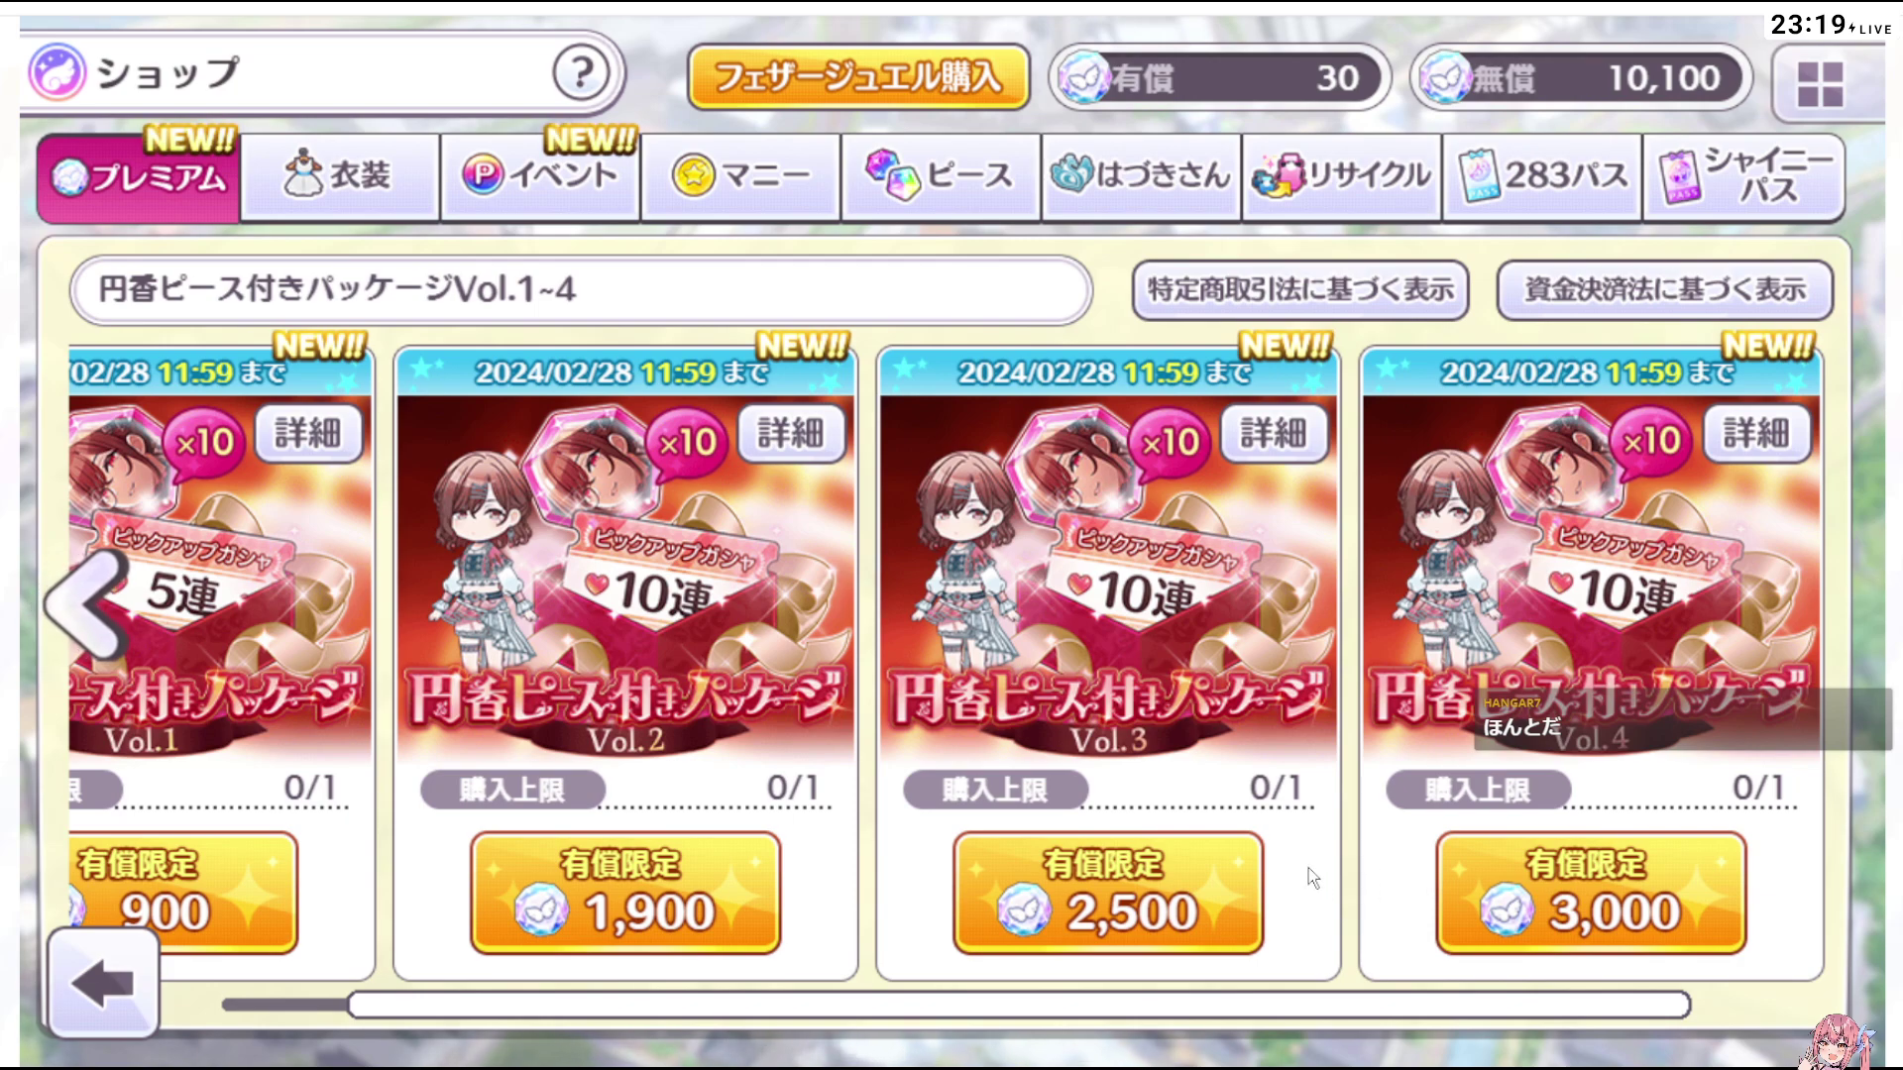
scroll(945, 854, up, 1)
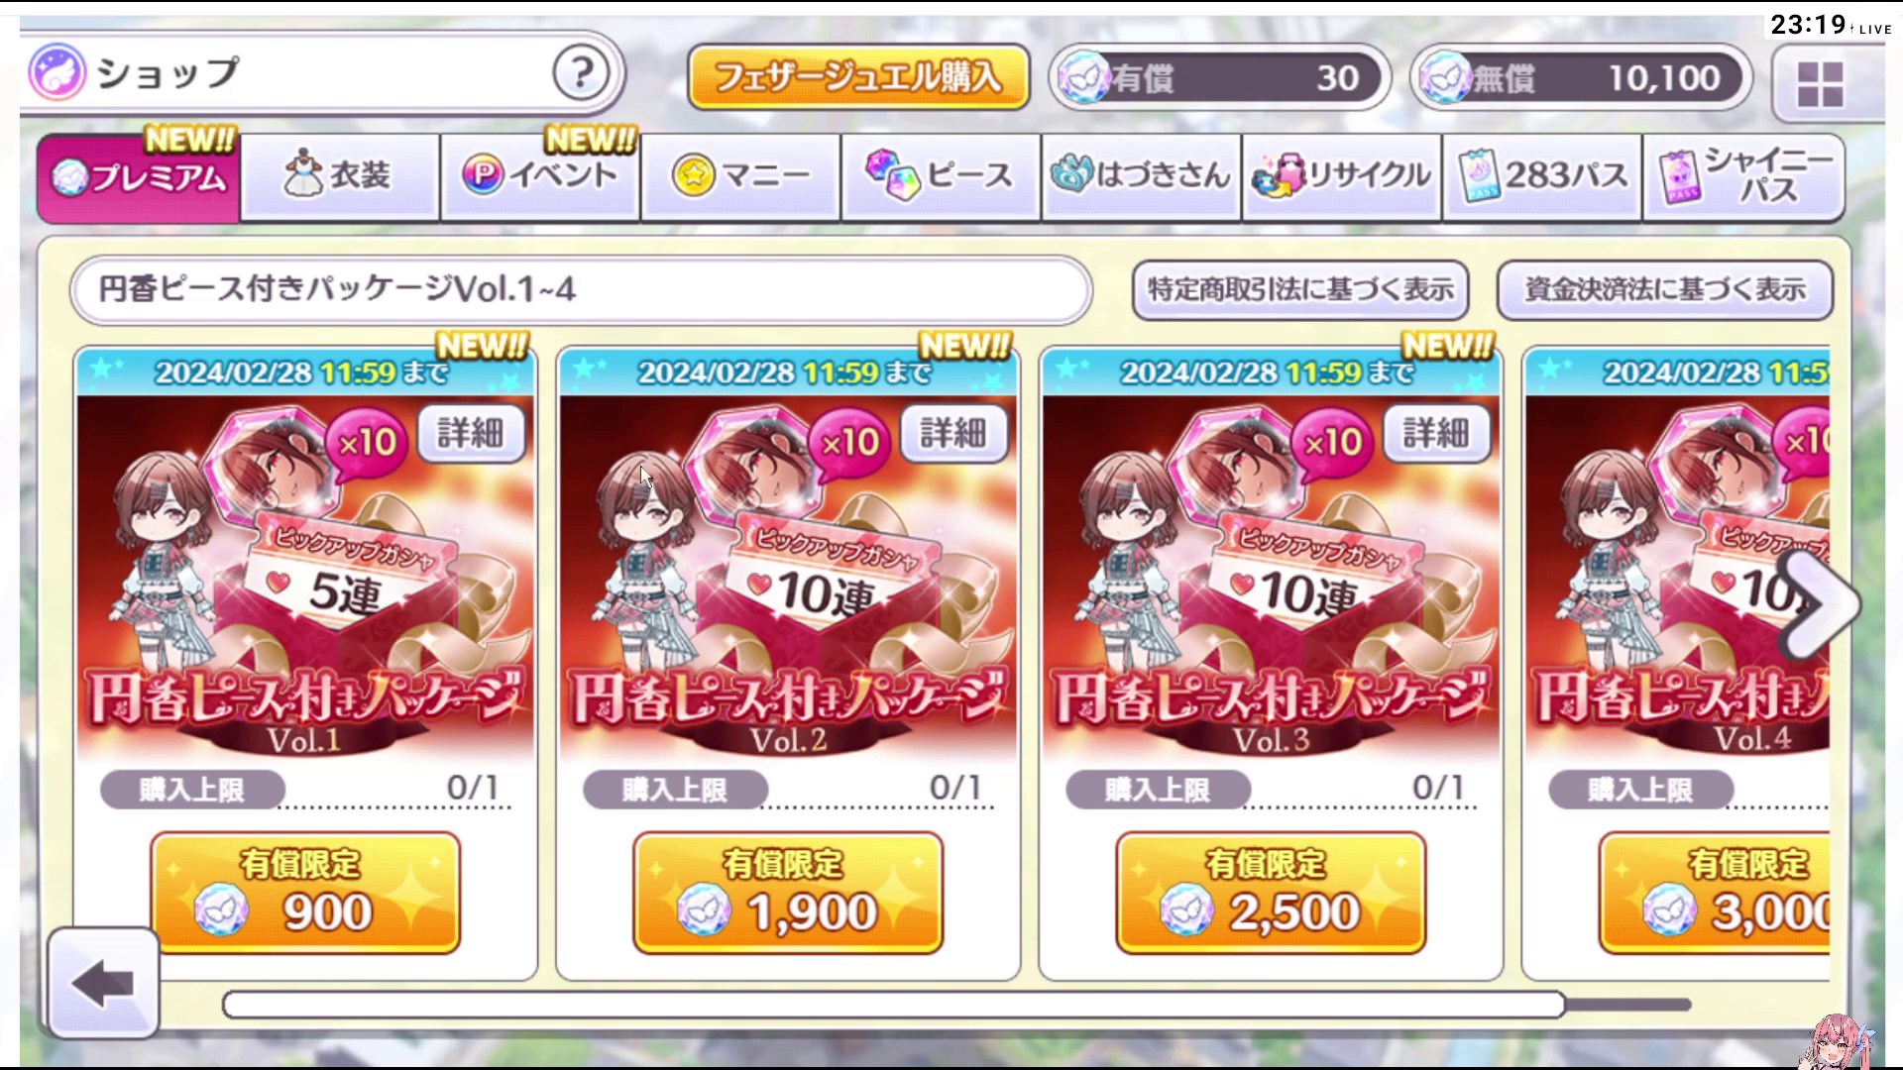
click(147, 1013)
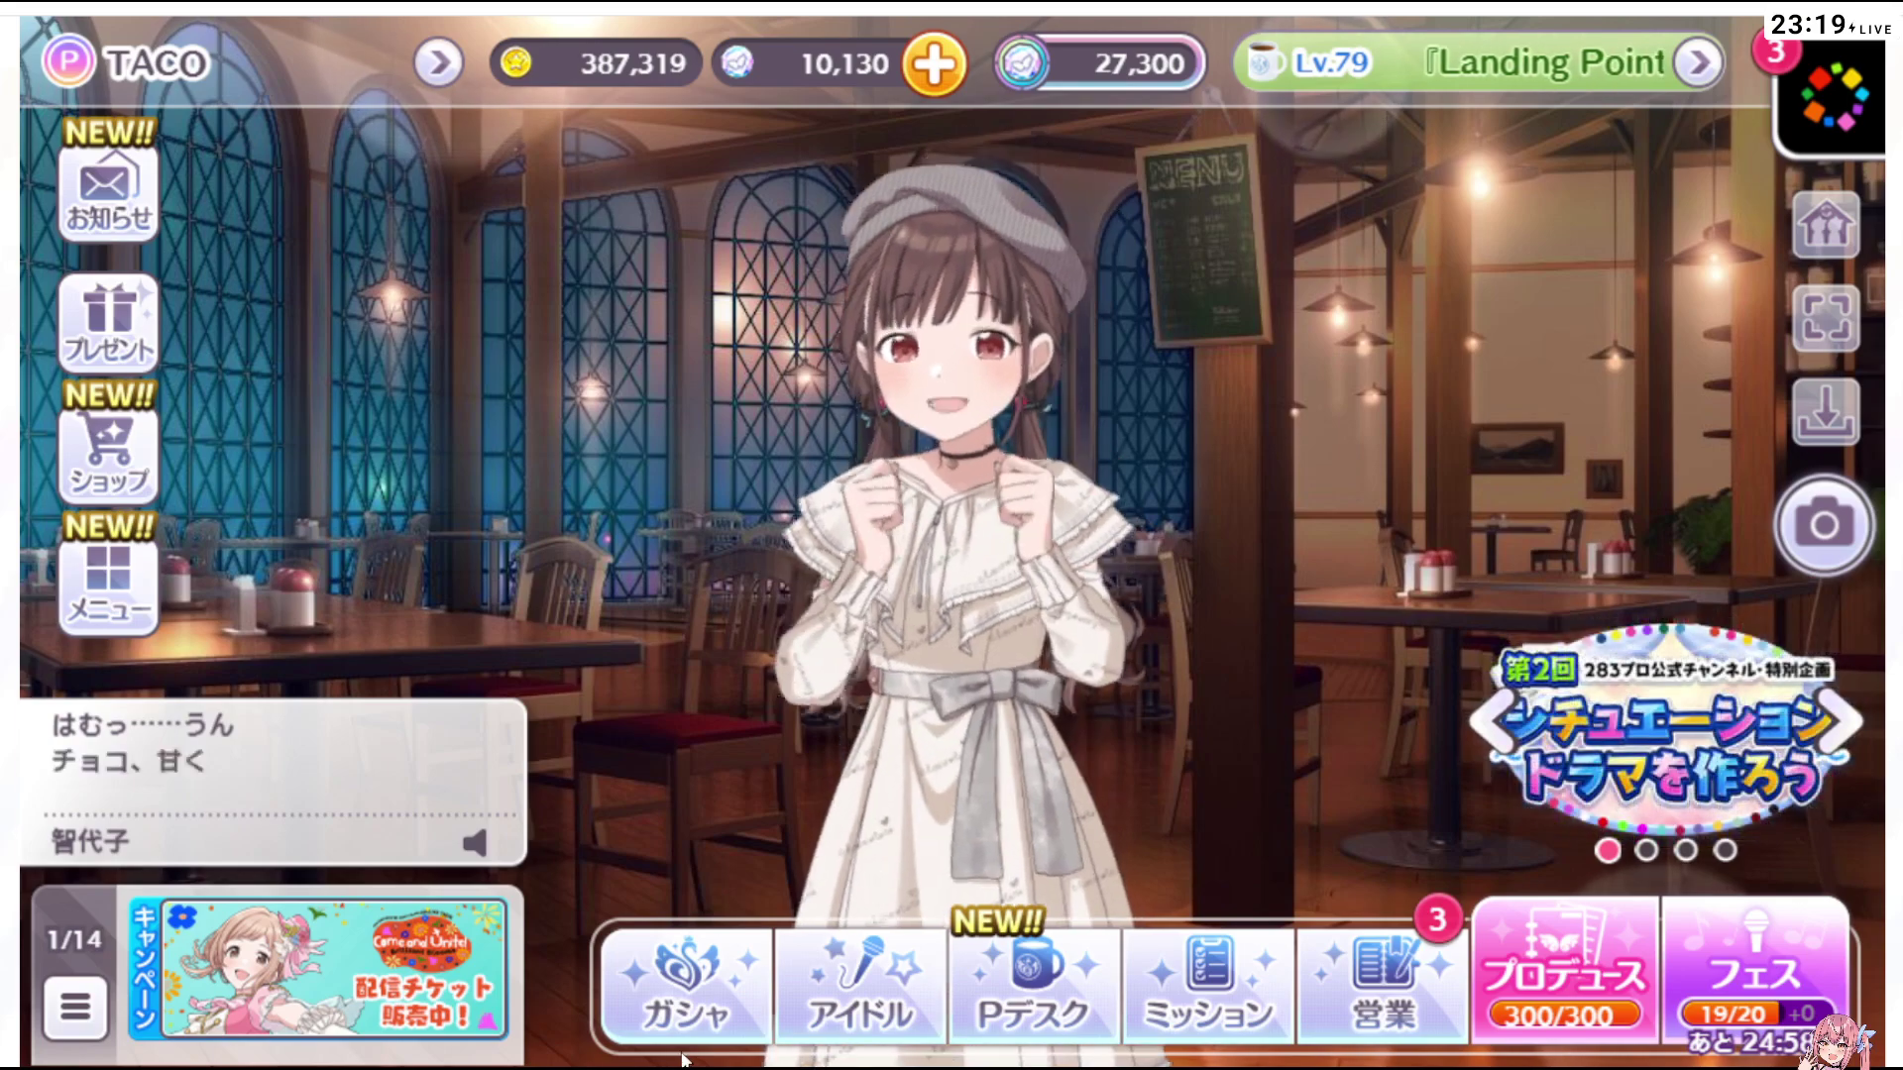
From the 円香・羽那 step-up gacha, check the purchase dialog for フェザージュエルA (130個) twice, then cancel the jewel purchase
click(642, 1006)
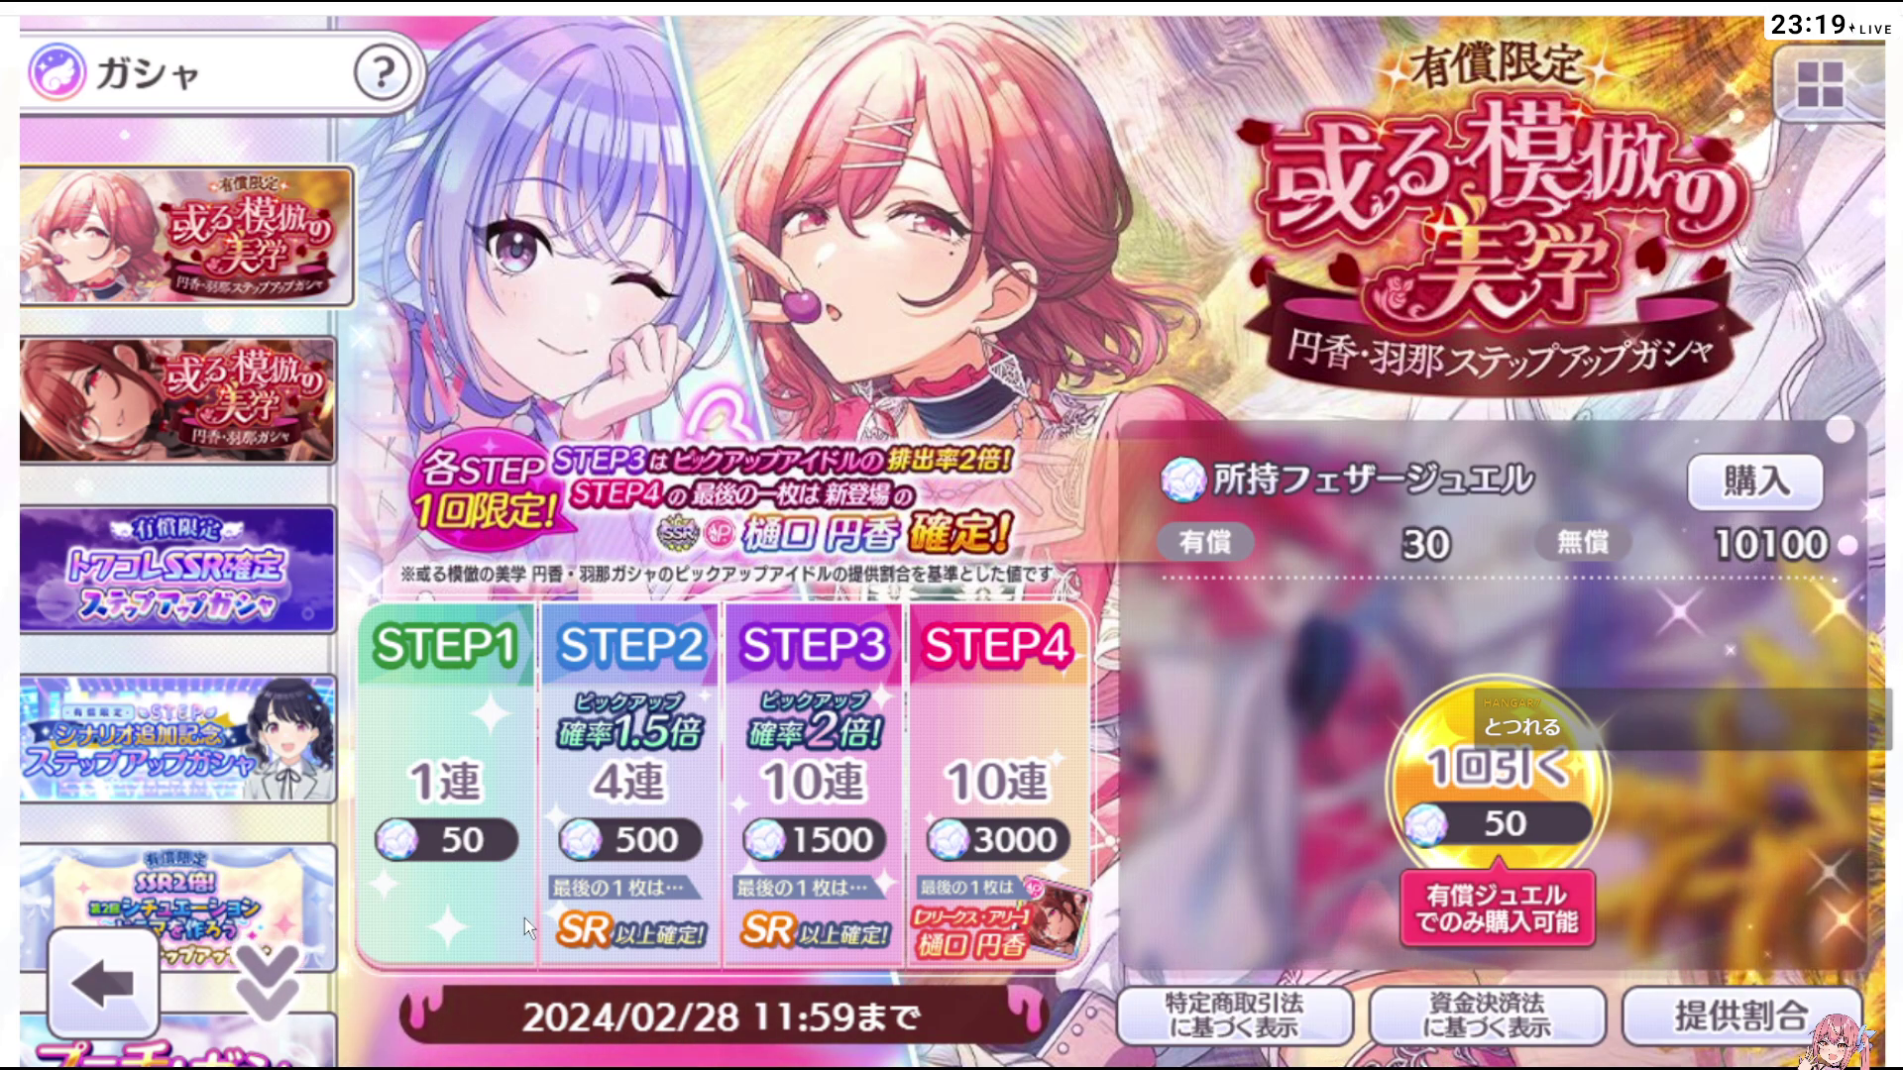
click(1708, 495)
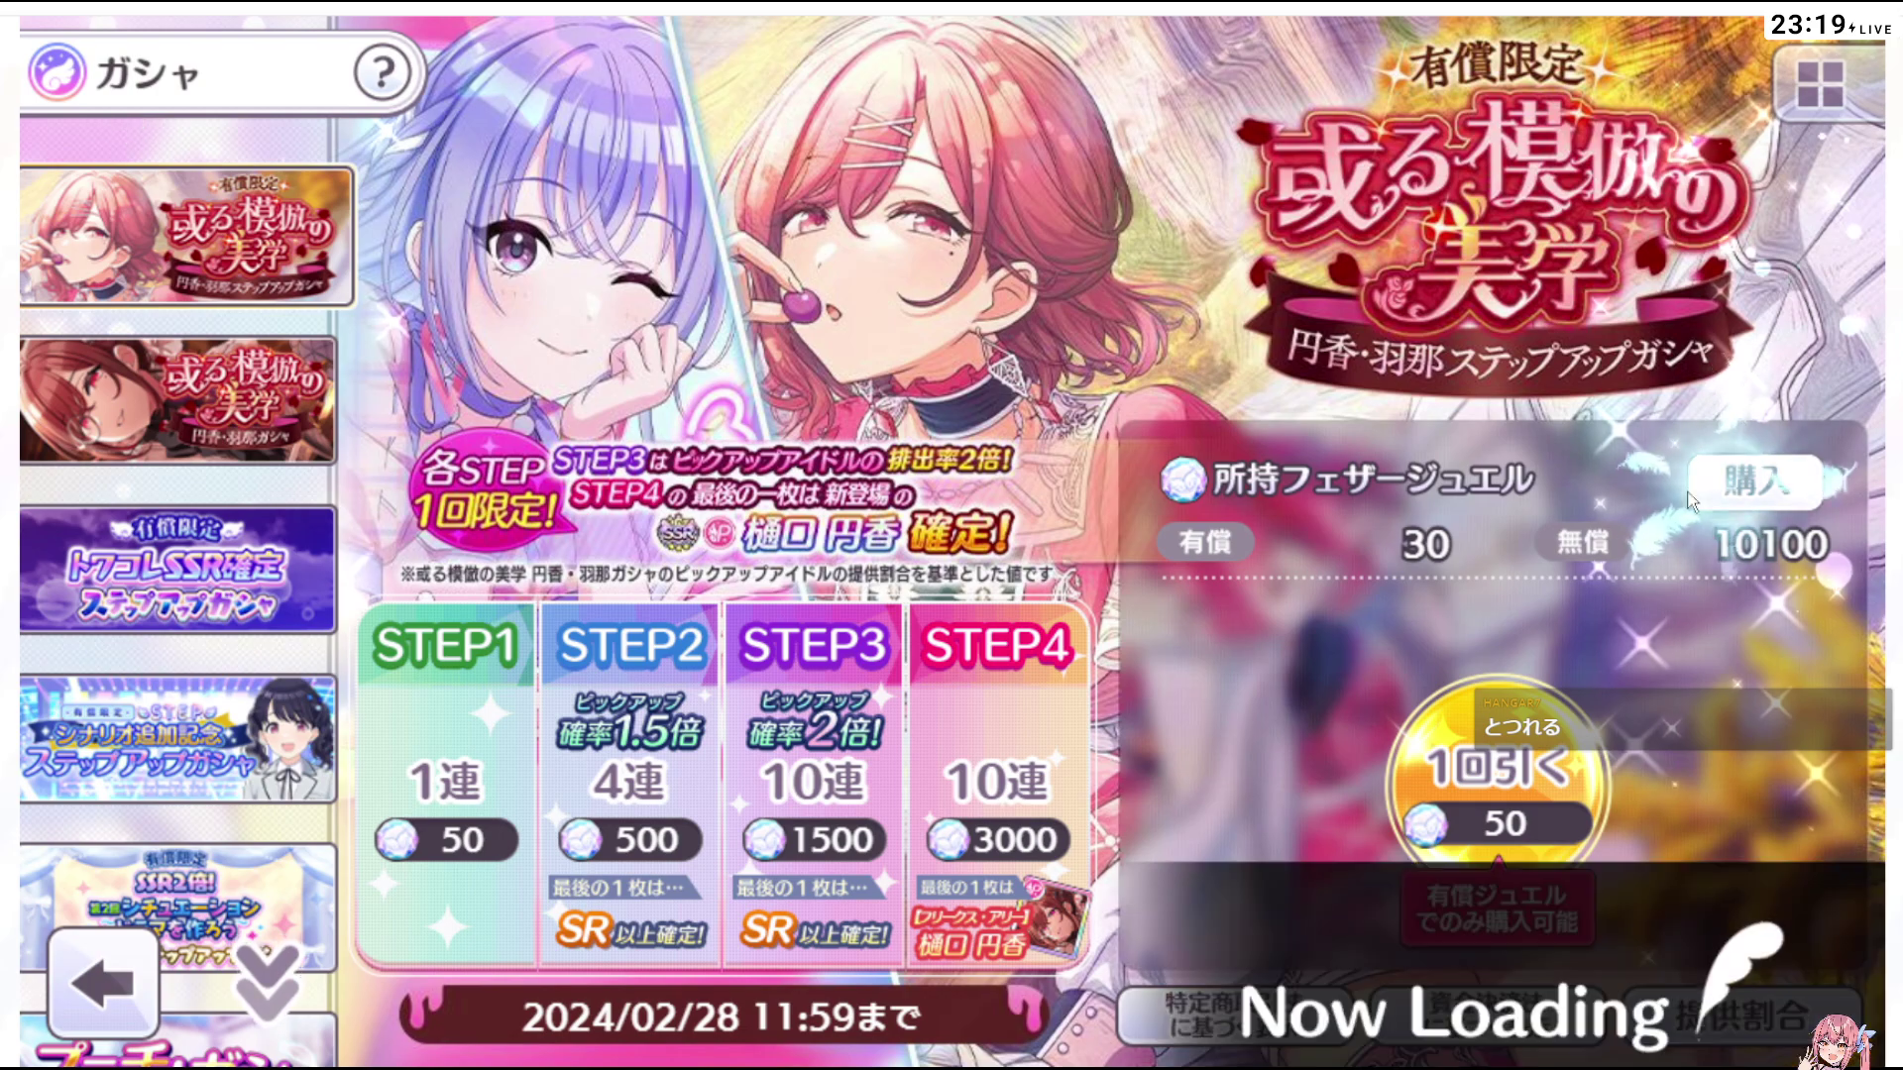
click(1447, 416)
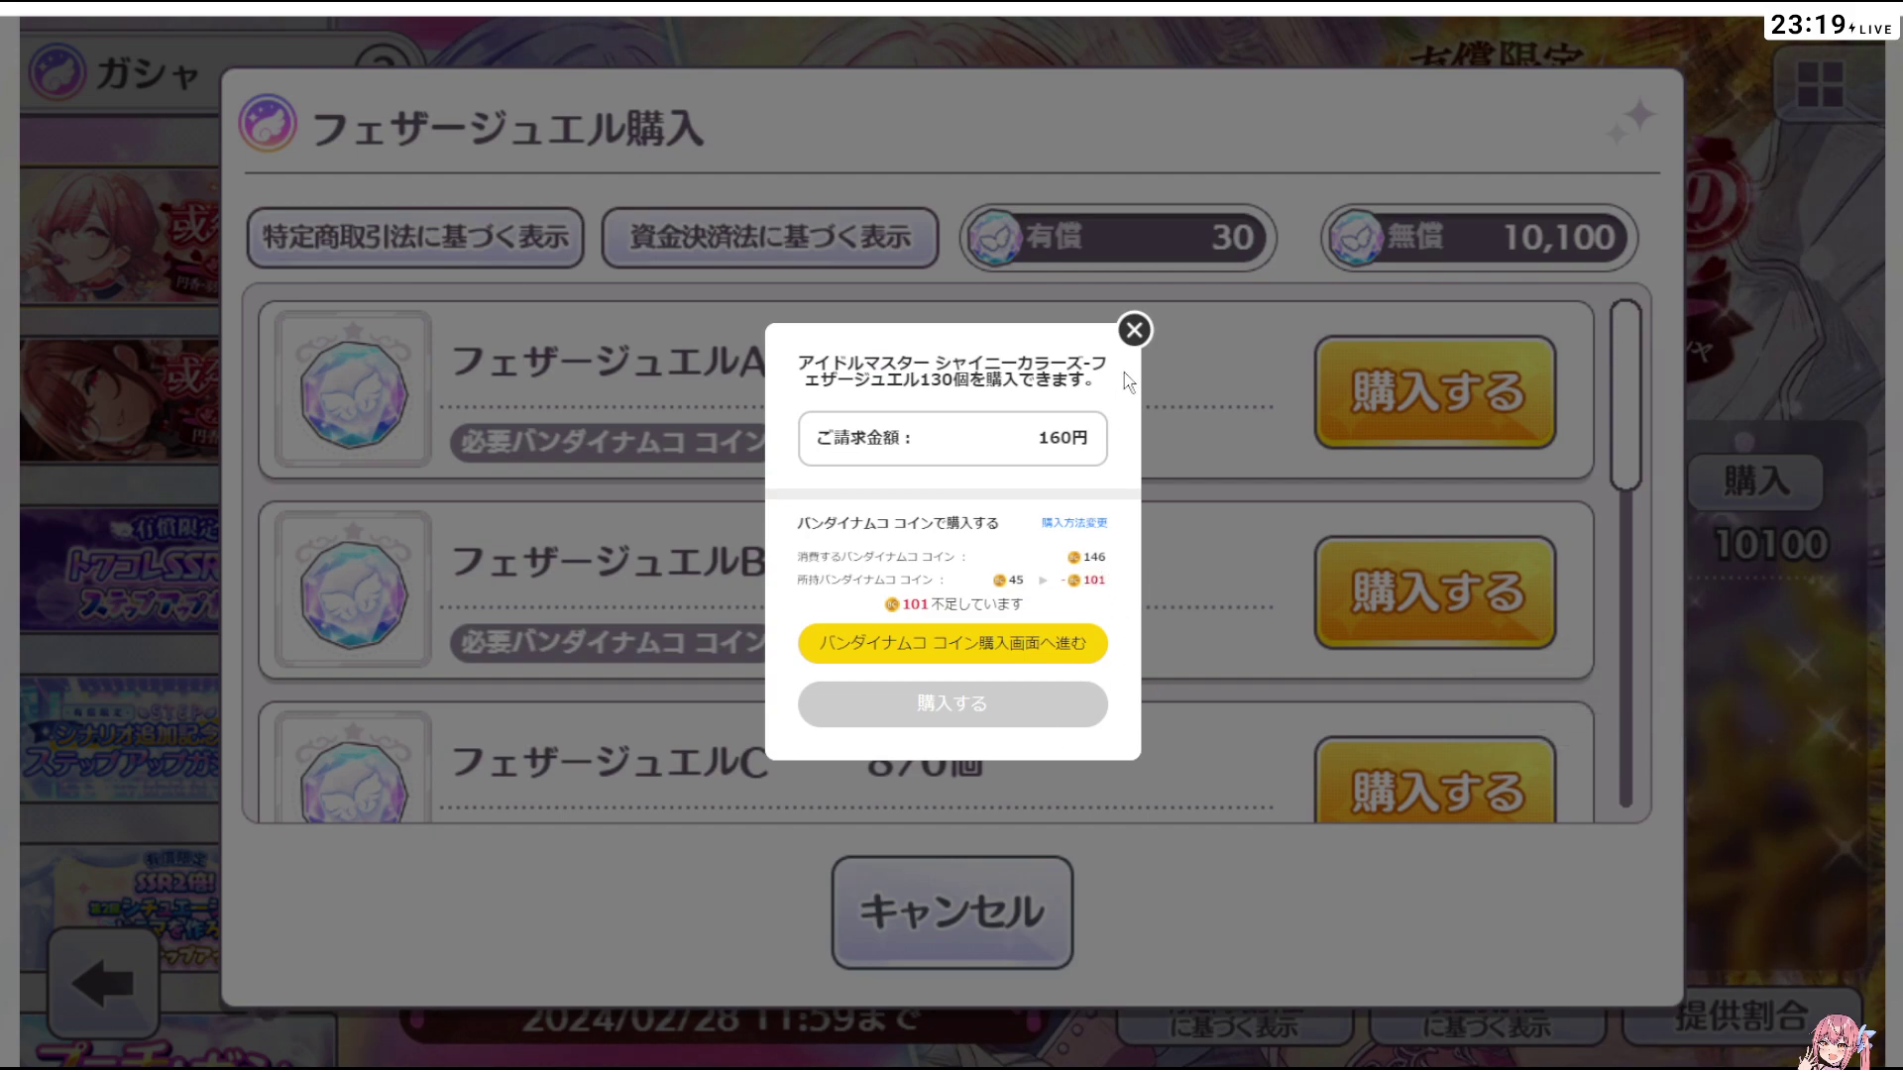
click(1134, 332)
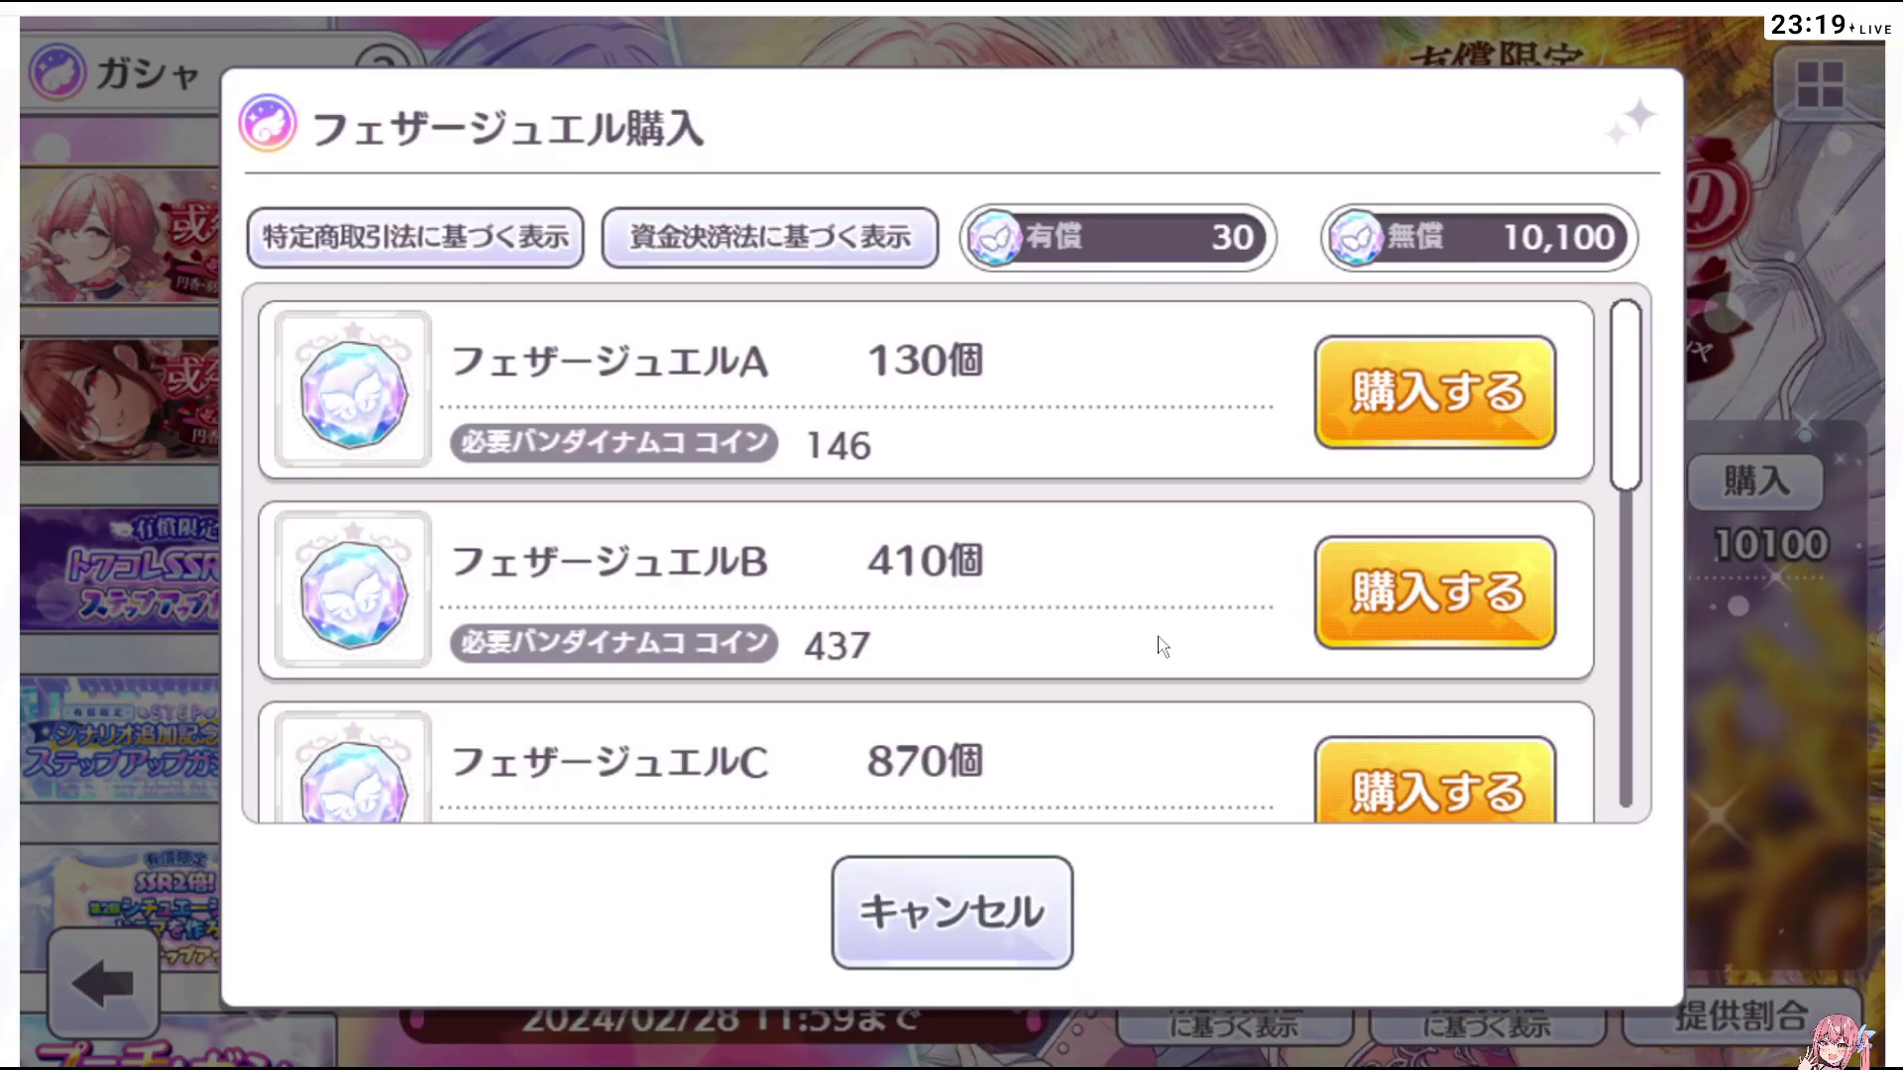
click(1340, 441)
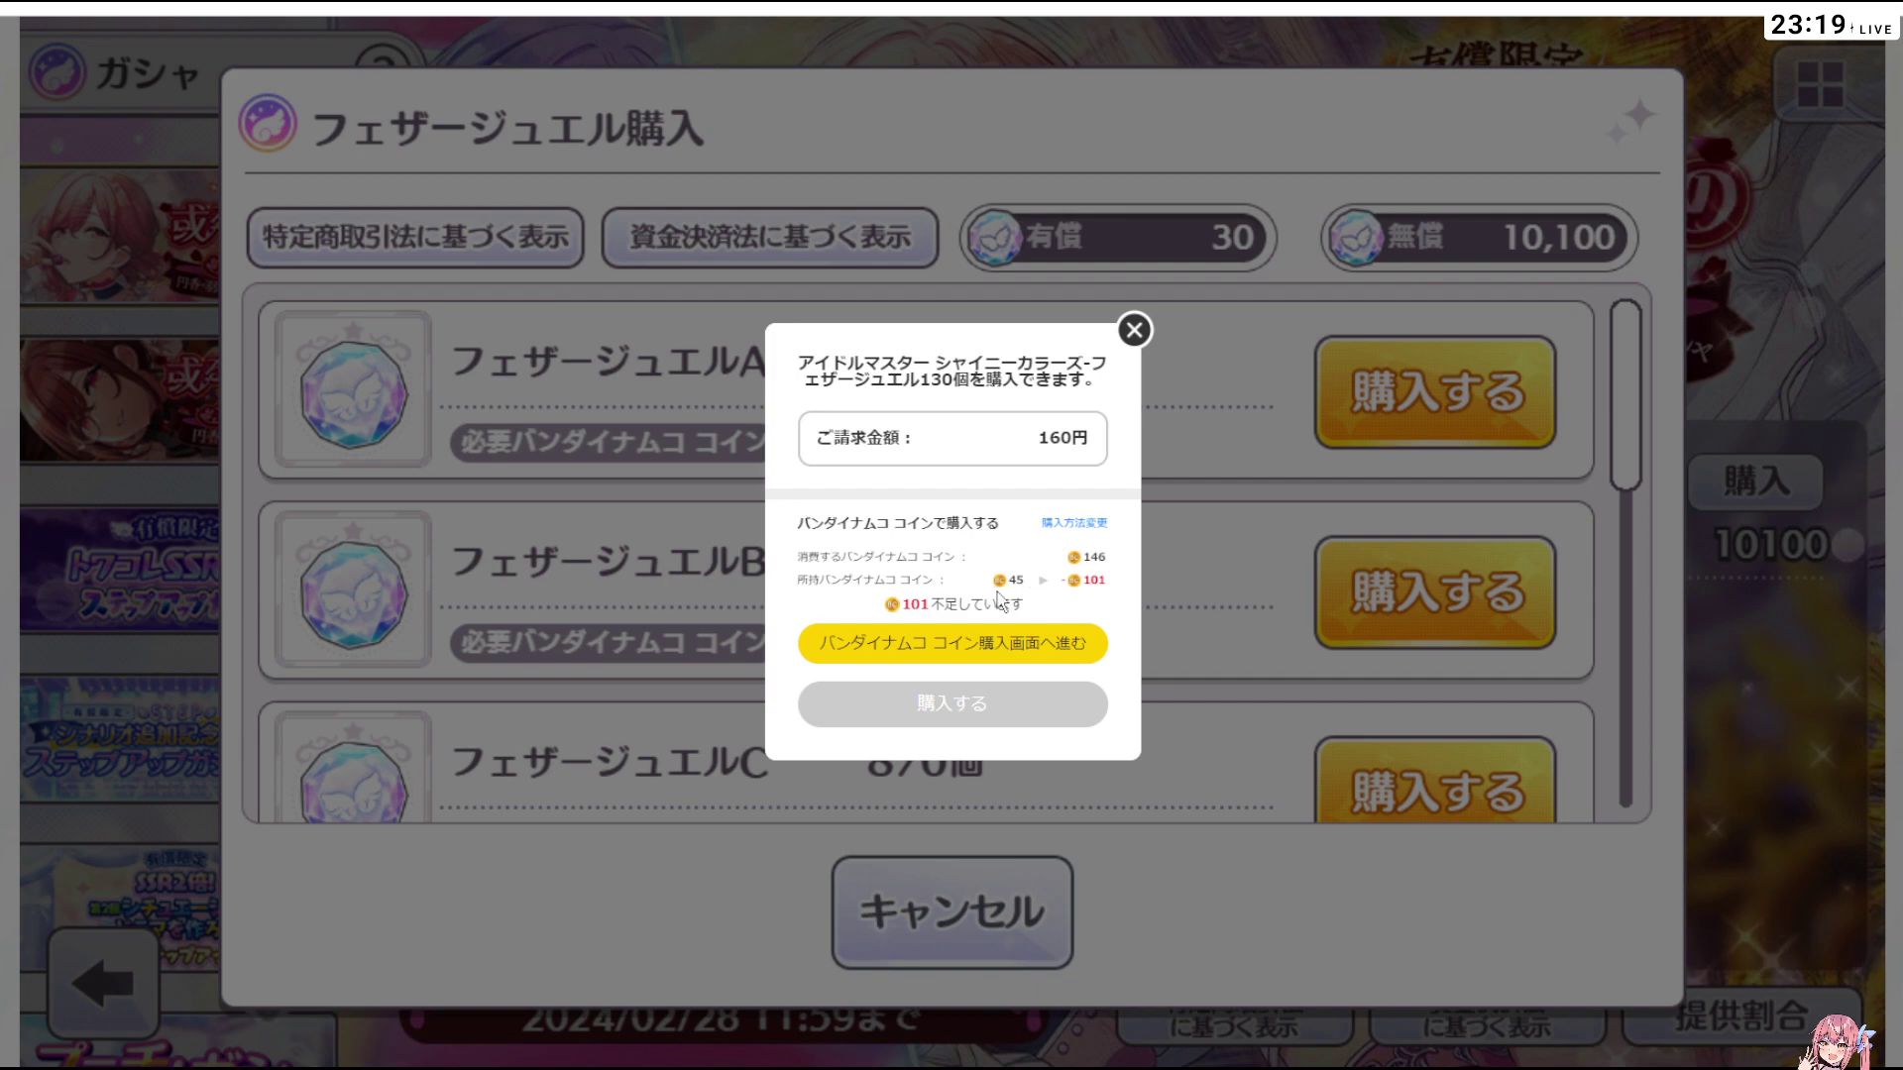
click(1133, 332)
click(979, 912)
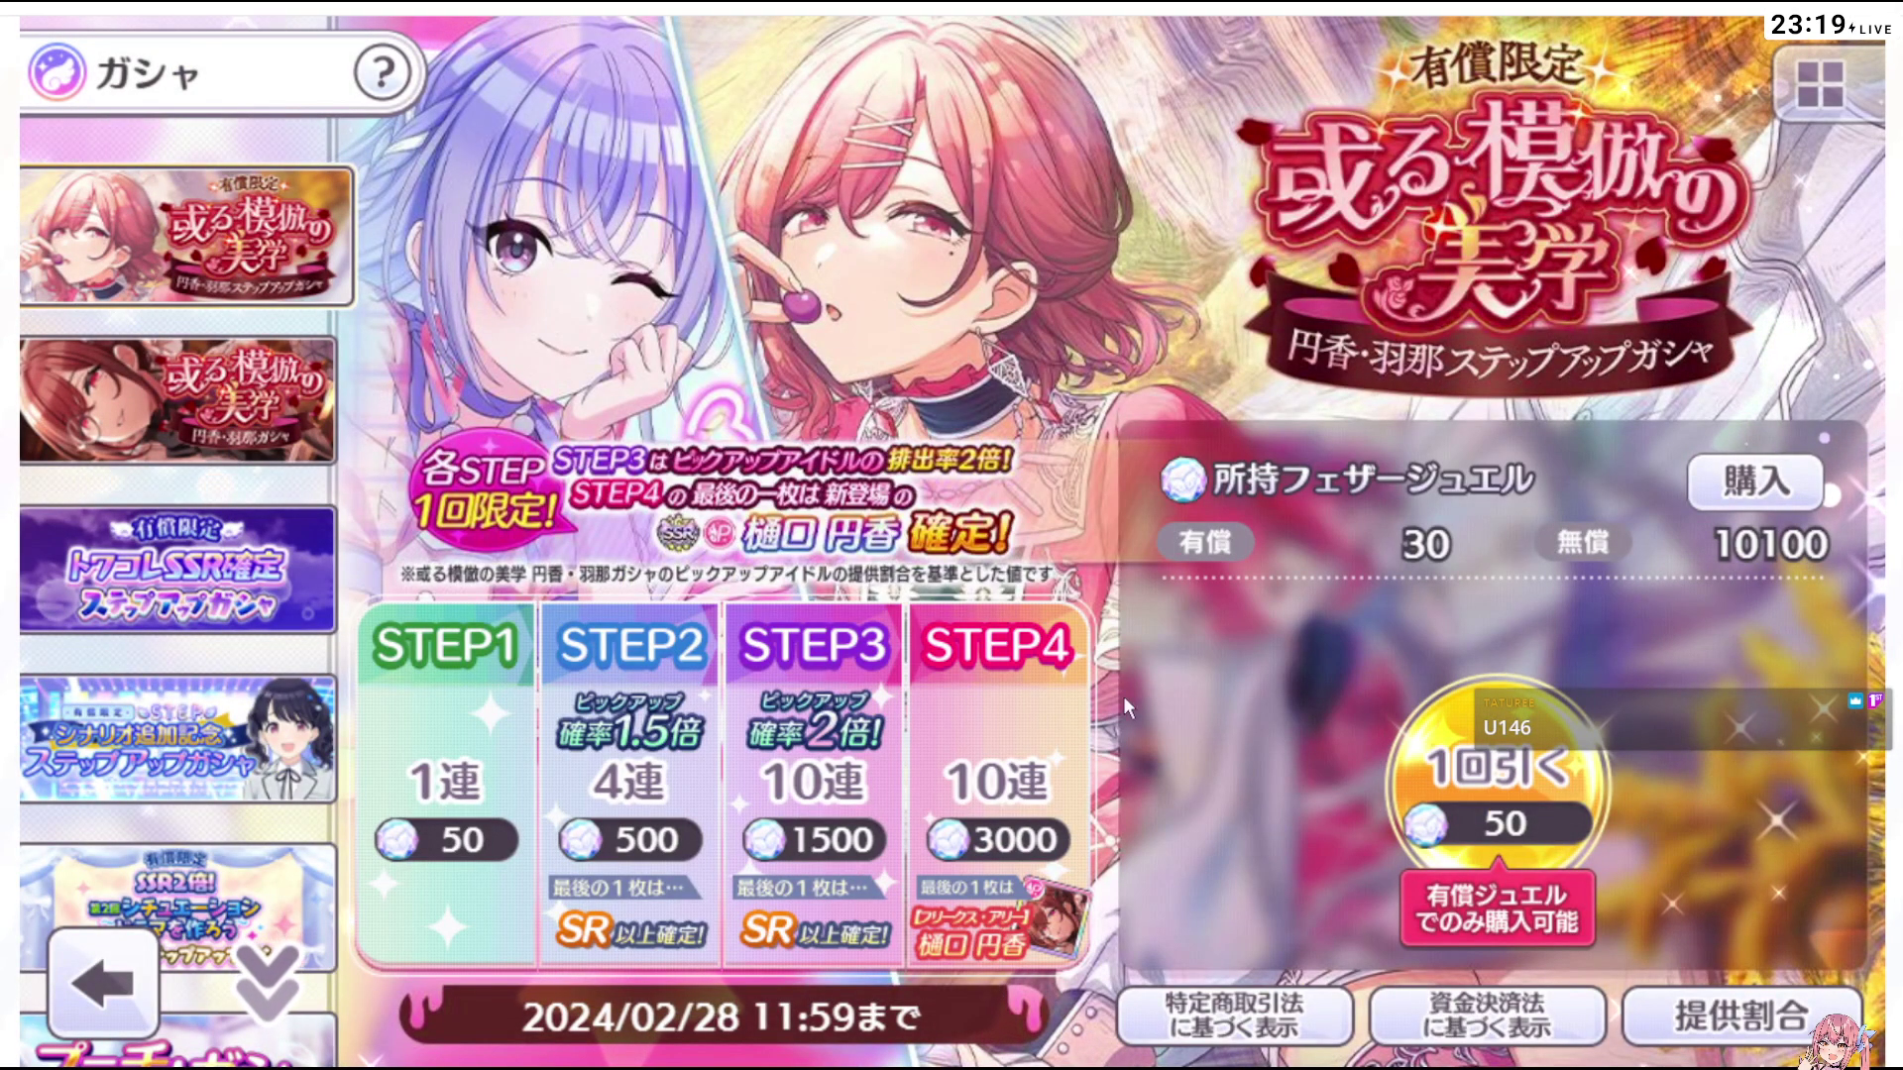
Reopen the payment details for the 130個 フェザージュエル pack, then back out to the step-up gacha without buying
click(1784, 495)
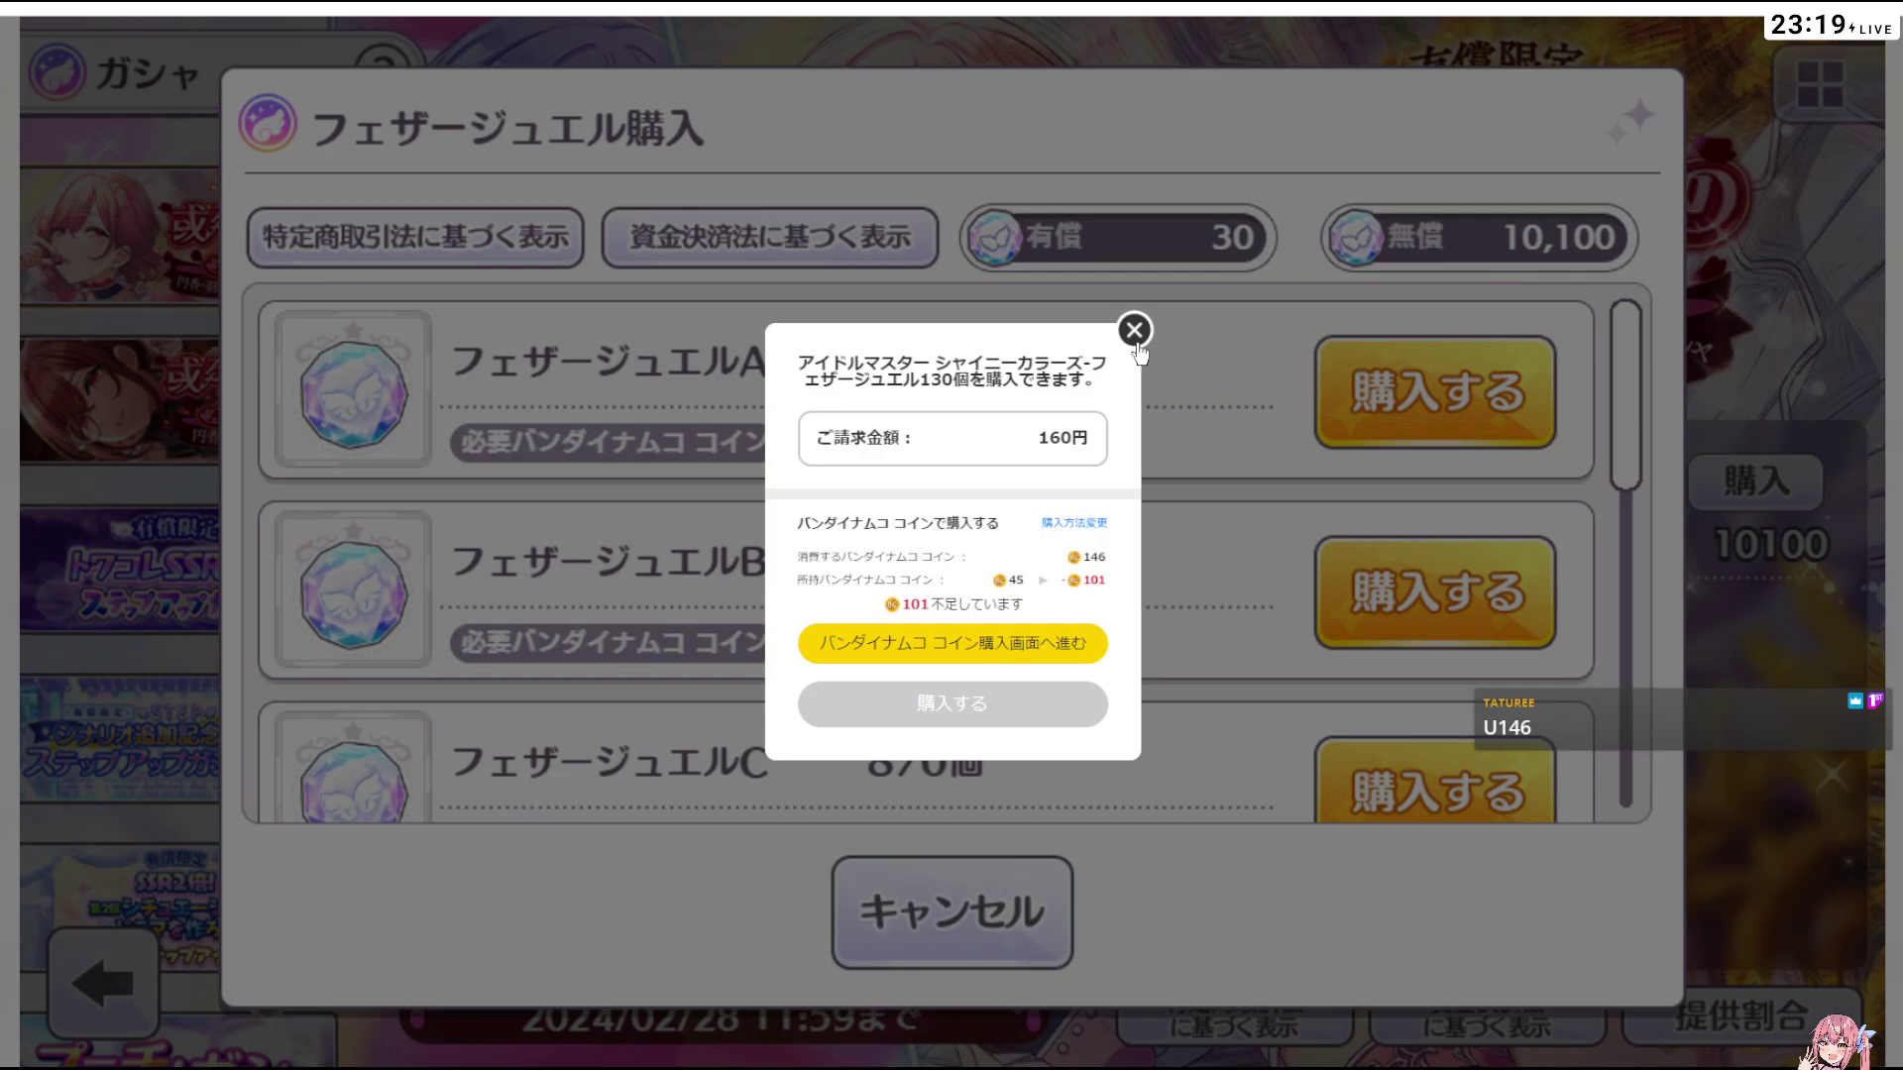
click(1135, 331)
click(967, 917)
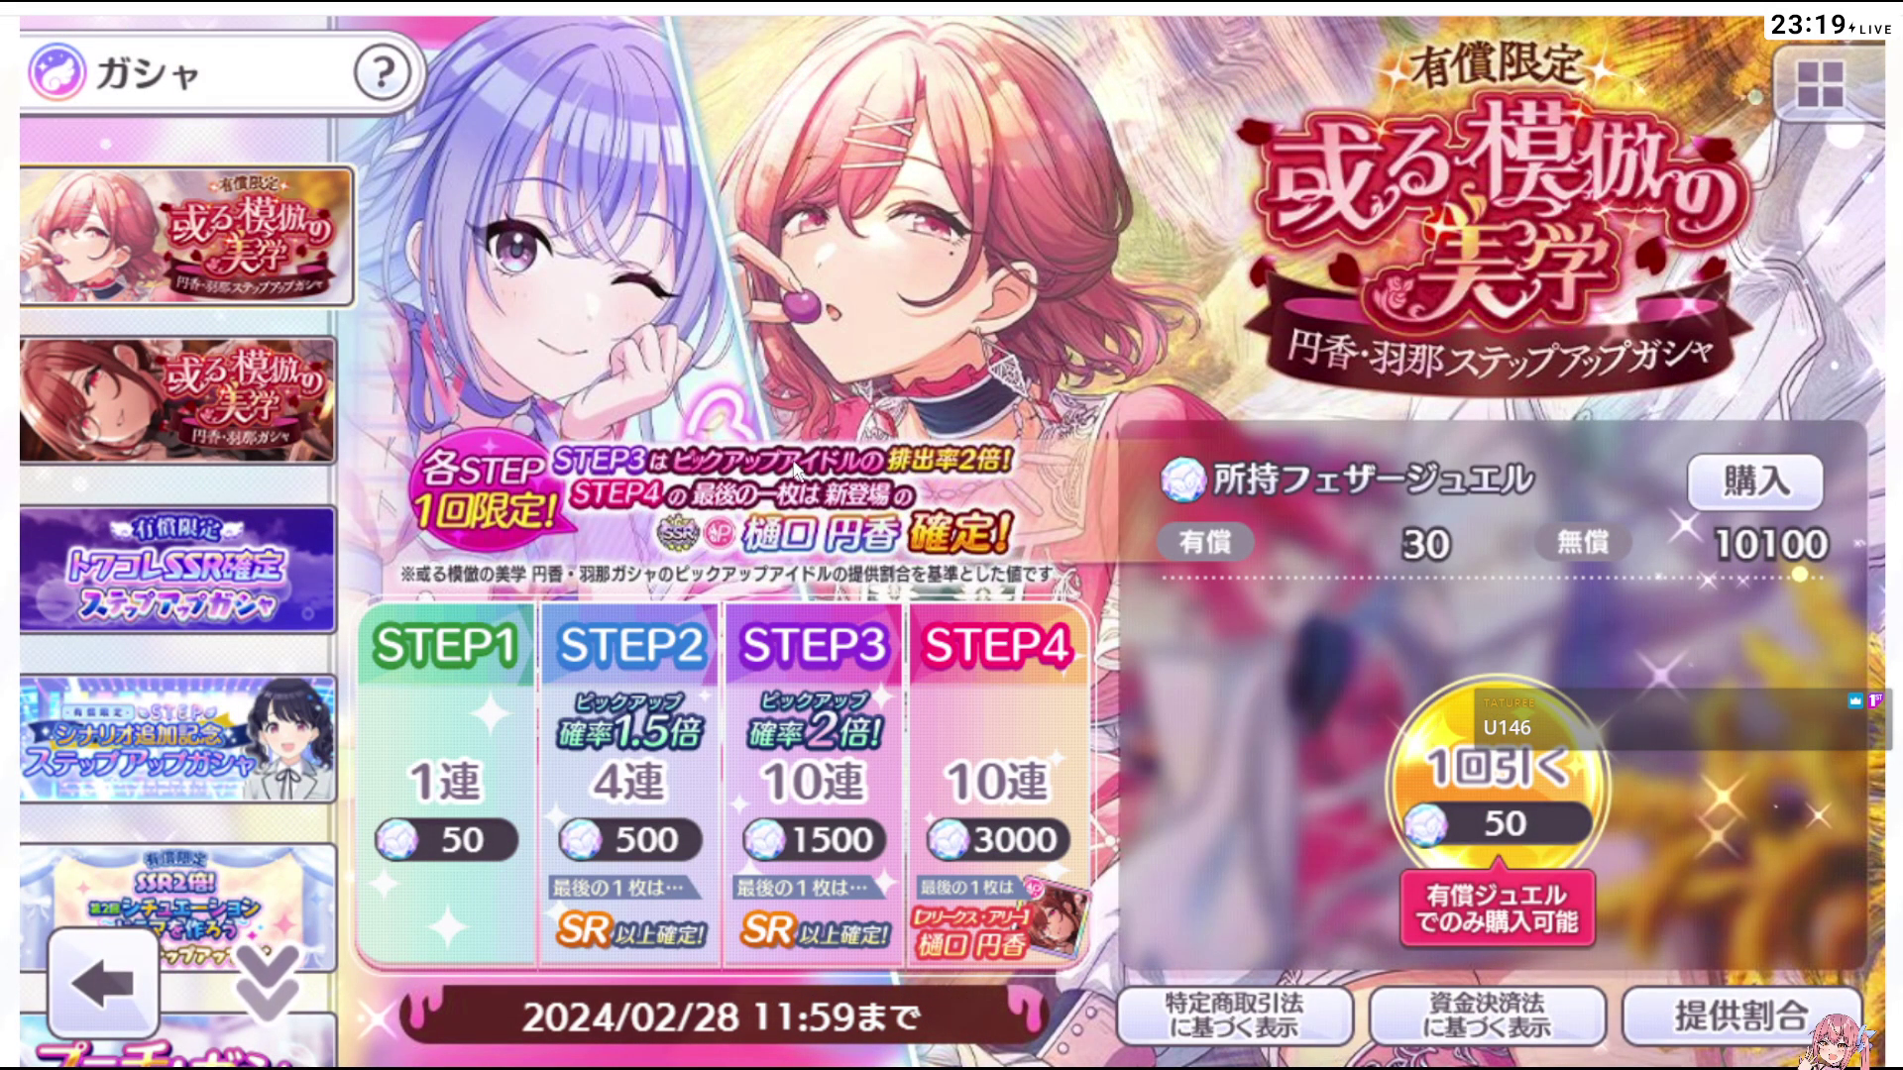
Switch to the 円香・羽那ガシャ and preview the 私服 and フェス artwork of its featured idols
click(290, 454)
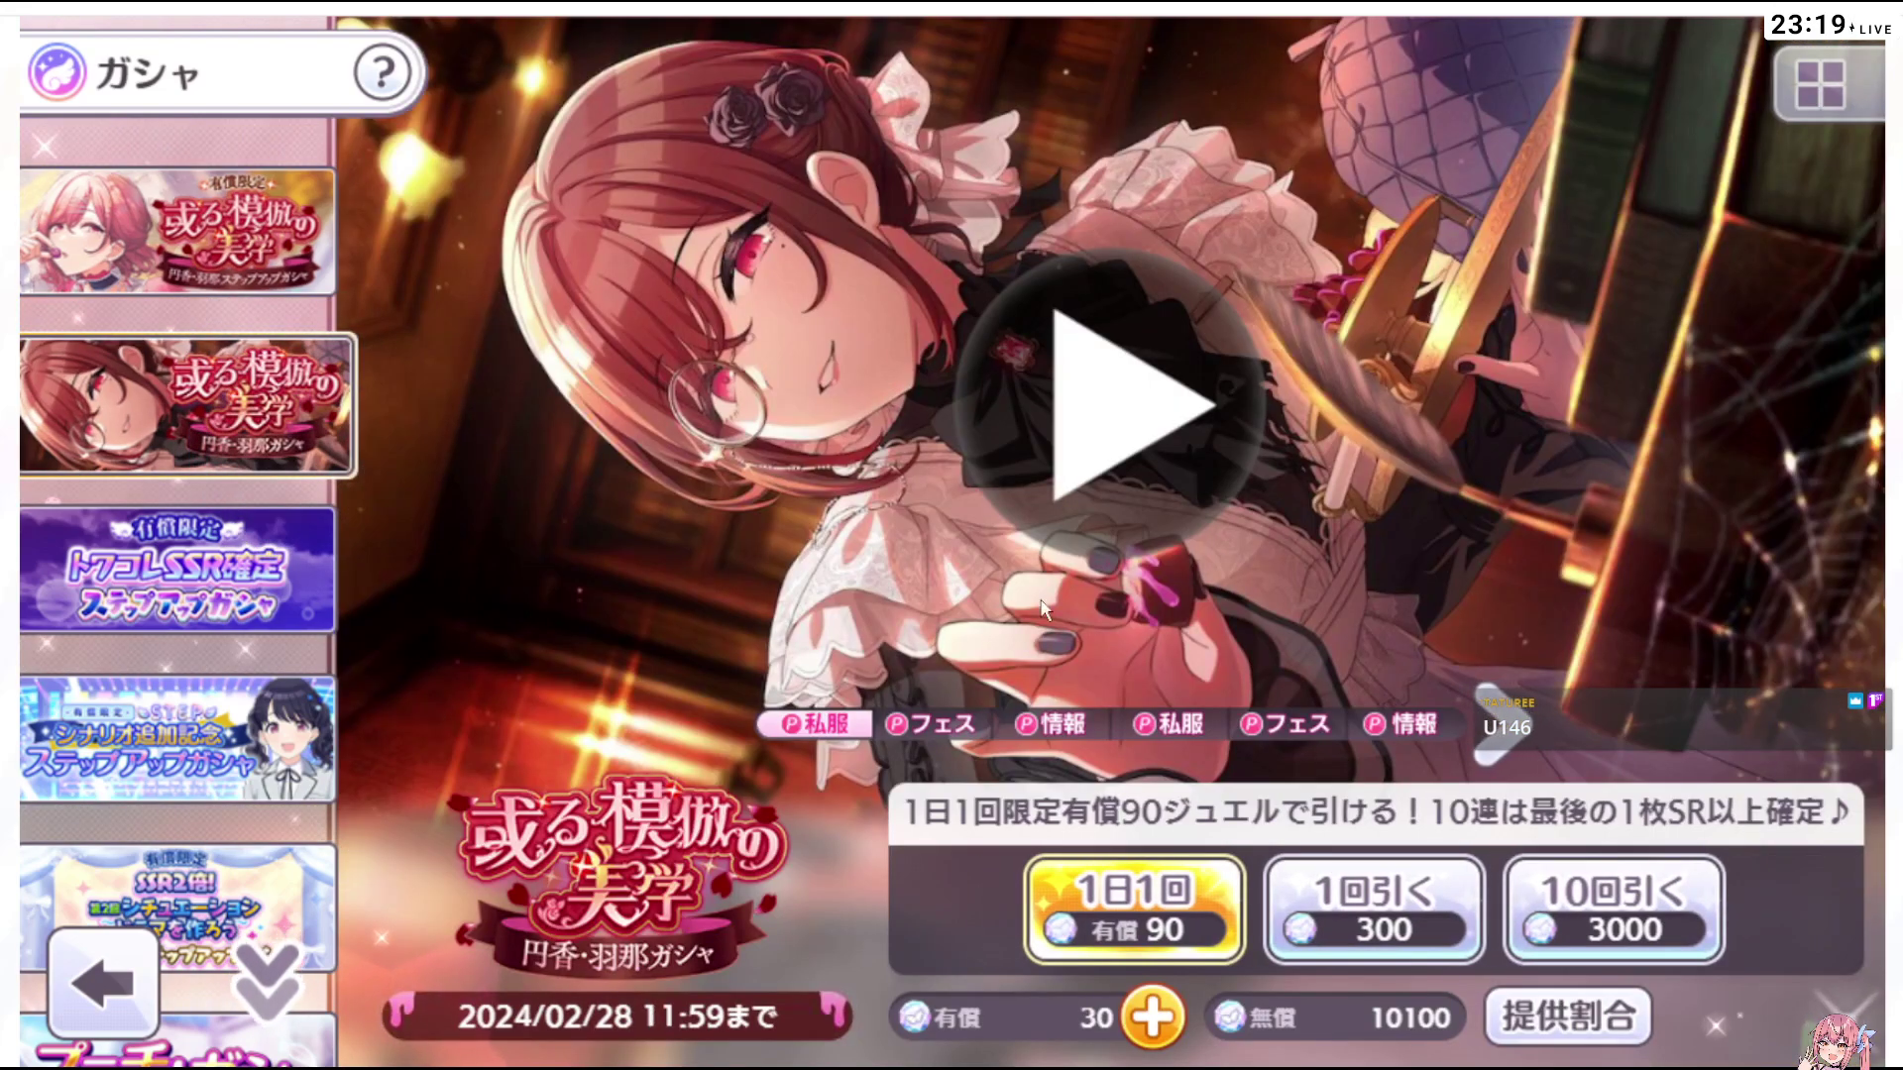
click(1508, 725)
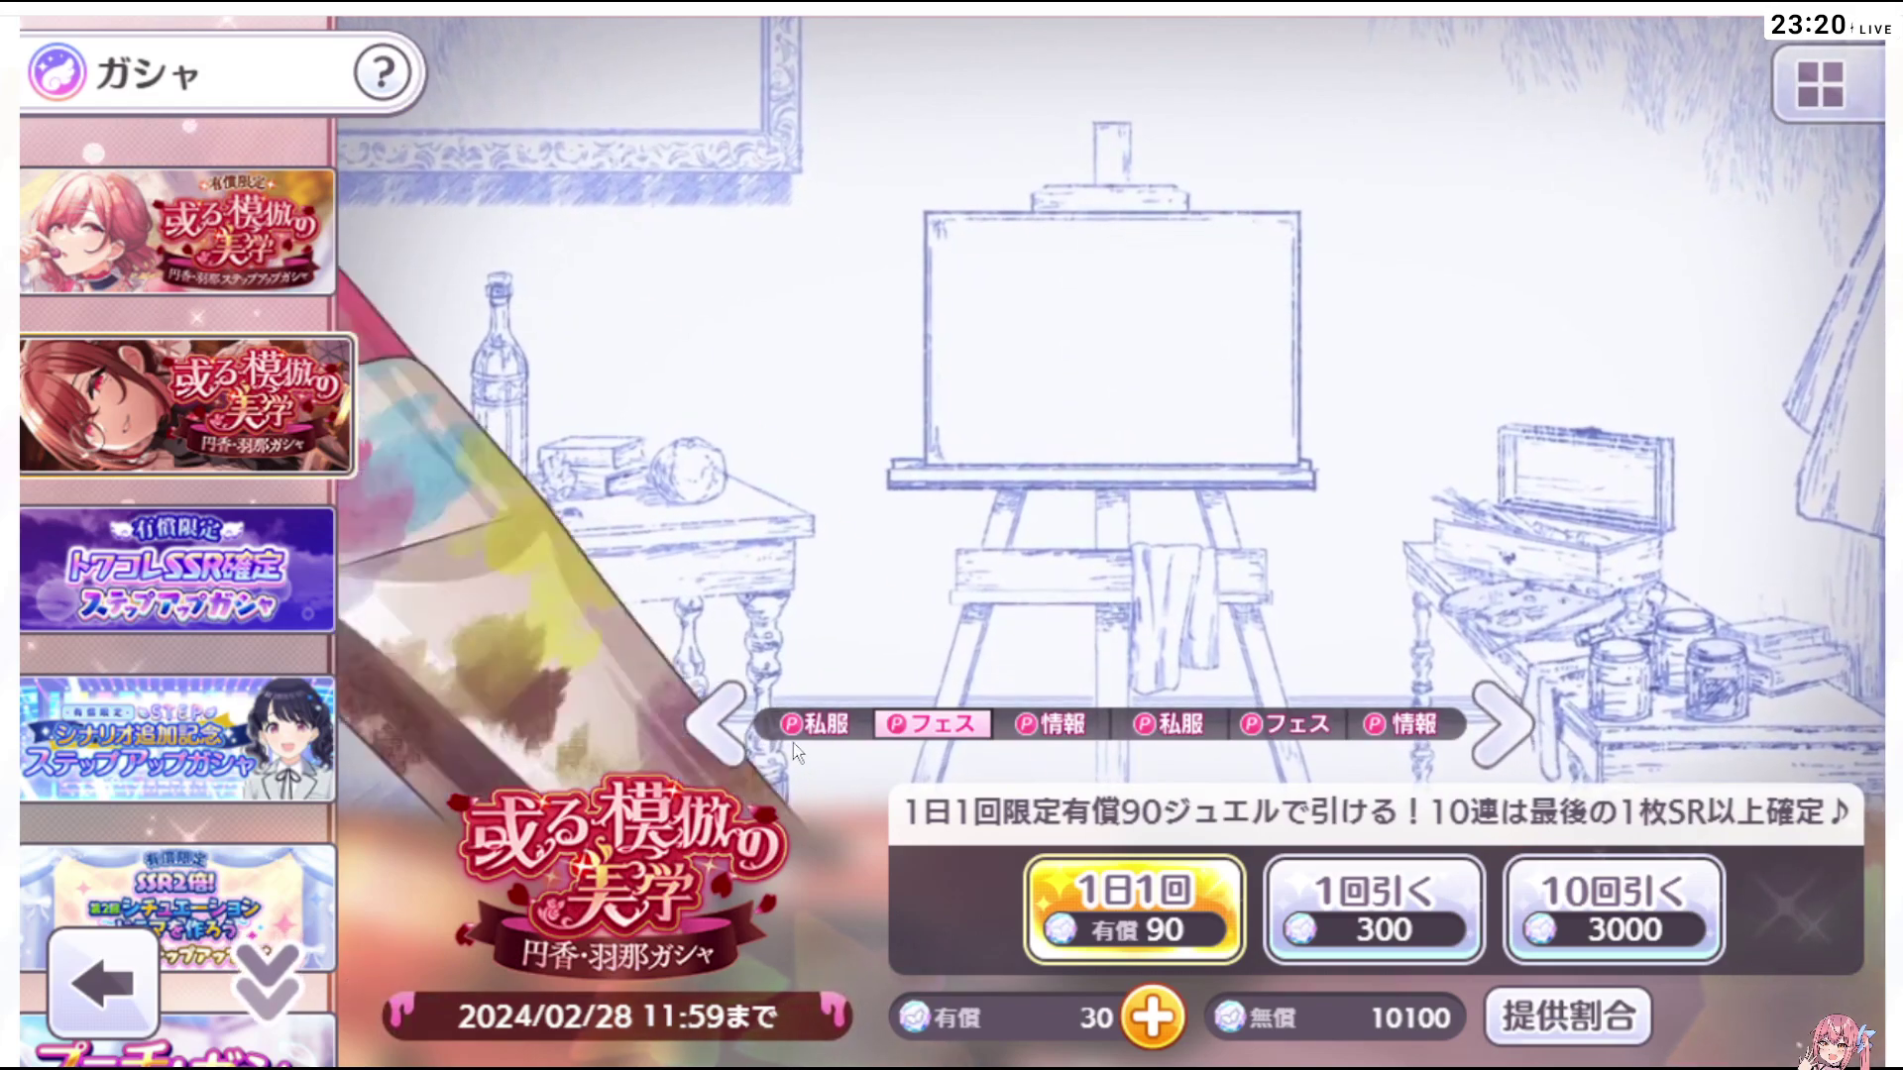
click(812, 727)
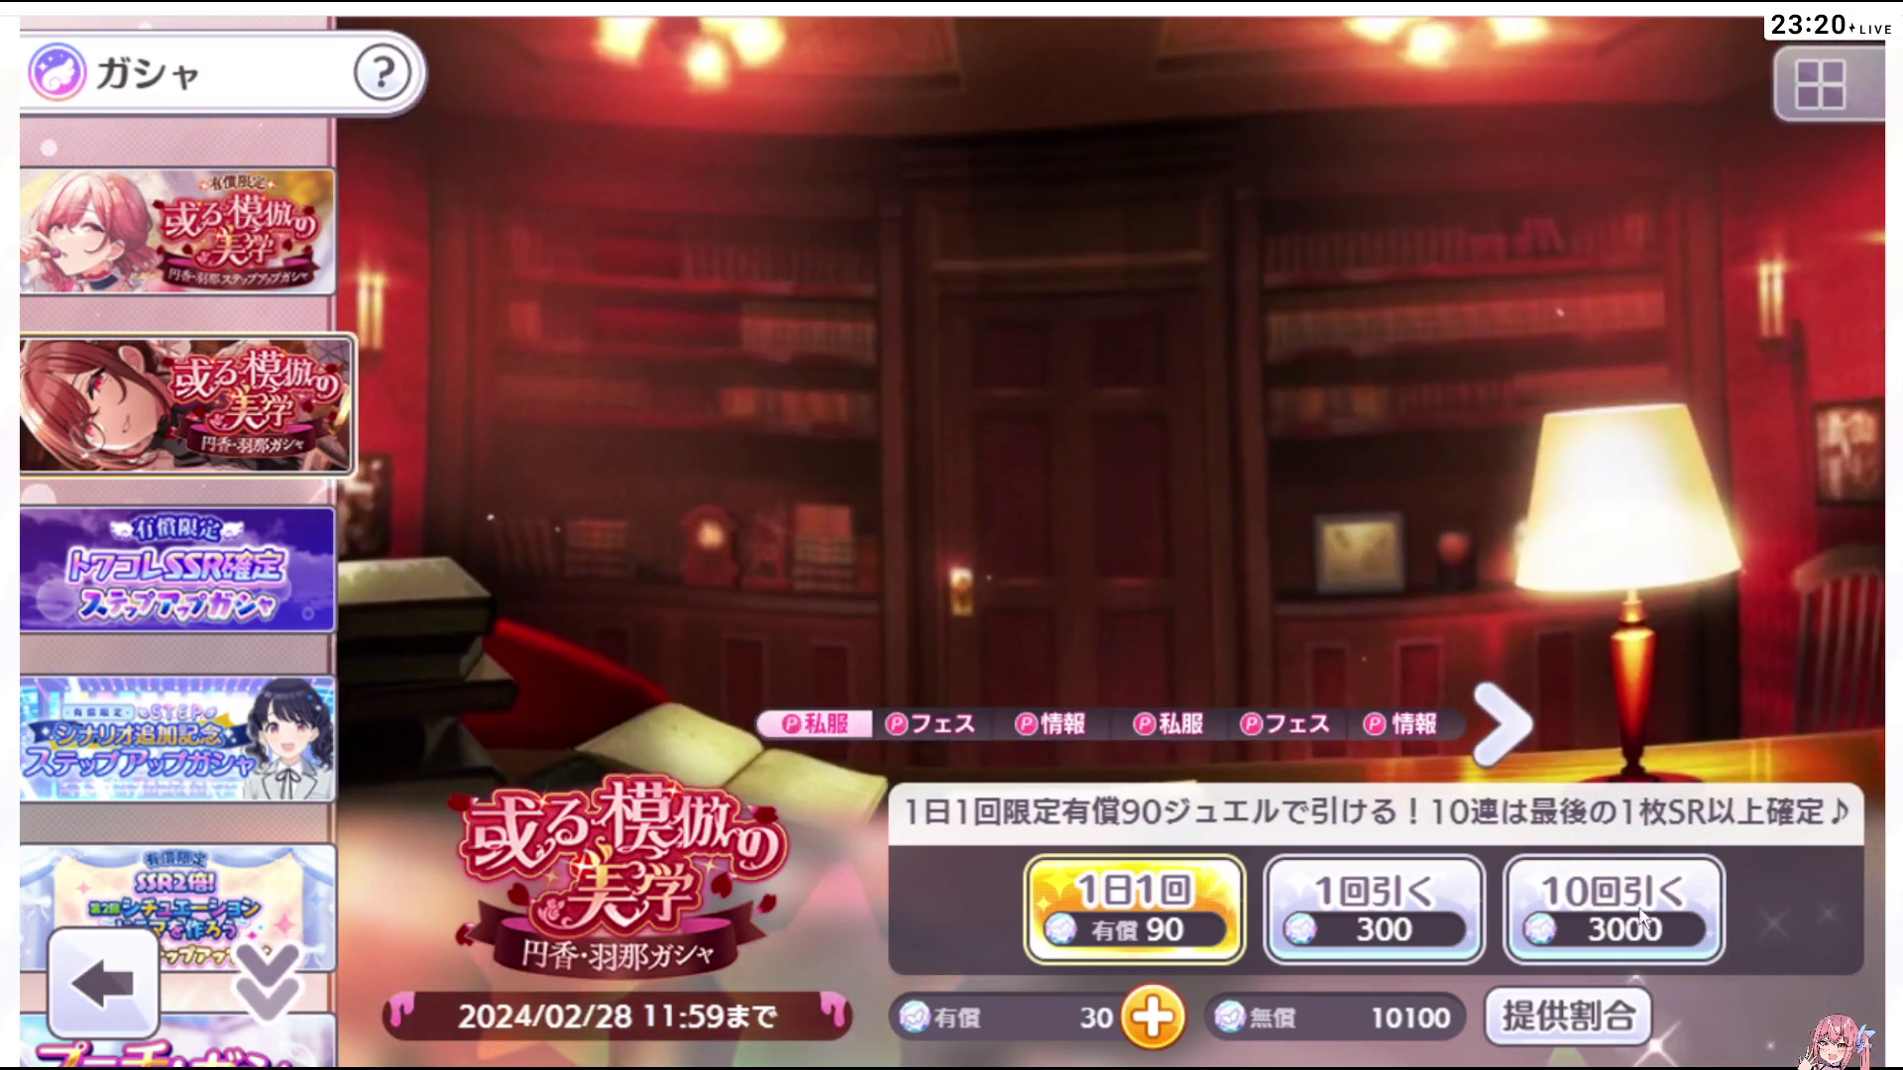
click(917, 725)
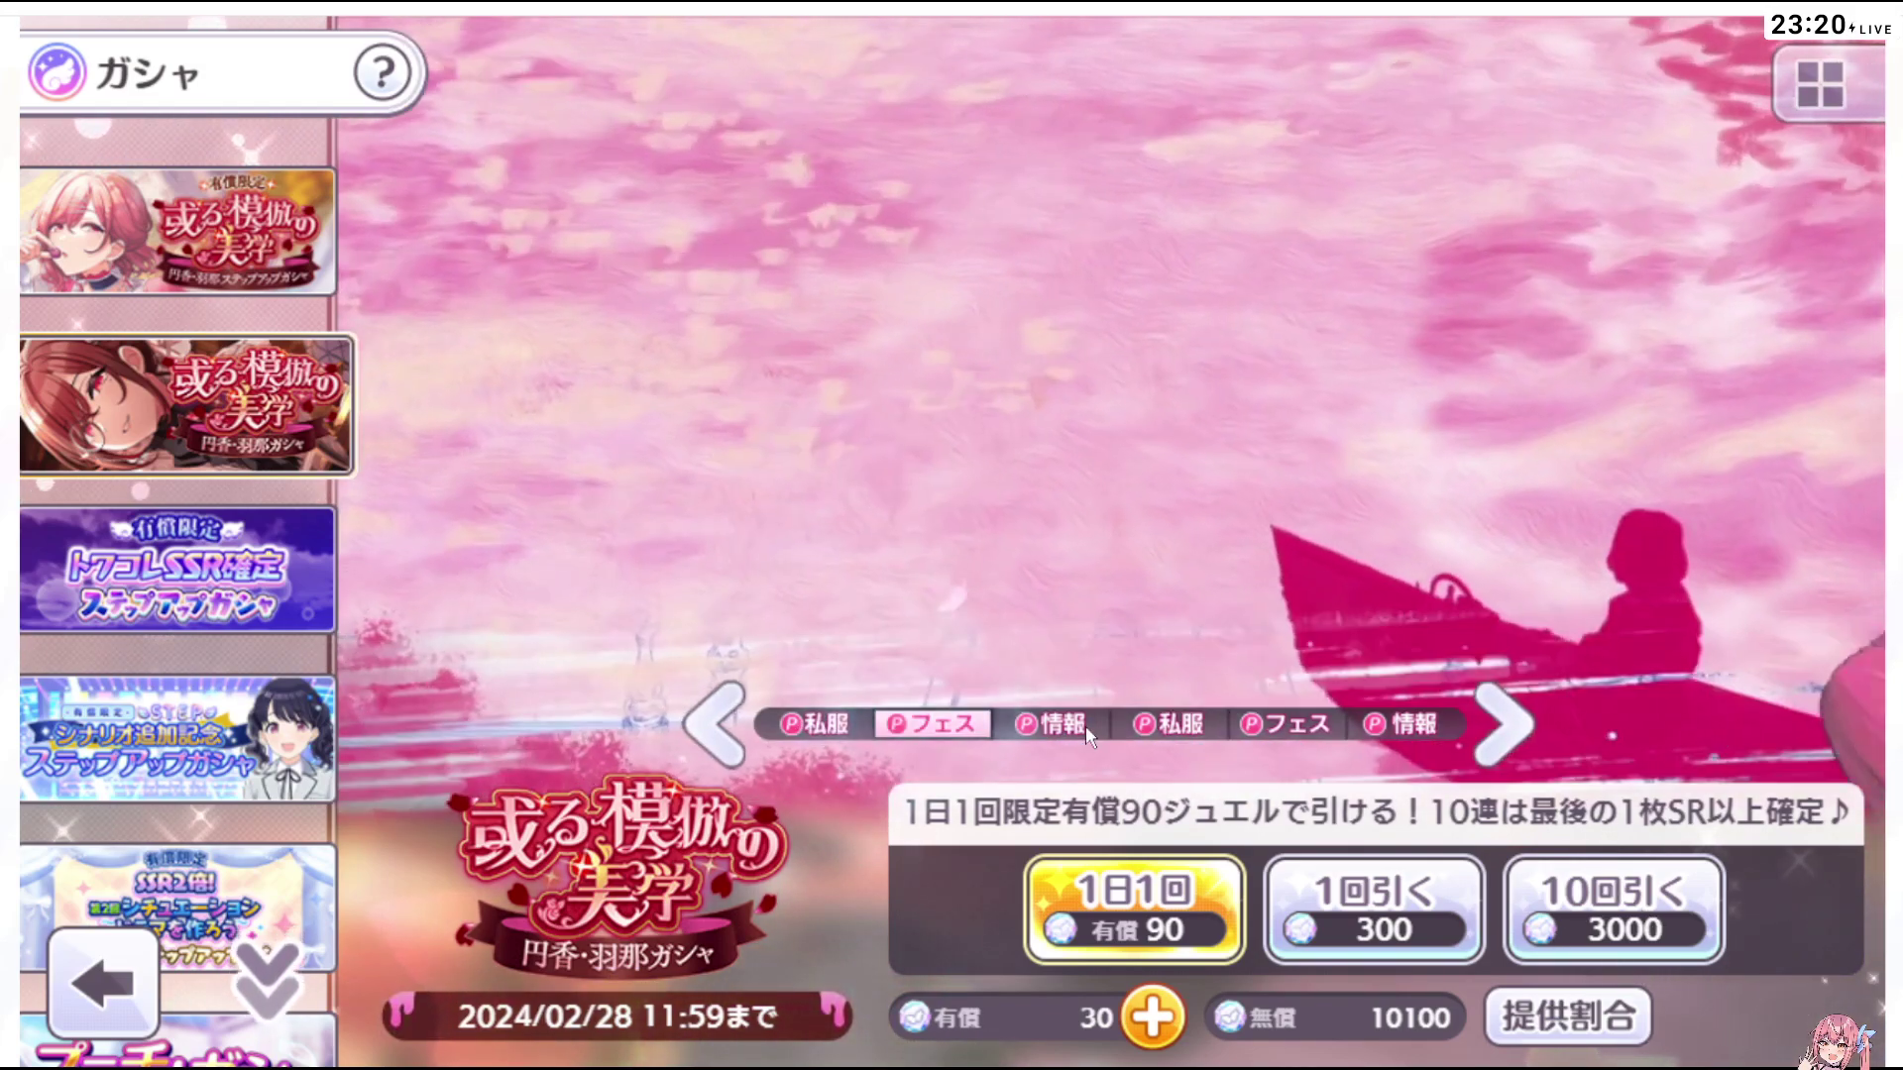
click(1085, 725)
click(1170, 725)
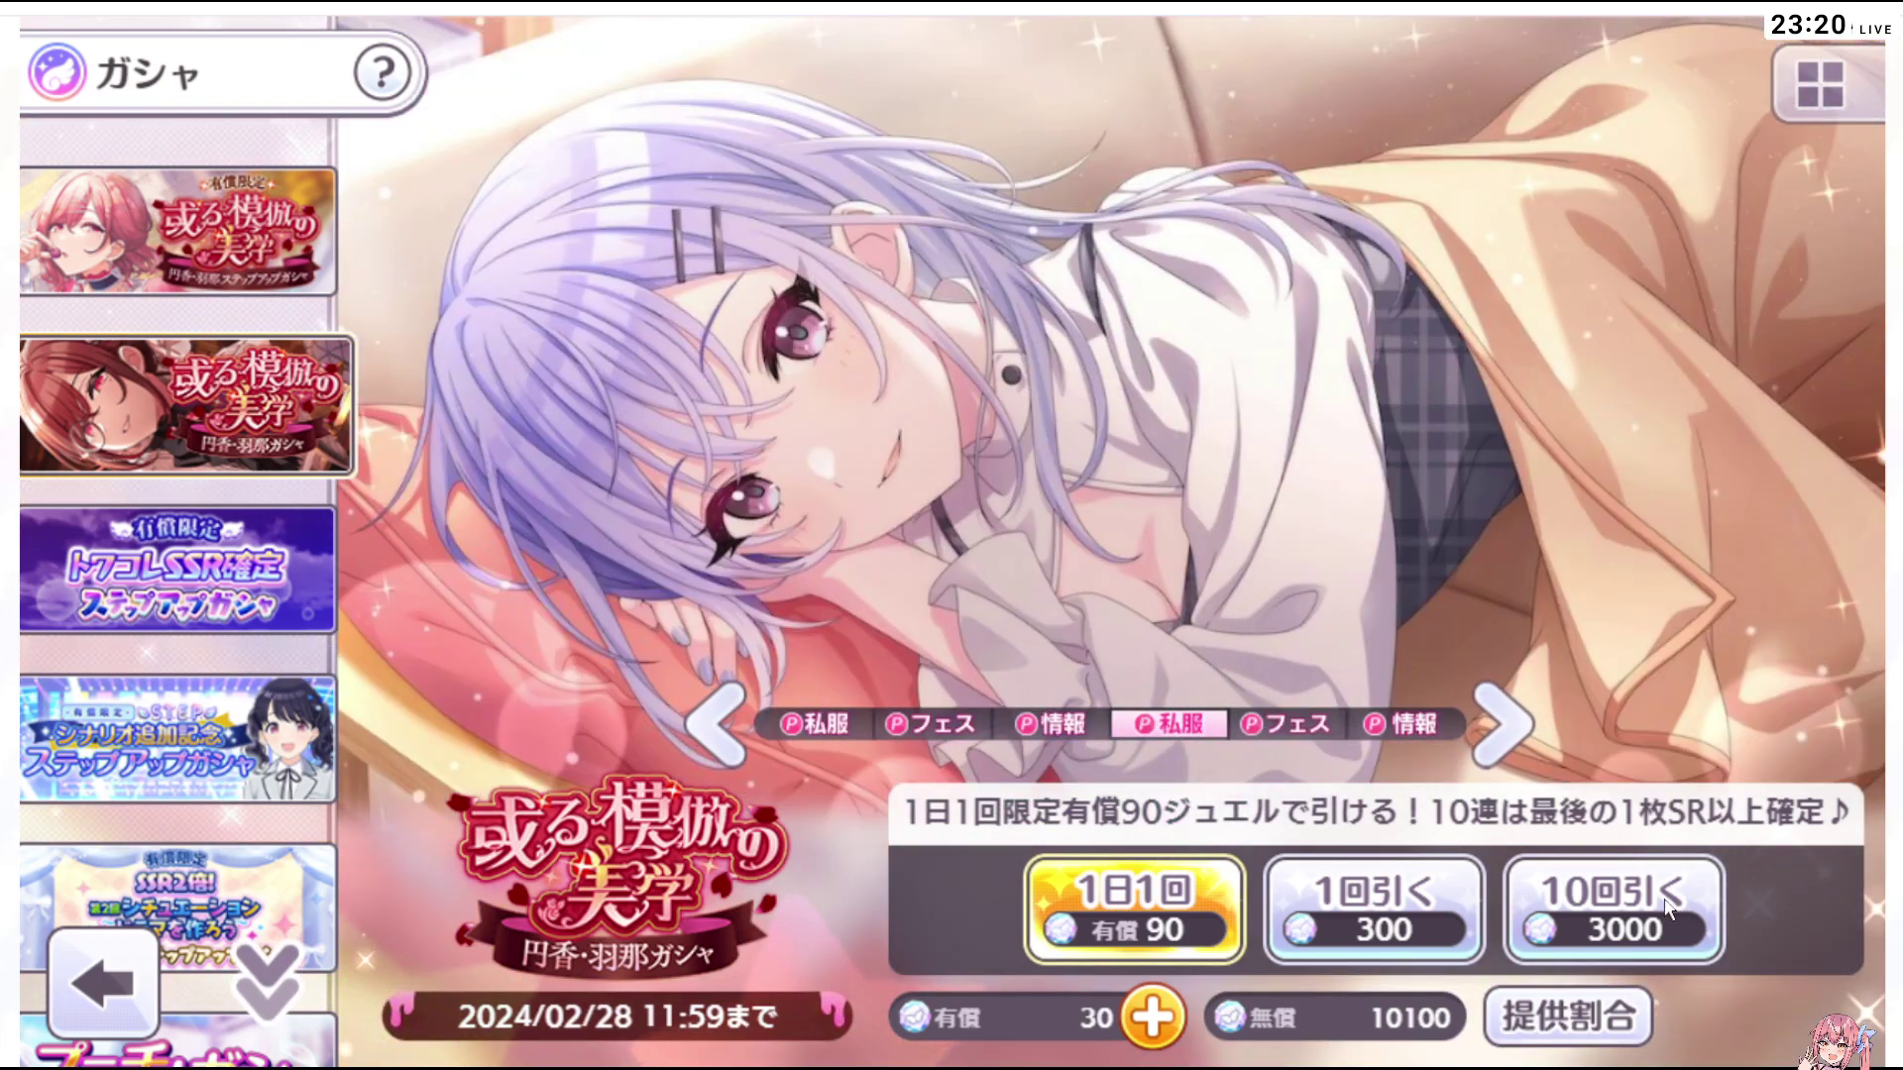
Make a 10-card draw on the 円香・羽那ガシャ for 3000 jewels and advance through all the card reveals
click(1668, 907)
click(1175, 803)
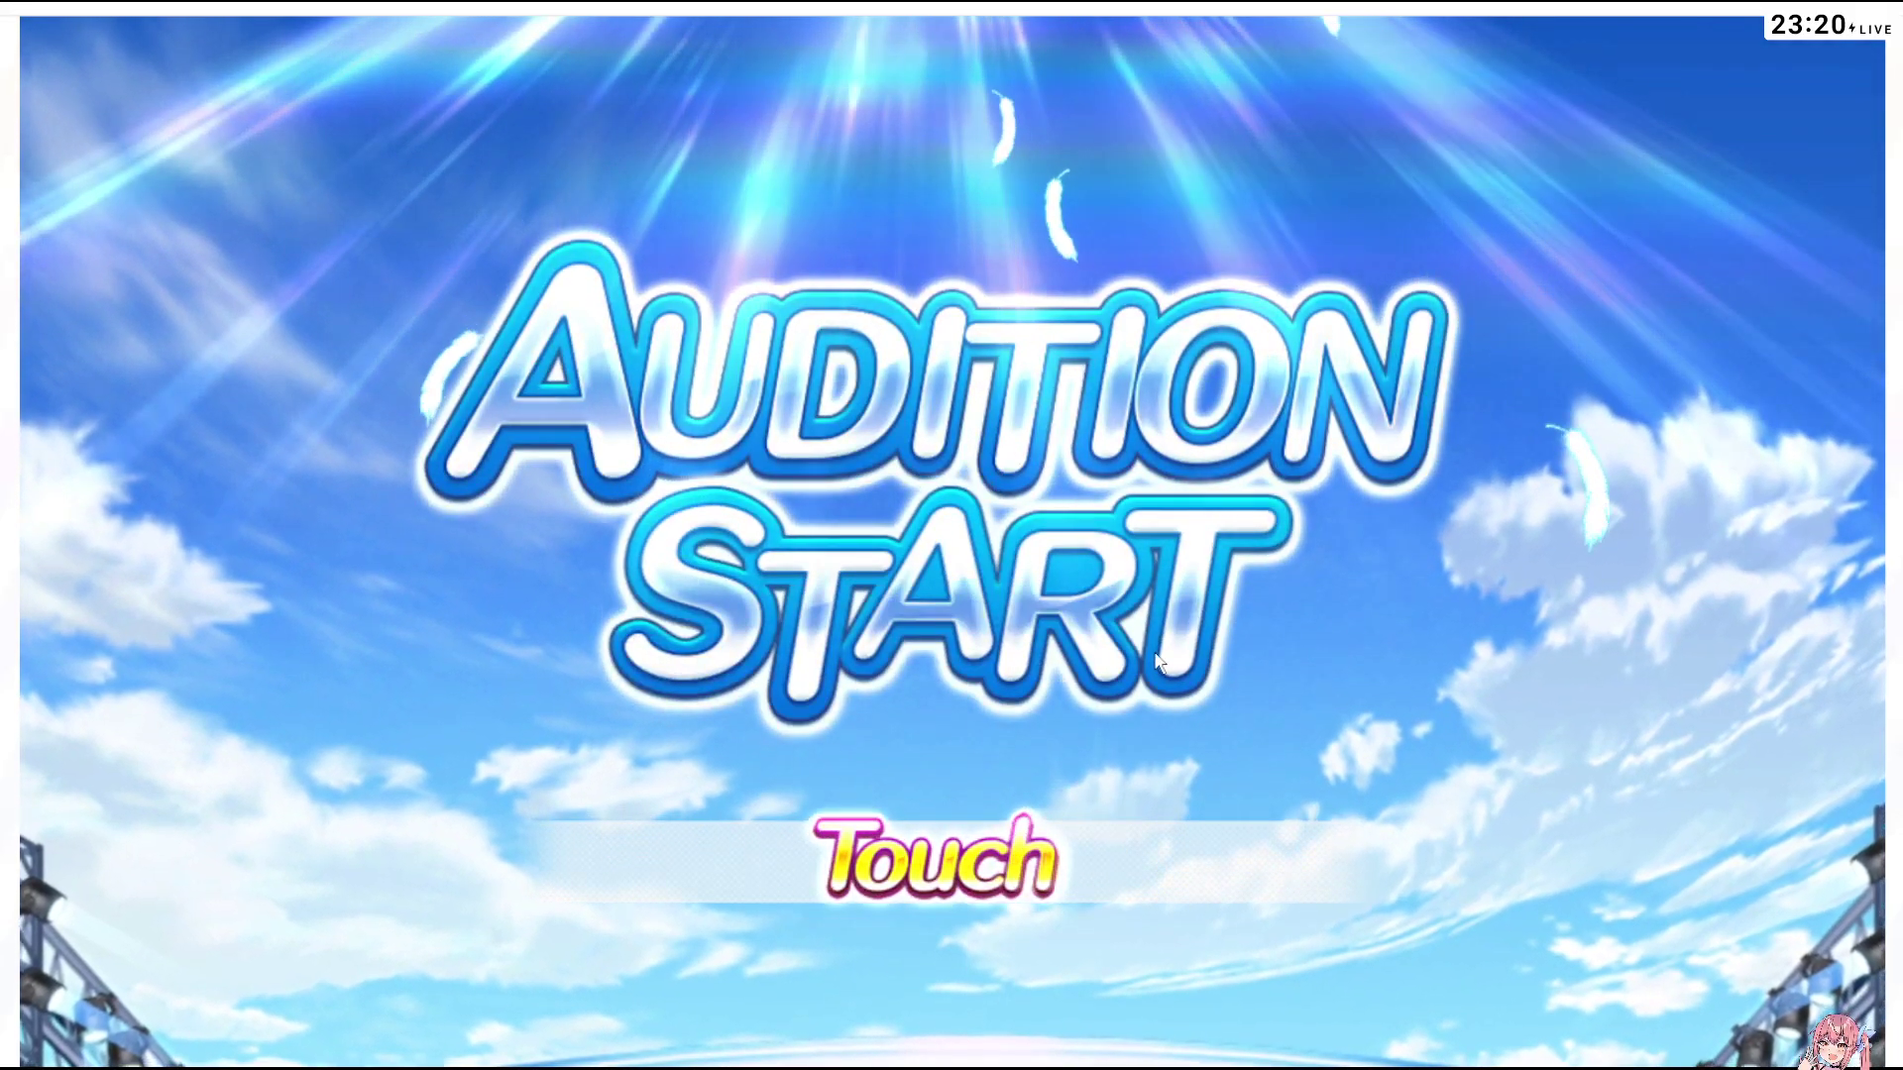
click(1162, 661)
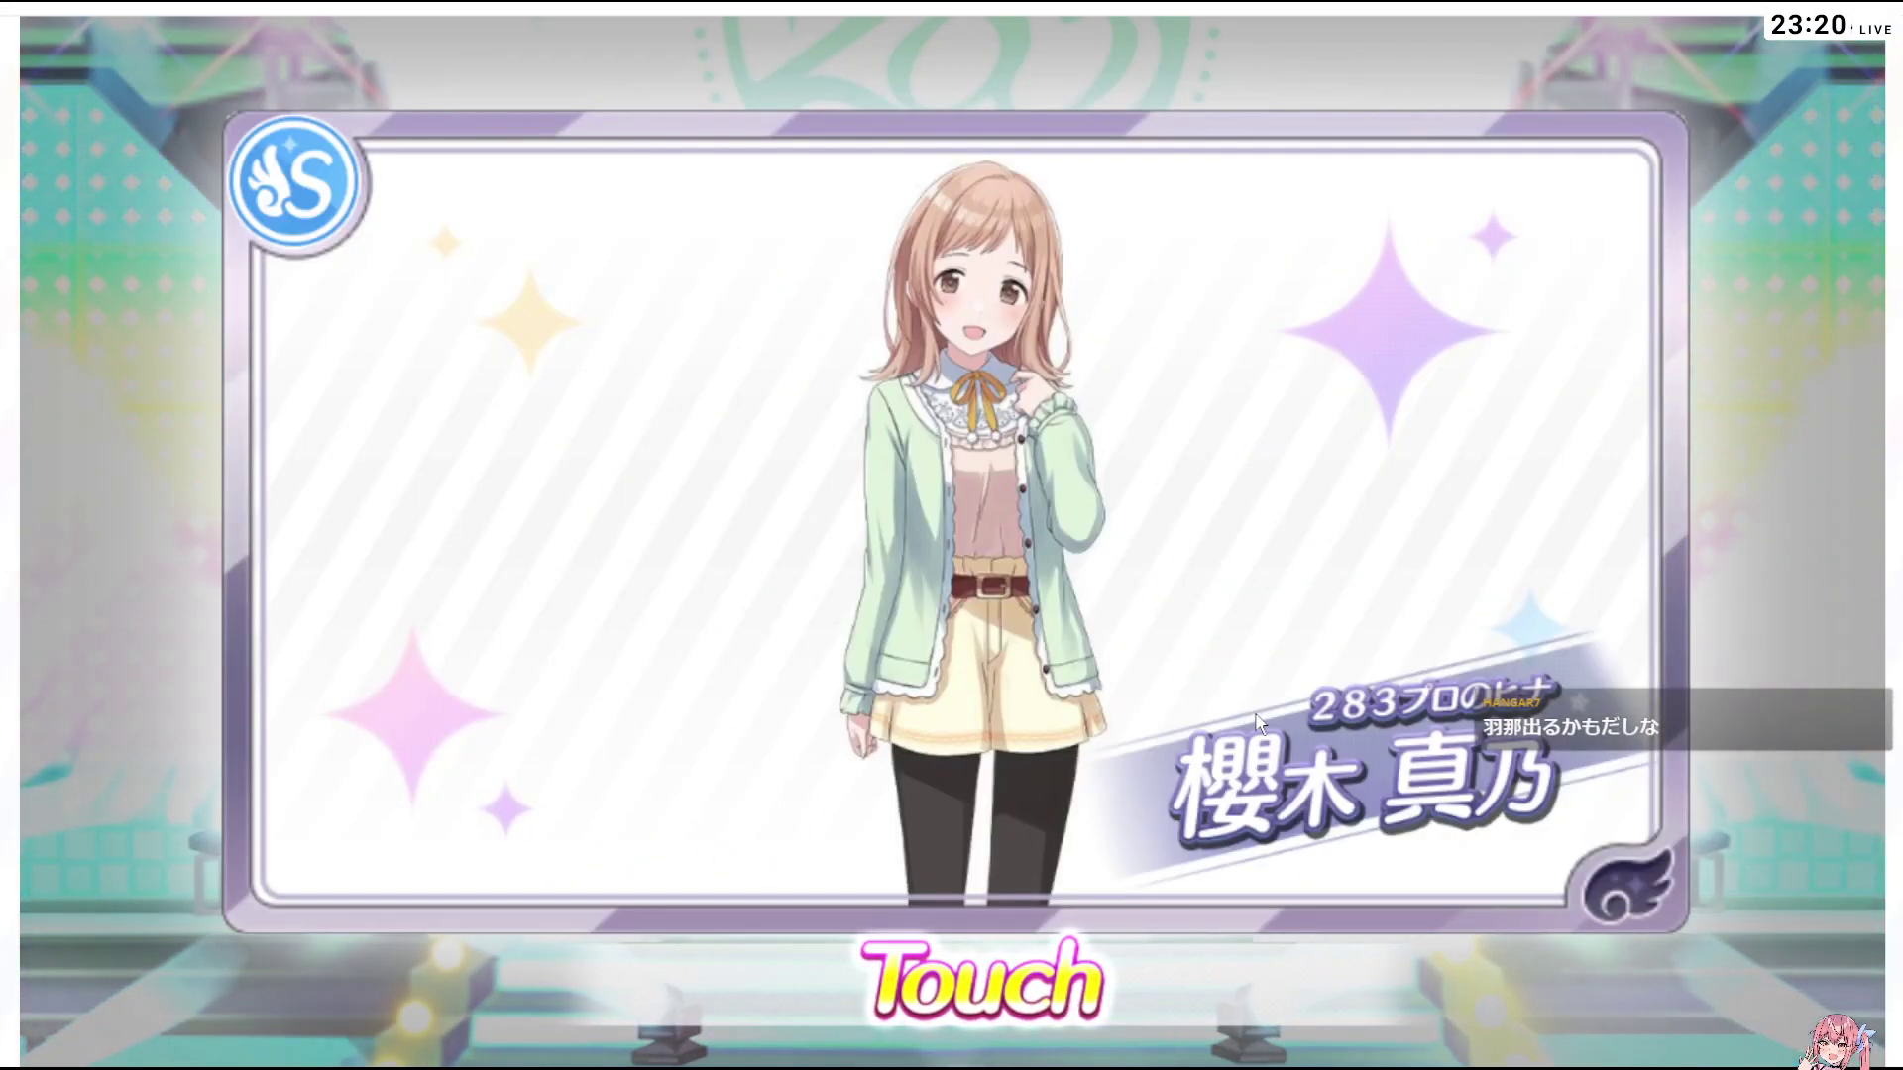
click(1256, 716)
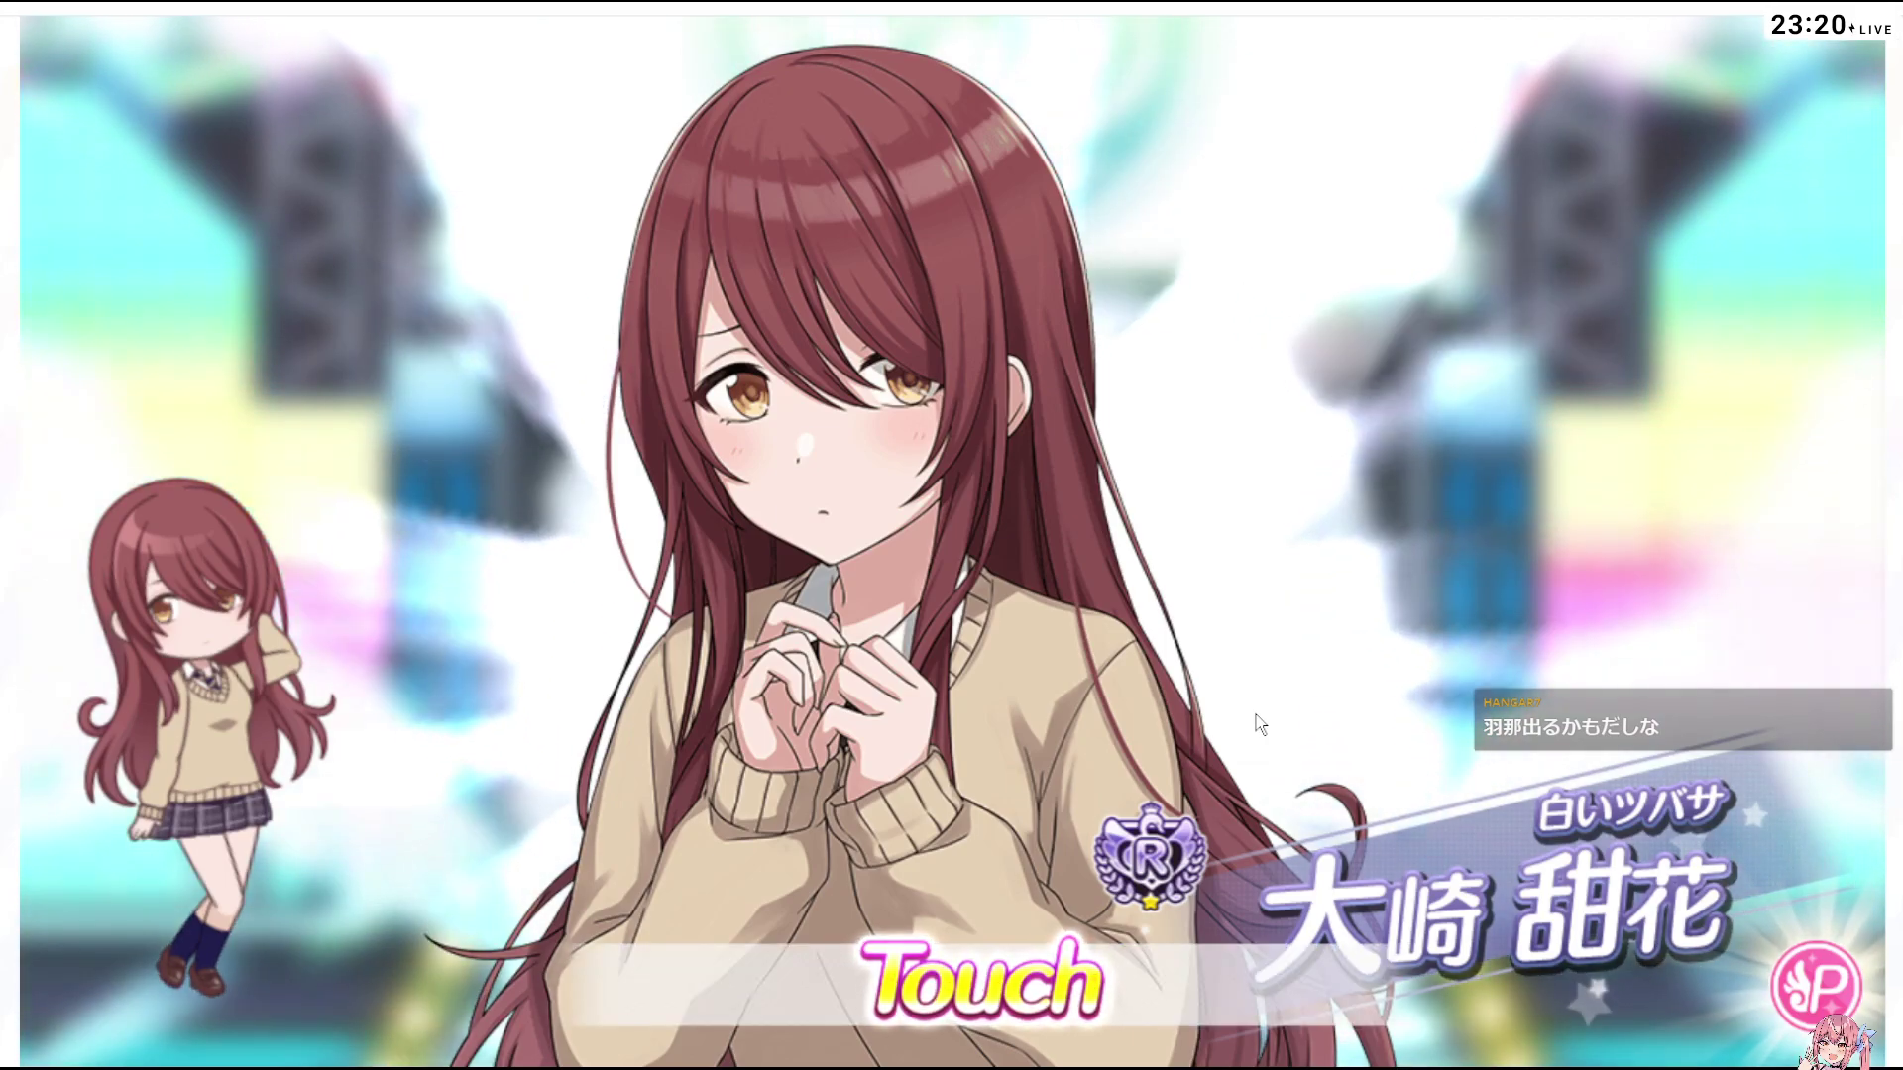
click(1257, 716)
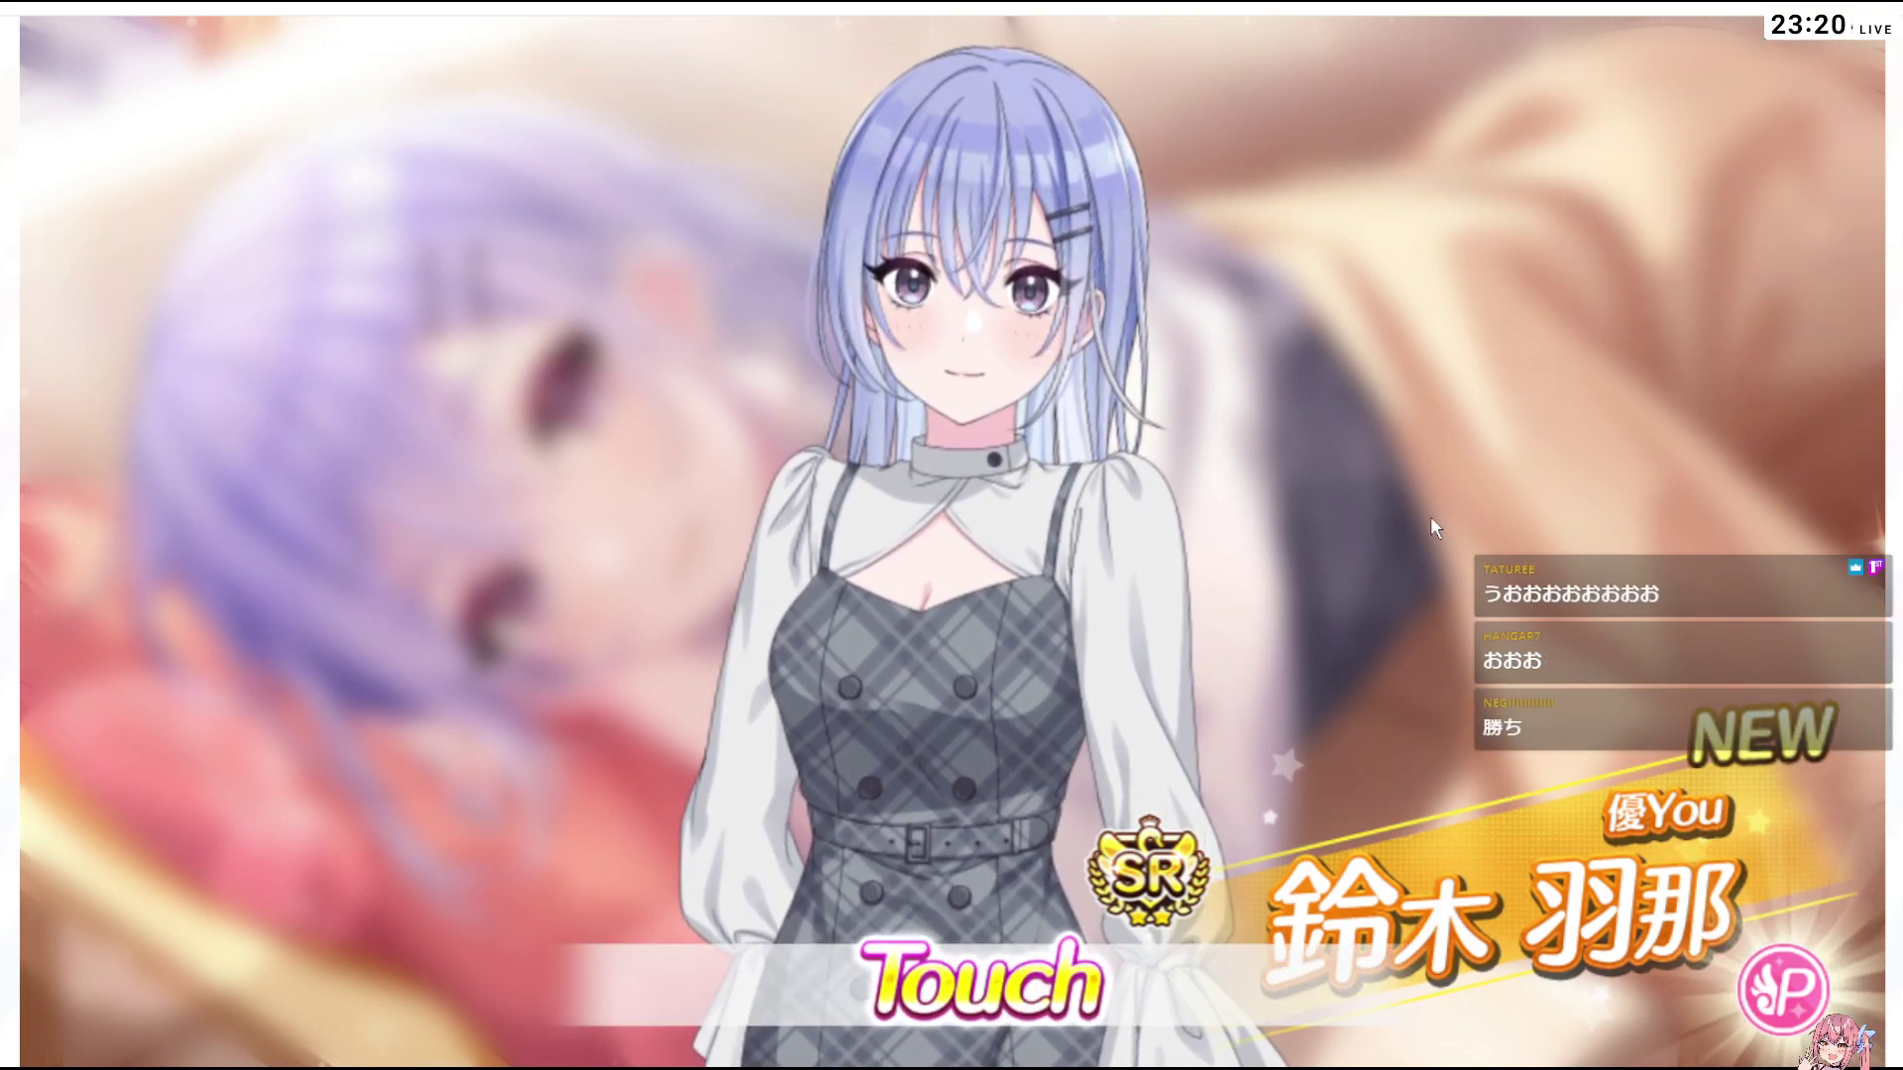
click(1442, 597)
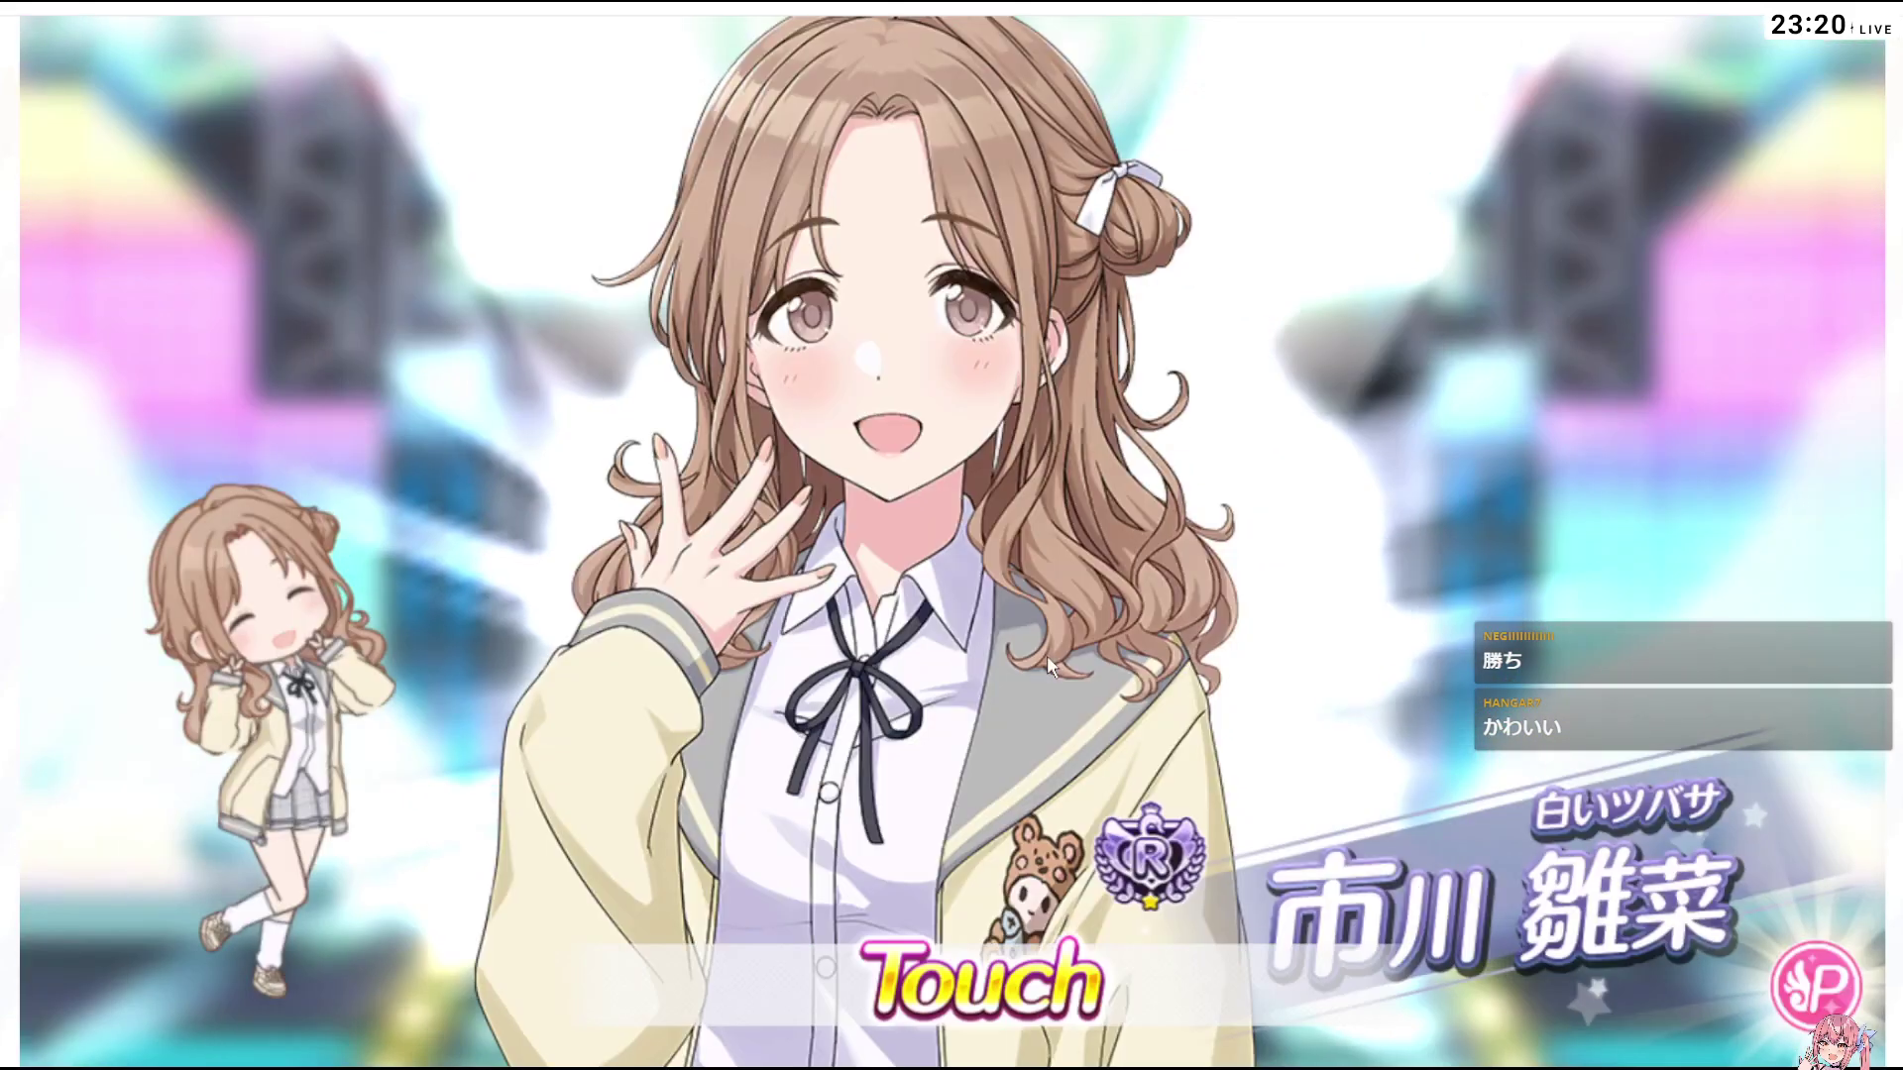
click(1102, 355)
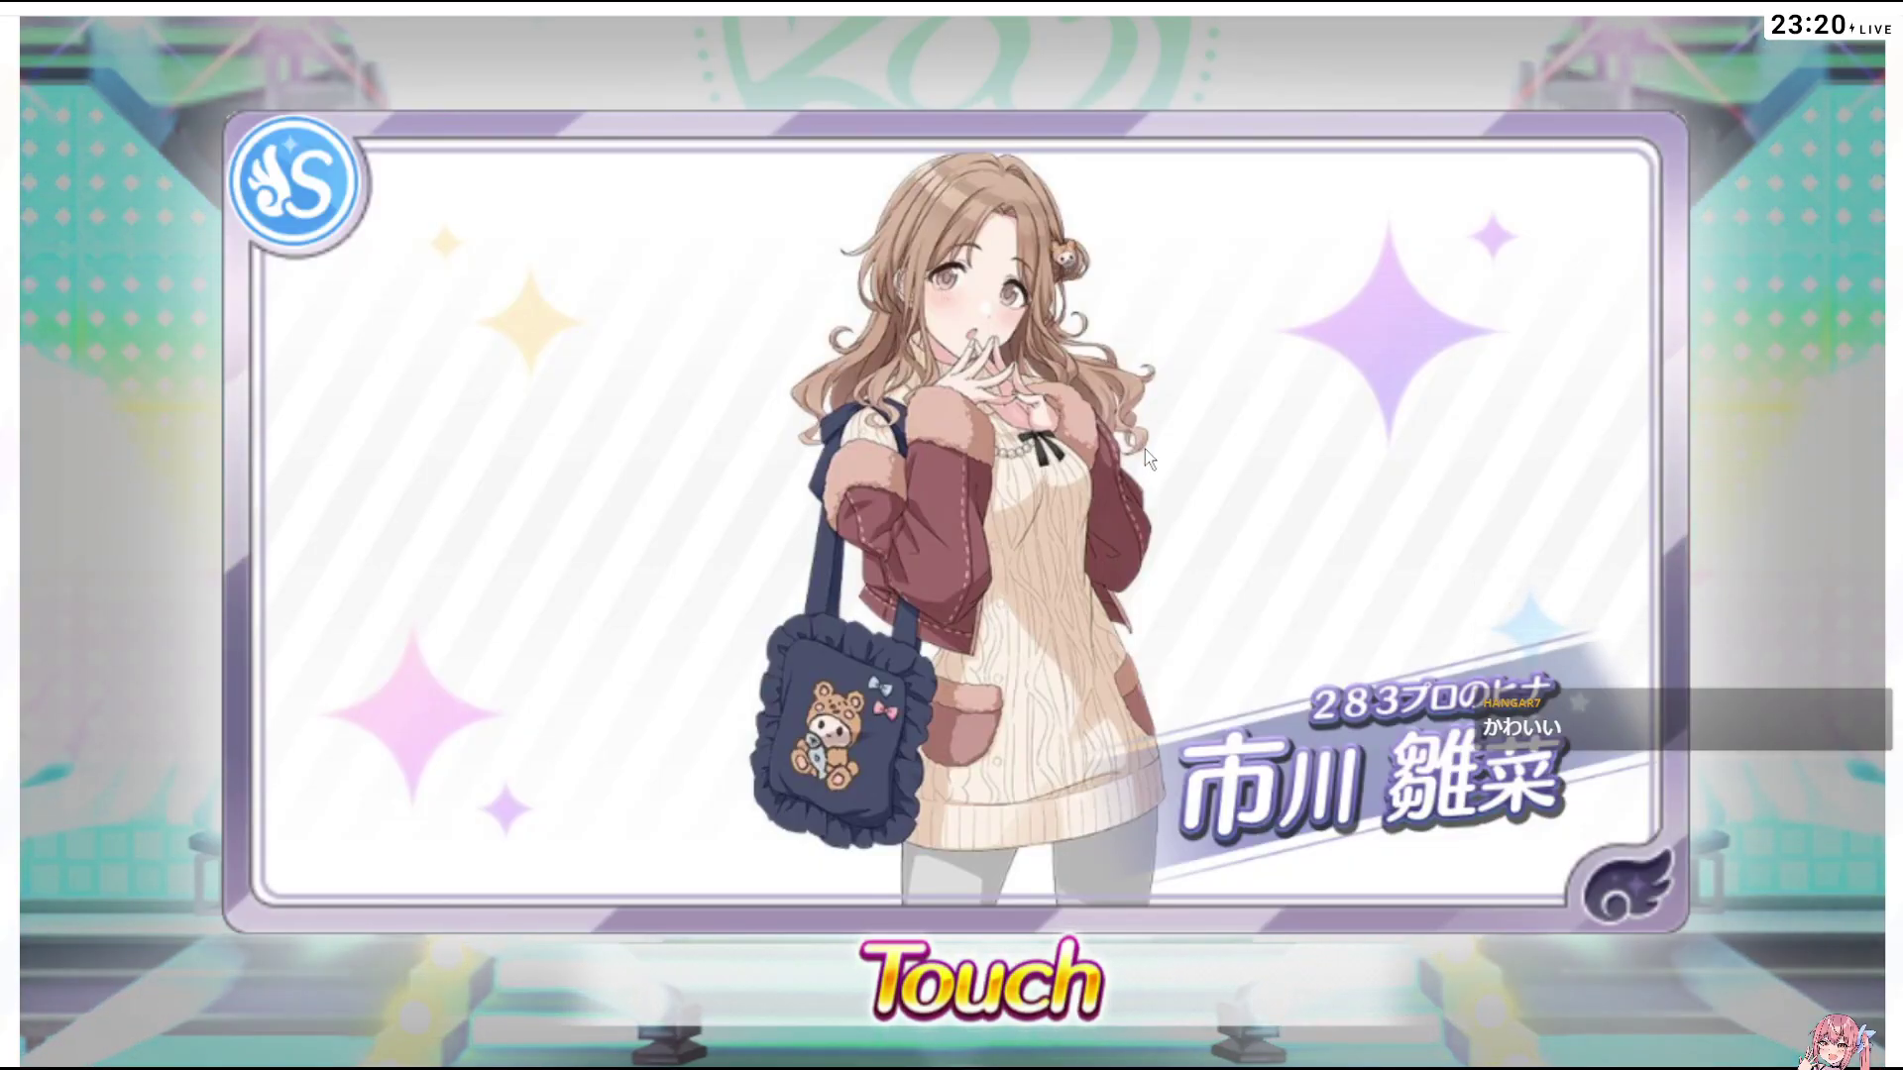
click(1145, 449)
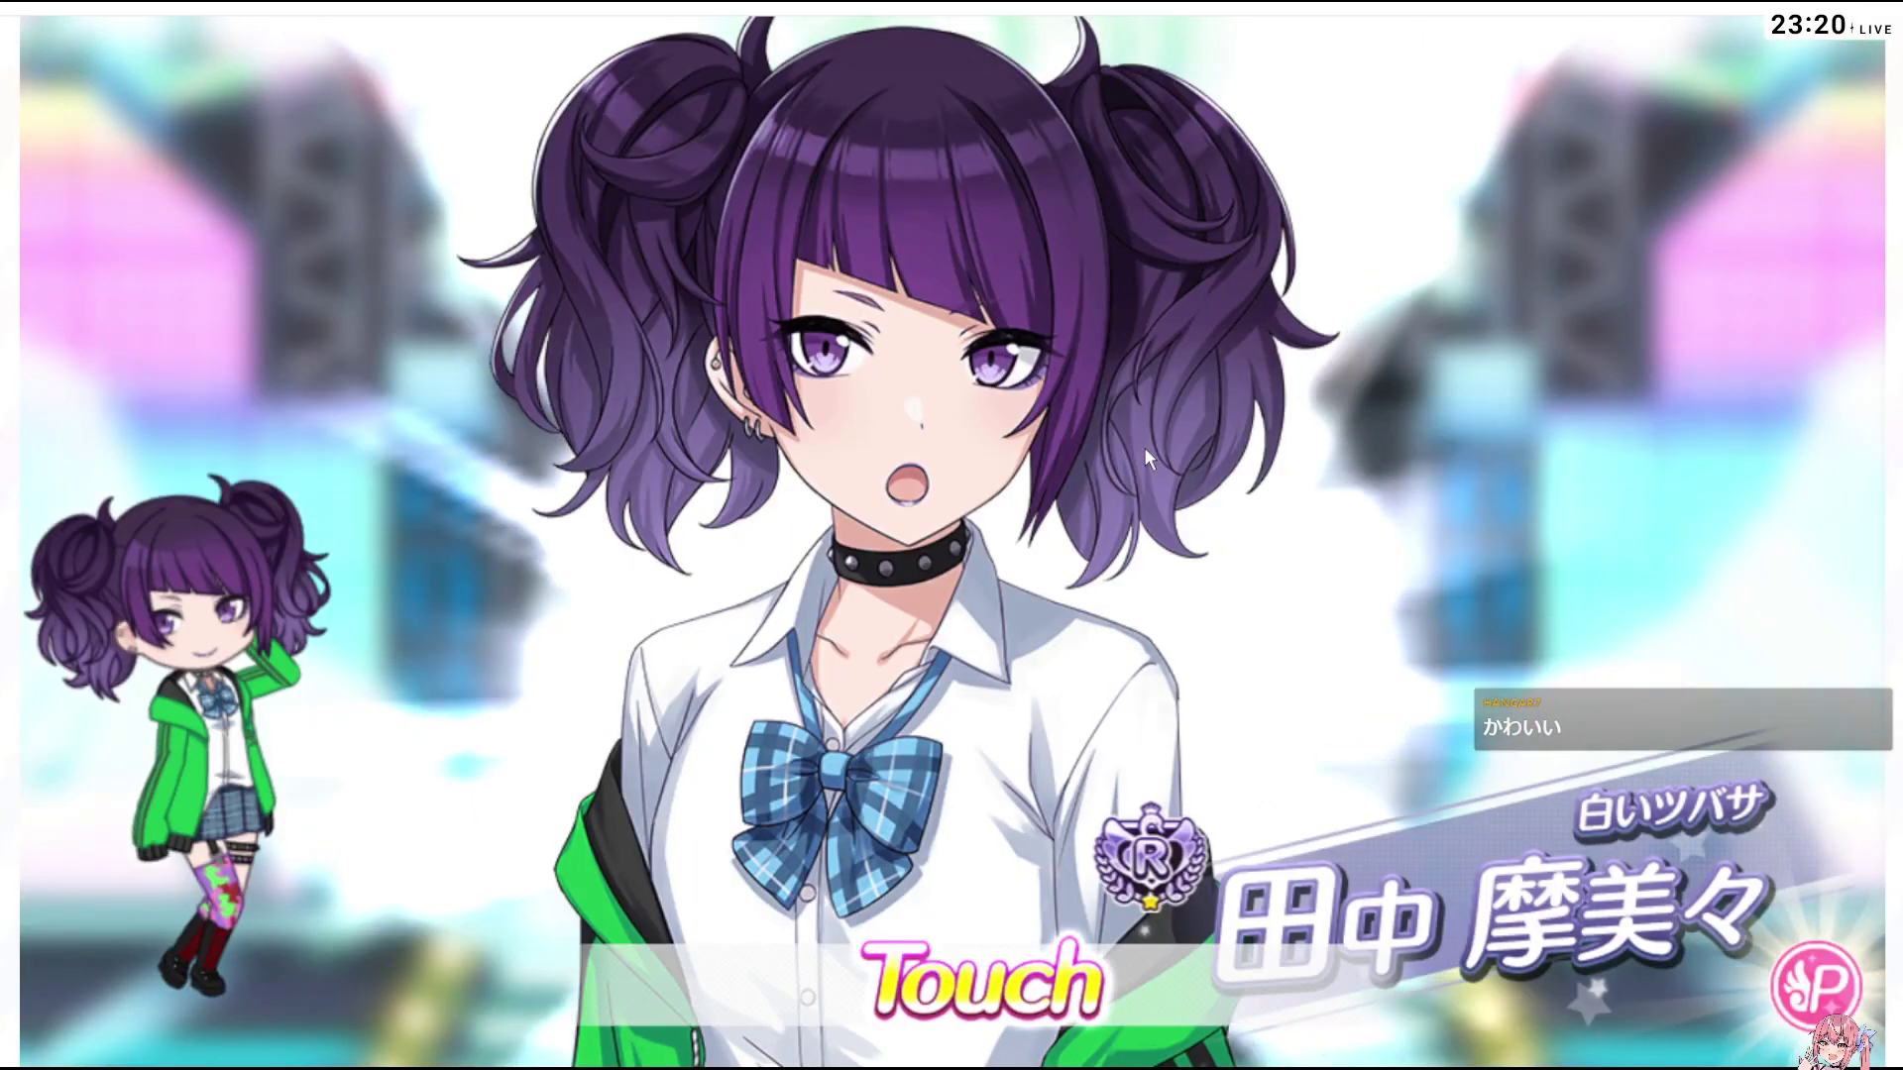
click(1145, 449)
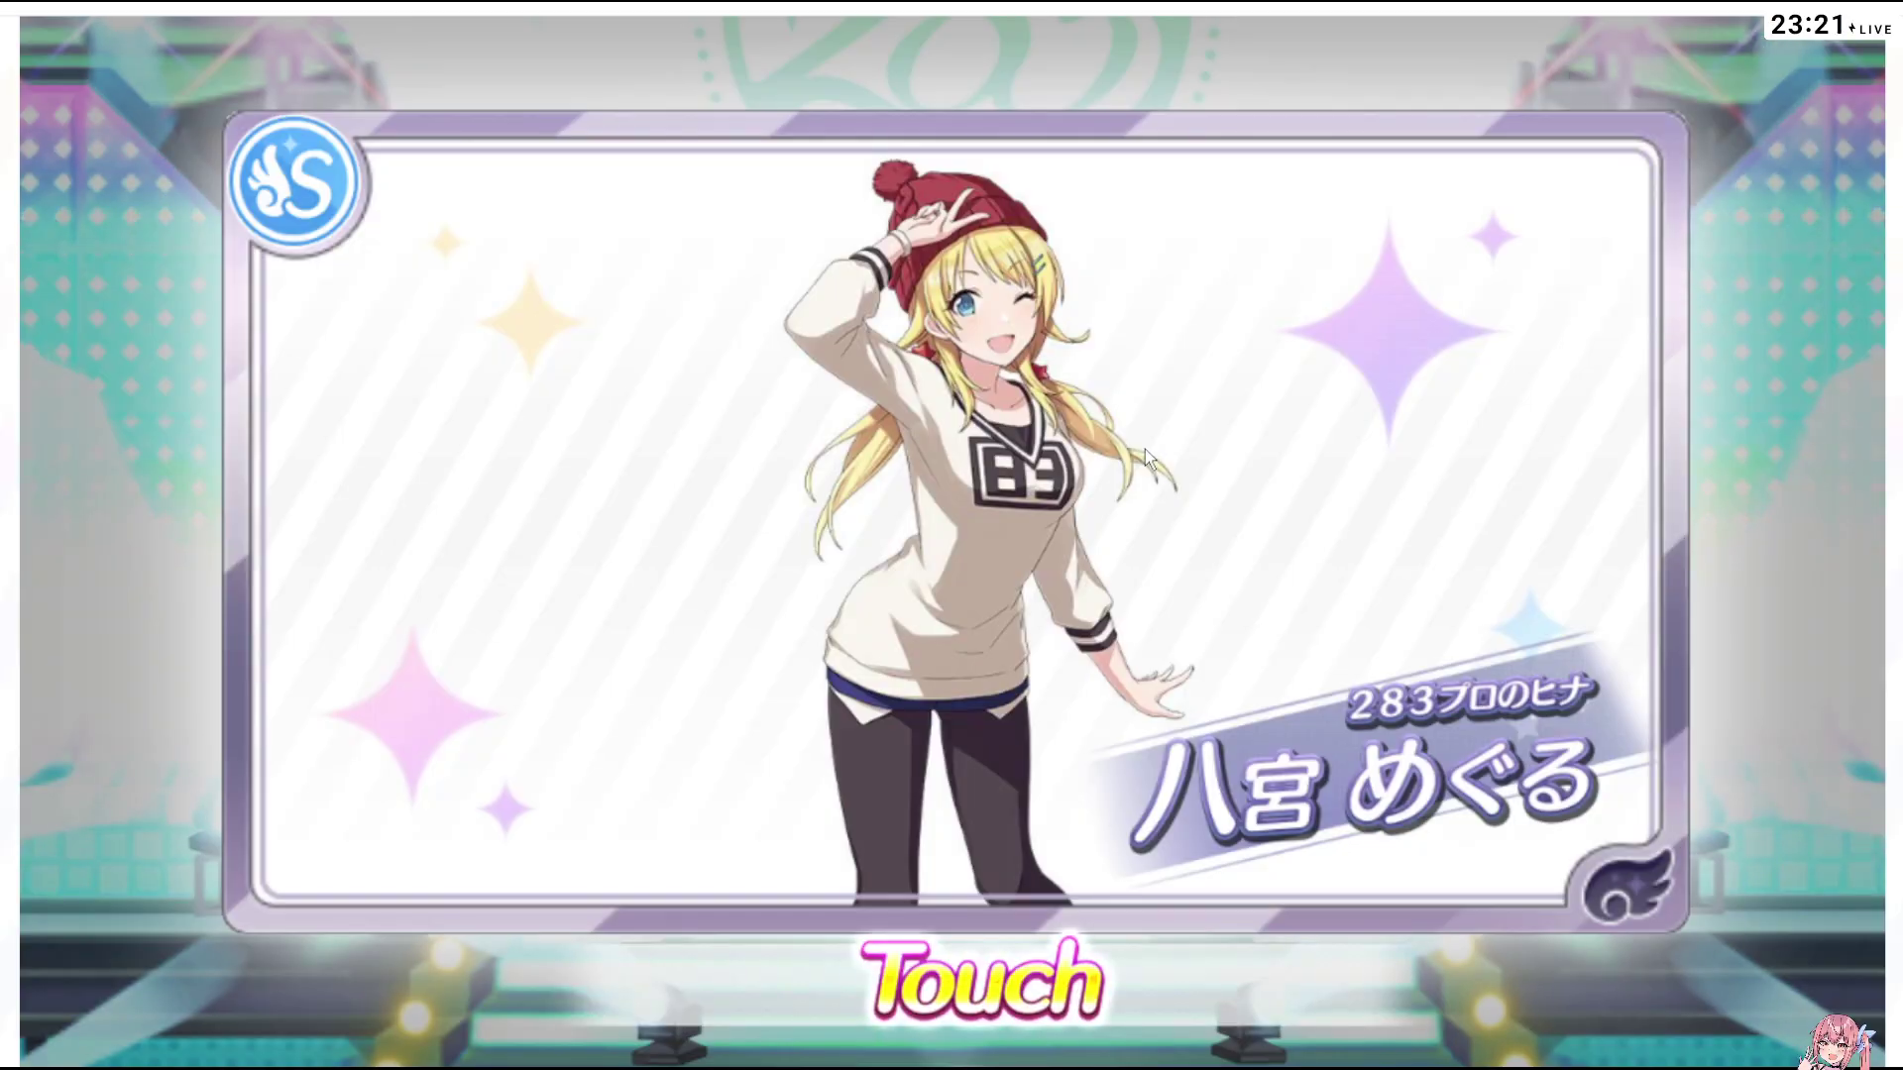
click(1145, 449)
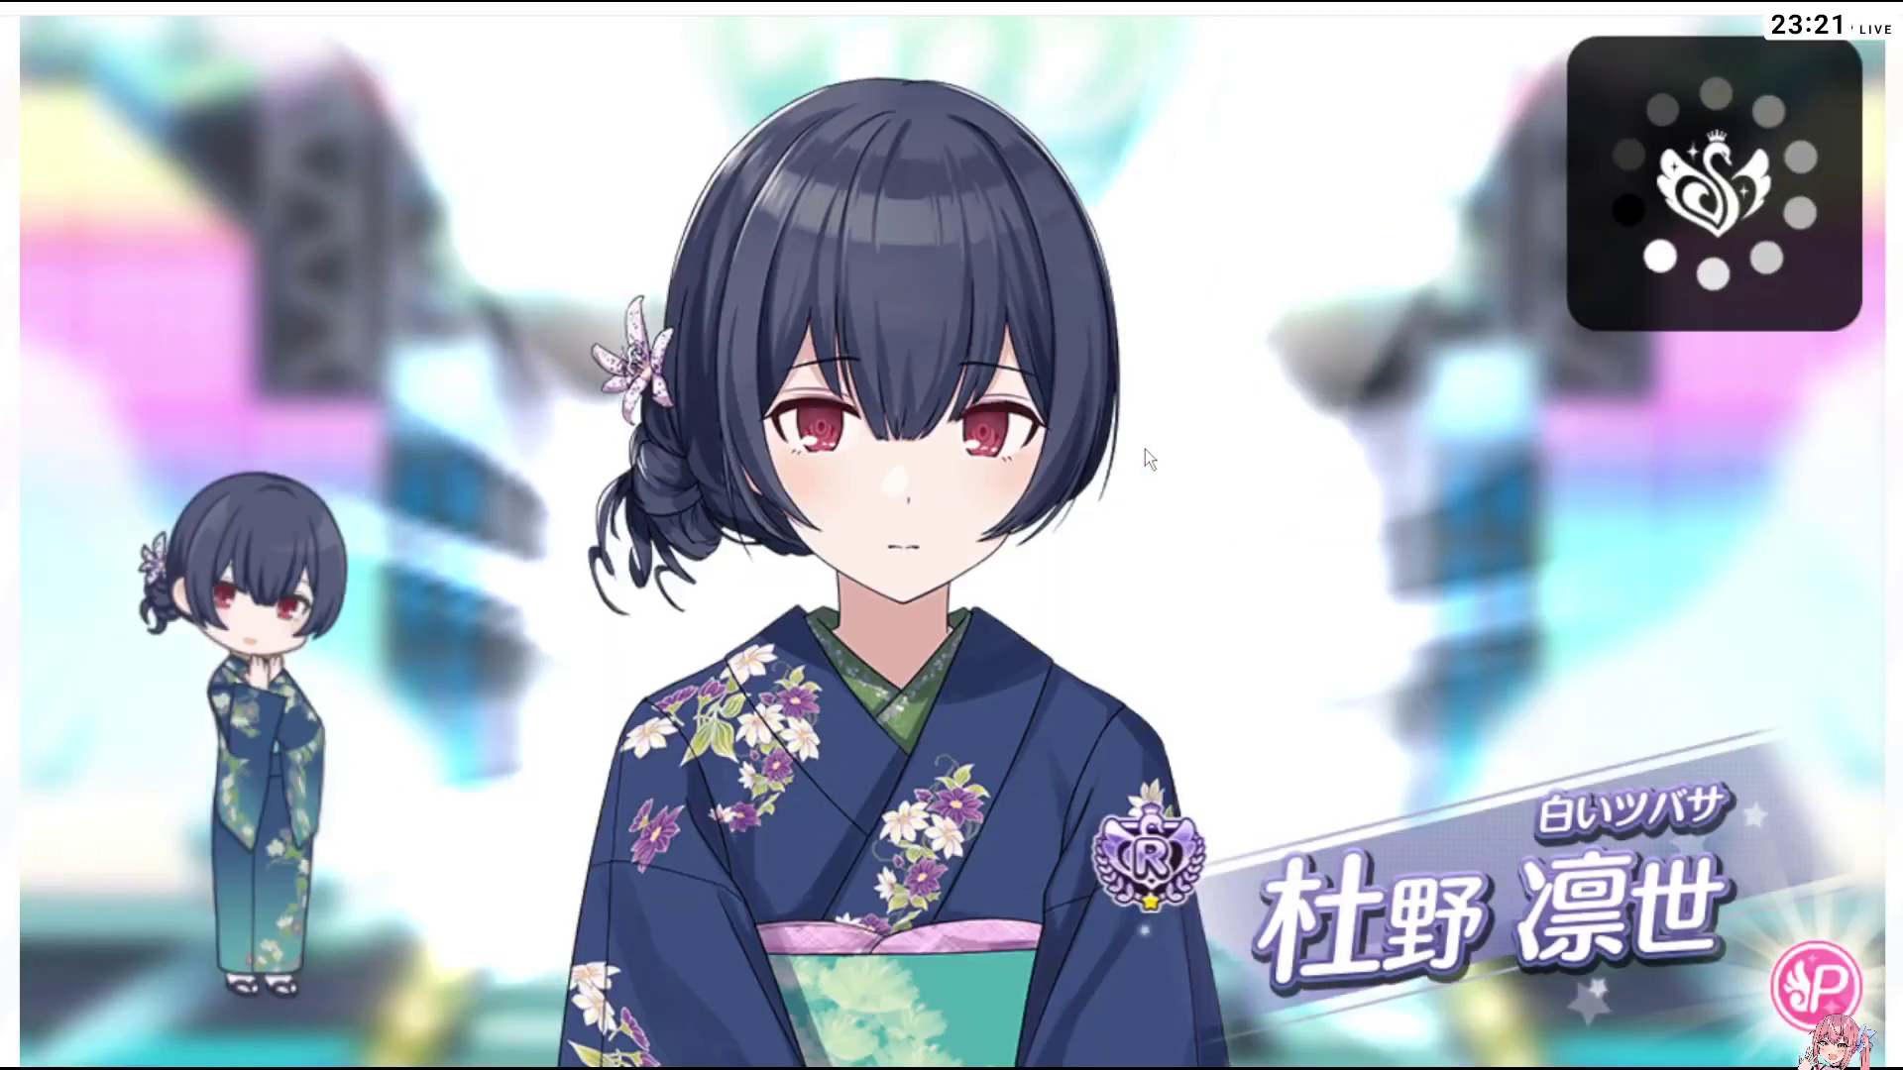
click(1144, 449)
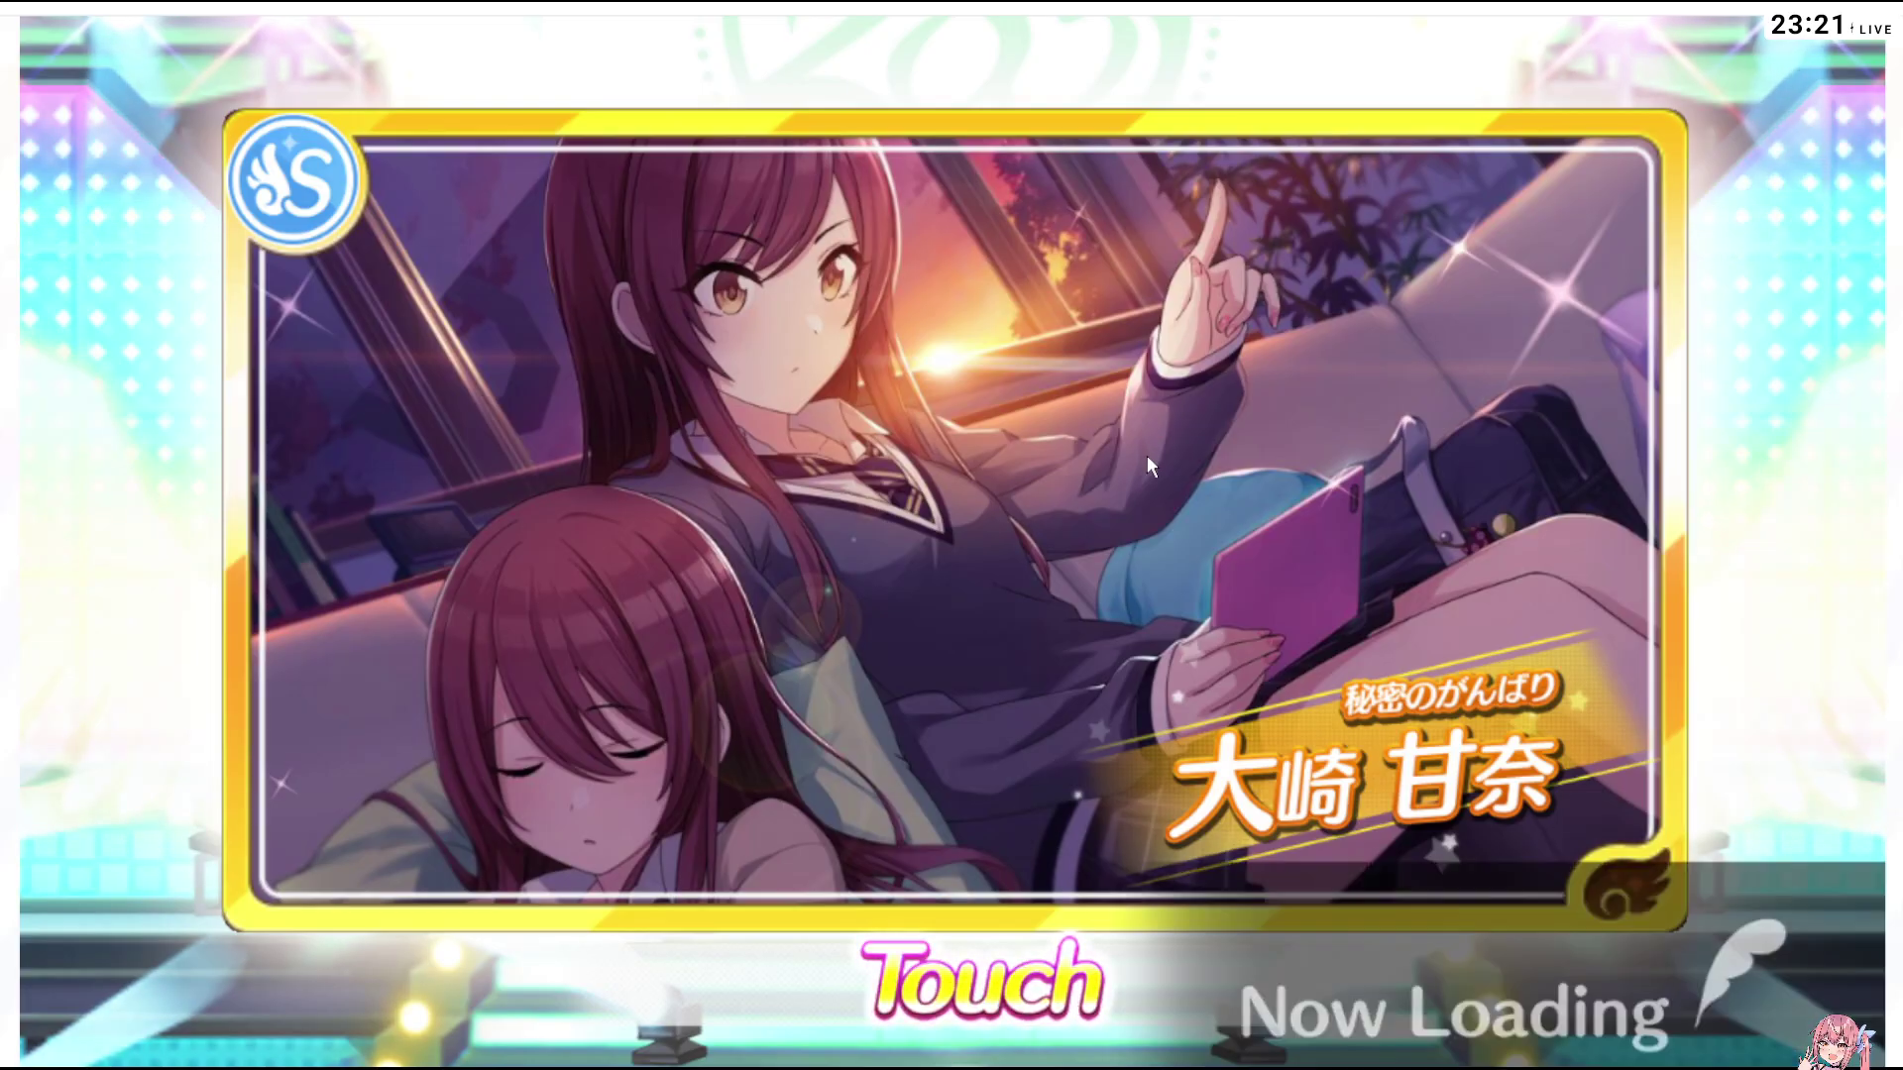
click(1146, 453)
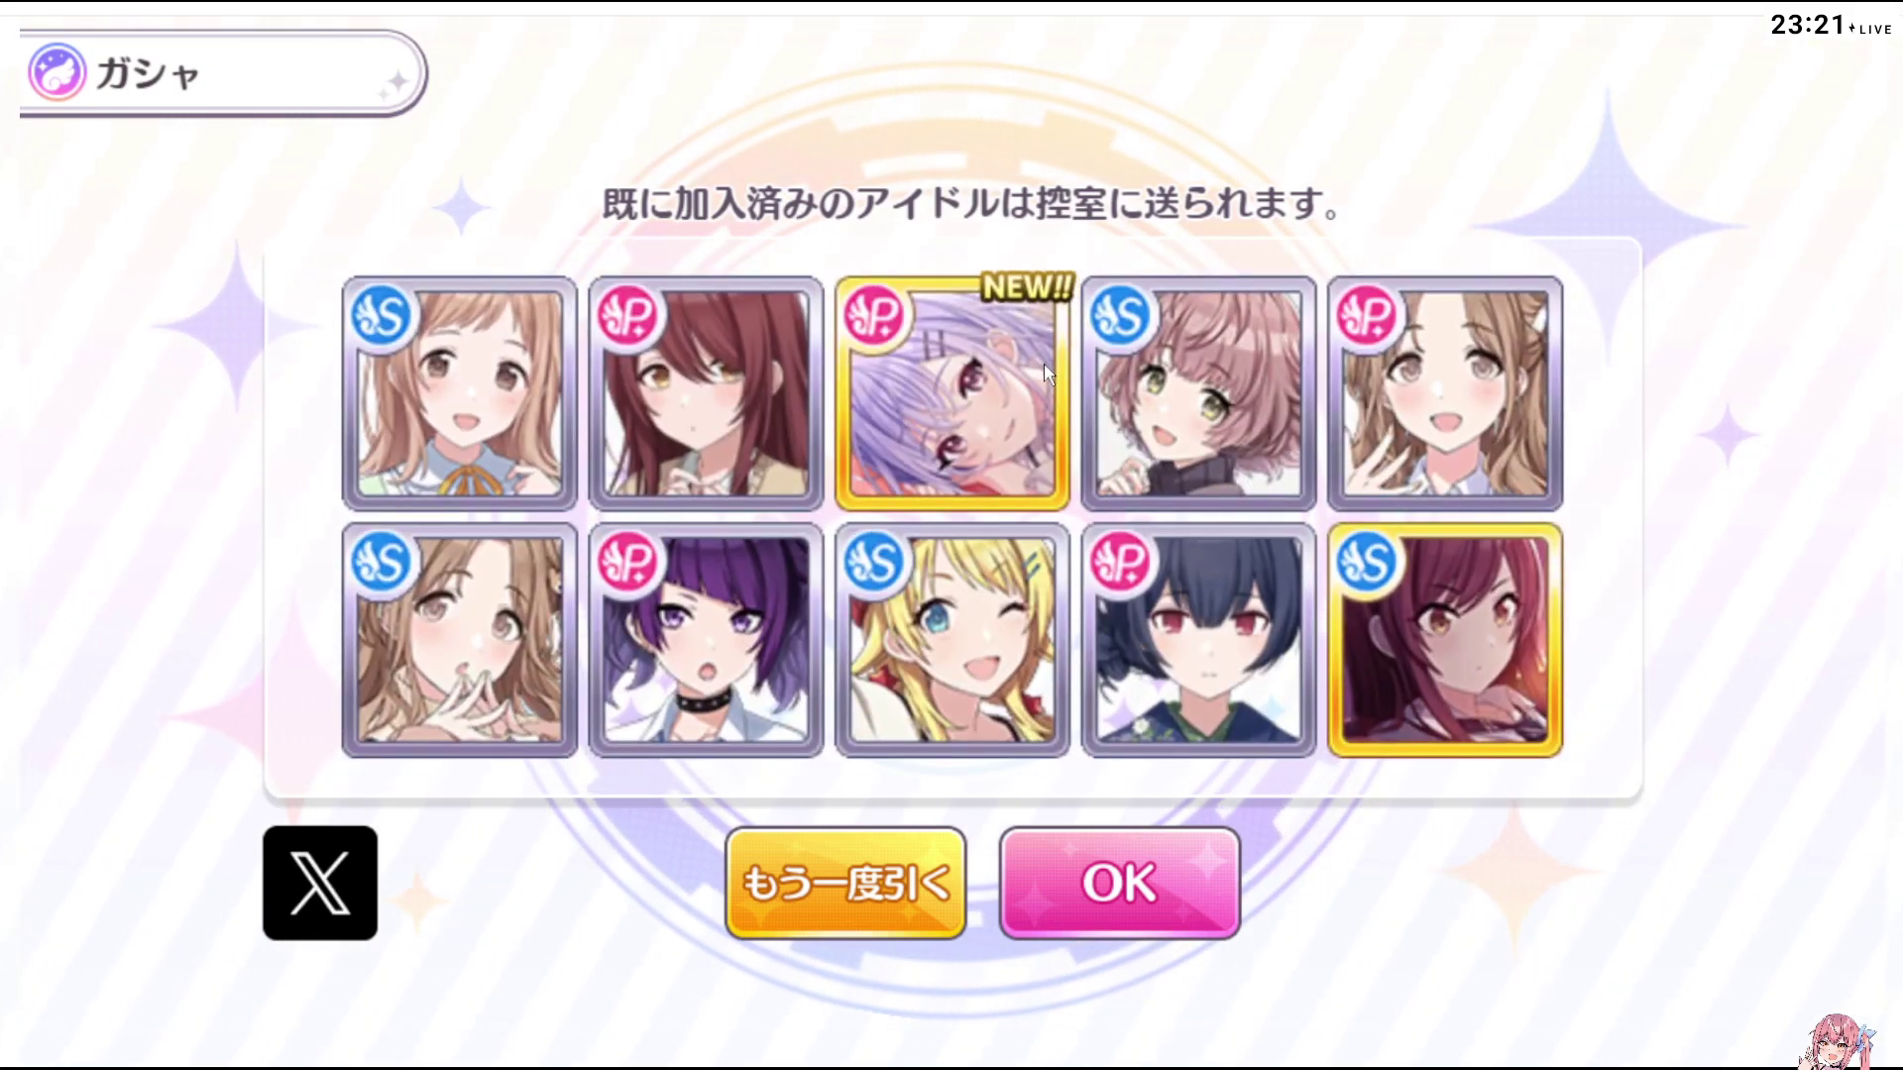
Inspect the new 【優You】鈴木 羽那 card's alternate illustration at full size, then return to the draw results
click(1033, 419)
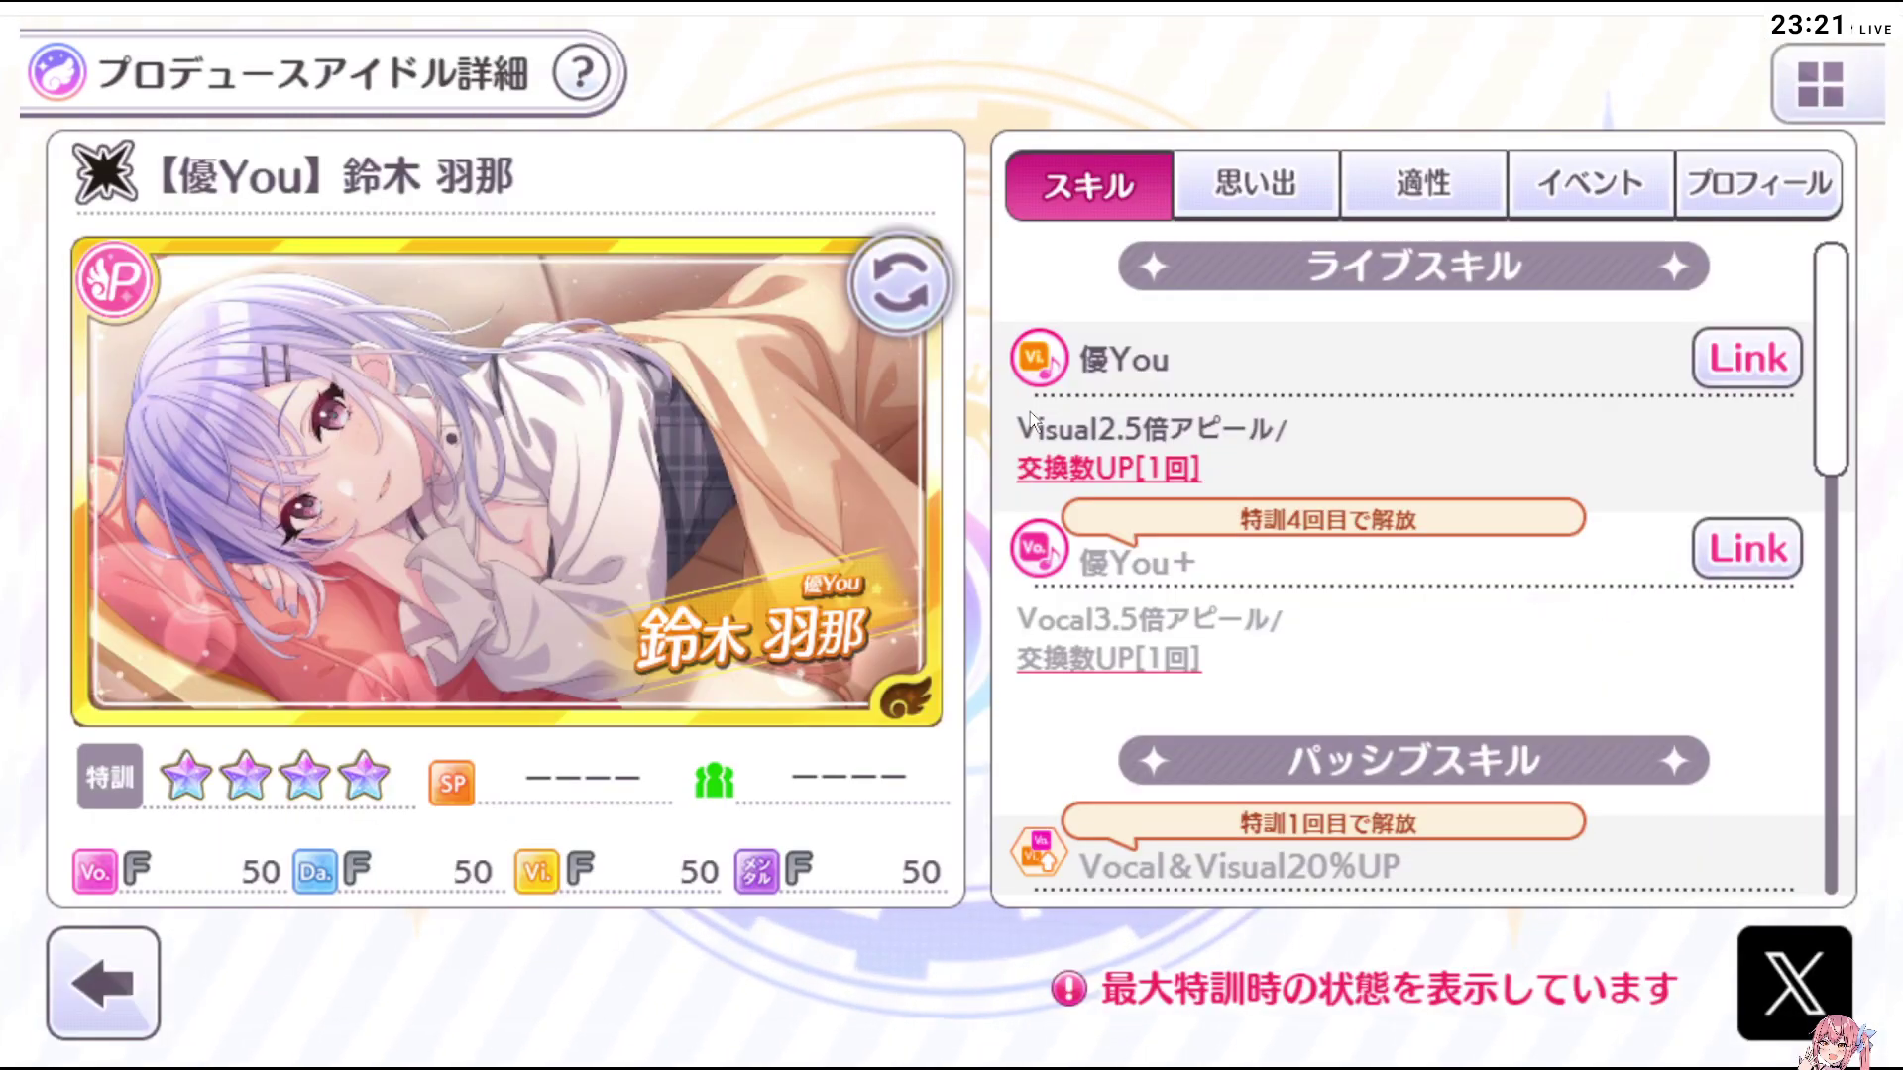
click(881, 299)
click(937, 507)
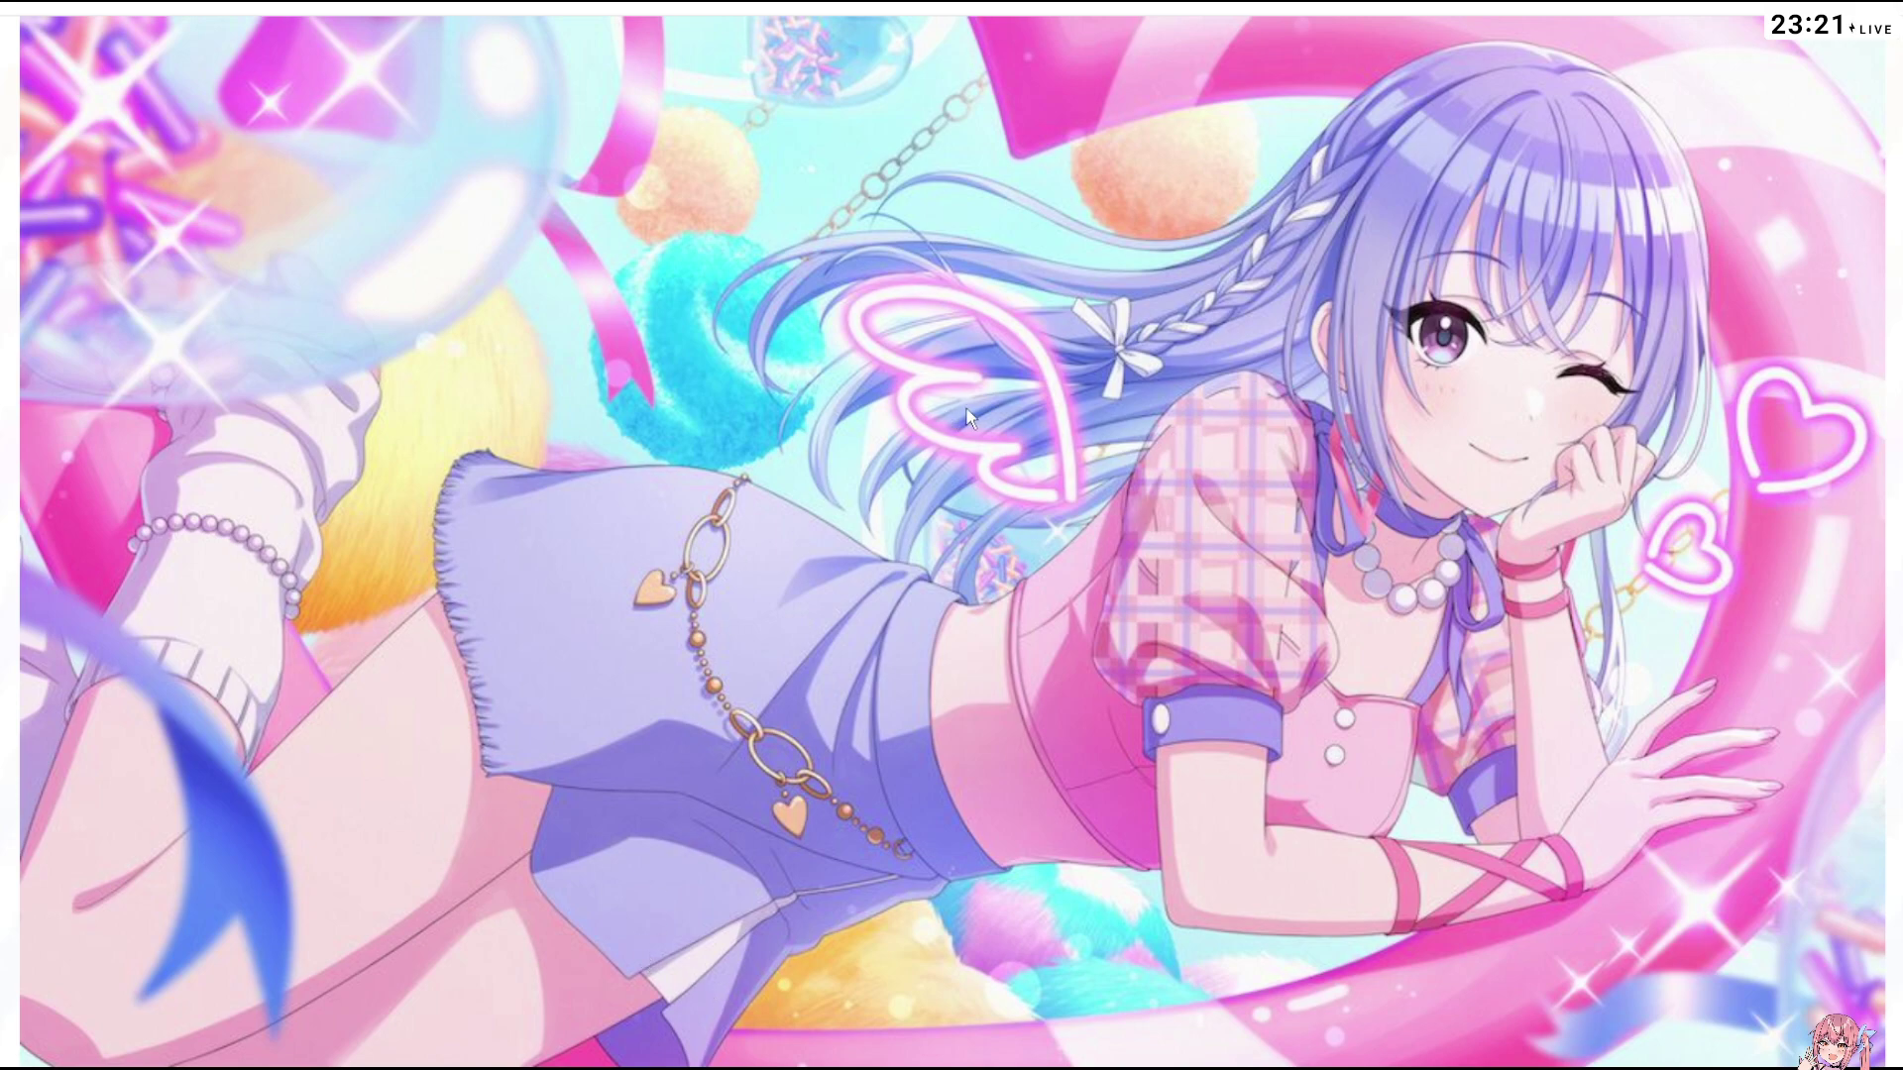
click(973, 436)
click(109, 1004)
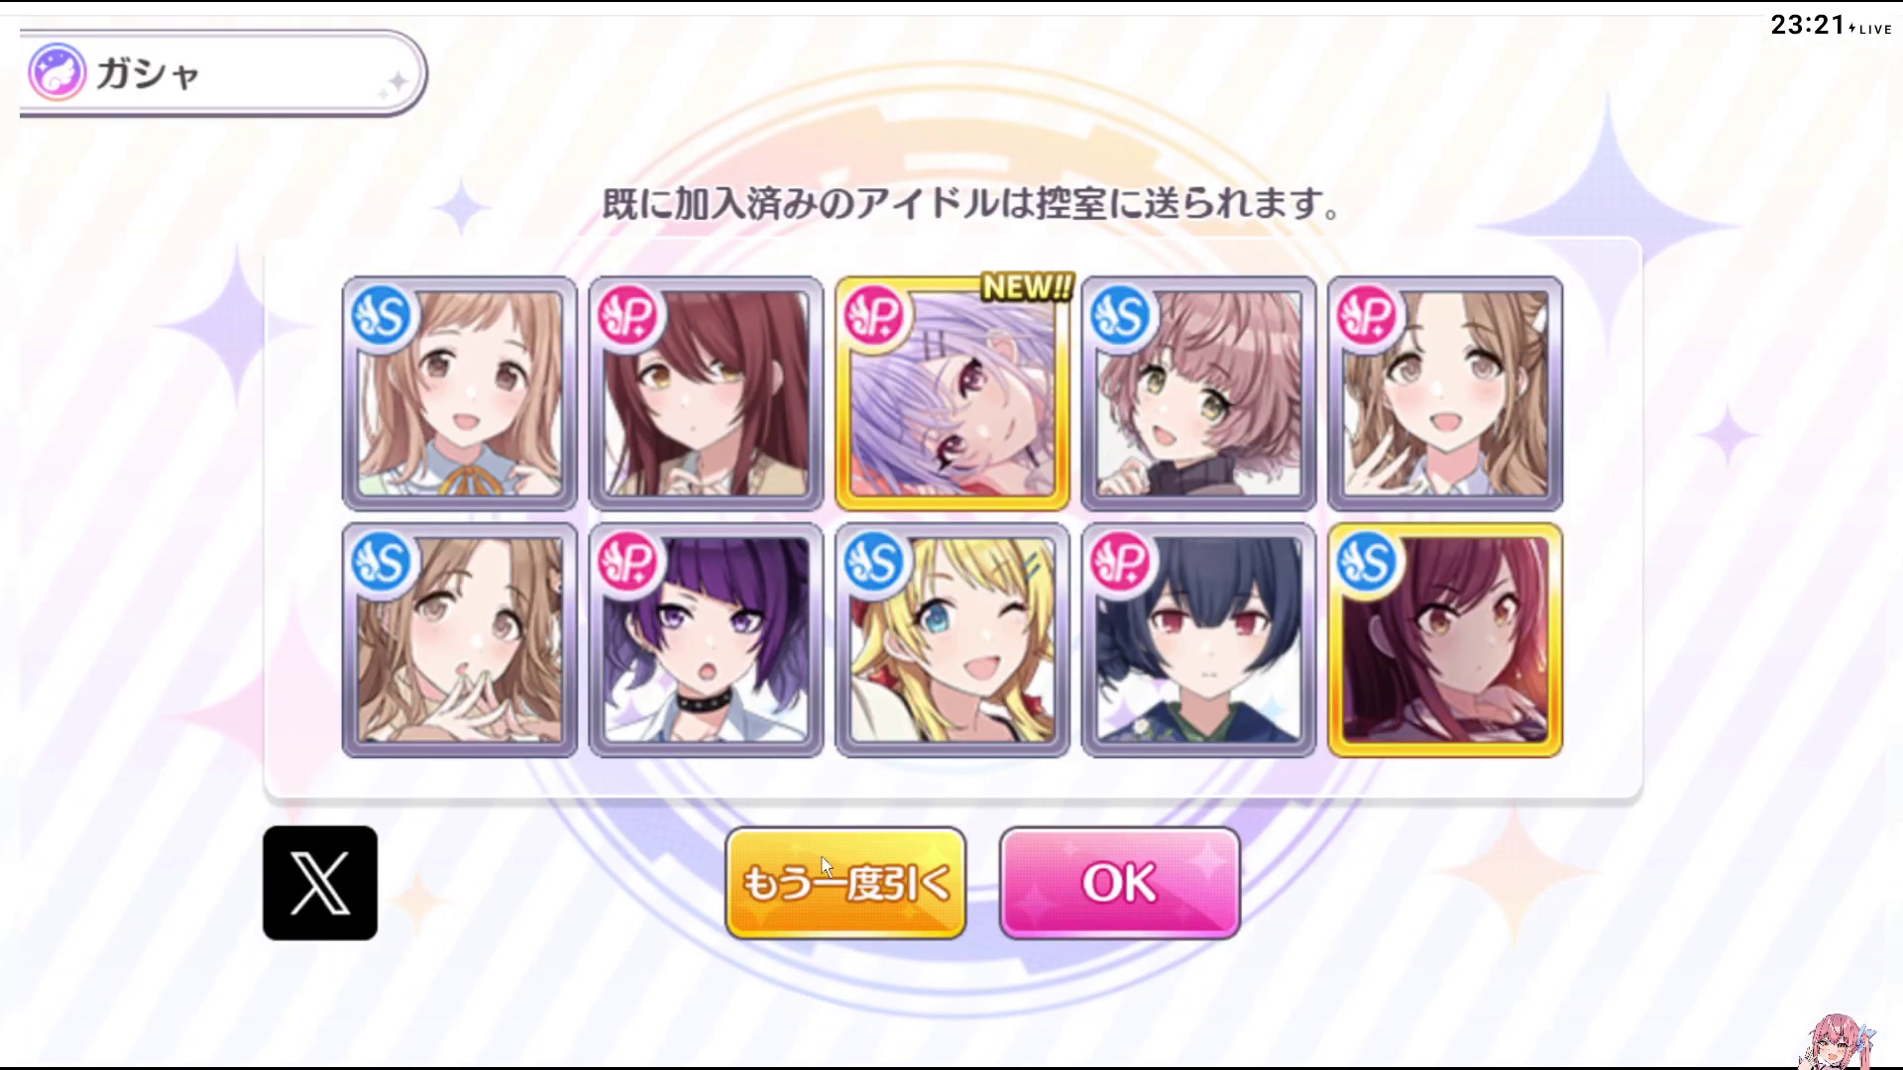
Close the draw results and leave the gacha for the home screen
click(1138, 907)
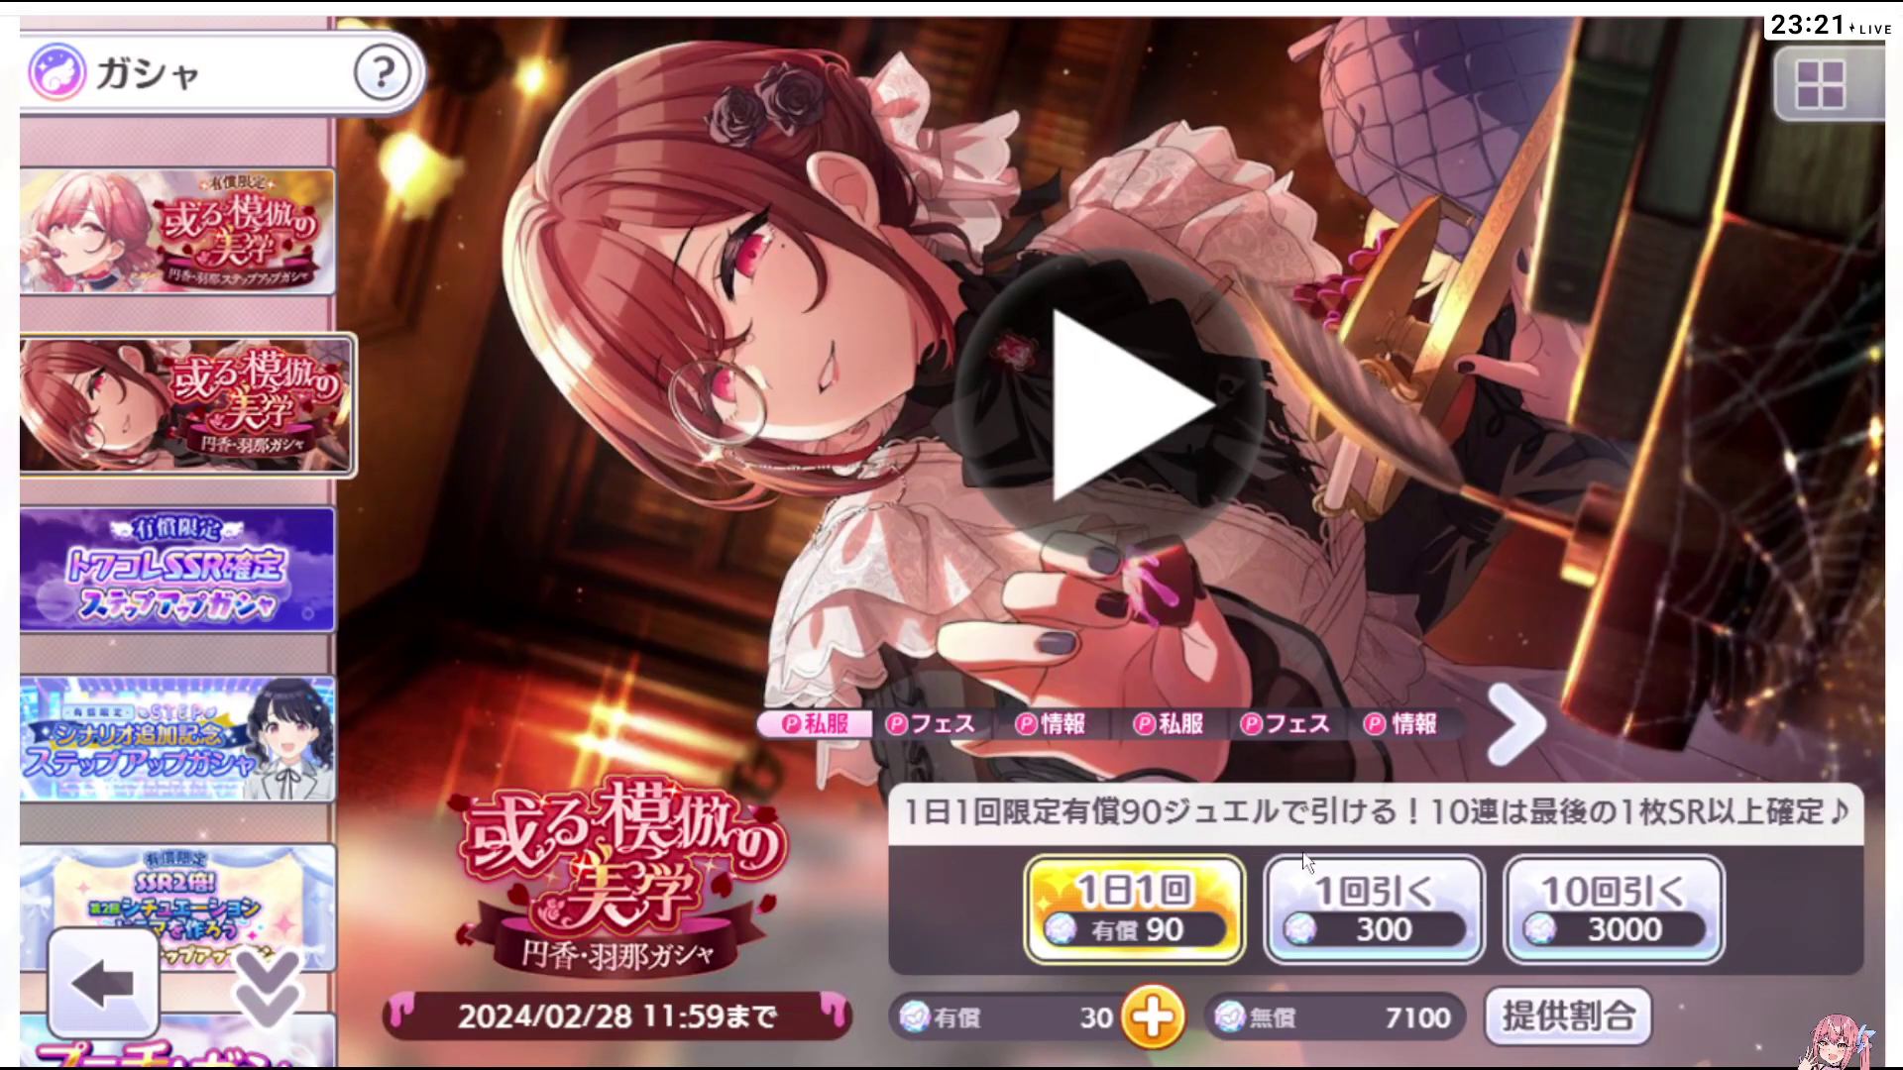
scroll(263, 857, down, 5)
click(152, 1014)
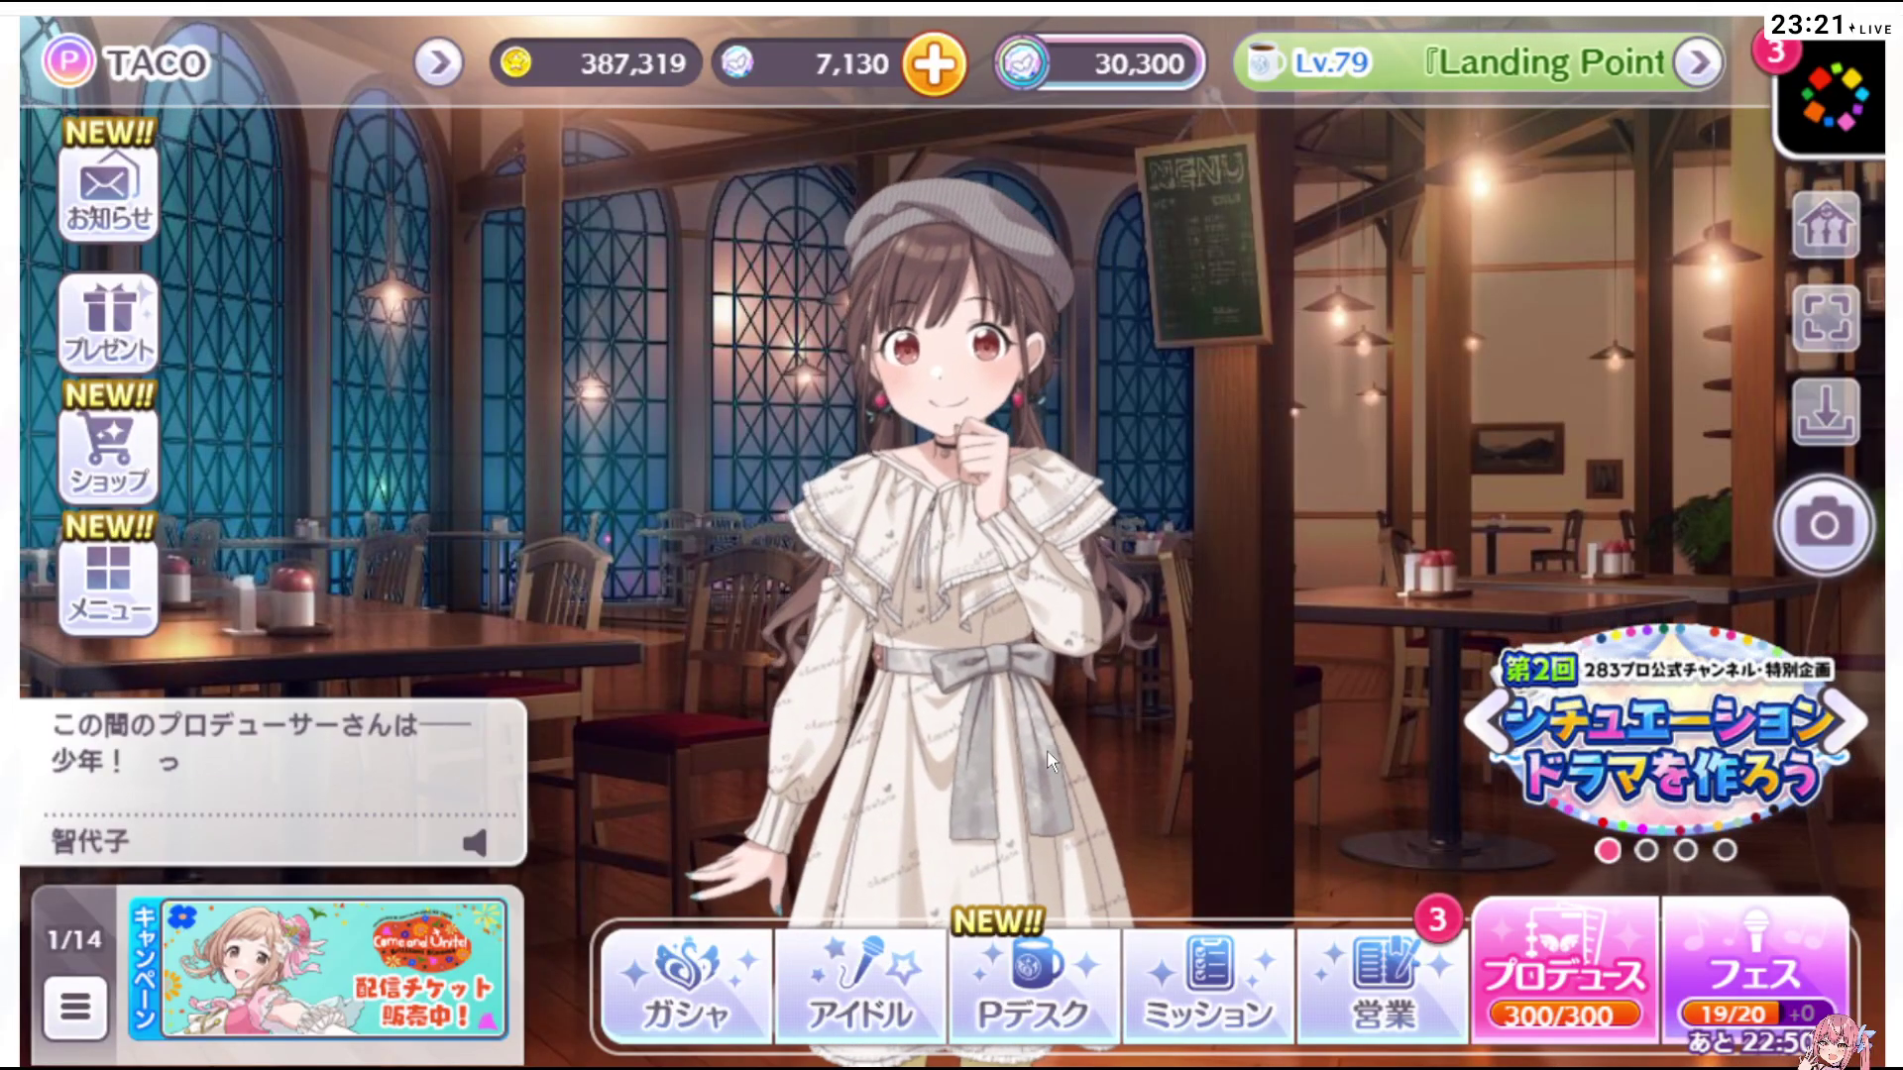
Check the デイリー missions and the 円香・羽那 step-up gacha page, then return to the home screen
click(1554, 976)
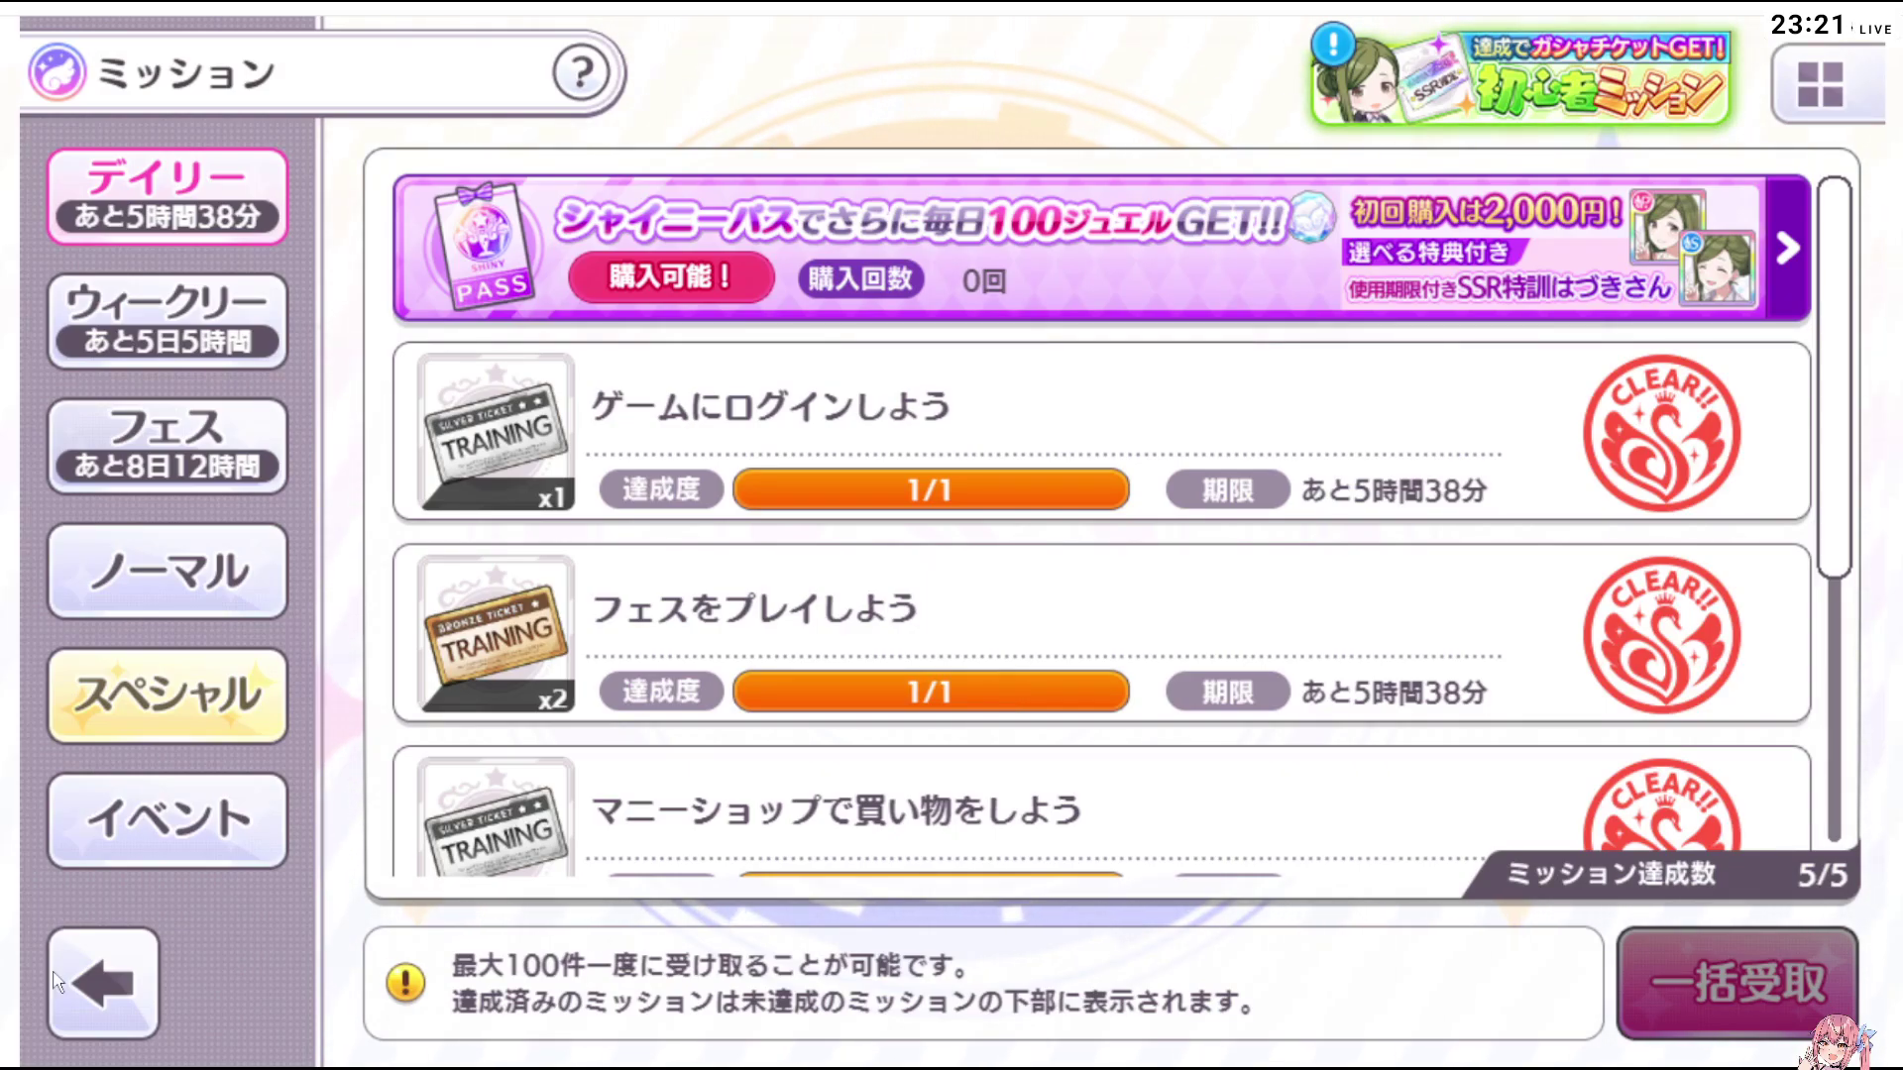
click(58, 981)
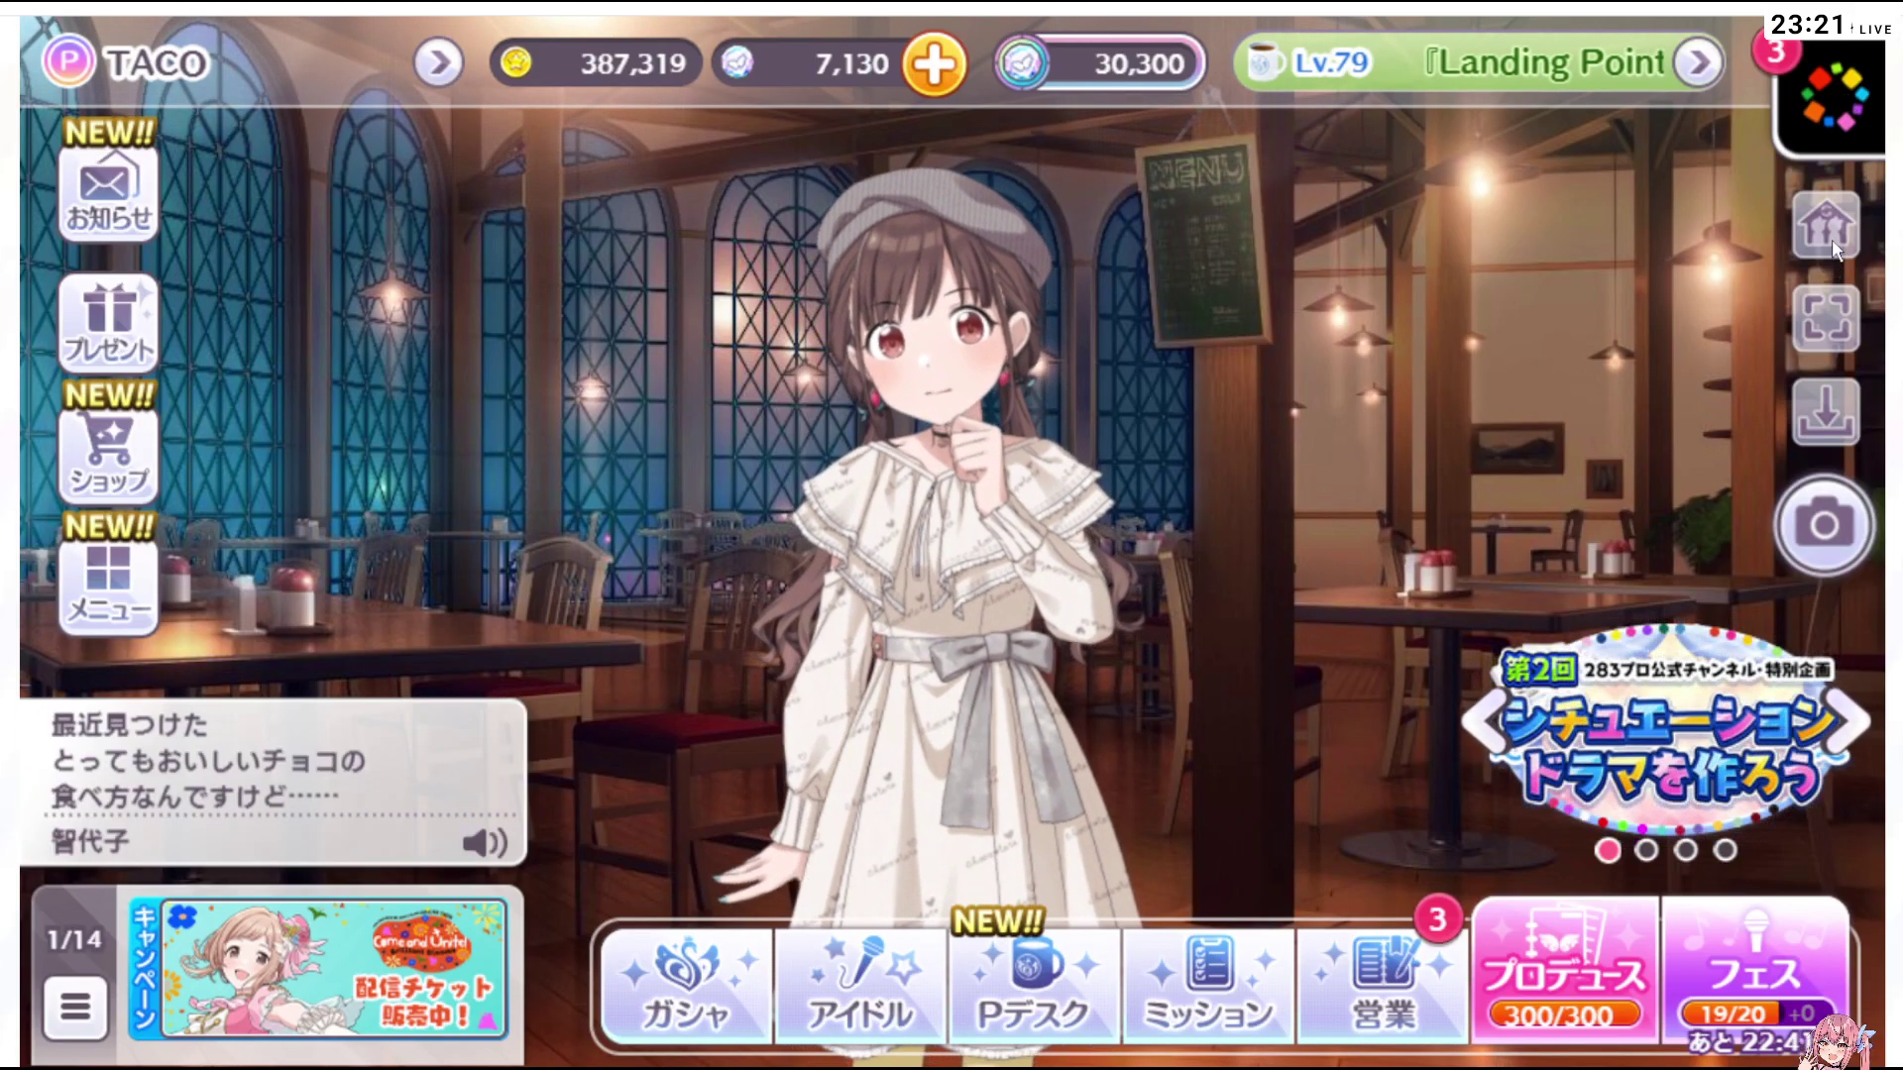
click(1266, 512)
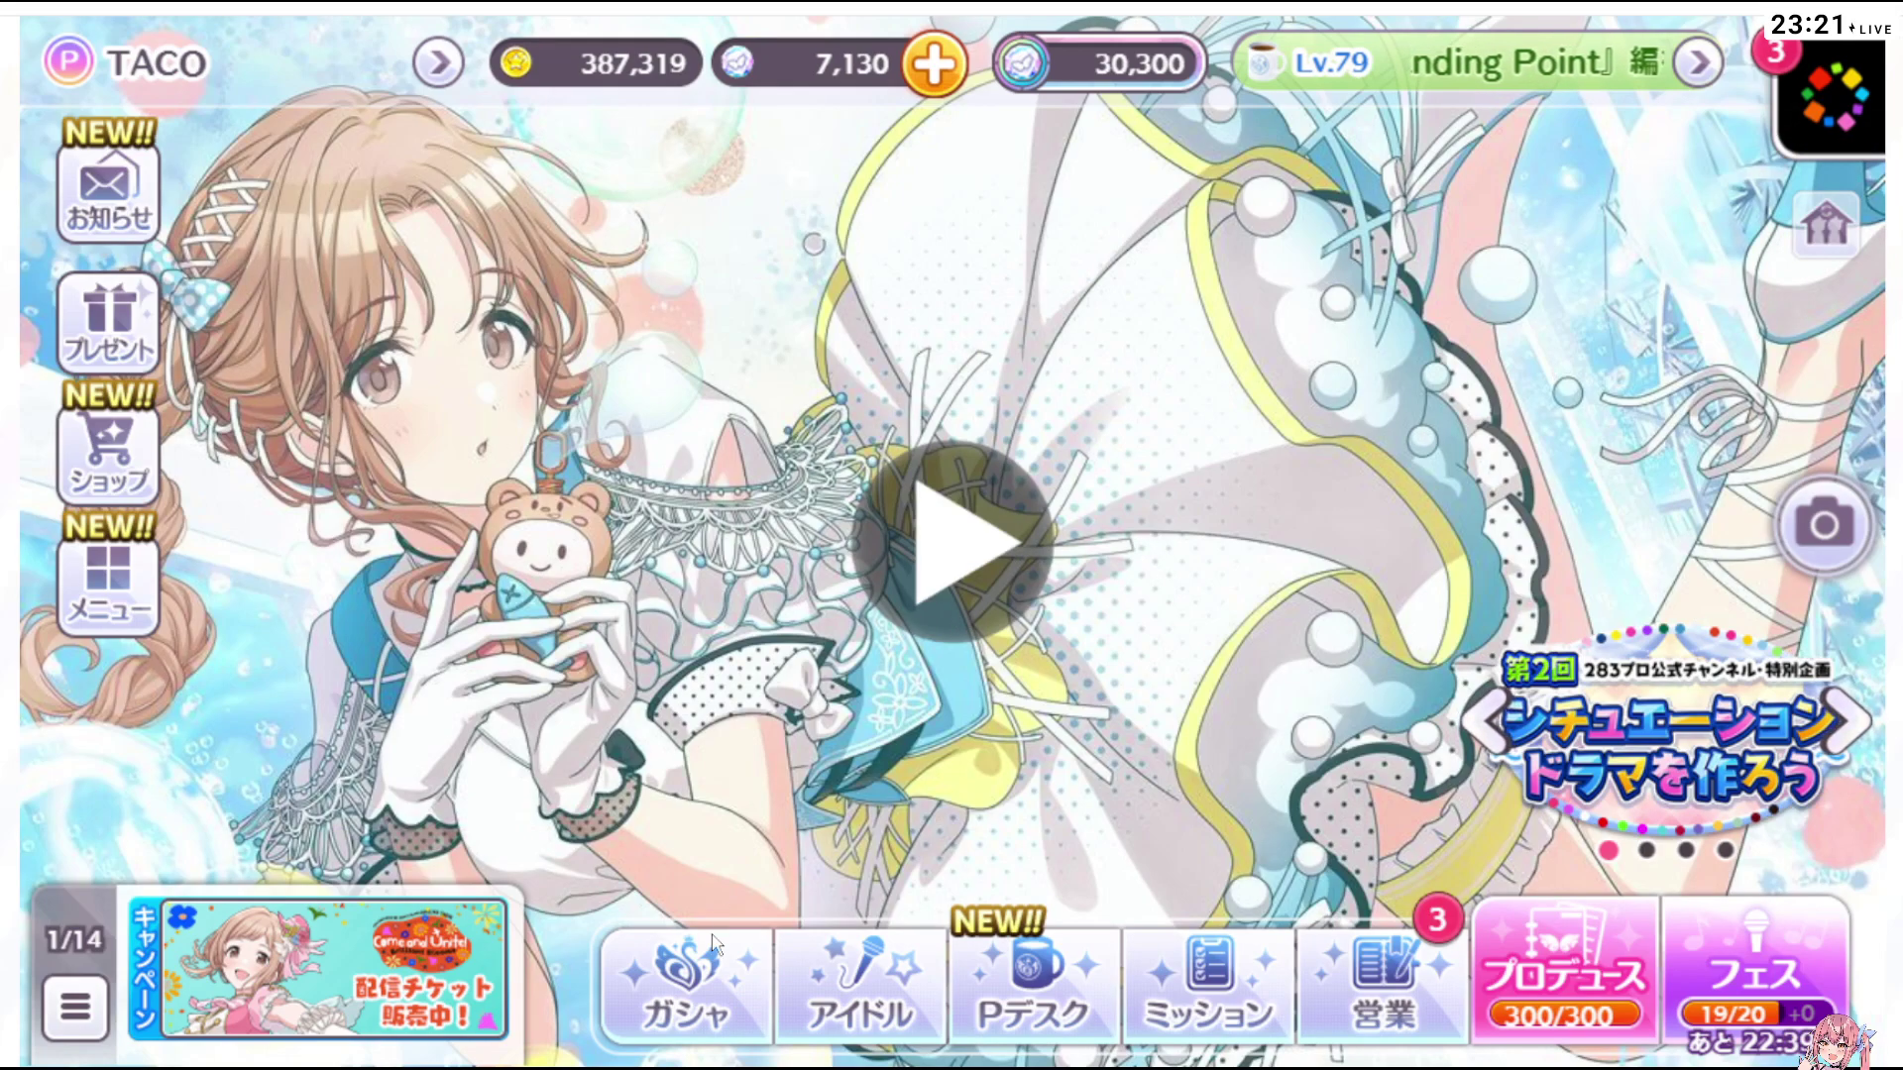
click(717, 1003)
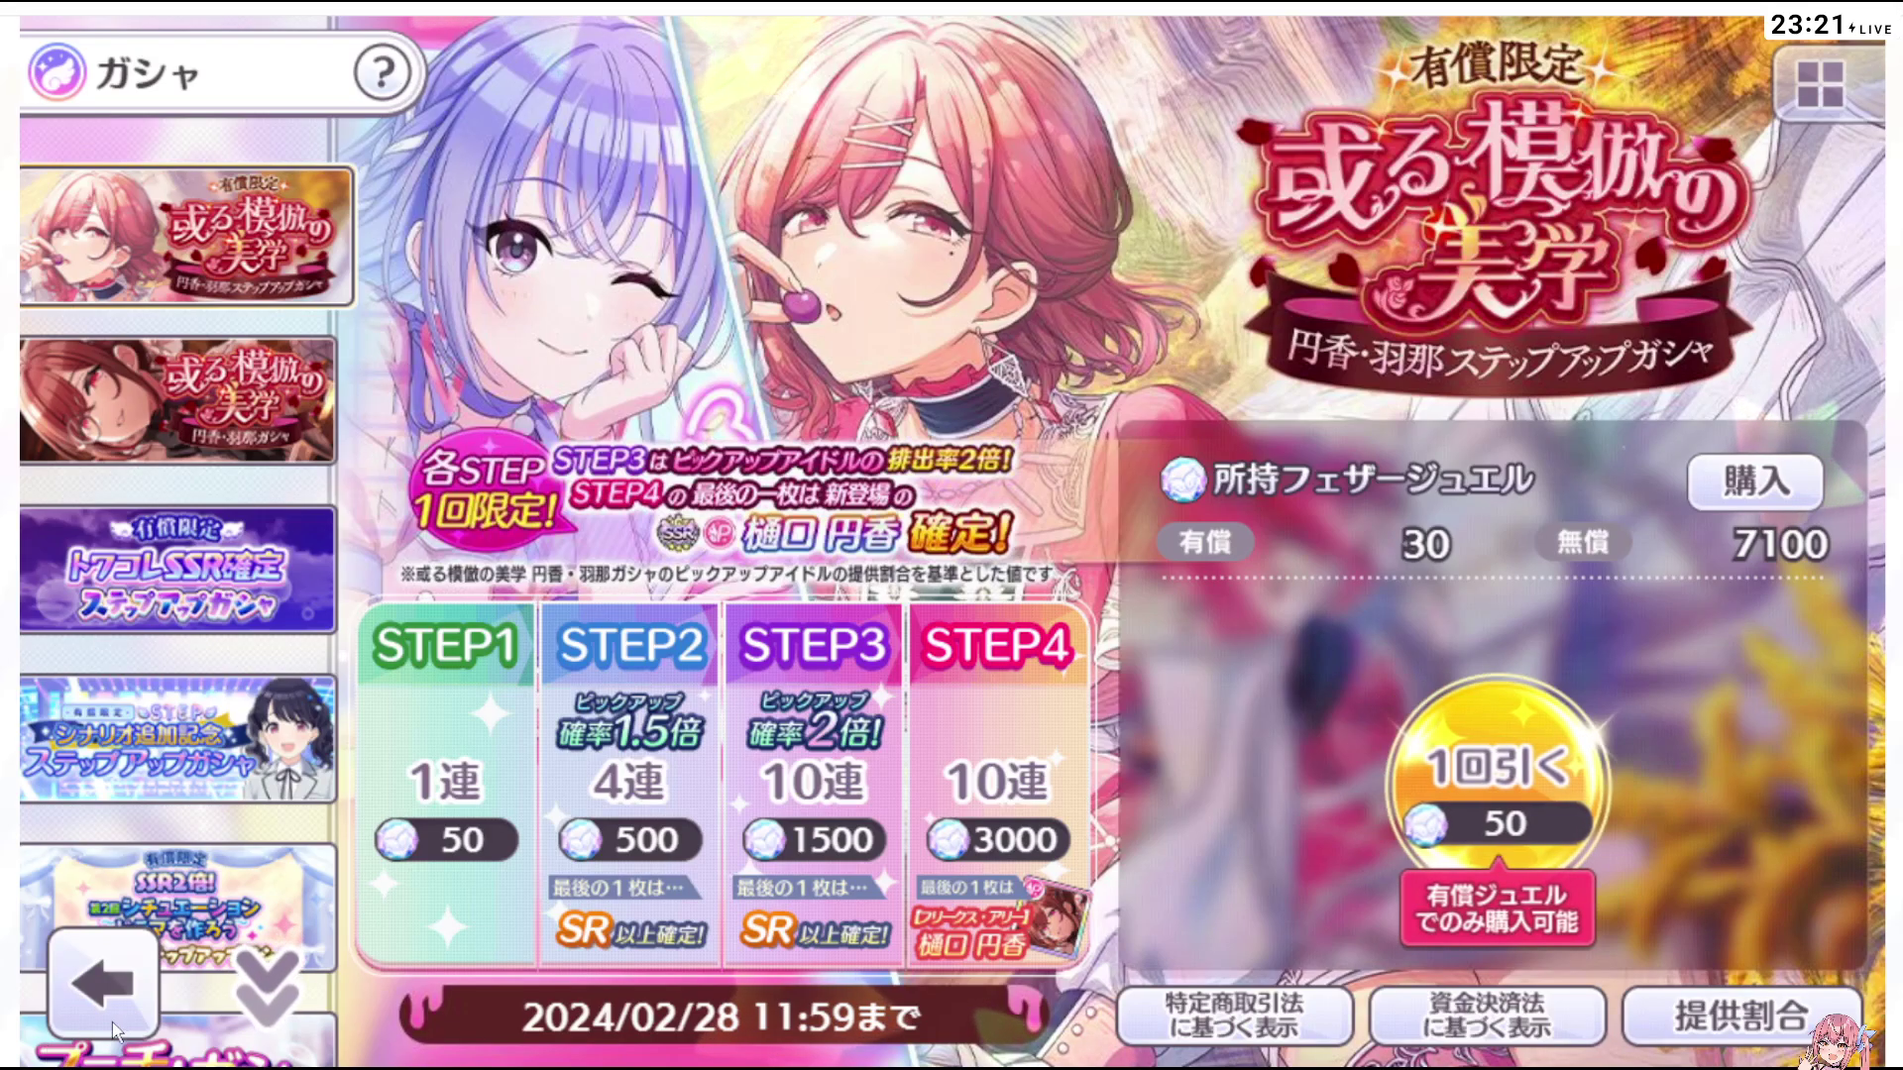
click(113, 1021)
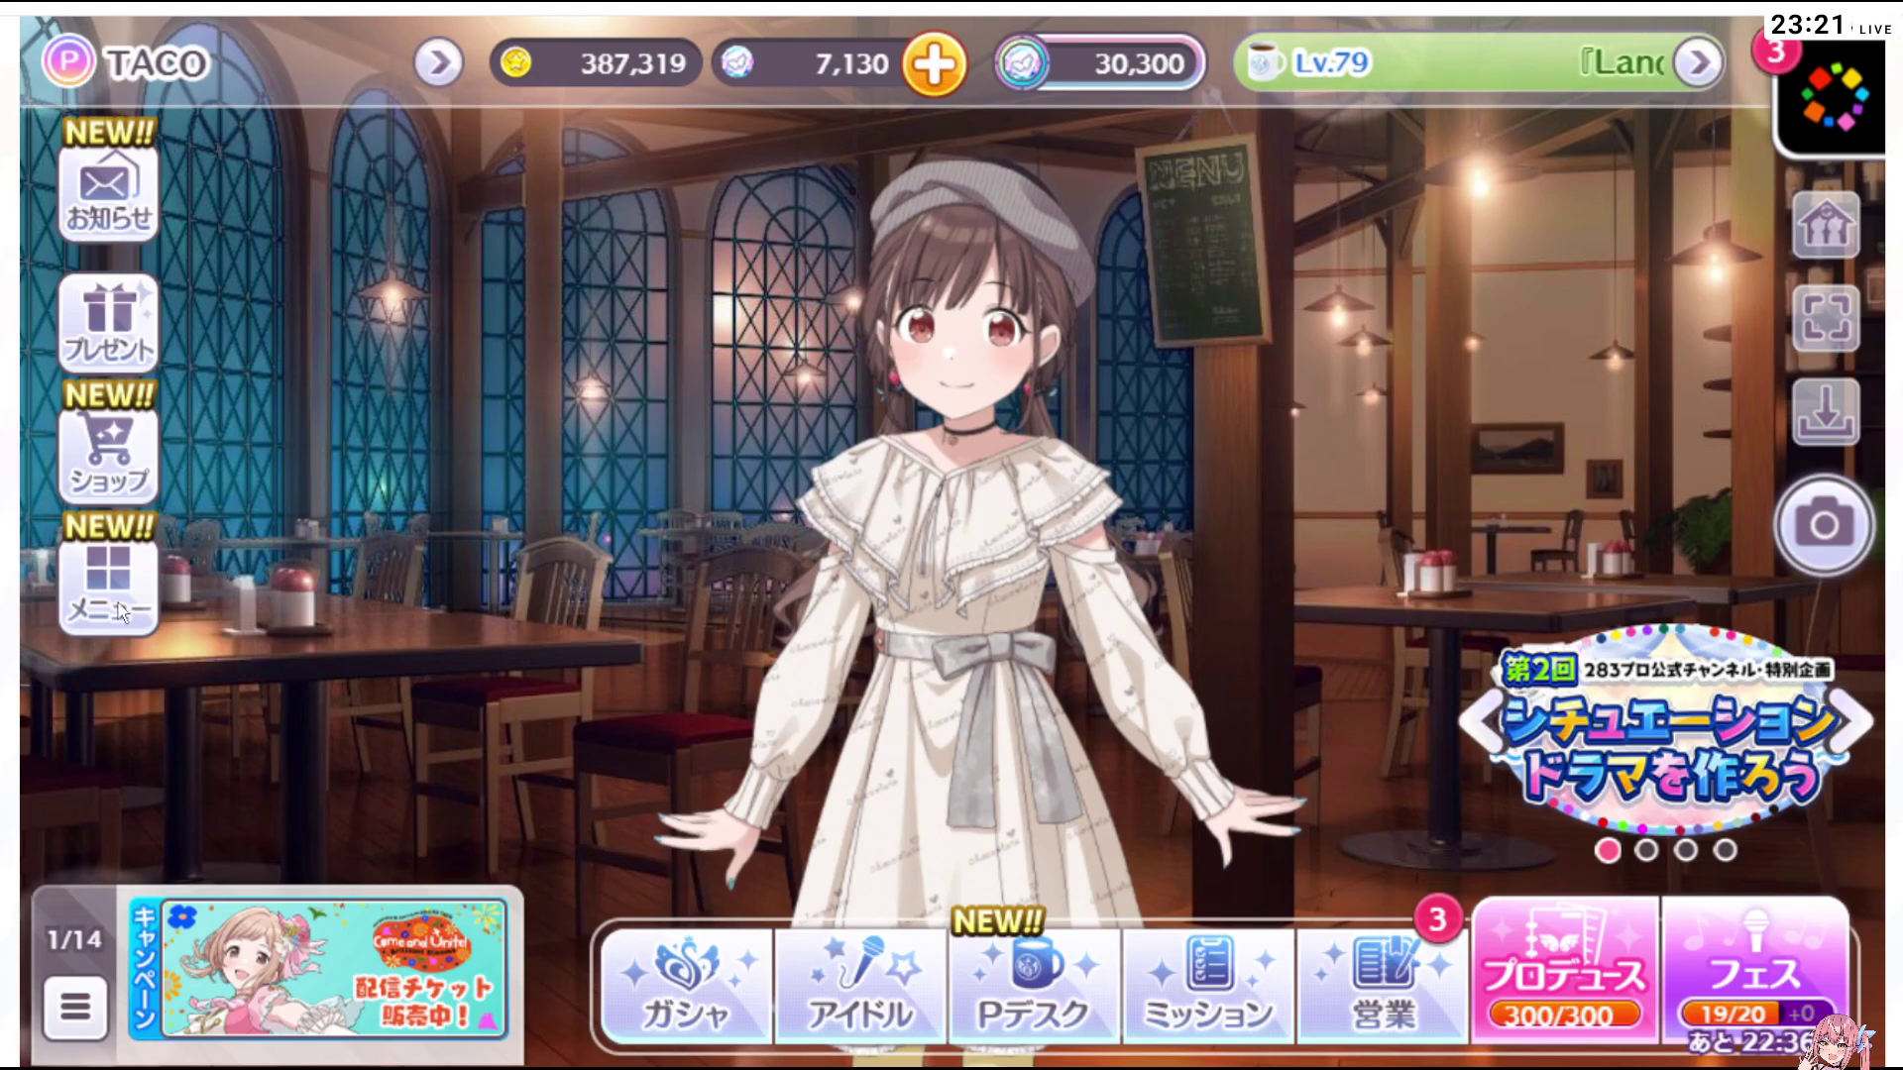
In the ホームユニット settings, replace the Center idol with 鈴木羽那
click(107, 584)
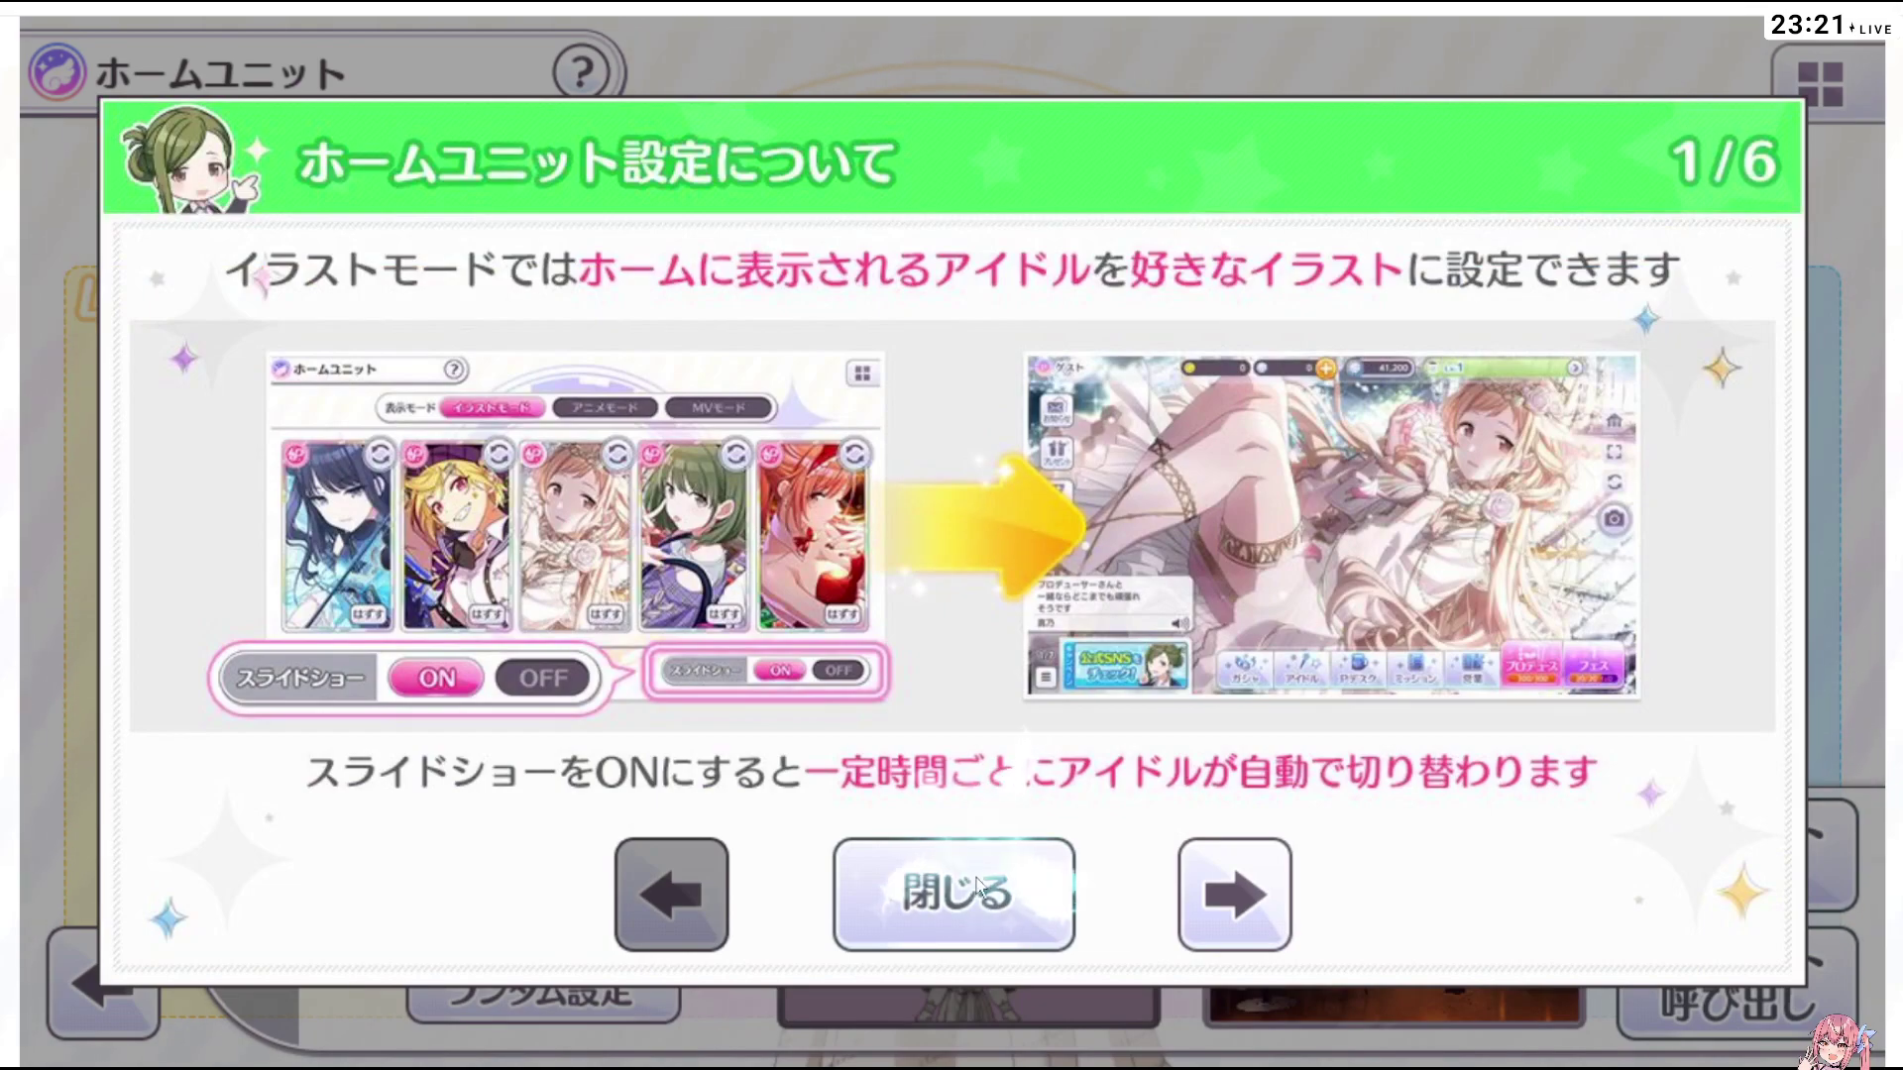
click(976, 885)
click(971, 539)
scroll(971, 539, down, 4)
scroll(972, 539, down, 4)
click(612, 720)
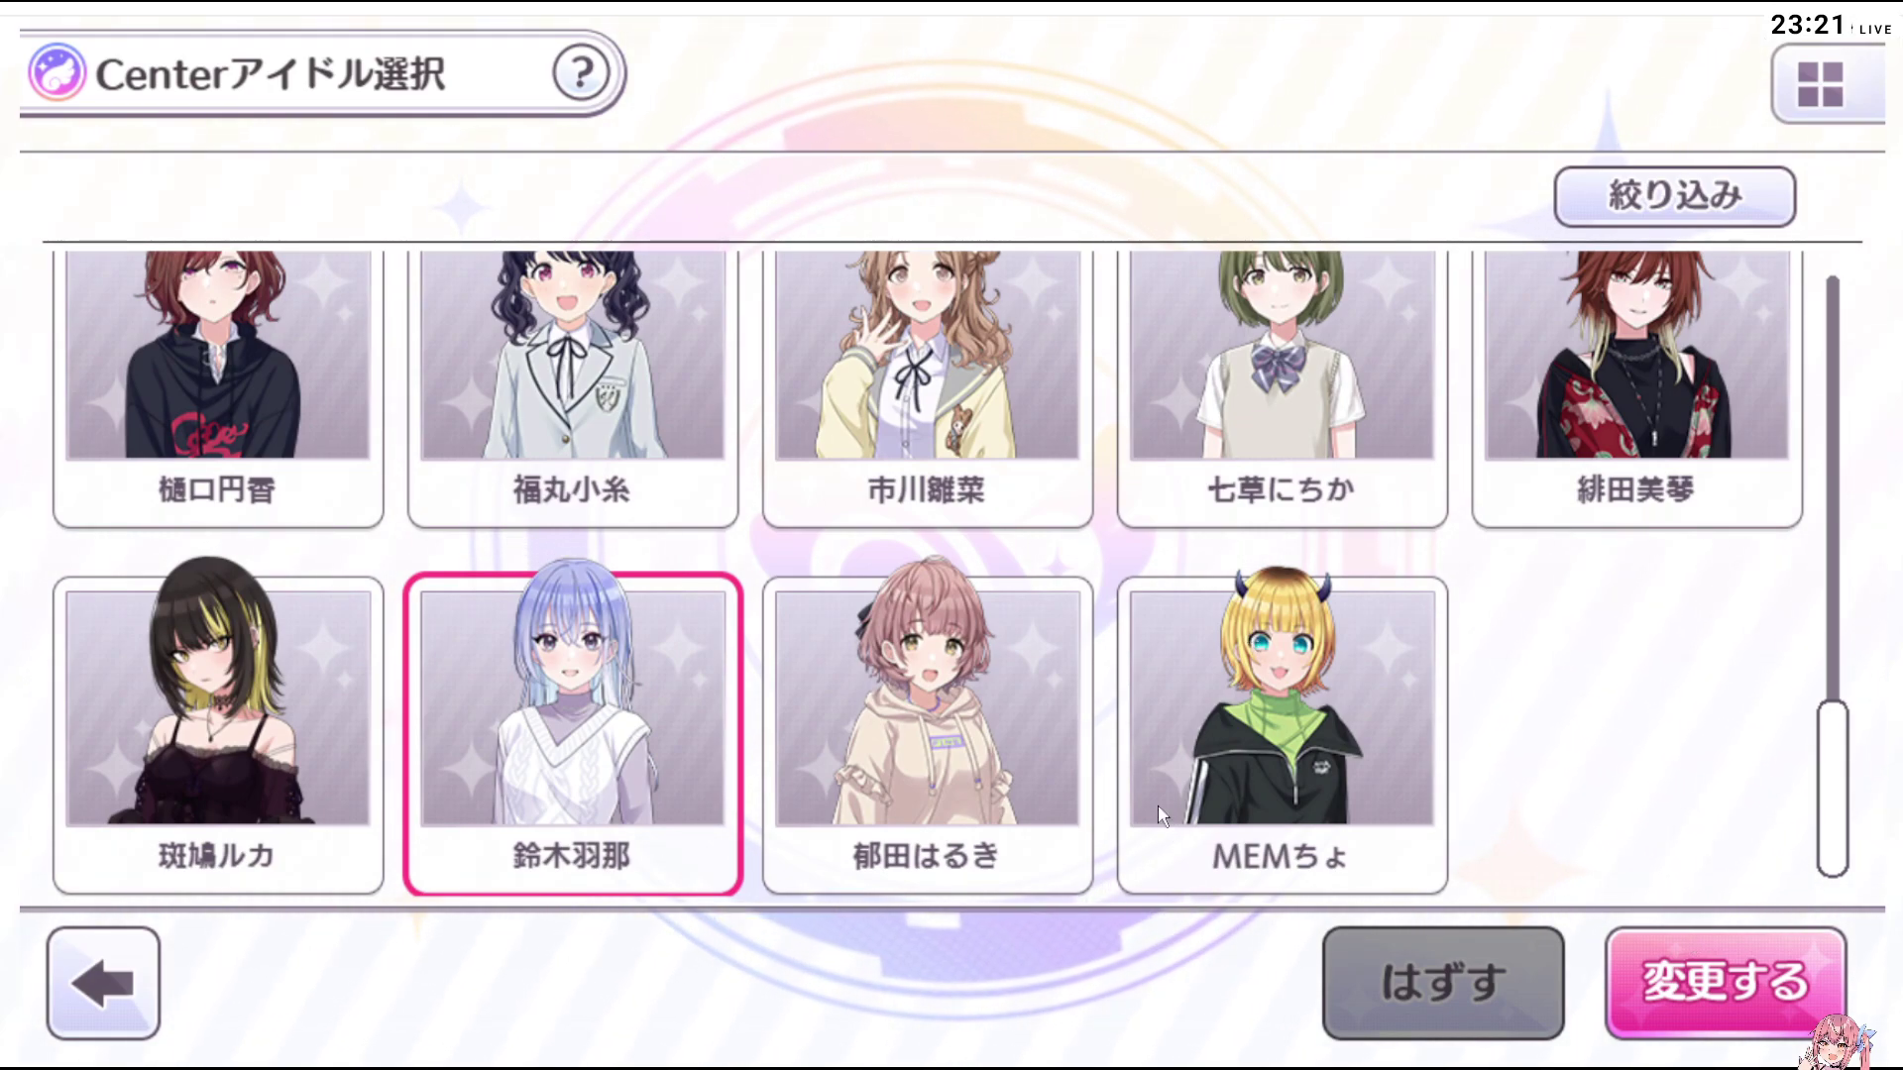
click(1675, 977)
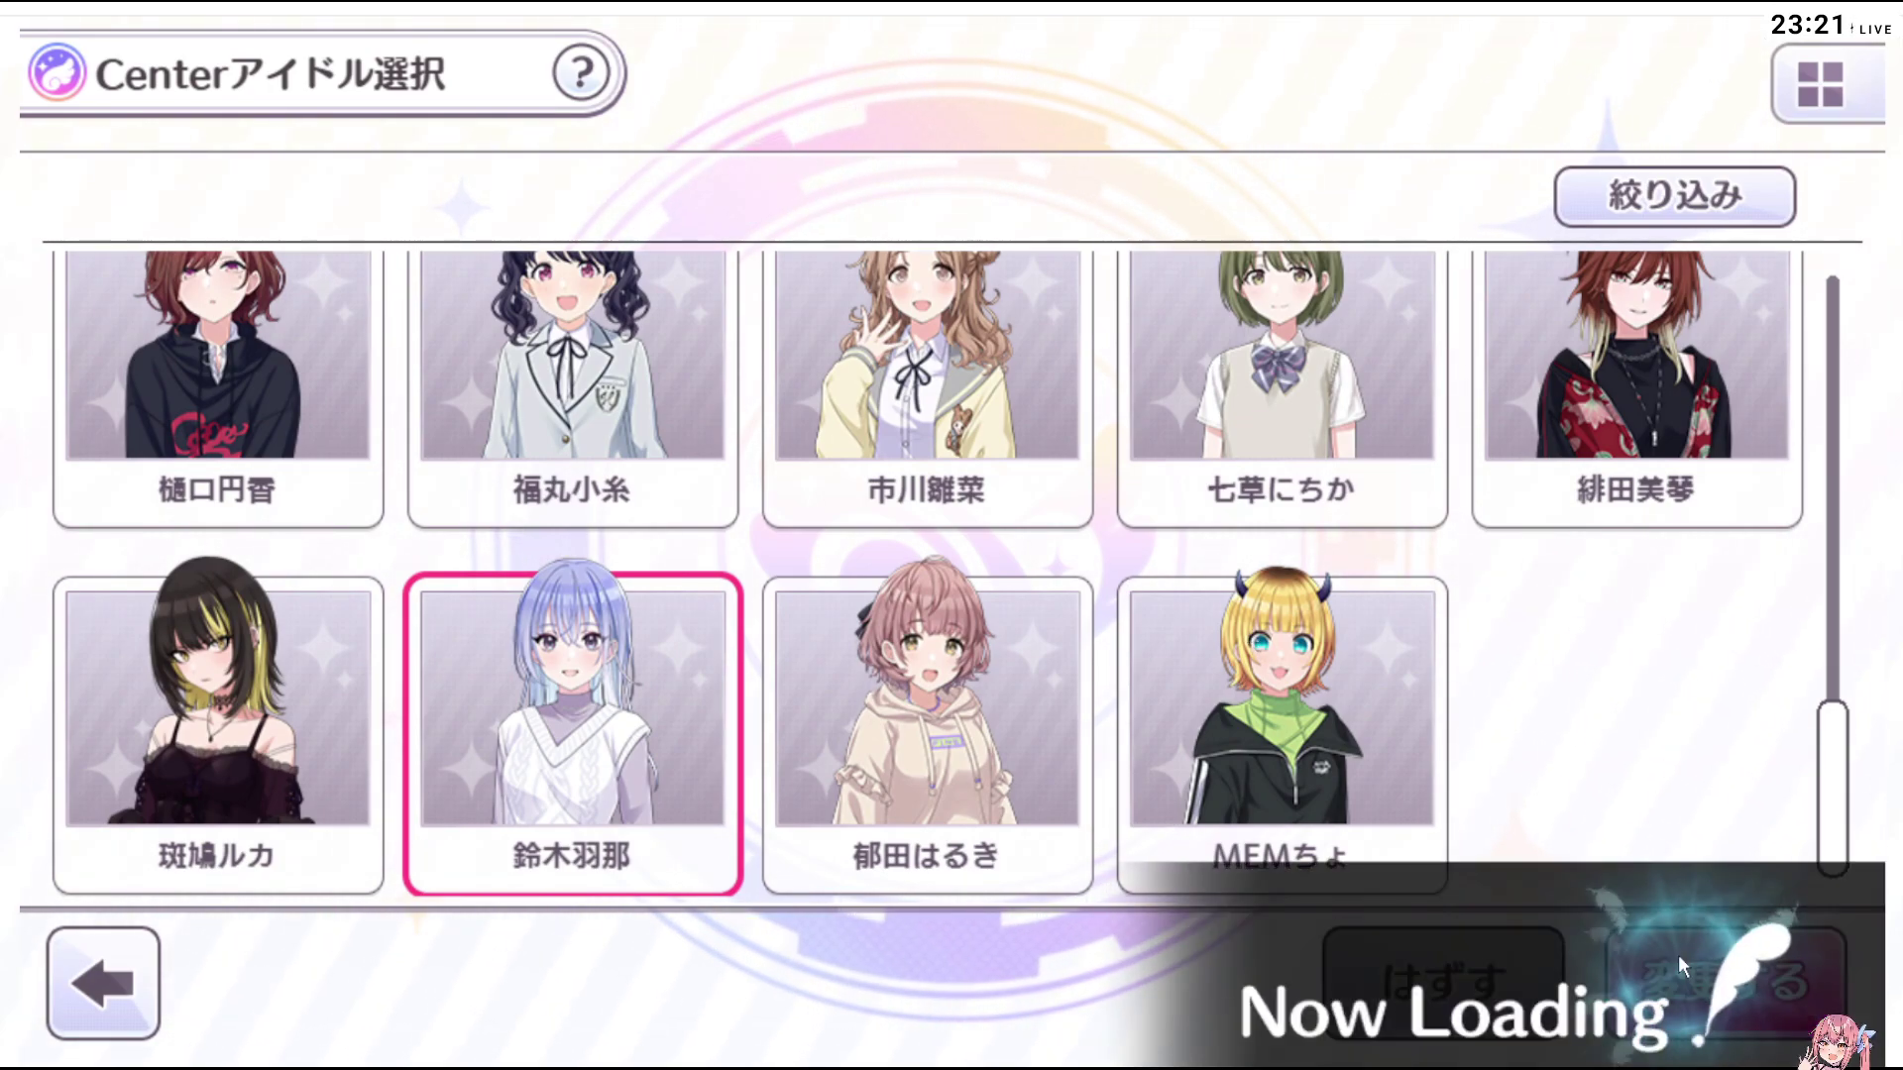
Dress the Center idol in the pink and blue 【優You】 stage costume and view her on the home screen
click(1176, 369)
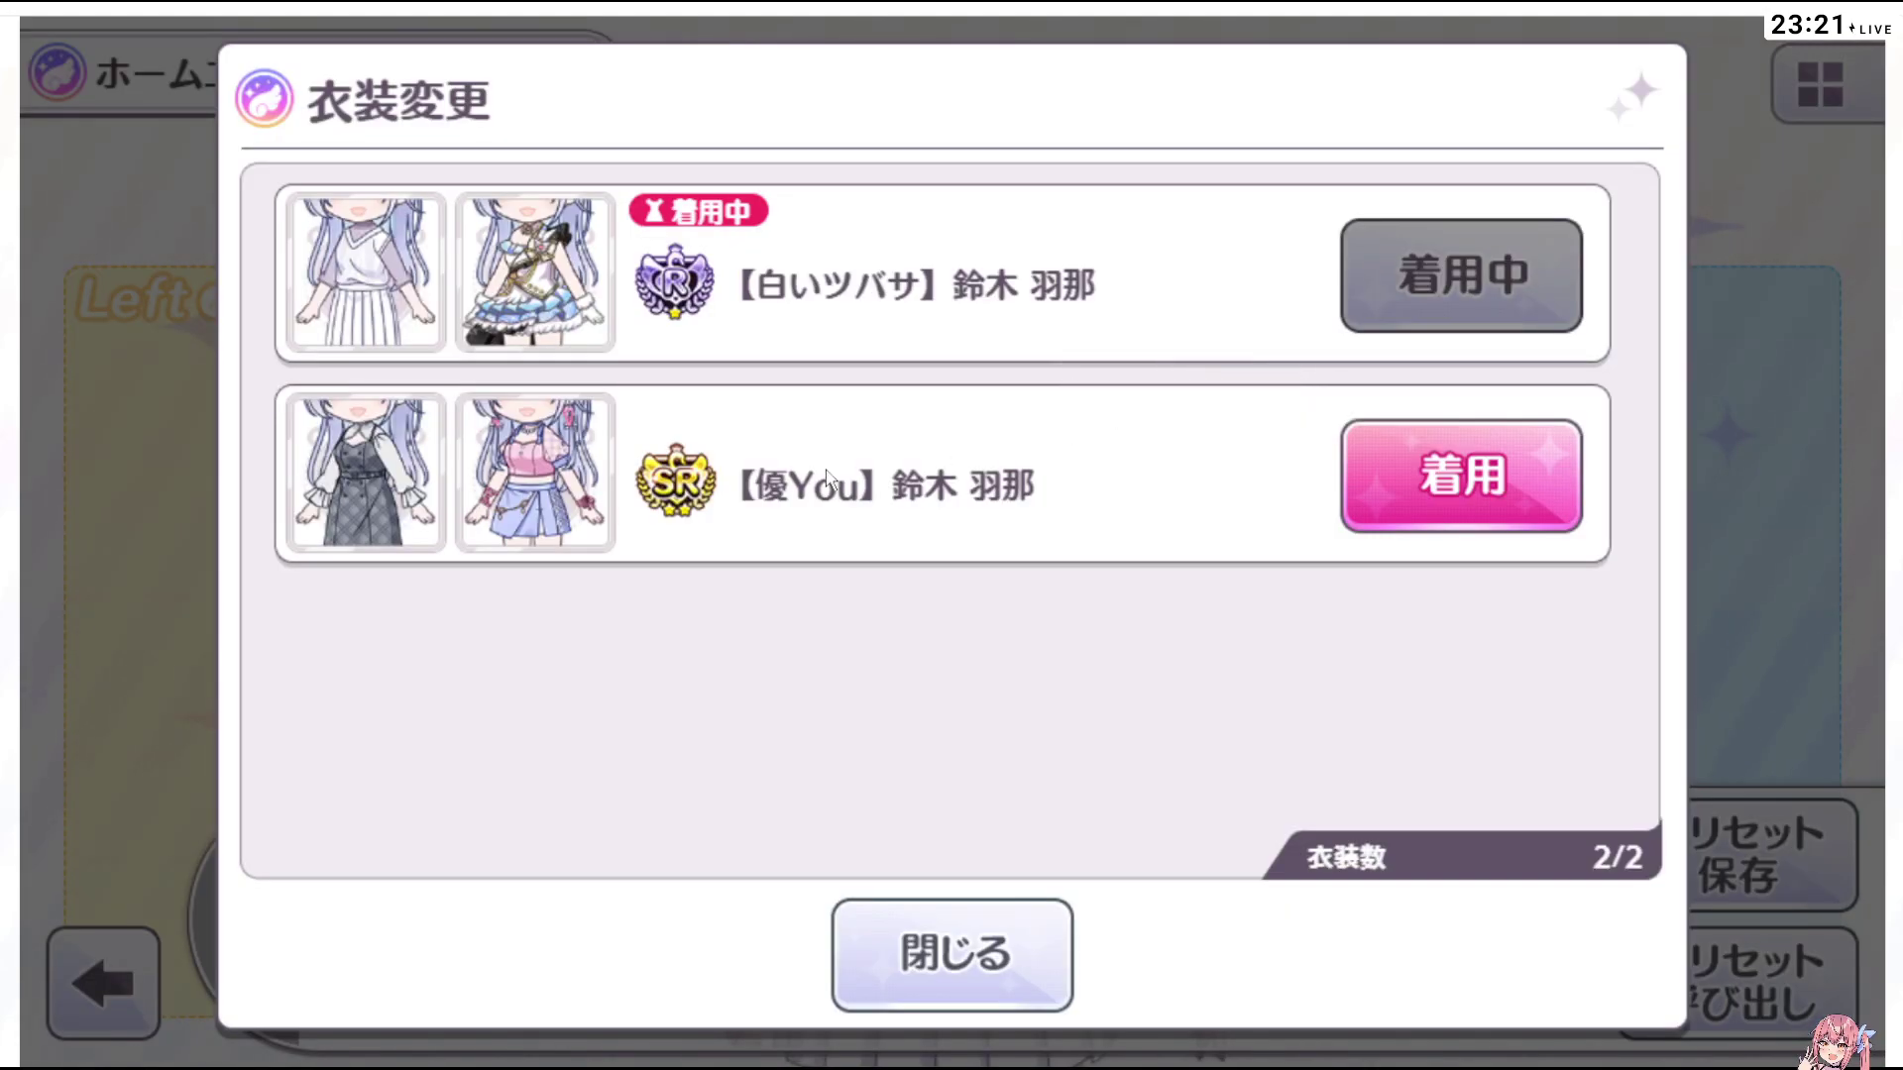
click(1481, 485)
click(1128, 874)
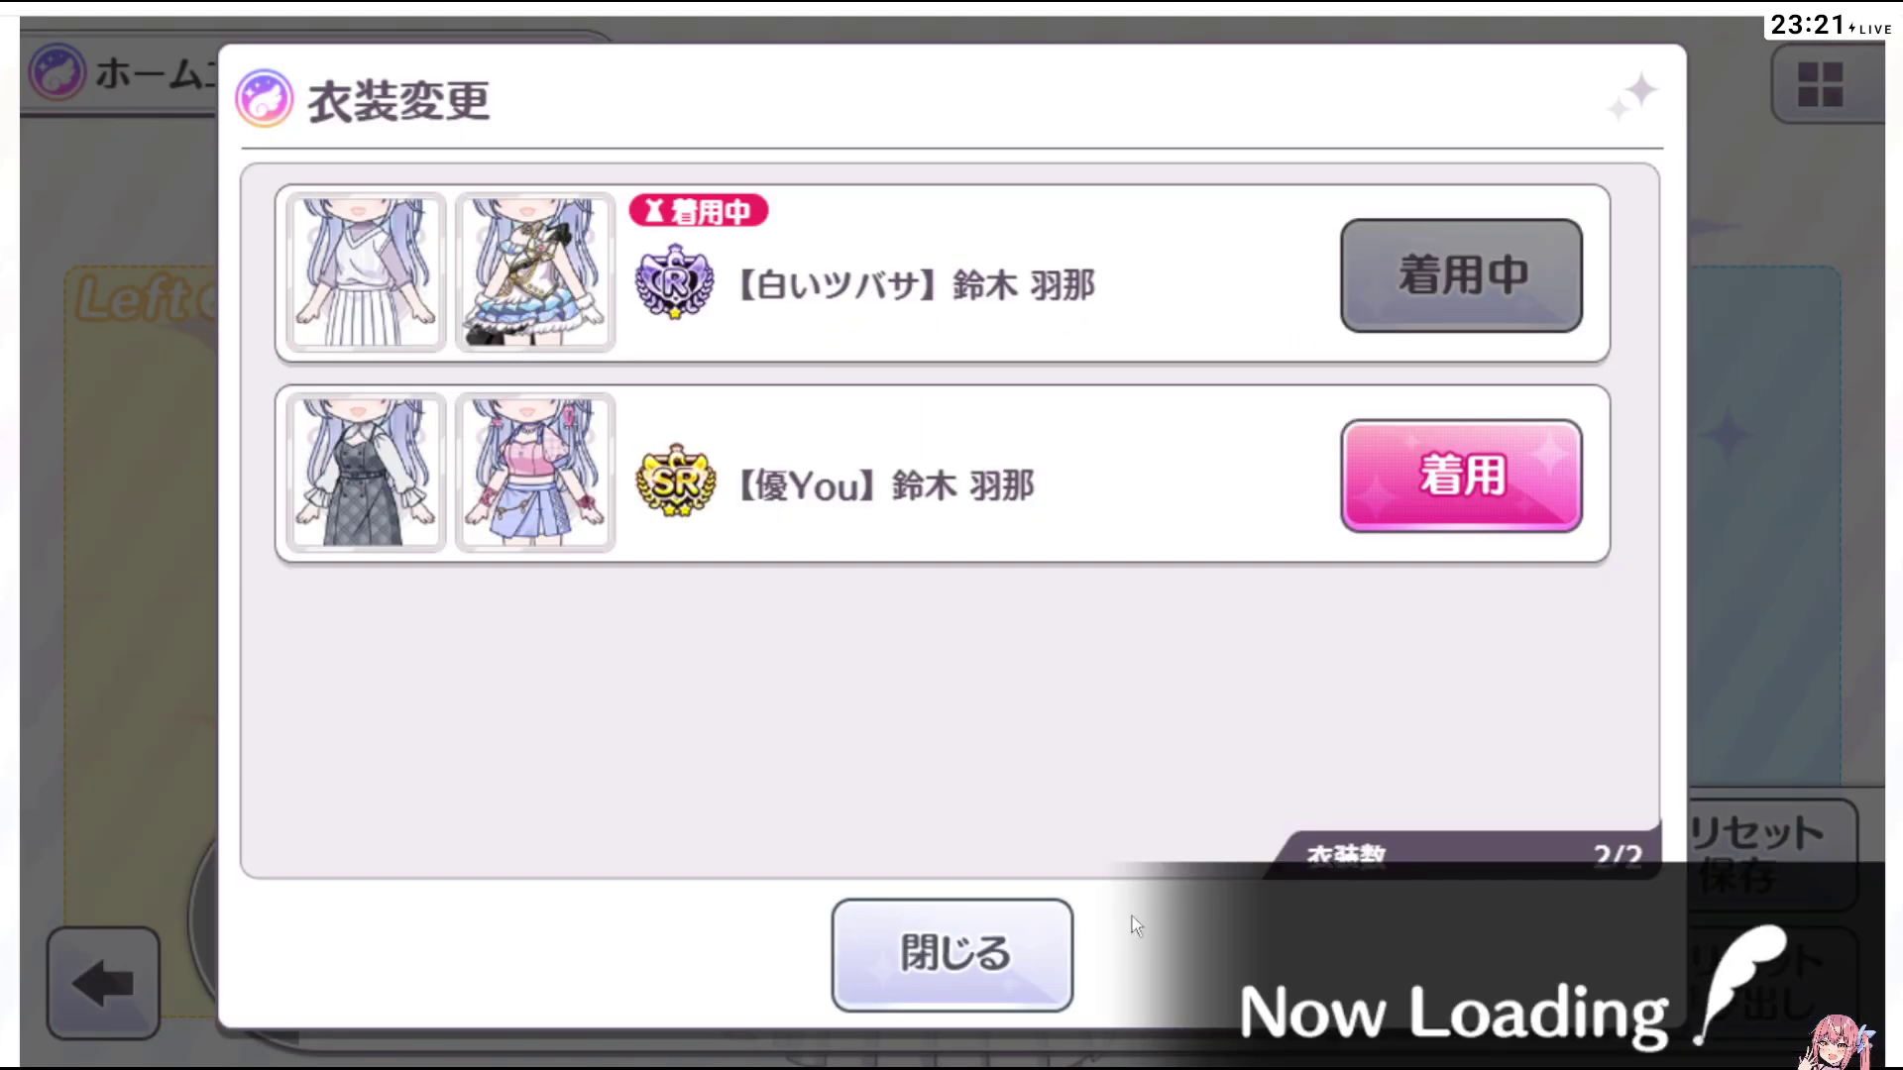
click(1185, 450)
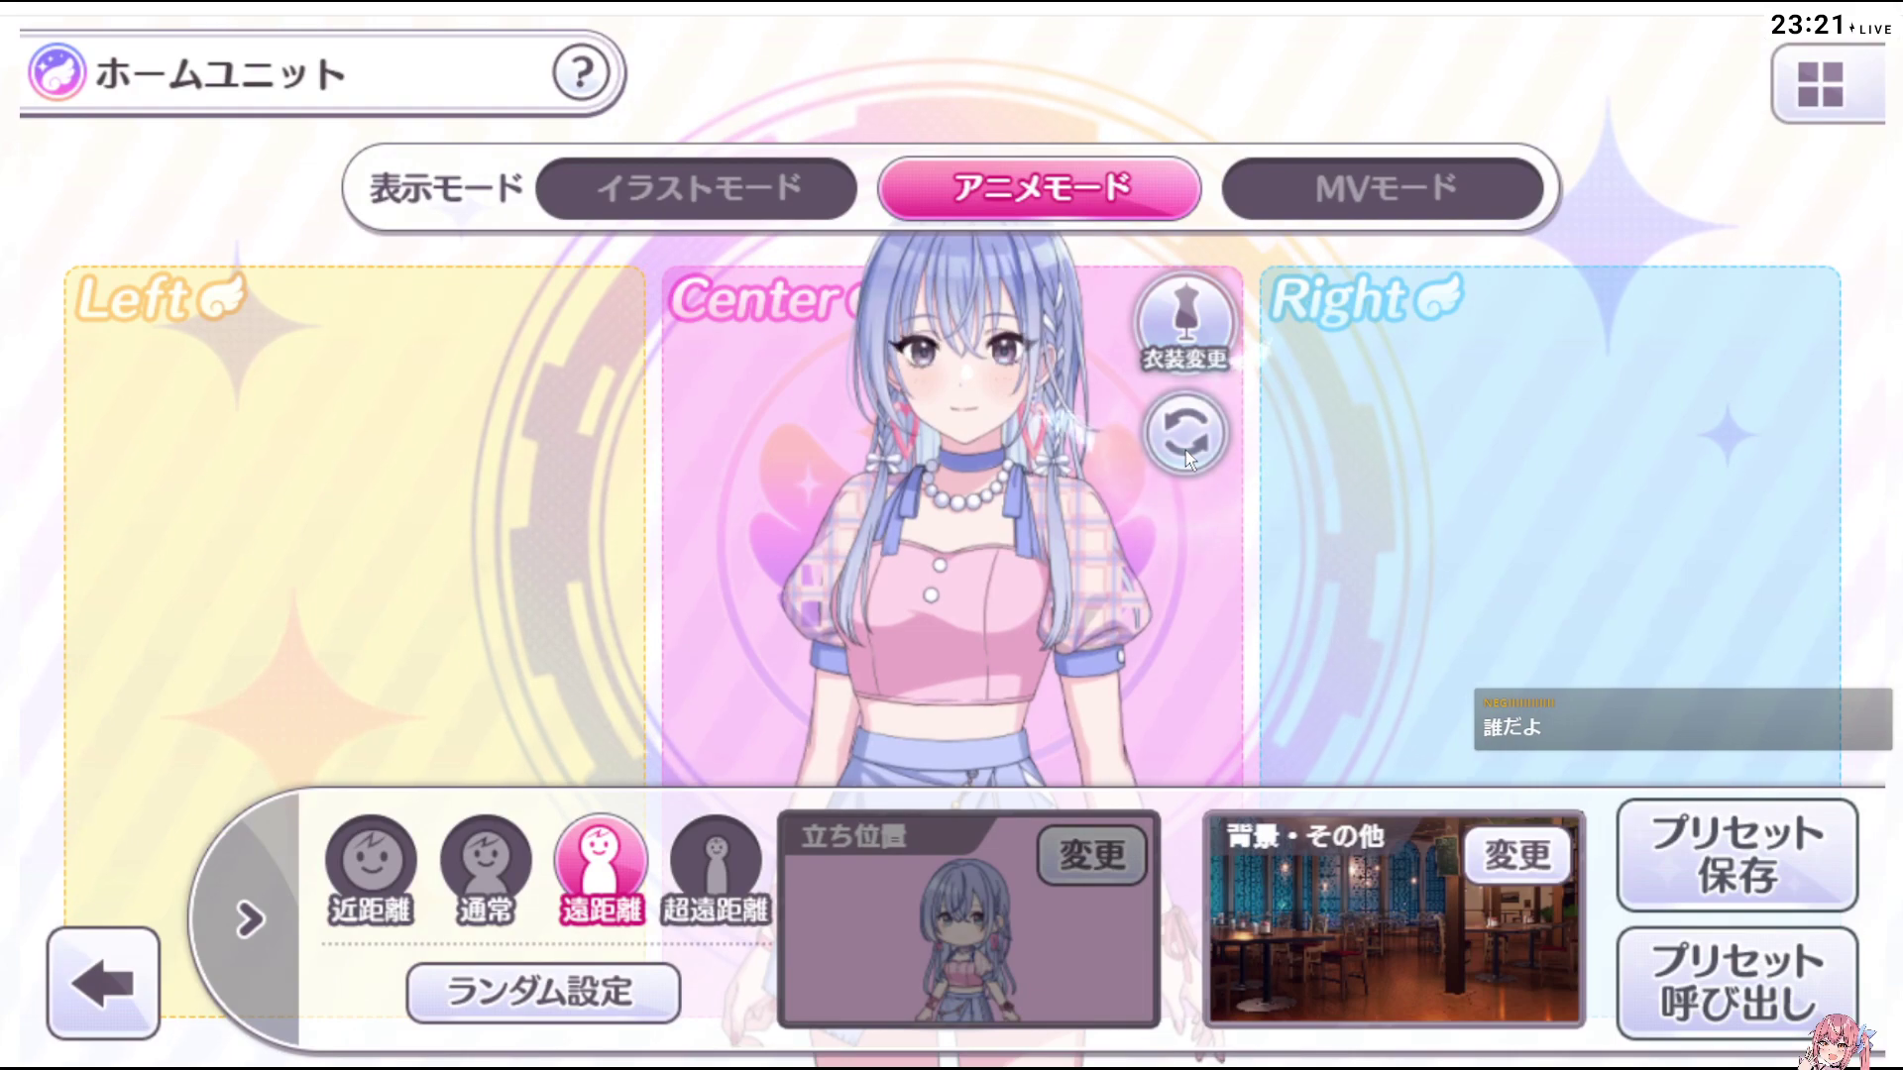
click(1185, 450)
click(1185, 450)
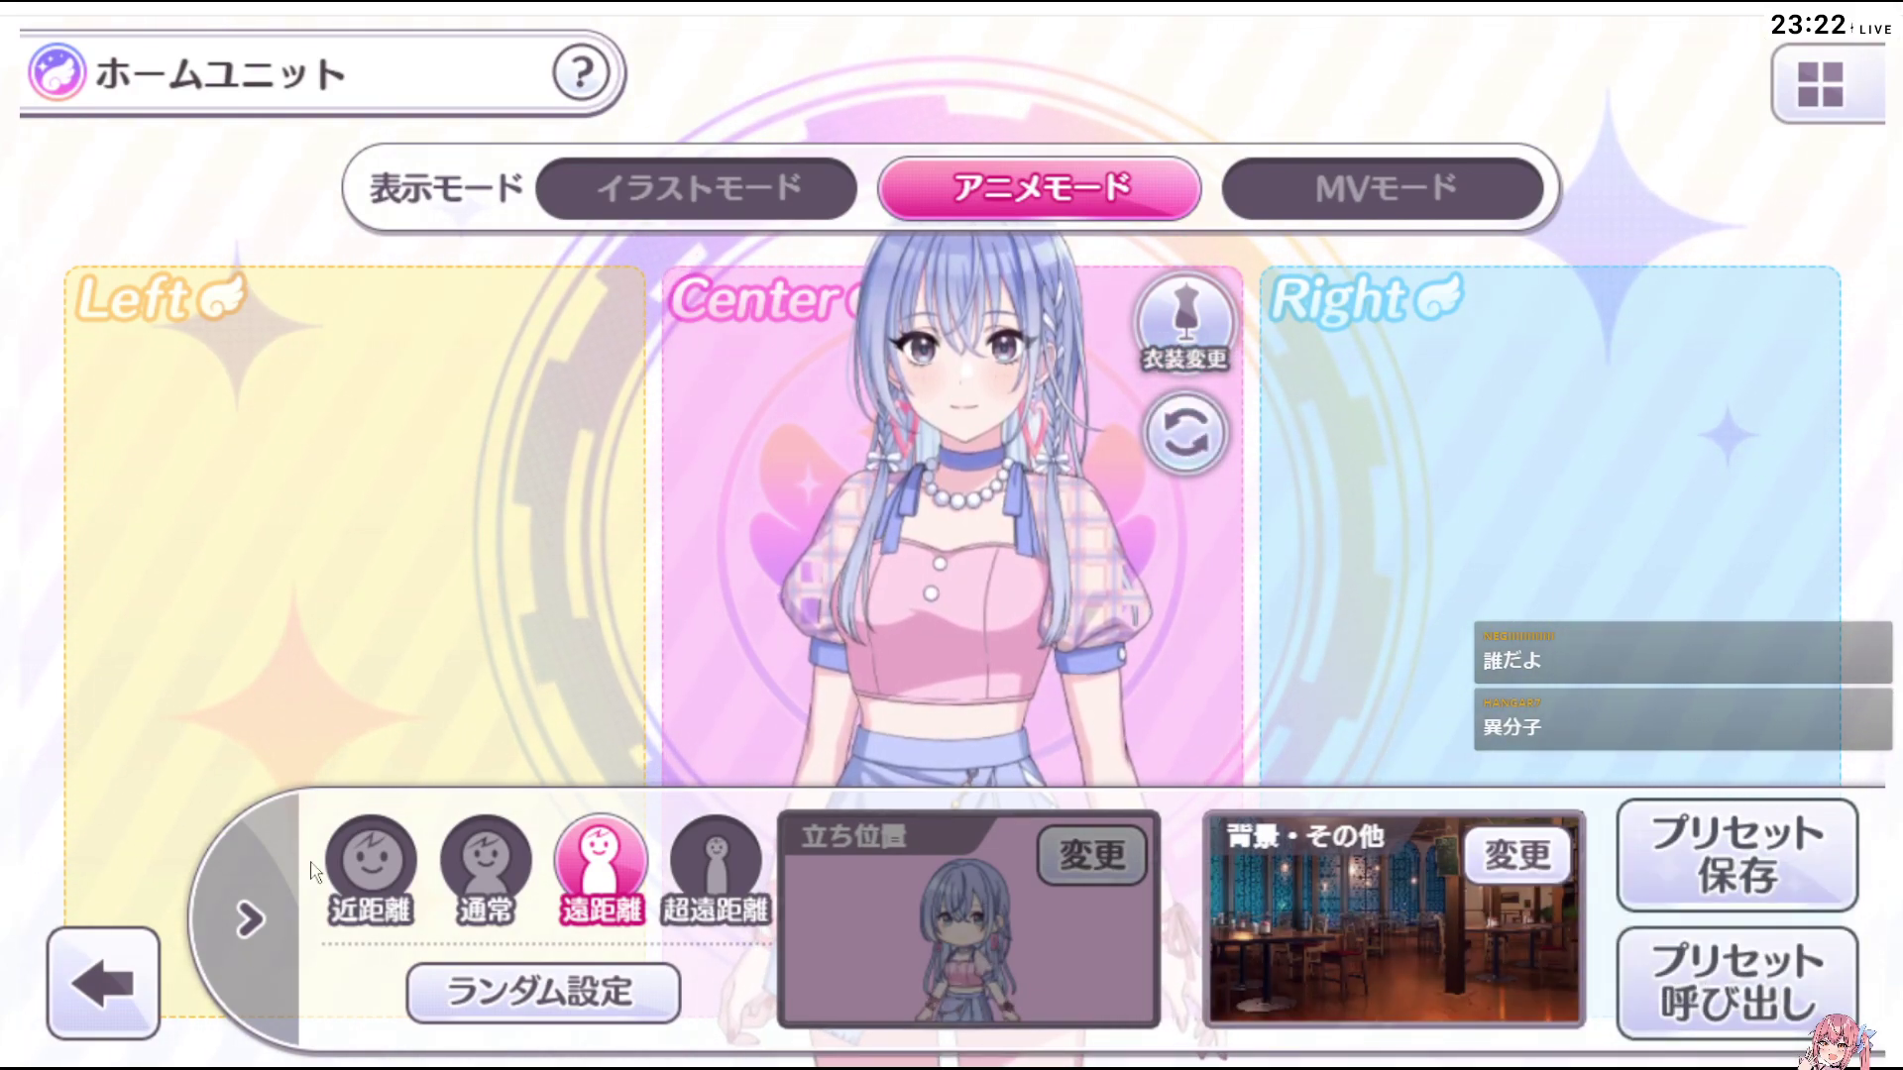
click(109, 981)
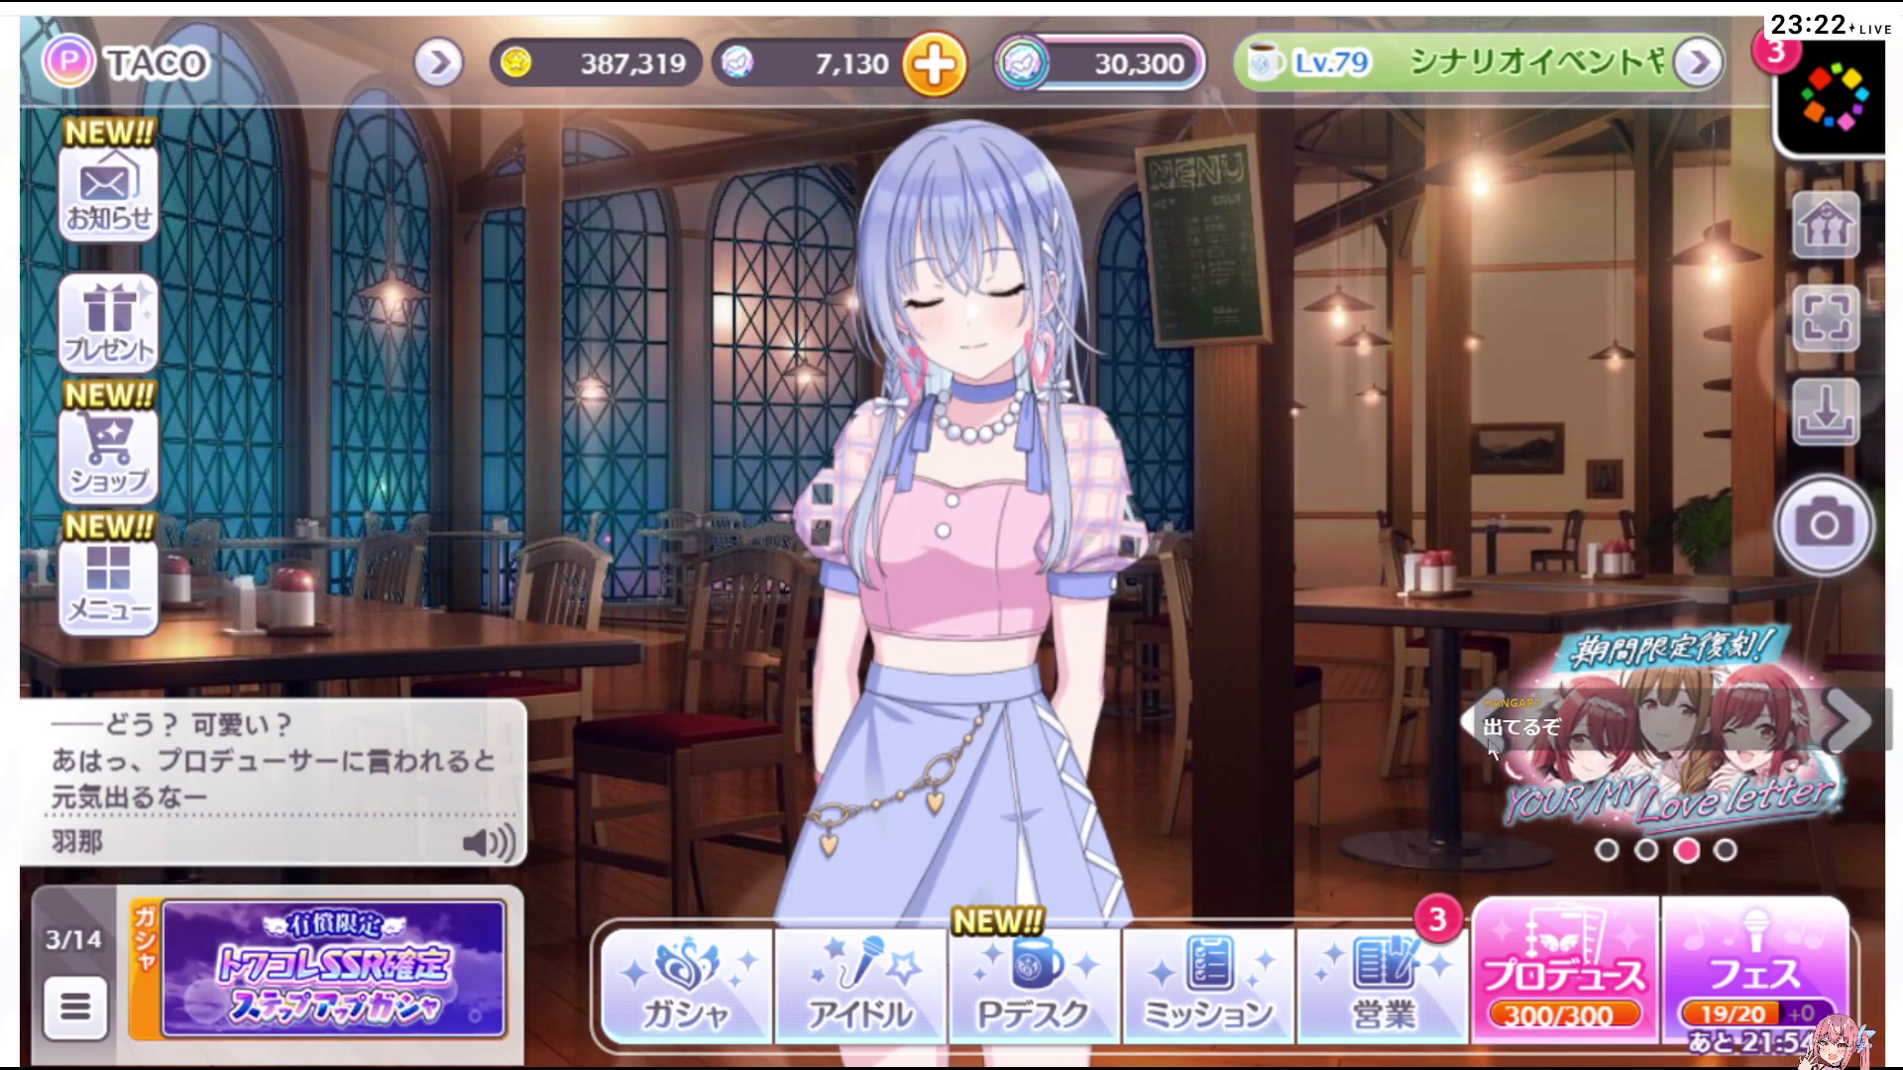
click(958, 216)
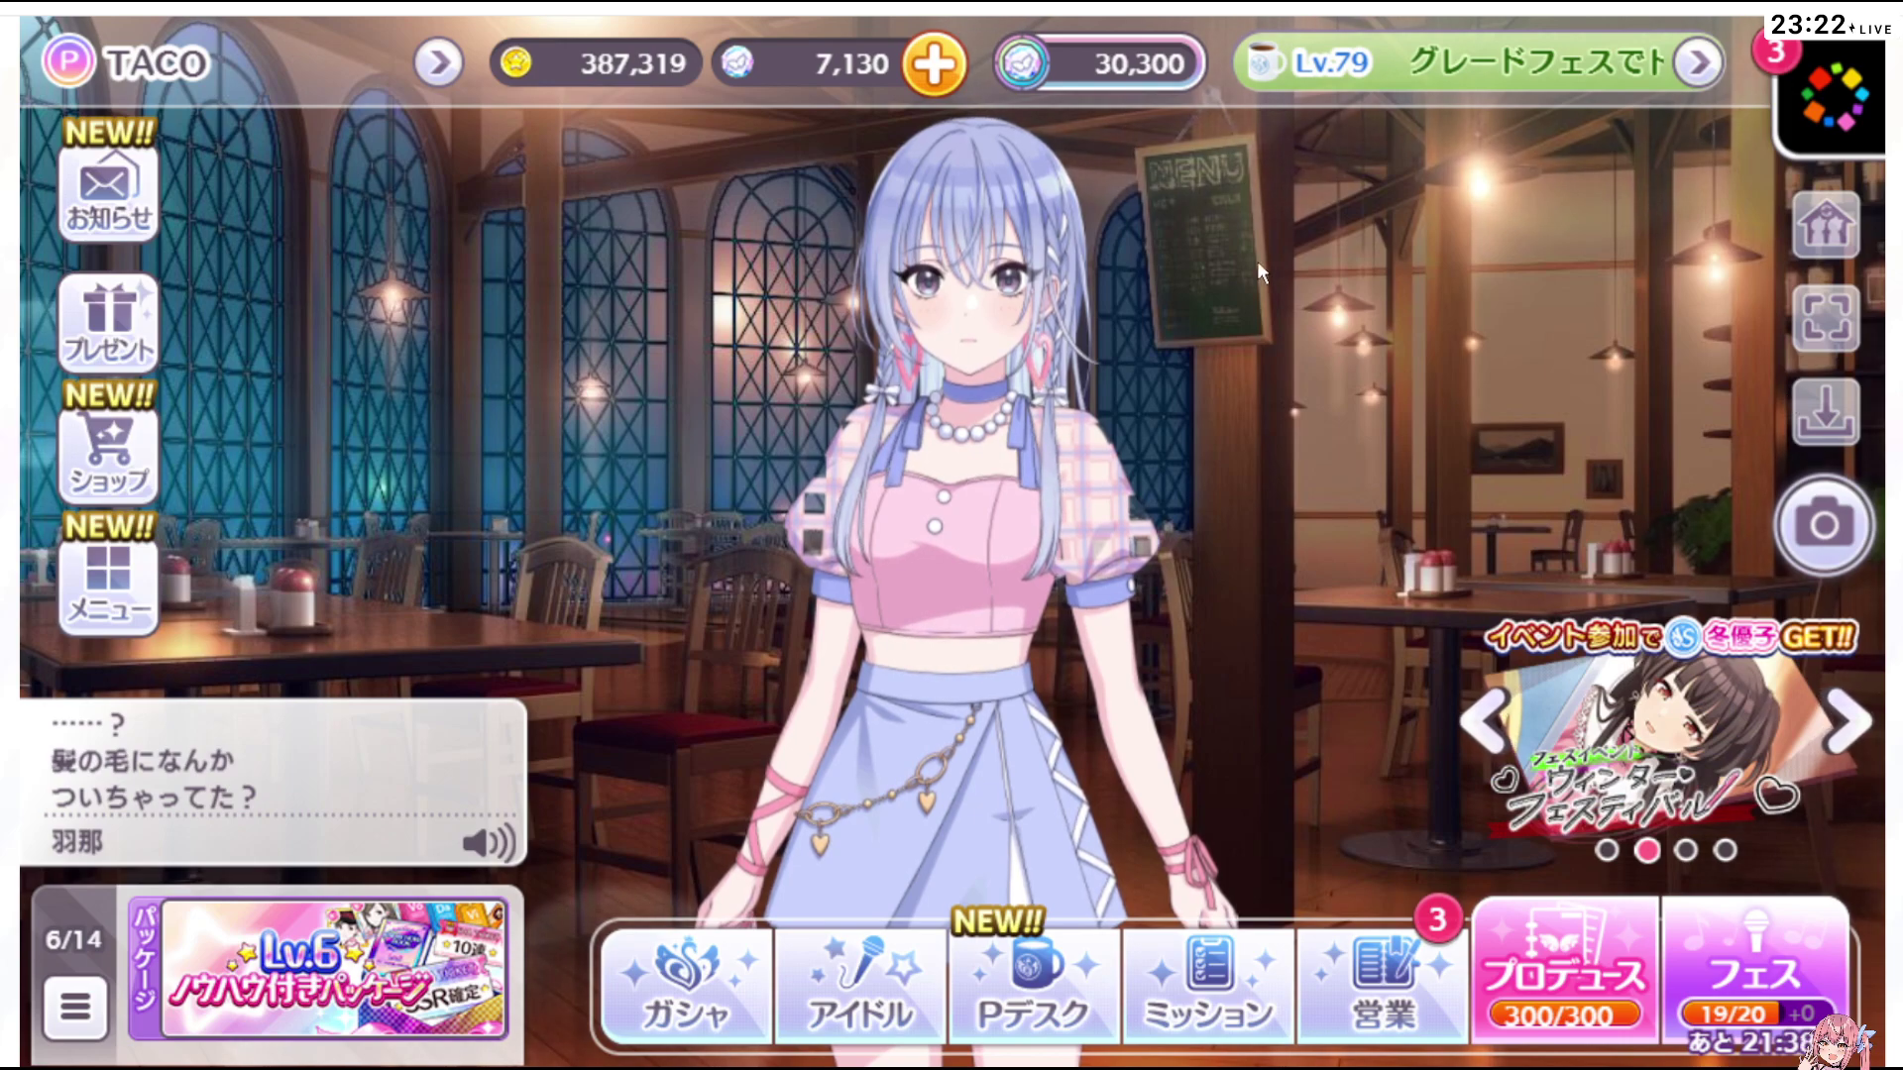
Play the Center idol's reaction line on the home screen and view her full figure with the interface hidden, then restore the interface
click(990, 192)
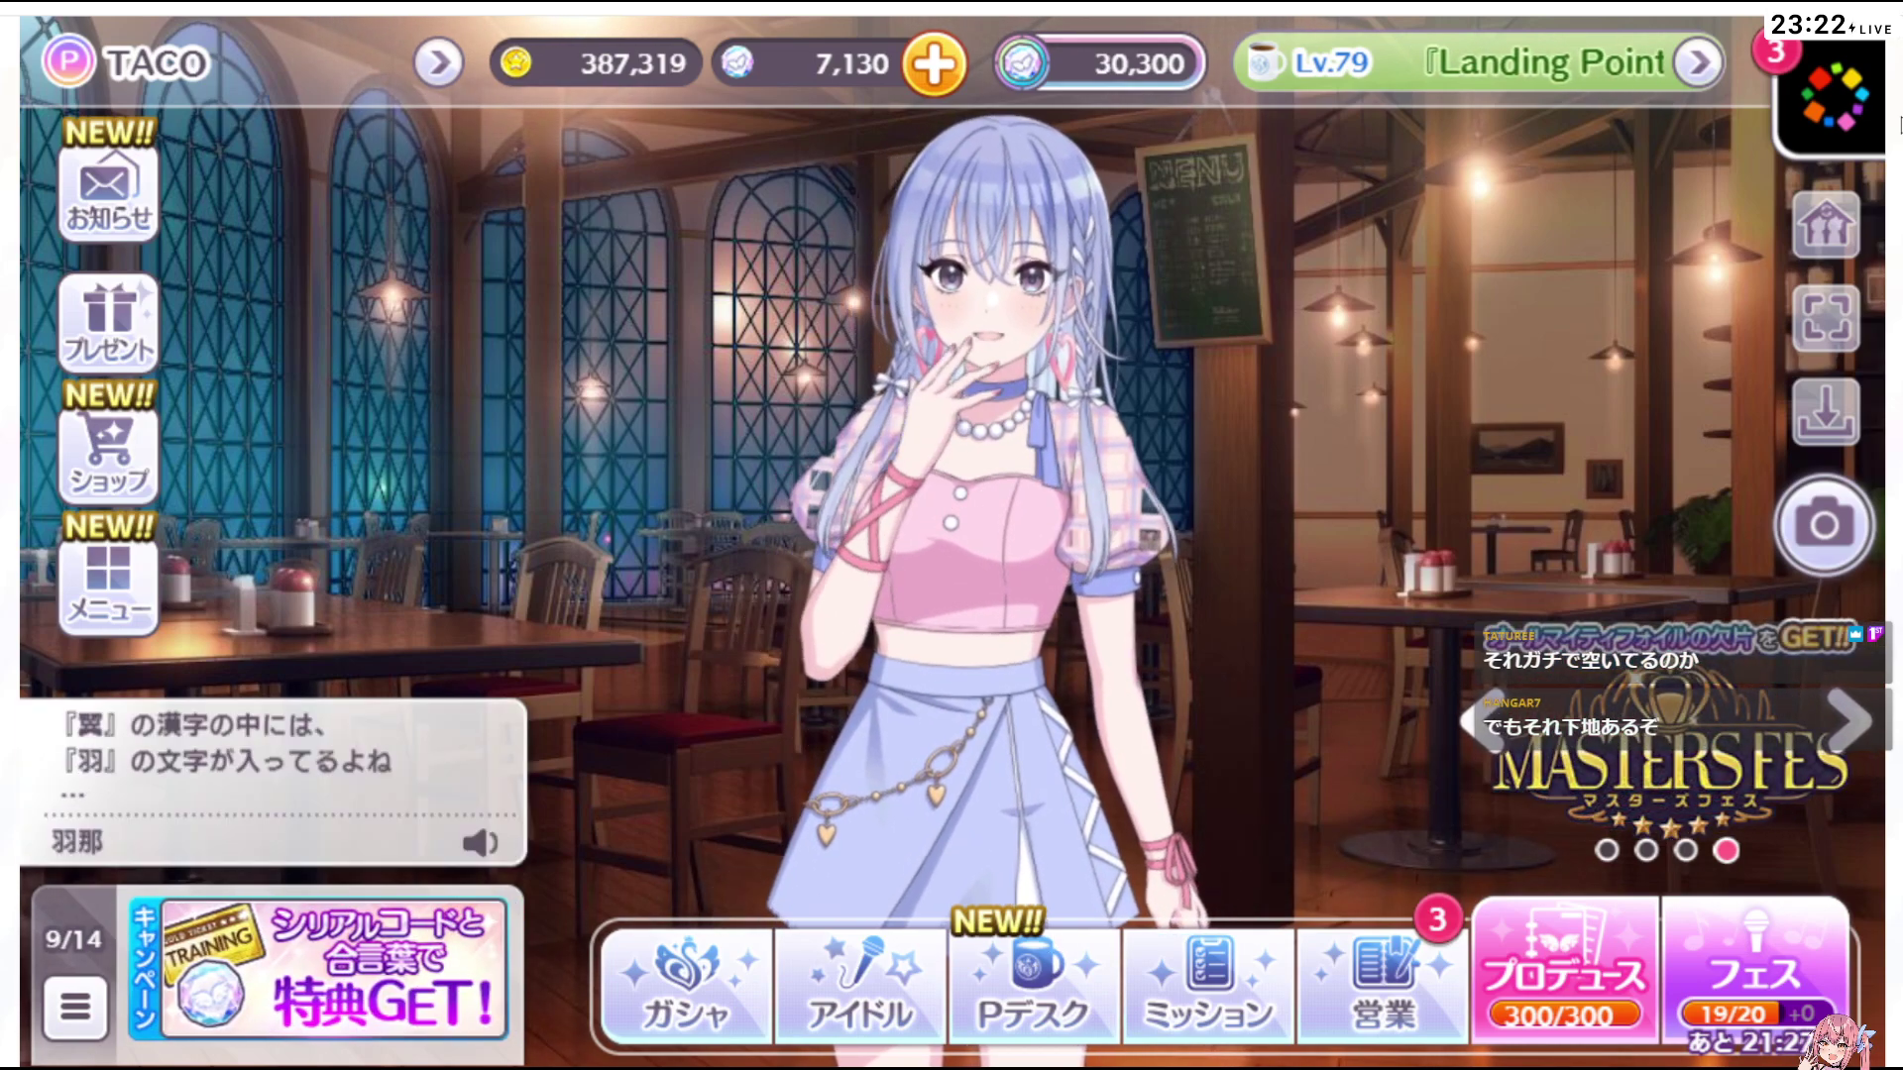
click(1842, 323)
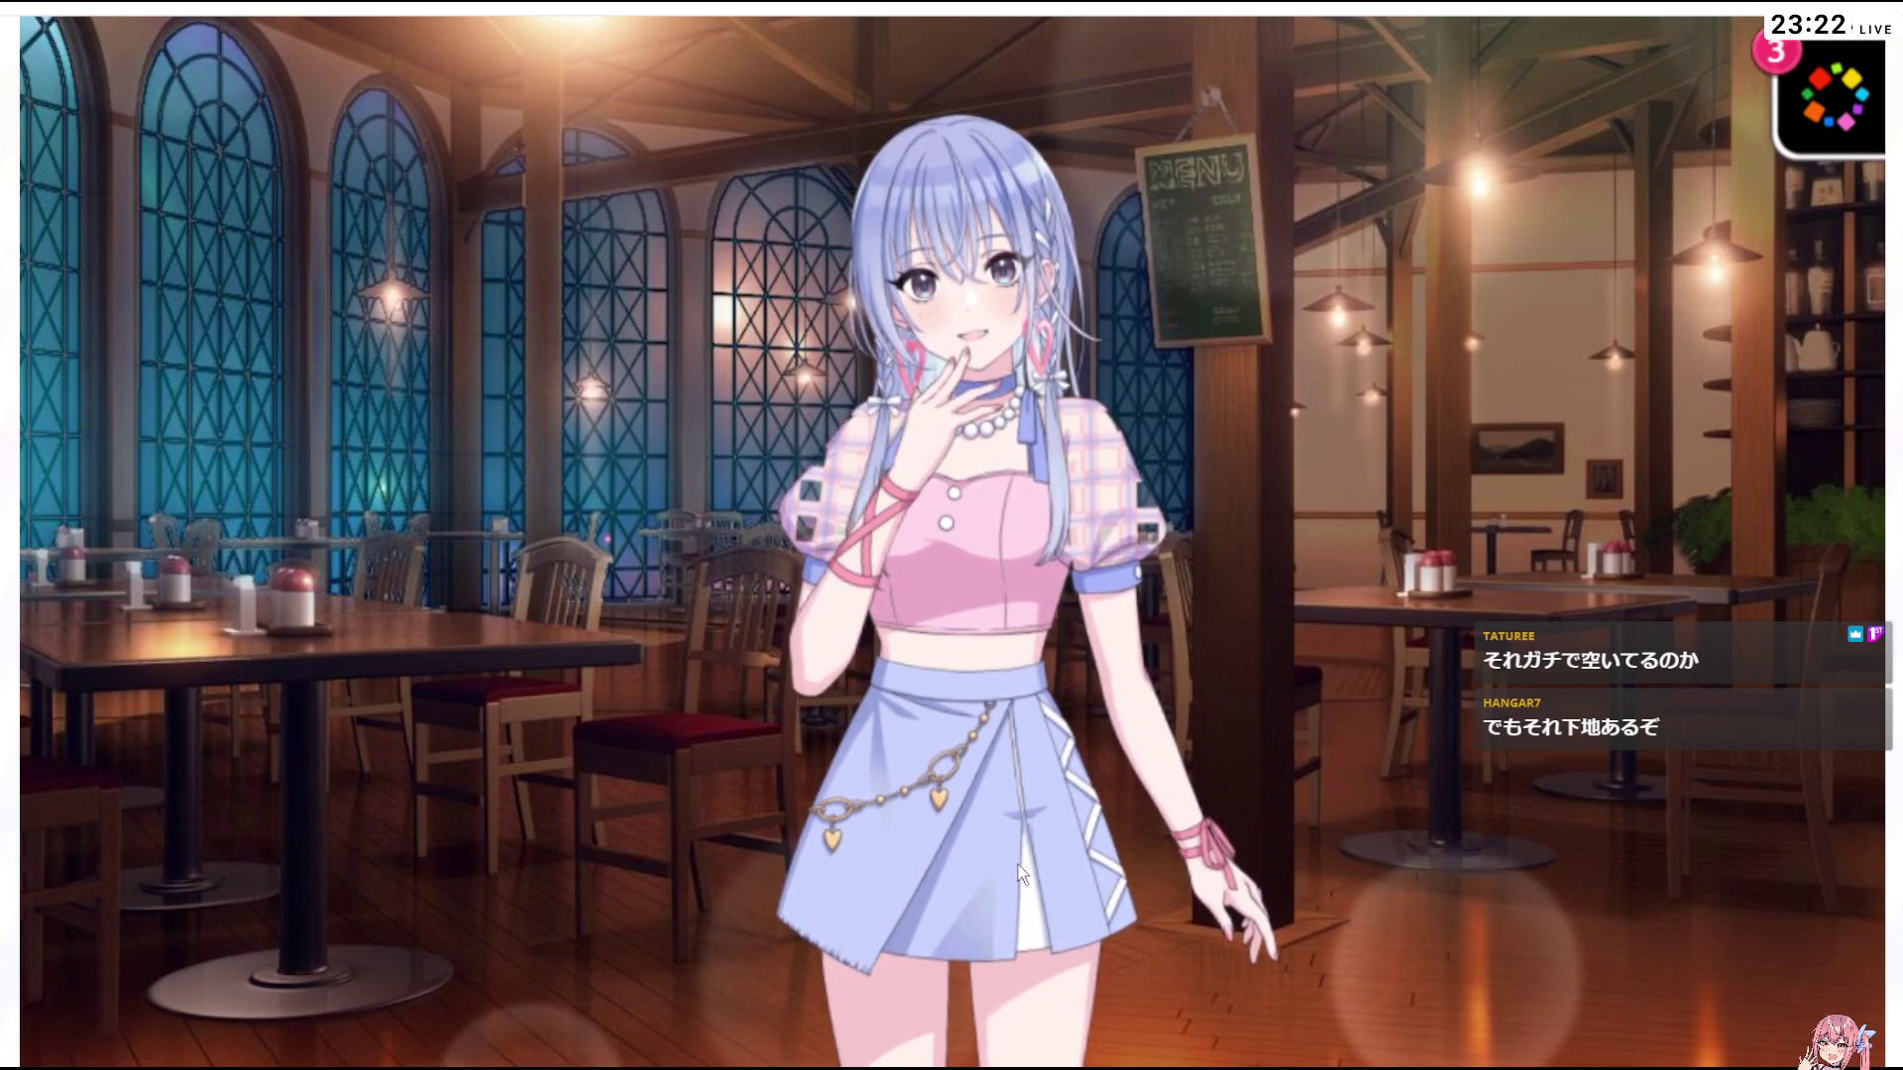
click(1818, 310)
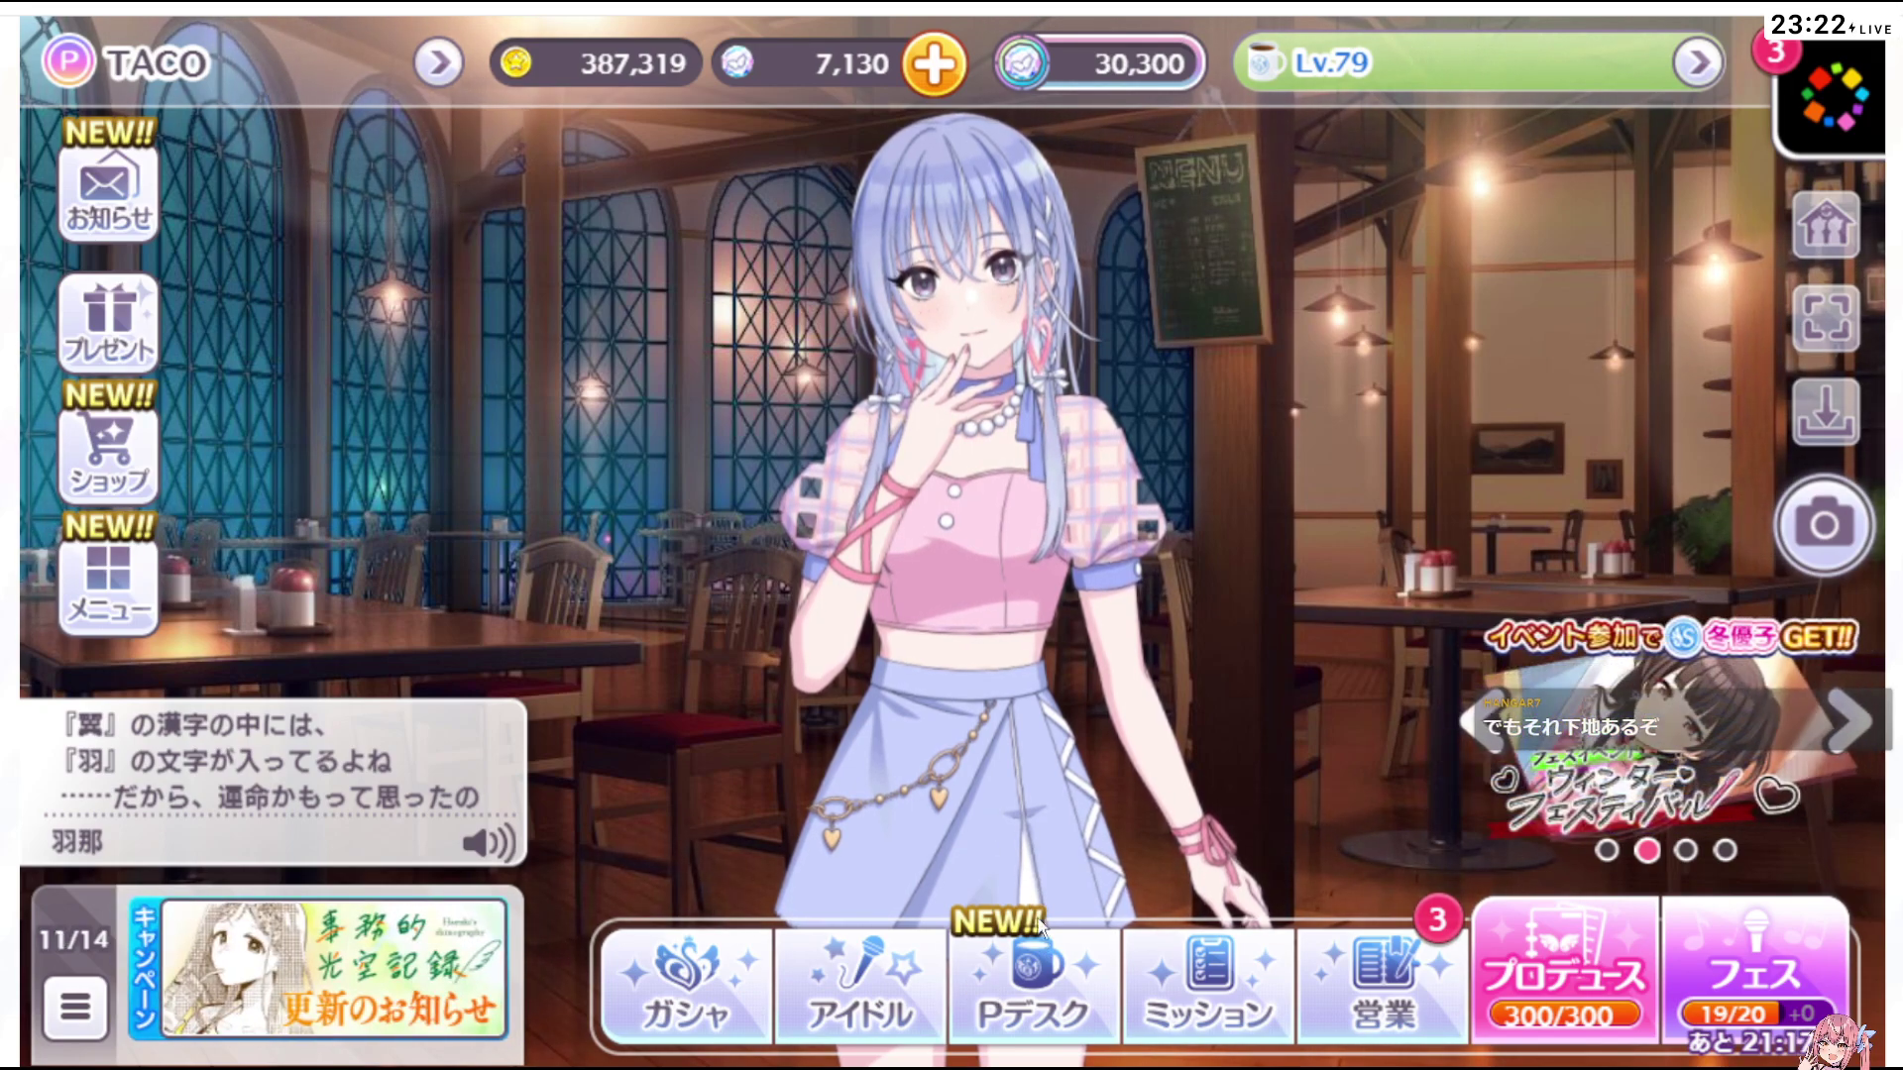
click(1824, 307)
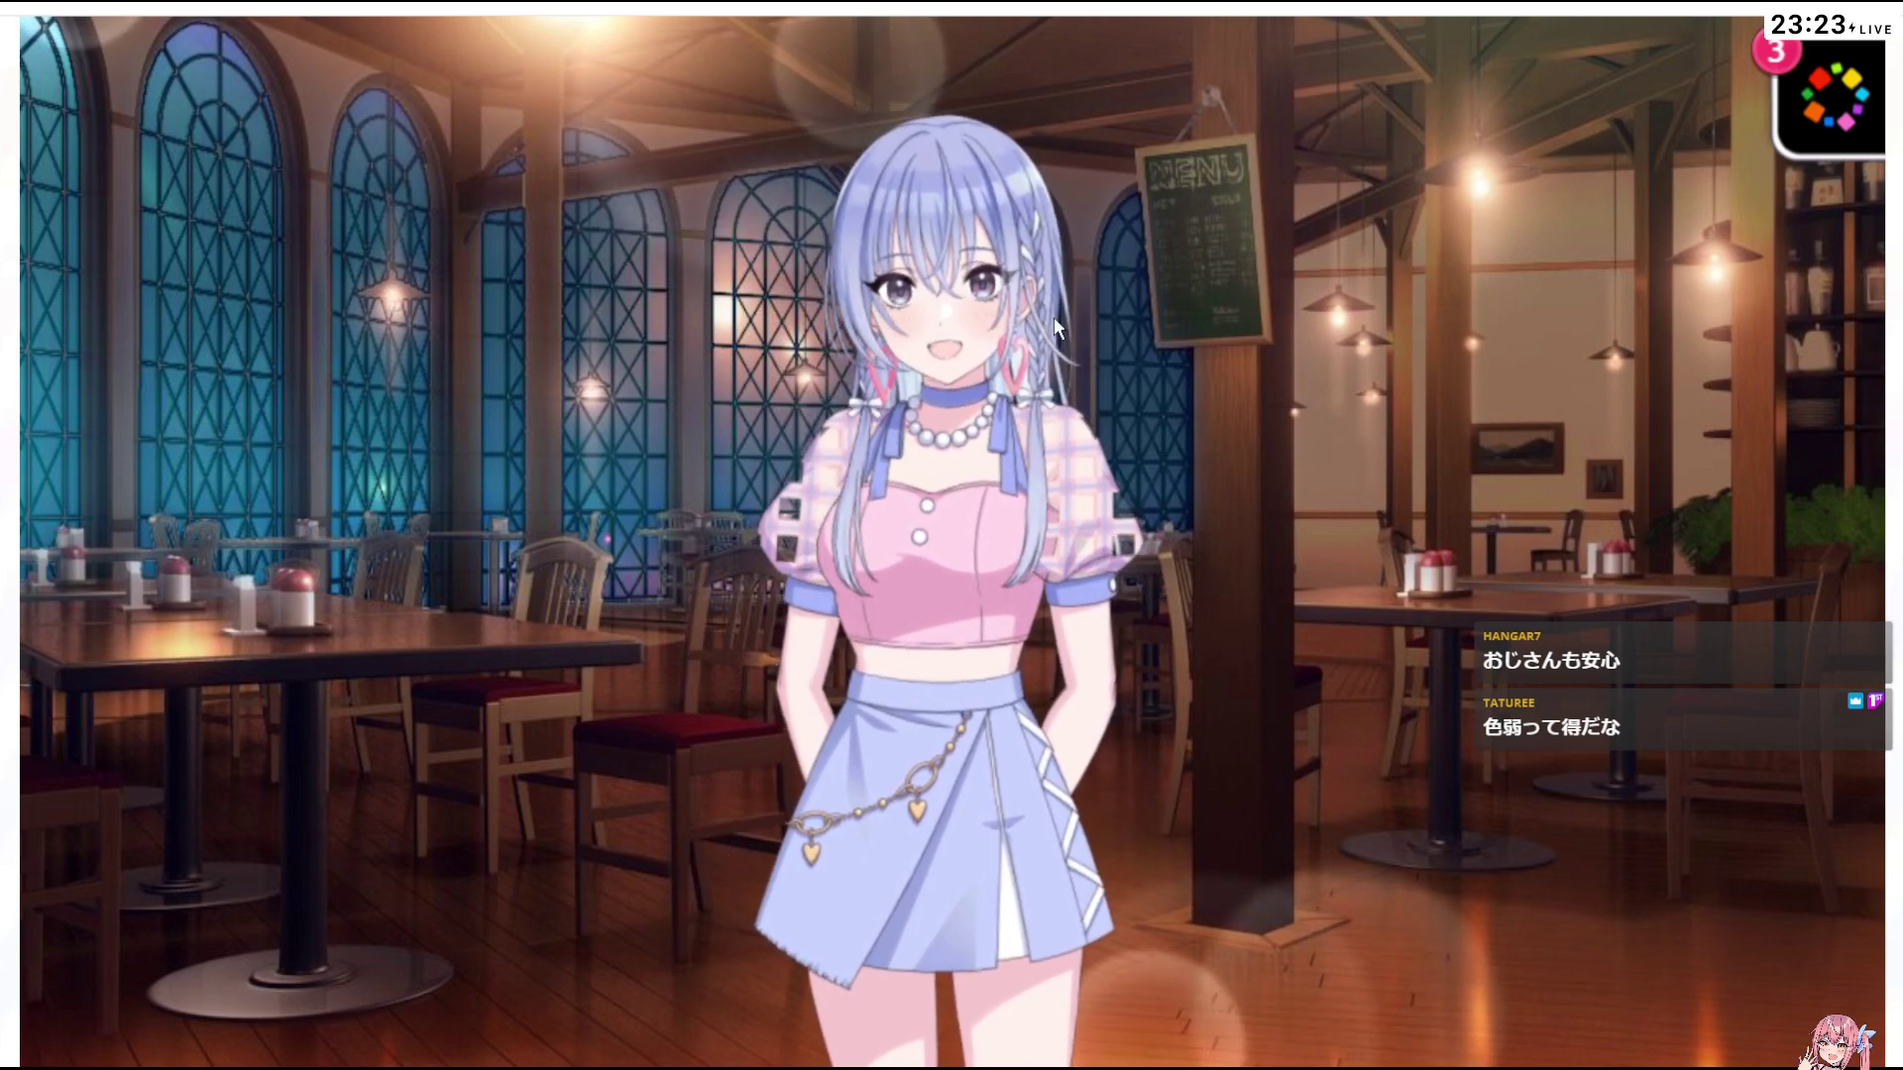
click(1442, 513)
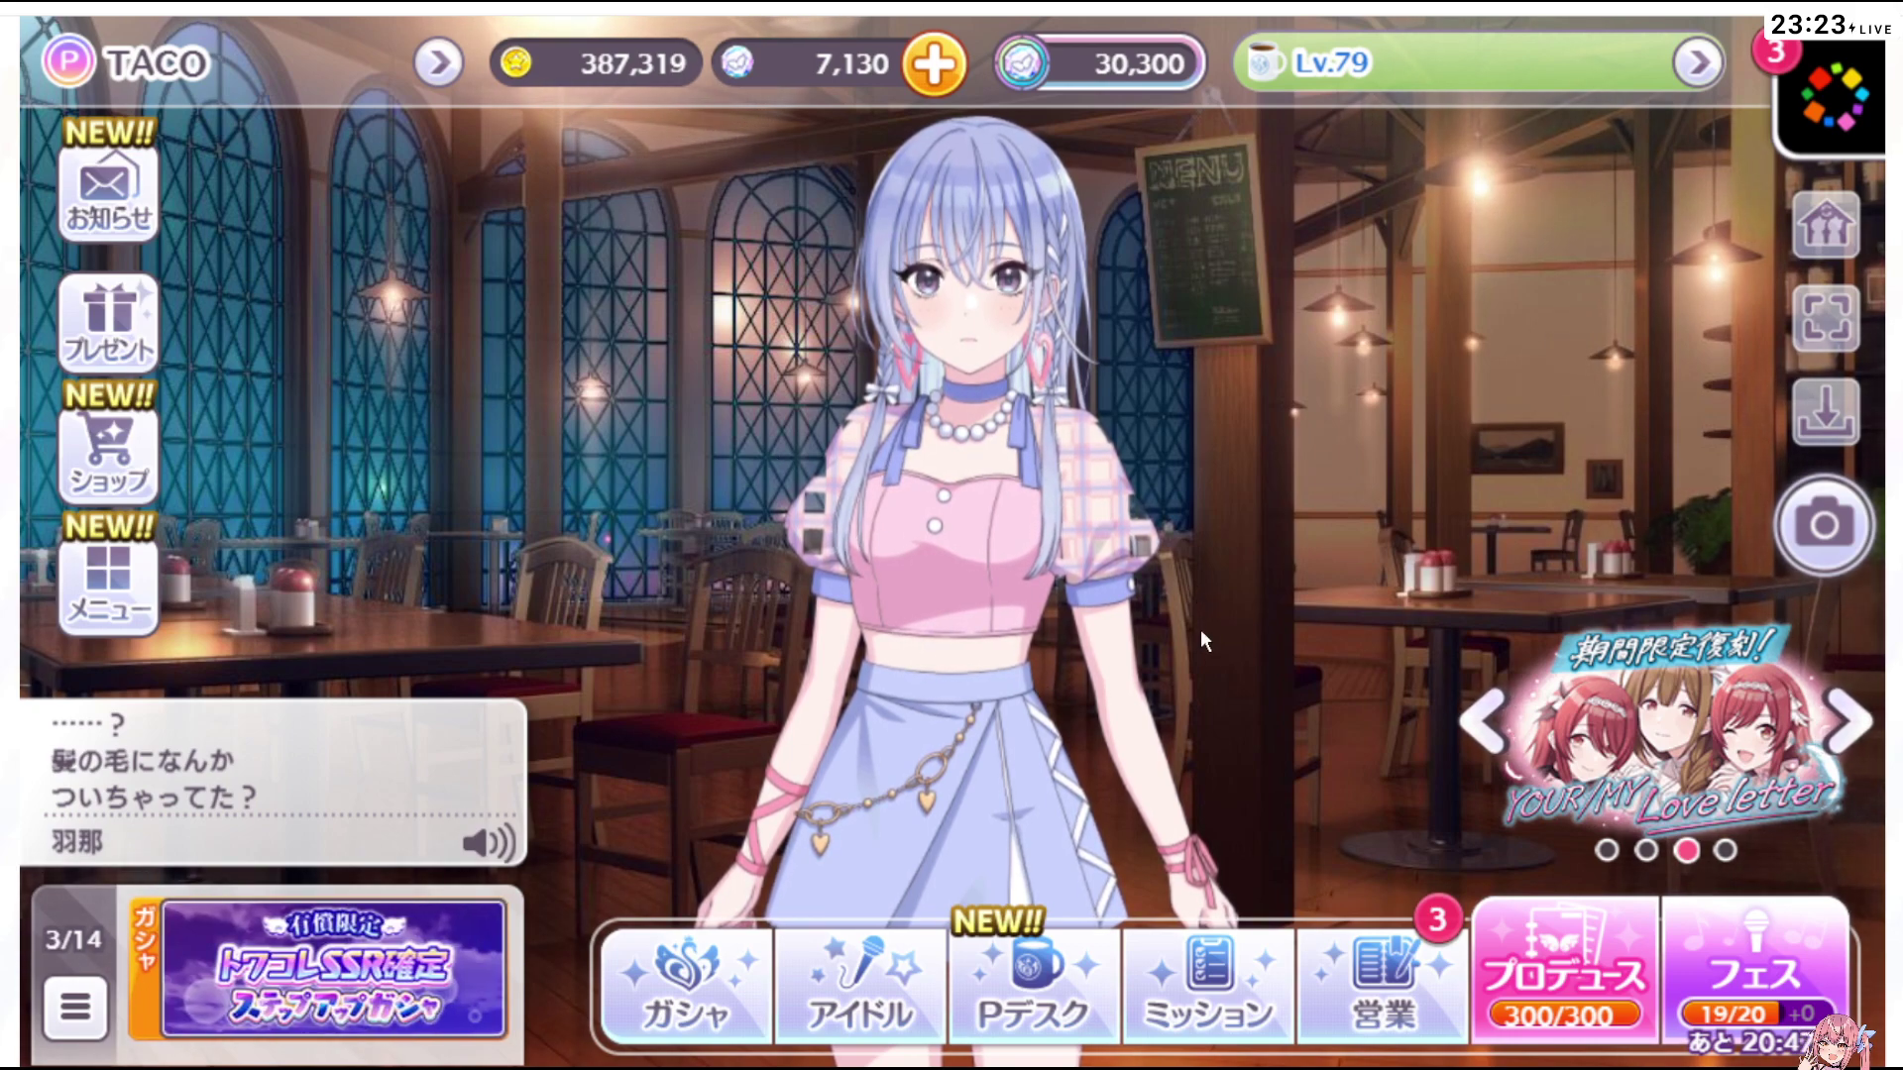
In the ホームユニット settings, dress the Center idol in the grey plaid dress with white sleeves, return home, and show the desktop
click(112, 592)
click(1387, 377)
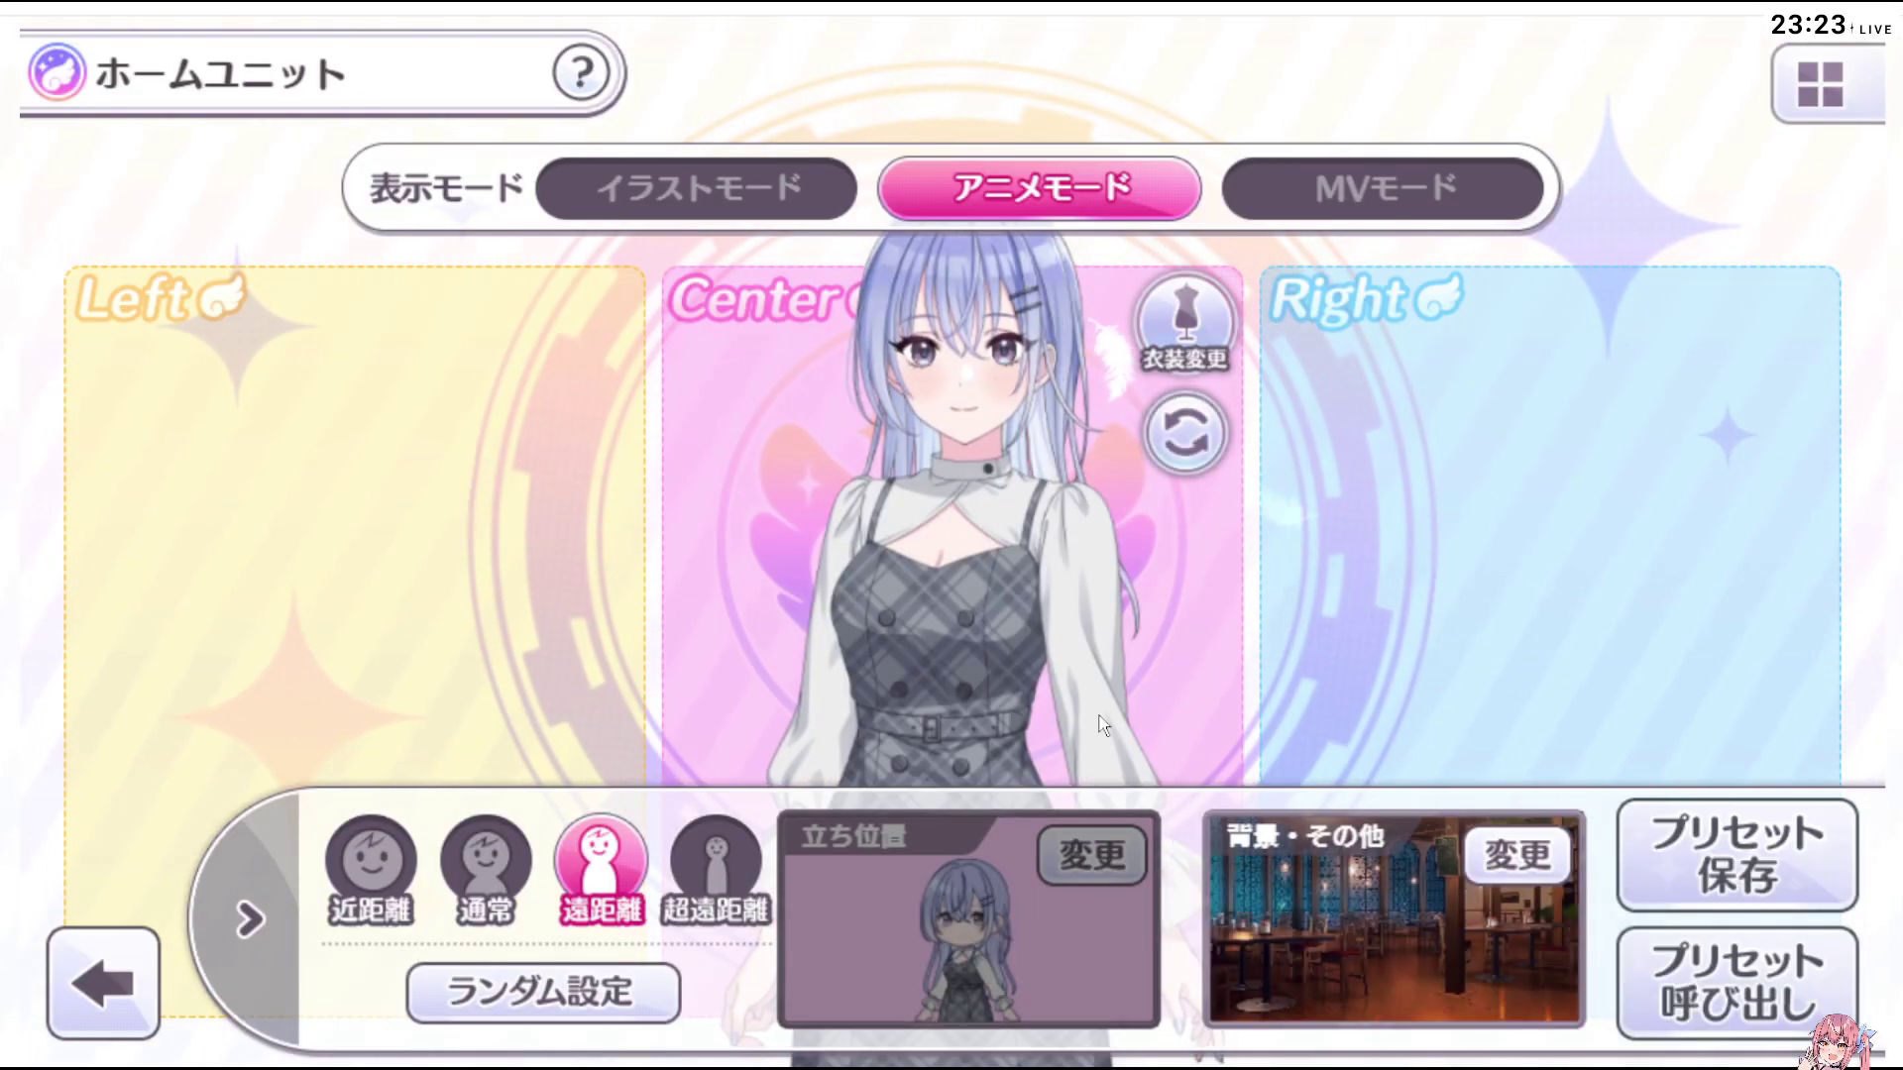
click(67, 958)
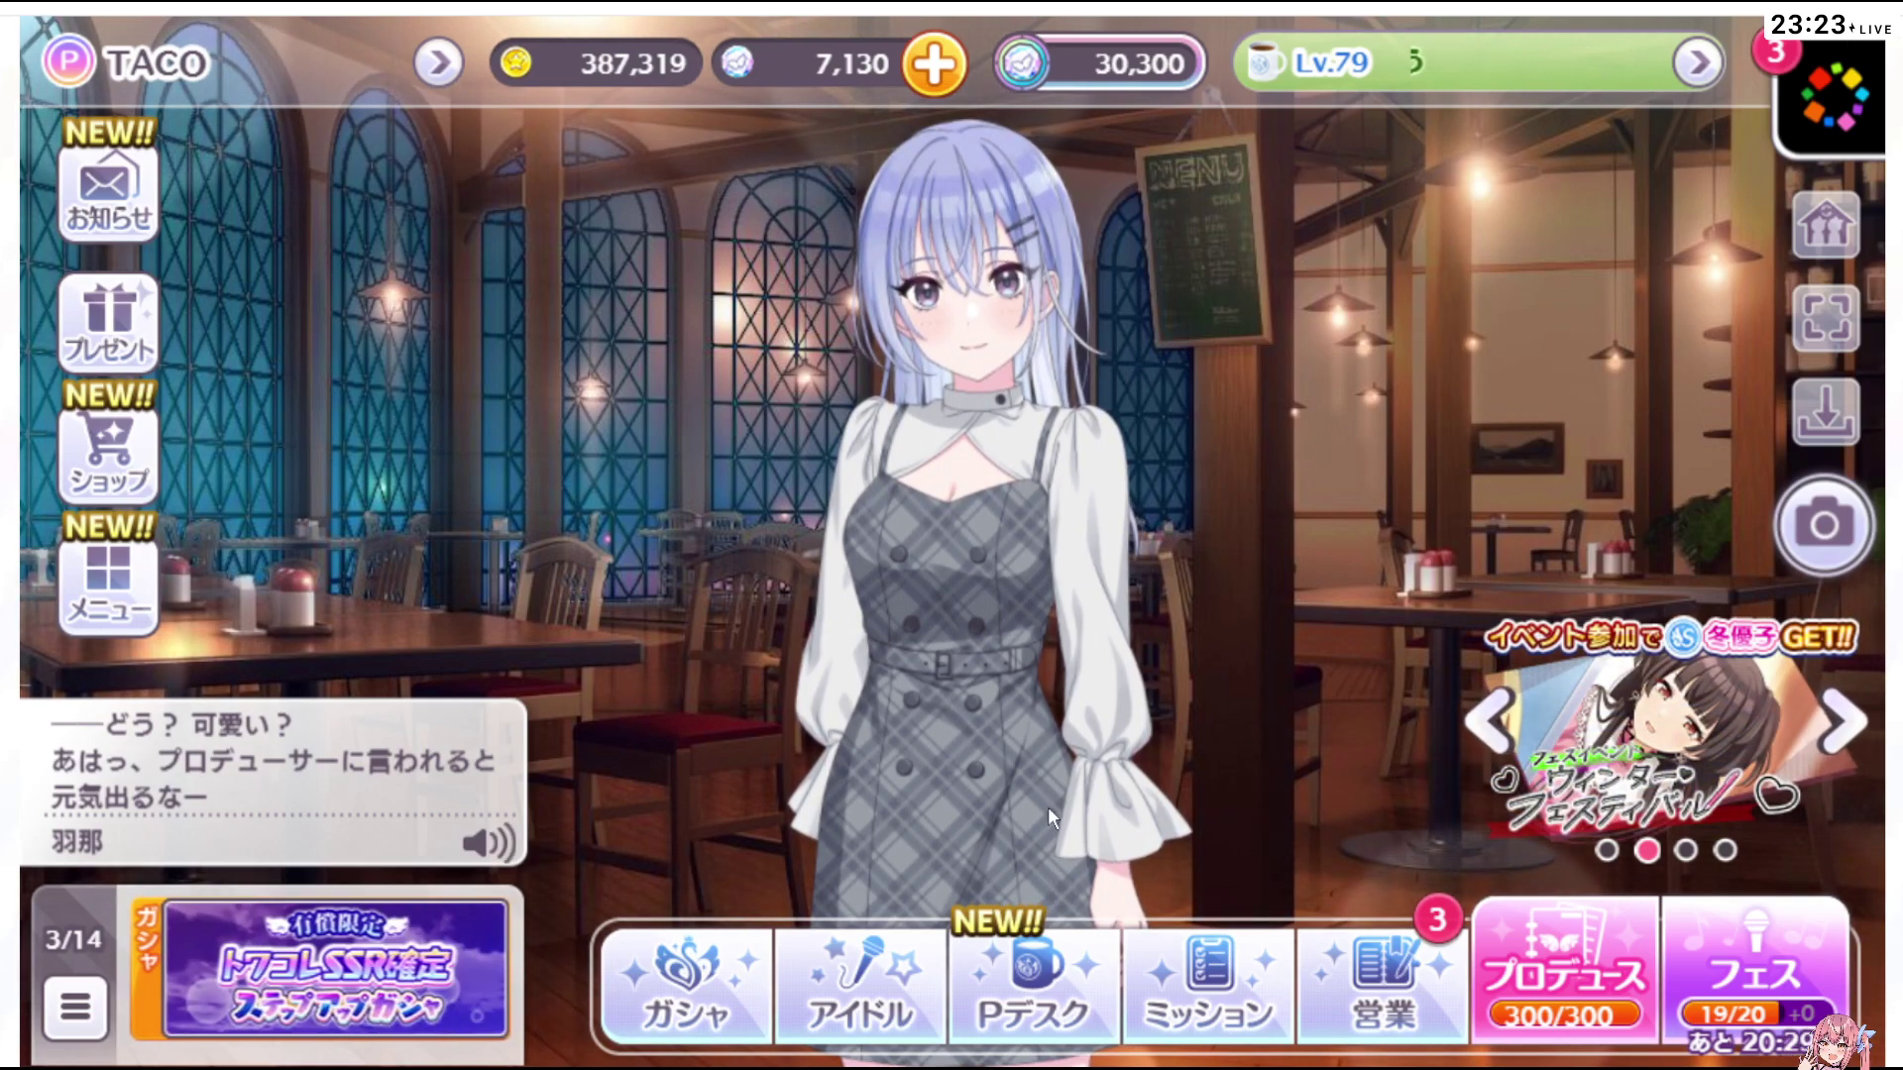
key(super+d)
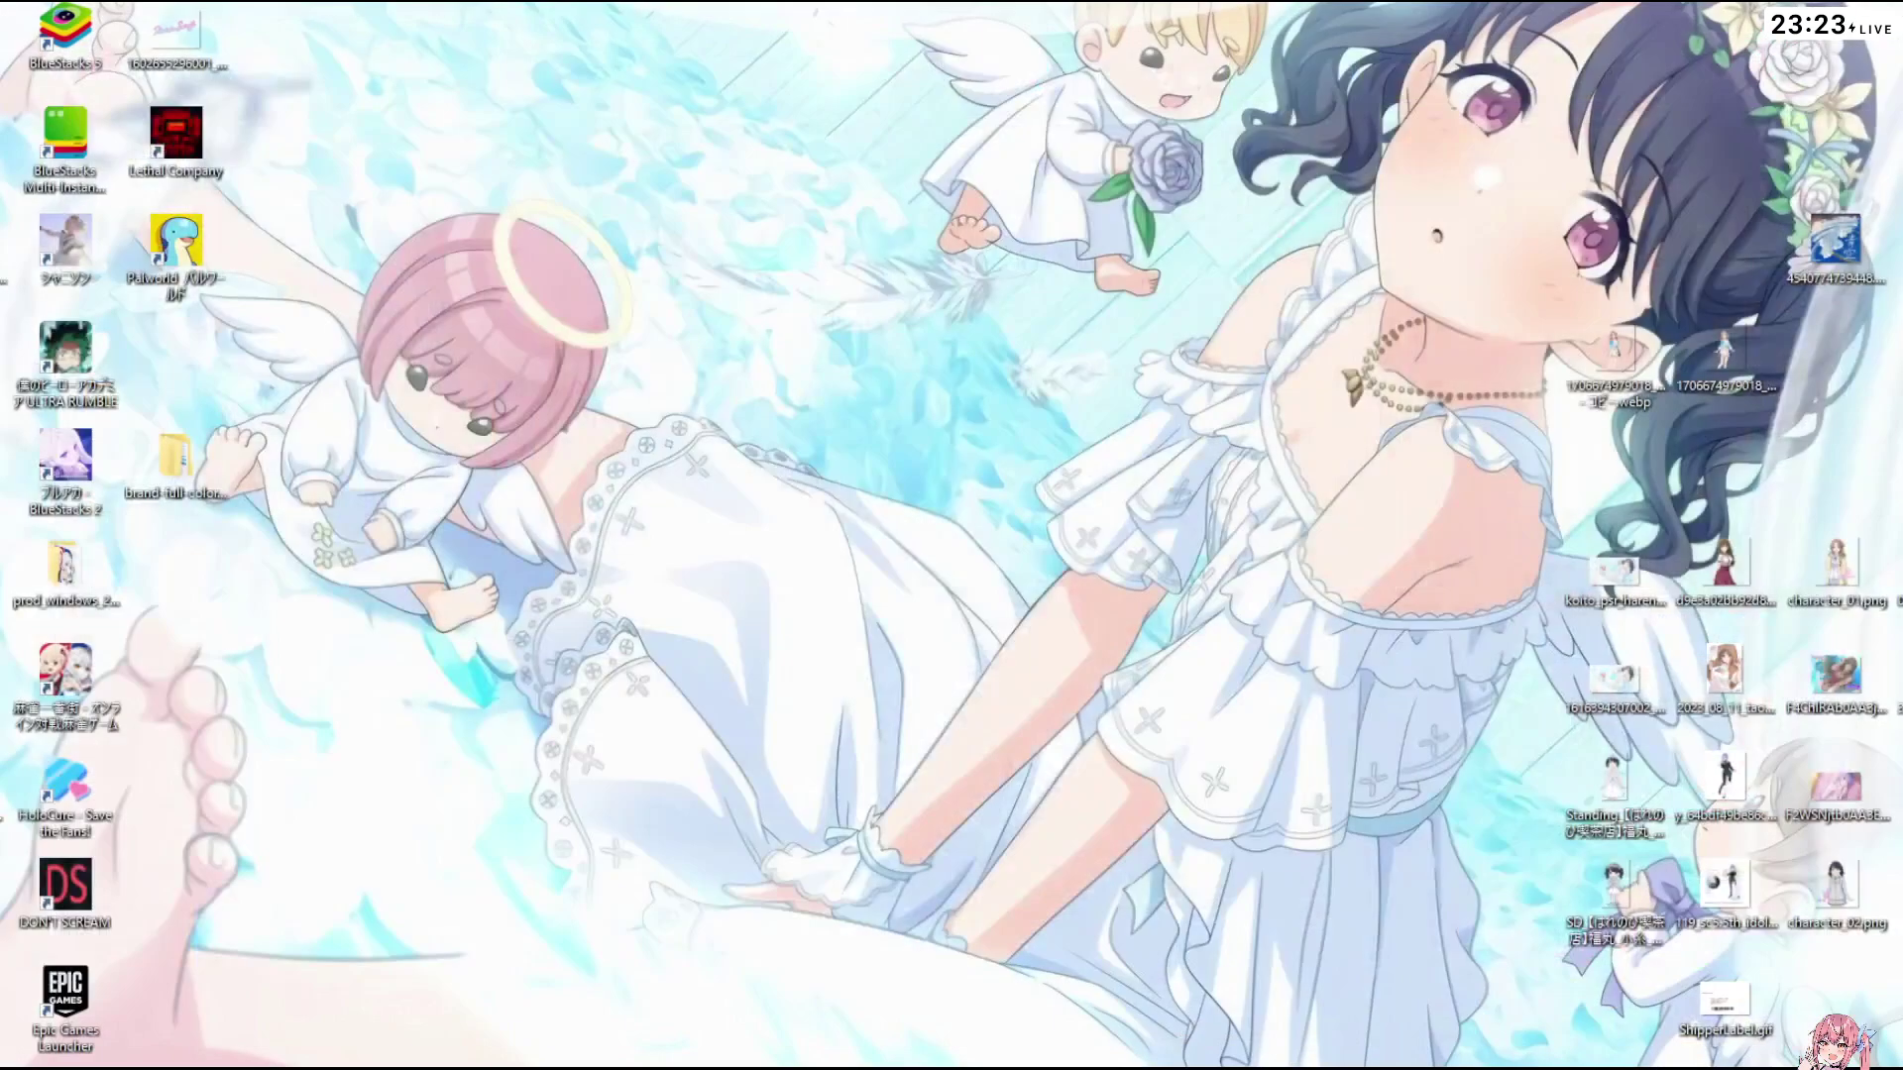